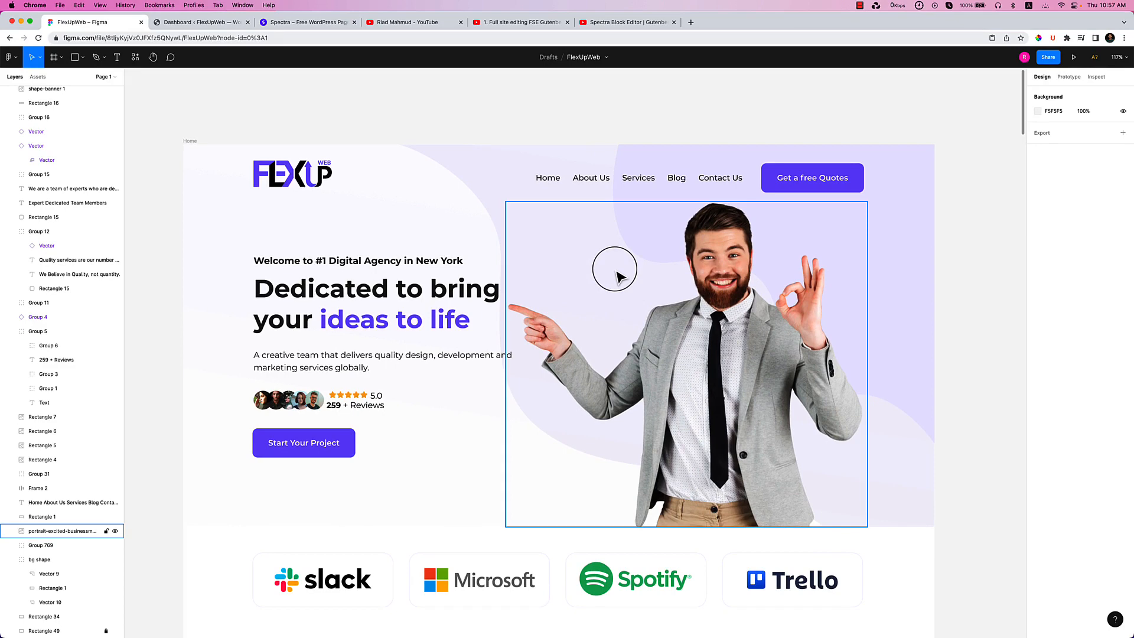
Browse the Gutenberg full site editing playlist, then view the Spectra Block Editor video and wpspectra.com.
{"action": "key", "text": "space"}
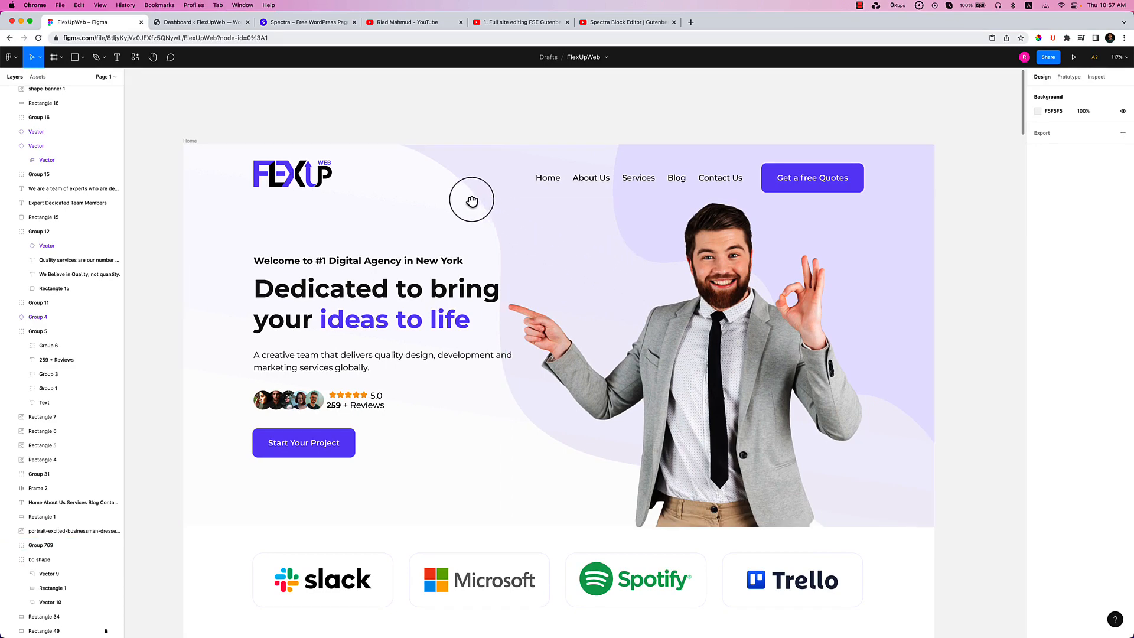
{"action": "left_click_drag", "start_coordinate": [471, 200], "coordinate": [478, 194]}
{"action": "left_click", "coordinate": [538, 23]}
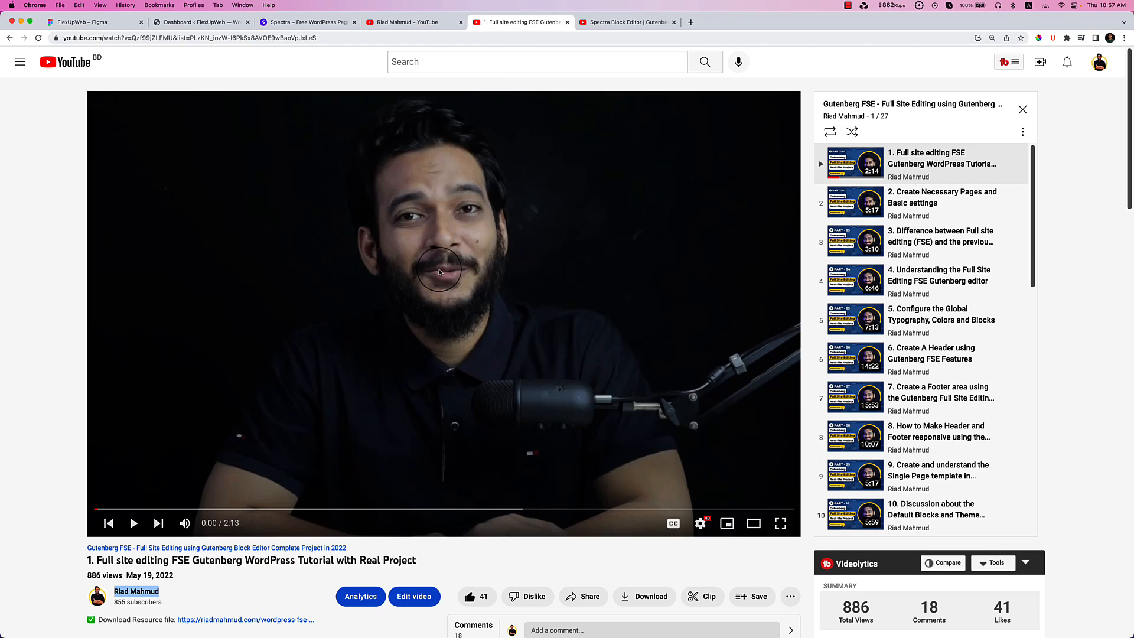
{"action": "scroll", "coordinate": [924, 284], "scroll_direction": "down", "scroll_amount": 6}
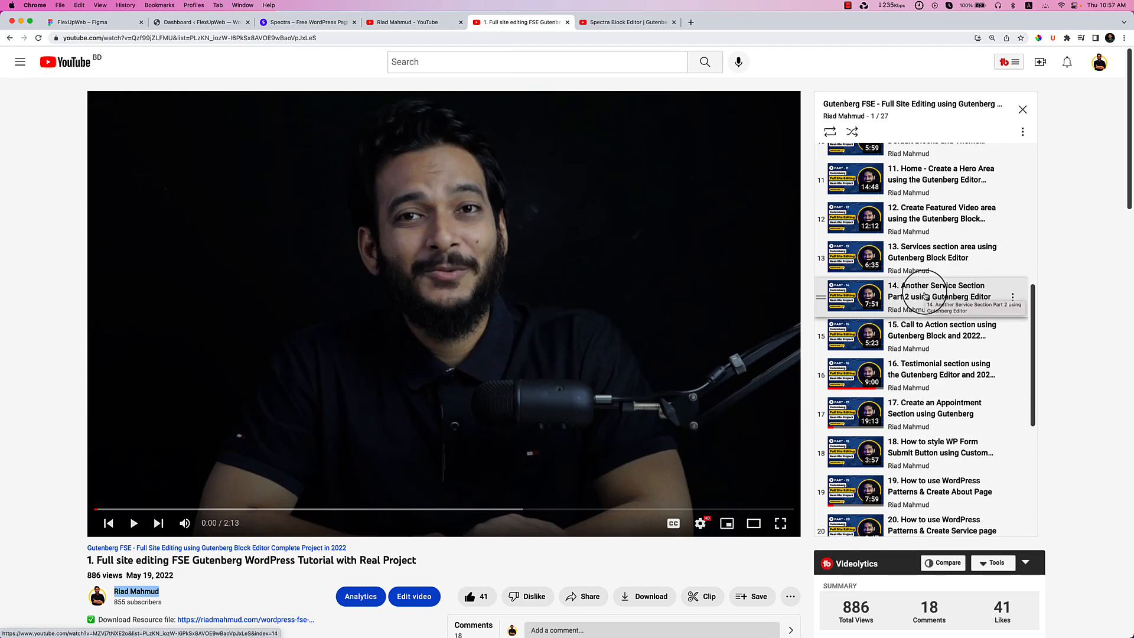
{"action": "scroll", "coordinate": [925, 296], "scroll_direction": "down", "scroll_amount": 3}
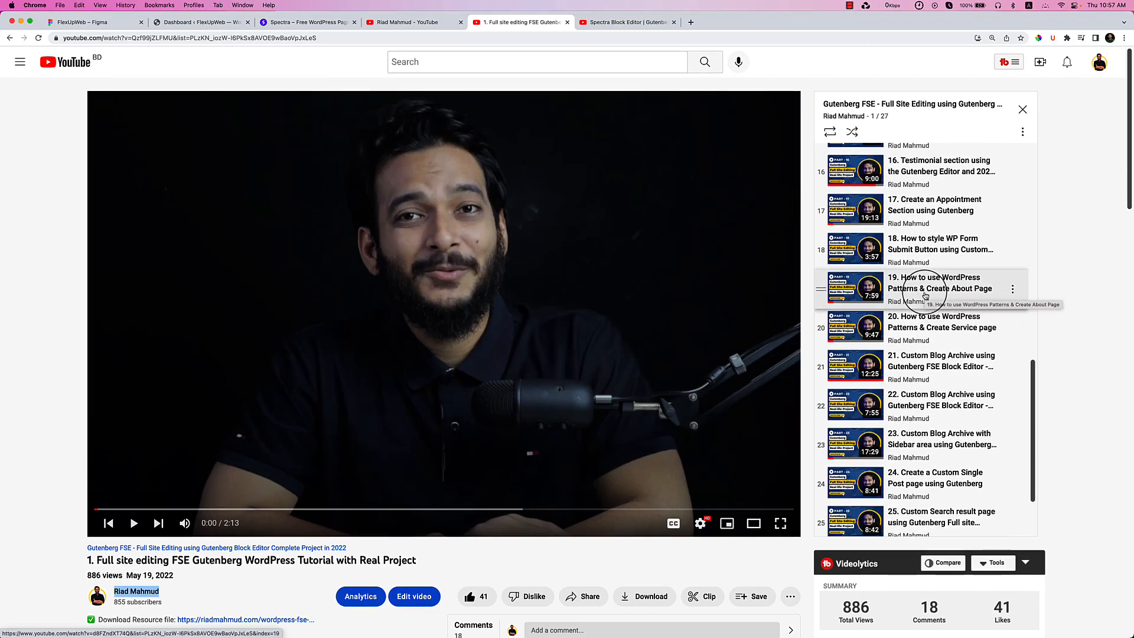
{"action": "left_click", "coordinate": [629, 26]}
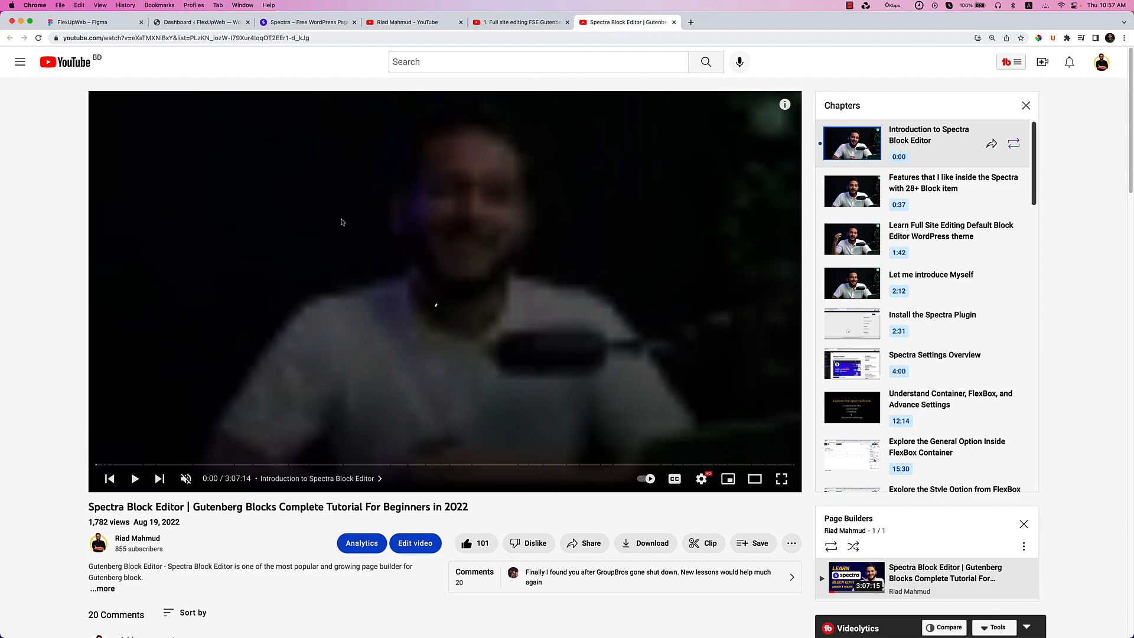
{"action": "left_click", "coordinate": [286, 22]}
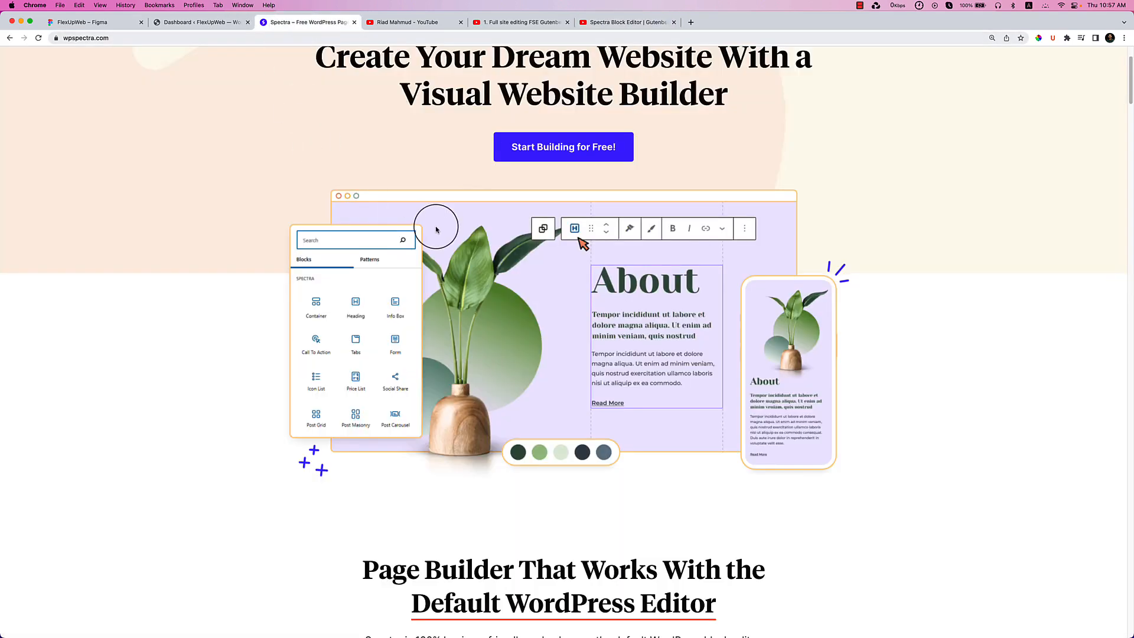
Scroll wpspectra.com back to its header and return to the Spectra Block Editor tutorial.
{"action": "scroll", "coordinate": [434, 225], "scroll_direction": "up", "scroll_amount": 1}
{"action": "scroll", "coordinate": [436, 229], "scroll_direction": "up", "scroll_amount": 3}
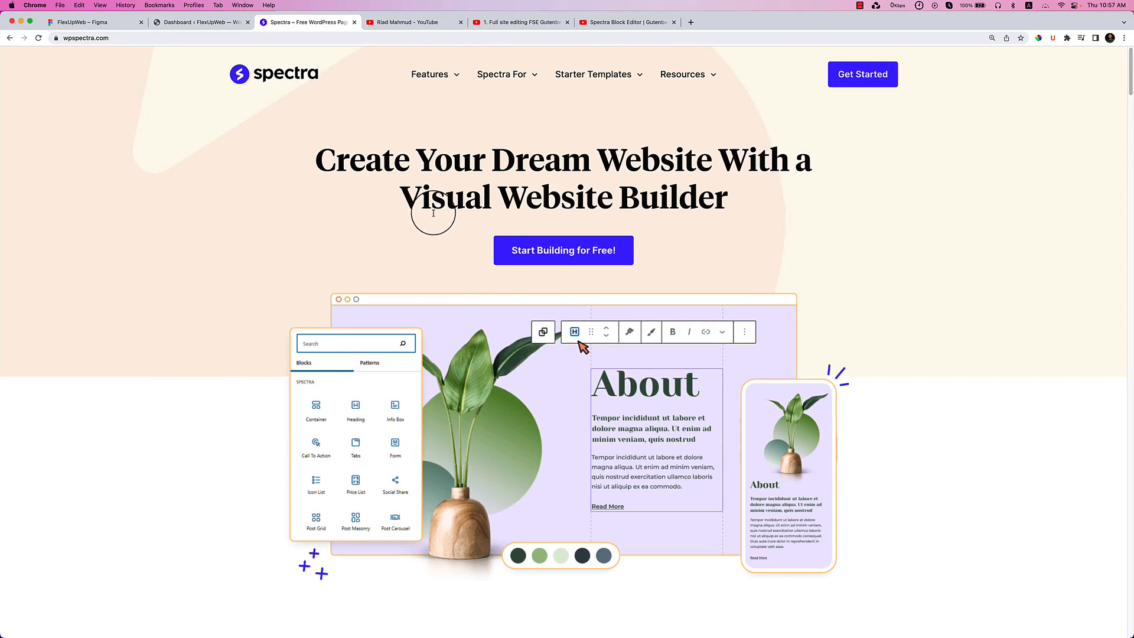
{"action": "left_click", "coordinate": [611, 25]}
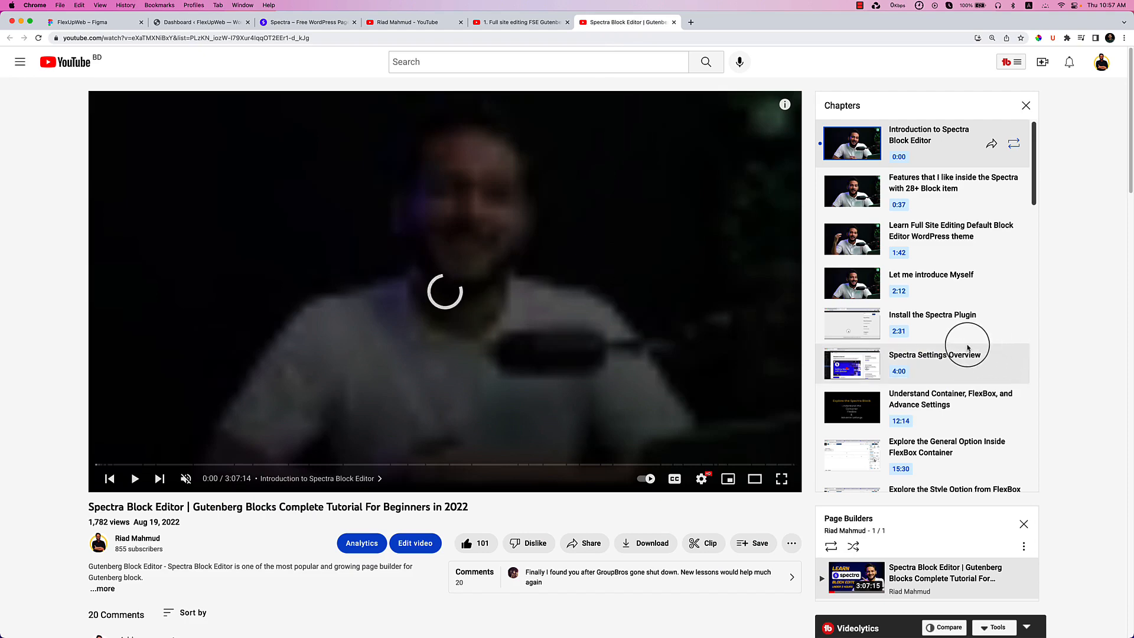
Skim the Spectra tutorial's chapters down to the Outro and return to the FlexUpWeb Figma design.
{"action": "scroll", "coordinate": [874, 363], "scroll_direction": "down", "scroll_amount": 5}
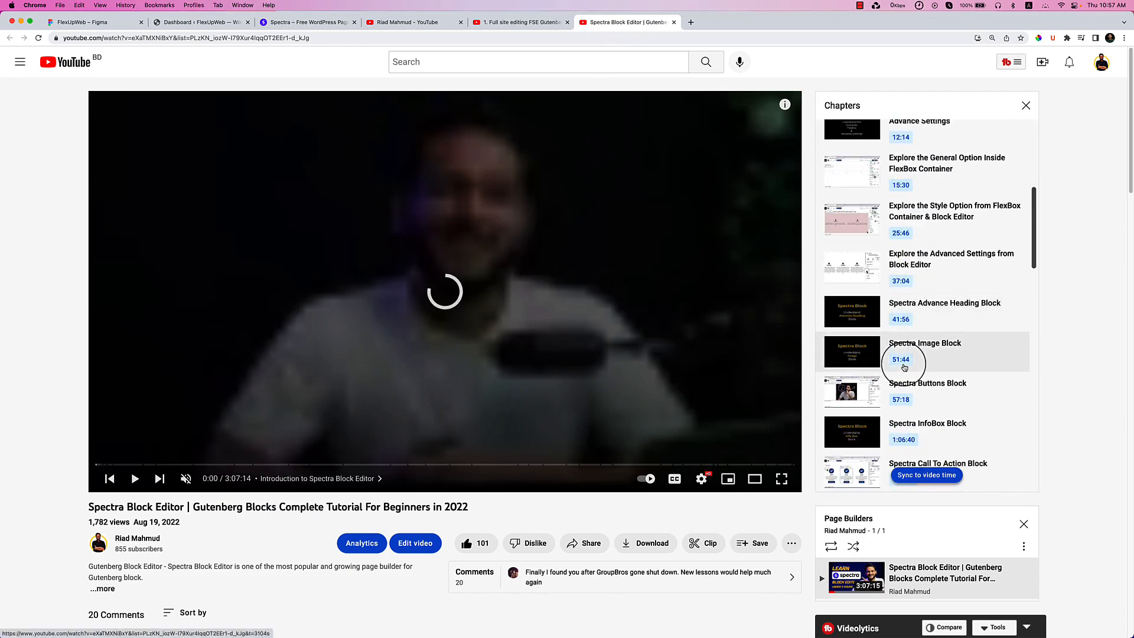
{"action": "scroll", "coordinate": [904, 366], "scroll_direction": "down", "scroll_amount": 2}
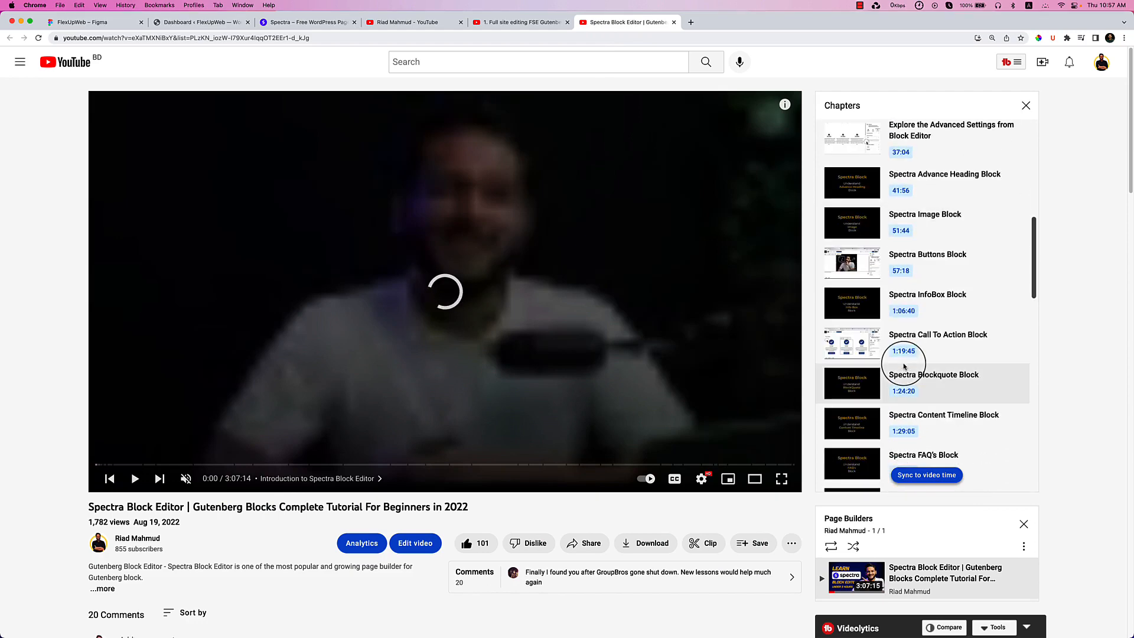
{"action": "scroll", "coordinate": [903, 365], "scroll_direction": "down", "scroll_amount": 15}
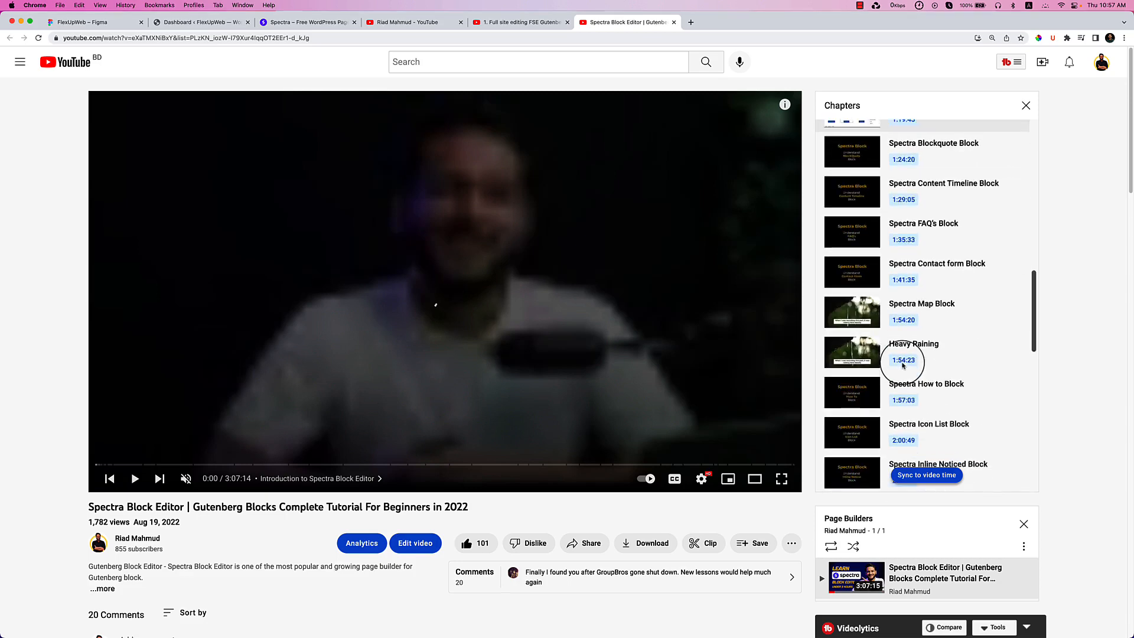
{"action": "scroll", "coordinate": [903, 366], "scroll_direction": "down", "scroll_amount": 5}
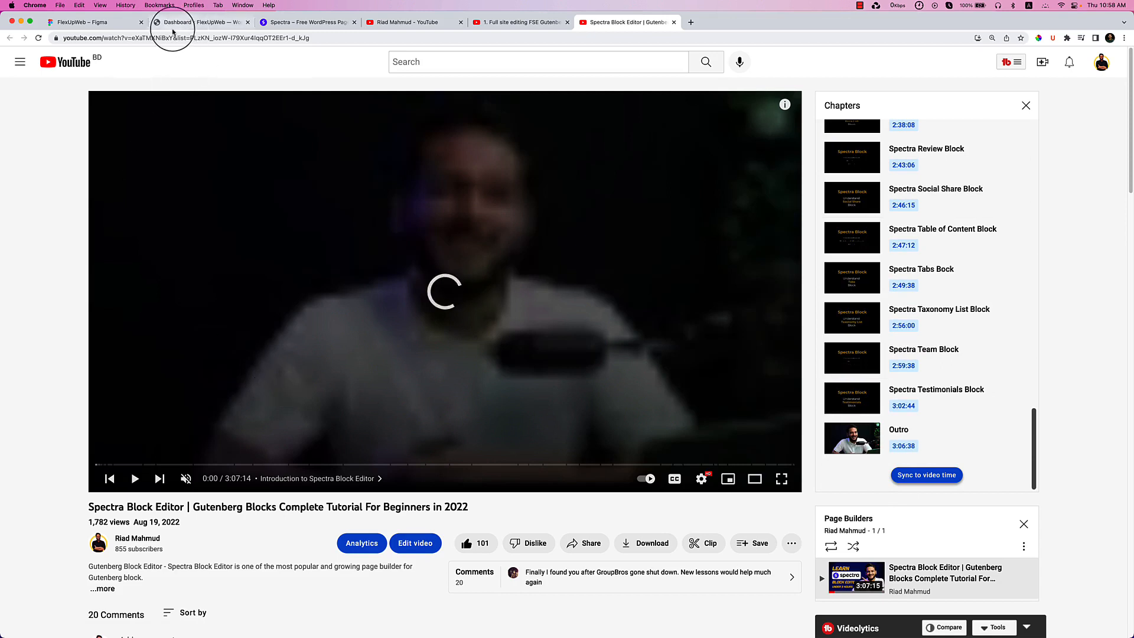
{"action": "left_click", "coordinate": [108, 27]}
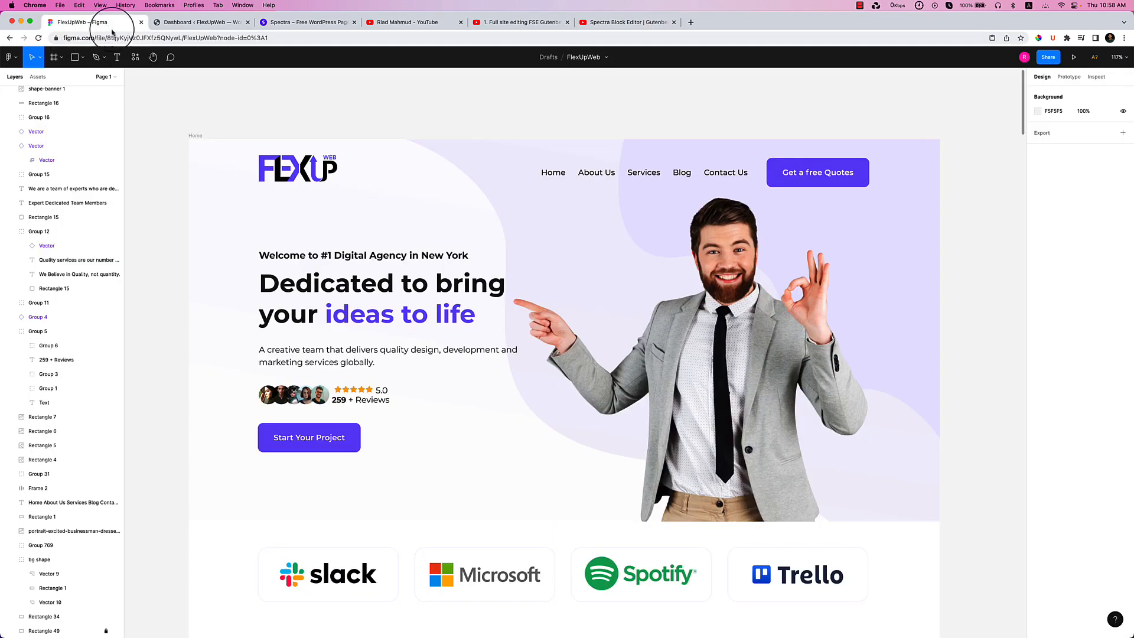
{"action": "left_click", "coordinate": [421, 26]}
Close the full site editing and Spectra Block Editor videos and show the channel's playlists.
{"action": "left_click", "coordinate": [567, 22]}
{"action": "left_click", "coordinate": [569, 25]}
{"action": "left_click", "coordinate": [568, 23]}
{"action": "left_click", "coordinate": [429, 309]}
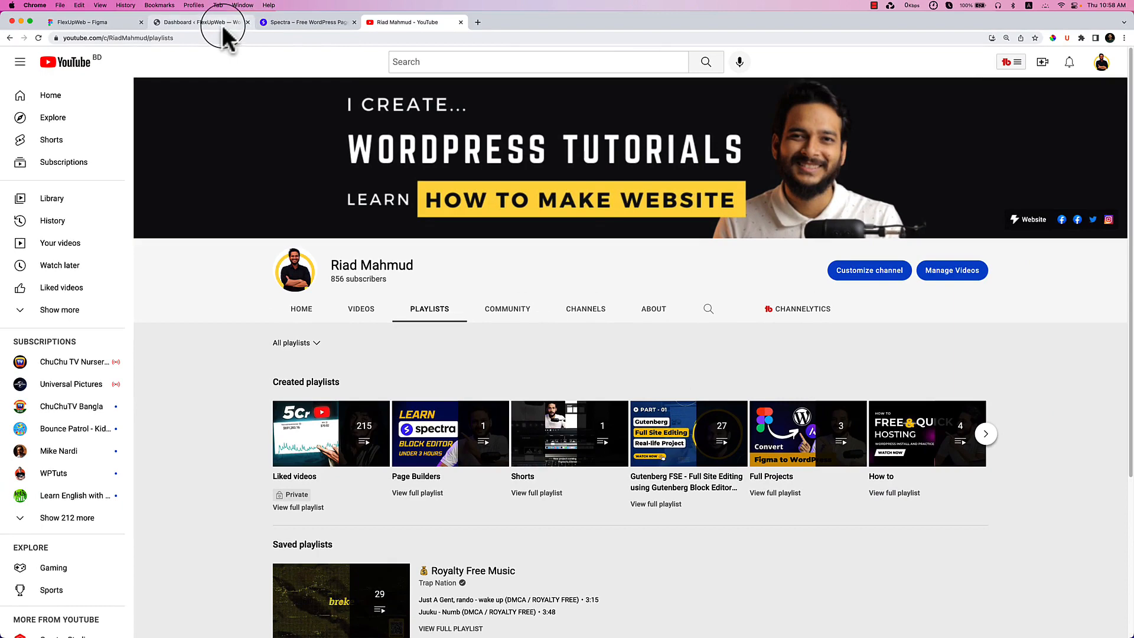
Return to the FlexUpWeb Home design in Figma and scroll down to the Who We are? section.
{"action": "left_click", "coordinate": [108, 26]}
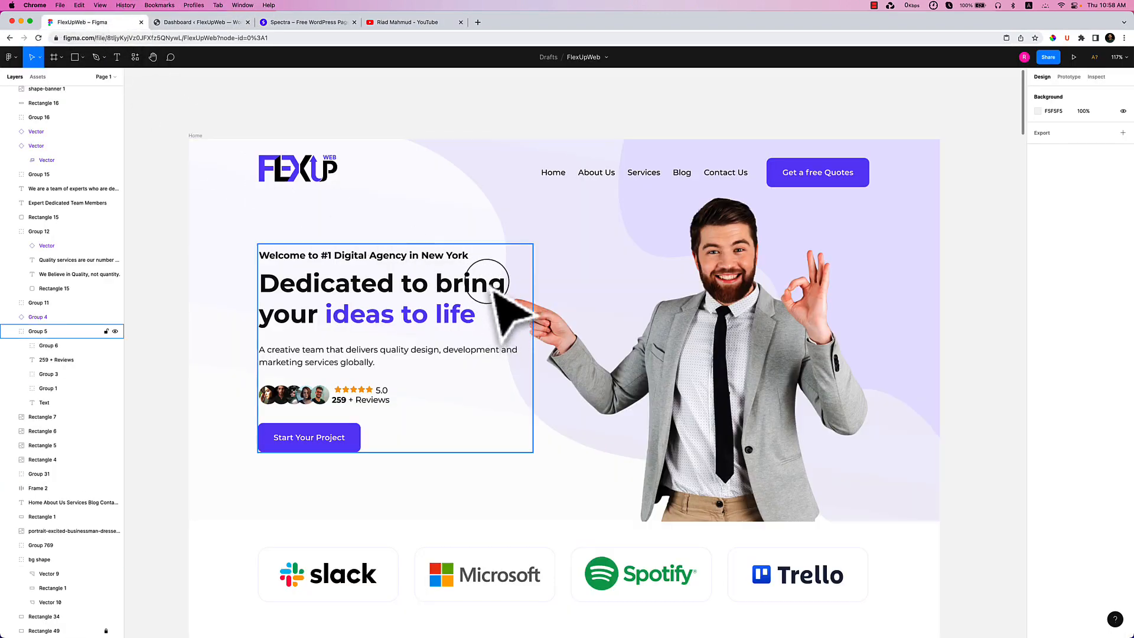
{"action": "scroll", "coordinate": [500, 274], "scroll_direction": "down", "scroll_amount": 1}
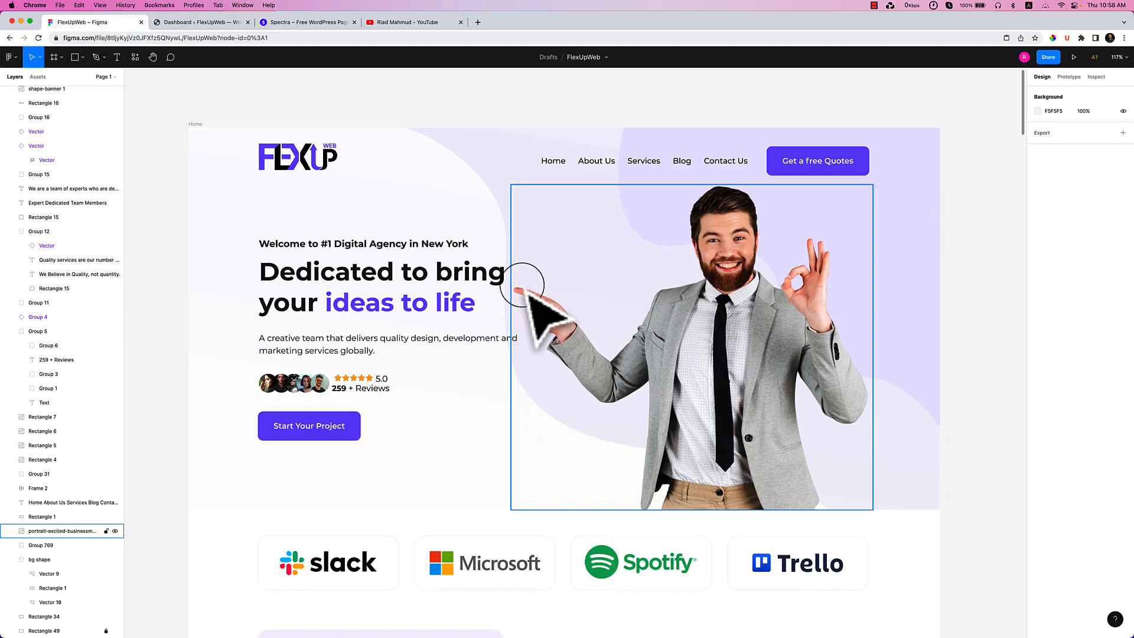
{"action": "scroll", "coordinate": [523, 286], "scroll_direction": "down", "scroll_amount": 1}
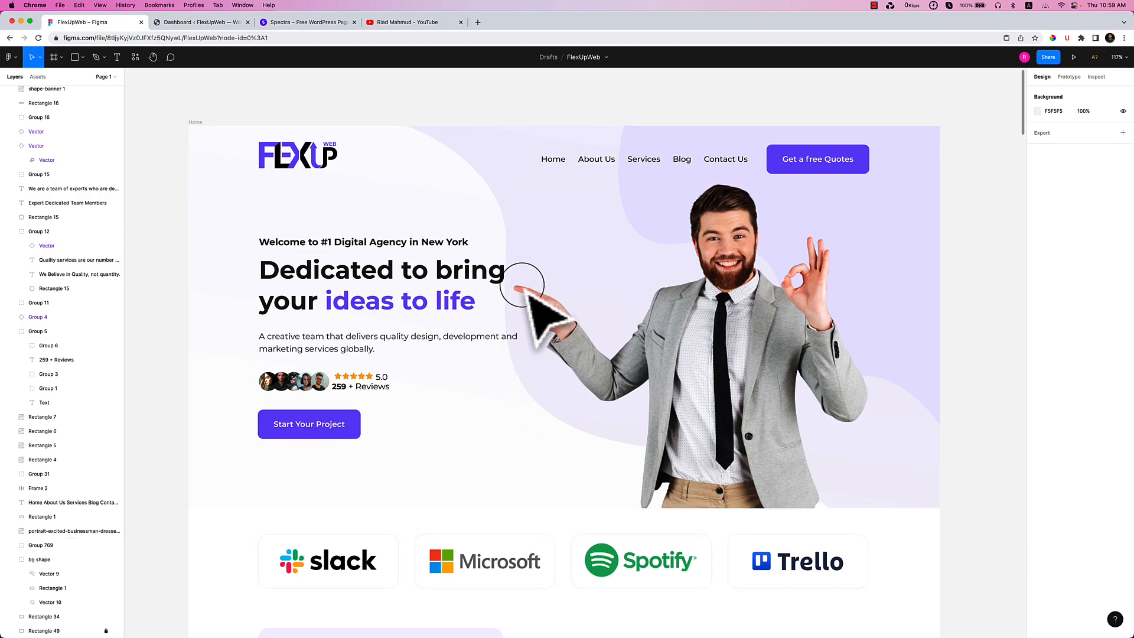
{"action": "scroll", "coordinate": [523, 286], "scroll_direction": "down", "scroll_amount": 1}
{"action": "scroll", "coordinate": [522, 286], "scroll_direction": "down", "scroll_amount": 5}
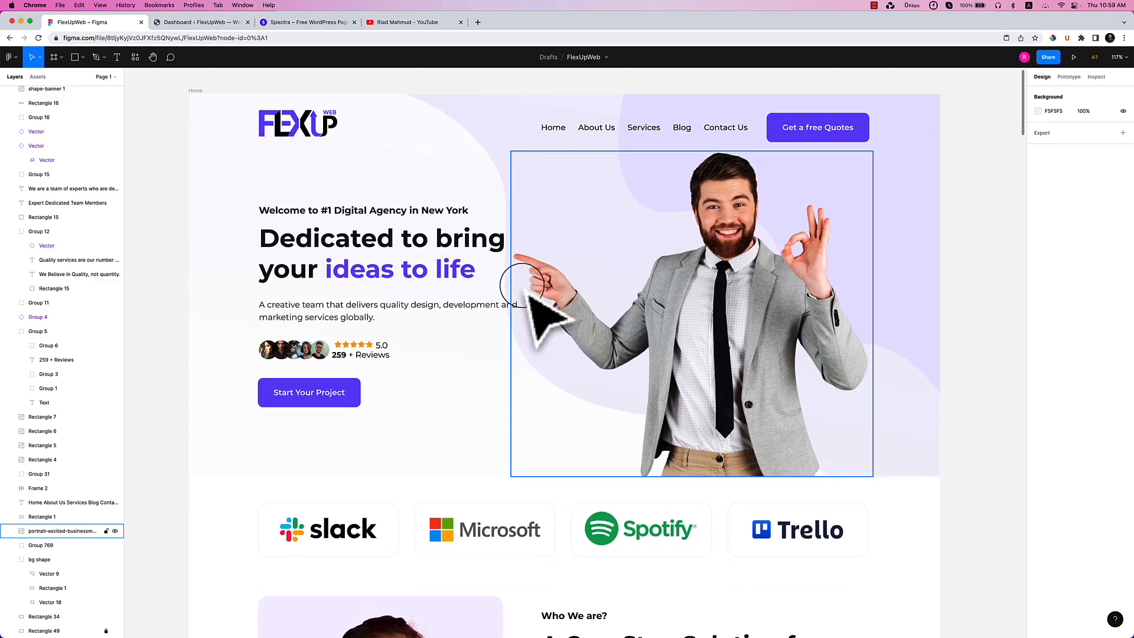
{"action": "scroll", "coordinate": [523, 286], "scroll_direction": "down", "scroll_amount": 10}
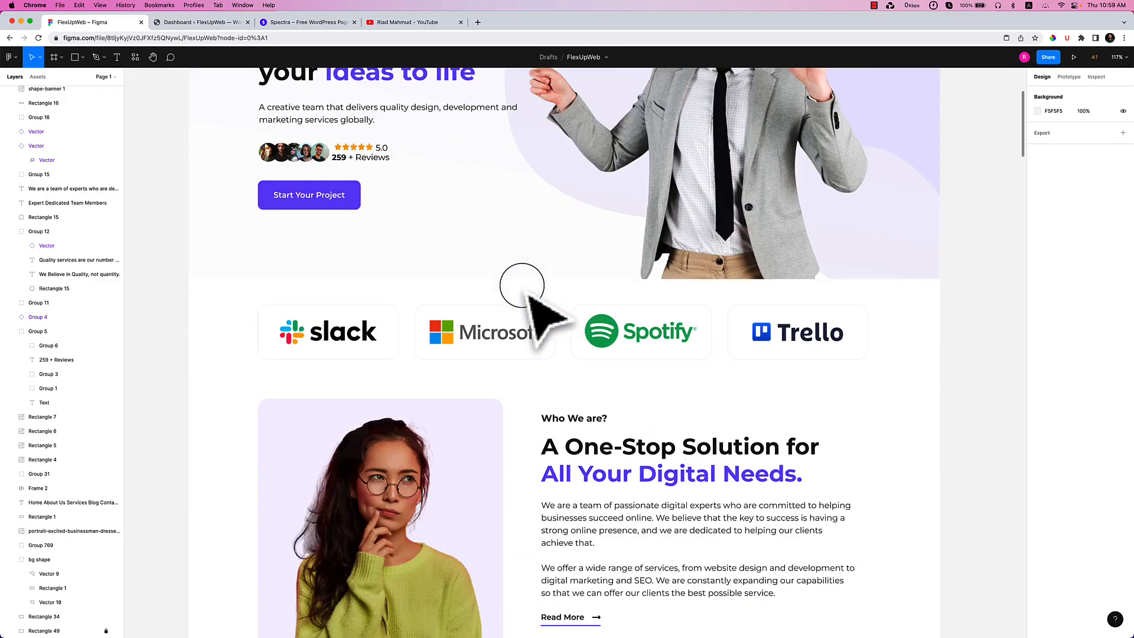
{"action": "scroll", "coordinate": [522, 286], "scroll_direction": "down", "scroll_amount": 6}
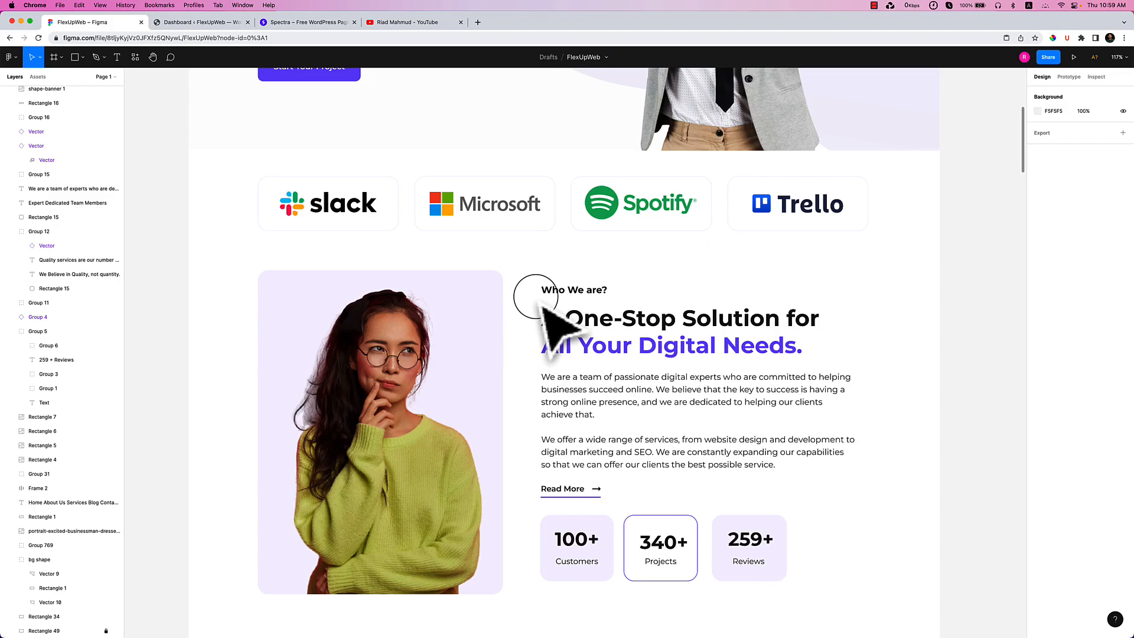
{"action": "scroll", "coordinate": [543, 301], "scroll_direction": "down", "scroll_amount": 4}
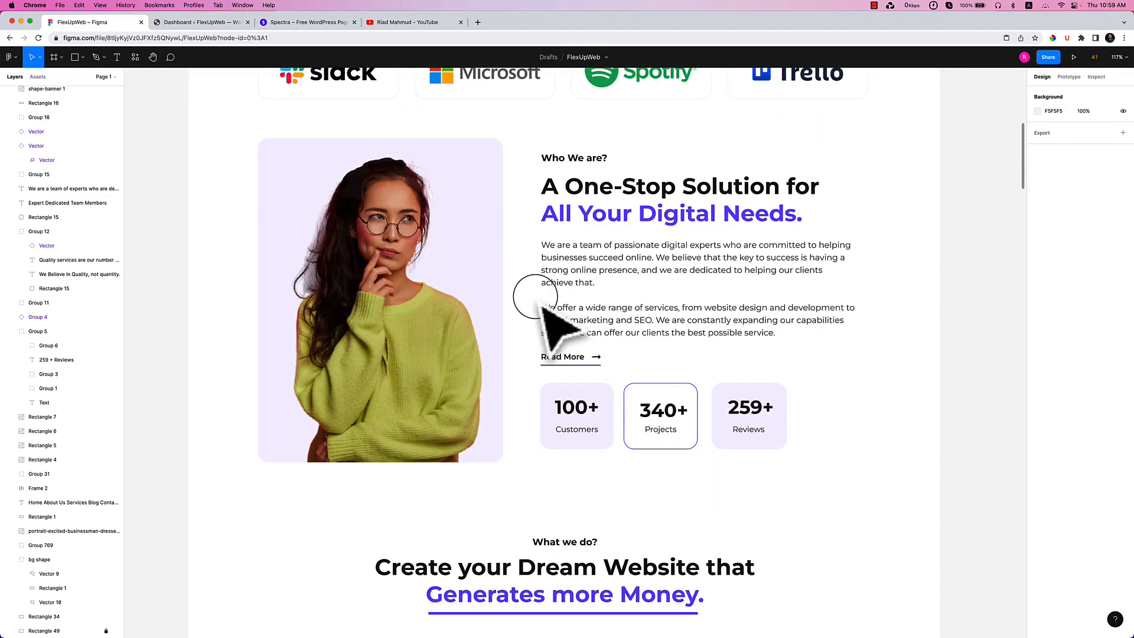
{"action": "left_click", "coordinate": [567, 349]}
Scroll on through the portfolio, testimonials, experts, blog and footer sections.
{"action": "scroll", "coordinate": [568, 349], "scroll_direction": "down", "scroll_amount": 1}
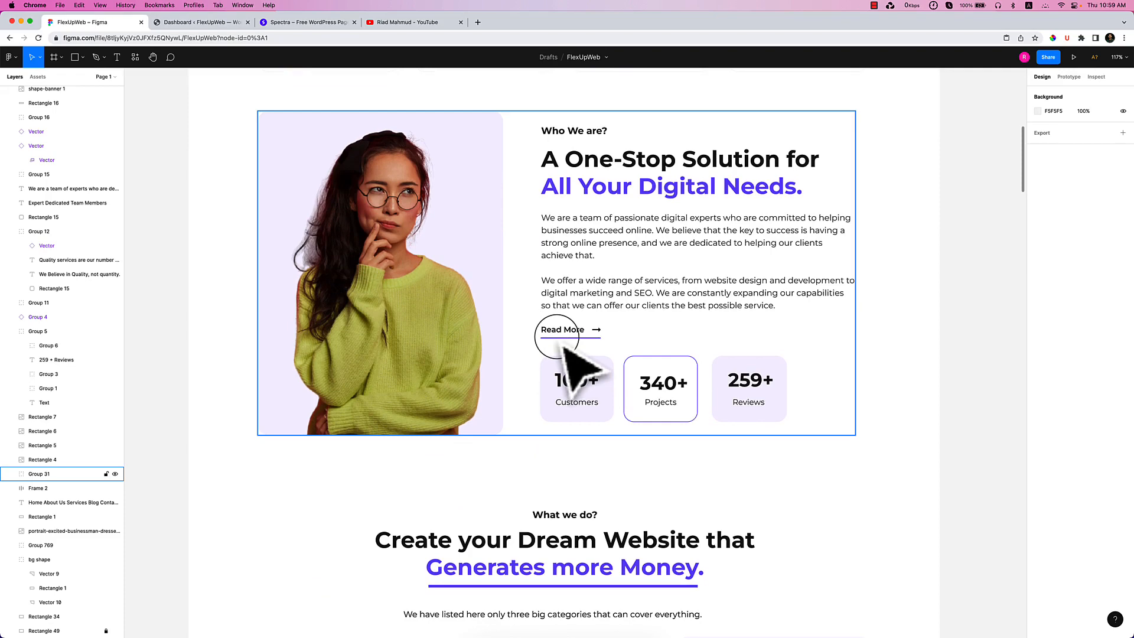
{"action": "scroll", "coordinate": [567, 349], "scroll_direction": "down", "scroll_amount": 15}
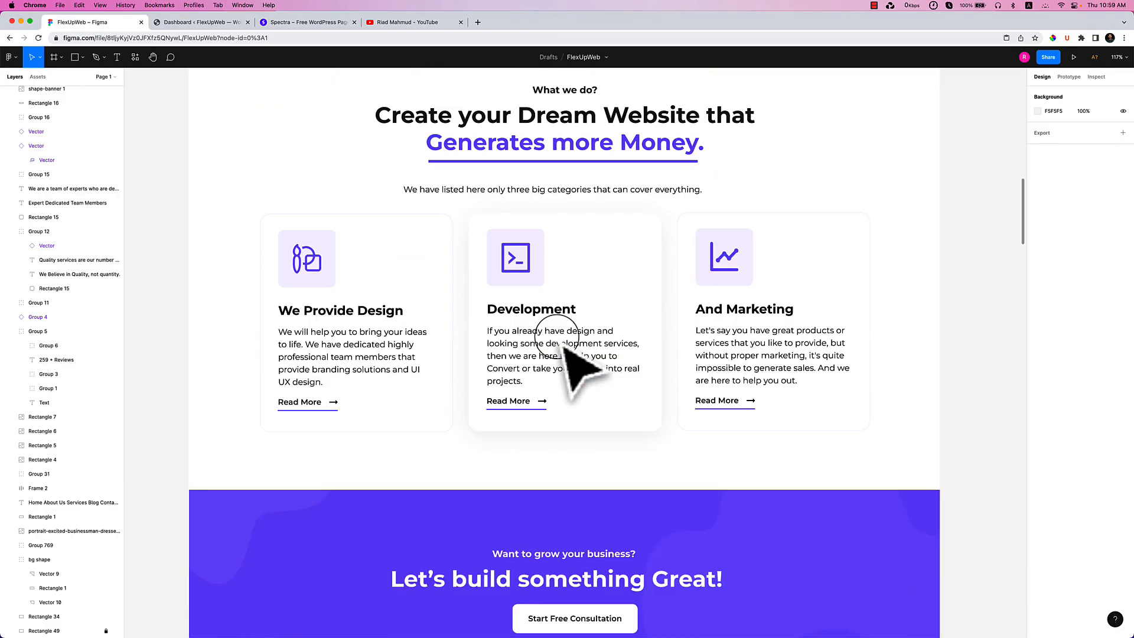
{"action": "scroll", "coordinate": [564, 346], "scroll_direction": "down", "scroll_amount": 14}
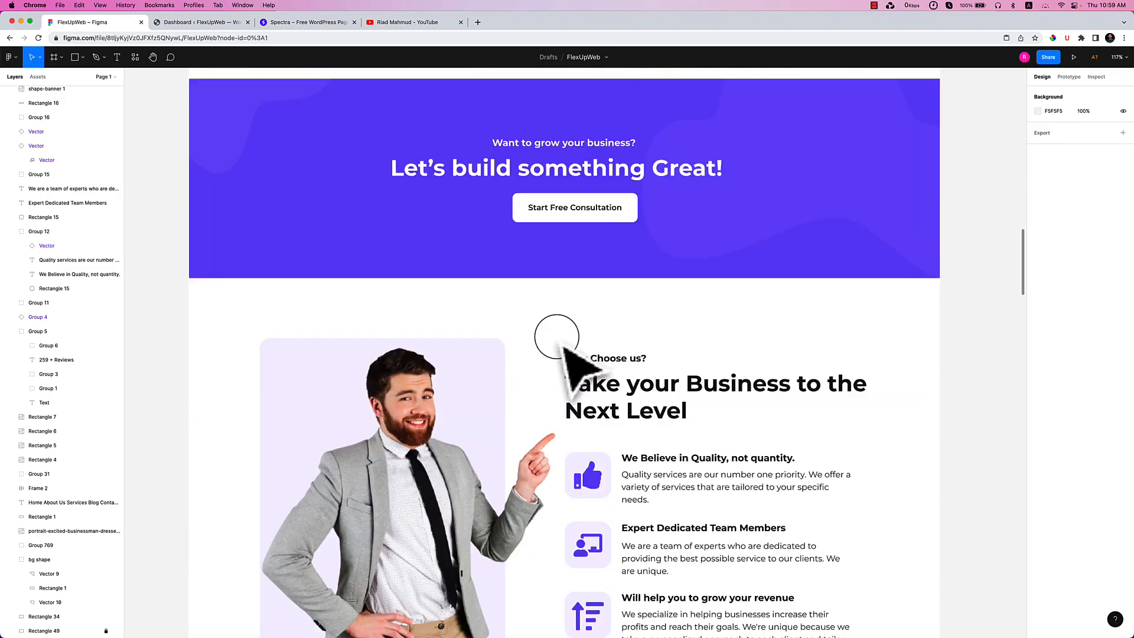
{"action": "scroll", "coordinate": [564, 349], "scroll_direction": "down", "scroll_amount": 4}
{"action": "scroll", "coordinate": [564, 346], "scroll_direction": "down", "scroll_amount": 15}
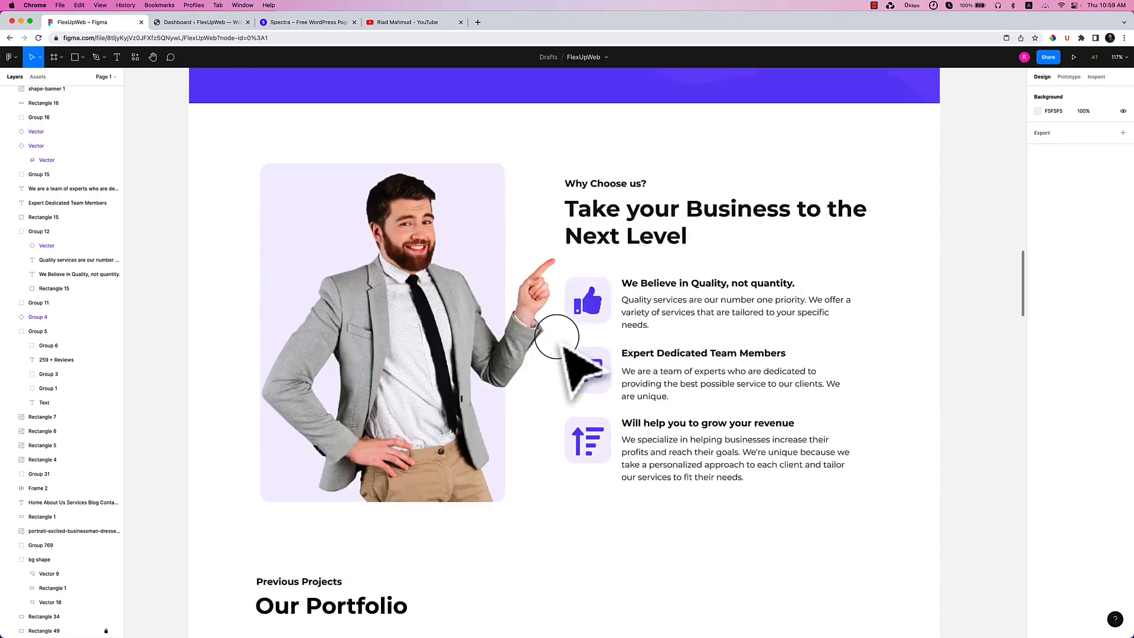
{"action": "scroll", "coordinate": [565, 347], "scroll_direction": "down", "scroll_amount": 16}
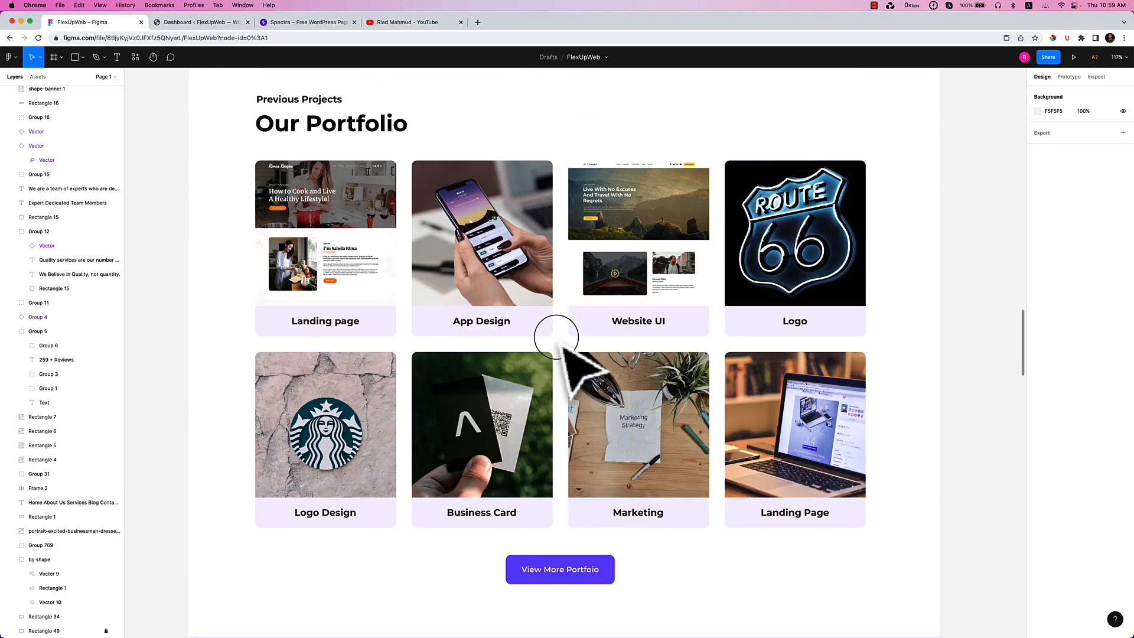
{"action": "scroll", "coordinate": [564, 348], "scroll_direction": "down", "scroll_amount": 10}
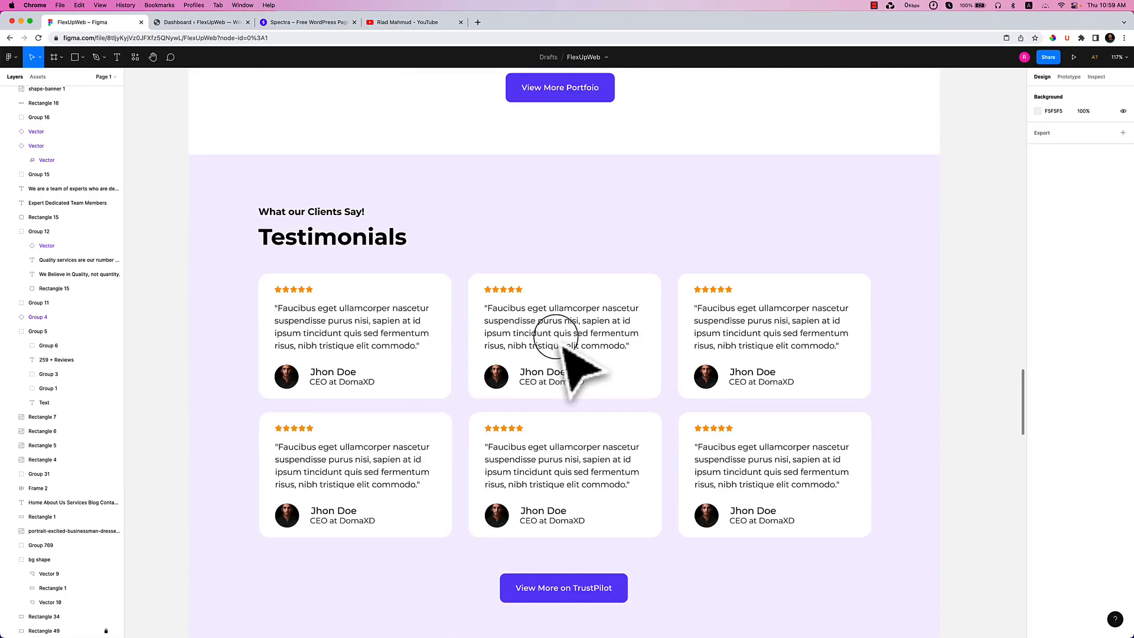
{"action": "scroll", "coordinate": [564, 348], "scroll_direction": "down", "scroll_amount": 5, "text": "ctrl"}
{"action": "scroll", "coordinate": [564, 355], "scroll_direction": "down", "scroll_amount": 20}
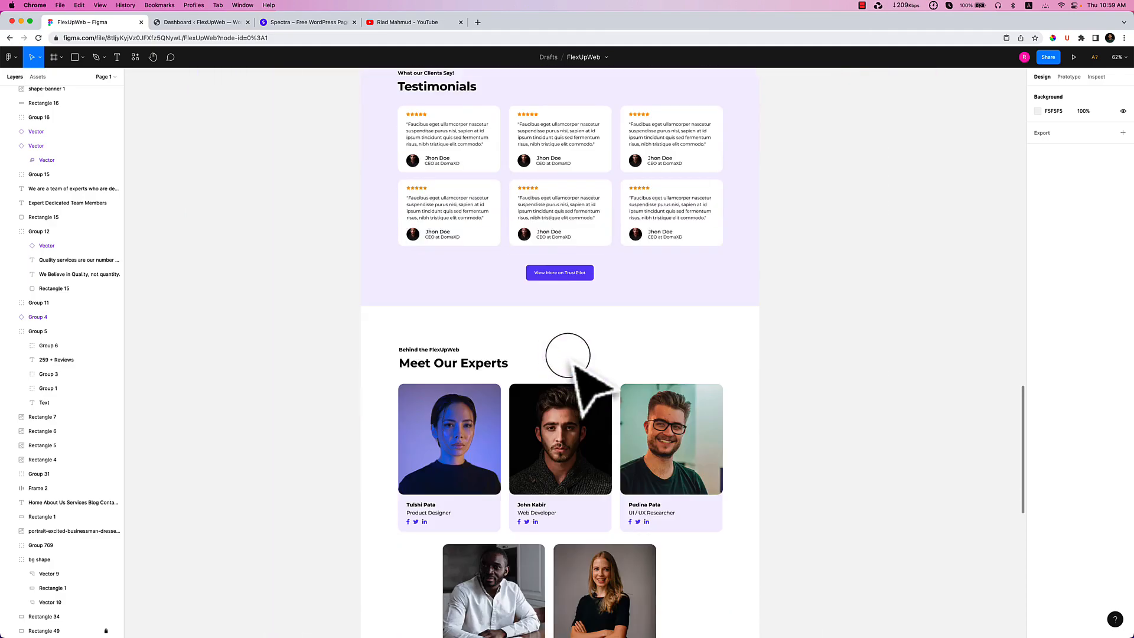
{"action": "scroll", "coordinate": [574, 359], "scroll_direction": "down", "scroll_amount": 3}
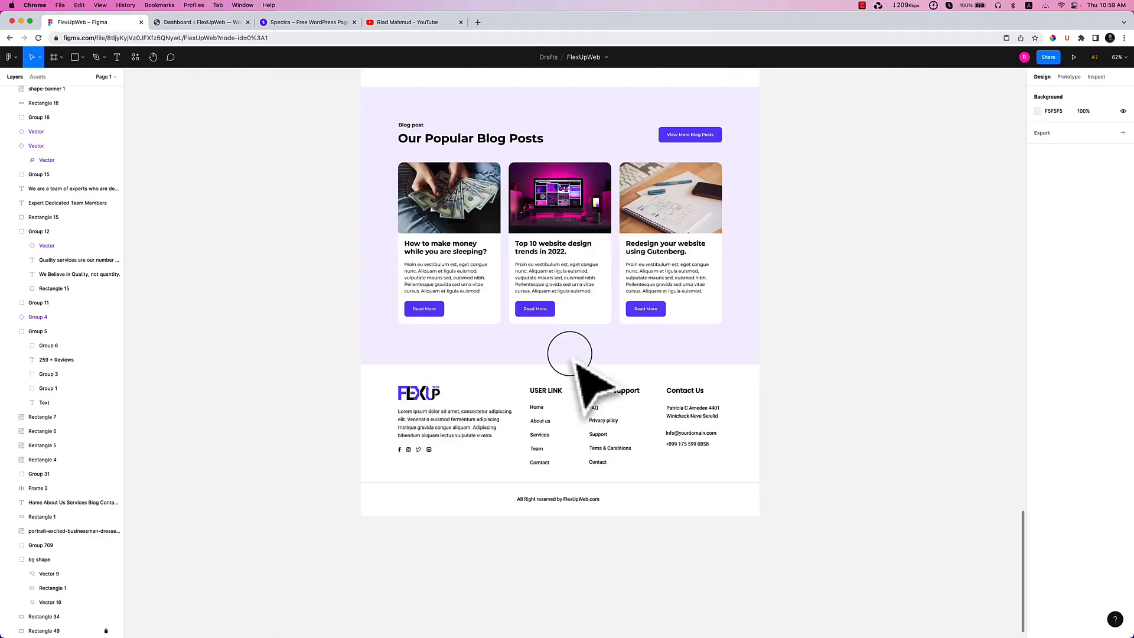
Scroll and pan back up to the hero section at the top of the Home design.
{"action": "scroll", "coordinate": [575, 357], "scroll_direction": "up", "scroll_amount": 7}
{"action": "scroll", "coordinate": [674, 343], "scroll_direction": "up", "scroll_amount": 15}
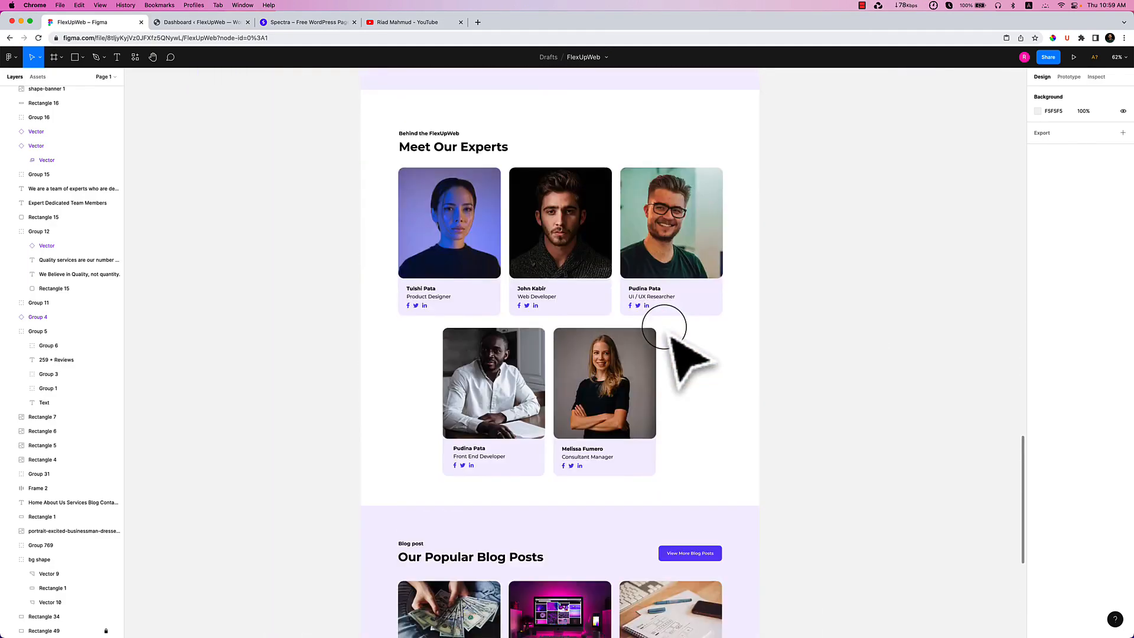
{"action": "scroll", "coordinate": [666, 335], "scroll_direction": "up", "scroll_amount": 15}
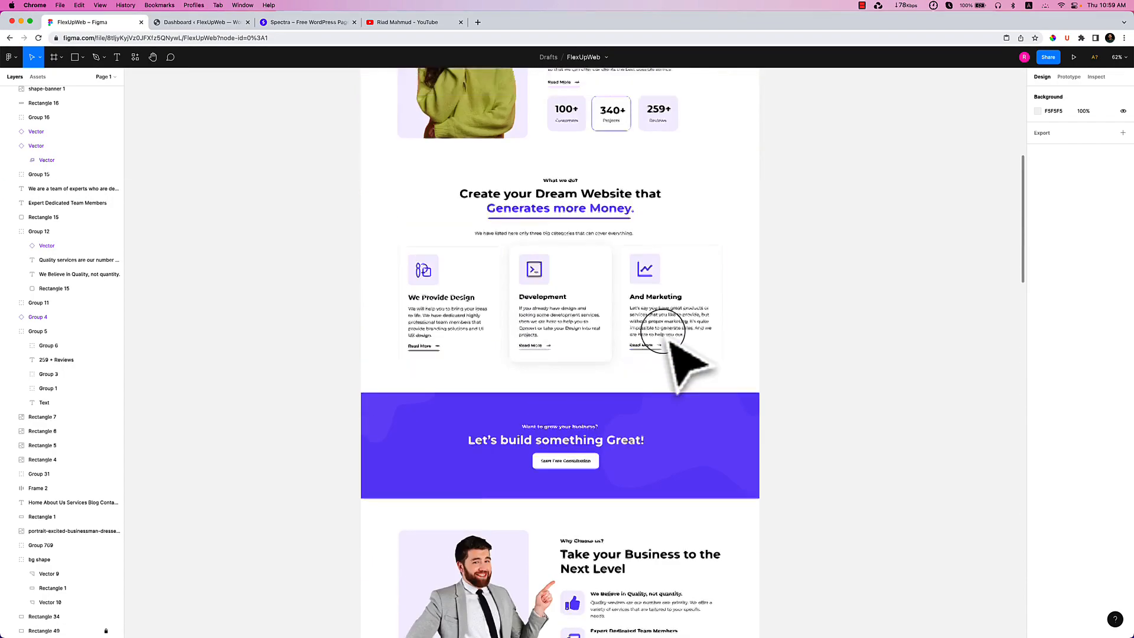
{"action": "scroll", "coordinate": [611, 277], "scroll_direction": "up", "scroll_amount": 5}
{"action": "left_click_drag", "start_coordinate": [525, 368], "coordinate": [425, 191]}
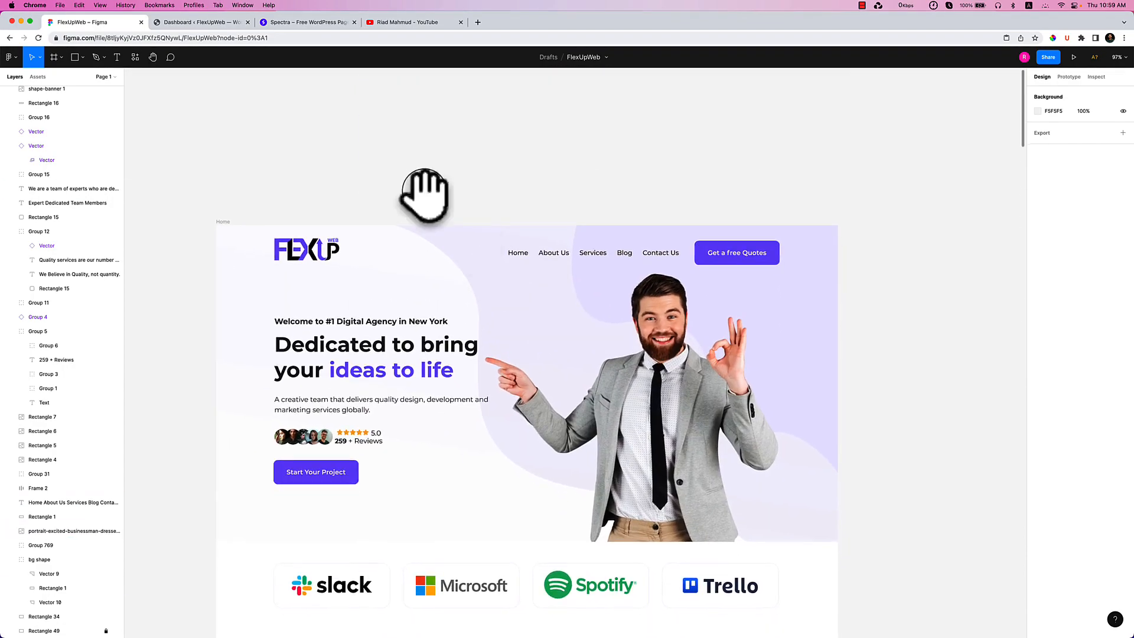
{"action": "left_click", "coordinate": [219, 23]}
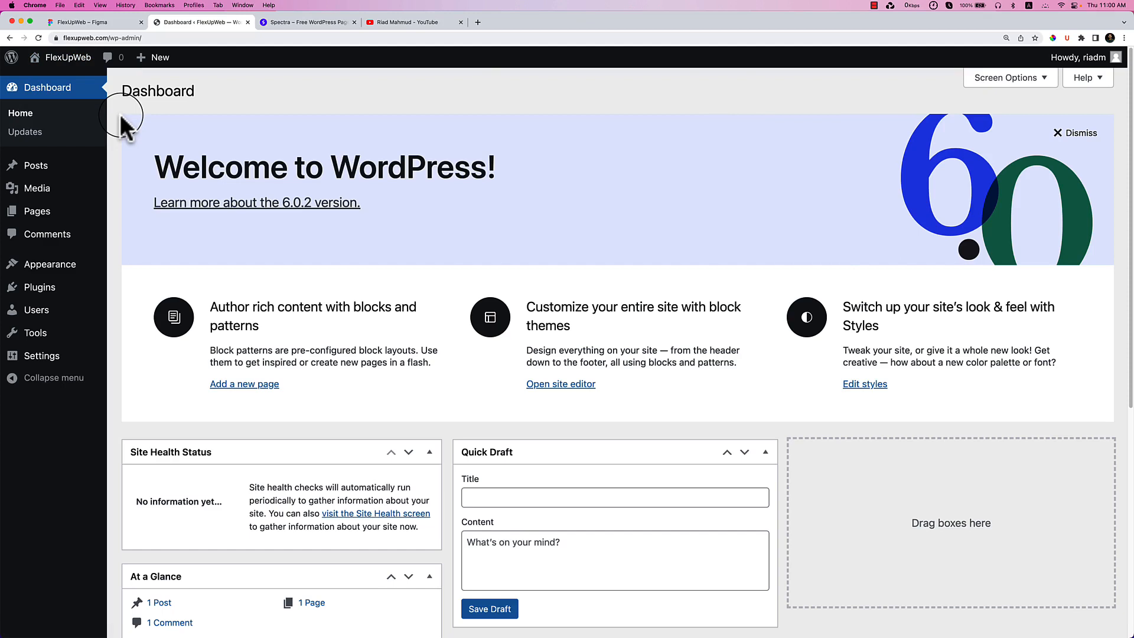
Install and activate the Astra theme from Appearance > Themes > Add New.
{"action": "mouse_move", "coordinate": [66, 273]}
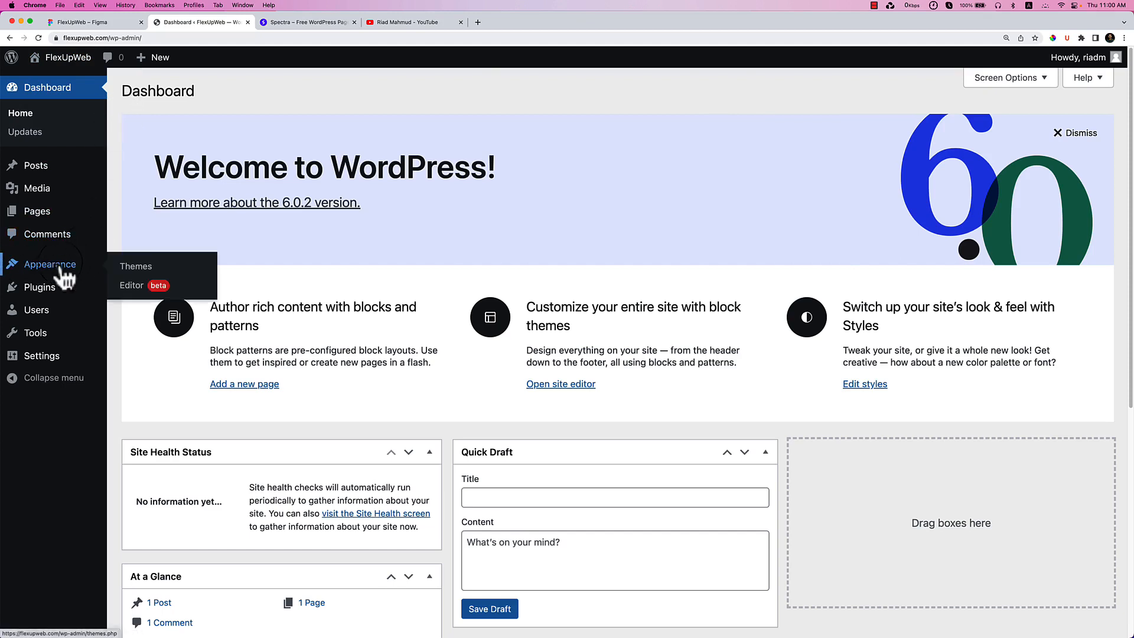
{"action": "left_click", "coordinate": [133, 267]}
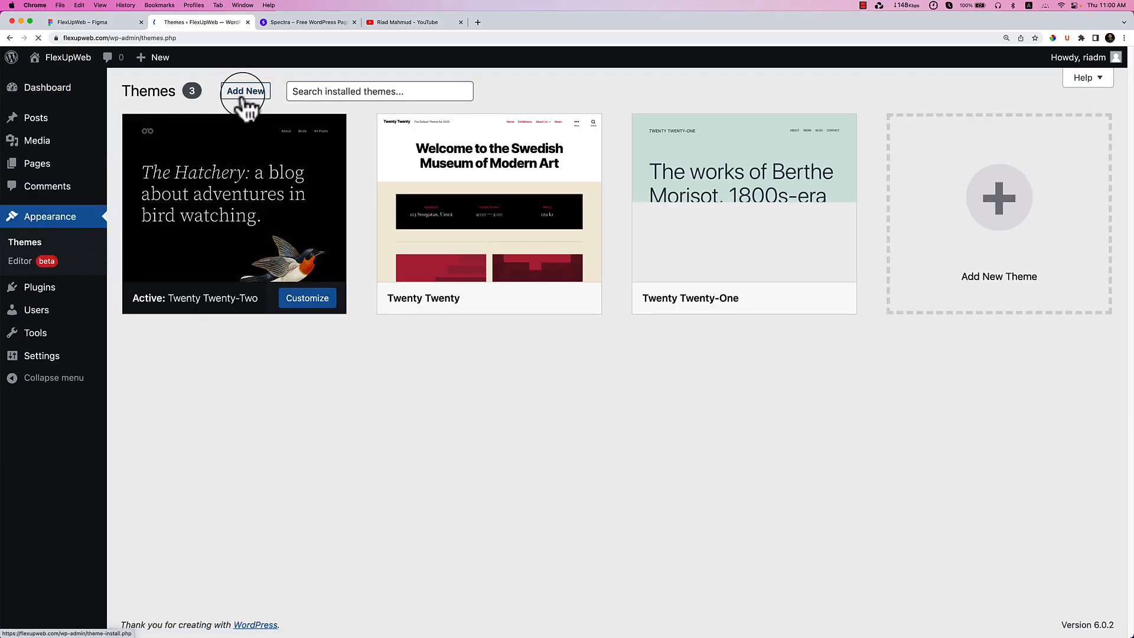
{"action": "left_click", "coordinate": [245, 93]}
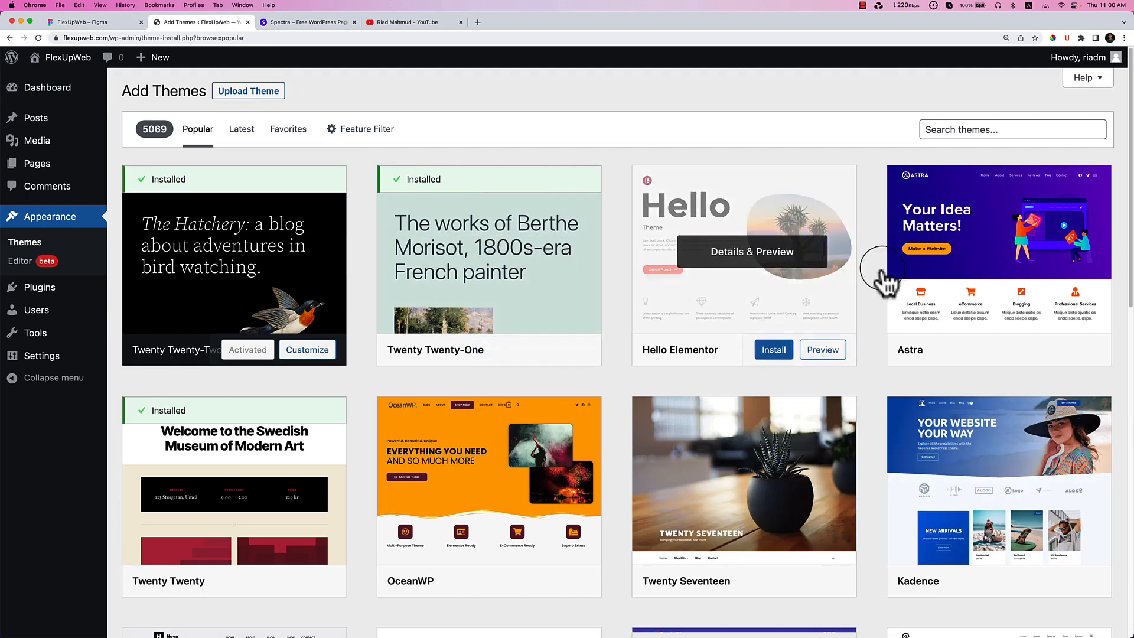
{"action": "left_click", "coordinate": [1027, 350]}
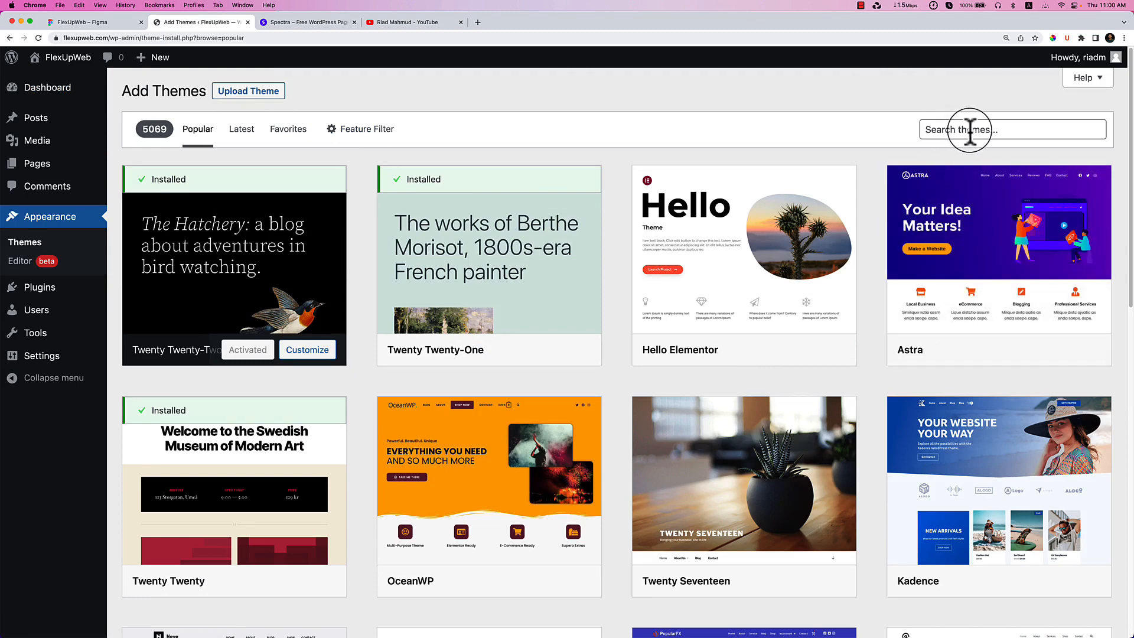
{"action": "mouse_move", "coordinate": [1031, 357]}
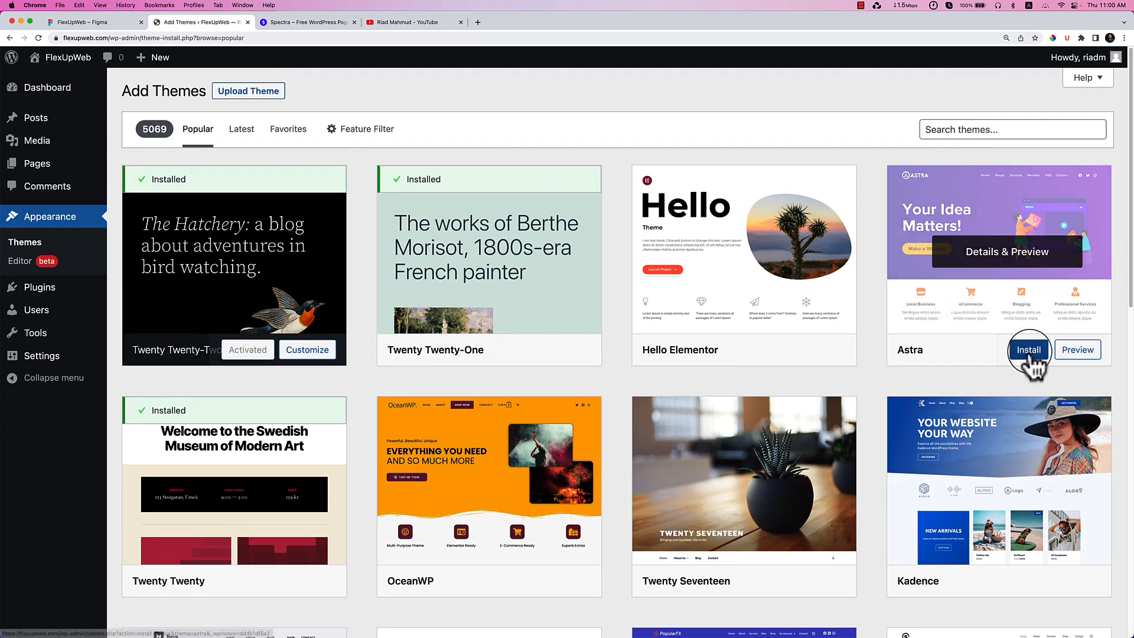
{"action": "left_click", "coordinate": [1028, 350]}
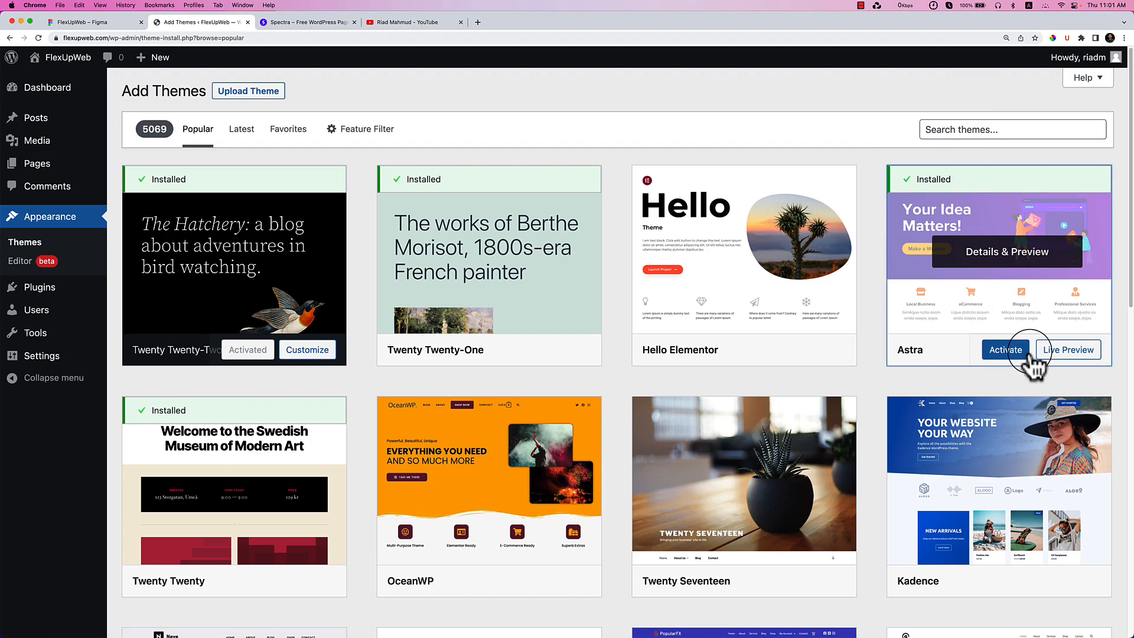
{"action": "left_click", "coordinate": [1010, 353]}
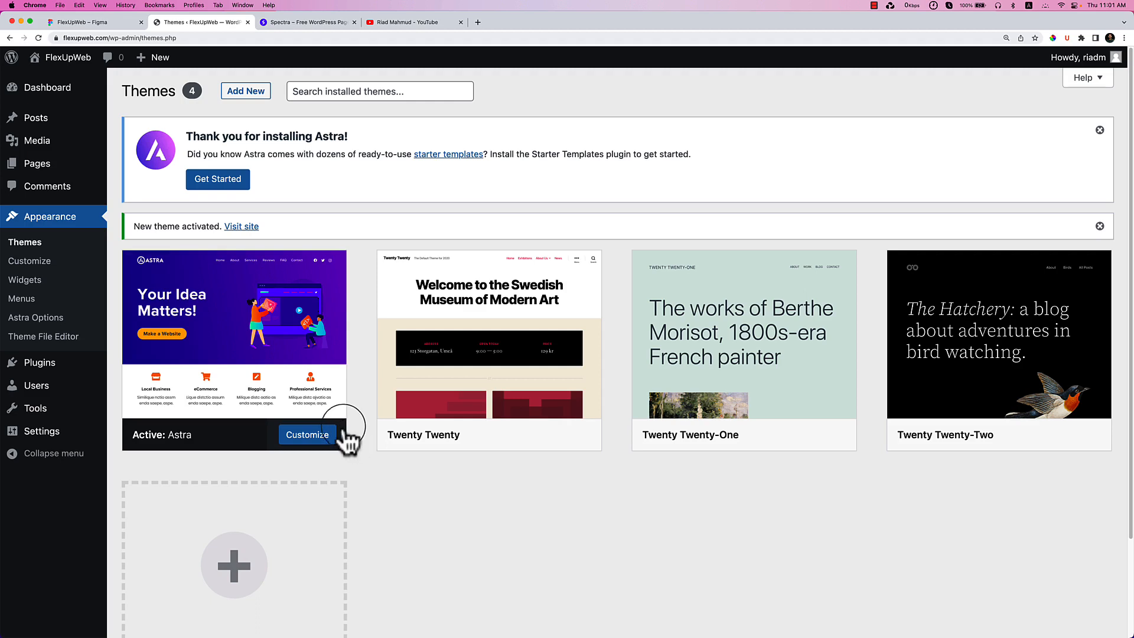
{"action": "mouse_move", "coordinate": [59, 363]}
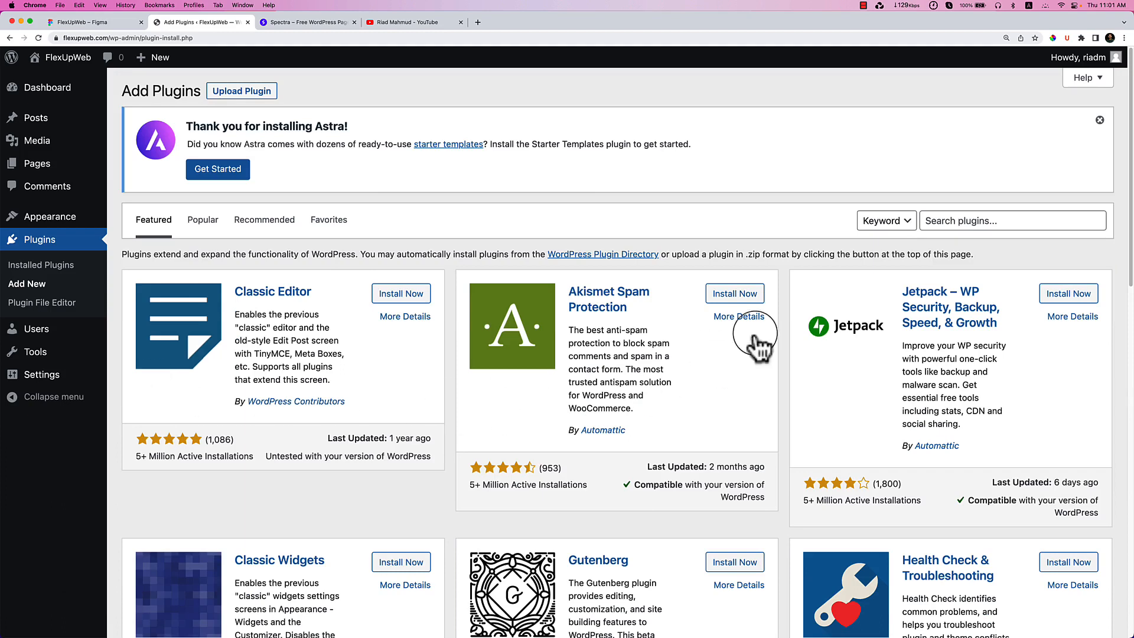
Search plugins for 'spectra', then install and activate Spectra – WordPress Gutenberg Blocks.
{"action": "left_click", "coordinate": [964, 223]}
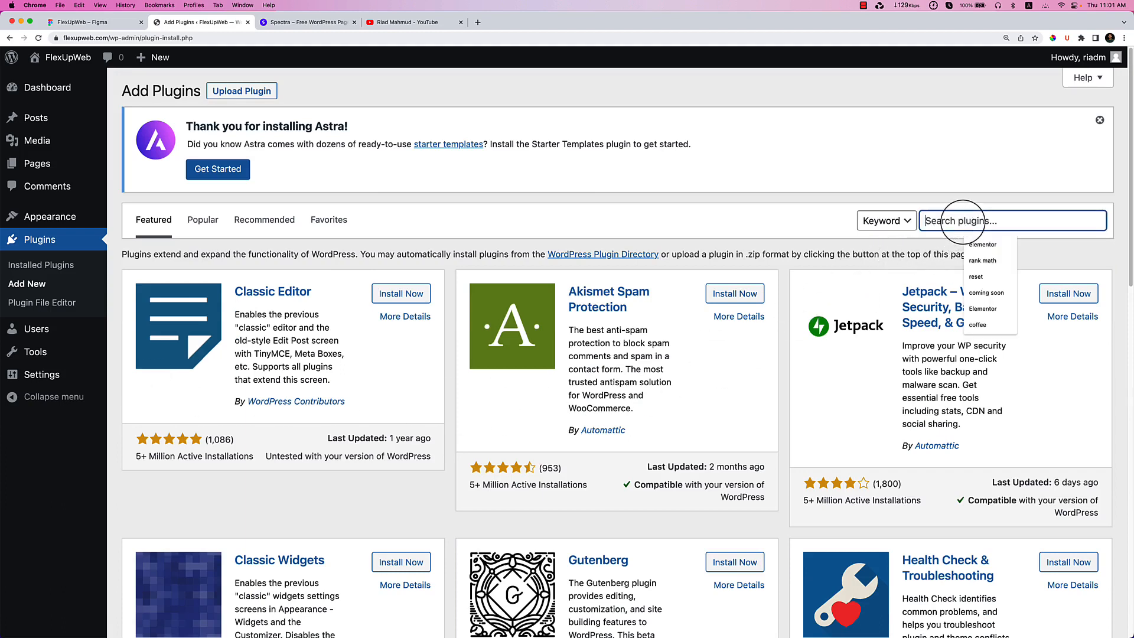
{"action": "type", "text": "spectra"}
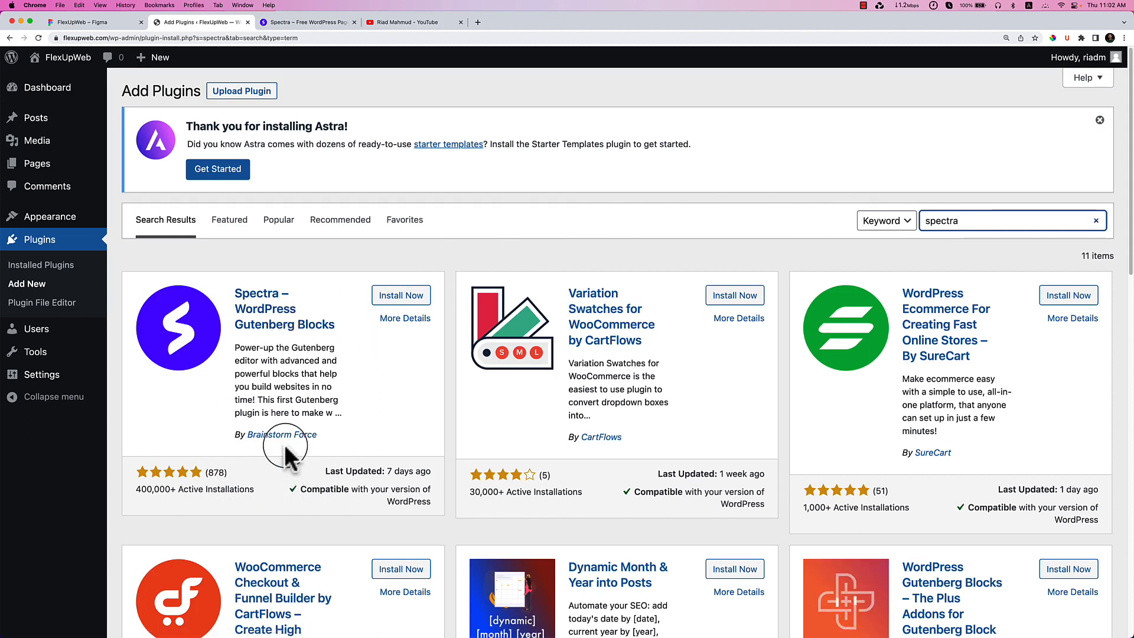
{"action": "left_click", "coordinate": [402, 295]}
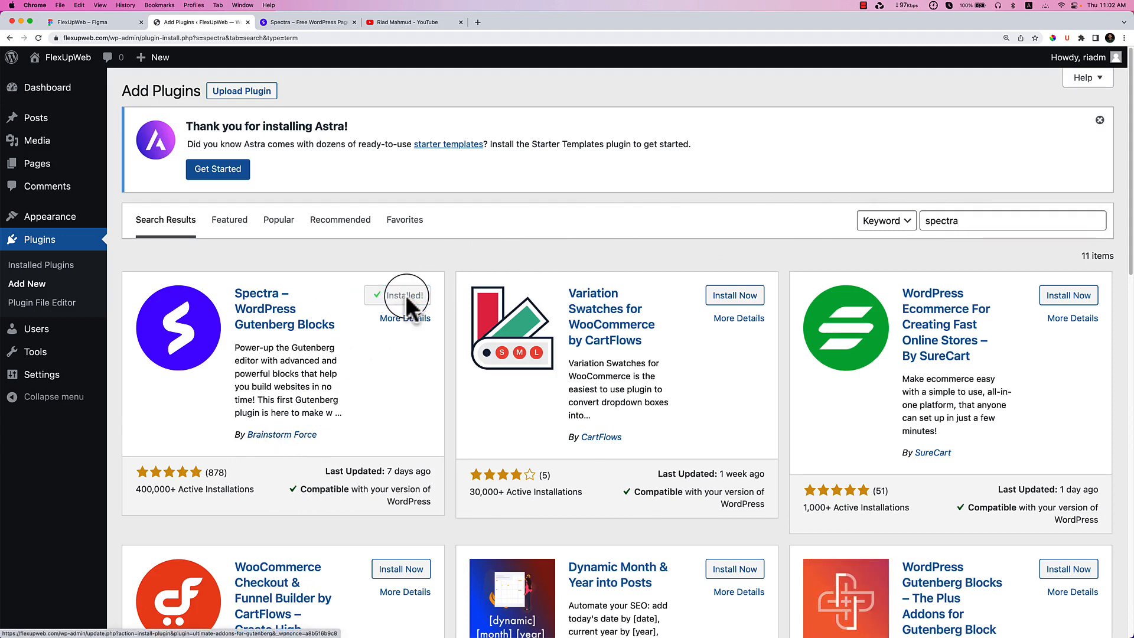
{"action": "left_click", "coordinate": [407, 295]}
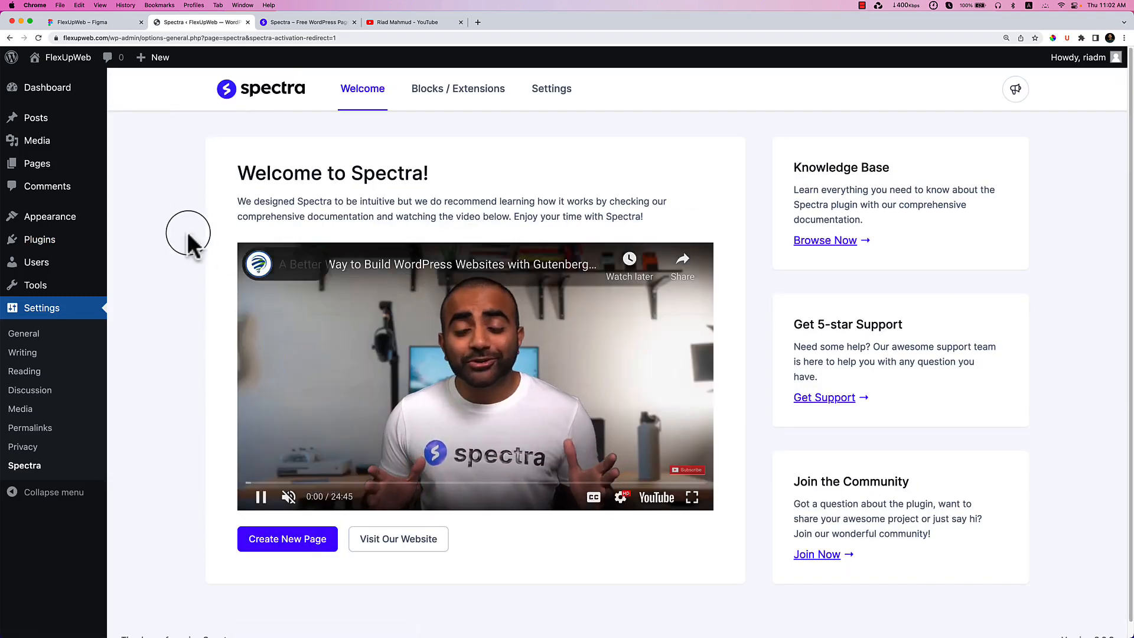
Open the live FlexUpWeb site in a new tab to see the Astra theme.
{"action": "mouse_move", "coordinate": [66, 59]}
{"action": "right_click", "coordinate": [55, 80]}
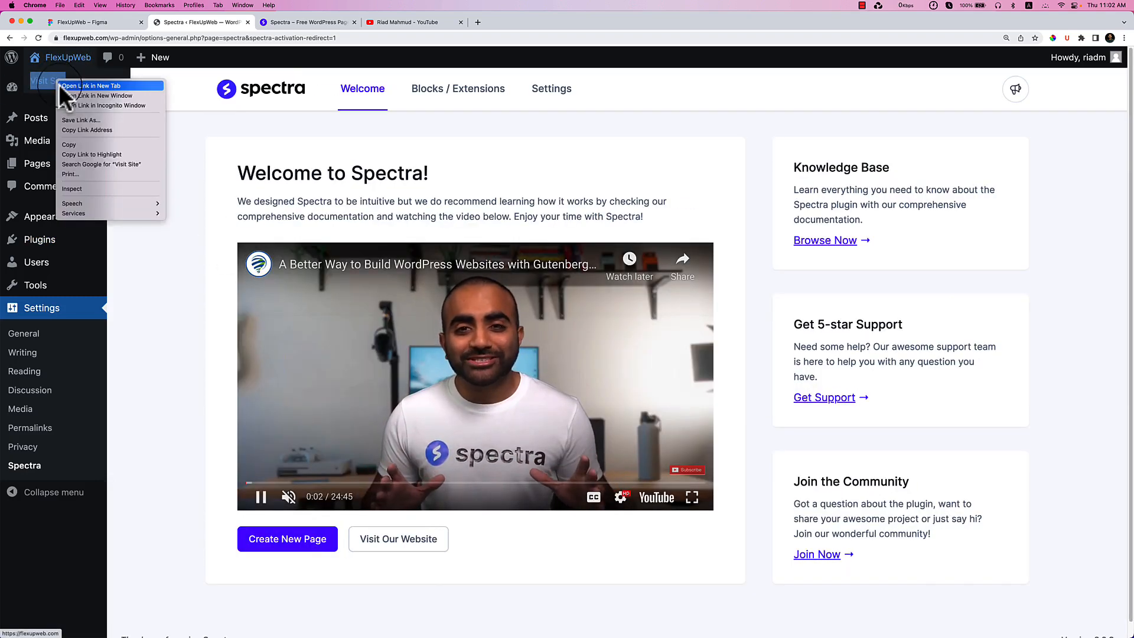
{"action": "left_click", "coordinate": [59, 84]}
{"action": "left_click", "coordinate": [289, 23]}
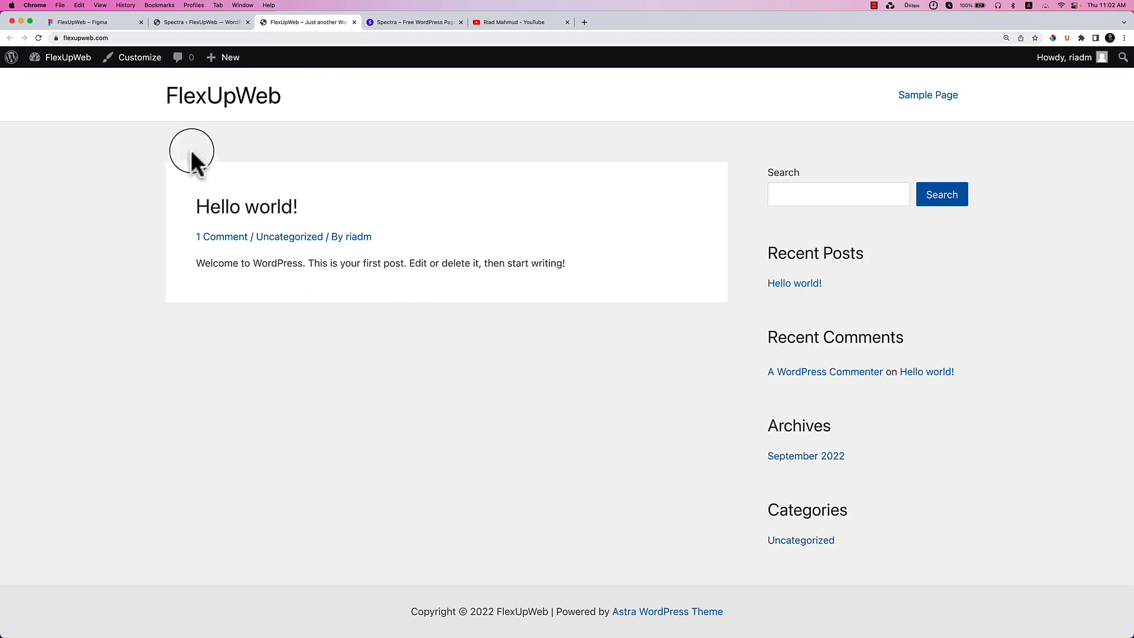
Cycle through the Spectra and wpspectra.com tabs and bring the Figma design tab forward.
{"action": "left_click", "coordinate": [202, 25]}
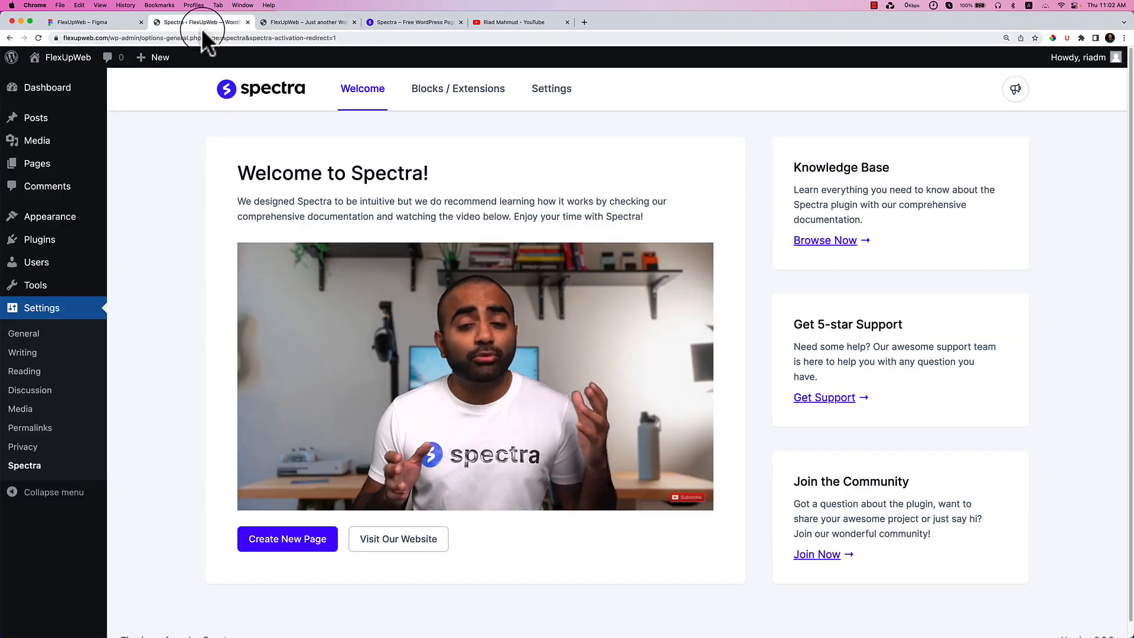
{"action": "left_click", "coordinate": [402, 22]}
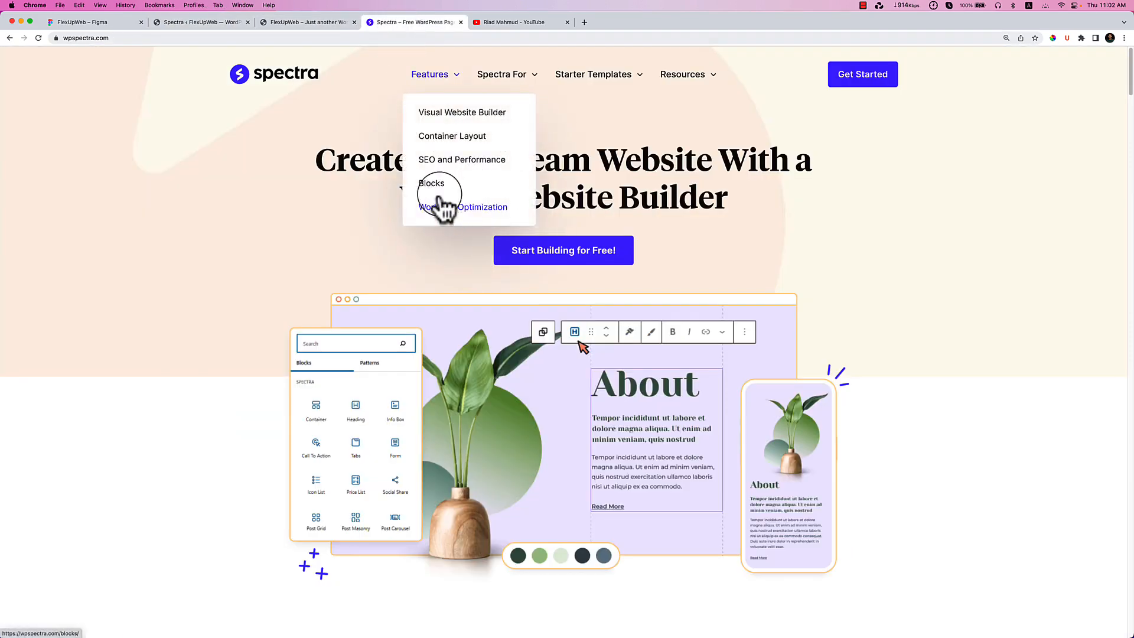
{"action": "left_click_drag", "start_coordinate": [90, 22], "coordinate": [422, 48]}
{"action": "scroll", "coordinate": [395, 301], "scroll_direction": "up", "scroll_amount": 3}
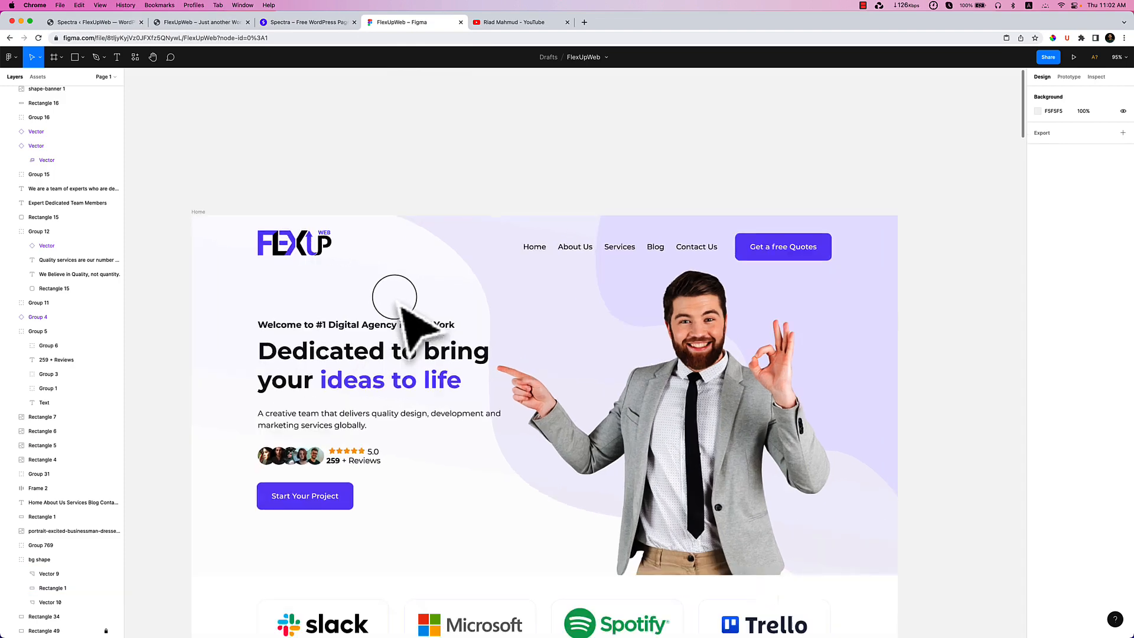
{"action": "left_click_drag", "start_coordinate": [549, 297], "coordinate": [566, 276]}
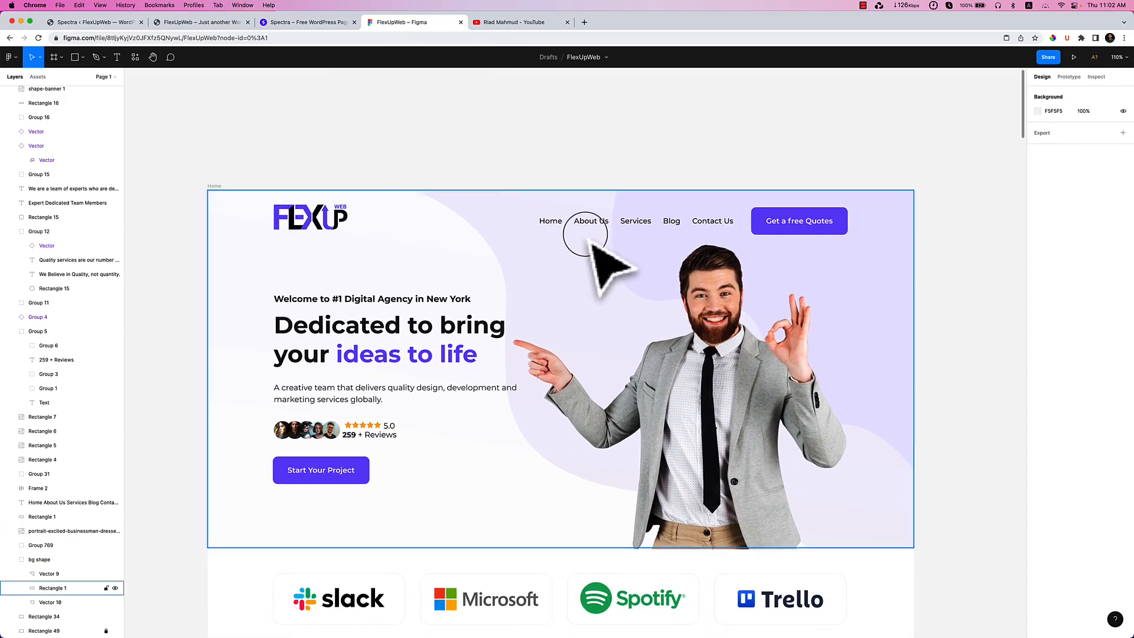
{"action": "scroll", "coordinate": [594, 243], "scroll_direction": "up", "scroll_amount": 2}
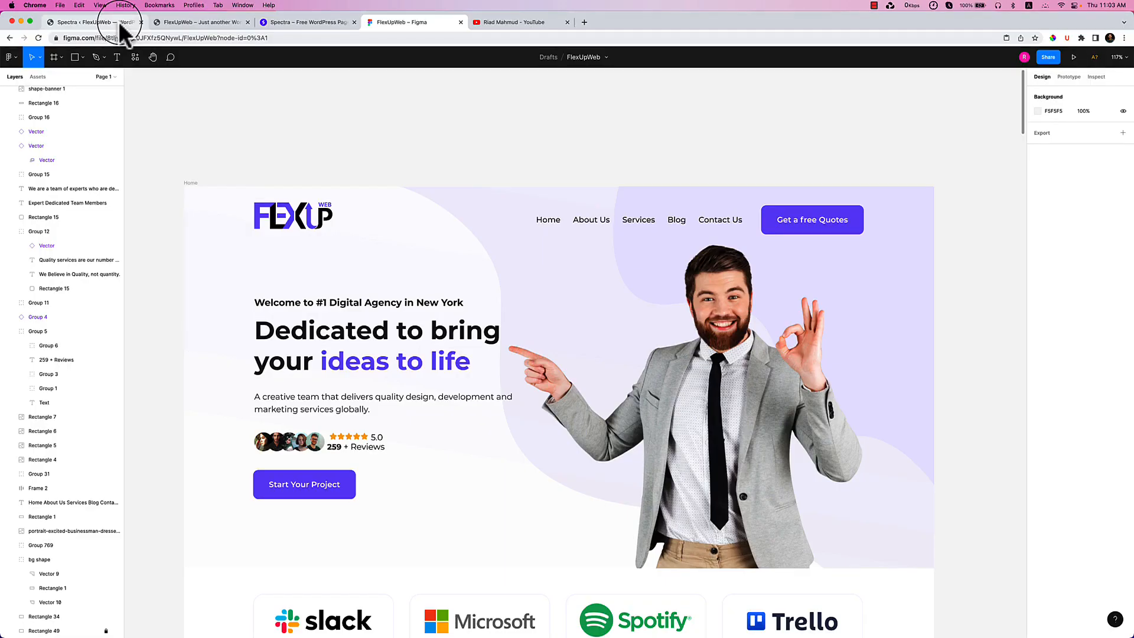
Switch back to the Spectra ‹ FlexUpWeb admin tab.
{"action": "left_click", "coordinate": [119, 21]}
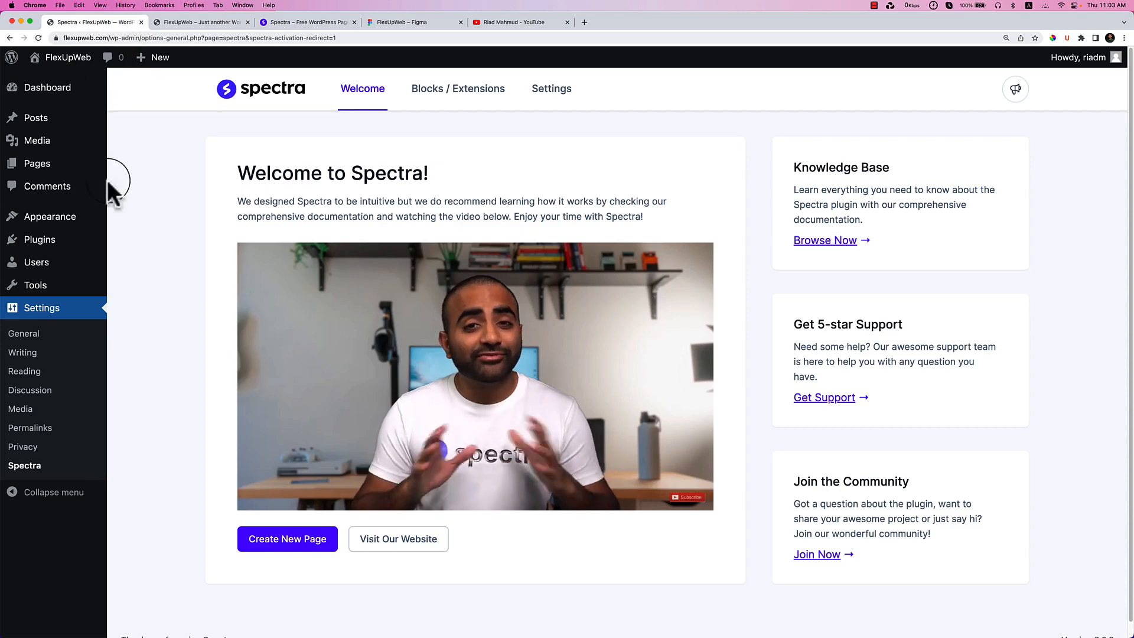
Set permalinks to the Post name structure and save the change.
{"action": "left_click", "coordinate": [47, 436]}
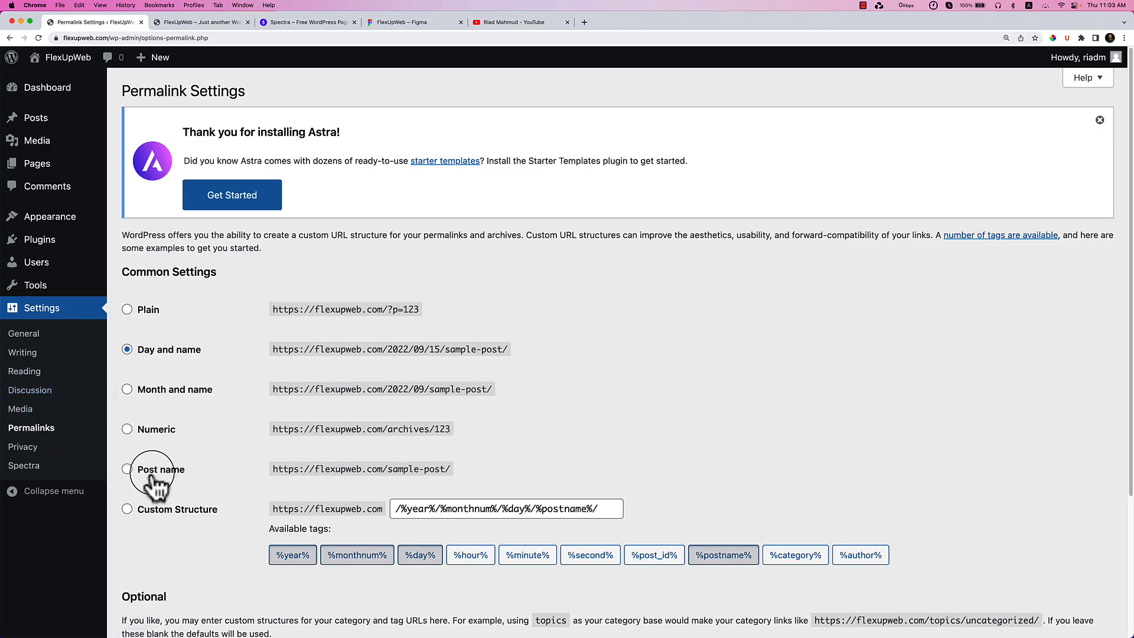
{"action": "left_click", "coordinate": [155, 472]}
{"action": "scroll", "coordinate": [164, 473], "scroll_direction": "down", "scroll_amount": 3}
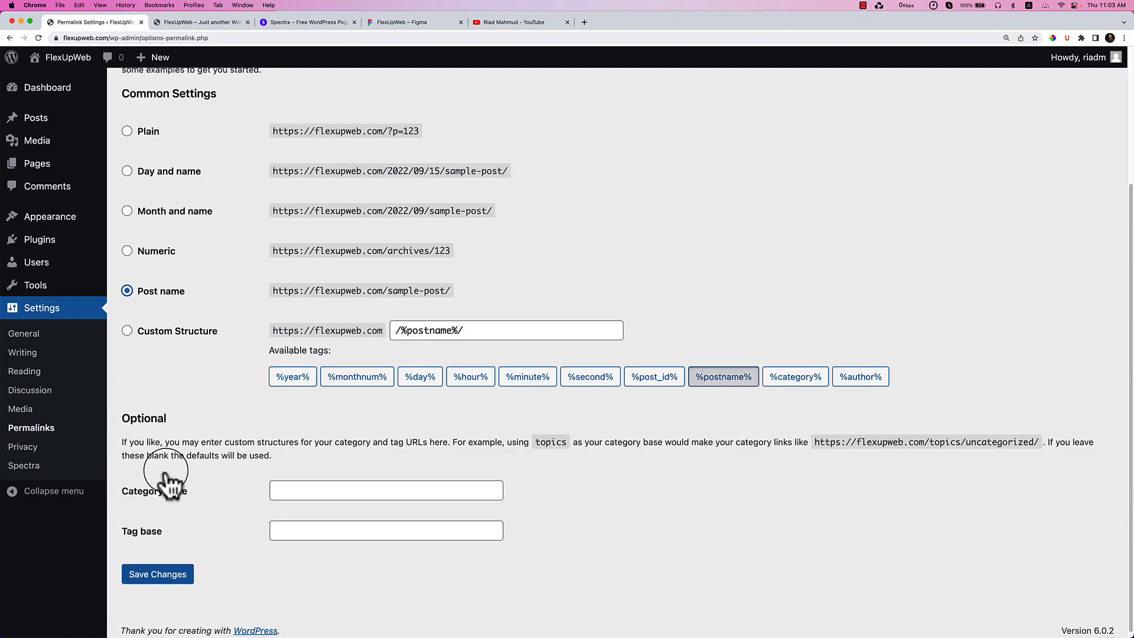
{"action": "left_click", "coordinate": [170, 582]}
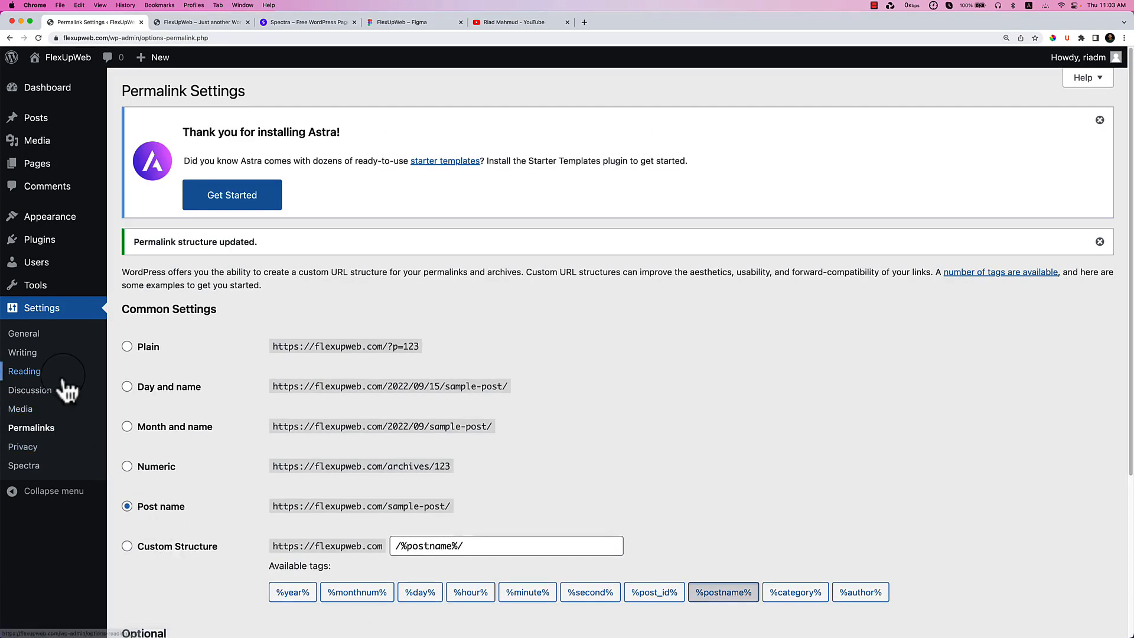
Open All Posts, which lists only the Hello world! post.
{"action": "mouse_move", "coordinate": [68, 216]}
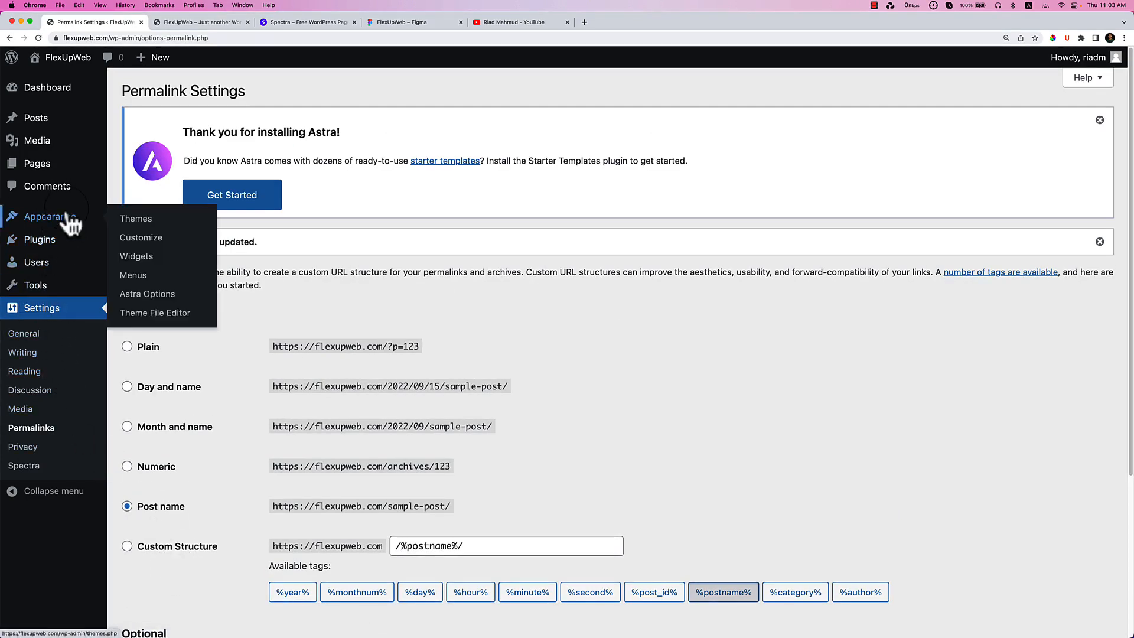
{"action": "mouse_move", "coordinate": [89, 128]}
{"action": "left_click", "coordinate": [126, 124]}
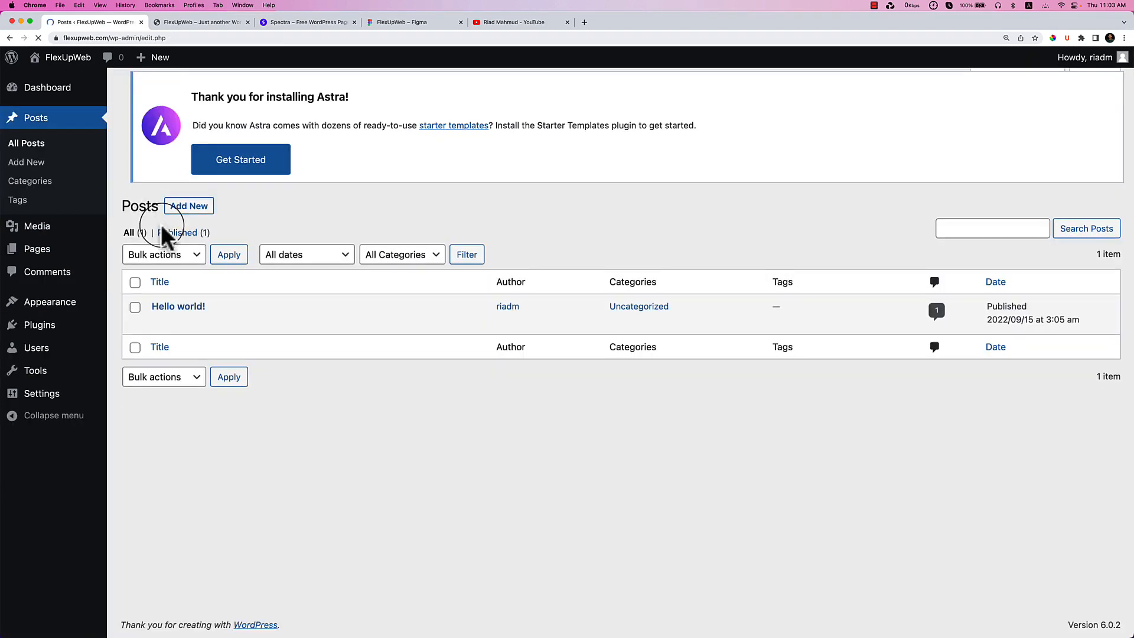
Trash the Hello world! post, then delete it permanently from the Trash.
{"action": "mouse_move", "coordinate": [195, 308]}
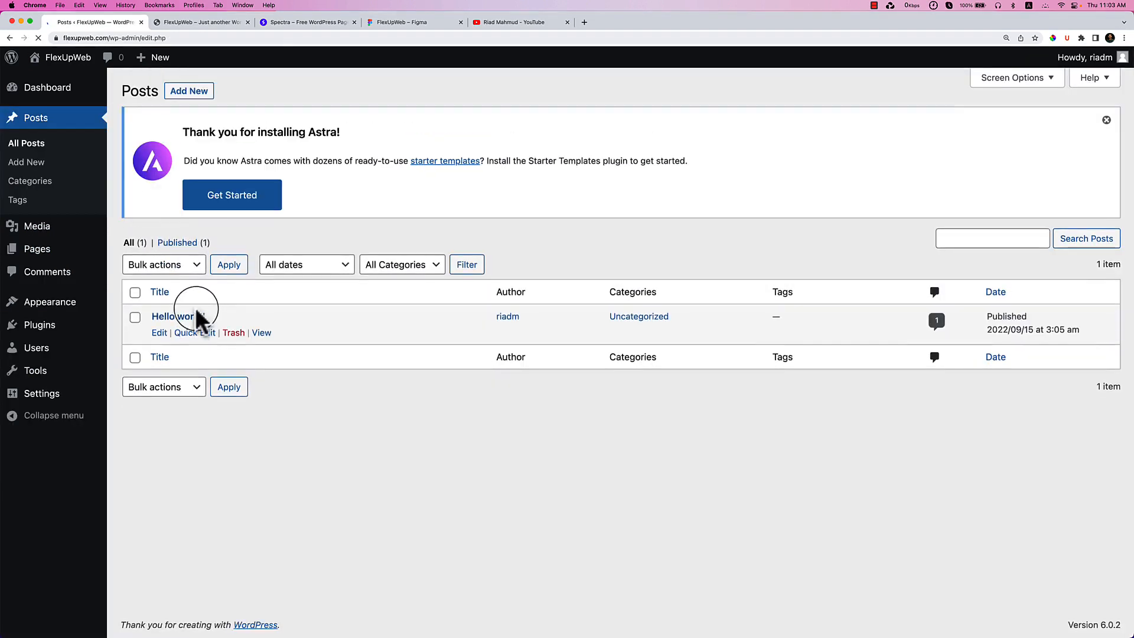
{"action": "left_click", "coordinate": [234, 333]}
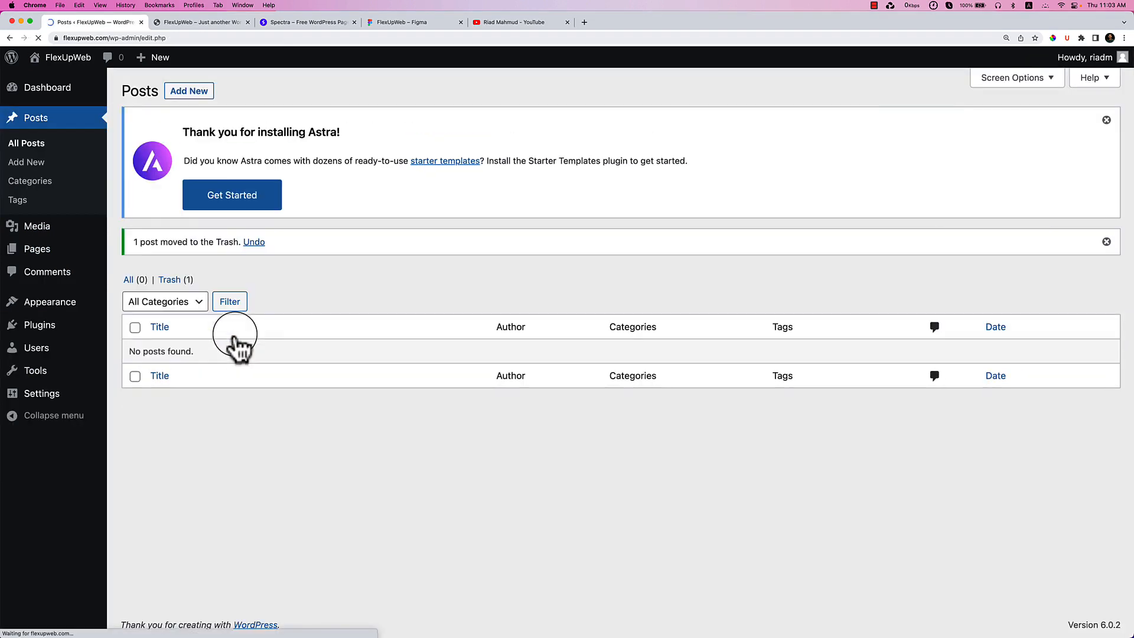
{"action": "left_click", "coordinate": [169, 281]}
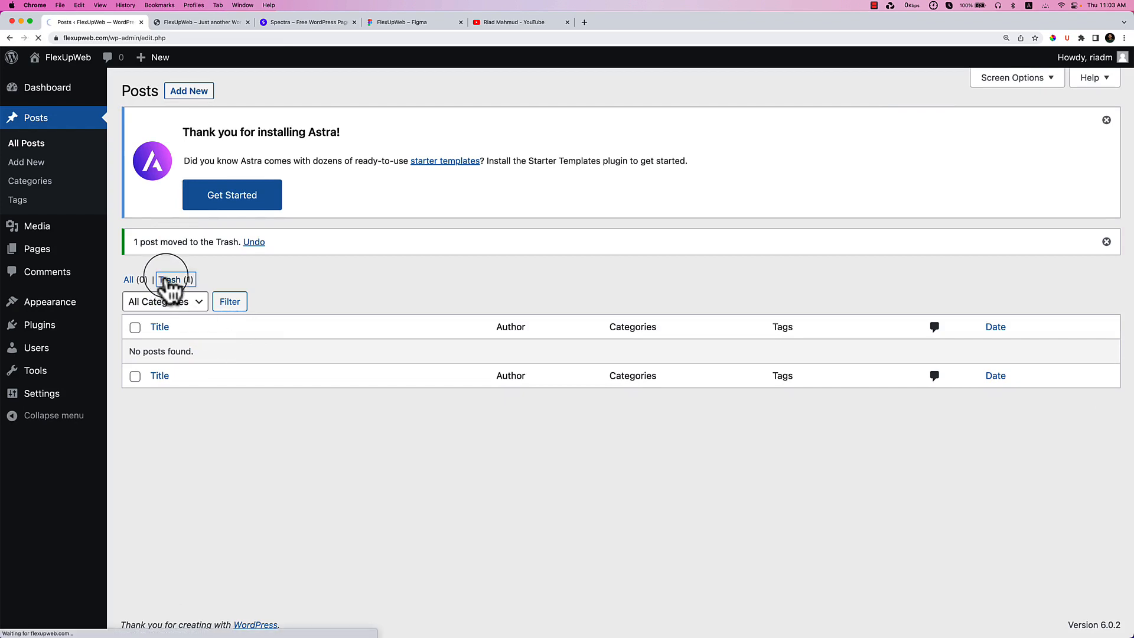
{"action": "left_click", "coordinate": [223, 334]}
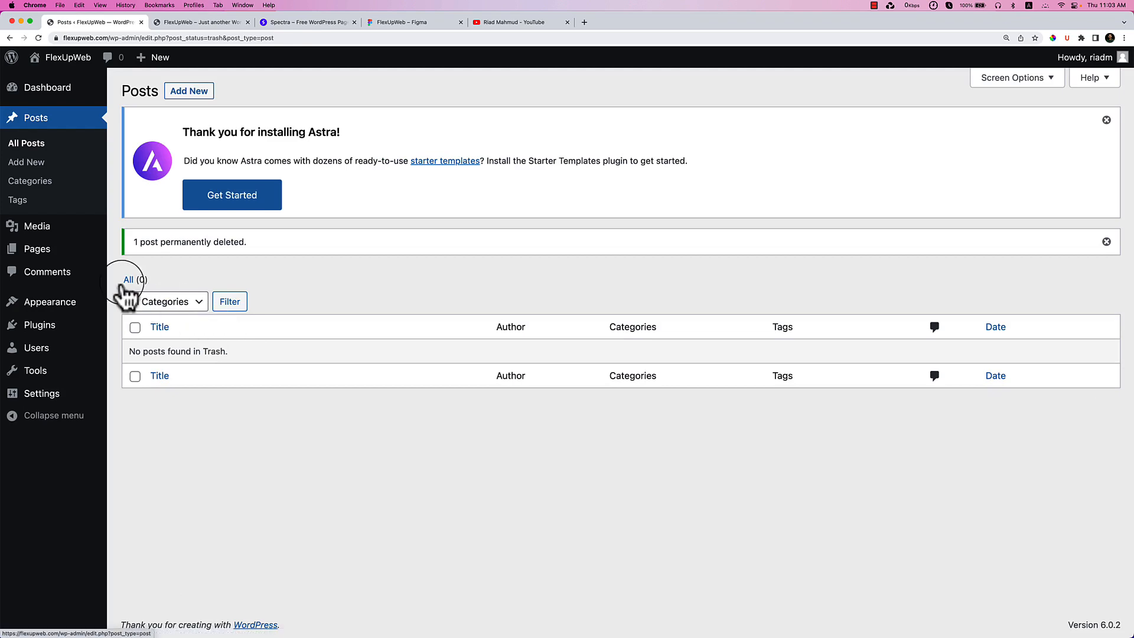
Trash the Sample Page, delete it permanently, and dismiss the admin notices.
{"action": "mouse_move", "coordinate": [65, 260]}
{"action": "left_click", "coordinate": [139, 254]}
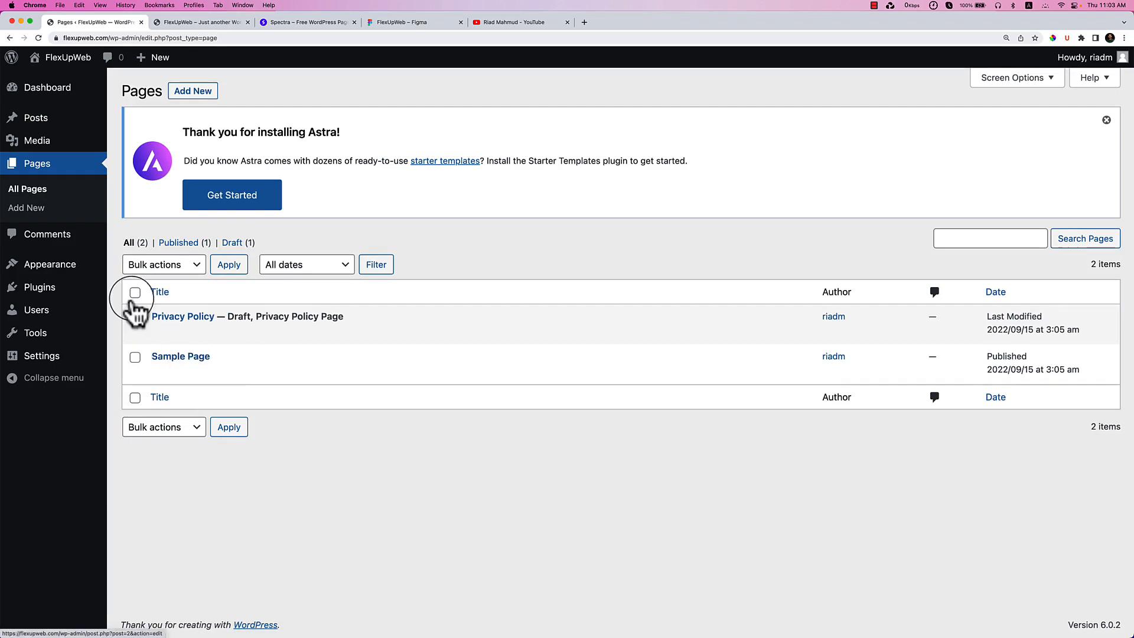
{"action": "left_click", "coordinate": [134, 292]}
{"action": "left_click", "coordinate": [134, 293]}
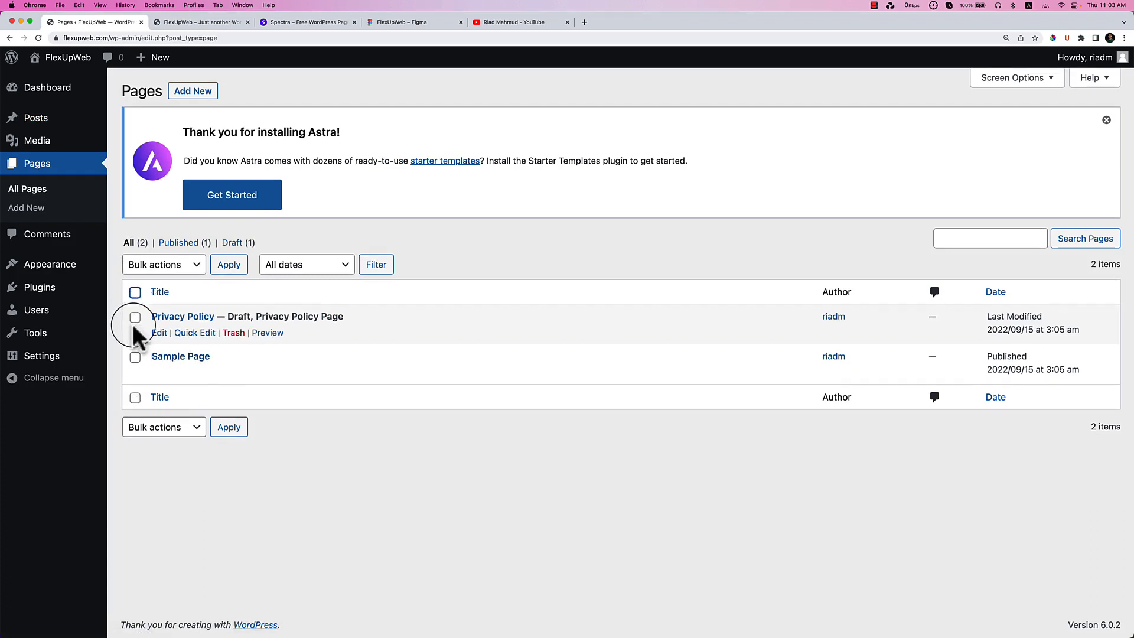
{"action": "left_click", "coordinate": [239, 377]}
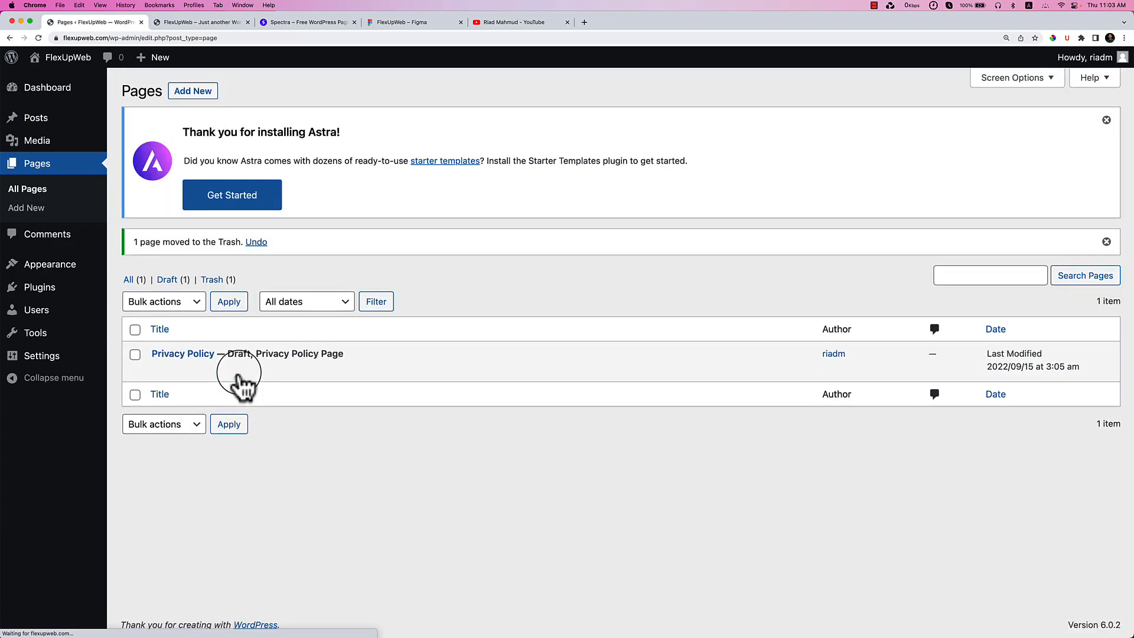
{"action": "left_click", "coordinate": [217, 280]}
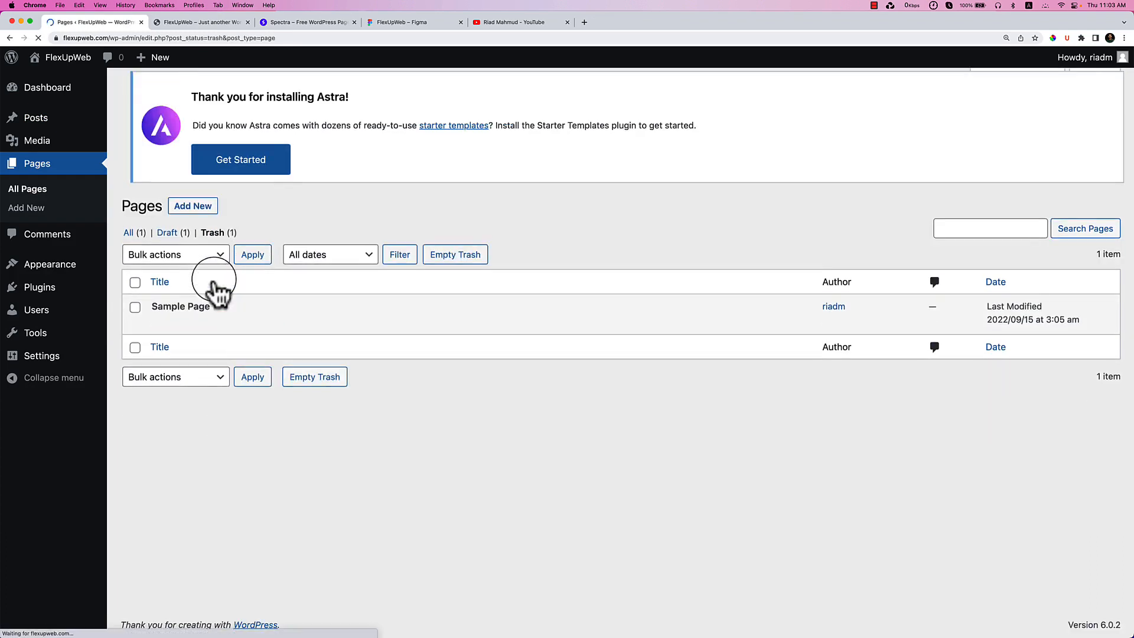
{"action": "left_click", "coordinate": [216, 334]}
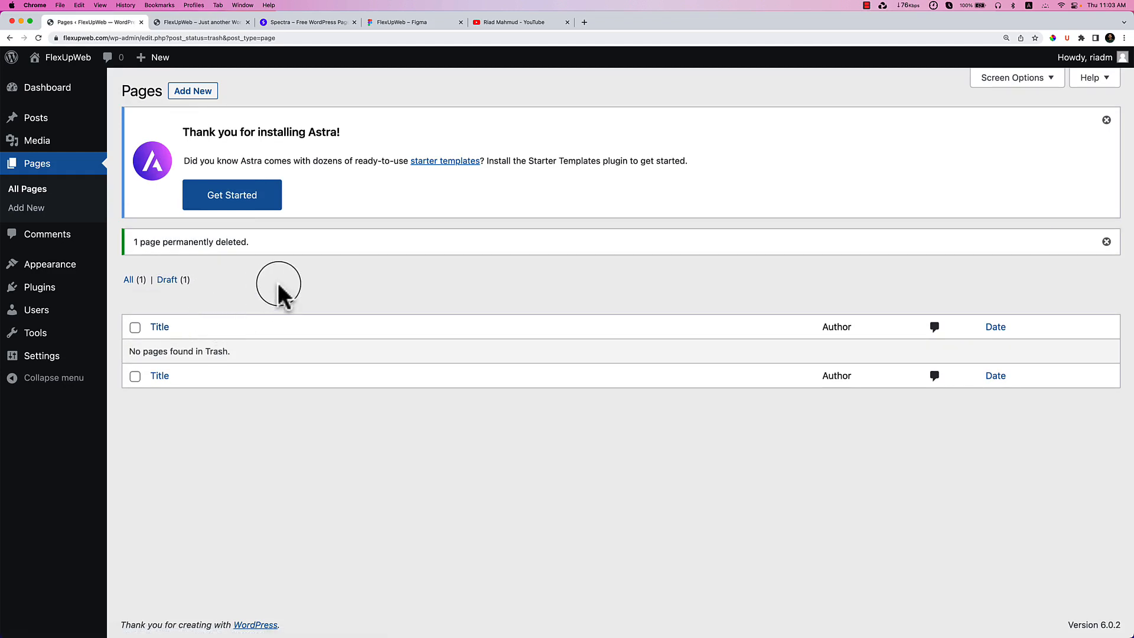
{"action": "left_click", "coordinate": [1107, 121]}
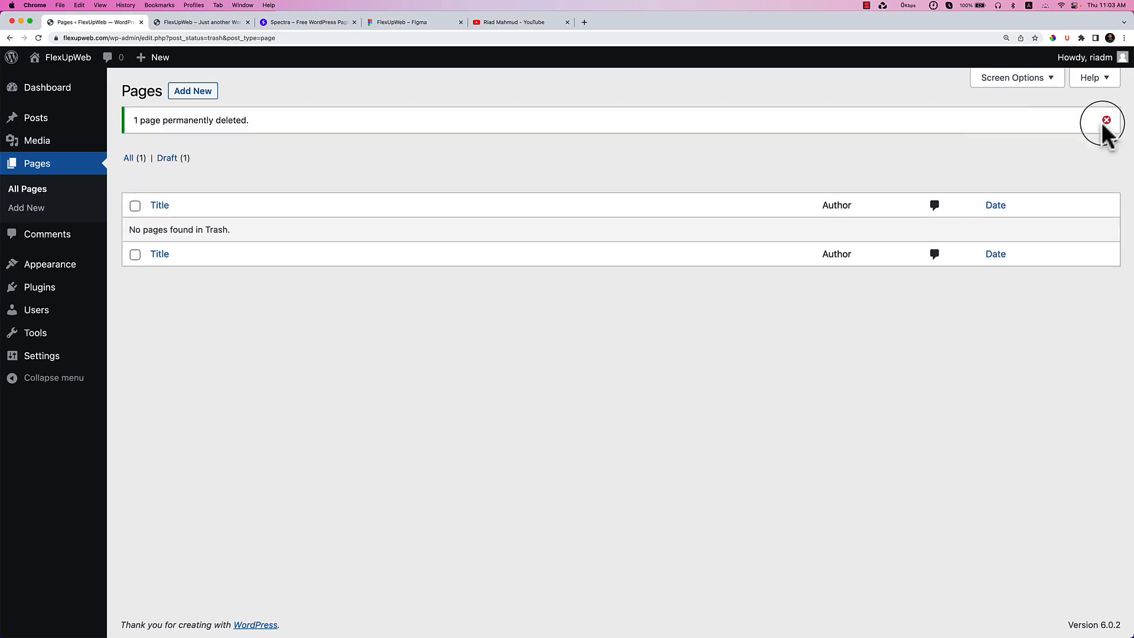
{"action": "left_click", "coordinate": [1106, 120]}
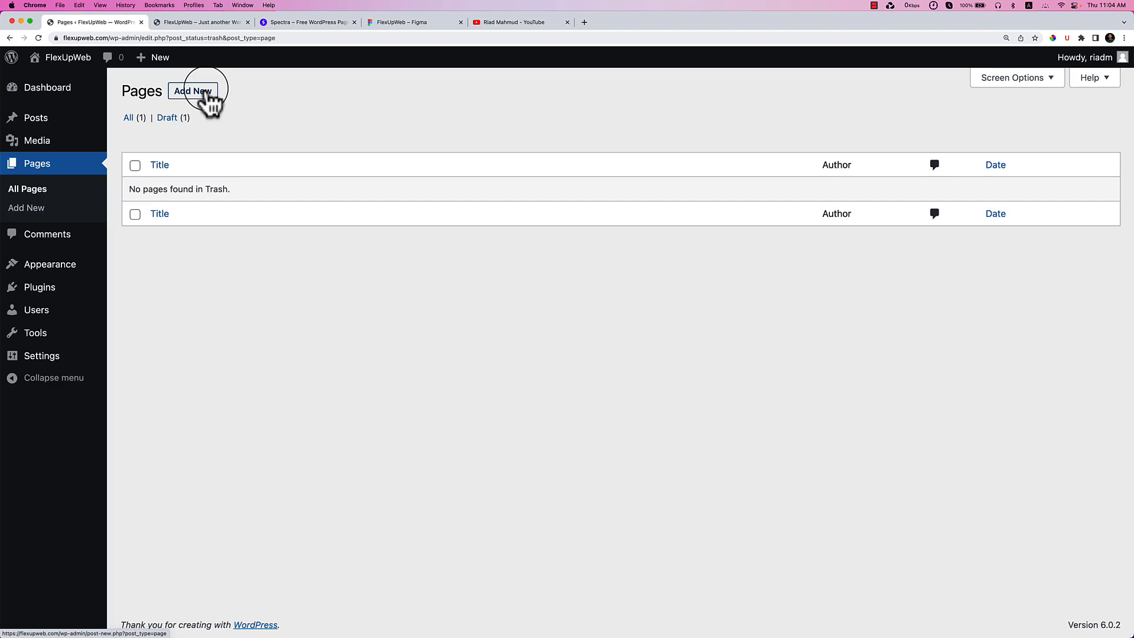
Create and publish a new empty page titled 'Home'.
{"action": "left_click", "coordinate": [195, 91]}
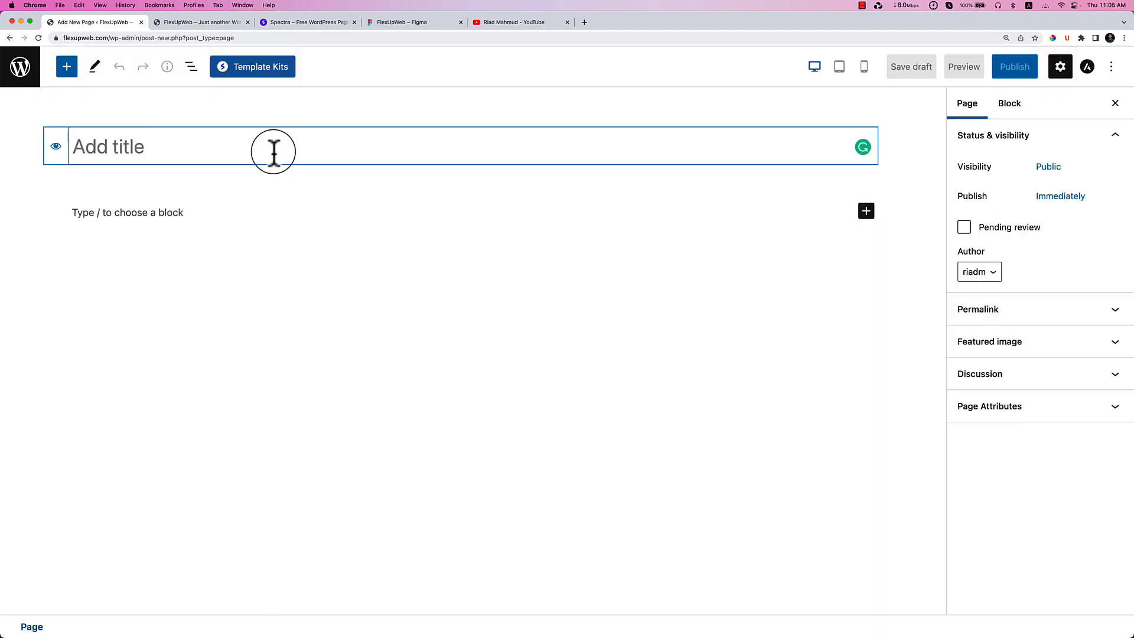
{"action": "type", "text": "Home"}
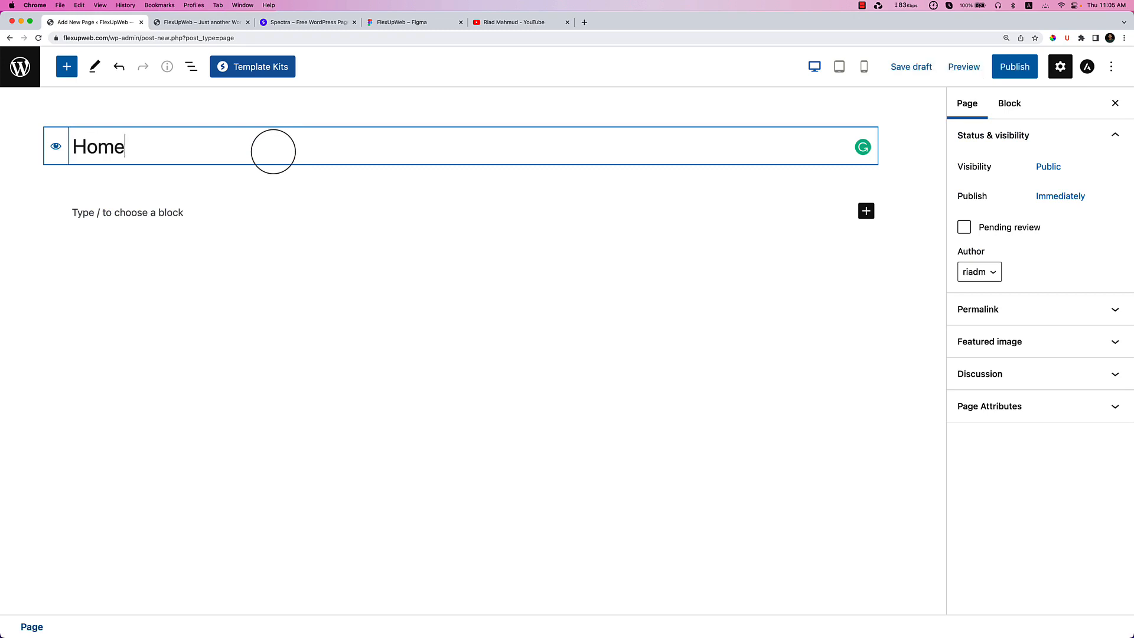
{"action": "left_click", "coordinate": [1012, 69]}
{"action": "left_click", "coordinate": [1013, 68]}
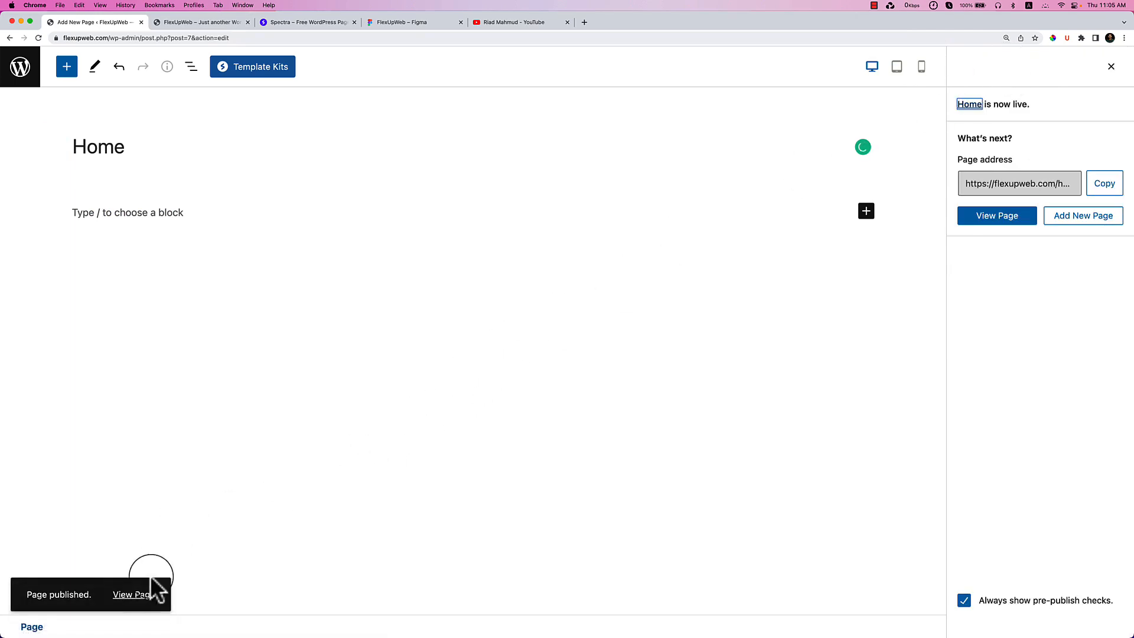
Open the live Home page in a new browser tab, then return to the Figma design.
{"action": "left_click", "coordinate": [141, 595]}
{"action": "right_click", "coordinate": [144, 600]}
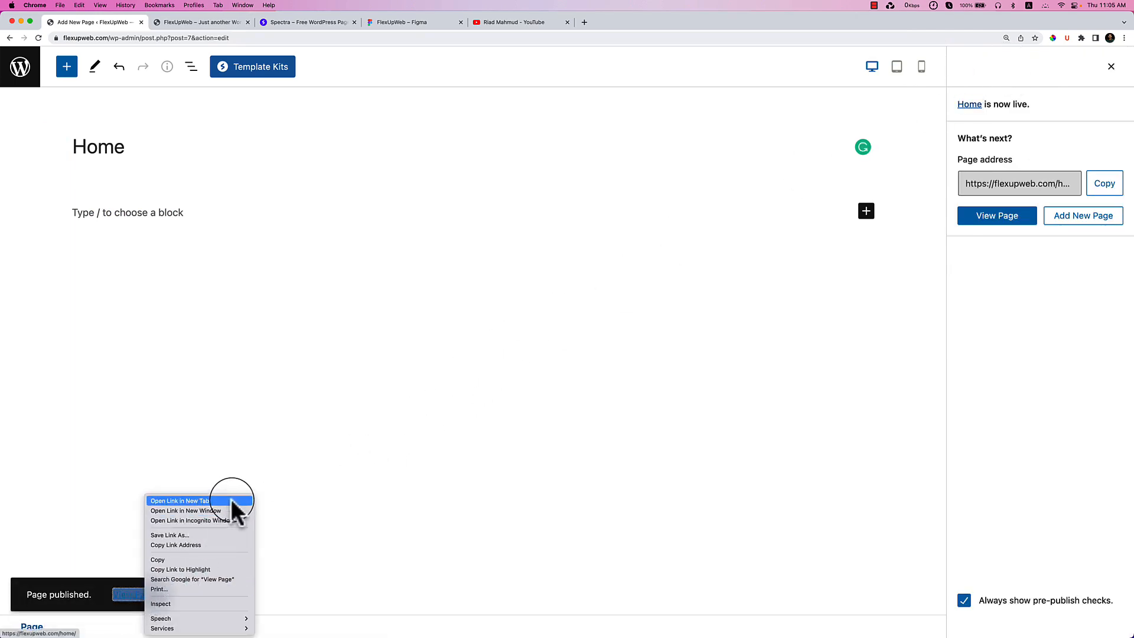
{"action": "left_click", "coordinate": [230, 501]}
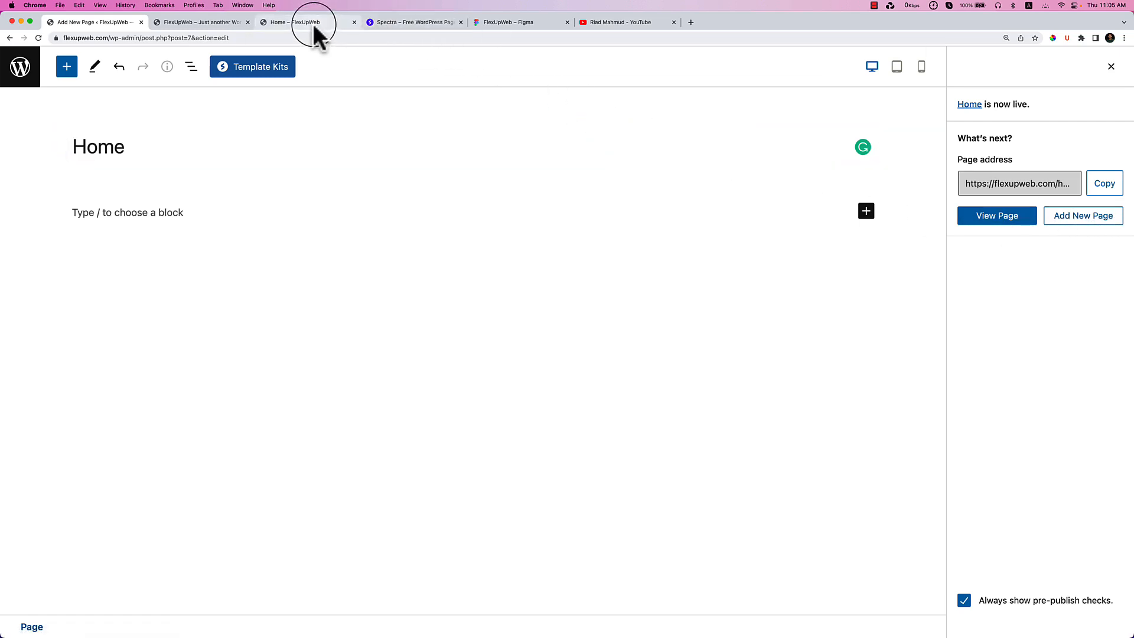
{"action": "left_click", "coordinate": [513, 22]}
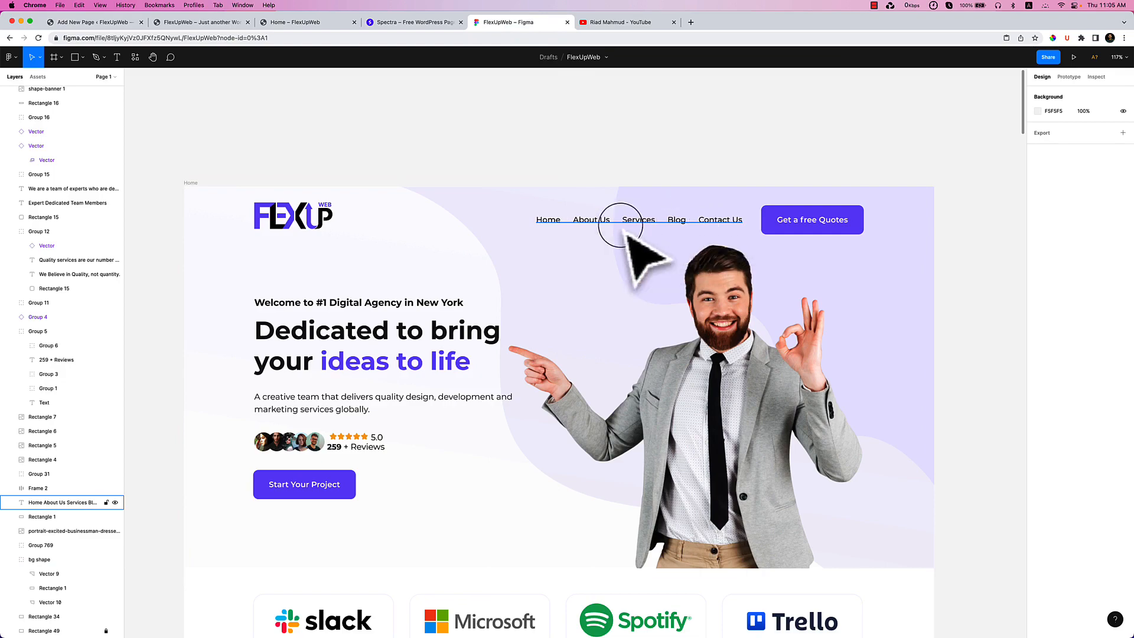
Scroll the Figma design down to the Who We are? section, then return to WordPress's Pages list.
{"action": "scroll", "coordinate": [614, 313], "scroll_direction": "down", "scroll_amount": 5}
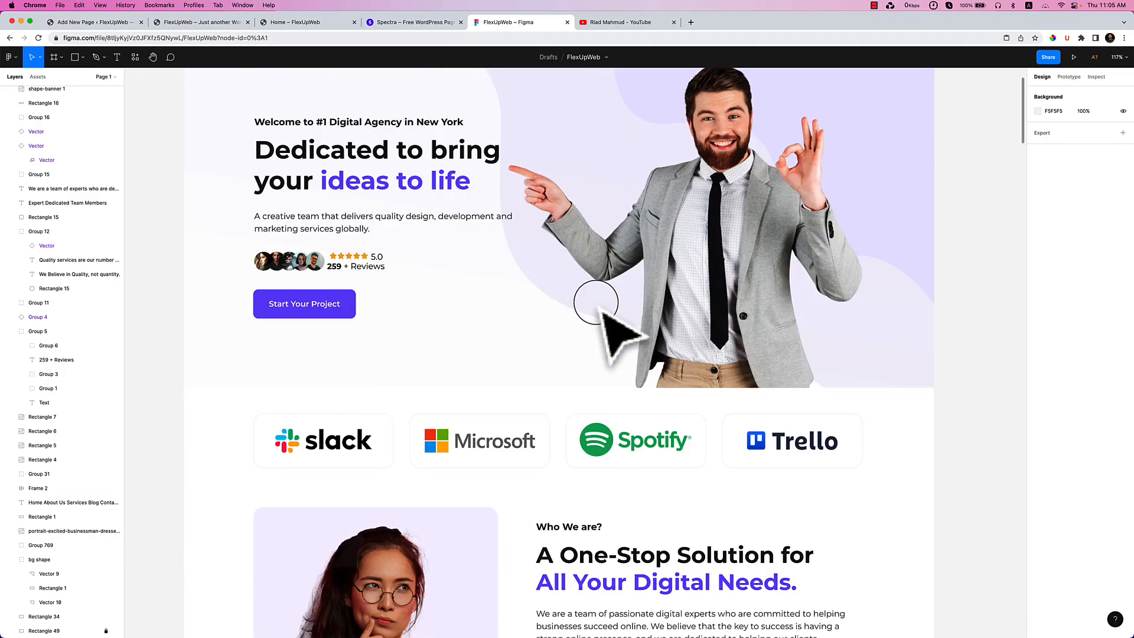
{"action": "scroll", "coordinate": [596, 302], "scroll_direction": "down", "scroll_amount": 3}
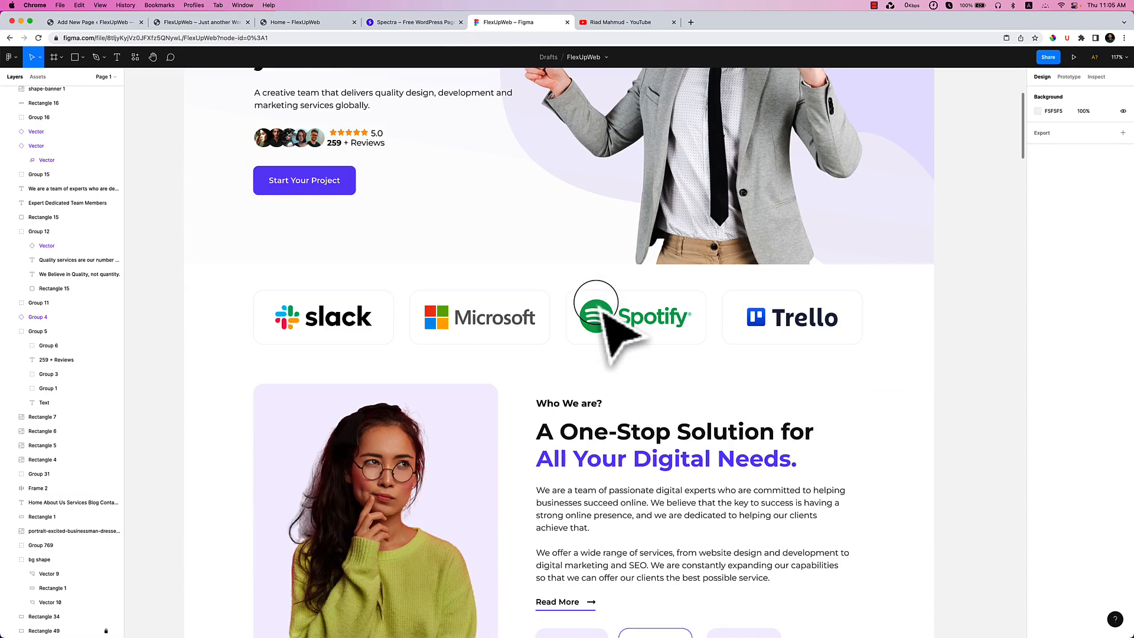
{"action": "scroll", "coordinate": [596, 302], "scroll_direction": "down", "scroll_amount": 3}
{"action": "scroll", "coordinate": [596, 303], "scroll_direction": "down", "scroll_amount": 2}
{"action": "left_click", "coordinate": [596, 303]}
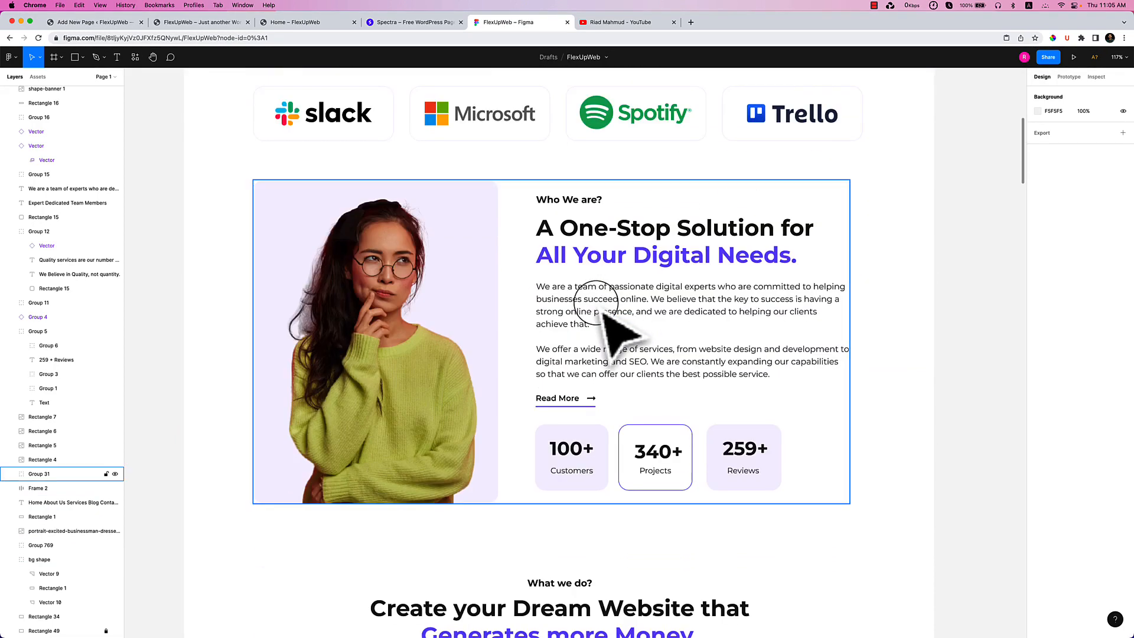
{"action": "left_click", "coordinate": [94, 22]}
{"action": "left_click", "coordinate": [12, 83]}
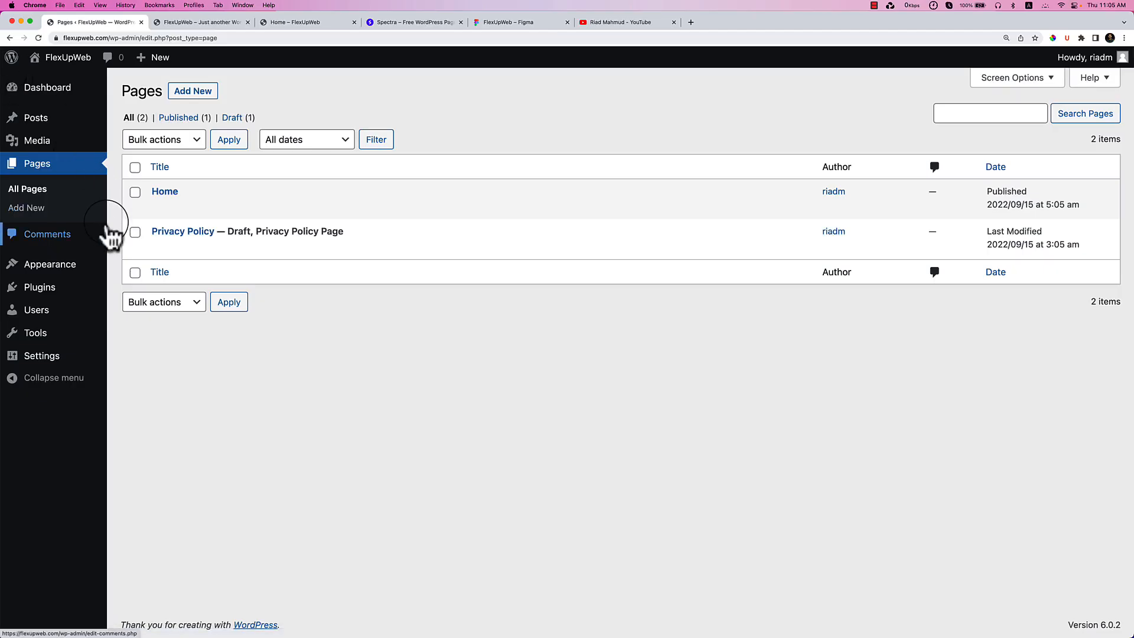
In Settings > Reading, set the homepage to the static page 'Home' and save.
{"action": "mouse_move", "coordinate": [168, 196]}
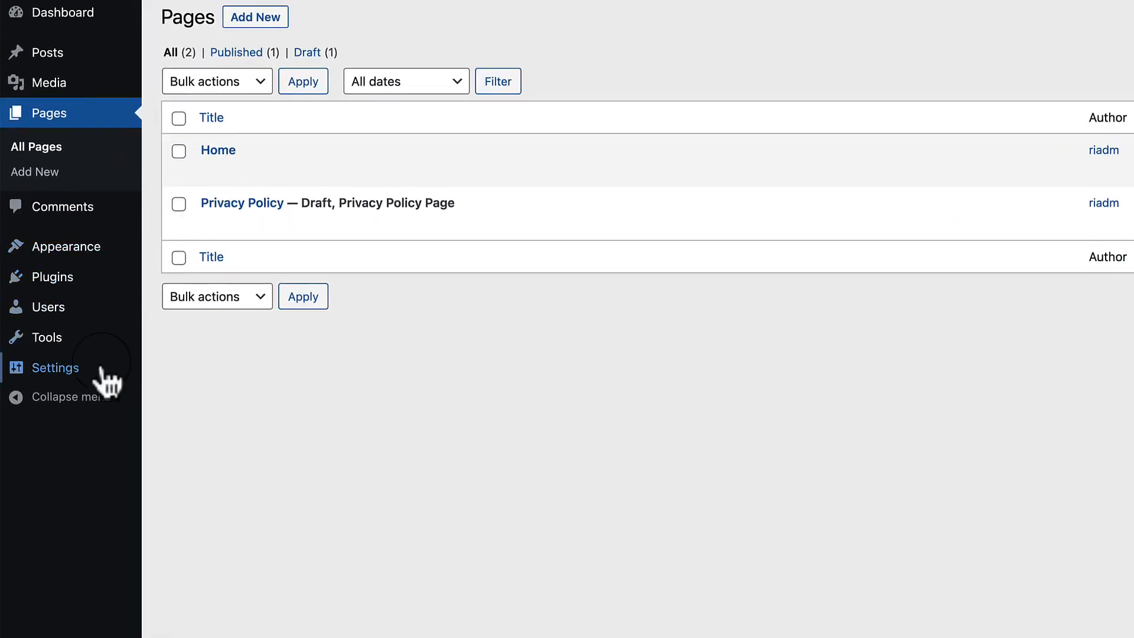
{"action": "mouse_move", "coordinate": [101, 374]}
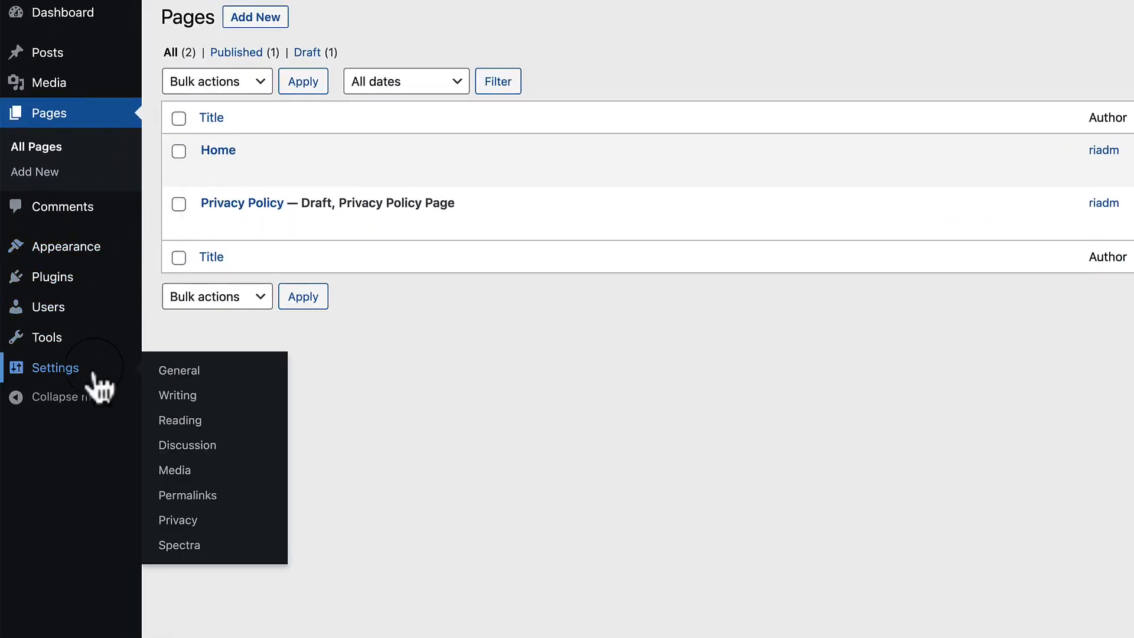
{"action": "left_click", "coordinate": [171, 421]}
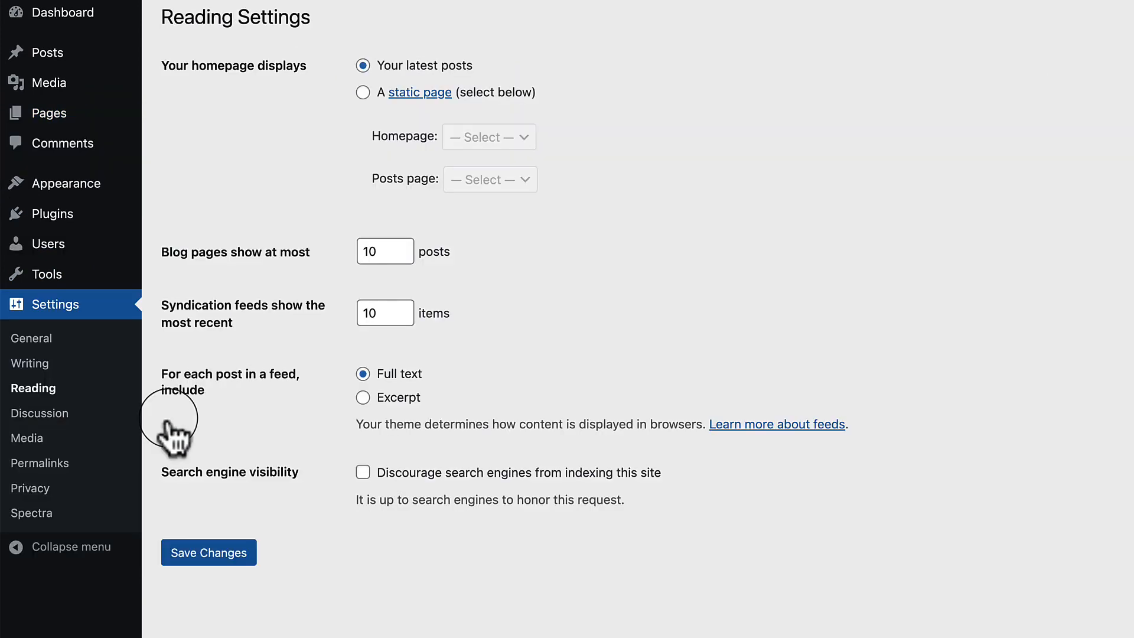
{"action": "left_click", "coordinate": [362, 95]}
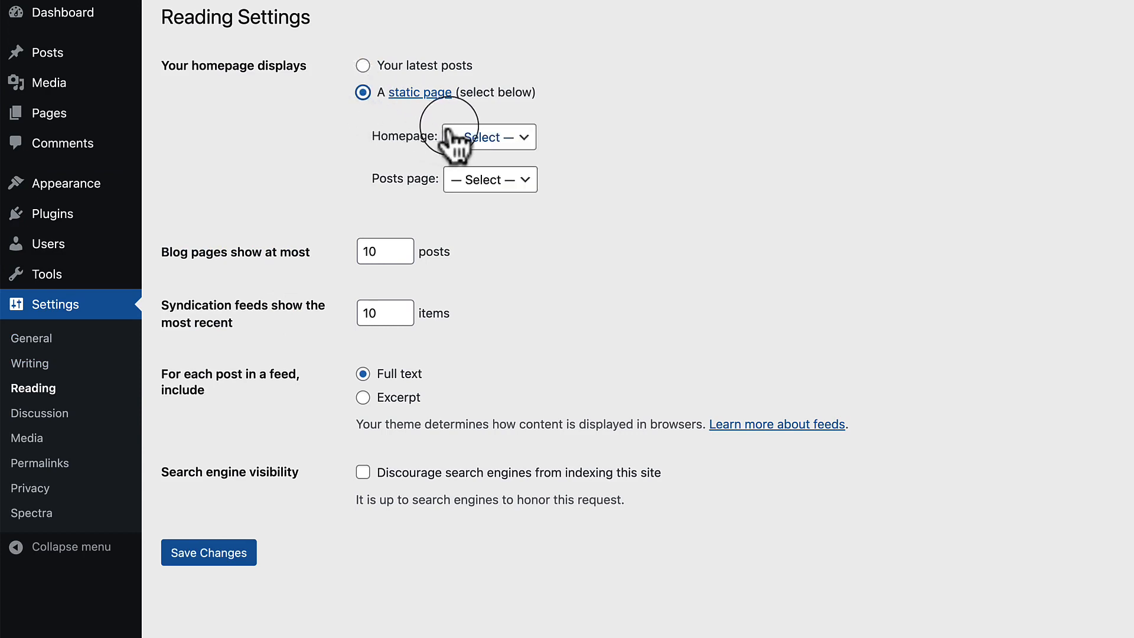
{"action": "left_click", "coordinate": [491, 138]}
{"action": "left_click", "coordinate": [484, 157]}
{"action": "left_click", "coordinate": [244, 554]}
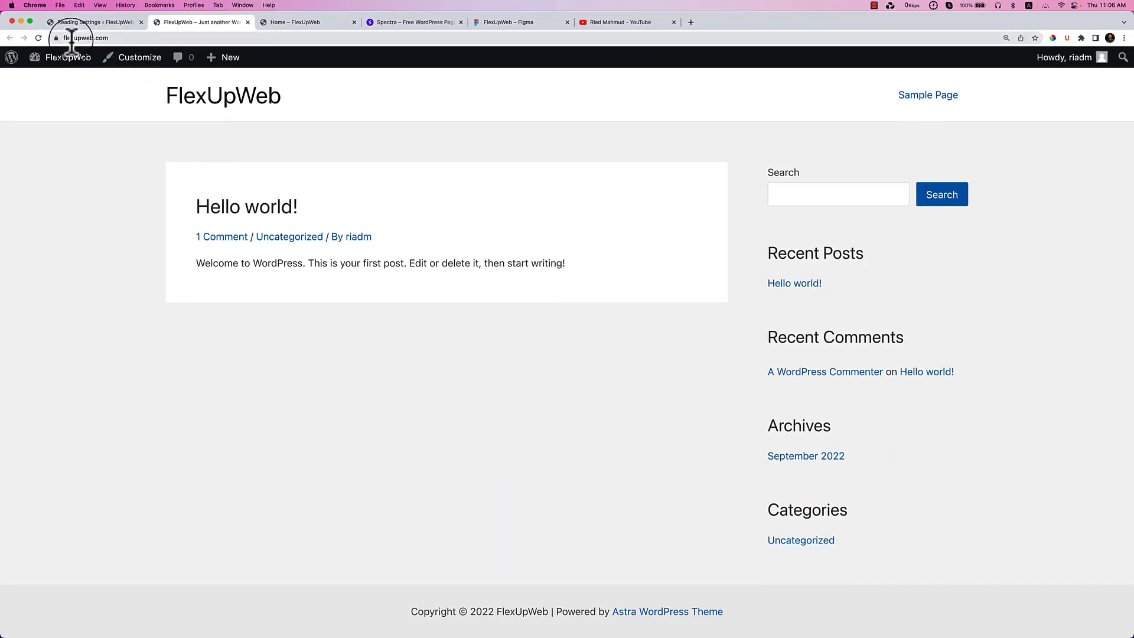
Reload the live site to show the Home front page, then return to Reading Settings.
{"action": "left_click", "coordinate": [71, 37]}
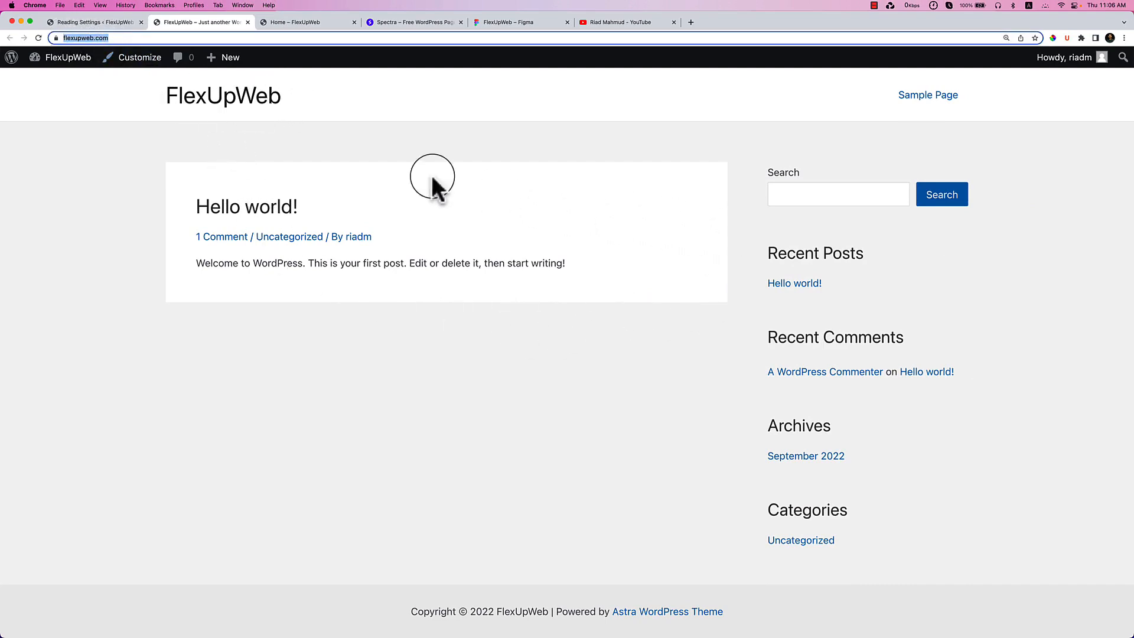
{"action": "left_click", "coordinate": [101, 24]}
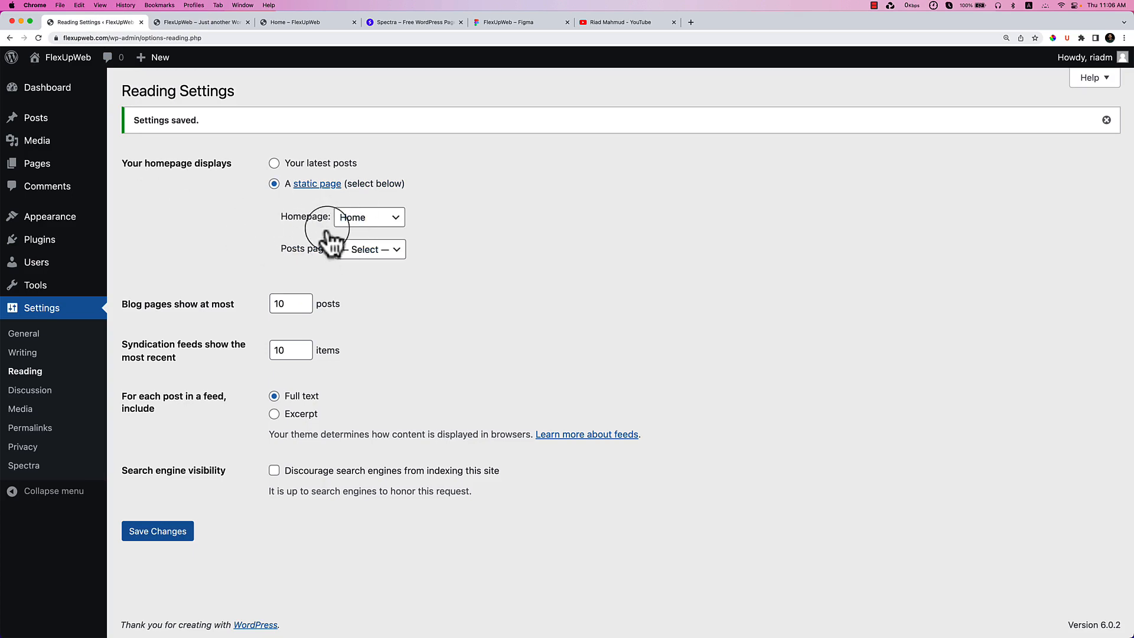
{"action": "left_click", "coordinate": [214, 22]}
{"action": "right_click", "coordinate": [134, 185]}
{"action": "left_click", "coordinate": [156, 211]}
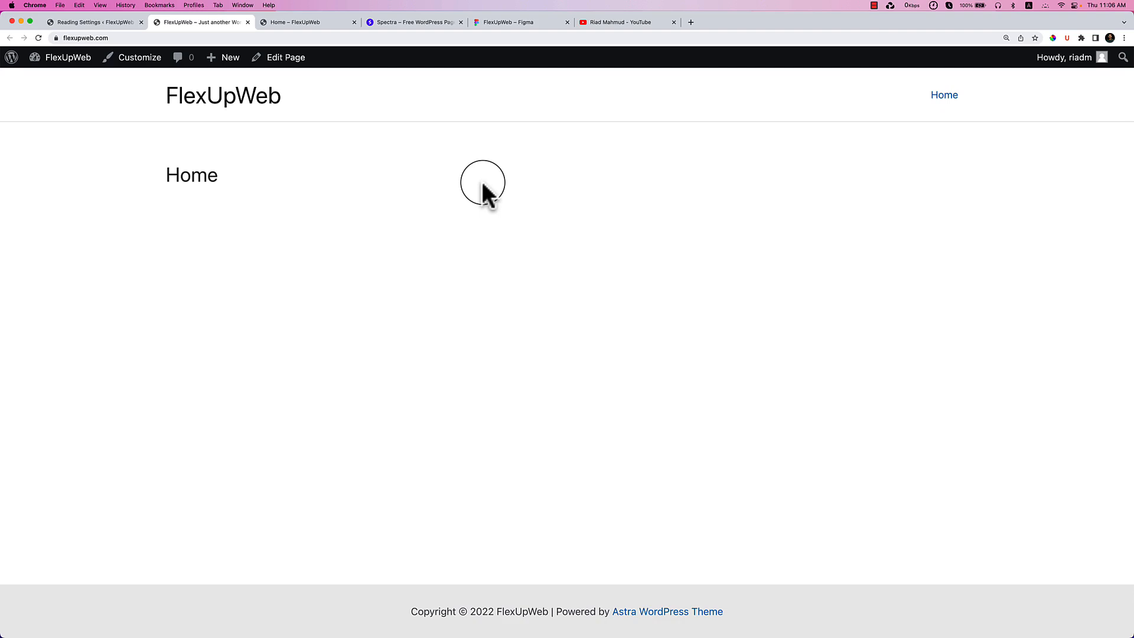
{"action": "left_click", "coordinate": [108, 23]}
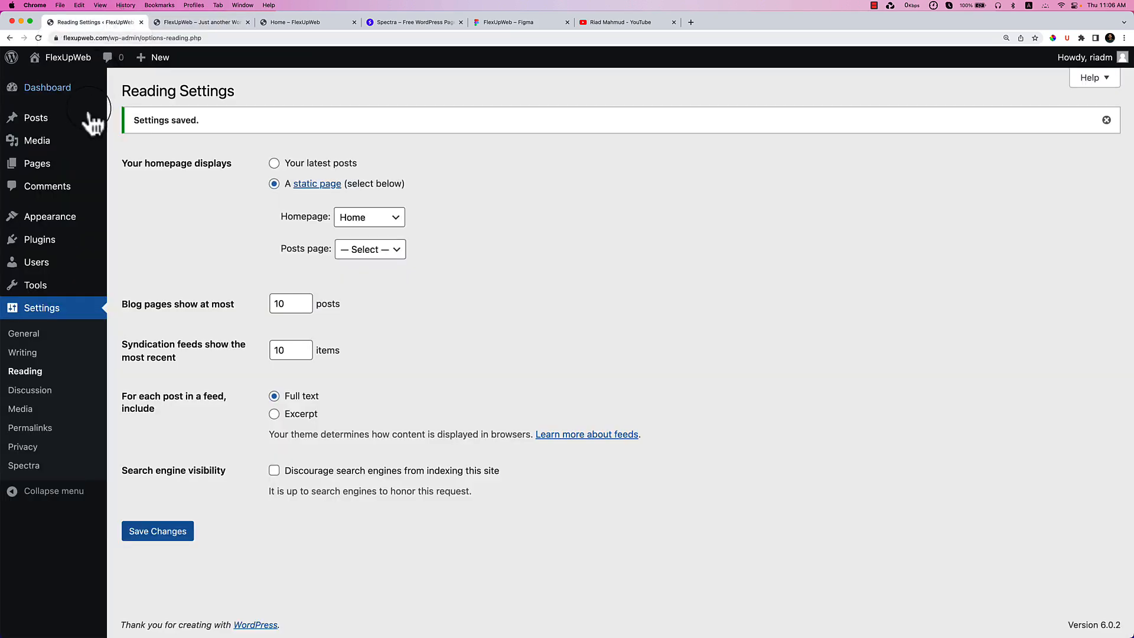
{"action": "mouse_move", "coordinate": [72, 228]}
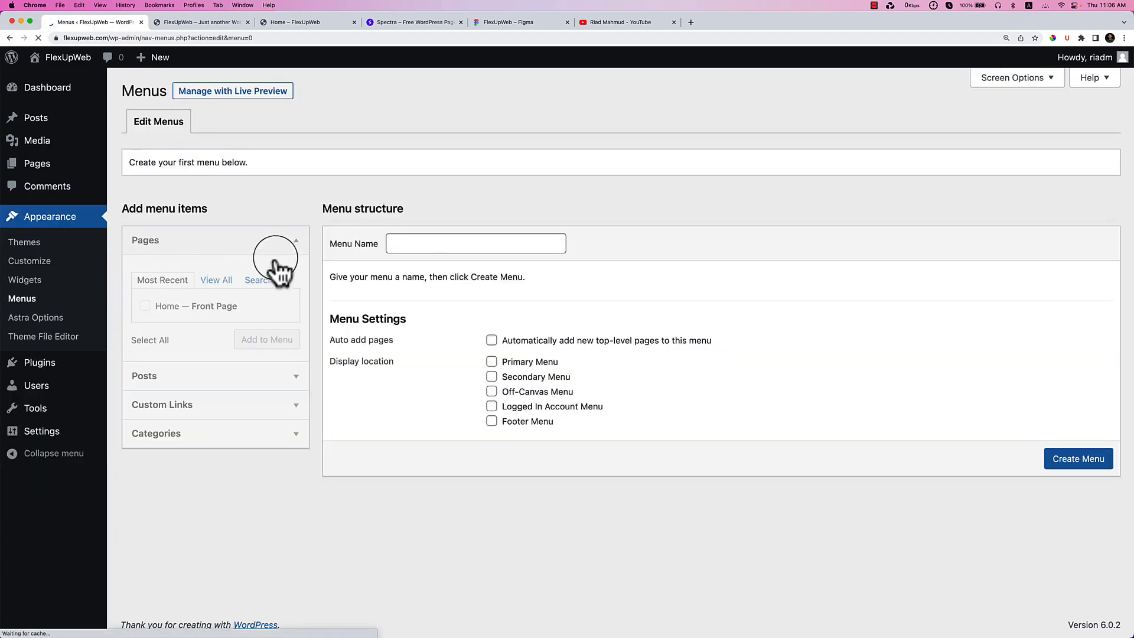
Create a new menu named 'Primary Menu'.
{"action": "left_click", "coordinate": [416, 241]}
{"action": "left_click", "coordinate": [451, 264]}
{"action": "left_click", "coordinate": [1081, 464]}
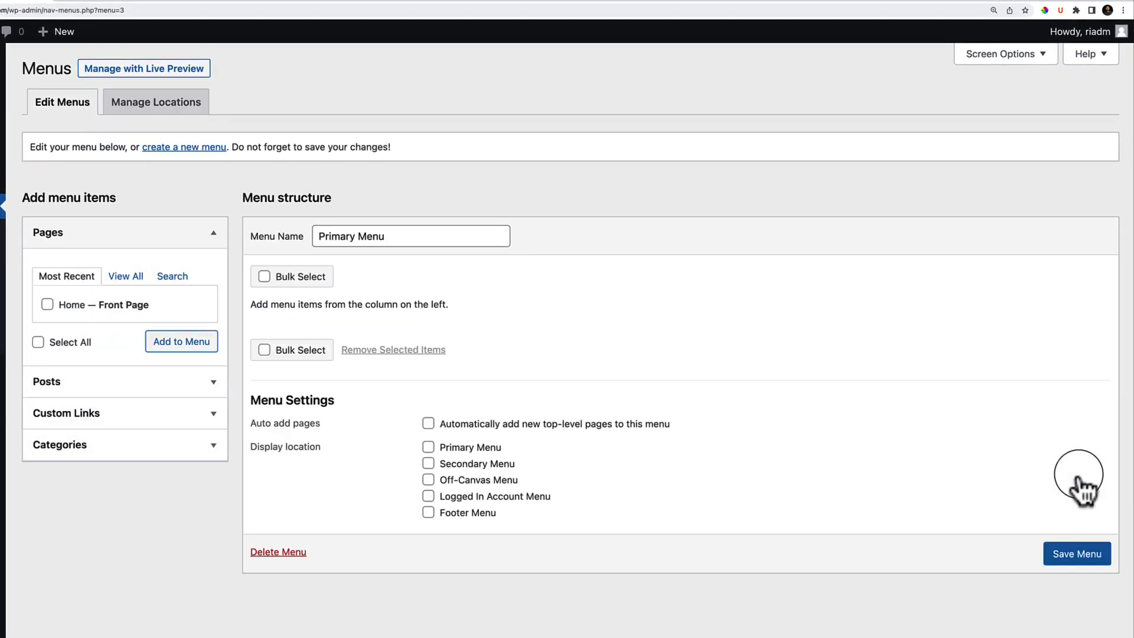
Add the Home page to the Primary Menu from the full Pages list.
{"action": "left_click", "coordinate": [126, 276]}
{"action": "left_click", "coordinate": [74, 305]}
{"action": "left_click", "coordinate": [197, 343]}
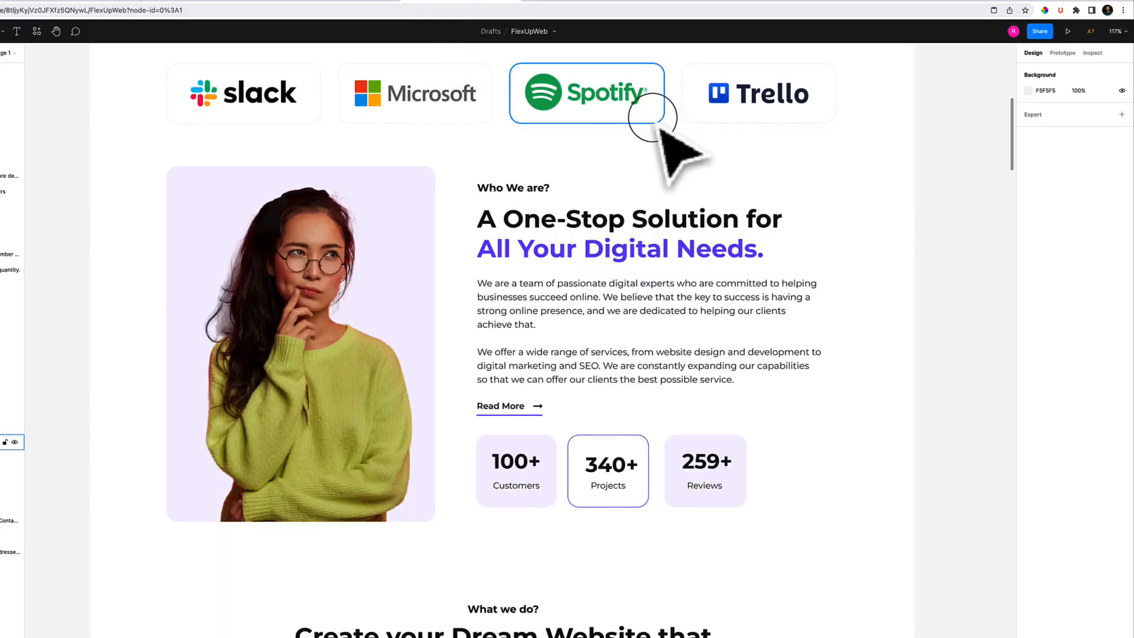
{"action": "scroll", "coordinate": [628, 228], "scroll_direction": "up", "scroll_amount": 6}
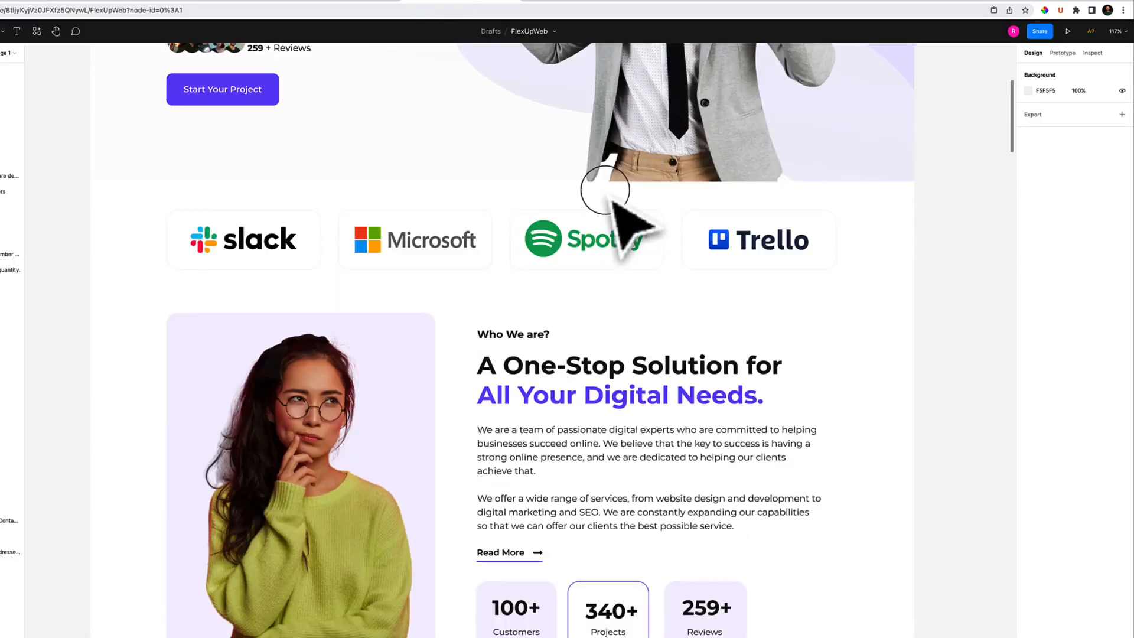
{"action": "scroll", "coordinate": [610, 200], "scroll_direction": "up", "scroll_amount": 5}
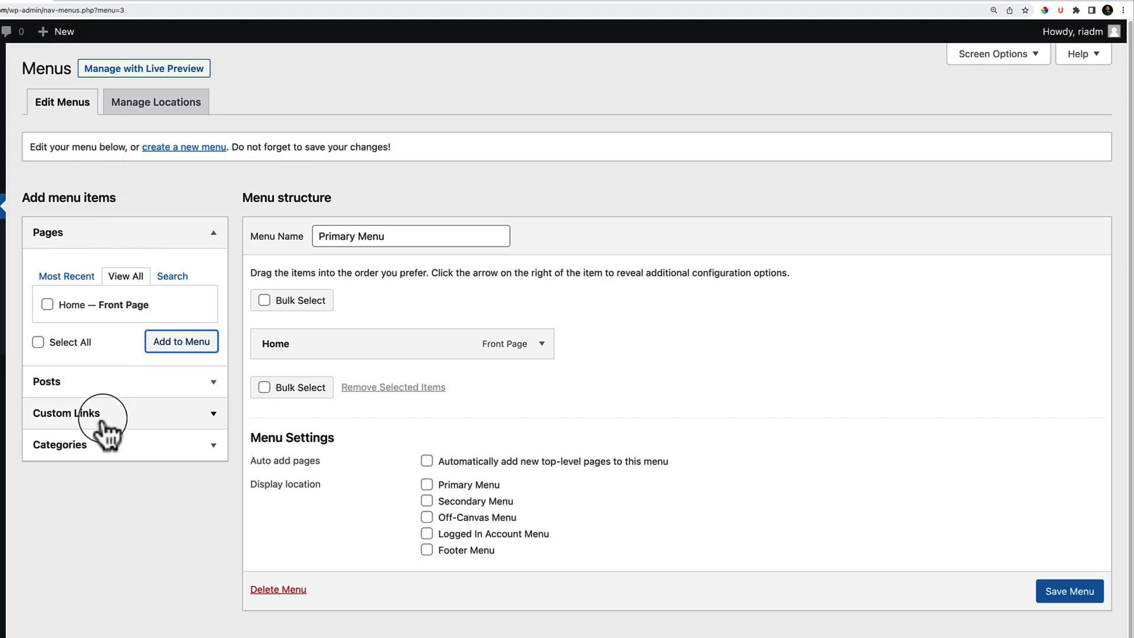
{"action": "left_click", "coordinate": [102, 413]}
Add a custom menu link with URL '#' and label 'About Us'.
{"action": "left_click", "coordinate": [113, 342]}
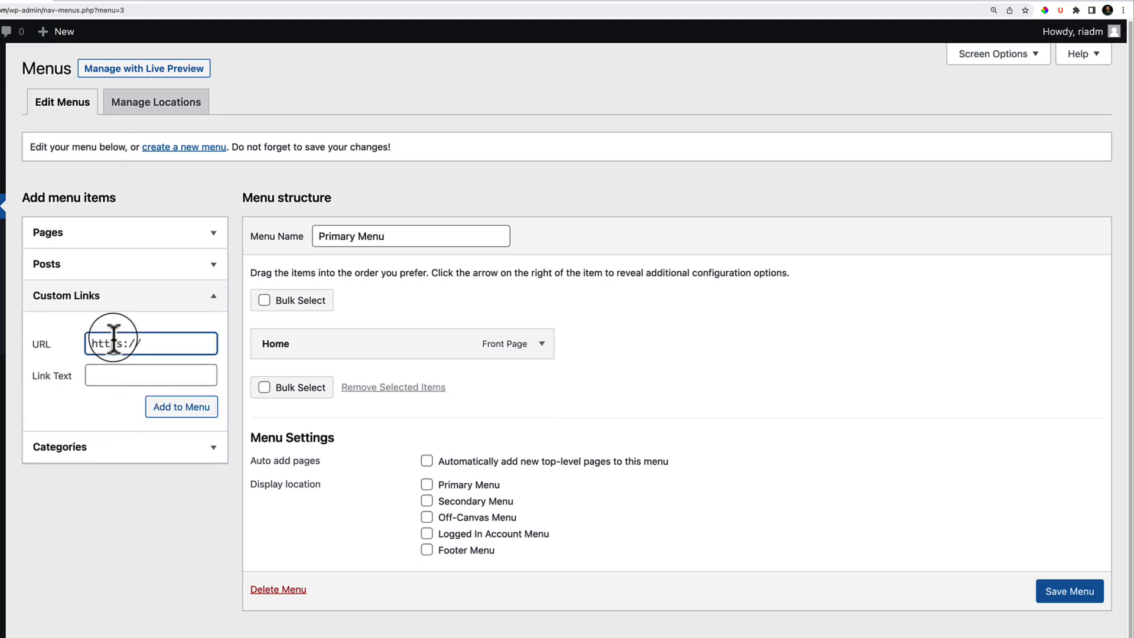
{"action": "type", "text": "#"}
{"action": "left_click", "coordinate": [135, 372]}
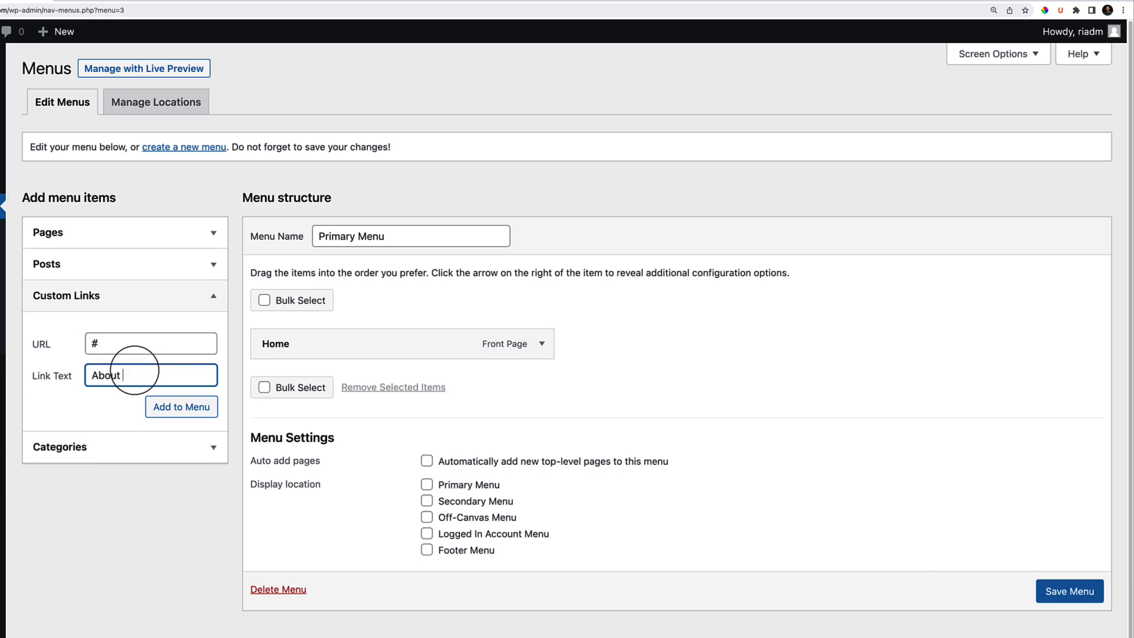
{"action": "type", "text": "About Us"}
{"action": "left_click", "coordinate": [172, 413]}
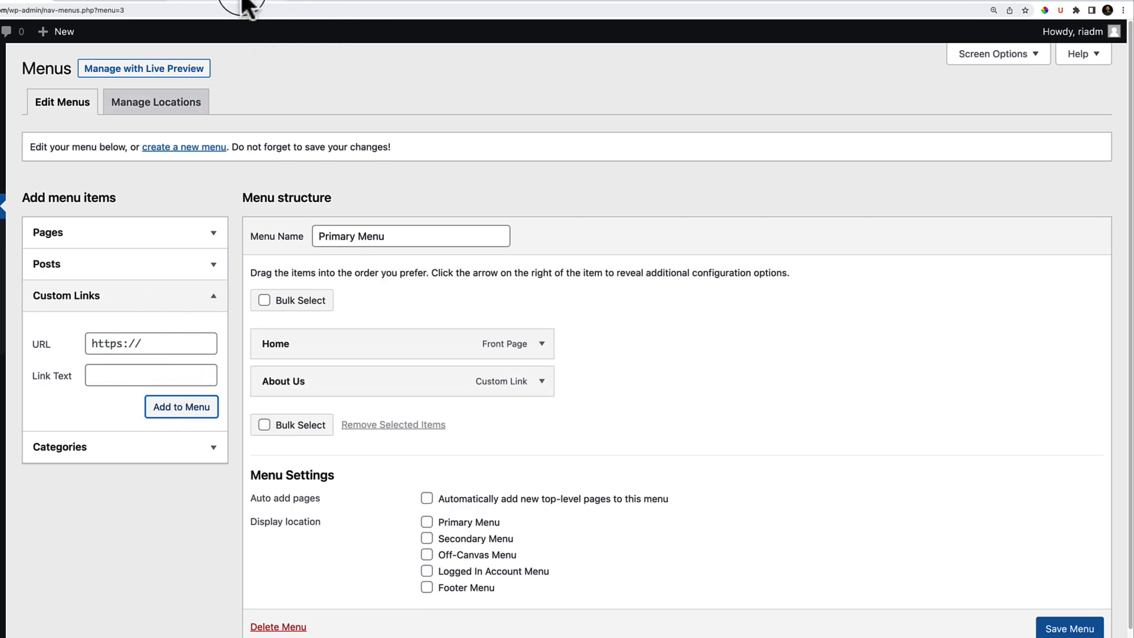
Check the Figma navigation labels, then add the 'Services' custom link.
{"action": "left_click", "coordinate": [422, 0]}
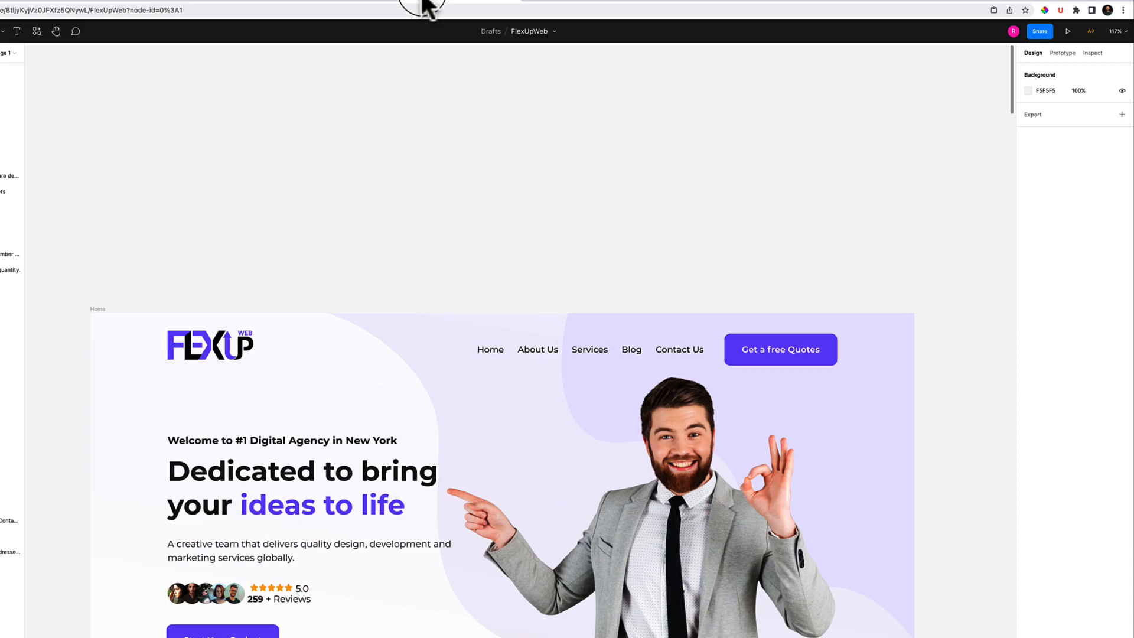
{"action": "left_click", "coordinate": [355, 1]}
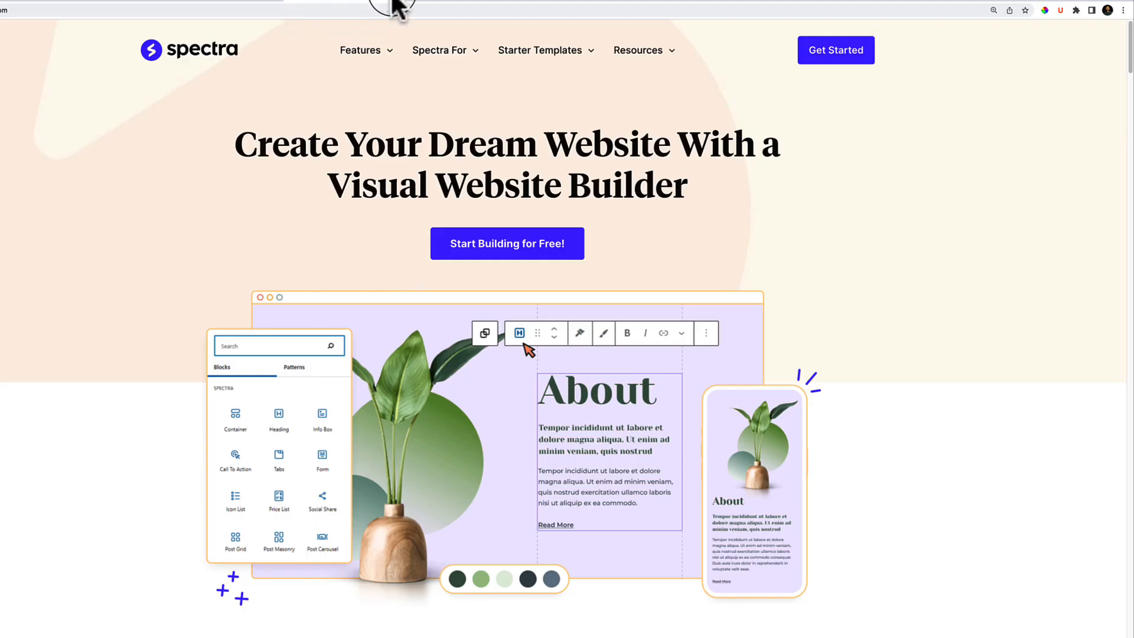
{"action": "left_click", "coordinate": [387, 2]}
{"action": "left_click", "coordinate": [2, 2]}
{"action": "left_click", "coordinate": [133, 342]}
{"action": "left_click", "coordinate": [126, 372]}
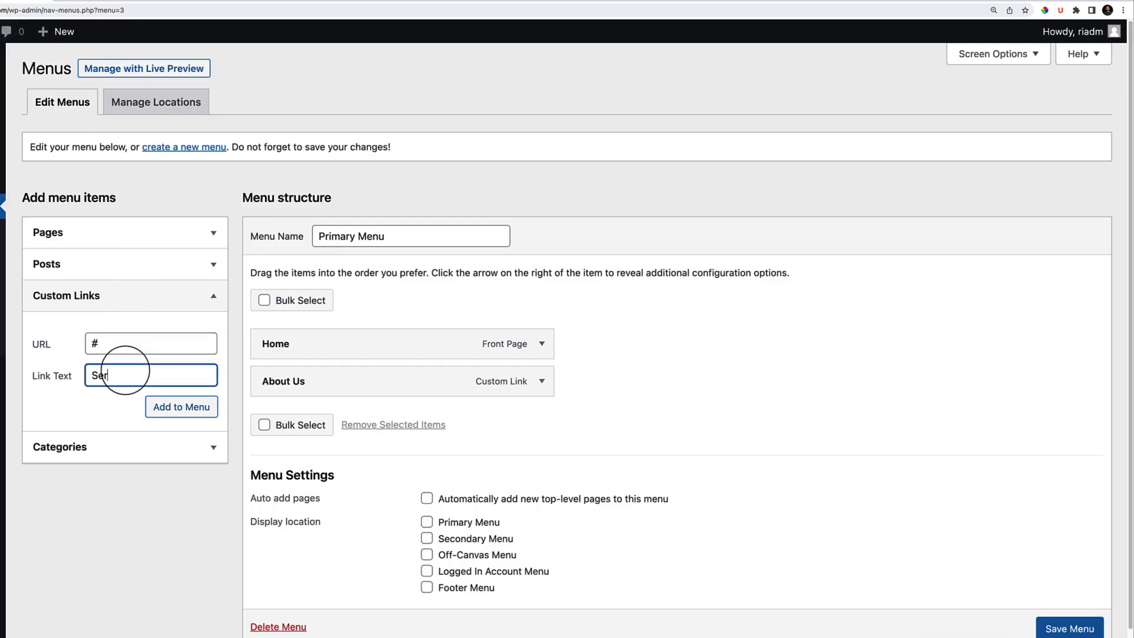
{"action": "key", "text": "Tab"}
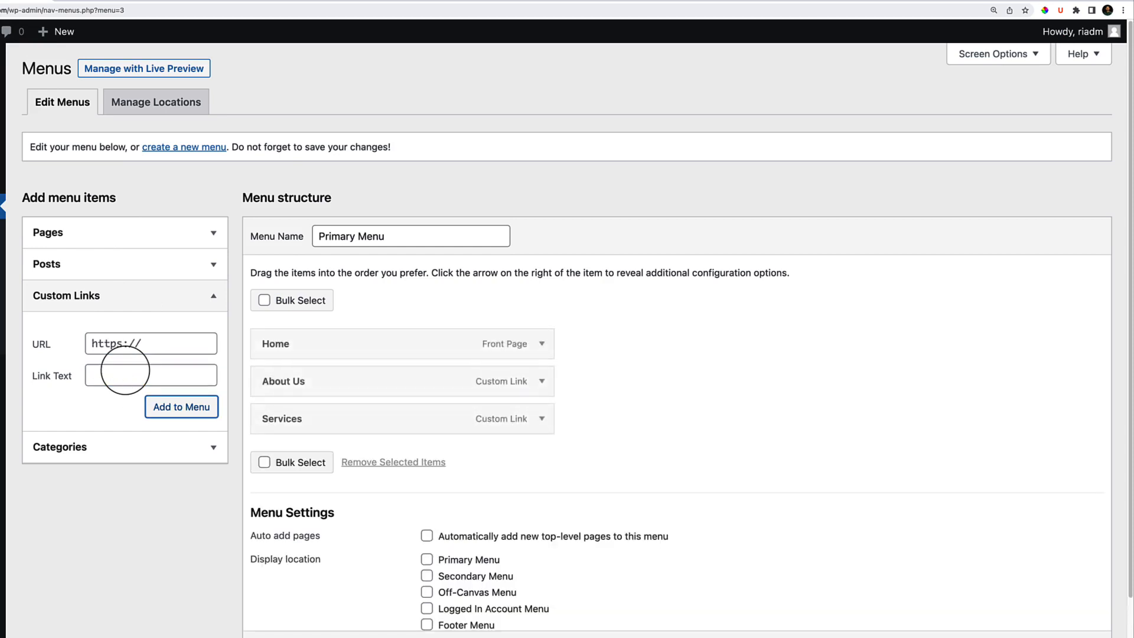
Add 'Blog' and 'Contact us' custom links, each with URL '#'.
{"action": "left_click", "coordinate": [322, 9]}
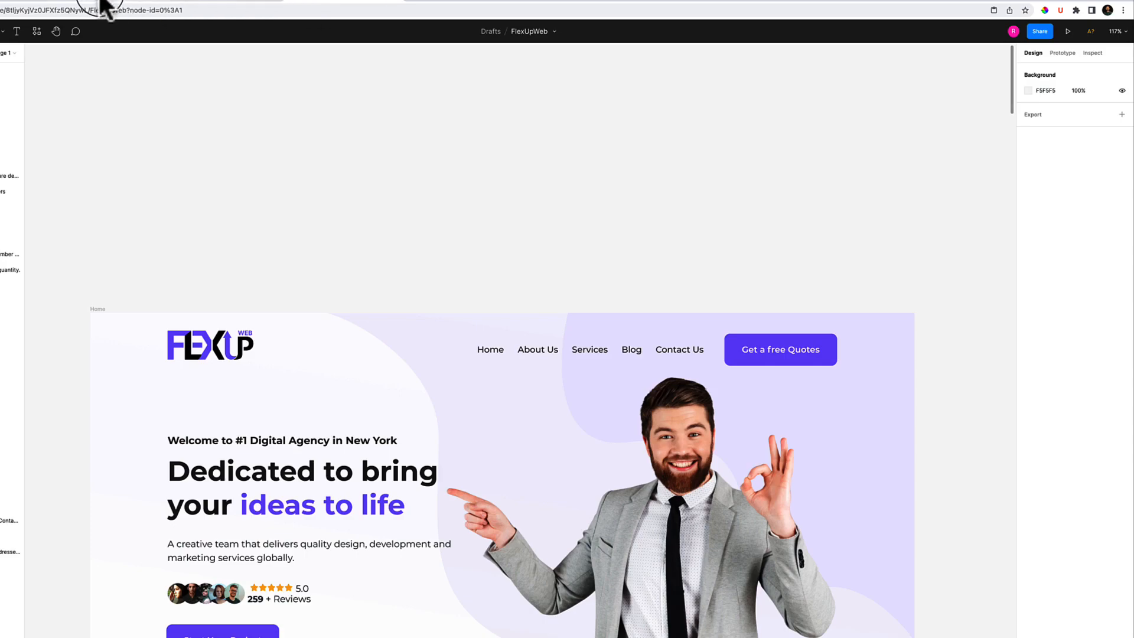
{"action": "left_click", "coordinate": [18, 7]}
{"action": "triple_click", "coordinate": [114, 346]}
{"action": "type", "text": "#"}
{"action": "key", "text": "Tab"}
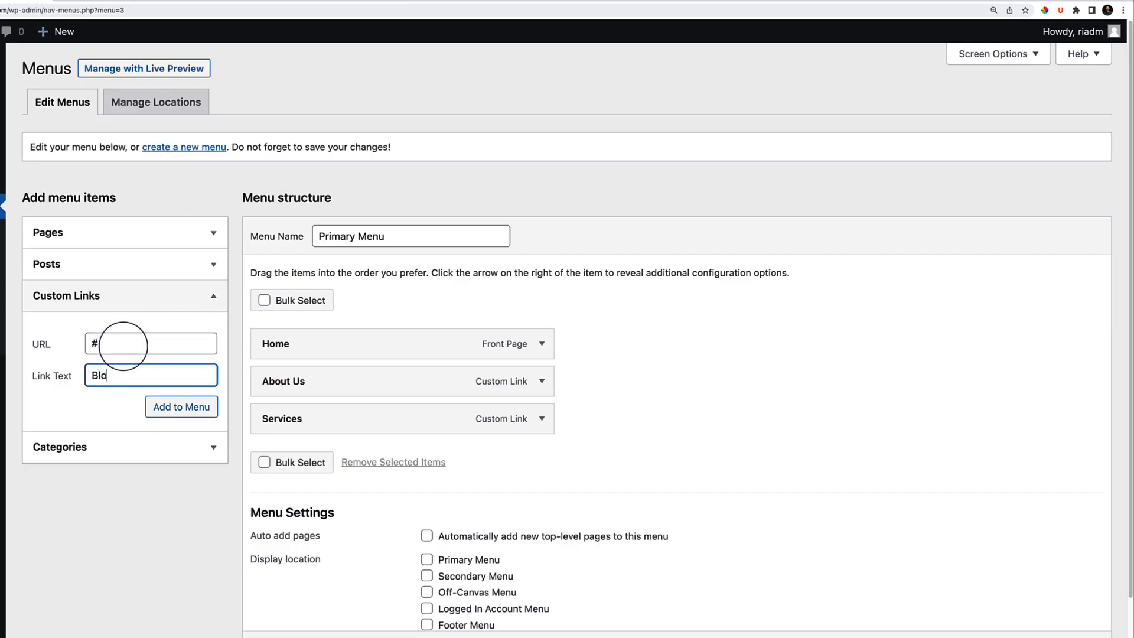
{"action": "key", "text": "Tab"}
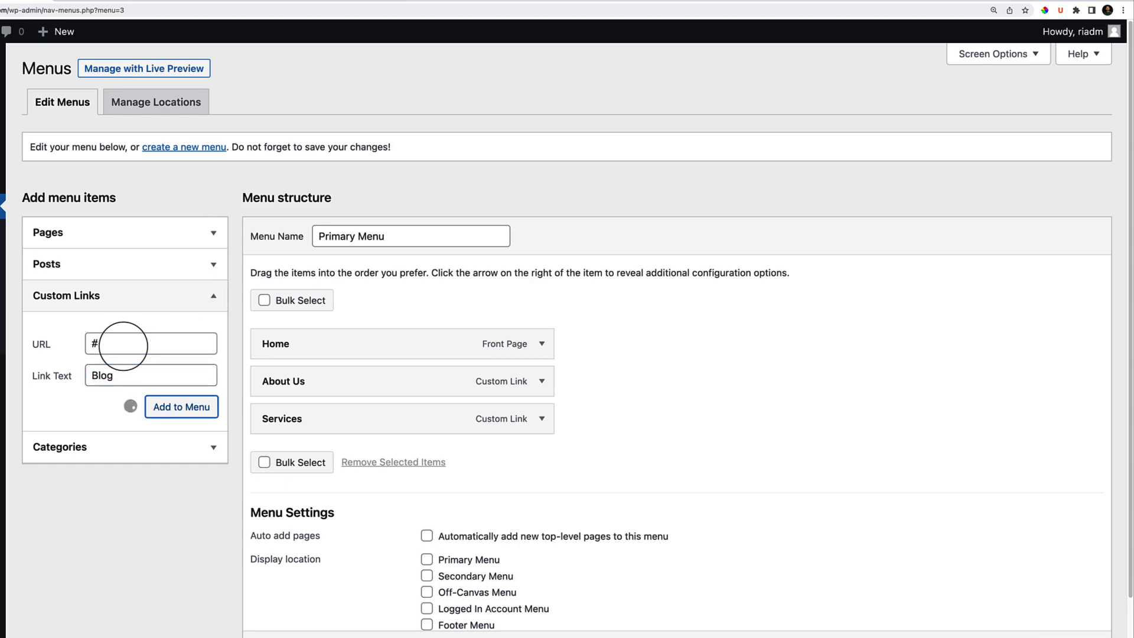
{"action": "triple_click", "coordinate": [98, 345]}
{"action": "type", "text": "#"}
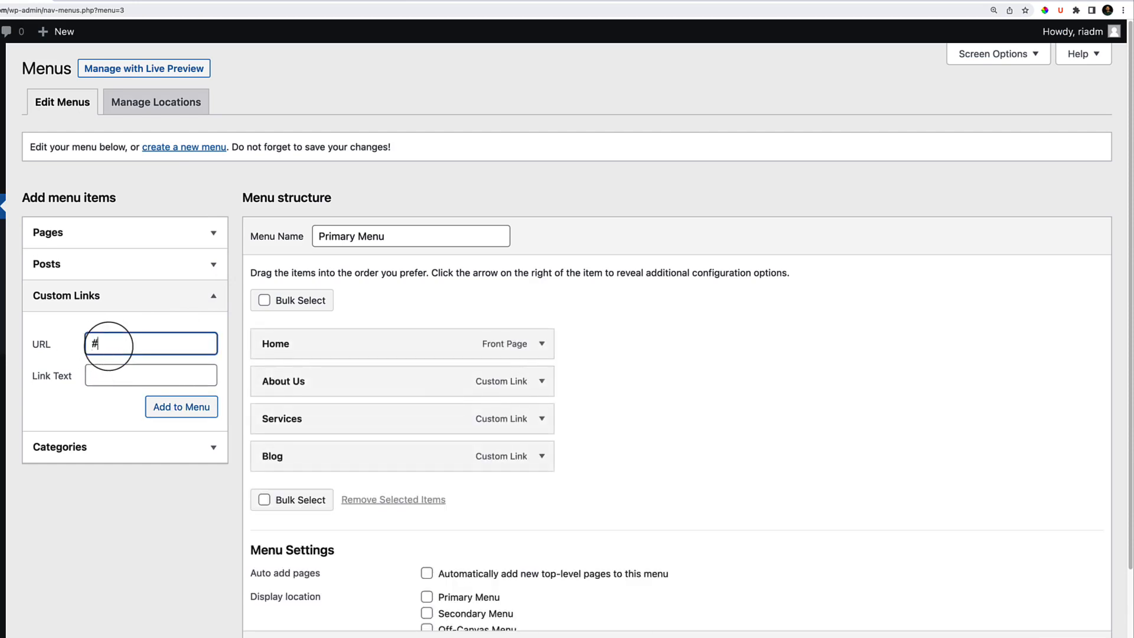
{"action": "key", "text": "Tab"}
{"action": "type", "text": "C"}
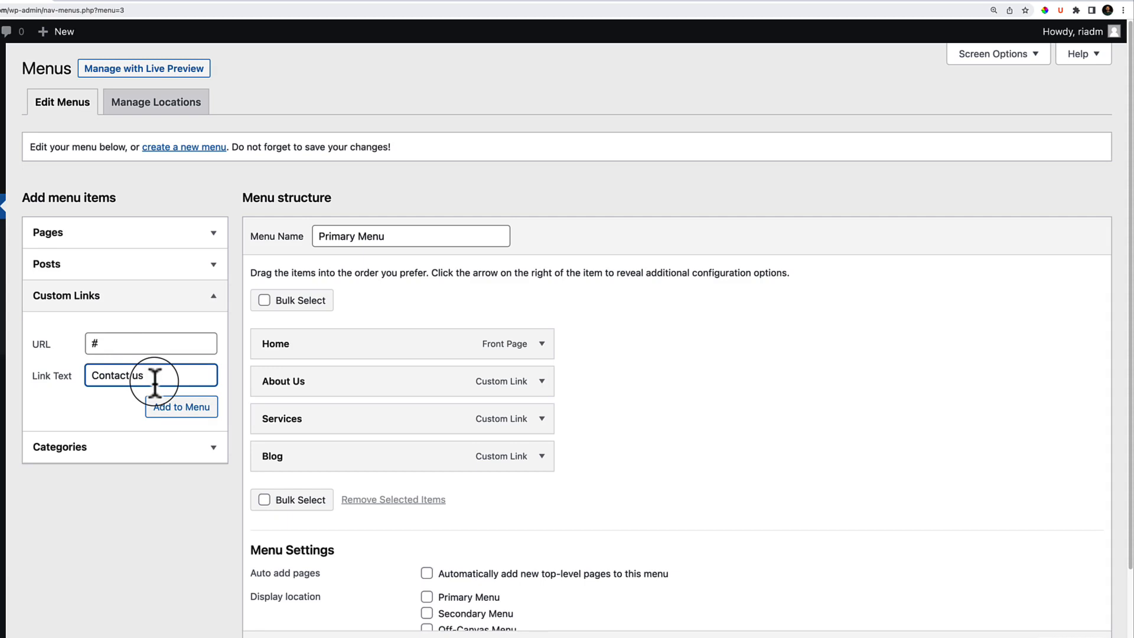
{"action": "key", "text": "Tab"}
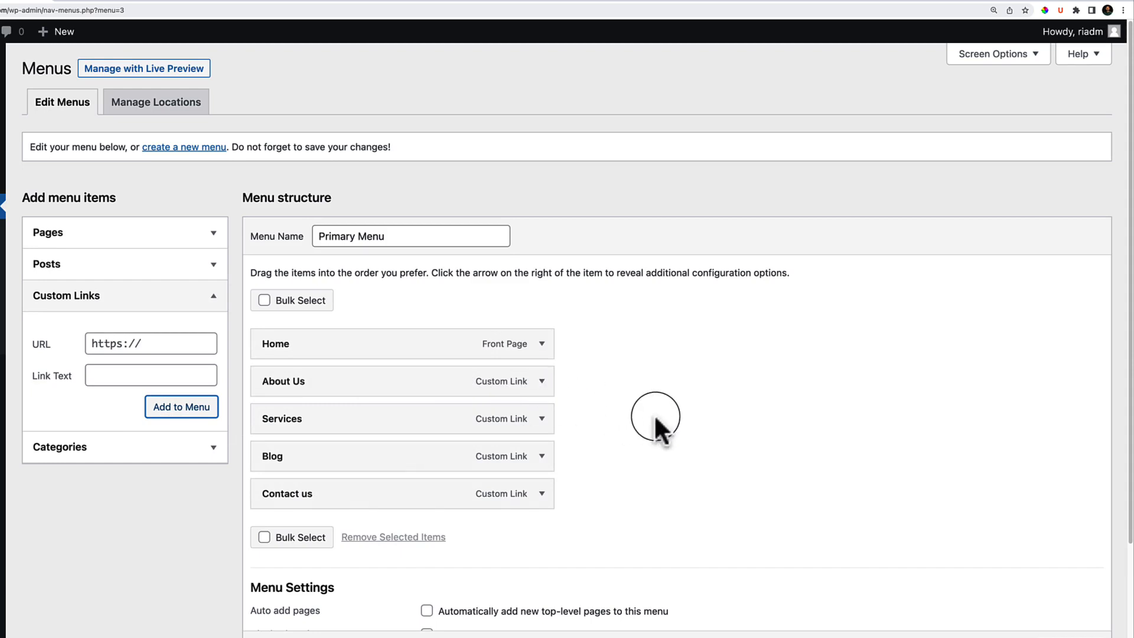
Assign the menu to the Primary Menu and Off-Canvas Menu locations and save it.
{"action": "scroll", "coordinate": [655, 420], "scroll_direction": "down", "scroll_amount": 5}
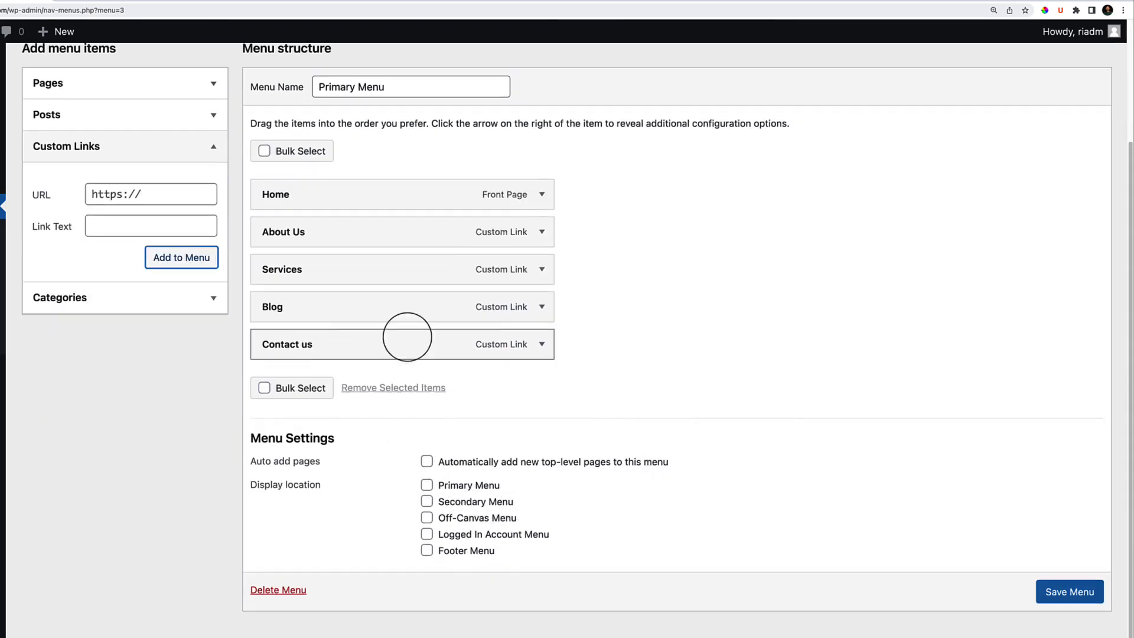
{"action": "left_click", "coordinate": [469, 485]}
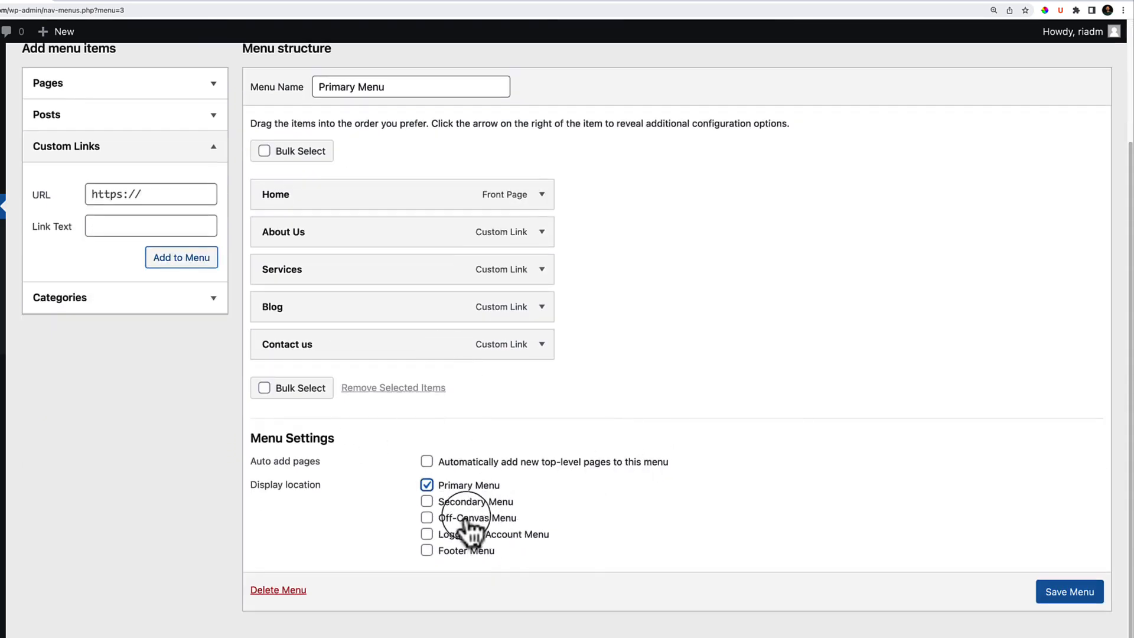
{"action": "left_click", "coordinate": [469, 518]}
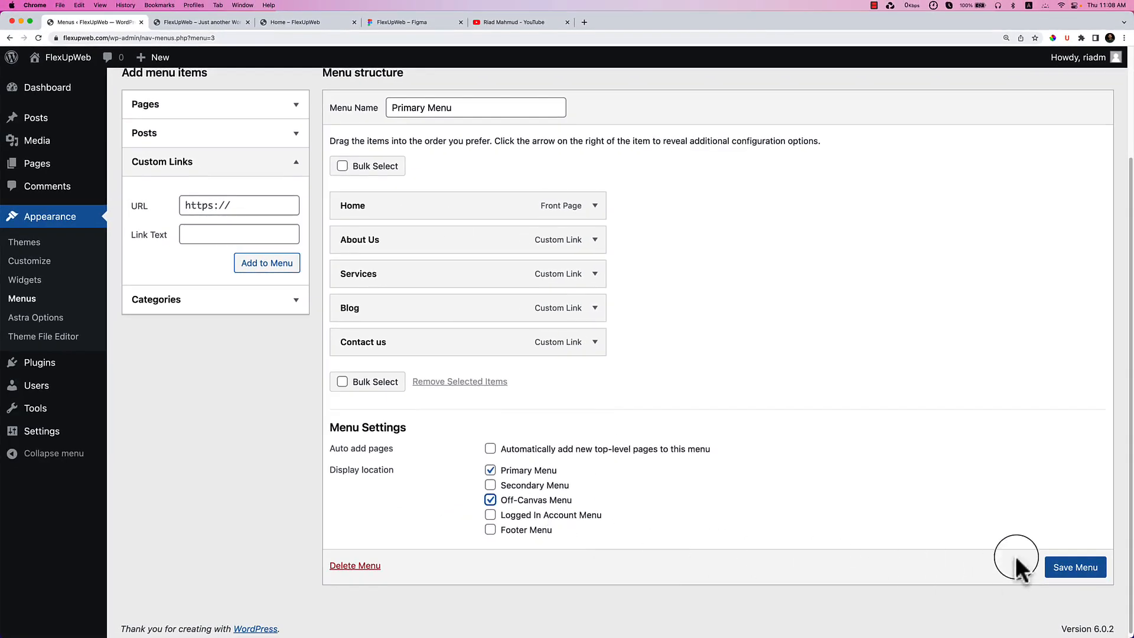
{"action": "left_click", "coordinate": [1070, 569]}
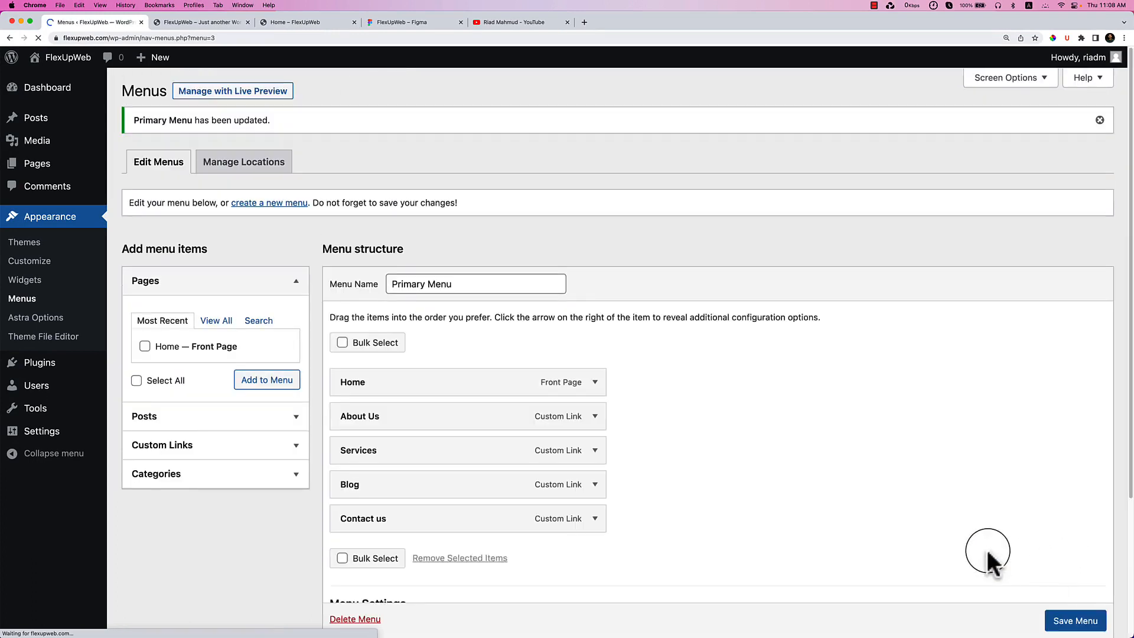
Reload the live Home page to show the five-link header menu.
{"action": "left_click", "coordinate": [332, 21]}
{"action": "right_click", "coordinate": [370, 199]}
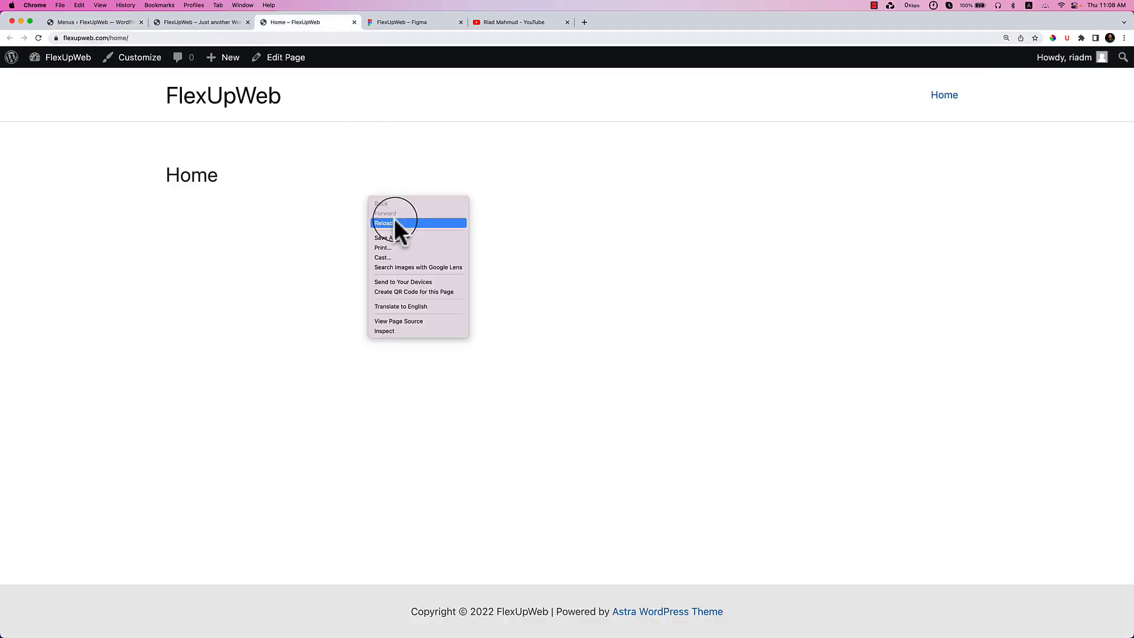
{"action": "left_click", "coordinate": [397, 223]}
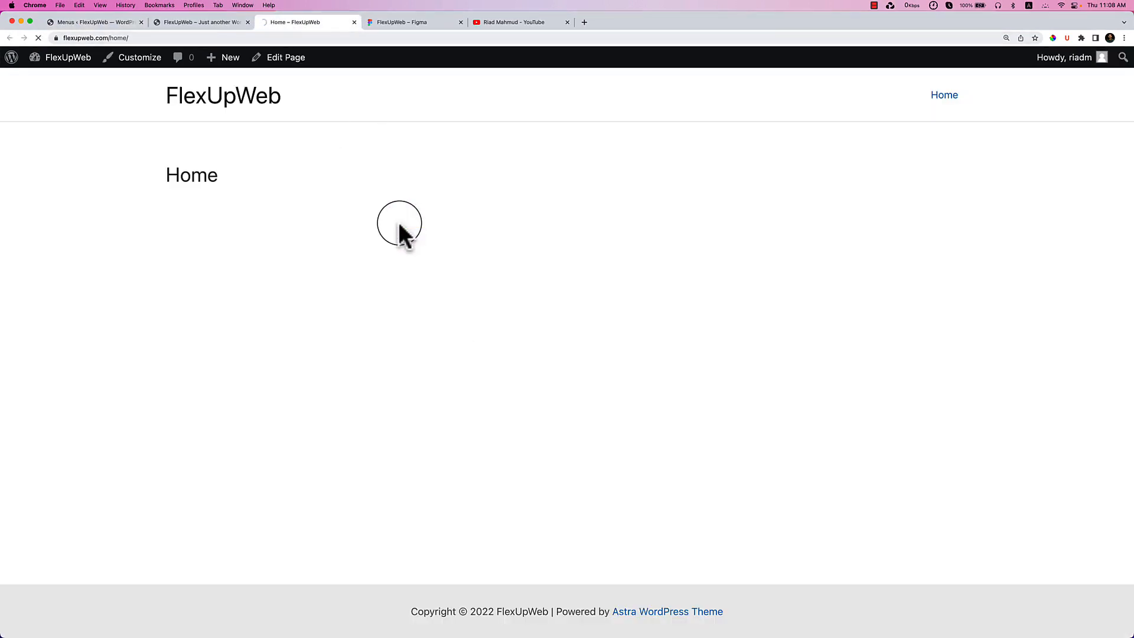
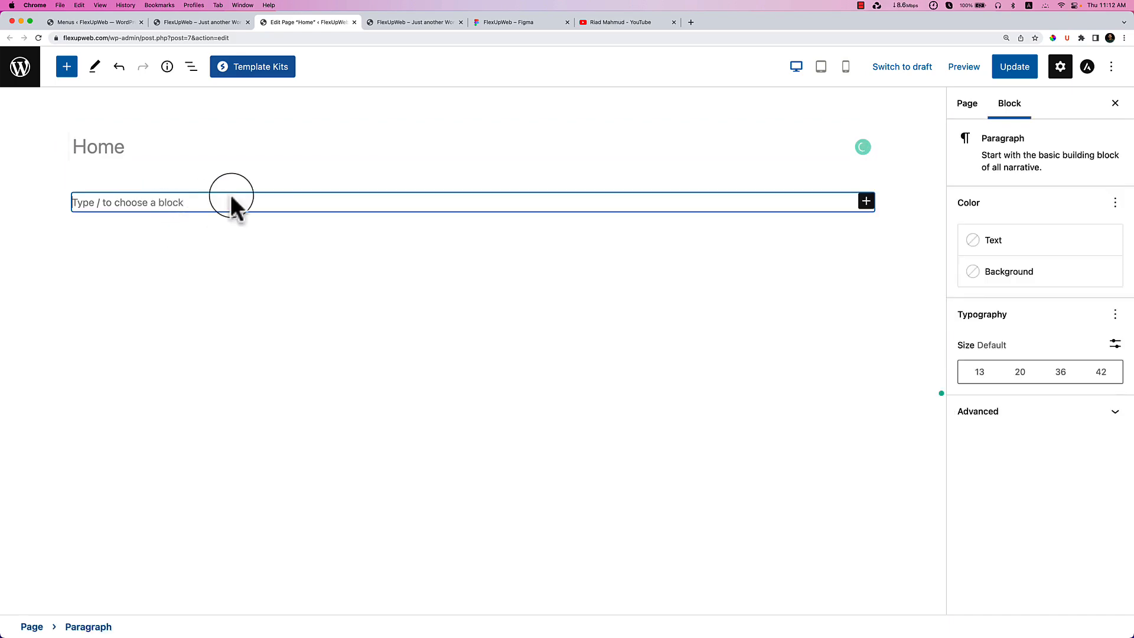
Copy the hero paragraph from Figma and paste it into the Home page paragraph block.
{"action": "left_click", "coordinate": [429, 25]}
{"action": "left_click", "coordinate": [488, 24]}
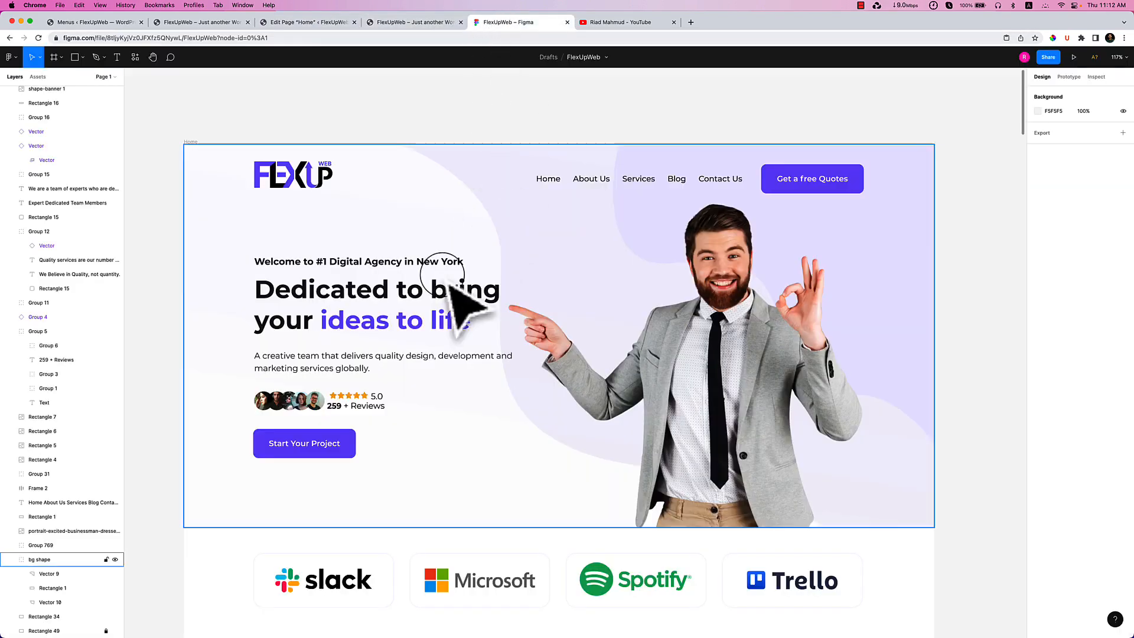
{"action": "left_click", "coordinate": [458, 378]}
{"action": "double_click", "coordinate": [458, 369]}
{"action": "double_click", "coordinate": [394, 355]}
{"action": "triple_click", "coordinate": [394, 355]}
{"action": "key", "text": "super+c"}
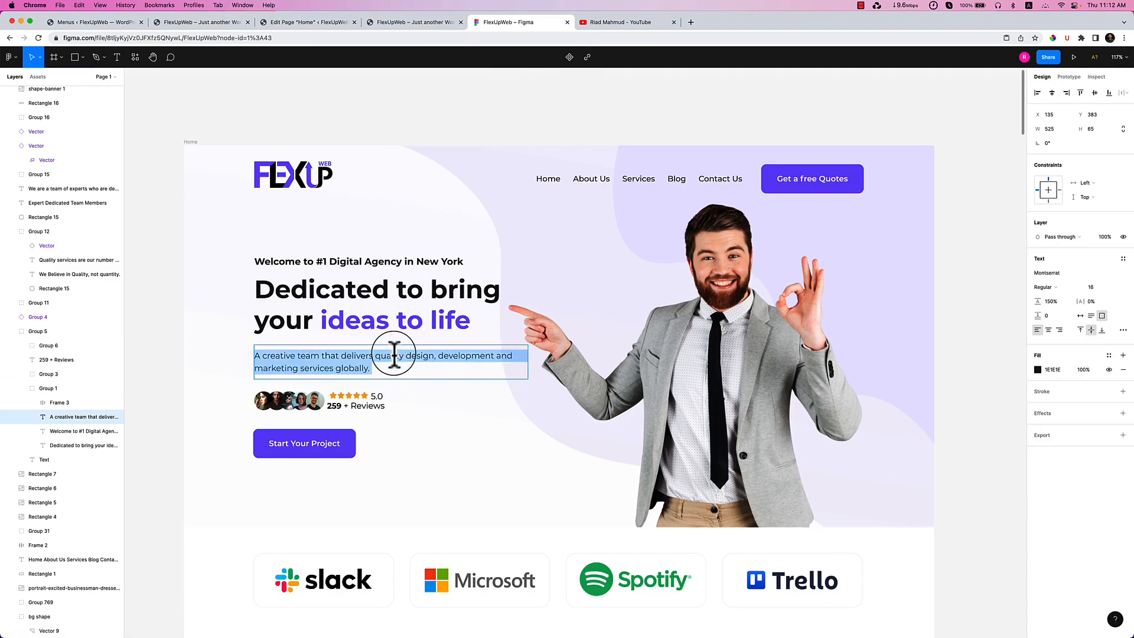
{"action": "left_click", "coordinate": [335, 16]}
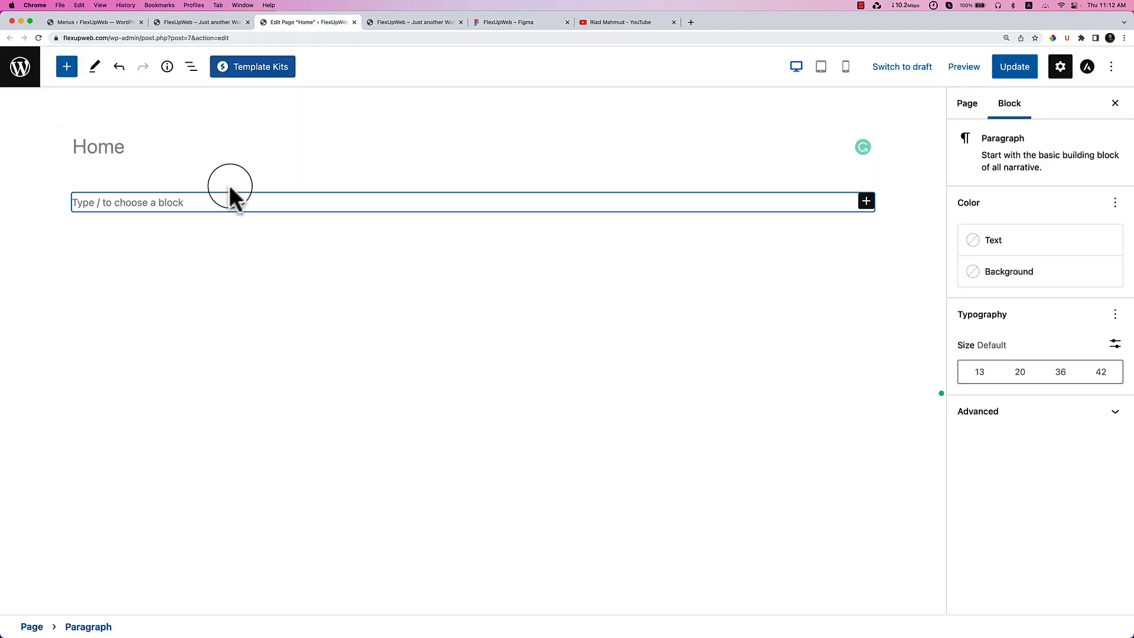
{"action": "key", "text": "super+v"}
Paste the 'Who We are?' about-us sentences from Figma after the hero sentence.
{"action": "left_click", "coordinate": [485, 21]}
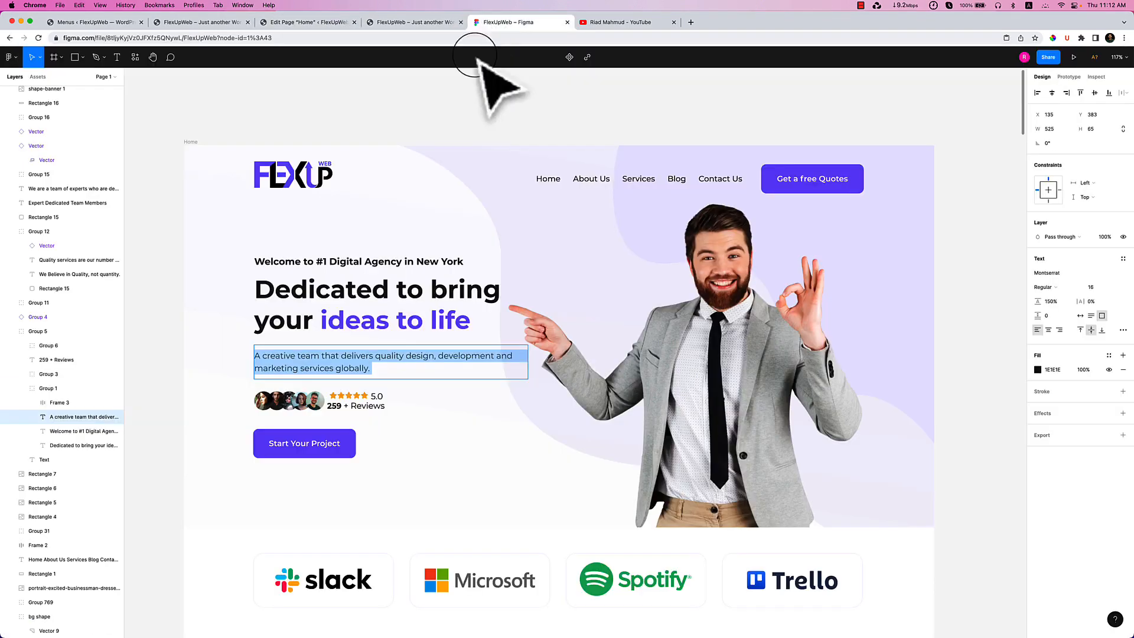
{"action": "scroll", "coordinate": [578, 385], "scroll_direction": "down", "scroll_amount": 5}
{"action": "triple_click", "coordinate": [625, 480]}
{"action": "key", "text": "super+c"}
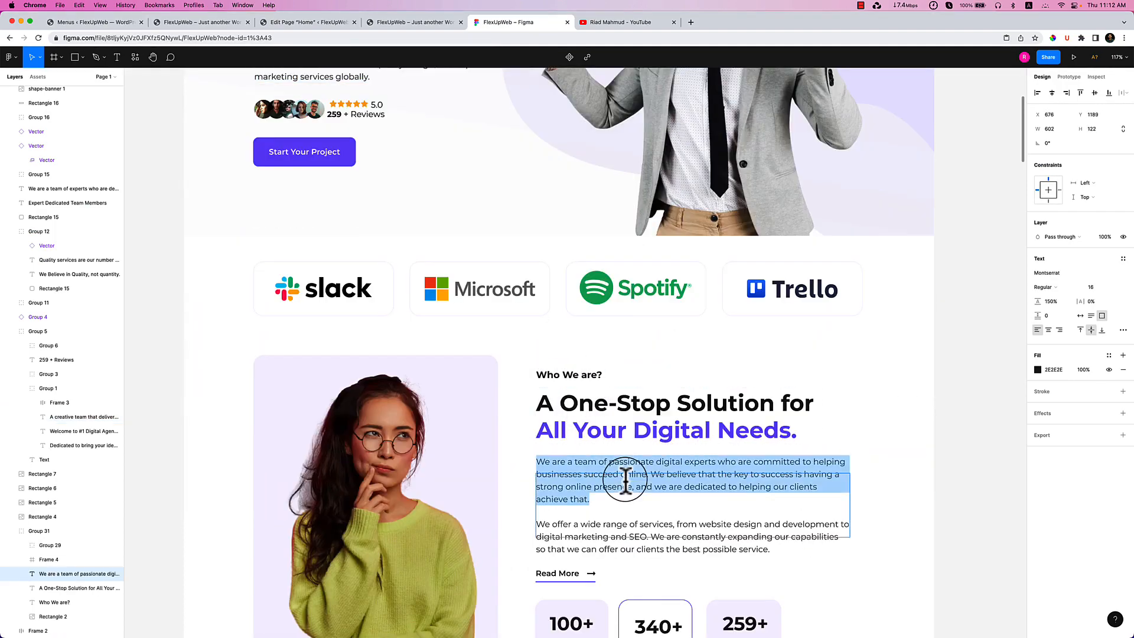
{"action": "scroll", "coordinate": [528, 313], "scroll_direction": "up", "scroll_amount": 3}
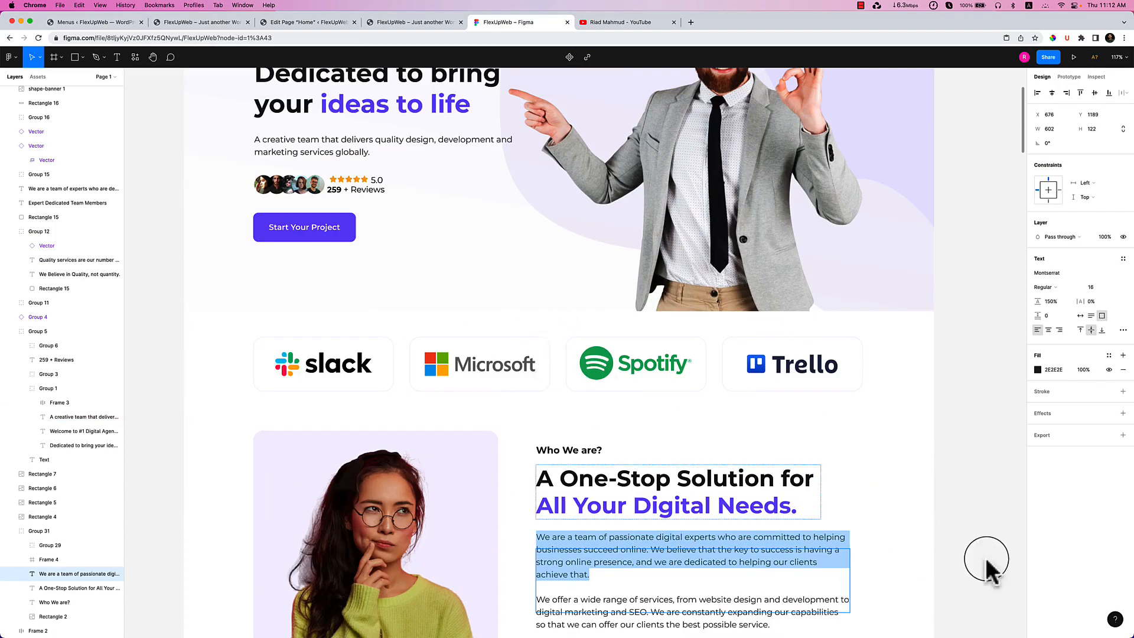
{"action": "key", "text": "Escape"}
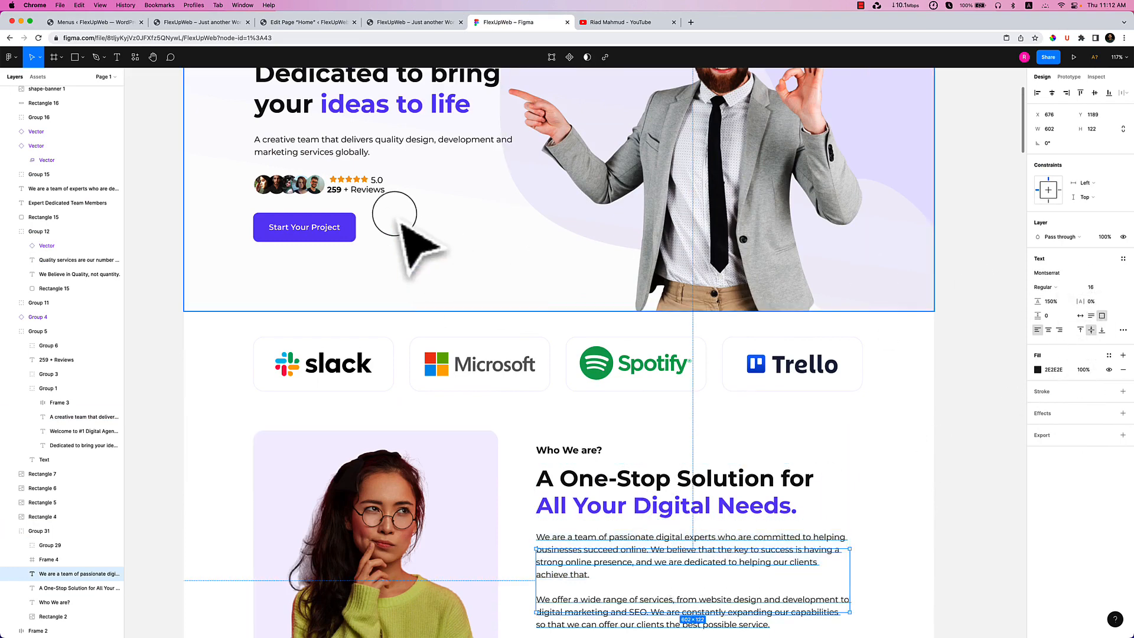
{"action": "left_click", "coordinate": [412, 140]}
{"action": "double_click", "coordinate": [412, 140]}
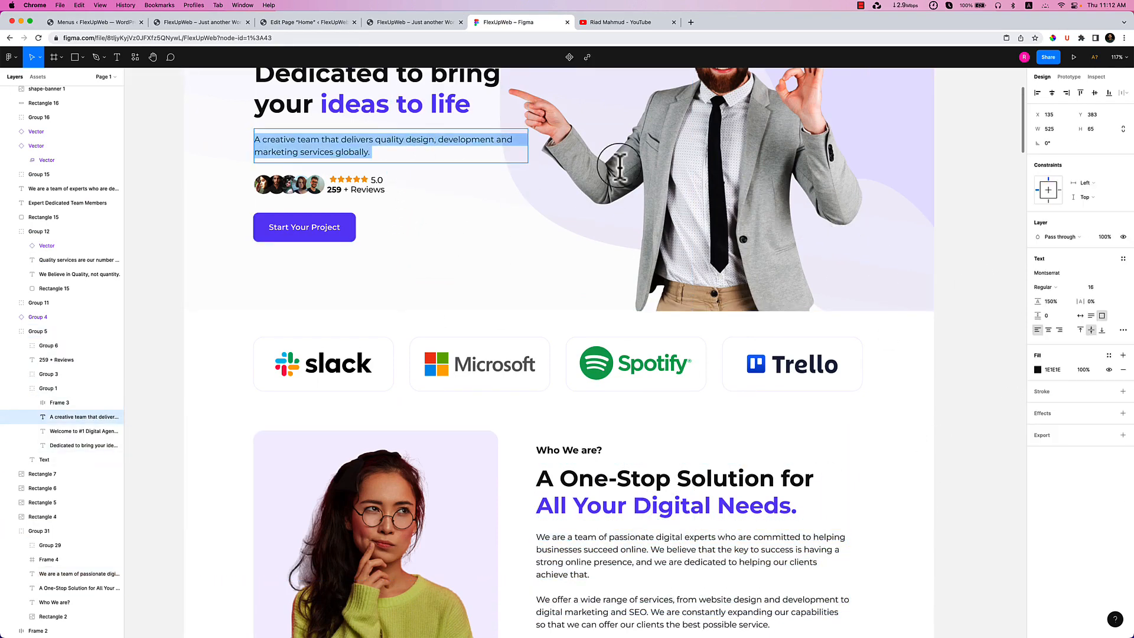
{"action": "left_click", "coordinate": [304, 24]}
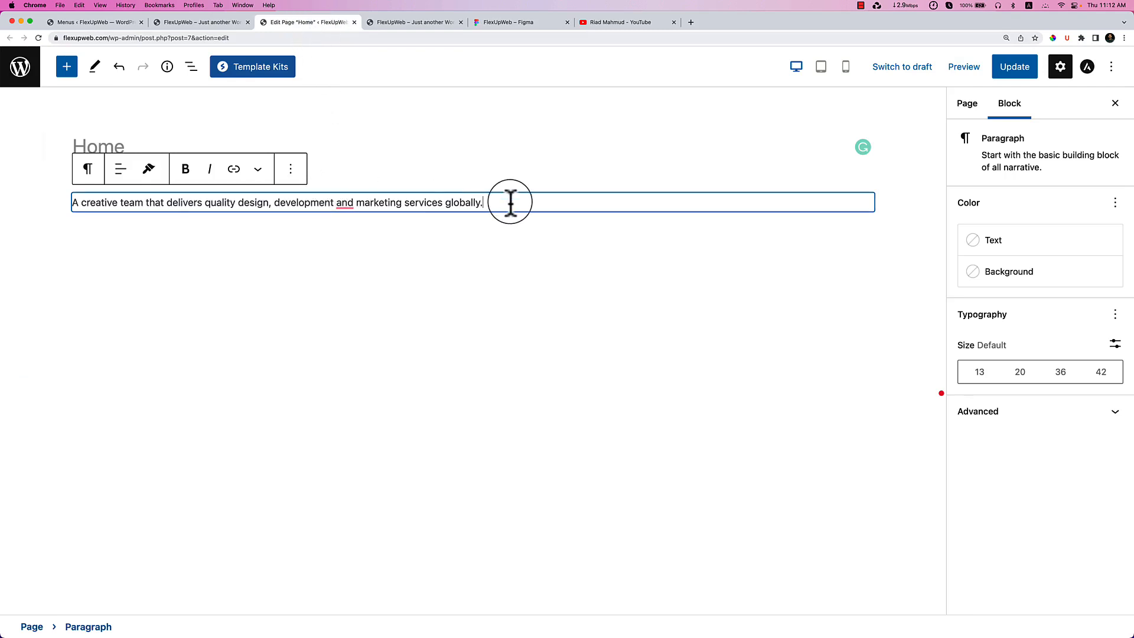
{"action": "key", "text": "super+v"}
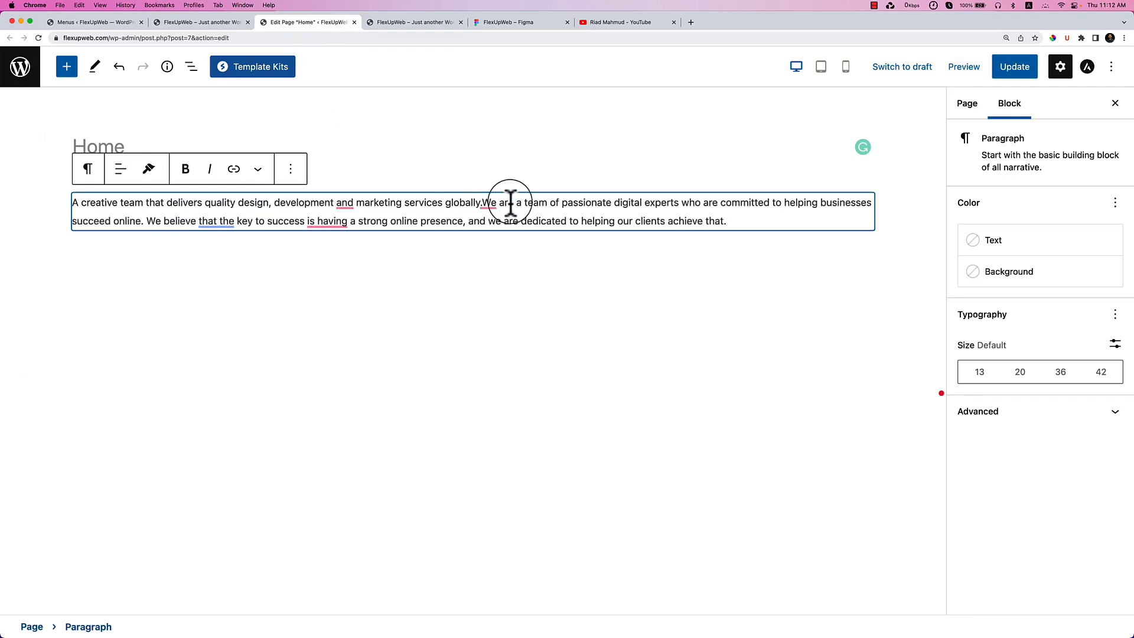
Add the missing space after 'globally.' and start a new empty block below the paragraph.
{"action": "mouse_move", "coordinate": [481, 199]}
{"action": "left_click", "coordinate": [490, 235]}
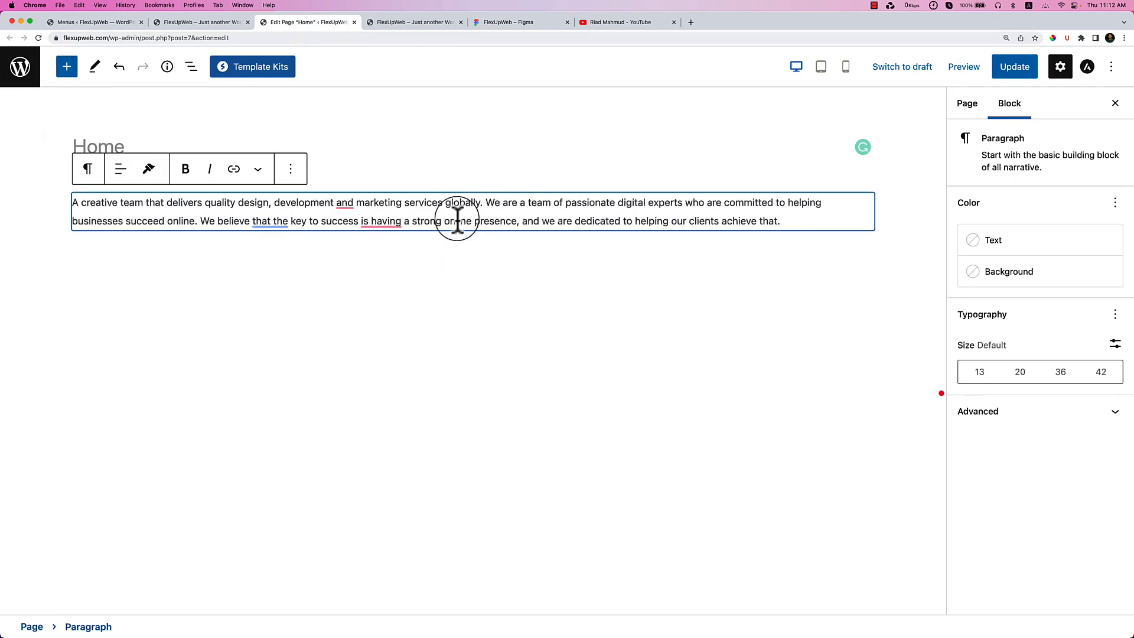
{"action": "left_click", "coordinate": [785, 226]}
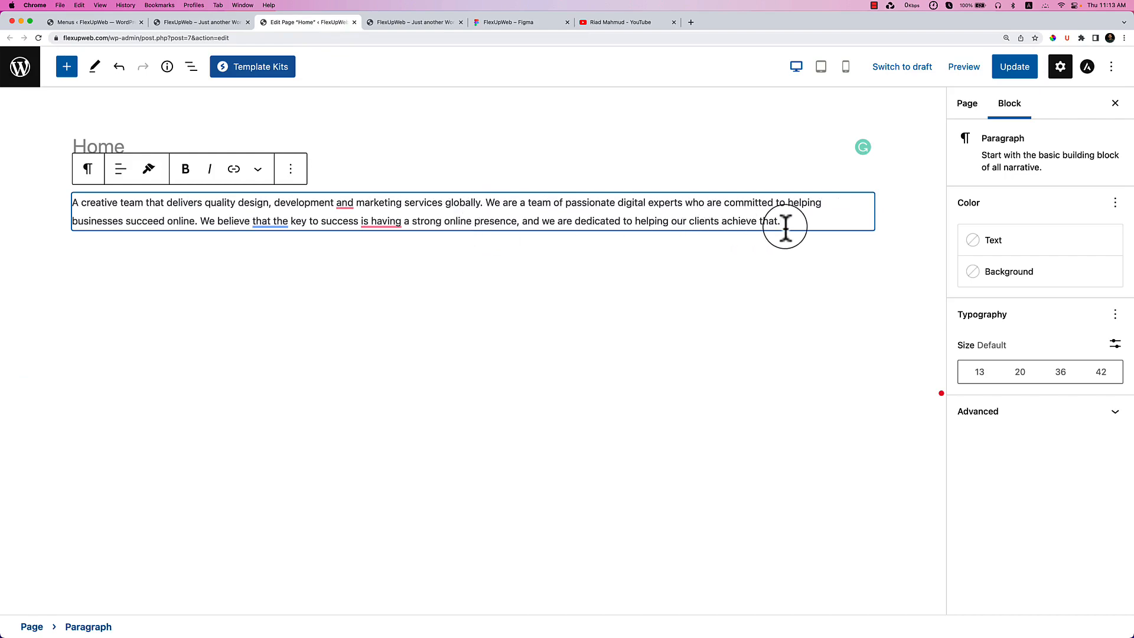
{"action": "key", "text": "Return"}
Copy the hero heading text from the Figma design.
{"action": "left_click", "coordinate": [449, 23]}
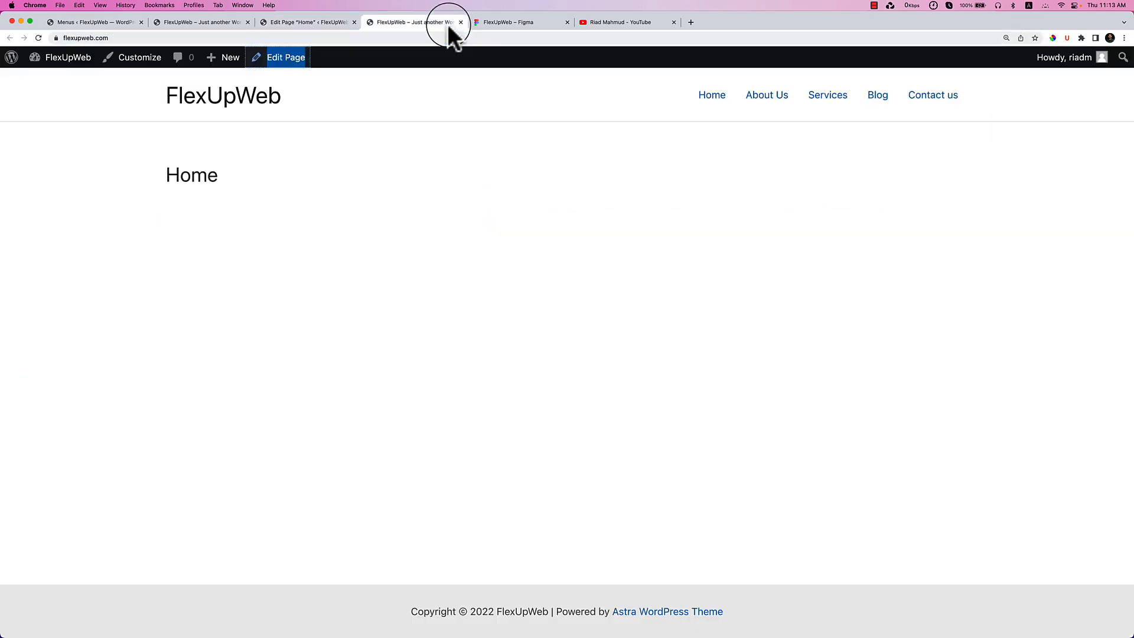
{"action": "left_click", "coordinate": [506, 23]}
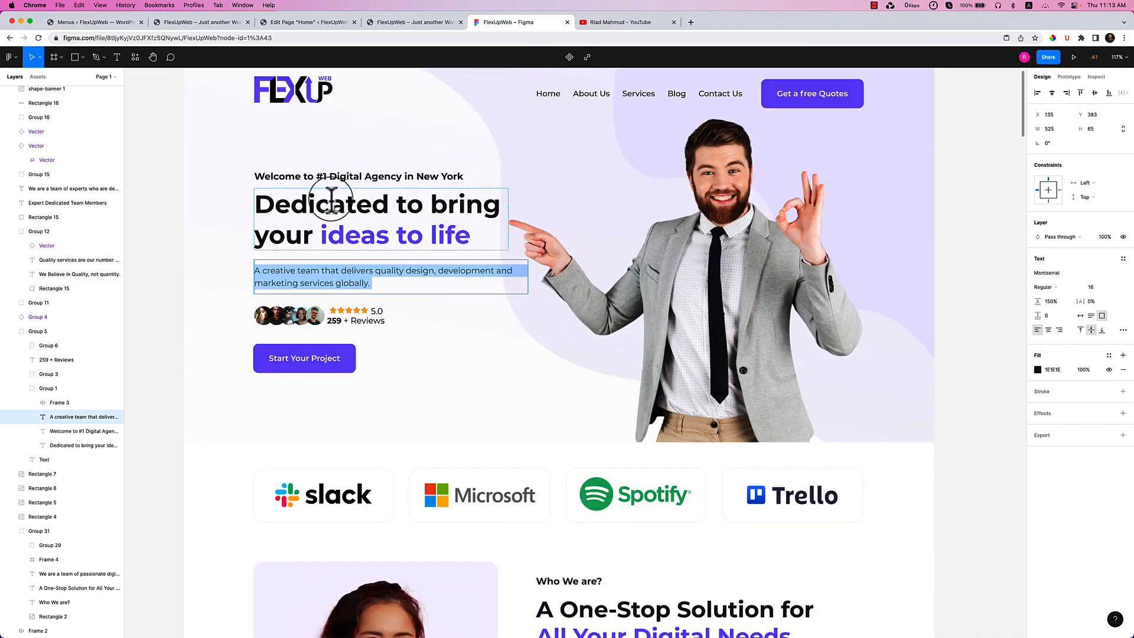
{"action": "triple_click", "coordinate": [331, 201]}
{"action": "key", "text": "super+a"}
{"action": "key", "text": "super+c"}
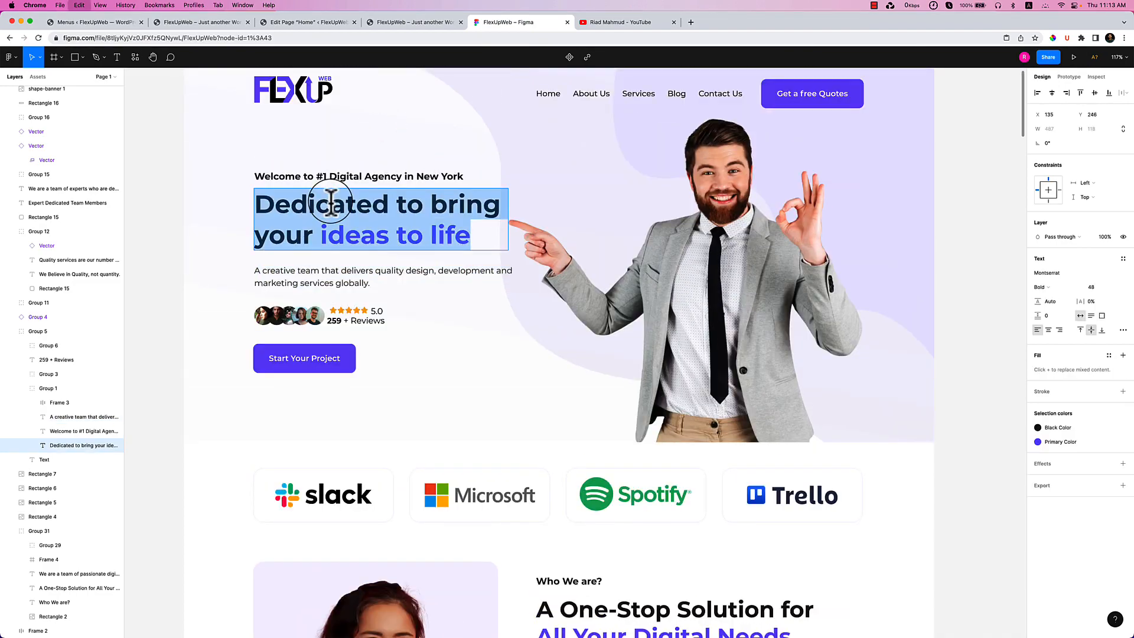
{"action": "left_click", "coordinate": [310, 22]}
Paste the hero heading into the empty block and turn it into an H1 heading.
{"action": "left_click", "coordinate": [238, 248]}
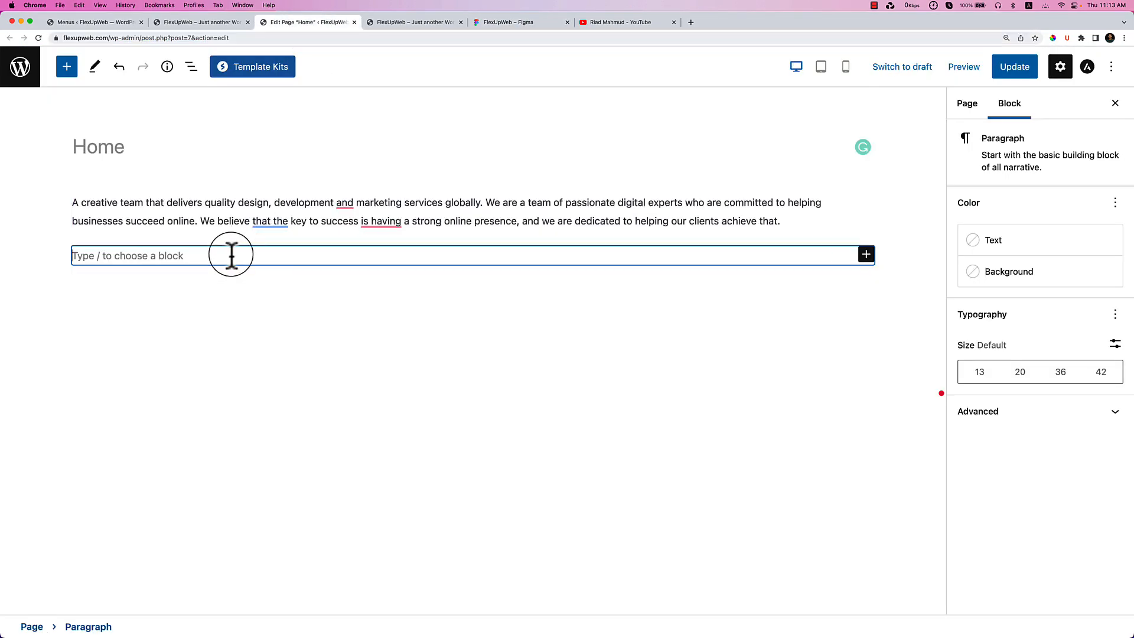
{"action": "key", "text": "super+v"}
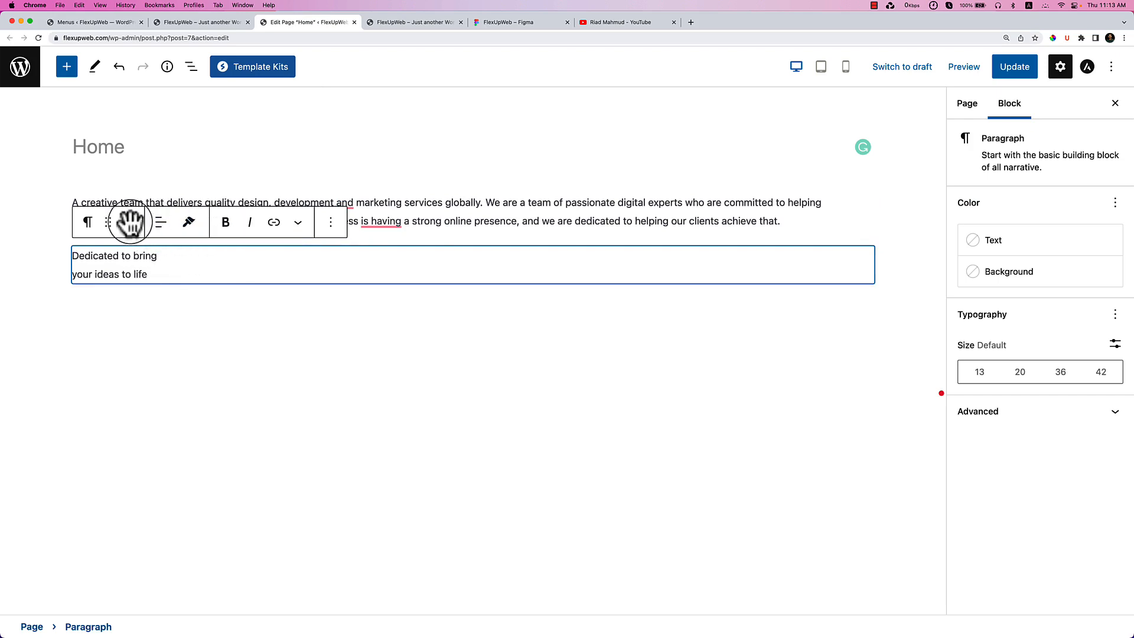
{"action": "left_click", "coordinate": [90, 223]}
{"action": "left_click", "coordinate": [132, 287]}
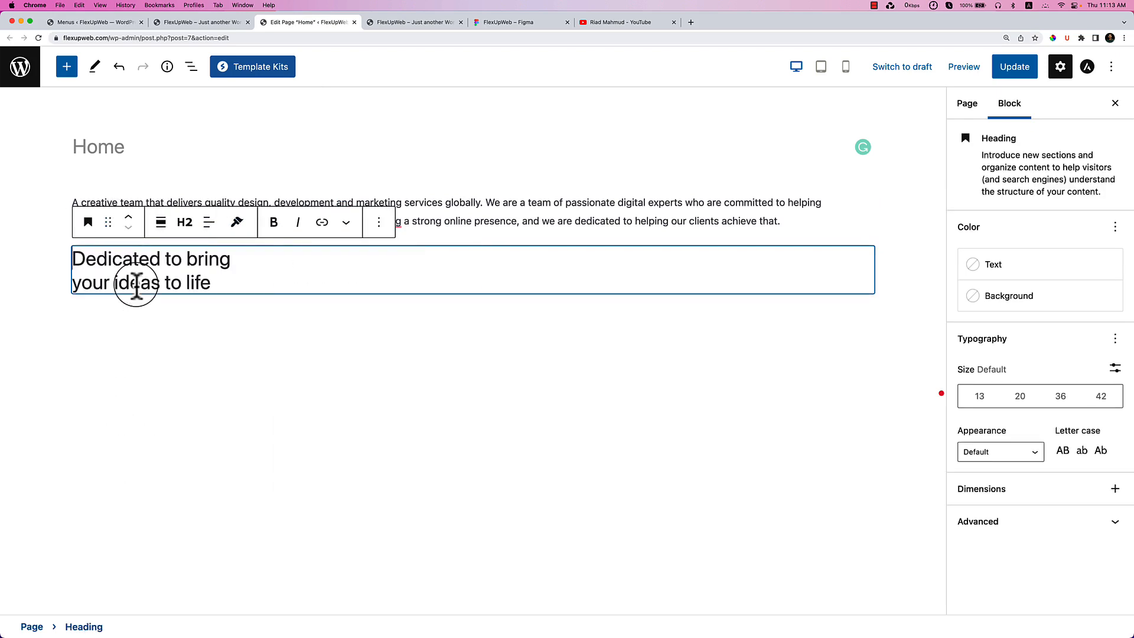
{"action": "left_click", "coordinate": [185, 222]}
{"action": "left_click", "coordinate": [186, 264]}
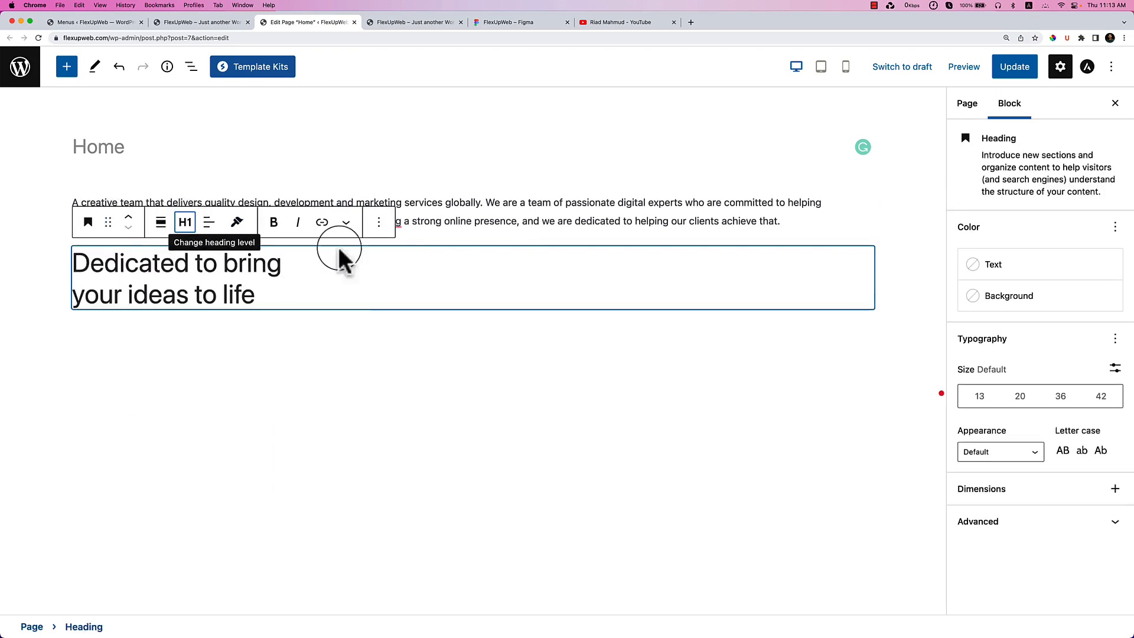
Duplicate the H1 heading and make the copy an H2.
{"action": "left_click", "coordinate": [379, 223]}
{"action": "left_click", "coordinate": [403, 312]}
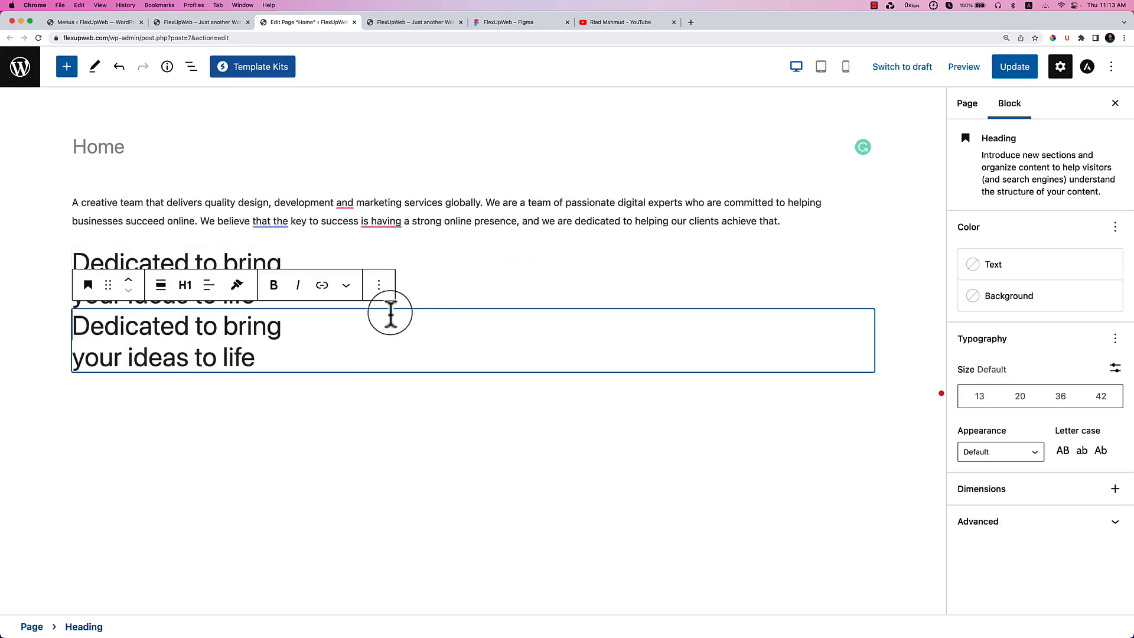
{"action": "left_click", "coordinate": [185, 285]}
{"action": "left_click", "coordinate": [186, 349]}
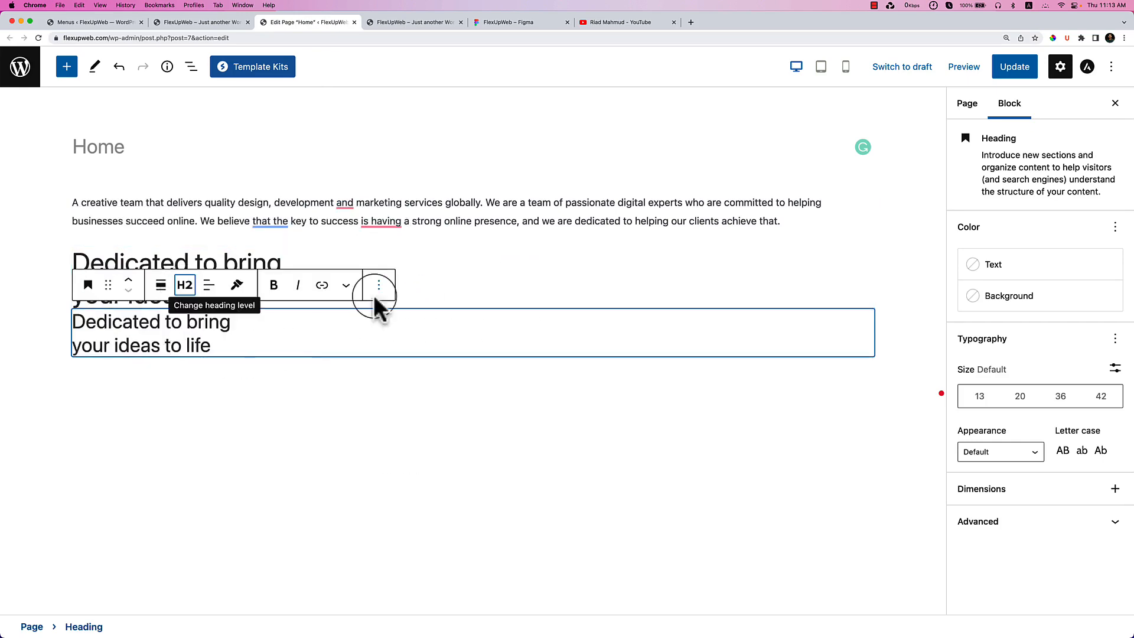
Copy the 'Welcome to #1 Digital Agency' tagline from Figma.
{"action": "left_click", "coordinate": [496, 22]}
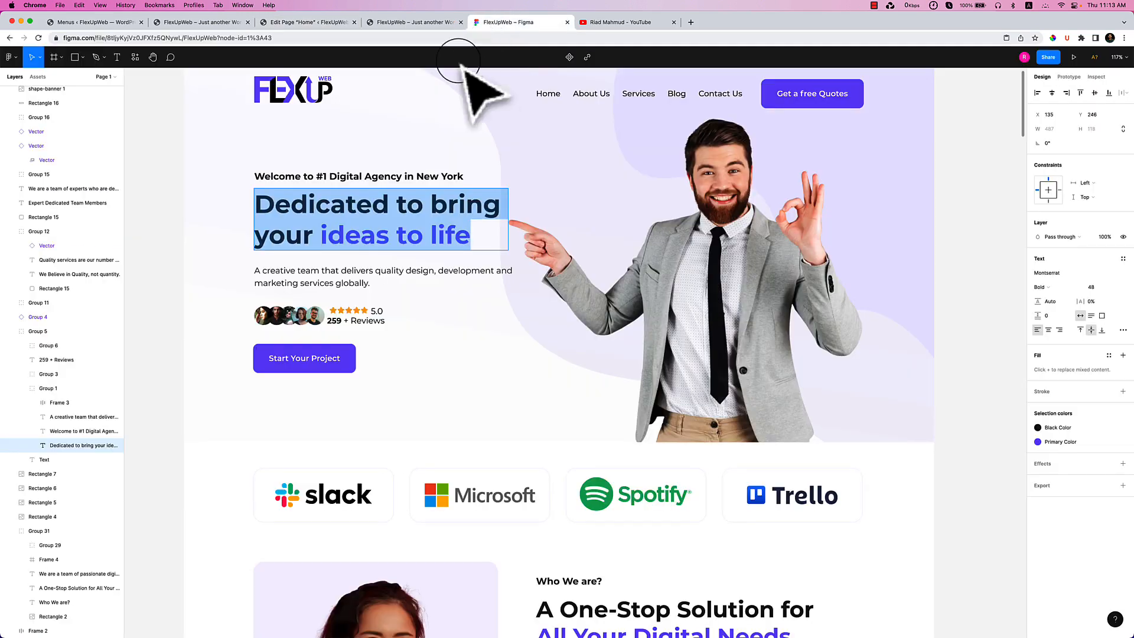
{"action": "double_click", "coordinate": [362, 176]}
{"action": "triple_click", "coordinate": [362, 176]}
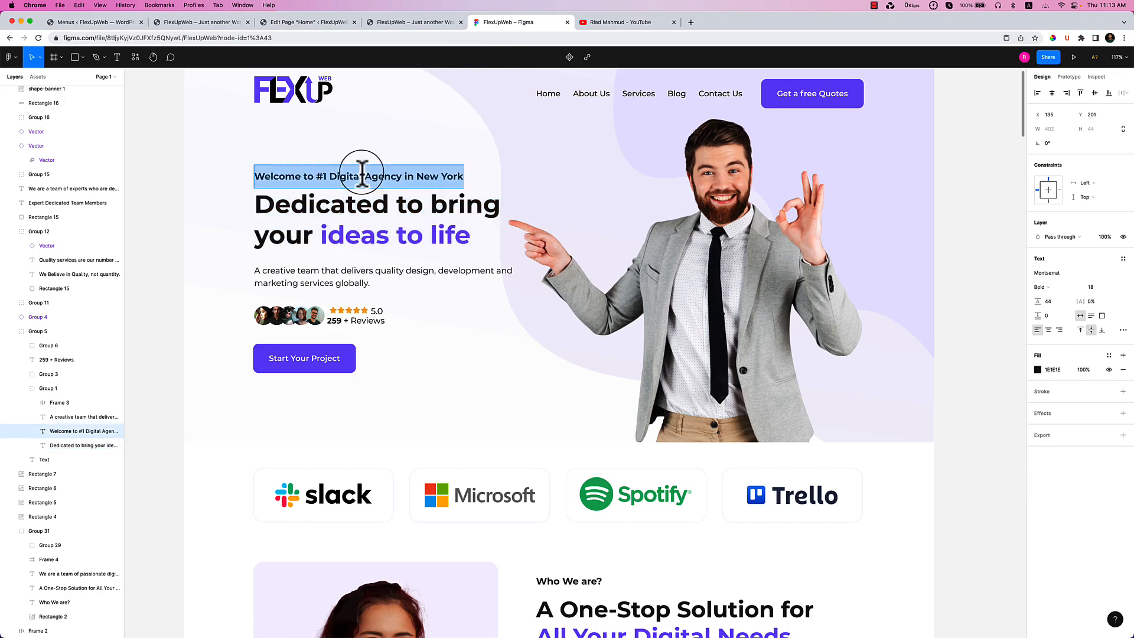
{"action": "left_click", "coordinate": [320, 22]}
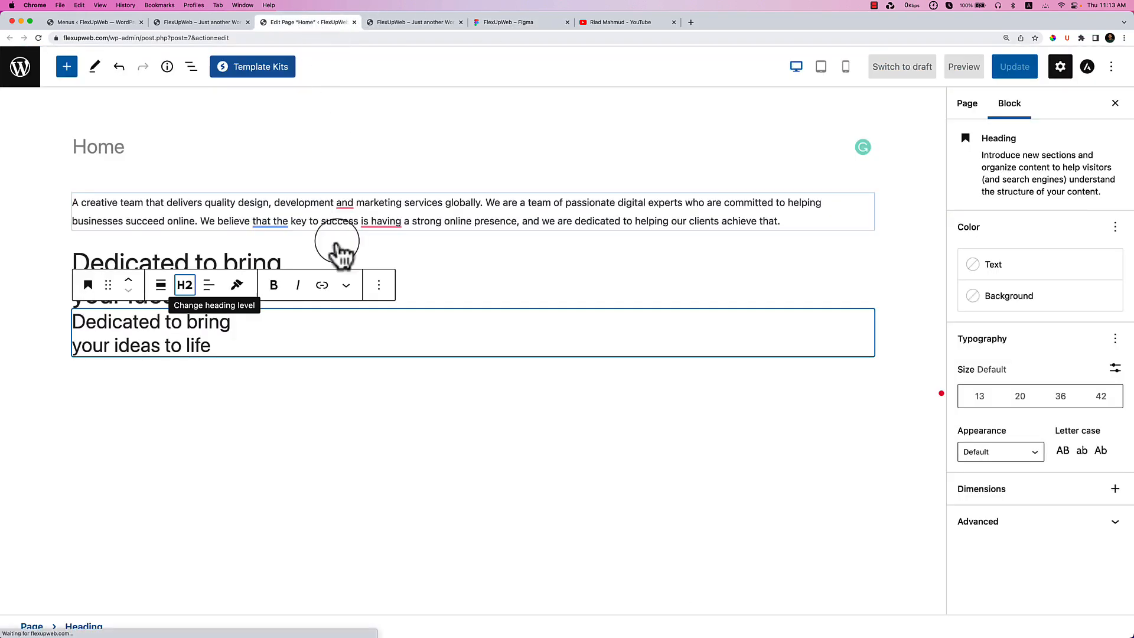
{"action": "triple_click", "coordinate": [264, 337]}
{"action": "left_click", "coordinate": [263, 337]}
Retitle the H1 and H2 headings 'Heading one' and 'Heading two'.
{"action": "left_click", "coordinate": [414, 286]}
{"action": "left_click_drag", "start_coordinate": [340, 304], "coordinate": [106, 244]}
{"action": "type", "text": "Heading one"}
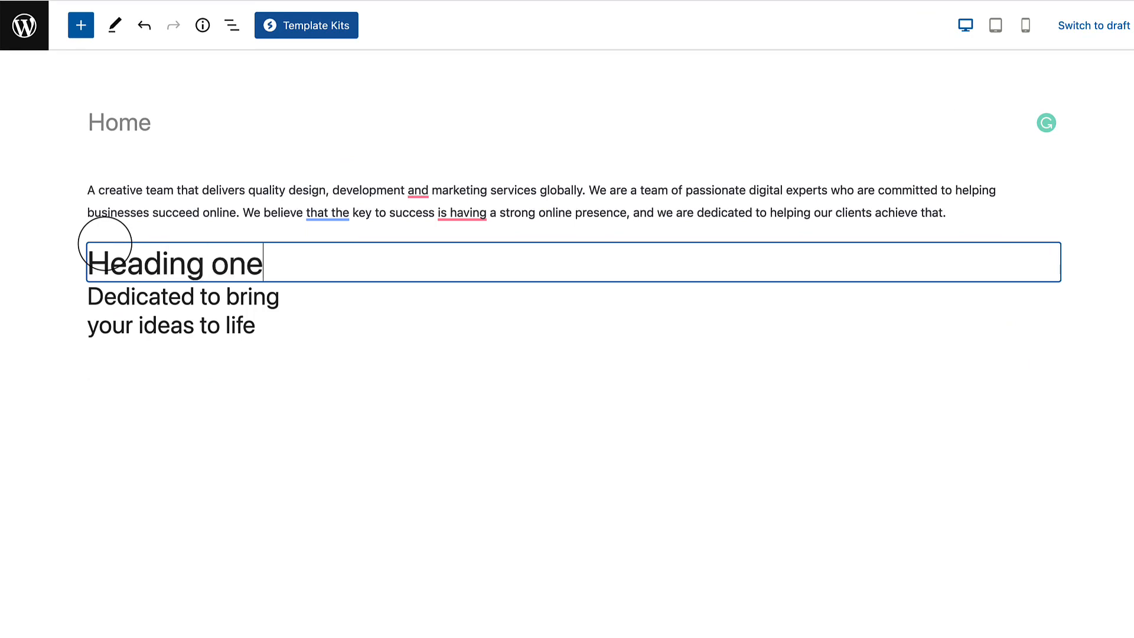
{"action": "left_click", "coordinate": [197, 322]}
{"action": "left_click_drag", "start_coordinate": [255, 325], "coordinate": [93, 301]}
{"action": "type", "text": "Heading two"}
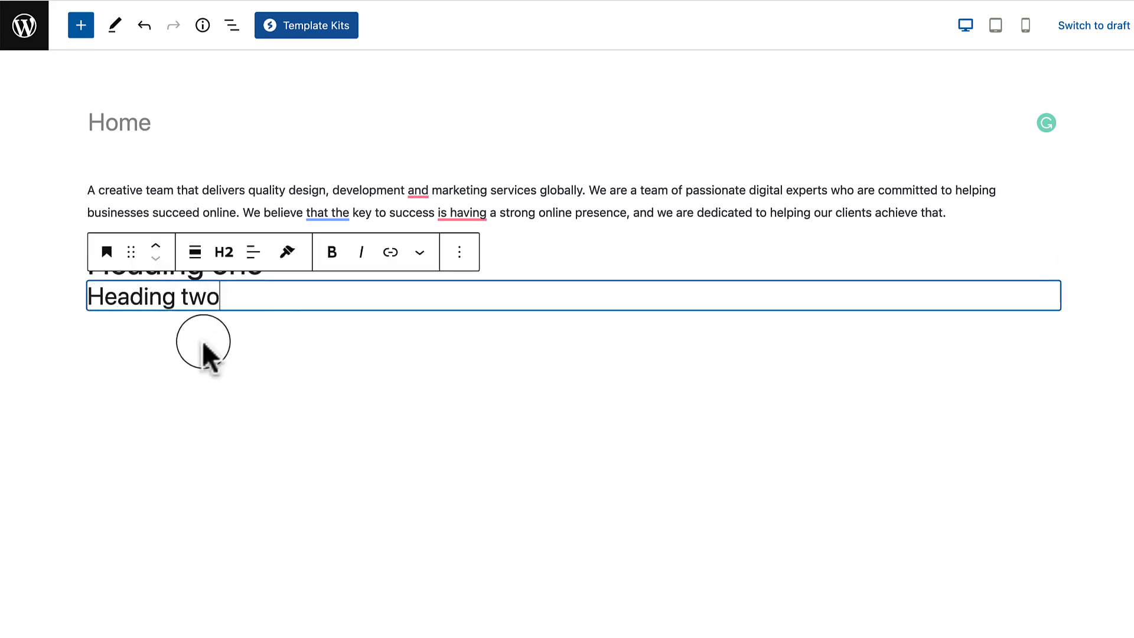
Duplicate the heading twice, retitling the copies 'Heading three' and 'Heading four'.
{"action": "left_click", "coordinate": [459, 253]}
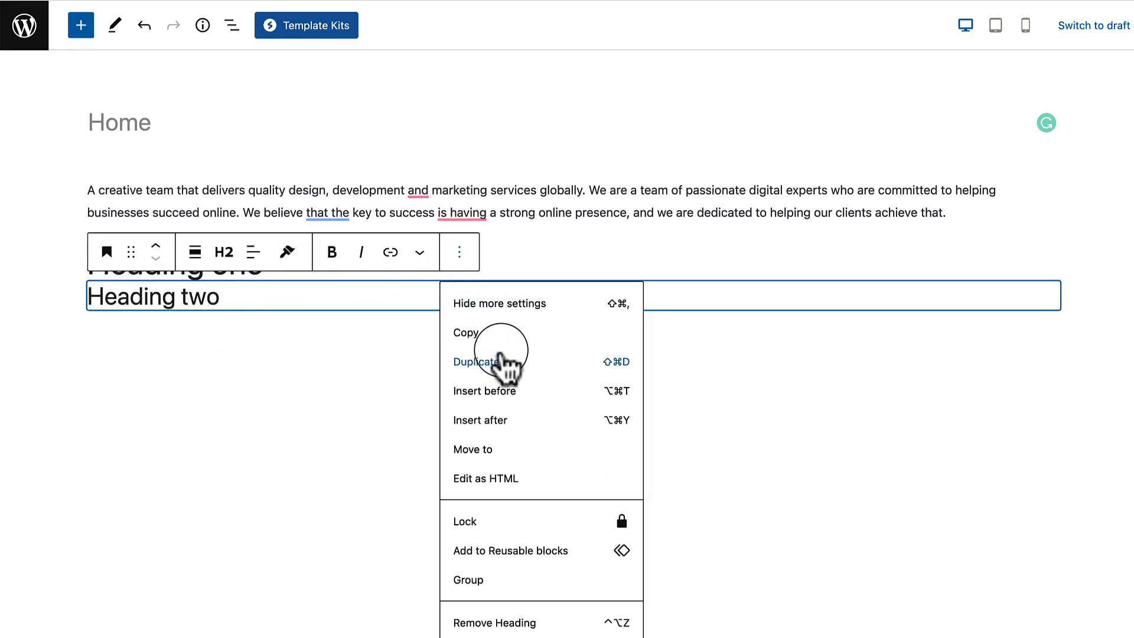
{"action": "left_click", "coordinate": [505, 363]}
{"action": "triple_click", "coordinate": [235, 327]}
{"action": "type", "text": "Heading three"}
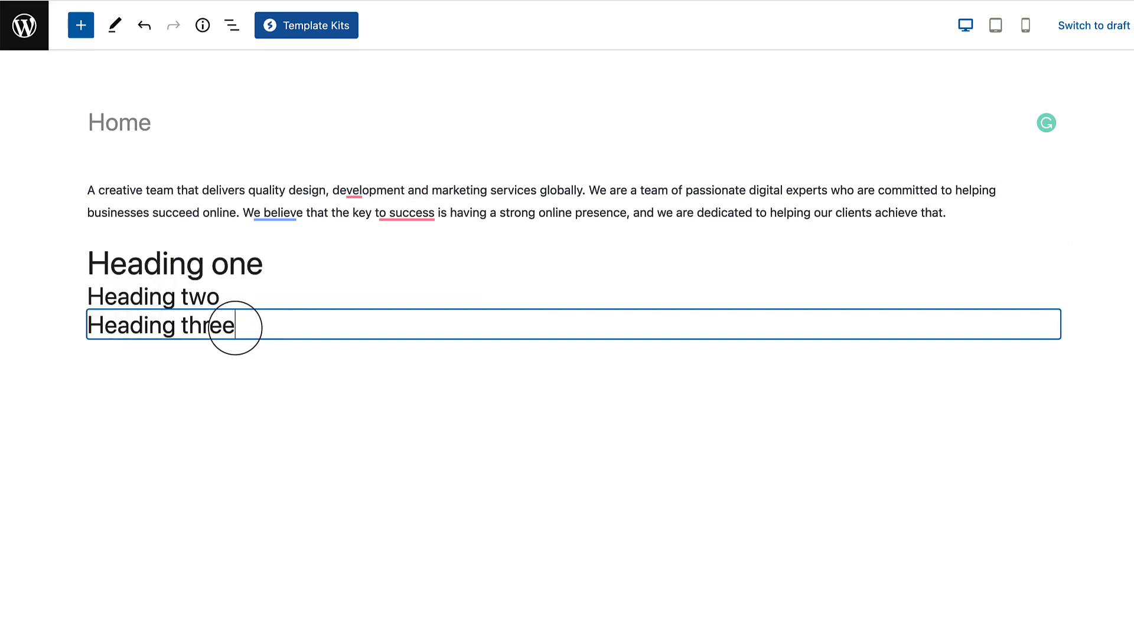
{"action": "left_click", "coordinate": [303, 442]}
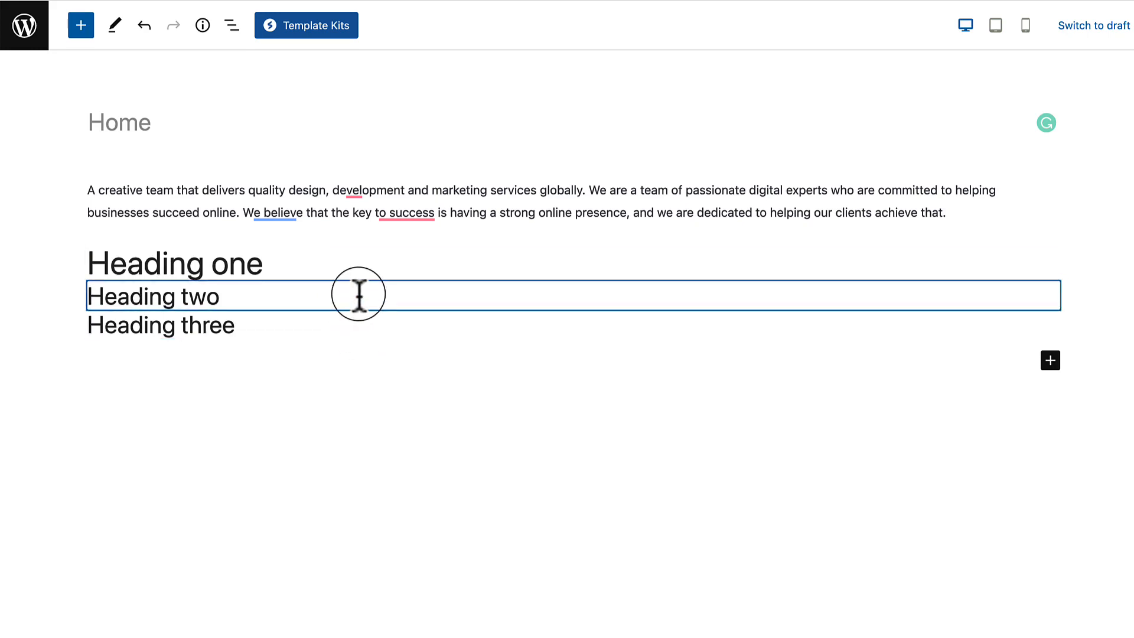
{"action": "left_click", "coordinate": [351, 334]}
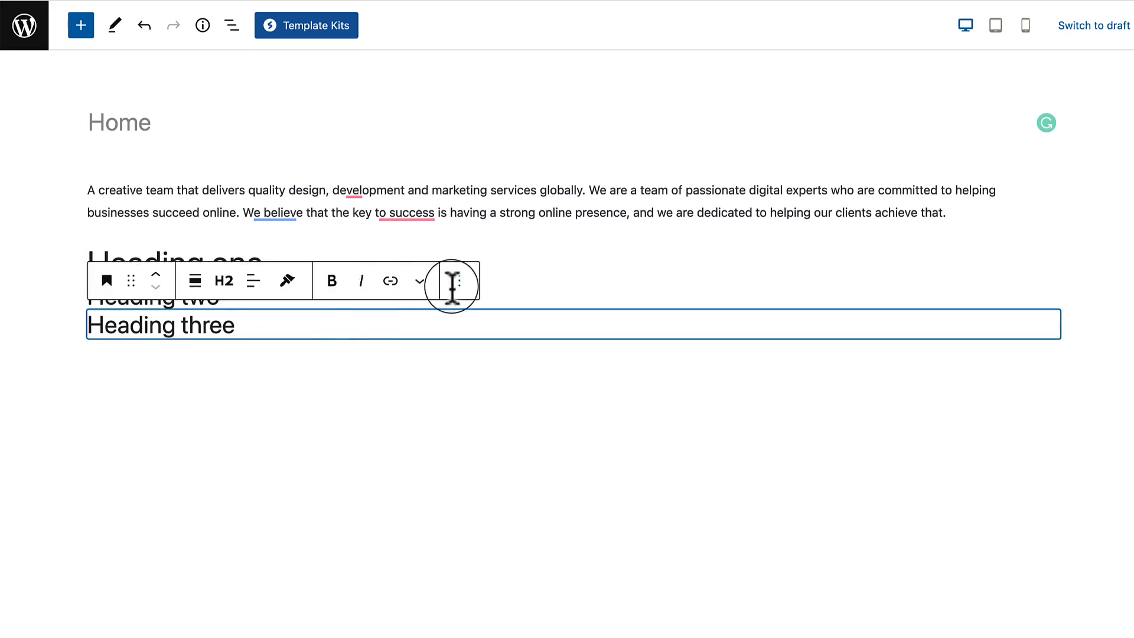
{"action": "left_click", "coordinate": [460, 309]}
{"action": "left_click", "coordinate": [497, 388]}
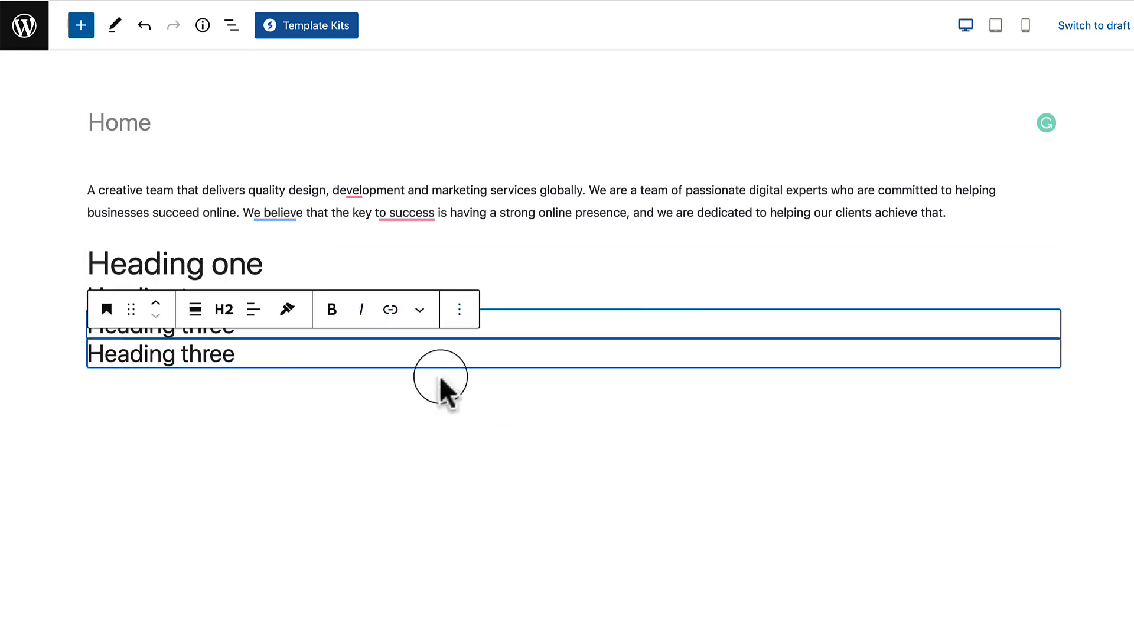
{"action": "triple_click", "coordinate": [240, 353]}
{"action": "type", "text": "Hea"}
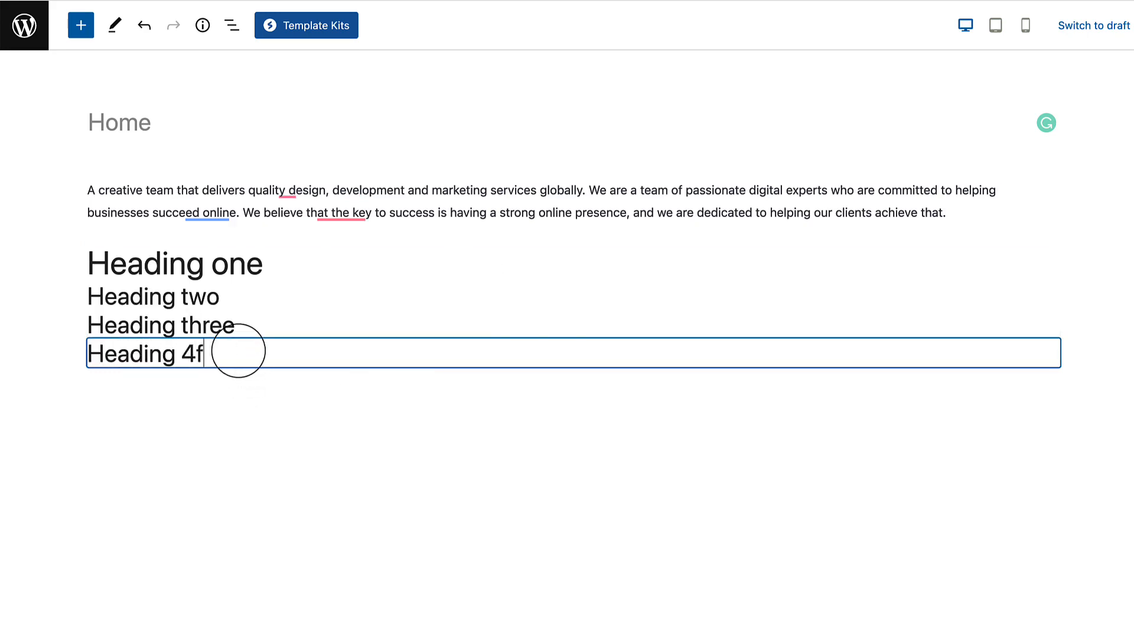
Set Heading three to H3 and lower Heading four's heading level further.
{"action": "left_click", "coordinate": [257, 289]}
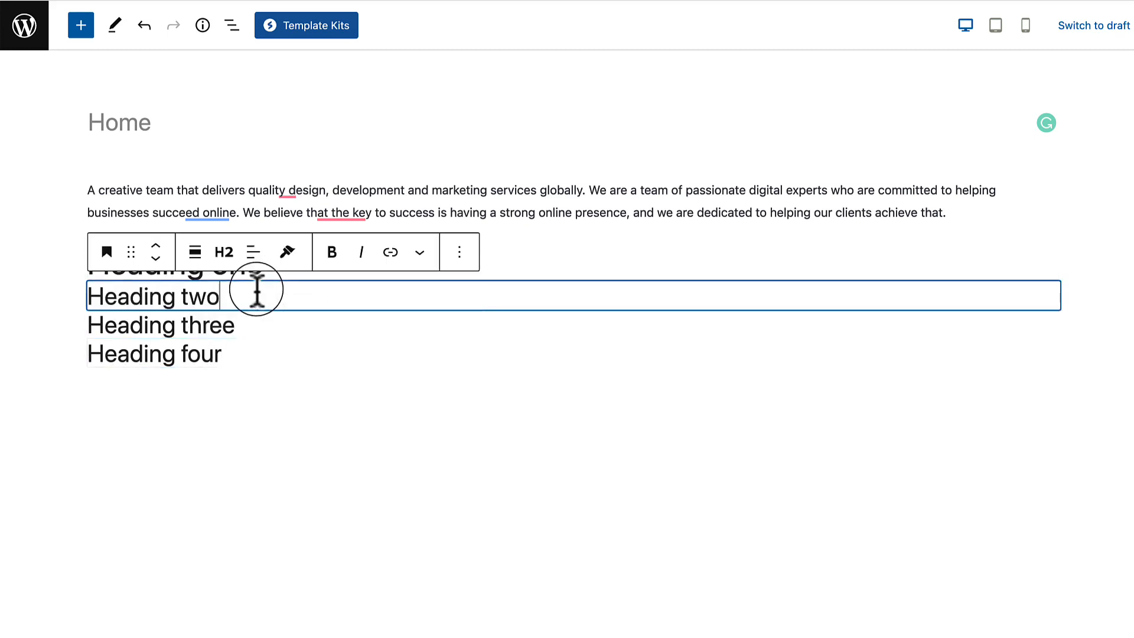
{"action": "left_click", "coordinate": [228, 325]}
{"action": "left_click", "coordinate": [224, 281]}
{"action": "left_click", "coordinate": [226, 373]}
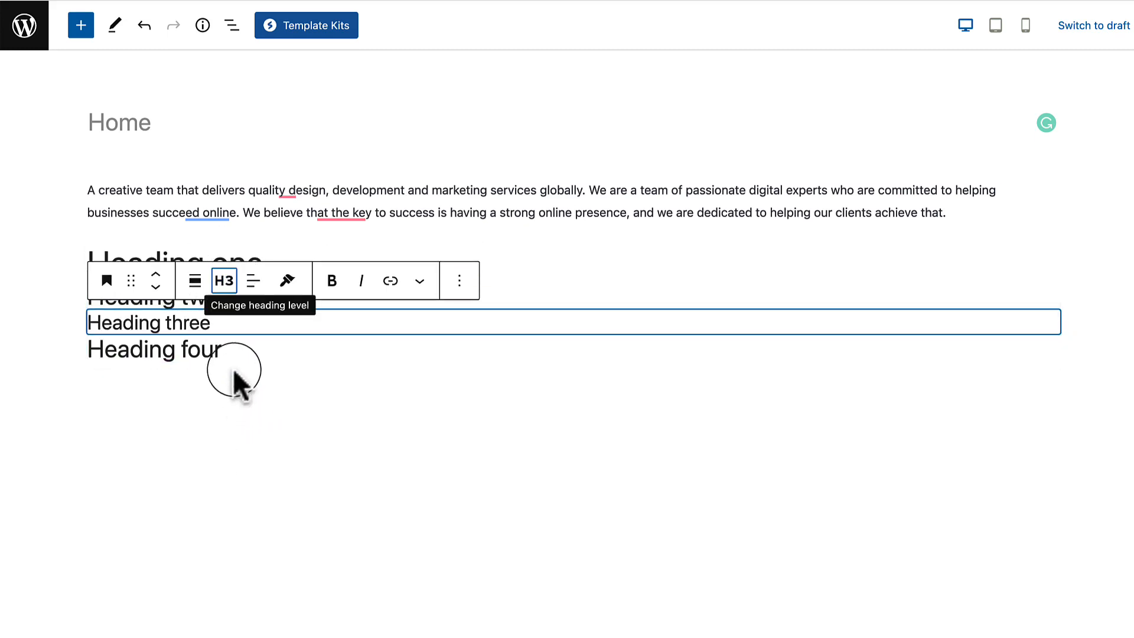
{"action": "left_click", "coordinate": [235, 349]}
{"action": "left_click", "coordinate": [225, 305]}
{"action": "left_click", "coordinate": [228, 421]}
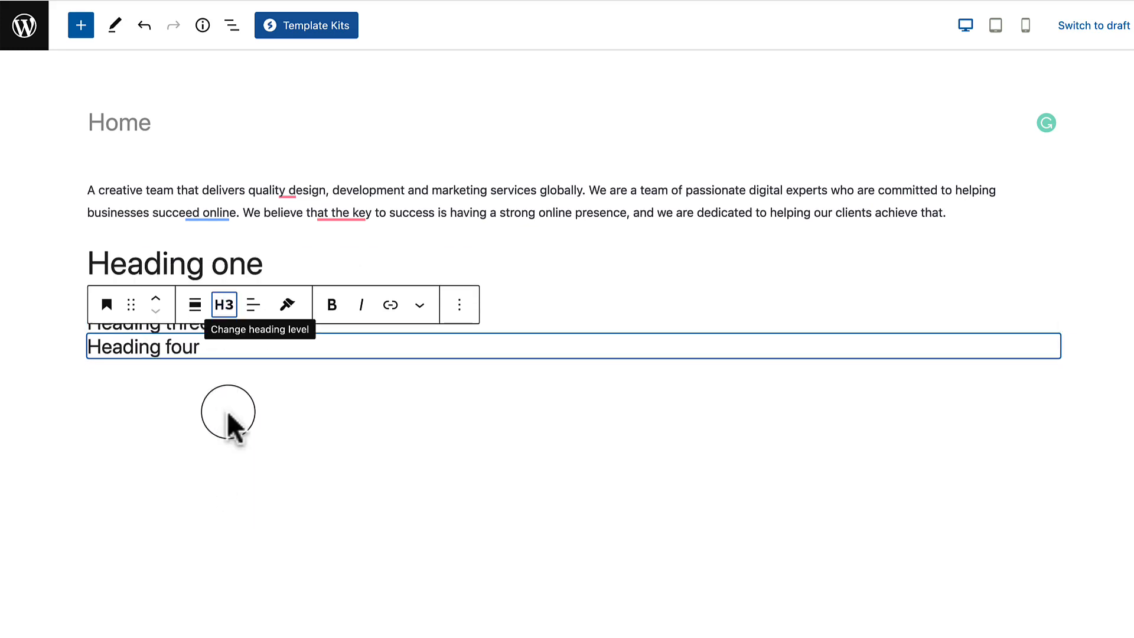
{"action": "left_click", "coordinate": [258, 438]}
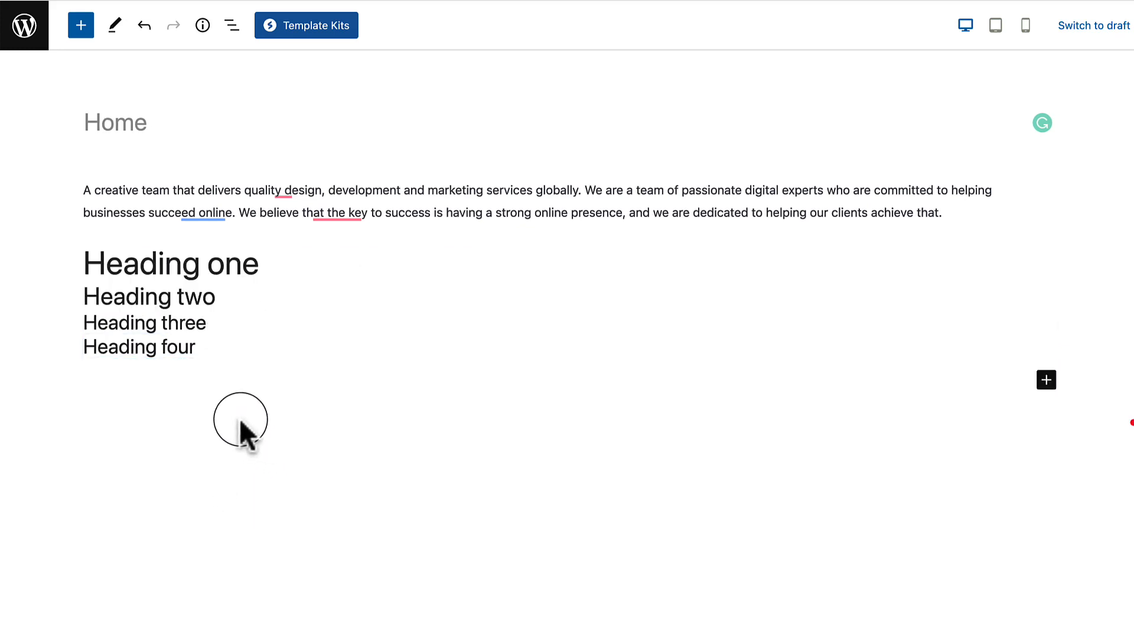
Insert a Buttons block labelled 'This button' below Heading four via /buttons.
{"action": "left_click", "coordinate": [223, 353]}
{"action": "key", "text": "Return"}
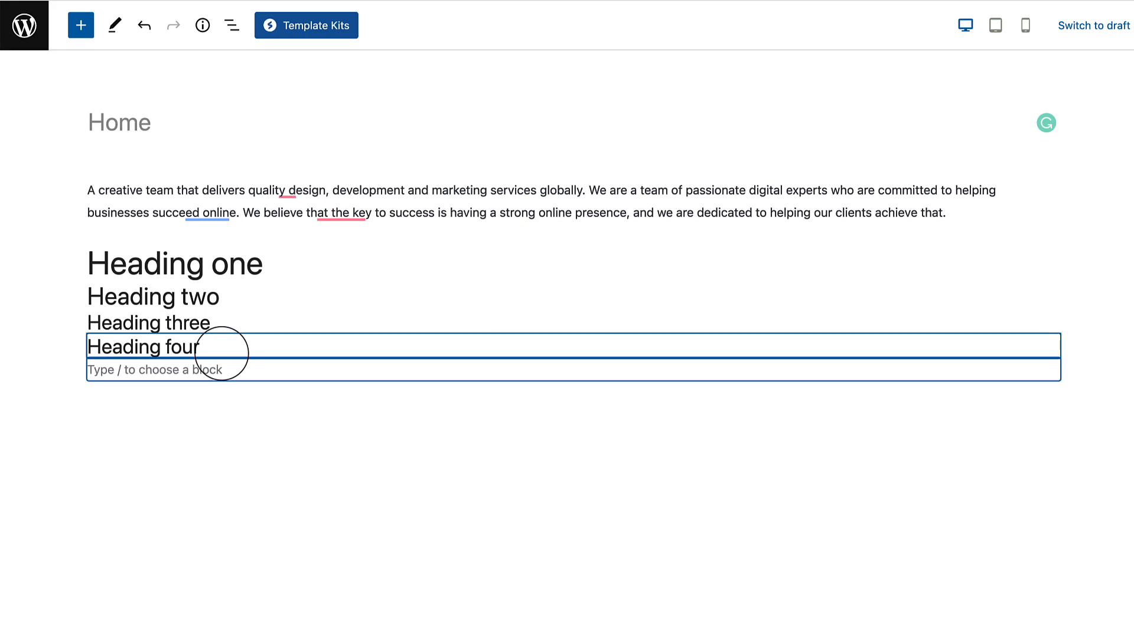
{"action": "type", "text": "/butt"}
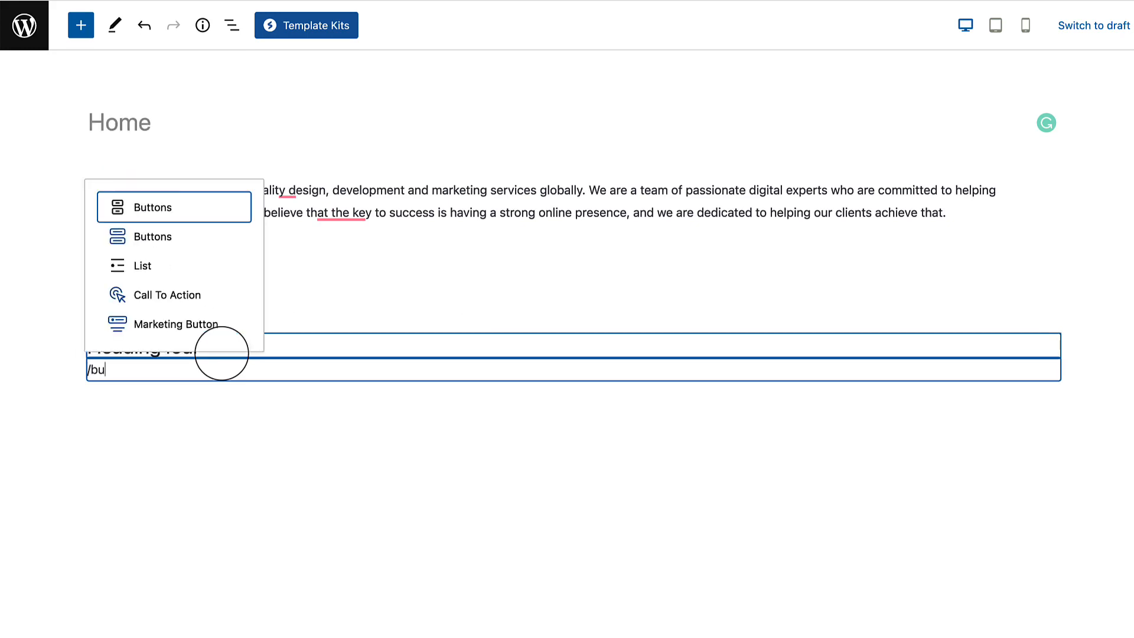
{"action": "key", "text": "Return"}
{"action": "type", "text": "This button"}
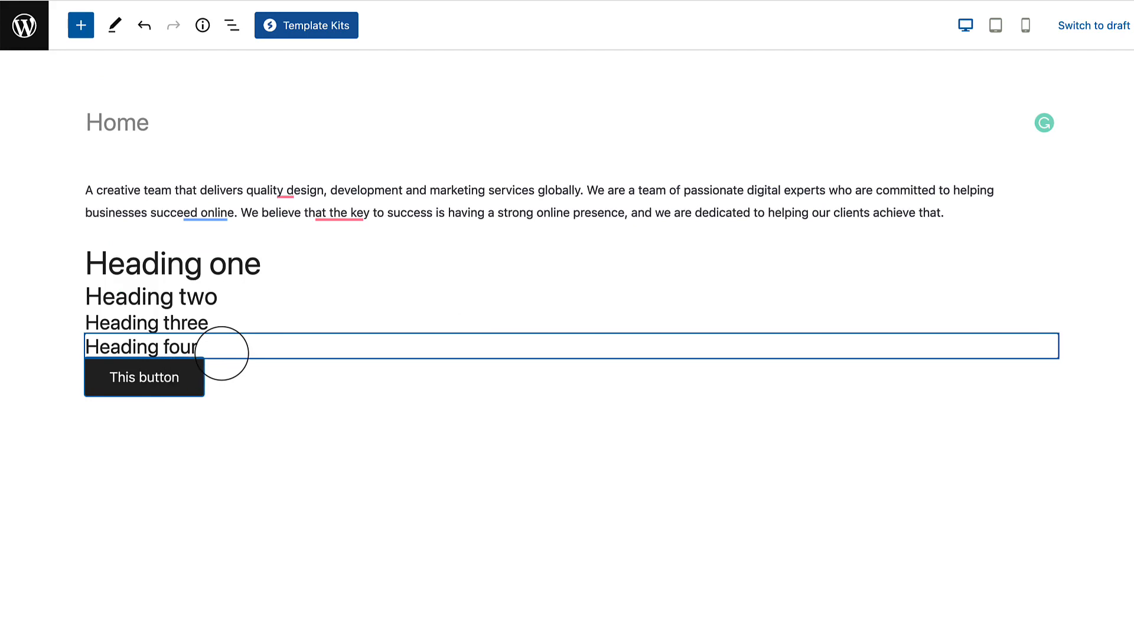
{"action": "left_click", "coordinate": [274, 464]}
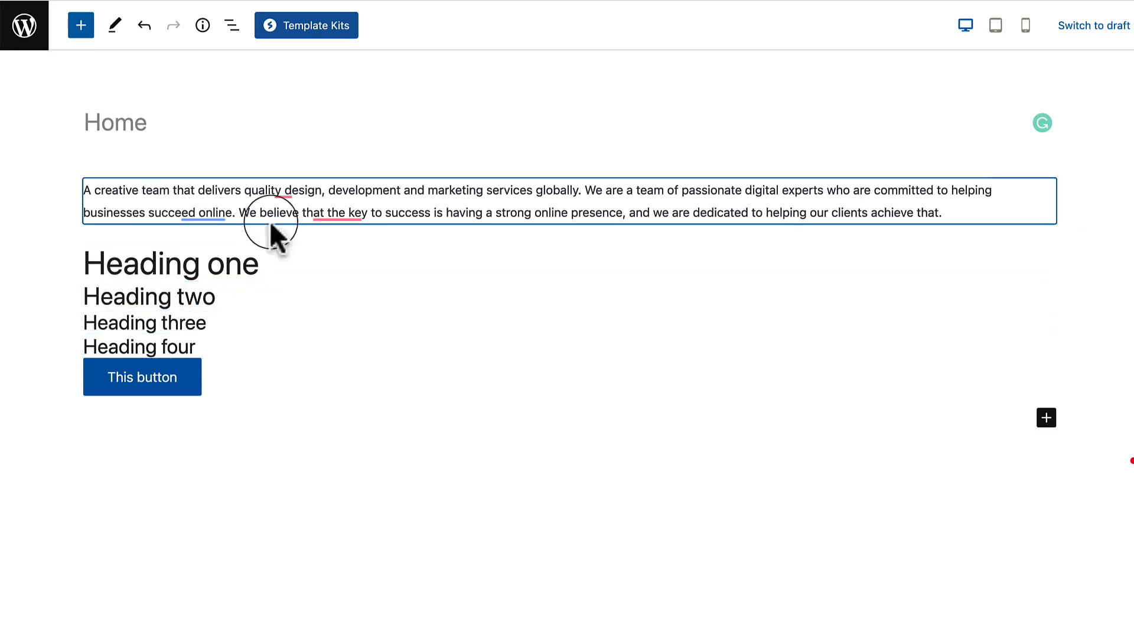
{"action": "left_click", "coordinate": [245, 390]}
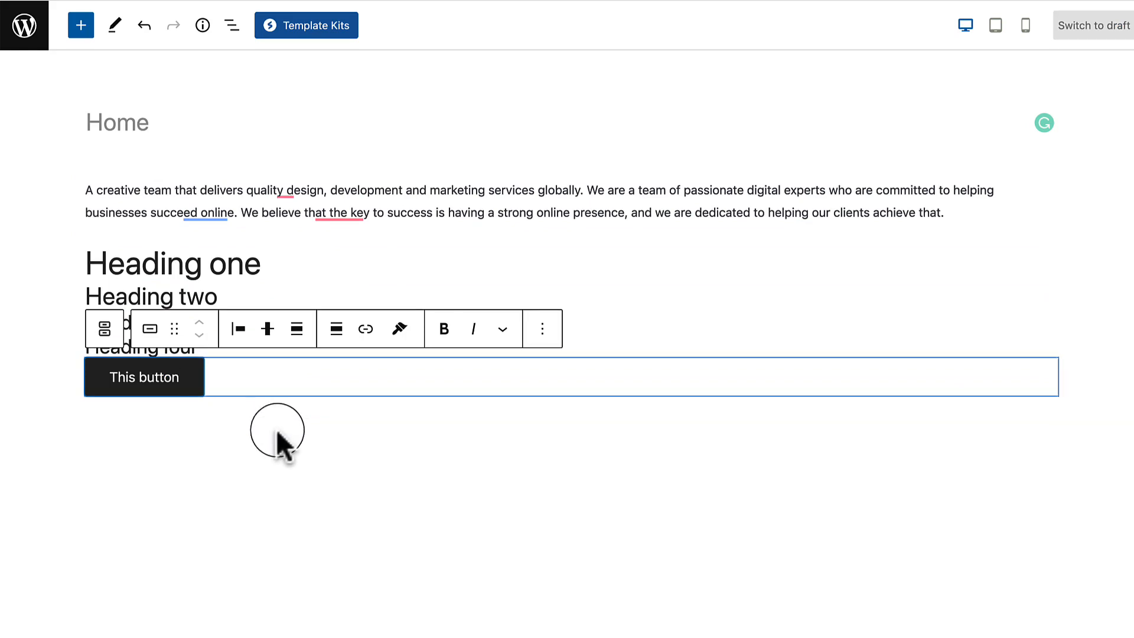
{"action": "left_click", "coordinate": [260, 410]}
Paste the intro paragraph four times below the button, then Update the Home page.
{"action": "left_click", "coordinate": [939, 424]}
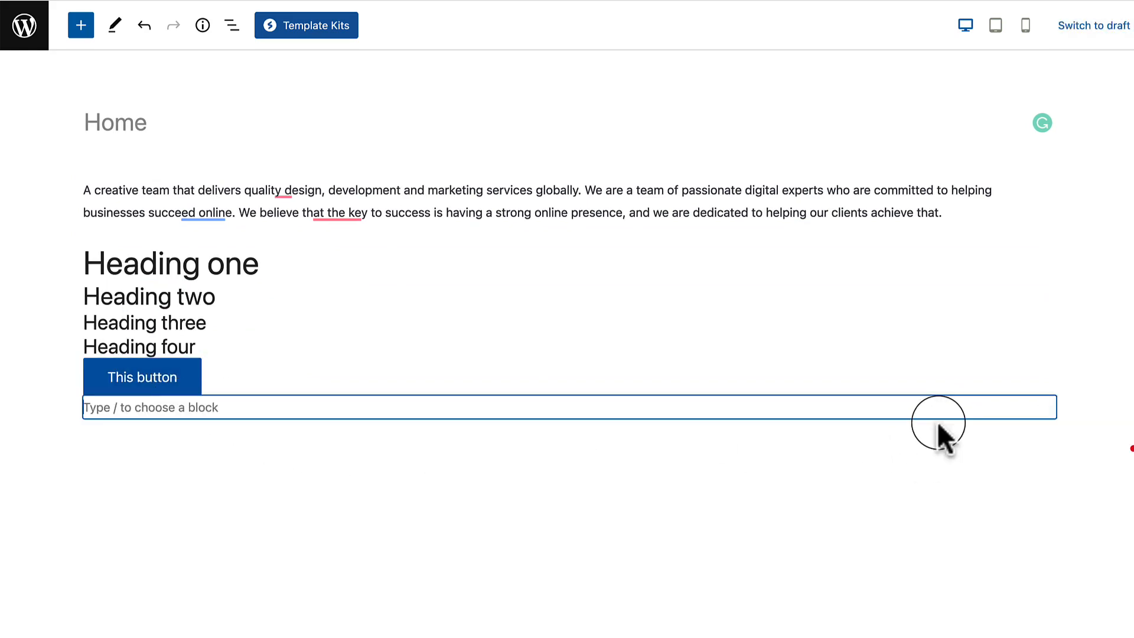
{"action": "triple_click", "coordinate": [662, 206]}
{"action": "key", "text": "super+c"}
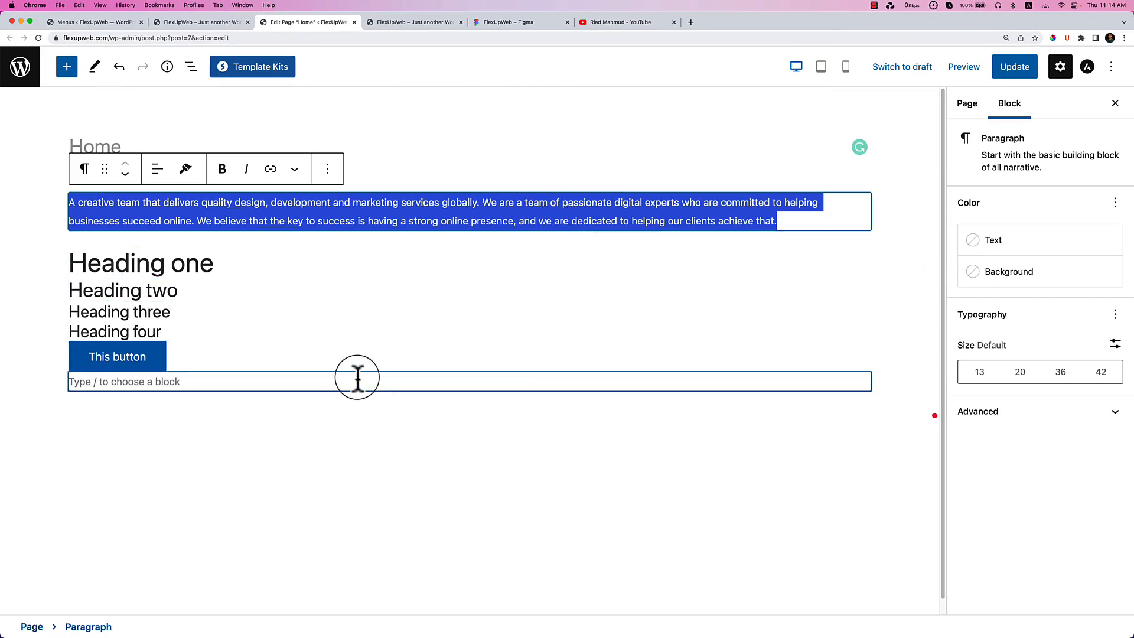
{"action": "left_click", "coordinate": [357, 382]}
{"action": "key", "text": "super+v"}
{"action": "key", "text": "Return"}
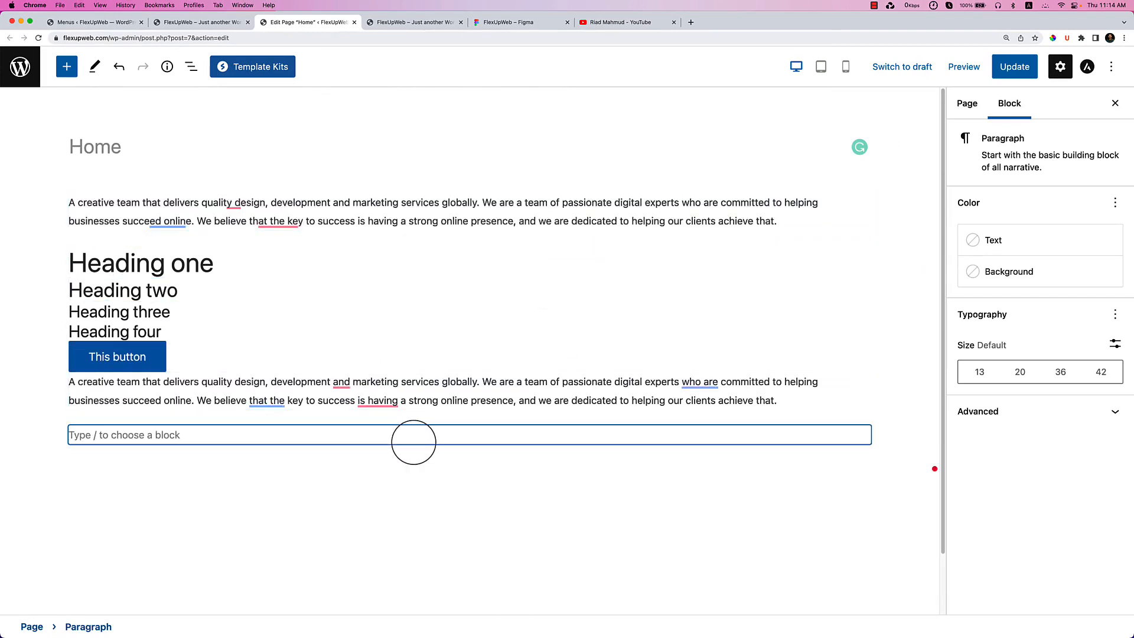
{"action": "key", "text": "super+v"}
{"action": "key", "text": "Return"}
{"action": "key", "text": "super+v"}
{"action": "key", "text": "Return"}
{"action": "key", "text": "super+v"}
{"action": "key", "text": "Return"}
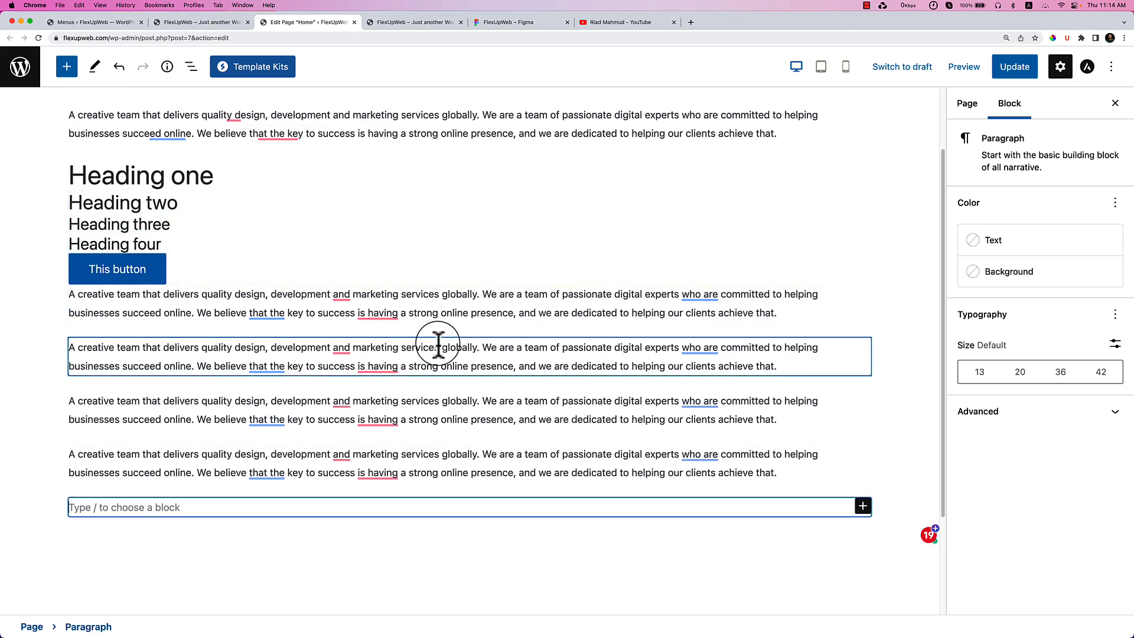
{"action": "left_click", "coordinate": [1014, 67]}
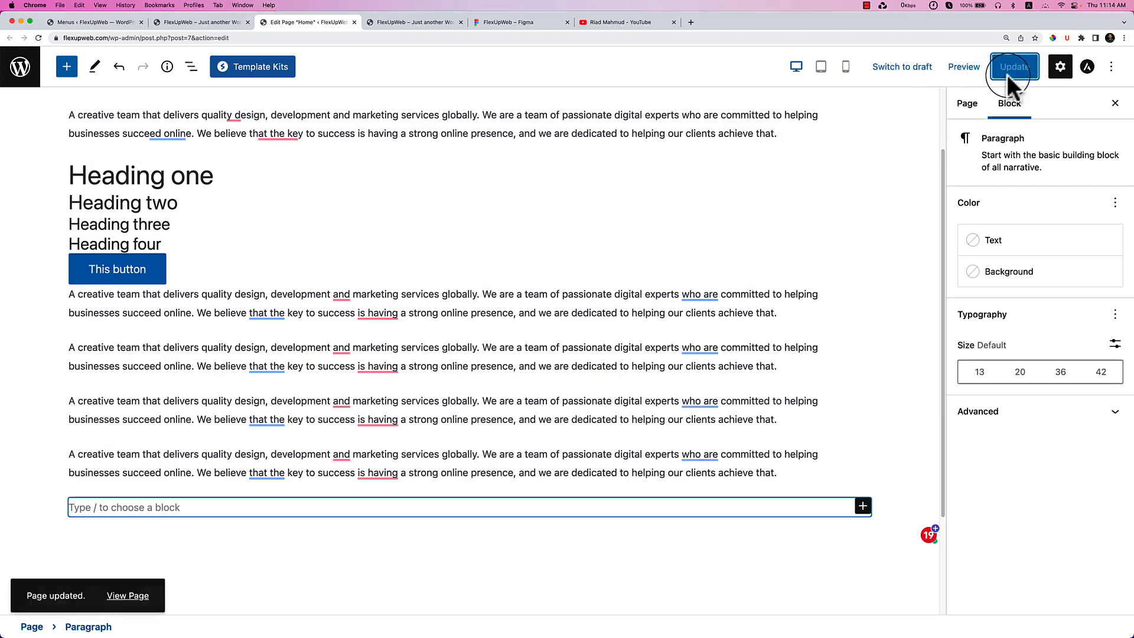
{"action": "scroll", "coordinate": [447, 278], "scroll_direction": "up", "scroll_amount": 2}
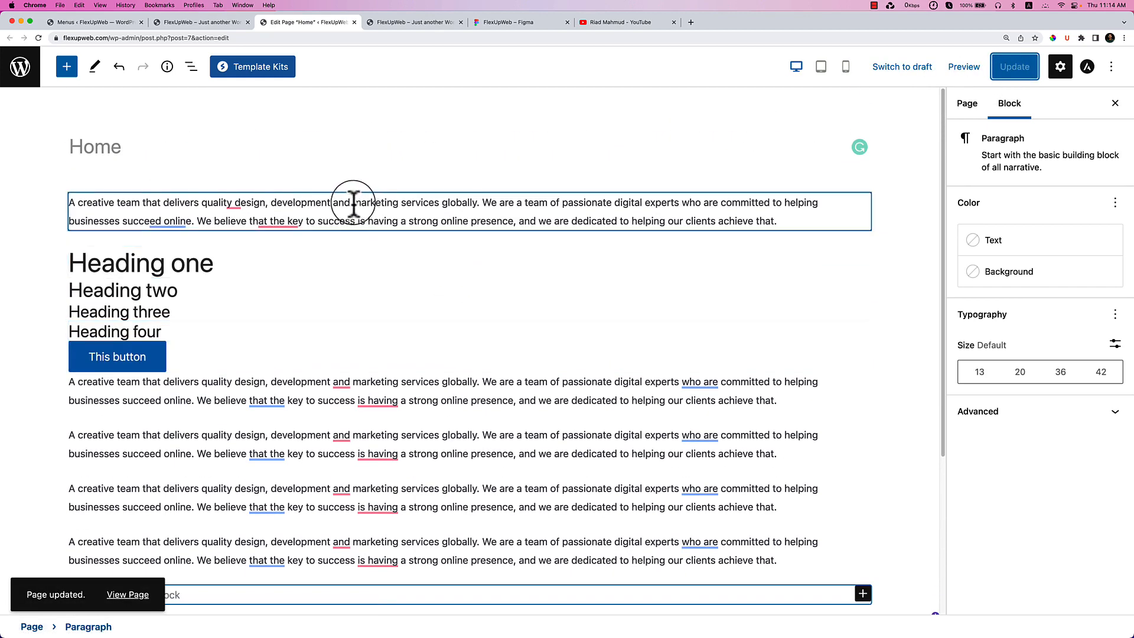
Link the word 'marketing' in the first paragraph to '#' and update the page.
{"action": "left_click_drag", "start_coordinate": [353, 202], "coordinate": [405, 202]}
{"action": "left_click", "coordinate": [270, 169]}
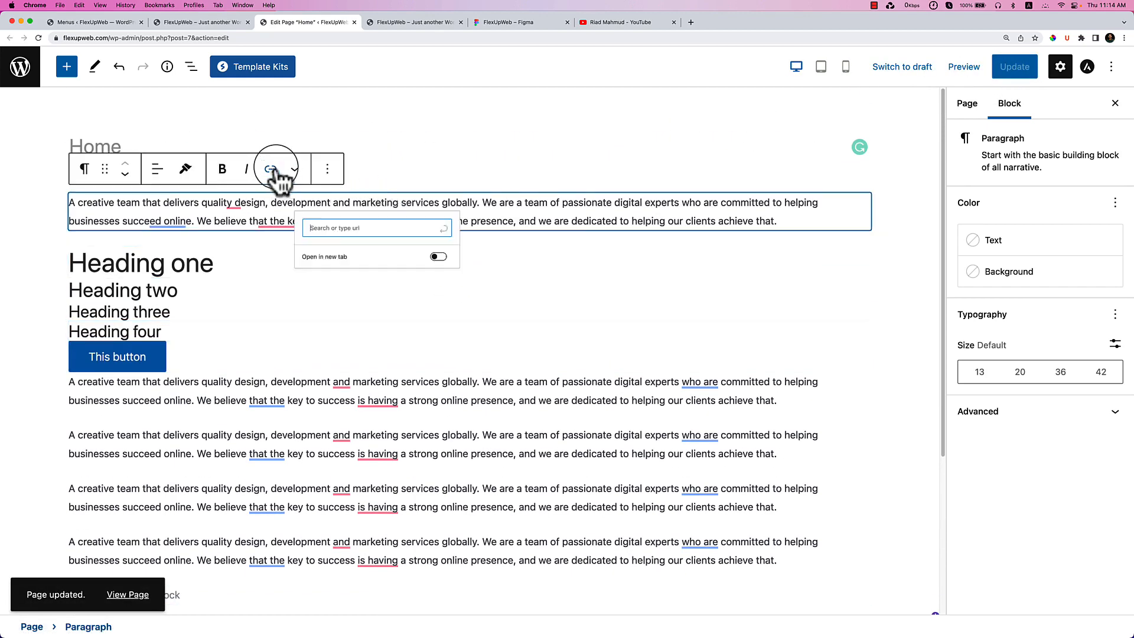
{"action": "type", "text": "#"}
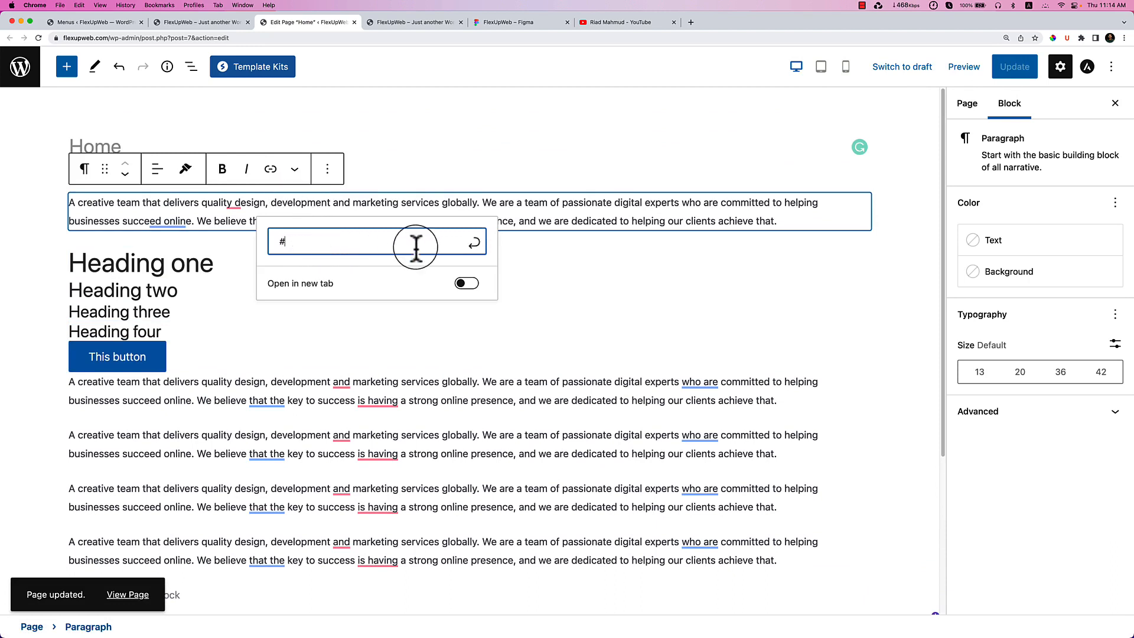
{"action": "left_click", "coordinate": [474, 242]}
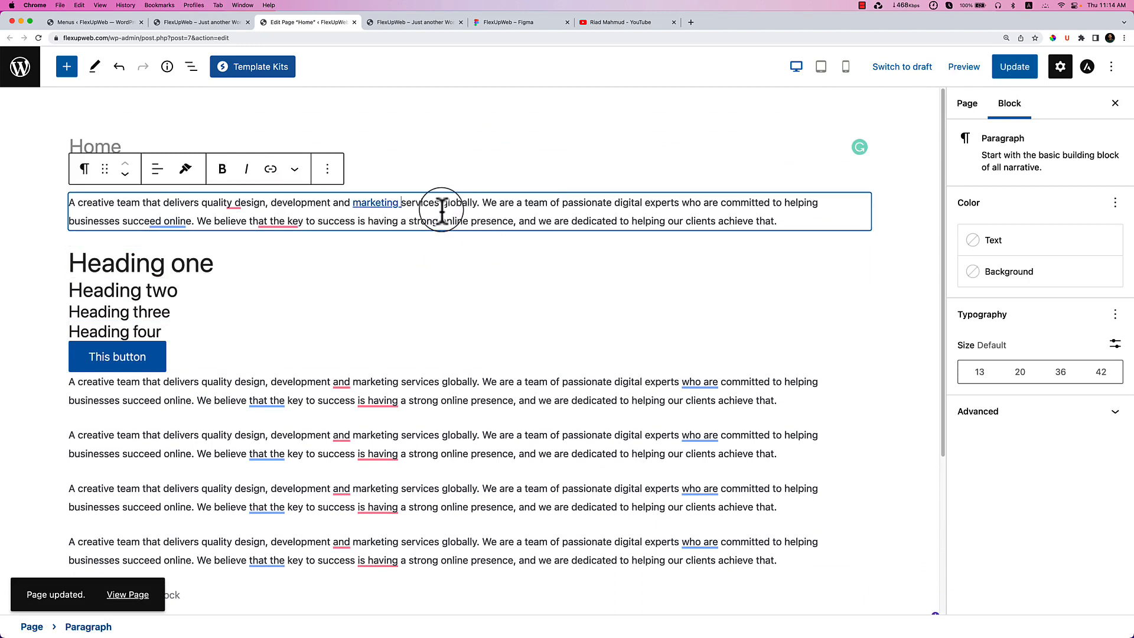
{"action": "key", "text": "BackSpace"}
{"action": "mouse_move", "coordinate": [451, 426]}
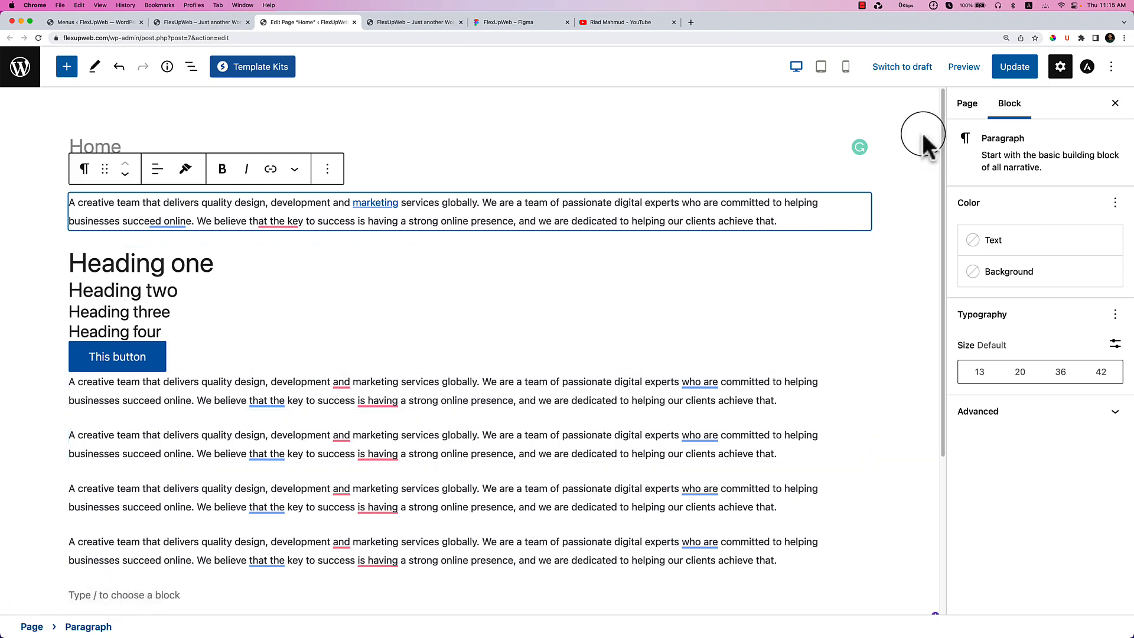
{"action": "left_click", "coordinate": [1009, 66]}
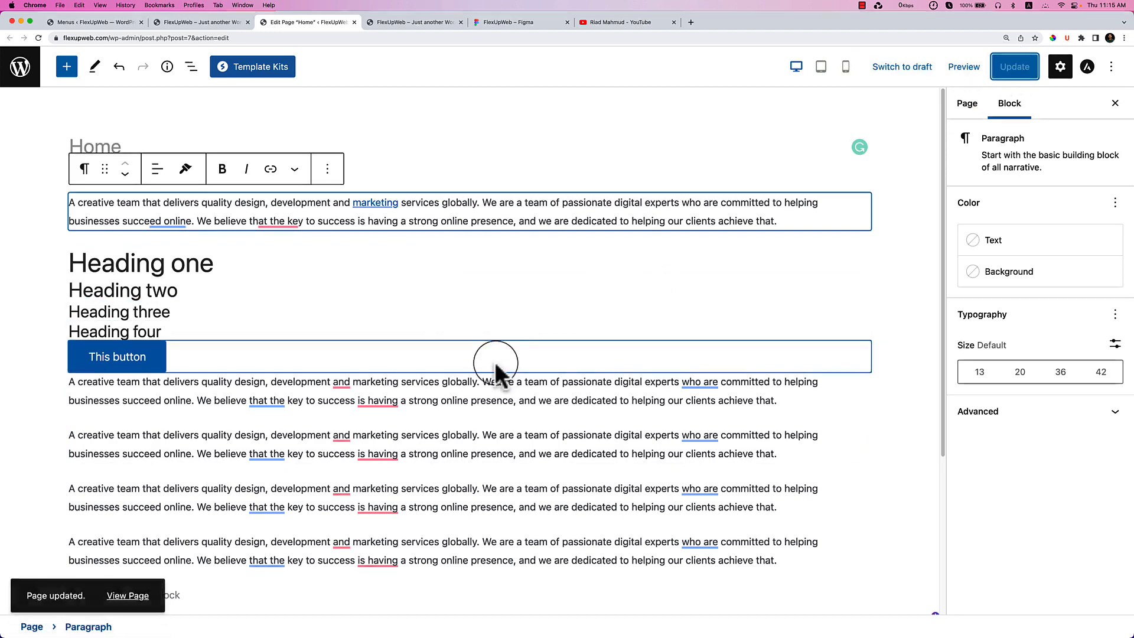
Reload the live front page and scroll through it.
{"action": "left_click", "coordinate": [424, 20]}
{"action": "left_click", "coordinate": [36, 38]}
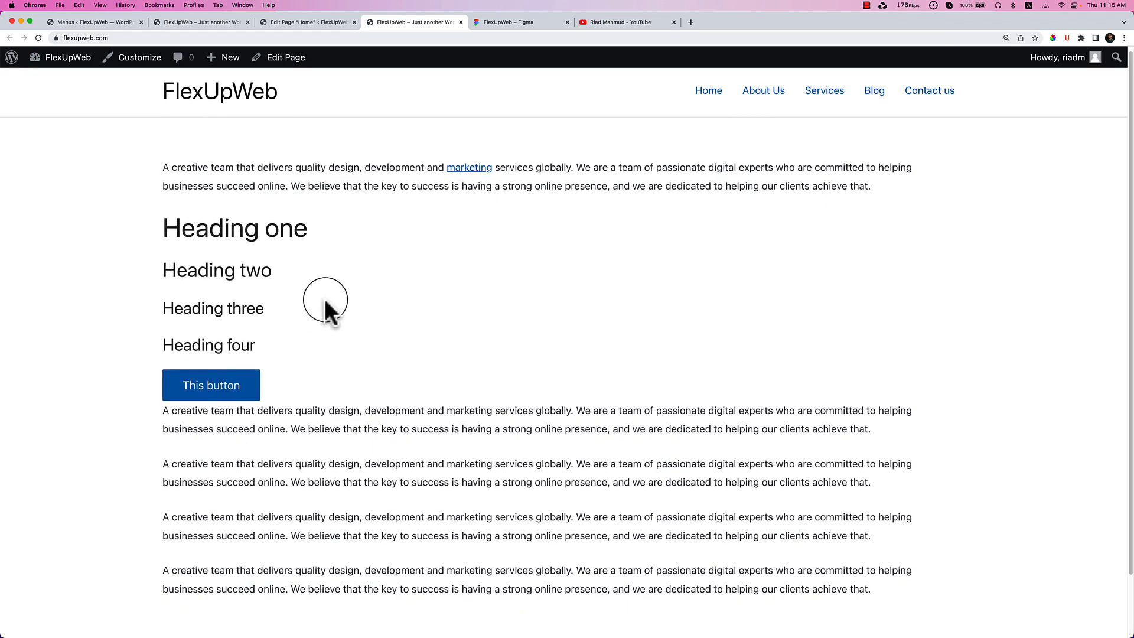
{"action": "scroll", "coordinate": [325, 299], "scroll_direction": "down", "scroll_amount": 1}
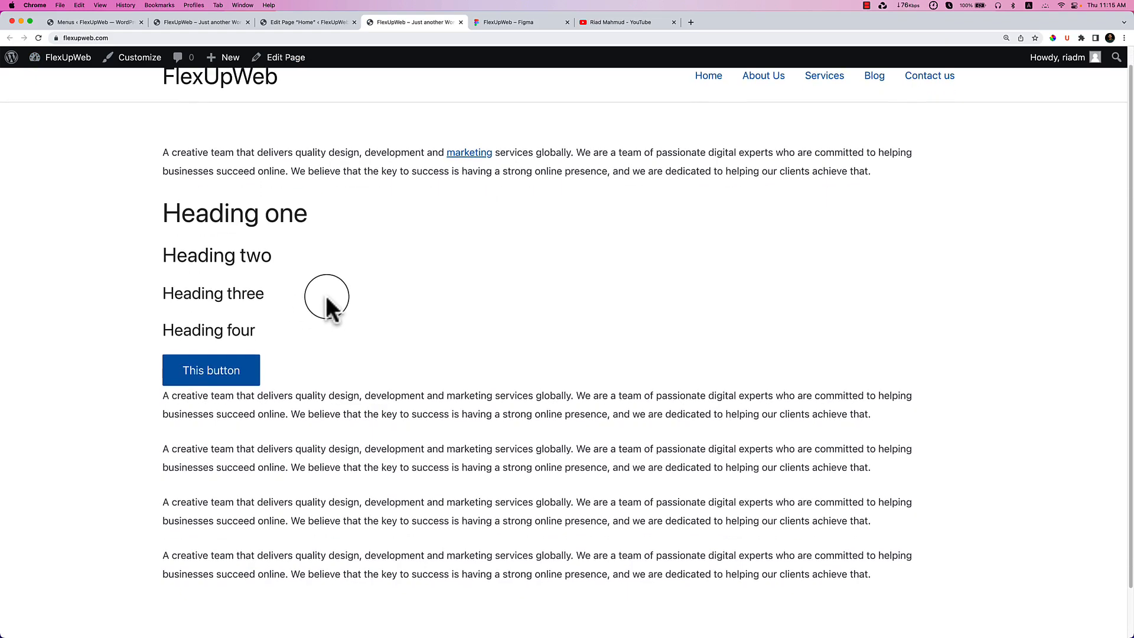
{"action": "scroll", "coordinate": [327, 296], "scroll_direction": "up", "scroll_amount": 1}
Open the Customizer in a new tab, close the front-page tab, and go to Menus.
{"action": "right_click", "coordinate": [136, 59]}
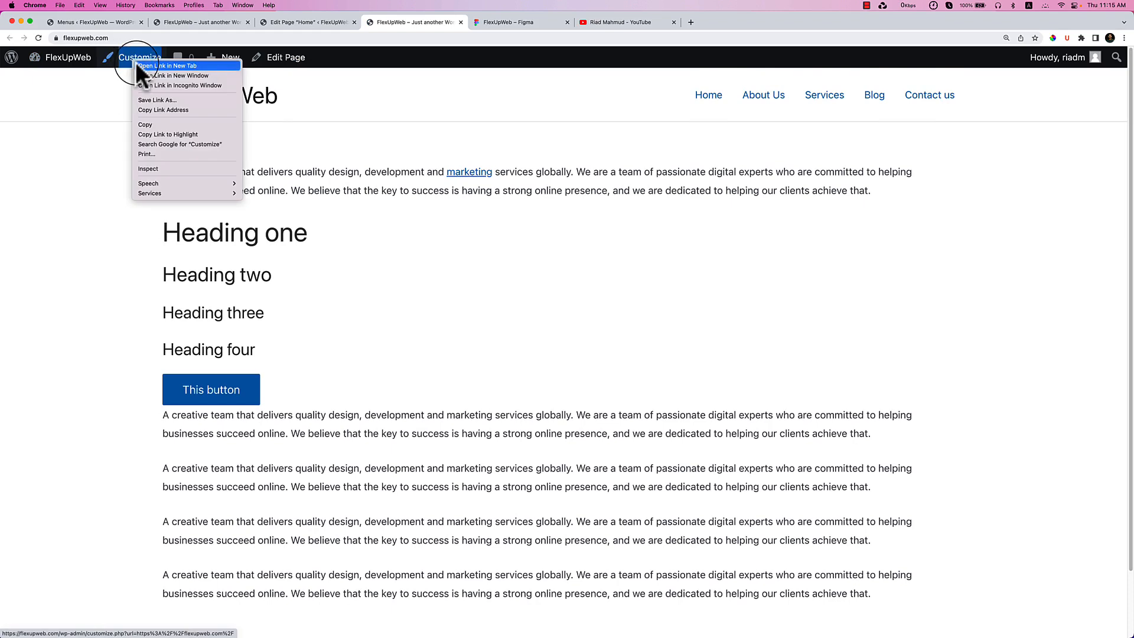
{"action": "left_click", "coordinate": [168, 66]}
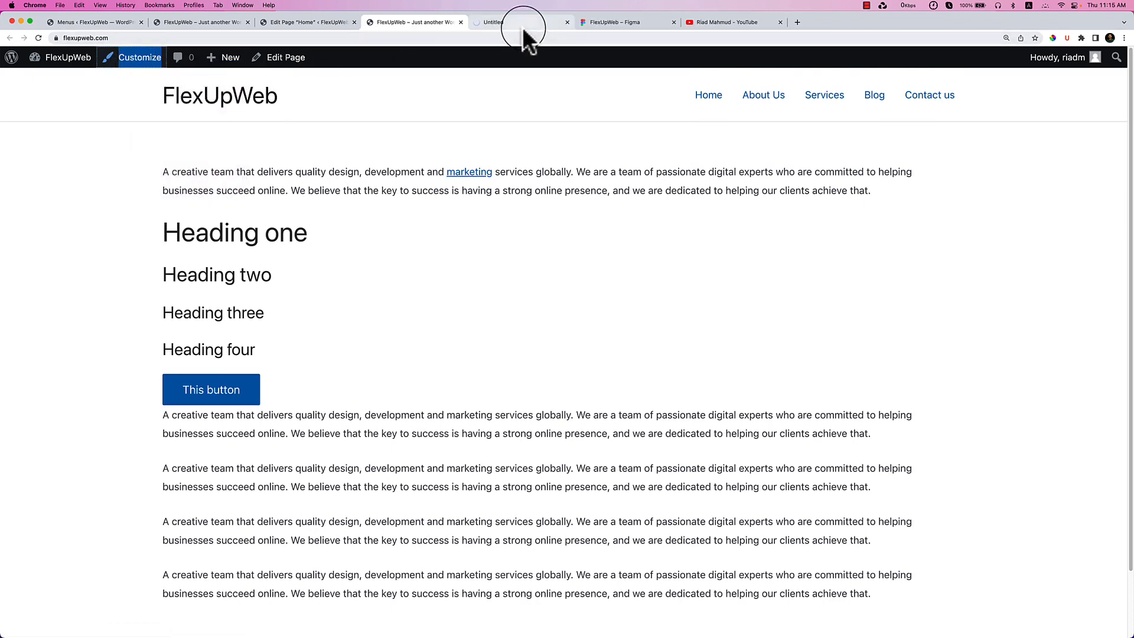
{"action": "left_click_drag", "start_coordinate": [522, 21], "coordinate": [441, 23]}
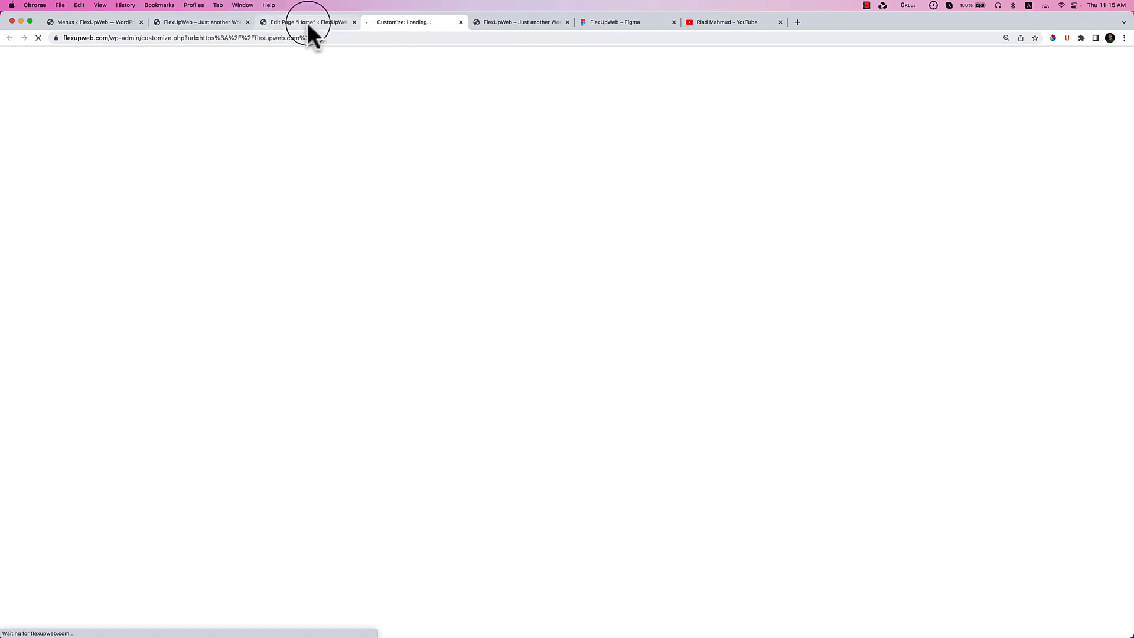
{"action": "left_click", "coordinate": [307, 22]}
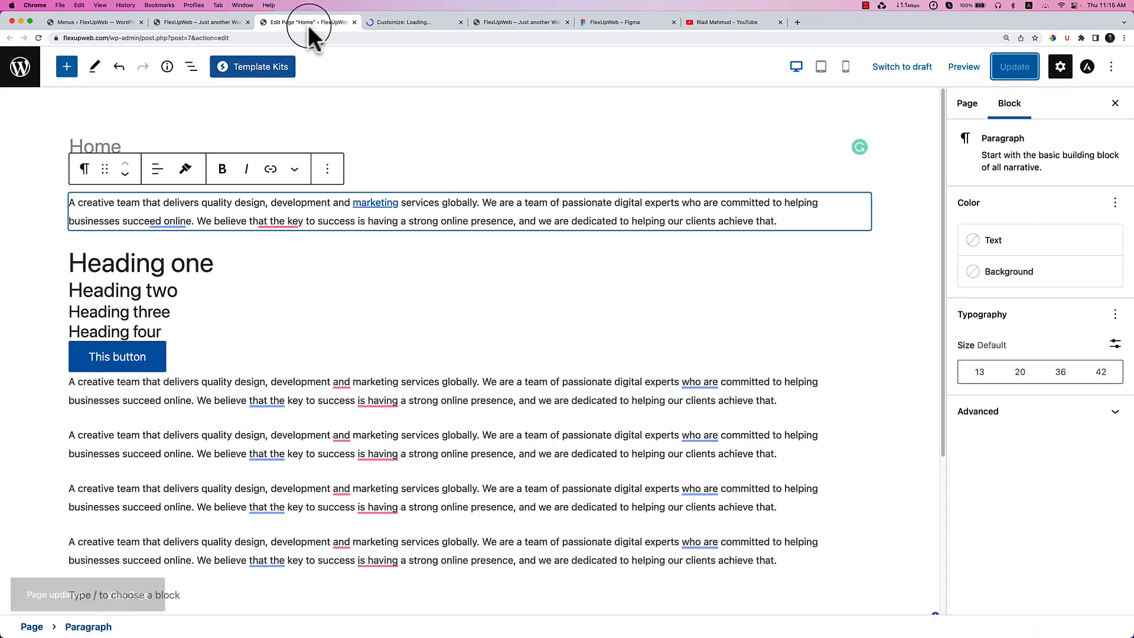
{"action": "left_click", "coordinate": [401, 24]}
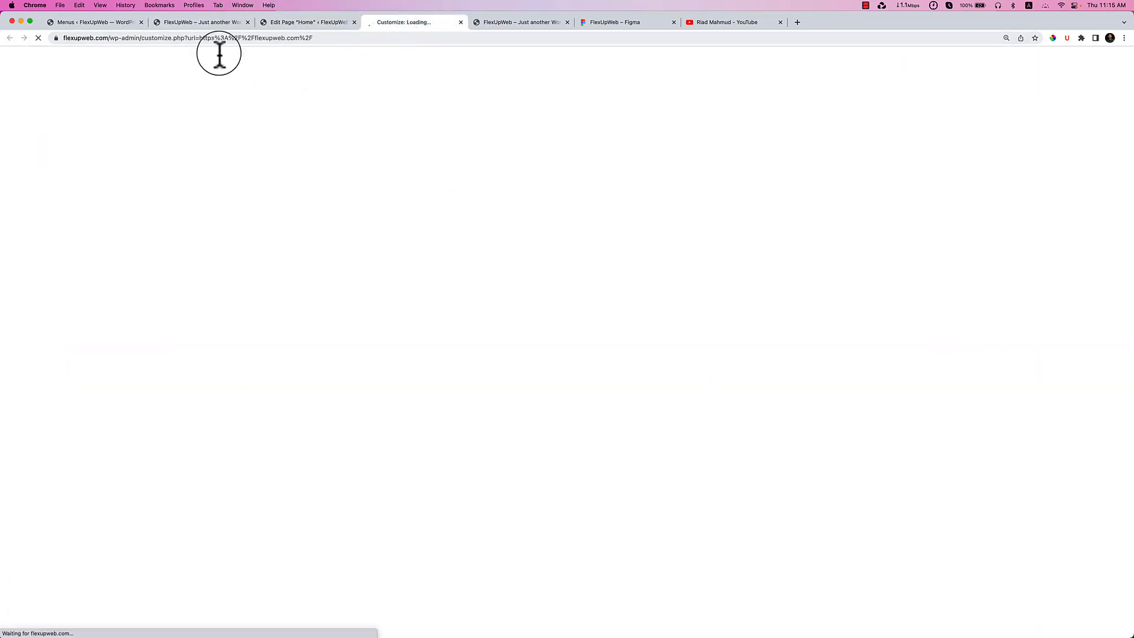
{"action": "left_click", "coordinate": [215, 24]}
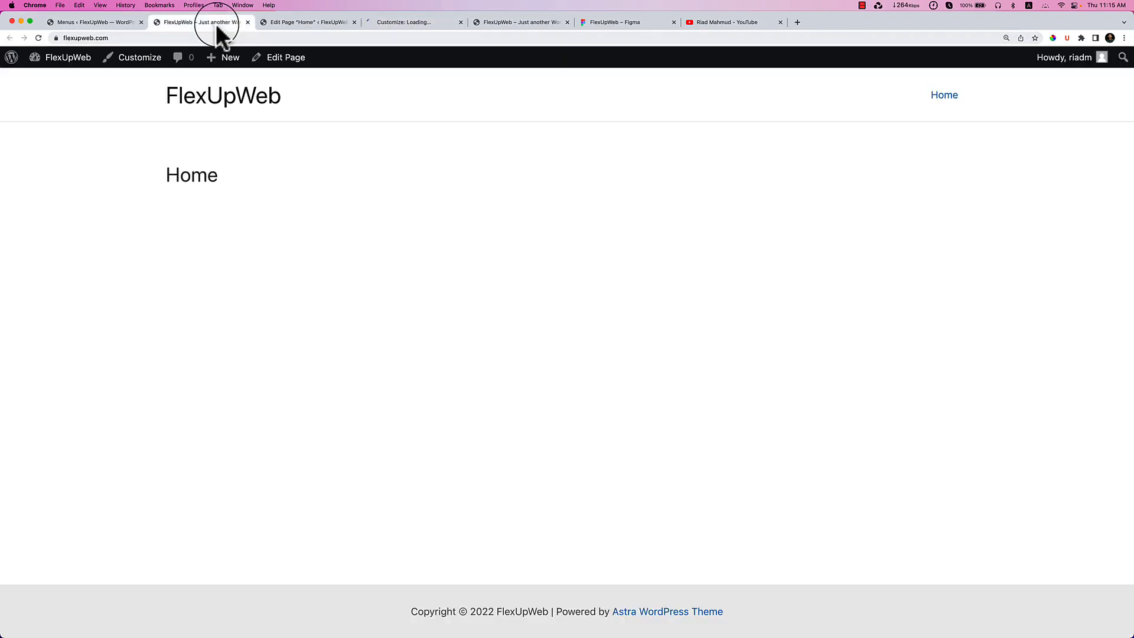
{"action": "left_click", "coordinate": [247, 23]}
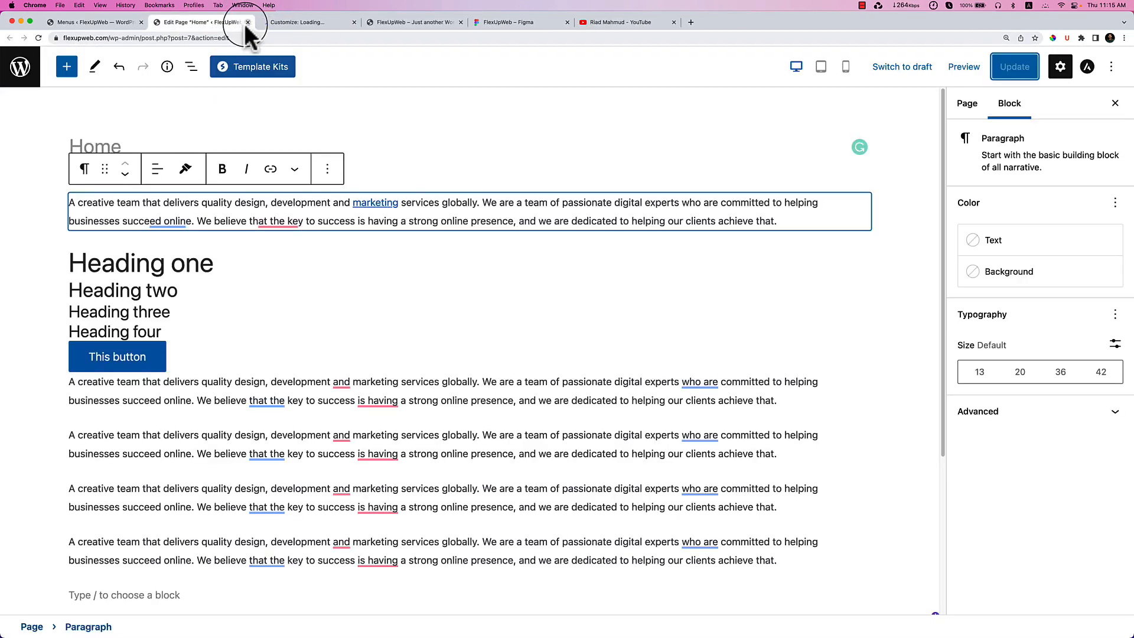
{"action": "left_click", "coordinate": [112, 23]}
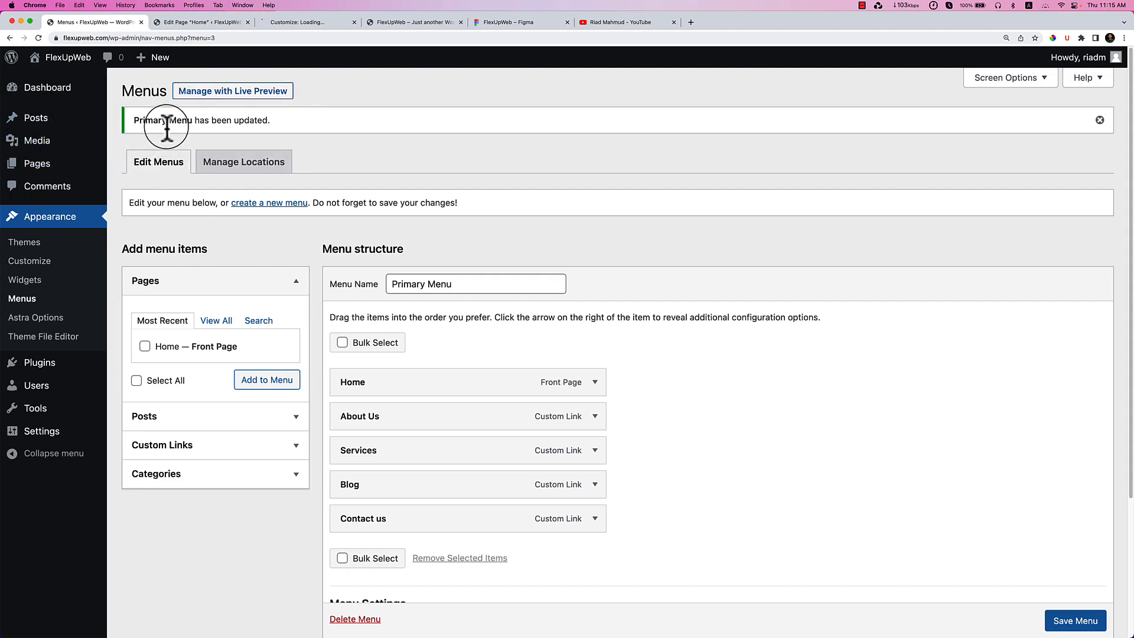
In the loaded Customizer tab, open Global > Typography.
{"action": "left_click", "coordinate": [219, 25]}
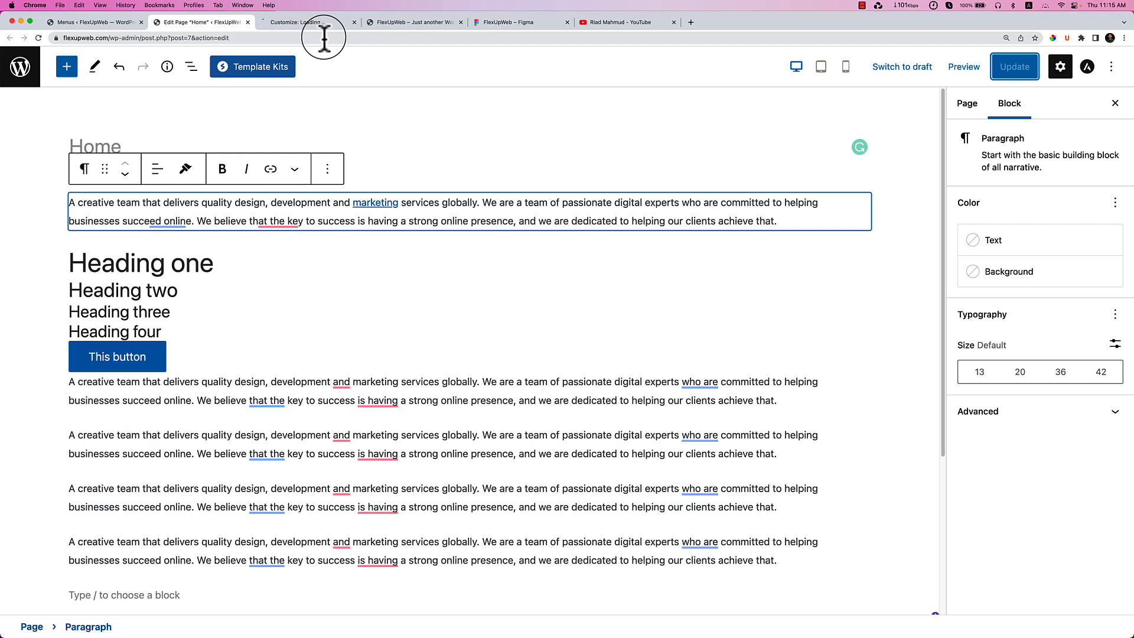
{"action": "left_click", "coordinate": [317, 23]}
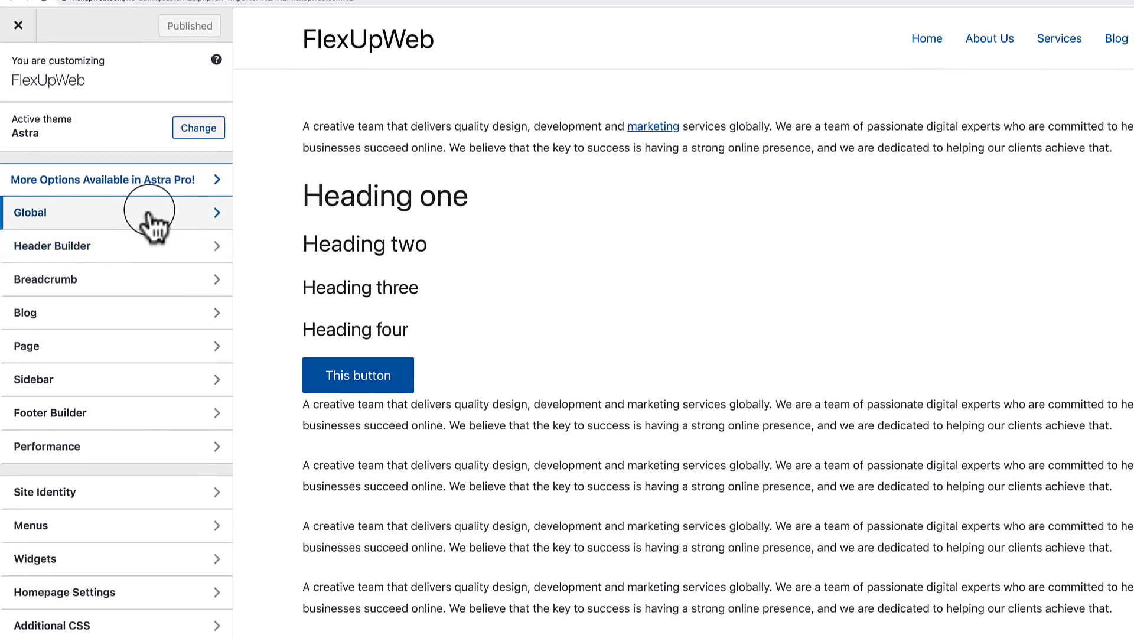
{"action": "left_click", "coordinate": [151, 217]}
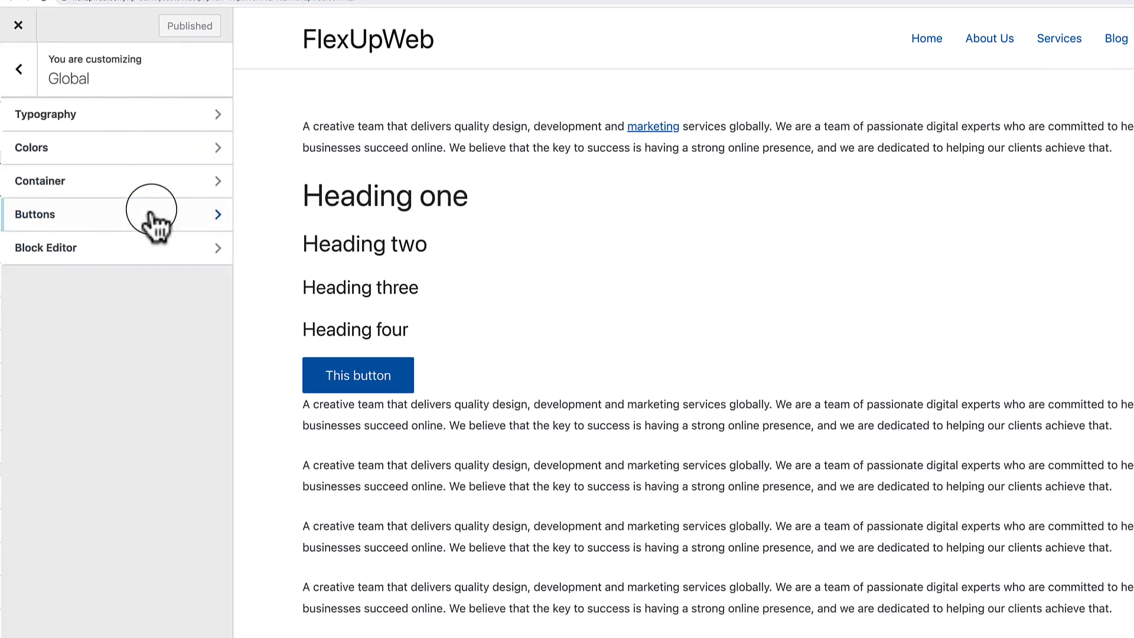
{"action": "left_click", "coordinate": [181, 118]}
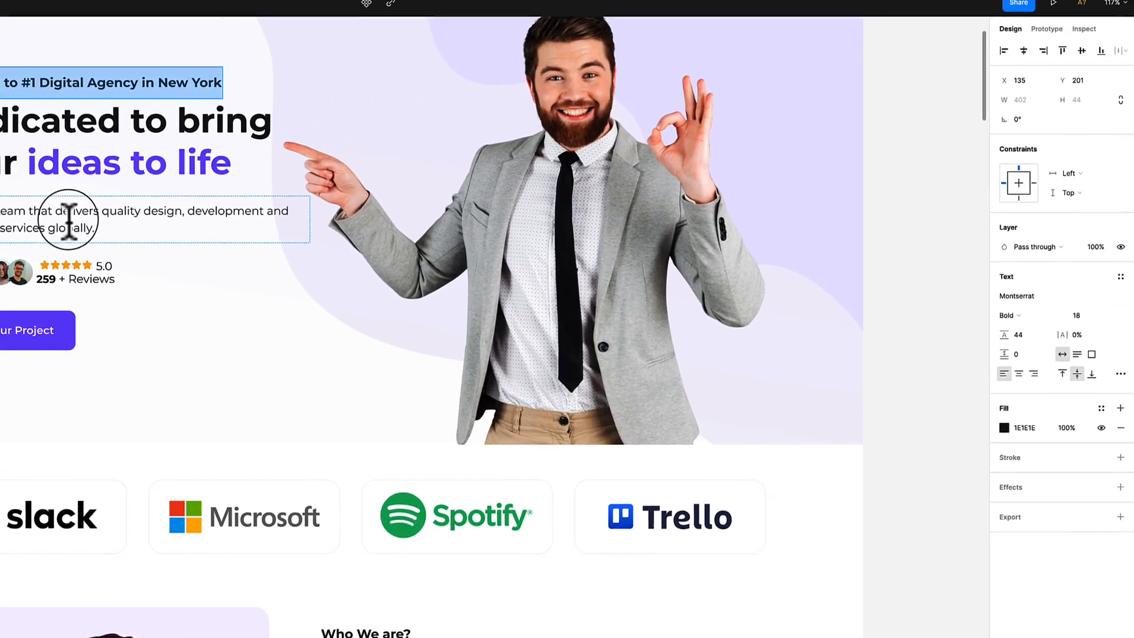
Read the Figma hero paragraph (Montserrat Regular 16) and headline (Montserrat Bold 48) font settings.
{"action": "left_click", "coordinate": [69, 222]}
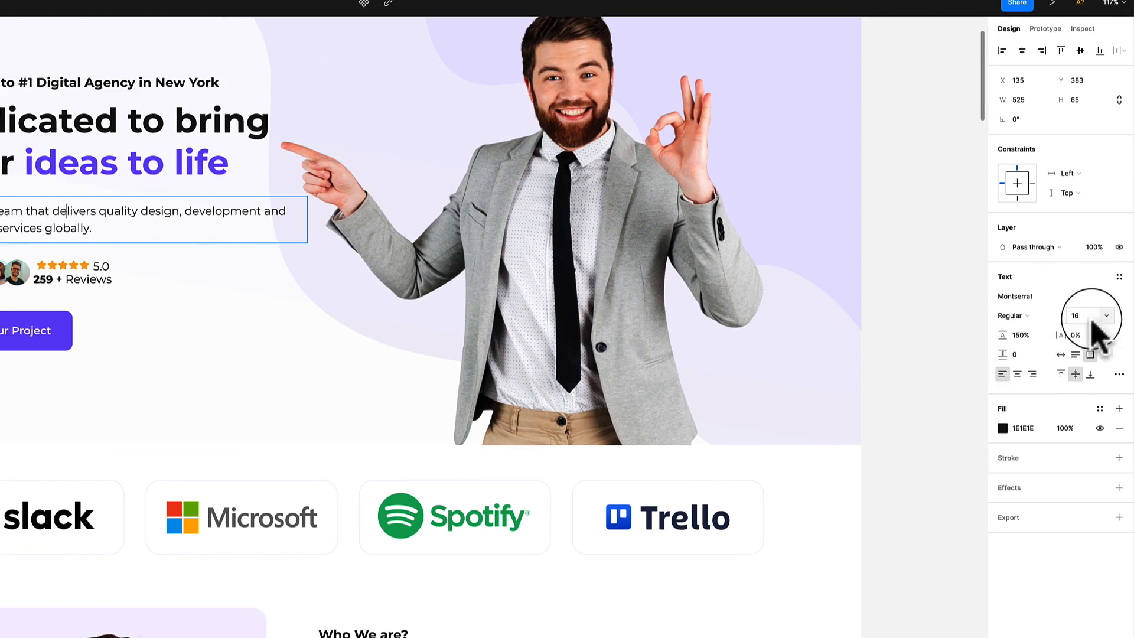
{"action": "left_click", "coordinate": [98, 169]}
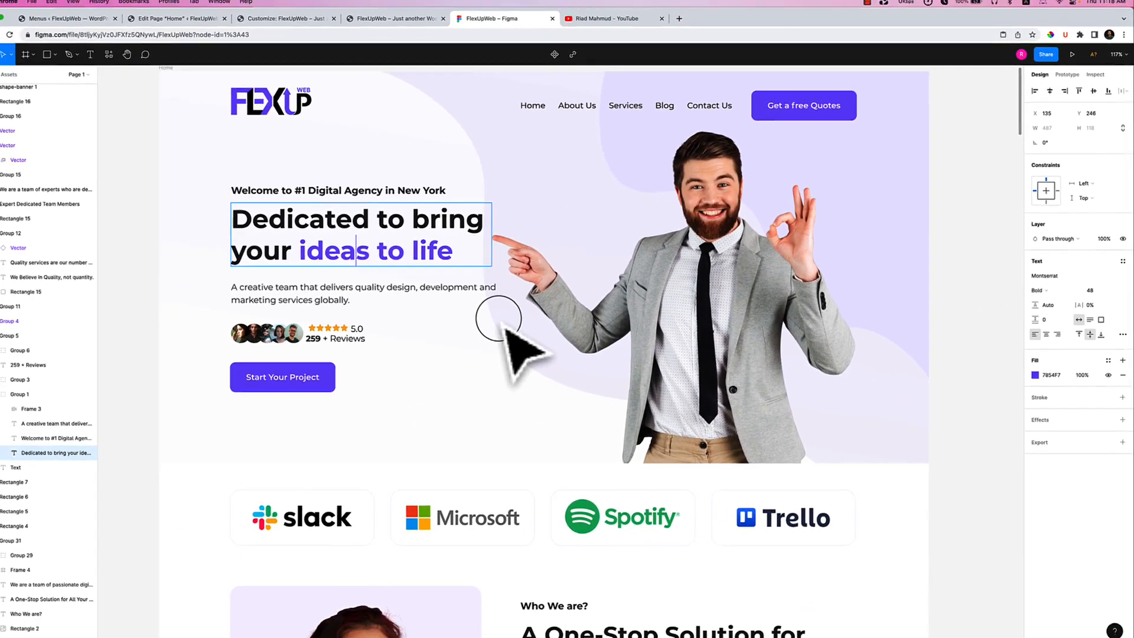
{"action": "left_click", "coordinate": [361, 291]}
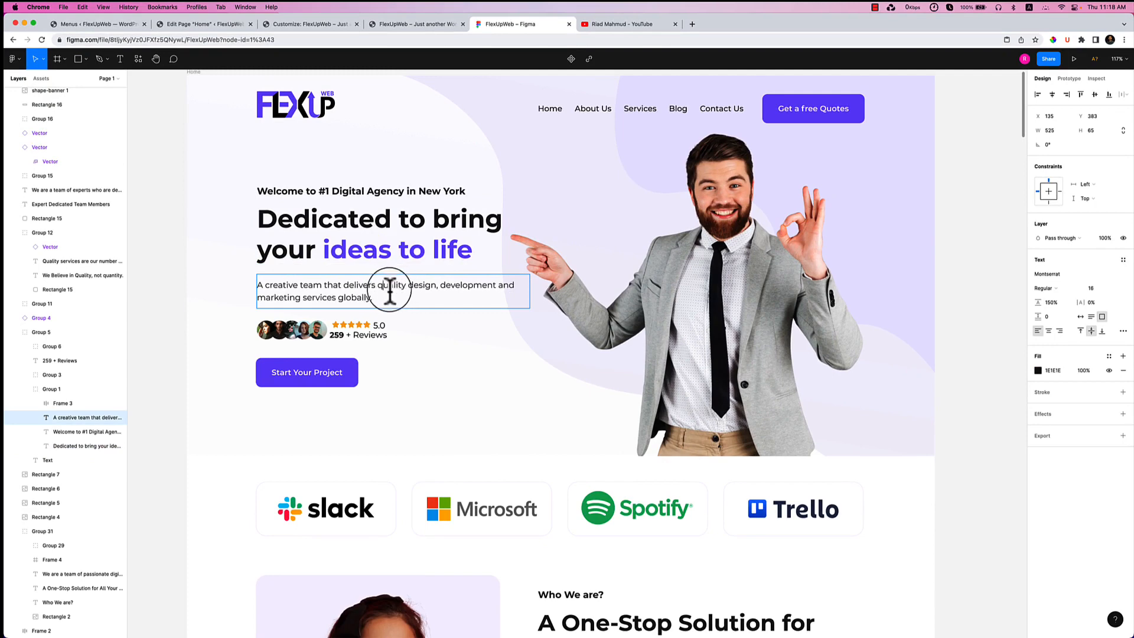
{"action": "left_click", "coordinate": [317, 25]}
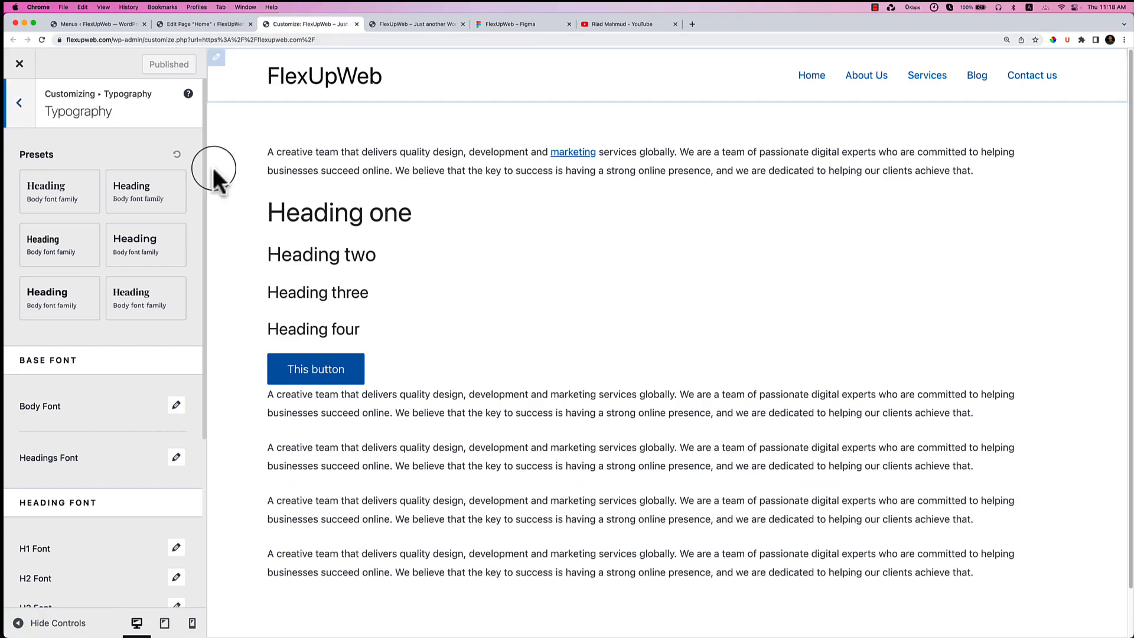
Set the body font family to Montserrat and load its Regular 400 variant.
{"action": "scroll", "coordinate": [62, 388], "scroll_direction": "down", "scroll_amount": 3}
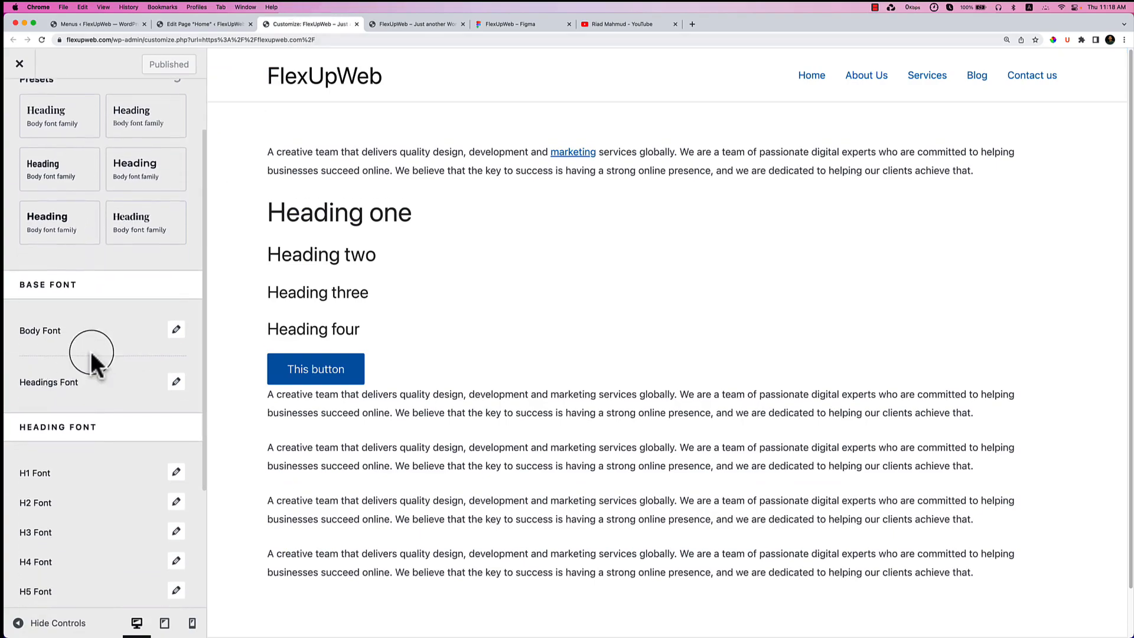
{"action": "left_click", "coordinate": [177, 329]}
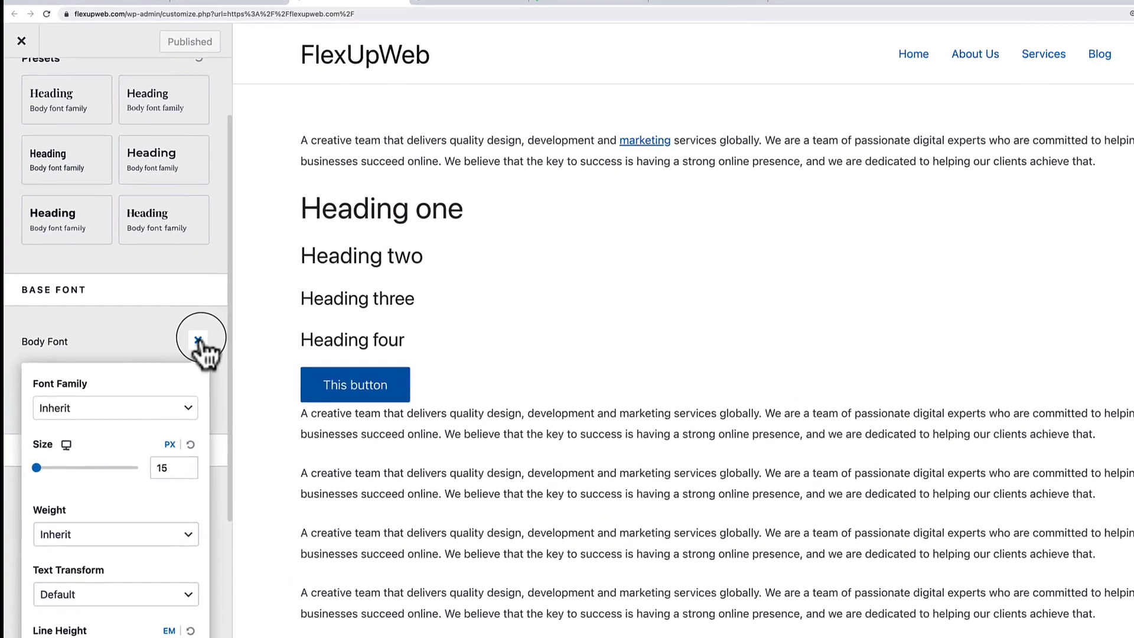
{"action": "scroll", "coordinate": [180, 337], "scroll_direction": "down", "scroll_amount": 5}
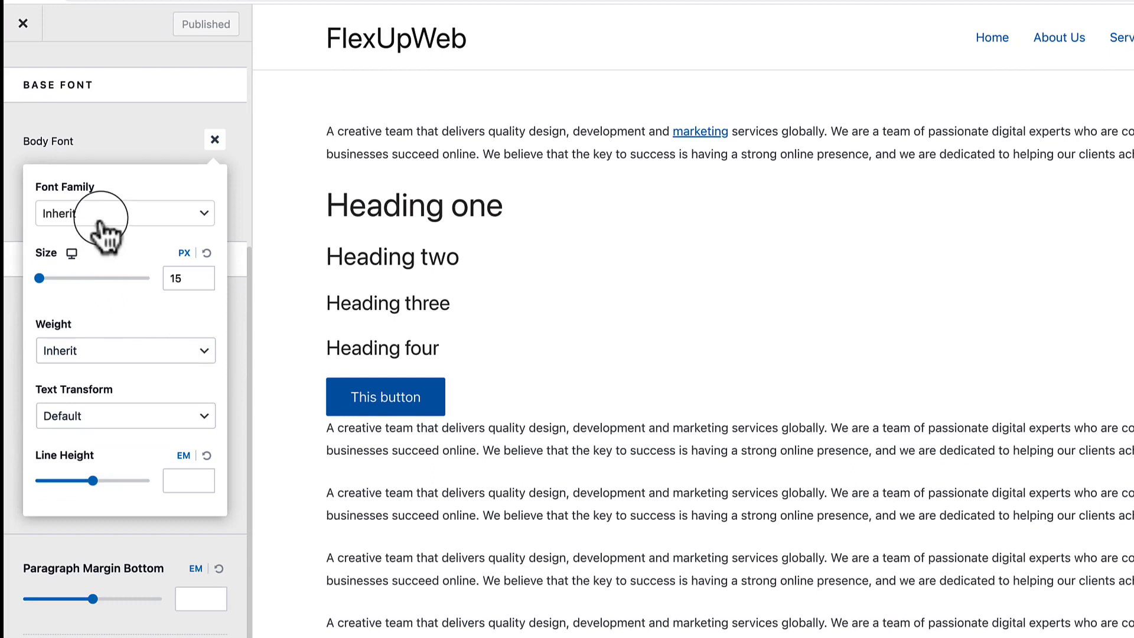
{"action": "left_click", "coordinate": [105, 224]}
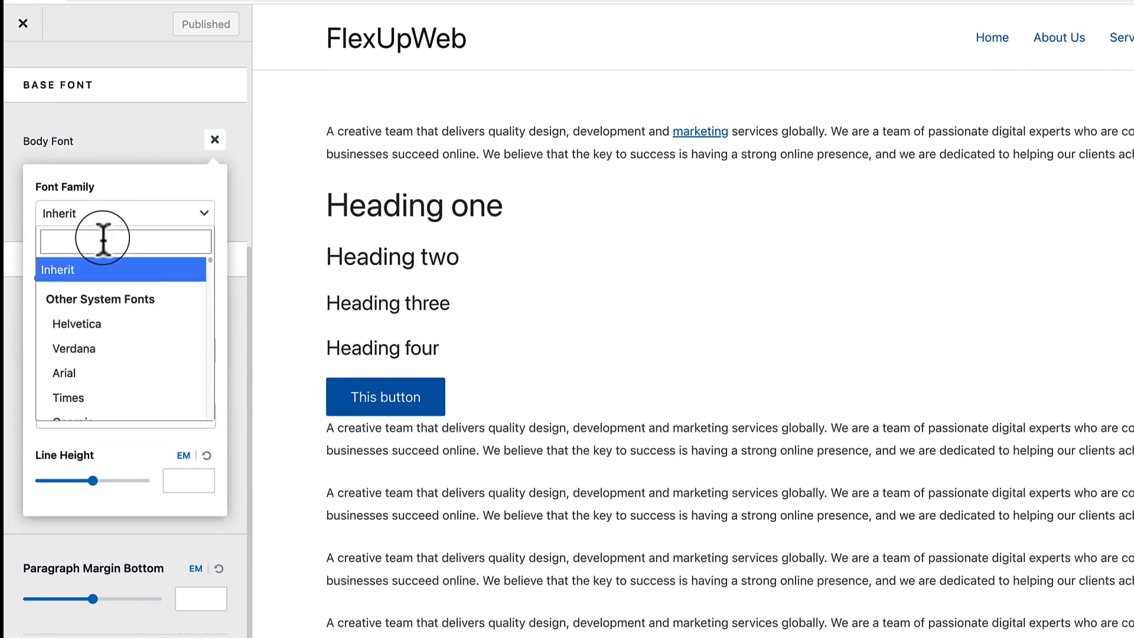
{"action": "type", "text": "o"}
{"action": "key", "text": "BackSpace"}
{"action": "type", "text": "mont"}
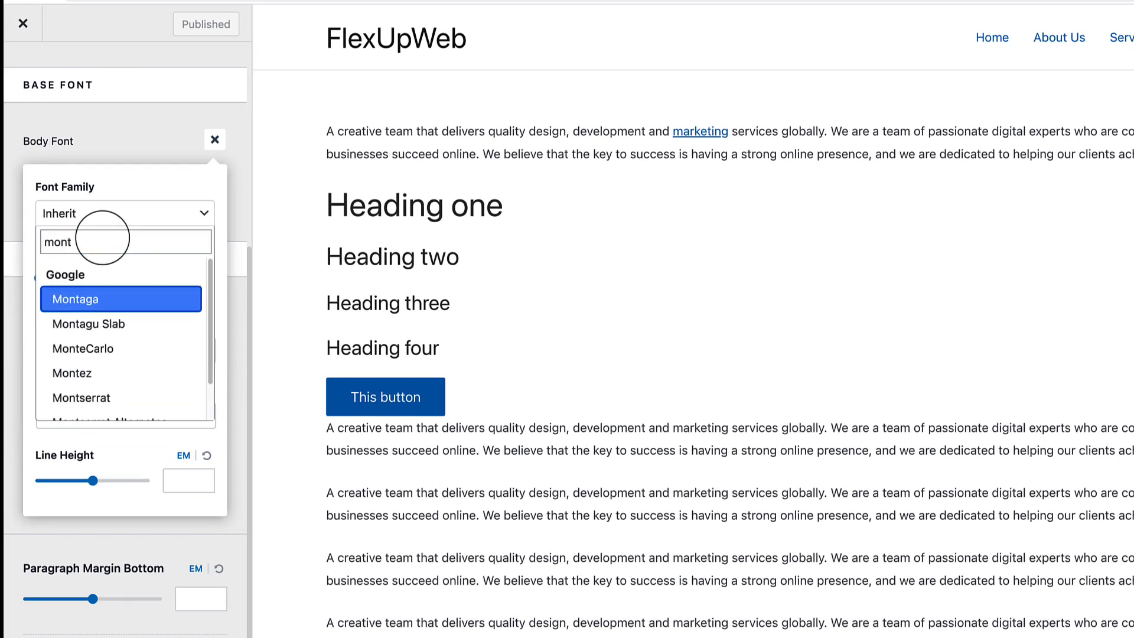
{"action": "type", "text": "s"}
{"action": "left_click", "coordinate": [97, 298]}
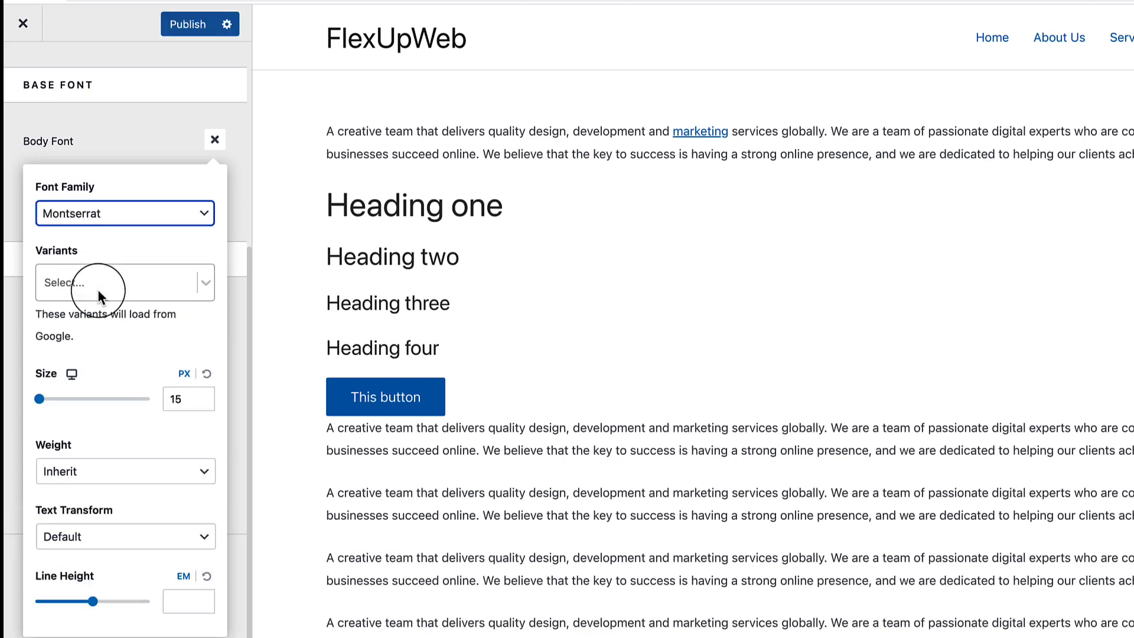
{"action": "left_click", "coordinate": [101, 291]}
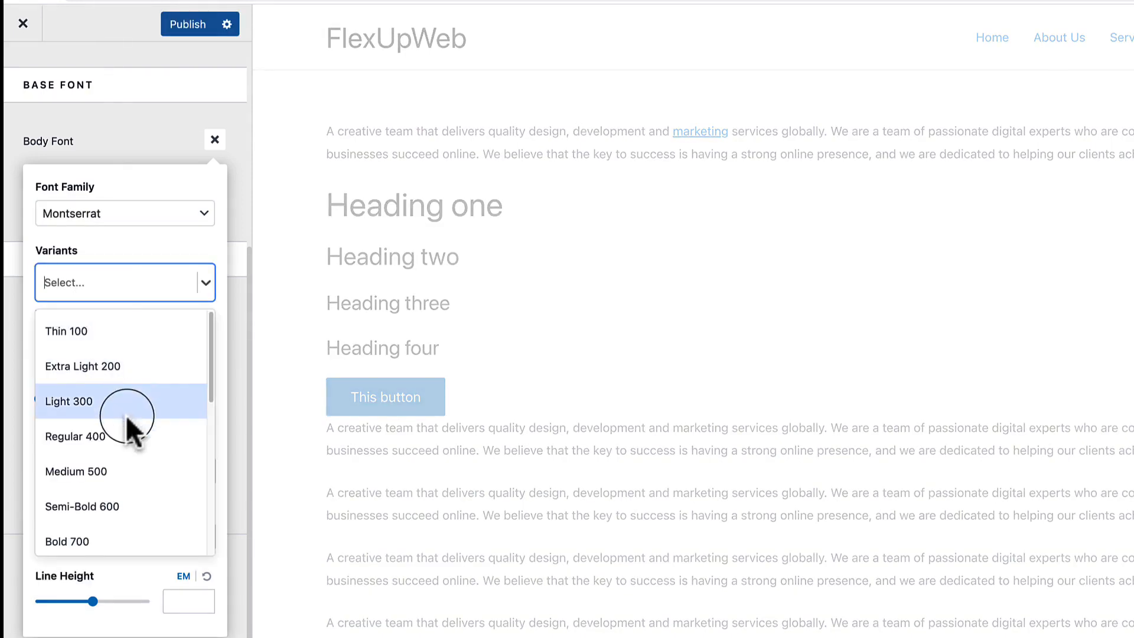
{"action": "scroll", "coordinate": [118, 449], "scroll_direction": "down", "scroll_amount": 1}
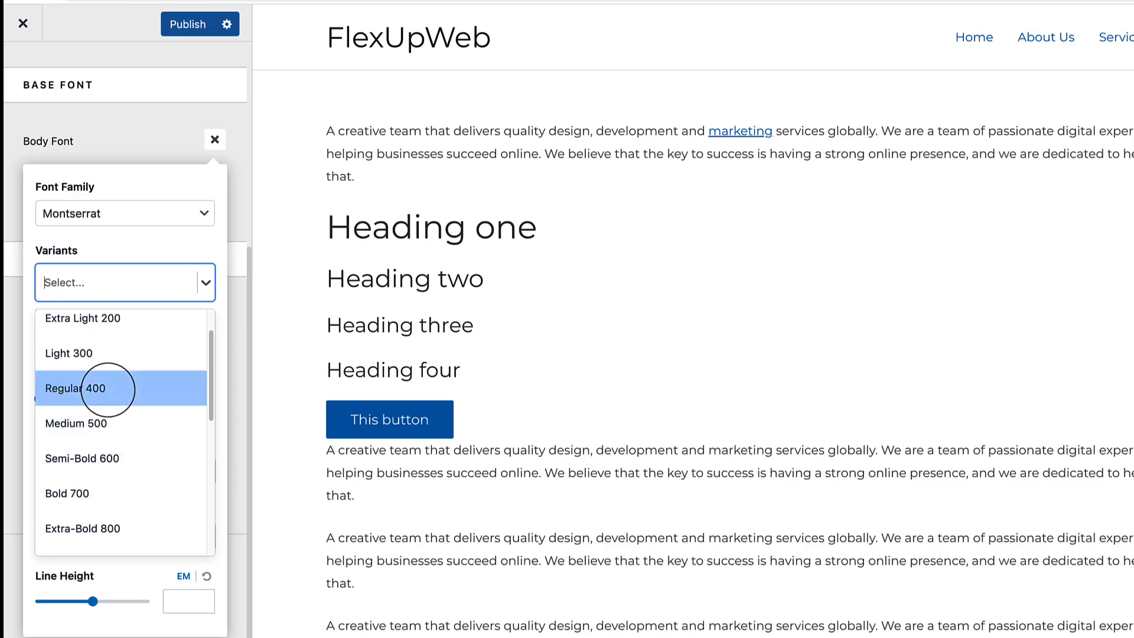
{"action": "left_click", "coordinate": [109, 387]}
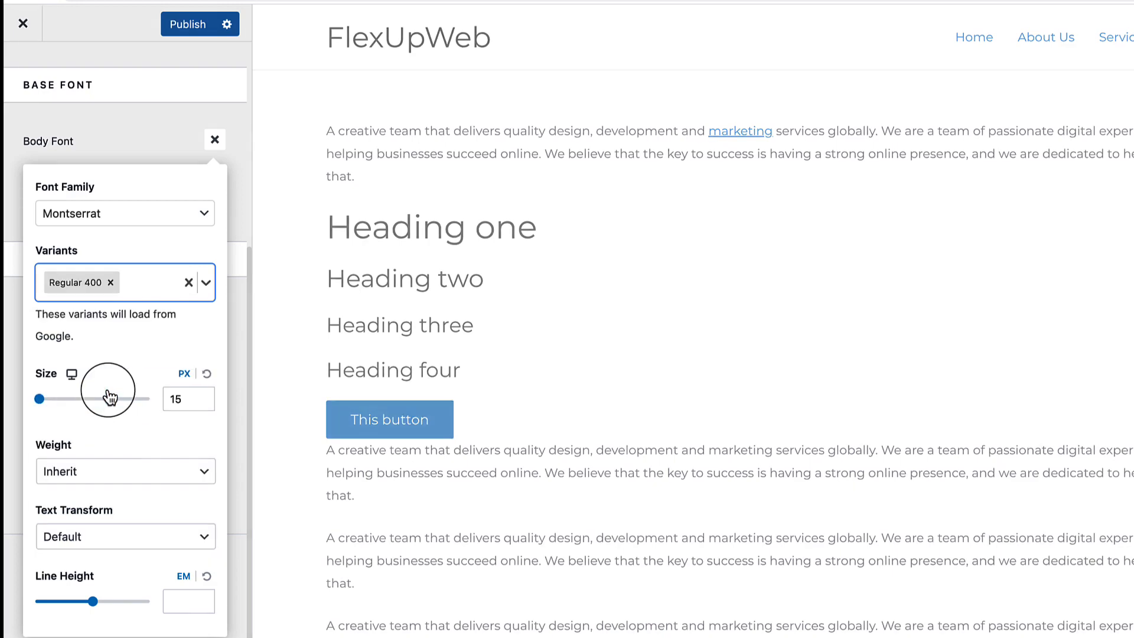
Set the body font size to 16 px and weight to Normal 400.
{"action": "left_click", "coordinate": [177, 400]}
{"action": "type", "text": "16"}
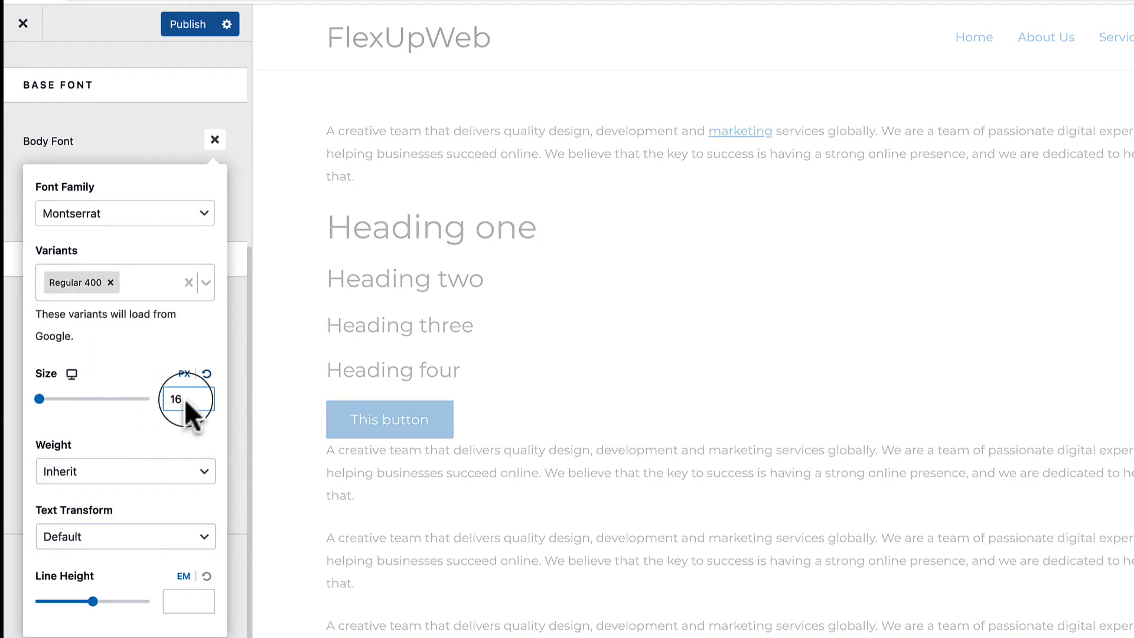
{"action": "left_click", "coordinate": [143, 438]}
{"action": "left_click", "coordinate": [124, 471]}
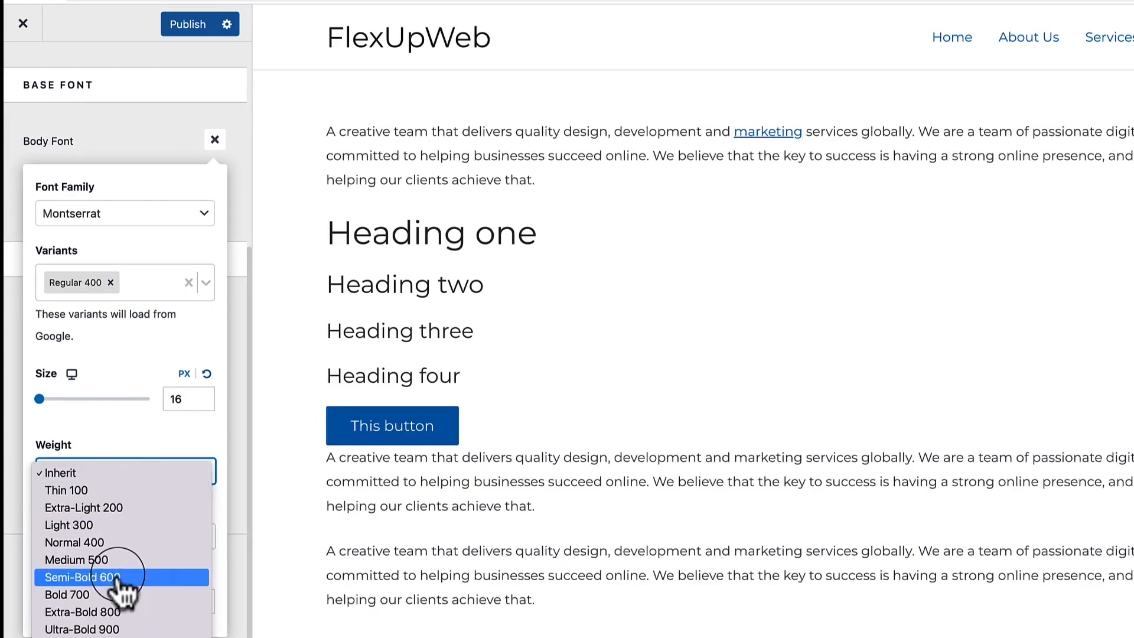
{"action": "left_click", "coordinate": [112, 543]}
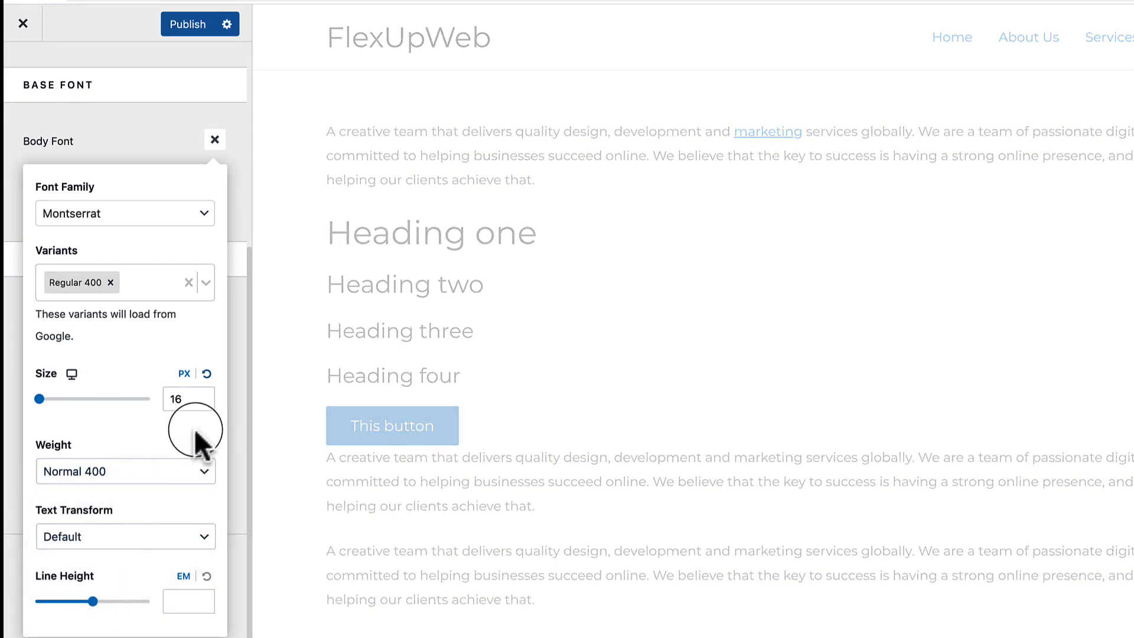
{"action": "left_click", "coordinate": [159, 144]}
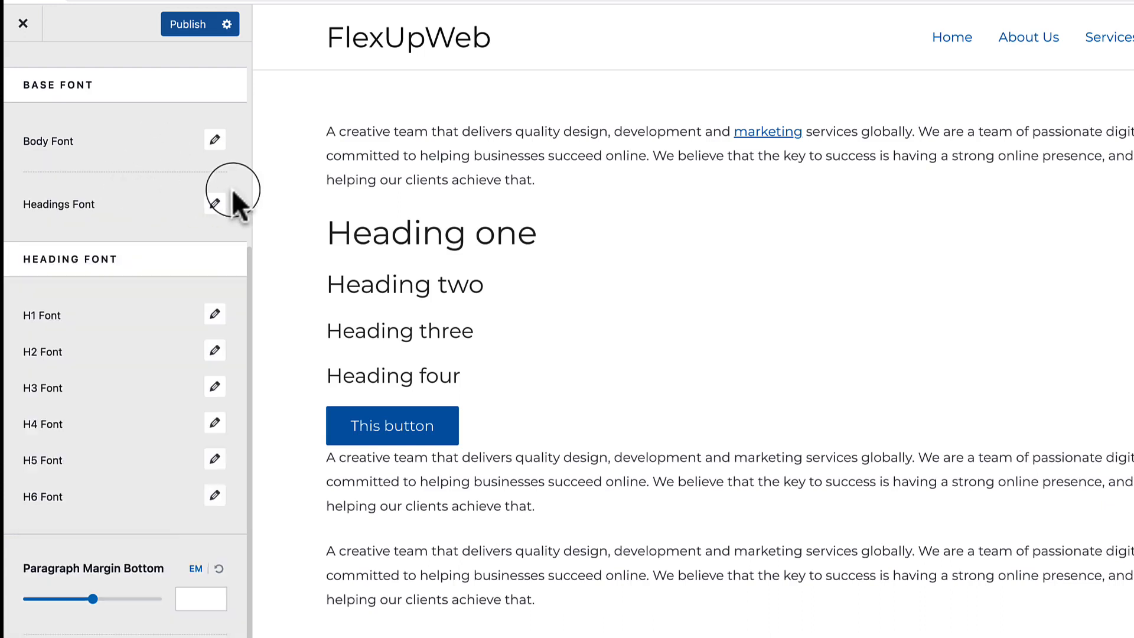
Set the headings font family to Montserrat, found by searching 'montse'.
{"action": "left_click", "coordinate": [215, 205]}
{"action": "left_click", "coordinate": [62, 278]}
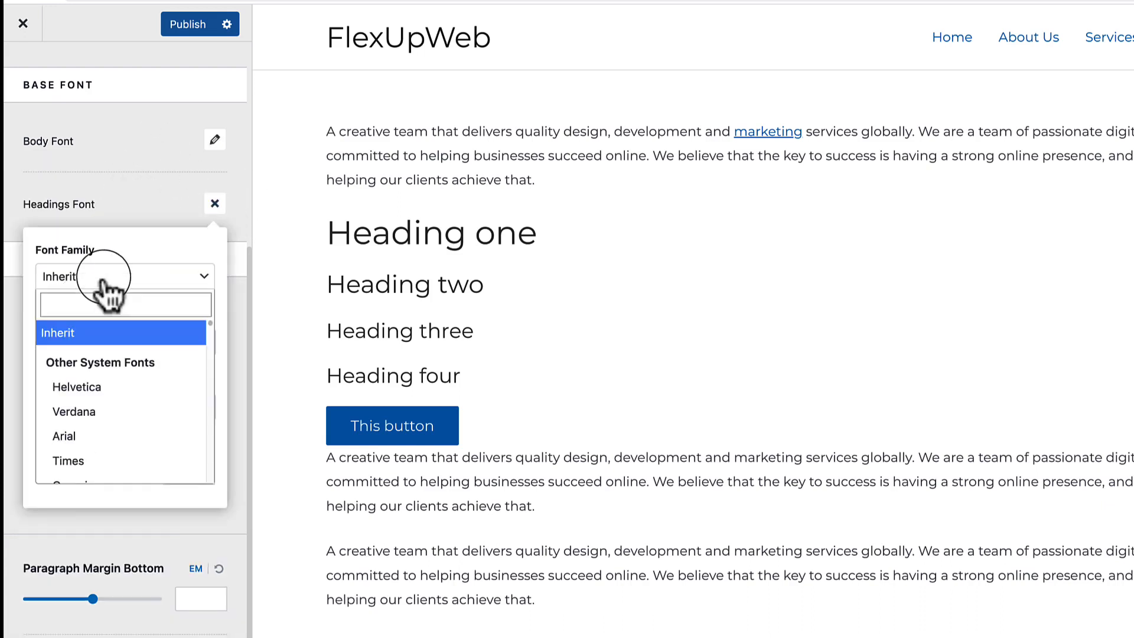
{"action": "left_click", "coordinate": [111, 312]}
{"action": "type", "text": "montse"}
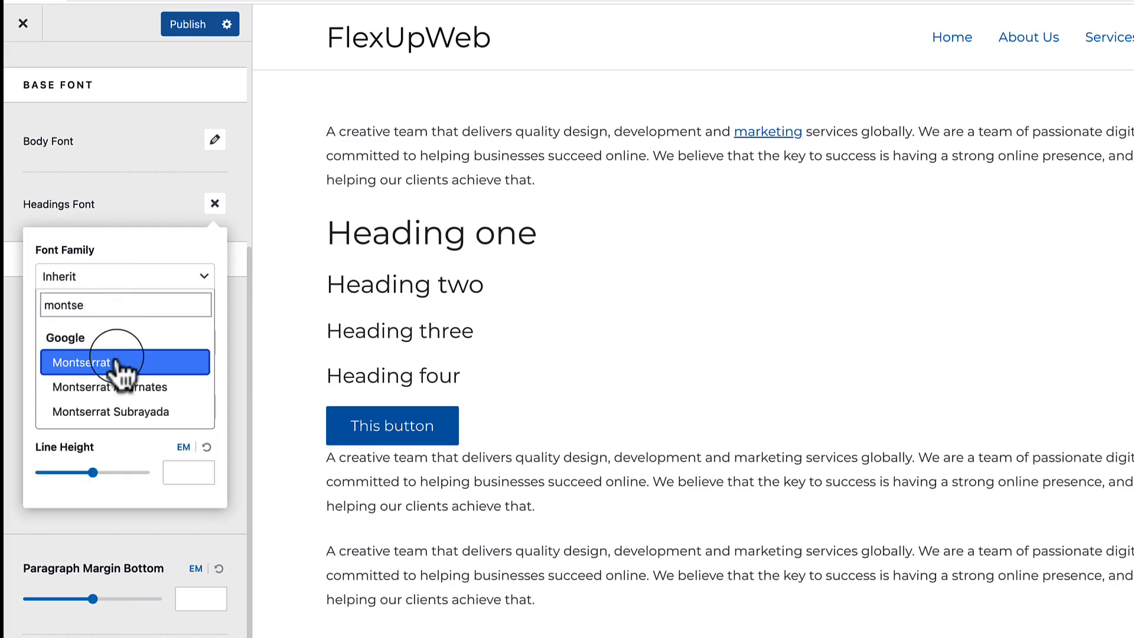
{"action": "left_click", "coordinate": [117, 361]}
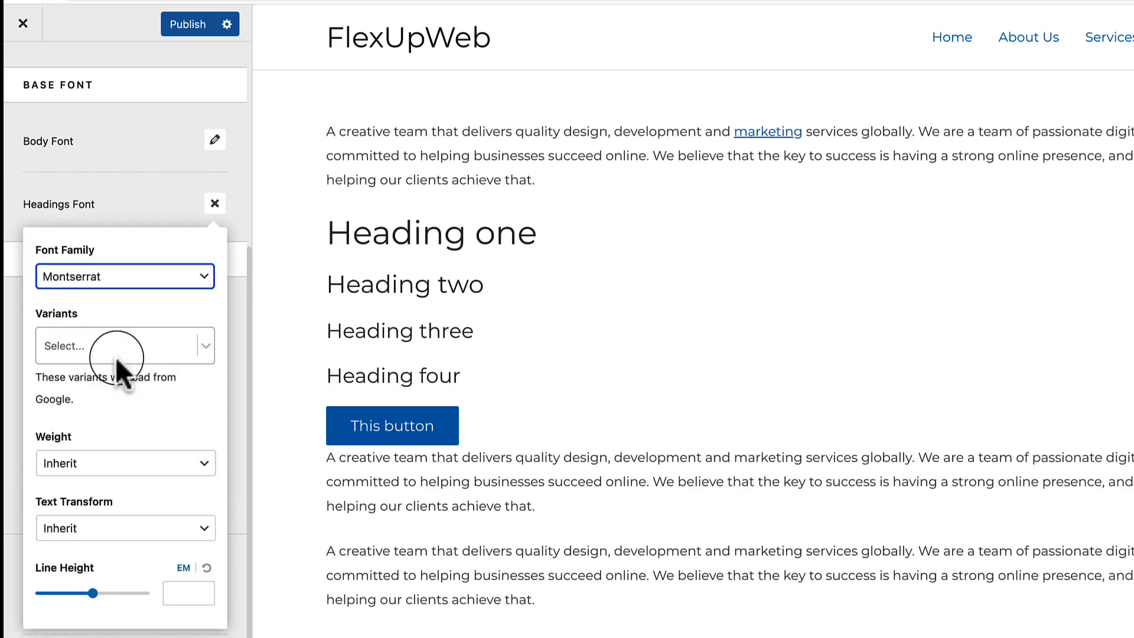
Add the Bold 700 and Semi-Bold 600 variants to the Montserrat headings font.
{"action": "left_click", "coordinate": [117, 348]}
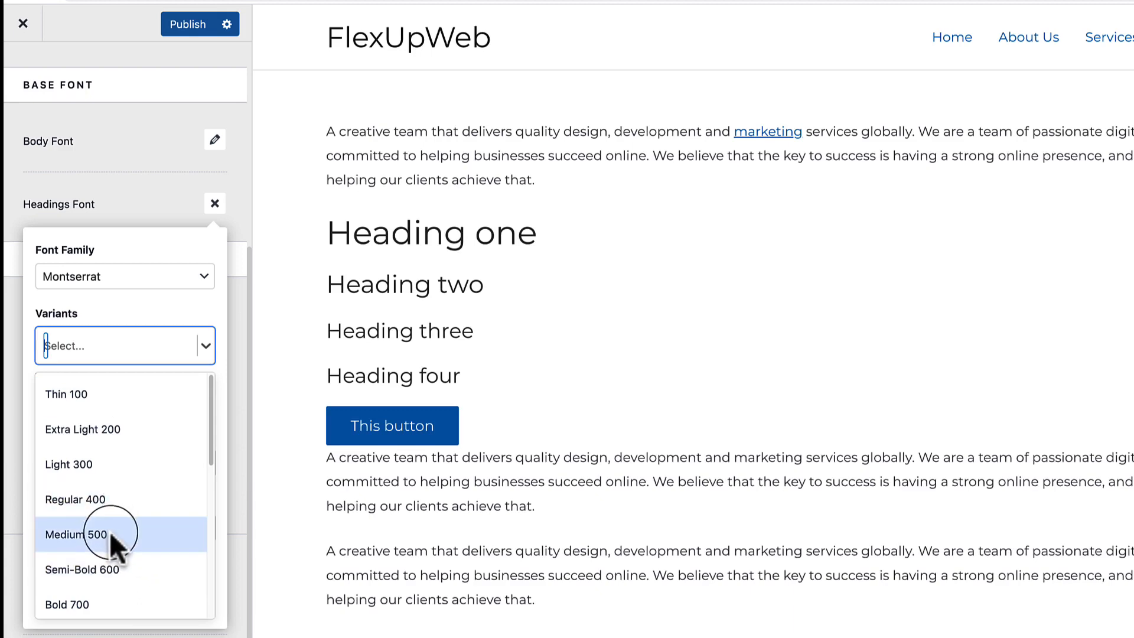
{"action": "scroll", "coordinate": [127, 472], "scroll_direction": "down", "scroll_amount": 2}
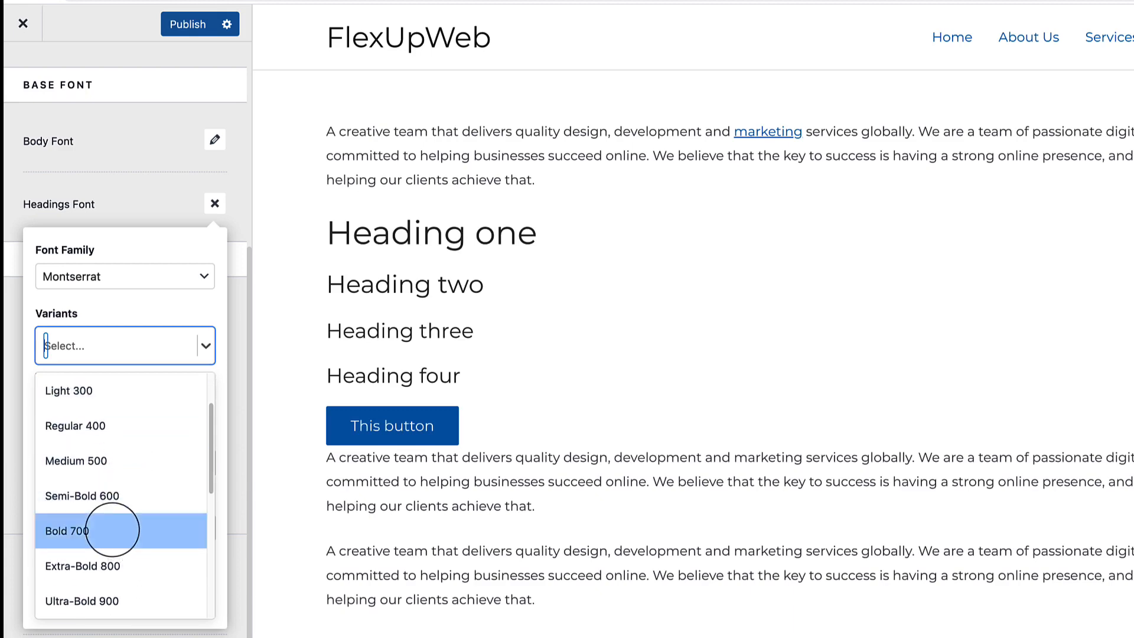
{"action": "left_click", "coordinate": [115, 531]}
{"action": "left_click", "coordinate": [129, 354]}
{"action": "scroll", "coordinate": [142, 576], "scroll_direction": "down", "scroll_amount": 1}
{"action": "left_click", "coordinate": [143, 540]}
{"action": "left_click", "coordinate": [157, 378]}
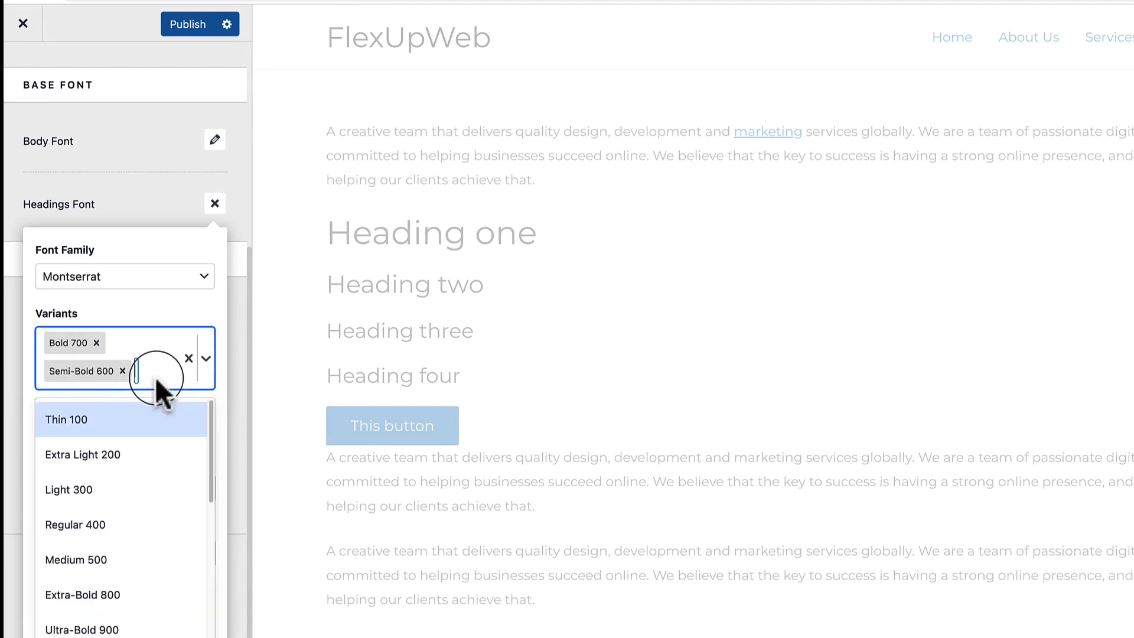
{"action": "scroll", "coordinate": [132, 605], "scroll_direction": "down", "scroll_amount": 4}
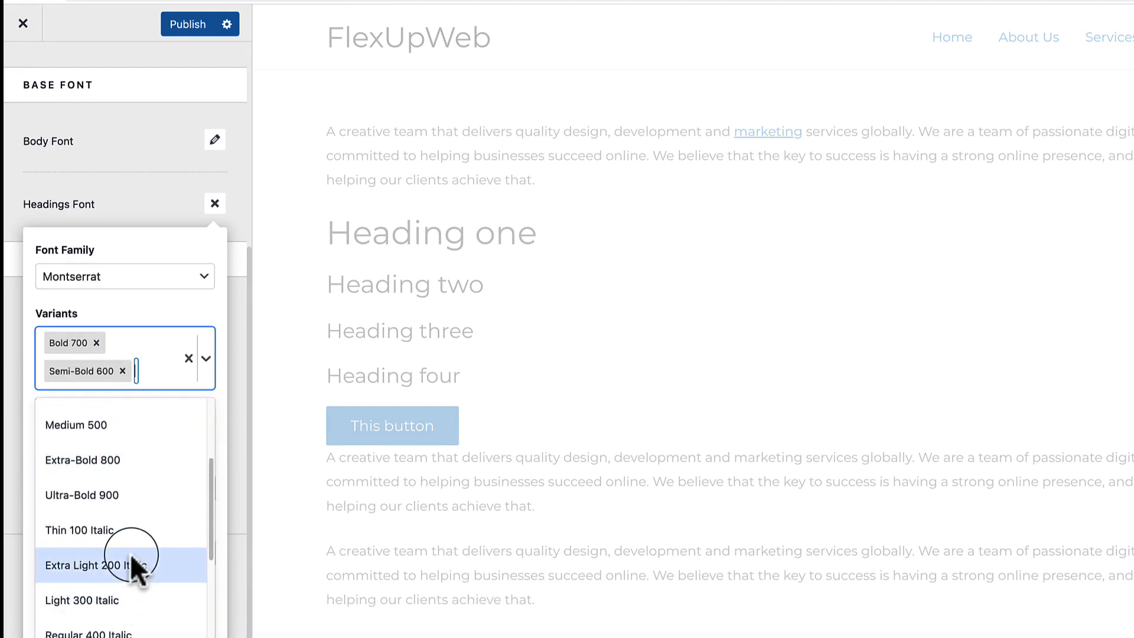
{"action": "scroll", "coordinate": [130, 554], "scroll_direction": "up", "scroll_amount": 4}
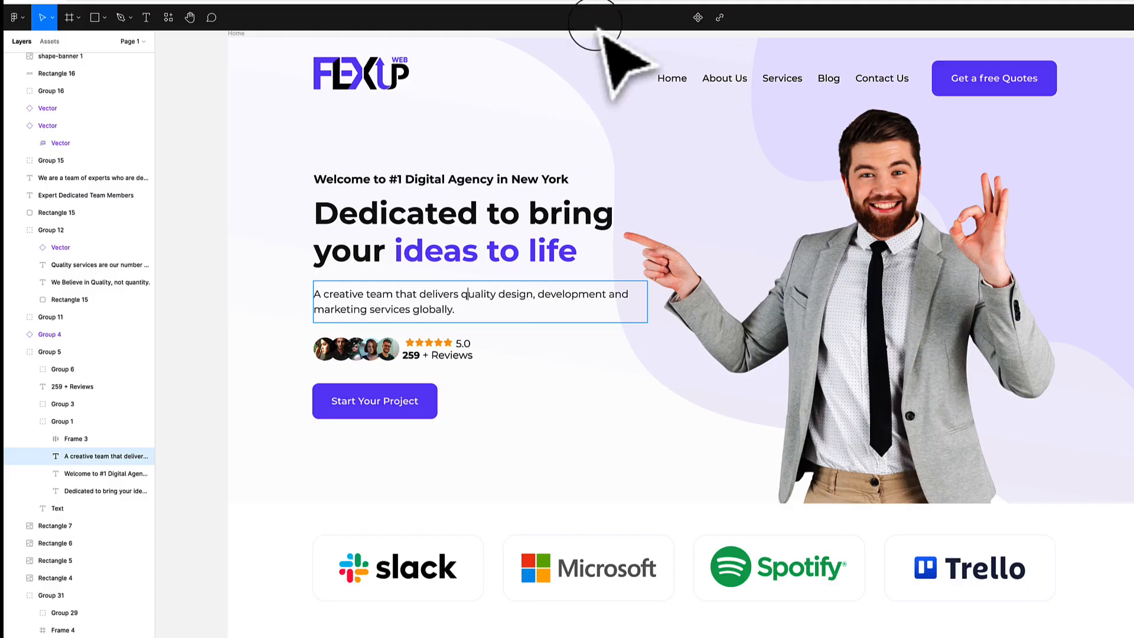
{"action": "double_click", "coordinate": [502, 179]}
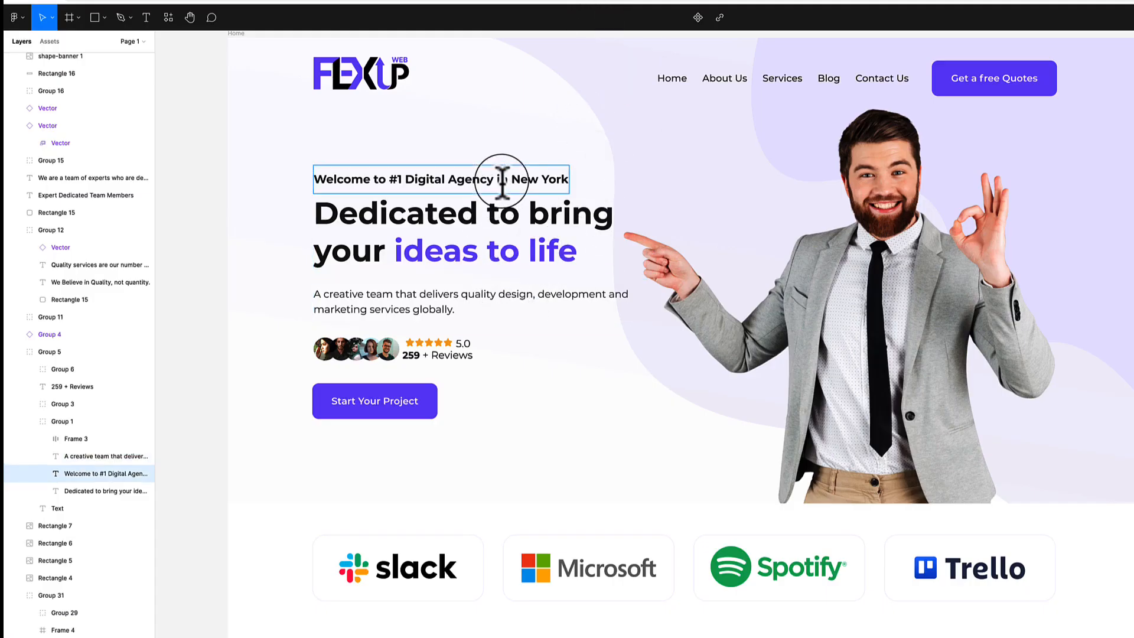
{"action": "left_click", "coordinate": [503, 214]}
{"action": "scroll", "coordinate": [785, 405], "scroll_direction": "down", "scroll_amount": 5}
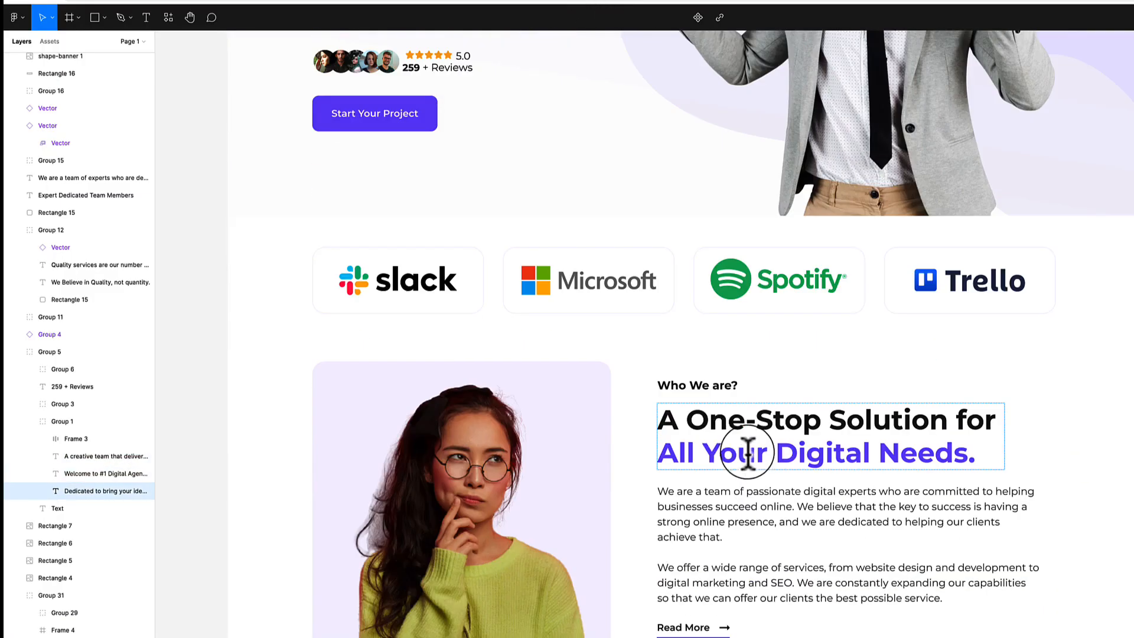
{"action": "left_click", "coordinate": [705, 387]}
{"action": "left_click", "coordinate": [781, 422]}
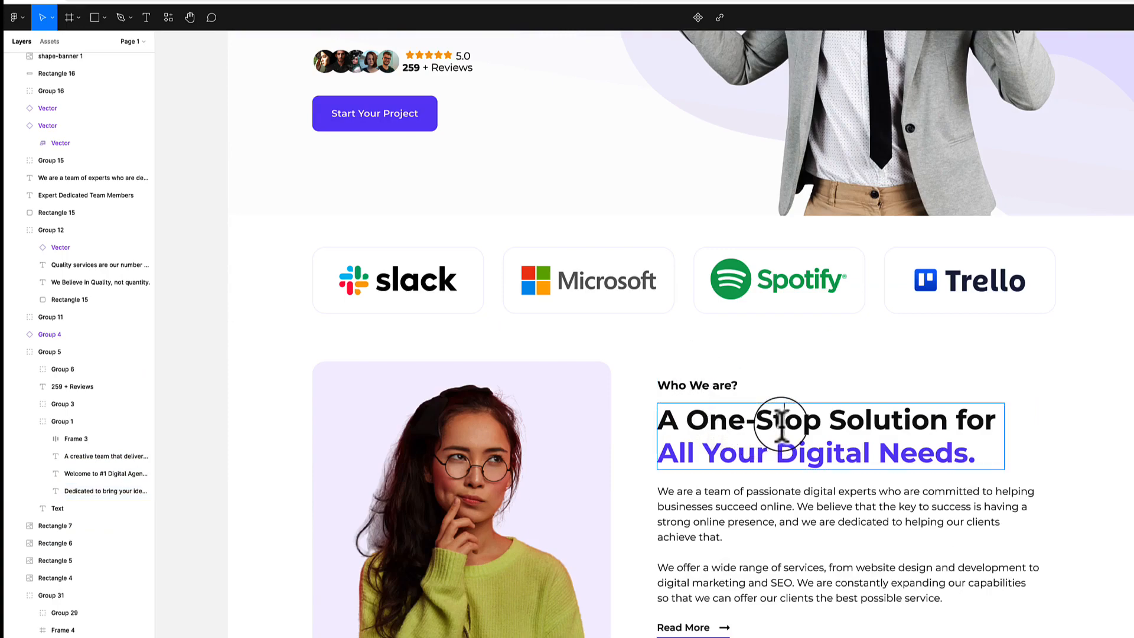
{"action": "scroll", "coordinate": [782, 423], "scroll_direction": "down", "scroll_amount": 11}
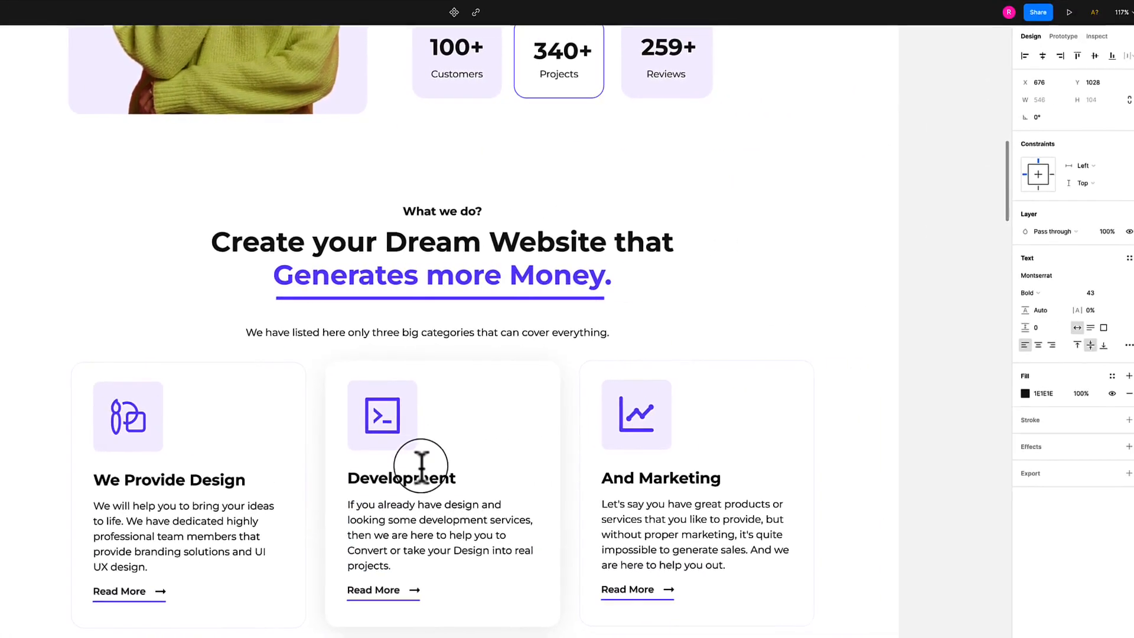
{"action": "left_click", "coordinate": [421, 467]}
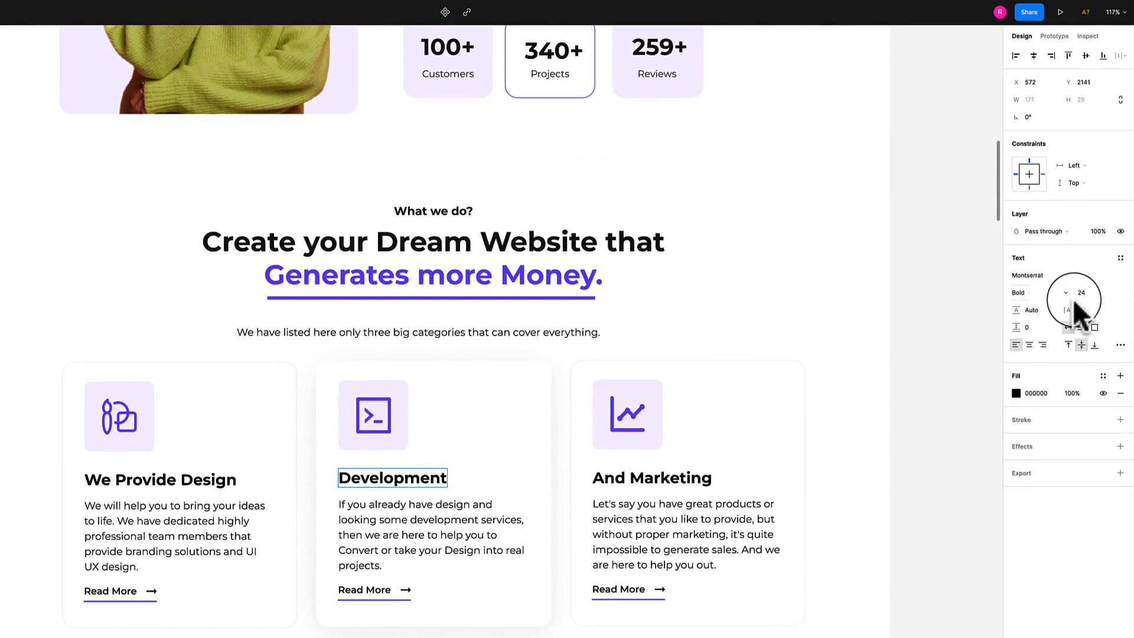
{"action": "left_click", "coordinate": [650, 476]}
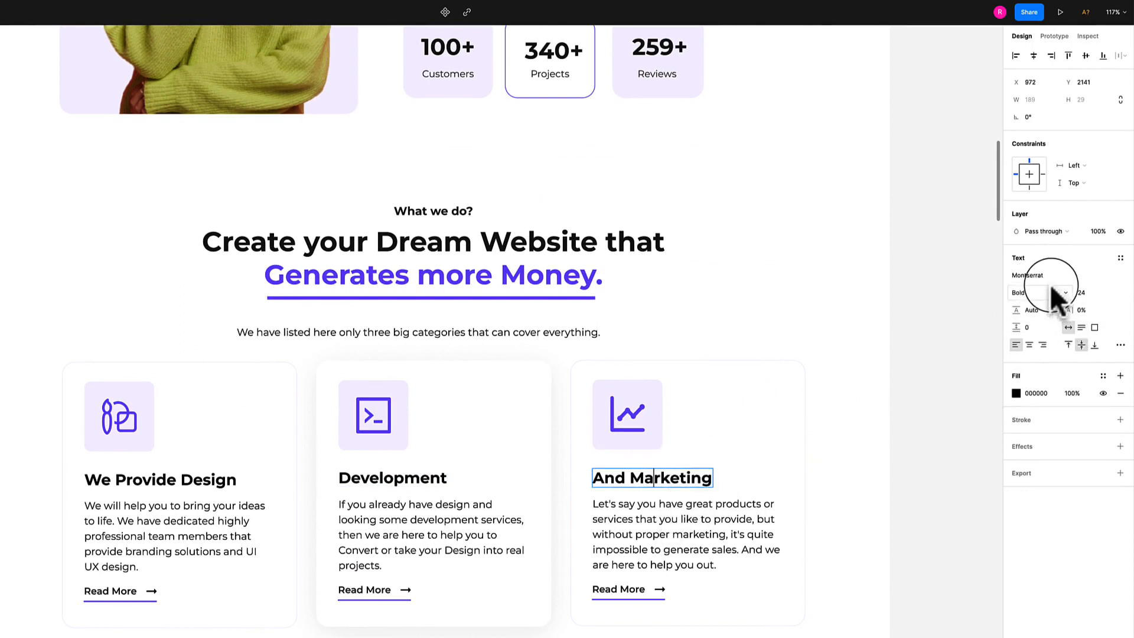
{"action": "left_click", "coordinate": [515, 279]}
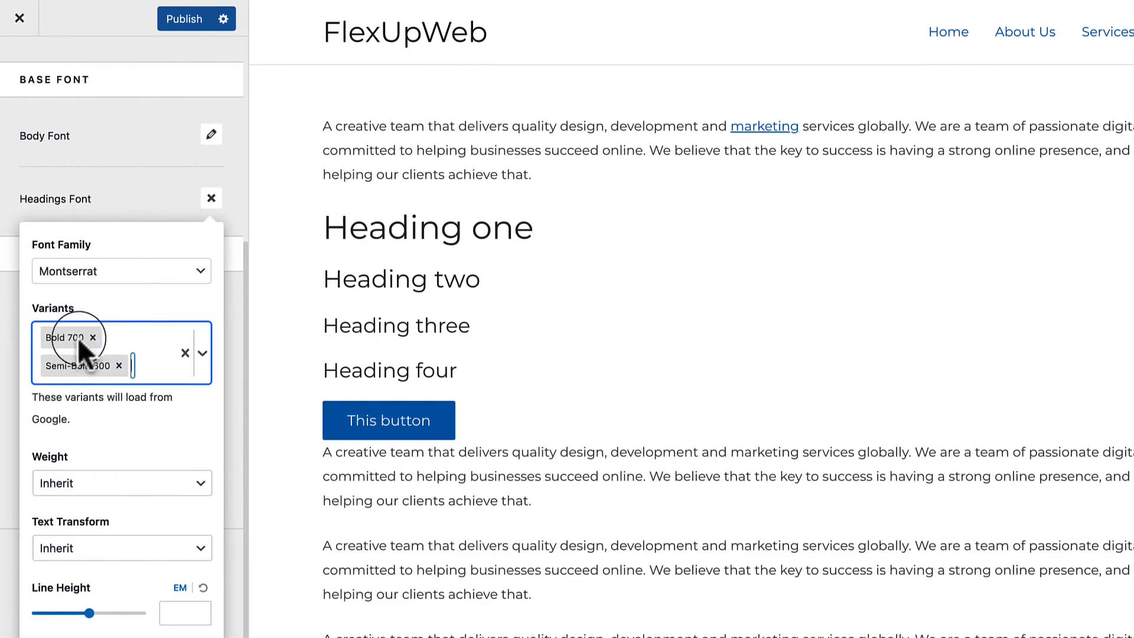
Remove Semi-Bold 600 from the headings variants, leaving only Montserrat Bold 700.
{"action": "left_click", "coordinate": [119, 365]}
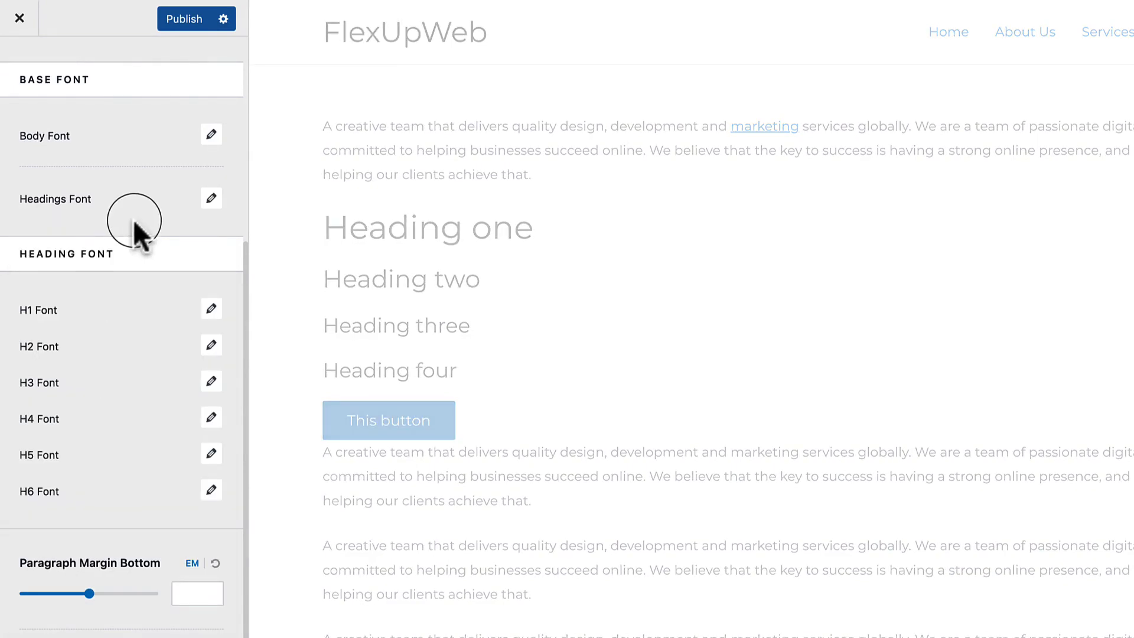
{"action": "left_click", "coordinate": [211, 198]}
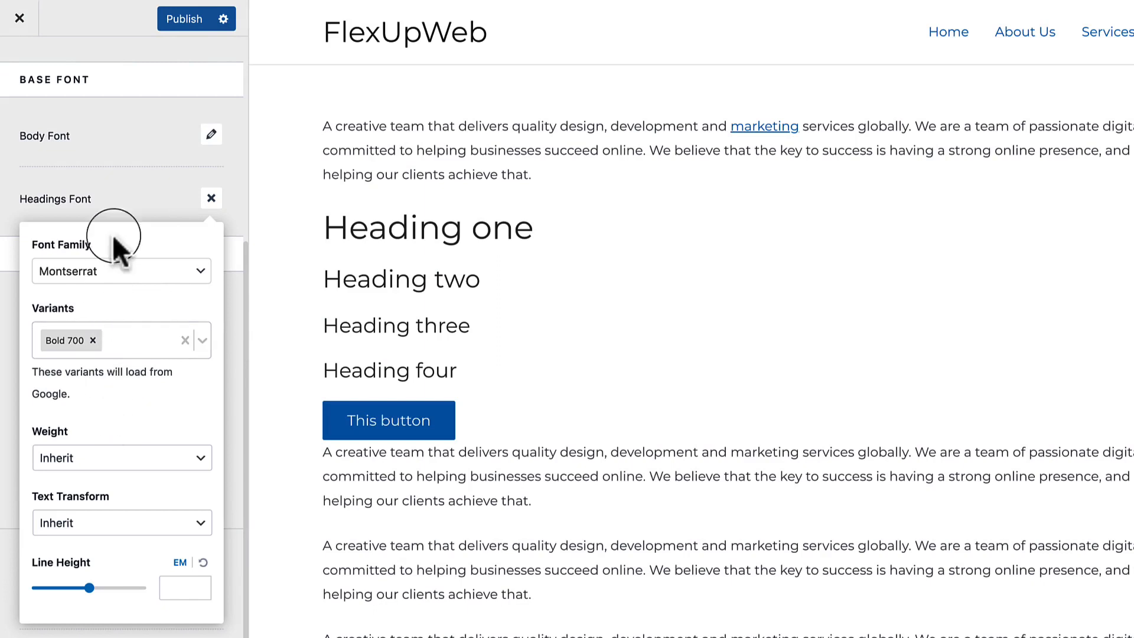
{"action": "left_click", "coordinate": [142, 201]}
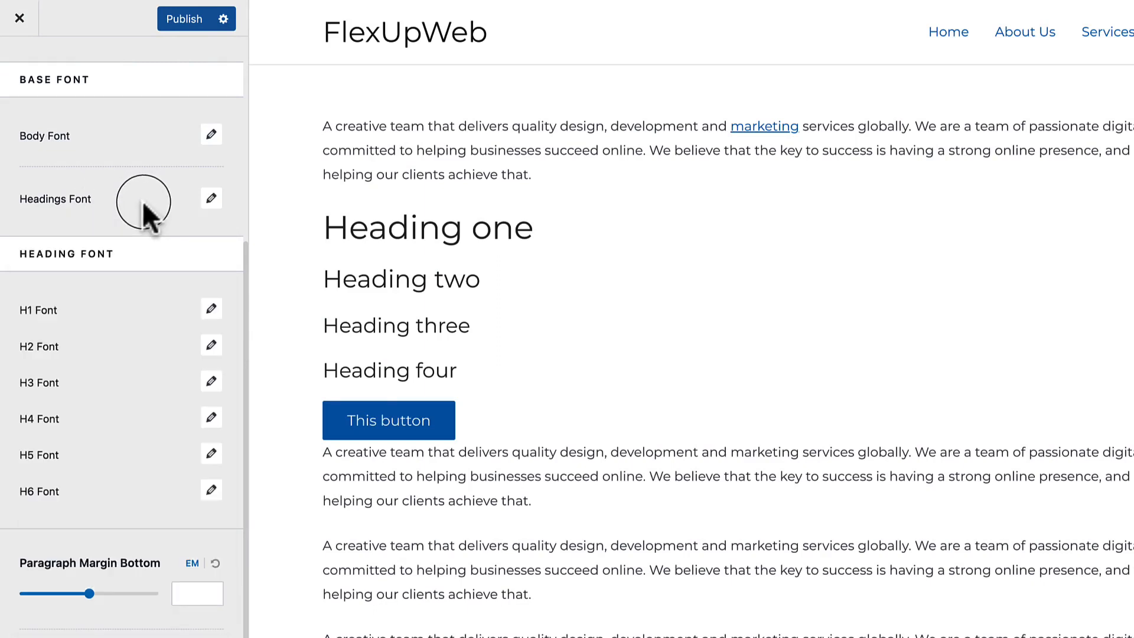
{"action": "left_click", "coordinate": [212, 310]}
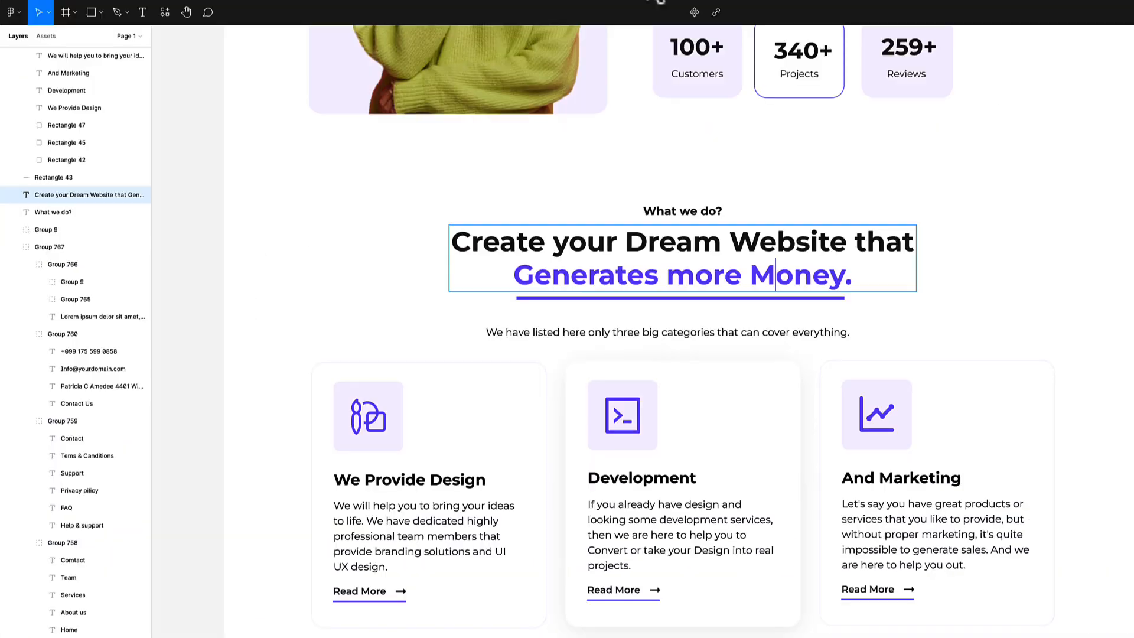
{"action": "left_click", "coordinate": [534, 263]}
{"action": "scroll", "coordinate": [533, 263], "scroll_direction": "up", "scroll_amount": 5}
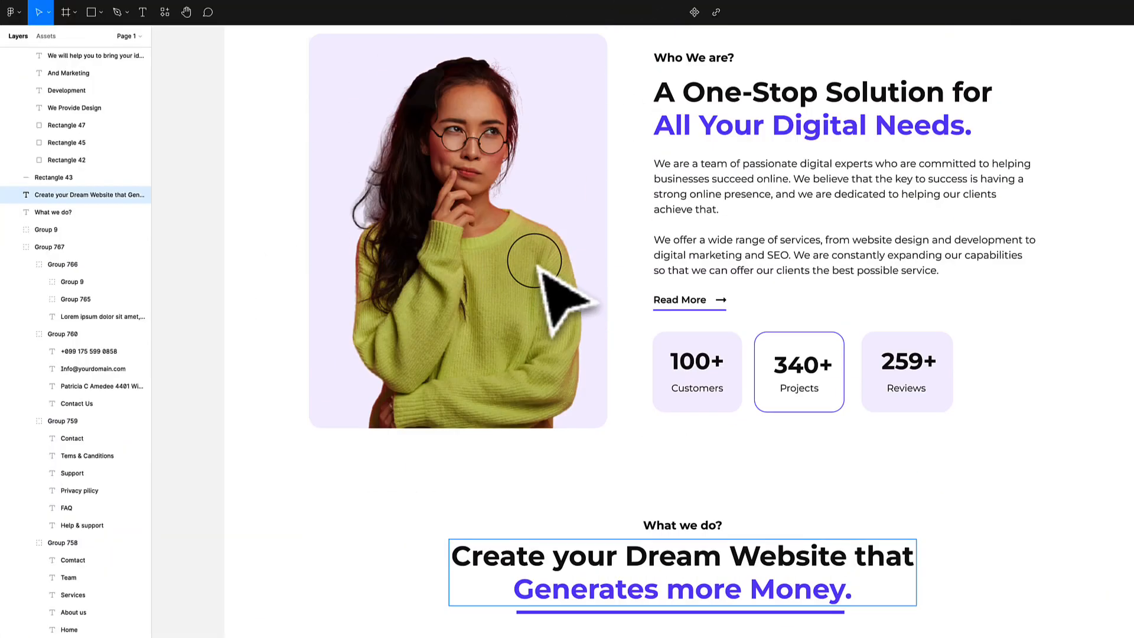
{"action": "scroll", "coordinate": [534, 262], "scroll_direction": "up", "scroll_amount": 3}
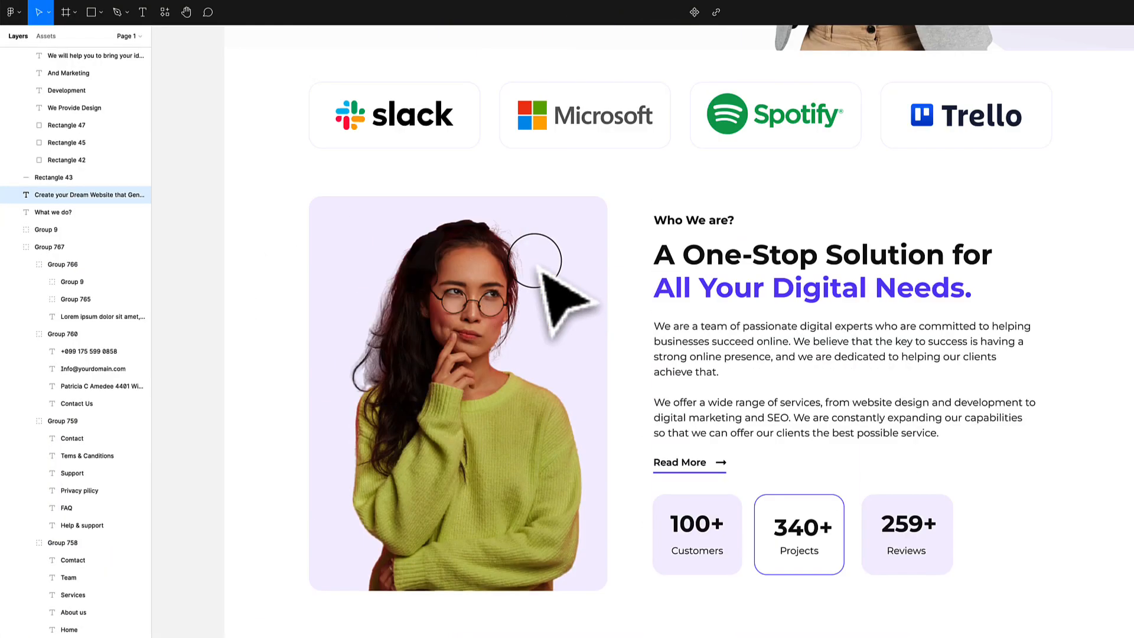
{"action": "scroll", "coordinate": [540, 265], "scroll_direction": "up", "scroll_amount": 5}
{"action": "left_click", "coordinate": [435, 400]}
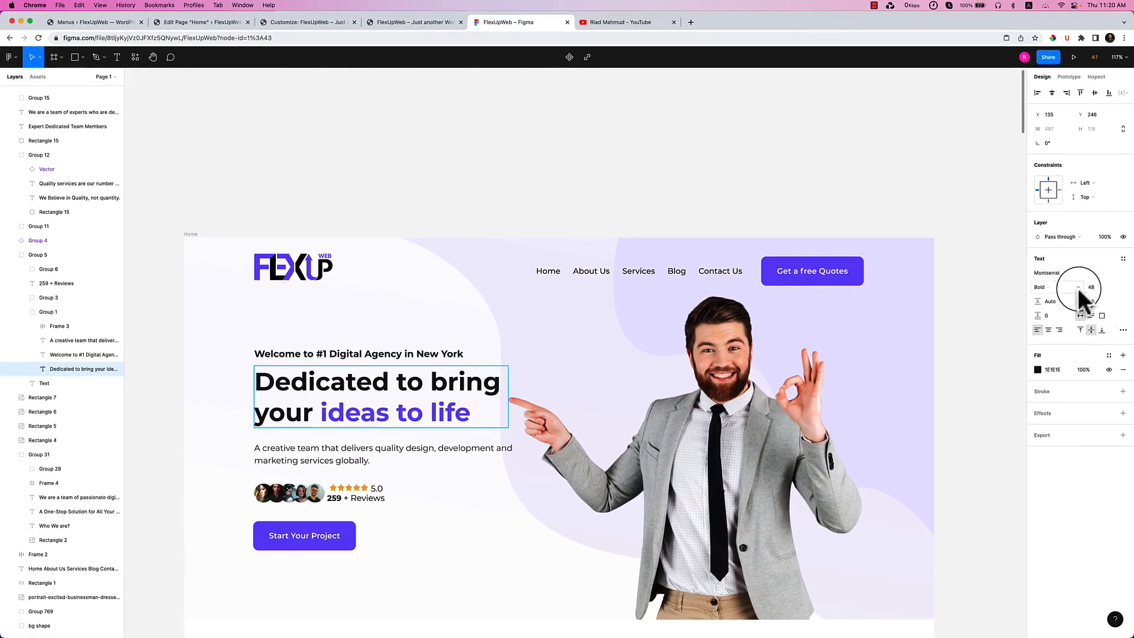
{"action": "scroll", "coordinate": [778, 451], "scroll_direction": "down", "scroll_amount": 5}
{"action": "double_click", "coordinate": [711, 527]}
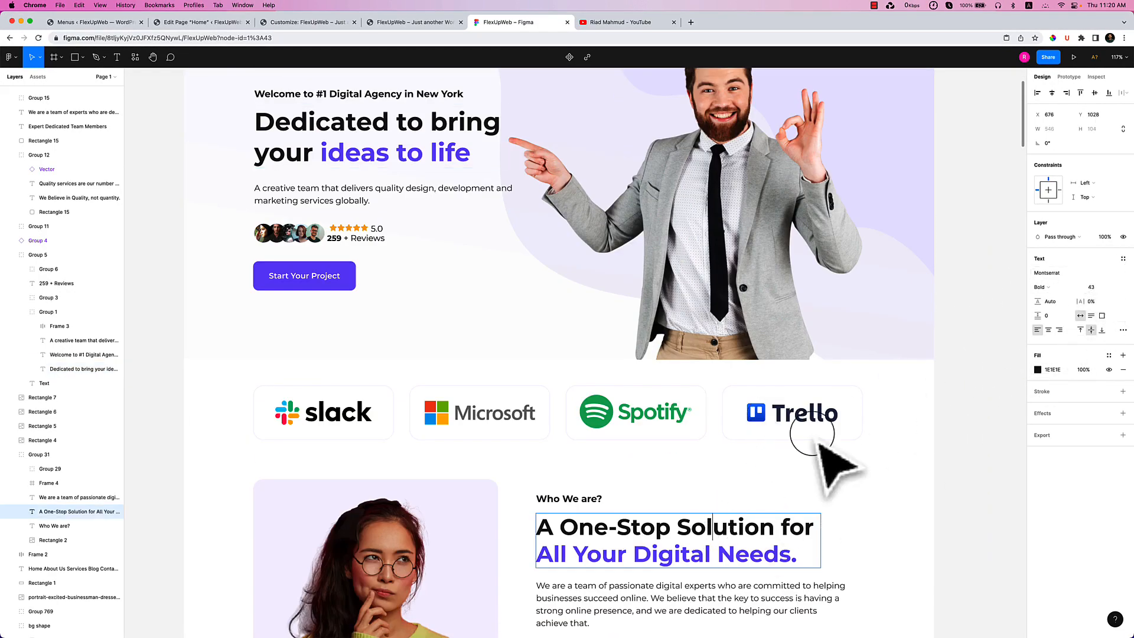
{"action": "scroll", "coordinate": [827, 453], "scroll_direction": "down", "scroll_amount": 9}
{"action": "double_click", "coordinate": [628, 449]}
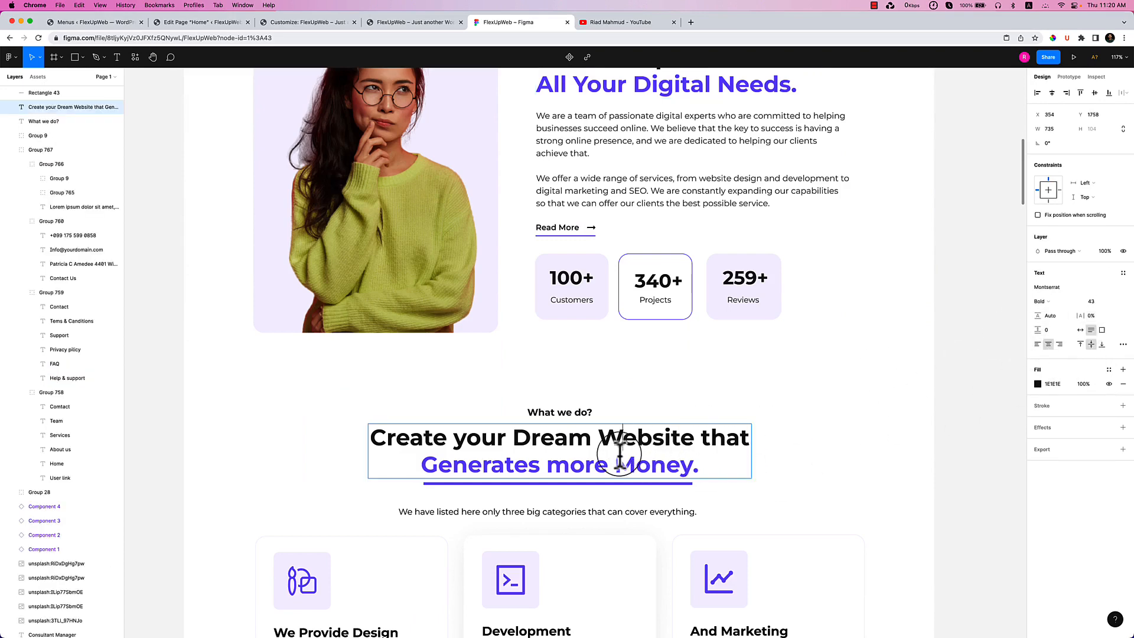
{"action": "left_click", "coordinate": [573, 414]}
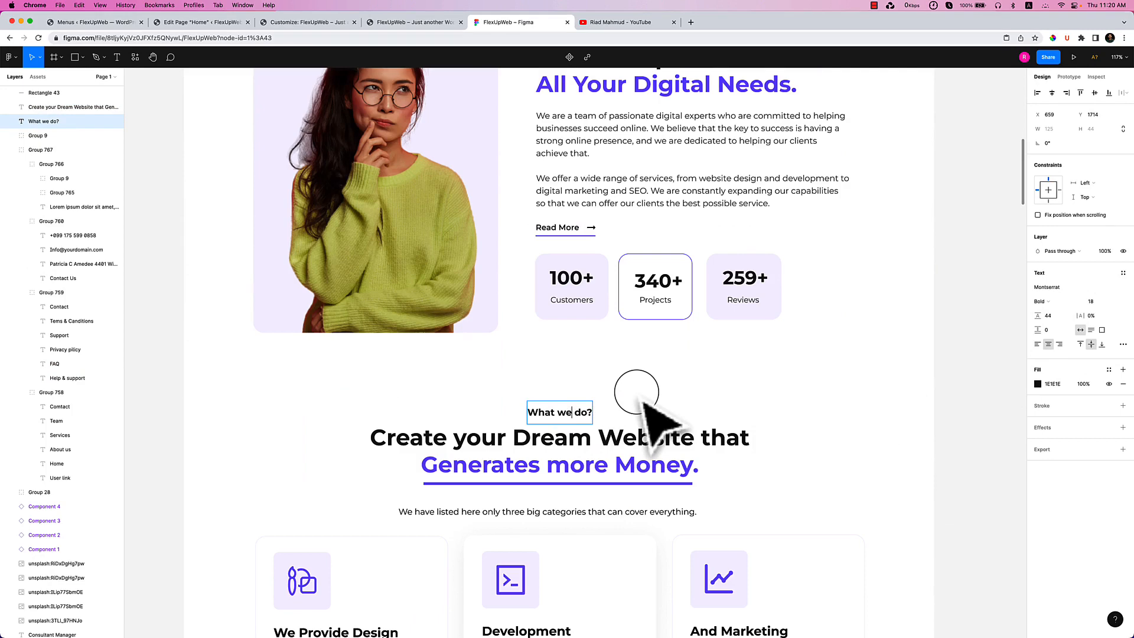
{"action": "scroll", "coordinate": [637, 392], "scroll_direction": "up", "scroll_amount": 10}
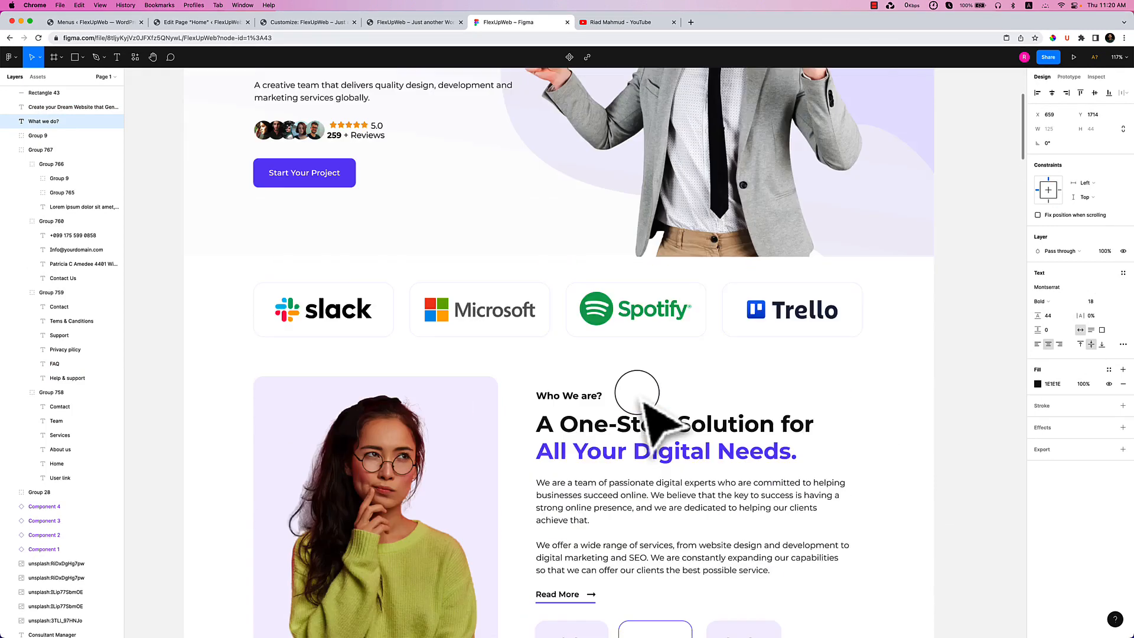
{"action": "left_click", "coordinate": [357, 267]}
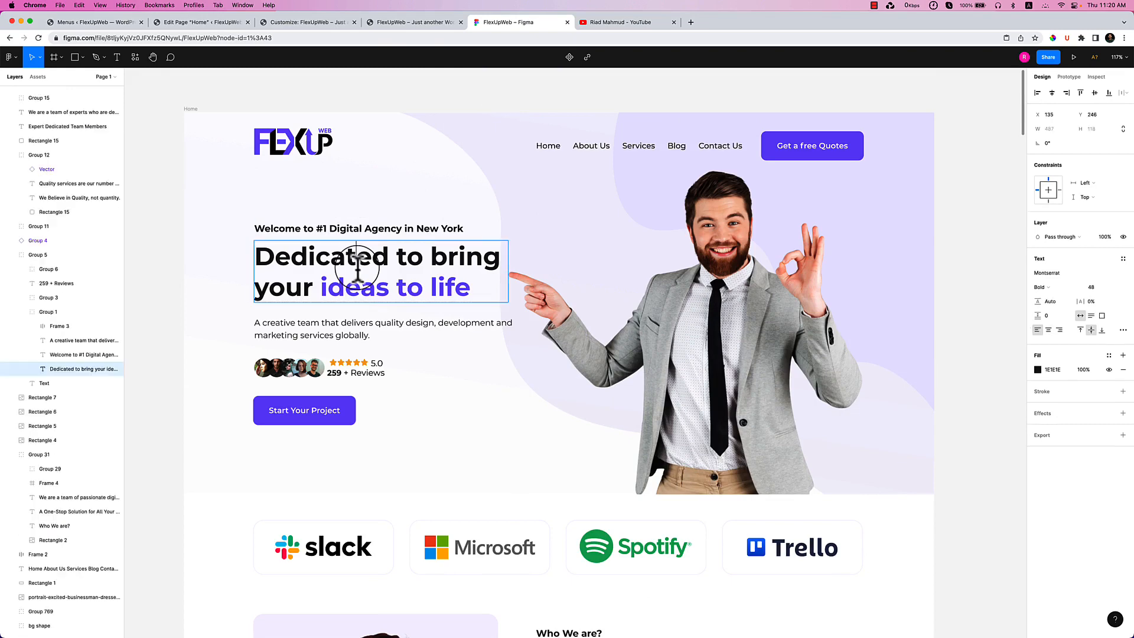
{"action": "left_click", "coordinate": [357, 267]}
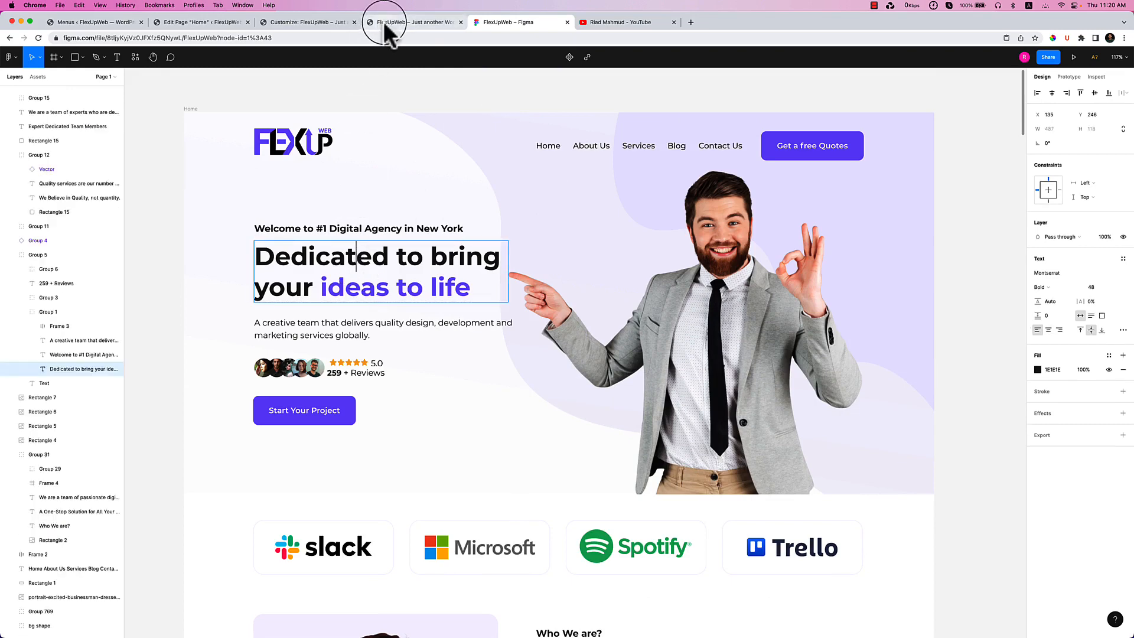
{"action": "left_click", "coordinate": [384, 23]}
Set the H1 heading to 48 px with Bold 700 weight, keeping the inherited font family.
{"action": "left_click", "coordinate": [305, 25]}
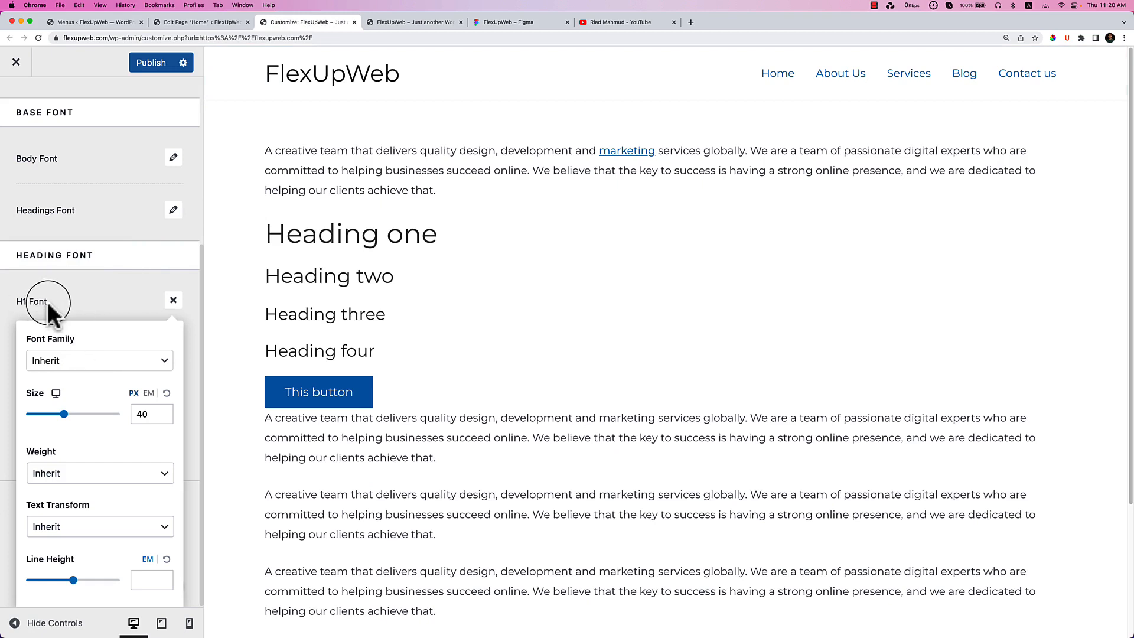
{"action": "left_click", "coordinate": [109, 362]}
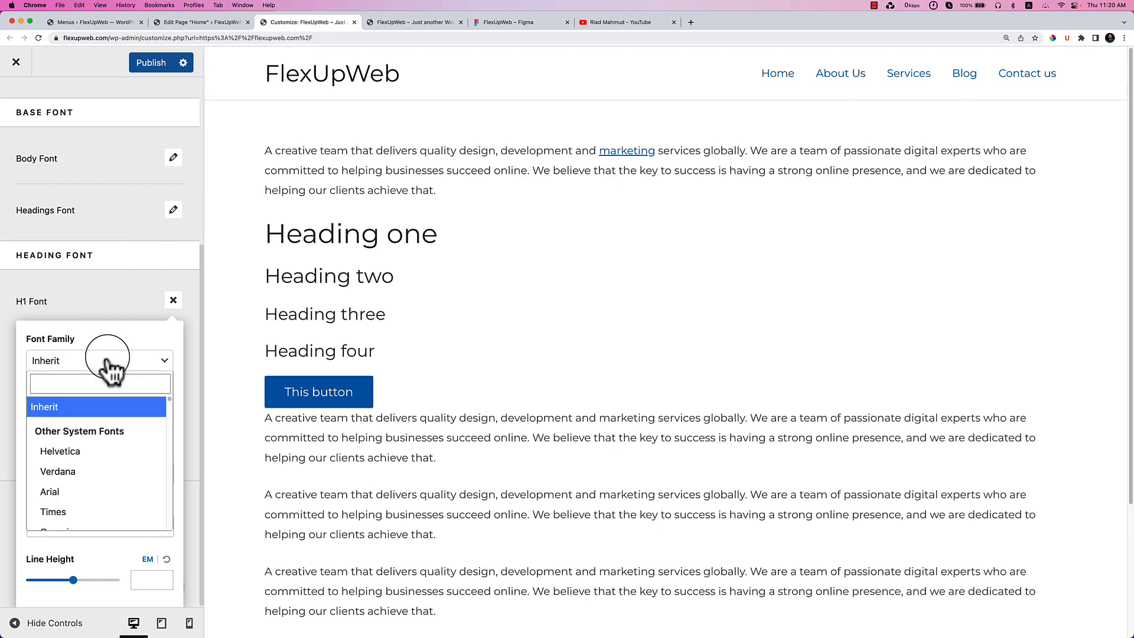
{"action": "left_click", "coordinate": [98, 407]}
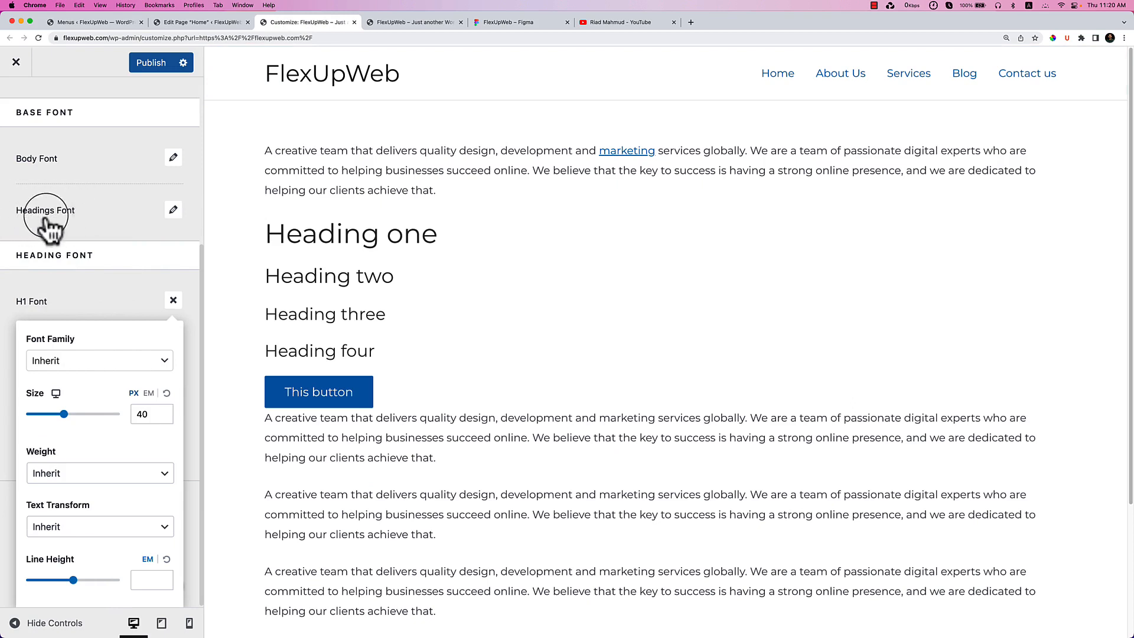
{"action": "scroll", "coordinate": [106, 414], "scroll_direction": "down", "scroll_amount": 1}
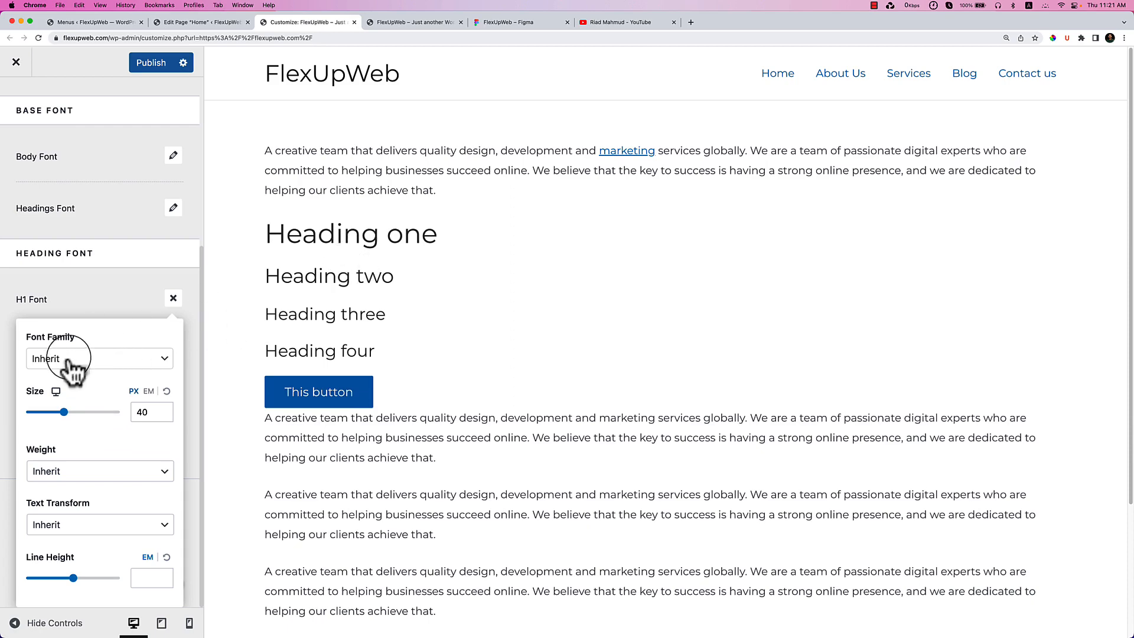
{"action": "left_click_drag", "start_coordinate": [63, 412], "coordinate": [75, 412]}
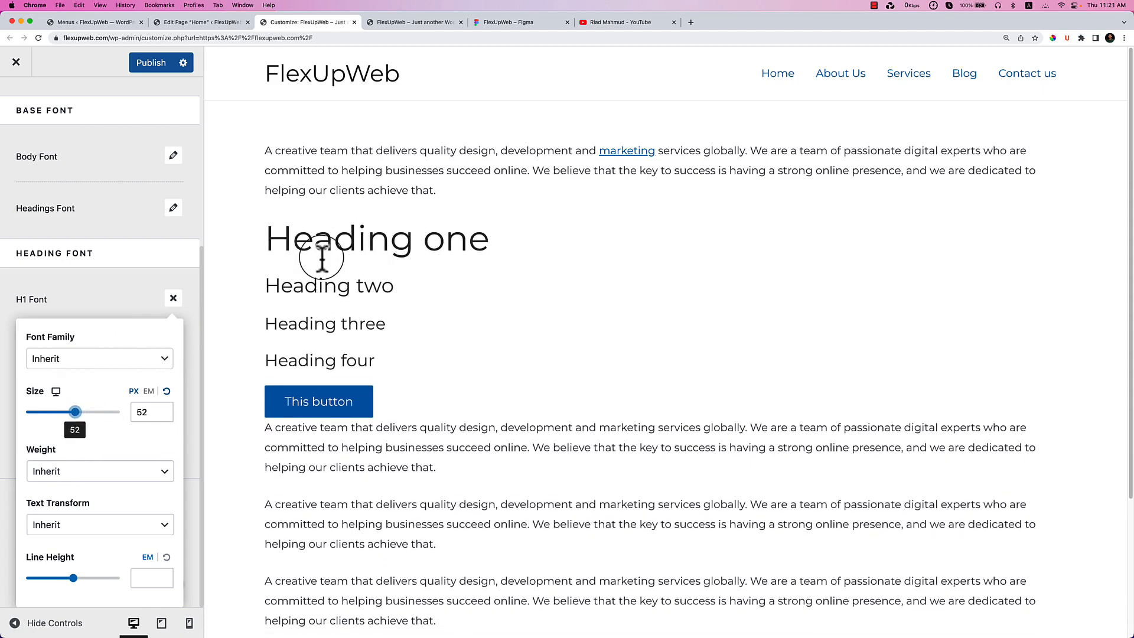
{"action": "key", "text": "Down"}
{"action": "key", "text": "Down"}
{"action": "key", "text": "Down"}
{"action": "key", "text": "Down"}
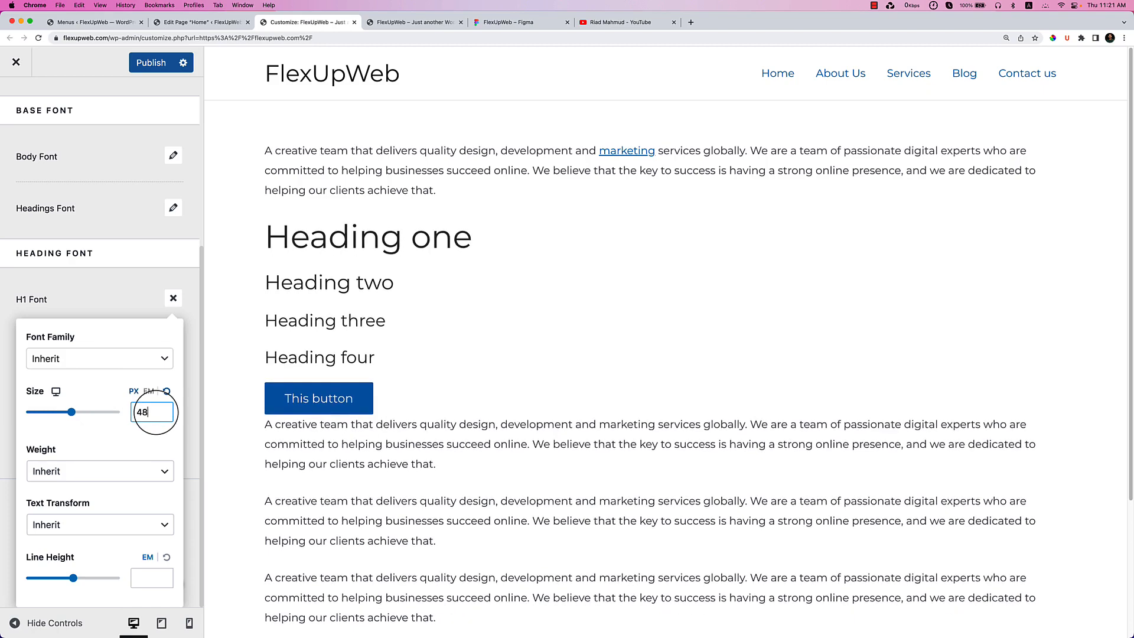
{"action": "scroll", "coordinate": [527, 358], "scroll_direction": "down", "scroll_amount": 1}
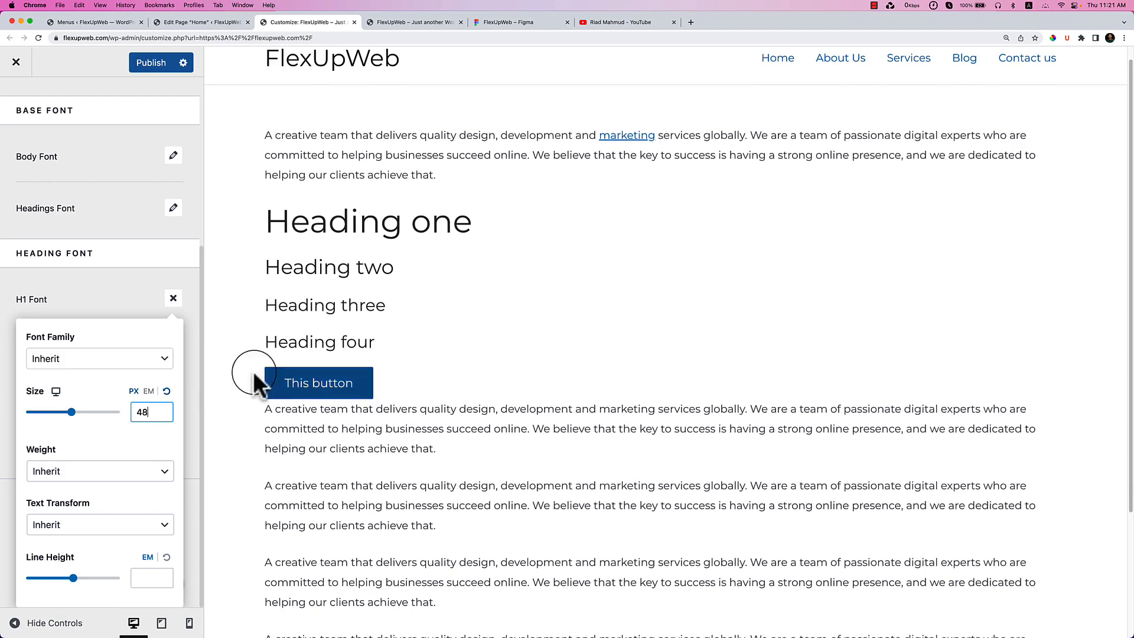
{"action": "left_click", "coordinate": [95, 472]}
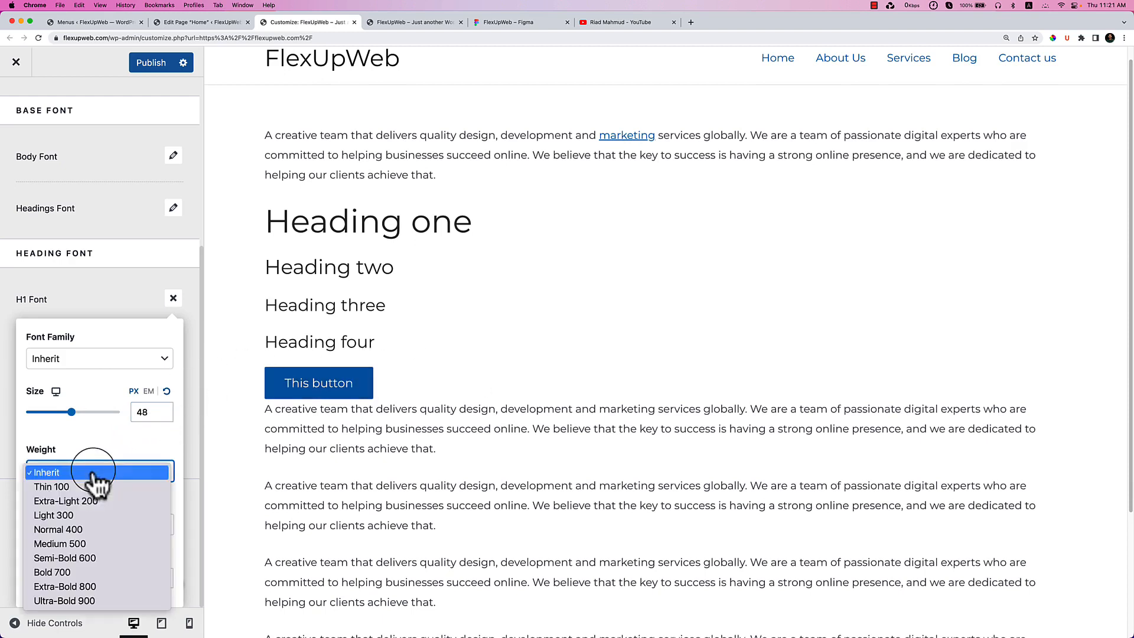
{"action": "left_click", "coordinate": [74, 572]}
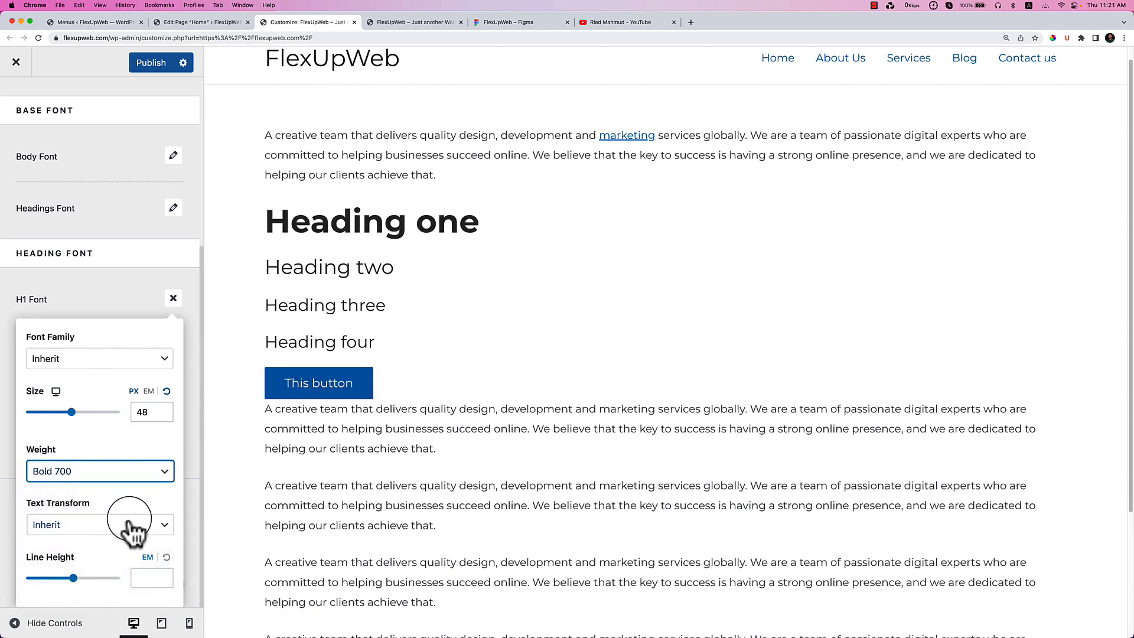
{"action": "left_click", "coordinate": [143, 298]}
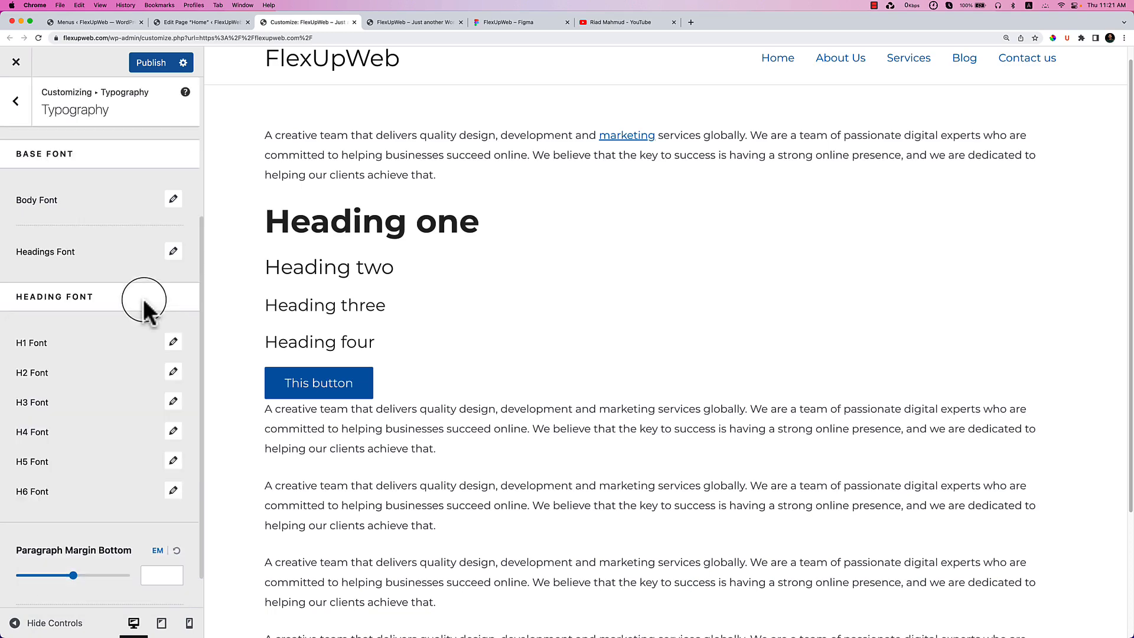
Check the size of the One-Stop Solution heading in the Figma design.
{"action": "left_click", "coordinate": [173, 374]}
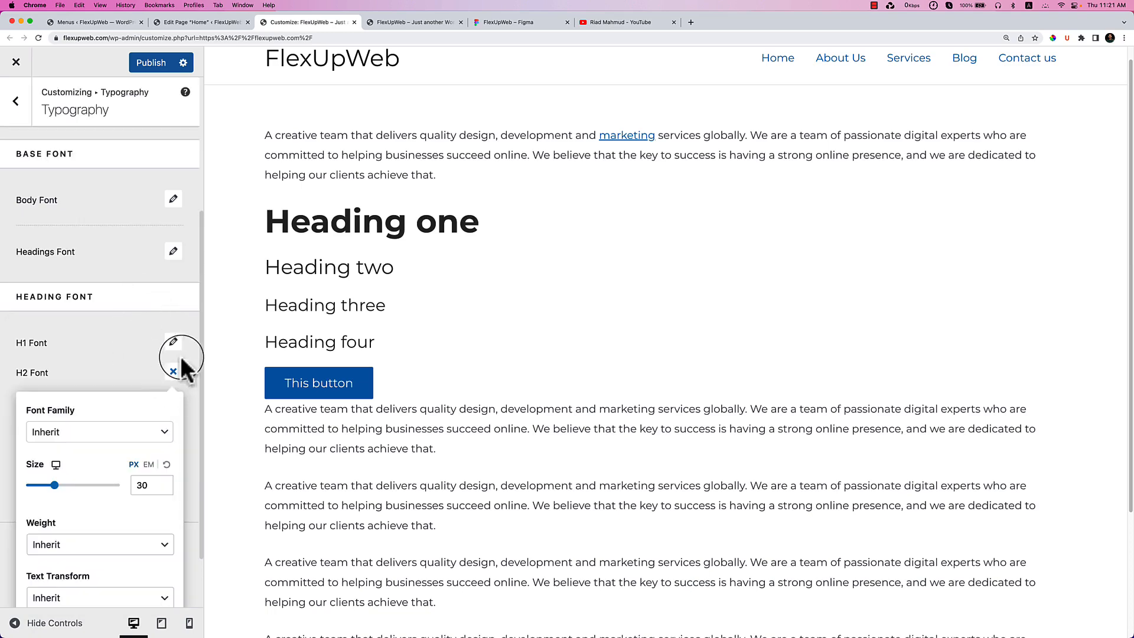
{"action": "left_click", "coordinate": [507, 23]}
{"action": "scroll", "coordinate": [618, 501], "scroll_direction": "down", "scroll_amount": 3}
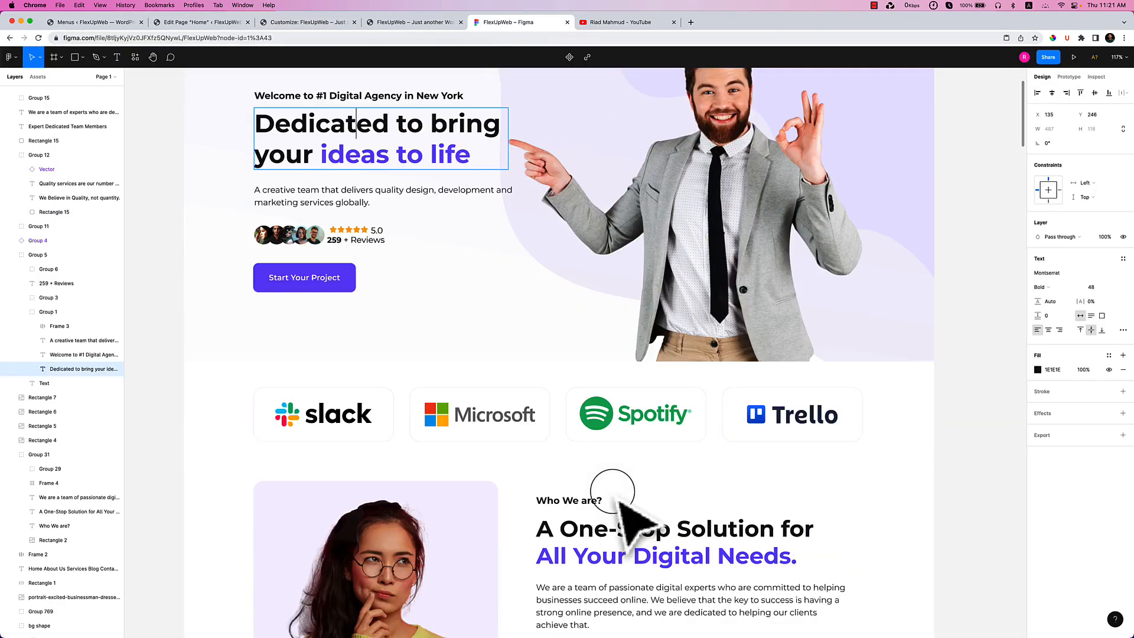
{"action": "left_click", "coordinate": [655, 535]}
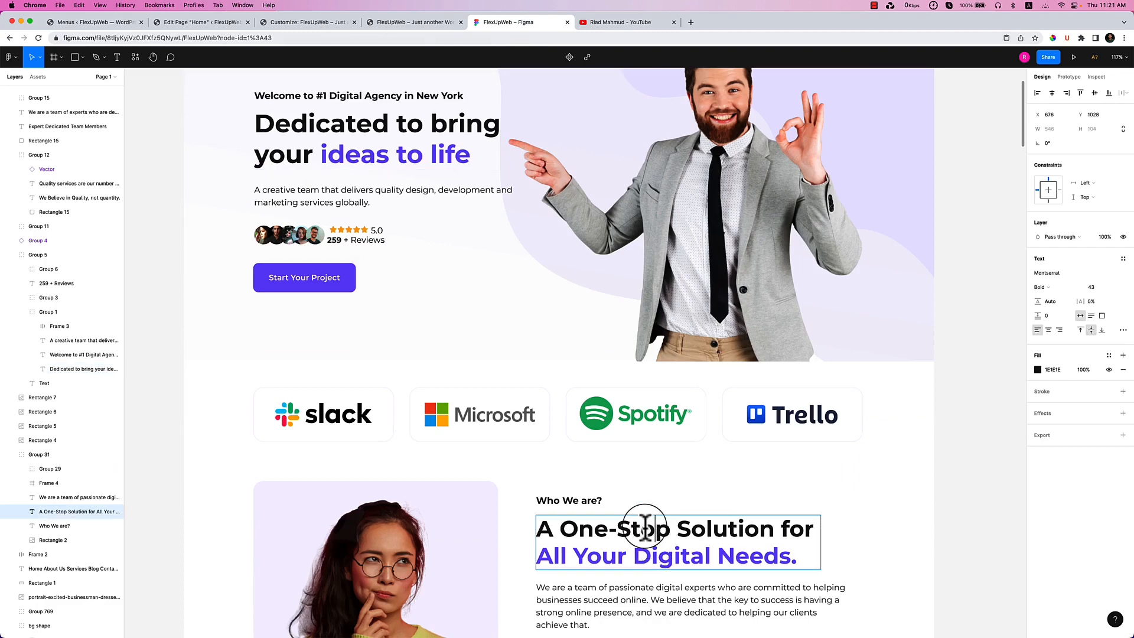
{"action": "left_click", "coordinate": [313, 23]}
Set the H2 heading to 43 px with Bold 700 weight.
{"action": "left_click", "coordinate": [136, 485]}
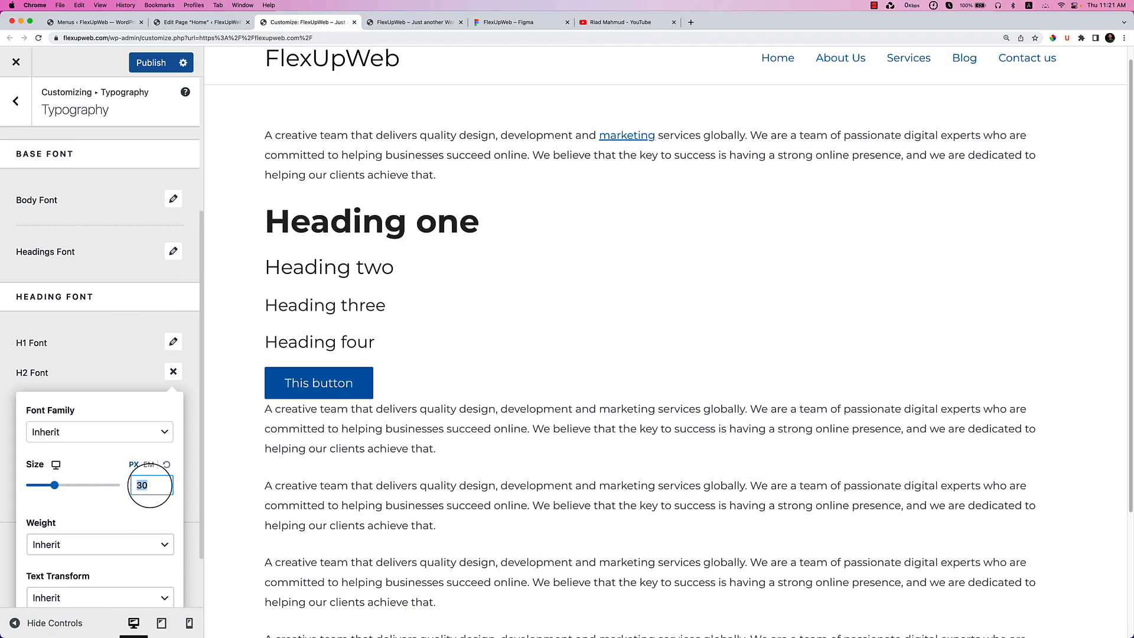
{"action": "type", "text": "43"}
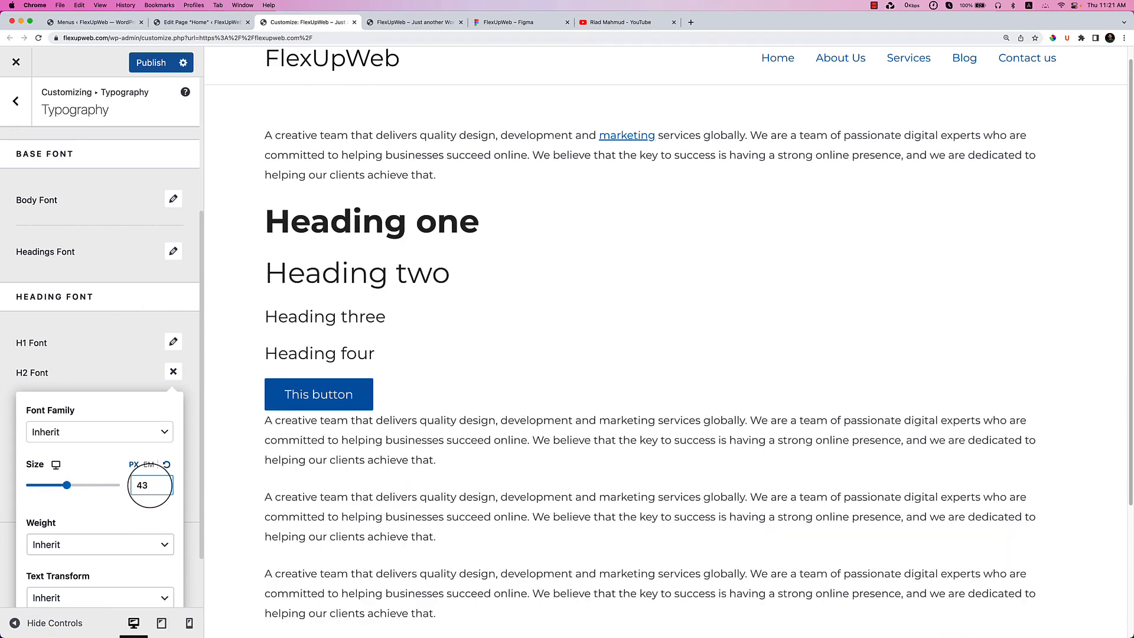
{"action": "scroll", "coordinate": [86, 540], "scroll_direction": "down", "scroll_amount": 1}
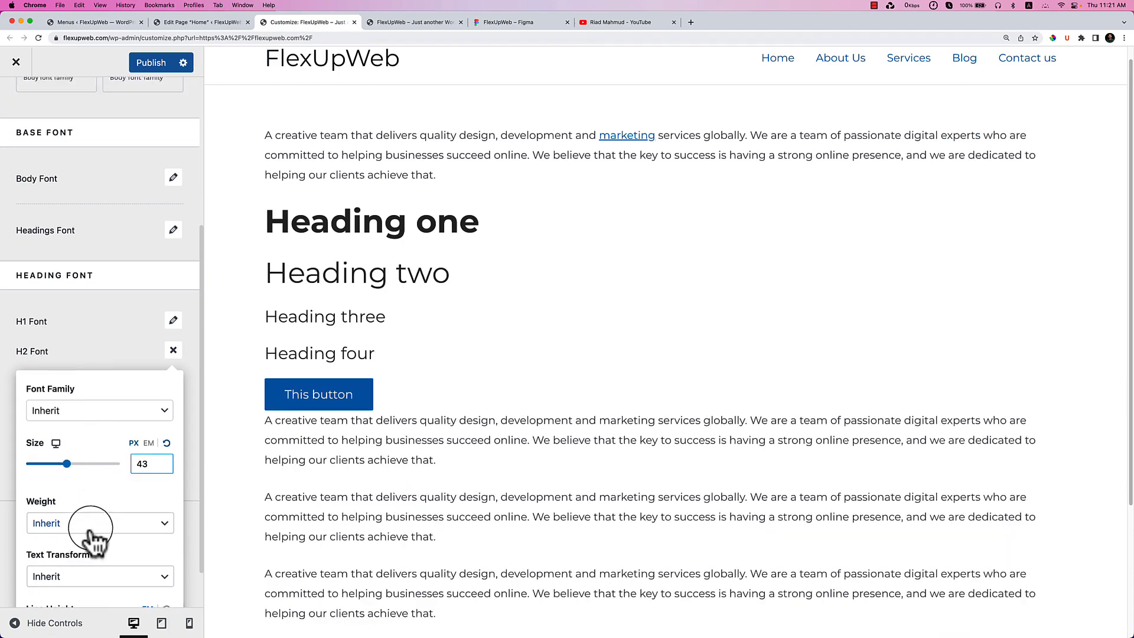
{"action": "left_click", "coordinate": [89, 524]}
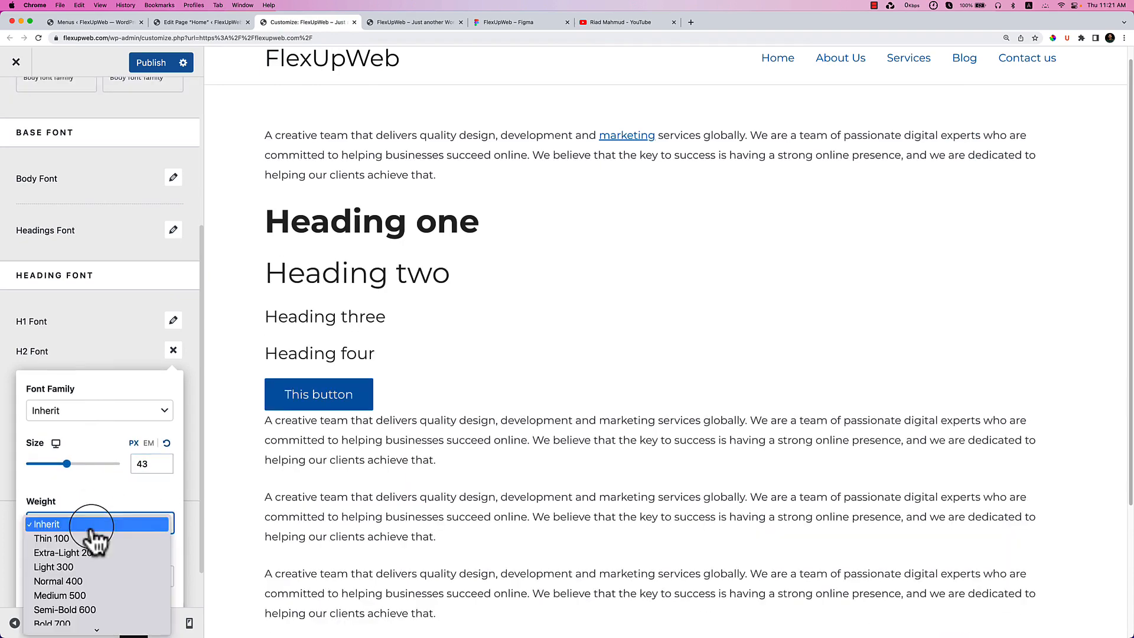
{"action": "left_click", "coordinate": [85, 624]}
{"action": "left_click", "coordinate": [173, 350]}
{"action": "scroll", "coordinate": [107, 370], "scroll_direction": "down", "scroll_amount": 1}
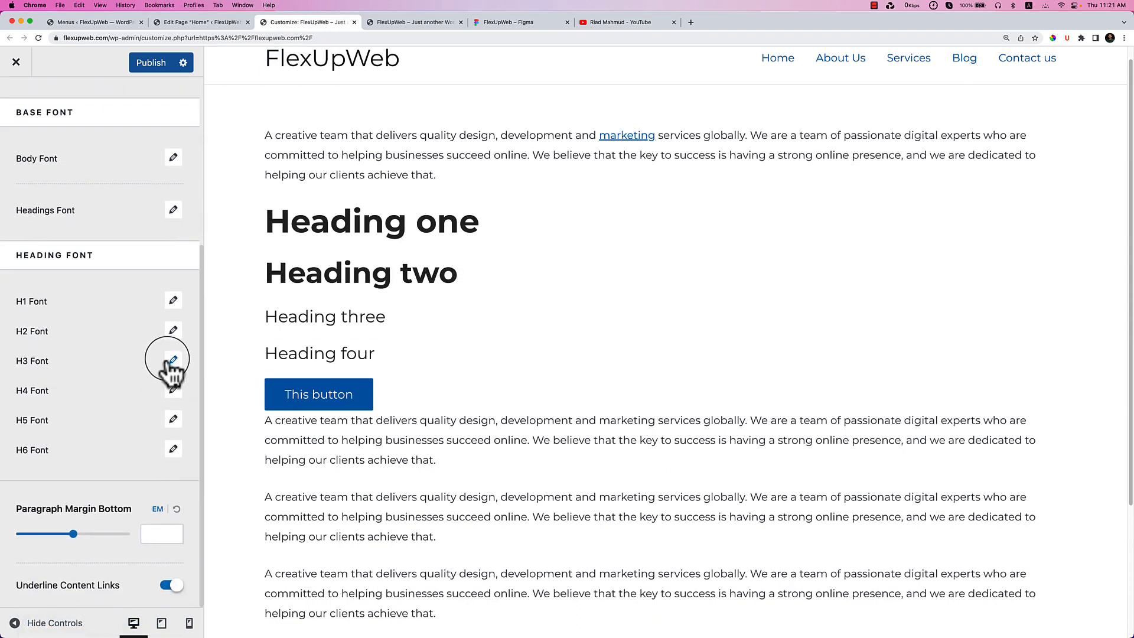
Set the H4 heading to 18 px with Bold 700 weight, keeping the inherited font family.
{"action": "left_click", "coordinate": [173, 390]}
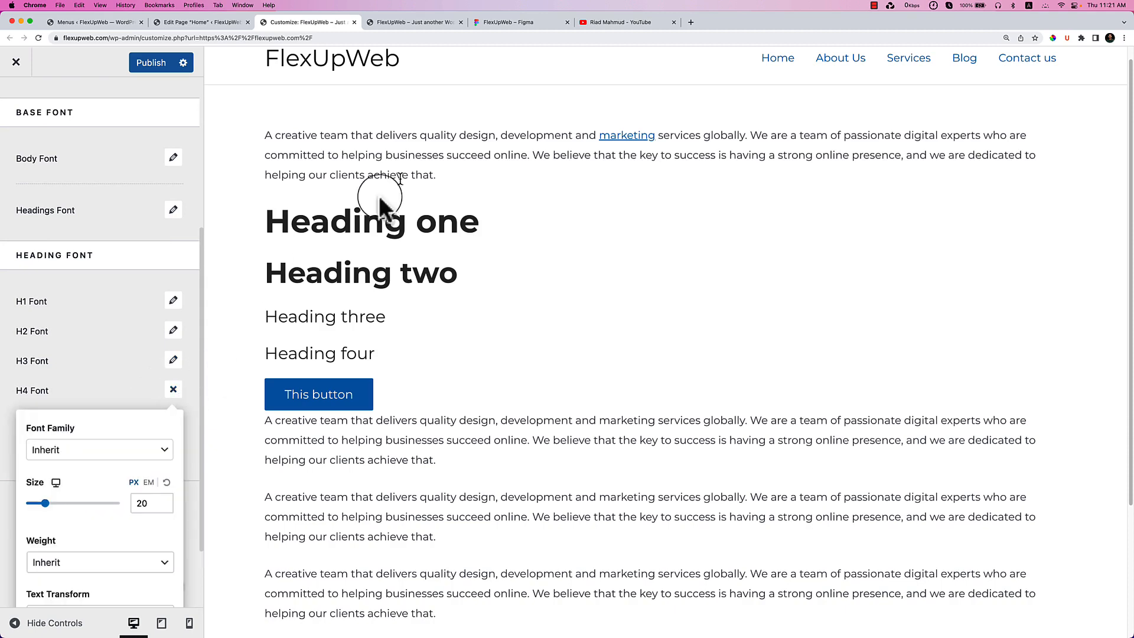
{"action": "scroll", "coordinate": [111, 342], "scroll_direction": "down", "scroll_amount": 3}
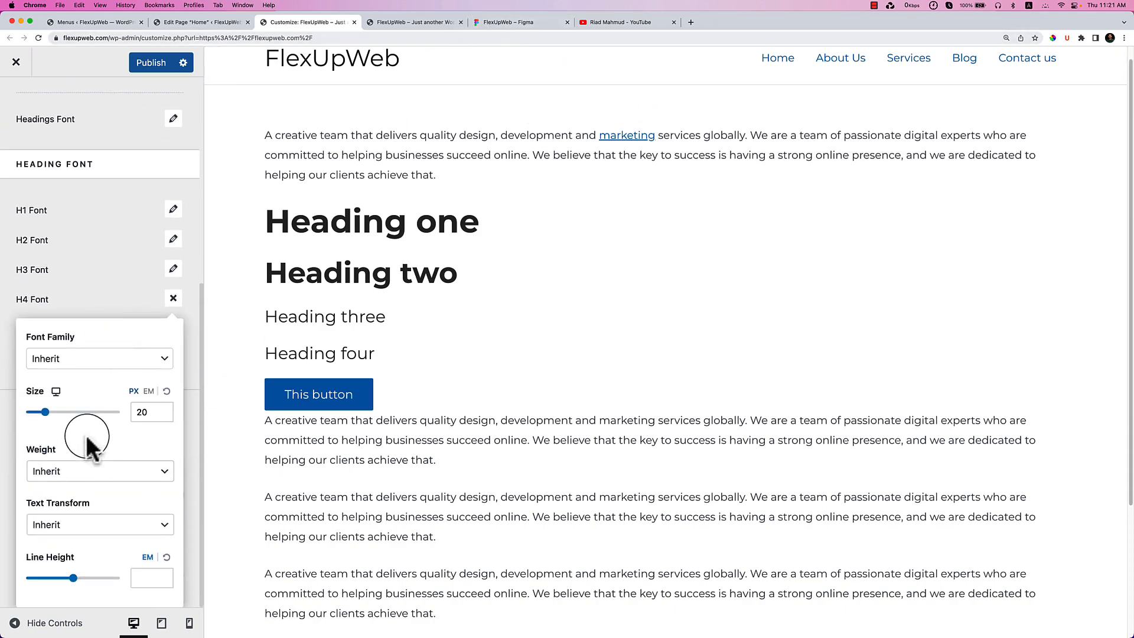
{"action": "left_click", "coordinate": [150, 412]}
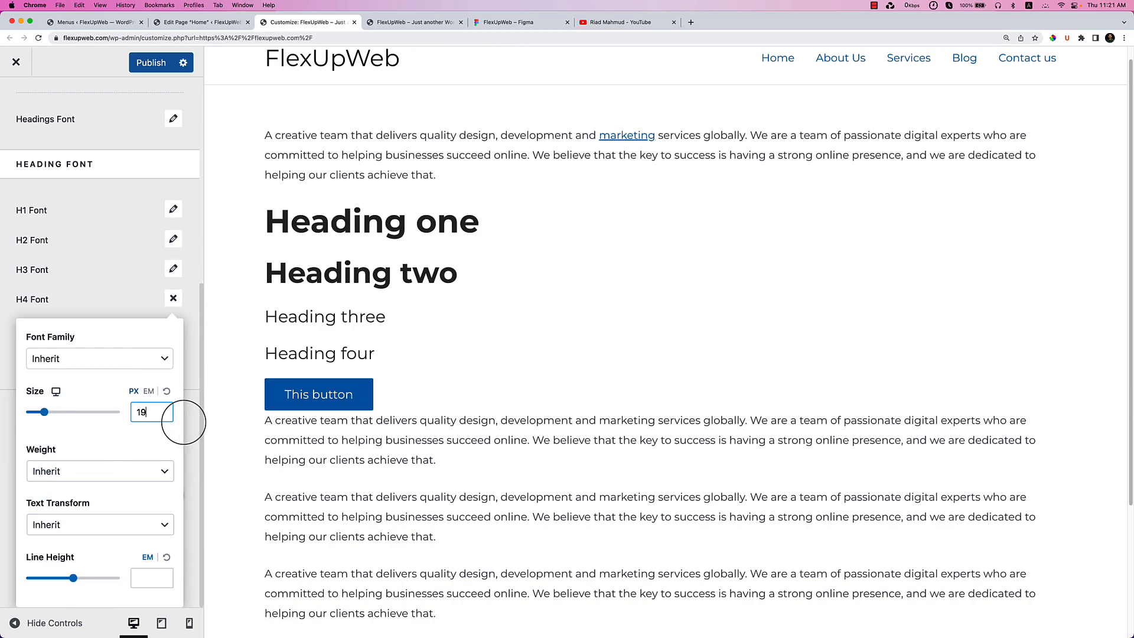
{"action": "left_click", "coordinate": [98, 473]}
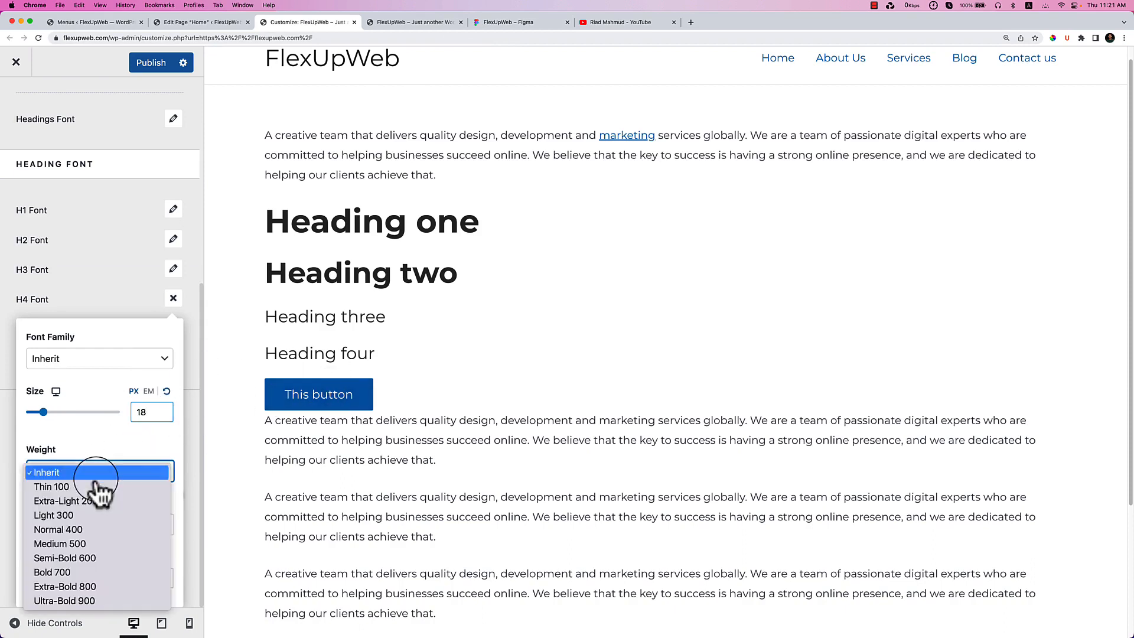
{"action": "left_click", "coordinate": [108, 573]}
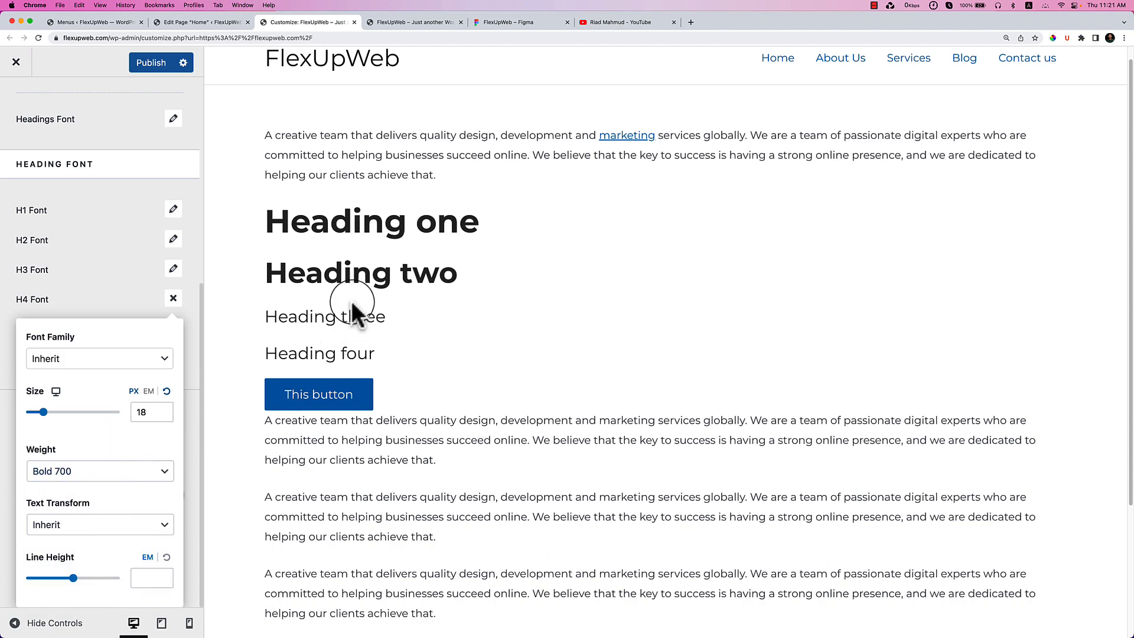
{"action": "left_click", "coordinate": [108, 372]}
{"action": "left_click", "coordinate": [105, 359]}
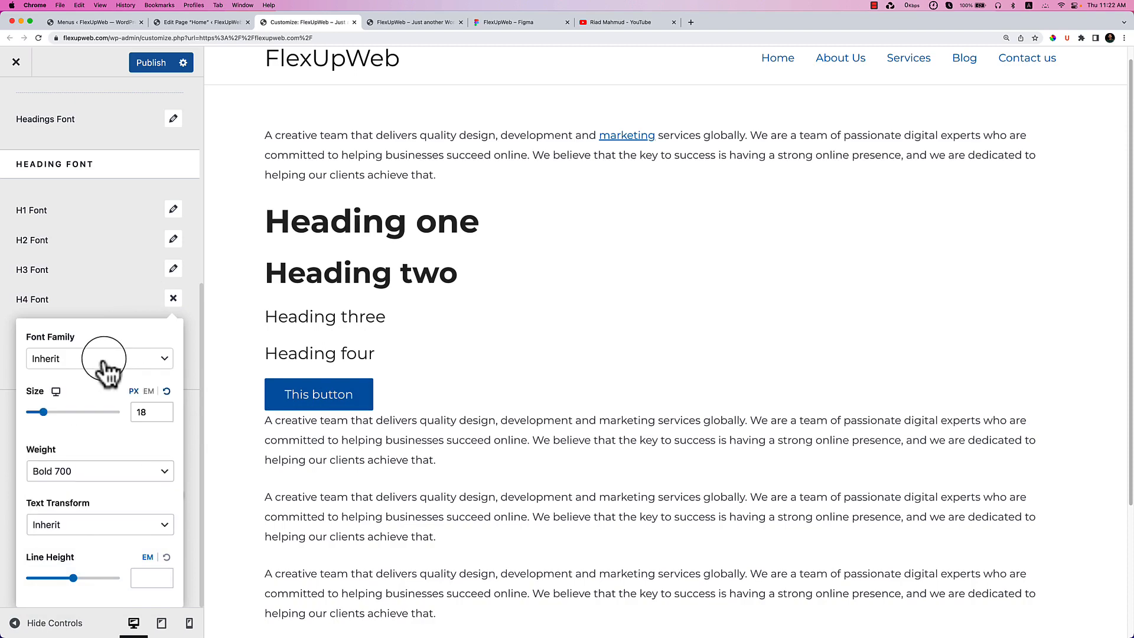
{"action": "left_click", "coordinate": [209, 23]}
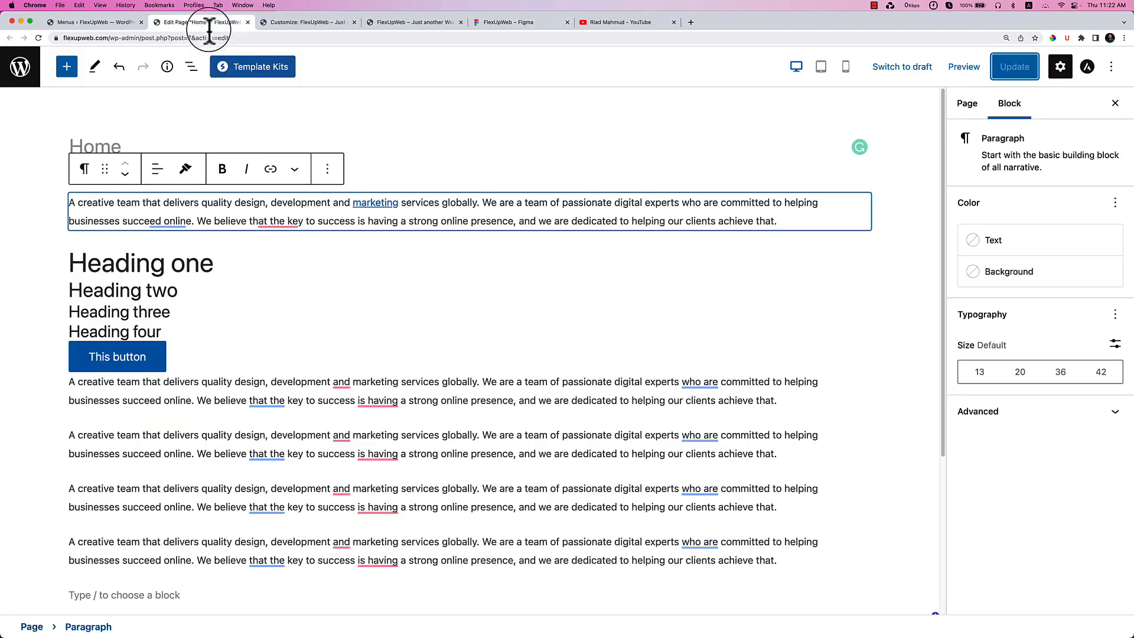
Change the Heading four block to an H4 heading and update the Home page.
{"action": "left_click", "coordinate": [154, 332]}
{"action": "left_click", "coordinate": [183, 297]}
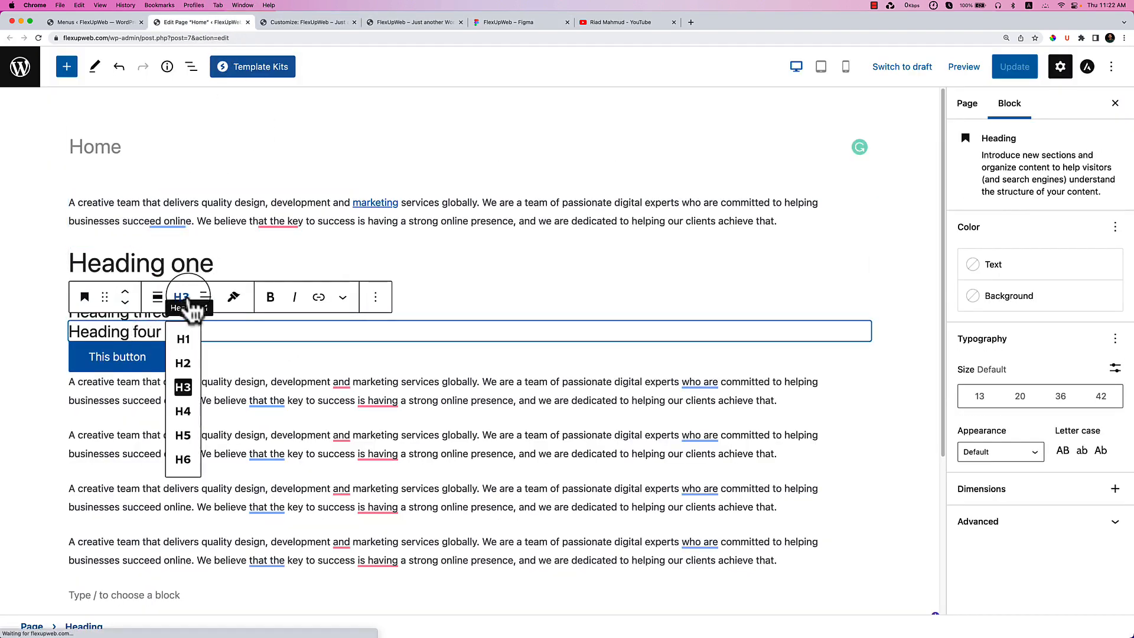
{"action": "left_click", "coordinate": [186, 413]}
{"action": "left_click", "coordinate": [1014, 67]}
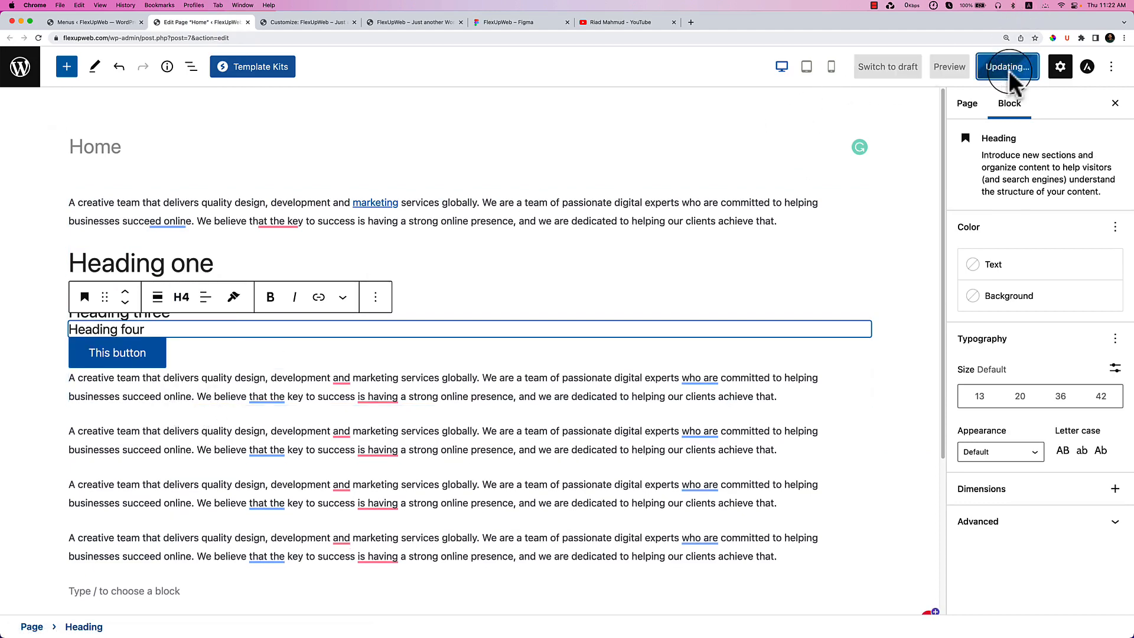
{"action": "left_click", "coordinate": [319, 23]}
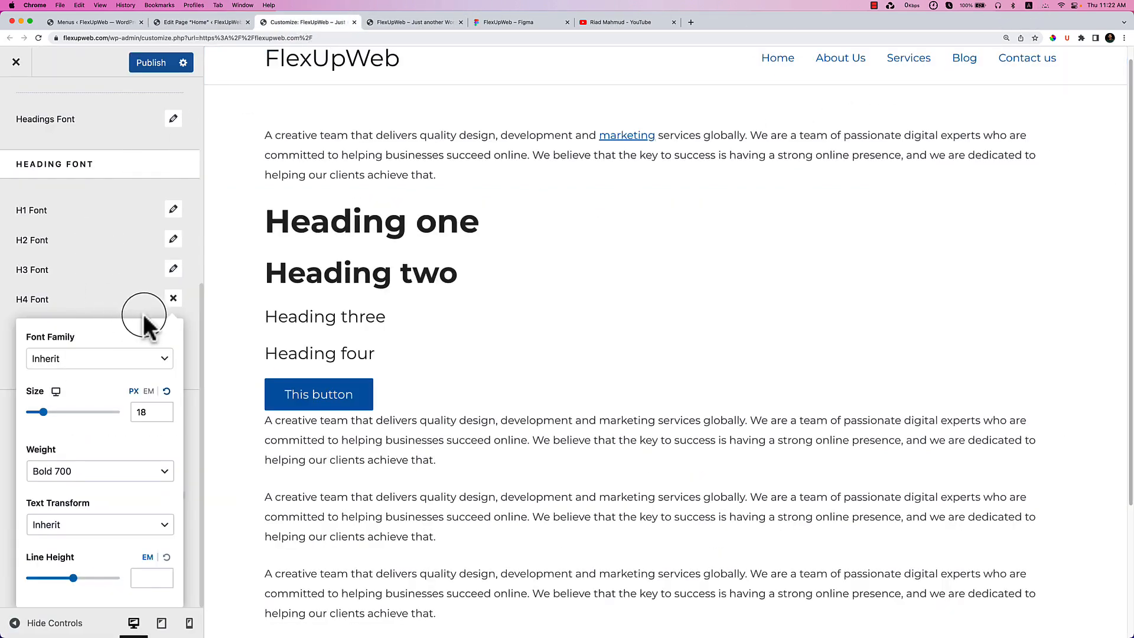
Read the Figma font settings of the Who We are?, One-Stop Solution and We Provide Design headings.
{"action": "left_click", "coordinate": [96, 305]}
{"action": "left_click", "coordinate": [514, 22]}
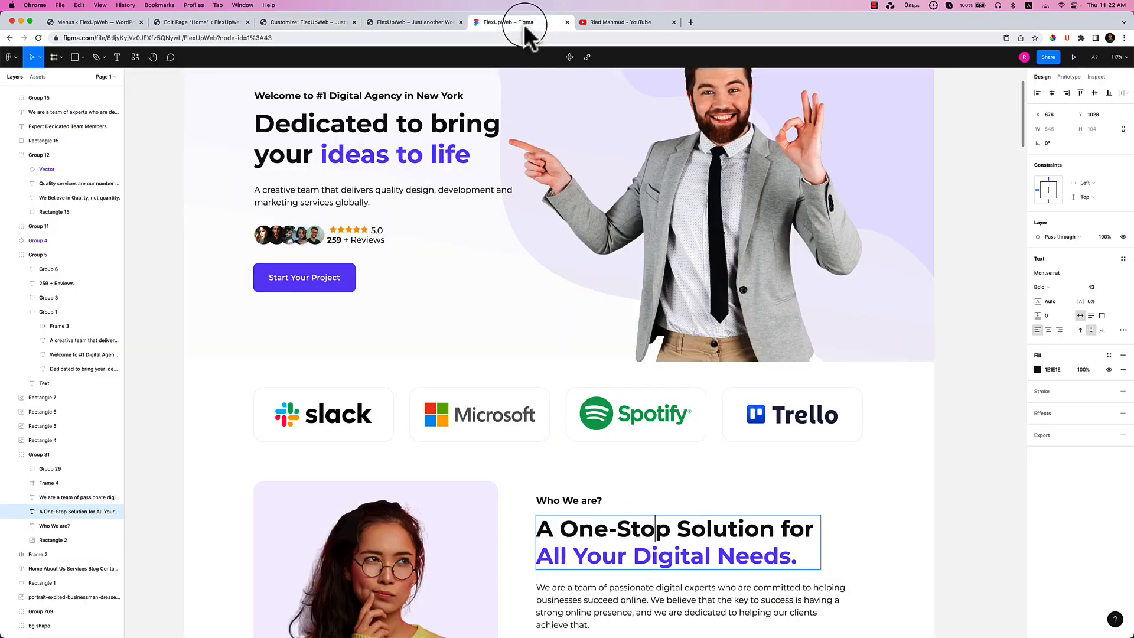
{"action": "scroll", "coordinate": [662, 386], "scroll_direction": "down", "scroll_amount": 5}
{"action": "left_click", "coordinate": [560, 265]}
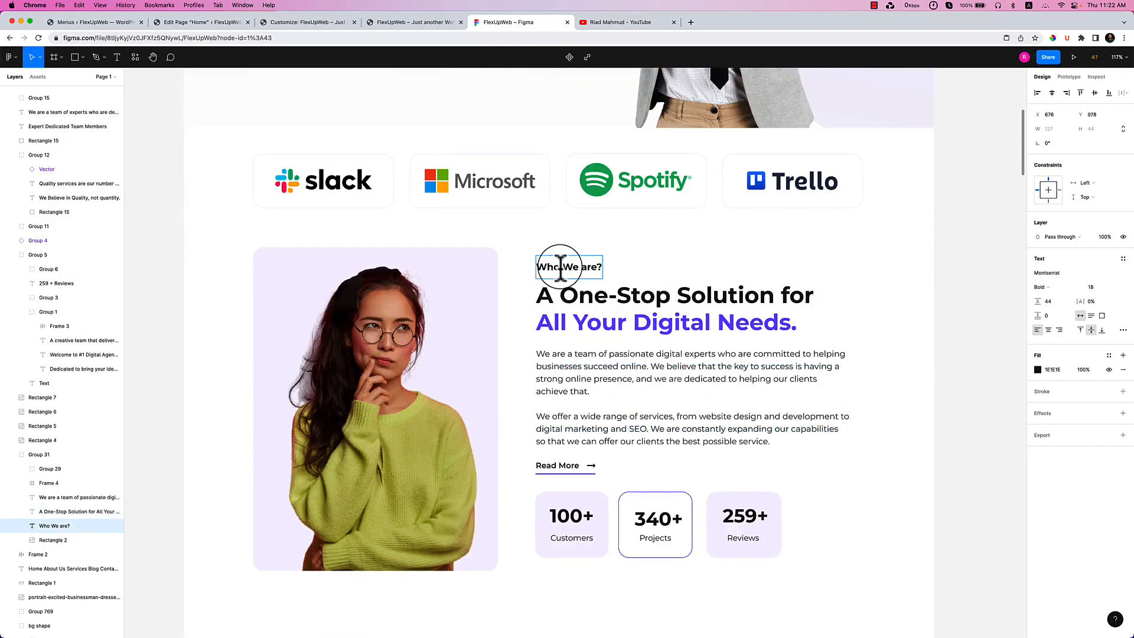
{"action": "left_click", "coordinate": [641, 306]}
{"action": "scroll", "coordinate": [650, 313], "scroll_direction": "down", "scroll_amount": 8}
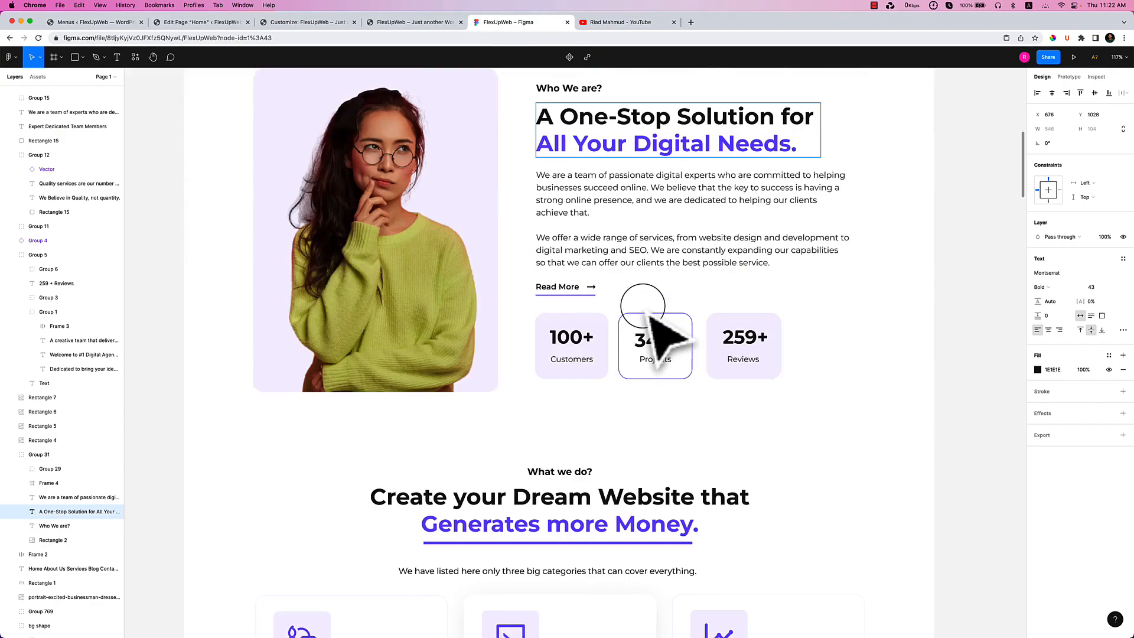
{"action": "left_click", "coordinate": [340, 479]}
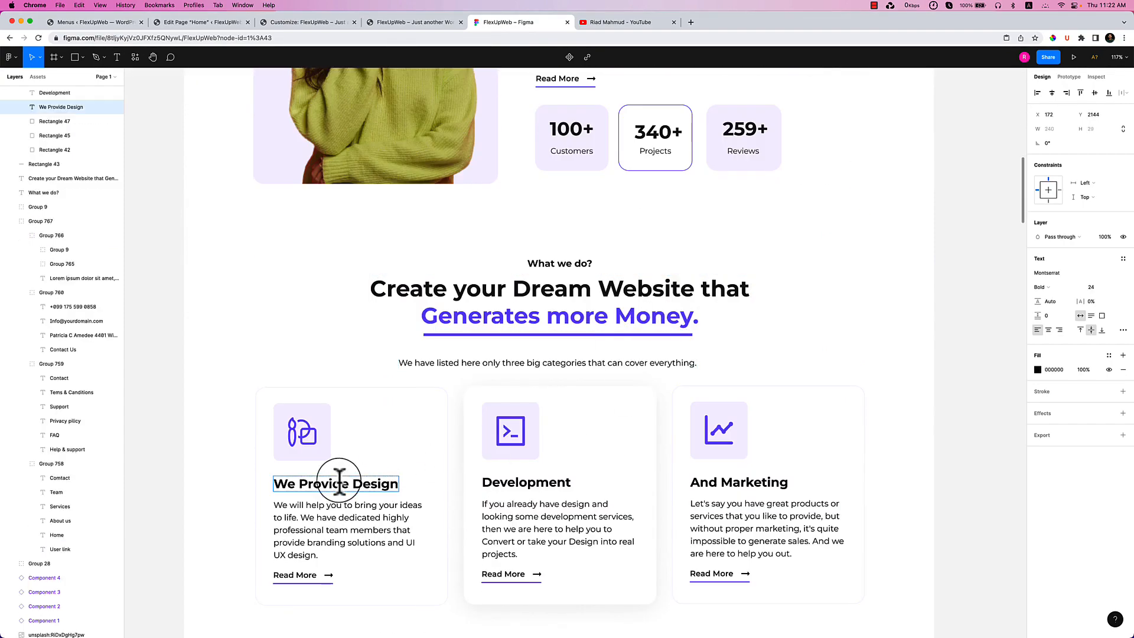
{"action": "left_click", "coordinate": [301, 24]}
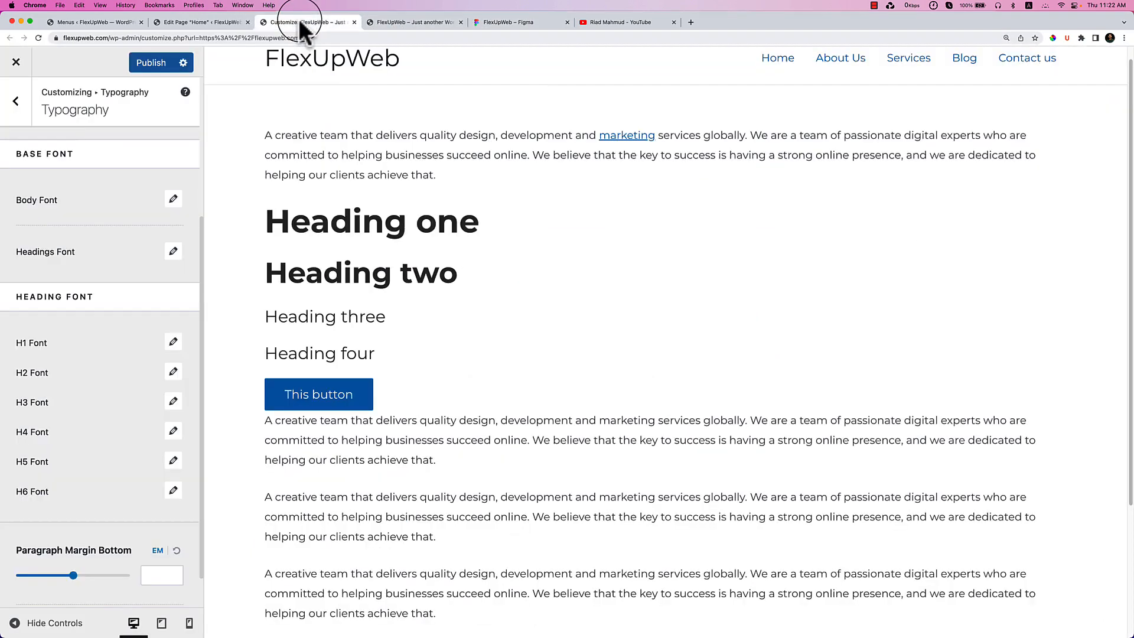
Set the H3 heading to 24 px with Bold 700 weight.
{"action": "left_click", "coordinate": [173, 402]}
{"action": "scroll", "coordinate": [165, 414], "scroll_direction": "down", "scroll_amount": 3}
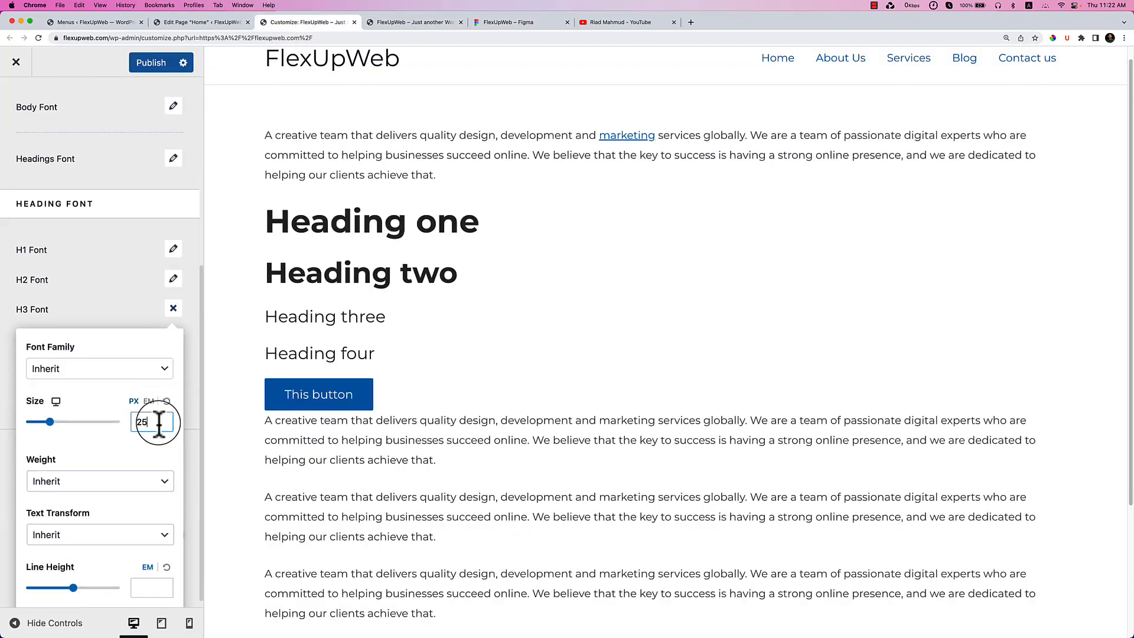
{"action": "left_click", "coordinate": [103, 481]}
{"action": "left_click", "coordinate": [100, 582]}
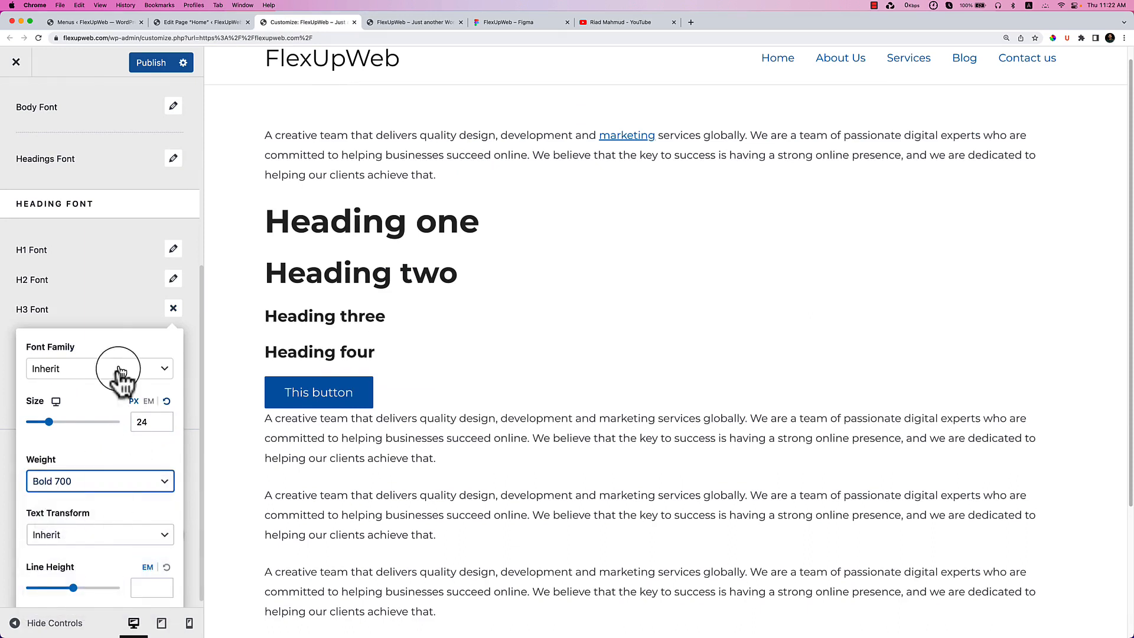
{"action": "left_click", "coordinate": [136, 320]}
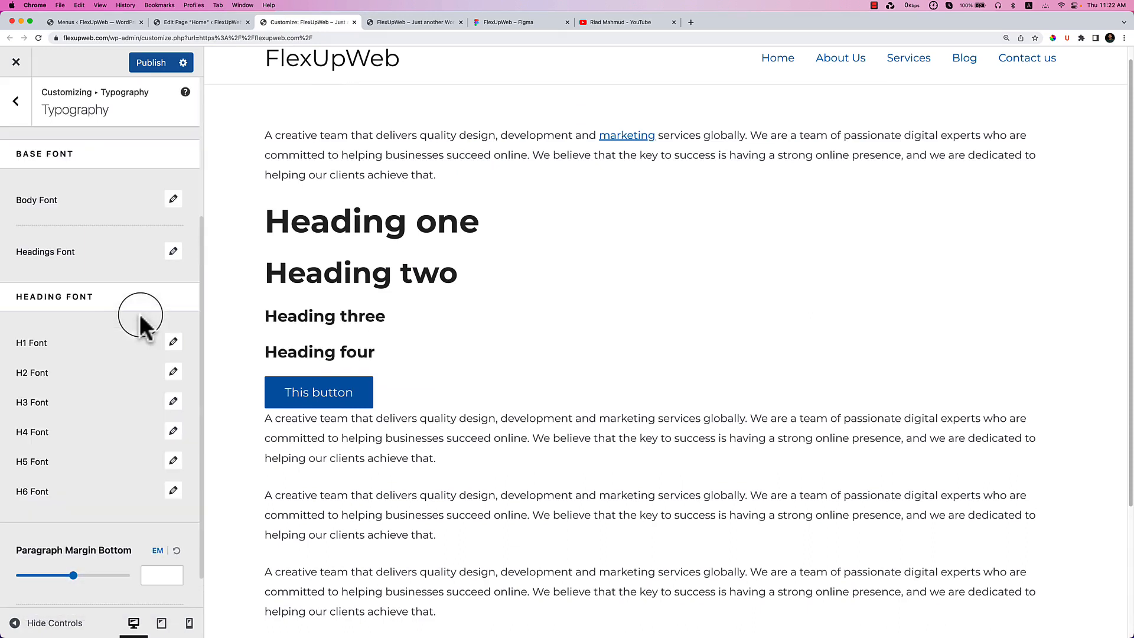
{"action": "left_click", "coordinate": [174, 432]}
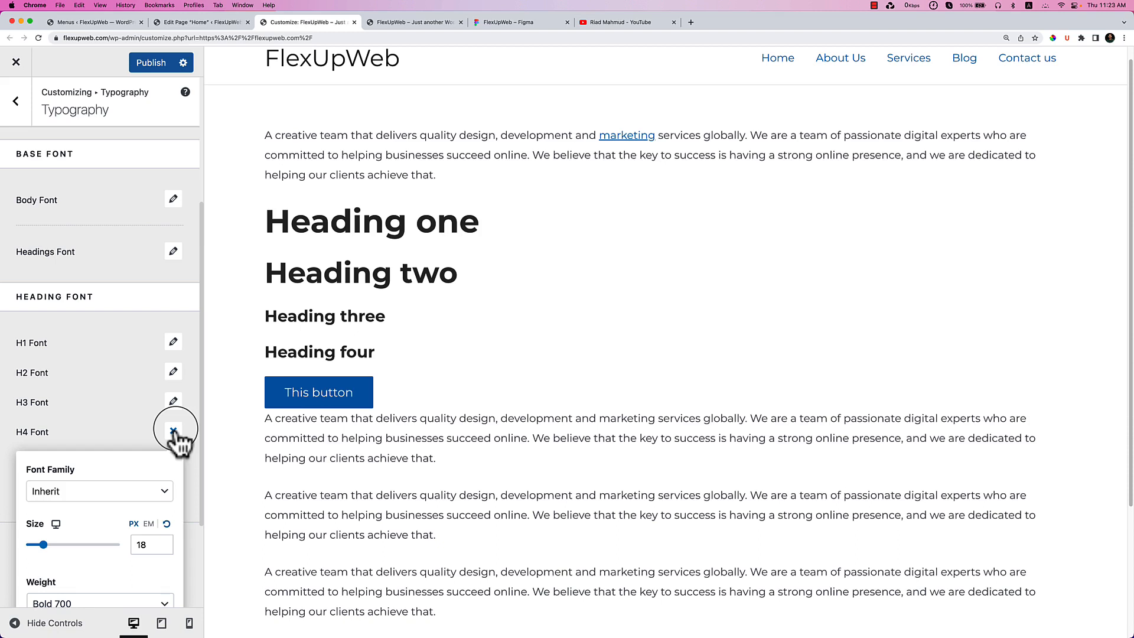
{"action": "left_click", "coordinate": [131, 438]}
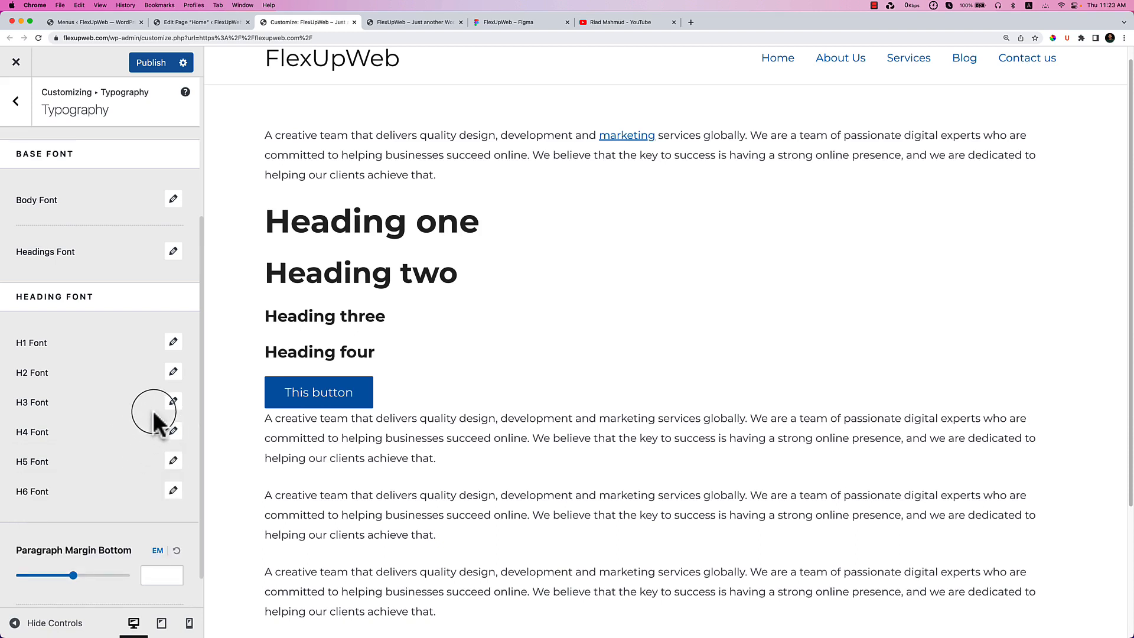
{"action": "scroll", "coordinate": [159, 440], "scroll_direction": "down", "scroll_amount": 1}
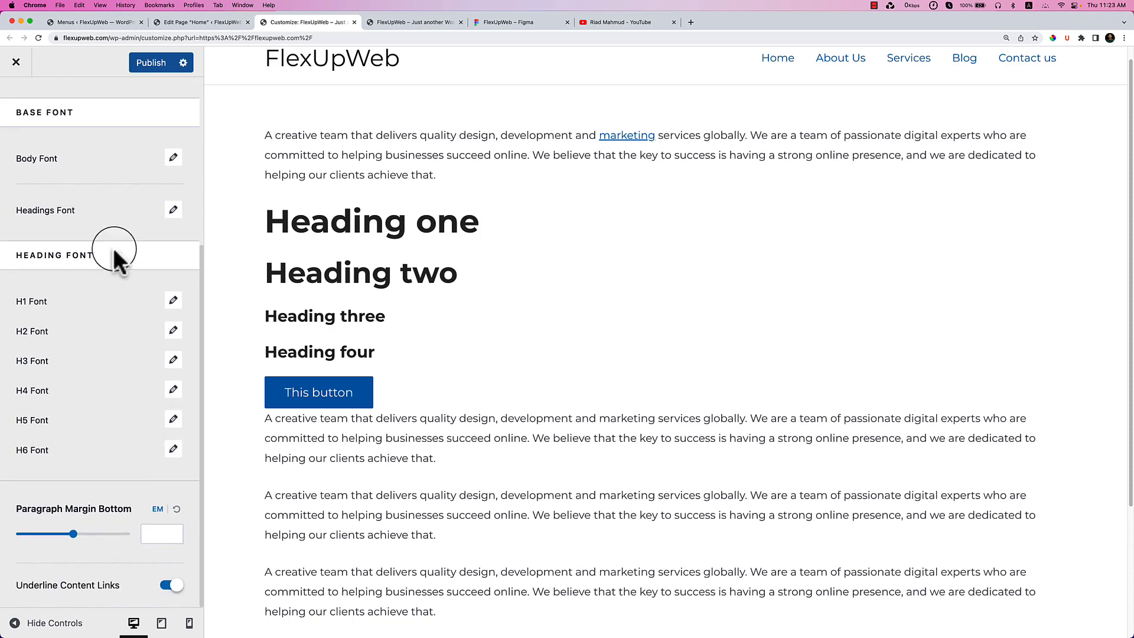
Publish the typography changes and reload the live site to check the bold headings.
{"action": "left_click", "coordinate": [152, 64]}
{"action": "left_click", "coordinate": [381, 25]}
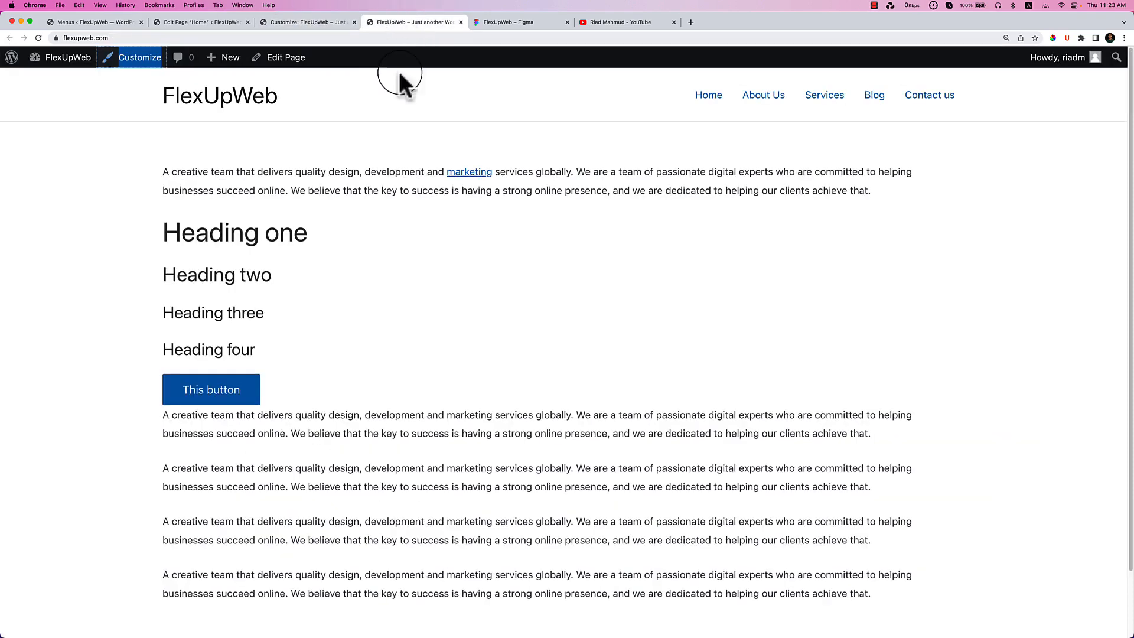
{"action": "right_click", "coordinate": [448, 236]}
{"action": "left_click", "coordinate": [474, 258]}
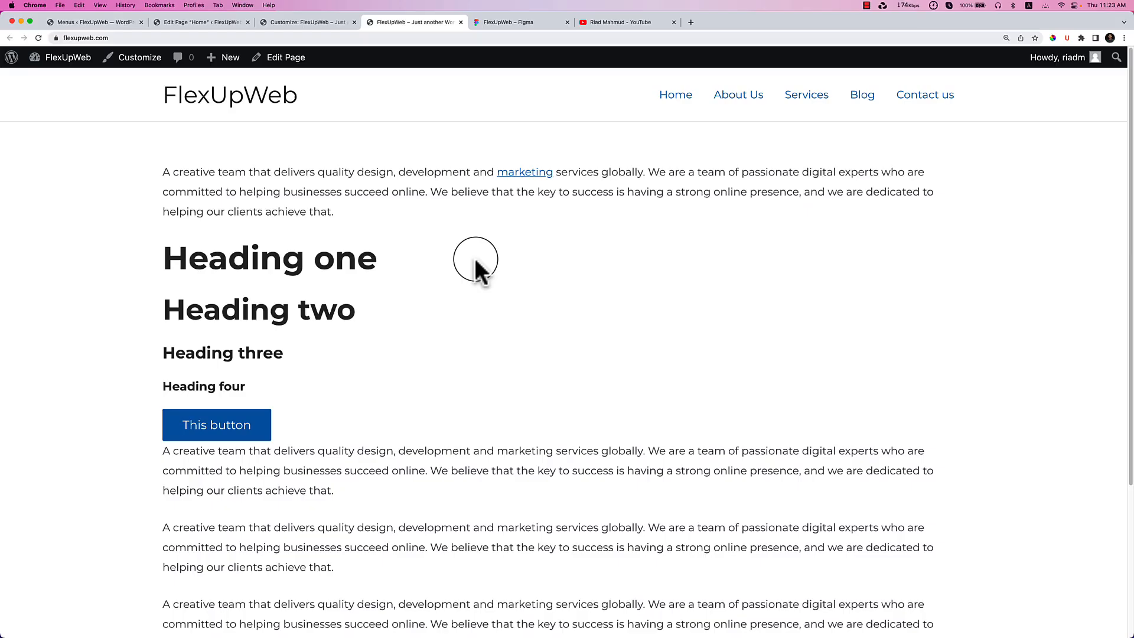
{"action": "left_click", "coordinate": [301, 22]}
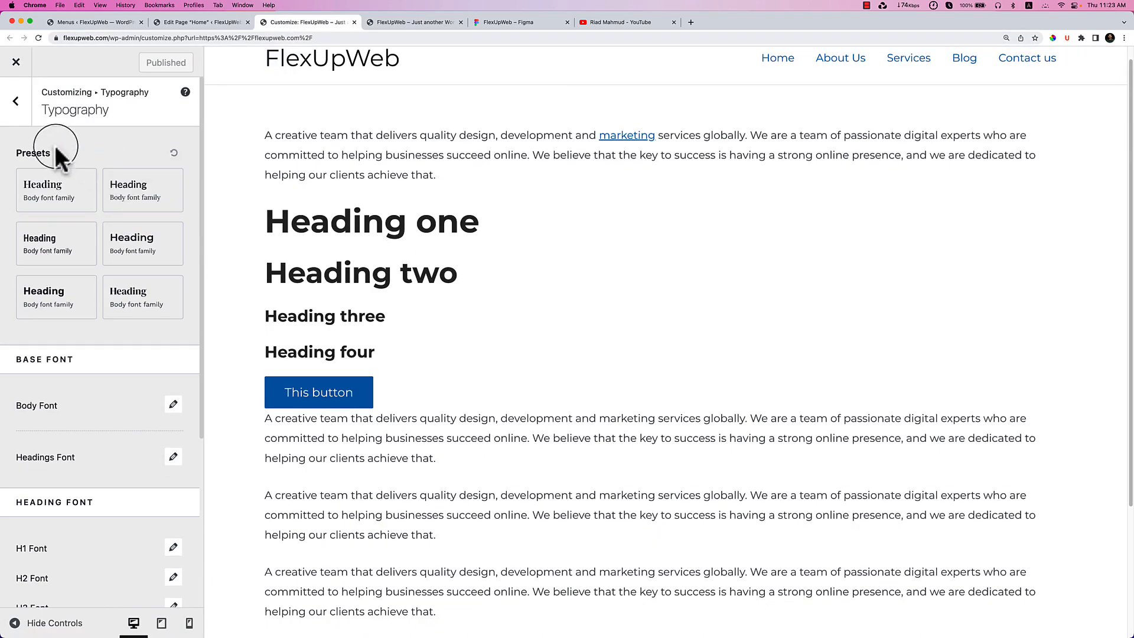
Go back to the Global sections and open Colors to see the Global Palette.
{"action": "left_click", "coordinate": [15, 101]}
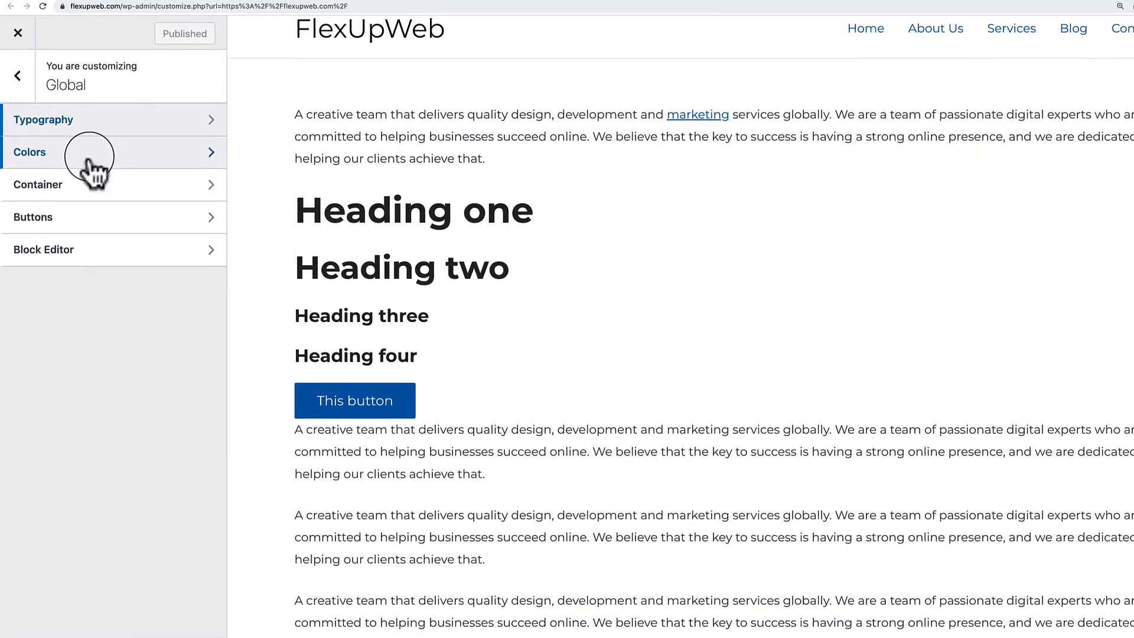
{"action": "left_click", "coordinate": [89, 152]}
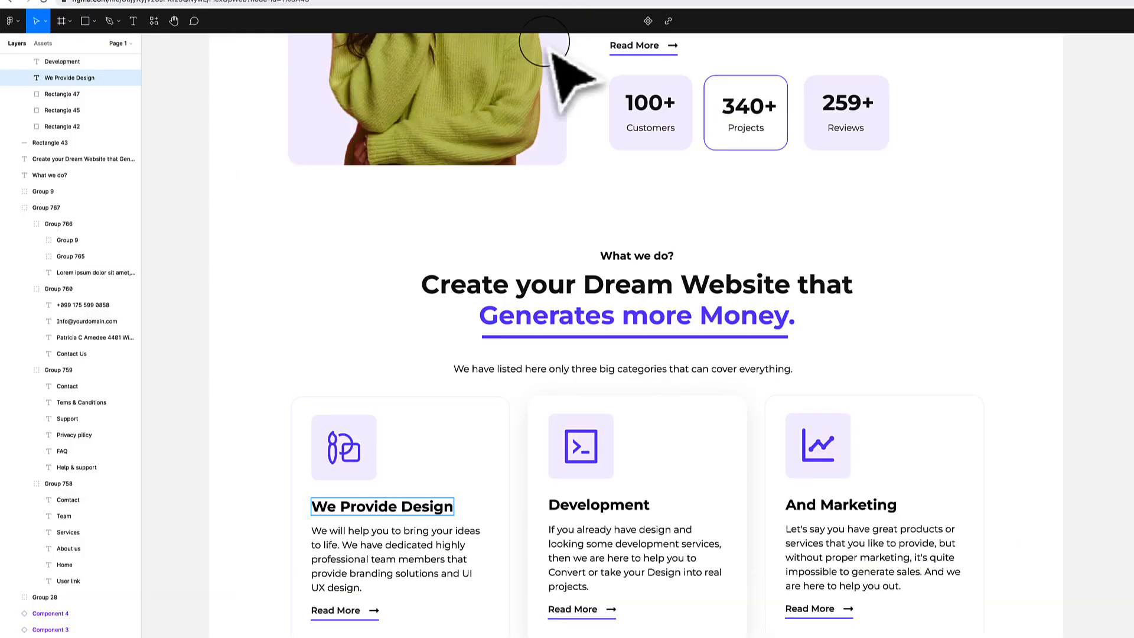
In Figma, find the Get a free Quotes button and read its 7854F7 fill colour.
{"action": "scroll", "coordinate": [585, 274], "scroll_direction": "up", "scroll_amount": 10}
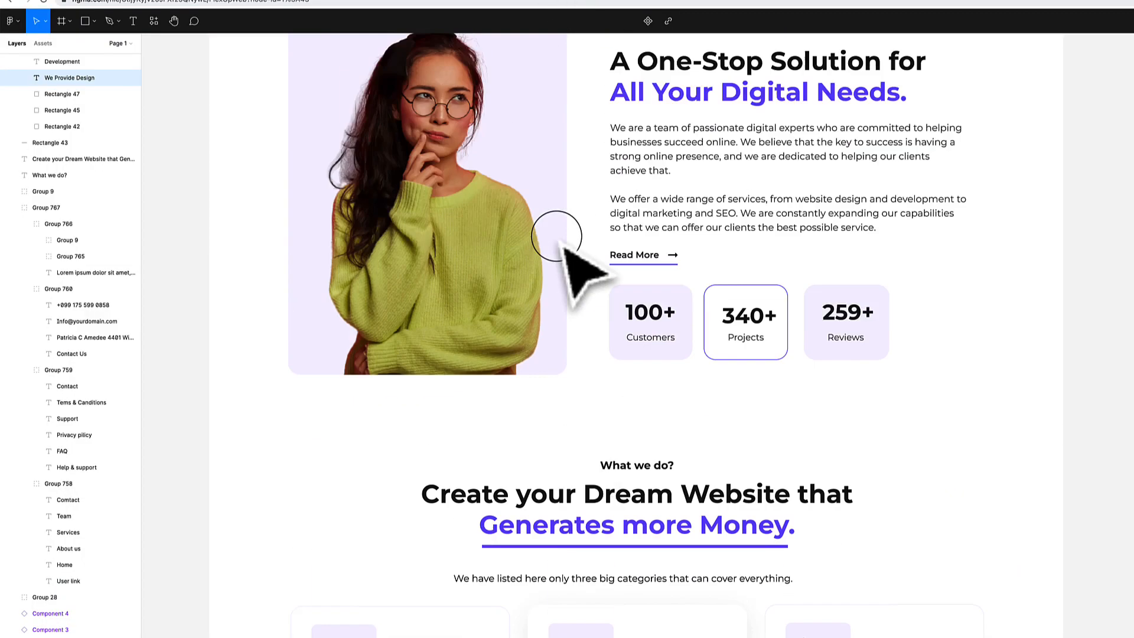
{"action": "scroll", "coordinate": [557, 237], "scroll_direction": "up", "scroll_amount": 4}
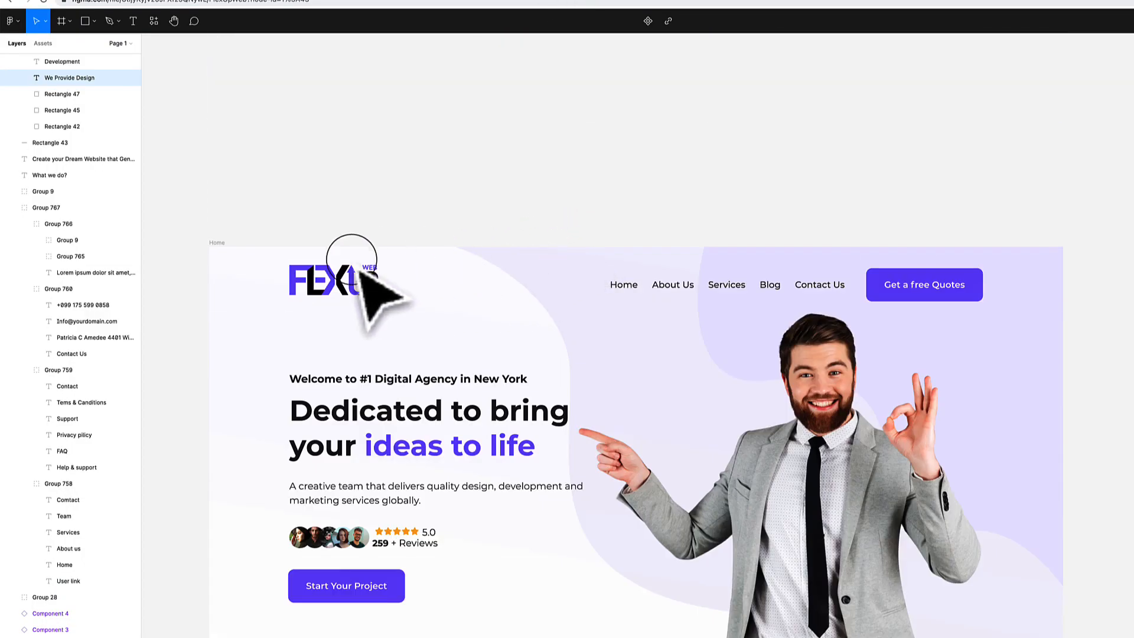
{"action": "scroll", "coordinate": [326, 254], "scroll_direction": "up", "scroll_amount": 3}
{"action": "left_click", "coordinate": [1073, 213]}
{"action": "key", "text": "space"}
{"action": "left_click_drag", "start_coordinate": [1088, 211], "coordinate": [735, 155]}
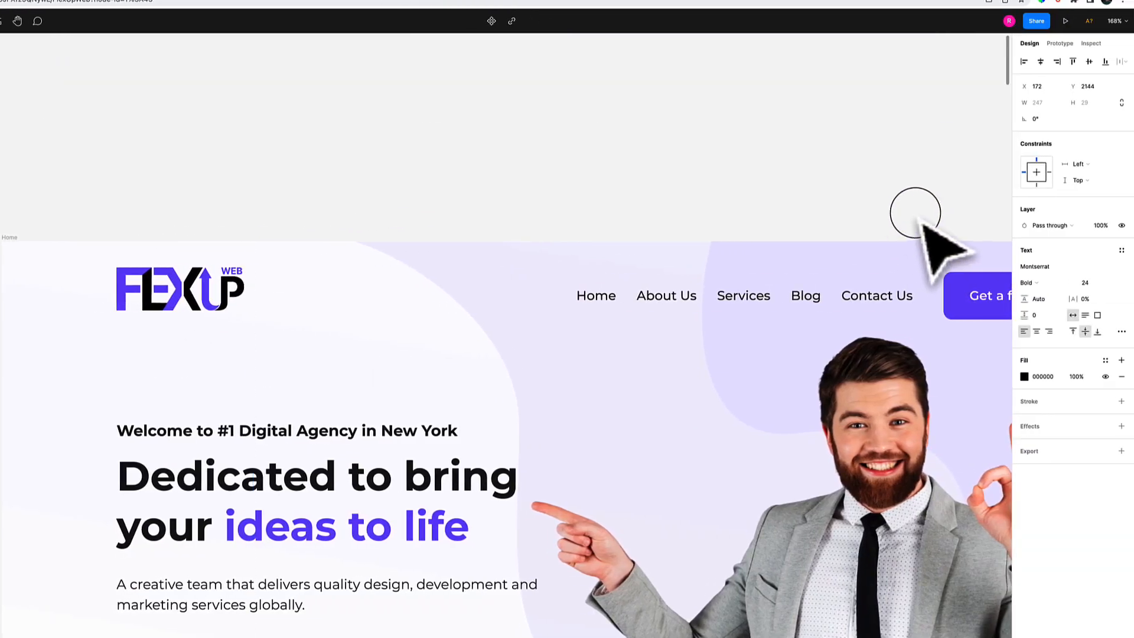
{"action": "left_click_drag", "start_coordinate": [579, 155], "coordinate": [409, 113]}
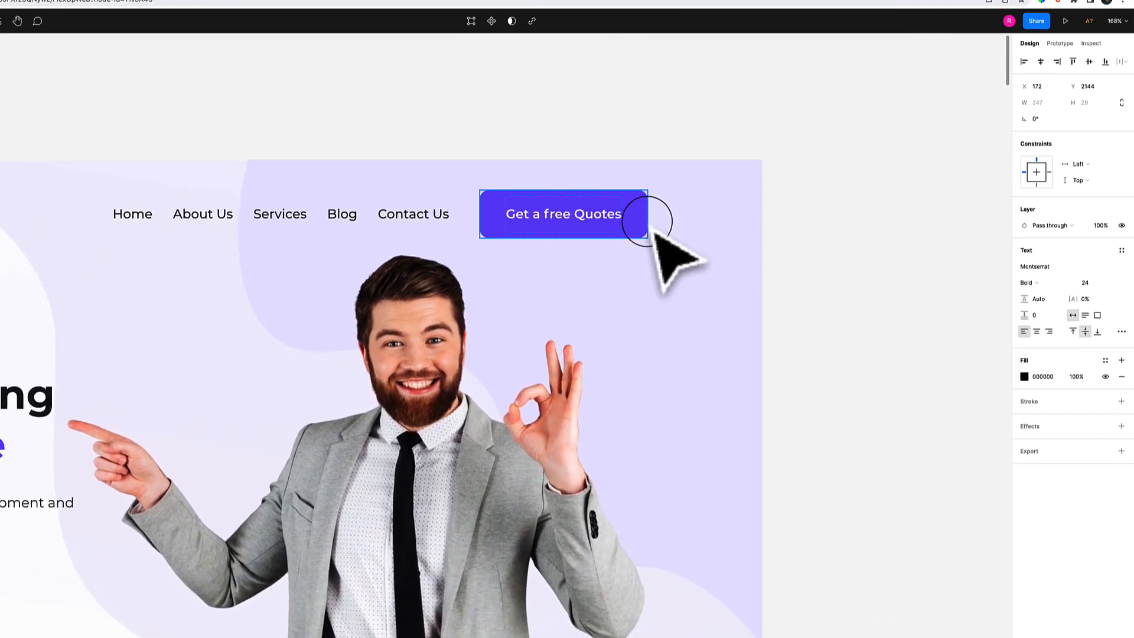
{"action": "scroll", "coordinate": [637, 211], "scroll_direction": "up", "scroll_amount": 5}
{"action": "left_click", "coordinate": [638, 211]}
{"action": "left_click", "coordinate": [1041, 434]}
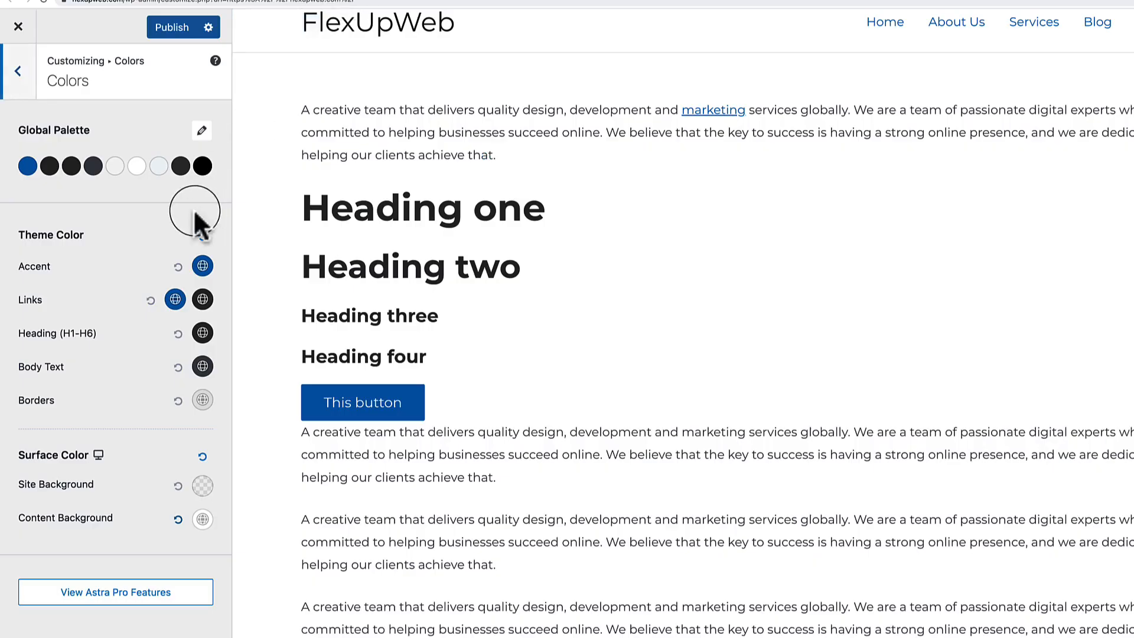
Set Global Palette Color 1's hex to 7854F7 and close its picker.
{"action": "left_click", "coordinate": [27, 167]}
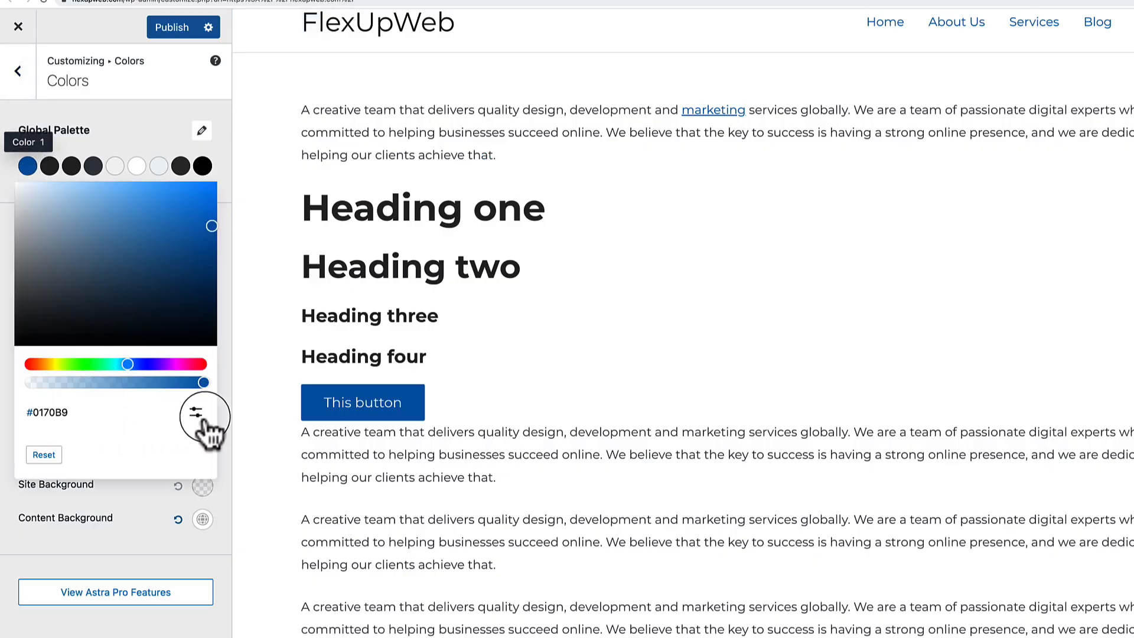
{"action": "left_click", "coordinate": [195, 413]}
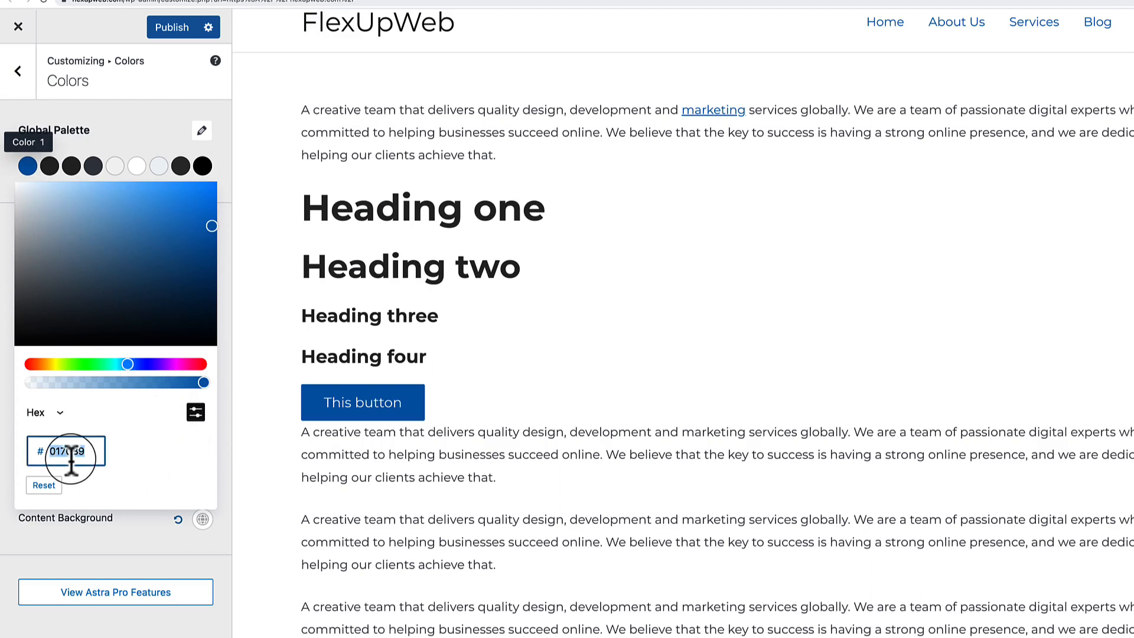
{"action": "type", "text": "7854F7"}
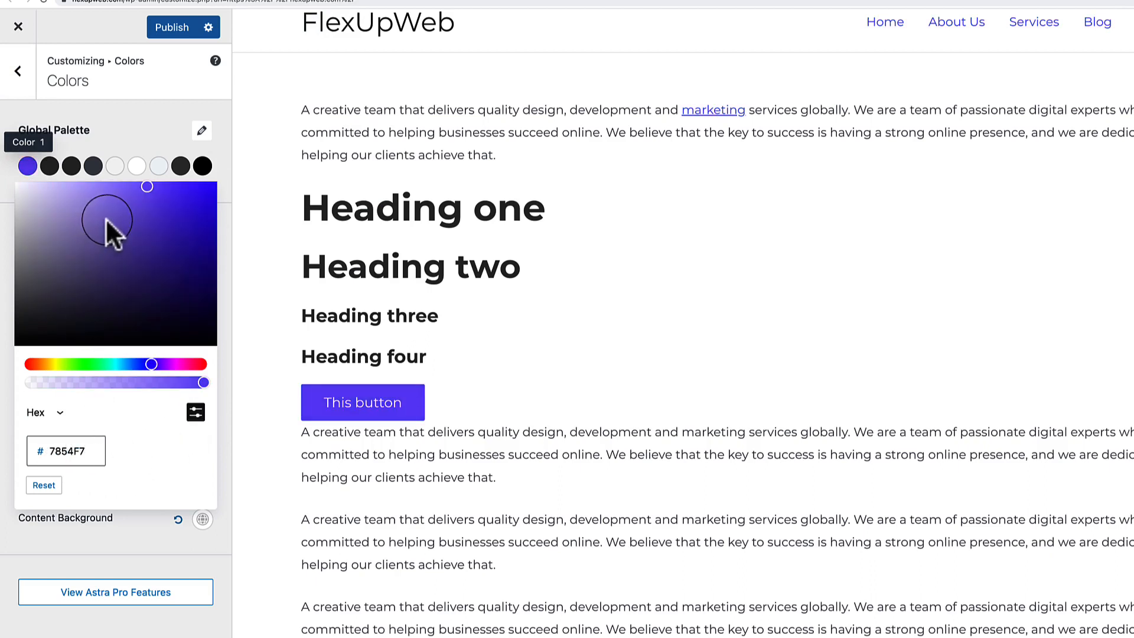
{"action": "left_click", "coordinate": [131, 147]}
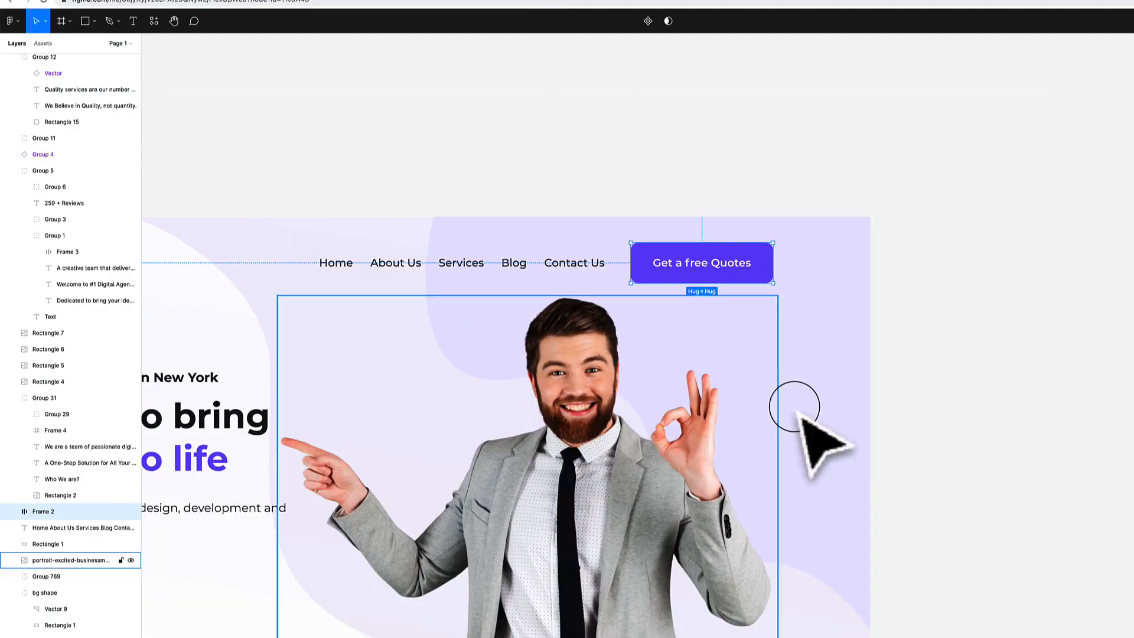
In Figma, undo an accidental image move and inspect the Create your Dream Website heading colour.
{"action": "left_click_drag", "start_coordinate": [771, 444], "coordinate": [865, 298]}
{"action": "key", "text": "ctrl+z"}
{"action": "left_click_drag", "start_coordinate": [511, 471], "coordinate": [724, 237]}
{"action": "left_click_drag", "start_coordinate": [424, 371], "coordinate": [516, 344]}
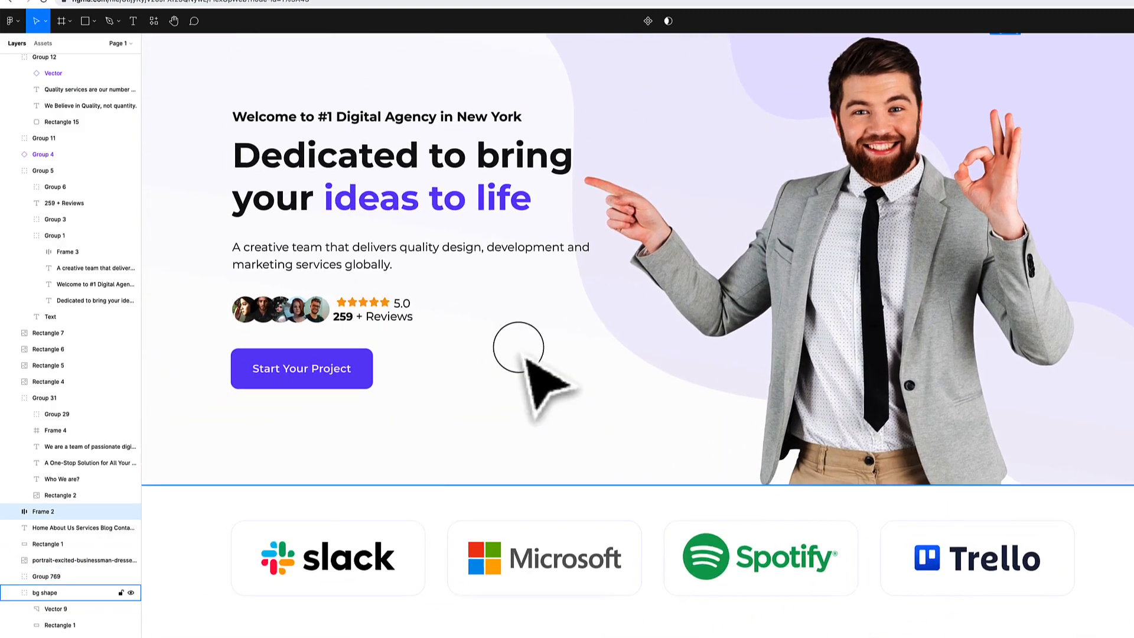
{"action": "scroll", "coordinate": [518, 346], "scroll_direction": "down", "scroll_amount": 4}
{"action": "left_click_drag", "start_coordinate": [668, 533], "coordinate": [648, 296]}
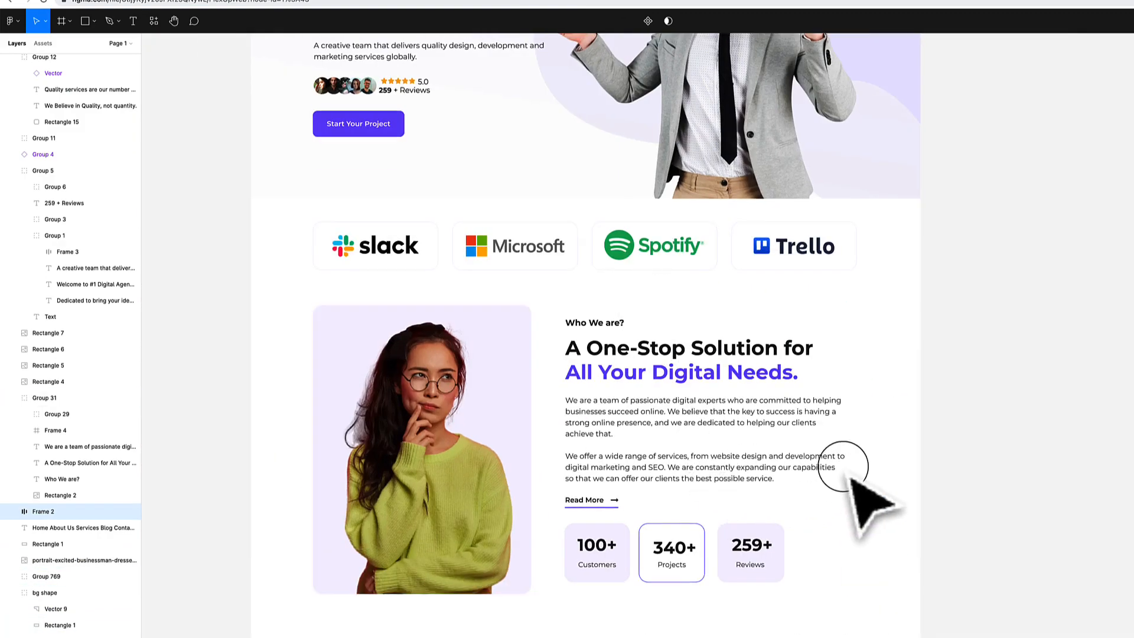
{"action": "left_click_drag", "start_coordinate": [650, 475], "coordinate": [644, 289]}
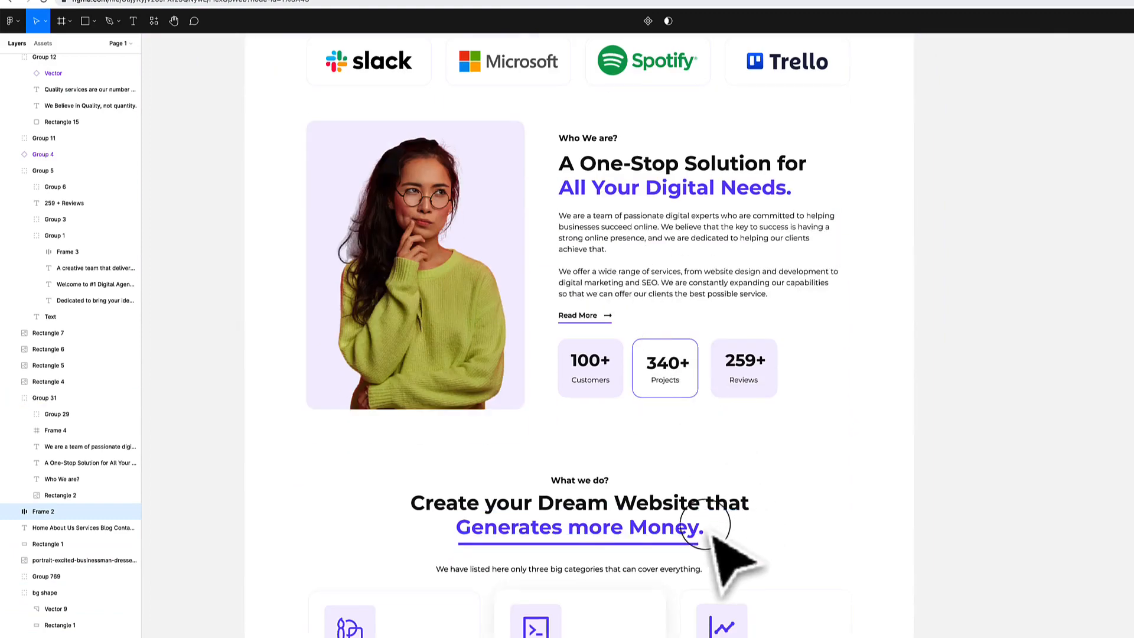
{"action": "left_click_drag", "start_coordinate": [734, 504], "coordinate": [719, 309]}
{"action": "left_click_drag", "start_coordinate": [752, 428], "coordinate": [738, 329]}
{"action": "double_click", "coordinate": [663, 144]}
{"action": "double_click", "coordinate": [664, 144]}
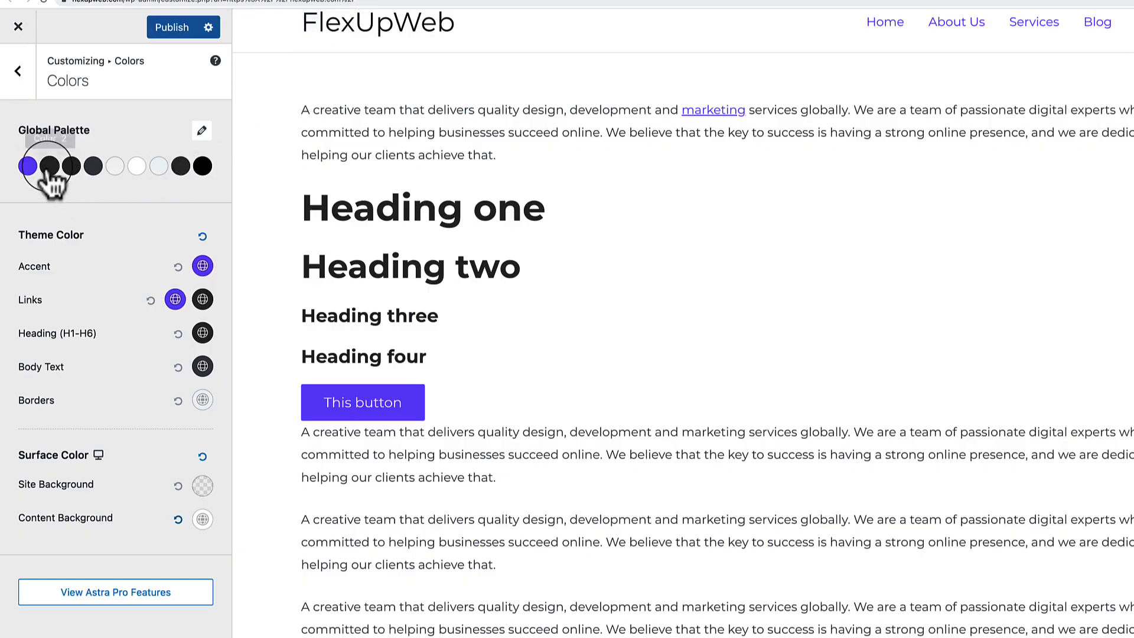
Set Global Palette Color 2's hex to 1E1E1E and close its picker.
{"action": "left_click", "coordinate": [50, 166]}
{"action": "left_click", "coordinate": [196, 411]}
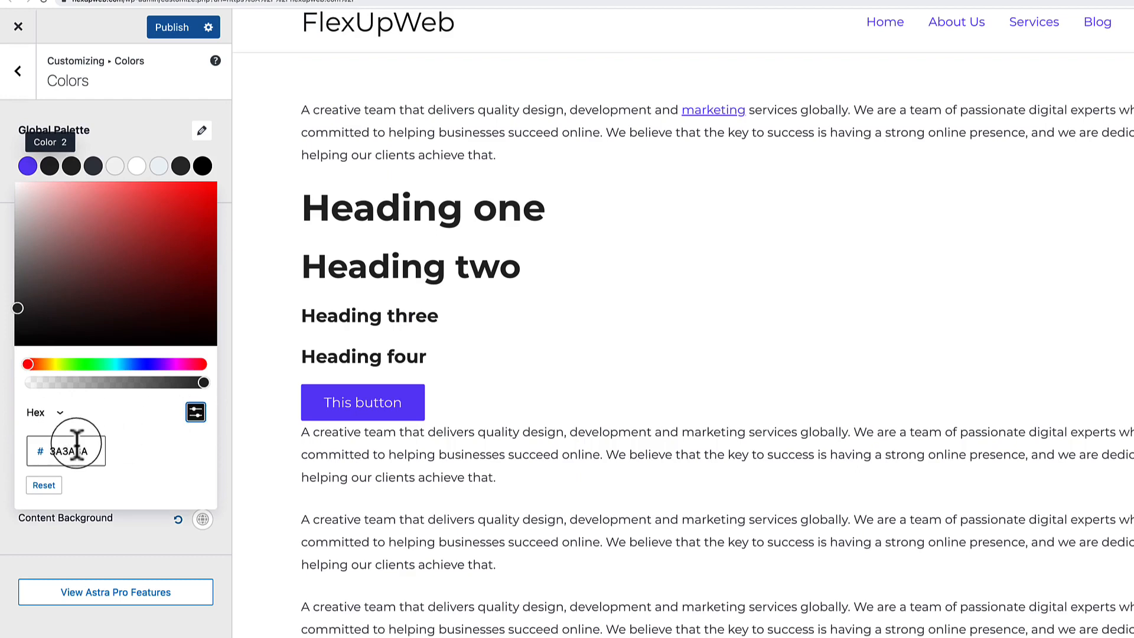
{"action": "type", "text": "1E1E1E"}
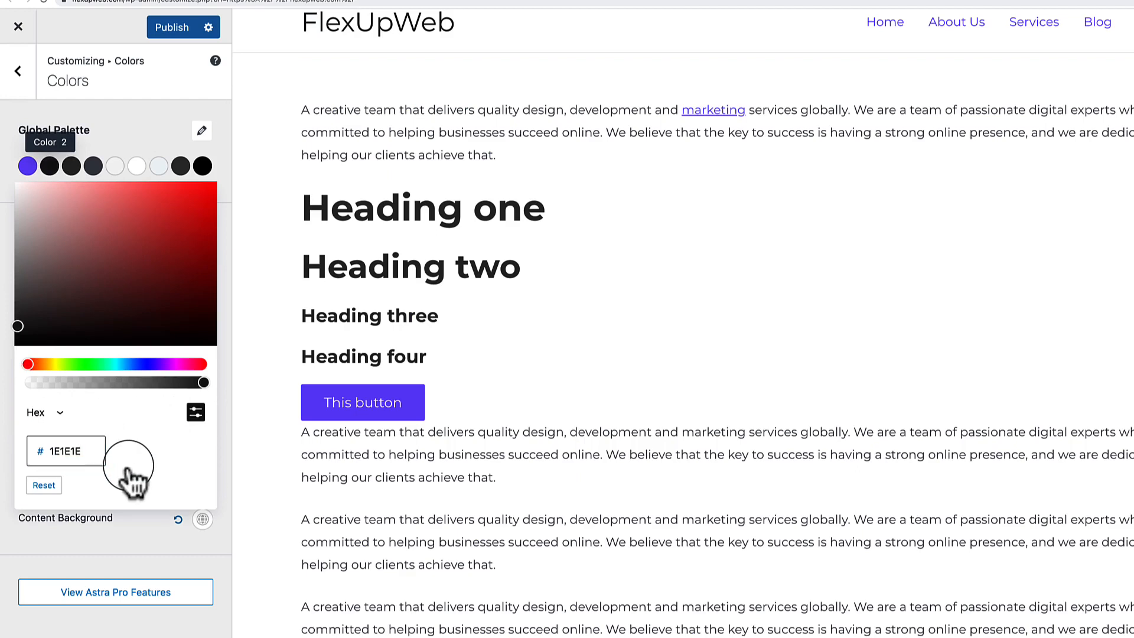
{"action": "left_click", "coordinate": [139, 137]}
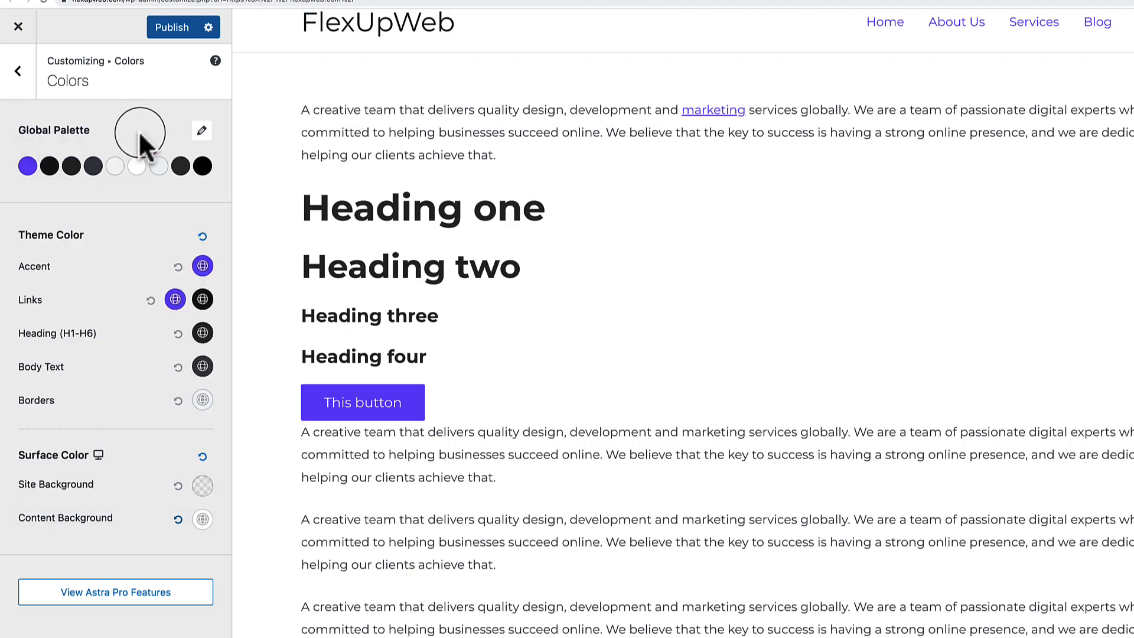
In Figma, check the Development icon's F6F3FF fill, then return to the Customizer.
{"action": "left_click", "coordinate": [481, 1]}
{"action": "left_click", "coordinate": [551, 1]}
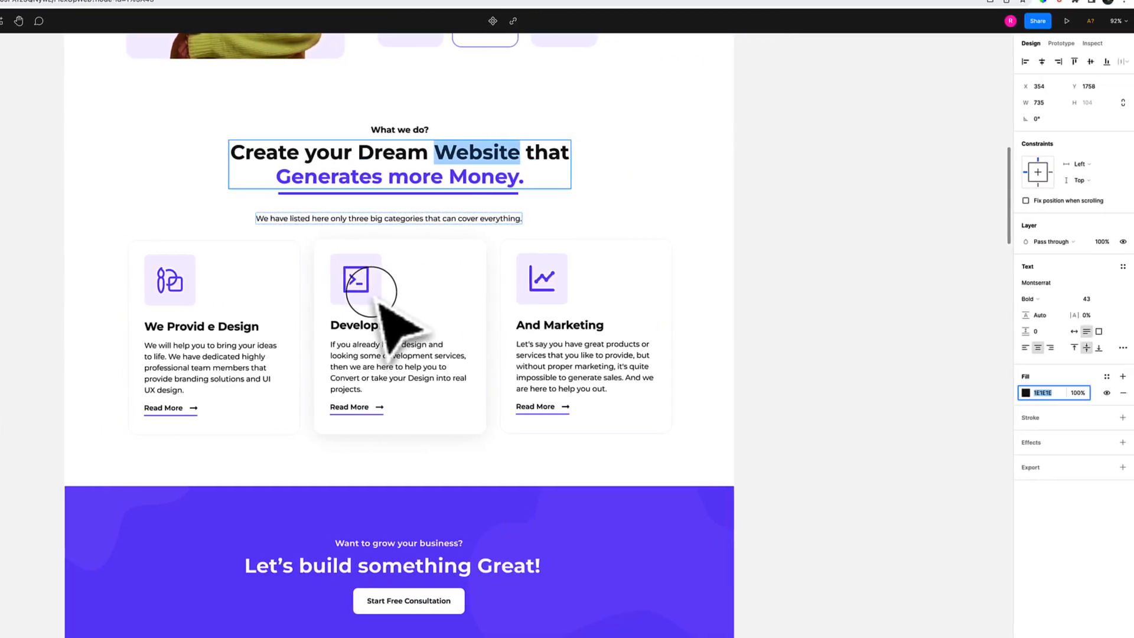
{"action": "left_click", "coordinate": [470, 297]}
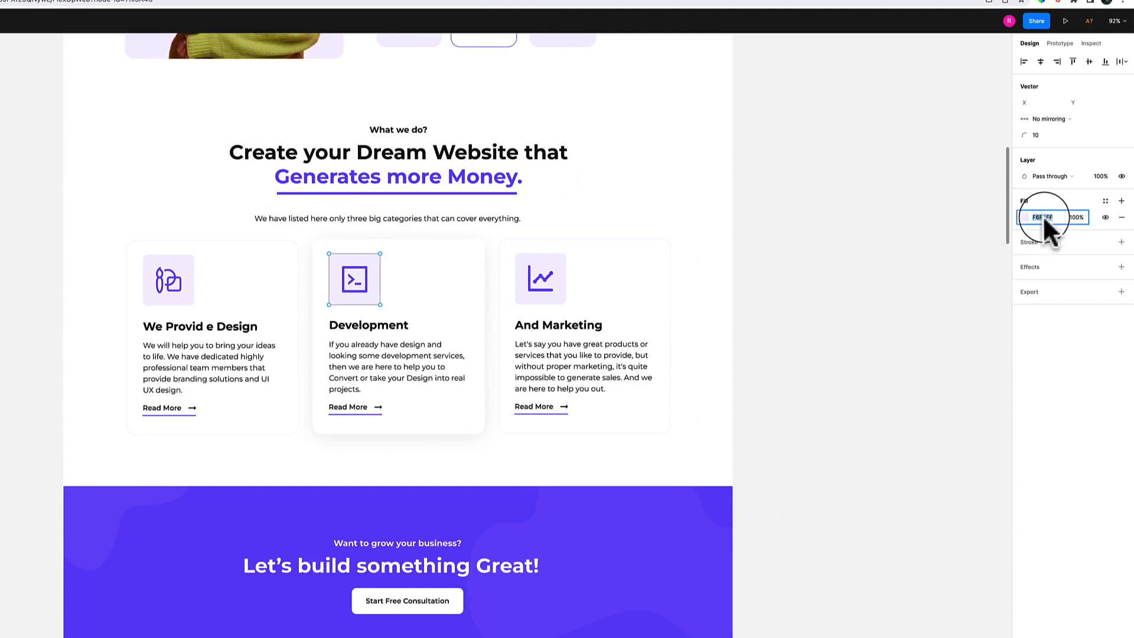
{"action": "left_click", "coordinate": [221, 3]}
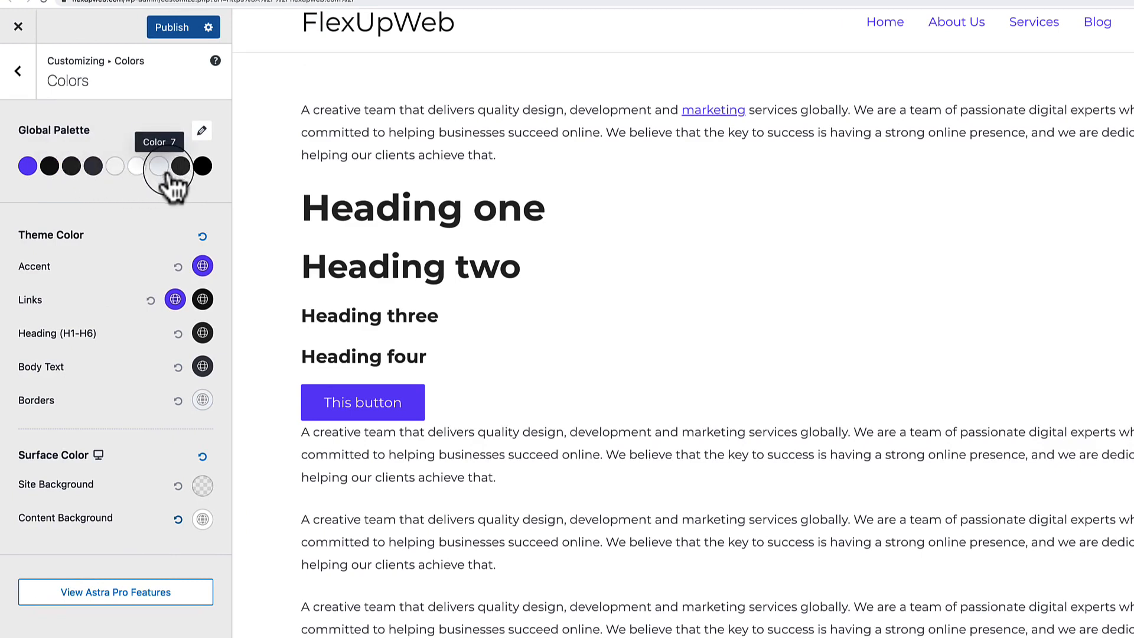
Replace Global Palette Color 4's hex 4B4F58 with F6F3FF and close its picker.
{"action": "left_click", "coordinate": [70, 168]}
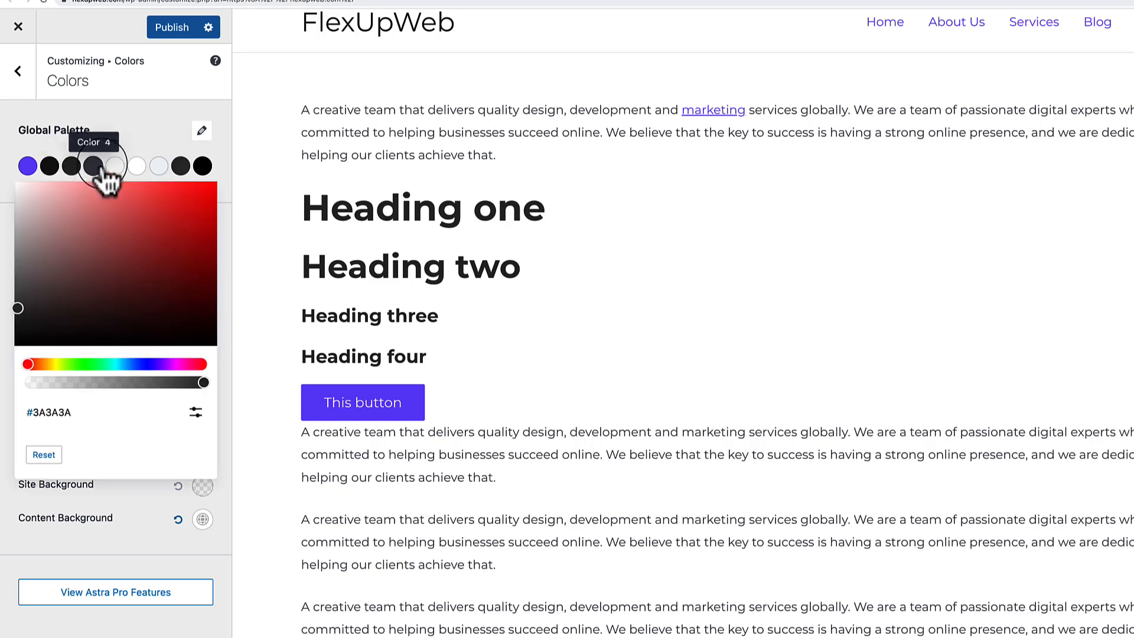
{"action": "left_click", "coordinate": [92, 167]}
{"action": "left_click", "coordinate": [196, 413]}
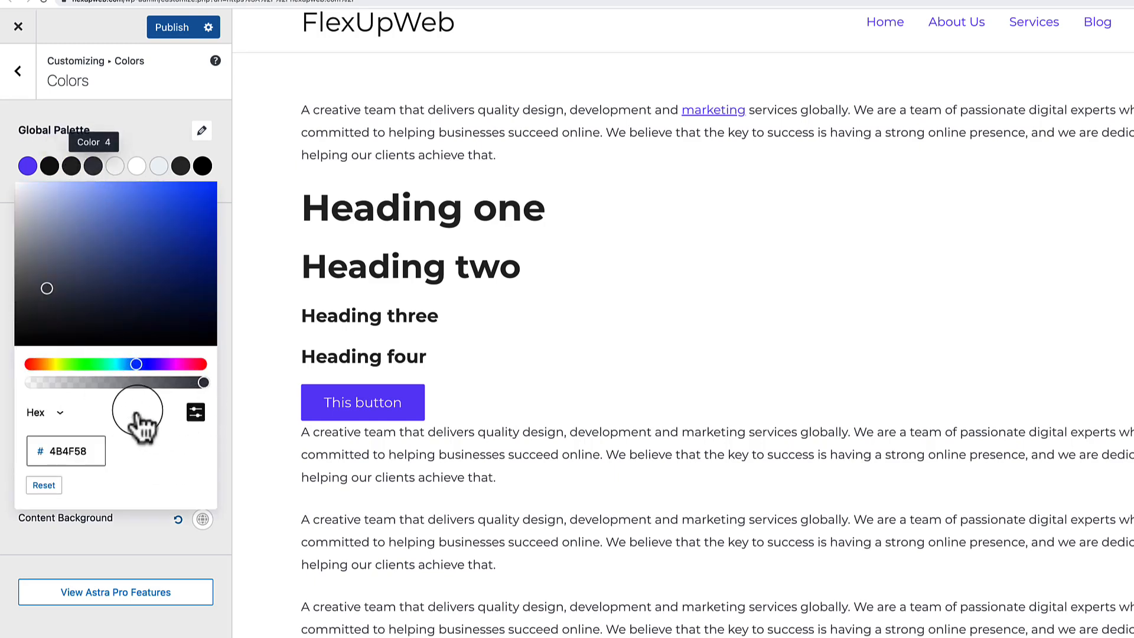
{"action": "double_click", "coordinate": [76, 452]}
{"action": "type", "text": "F6F3FF"}
{"action": "left_click", "coordinate": [146, 147]}
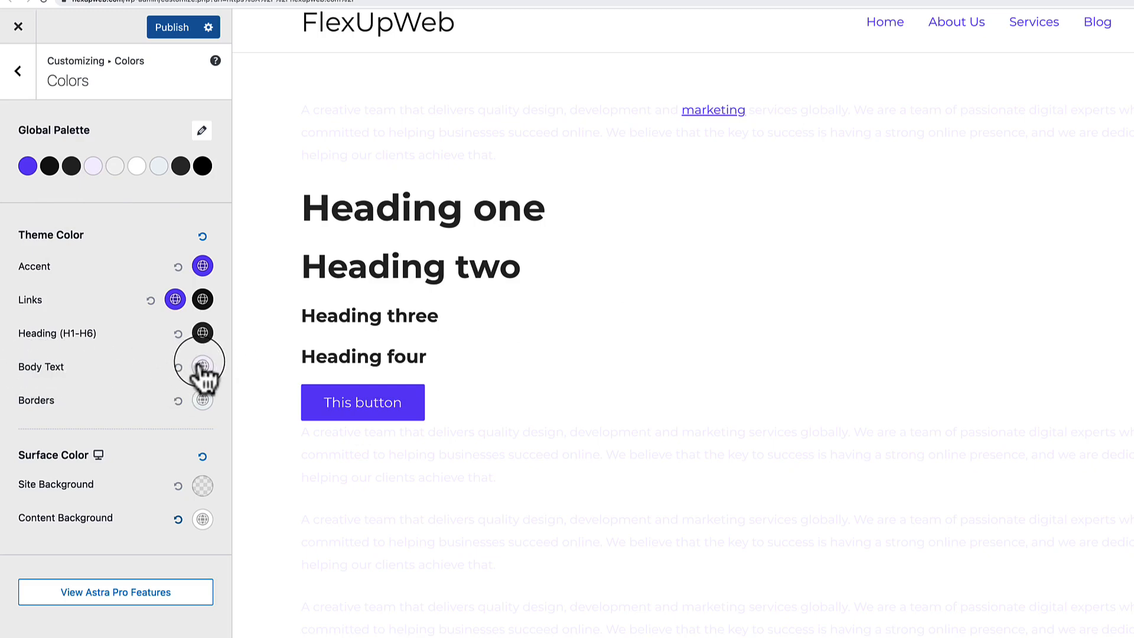
In Figma, inspect the colour of the Development paragraph and subtitle text.
{"action": "left_click", "coordinate": [595, 2]}
{"action": "left_click", "coordinate": [541, 343]}
{"action": "scroll", "coordinate": [544, 343], "scroll_direction": "up", "scroll_amount": 5}
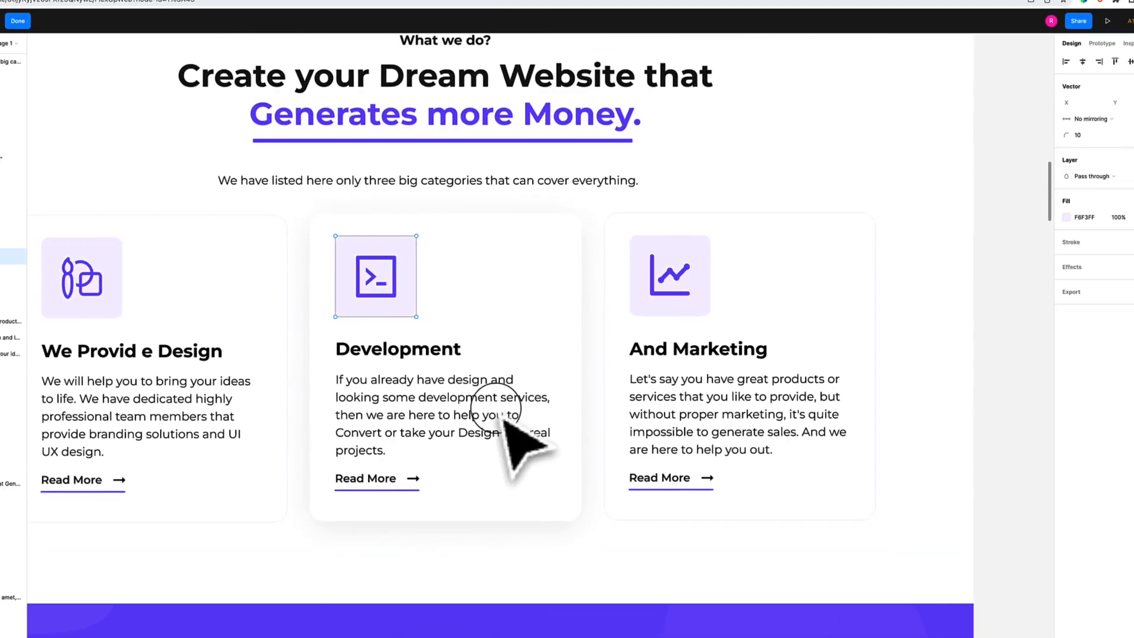
{"action": "left_click", "coordinate": [441, 381]}
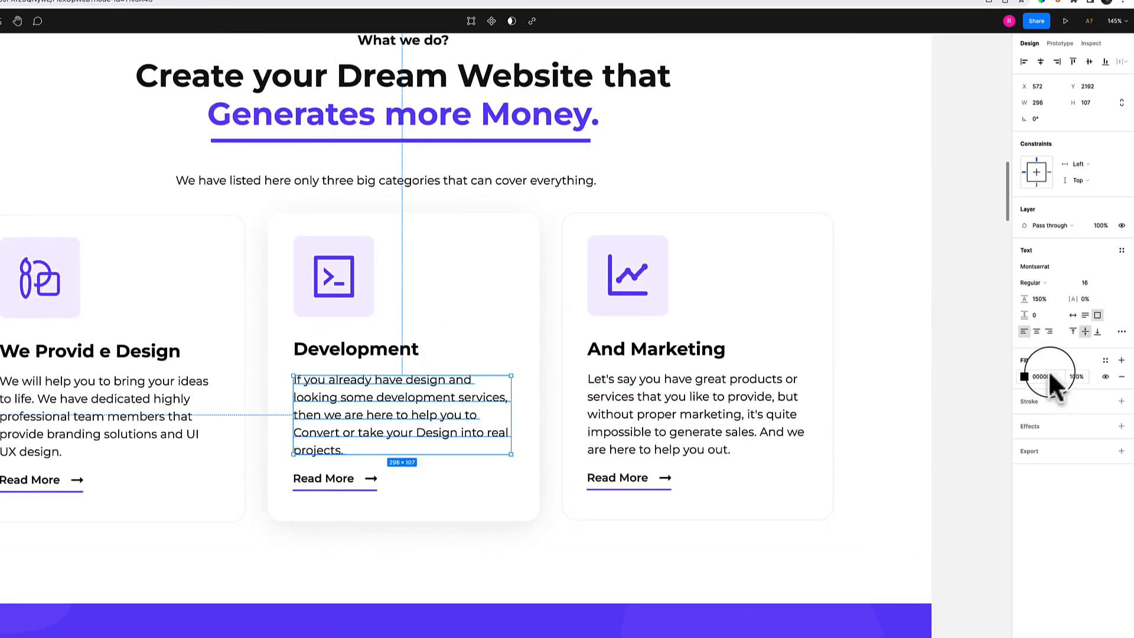
{"action": "double_click", "coordinate": [520, 183]}
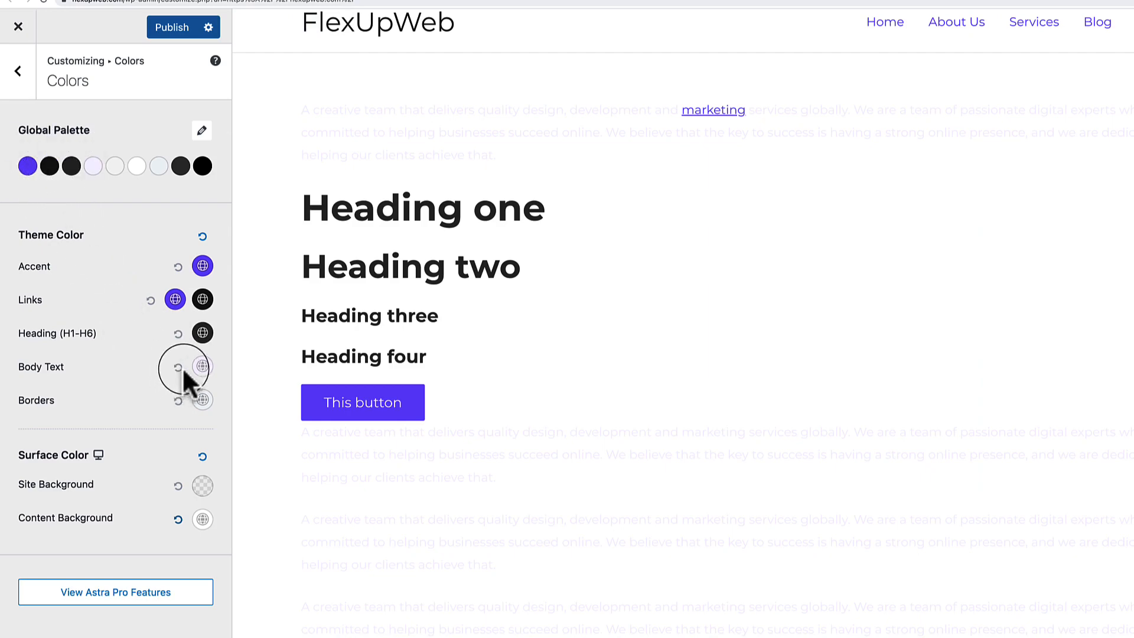
Set the Body Text colour to the third palette swatch.
{"action": "left_click", "coordinate": [202, 367]}
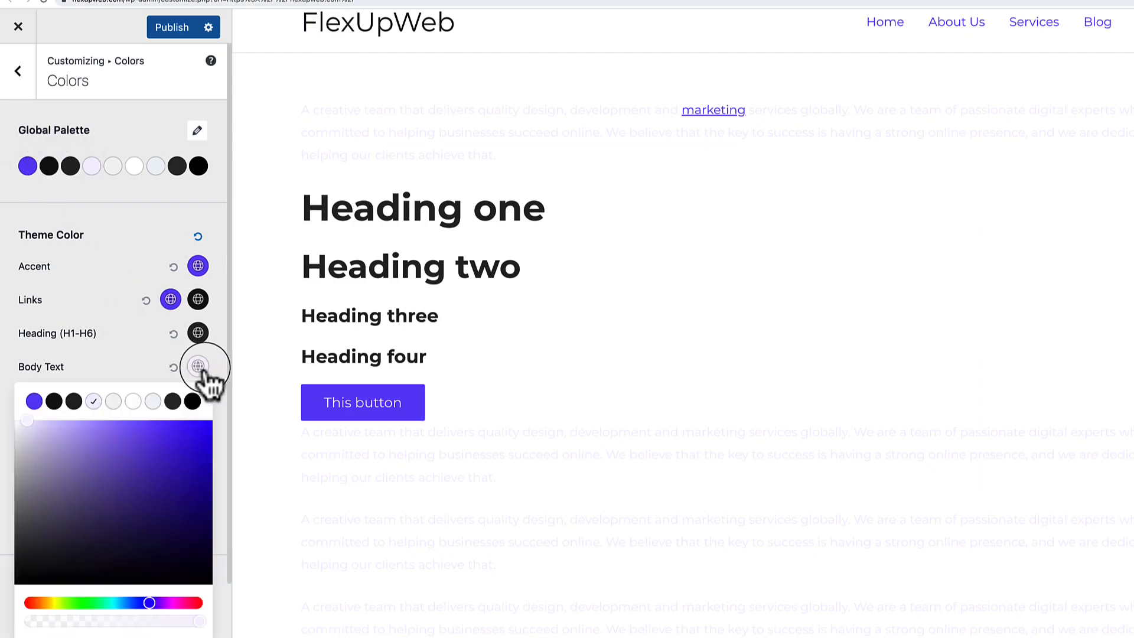
{"action": "left_click", "coordinate": [73, 402]}
{"action": "left_click", "coordinate": [121, 366]}
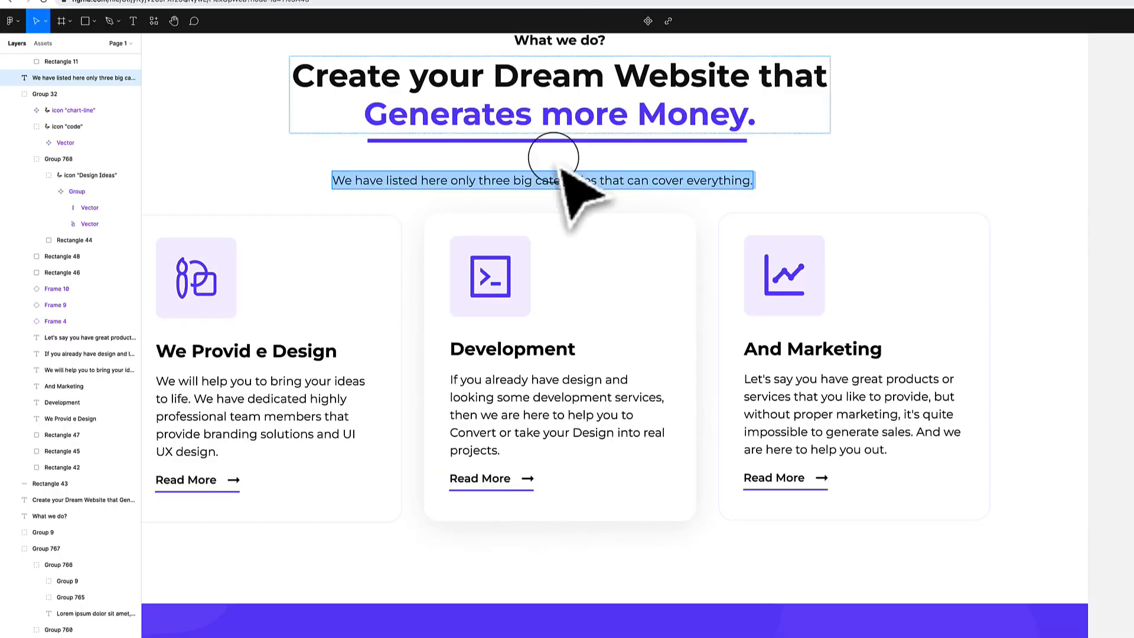
Scroll the Figma design down to the blog posts and footer section.
{"action": "scroll", "coordinate": [653, 266], "scroll_direction": "down", "scroll_amount": 3}
{"action": "scroll", "coordinate": [649, 269], "scroll_direction": "down", "scroll_amount": 10}
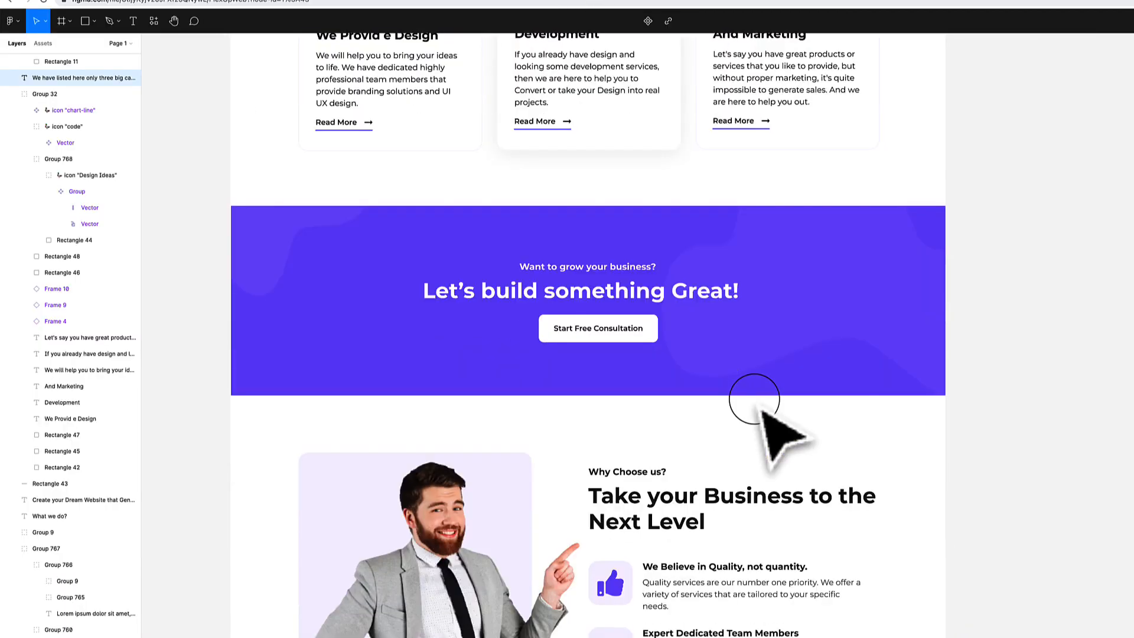
{"action": "scroll", "coordinate": [758, 343], "scroll_direction": "down", "scroll_amount": 3}
{"action": "scroll", "coordinate": [719, 378], "scroll_direction": "down", "scroll_amount": 15}
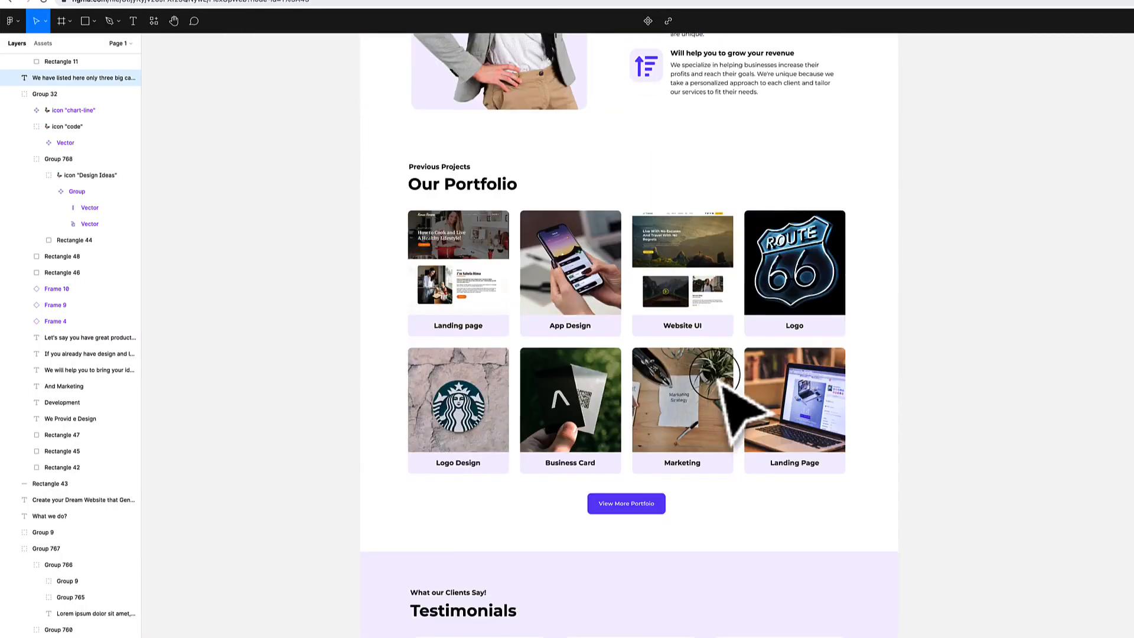
{"action": "scroll", "coordinate": [722, 383], "scroll_direction": "down", "scroll_amount": 10}
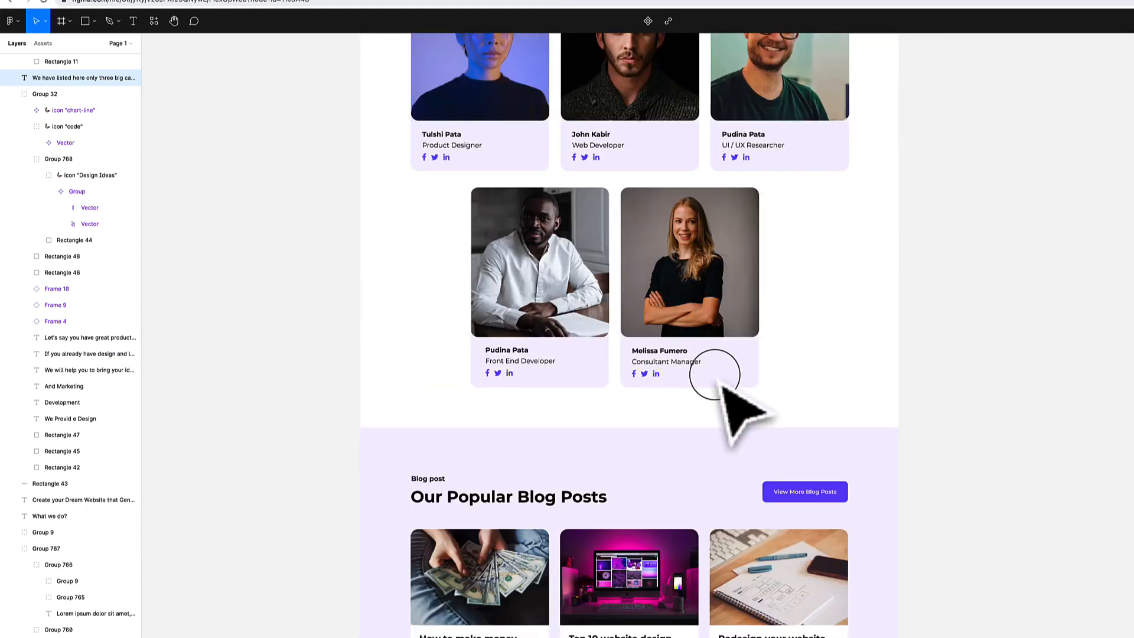
{"action": "scroll", "coordinate": [718, 381], "scroll_direction": "down", "scroll_amount": 5}
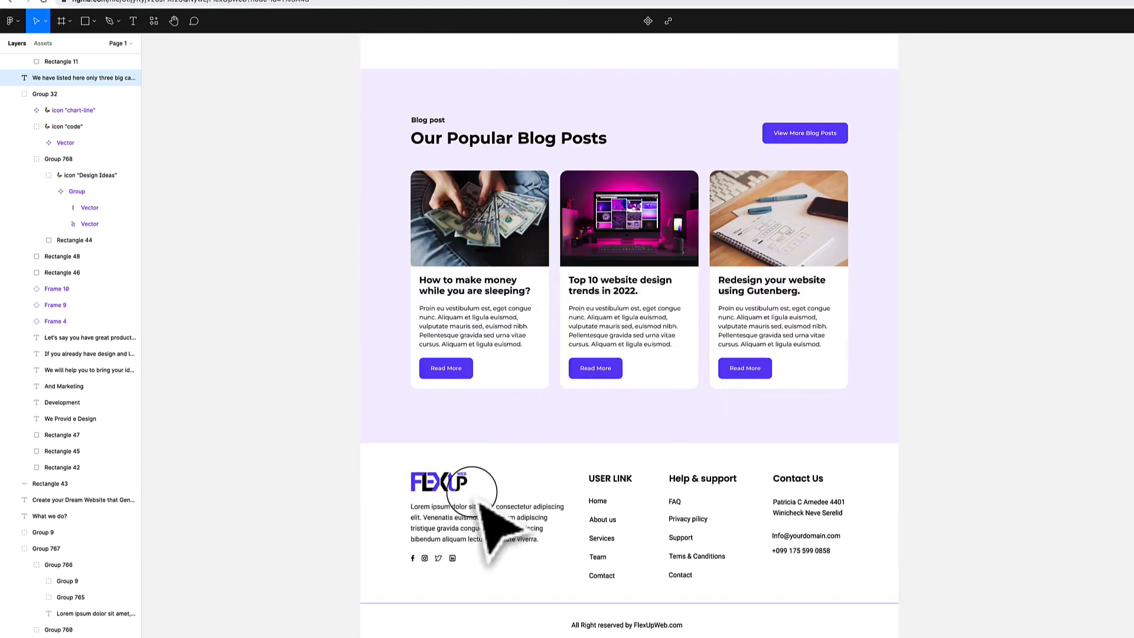
Try a saturated purple 4B1AFA on Color 1, copy its hex, then reset Color 1 to default.
{"action": "left_click", "coordinate": [322, 0]}
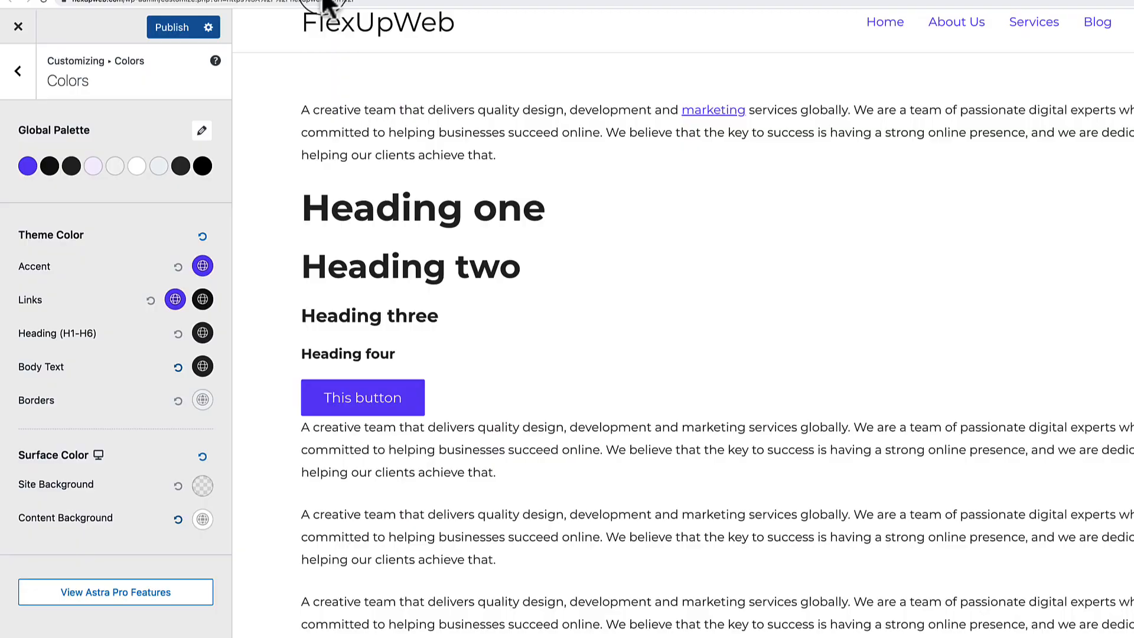
{"action": "left_click", "coordinate": [27, 166]}
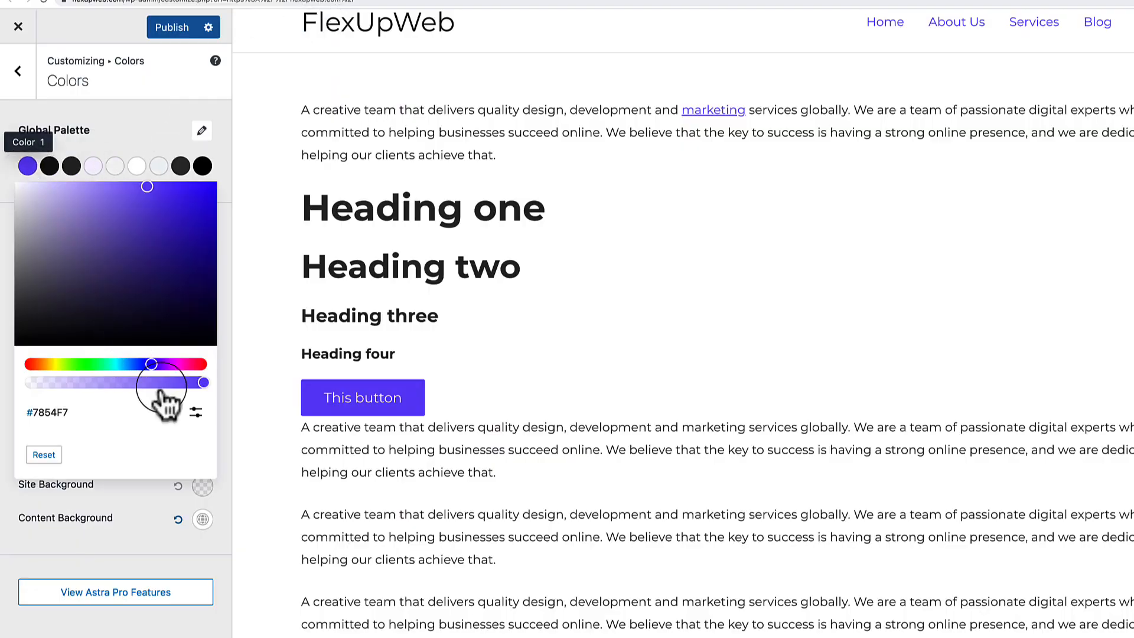
{"action": "left_click_drag", "start_coordinate": [149, 188], "coordinate": [192, 185]}
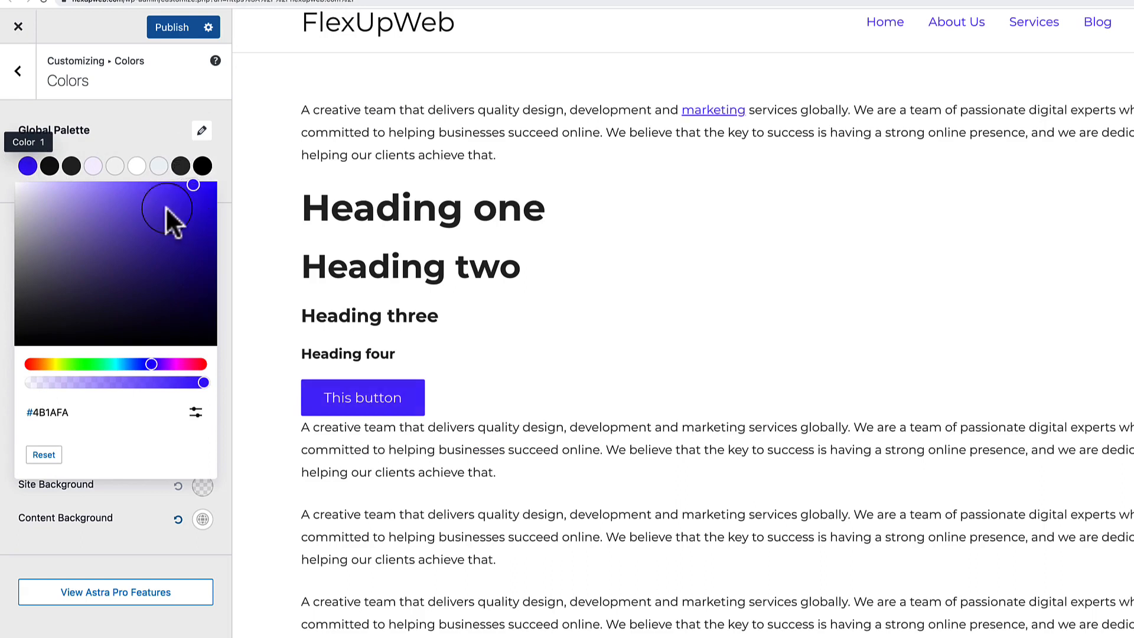
{"action": "left_click", "coordinate": [56, 412]}
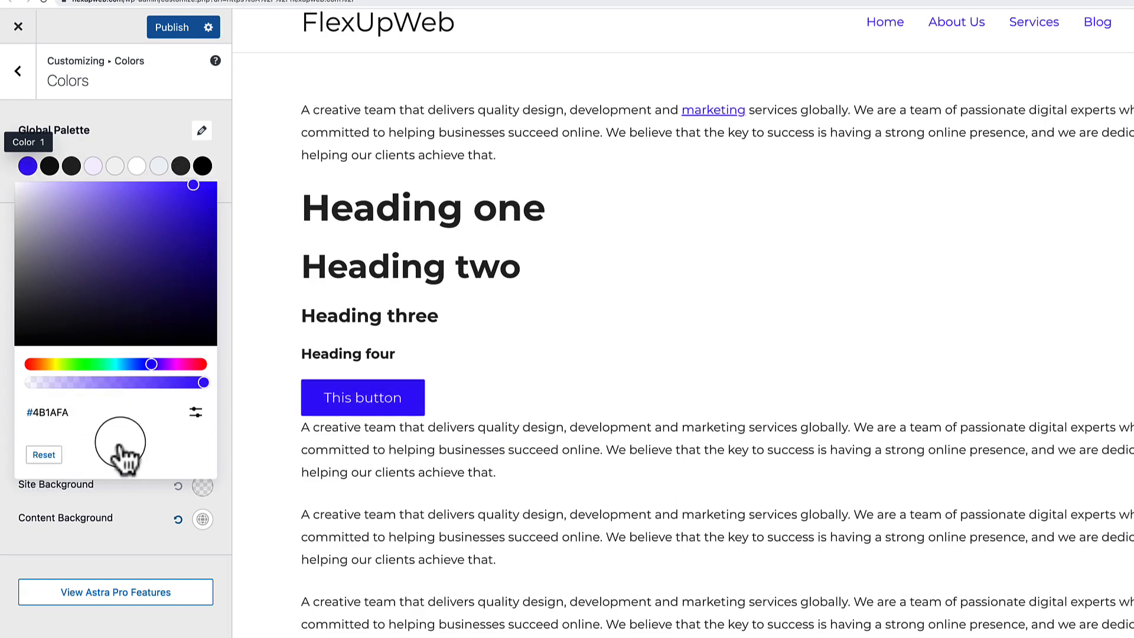
{"action": "left_click", "coordinate": [43, 456]}
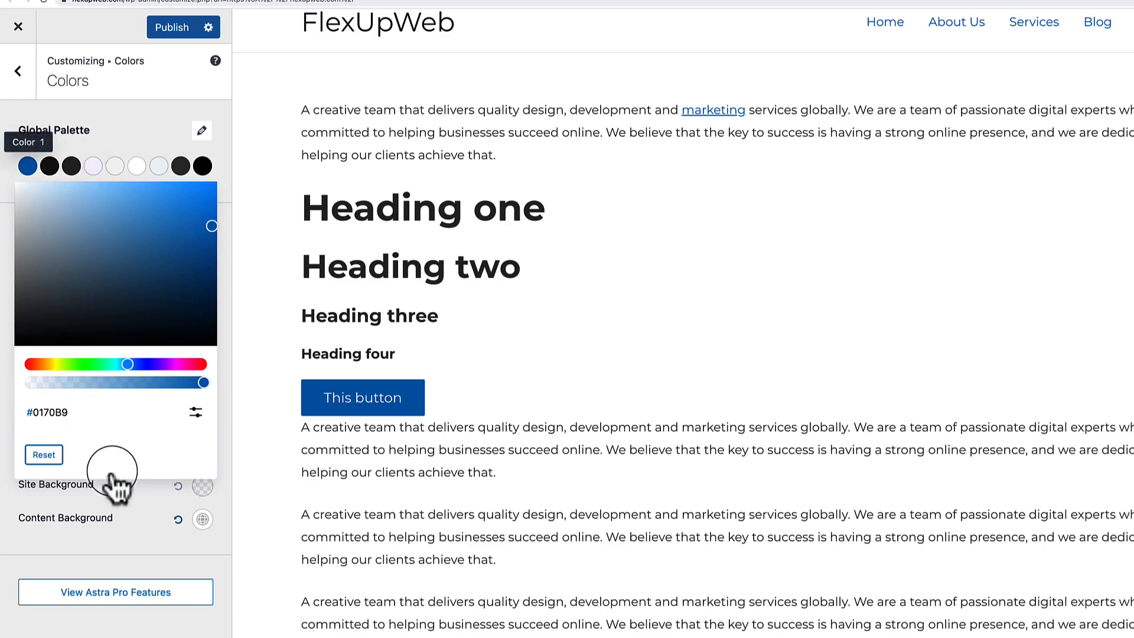
Replace Global Palette Color 3's hex 3A3A3A with the copied purple 4B1AFA.
{"action": "left_click", "coordinate": [70, 166]}
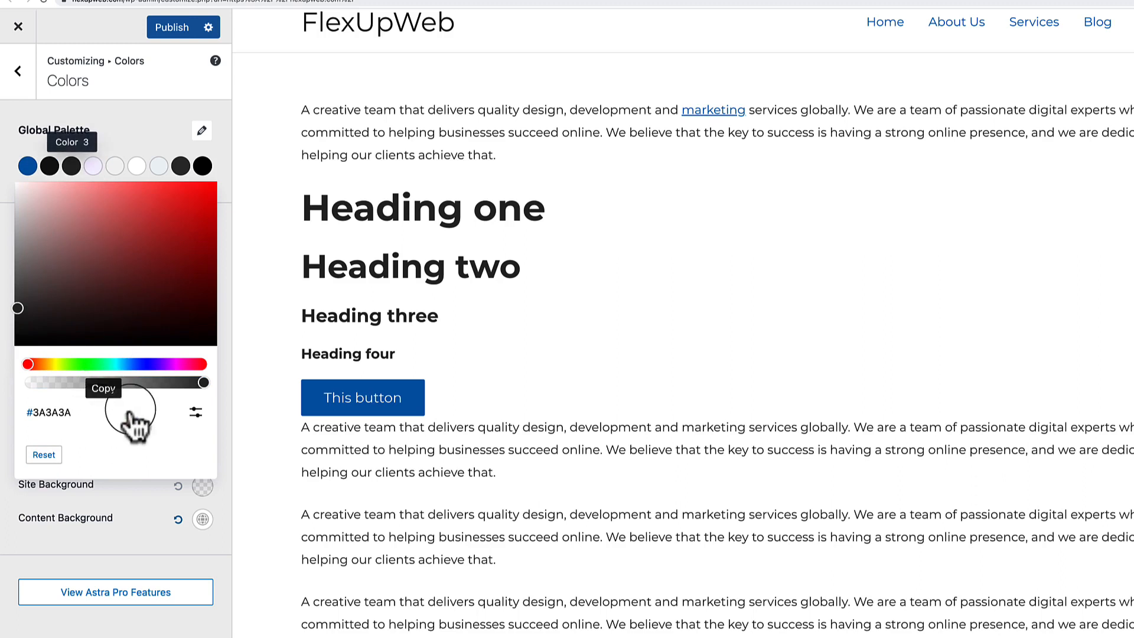
{"action": "left_click", "coordinate": [196, 413]}
{"action": "double_click", "coordinate": [71, 453]}
{"action": "key", "text": "super+v"}
{"action": "left_click", "coordinate": [139, 476]}
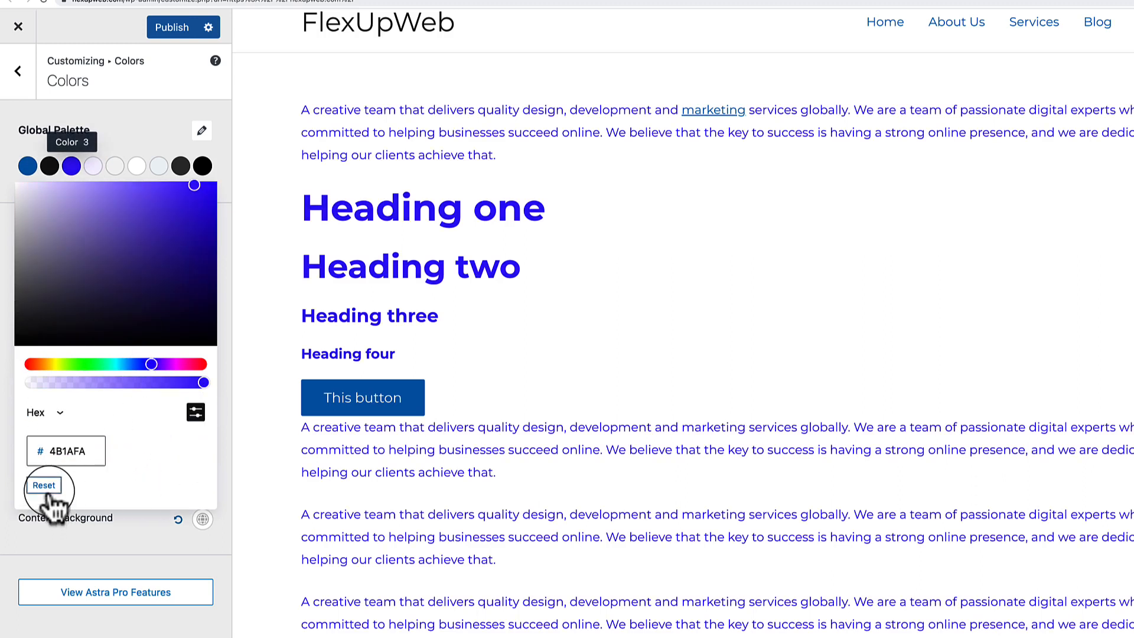
{"action": "left_click", "coordinate": [70, 537]}
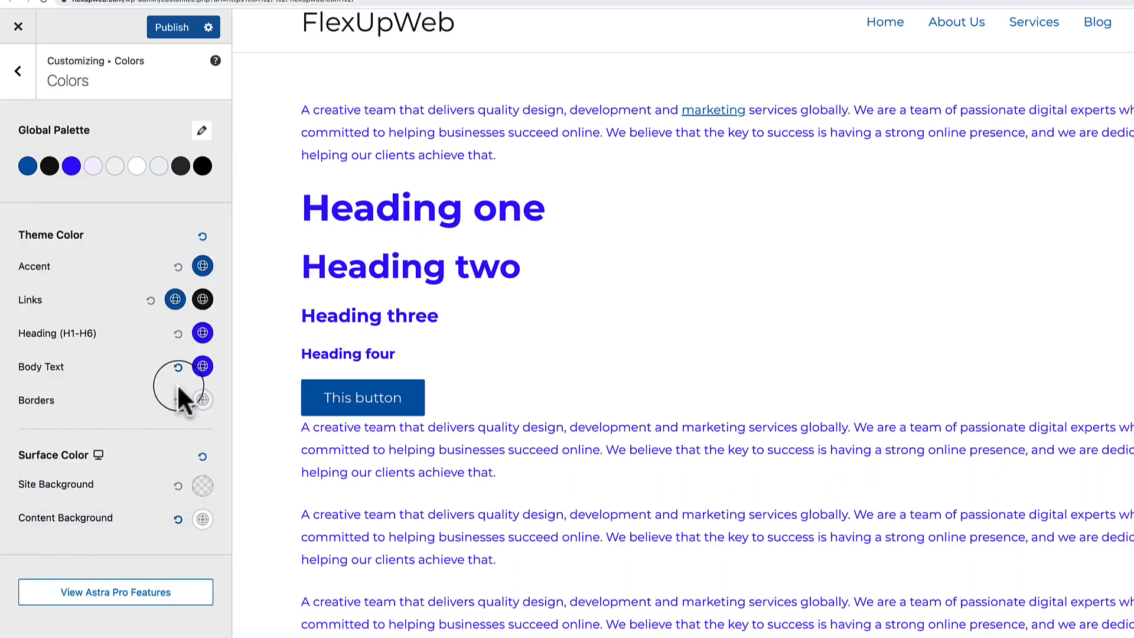
Set both Body Text and Heading (H1-H6) colours to the black palette swatch.
{"action": "left_click", "coordinate": [203, 366]}
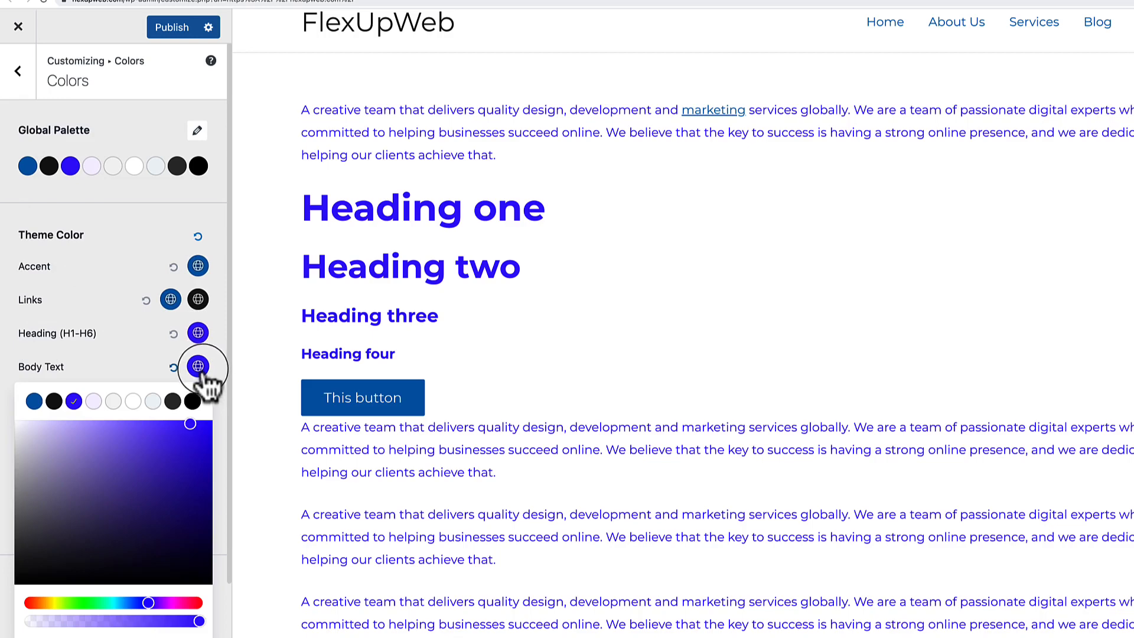
{"action": "left_click", "coordinate": [53, 401]}
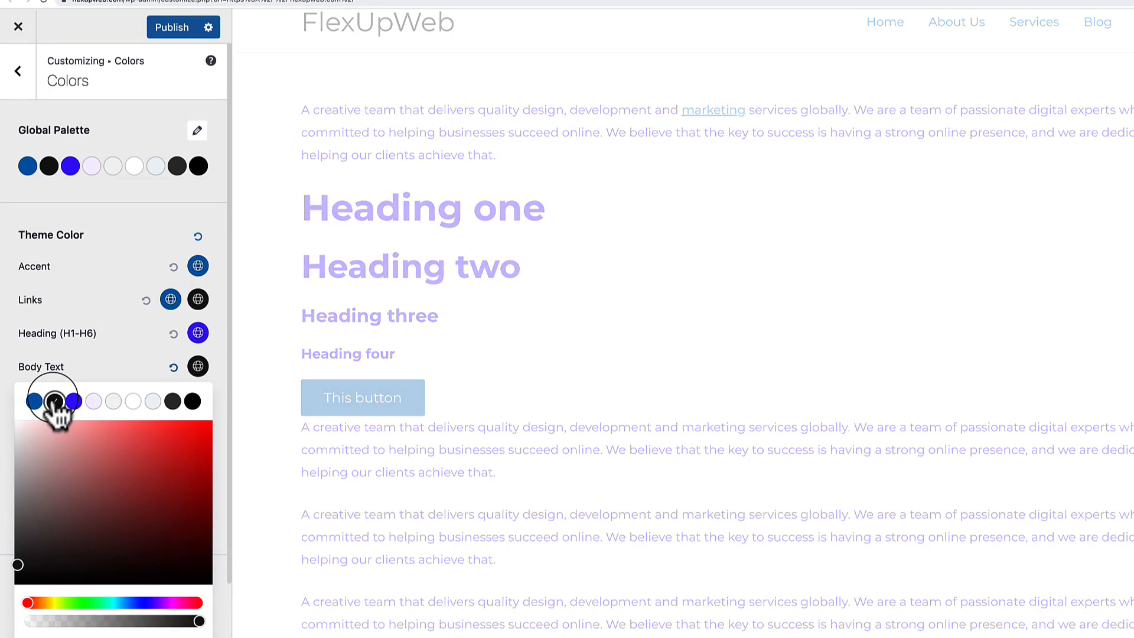
{"action": "left_click", "coordinate": [198, 333]}
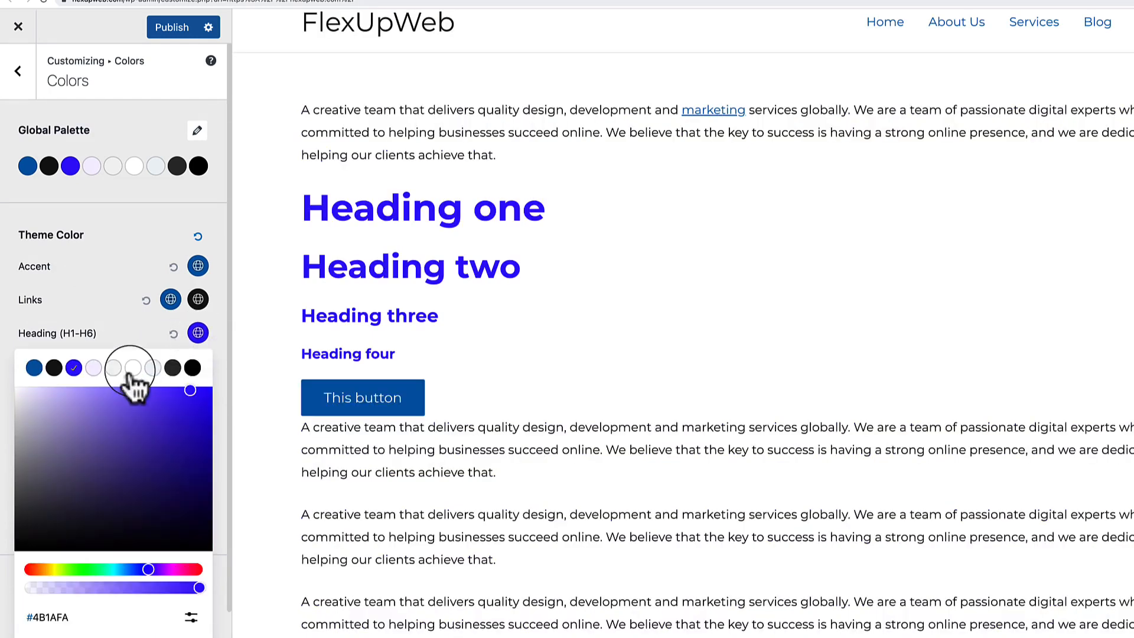
{"action": "left_click", "coordinate": [54, 368]}
{"action": "left_click", "coordinate": [103, 319]}
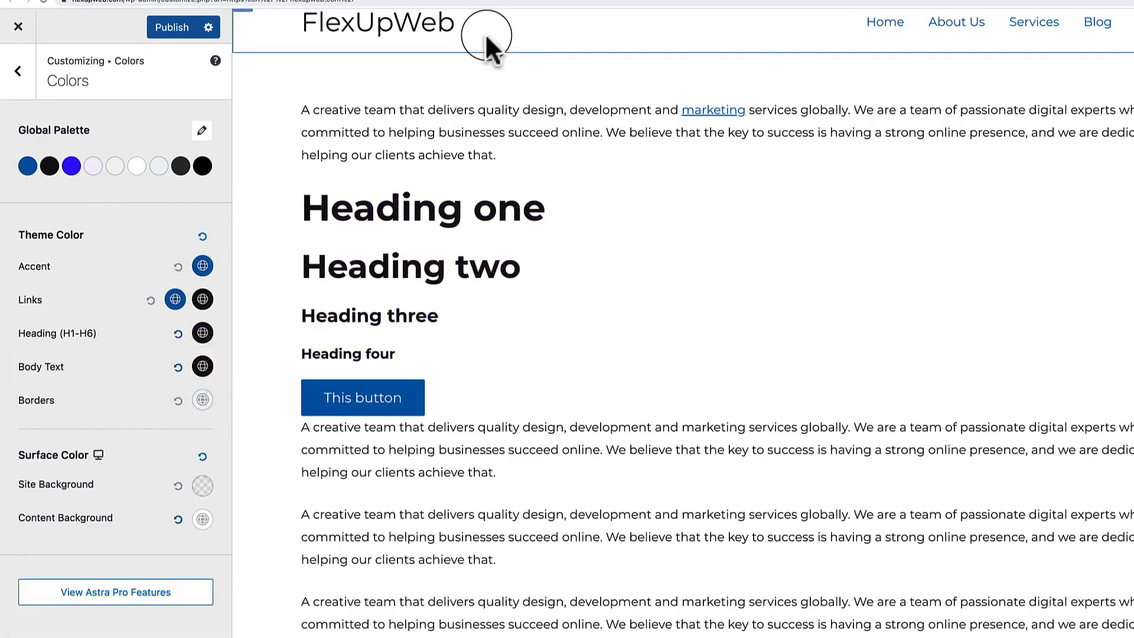
Check the Figma View More Blog Posts button colour, then set Global Palette Color 1 to 7854F7.
{"action": "left_click", "coordinate": [585, 0]}
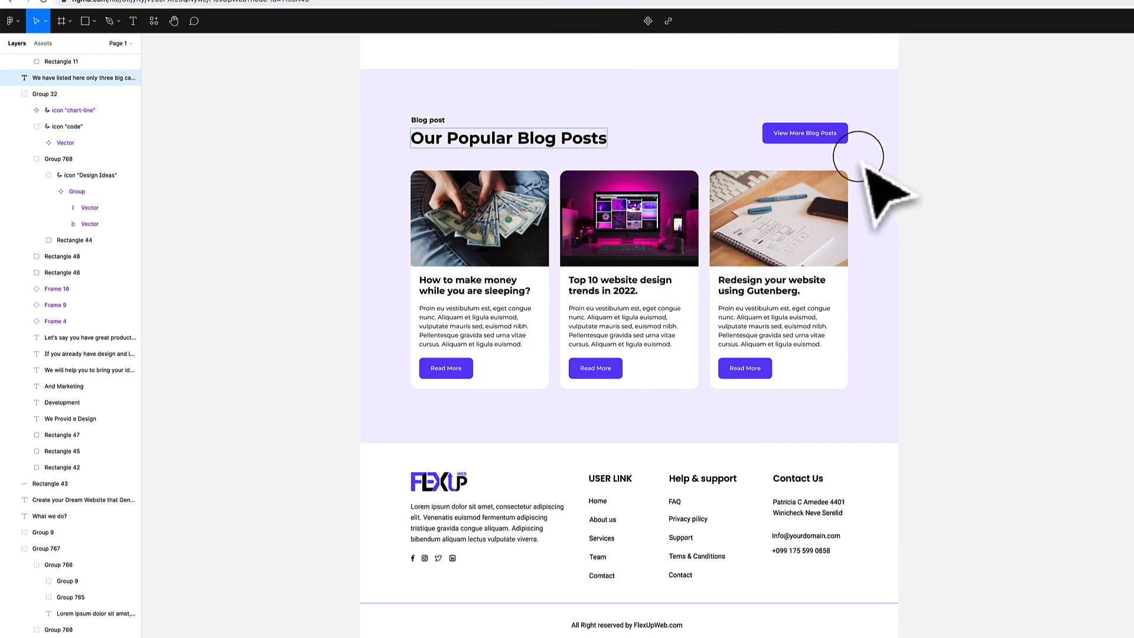
{"action": "left_click", "coordinate": [842, 133]}
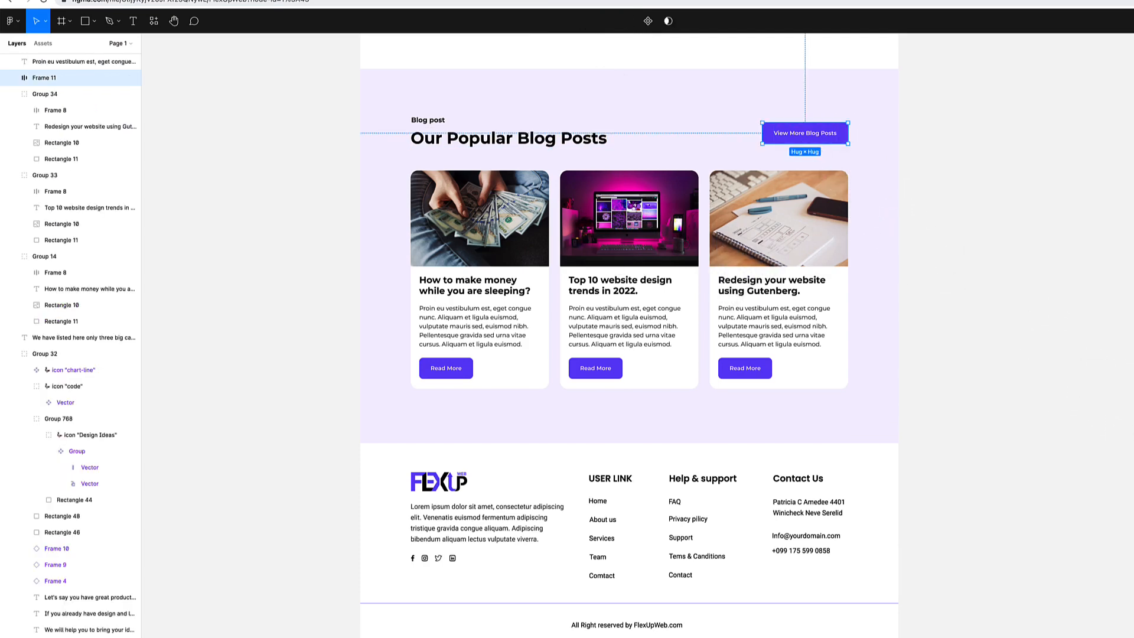
{"action": "left_click", "coordinate": [305, 1]}
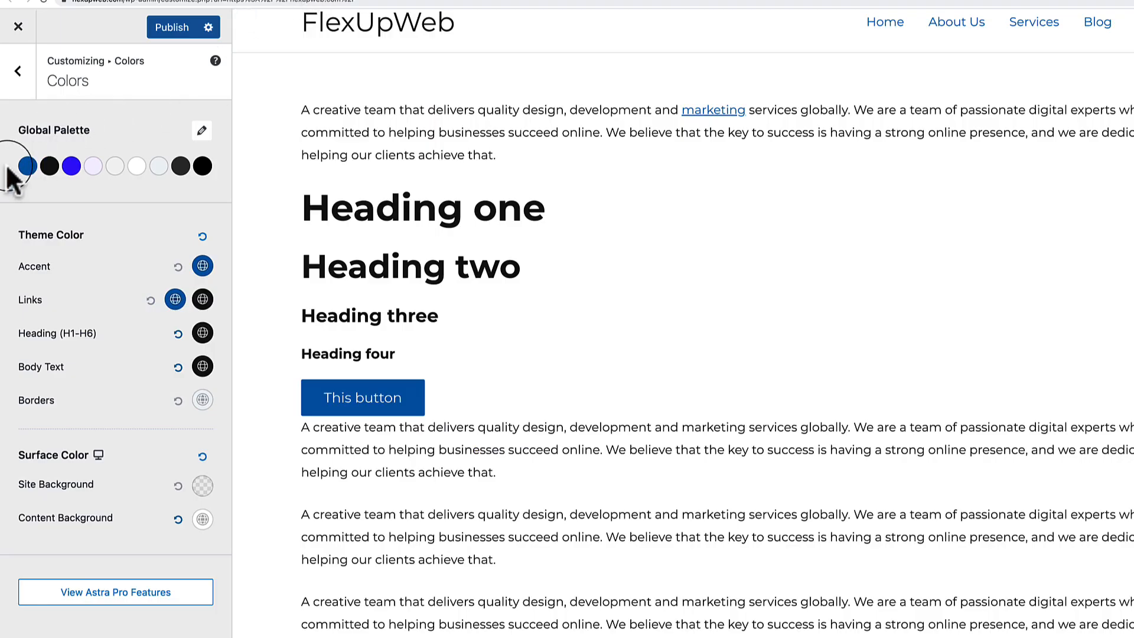
{"action": "left_click", "coordinate": [27, 167]}
{"action": "left_click", "coordinate": [196, 412]}
{"action": "left_click", "coordinate": [74, 452]}
{"action": "key", "text": "ctrl+a"}
{"action": "key", "text": "ctrl+v"}
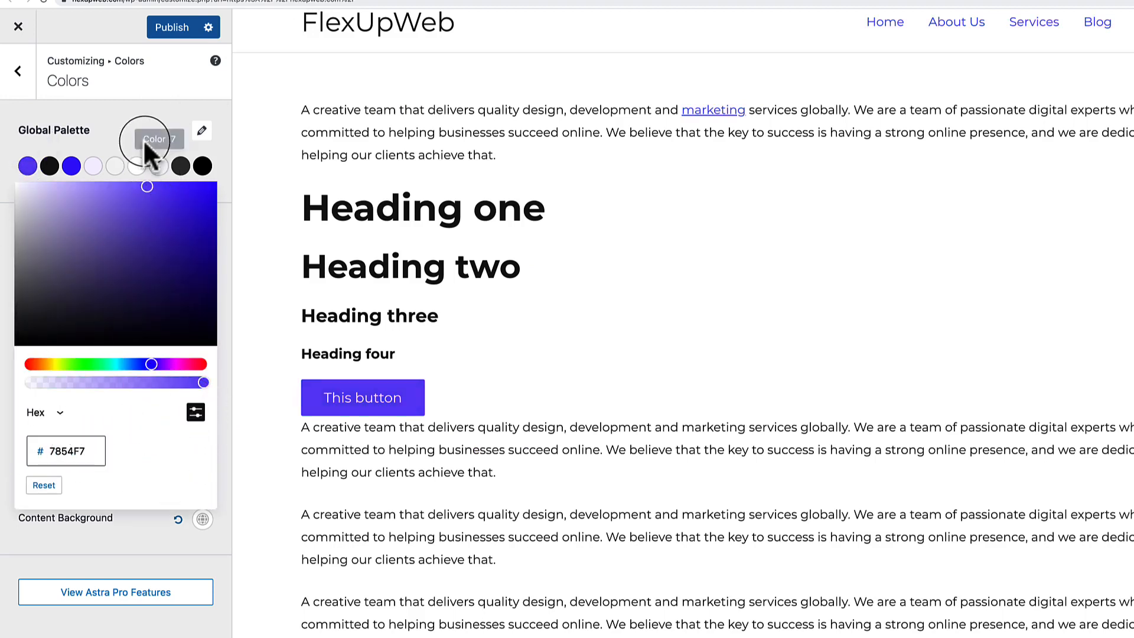
{"action": "left_click", "coordinate": [143, 131]}
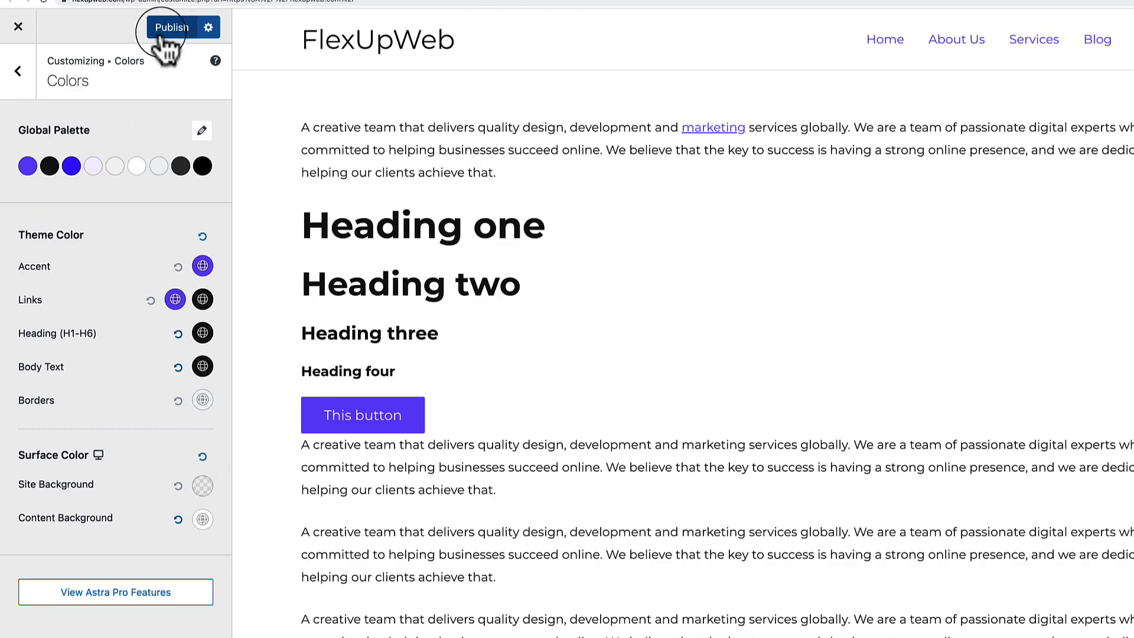
Publish the colour changes and reload the live site to see the purple button.
{"action": "left_click", "coordinate": [396, 22]}
{"action": "right_click", "coordinate": [489, 240]}
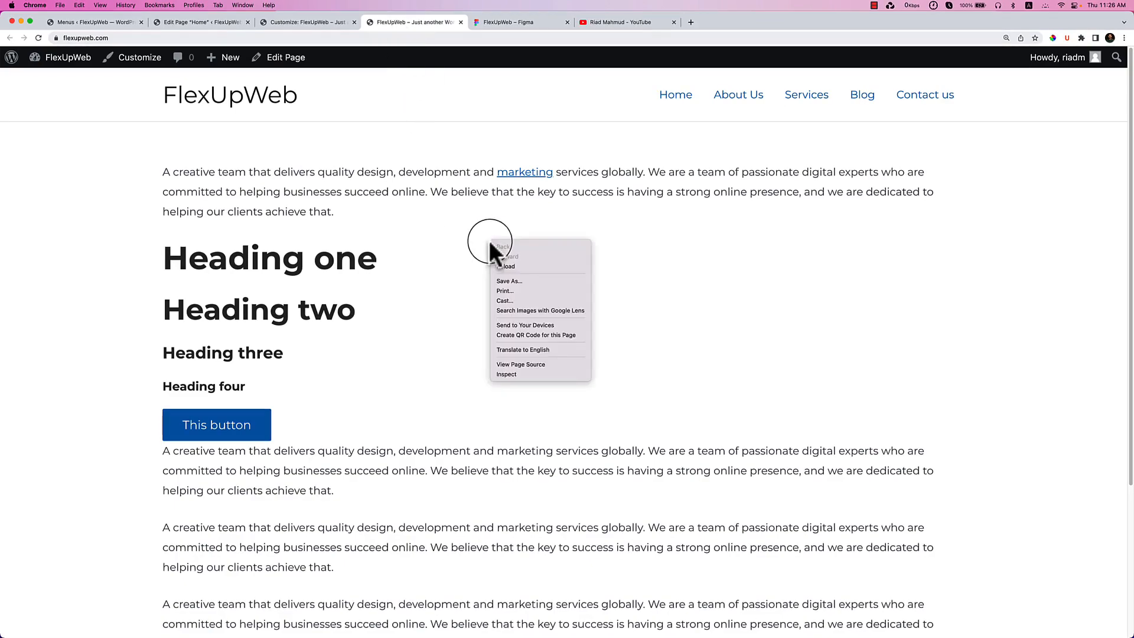
{"action": "left_click", "coordinate": [540, 266]}
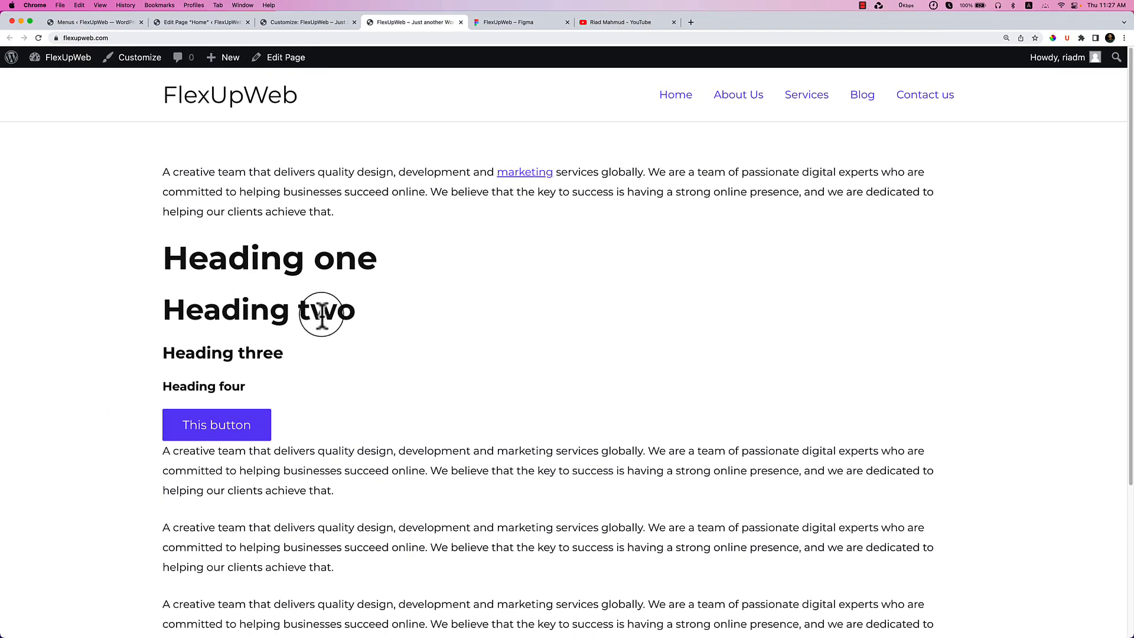
Return to the Customizer's Global > Buttons settings, then bring up the Figma design.
{"action": "left_click", "coordinate": [299, 23]}
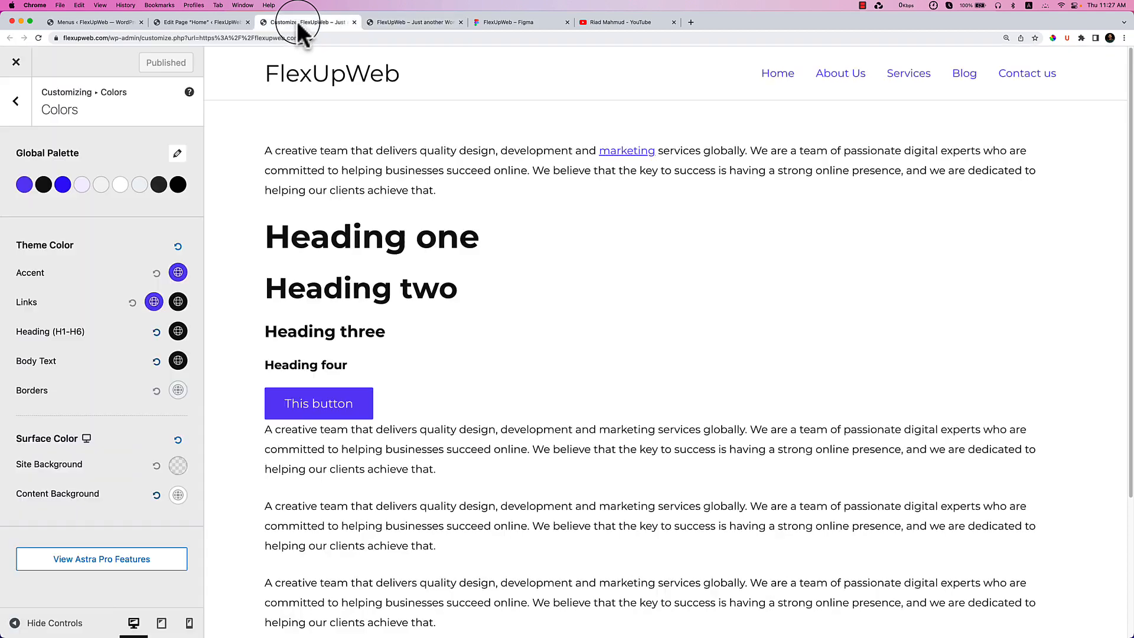
{"action": "left_click", "coordinate": [17, 107]}
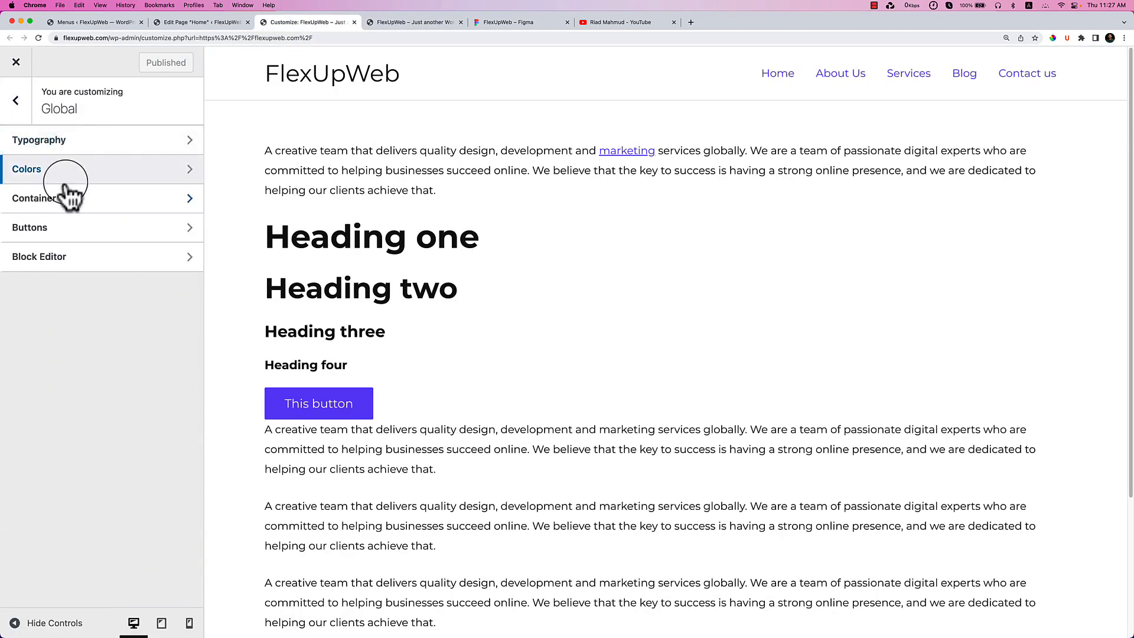
{"action": "left_click", "coordinate": [65, 228]}
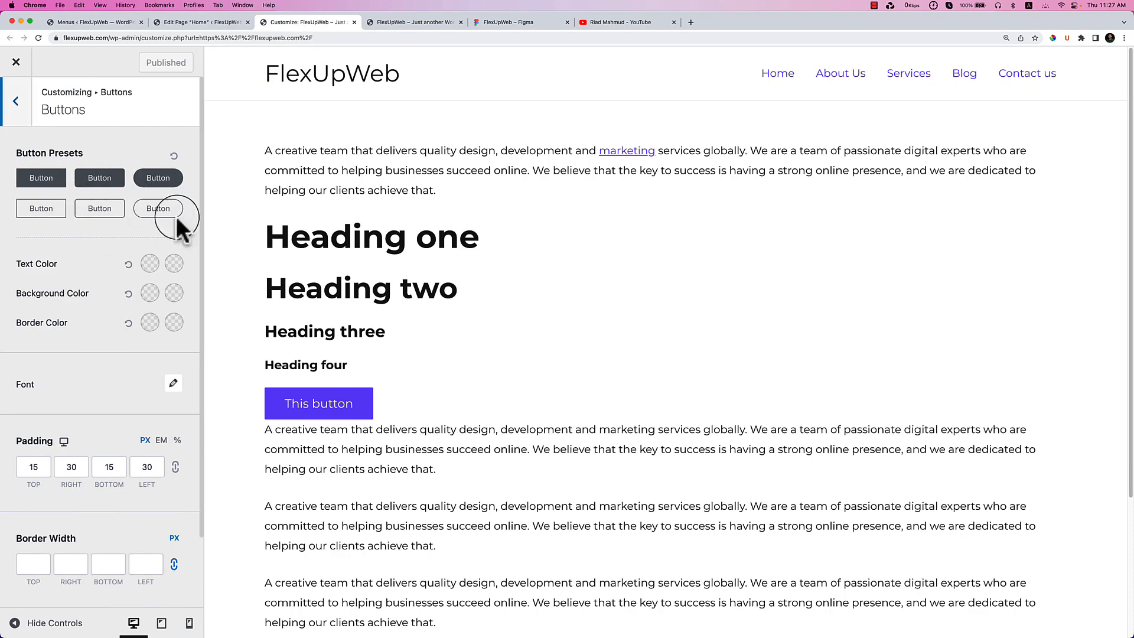
{"action": "left_click", "coordinate": [505, 22]}
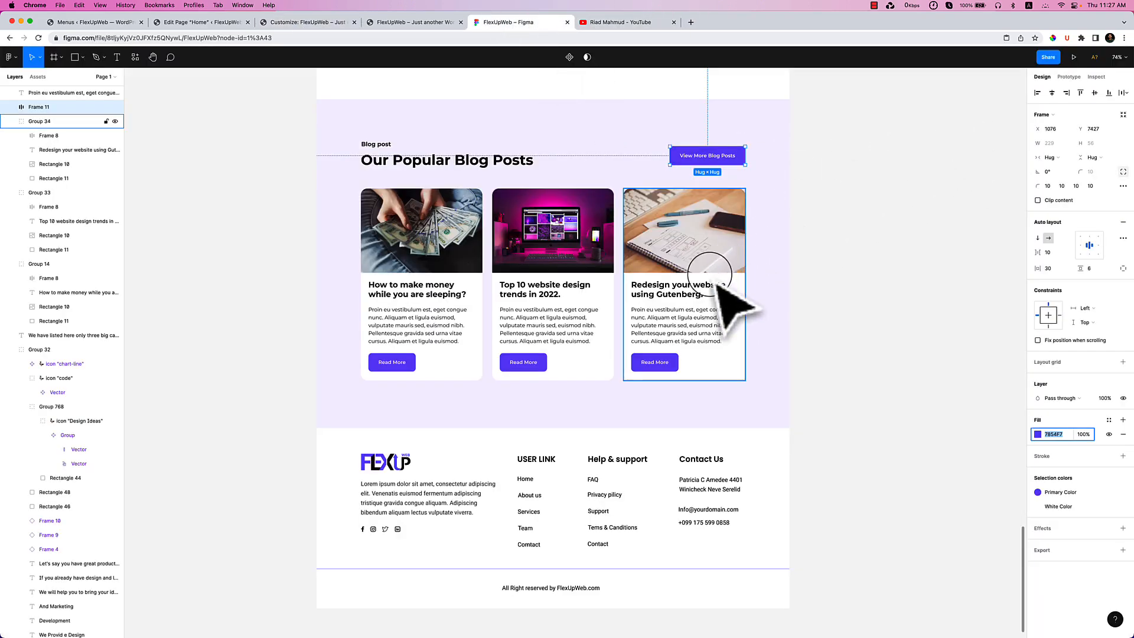
In Figma, inspect the Get a free Quotes button: Montserrat SemiBold 15 label, 10 corner radius.
{"action": "scroll", "coordinate": [746, 148], "scroll_direction": "up", "scroll_amount": 5}
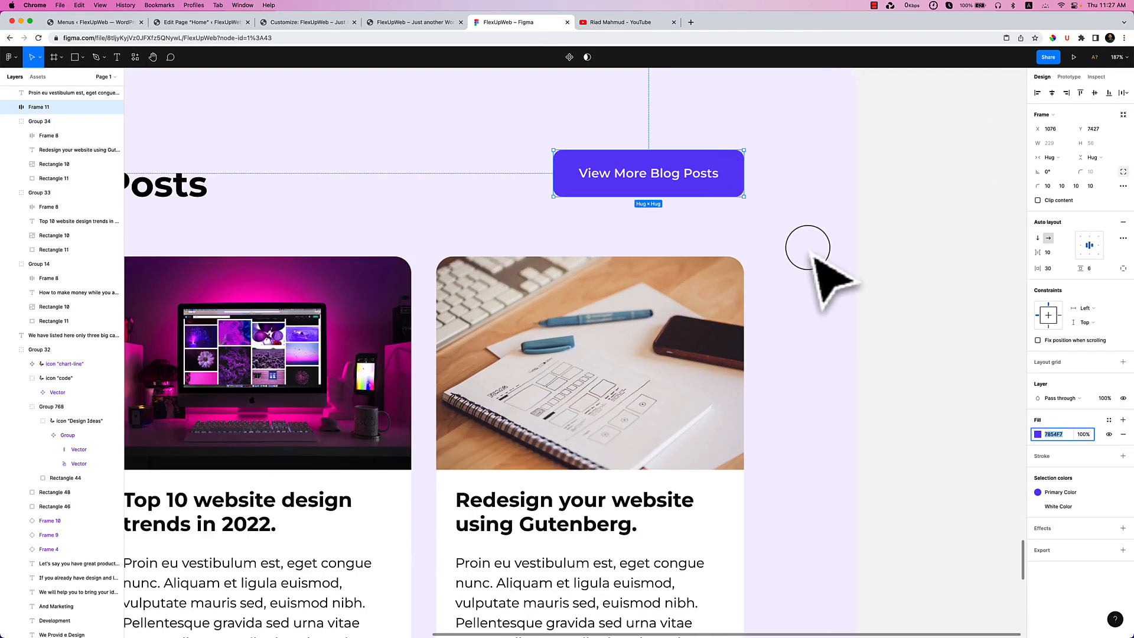
{"action": "left_click", "coordinate": [684, 147]}
{"action": "scroll", "coordinate": [690, 193], "scroll_direction": "down", "scroll_amount": 10}
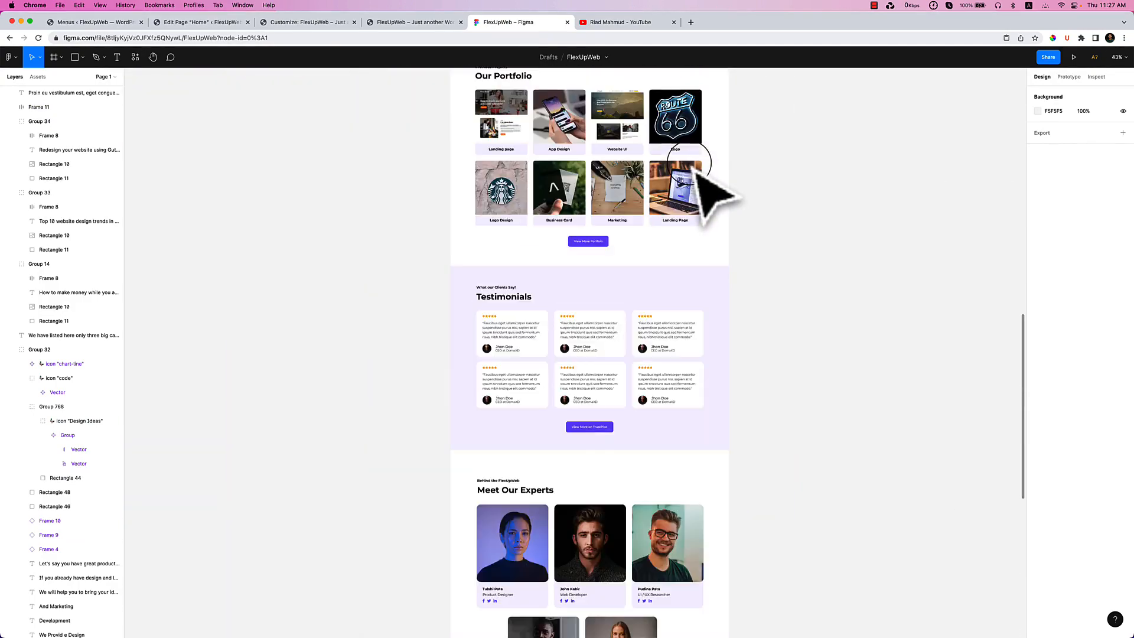
{"action": "scroll", "coordinate": [691, 168], "scroll_direction": "up", "scroll_amount": 15}
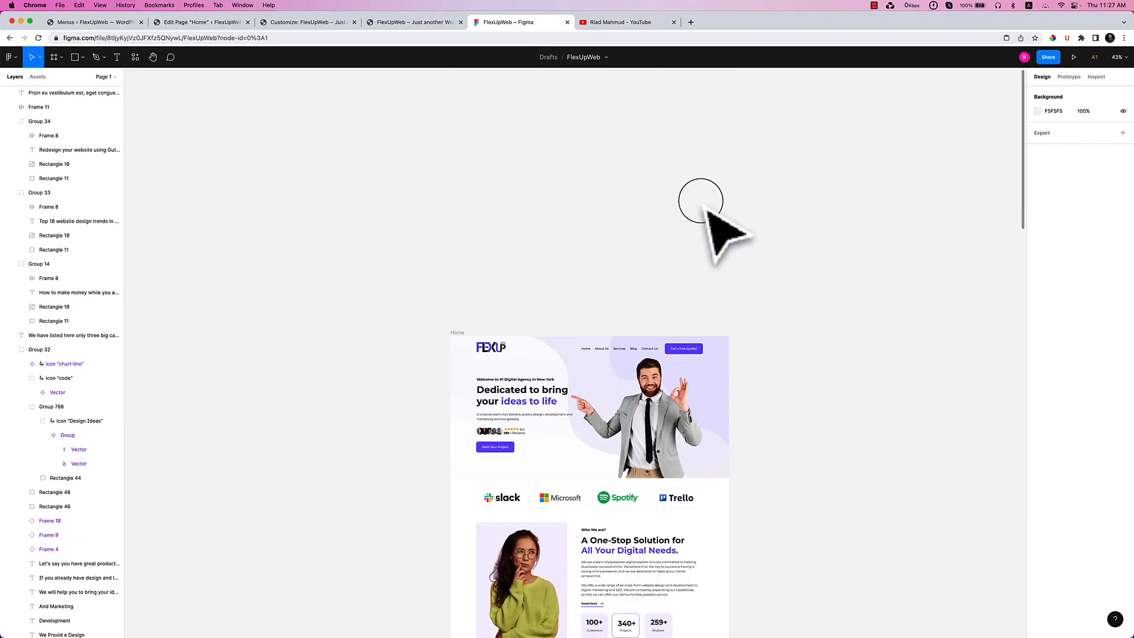
{"action": "scroll", "coordinate": [683, 354], "scroll_direction": "up", "scroll_amount": 7}
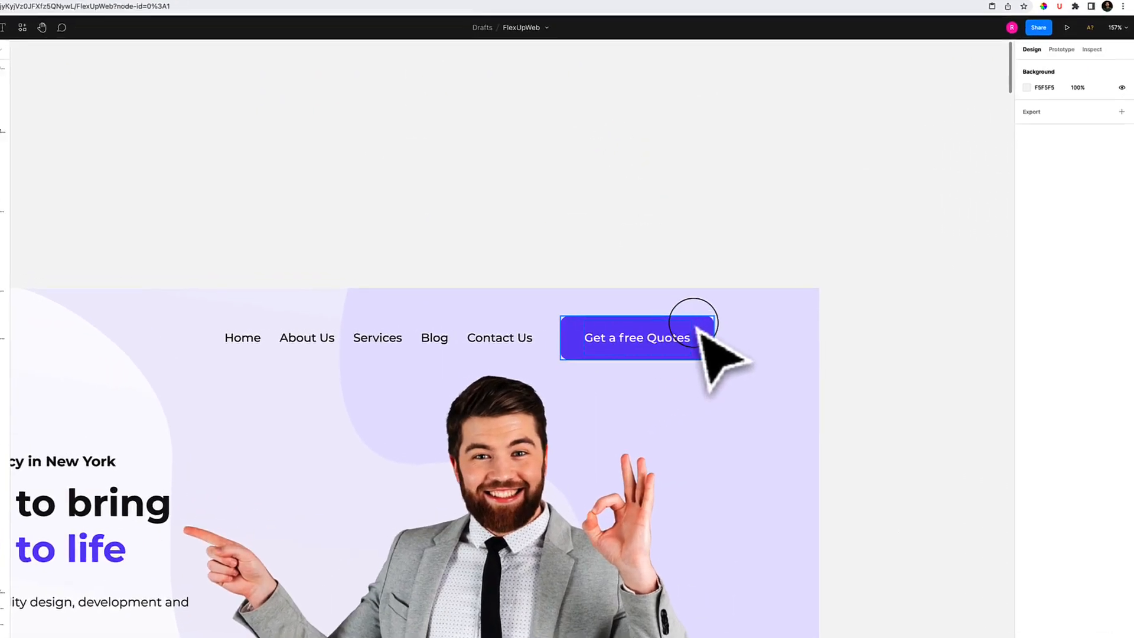
{"action": "left_click", "coordinate": [705, 328]}
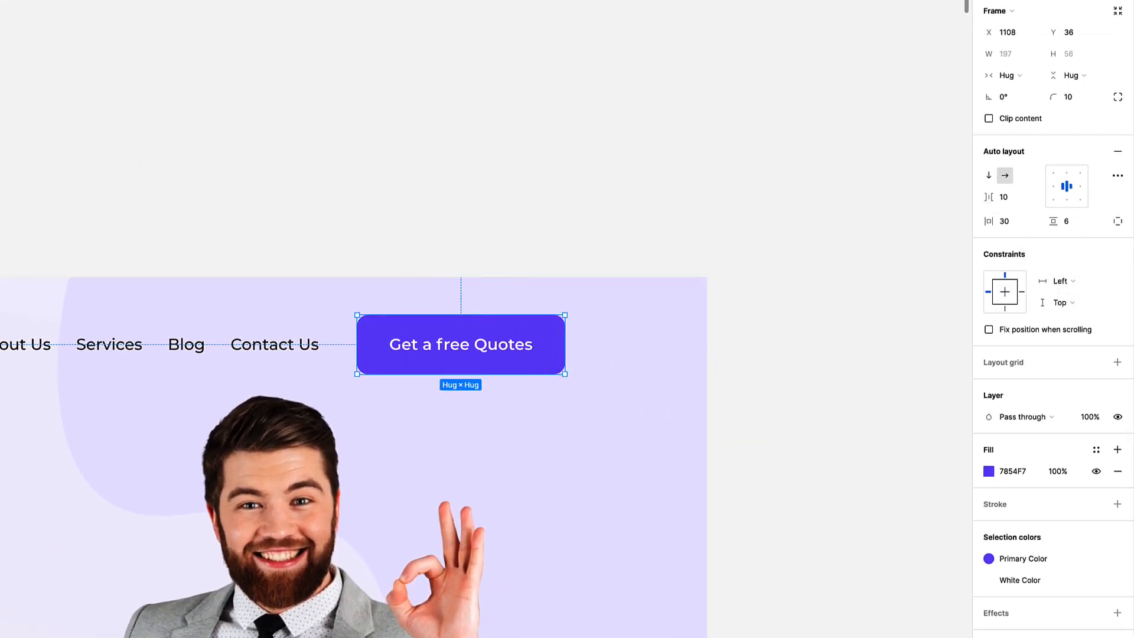
{"action": "double_click", "coordinate": [423, 345]}
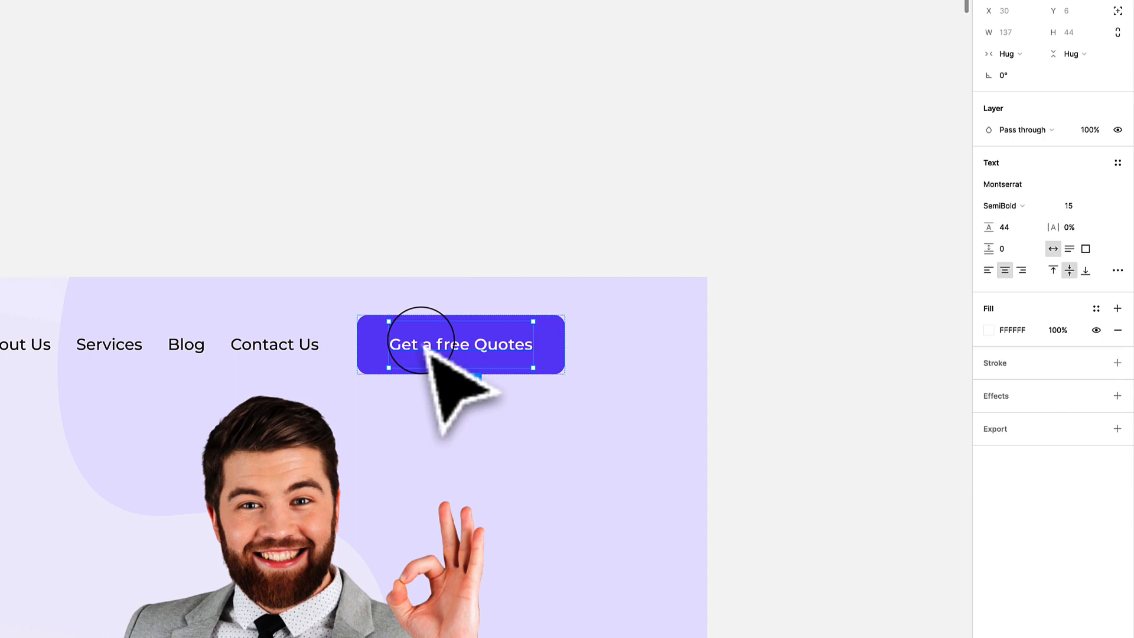
{"action": "double_click", "coordinate": [421, 341]}
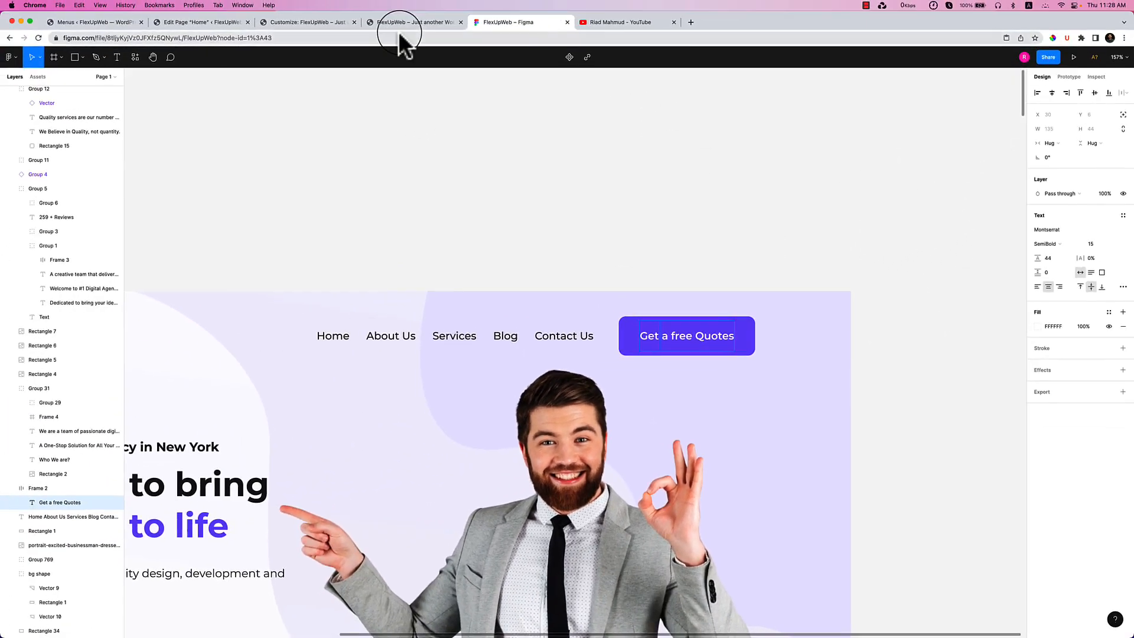
{"action": "left_click", "coordinate": [393, 24]}
Set the Buttons Border Radius to 10 px so the preview button corners round.
{"action": "left_click", "coordinate": [309, 23]}
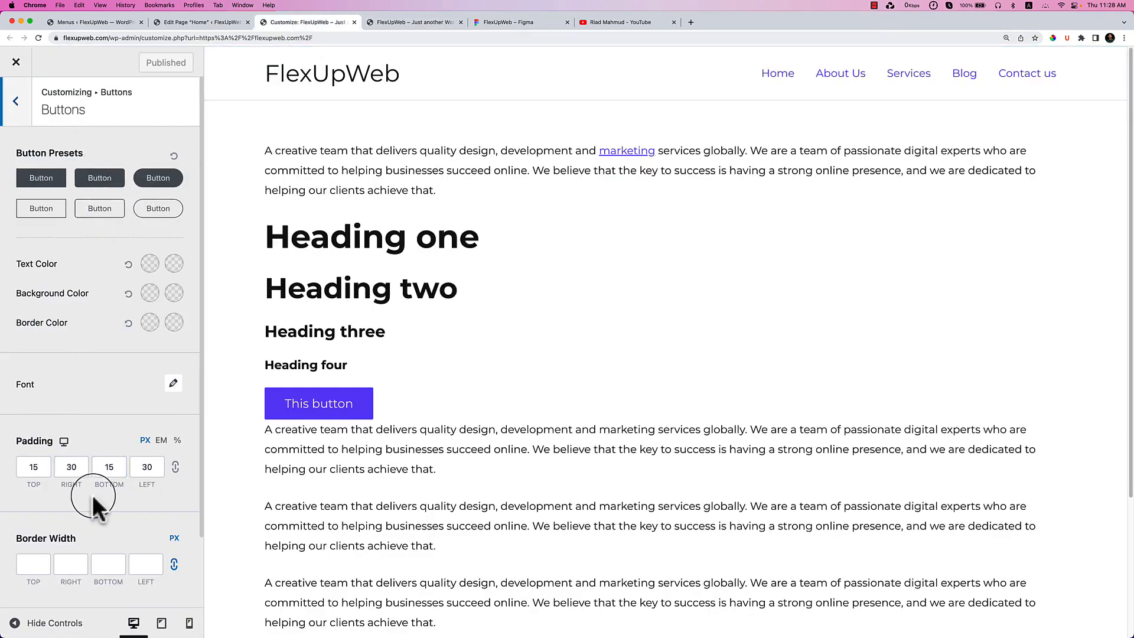
{"action": "scroll", "coordinate": [92, 502], "scroll_direction": "down", "scroll_amount": 1}
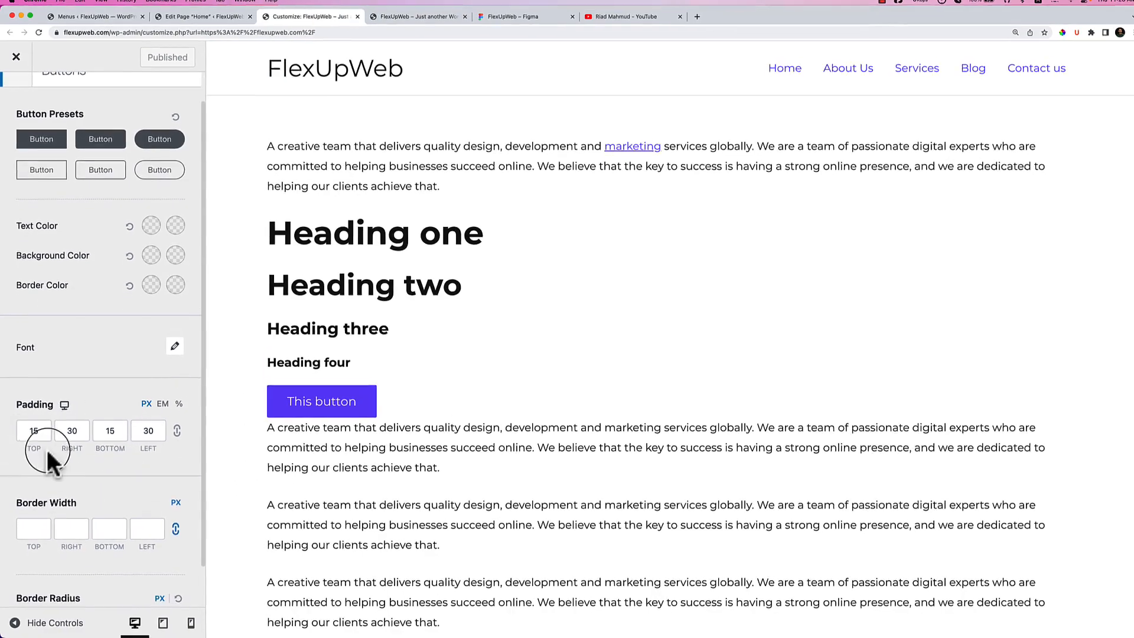
{"action": "left_click", "coordinate": [29, 530]}
{"action": "scroll", "coordinate": [187, 511], "scroll_direction": "down", "scroll_amount": 1}
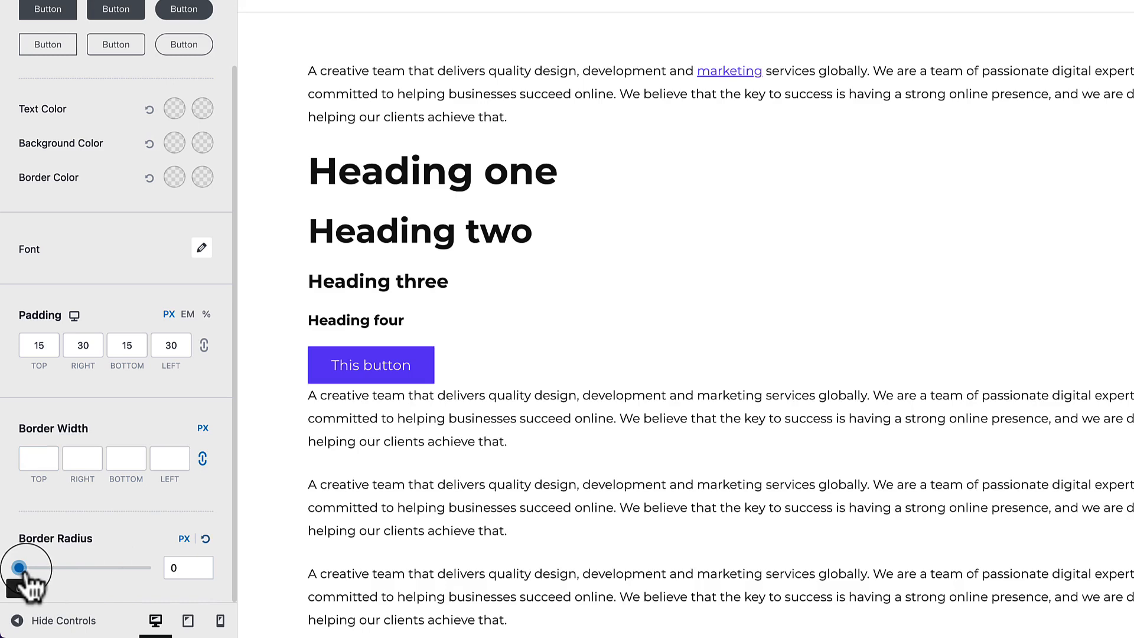
{"action": "left_click_drag", "start_coordinate": [38, 567], "coordinate": [28, 568]}
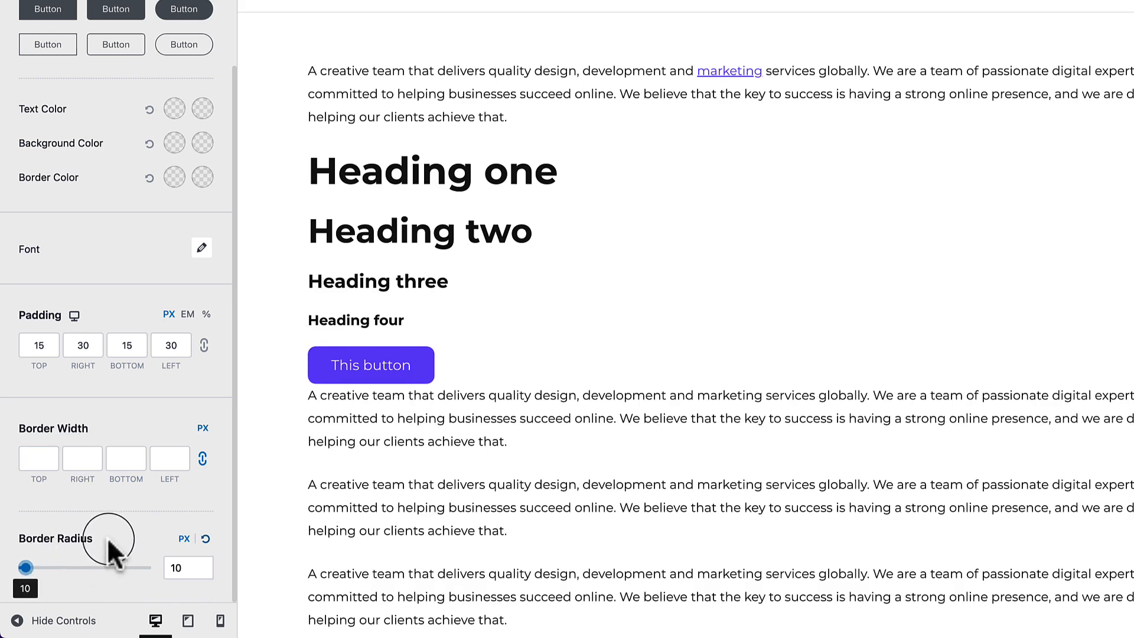
In the button Font settings, try a font size of 15, then reset the size.
{"action": "left_click", "coordinate": [202, 248]}
{"action": "left_click", "coordinate": [178, 381]}
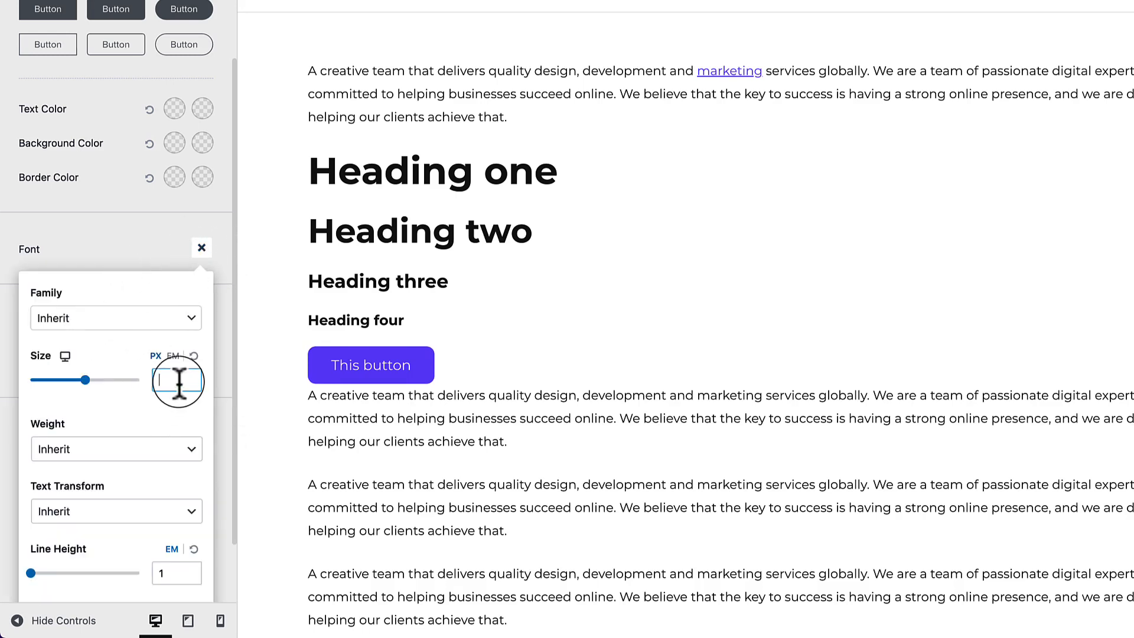
{"action": "type", "text": "15"}
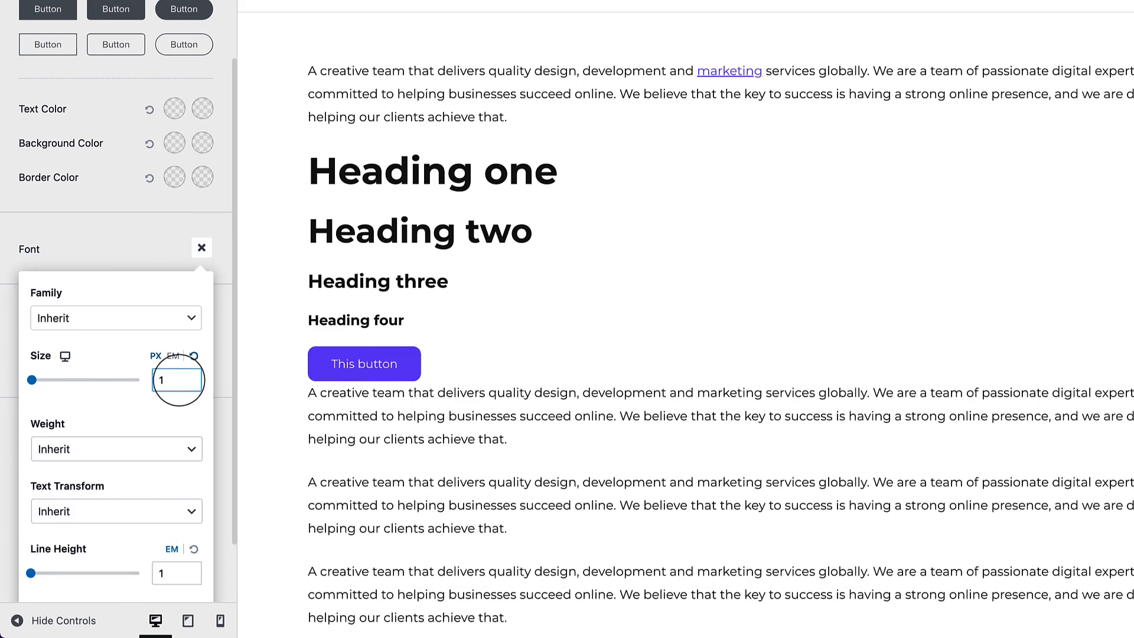
{"action": "key", "text": "BackSpace"}
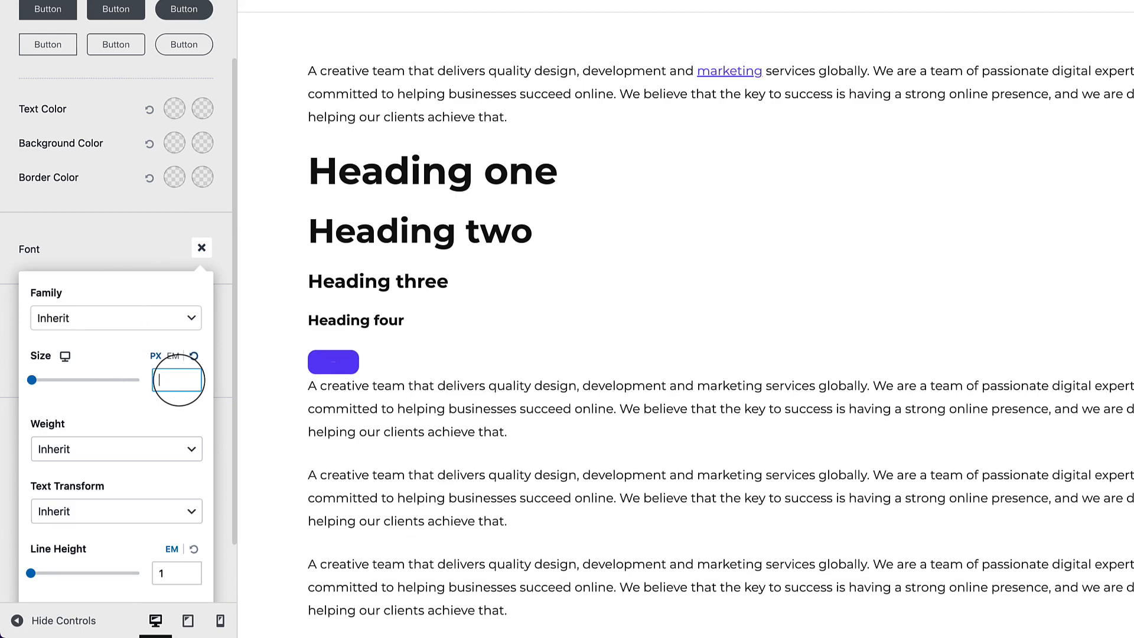
{"action": "left_click", "coordinate": [193, 357]}
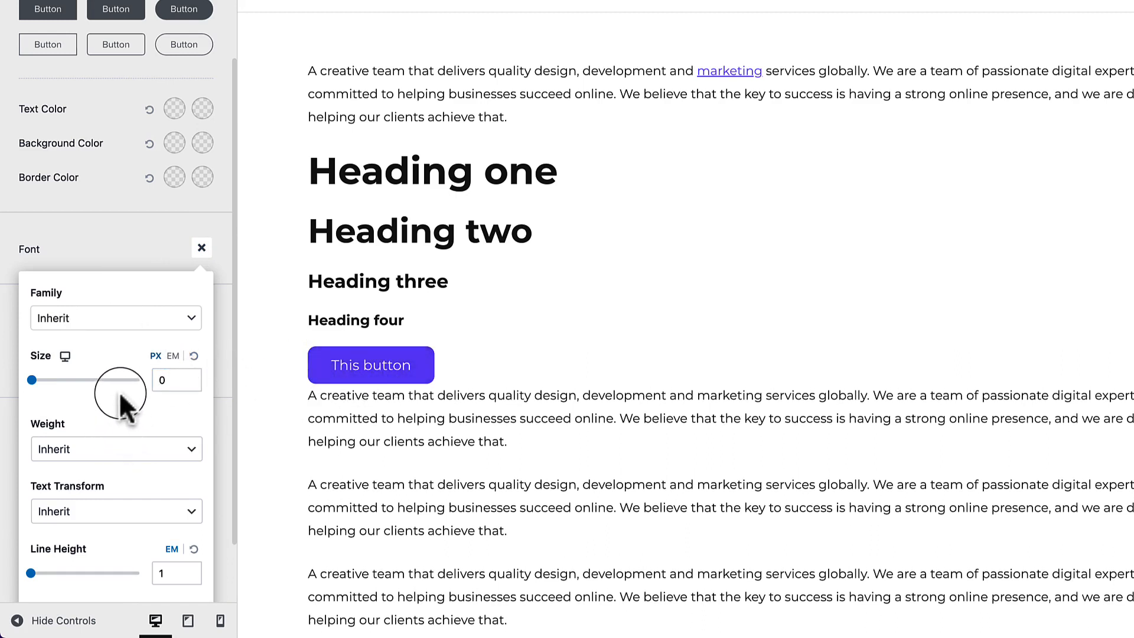
Set the button font weight to Medium 500 after trying Semi-Bold 600, and close Font.
{"action": "left_click", "coordinate": [91, 453]}
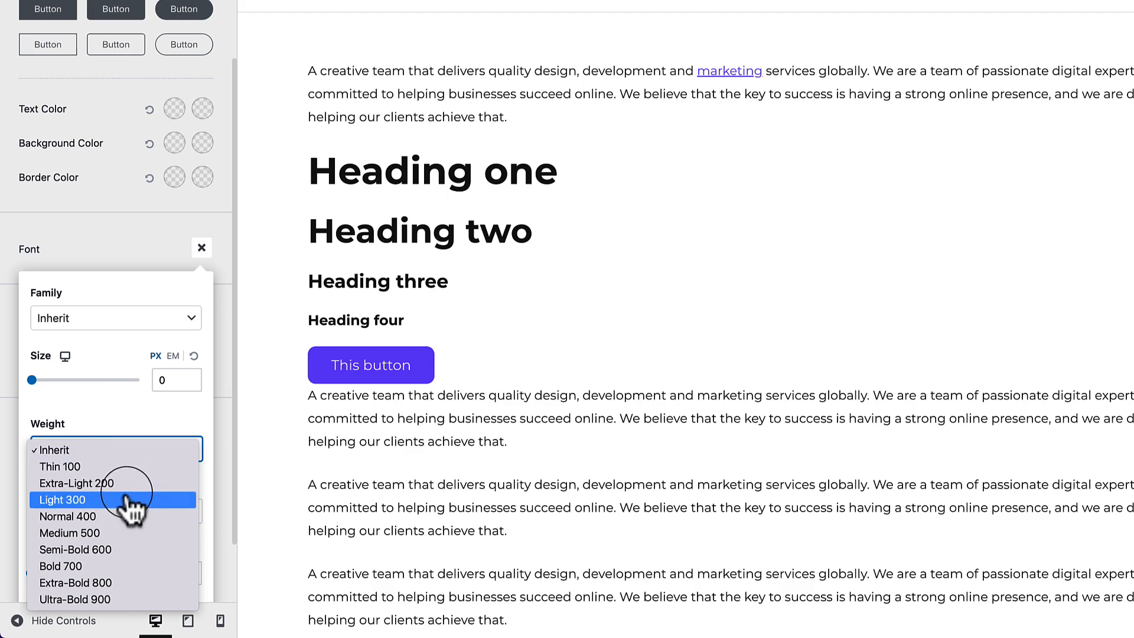
{"action": "left_click", "coordinate": [157, 549]}
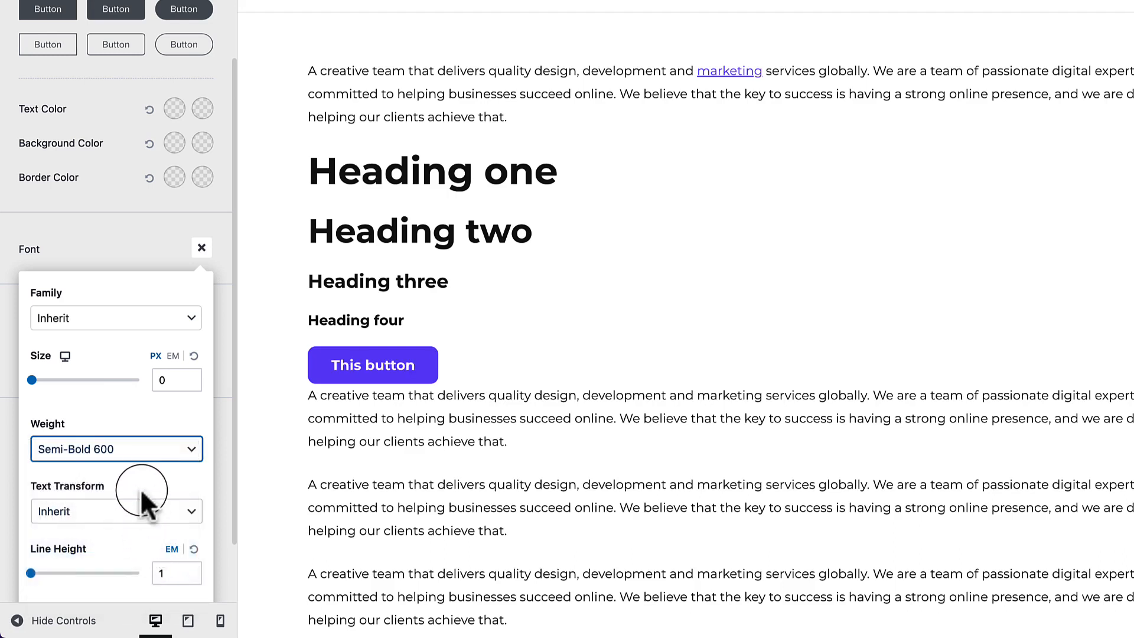
{"action": "left_click", "coordinate": [139, 476]}
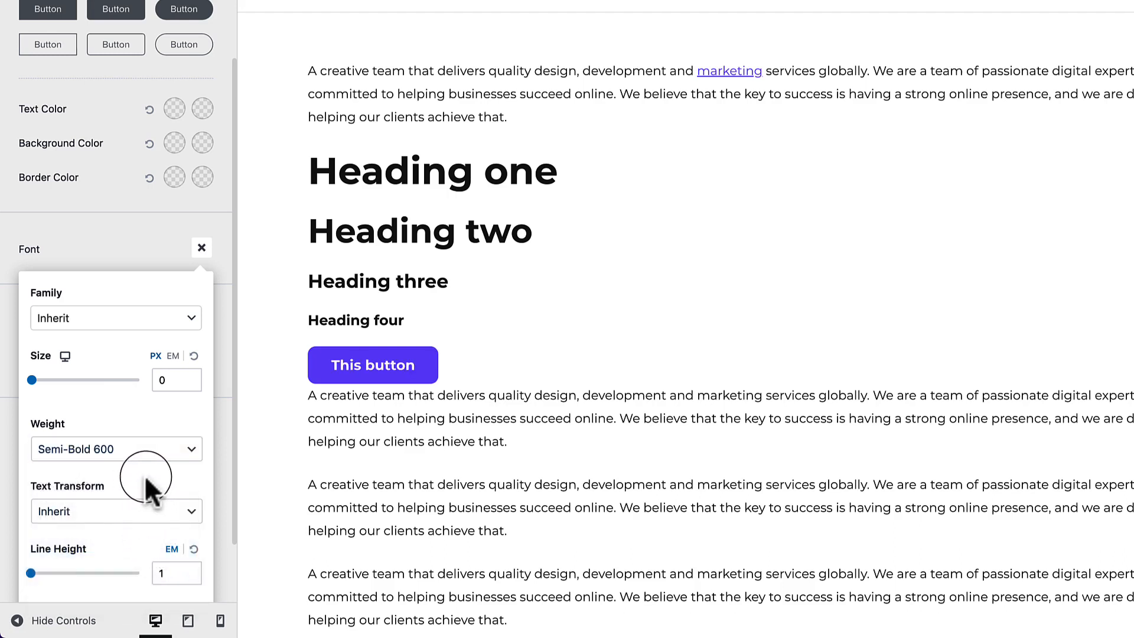
{"action": "left_click", "coordinate": [137, 456]}
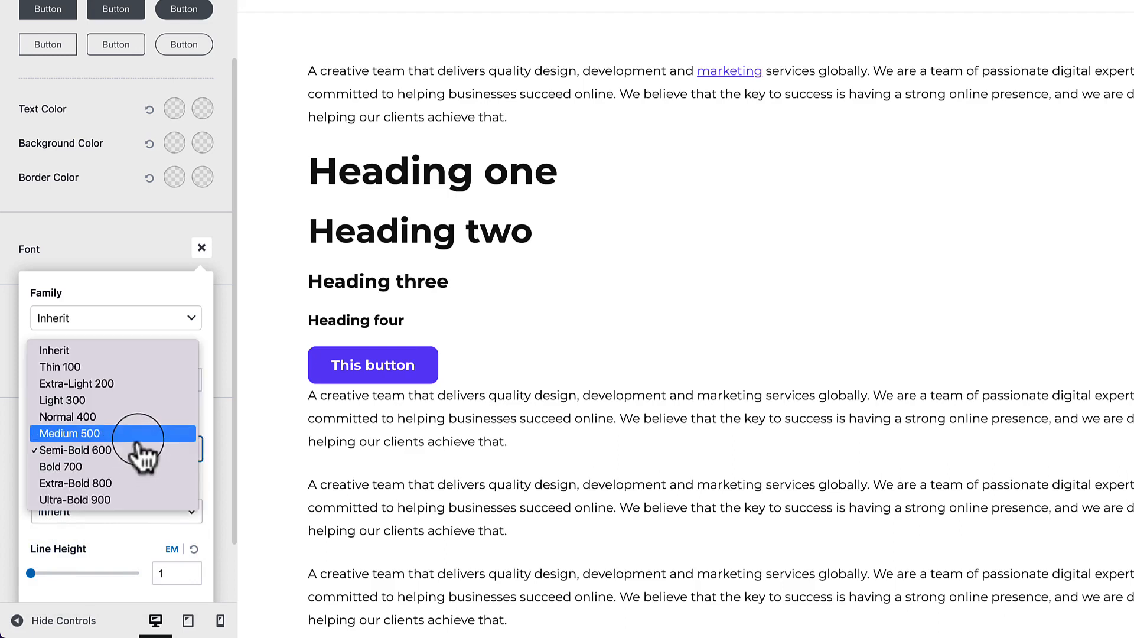
{"action": "left_click", "coordinate": [138, 437]}
{"action": "left_click", "coordinate": [160, 474]}
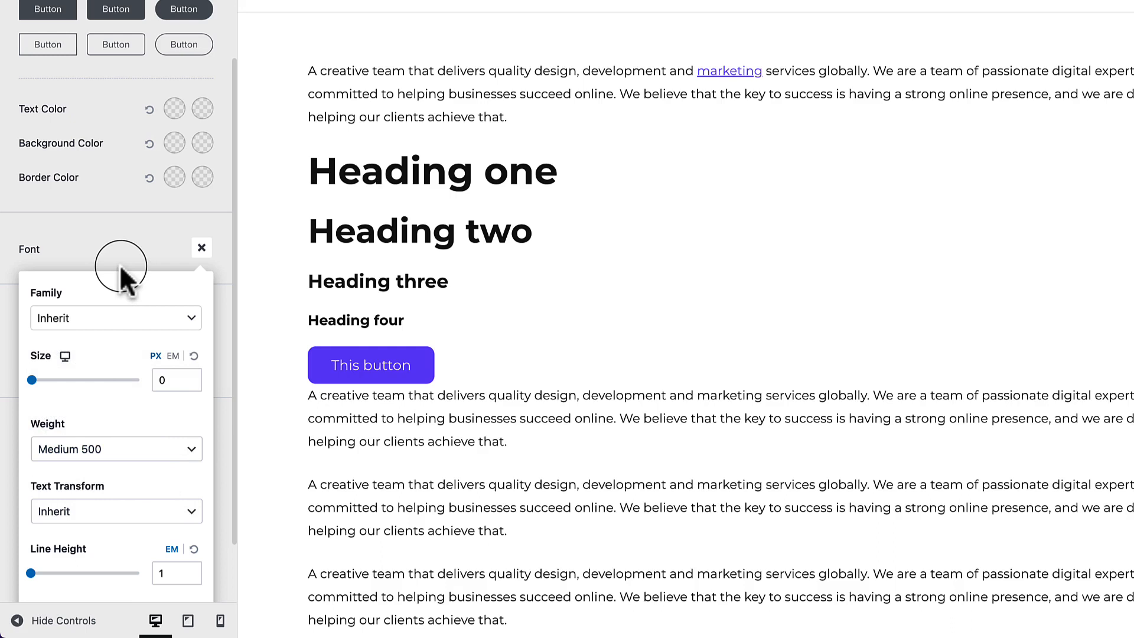
{"action": "scroll", "coordinate": [140, 461], "scroll_direction": "down", "scroll_amount": 2}
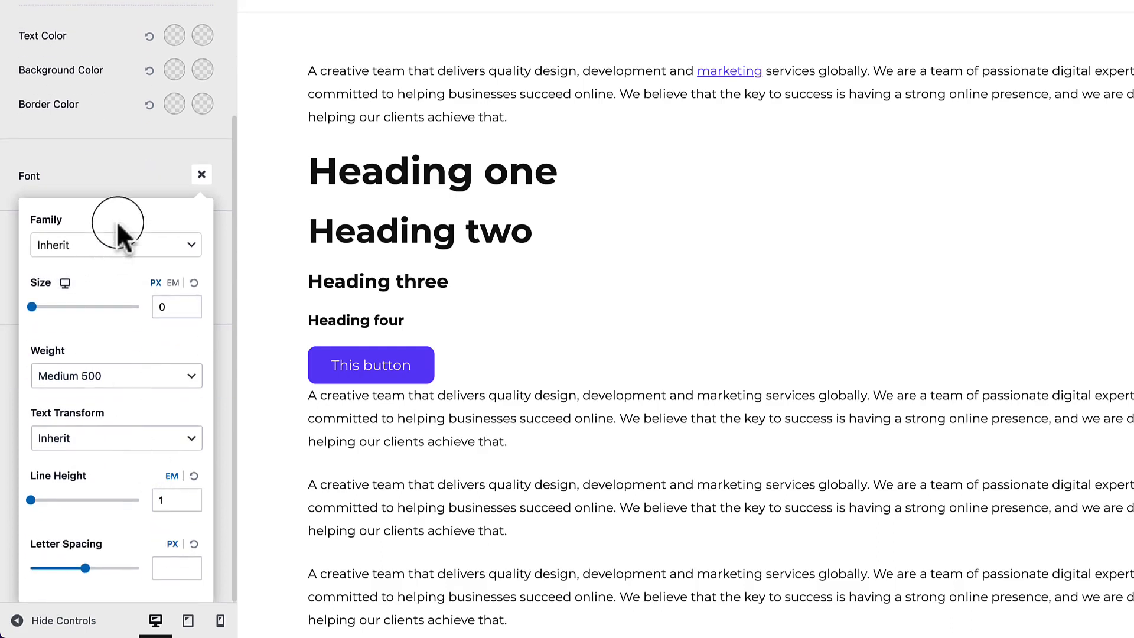
{"action": "scroll", "coordinate": [118, 239], "scroll_direction": "up", "scroll_amount": 3}
{"action": "left_click", "coordinate": [133, 256]}
{"action": "scroll", "coordinate": [142, 248], "scroll_direction": "up", "scroll_amount": 1}
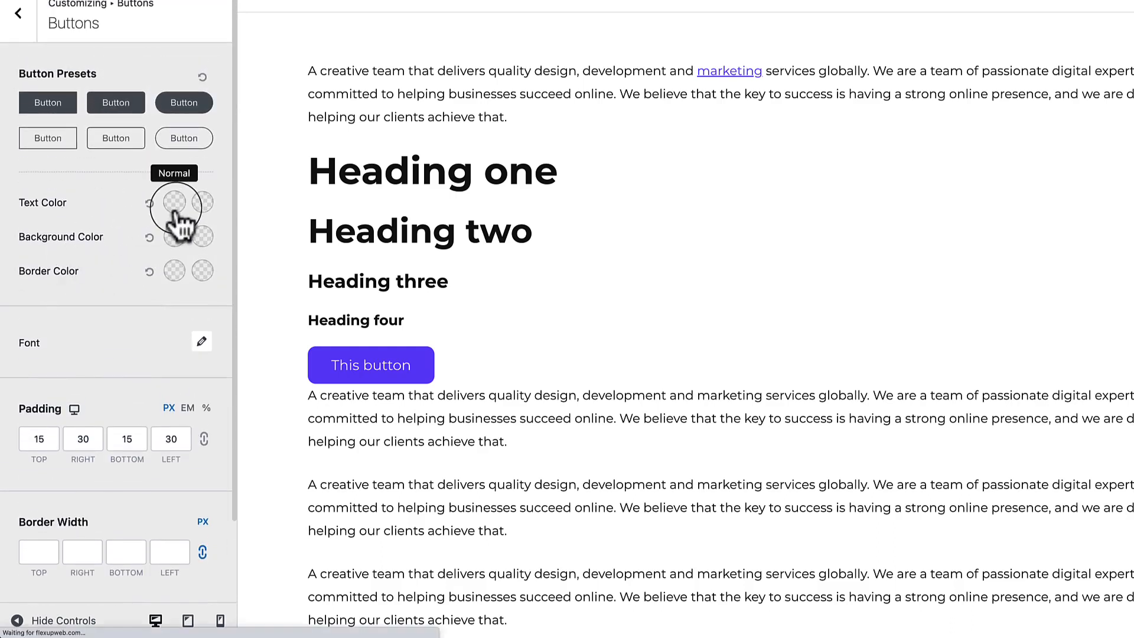
Set the button text colour to white for both normal and hover states.
{"action": "left_click", "coordinate": [174, 203]}
{"action": "left_click", "coordinate": [137, 237]}
{"action": "left_click", "coordinate": [165, 202]}
{"action": "left_click", "coordinate": [203, 202]}
{"action": "left_click", "coordinate": [34, 238]}
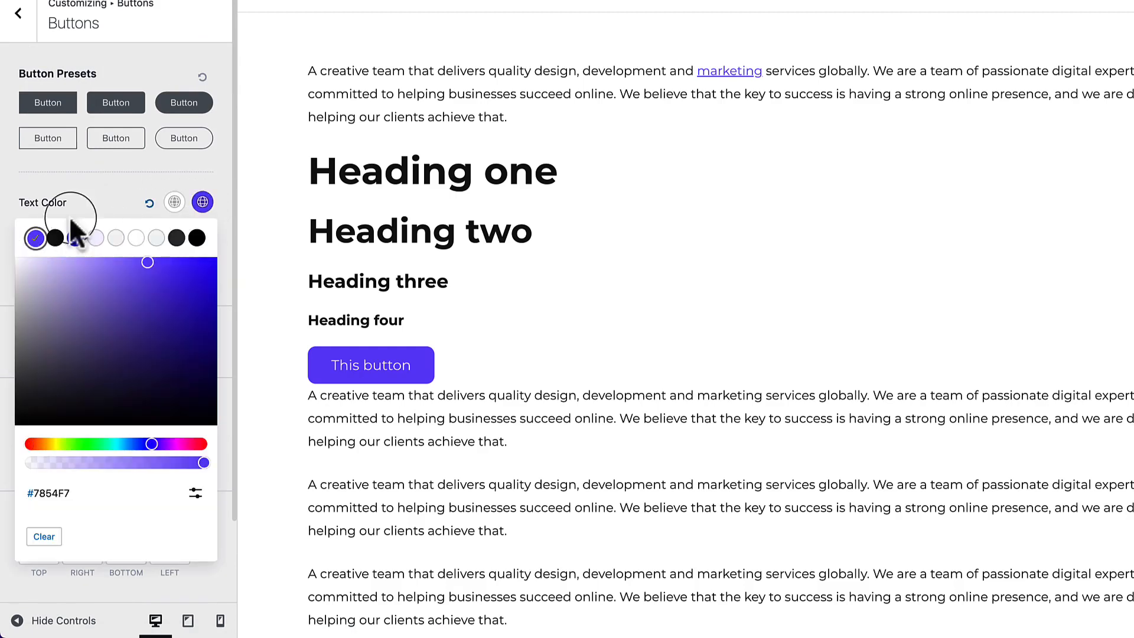
{"action": "left_click", "coordinate": [121, 198]}
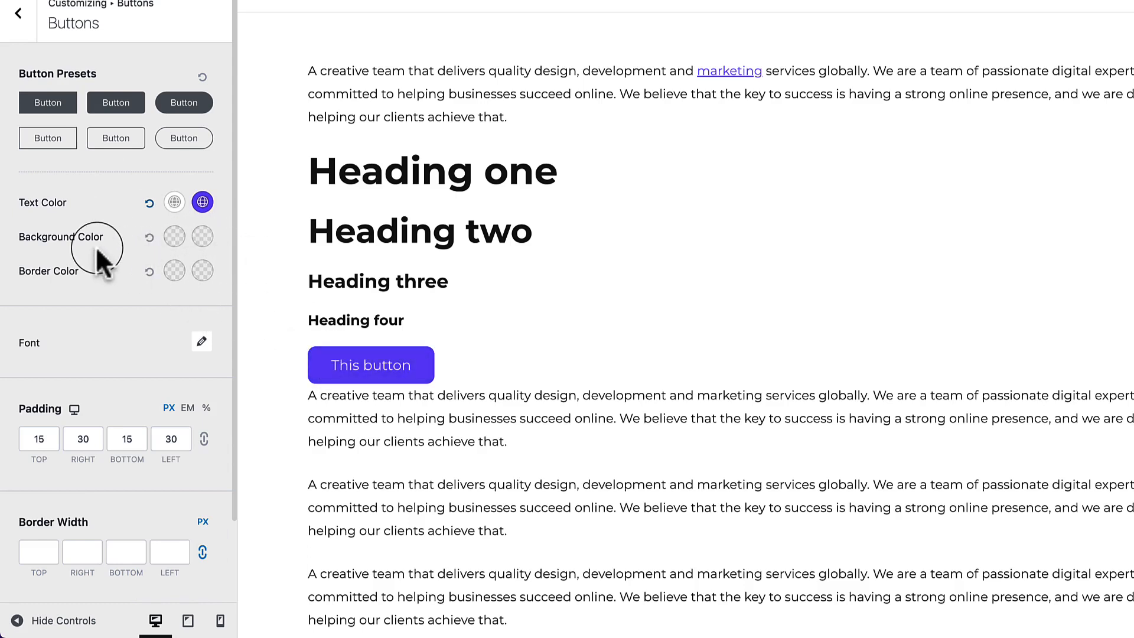
{"action": "left_click", "coordinate": [203, 202]}
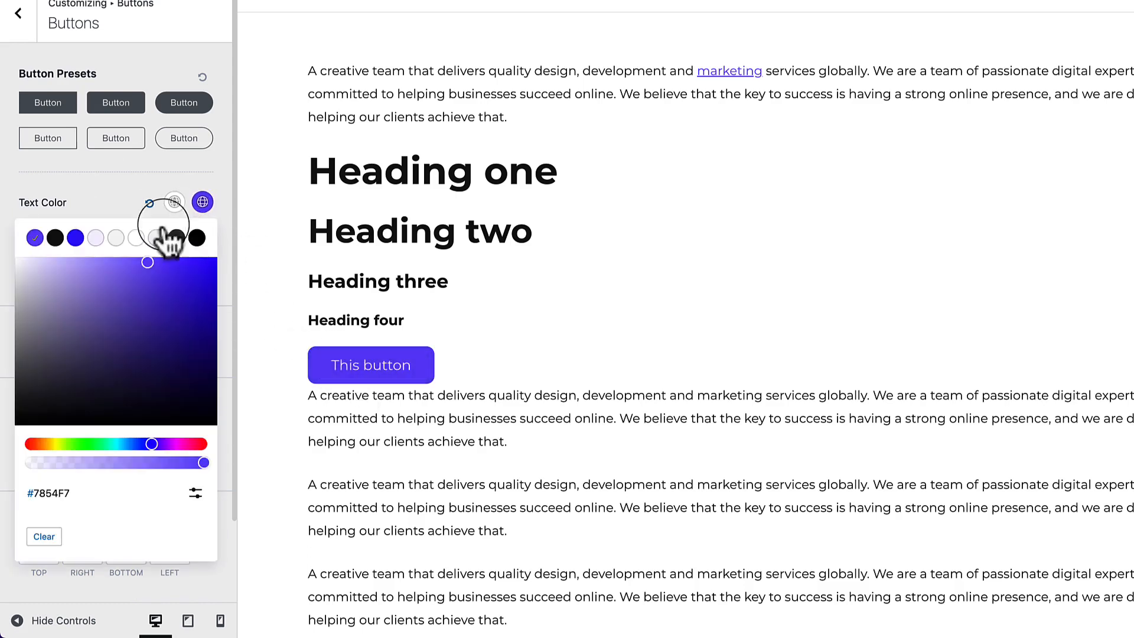
{"action": "left_click", "coordinate": [125, 230]}
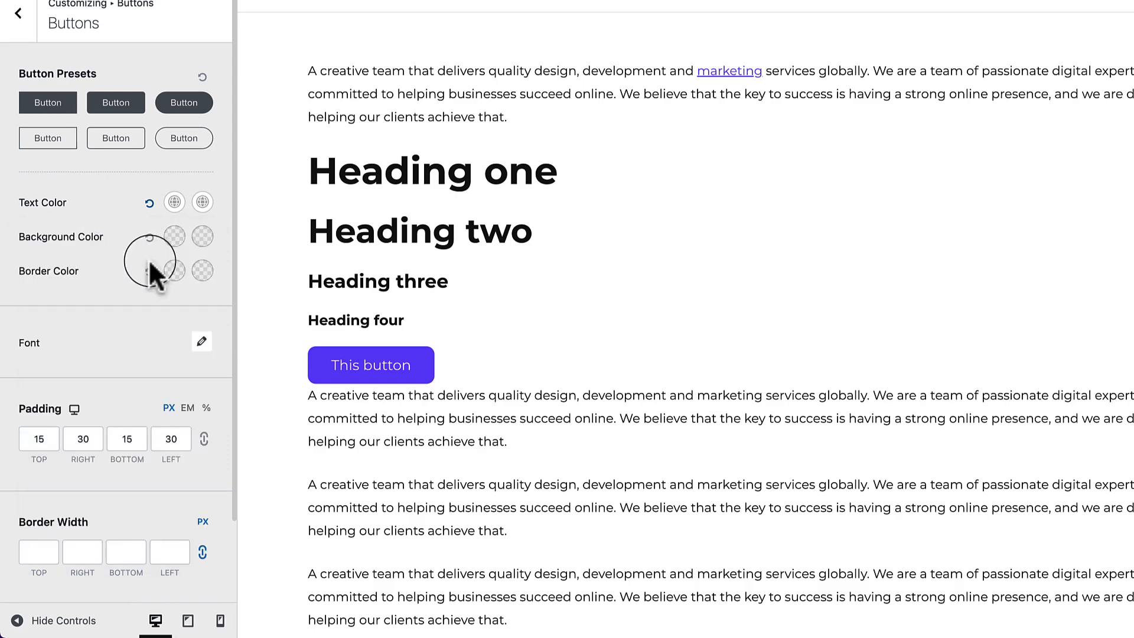
Give buttons a purple background that turns blue #4B1AFA on hover.
{"action": "left_click", "coordinate": [175, 237]}
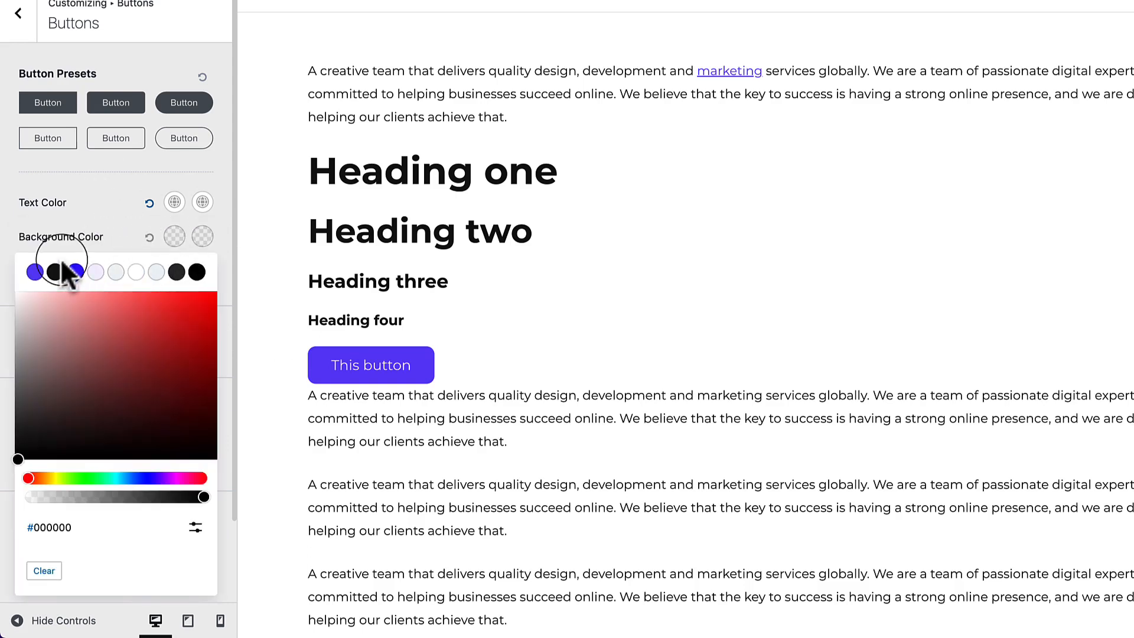
{"action": "left_click", "coordinate": [36, 272]}
{"action": "left_click", "coordinate": [129, 224]}
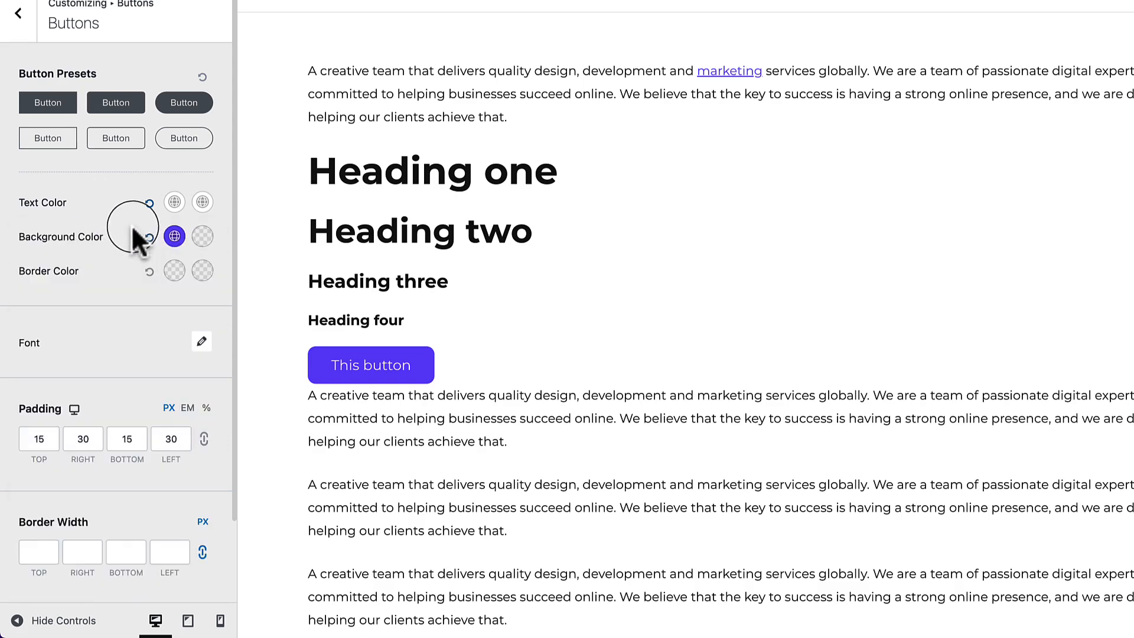
{"action": "left_click", "coordinate": [203, 236]}
{"action": "left_click", "coordinate": [75, 272]}
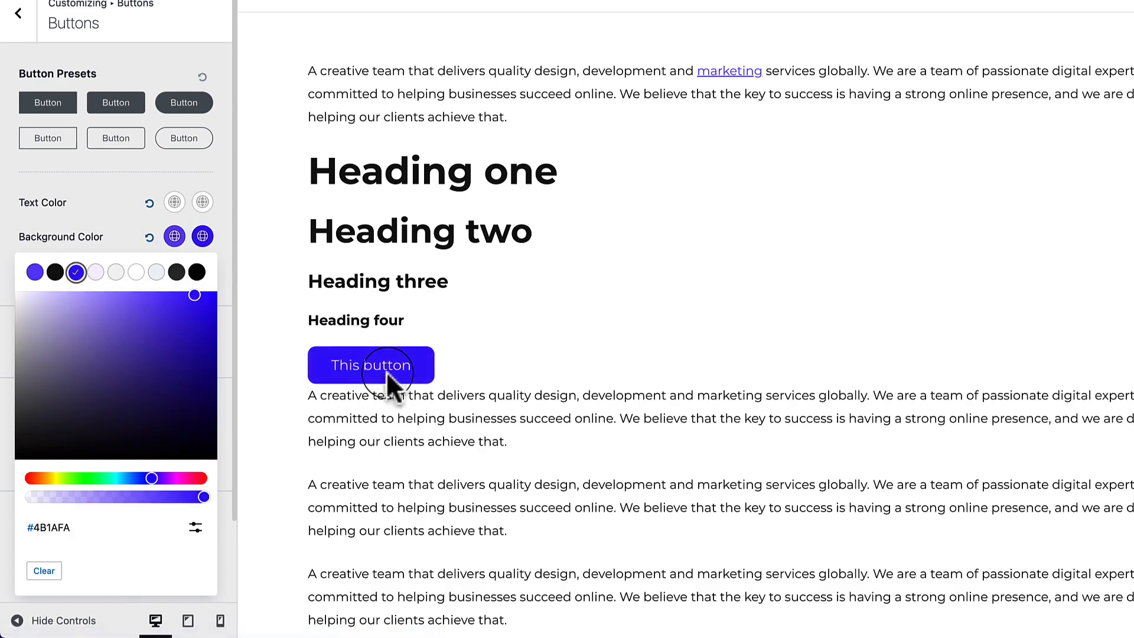
{"action": "left_click", "coordinate": [126, 242]}
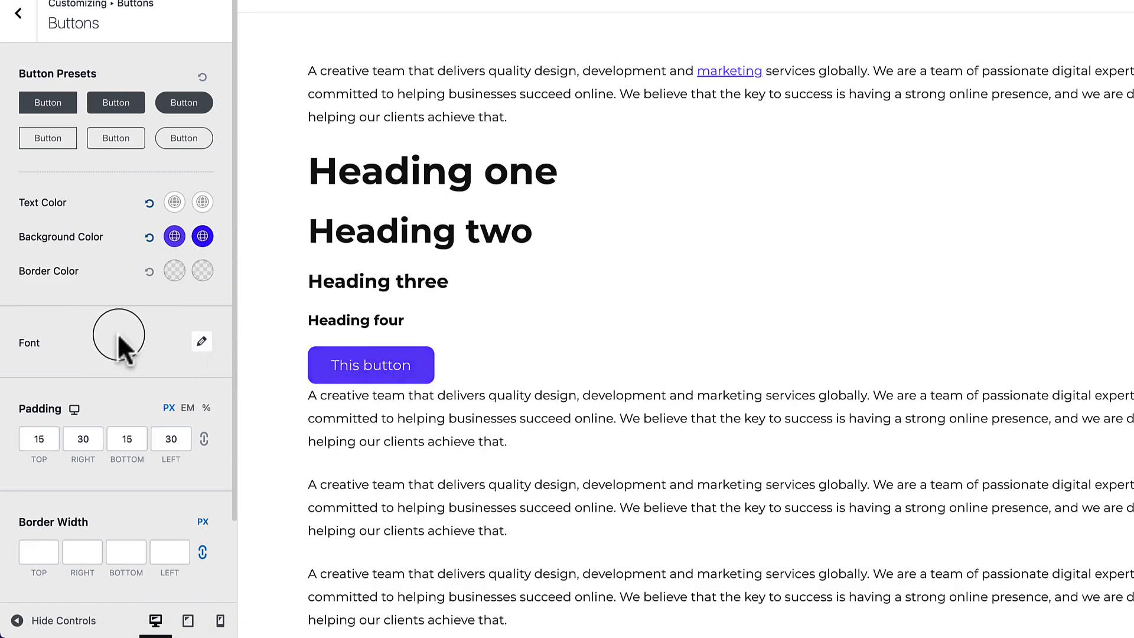
{"action": "scroll", "coordinate": [430, 431], "scroll_direction": "down", "scroll_amount": 4}
{"action": "scroll", "coordinate": [430, 431], "scroll_direction": "up", "scroll_amount": 4}
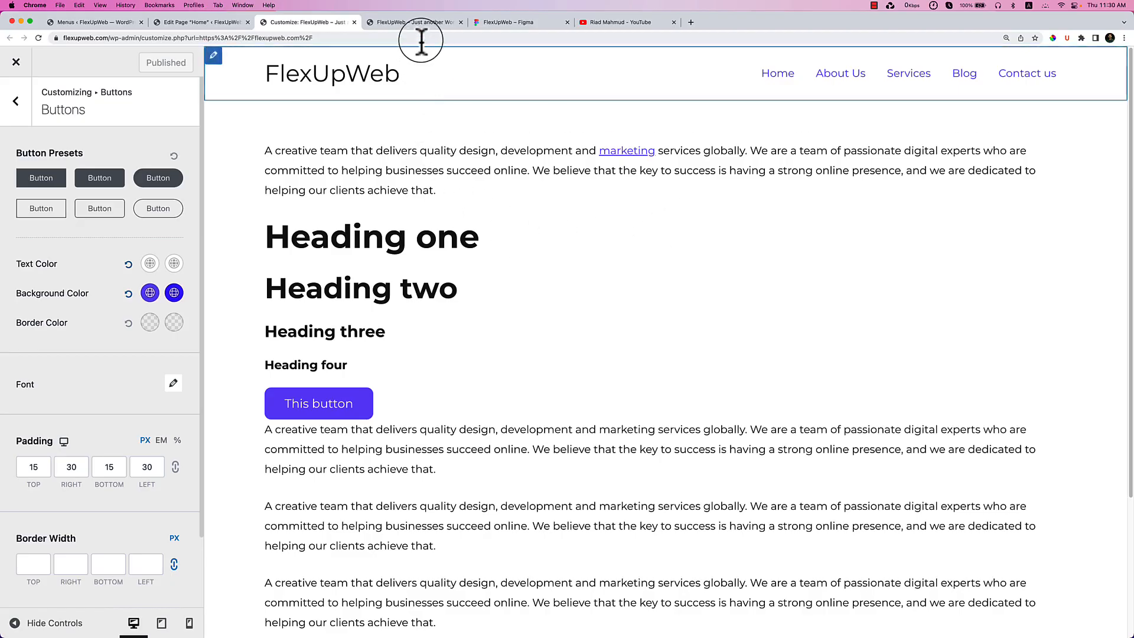
Reload the live site to check the button changes.
{"action": "left_click", "coordinate": [422, 24]}
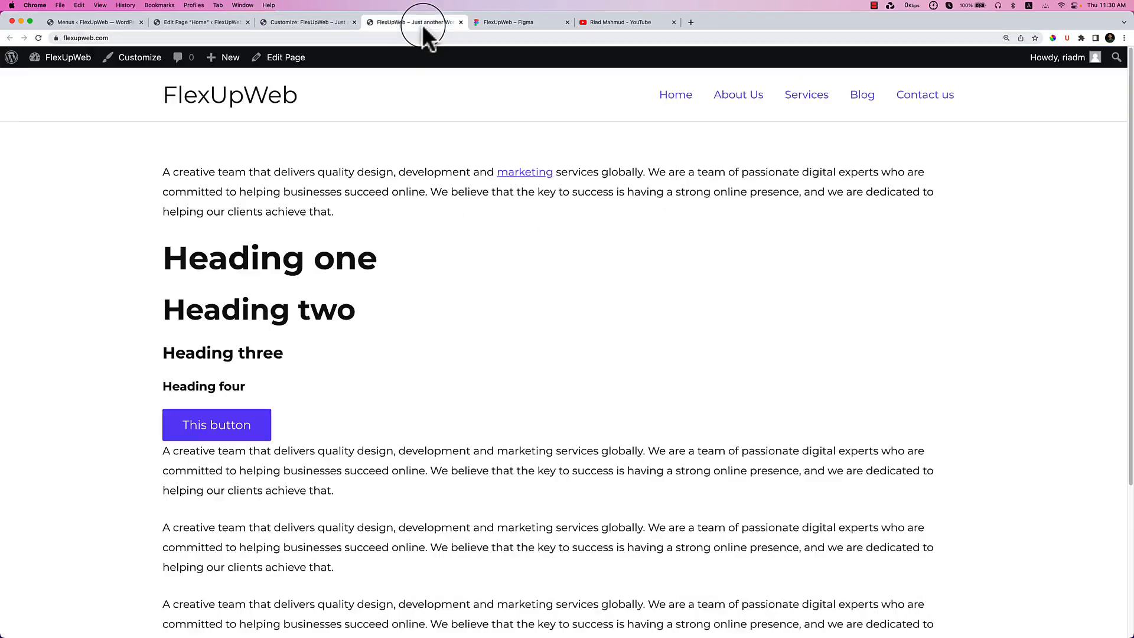
{"action": "right_click", "coordinate": [463, 218]}
{"action": "left_click", "coordinate": [490, 244]}
In the Customizer, open the Header Builder's Site Title & Logo element settings.
{"action": "left_click", "coordinate": [303, 22]}
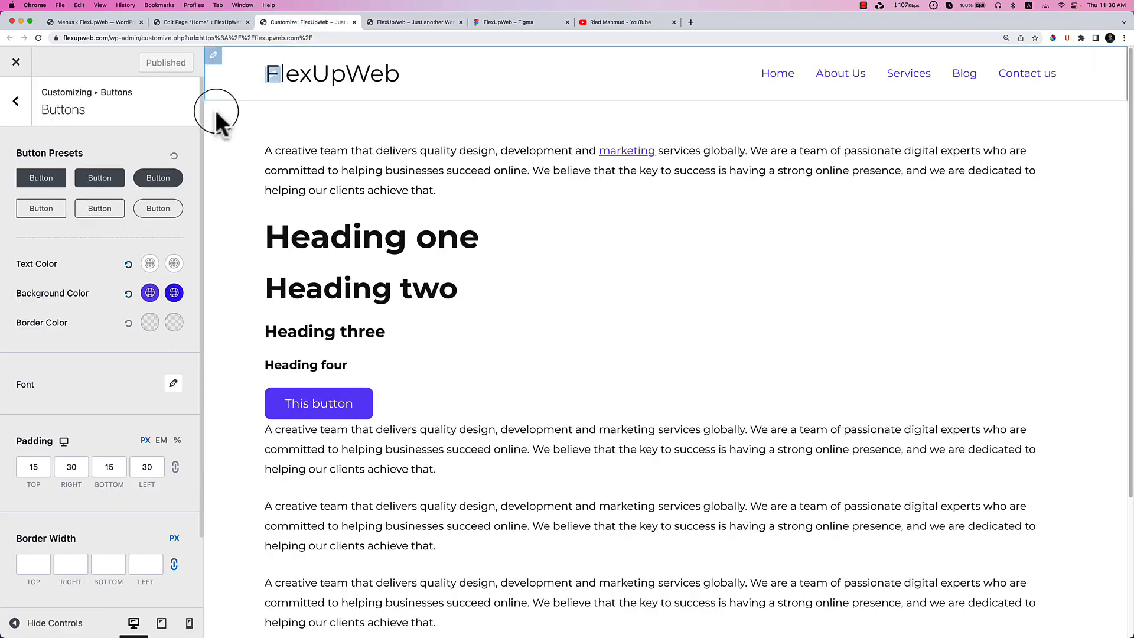
{"action": "left_click", "coordinate": [18, 115]}
{"action": "left_click", "coordinate": [18, 115]}
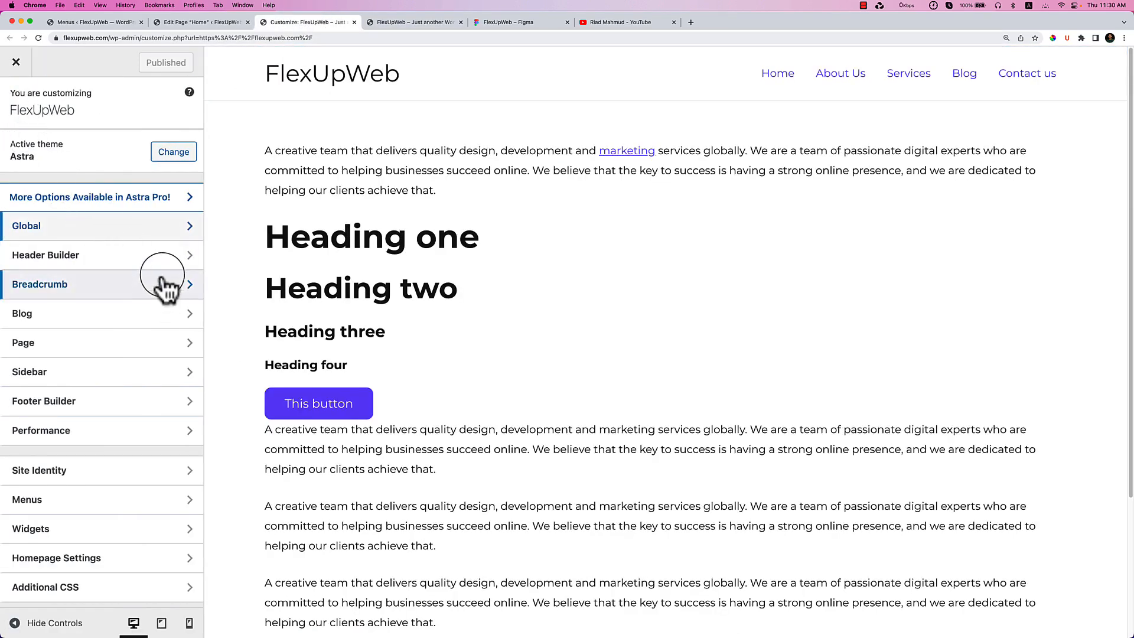
{"action": "left_click", "coordinate": [163, 268]}
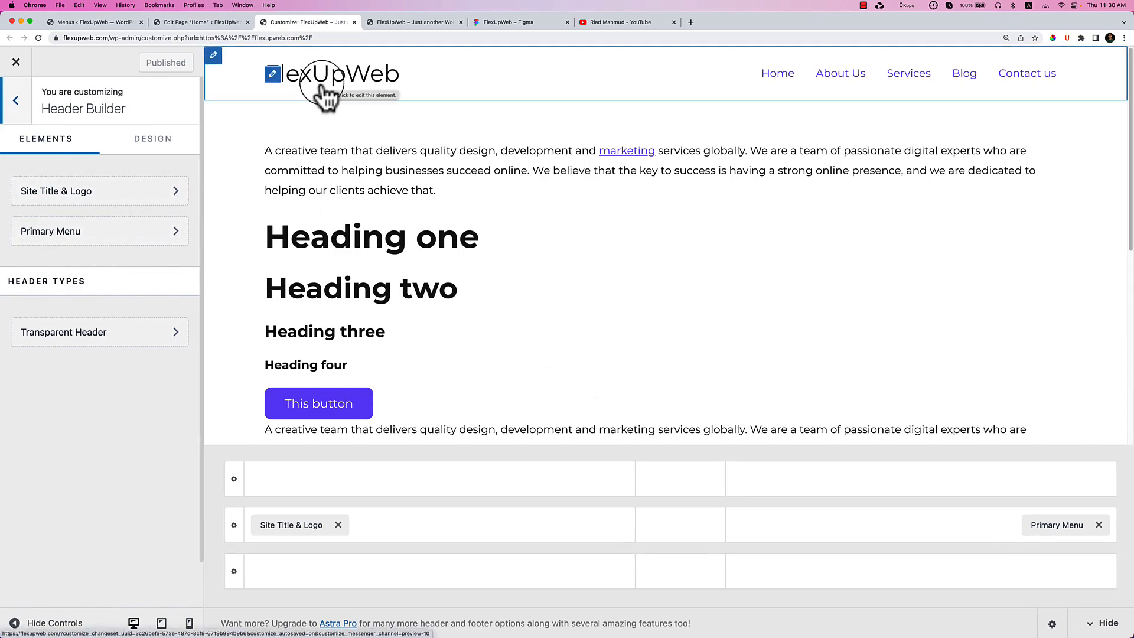
{"action": "left_click", "coordinate": [293, 527]}
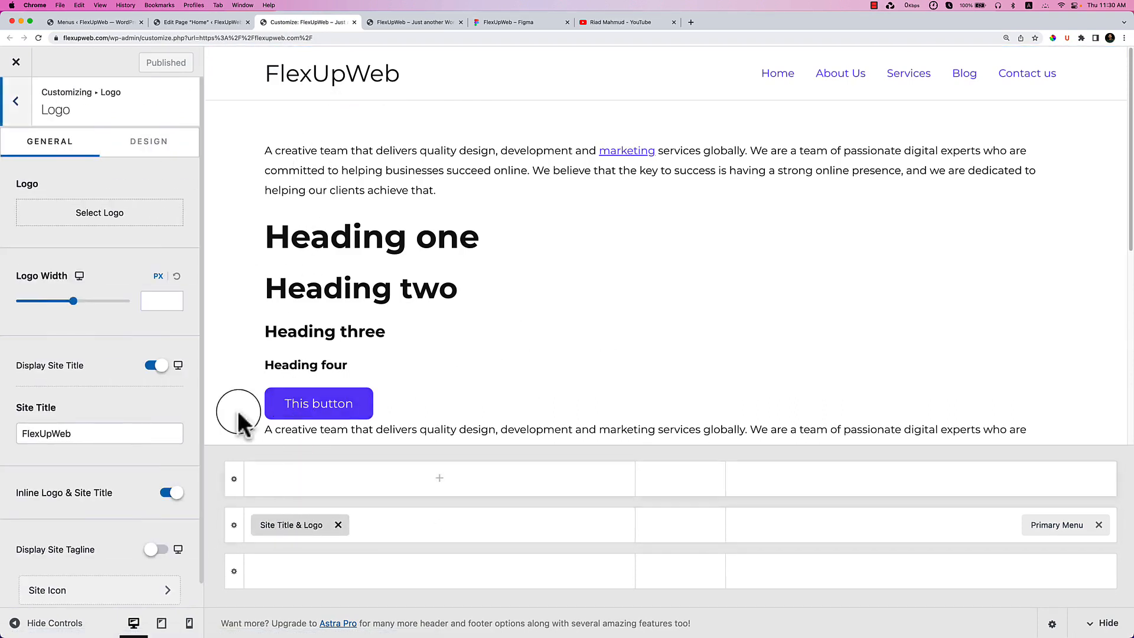
Upload all the resource folder images to the media library for the logo.
{"action": "left_click", "coordinate": [106, 217]}
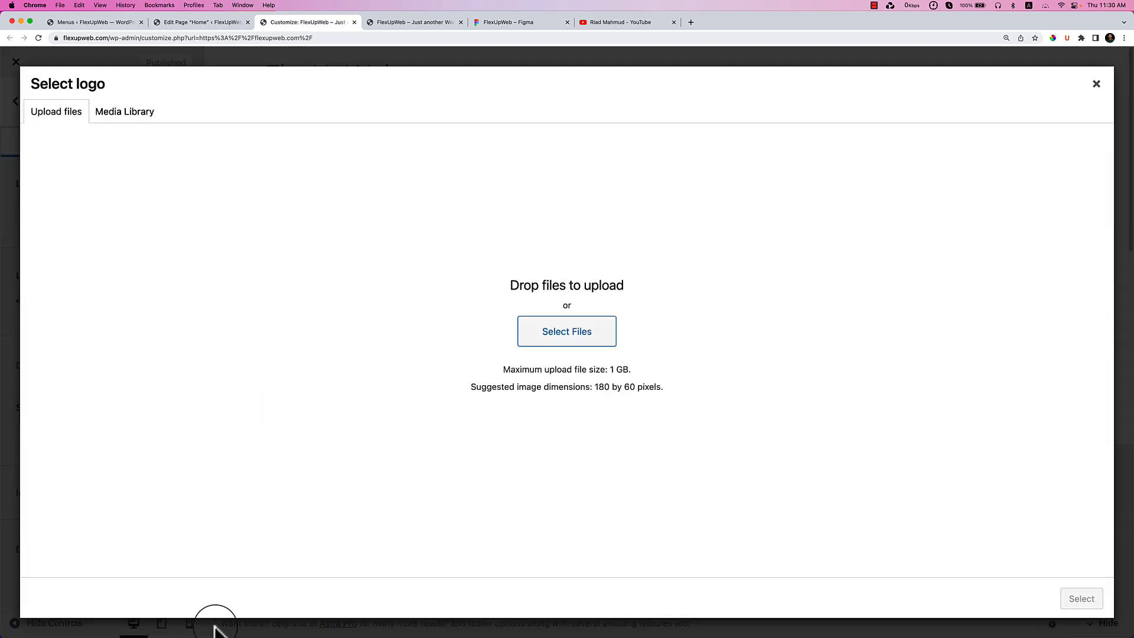
{"action": "left_click_drag", "start_coordinate": [514, 350], "coordinate": [311, 364]}
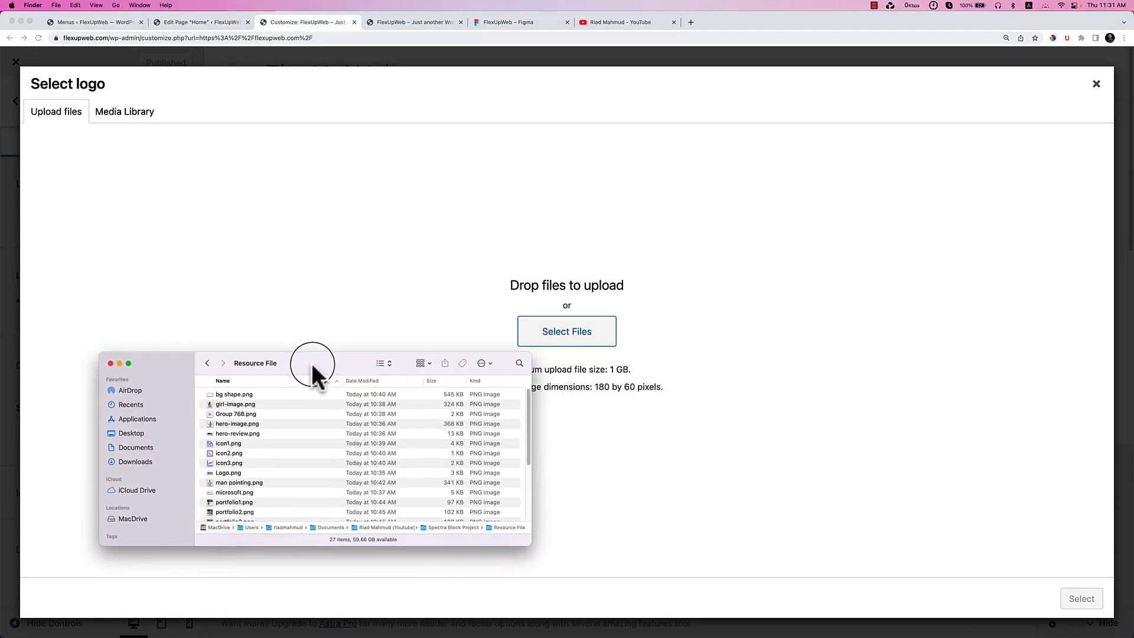
{"action": "scroll", "coordinate": [248, 405], "scroll_direction": "down", "scroll_amount": 5}
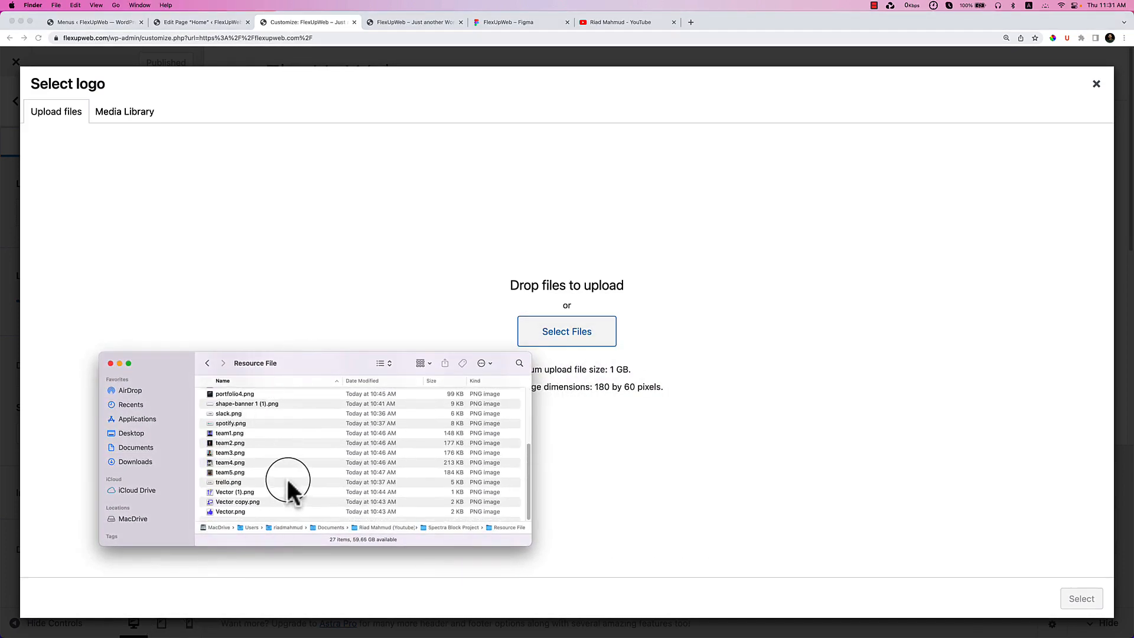
{"action": "key", "text": "super+a"}
{"action": "left_click_drag", "start_coordinate": [241, 396], "coordinate": [765, 365]}
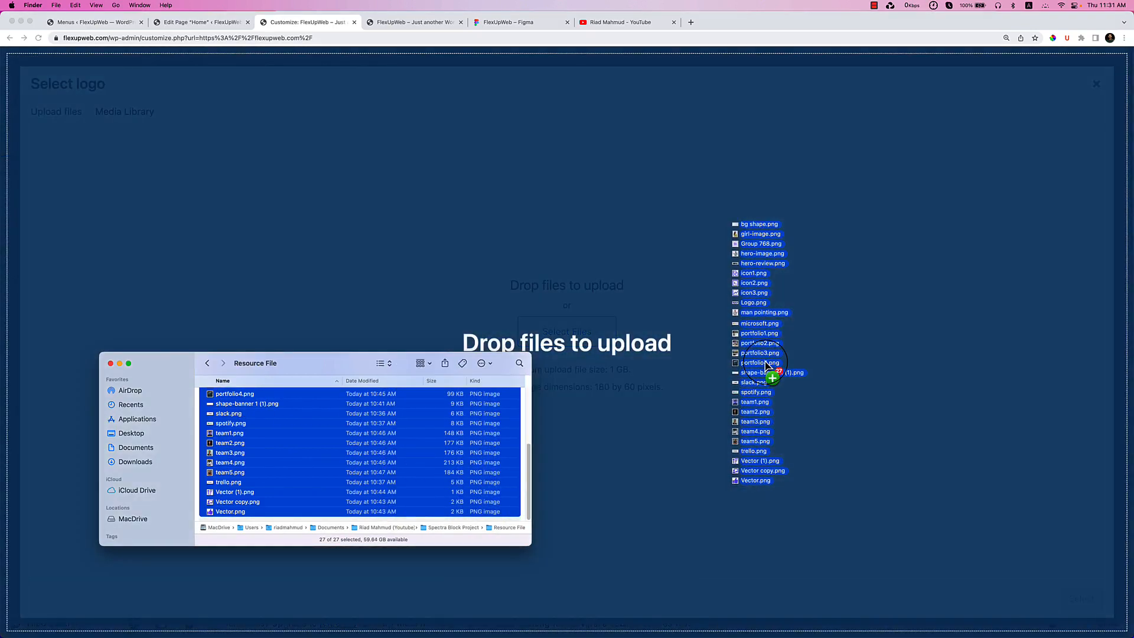
{"action": "left_click_drag", "start_coordinate": [765, 365], "coordinate": [765, 363]}
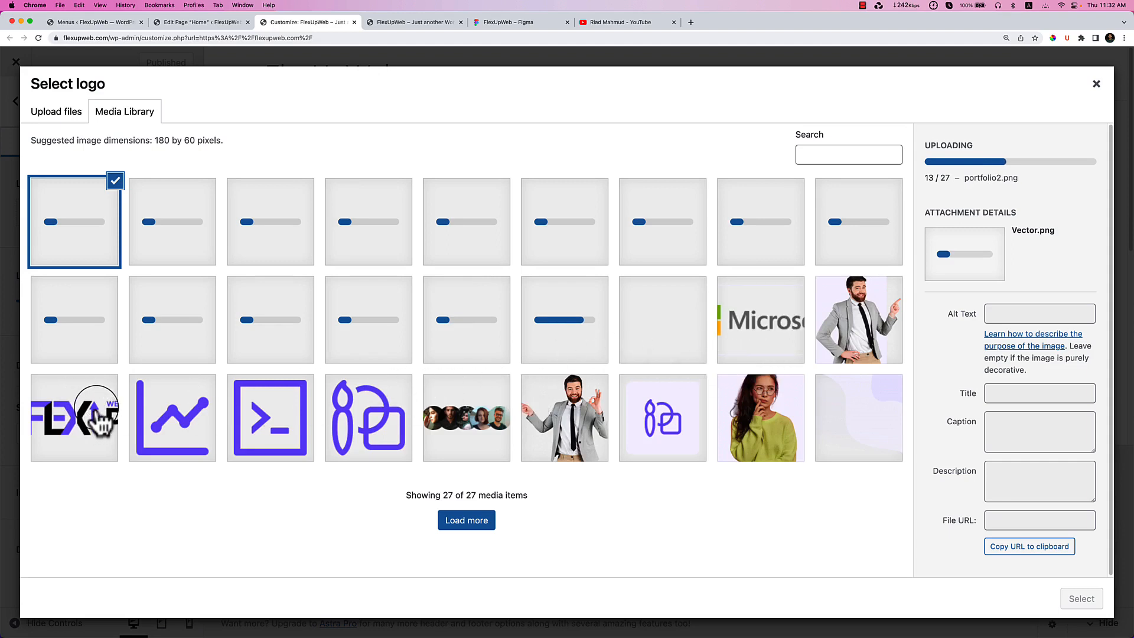
Set the FlexUp logo image as the site logo without cropping.
{"action": "left_click", "coordinate": [92, 437]}
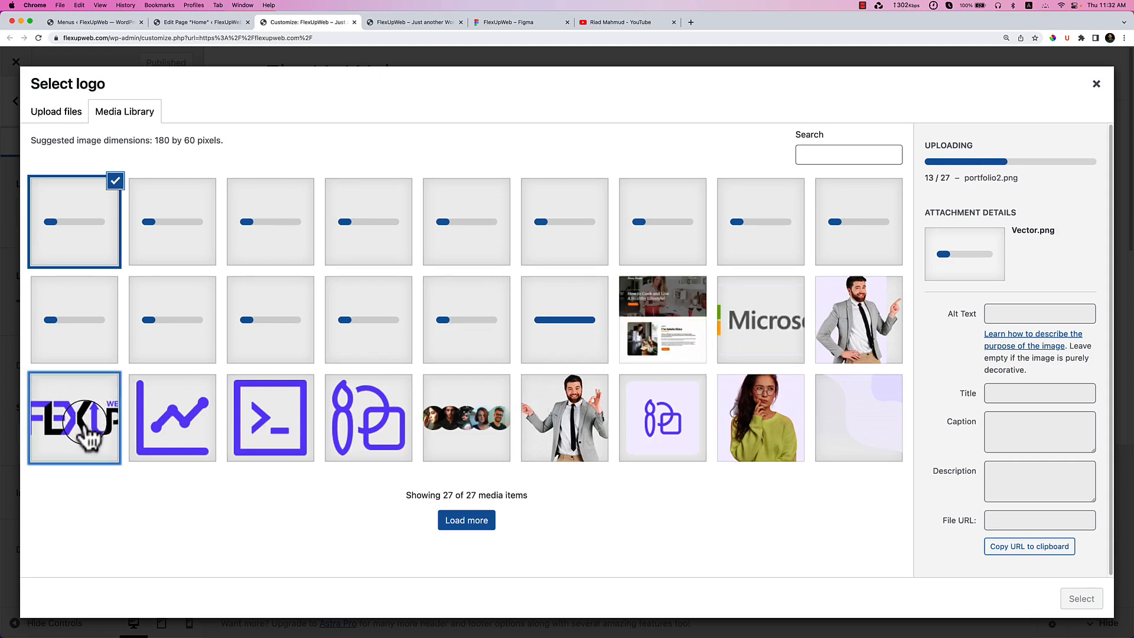
{"action": "left_click", "coordinate": [1082, 599]}
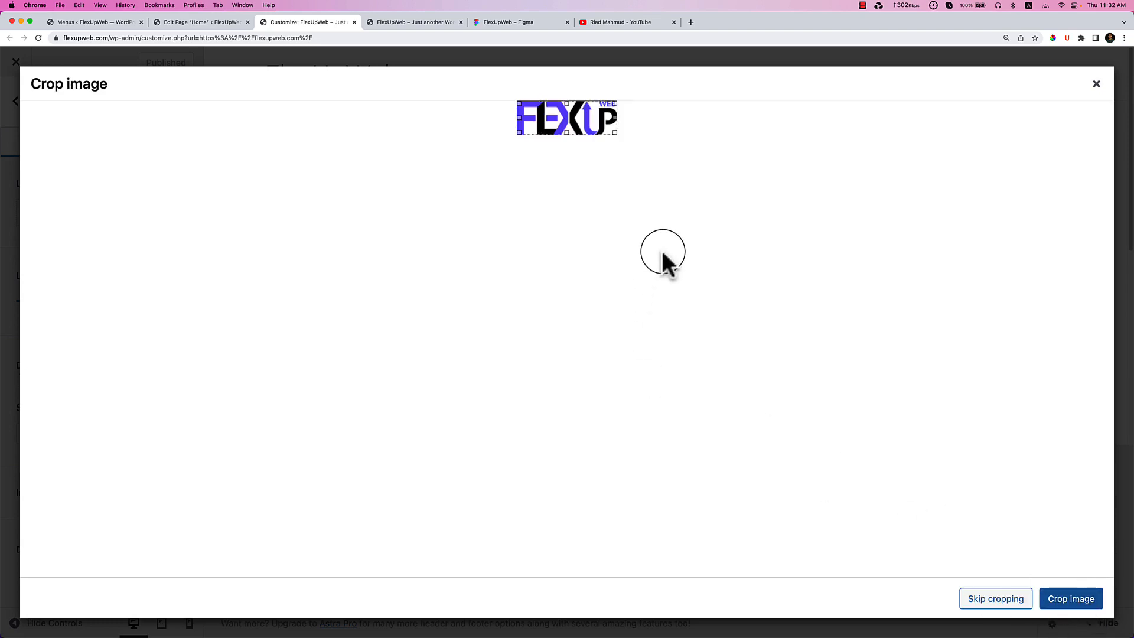
{"action": "left_click", "coordinate": [985, 599]}
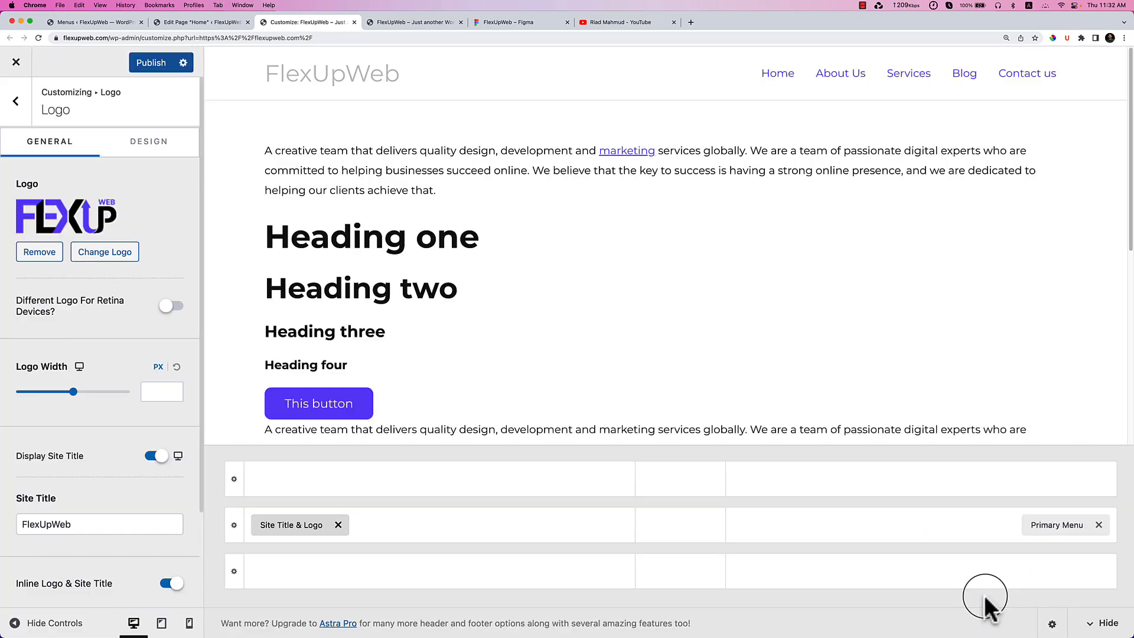
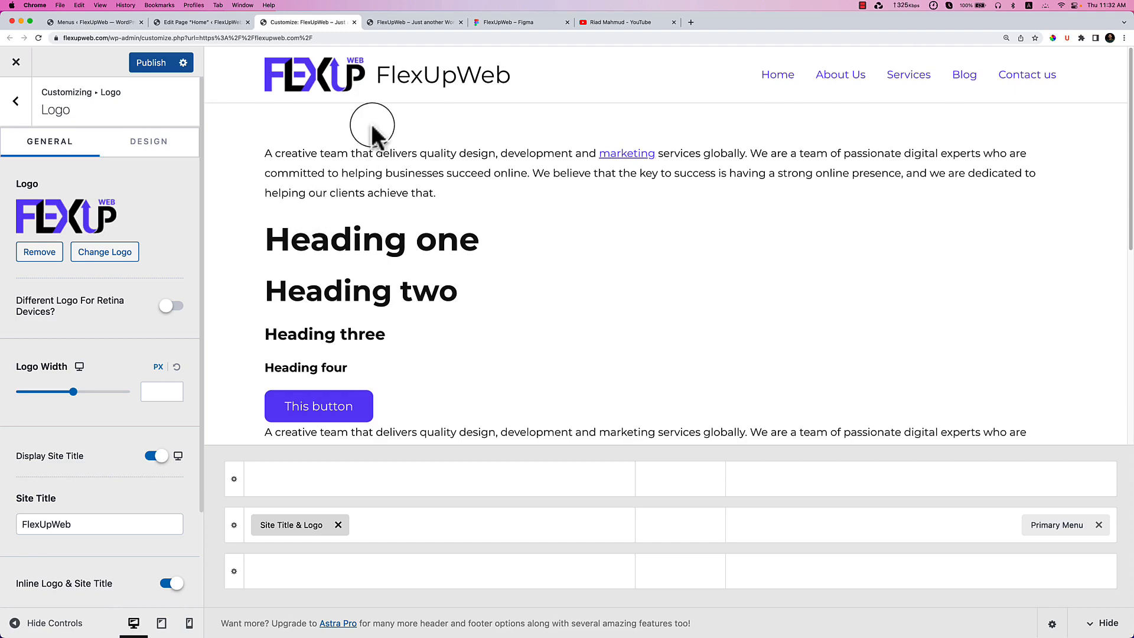
Turn off Display Site Title so the header shows only the logo, then switch to Figma.
{"action": "scroll", "coordinate": [122, 544], "scroll_direction": "down", "scroll_amount": 3}
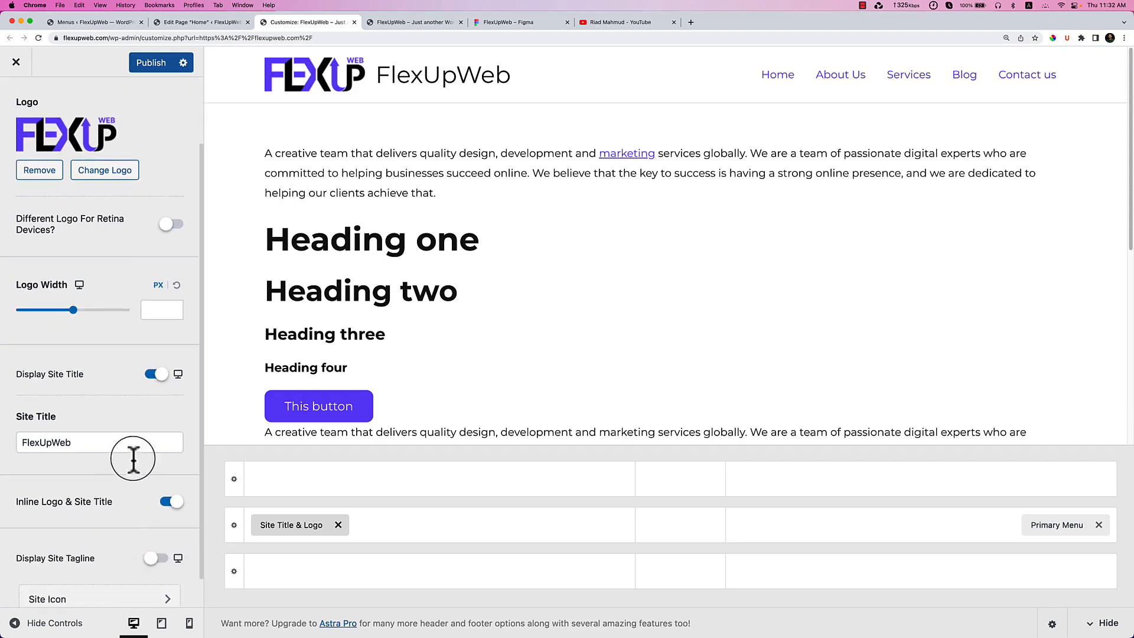
{"action": "left_click", "coordinate": [155, 374]}
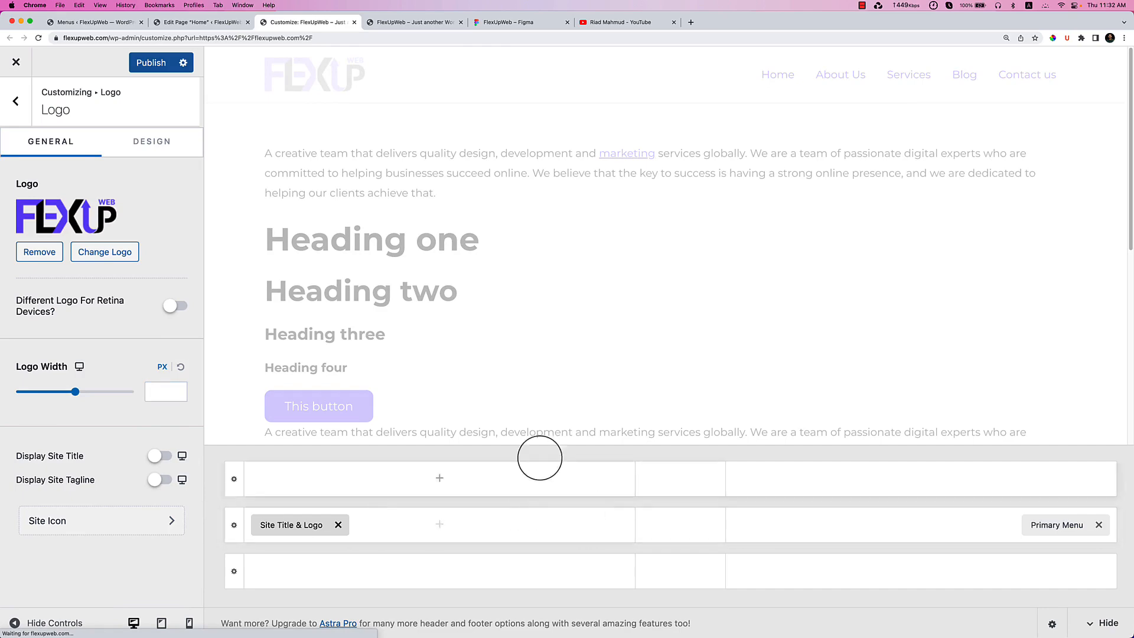
{"action": "left_click", "coordinate": [513, 23]}
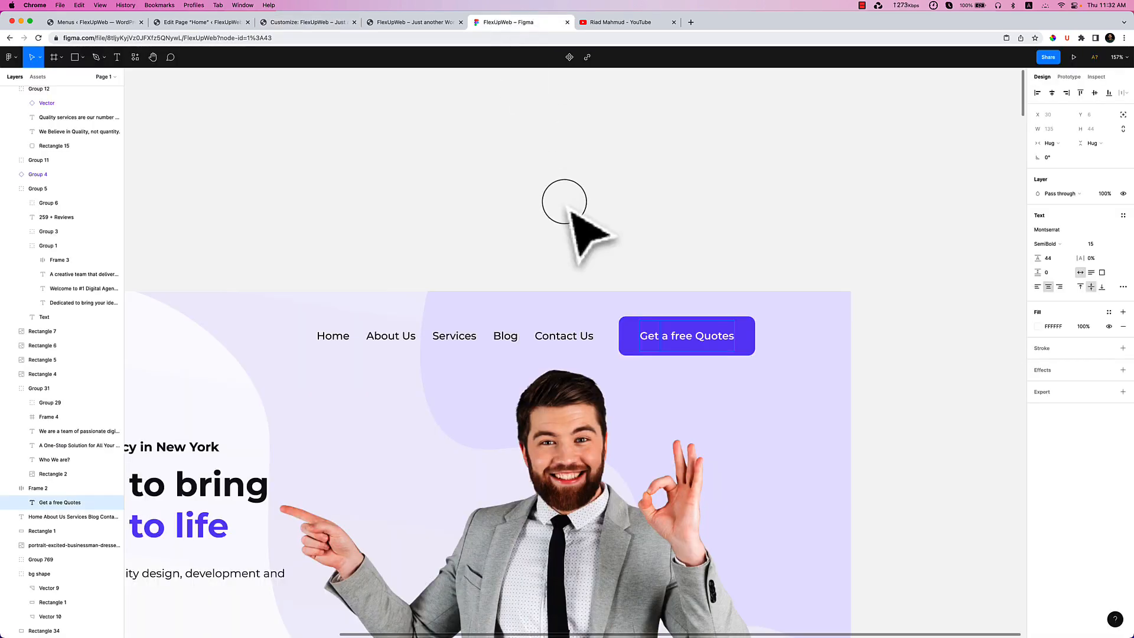
In Figma, inspect the hero portrait, background shape and 'Get a free Quotes' button text.
{"action": "scroll", "coordinate": [561, 241], "scroll_direction": "down", "scroll_amount": 5}
{"action": "left_click", "coordinate": [543, 322]}
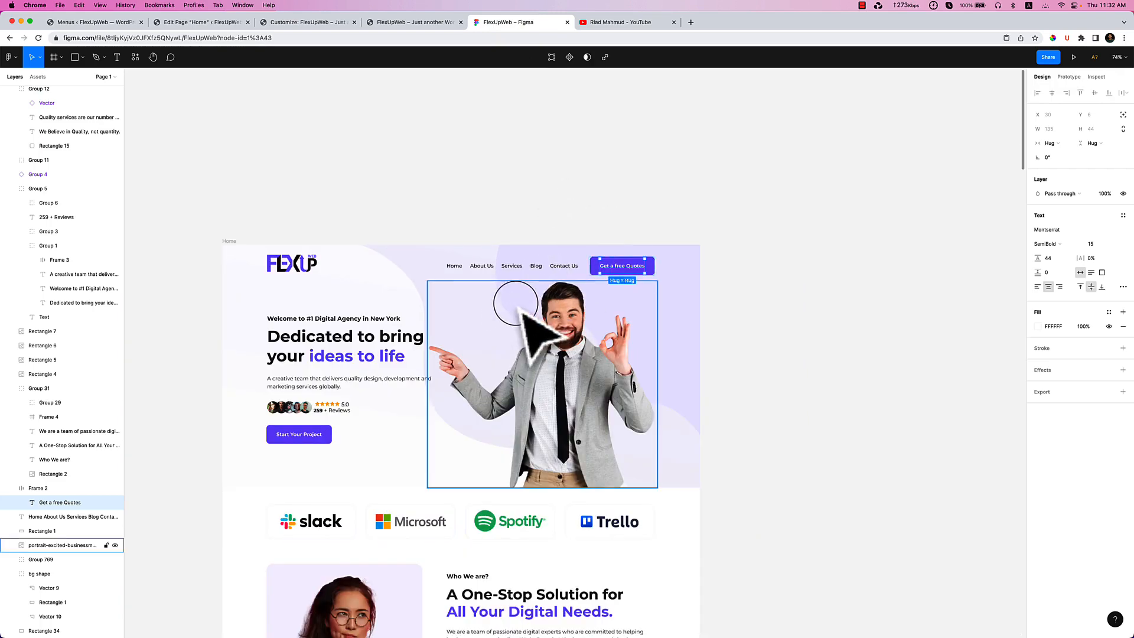
{"action": "left_click", "coordinate": [425, 307]}
{"action": "scroll", "coordinate": [425, 289], "scroll_direction": "left", "scroll_amount": 2}
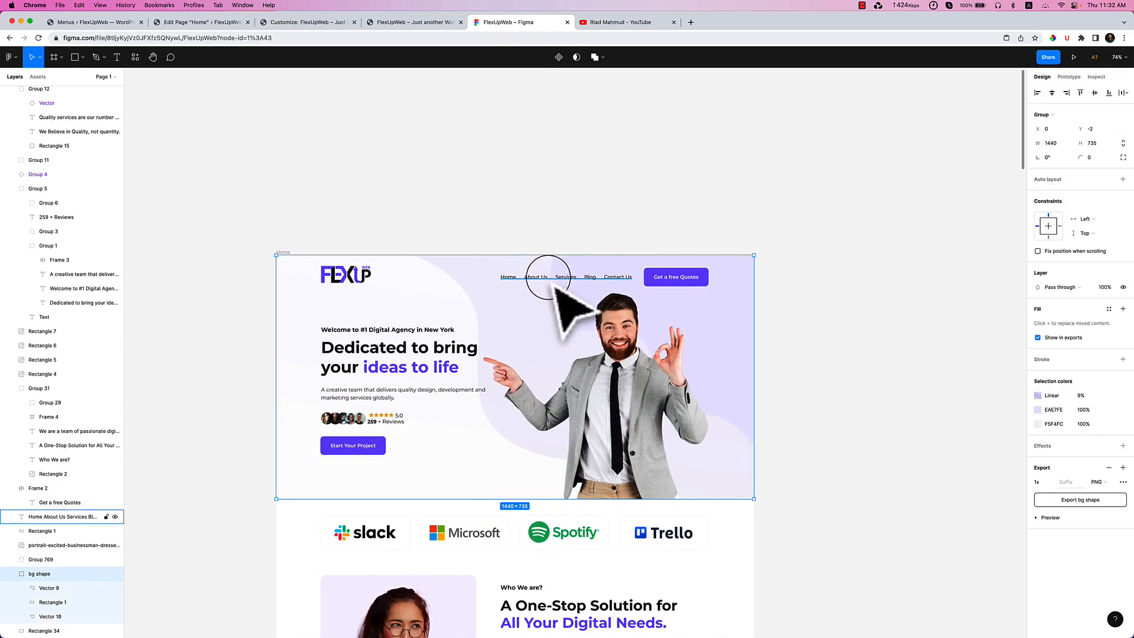
{"action": "scroll", "coordinate": [561, 278], "scroll_direction": "up", "scroll_amount": 3}
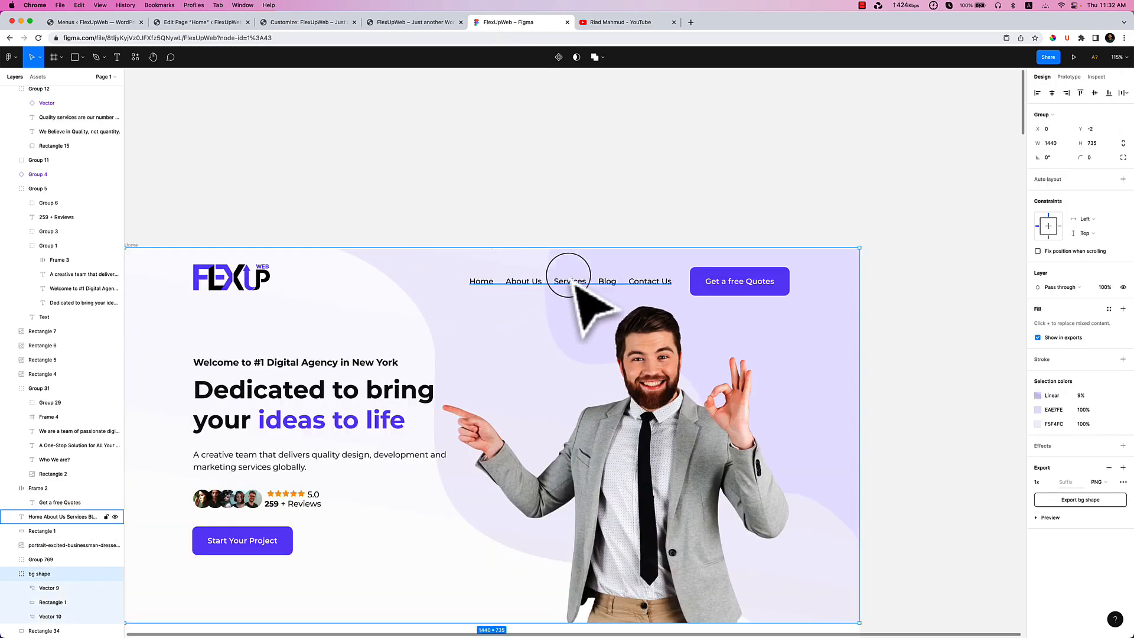
{"action": "double_click", "coordinate": [743, 283]}
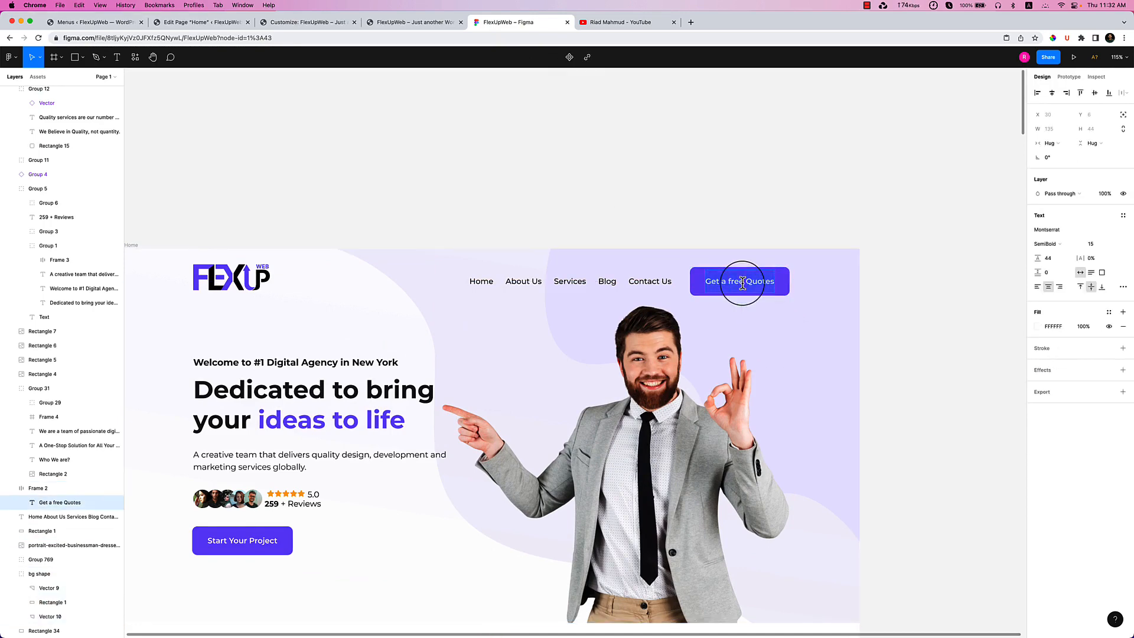
{"action": "left_click", "coordinate": [405, 22]}
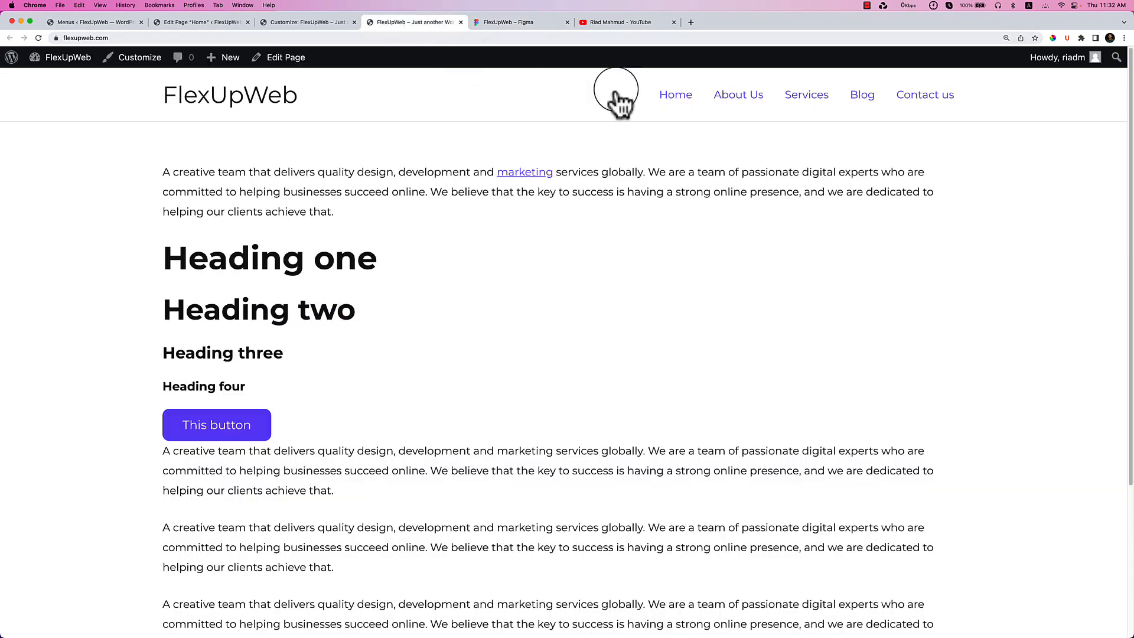
{"action": "left_click", "coordinate": [306, 23]}
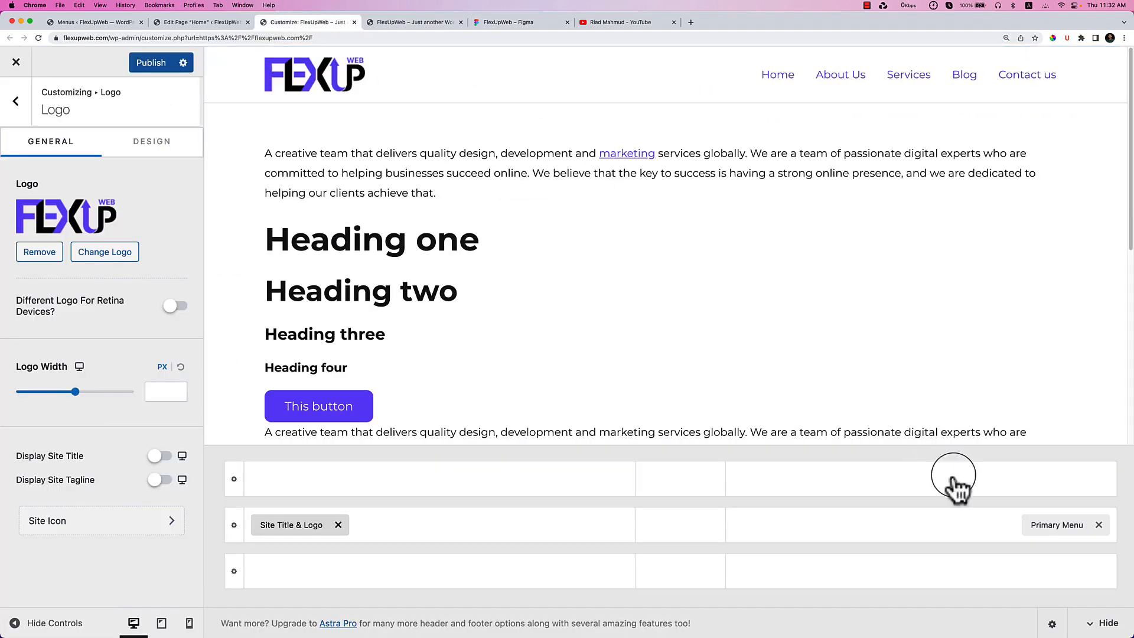
Add a Button to the header's right slot labelled 'Get a free Quotes', with Open in New Tab off.
{"action": "left_click", "coordinate": [970, 526]}
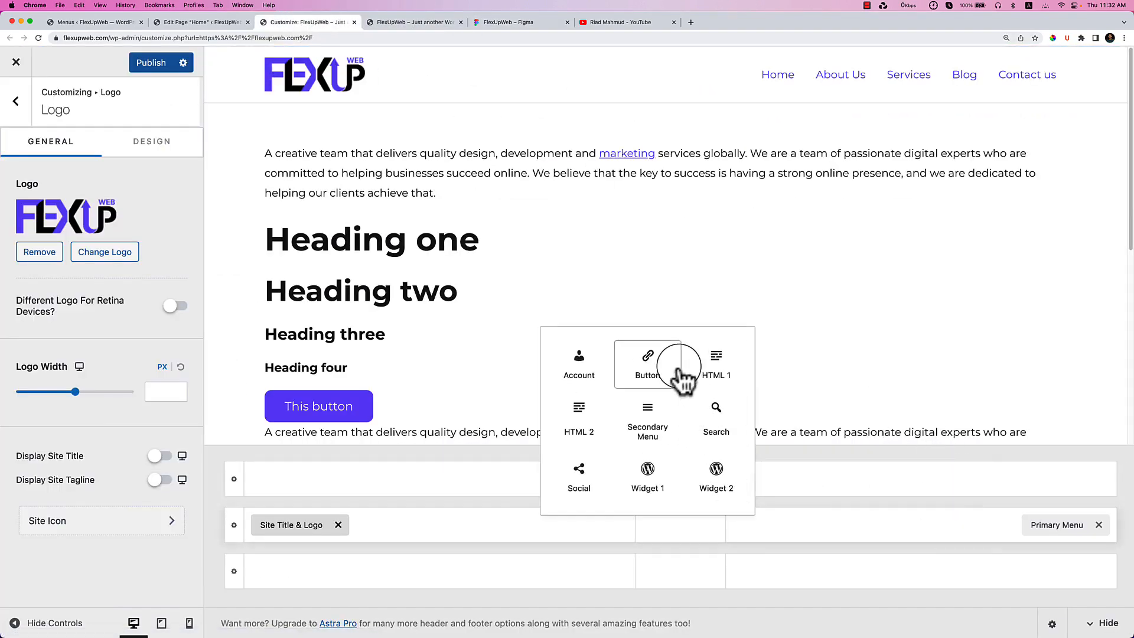
{"action": "left_click", "coordinate": [682, 378]}
{"action": "left_click", "coordinate": [1073, 529]}
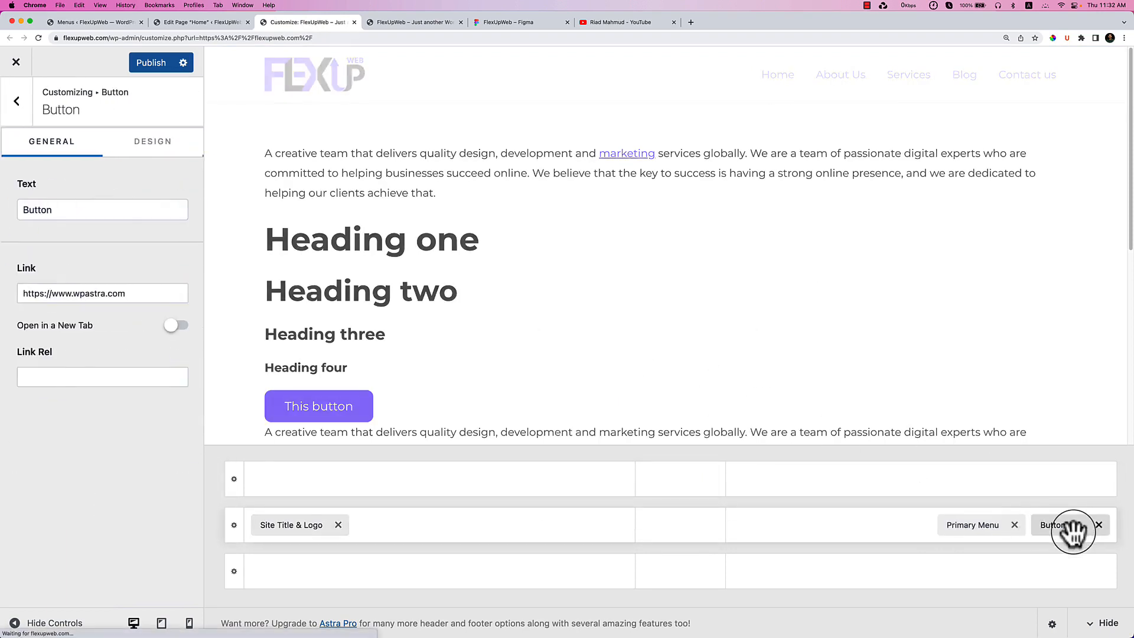
{"action": "double_click", "coordinate": [114, 211]}
{"action": "type", "text": "Get a free Quotes"}
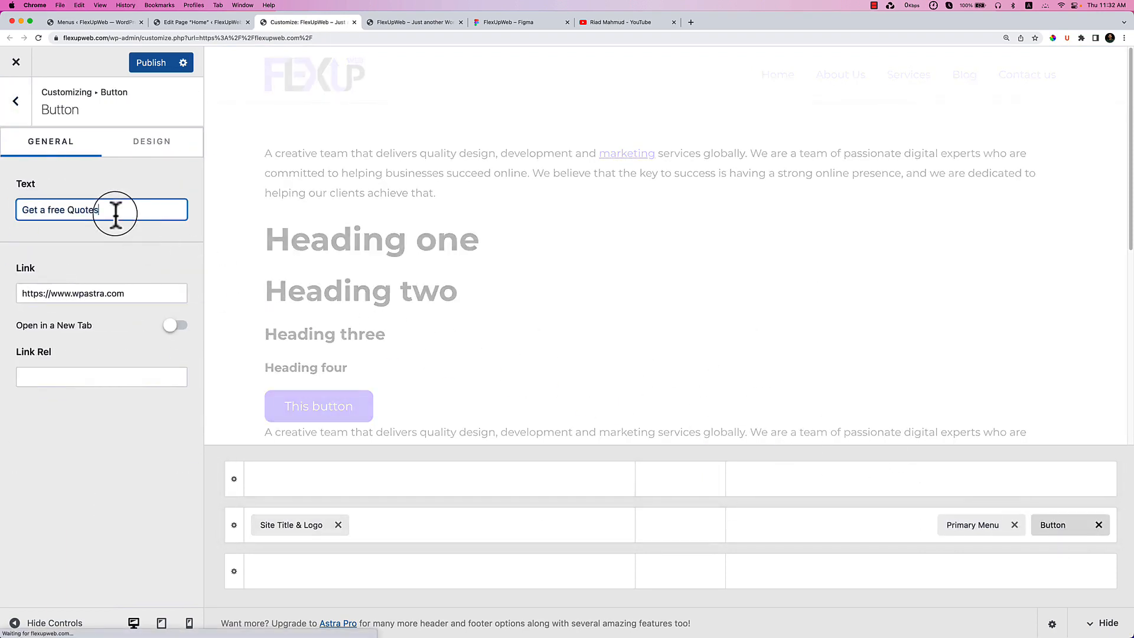
{"action": "triple_click", "coordinate": [143, 290]}
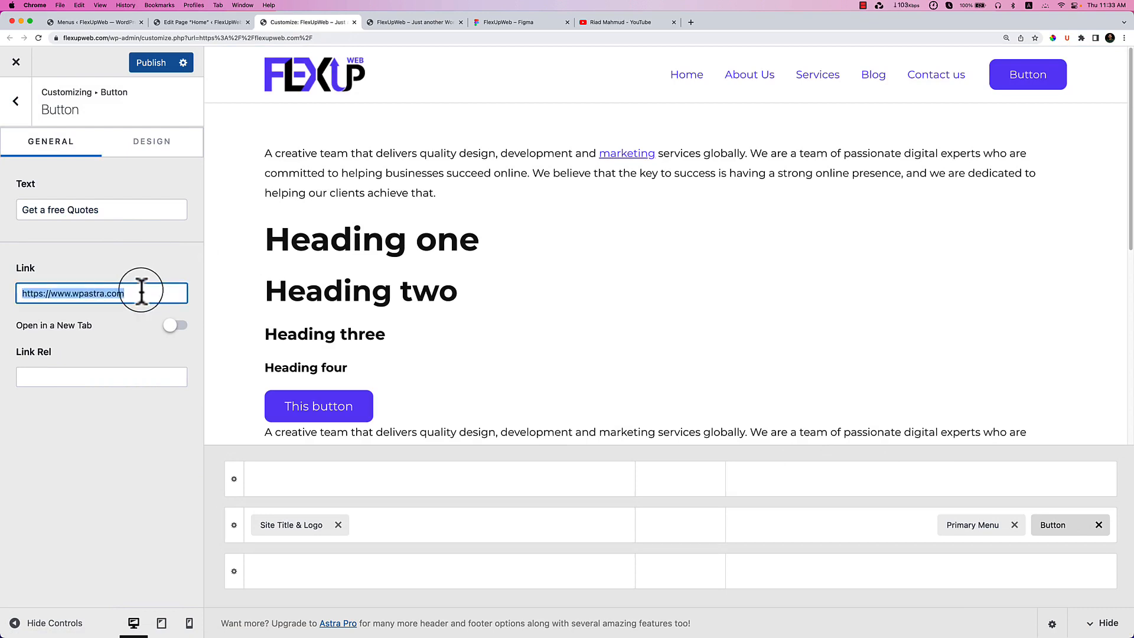
{"action": "left_click", "coordinate": [116, 307]}
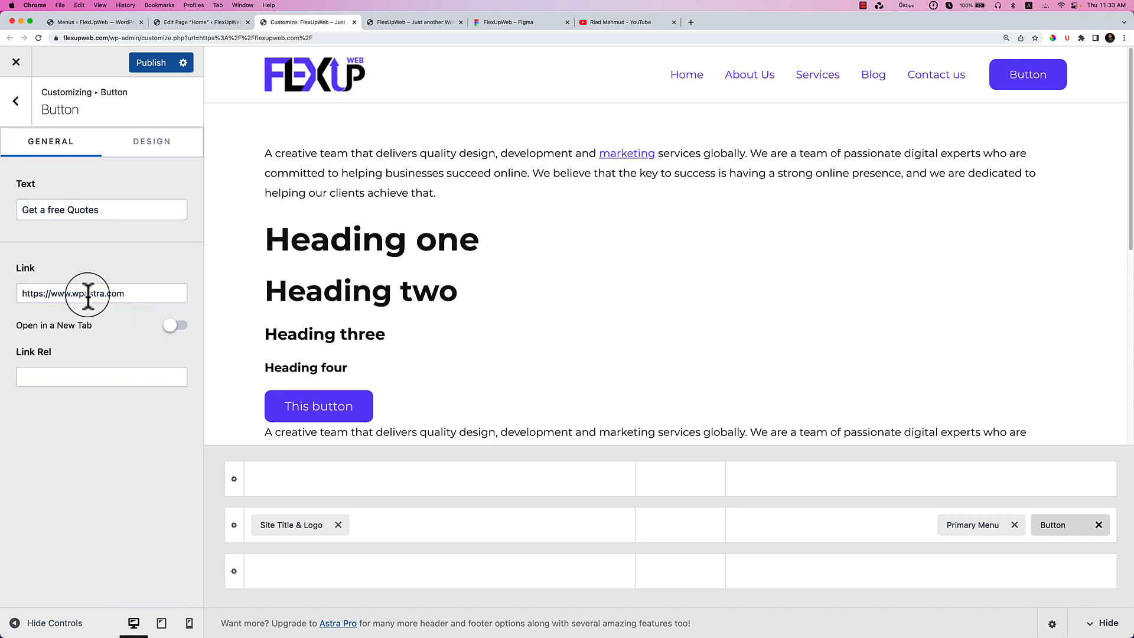
{"action": "left_click", "coordinate": [130, 324]}
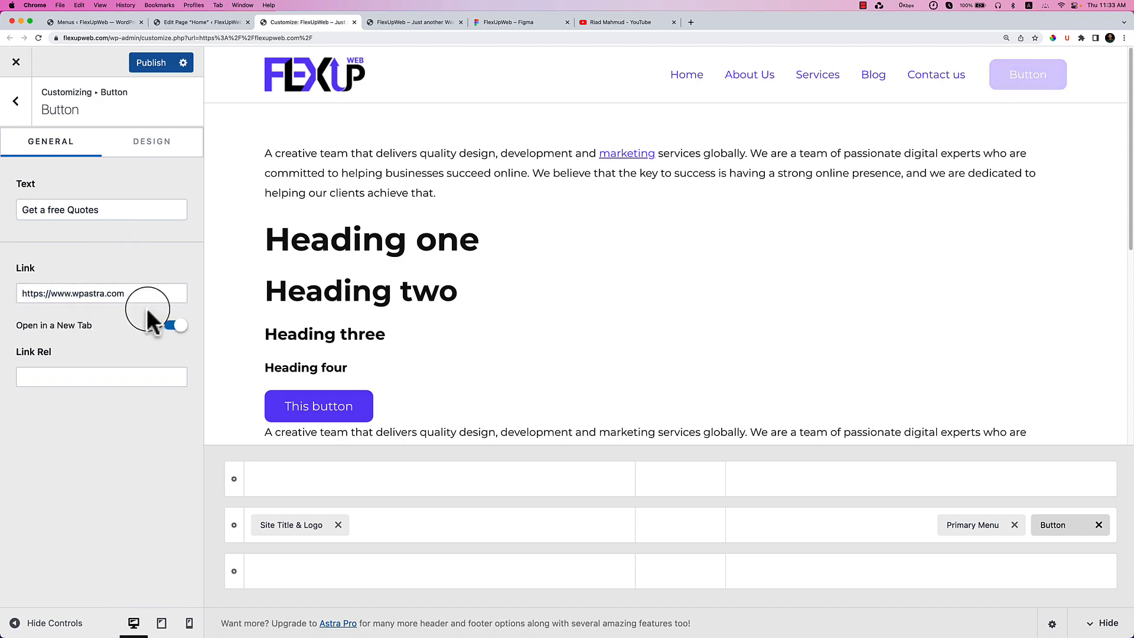
{"action": "left_click", "coordinate": [168, 328]}
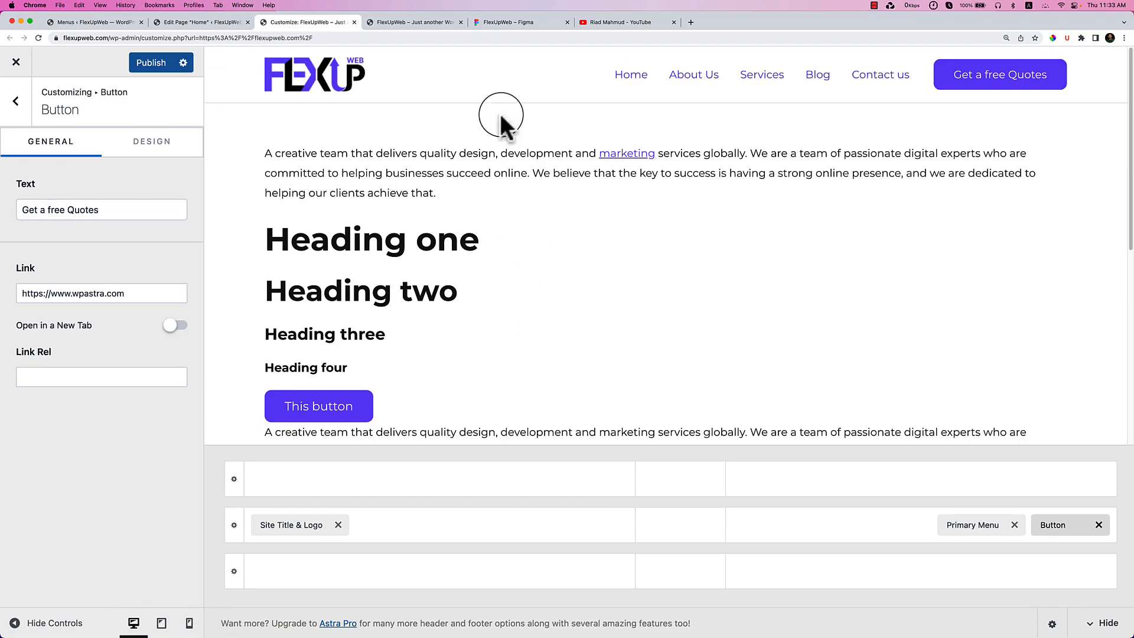
Check the nav links text in the Figma design, then return to the customizer.
{"action": "left_click", "coordinate": [522, 27]}
{"action": "left_click", "coordinate": [486, 280]}
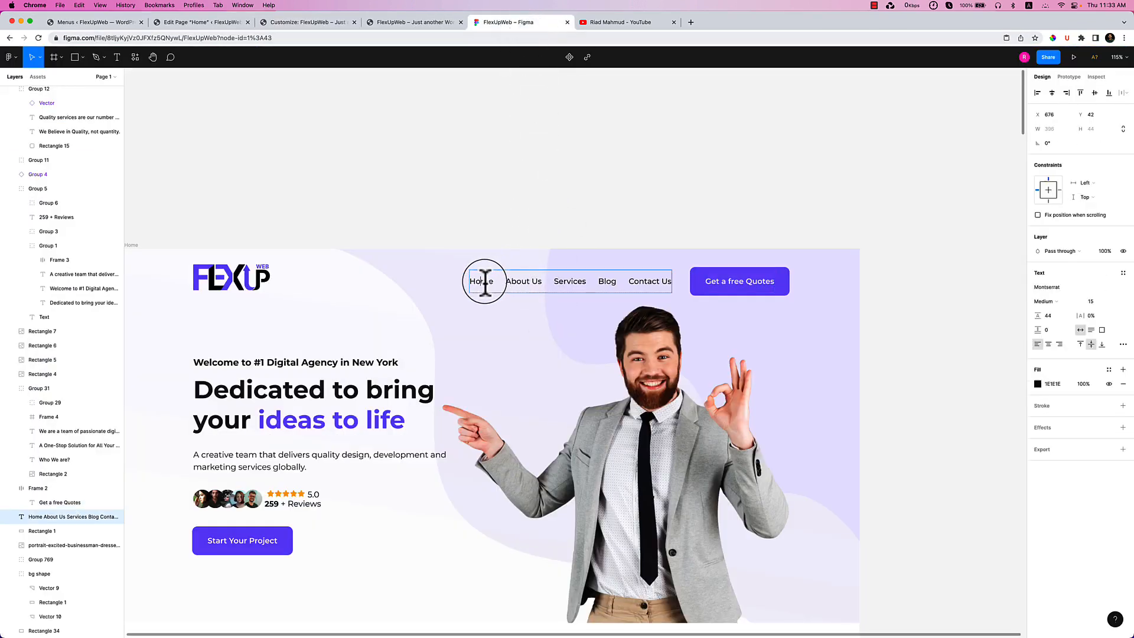
{"action": "left_click", "coordinate": [310, 22]}
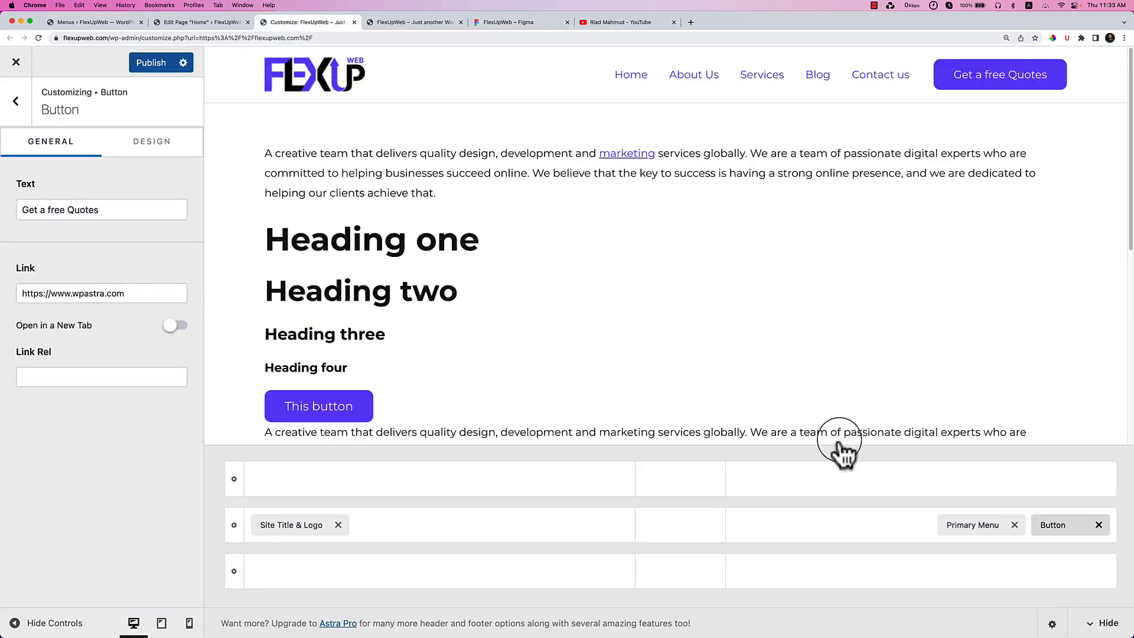
In the Primary Menu's design settings, set the menu link colour to #1E1E1E.
{"action": "left_click", "coordinate": [955, 525]}
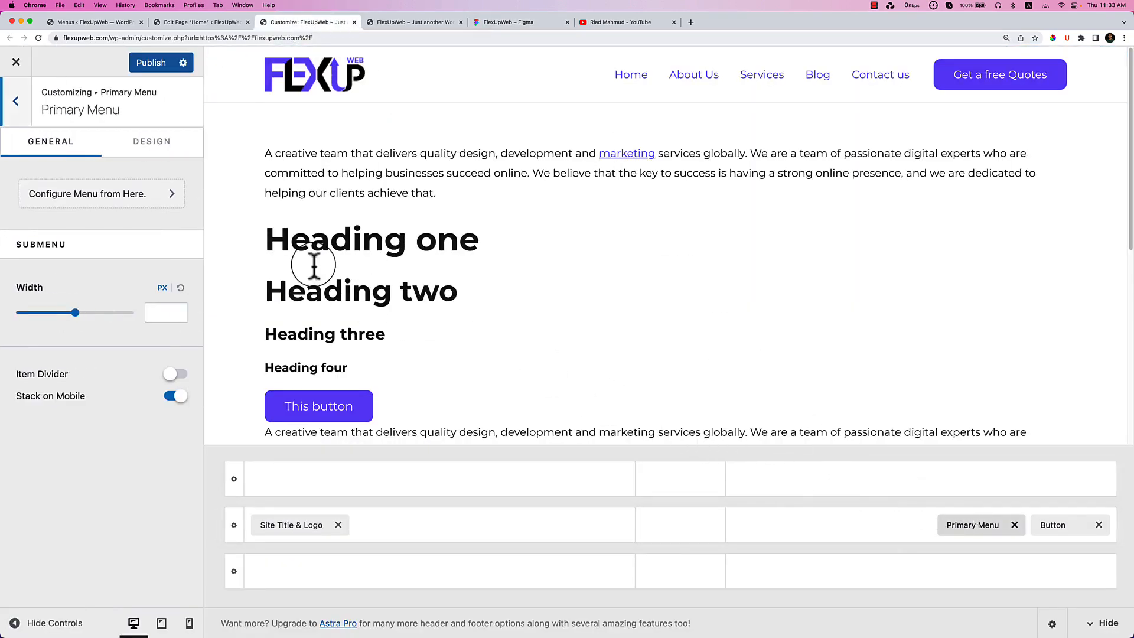
{"action": "left_click", "coordinate": [155, 148]}
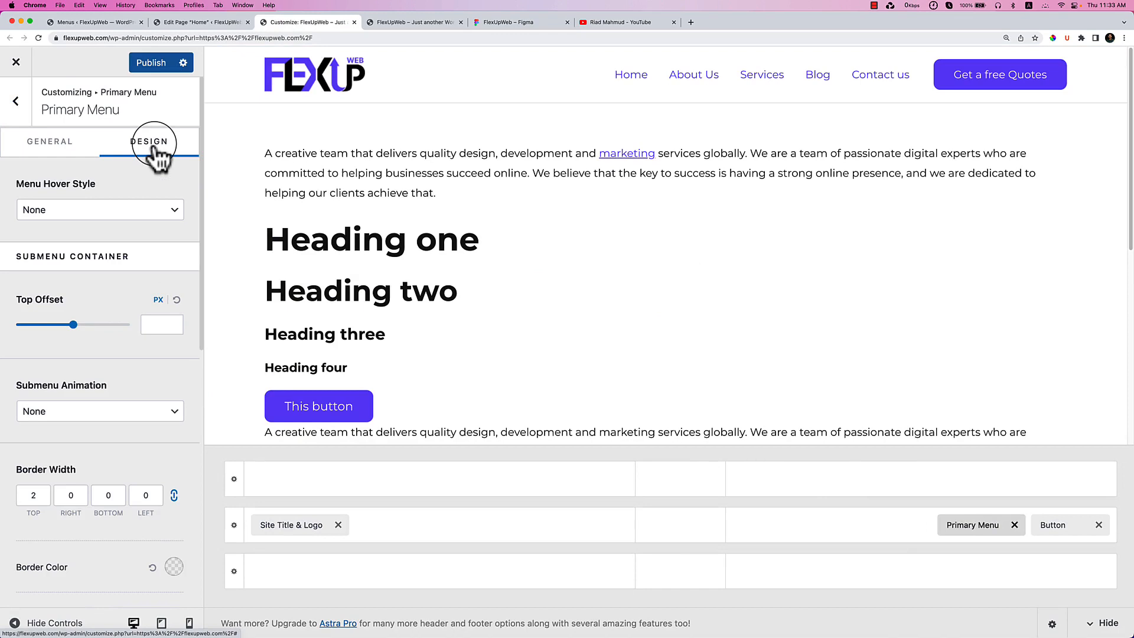
{"action": "scroll", "coordinate": [137, 352], "scroll_direction": "down", "scroll_amount": 4}
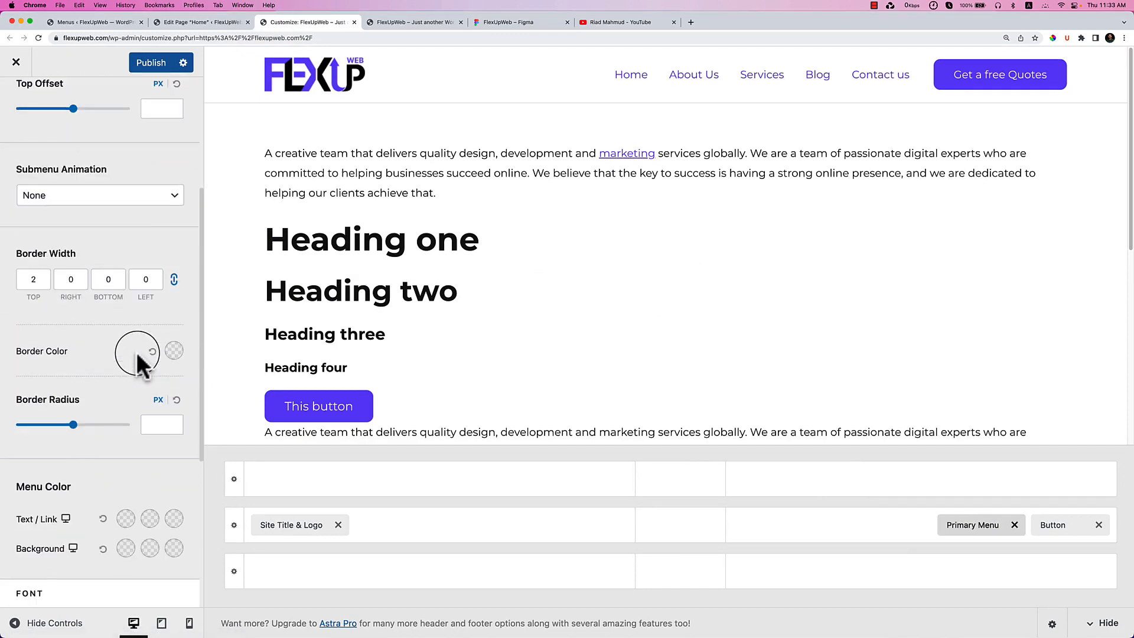
{"action": "scroll", "coordinate": [136, 352], "scroll_direction": "down", "scroll_amount": 3}
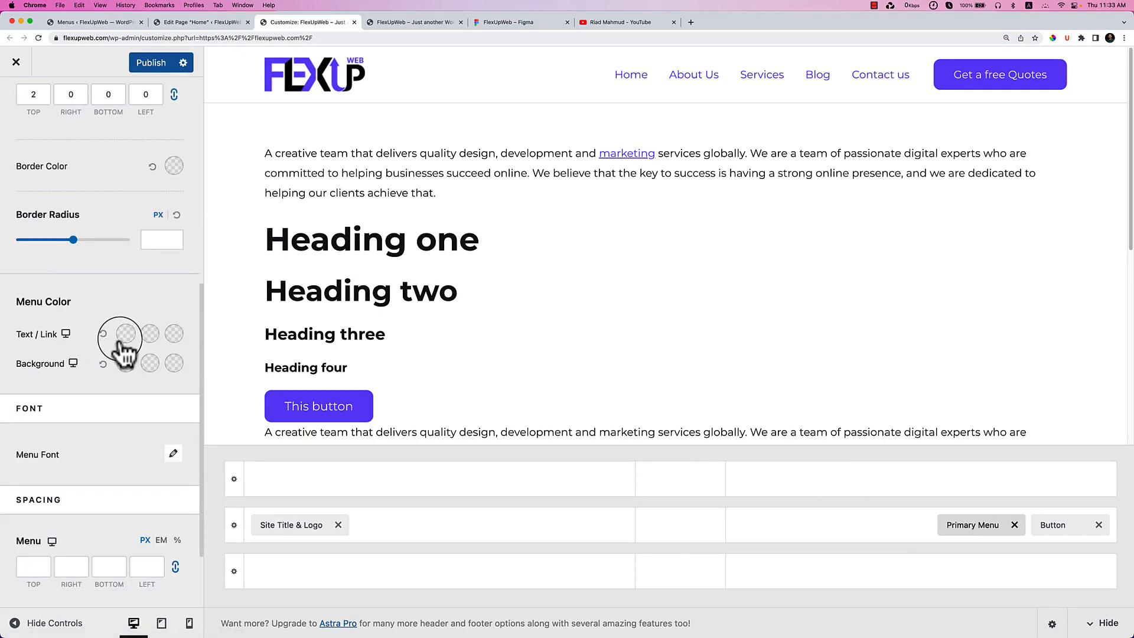
{"action": "left_click", "coordinate": [120, 340]}
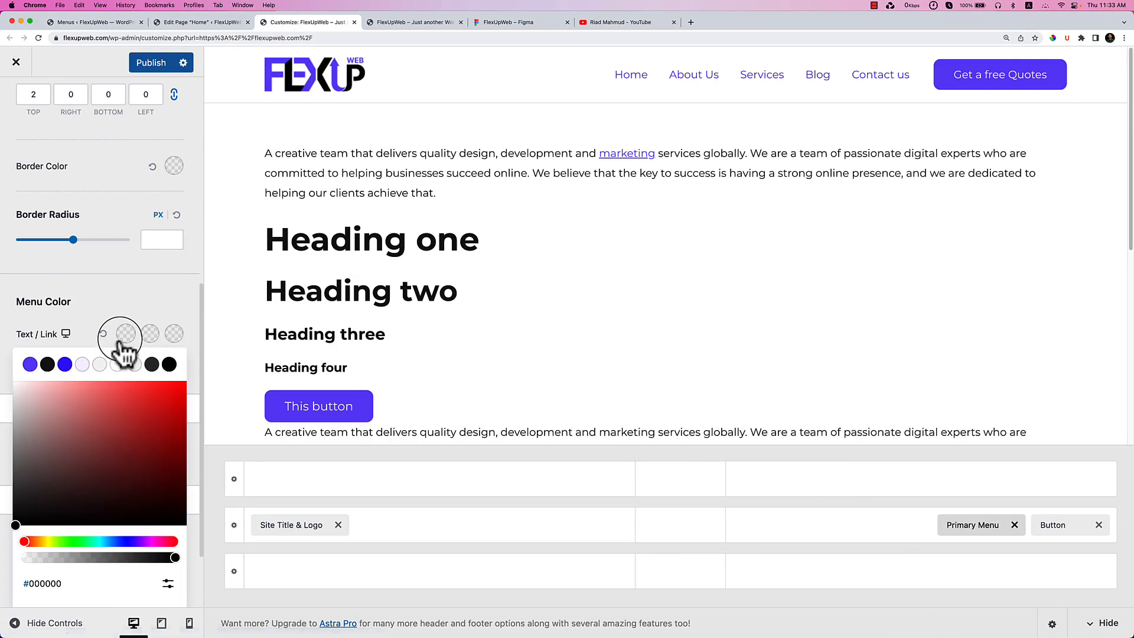
{"action": "left_click", "coordinate": [49, 365]}
Make the menu link hover and active colours purple #7854F7, and preview at tablet width.
{"action": "left_click", "coordinate": [151, 338]}
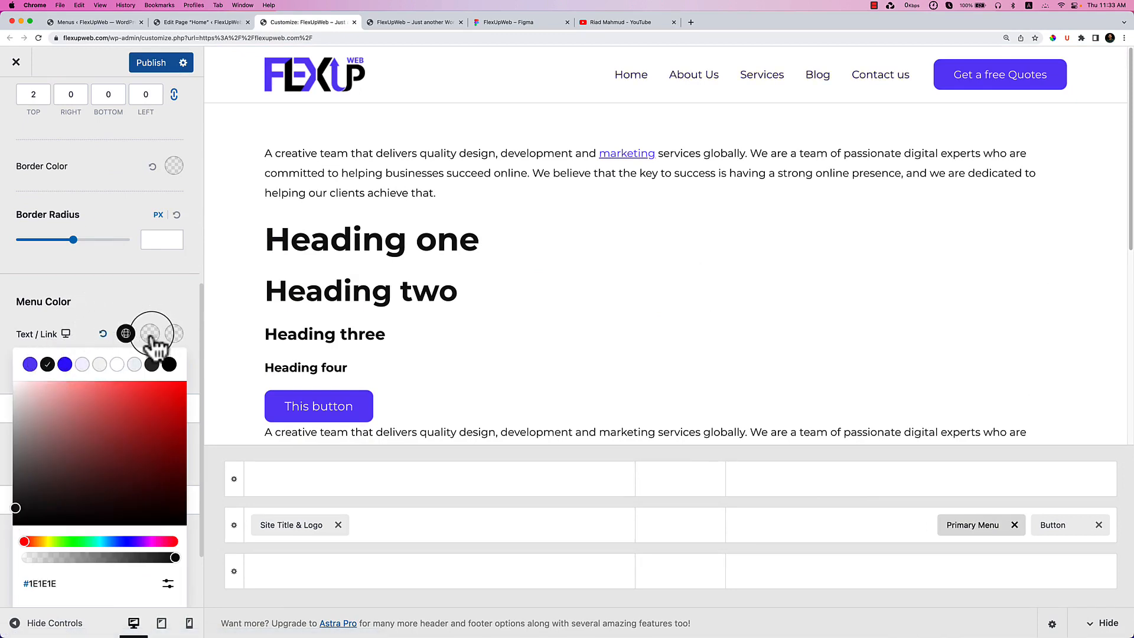
{"action": "left_click", "coordinate": [30, 365]}
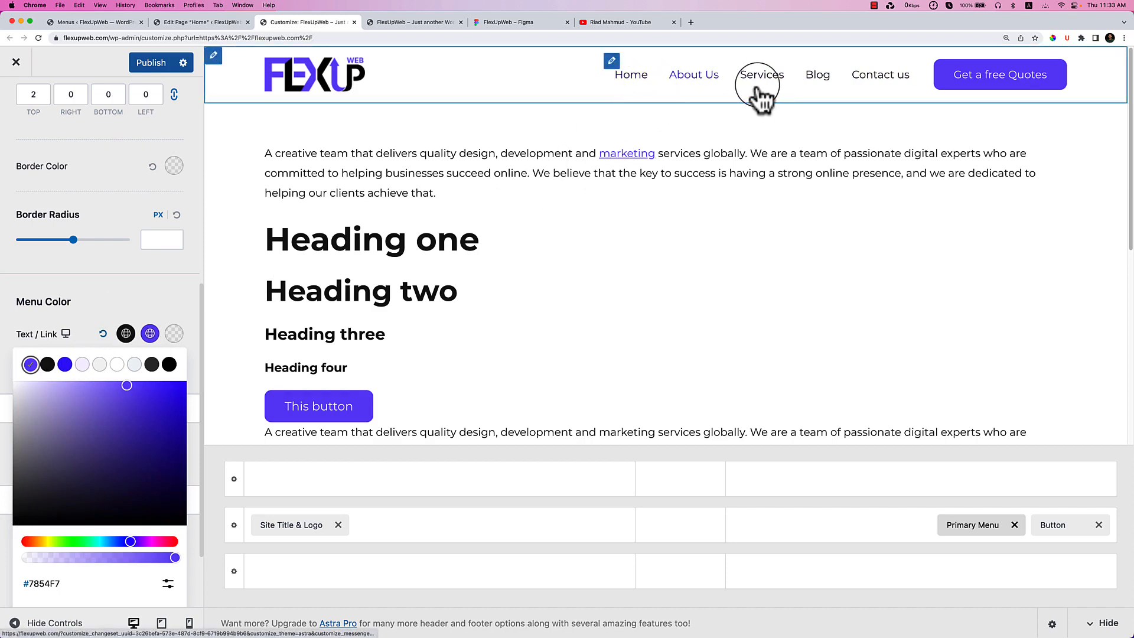
{"action": "left_click", "coordinate": [174, 334]}
{"action": "left_click", "coordinate": [30, 364]}
{"action": "left_click", "coordinate": [90, 314]}
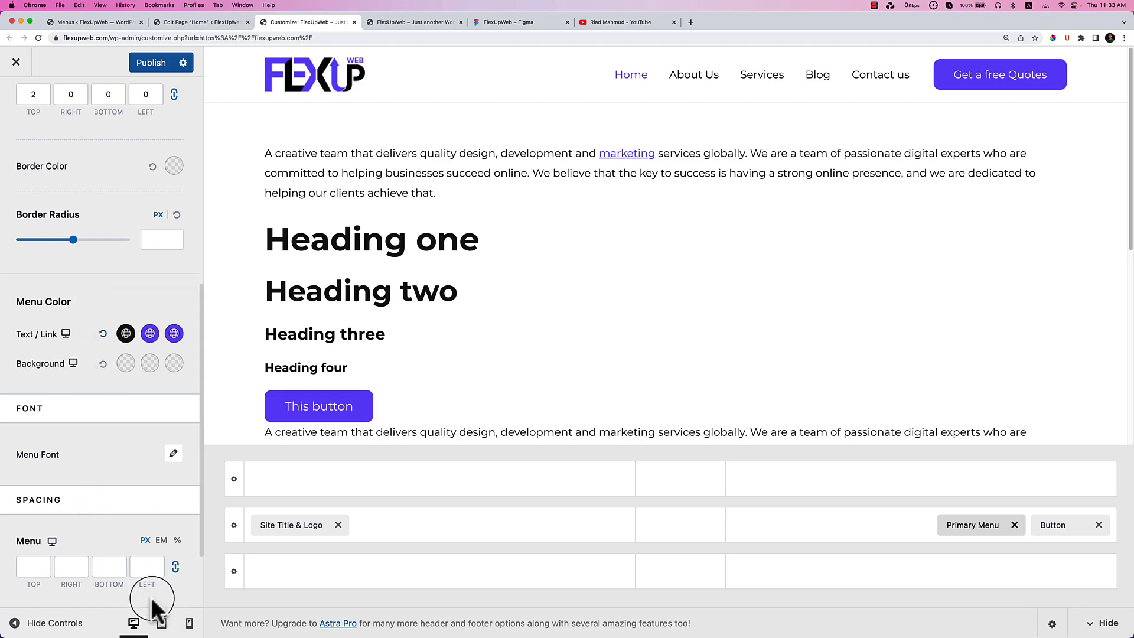
{"action": "left_click", "coordinate": [161, 623]}
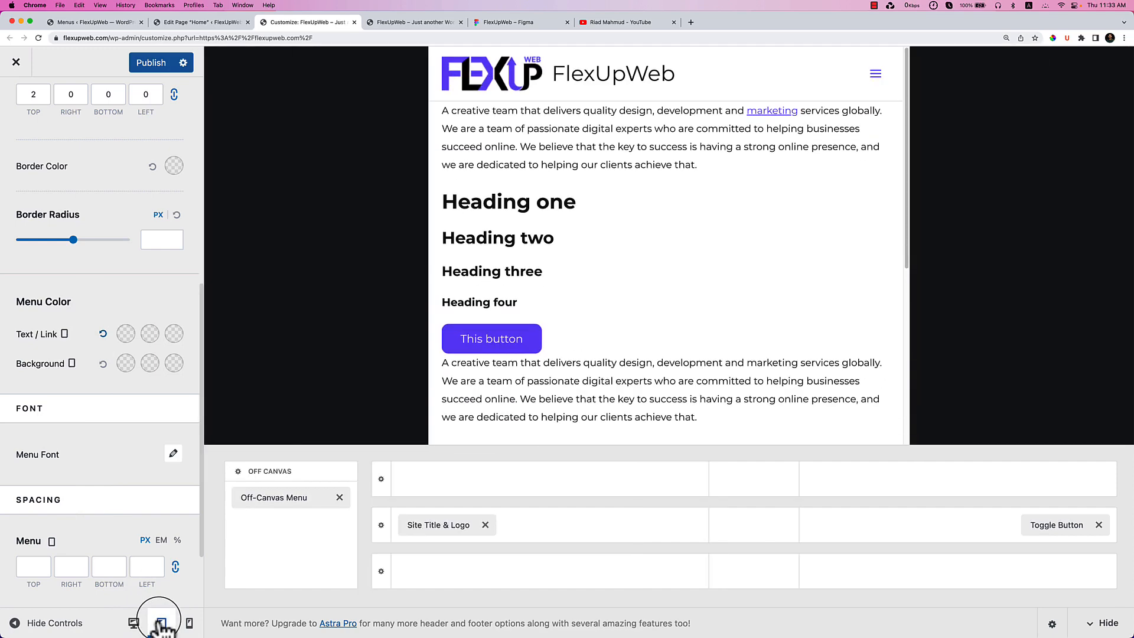
Test that the off-canvas menu toggle opens and closes in the tablet preview.
{"action": "left_click", "coordinate": [875, 73]}
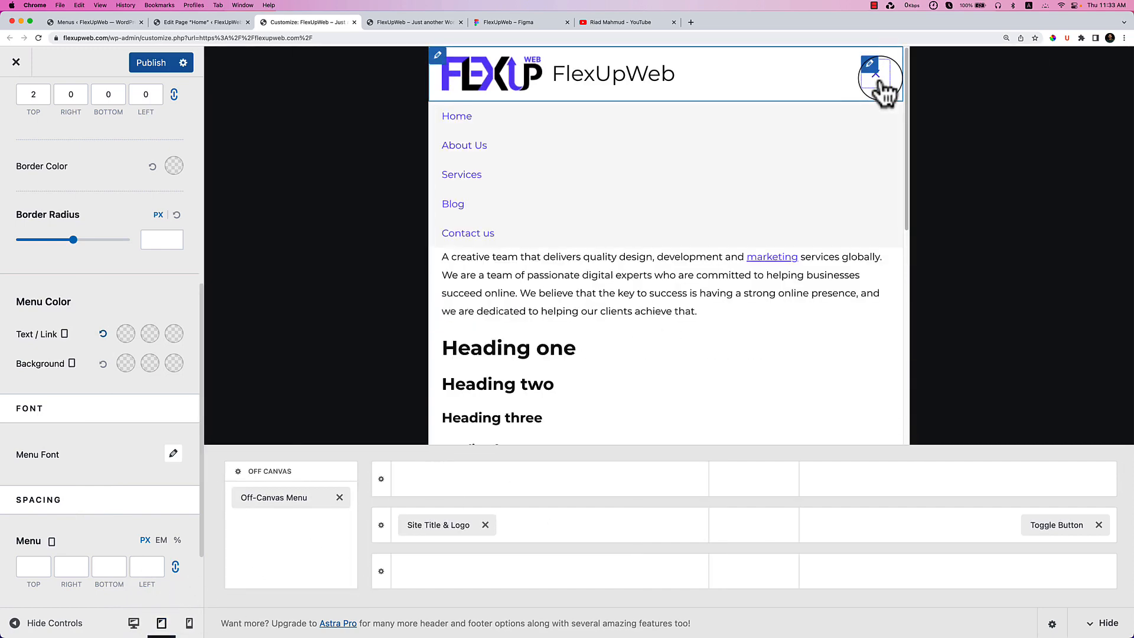
{"action": "left_click", "coordinate": [882, 84]}
{"action": "left_click", "coordinate": [881, 83]}
{"action": "left_click", "coordinate": [881, 84]}
{"action": "left_click", "coordinate": [882, 83]}
{"action": "left_click", "coordinate": [881, 84]}
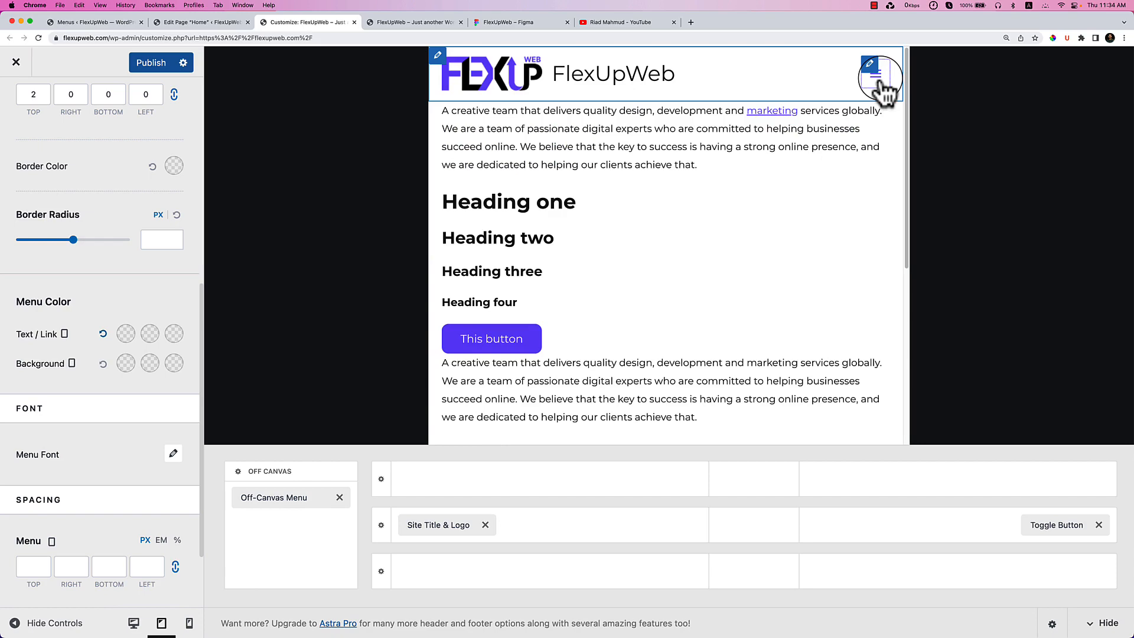
{"action": "left_click", "coordinate": [882, 84]}
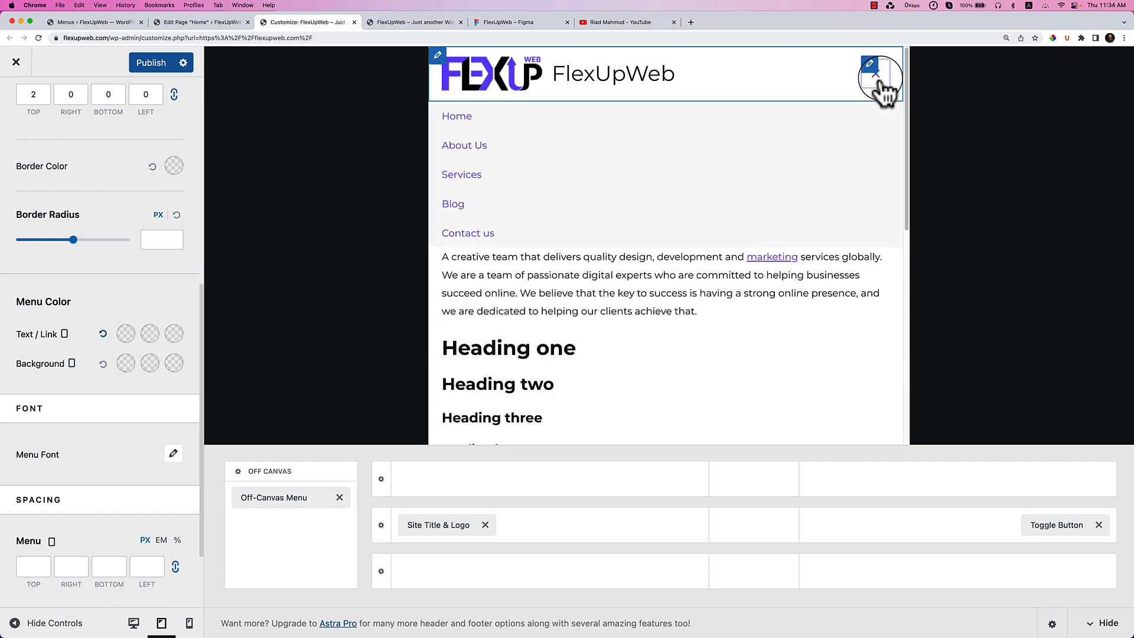
{"action": "left_click", "coordinate": [881, 83]}
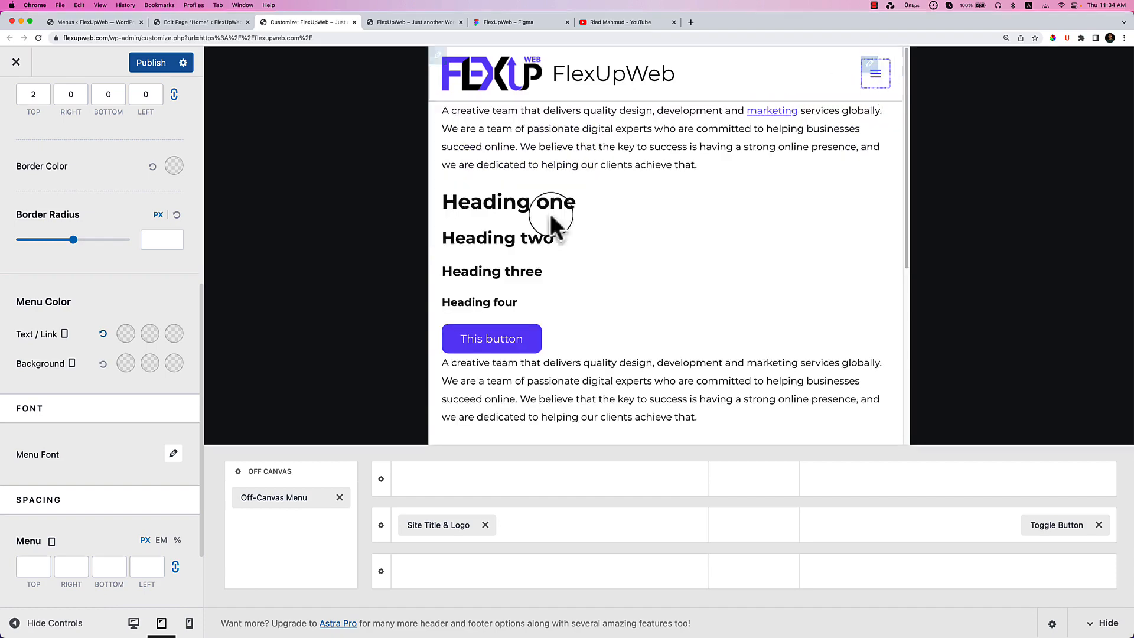
Preview the site at mobile width and go back to the Header Builder's elements.
{"action": "left_click", "coordinate": [189, 623]}
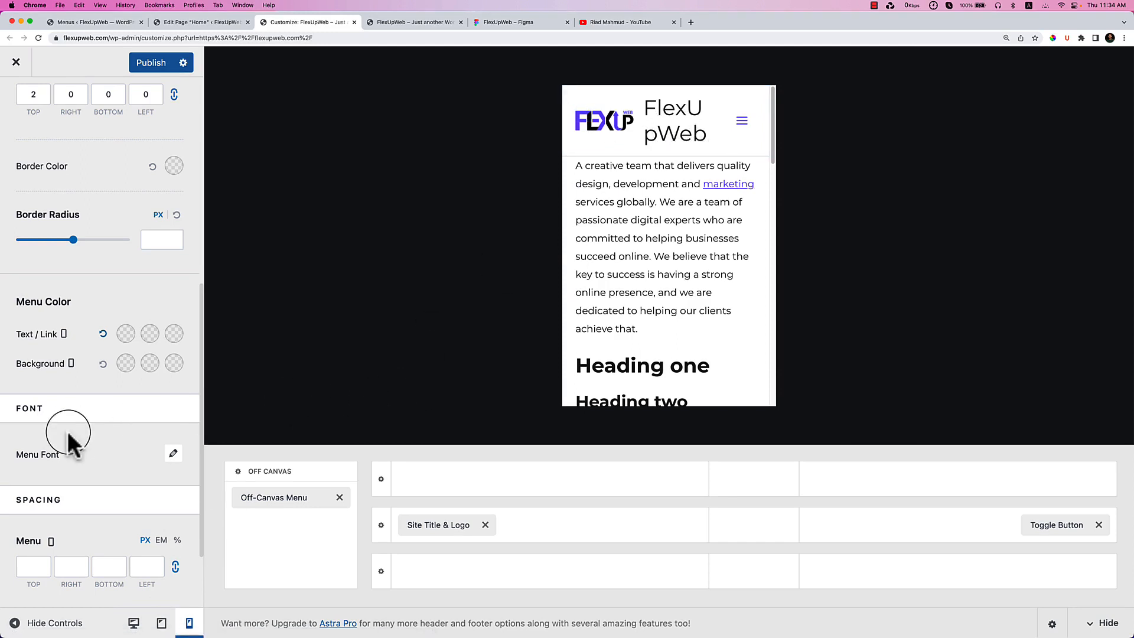
{"action": "scroll", "coordinate": [68, 443], "scroll_direction": "up", "scroll_amount": 10}
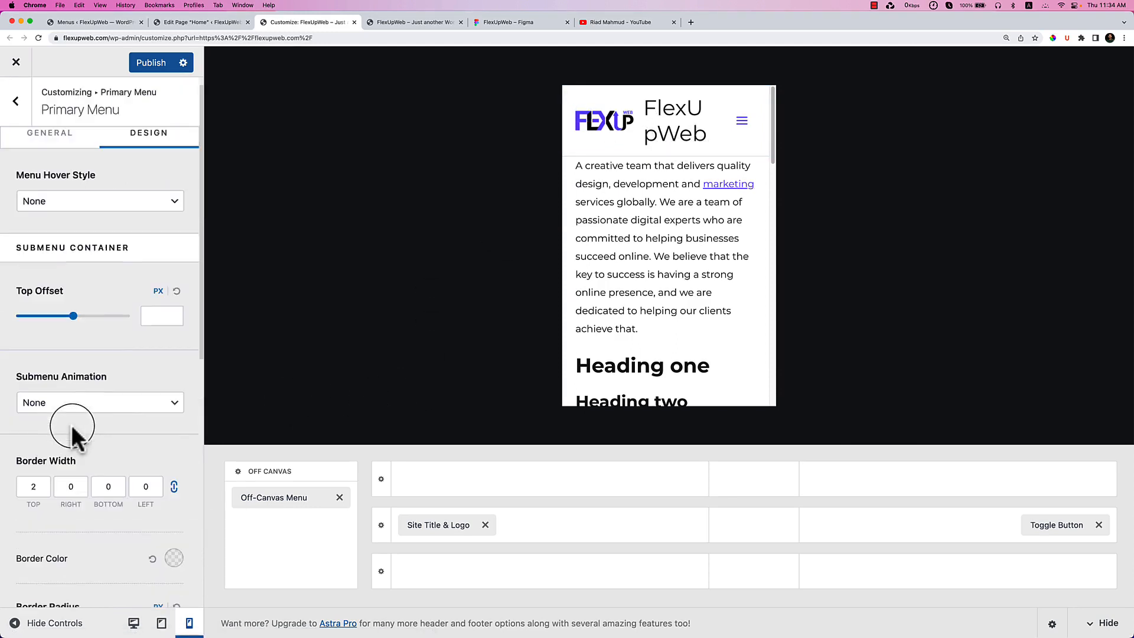
{"action": "left_click", "coordinate": [17, 121]}
{"action": "left_click", "coordinate": [16, 124]}
{"action": "left_click", "coordinate": [142, 259]}
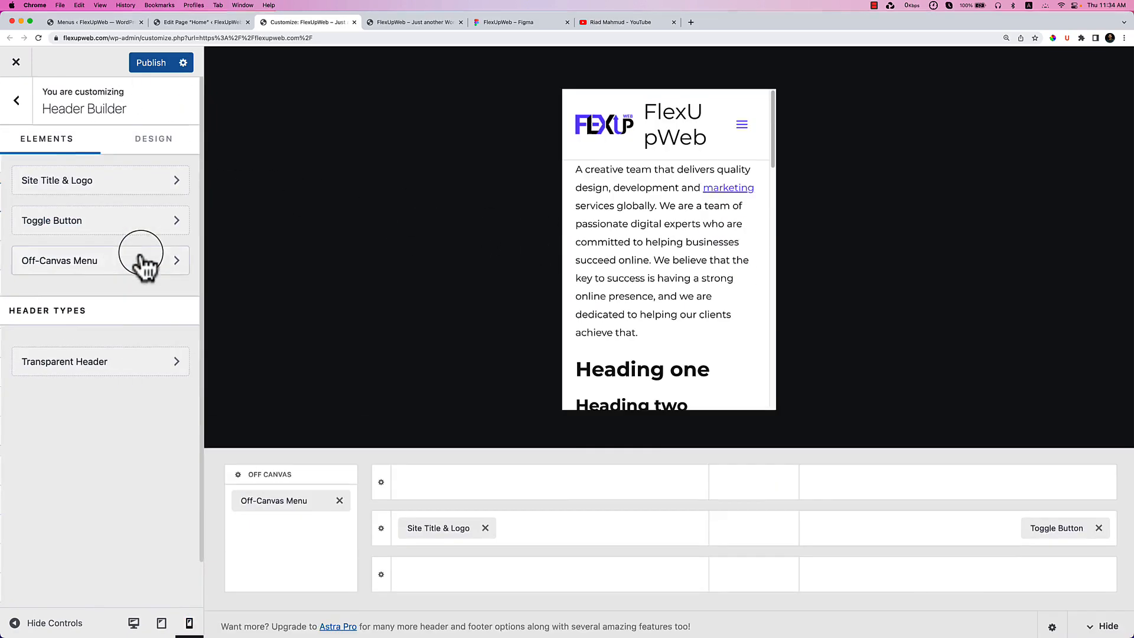
In Site Title & Logo, hide the site title and reduce the logo width to 113 px.
{"action": "left_click", "coordinate": [440, 528]}
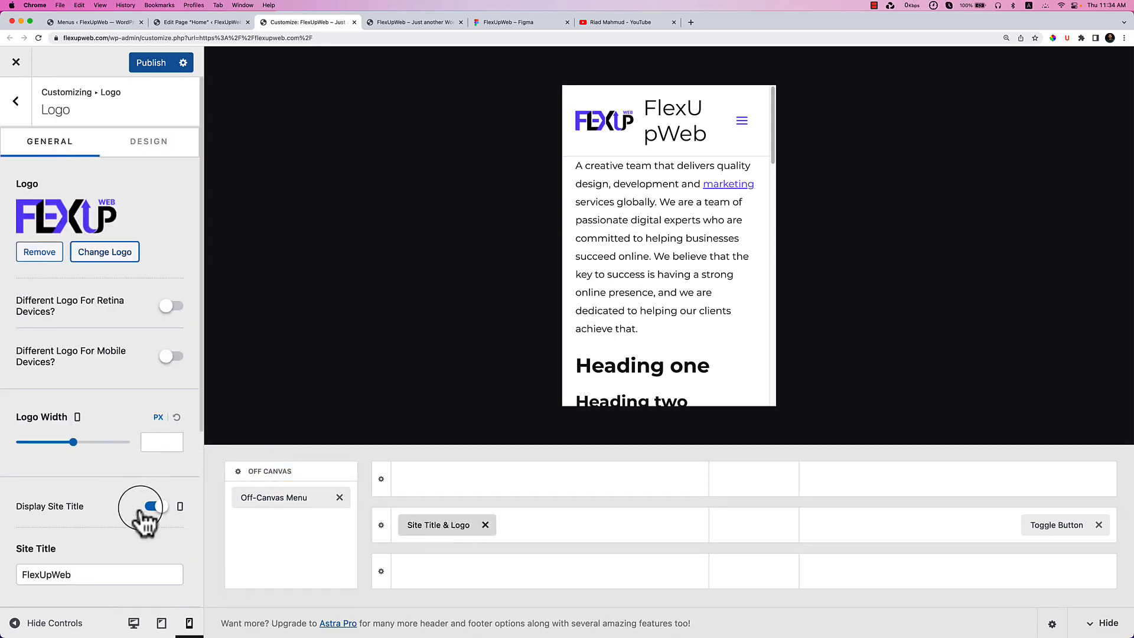
{"action": "left_click", "coordinate": [158, 509]}
{"action": "left_click", "coordinate": [157, 508]}
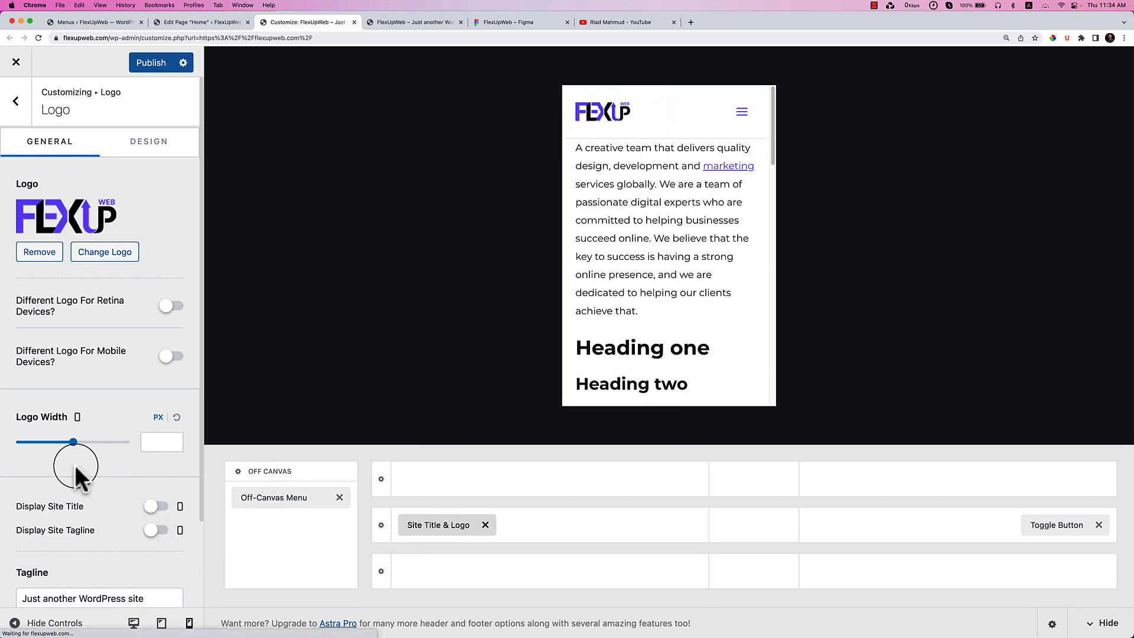
{"action": "left_click_drag", "start_coordinate": [73, 443], "coordinate": [38, 443]}
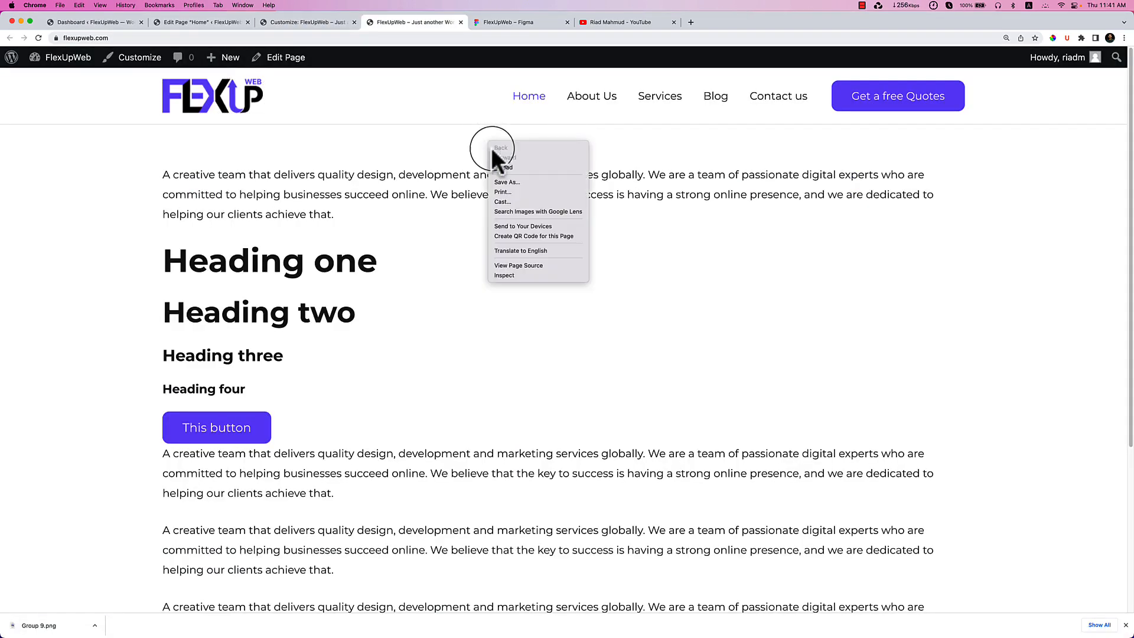
Reload the live home page and scroll down to the copyright footer.
{"action": "left_click", "coordinate": [515, 169]}
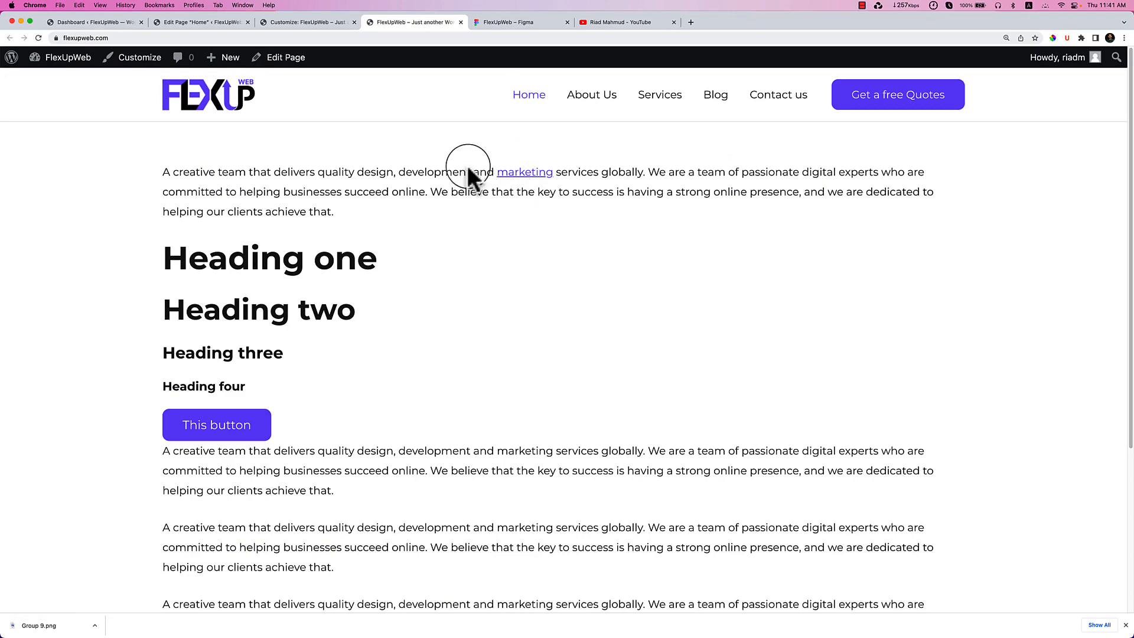
{"action": "scroll", "coordinate": [589, 195], "scroll_direction": "down", "scroll_amount": 5}
{"action": "scroll", "coordinate": [589, 195], "scroll_direction": "up", "scroll_amount": 3}
{"action": "scroll", "coordinate": [593, 203], "scroll_direction": "down", "scroll_amount": 2}
{"action": "scroll", "coordinate": [593, 202], "scroll_direction": "down", "scroll_amount": 1}
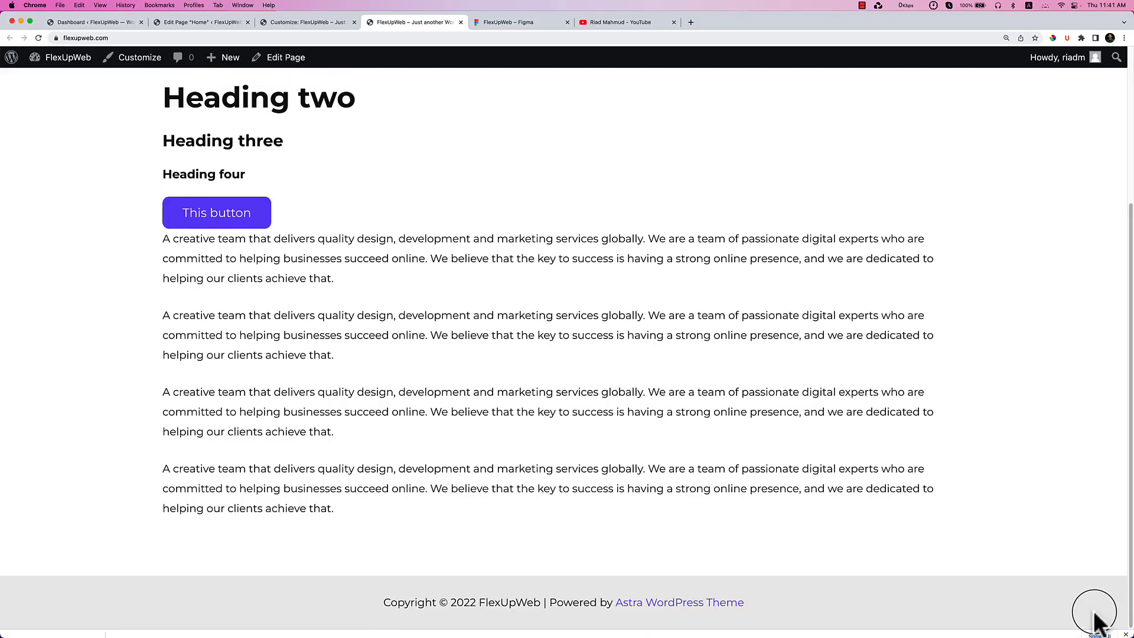
Back in the Customizer's main panel, open the Footer Builder showing only the Copyright element.
{"action": "scroll", "coordinate": [709, 470], "scroll_direction": "up", "scroll_amount": 5}
{"action": "scroll", "coordinate": [709, 471], "scroll_direction": "down", "scroll_amount": 5}
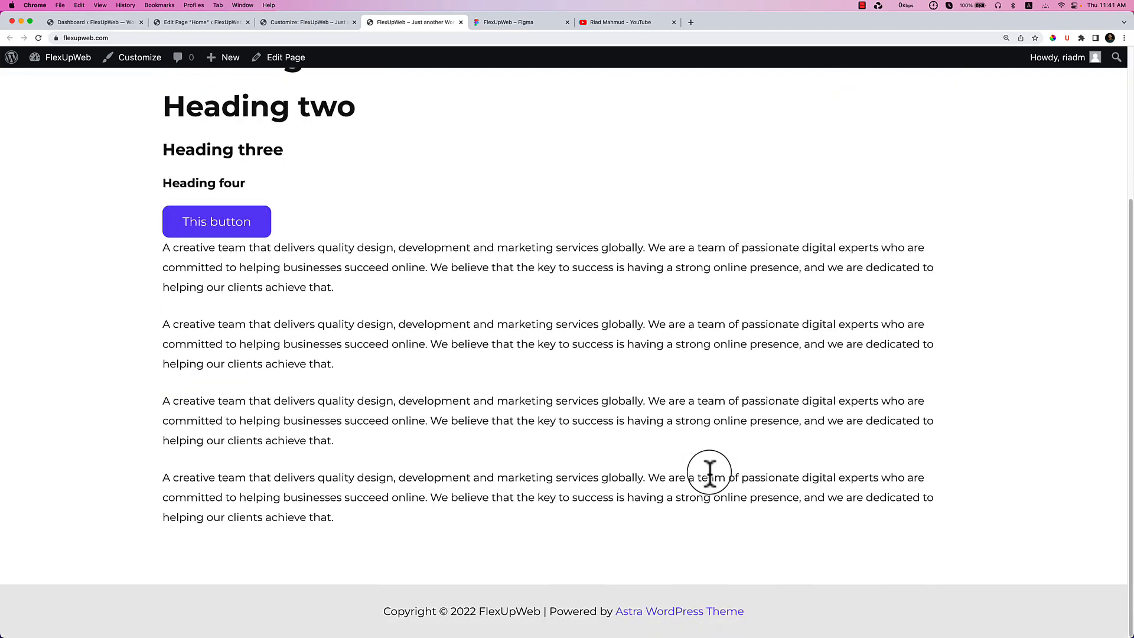
{"action": "scroll", "coordinate": [707, 470], "scroll_direction": "up", "scroll_amount": 5}
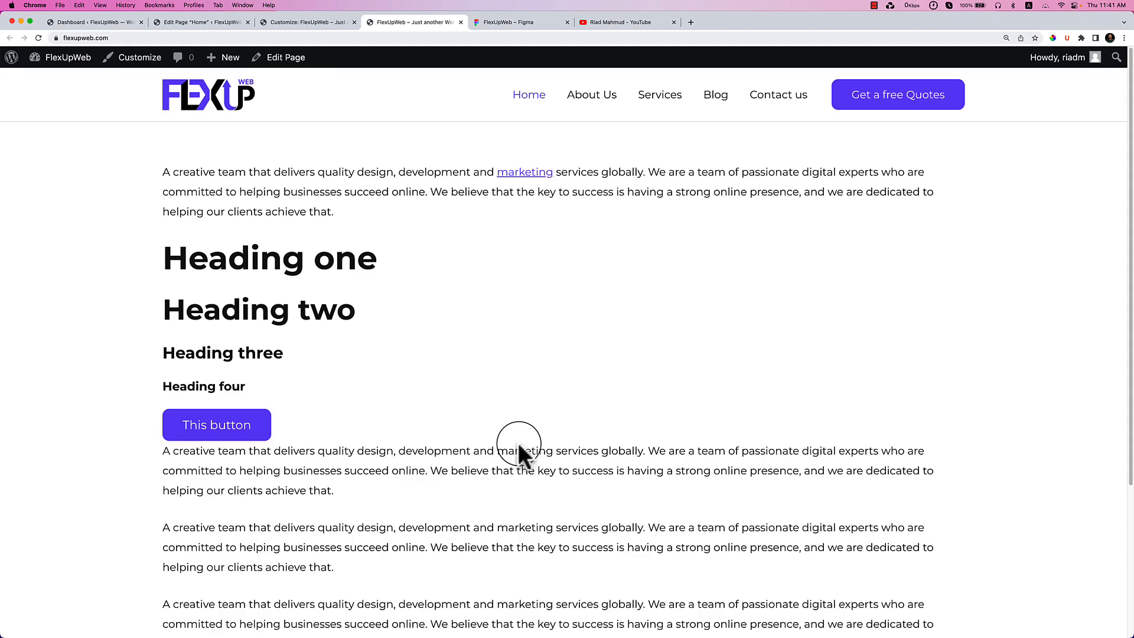
{"action": "left_click", "coordinate": [308, 23]}
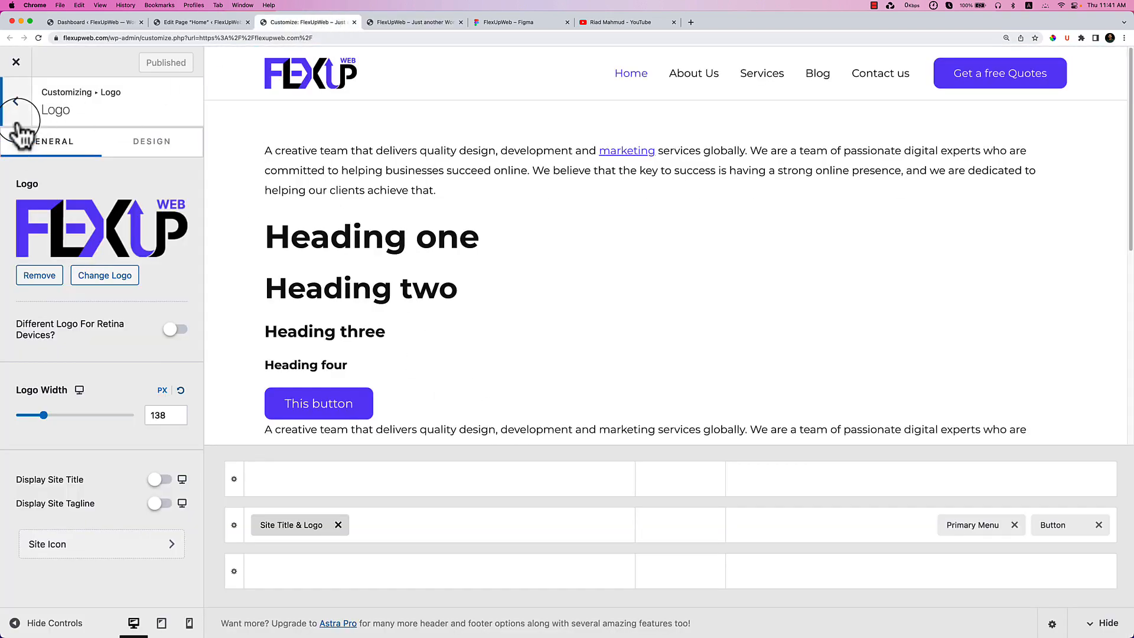
{"action": "left_click", "coordinate": [16, 101]}
{"action": "left_click", "coordinate": [16, 100]}
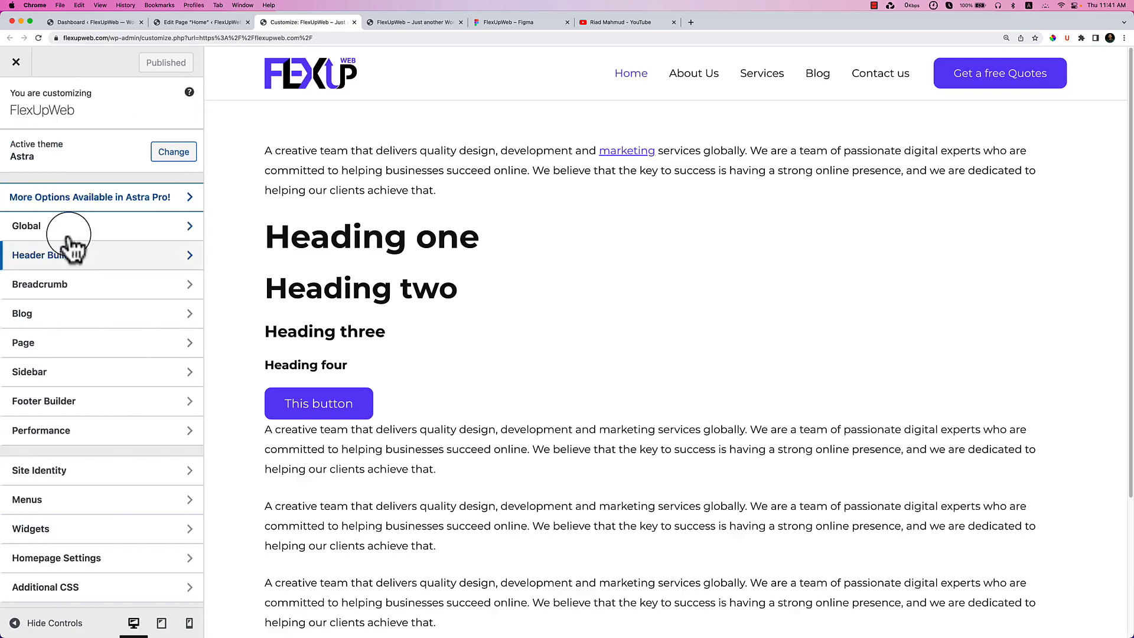
{"action": "left_click", "coordinate": [121, 402]}
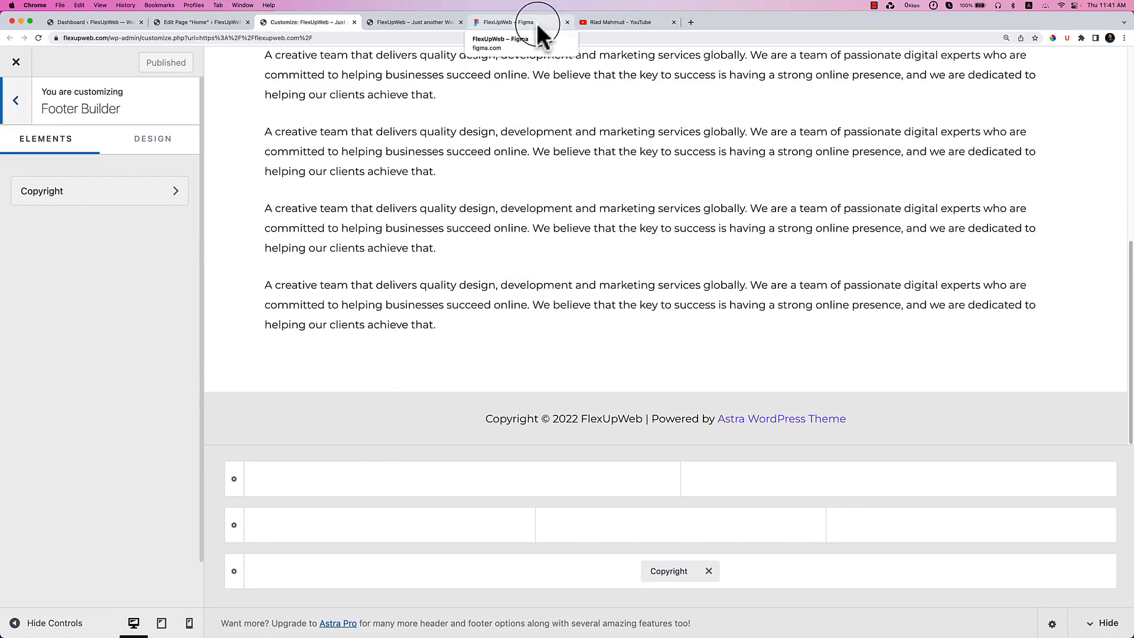
{"action": "left_click", "coordinate": [537, 22]}
Scroll the Figma canvas to the footer design and select the description paragraph under its logo.
{"action": "scroll", "coordinate": [568, 310], "scroll_direction": "down", "scroll_amount": 20}
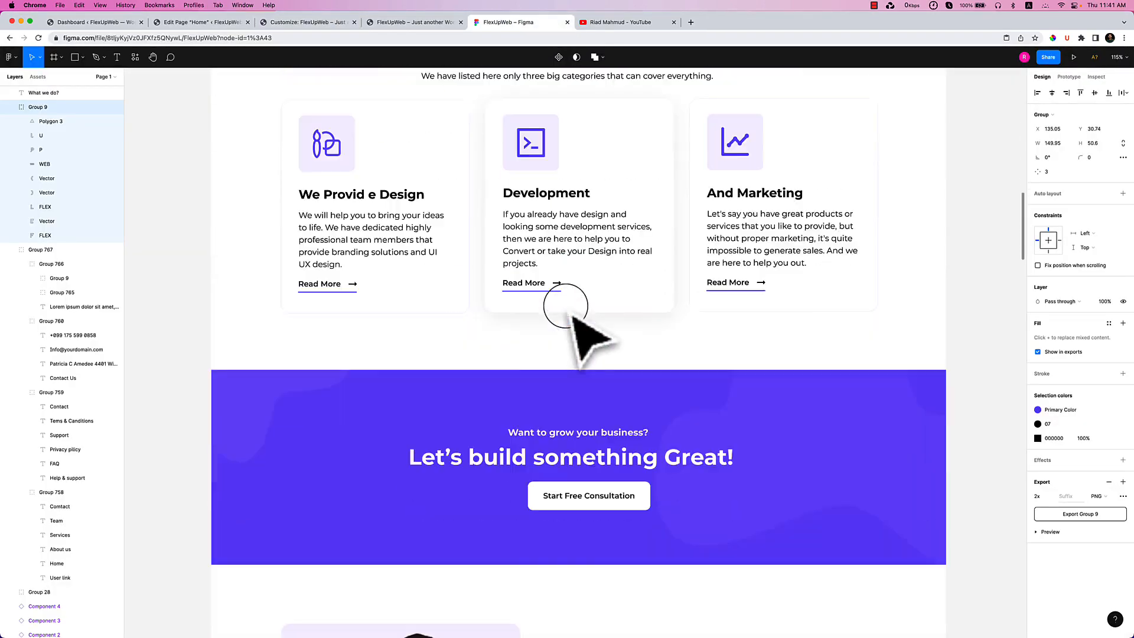
{"action": "scroll", "coordinate": [566, 307], "scroll_direction": "down", "scroll_amount": 20}
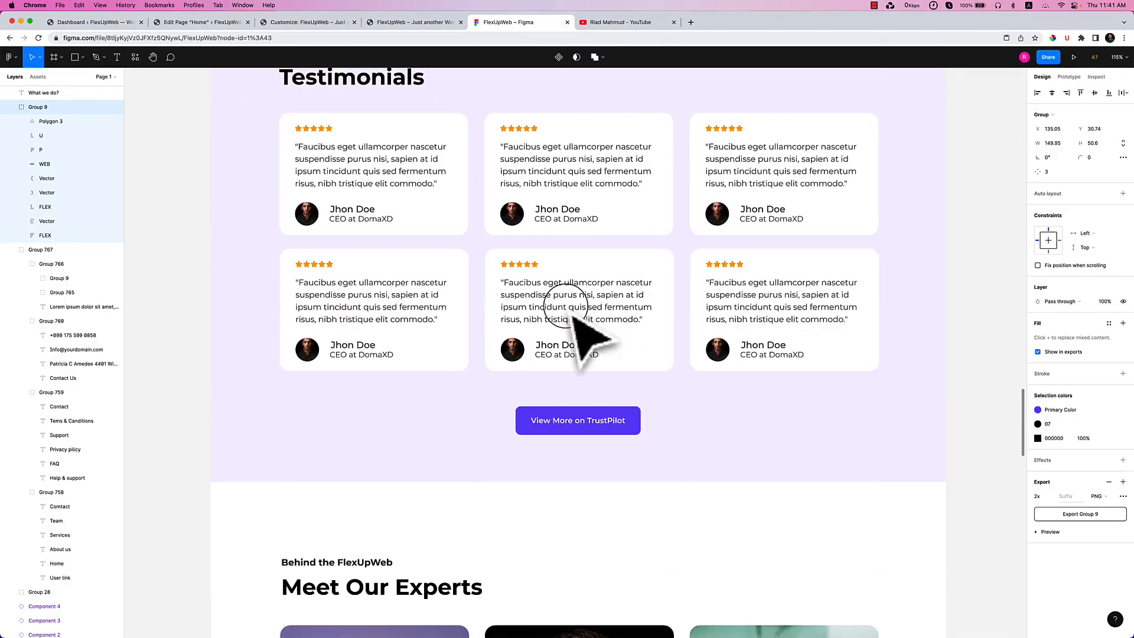
{"action": "scroll", "coordinate": [567, 307], "scroll_direction": "down", "scroll_amount": 12}
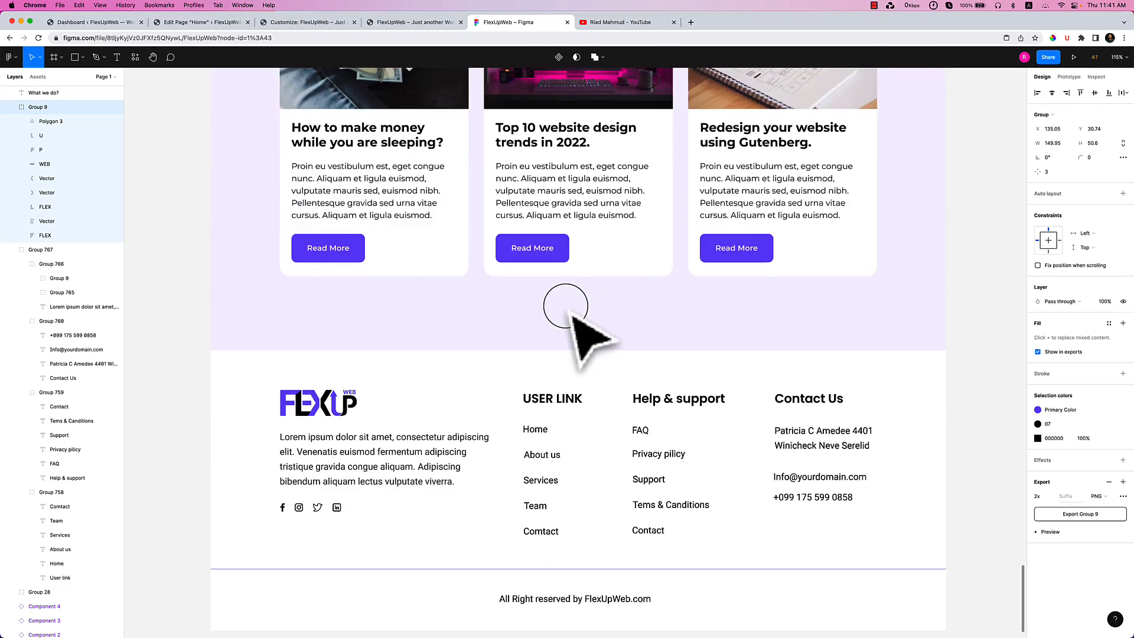
{"action": "scroll", "coordinate": [590, 311], "scroll_direction": "up", "scroll_amount": 1}
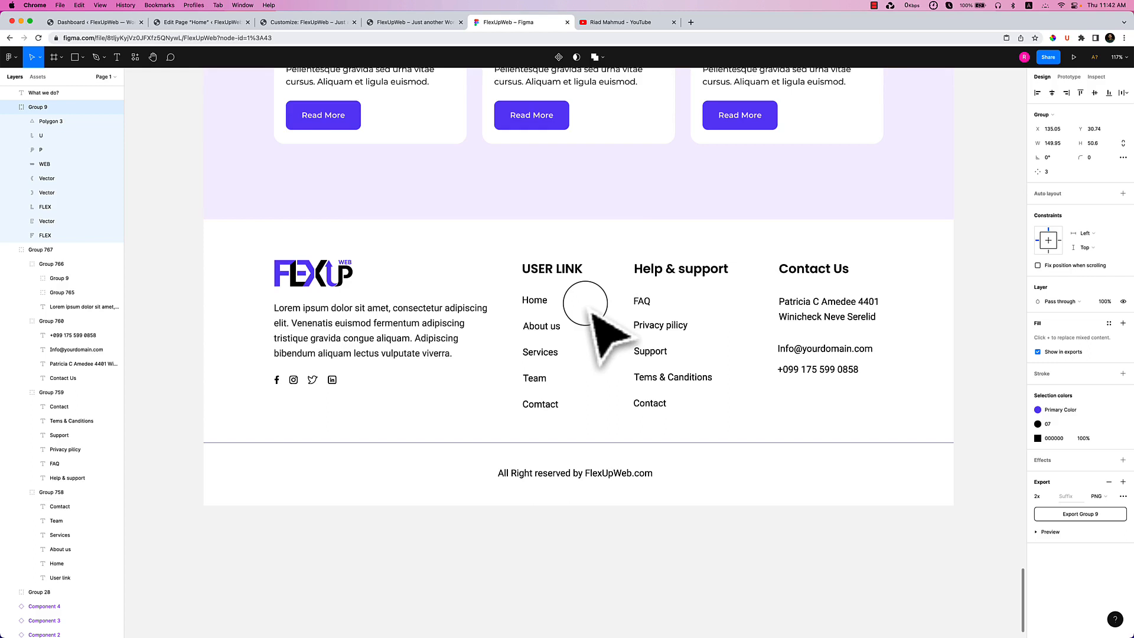
{"action": "left_click", "coordinate": [337, 325]}
{"action": "double_click", "coordinate": [337, 327]}
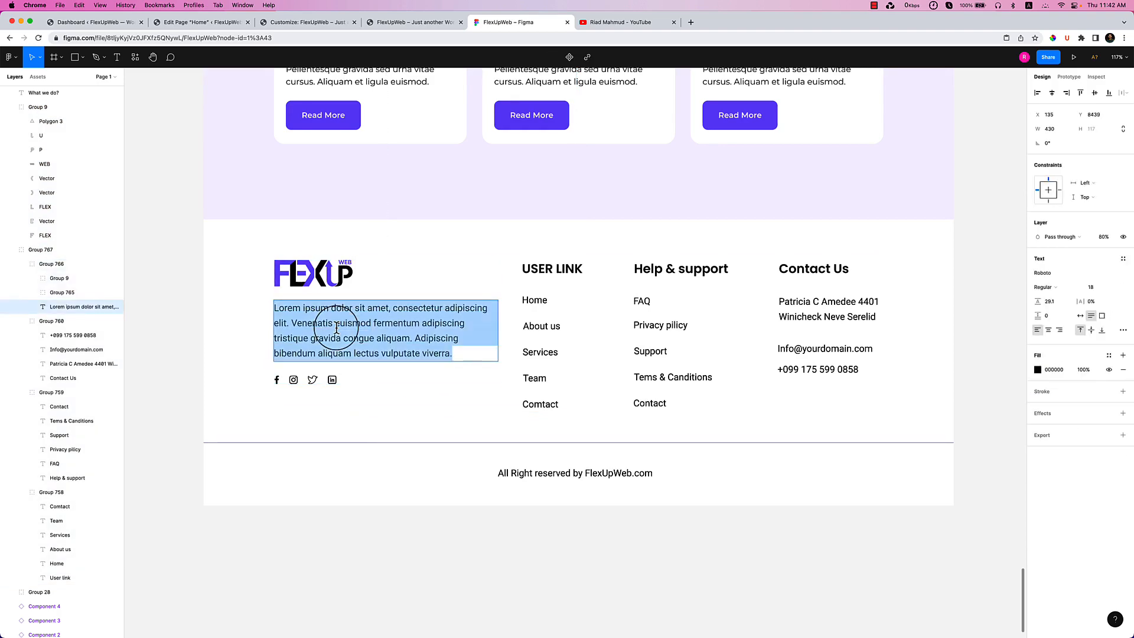
Split the main footer row into four columns and add Widget 1 to the first column.
{"action": "left_click", "coordinate": [321, 26]}
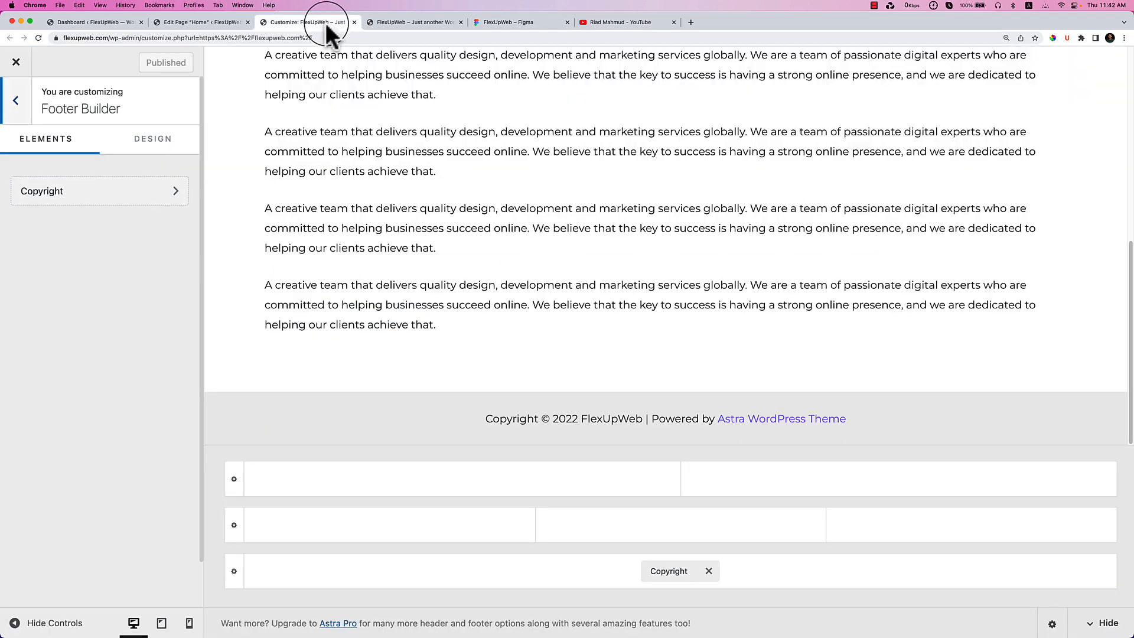
{"action": "left_click", "coordinate": [239, 525]}
{"action": "left_click", "coordinate": [113, 211]}
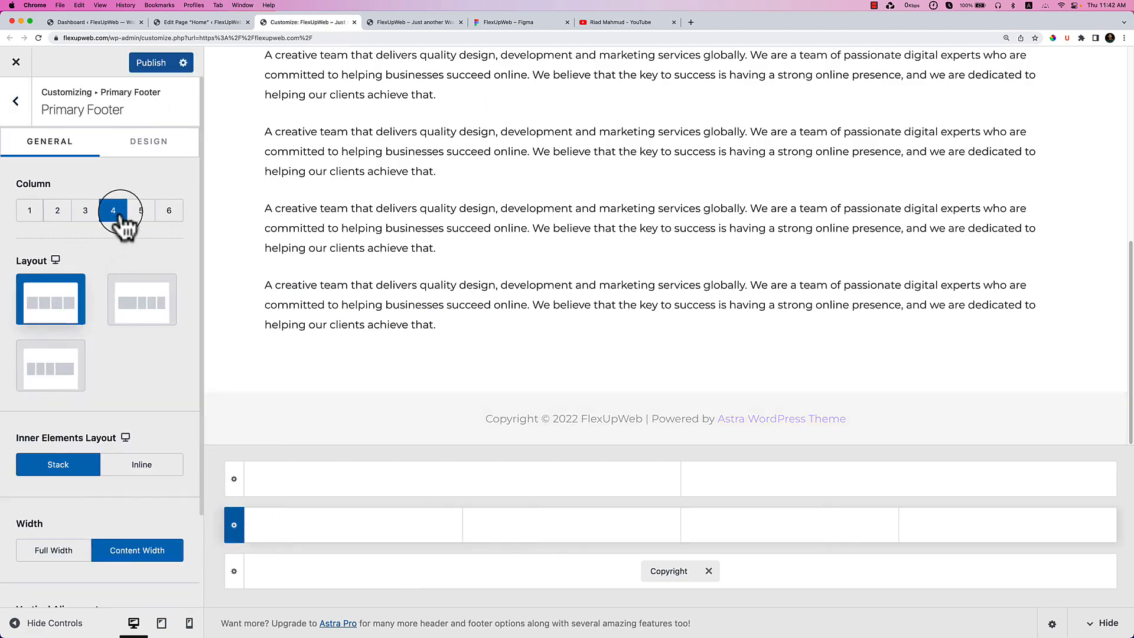
{"action": "left_click", "coordinate": [338, 525]}
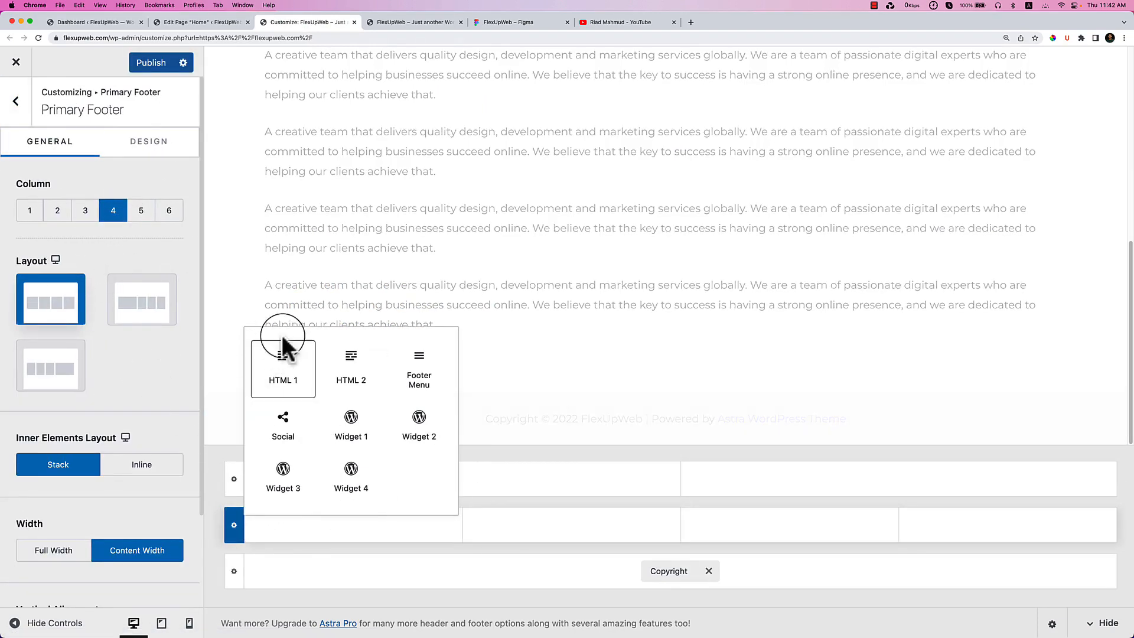
{"action": "left_click", "coordinate": [362, 437]}
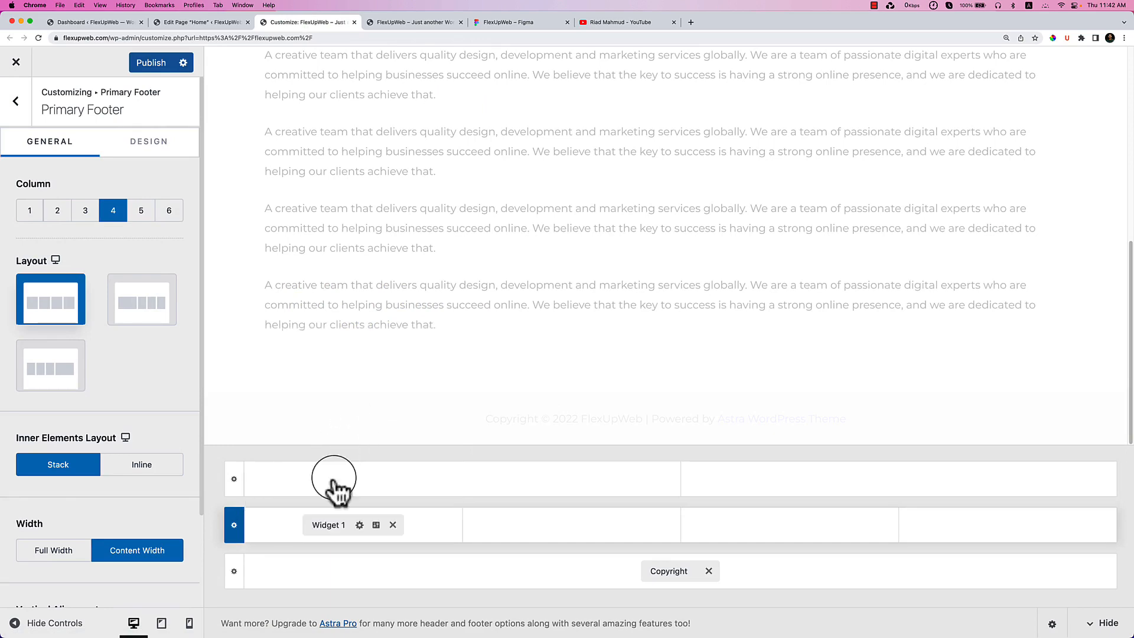
Add an image block to Widget 1 using the Group-9.png FlexUp logo from the media library.
{"action": "left_click", "coordinate": [304, 525]}
{"action": "left_click", "coordinate": [149, 417]}
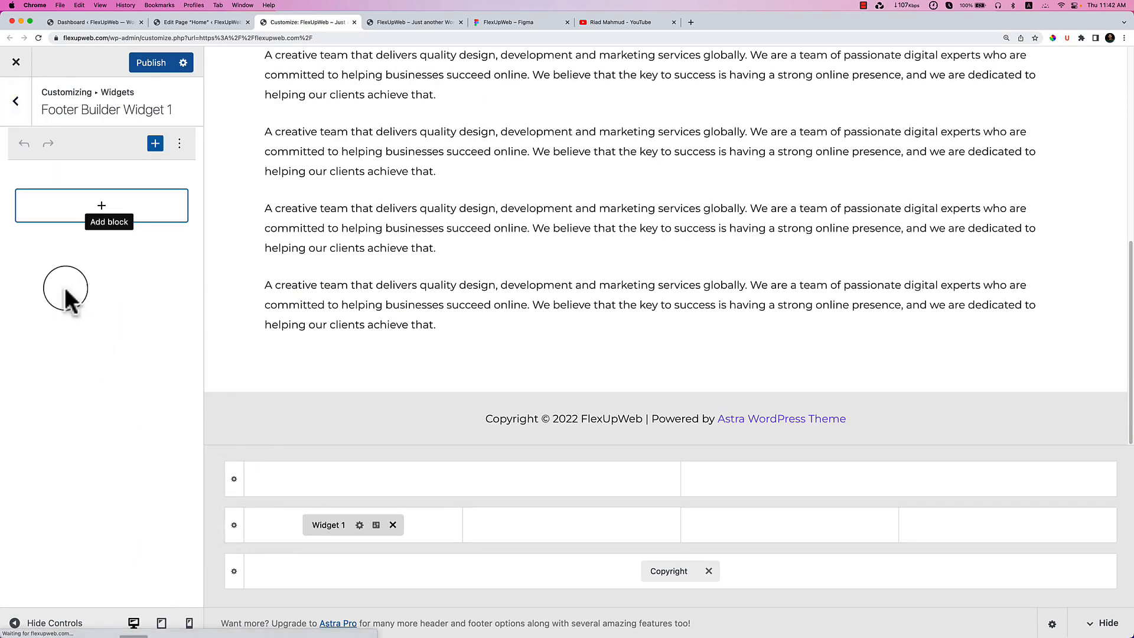
{"action": "left_click", "coordinate": [104, 205]}
{"action": "type", "text": "image"}
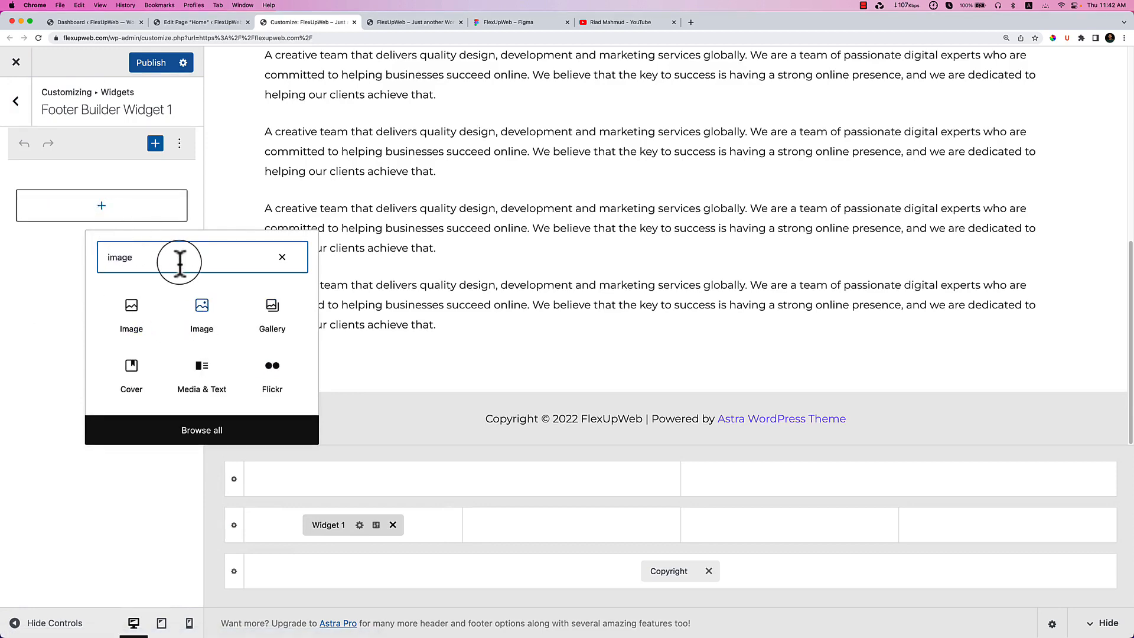
{"action": "left_click", "coordinate": [192, 306]}
{"action": "left_click", "coordinate": [109, 289]}
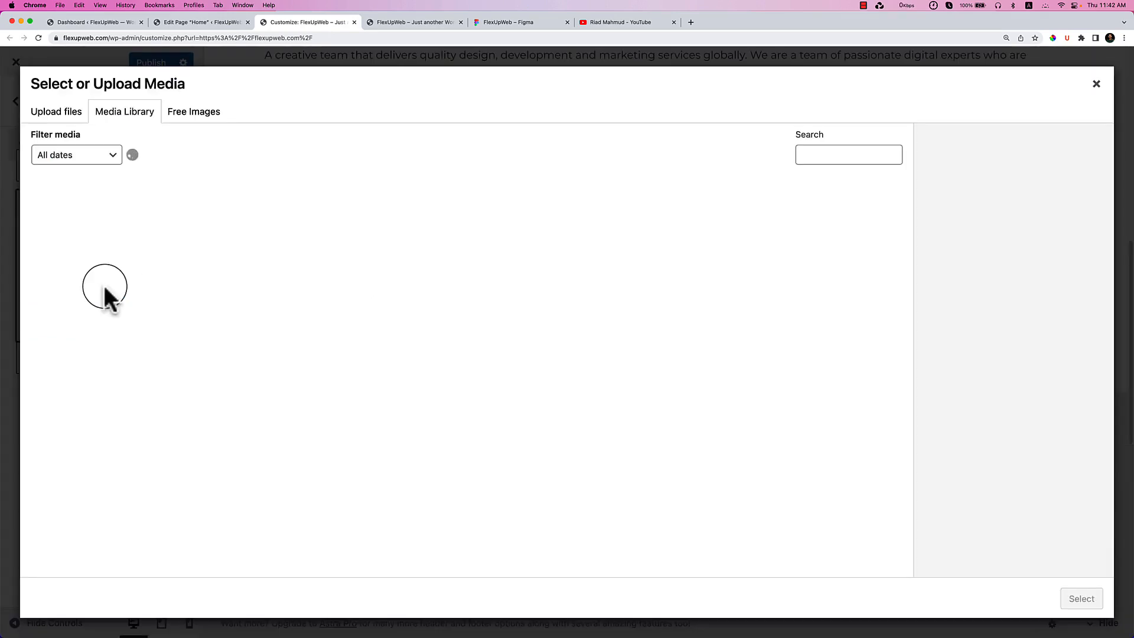
{"action": "left_click", "coordinate": [106, 246]}
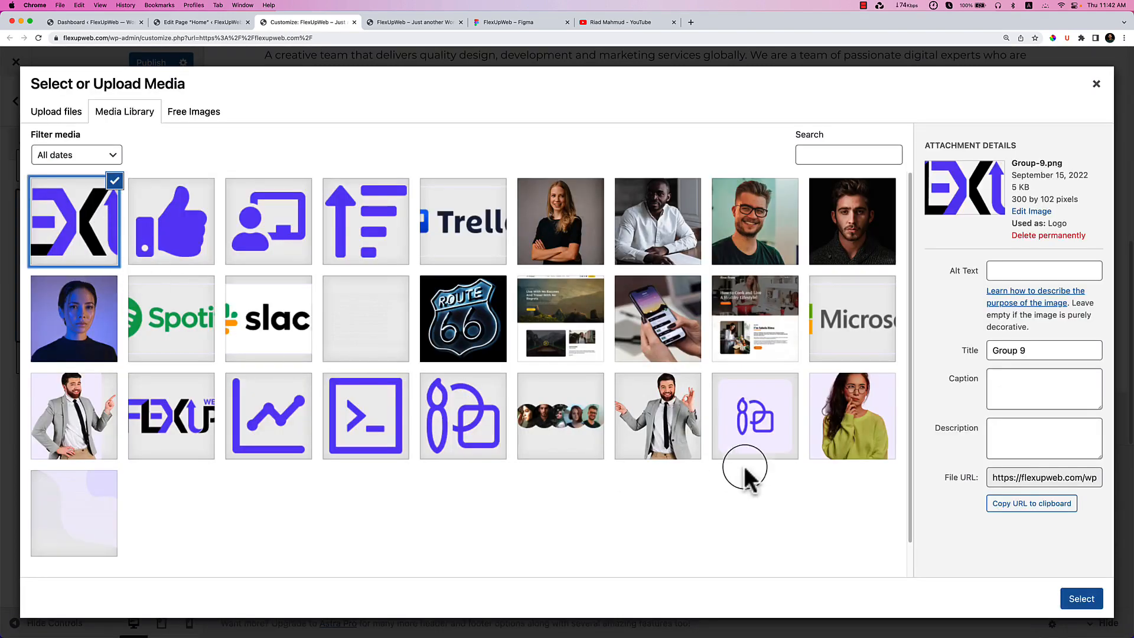
{"action": "scroll", "coordinate": [585, 491], "scroll_direction": "down", "scroll_amount": 1}
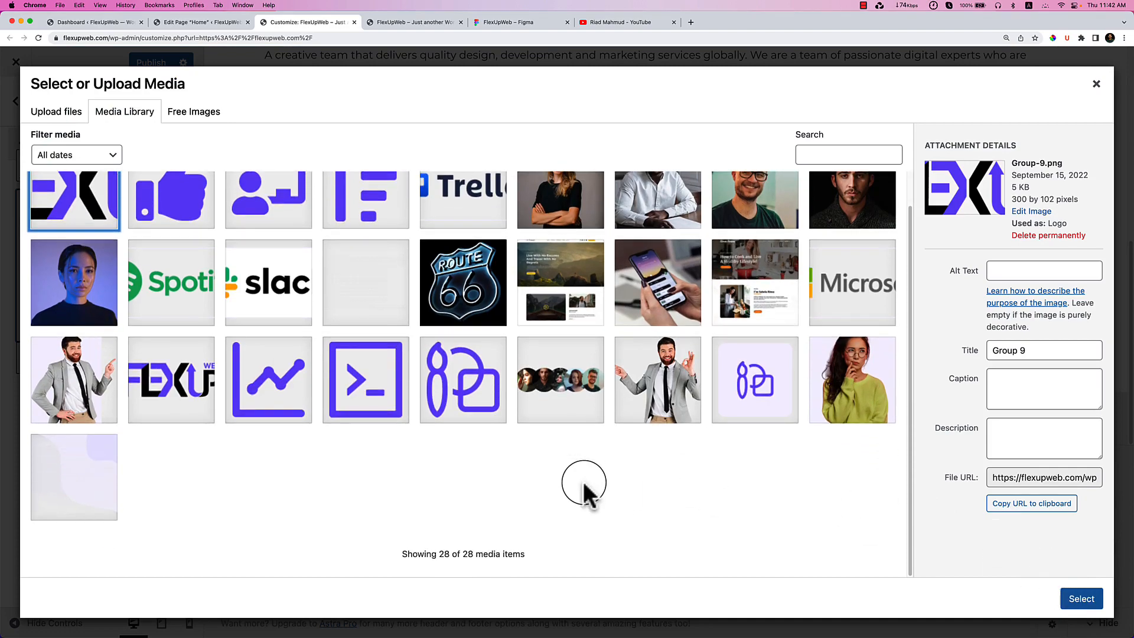
{"action": "scroll", "coordinate": [585, 485], "scroll_direction": "up", "scroll_amount": 1}
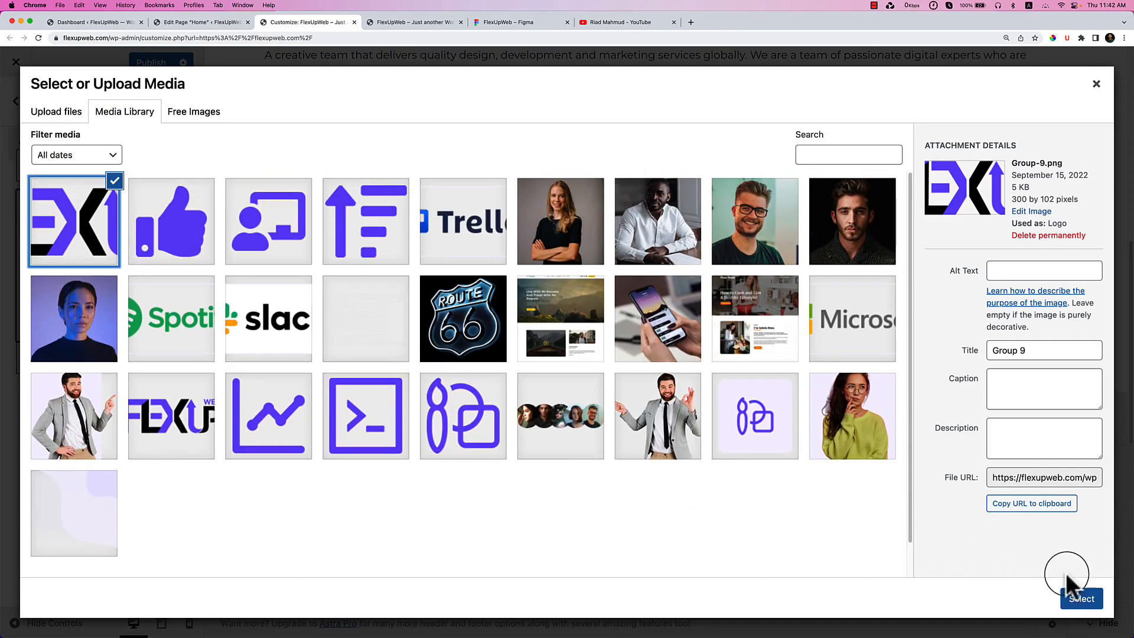
{"action": "left_click", "coordinate": [1080, 598]}
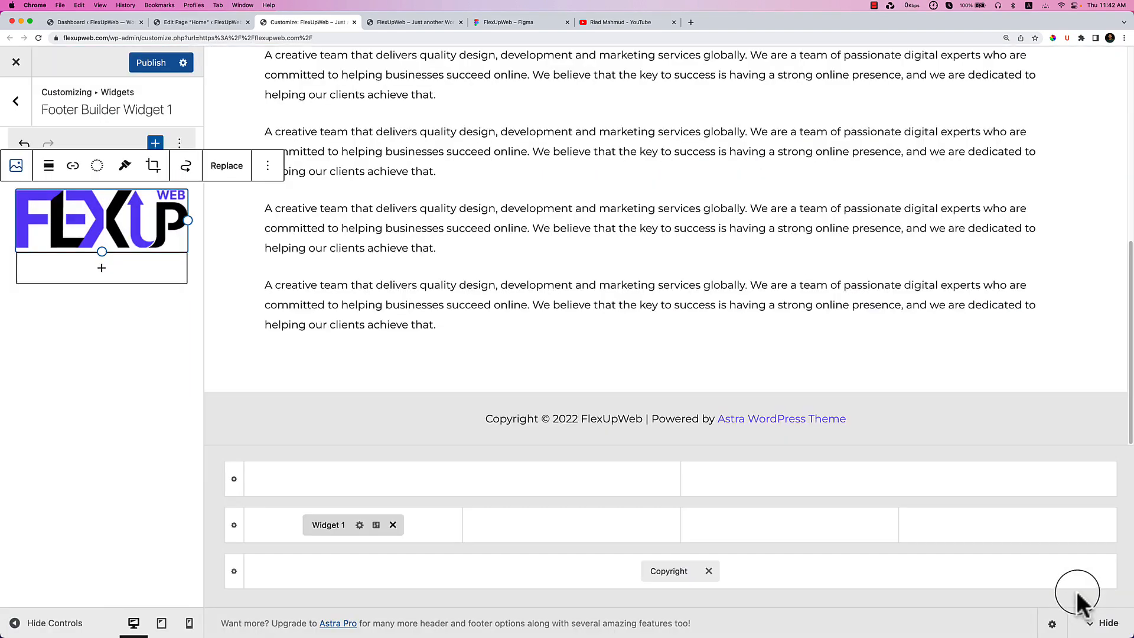
Copy the footer paragraph text from the Figma design.
{"action": "left_click", "coordinate": [508, 23]}
{"action": "right_click", "coordinate": [421, 328]}
{"action": "left_click", "coordinate": [438, 335]}
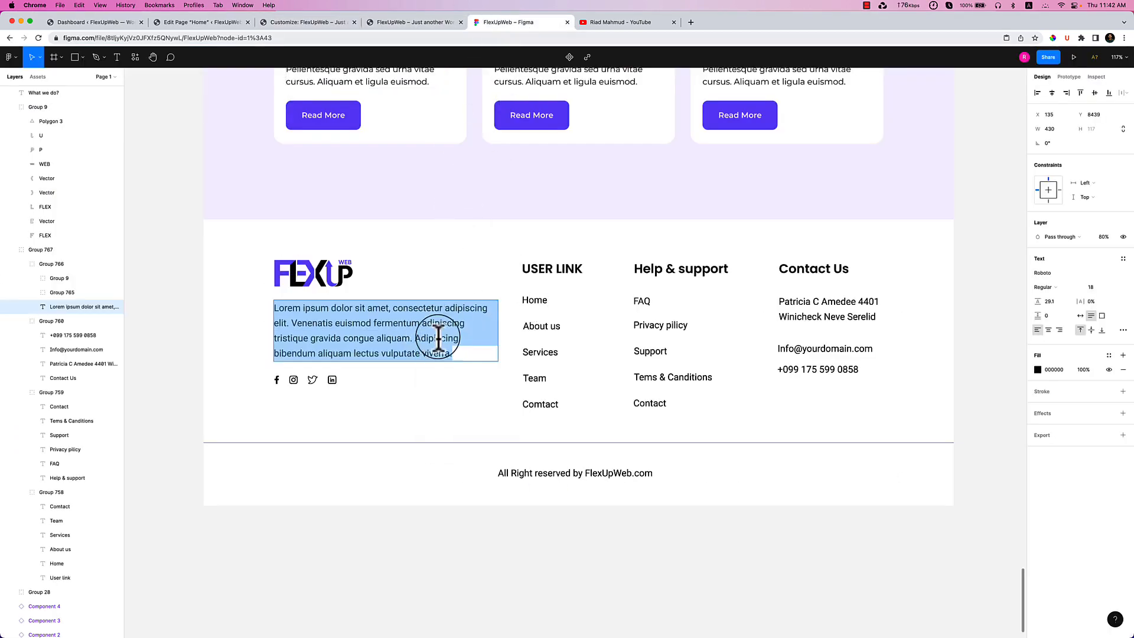
{"action": "left_click", "coordinate": [416, 23]}
{"action": "left_click", "coordinate": [319, 22]}
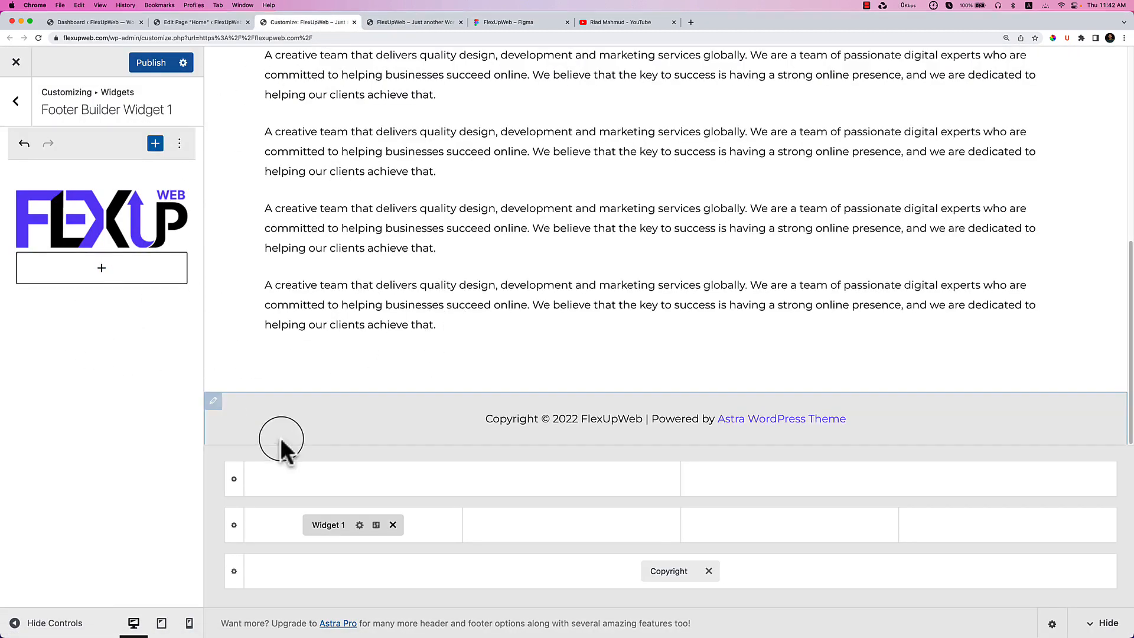
Add an empty paragraph block beneath the logo in Footer Builder Widget 1.
{"action": "left_click", "coordinate": [103, 271]}
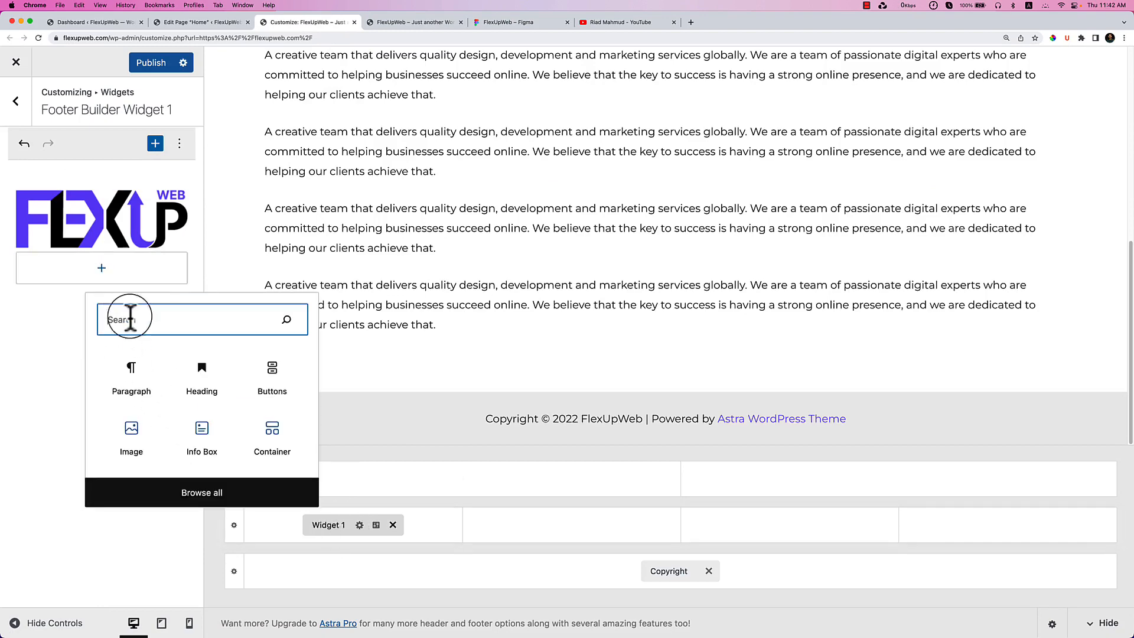
{"action": "left_click", "coordinate": [137, 384]}
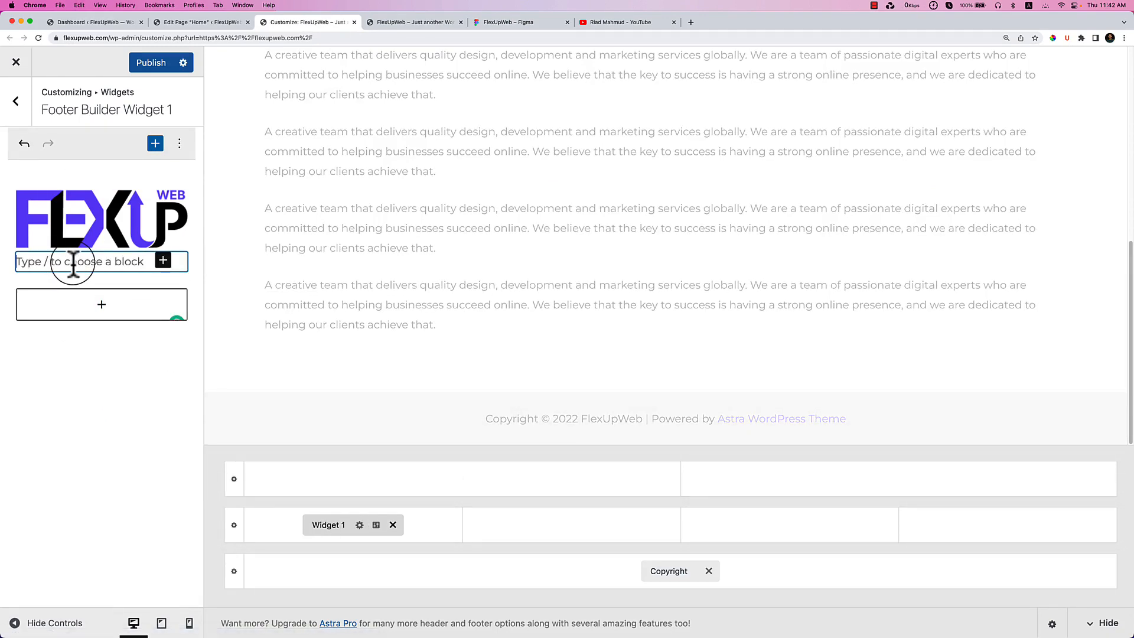
{"action": "scroll", "coordinate": [463, 251], "scroll_direction": "down", "scroll_amount": 5}
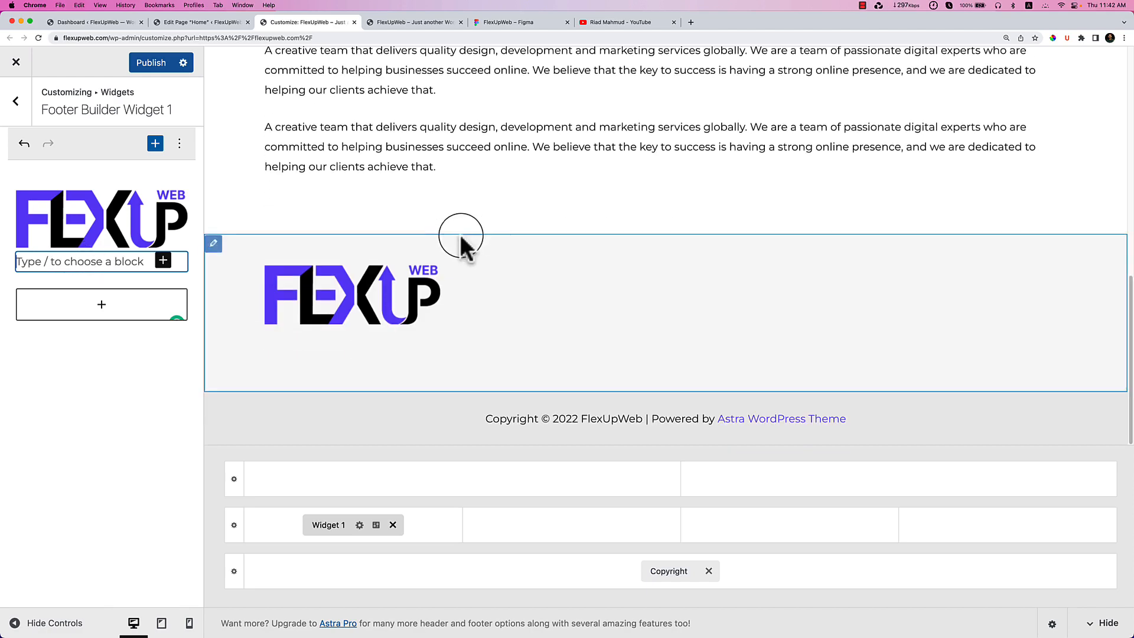
Copy the Figma footer paragraph again, then open a new blank browser tab.
{"action": "left_click", "coordinate": [417, 21]}
{"action": "left_click", "coordinate": [477, 24]}
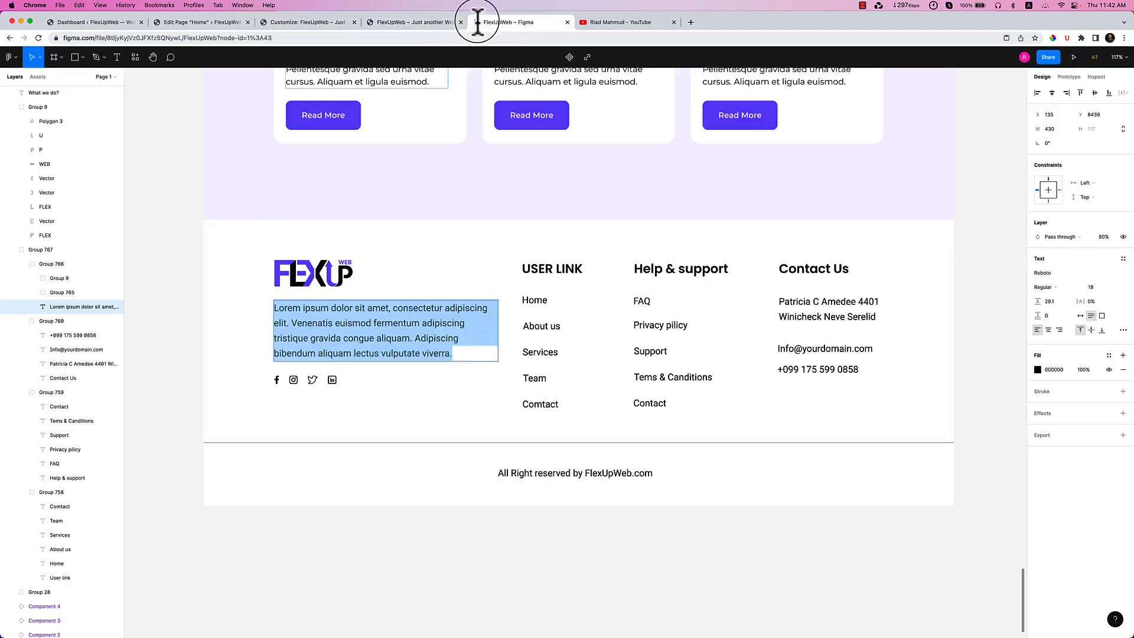
{"action": "right_click", "coordinate": [358, 321]}
{"action": "left_click", "coordinate": [372, 326]}
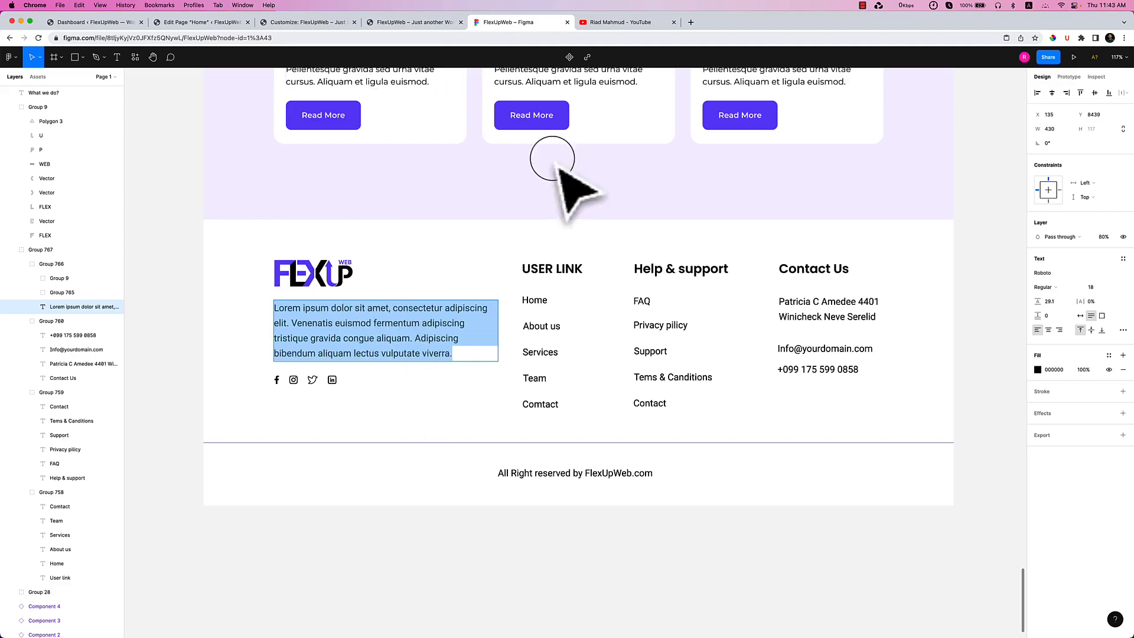
{"action": "left_click", "coordinate": [303, 23]}
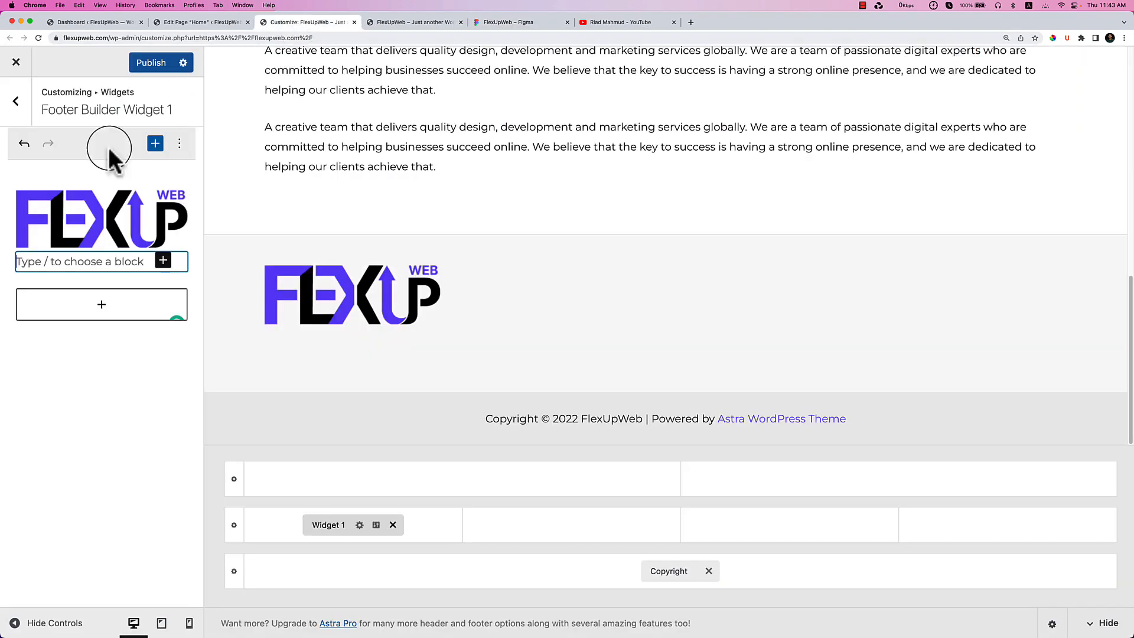
{"action": "left_click_drag", "start_coordinate": [265, 126], "coordinate": [483, 147]}
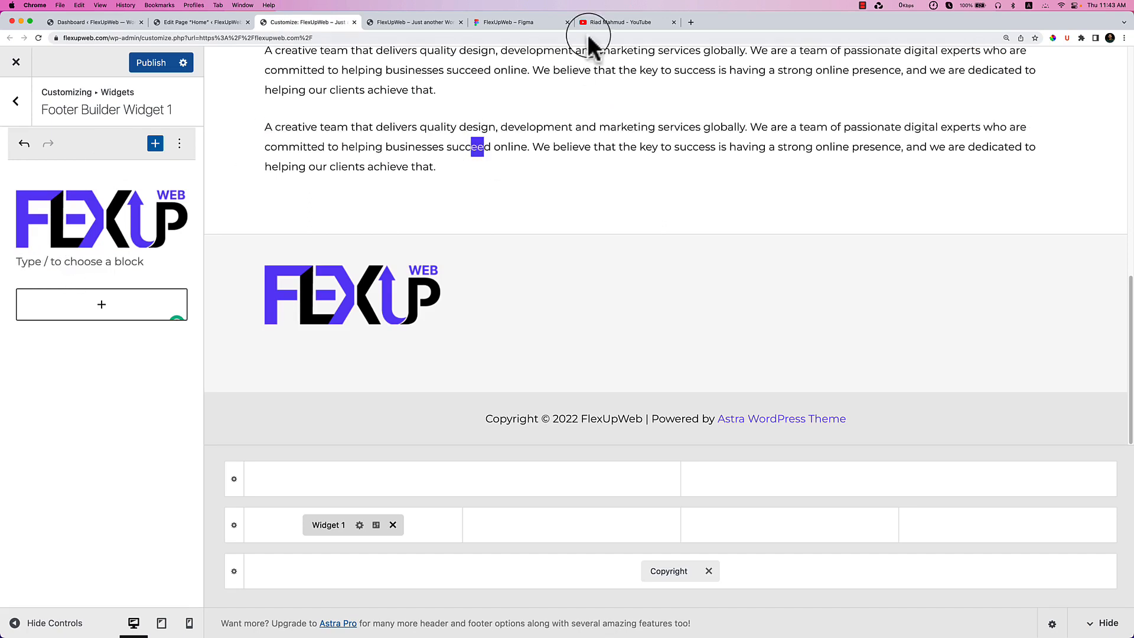
{"action": "left_click", "coordinate": [686, 21]}
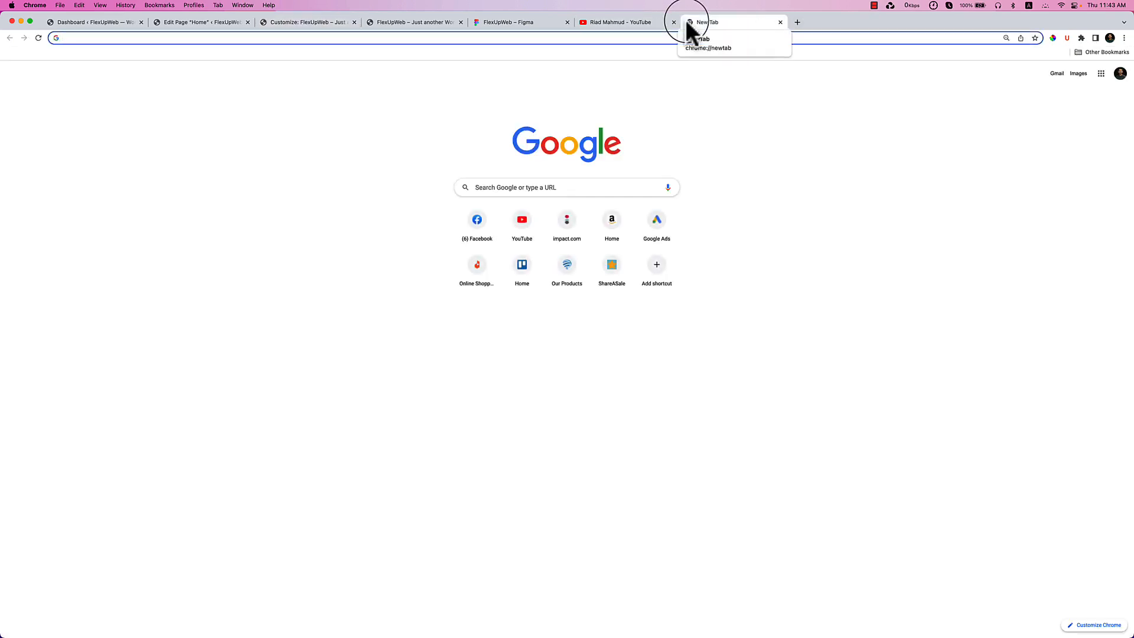
Load lipsum.com and generate five paragraphs of Lorem Ipsum.
{"action": "type", "text": "l"}
{"action": "type", "text": "ipi"}
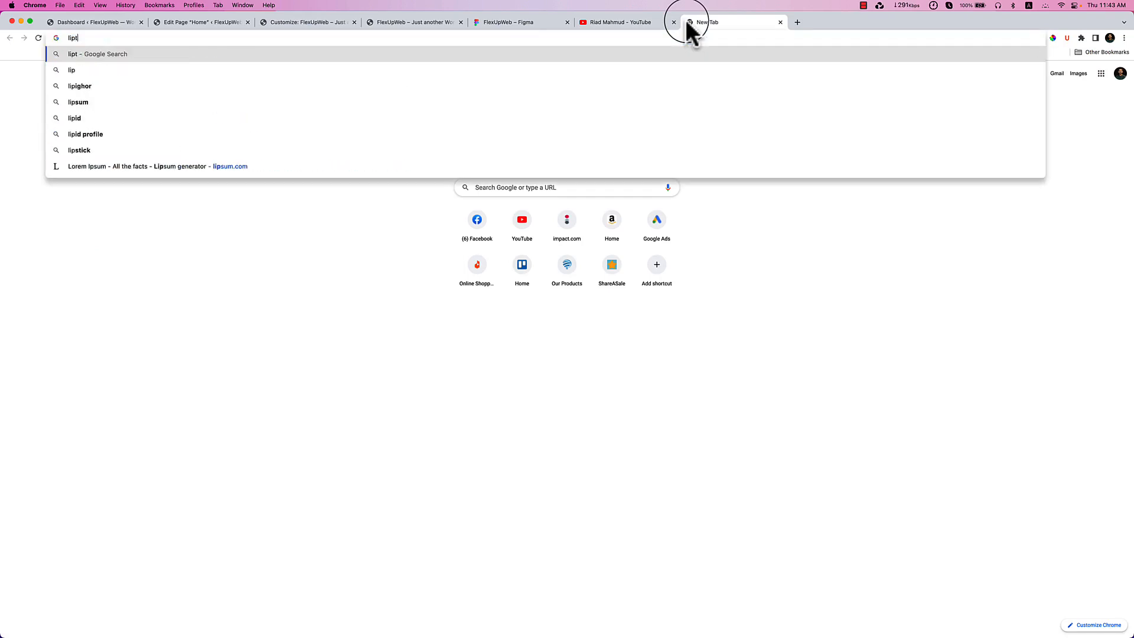
{"action": "key", "text": "BackSpace"}
{"action": "type", "text": "sum.com"}
{"action": "key", "text": "Return"}
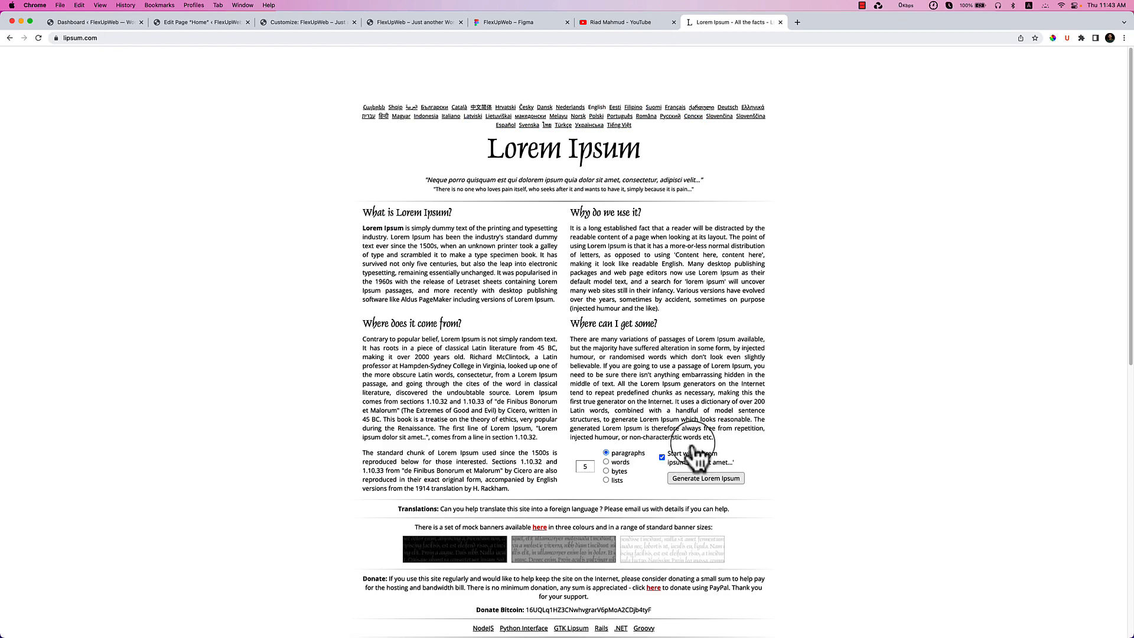
{"action": "left_click", "coordinate": [719, 477]}
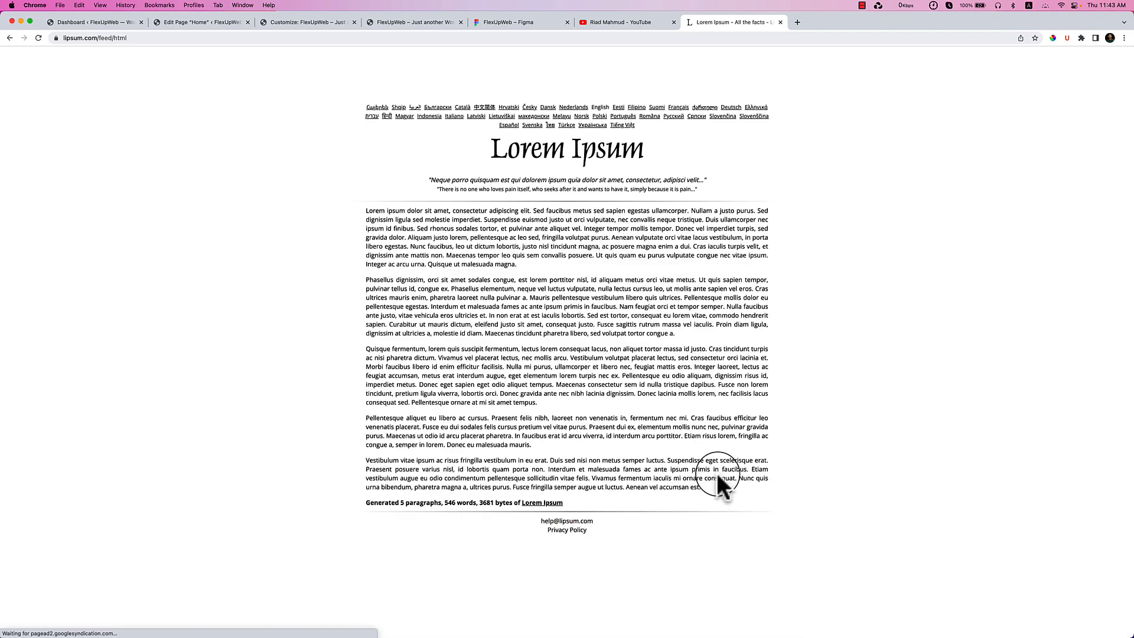
Paste the first Lorem Ipsum lines into the empty paragraph under the footer logo.
{"action": "left_click_drag", "start_coordinate": [366, 210], "coordinate": [414, 225]}
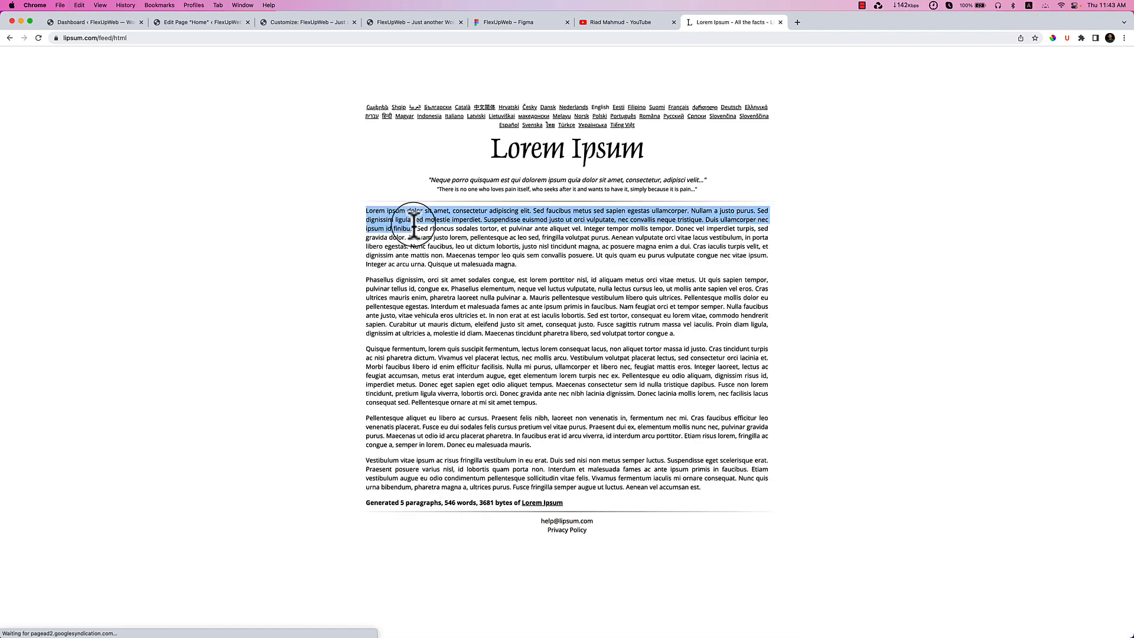
{"action": "left_click", "coordinate": [278, 22]}
{"action": "left_click", "coordinate": [74, 254]}
{"action": "key", "text": "super+v"}
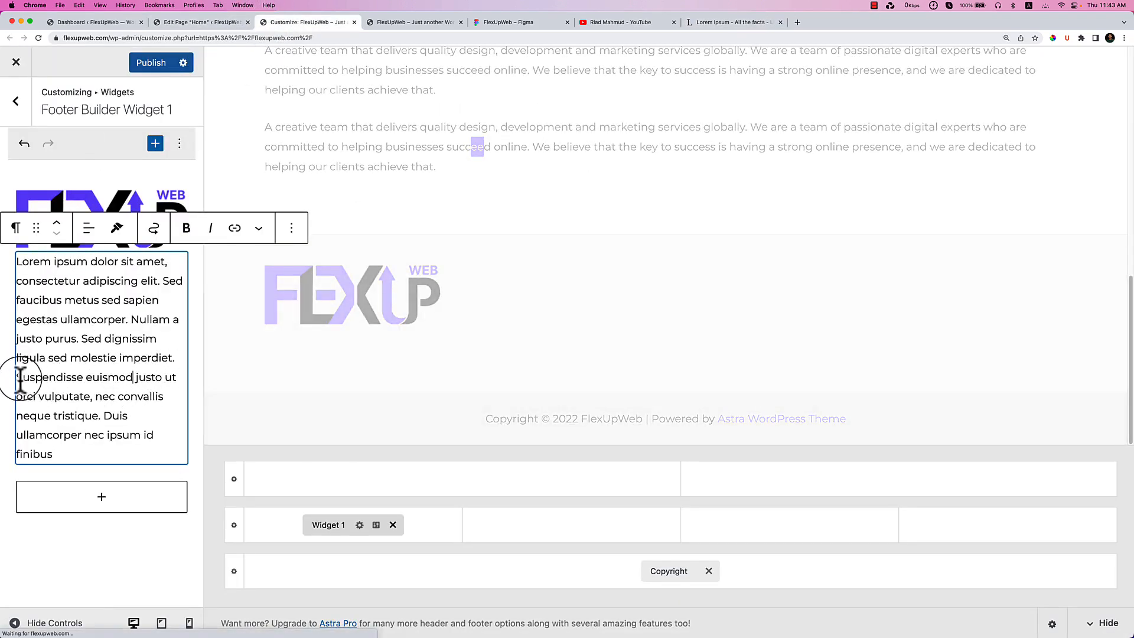
Cut the sentences from 'Suspendisse' onward so the text ends at 'imperdiet.', and narrow the logo.
{"action": "left_click_drag", "start_coordinate": [20, 378], "coordinate": [68, 450]}
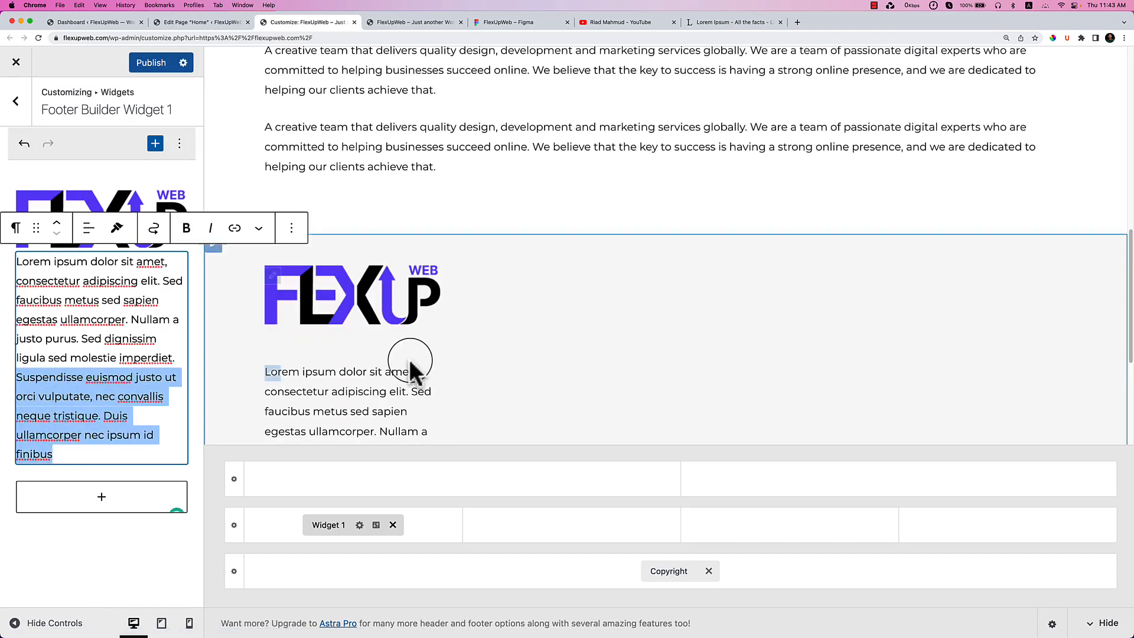
{"action": "key", "text": "super+x"}
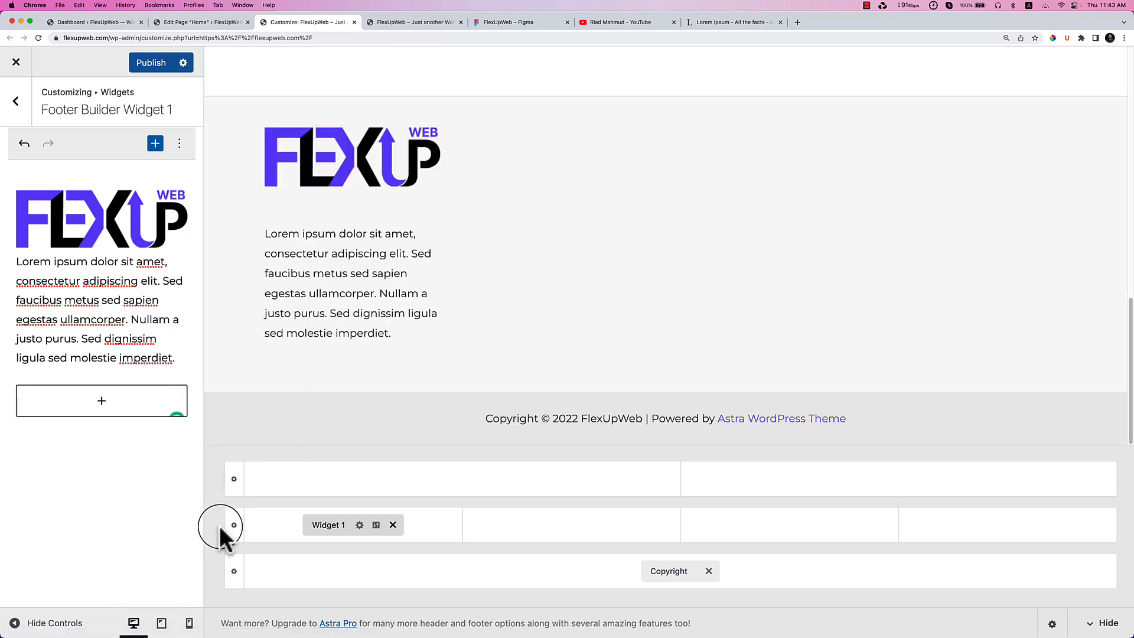
{"action": "left_click", "coordinate": [135, 233]}
{"action": "left_click_drag", "start_coordinate": [196, 217], "coordinate": [132, 218]}
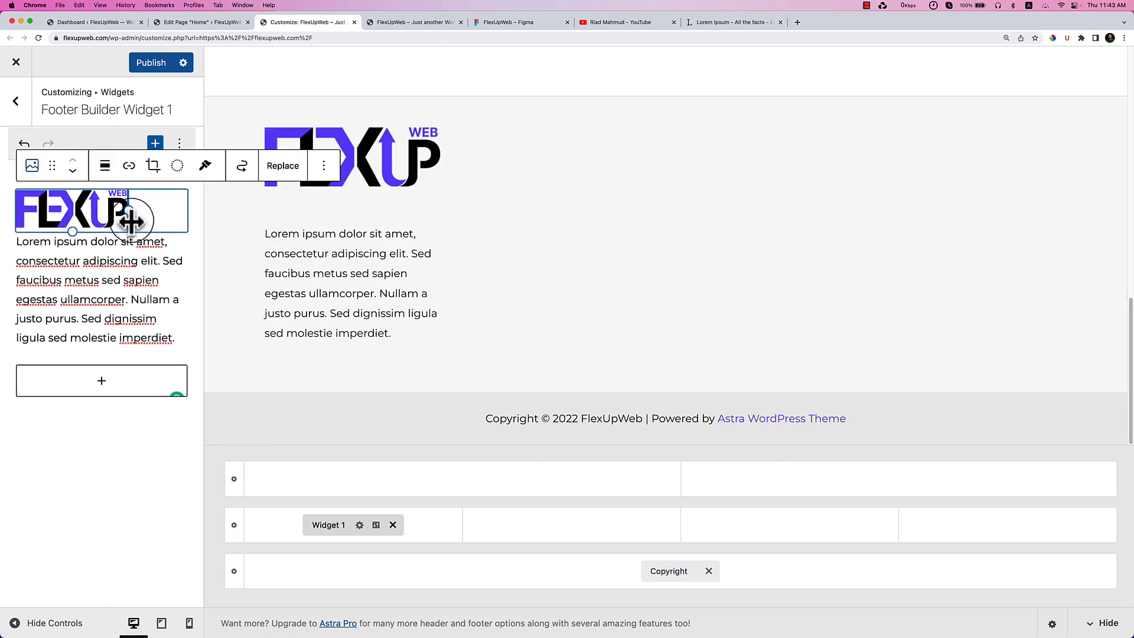
{"action": "left_click", "coordinate": [120, 336]}
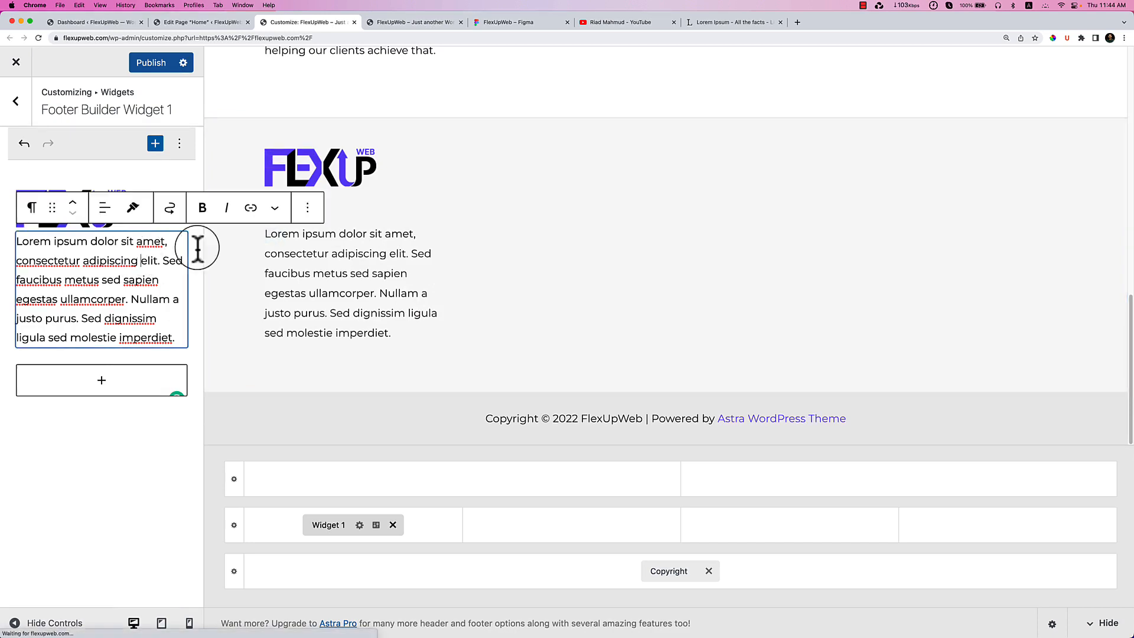
{"action": "left_click", "coordinate": [143, 208]}
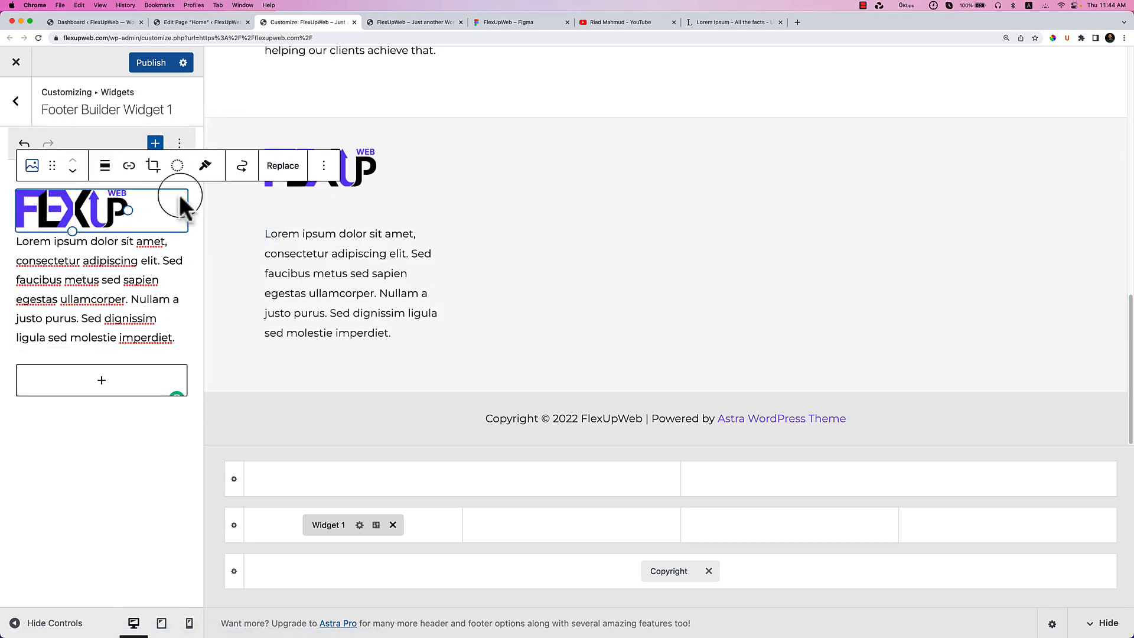
{"action": "left_click", "coordinate": [324, 167]}
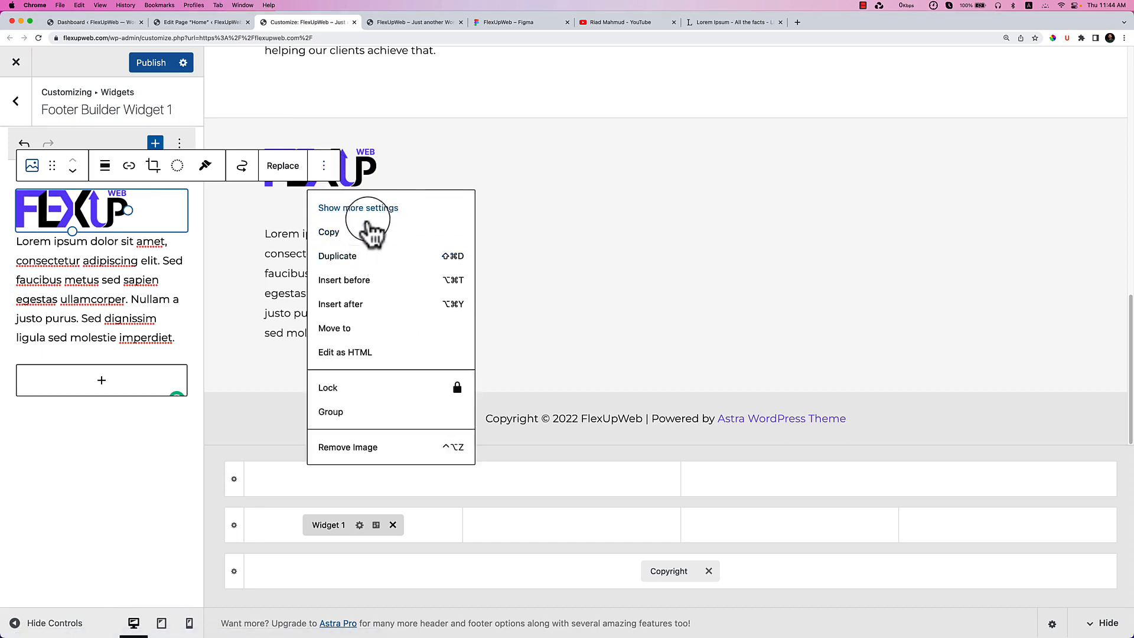
Give the footer logo image an unlinked bottom margin of -22 px.
{"action": "left_click", "coordinate": [373, 210]}
{"action": "scroll", "coordinate": [196, 357], "scroll_direction": "down", "scroll_amount": 5}
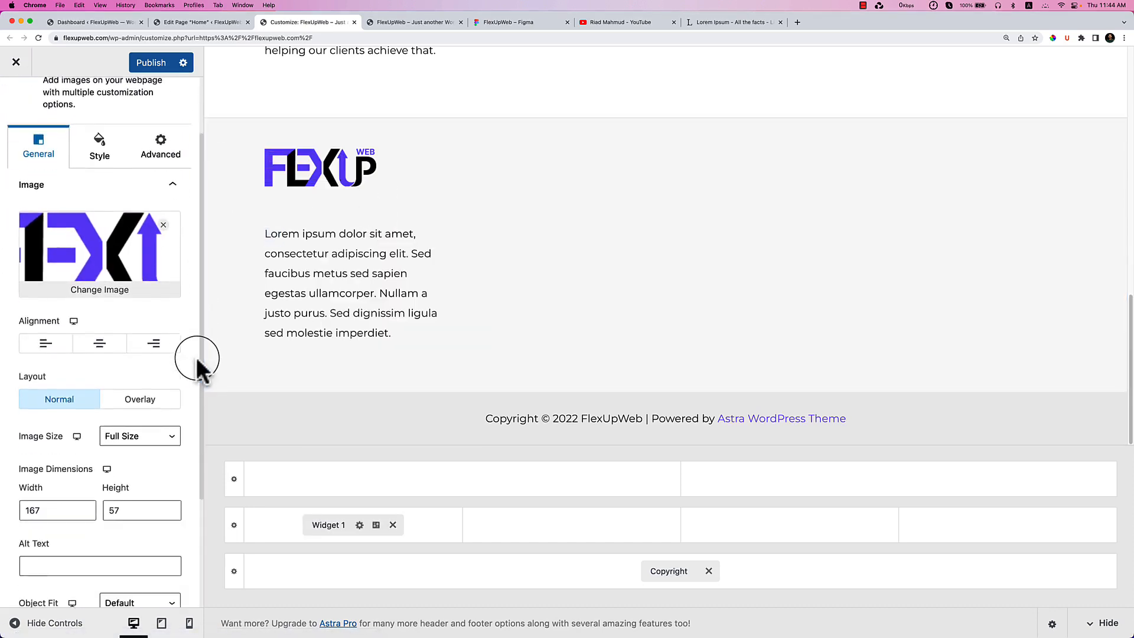
{"action": "scroll", "coordinate": [94, 464], "scroll_direction": "down", "scroll_amount": 3}
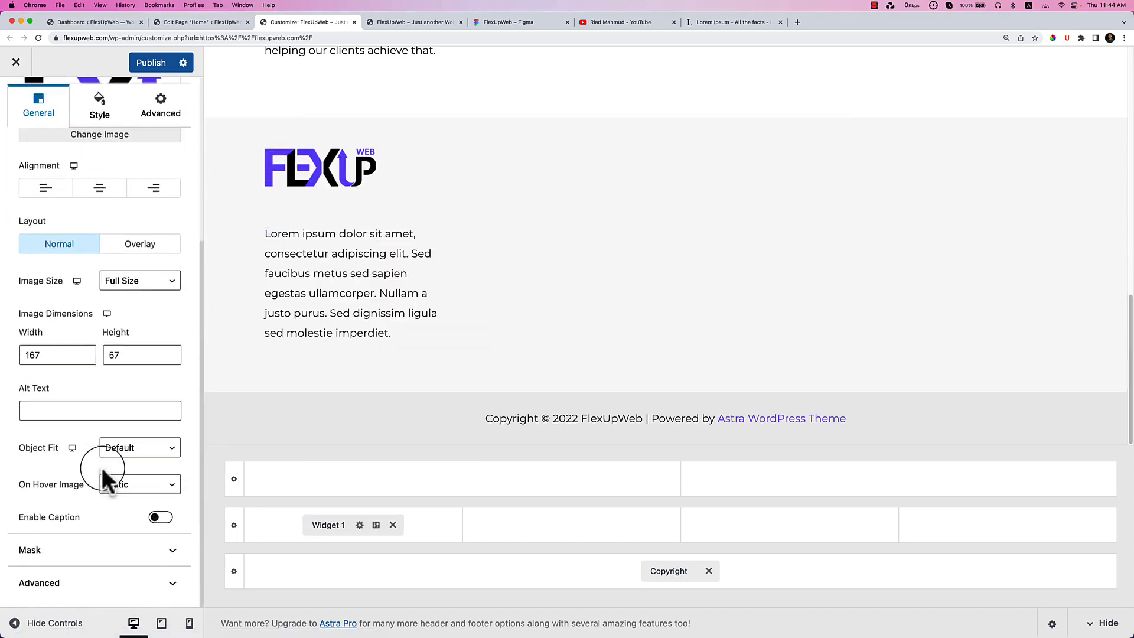
{"action": "scroll", "coordinate": [101, 412], "scroll_direction": "up", "scroll_amount": 8}
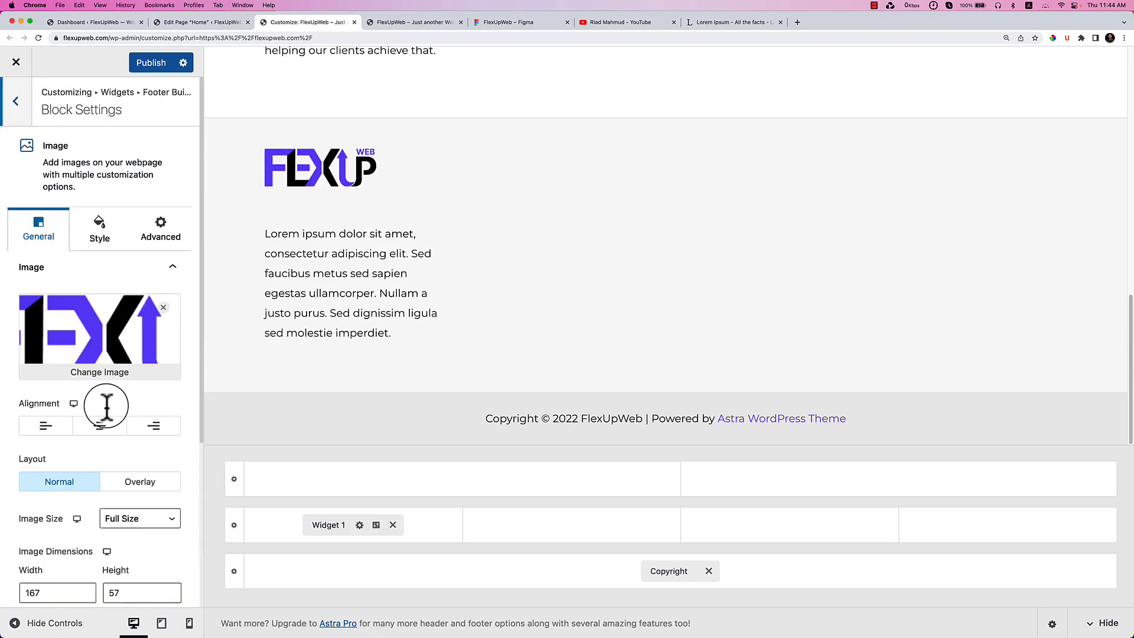
{"action": "left_click", "coordinate": [90, 251]}
{"action": "scroll", "coordinate": [101, 405], "scroll_direction": "down", "scroll_amount": 2}
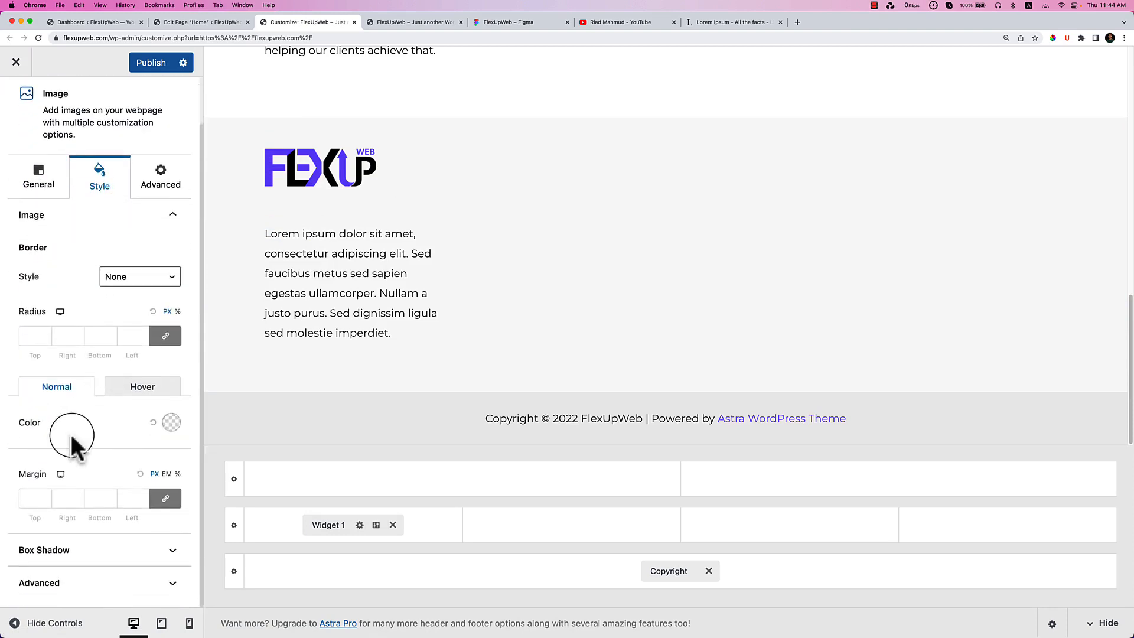
{"action": "left_click", "coordinate": [166, 499]}
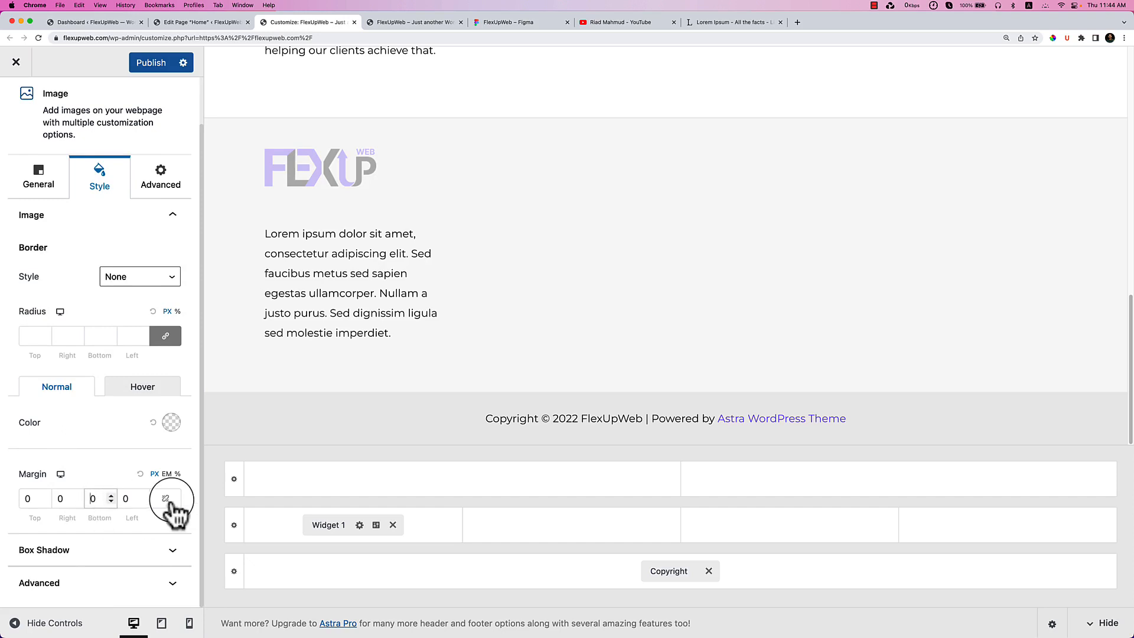
{"action": "key", "text": "Down"}
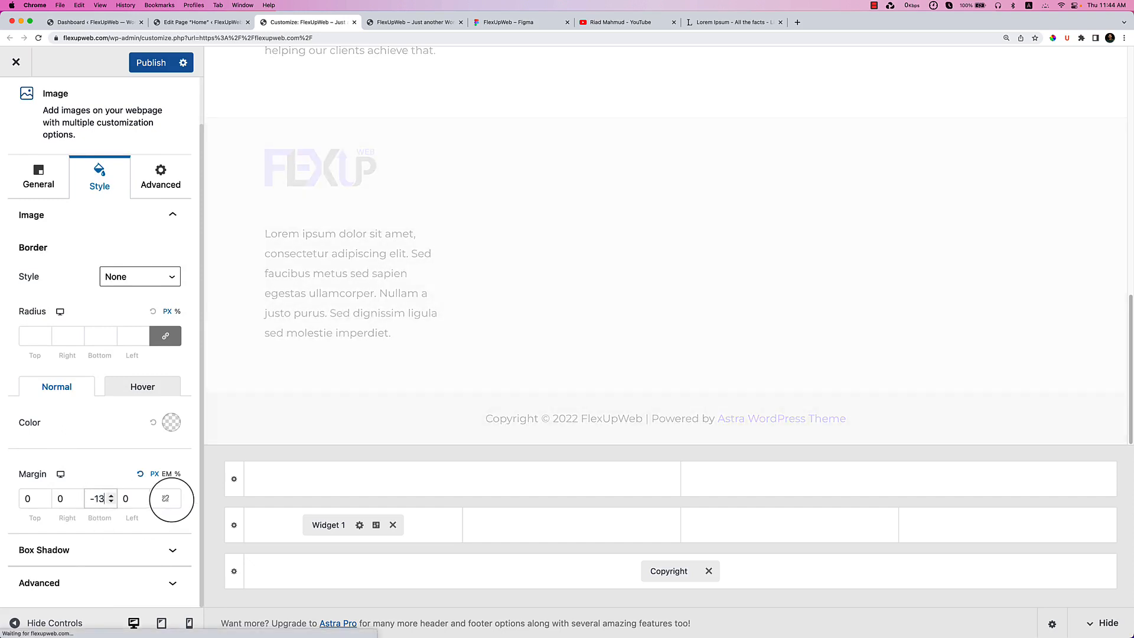
{"action": "key", "text": "Down"}
{"action": "key", "text": "Down"}
{"action": "key", "text": "Down"}
{"action": "key", "text": "Down"}
{"action": "key", "text": "Down"}
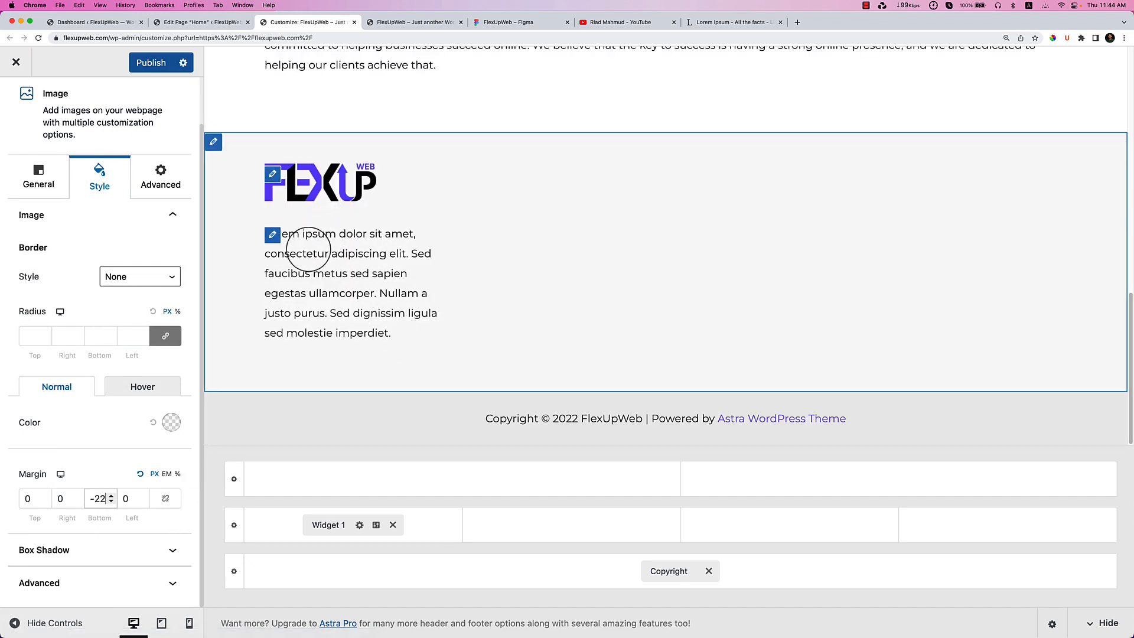
{"action": "left_click", "coordinate": [32, 174]}
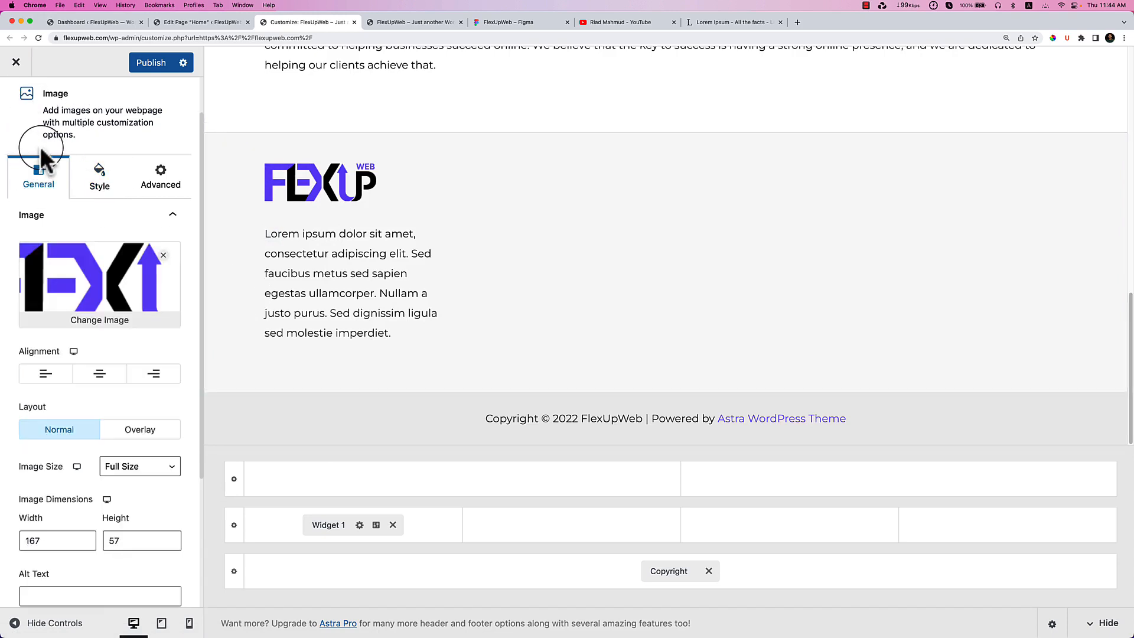
{"action": "scroll", "coordinate": [40, 146], "scroll_direction": "up", "scroll_amount": 2}
{"action": "left_click", "coordinate": [16, 101]}
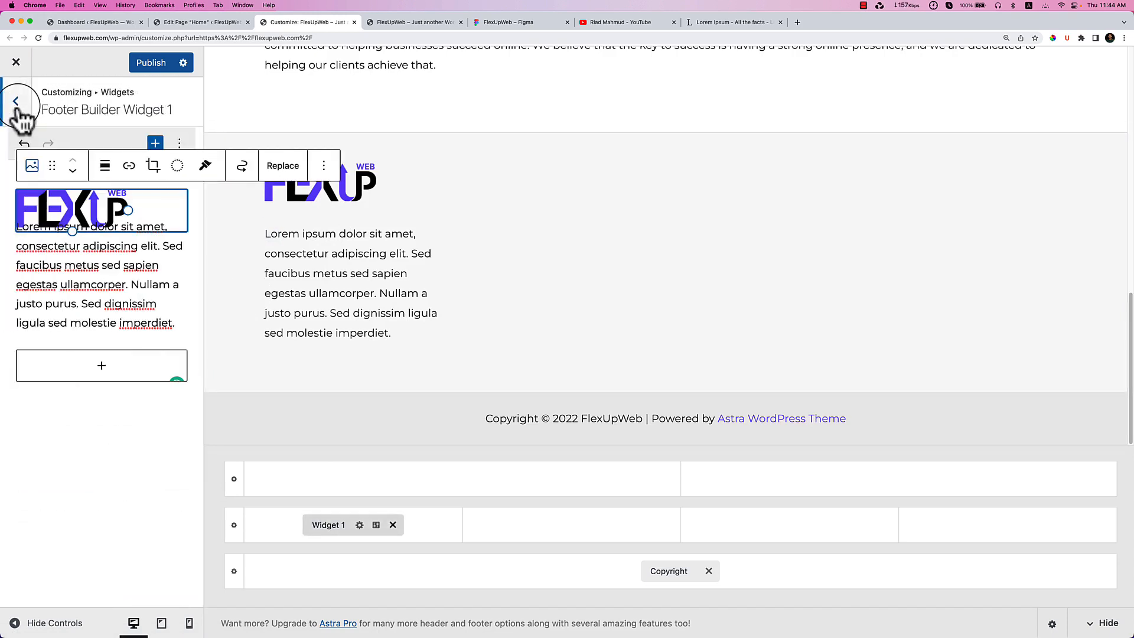
Insert a Social Icons block below the intro paragraph with a Facebook icon.
{"action": "left_click", "coordinate": [105, 273]}
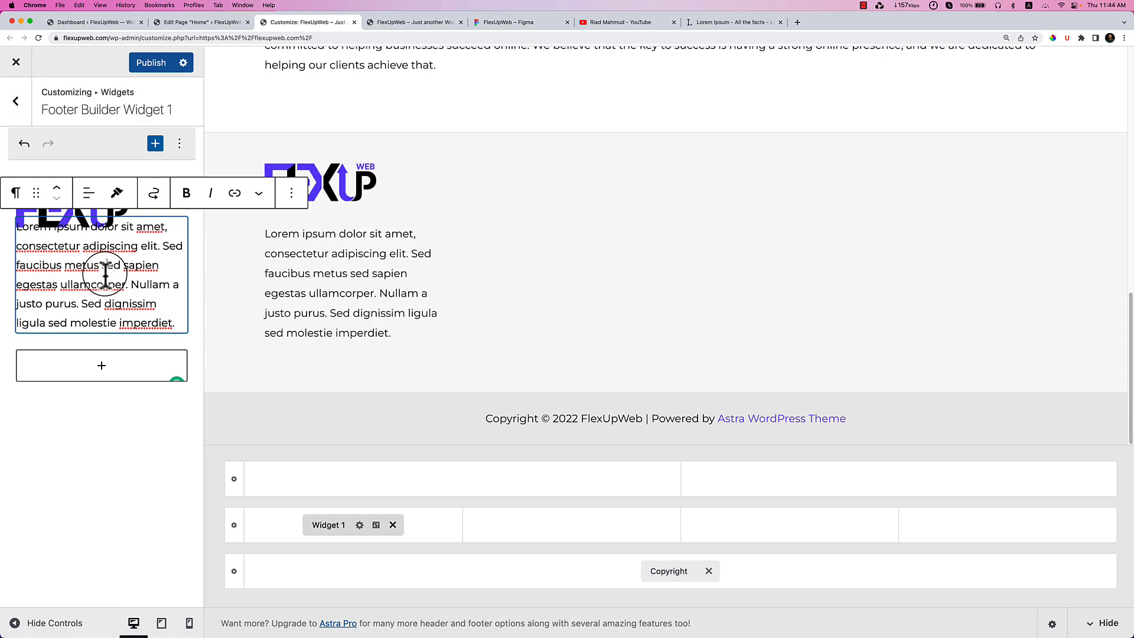
{"action": "left_click", "coordinate": [97, 374]}
{"action": "type", "text": "social"}
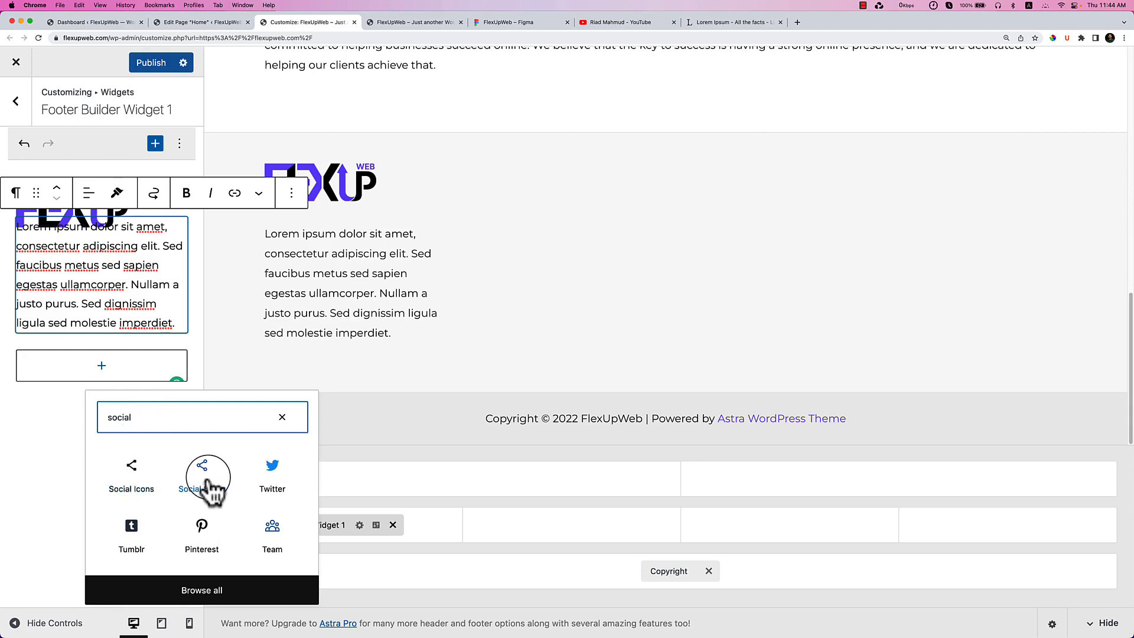
{"action": "left_click", "coordinate": [130, 492]}
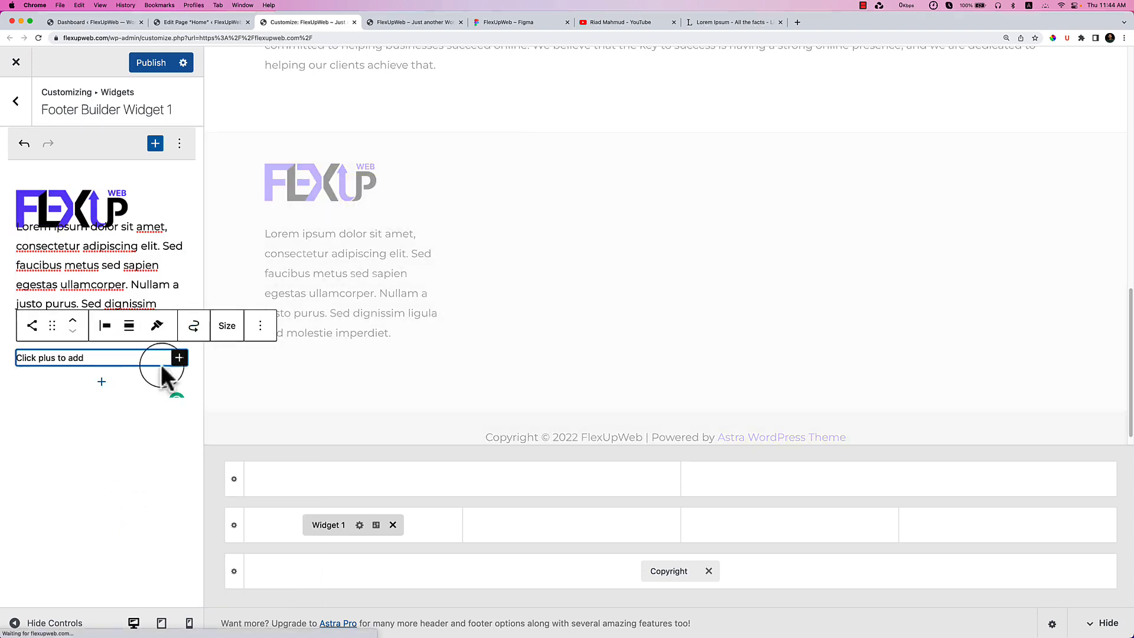
{"action": "left_click", "coordinate": [179, 359]}
{"action": "type", "text": "face"}
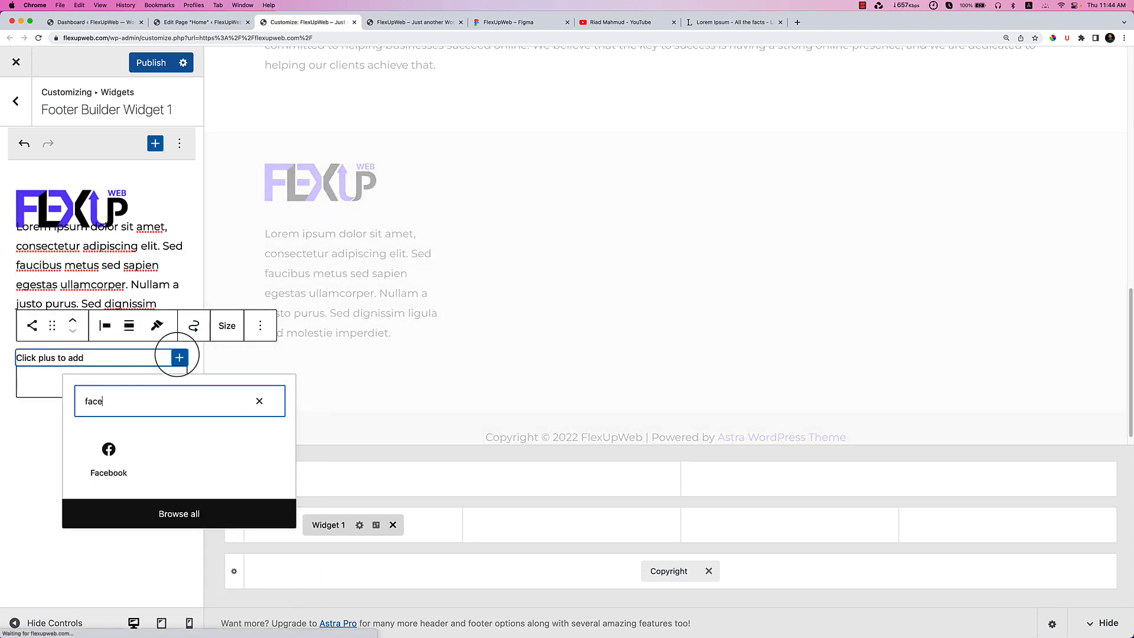
{"action": "left_click", "coordinate": [112, 447]}
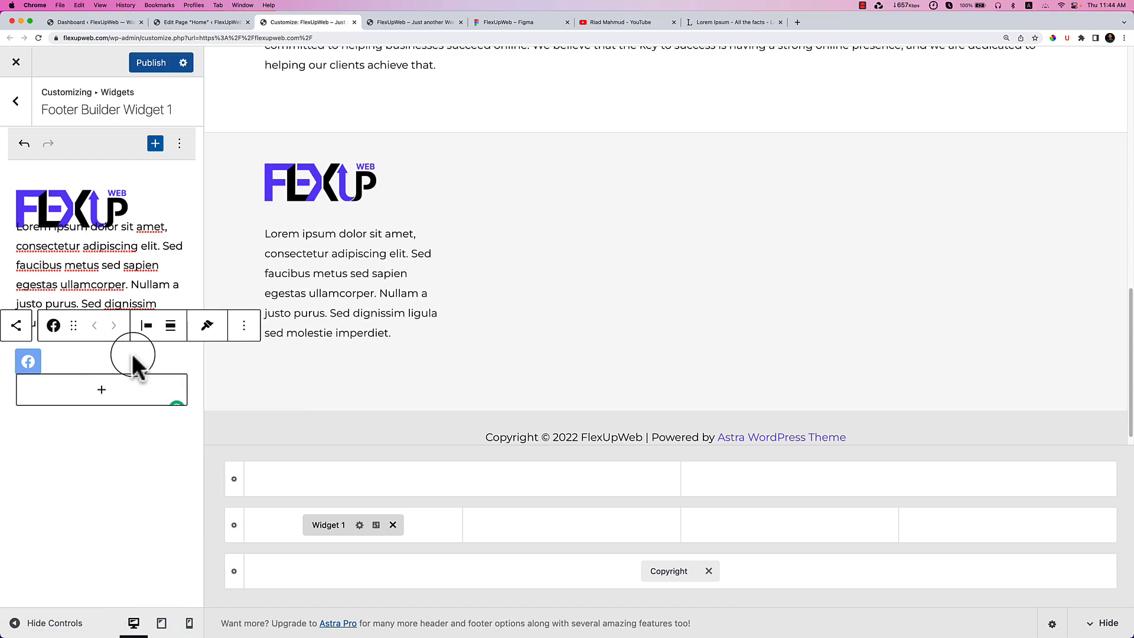
Add Twitter and Instagram icons to the social icons row.
{"action": "left_click", "coordinate": [179, 361]}
{"action": "left_click", "coordinate": [180, 363]}
{"action": "type", "text": "tw"}
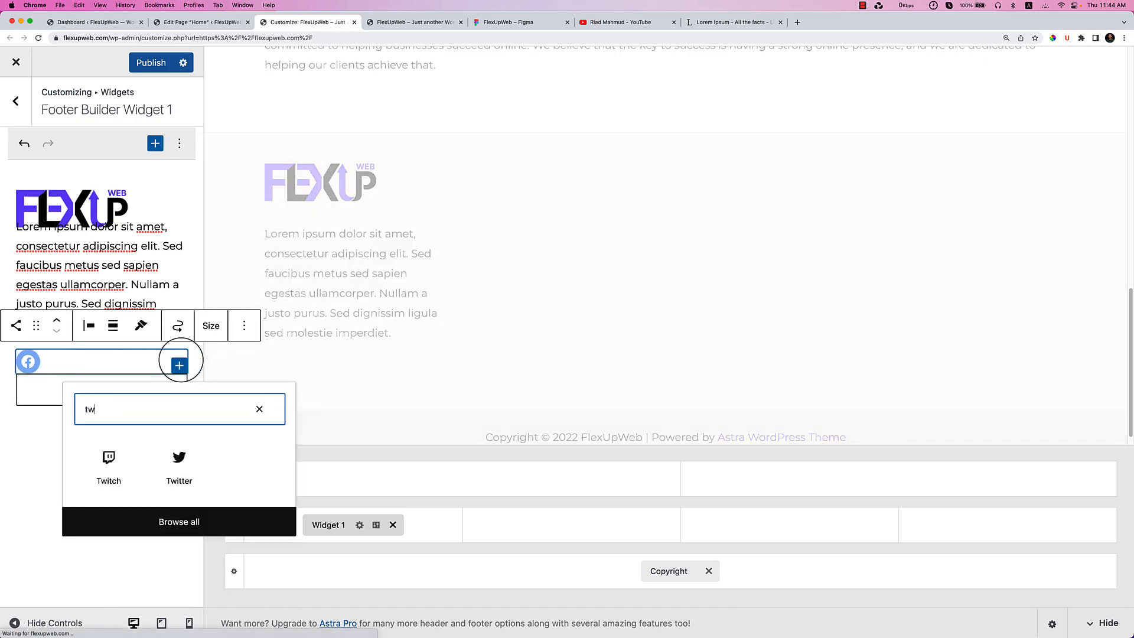
{"action": "left_click", "coordinate": [179, 458]}
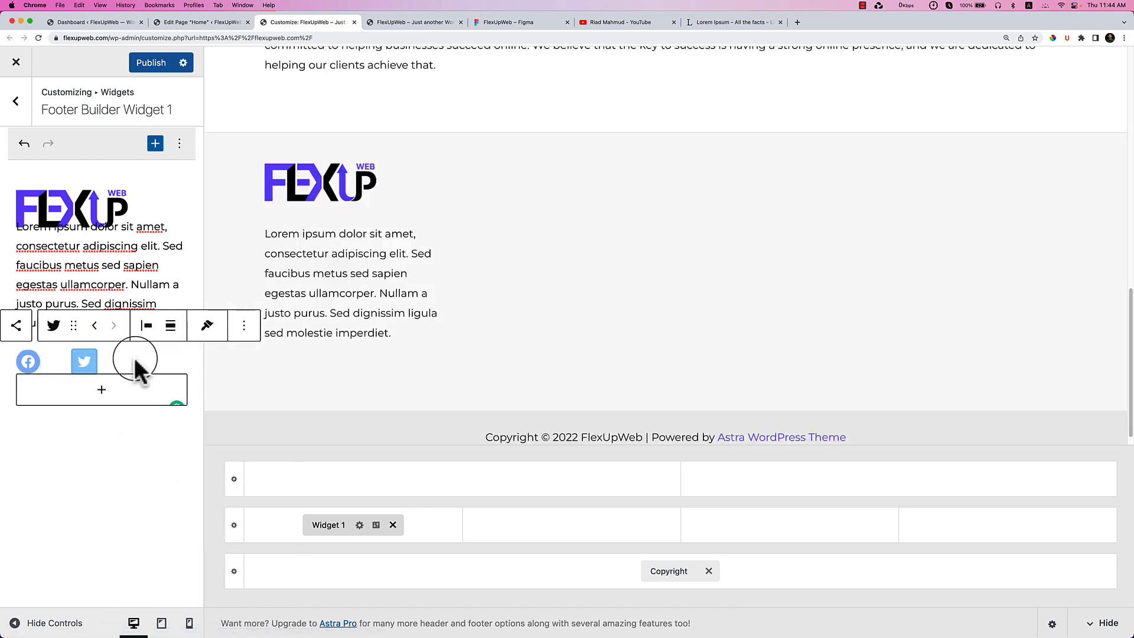
{"action": "left_click", "coordinate": [179, 365]}
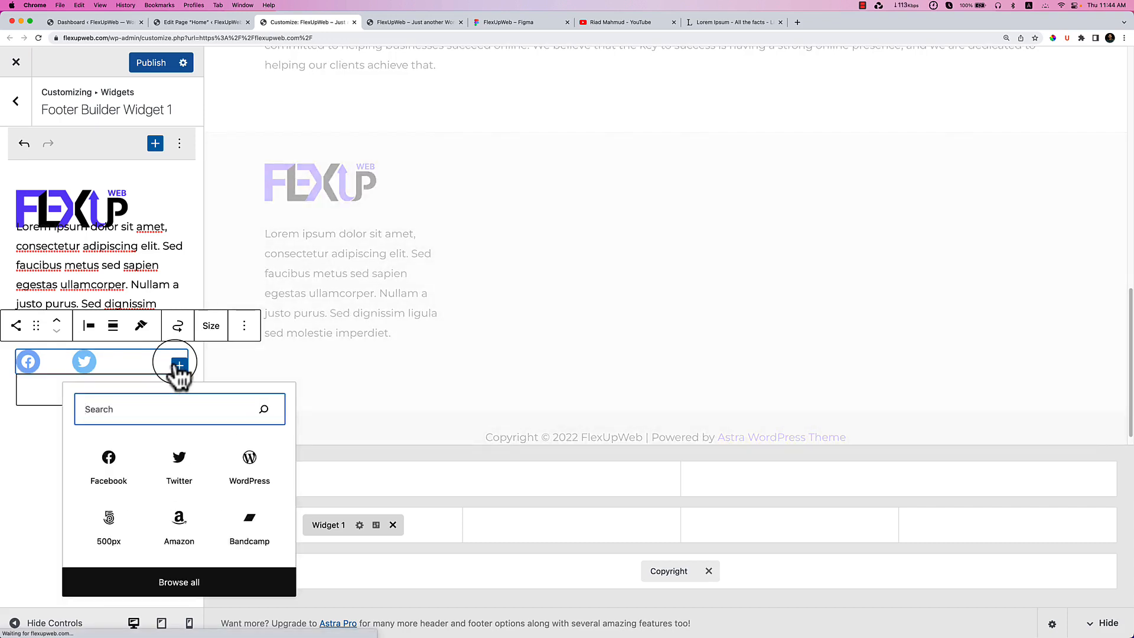
{"action": "type", "text": "ins"}
{"action": "left_click", "coordinate": [101, 458]}
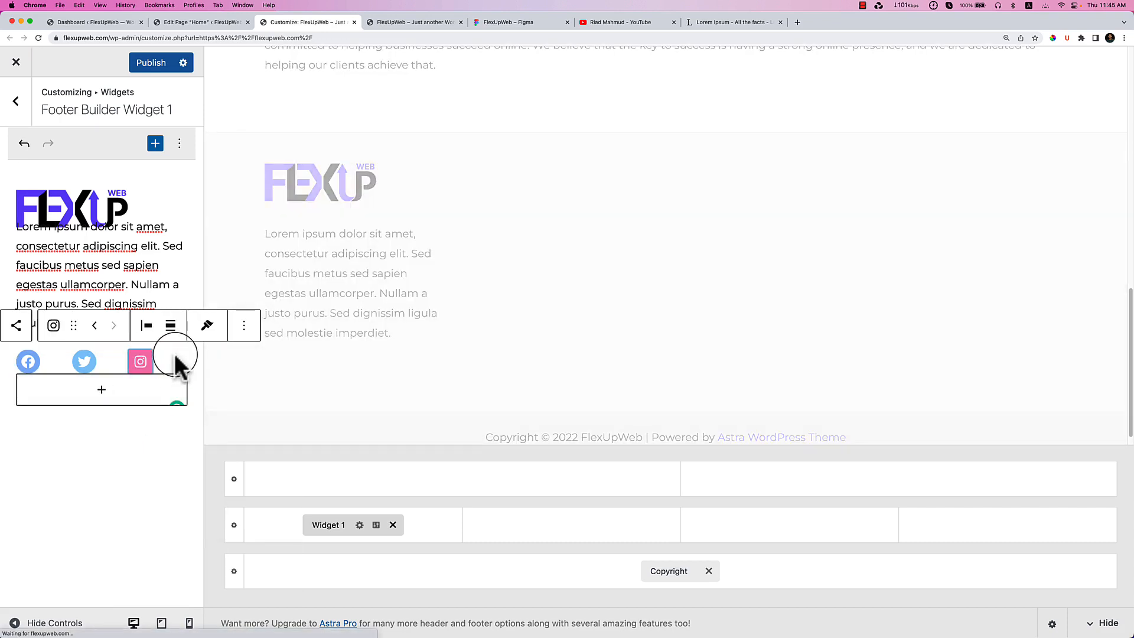
After checking the Figma design, add a LinkedIn icon to complete the row.
{"action": "left_click", "coordinate": [520, 25]}
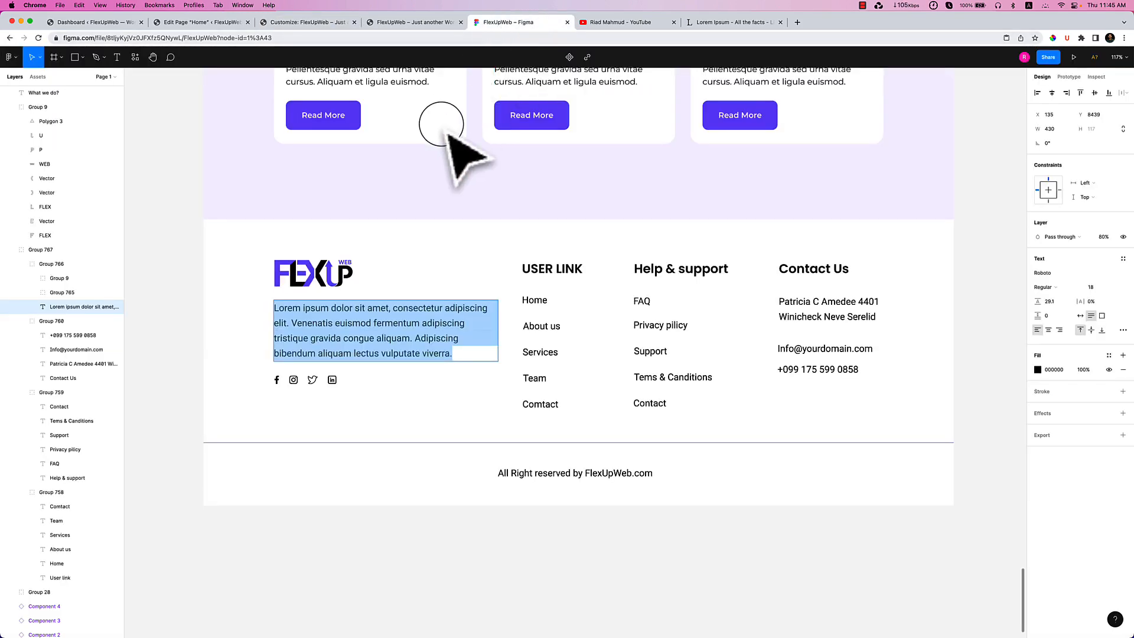
{"action": "left_click", "coordinate": [299, 23]}
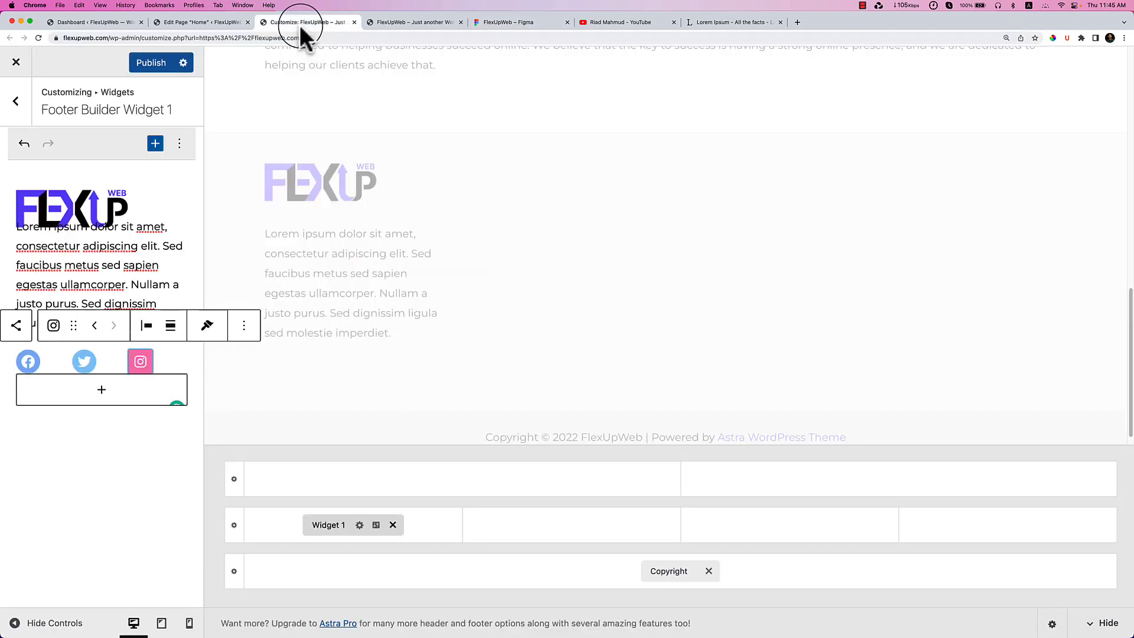
{"action": "left_click", "coordinate": [157, 367]}
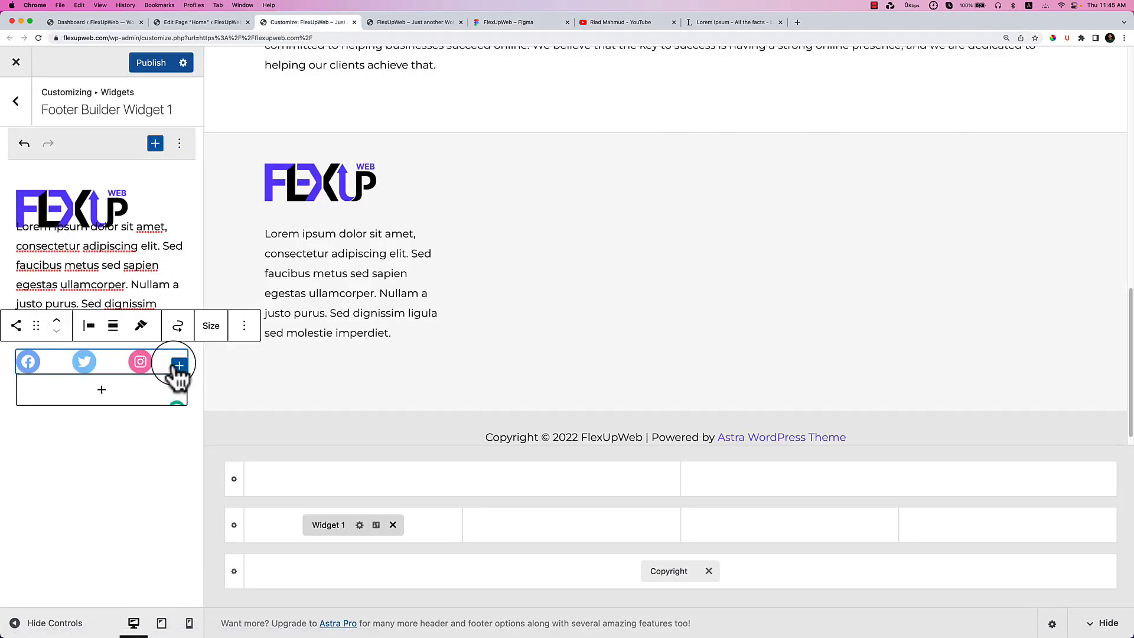
{"action": "left_click", "coordinate": [178, 366]}
{"action": "type", "text": "linke"}
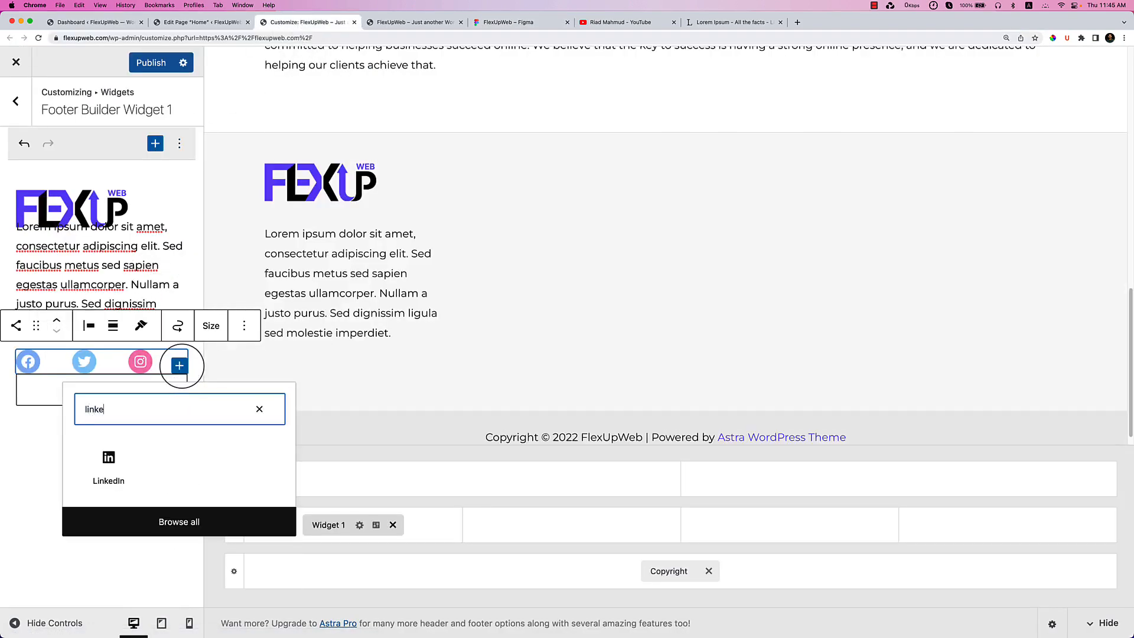
{"action": "left_click", "coordinate": [109, 460]}
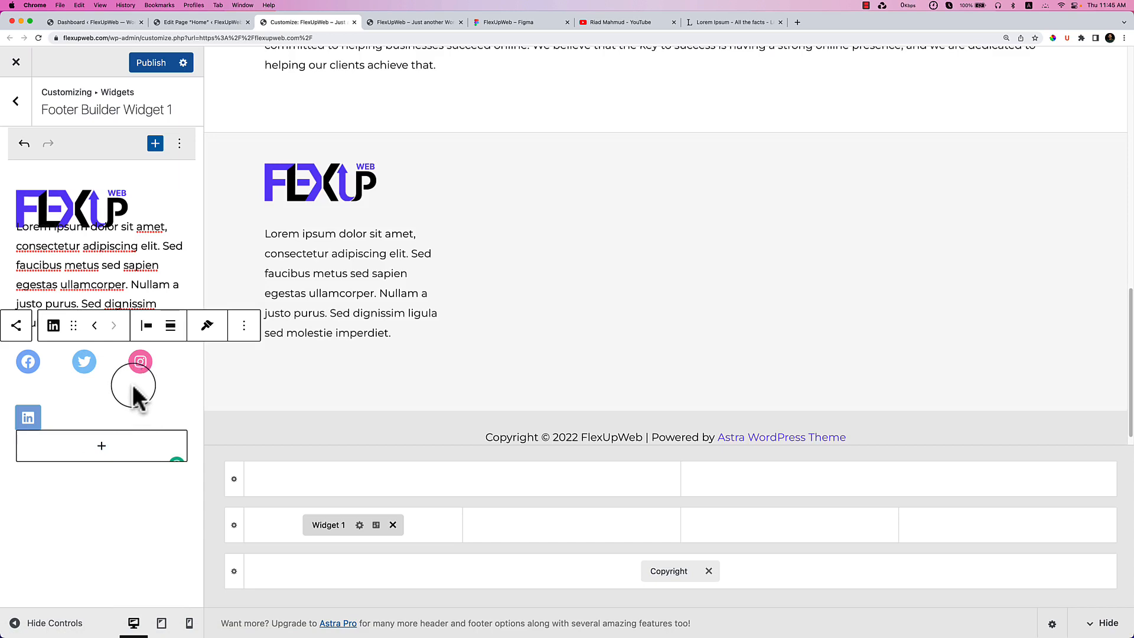
{"action": "scroll", "coordinate": [385, 342], "scroll_direction": "down", "scroll_amount": 1}
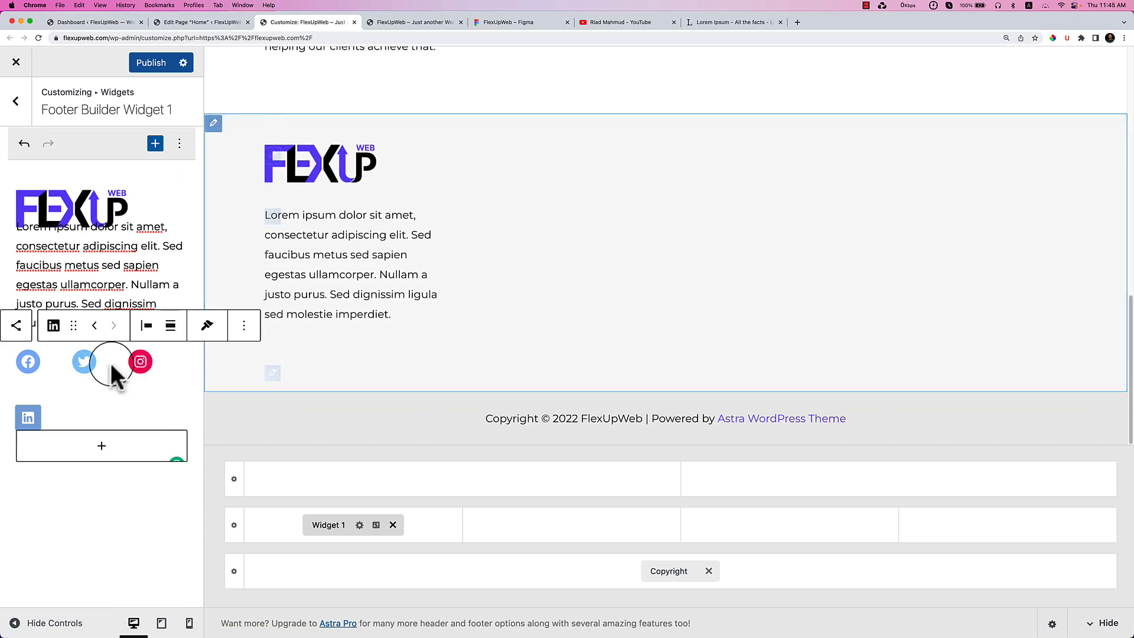
{"action": "left_click", "coordinate": [102, 384]}
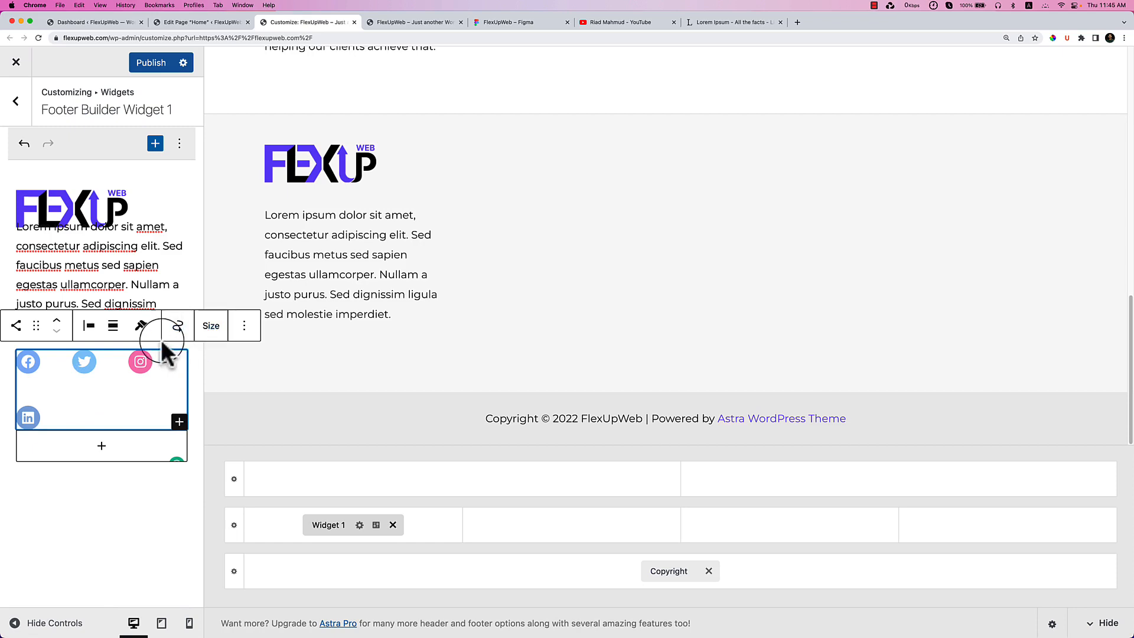
Publish the footer changes and reload the live site to view its footer.
{"action": "left_click", "coordinate": [152, 66]}
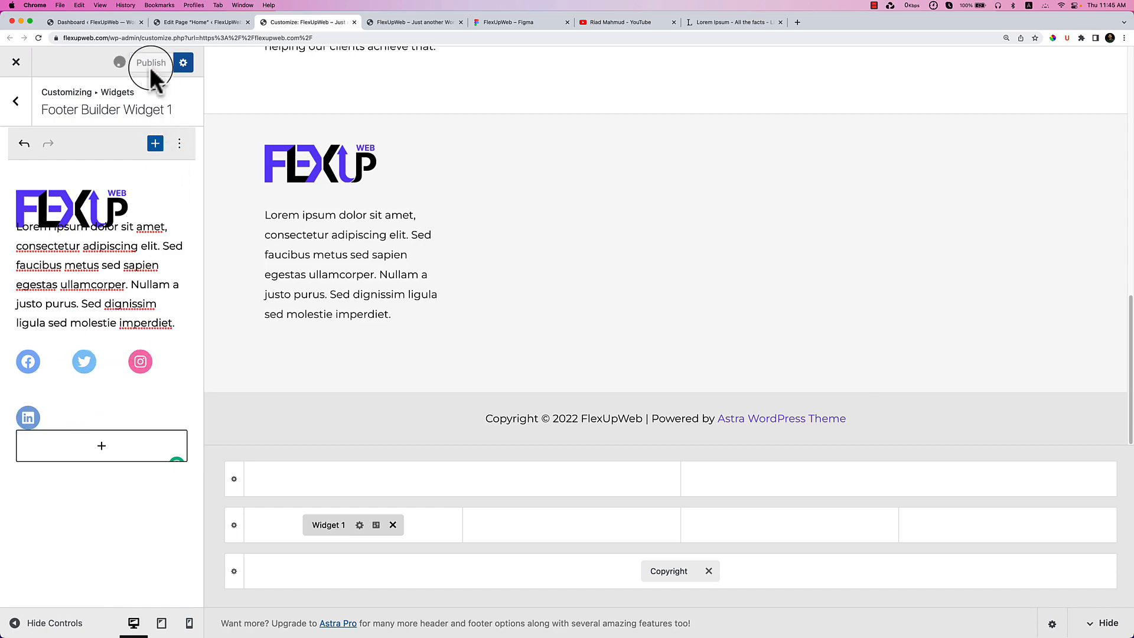
{"action": "left_click", "coordinate": [396, 22]}
{"action": "right_click", "coordinate": [498, 278]}
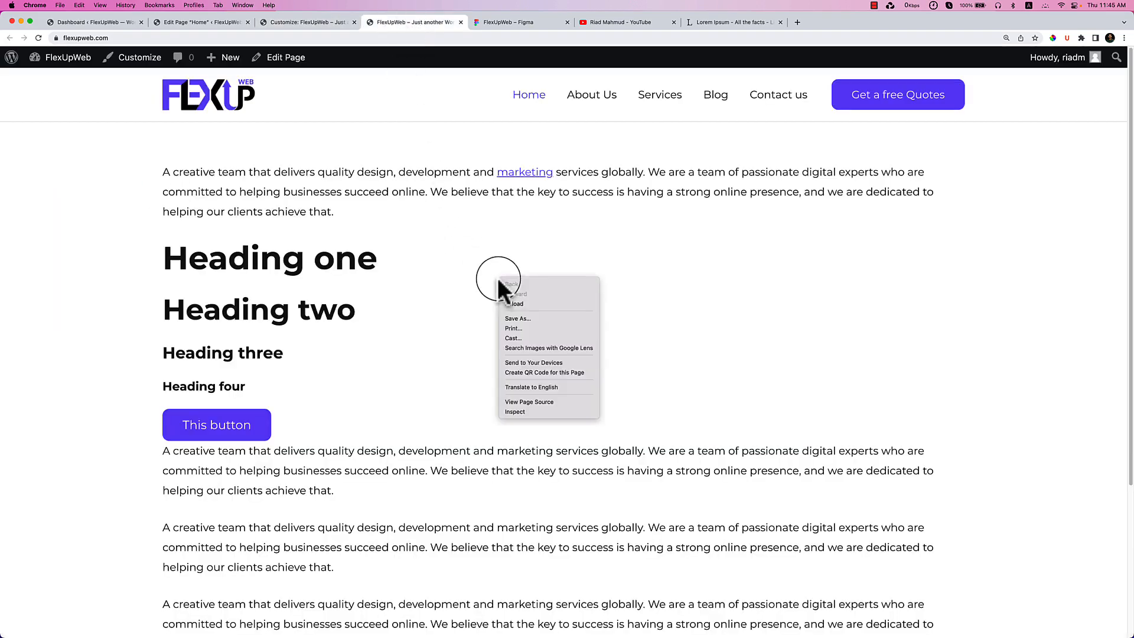
{"action": "left_click", "coordinate": [516, 303]}
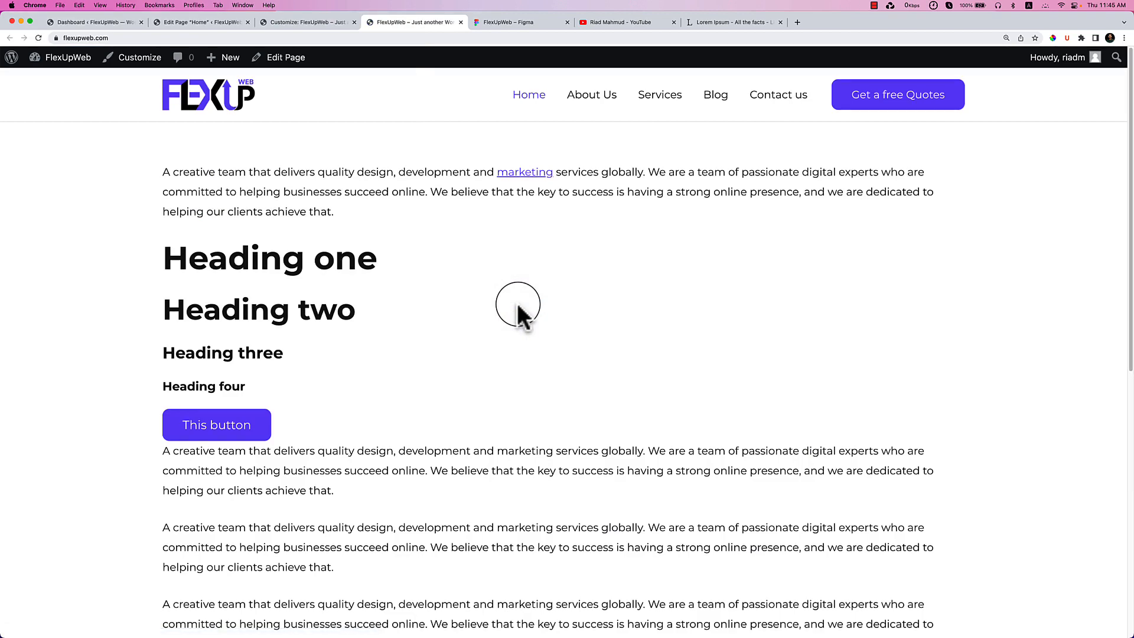
{"action": "scroll", "coordinate": [517, 303], "scroll_direction": "down", "scroll_amount": 10}
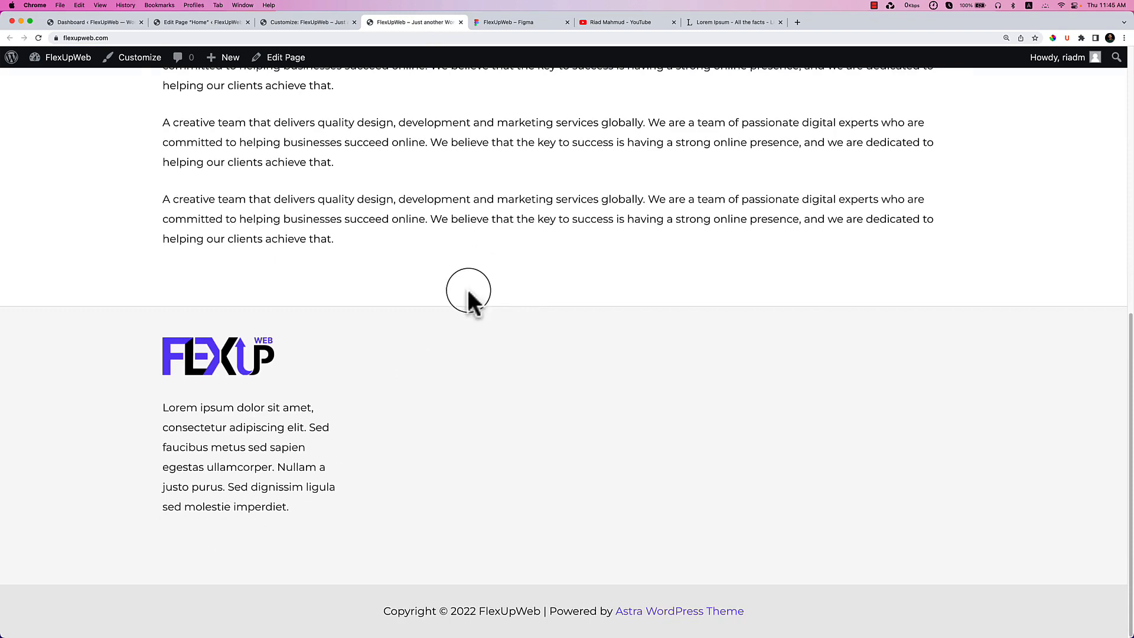
{"action": "left_click", "coordinate": [308, 22]}
{"action": "left_click", "coordinate": [30, 360]}
Set '#' as the link for the Facebook, Twitter, Instagram and LinkedIn icons.
{"action": "left_click", "coordinate": [92, 385]}
{"action": "type", "text": "#"}
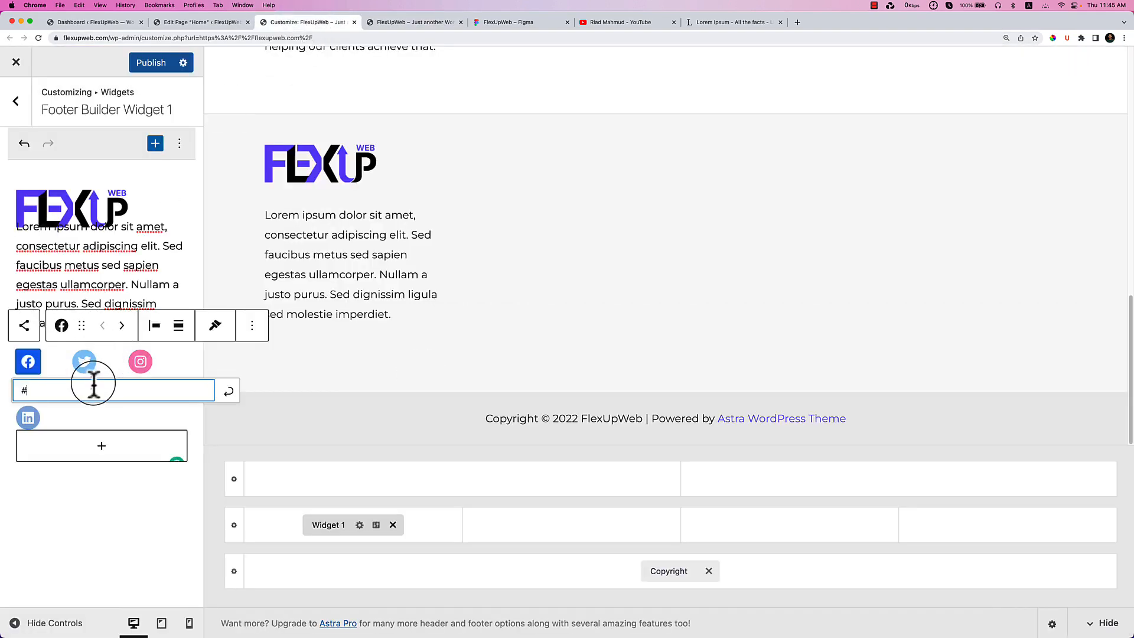
{"action": "left_click", "coordinate": [227, 395]}
{"action": "left_click", "coordinate": [81, 369]}
{"action": "type", "text": "#"}
{"action": "left_click", "coordinate": [284, 392]}
{"action": "left_click", "coordinate": [140, 363]}
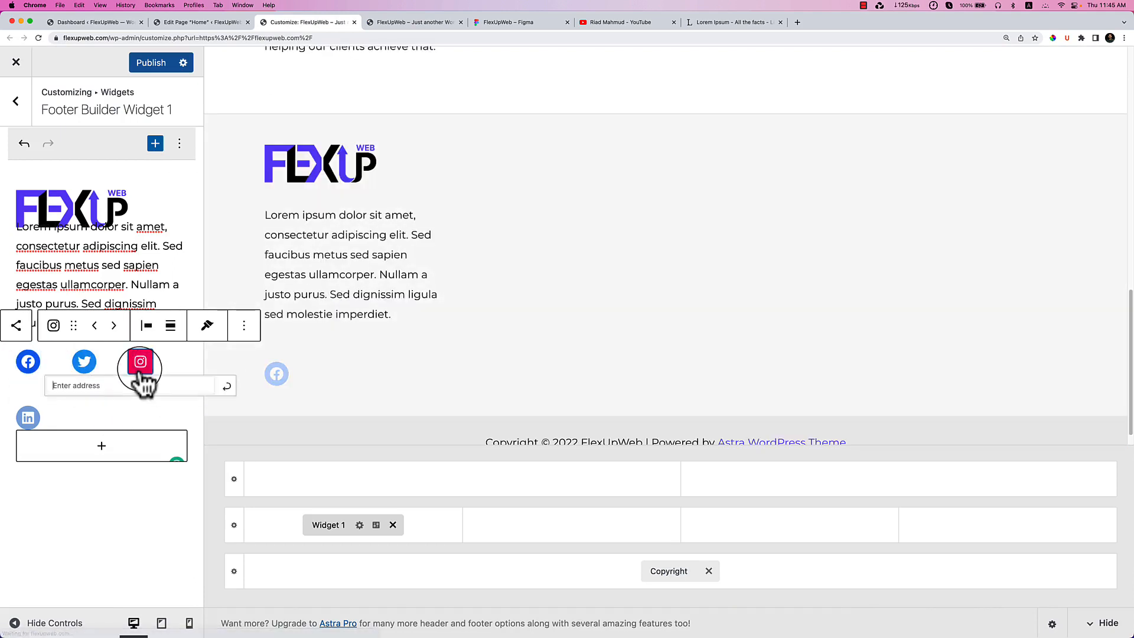
{"action": "type", "text": "#"}
{"action": "left_click", "coordinate": [243, 391]}
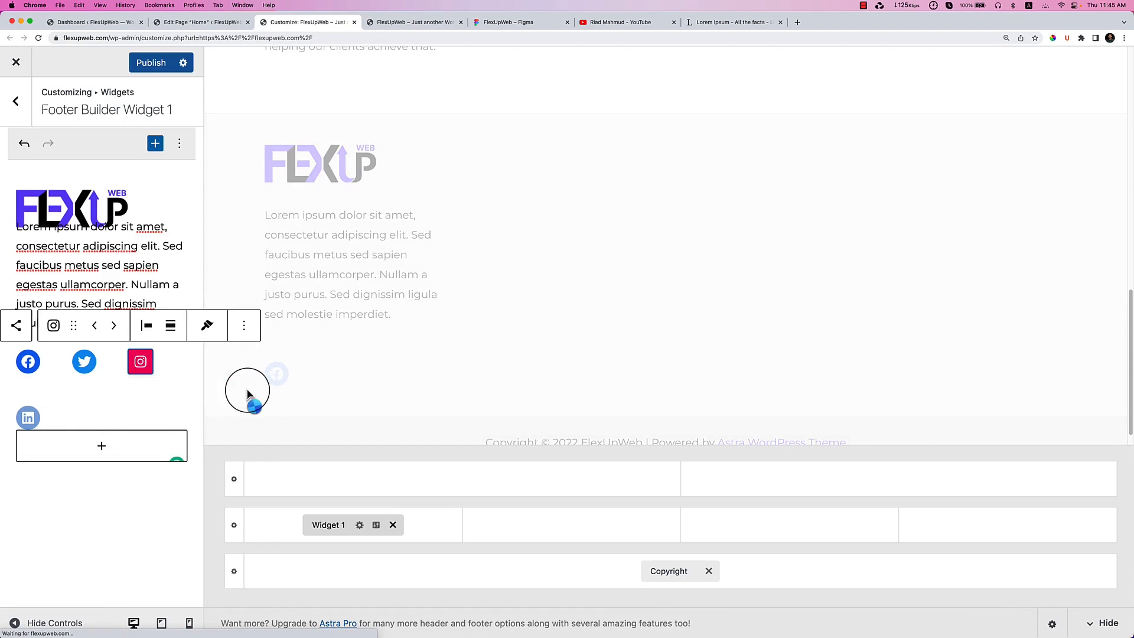
{"action": "left_click", "coordinate": [28, 419]}
{"action": "type", "text": "#"}
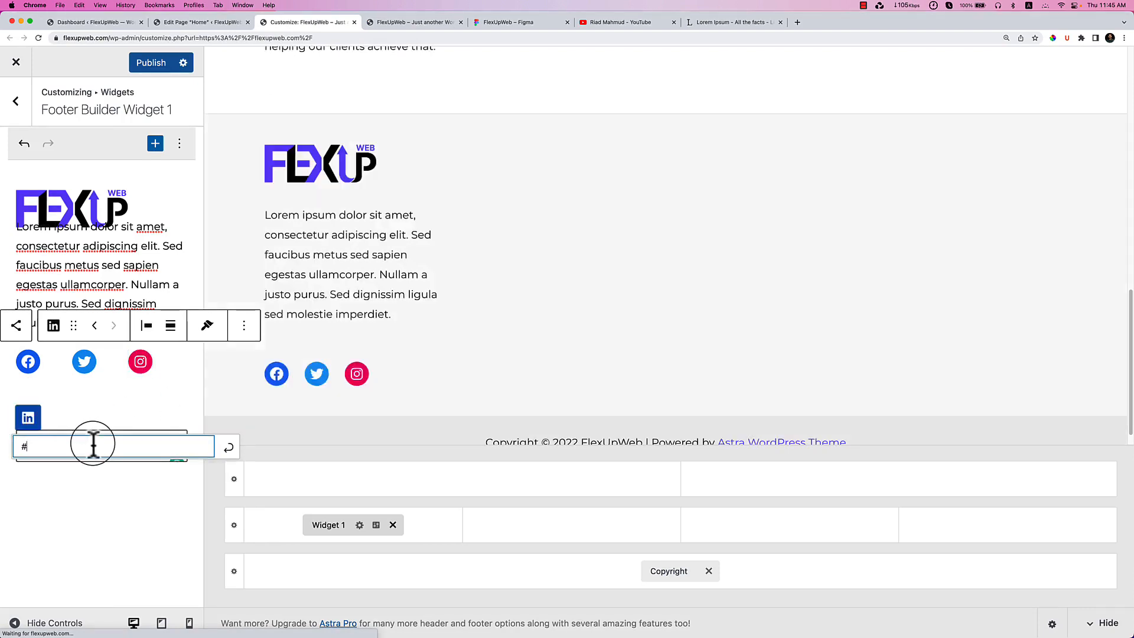
{"action": "left_click", "coordinate": [228, 447]}
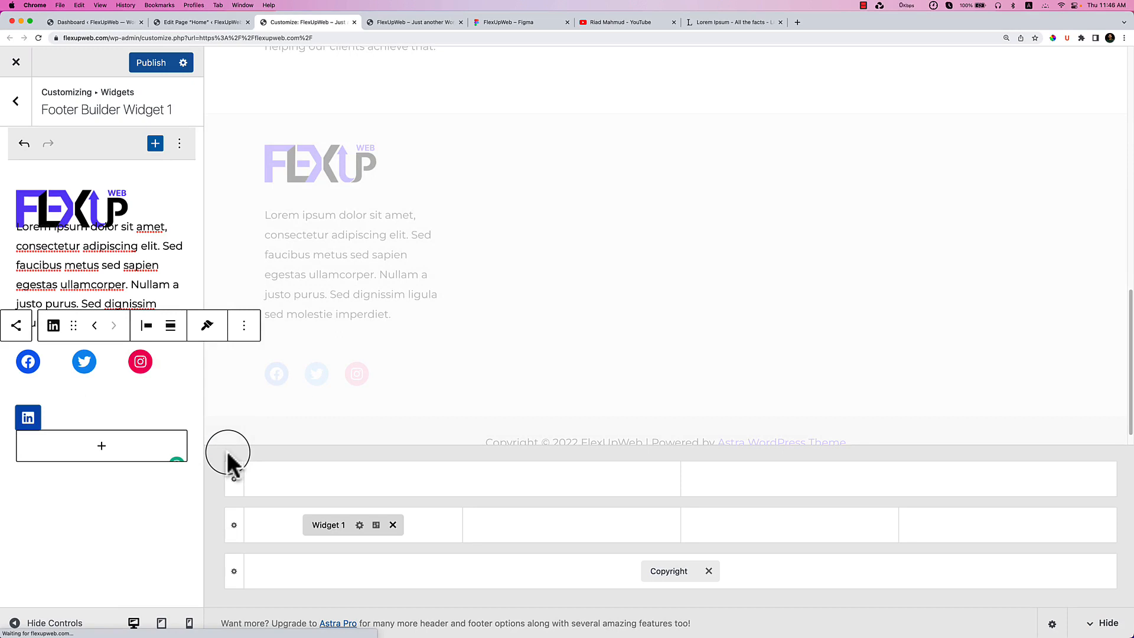
Switch the Primary Footer row to the four-column layout with a wider first column.
{"action": "left_click", "coordinate": [244, 325]}
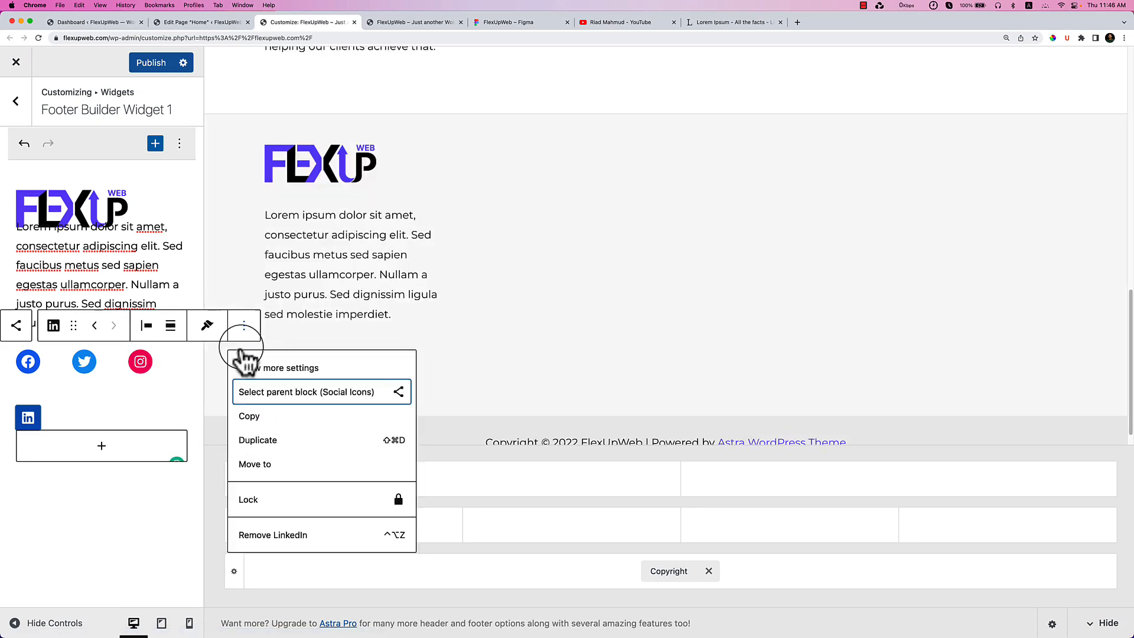
{"action": "left_click", "coordinate": [299, 369]}
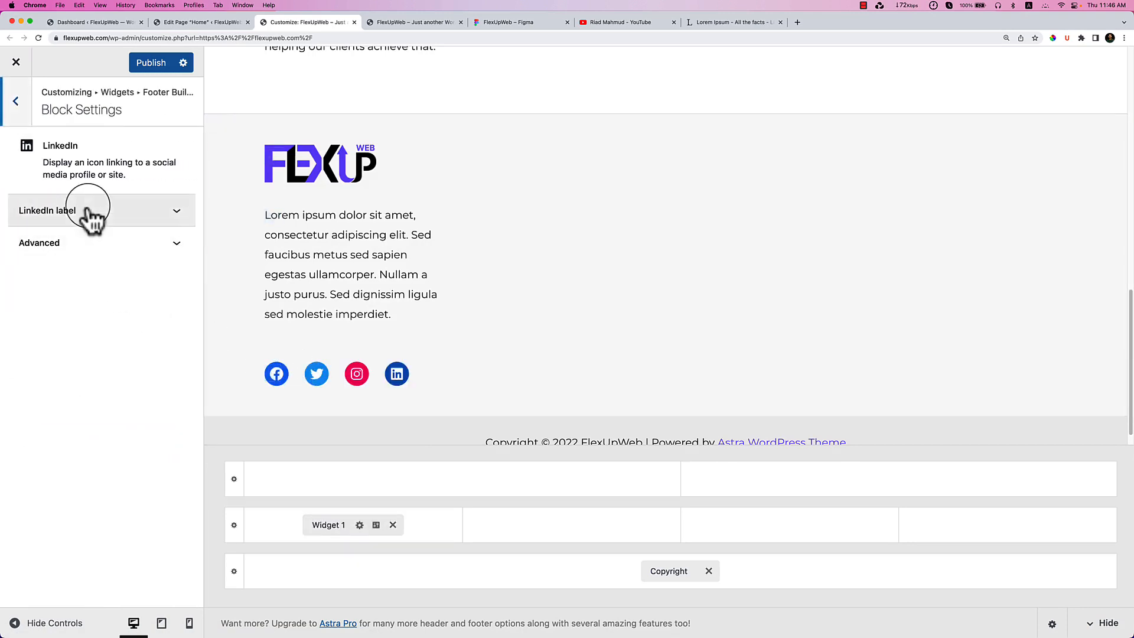
{"action": "left_click", "coordinate": [116, 242]}
{"action": "left_click", "coordinate": [133, 218]}
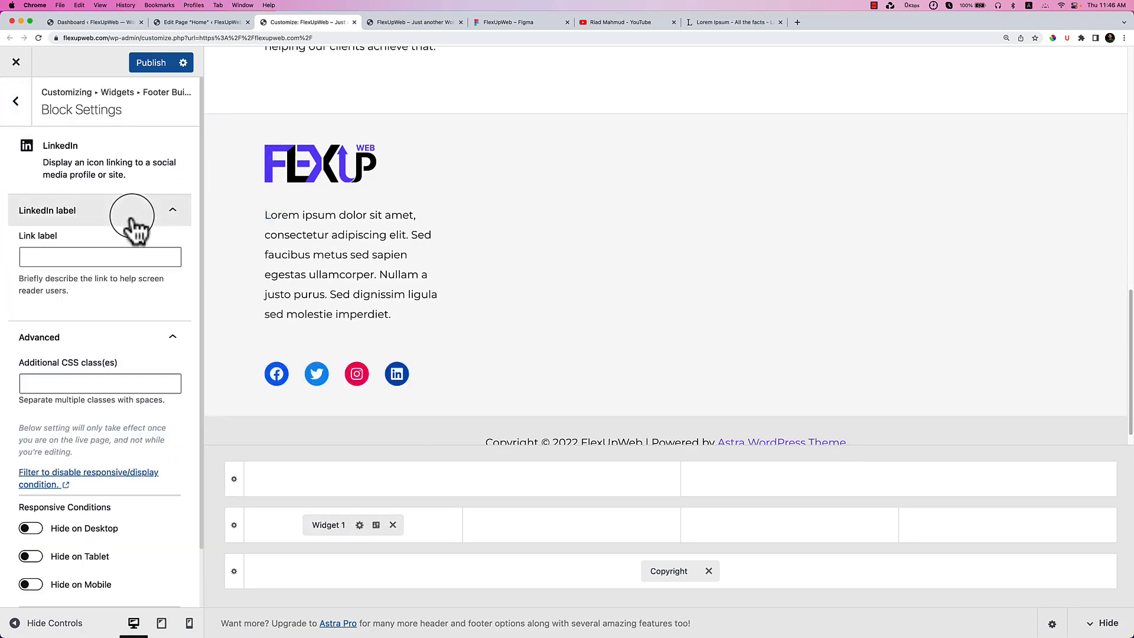
{"action": "left_click", "coordinate": [133, 220]}
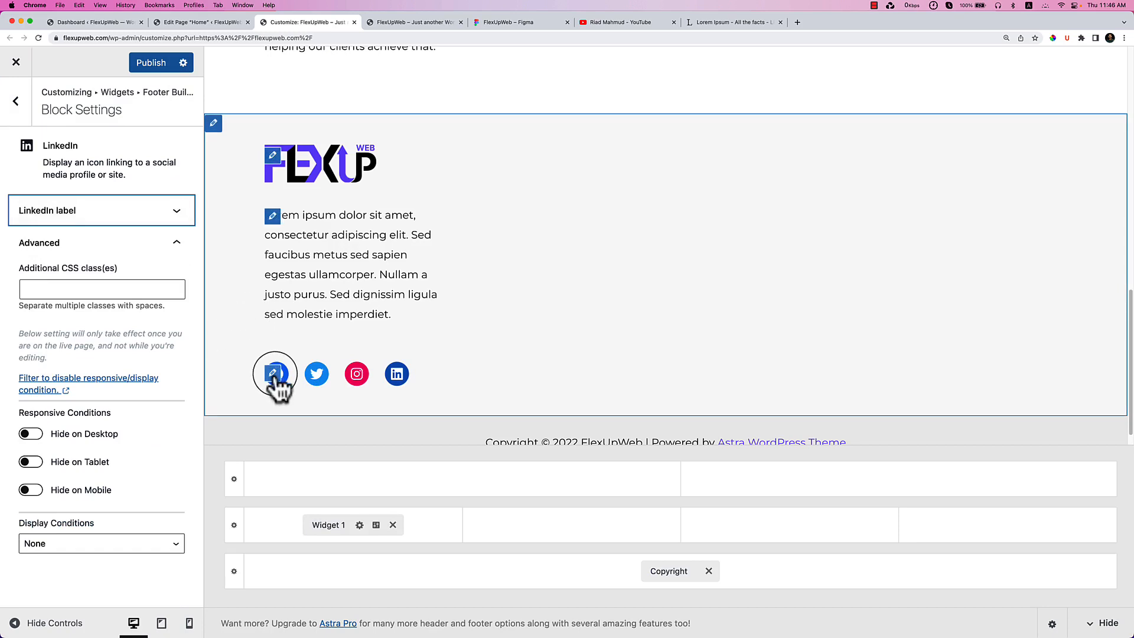
{"action": "left_click", "coordinate": [13, 105]}
{"action": "left_click", "coordinate": [235, 525]}
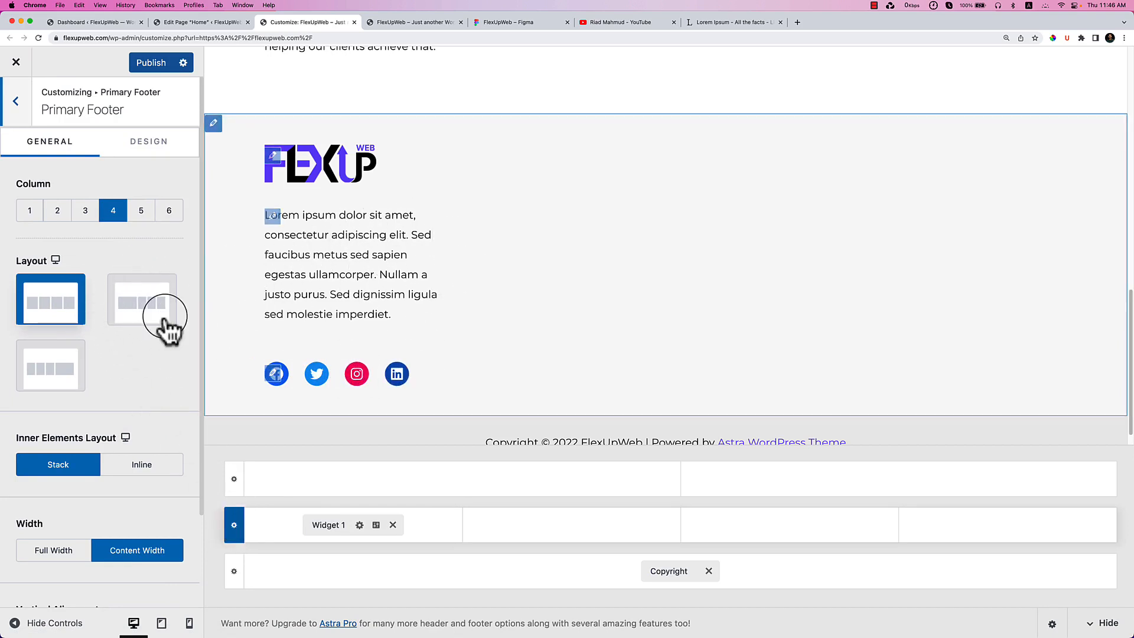
{"action": "left_click", "coordinate": [146, 312]}
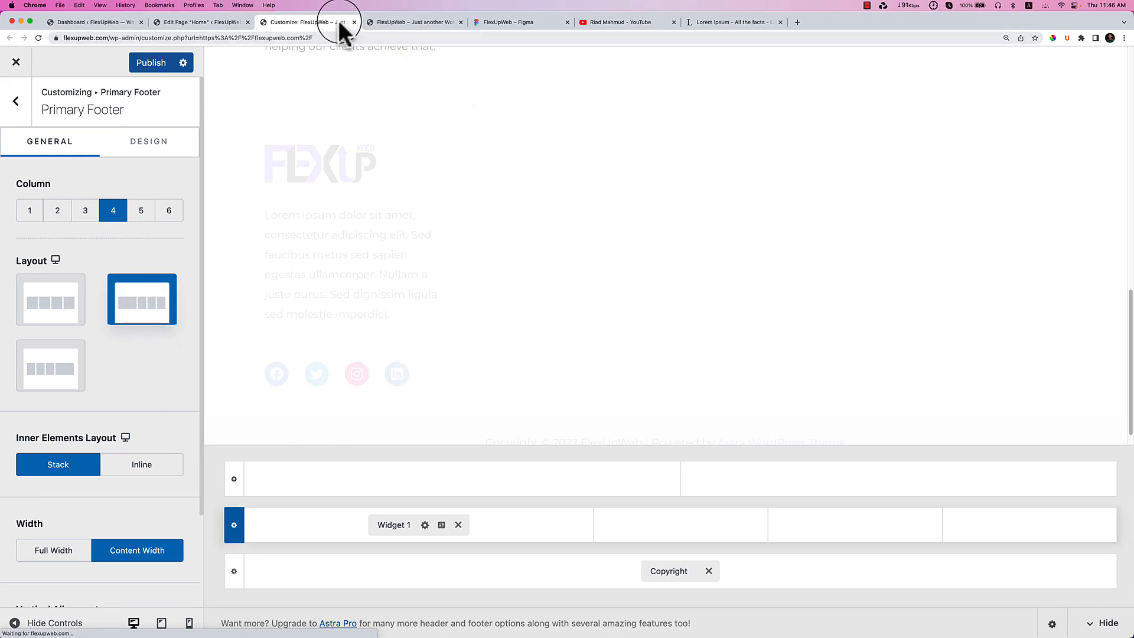
Delete the USER LINK heading text in the Figma footer.
{"action": "left_click", "coordinate": [410, 27]}
{"action": "left_click", "coordinate": [520, 23]}
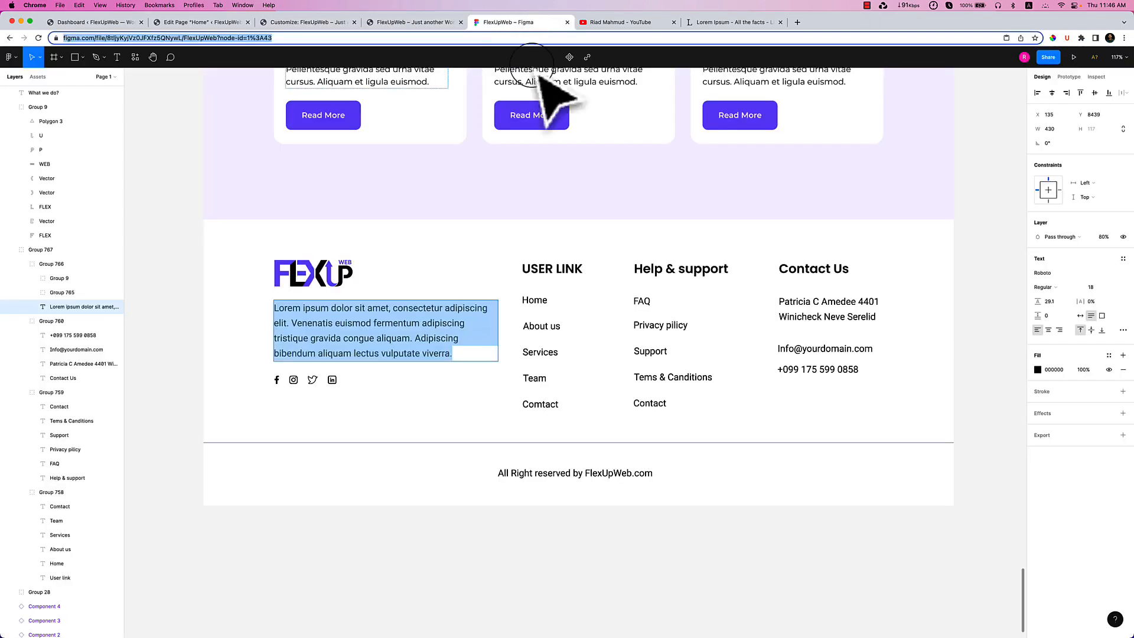
{"action": "double_click", "coordinate": [560, 270]}
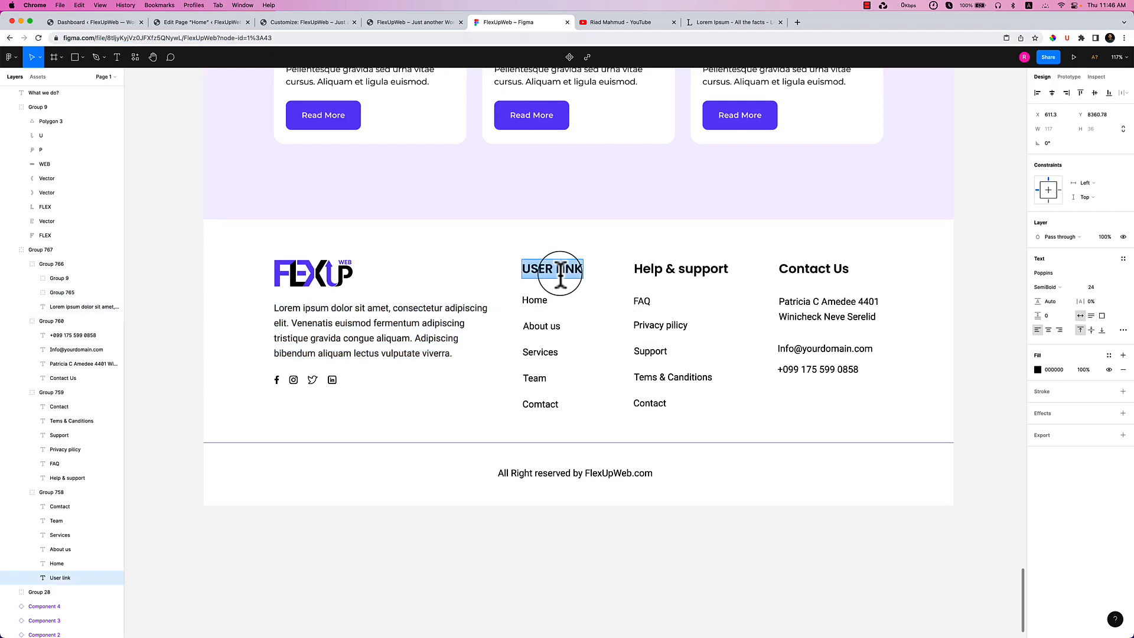
{"action": "type", "text": "u"}
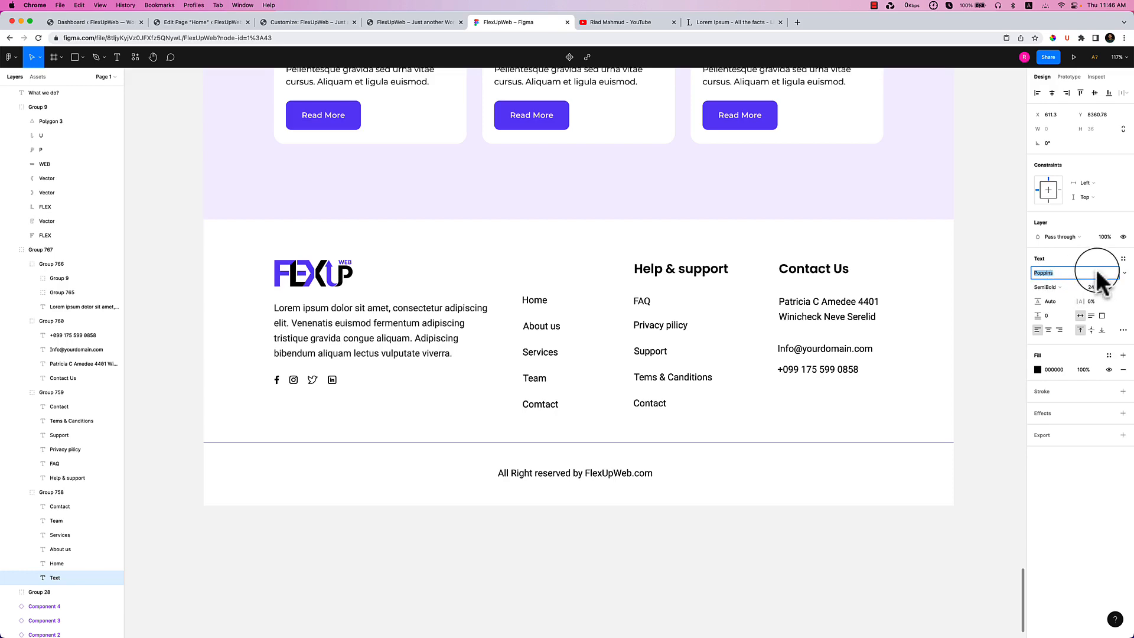
Inspect the font used by the blog card title in Figma.
{"action": "left_click", "coordinate": [700, 267]}
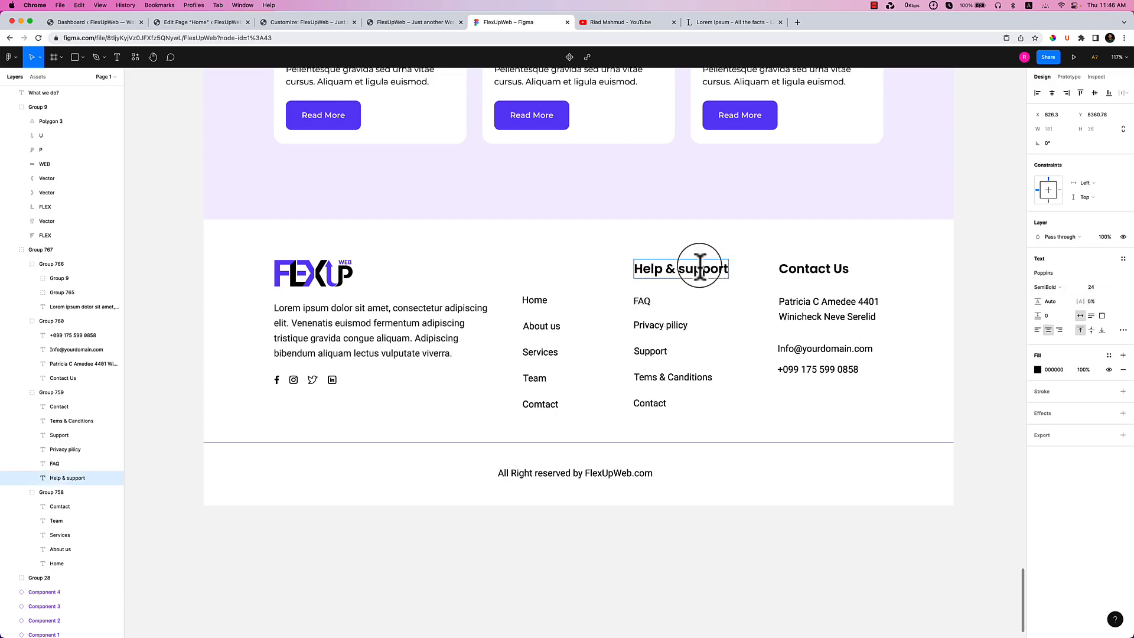
{"action": "scroll", "coordinate": [805, 313], "scroll_direction": "up", "scroll_amount": 5}
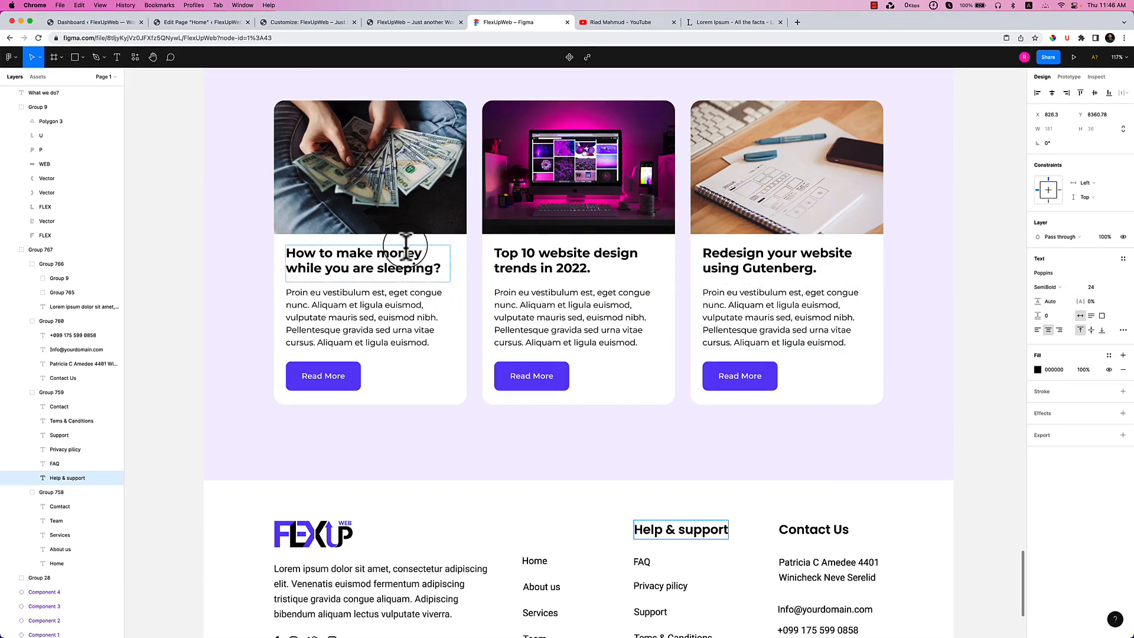
{"action": "left_click", "coordinate": [406, 245]}
{"action": "scroll", "coordinate": [668, 325], "scroll_direction": "down", "scroll_amount": 1}
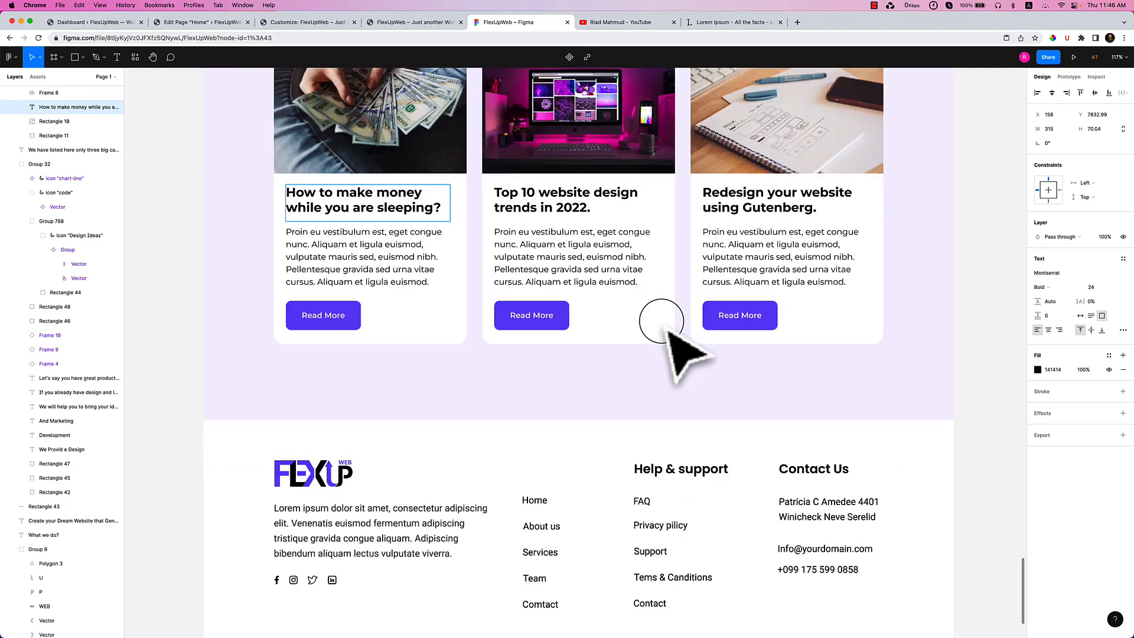
{"action": "scroll", "coordinate": [663, 321], "scroll_direction": "down", "scroll_amount": 1}
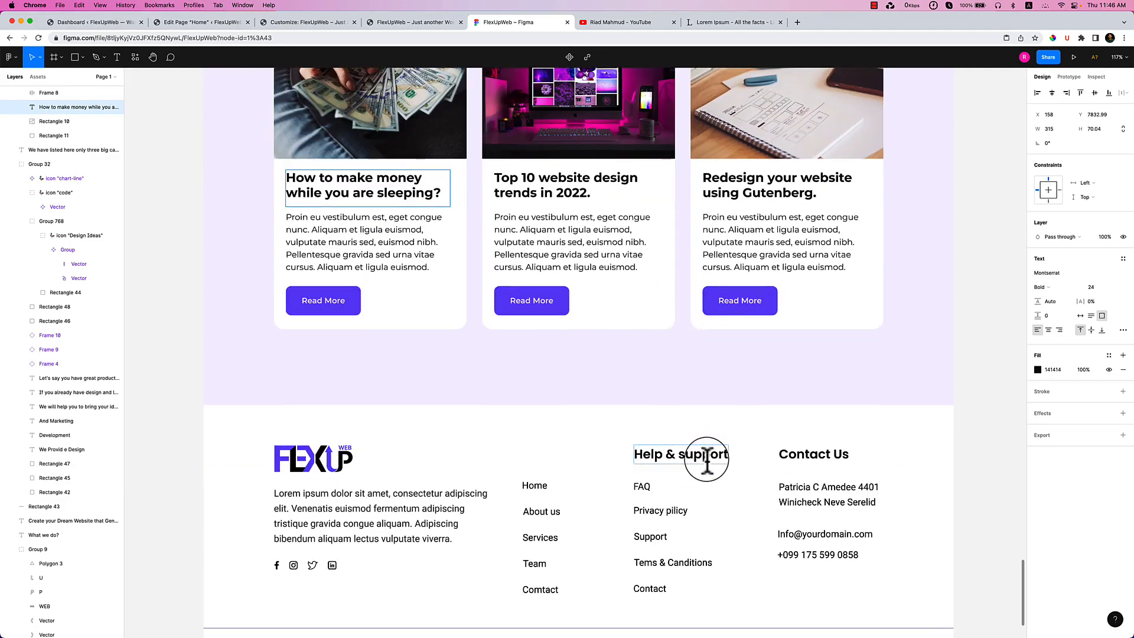
{"action": "left_click", "coordinate": [529, 457]}
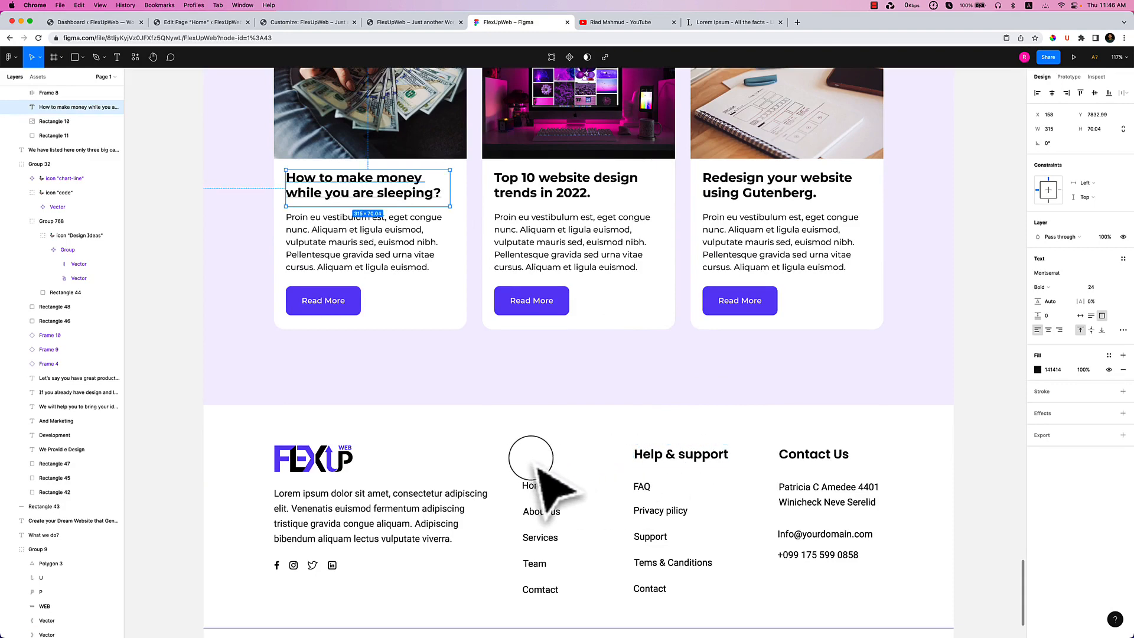
Set the Help & support heading font to Montserrat.
{"action": "double_click", "coordinate": [691, 456]}
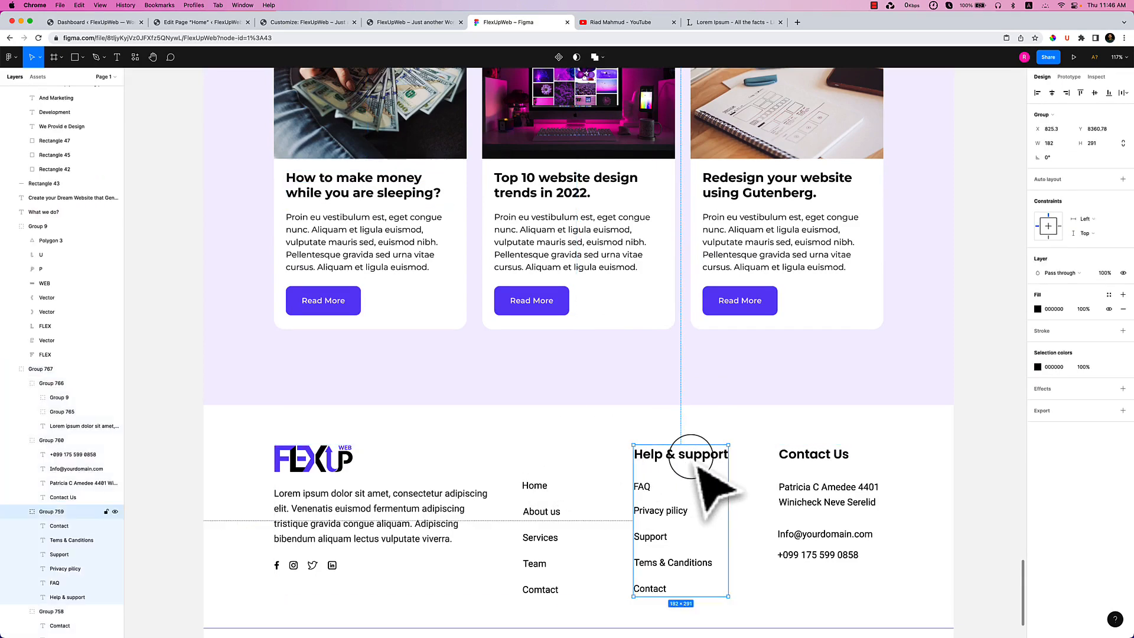
{"action": "double_click", "coordinate": [691, 456]}
{"action": "left_click", "coordinate": [691, 456]}
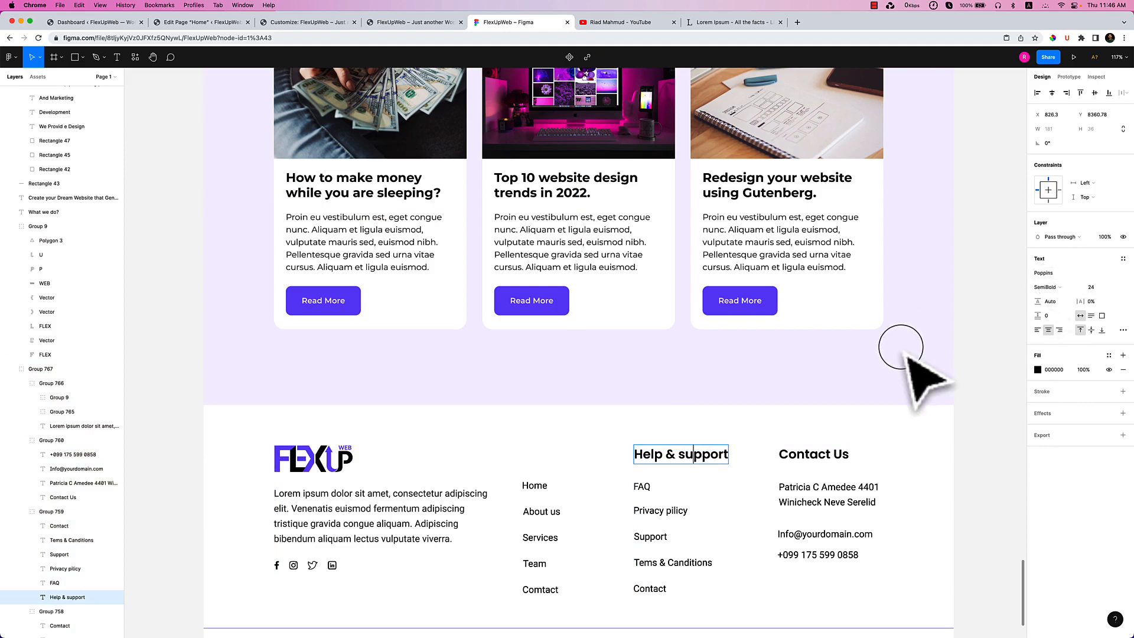
{"action": "key", "text": "super+a"}
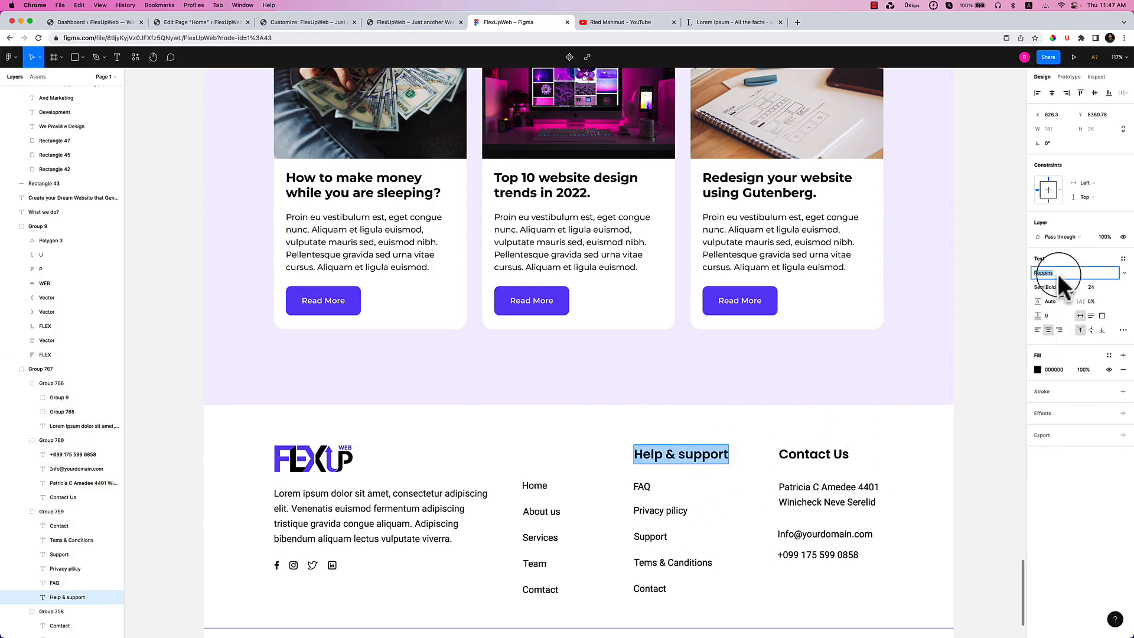
{"action": "type", "text": "Montse"}
{"action": "key", "text": "Return"}
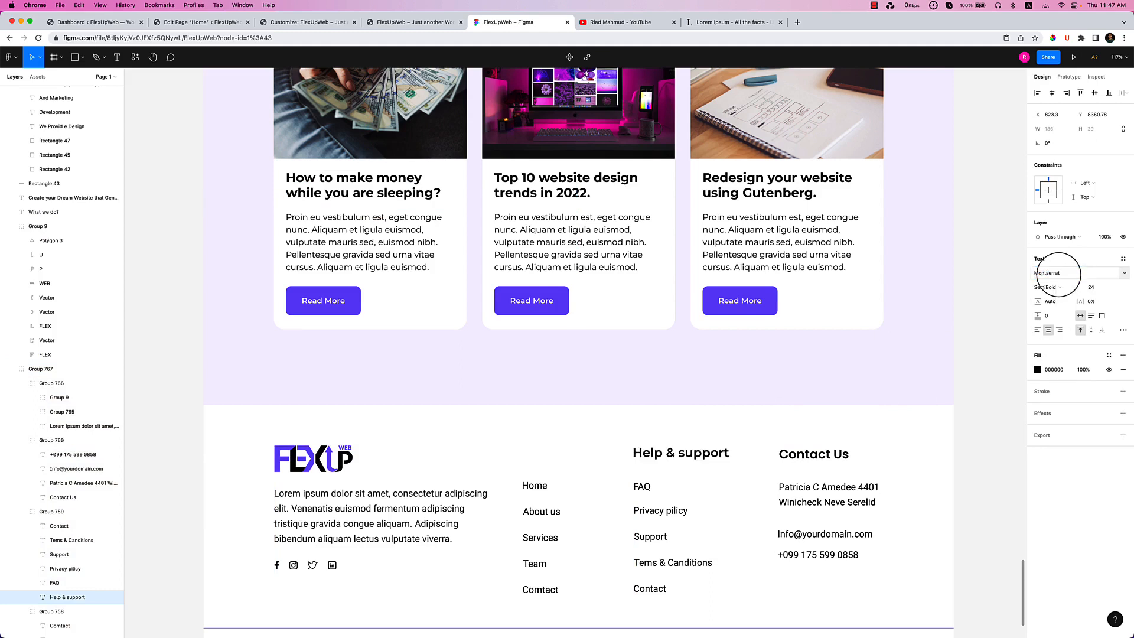
Set the Contact Us heading to Montserrat and paste a copy of Help & support.
{"action": "left_click", "coordinate": [810, 454]}
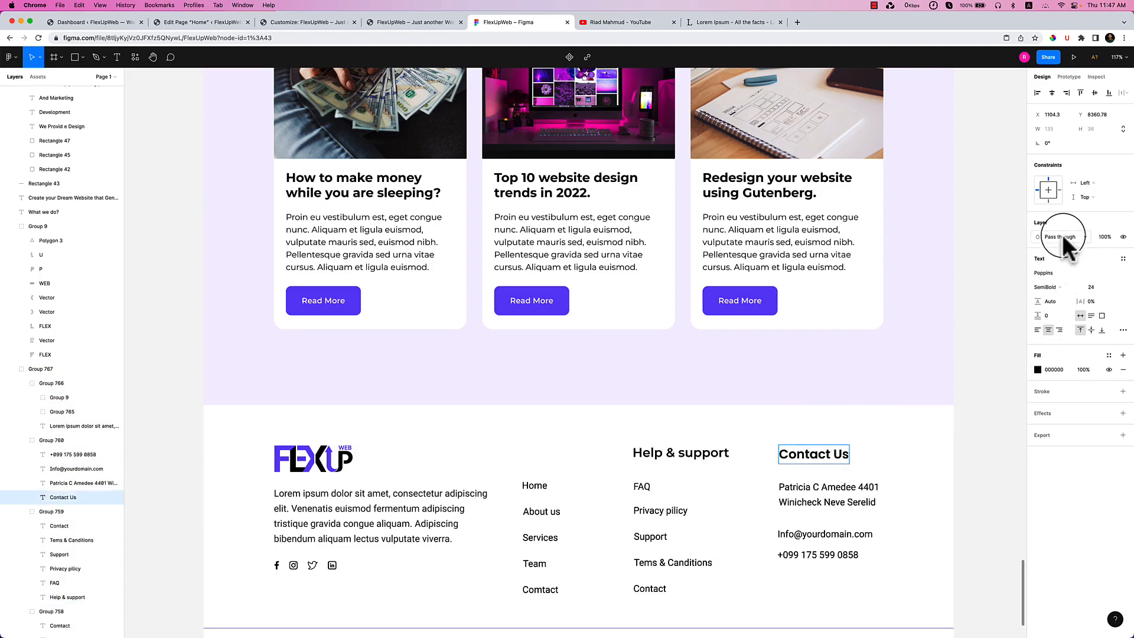
{"action": "triple_click", "coordinate": [814, 454]}
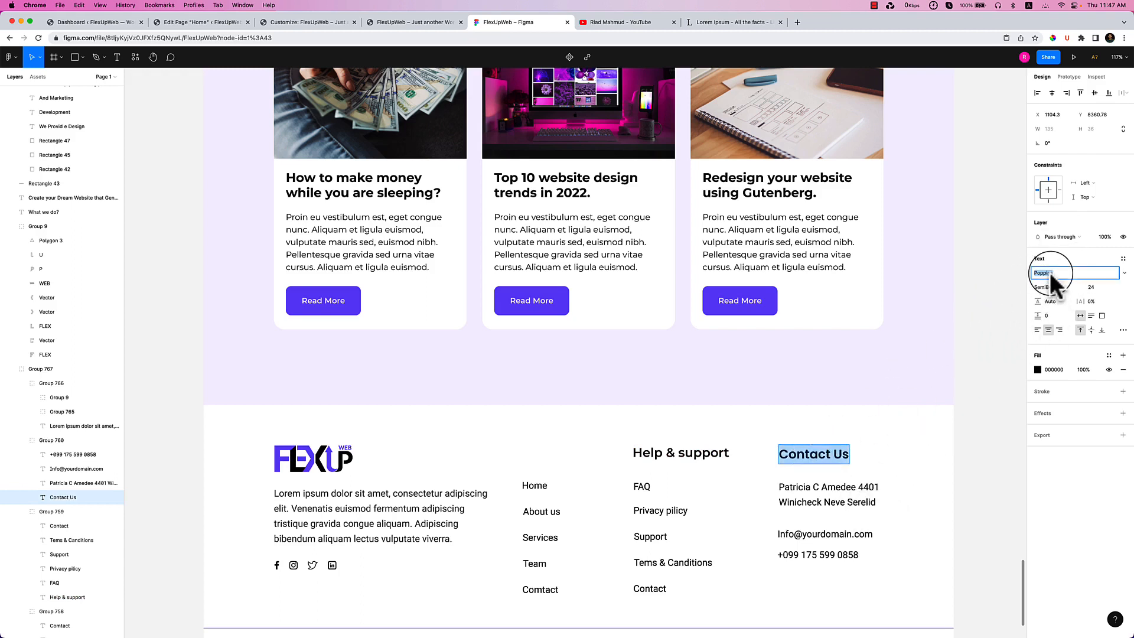
{"action": "type", "text": "Mont"}
{"action": "key", "text": "Return"}
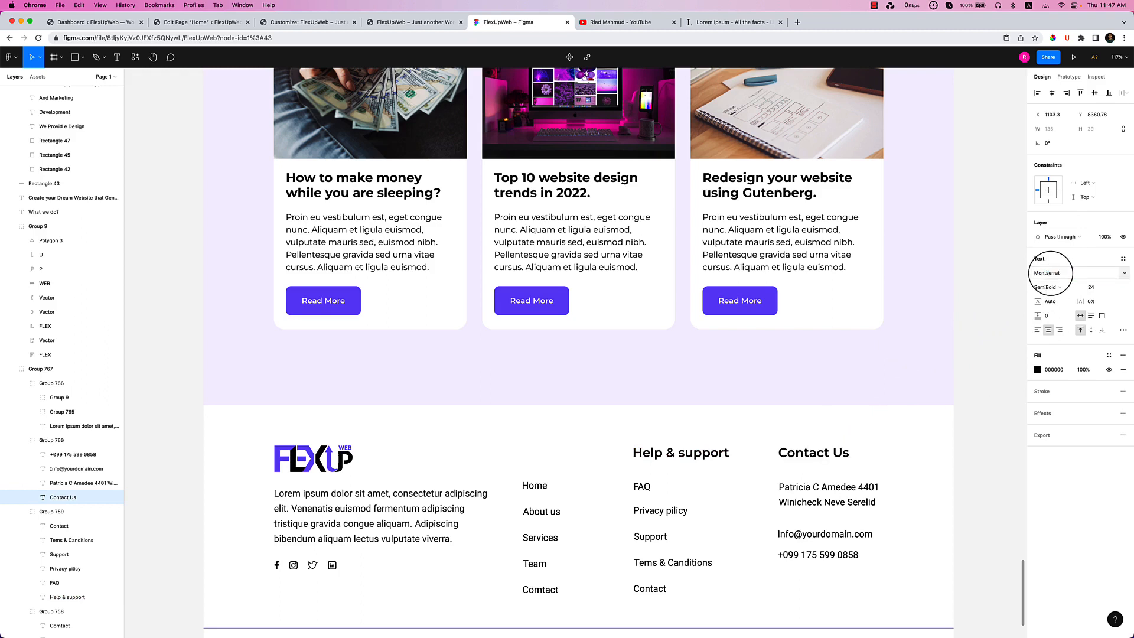
{"action": "left_click", "coordinate": [714, 453]}
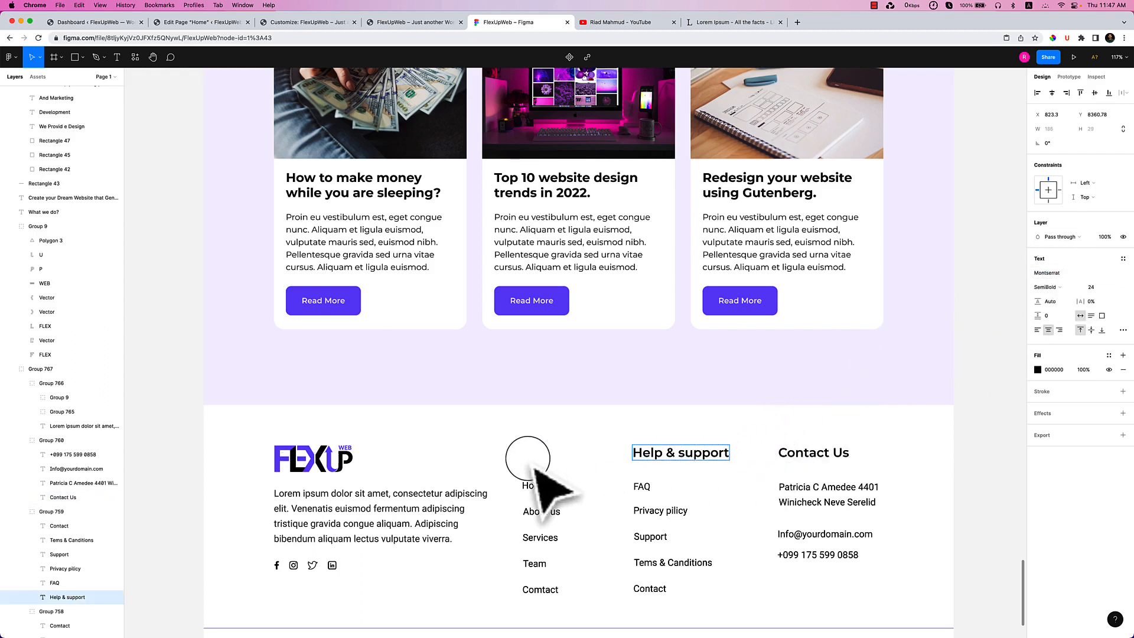
{"action": "key", "text": "super+v"}
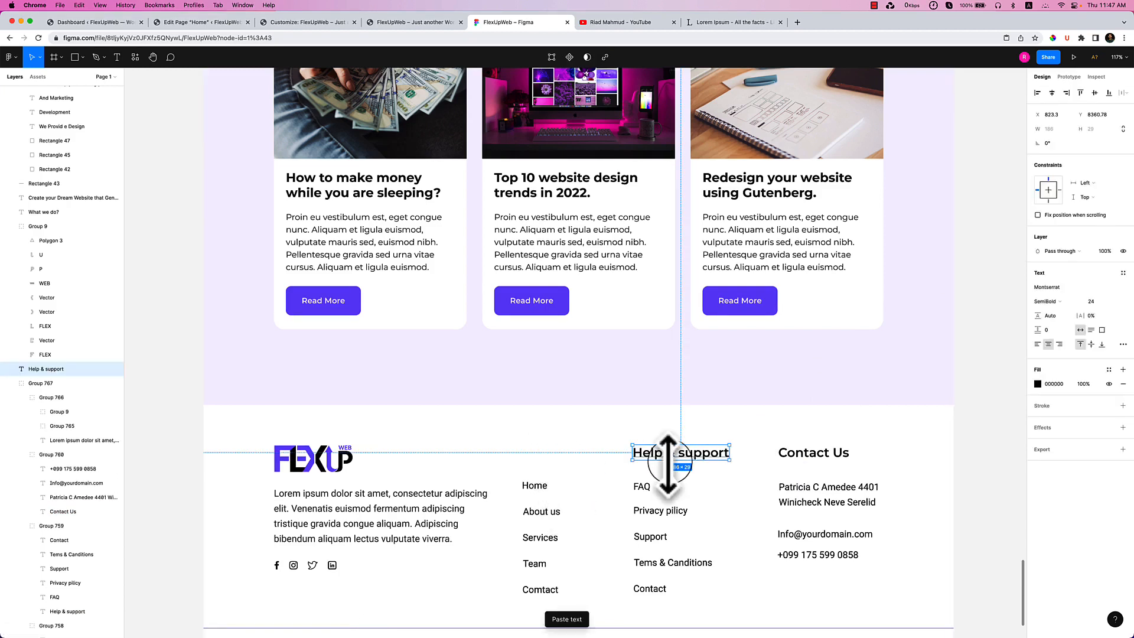
Retitle the pasted heading 'Quick Links' and align it above the Home link column.
{"action": "left_click_drag", "start_coordinate": [656, 462], "coordinate": [625, 455]}
{"action": "left_click_drag", "start_coordinate": [540, 465], "coordinate": [564, 468]}
{"action": "double_click", "coordinate": [554, 453]}
{"action": "type", "text": "Quick Links"}
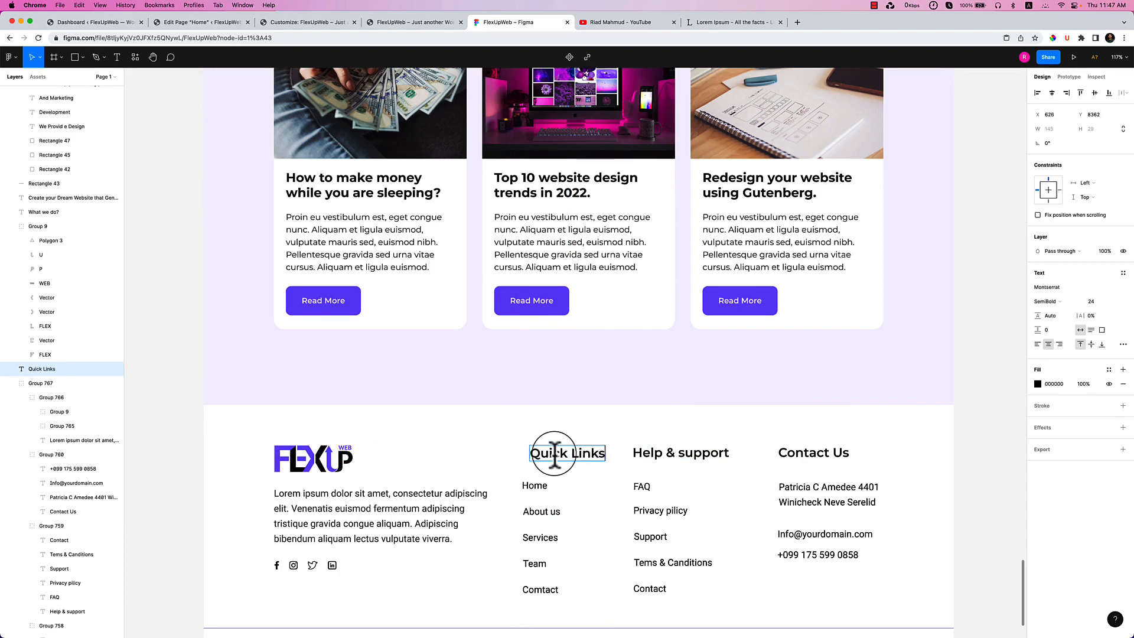
{"action": "key", "text": "Escape"}
{"action": "left_click_drag", "start_coordinate": [564, 485], "coordinate": [535, 465]}
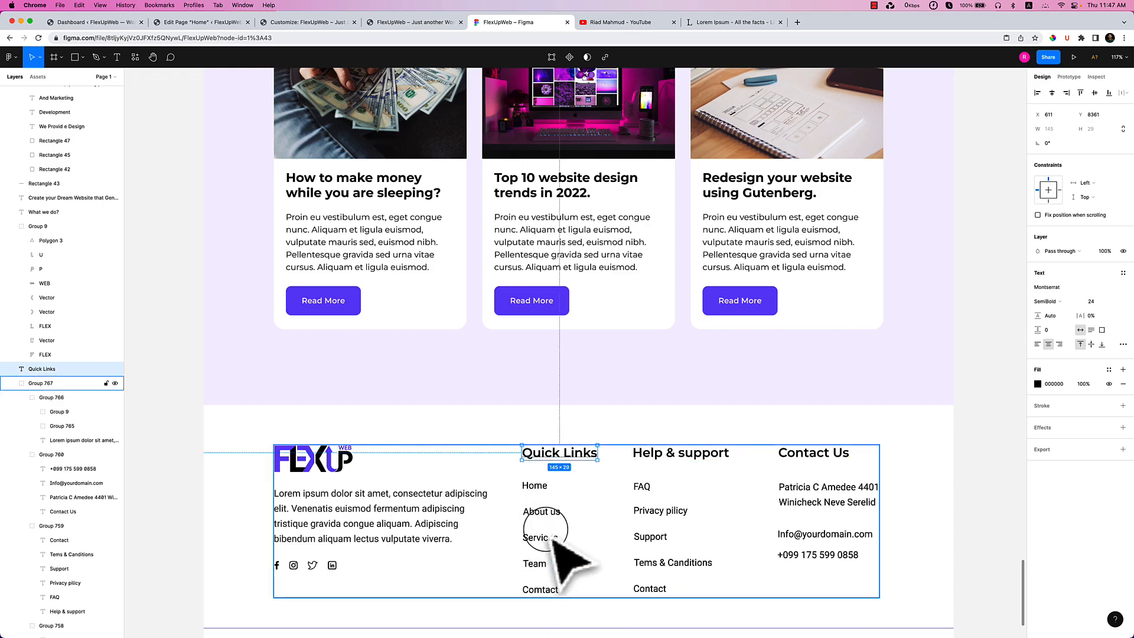
{"action": "left_click", "coordinate": [193, 24]}
Open the WordPress Appearance > Menus page in a new browser tab.
{"action": "left_click", "coordinate": [102, 24]}
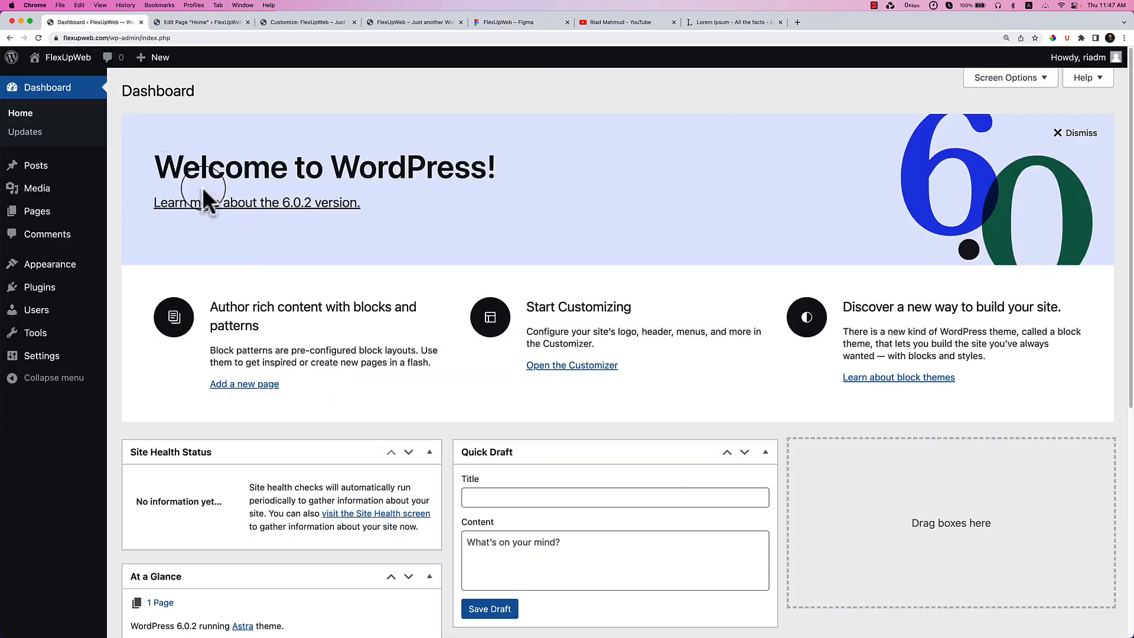
{"action": "mouse_move", "coordinate": [98, 276]}
{"action": "right_click", "coordinate": [148, 325]}
{"action": "left_click", "coordinate": [167, 328]}
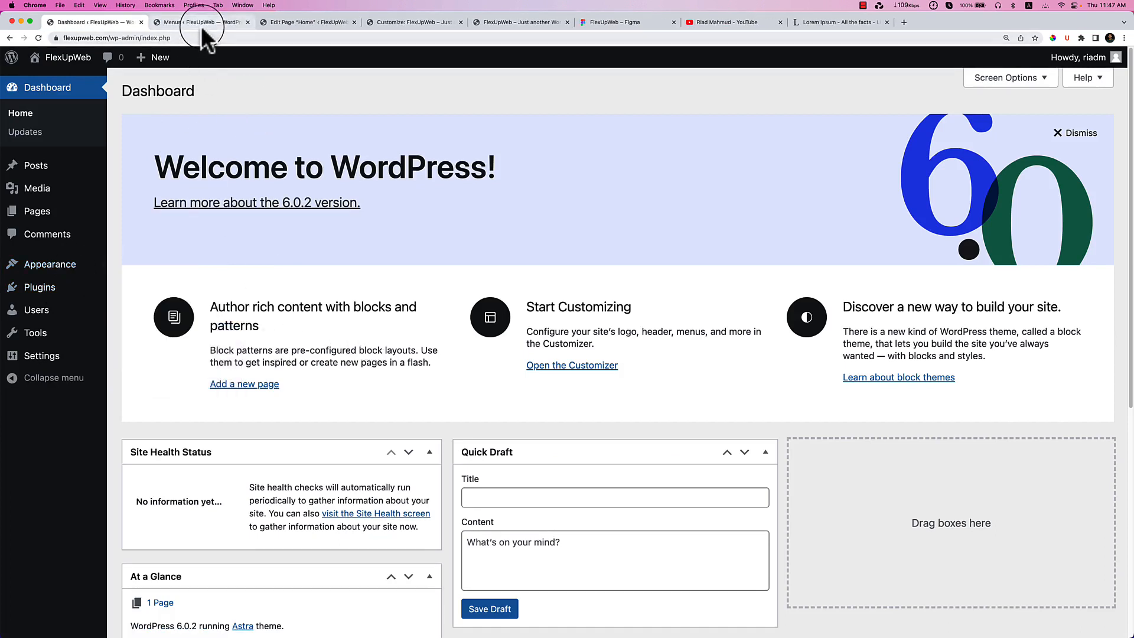
{"action": "left_click", "coordinate": [202, 26]}
Create a new menu named 'Quick links'.
{"action": "left_click", "coordinate": [266, 163]}
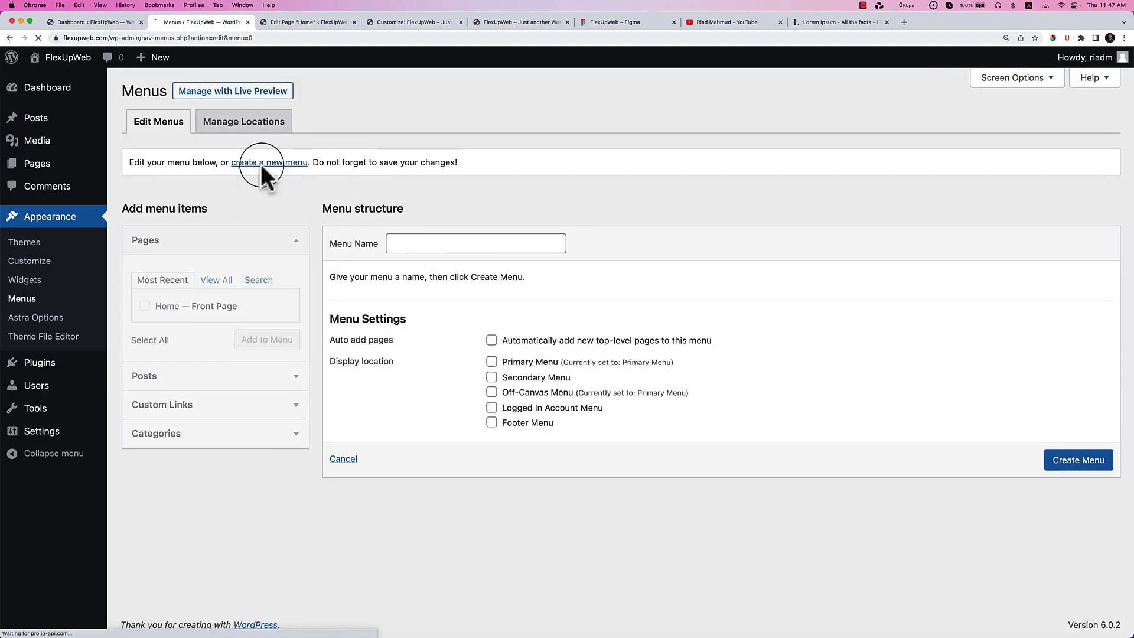
{"action": "left_click", "coordinate": [441, 236]}
{"action": "type", "text": "Qiu"}
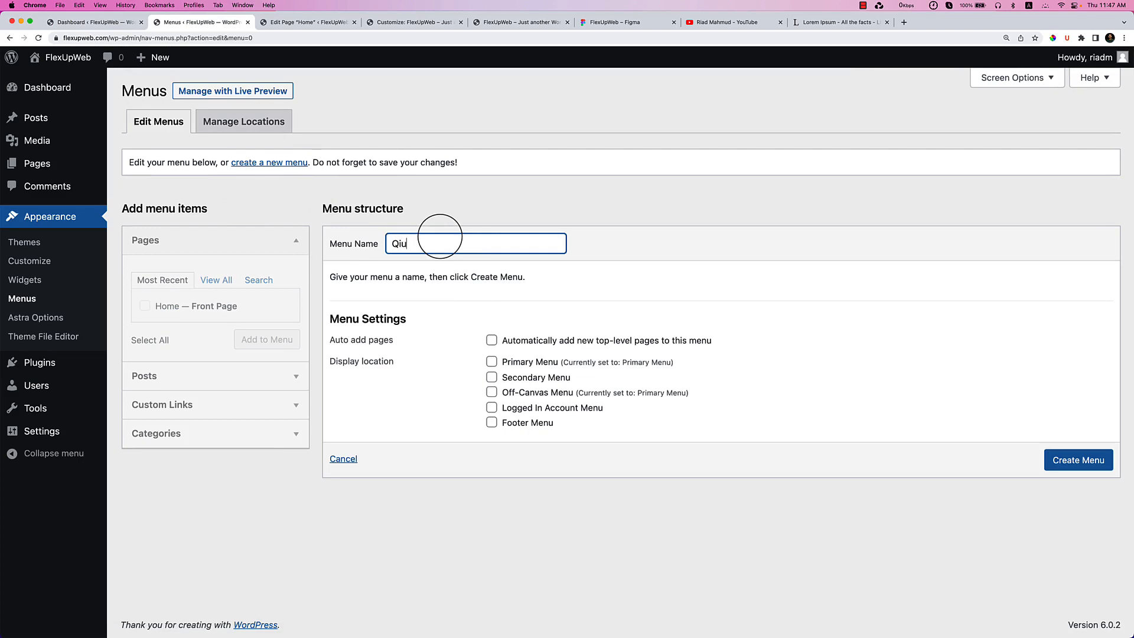
{"action": "key", "text": "BackSpace"}
{"action": "key", "text": "BackSpace"}
{"action": "type", "text": "uick links"}
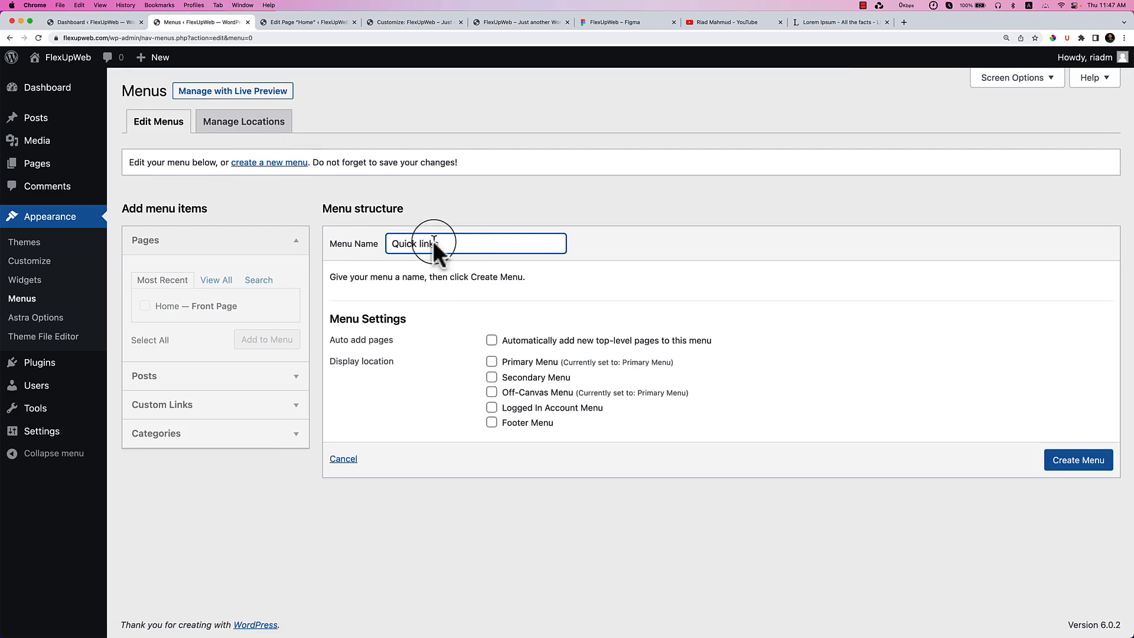
{"action": "left_click", "coordinate": [1072, 469]}
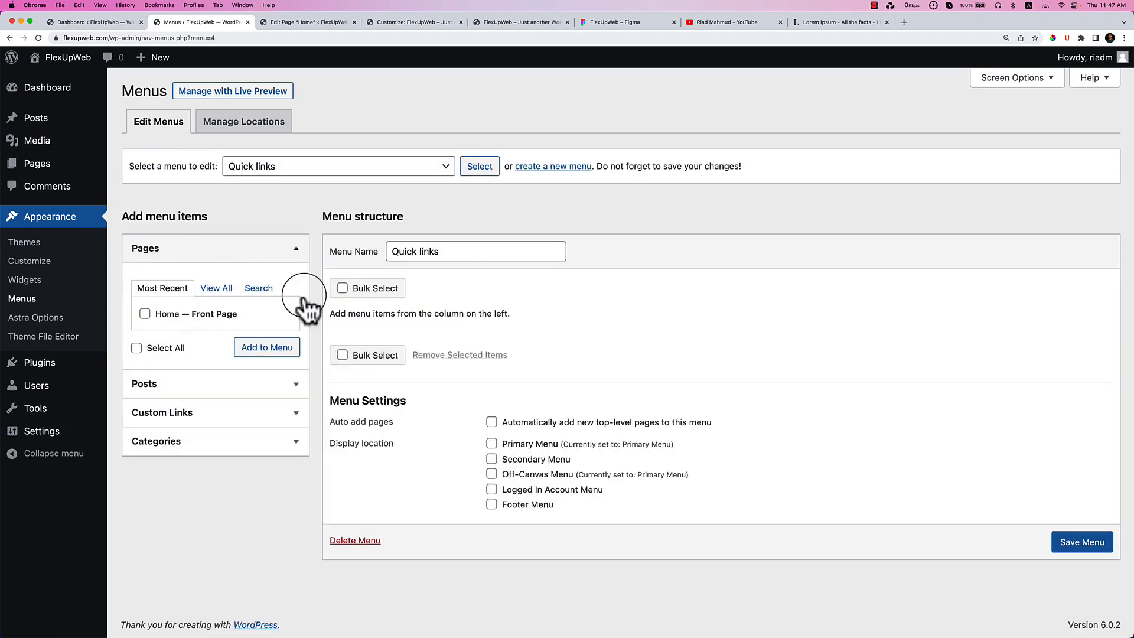
Add a 'Home' custom link with URL # to the Quick links menu.
{"action": "left_click", "coordinate": [232, 414]}
{"action": "left_click", "coordinate": [254, 344]}
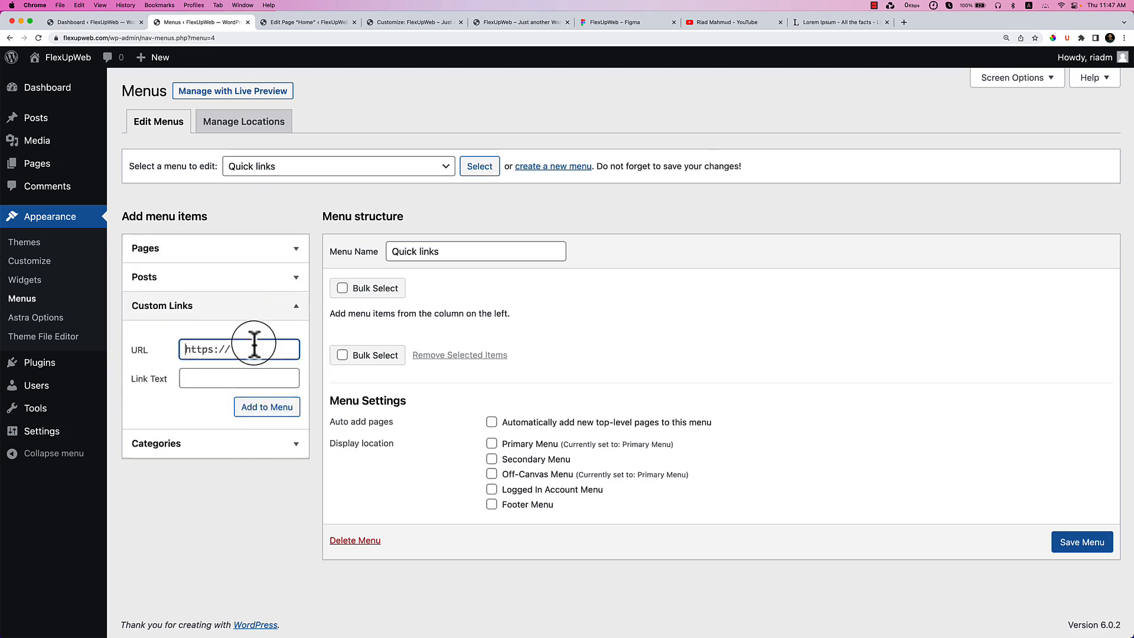
{"action": "type", "text": "#"}
{"action": "key", "text": "Tab"}
{"action": "type", "text": "Hoome"}
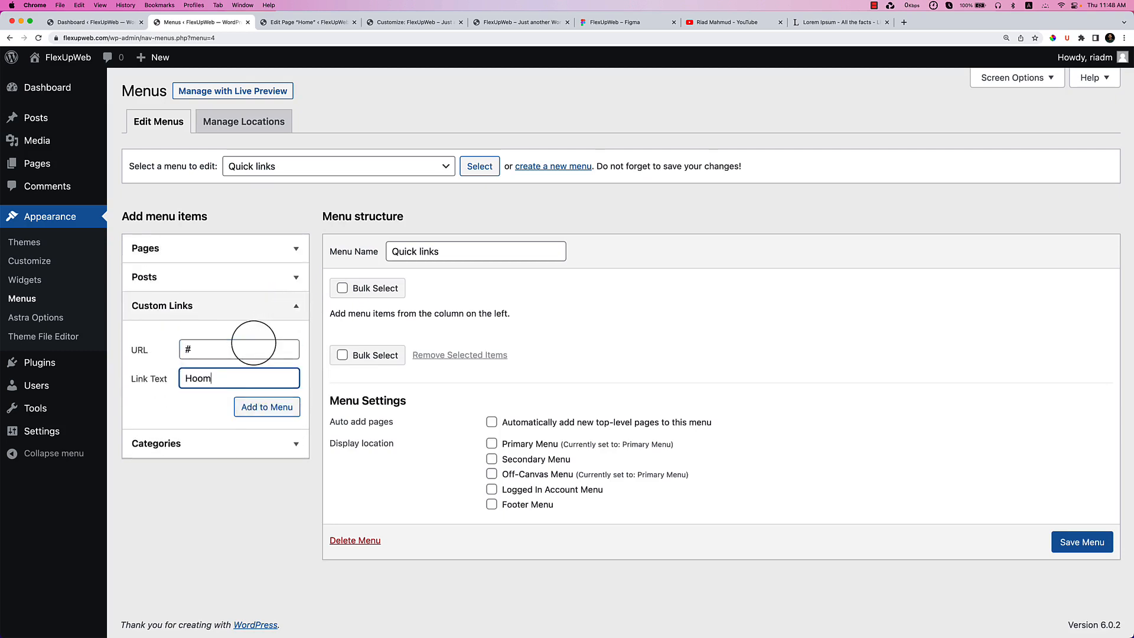
{"action": "key", "text": "BackSpace"}
{"action": "key", "text": "BackSpace"}
{"action": "key", "text": "BackSpace"}
{"action": "type", "text": "me"}
{"action": "key", "text": "Return"}
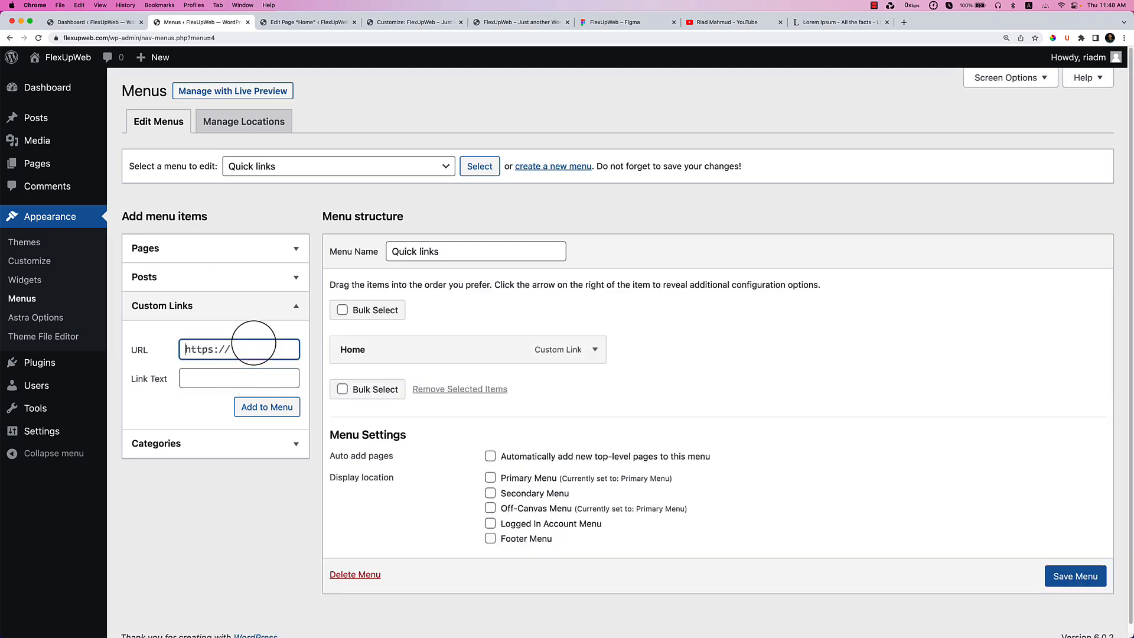
Add 'About us' and 'Our Services' custom links, both pointing to #.
{"action": "key", "text": "super+a"}
{"action": "type", "text": "#"}
{"action": "key", "text": "Tab"}
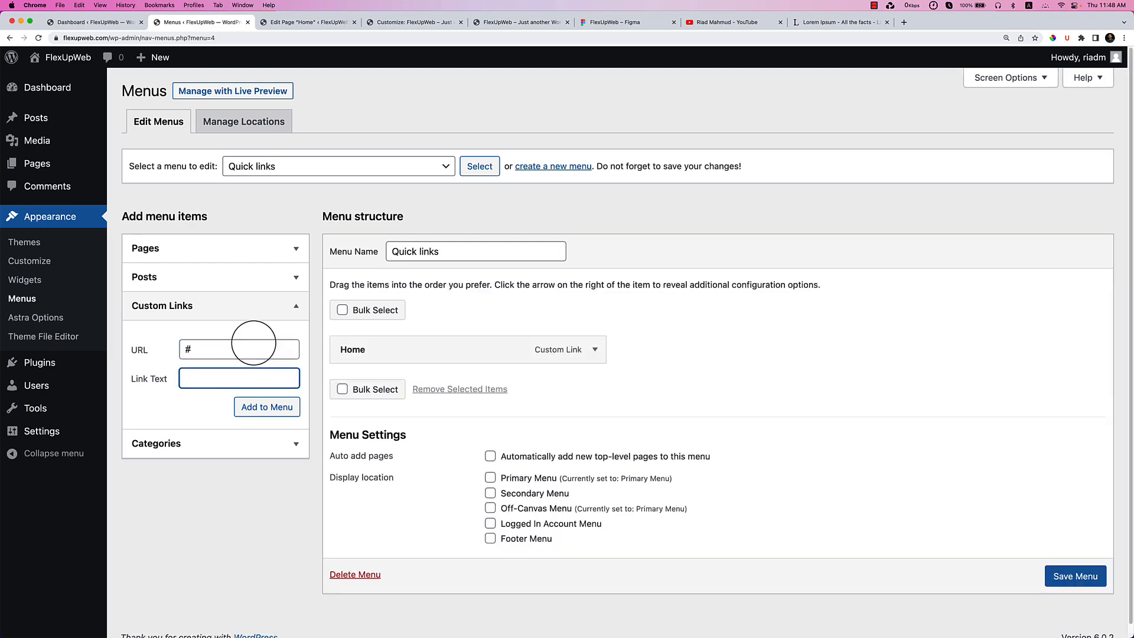
{"action": "type", "text": "About us"}
{"action": "key", "text": "Return"}
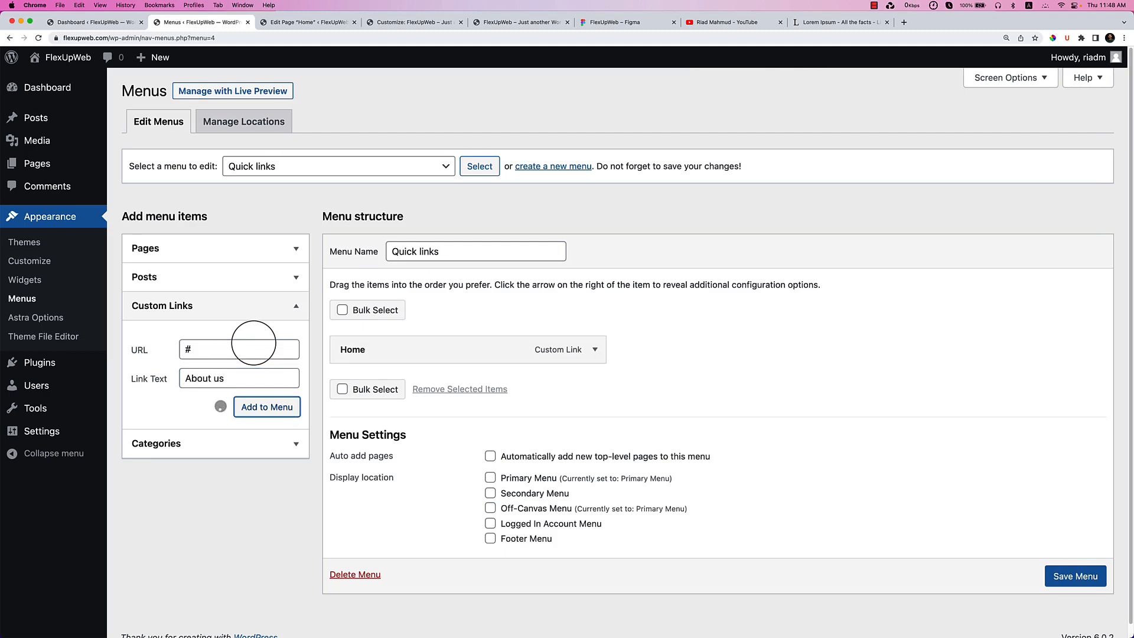
{"action": "key", "text": "shift+Tab"}
{"action": "key", "text": "shift+Tab"}
{"action": "type", "text": "Ou"}
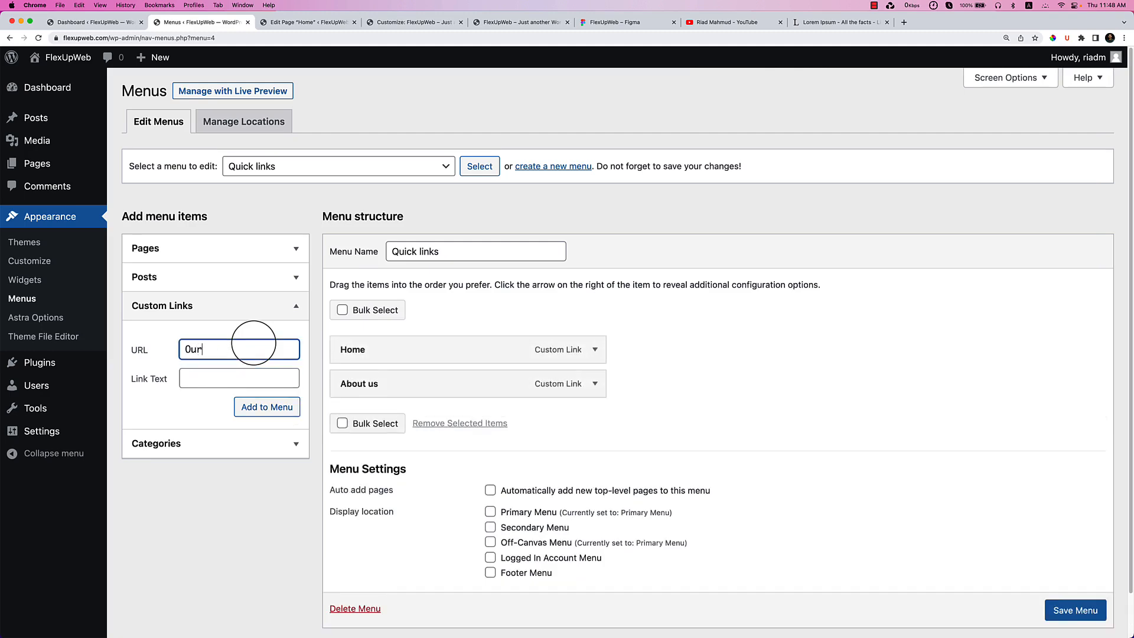
{"action": "key", "text": "super+z"}
{"action": "key", "text": "super+a"}
{"action": "type", "text": "#"}
{"action": "key", "text": "Tab"}
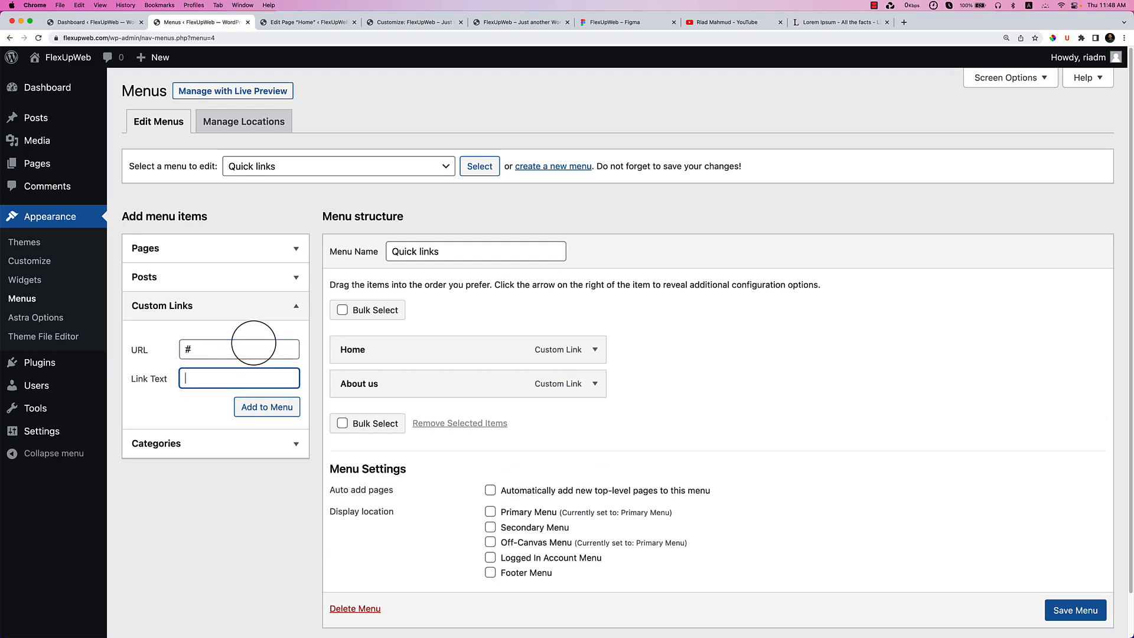
{"action": "type", "text": "Our Services"}
{"action": "key", "text": "Tab"}
{"action": "key", "text": "Return"}
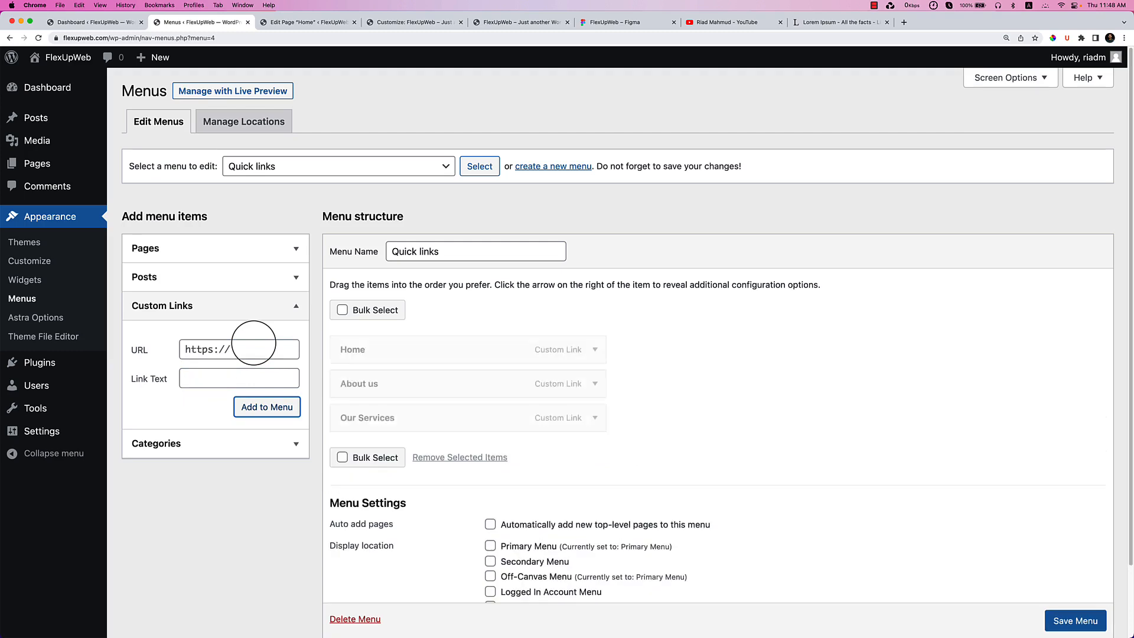
Add 'Blog' and 'FAQ's' custom links, both pointing to #.
{"action": "key", "text": "super+a"}
{"action": "type", "text": "#"}
{"action": "key", "text": "Tab"}
{"action": "type", "text": "Blog"}
{"action": "key", "text": "Tab"}
{"action": "key", "text": "Return"}
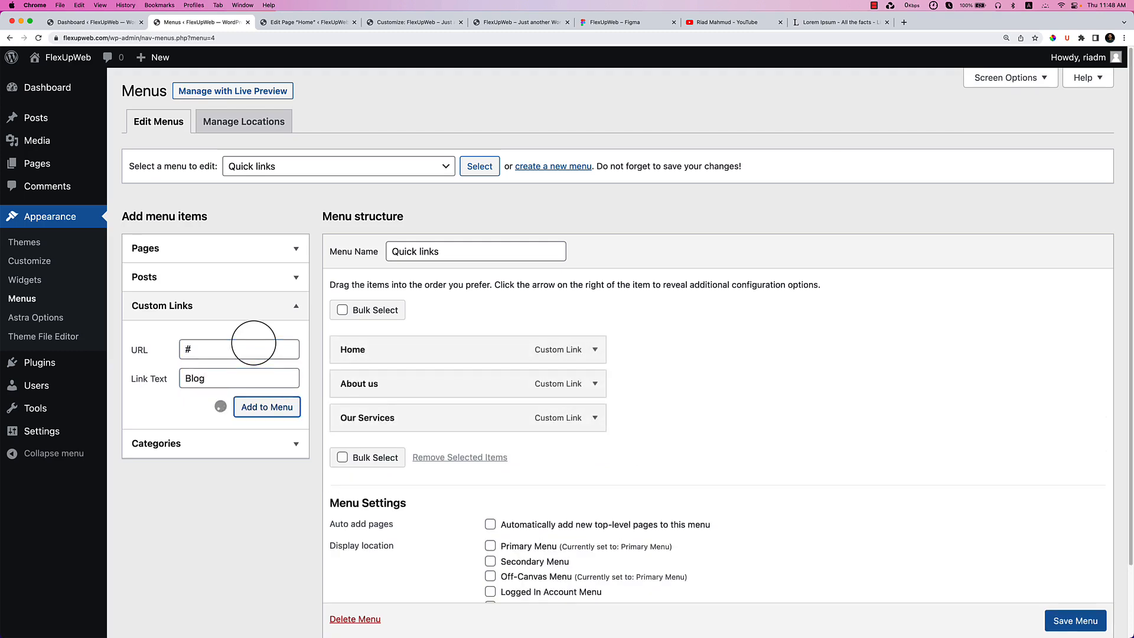
{"action": "key", "text": "super+a"}
{"action": "type", "text": "#"}
{"action": "key", "text": "Tab"}
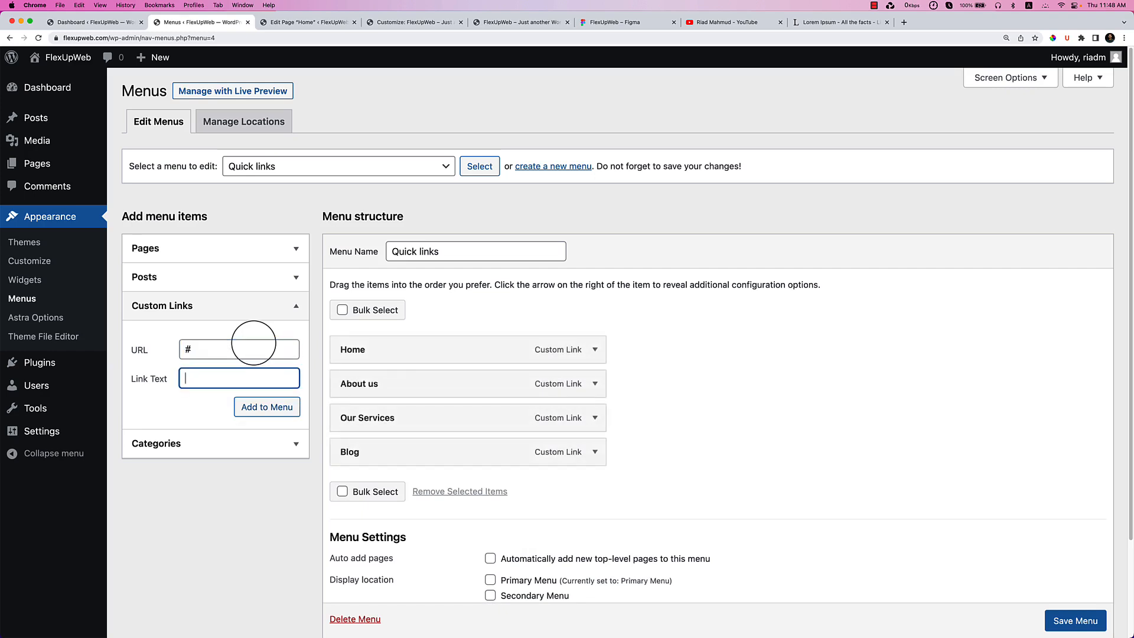
{"action": "type", "text": "FAQ's"}
{"action": "key", "text": "Return"}
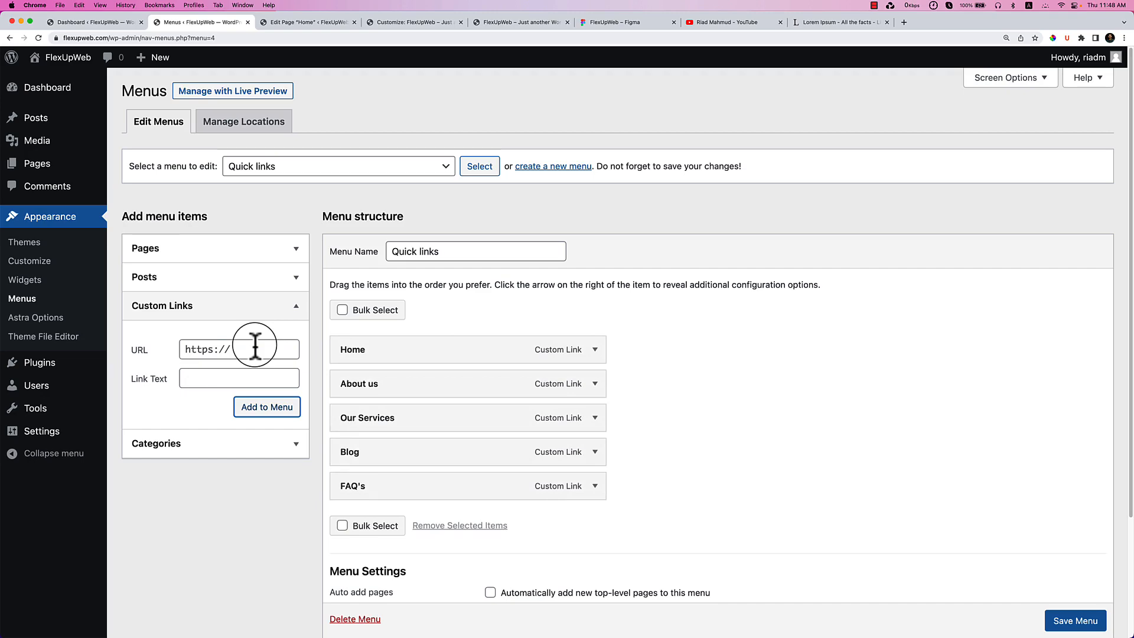
{"action": "scroll", "coordinate": [1127, 512], "scroll_direction": "down", "scroll_amount": 5}
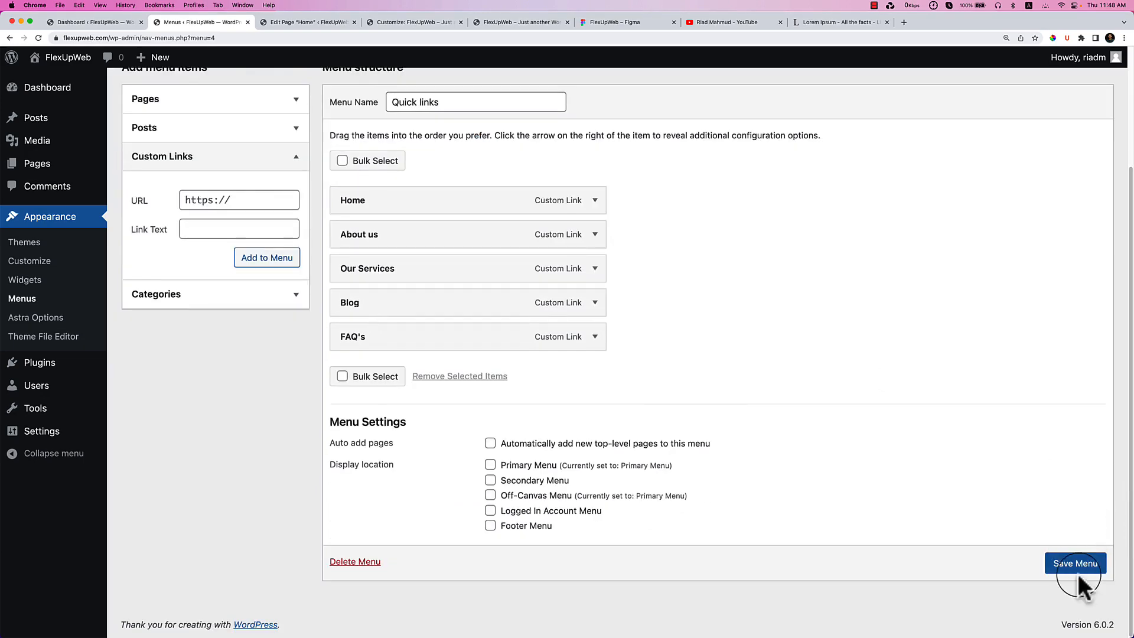
Save the Quick links menu and view the live site's footer.
{"action": "left_click", "coordinate": [1081, 574]}
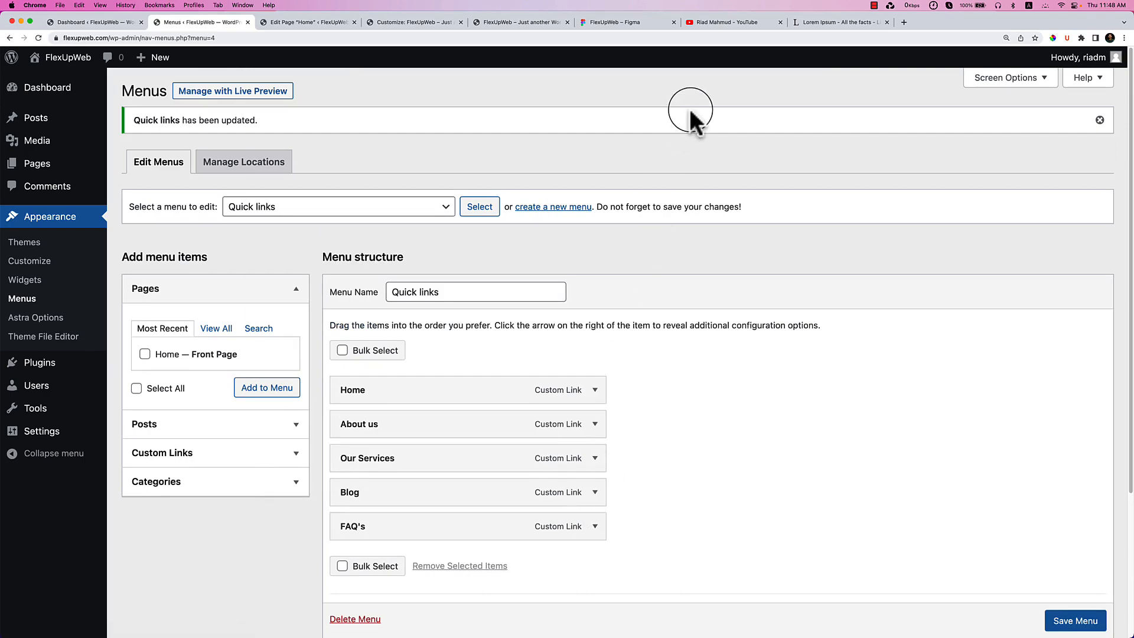
{"action": "scroll", "coordinate": [689, 108], "scroll_direction": "down", "scroll_amount": 3}
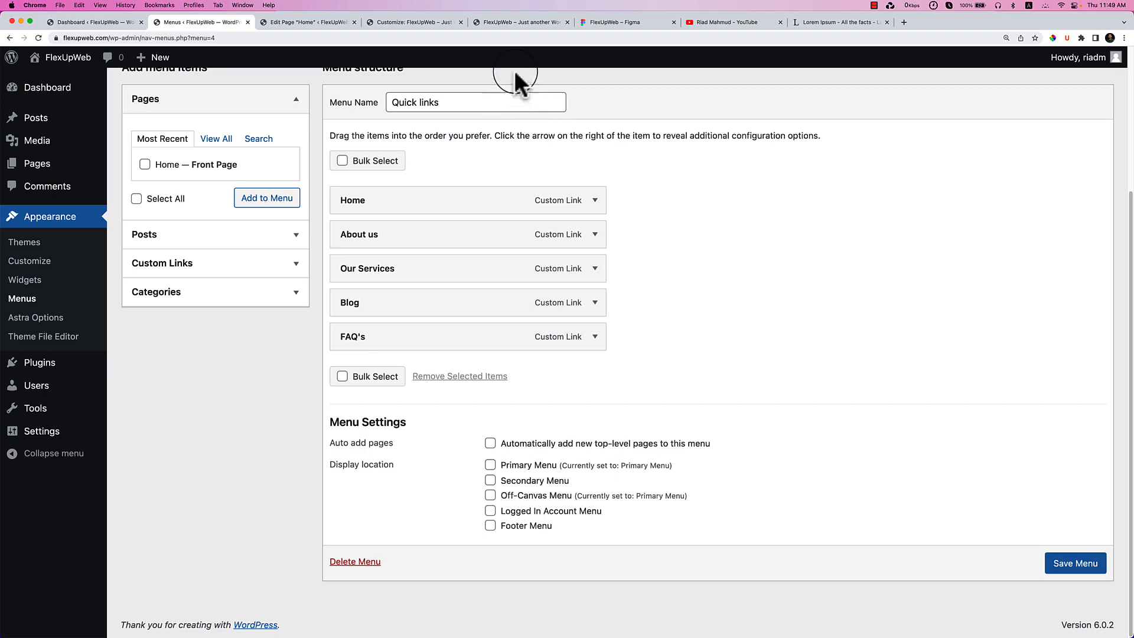
{"action": "left_click", "coordinate": [532, 23]}
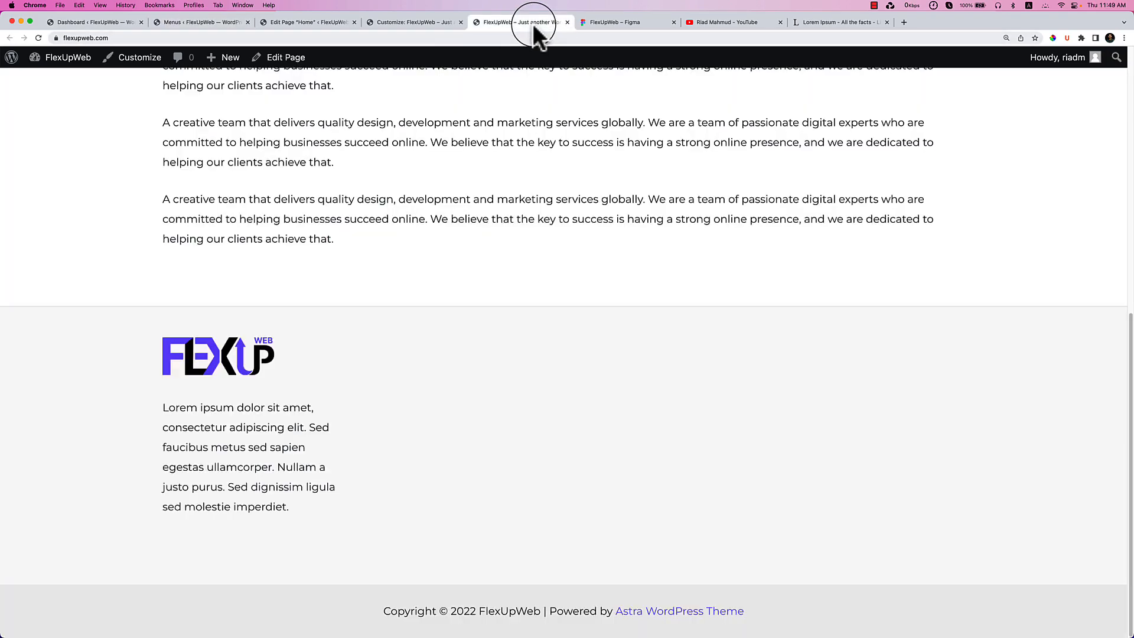
Check the Help & support column heading in the Figma footer design, then return to Menus.
{"action": "left_click", "coordinate": [639, 23]}
{"action": "scroll", "coordinate": [733, 450], "scroll_direction": "down", "scroll_amount": 1}
{"action": "scroll", "coordinate": [730, 443], "scroll_direction": "down", "scroll_amount": 5}
{"action": "left_click", "coordinate": [674, 325]}
{"action": "double_click", "coordinate": [672, 322]}
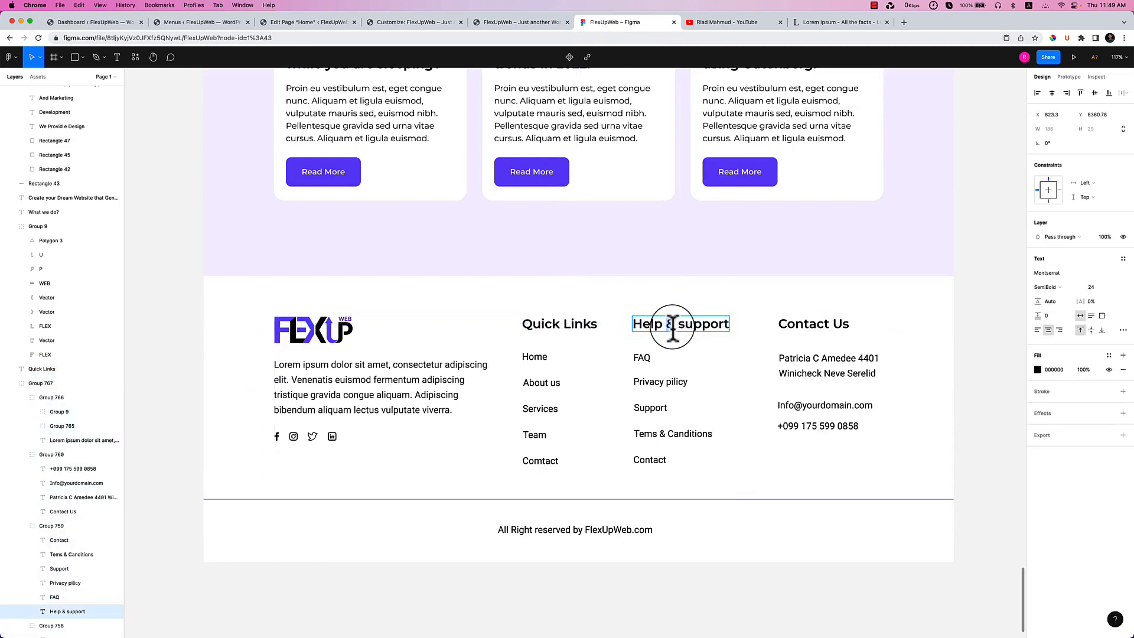
{"action": "triple_click", "coordinate": [673, 326]}
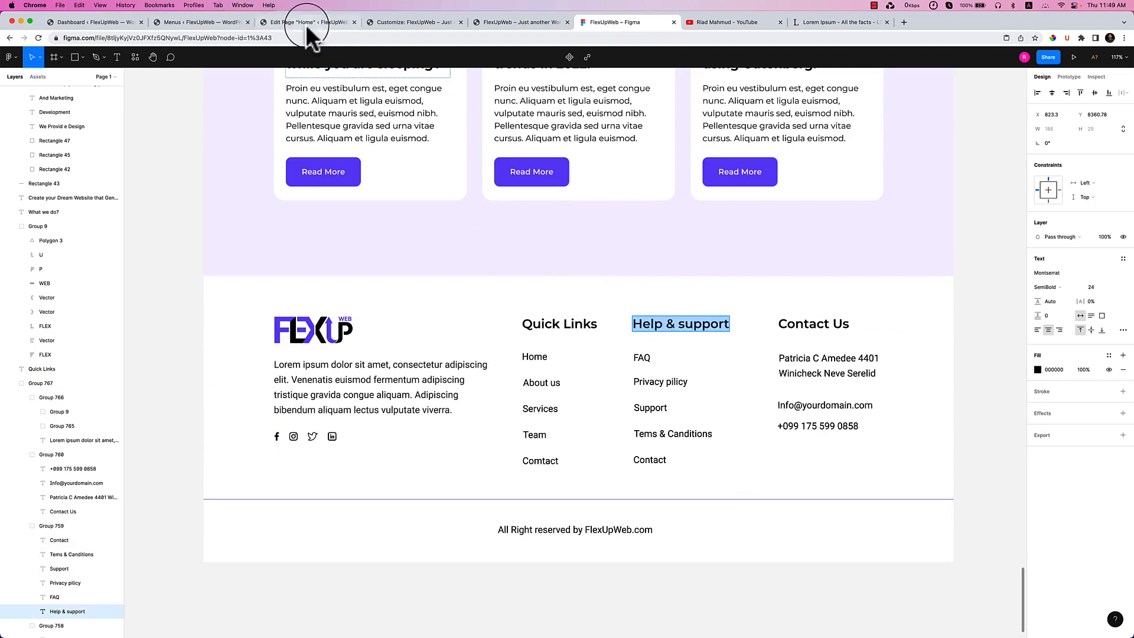
{"action": "left_click", "coordinate": [329, 37]}
{"action": "left_click", "coordinate": [207, 19]}
{"action": "scroll", "coordinate": [418, 271], "scroll_direction": "up", "scroll_amount": 4}
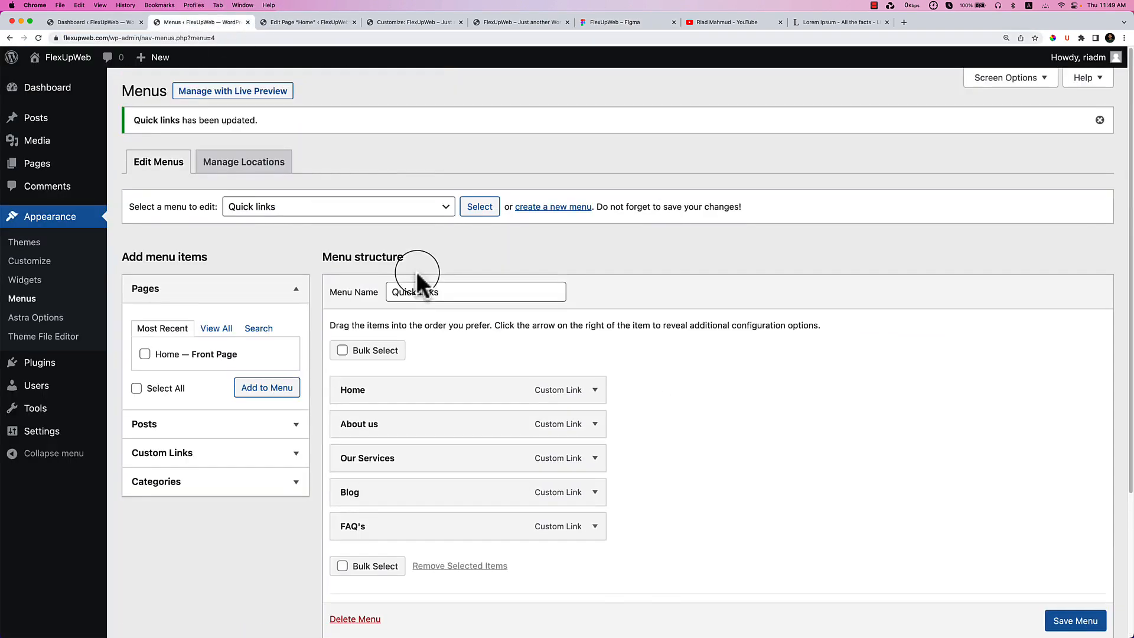
{"action": "scroll", "coordinate": [910, 372], "scroll_direction": "down", "scroll_amount": 4}
{"action": "scroll", "coordinate": [527, 347], "scroll_direction": "up", "scroll_amount": 4}
Create a new menu named 'Help & support'.
{"action": "left_click", "coordinate": [566, 208]}
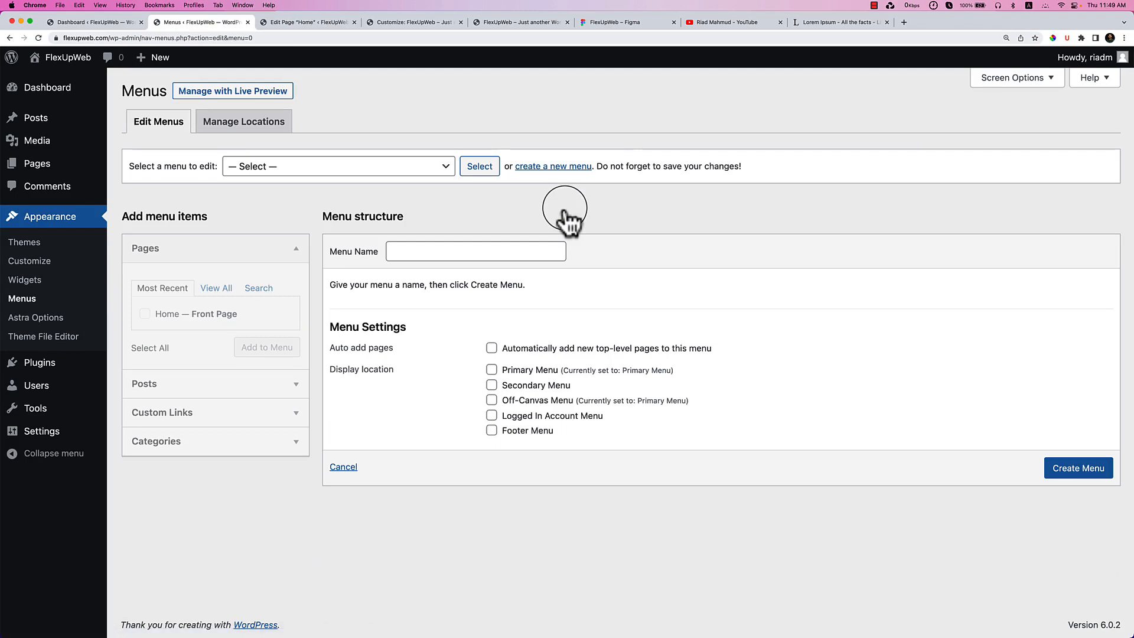
{"action": "left_click", "coordinate": [520, 252]}
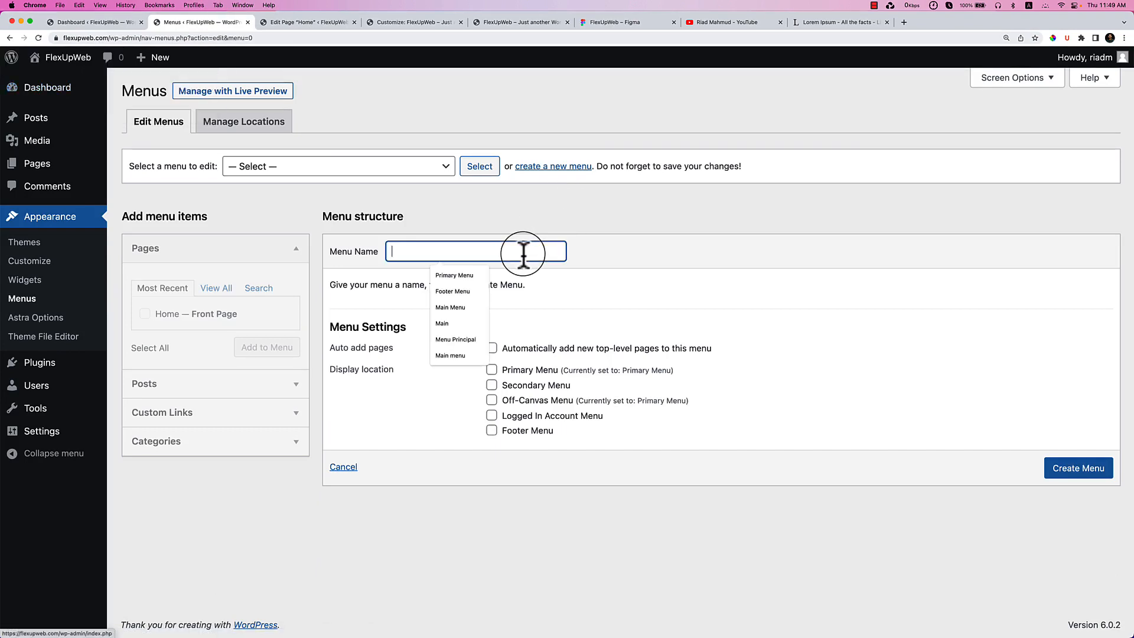
{"action": "type", "text": "Help & support"}
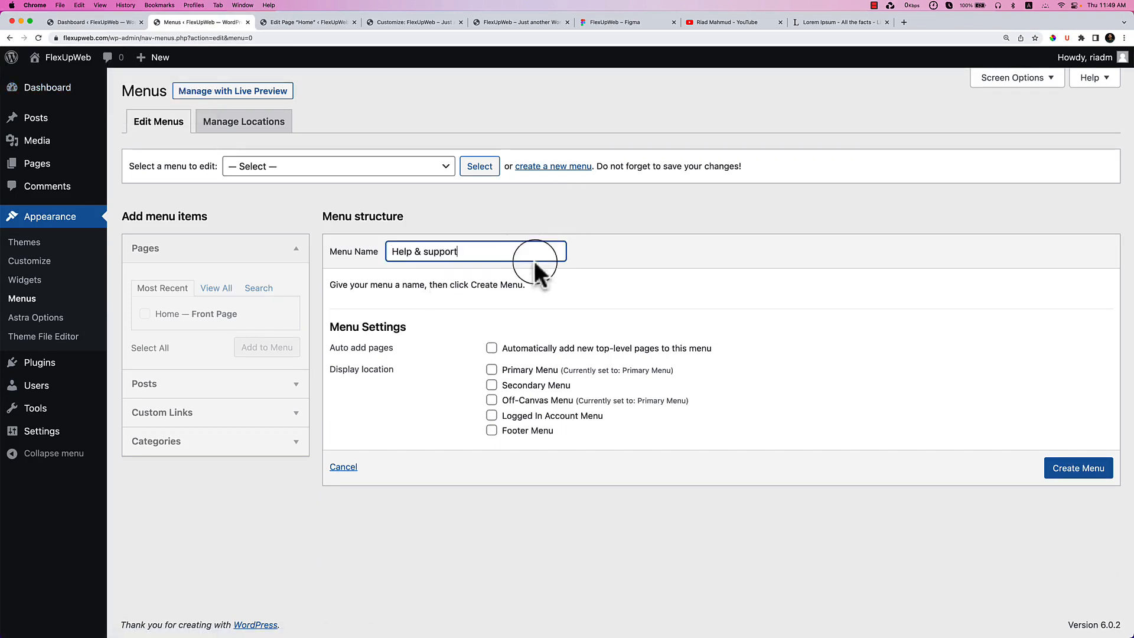
{"action": "left_click", "coordinate": [1083, 477]}
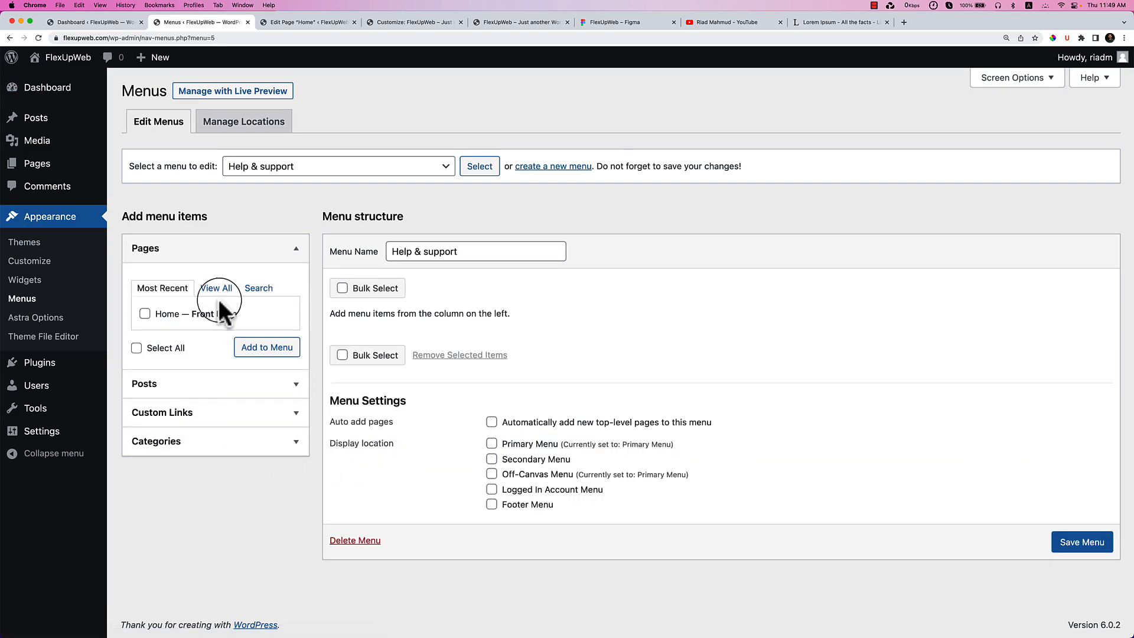
Add a 'Privacy Policy' custom link with URL #, checking the Figma item list.
{"action": "left_click", "coordinate": [236, 442]}
{"action": "left_click", "coordinate": [242, 305]}
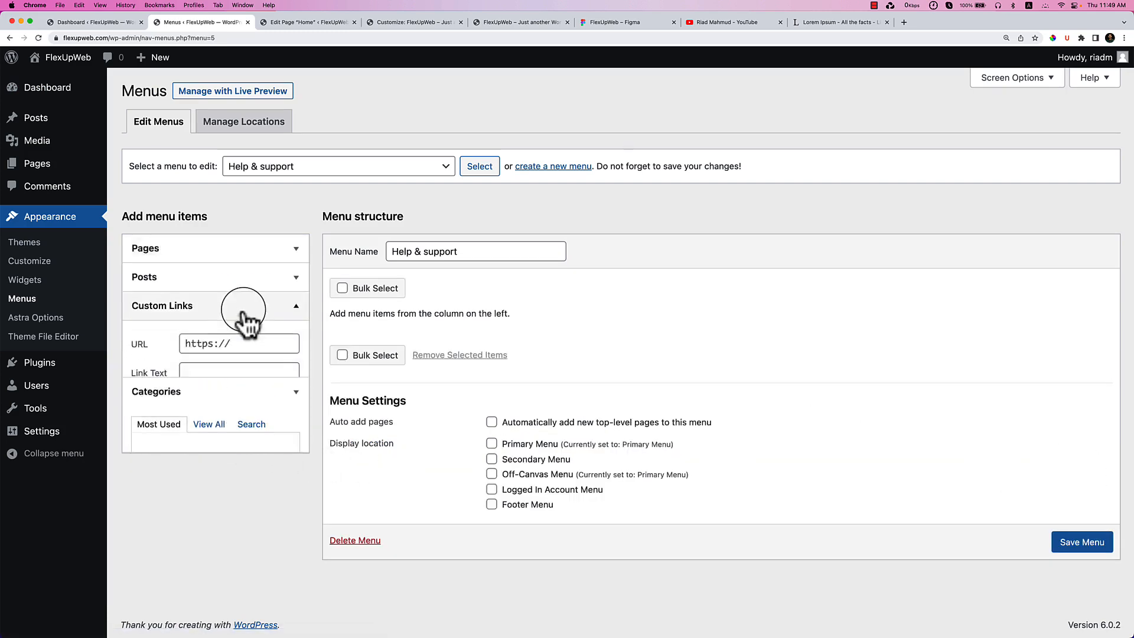
{"action": "triple_click", "coordinate": [236, 350]}
{"action": "type", "text": "#"}
{"action": "key", "text": "Tab"}
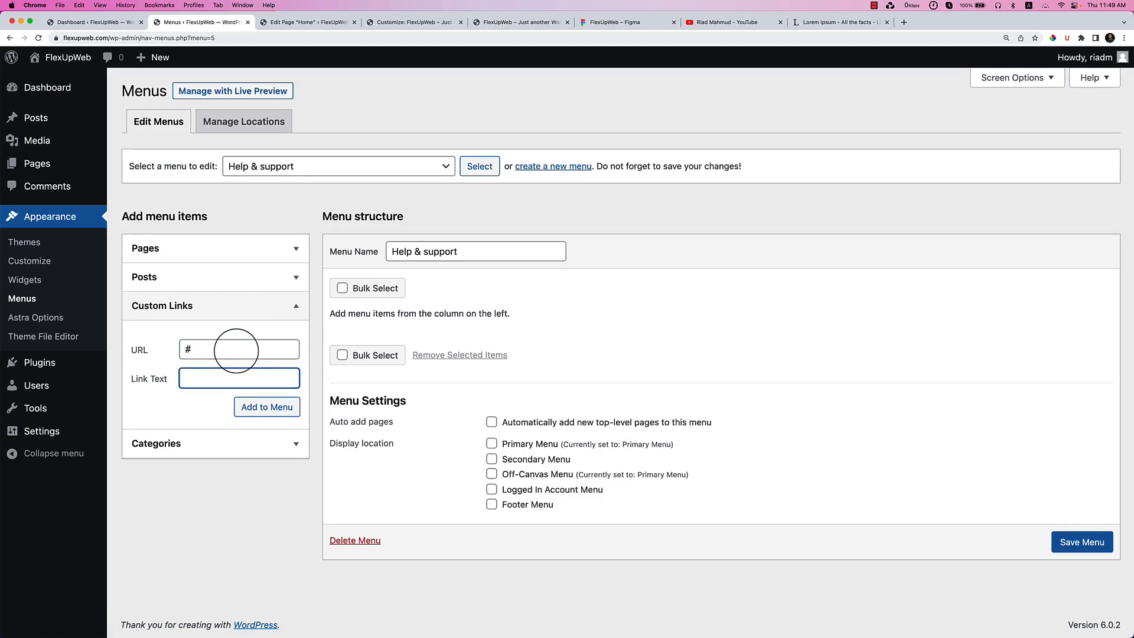
{"action": "left_click", "coordinate": [647, 22]}
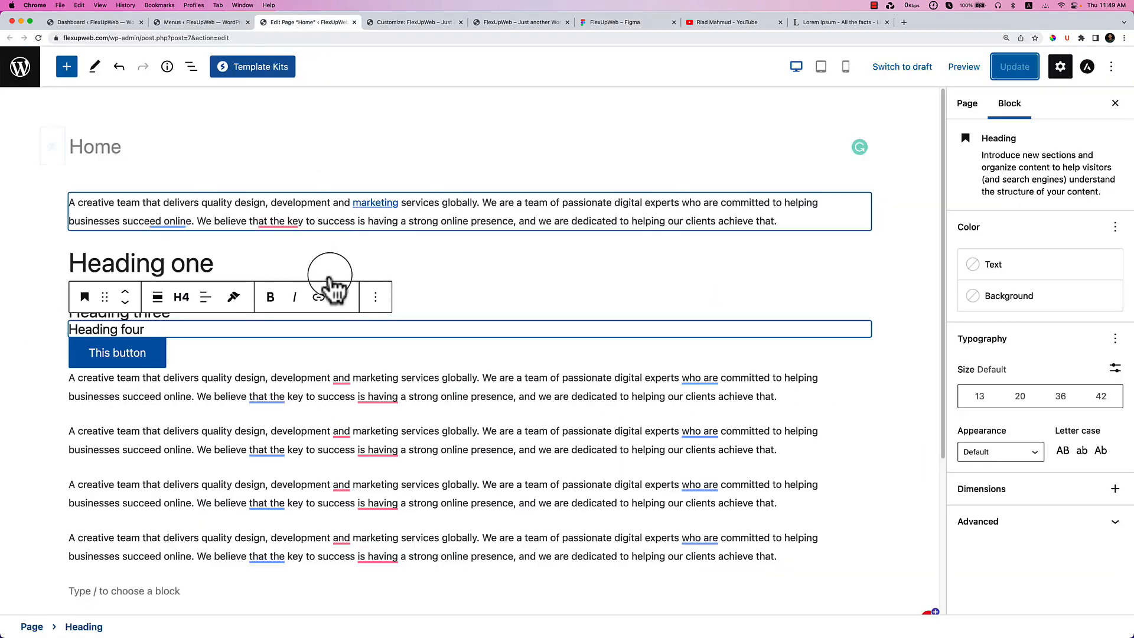
{"action": "left_click", "coordinate": [297, 23]}
{"action": "left_click", "coordinate": [202, 22]}
{"action": "type", "text": "Privacy Policy"}
{"action": "key", "text": "Return"}
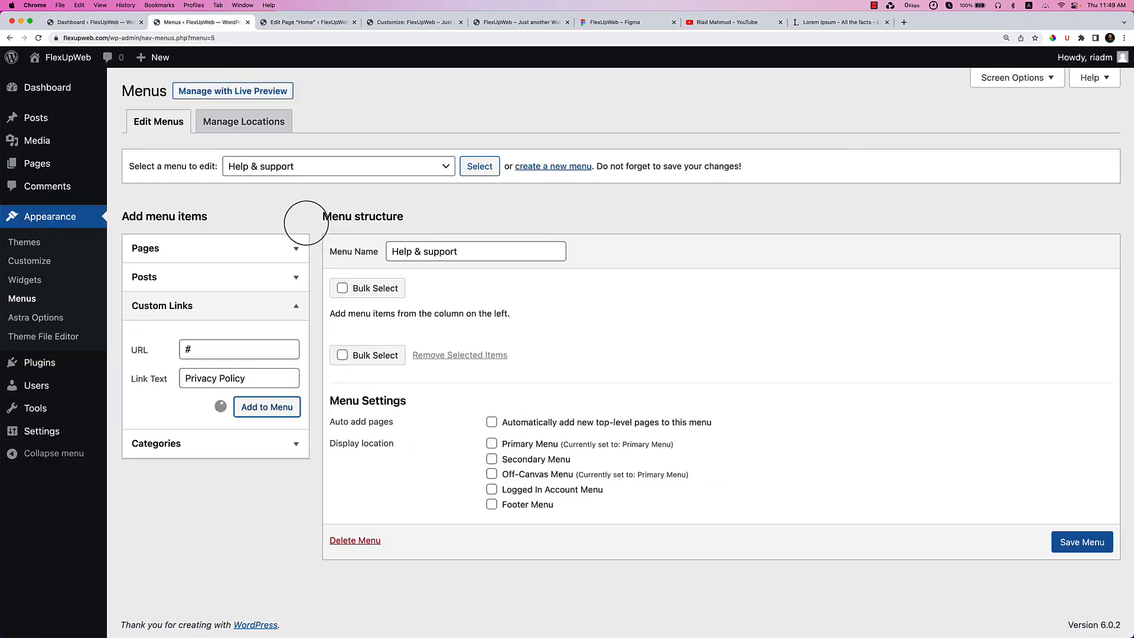
Add 'Support' and 'Terms & Conditions' custom links pointing to #, then go to the Customizer.
{"action": "key", "text": "shift+Tab"}
{"action": "key", "text": "shift+Tab"}
{"action": "type", "text": "#"}
{"action": "key", "text": "Tab"}
{"action": "type", "text": "Support"}
{"action": "key", "text": "Return"}
{"action": "key", "text": "shift+Tab"}
{"action": "key", "text": "shift+Tab"}
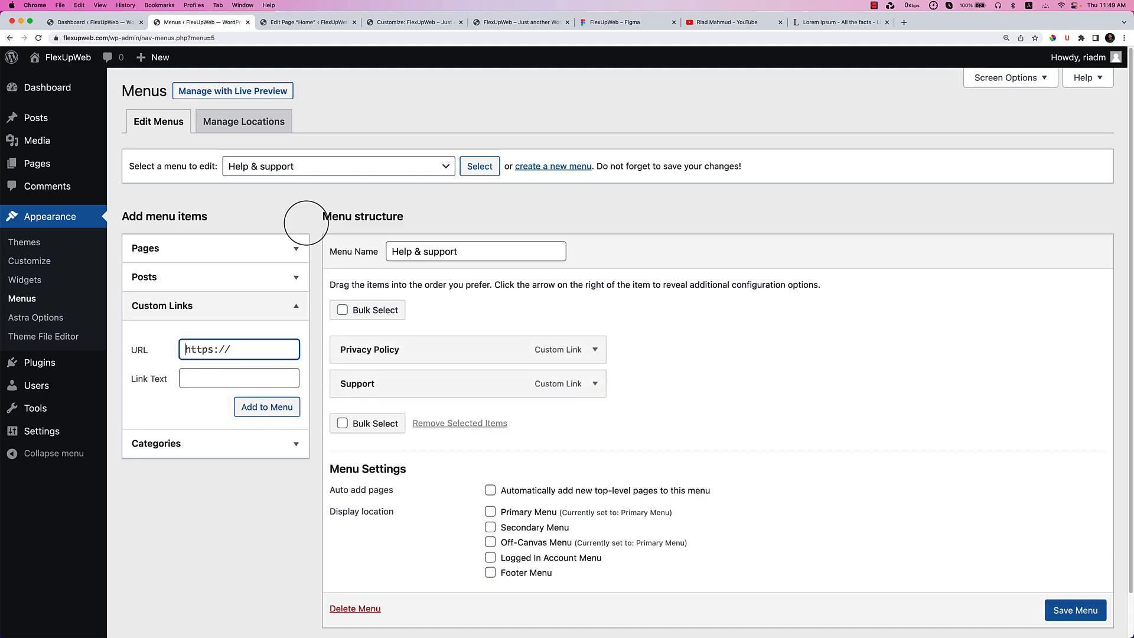
{"action": "type", "text": "#"}
{"action": "key", "text": "Tab"}
{"action": "type", "text": "Ter"}
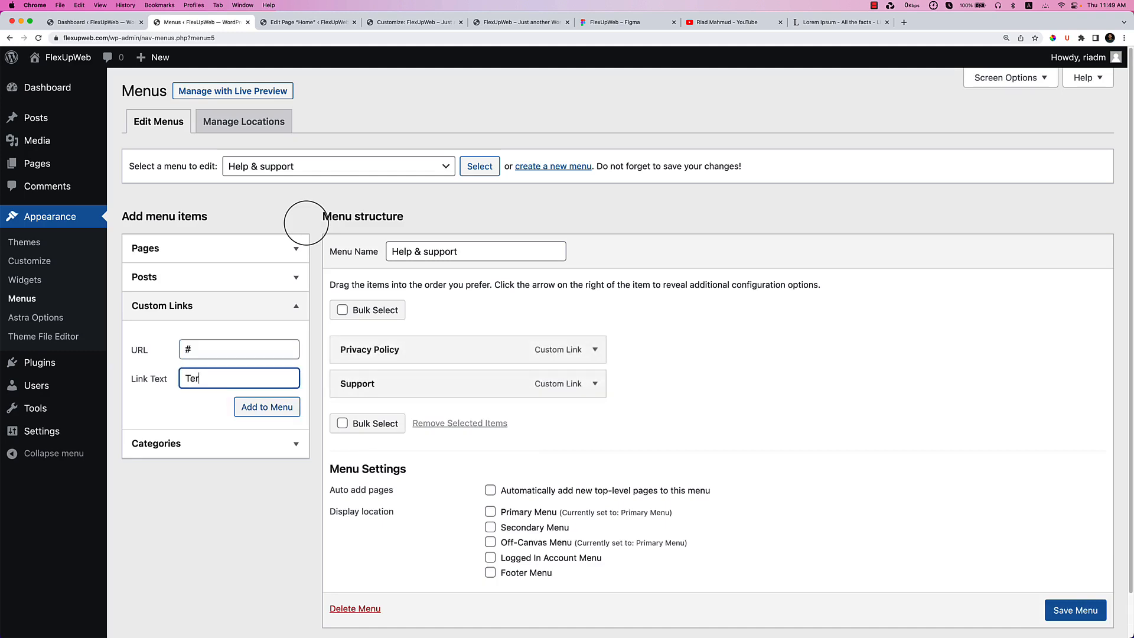
{"action": "type", "text": "ms & Conditions"}
{"action": "key", "text": "Tab"}
{"action": "key", "text": "Return"}
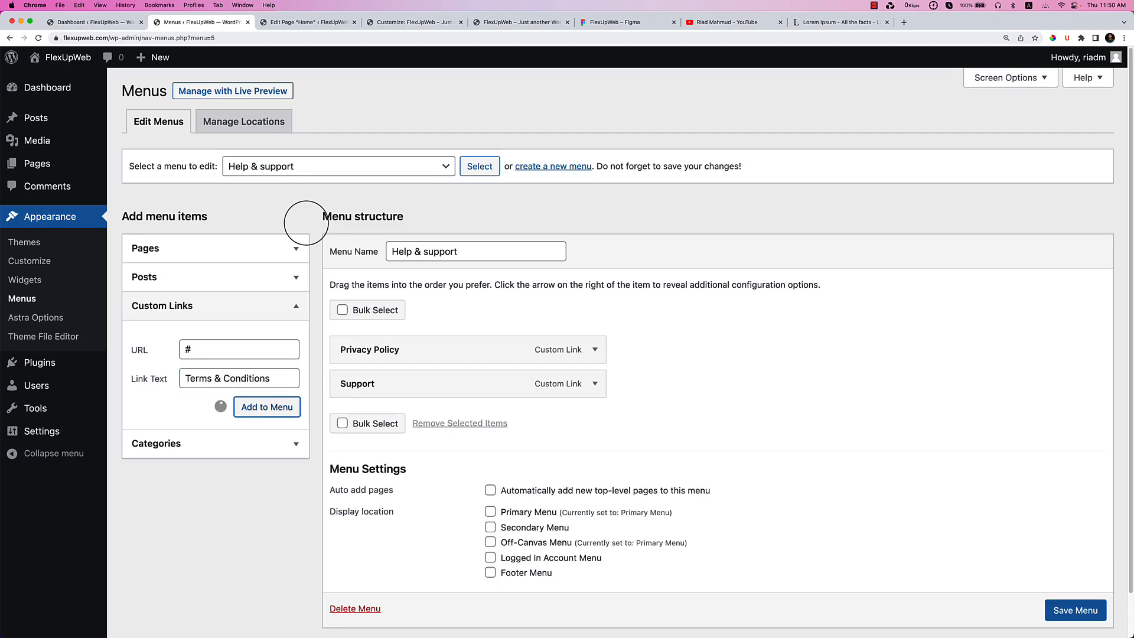
{"action": "left_click", "coordinate": [444, 24]}
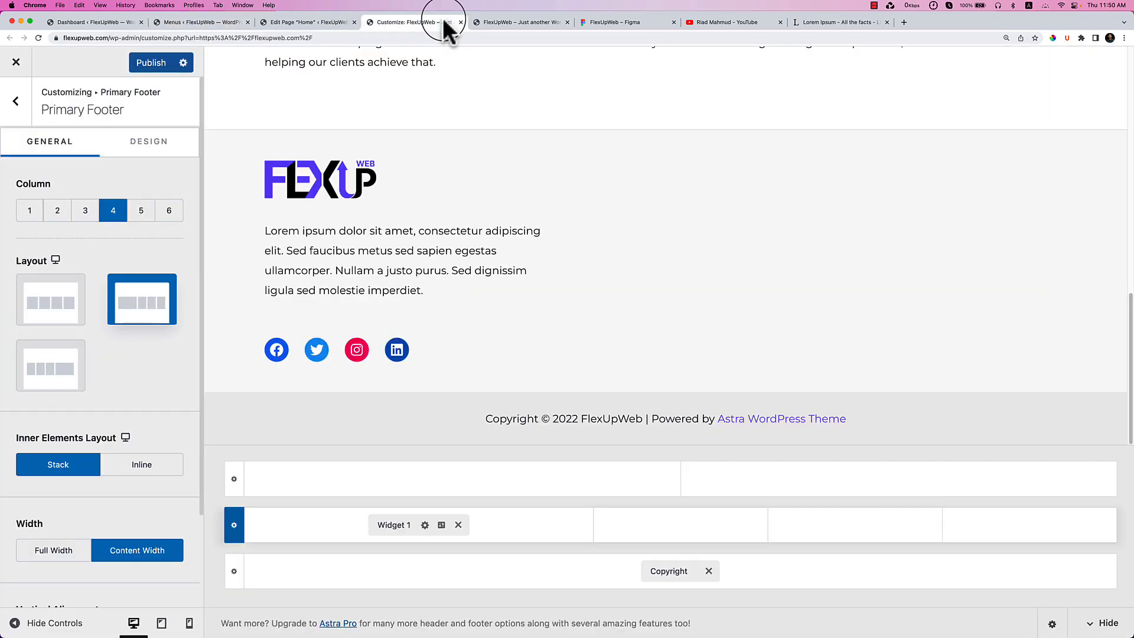
Compare the live site footer with the Figma design, then return to the menu editor.
{"action": "left_click", "coordinate": [514, 24]}
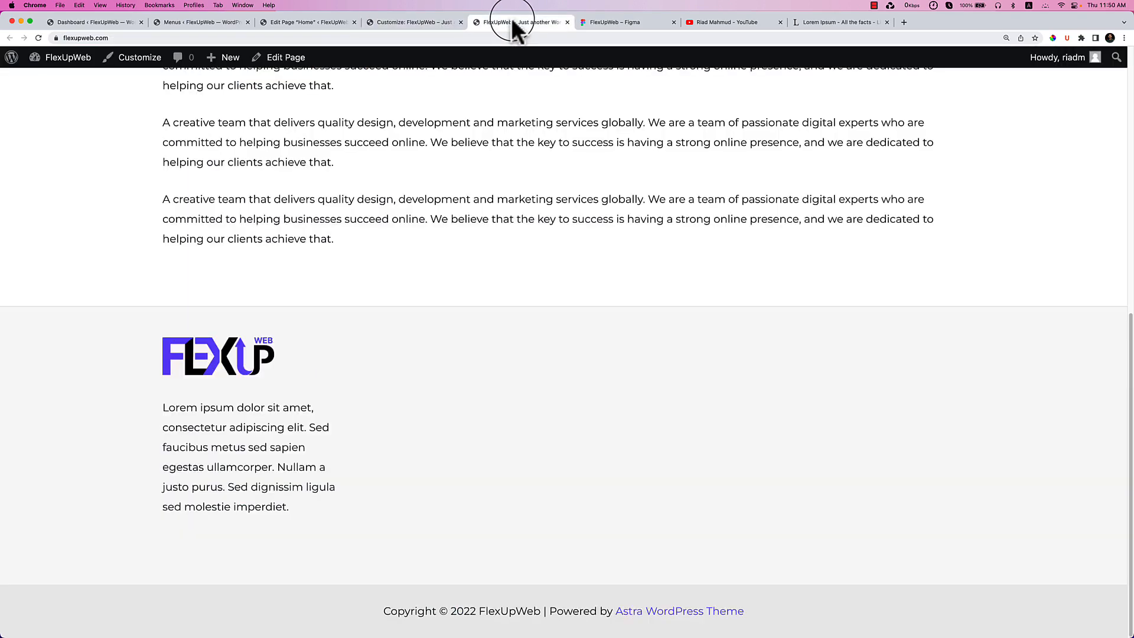
{"action": "left_click", "coordinate": [603, 23]}
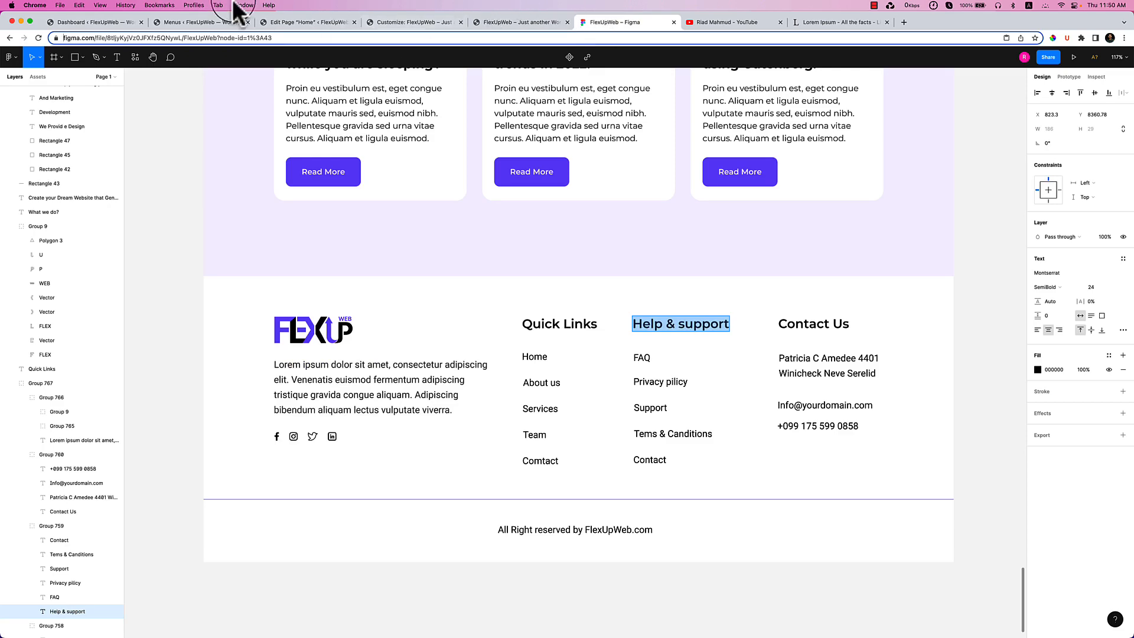
{"action": "left_click", "coordinate": [199, 21]}
{"action": "left_click", "coordinate": [268, 22]}
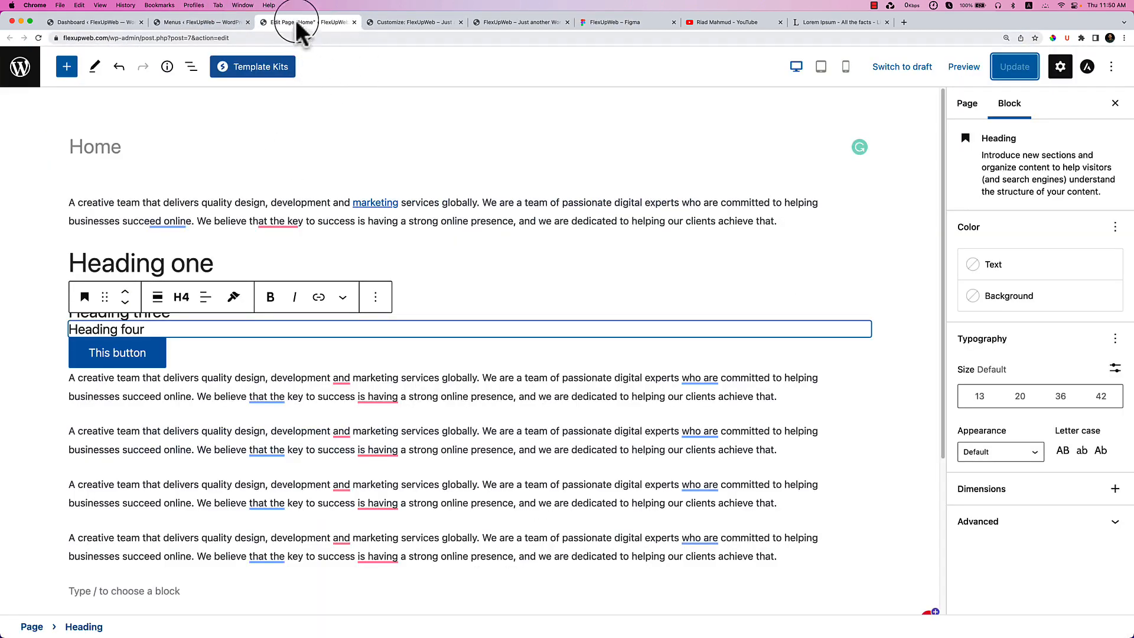
{"action": "left_click", "coordinate": [194, 22]}
Add a 'Contact' custom link with URL # and save the Help & support menu.
{"action": "left_click", "coordinate": [267, 345]}
{"action": "key", "text": "super+a"}
{"action": "type", "text": "@"}
{"action": "key", "text": "BackSpace"}
{"action": "type", "text": "#"}
{"action": "key", "text": "Tab"}
{"action": "type", "text": "Contact"}
{"action": "left_click", "coordinate": [256, 408]}
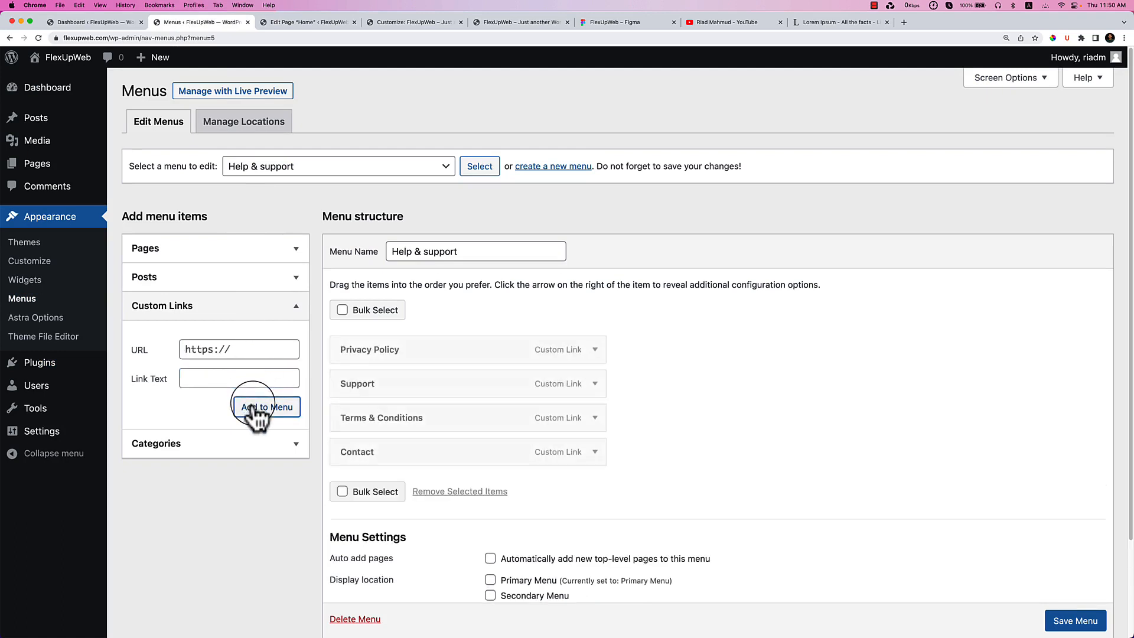
{"action": "scroll", "coordinate": [531, 431], "scroll_direction": "down", "scroll_amount": 3}
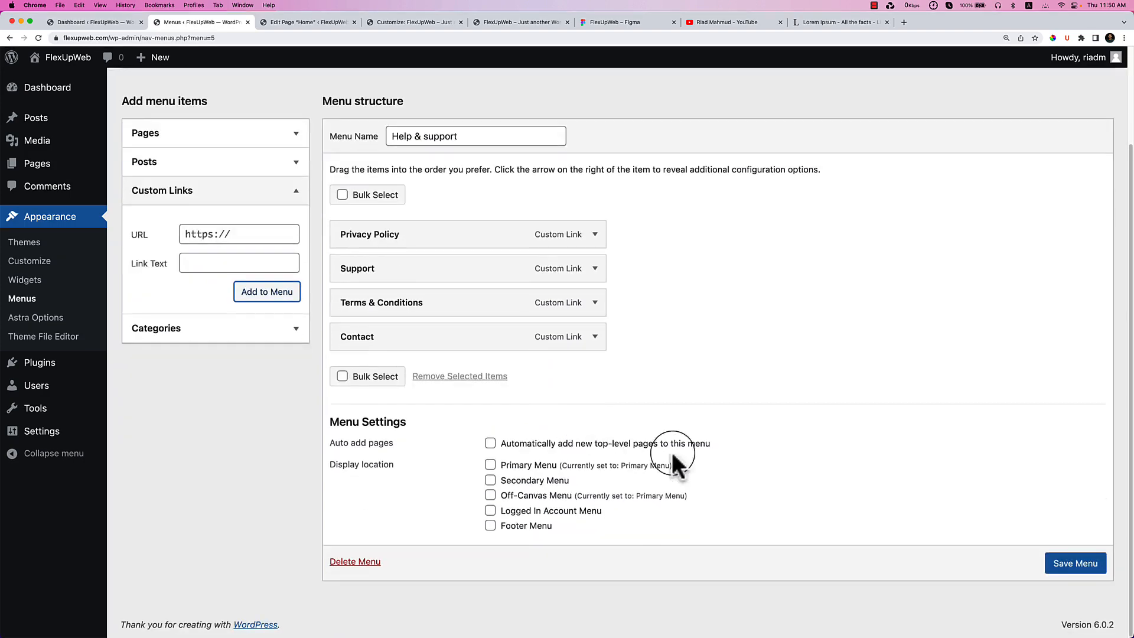
{"action": "left_click", "coordinate": [1086, 569]}
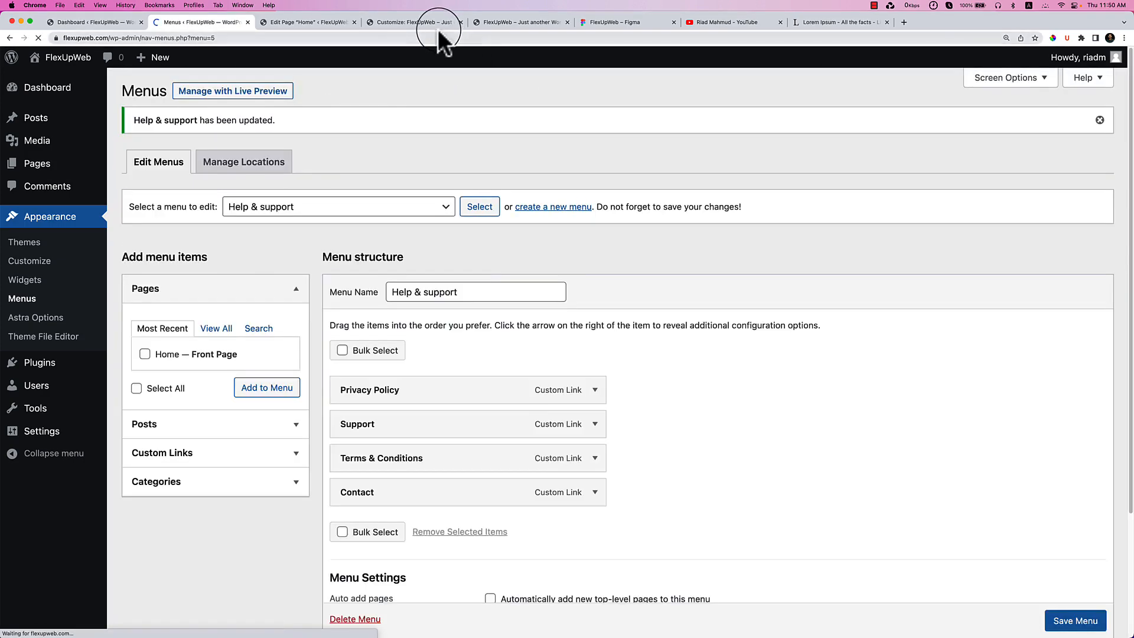
Publish the Customizer settings and place Widget 2 in the footer main row's second column.
{"action": "left_click", "coordinate": [434, 24]}
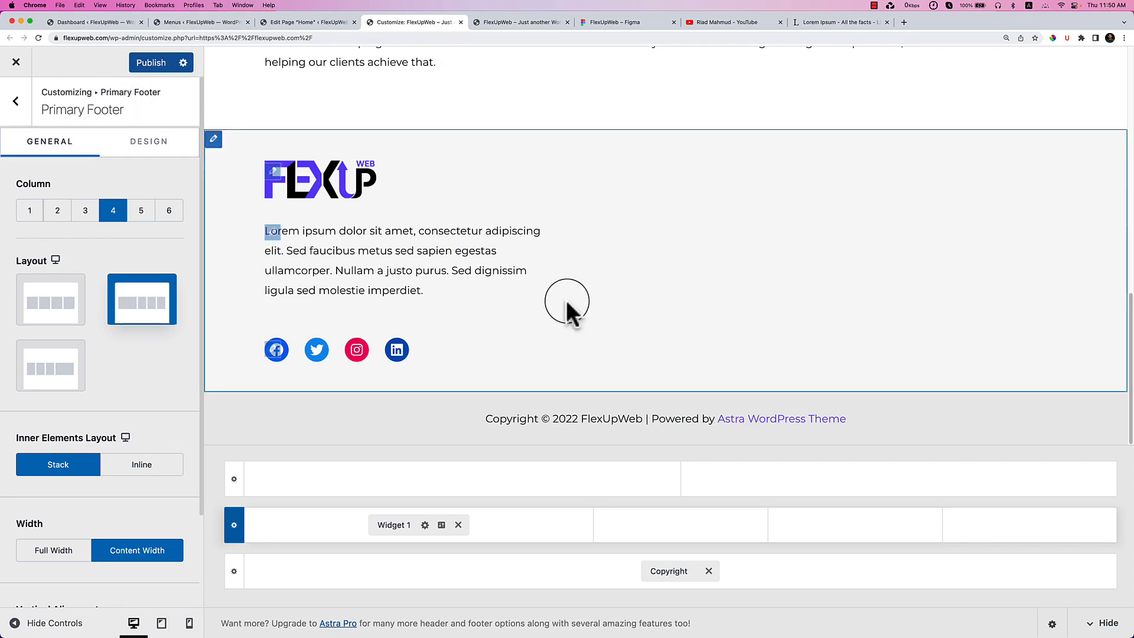
{"action": "left_click", "coordinate": [141, 65]}
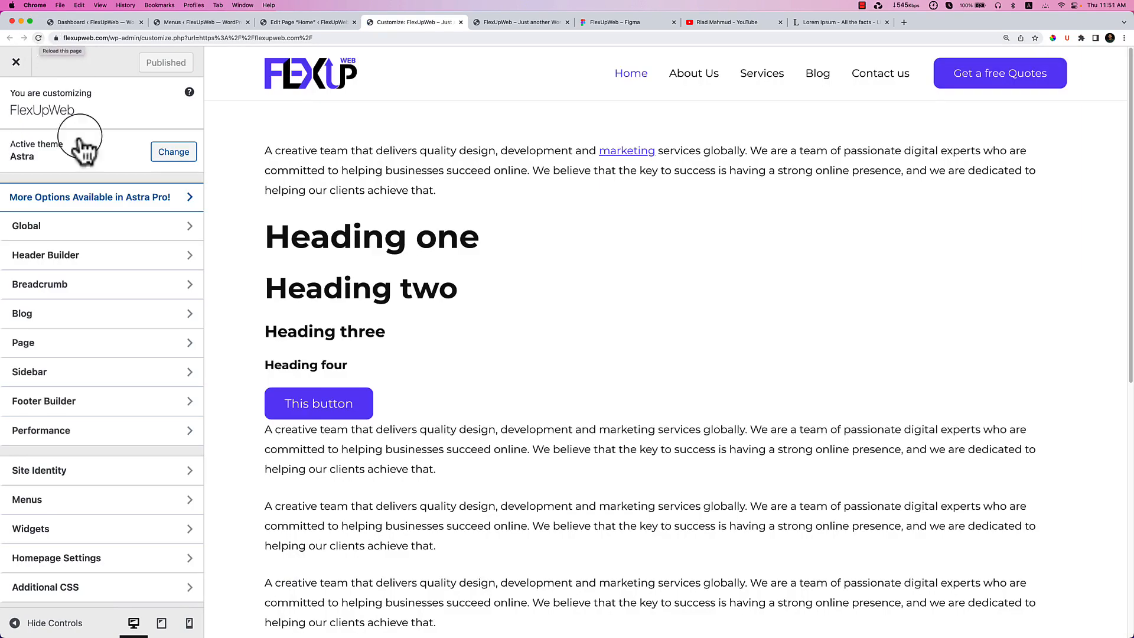
{"action": "scroll", "coordinate": [461, 407], "scroll_direction": "down", "scroll_amount": 10}
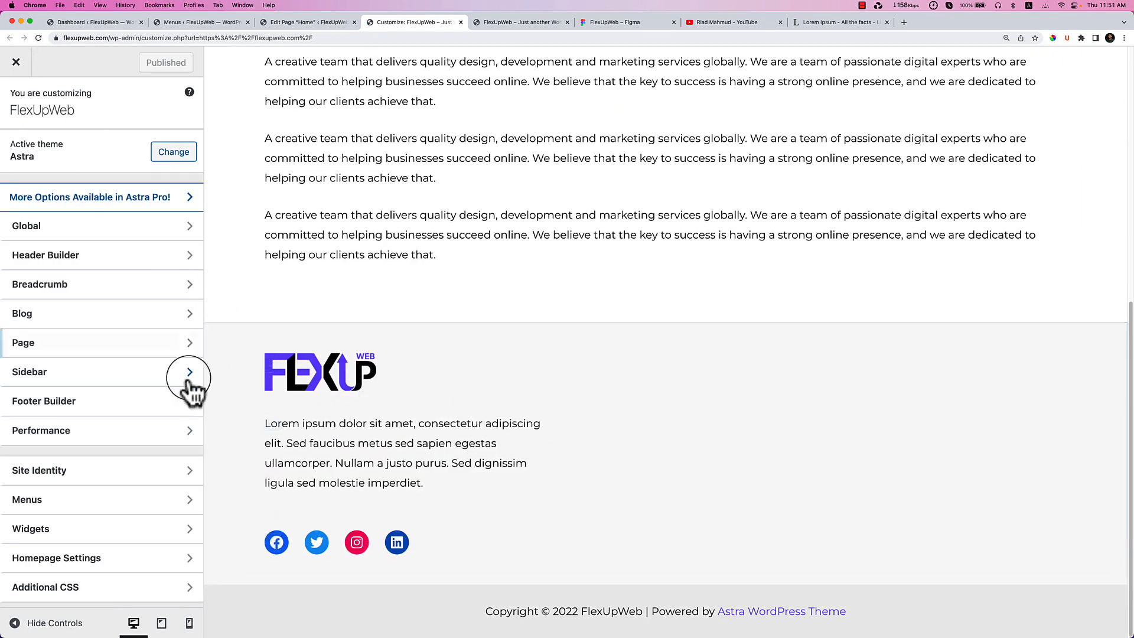
{"action": "left_click", "coordinate": [155, 402]}
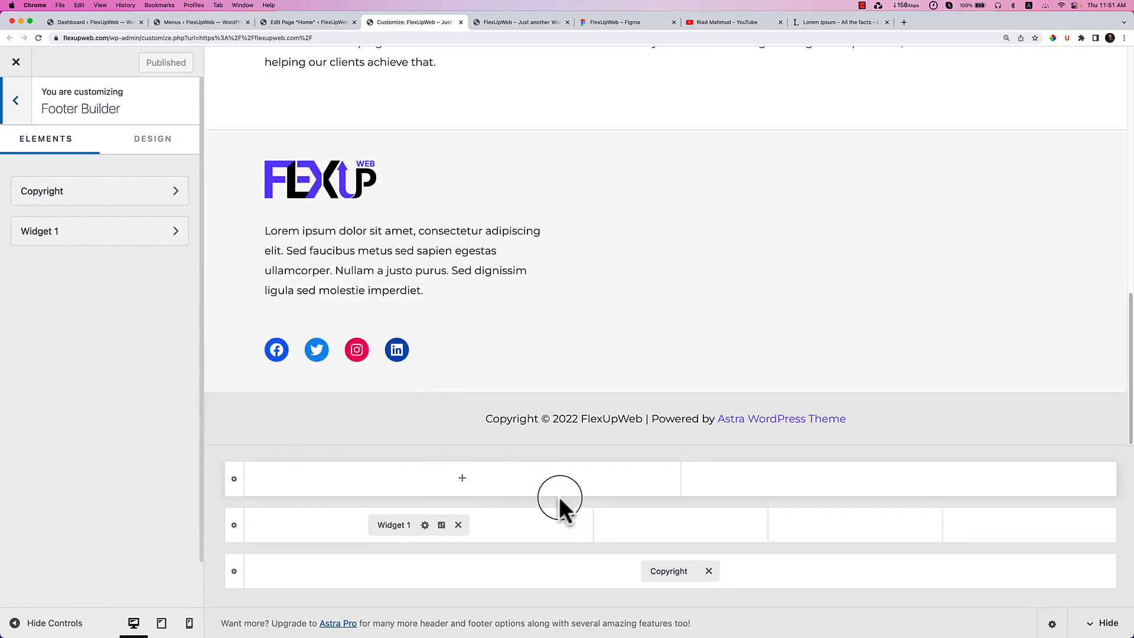
{"action": "left_click", "coordinate": [680, 527]}
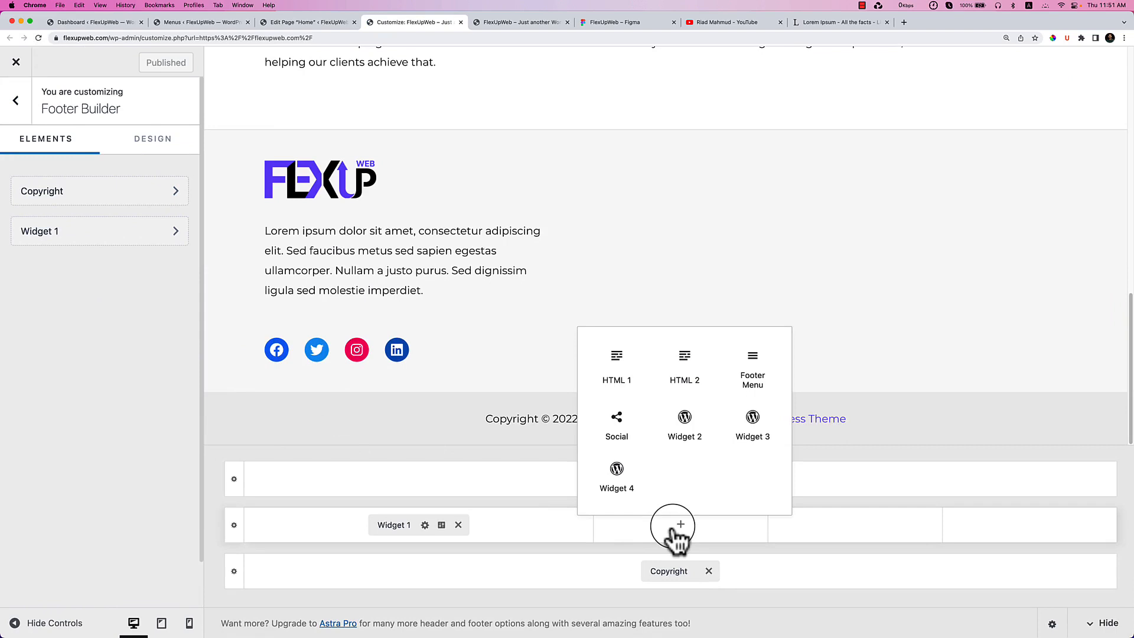
{"action": "left_click", "coordinate": [694, 440]}
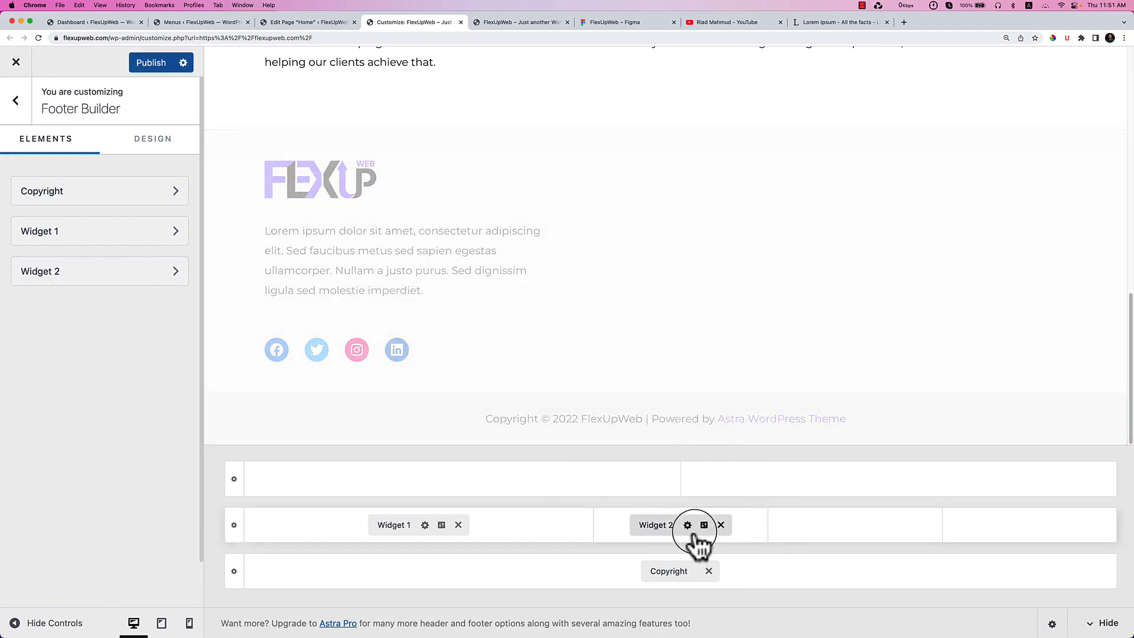
Add a Navigation Menu block to Widget 2 showing the Help & support menu.
{"action": "left_click", "coordinate": [656, 525]}
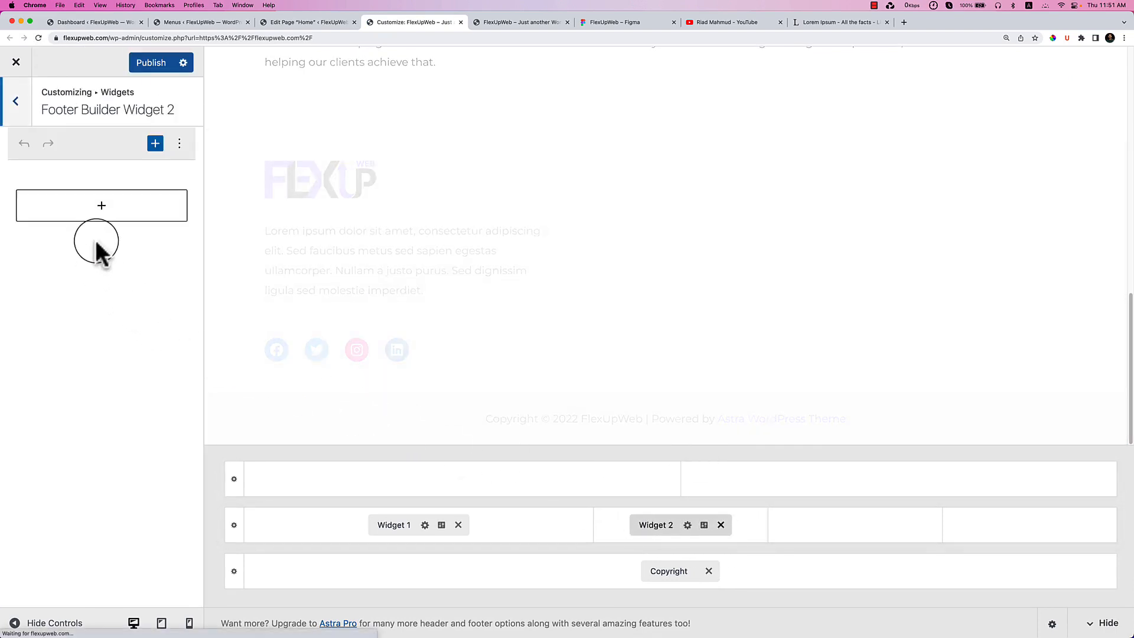
{"action": "left_click", "coordinate": [110, 216]}
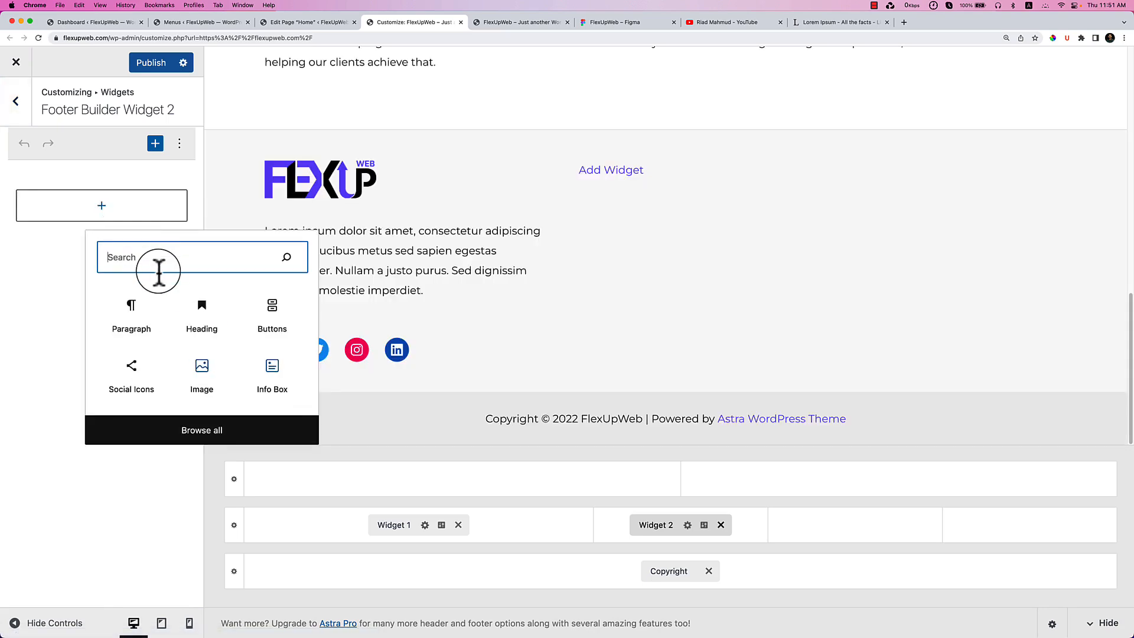
{"action": "type", "text": "menu"}
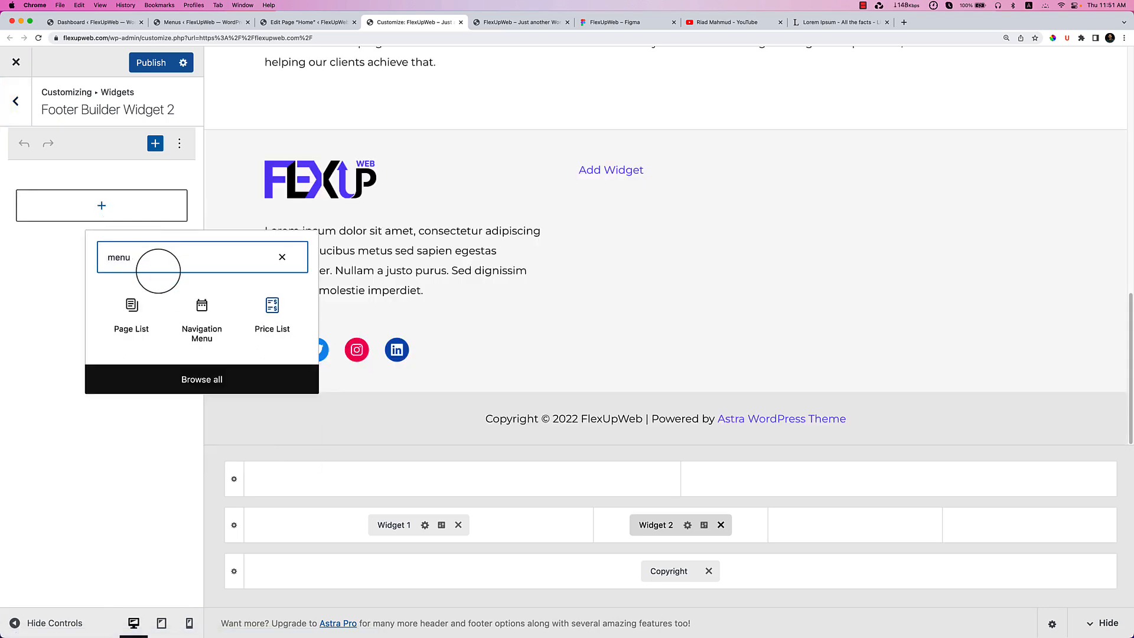
{"action": "left_click", "coordinate": [208, 334]}
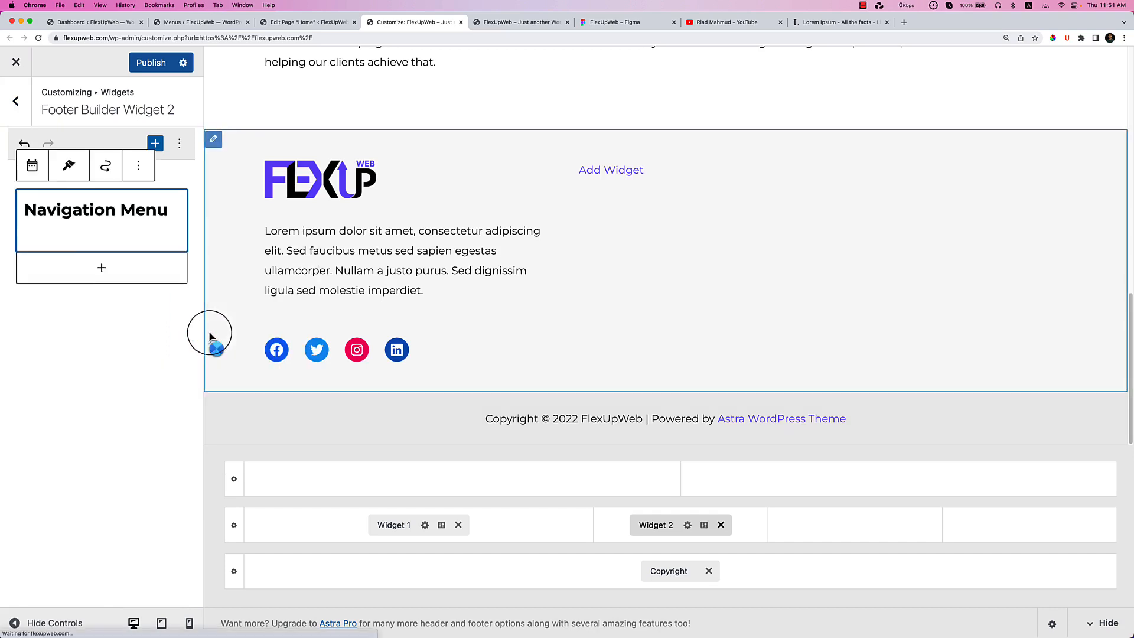
{"action": "left_click", "coordinate": [137, 322]}
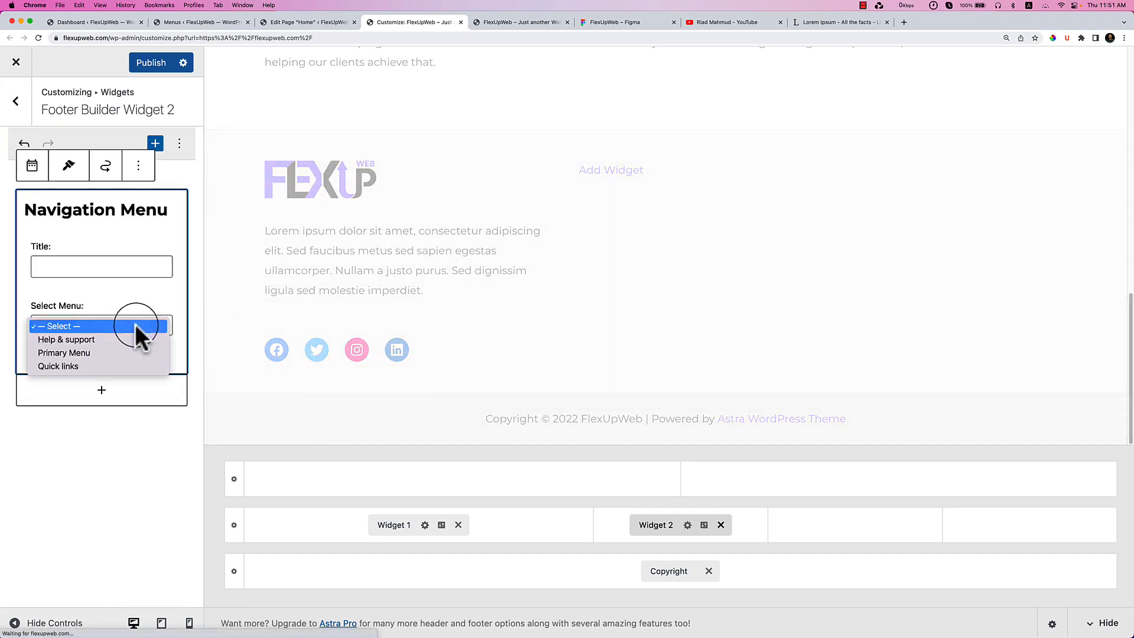
{"action": "left_click", "coordinate": [115, 340]}
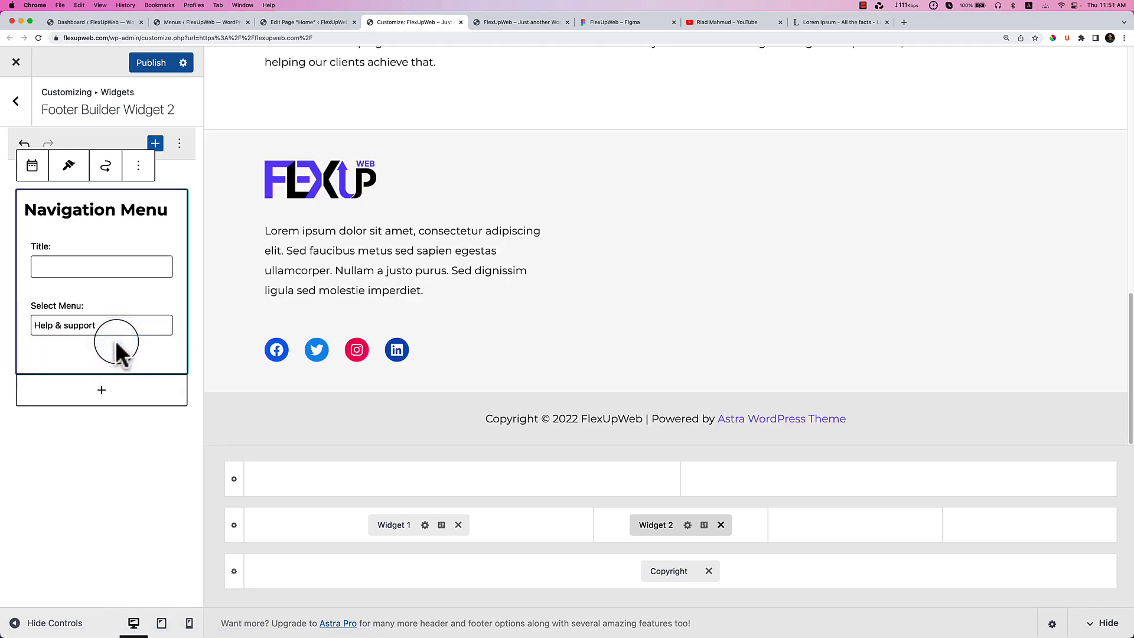
Give the Widget 2 navigation menu the title 'Help & Support'.
{"action": "left_click", "coordinate": [157, 424]}
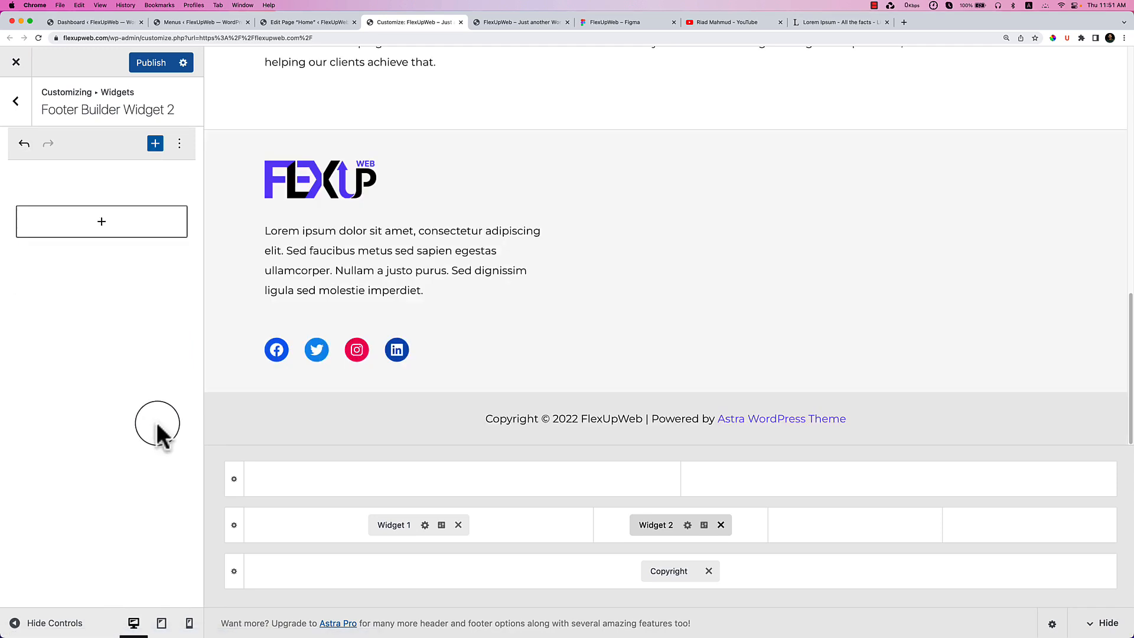
{"action": "left_click", "coordinate": [119, 229]}
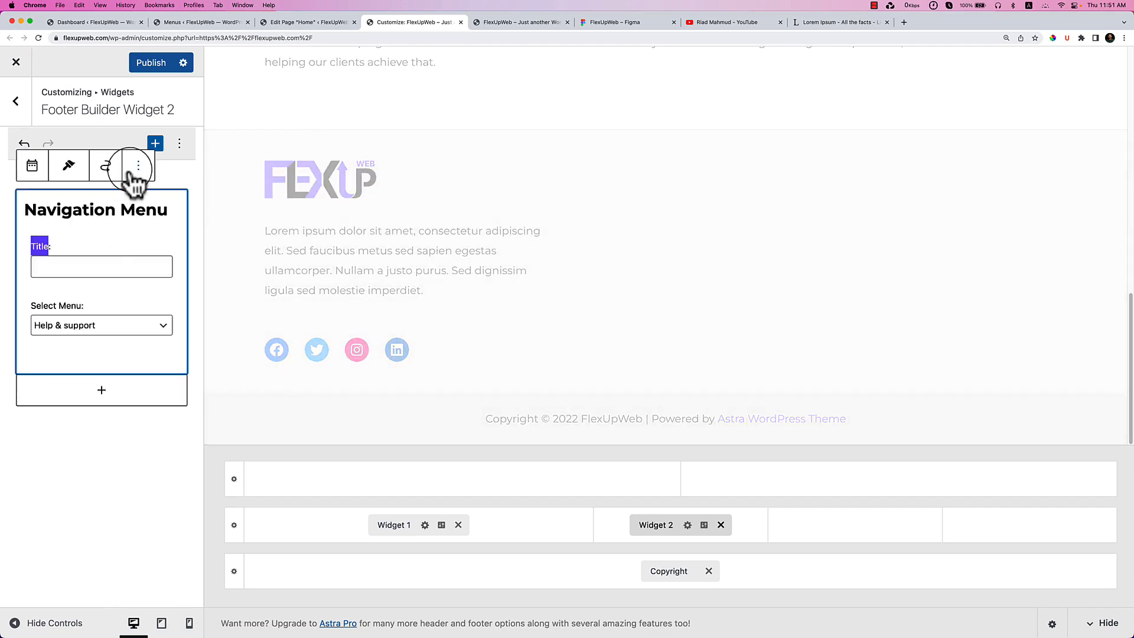
{"action": "left_click", "coordinate": [108, 265]}
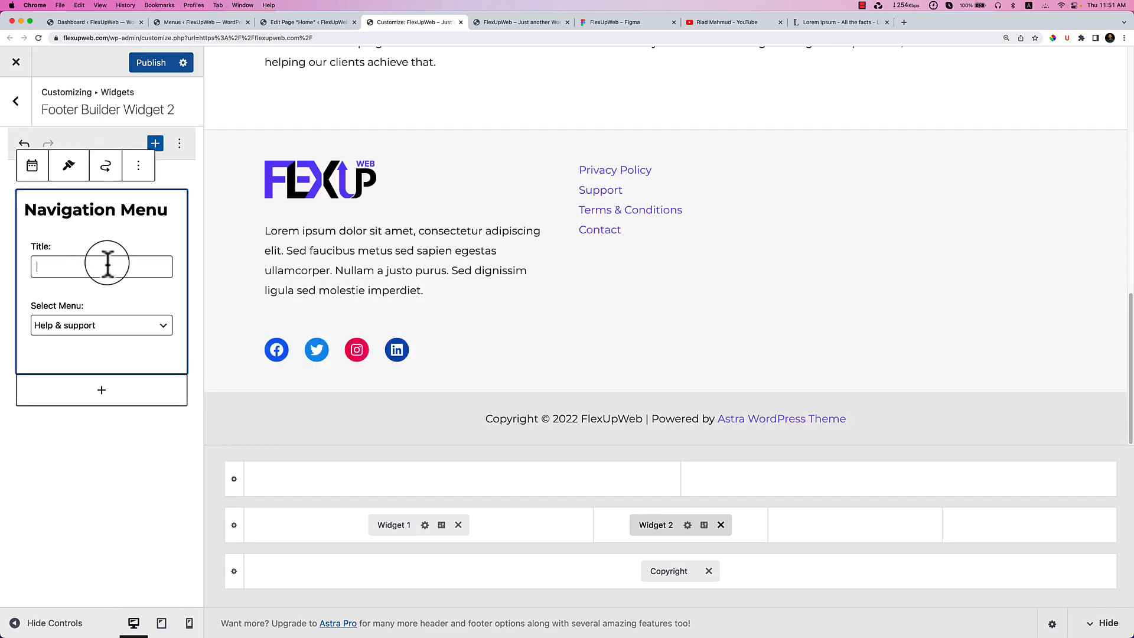
{"action": "type", "text": "Help & Support"}
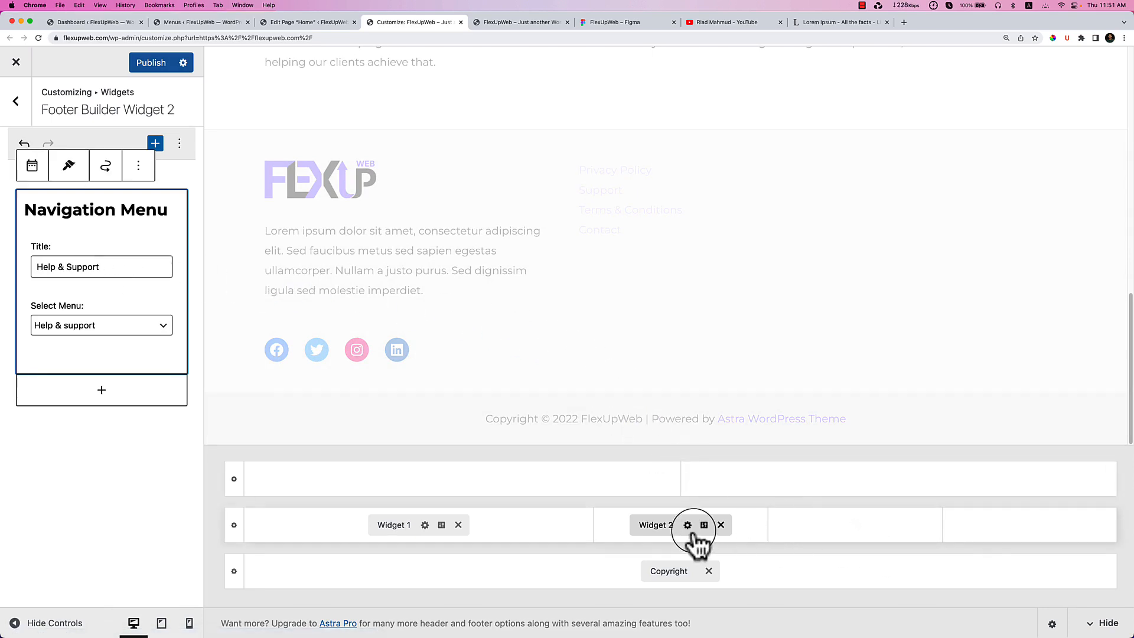
{"action": "left_click", "coordinate": [850, 526]}
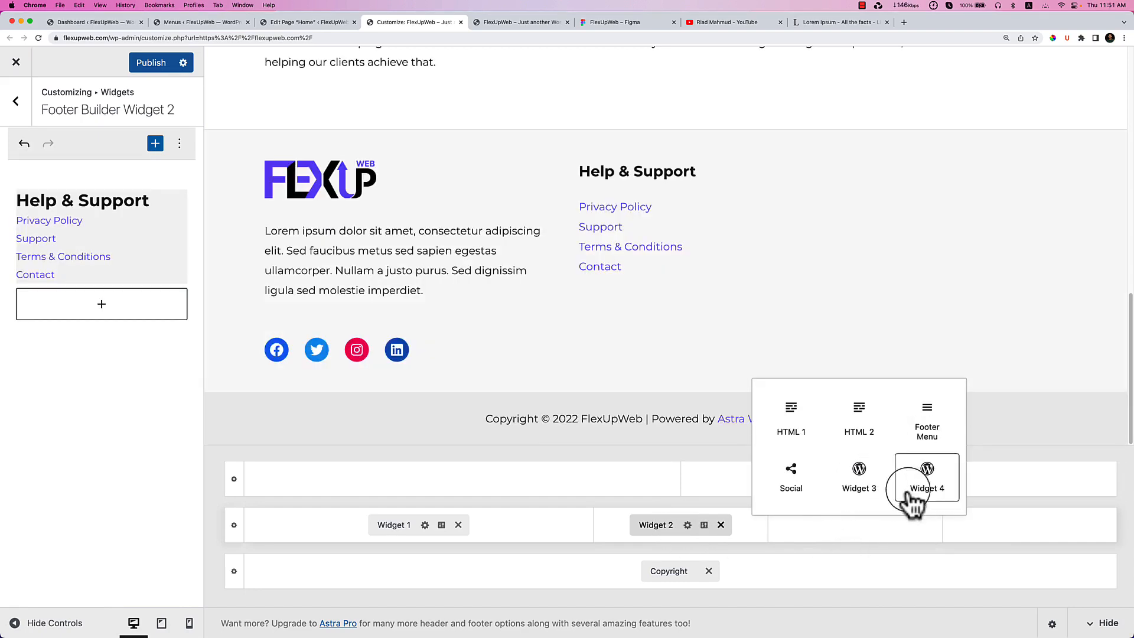
Add Widget 3 to the footer and swap it with Widget 2 so it sits second.
{"action": "left_click", "coordinate": [864, 495]}
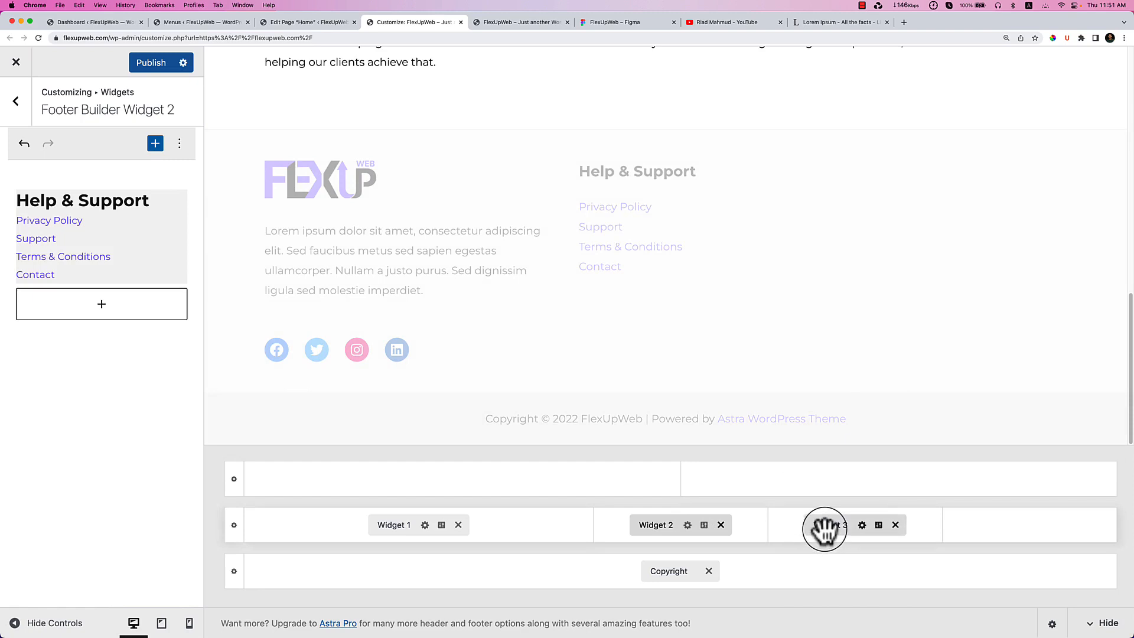
{"action": "left_click_drag", "start_coordinate": [685, 528], "coordinate": [866, 529]}
{"action": "left_click_drag", "start_coordinate": [767, 531], "coordinate": [659, 534]}
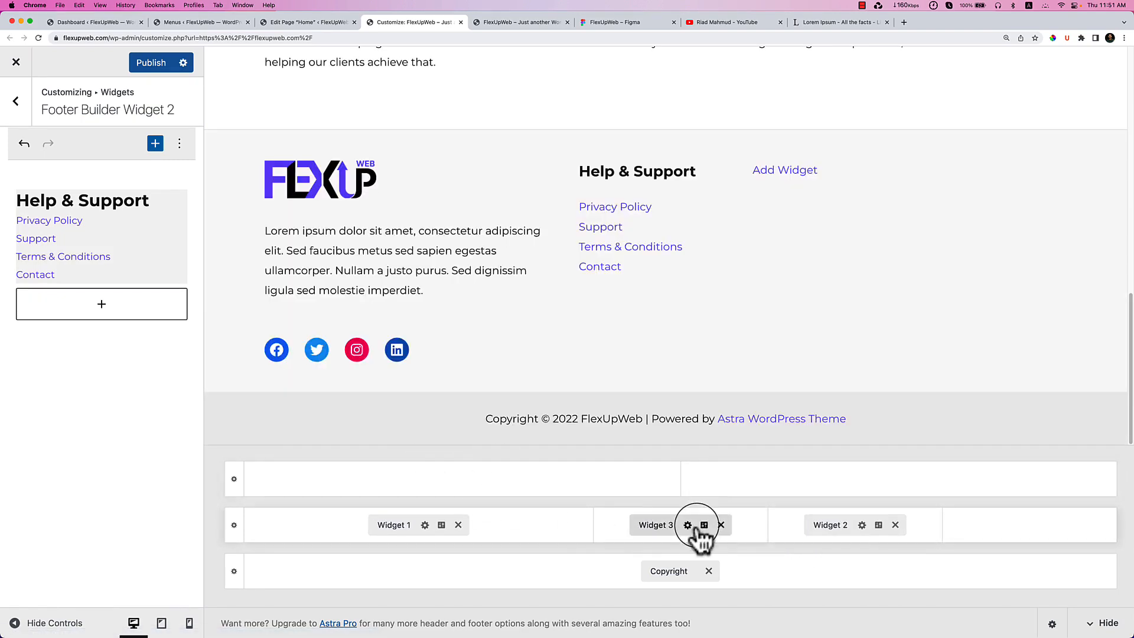
Give Widget 3 a Navigation Menu block using the Quick links menu, titled 'Quick Links'.
{"action": "left_click", "coordinate": [635, 524]}
{"action": "left_click", "coordinate": [104, 213]}
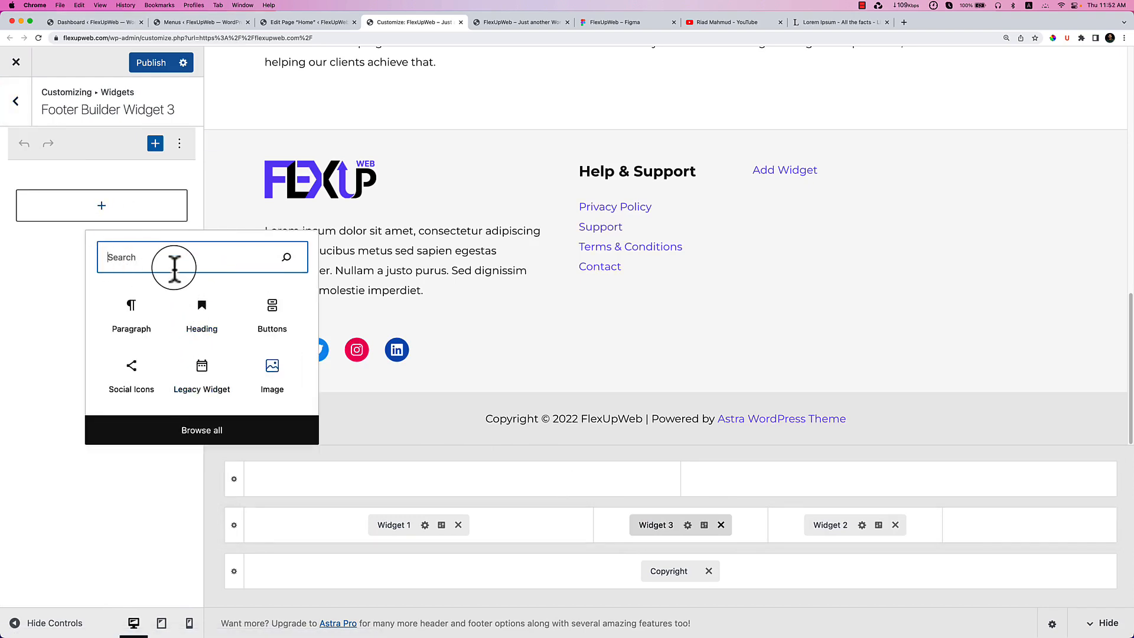
{"action": "type", "text": "navi"}
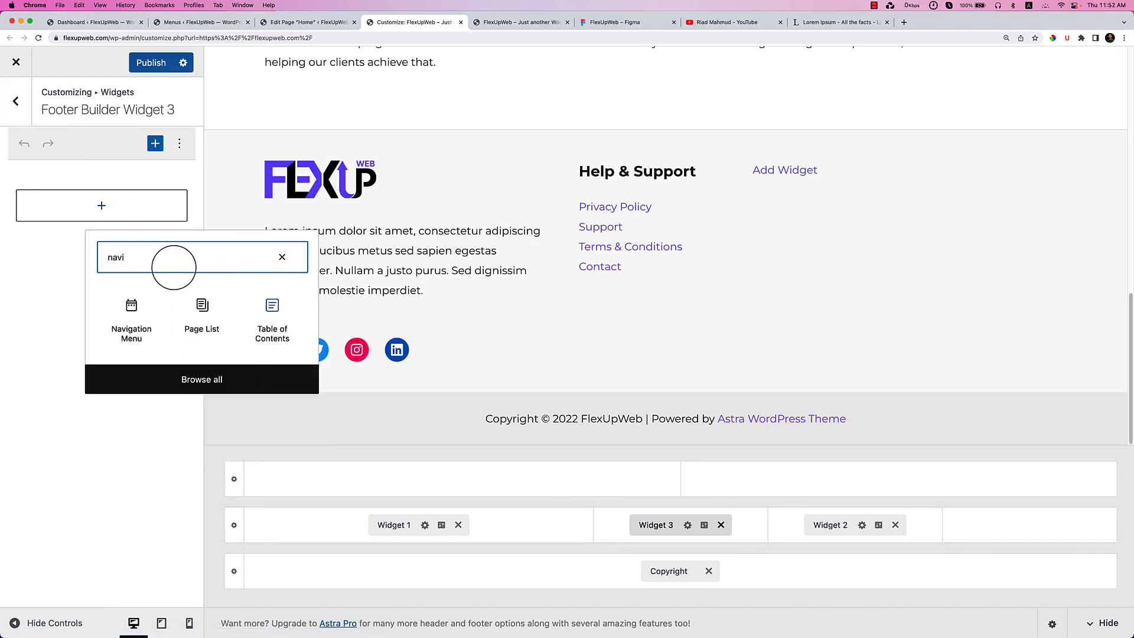
{"action": "left_click", "coordinate": [129, 339]}
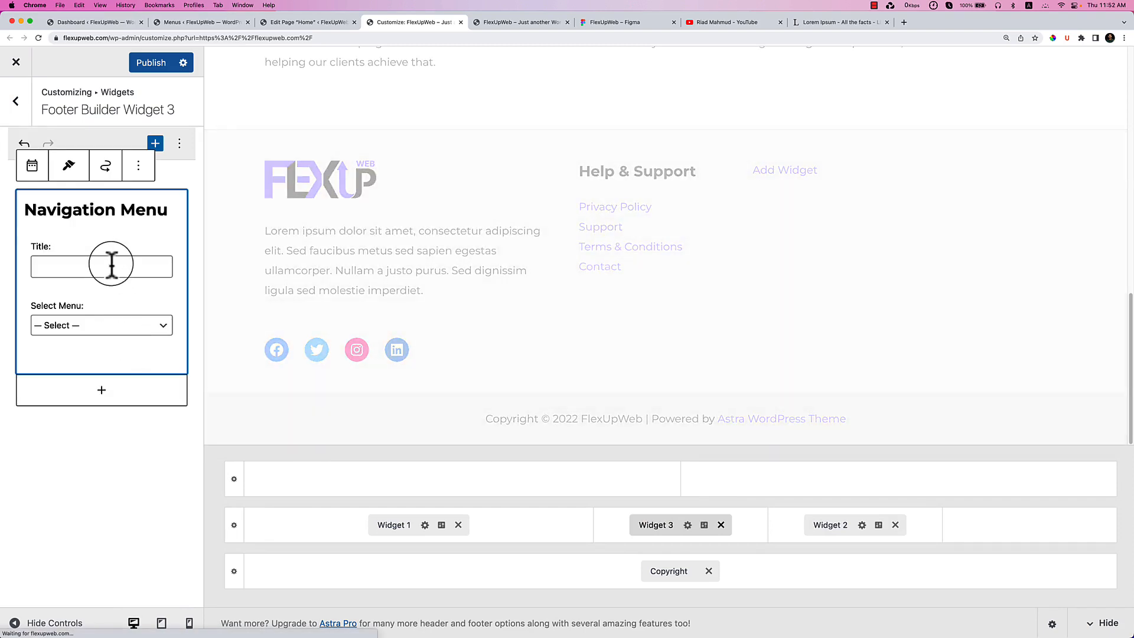
{"action": "left_click", "coordinate": [104, 326]}
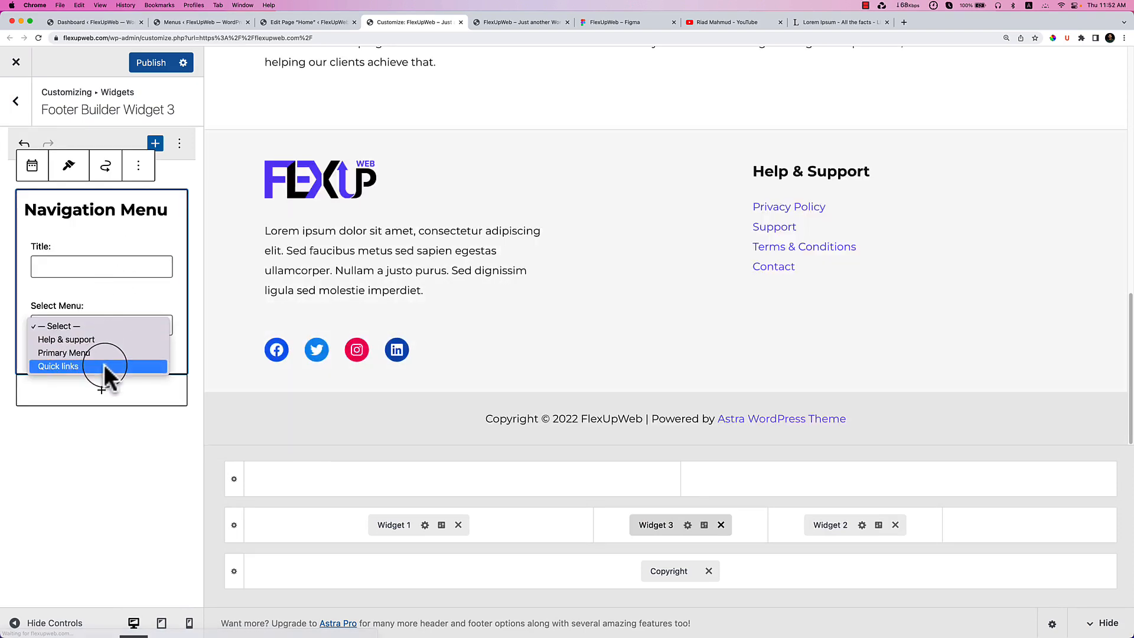
{"action": "left_click", "coordinate": [104, 366]}
{"action": "left_click", "coordinate": [62, 270]}
{"action": "type", "text": "Quick Links"}
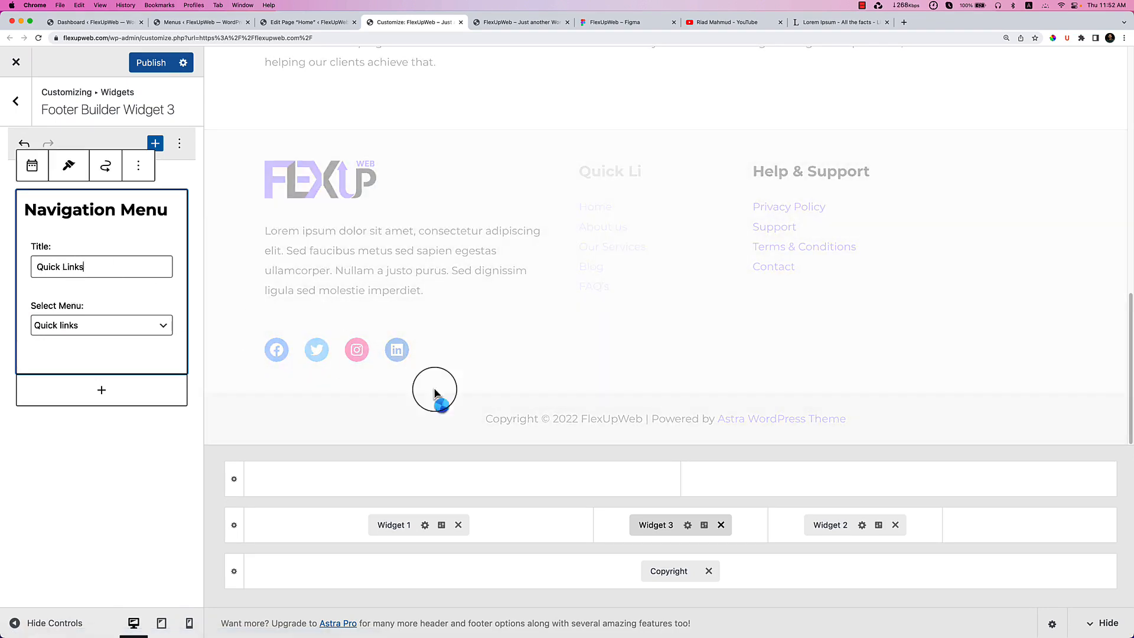
Place Widget 4 in the footer's last cell and open its settings.
{"action": "left_click", "coordinate": [1009, 537]}
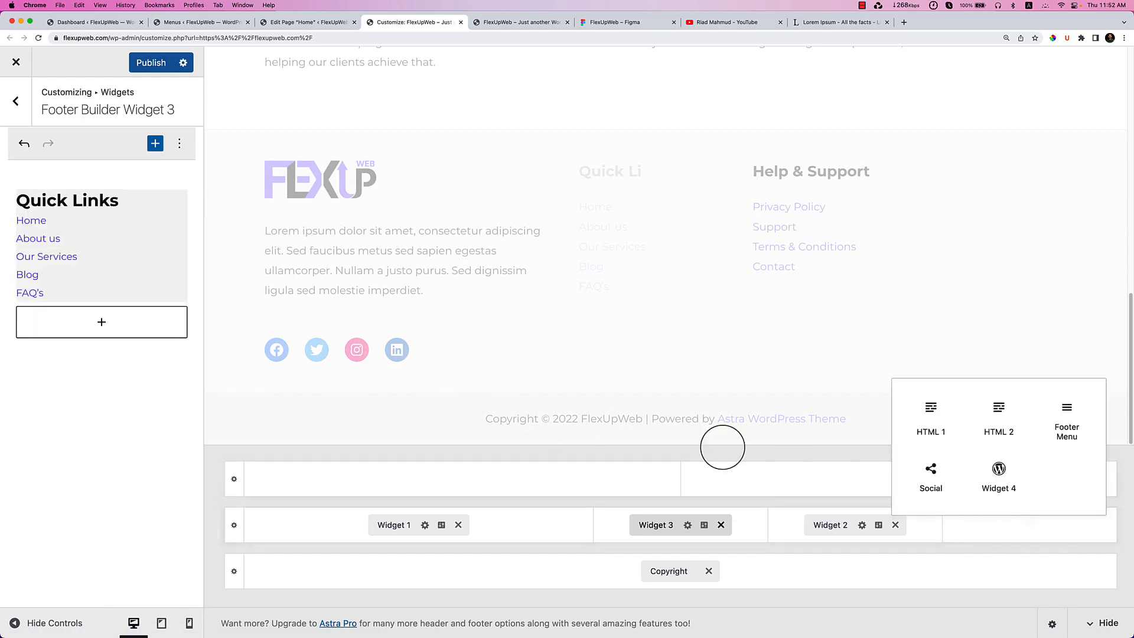
{"action": "left_click", "coordinate": [1006, 495]}
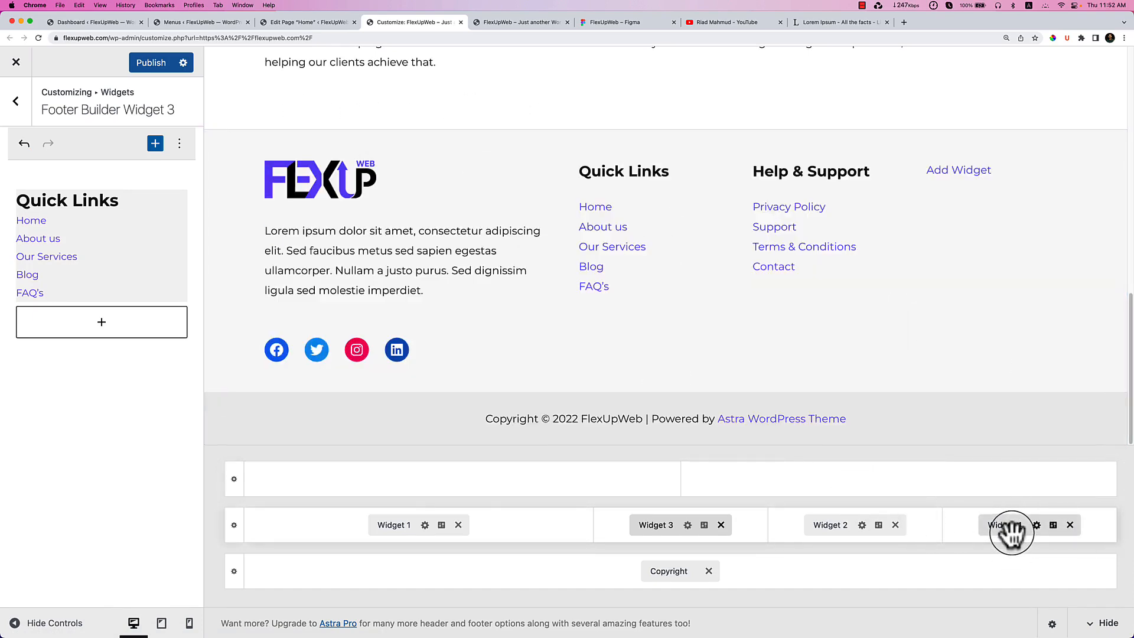
{"action": "left_click", "coordinate": [991, 516]}
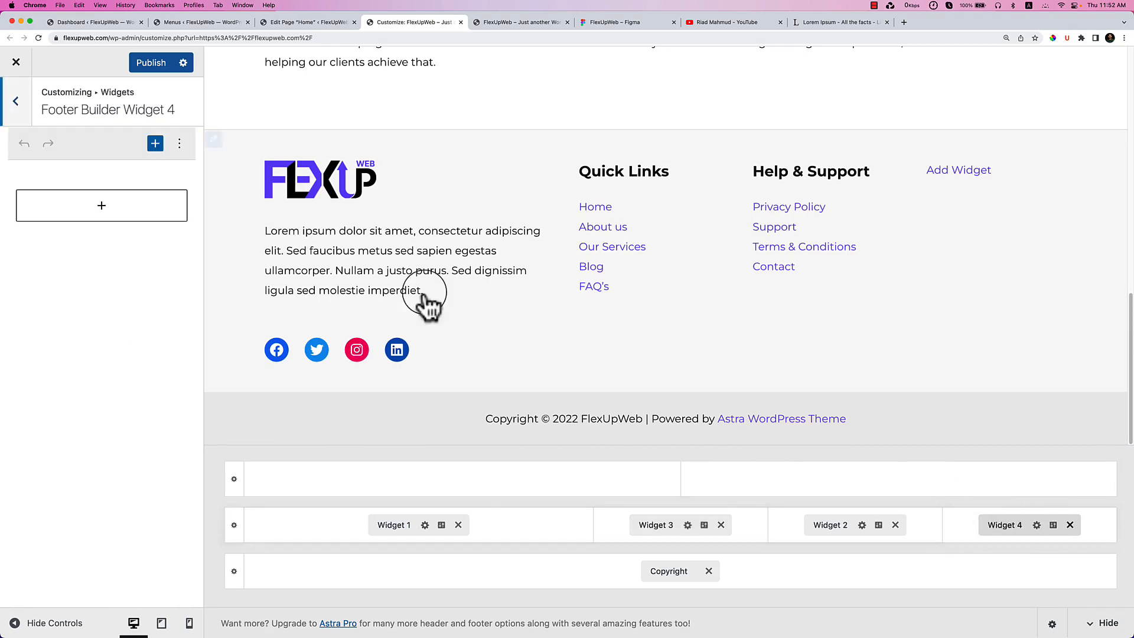
{"action": "left_click", "coordinate": [607, 26]}
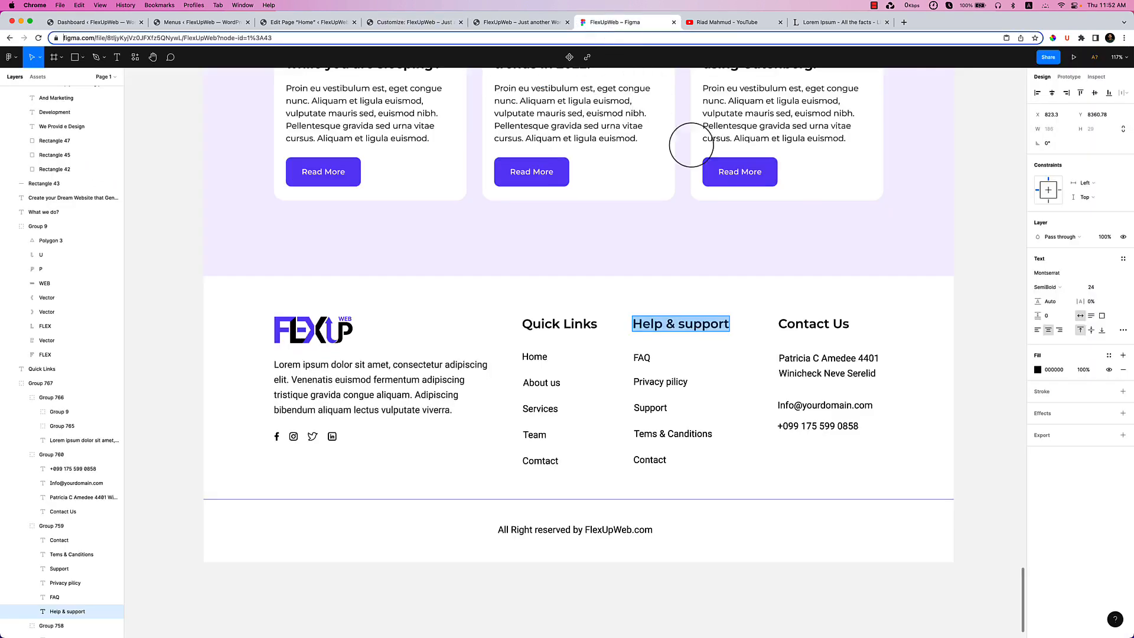
Copy both lines of the address text from the Figma Contact Us column.
{"action": "left_click", "coordinate": [790, 365]}
{"action": "left_click", "coordinate": [790, 365]}
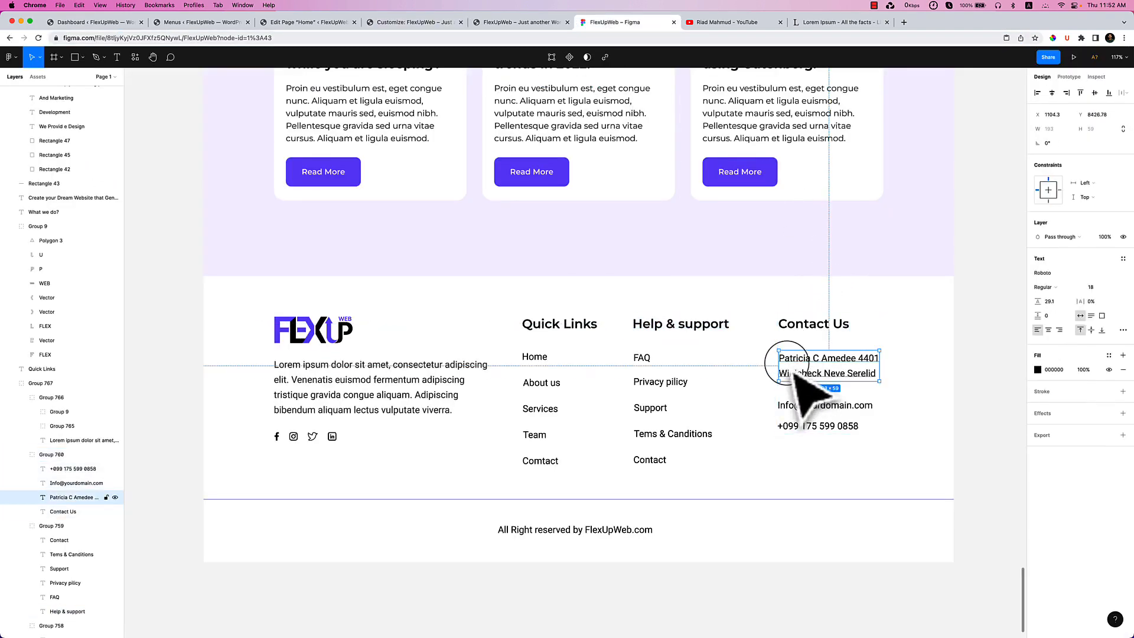
{"action": "double_click", "coordinate": [799, 367]}
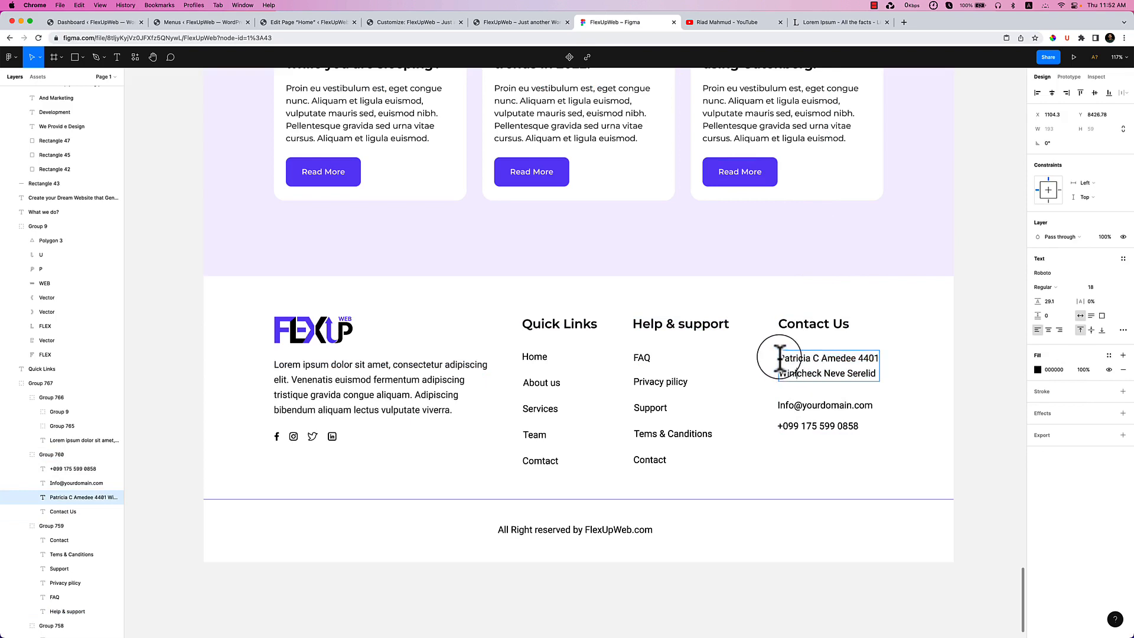
{"action": "left_click_drag", "start_coordinate": [780, 354], "coordinate": [881, 384]}
{"action": "right_click", "coordinate": [845, 374]}
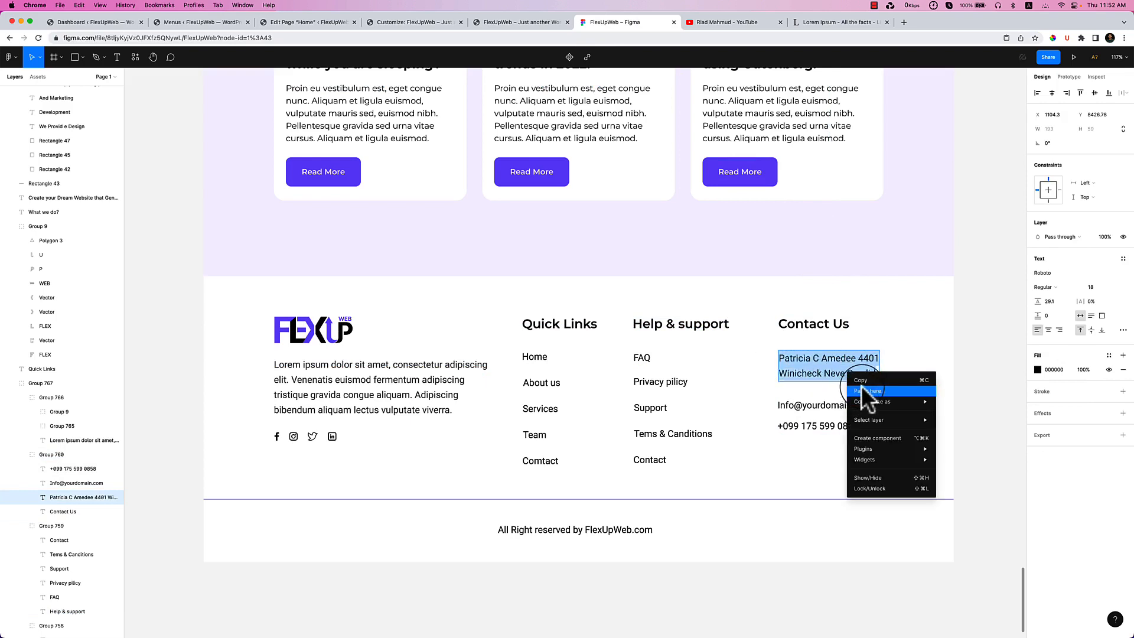
{"action": "left_click", "coordinate": [863, 380]}
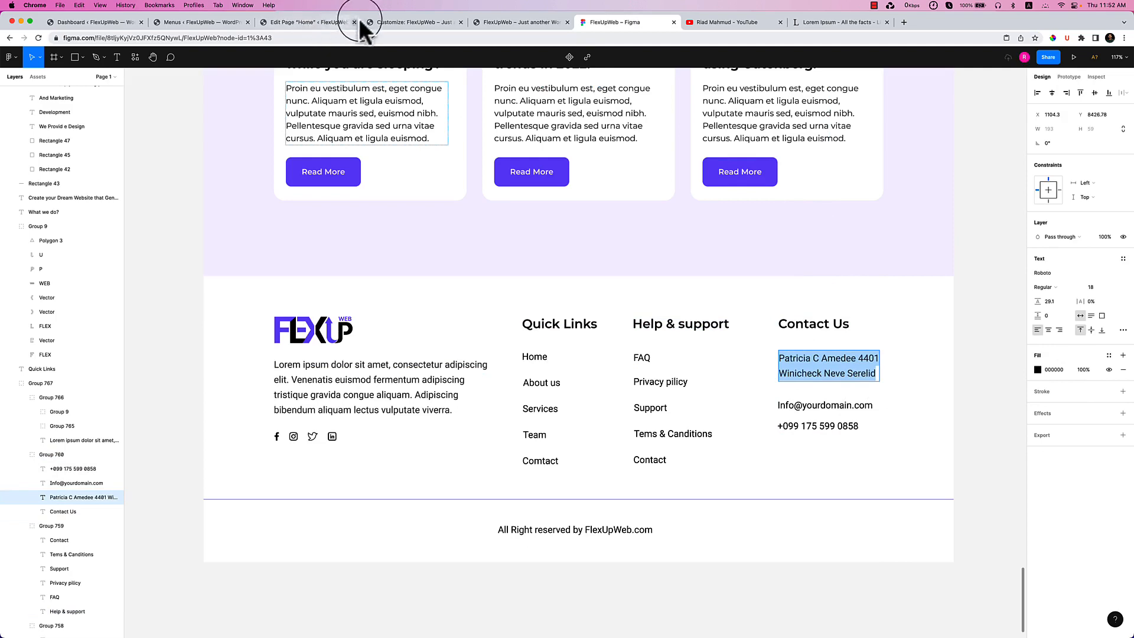
{"action": "left_click", "coordinate": [389, 23]}
Insert an empty paragraph block into footer Widget 4.
{"action": "left_click", "coordinate": [139, 207]}
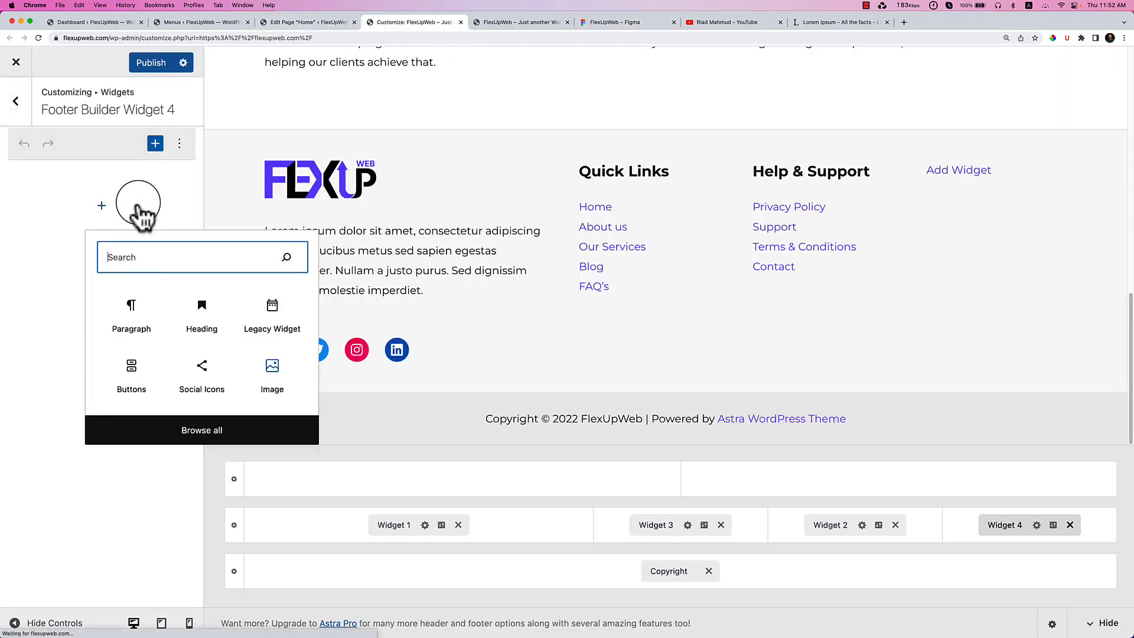
{"action": "left_click", "coordinate": [137, 310]}
{"action": "right_click", "coordinate": [84, 200]}
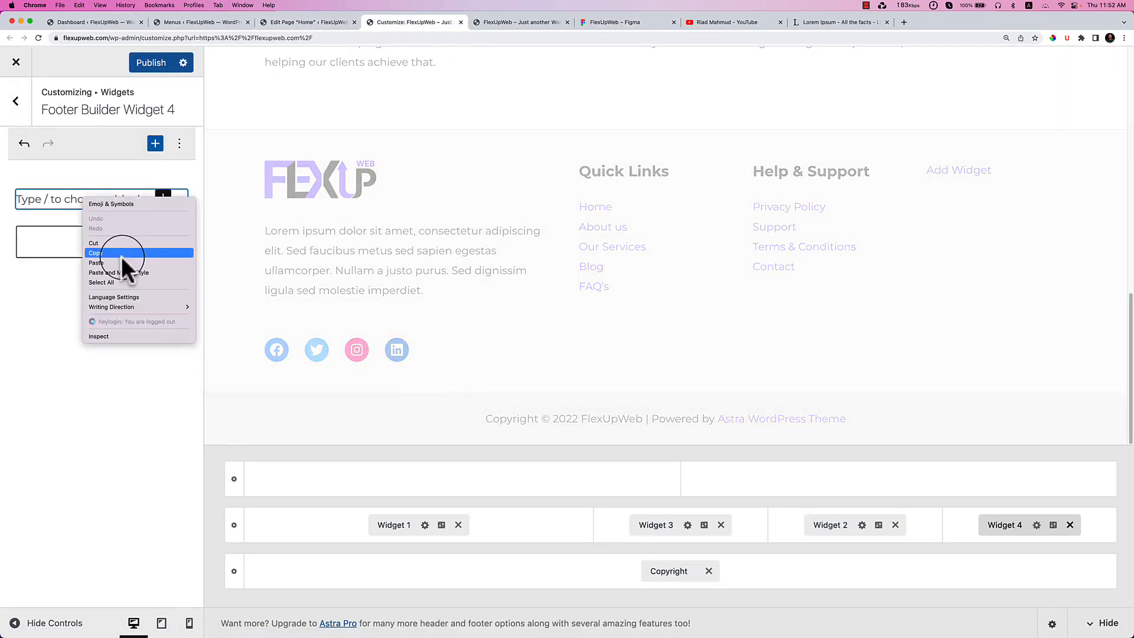
{"action": "left_click", "coordinate": [122, 261]}
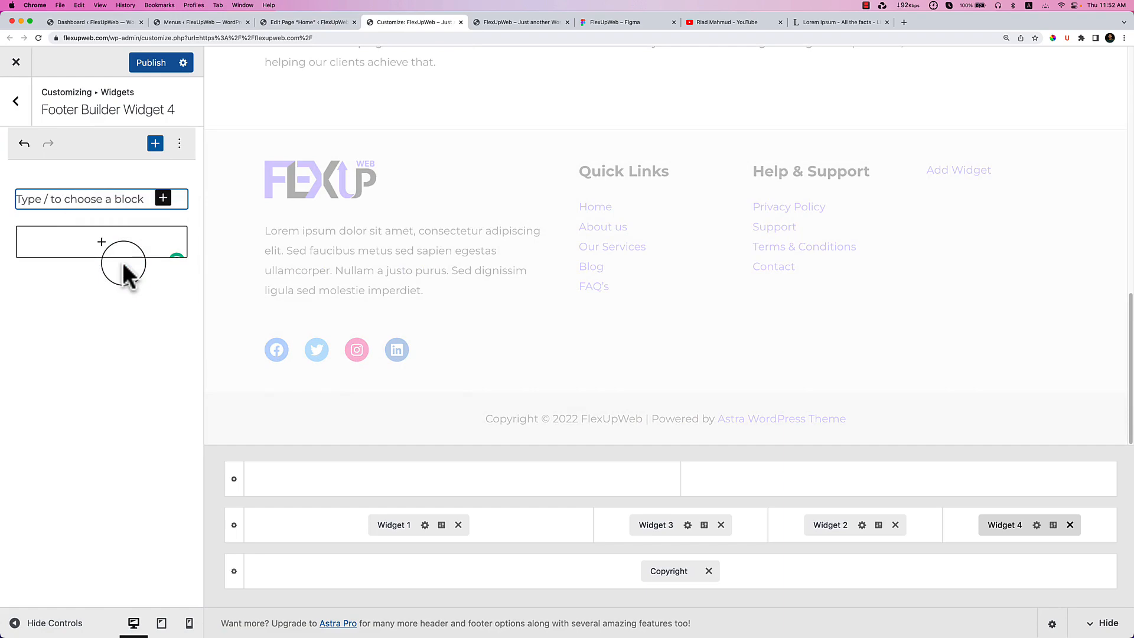
{"action": "left_click", "coordinate": [299, 266]}
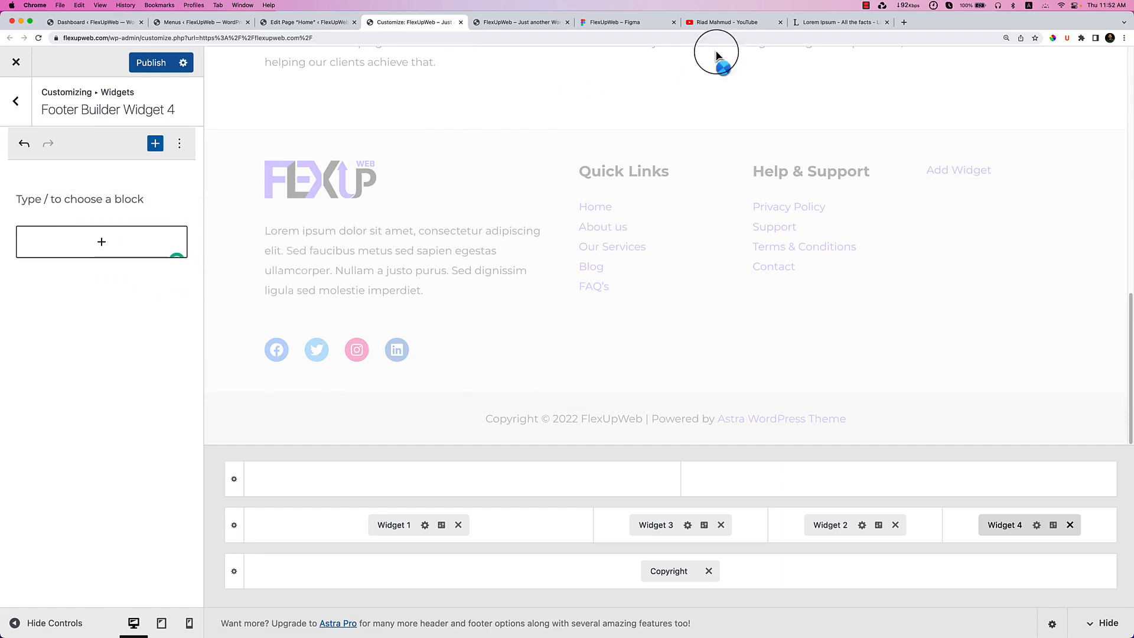
On the lipsum.com page, select the opening lorem ipsum sentence.
{"action": "left_click", "coordinate": [816, 23]}
{"action": "left_click", "coordinate": [380, 211]}
{"action": "left_click_drag", "start_coordinate": [367, 211], "coordinate": [412, 218]}
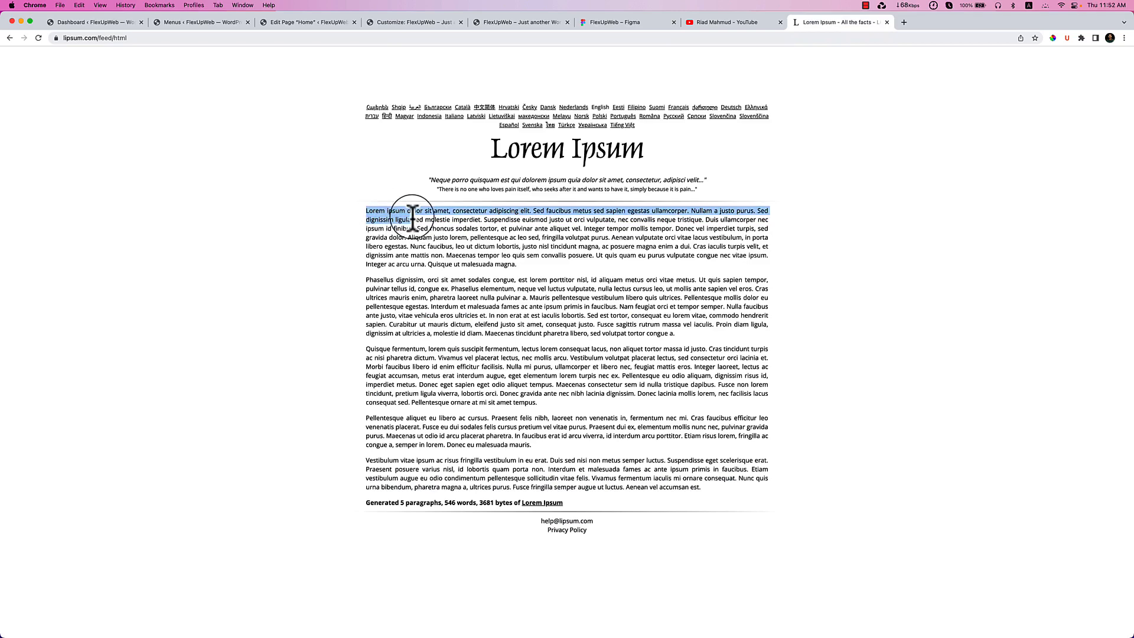
Paste the lorem ipsum into Widget 4's paragraph, trimming it to end at 'Sed faucibus metus sed'.
{"action": "left_click", "coordinate": [397, 21]}
{"action": "left_click", "coordinate": [94, 207]}
{"action": "key", "text": "super+v"}
{"action": "left_click_drag", "start_coordinate": [122, 236], "coordinate": [169, 314]}
{"action": "key", "text": "BackSpace"}
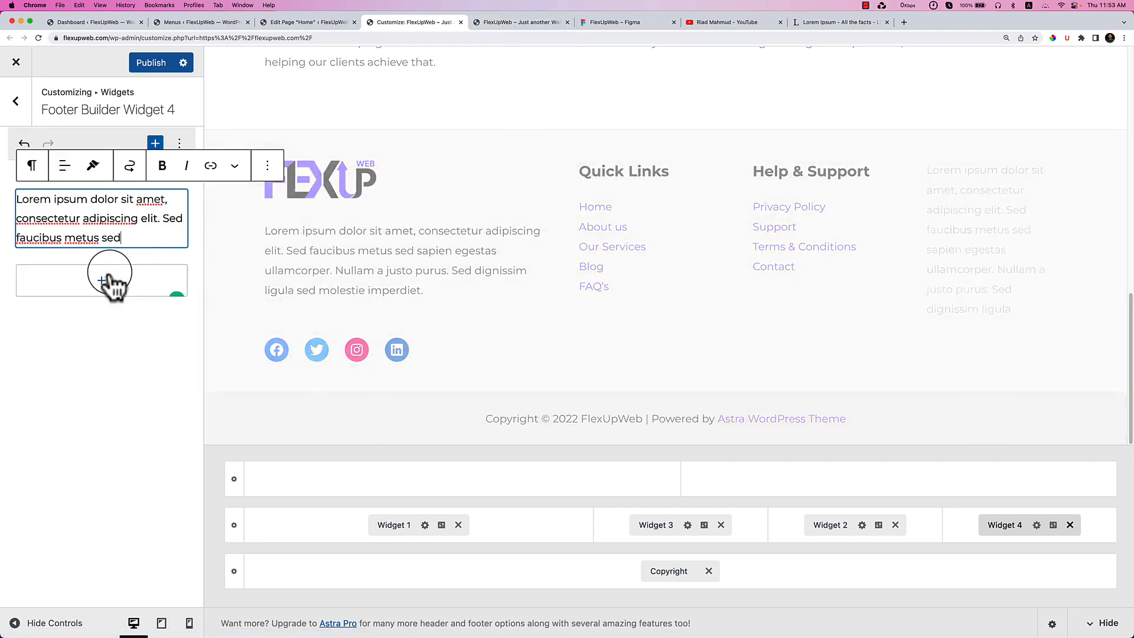
Add paragraphs below the text for the contact e-mail address and phone number.
{"action": "left_click", "coordinate": [112, 281]}
{"action": "left_click", "coordinate": [134, 378]}
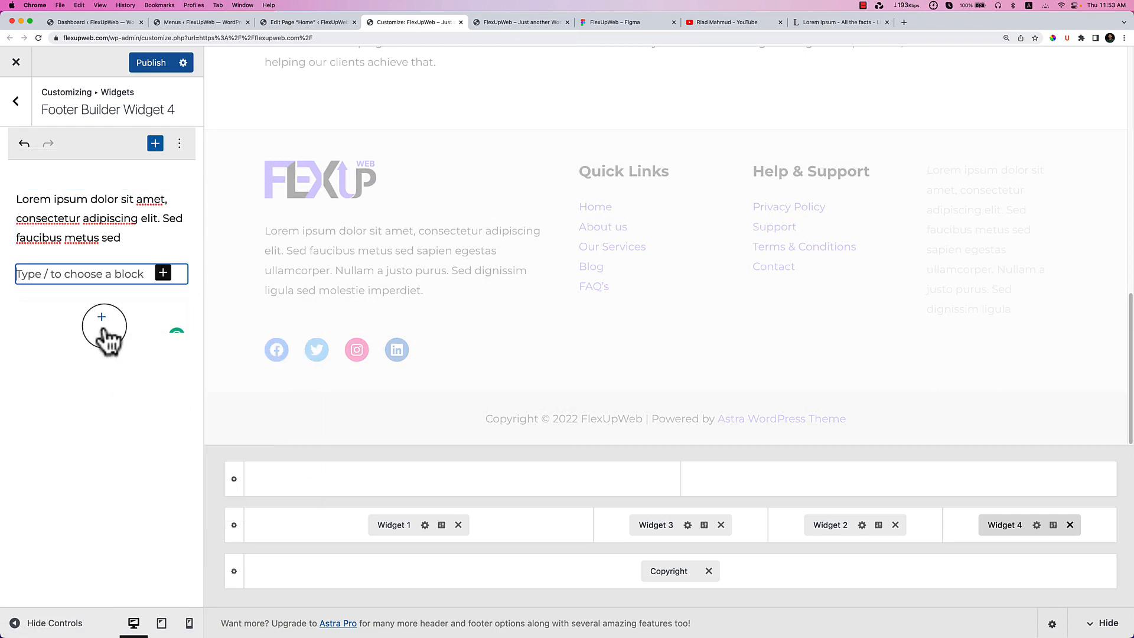
{"action": "type", "text": "Info"}
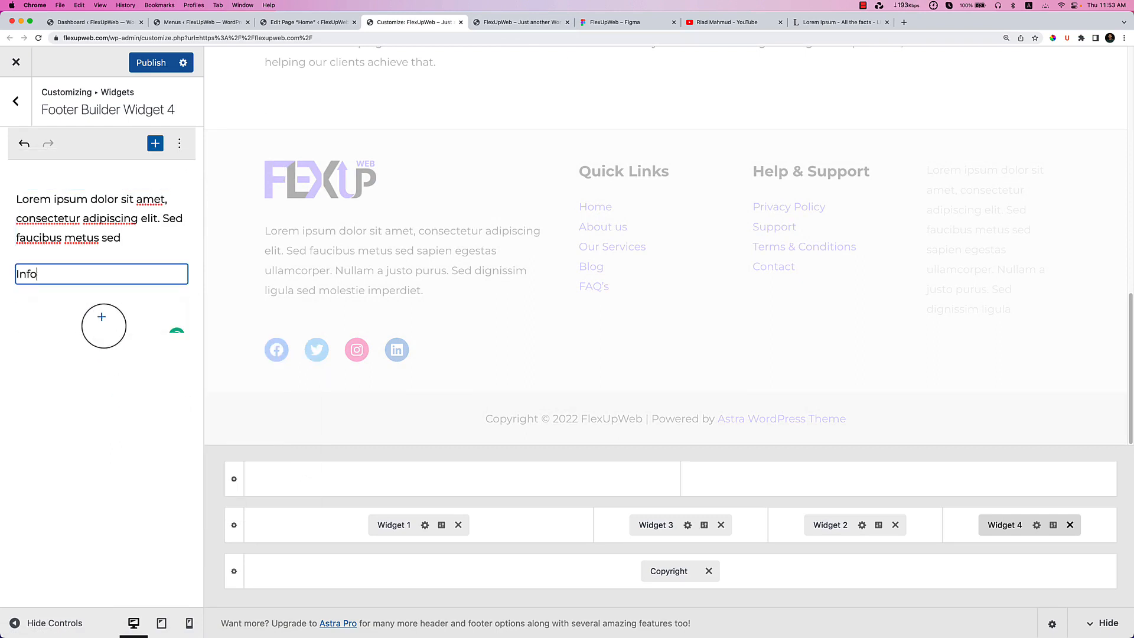
{"action": "type", "text": "@yourdomain.com"}
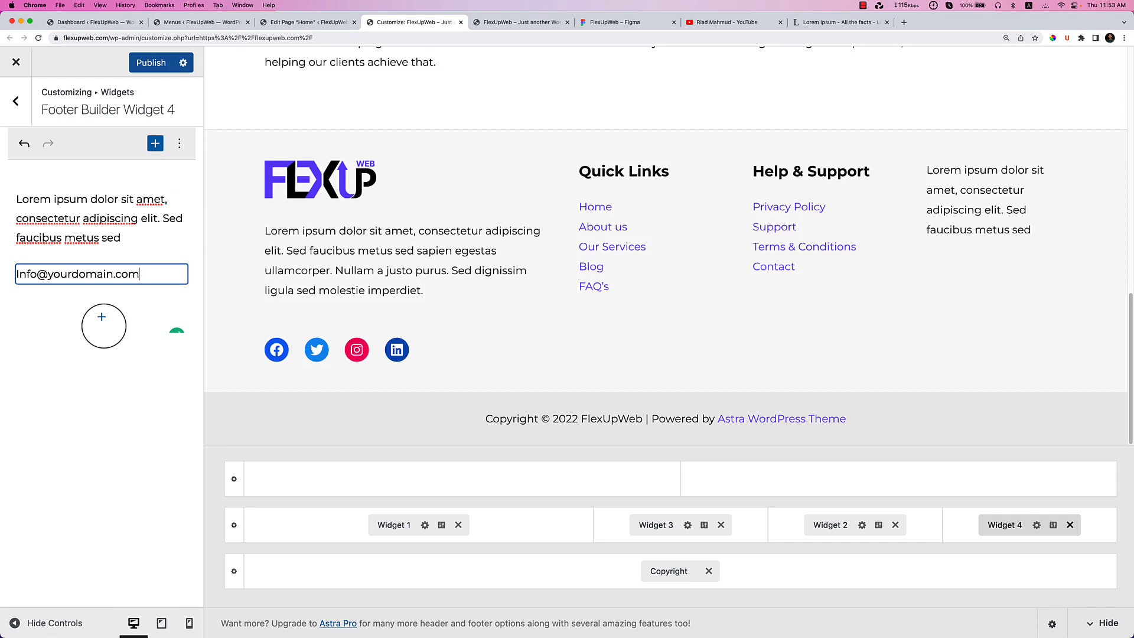
{"action": "key", "text": "Return"}
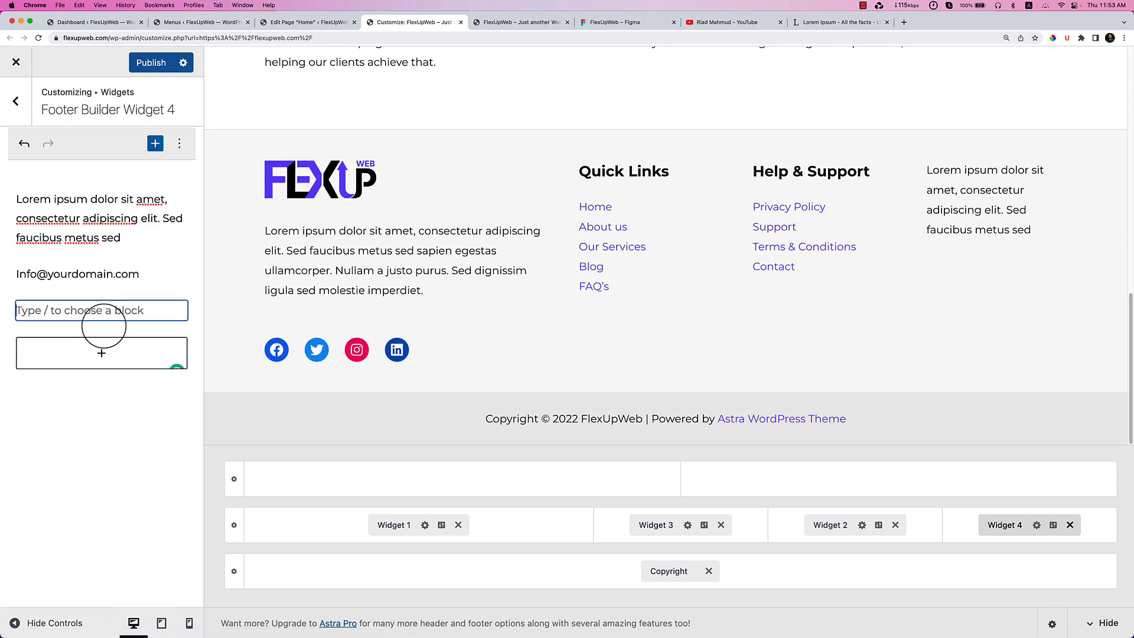
{"action": "type", "text": "+1039849399920"}
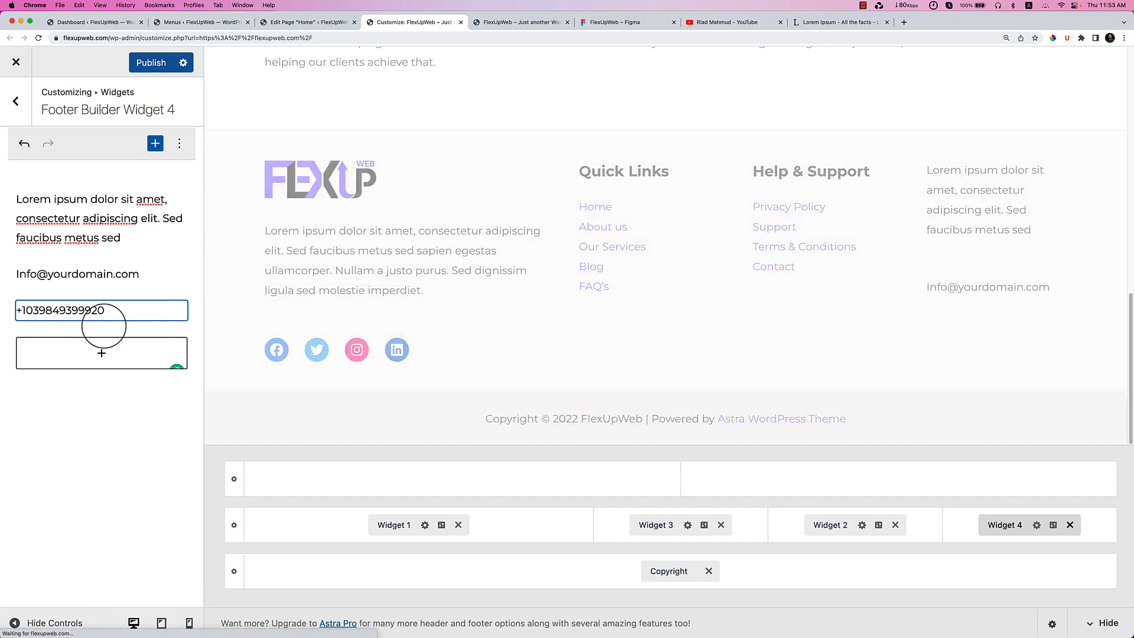
Trim the first paragraph to 'Lorem ipsum dolor sit amet, consectetur adipiscing elit.' and publish.
{"action": "left_click", "coordinate": [155, 239]}
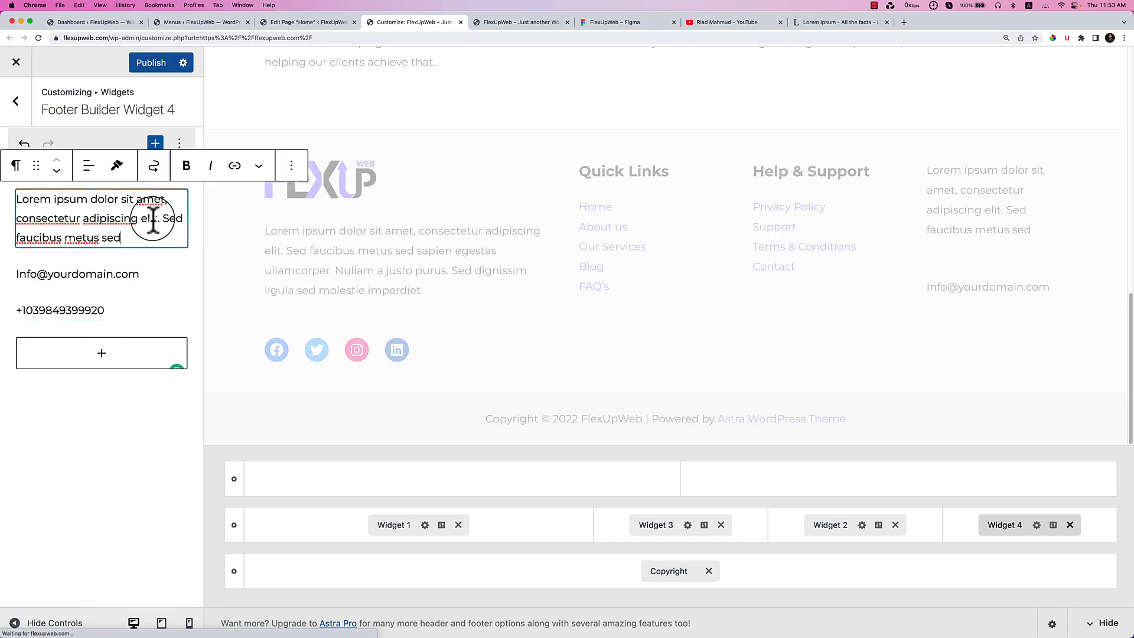
{"action": "left_click_drag", "start_coordinate": [162, 218], "coordinate": [173, 236]}
{"action": "key", "text": "BackSpace"}
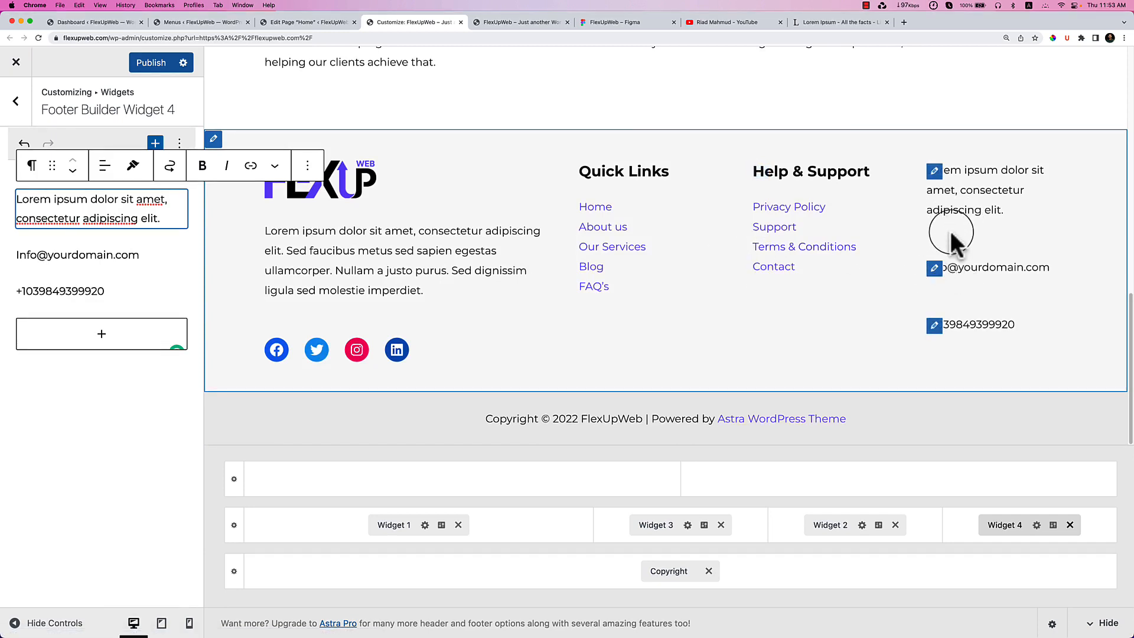
{"action": "left_click", "coordinate": [934, 269]}
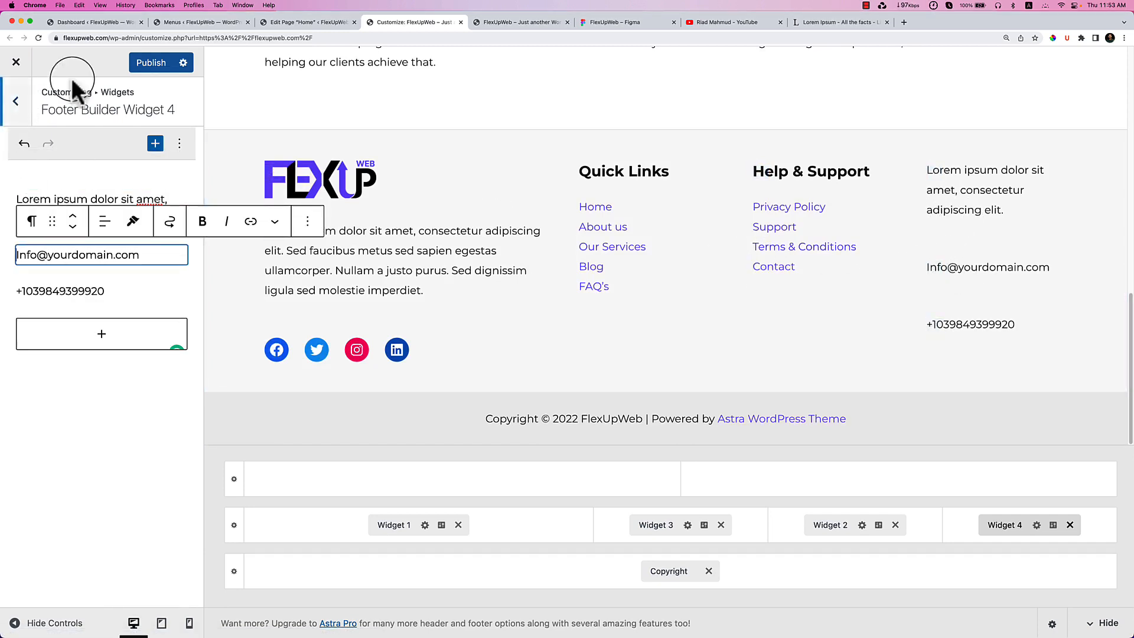
{"action": "left_click", "coordinate": [136, 63]}
Reload the live FlexUpWeb site to check the updated footer.
{"action": "left_click", "coordinate": [532, 22]}
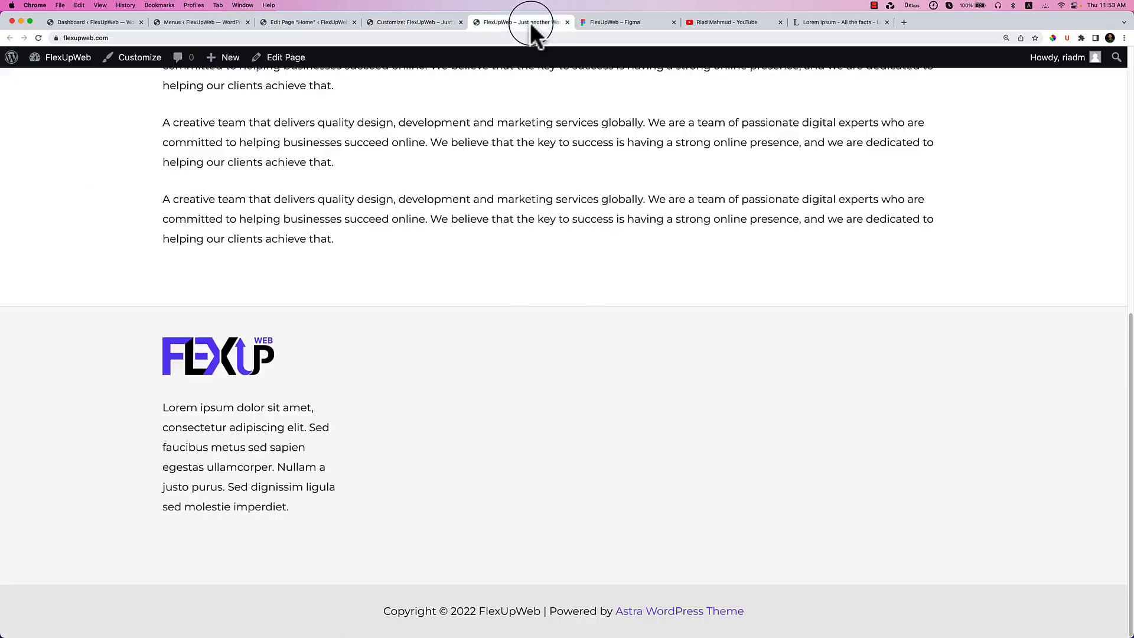
{"action": "right_click", "coordinate": [528, 227]}
{"action": "left_click", "coordinate": [582, 269]}
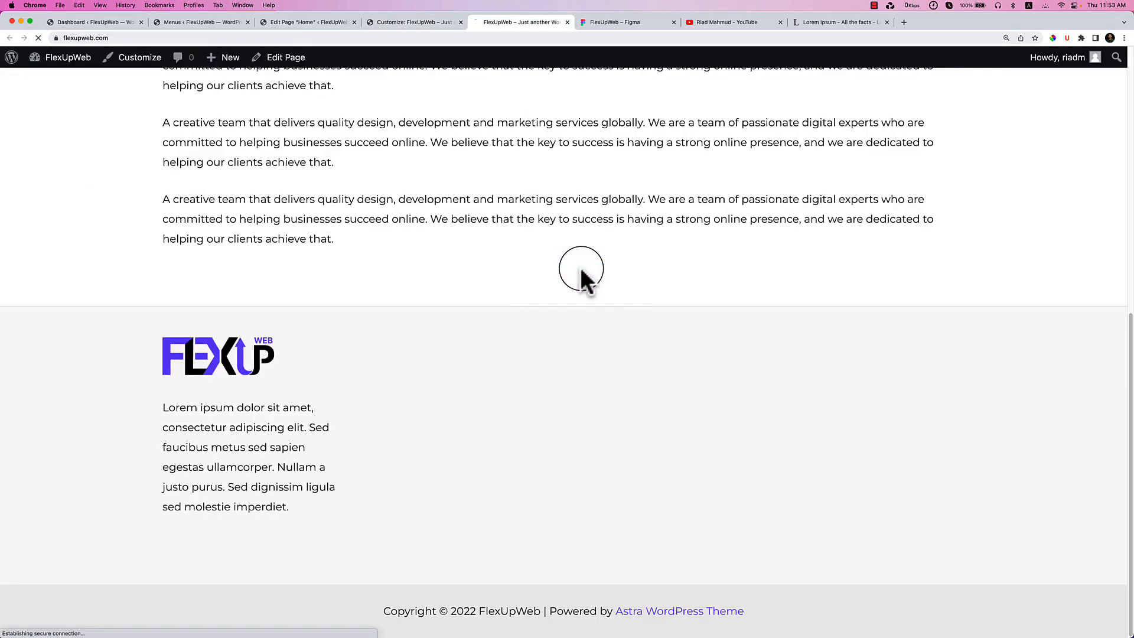
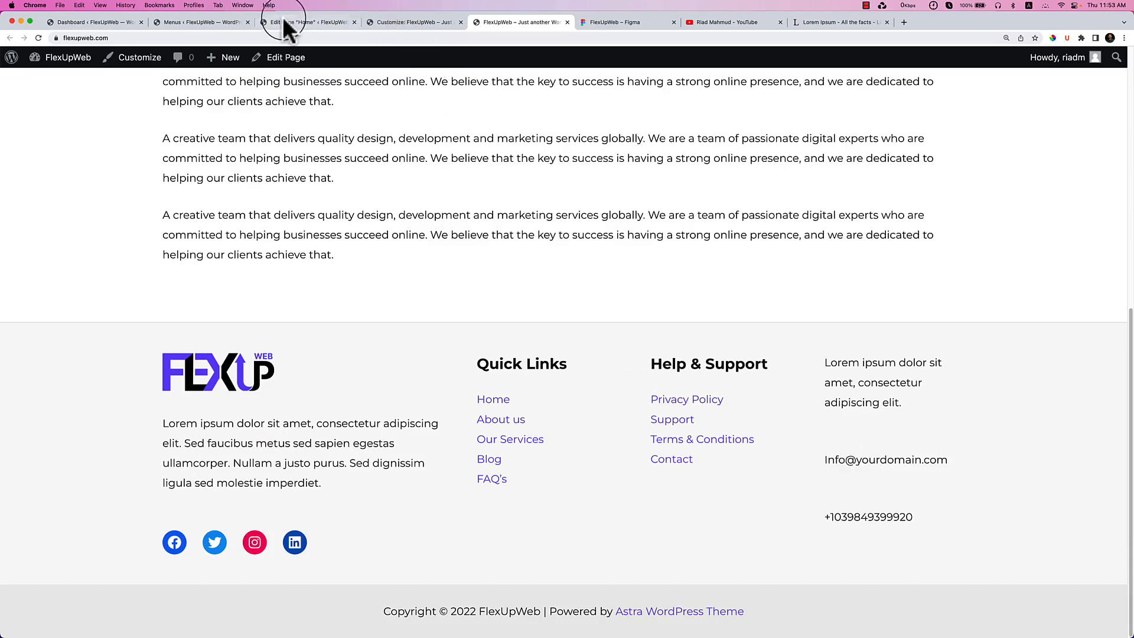
Delete the Lorem ipsum paragraph from Footer Builder Widget 4.
{"action": "left_click", "coordinate": [398, 25]}
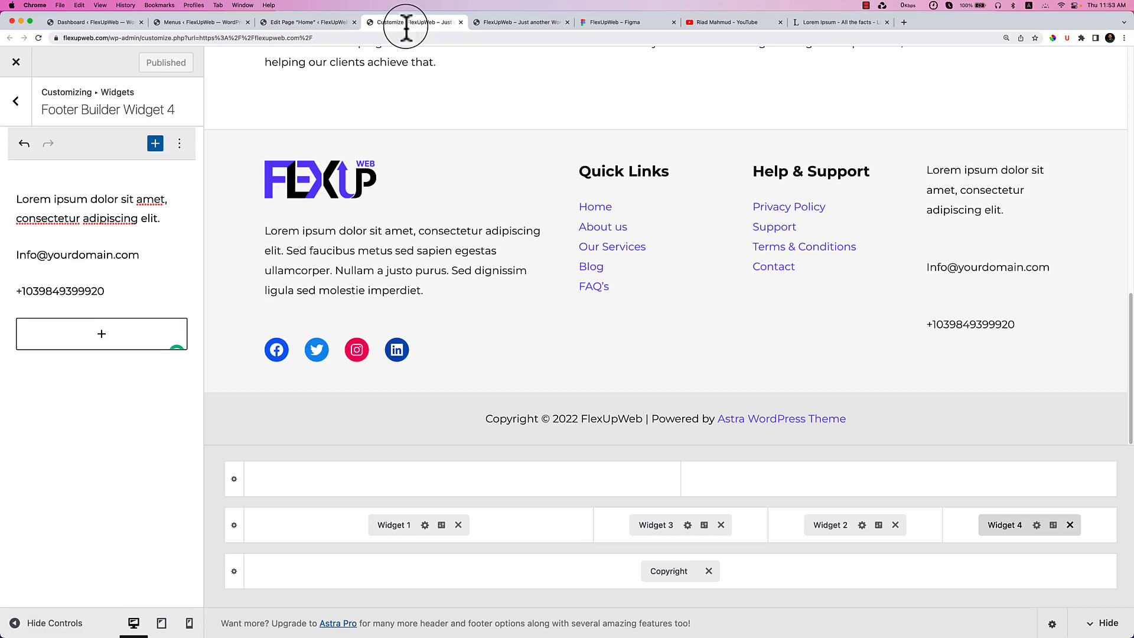
{"action": "triple_click", "coordinate": [116, 296]}
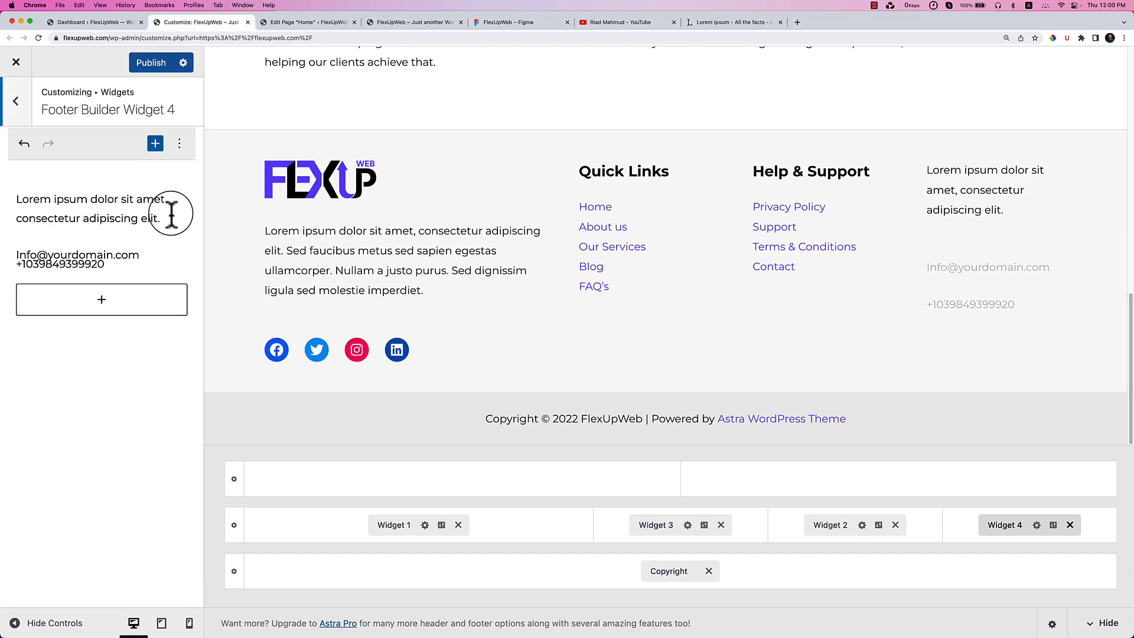
{"action": "left_click", "coordinate": [178, 152]}
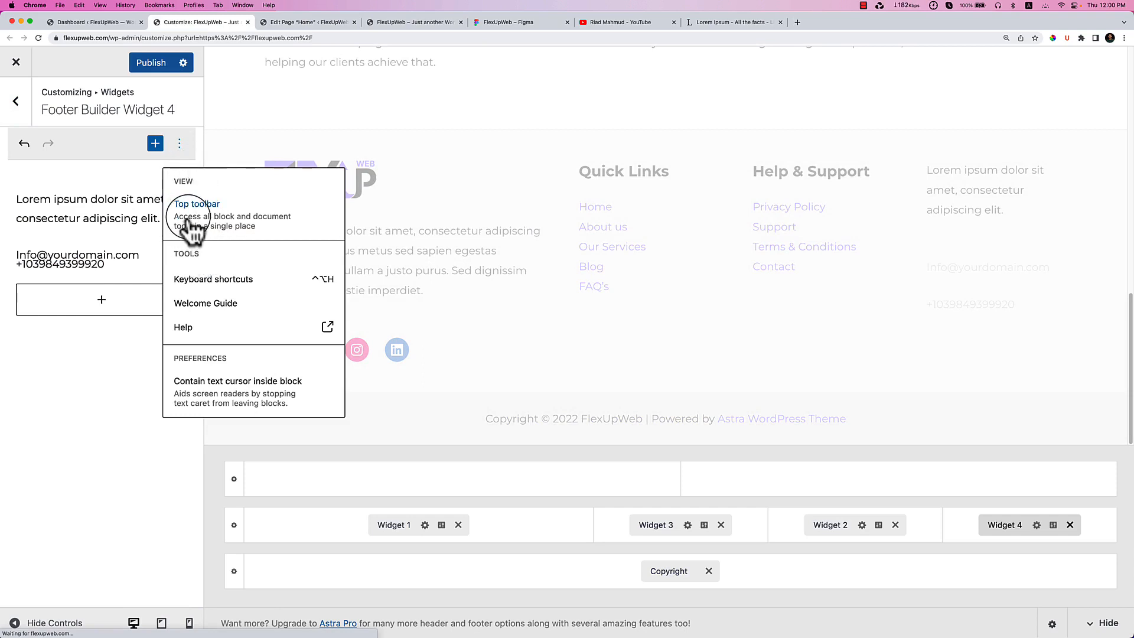
{"action": "left_click", "coordinate": [123, 208]}
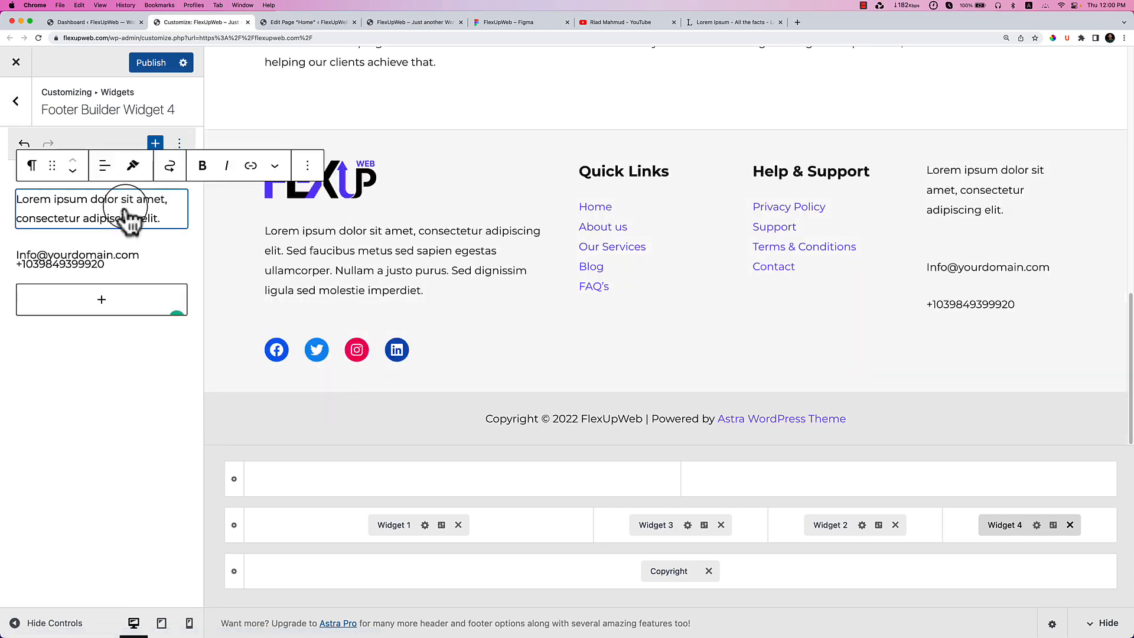
{"action": "left_click", "coordinate": [308, 165]}
{"action": "left_click", "coordinate": [337, 446]}
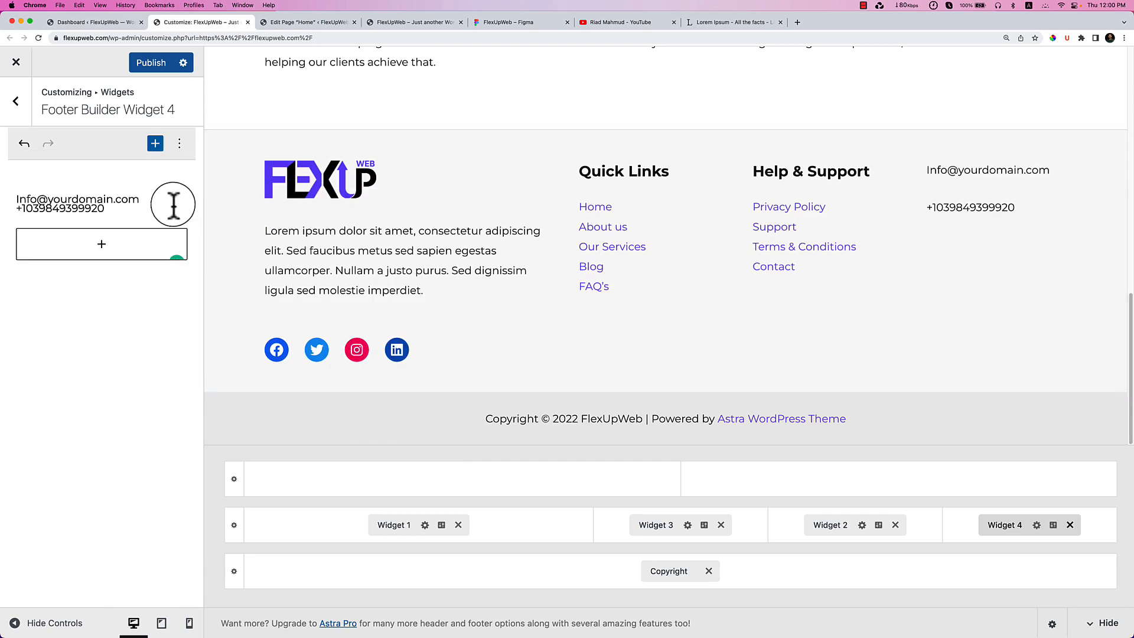
Remove the phone and email heading blocks so the widget is empty.
{"action": "left_click", "coordinate": [167, 202]}
{"action": "left_click", "coordinate": [323, 173]}
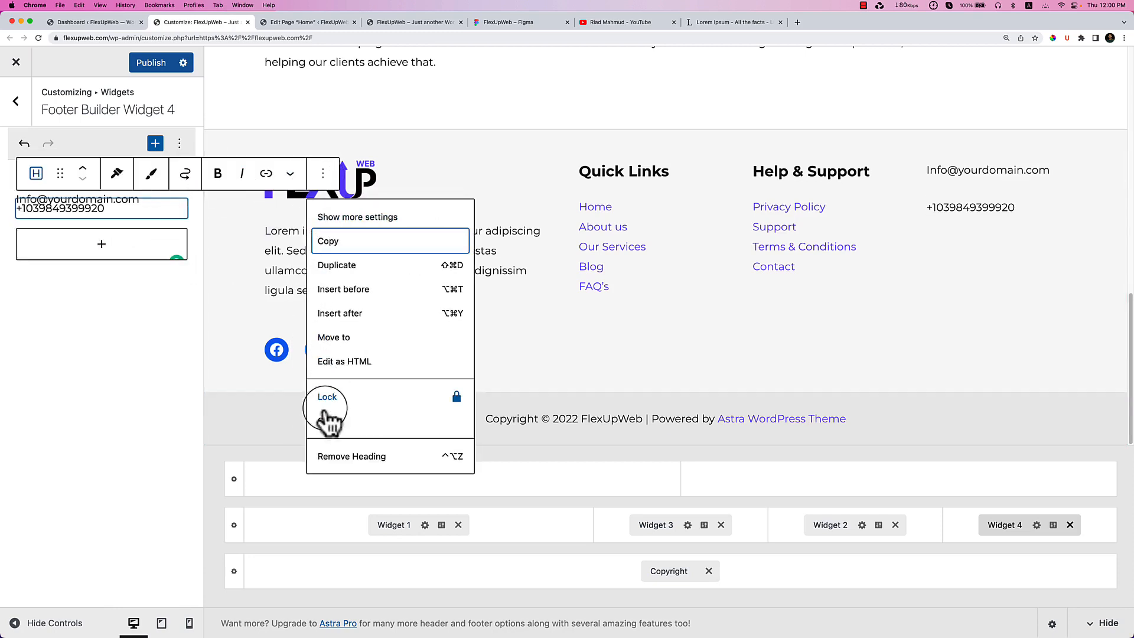
{"action": "left_click", "coordinate": [341, 456]}
{"action": "left_click", "coordinate": [264, 171]}
{"action": "left_click", "coordinate": [266, 420]}
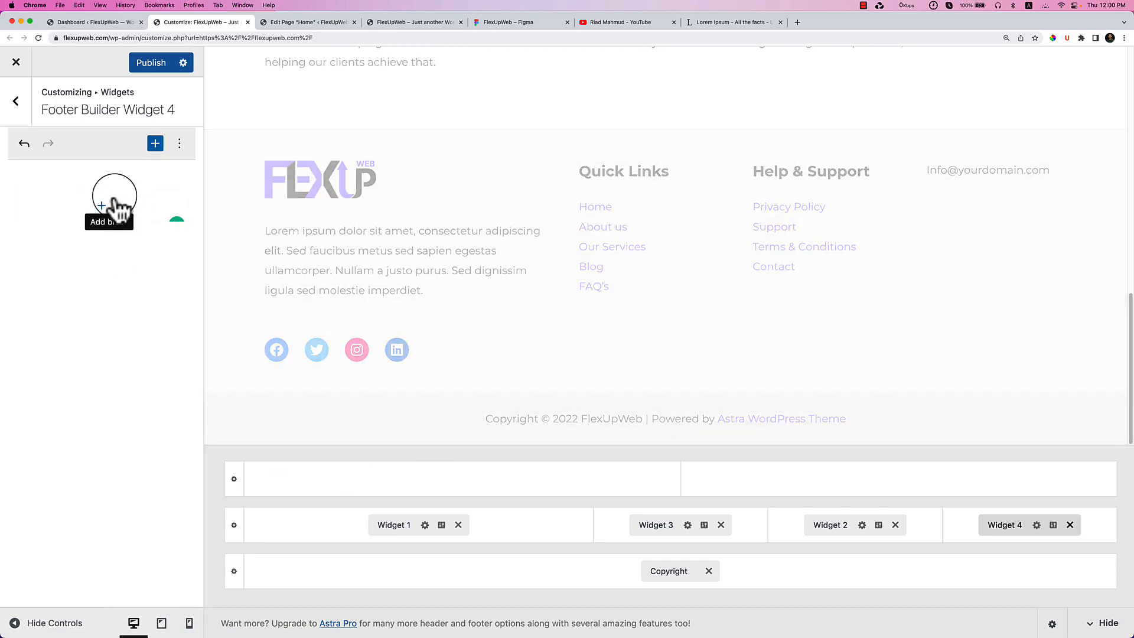
{"action": "left_click", "coordinate": [115, 207]}
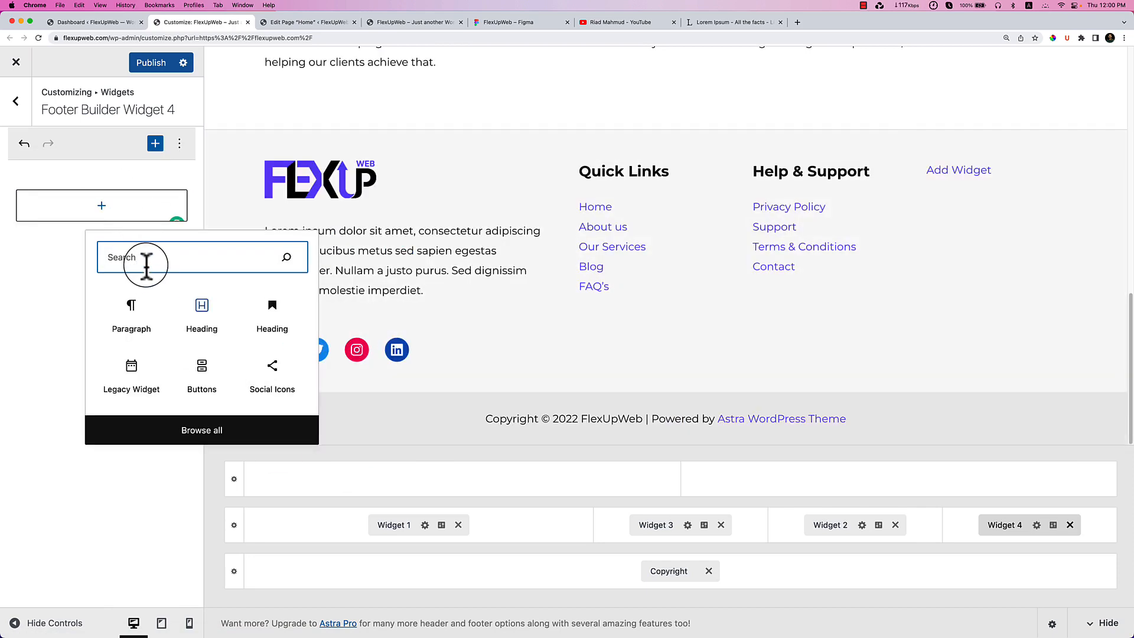
Insert an Icon List block and make its first item 'Your Address, House, Office Address here'.
{"action": "type", "text": "list"}
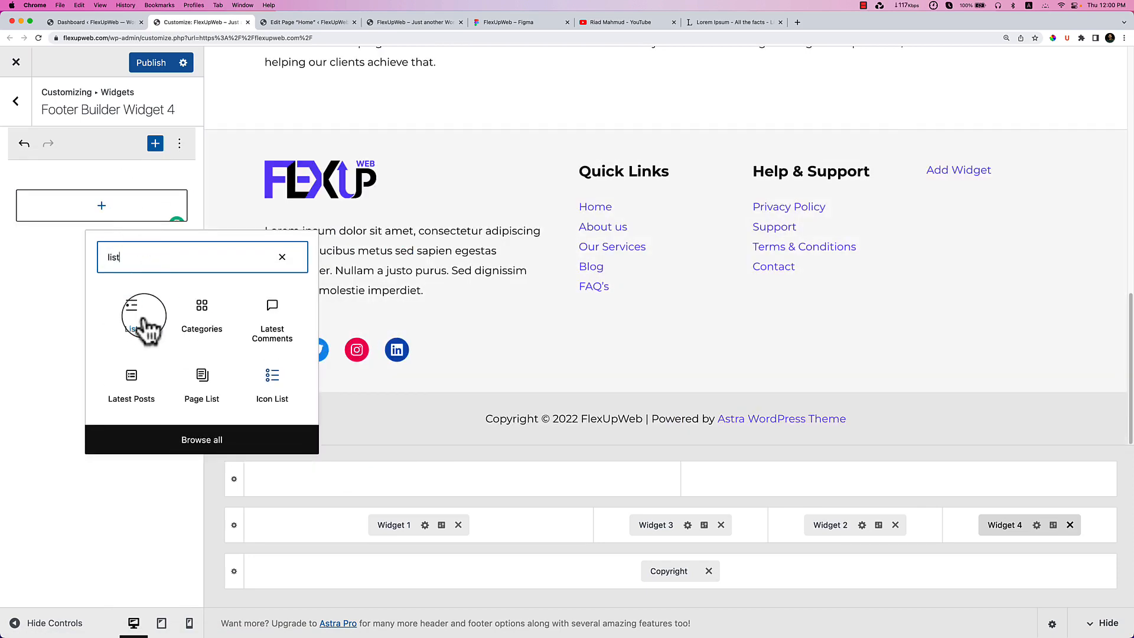
{"action": "left_click", "coordinate": [275, 381]}
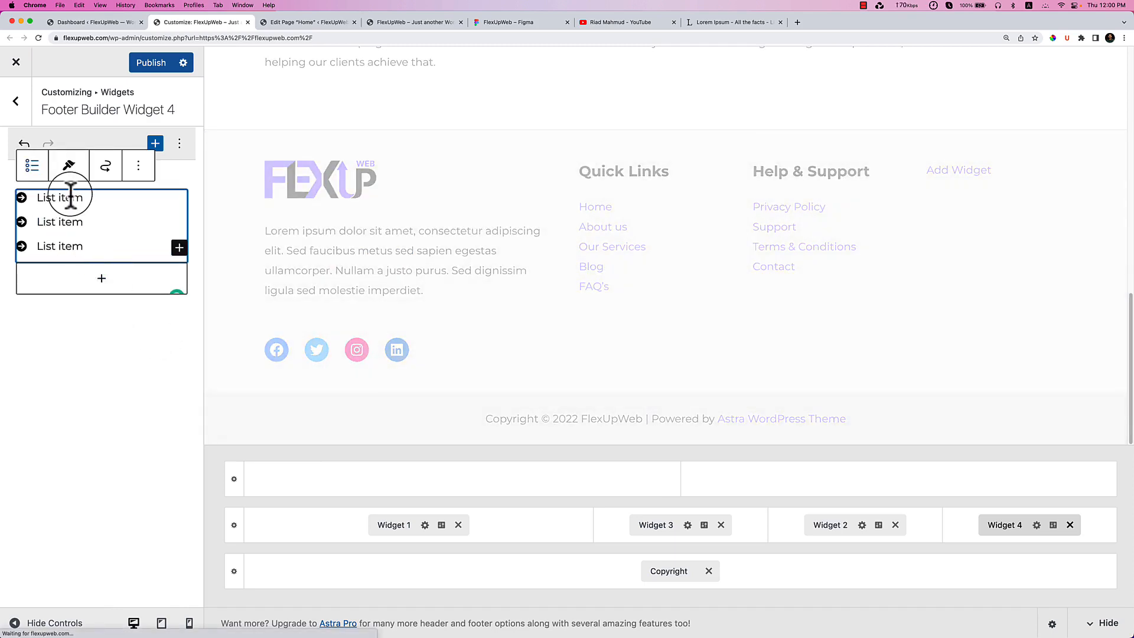
{"action": "triple_click", "coordinate": [70, 197]}
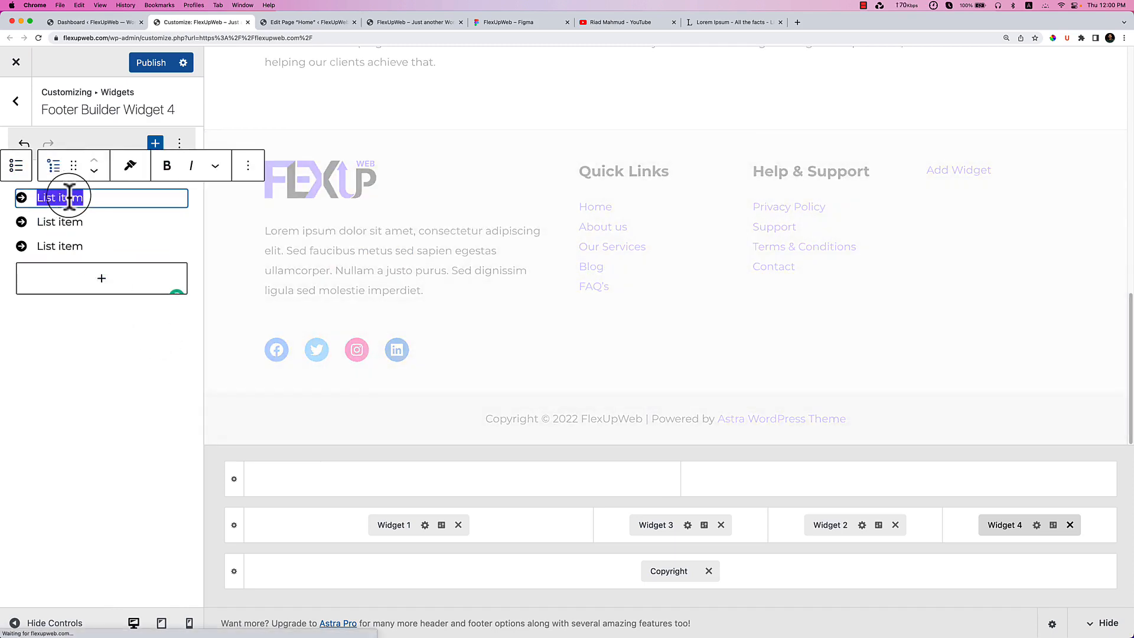
{"action": "type", "text": "Your Address"}
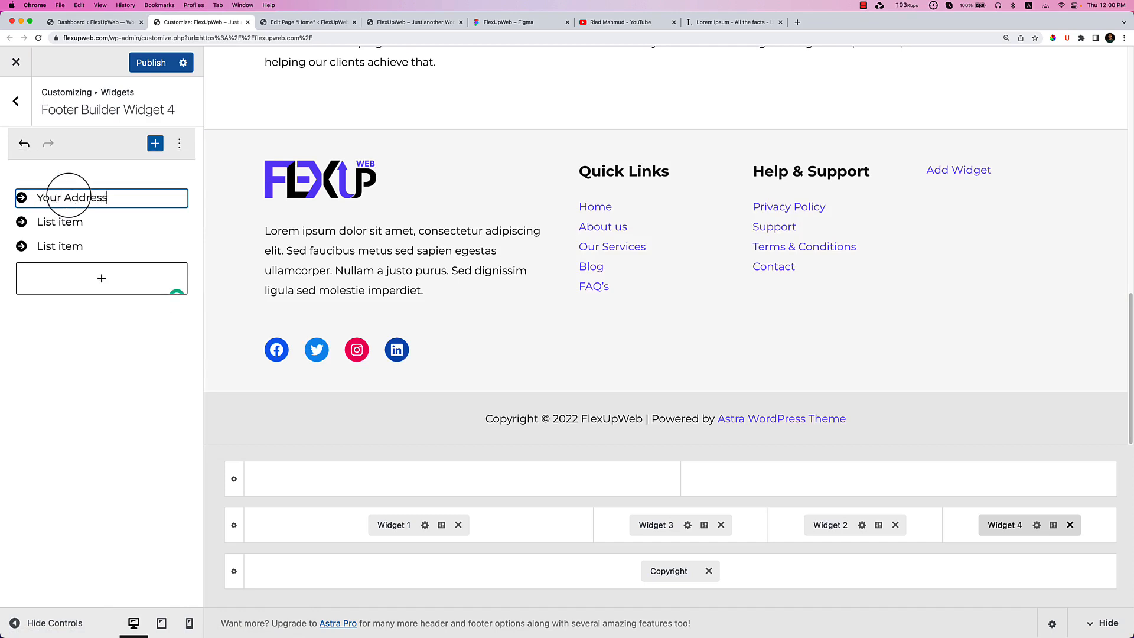
{"action": "type", "text": ", House"}
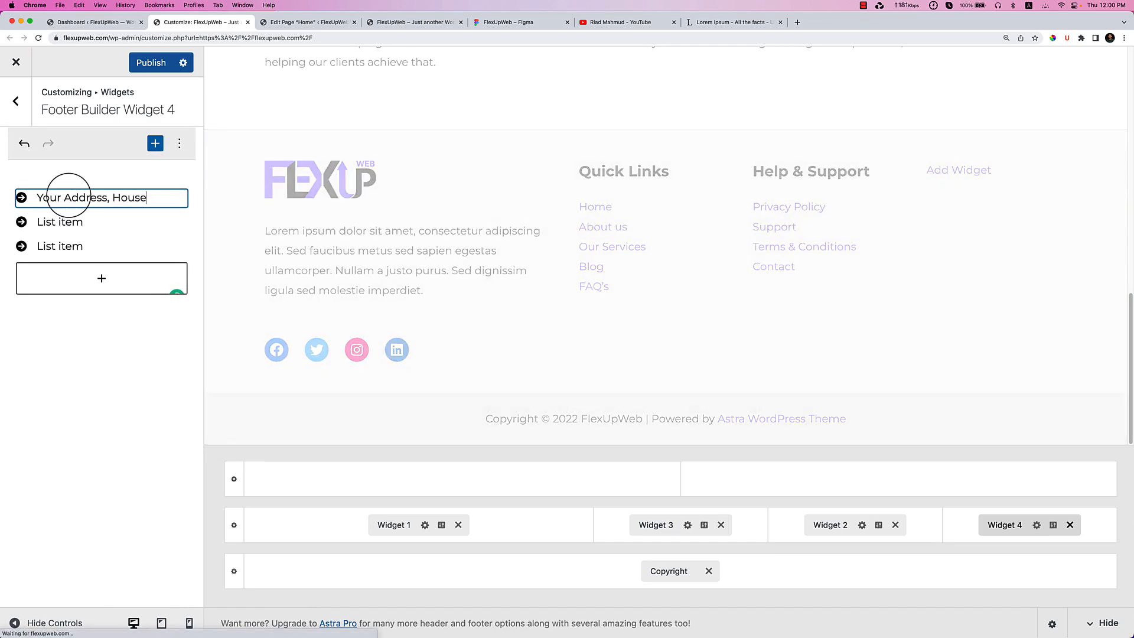
{"action": "type", "text": ", Office "}
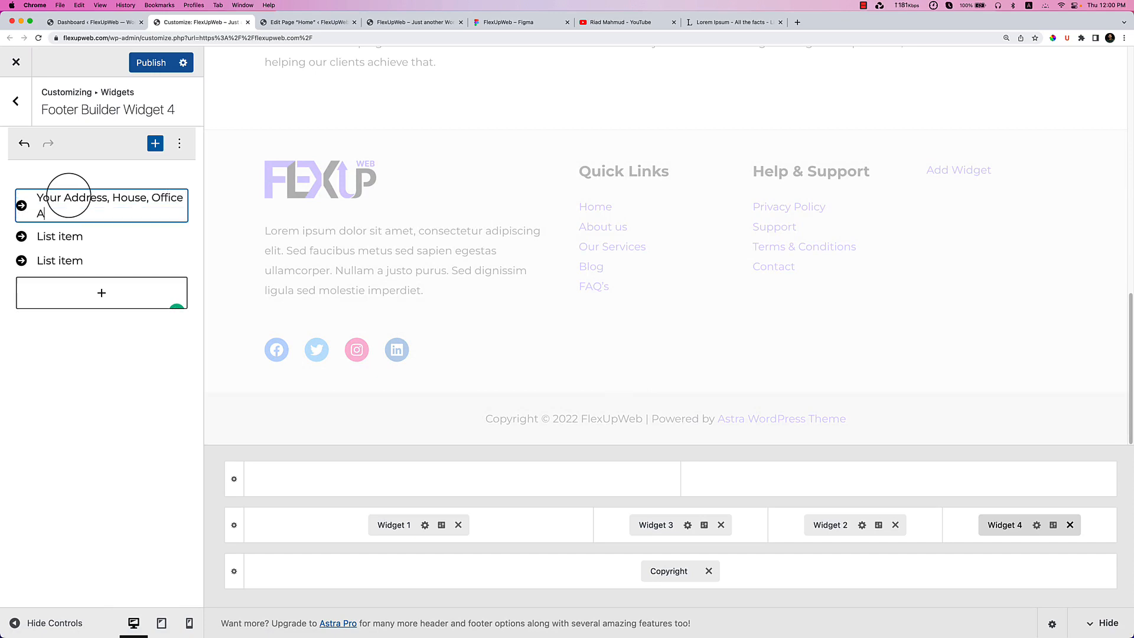
{"action": "type", "text": "Ad"}
{"action": "type", "text": "ss here."}
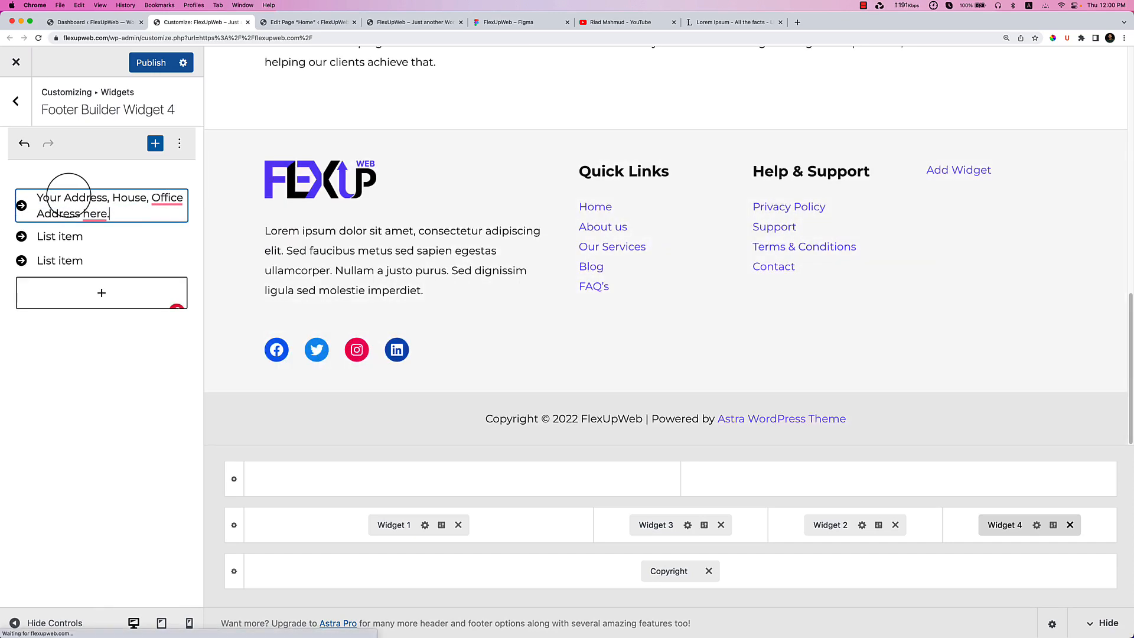
Fill the second item with a placeholder email and the third with a phone number, then publish.
{"action": "left_click", "coordinate": [71, 197]}
{"action": "double_click", "coordinate": [59, 235]}
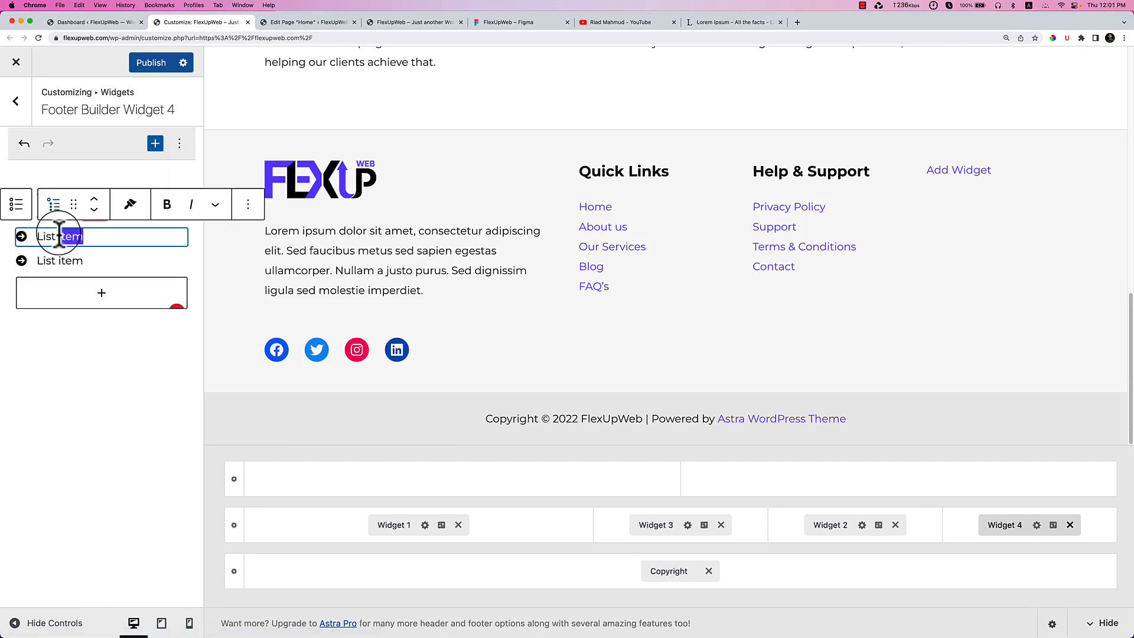
{"action": "triple_click", "coordinate": [59, 236]}
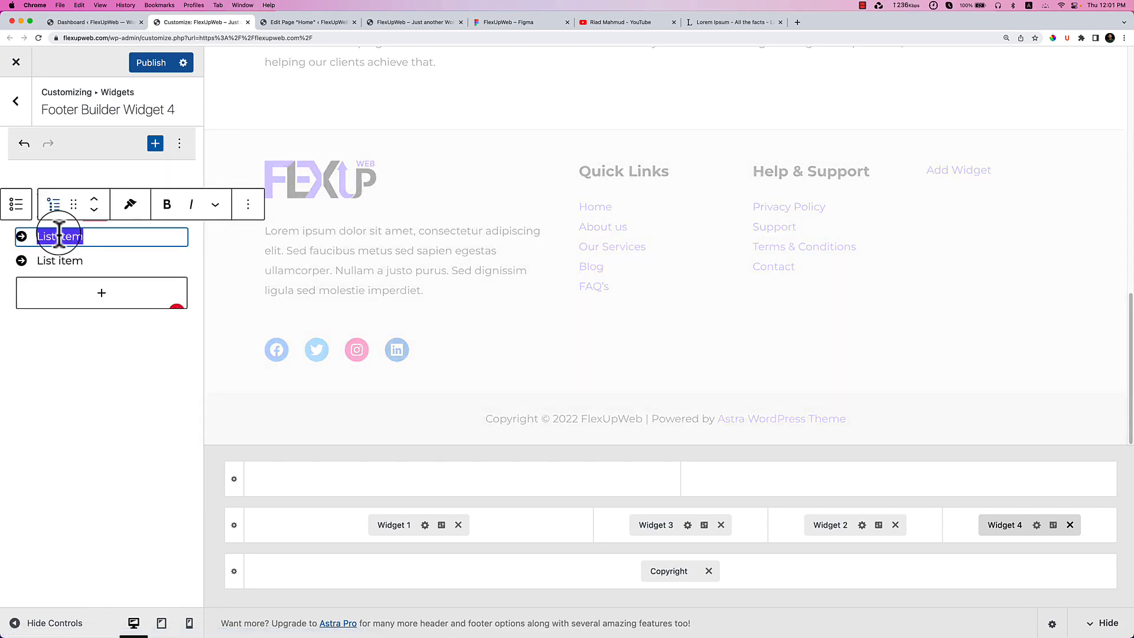
{"action": "type", "text": "info@"}
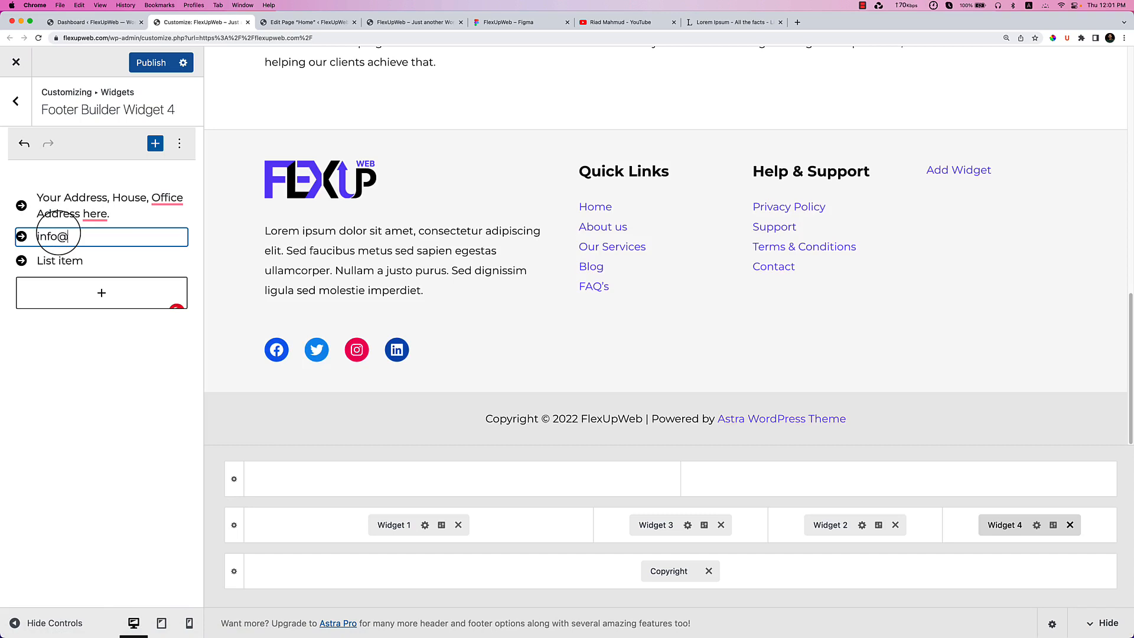
{"action": "type", "text": "yourdomain.a"}
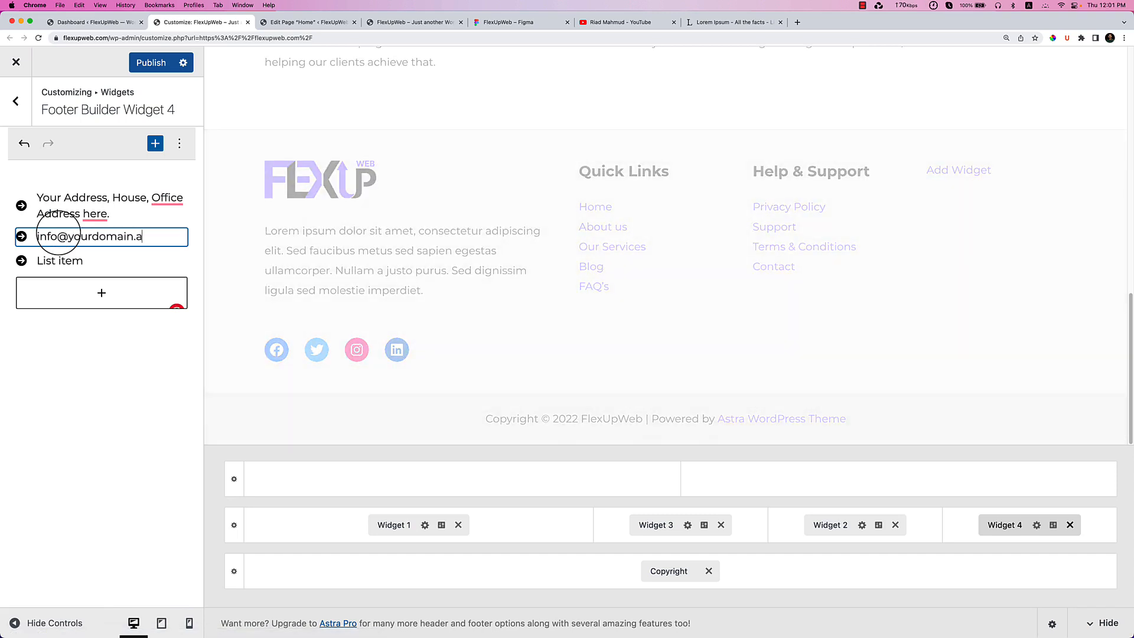
{"action": "type", "text": "om"}
{"action": "double_click", "coordinate": [71, 261]}
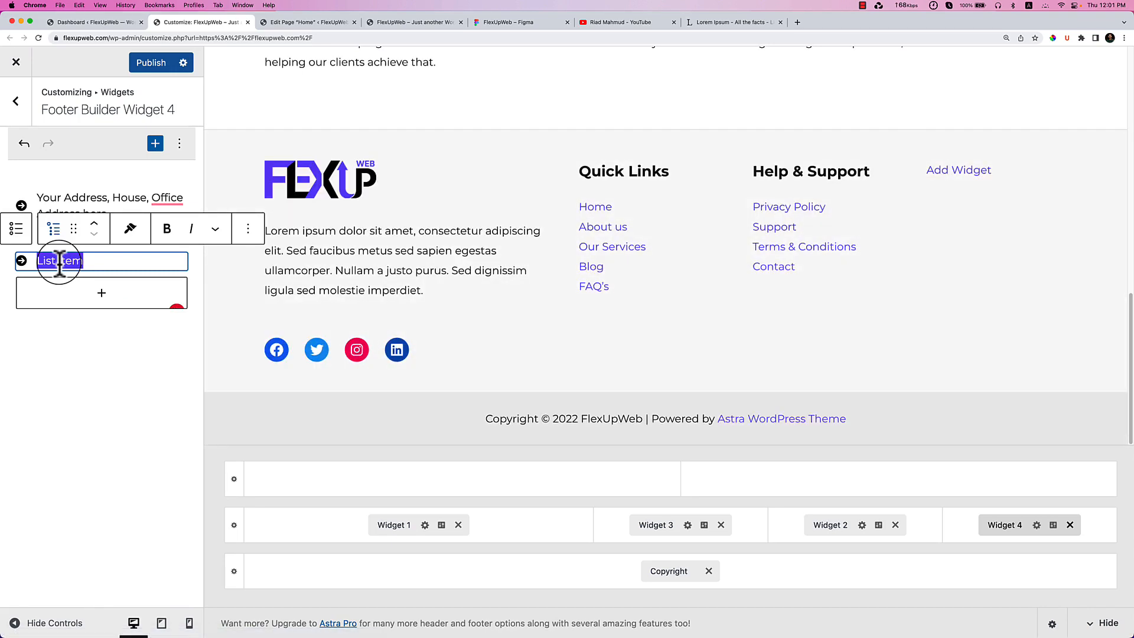
{"action": "type", "text": "+019283923748387383"}
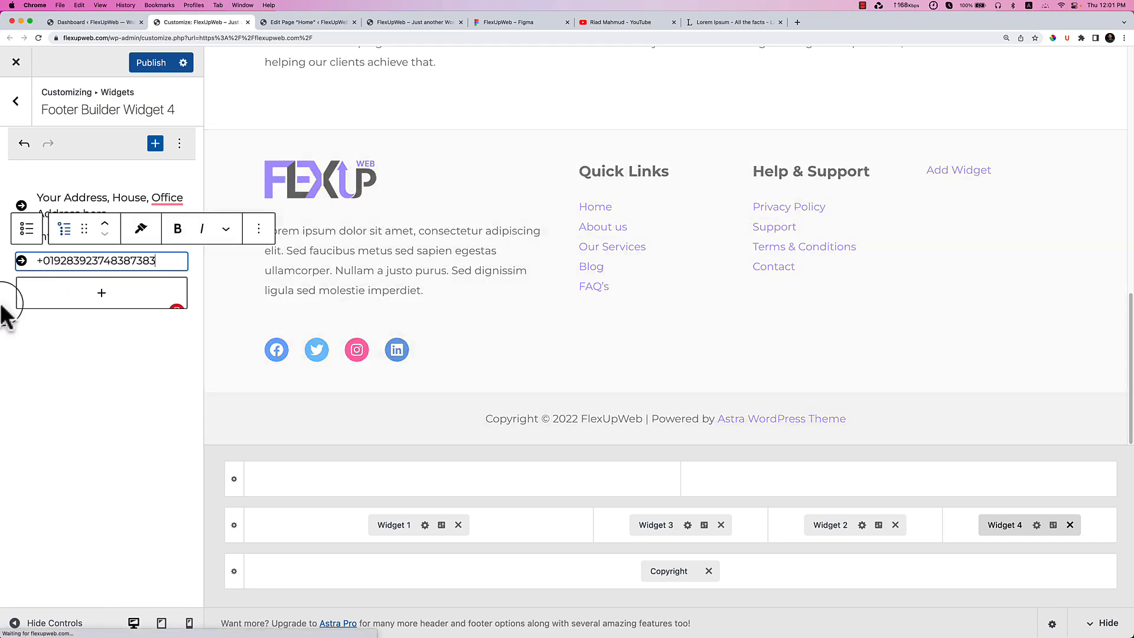
{"action": "left_click", "coordinate": [155, 65]}
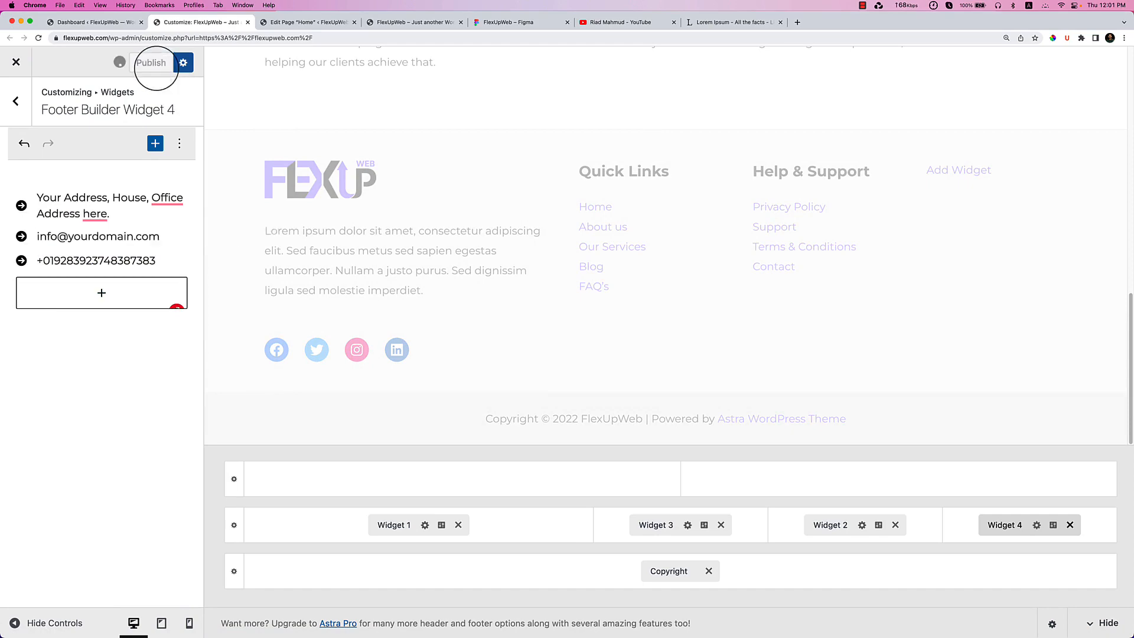
{"action": "left_click", "coordinate": [390, 20]}
{"action": "right_click", "coordinate": [463, 174]}
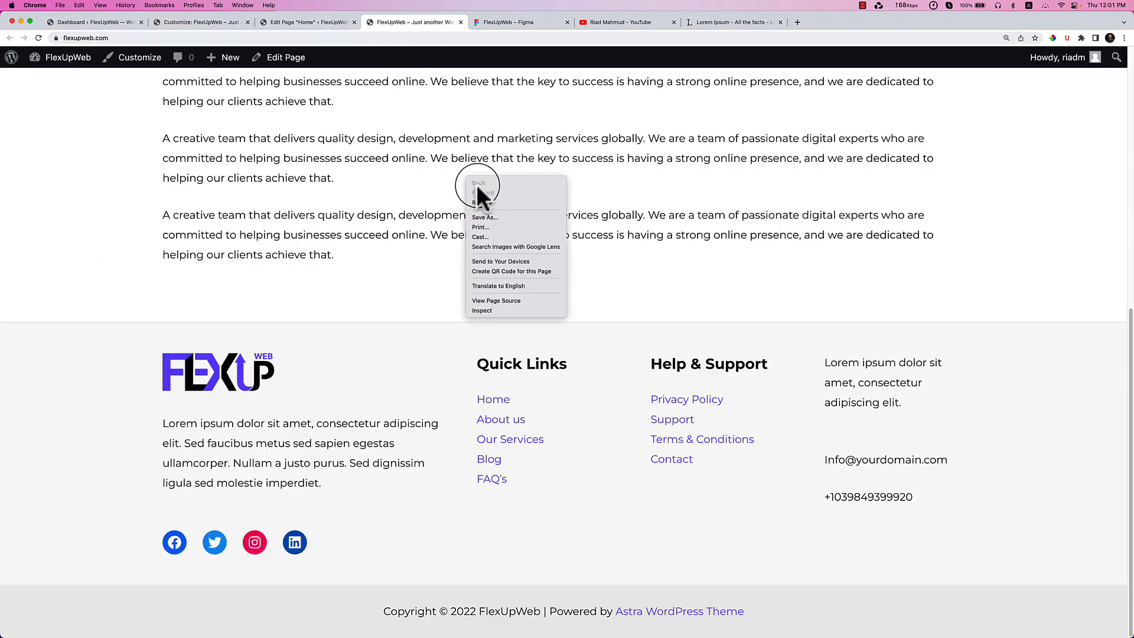
{"action": "left_click", "coordinate": [491, 197]}
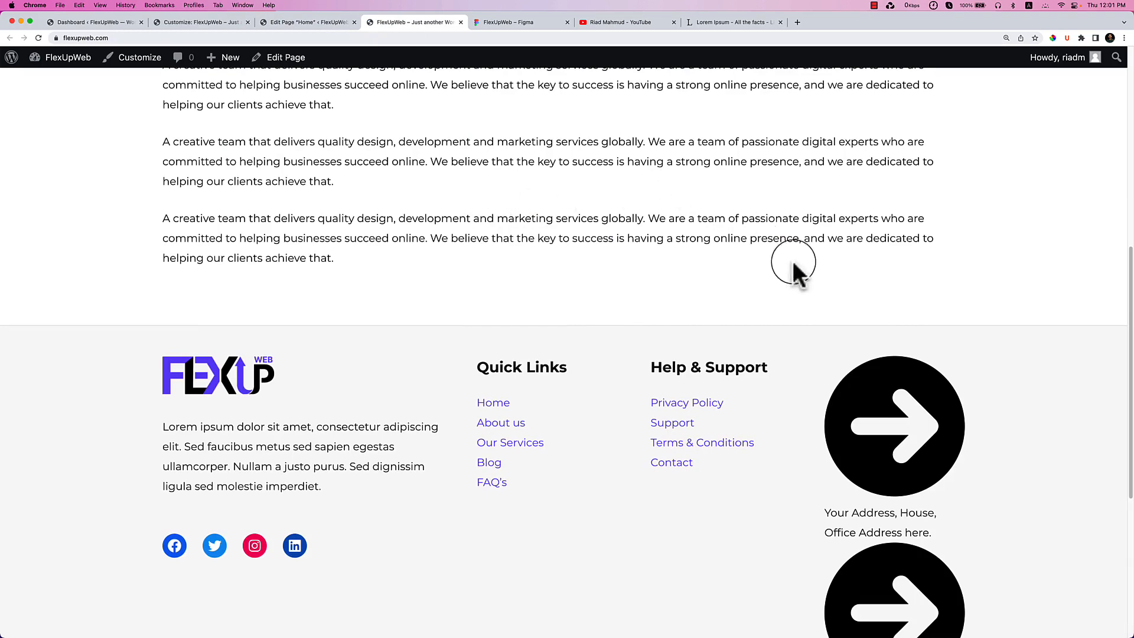
{"action": "scroll", "coordinate": [820, 293], "scroll_direction": "down", "scroll_amount": 5}
{"action": "scroll", "coordinate": [858, 297], "scroll_direction": "down", "scroll_amount": 1}
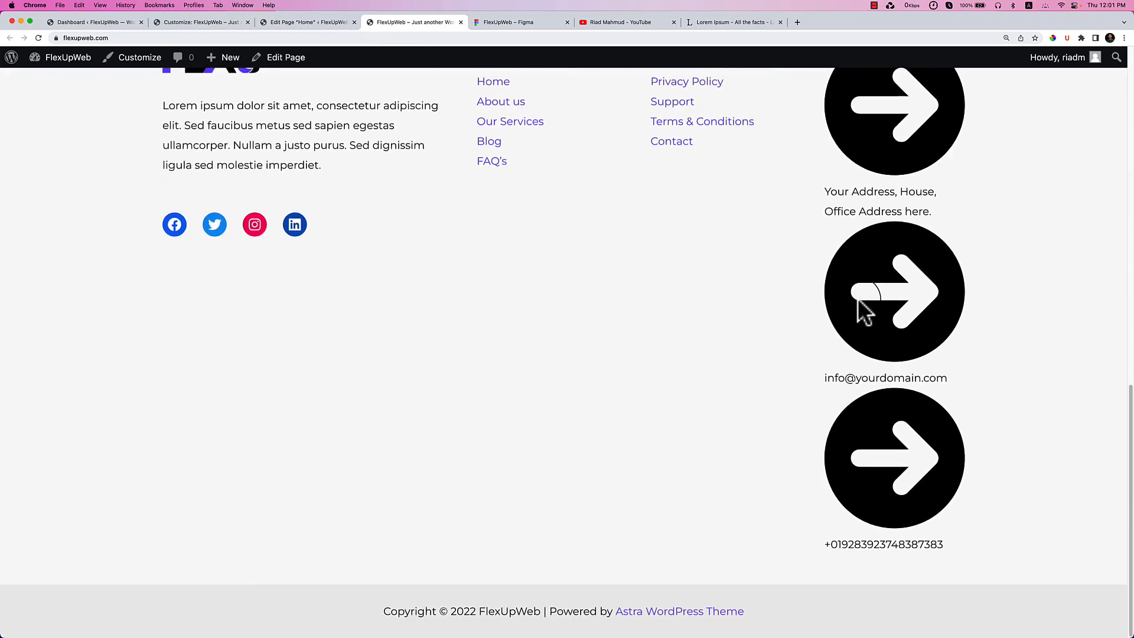
{"action": "left_click", "coordinate": [226, 22]}
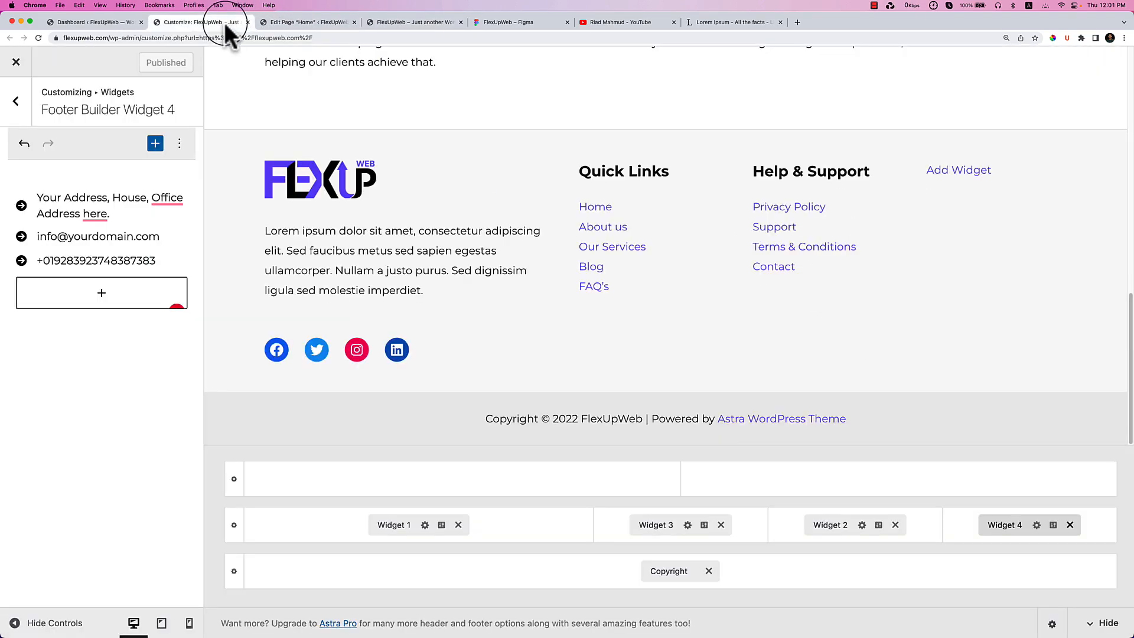
Assign the navigation-arrow icon, found by searching 'loca', to the address item and publish.
{"action": "left_click", "coordinate": [46, 219]}
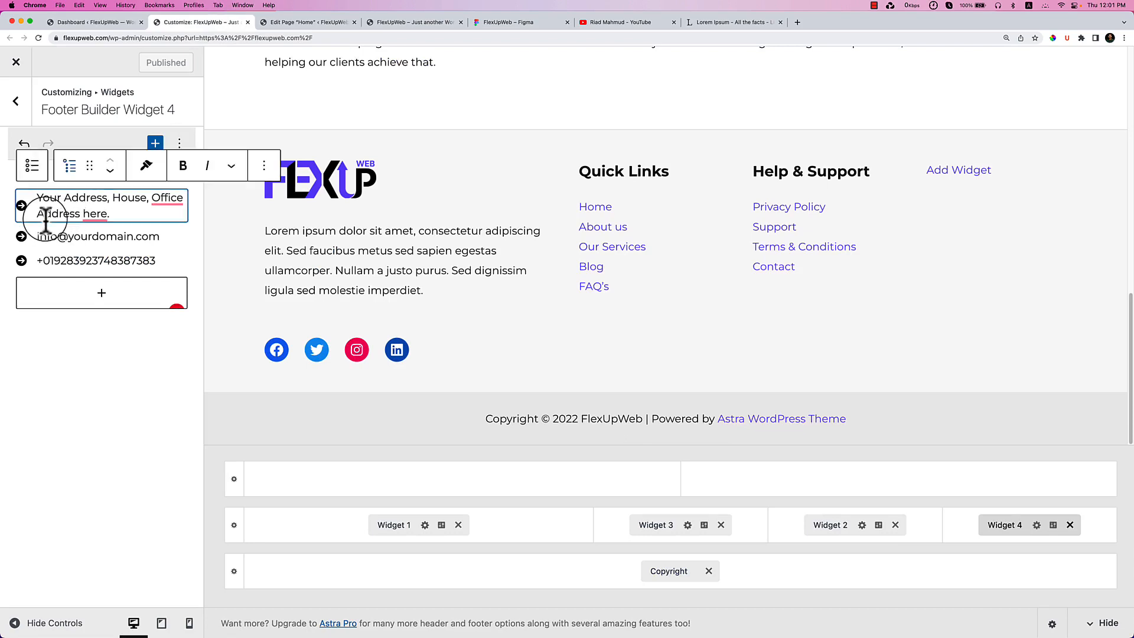
{"action": "left_click", "coordinate": [264, 166]}
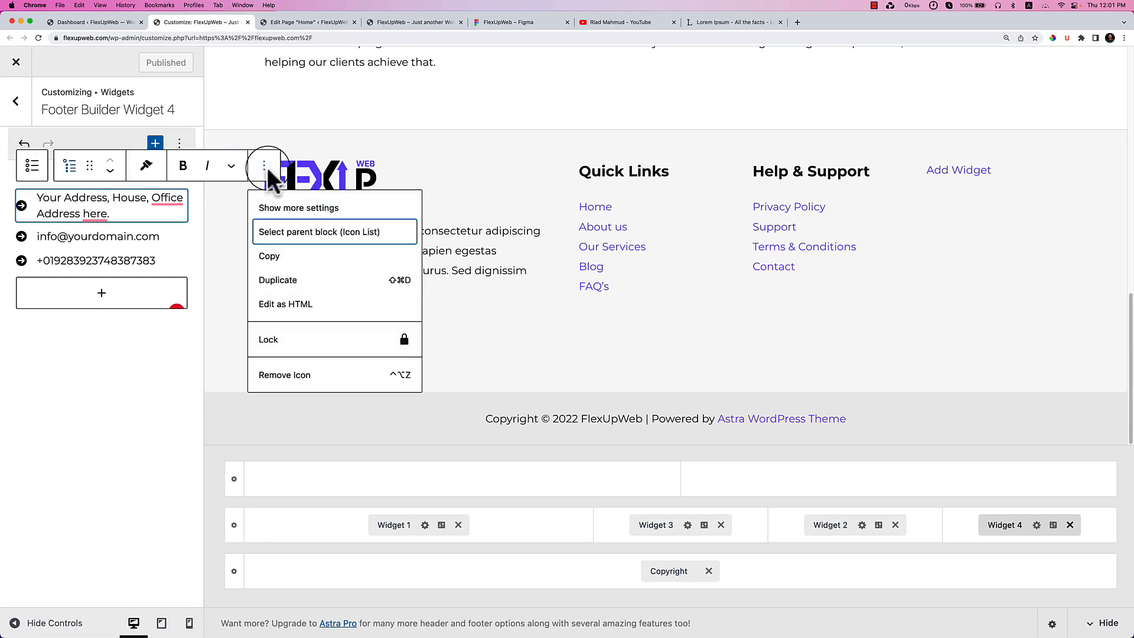
{"action": "left_click", "coordinate": [313, 209]}
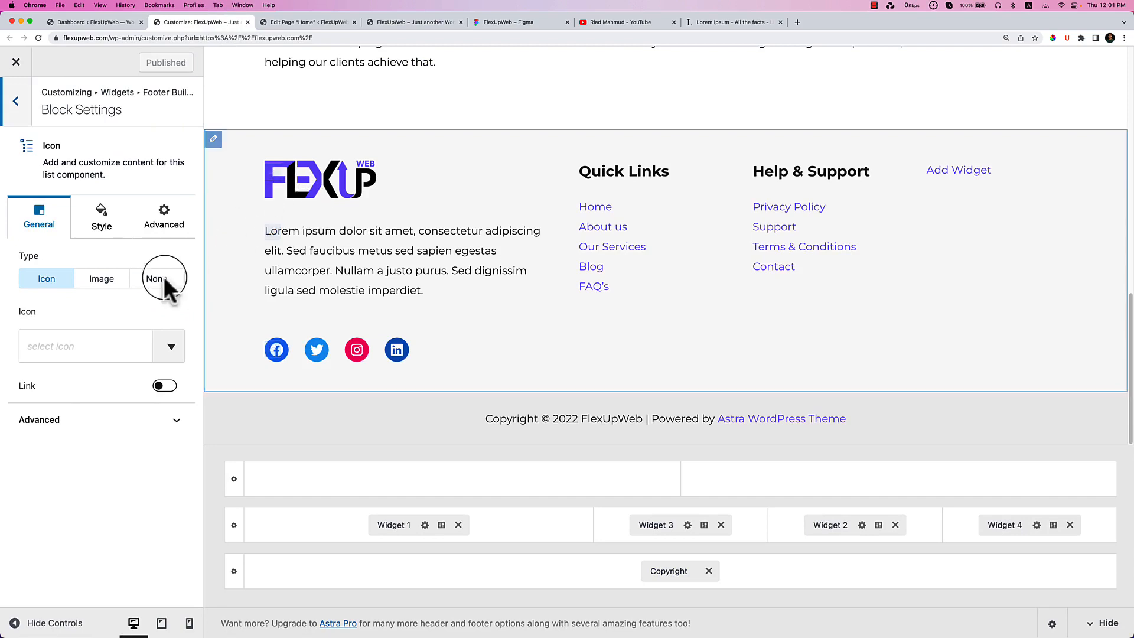
{"action": "left_click", "coordinate": [90, 338]}
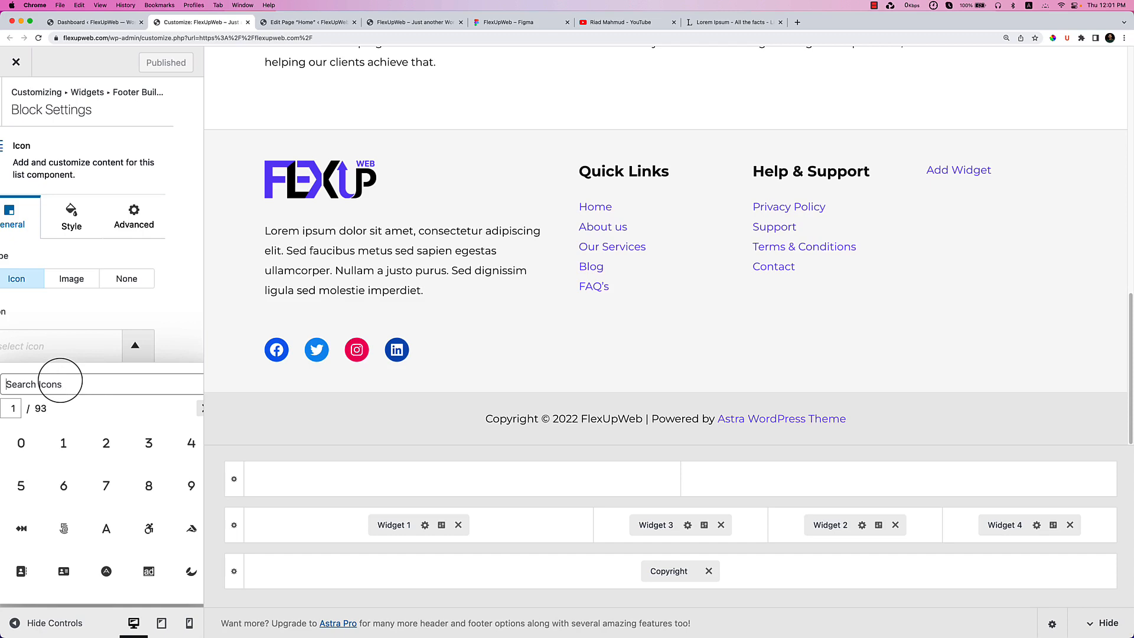
{"action": "type", "text": "loca"}
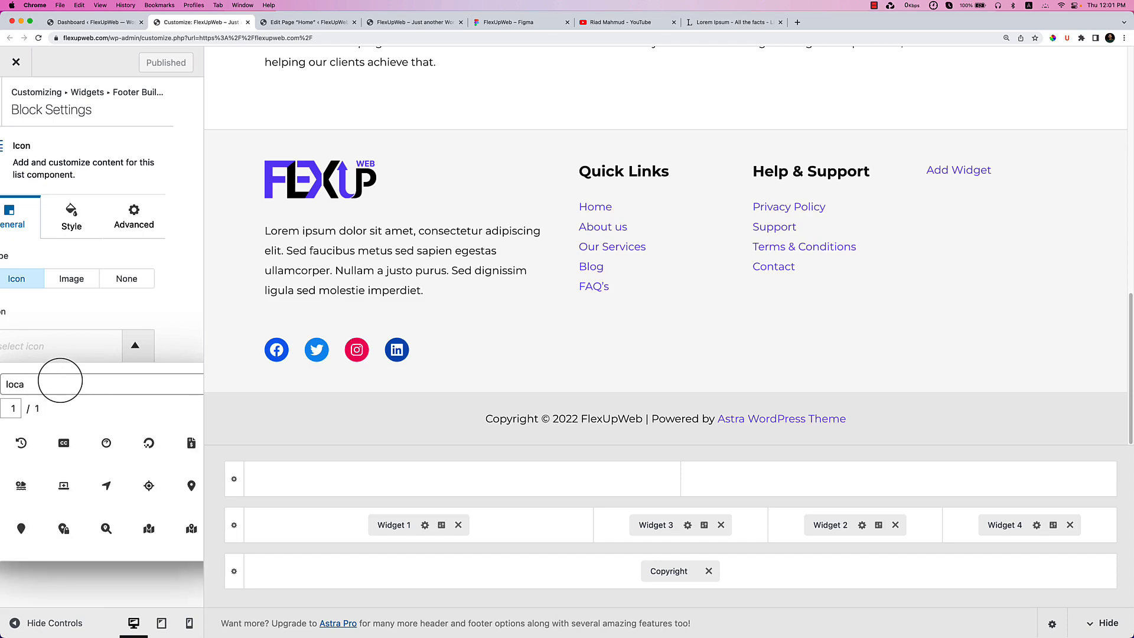
{"action": "left_click", "coordinate": [107, 485]}
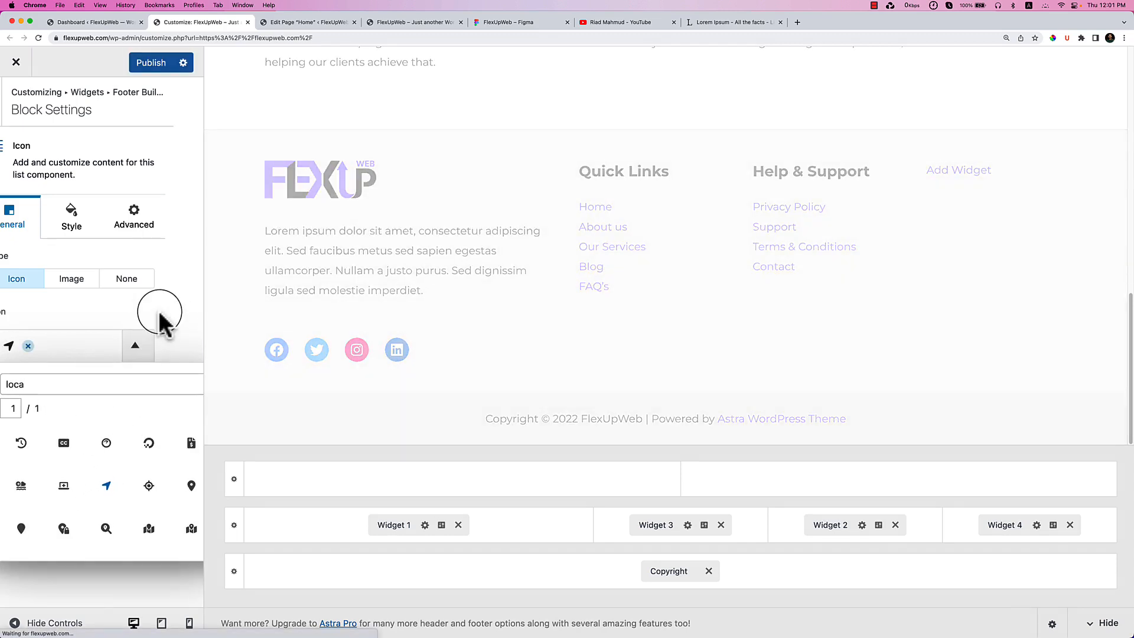
{"action": "left_click", "coordinate": [175, 307]}
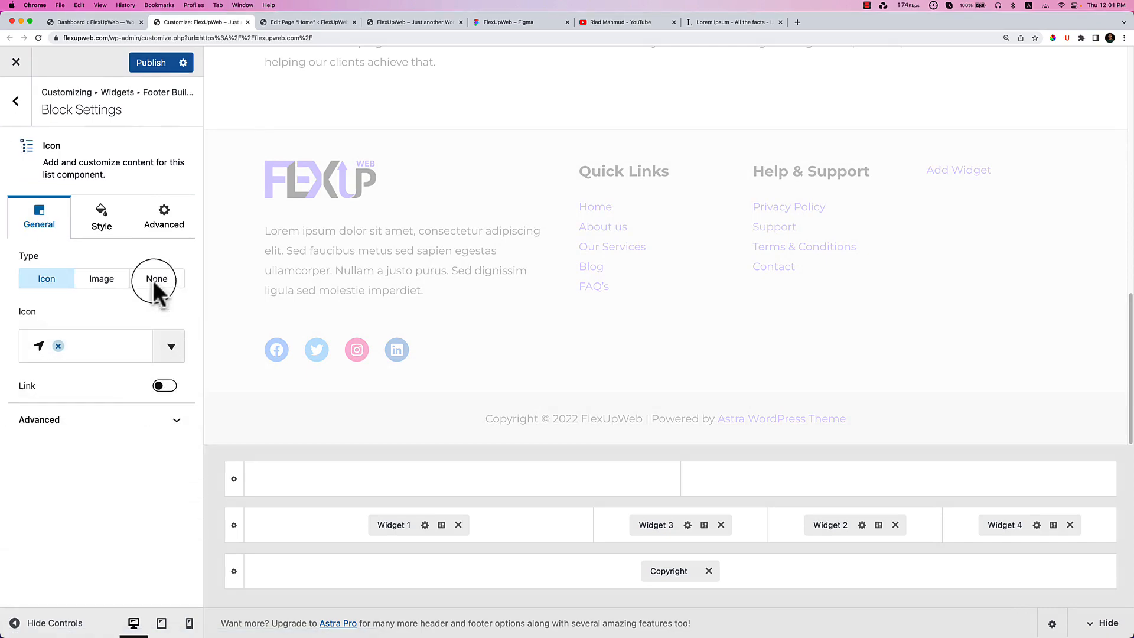
{"action": "left_click", "coordinate": [145, 64]}
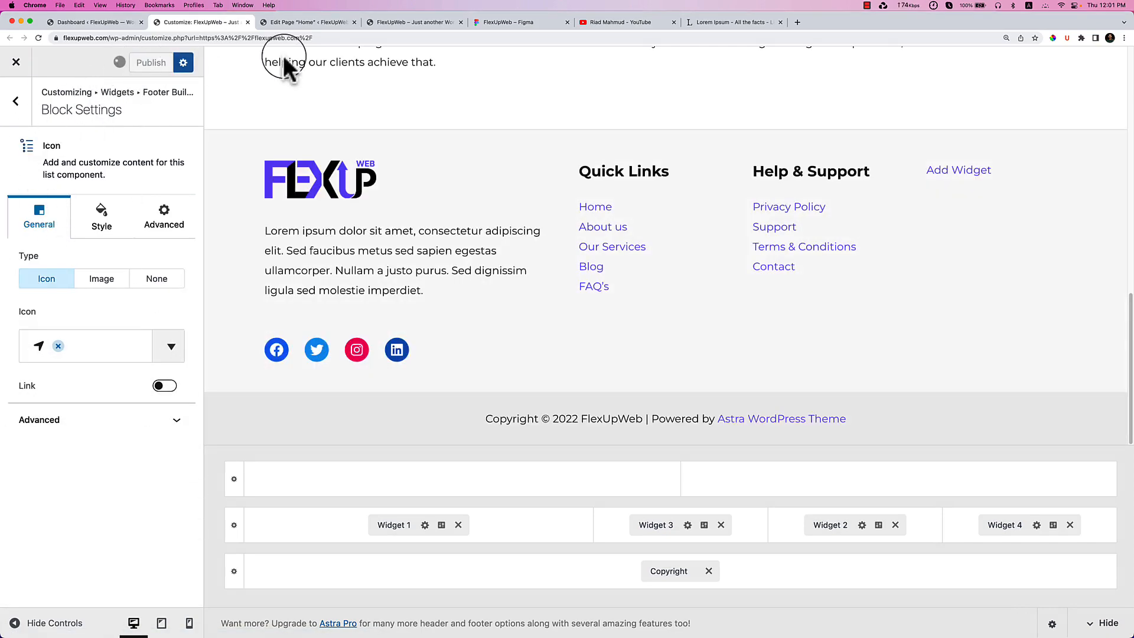
{"action": "left_click", "coordinate": [319, 22]}
{"action": "left_click", "coordinate": [391, 22]}
{"action": "right_click", "coordinate": [567, 239]}
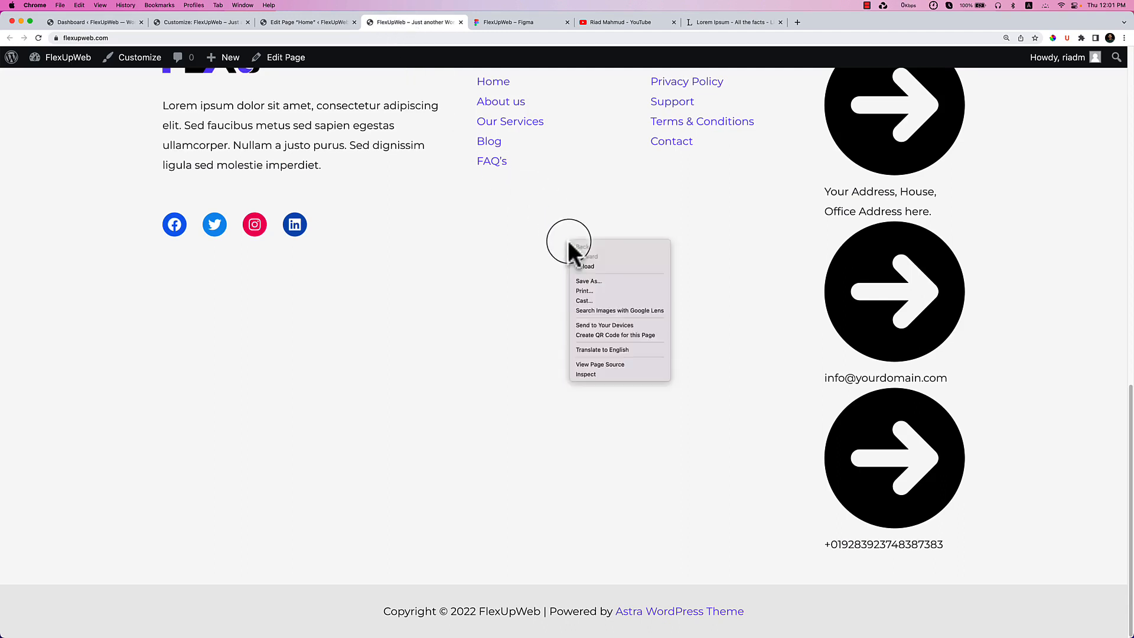
{"action": "left_click", "coordinate": [600, 268]}
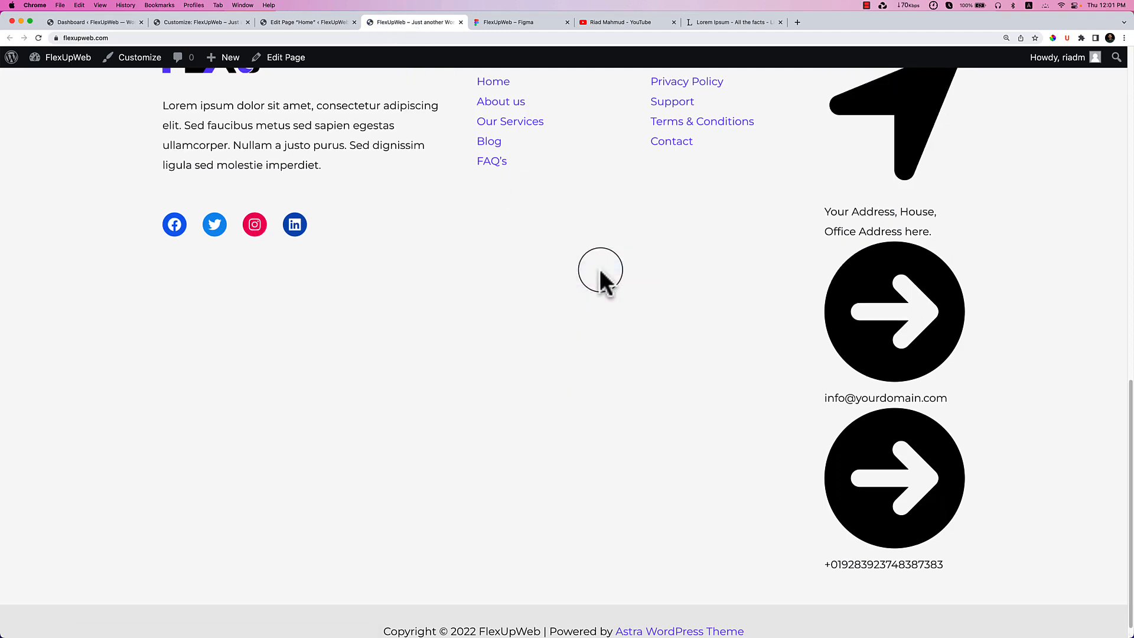
{"action": "scroll", "coordinate": [629, 276], "scroll_direction": "up", "scroll_amount": 3}
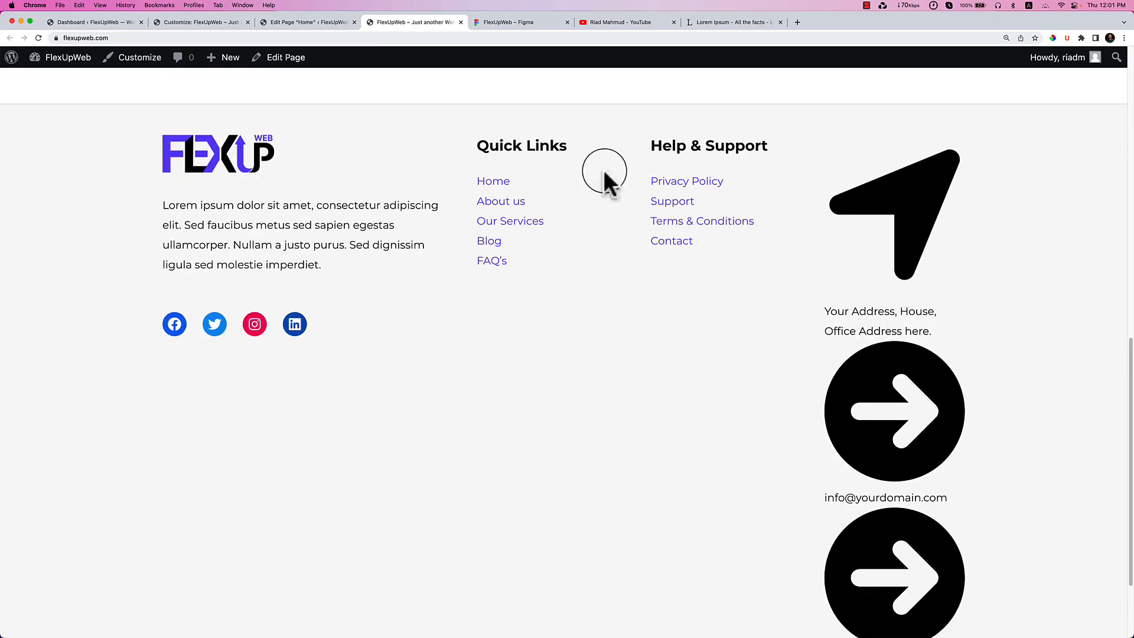
{"action": "left_click", "coordinate": [208, 23]}
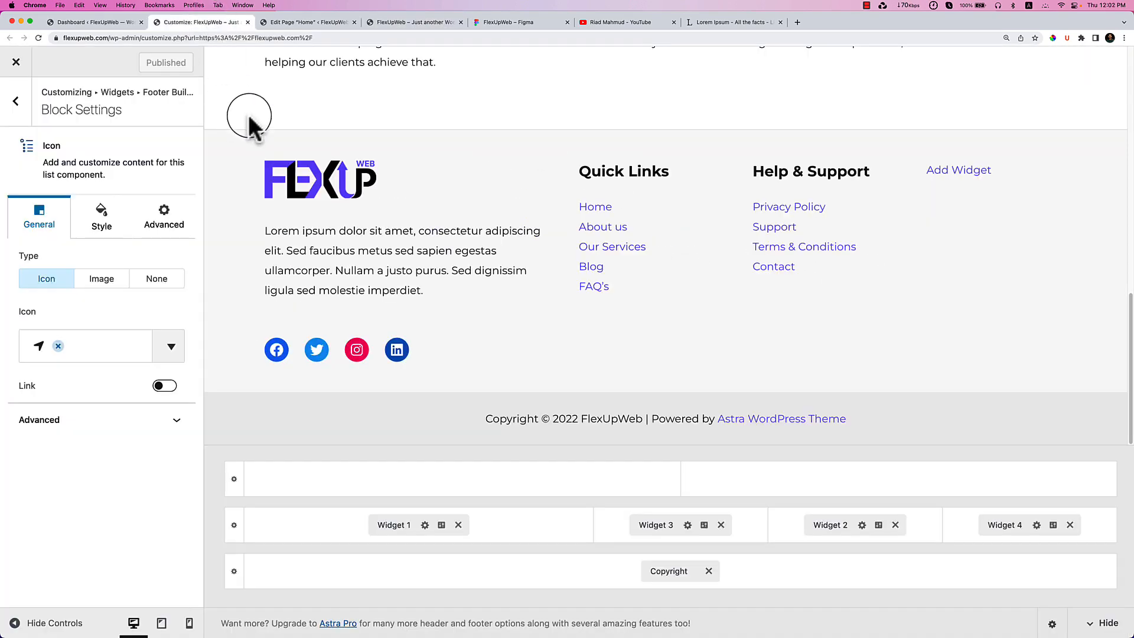
Explore the address item's settings: Image/Icon type and the icon, spacing and advanced style options.
{"action": "left_click", "coordinate": [15, 106]}
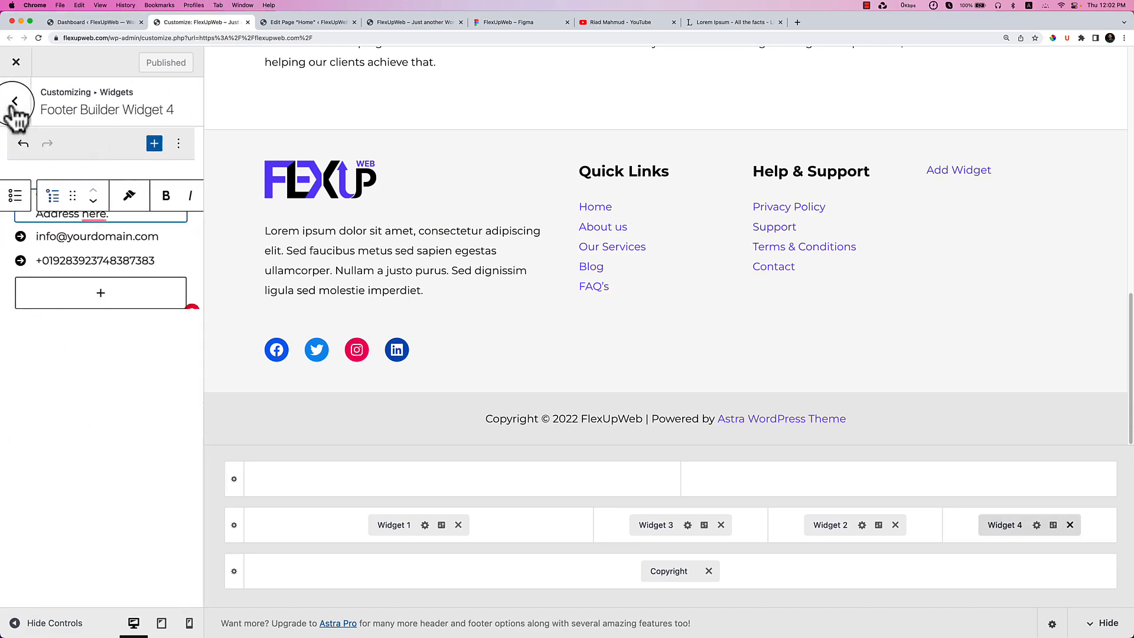
{"action": "left_click", "coordinate": [167, 166]}
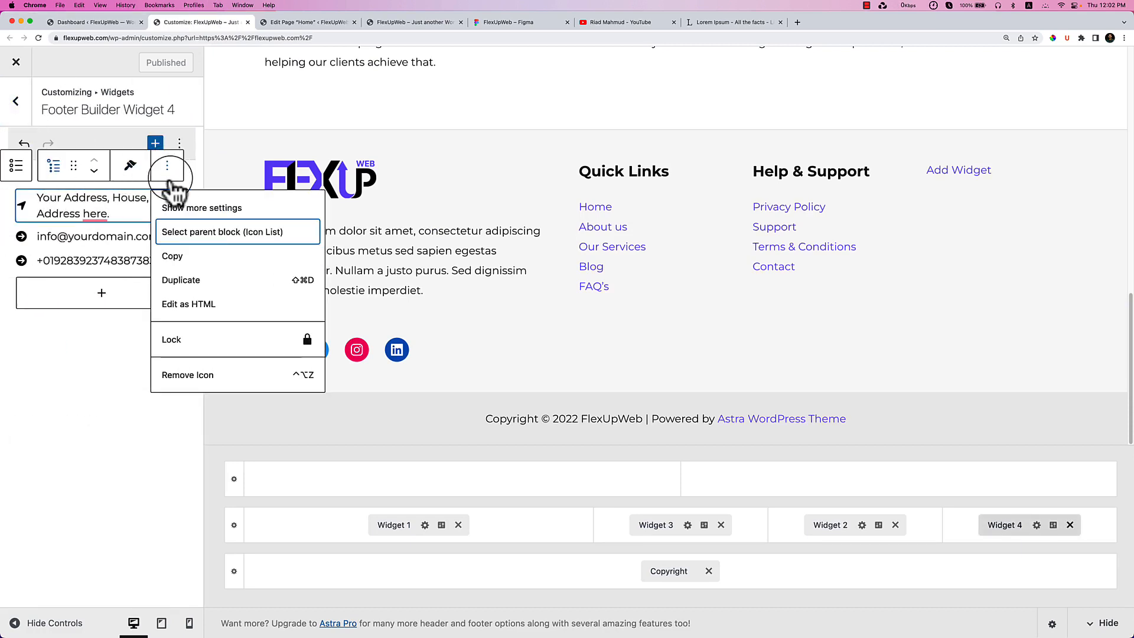
{"action": "left_click", "coordinate": [216, 207]}
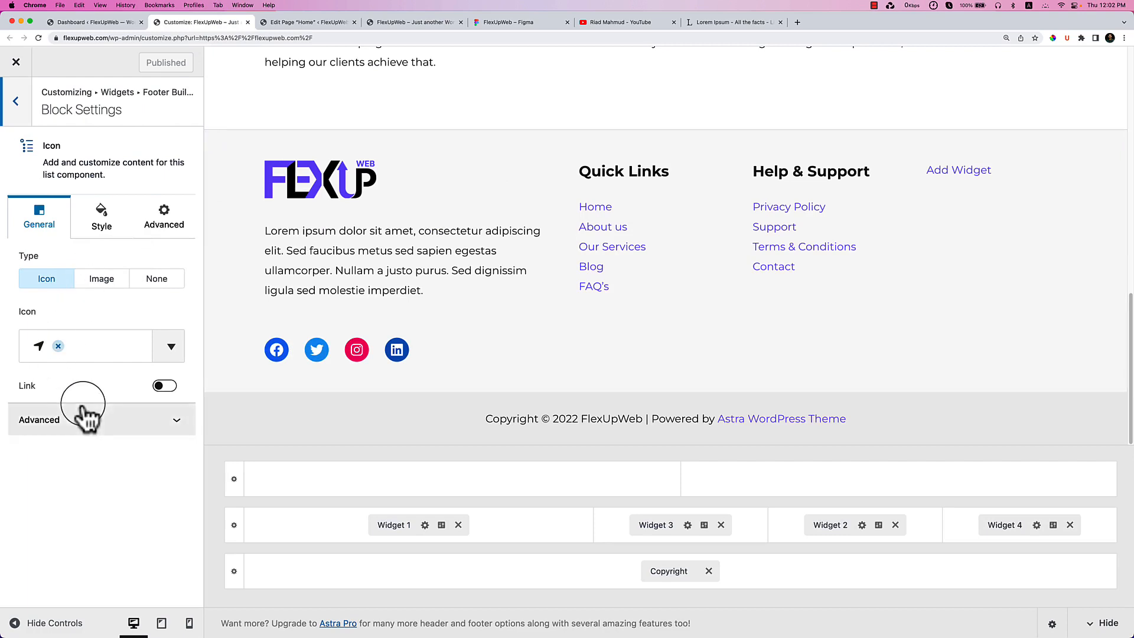
{"action": "left_click", "coordinate": [102, 279]}
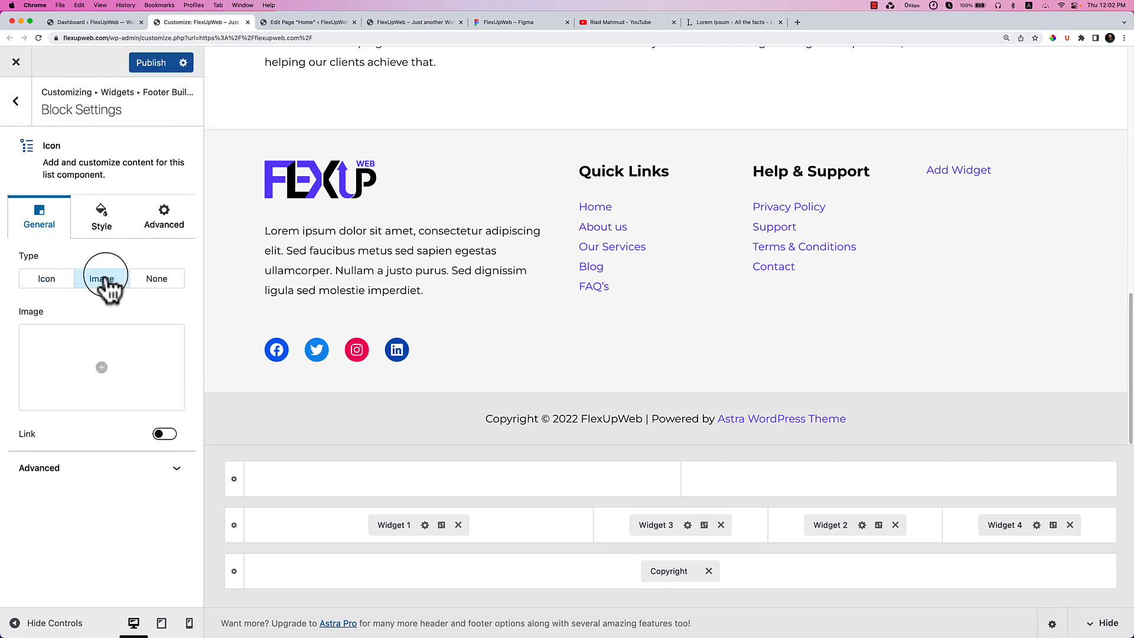
{"action": "left_click", "coordinate": [101, 227]}
{"action": "left_click", "coordinate": [41, 223]}
{"action": "left_click", "coordinate": [46, 279]}
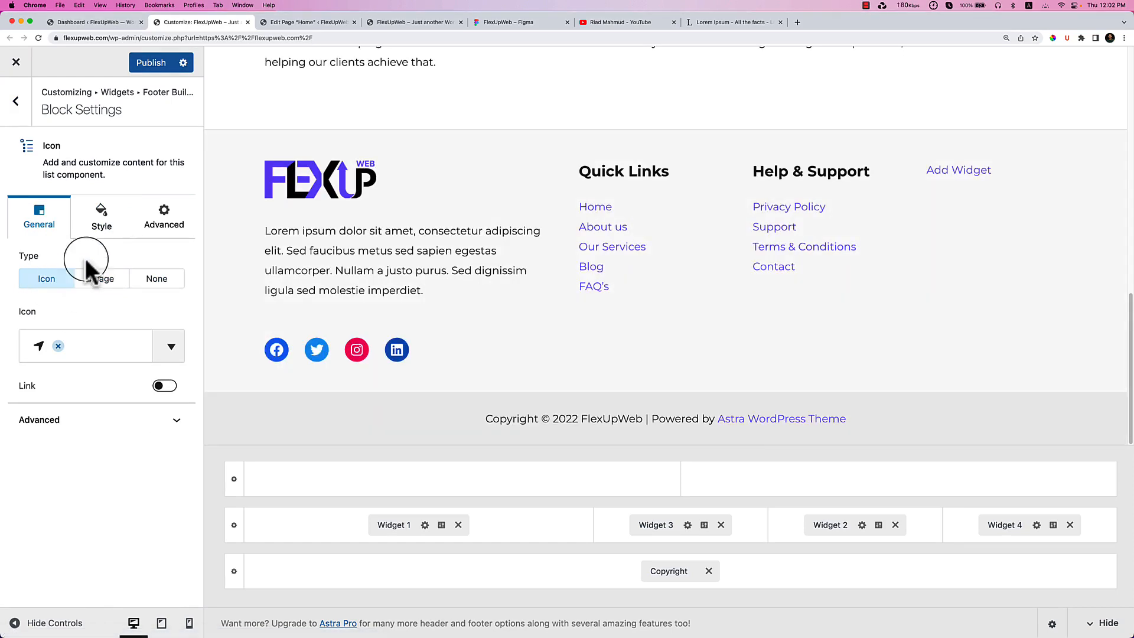
{"action": "left_click", "coordinate": [104, 228]}
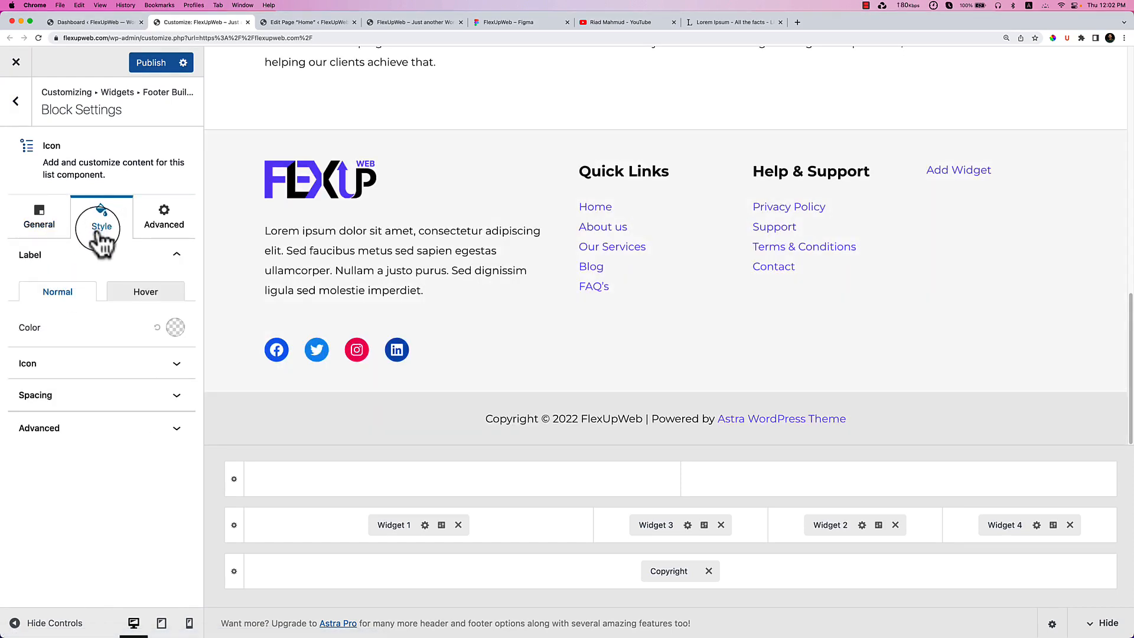
{"action": "left_click", "coordinate": [99, 373]}
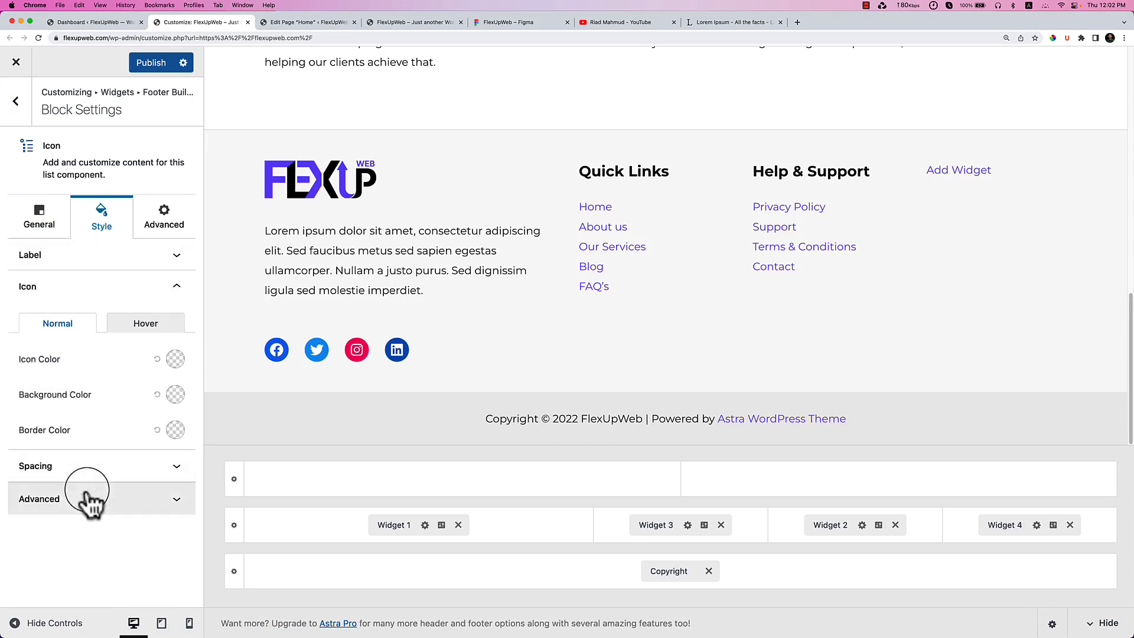
{"action": "left_click", "coordinate": [91, 472]}
{"action": "left_click", "coordinate": [56, 501]}
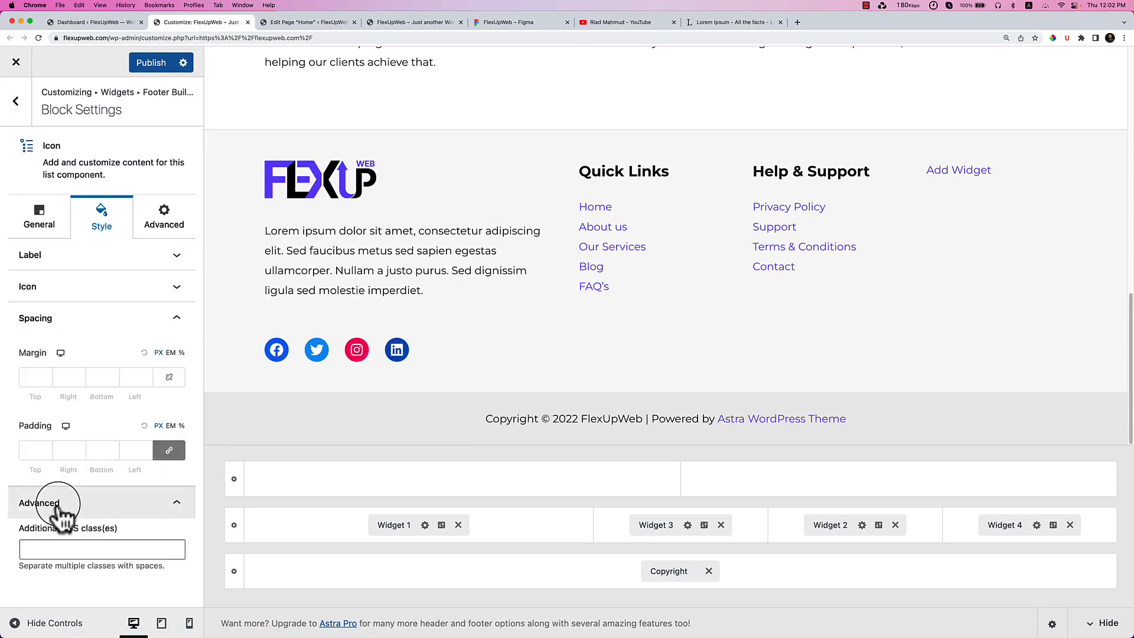
{"action": "left_click", "coordinate": [36, 214]}
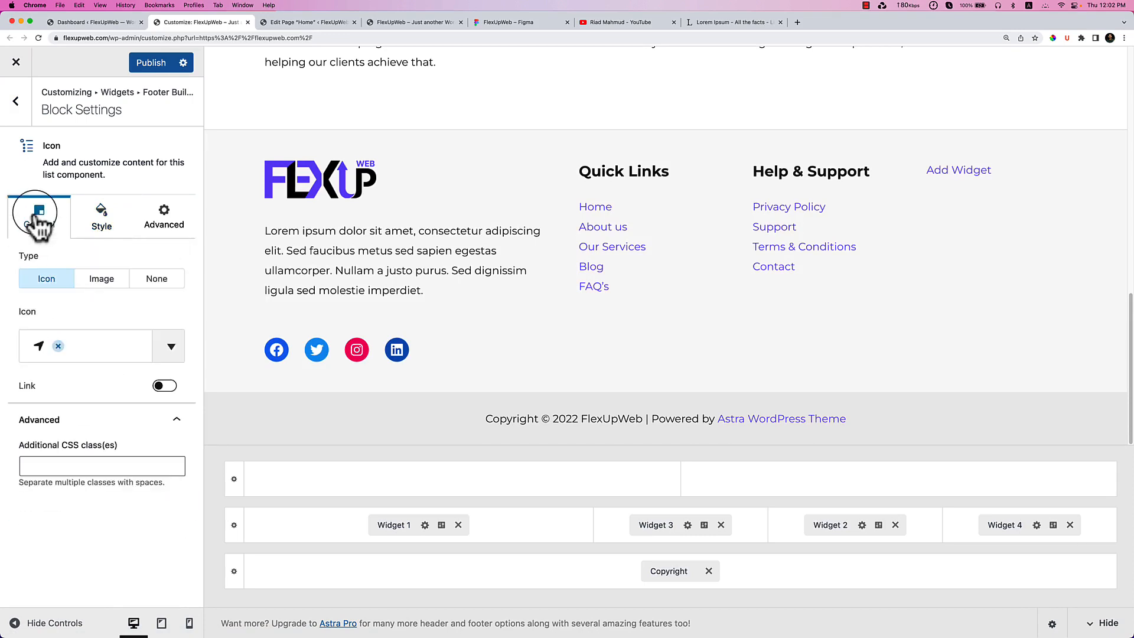
Set the address item's type to Image using the purple chart from the Media Library.
{"action": "left_click", "coordinate": [109, 282]}
{"action": "left_click", "coordinate": [89, 378]}
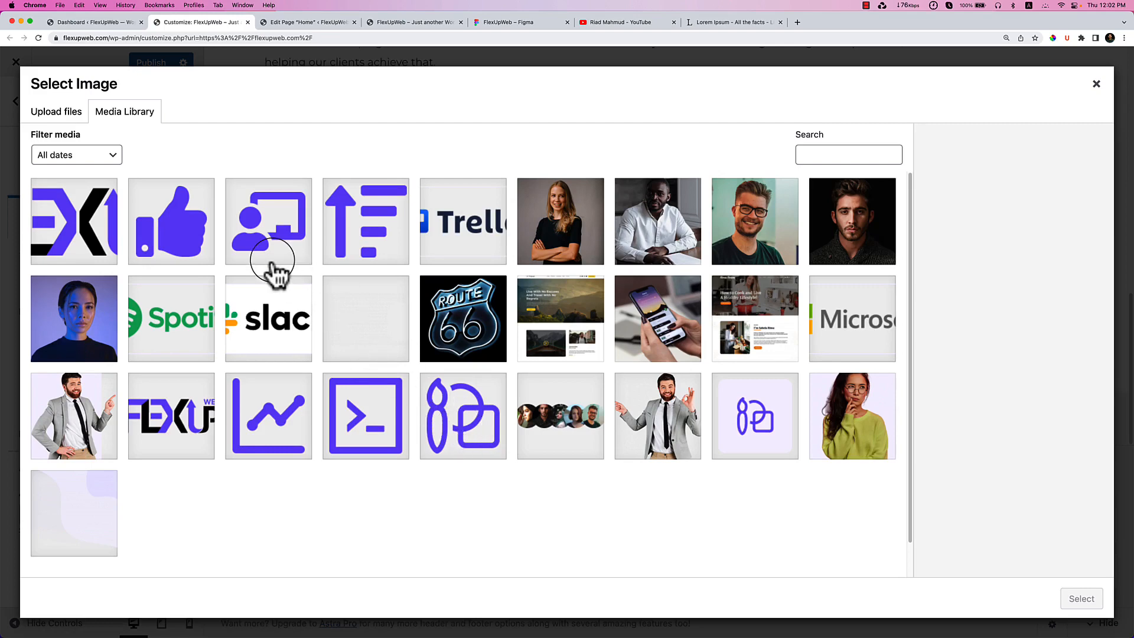
{"action": "left_click", "coordinate": [267, 408]}
{"action": "left_click", "coordinate": [1081, 599]}
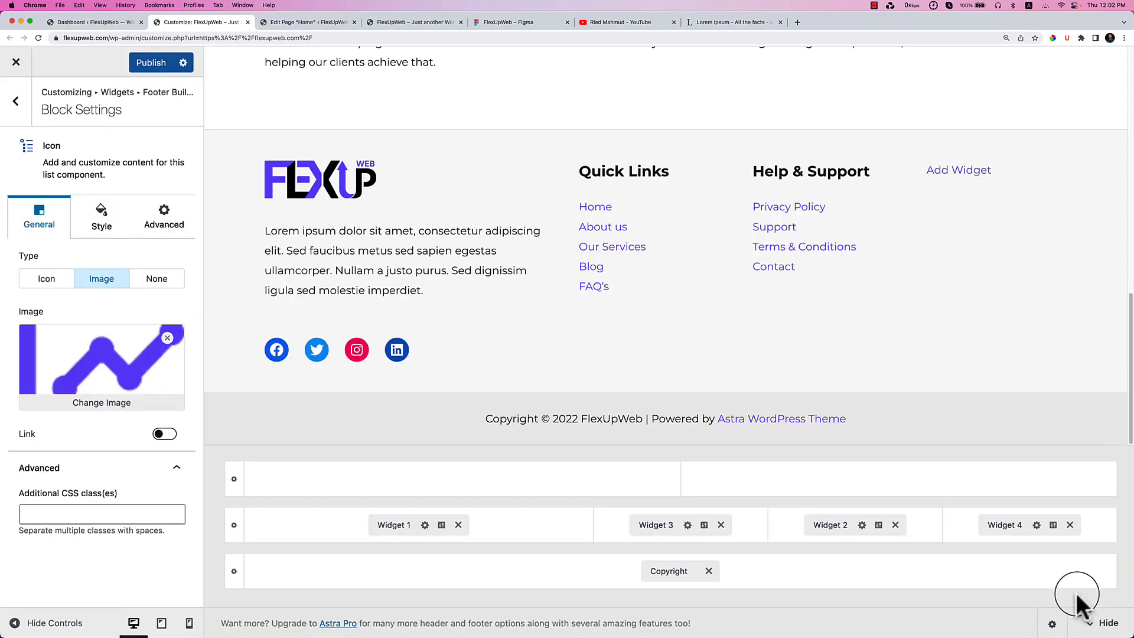
Publish and reload the live site to view the chart image in the footer.
{"action": "left_click", "coordinate": [151, 62]}
{"action": "left_click", "coordinate": [432, 23]}
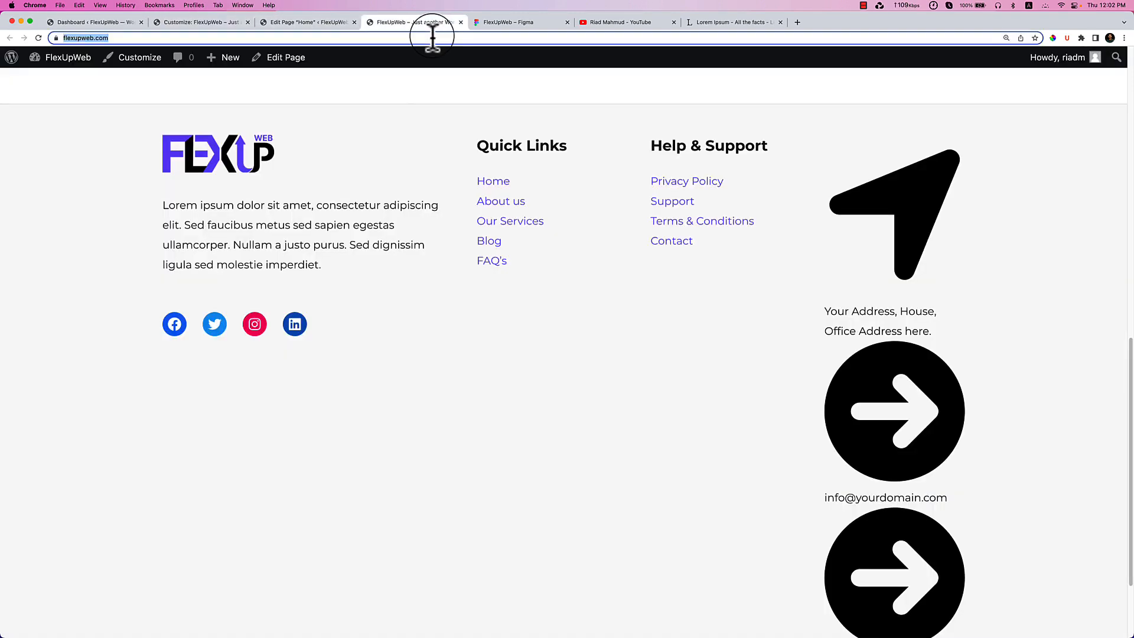
{"action": "key", "text": "super+r"}
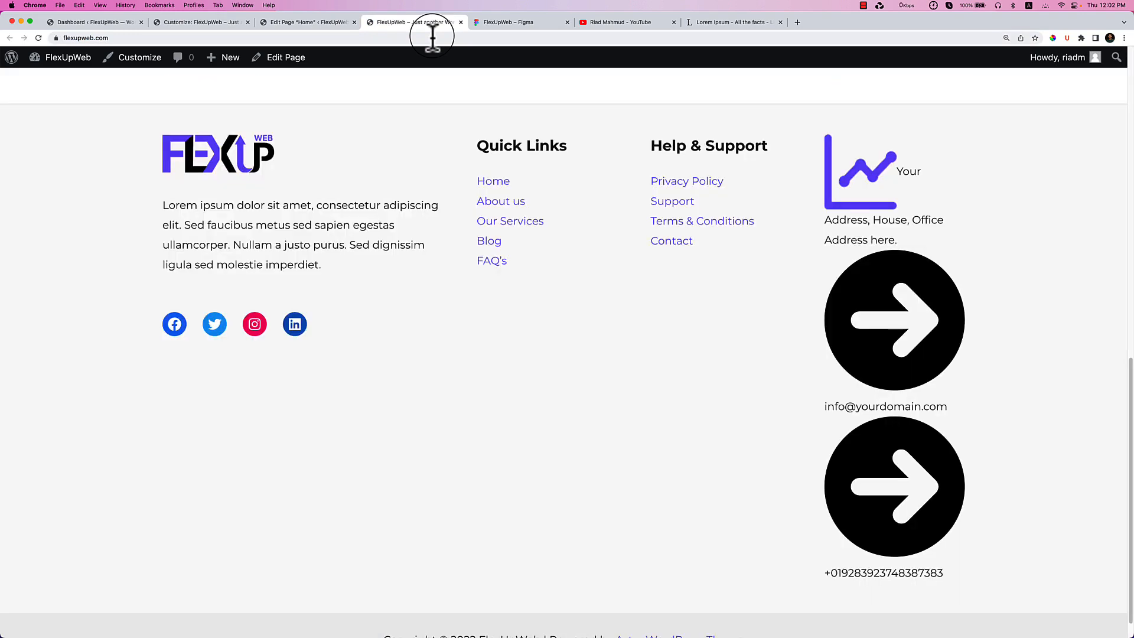
Set the address item's type to None in the customizer.
{"action": "left_click", "coordinate": [215, 21]}
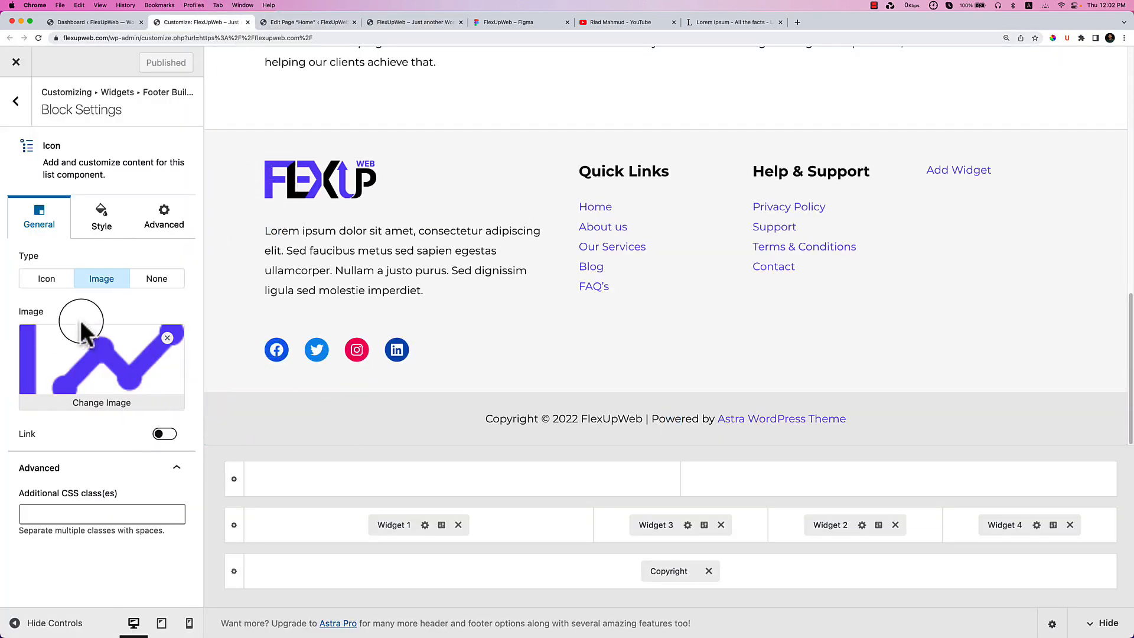
{"action": "left_click", "coordinate": [47, 278]}
{"action": "left_click", "coordinate": [148, 279]}
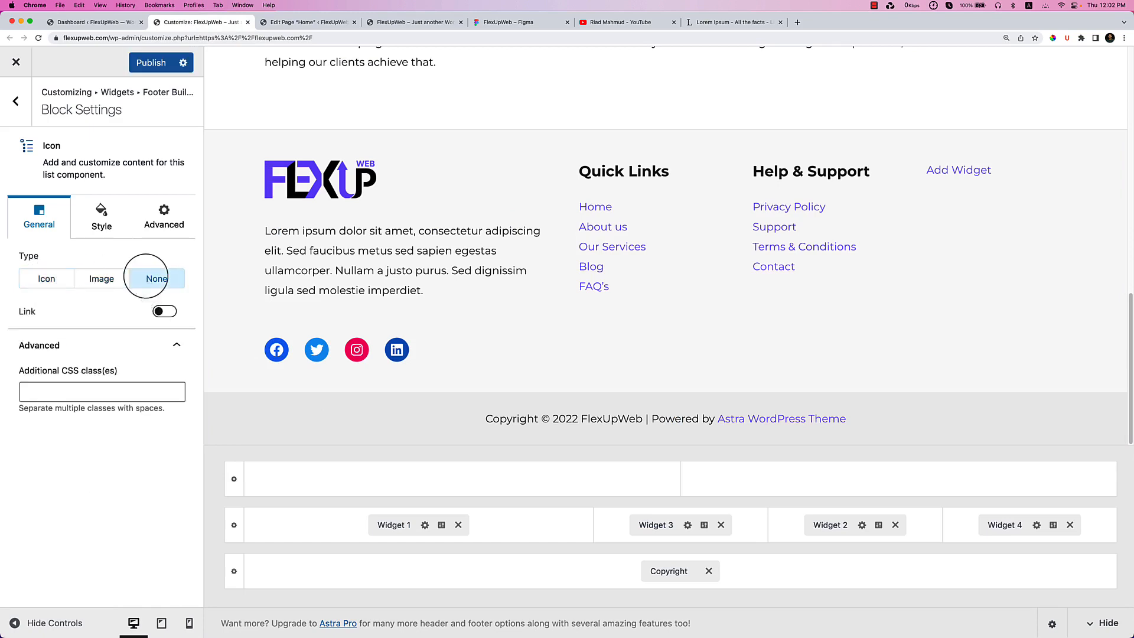
Set the email and phone list items' icon type to None.
{"action": "left_click", "coordinate": [15, 101]}
{"action": "left_click", "coordinate": [124, 237]}
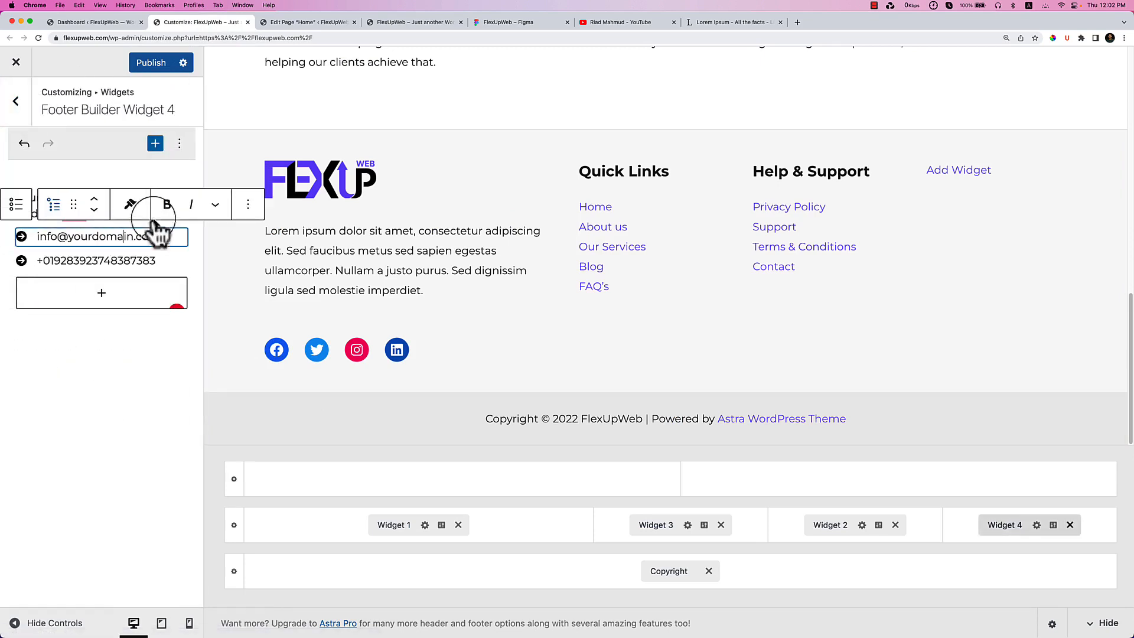
{"action": "left_click", "coordinate": [248, 204]}
{"action": "left_click", "coordinate": [283, 247]}
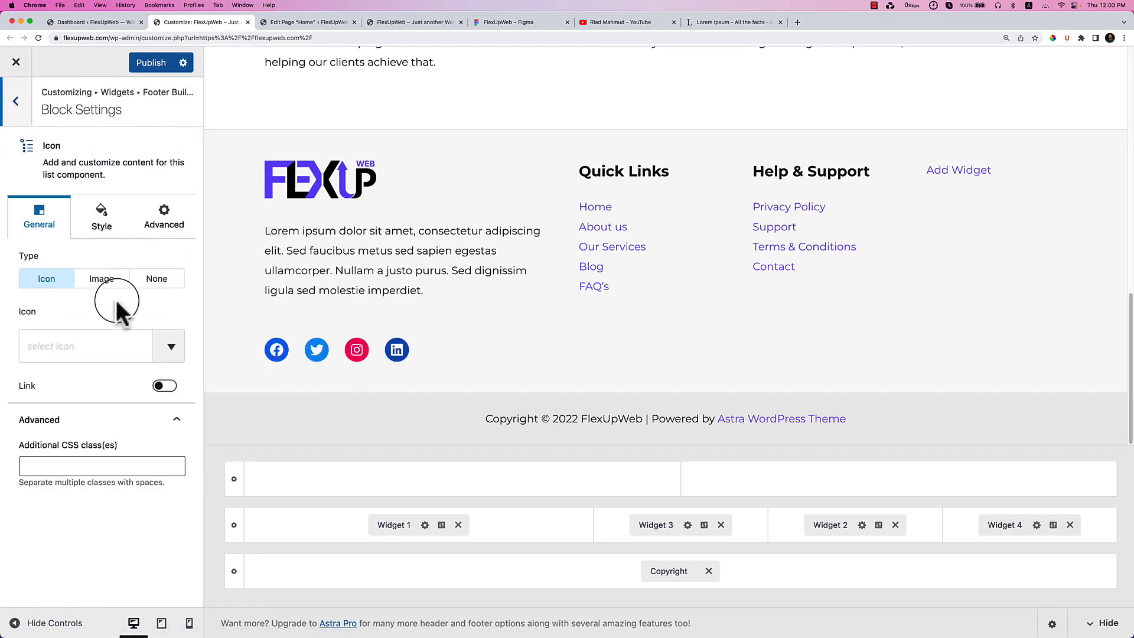
{"action": "left_click", "coordinate": [157, 278]}
{"action": "left_click", "coordinate": [17, 124]}
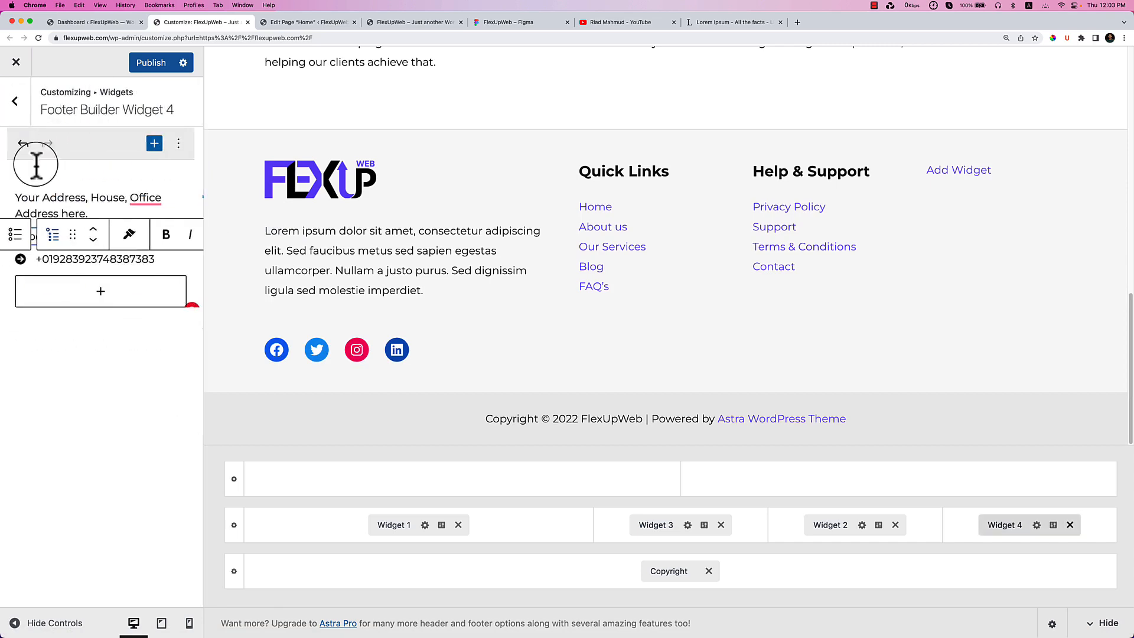
{"action": "left_click", "coordinate": [127, 261]}
{"action": "left_click", "coordinate": [247, 227]}
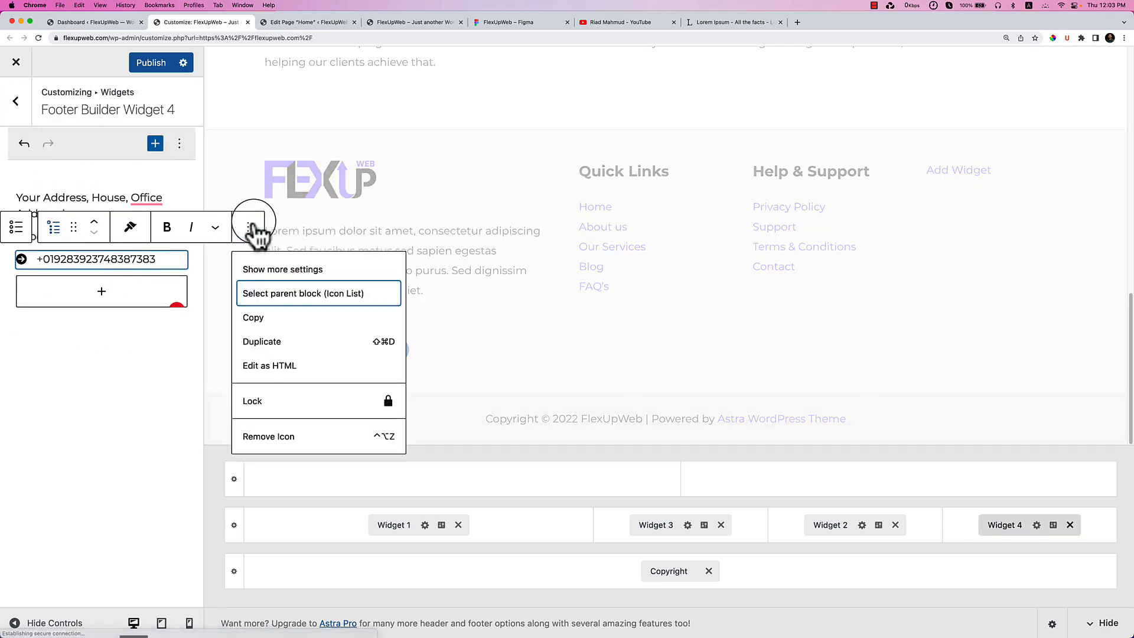
{"action": "left_click", "coordinate": [290, 265]}
{"action": "left_click", "coordinate": [157, 279]}
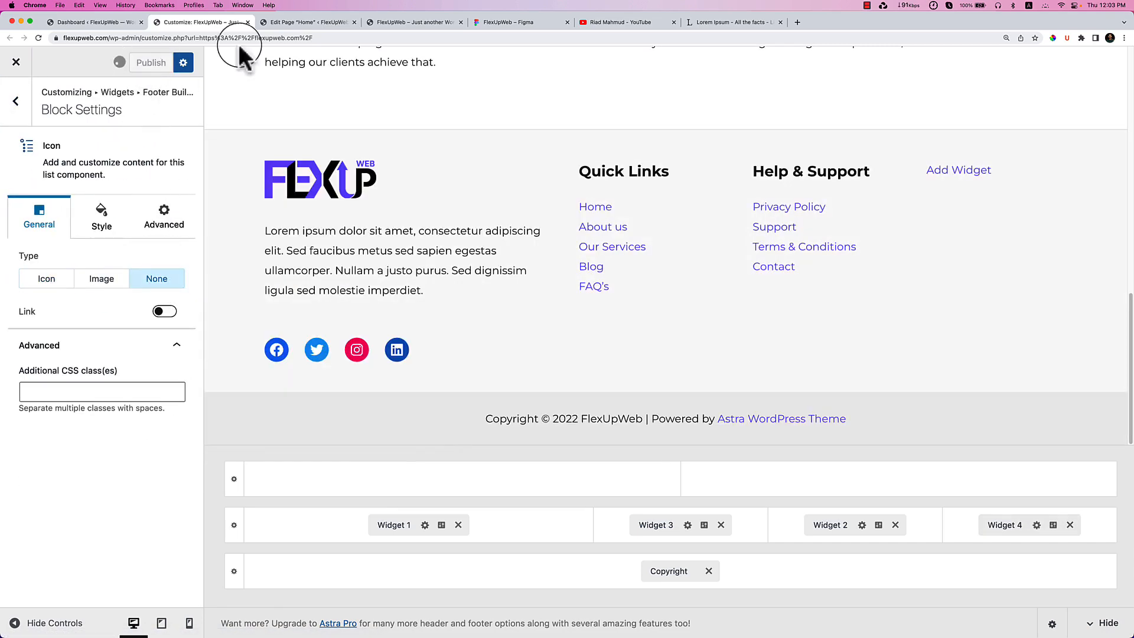
Reload the live site tab to check the footer.
{"action": "left_click", "coordinate": [402, 23]}
{"action": "left_click", "coordinate": [407, 38]}
{"action": "key", "text": "Return"}
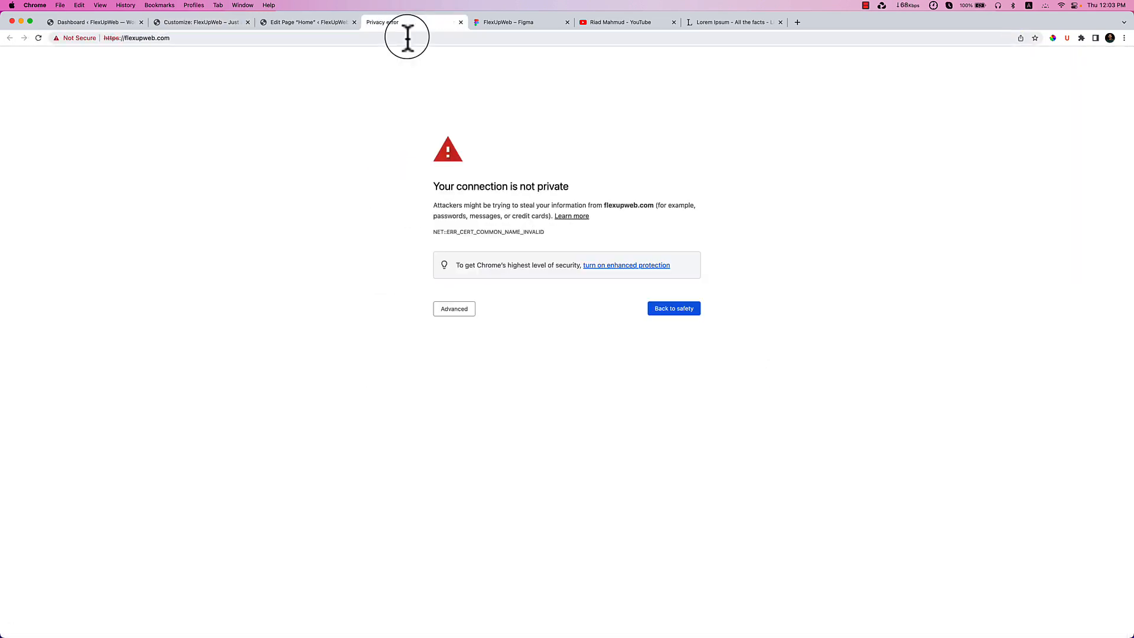
Re-enter flexupweb.com in the address bar to load the homepage past the privacy warning.
{"action": "left_click", "coordinate": [407, 37]}
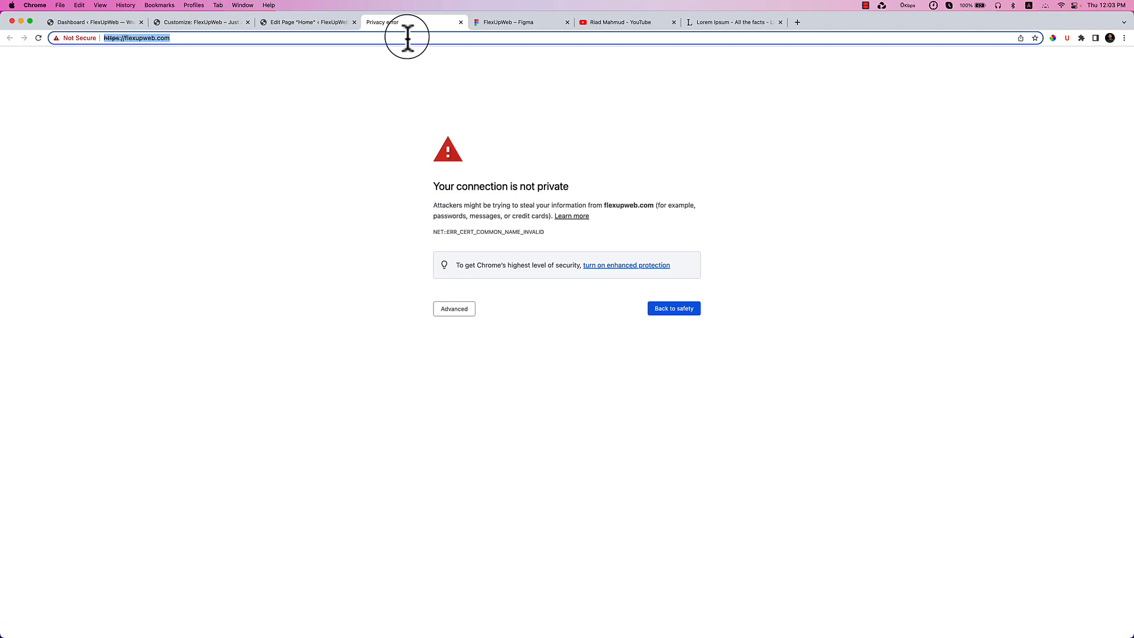
{"action": "key", "text": "Return"}
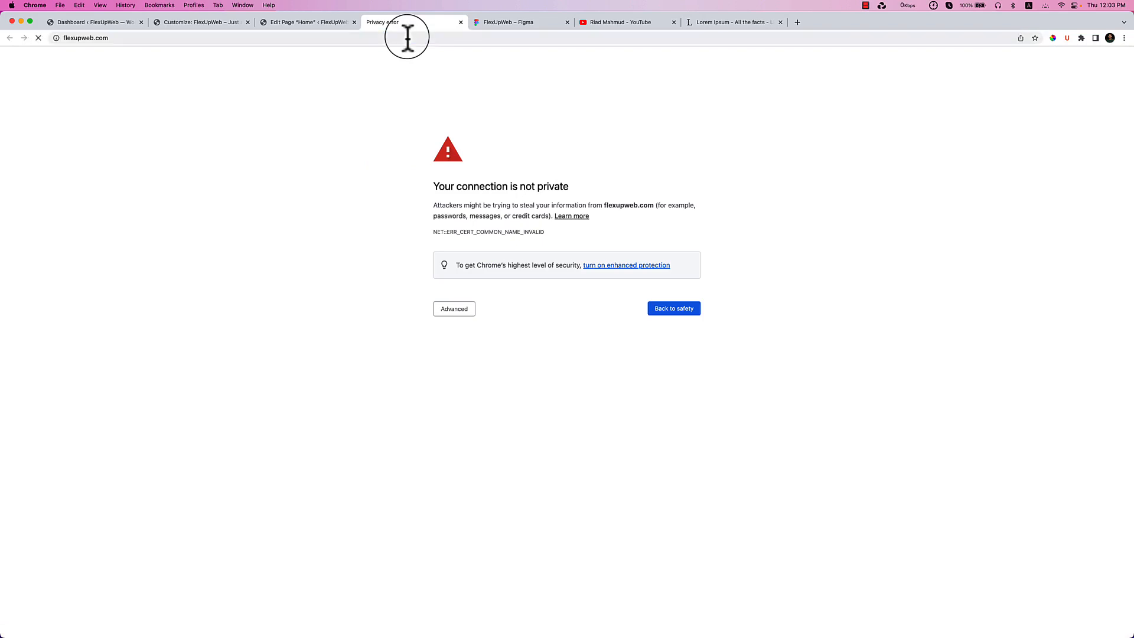
{"action": "left_click", "coordinate": [407, 37]}
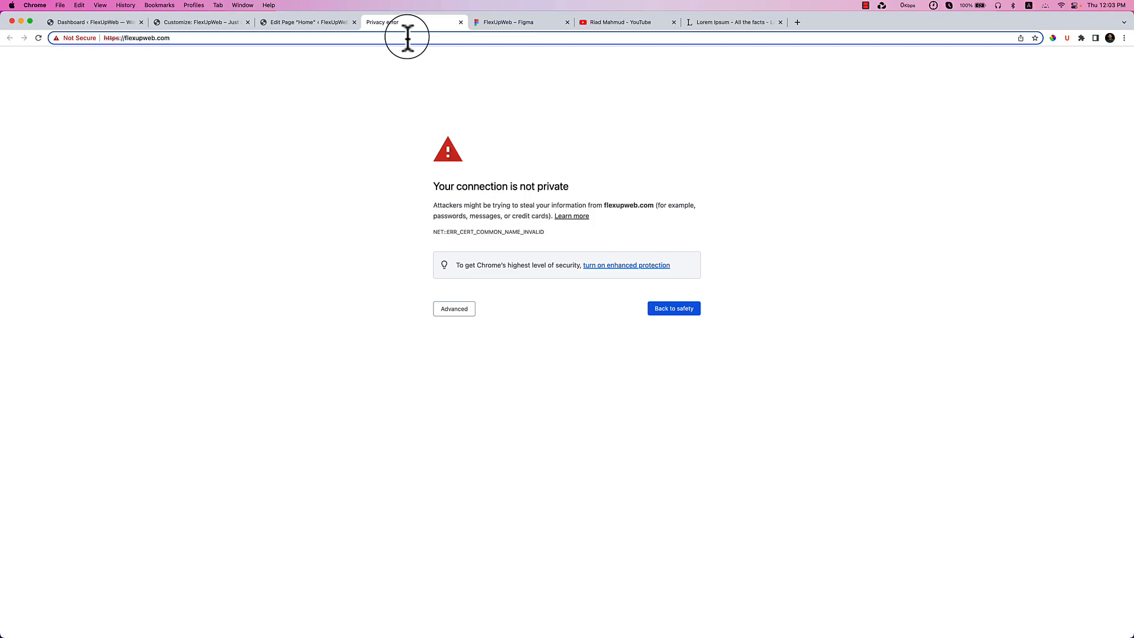
{"action": "key", "text": "BackSpace"}
{"action": "key", "text": "Return"}
{"action": "type", "text": "flexupweb.com"}
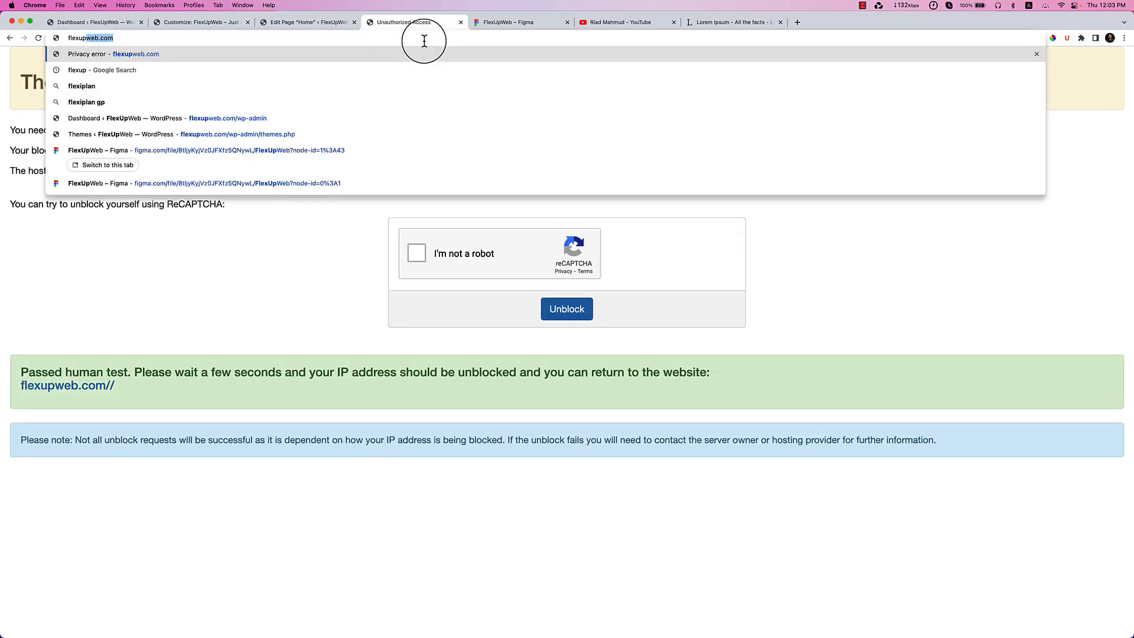
{"action": "key", "text": "Return"}
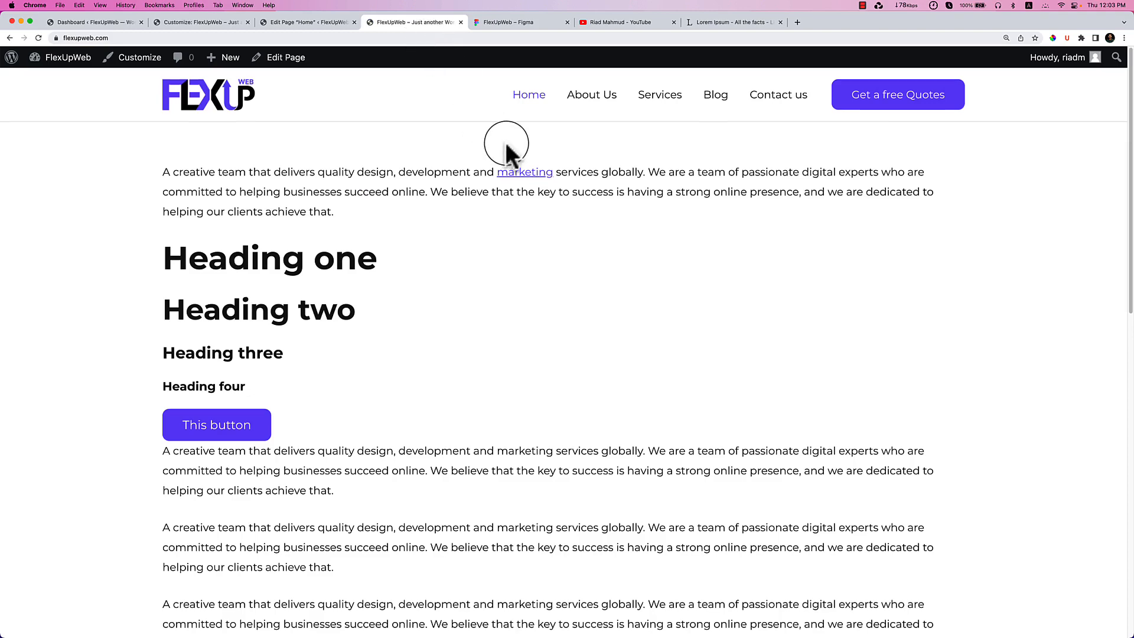
Publish the footer changes and reload the live site to see the plain contact lines.
{"action": "scroll", "coordinate": [506, 141], "scroll_direction": "down", "scroll_amount": 20}
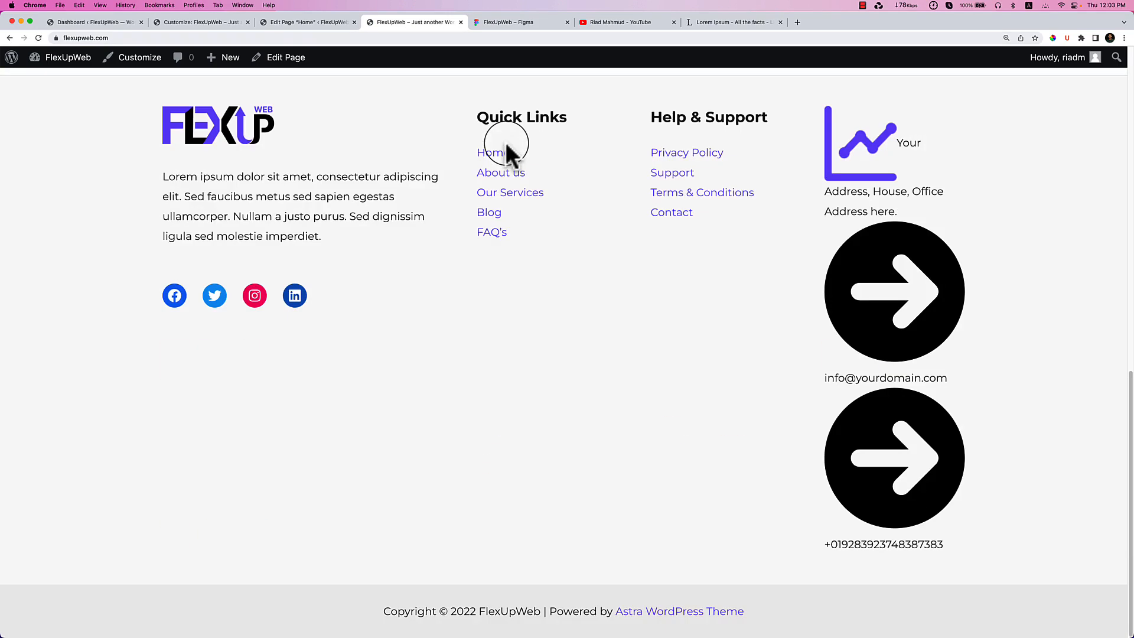
{"action": "left_click", "coordinate": [208, 18]}
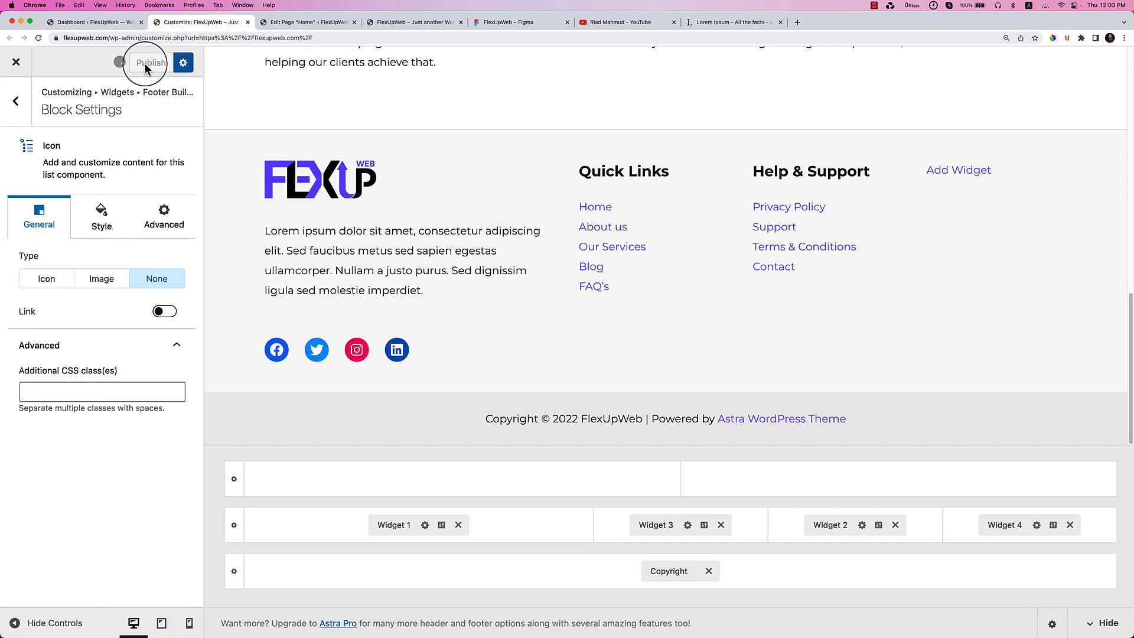
{"action": "left_click", "coordinate": [395, 23]}
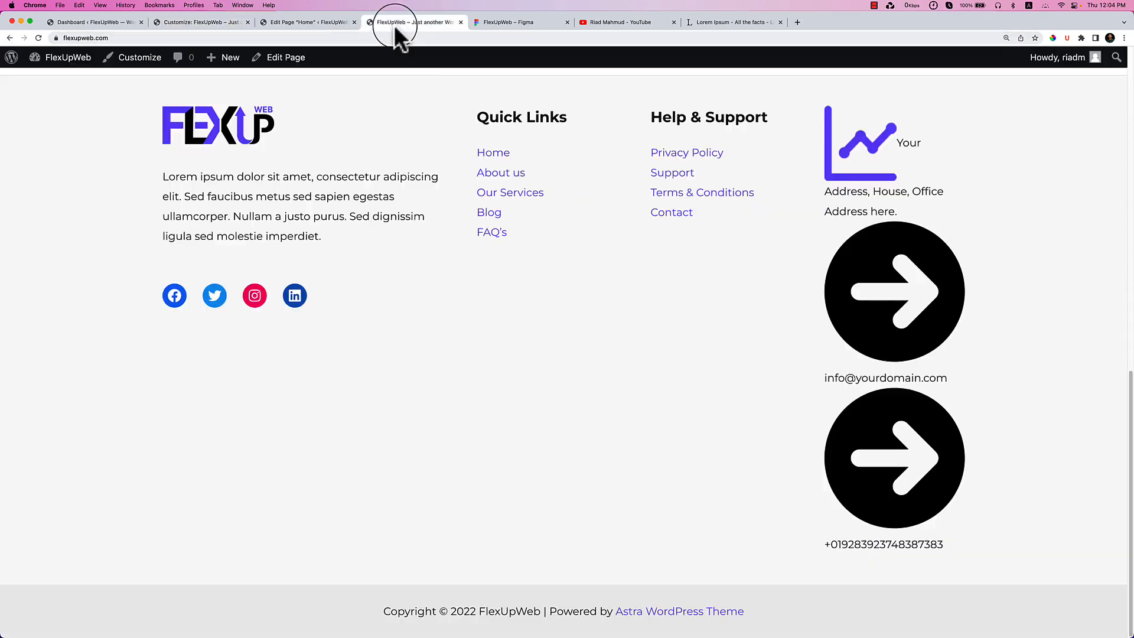
{"action": "right_click", "coordinate": [586, 256]}
{"action": "left_click", "coordinate": [622, 282]}
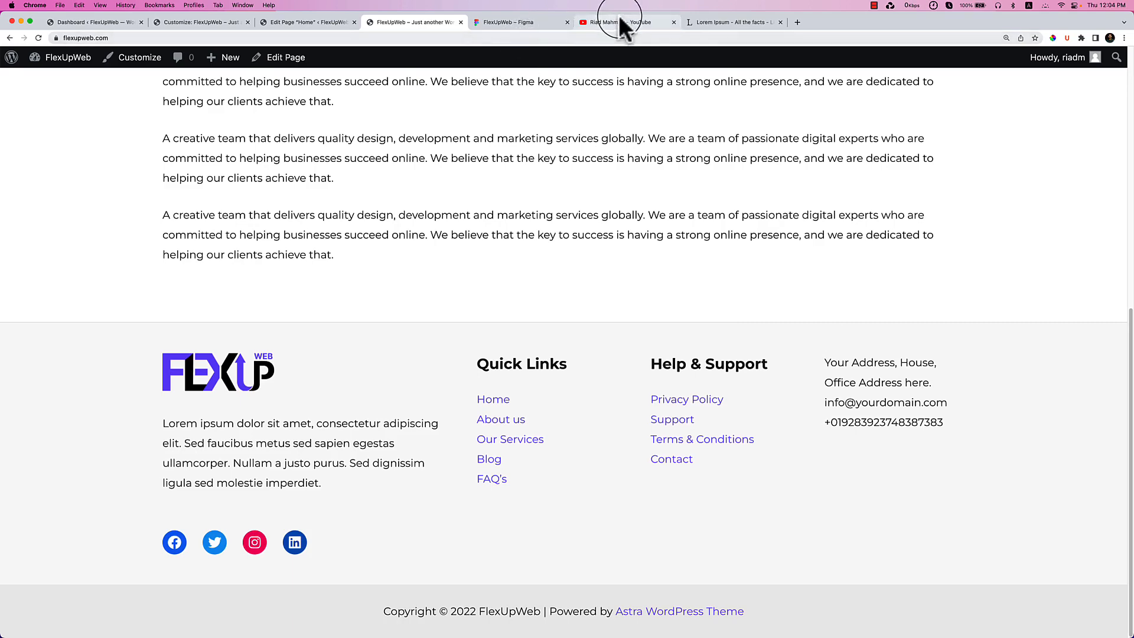
Check the Contact Us heading in the Figma footer design, then return to the customizer.
{"action": "left_click", "coordinate": [493, 22]}
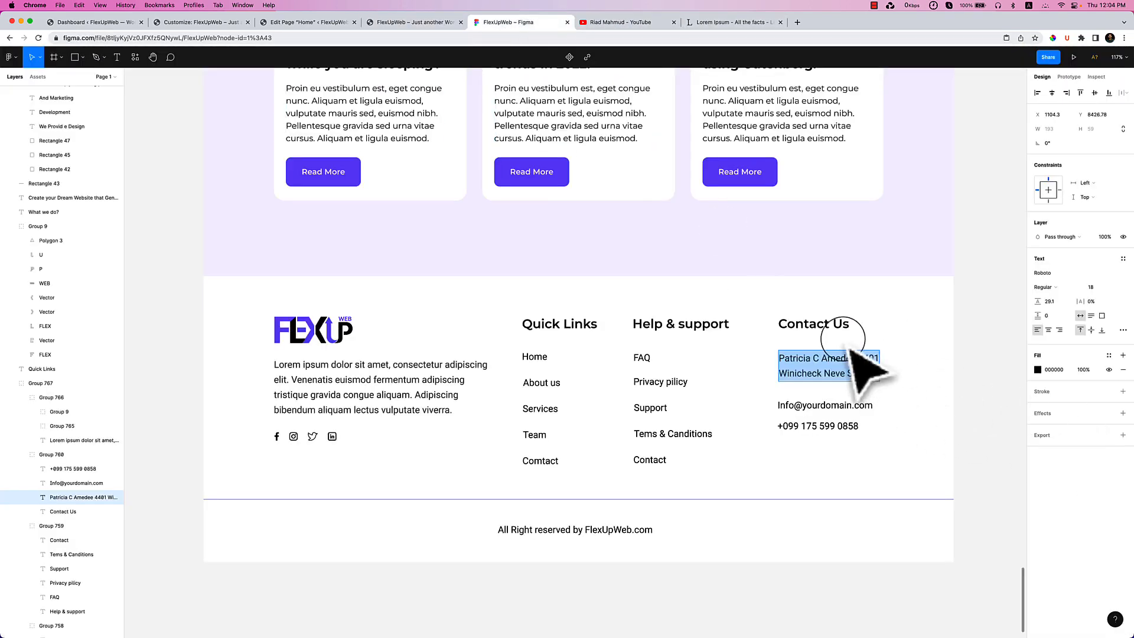
{"action": "double_click", "coordinate": [818, 323]}
{"action": "key", "text": "super+c"}
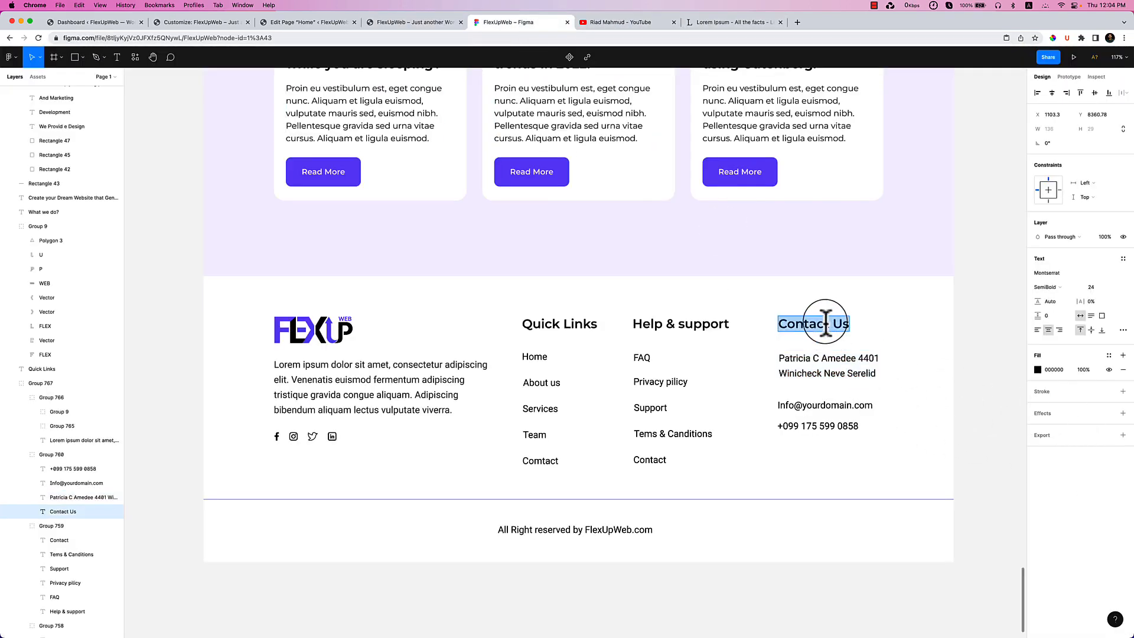
{"action": "left_click", "coordinate": [228, 22]}
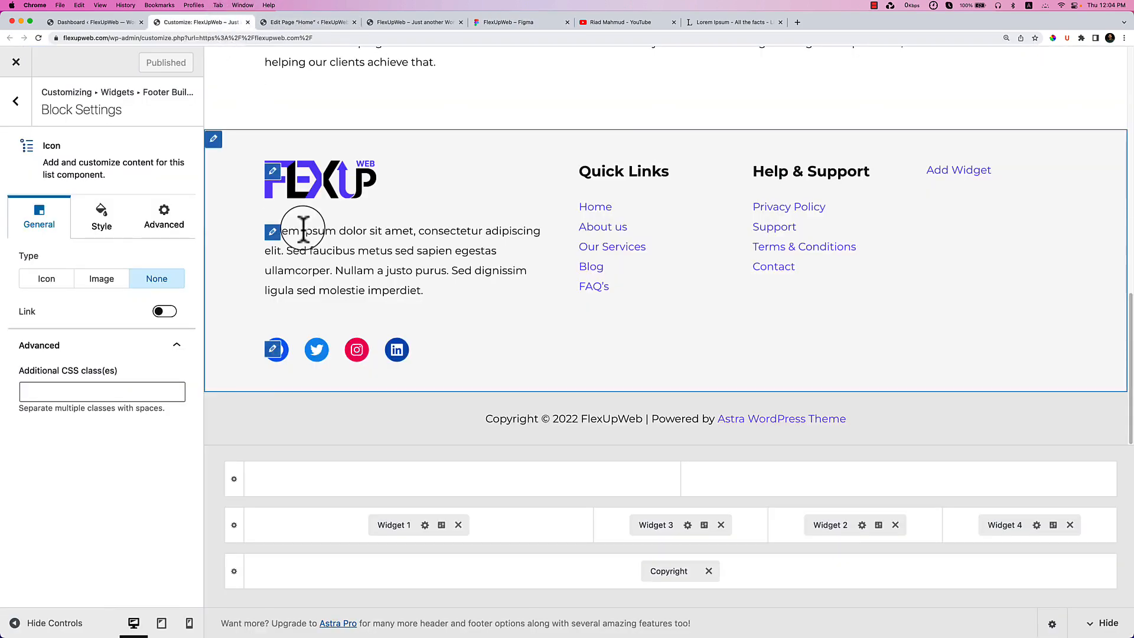
Insert a heading block below the phone number, then remove it.
{"action": "left_click", "coordinate": [13, 103]}
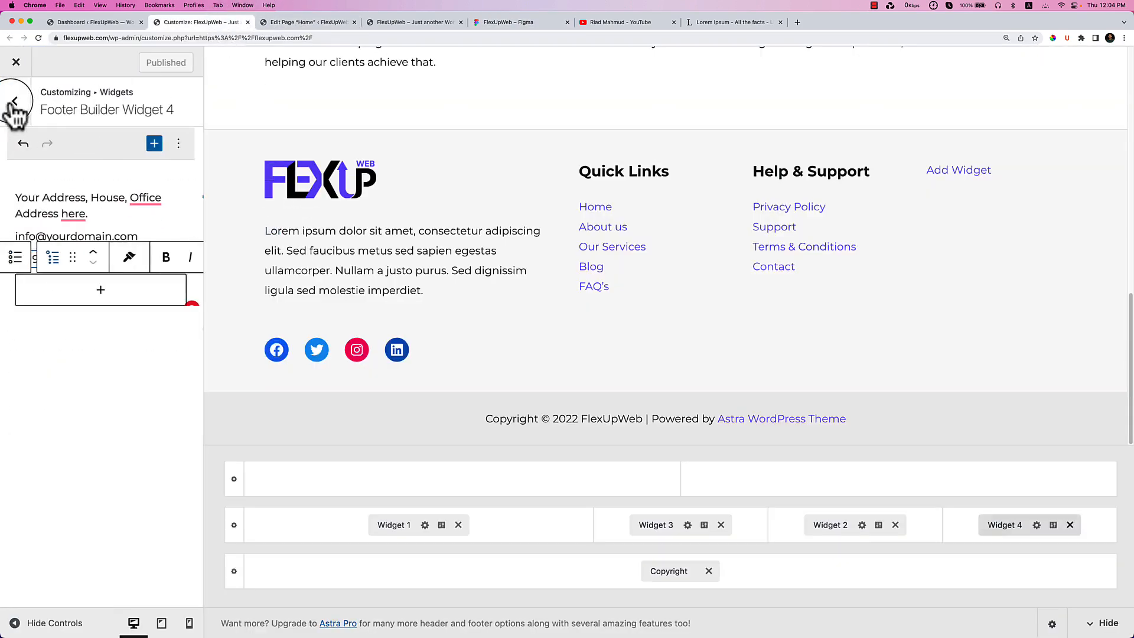
{"action": "left_click", "coordinate": [107, 291]}
{"action": "left_click", "coordinate": [282, 409]}
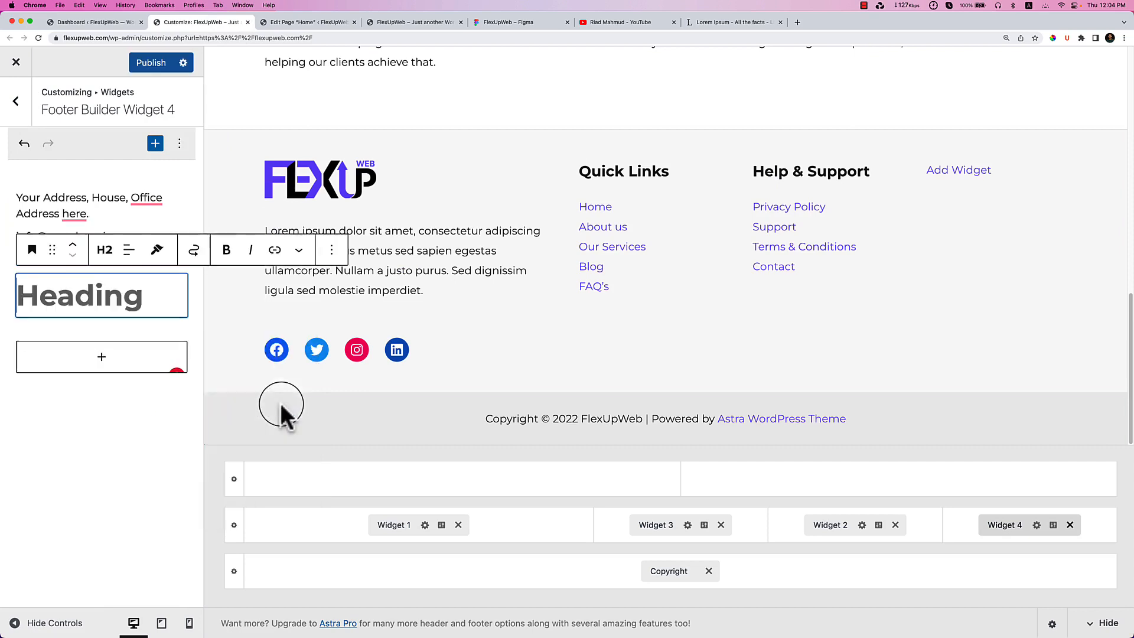
{"action": "left_click", "coordinate": [331, 250]}
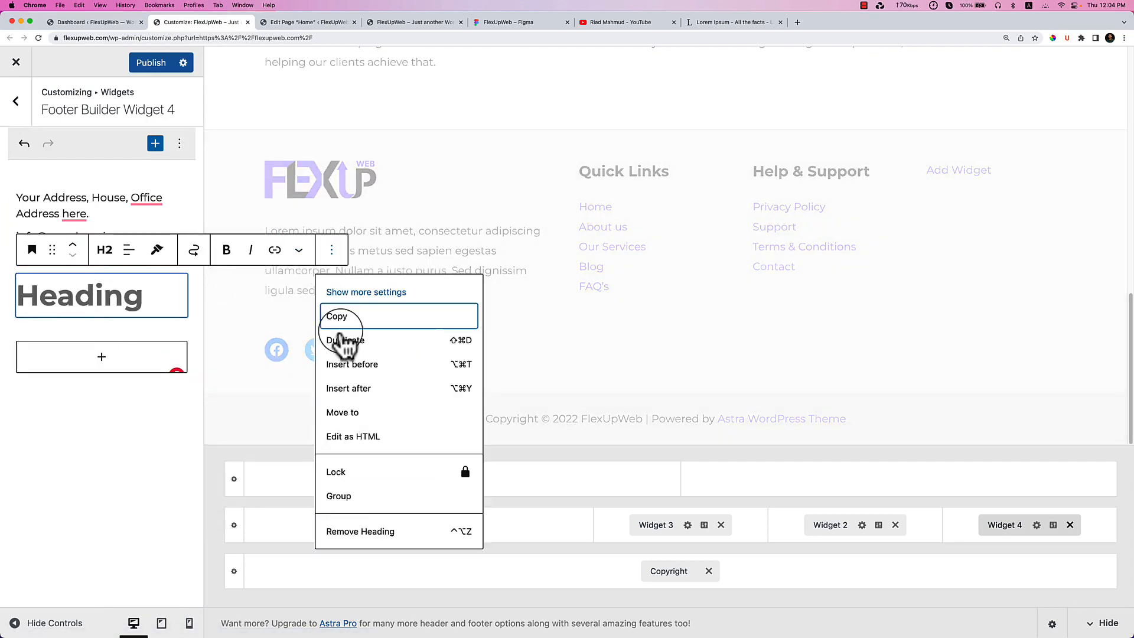
{"action": "left_click", "coordinate": [362, 534]}
Add a plain heading pasted as 'Contact Us', move it above the address, and open its settings.
{"action": "left_click", "coordinate": [77, 297]}
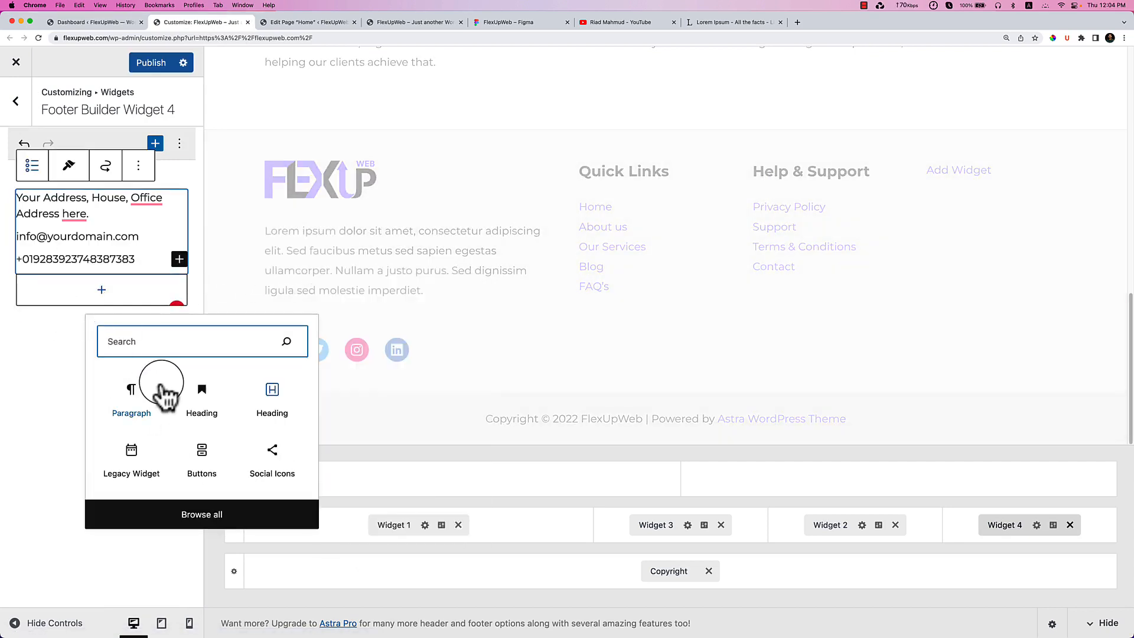
{"action": "left_click", "coordinate": [269, 408]}
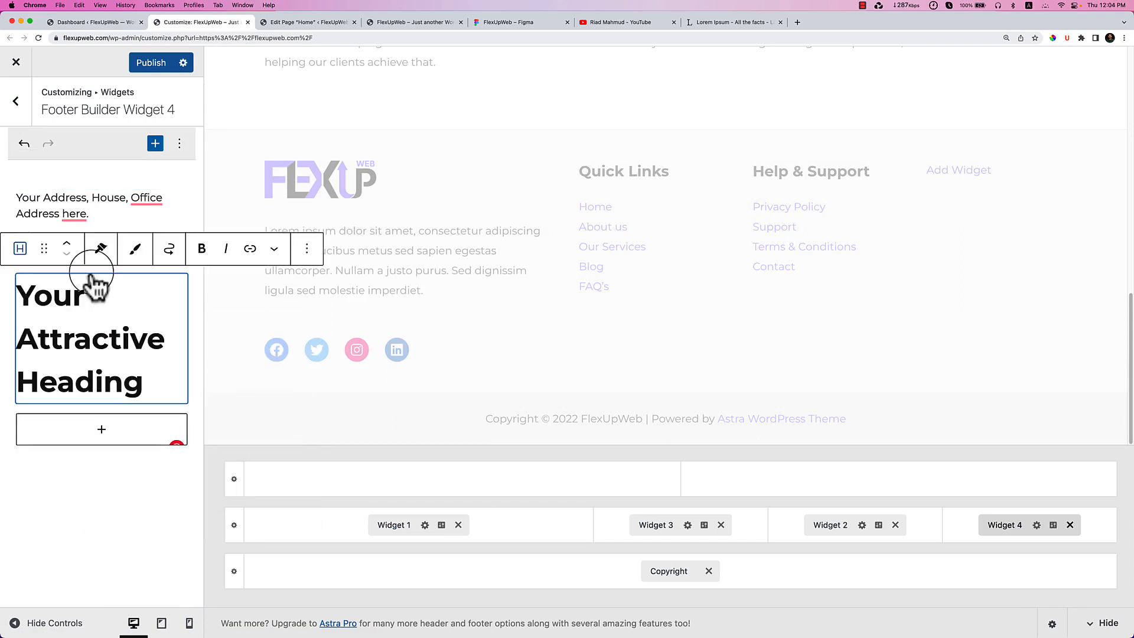
{"action": "triple_click", "coordinate": [70, 300]}
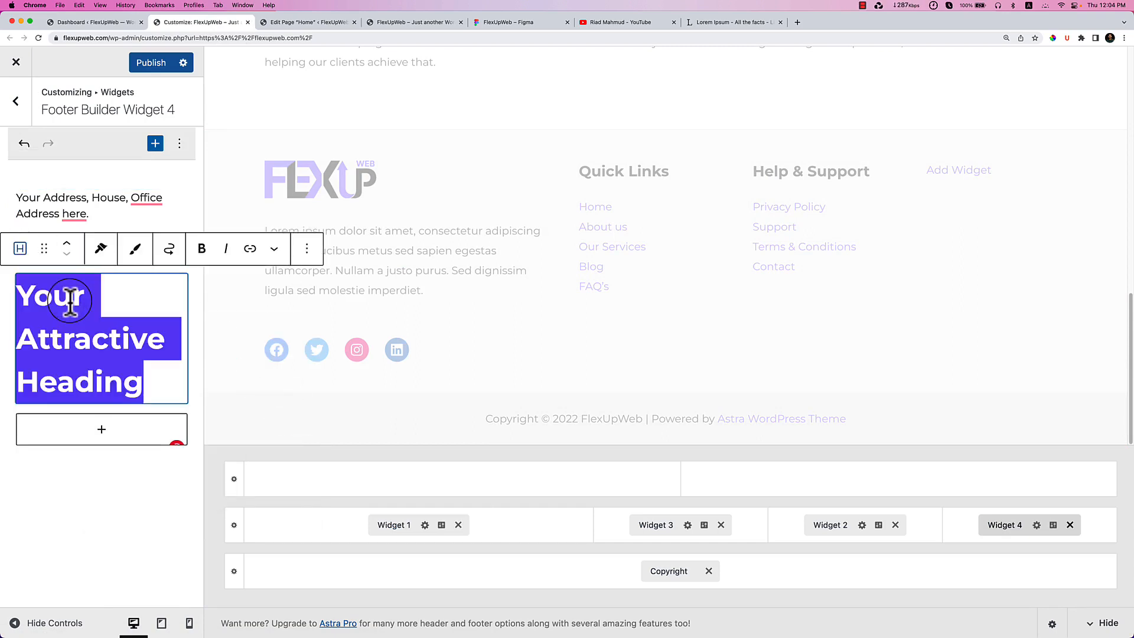
{"action": "key", "text": "super+v"}
{"action": "left_click", "coordinate": [66, 244]}
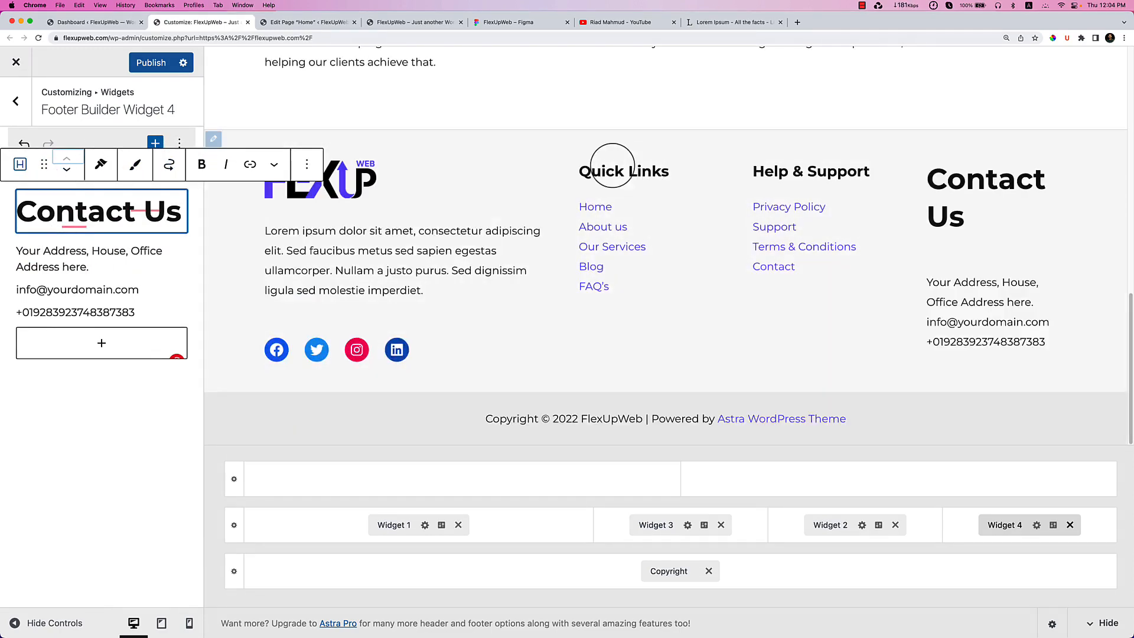
{"action": "left_click", "coordinate": [179, 143]}
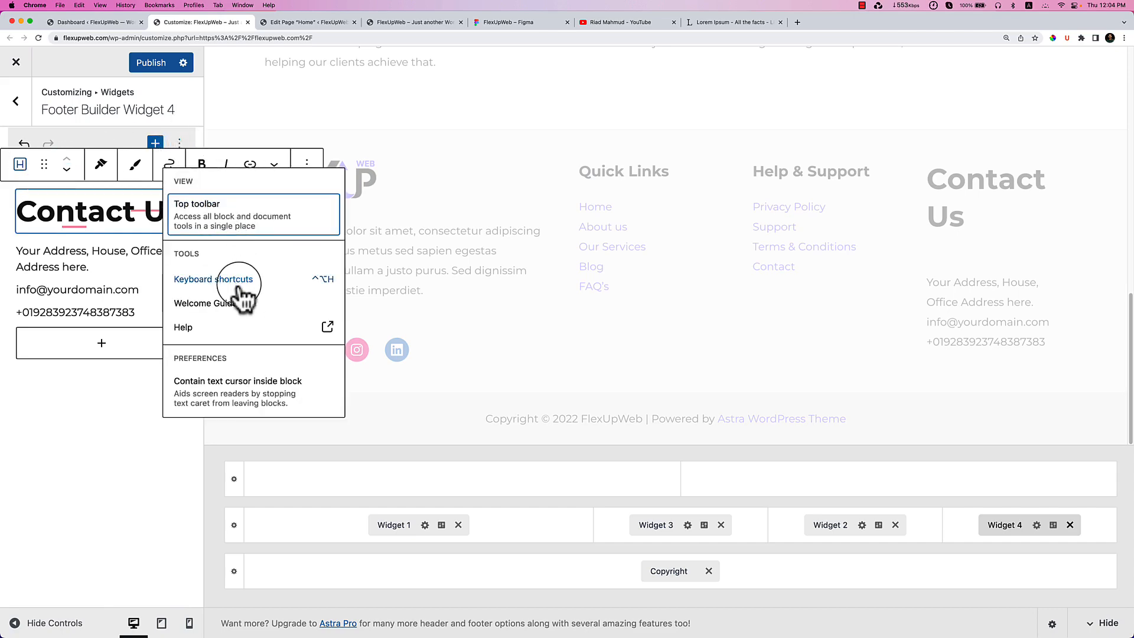
{"action": "left_click", "coordinate": [306, 164]}
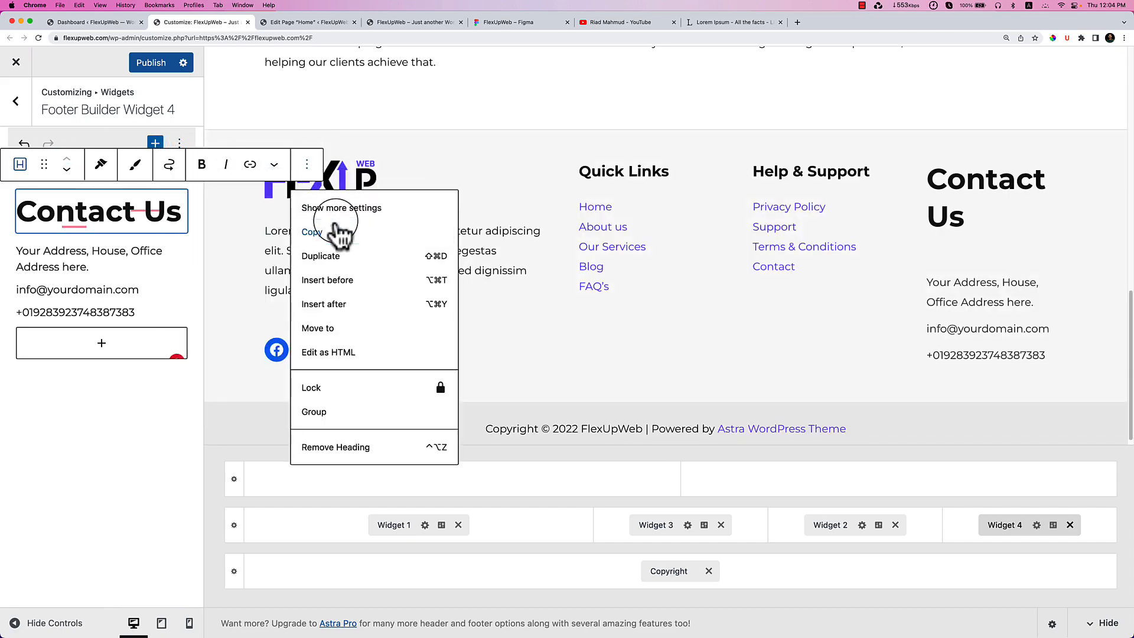
{"action": "left_click", "coordinate": [341, 208]}
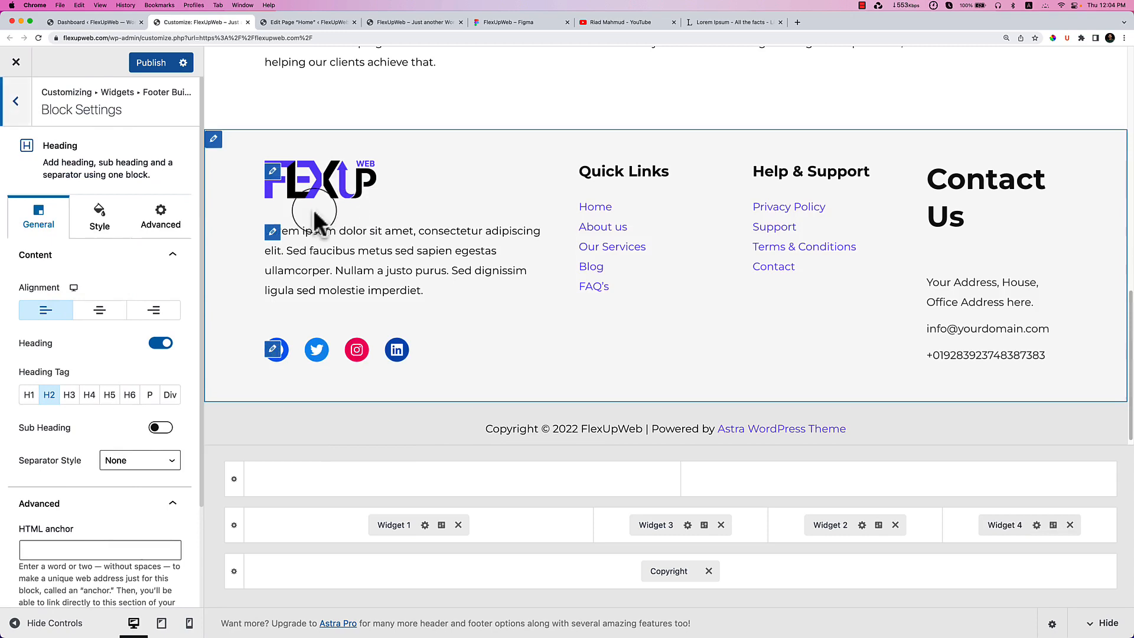
Make the heading H3 and set all its linked margins to 0 under Style > Spacing.
{"action": "left_click", "coordinate": [69, 396]}
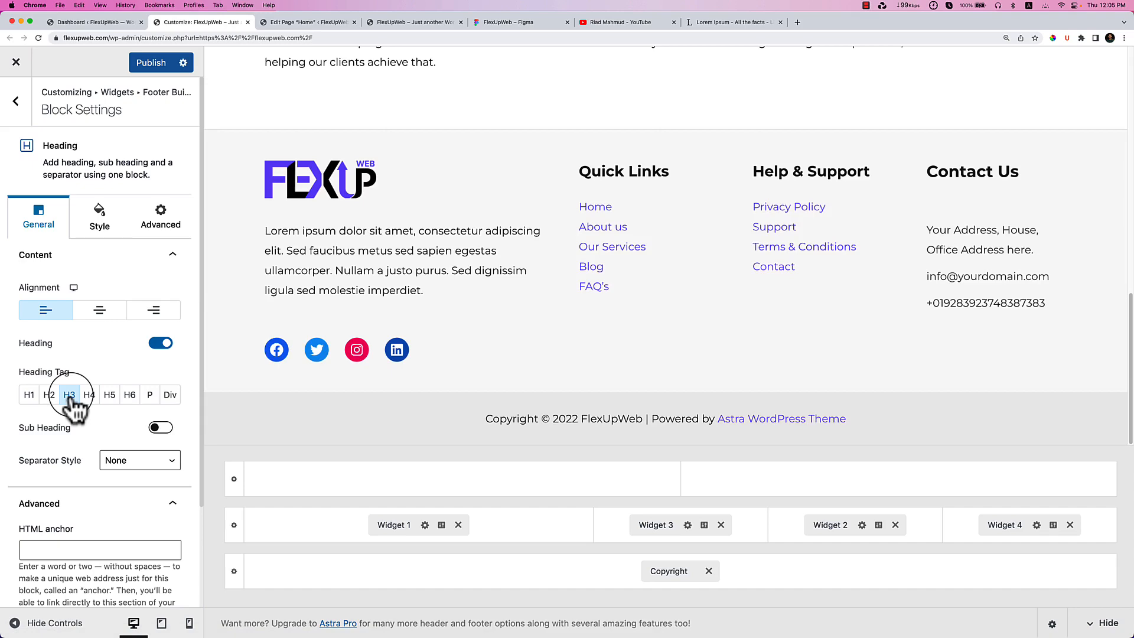
{"action": "scroll", "coordinate": [74, 402], "scroll_direction": "down", "scroll_amount": 5}
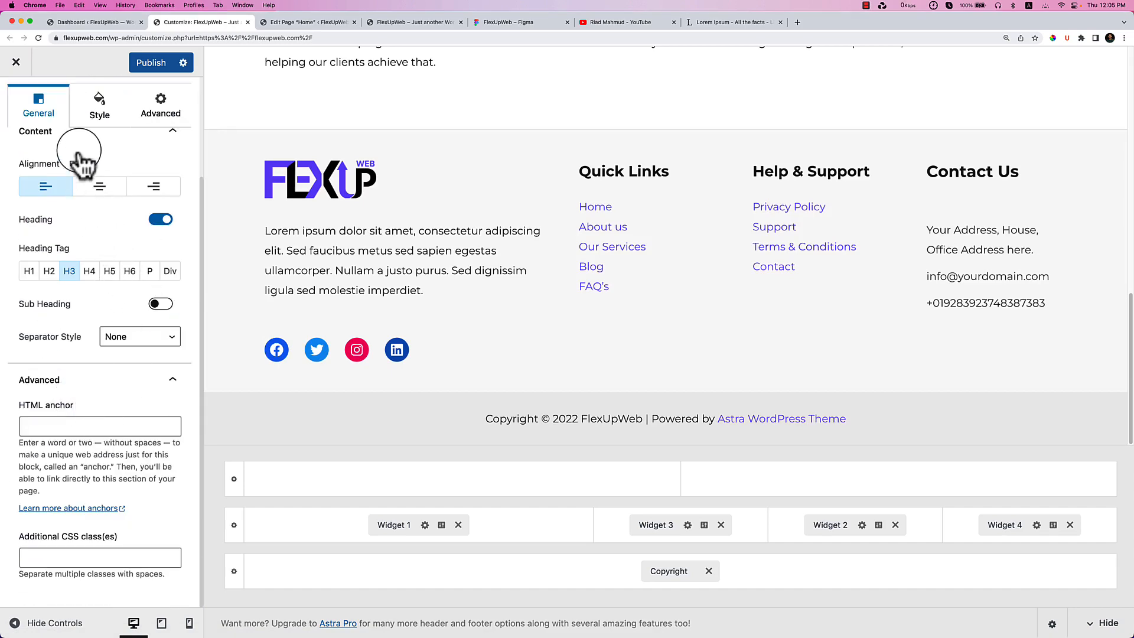
{"action": "left_click", "coordinate": [89, 127]}
{"action": "scroll", "coordinate": [121, 406], "scroll_direction": "down", "scroll_amount": 3}
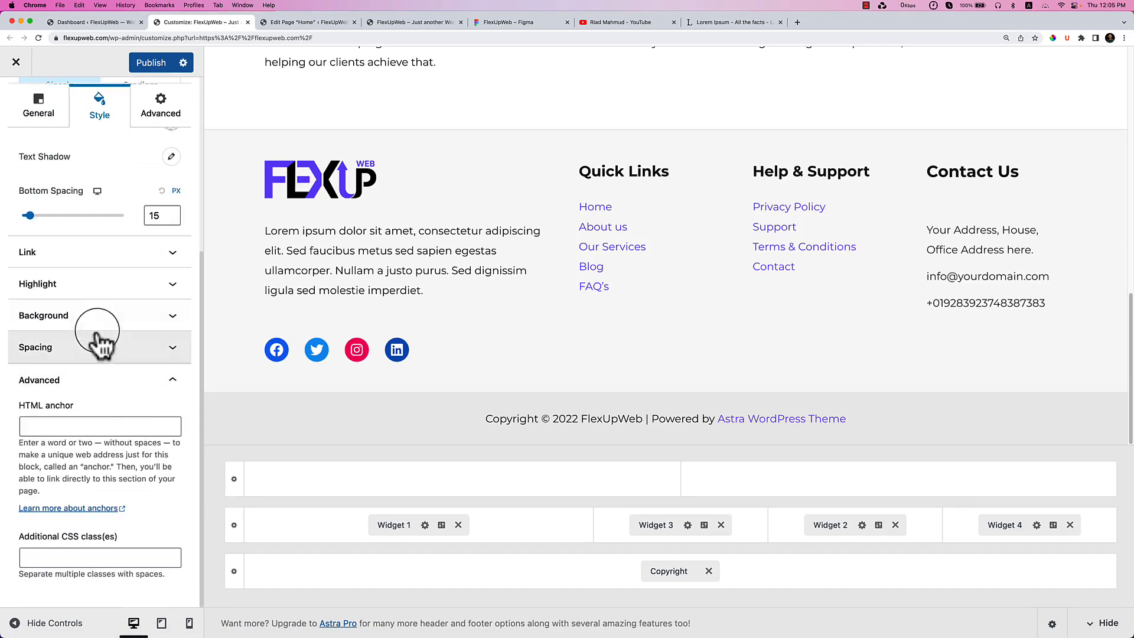
{"action": "left_click", "coordinate": [121, 350]}
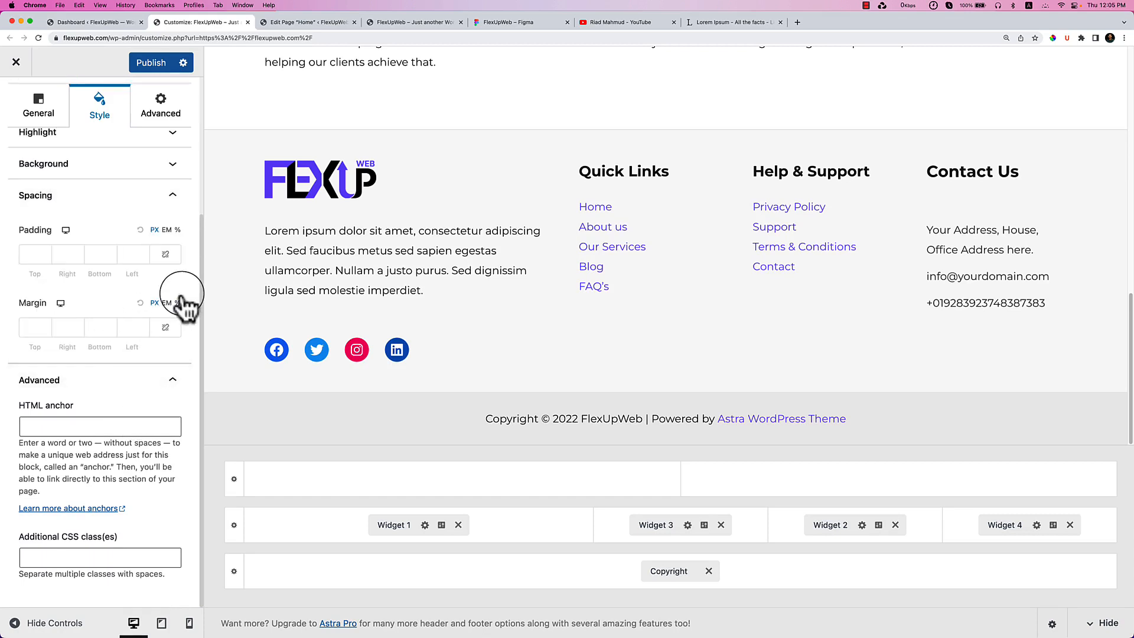
{"action": "left_click", "coordinate": [164, 328]}
{"action": "left_click", "coordinate": [109, 328]}
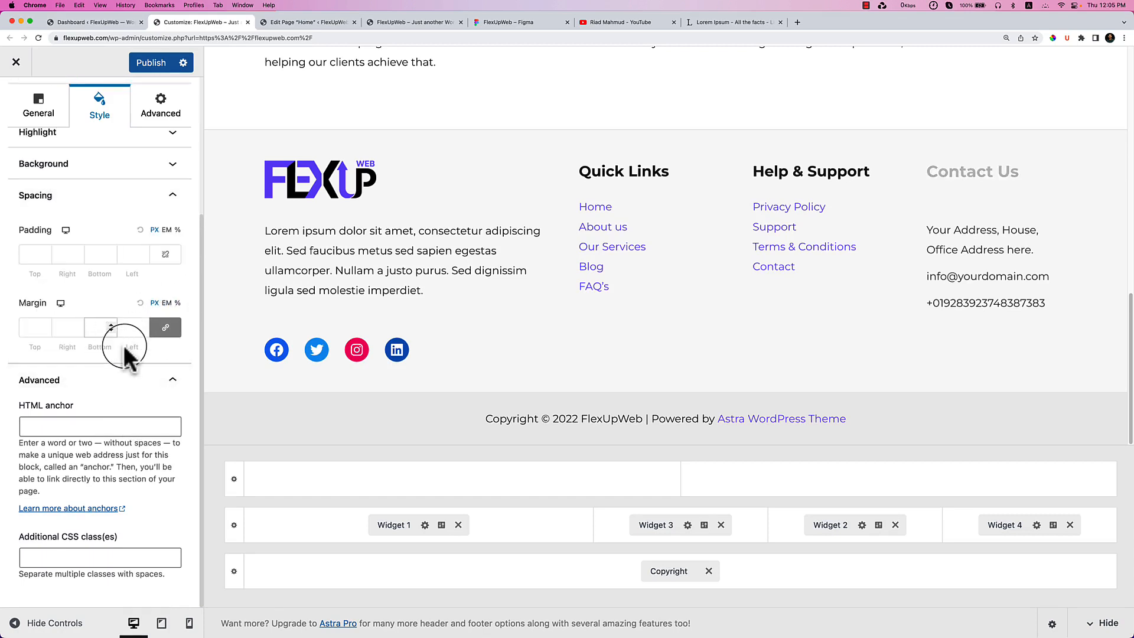
{"action": "key", "text": "Down"}
{"action": "key", "text": "Down"}
{"action": "key", "text": "Up"}
{"action": "key", "text": "Up"}
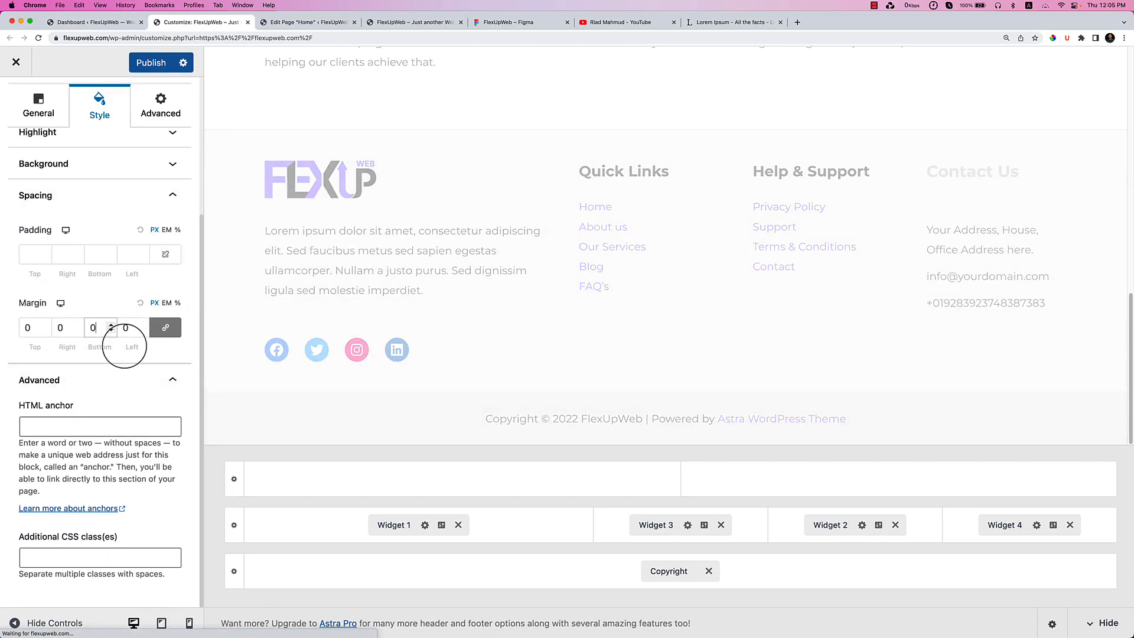
Unlink the margins, set the bottom margin to -37, publish, and switch to the live site.
{"action": "left_click", "coordinate": [166, 327]}
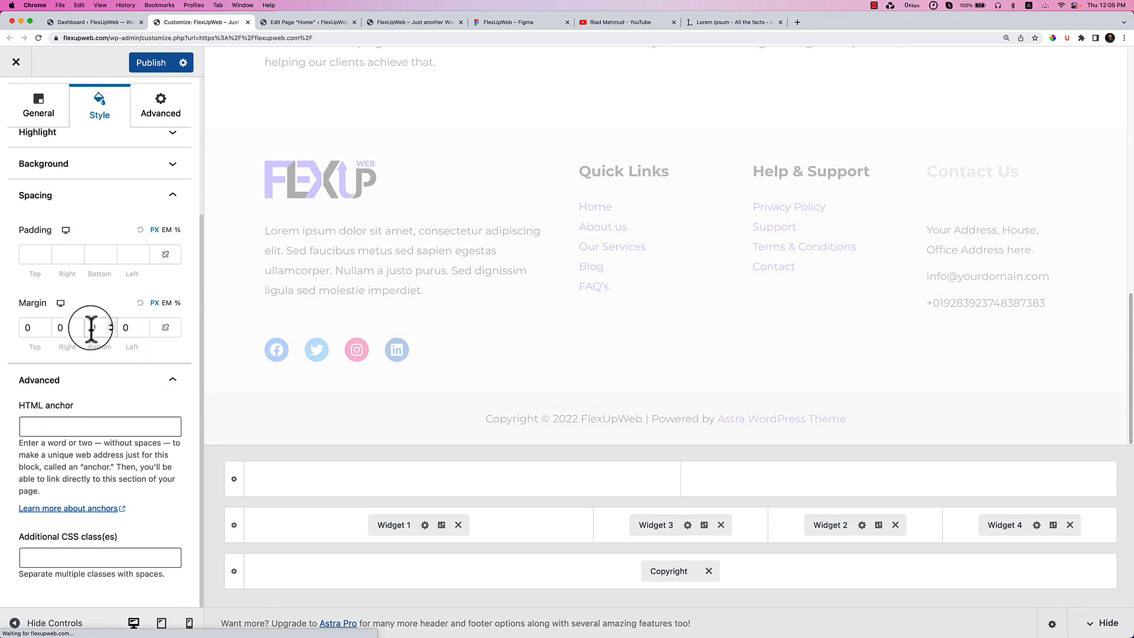
{"action": "key", "text": "Down"}
{"action": "key", "text": "Down"}
{"action": "key", "text": "Down"}
{"action": "key", "text": "Down"}
{"action": "key", "text": "Down"}
{"action": "key", "text": "Down"}
{"action": "key", "text": "Down"}
{"action": "key", "text": "Down"}
{"action": "key", "text": "Down"}
{"action": "key", "text": "Down"}
{"action": "key", "text": "Down"}
{"action": "key", "text": "Down"}
{"action": "key", "text": "Down"}
{"action": "key", "text": "Down"}
{"action": "key", "text": "Down"}
{"action": "key", "text": "Down"}
{"action": "key", "text": "Down"}
{"action": "key", "text": "Down"}
{"action": "key", "text": "Down"}
{"action": "key", "text": "Down"}
{"action": "key", "text": "Down"}
{"action": "key", "text": "Down"}
{"action": "key", "text": "Down"}
{"action": "key", "text": "Down"}
{"action": "key", "text": "Down"}
{"action": "key", "text": "Down"}
{"action": "key", "text": "Down"}
{"action": "key", "text": "Down"}
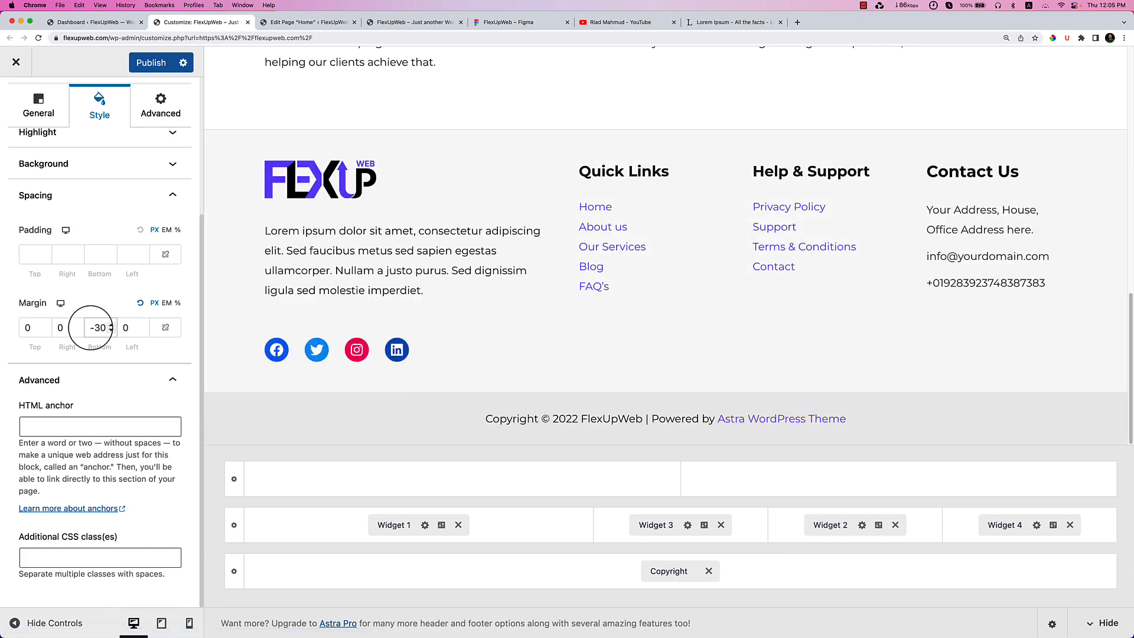
{"action": "key", "text": "Down"}
{"action": "key", "text": "Down"}
{"action": "key", "text": "Down"}
{"action": "key", "text": "Down"}
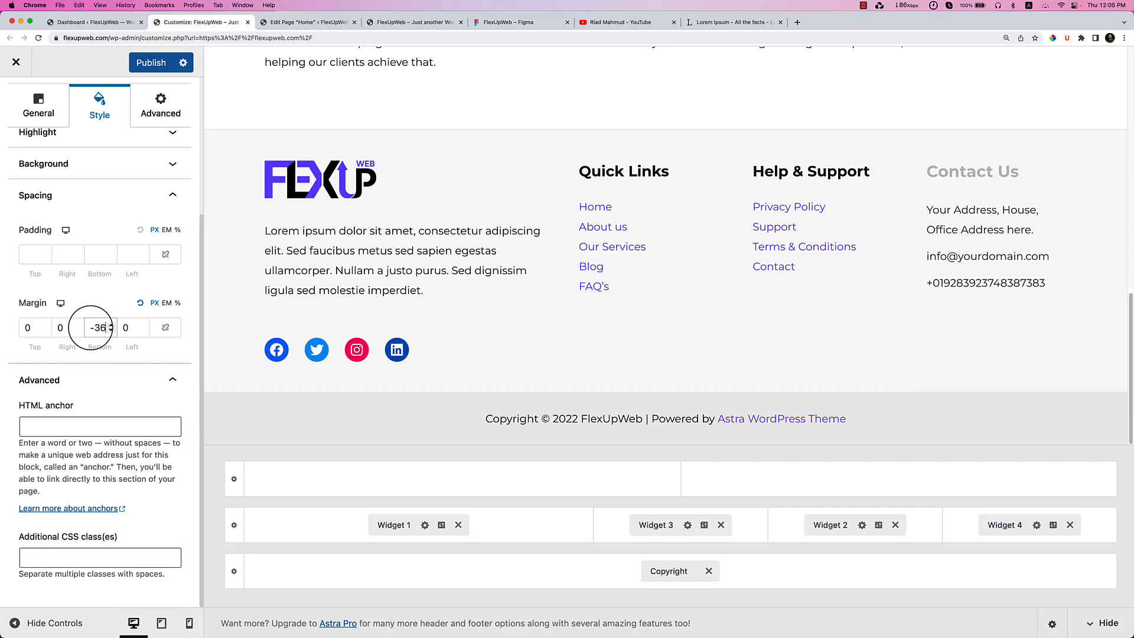
{"action": "key", "text": "Down"}
{"action": "key", "text": "Down"}
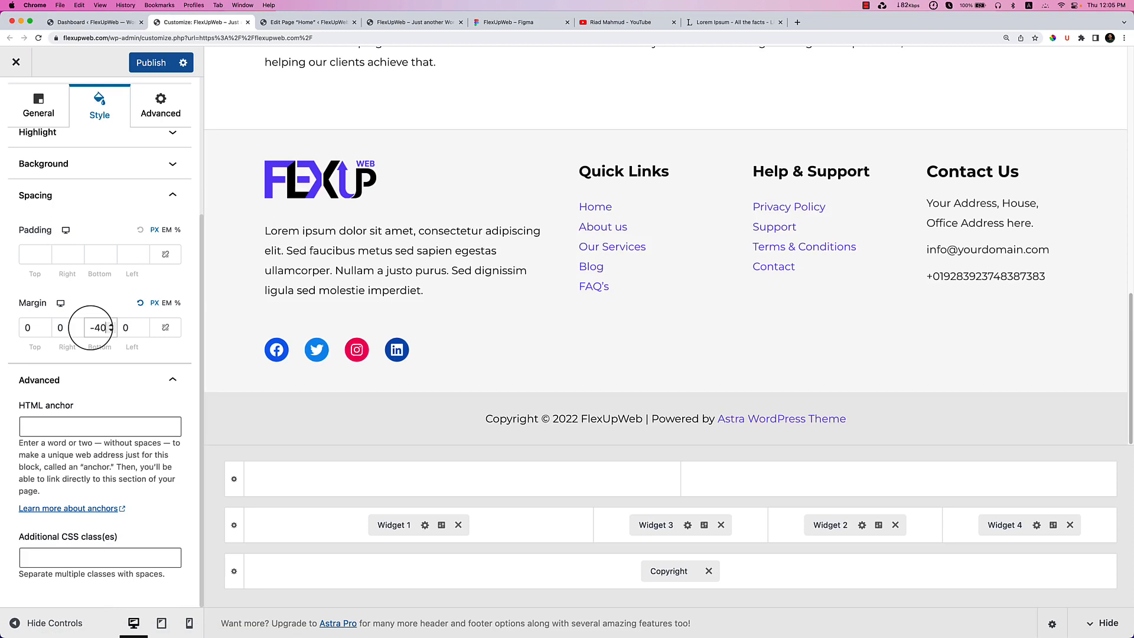
{"action": "key", "text": "Up"}
{"action": "key", "text": "Up"}
{"action": "key", "text": "Up"}
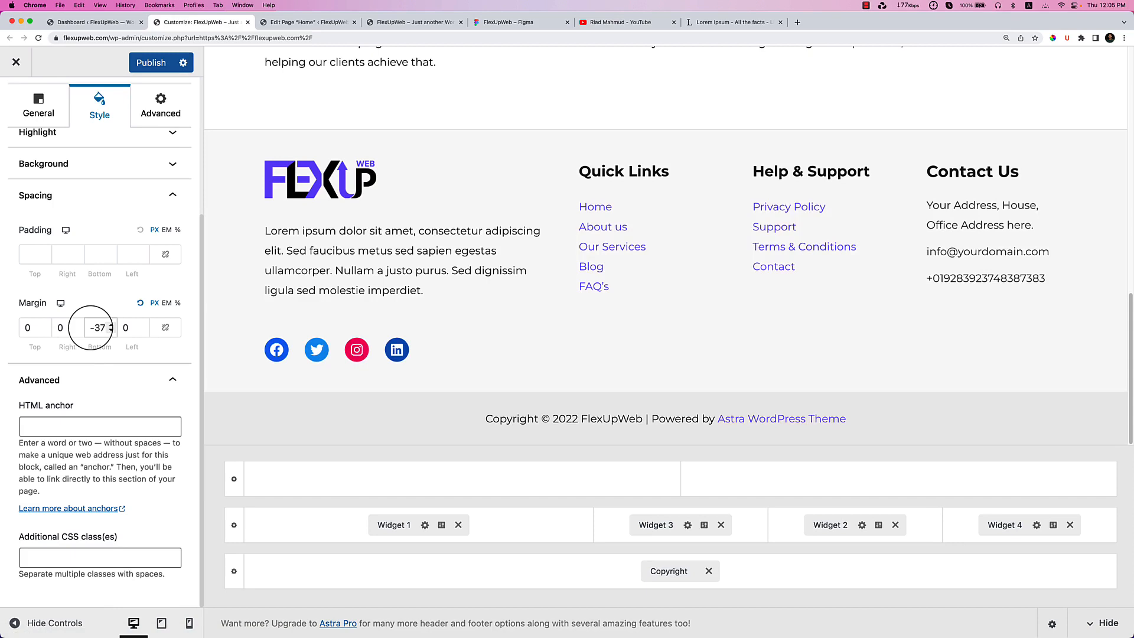
{"action": "left_click", "coordinate": [145, 63]}
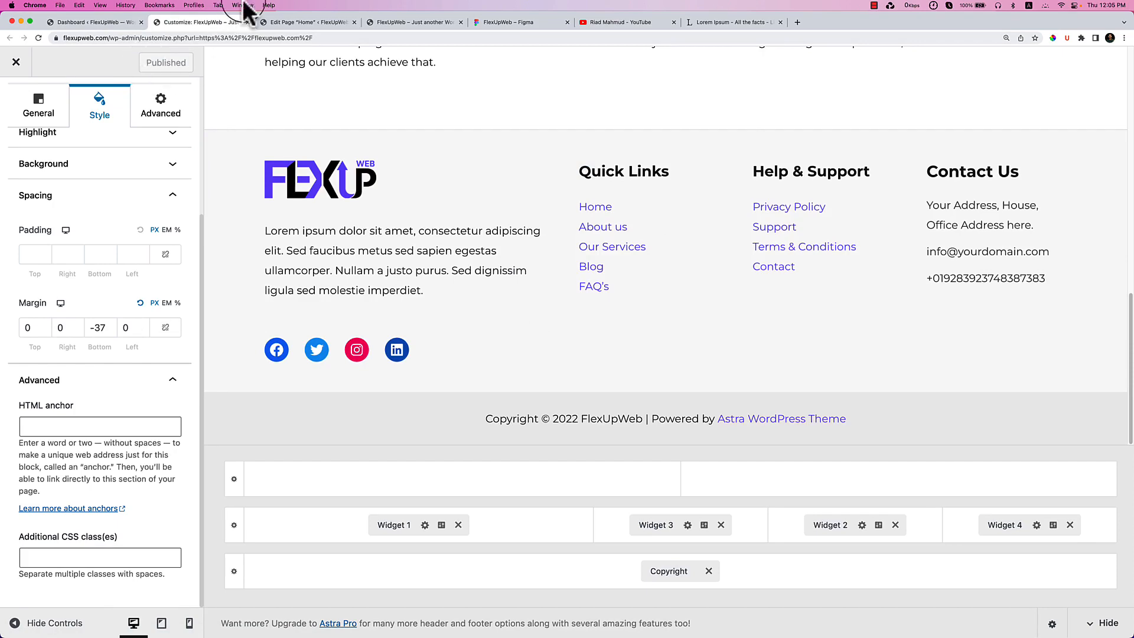
{"action": "left_click", "coordinate": [410, 22]}
Reload the live FlexUpWeb homepage, check the footer spacing, and return to the Home page editor.
{"action": "right_click", "coordinate": [545, 184]}
{"action": "left_click", "coordinate": [572, 210]}
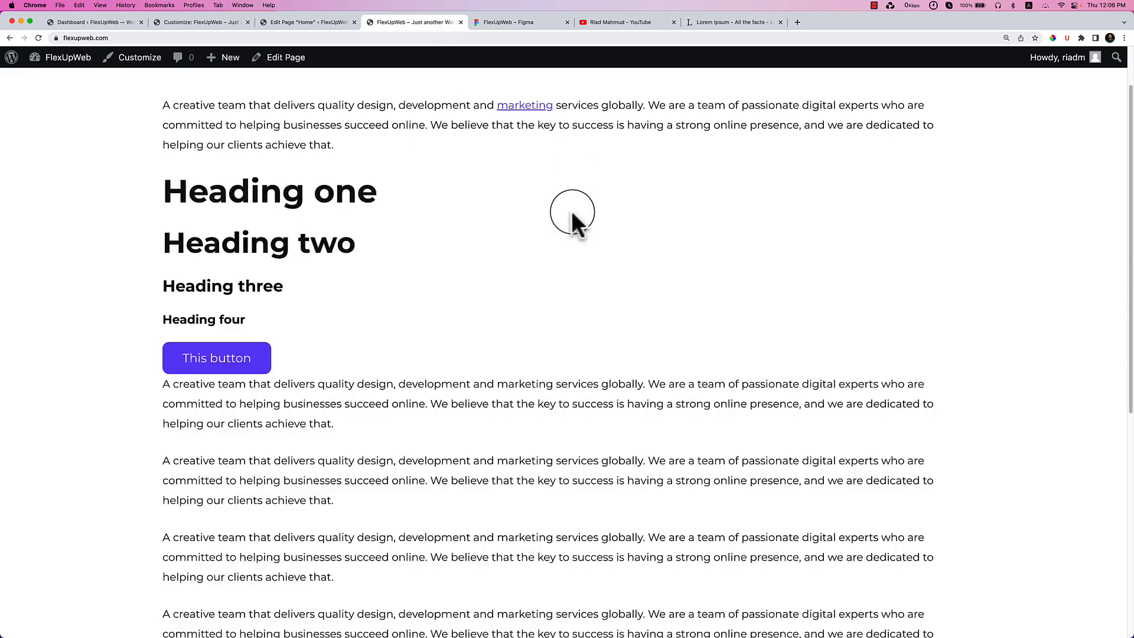
{"action": "scroll", "coordinate": [572, 211], "scroll_direction": "up", "scroll_amount": 2}
{"action": "scroll", "coordinate": [563, 218], "scroll_direction": "down", "scroll_amount": 6}
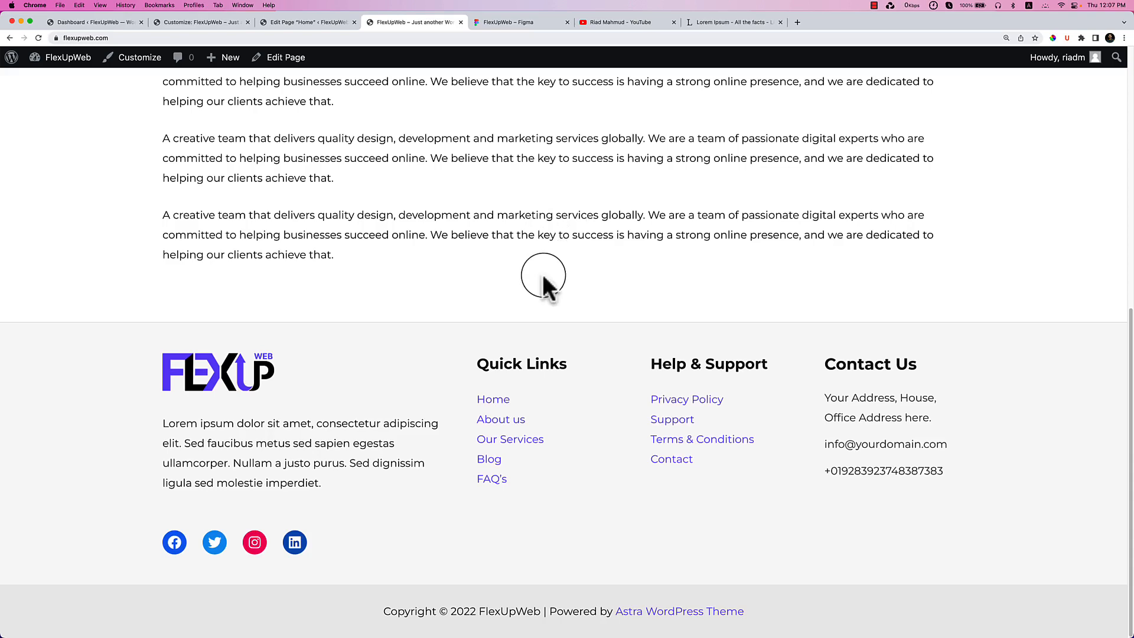
{"action": "scroll", "coordinate": [544, 275], "scroll_direction": "up", "scroll_amount": 8}
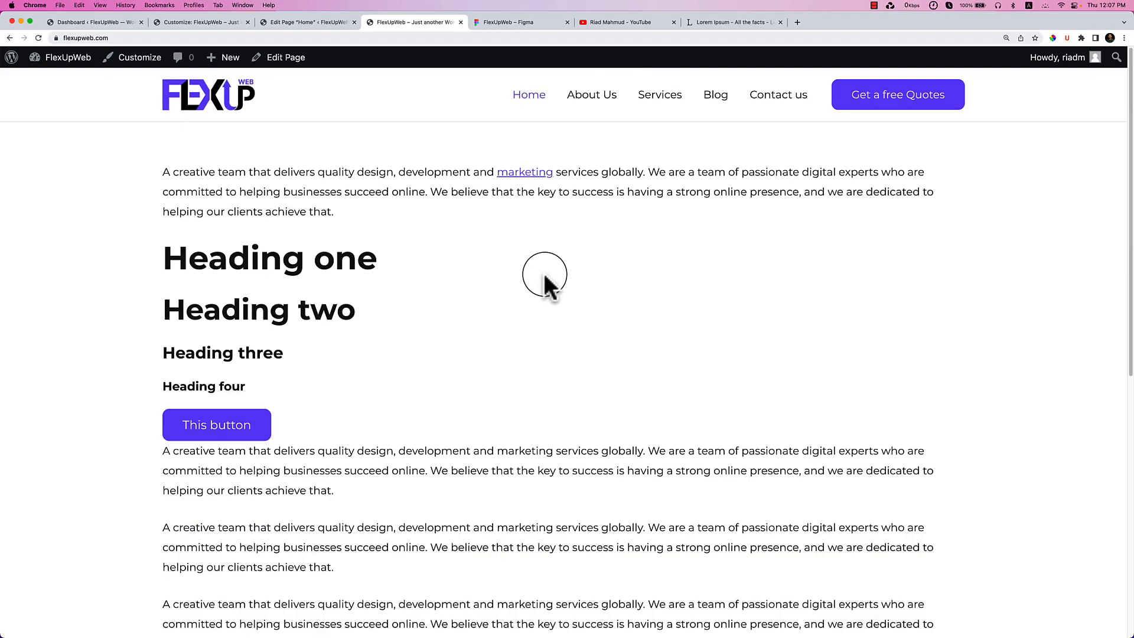
{"action": "left_click", "coordinate": [292, 21]}
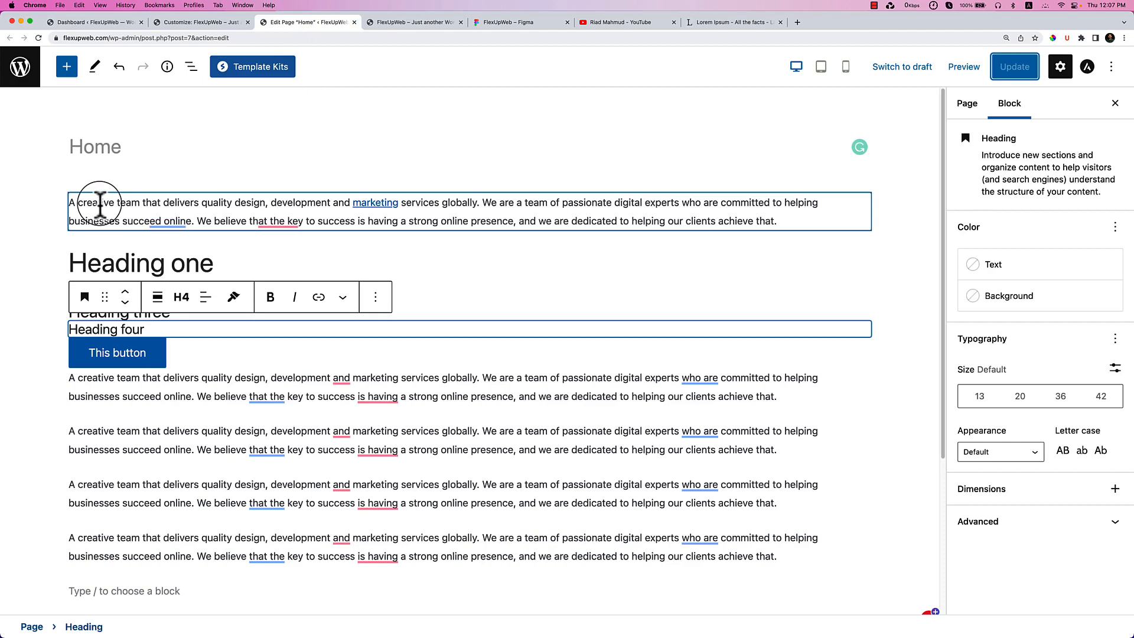
Delete all sample headings, paragraphs and the button, then remove the leftover paragraph block.
{"action": "left_click_drag", "start_coordinate": [69, 202], "coordinate": [496, 575]}
{"action": "key", "text": "BackSpace"}
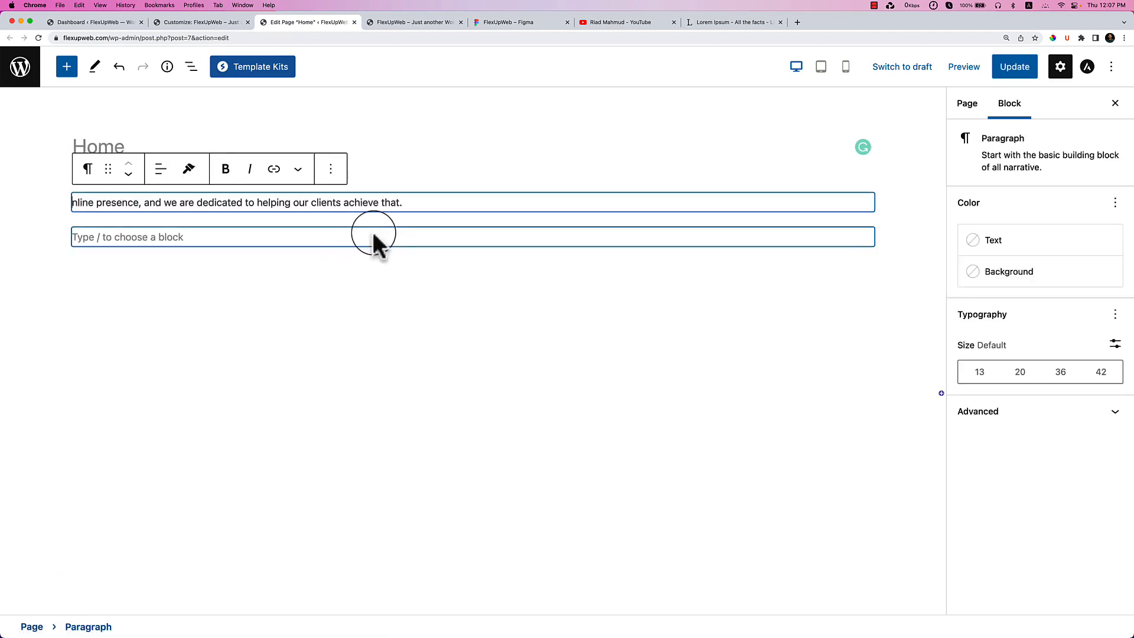
{"action": "left_click", "coordinate": [330, 170]}
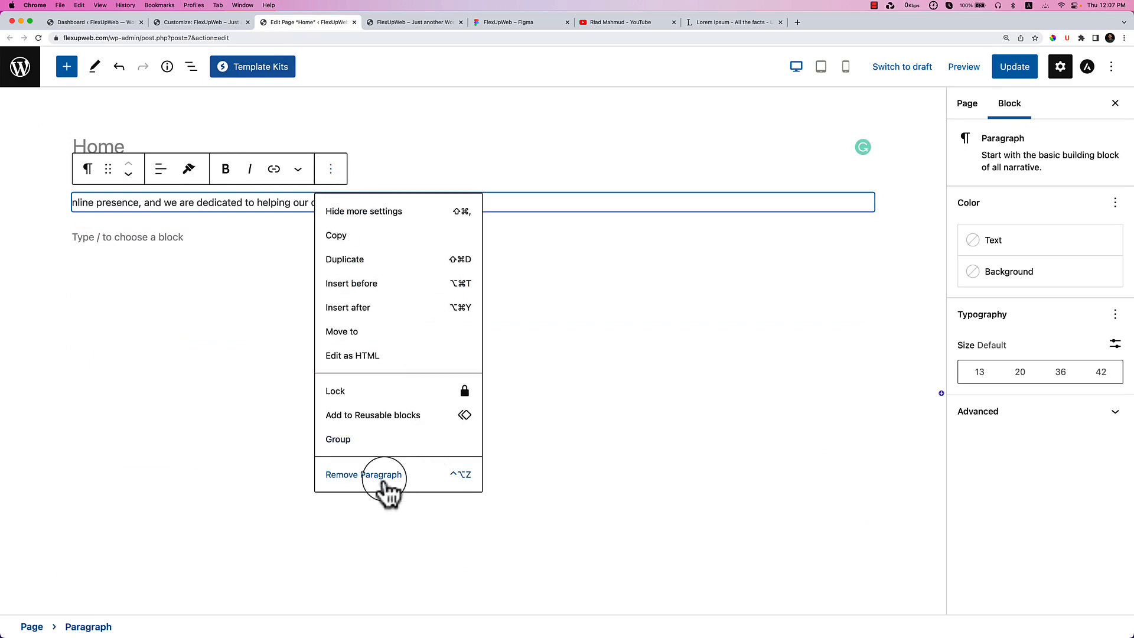
{"action": "left_click", "coordinate": [383, 477]}
{"action": "left_click", "coordinate": [168, 208]}
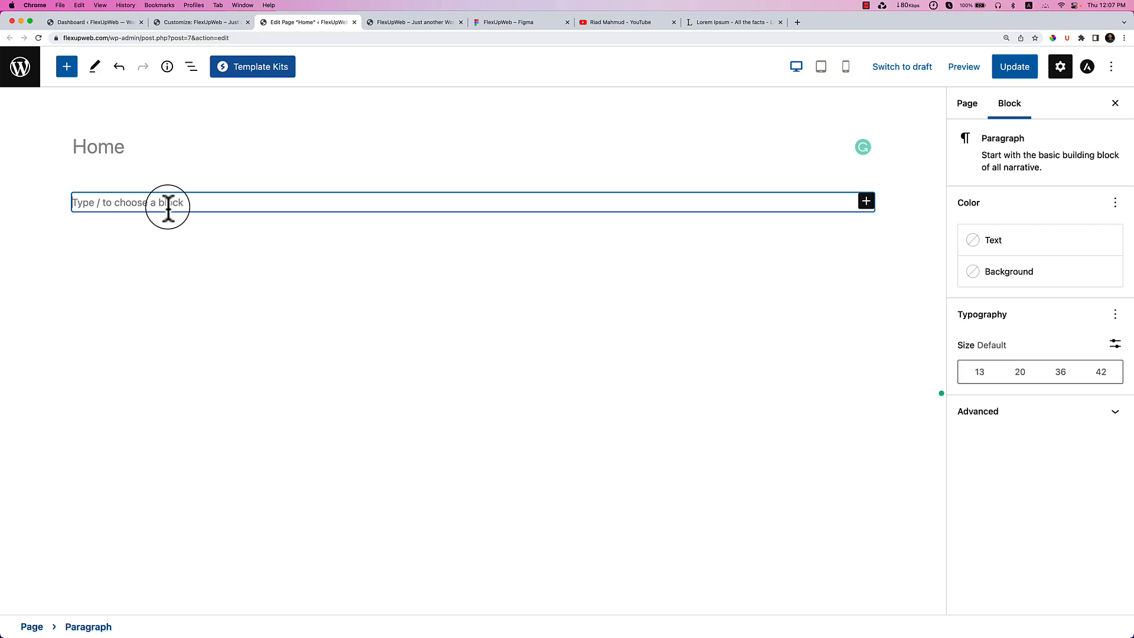
{"action": "left_click", "coordinate": [411, 22]}
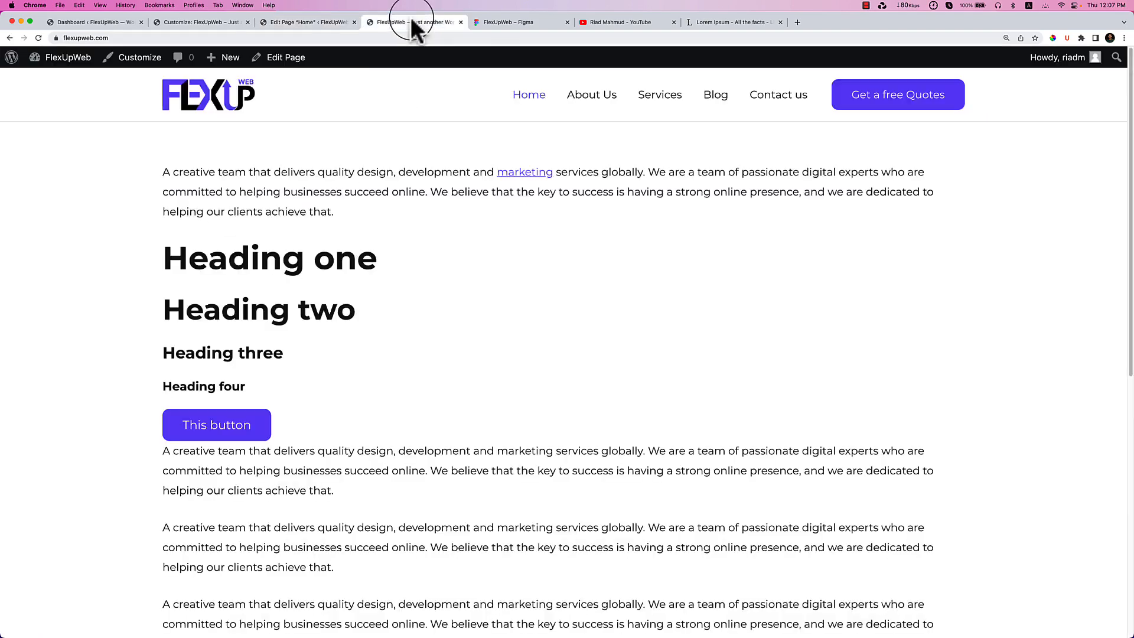
Zoom and pan the Figma Home frame to its hero section, then go back to the editor.
{"action": "left_click", "coordinate": [485, 23]}
{"action": "scroll", "coordinate": [549, 279], "scroll_direction": "up", "scroll_amount": 15}
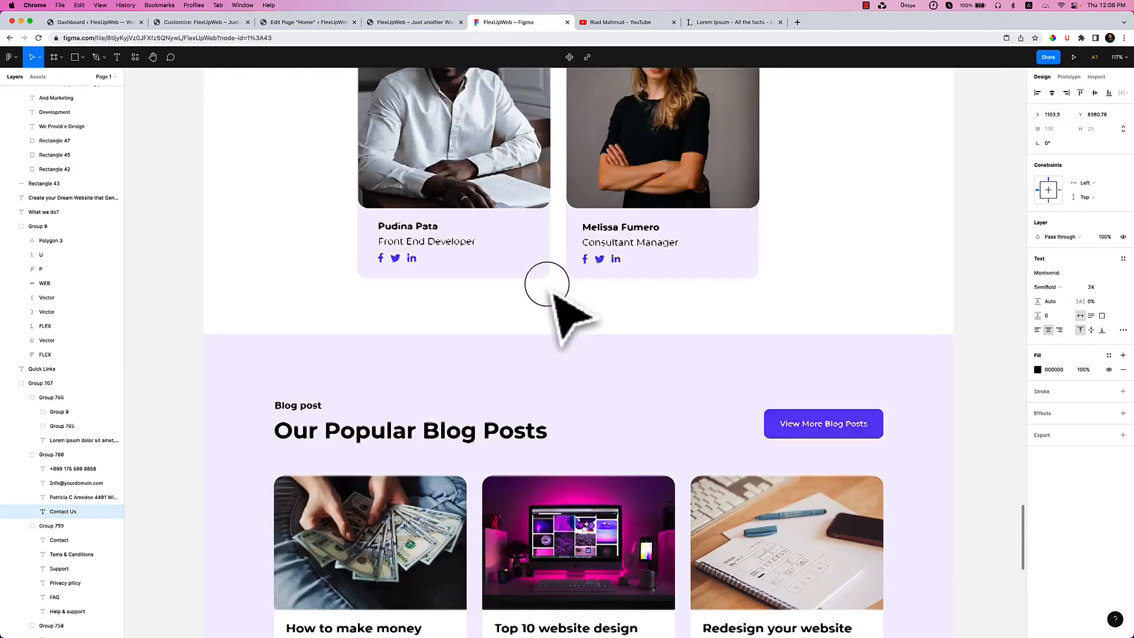
{"action": "scroll", "coordinate": [553, 287], "scroll_direction": "up", "scroll_amount": 10}
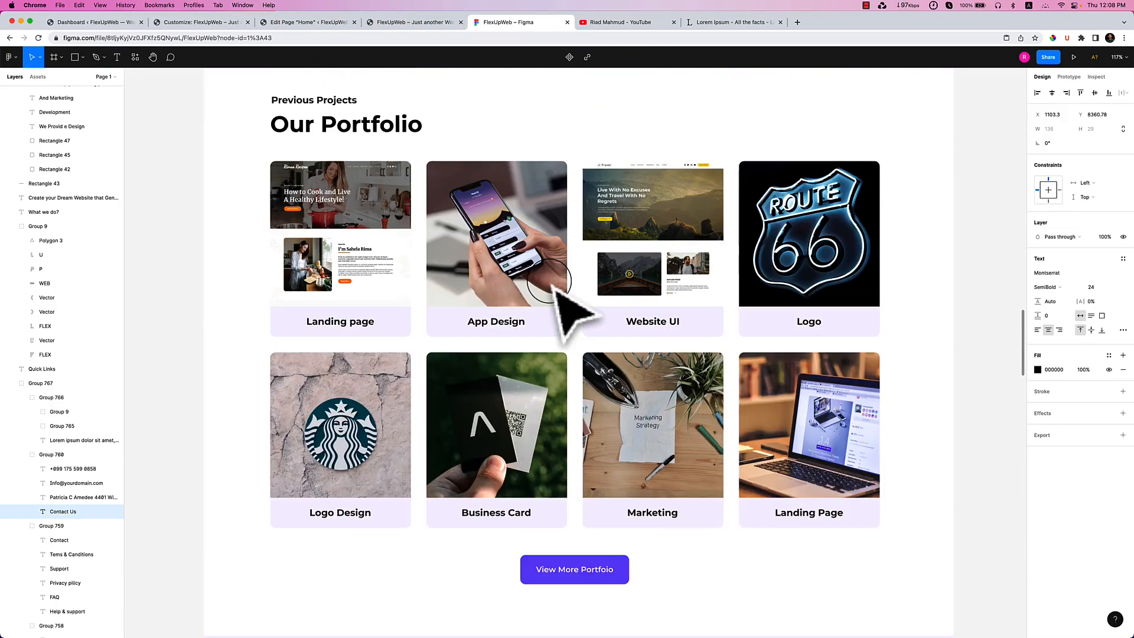
{"action": "left_click", "coordinate": [602, 138]}
{"action": "left_click", "coordinate": [579, 154]}
{"action": "scroll", "coordinate": [687, 320], "scroll_direction": "down", "scroll_amount": 10}
{"action": "scroll", "coordinate": [688, 322], "scroll_direction": "up", "scroll_amount": 10}
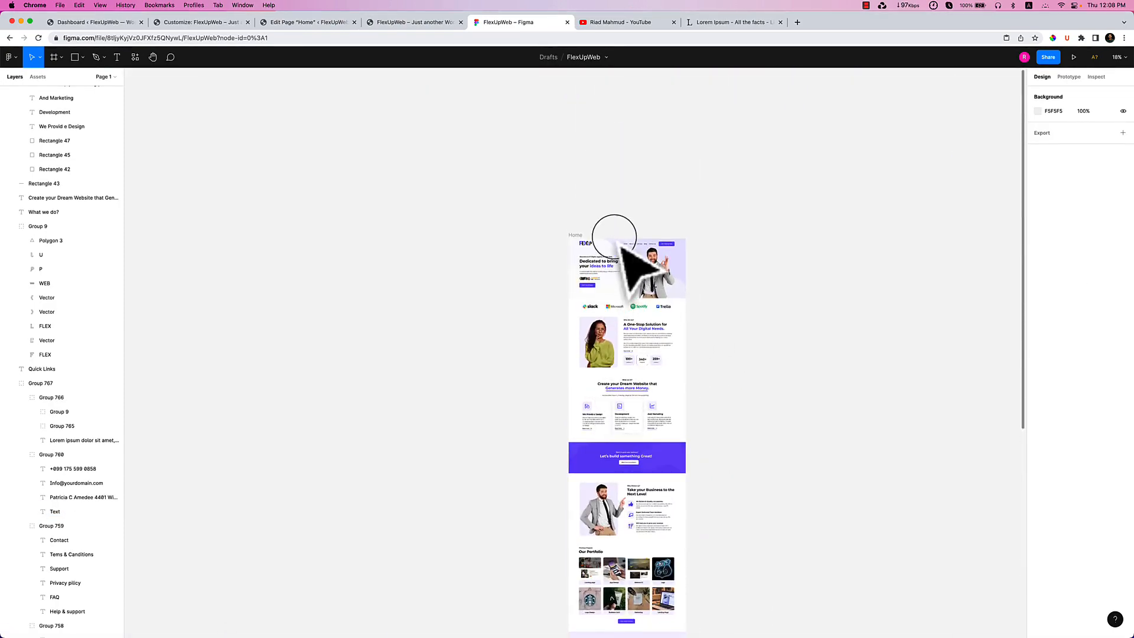
{"action": "scroll", "coordinate": [649, 408], "scroll_direction": "up", "scroll_amount": 10}
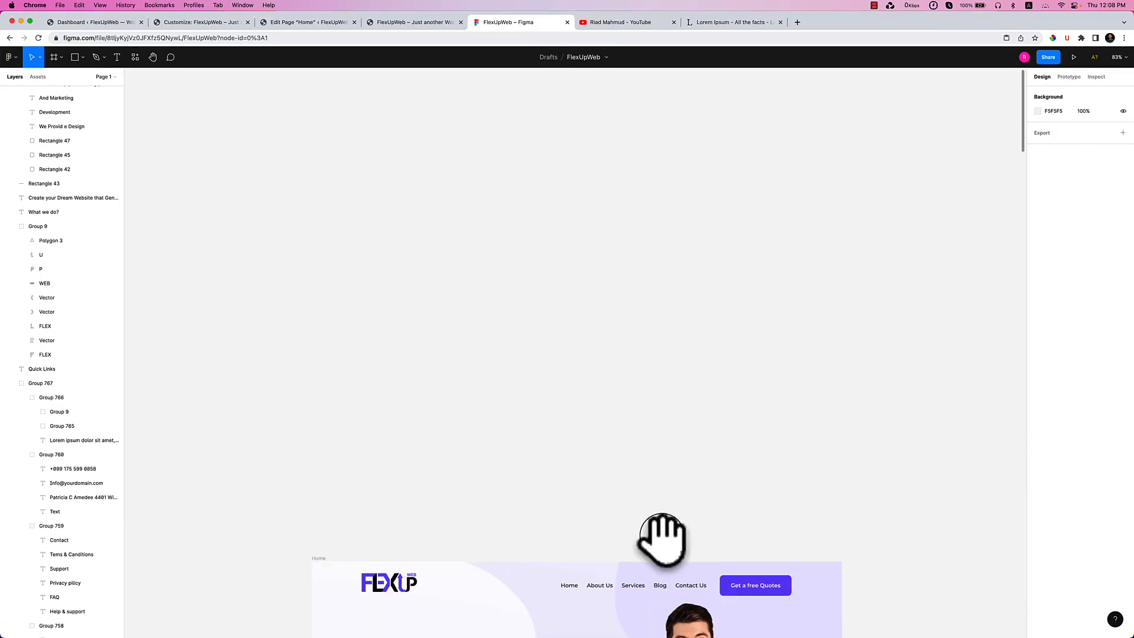
{"action": "scroll", "coordinate": [651, 460], "scroll_direction": "up", "scroll_amount": 5}
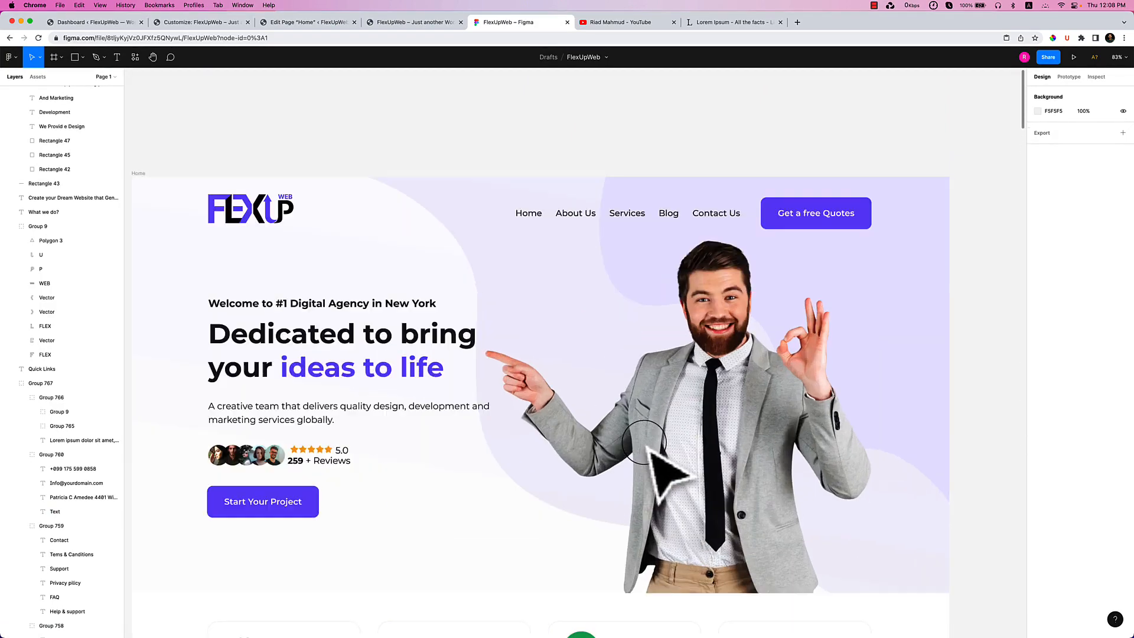
{"action": "scroll", "coordinate": [579, 389], "scroll_direction": "down", "scroll_amount": 3}
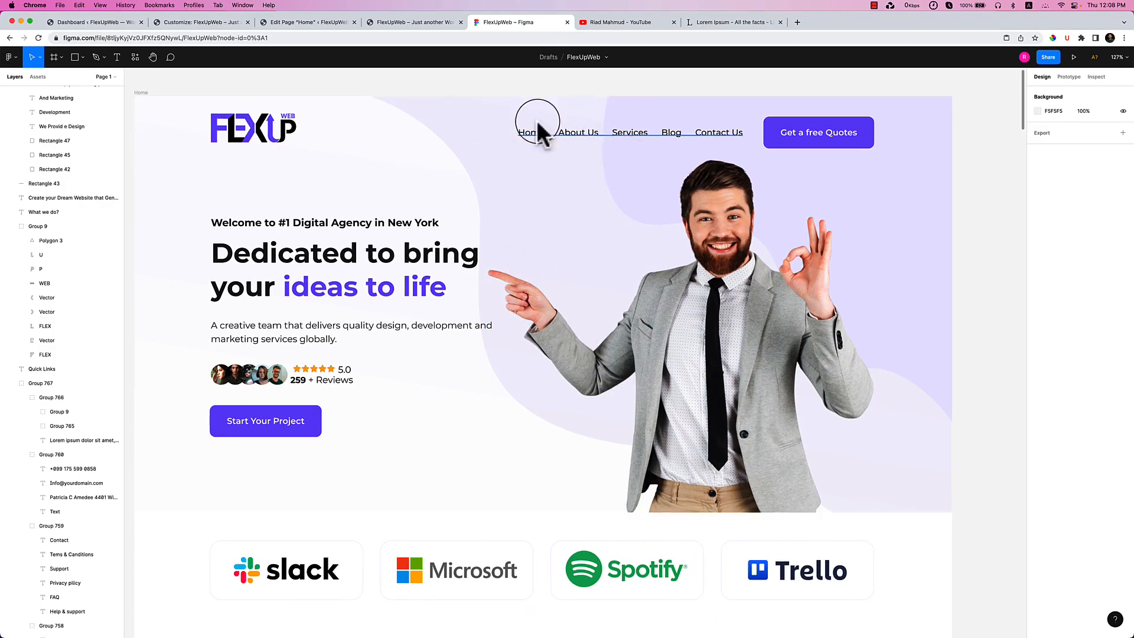
{"action": "left_click", "coordinate": [298, 22]}
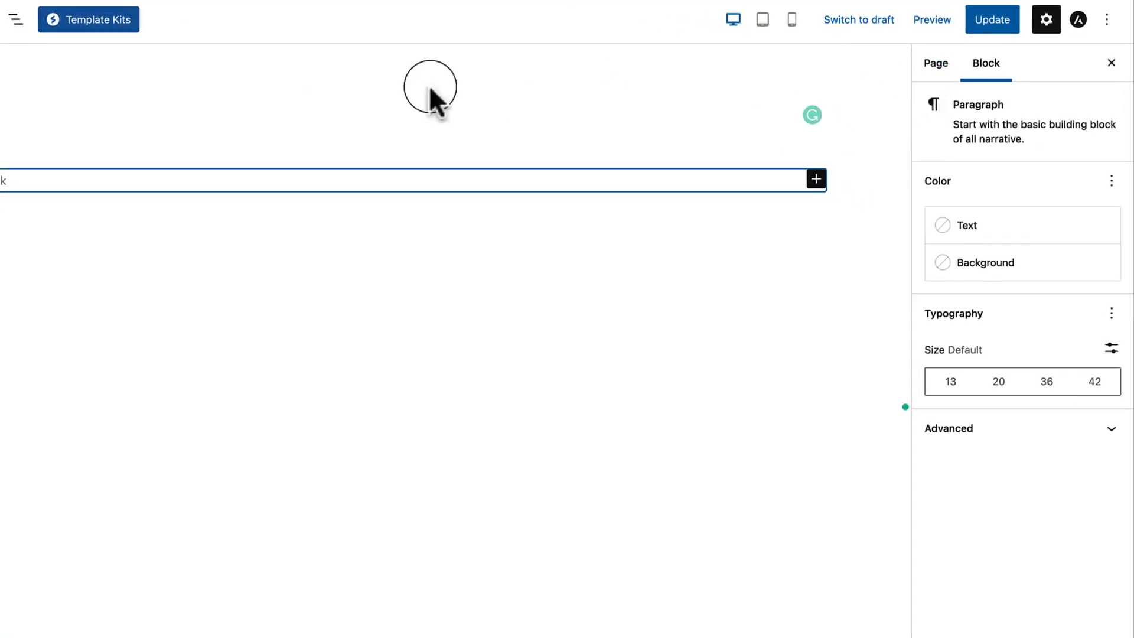
Enable a transparent header in the Home page's Astra advanced settings.
{"action": "left_click", "coordinate": [430, 89]}
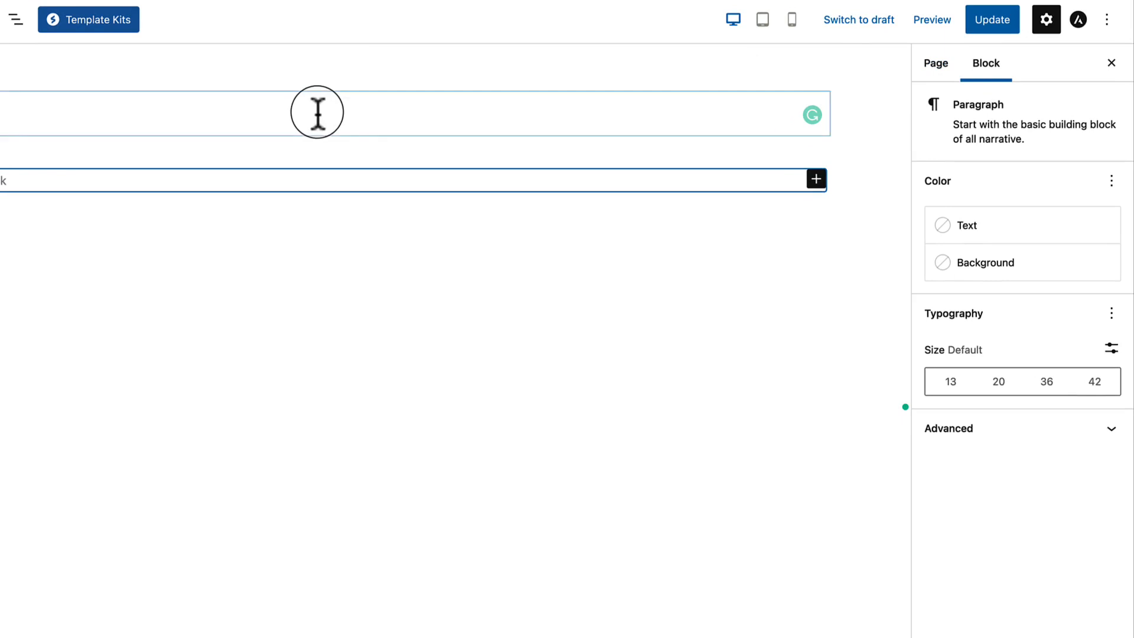
{"action": "left_click", "coordinate": [1079, 20]}
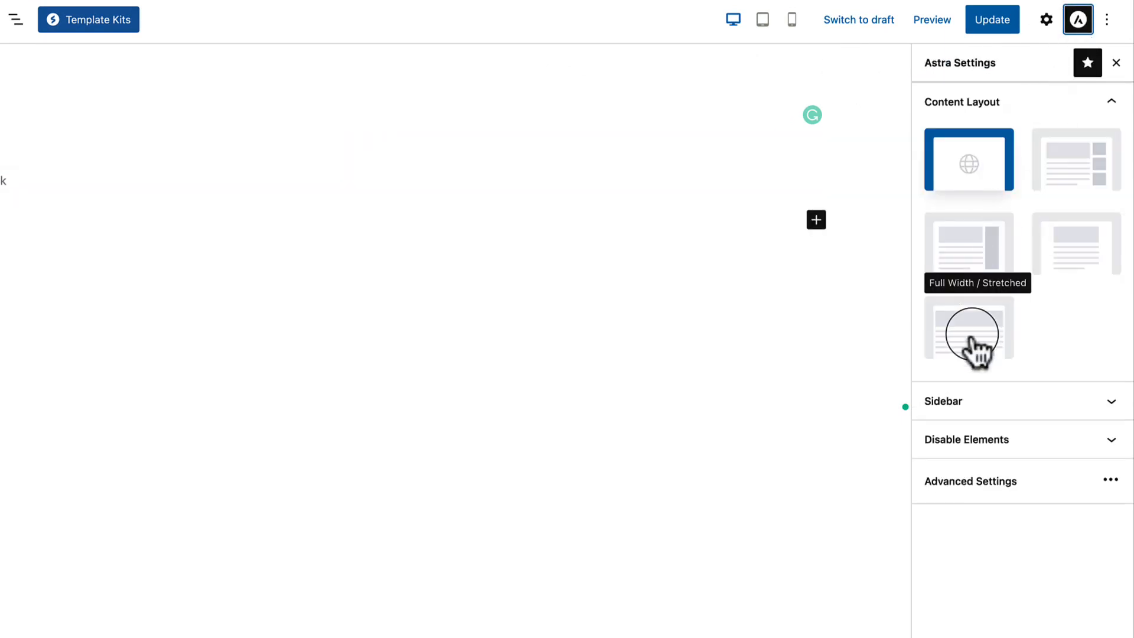
{"action": "left_click", "coordinate": [929, 481]}
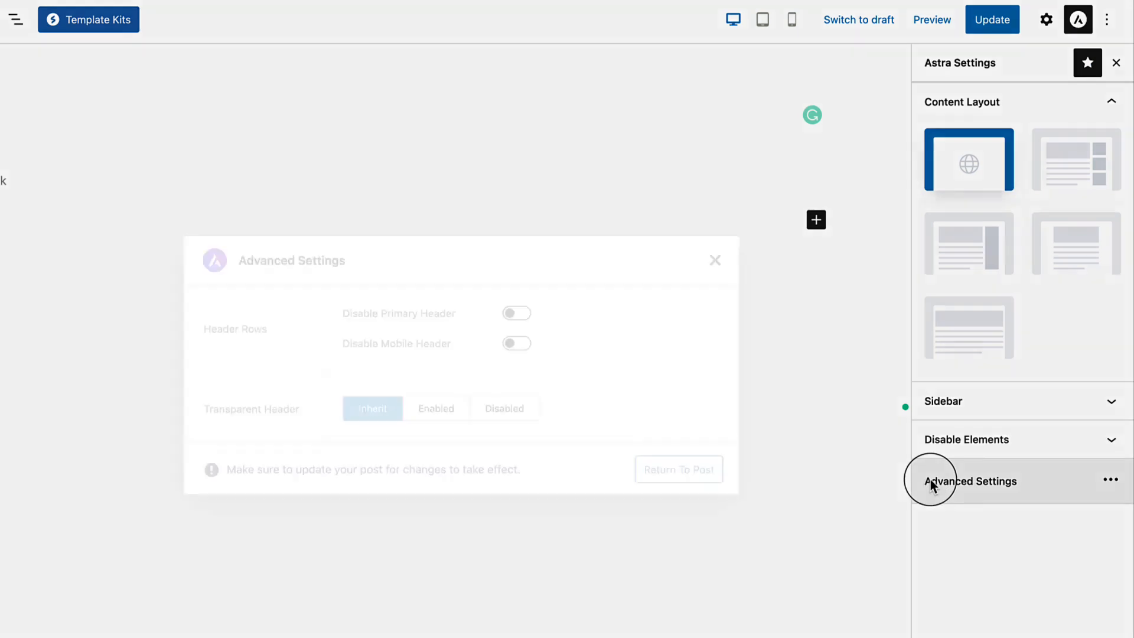
{"action": "left_click", "coordinate": [436, 394]}
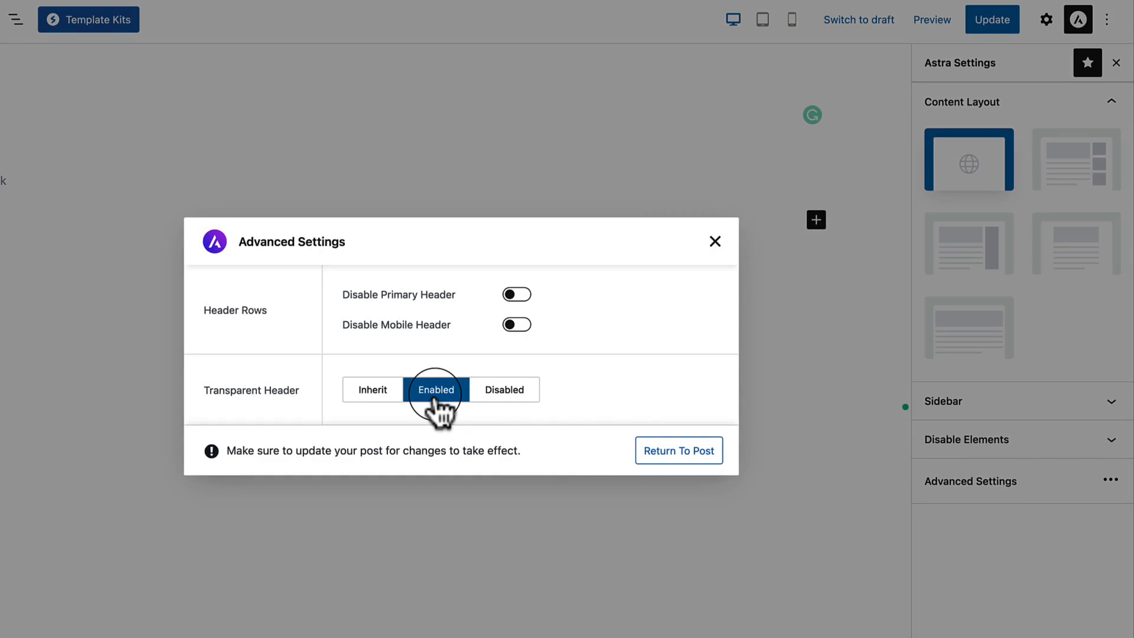
{"action": "left_click", "coordinate": [650, 452]}
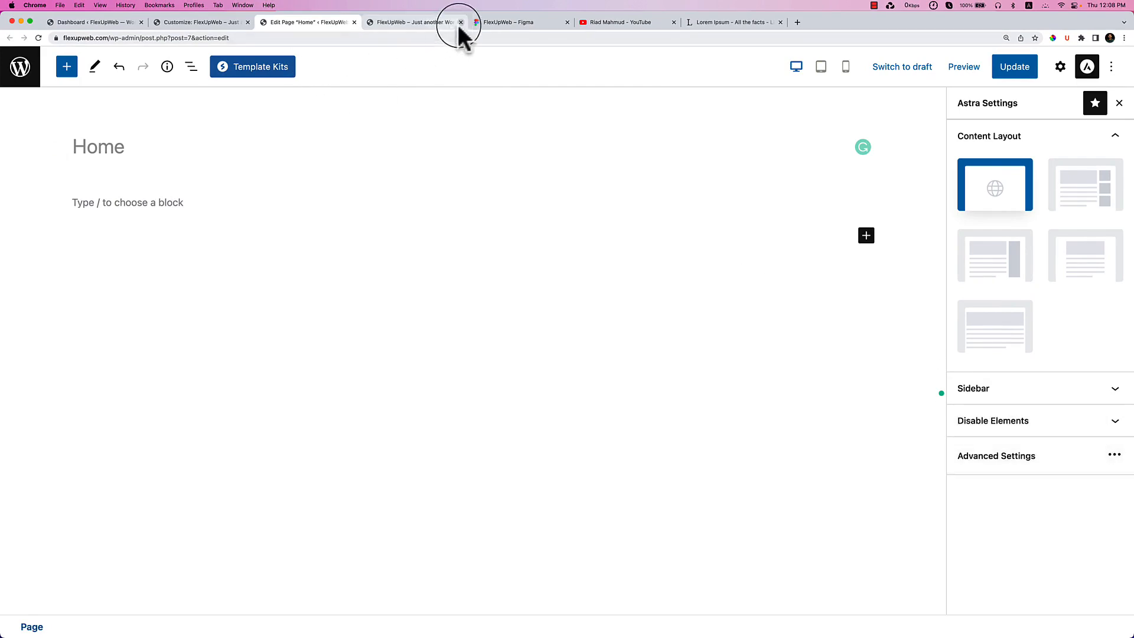
Copy the Figma hero tagline 'Welcome to #1 Digital Agency in New York'.
{"action": "left_click", "coordinate": [509, 24]}
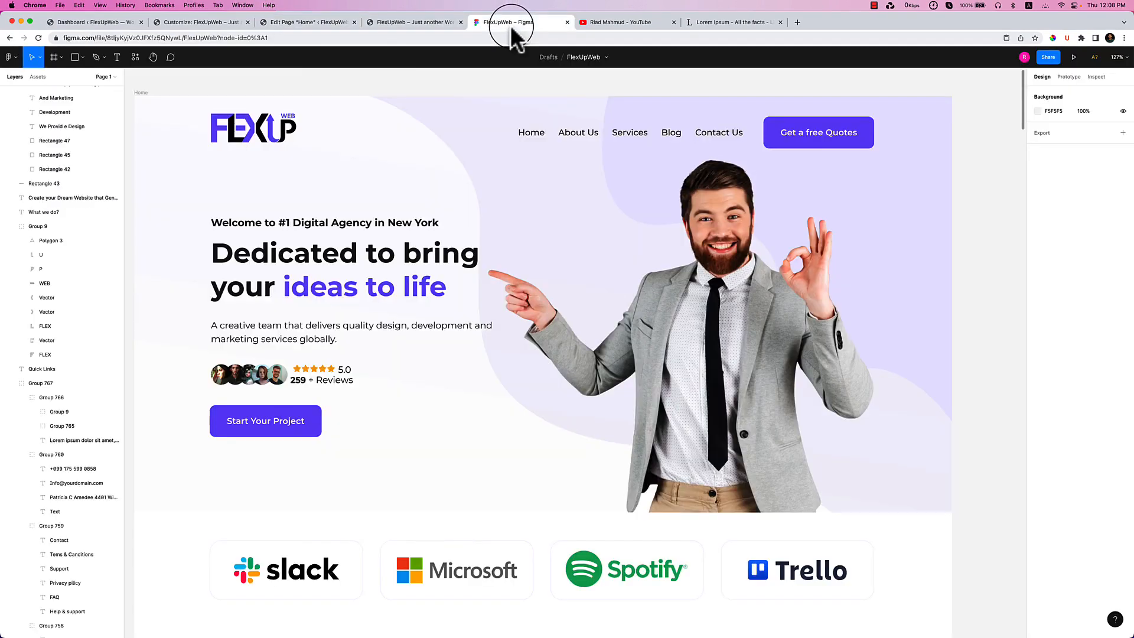
{"action": "double_click", "coordinate": [299, 223]}
{"action": "double_click", "coordinate": [298, 224]}
{"action": "key", "text": "super+c"}
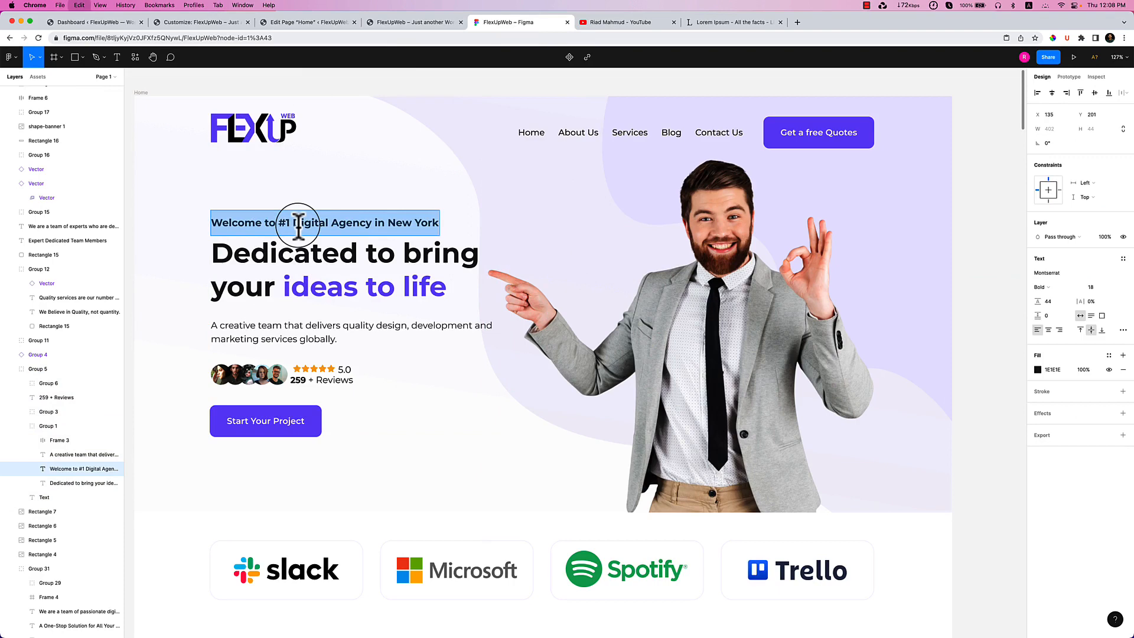
{"action": "left_click", "coordinate": [317, 27]}
Type a slash in the empty block and set Content Layout to Full Width / Stretched.
{"action": "left_click", "coordinate": [215, 205]}
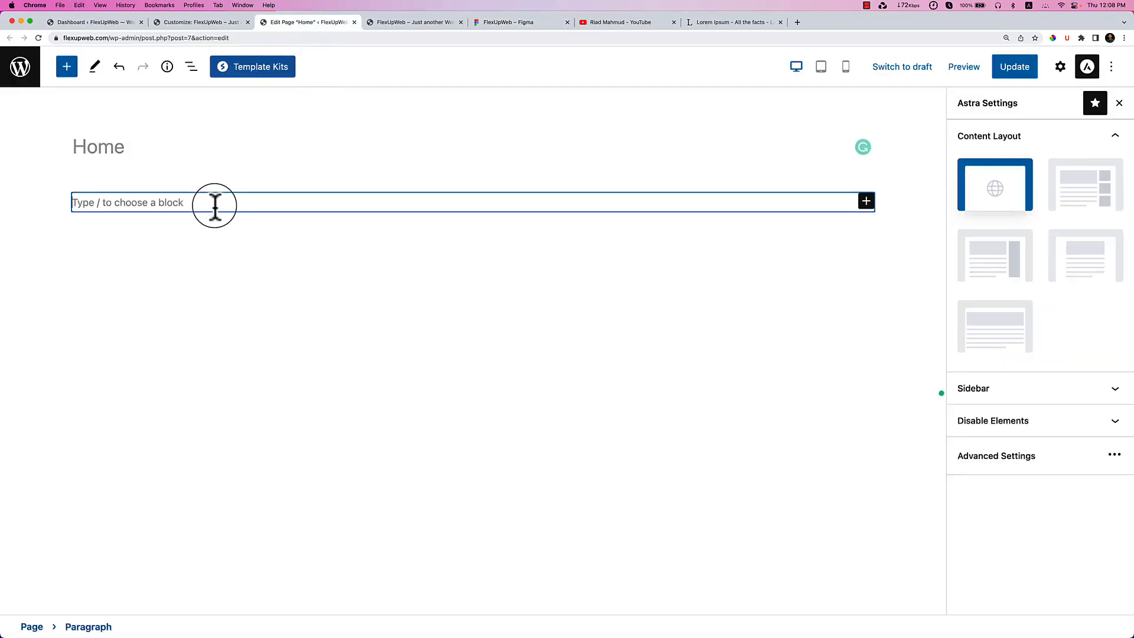
{"action": "type", "text": "/"}
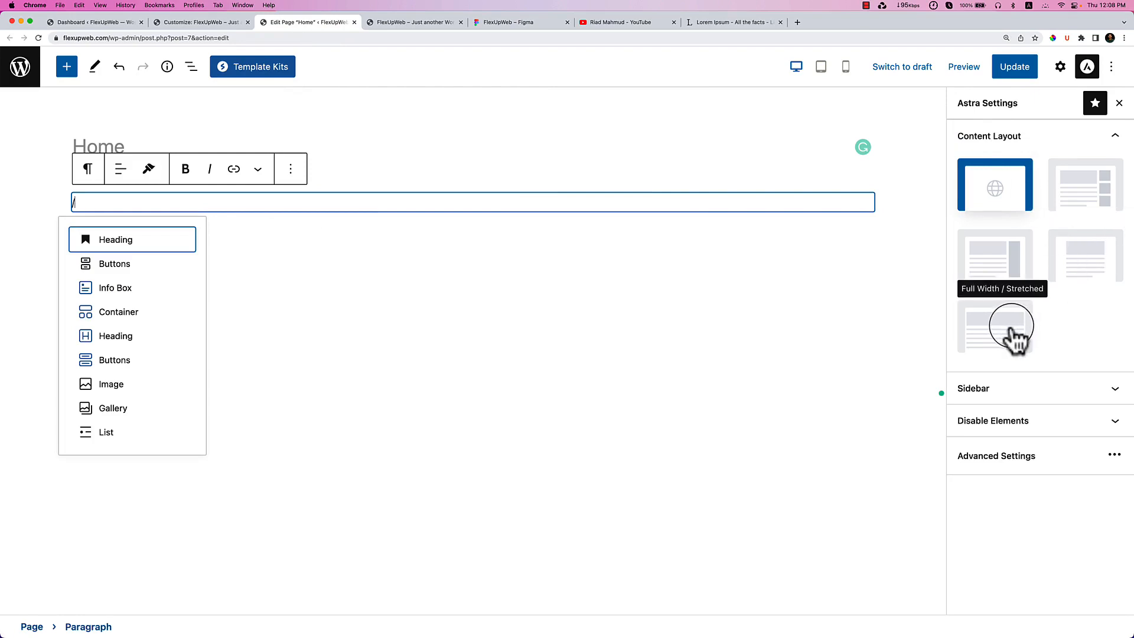
{"action": "left_click", "coordinate": [1011, 328]}
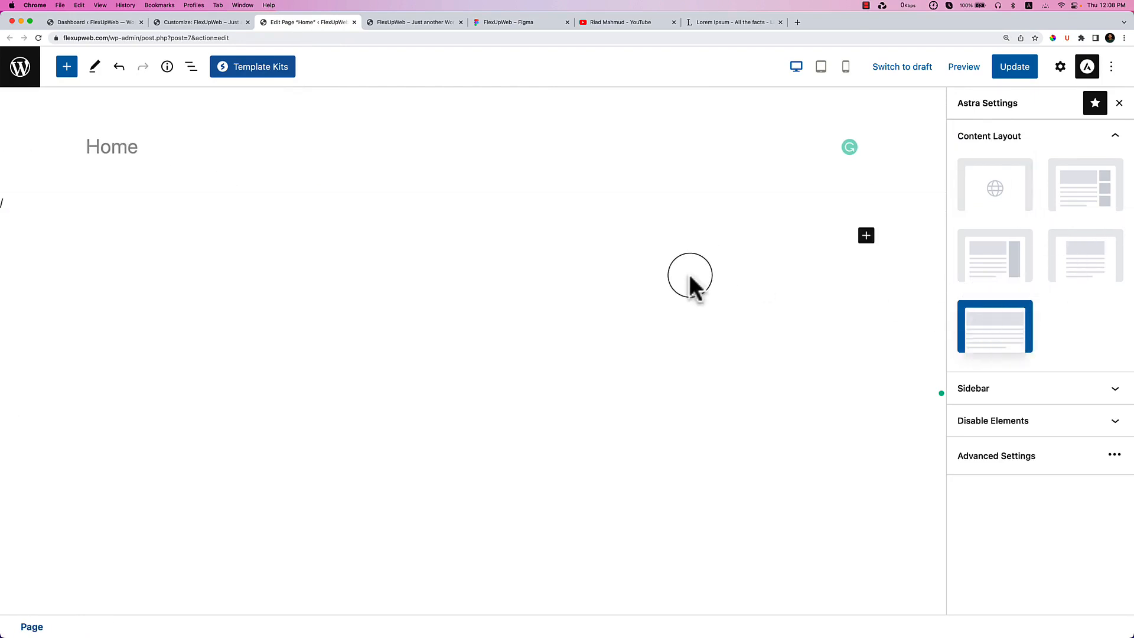
Replace the stray slash with a two-column Container block using /conta.
{"action": "left_click", "coordinate": [314, 203]}
{"action": "key", "text": "BackSpace"}
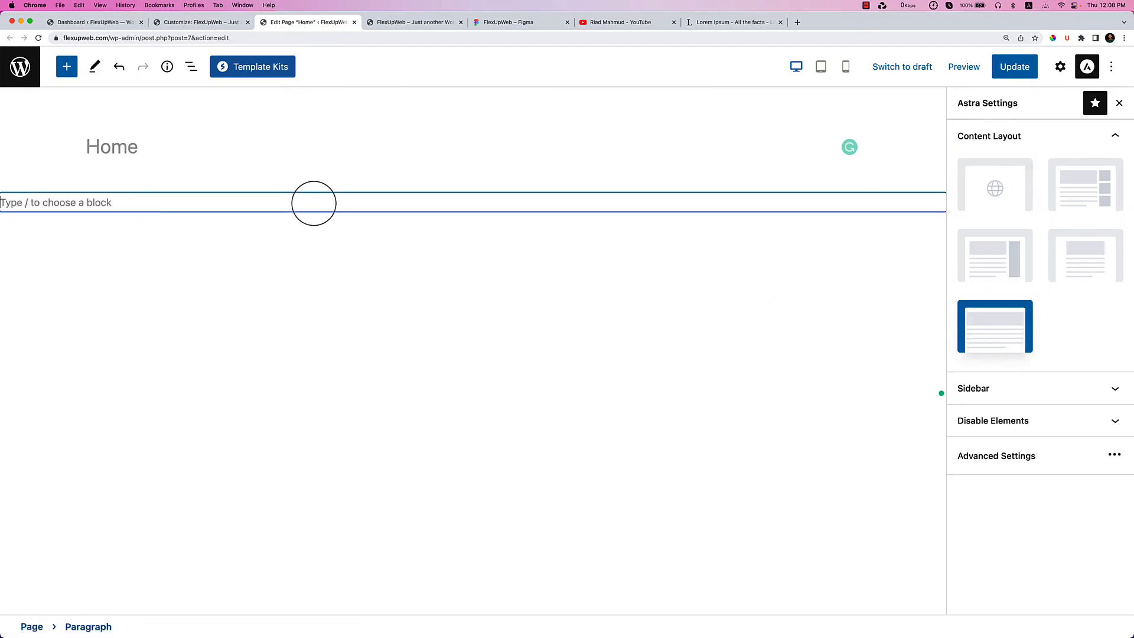
{"action": "type", "text": "/conta"}
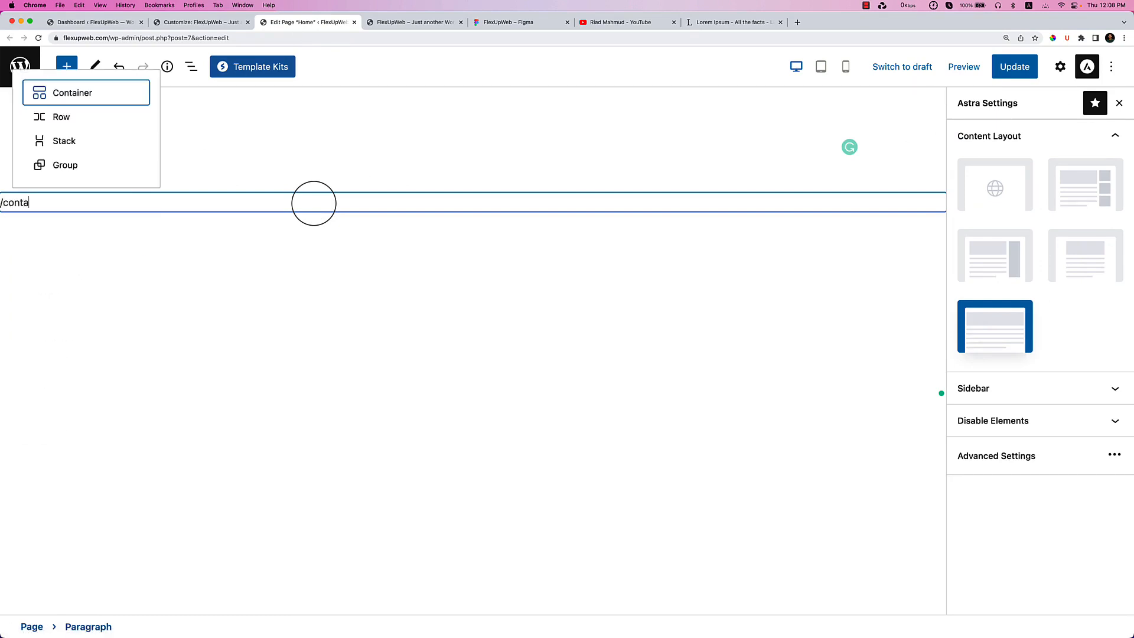
{"action": "key", "text": "Return"}
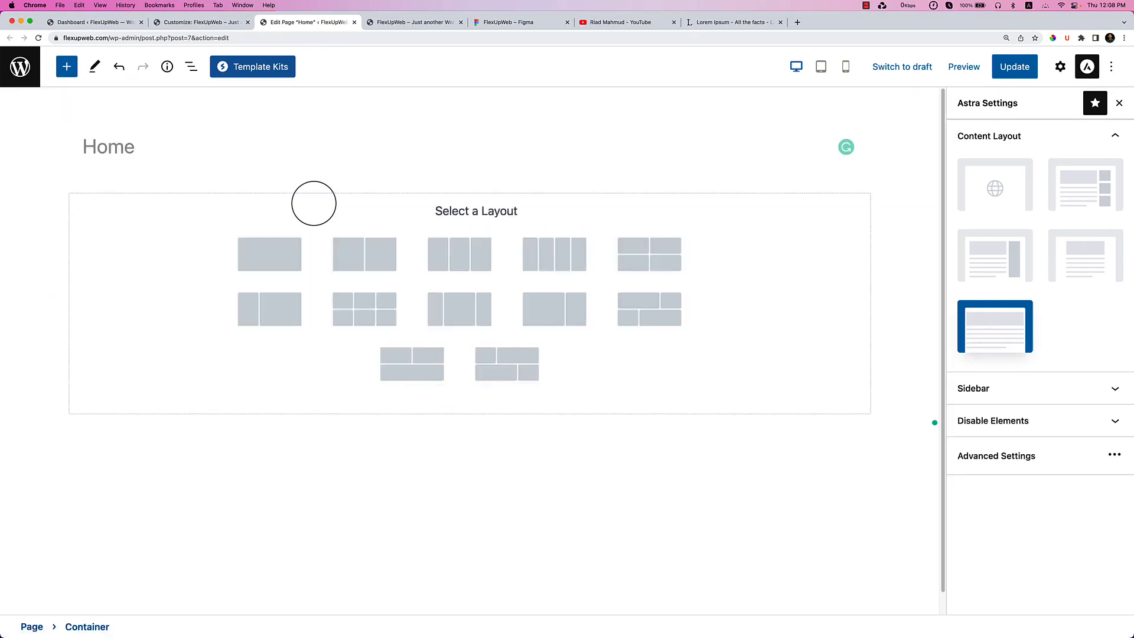
{"action": "left_click", "coordinate": [361, 261]}
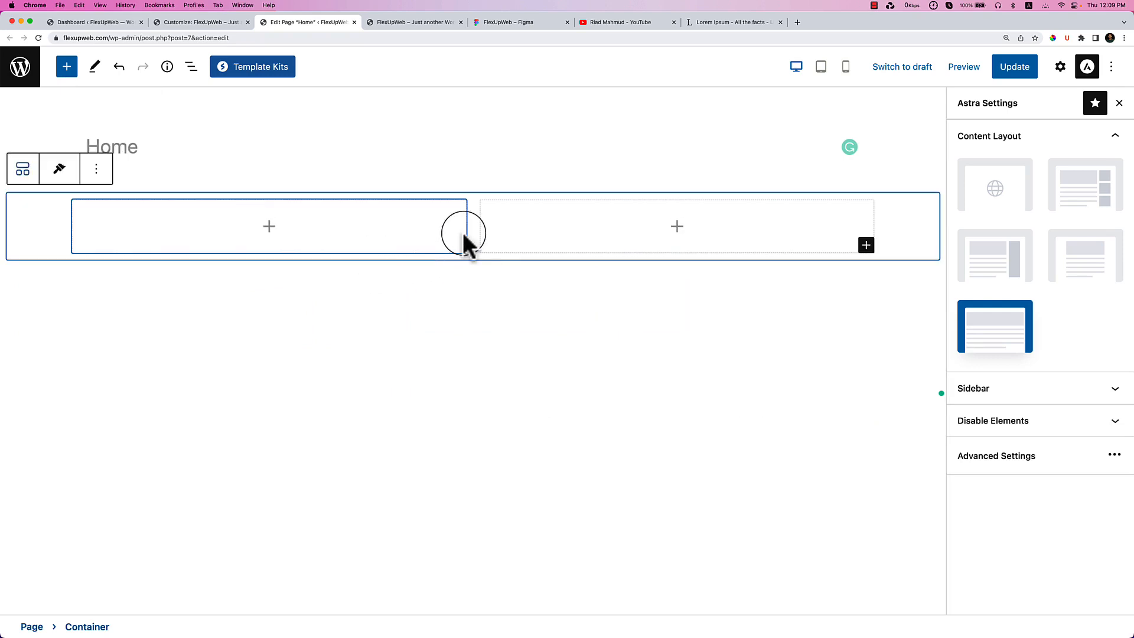
Add an H4 heading in the left column with the pasted welcome line.
{"action": "left_click", "coordinate": [269, 229]}
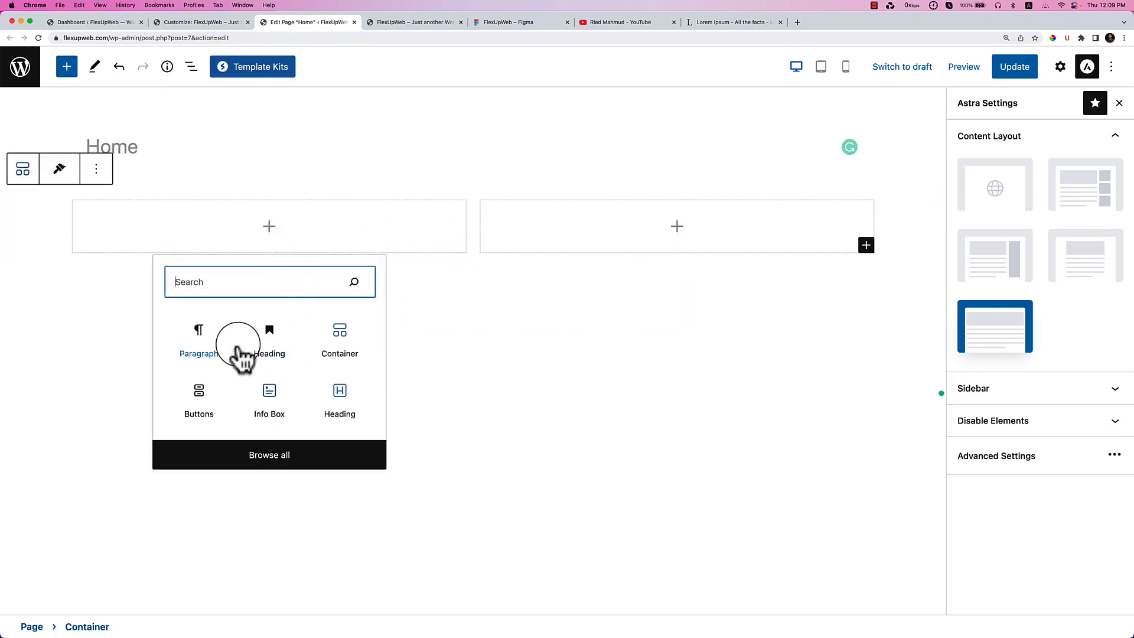
{"action": "left_click", "coordinate": [269, 349]}
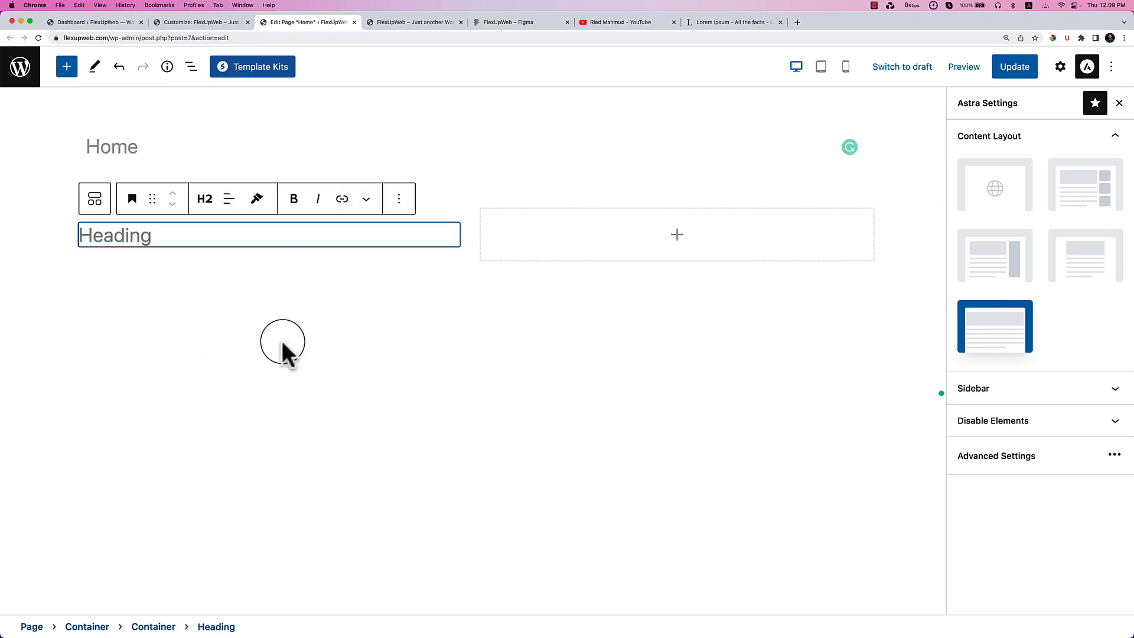
{"action": "left_click", "coordinate": [204, 198]}
{"action": "left_click", "coordinate": [141, 229]}
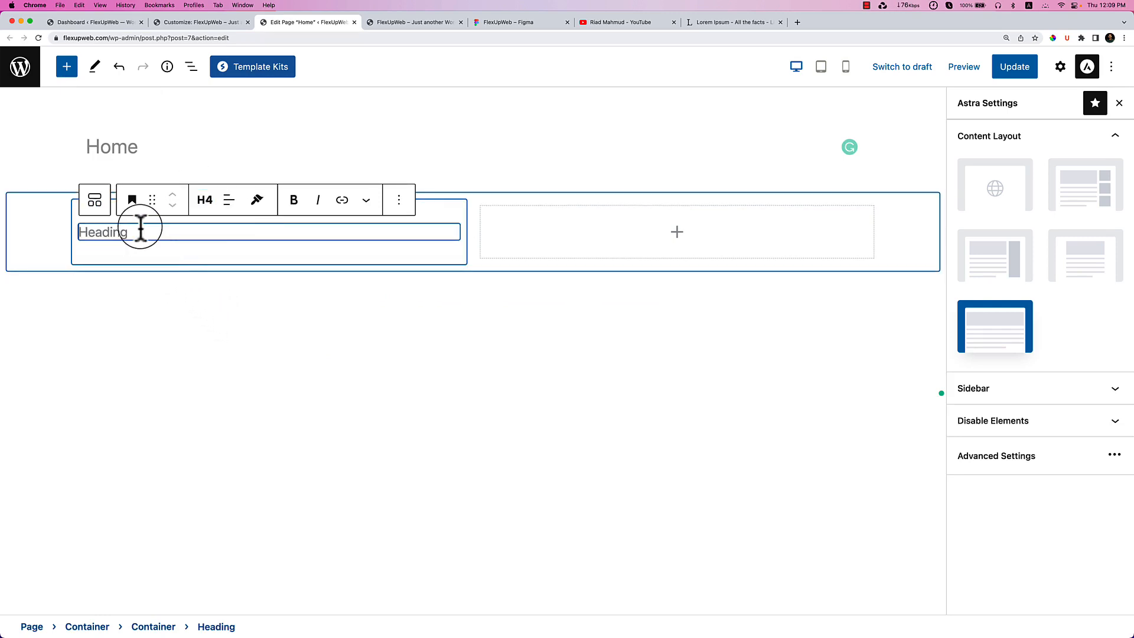
{"action": "key", "text": "super+v"}
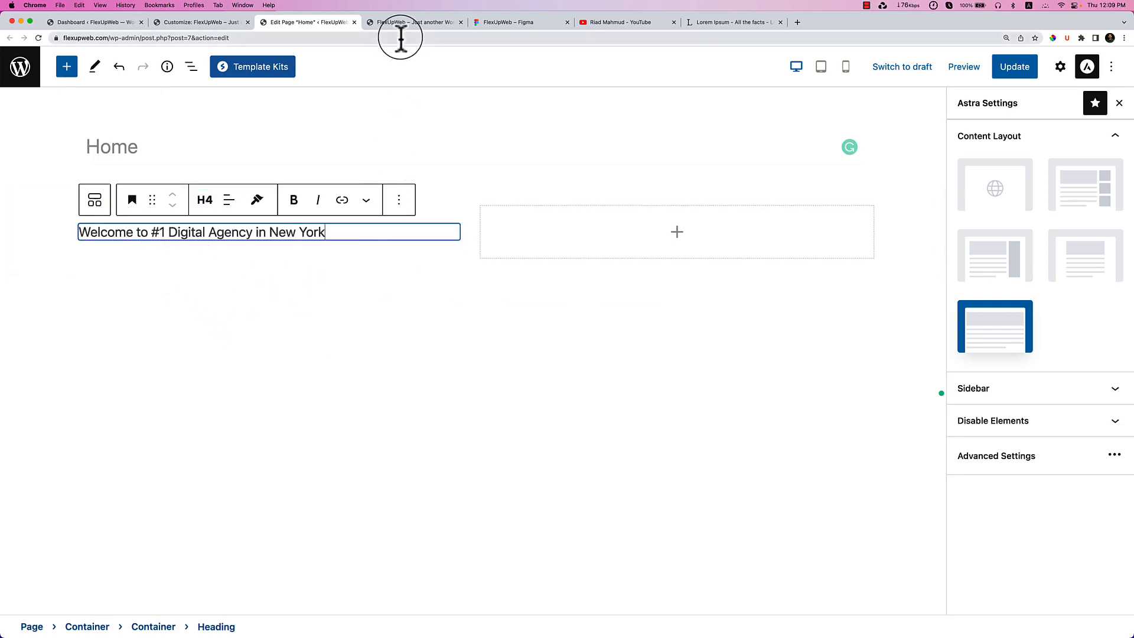
Copy the Figma hero headline and insert a Spectra Heading below the welcome heading via /heading.
{"action": "left_click", "coordinate": [425, 26]}
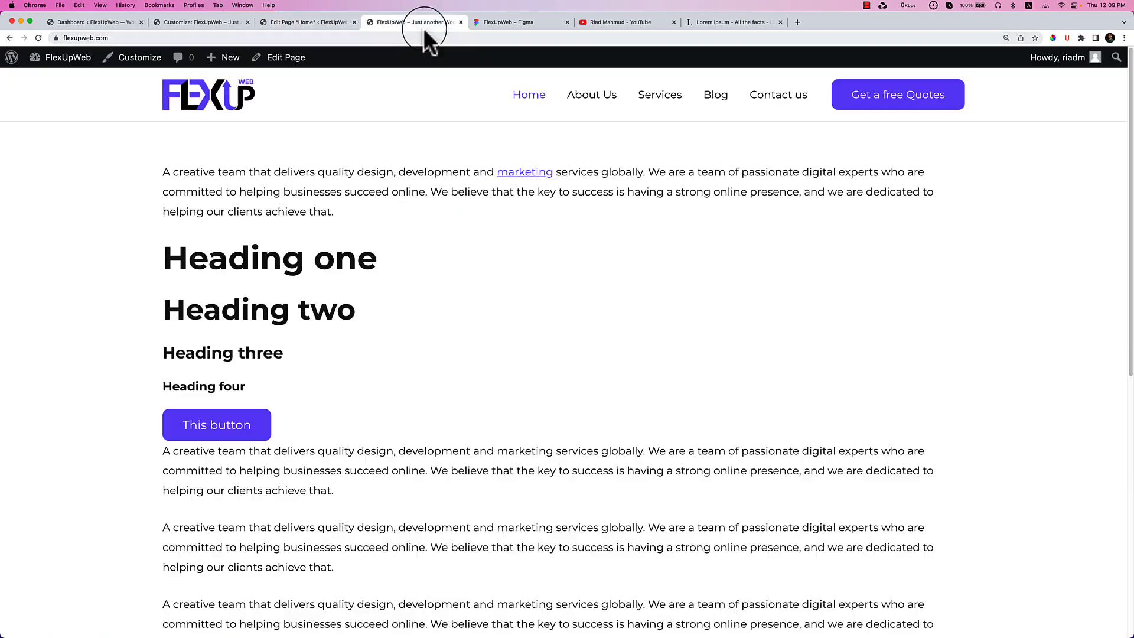
{"action": "left_click", "coordinate": [505, 25]}
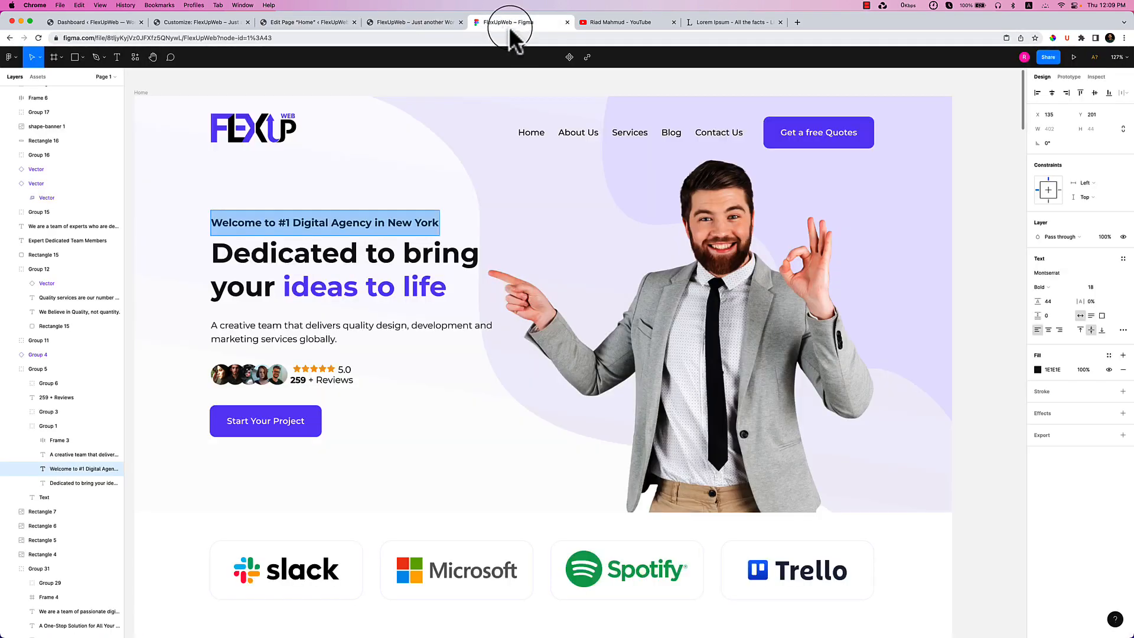
{"action": "left_click_drag", "start_coordinate": [446, 294], "coordinate": [220, 255]}
{"action": "key", "text": "super+c"}
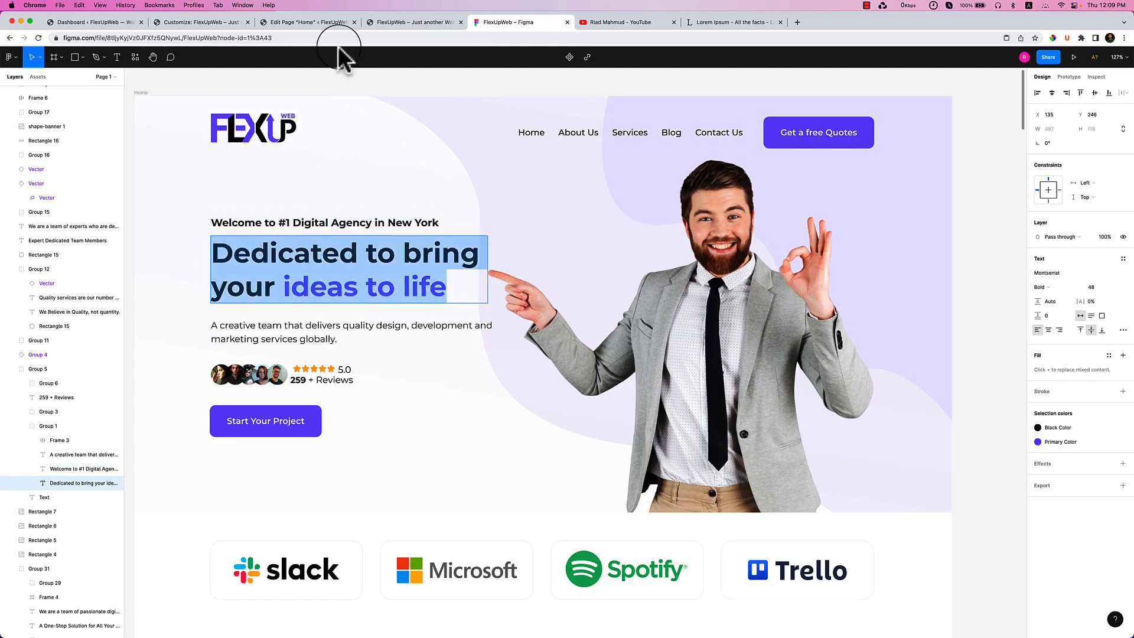
{"action": "left_click", "coordinate": [295, 22]}
{"action": "left_click", "coordinate": [357, 238]}
{"action": "key", "text": "Return"}
{"action": "type", "text": "/heading"}
{"action": "key", "text": "Down"}
{"action": "key", "text": "Return"}
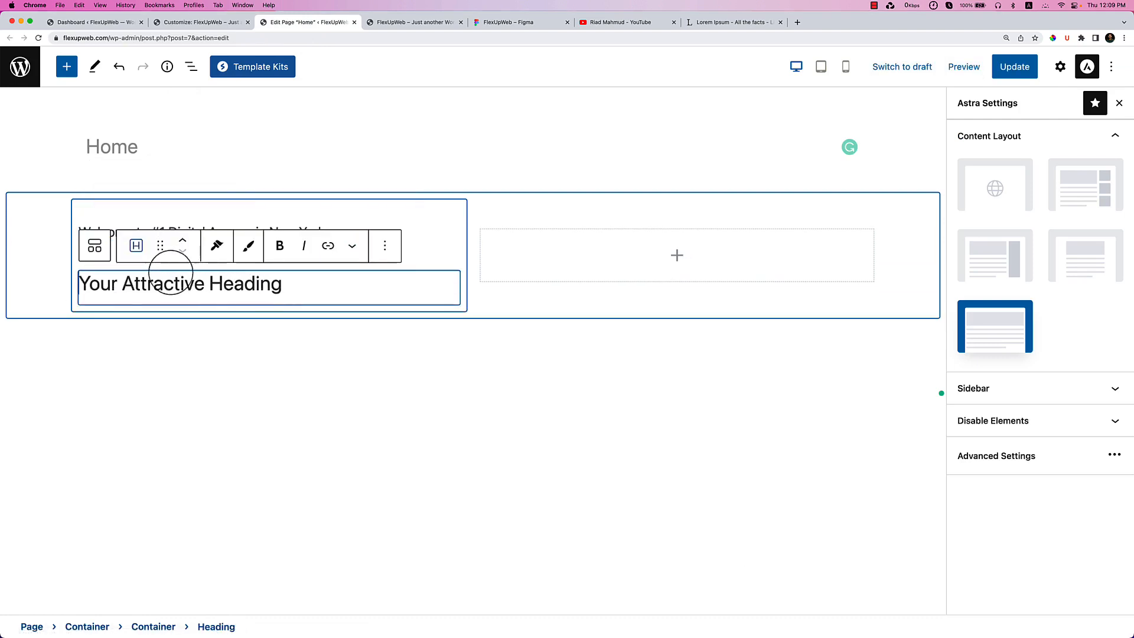
Paste 'Dedicated to bring your ideas to life' into the new heading and set its tag to H1.
{"action": "triple_click", "coordinate": [237, 275]}
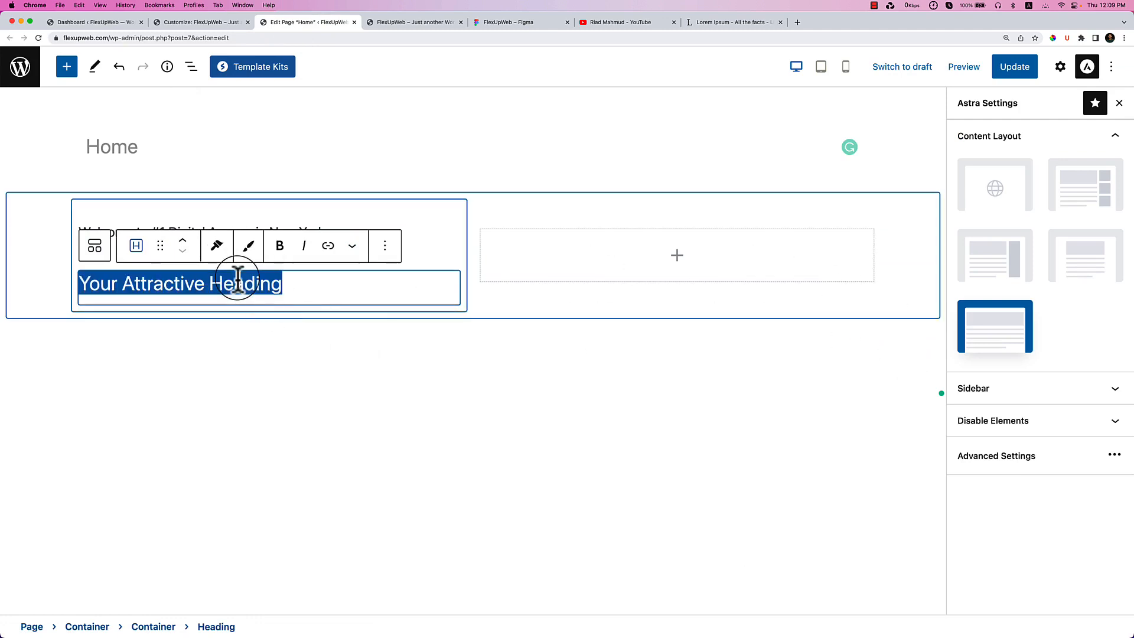
{"action": "key", "text": "super+v"}
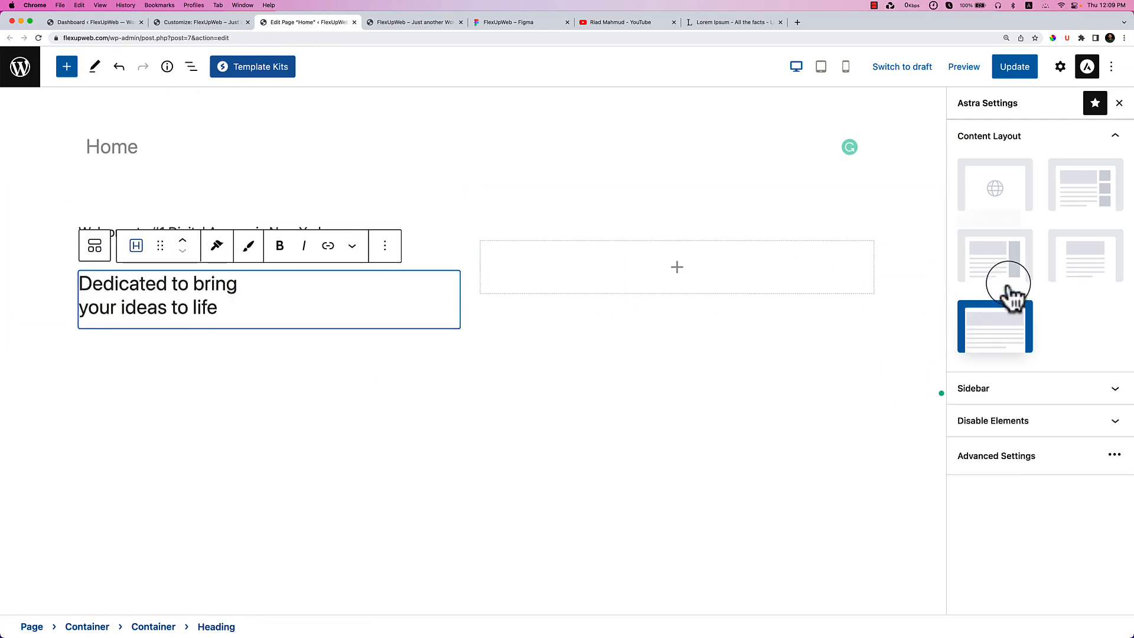
{"action": "left_click", "coordinate": [1061, 67]}
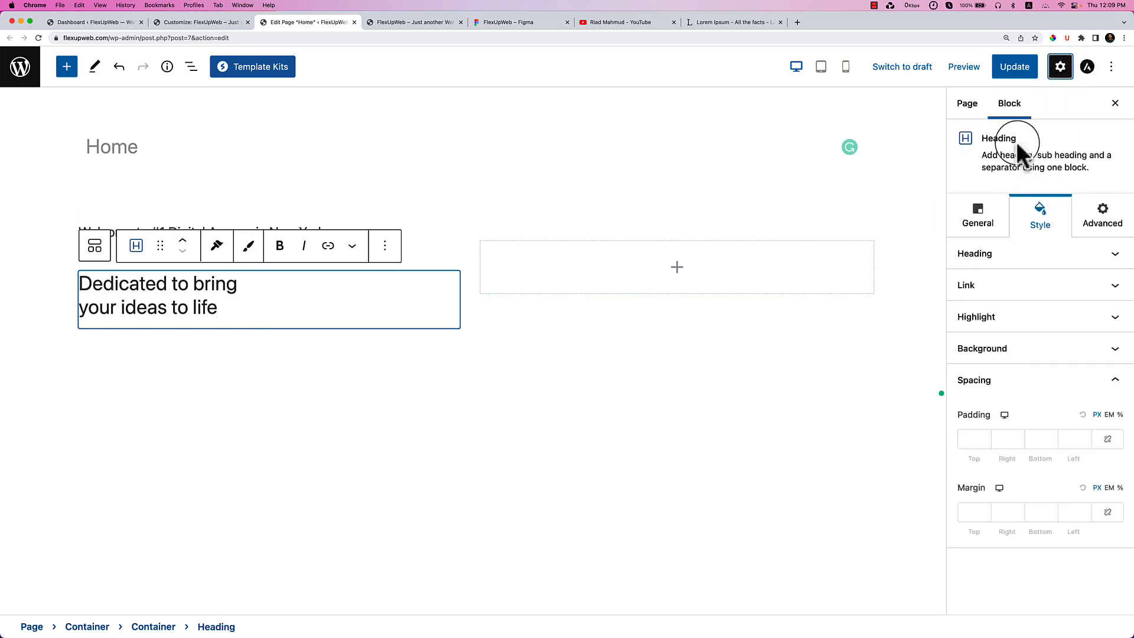
{"action": "left_click", "coordinate": [1020, 208]}
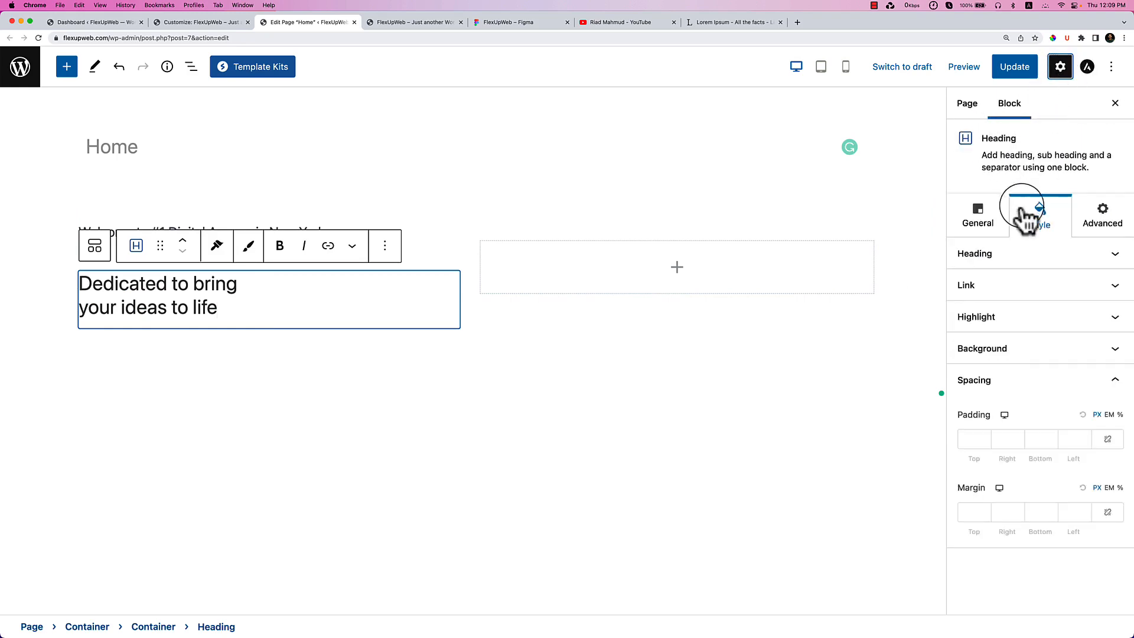
{"action": "left_click", "coordinate": [985, 229]}
{"action": "left_click", "coordinate": [968, 394]}
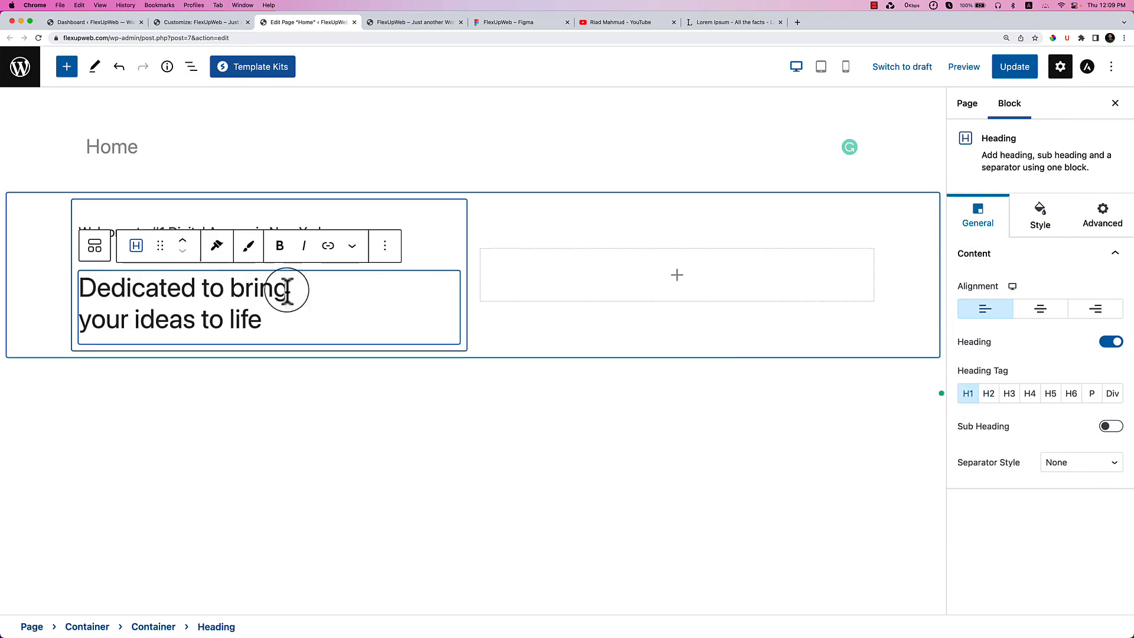
Remove the H4 welcome heading, leaving only the H1 headline in the left column.
{"action": "left_click", "coordinate": [404, 231]}
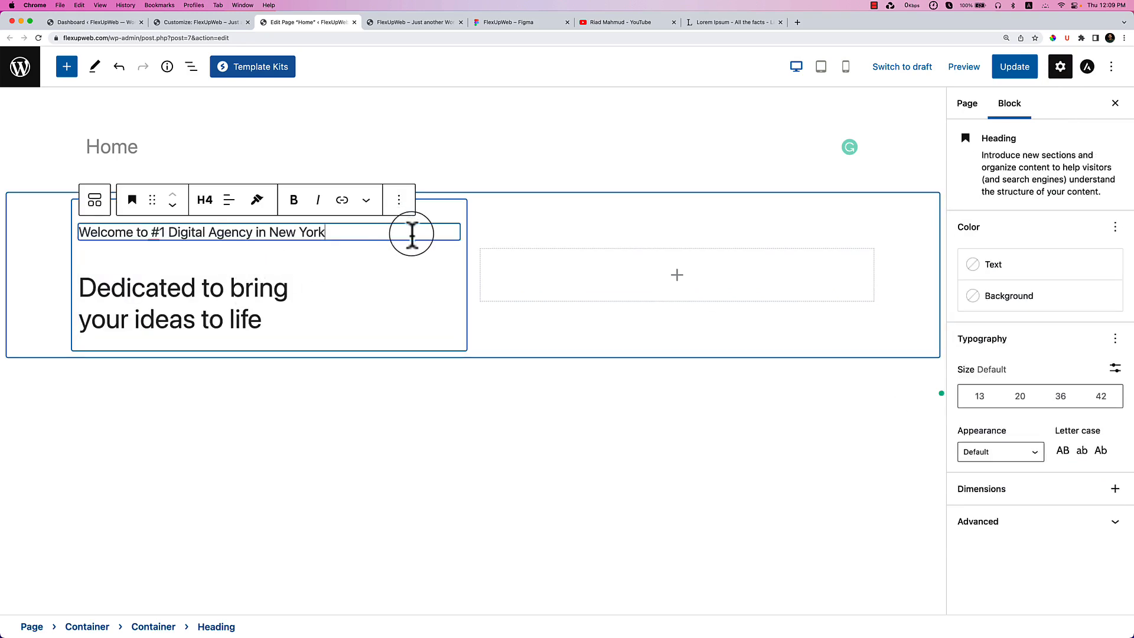
{"action": "left_click", "coordinate": [182, 313]}
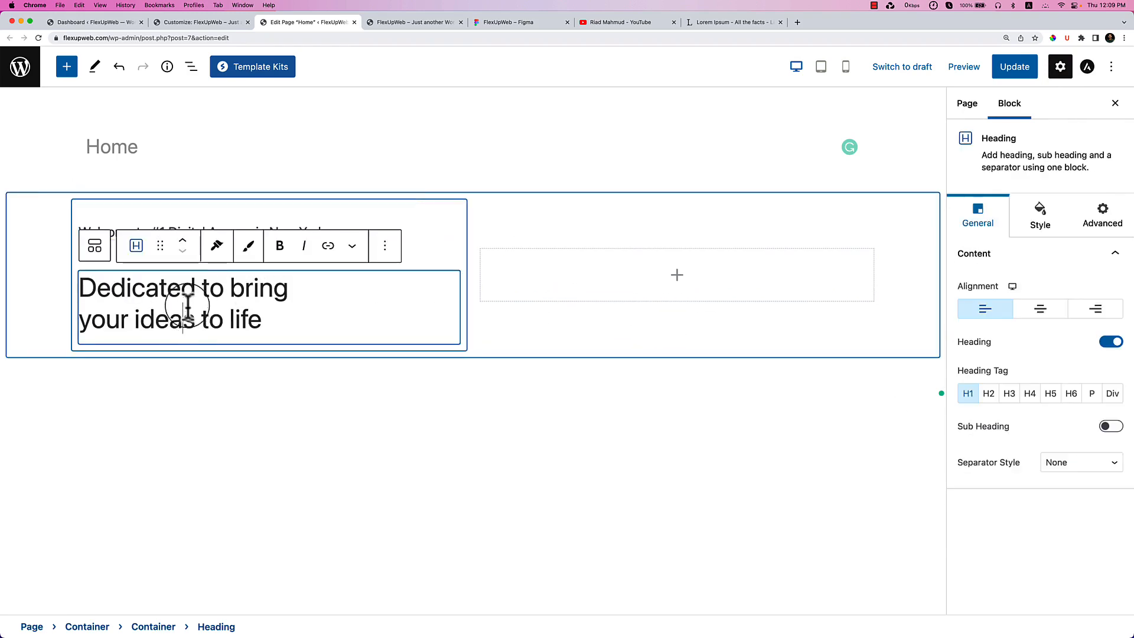
{"action": "left_click", "coordinate": [412, 235]}
{"action": "left_click", "coordinate": [400, 201]}
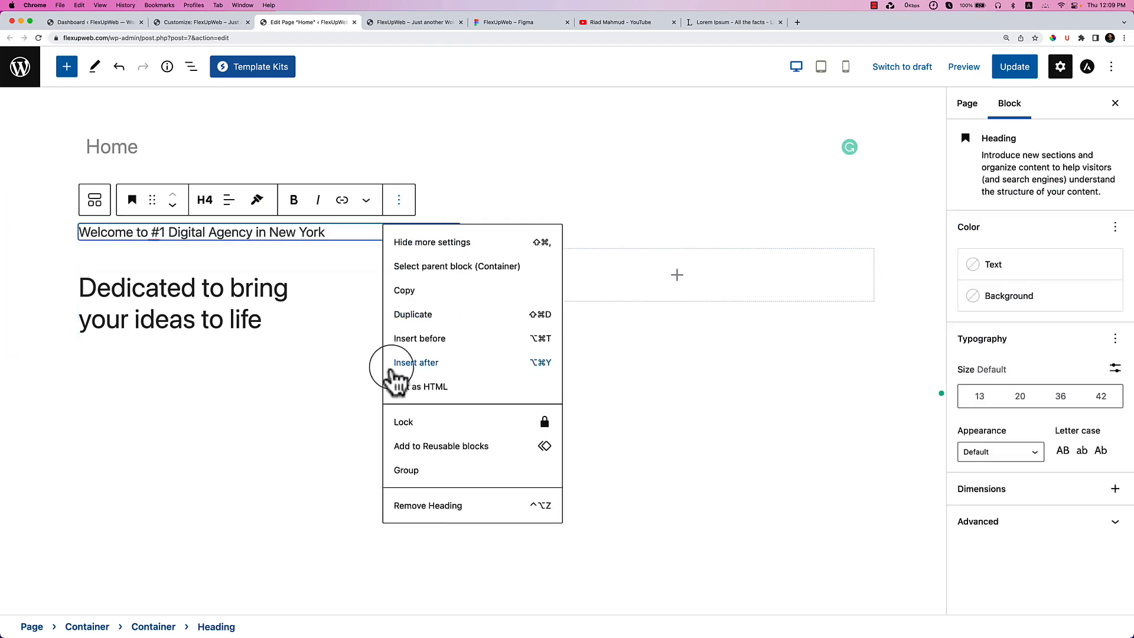
{"action": "left_click", "coordinate": [431, 506]}
{"action": "left_click", "coordinate": [294, 224]}
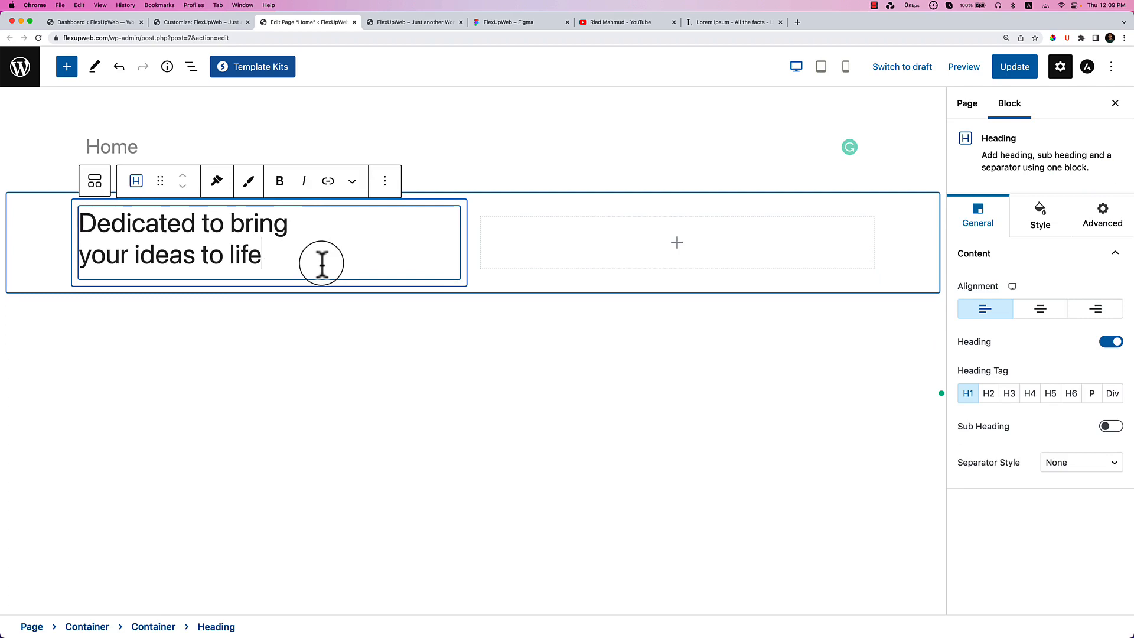
Zoom the view to 125% and drag a new heading block in above the H1 headline.
{"action": "key", "text": "Return"}
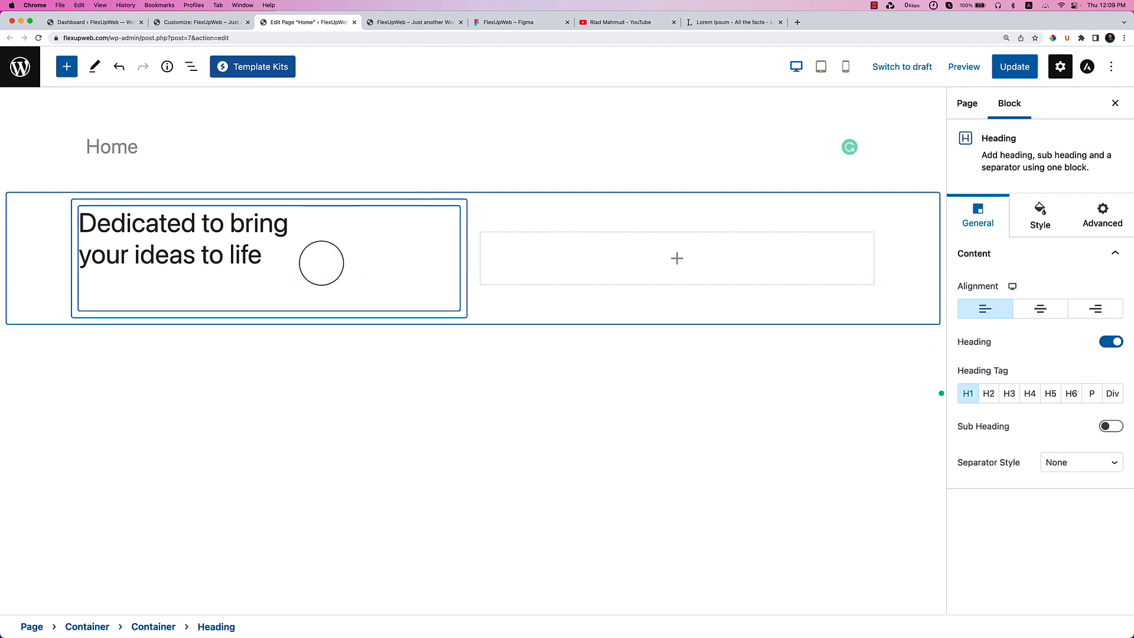
{"action": "key", "text": "BackSpace"}
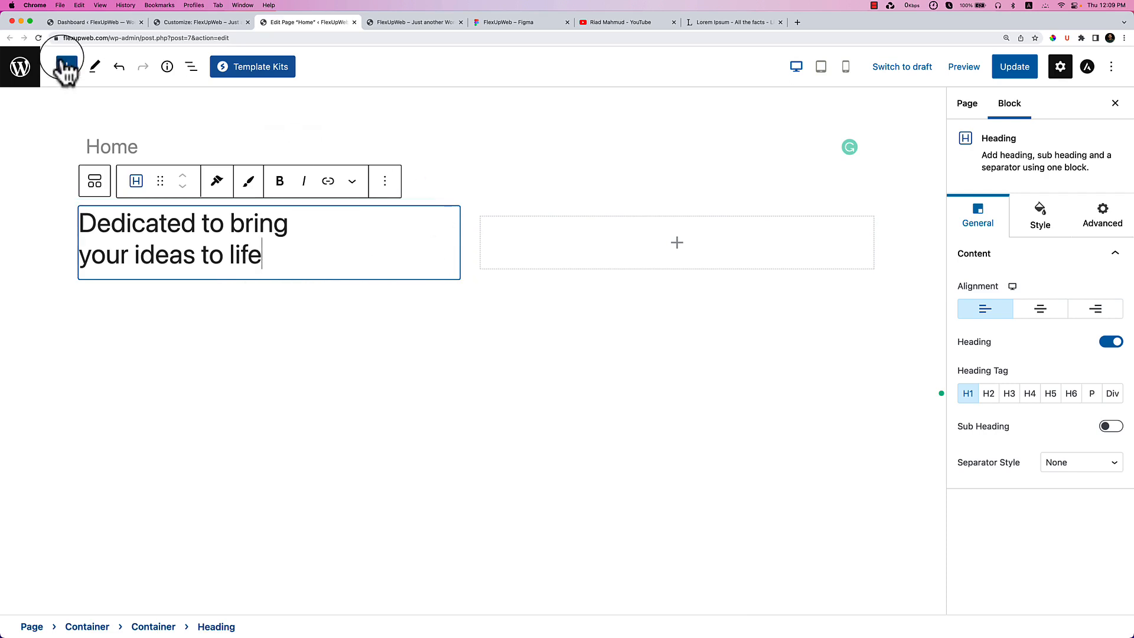
{"action": "key", "text": "super+minus"}
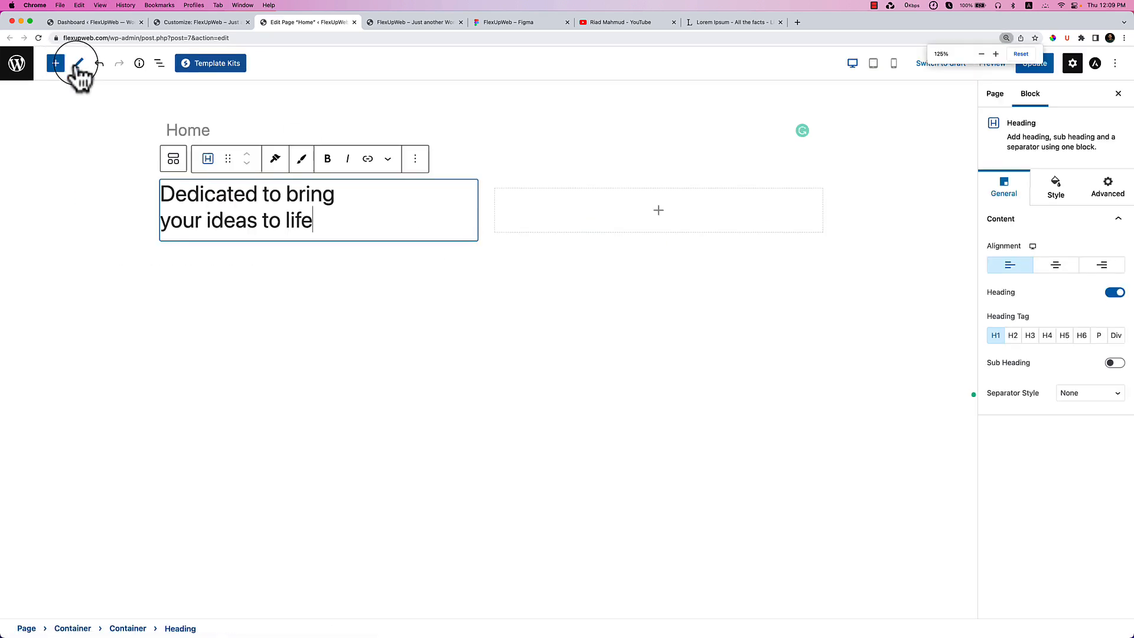
{"action": "left_click", "coordinate": [59, 66]}
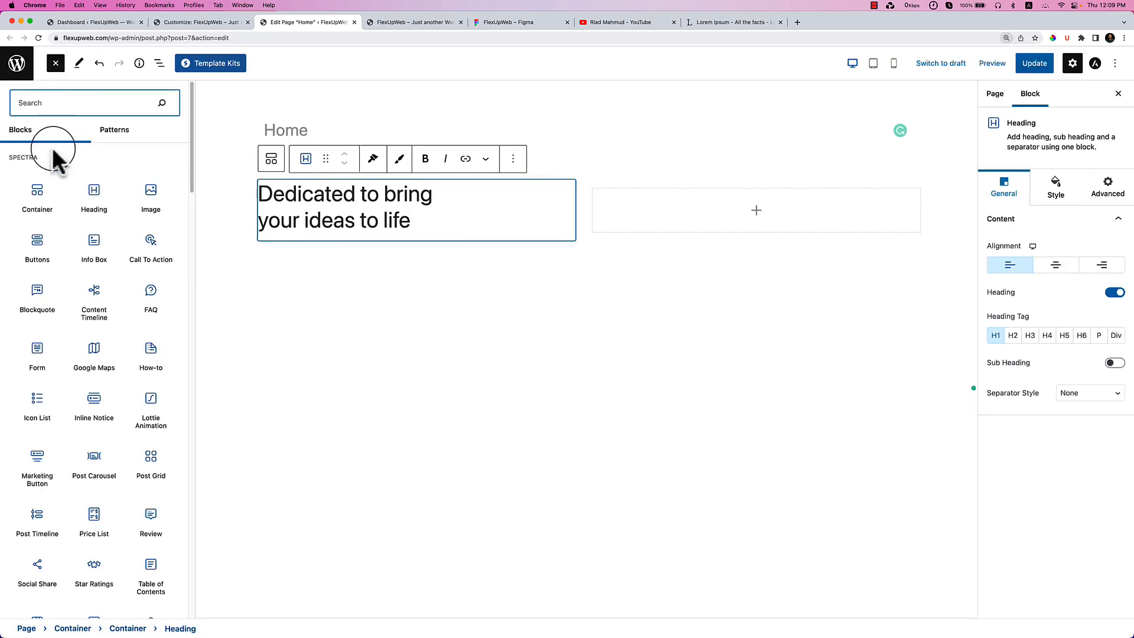
{"action": "left_click_drag", "start_coordinate": [94, 197], "coordinate": [304, 191]}
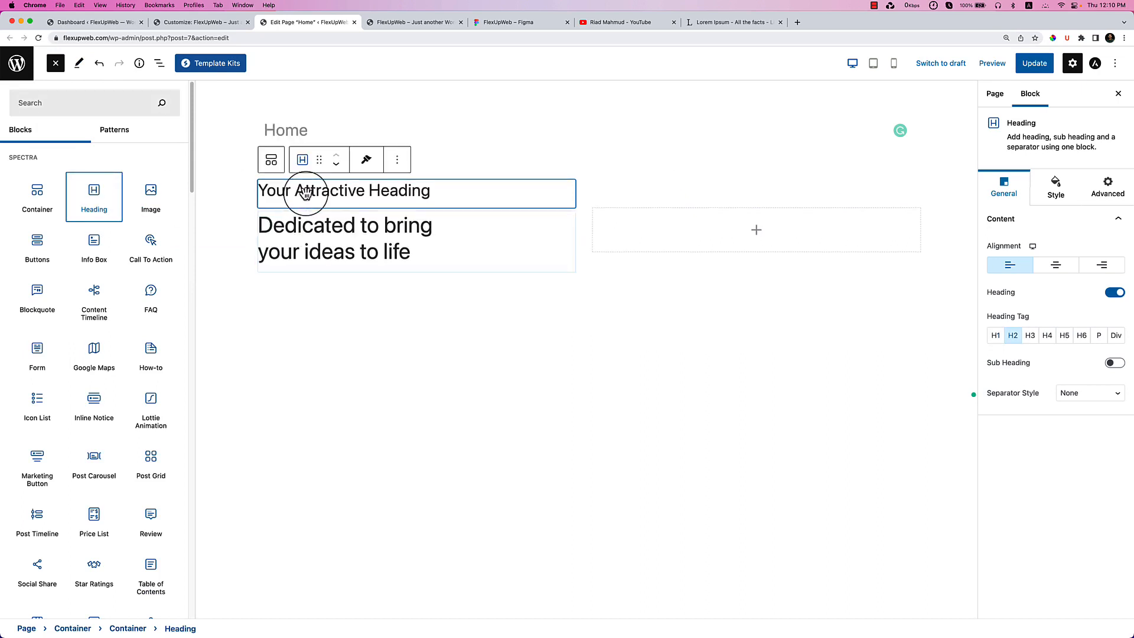
{"action": "triple_click", "coordinate": [305, 192]}
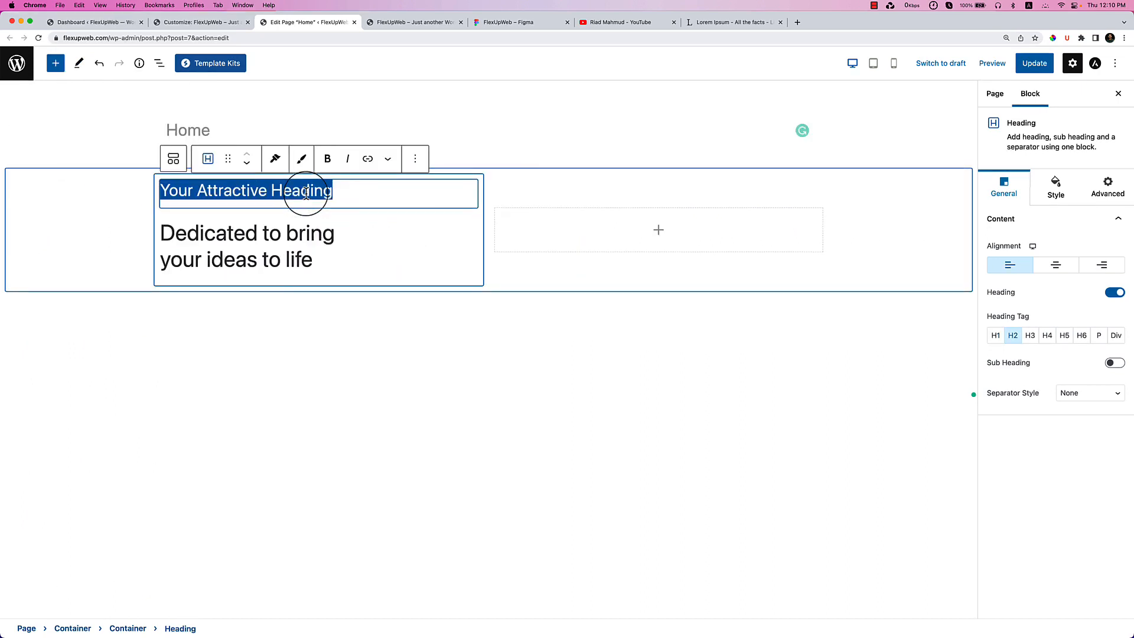
{"action": "key", "text": "super+v"}
{"action": "key", "text": "super+z"}
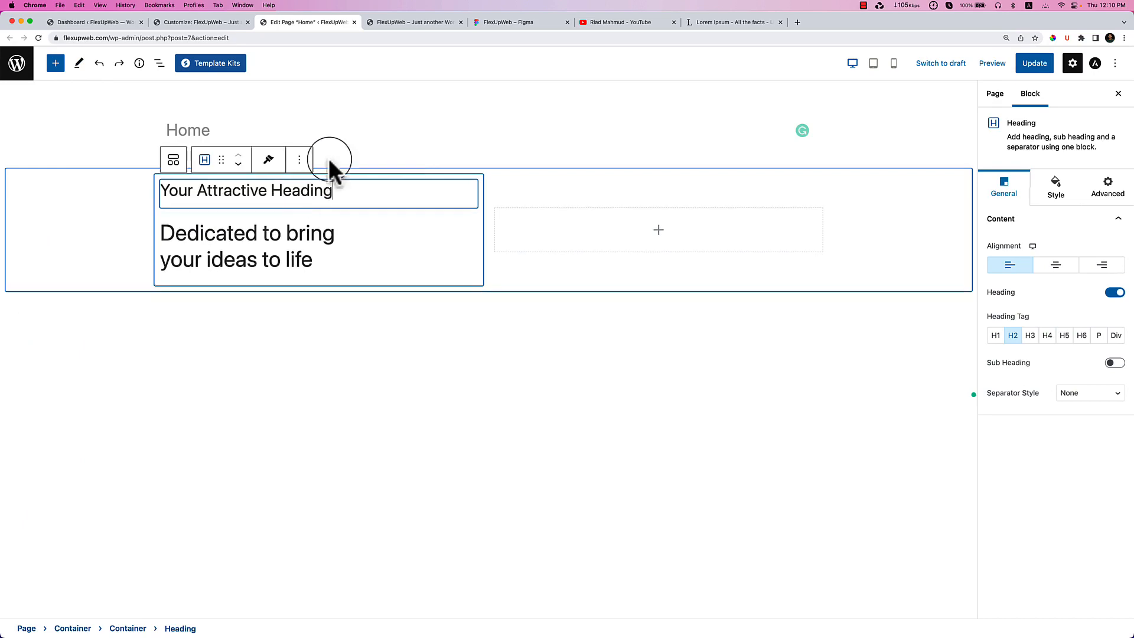
Fill the heading with the Figma line 'Welcome to #1 Digital Agency in New York' as H4, then update.
{"action": "left_click", "coordinate": [492, 23]}
{"action": "double_click", "coordinate": [294, 219]}
{"action": "key", "text": "super+c"}
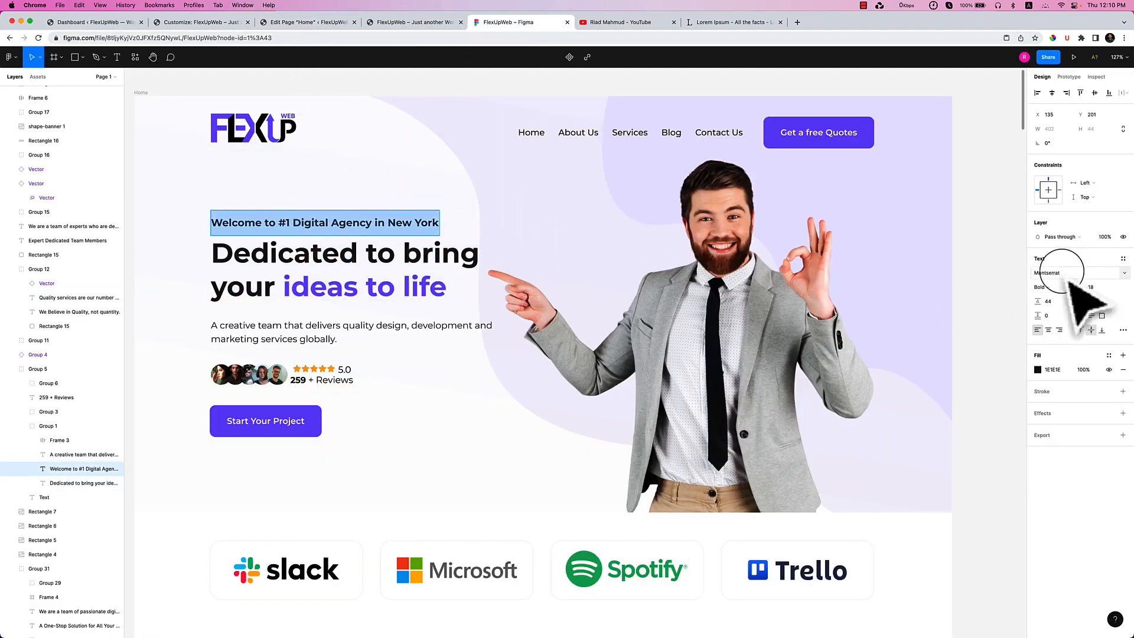
{"action": "left_click", "coordinate": [303, 24]}
{"action": "triple_click", "coordinate": [222, 189]}
{"action": "key", "text": "super+v"}
{"action": "left_click", "coordinate": [1049, 337]}
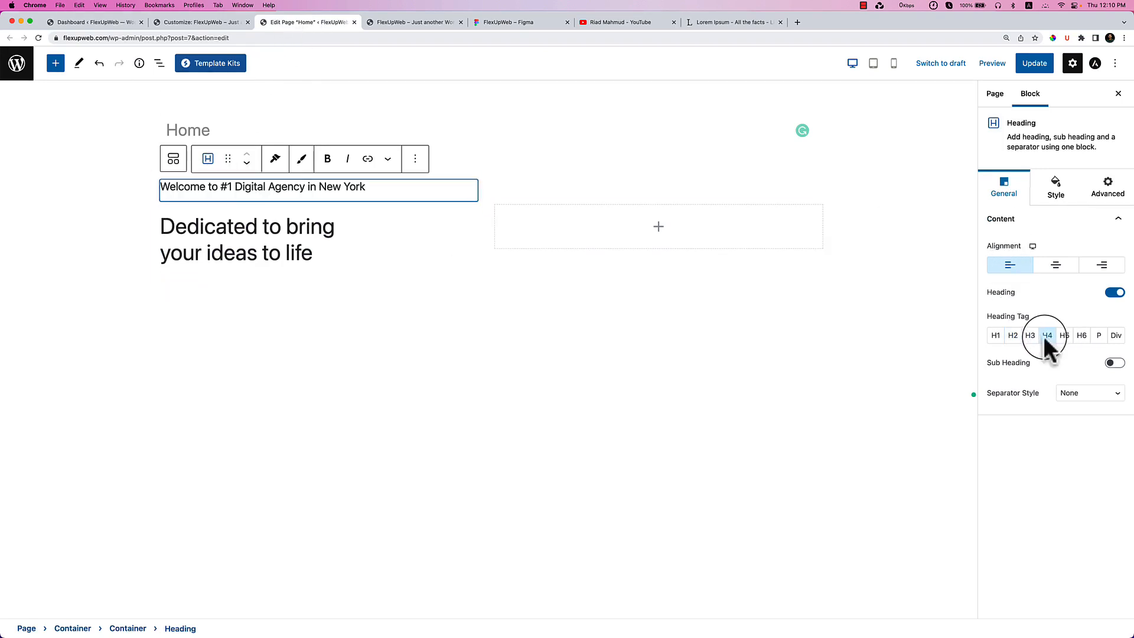
{"action": "left_click", "coordinate": [1032, 63]}
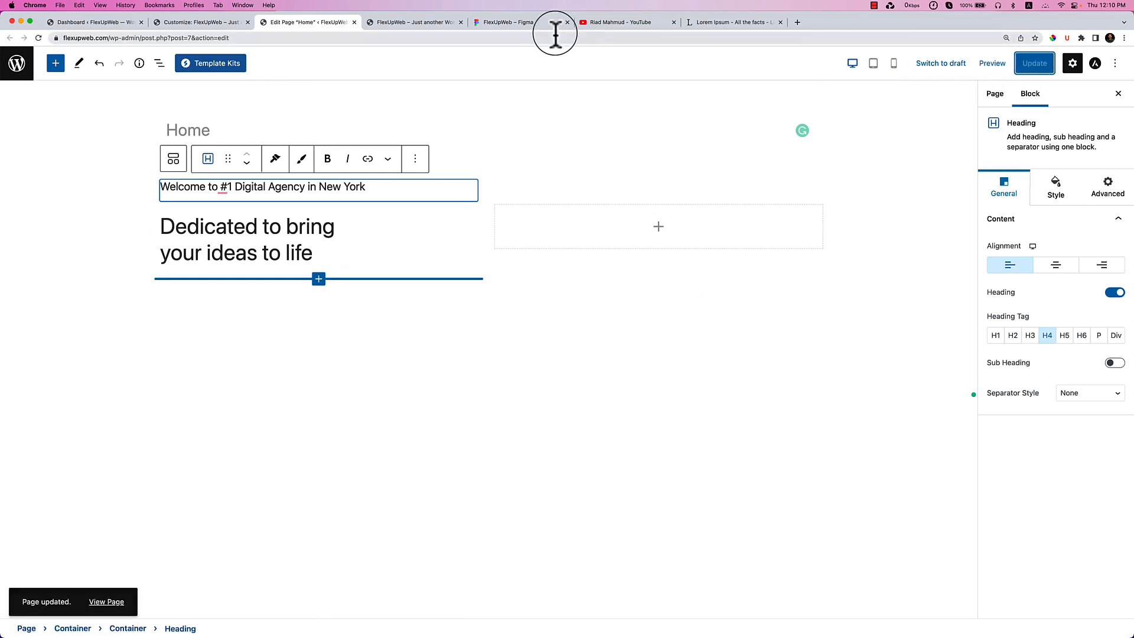
Reload the editor and inspect the purple headline words in the Figma design.
{"action": "left_click", "coordinate": [38, 38]}
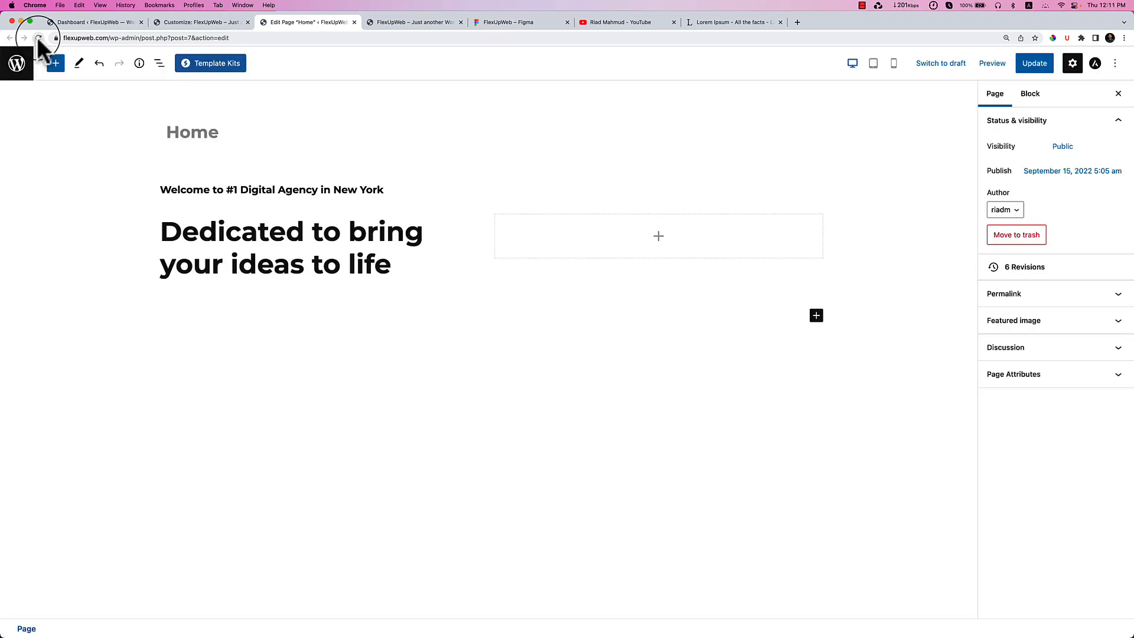
{"action": "left_click", "coordinate": [507, 24]}
{"action": "left_click", "coordinate": [417, 24]}
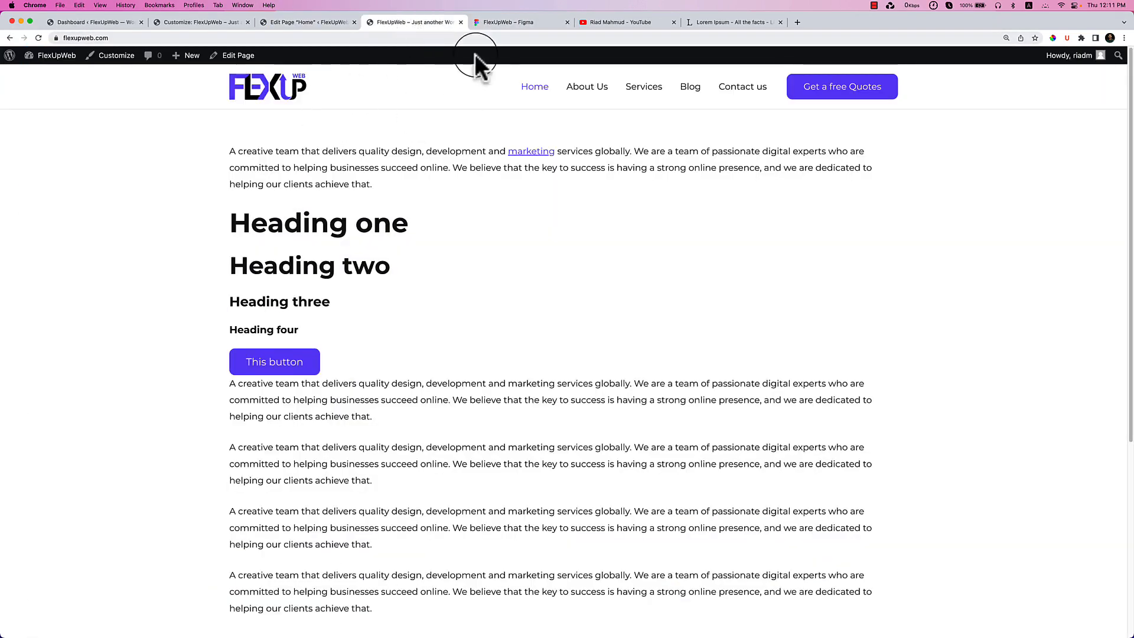
{"action": "left_click", "coordinate": [508, 23]}
{"action": "double_click", "coordinate": [316, 286]}
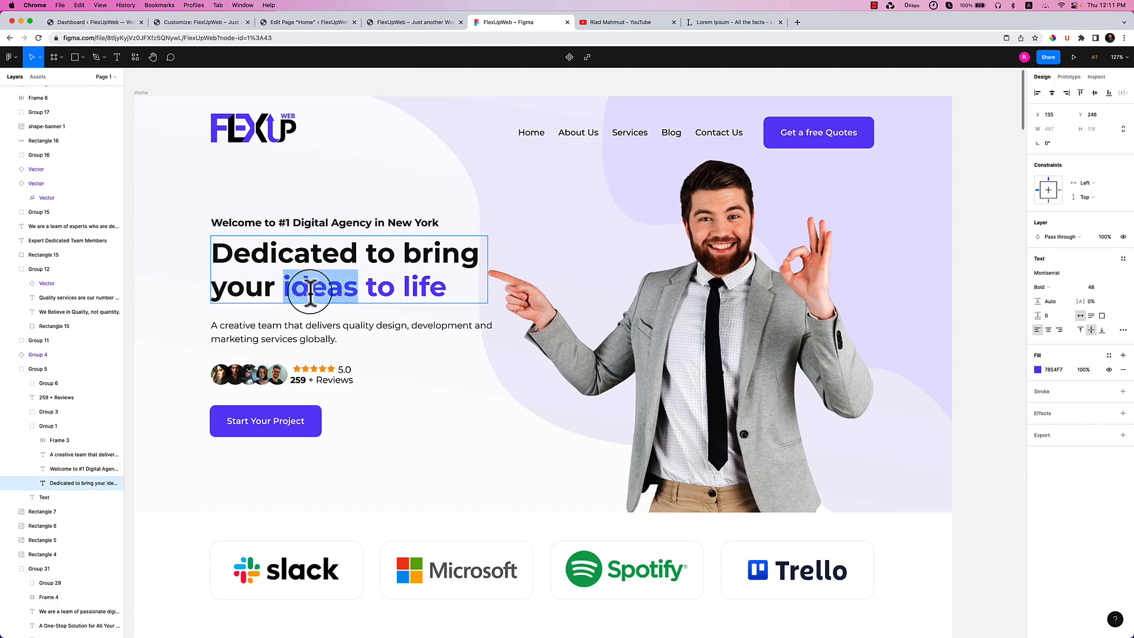
{"action": "left_click", "coordinate": [303, 23]}
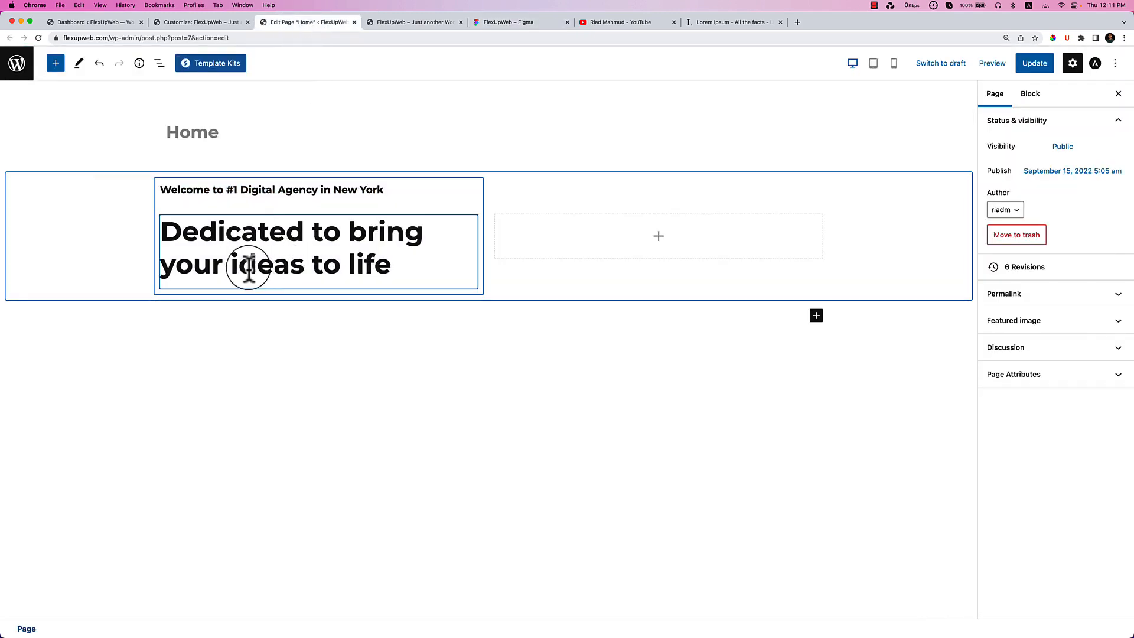
Colour 'ideas to life' in the H1 headline purple using the Highlight text colour.
{"action": "left_click_drag", "start_coordinate": [230, 267], "coordinate": [398, 278]}
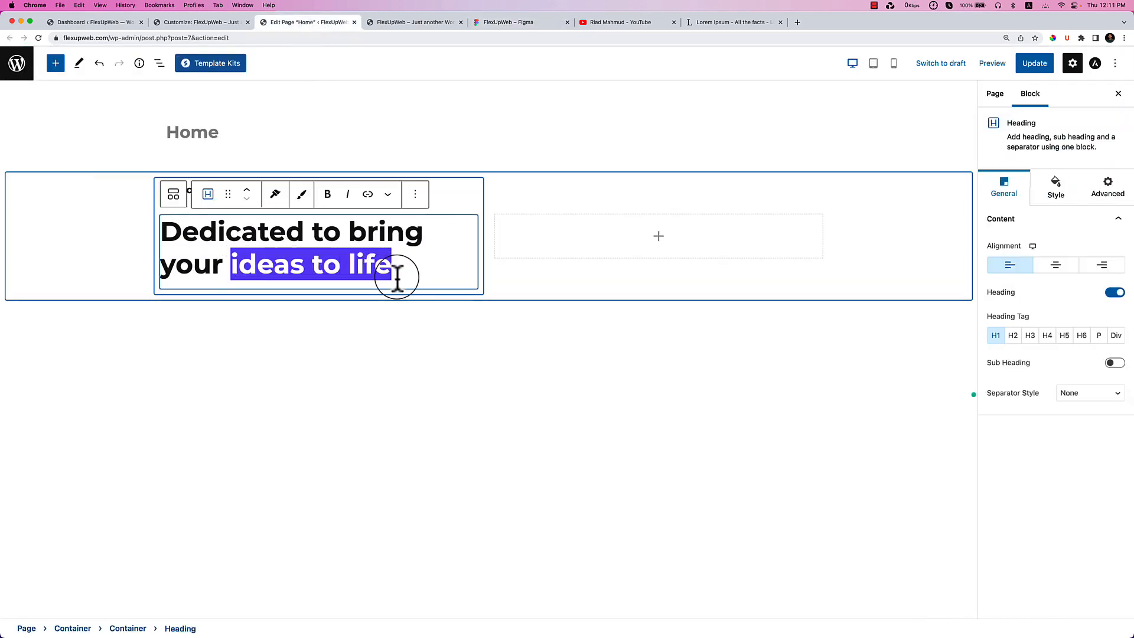
{"action": "left_click", "coordinate": [388, 195]}
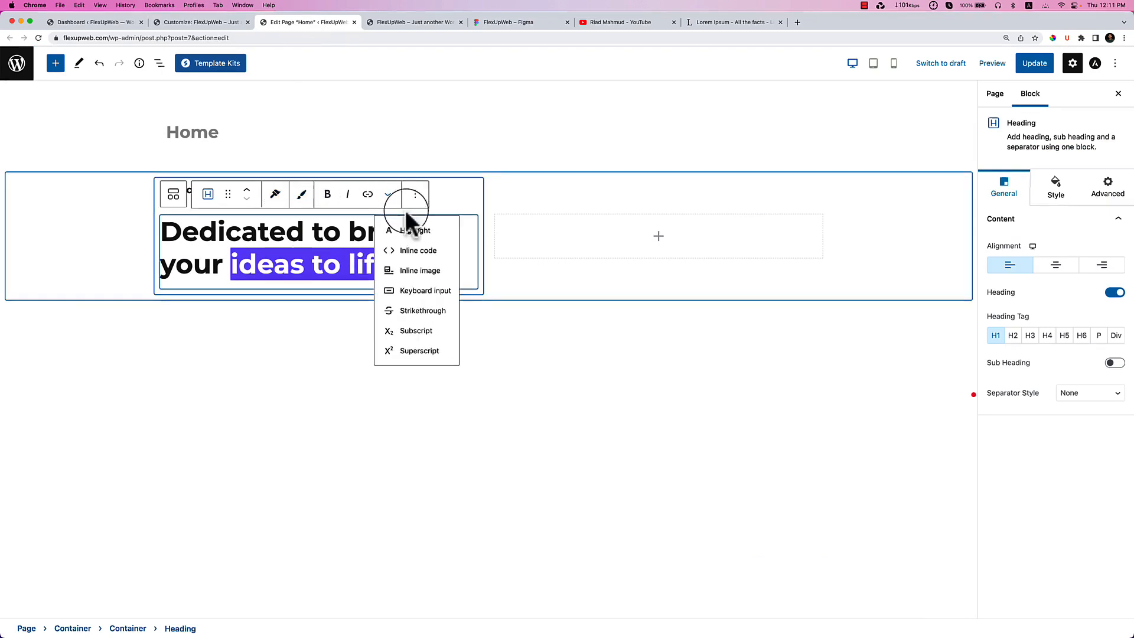
{"action": "left_click", "coordinate": [408, 230]}
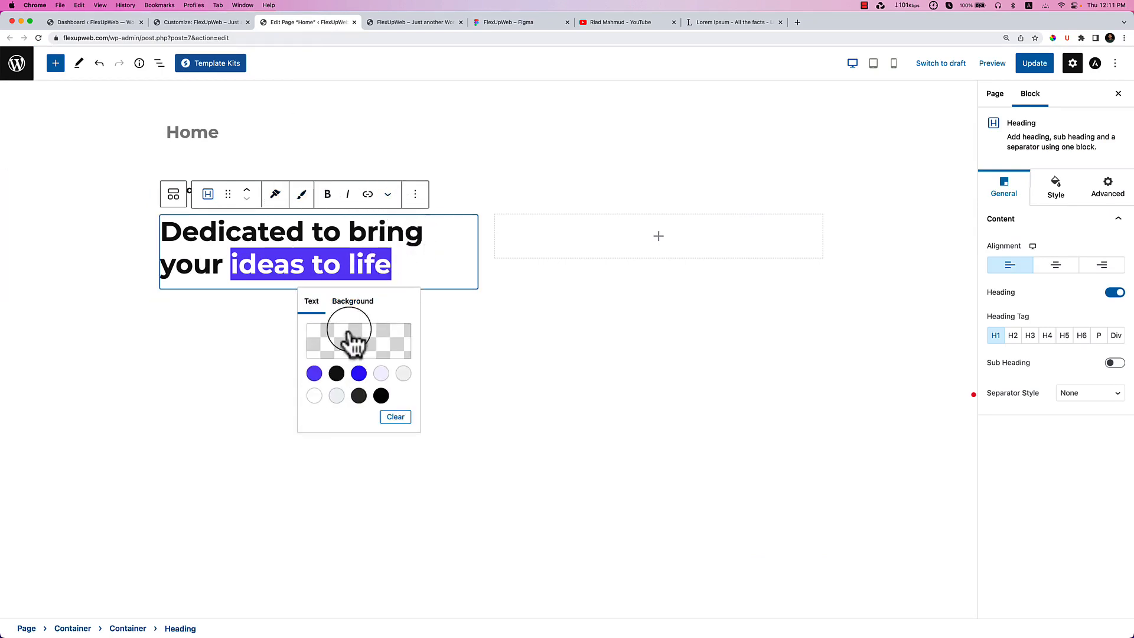
{"action": "left_click", "coordinate": [315, 374]}
{"action": "left_click", "coordinate": [269, 342]}
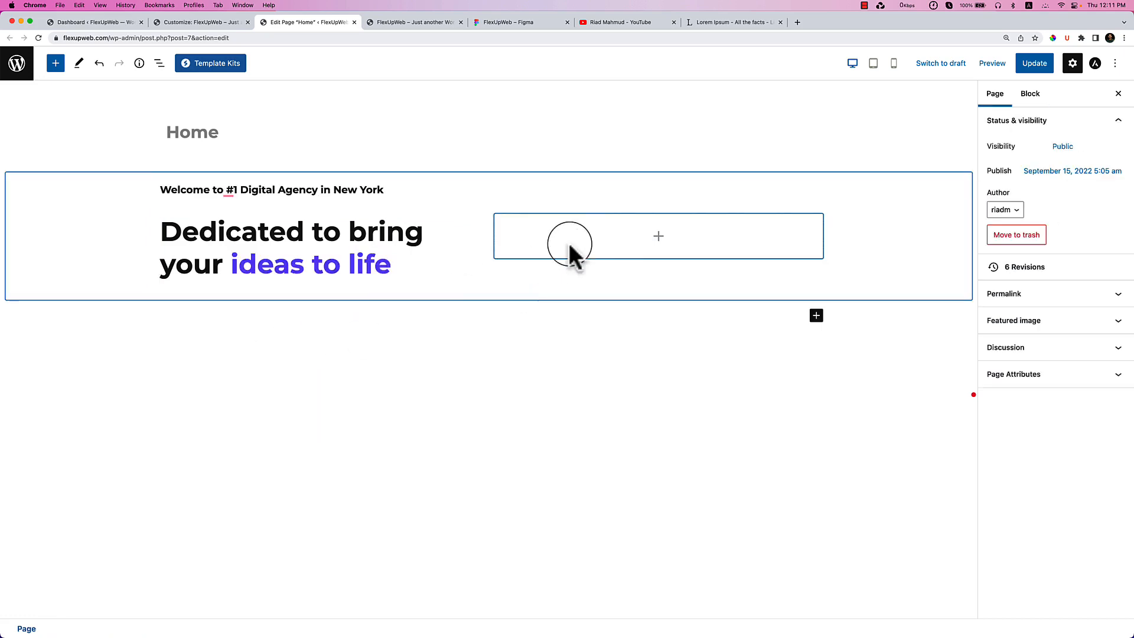
{"action": "left_click", "coordinate": [612, 237]}
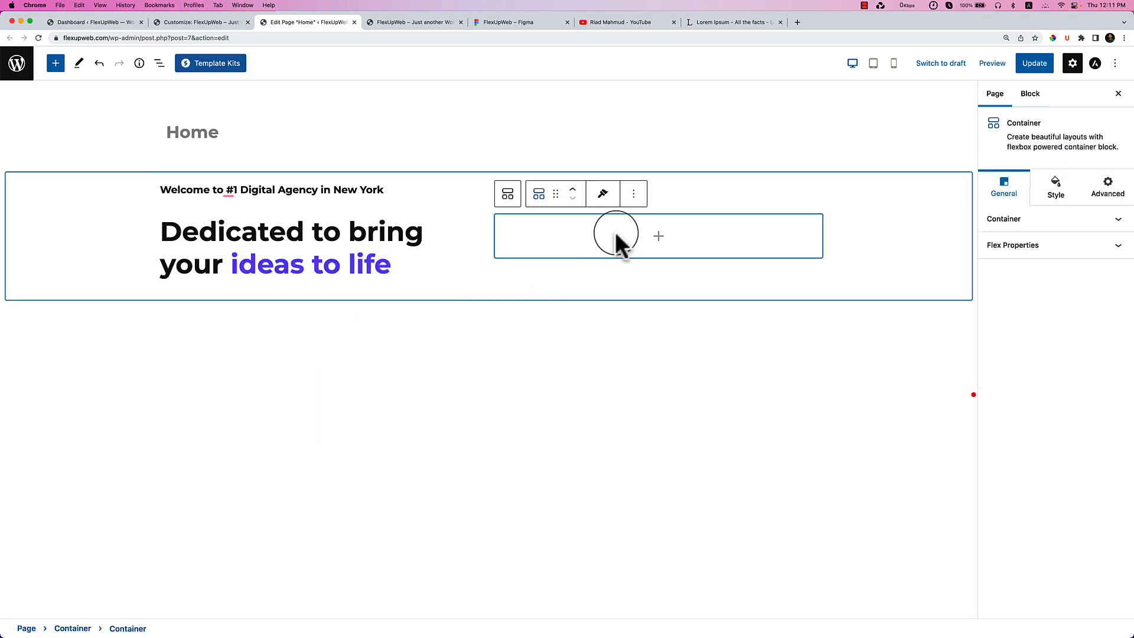
Insert an Image block in the right column showing the man-in-suit hero image from the Media Library.
{"action": "left_click", "coordinate": [656, 238]}
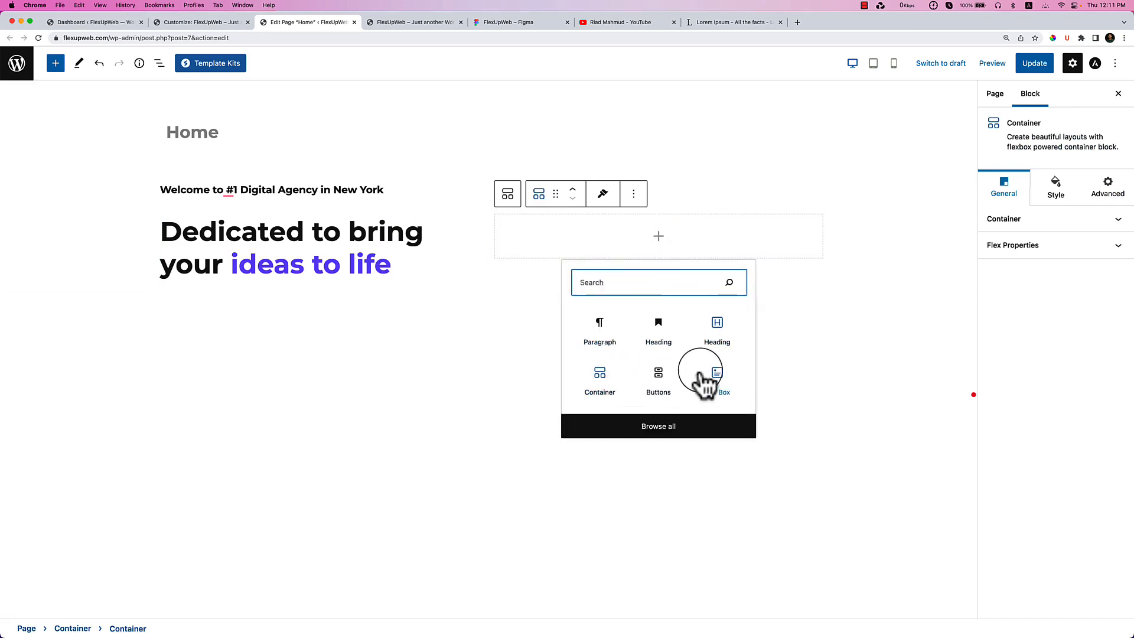
{"action": "type", "text": "image"}
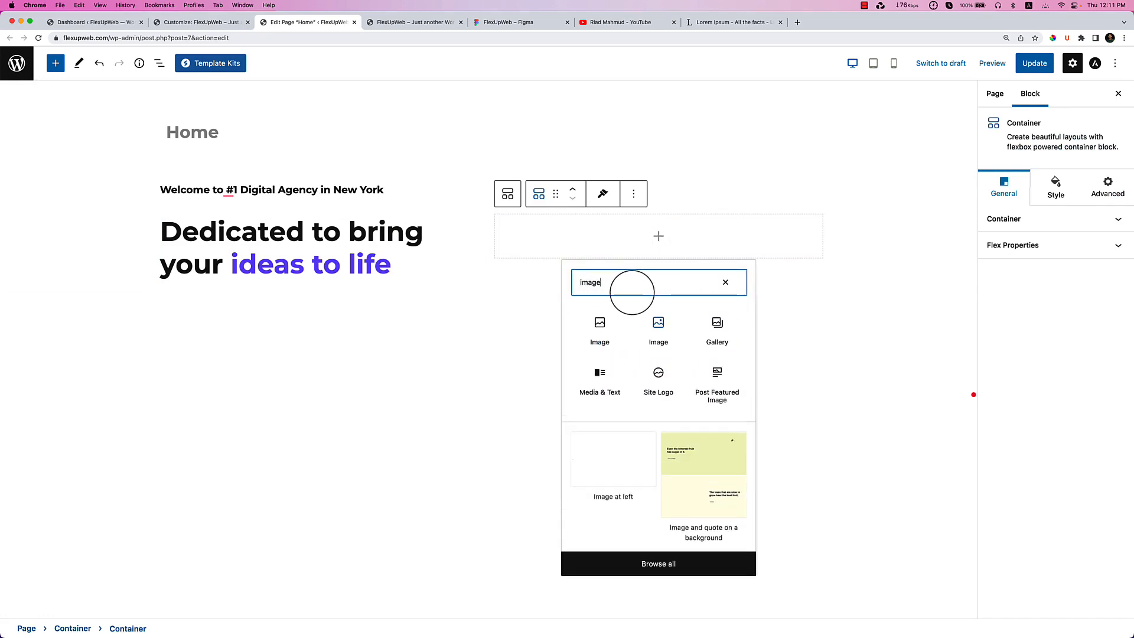
{"action": "left_click", "coordinate": [655, 348]}
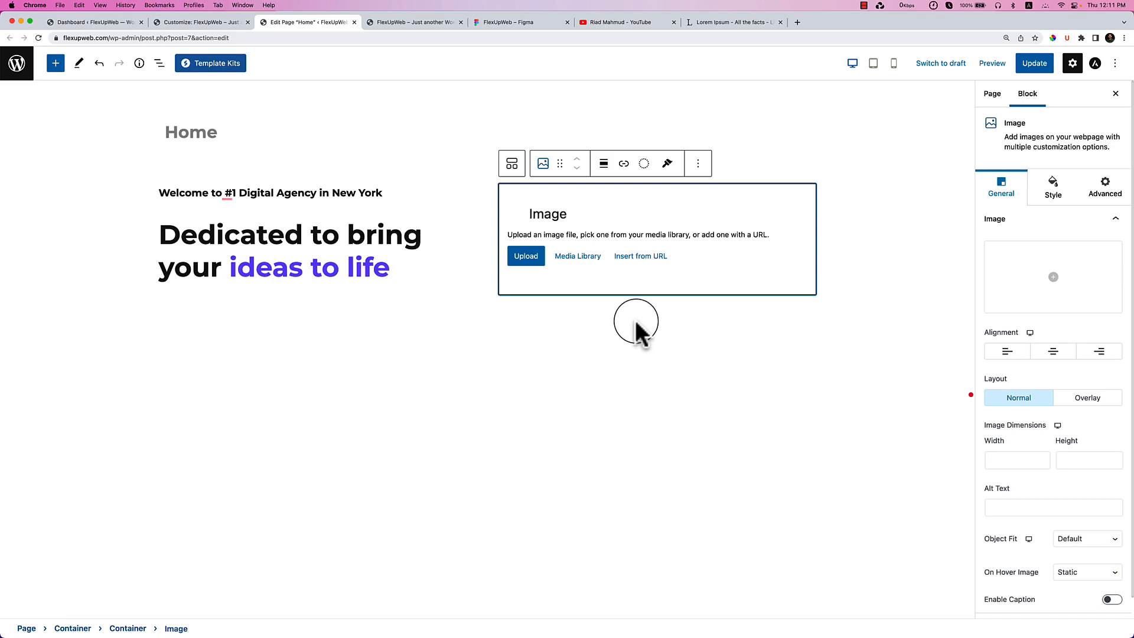
{"action": "left_click", "coordinate": [593, 258]}
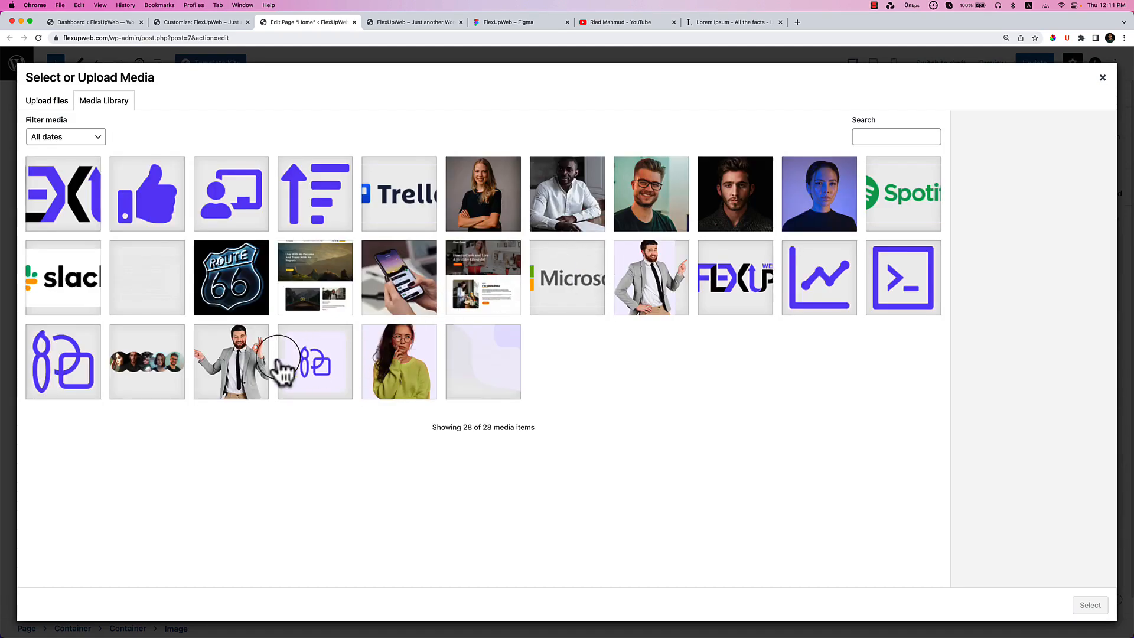
{"action": "left_click", "coordinate": [254, 369]}
{"action": "left_click", "coordinate": [1091, 605]}
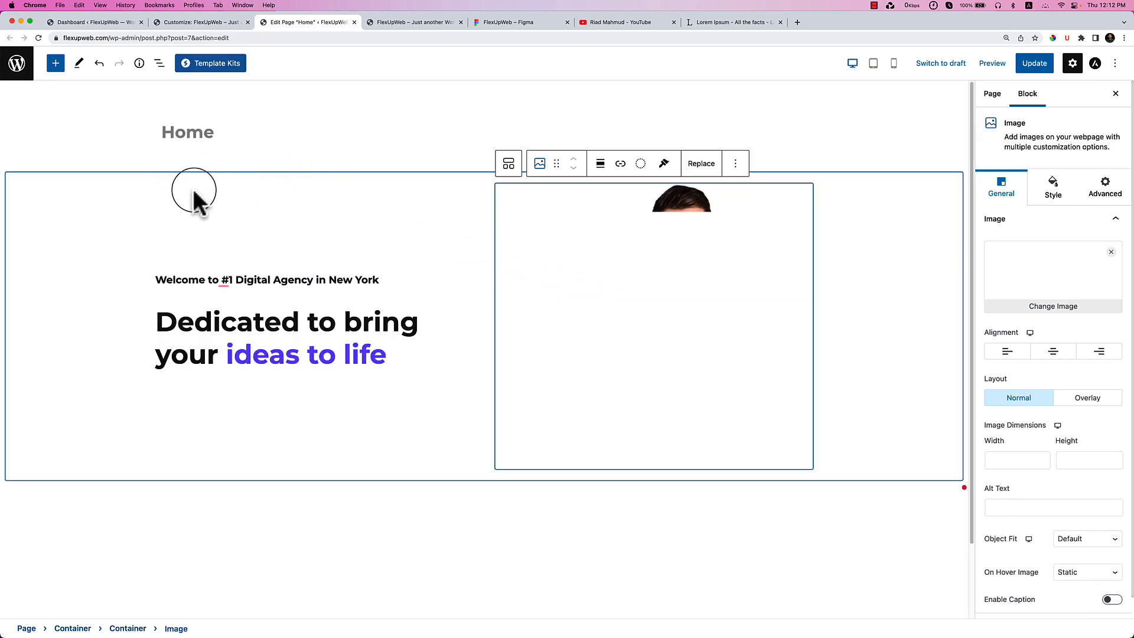
{"action": "left_click", "coordinate": [151, 176]}
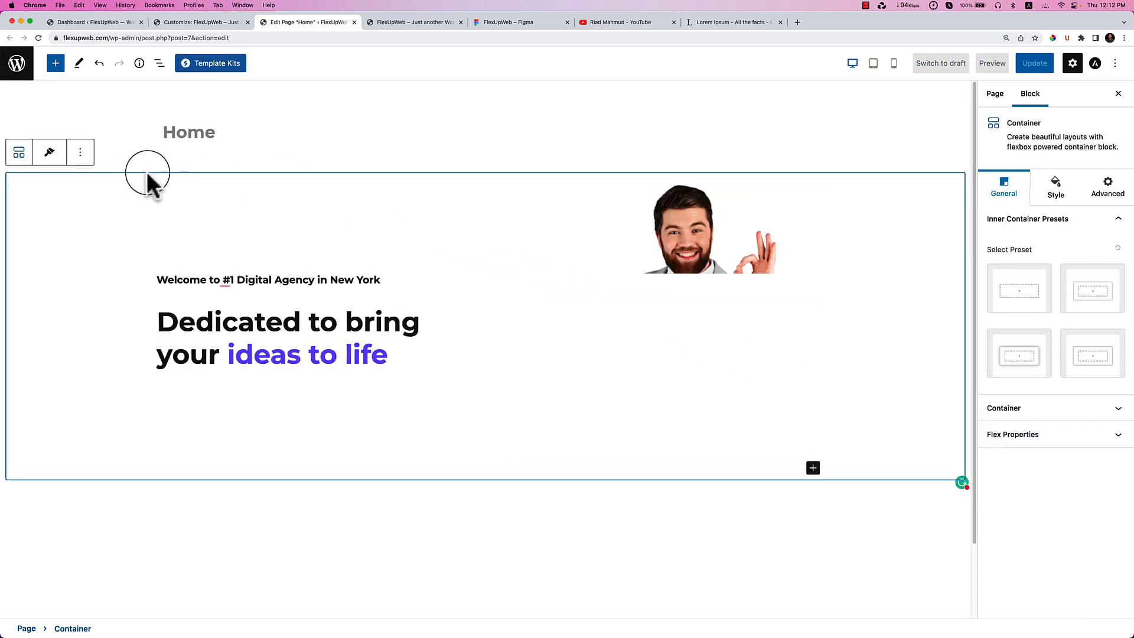
Expand the hero Container in List View and set its background type to Gradient.
{"action": "left_click", "coordinate": [158, 63]}
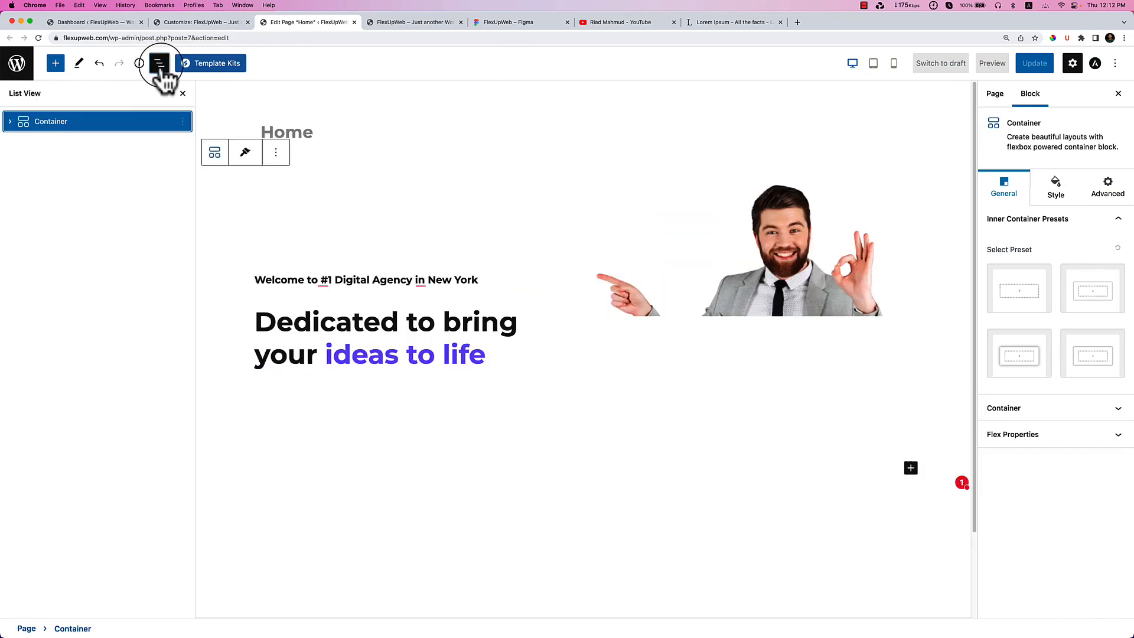
{"action": "left_click", "coordinate": [10, 121]}
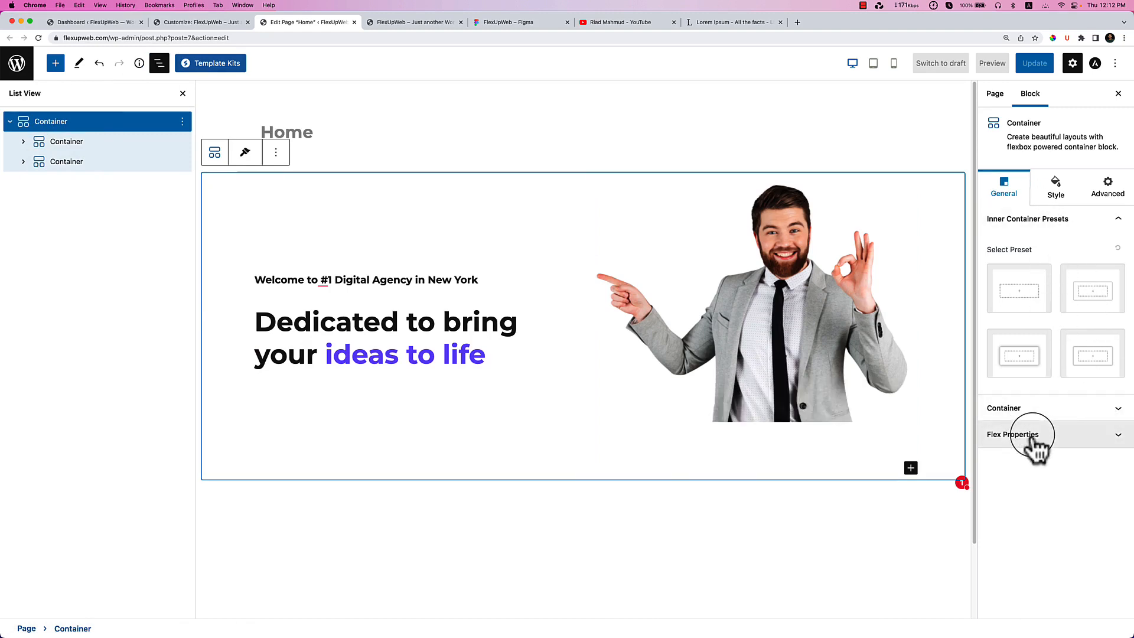
{"action": "left_click", "coordinate": [1025, 434]}
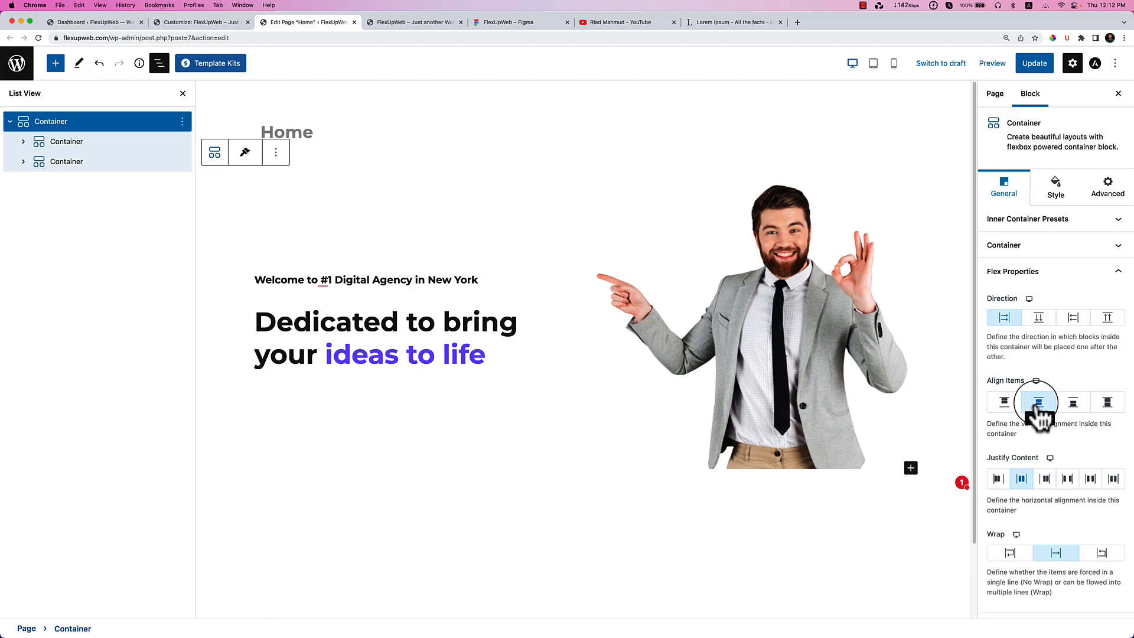
{"action": "left_click", "coordinate": [1057, 188]}
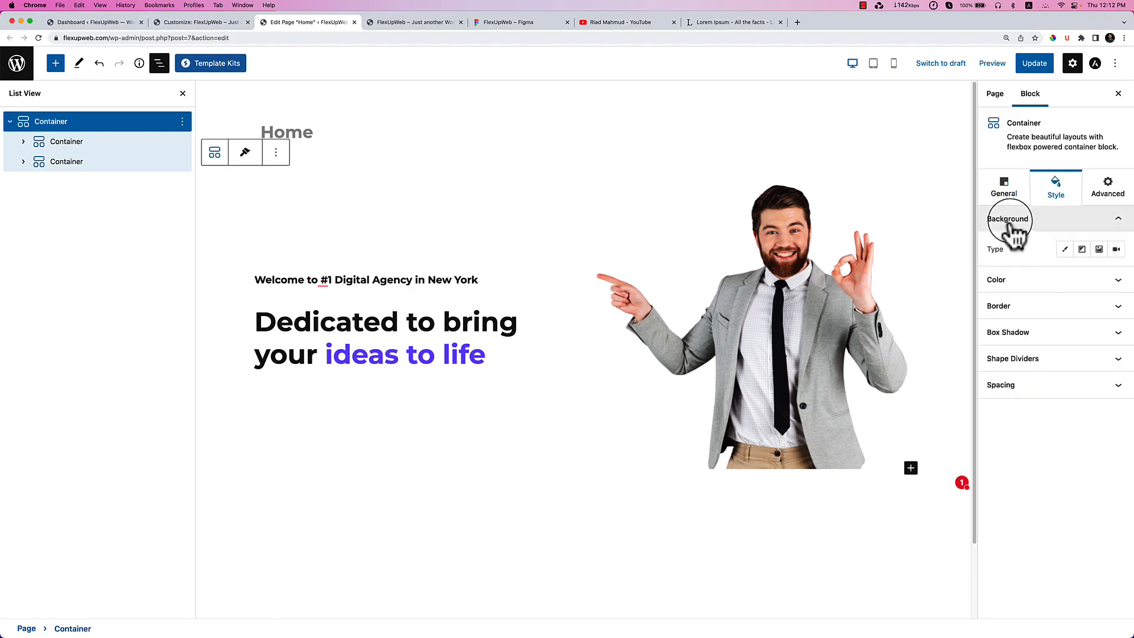
{"action": "left_click", "coordinate": [1081, 250]}
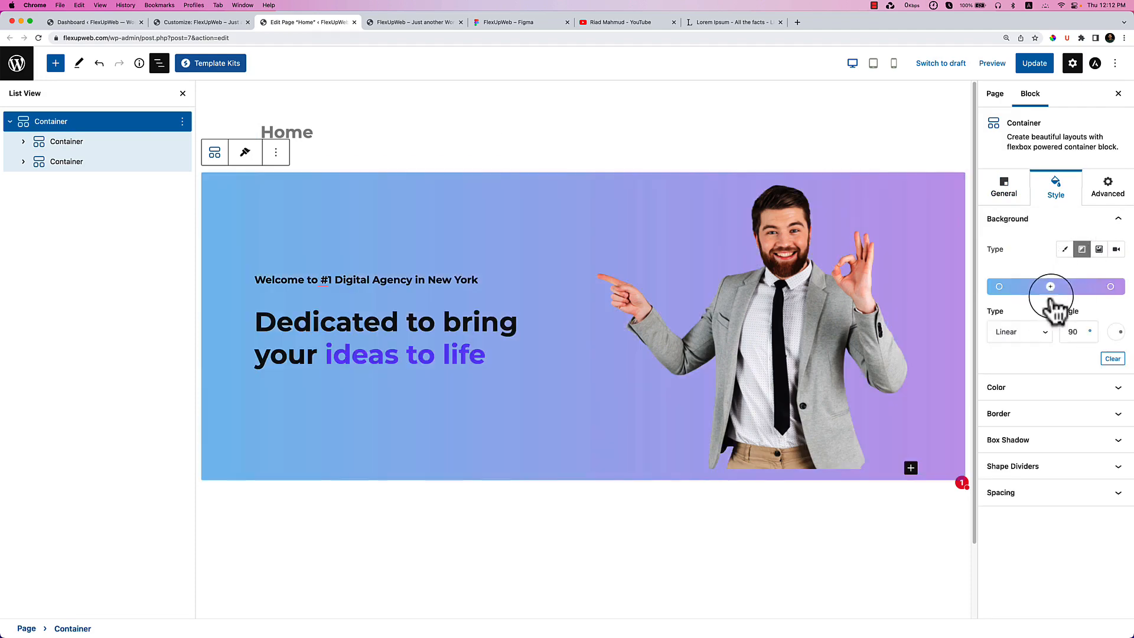
Switch the hero container's background to an image and choose the bg-shape image.
{"action": "left_click", "coordinate": [1098, 249]}
{"action": "left_click", "coordinate": [1043, 319]}
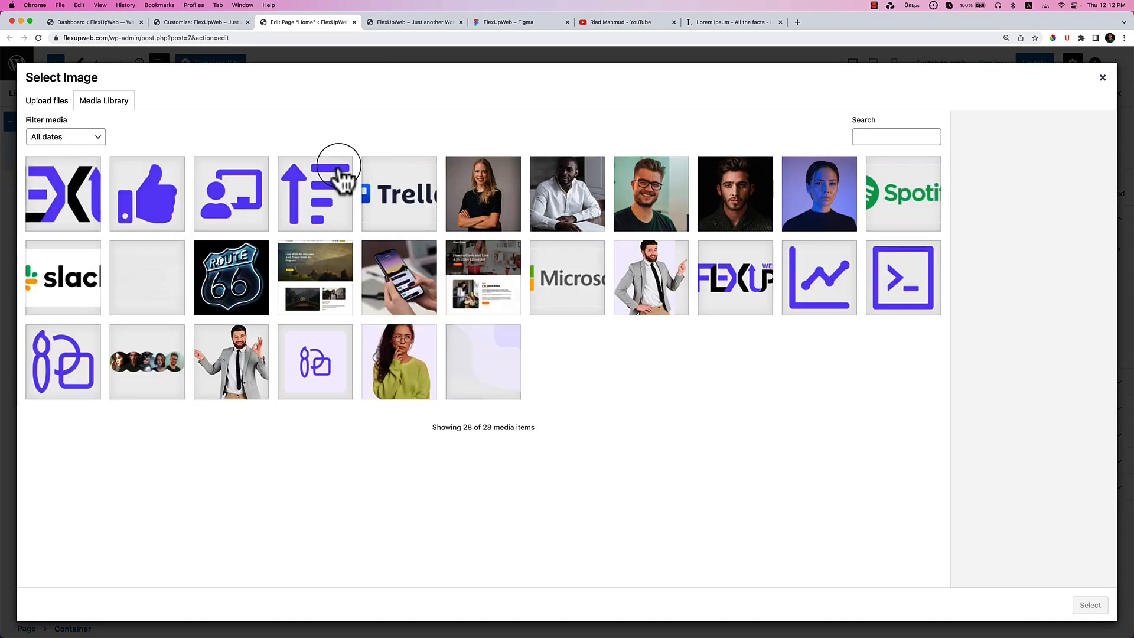
{"action": "left_click", "coordinate": [520, 367]}
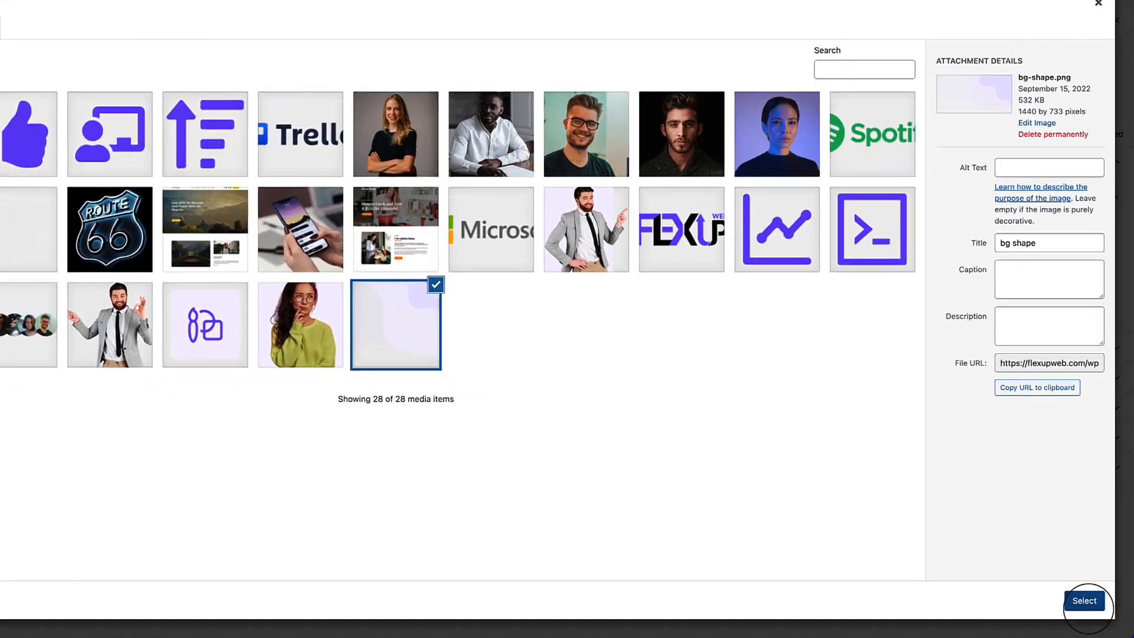
{"action": "left_click", "coordinate": [1091, 605]}
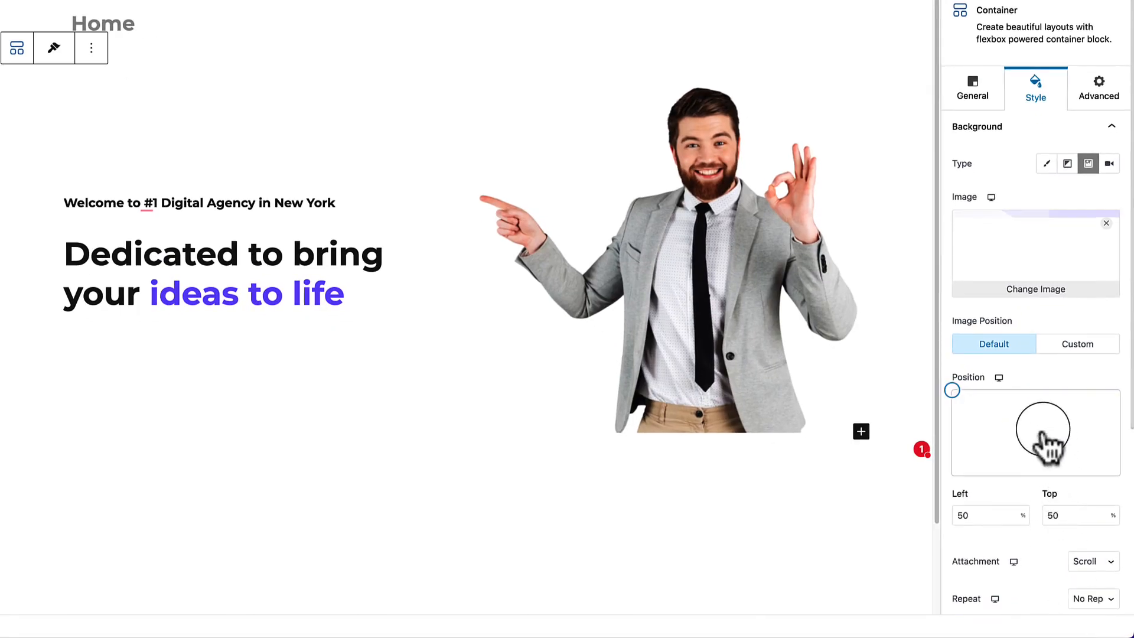
Keep attachment on Scroll and size on Cover; try Custom position, then revert to Default.
{"action": "scroll", "coordinate": [1114, 477], "scroll_direction": "down", "scroll_amount": 2}
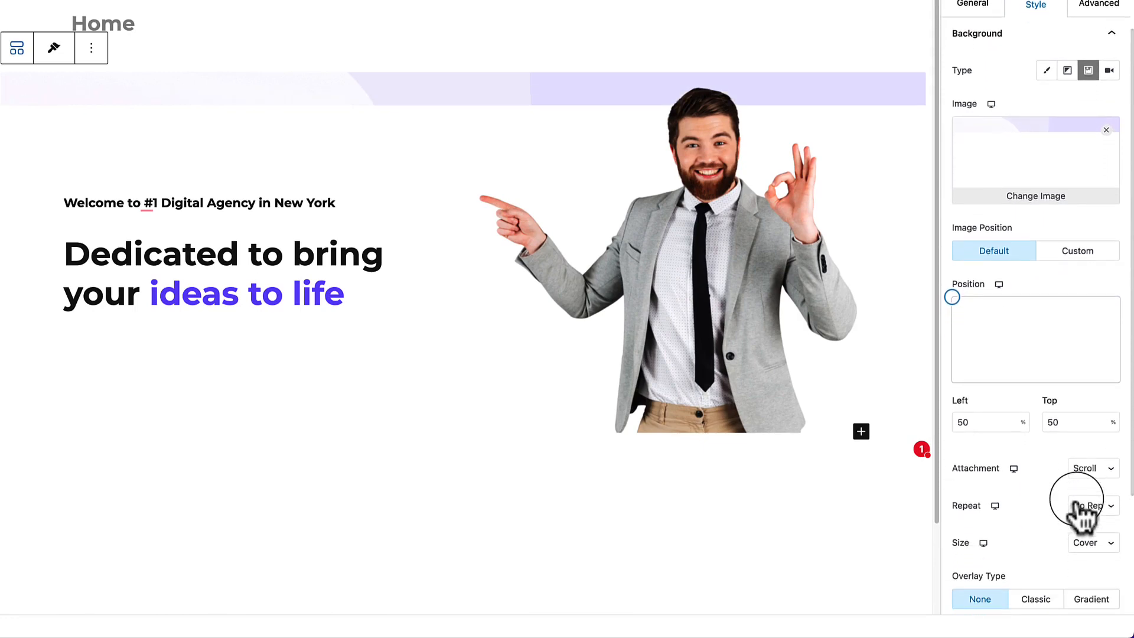
{"action": "left_click", "coordinate": [1096, 477]}
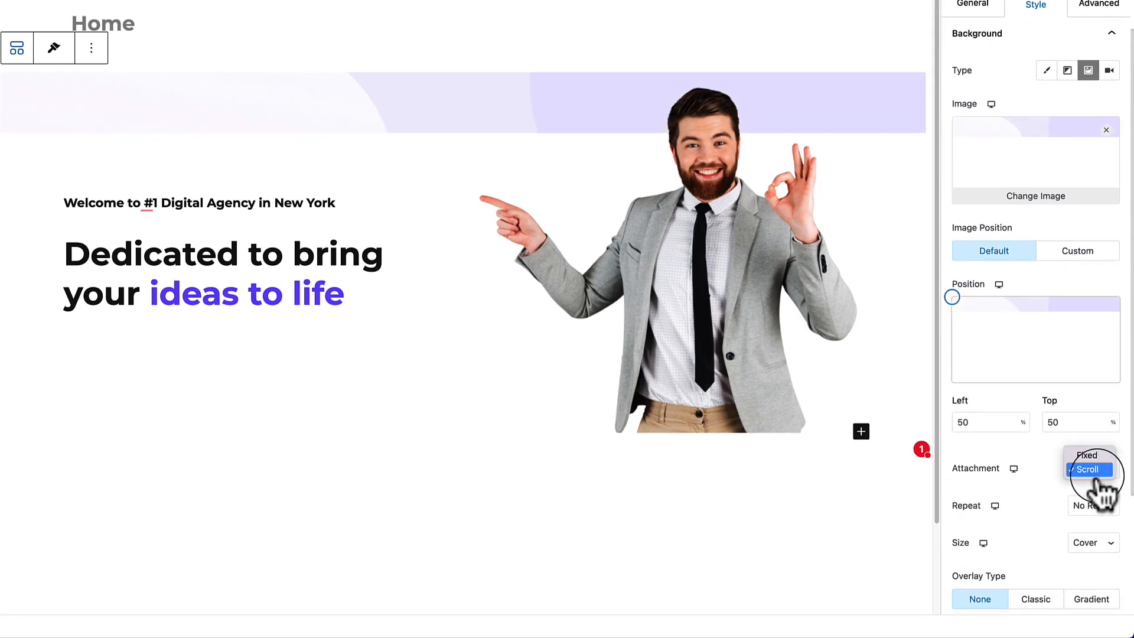
{"action": "left_click", "coordinate": [1048, 502]}
{"action": "scroll", "coordinate": [1063, 511], "scroll_direction": "down", "scroll_amount": 3}
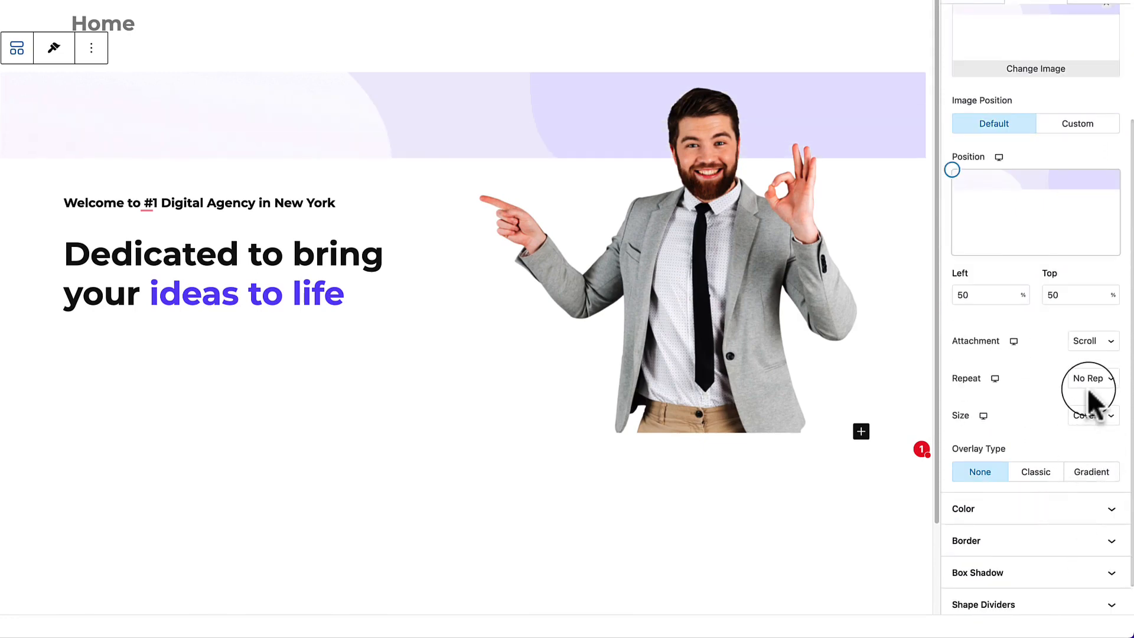
{"action": "left_click", "coordinate": [1087, 420]}
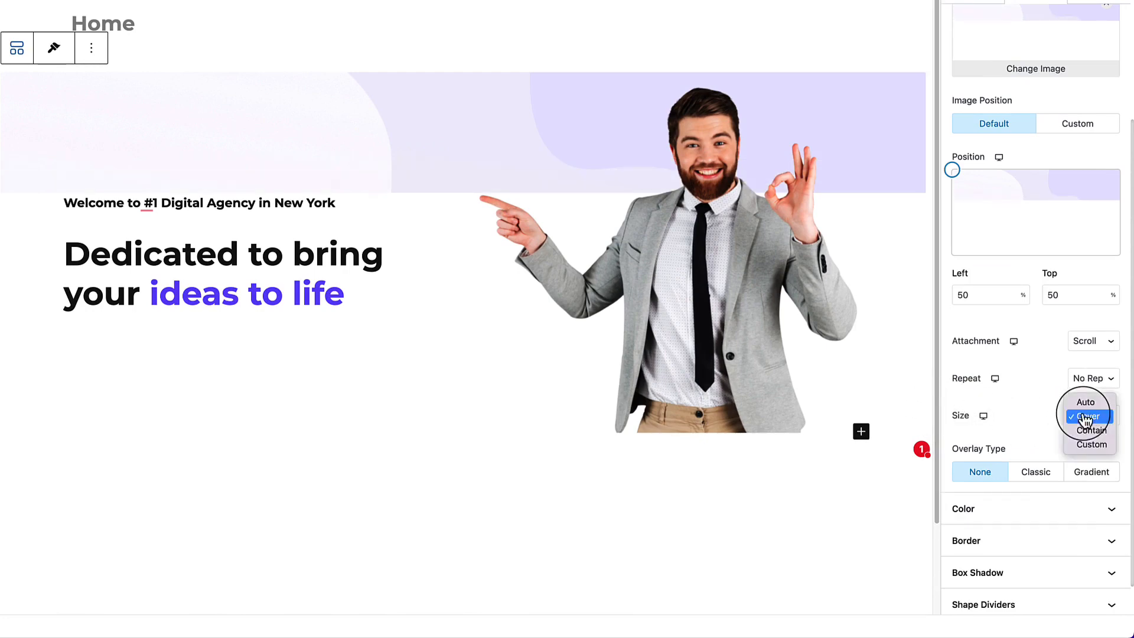
{"action": "left_click", "coordinate": [1041, 414]}
{"action": "scroll", "coordinate": [1052, 424], "scroll_direction": "down", "scroll_amount": 1}
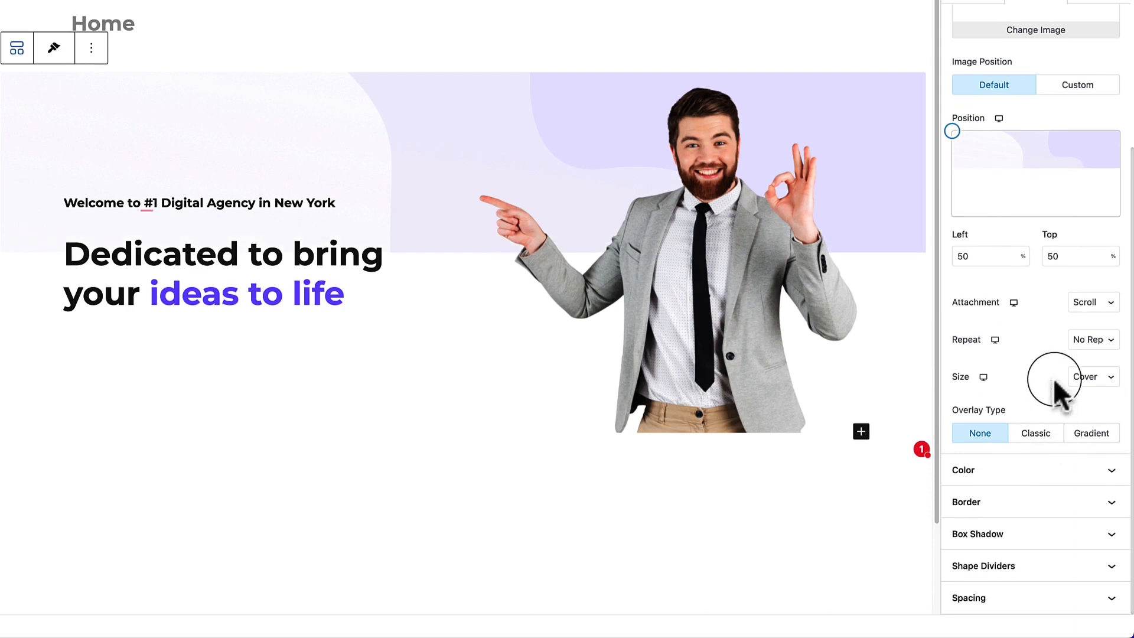
{"action": "scroll", "coordinate": [1060, 386], "scroll_direction": "up", "scroll_amount": 5}
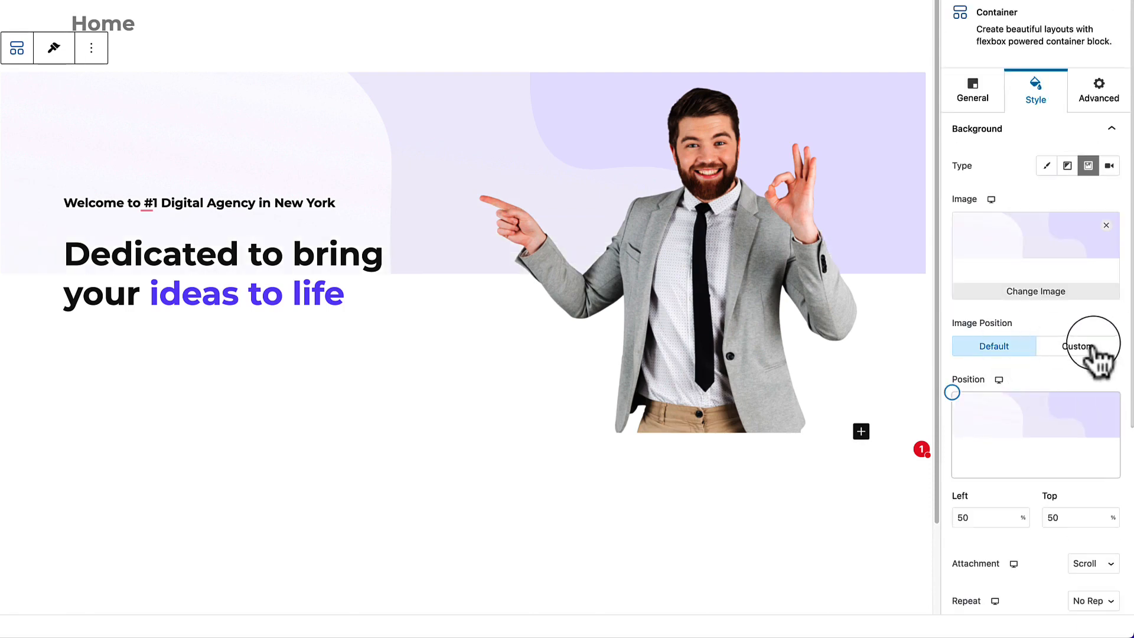
{"action": "left_click", "coordinate": [1092, 348]}
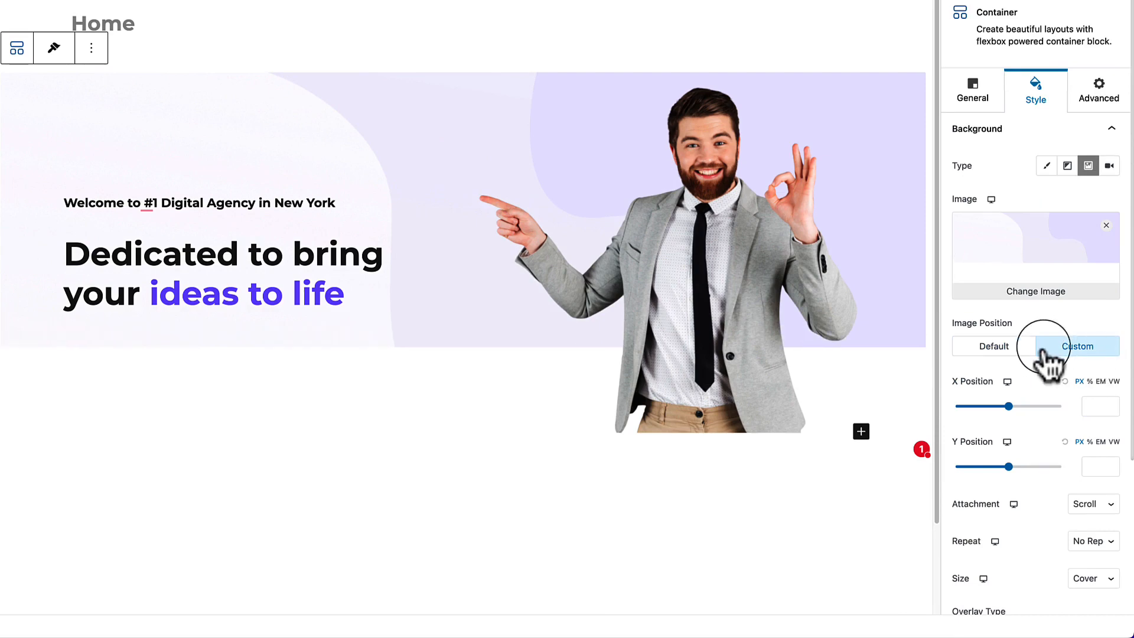
{"action": "left_click", "coordinate": [1005, 348]}
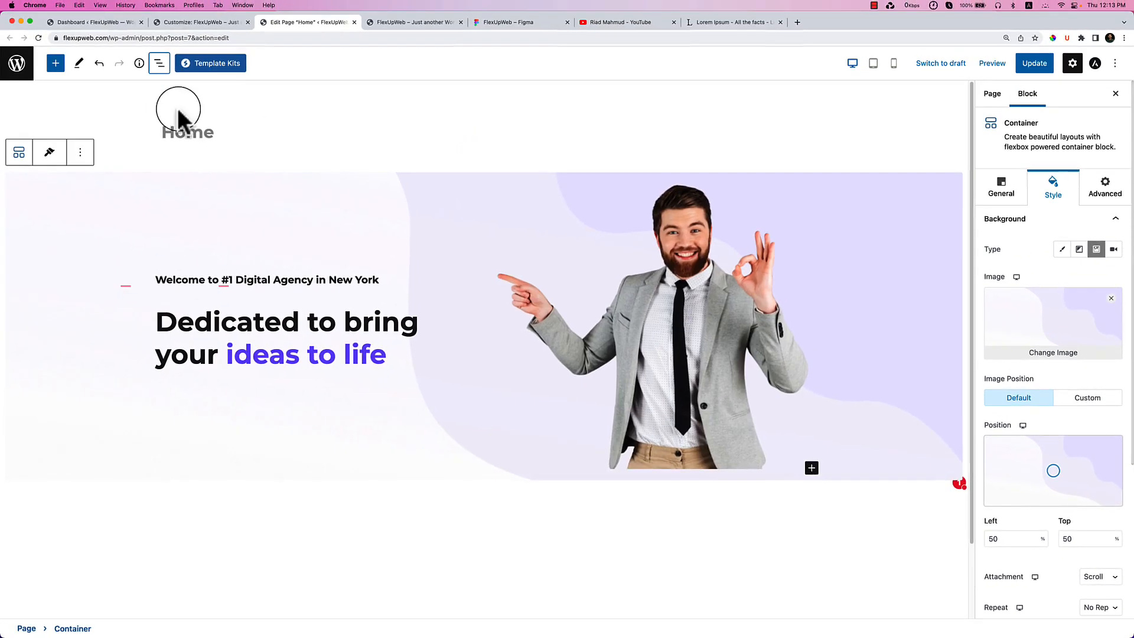
Save the hero changes with Update and reload the live site to view them.
{"action": "left_click", "coordinate": [1034, 66]}
{"action": "left_click", "coordinate": [436, 24]}
{"action": "right_click", "coordinate": [496, 248]}
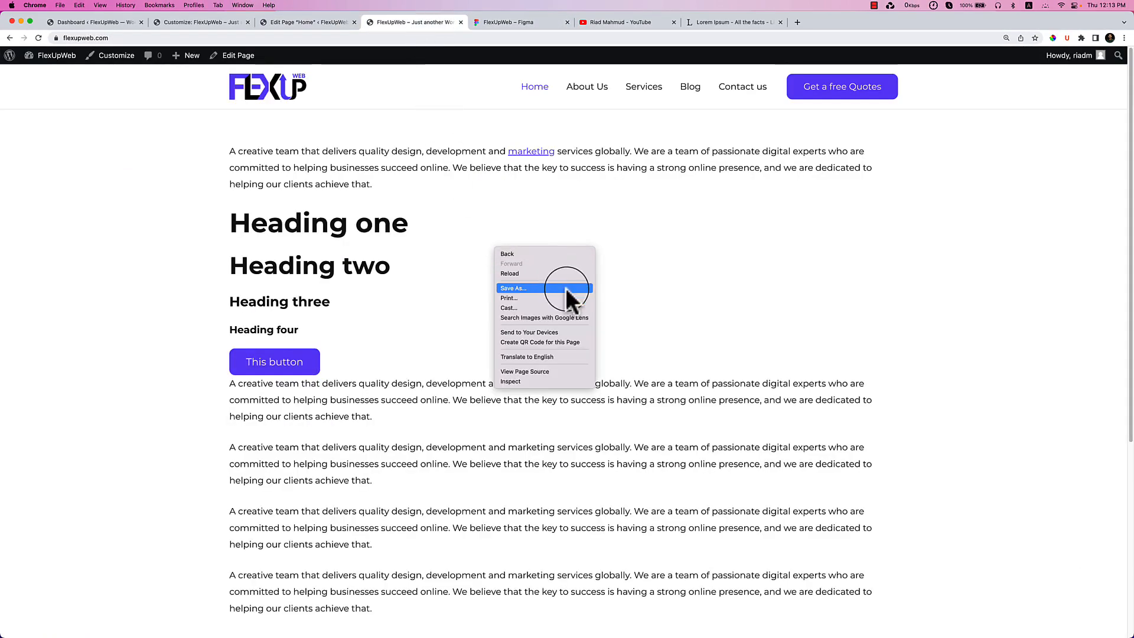
{"action": "left_click", "coordinate": [552, 273]}
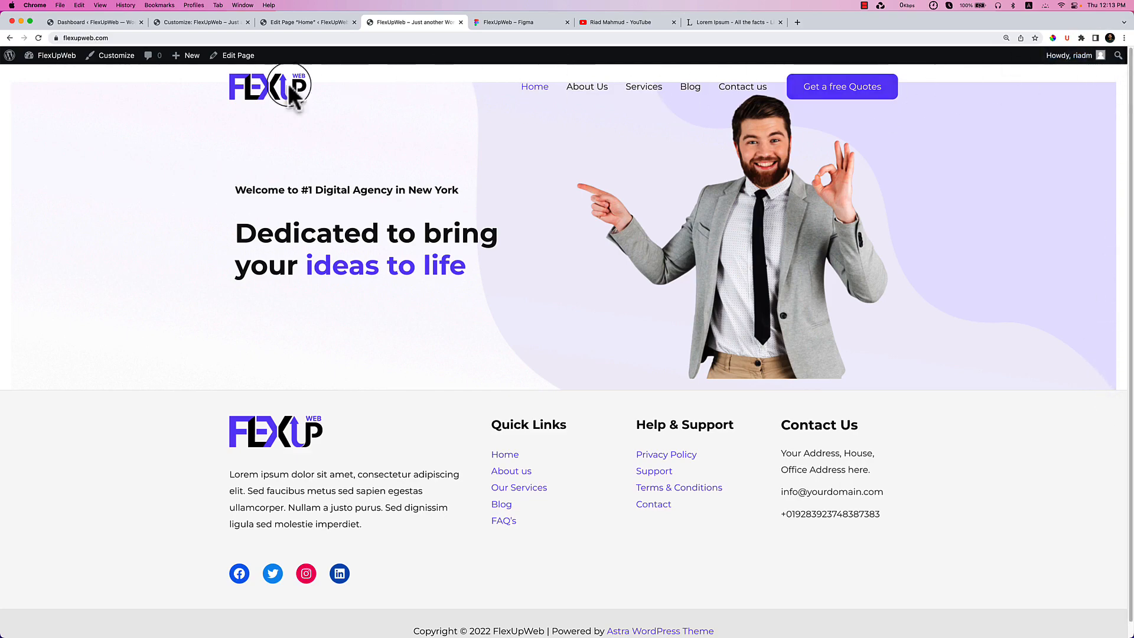
Set the Astra content layout to Full Width / Contained, update, and reload the live site.
{"action": "left_click", "coordinate": [284, 23]}
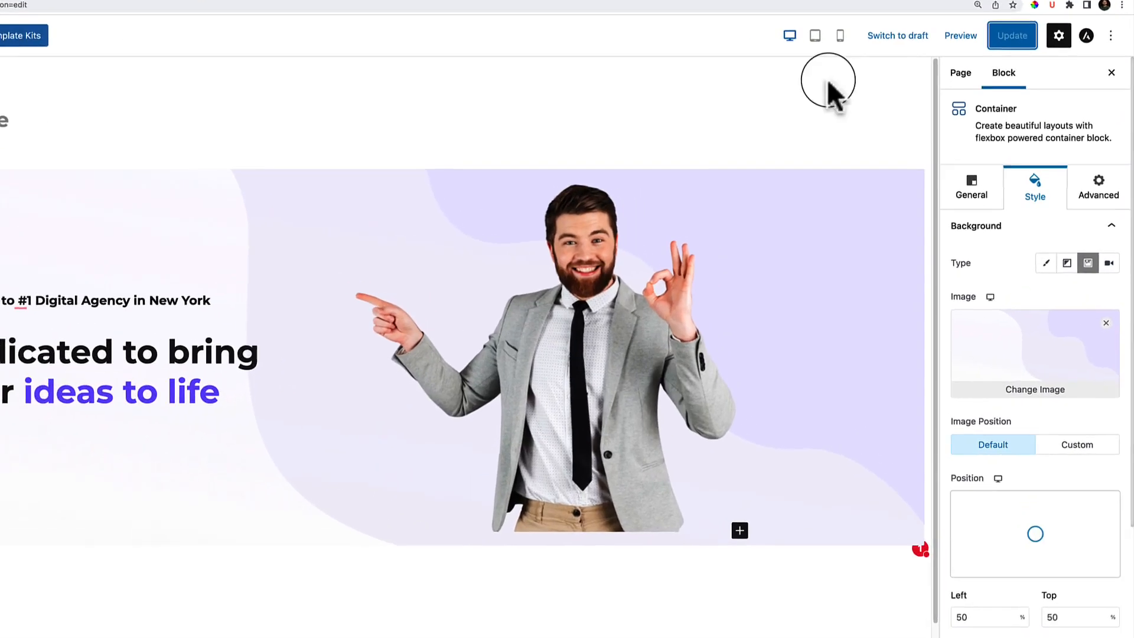
{"action": "left_click", "coordinate": [1085, 39]}
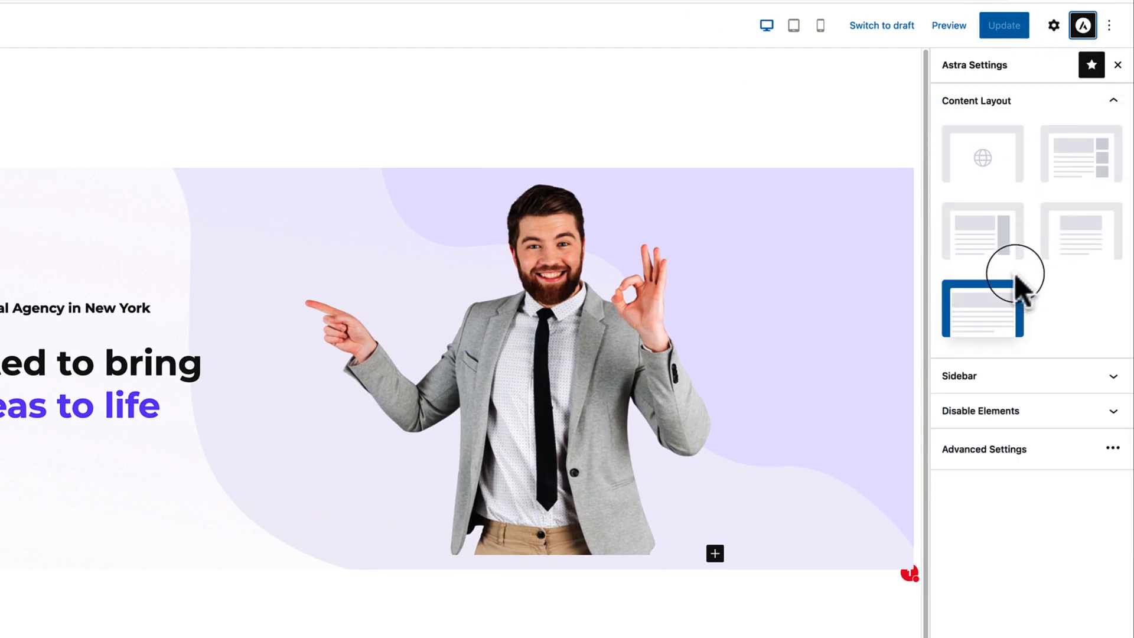
{"action": "left_click", "coordinate": [1072, 245]}
{"action": "left_click", "coordinate": [1012, 29]}
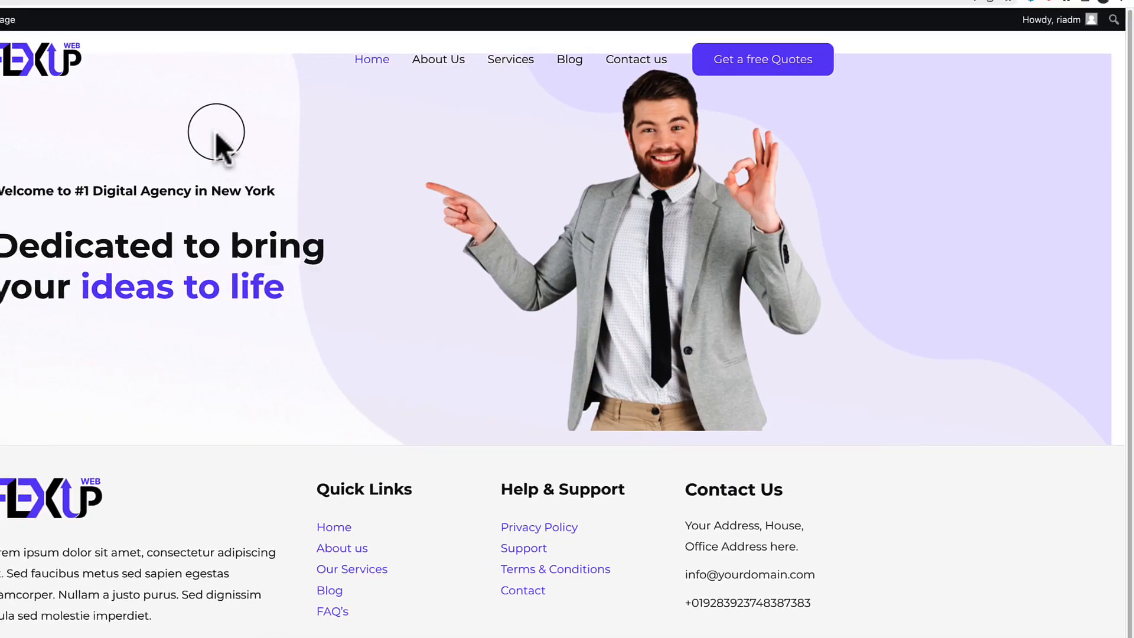
{"action": "right_click", "coordinate": [414, 144]}
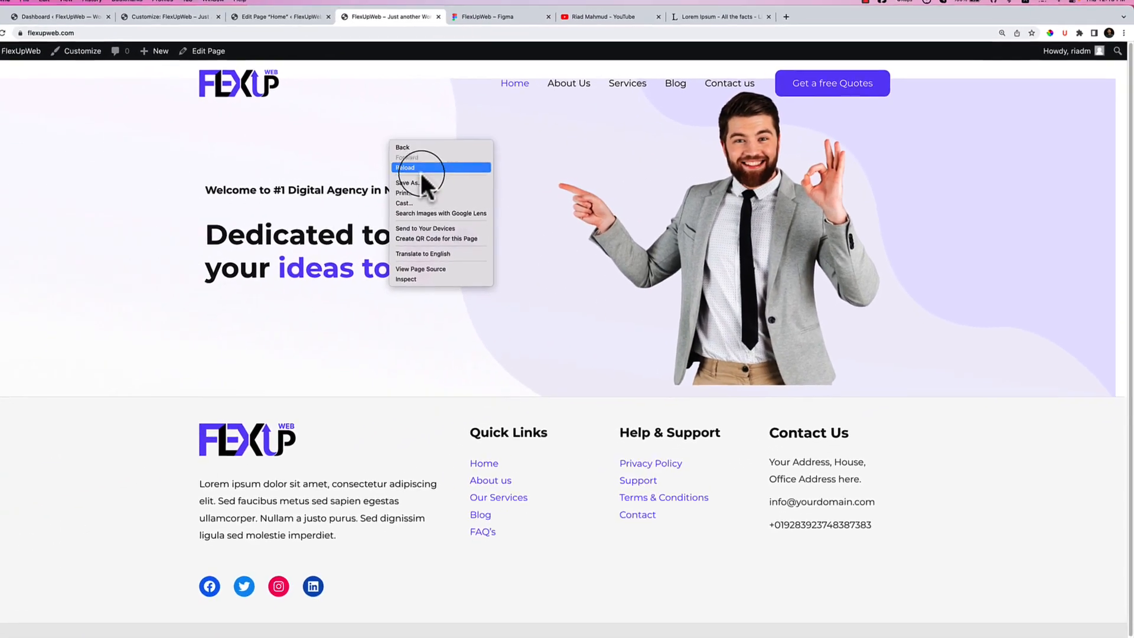
{"action": "left_click", "coordinate": [442, 168]}
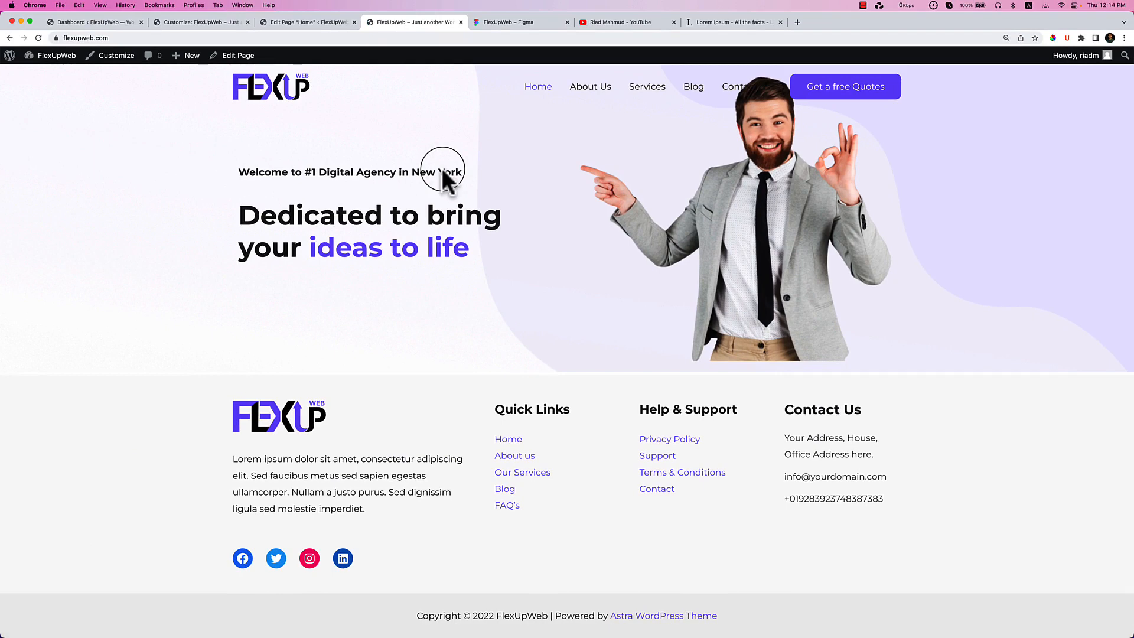
Copy the description sentence from the Figma design and select the hero heading in the editor.
{"action": "left_click", "coordinate": [507, 23]}
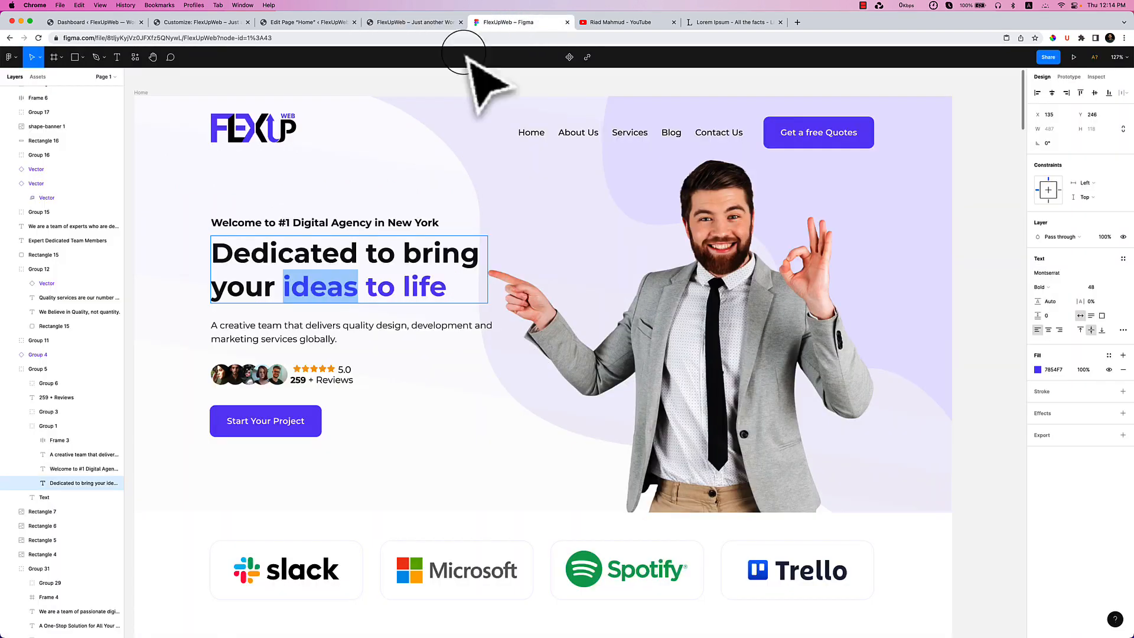
{"action": "left_click", "coordinate": [236, 324]}
{"action": "double_click", "coordinate": [272, 324]}
{"action": "key", "text": "super+c"}
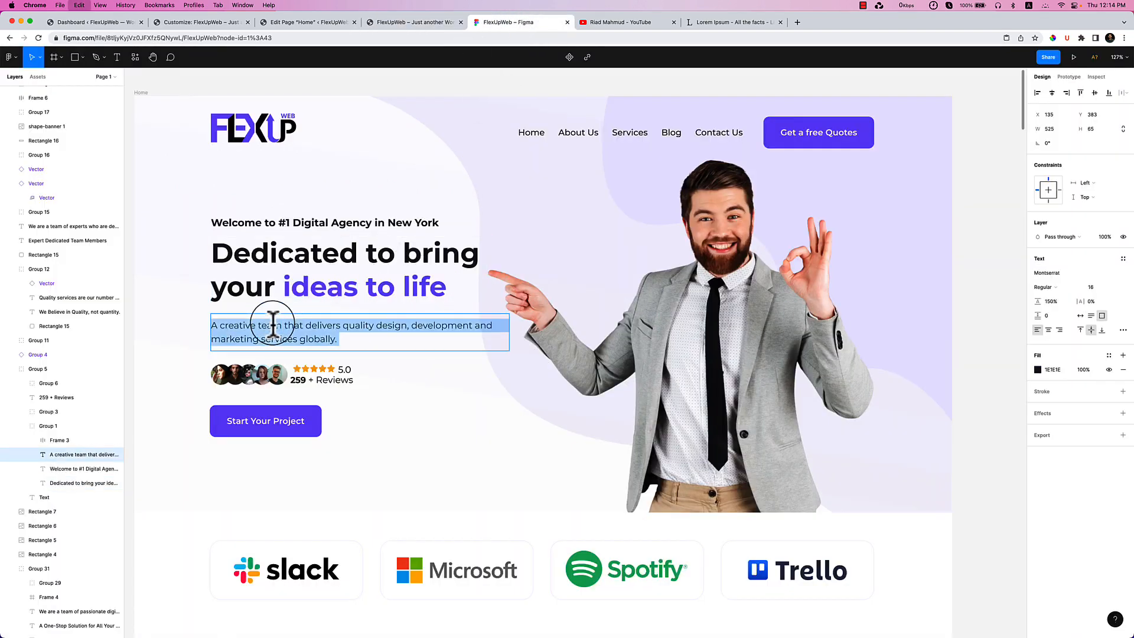
{"action": "left_click", "coordinate": [286, 24]}
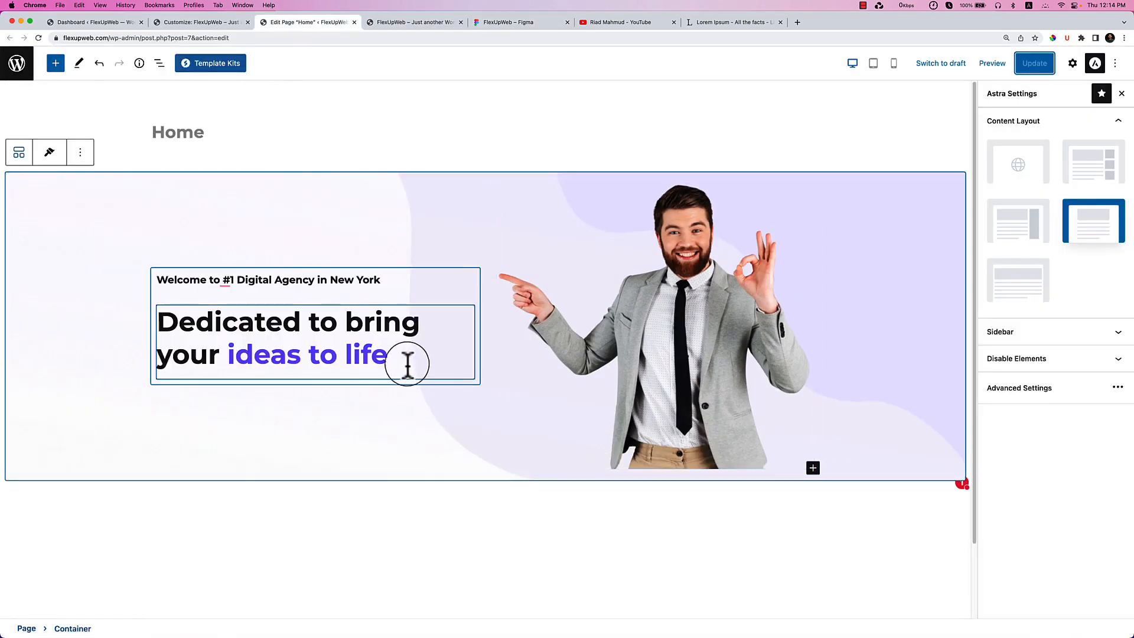
{"action": "left_click", "coordinate": [407, 363]}
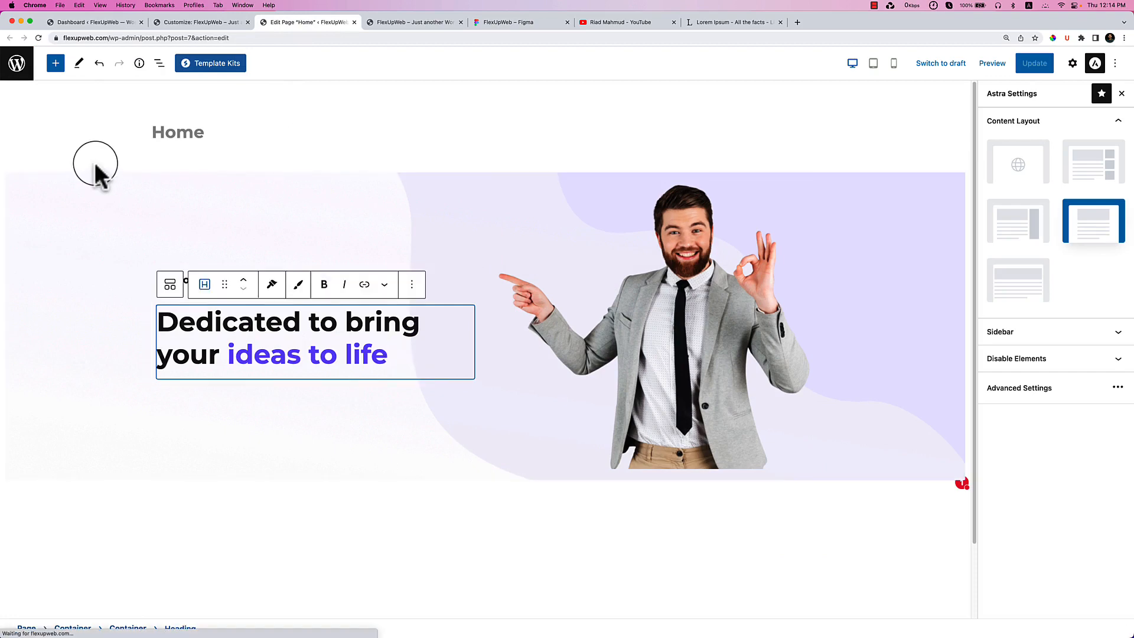
Add a Spectra Heading below the headline, tag it P, and paste the description sentence.
{"action": "left_click", "coordinate": [54, 65]}
{"action": "scroll", "coordinate": [88, 119], "scroll_direction": "down", "scroll_amount": 2}
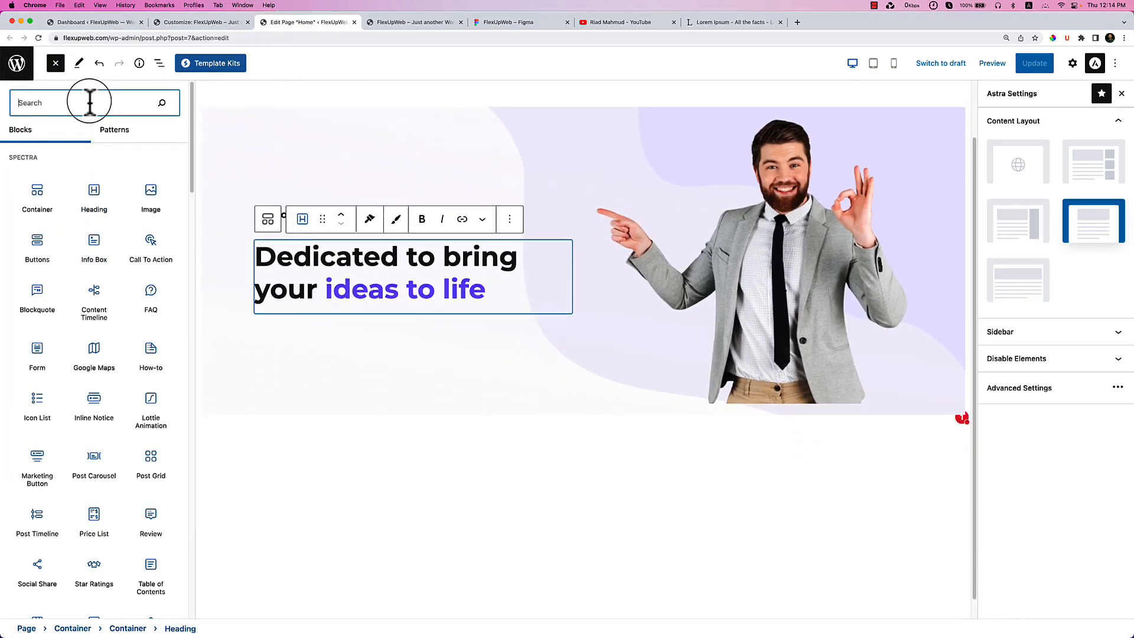
{"action": "left_click_drag", "start_coordinate": [94, 190], "coordinate": [314, 276]}
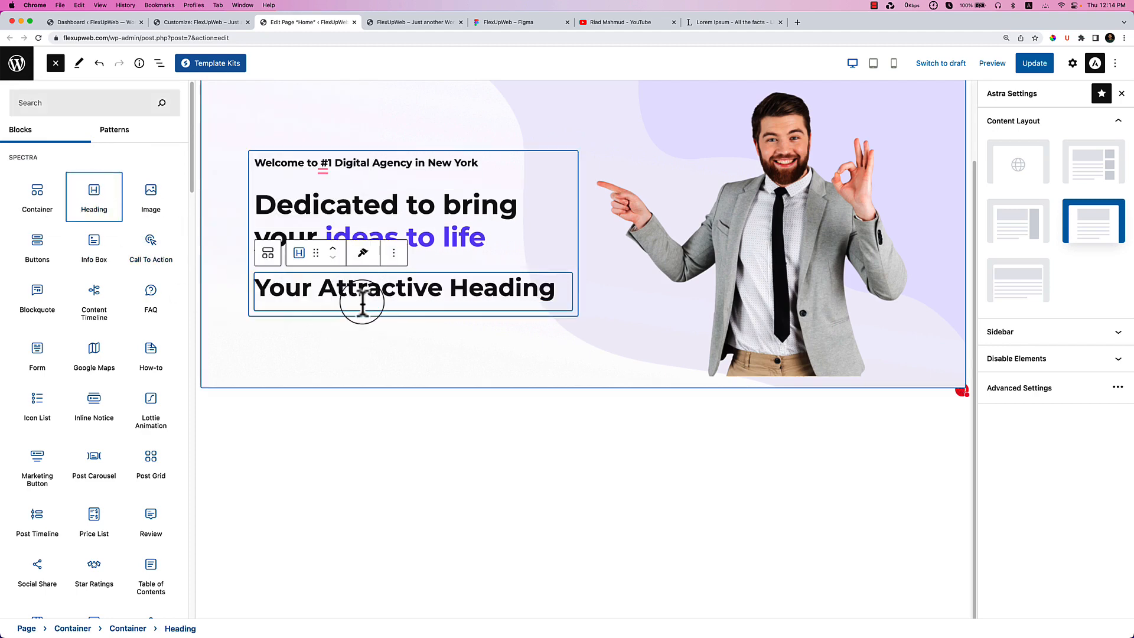
{"action": "left_click", "coordinate": [1072, 65]}
{"action": "left_click", "coordinate": [1099, 334]}
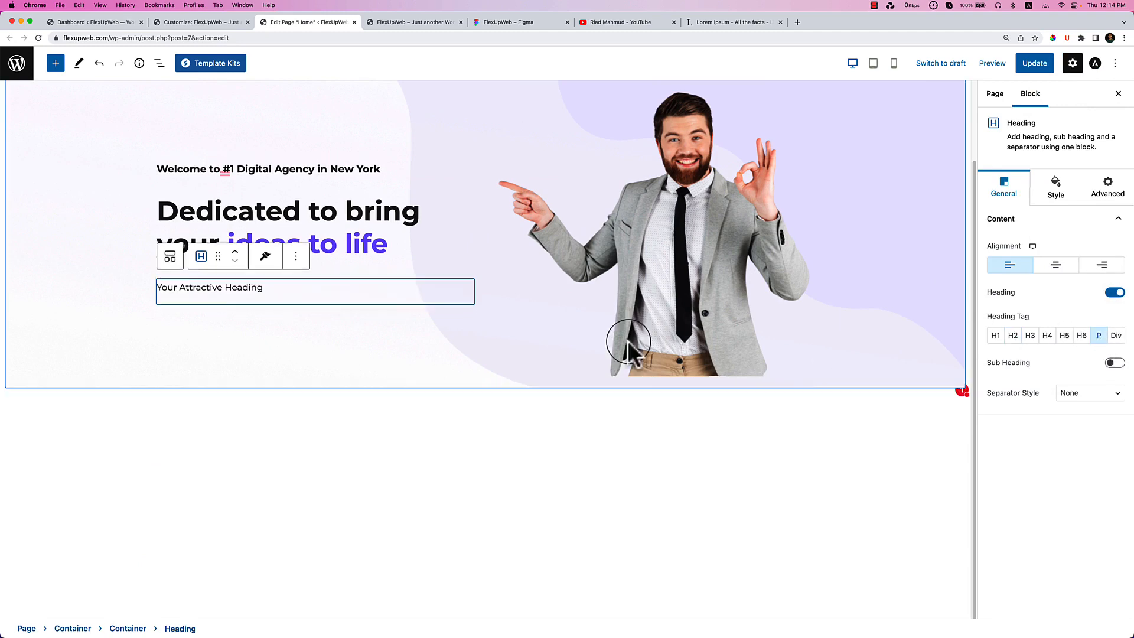
{"action": "triple_click", "coordinate": [205, 288]}
{"action": "key", "text": "super+v"}
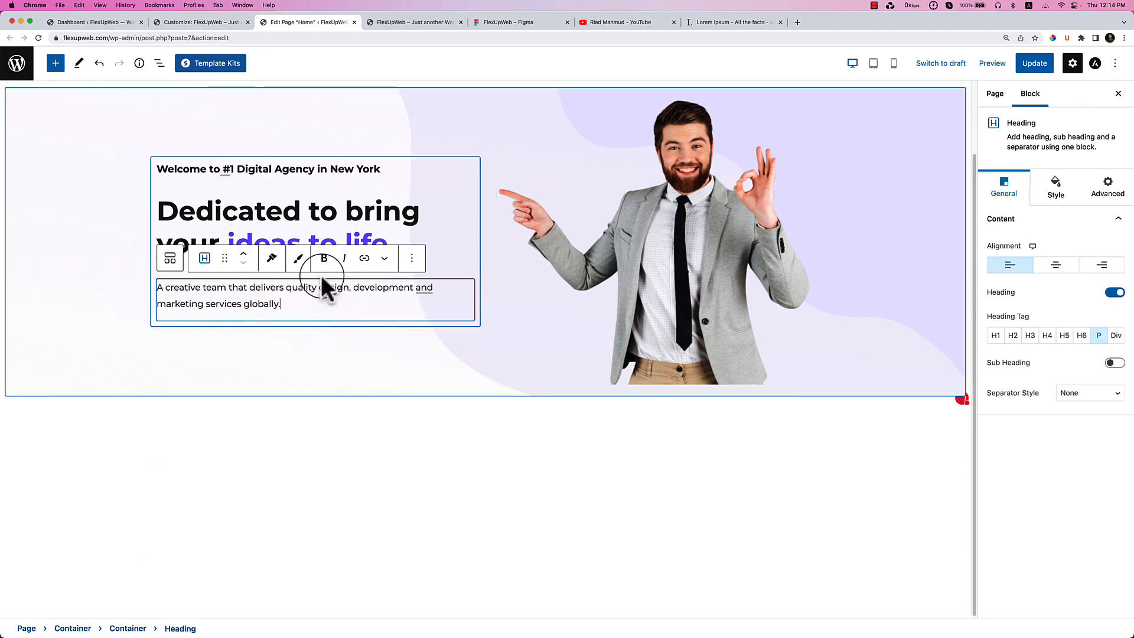
Compare the new description against the live site and the Figma design.
{"action": "left_click", "coordinate": [329, 345]}
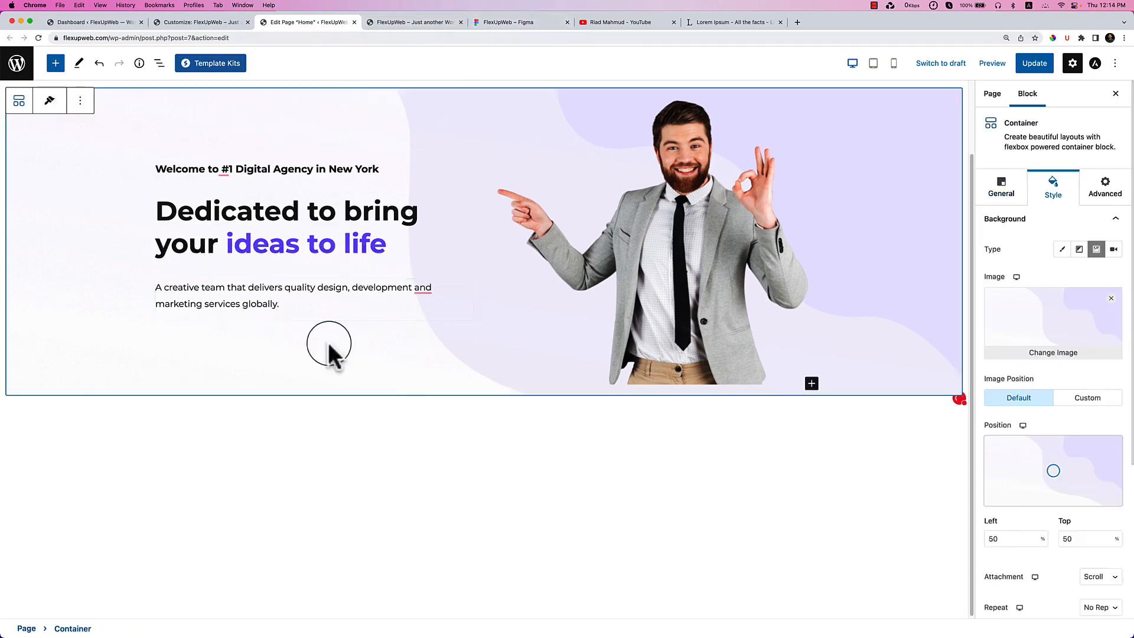
{"action": "left_click", "coordinate": [446, 24]}
{"action": "left_click", "coordinate": [491, 23]}
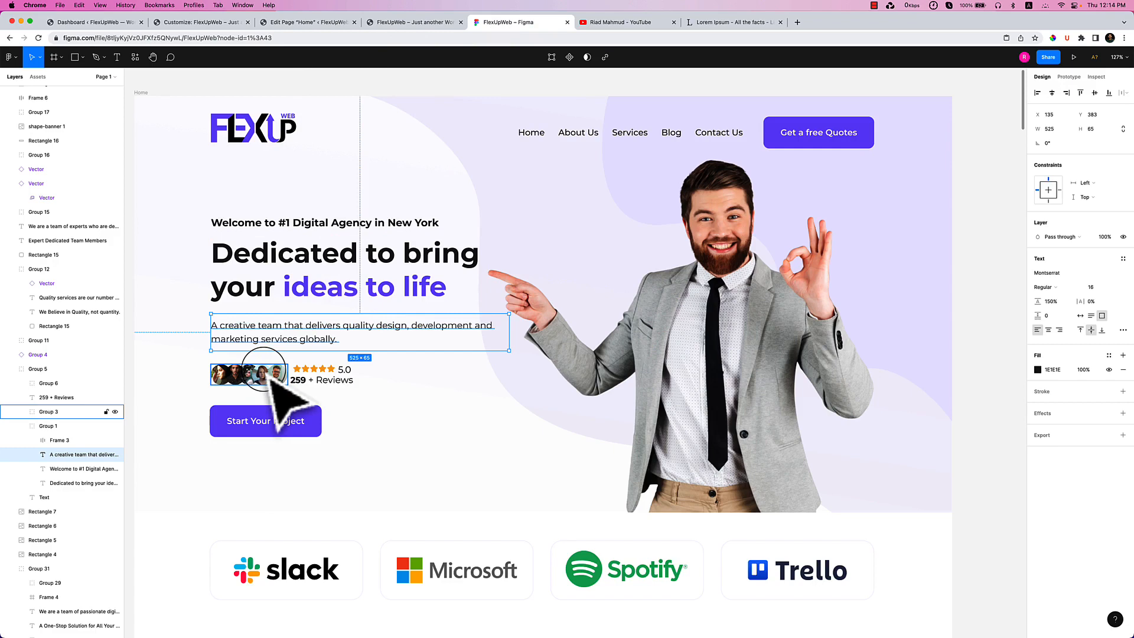
{"action": "left_click", "coordinate": [339, 21]}
Add a Container block below the description, narrowing its custom width and keeping the Div tag.
{"action": "left_click", "coordinate": [57, 64]}
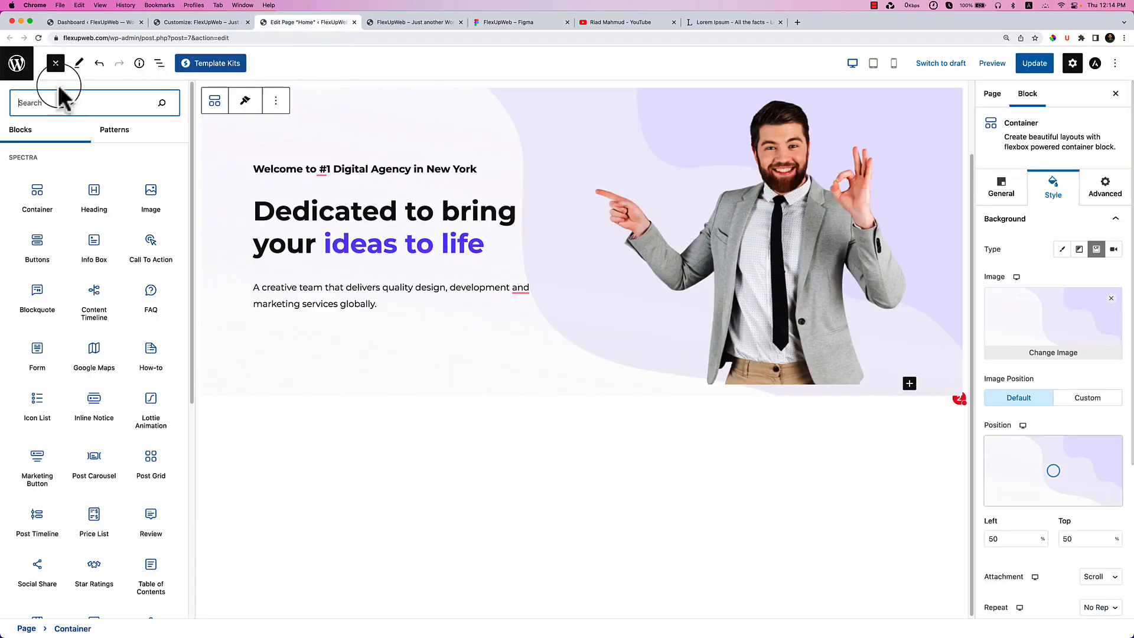
{"action": "left_click_drag", "start_coordinate": [39, 215], "coordinate": [306, 295]}
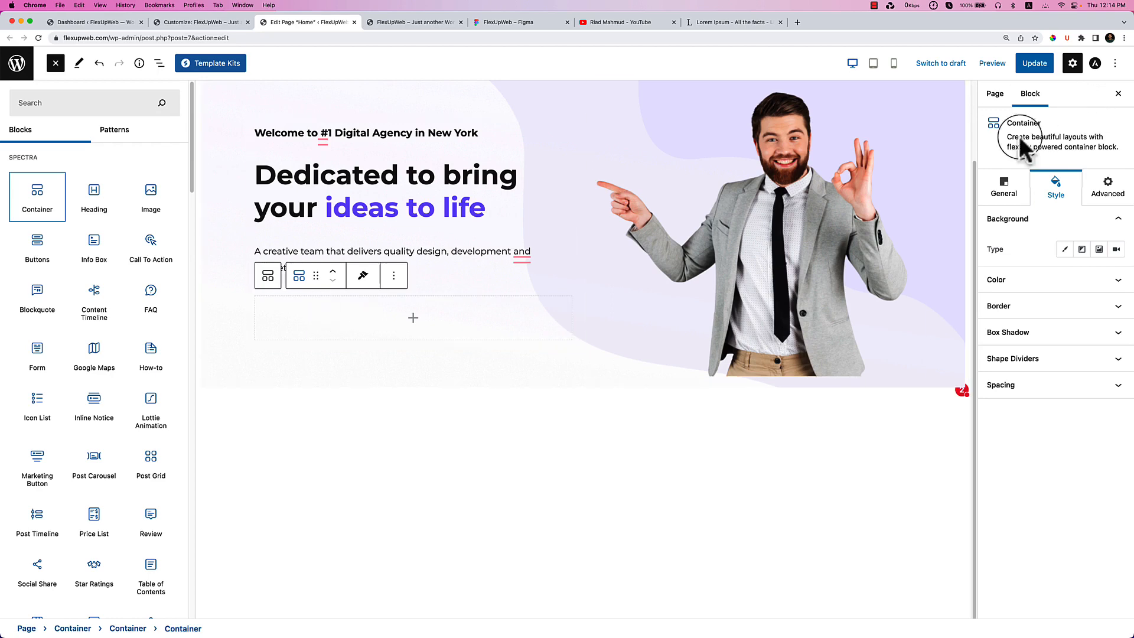
{"action": "left_click", "coordinate": [424, 327]}
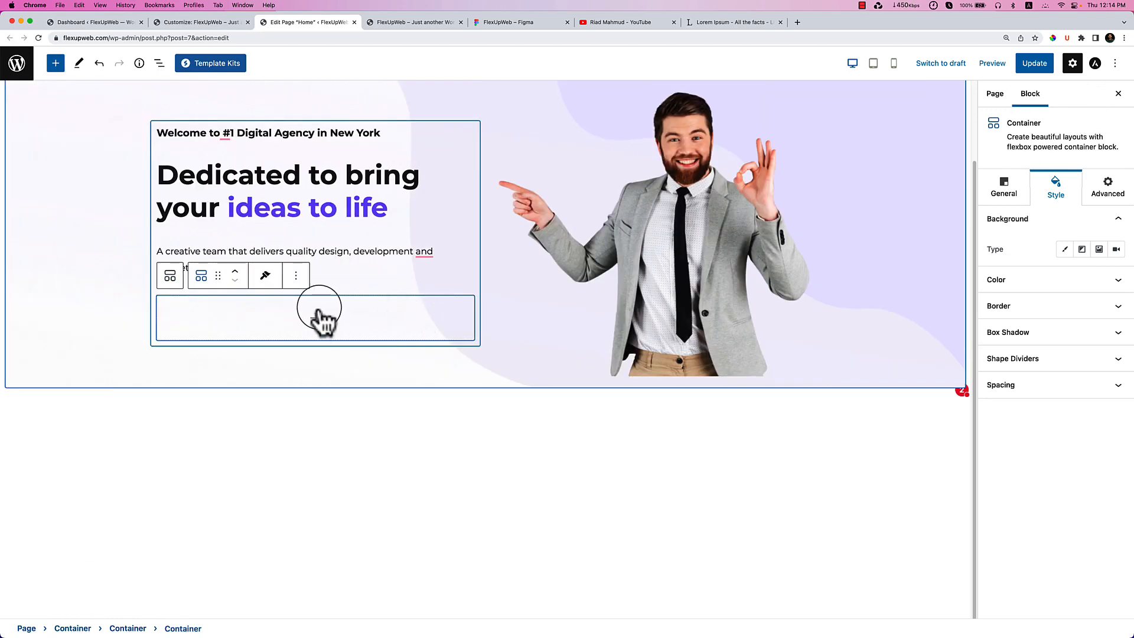
{"action": "left_click", "coordinate": [1017, 195]}
{"action": "left_click", "coordinate": [1029, 223]}
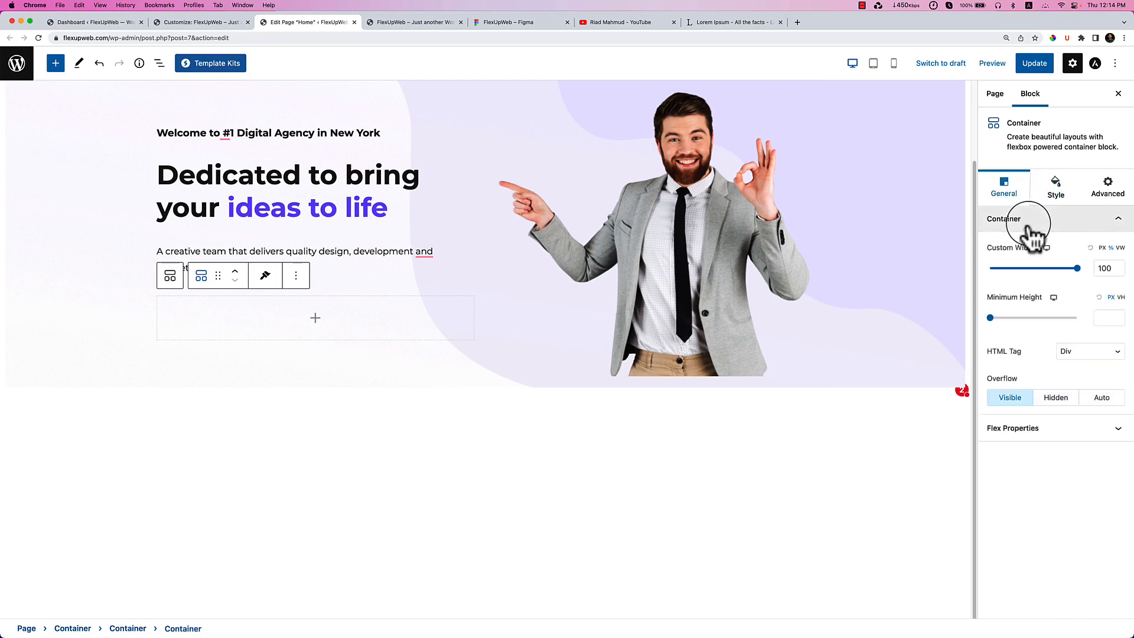
{"action": "mouse_move", "coordinate": [1078, 268]}
{"action": "left_mouse_down"}
{"action": "mouse_move", "coordinate": [1009, 269]}
{"action": "mouse_move", "coordinate": [1077, 269]}
{"action": "left_mouse_up"}
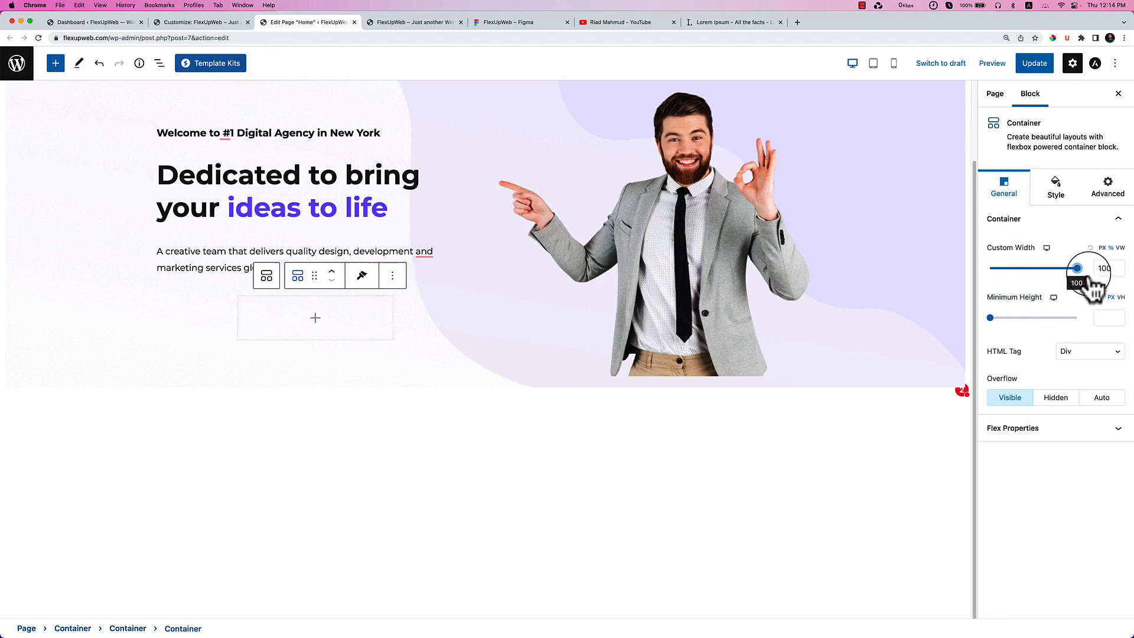
{"action": "left_click", "coordinate": [1086, 354]}
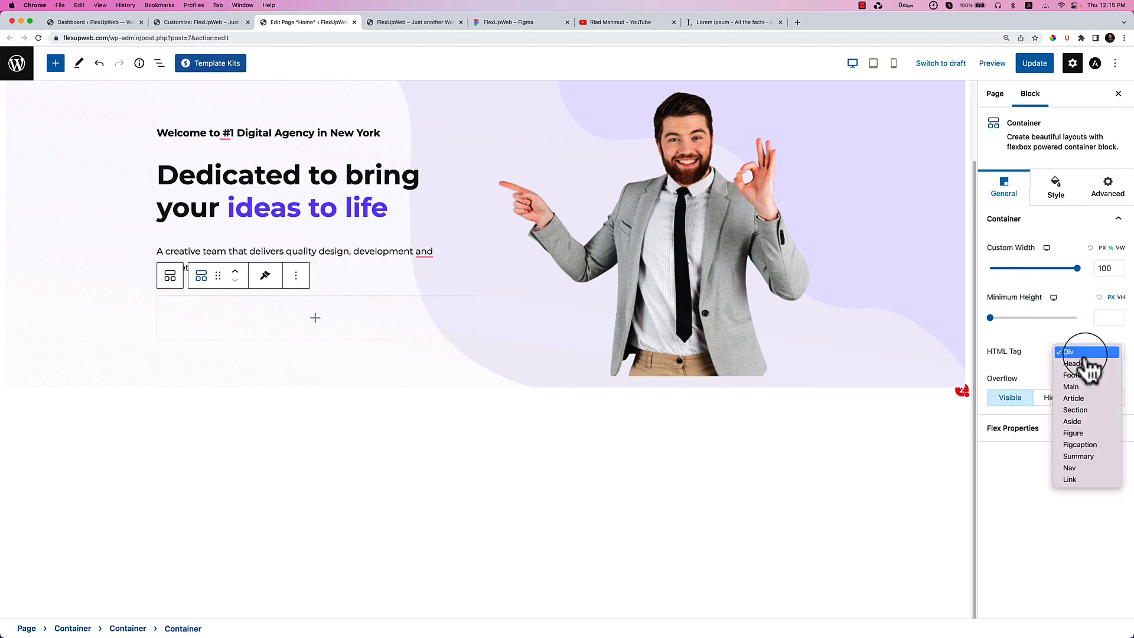
{"action": "left_click", "coordinate": [1040, 366]}
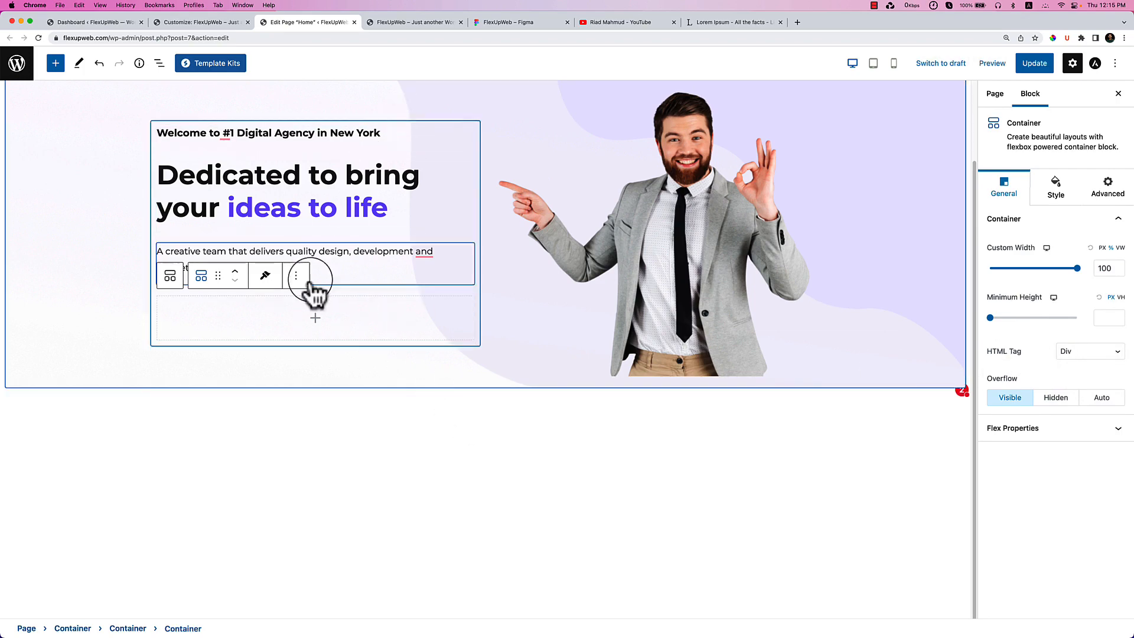
Select the empty container in List View, review its flex settings, and check the Figma hero group.
{"action": "left_click", "coordinate": [159, 63]}
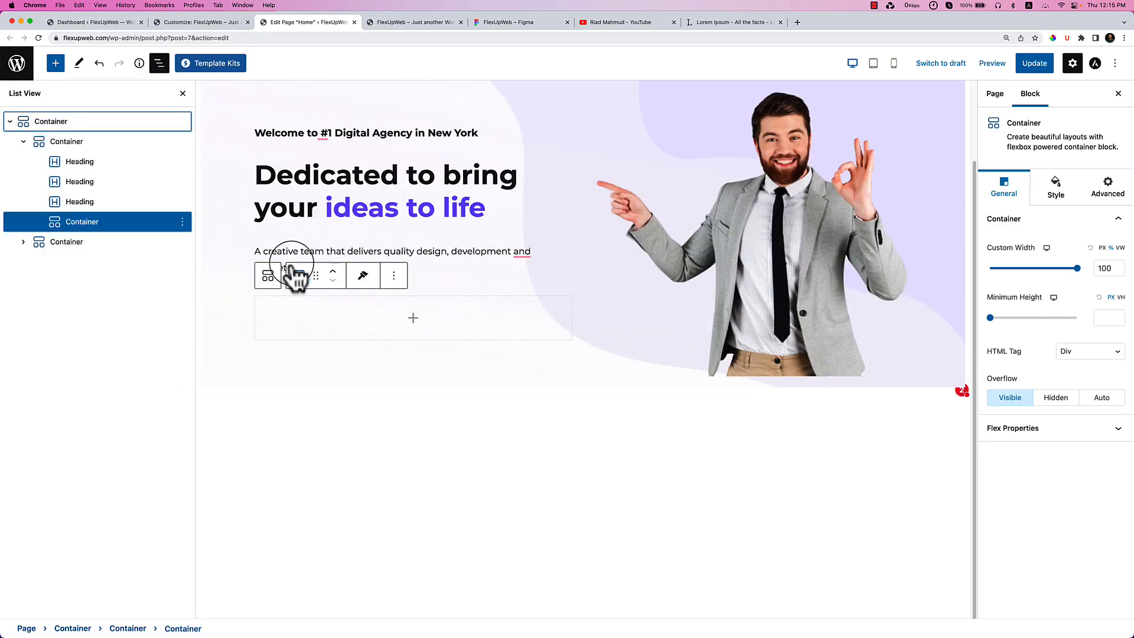
{"action": "left_click", "coordinate": [50, 143]}
{"action": "left_click", "coordinate": [92, 223]}
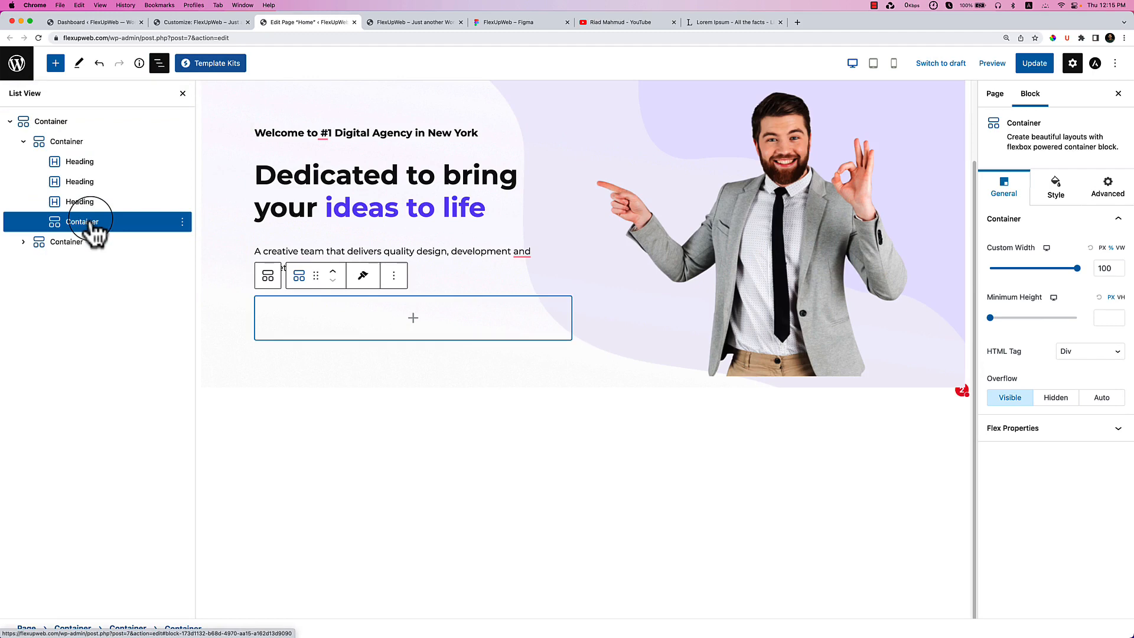
{"action": "left_click", "coordinate": [1075, 429]}
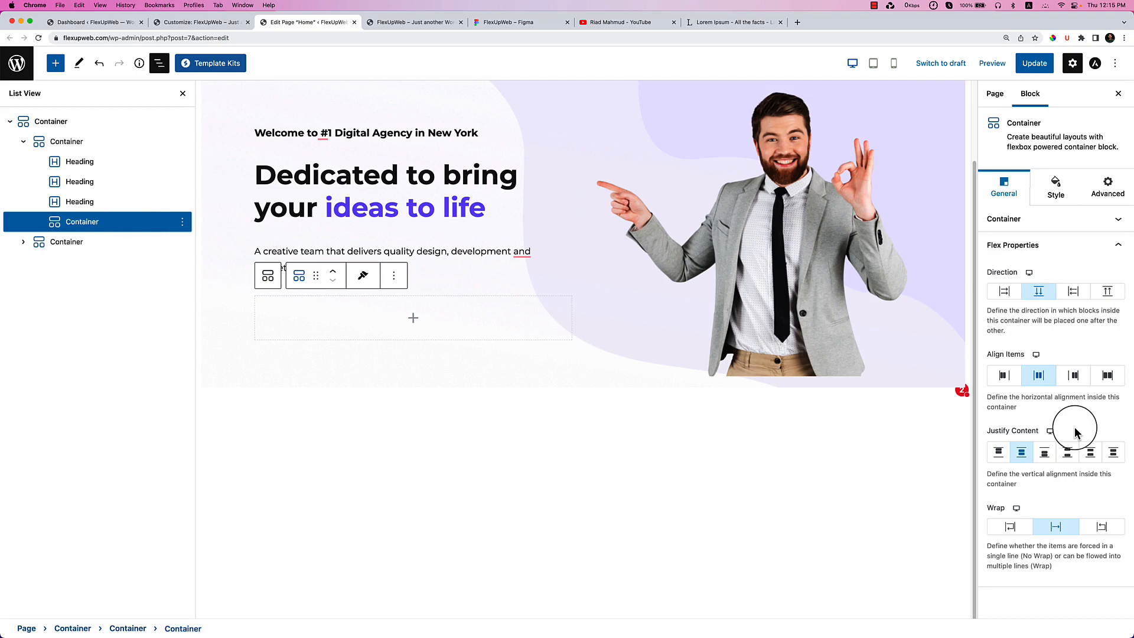
{"action": "left_click", "coordinate": [519, 23]}
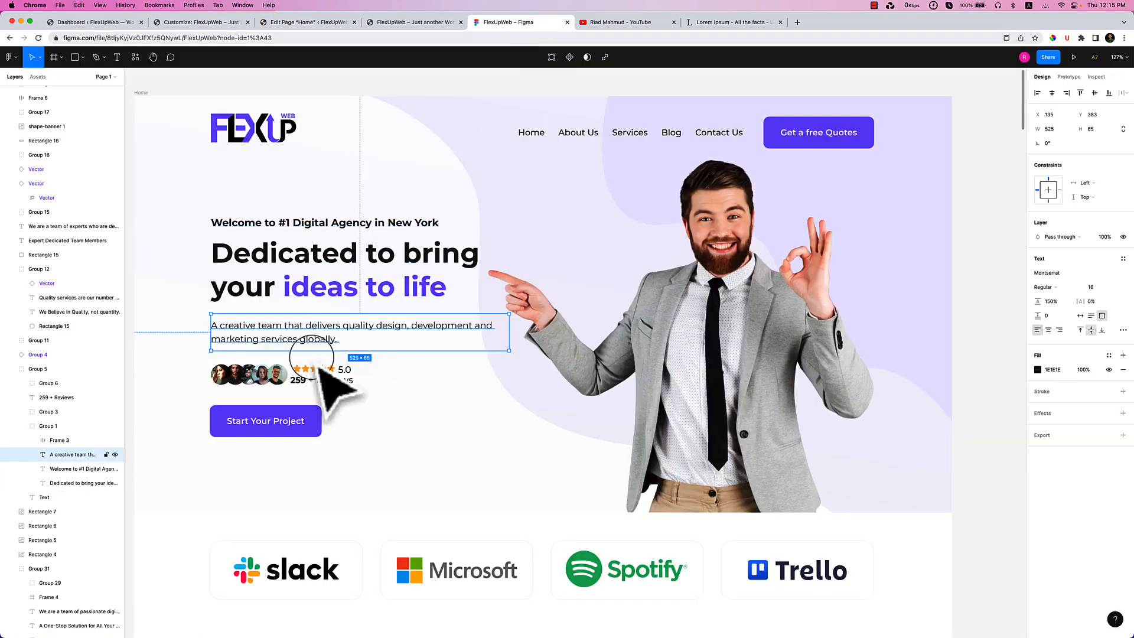
{"action": "left_click", "coordinate": [247, 381]}
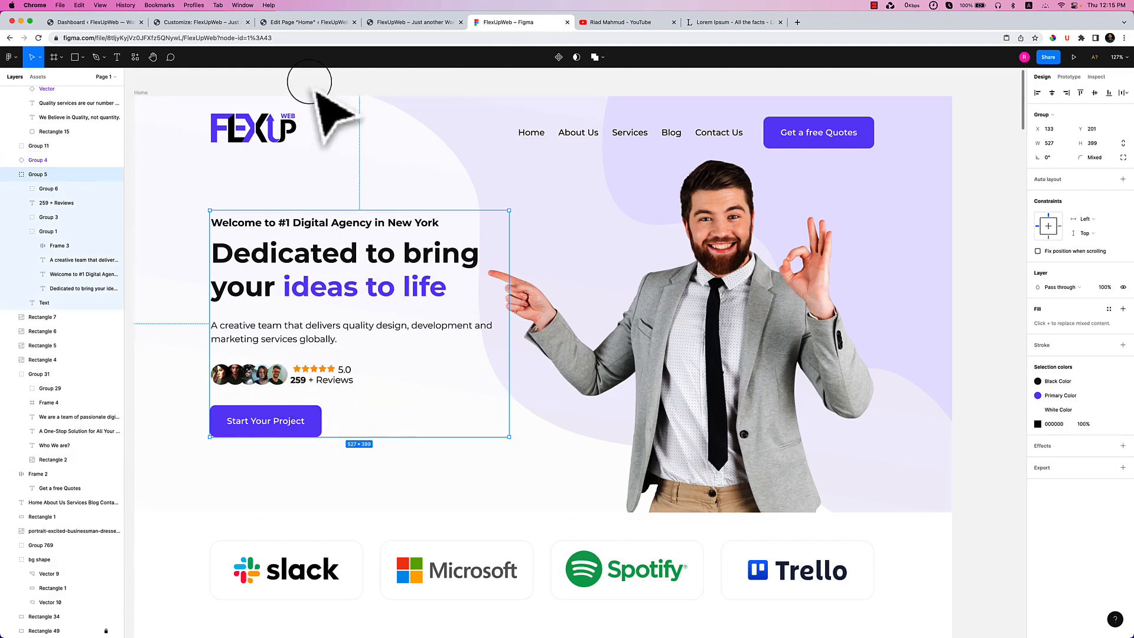
{"action": "left_click", "coordinate": [325, 22]}
Insert a nested container, duplicate it, and set the parent's Flex Direction to row.
{"action": "left_click", "coordinate": [410, 328]}
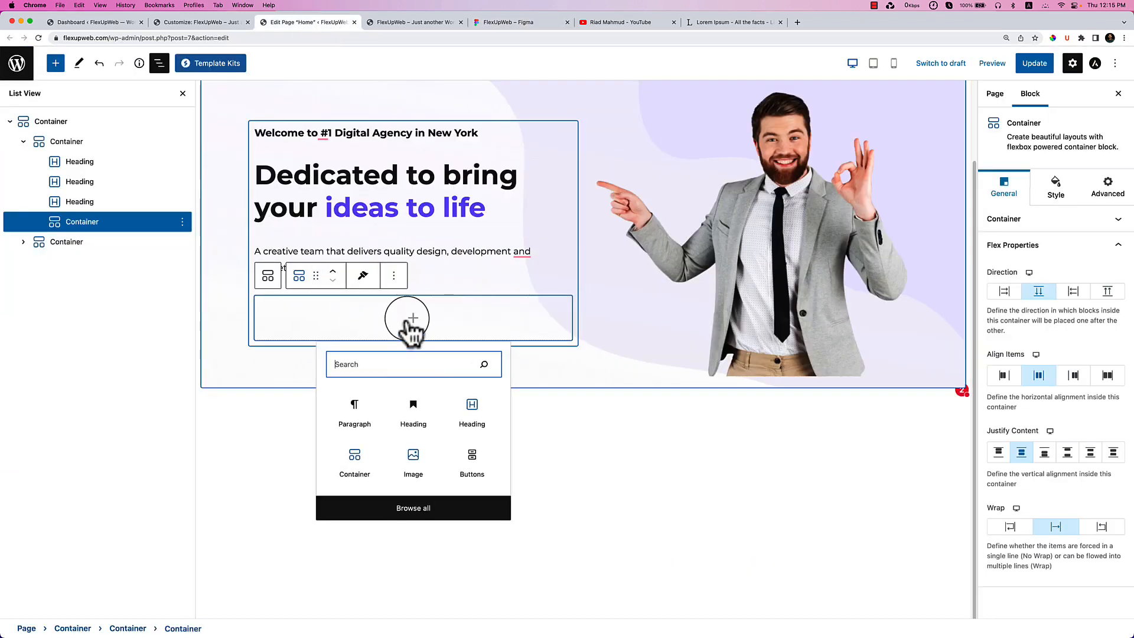
{"action": "left_click", "coordinate": [355, 458]}
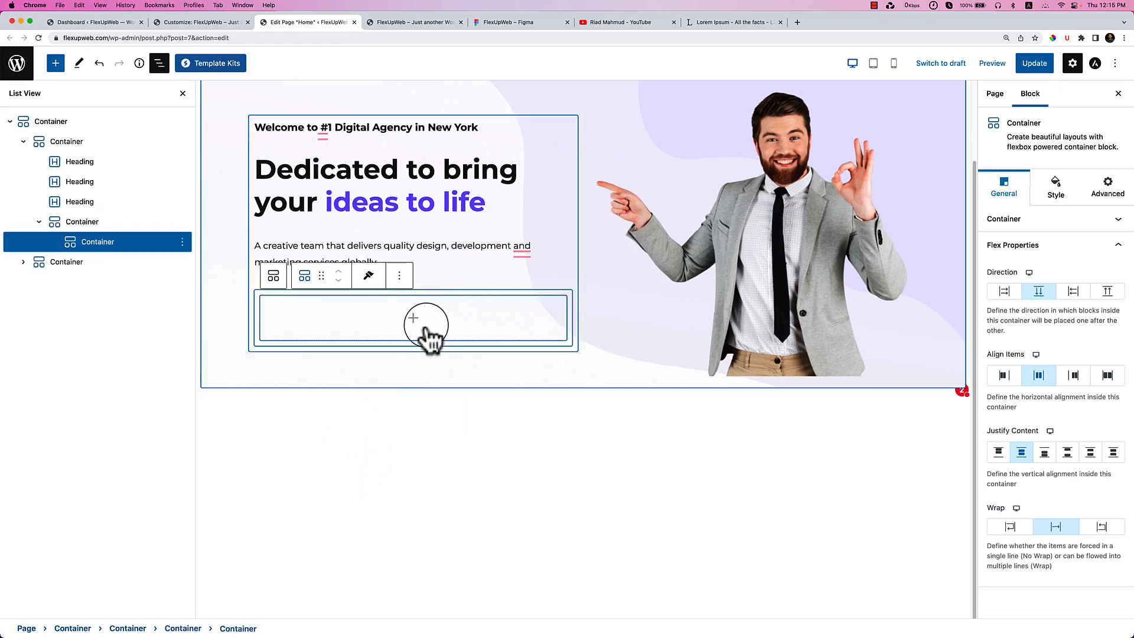
{"action": "left_click", "coordinate": [400, 276]}
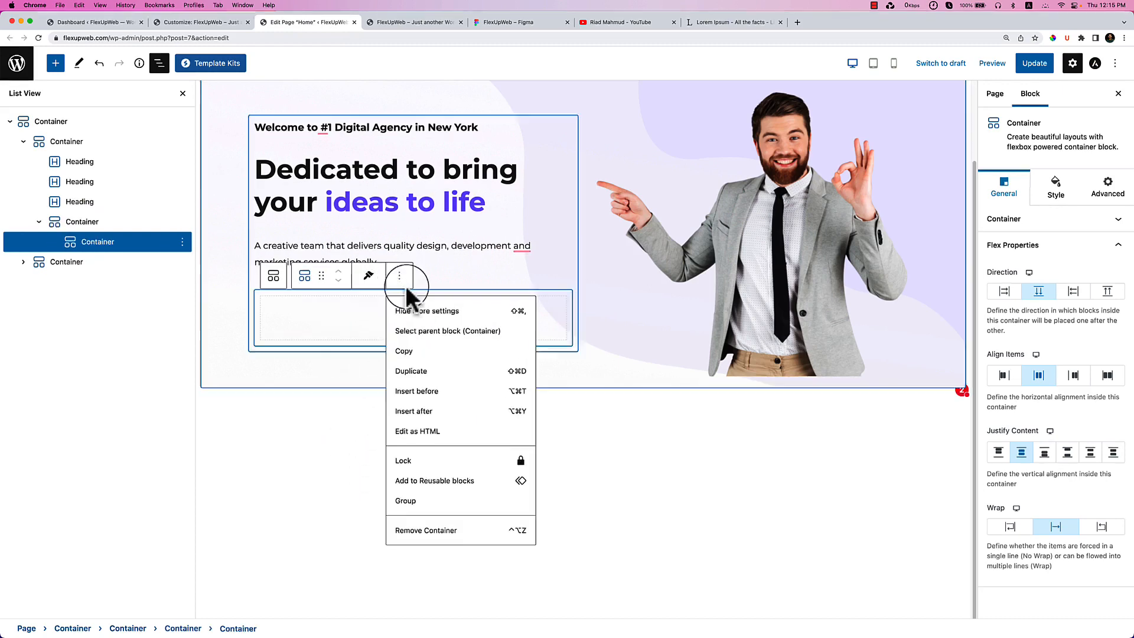
{"action": "left_click", "coordinate": [437, 370]}
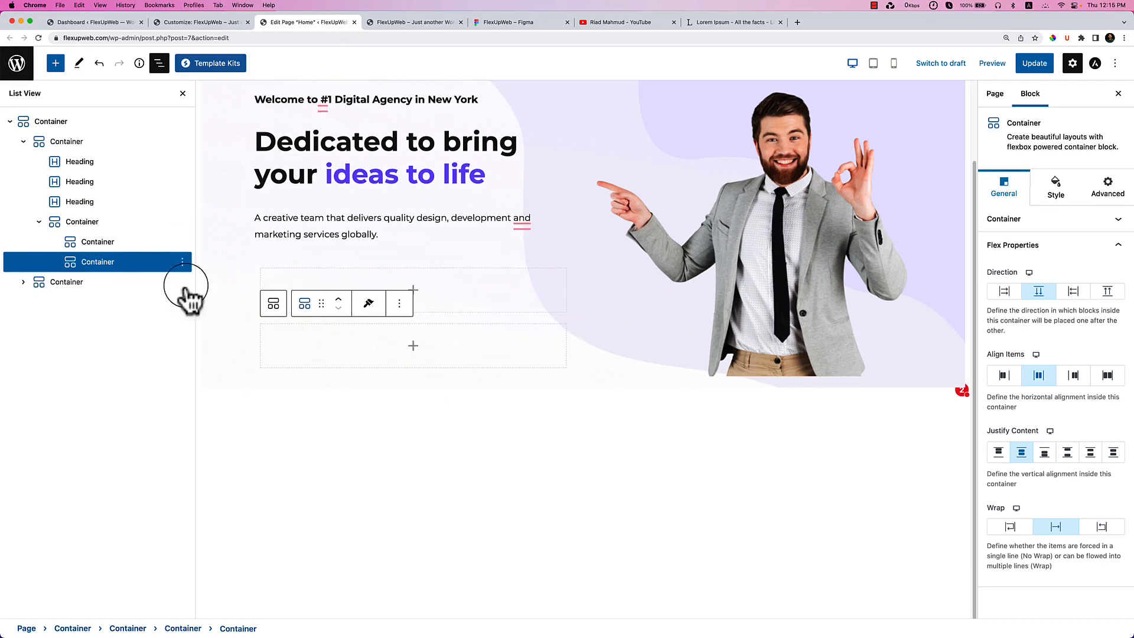
{"action": "left_click", "coordinate": [121, 223]}
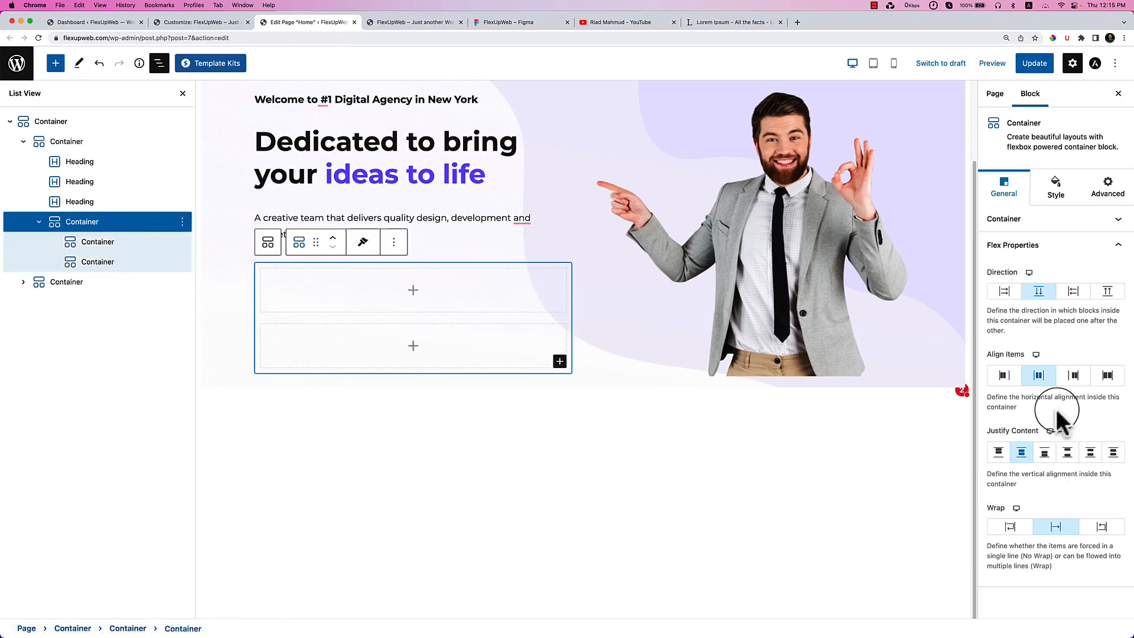
{"action": "left_click", "coordinate": [1005, 292]}
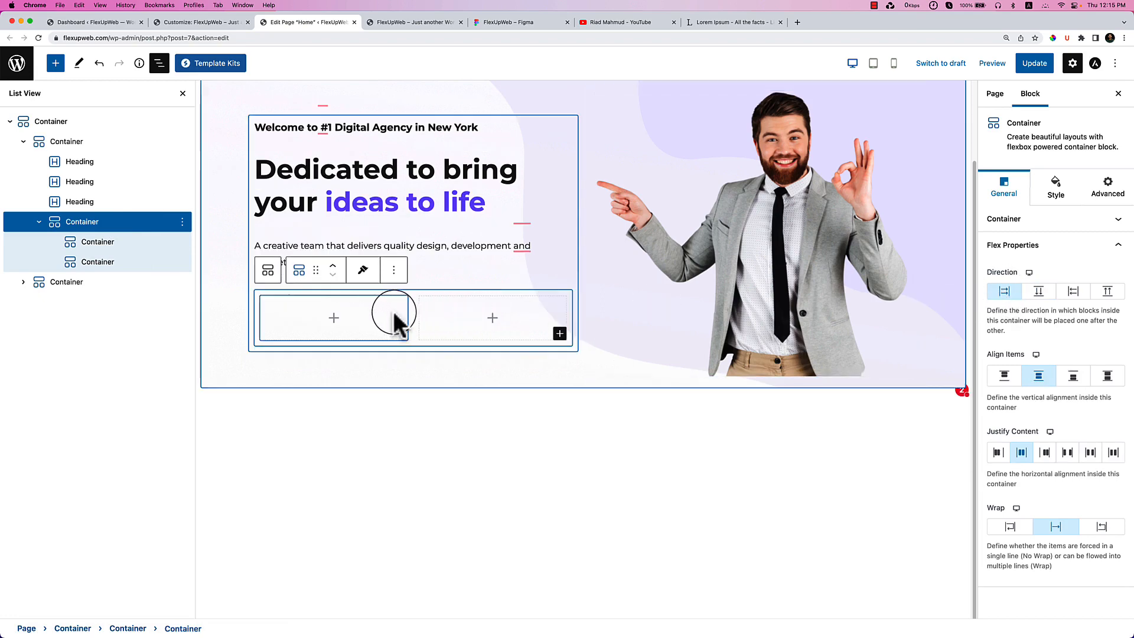
{"action": "left_click", "coordinate": [334, 318]}
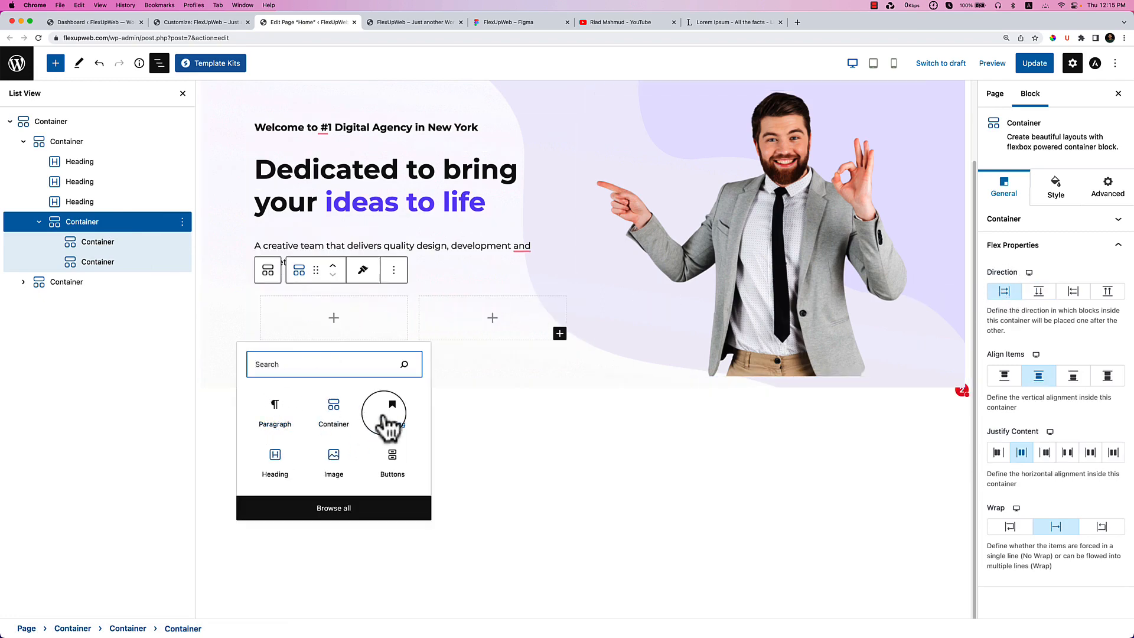
Insert an Image block in the left column using the hero-review avatar image.
{"action": "left_click", "coordinate": [334, 467]}
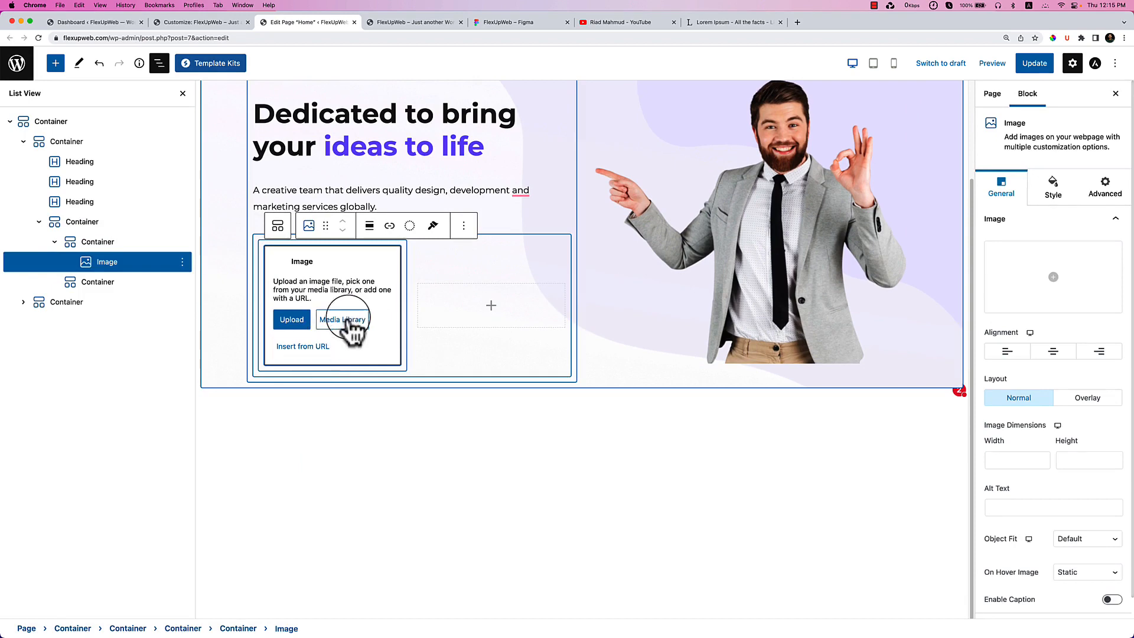
{"action": "left_click", "coordinate": [349, 323]}
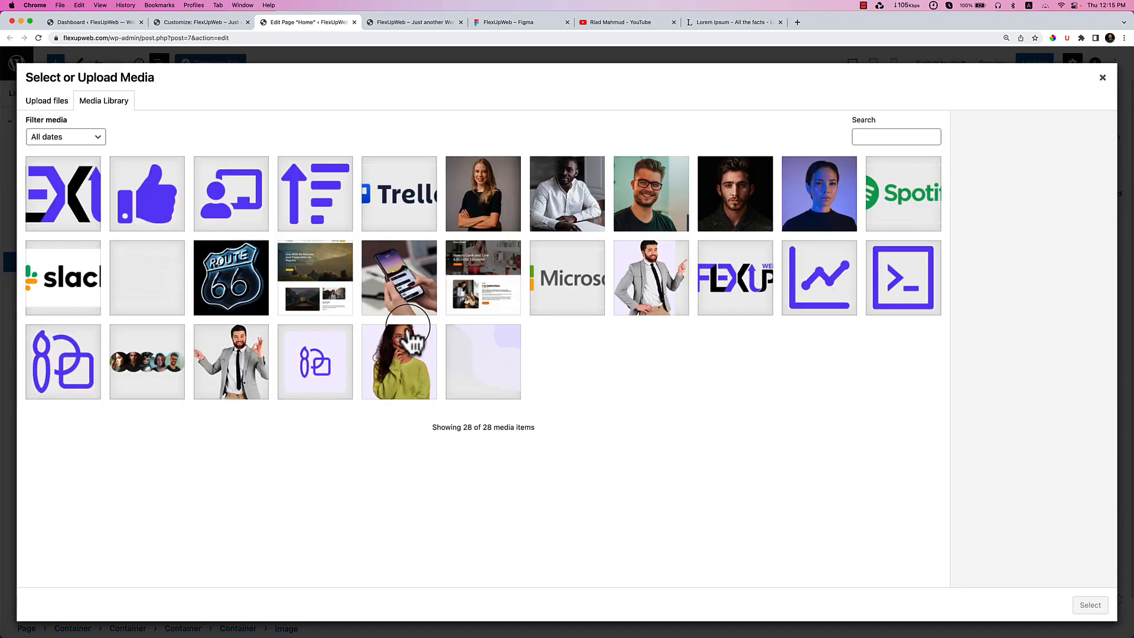
{"action": "left_click", "coordinate": [149, 392]}
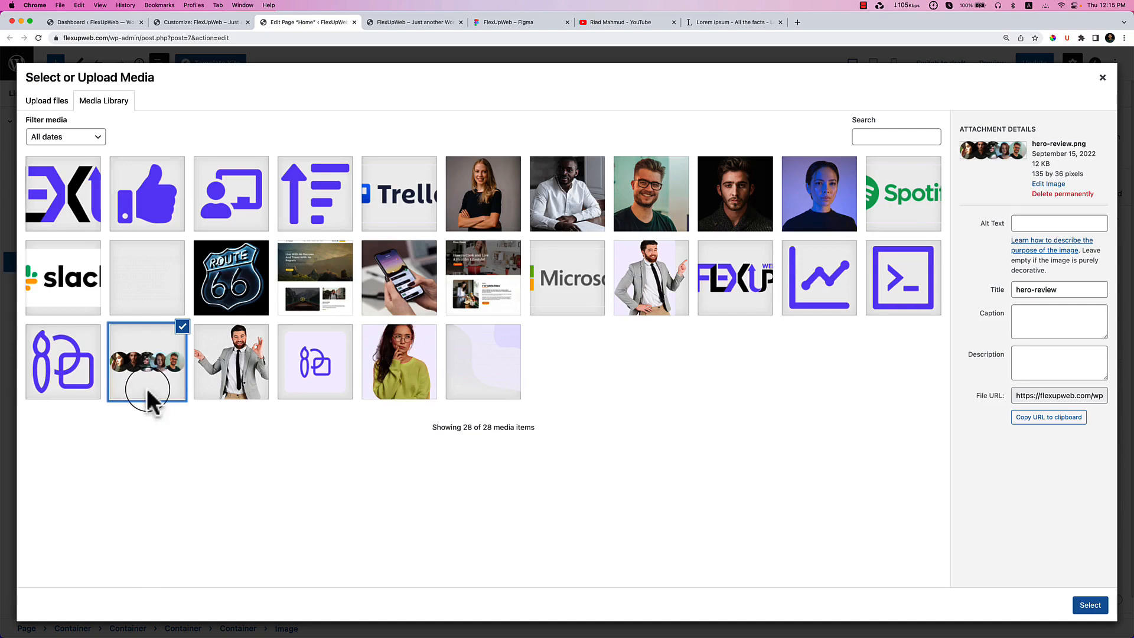
{"action": "left_click", "coordinate": [1090, 605]}
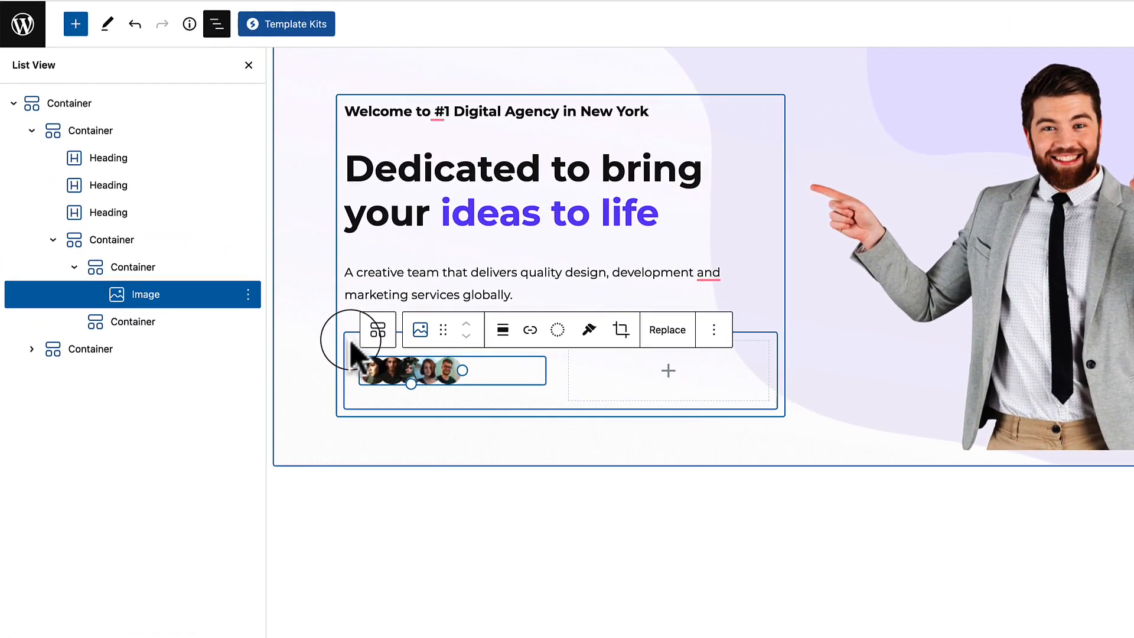
Set the image's container Custom Width to 157 PX.
{"action": "left_click", "coordinate": [353, 346]}
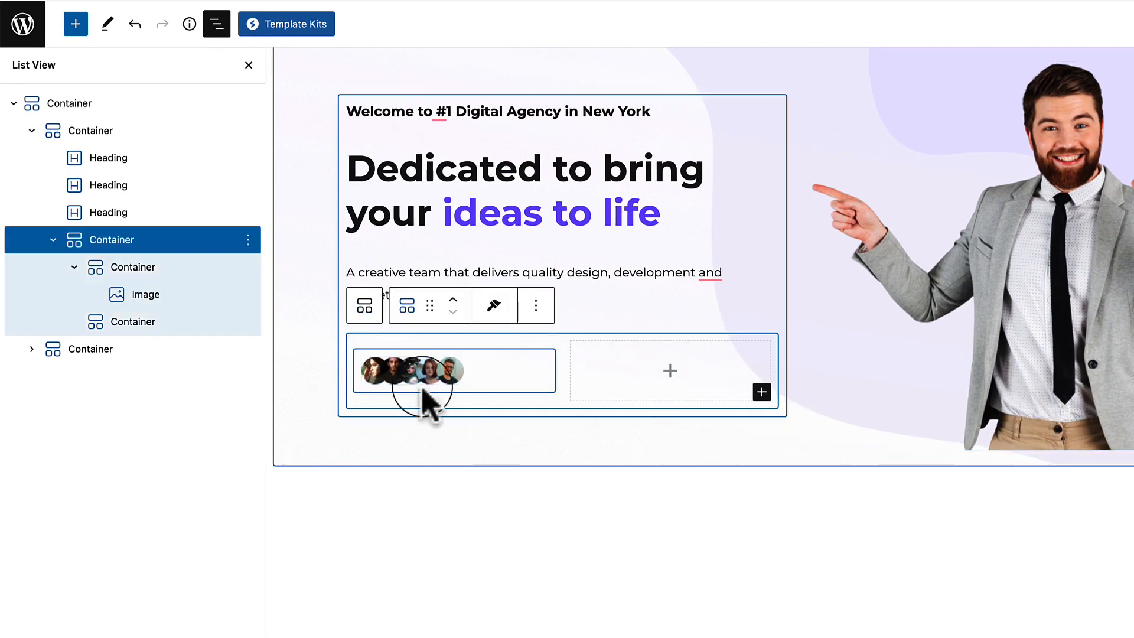
{"action": "left_click", "coordinate": [362, 370]}
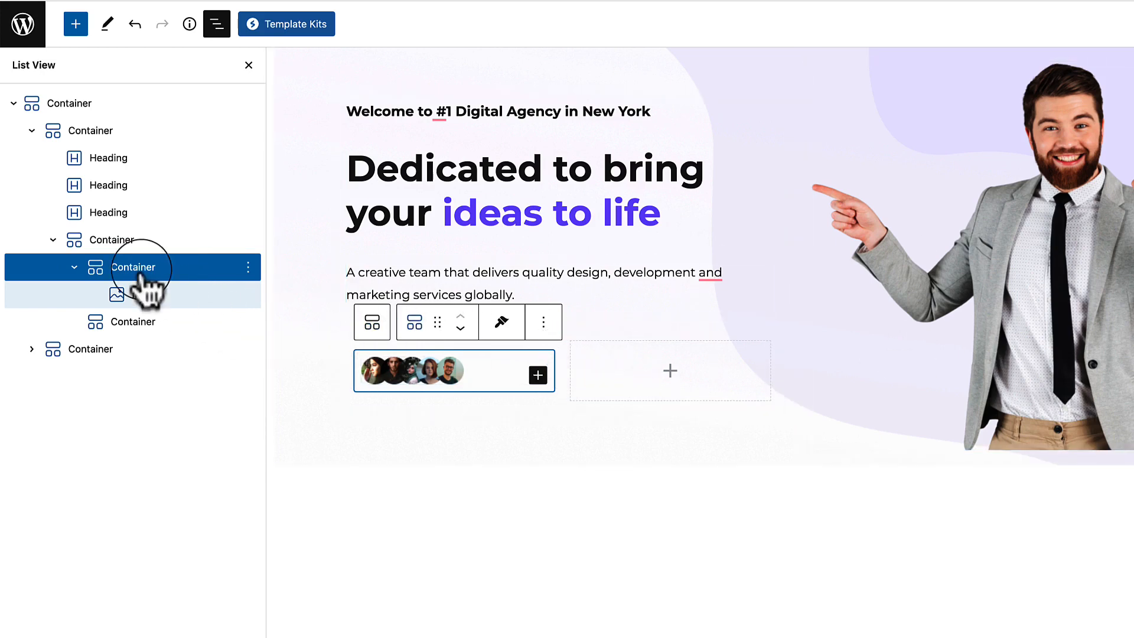
{"action": "left_click", "coordinate": [73, 267]}
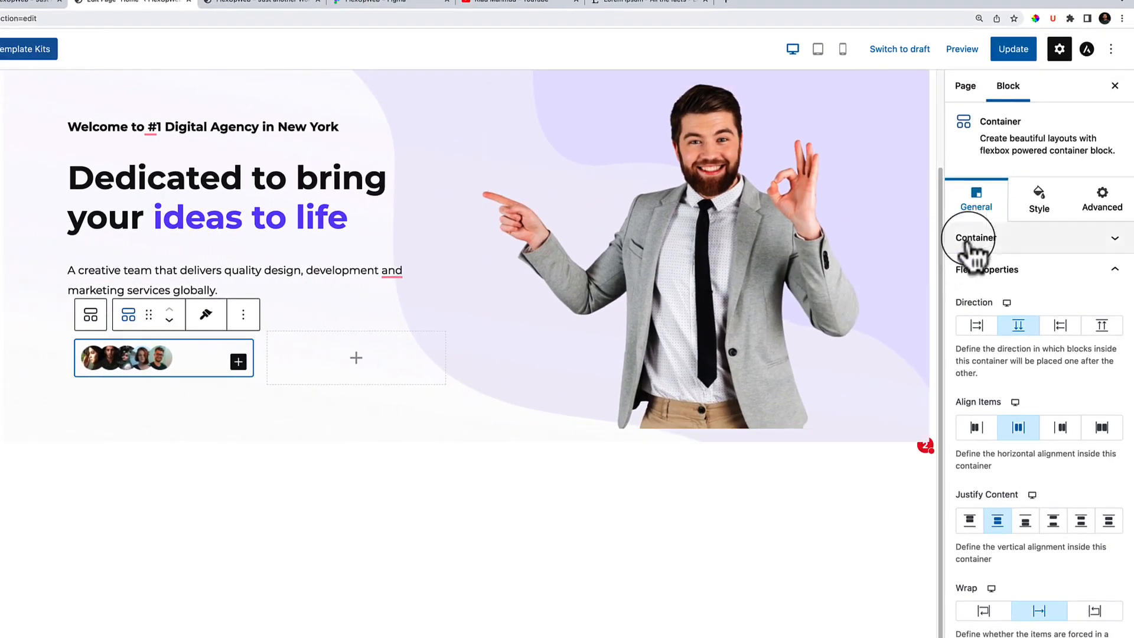
{"action": "left_click", "coordinate": [1008, 246]}
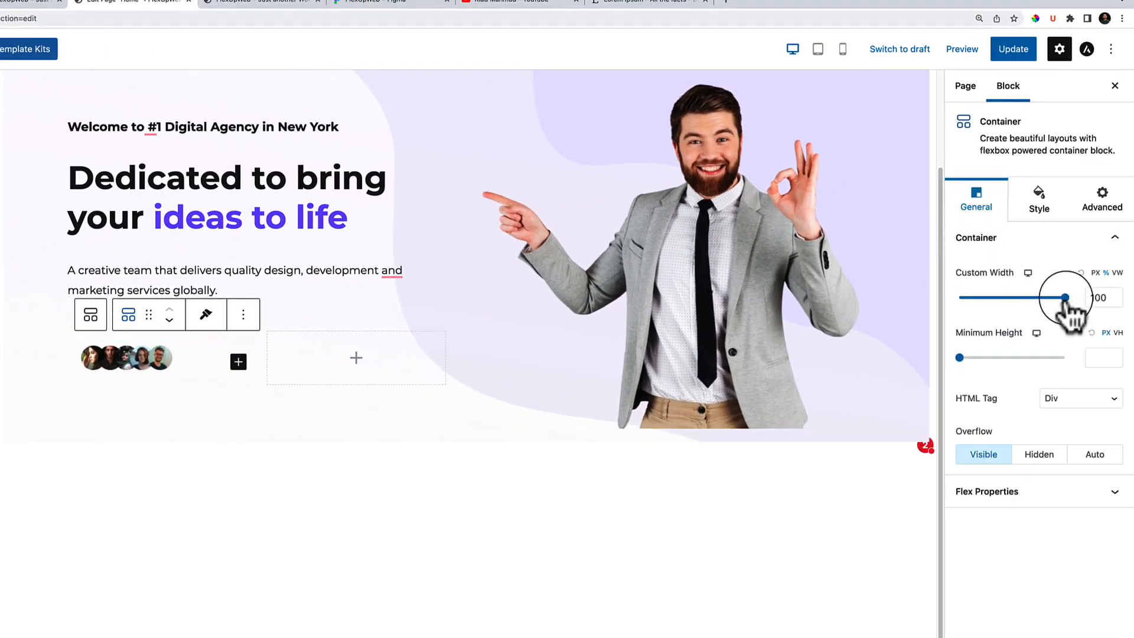
{"action": "left_click_drag", "start_coordinate": [1064, 299], "coordinate": [1056, 299]}
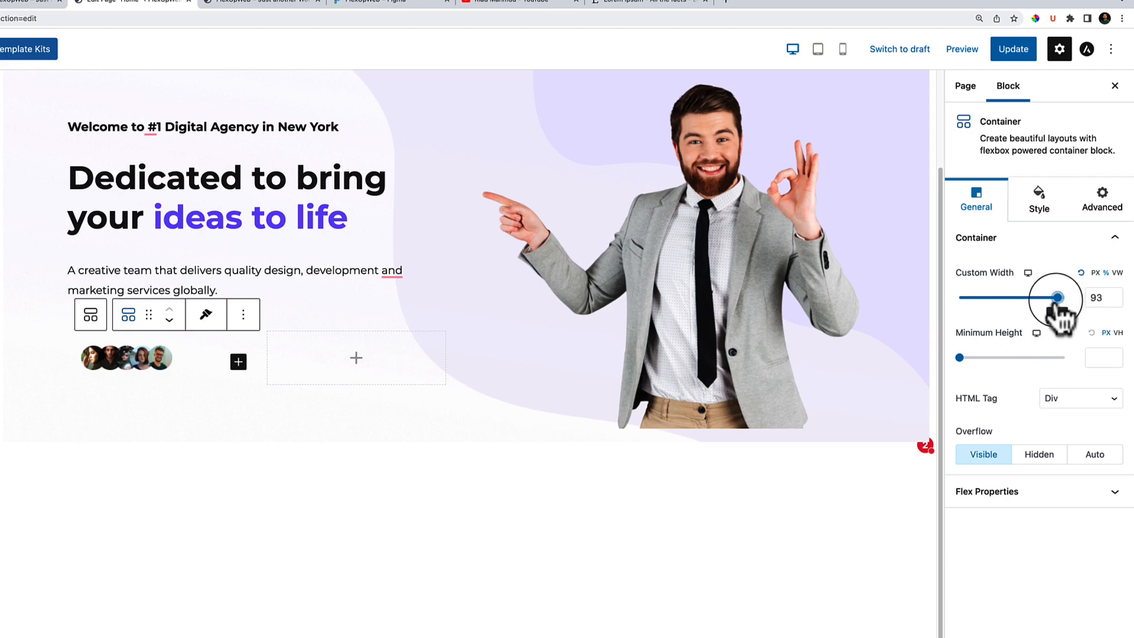
{"action": "left_click", "coordinate": [1096, 274]}
{"action": "mouse_move", "coordinate": [964, 299]}
{"action": "left_mouse_down"}
{"action": "mouse_move", "coordinate": [994, 297]}
{"action": "mouse_move", "coordinate": [969, 297]}
{"action": "left_mouse_up"}
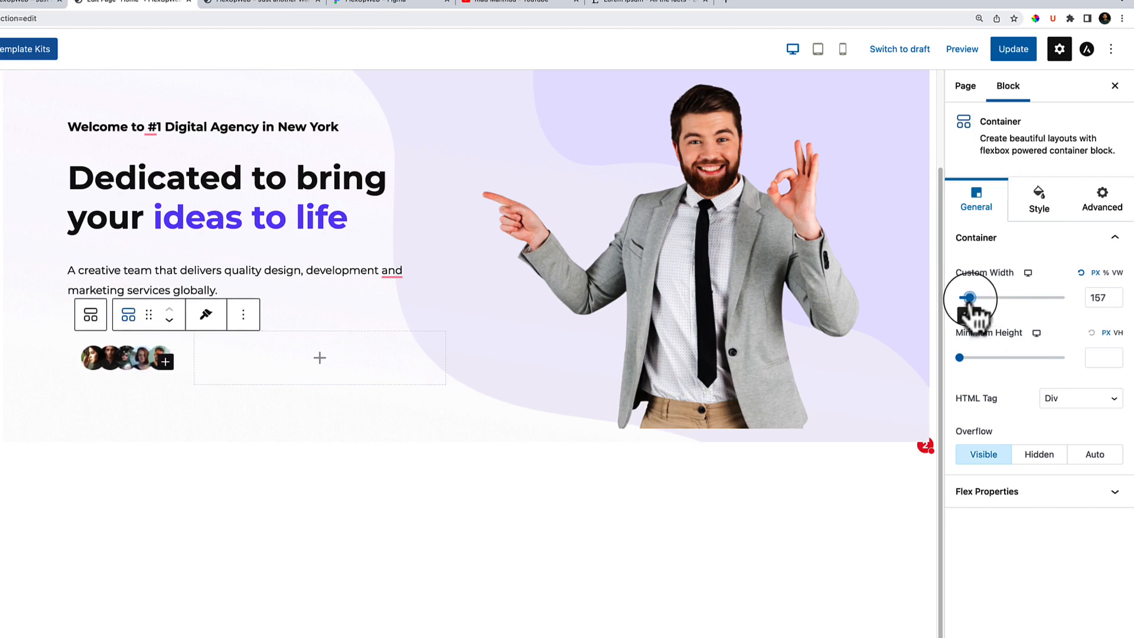
{"action": "left_click", "coordinate": [341, 370]}
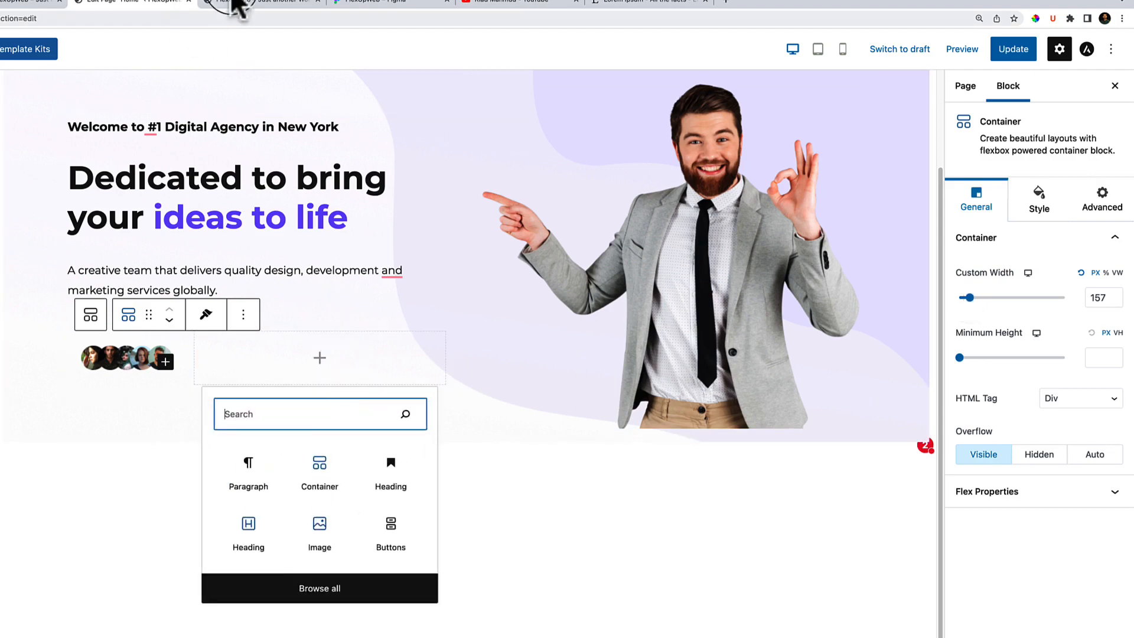
Check the live page and the '259 + Reviews' rating text in the Figma design.
{"action": "left_click", "coordinate": [251, 5]}
{"action": "left_click", "coordinate": [424, 7]}
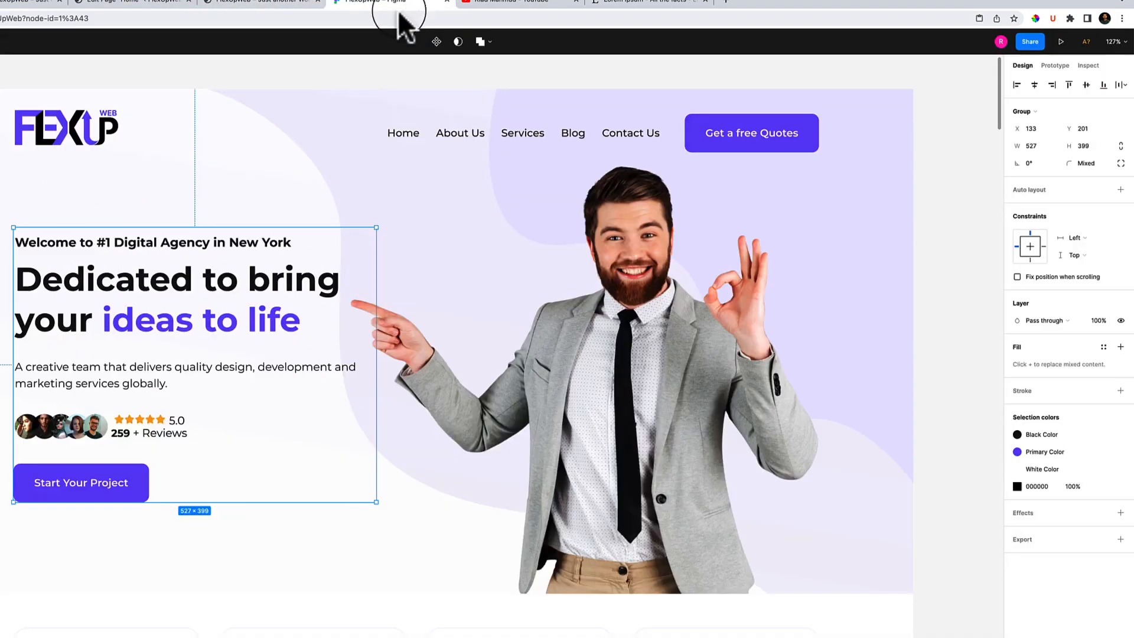
{"action": "double_click", "coordinate": [142, 433]}
{"action": "double_click", "coordinate": [143, 433]}
{"action": "key", "text": "super+c"}
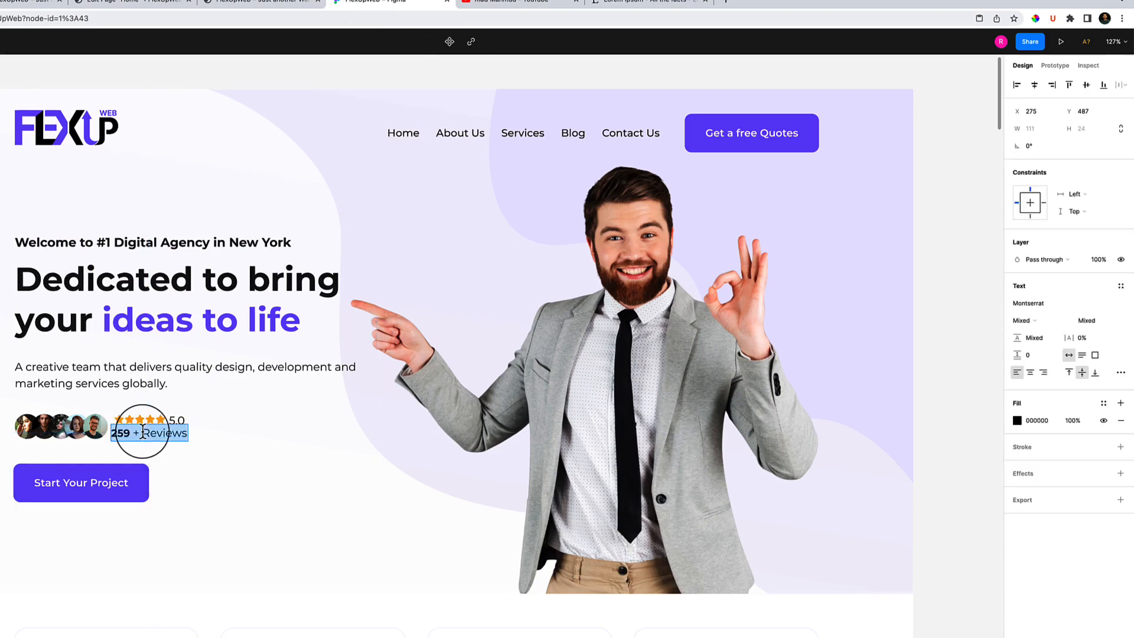
{"action": "left_click", "coordinate": [121, 3]}
Add a Star Ratings block to the right column with stars before the title, adjusting the rating.
{"action": "left_click", "coordinate": [319, 373]}
{"action": "left_click", "coordinate": [317, 375]}
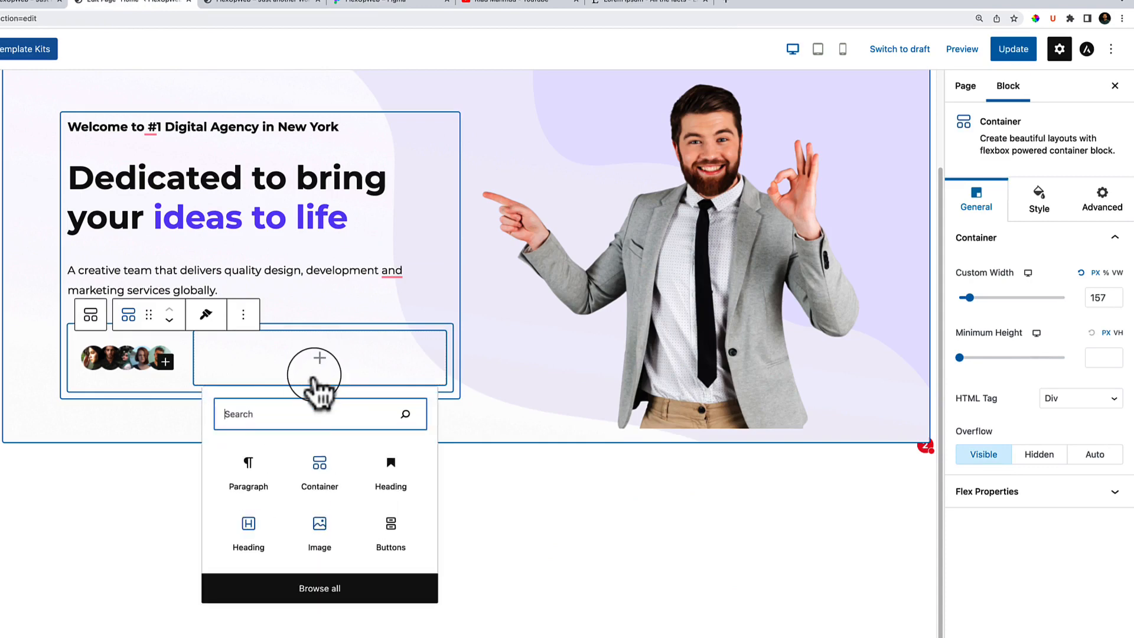
{"action": "type", "text": "five"}
{"action": "key", "text": "BackSpace"}
{"action": "key", "text": "BackSpace"}
{"action": "key", "text": "BackSpace"}
{"action": "key", "text": "BackSpace"}
{"action": "type", "text": "sta"}
{"action": "left_click", "coordinate": [331, 482]}
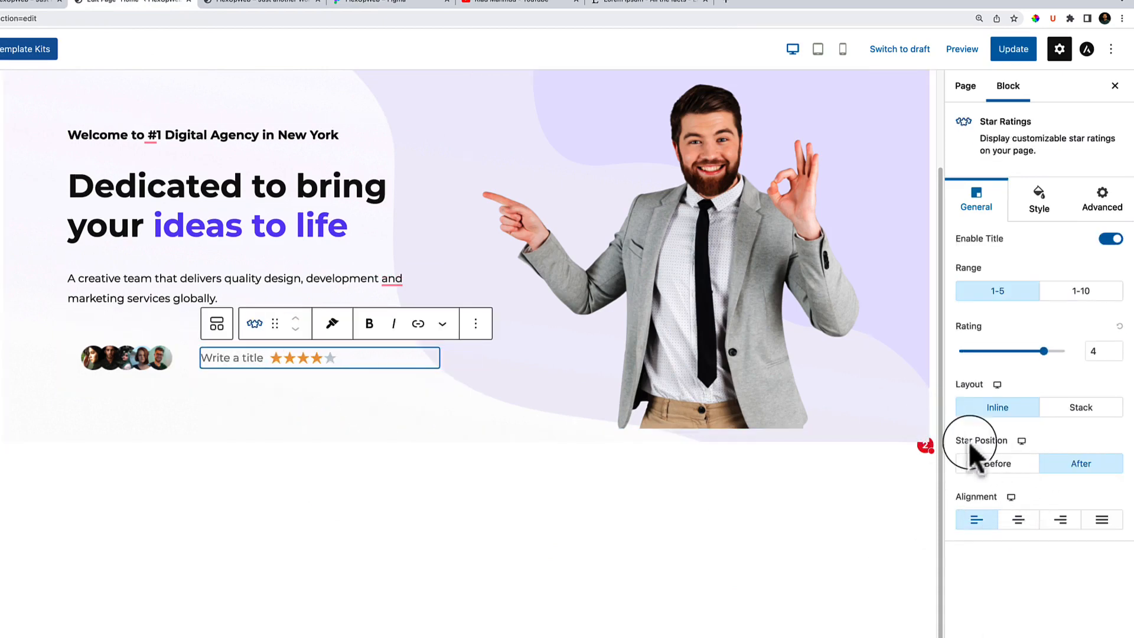
{"action": "left_click", "coordinate": [997, 463]}
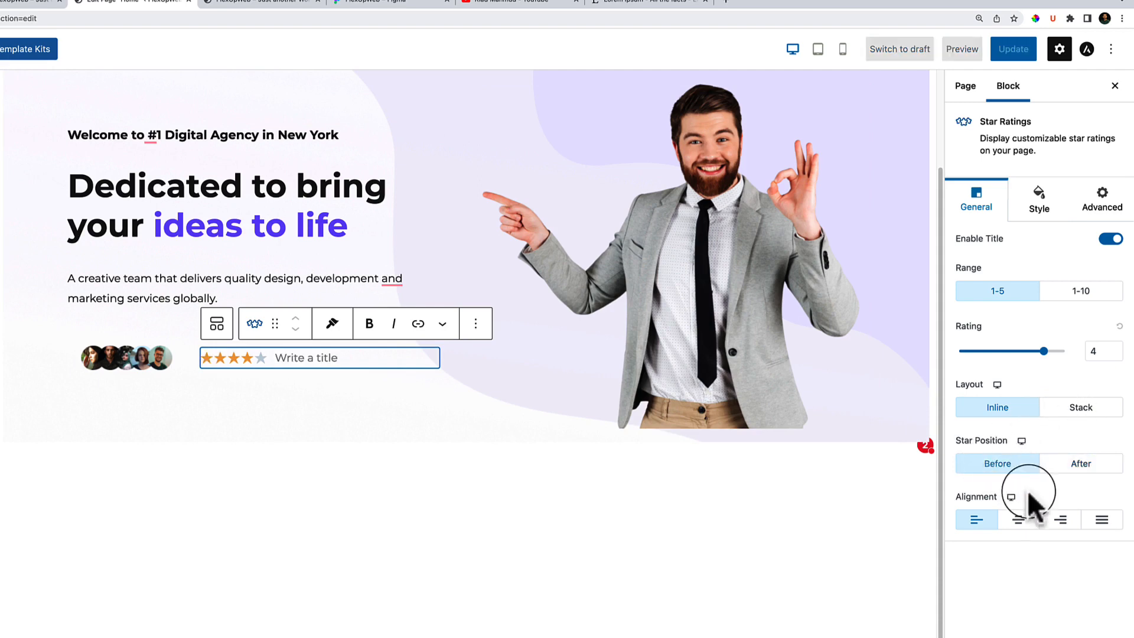
{"action": "left_click_drag", "start_coordinate": [1043, 351], "coordinate": [1058, 355]}
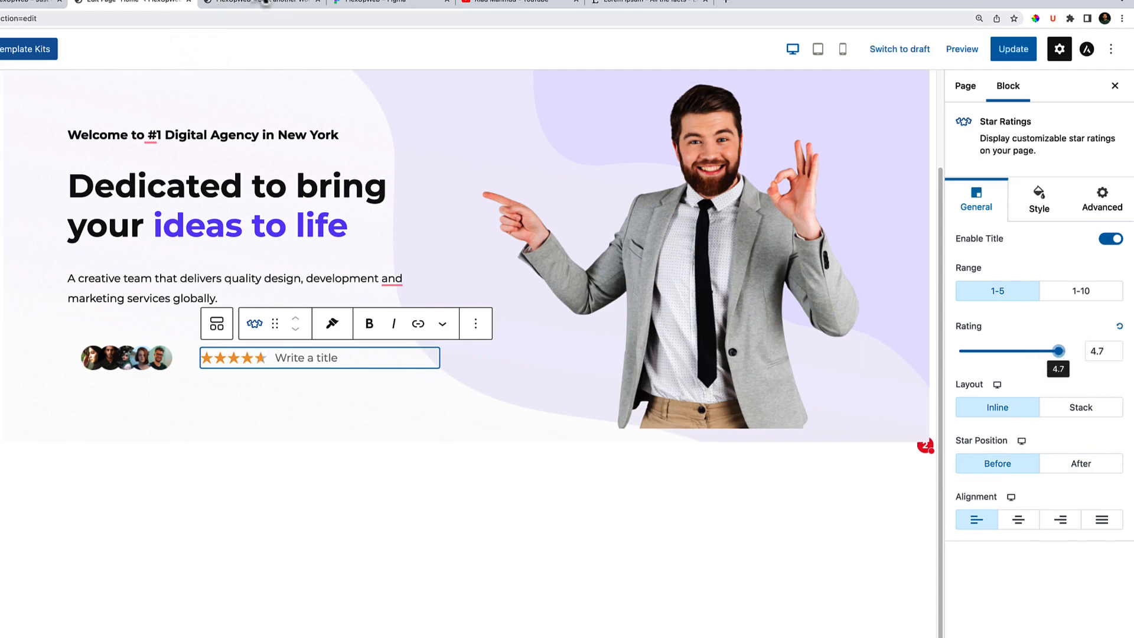
After rechecking Figma, give the star rating the title 4.7 and select its container.
{"action": "left_click", "coordinate": [391, 4]}
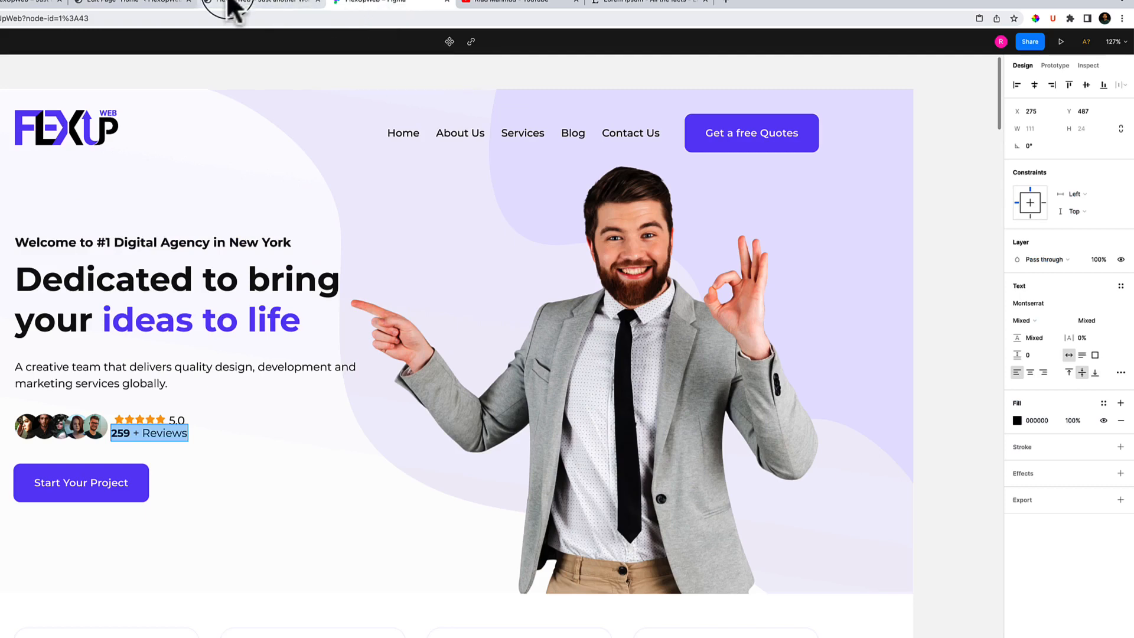
{"action": "left_click", "coordinate": [145, 6]}
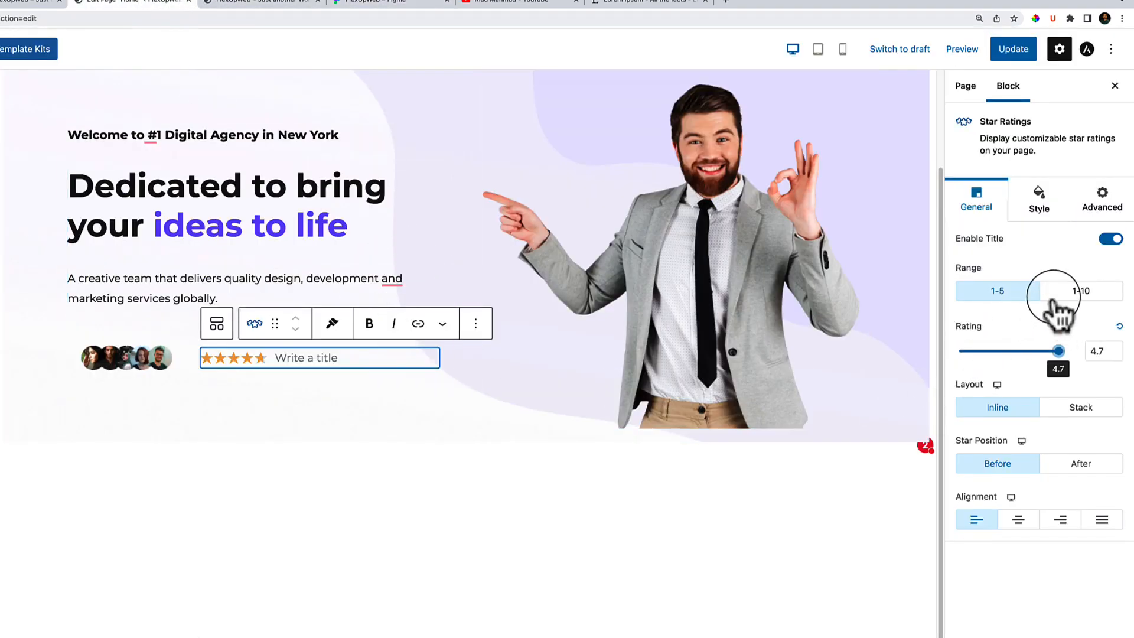
{"action": "left_click", "coordinate": [299, 359]}
{"action": "type", "text": "4.7"}
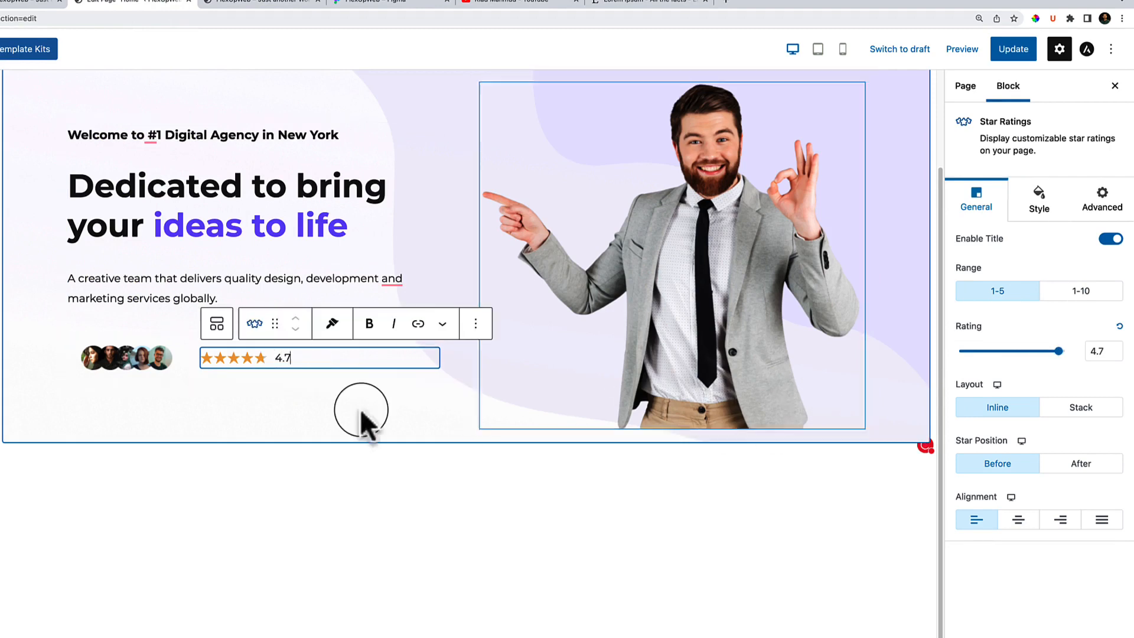
{"action": "left_click", "coordinate": [254, 376]}
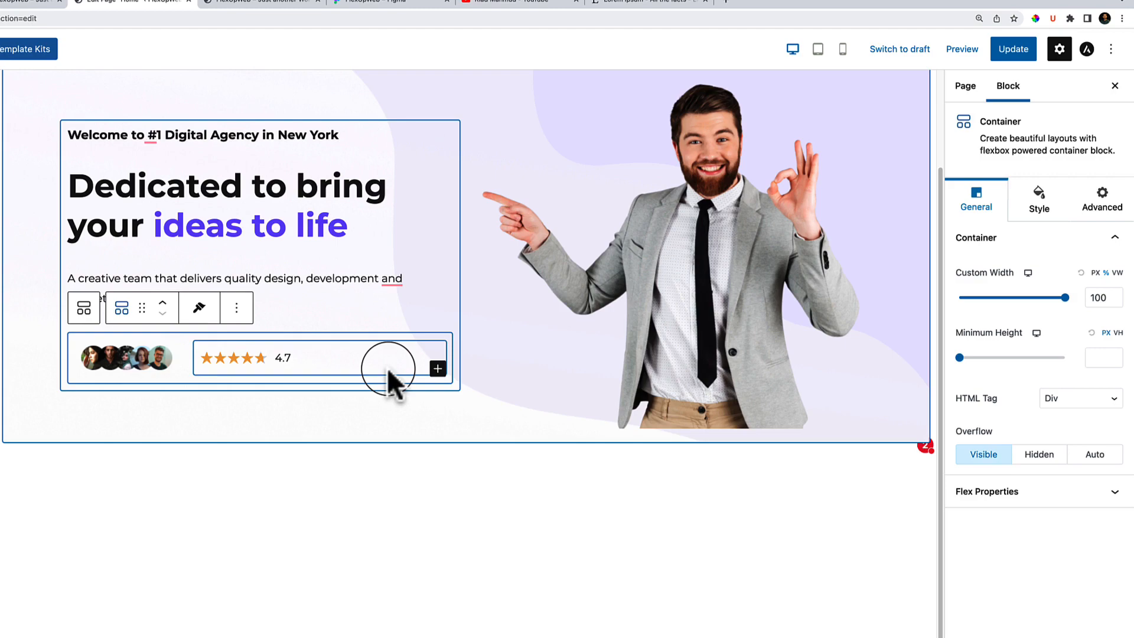
Add a Heading under the stars, paste '259 + Reviews', and set its tag to P.
{"action": "left_click", "coordinate": [438, 368]}
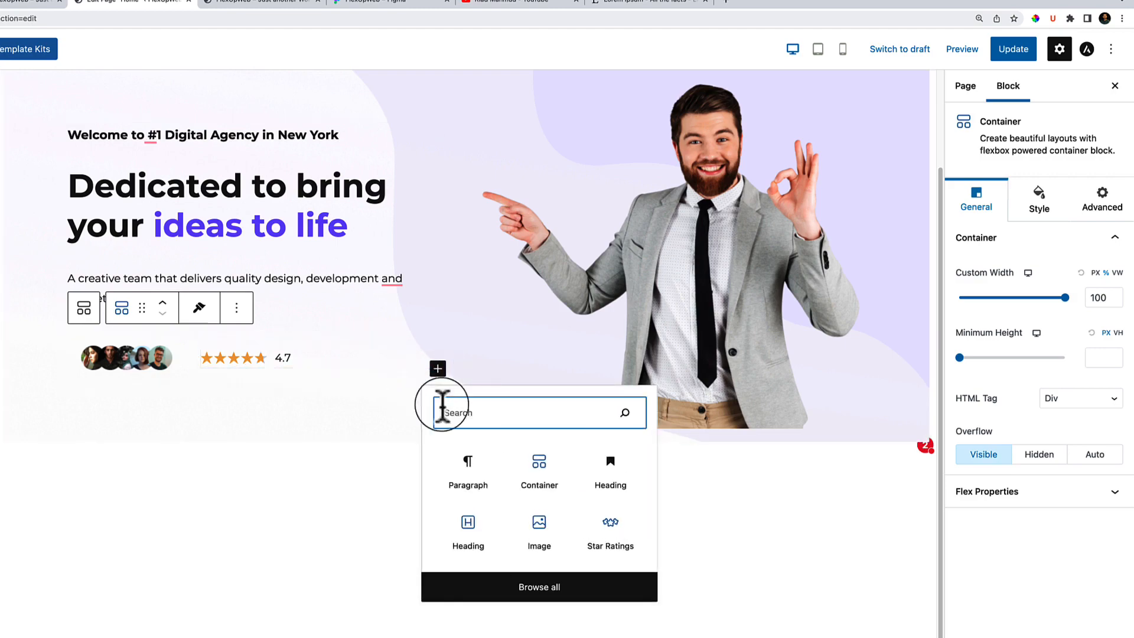
{"action": "left_click", "coordinate": [468, 523]}
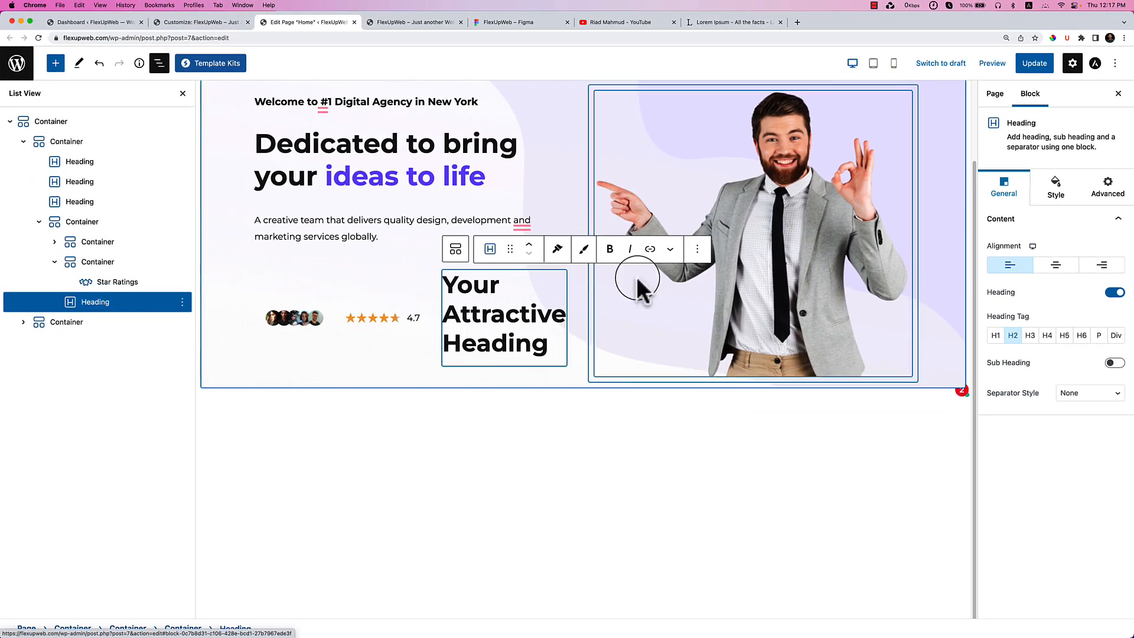
{"action": "left_click_drag", "start_coordinate": [84, 308], "coordinate": [106, 295]}
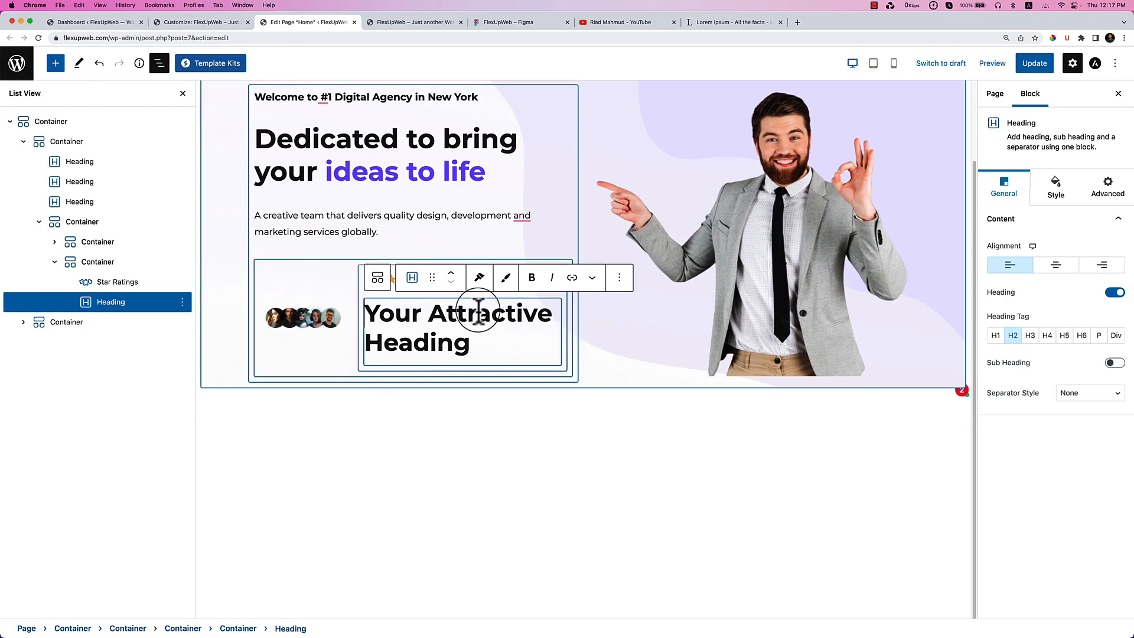
{"action": "left_click_drag", "start_coordinate": [476, 344], "coordinate": [353, 311]}
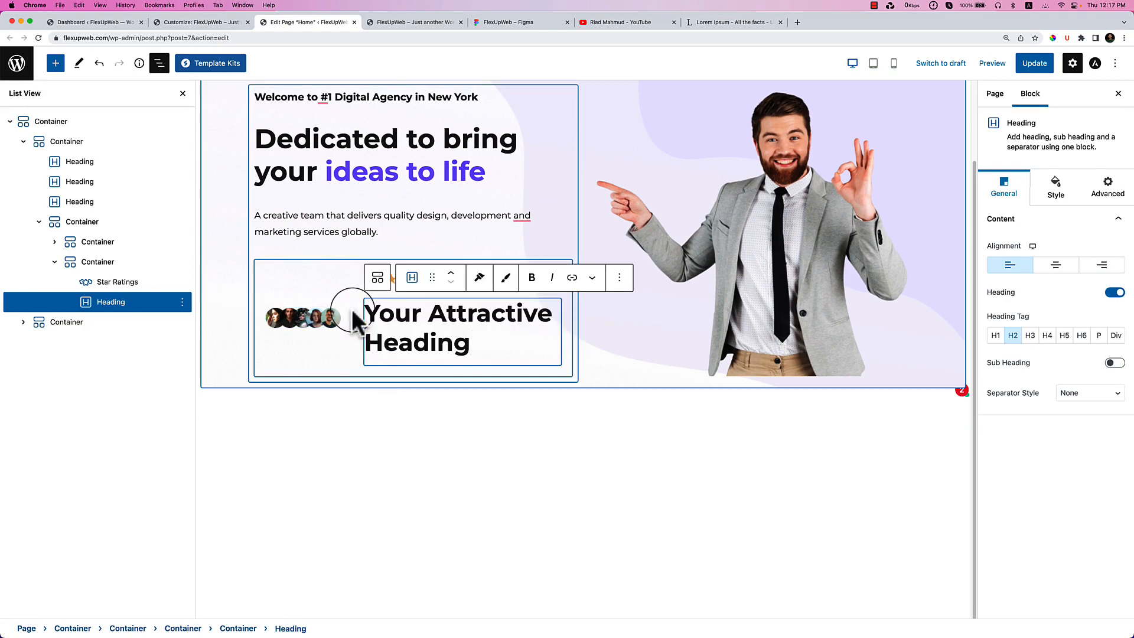
{"action": "triple_click", "coordinate": [407, 327]}
{"action": "key", "text": "super+v"}
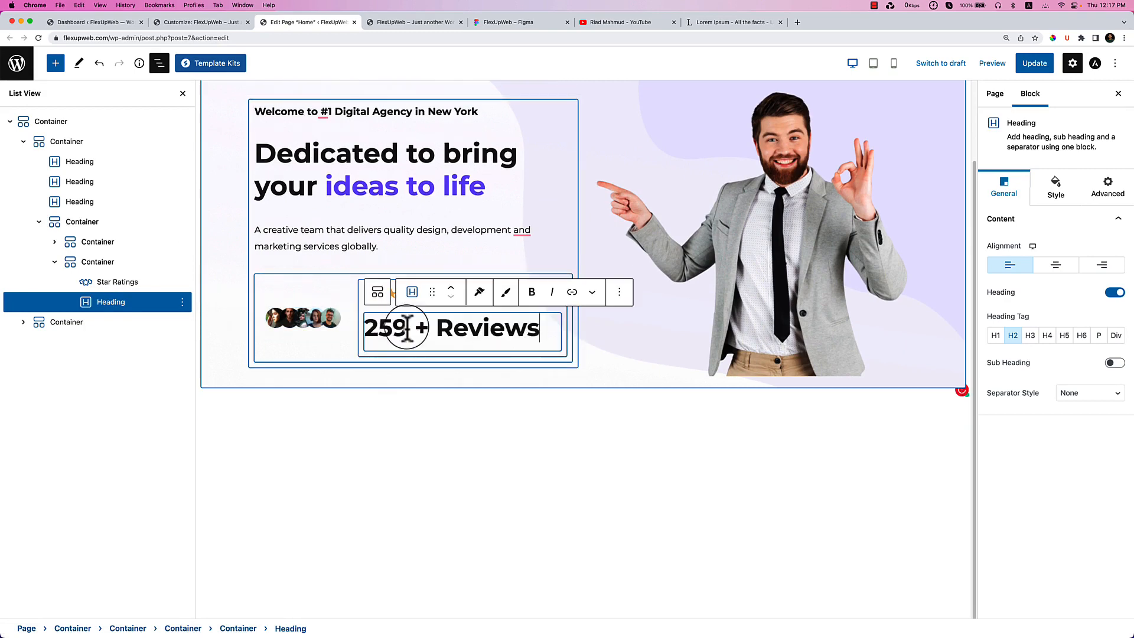
{"action": "left_click", "coordinate": [1098, 338]}
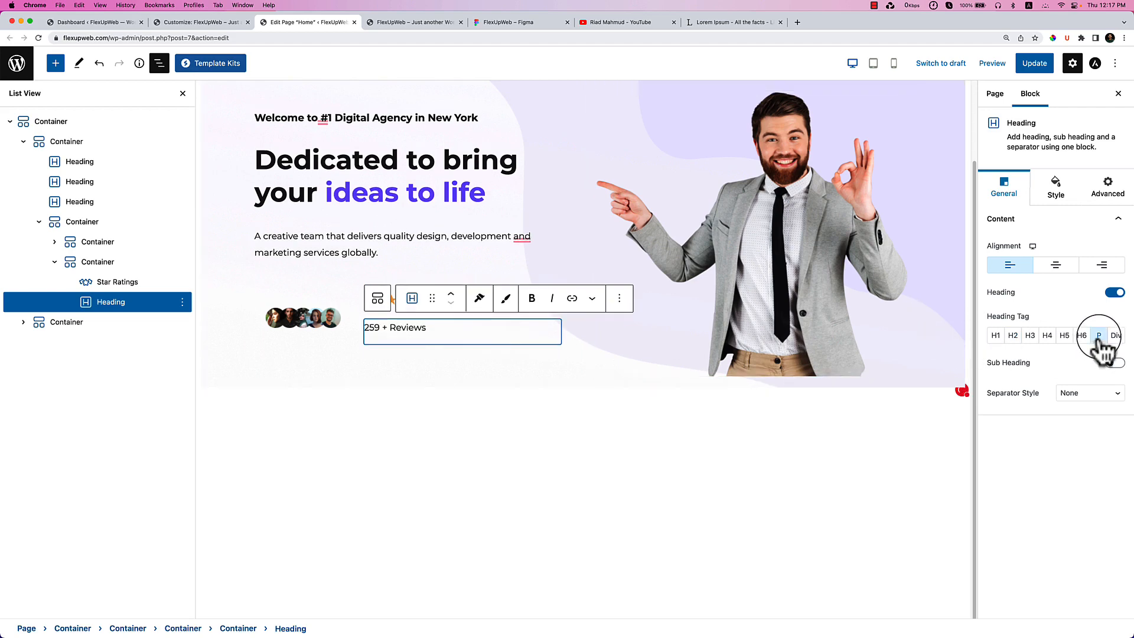
Select the reviews text and its surrounding containers to check the finished rating row.
{"action": "left_click", "coordinate": [450, 467]}
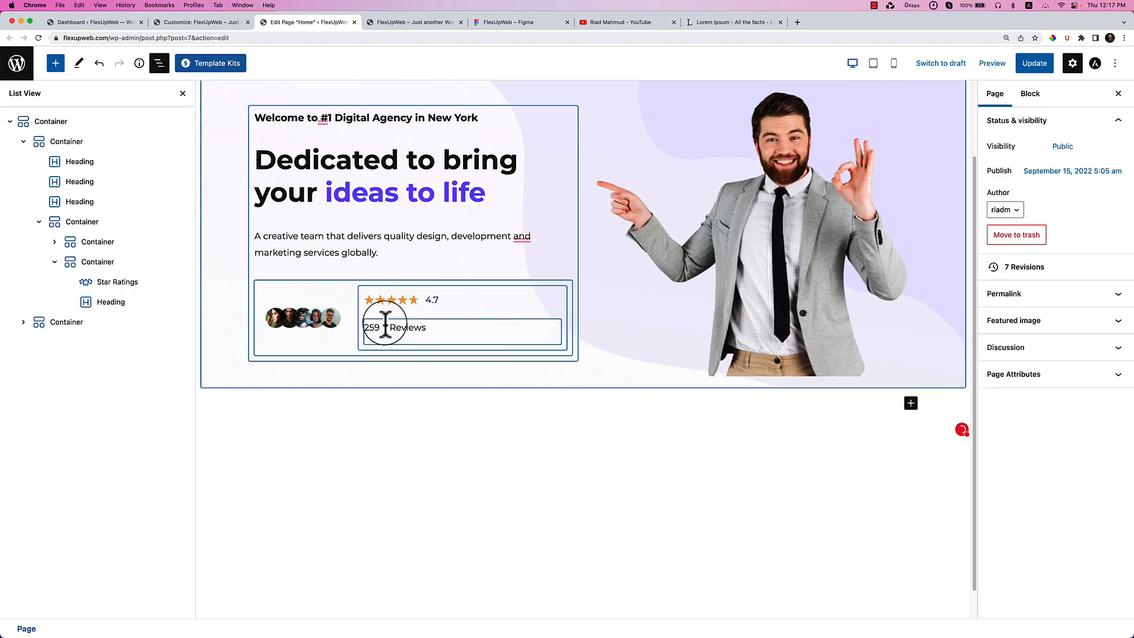
{"action": "left_click", "coordinate": [424, 328]}
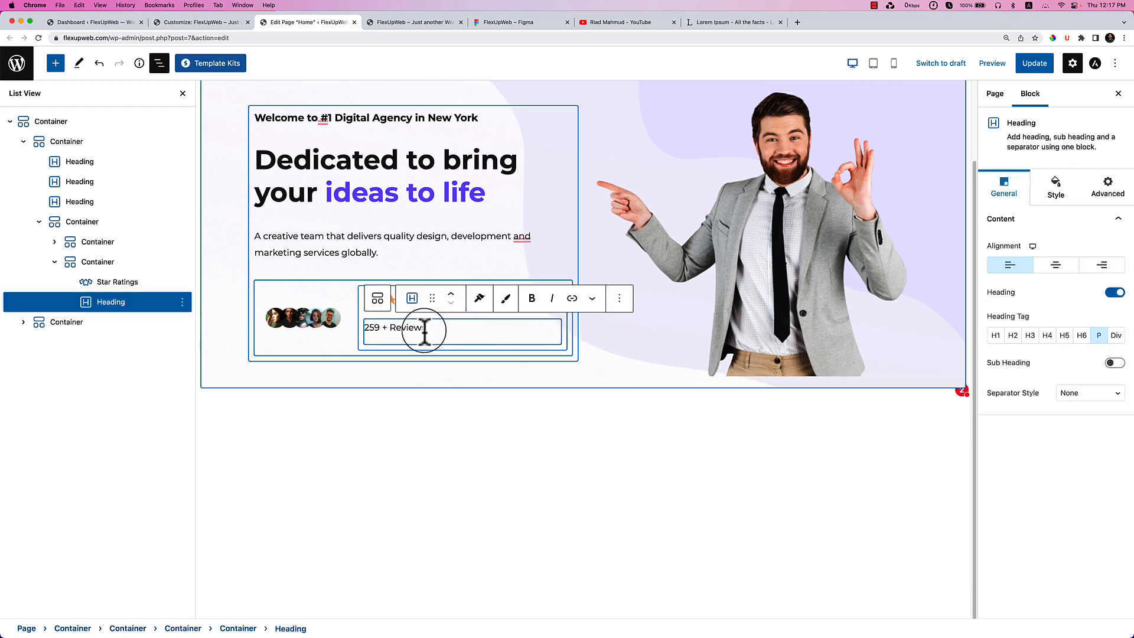
{"action": "left_click", "coordinate": [524, 378]}
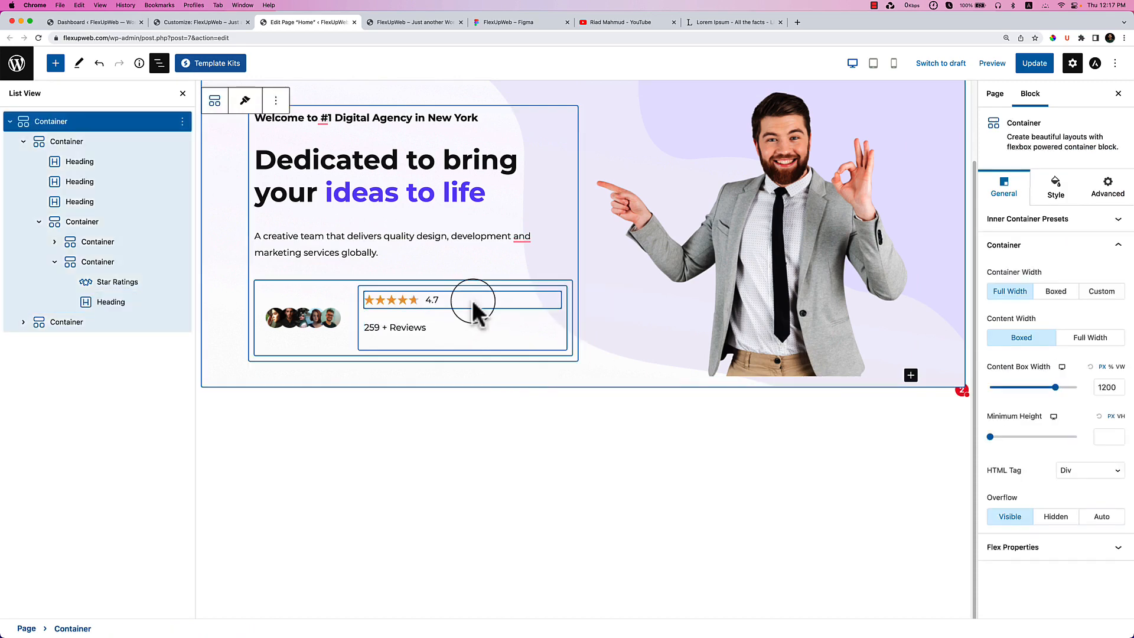
{"action": "left_click", "coordinate": [127, 267]}
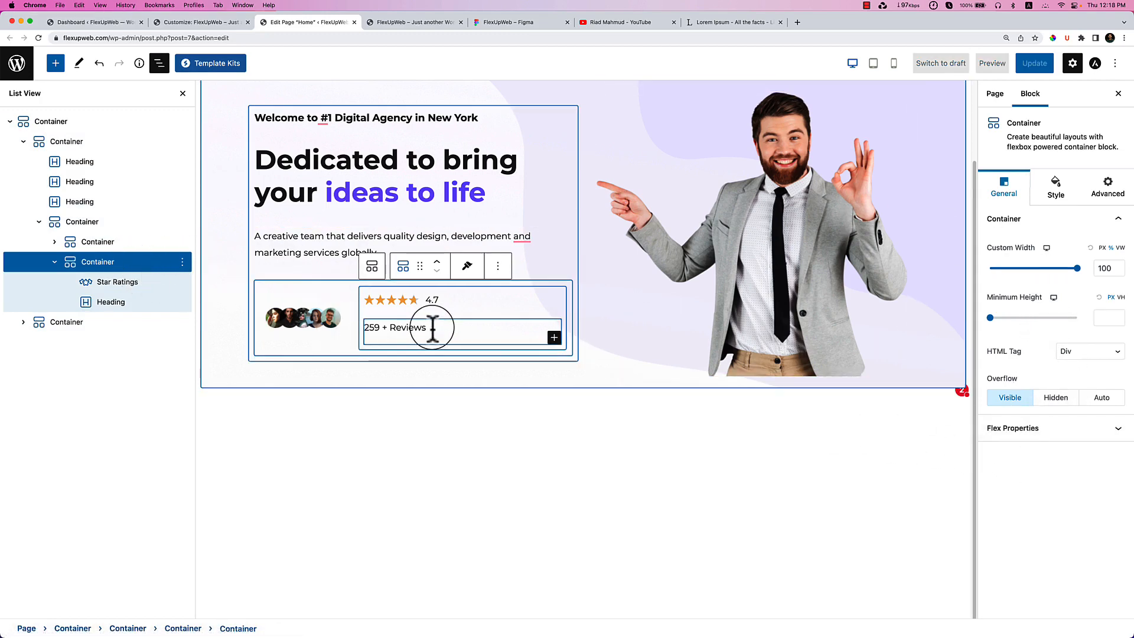
{"action": "left_click", "coordinate": [439, 324]}
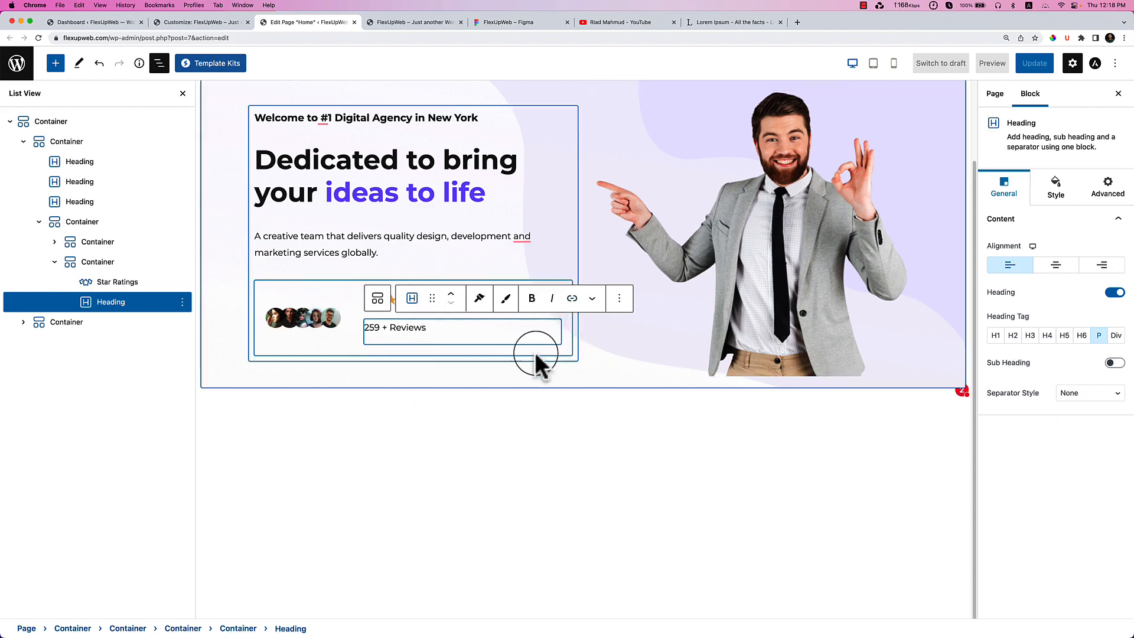
{"action": "scroll", "coordinate": [458, 431], "scroll_direction": "up", "scroll_amount": 1}
{"action": "left_click", "coordinate": [512, 469]}
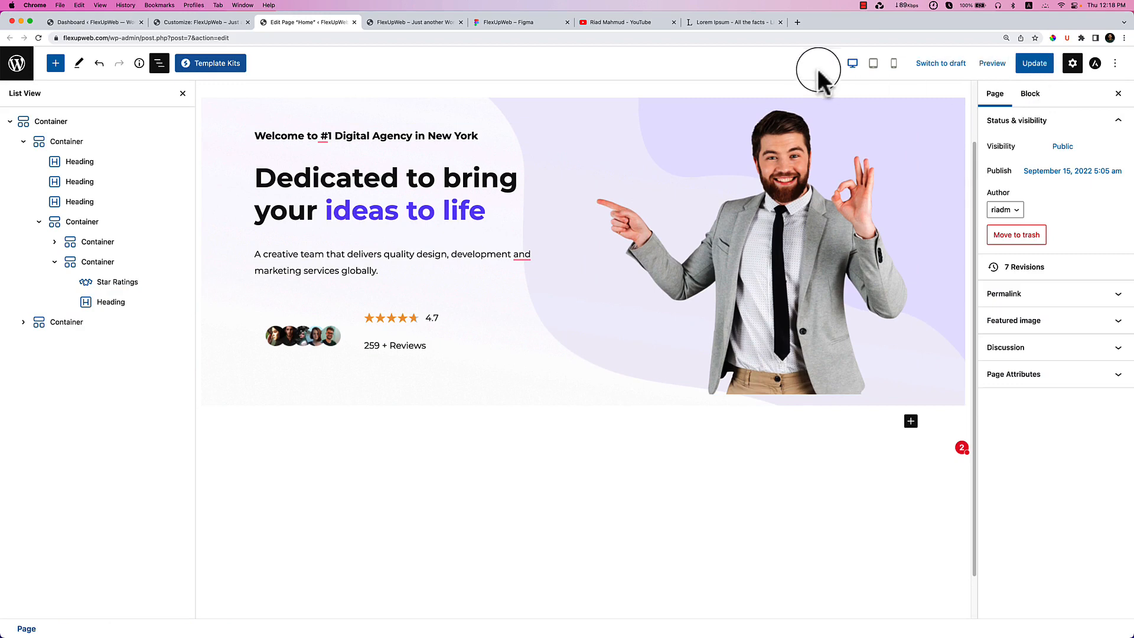
Update the page and reload the live homepage to see the 4.7 rating and 259 + Reviews.
{"action": "left_click", "coordinate": [1033, 63]}
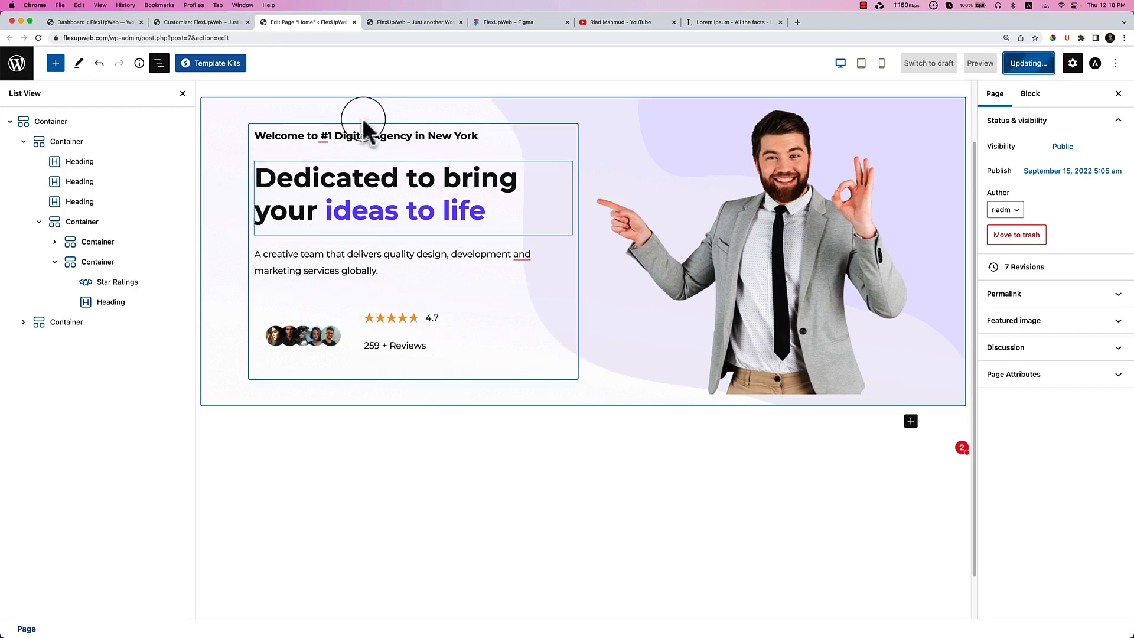
{"action": "left_click", "coordinate": [422, 21]}
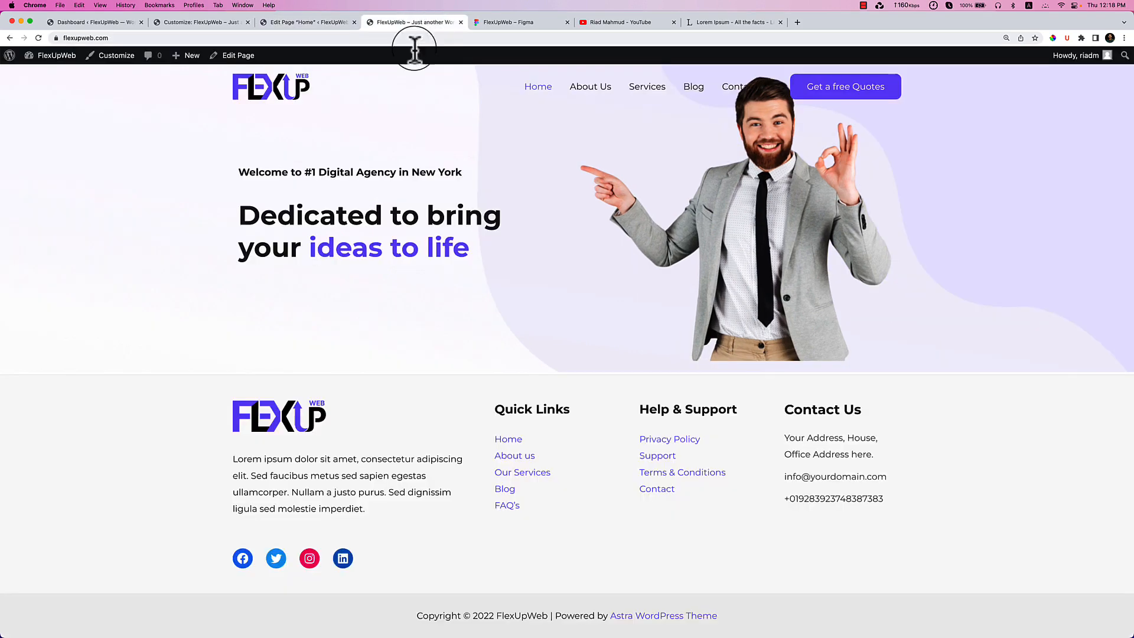
{"action": "right_click", "coordinate": [391, 268]}
{"action": "left_click", "coordinate": [423, 293]}
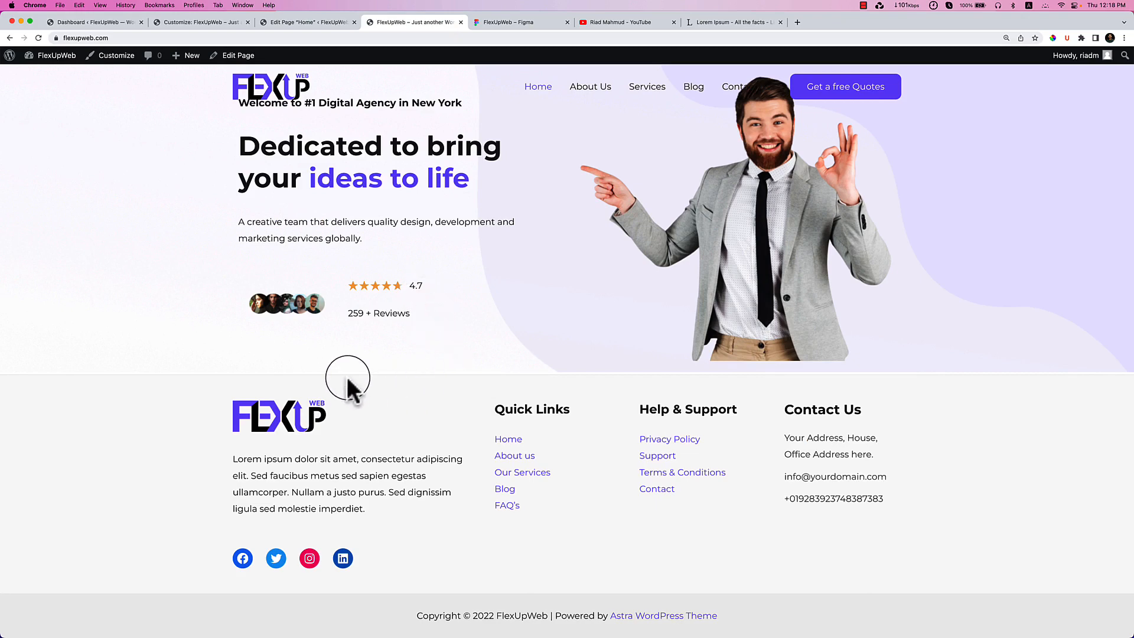
Inspect the reviews row in DevTools and view the rating-row container's computed box model.
{"action": "right_click", "coordinate": [348, 302]}
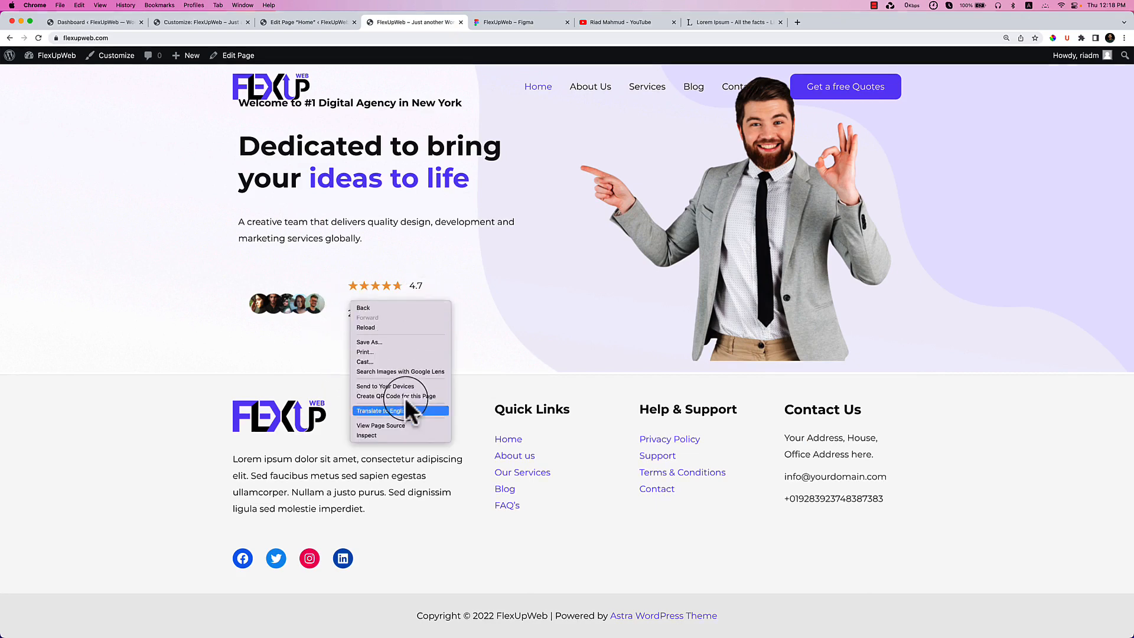
{"action": "left_click", "coordinate": [410, 435]}
{"action": "left_click_drag", "start_coordinate": [577, 499], "coordinate": [582, 370]}
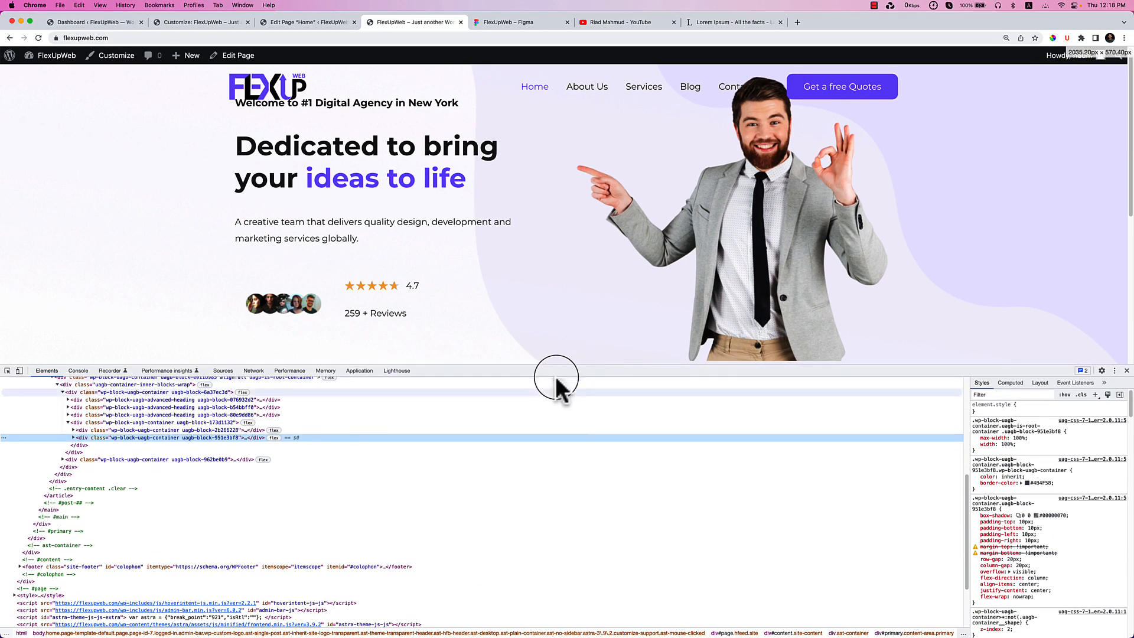
{"action": "left_click", "coordinate": [93, 422]}
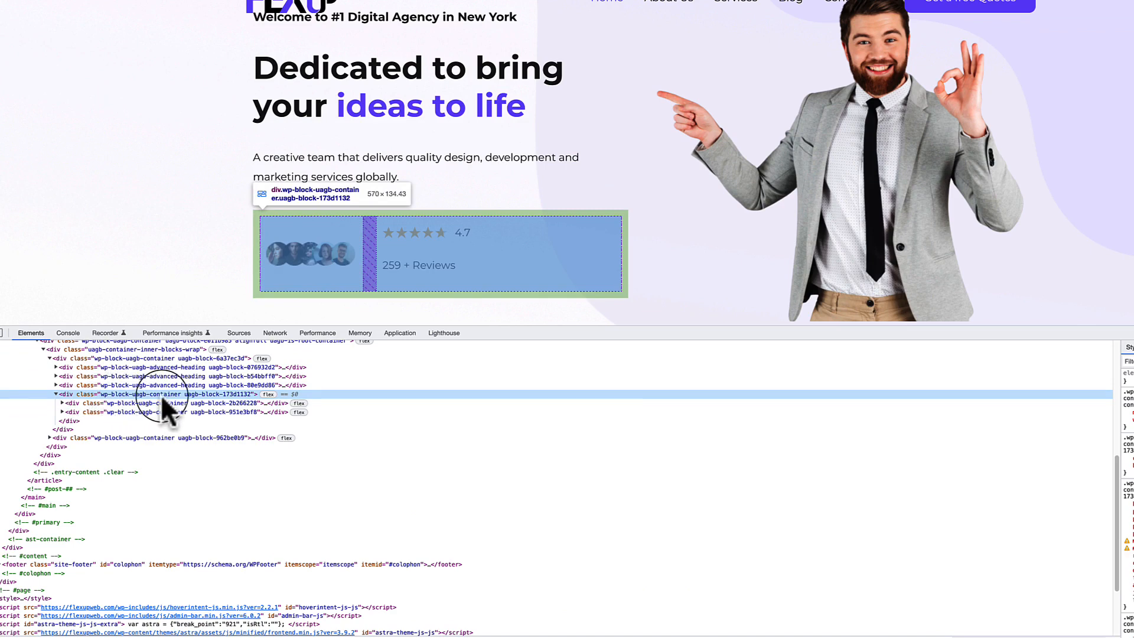
{"action": "left_click", "coordinate": [1133, 348]}
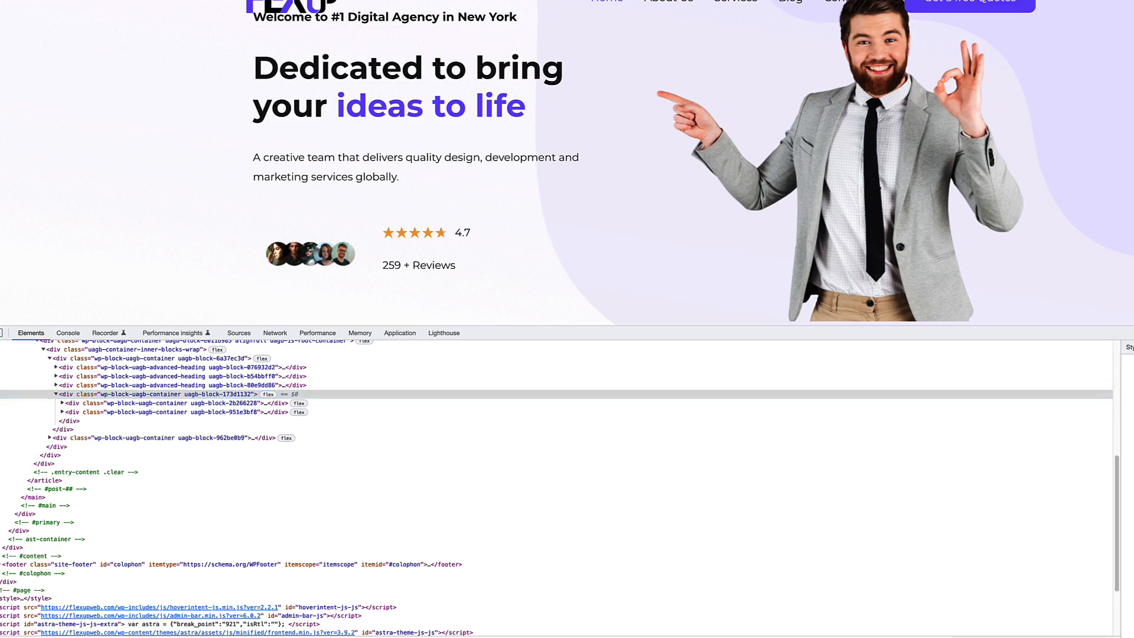
{"action": "left_click", "coordinate": [1035, 340]}
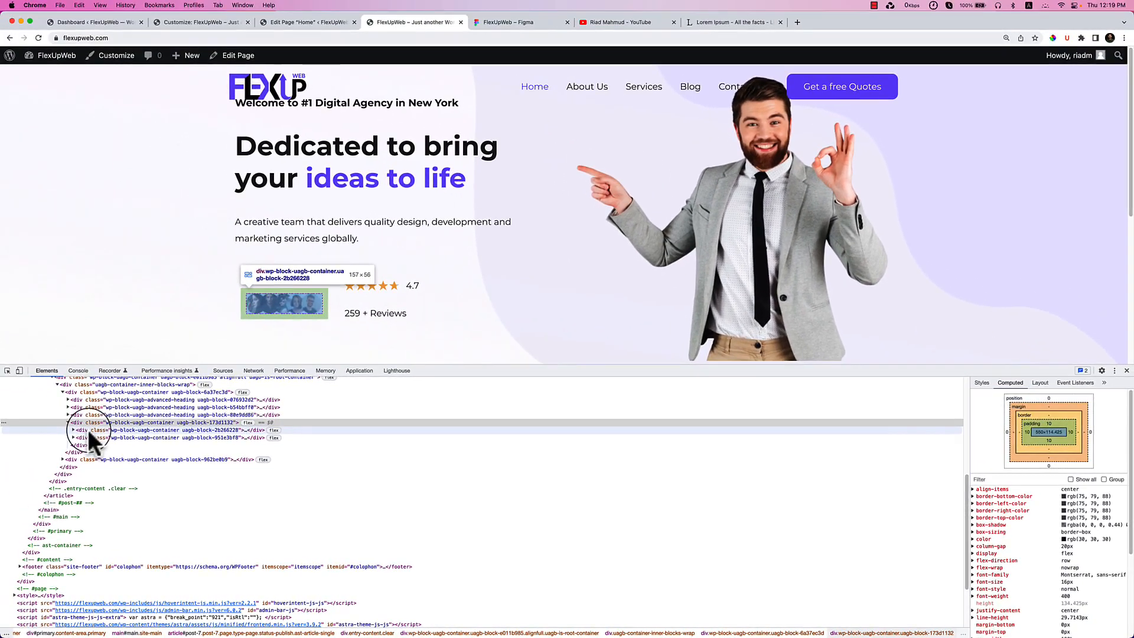
Inspect the avatar, star-rating and reviews elements, then recheck the rating-row container's 10 px padding.
{"action": "left_click", "coordinate": [73, 427]}
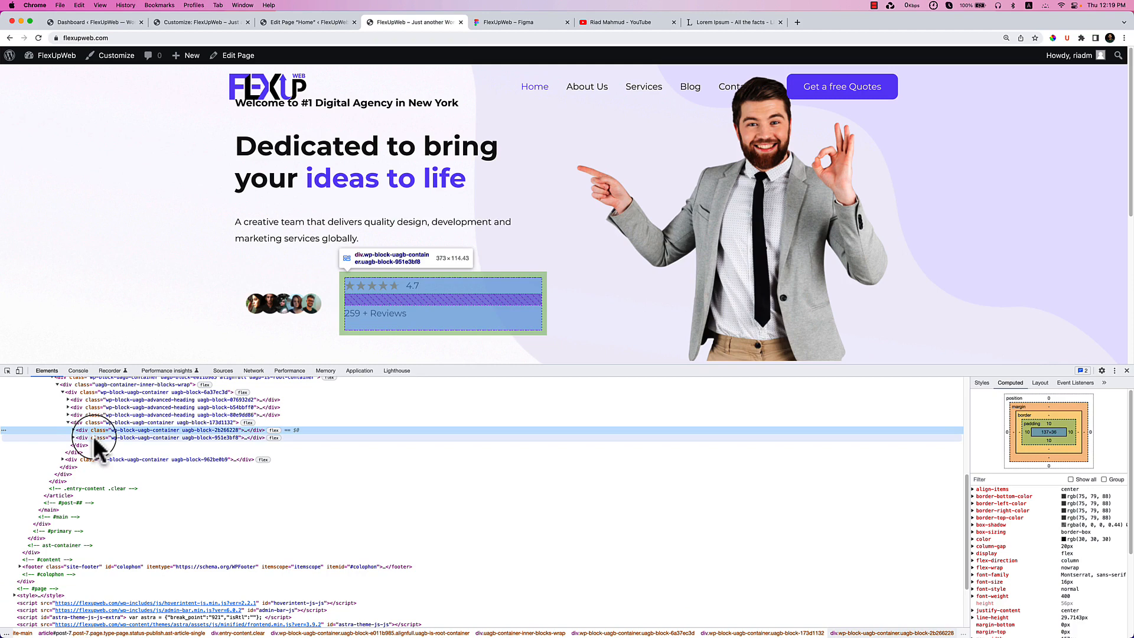
{"action": "left_click", "coordinate": [74, 437]}
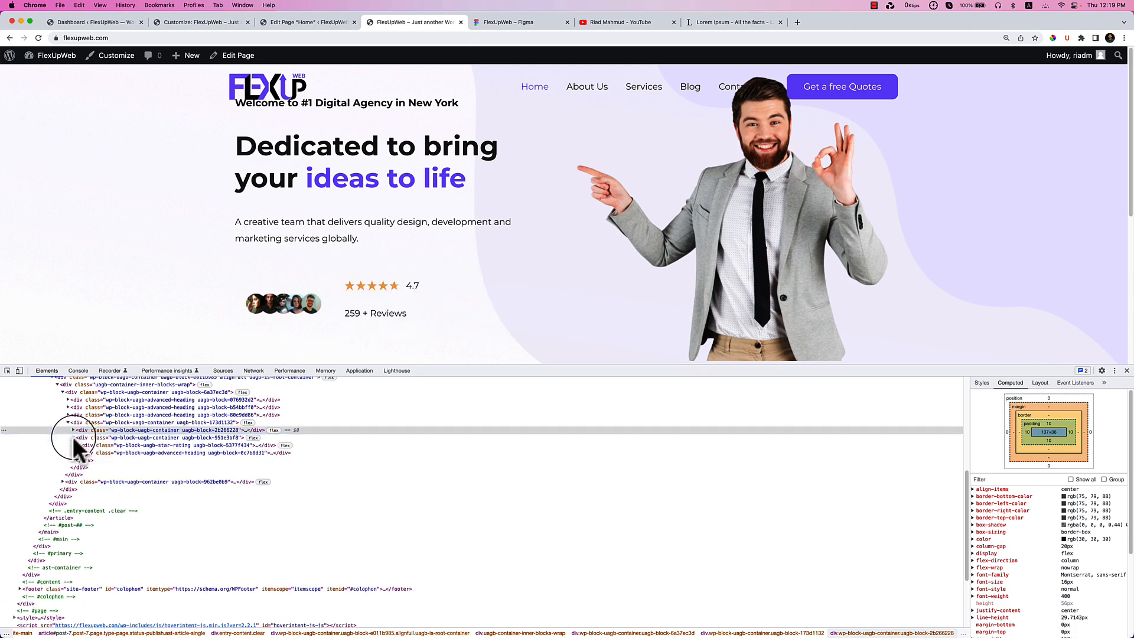
{"action": "left_click", "coordinate": [98, 444]}
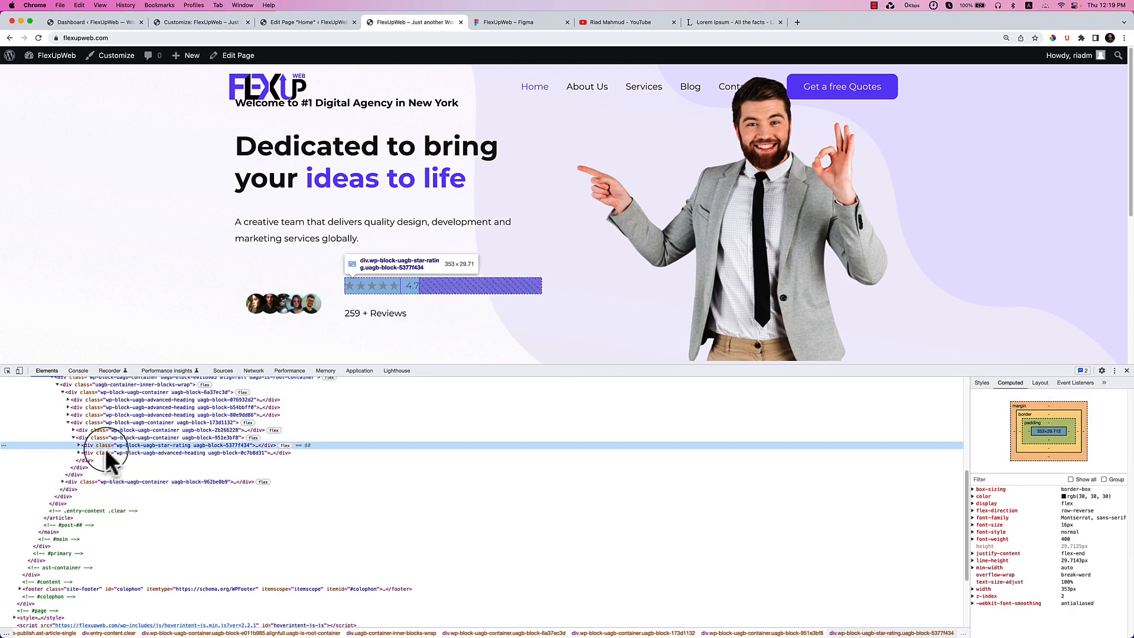
{"action": "left_click", "coordinate": [105, 450]}
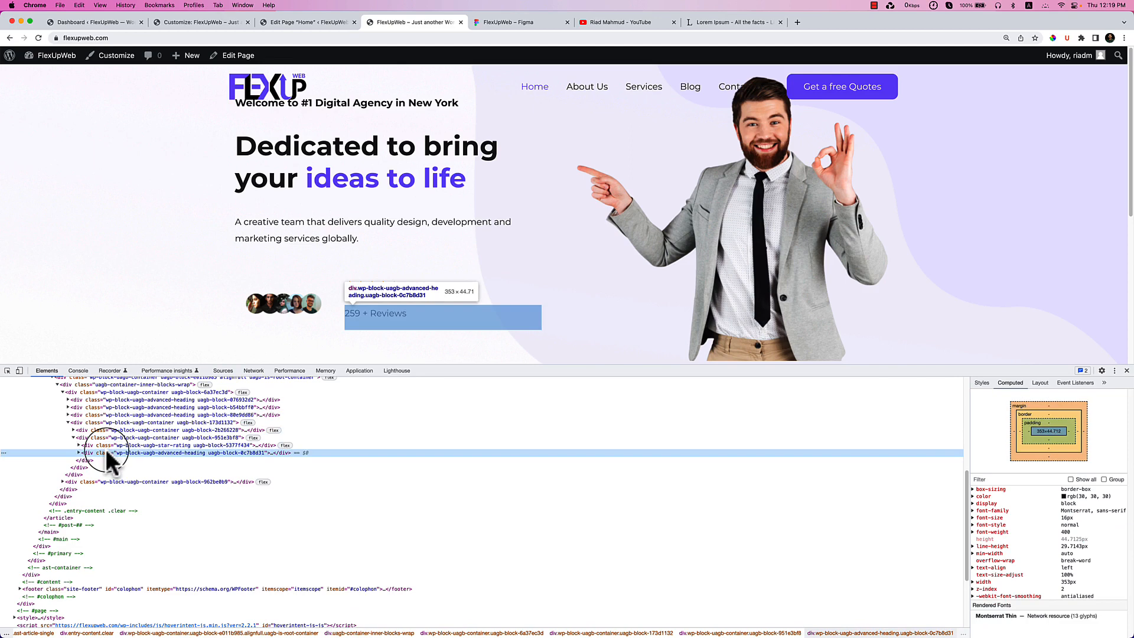
{"action": "left_click", "coordinate": [79, 451]}
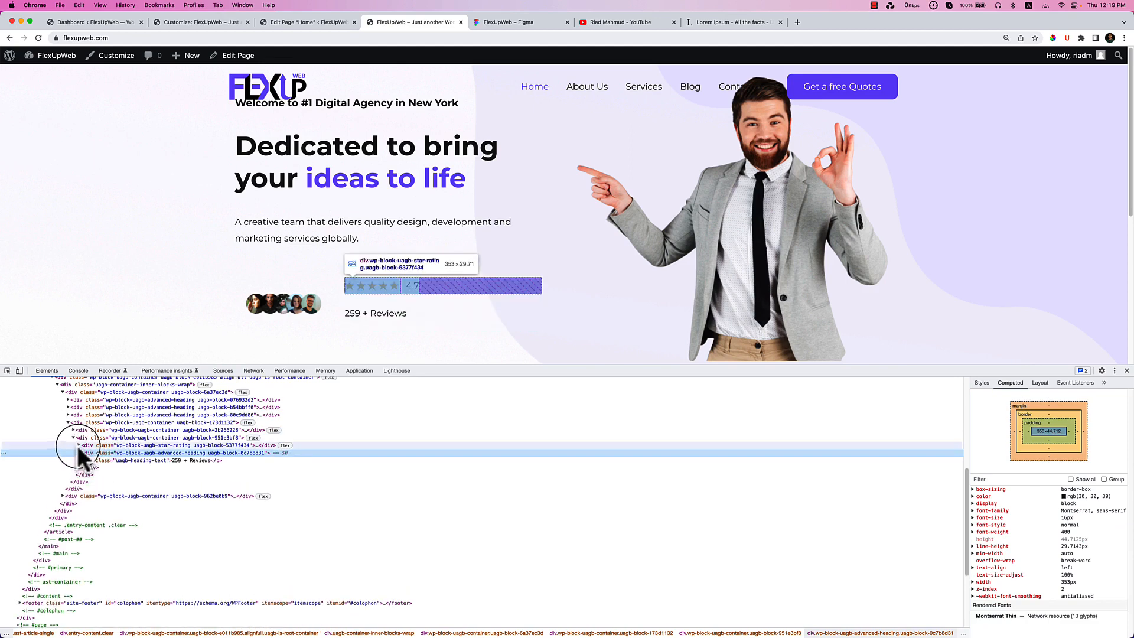
{"action": "left_click", "coordinate": [78, 444]}
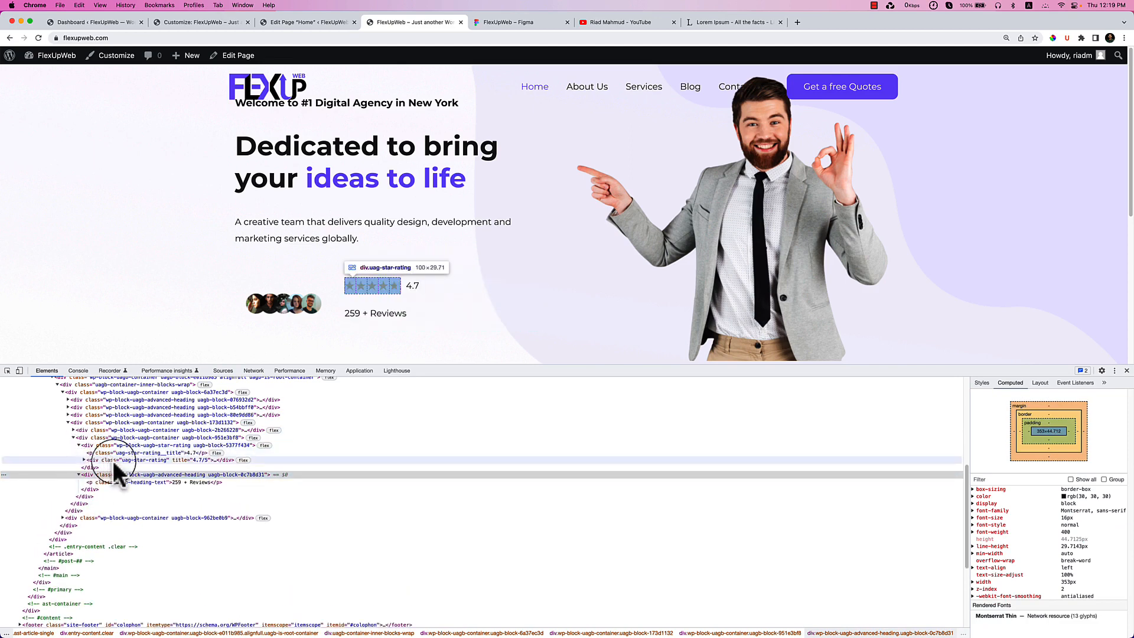
{"action": "left_click", "coordinate": [101, 427]}
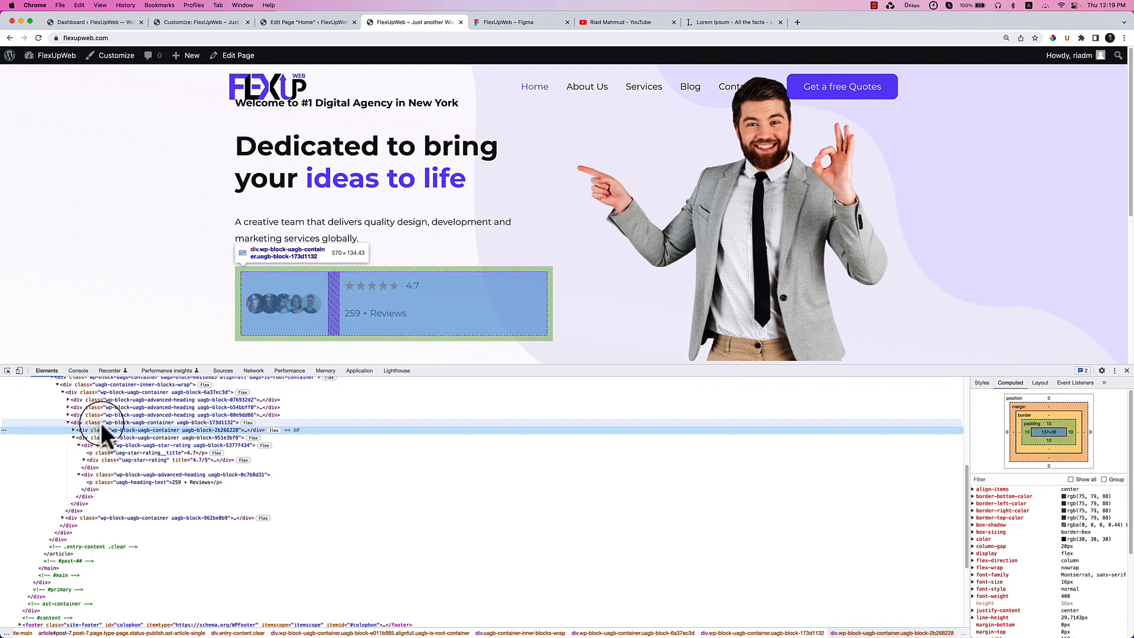
{"action": "left_click", "coordinate": [101, 423]}
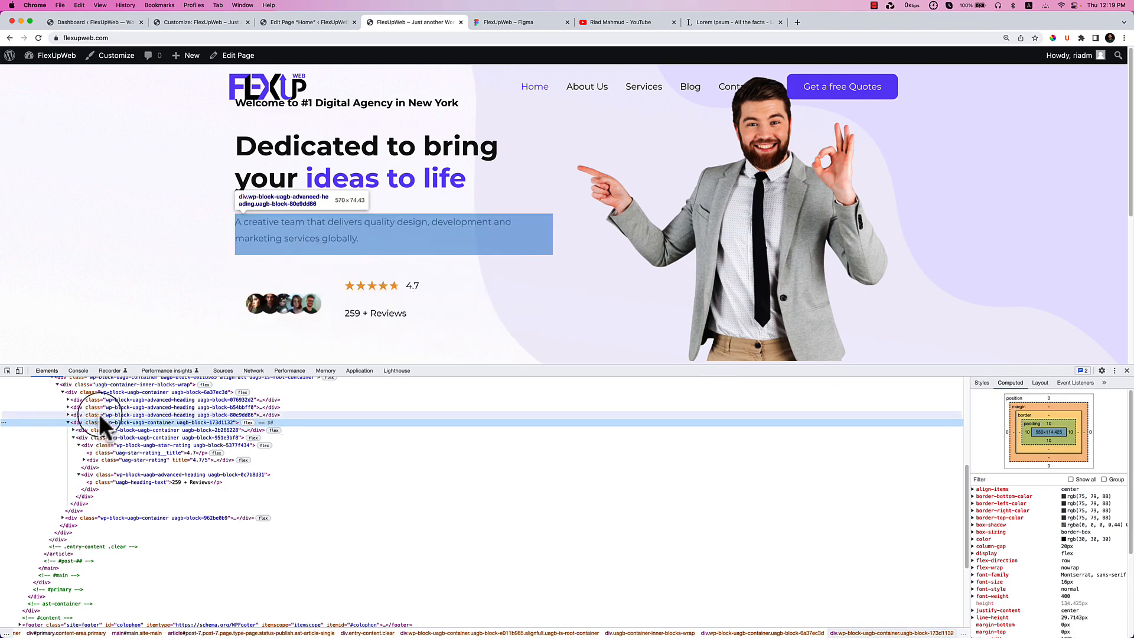
{"action": "left_click", "coordinate": [99, 414]}
{"action": "left_click", "coordinate": [104, 422]}
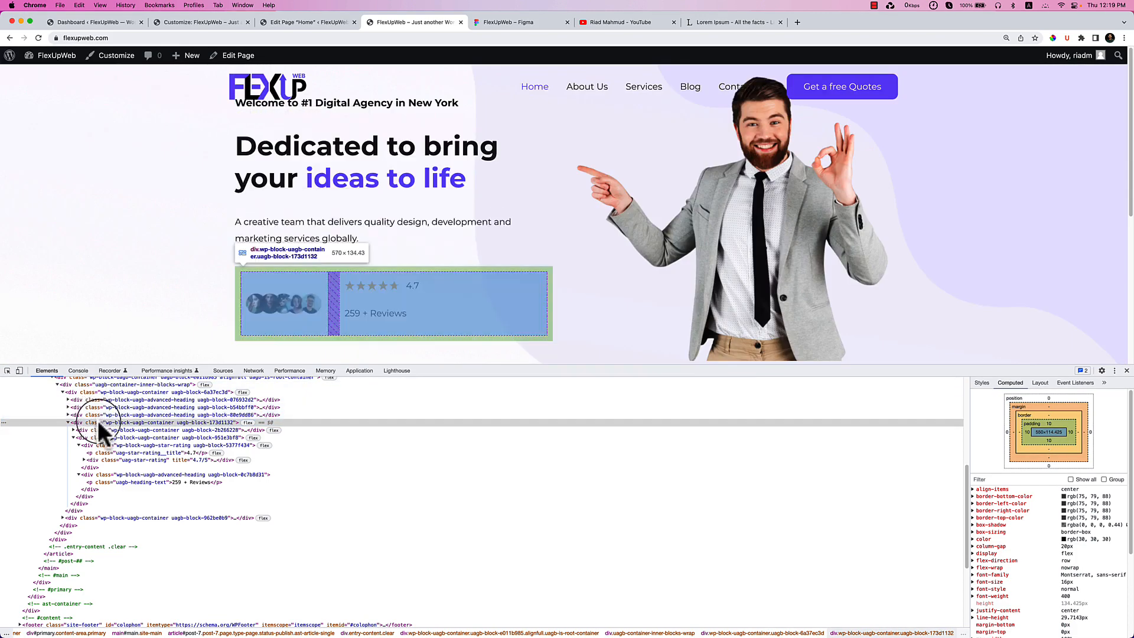
Change the rating-row container's linked padding from 10 to 0 under Style > Spacing.
{"action": "left_click", "coordinate": [272, 22]}
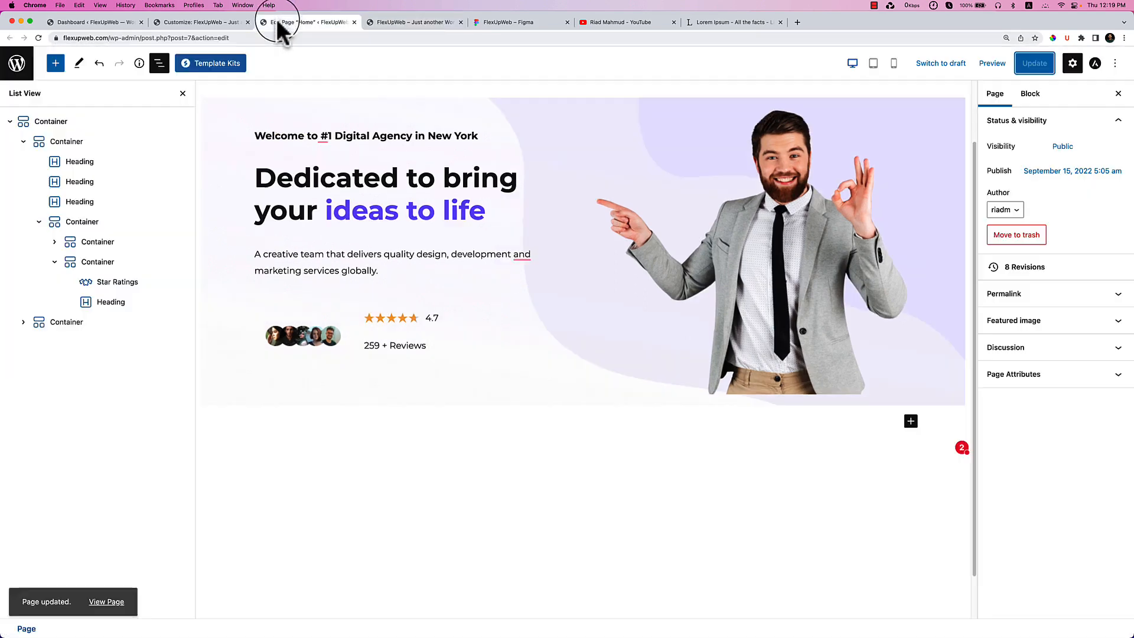
{"action": "left_click", "coordinate": [82, 223]}
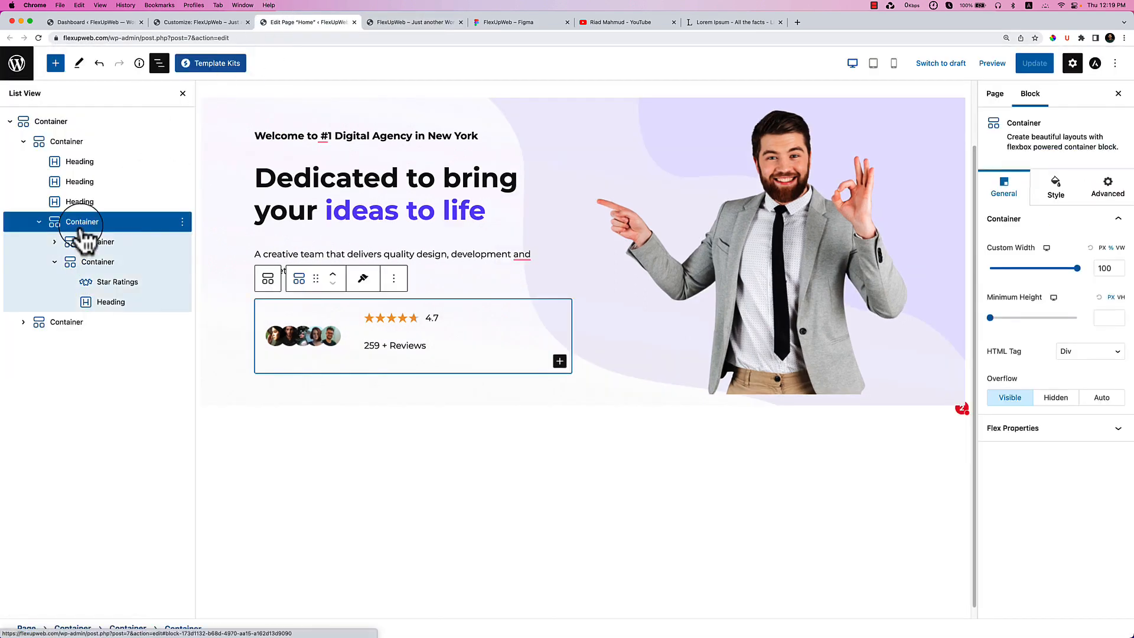
{"action": "left_click", "coordinate": [1081, 195]}
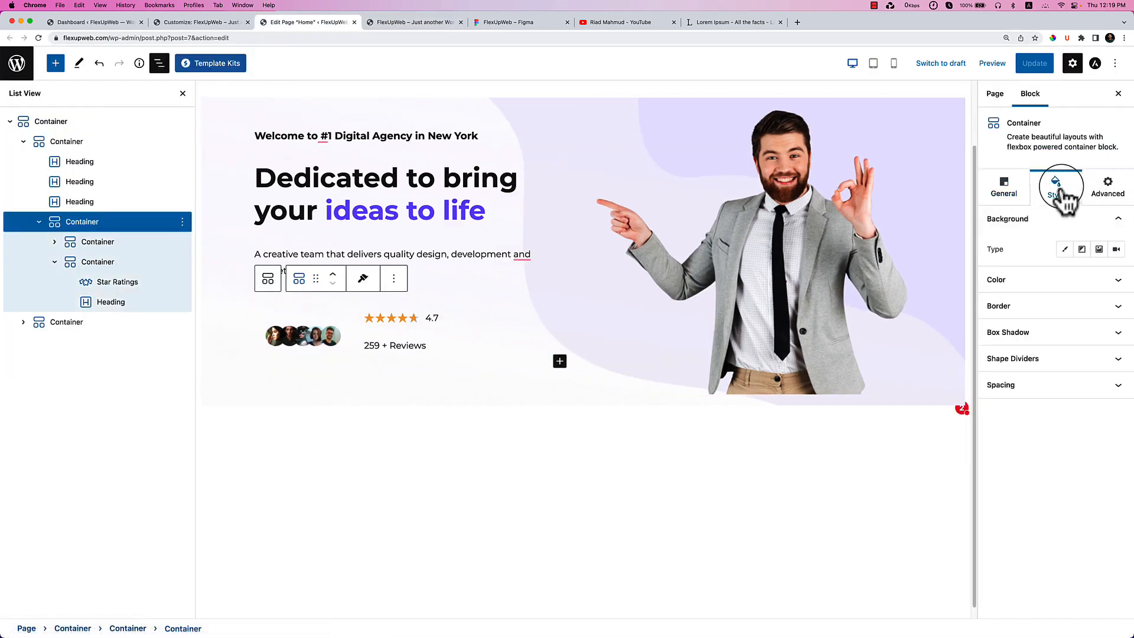
{"action": "left_click", "coordinate": [1029, 390]}
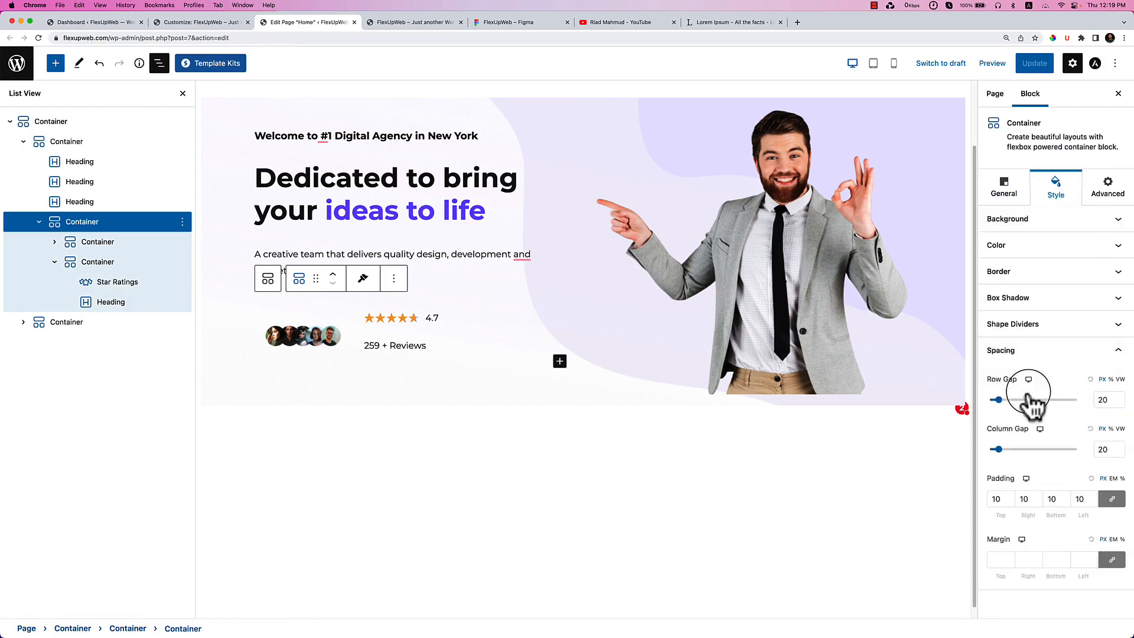
{"action": "left_click", "coordinate": [1000, 499]}
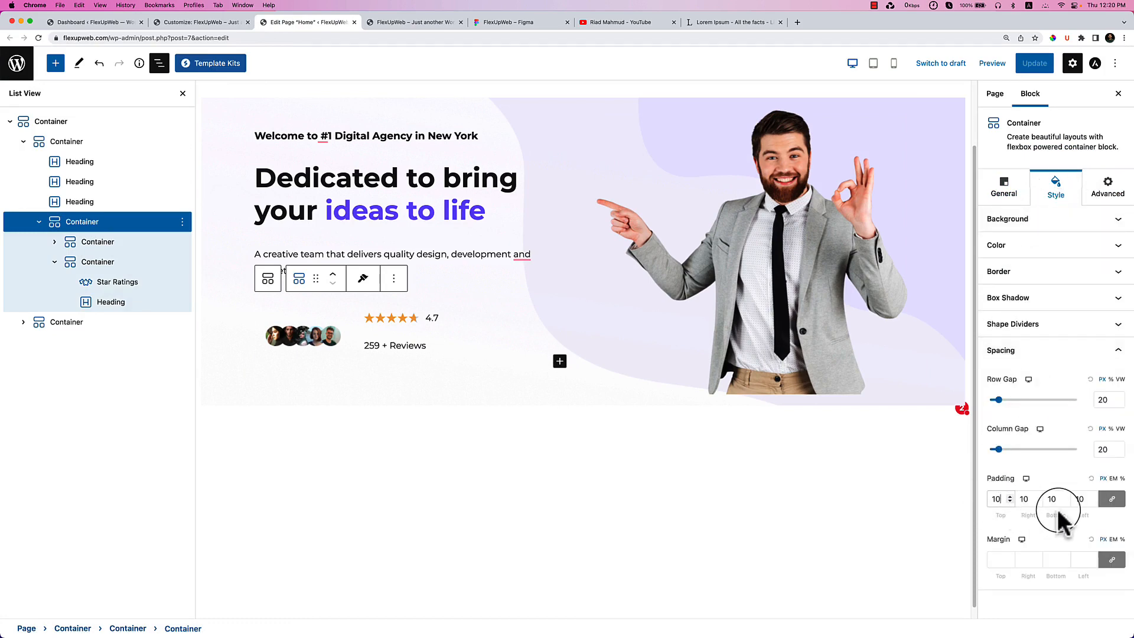
{"action": "key", "text": "BackSpace"}
{"action": "key", "text": "BackSpace"}
{"action": "type", "text": "0"}
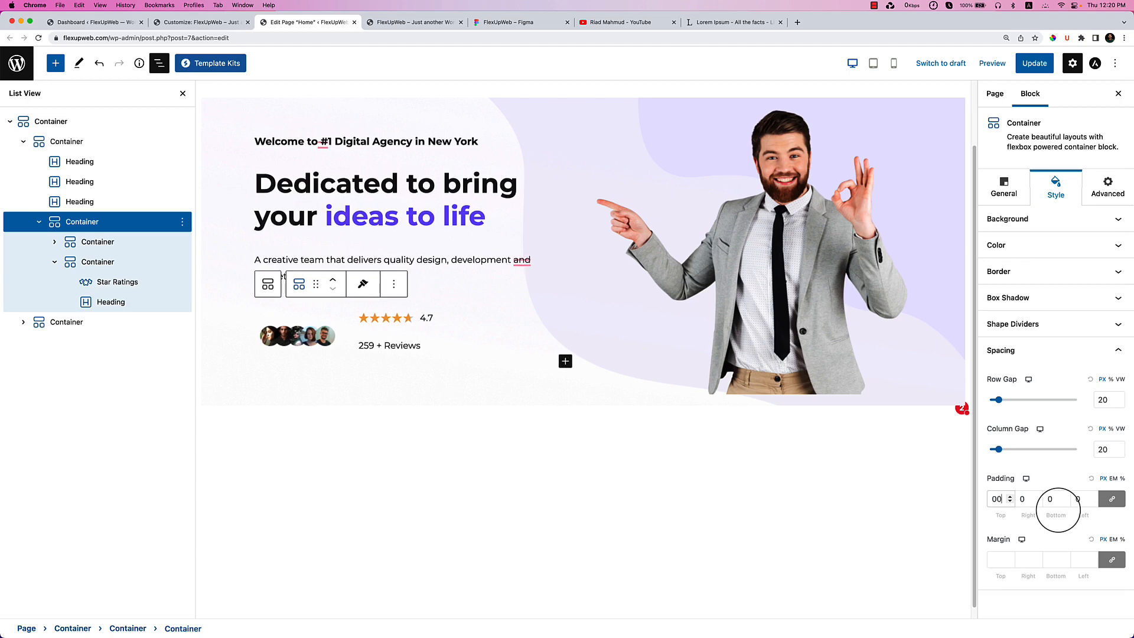
{"action": "key", "text": "BackSpace"}
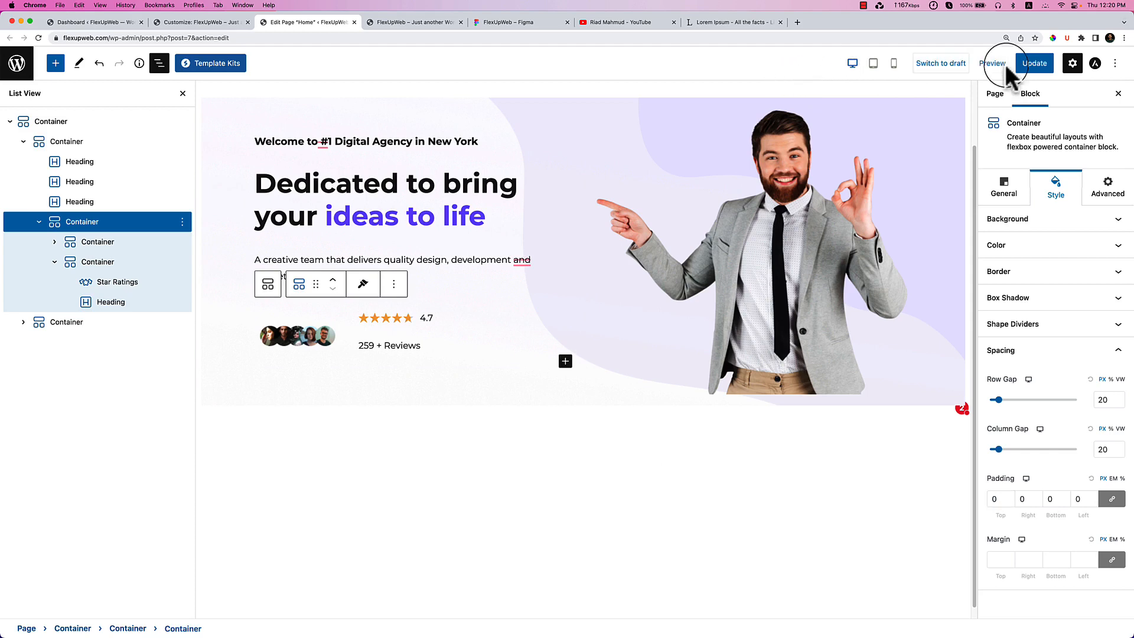
Save the page changes and reload the live homepage to pick them up.
{"action": "left_click", "coordinate": [1029, 59]}
{"action": "left_click", "coordinate": [435, 22]}
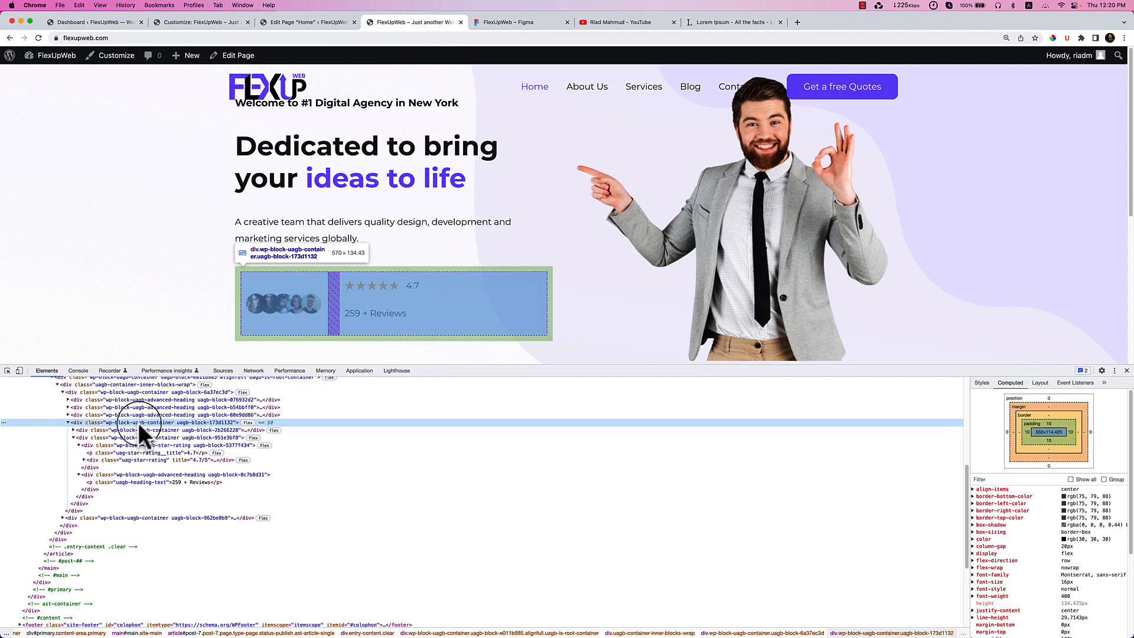
{"action": "left_click", "coordinate": [37, 37]}
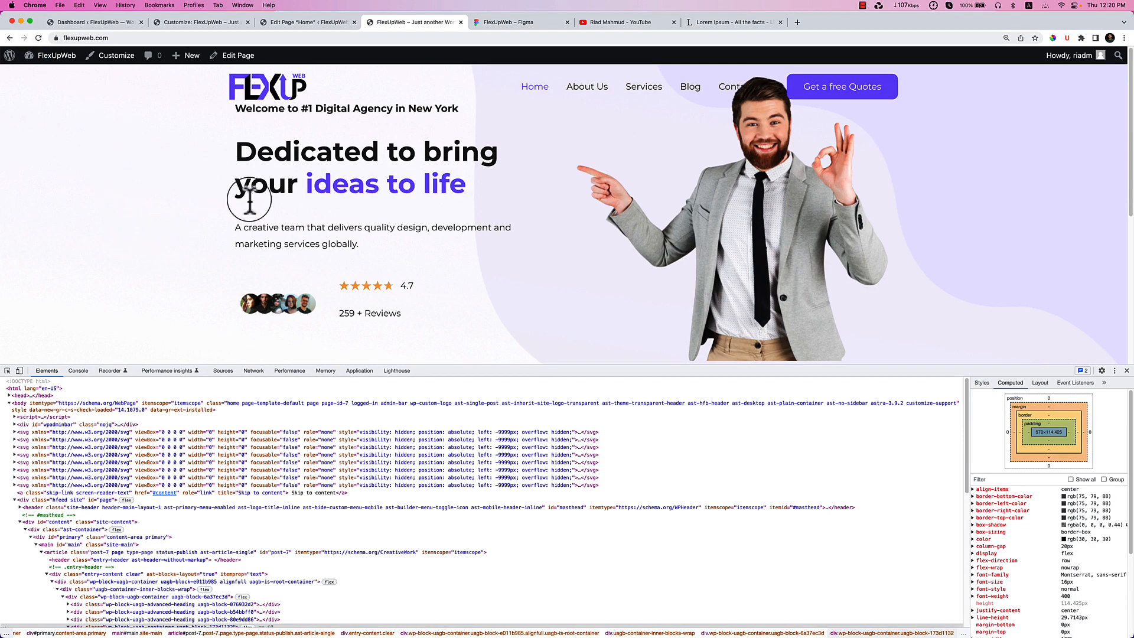
Inspect the rating-row container's padding in DevTools, then return to the page editor.
{"action": "right_click", "coordinate": [281, 274]}
{"action": "left_click", "coordinate": [332, 406]}
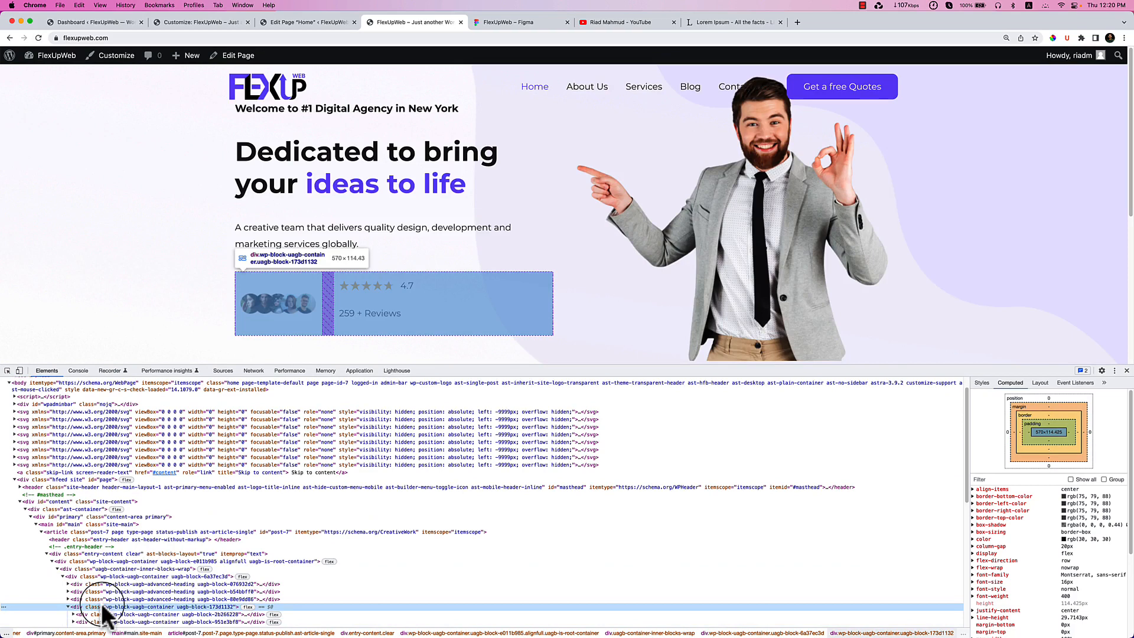
{"action": "scroll", "coordinate": [103, 614], "scroll_direction": "down", "scroll_amount": 2}
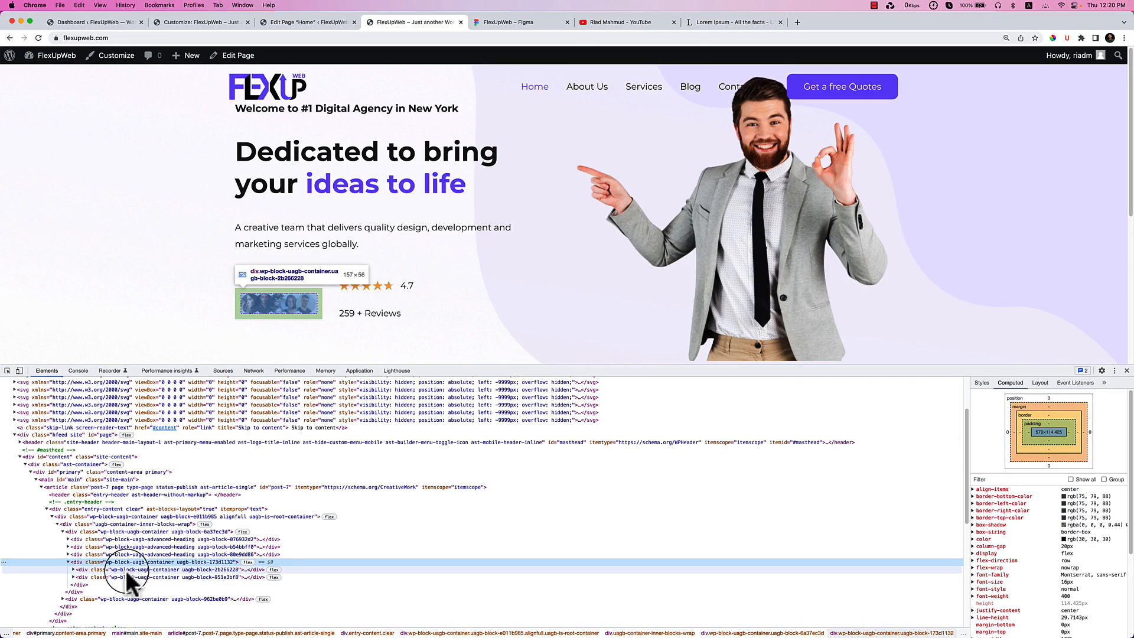
{"action": "left_click", "coordinate": [296, 24]}
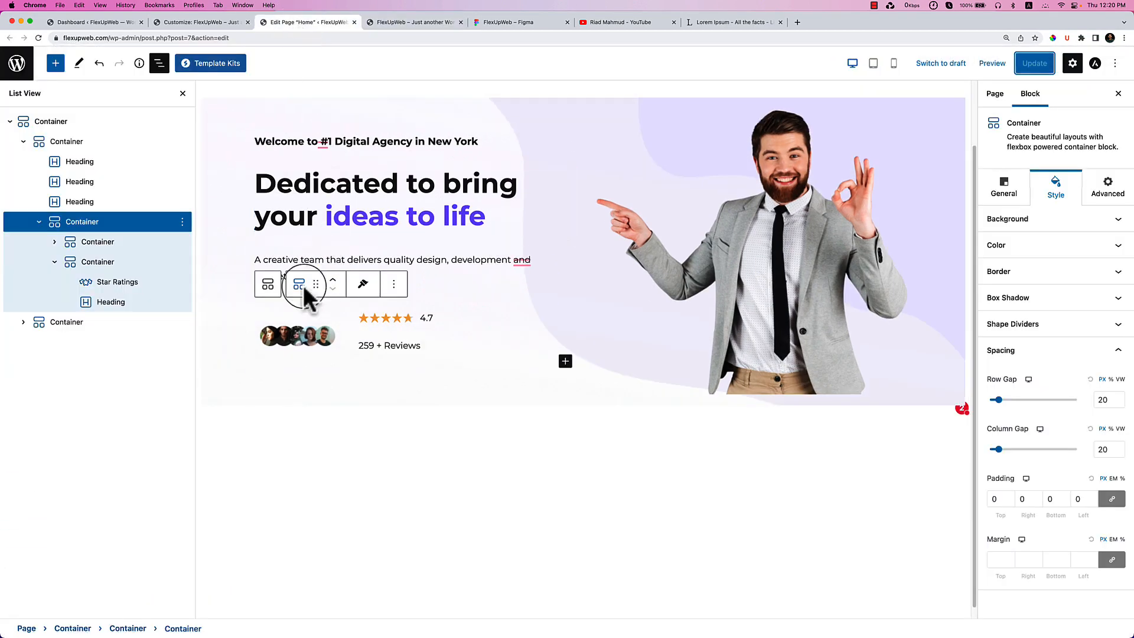
Change the avatar group container's linked padding from 10 to 0.
{"action": "left_click", "coordinate": [115, 244]}
{"action": "left_click", "coordinate": [1000, 499]}
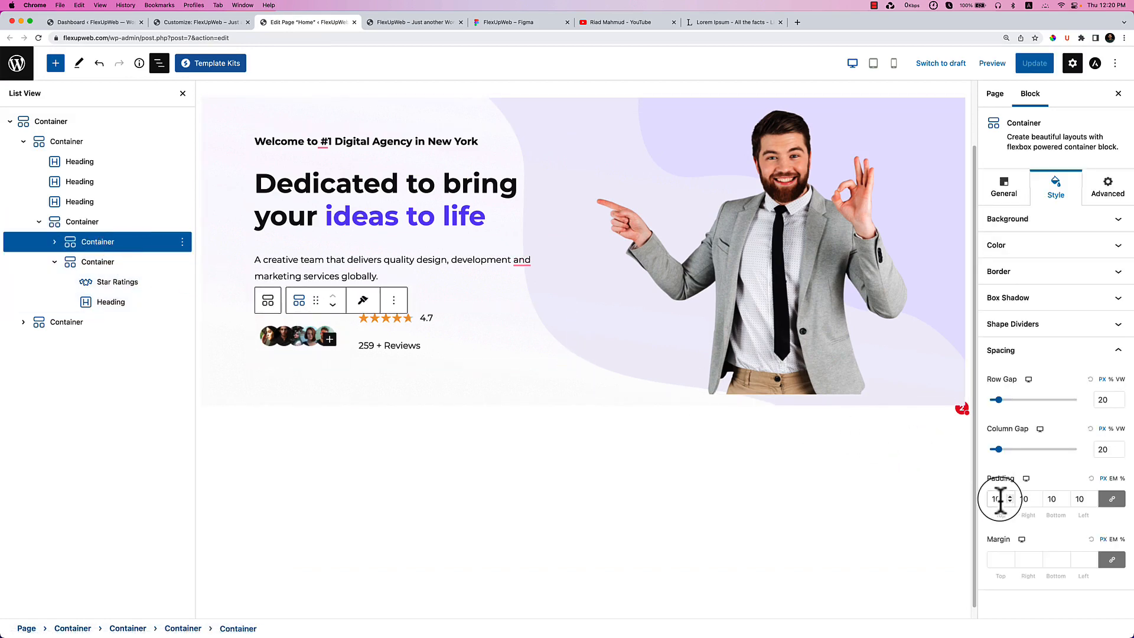
{"action": "key", "text": "BackSpace"}
{"action": "key", "text": "BackSpace"}
{"action": "type", "text": "0"}
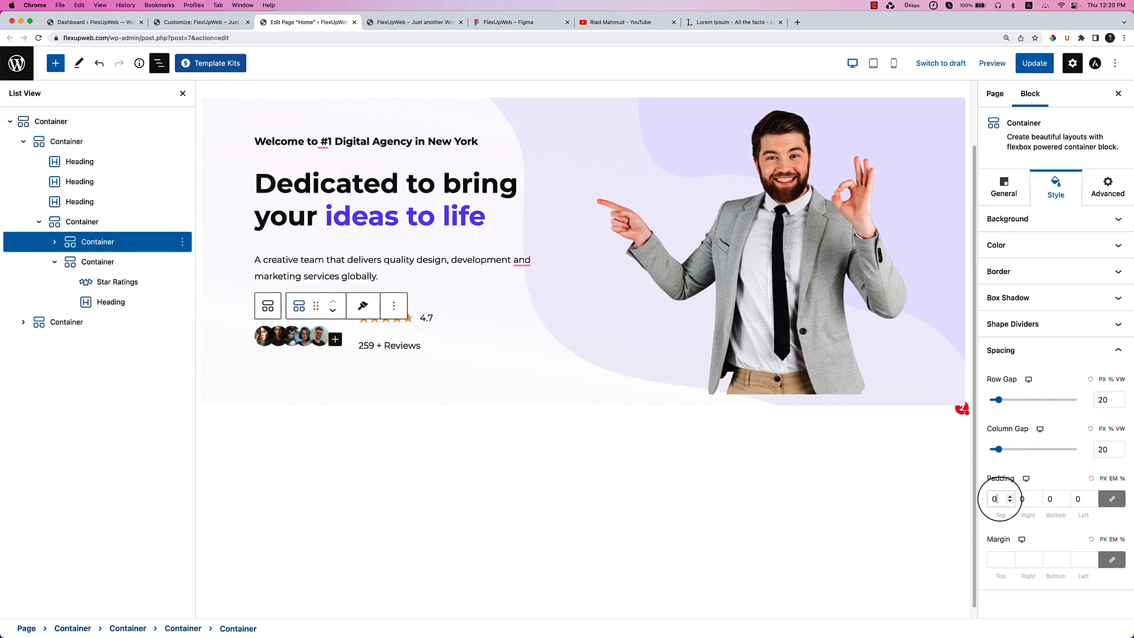
Change the stars-and-reviews container's linked padding from 10 to 0.
{"action": "left_click", "coordinate": [140, 264]}
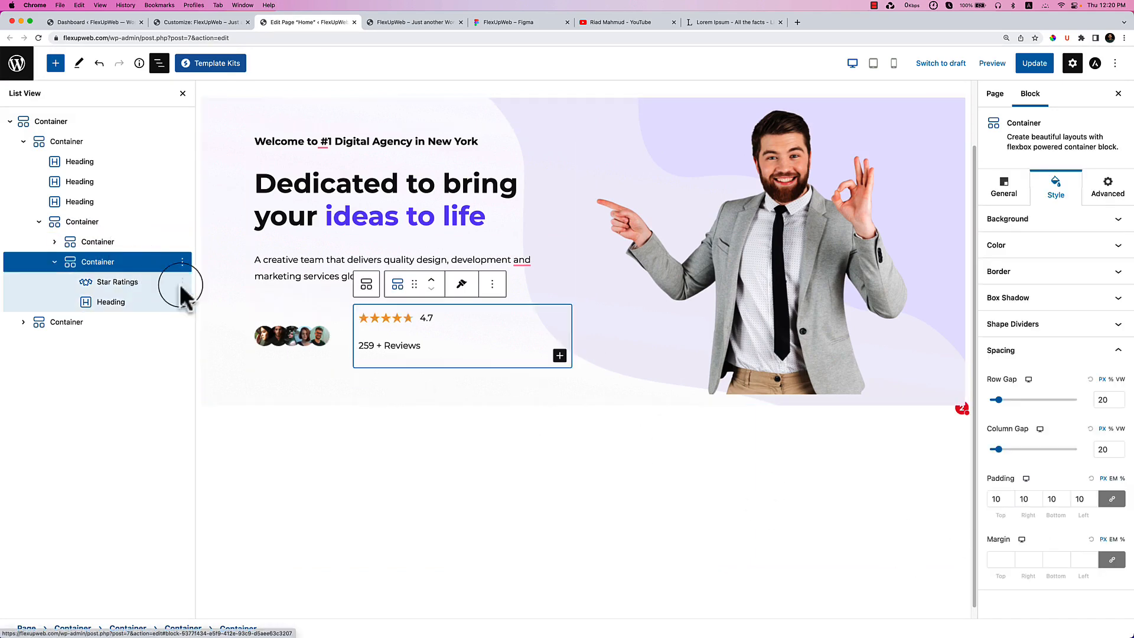
{"action": "left_click", "coordinate": [1003, 507]}
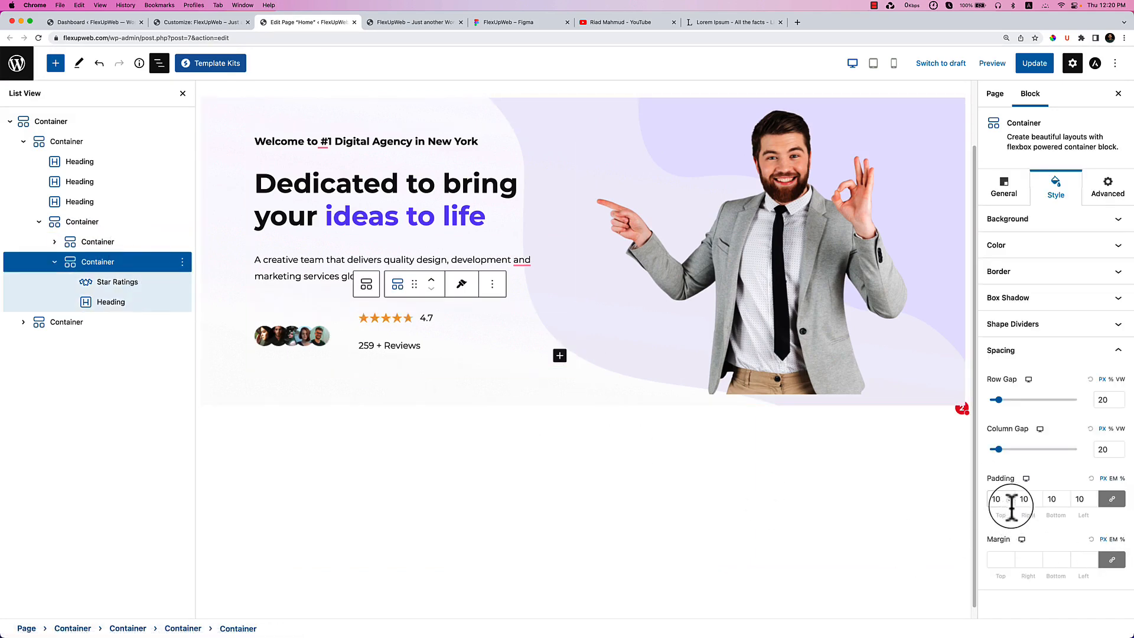
{"action": "key", "text": "BackSpace"}
{"action": "key", "text": "BackSpace"}
{"action": "type", "text": "0"}
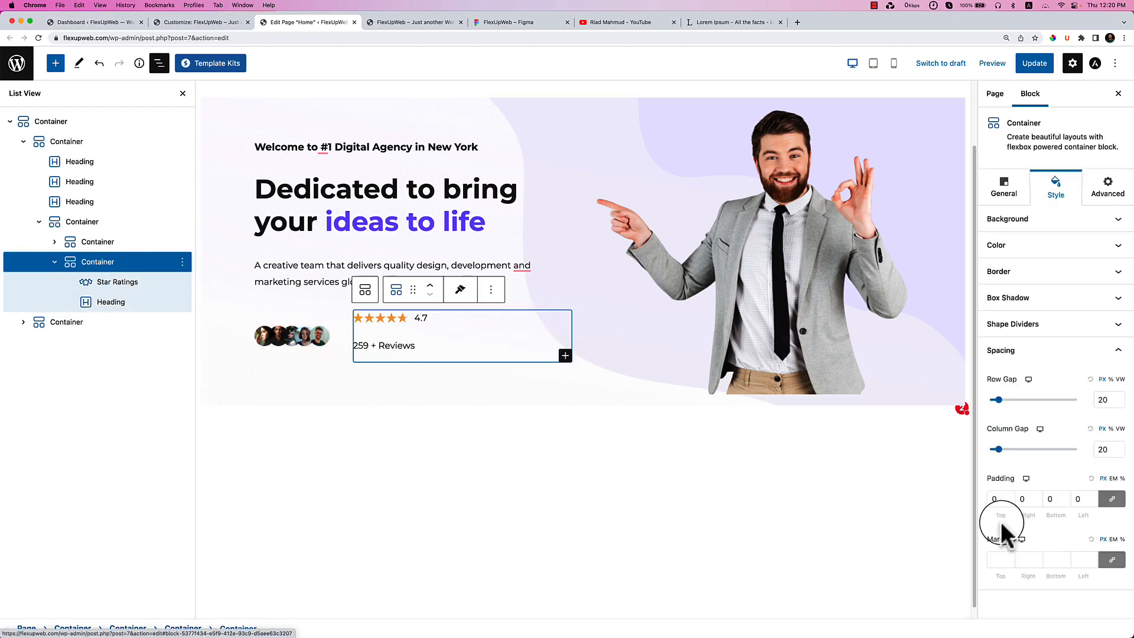
Inspect the stars-and-reviews container on the live homepage in DevTools.
{"action": "left_click", "coordinate": [416, 22]}
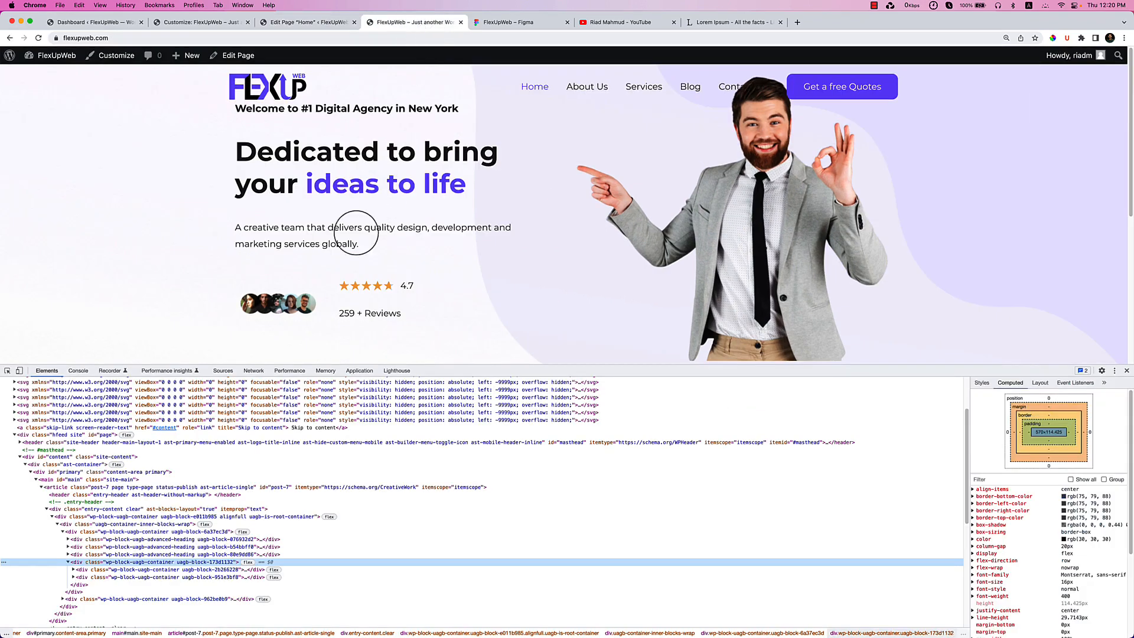
{"action": "right_click", "coordinate": [367, 300]}
{"action": "left_click", "coordinate": [406, 428]}
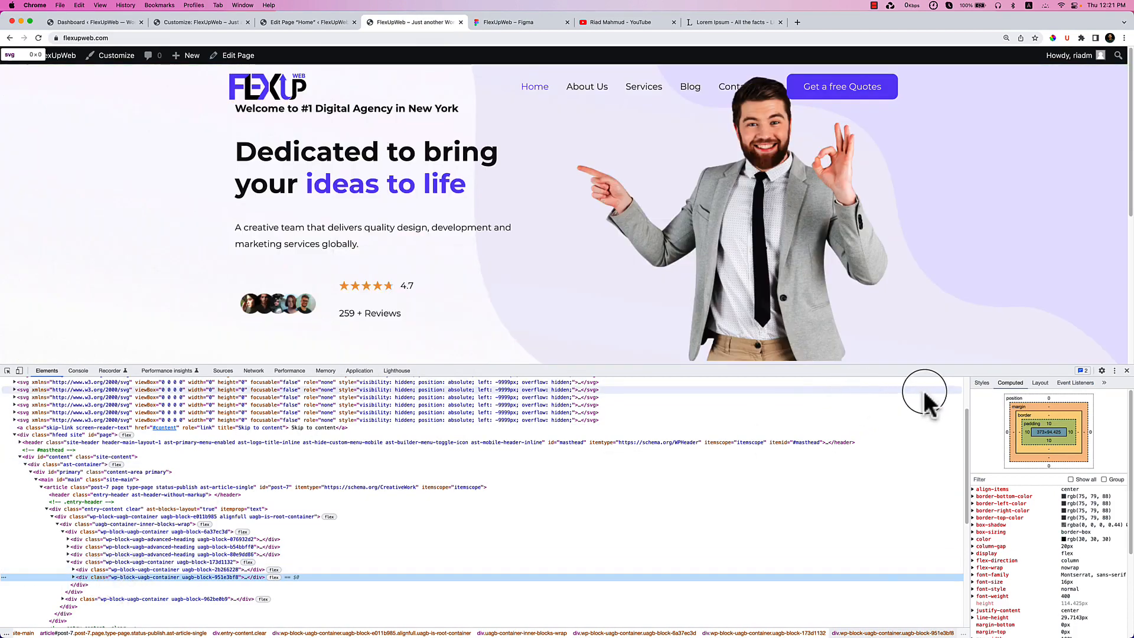
Review its Styles, Layout and Computed box model, then show its flex overlay.
{"action": "left_click", "coordinate": [982, 382]}
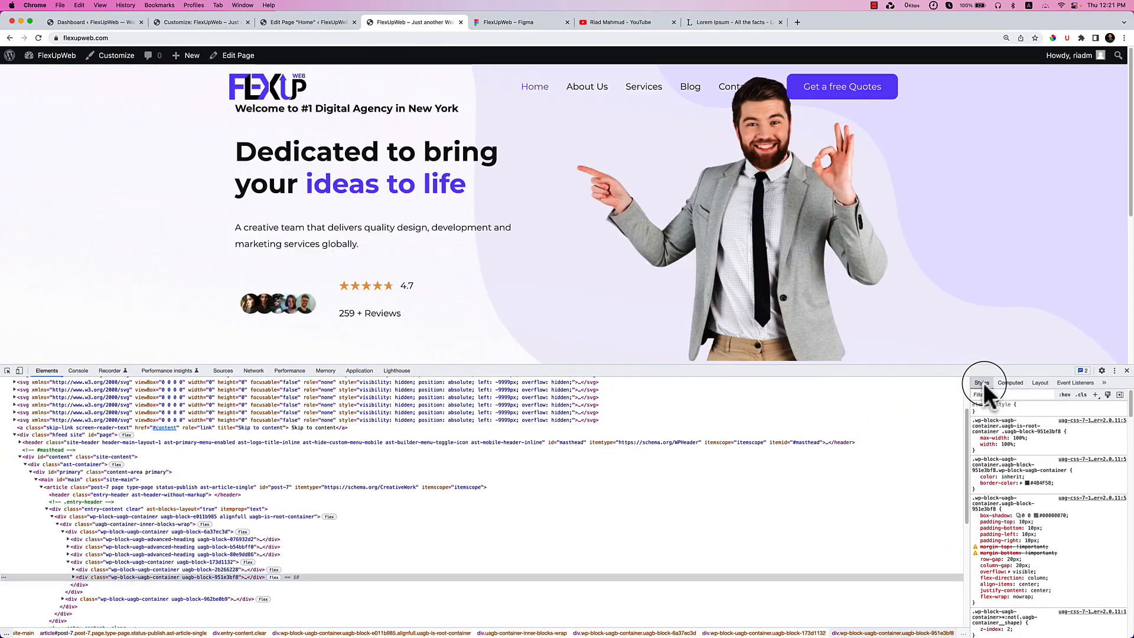
{"action": "left_click", "coordinate": [1029, 382]}
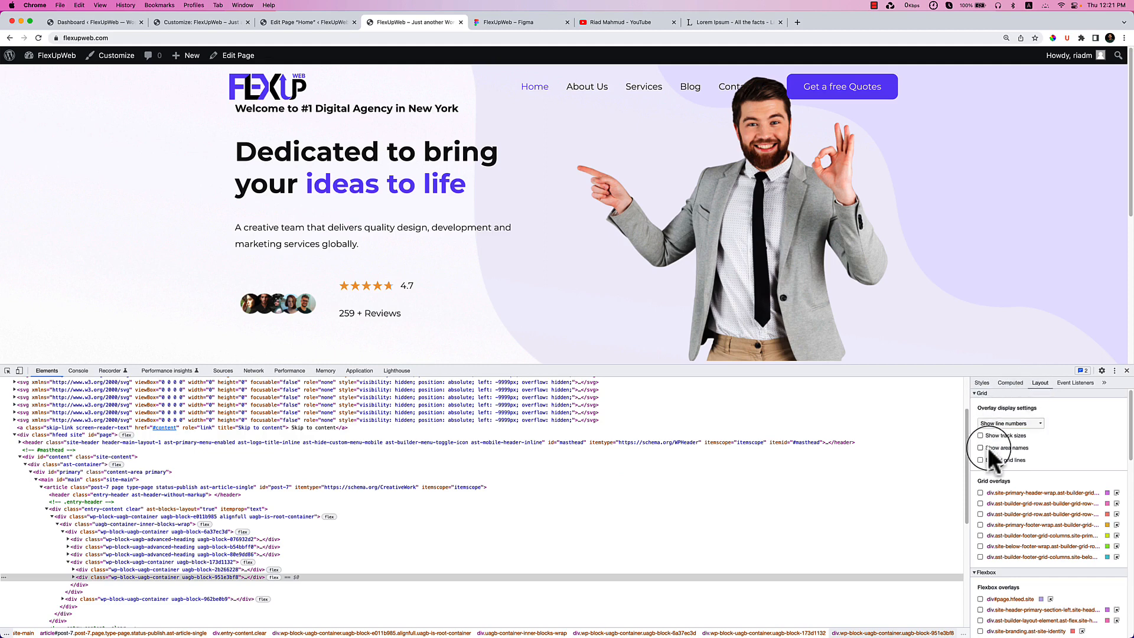
{"action": "left_click", "coordinate": [1011, 383]}
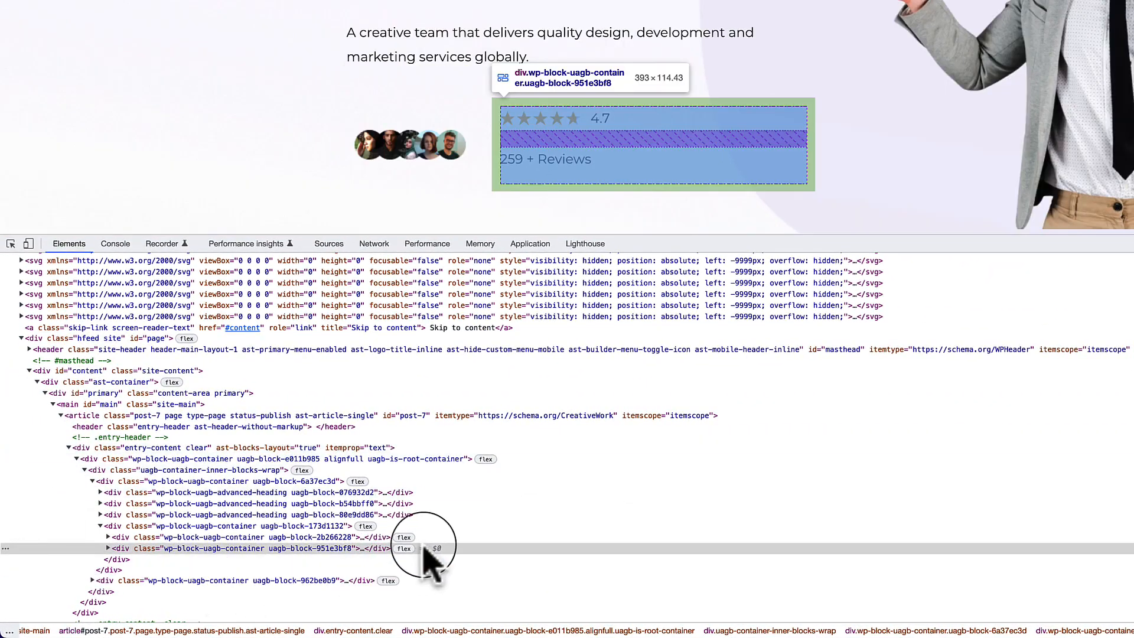
{"action": "left_click", "coordinate": [404, 549]}
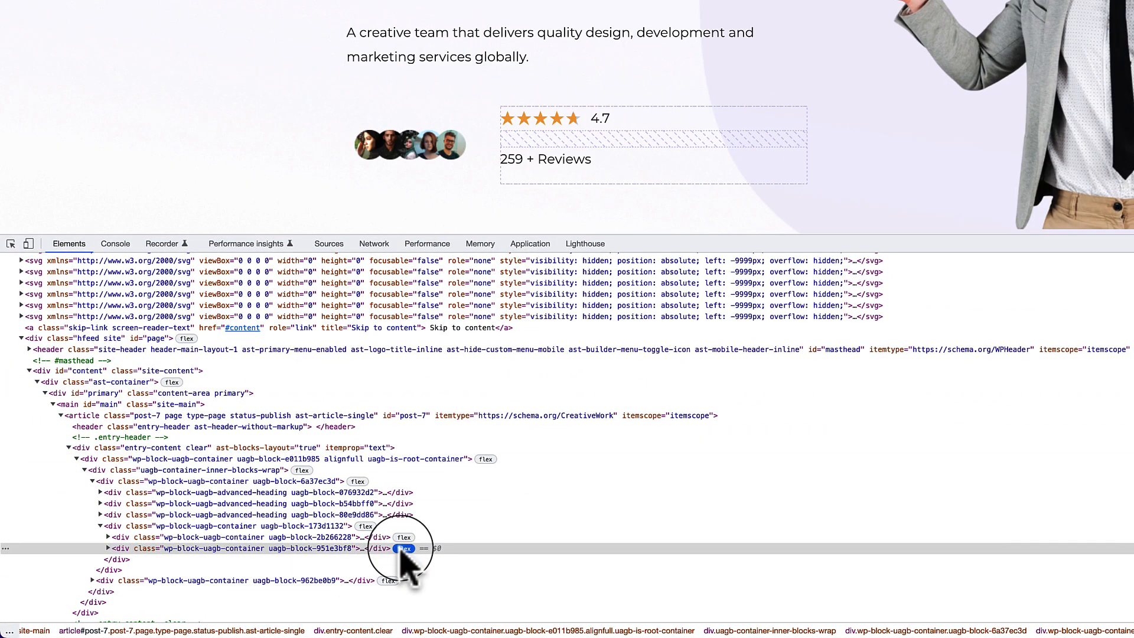
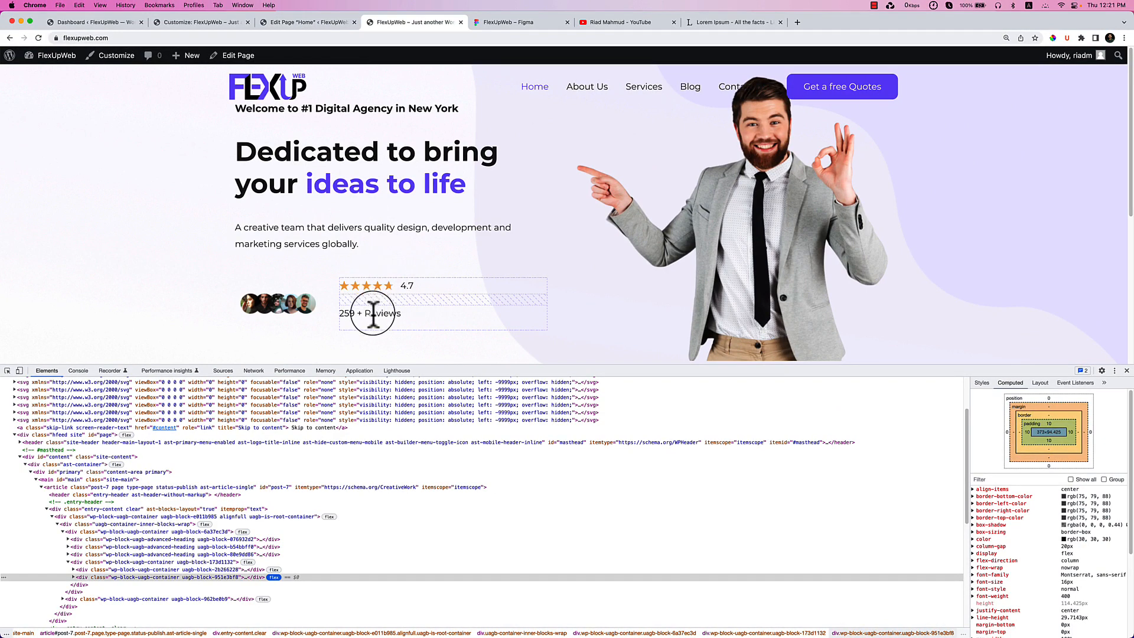
Return to the Home page editor and select the 4.7 star rating block.
{"action": "left_click", "coordinate": [322, 22]}
{"action": "left_click", "coordinate": [448, 319]}
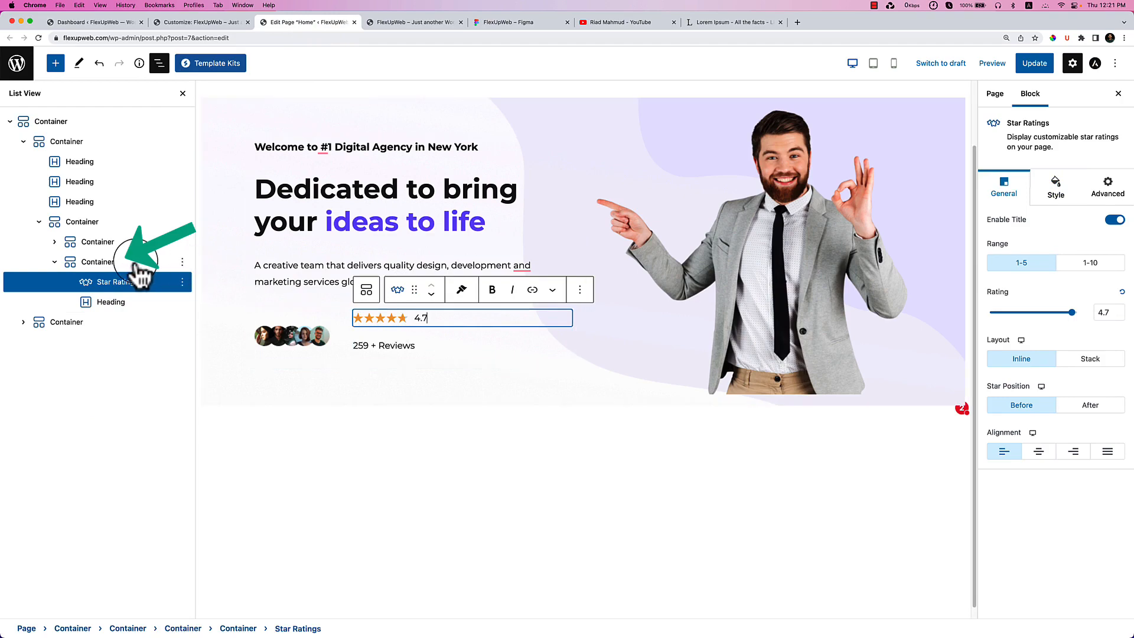
Set the reviews row container's gap to 0 so the avatars and rating touch.
{"action": "left_click", "coordinate": [136, 264]}
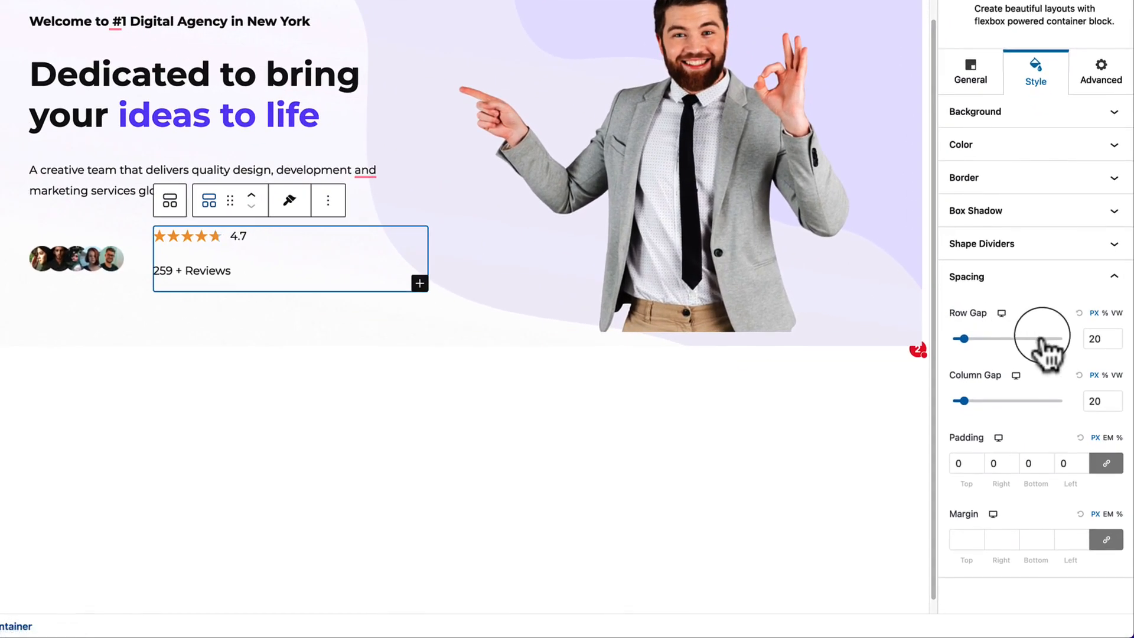
{"action": "left_click", "coordinate": [964, 339]}
{"action": "left_click_drag", "start_coordinate": [964, 339], "coordinate": [857, 355]}
{"action": "left_click_drag", "start_coordinate": [953, 340], "coordinate": [311, 342]}
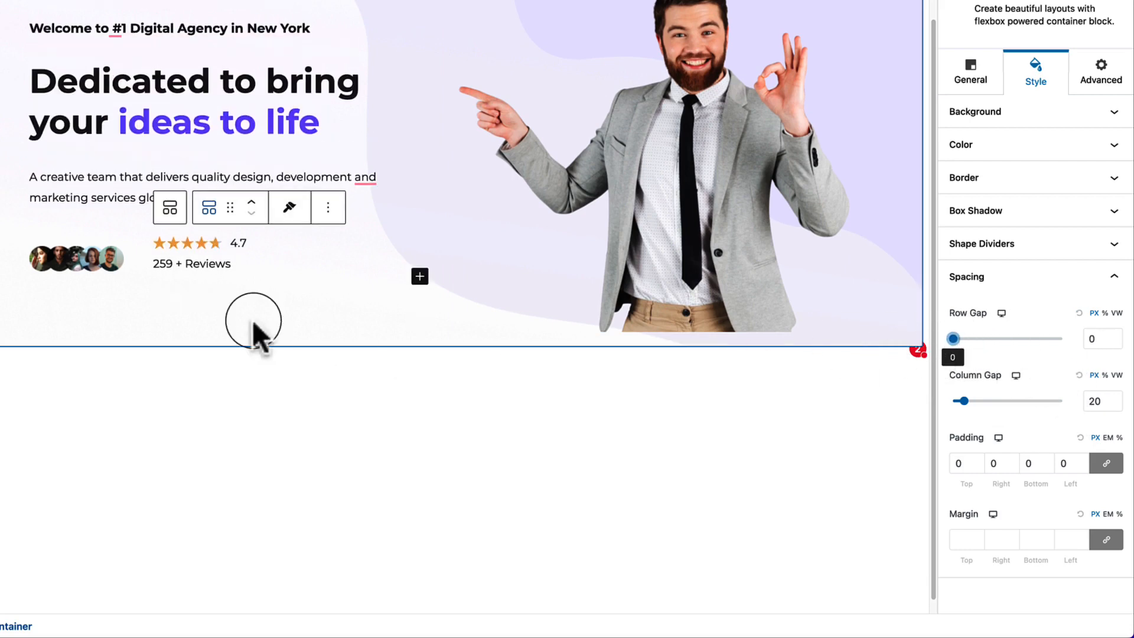
{"action": "left_click", "coordinate": [50, 258]}
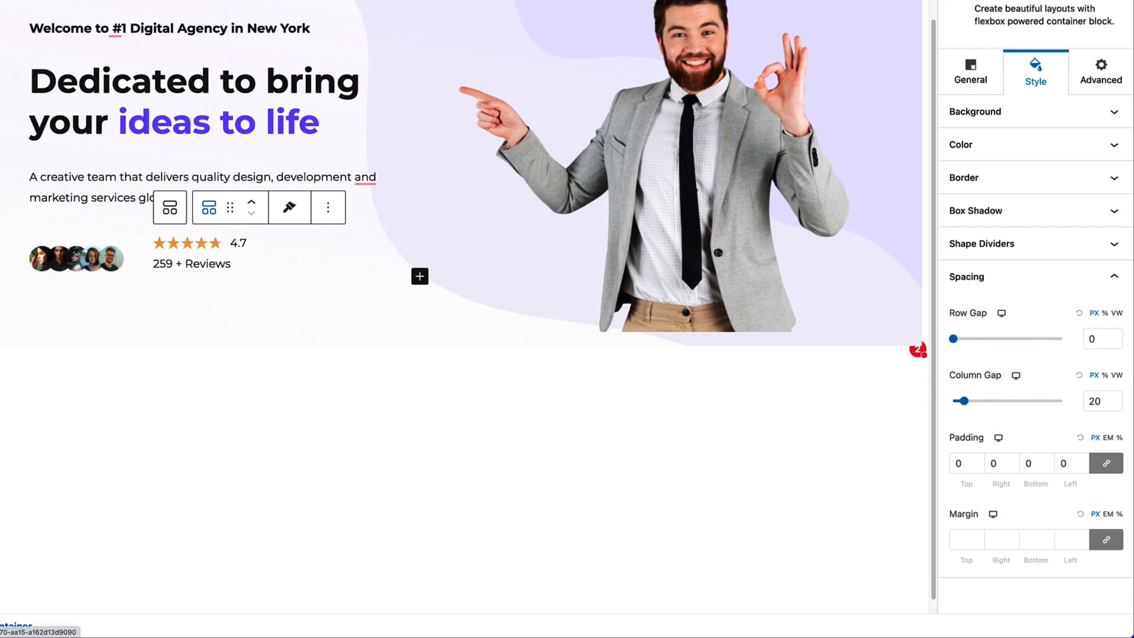
{"action": "left_click", "coordinate": [139, 259]}
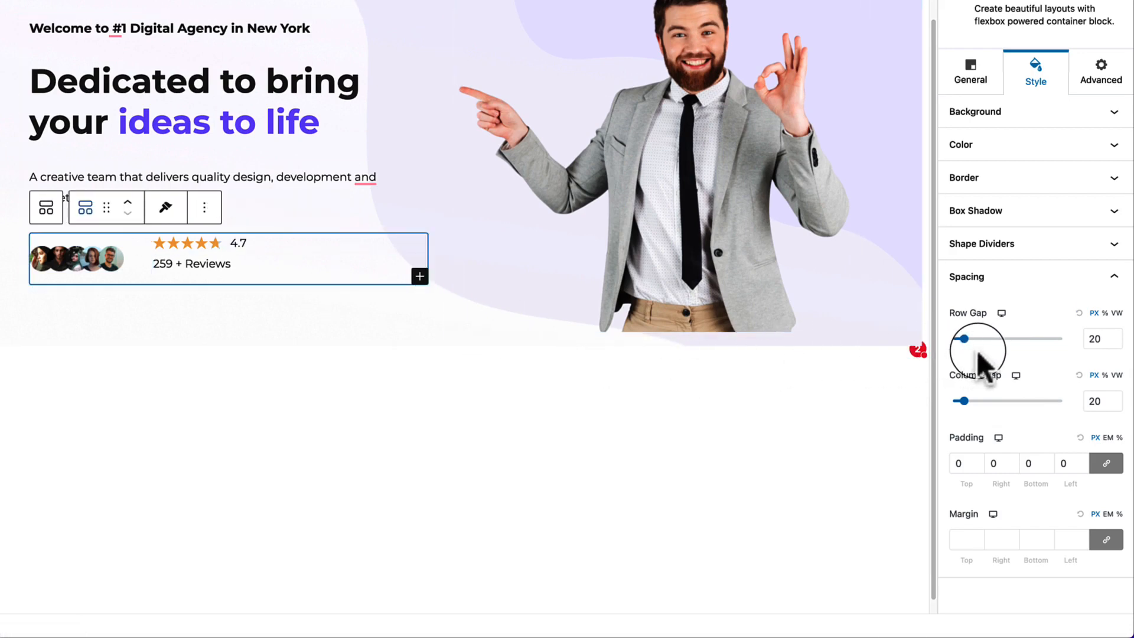
{"action": "left_click_drag", "start_coordinate": [964, 401], "coordinate": [953, 401]}
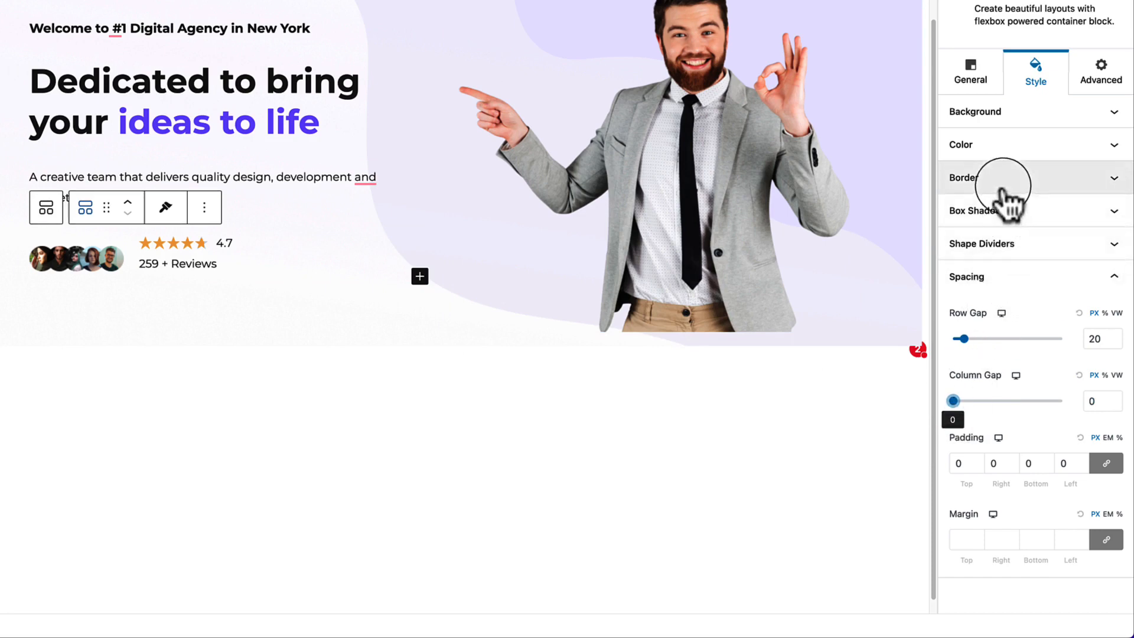
Set the row's flex Align Items to top, then back to center.
{"action": "left_click", "coordinate": [970, 75]}
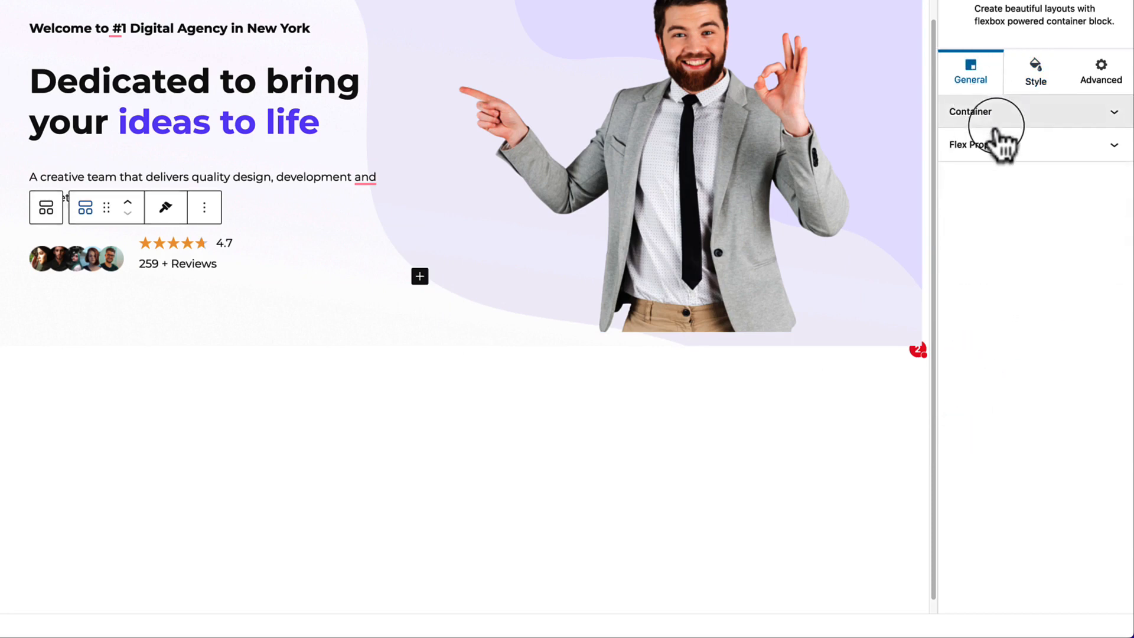
{"action": "left_click", "coordinate": [981, 145]}
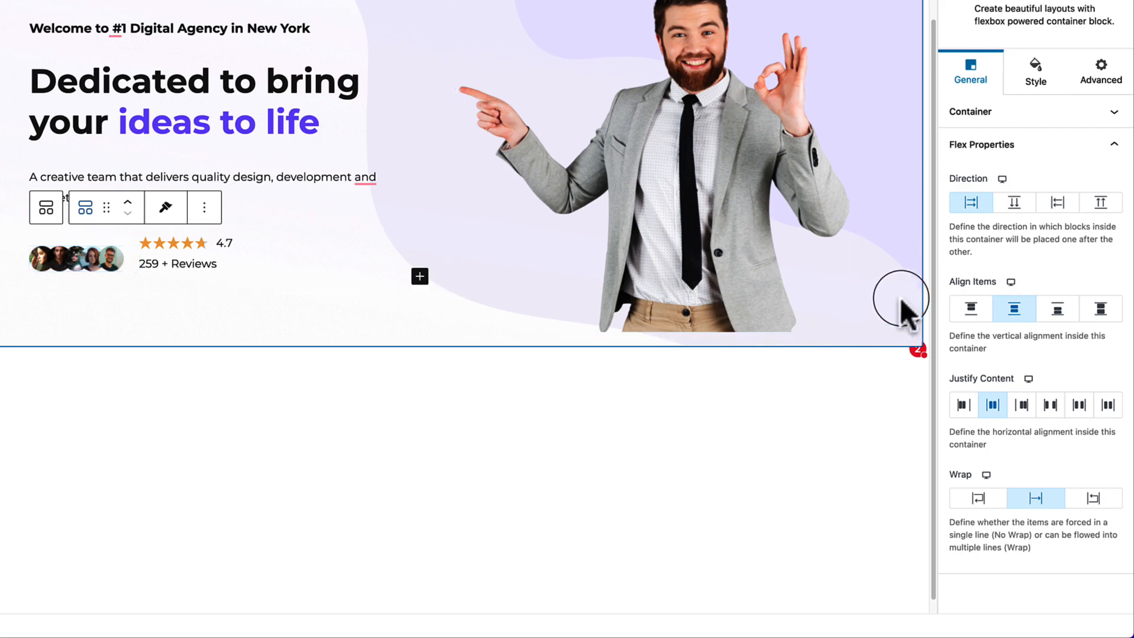
{"action": "left_click", "coordinate": [971, 308]}
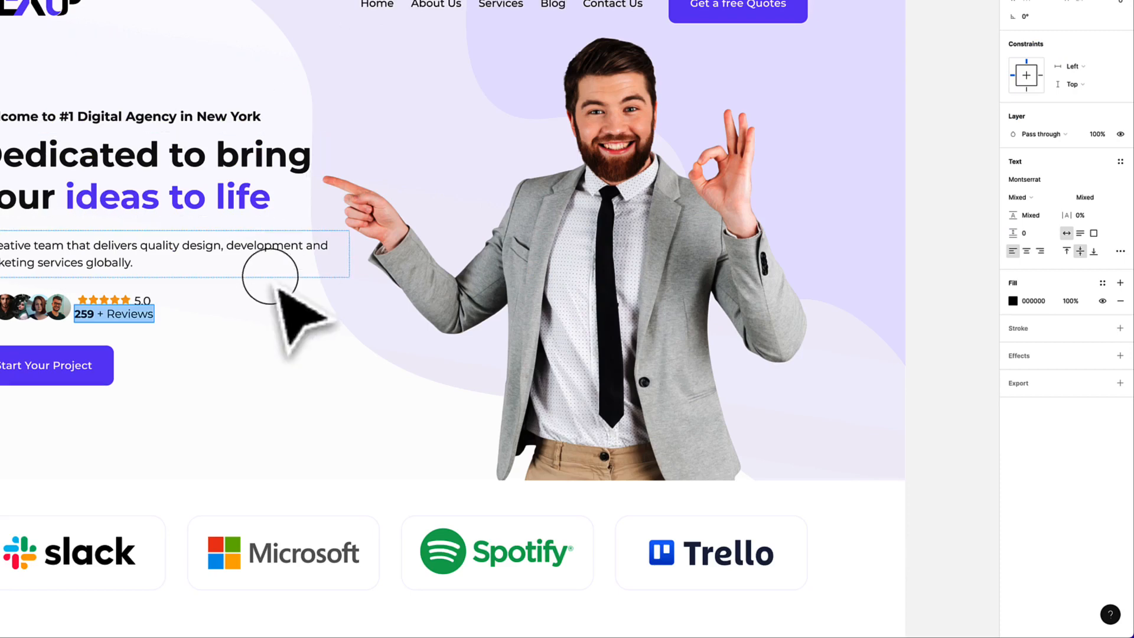
{"action": "left_click", "coordinate": [269, 308]}
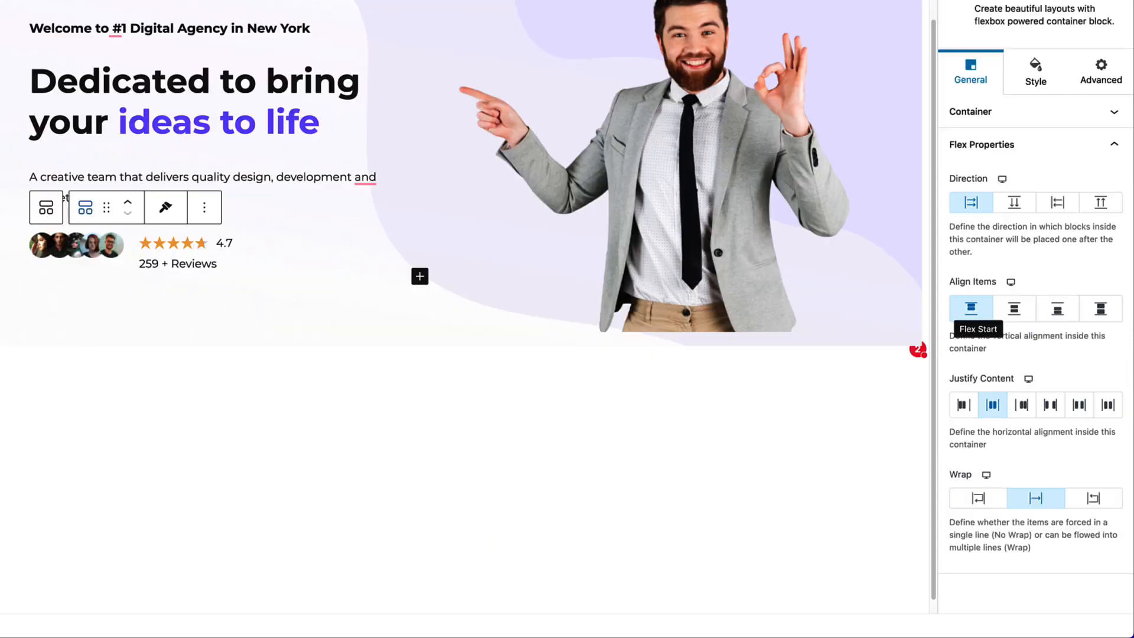
{"action": "left_click", "coordinate": [1014, 313]}
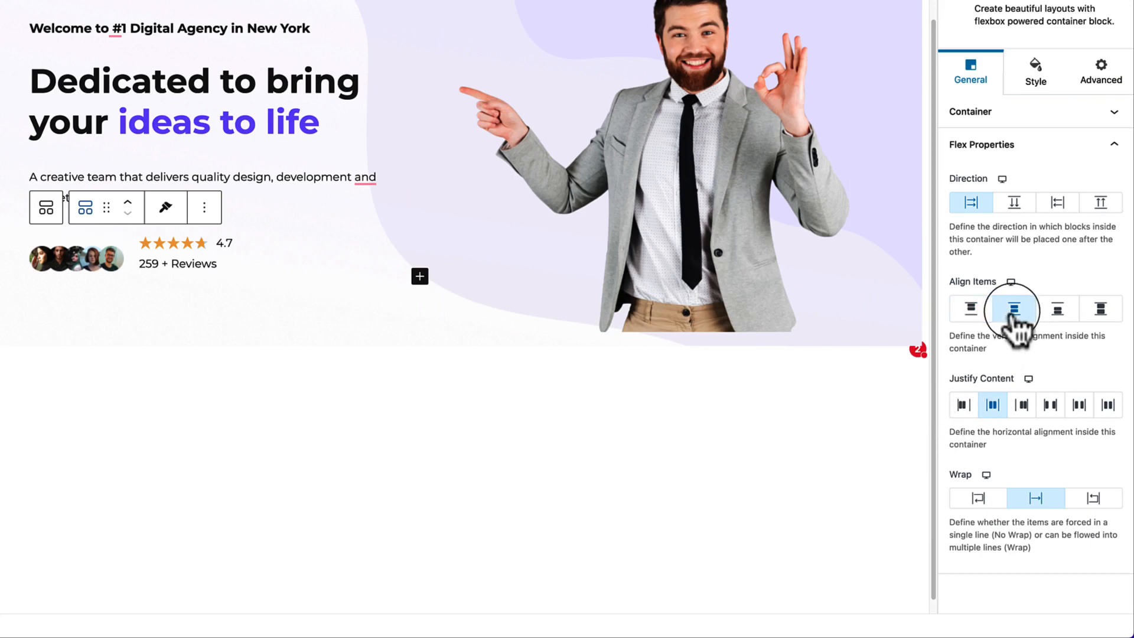
{"action": "left_click", "coordinate": [134, 254]}
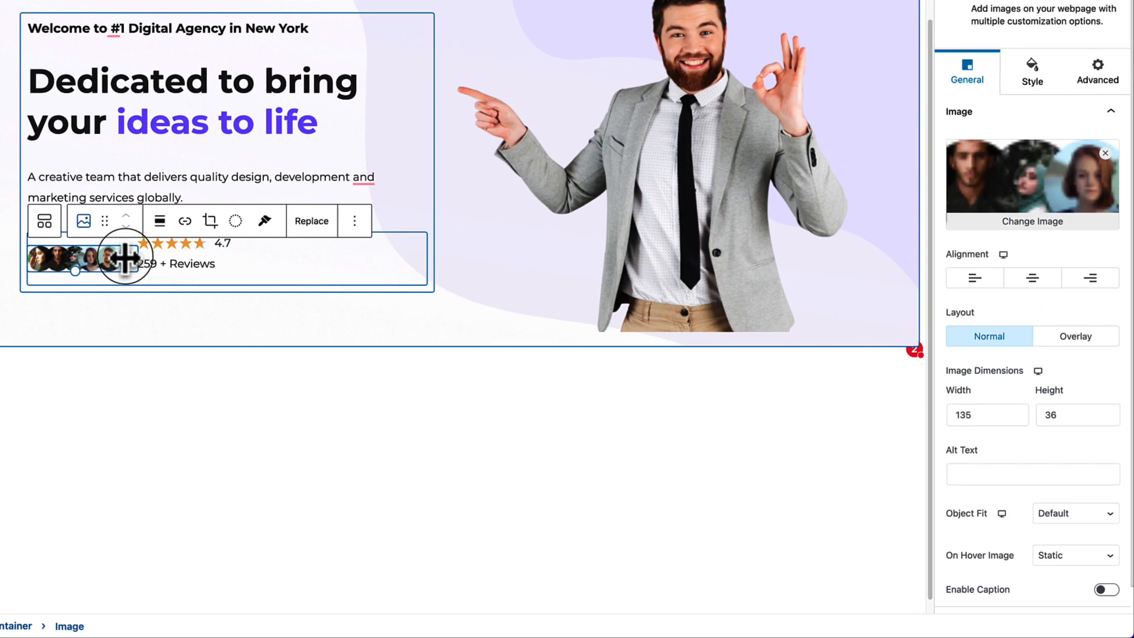
Widen the avatar image slightly and set the '259 + Reviews' bottom spacing to 0.
{"action": "left_click_drag", "start_coordinate": [129, 258], "coordinate": [136, 258]}
{"action": "left_click", "coordinate": [229, 325]}
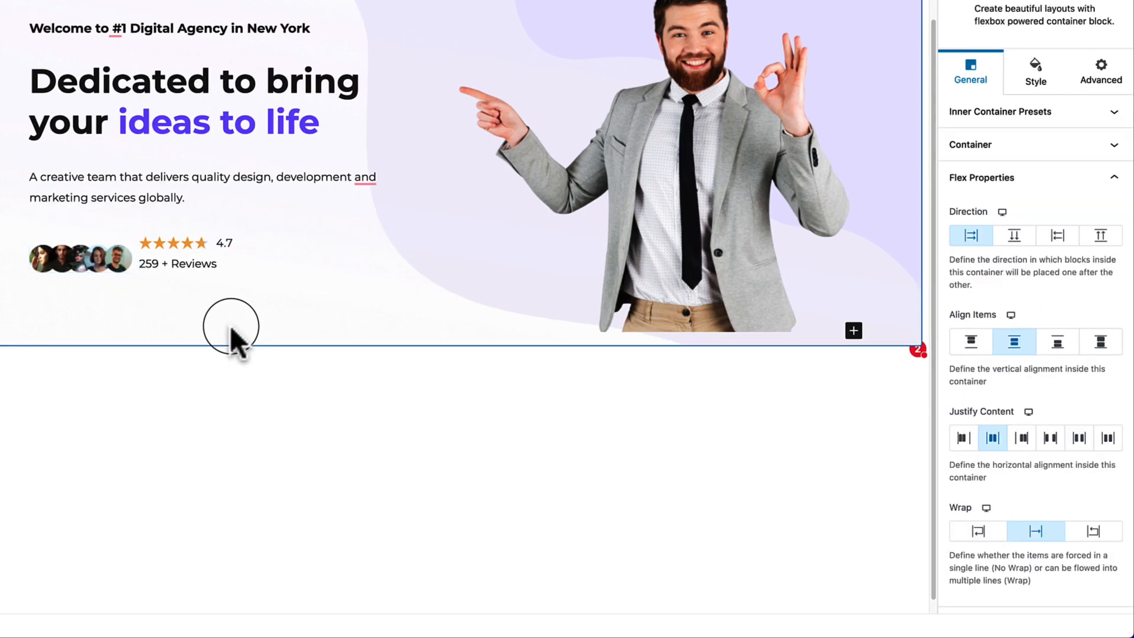
{"action": "left_click", "coordinate": [204, 267]}
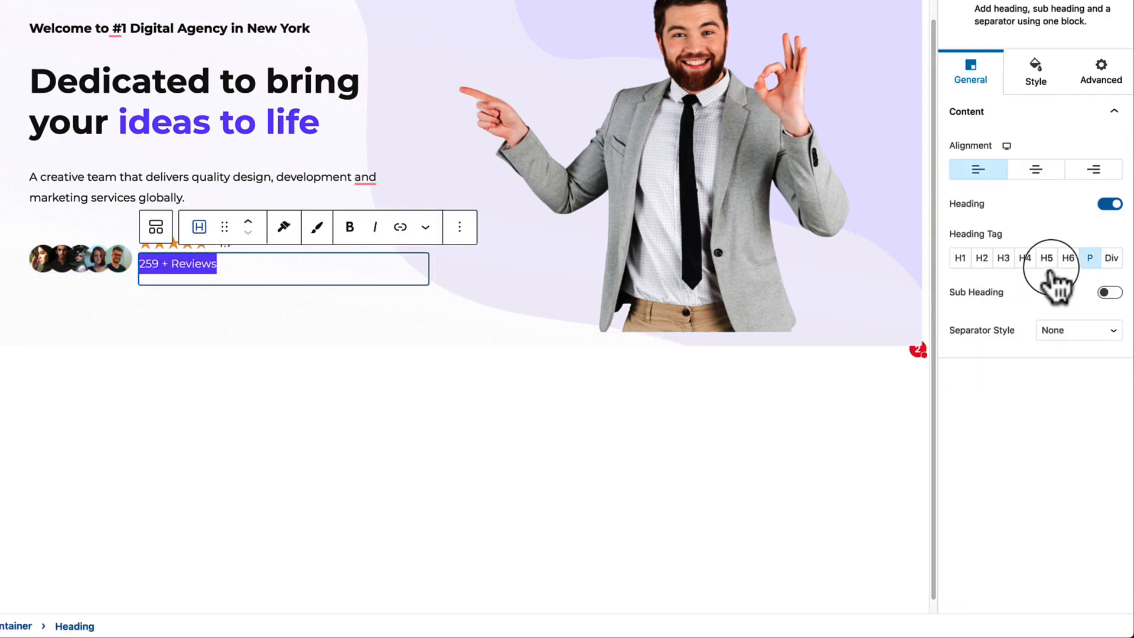
{"action": "left_click", "coordinate": [1034, 76]}
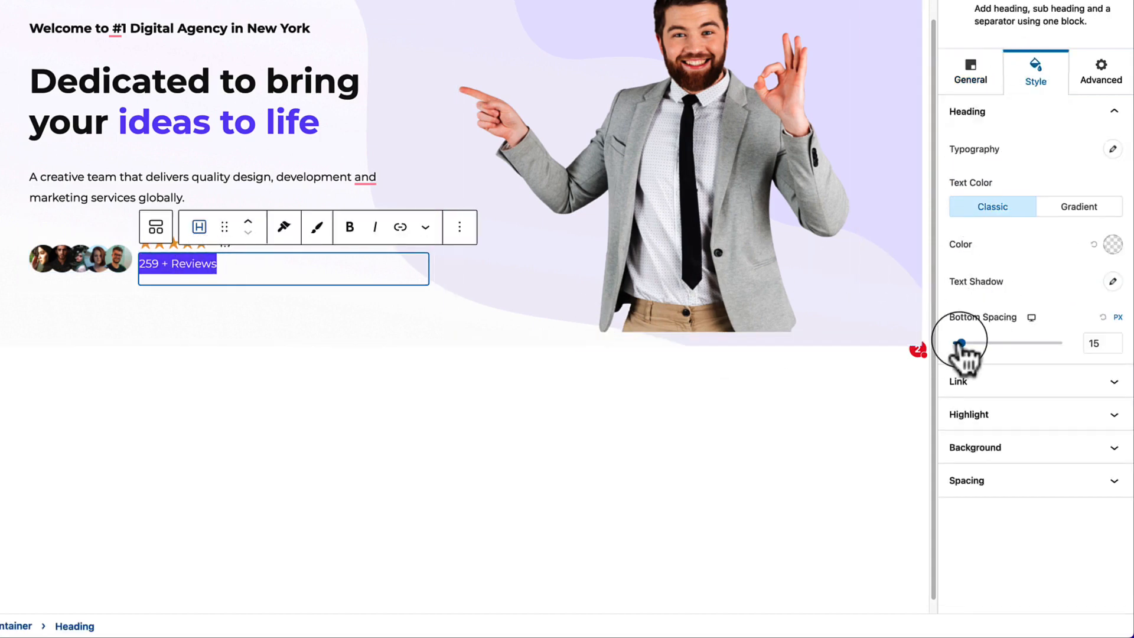
{"action": "left_click_drag", "start_coordinate": [958, 343], "coordinate": [950, 344]}
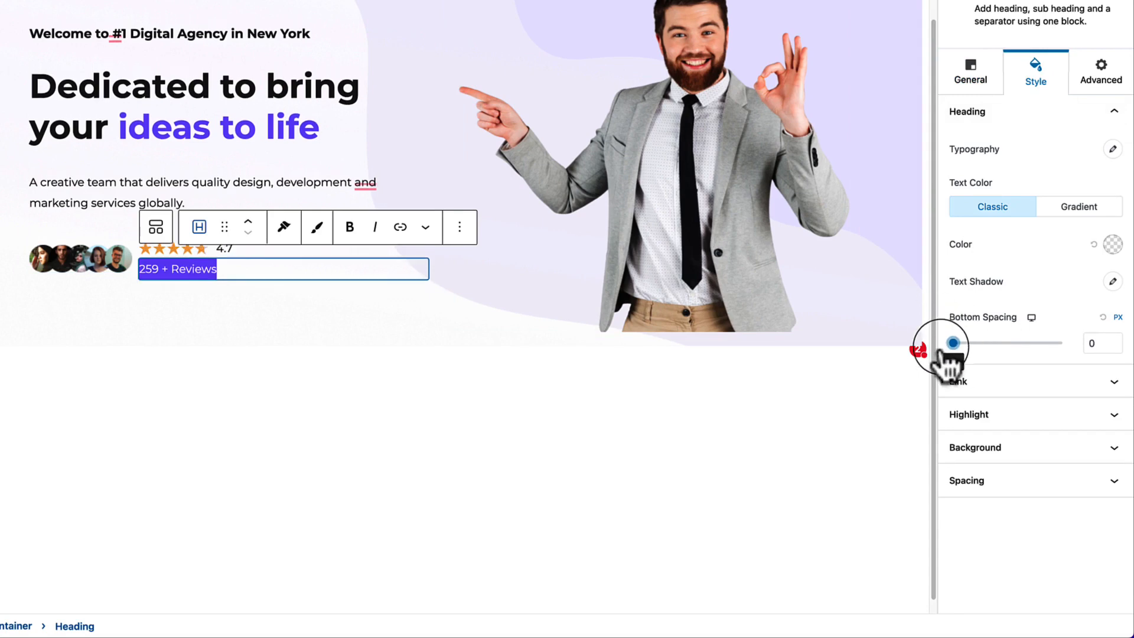
Adjust the star rating's gap between stars, save with Update, and view the live homepage.
{"action": "left_click", "coordinate": [248, 252]}
{"action": "left_click", "coordinate": [245, 244]}
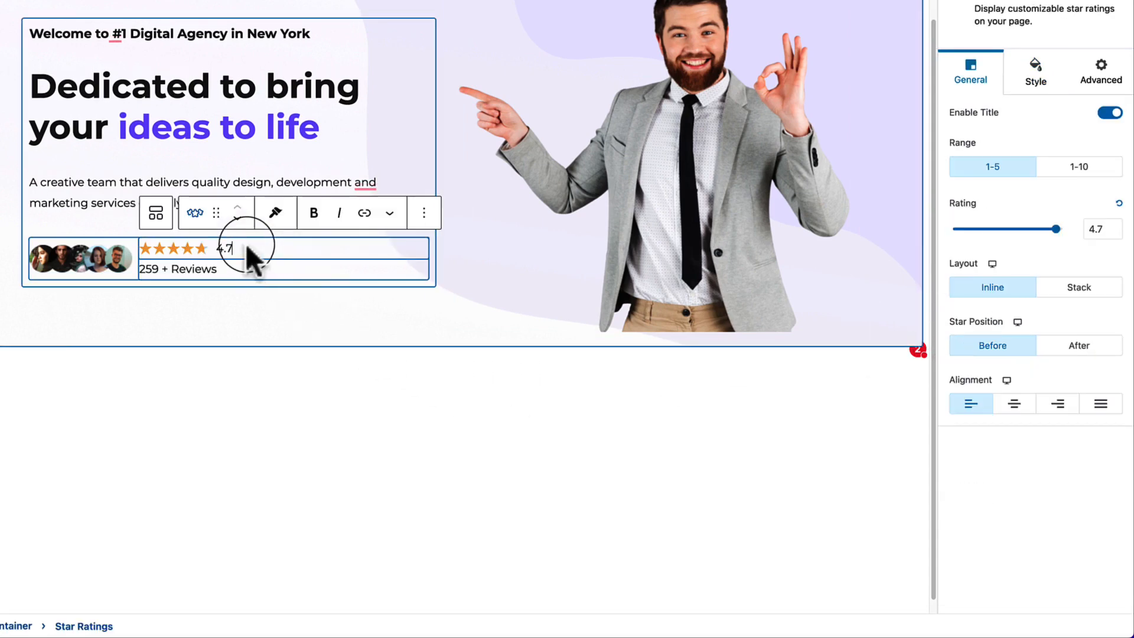
{"action": "left_click", "coordinate": [1035, 72]}
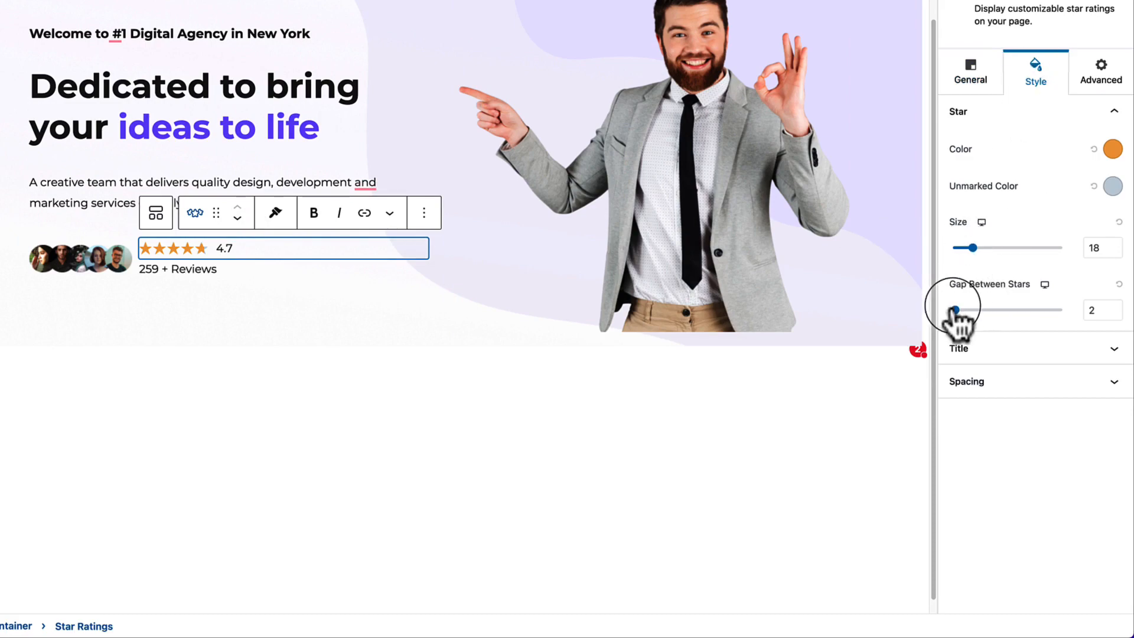
{"action": "left_click_drag", "start_coordinate": [956, 311], "coordinate": [955, 311]}
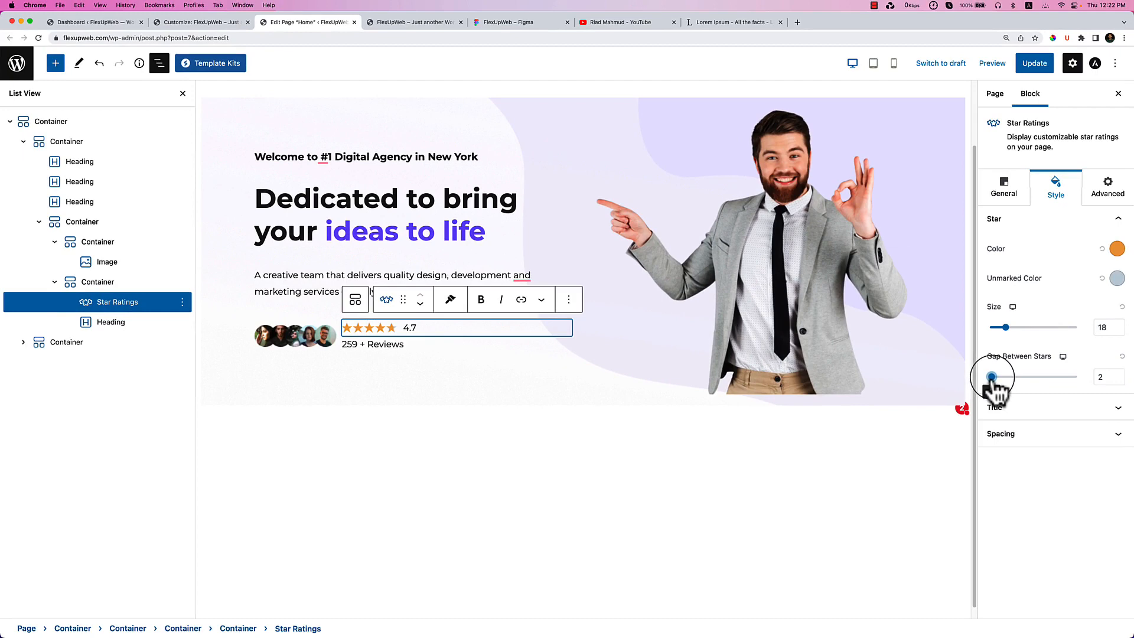
{"action": "left_click", "coordinate": [1009, 434]}
{"action": "left_click", "coordinate": [1034, 65]}
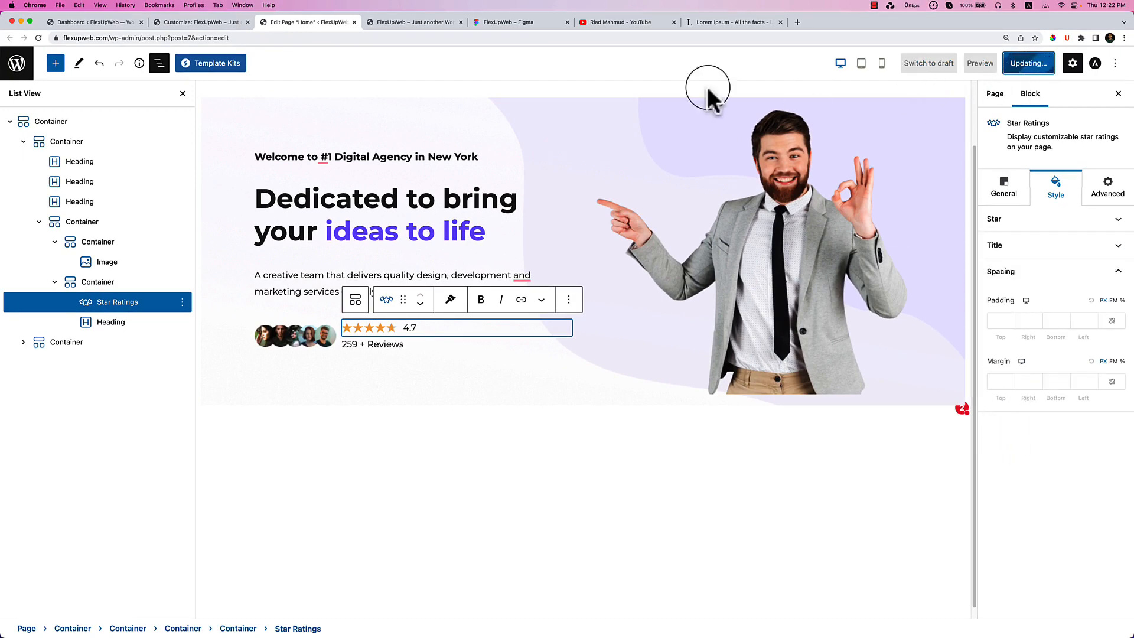
{"action": "left_click", "coordinate": [408, 23]}
{"action": "right_click", "coordinate": [541, 260]}
{"action": "left_click", "coordinate": [564, 286]}
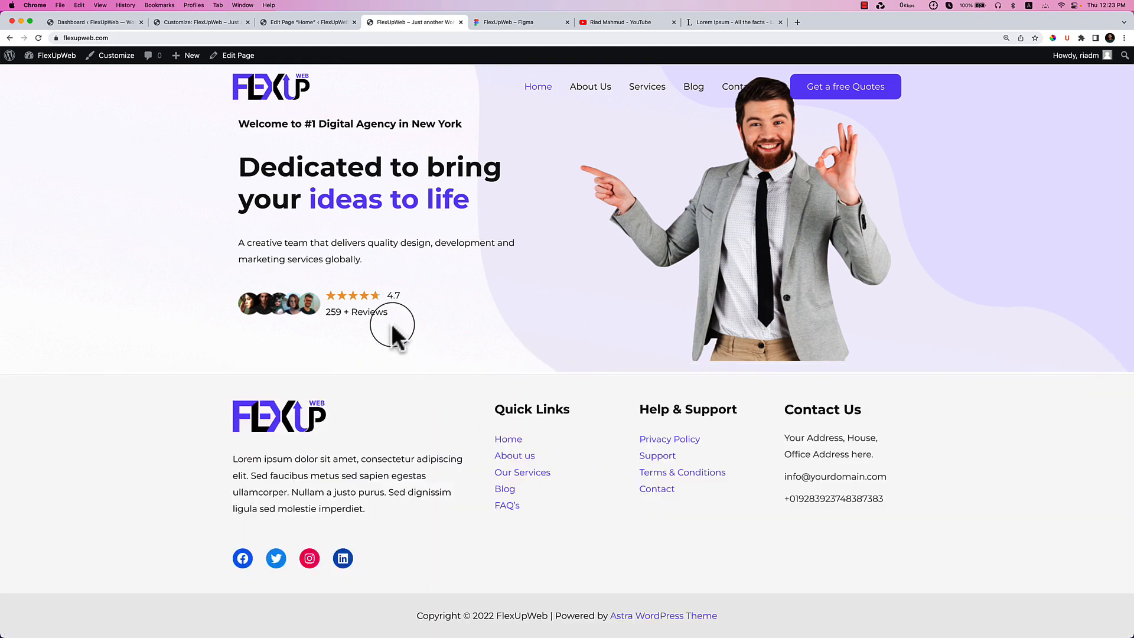
{"action": "right_click", "coordinate": [351, 305]}
{"action": "left_click", "coordinate": [409, 439]}
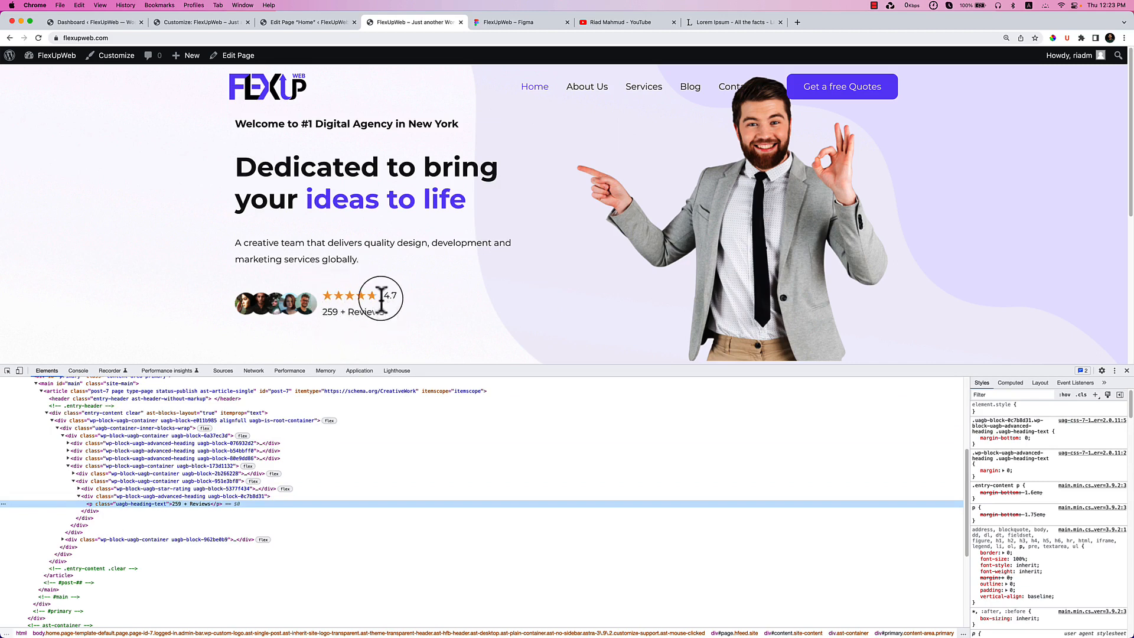
{"action": "left_click", "coordinate": [295, 22]}
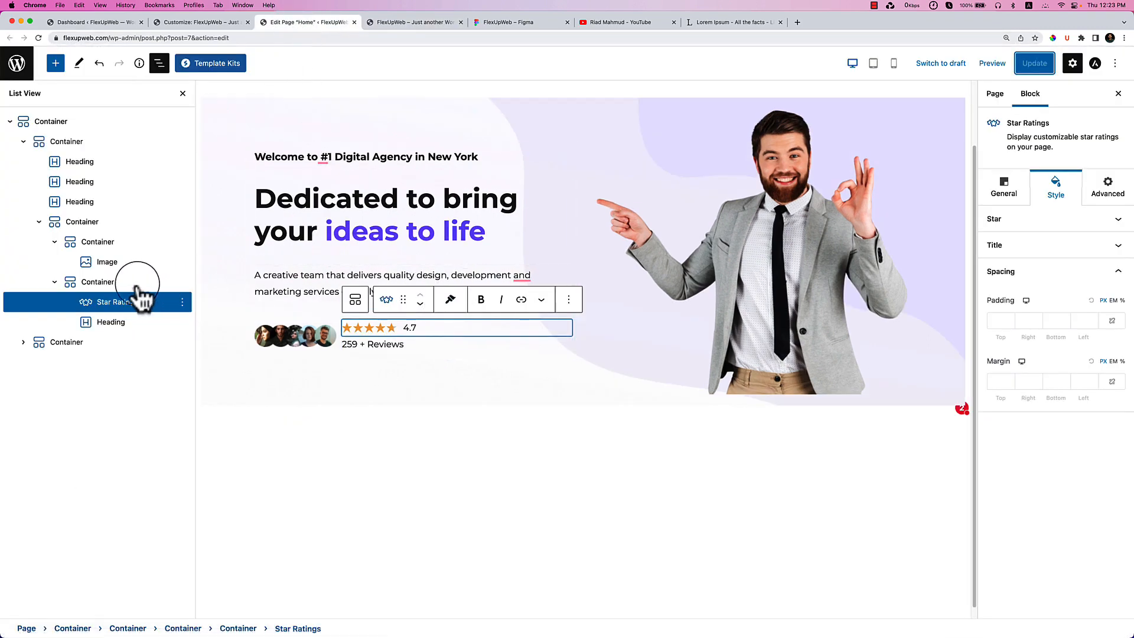
Set the star rating's bottom margin to -6 and save the page.
{"action": "left_click", "coordinate": [1065, 383]}
{"action": "type", "text": "-7"}
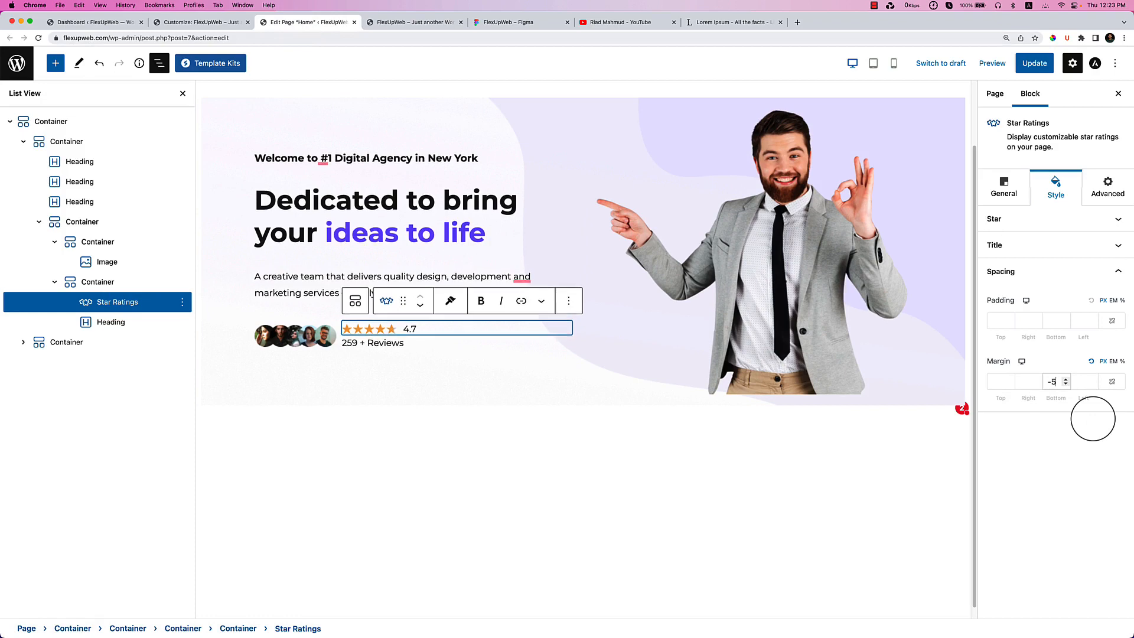
{"action": "key", "text": "Up"}
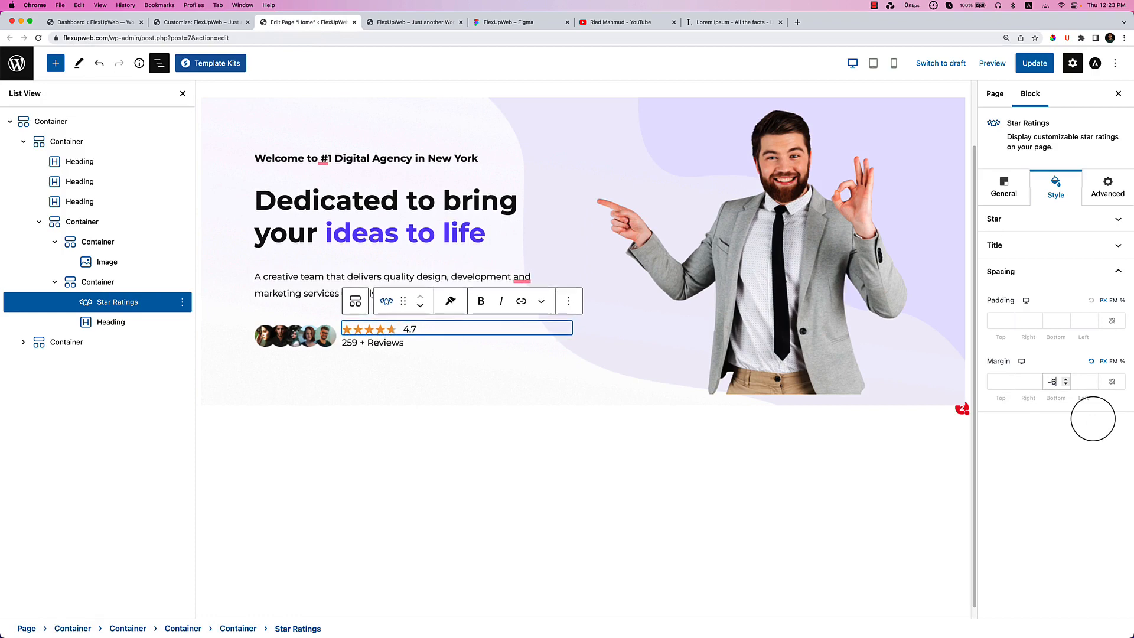
{"action": "left_click", "coordinate": [1032, 64]}
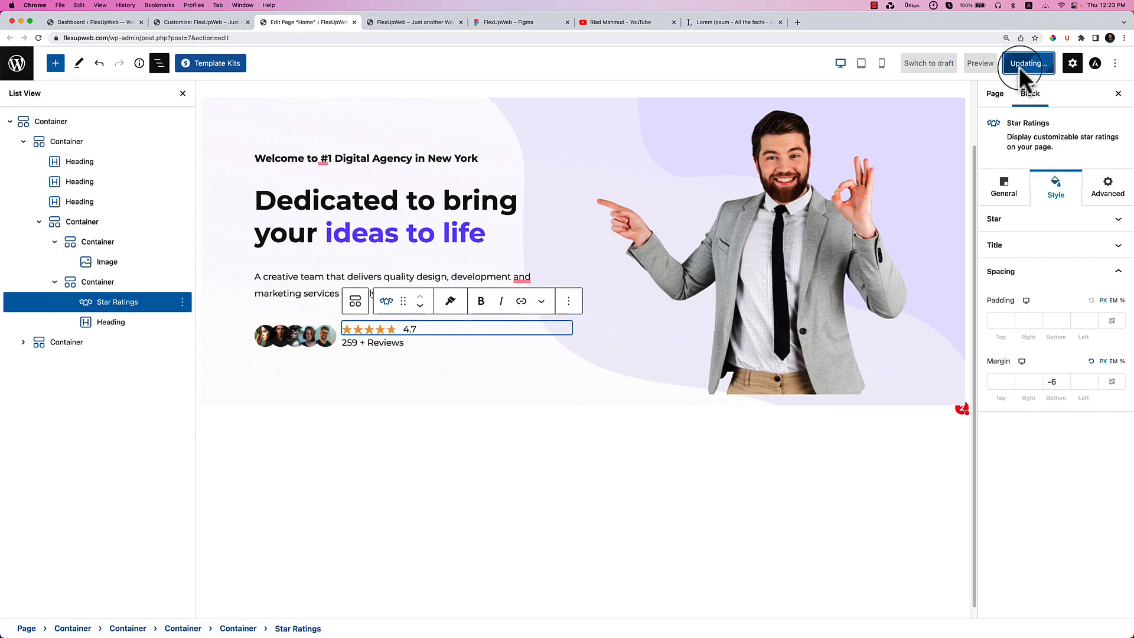
Reload the live homepage, close DevTools, and return to the page editor.
{"action": "left_click", "coordinate": [394, 24]}
{"action": "right_click", "coordinate": [547, 231]}
{"action": "left_click", "coordinate": [578, 261]}
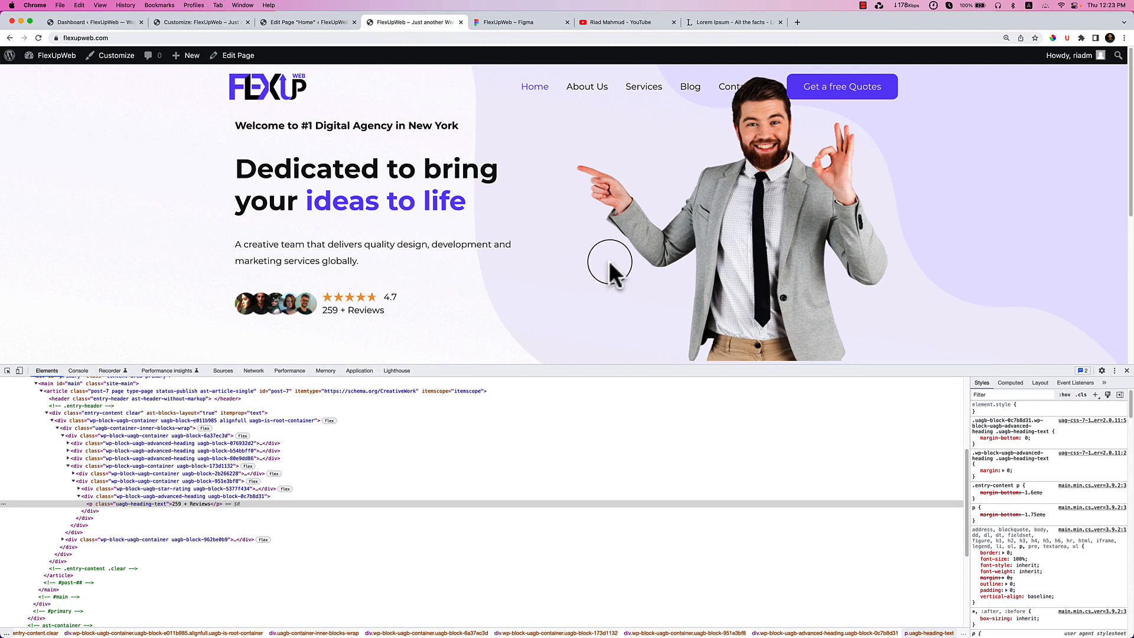
{"action": "left_click", "coordinate": [1126, 371]}
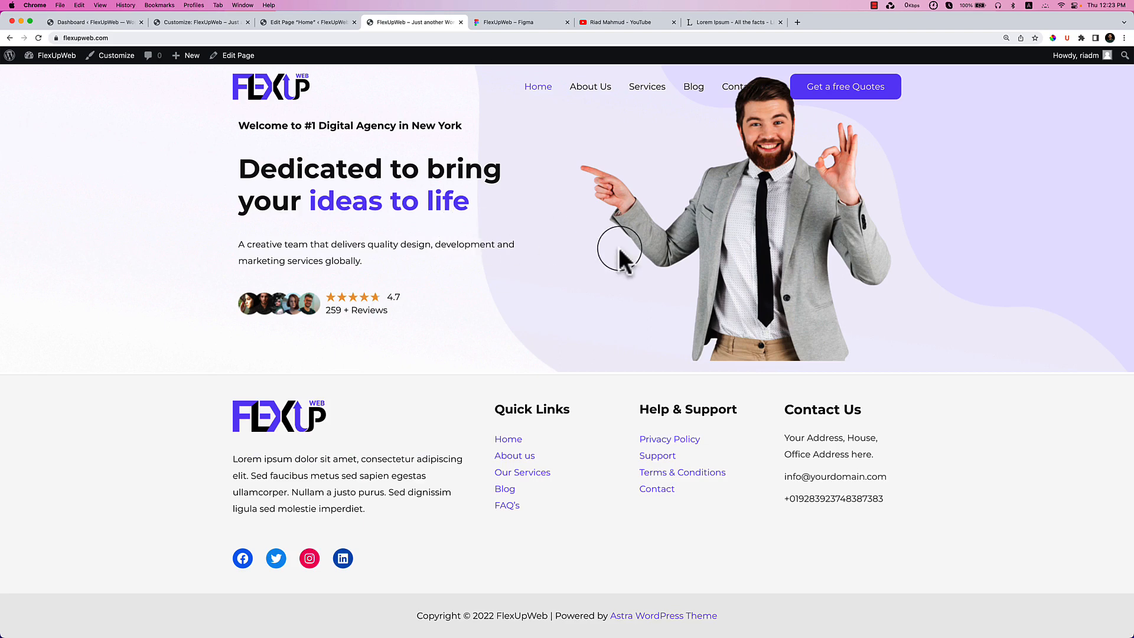
{"action": "left_click", "coordinate": [273, 23]}
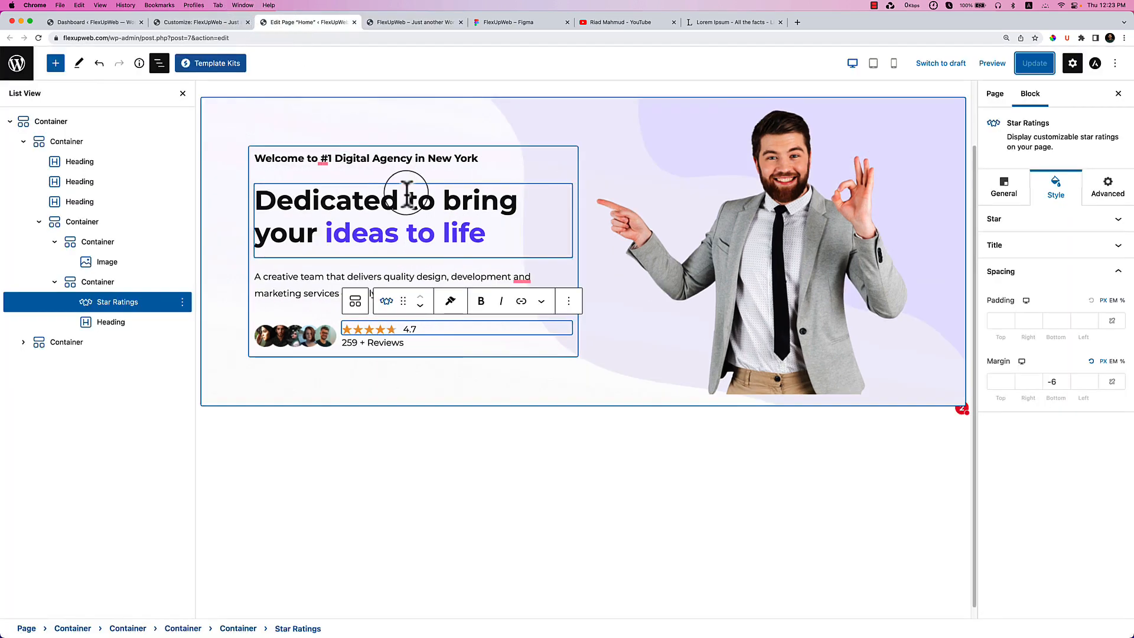
{"action": "left_click", "coordinate": [523, 26]}
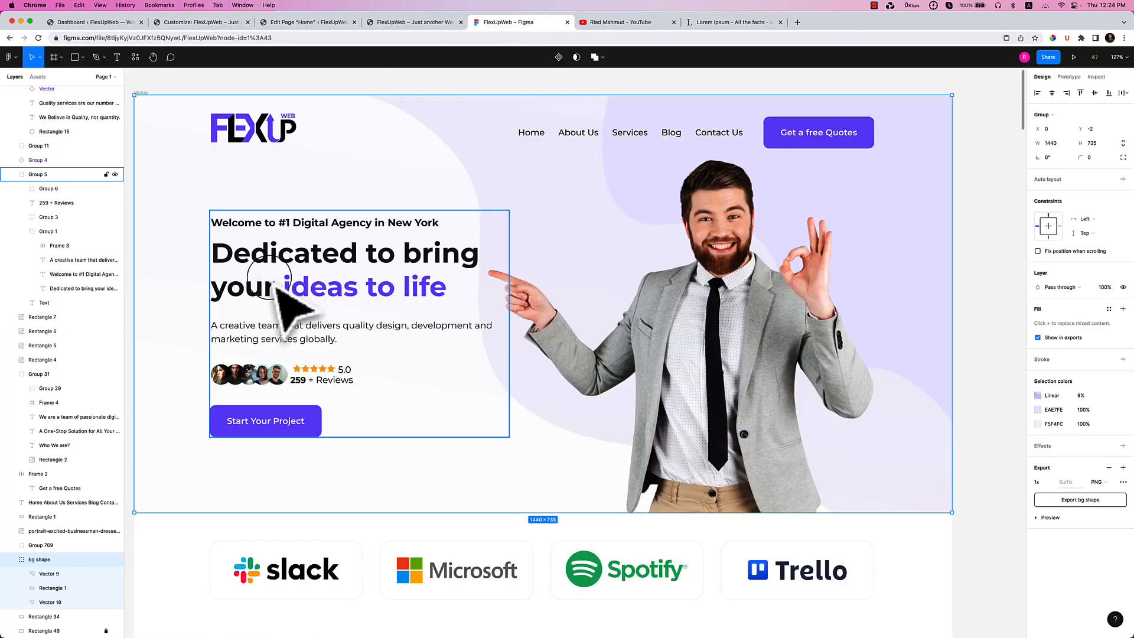
{"action": "left_click", "coordinate": [266, 420]}
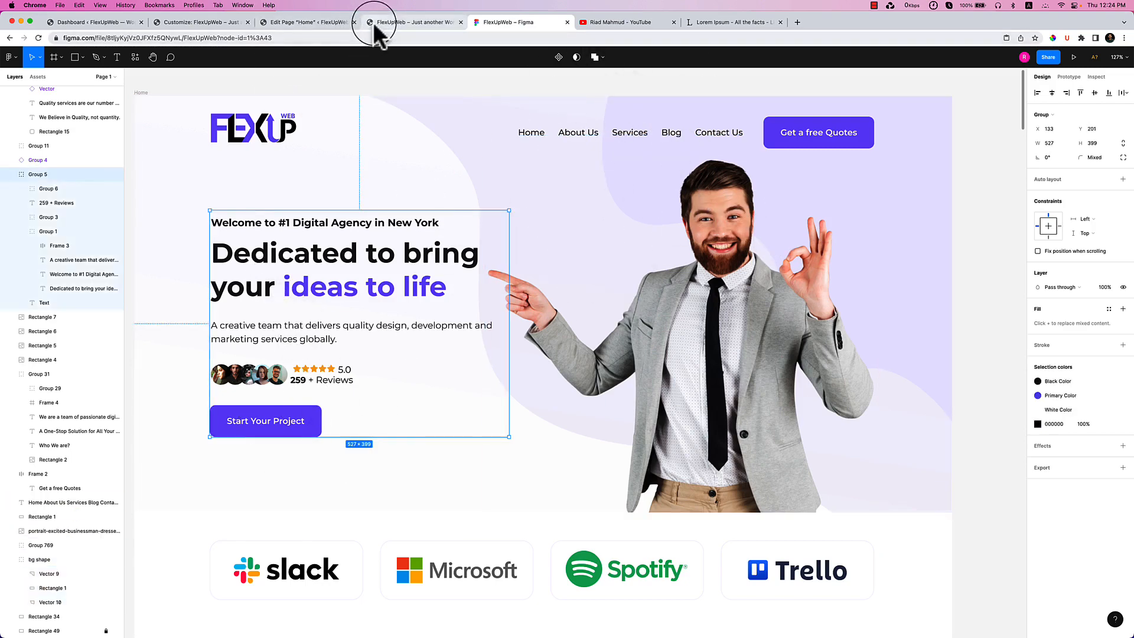
{"action": "left_click", "coordinate": [337, 22]}
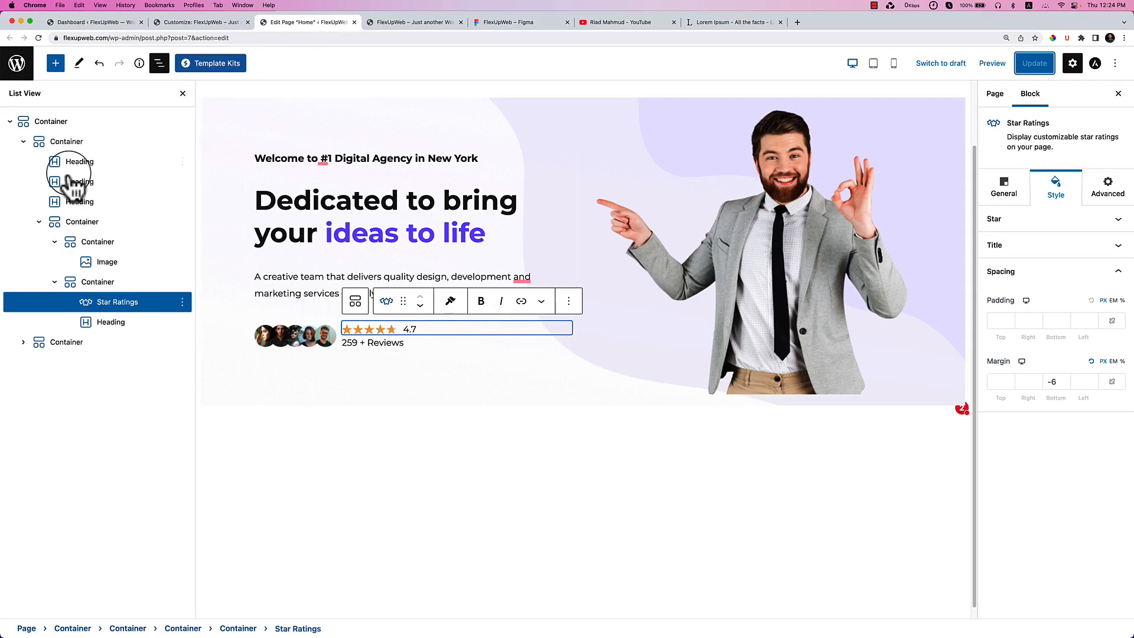
Insert a Buttons block from the inserter (search 'butt') into the hero section.
{"action": "left_click", "coordinate": [56, 63]}
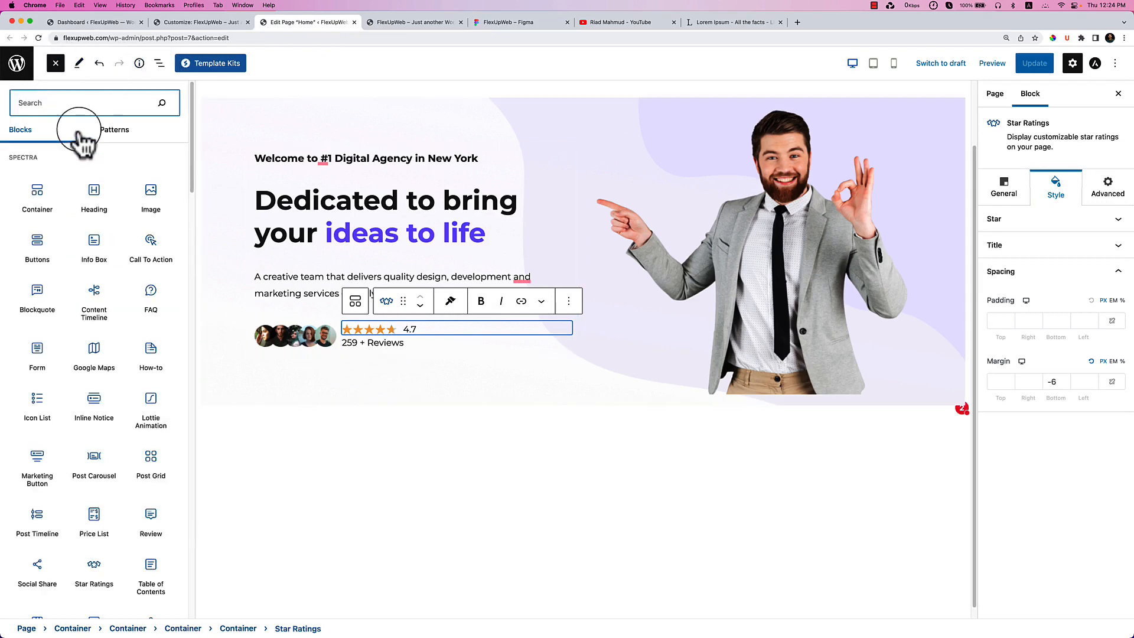
{"action": "type", "text": "butt"}
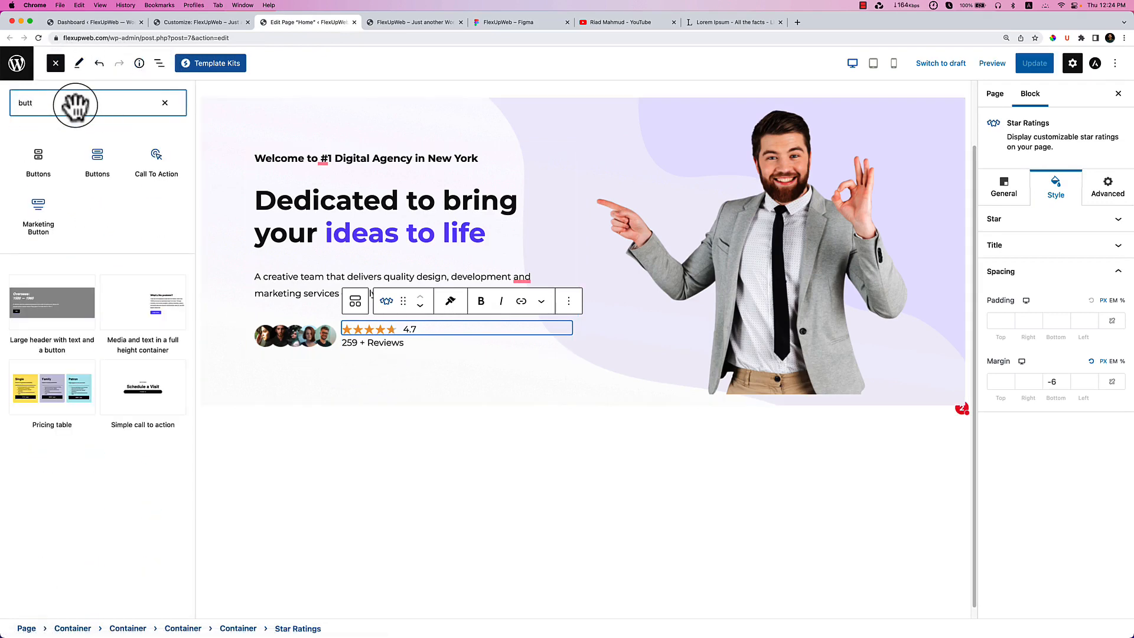
{"action": "mouse_move", "coordinate": [102, 157]}
{"action": "left_click_drag", "start_coordinate": [102, 158], "coordinate": [328, 355]}
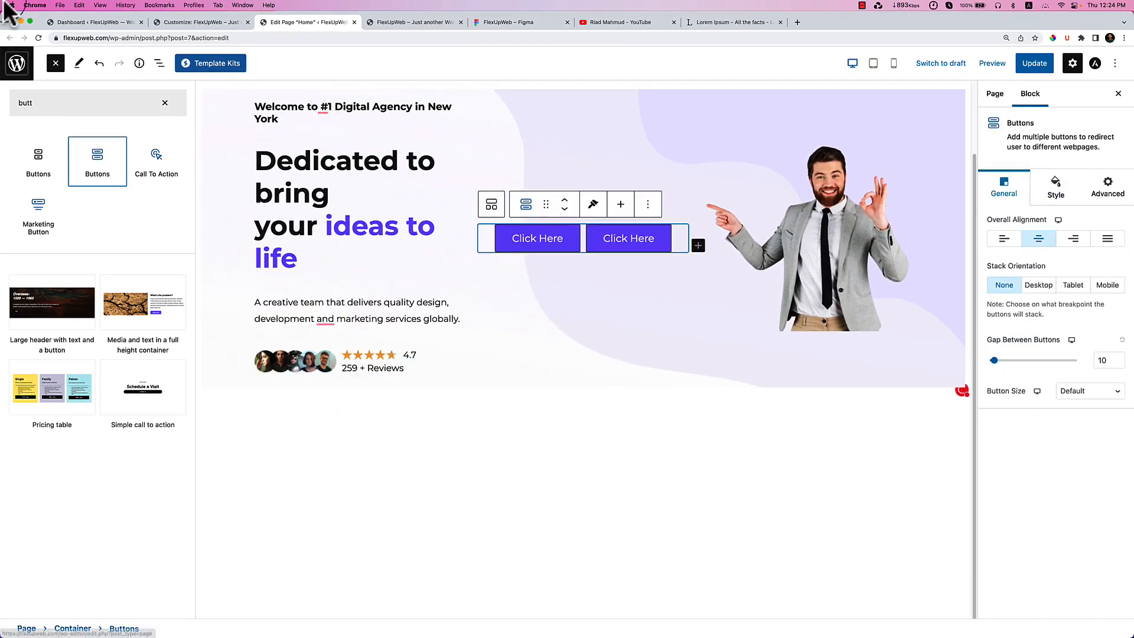
In List View, move the Buttons block into the hero text container below the welcome line.
{"action": "left_click", "coordinate": [158, 63]}
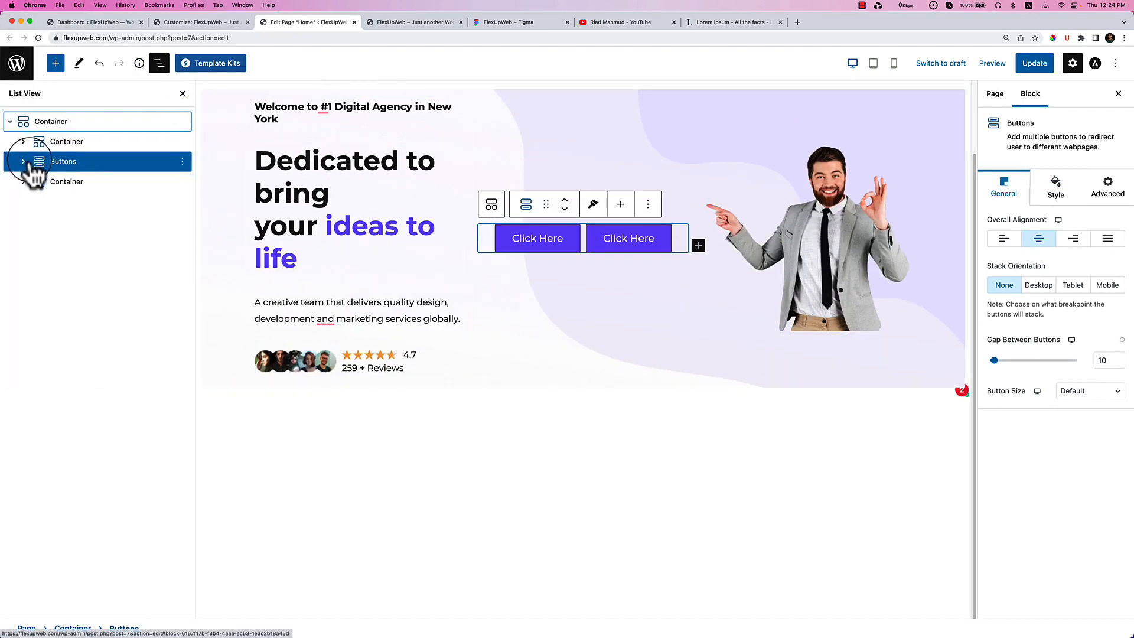
{"action": "left_click", "coordinate": [23, 142]}
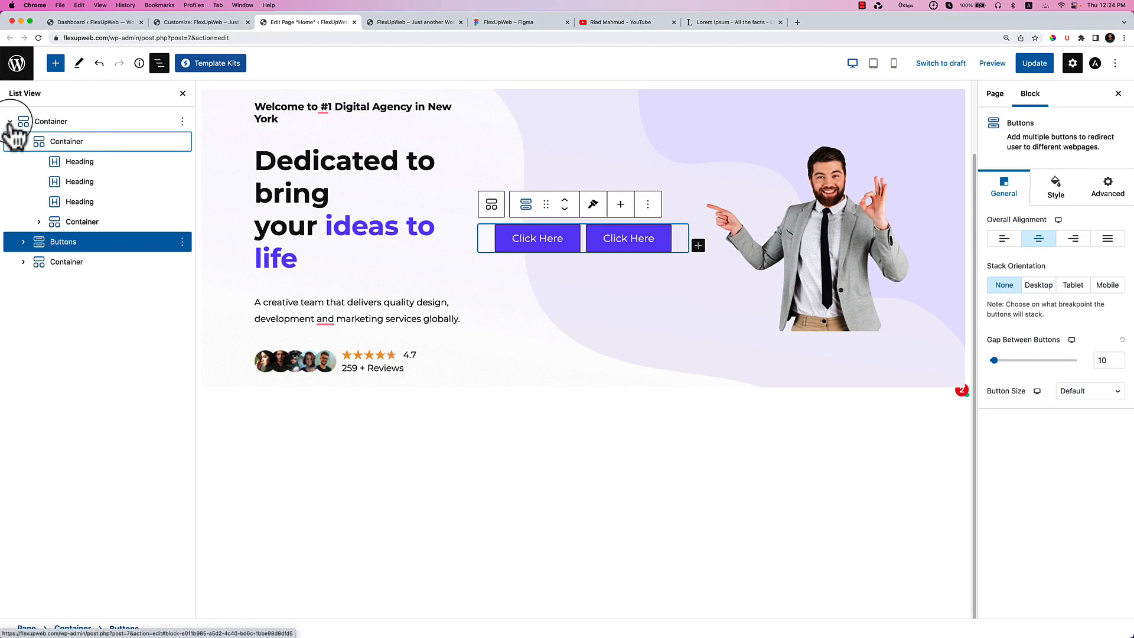
{"action": "left_click", "coordinate": [39, 145]}
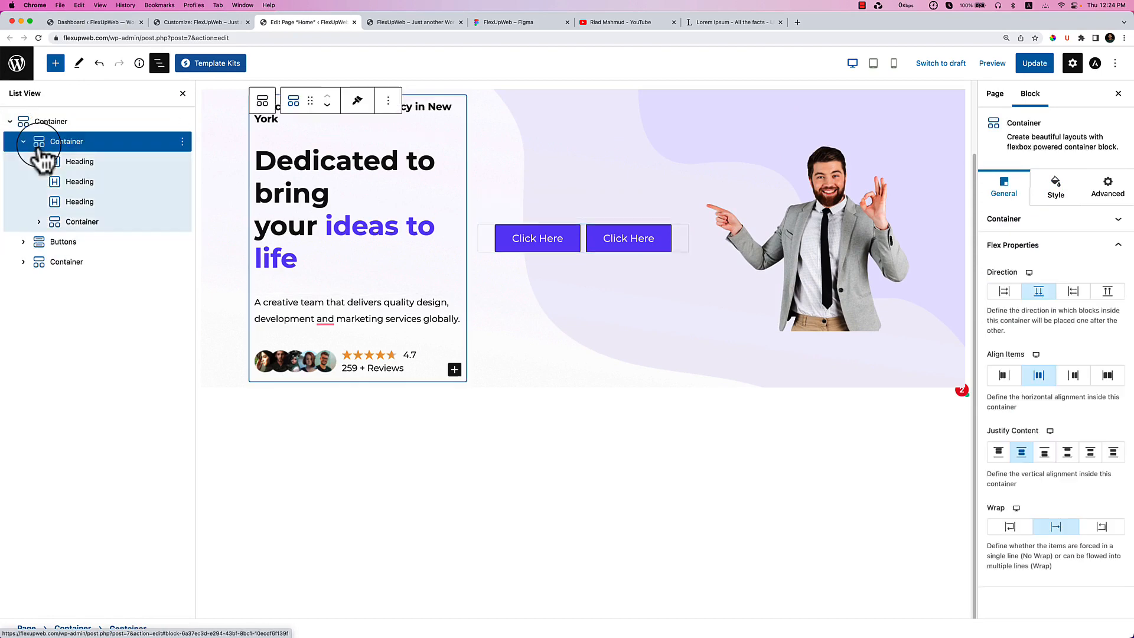
{"action": "left_click_drag", "start_coordinate": [33, 242], "coordinate": [97, 224]}
{"action": "left_click", "coordinate": [62, 246]}
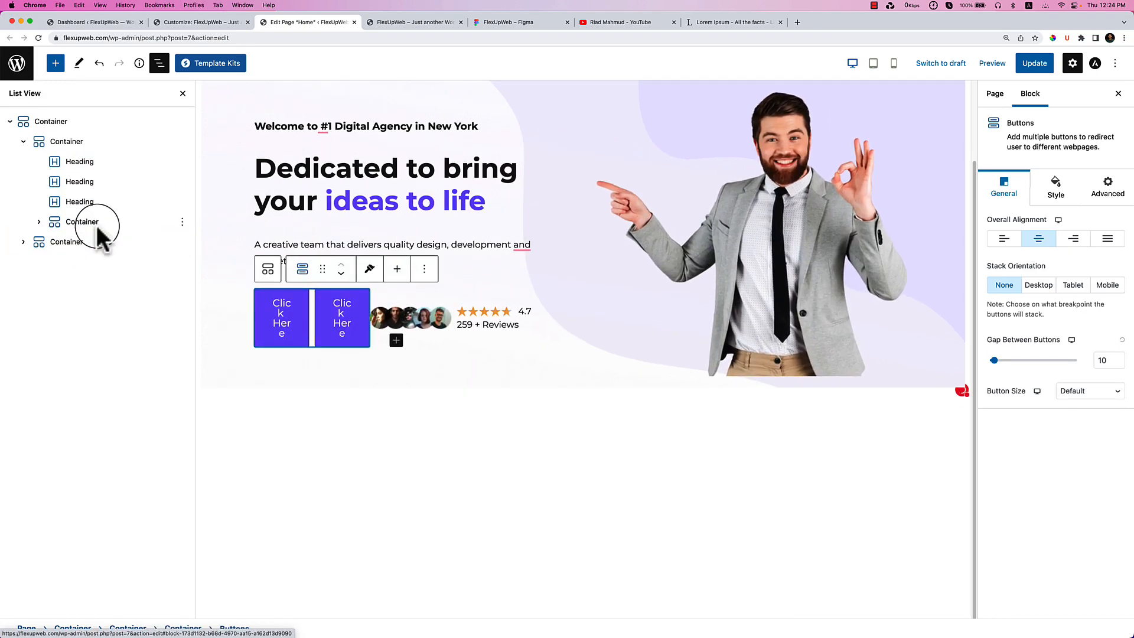
{"action": "left_click", "coordinate": [80, 221]}
{"action": "left_click", "coordinate": [37, 222]}
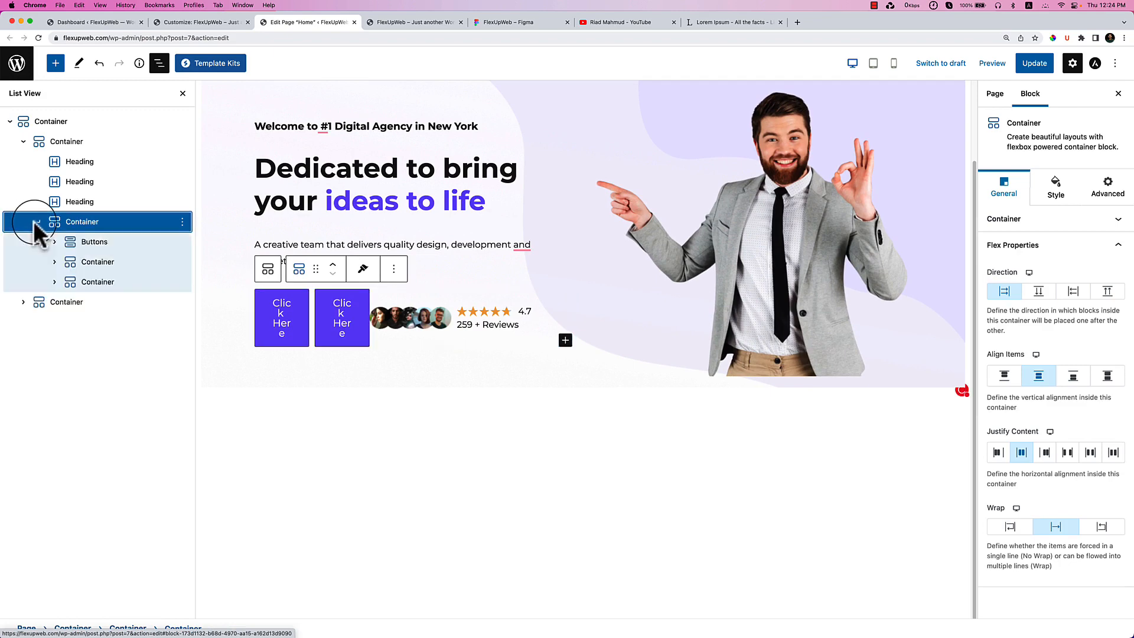
{"action": "left_click_drag", "start_coordinate": [85, 240], "coordinate": [40, 148]}
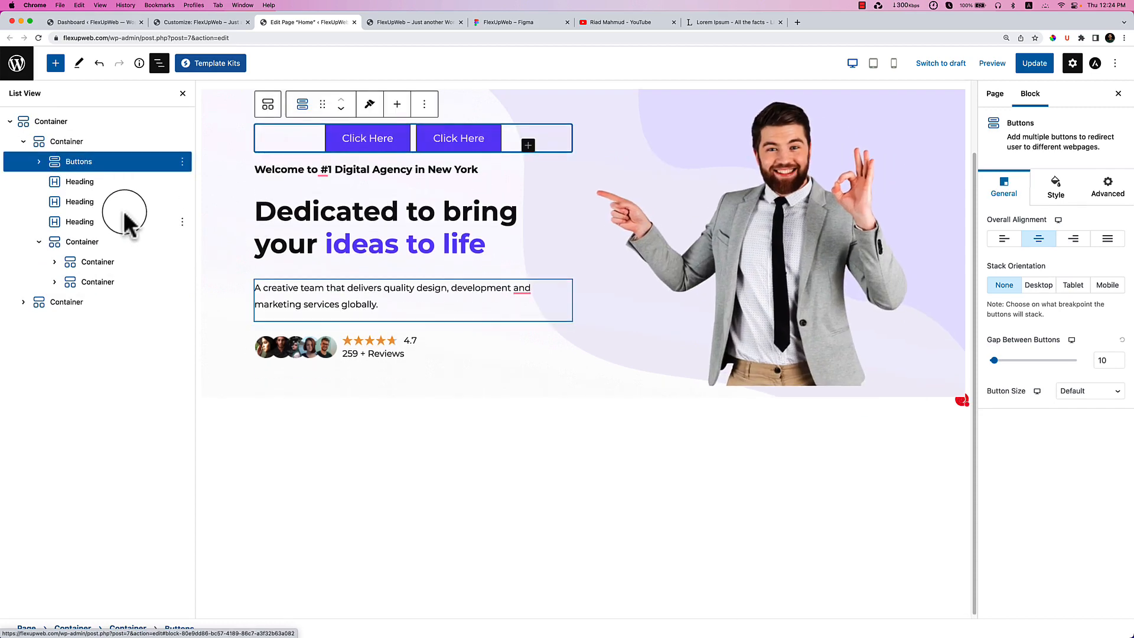
{"action": "left_click", "coordinate": [340, 108]}
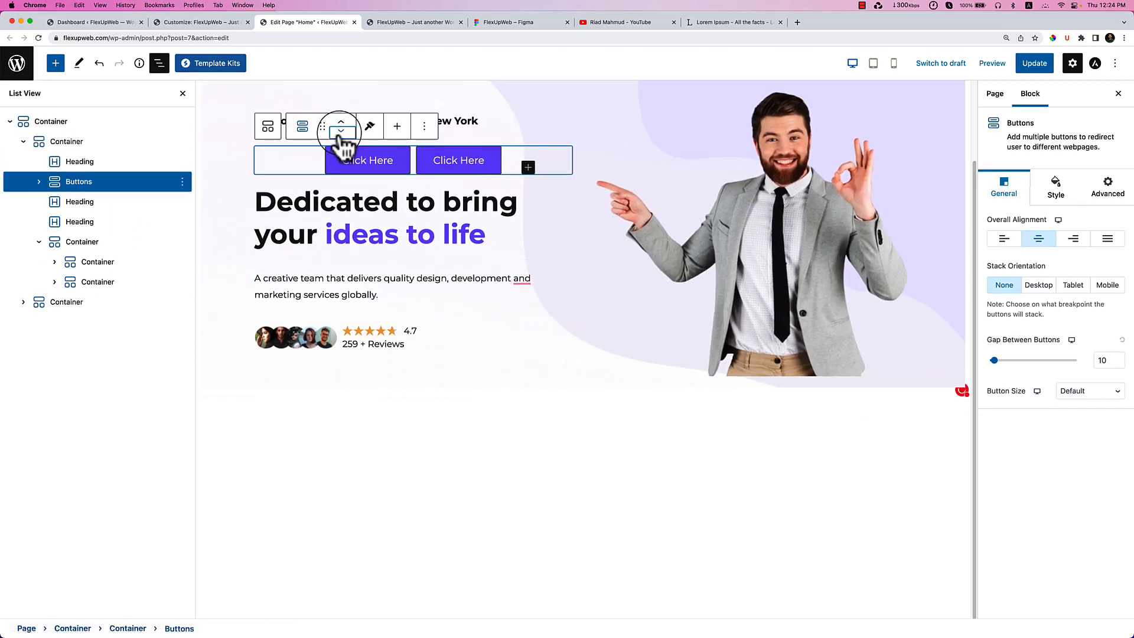
Move the Buttons below the star rating and remove the second Click Here button.
{"action": "left_click", "coordinate": [340, 129]}
{"action": "left_click", "coordinate": [341, 211]}
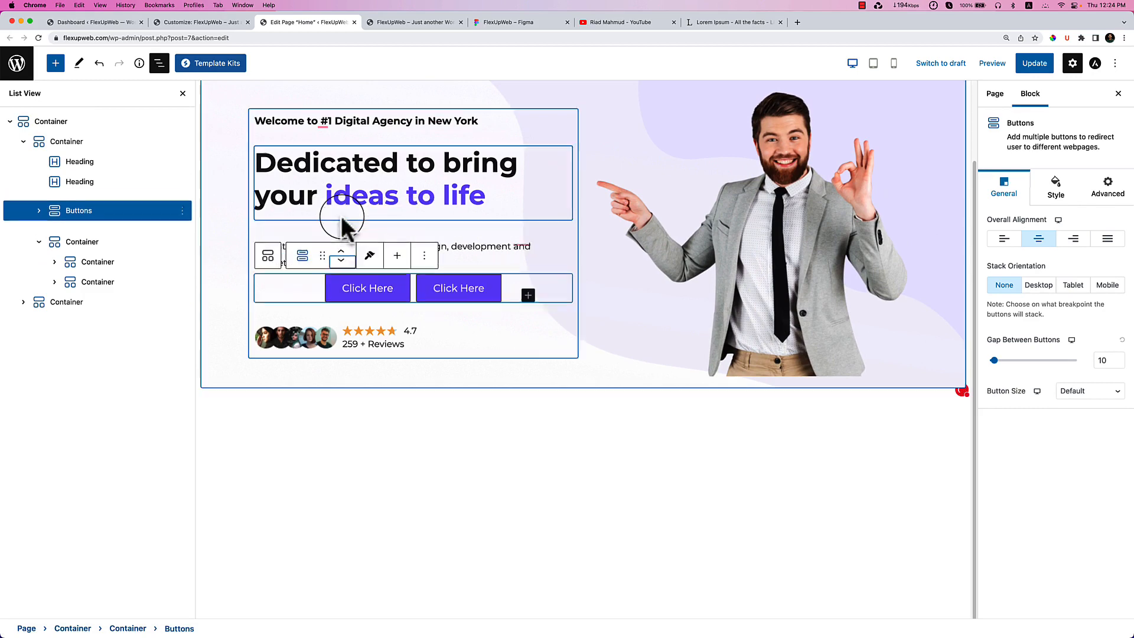
{"action": "left_click", "coordinate": [341, 306]}
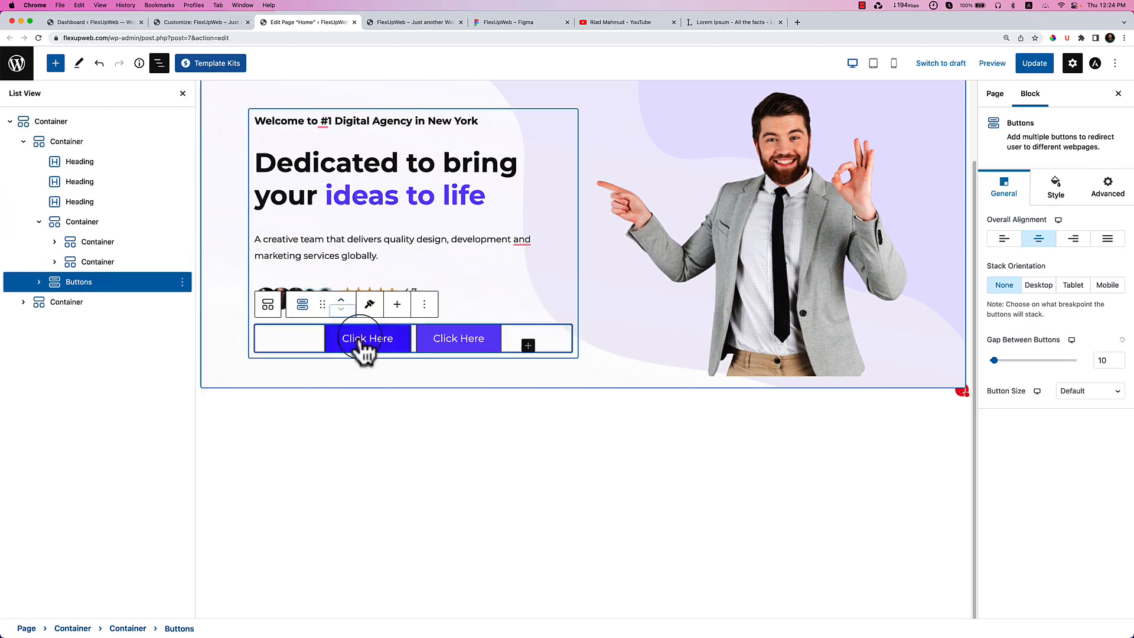
{"action": "left_click", "coordinate": [488, 348]}
{"action": "left_click", "coordinate": [182, 322]}
{"action": "left_click", "coordinate": [204, 511]}
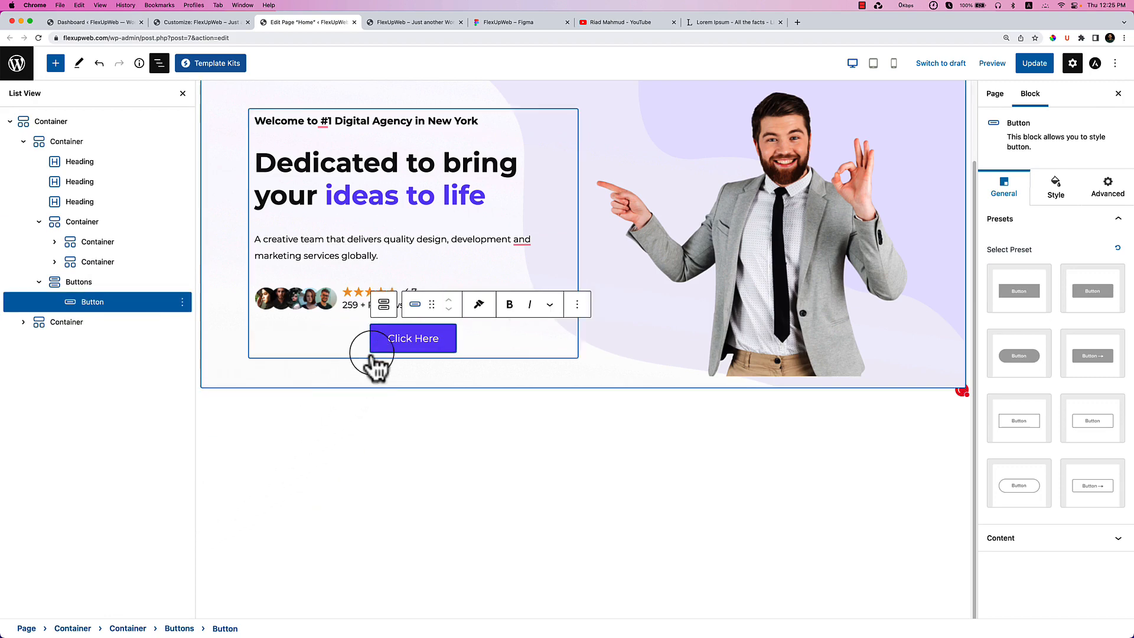
Review the button's settings and set the Buttons group alignment to left.
{"action": "left_click", "coordinate": [1056, 194]}
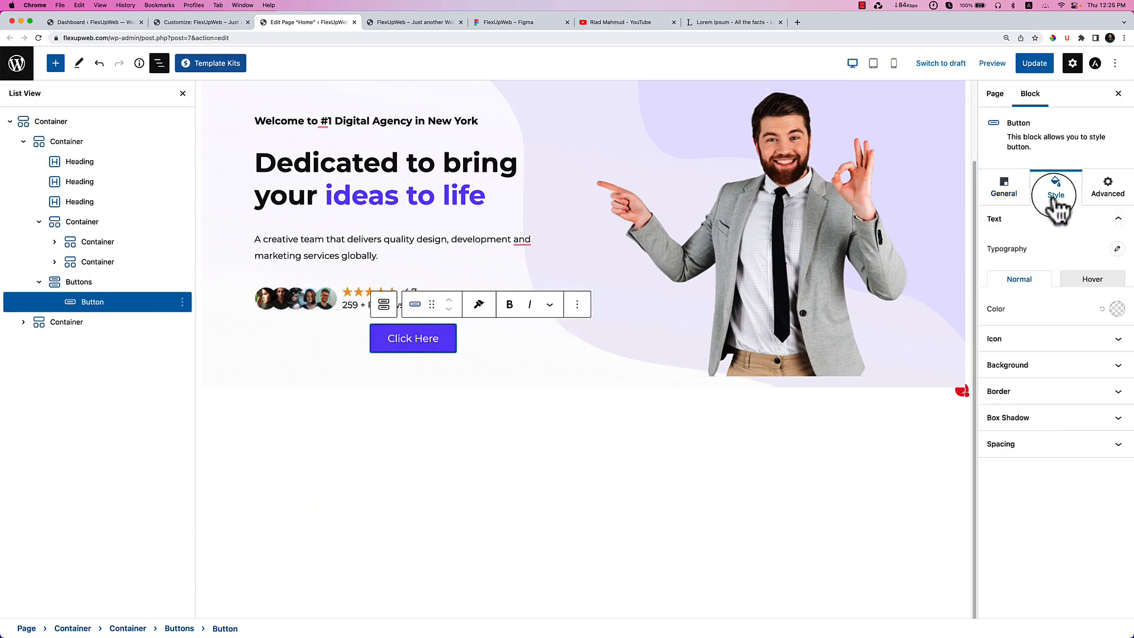
{"action": "left_click", "coordinate": [1006, 192]}
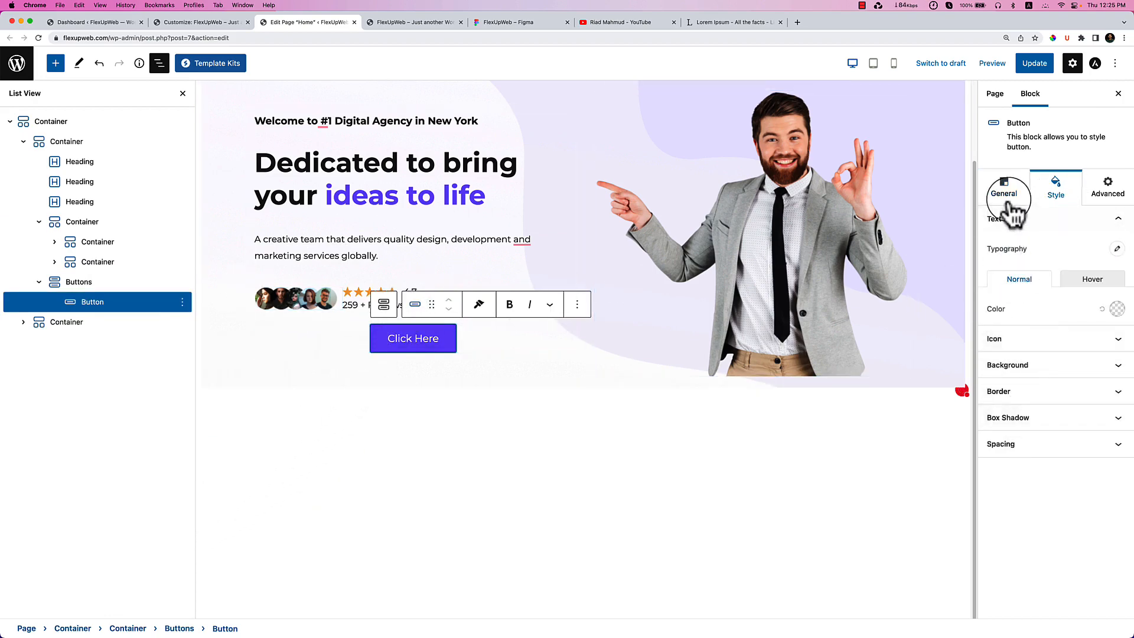
{"action": "left_click", "coordinate": [1040, 538]}
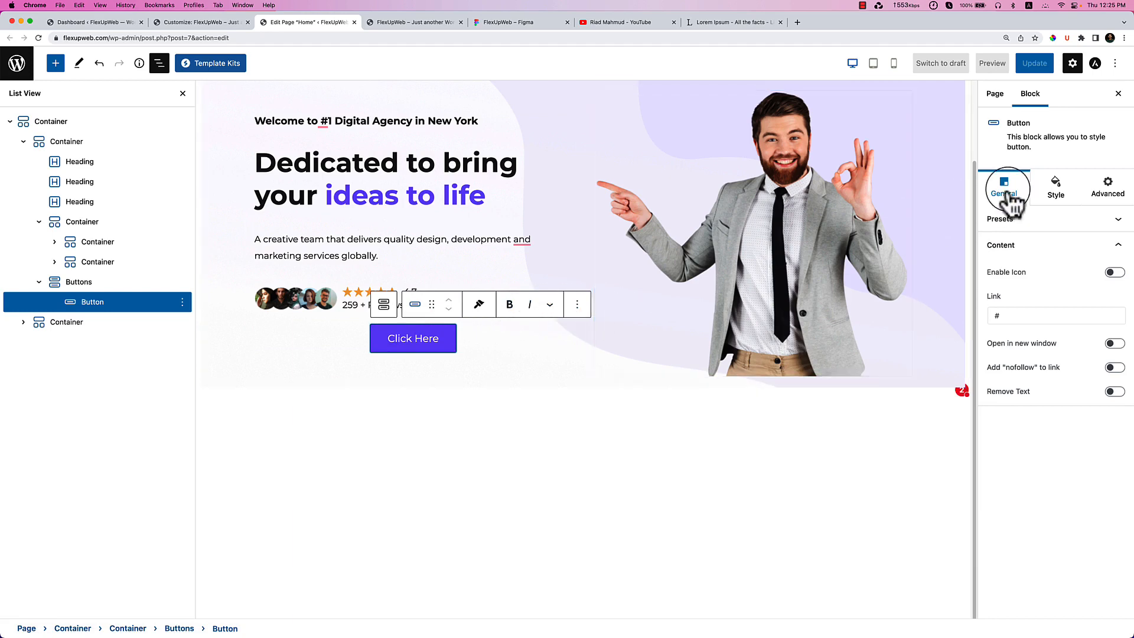
{"action": "left_click", "coordinate": [1056, 184]}
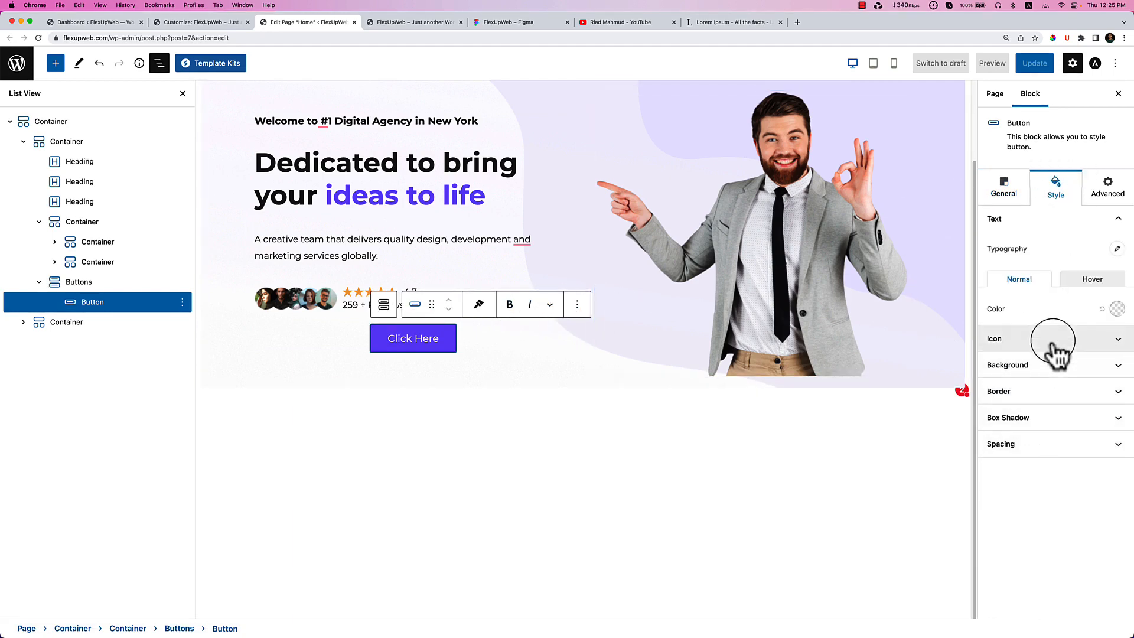
{"action": "left_click", "coordinate": [75, 284]}
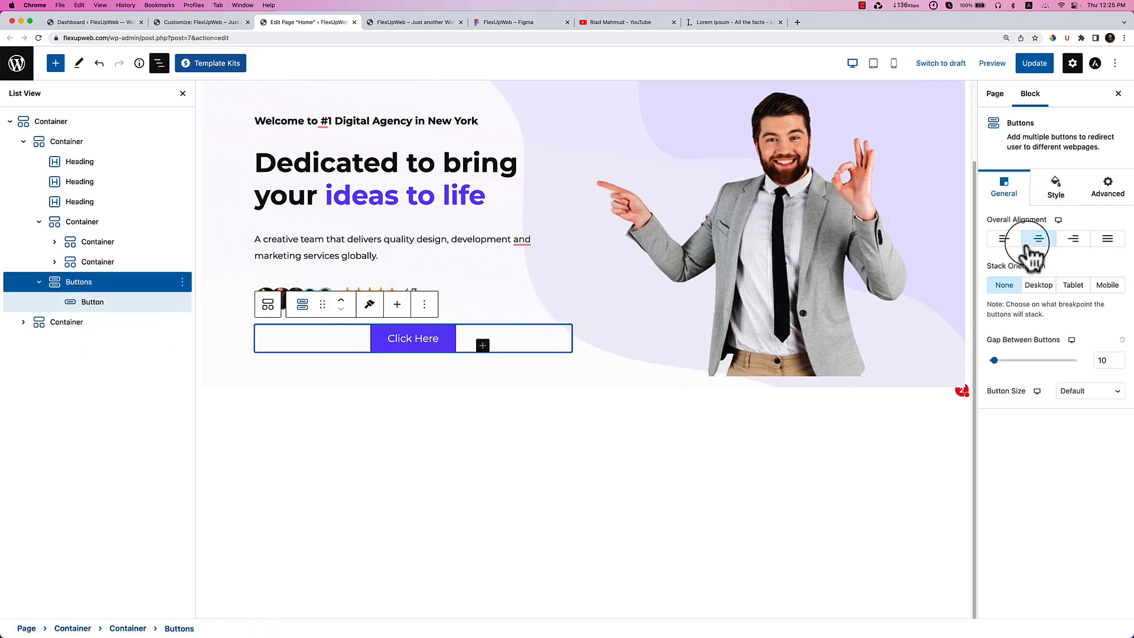
{"action": "left_click", "coordinate": [1004, 239]}
{"action": "left_click", "coordinate": [379, 429]}
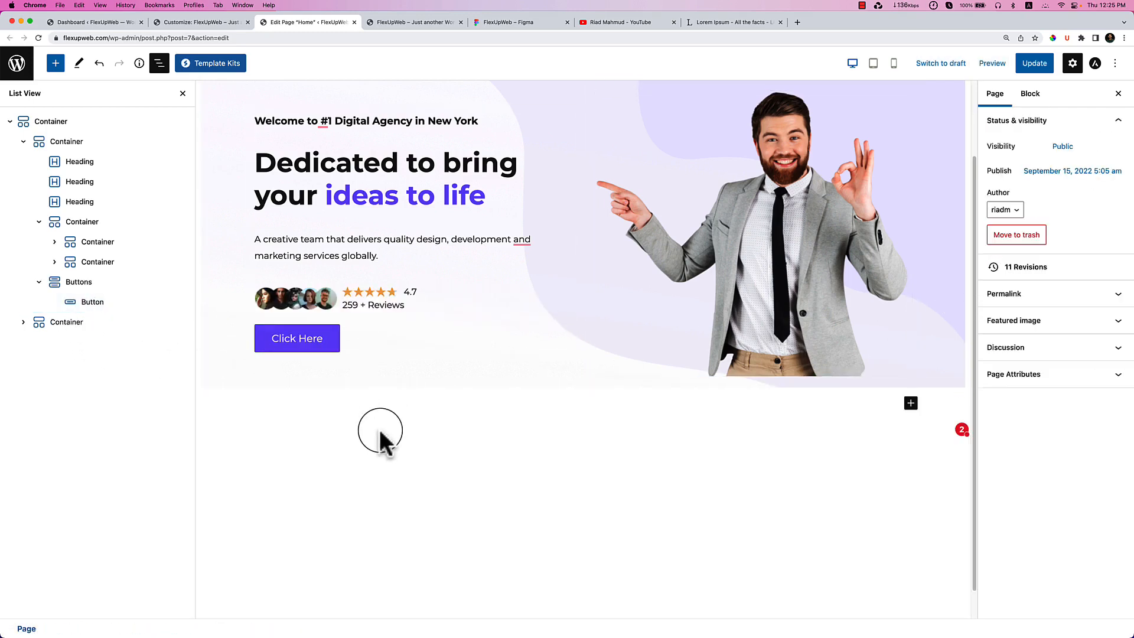
Inspect the Click Here button's General and Style settings, comparing against the live homepage.
{"action": "left_click", "coordinate": [320, 347]}
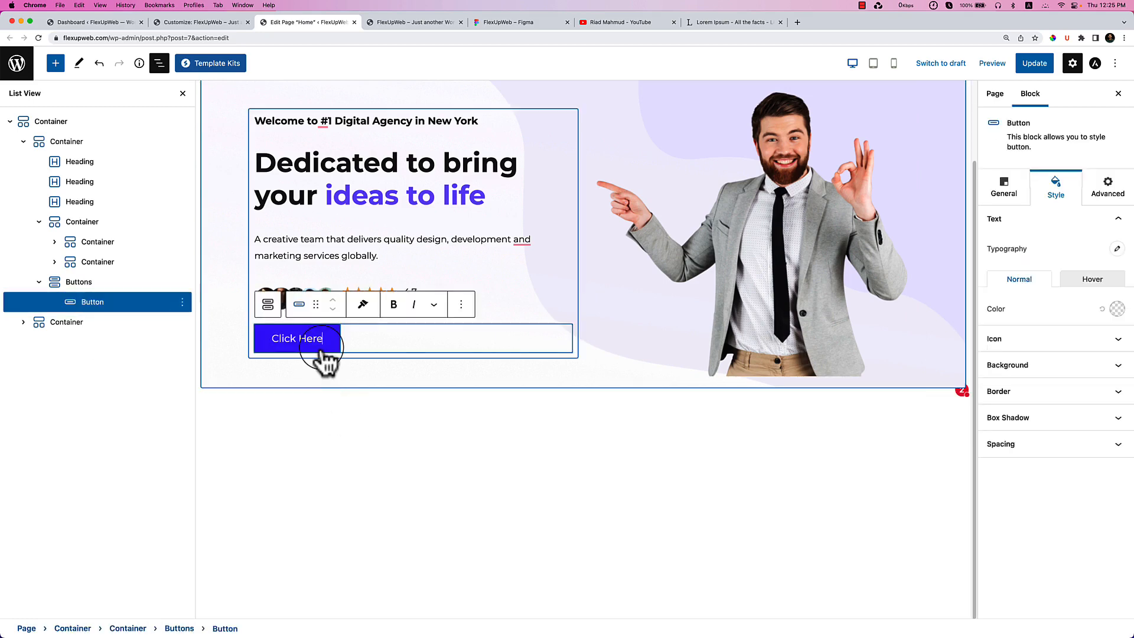
{"action": "left_click", "coordinate": [1004, 187]}
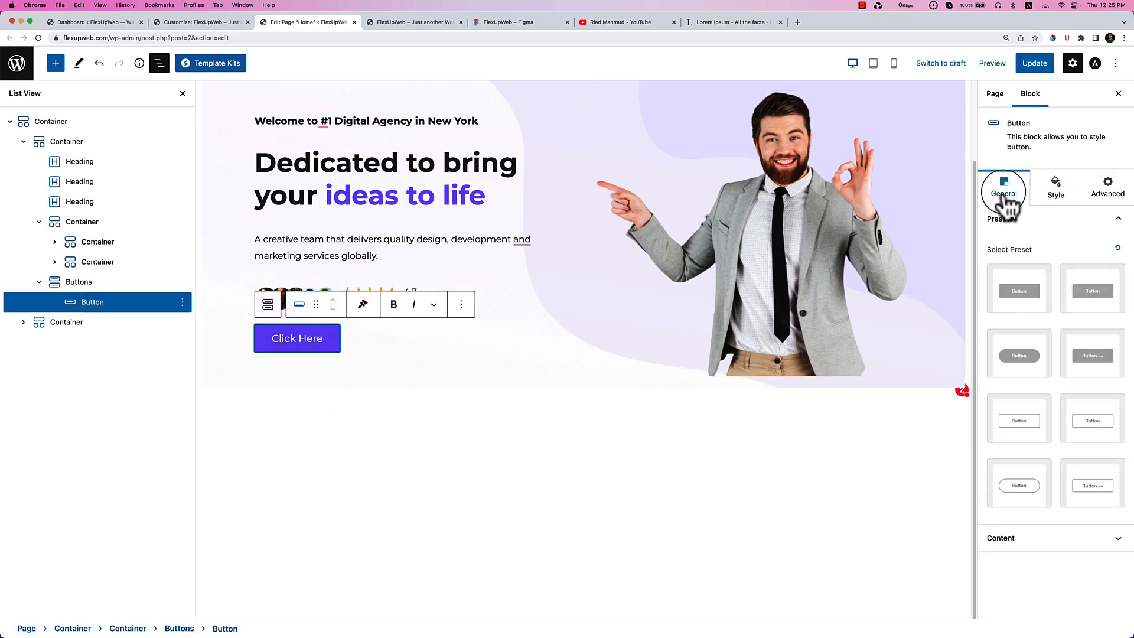
{"action": "left_click", "coordinate": [1036, 538]}
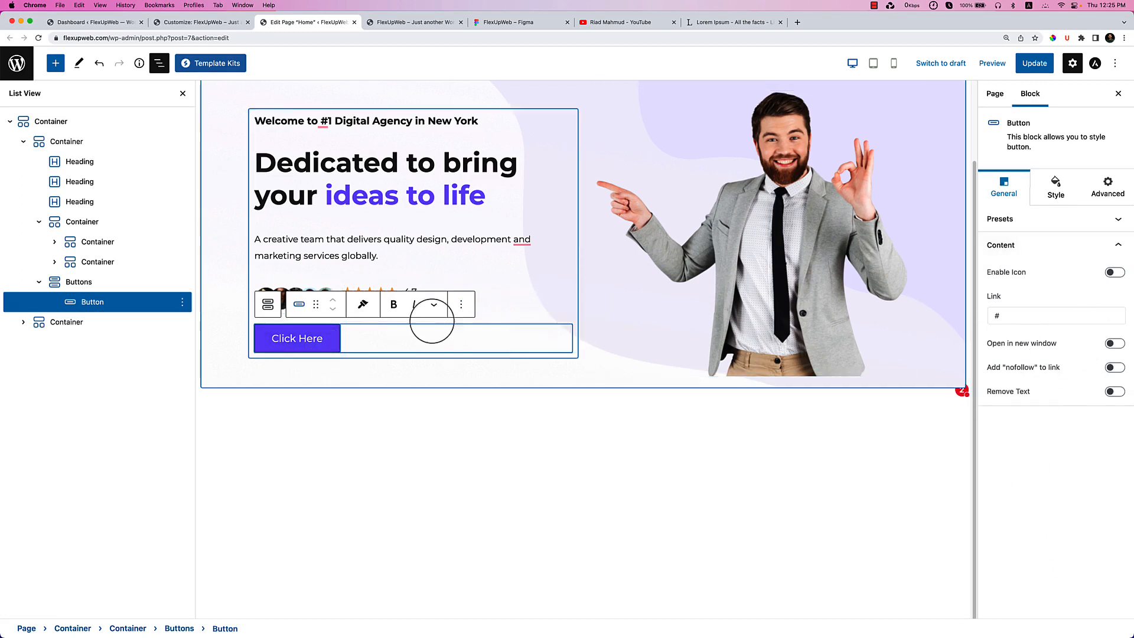
{"action": "left_click", "coordinate": [414, 20]}
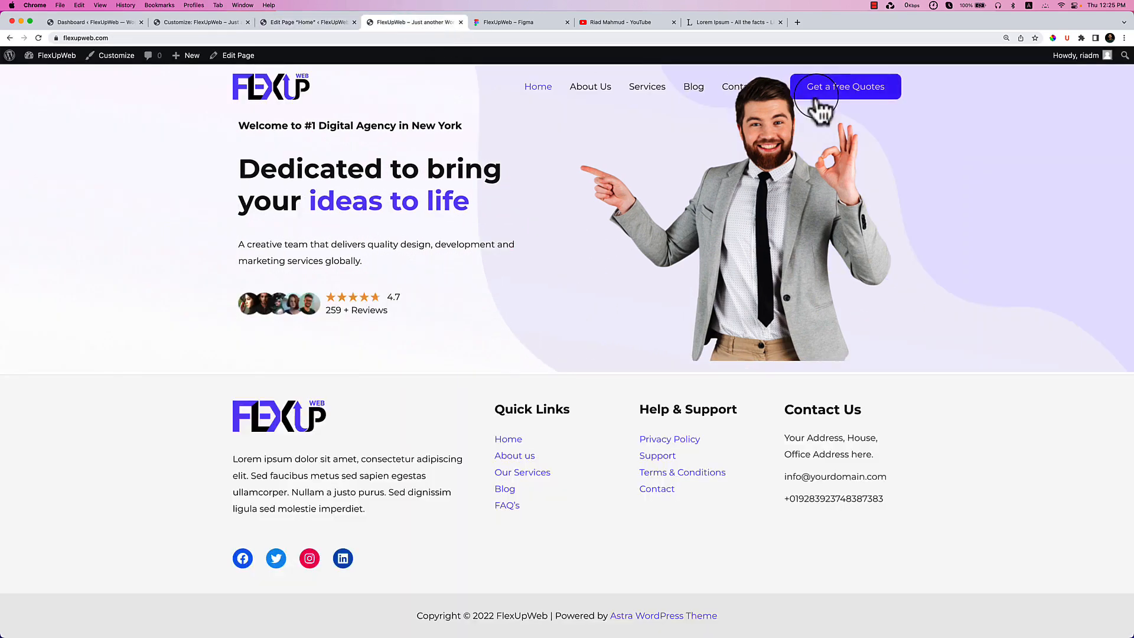
{"action": "left_click", "coordinate": [308, 21]}
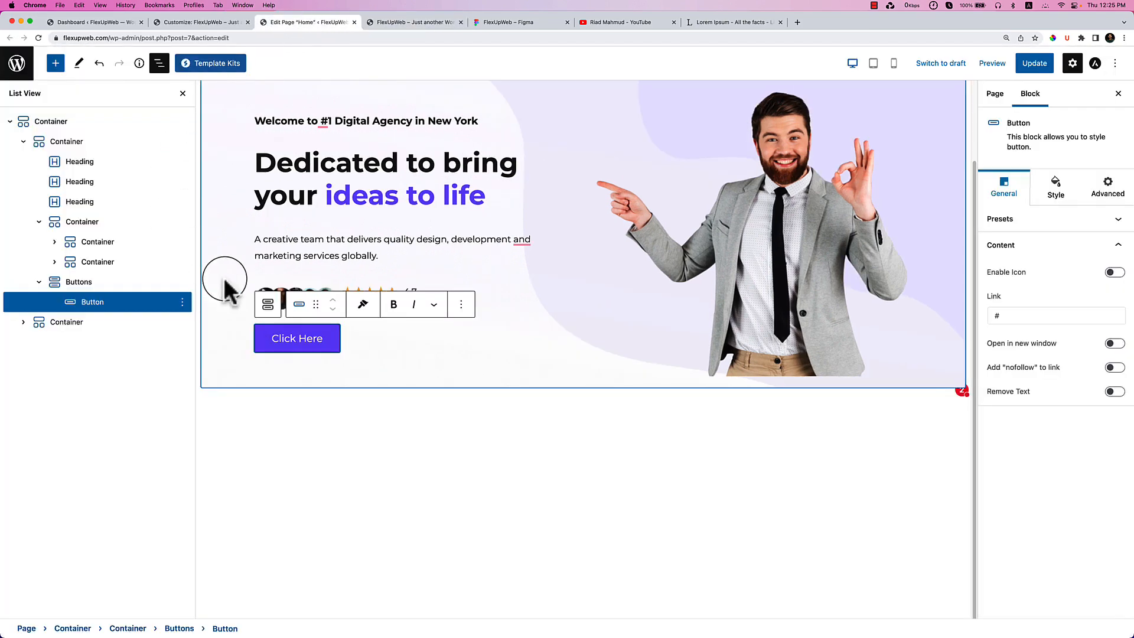
{"action": "left_click", "coordinate": [1057, 189]}
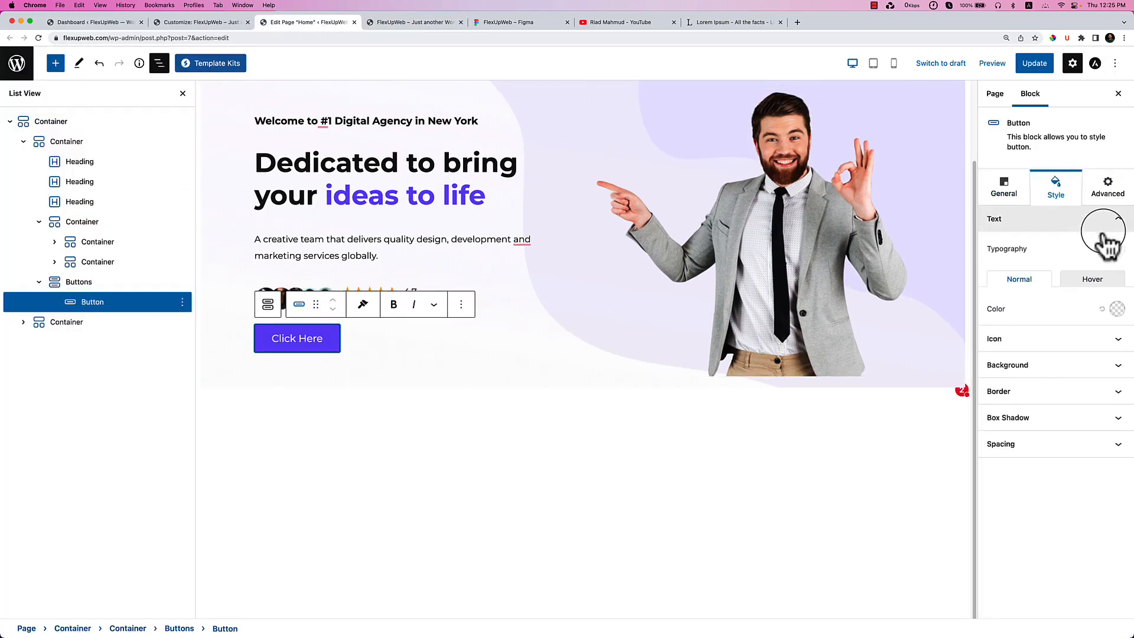
{"action": "left_click", "coordinate": [1003, 186]}
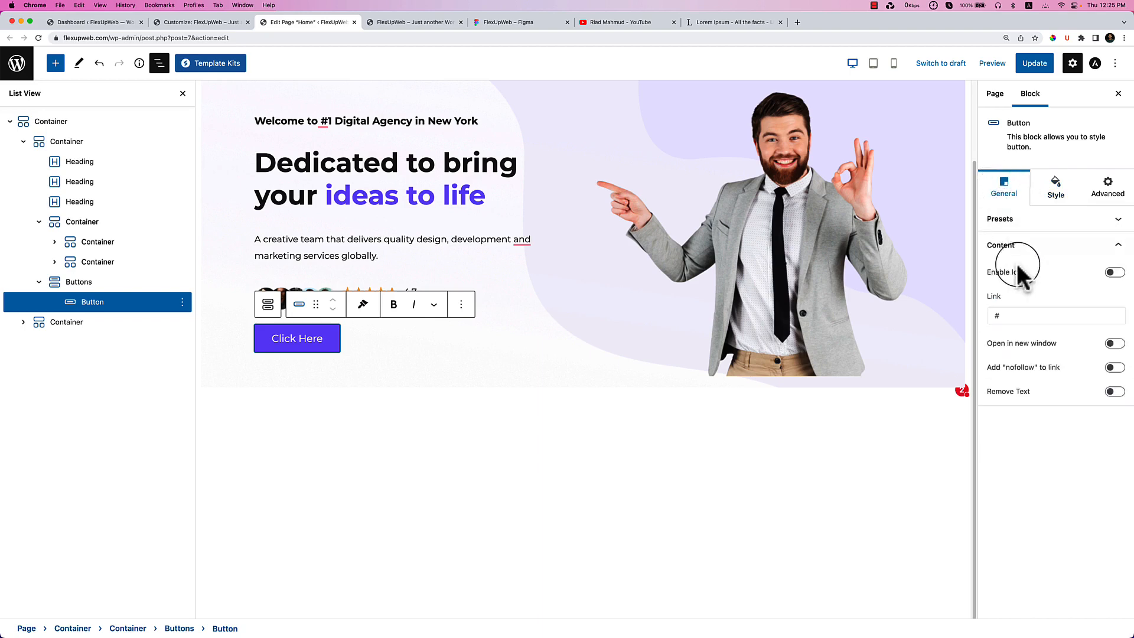
Review the Buttons group's Style and Advanced tabs, then save the homepage with Update.
{"action": "left_click", "coordinate": [80, 283]}
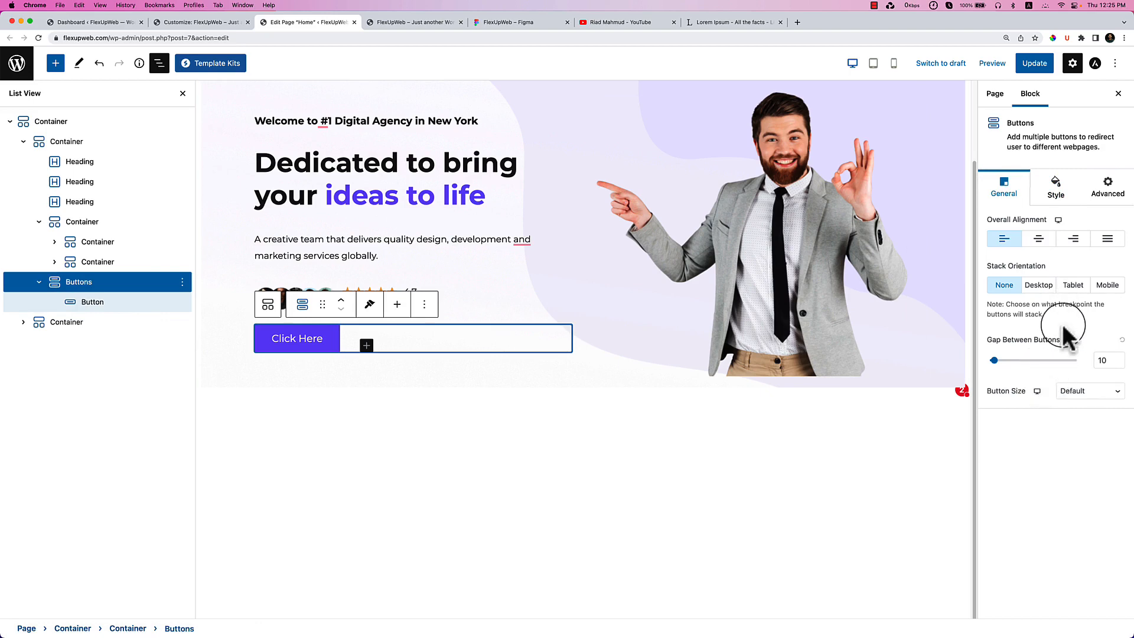
{"action": "left_click", "coordinate": [1056, 195]}
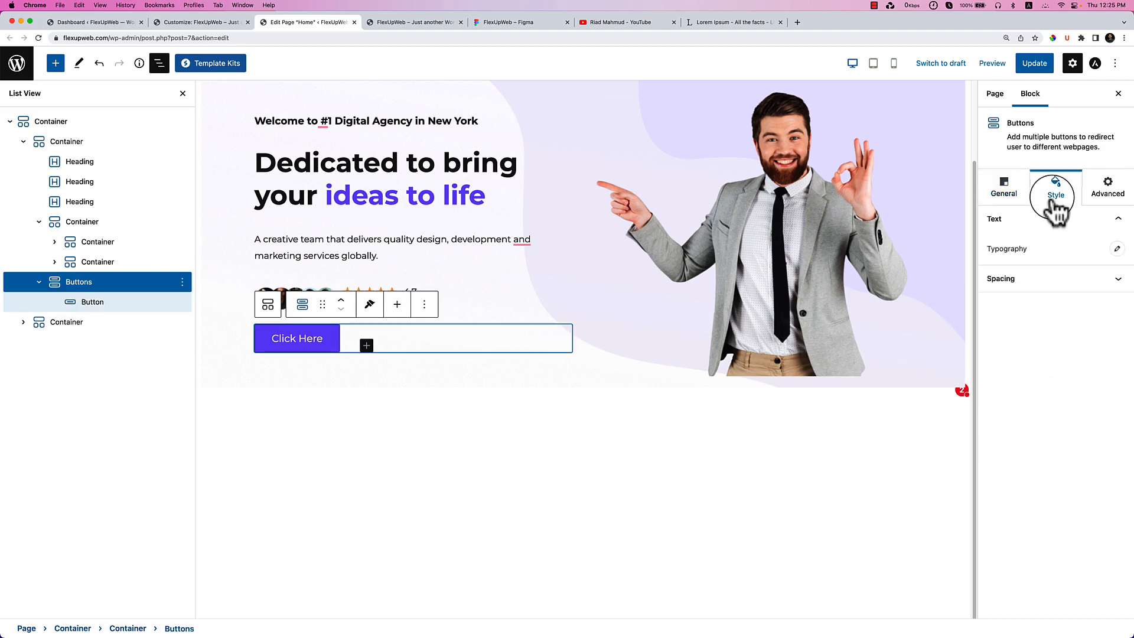
{"action": "left_click", "coordinate": [1108, 186]}
{"action": "left_click", "coordinate": [1056, 191]}
{"action": "left_click", "coordinate": [1004, 188]}
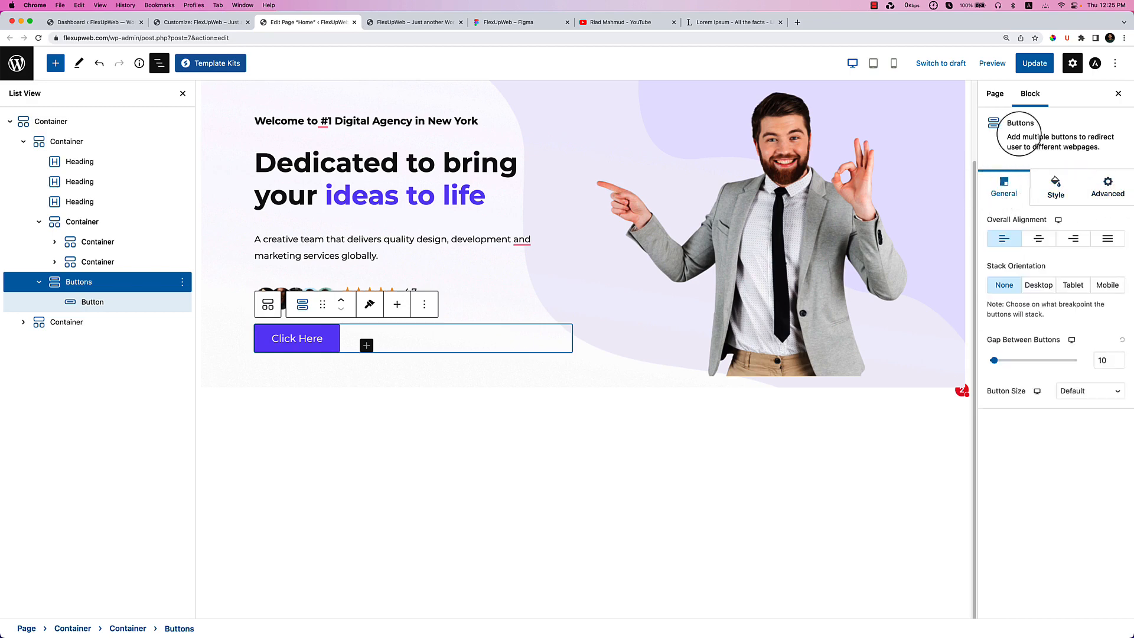
{"action": "left_click", "coordinate": [1031, 64]}
Reload the live homepage to check the Click Here button, then return to the editor.
{"action": "left_click", "coordinate": [409, 23]}
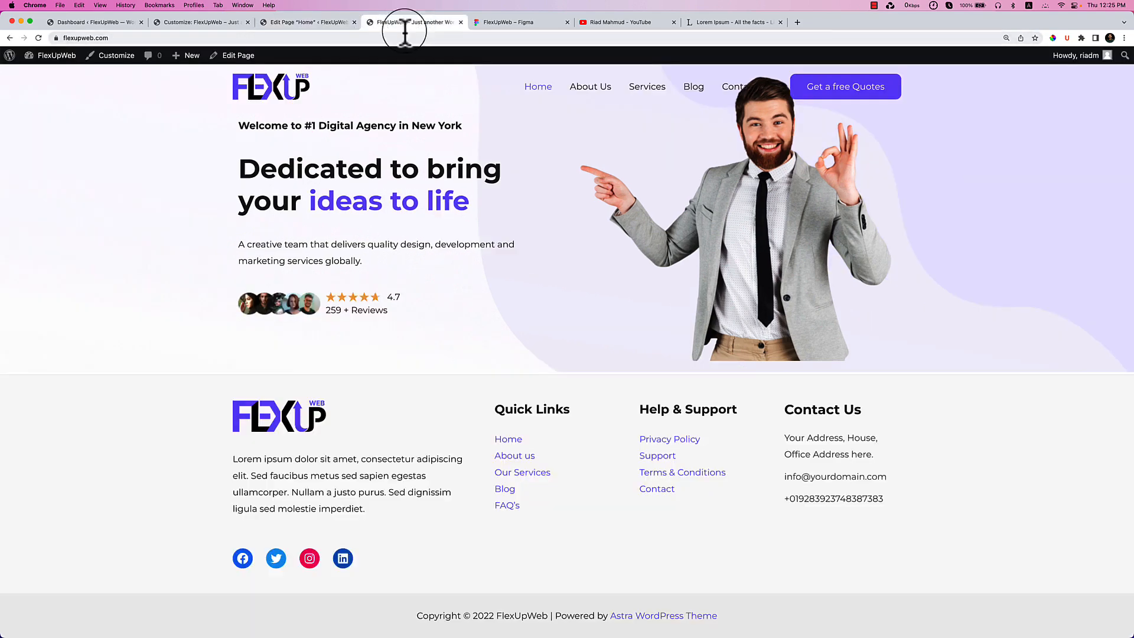
{"action": "right_click", "coordinate": [499, 223]}
{"action": "left_click", "coordinate": [516, 248]}
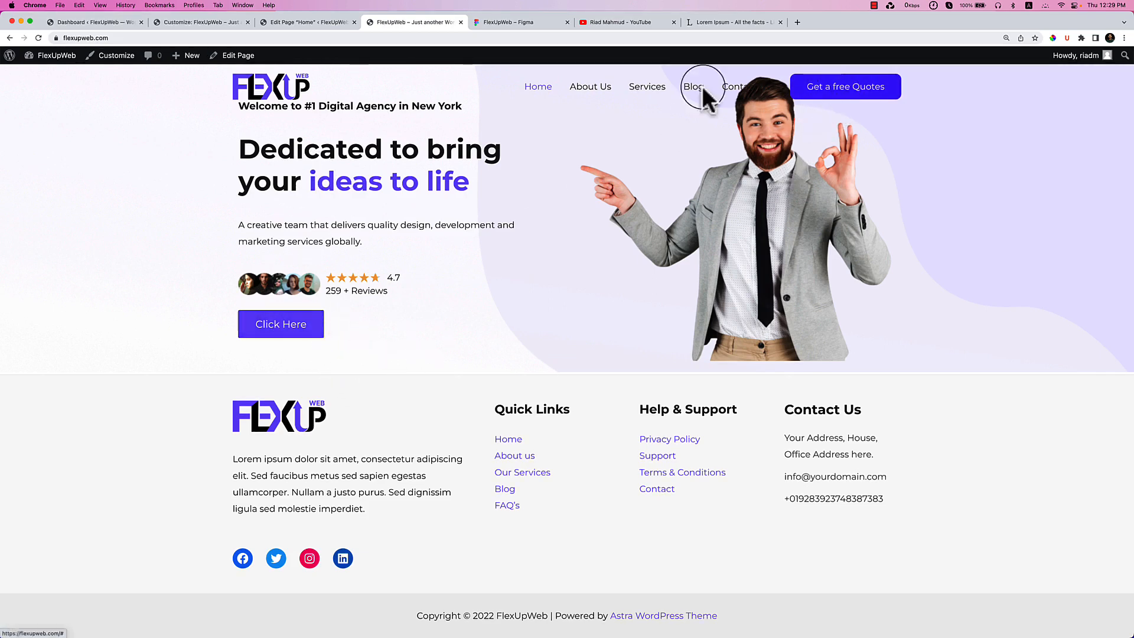
{"action": "left_click", "coordinate": [329, 26]}
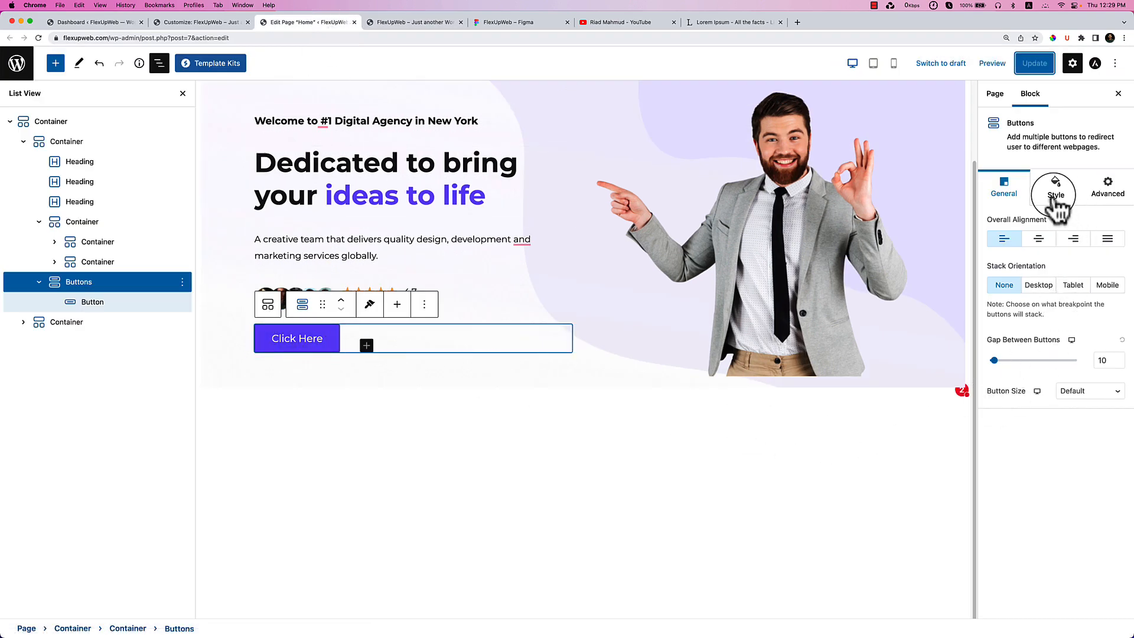
Reset the Click Here button's border width and colour to defaults, removing its outline.
{"action": "left_click", "coordinate": [1056, 195]}
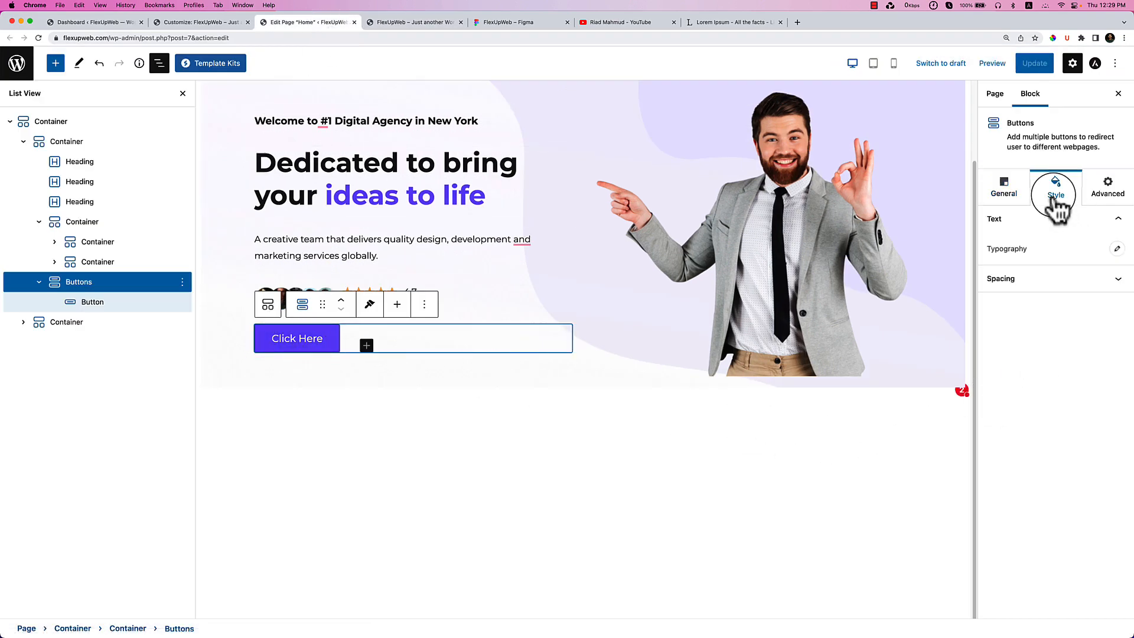
{"action": "left_click", "coordinate": [85, 301]}
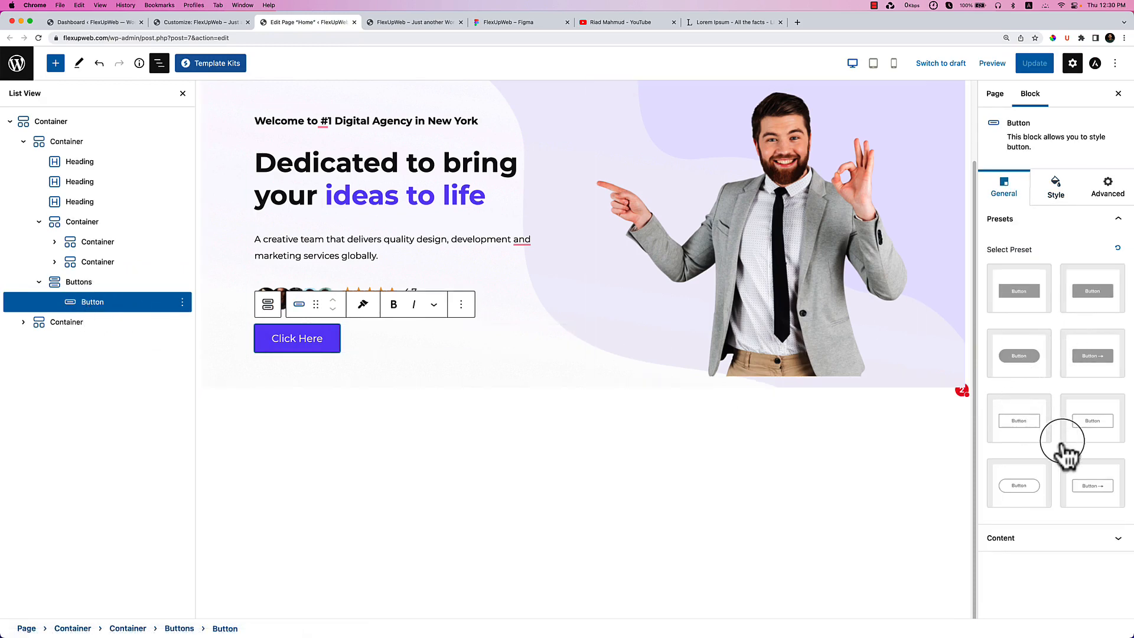
{"action": "left_click", "coordinate": [1075, 538]}
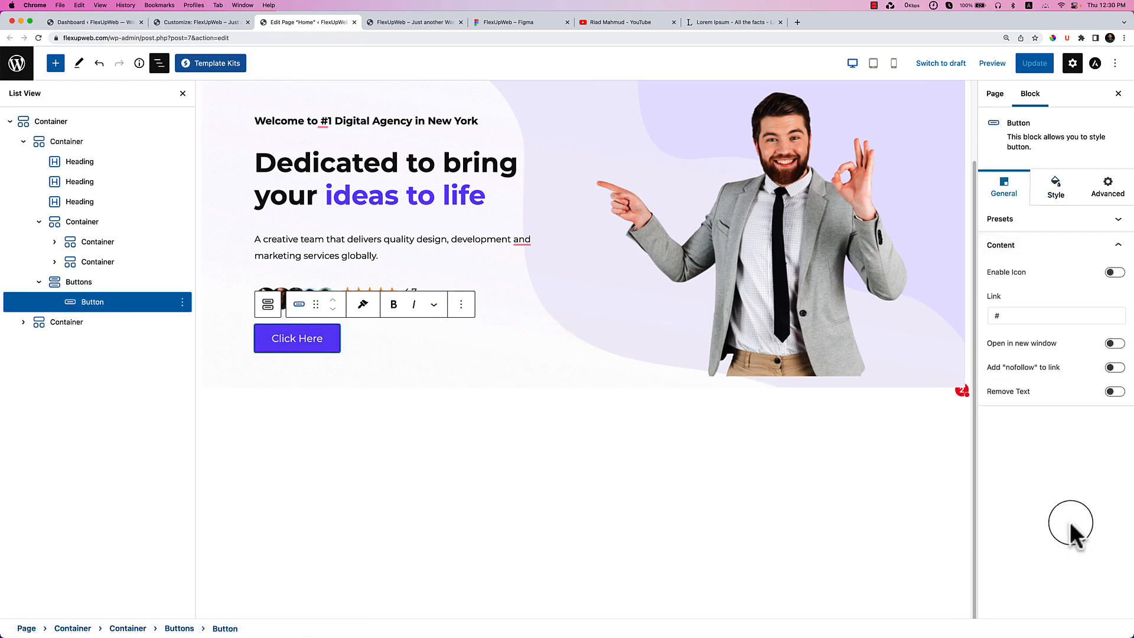
{"action": "left_click", "coordinate": [1056, 188]}
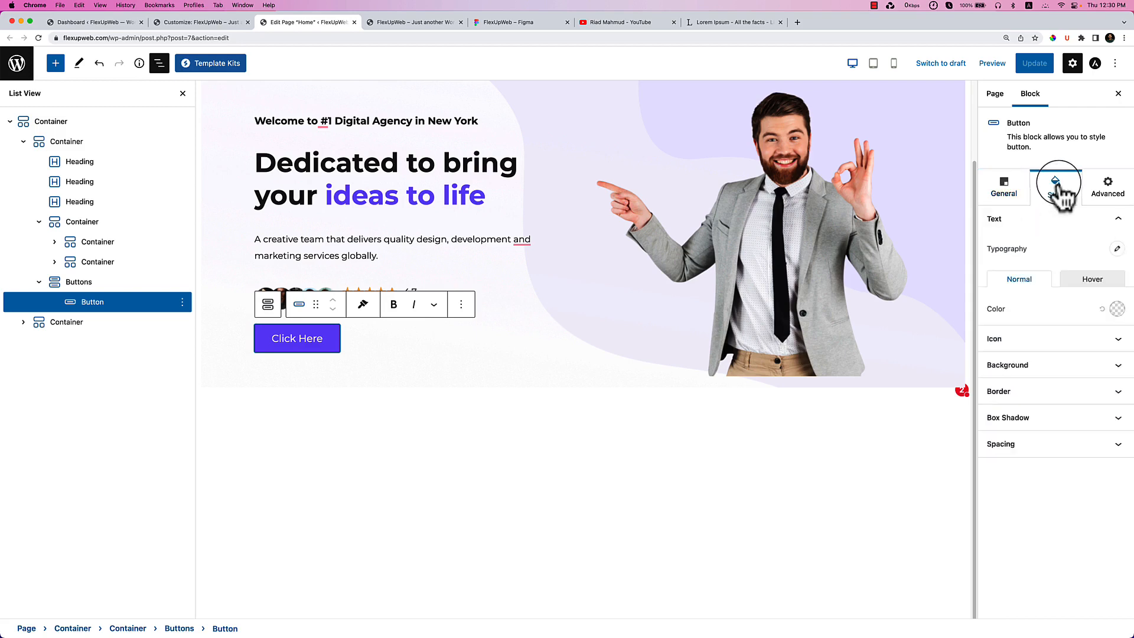
{"action": "left_click", "coordinate": [1057, 392]}
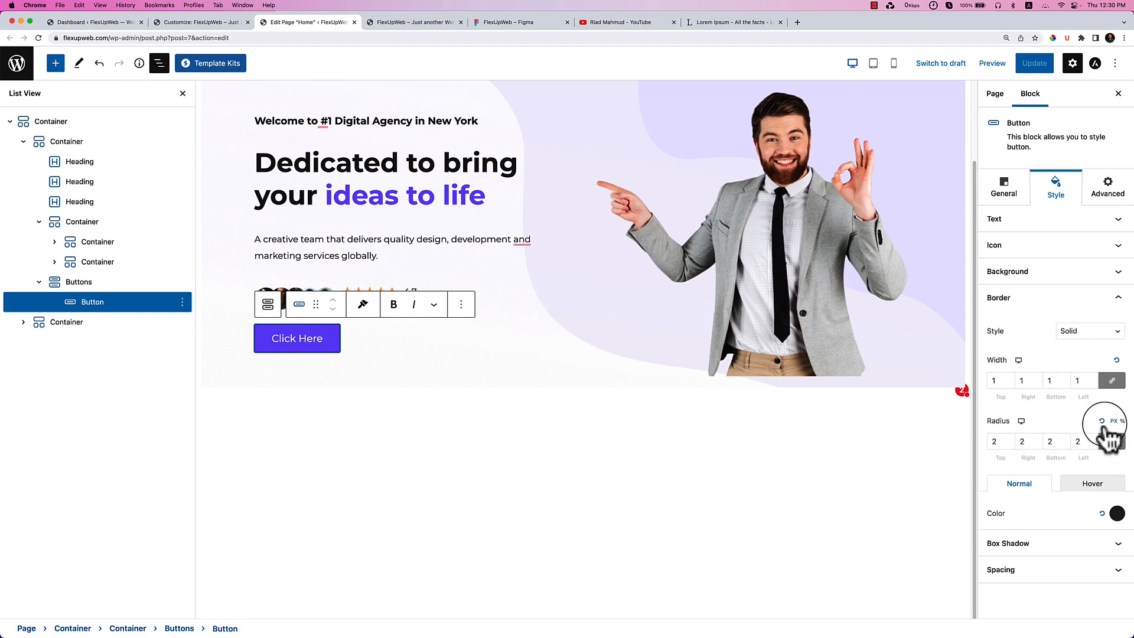
{"action": "left_click", "coordinate": [1116, 361]}
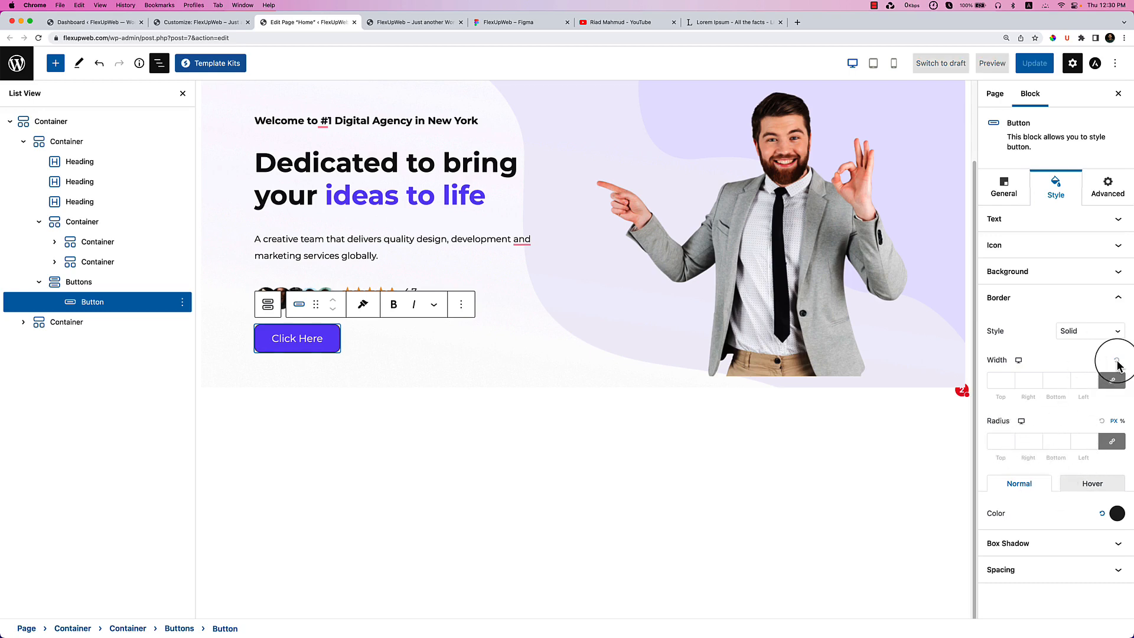
{"action": "left_click", "coordinate": [478, 482]}
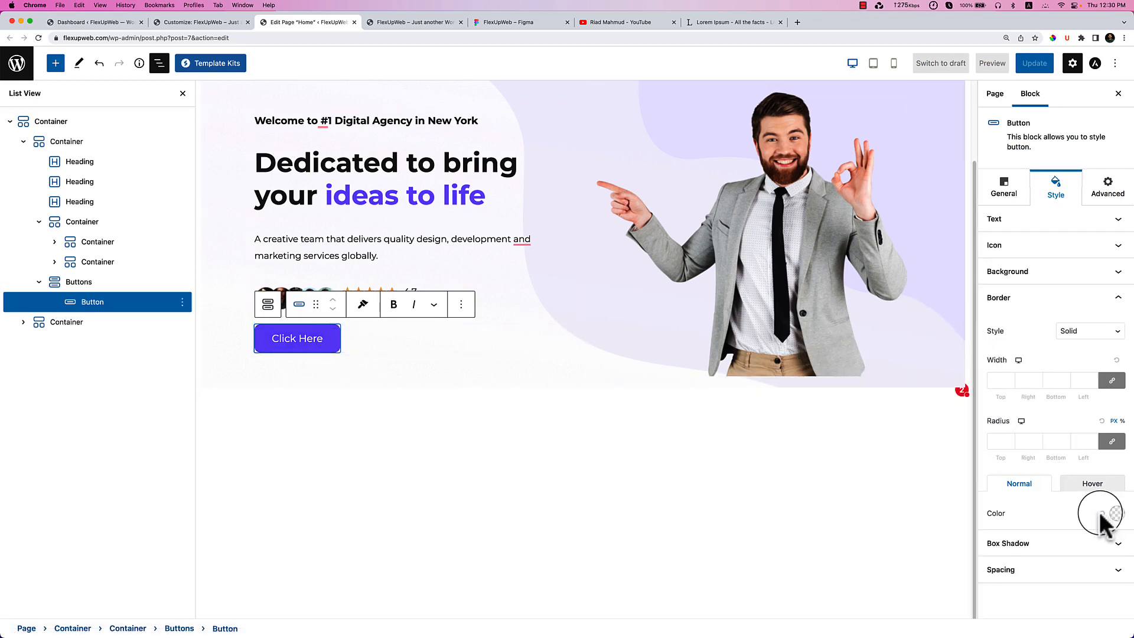
{"action": "left_click", "coordinate": [377, 407]}
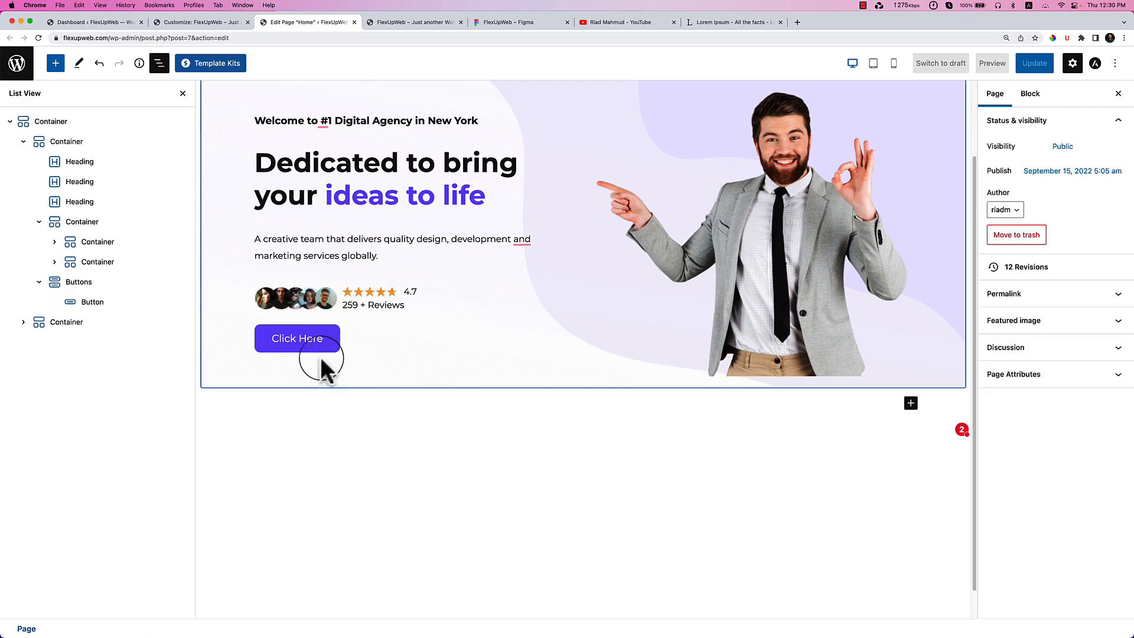
Look through the button's Hover, Box Shadow, Spacing, Icon, Background and Border settings.
{"action": "left_click", "coordinate": [115, 305]}
{"action": "left_click", "coordinate": [1093, 483]}
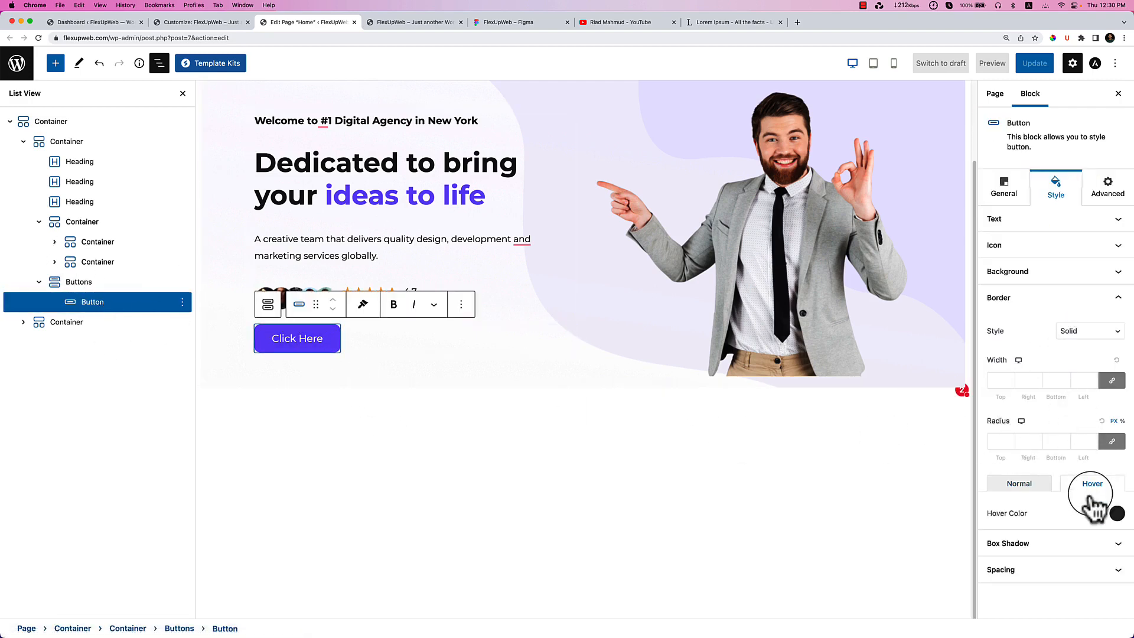
{"action": "left_click", "coordinate": [1072, 543]}
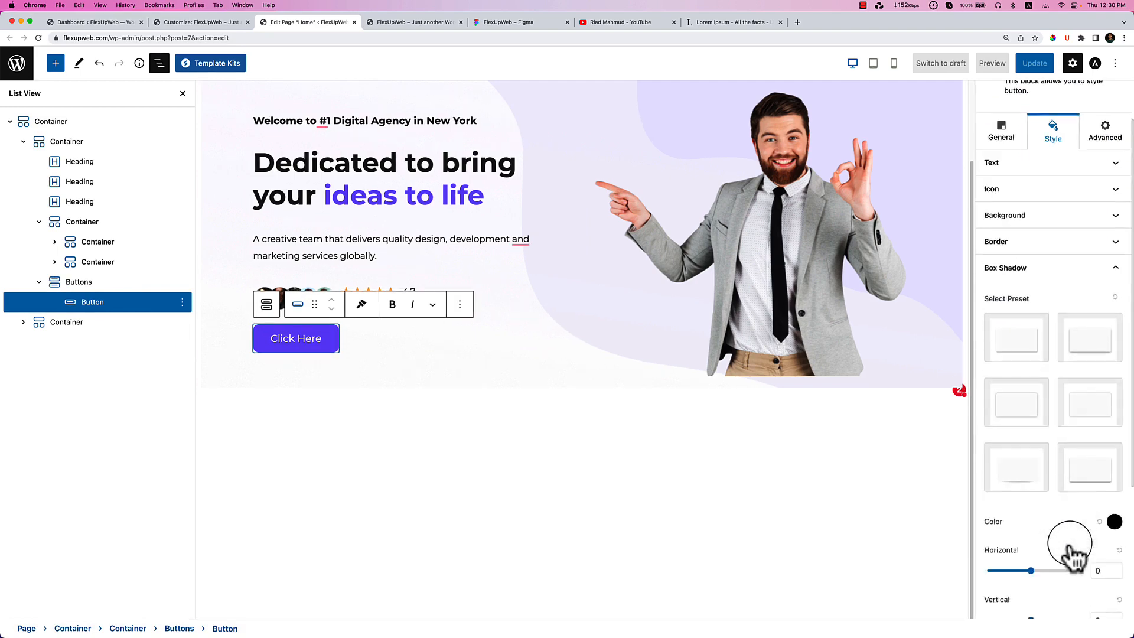
{"action": "scroll", "coordinate": [1078, 508], "scroll_direction": "down", "scroll_amount": 5}
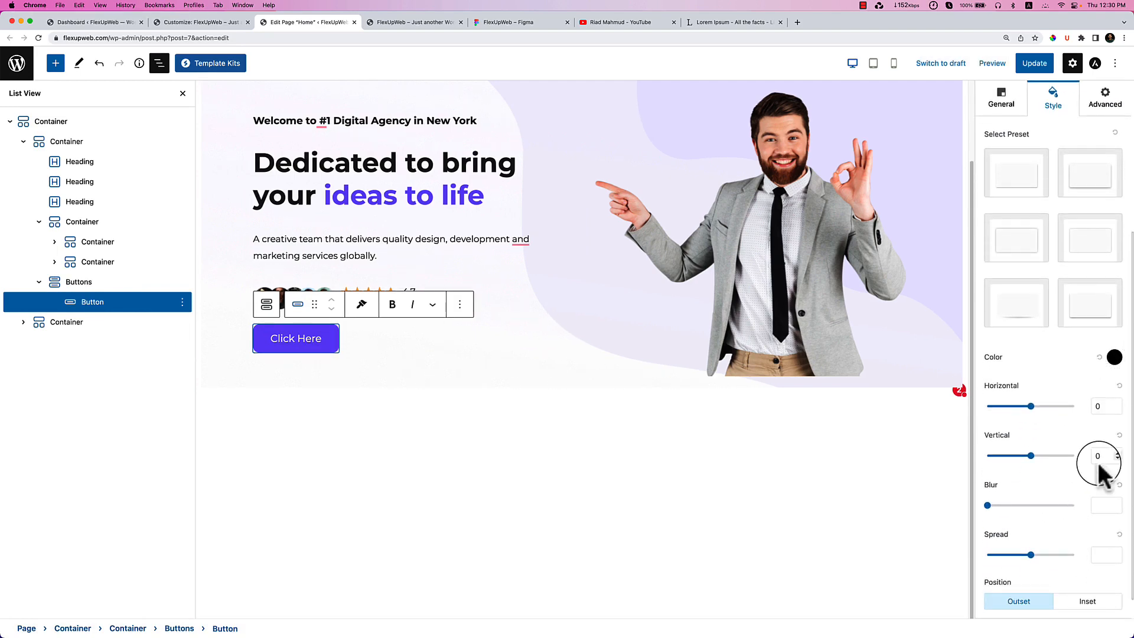
{"action": "scroll", "coordinate": [1054, 585], "scroll_direction": "down", "scroll_amount": 1}
{"action": "left_click", "coordinate": [1058, 605]}
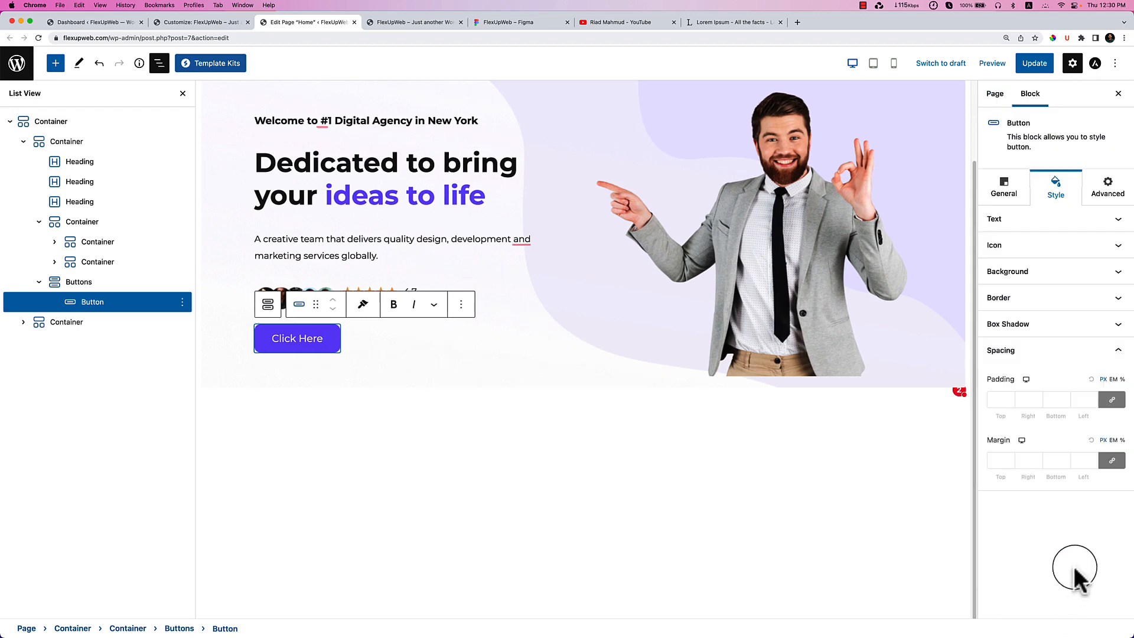
{"action": "left_click", "coordinate": [1062, 242]}
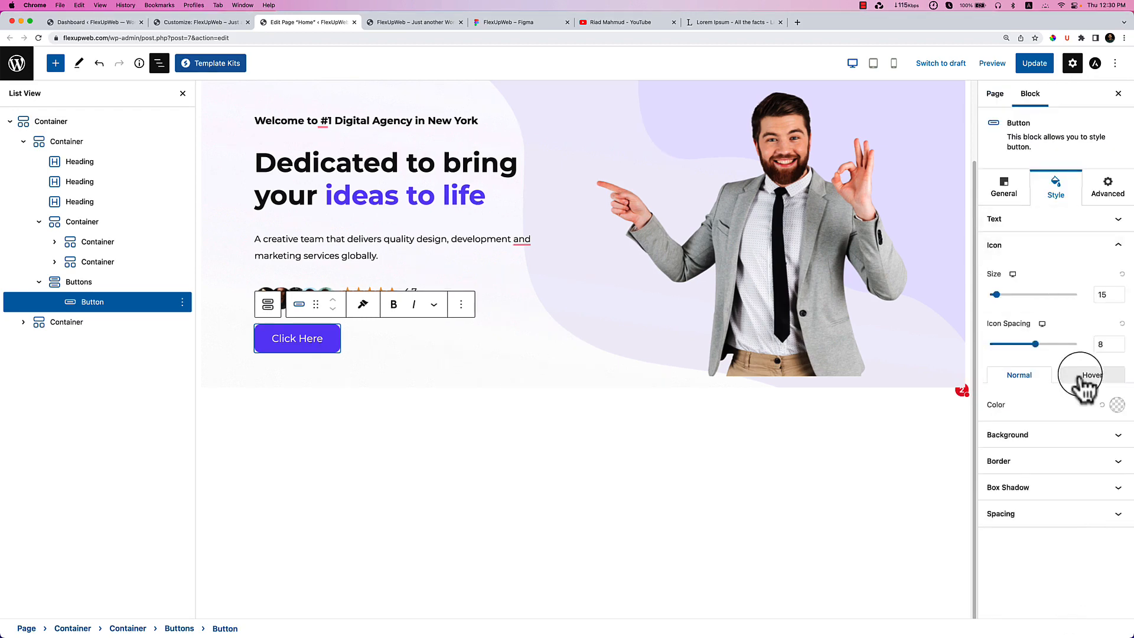
{"action": "left_click", "coordinate": [1070, 440]}
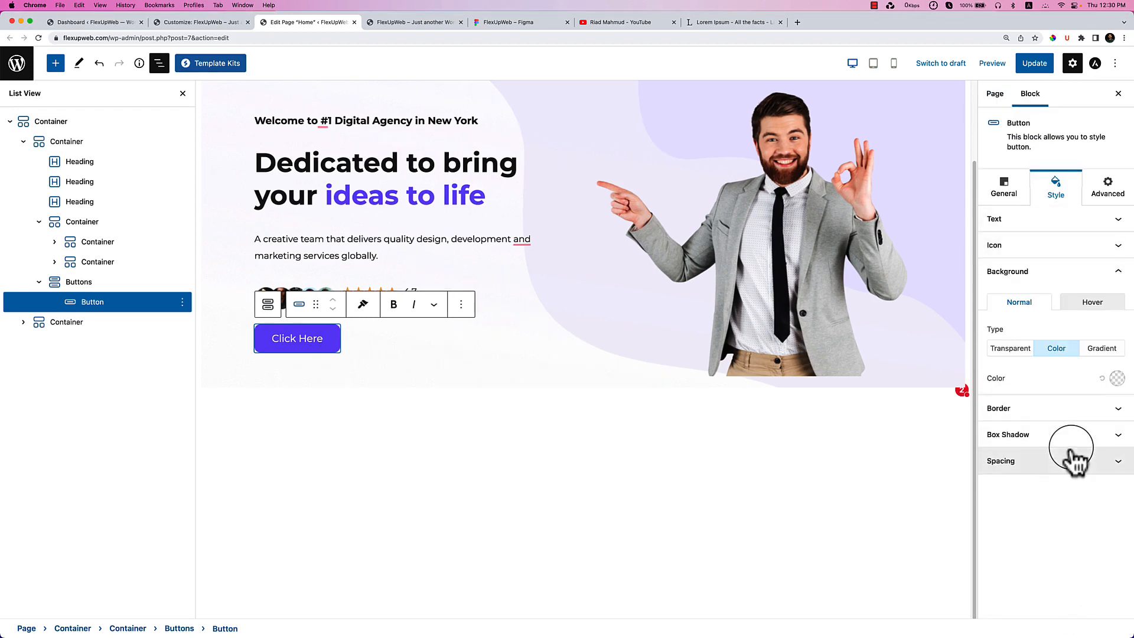
{"action": "left_click", "coordinate": [1061, 403]}
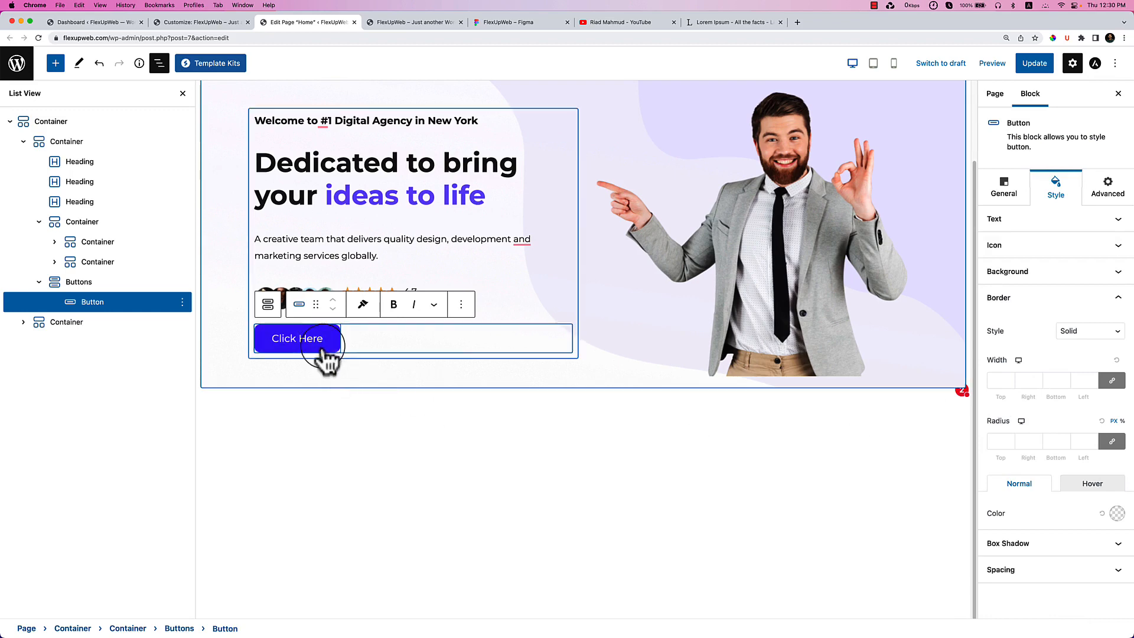
{"action": "left_click", "coordinate": [363, 412]}
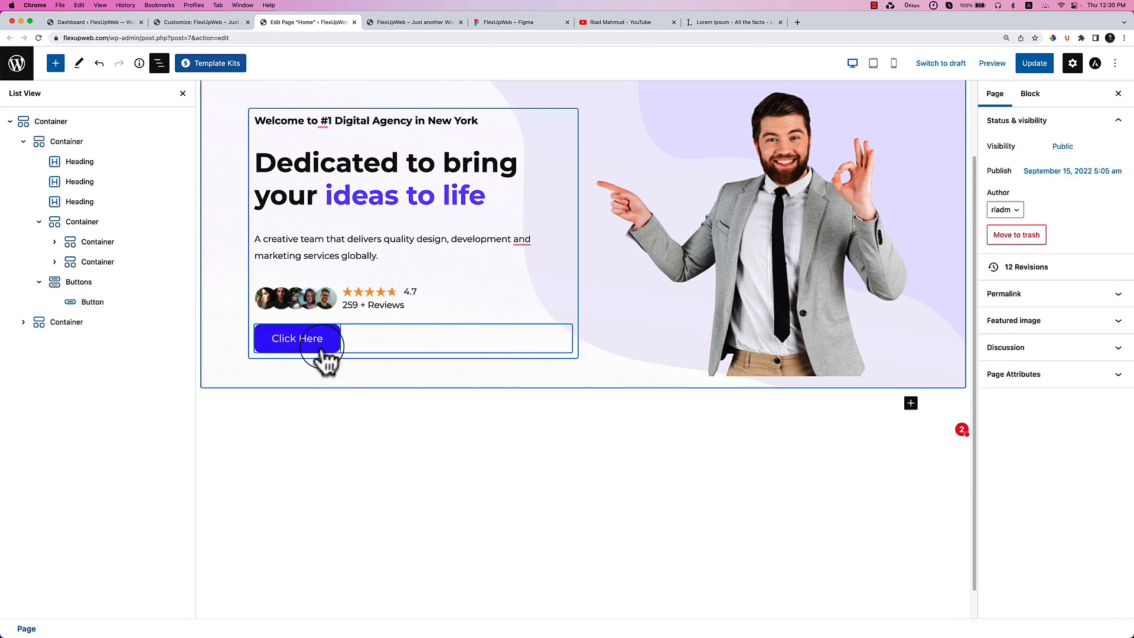
Save the homepage, reload the live site to check the button, and compare it with the Figma hero design.
{"action": "left_click", "coordinate": [1016, 66]}
{"action": "left_click", "coordinate": [436, 24]}
{"action": "right_click", "coordinate": [420, 316]}
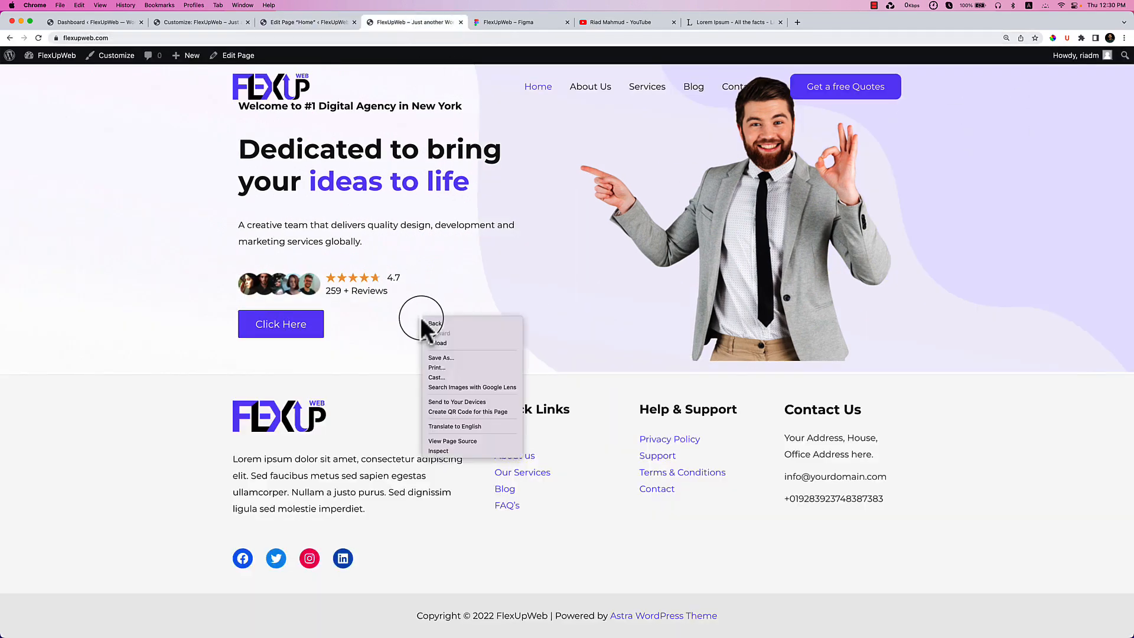
{"action": "left_click", "coordinate": [457, 346]}
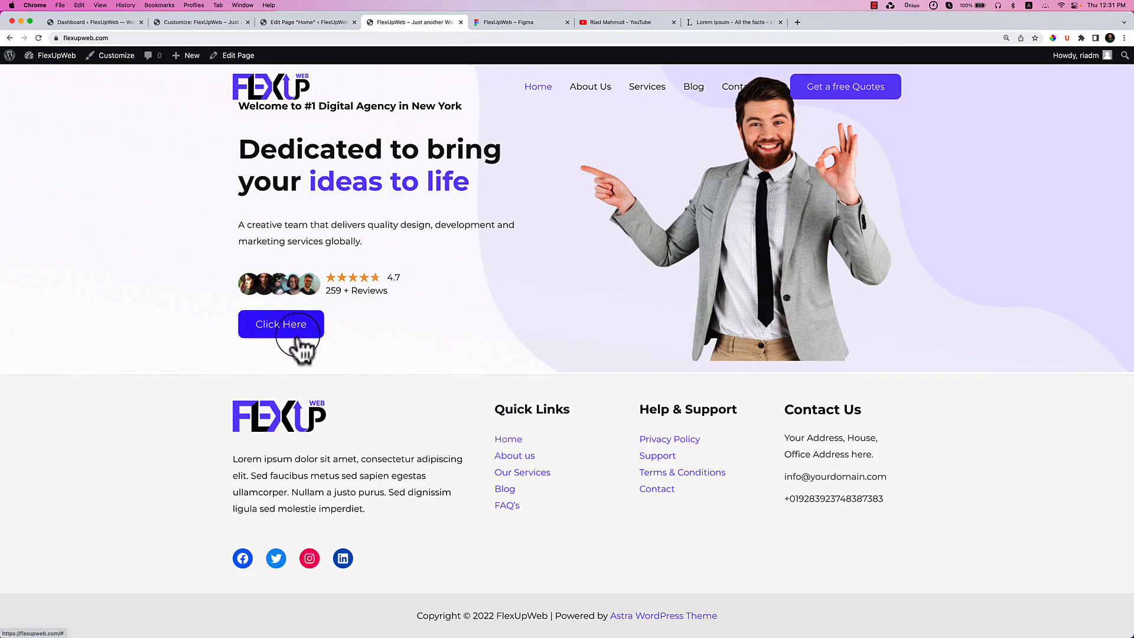
{"action": "left_click", "coordinate": [552, 23]}
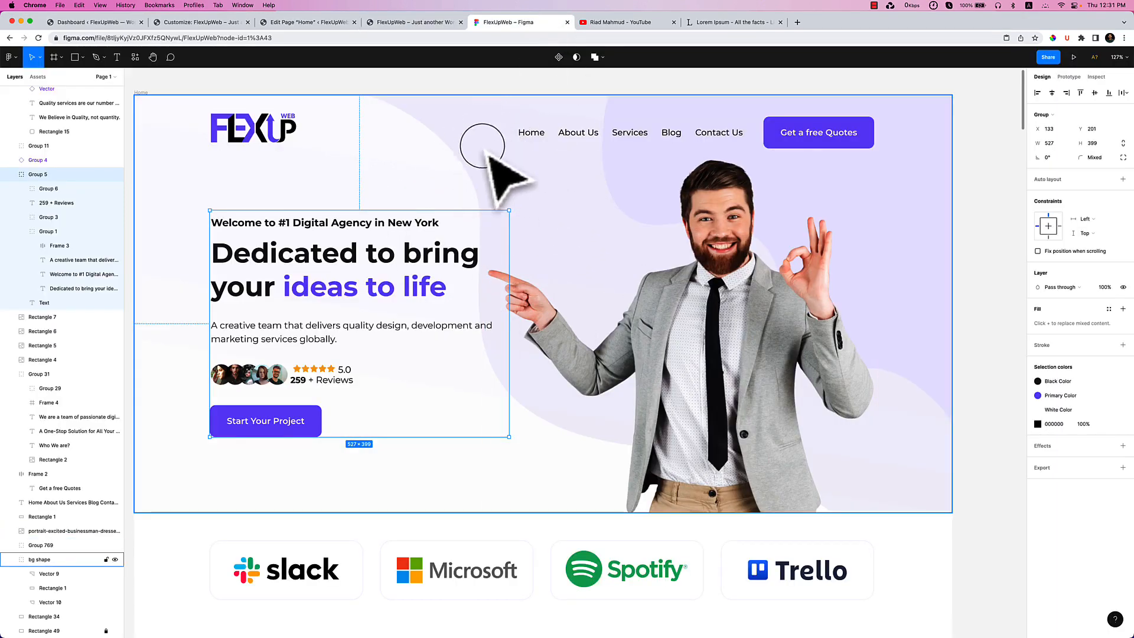
{"action": "left_click", "coordinate": [332, 23]}
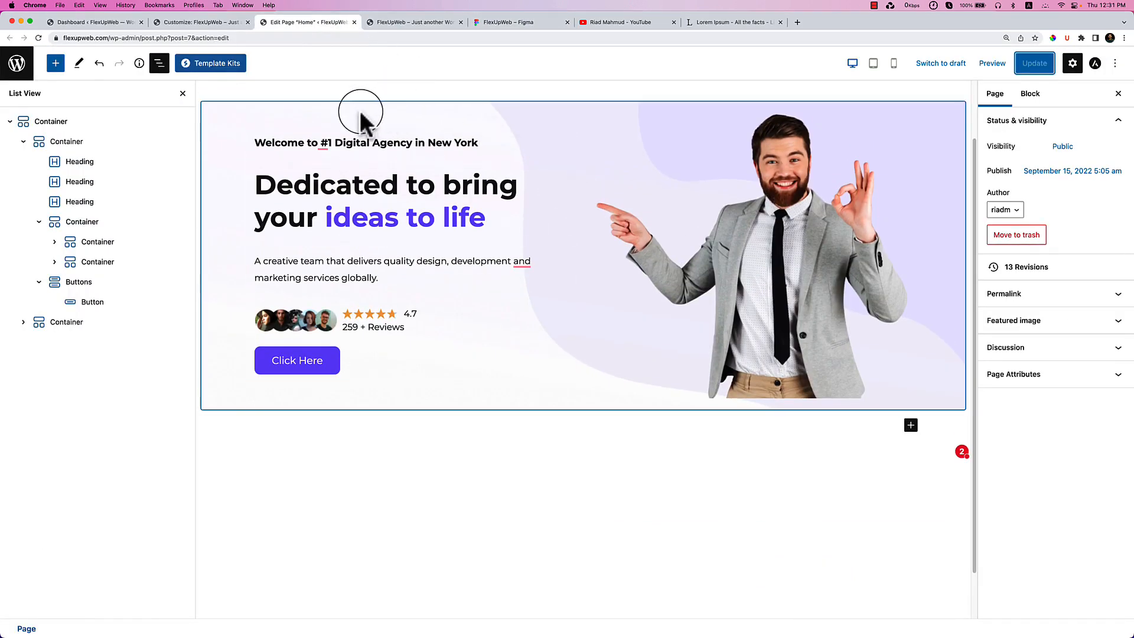
Drag the hero container's Minimum Height to 700 and update the Home page.
{"action": "left_click", "coordinate": [362, 114]}
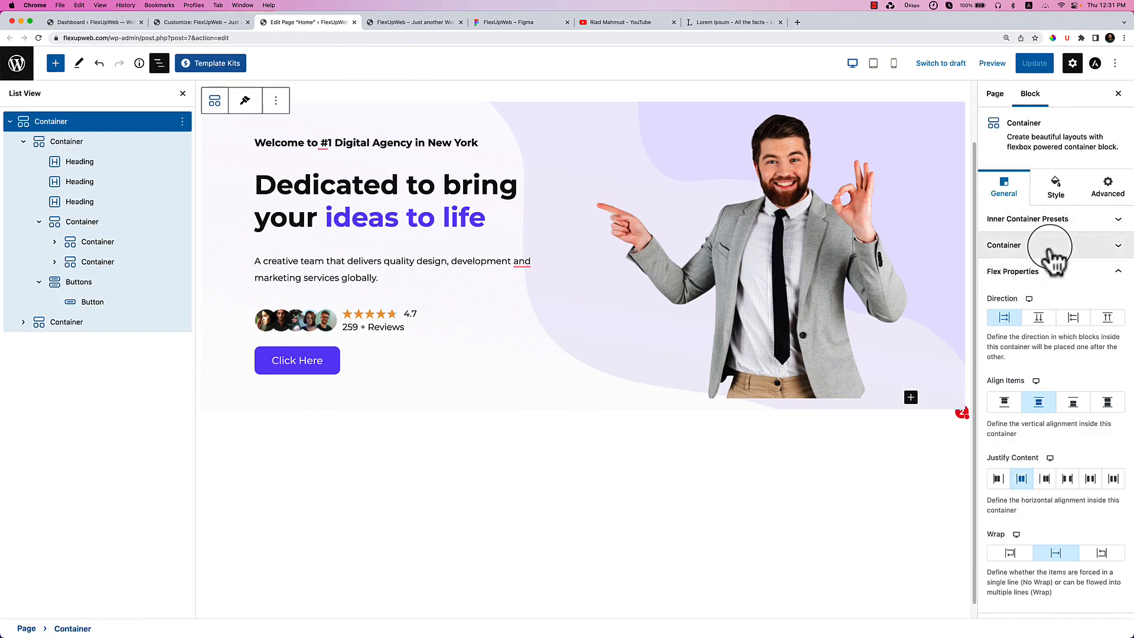
{"action": "left_click", "coordinate": [1049, 244]}
{"action": "left_click_drag", "start_coordinate": [991, 442], "coordinate": [1052, 458]}
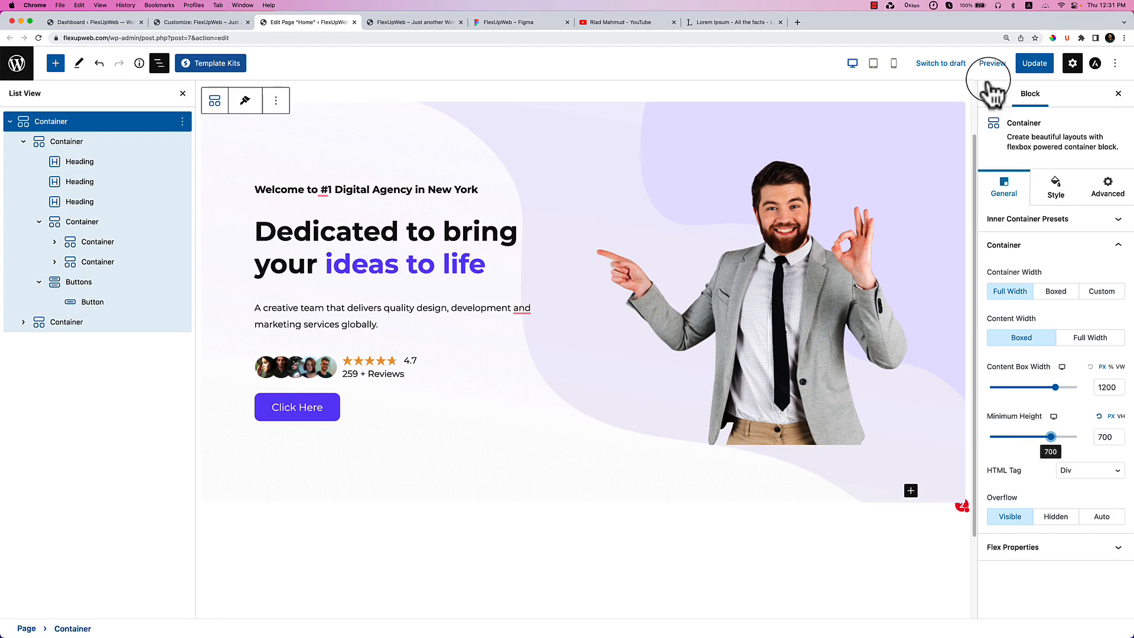
{"action": "left_click", "coordinate": [1032, 64]}
Reload the live FlexUpWeb homepage to inspect the taller hero, then switch to the Customizer.
{"action": "left_click", "coordinate": [424, 22]}
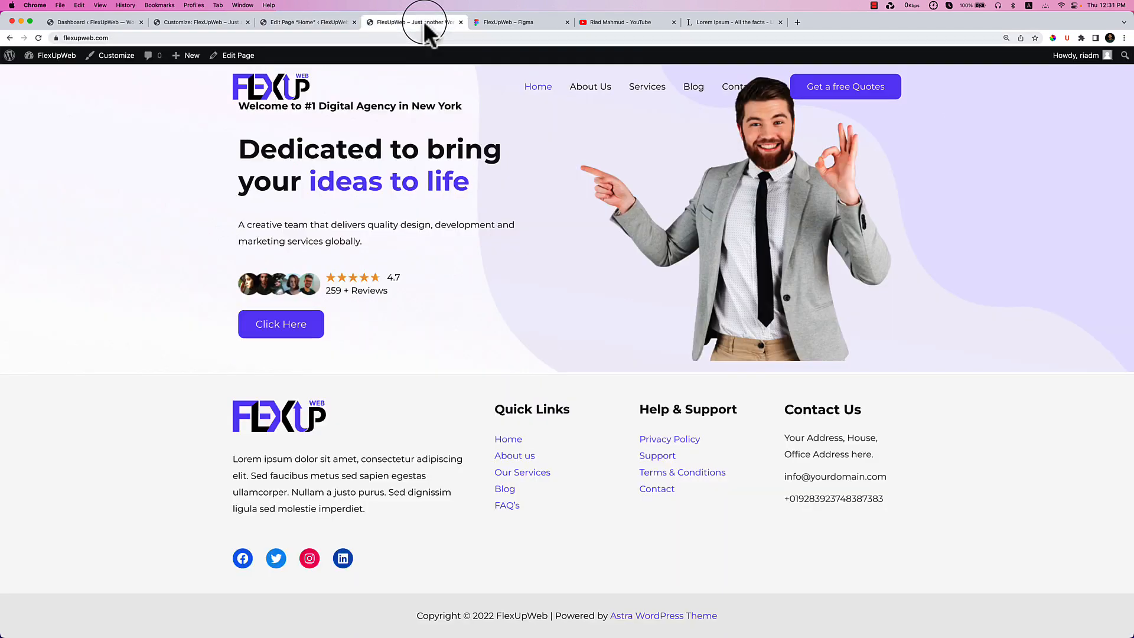
{"action": "left_click", "coordinate": [38, 38]}
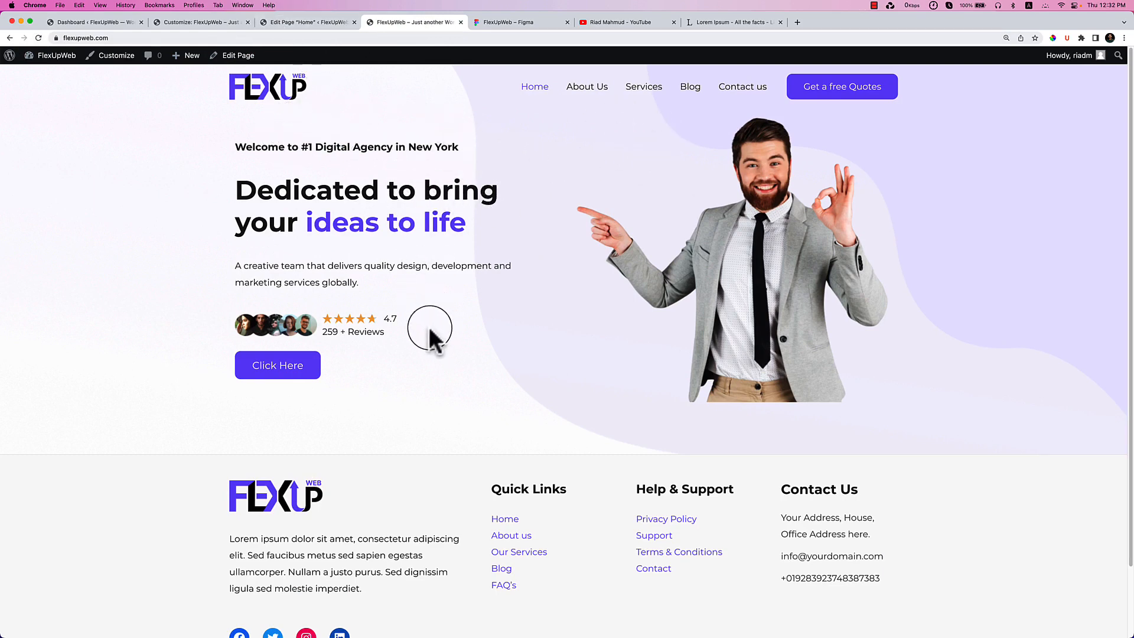
{"action": "left_click", "coordinate": [295, 22]}
{"action": "left_click", "coordinate": [213, 22]}
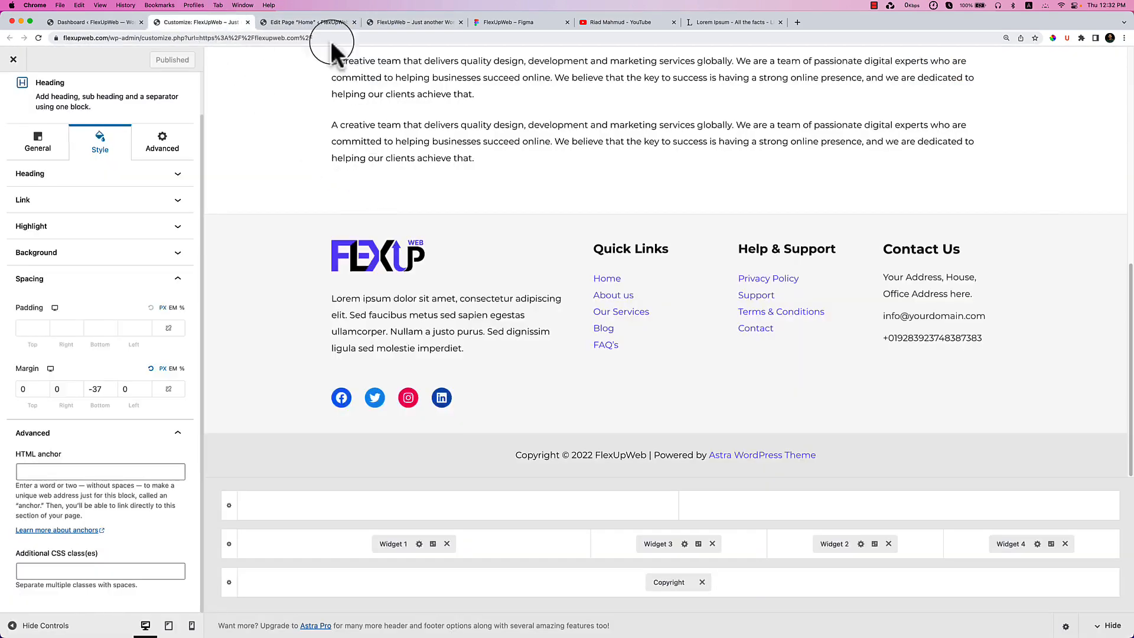
Unlink the outer hero container's padding sides and set its top padding to 110.
{"action": "left_click", "coordinate": [318, 22]}
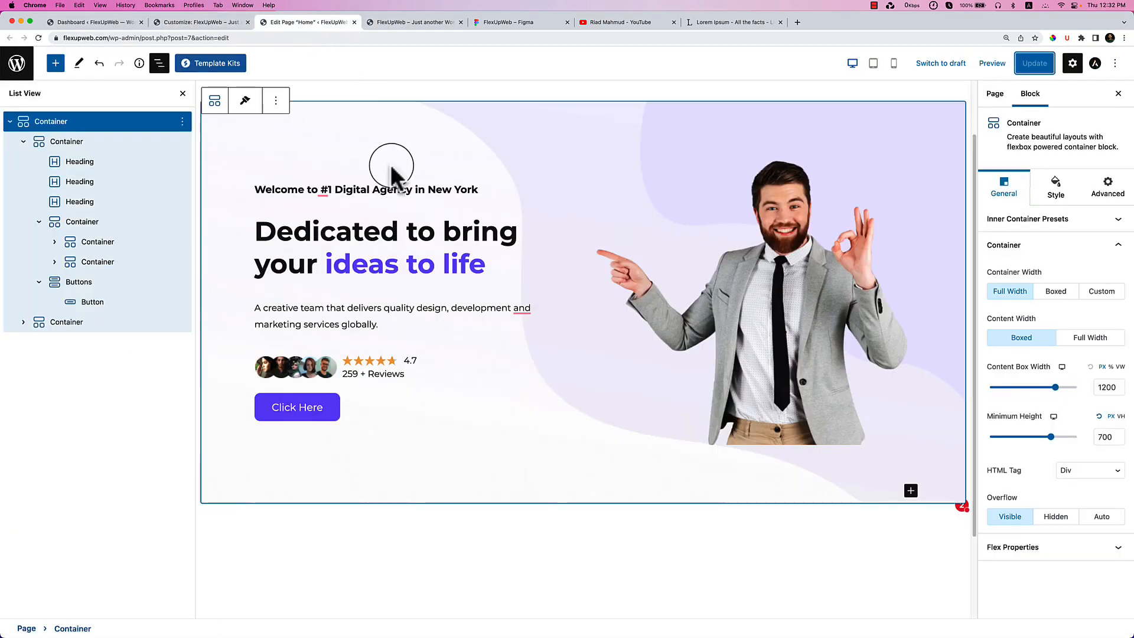
{"action": "left_click", "coordinate": [87, 142]}
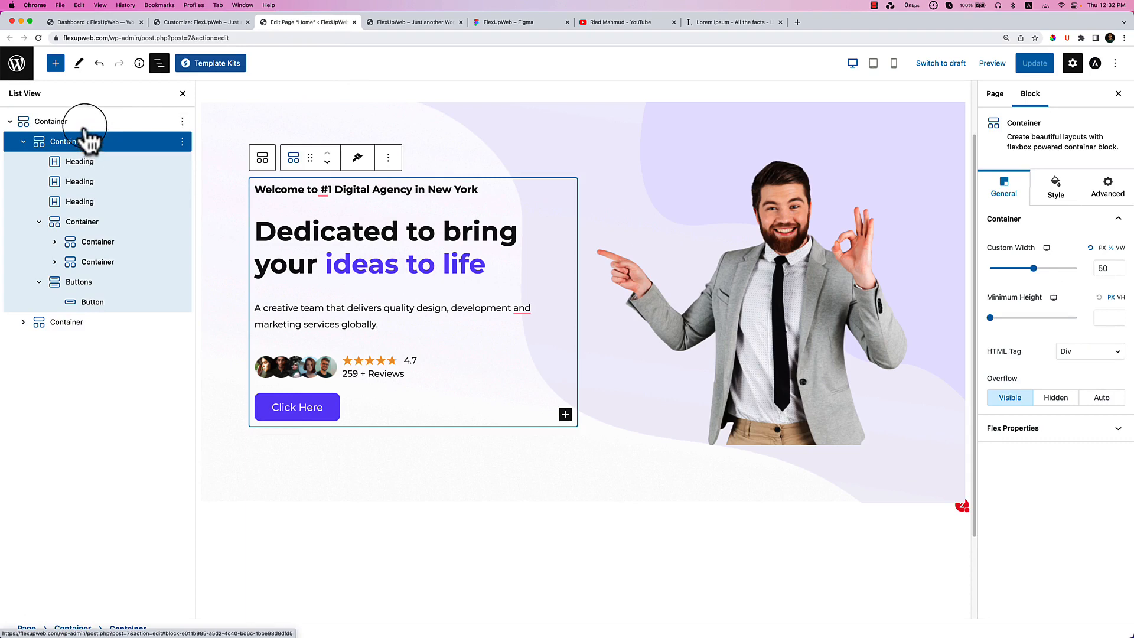
{"action": "left_click", "coordinate": [86, 124]}
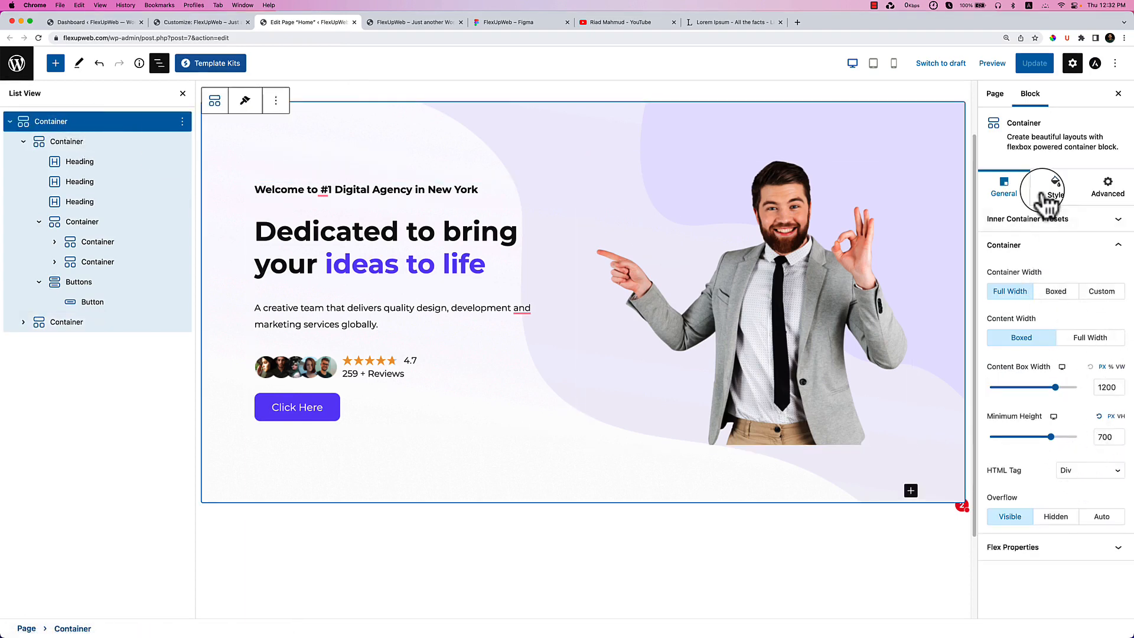
{"action": "left_click", "coordinate": [1049, 198]}
{"action": "scroll", "coordinate": [1104, 511], "scroll_direction": "down", "scroll_amount": 5}
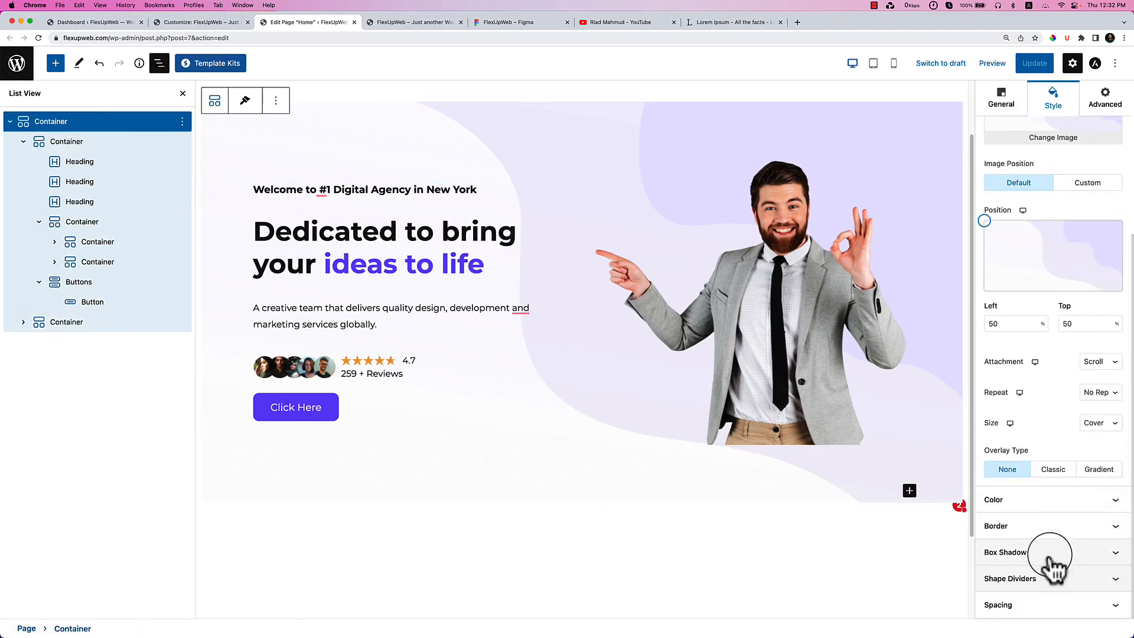
{"action": "left_click", "coordinate": [1062, 604]}
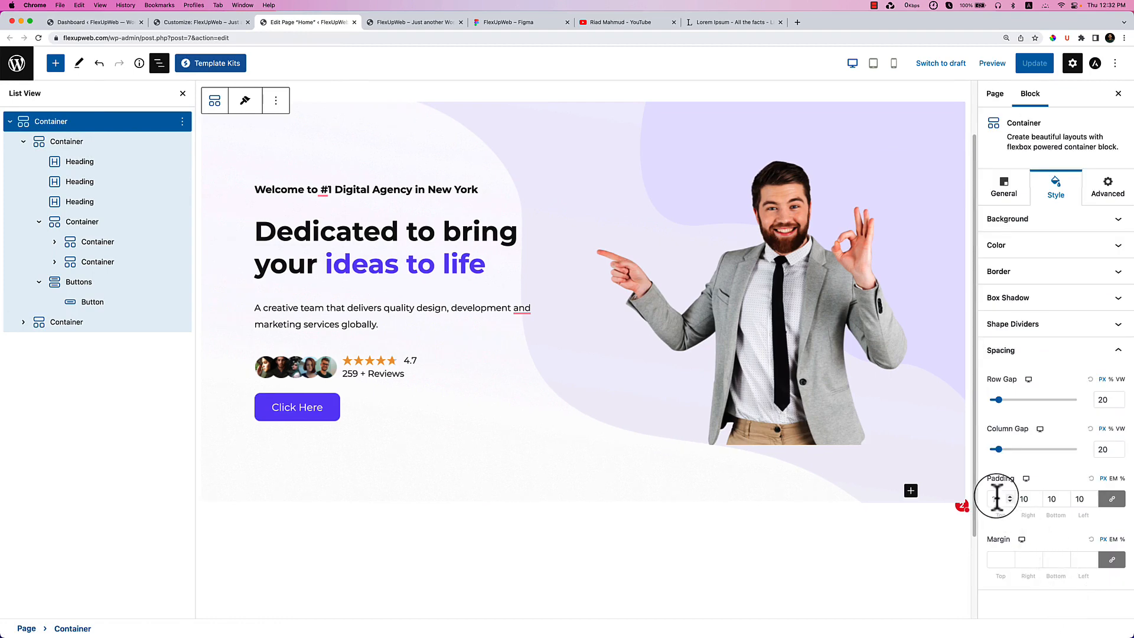
{"action": "left_click", "coordinate": [1111, 499]}
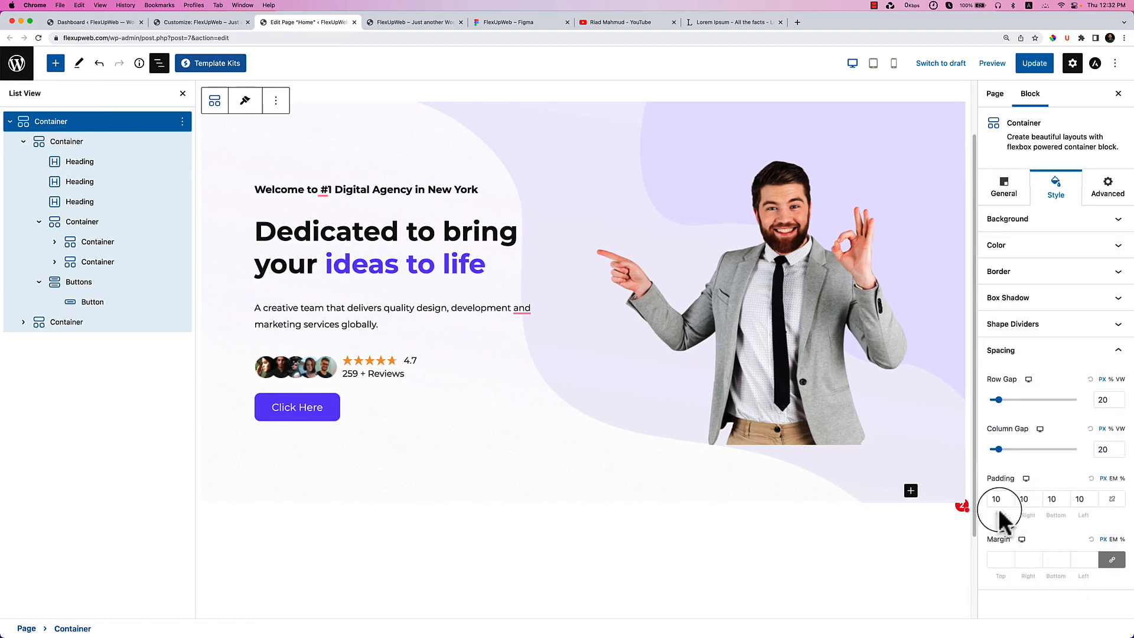
{"action": "left_click", "coordinate": [993, 500]}
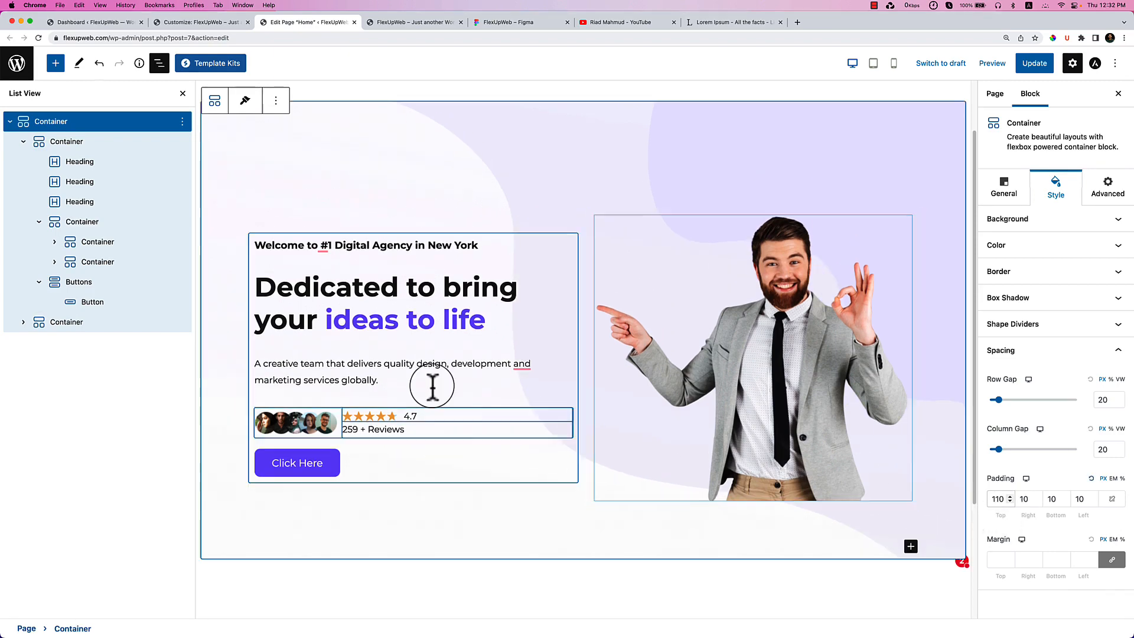
{"action": "left_click", "coordinate": [404, 260]}
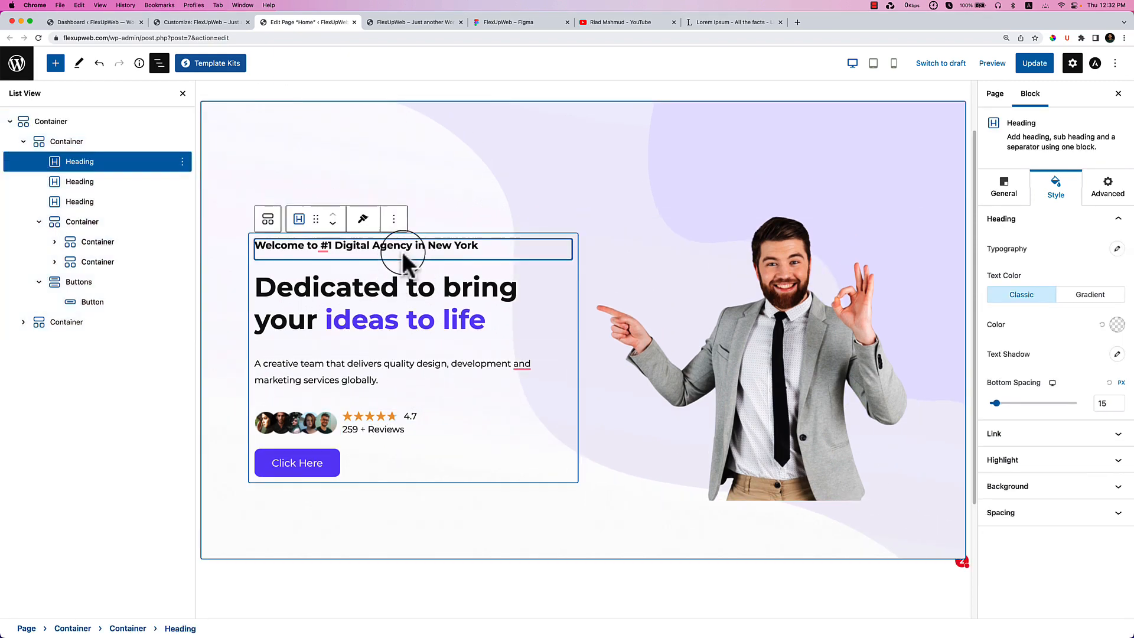
Step the Welcome heading's bottom margin down to -16 and update the page.
{"action": "left_click", "coordinate": [1081, 512]}
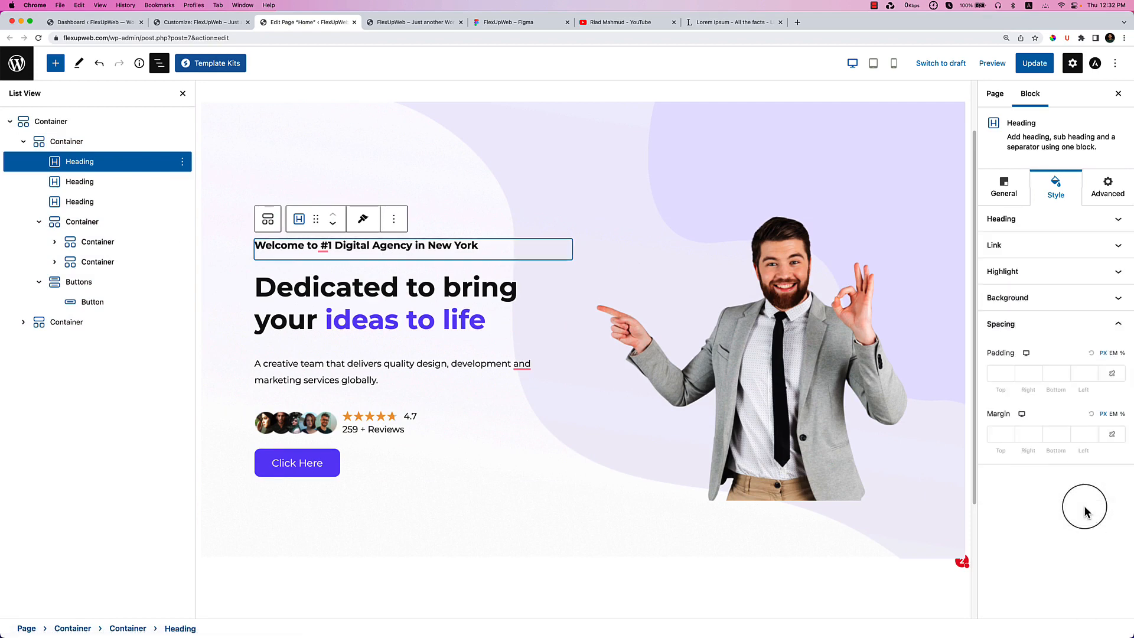
{"action": "left_click", "coordinate": [1004, 188]}
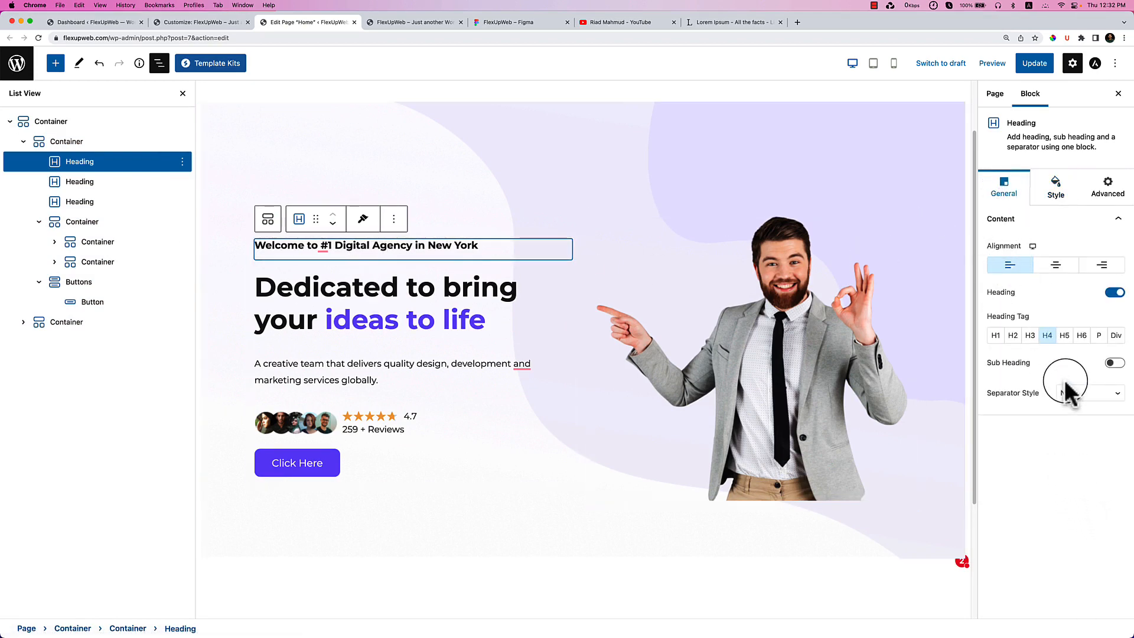
{"action": "left_click", "coordinate": [1054, 192]}
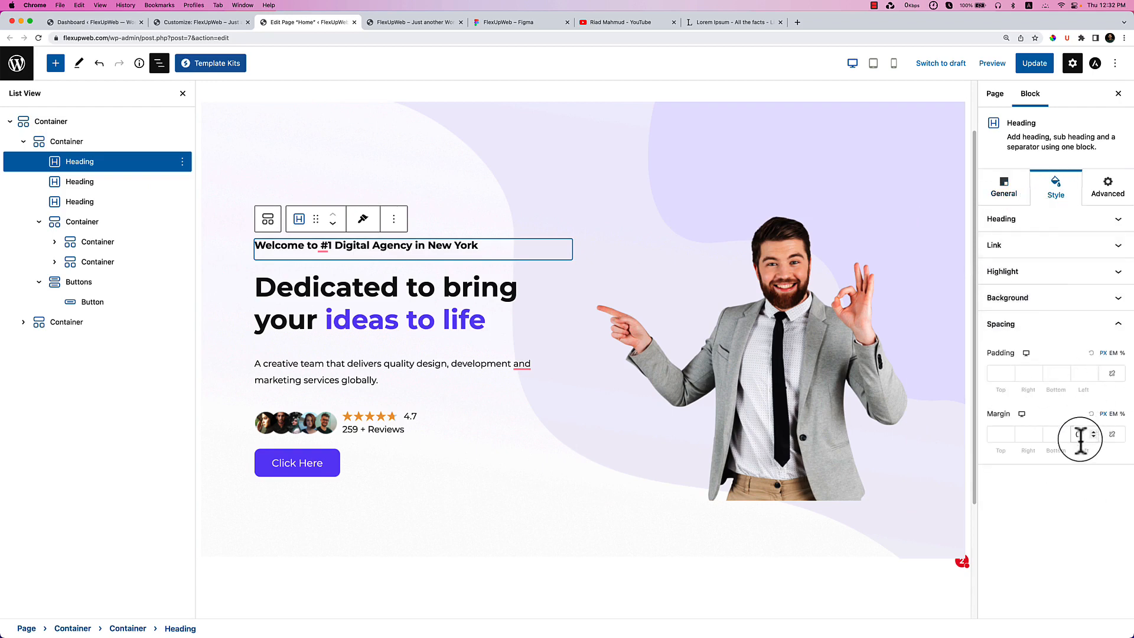
{"action": "left_click", "coordinate": [1057, 436]}
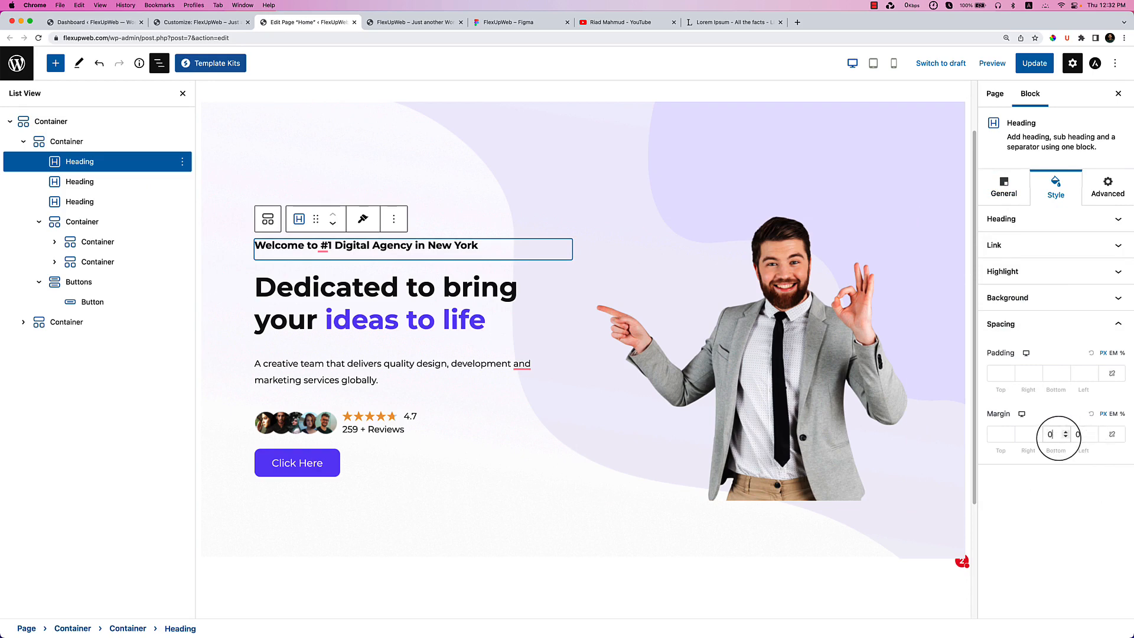
{"action": "left_click", "coordinate": [1065, 437]}
{"action": "left_click", "coordinate": [1065, 438]}
{"action": "left_click", "coordinate": [1065, 437]}
{"action": "left_click", "coordinate": [1065, 437]}
{"action": "left_click", "coordinate": [1065, 437]}
{"action": "left_click", "coordinate": [1065, 437]}
{"action": "left_click", "coordinate": [1065, 438]}
{"action": "left_click", "coordinate": [1065, 437]}
{"action": "left_click", "coordinate": [1065, 437]}
{"action": "left_click", "coordinate": [1065, 437]}
{"action": "left_click", "coordinate": [1065, 437]}
{"action": "left_click", "coordinate": [1065, 437]}
{"action": "left_click", "coordinate": [1065, 437]}
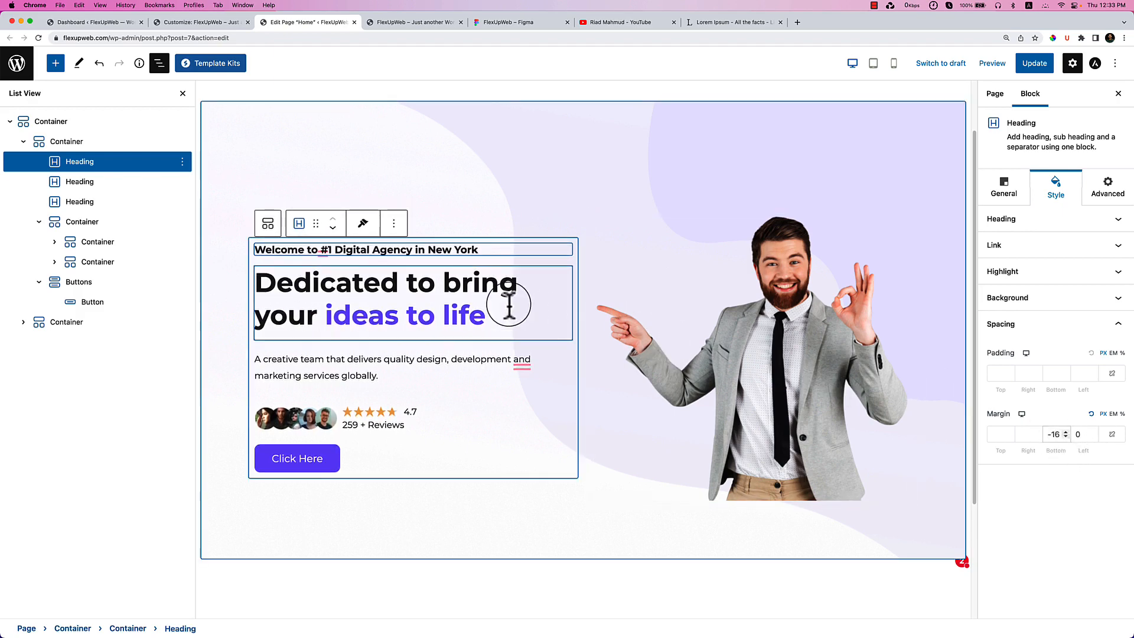
{"action": "left_click", "coordinate": [1035, 65]}
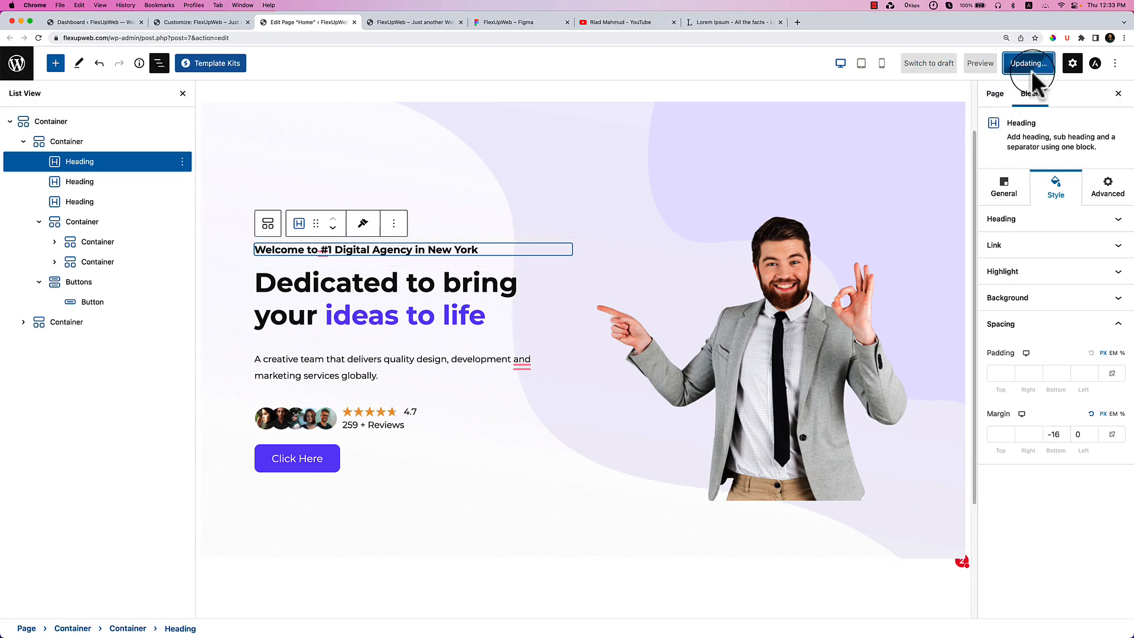
{"action": "left_click", "coordinate": [432, 23]}
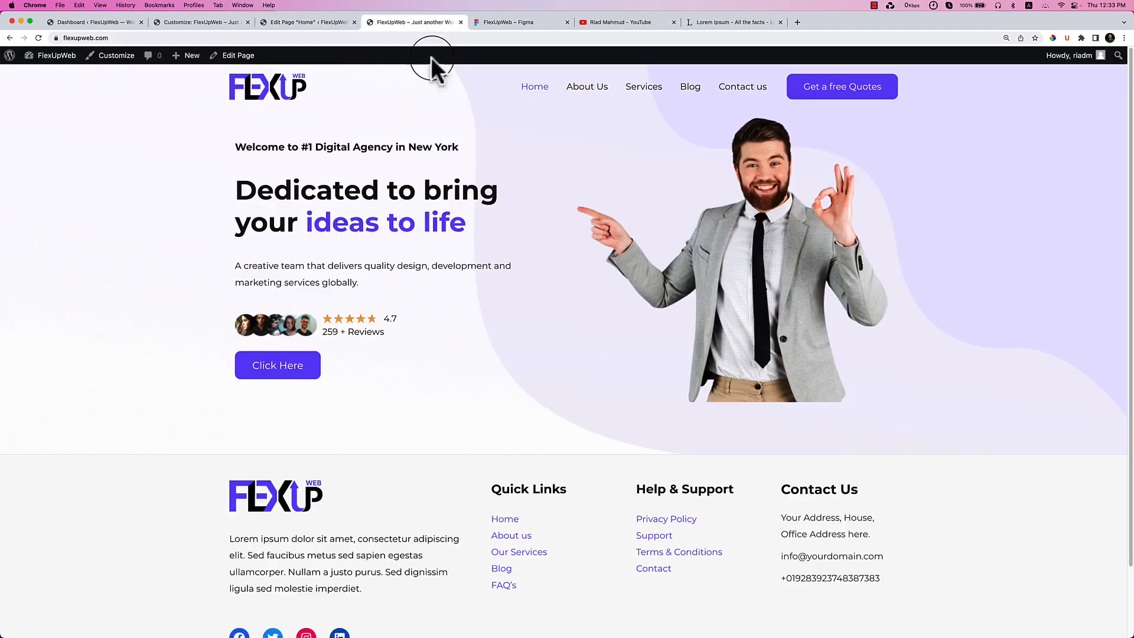
{"action": "right_click", "coordinate": [549, 175]}
{"action": "left_click", "coordinate": [582, 201]}
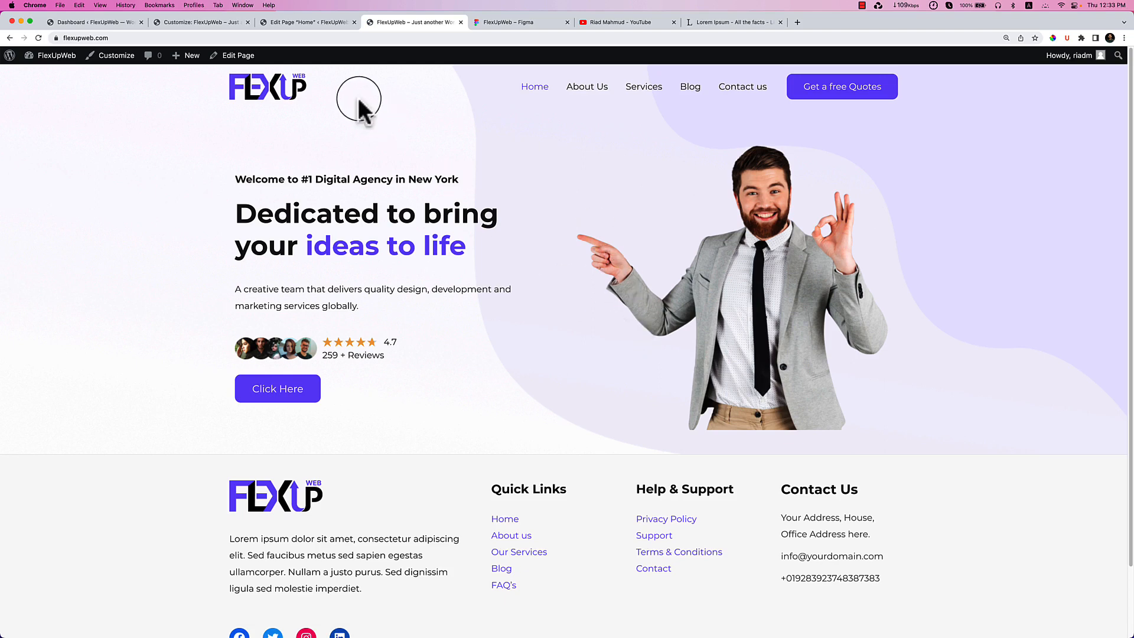
{"action": "right_click", "coordinate": [232, 182]}
{"action": "left_click", "coordinate": [291, 313]}
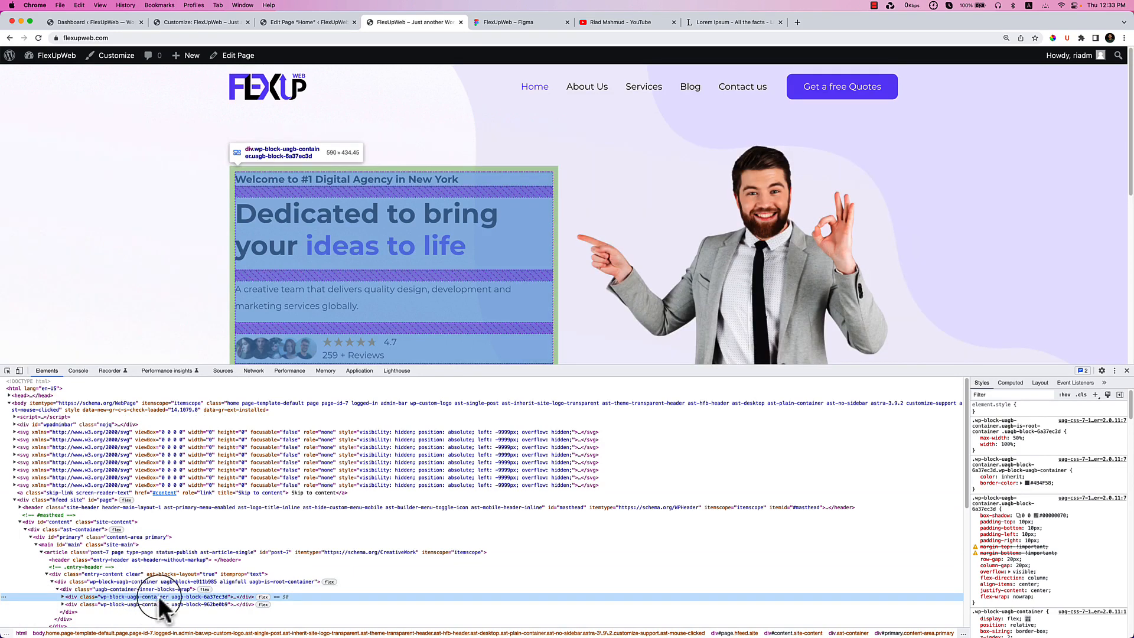
{"action": "left_click", "coordinate": [1127, 371]}
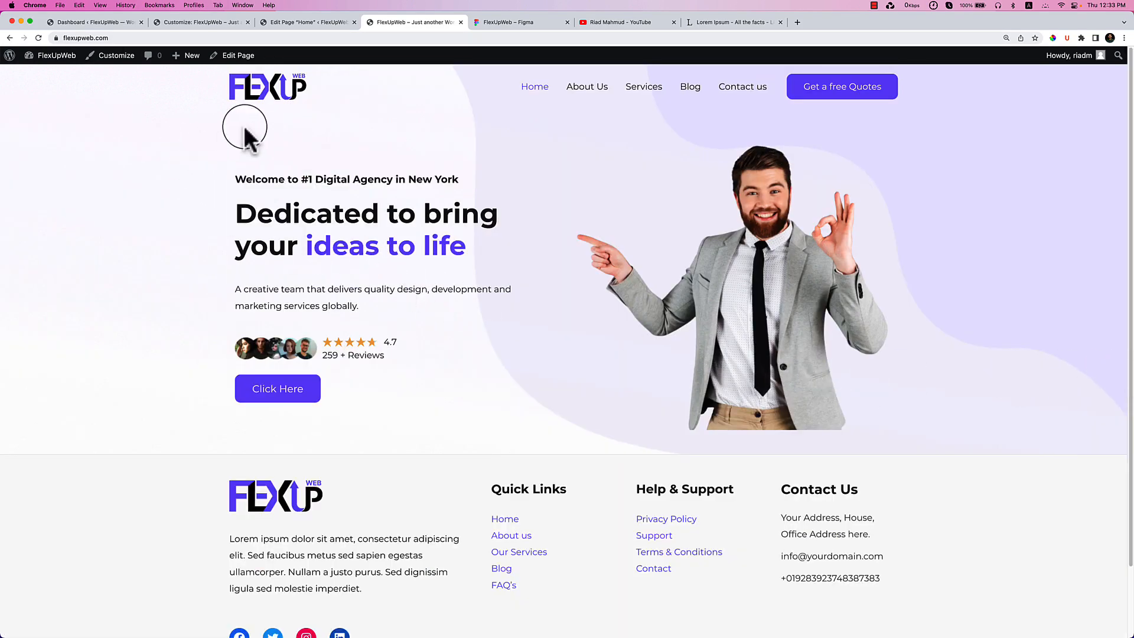
{"action": "left_click", "coordinate": [319, 22]}
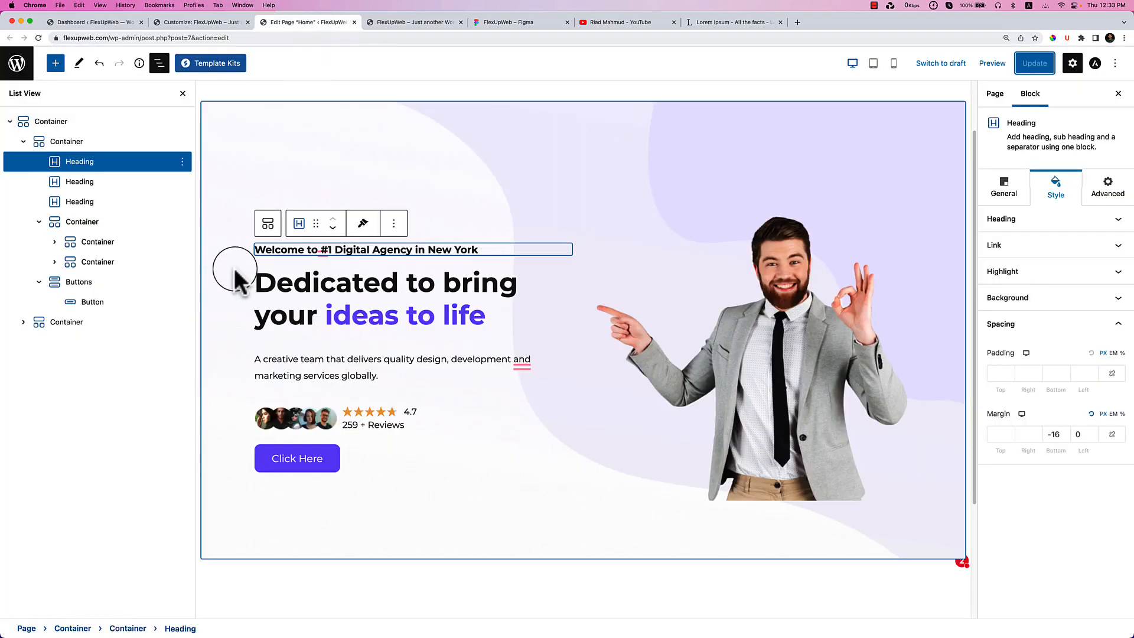
Set the hero text container's padding to 0 on all sides.
{"action": "left_click", "coordinate": [100, 145]}
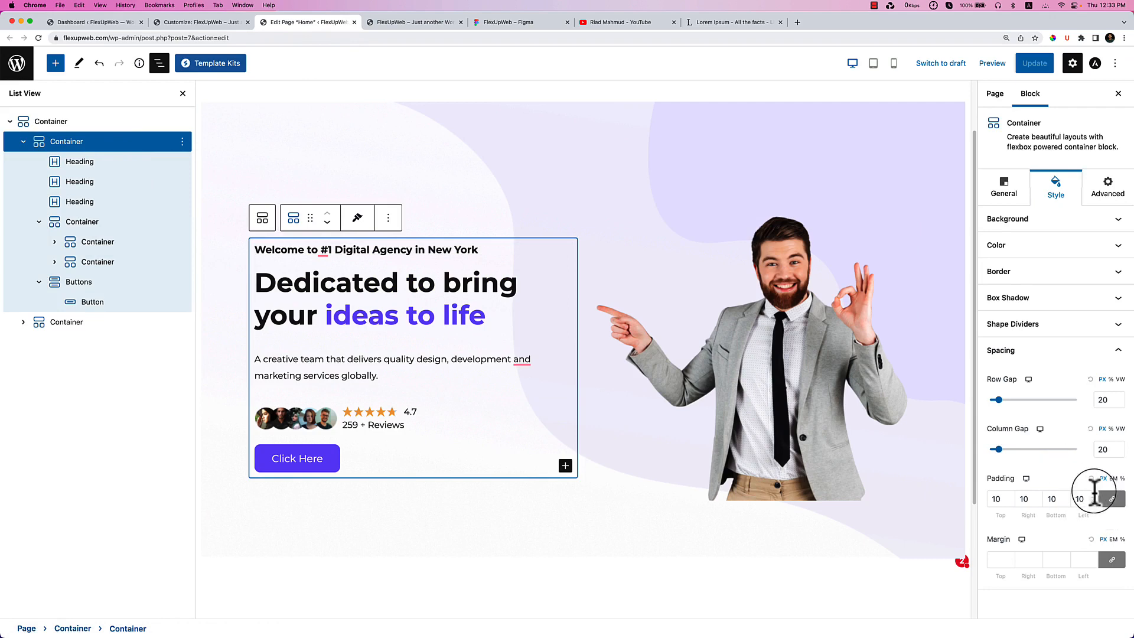
{"action": "left_click", "coordinate": [999, 500]}
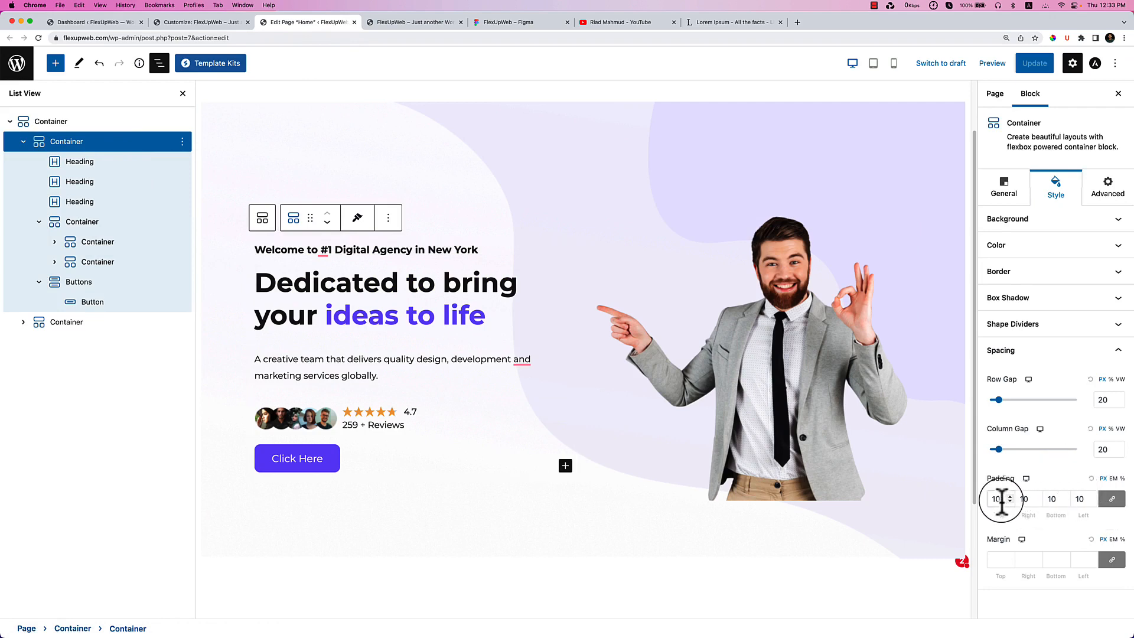
{"action": "key", "text": "BackSpace"}
{"action": "key", "text": "BackSpace"}
{"action": "type", "text": "0"}
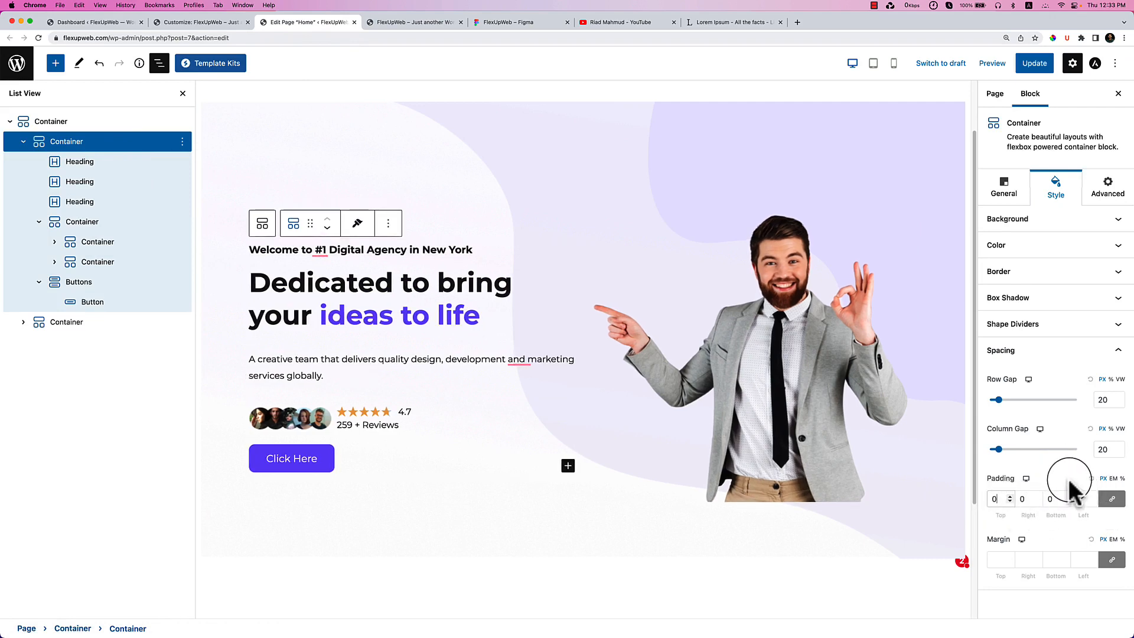
Check the layout in tablet preview, return to desktop, and update the Home page.
{"action": "left_click", "coordinate": [1036, 478]}
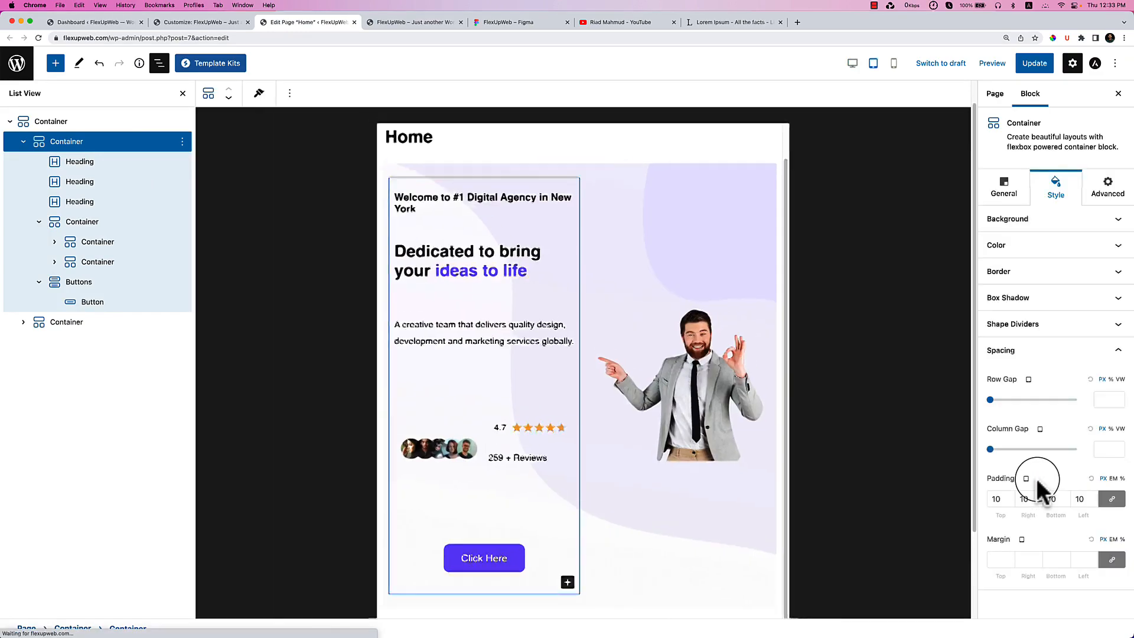
{"action": "scroll", "coordinate": [503, 349], "scroll_direction": "up", "scroll_amount": 5}
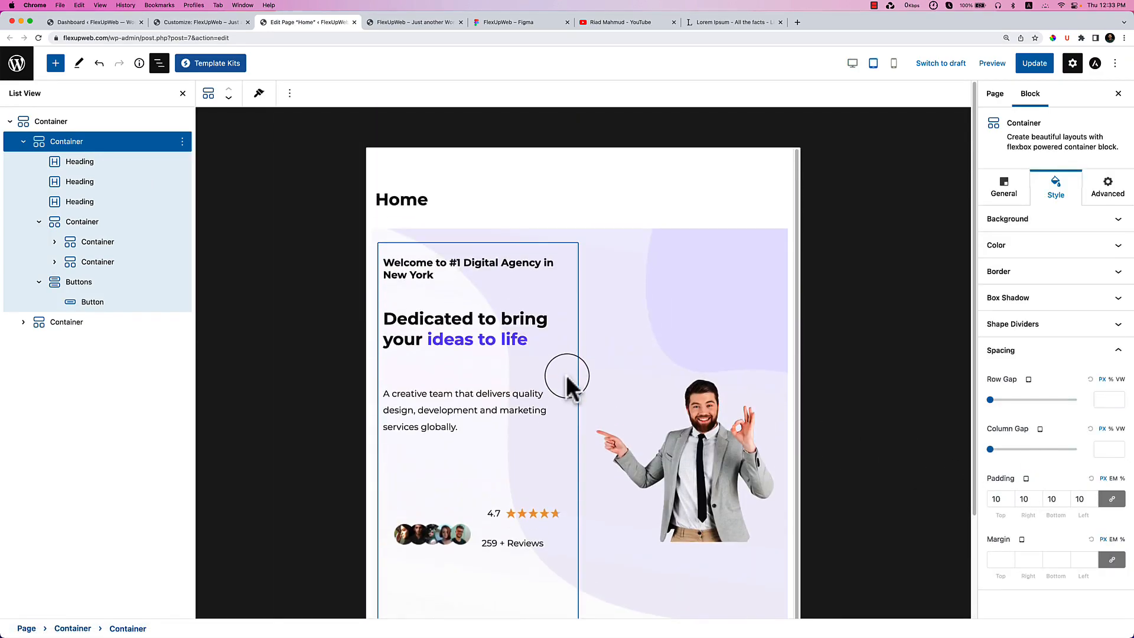
{"action": "left_click", "coordinate": [182, 95]}
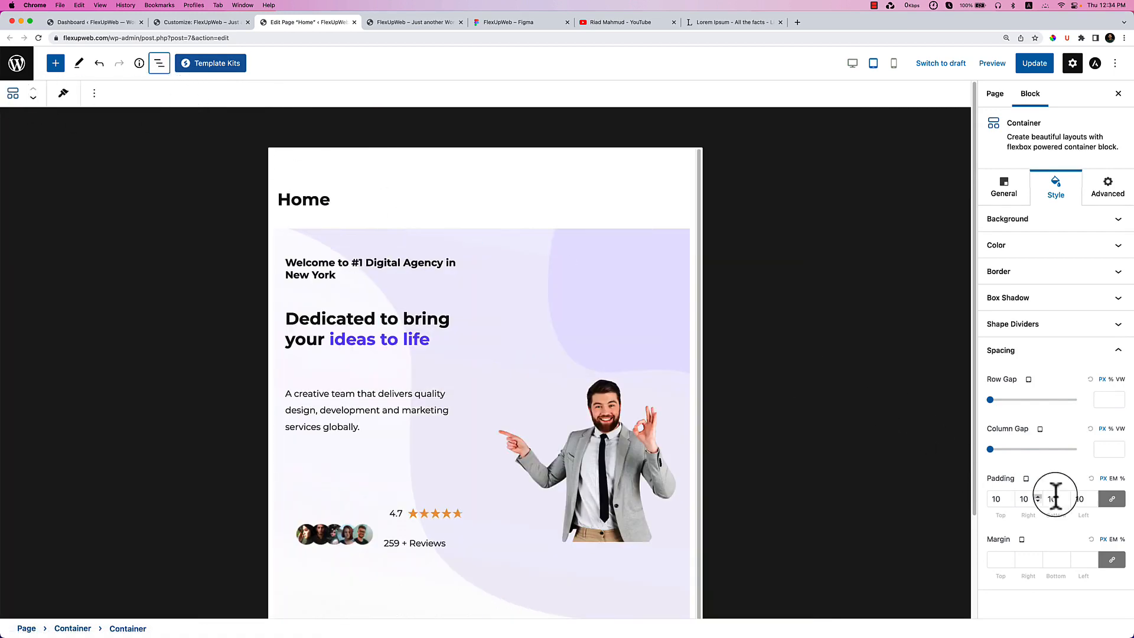
{"action": "left_click", "coordinate": [1019, 540]}
{"action": "scroll", "coordinate": [195, 246], "scroll_direction": "down", "scroll_amount": 4}
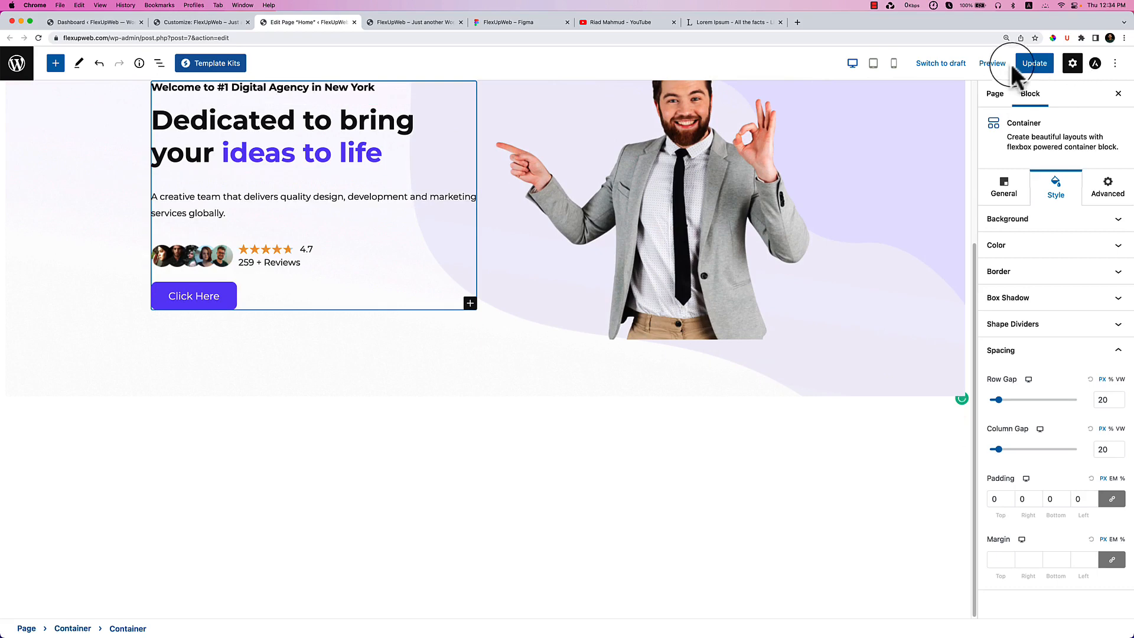
{"action": "left_click", "coordinate": [1027, 65]}
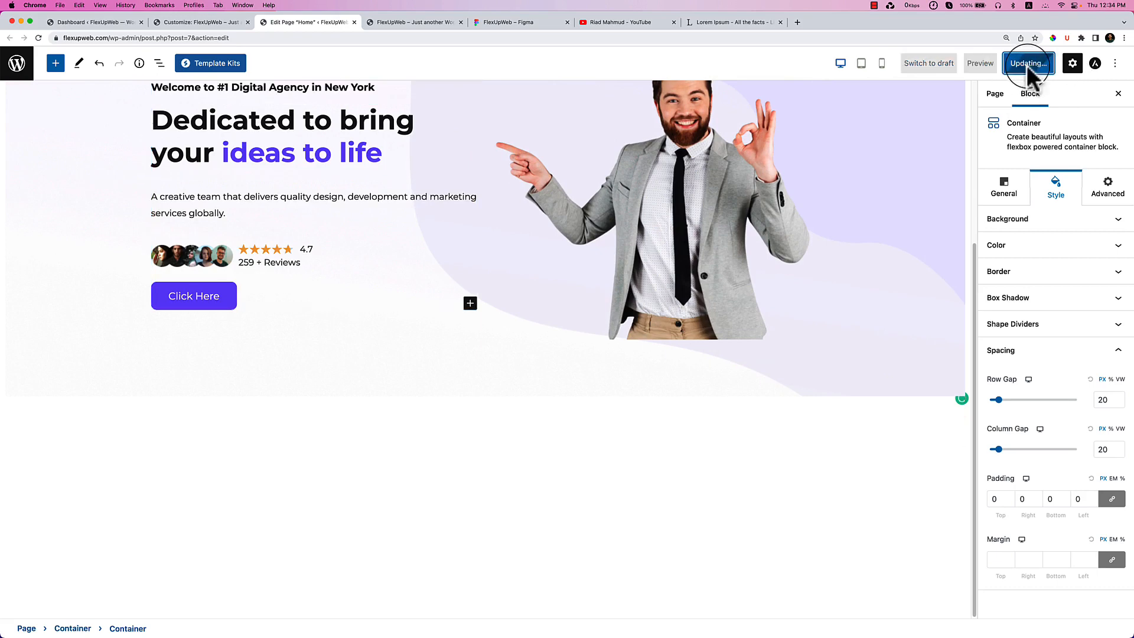
Reload the live homepage and scroll between the hero section and the footer.
{"action": "left_click", "coordinate": [428, 23]}
{"action": "right_click", "coordinate": [435, 127]}
{"action": "left_click", "coordinate": [458, 154]}
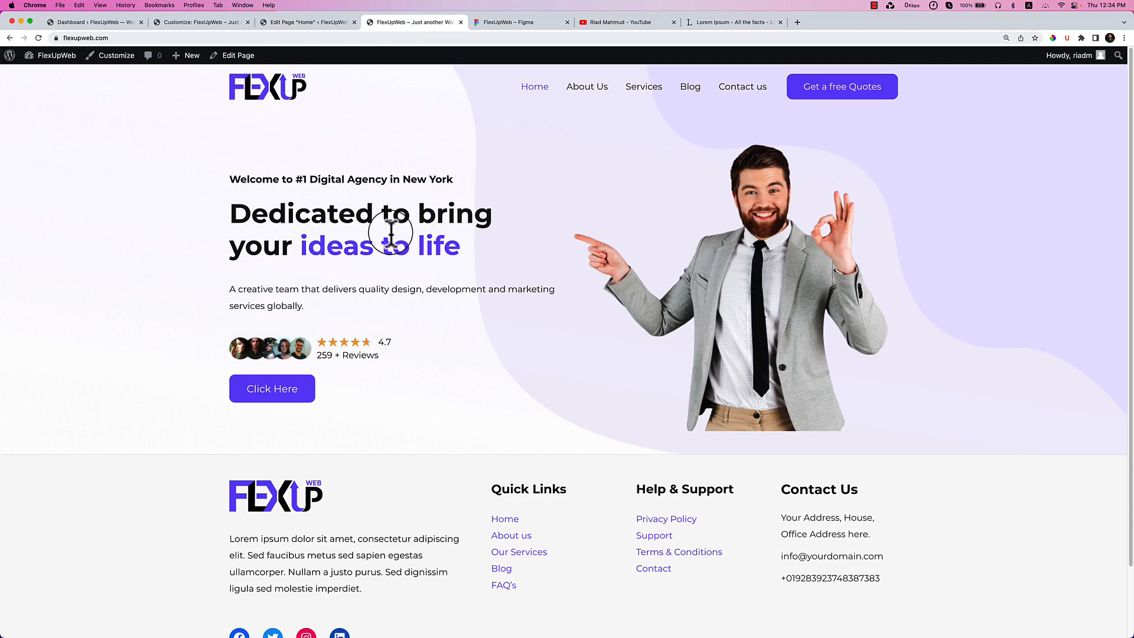
{"action": "scroll", "coordinate": [636, 355], "scroll_direction": "down", "scroll_amount": 1}
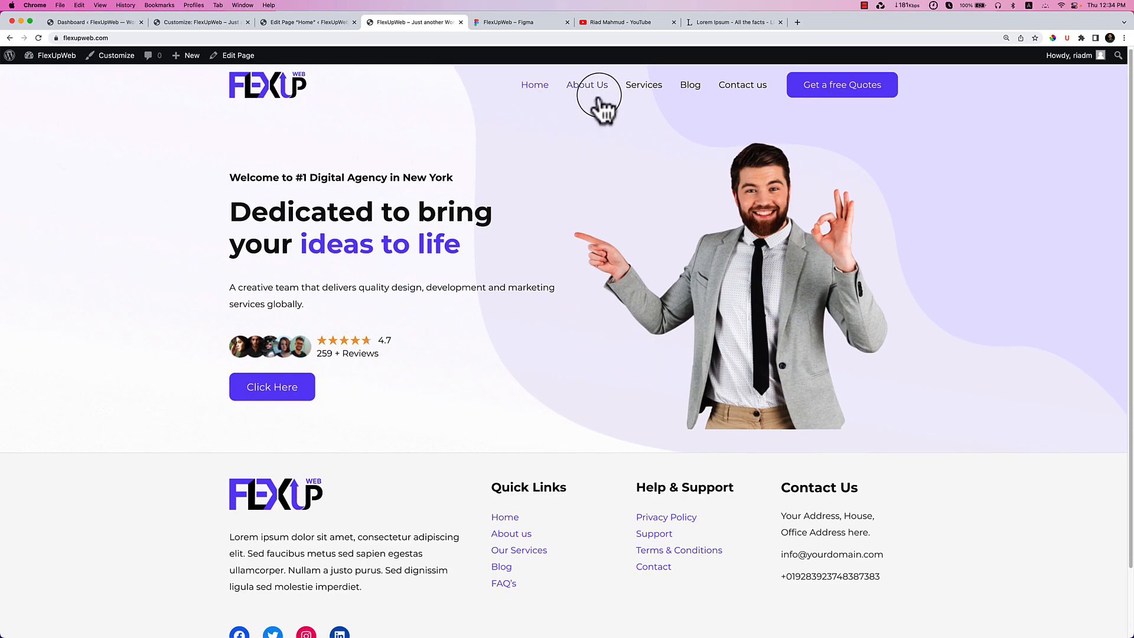
{"action": "scroll", "coordinate": [596, 331], "scroll_direction": "down", "scroll_amount": 3}
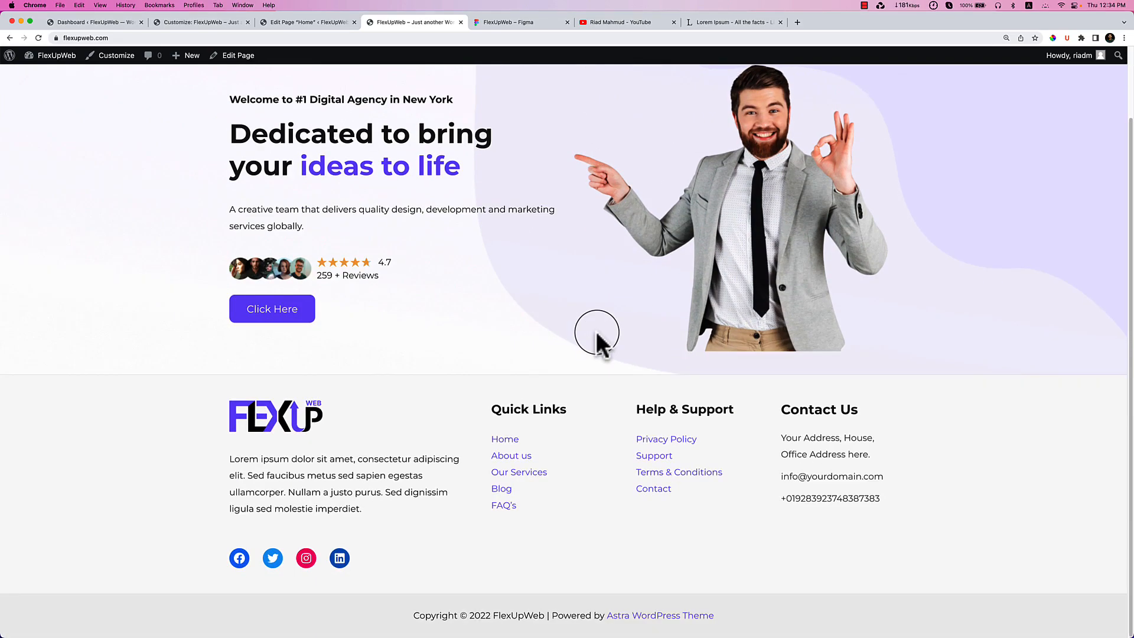
{"action": "scroll", "coordinate": [596, 331], "scroll_direction": "up", "scroll_amount": 3}
{"action": "scroll", "coordinate": [599, 332], "scroll_direction": "down", "scroll_amount": 2}
{"action": "scroll", "coordinate": [599, 332], "scroll_direction": "up", "scroll_amount": 2}
{"action": "left_click", "coordinate": [529, 23]}
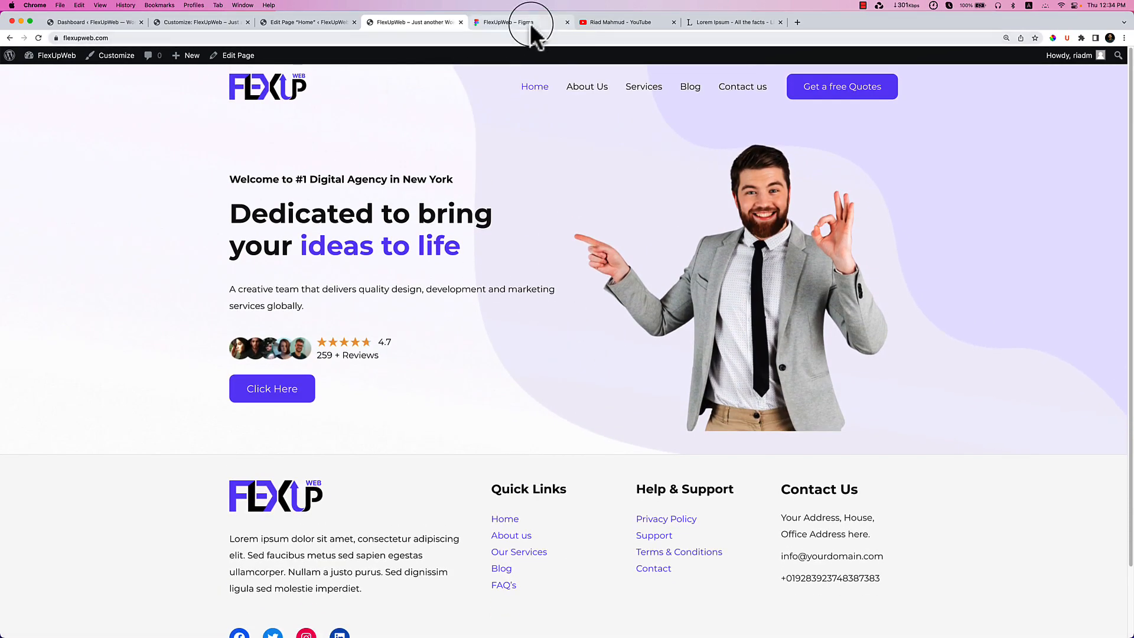
Scroll the Figma design to the Slack, Microsoft, Spotify and Trello logo row, then return to the editor.
{"action": "scroll", "coordinate": [488, 245], "scroll_direction": "down", "scroll_amount": 5}
{"action": "scroll", "coordinate": [552, 424], "scroll_direction": "down", "scroll_amount": 4}
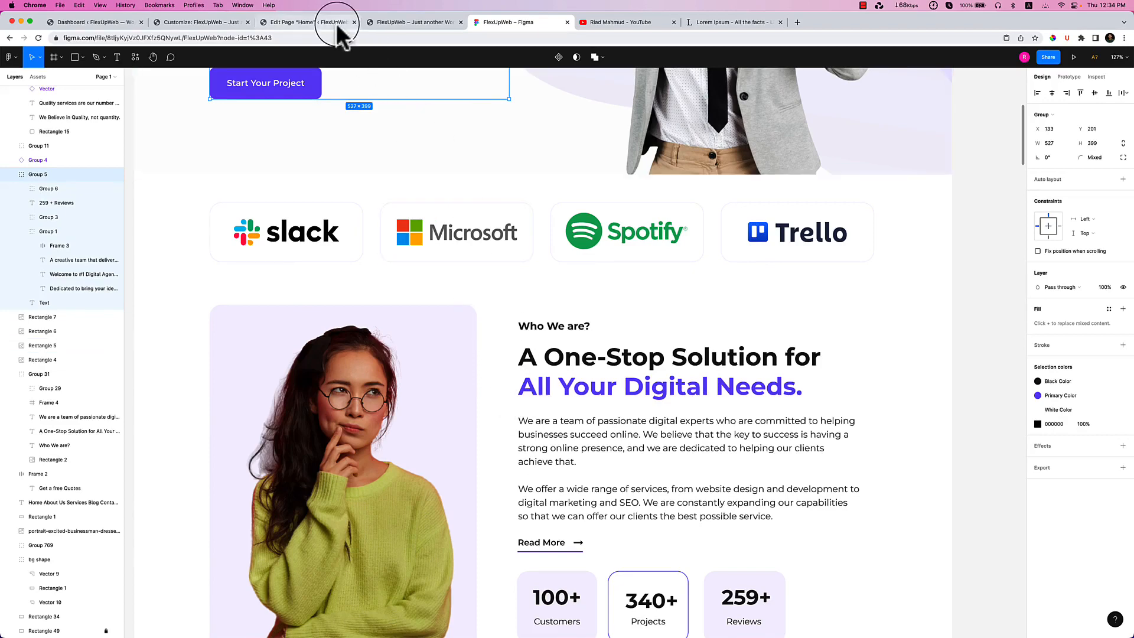
{"action": "left_click", "coordinate": [324, 22]}
Insert a single-column Container below the hero via /container and open its block inserter.
{"action": "left_click", "coordinate": [809, 430]}
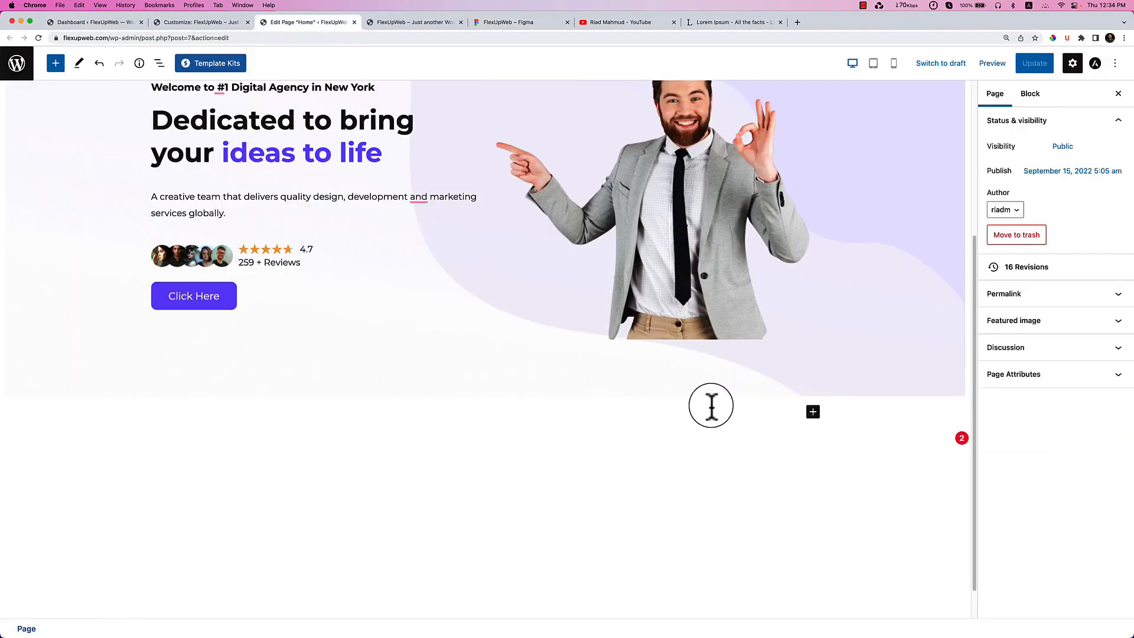
{"action": "left_click", "coordinate": [728, 413]}
{"action": "type", "text": "/contain"}
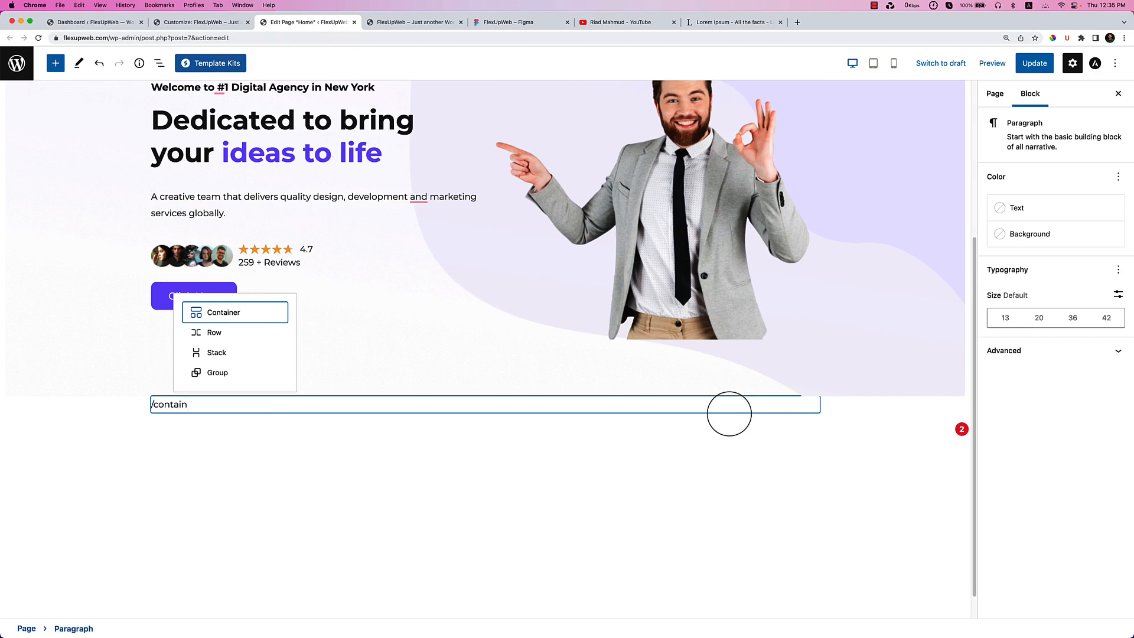
{"action": "key", "text": "Return"}
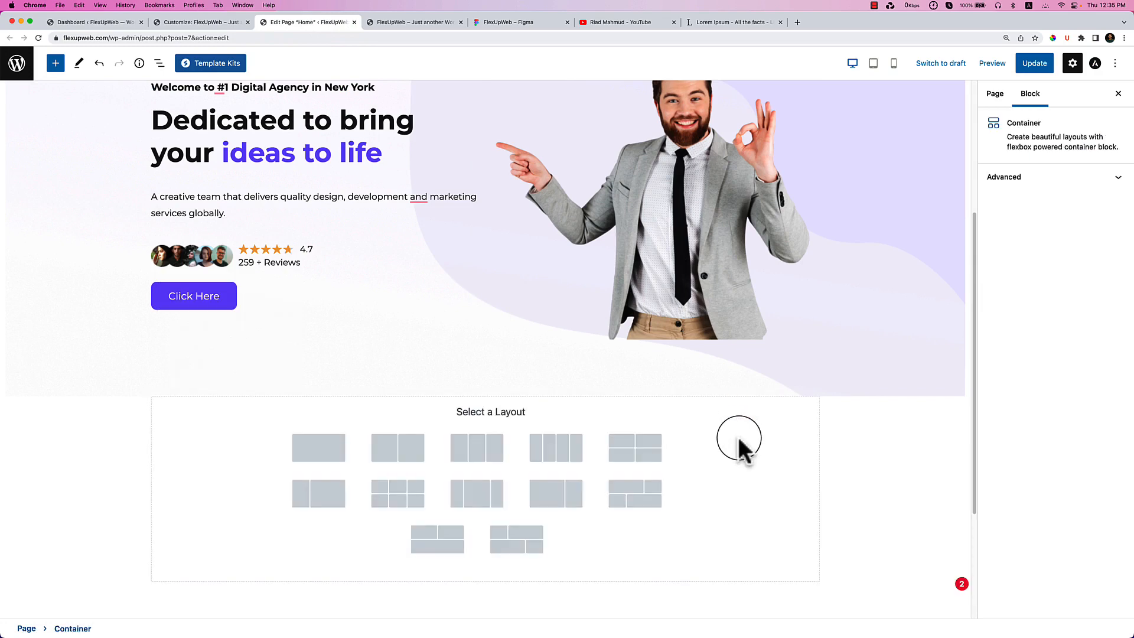
{"action": "left_click", "coordinate": [340, 456]}
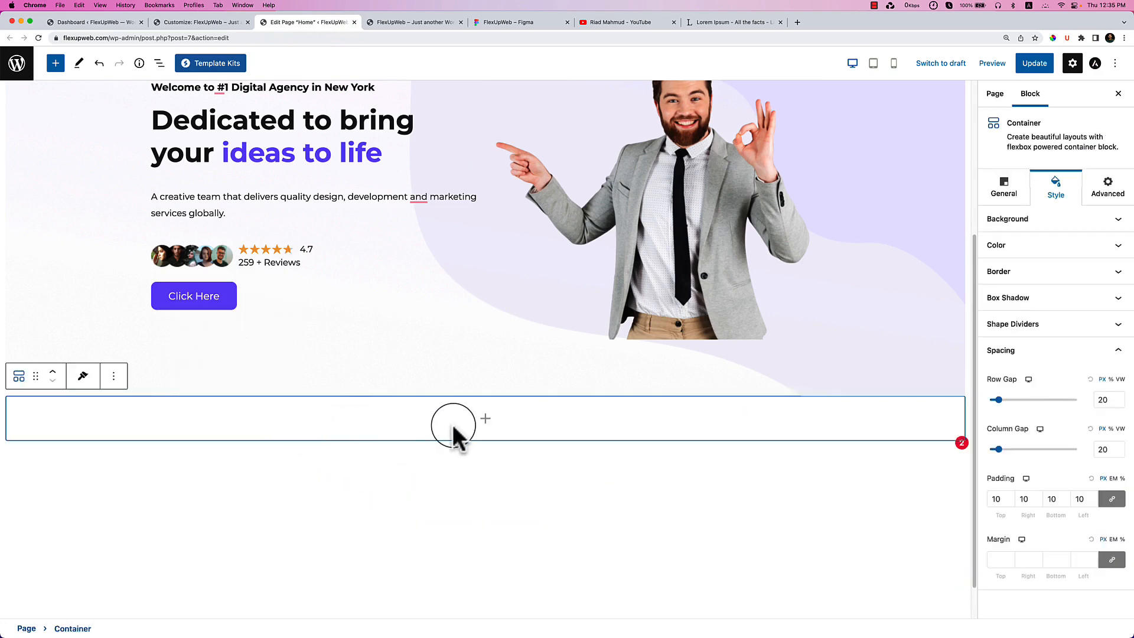
{"action": "left_click", "coordinate": [486, 418]}
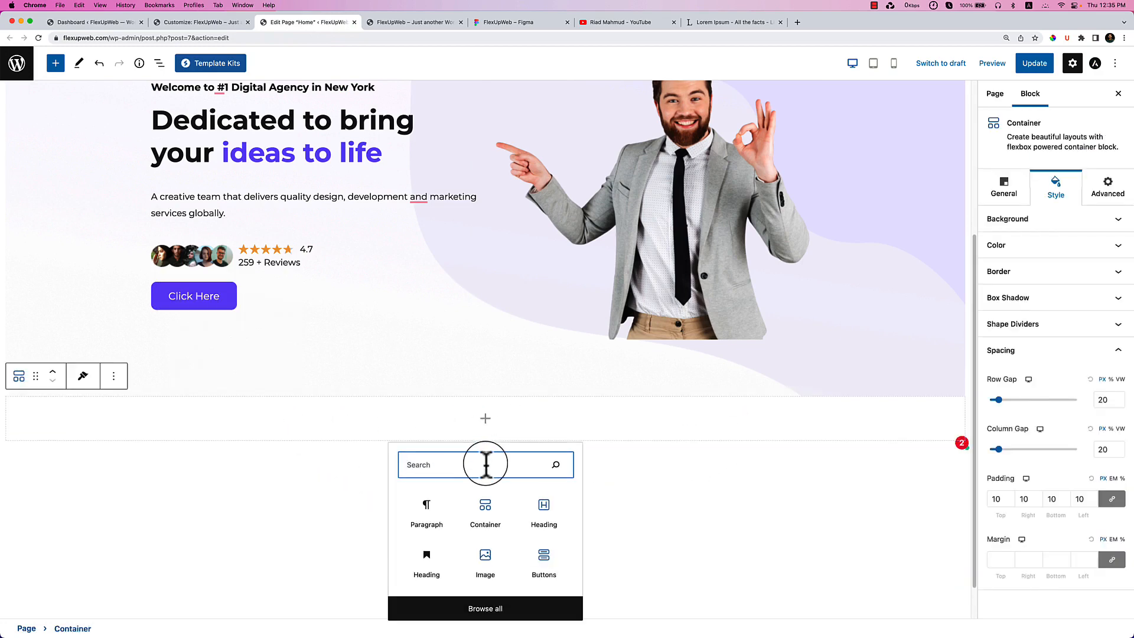
Add an Image block inside the container and open the Media Library.
{"action": "left_click", "coordinate": [485, 558]}
{"action": "scroll", "coordinate": [268, 473], "scroll_direction": "down", "scroll_amount": 3}
{"action": "left_click", "coordinate": [230, 345]}
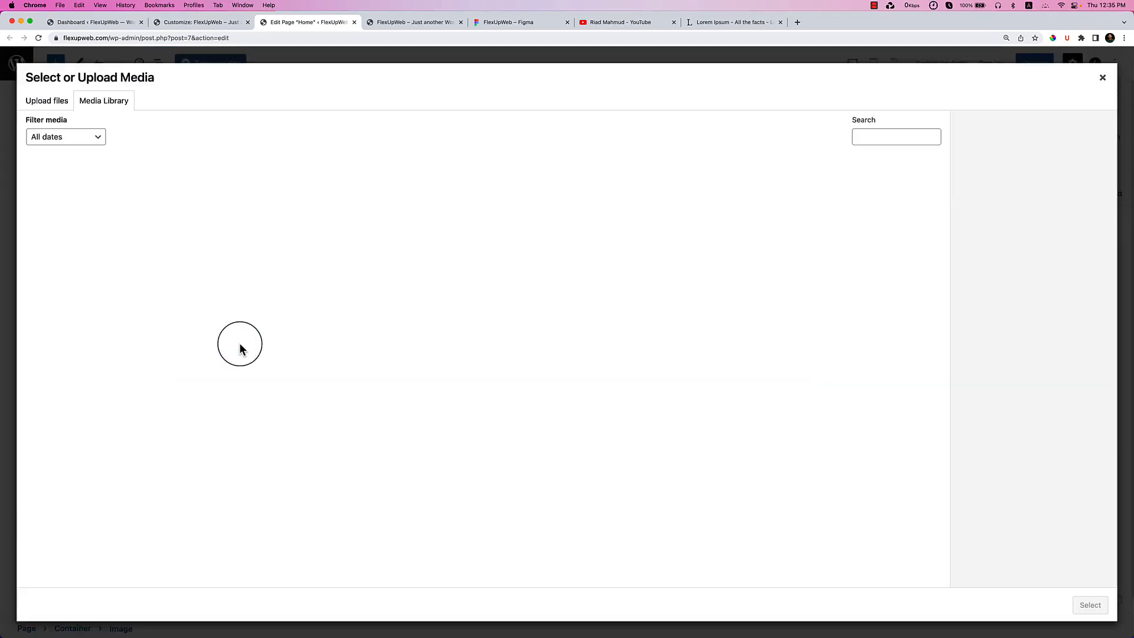
Compare with the Figma logo row, try the Slack and Spotify logos, then open Finder for logo files.
{"action": "left_click", "coordinate": [404, 24]}
{"action": "left_click", "coordinate": [475, 25]}
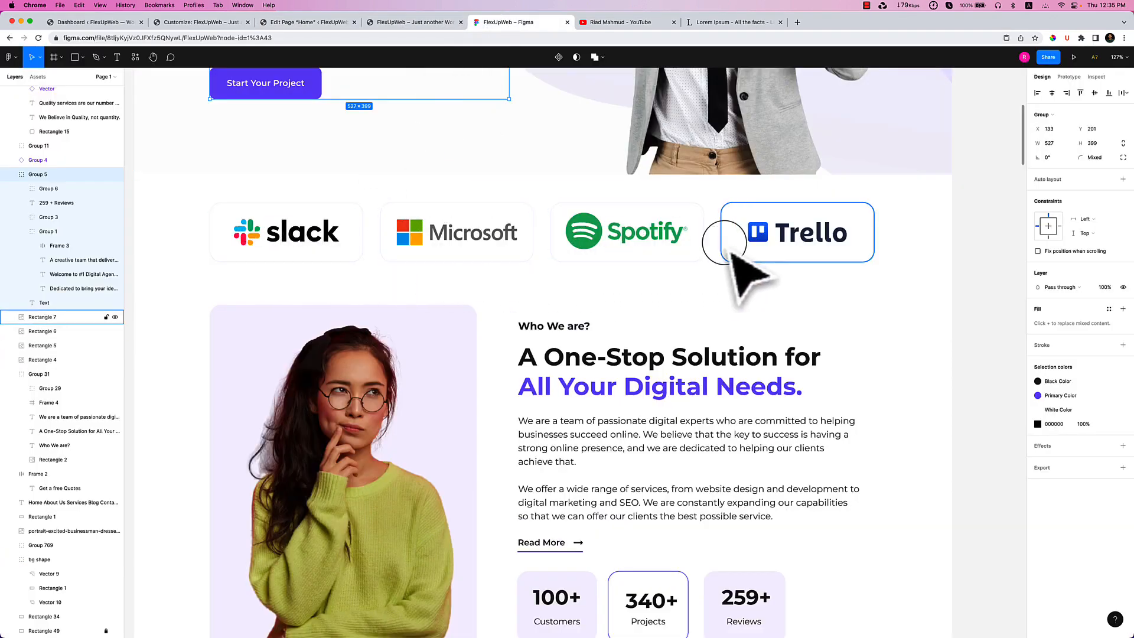
{"action": "left_click", "coordinate": [325, 22]}
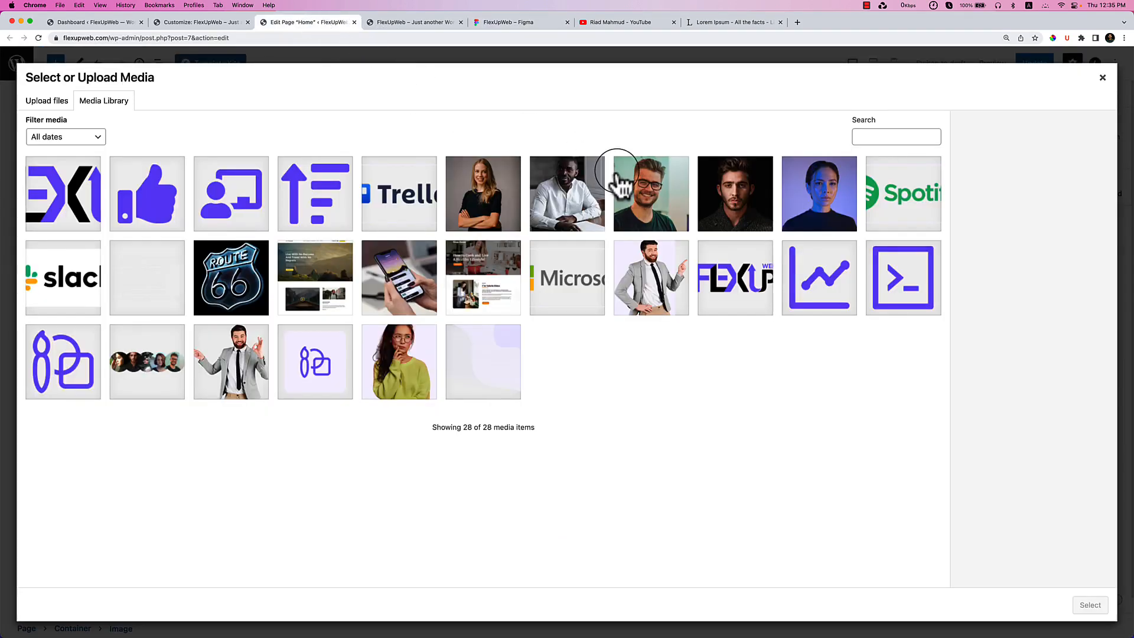
{"action": "left_click", "coordinate": [83, 286]}
{"action": "left_click", "coordinate": [147, 278]}
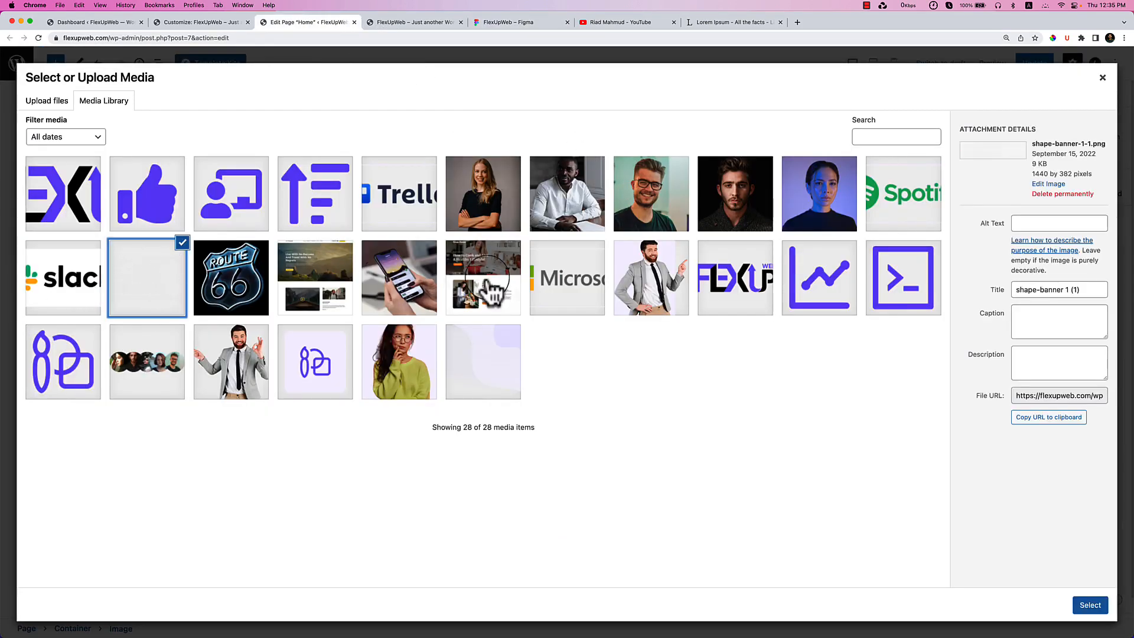
{"action": "left_click", "coordinate": [896, 218]}
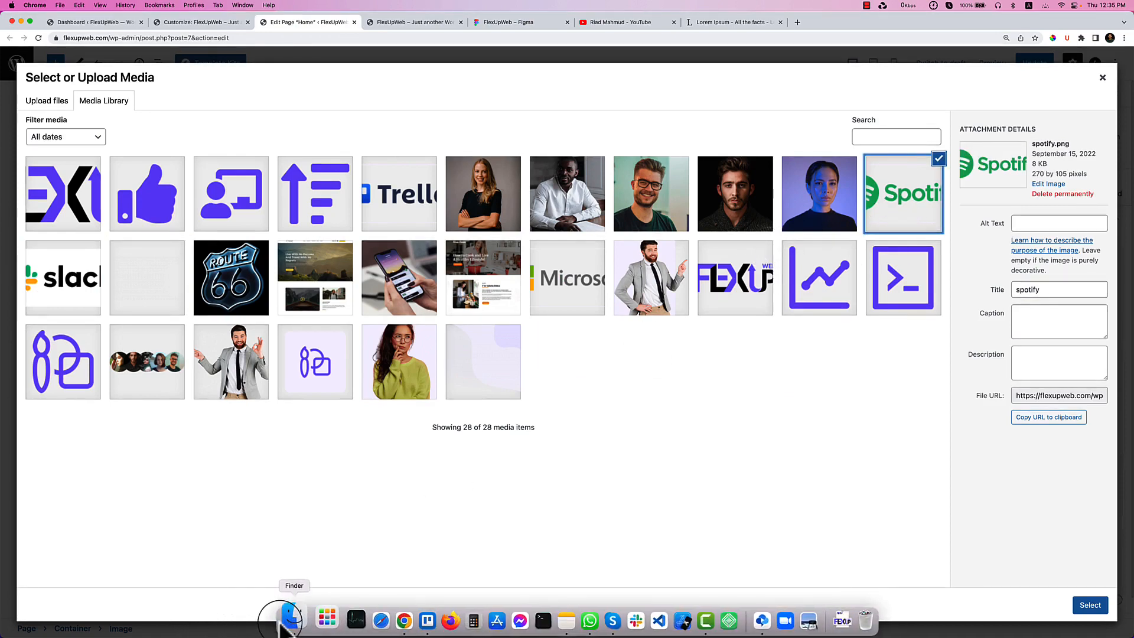
{"action": "left_click", "coordinate": [289, 617]}
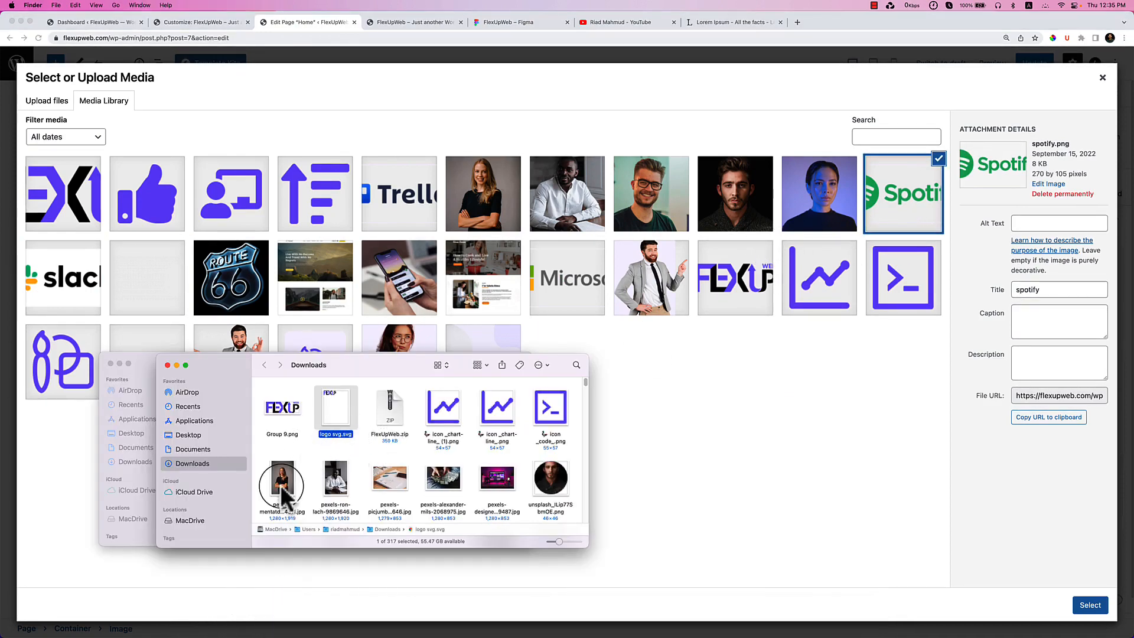
Close the Downloads window and clear the current file selection in Finder.
{"action": "left_click_drag", "start_coordinate": [220, 363], "coordinate": [417, 463]}
{"action": "left_click", "coordinate": [362, 465]}
{"action": "scroll", "coordinate": [260, 443], "scroll_direction": "up", "scroll_amount": 5}
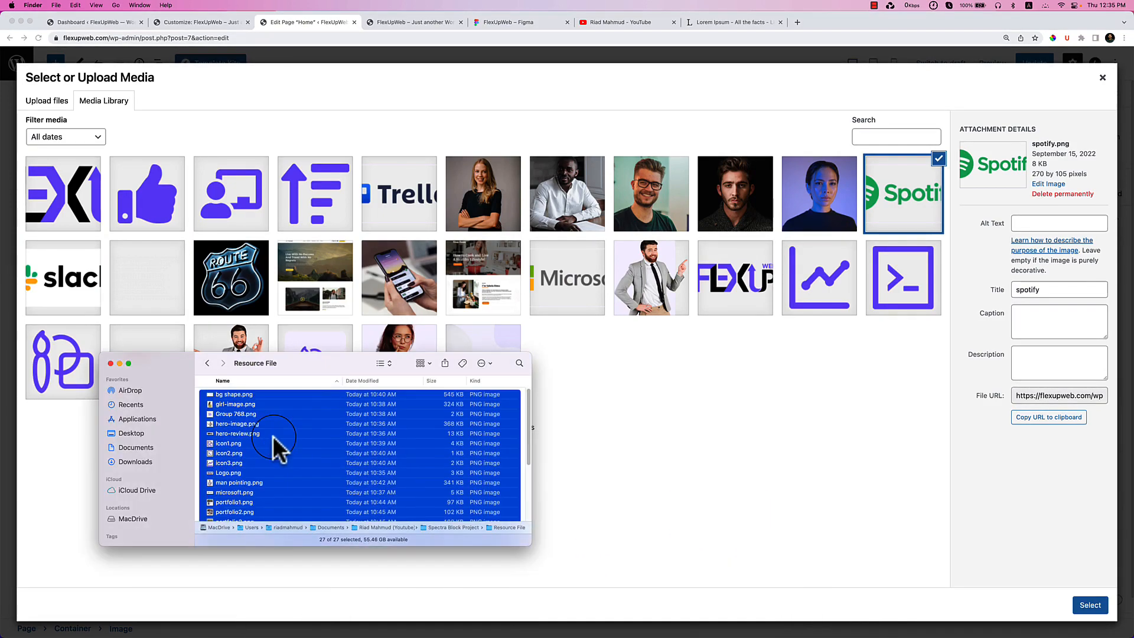
{"action": "left_click", "coordinate": [314, 414]}
{"action": "left_click_drag", "start_coordinate": [526, 544], "coordinate": [720, 609]}
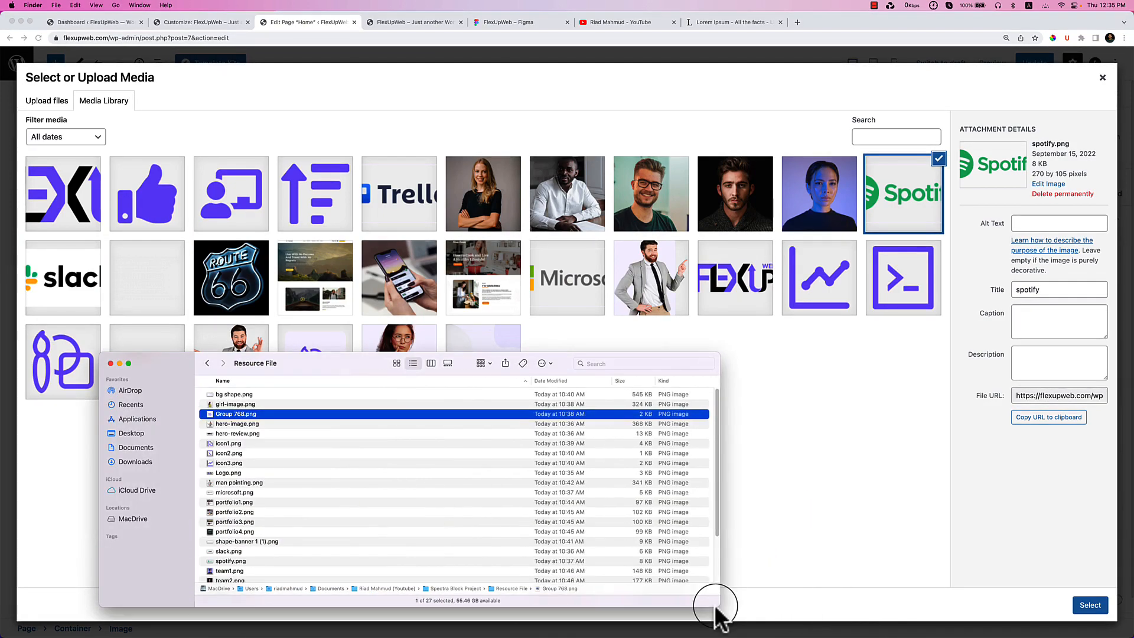
{"action": "scroll", "coordinate": [279, 481], "scroll_direction": "down", "scroll_amount": 5}
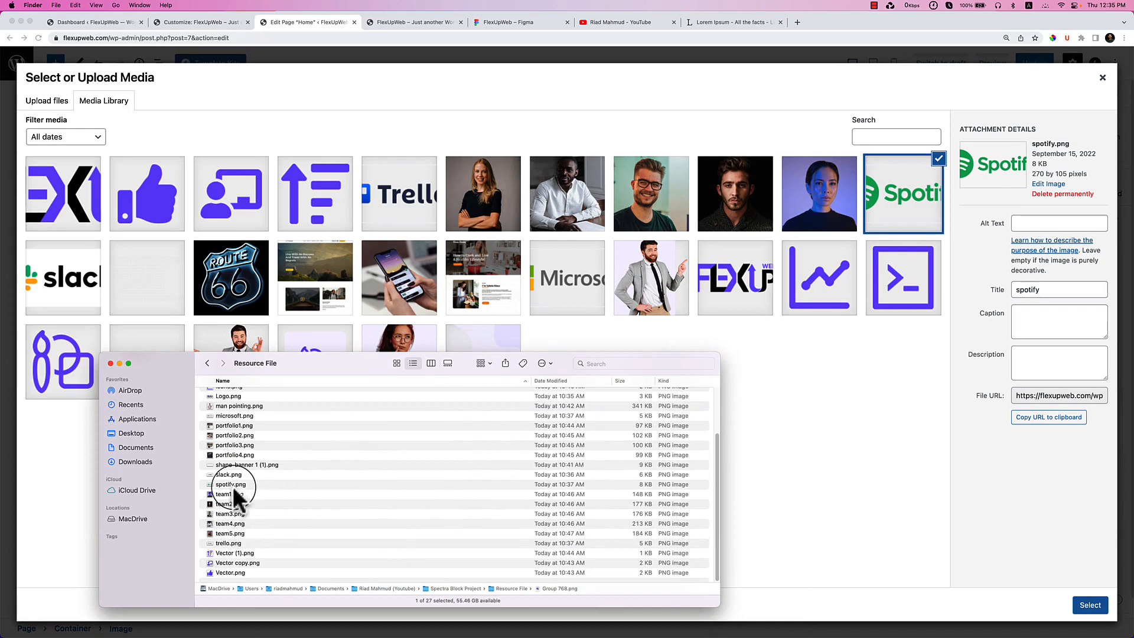
Select spotify, slack, microsoft and shape-banner 1 (1).png and drop them into the Media Library.
{"action": "left_click", "coordinate": [232, 486]}
{"action": "left_click", "coordinate": [233, 478], "text": "shift"}
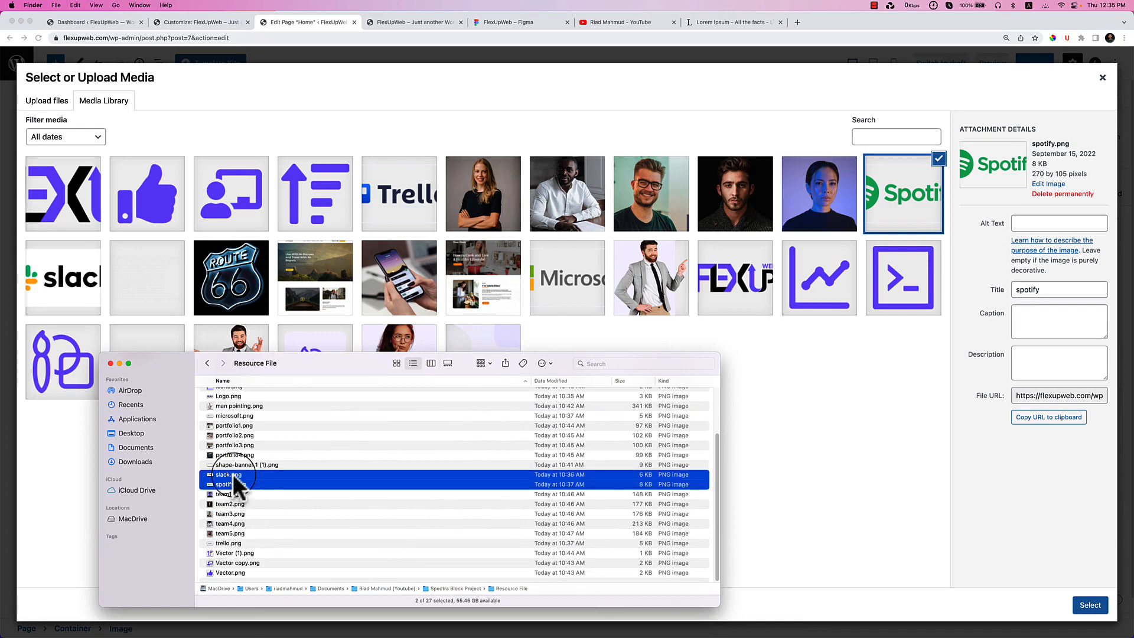
{"action": "scroll", "coordinate": [234, 478], "scroll_direction": "up", "scroll_amount": 3}
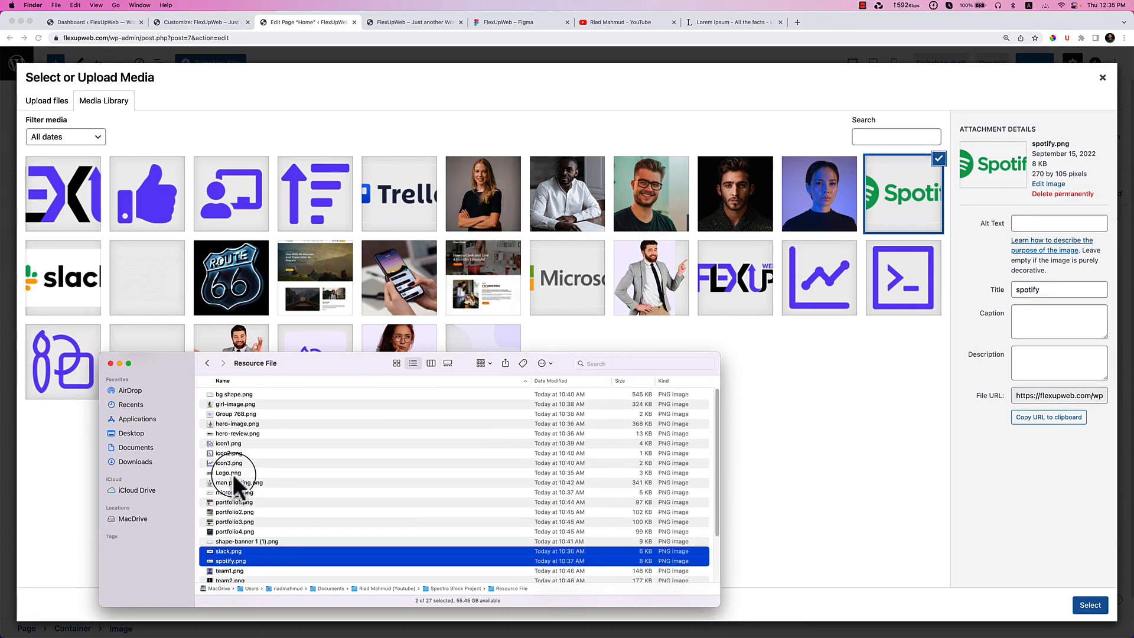
{"action": "left_click", "coordinate": [243, 490], "text": "super"}
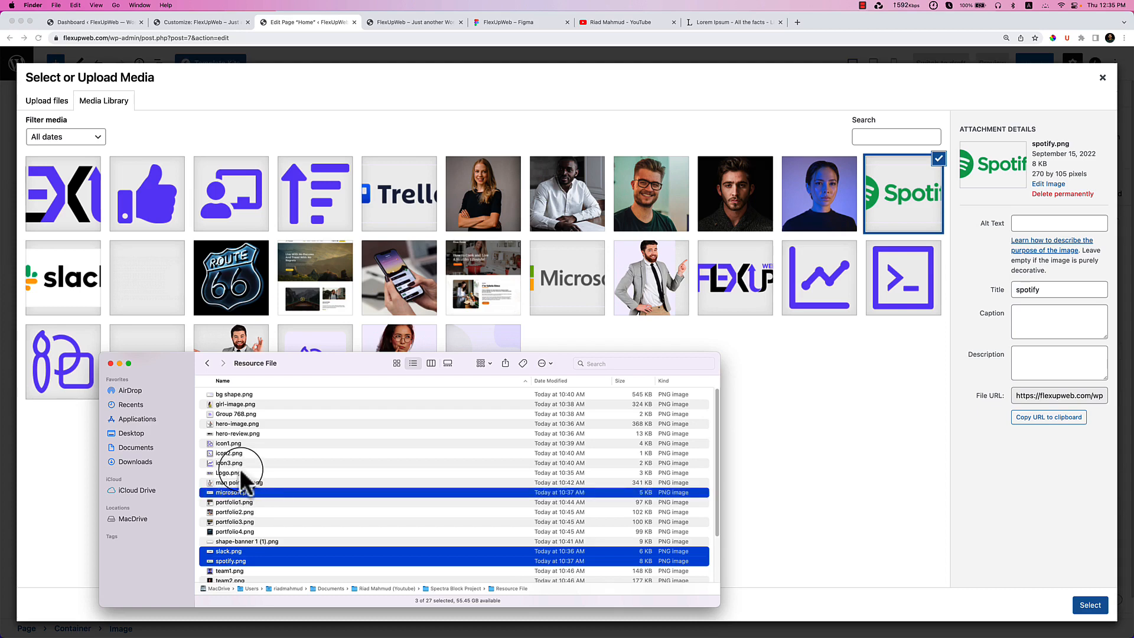
{"action": "left_click", "coordinate": [242, 541], "text": "super"}
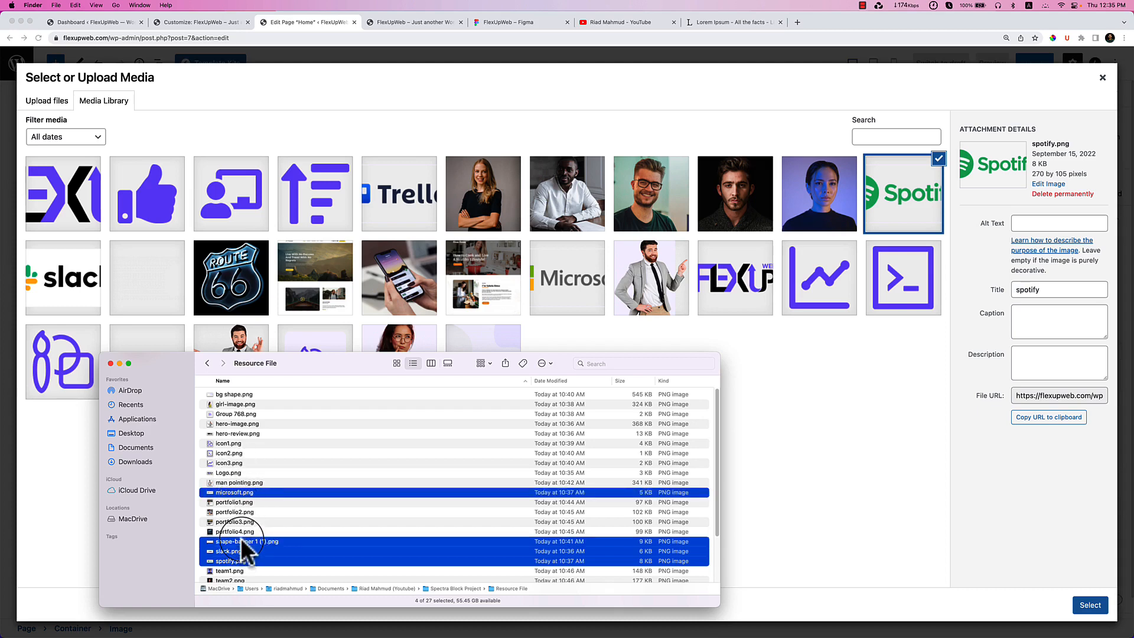
{"action": "left_click_drag", "start_coordinate": [235, 494], "coordinate": [817, 493]}
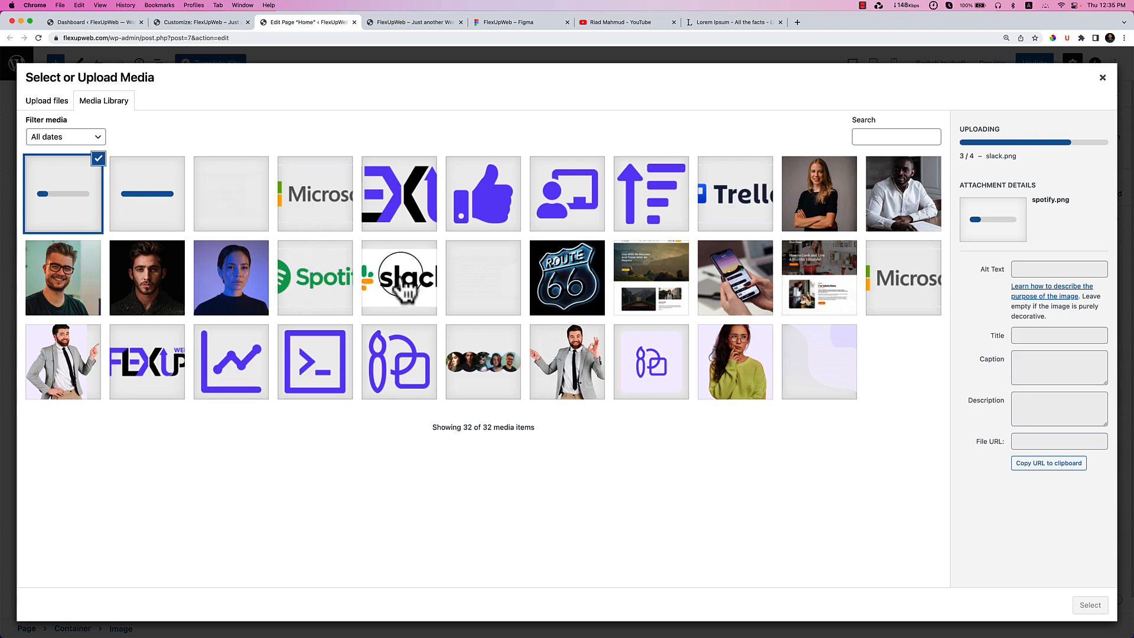
{"action": "left_click", "coordinate": [462, 291]}
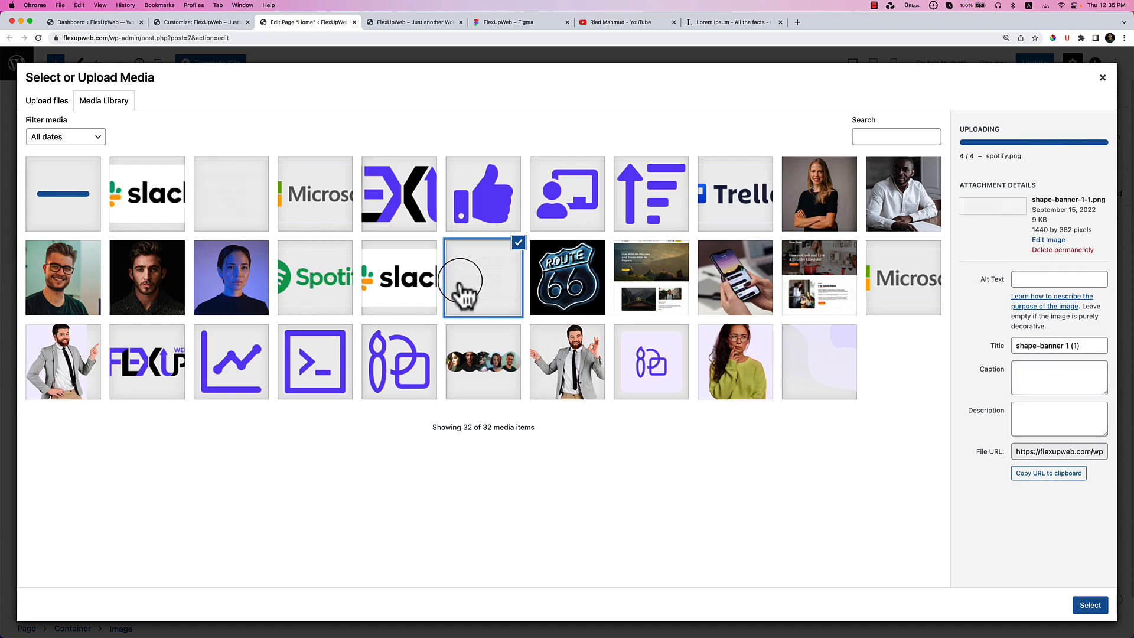
Insert the Slack logo from the media library into the image block.
{"action": "left_click", "coordinate": [322, 225]}
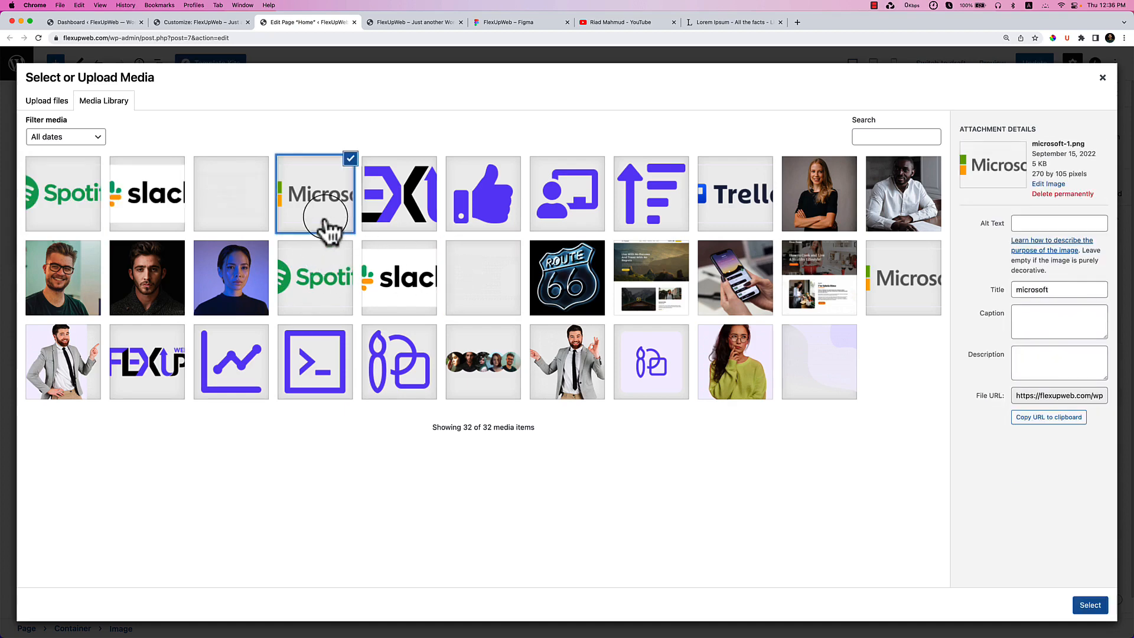
{"action": "left_click", "coordinate": [153, 225]}
{"action": "left_click", "coordinate": [531, 24]}
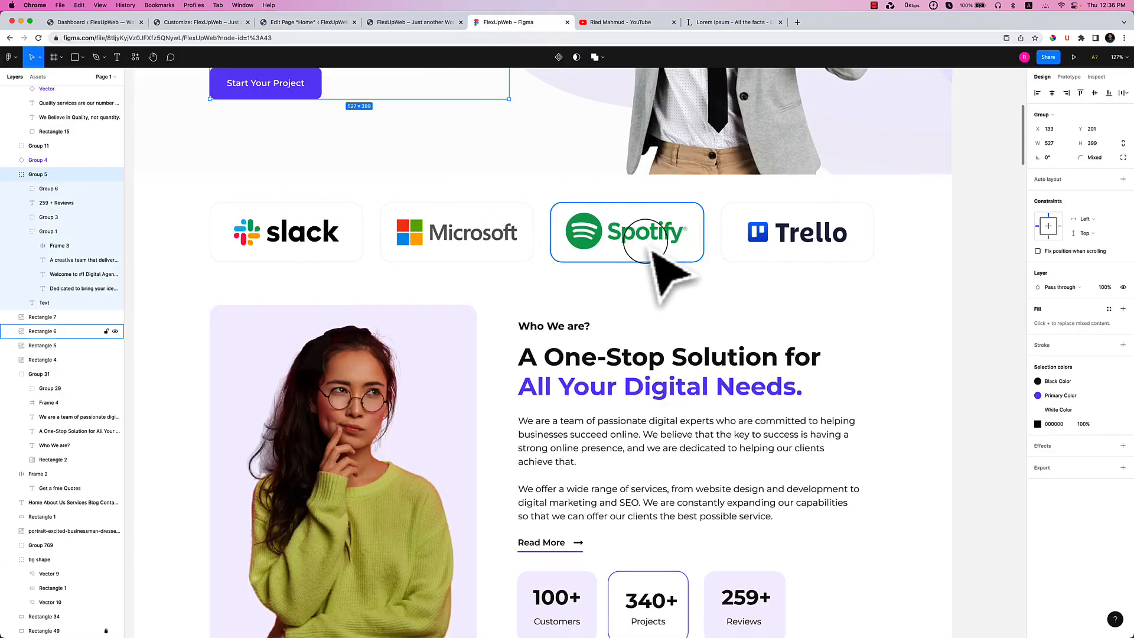
{"action": "left_click", "coordinate": [285, 21]}
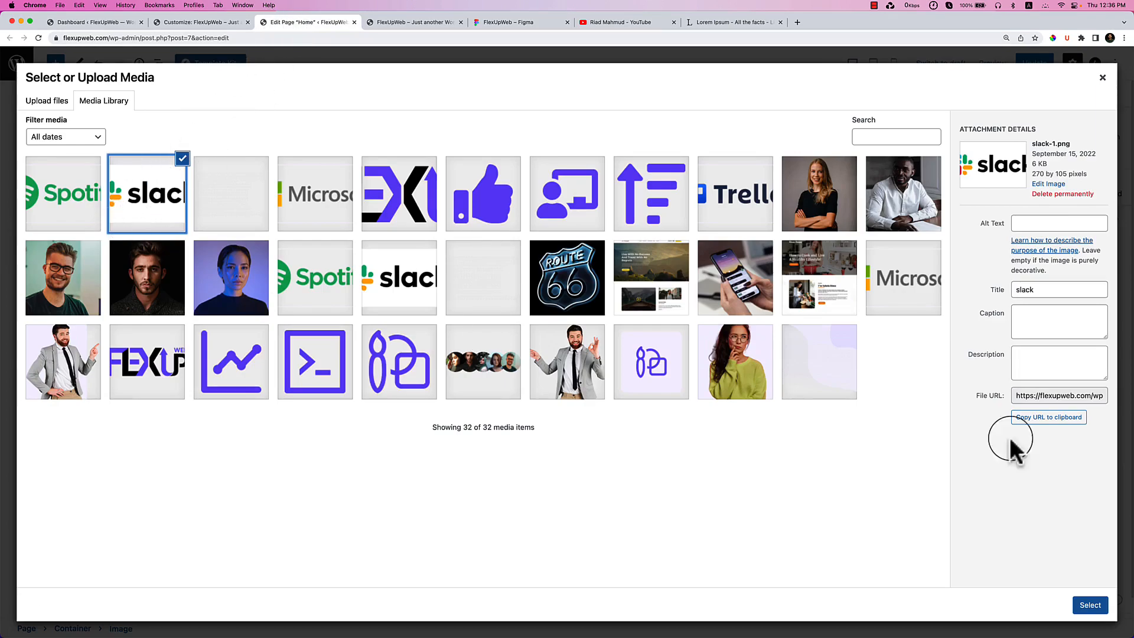
{"action": "left_click", "coordinate": [1090, 605]}
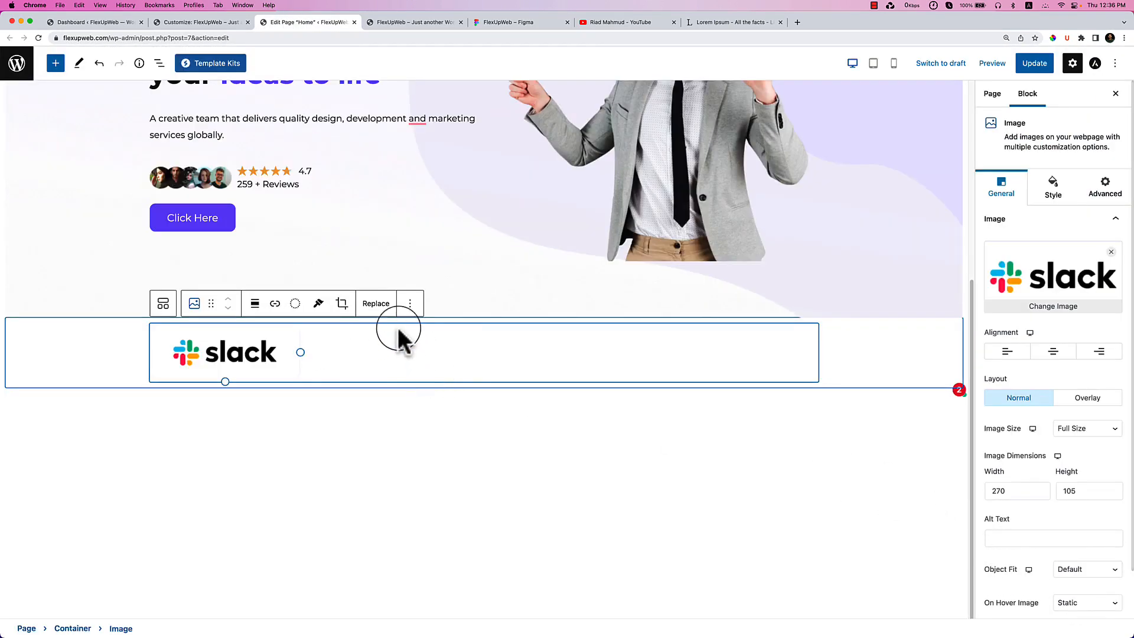
Duplicate the Slack logo and set the logo container's flex direction to row.
{"action": "left_click", "coordinate": [410, 303]}
{"action": "left_click", "coordinate": [440, 399]}
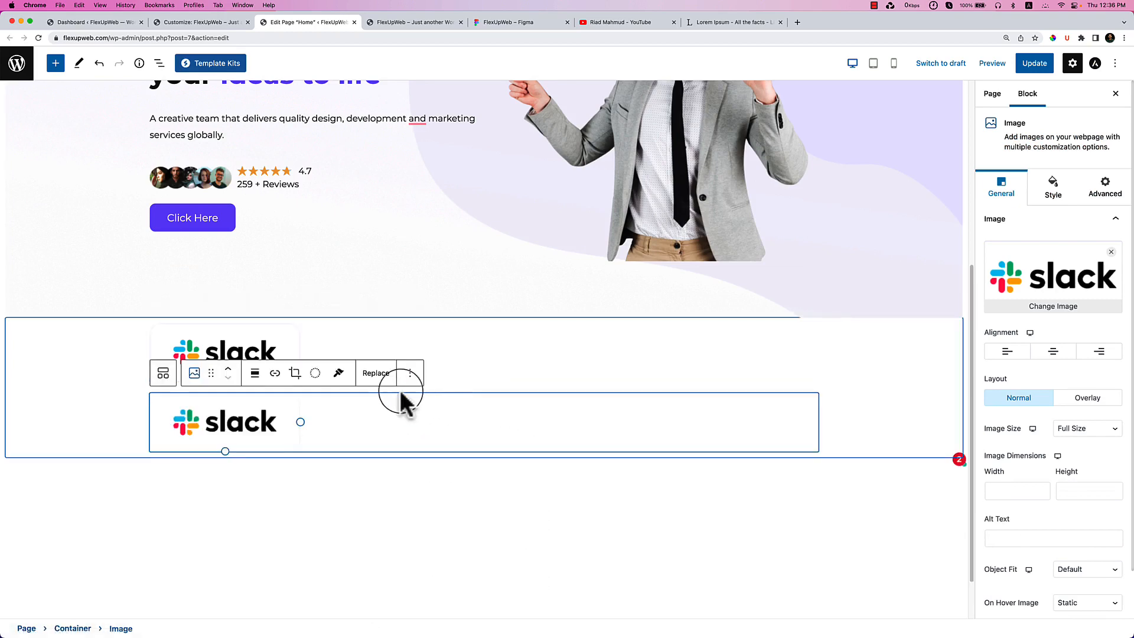
{"action": "scroll", "coordinate": [406, 390], "scroll_direction": "down", "scroll_amount": 2}
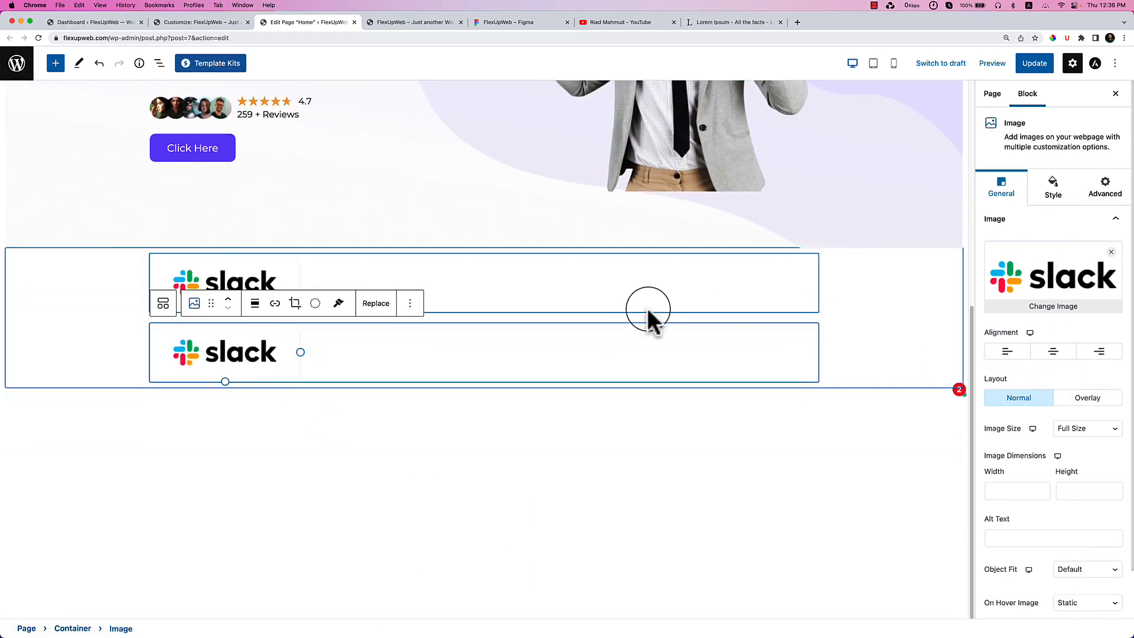
{"action": "left_click", "coordinate": [105, 274]}
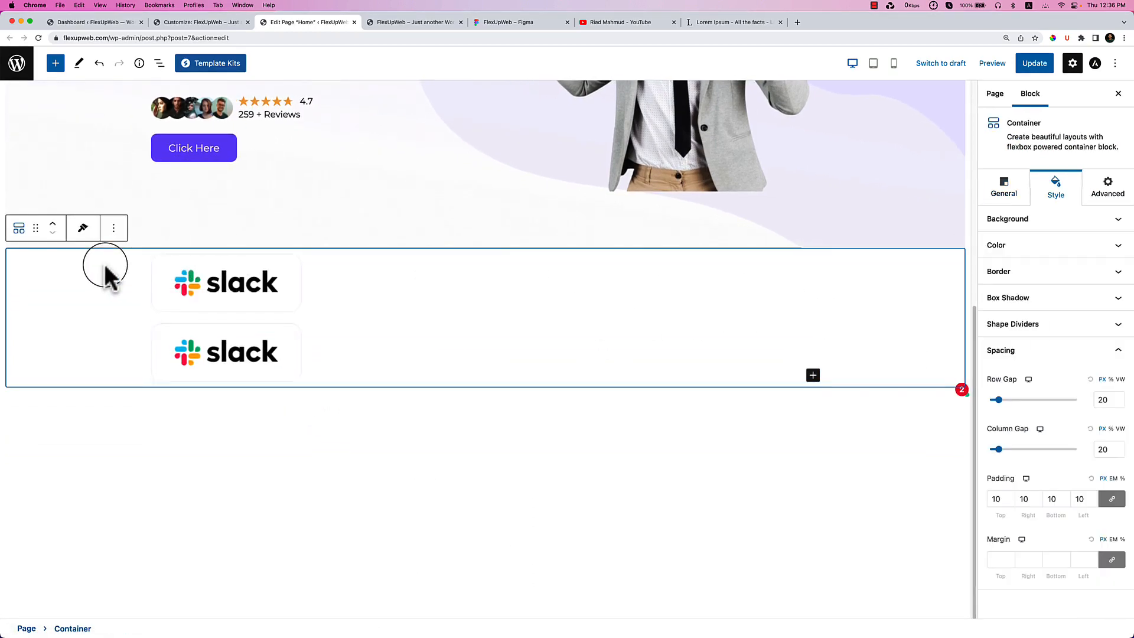
{"action": "left_click", "coordinate": [1020, 199]}
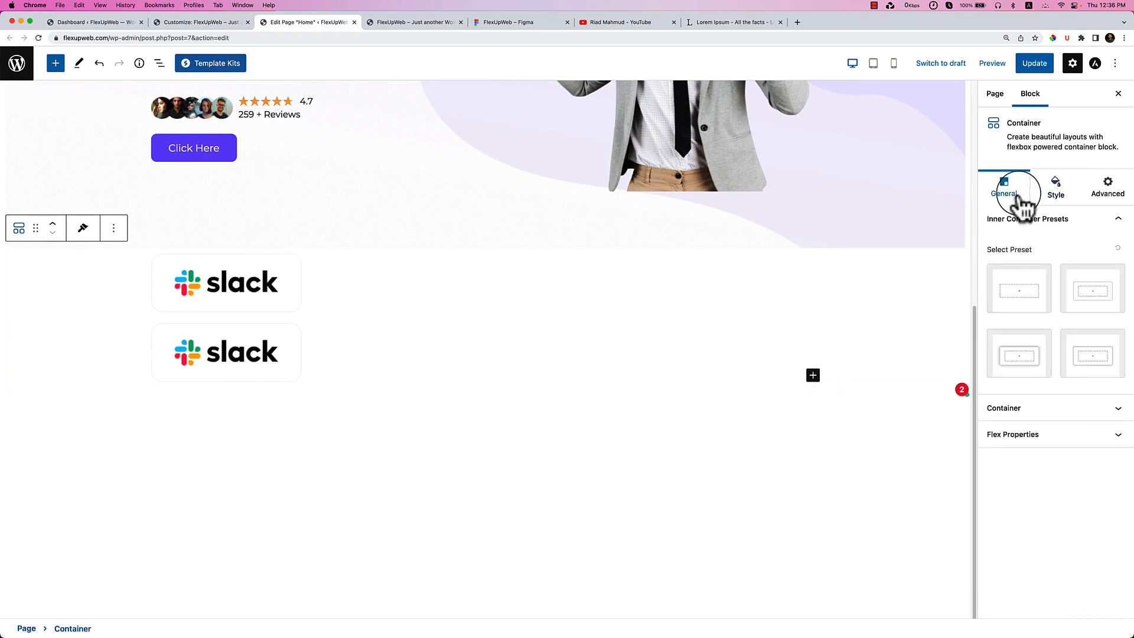
{"action": "left_click", "coordinate": [1014, 441]}
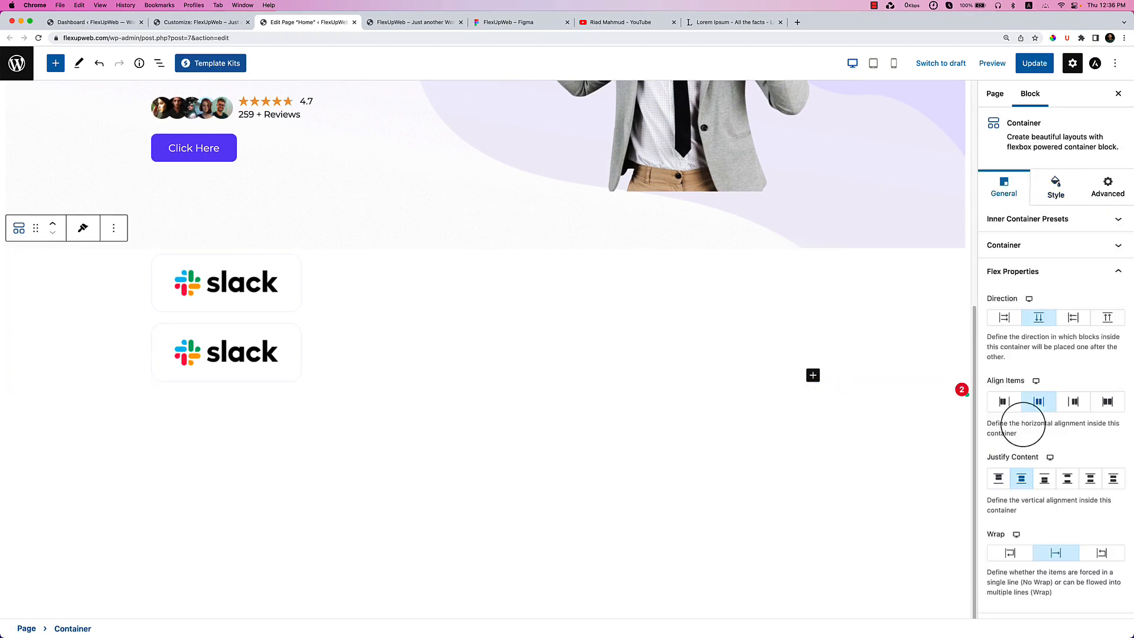
{"action": "left_click", "coordinate": [1004, 317]}
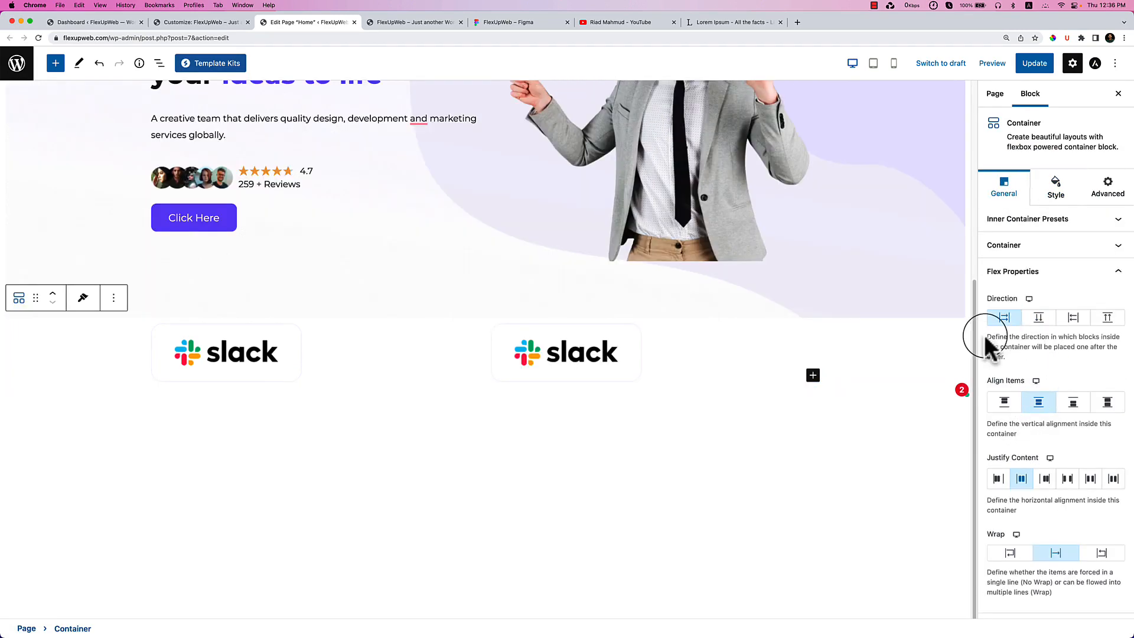
{"action": "left_click", "coordinate": [535, 366]}
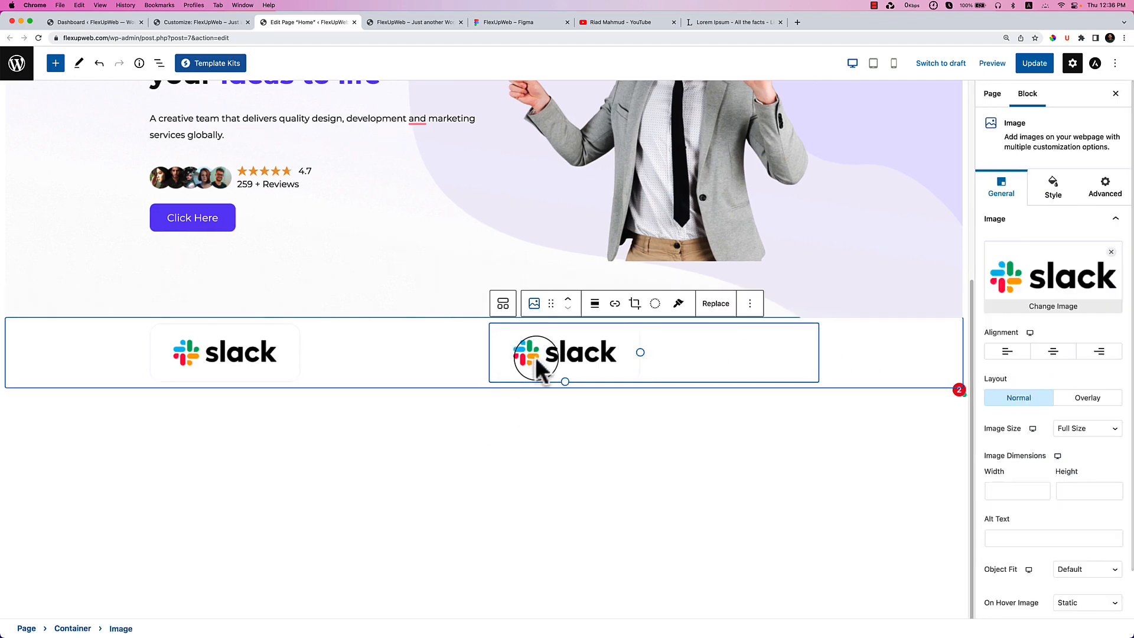
Replace the second Slack logo with the Microsoft logo.
{"action": "left_click", "coordinate": [535, 313]}
{"action": "left_click", "coordinate": [1032, 260]}
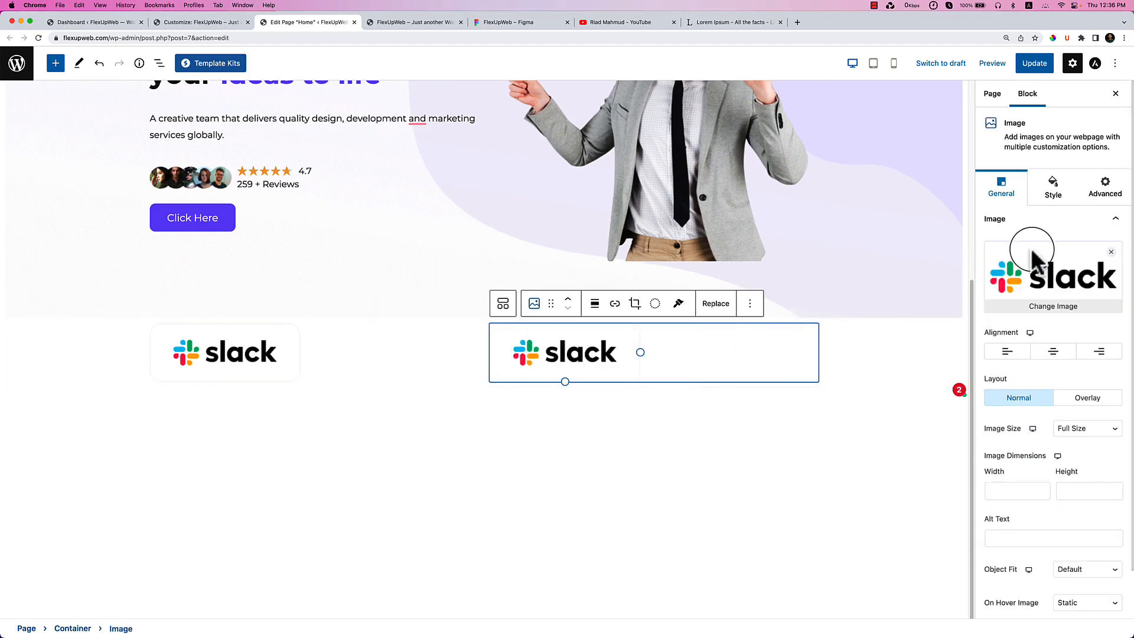
{"action": "left_click", "coordinate": [1050, 306]}
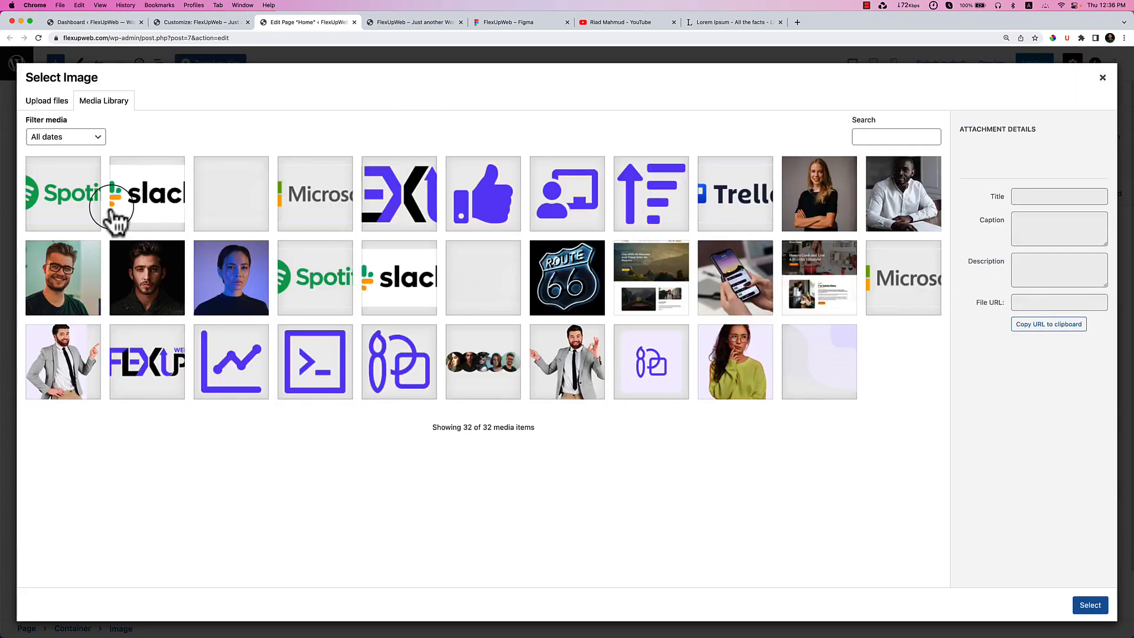
{"action": "left_click", "coordinate": [428, 22]}
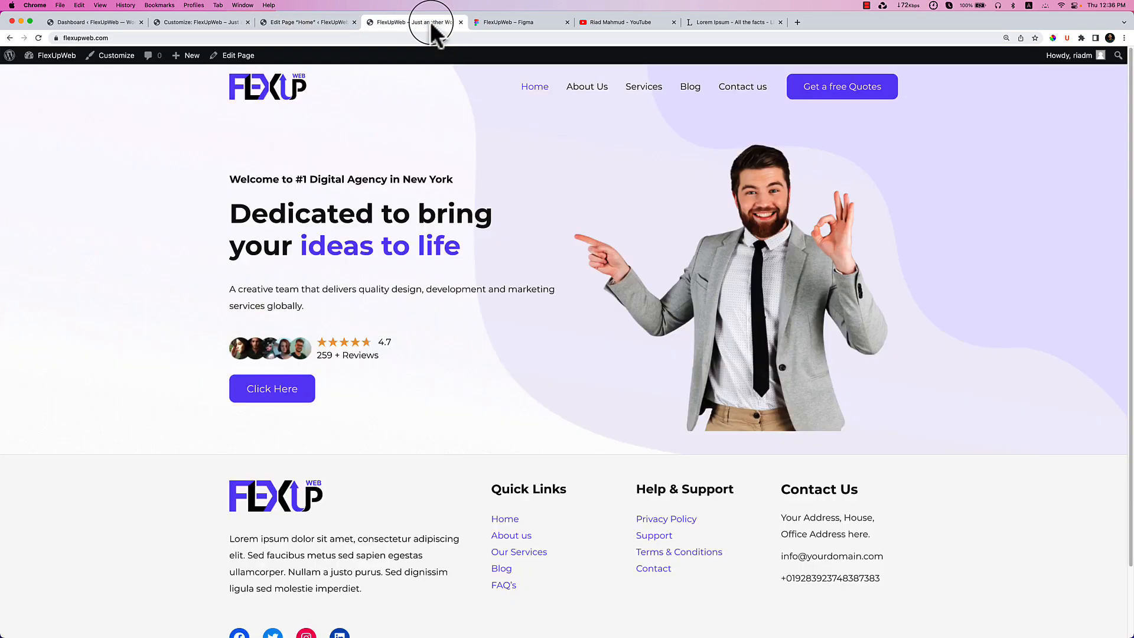
{"action": "left_click", "coordinate": [505, 22]}
{"action": "left_click", "coordinate": [335, 24]}
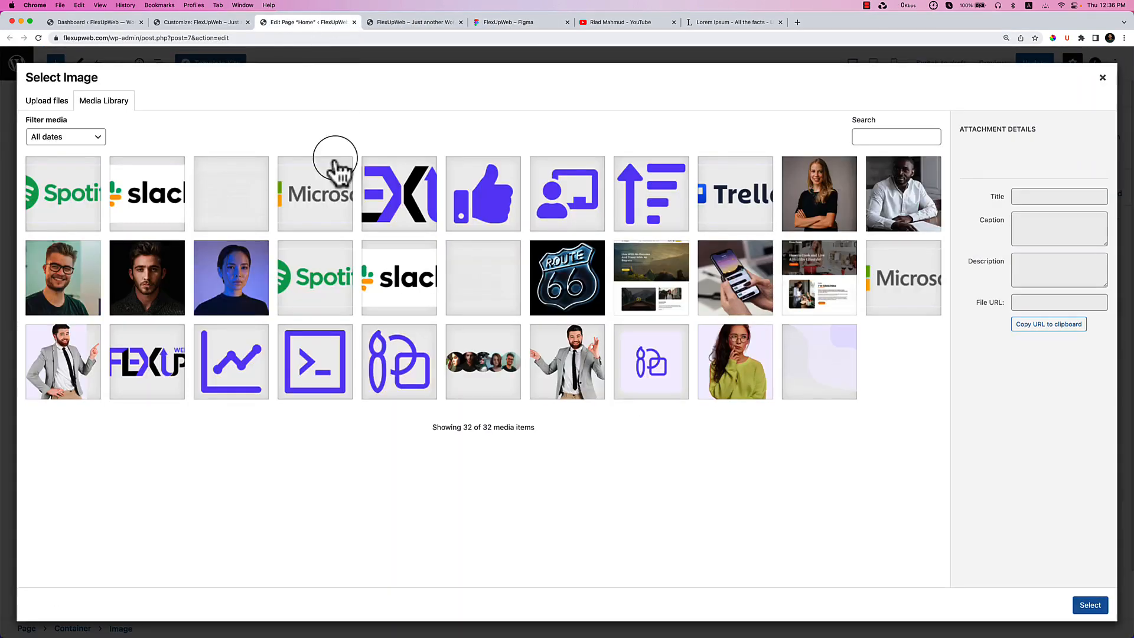
{"action": "left_click", "coordinate": [307, 221]}
{"action": "left_click", "coordinate": [1091, 606]}
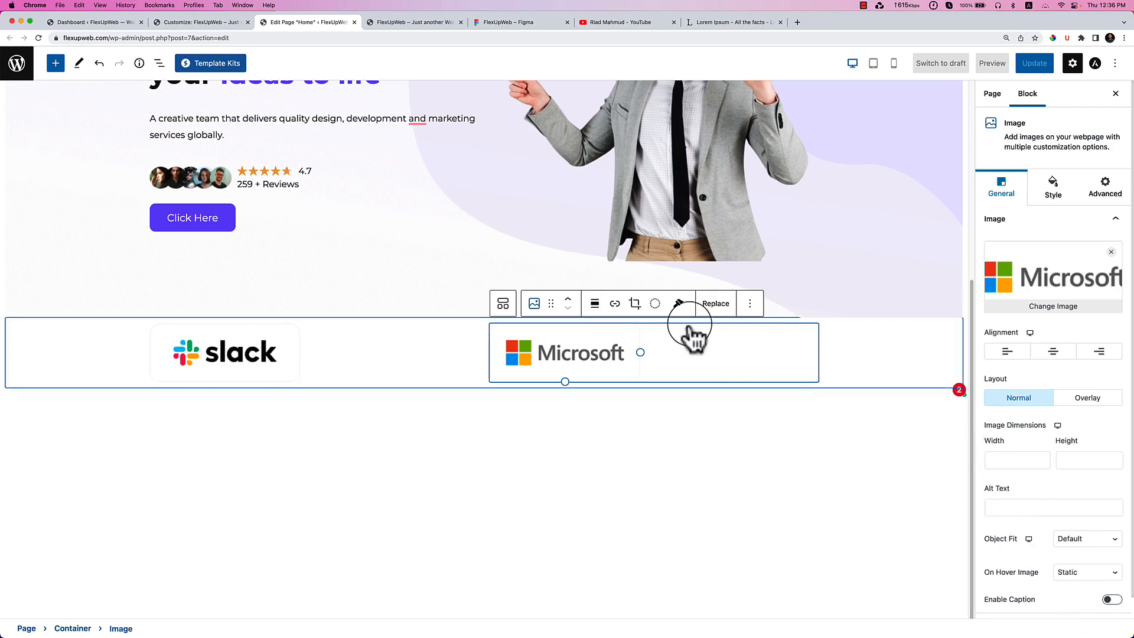
Duplicate the Microsoft logo and swap the copy to the Spotify logo.
{"action": "left_click", "coordinate": [750, 303]}
{"action": "left_click", "coordinate": [762, 399]}
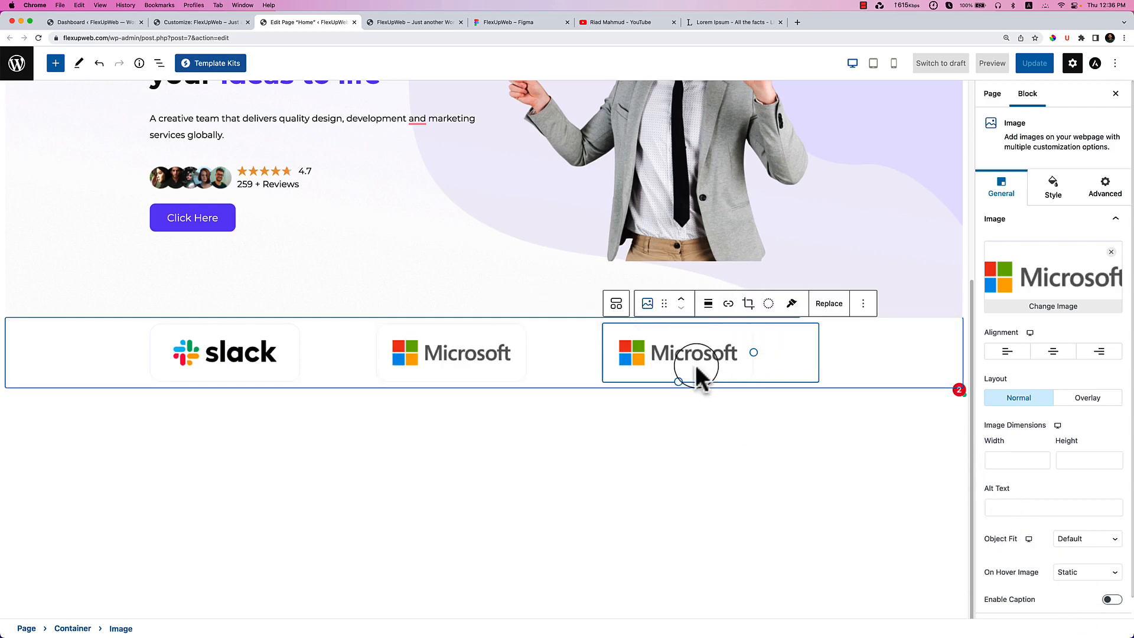
{"action": "left_click", "coordinate": [701, 361]}
{"action": "left_click", "coordinate": [328, 293]}
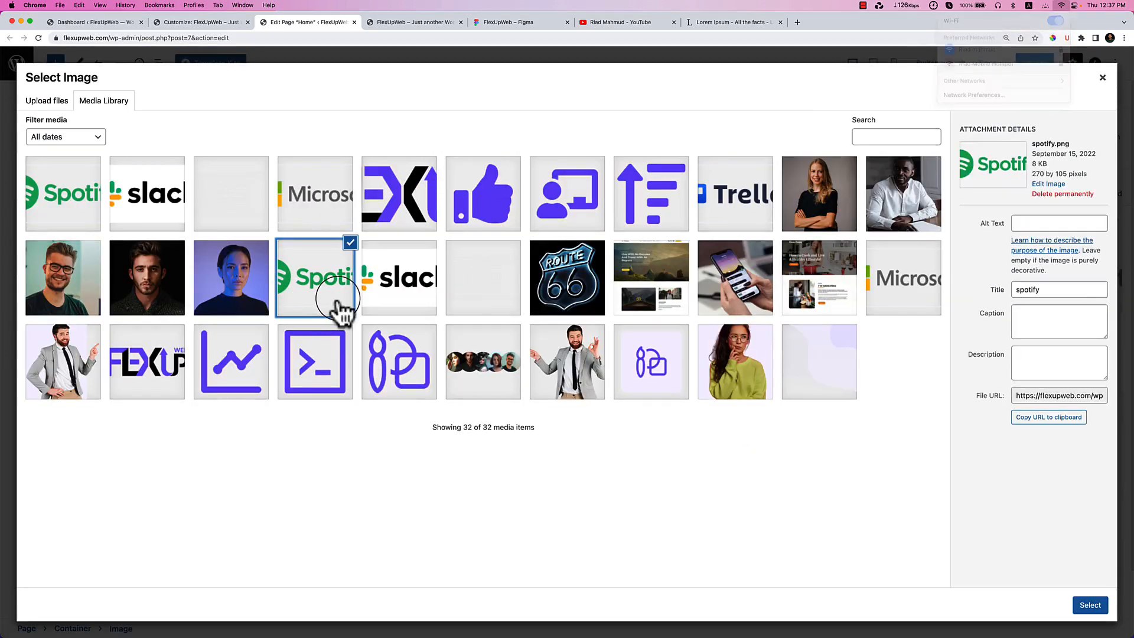
{"action": "left_click", "coordinate": [1090, 605]}
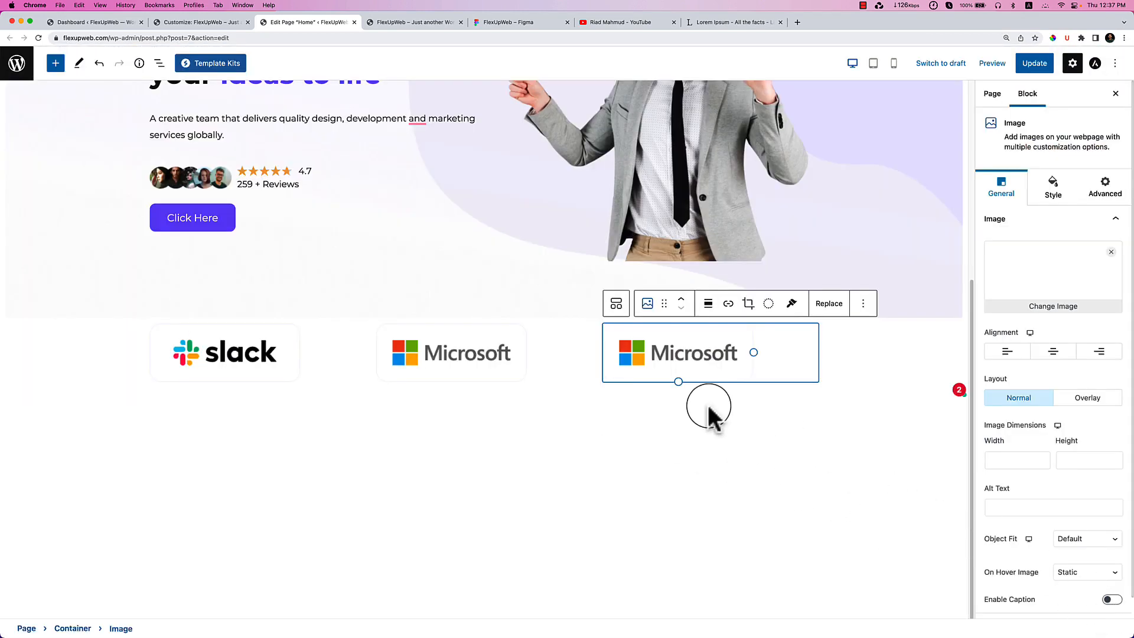
{"action": "left_click", "coordinate": [515, 27]}
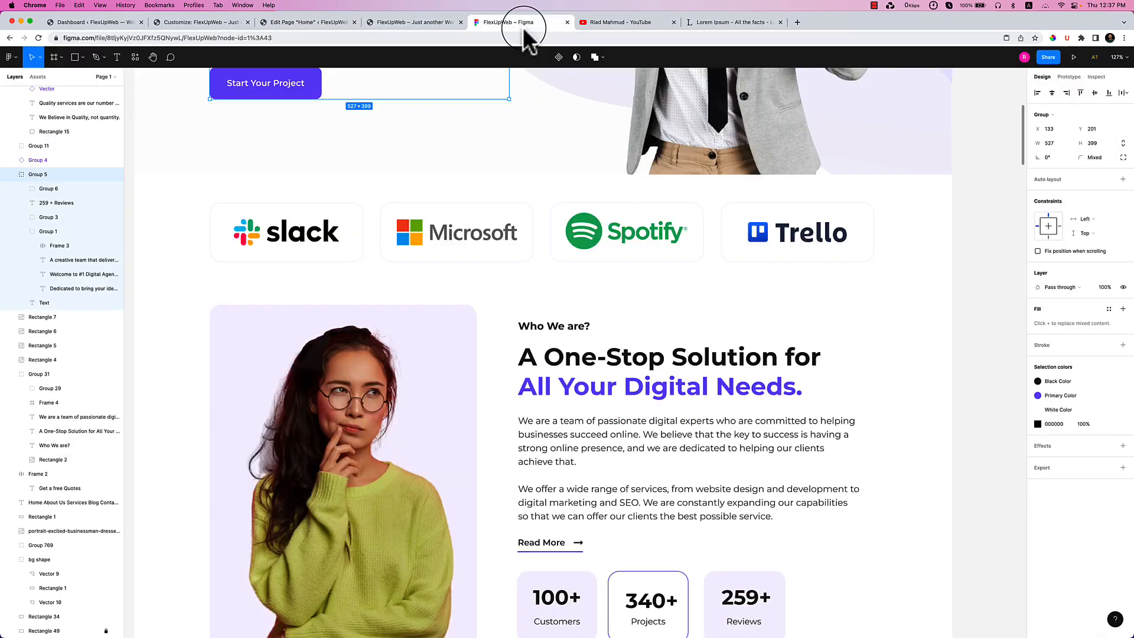
{"action": "left_click", "coordinate": [321, 21]}
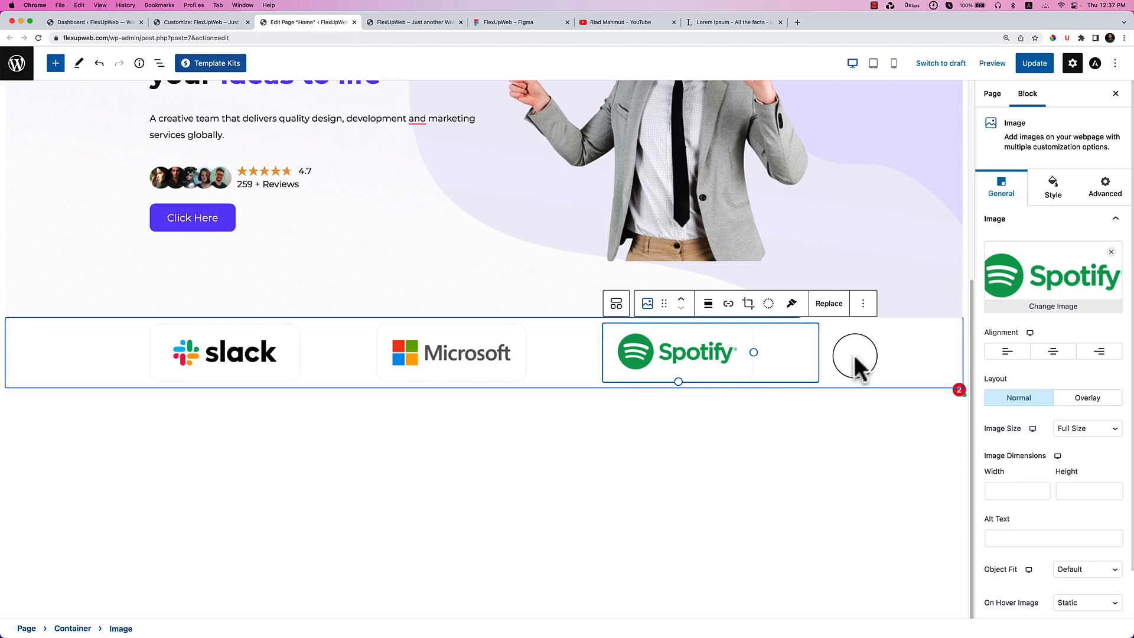
Duplicate the Spotify logo and swap the copy to the Trello logo.
{"action": "left_click", "coordinate": [863, 303]}
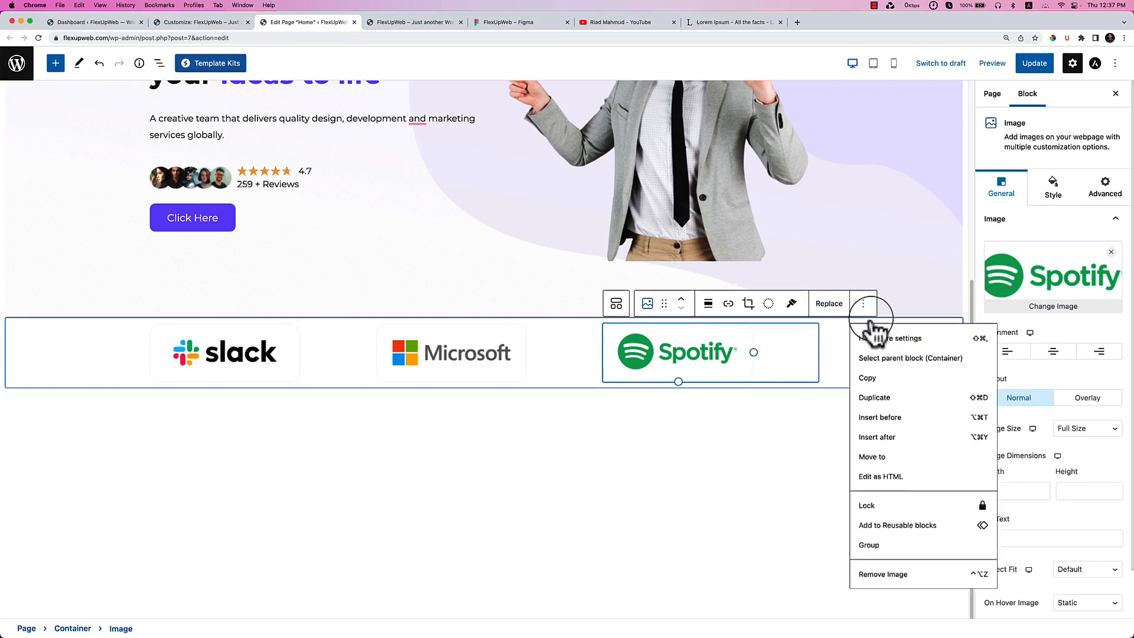
{"action": "left_click", "coordinate": [892, 402]}
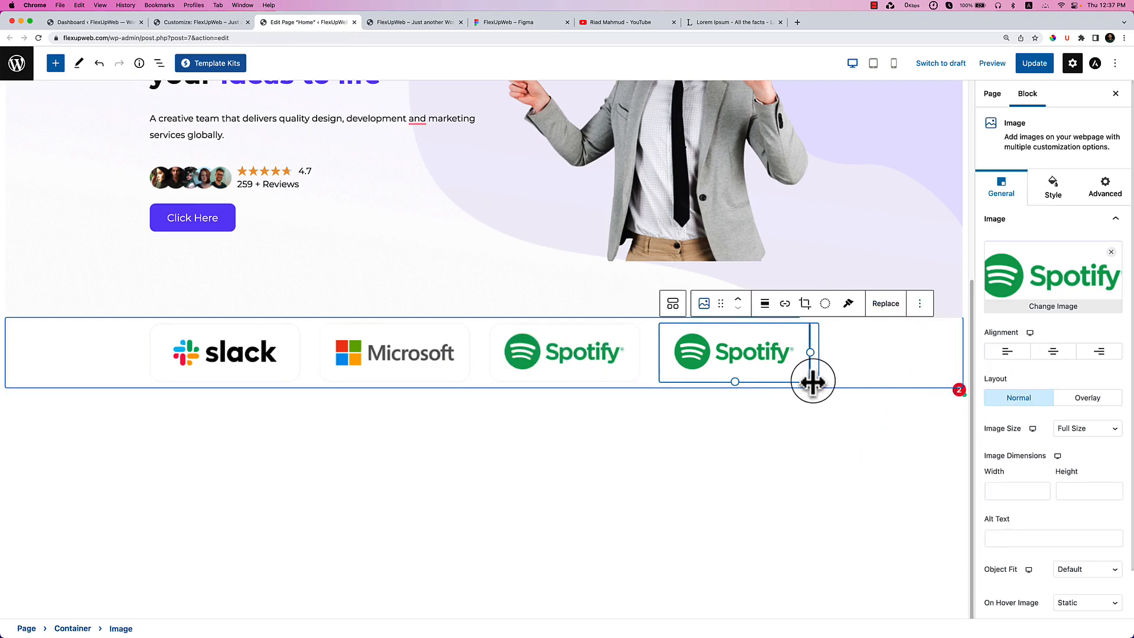
{"action": "left_click", "coordinate": [1029, 307]}
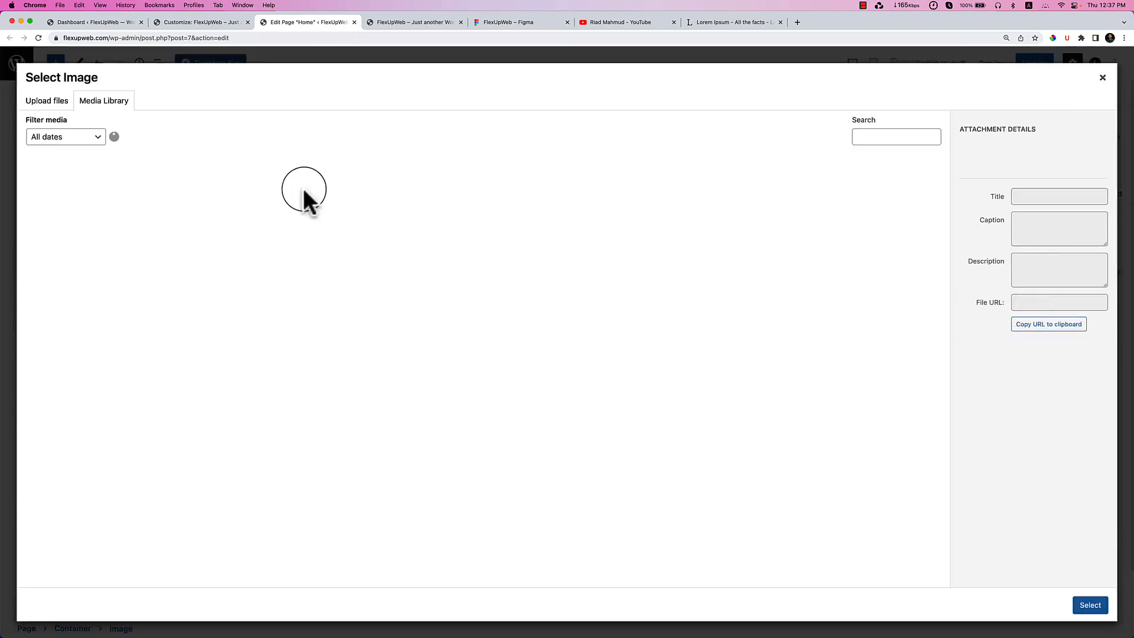
{"action": "left_click", "coordinate": [413, 24]}
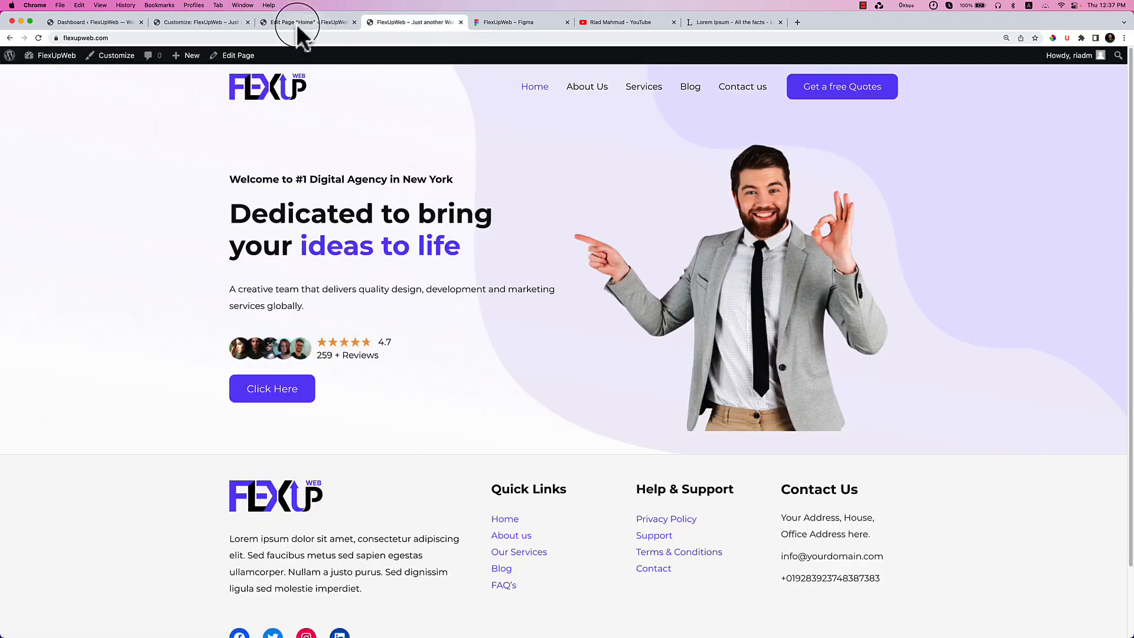
{"action": "left_click", "coordinate": [278, 24]}
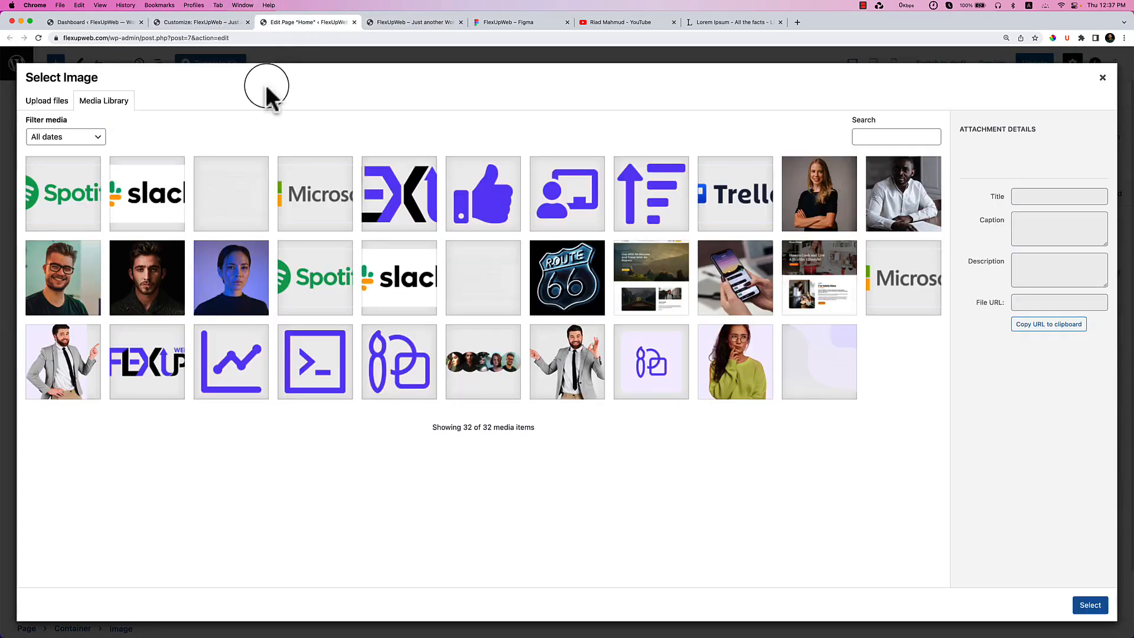
{"action": "left_click", "coordinate": [230, 213]}
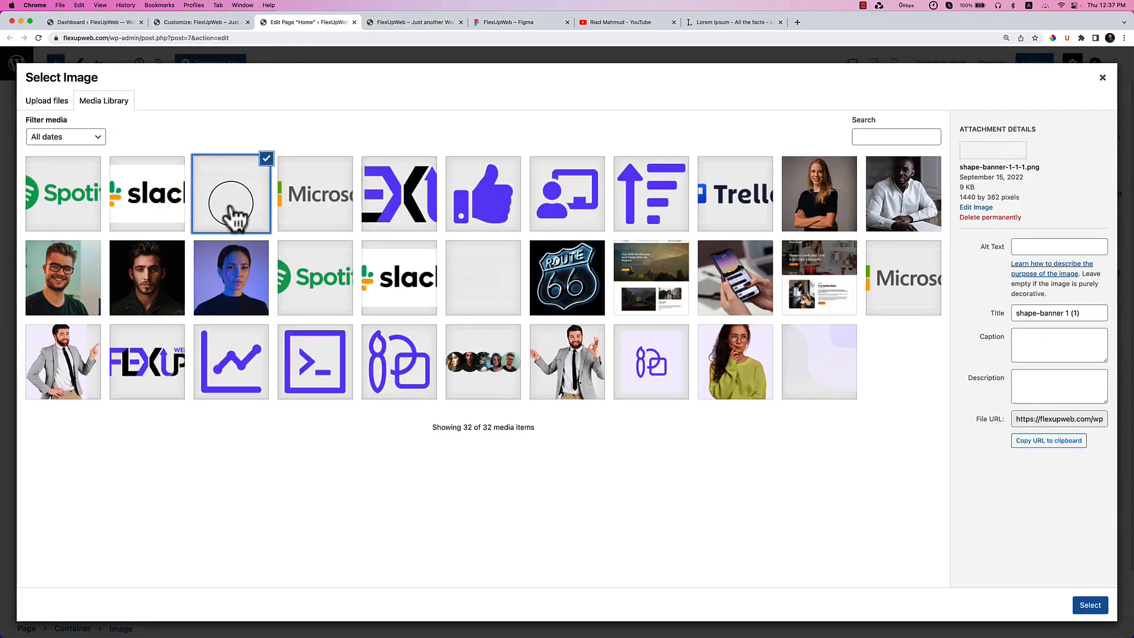
{"action": "left_click", "coordinate": [473, 308]}
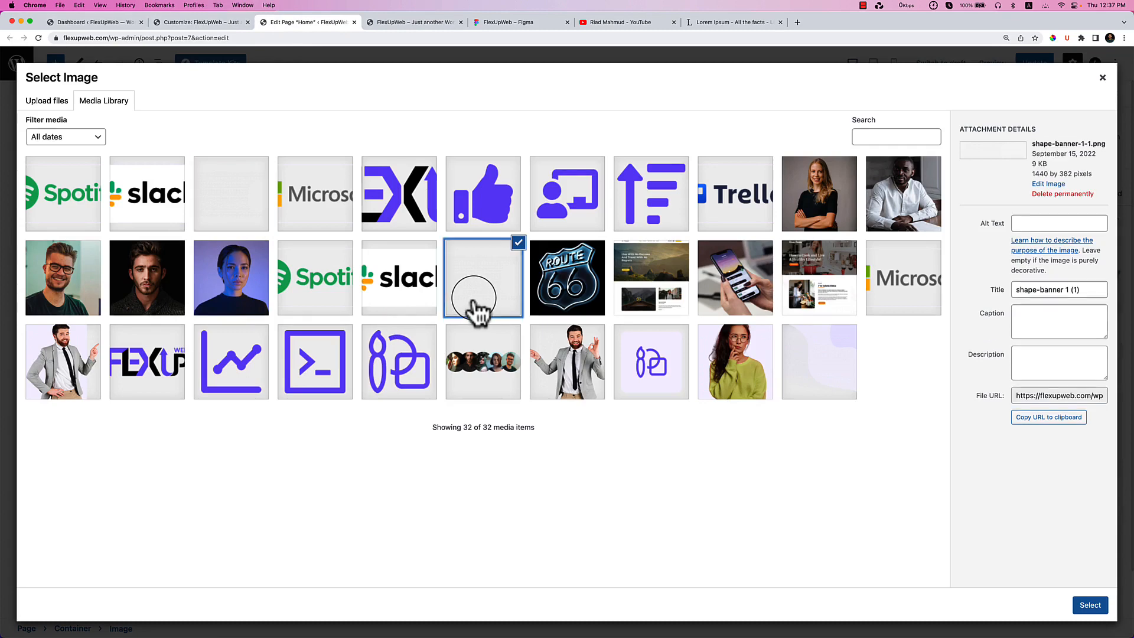
{"action": "left_click", "coordinate": [727, 224]}
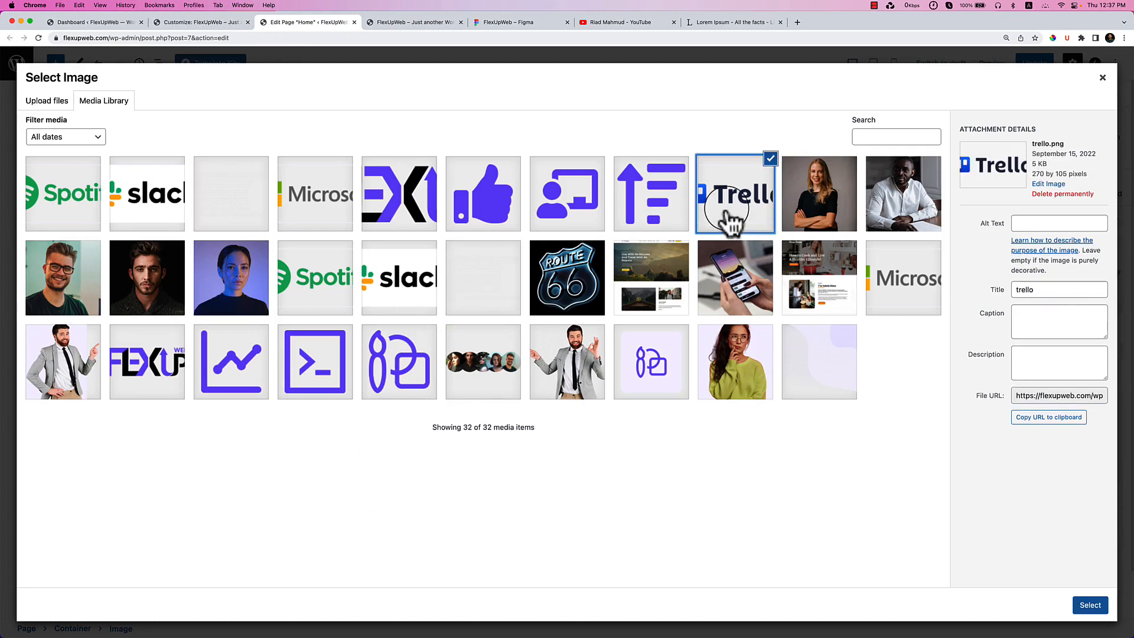
{"action": "left_click", "coordinate": [1089, 604]}
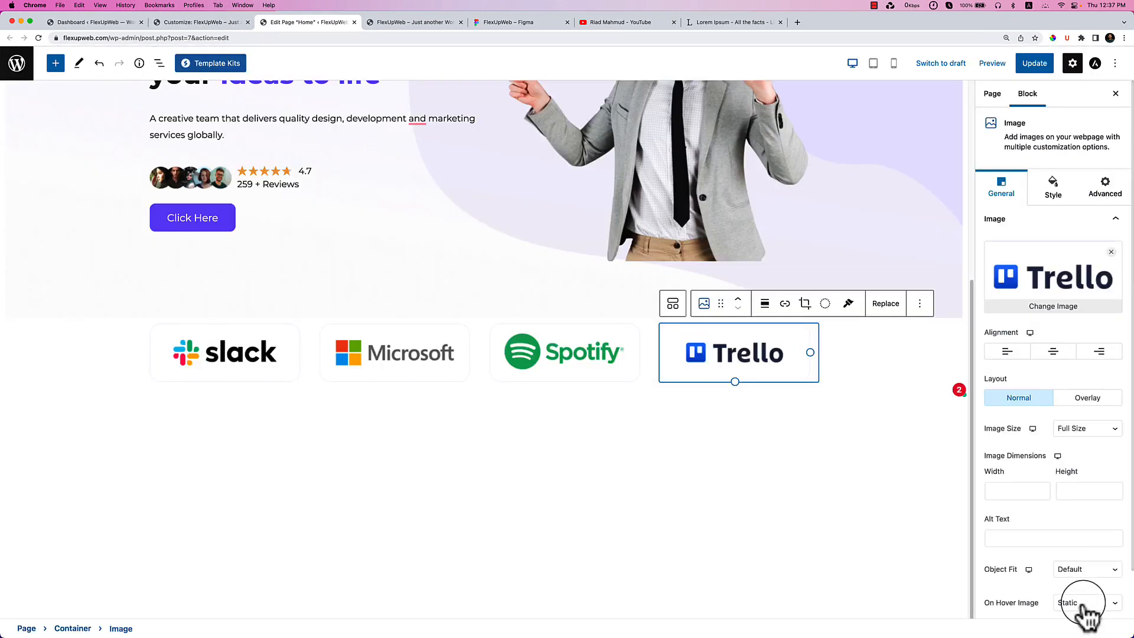
{"action": "left_click", "coordinate": [666, 472]}
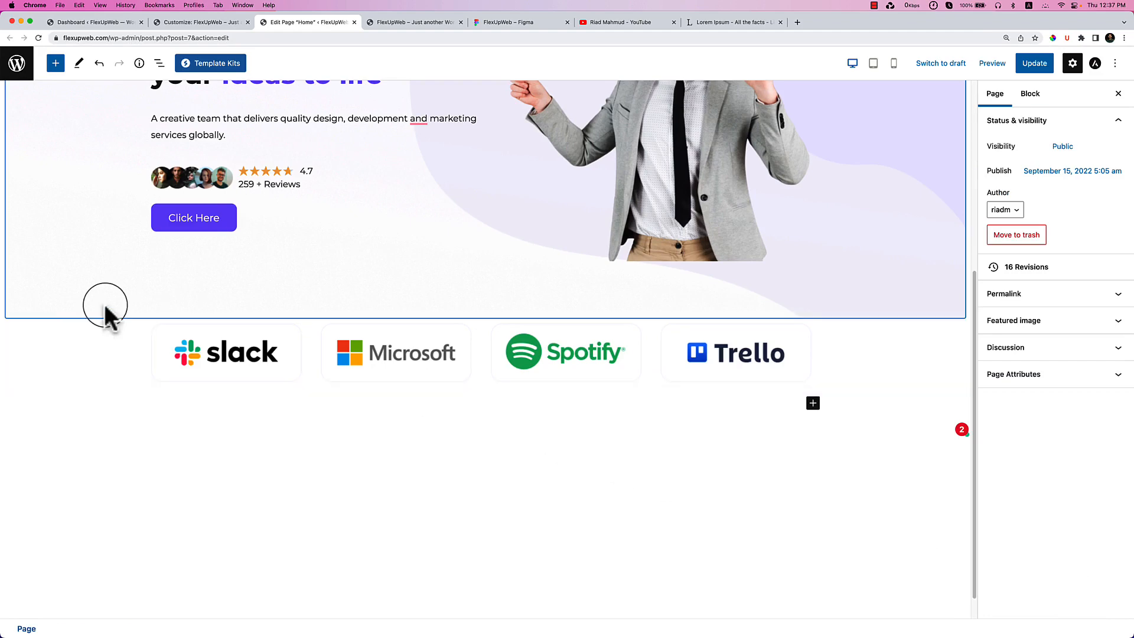
Set the logo container's column gap to 0 in its Style spacing settings.
{"action": "left_click", "coordinate": [100, 348]}
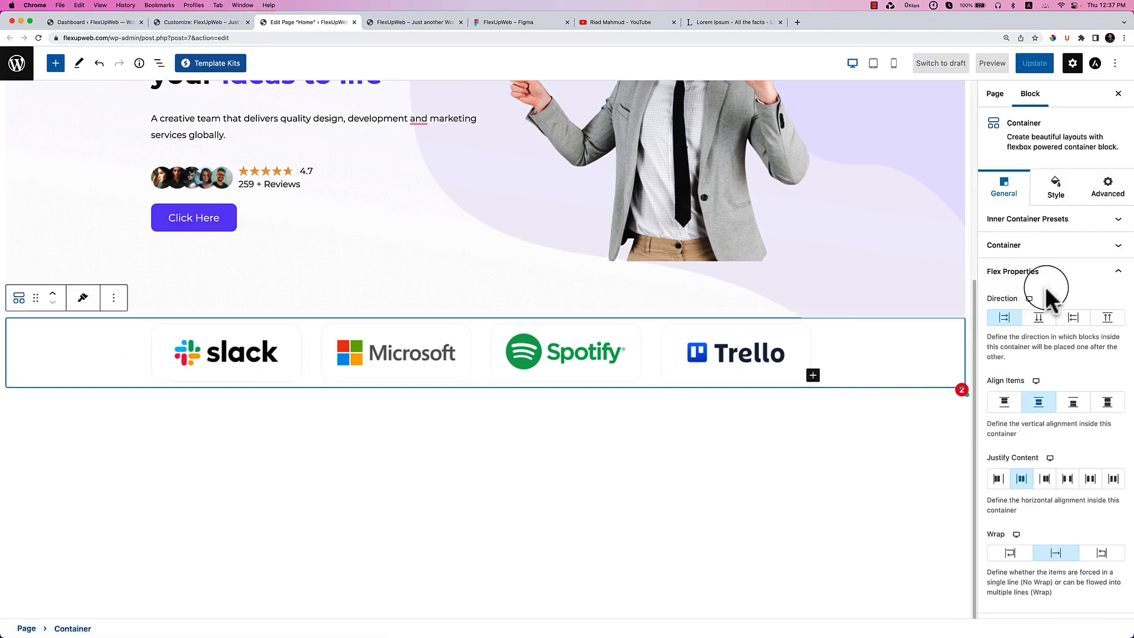
{"action": "left_click", "coordinate": [423, 22]}
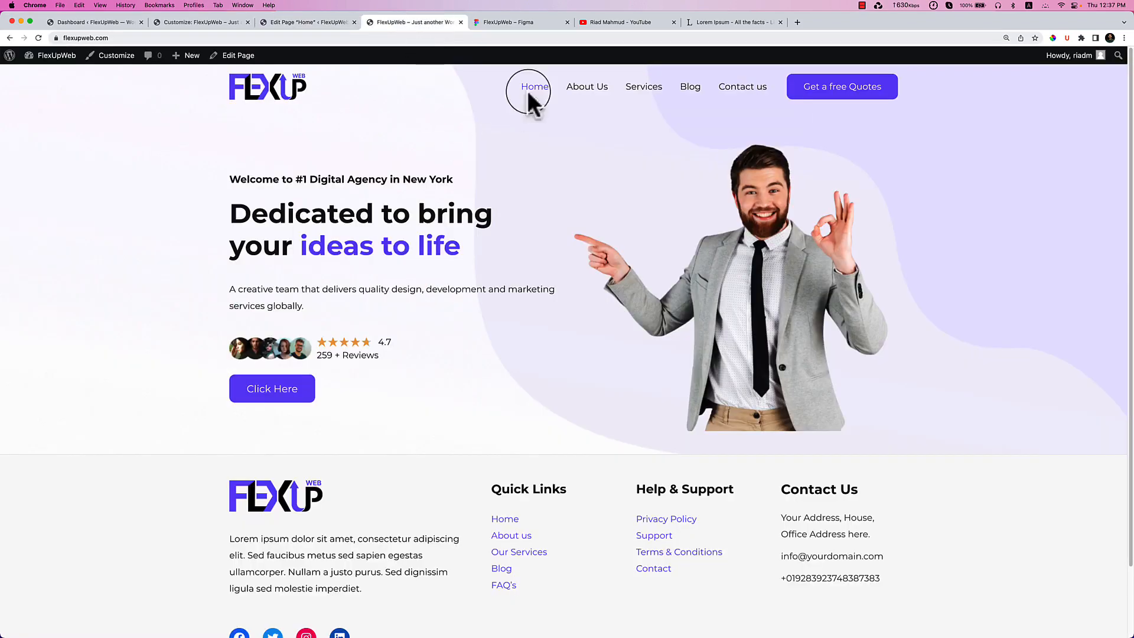
{"action": "left_click", "coordinate": [523, 24]}
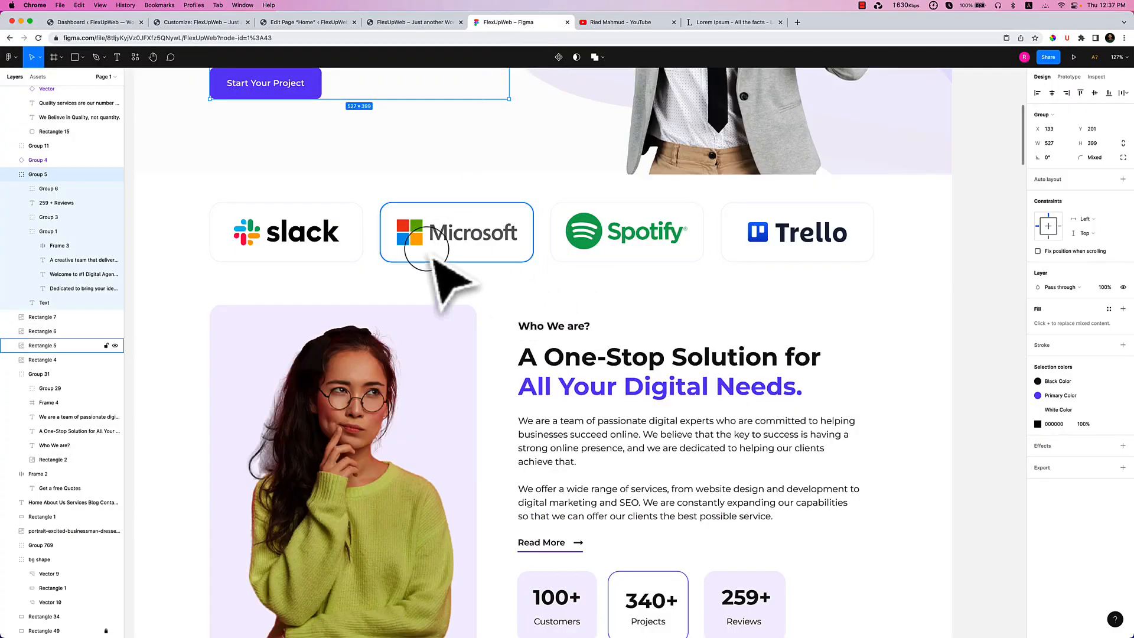
{"action": "left_click", "coordinate": [304, 24]}
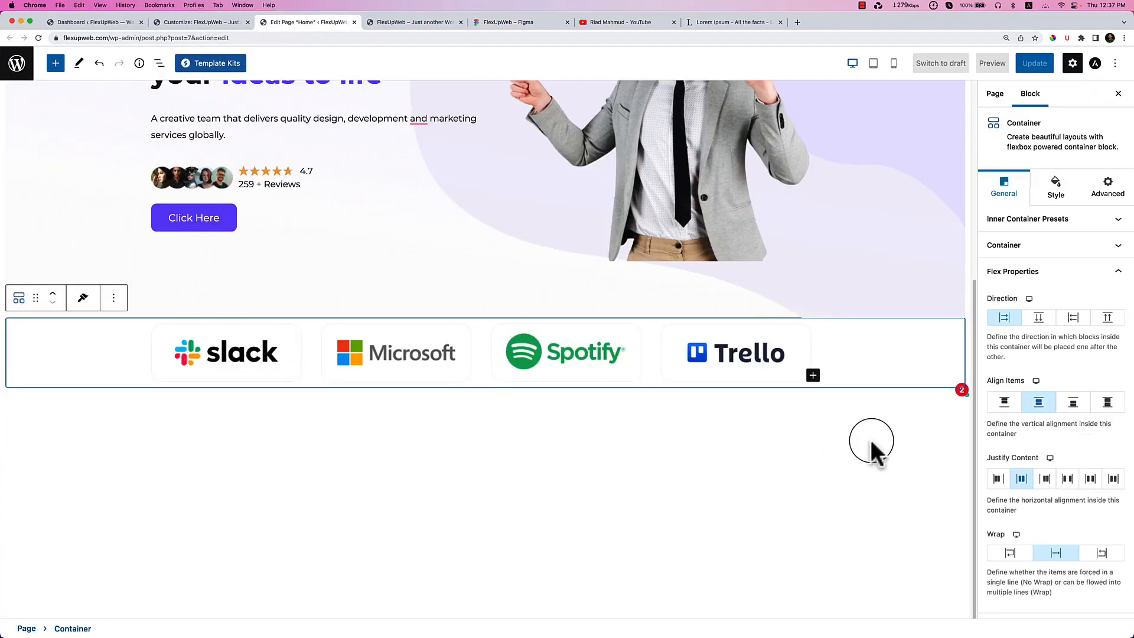
{"action": "left_click", "coordinate": [1036, 244]}
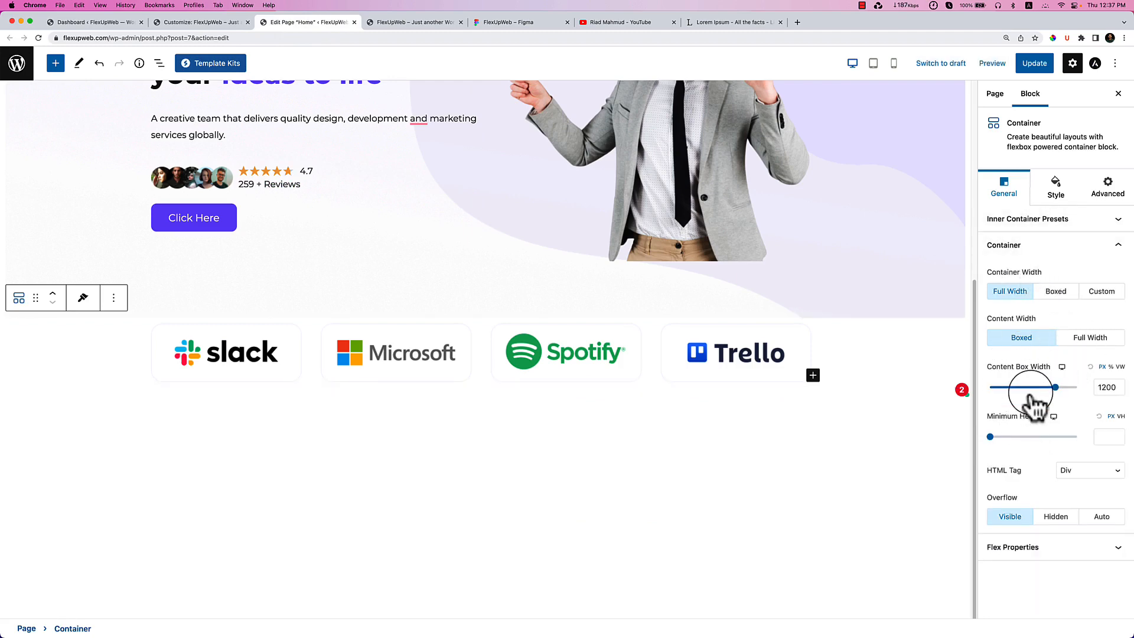
{"action": "left_click", "coordinate": [1060, 218]}
{"action": "left_click", "coordinate": [1055, 197]}
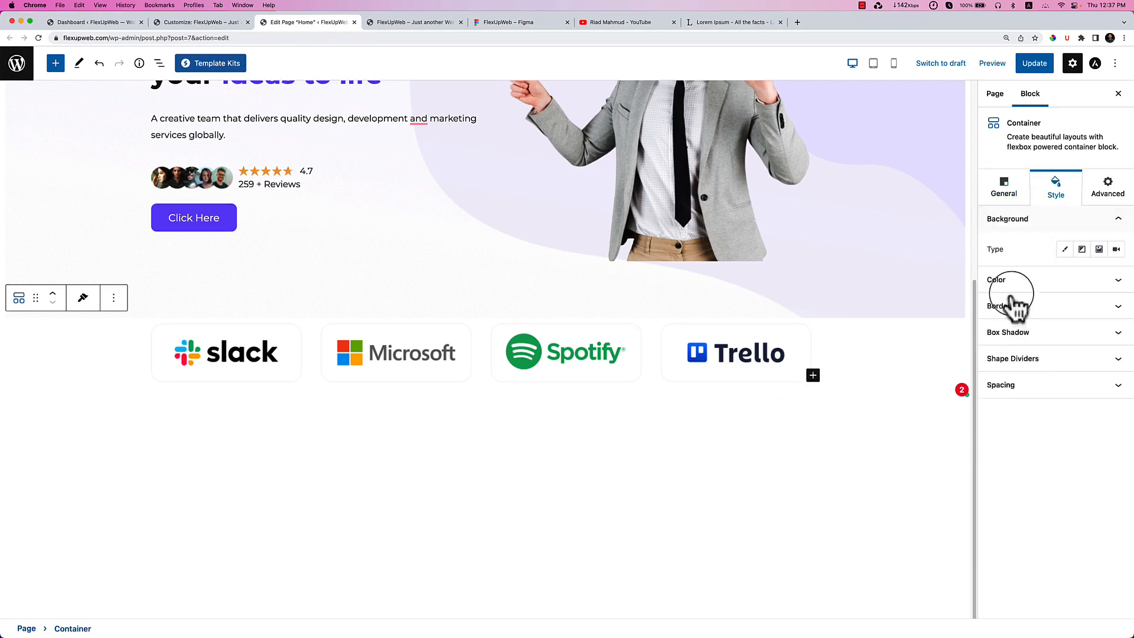
{"action": "left_click", "coordinate": [1034, 386]}
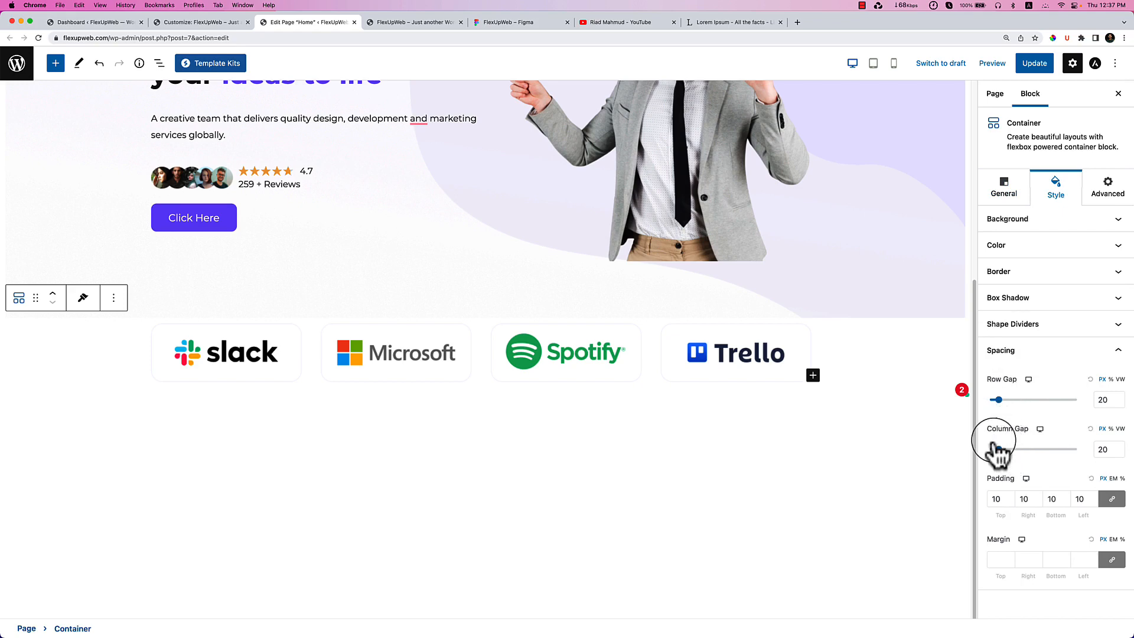
{"action": "left_click_drag", "start_coordinate": [999, 450], "coordinate": [975, 451]}
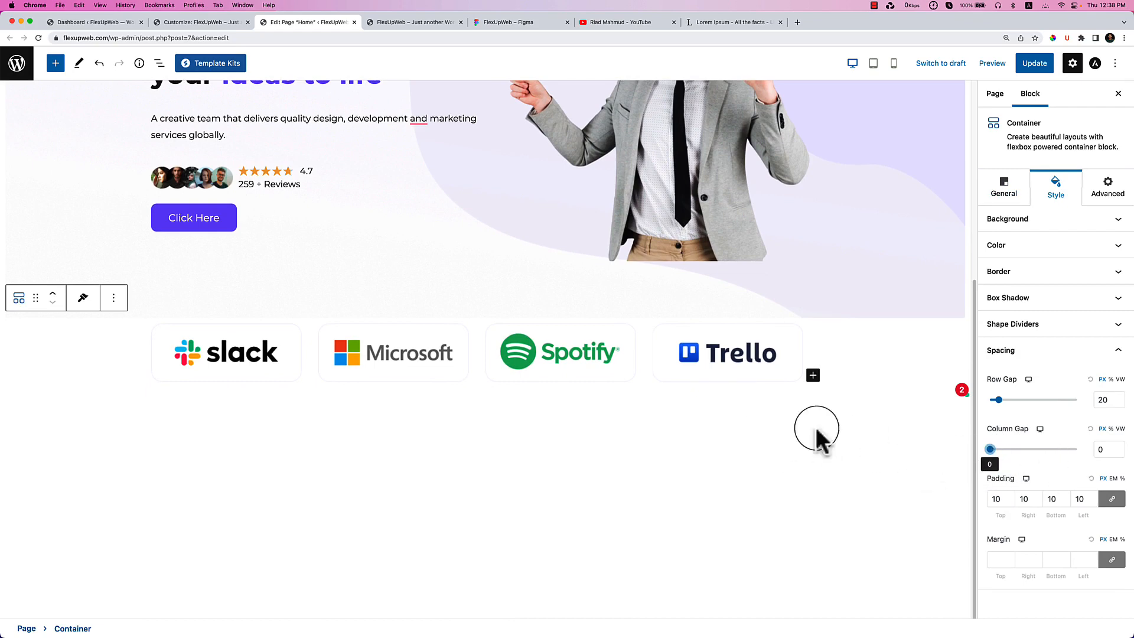
Unlink the logo container's margins and set the top margin to 40.
{"action": "left_click", "coordinate": [526, 22]}
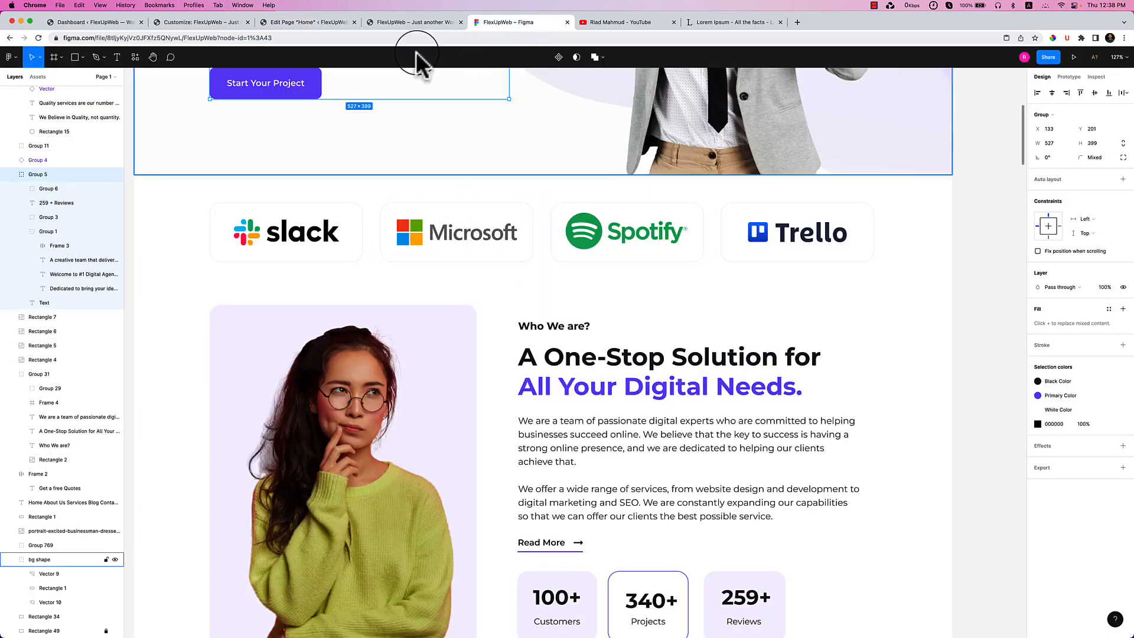
{"action": "left_click", "coordinate": [331, 22]}
{"action": "left_click", "coordinate": [112, 354]}
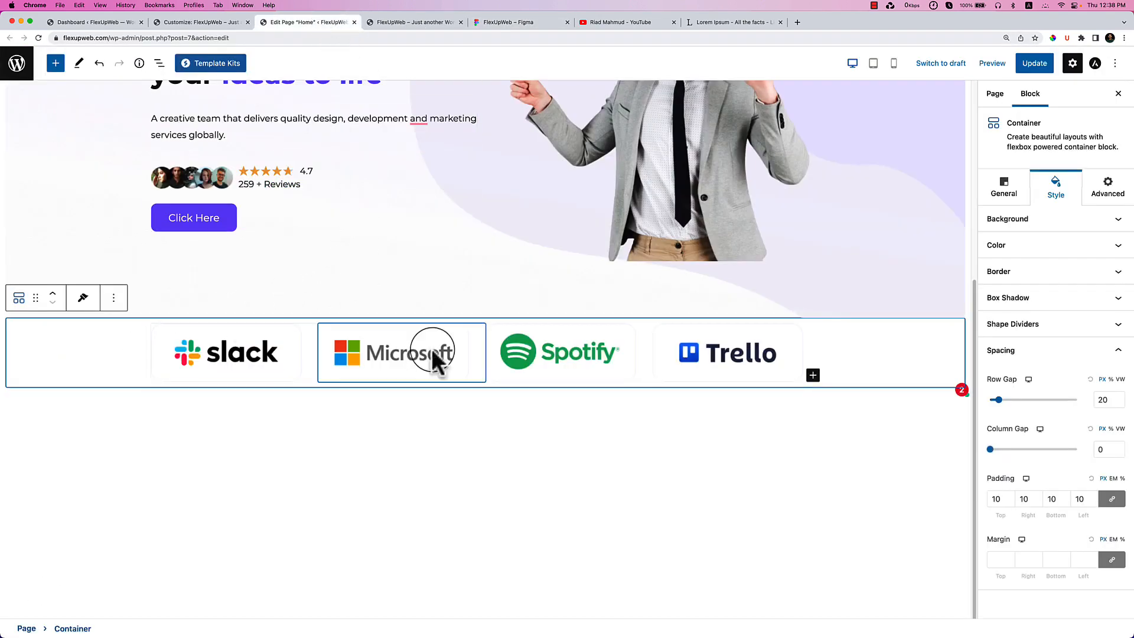
{"action": "left_click", "coordinate": [998, 559]}
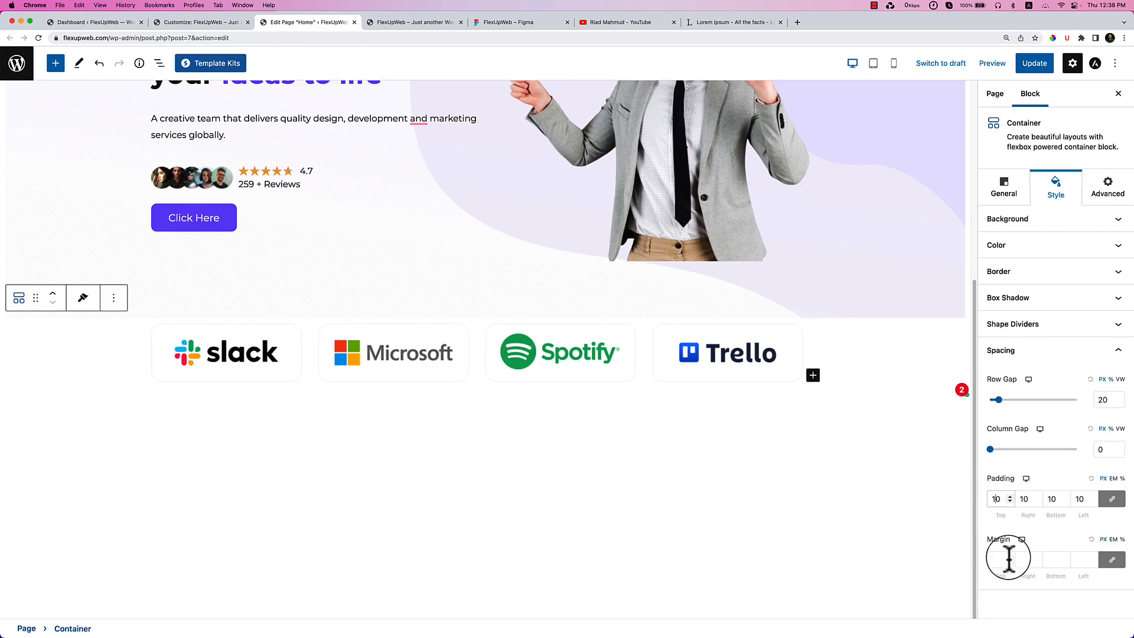
{"action": "left_click", "coordinate": [1112, 560]}
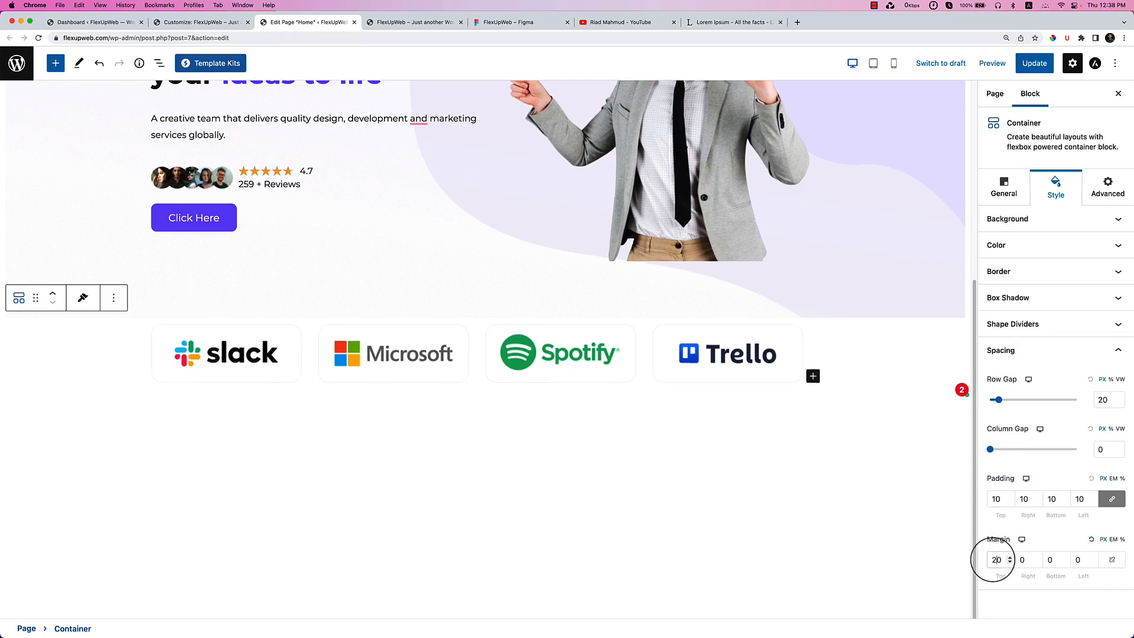
{"action": "key", "text": "BackSpace"}
{"action": "type", "text": "3"}
{"action": "key", "text": "BackSpace"}
{"action": "type", "text": "4"}
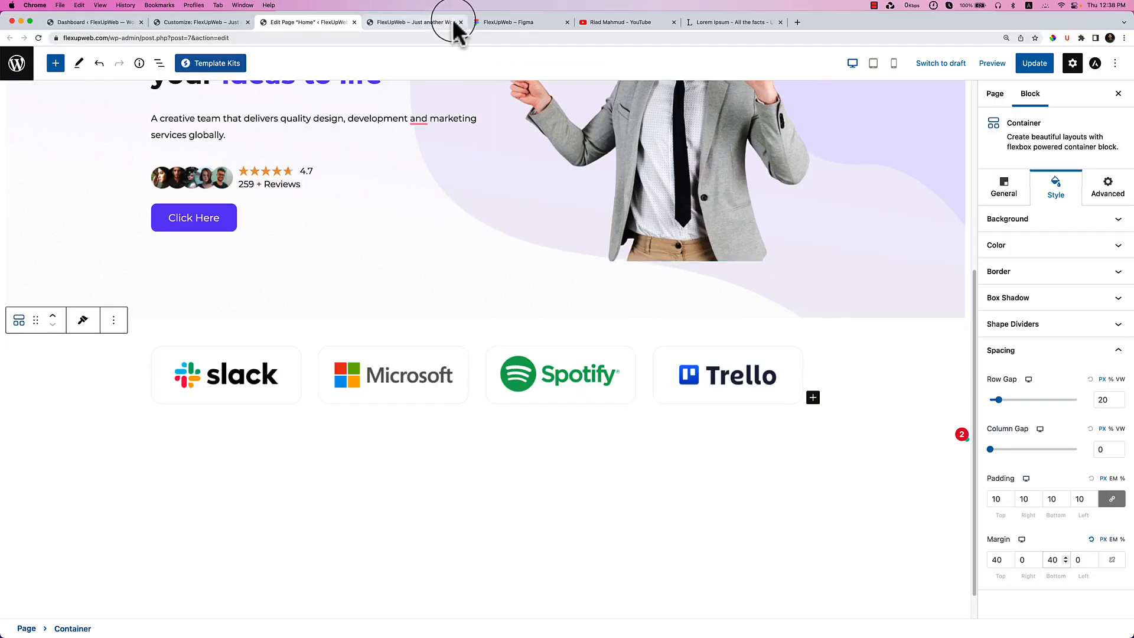
Read the Figma text settings of the 'Who We are?' label and the 'All Your Digital Needs.' headline.
{"action": "left_click_drag", "start_coordinate": [496, 22], "coordinate": [413, 23]}
{"action": "scroll", "coordinate": [608, 385], "scroll_direction": "down", "scroll_amount": 3}
{"action": "double_click", "coordinate": [535, 206]}
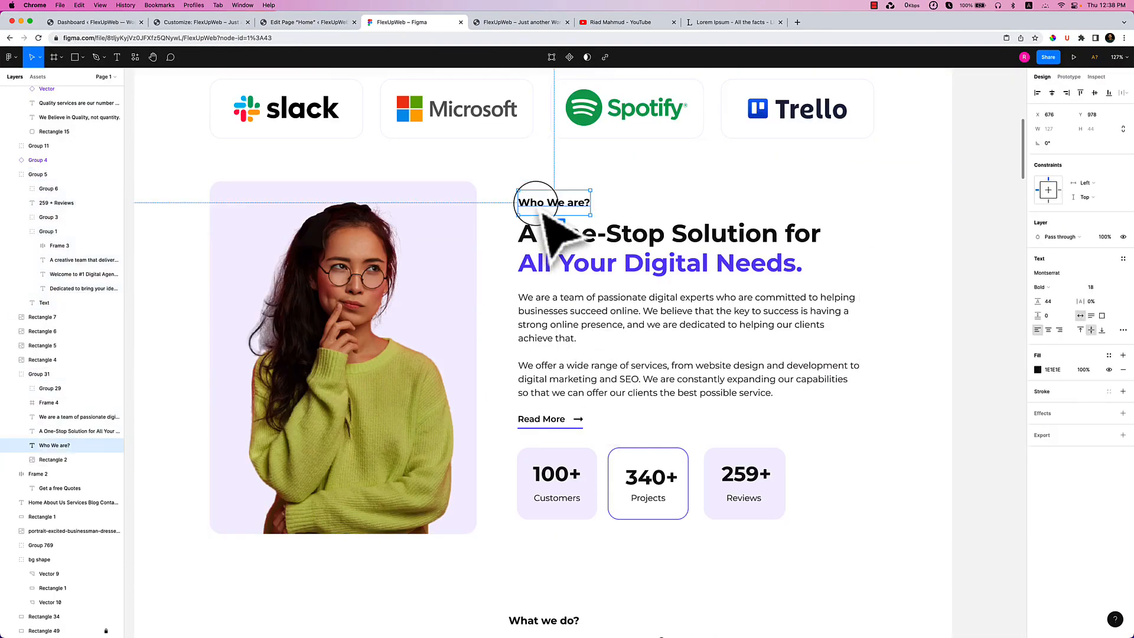
{"action": "double_click", "coordinate": [536, 204]}
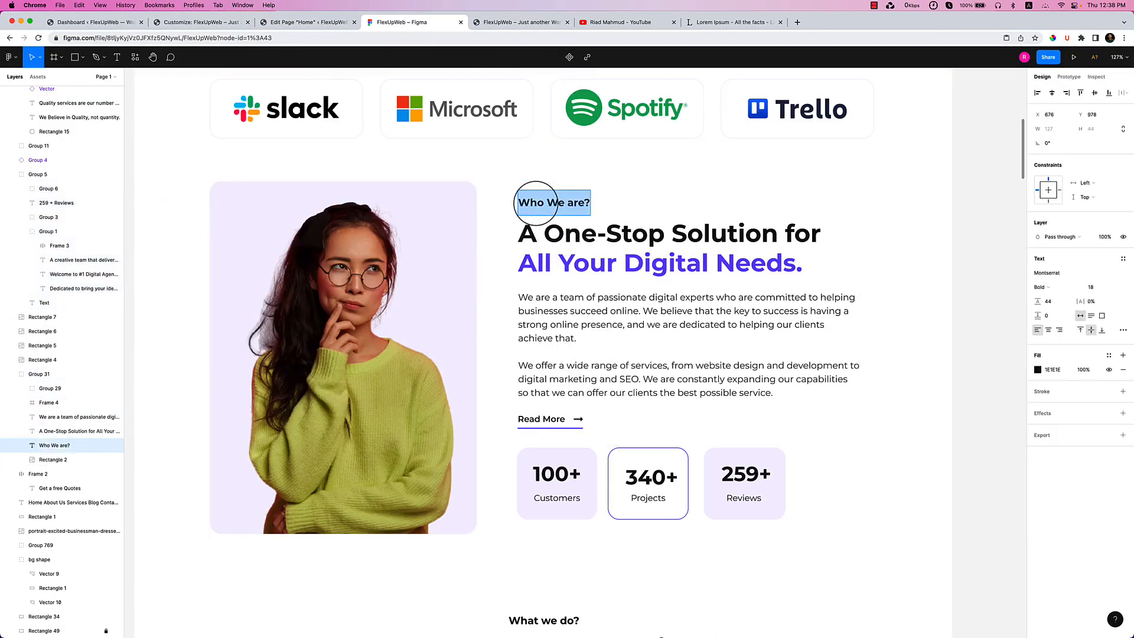
{"action": "triple_click", "coordinate": [585, 263]}
{"action": "left_click", "coordinate": [305, 22]}
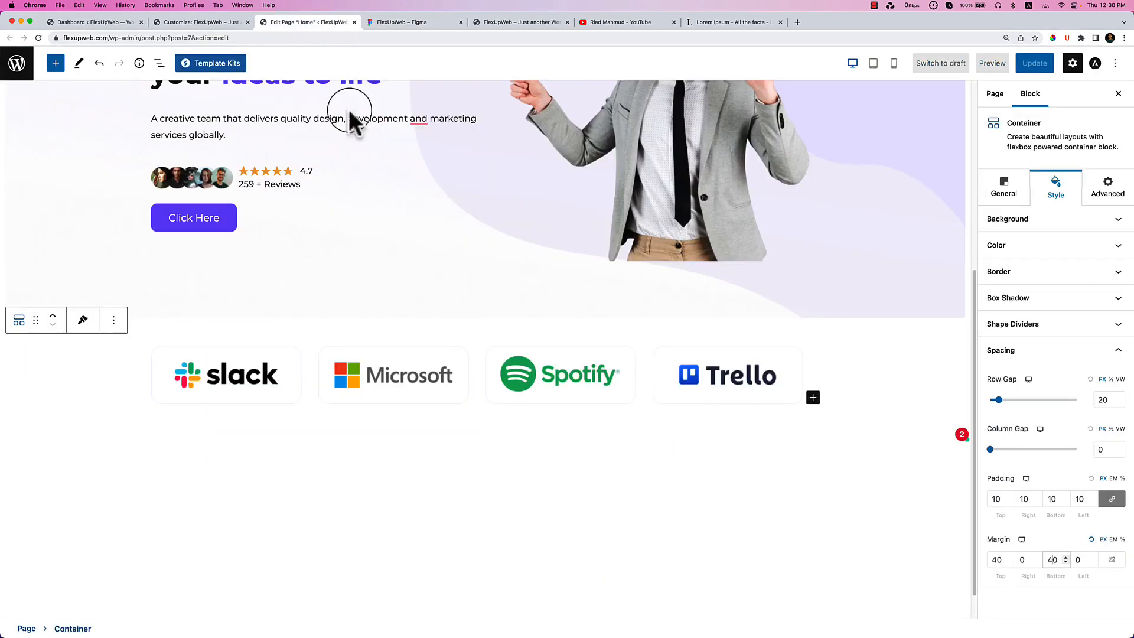
Insert a two-column Container block below the logo row using /container.
{"action": "left_click", "coordinate": [509, 494]}
{"action": "left_click", "coordinate": [531, 437]}
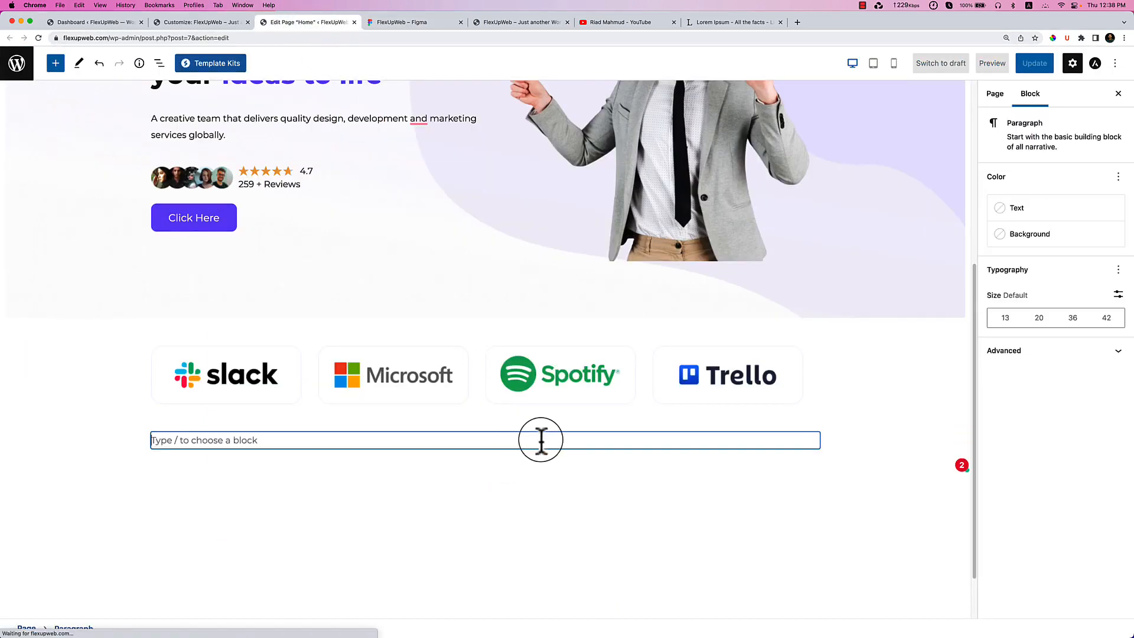
{"action": "type", "text": "/conta"}
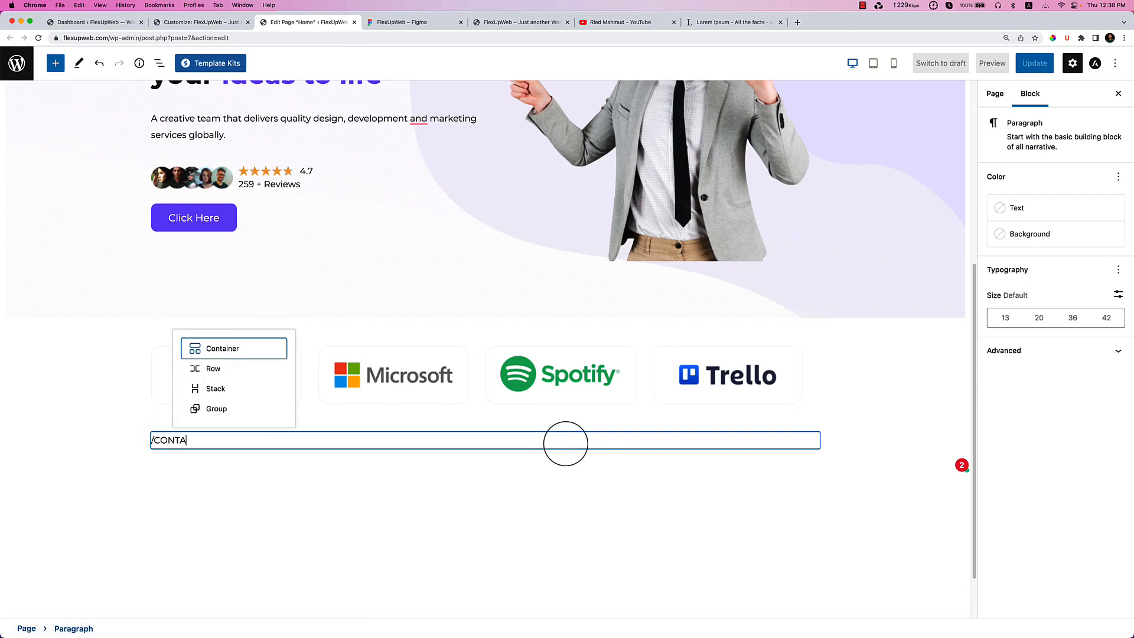
{"action": "key", "text": "Return"}
{"action": "left_click", "coordinate": [396, 486]}
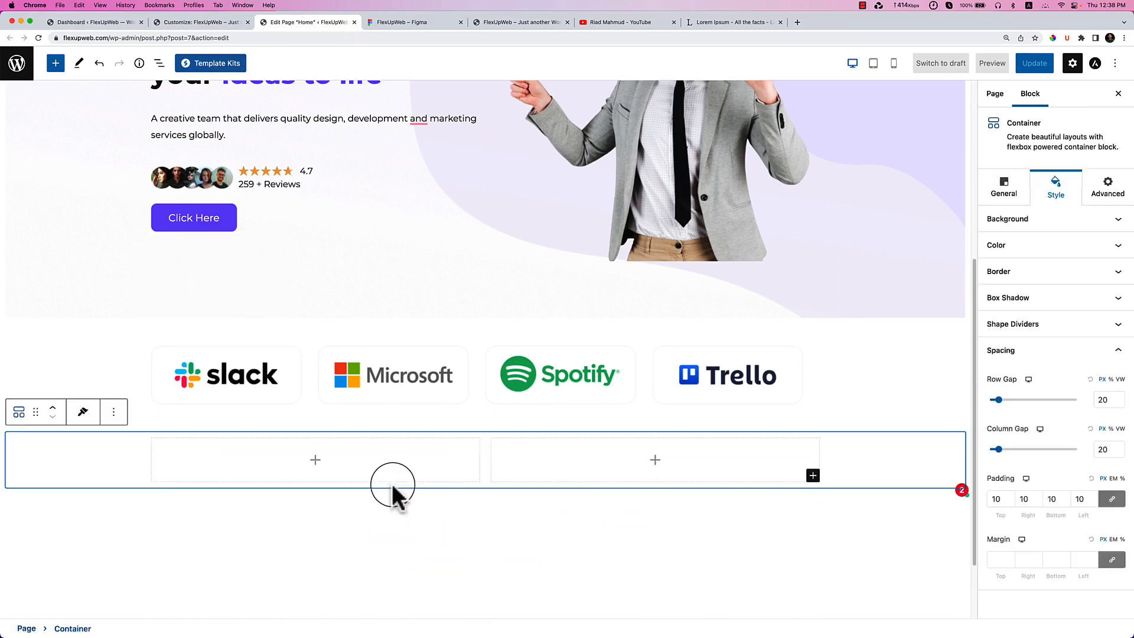
{"action": "scroll", "coordinate": [322, 460], "scroll_direction": "down", "scroll_amount": 1}
{"action": "left_click", "coordinate": [322, 460]}
Put the girl image in the left column and a Paragraph block in the right column.
{"action": "left_click", "coordinate": [308, 407]}
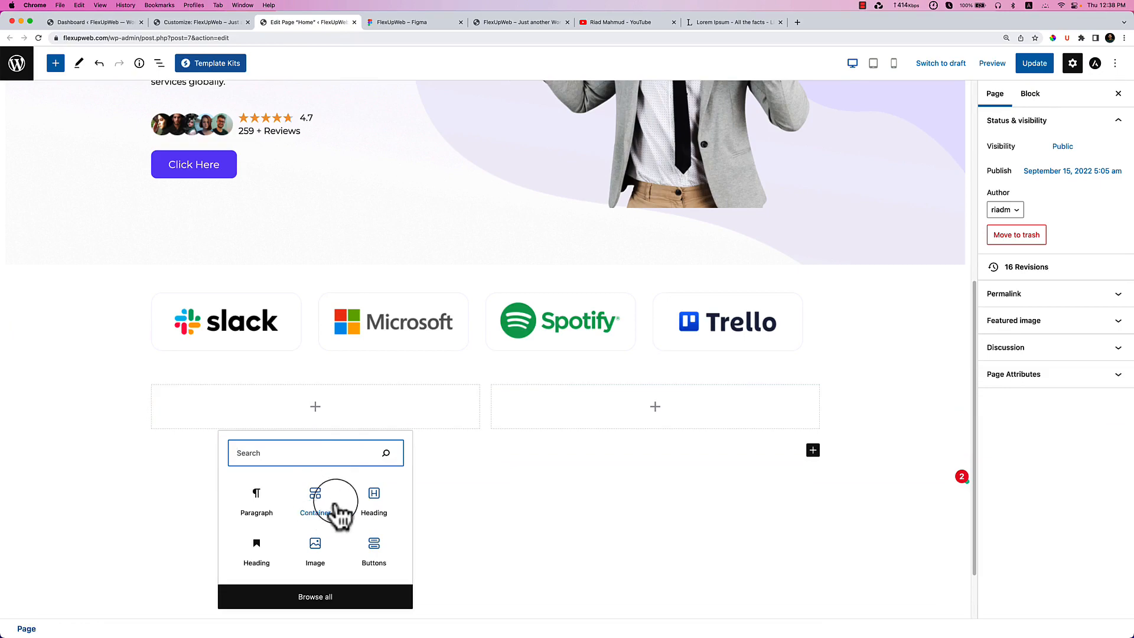
{"action": "left_click", "coordinate": [314, 547]}
{"action": "scroll", "coordinate": [324, 478], "scroll_direction": "down", "scroll_amount": 3}
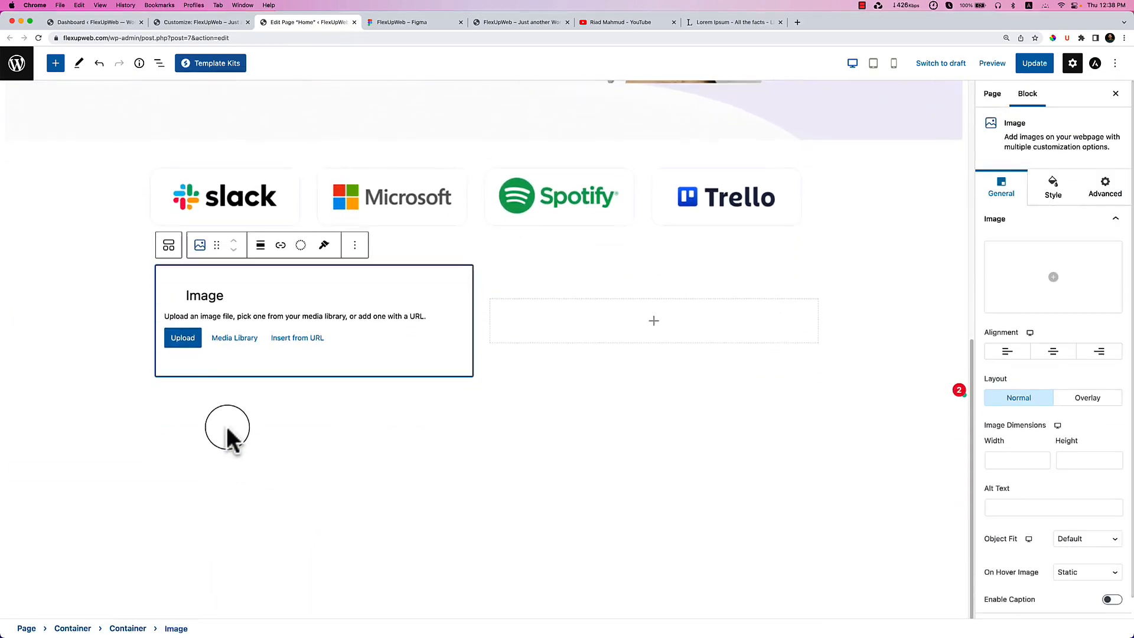
{"action": "left_click", "coordinate": [236, 335]}
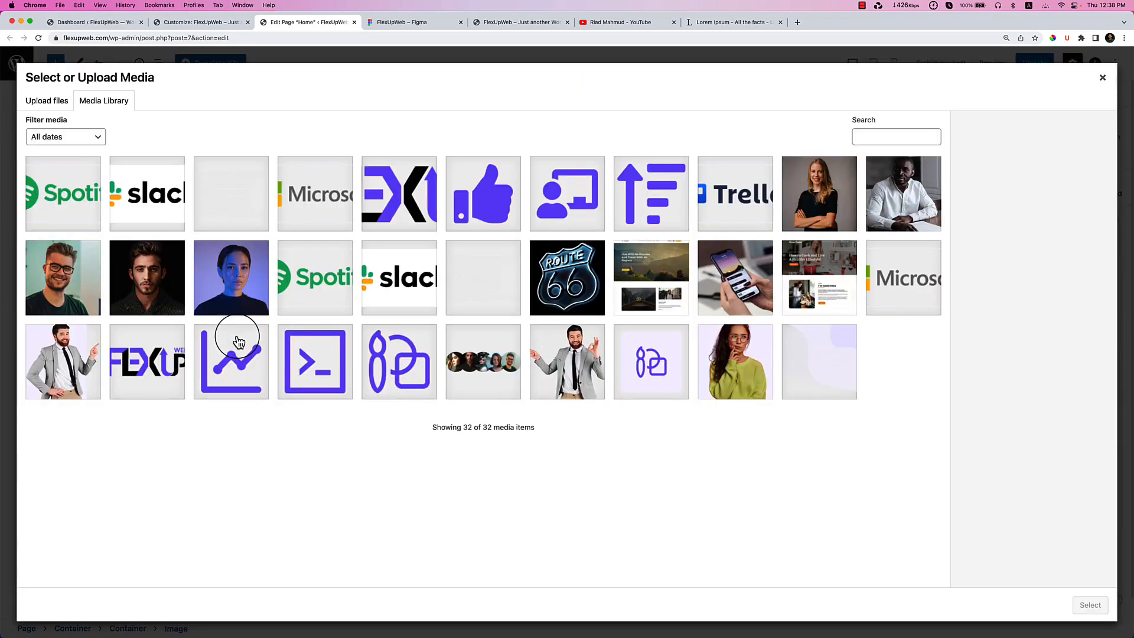
{"action": "left_click", "coordinate": [730, 383]}
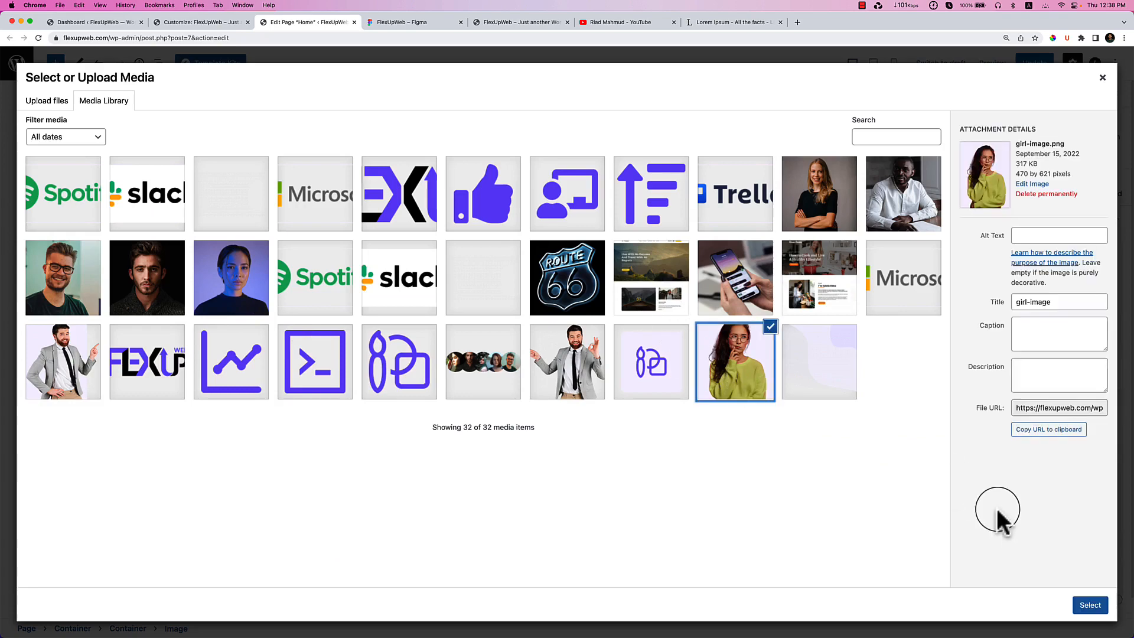
{"action": "left_click", "coordinate": [1086, 606]}
{"action": "left_click", "coordinate": [654, 440]}
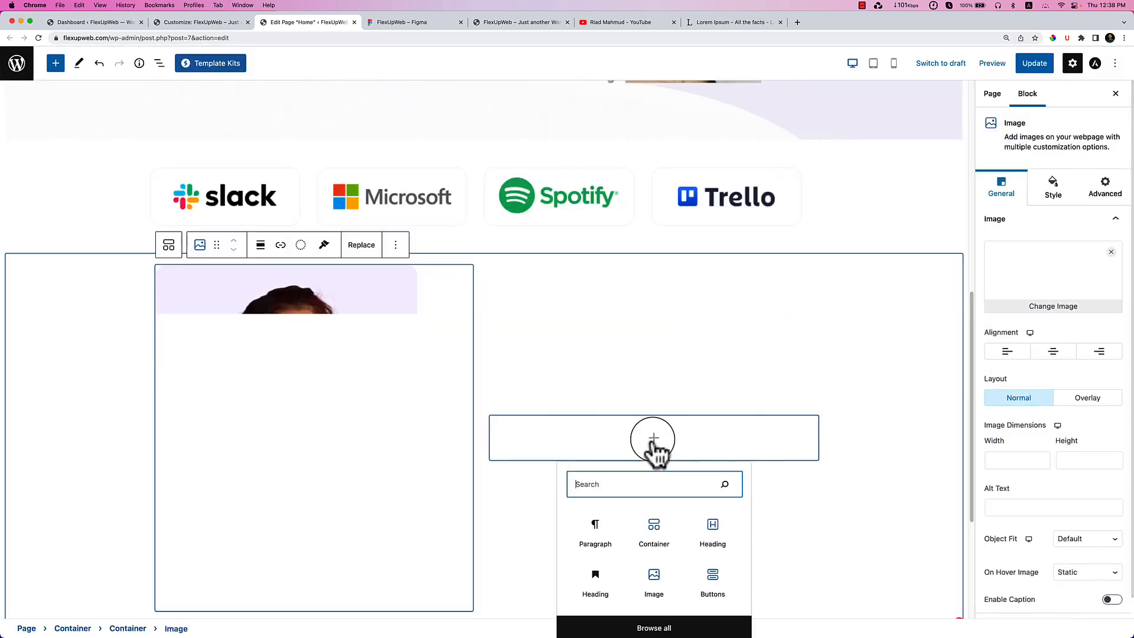
{"action": "left_click", "coordinate": [606, 529]}
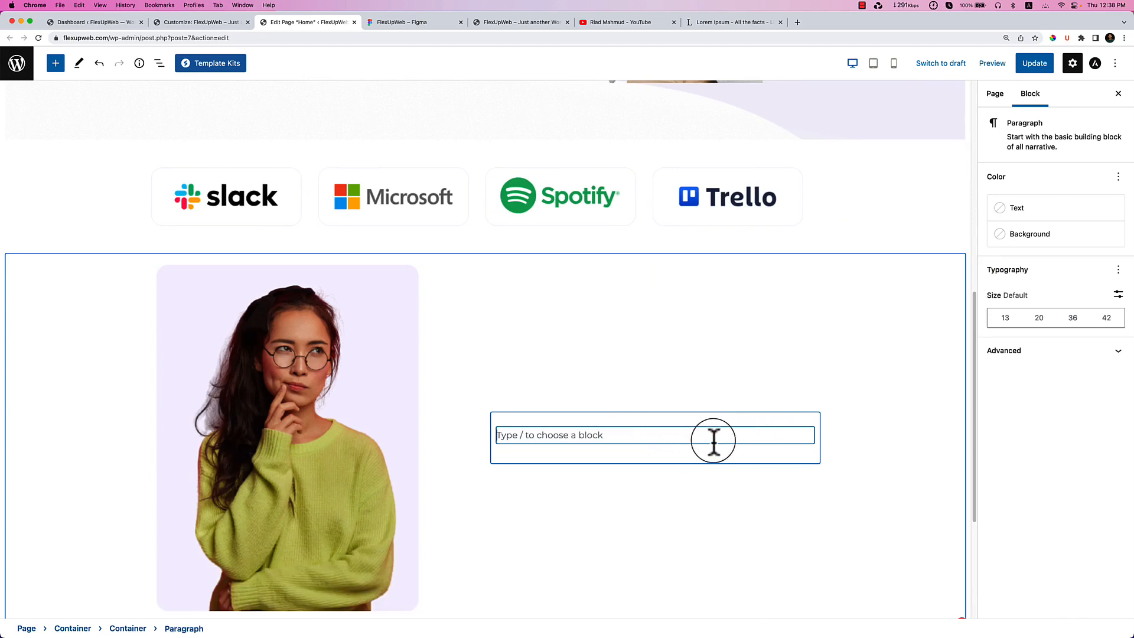
Turn the right column's empty paragraph into an H4 heading.
{"action": "left_click", "coordinate": [707, 458]}
{"action": "left_click", "coordinate": [671, 431]}
{"action": "type", "text": "/"}
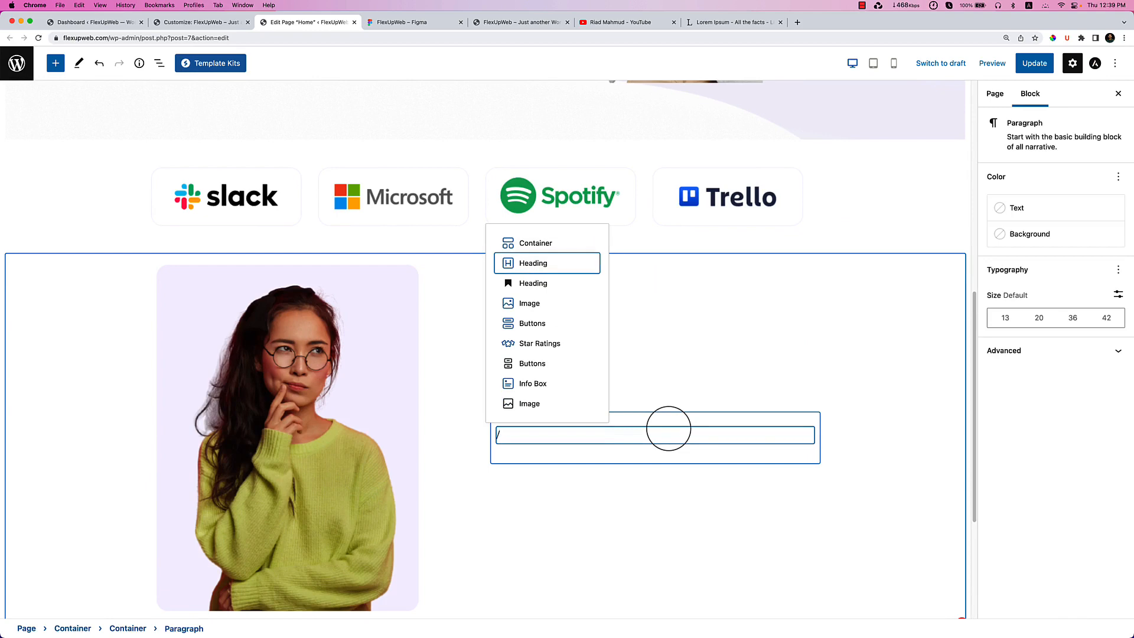
{"action": "key", "text": "Return"}
{"action": "scroll", "coordinate": [666, 423], "scroll_direction": "down", "scroll_amount": 5}
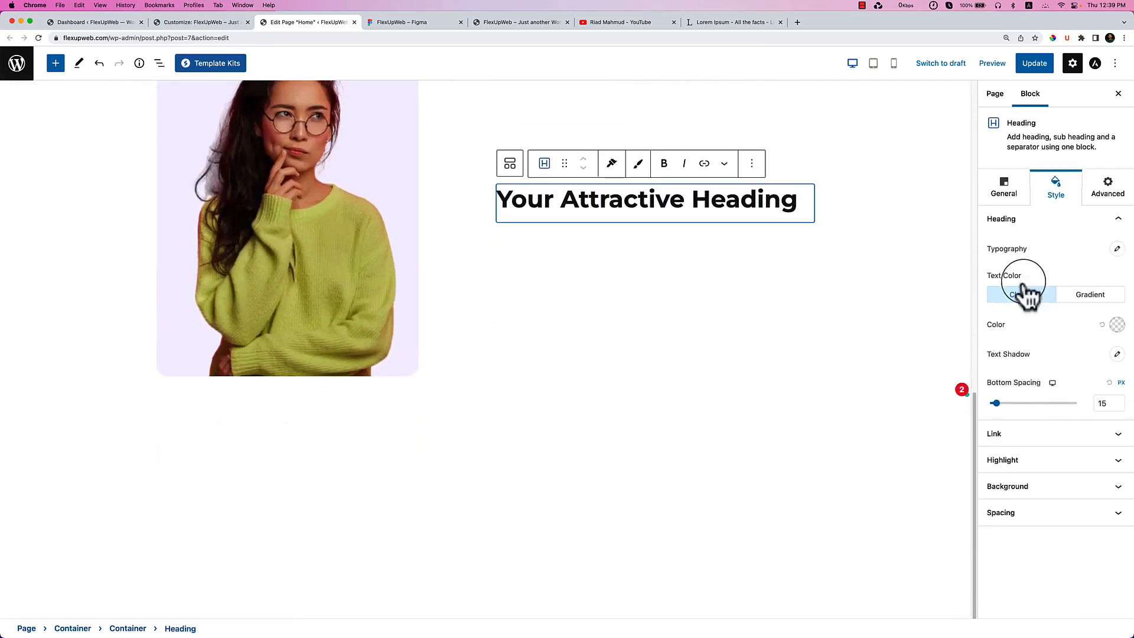
{"action": "left_click", "coordinate": [1006, 200]}
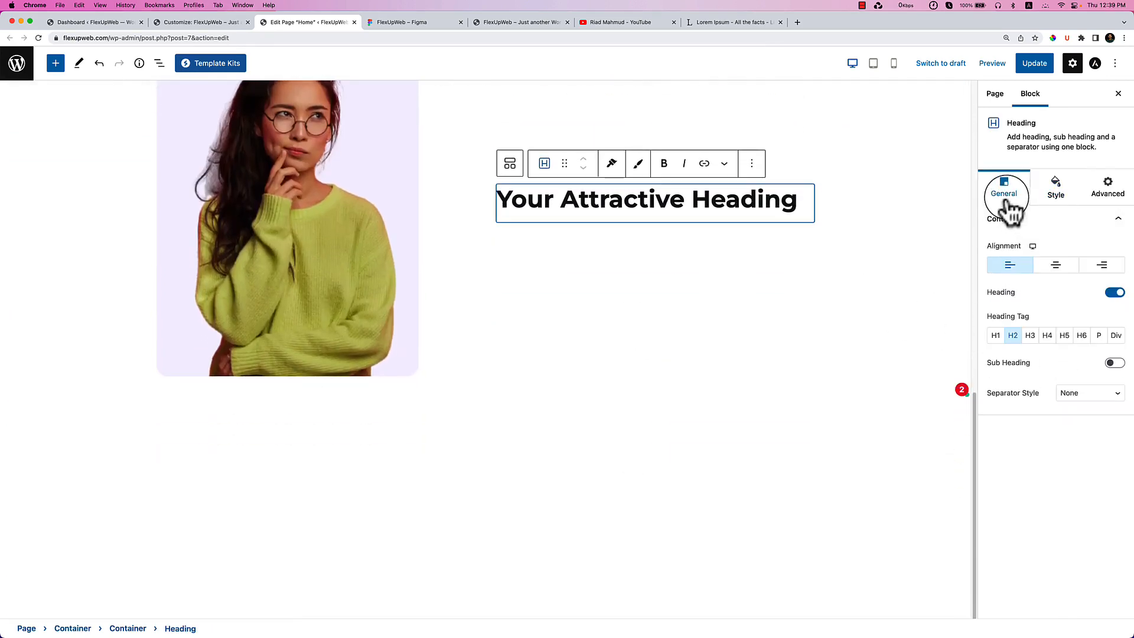
{"action": "left_click", "coordinate": [1098, 335]}
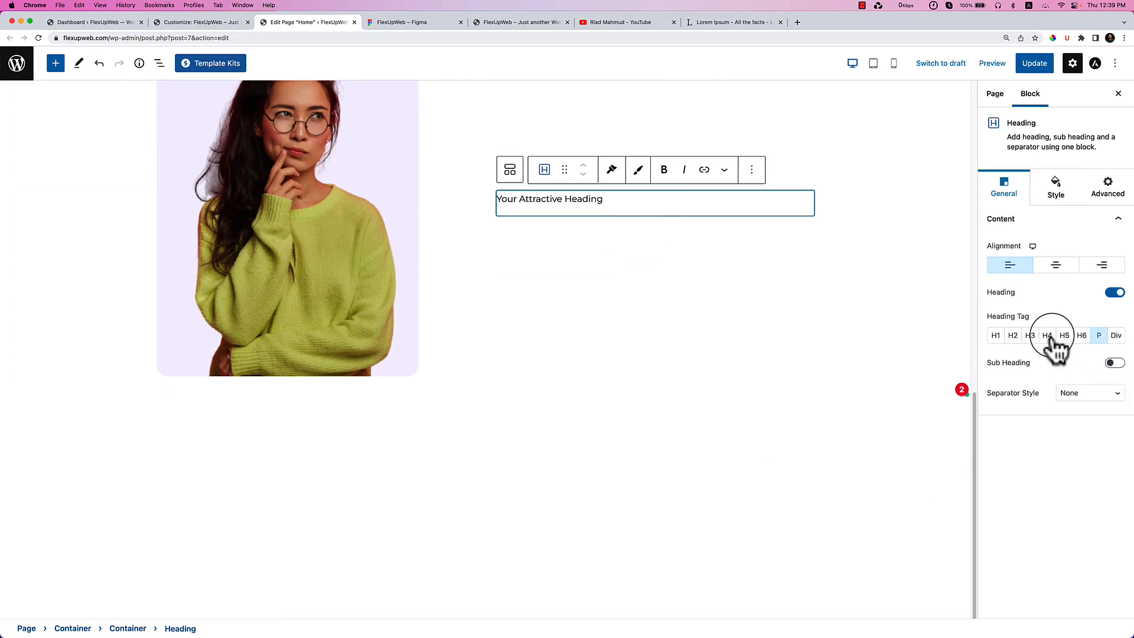
{"action": "left_click", "coordinate": [1048, 335]}
Copy the two-line headline from Figma and paste it into a new heading below 'Who We are?'.
{"action": "double_click", "coordinate": [546, 201]}
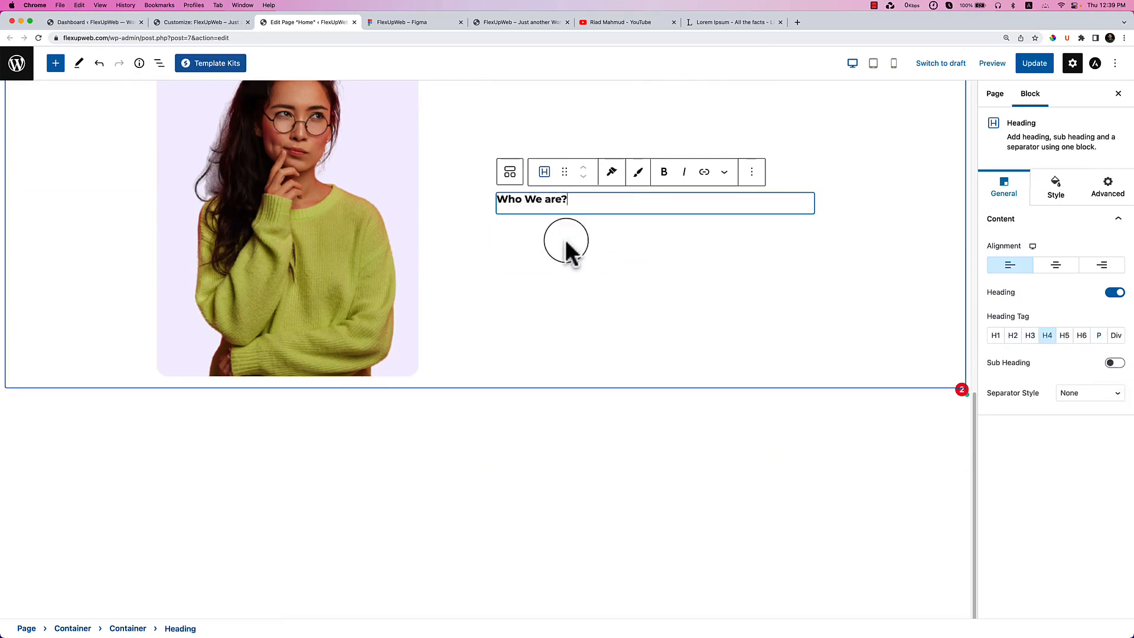
{"action": "left_click", "coordinate": [405, 22]}
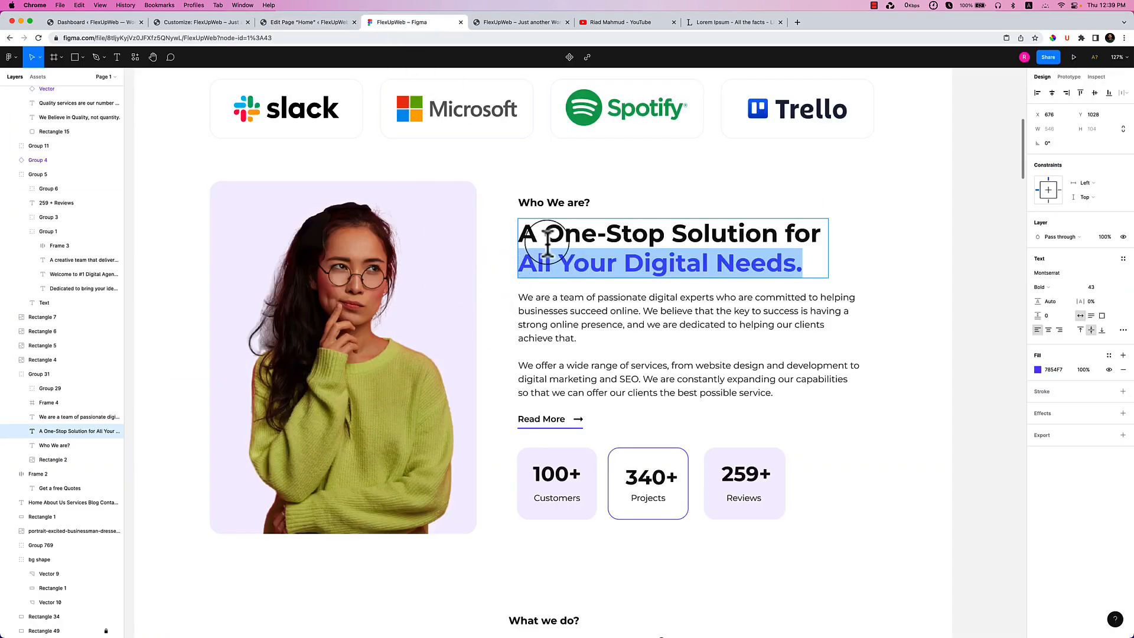
{"action": "left_click_drag", "start_coordinate": [529, 232], "coordinate": [797, 268]}
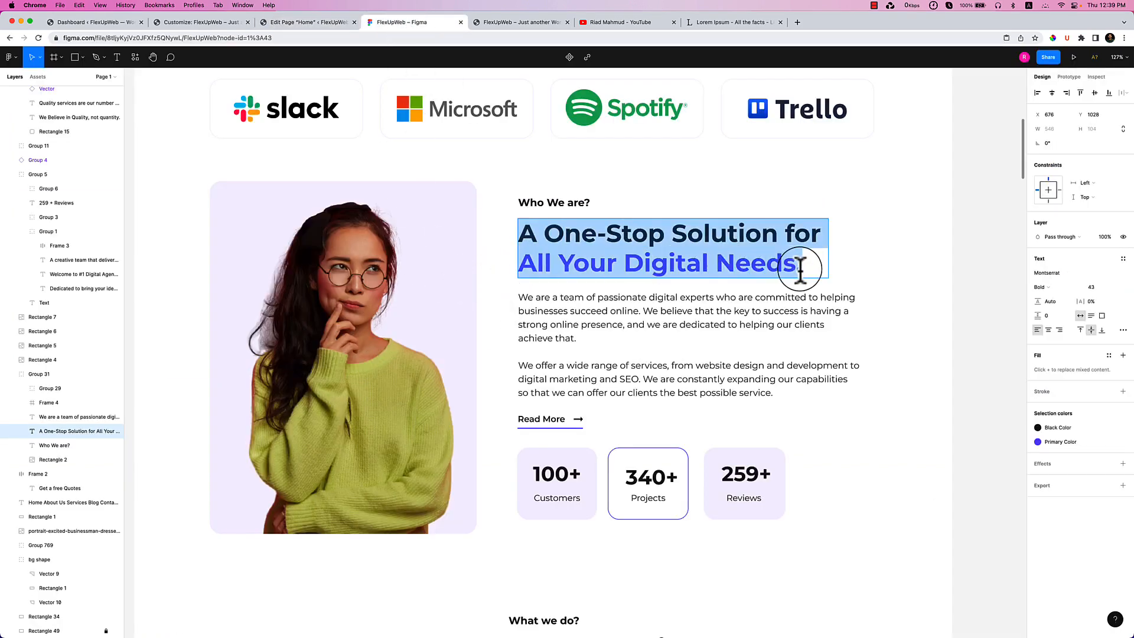
{"action": "left_click", "coordinate": [343, 24]}
{"action": "key", "text": "Return"}
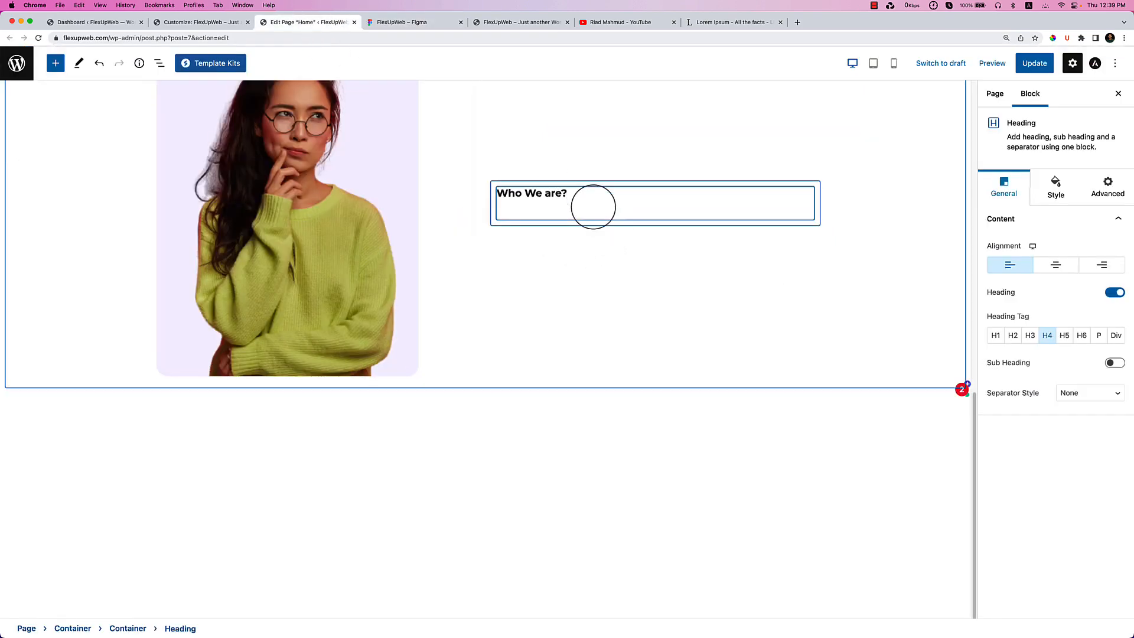
{"action": "left_click", "coordinate": [645, 254]}
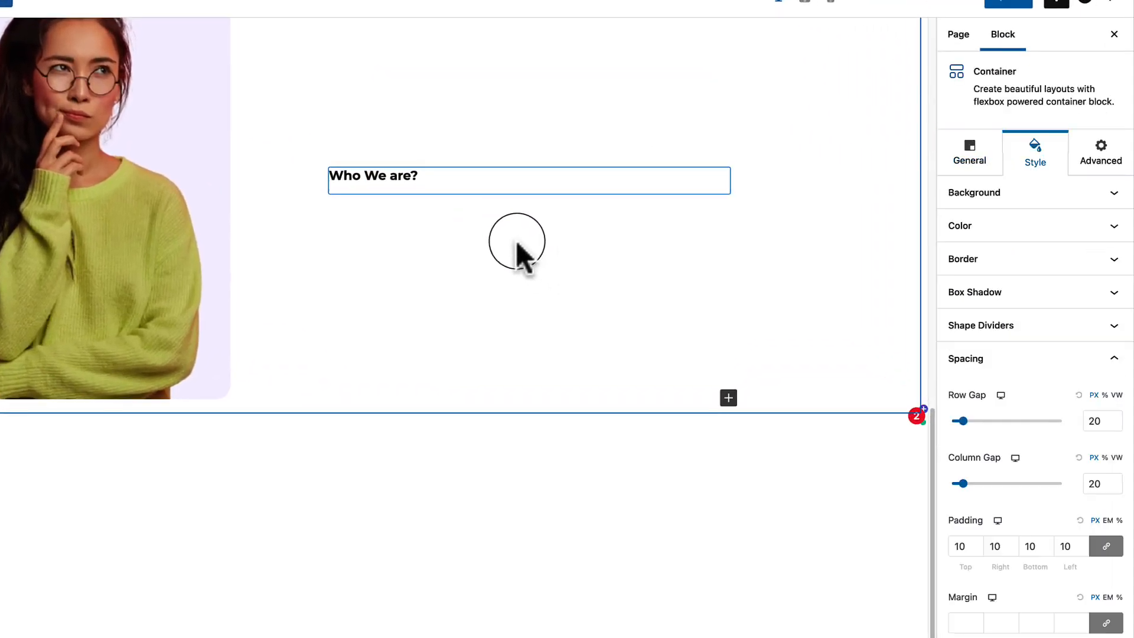
{"action": "left_click", "coordinate": [446, 189]}
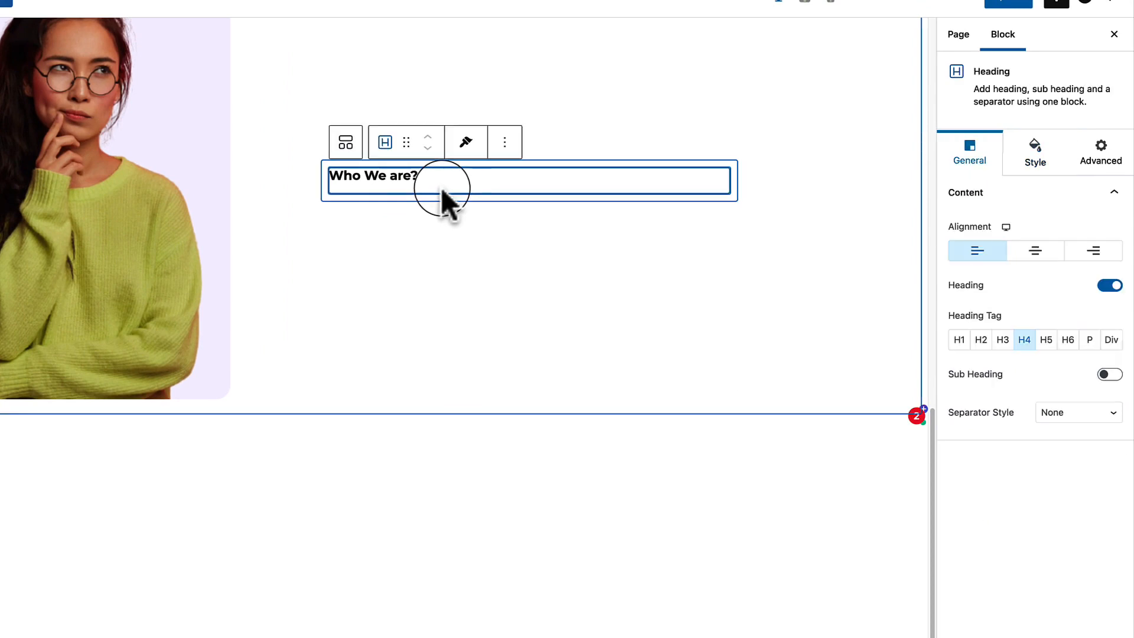
{"action": "left_click_drag", "start_coordinate": [524, 142], "coordinate": [616, 179]}
{"action": "triple_click", "coordinate": [508, 192]}
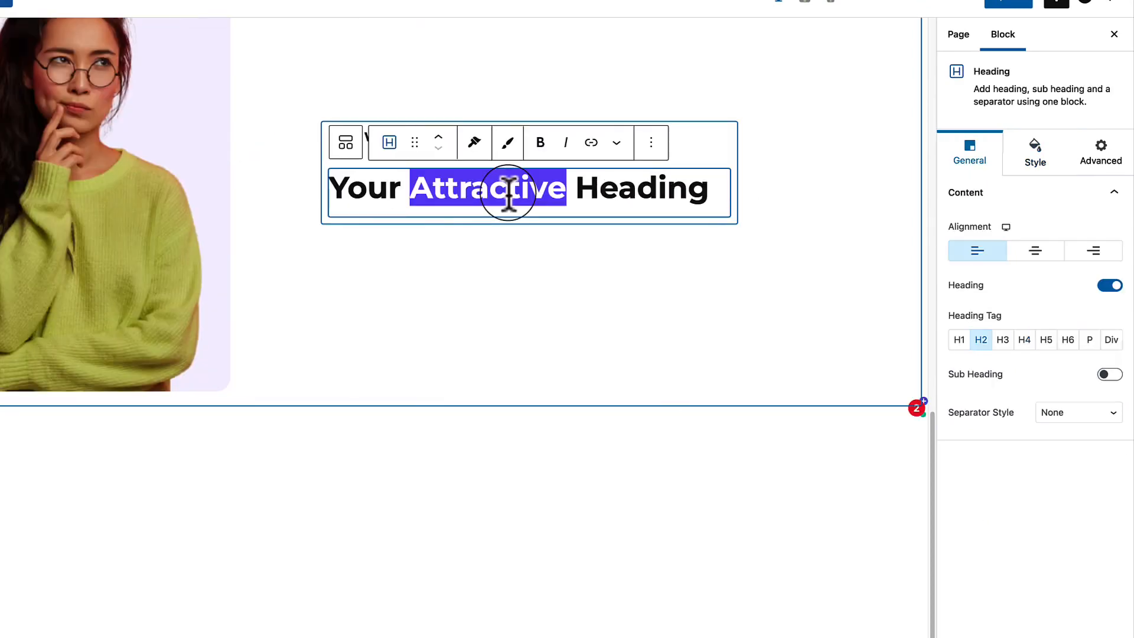
{"action": "type", "text": "A One-Stop Solution for All Your Digital Needs."}
Highlight the line 'All Your Digital Needs.' in purple.
{"action": "triple_click", "coordinate": [474, 230]}
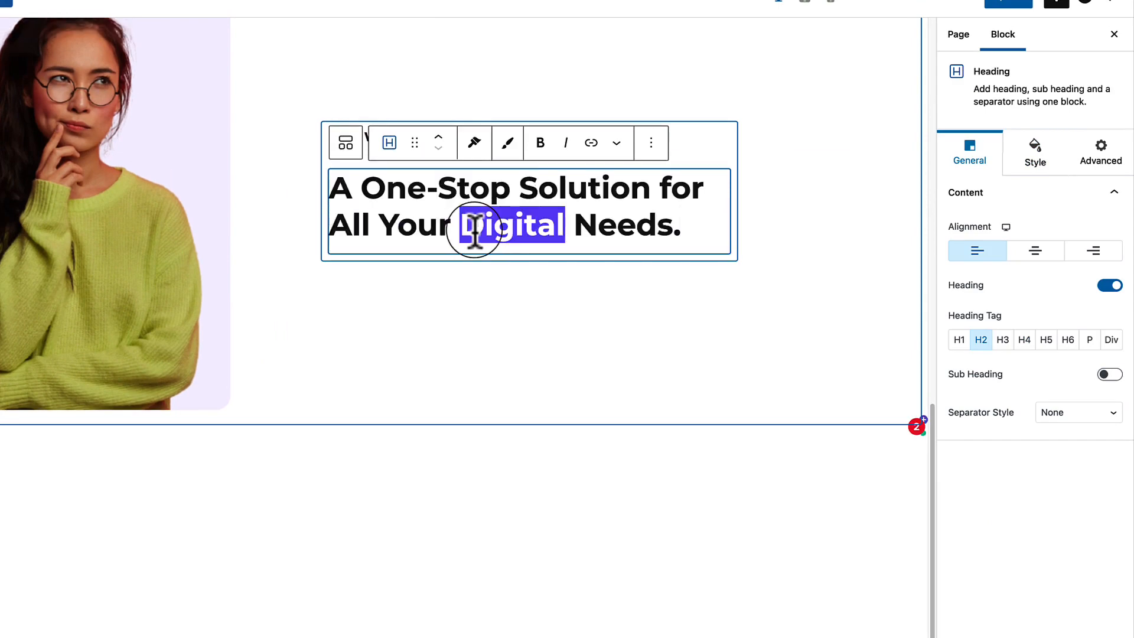
{"action": "left_click", "coordinate": [616, 143]}
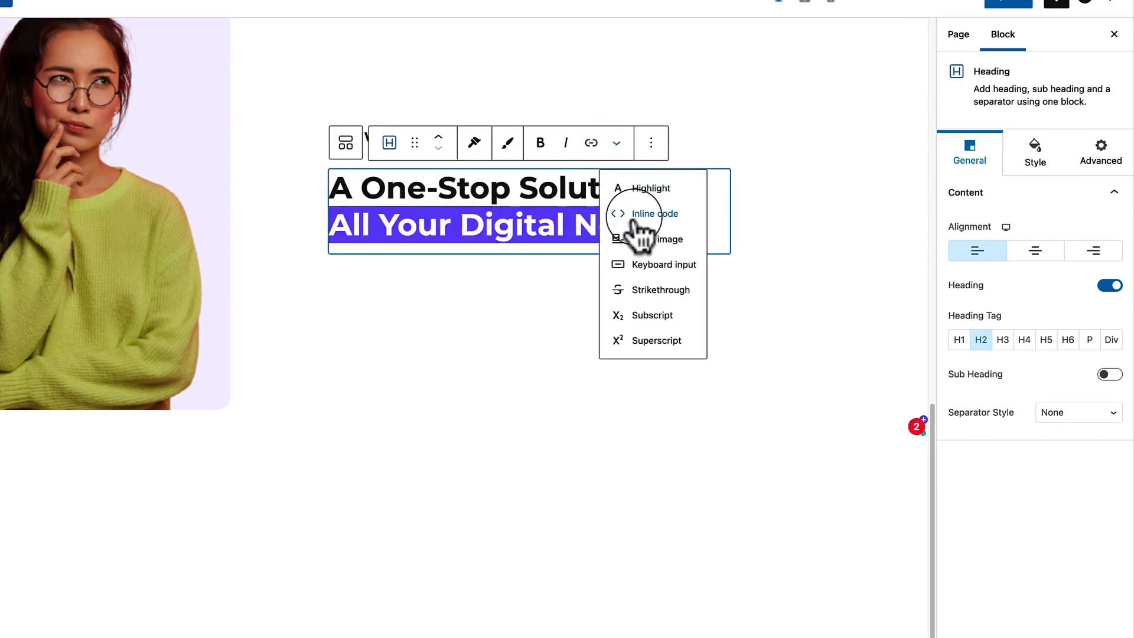
{"action": "left_click", "coordinate": [648, 186]}
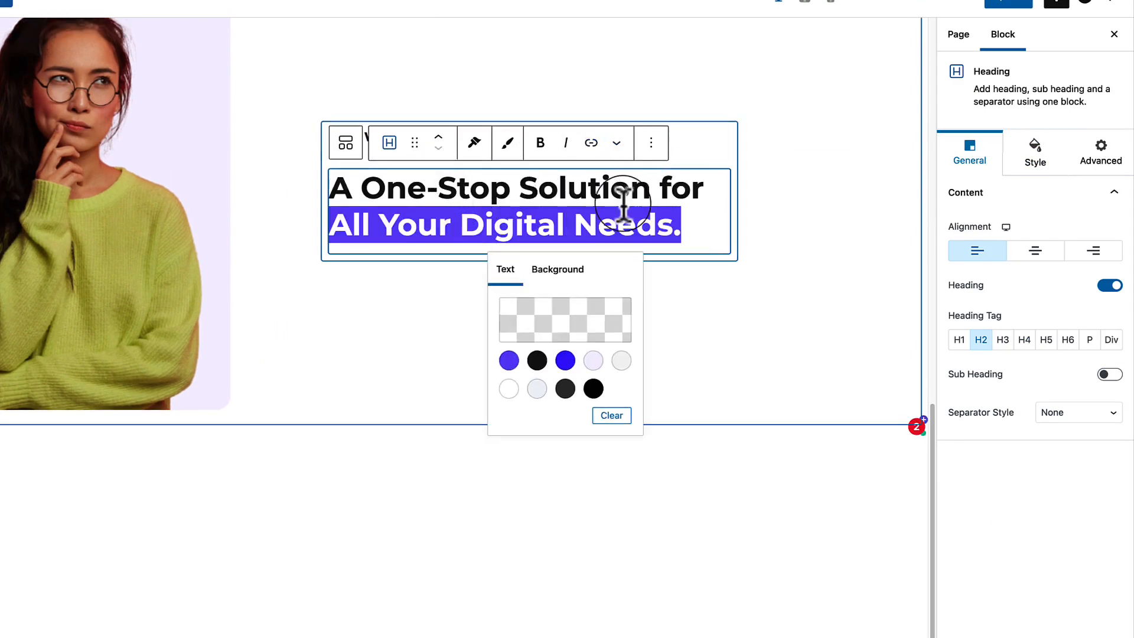
{"action": "left_click", "coordinate": [509, 361]}
{"action": "left_click", "coordinate": [391, 313]}
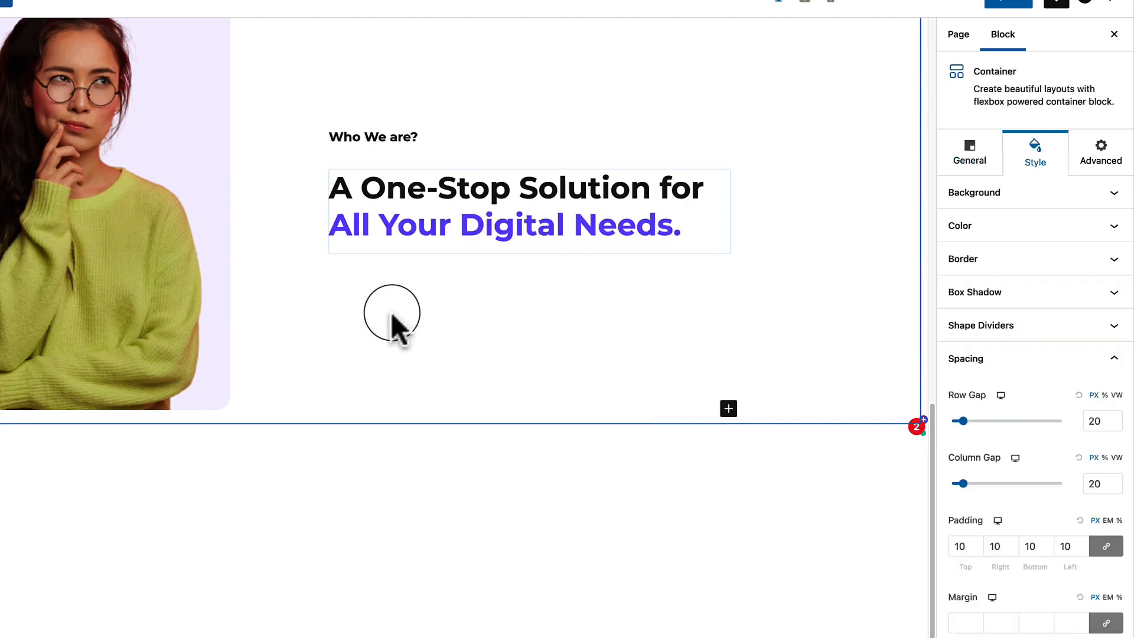
Set the 'Who We are?' heading's bottom spacing to 0.
{"action": "left_click", "coordinate": [409, 143]}
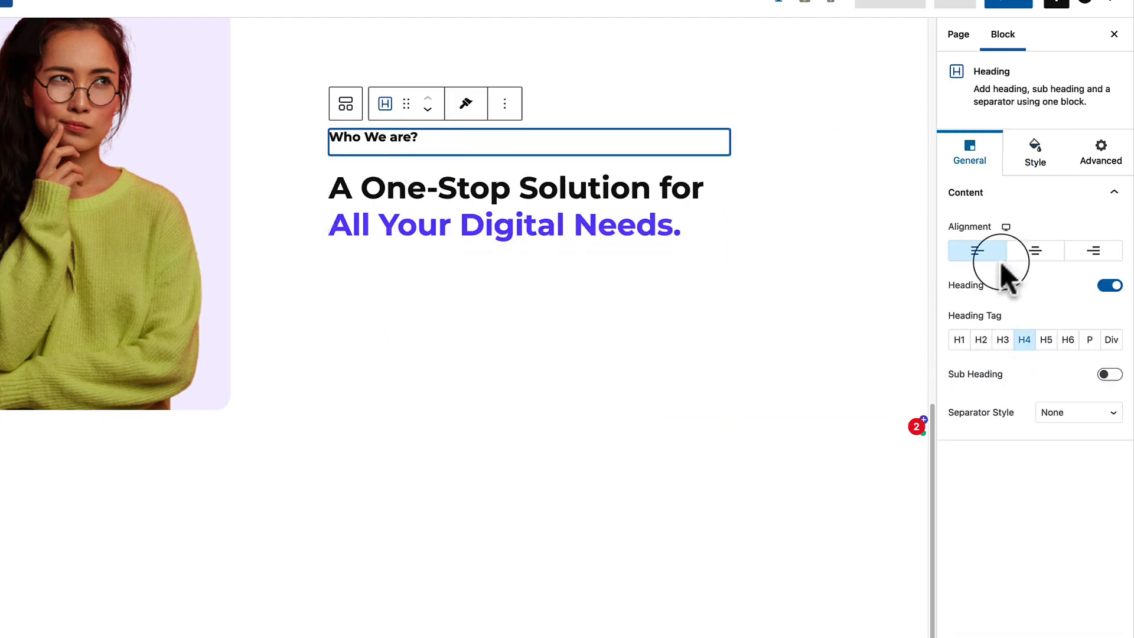
{"action": "left_click", "coordinate": [1035, 168]}
{"action": "left_click_drag", "start_coordinate": [960, 425], "coordinate": [943, 434]}
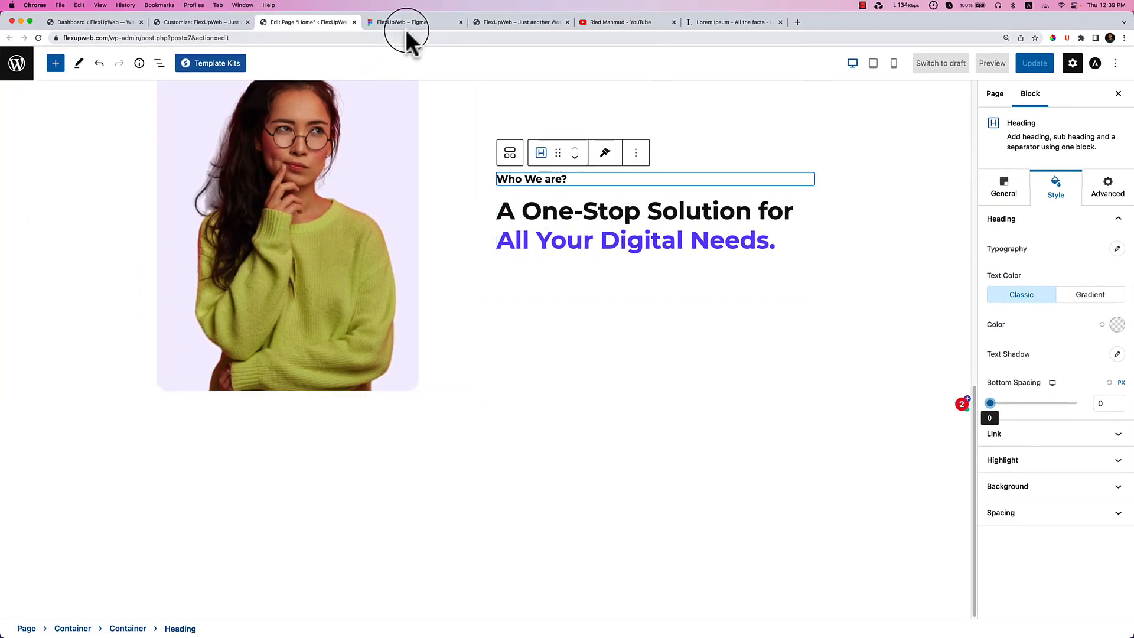
Copy the two-paragraph intro text from the Figma design.
{"action": "left_click", "coordinate": [407, 25]}
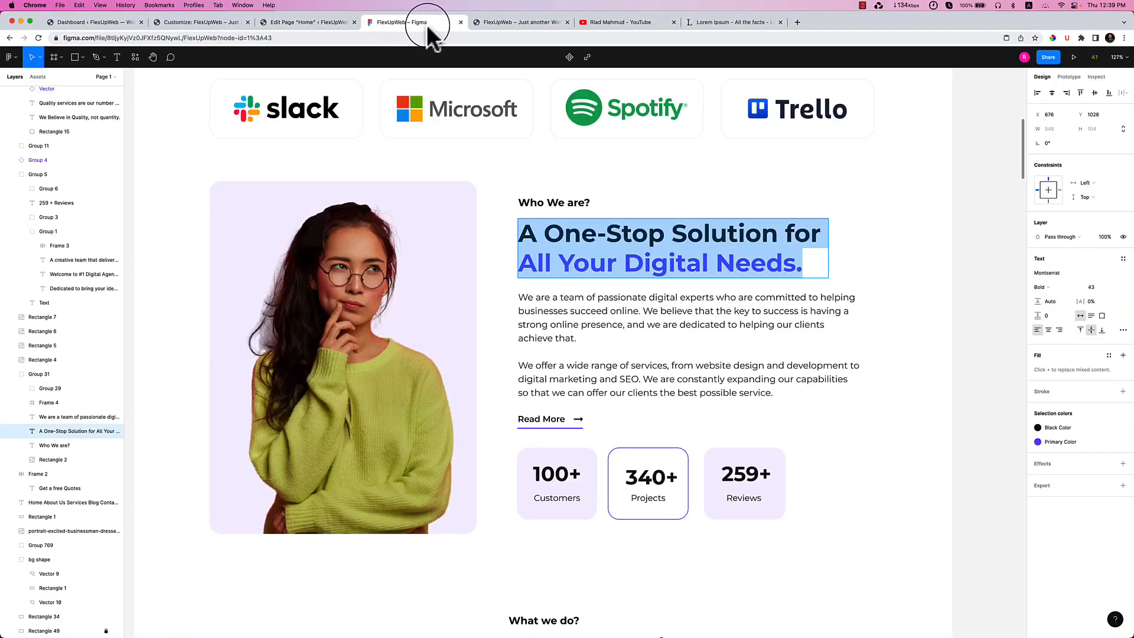
{"action": "left_click", "coordinate": [588, 309]}
{"action": "left_click", "coordinate": [582, 313]}
{"action": "key", "text": "super+c"}
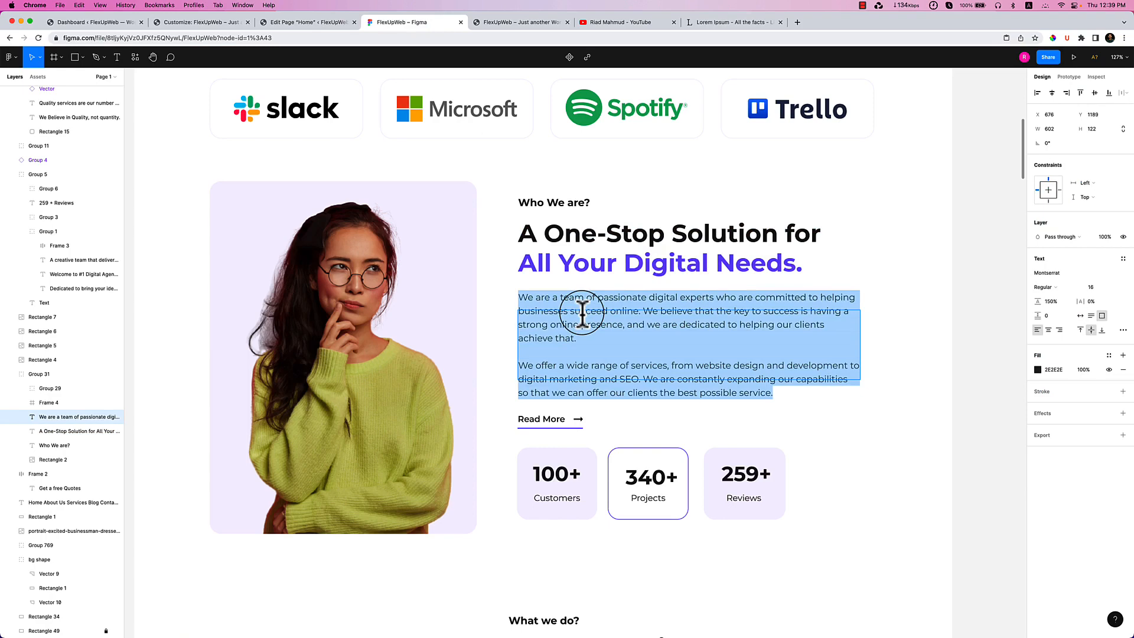
{"action": "left_click", "coordinate": [307, 22]}
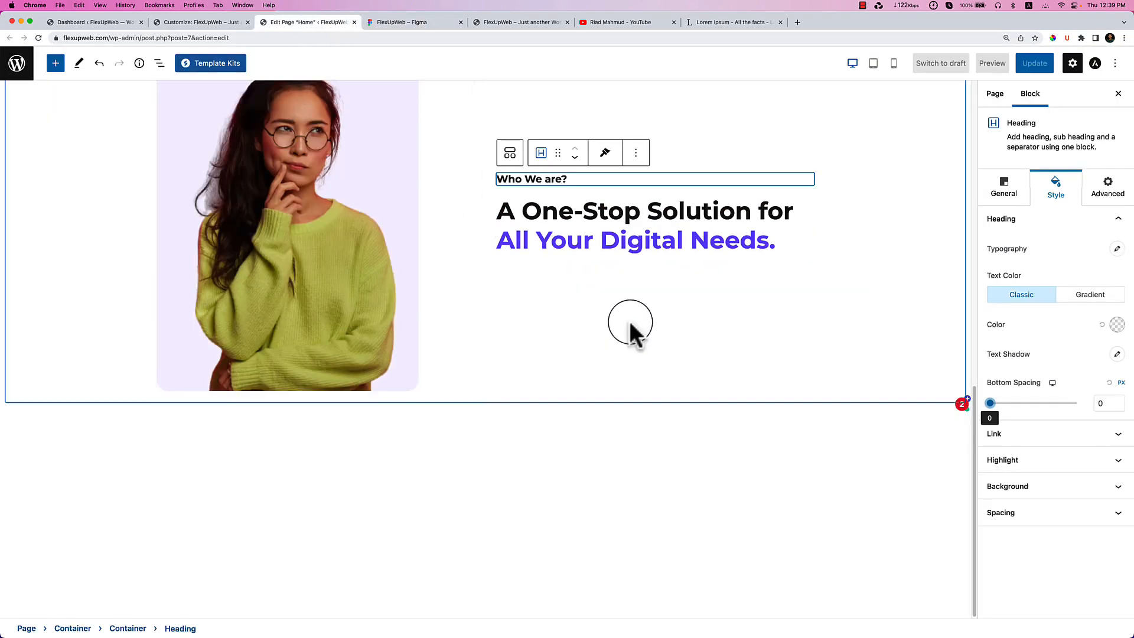
{"action": "left_click", "coordinate": [637, 264]}
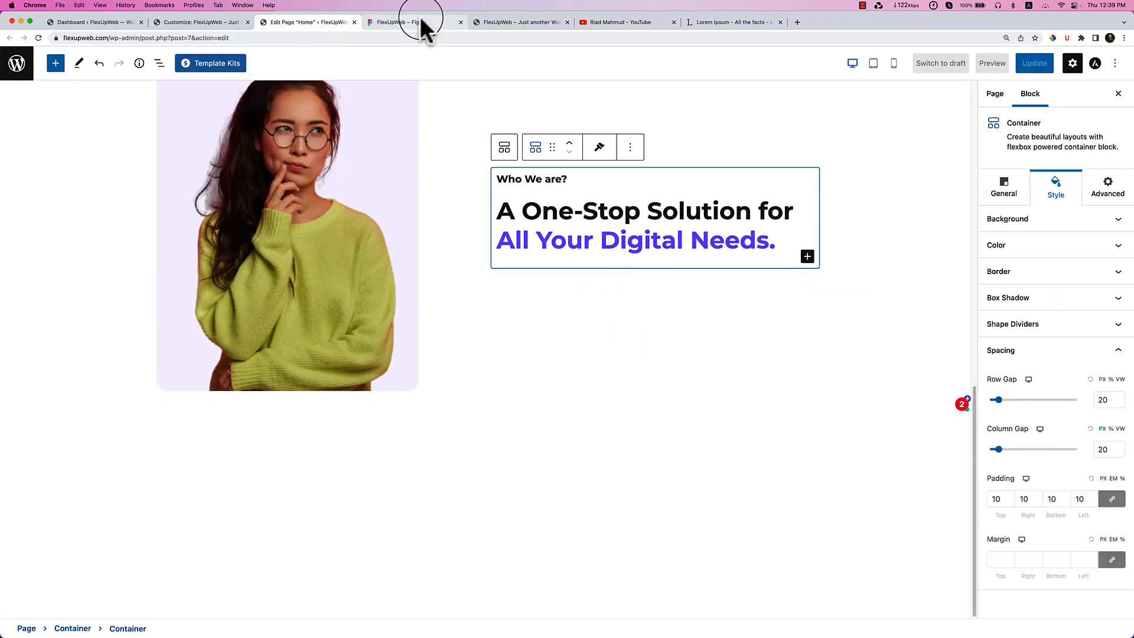
{"action": "left_click", "coordinate": [422, 25]}
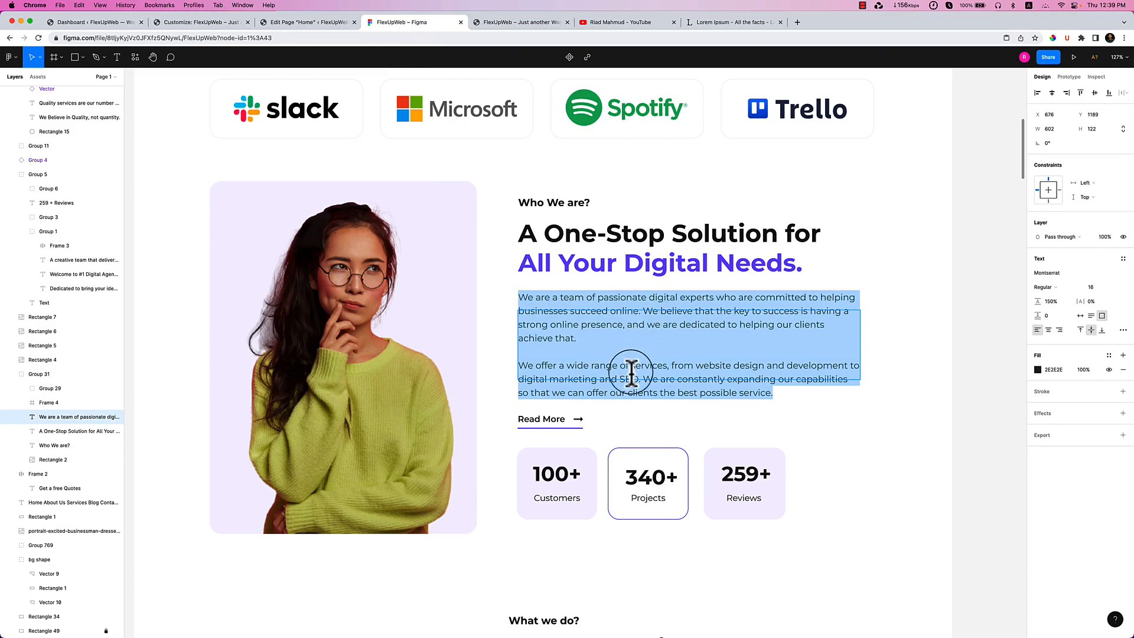
{"action": "left_click", "coordinate": [302, 23]}
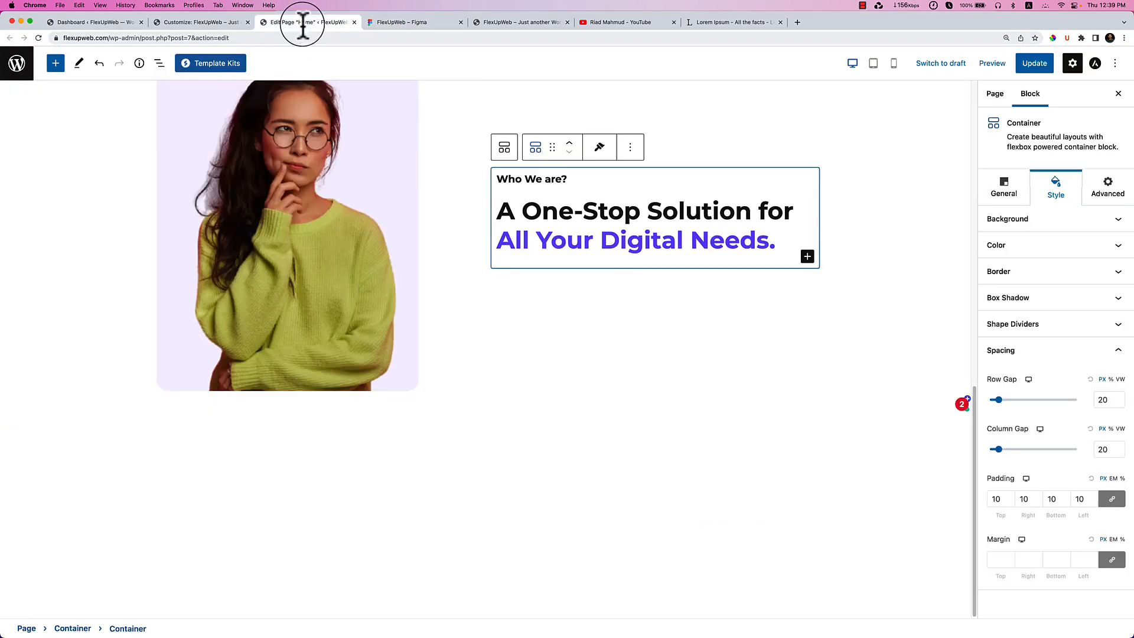
Add a Paragraph block under the headline and paste the intro text into it.
{"action": "left_click", "coordinate": [62, 63]}
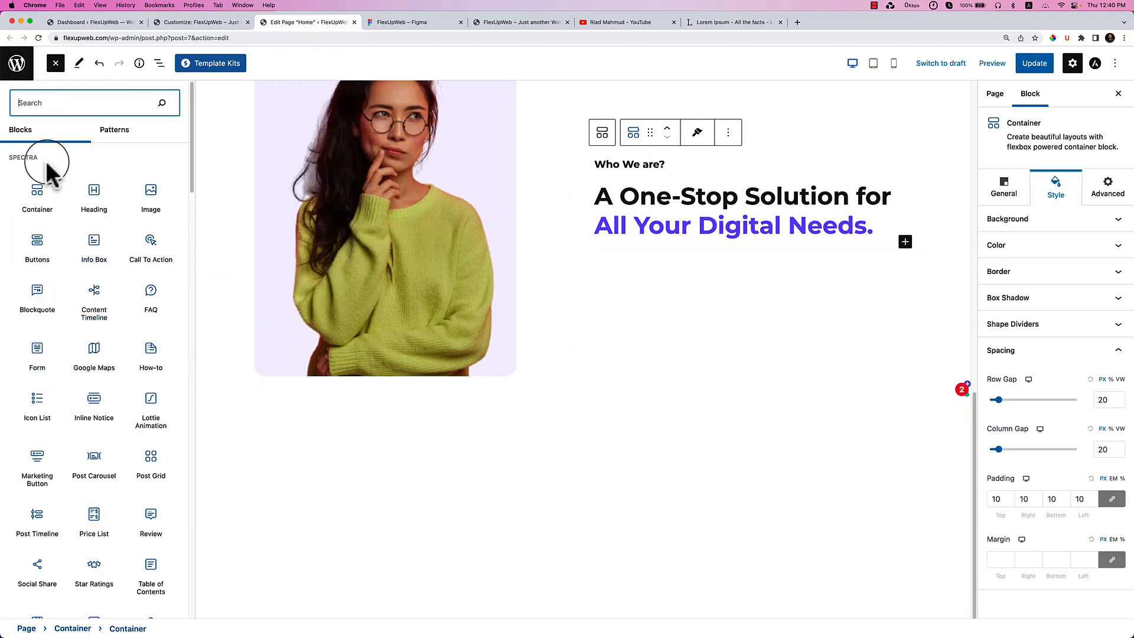
{"action": "type", "text": "P"}
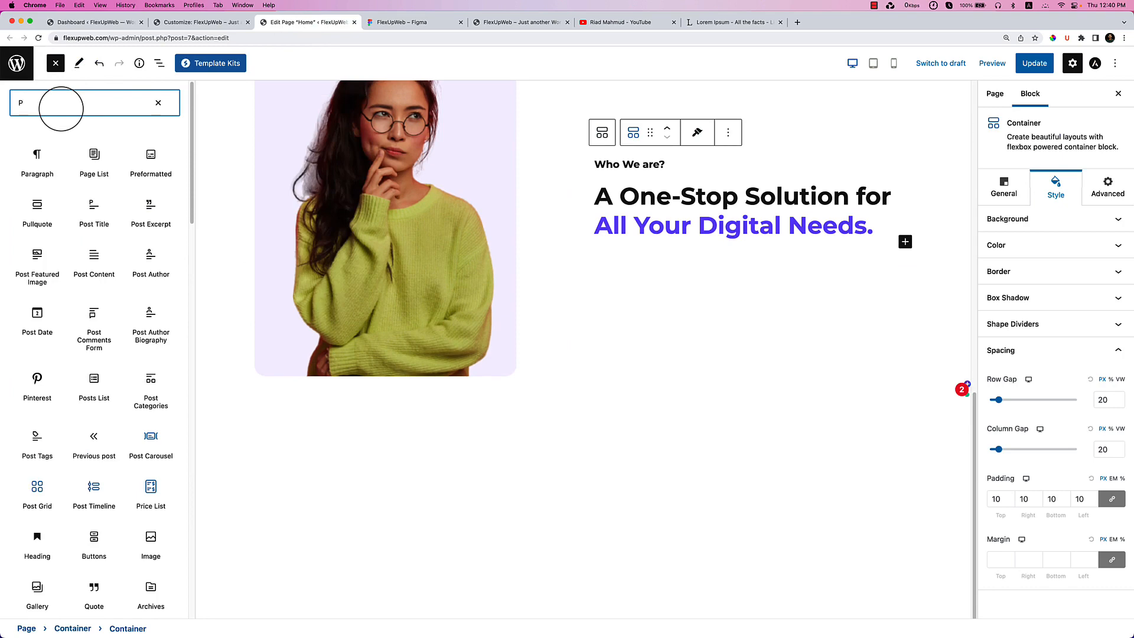
{"action": "left_click_drag", "start_coordinate": [37, 149], "coordinate": [654, 237]}
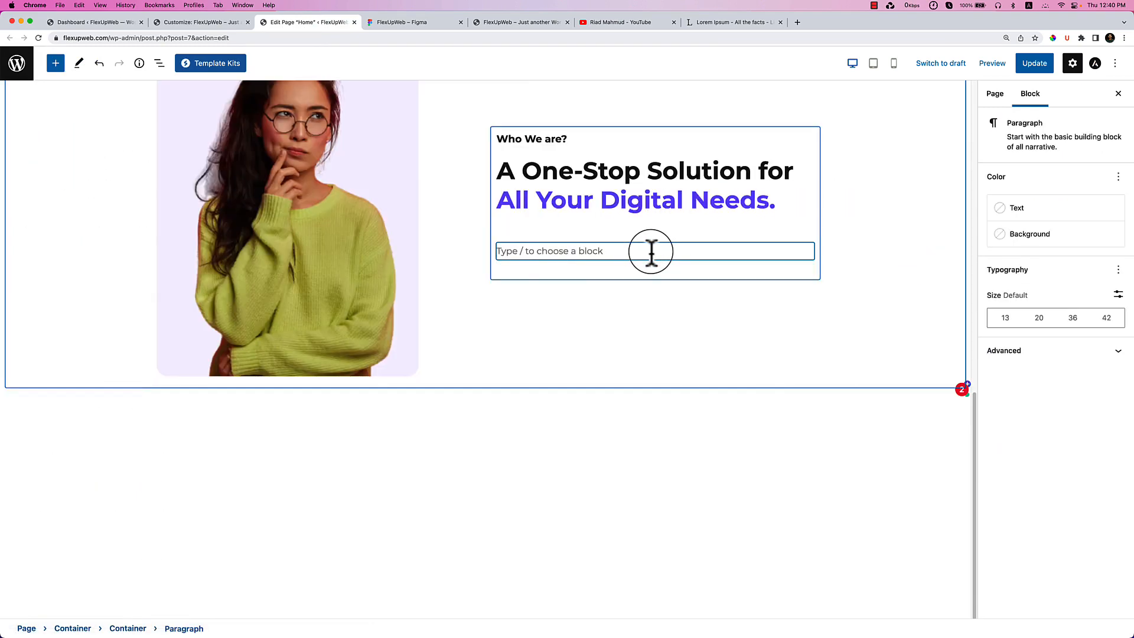
{"action": "key", "text": "super+v"}
{"action": "scroll", "coordinate": [593, 242], "scroll_direction": "up", "scroll_amount": 5}
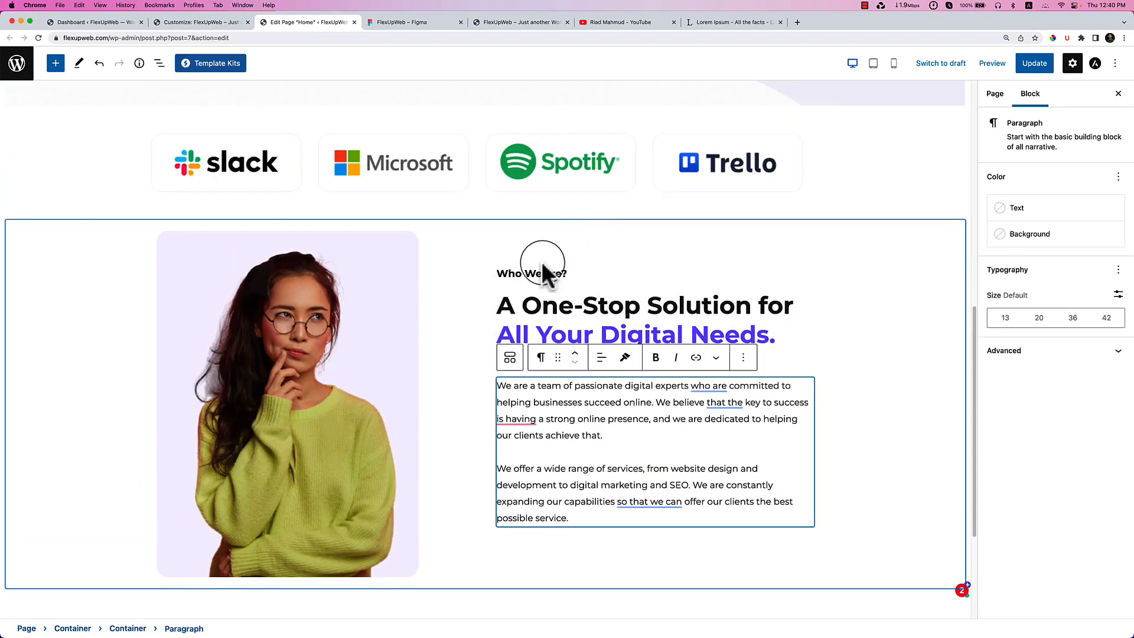
Check the 'Read More' text in Figma and select the text container in WordPress.
{"action": "left_click", "coordinate": [395, 22]}
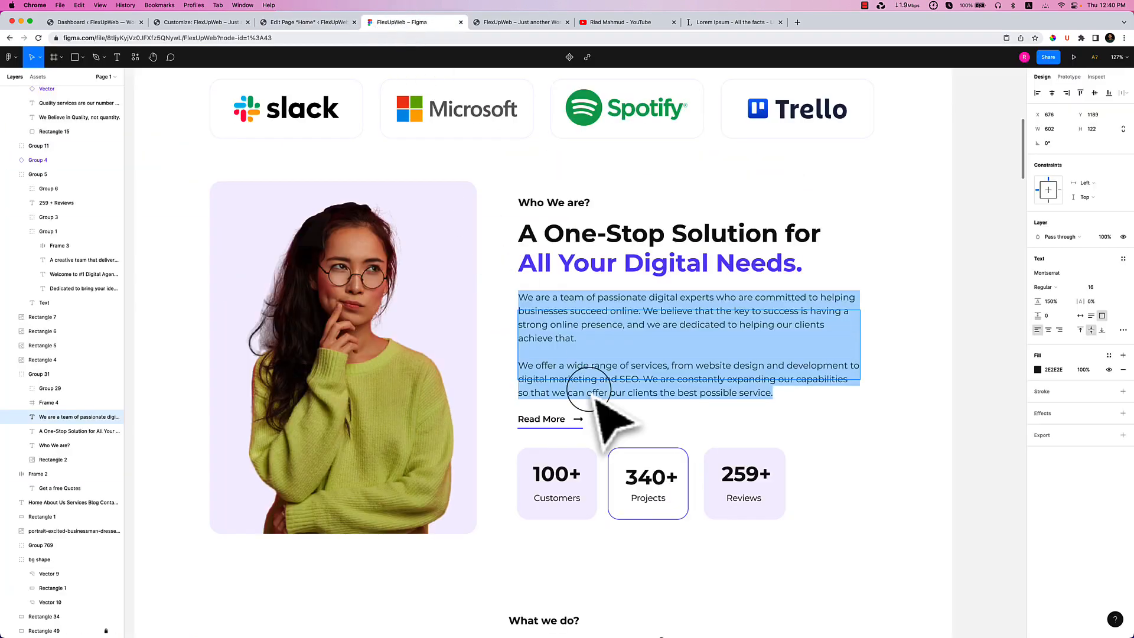
{"action": "double_click", "coordinate": [537, 420]}
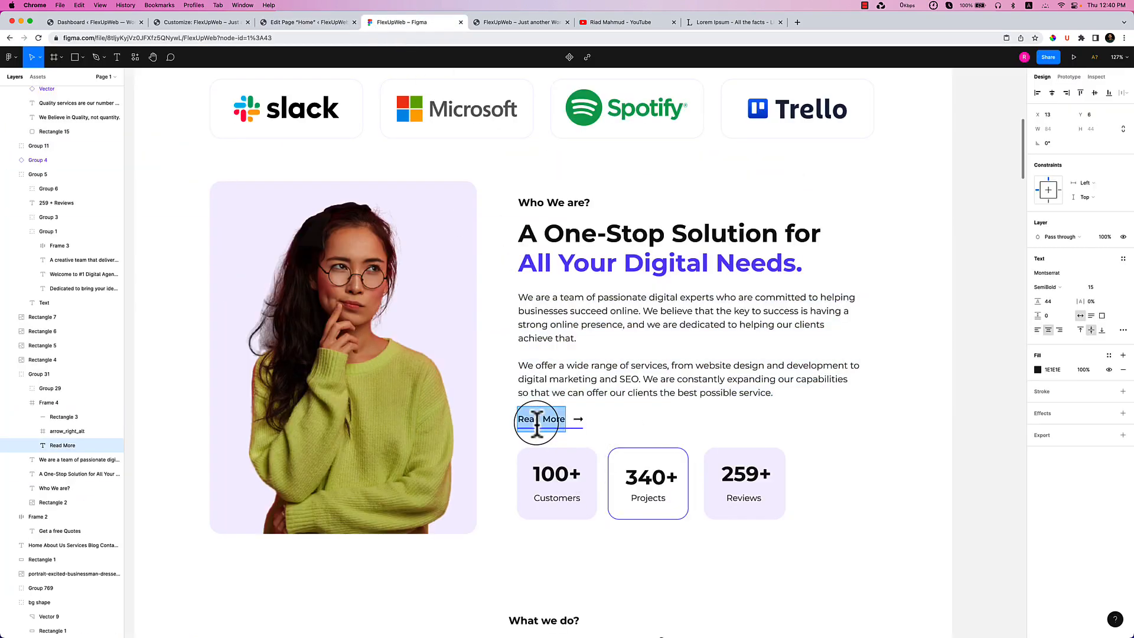
{"action": "left_click", "coordinate": [316, 25]}
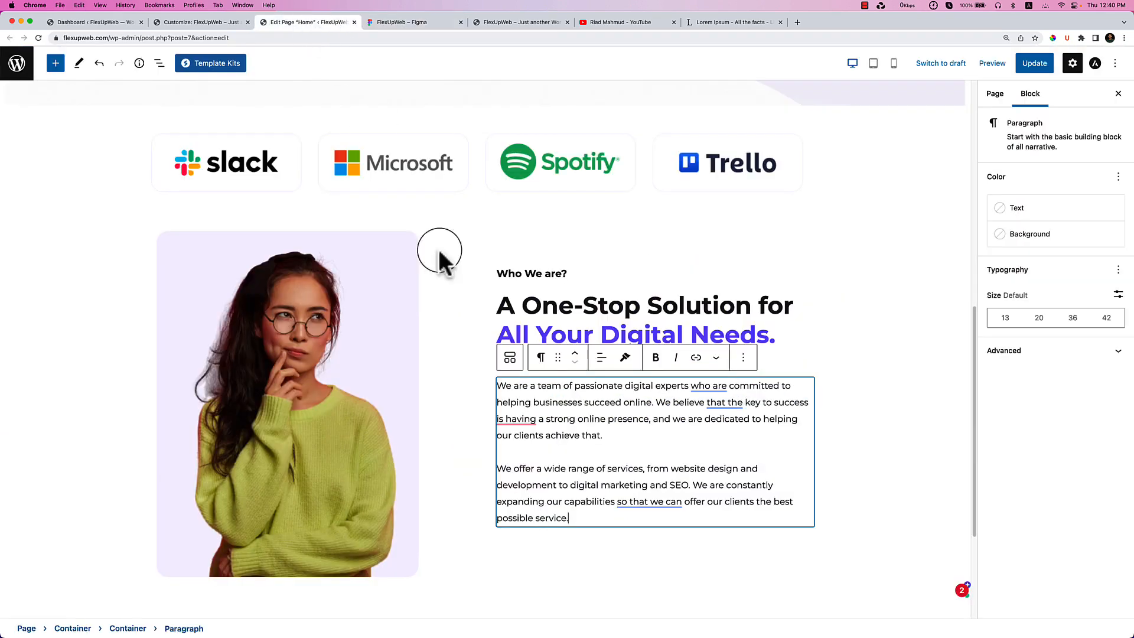
{"action": "scroll", "coordinate": [582, 426], "scroll_direction": "down", "scroll_amount": 3}
{"action": "left_click", "coordinate": [579, 429]}
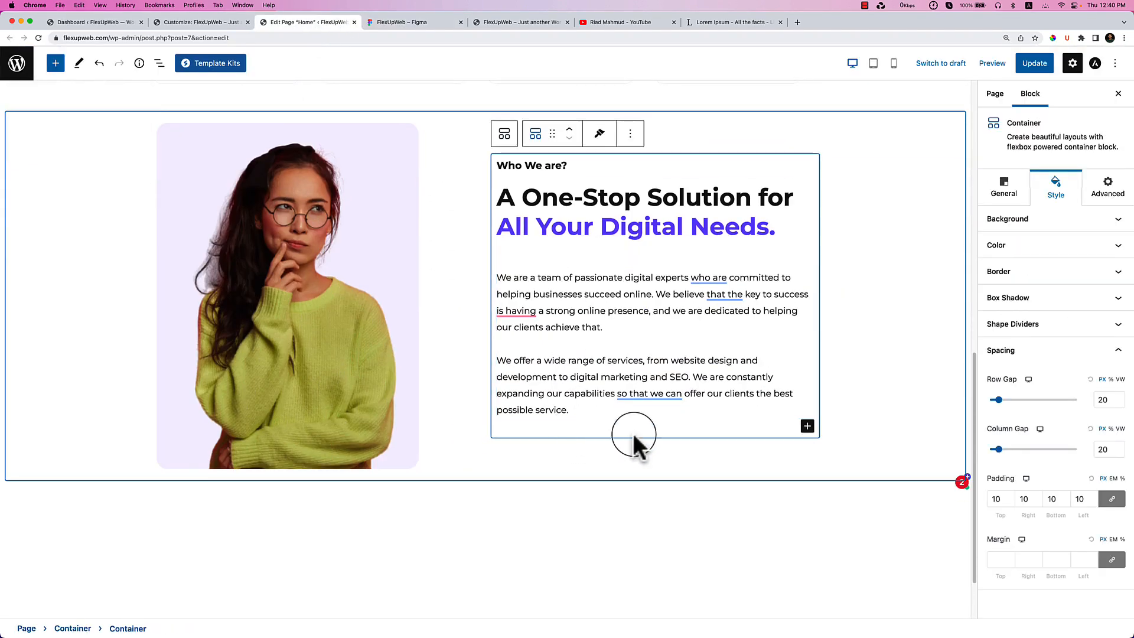
Insert a Buttons block below the Who We Are paragraph.
{"action": "left_click", "coordinate": [807, 426]}
{"action": "left_click", "coordinate": [837, 479]}
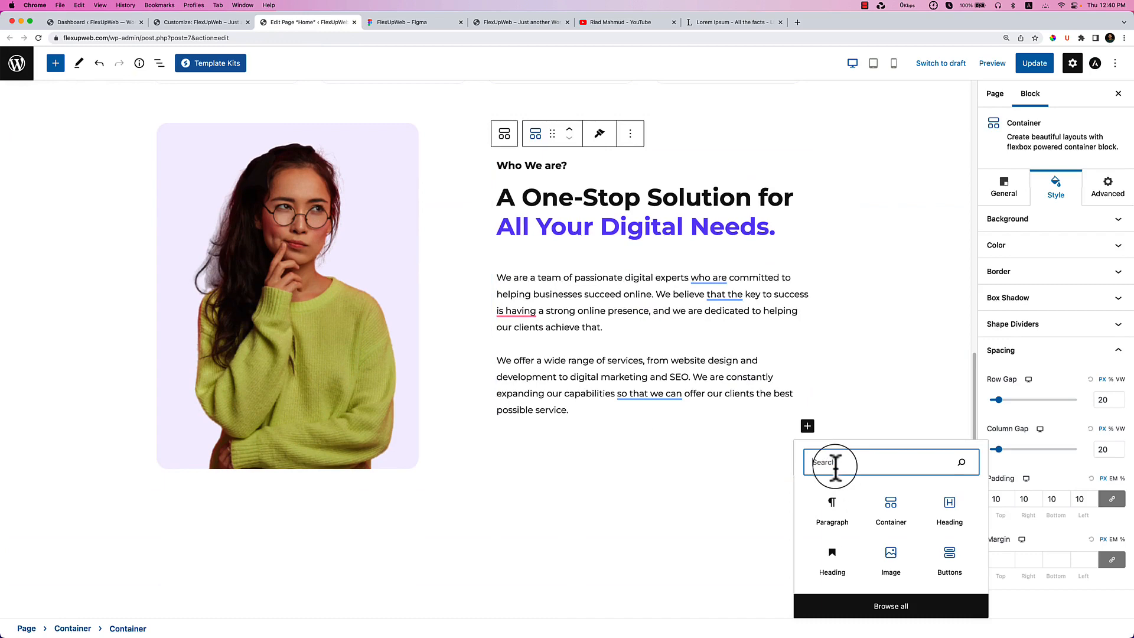
{"action": "type", "text": "BUT"}
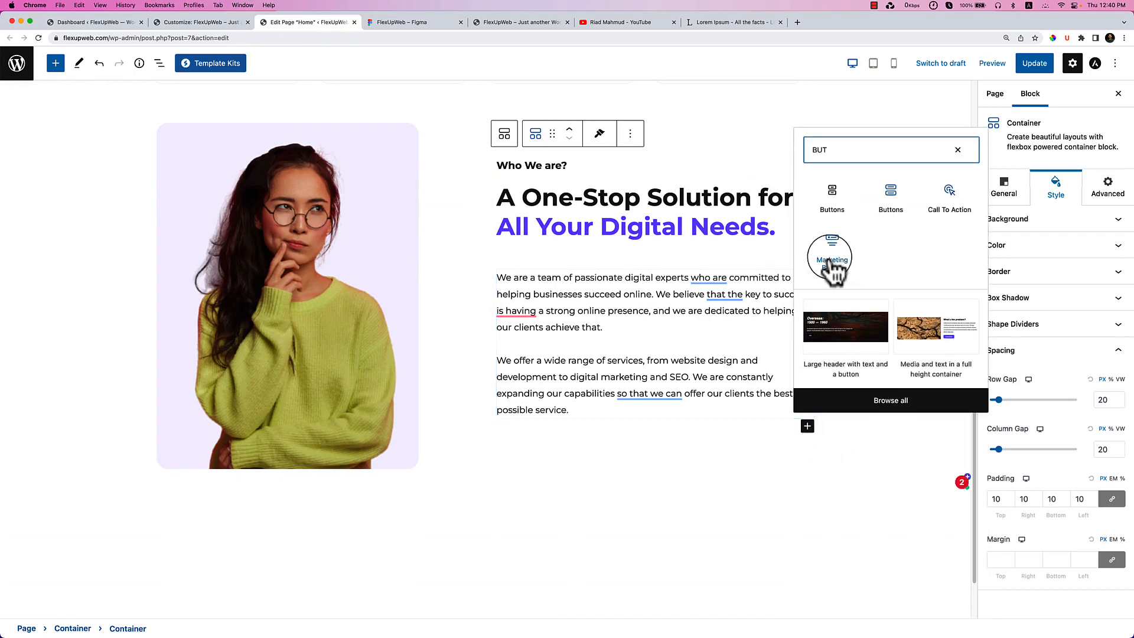
{"action": "left_click", "coordinate": [892, 201]}
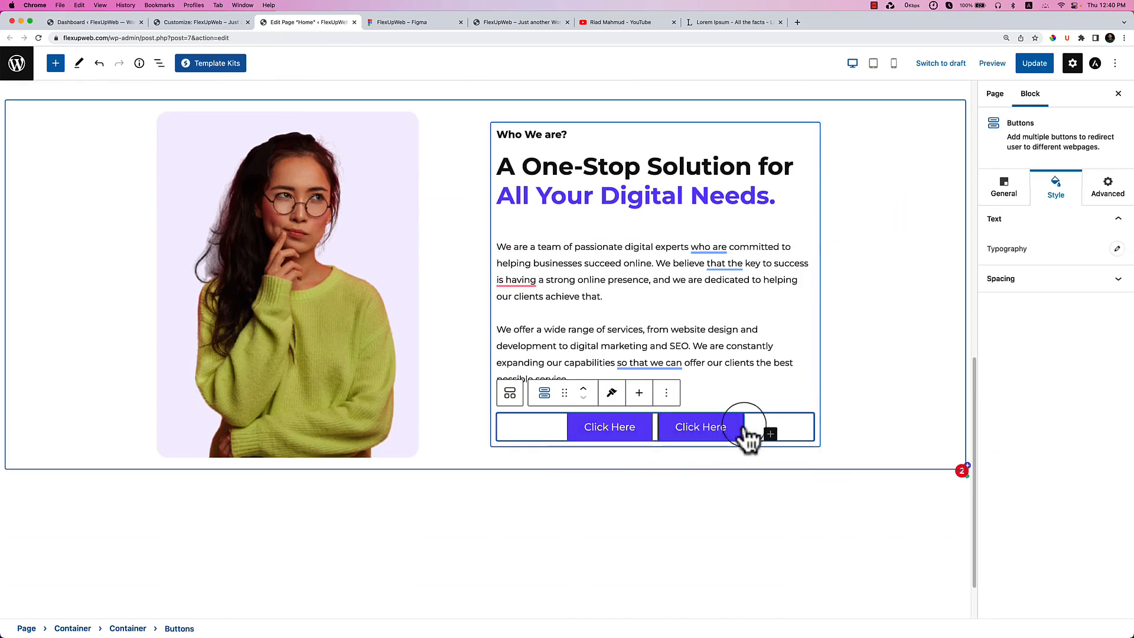
Remove the duplicate second Click Here button through List View.
{"action": "left_click", "coordinate": [686, 431]}
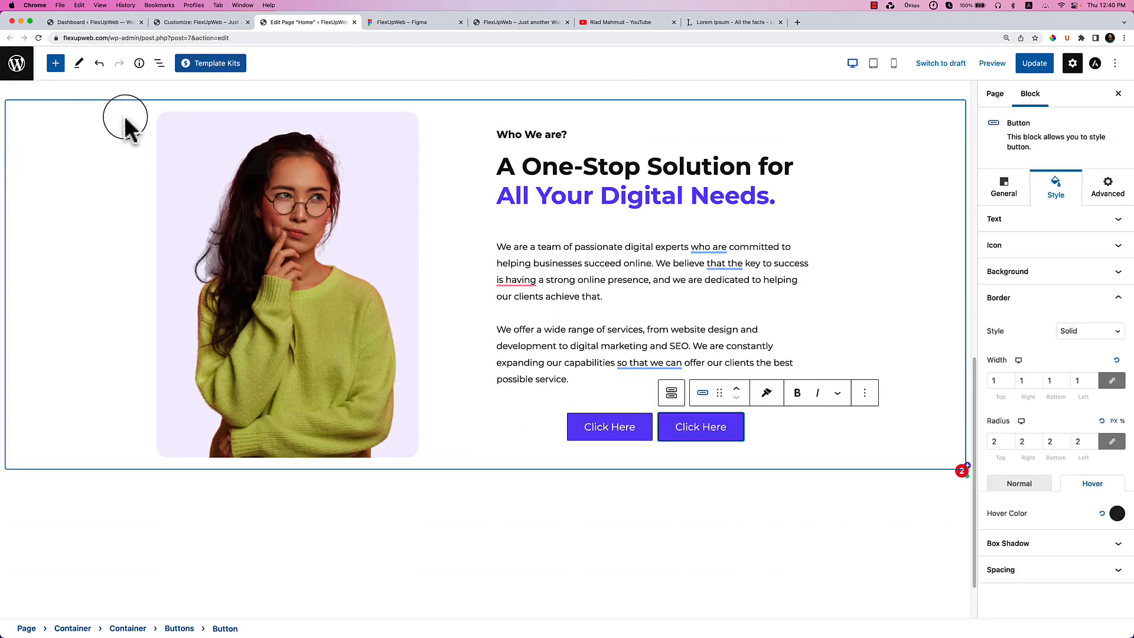
{"action": "left_click", "coordinate": [159, 63]}
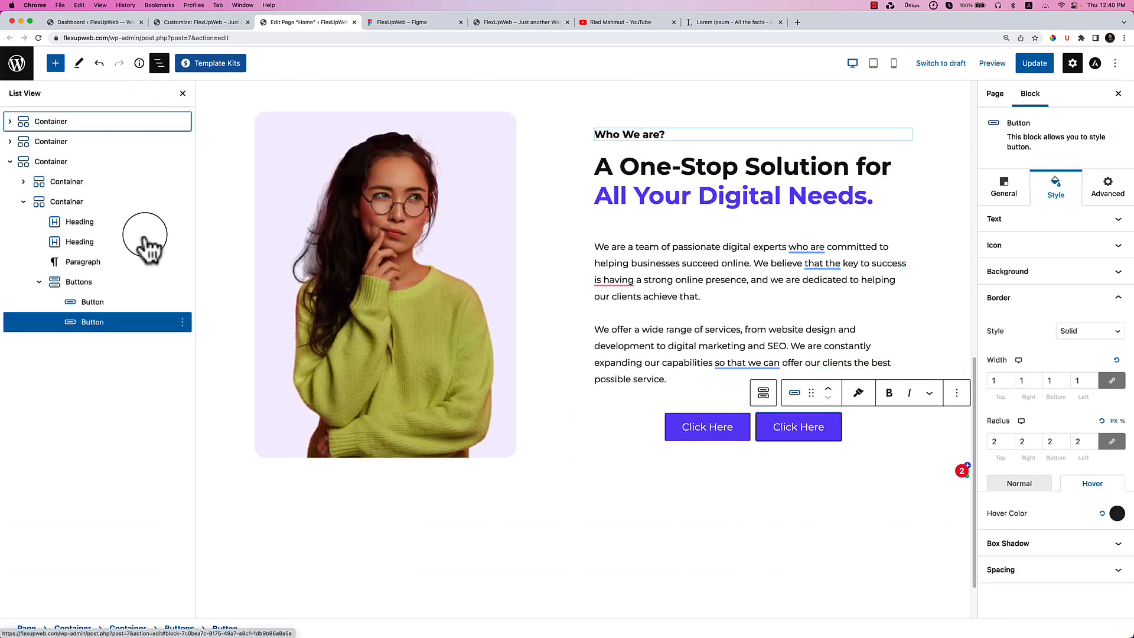
{"action": "left_click", "coordinate": [183, 323]}
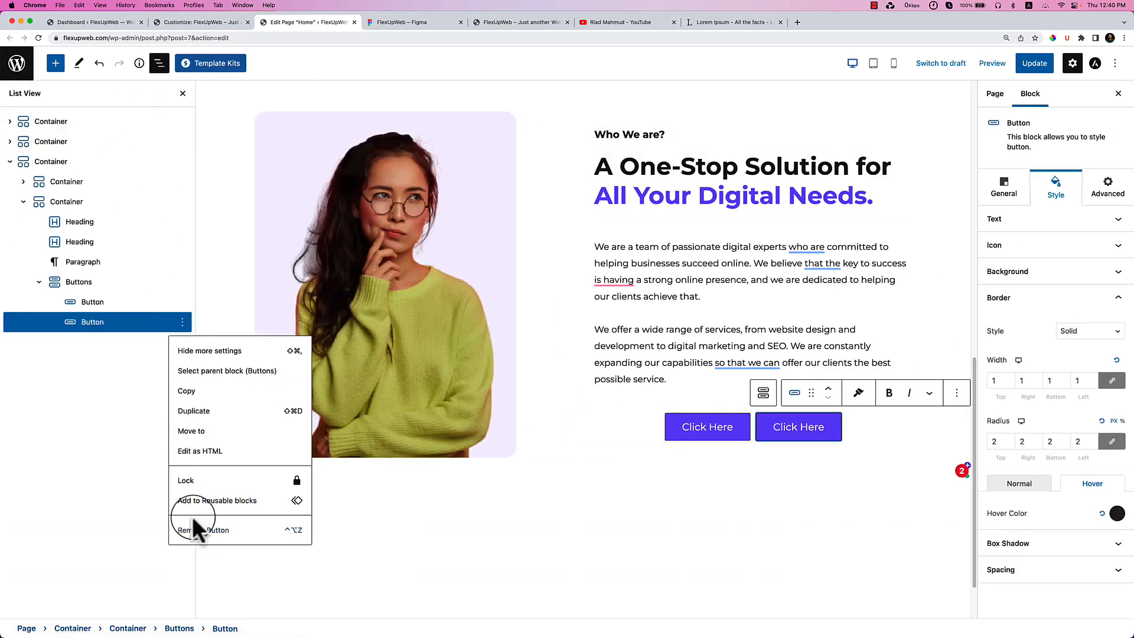
{"action": "left_click", "coordinate": [195, 530]}
{"action": "left_click", "coordinate": [95, 289]}
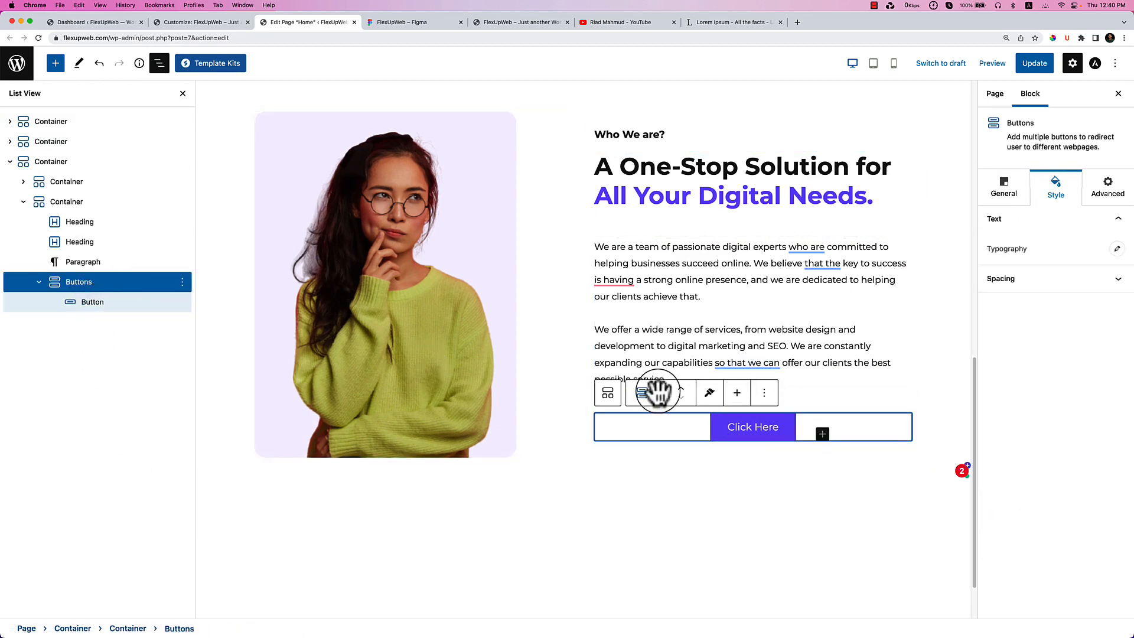
Left-align the remaining button and relabel it Read More.
{"action": "left_click", "coordinate": [1003, 188]}
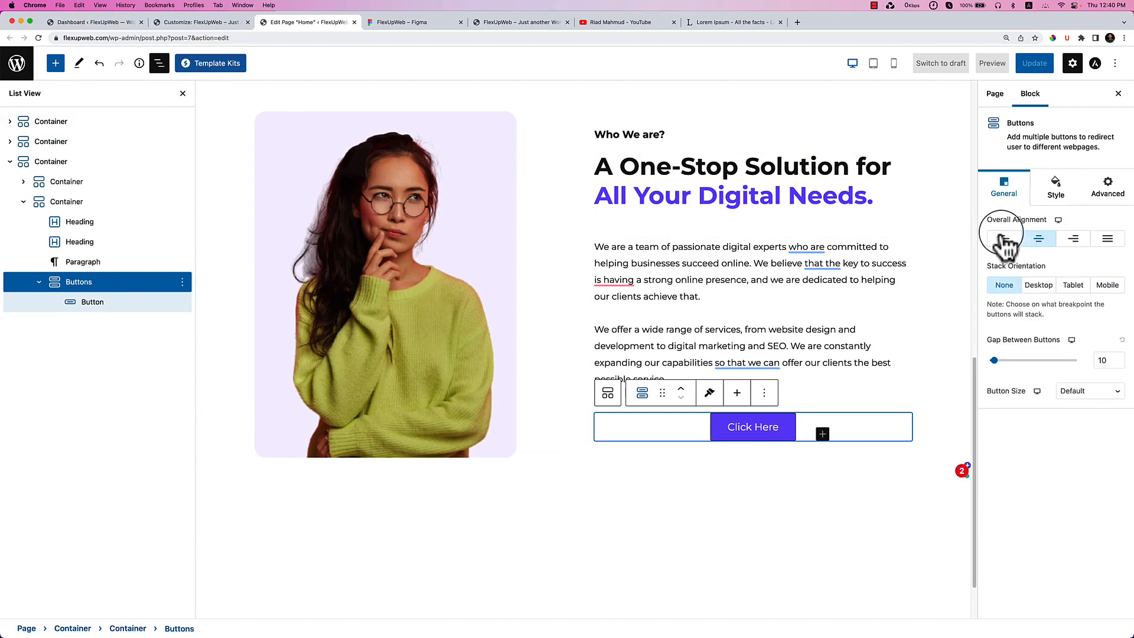
{"action": "left_click", "coordinate": [1004, 240]}
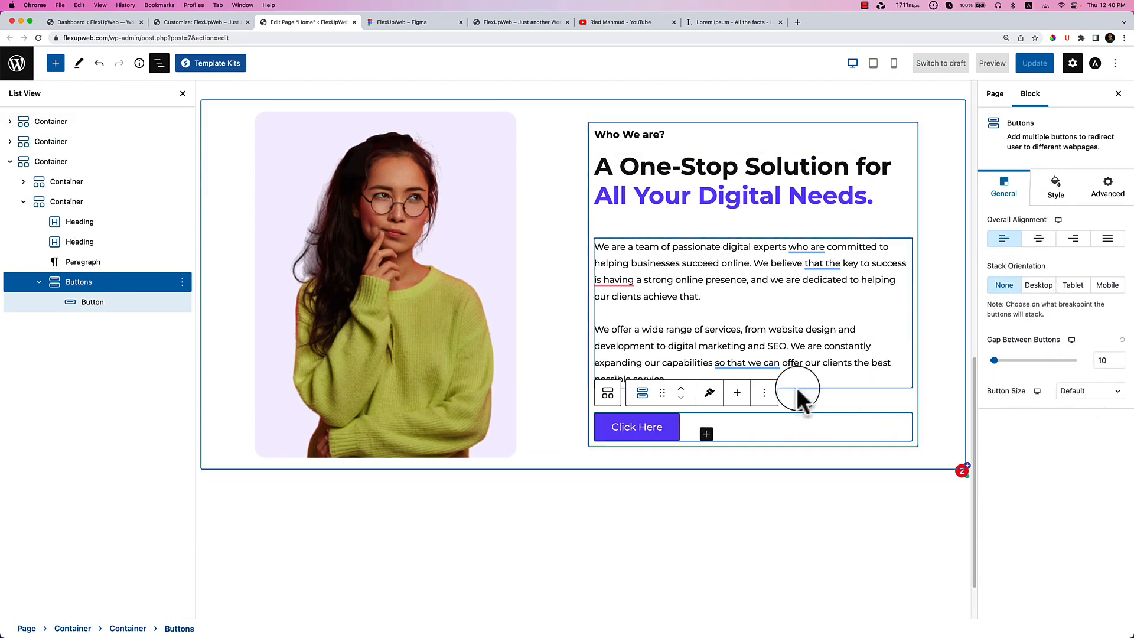
{"action": "left_click", "coordinate": [676, 429]}
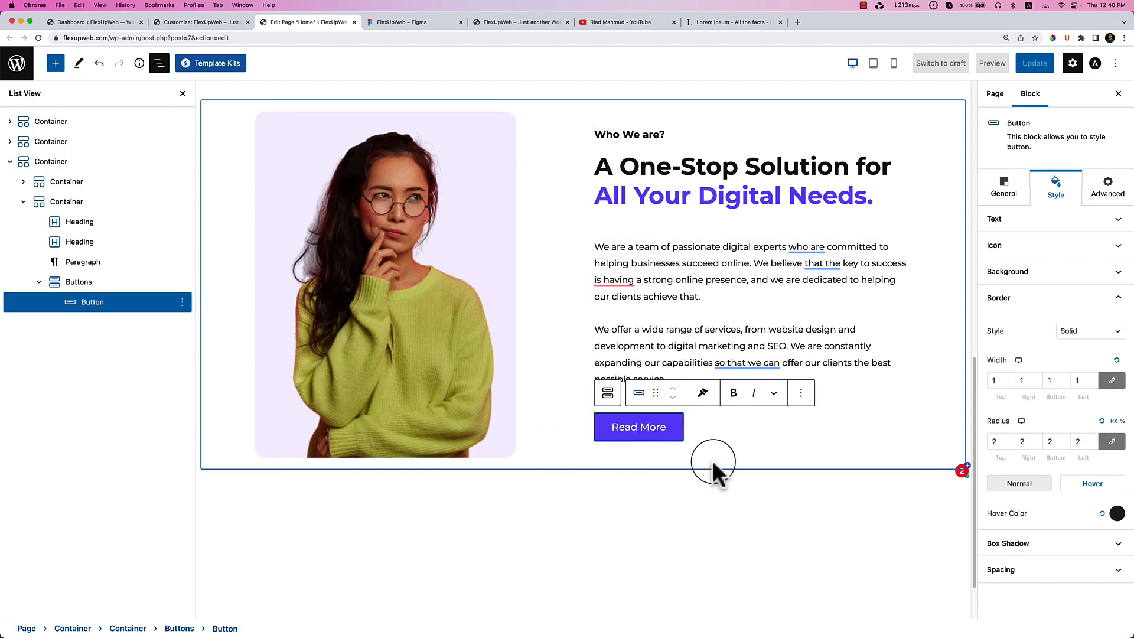
{"action": "scroll", "coordinate": [587, 354], "scroll_direction": "up", "scroll_amount": 8}
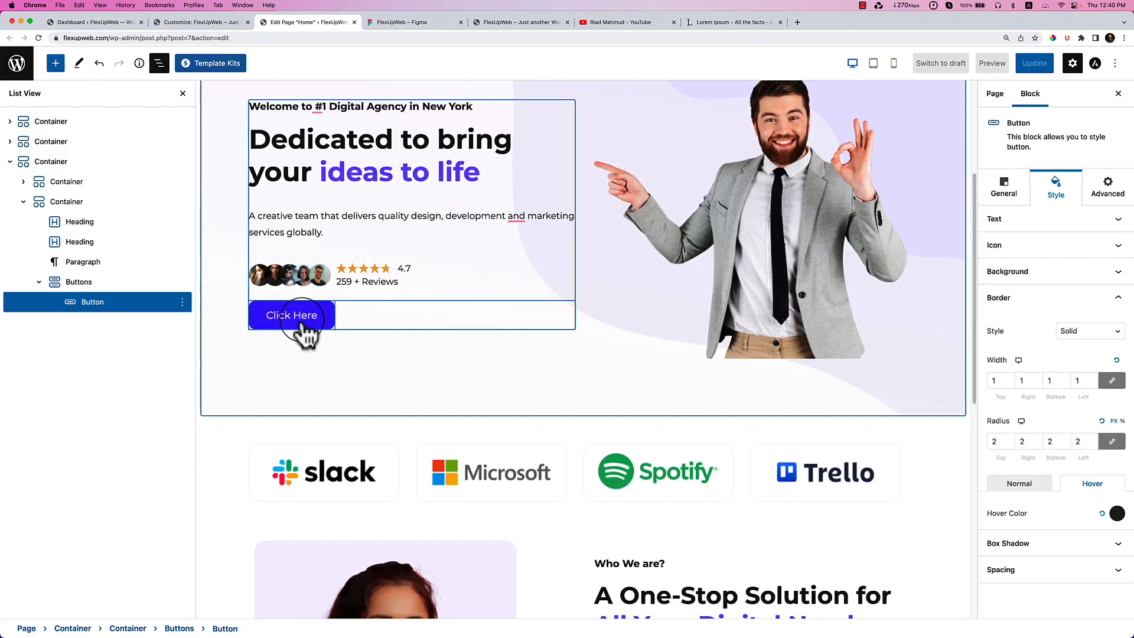
Relabel the hero button 'Start Your Project', copying the text from the Figma design.
{"action": "left_click", "coordinate": [425, 23]}
{"action": "scroll", "coordinate": [418, 278], "scroll_direction": "up", "scroll_amount": 5}
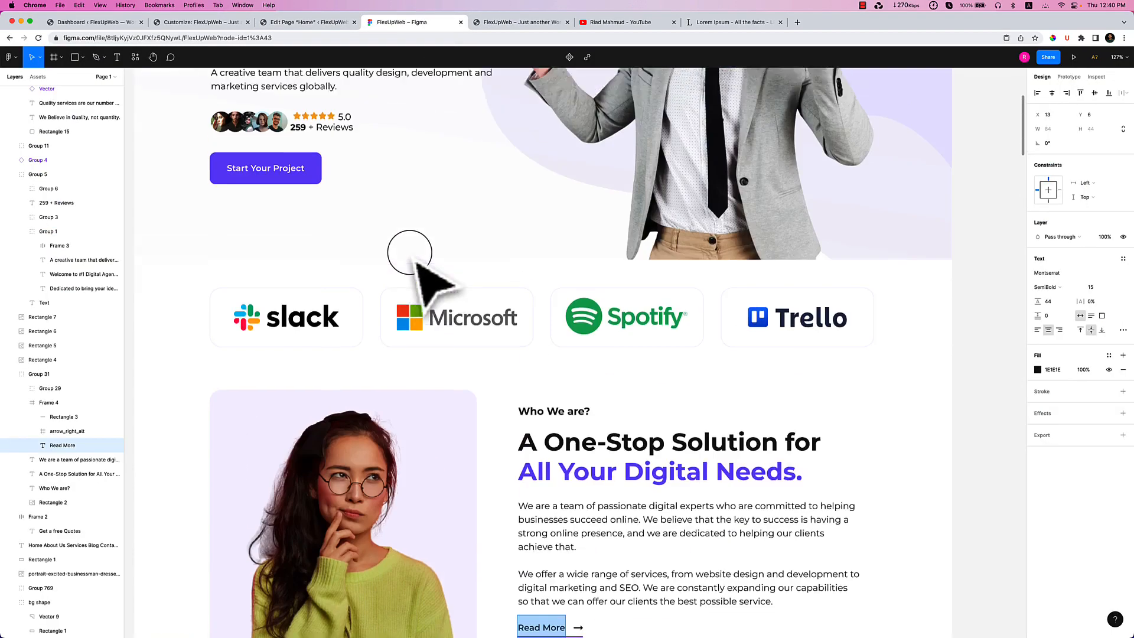
{"action": "left_click", "coordinate": [252, 276], "text": "super"}
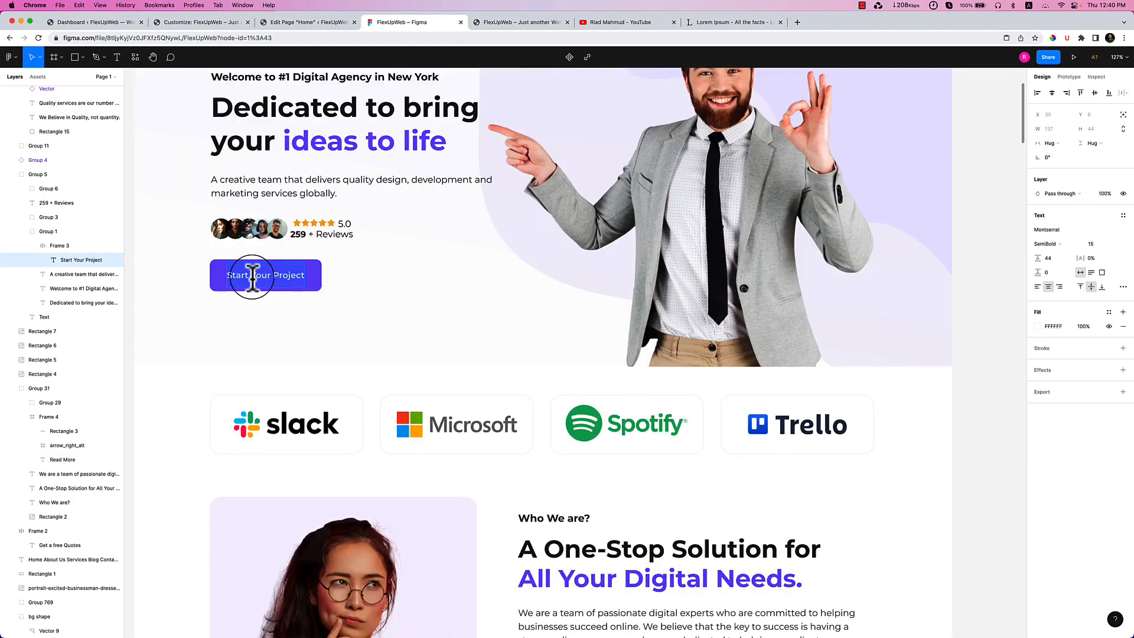
{"action": "left_click", "coordinate": [307, 24]}
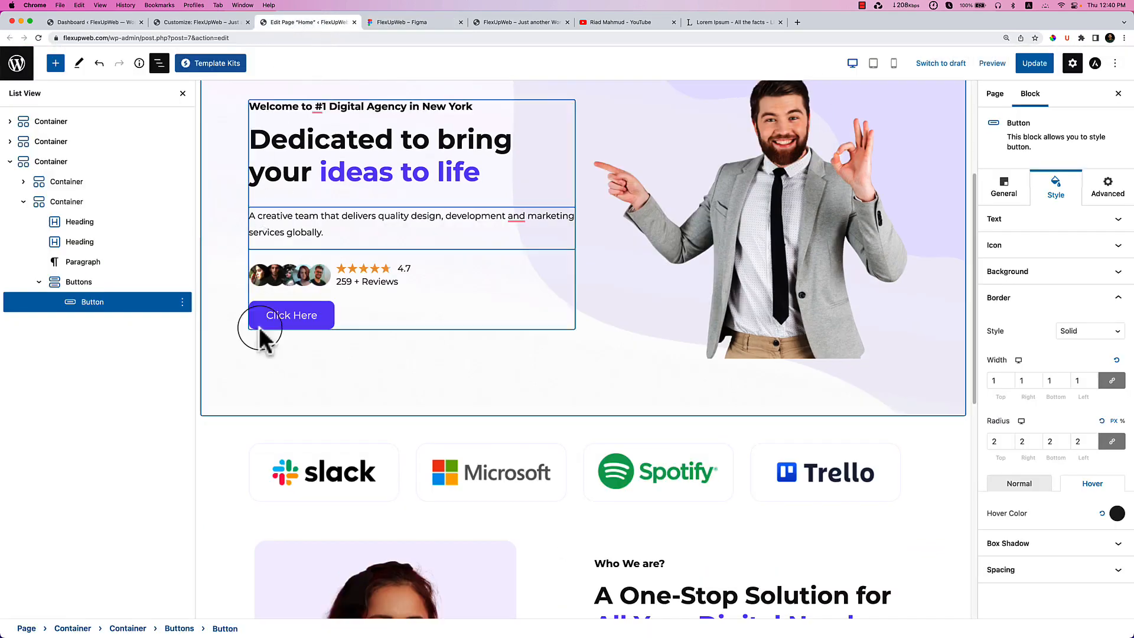
{"action": "triple_click", "coordinate": [300, 319]}
{"action": "type", "text": "Start Your Project"}
Review the Read More button's group spacing, shadow and border colour settings.
{"action": "scroll", "coordinate": [438, 422], "scroll_direction": "down", "scroll_amount": 7}
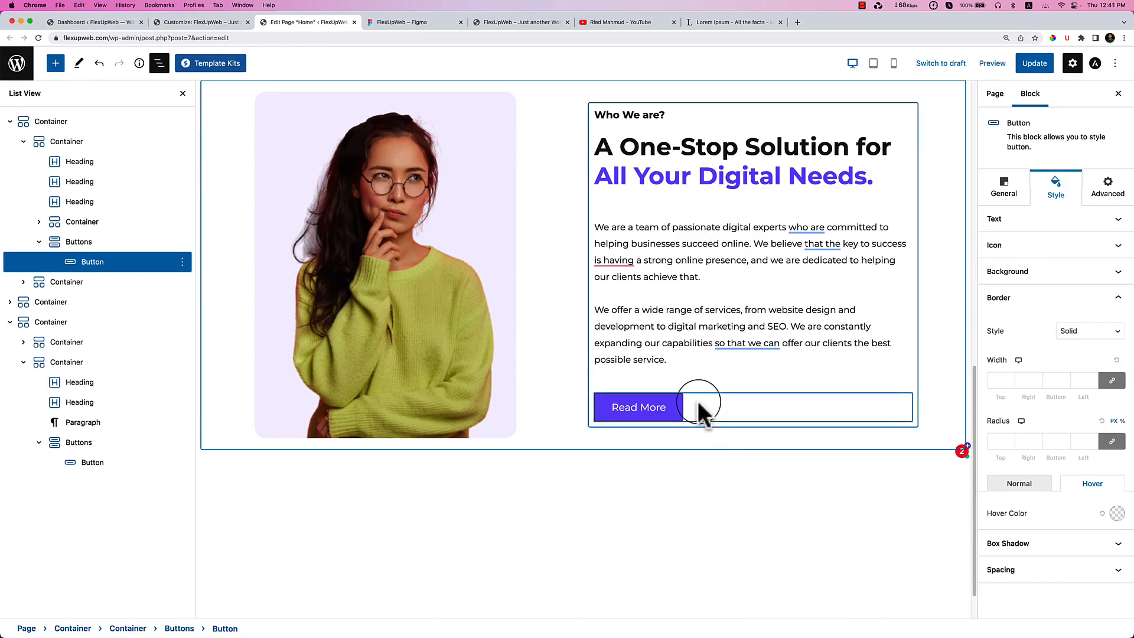
{"action": "left_click", "coordinate": [699, 410]}
{"action": "left_click", "coordinate": [1056, 203]}
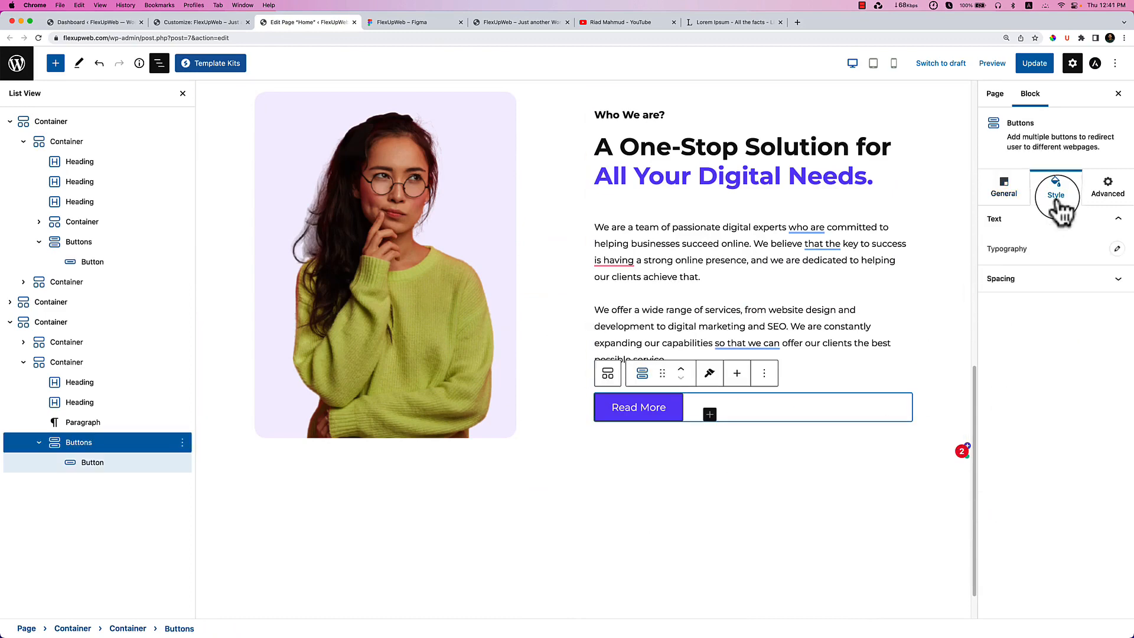
{"action": "left_click", "coordinate": [1046, 281]}
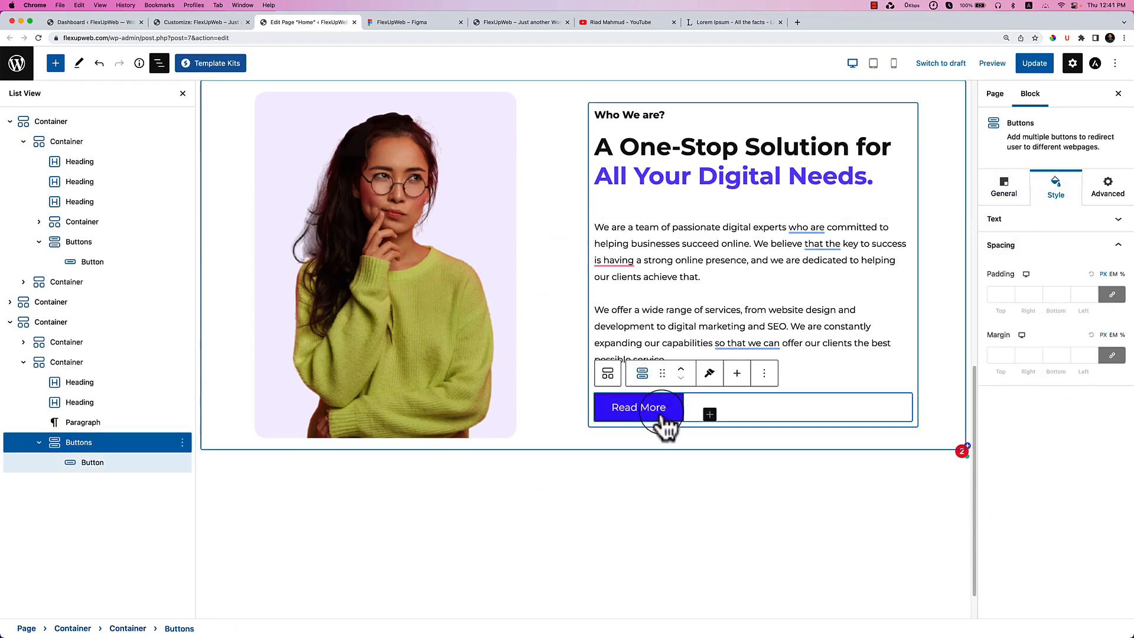
{"action": "left_click", "coordinate": [671, 417]}
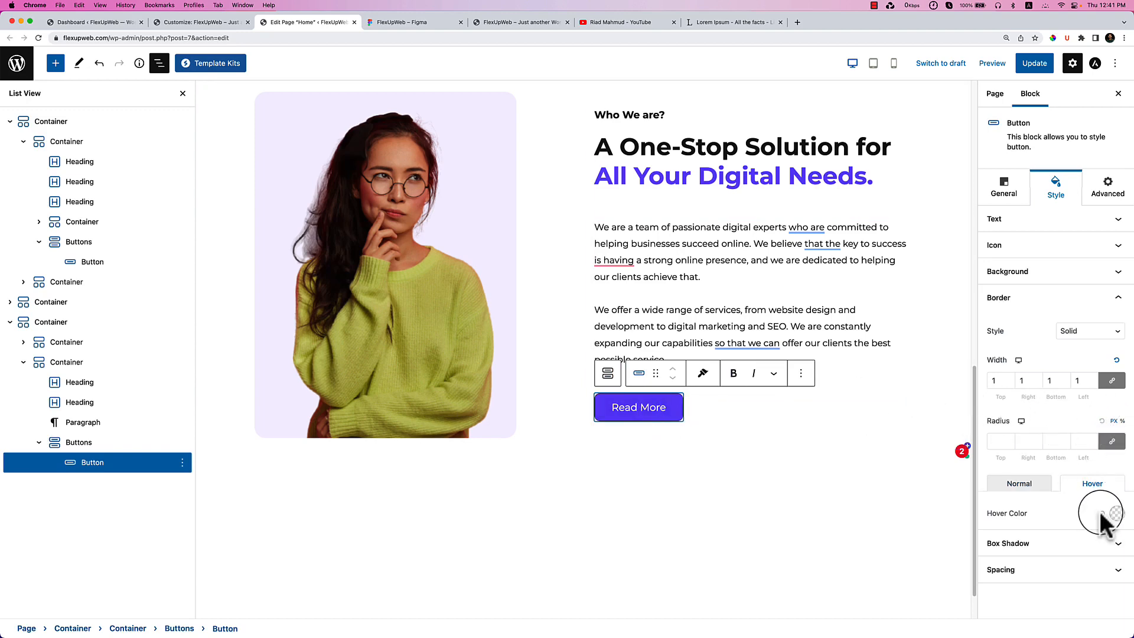
{"action": "left_click", "coordinate": [1086, 543]}
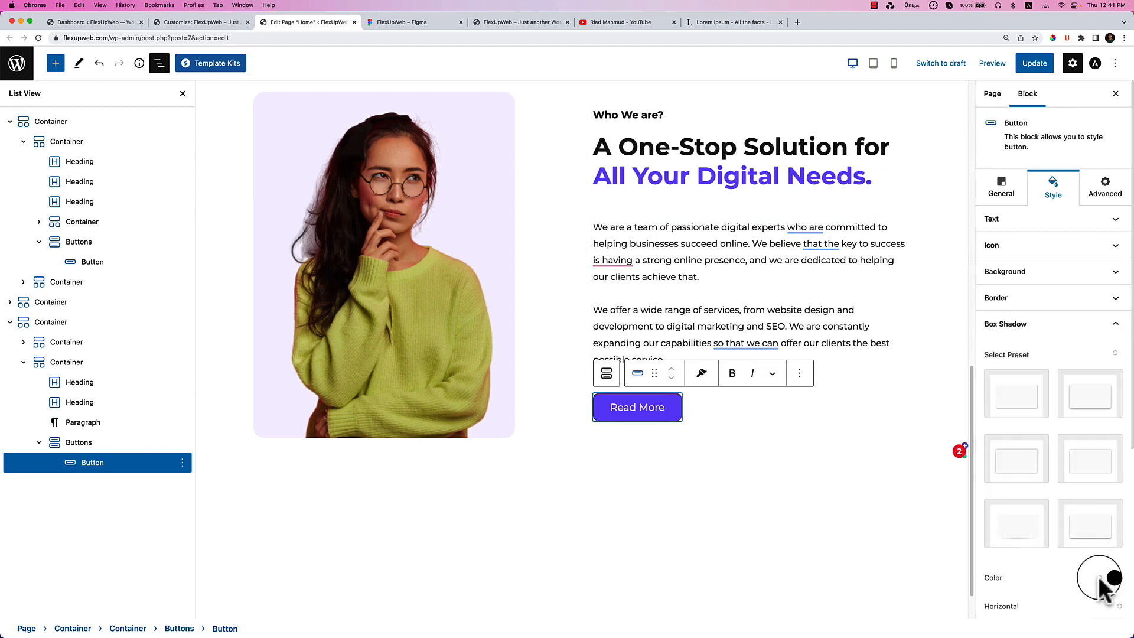
{"action": "left_click", "coordinate": [1083, 298]}
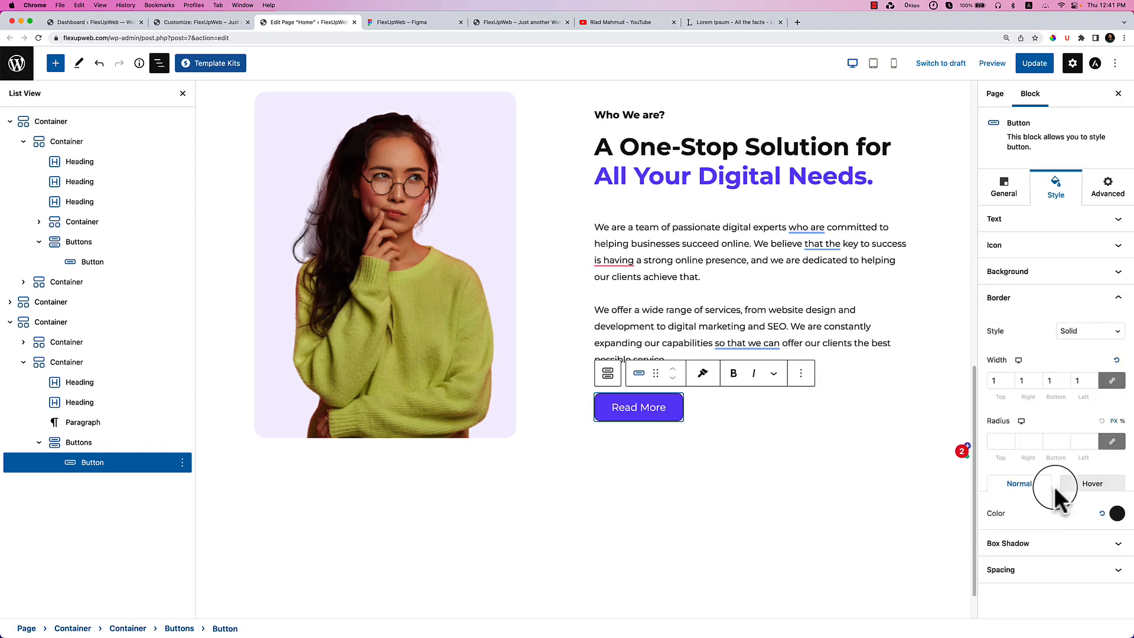
{"action": "left_click", "coordinate": [1102, 485]}
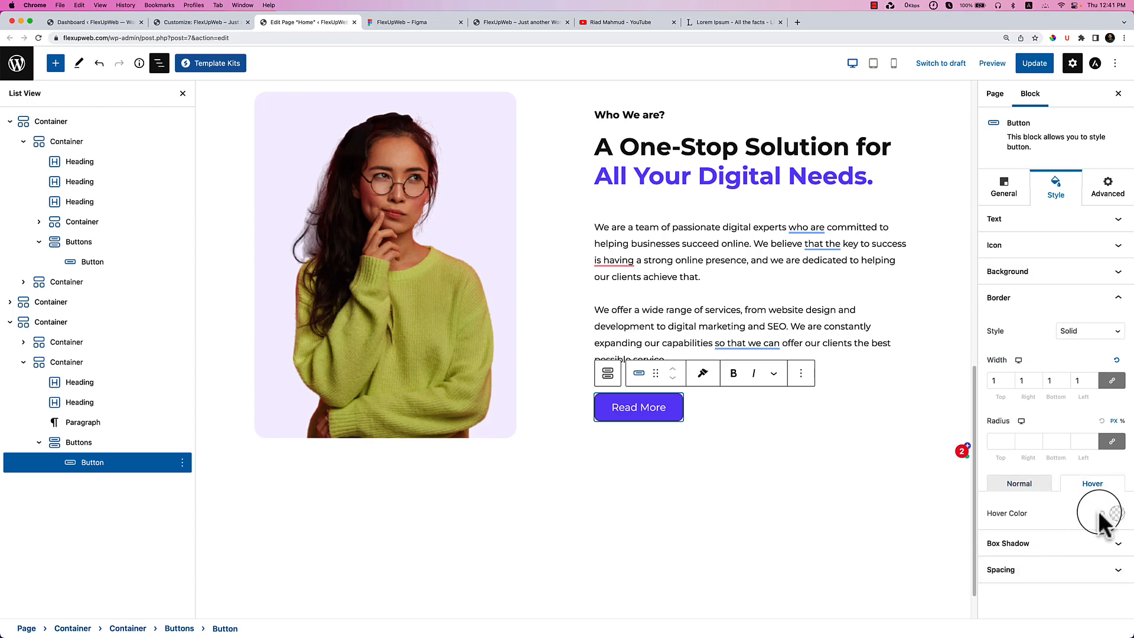
{"action": "left_click", "coordinate": [1021, 485]}
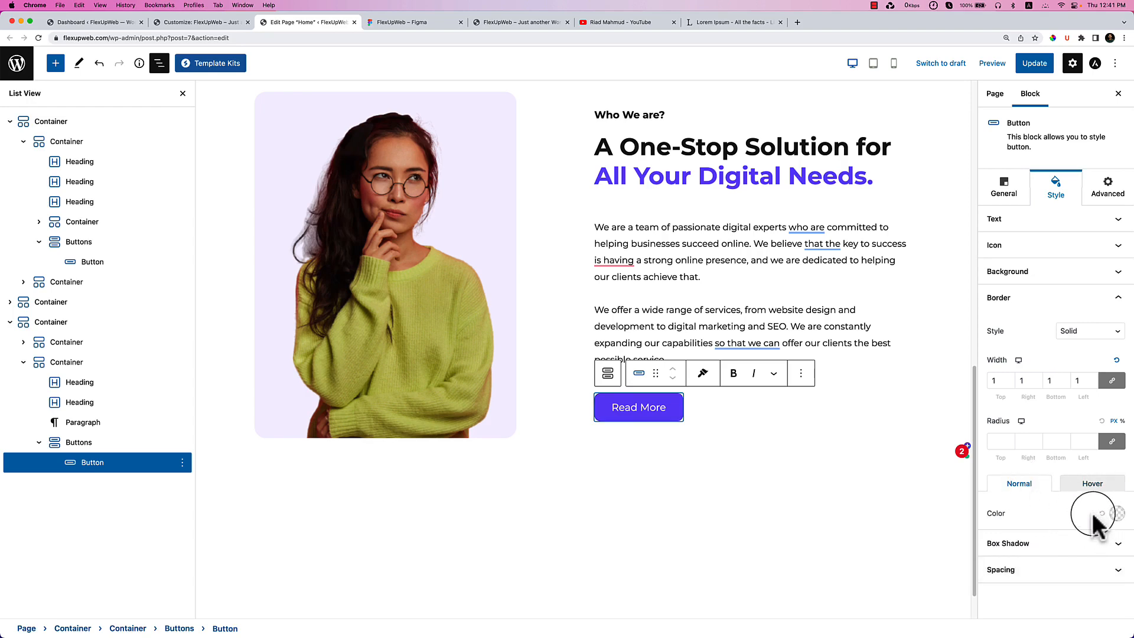
{"action": "left_click", "coordinate": [558, 348]}
Give the Read More button a solid border of 0/0/1/0, bottom edge only.
{"action": "left_click", "coordinate": [382, 21]}
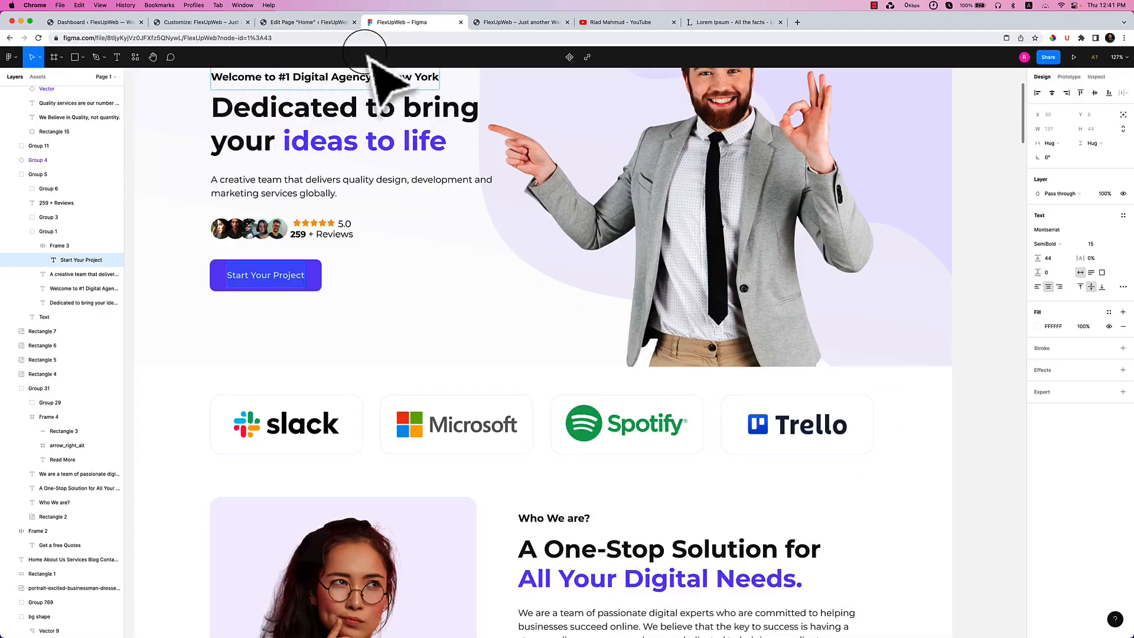
{"action": "scroll", "coordinate": [520, 346], "scroll_direction": "down", "scroll_amount": 5}
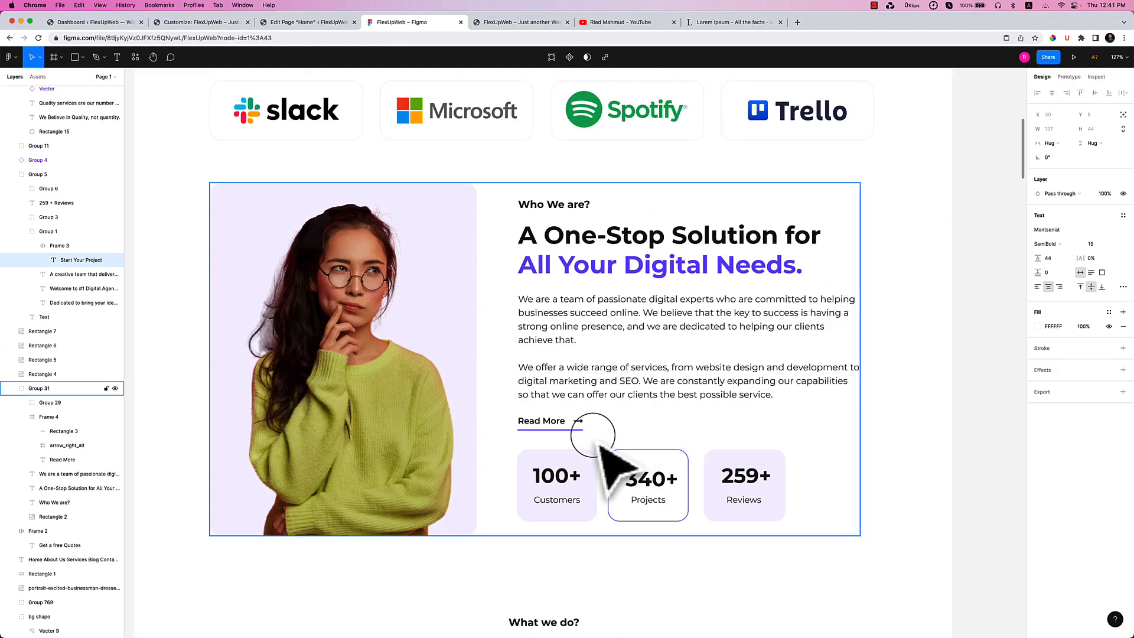
{"action": "left_click", "coordinate": [286, 21]}
{"action": "left_click", "coordinate": [659, 408]}
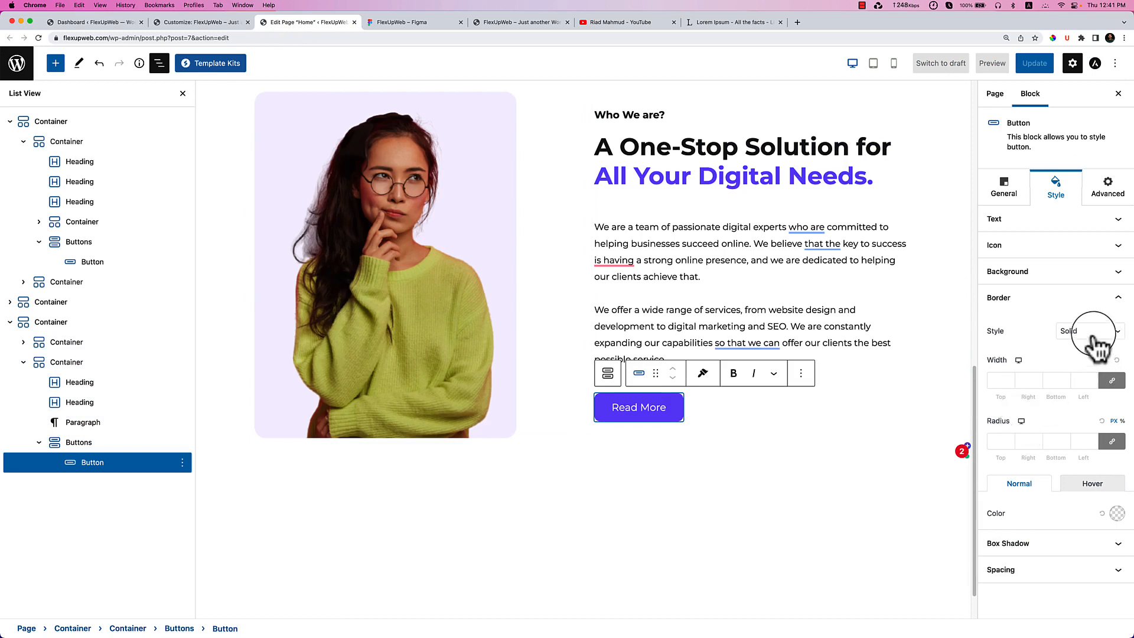
{"action": "left_click", "coordinate": [1100, 349]}
{"action": "left_click", "coordinate": [1091, 332]}
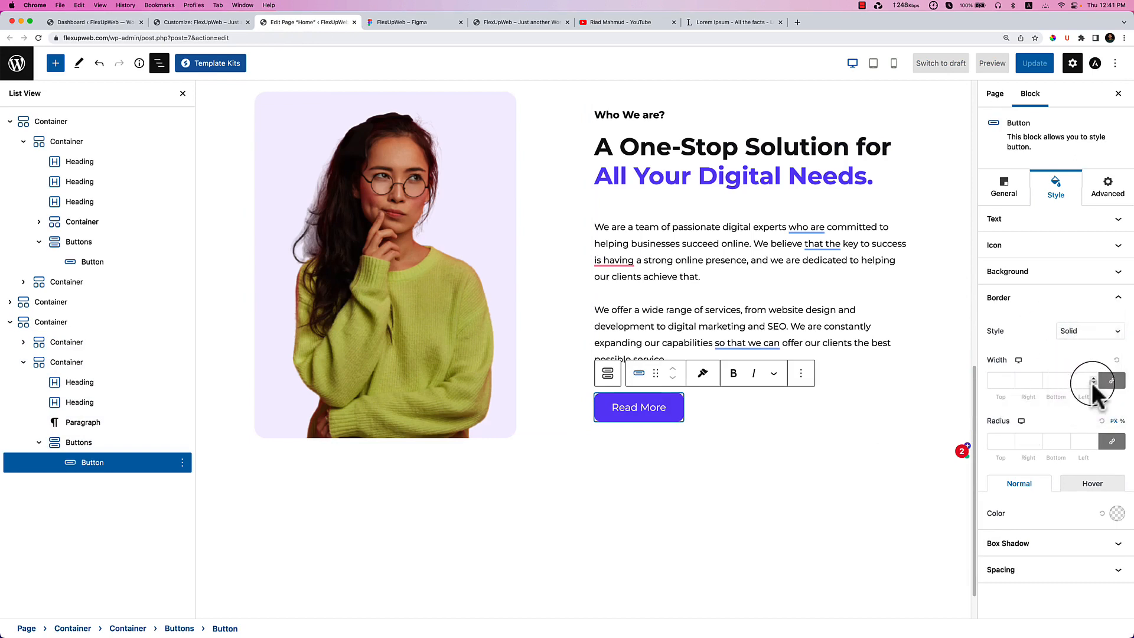
{"action": "left_click", "coordinate": [1112, 381]}
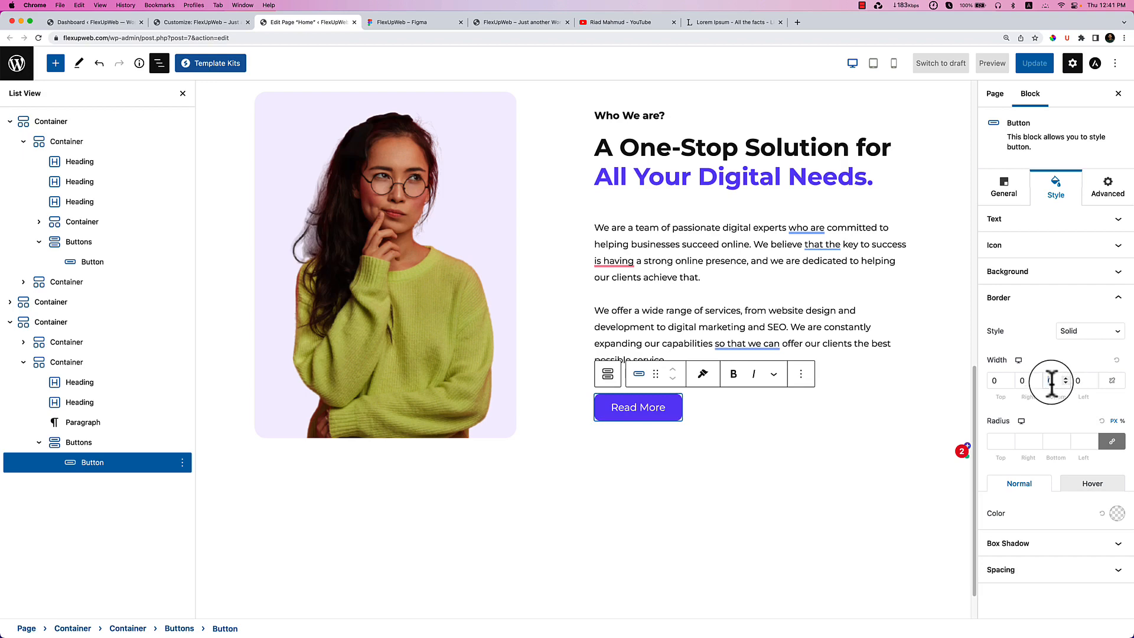
{"action": "left_click", "coordinate": [1055, 387]}
{"action": "type", "text": "1"}
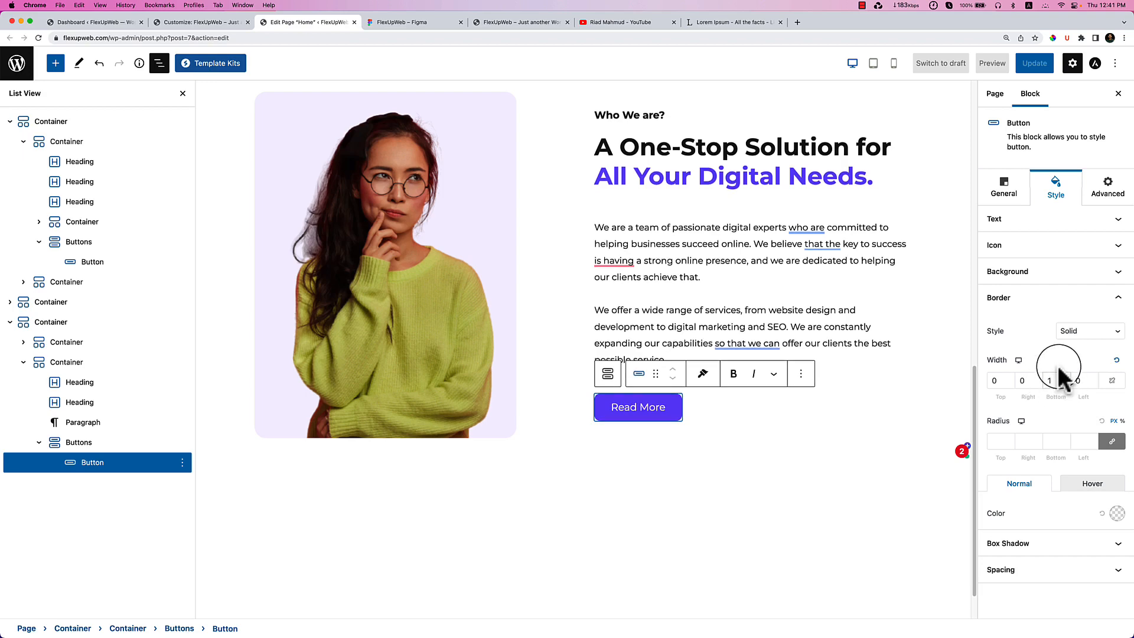
{"action": "left_click", "coordinate": [1041, 277]}
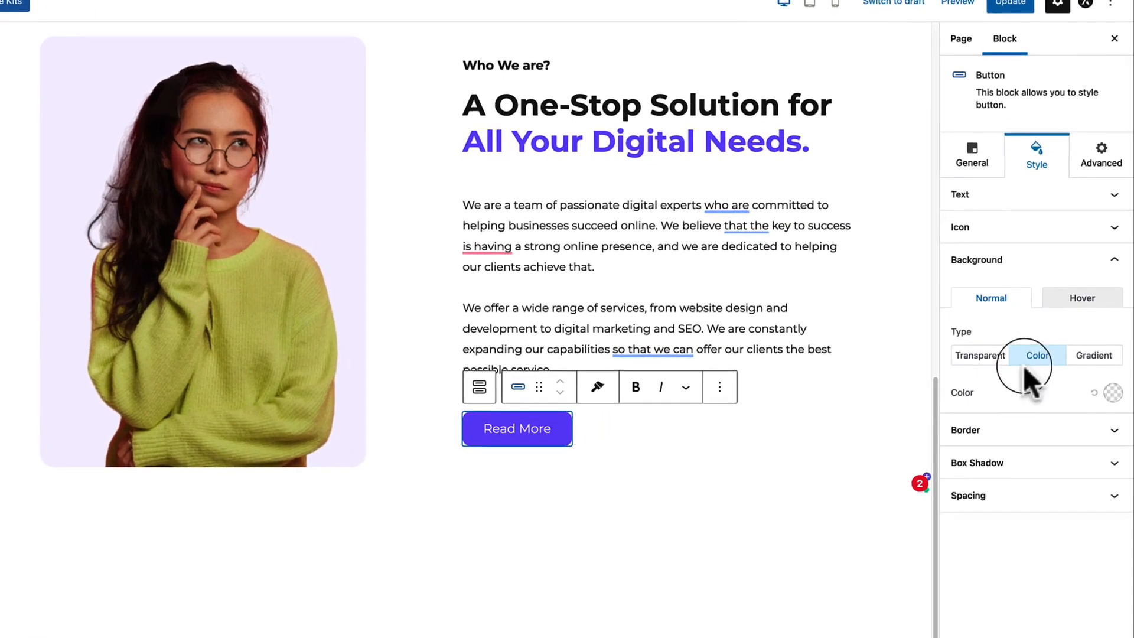
Make the Read More button background transparent and its text dark #1E1E1E.
{"action": "left_click", "coordinate": [981, 357]}
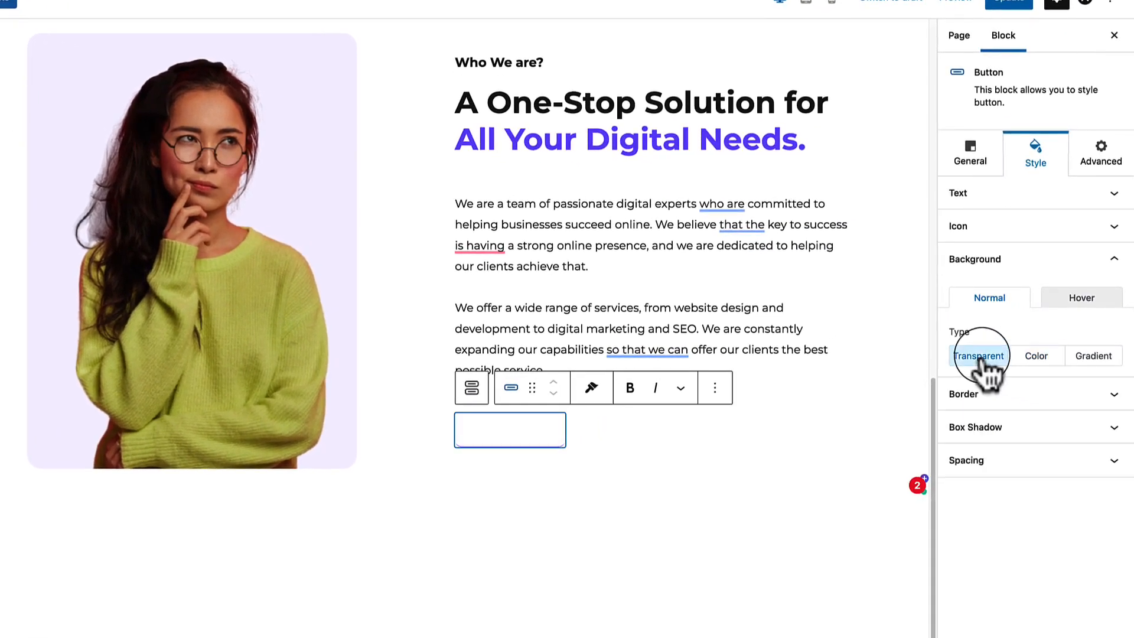
{"action": "left_click", "coordinate": [1004, 227]}
{"action": "left_click", "coordinate": [1001, 198]}
{"action": "left_click", "coordinate": [1096, 308]}
{"action": "left_click", "coordinate": [1026, 576]}
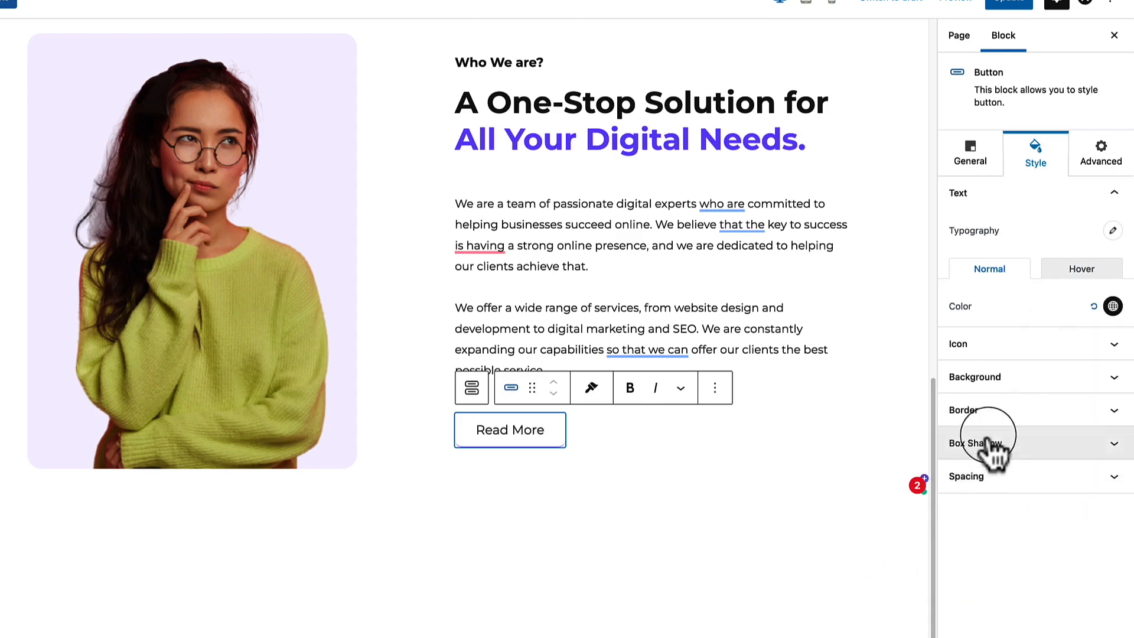
Browse the button's border, text, background, icon and content settings.
{"action": "left_click", "coordinate": [993, 412]}
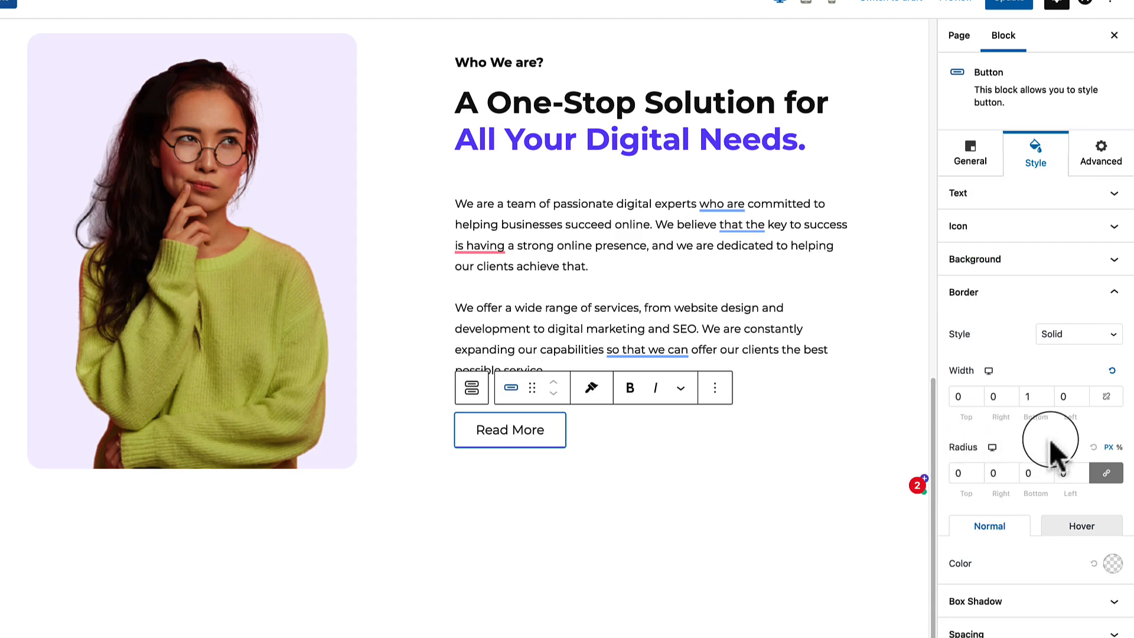
{"action": "left_click", "coordinate": [969, 193]}
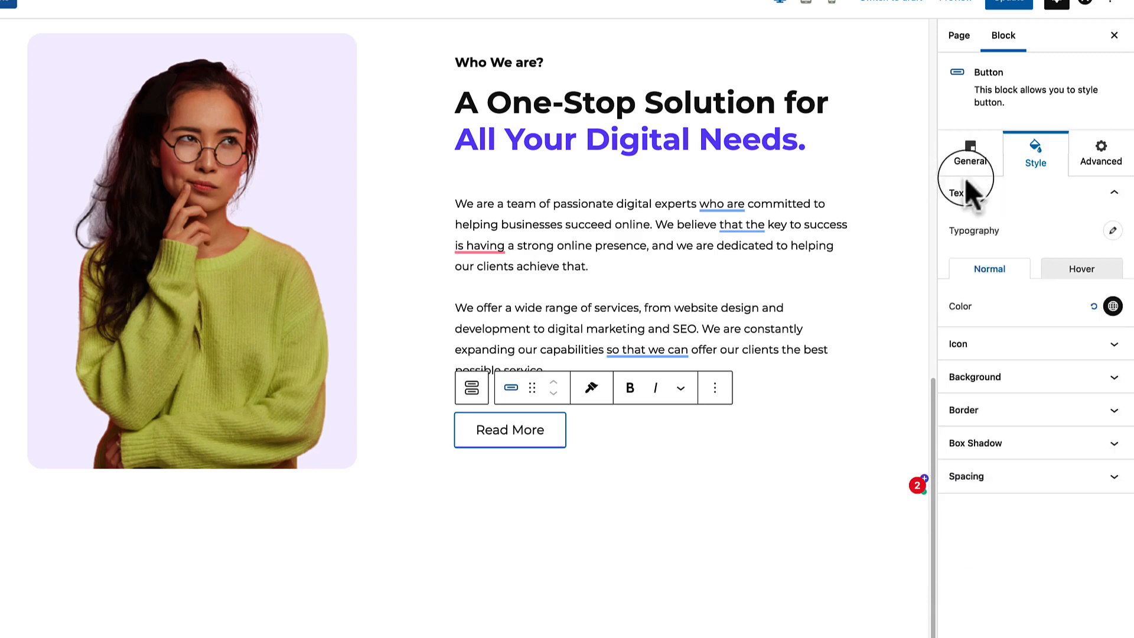
{"action": "left_click", "coordinate": [1005, 377]}
{"action": "left_click", "coordinate": [970, 231]}
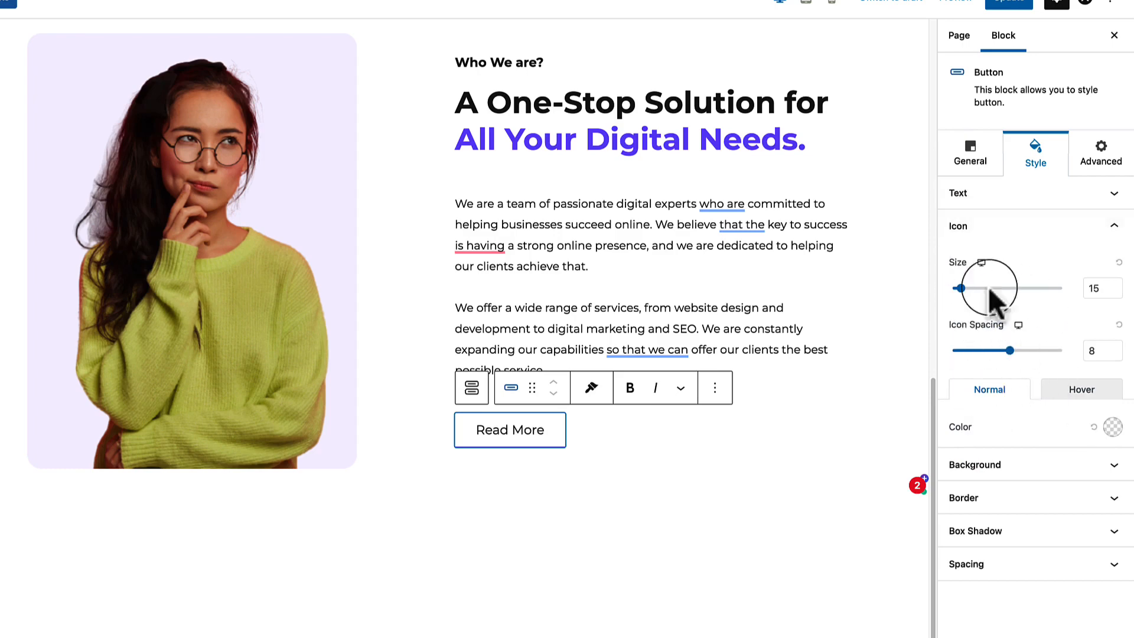
{"action": "left_click", "coordinate": [970, 155]}
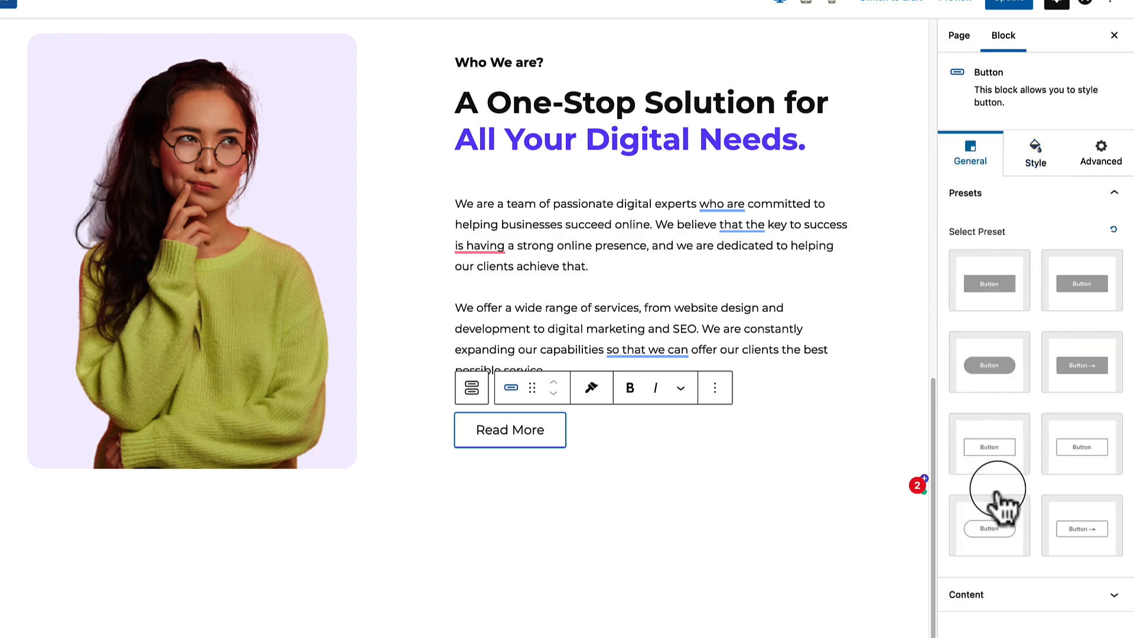
{"action": "left_click", "coordinate": [988, 592]}
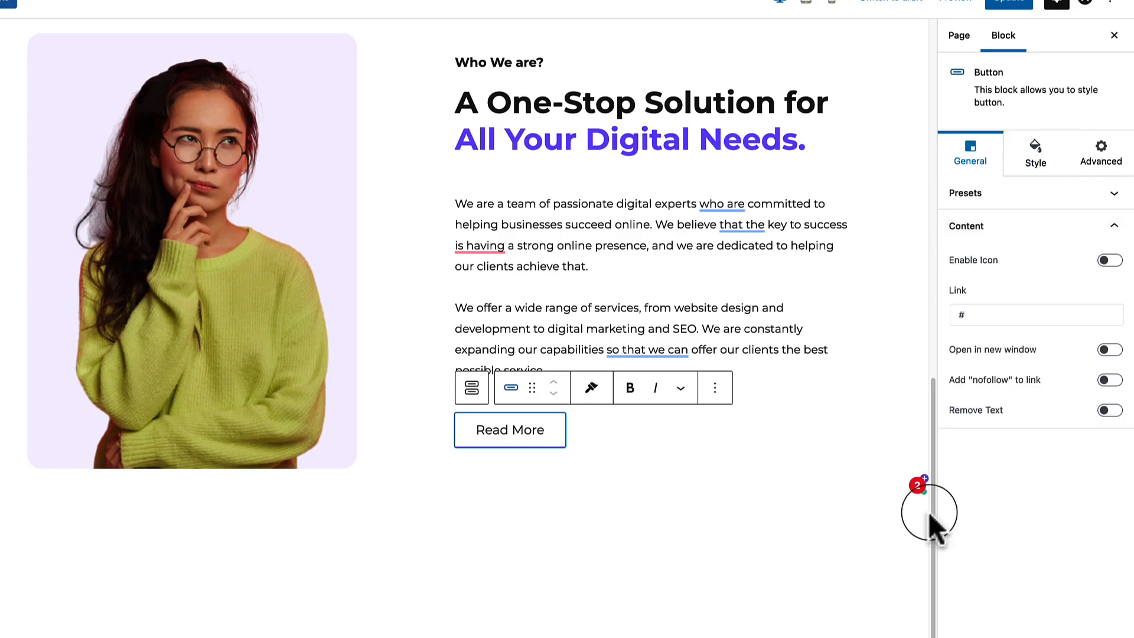
Reselect the Read More button and review its icon and text style options.
{"action": "left_click", "coordinate": [673, 507]}
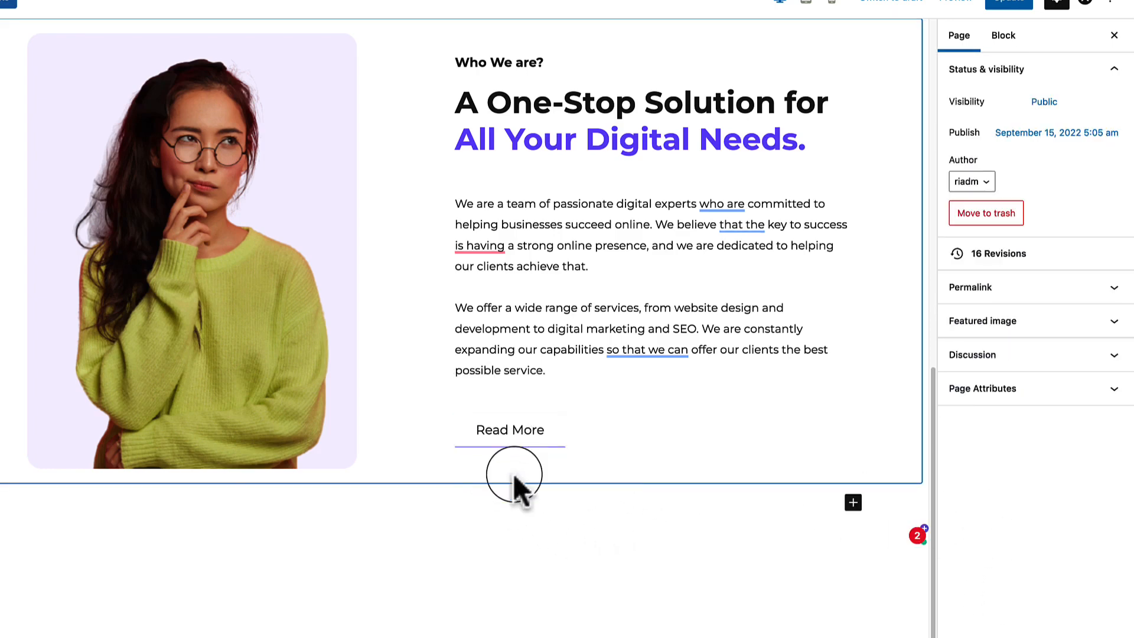
{"action": "left_click", "coordinate": [535, 441]}
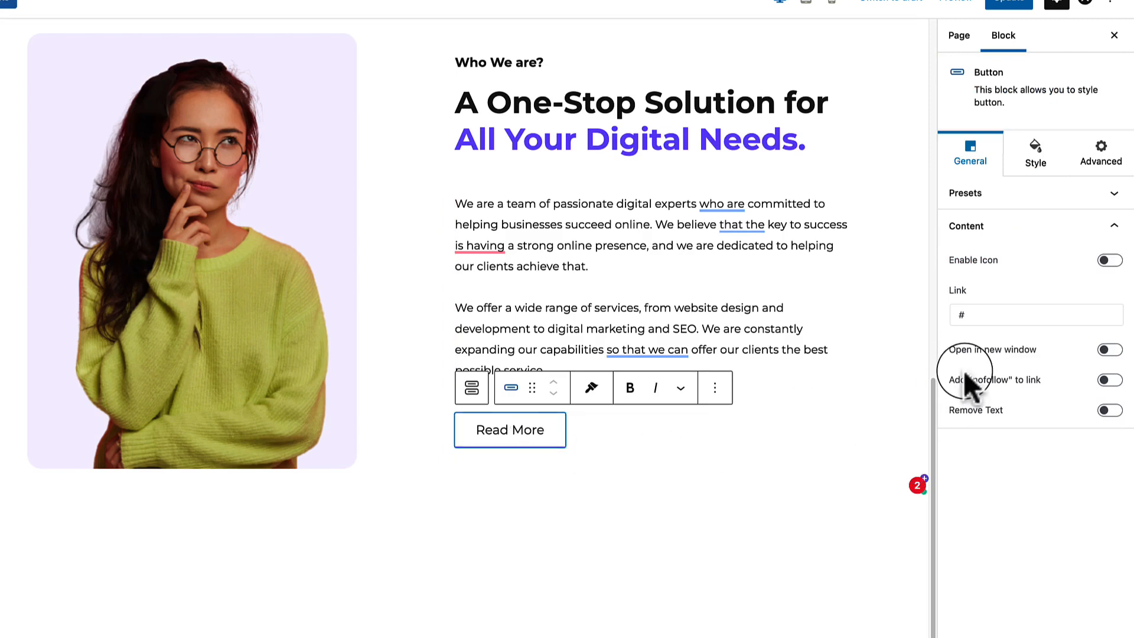
{"action": "left_click", "coordinate": [1035, 168]}
{"action": "left_click", "coordinate": [1011, 346]}
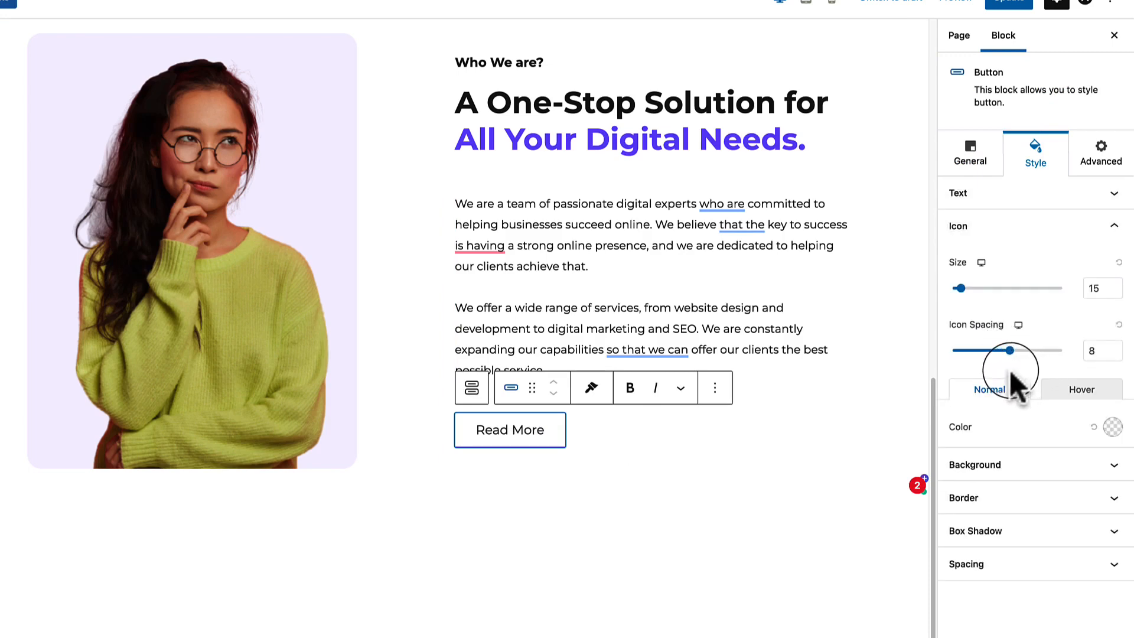
{"action": "left_click", "coordinate": [993, 195]}
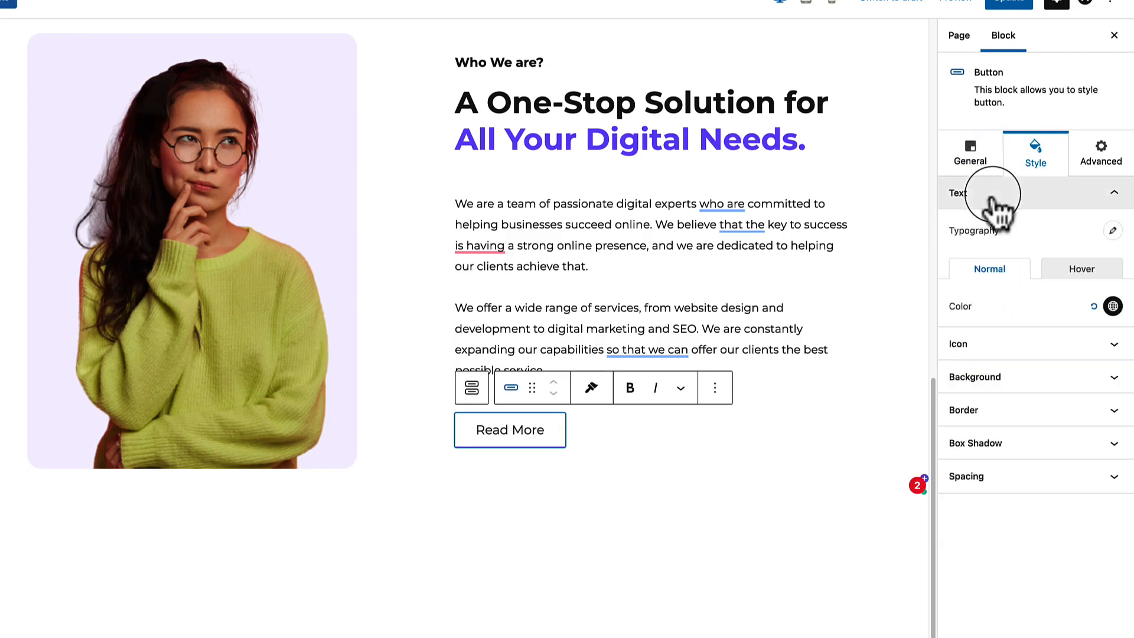
{"action": "left_click", "coordinate": [985, 348]}
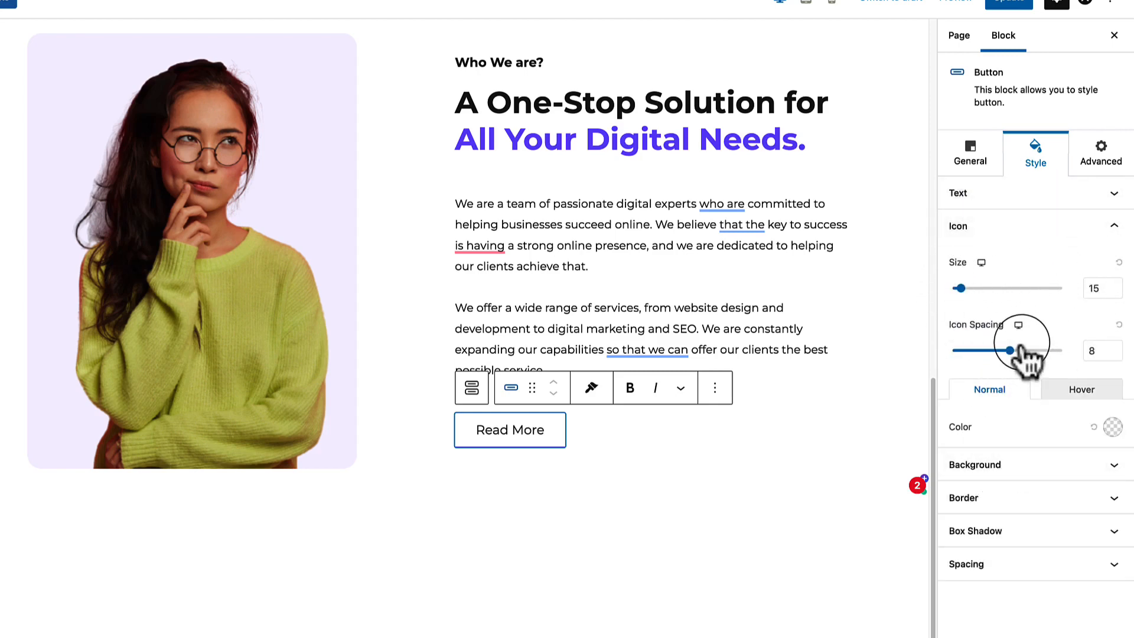
Enable an icon on the Read More button, positioned after the text.
{"action": "left_click", "coordinate": [972, 154]}
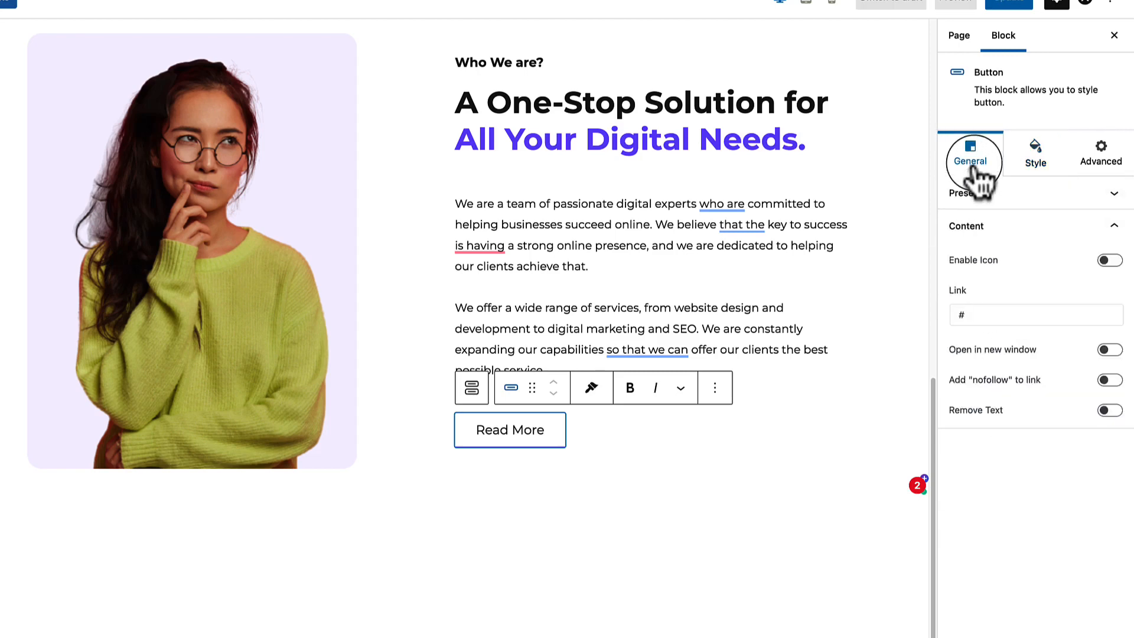
{"action": "left_click", "coordinate": [1113, 261]}
{"action": "left_click", "coordinate": [997, 340]}
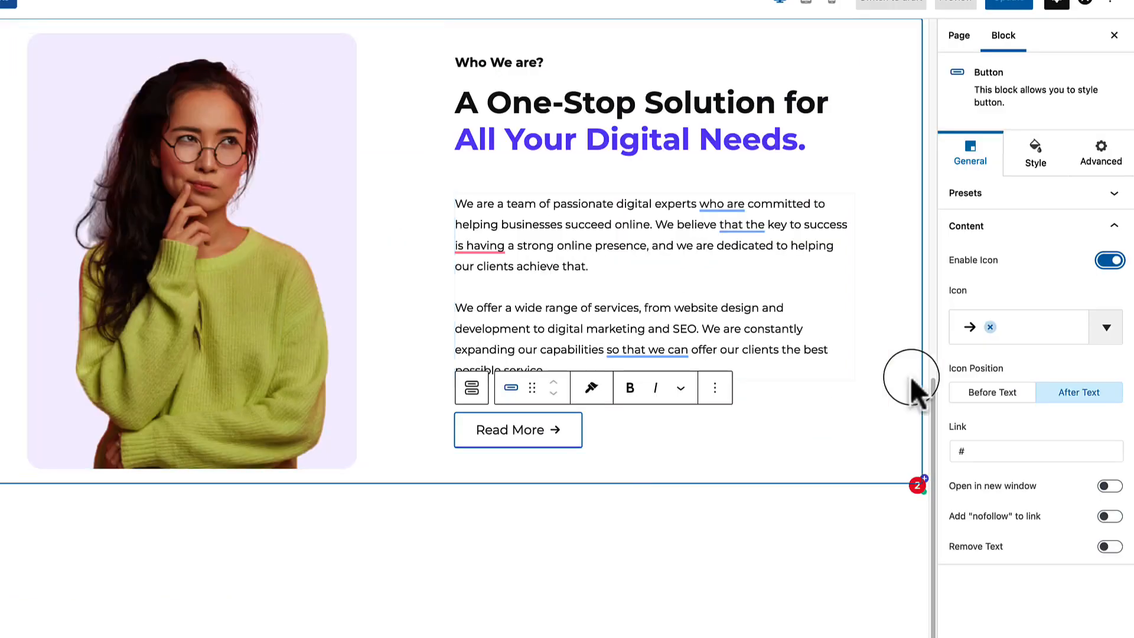
{"action": "left_click", "coordinate": [971, 331]}
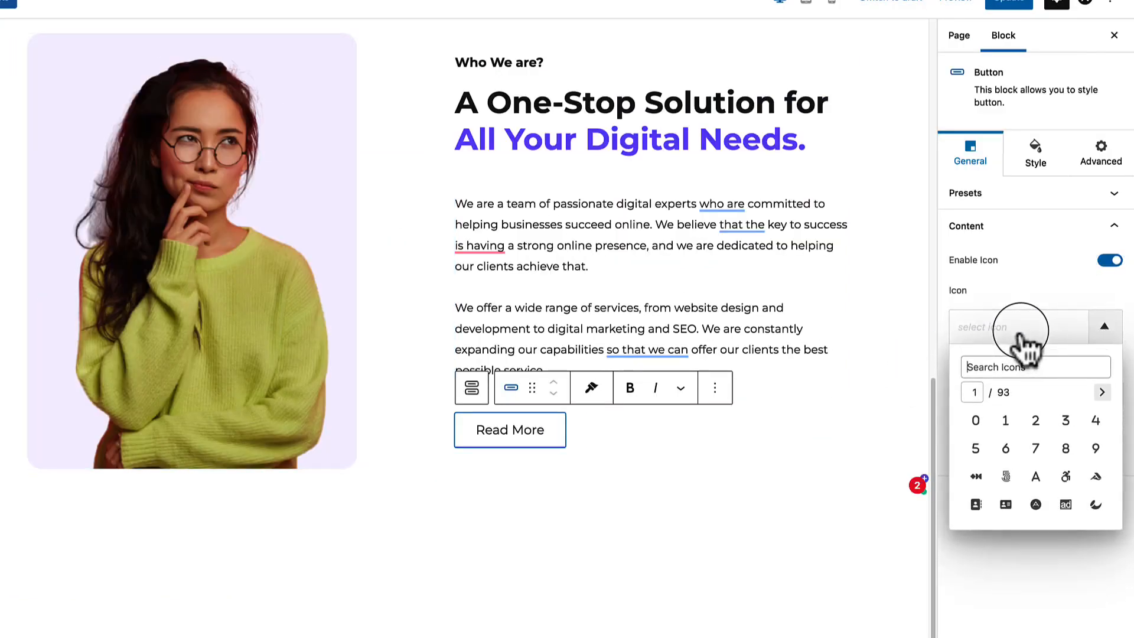
Search the icons for 'ARROW' and page through the results.
{"action": "type", "text": "ARROW"}
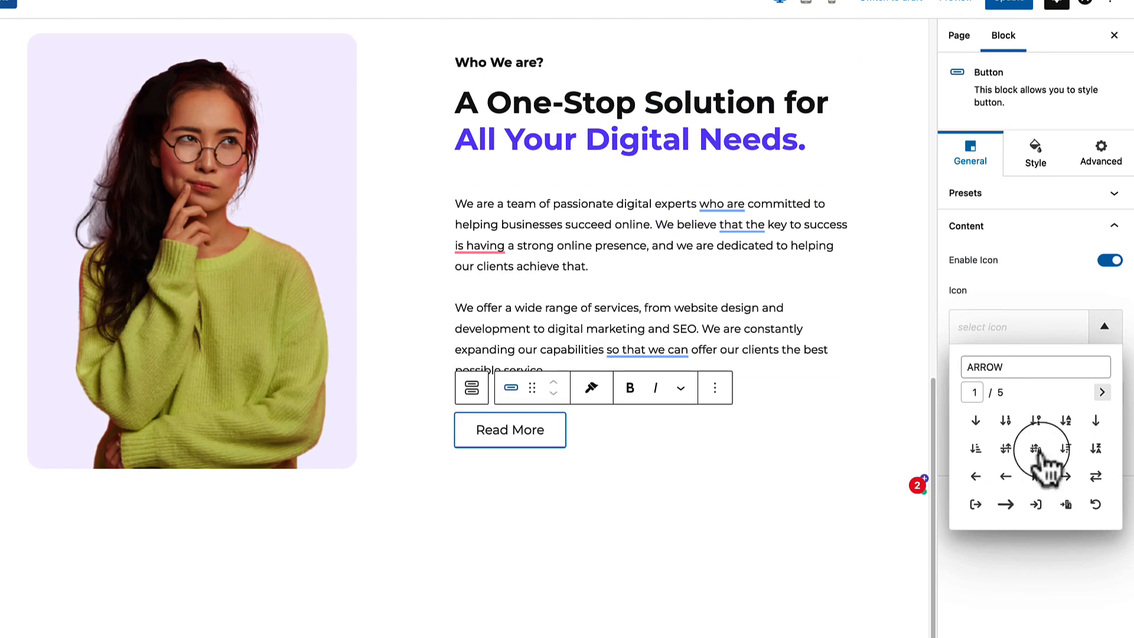
{"action": "left_click", "coordinate": [1103, 392]}
{"action": "left_click", "coordinate": [1102, 392]}
{"action": "left_click", "coordinate": [1102, 392]}
{"action": "left_click", "coordinate": [1102, 392]}
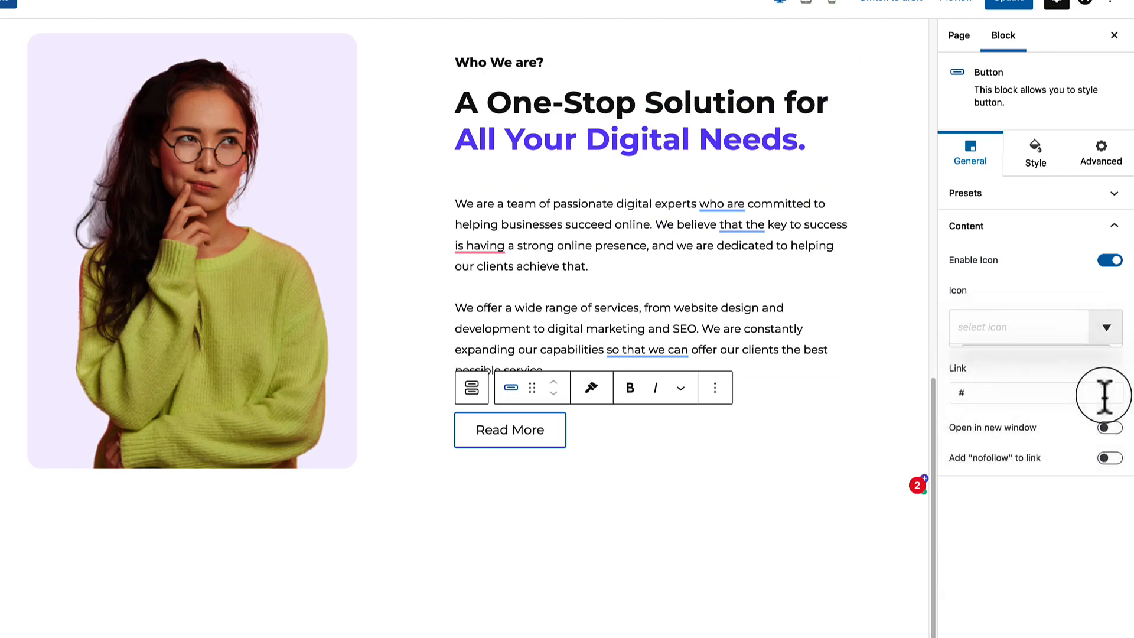
{"action": "left_click", "coordinate": [1012, 331]}
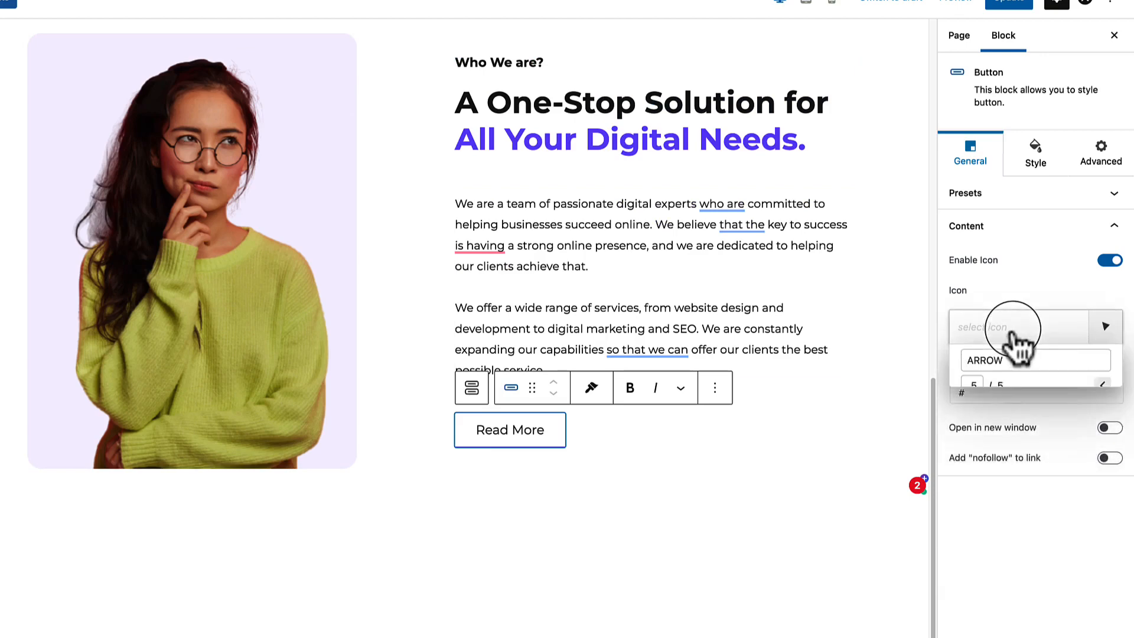
{"action": "left_click", "coordinate": [1102, 392]}
{"action": "left_click", "coordinate": [1081, 392]}
{"action": "left_click", "coordinate": [1080, 392]}
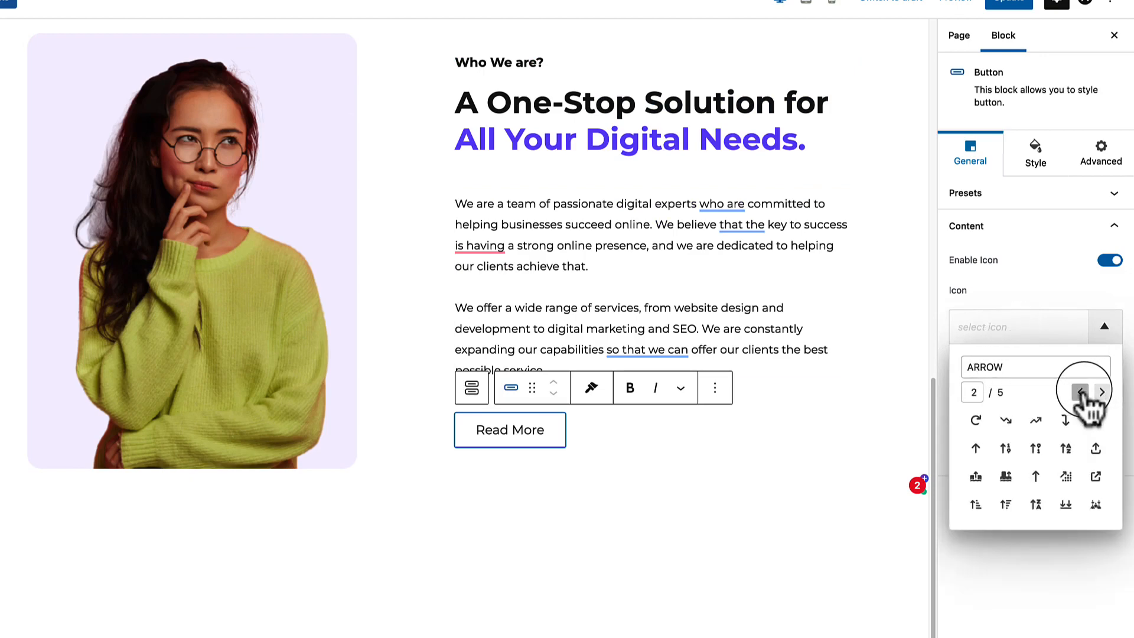
{"action": "left_click", "coordinate": [1081, 393]}
Pick the long right arrow as the Read More icon and preview it.
{"action": "left_click", "coordinate": [1082, 397]}
{"action": "left_click", "coordinate": [1007, 334]}
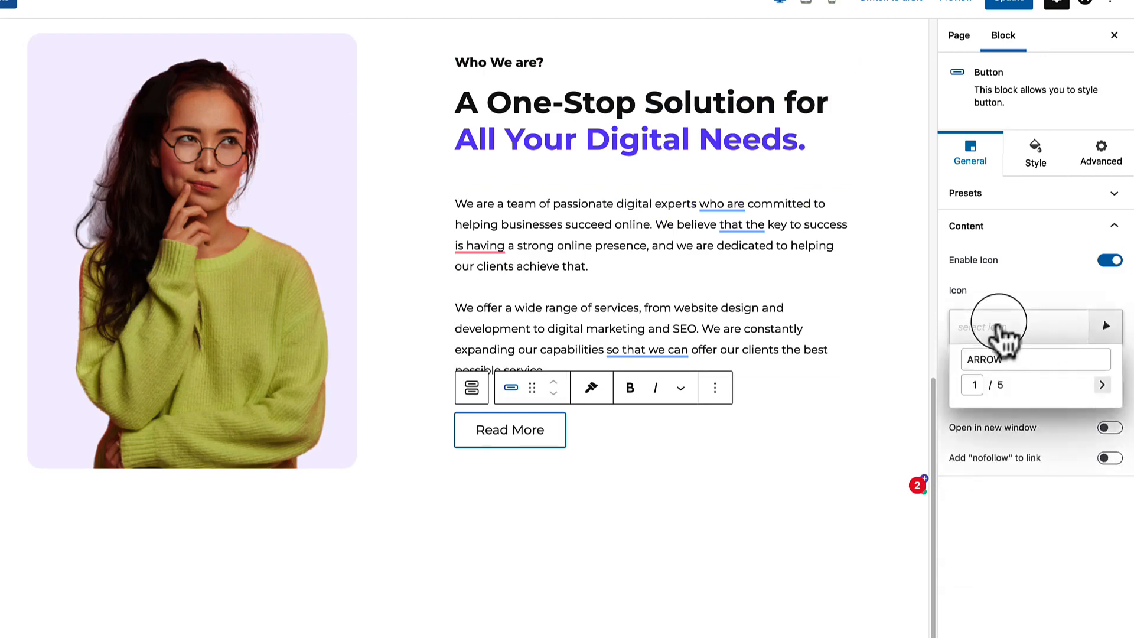
{"action": "left_click", "coordinate": [1006, 504]}
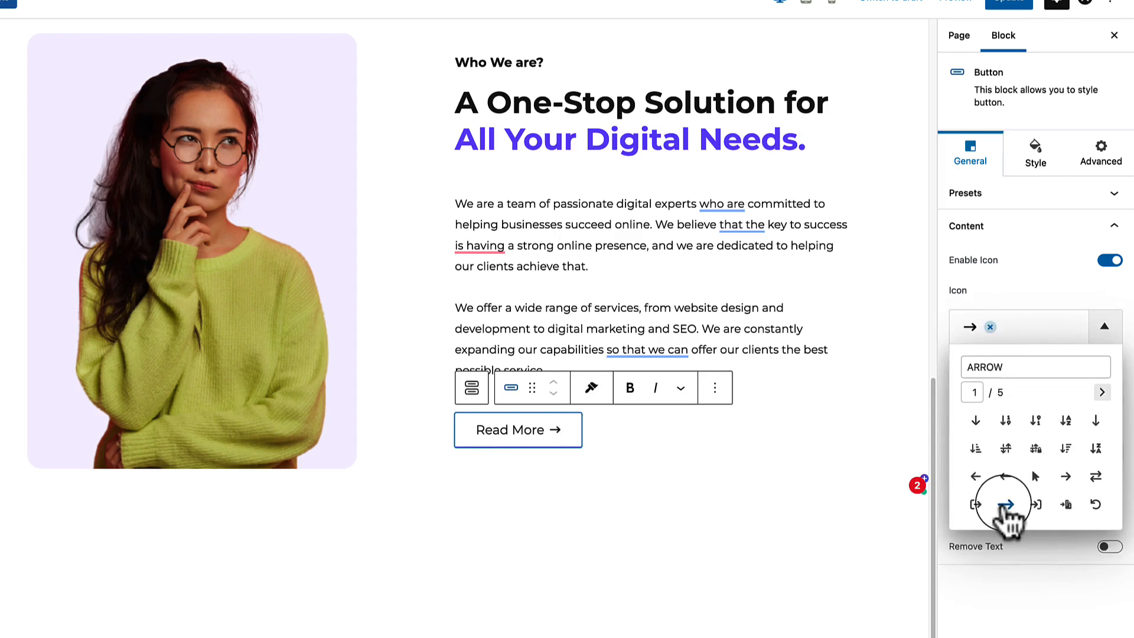
{"action": "left_click", "coordinate": [767, 496]}
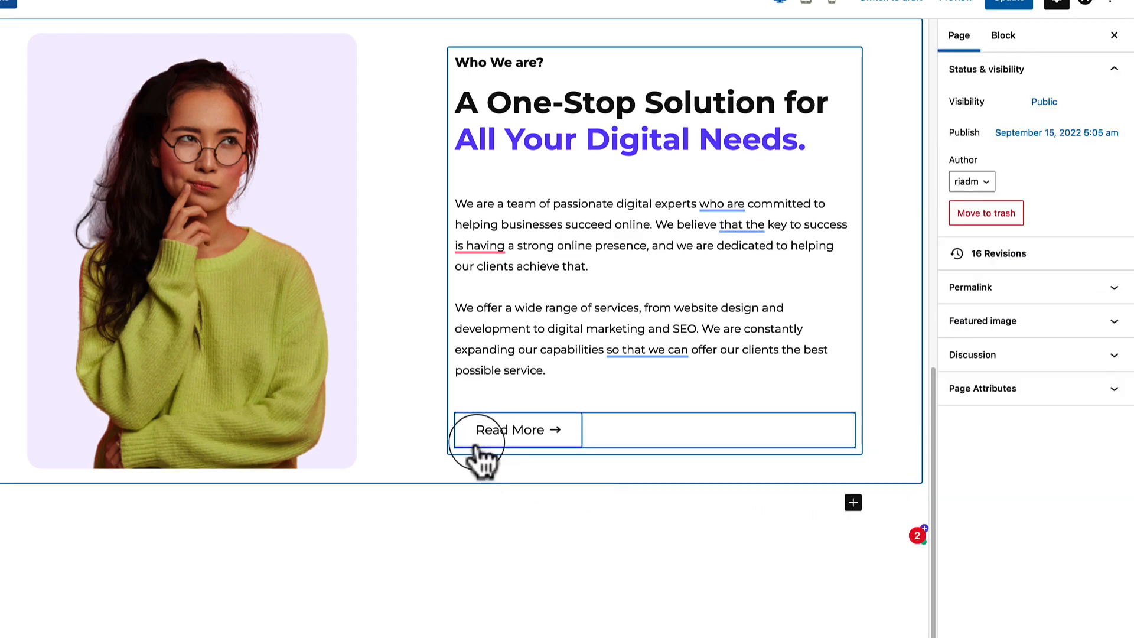
{"action": "left_click", "coordinate": [508, 434]}
Set the Read More button's padding to 0 except 10 px at the bottom.
{"action": "left_click", "coordinate": [1036, 154]}
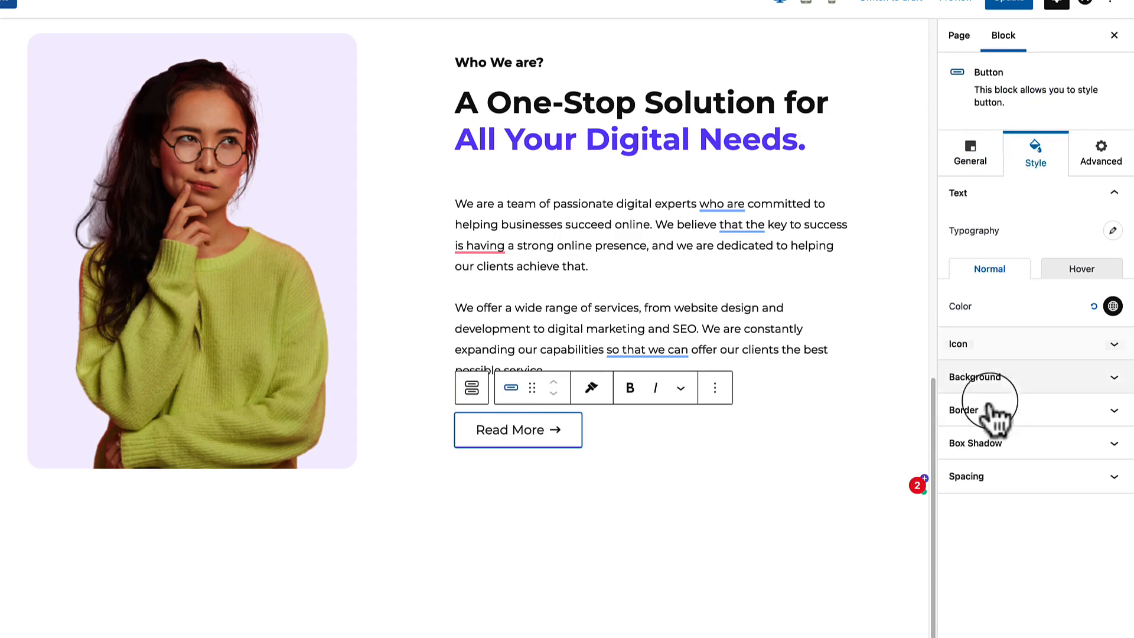
{"action": "left_click", "coordinate": [969, 477]}
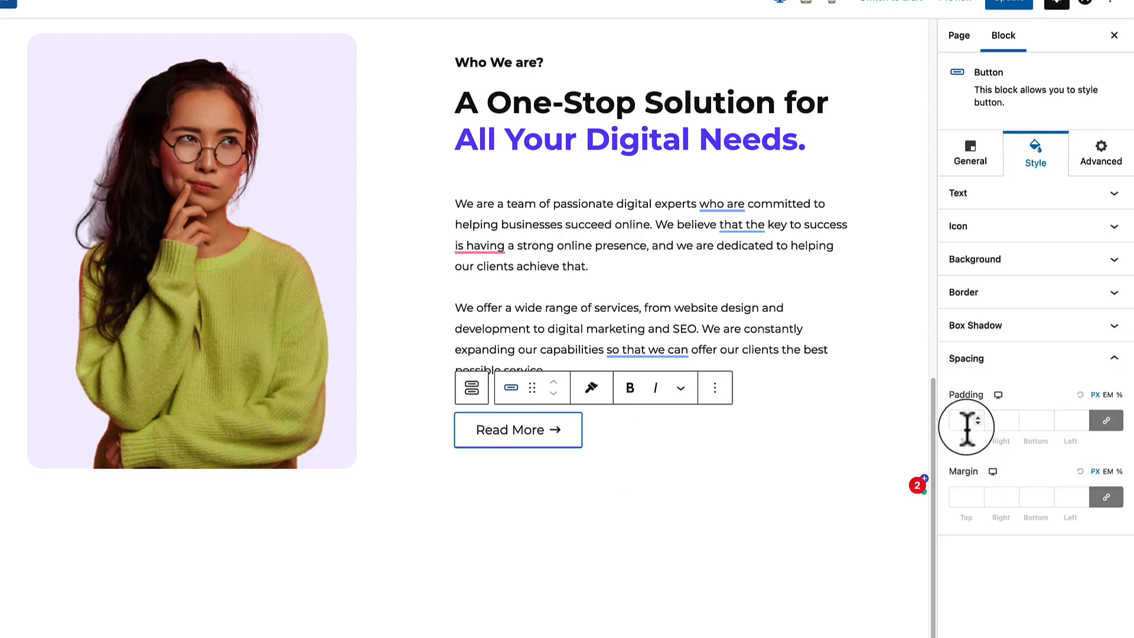
{"action": "type", "text": "0"}
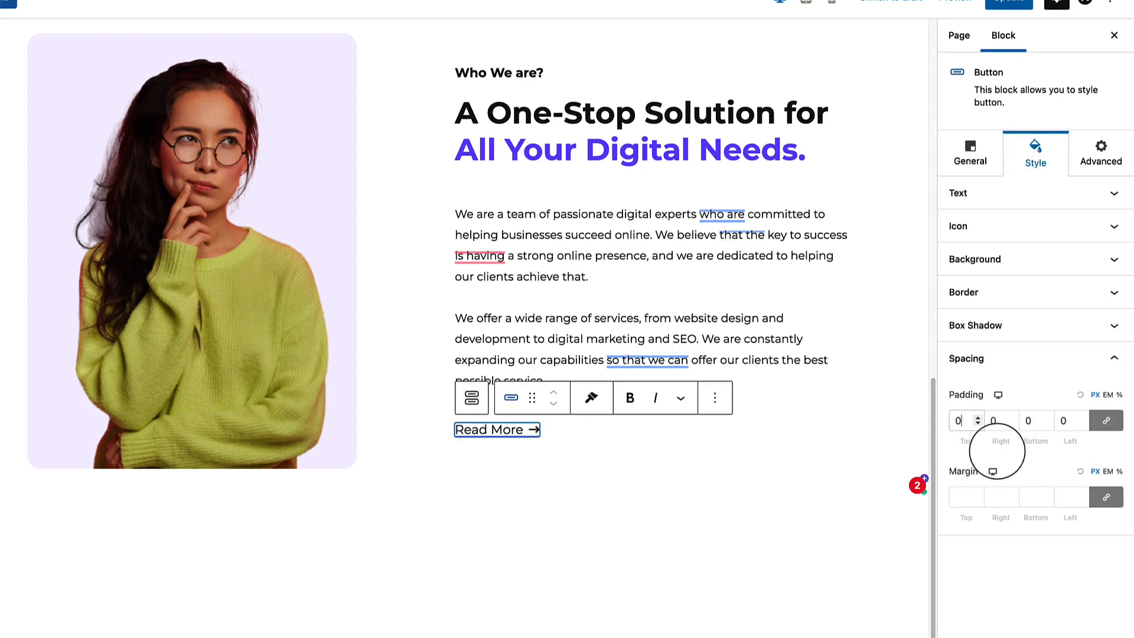
{"action": "left_click", "coordinate": [1106, 420]}
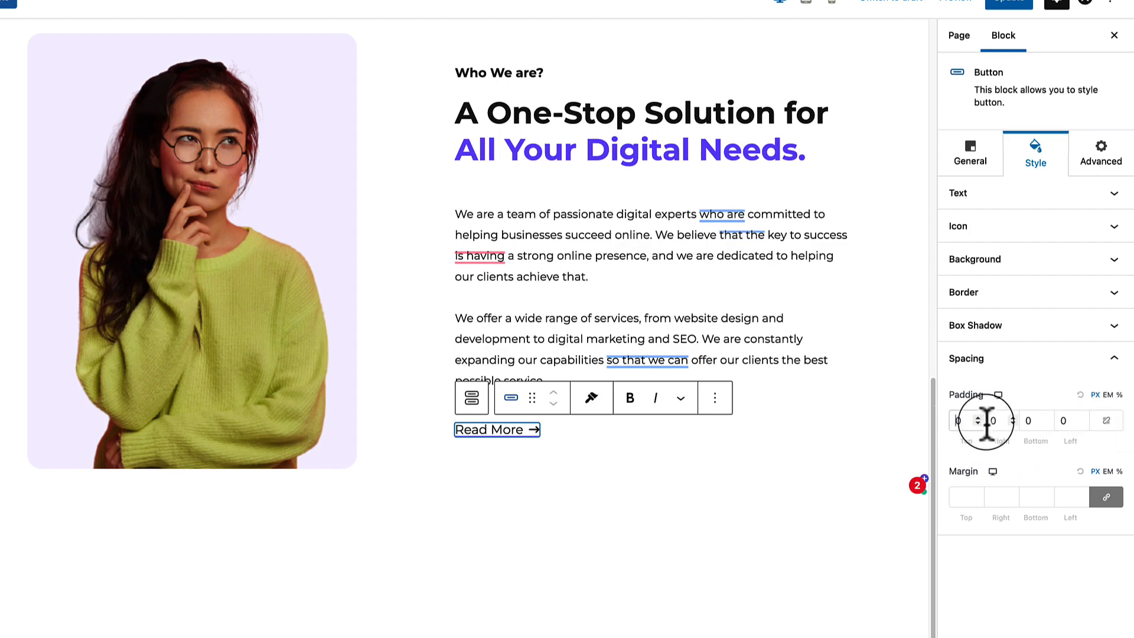
{"action": "left_click", "coordinate": [1026, 420]}
{"action": "type", "text": "1"}
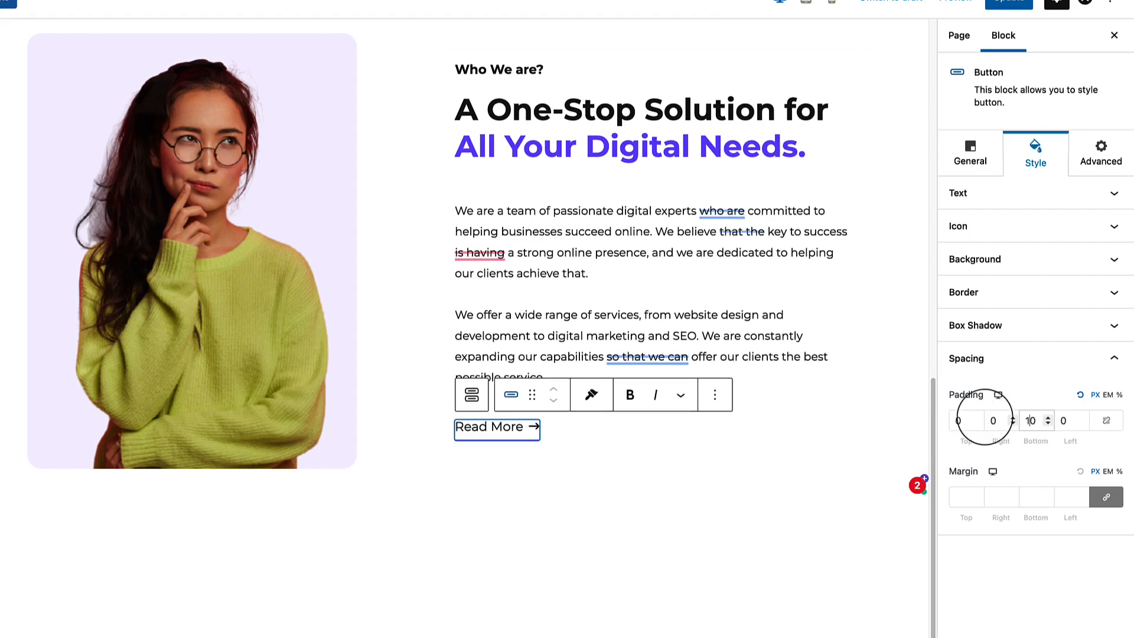
Reselect the Read More button and thicken its bottom border width to 2.
{"action": "left_click", "coordinate": [653, 455]}
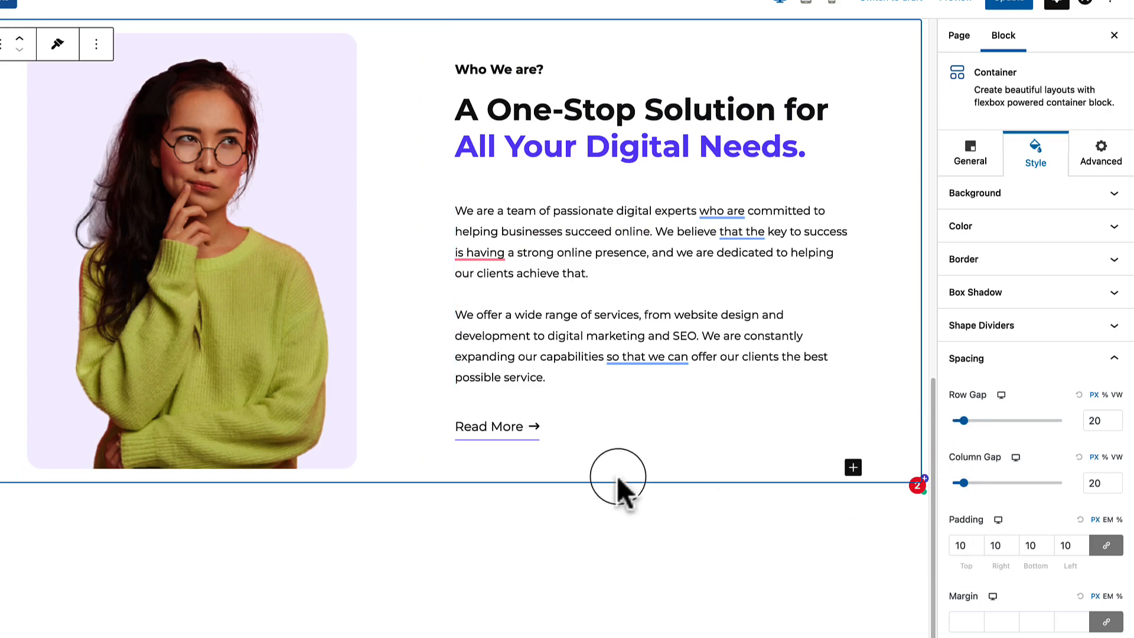
{"action": "left_click", "coordinate": [541, 433]}
{"action": "left_click", "coordinate": [522, 434]}
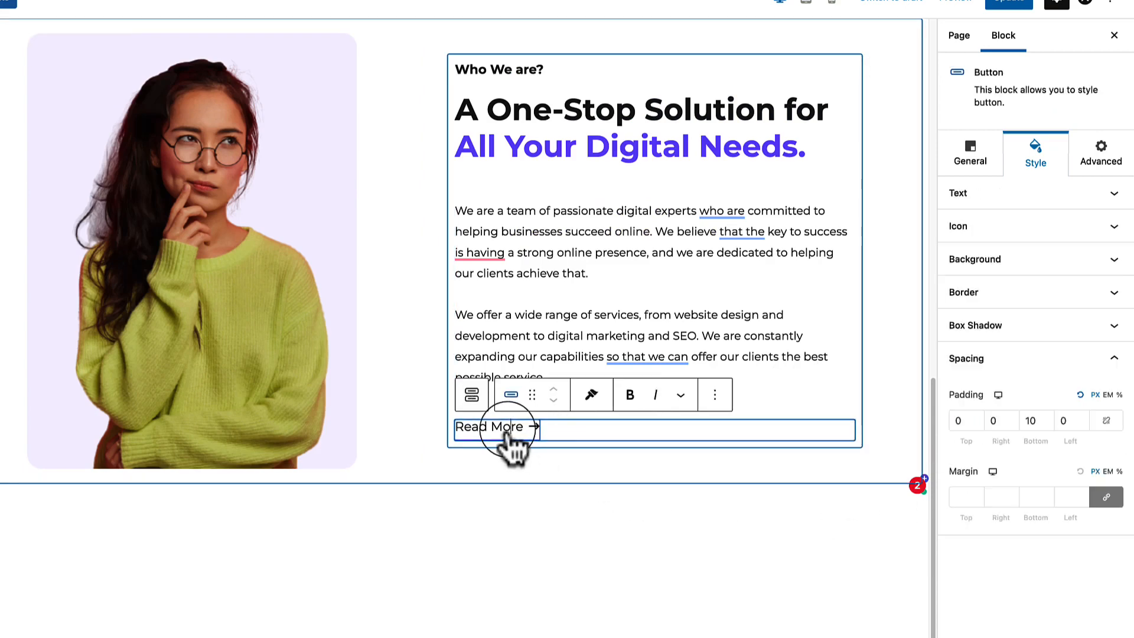
{"action": "left_click", "coordinate": [1054, 422]}
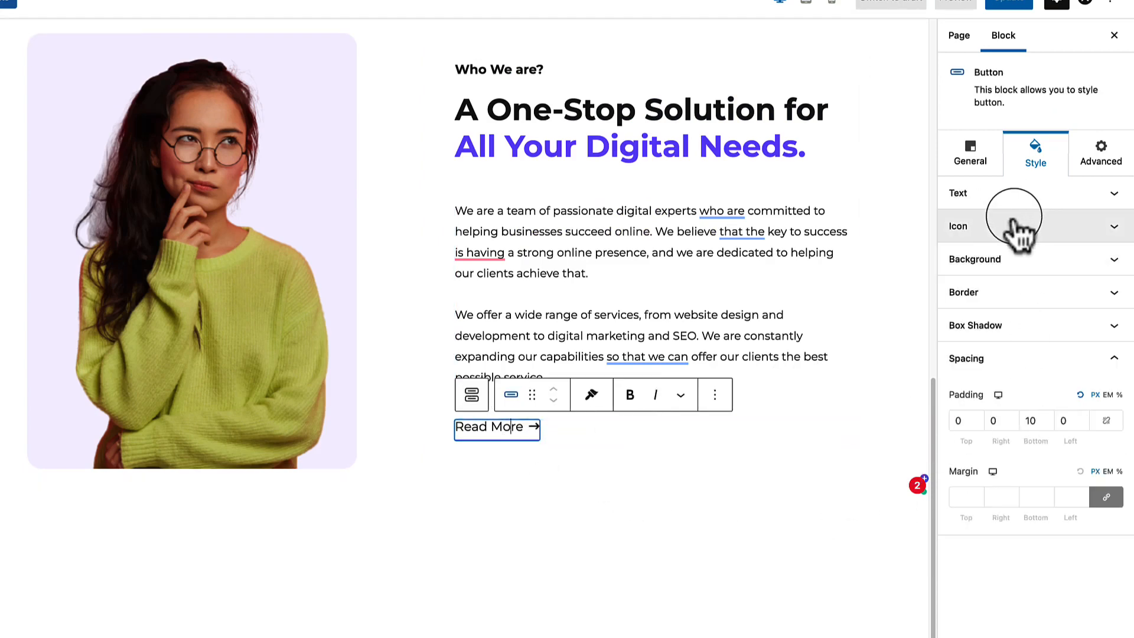
{"action": "left_click", "coordinate": [1000, 294]}
{"action": "left_click", "coordinate": [1034, 397]}
{"action": "type", "text": "1"}
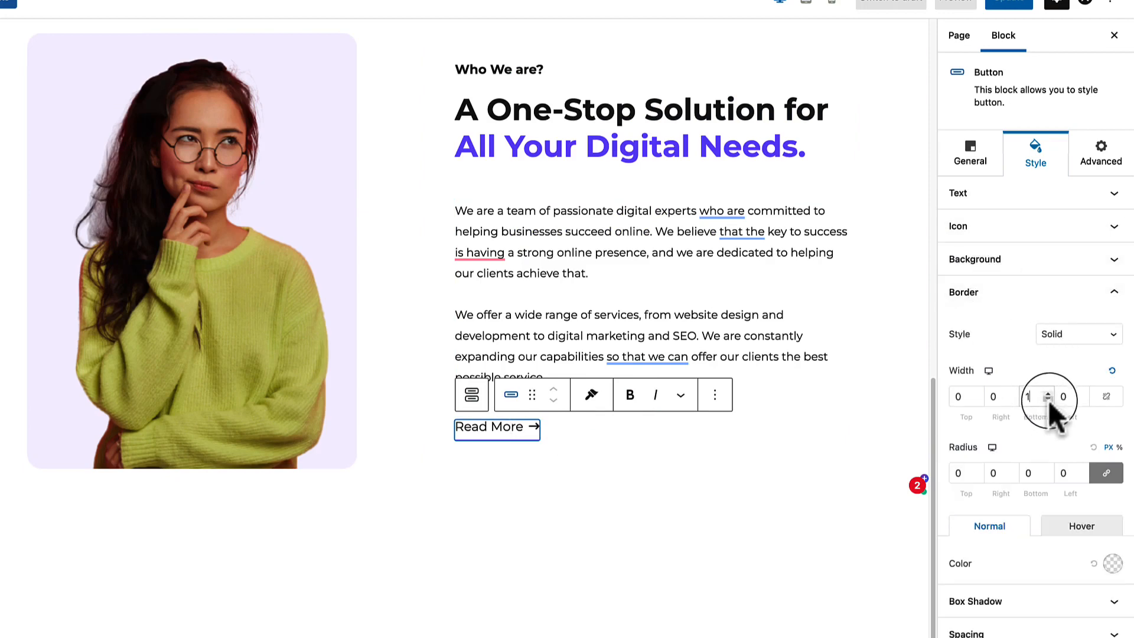
{"action": "left_click", "coordinate": [1047, 394]}
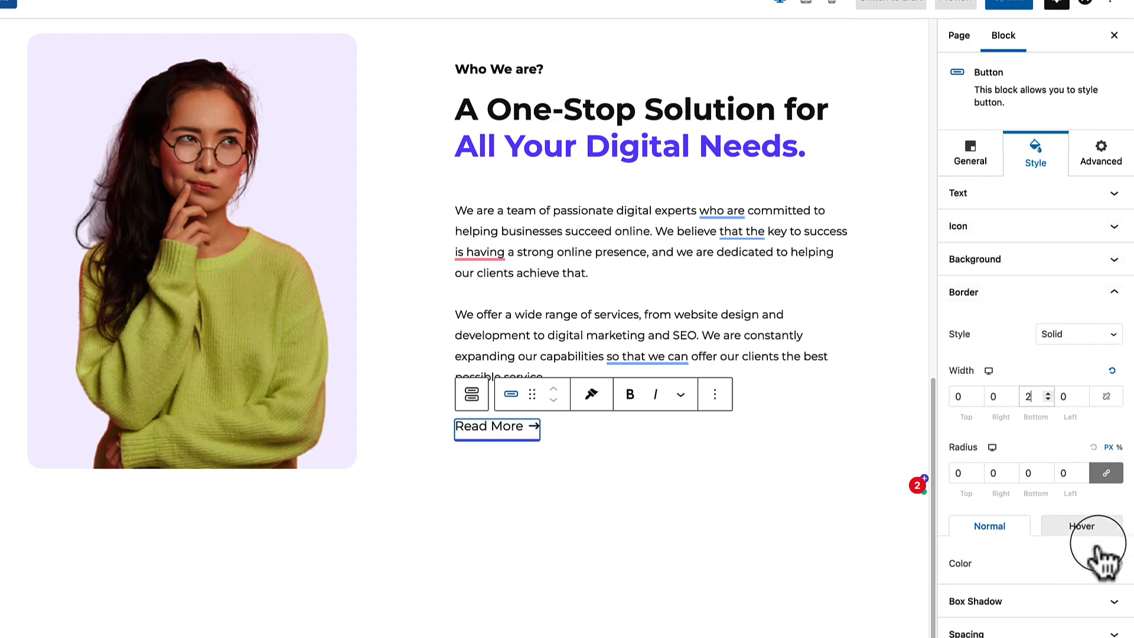
{"action": "left_click", "coordinate": [714, 466]}
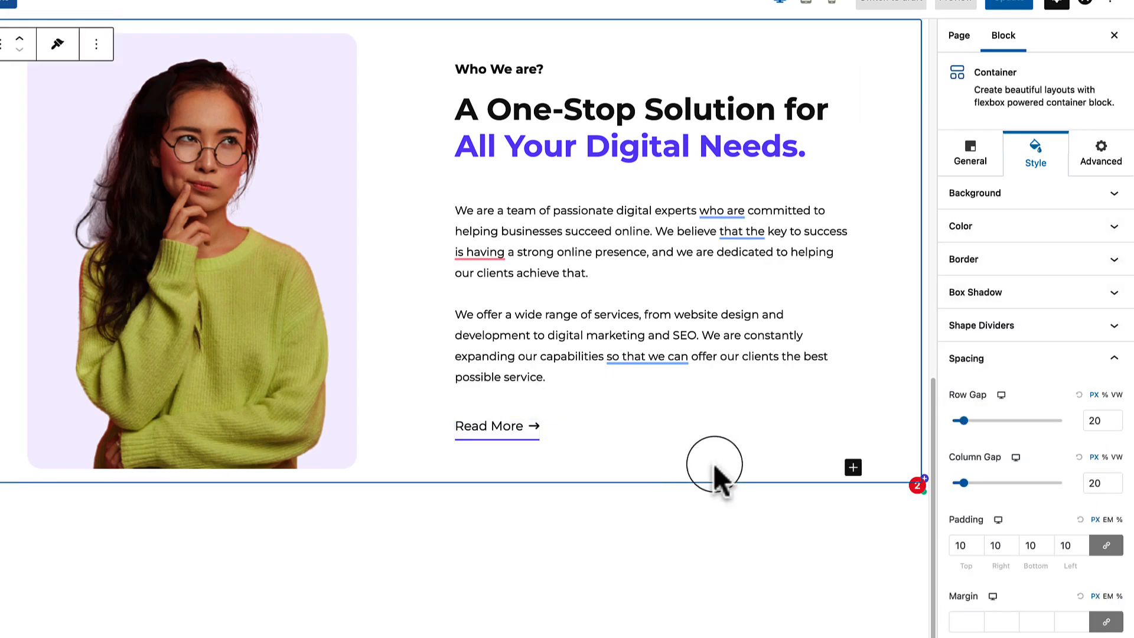
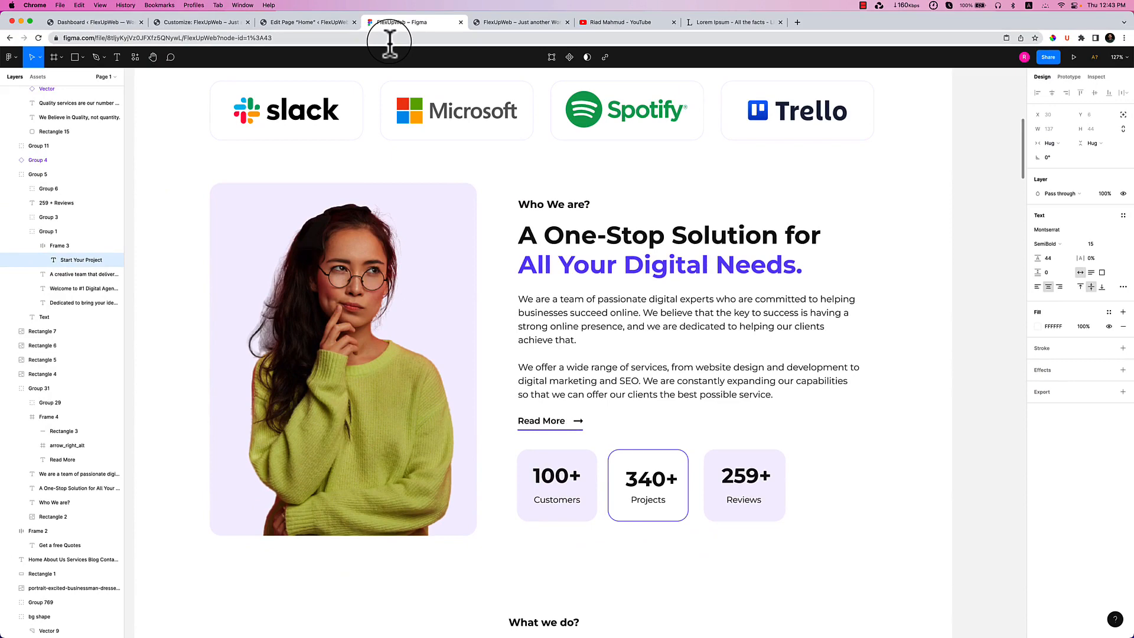
Narrow the photo container's custom width to about 40.
{"action": "left_click", "coordinate": [301, 24]}
{"action": "left_click", "coordinate": [554, 171]}
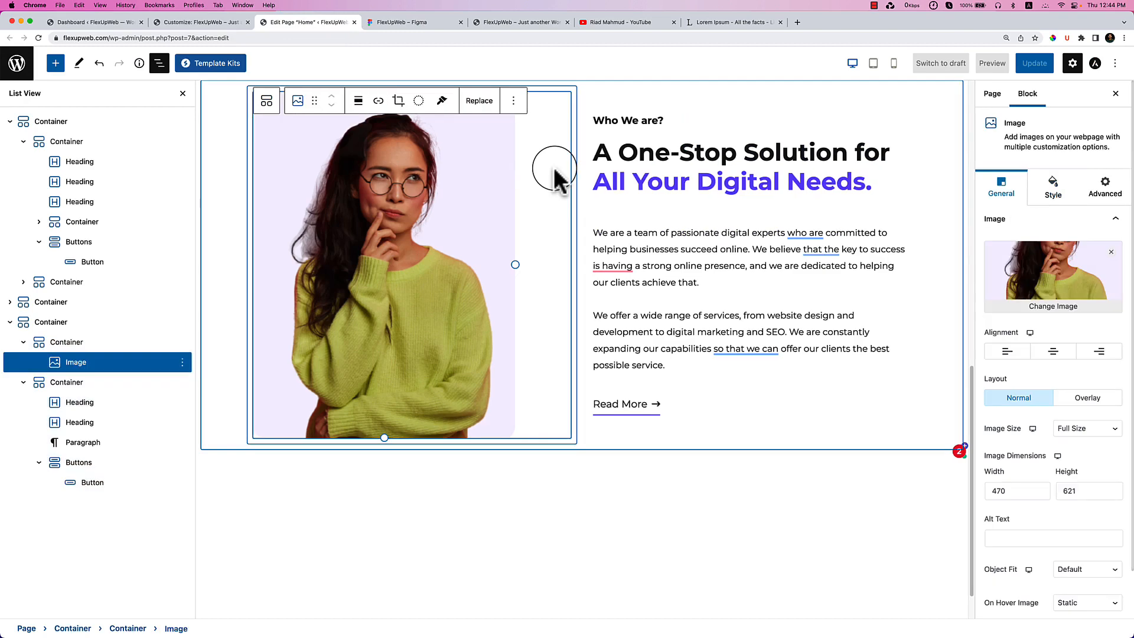
{"action": "left_click", "coordinate": [77, 343]}
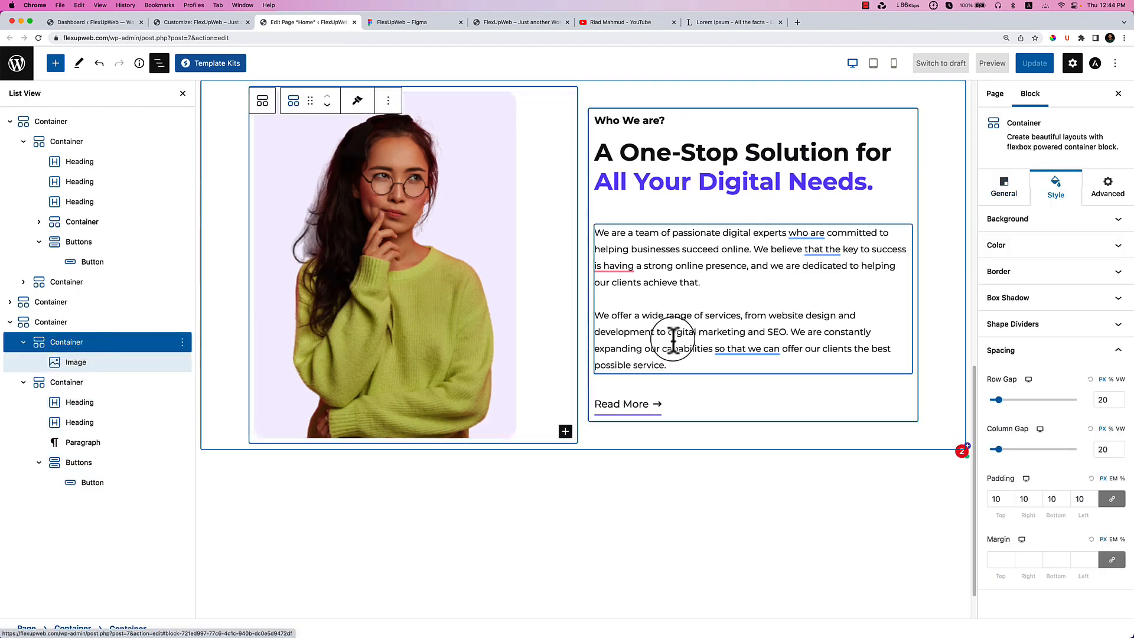
{"action": "left_click", "coordinate": [1004, 188]}
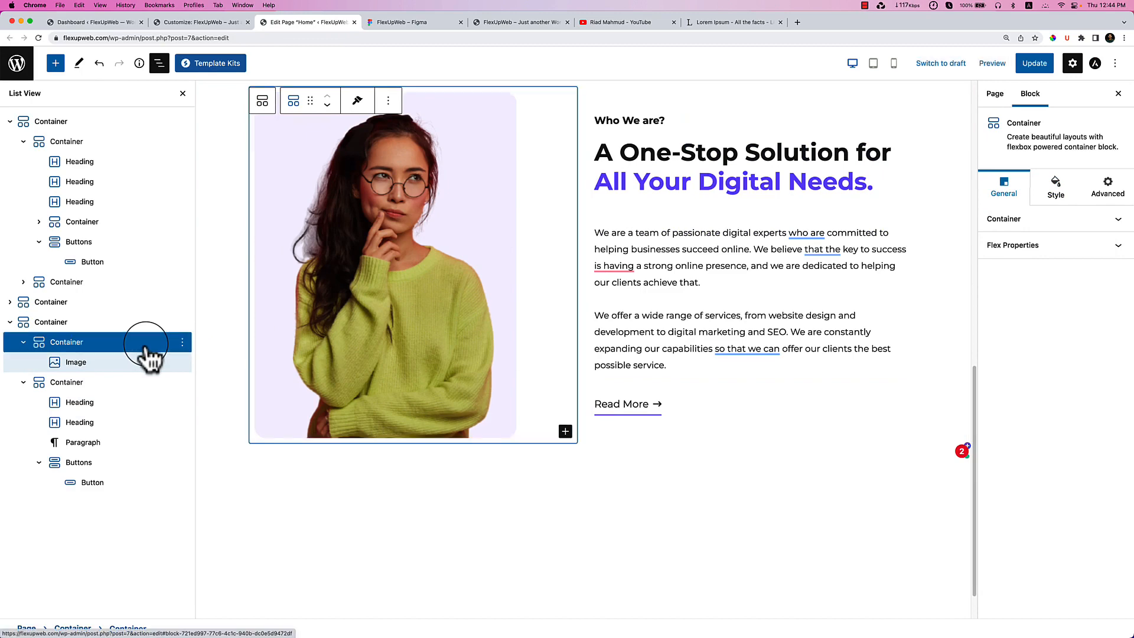
{"action": "left_click", "coordinate": [1043, 219]}
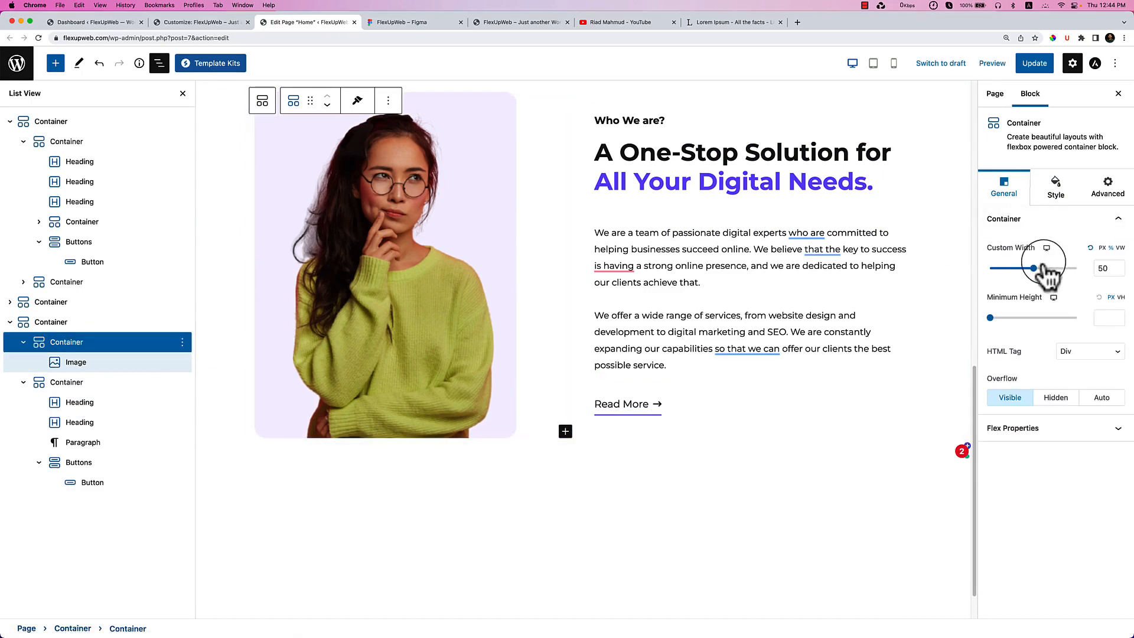
{"action": "left_click_drag", "start_coordinate": [1034, 267], "coordinate": [1026, 268]}
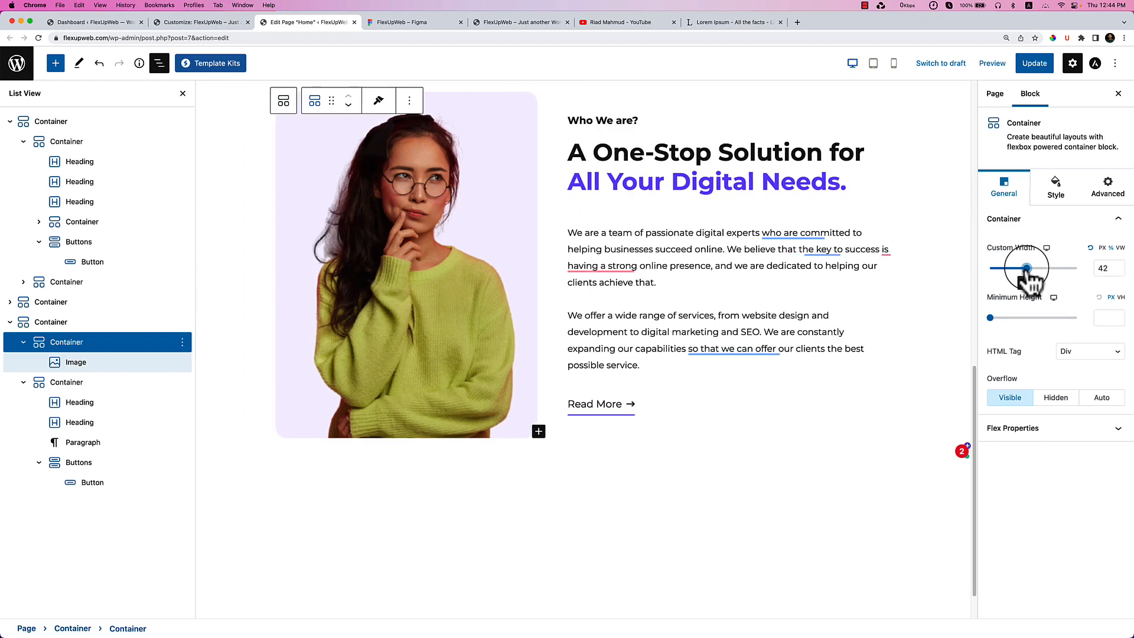
{"action": "left_click_drag", "start_coordinate": [1027, 268], "coordinate": [1024, 269]}
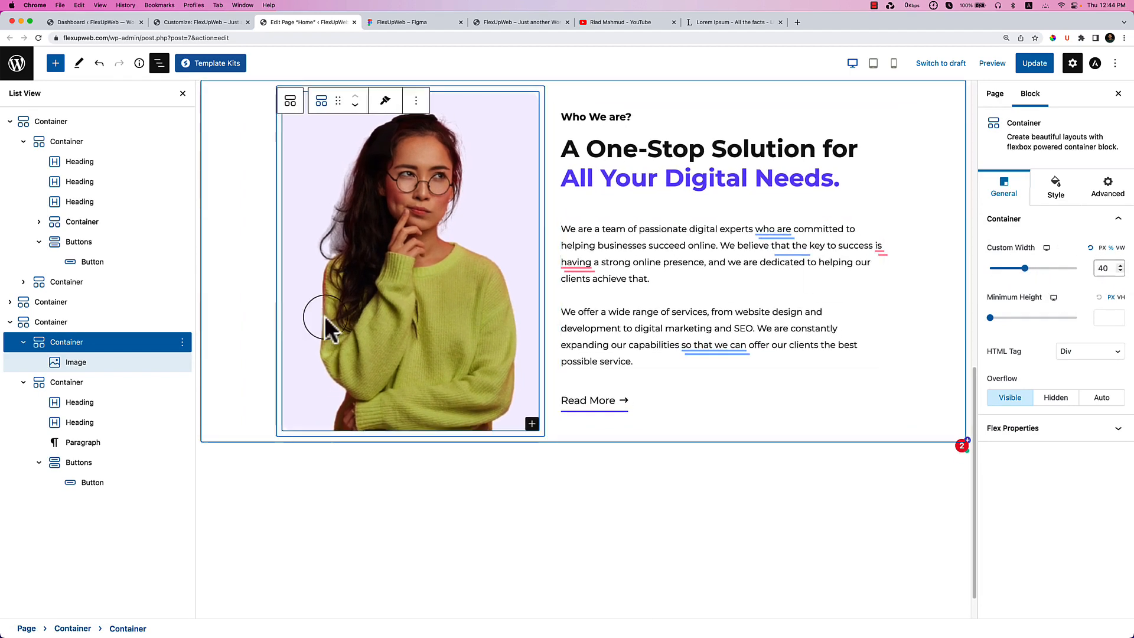
Widen the text container's custom width to 60, then compare with the Figma design.
{"action": "left_click", "coordinate": [118, 384]}
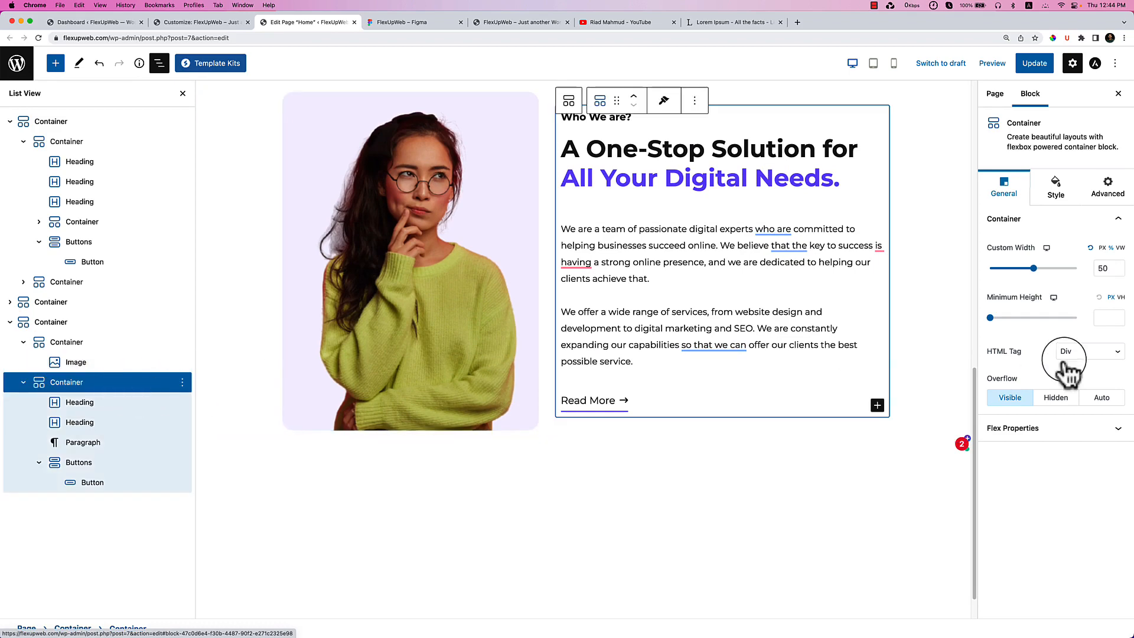
{"action": "left_click", "coordinate": [1119, 266]}
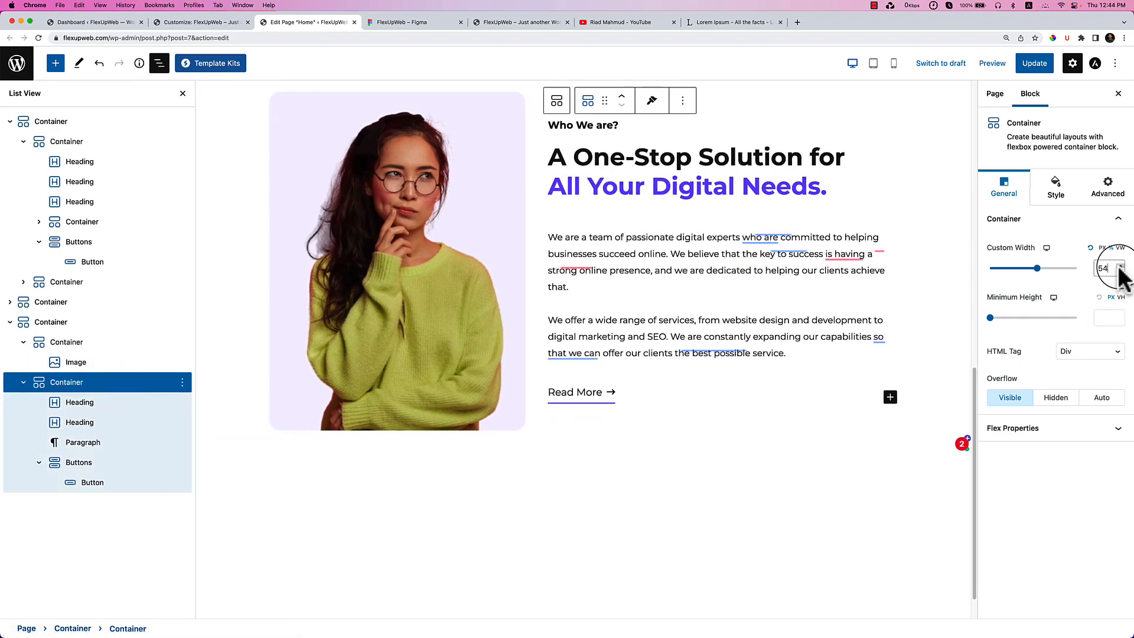
{"action": "left_click", "coordinate": [1118, 267]}
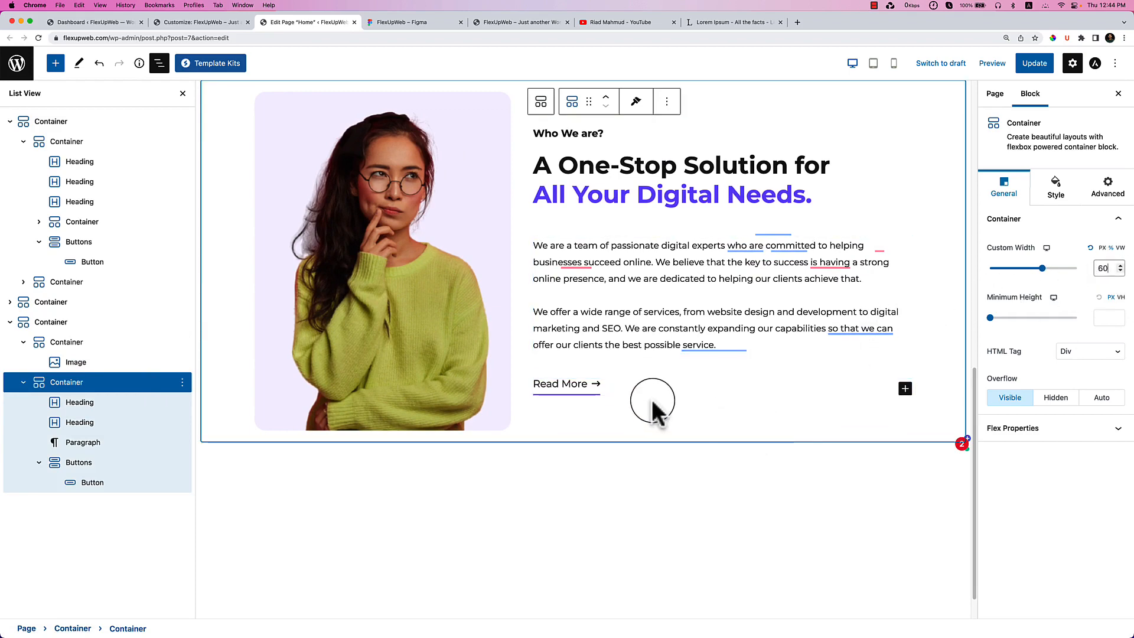
{"action": "scroll", "coordinate": [653, 397], "scroll_direction": "up", "scroll_amount": 1}
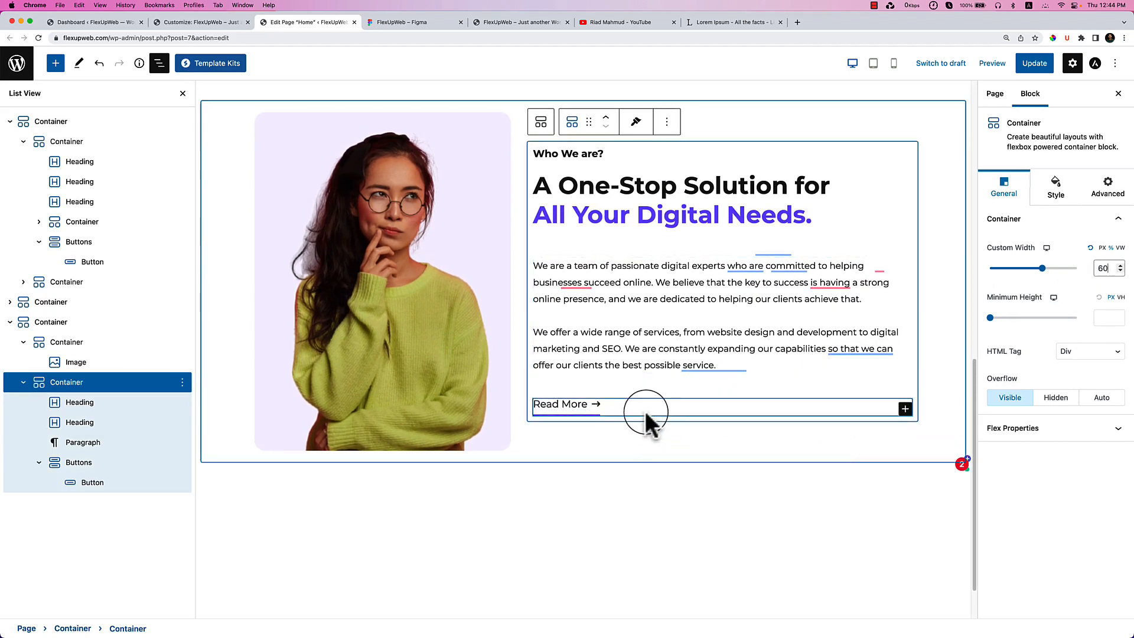
{"action": "left_click", "coordinate": [434, 22]}
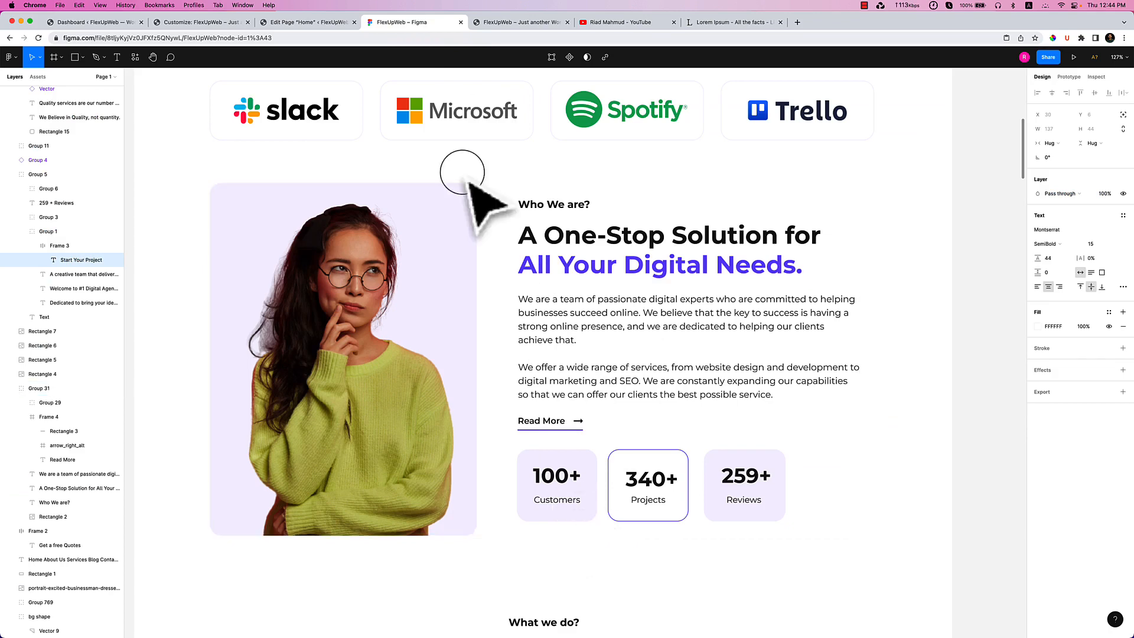
Drop a new Container block into the Who We Are section.
{"action": "left_click", "coordinate": [324, 23]}
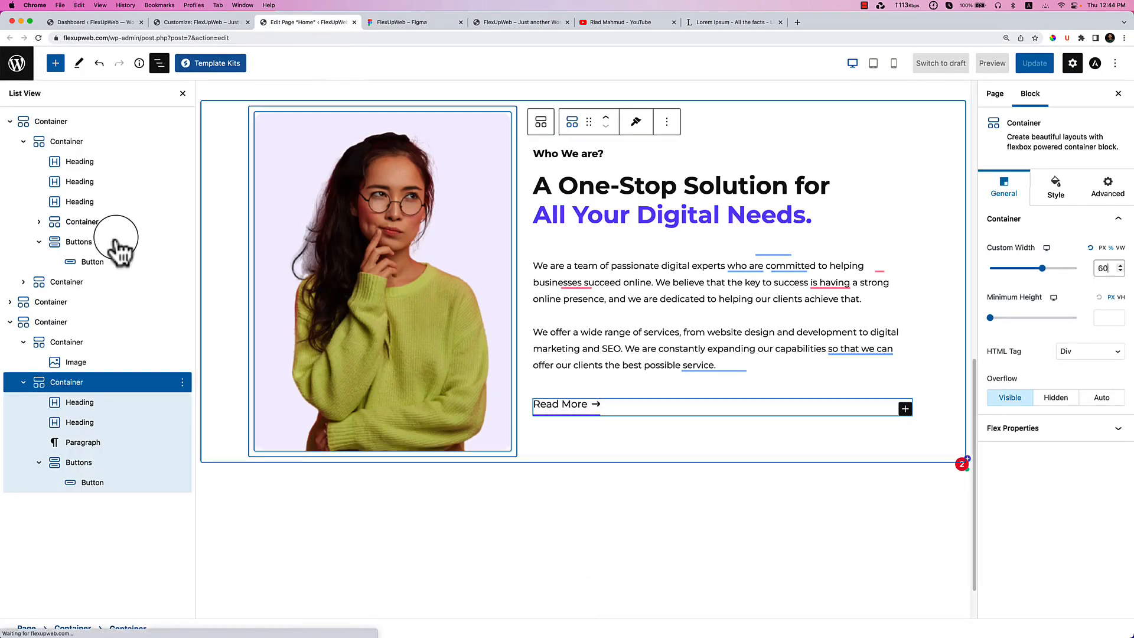
{"action": "left_click", "coordinate": [55, 64]}
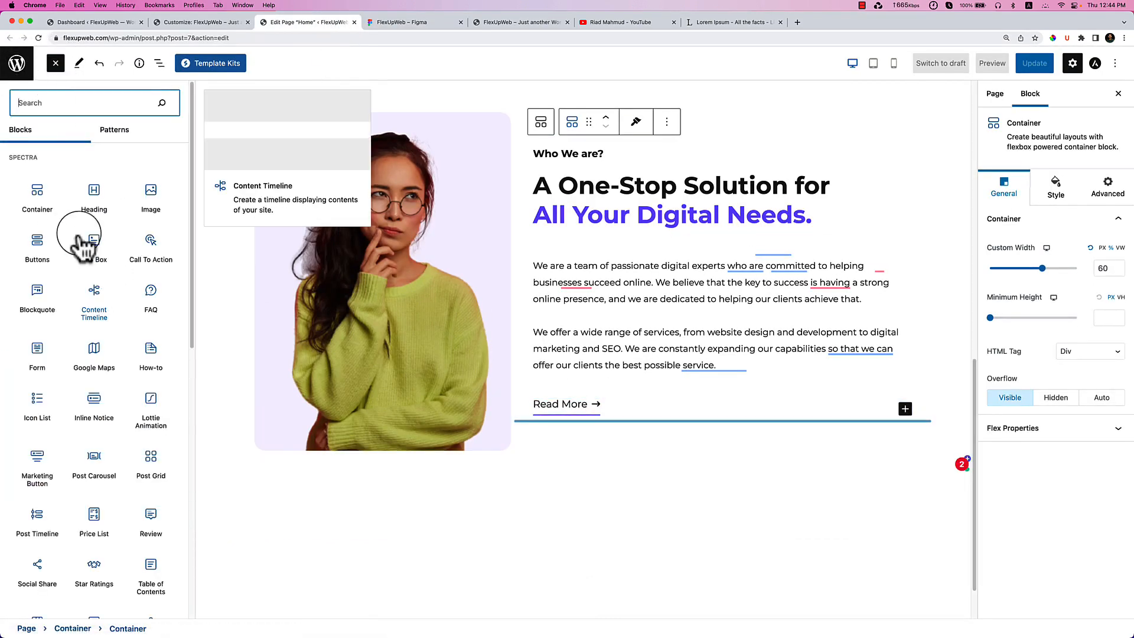
{"action": "left_click_drag", "start_coordinate": [32, 192], "coordinate": [615, 397]}
{"action": "scroll", "coordinate": [615, 397], "scroll_direction": "down", "scroll_amount": 2}
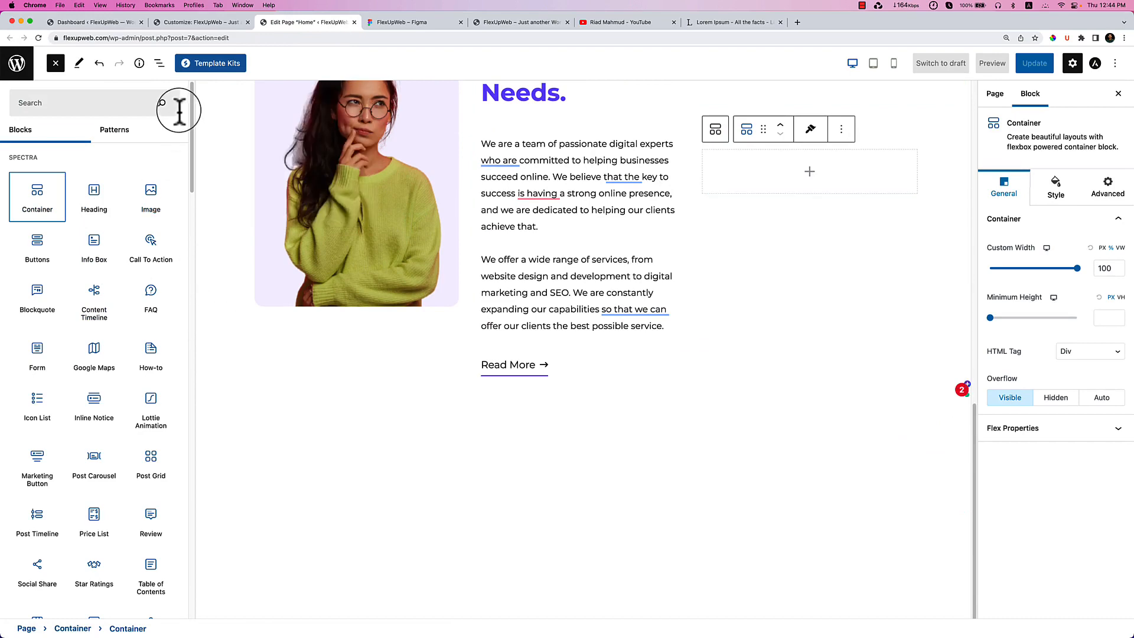
Move the empty container into the text column, below the Read More link.
{"action": "left_click", "coordinate": [157, 63]}
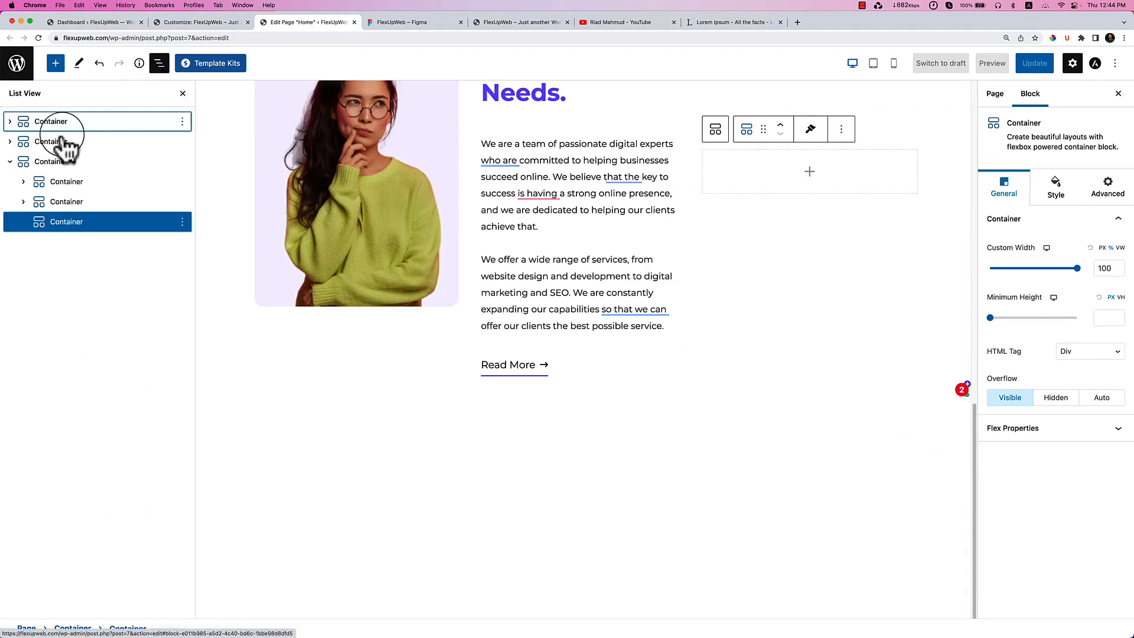
{"action": "left_click_drag", "start_coordinate": [83, 222], "coordinate": [84, 210]}
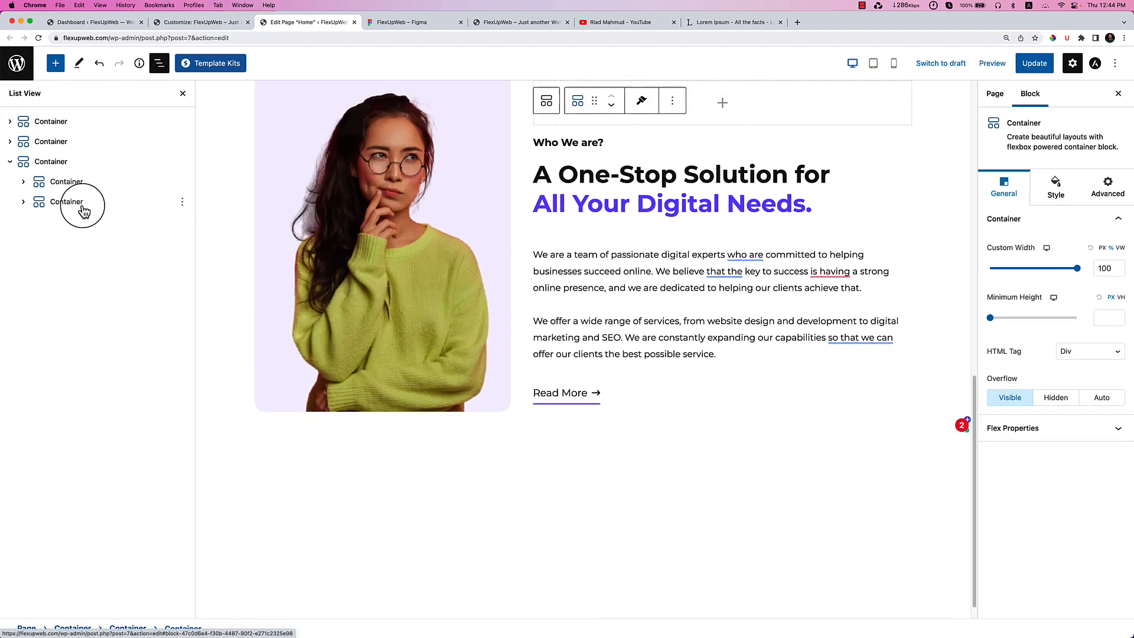
{"action": "left_click", "coordinate": [23, 202]}
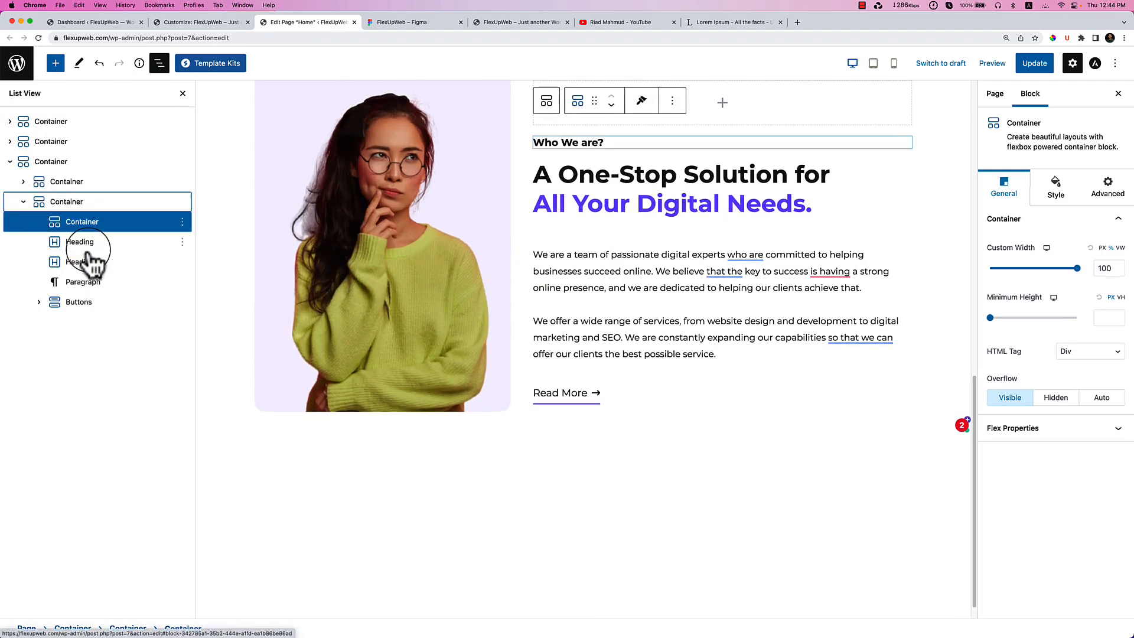
{"action": "scroll", "coordinate": [590, 142], "scroll_direction": "up", "scroll_amount": 1}
{"action": "scroll", "coordinate": [635, 209], "scroll_direction": "up", "scroll_amount": 2}
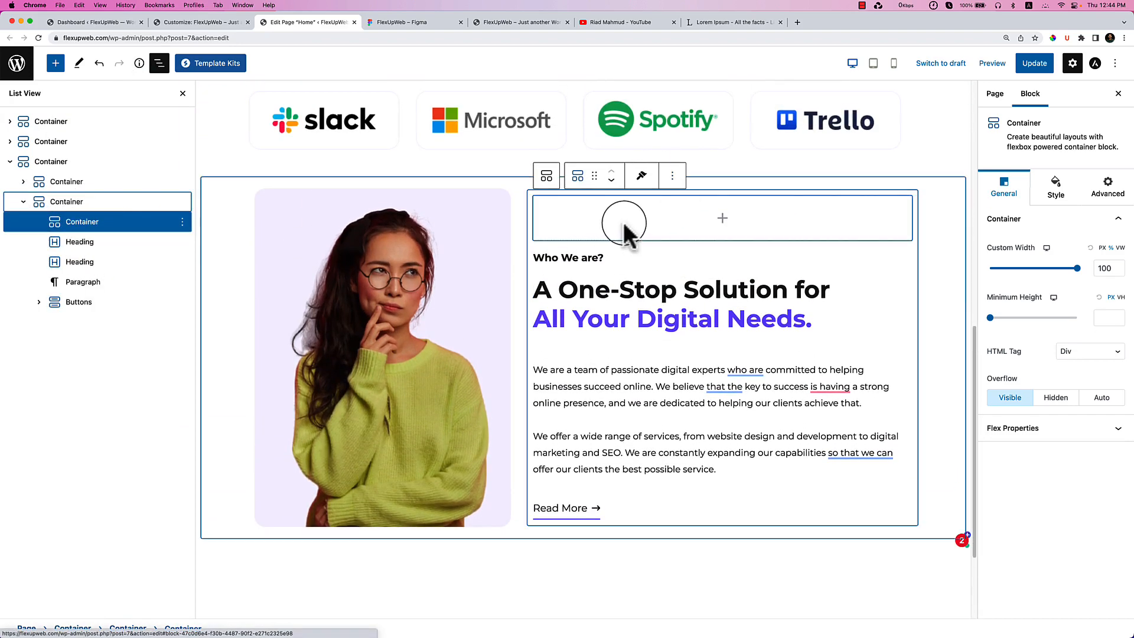
{"action": "left_click", "coordinate": [613, 182]}
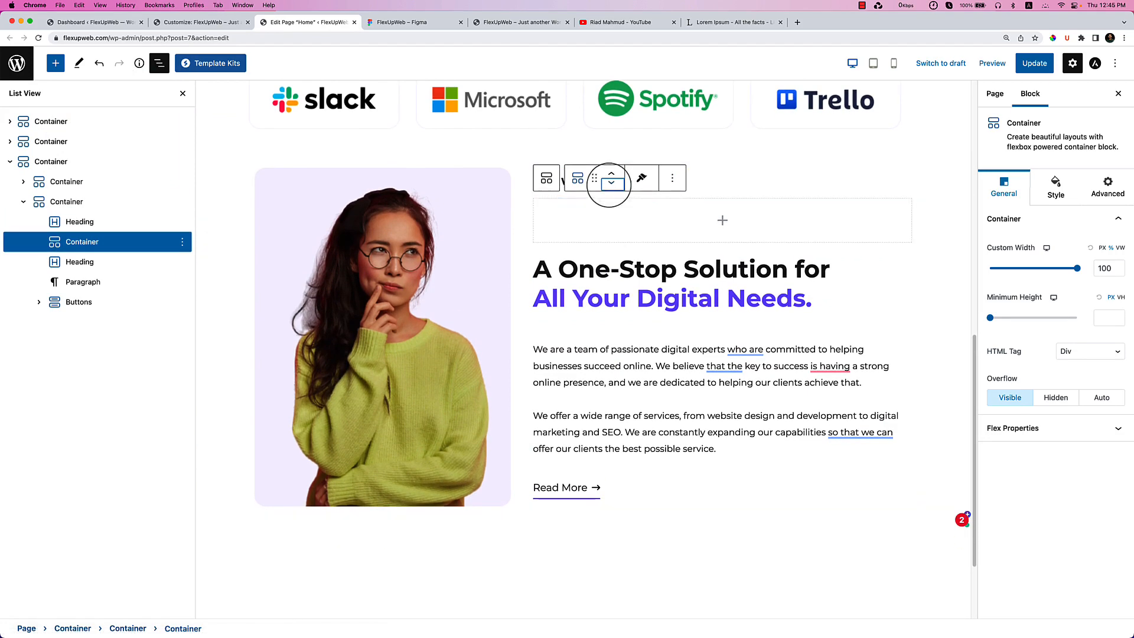
{"action": "left_click", "coordinate": [613, 182]}
{"action": "left_click", "coordinate": [612, 182]}
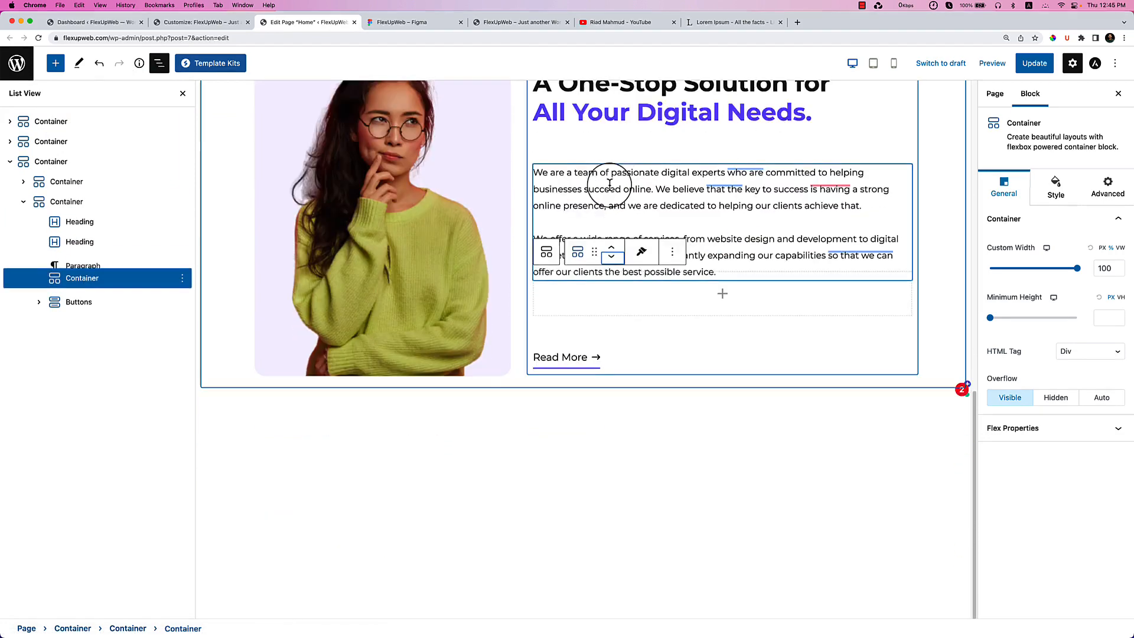
{"action": "left_click", "coordinate": [612, 267]}
{"action": "left_click", "coordinate": [613, 274]}
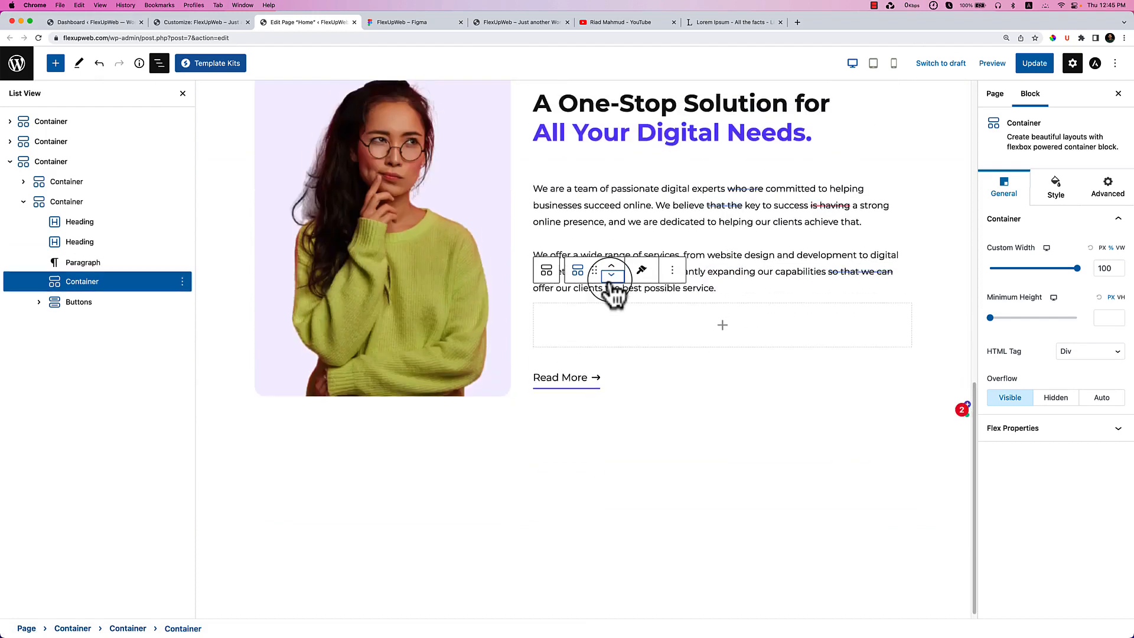
{"action": "left_click", "coordinate": [612, 282]}
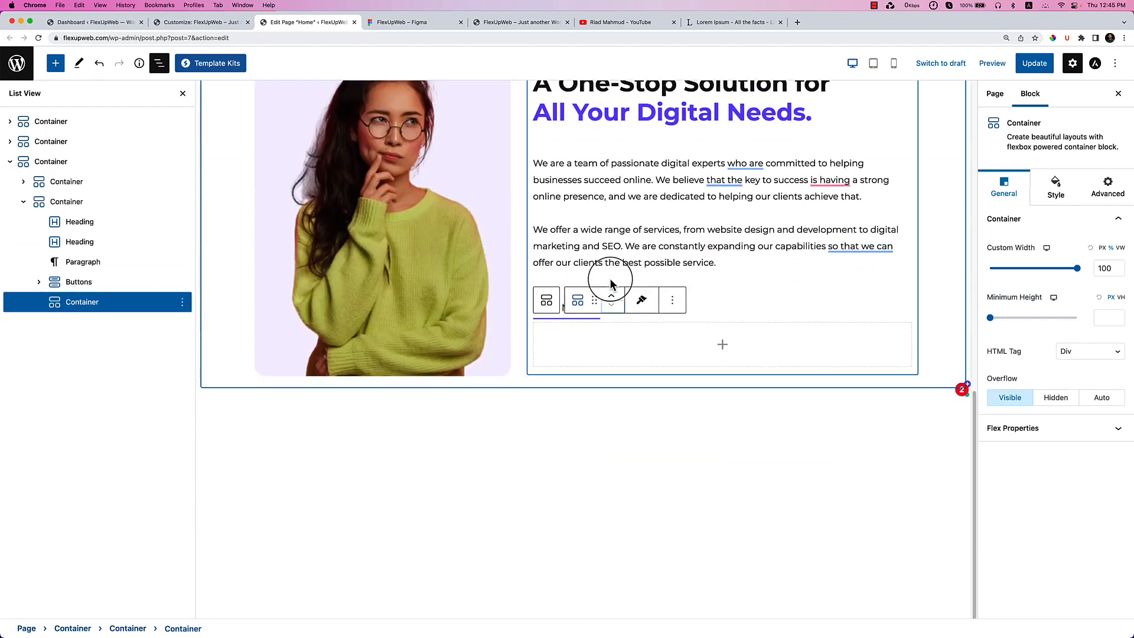
Insert a nested container inside it and check the stat boxes in Figma.
{"action": "left_click", "coordinate": [722, 347]}
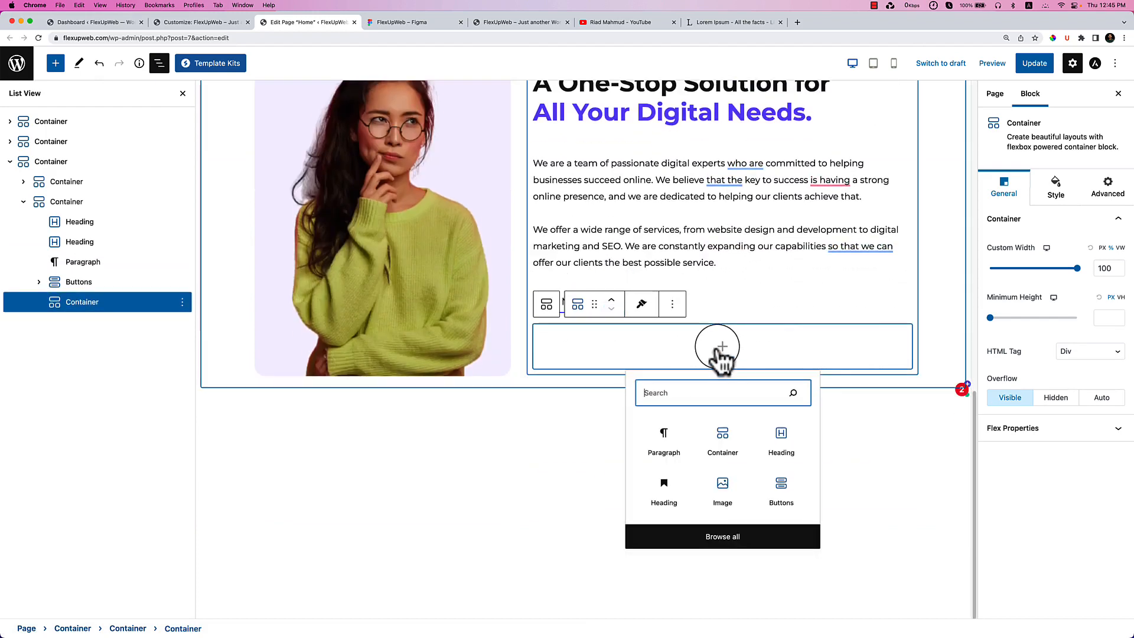
{"action": "left_click", "coordinate": [724, 449]}
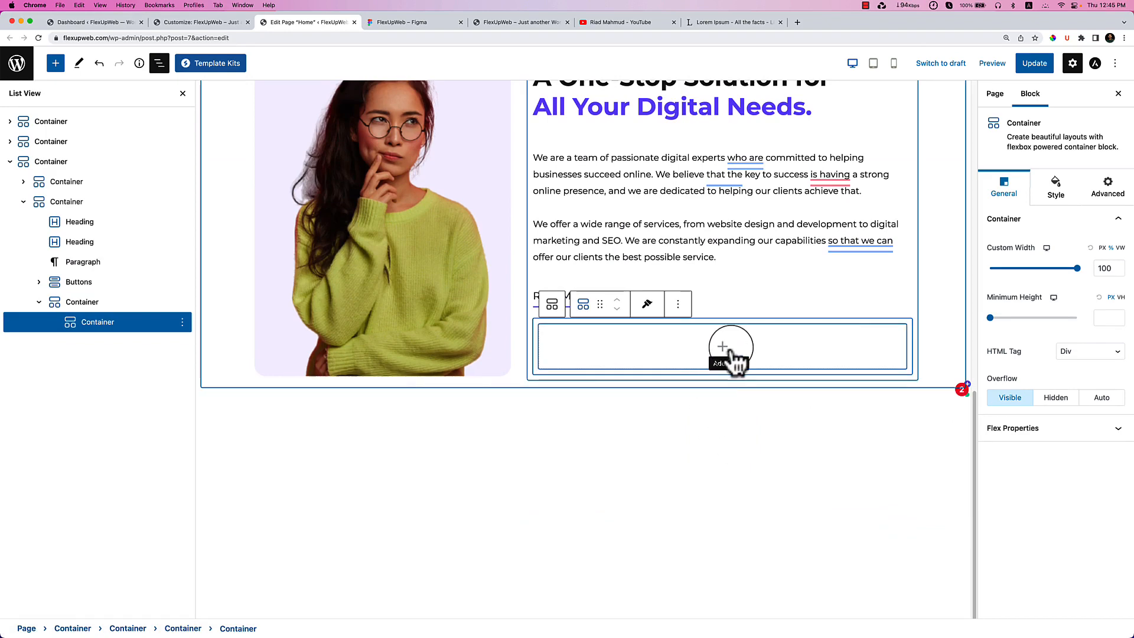
{"action": "left_click", "coordinate": [396, 22]}
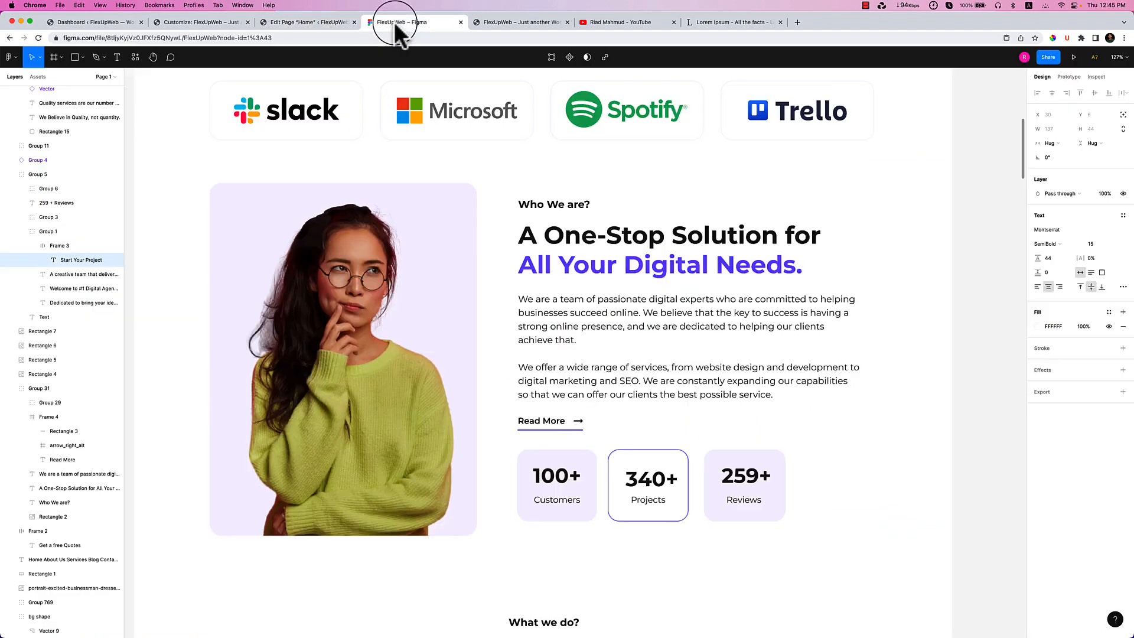
Add a heading reading '100+' inside the nested container, copied from Figma.
{"action": "double_click", "coordinate": [548, 476]}
{"action": "double_click", "coordinate": [548, 476]}
{"action": "double_click", "coordinate": [548, 476]}
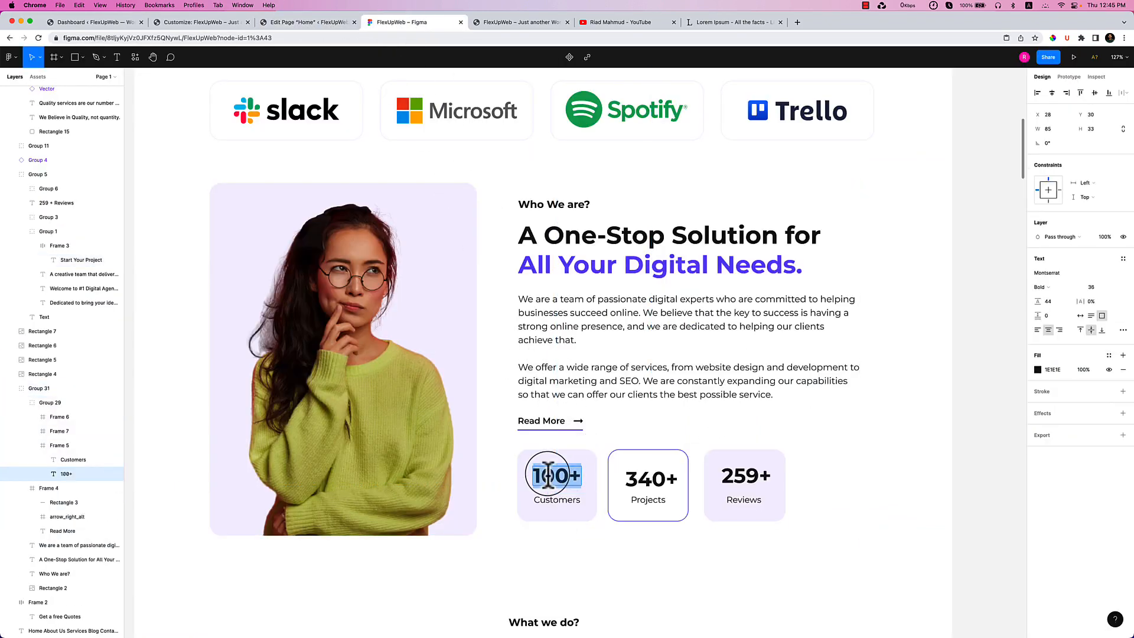
{"action": "left_click", "coordinate": [304, 23]}
{"action": "left_click", "coordinate": [723, 348]}
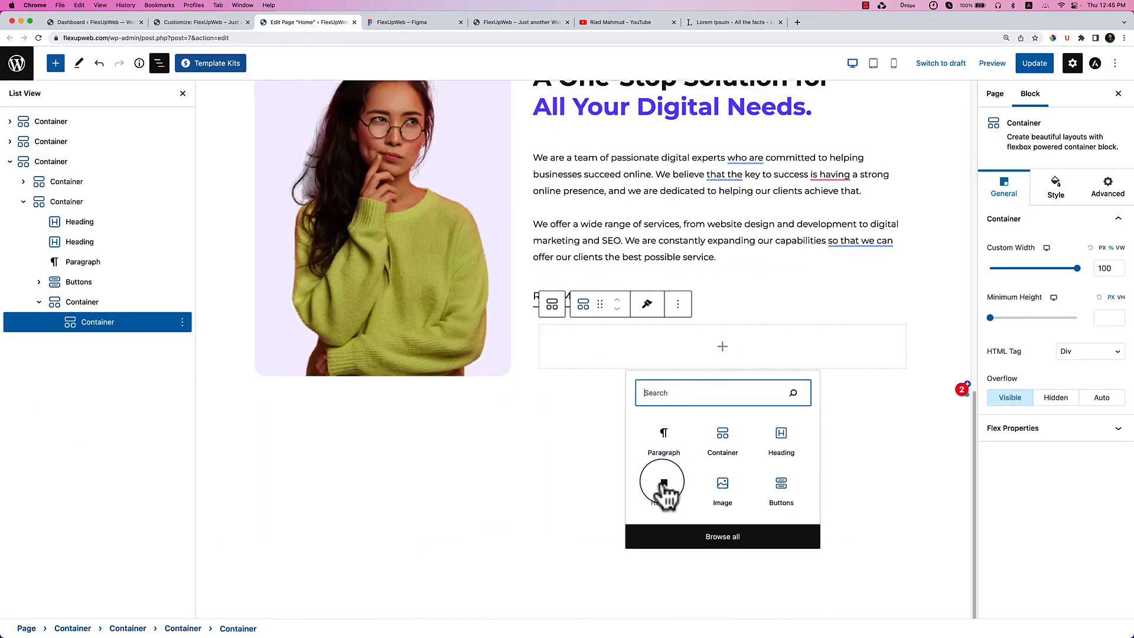
{"action": "left_click", "coordinate": [768, 443]}
{"action": "triple_click", "coordinate": [623, 348]}
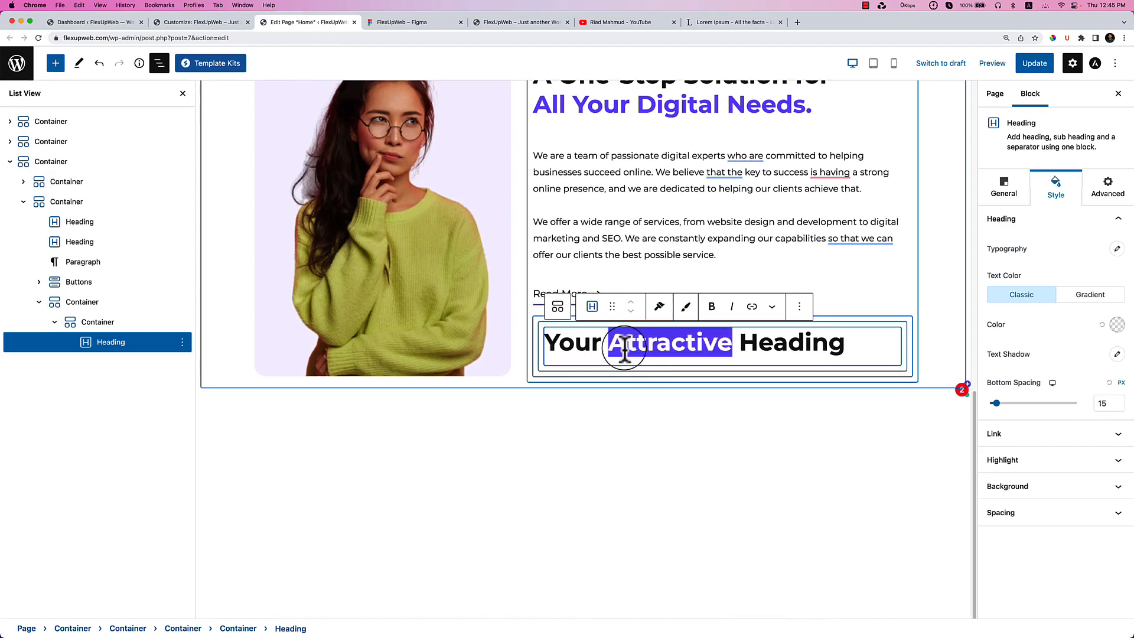
{"action": "type", "text": "100+"}
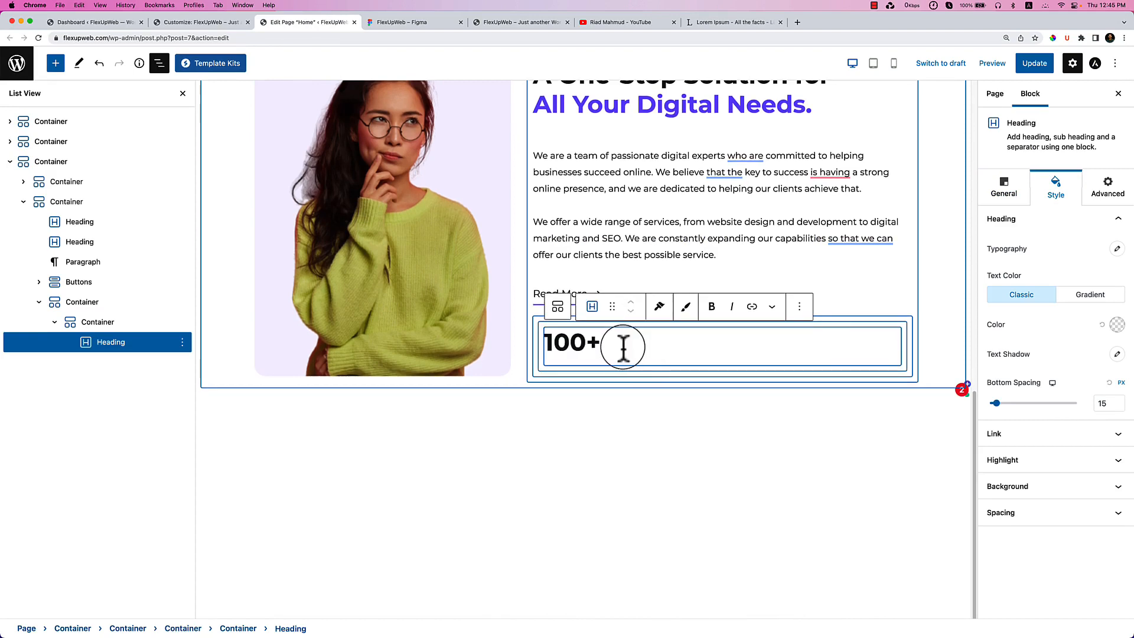
Compare the 100+ and Customers text in Figma and on the live homepage.
{"action": "left_click", "coordinate": [387, 22]}
{"action": "double_click", "coordinate": [557, 479]}
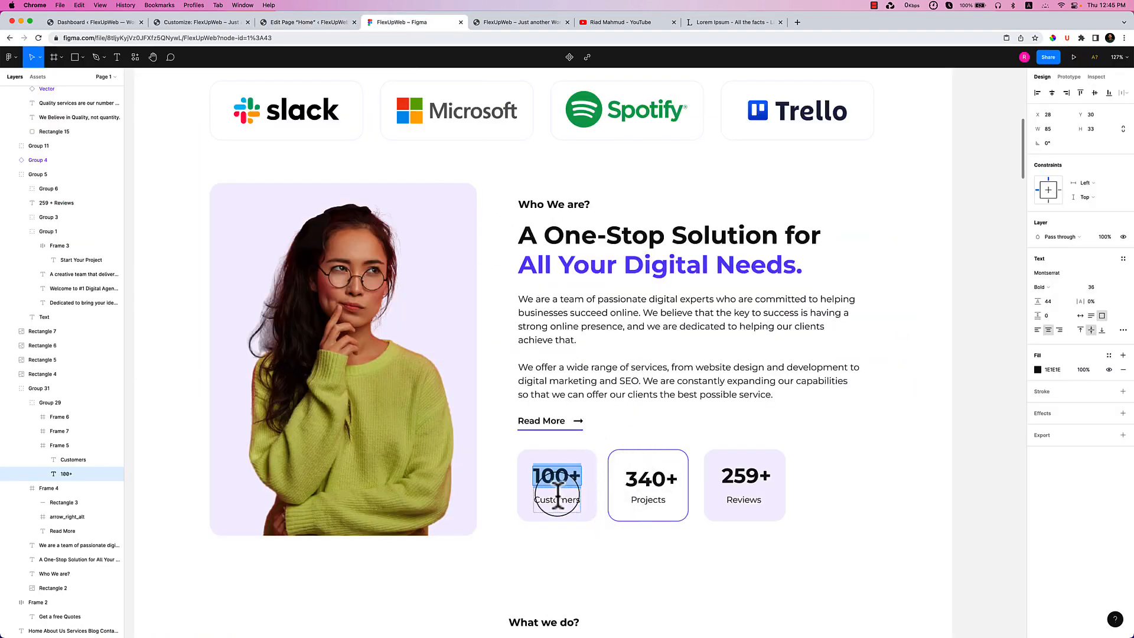
{"action": "left_click", "coordinate": [557, 496]}
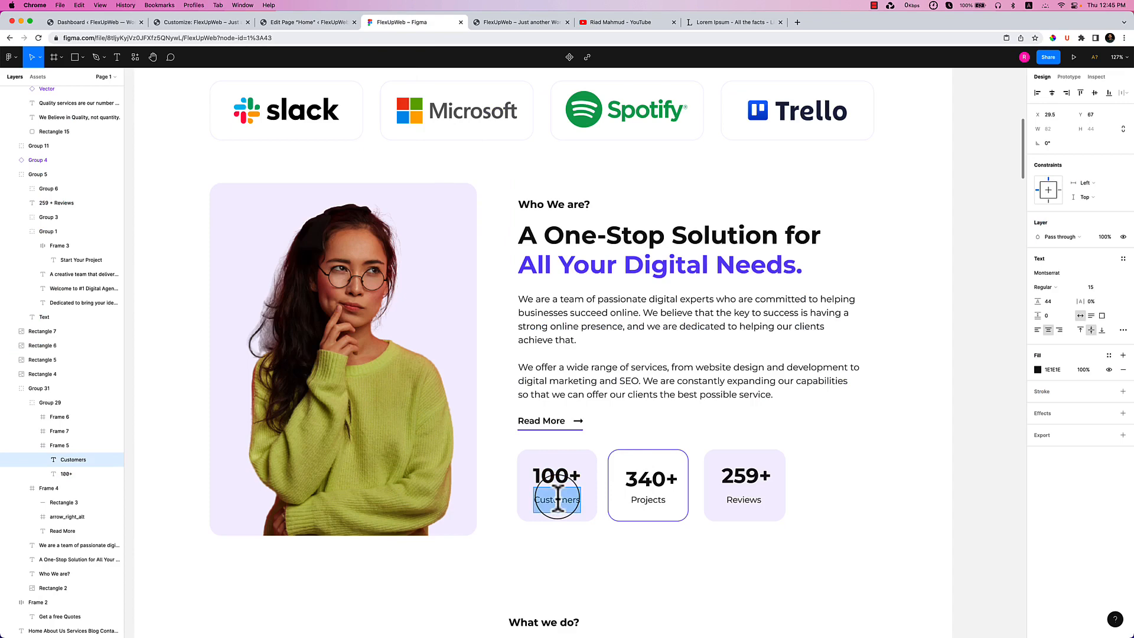
{"action": "left_click", "coordinate": [519, 24]}
{"action": "left_click", "coordinate": [310, 22]}
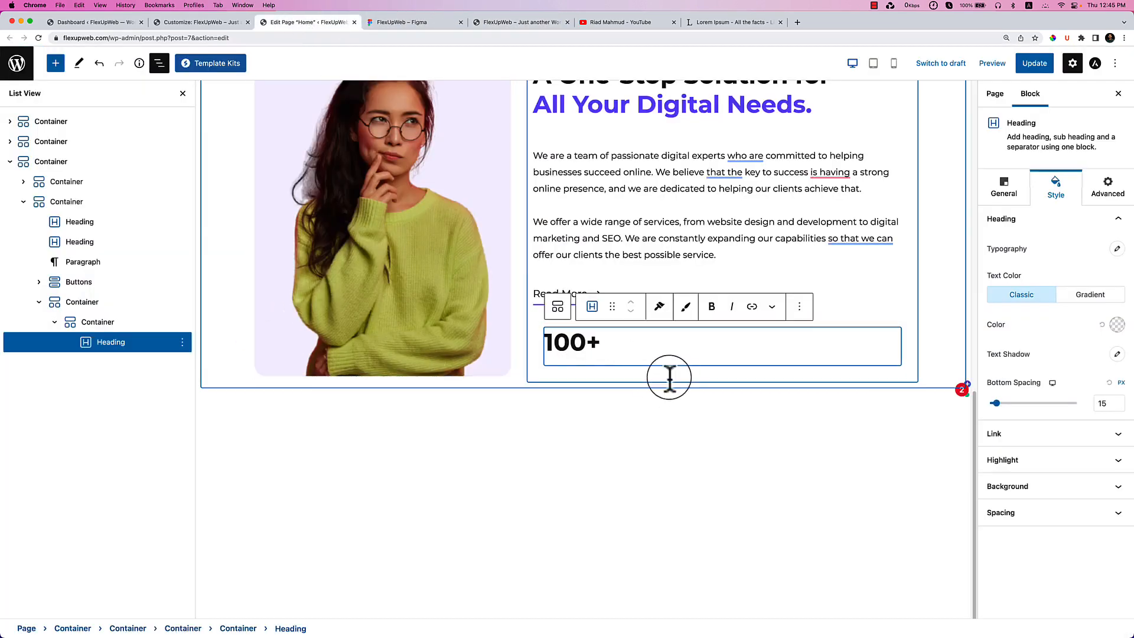
{"action": "left_click", "coordinate": [59, 65]}
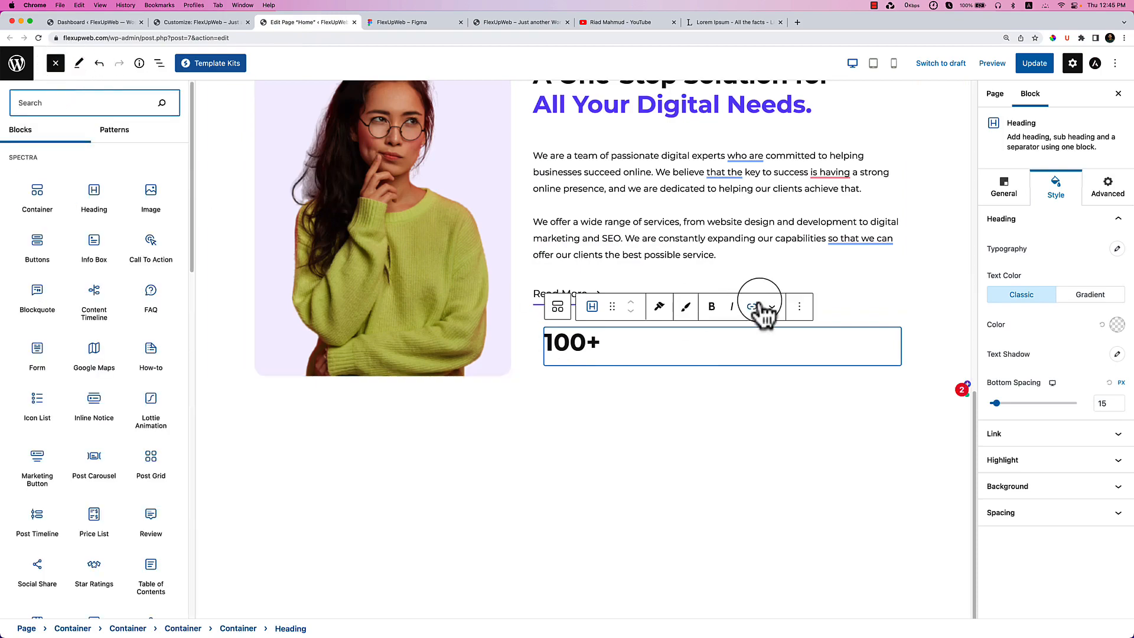
{"action": "left_click", "coordinate": [813, 309]}
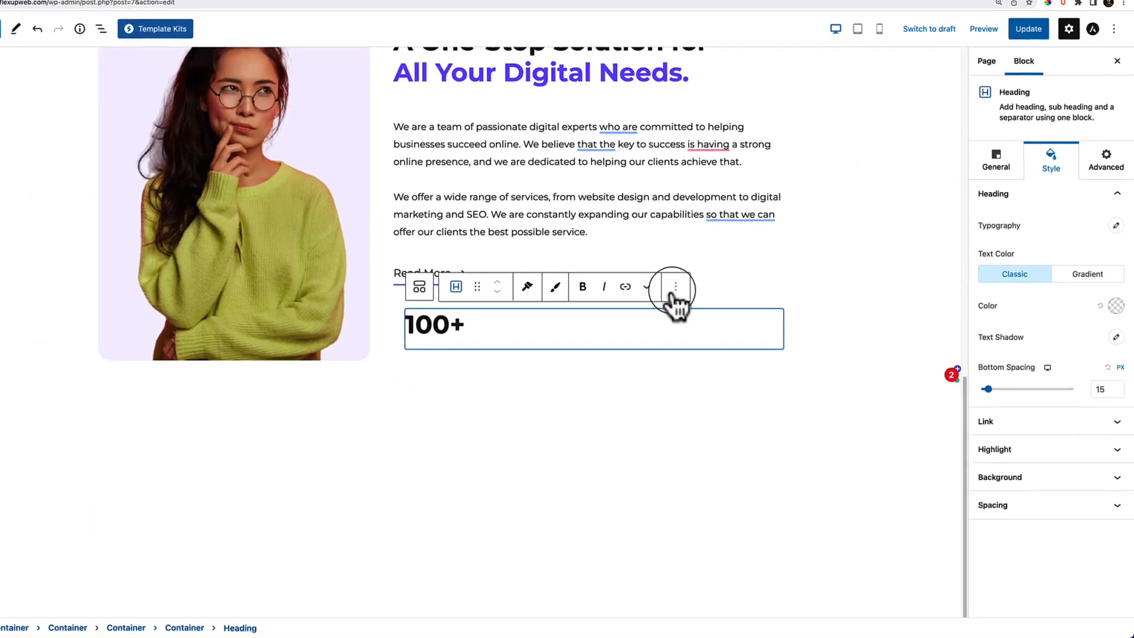
Duplicate the 100+ heading, change it to 'Customers', and set its tag to P.
{"action": "left_click", "coordinate": [701, 306]}
{"action": "left_click", "coordinate": [645, 349]}
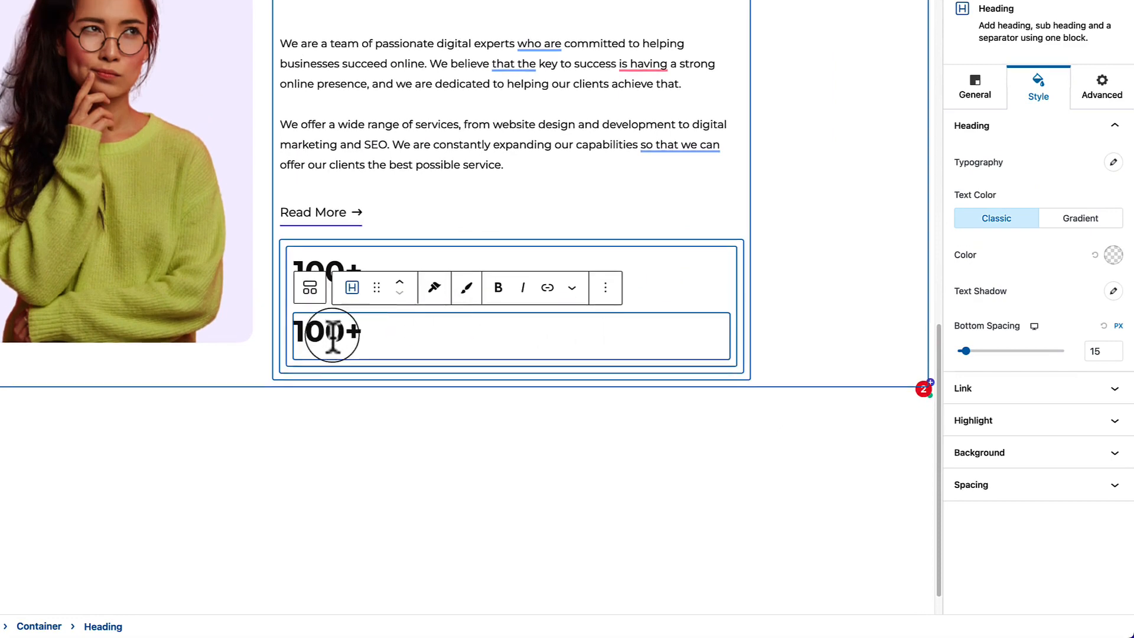
{"action": "double_click", "coordinate": [322, 285]}
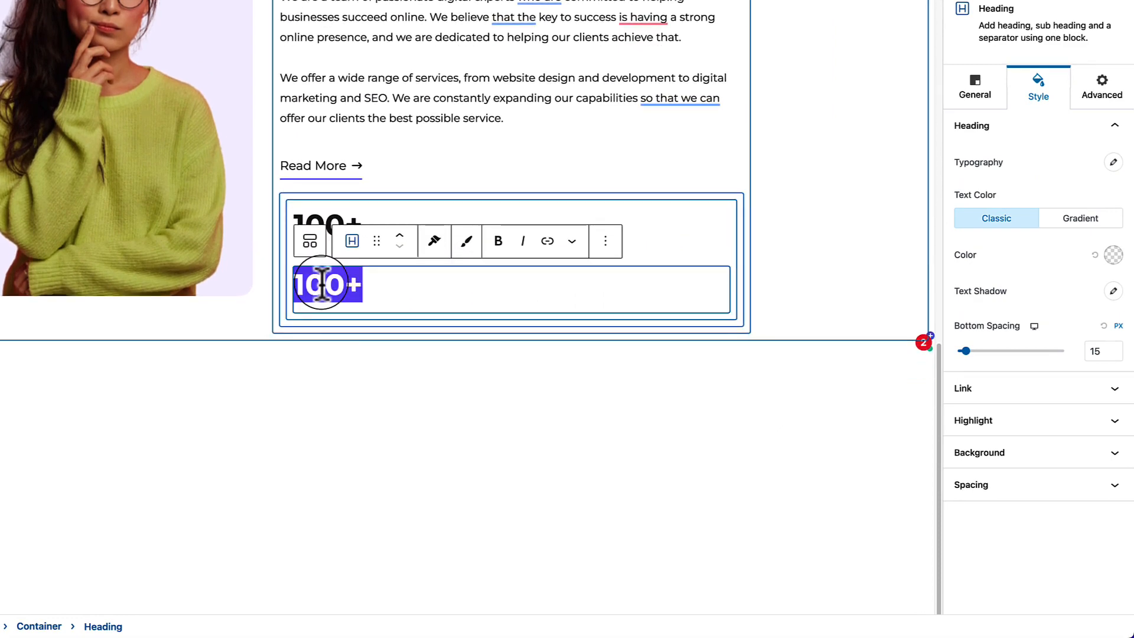
{"action": "type", "text": "Customers"}
{"action": "left_click", "coordinate": [976, 82]}
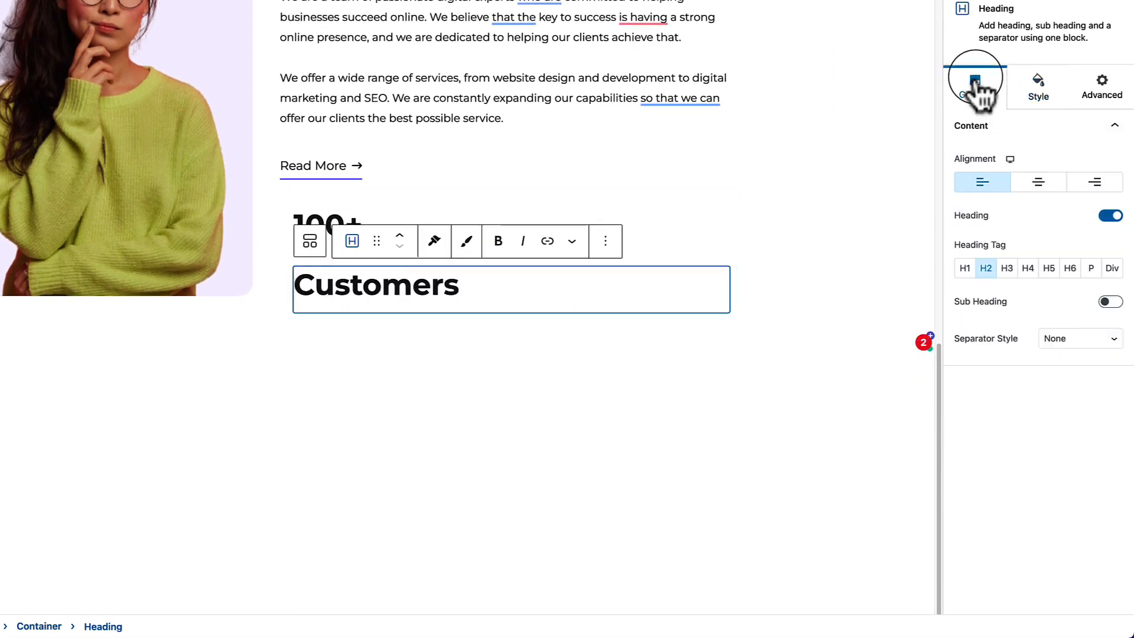
{"action": "left_click", "coordinate": [1091, 267]}
{"action": "left_click", "coordinate": [358, 248]}
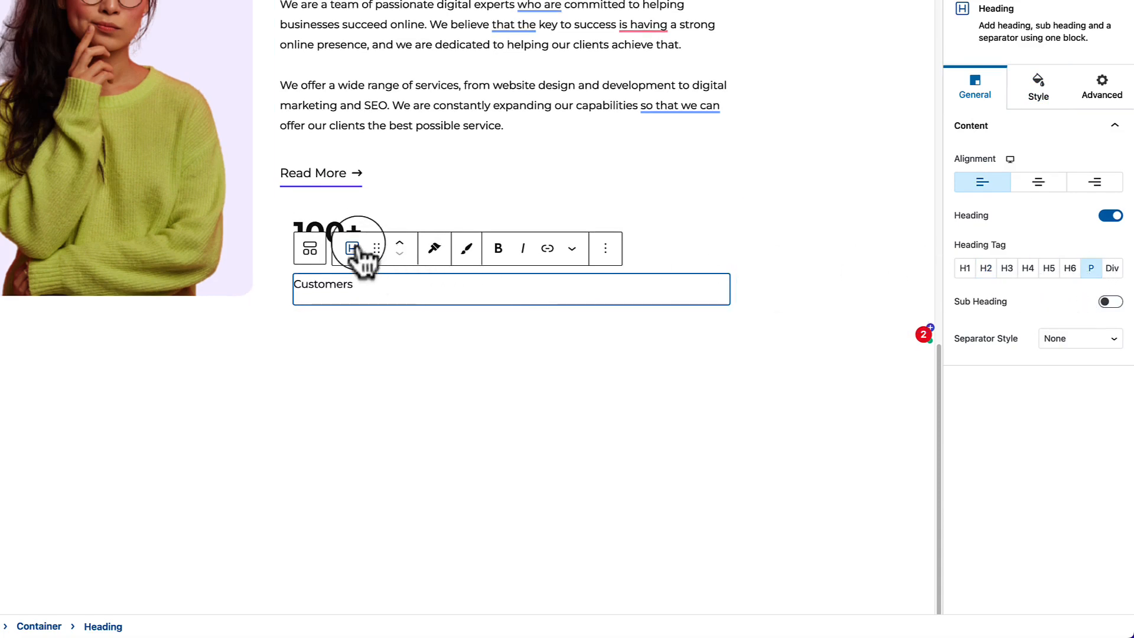
{"action": "left_click", "coordinate": [351, 221]}
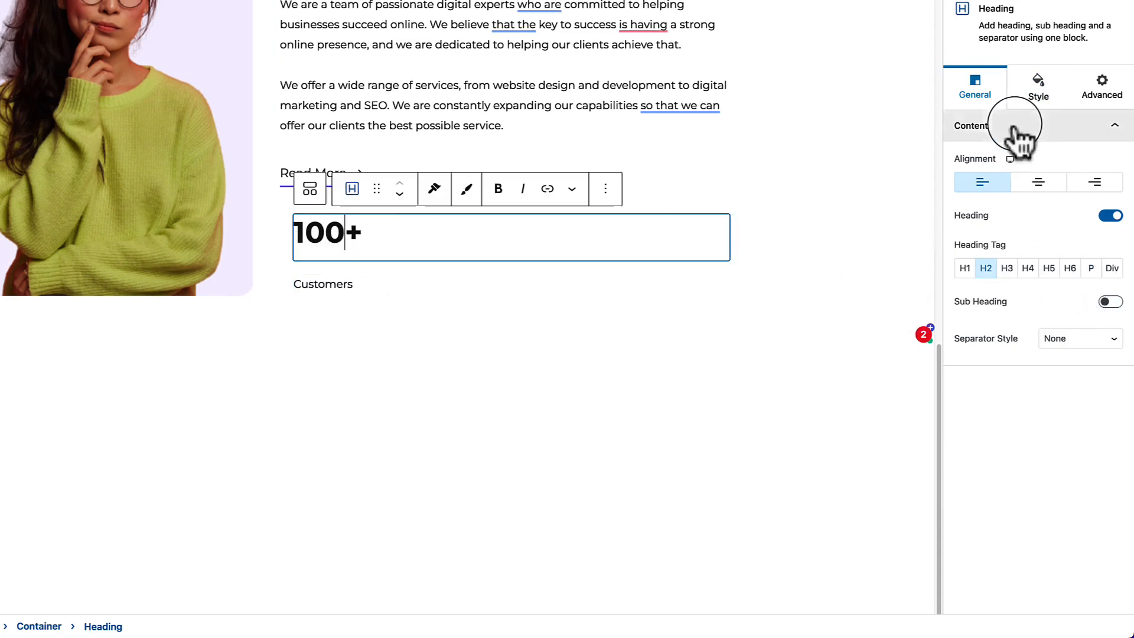
Give the stat container a solid #F6F3FF lavender background and 10 px corner radius.
{"action": "left_click", "coordinate": [289, 225]}
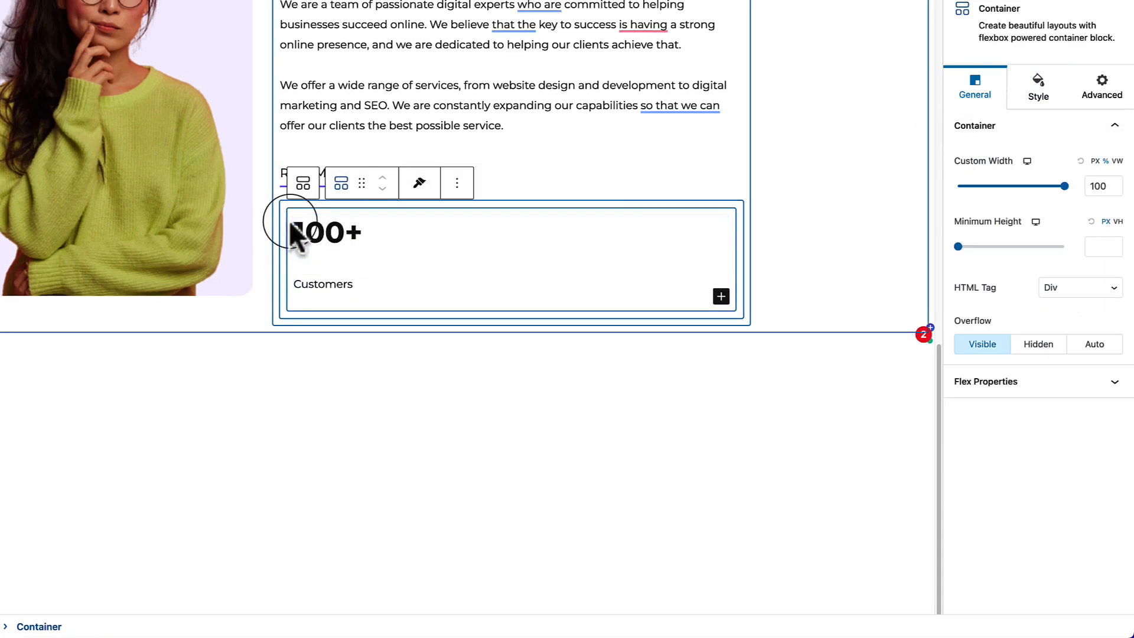
{"action": "left_click", "coordinate": [1016, 98]}
{"action": "left_click", "coordinate": [1049, 163]}
{"action": "left_click", "coordinate": [1114, 200]}
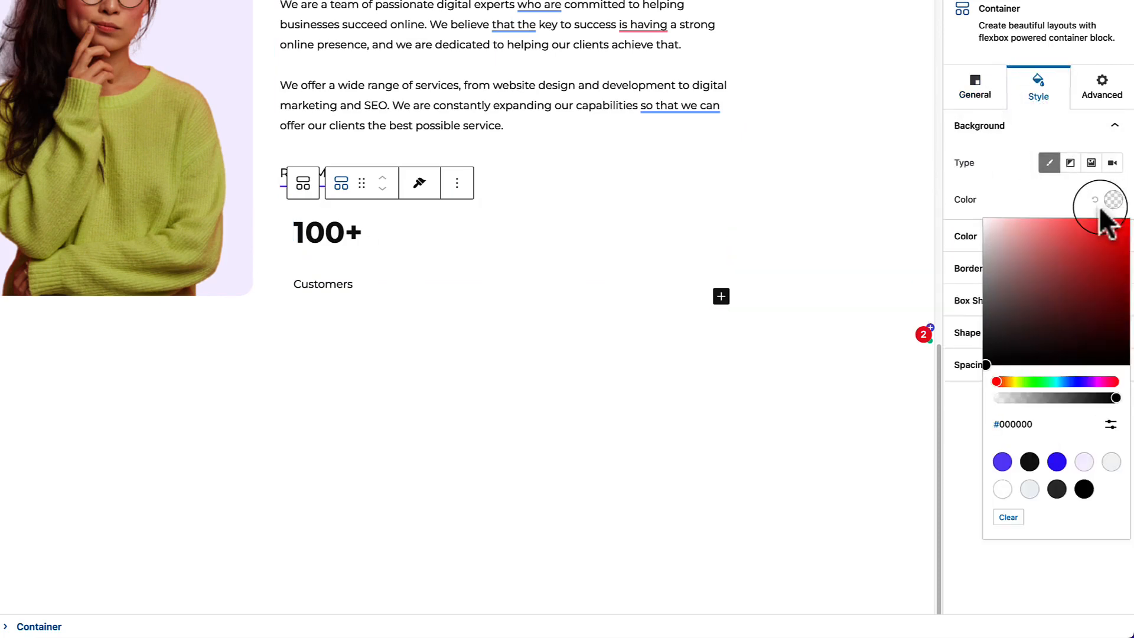
{"action": "left_click", "coordinate": [1111, 462]}
{"action": "left_click", "coordinate": [1084, 462]}
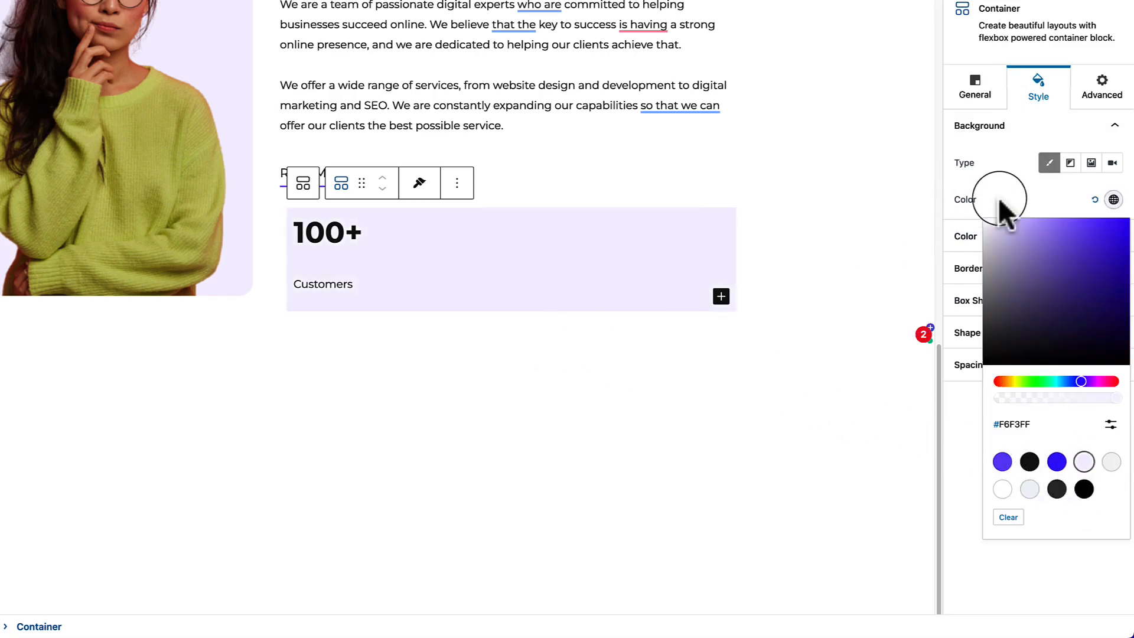
{"action": "left_click", "coordinate": [1012, 212]}
{"action": "left_click", "coordinate": [994, 276]}
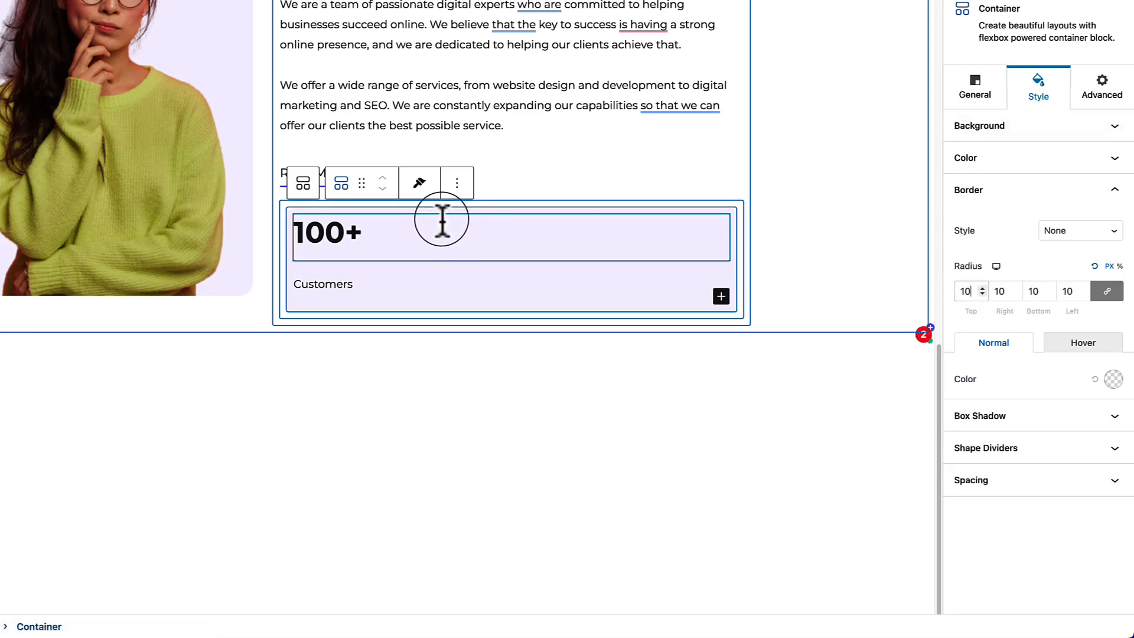
{"action": "left_click", "coordinate": [363, 213]}
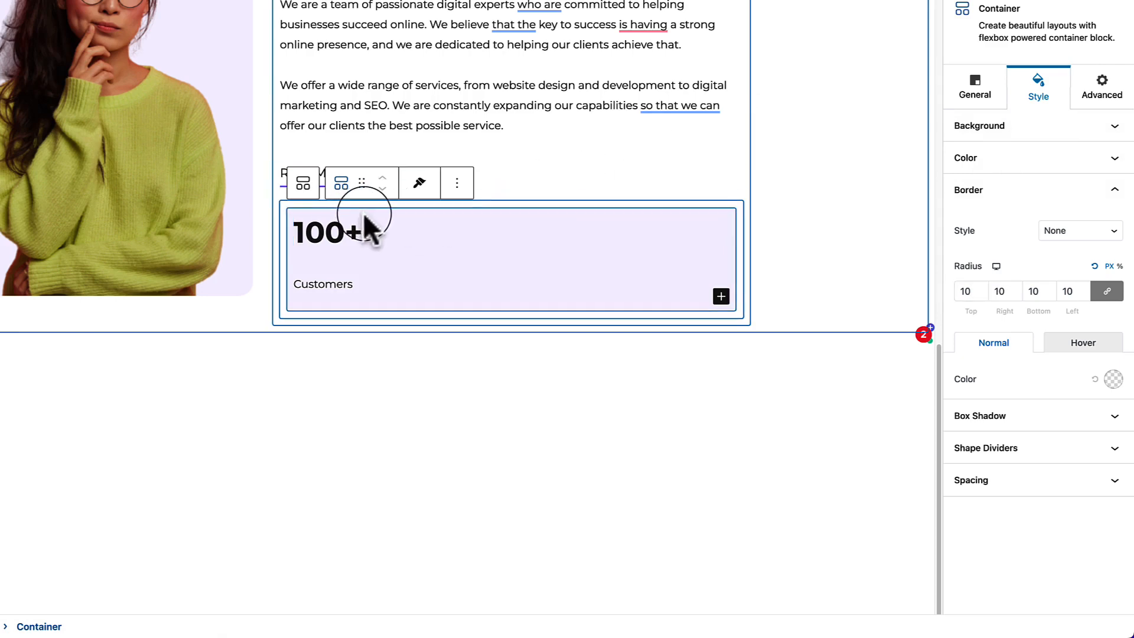
Centre-align both the 100+ heading and the Customers label.
{"action": "left_click", "coordinate": [975, 89]}
{"action": "left_click", "coordinate": [1038, 89]}
{"action": "left_click", "coordinate": [1004, 291]}
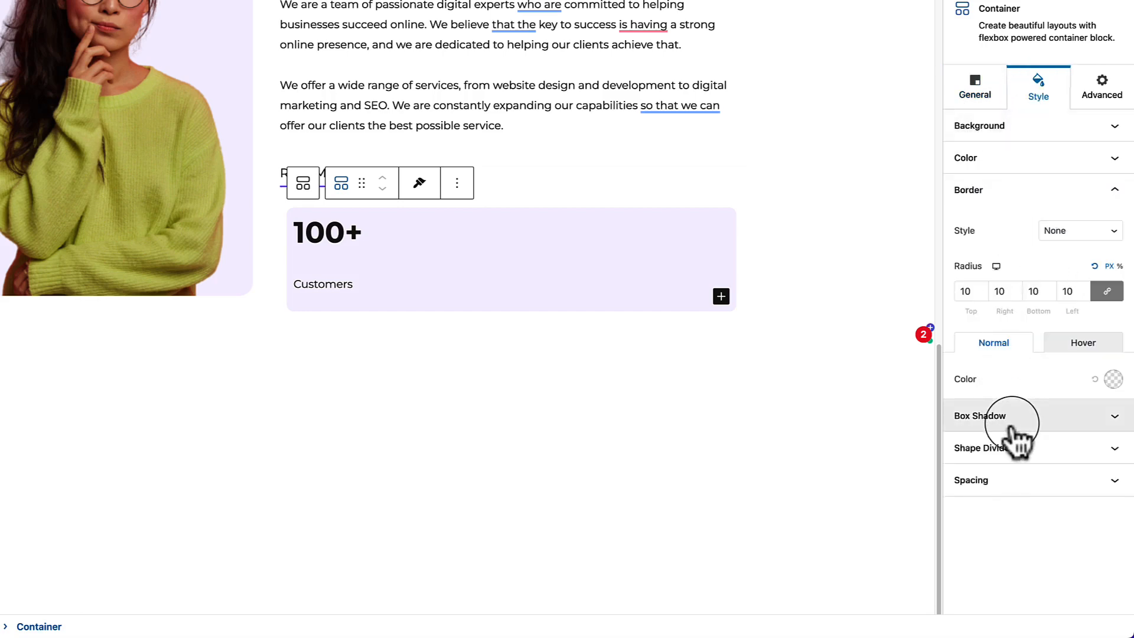
{"action": "left_click", "coordinate": [324, 232]}
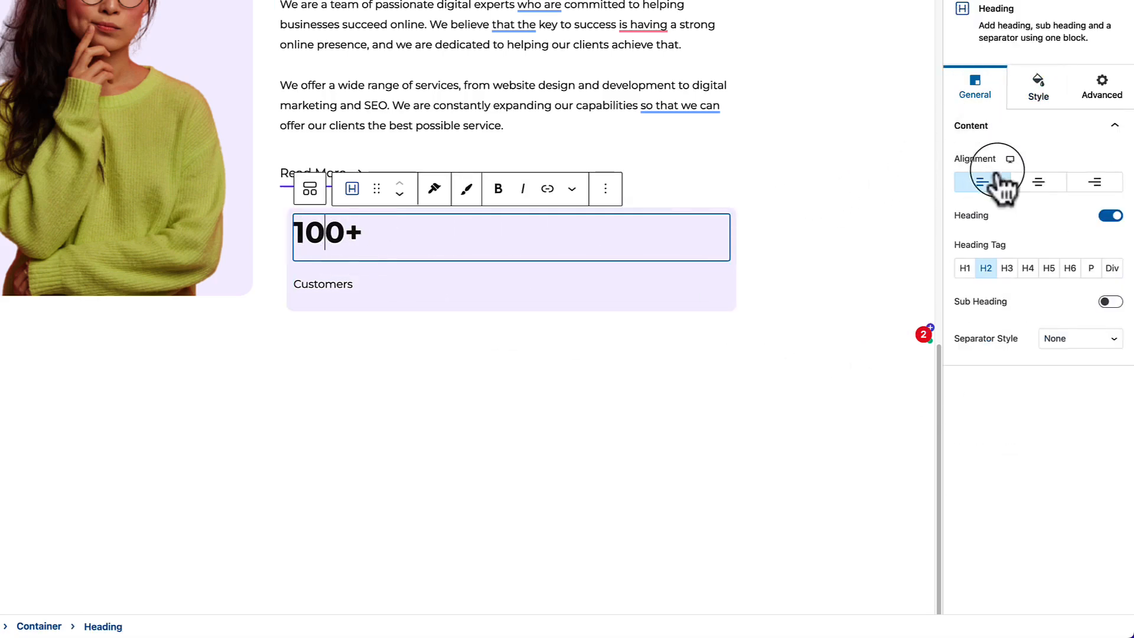
{"action": "left_click", "coordinate": [1038, 182]}
{"action": "left_click", "coordinate": [331, 284]}
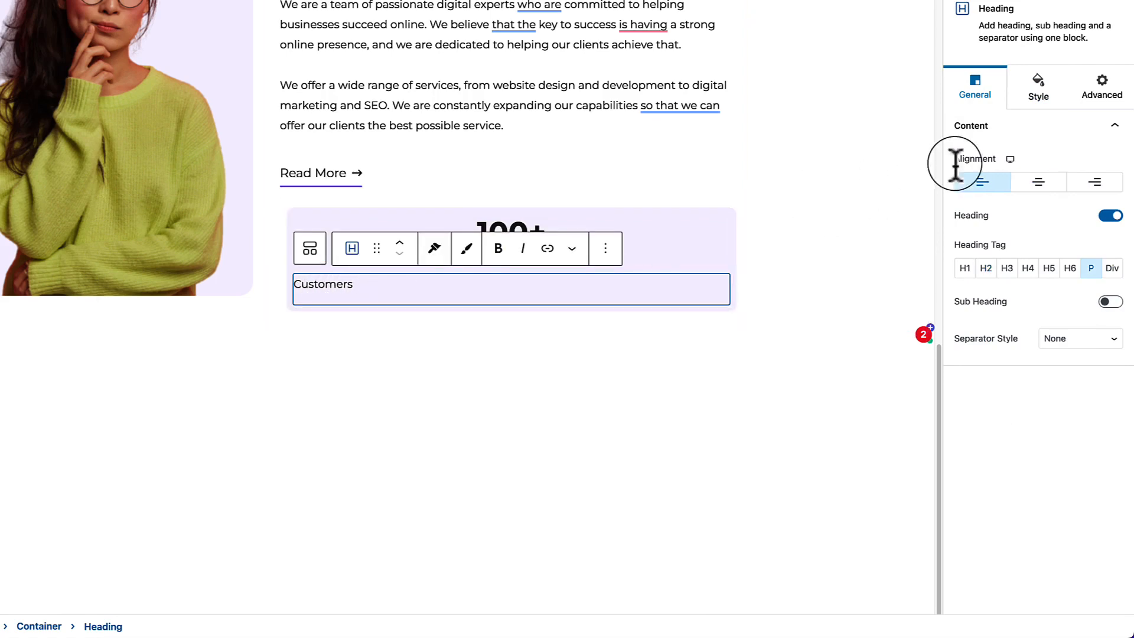
{"action": "left_click", "coordinate": [1038, 182]}
{"action": "left_click", "coordinate": [623, 366]}
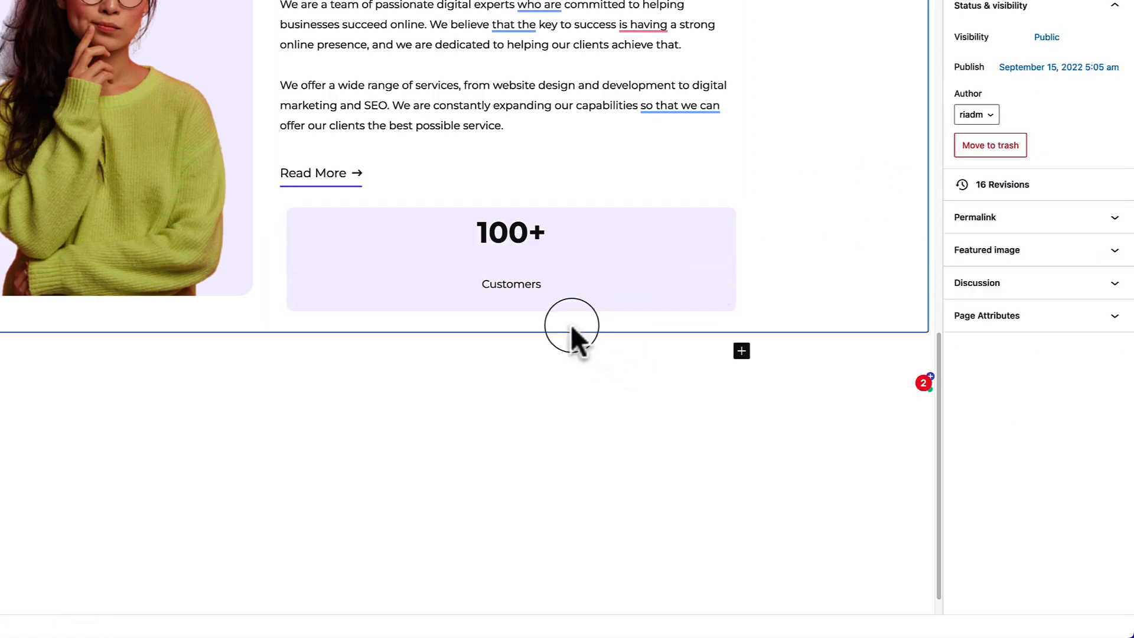
Reduce the bottom spacing of the stat texts to 0.
{"action": "left_click", "coordinate": [557, 246]}
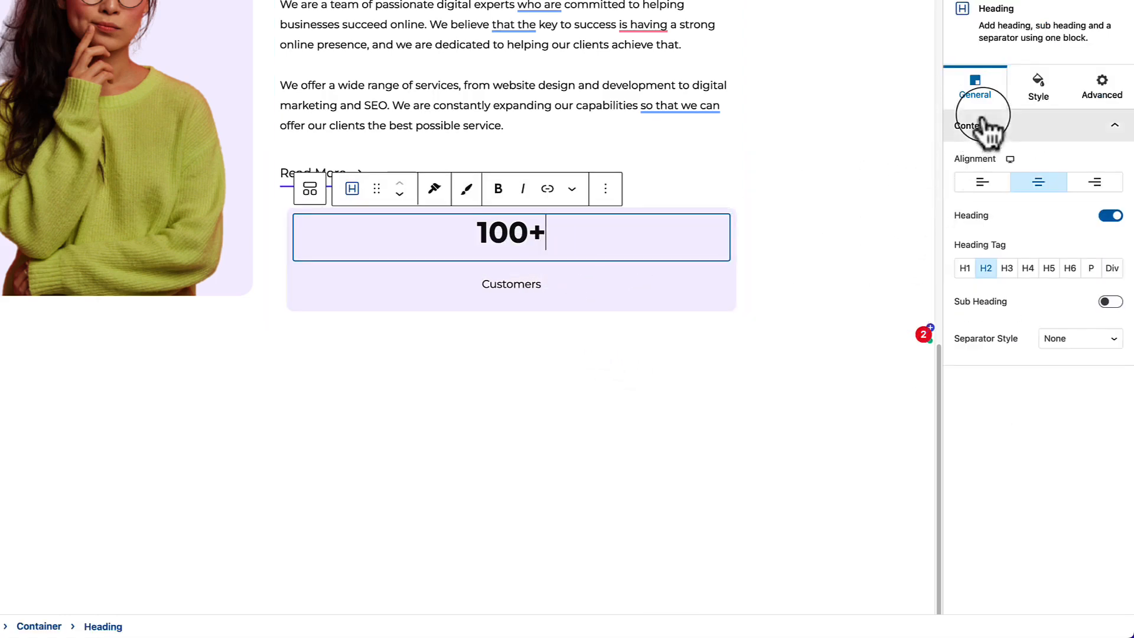
{"action": "left_click", "coordinate": [1038, 98]}
{"action": "left_click_drag", "start_coordinate": [976, 354], "coordinate": [917, 350]}
{"action": "left_click", "coordinate": [573, 286]}
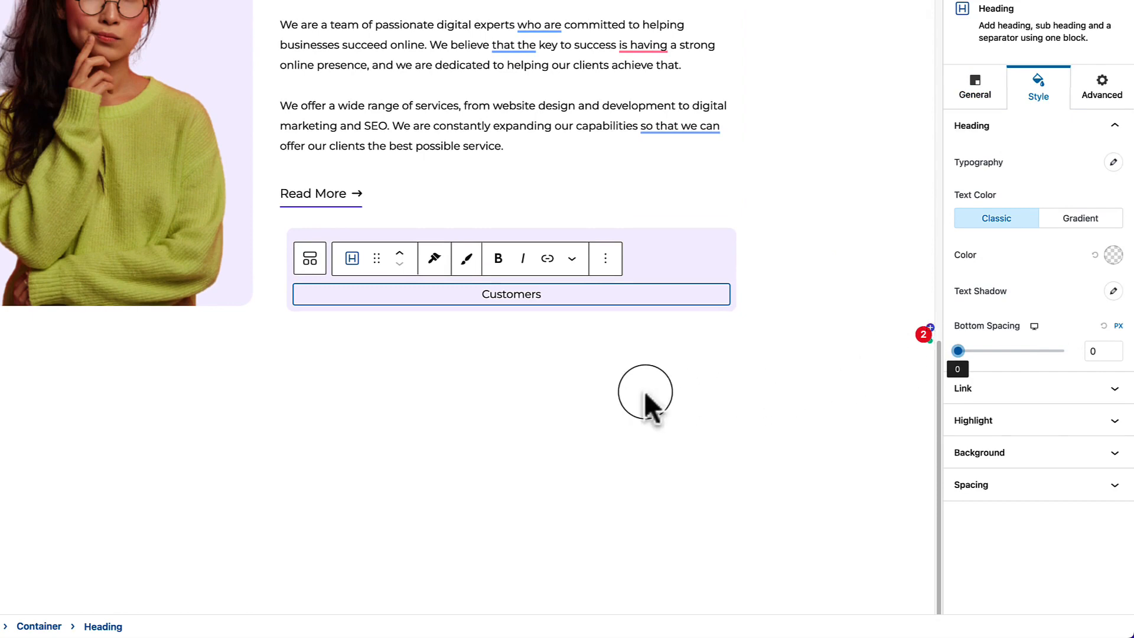
{"action": "left_click", "coordinate": [644, 391]}
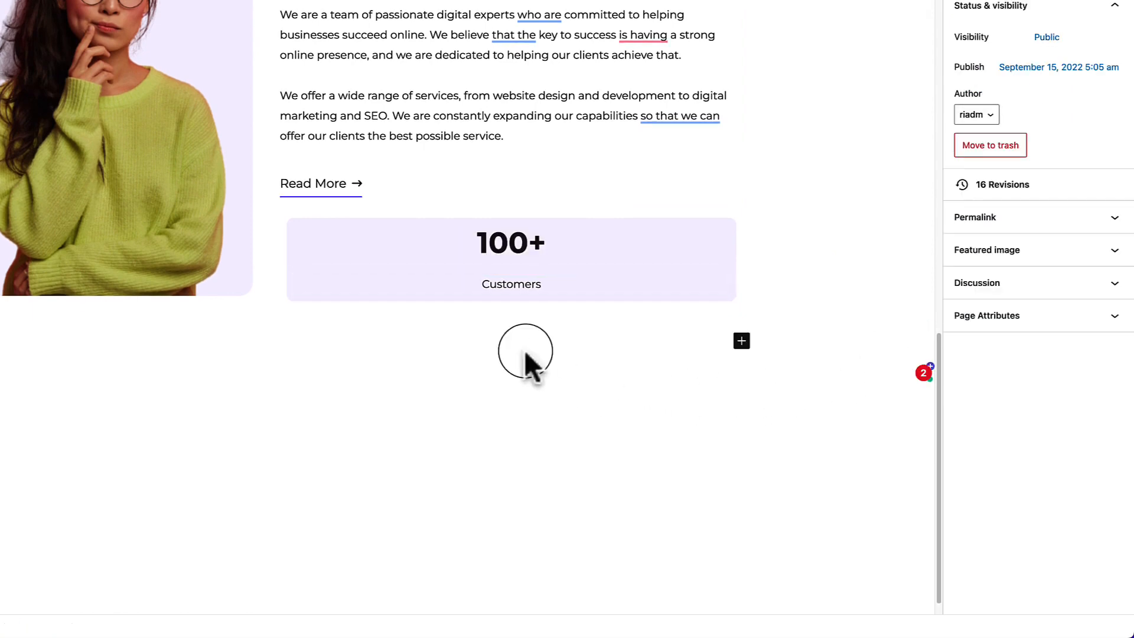
{"action": "left_click", "coordinate": [490, 285]}
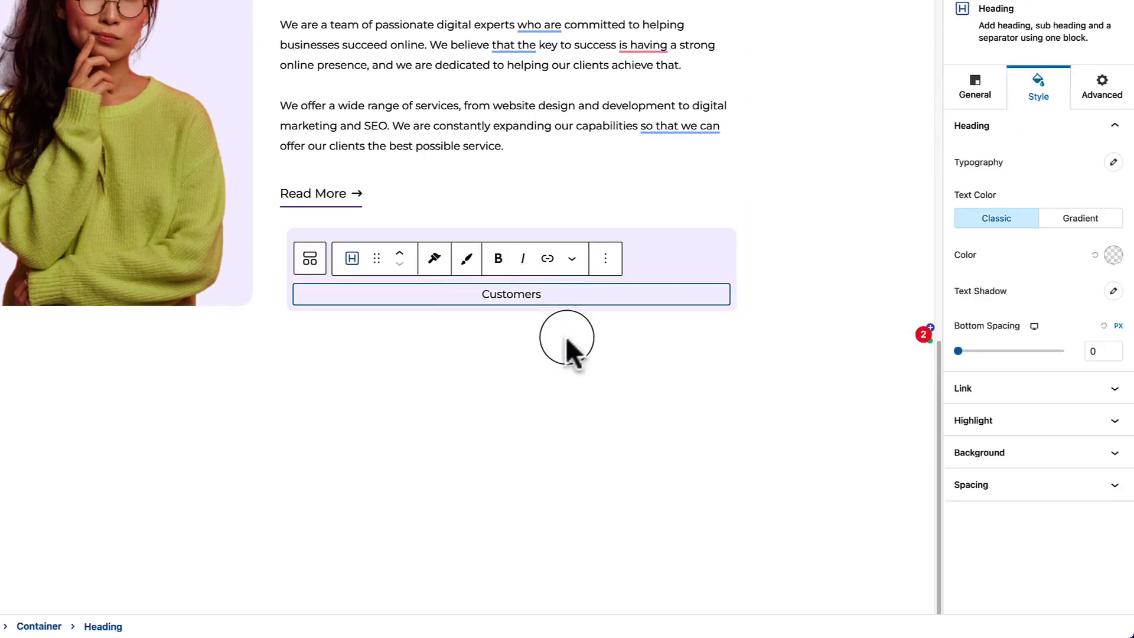
{"action": "left_click", "coordinate": [679, 274]}
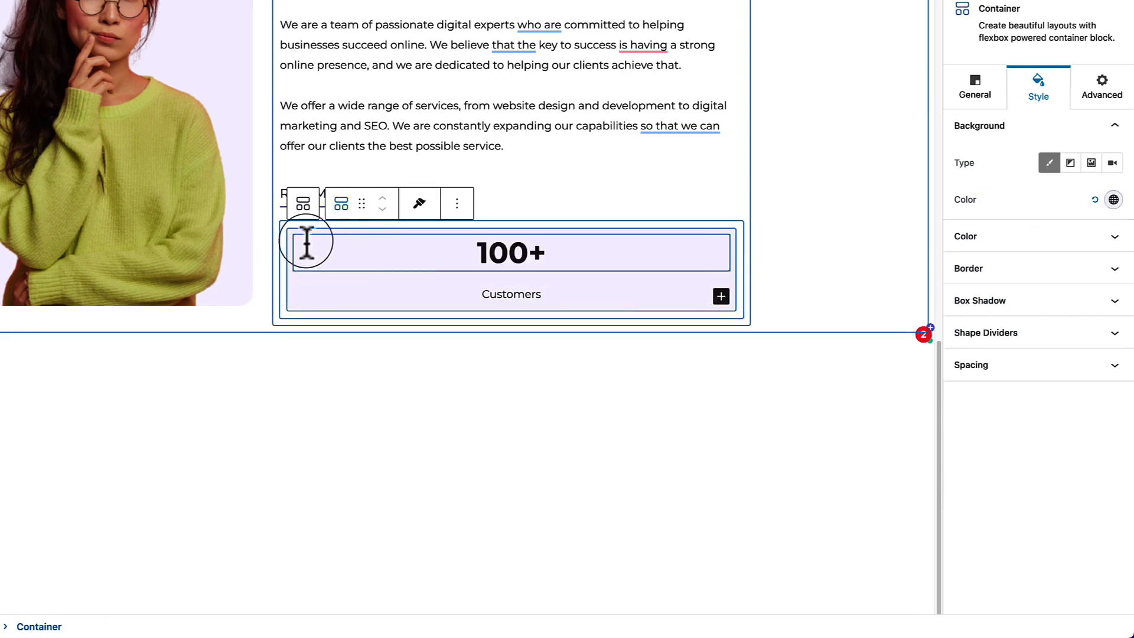
Duplicate the stat box twice to make three 100+ Customers boxes.
{"action": "left_click", "coordinate": [459, 204]}
{"action": "left_click", "coordinate": [494, 249]}
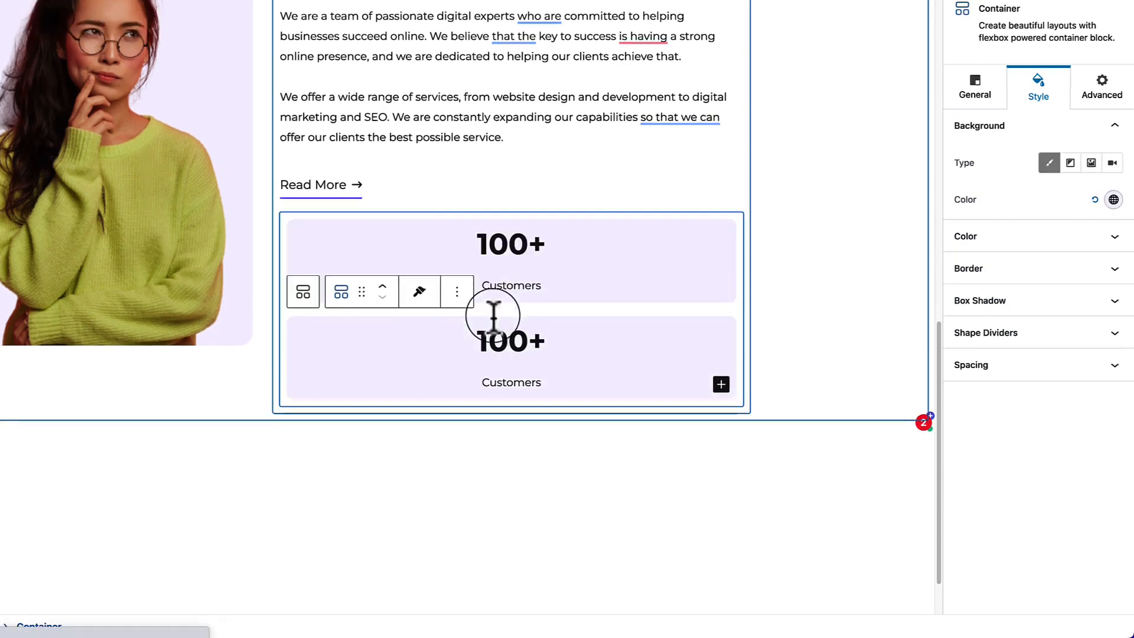
{"action": "scroll", "coordinate": [494, 322], "scroll_direction": "down", "scroll_amount": 3}
{"action": "left_click", "coordinate": [457, 204]}
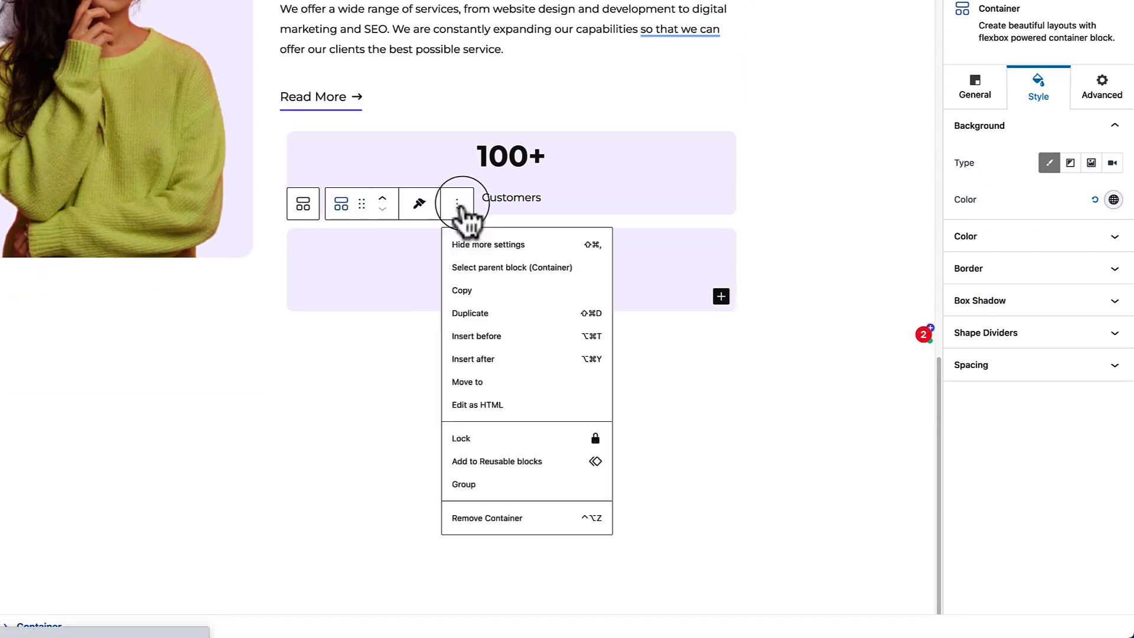
{"action": "left_click", "coordinate": [494, 322]}
{"action": "scroll", "coordinate": [267, 38], "scroll_direction": "down", "scroll_amount": 3}
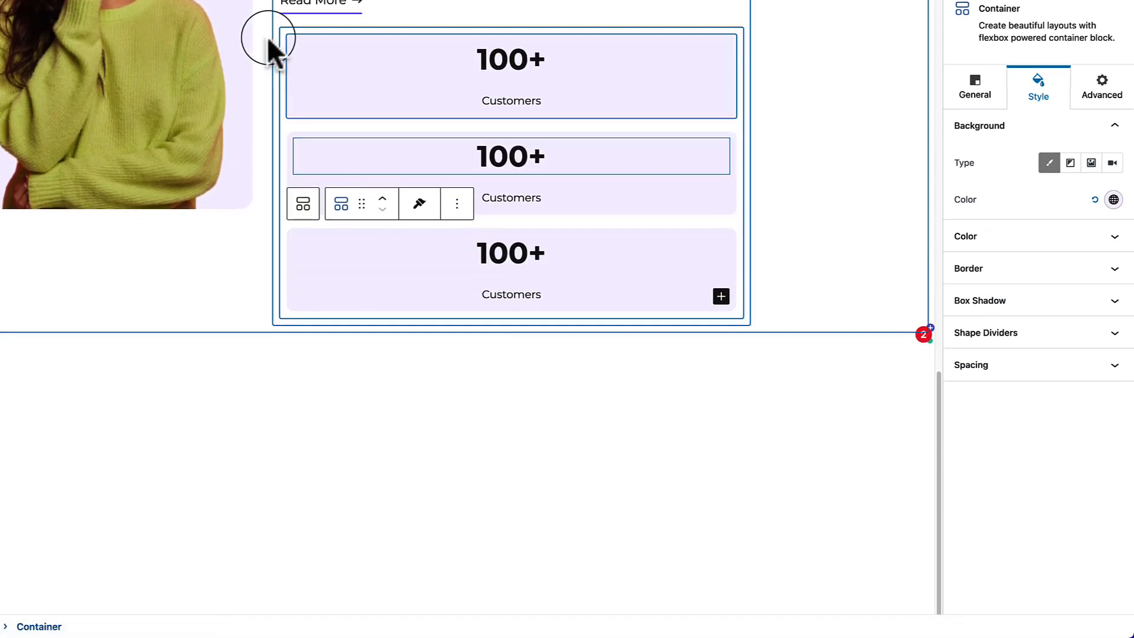
Set the parent container's flex direction to row so the boxes sit side by side.
{"action": "left_click", "coordinate": [283, 33]}
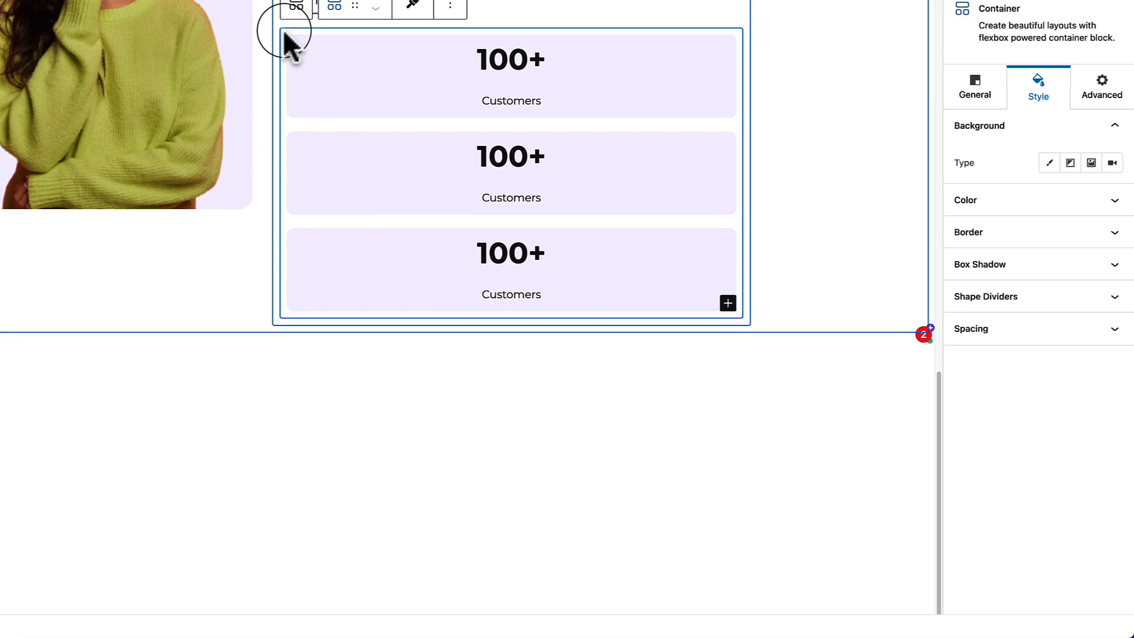
{"action": "left_click", "coordinate": [973, 99]}
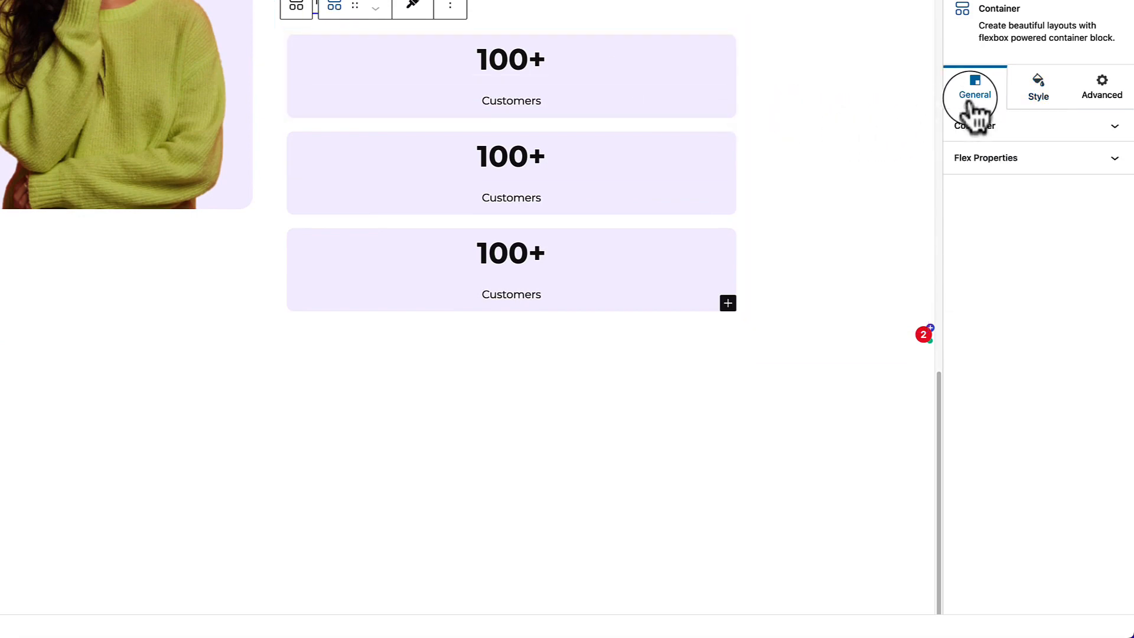
{"action": "left_click", "coordinate": [1004, 173]}
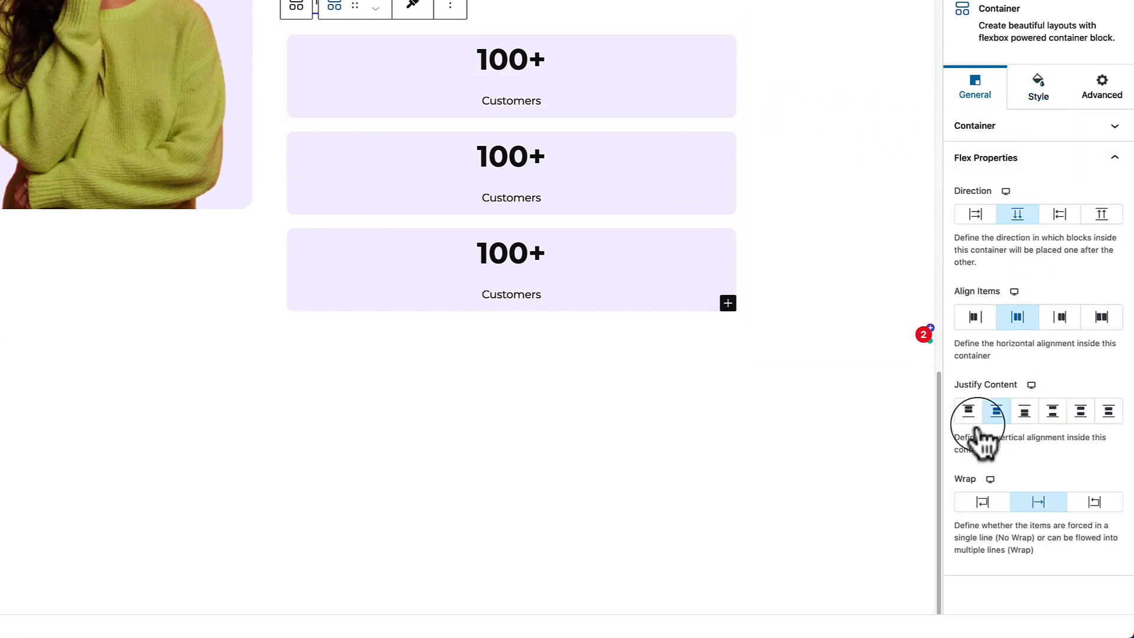
{"action": "left_click", "coordinate": [974, 227]}
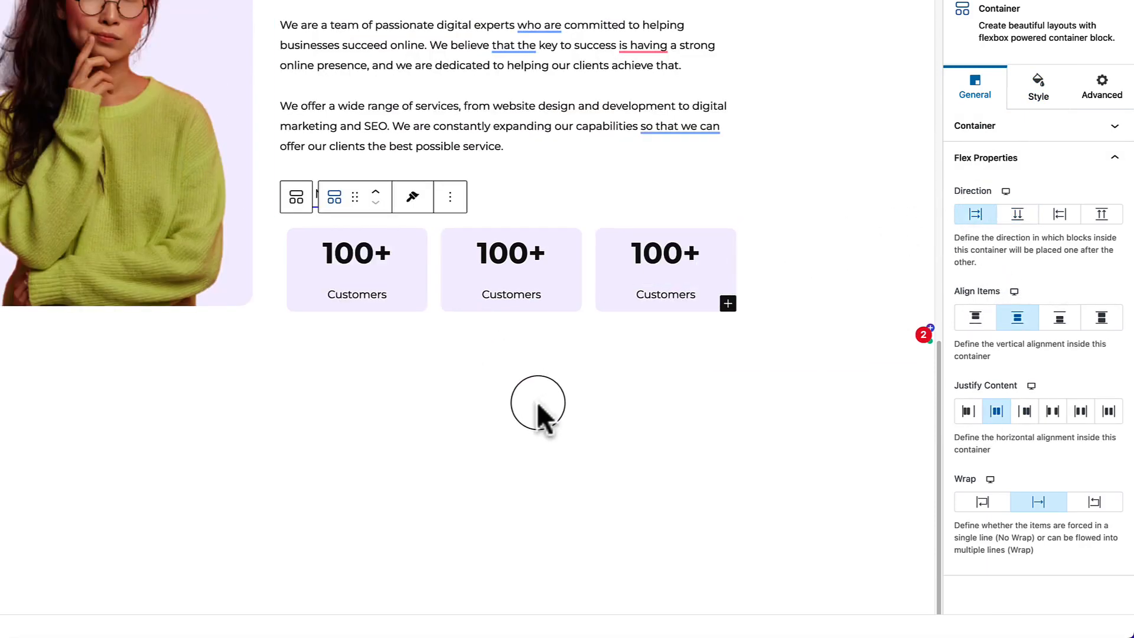
{"action": "scroll", "coordinate": [538, 408], "scroll_direction": "up", "scroll_amount": 3}
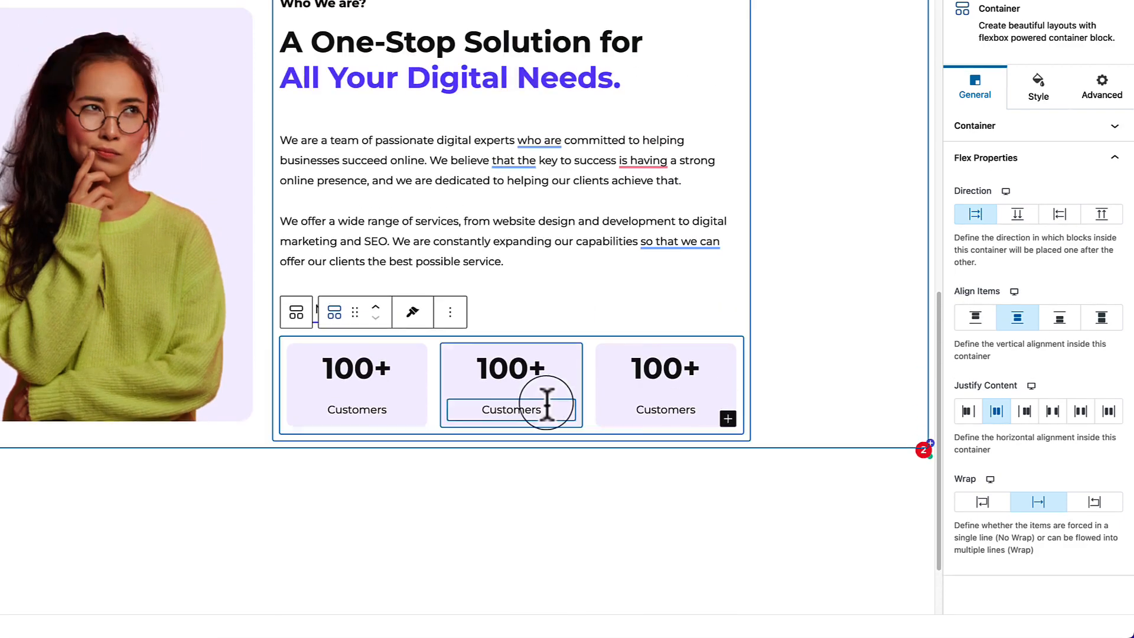
Update the Home page and switch to the live FlexUpWeb site.
{"action": "left_click", "coordinate": [108, 247]}
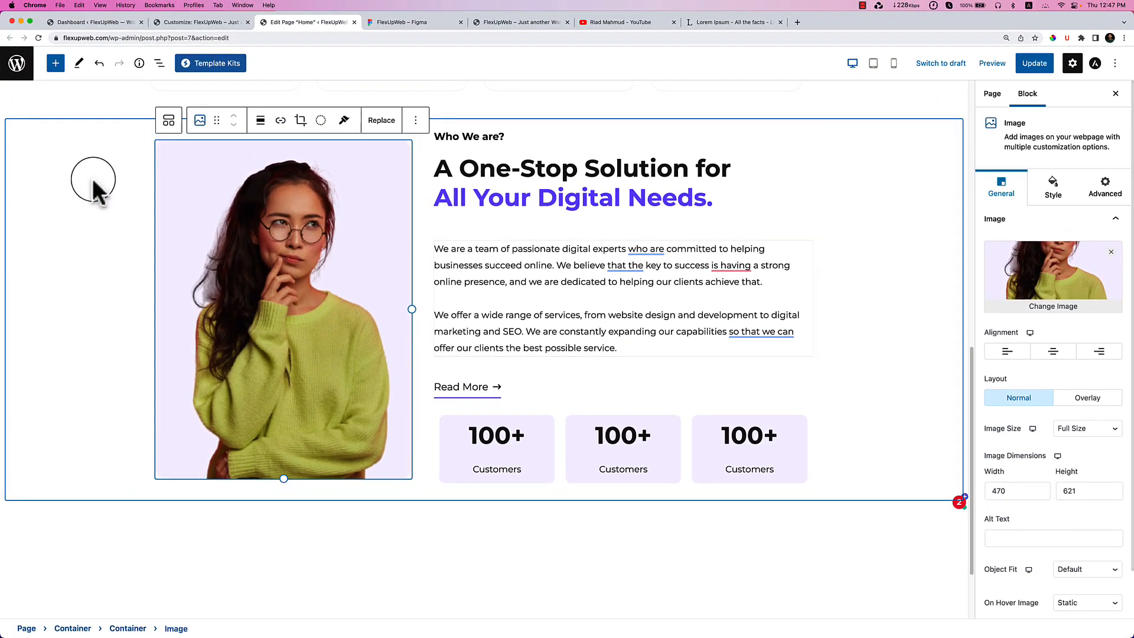
{"action": "left_click", "coordinate": [1028, 64]}
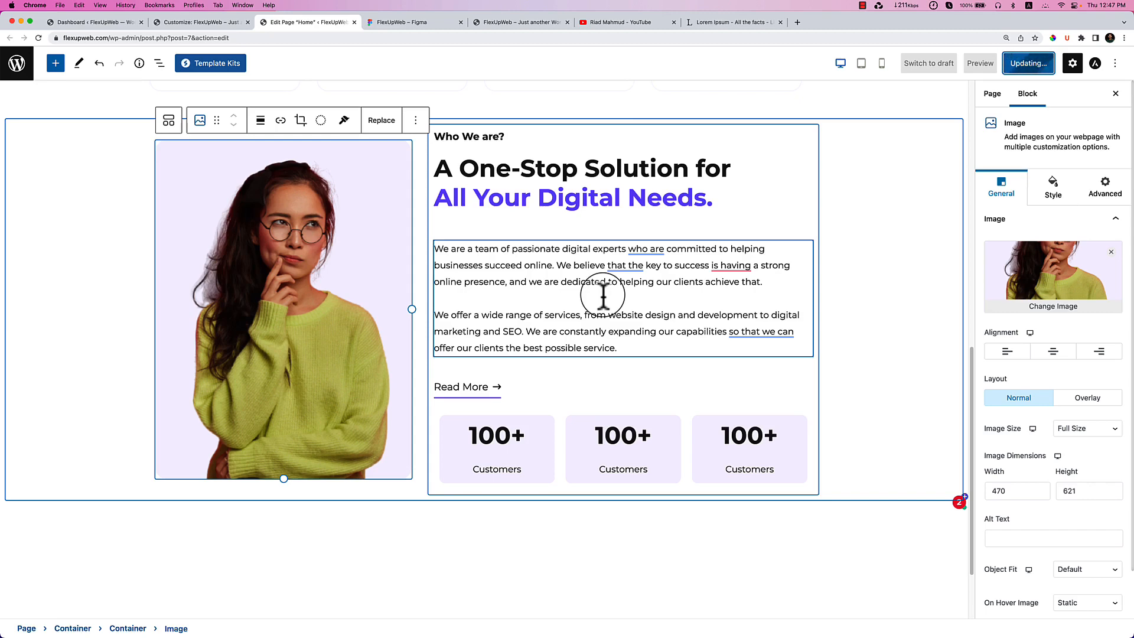
{"action": "left_click", "coordinate": [526, 35]}
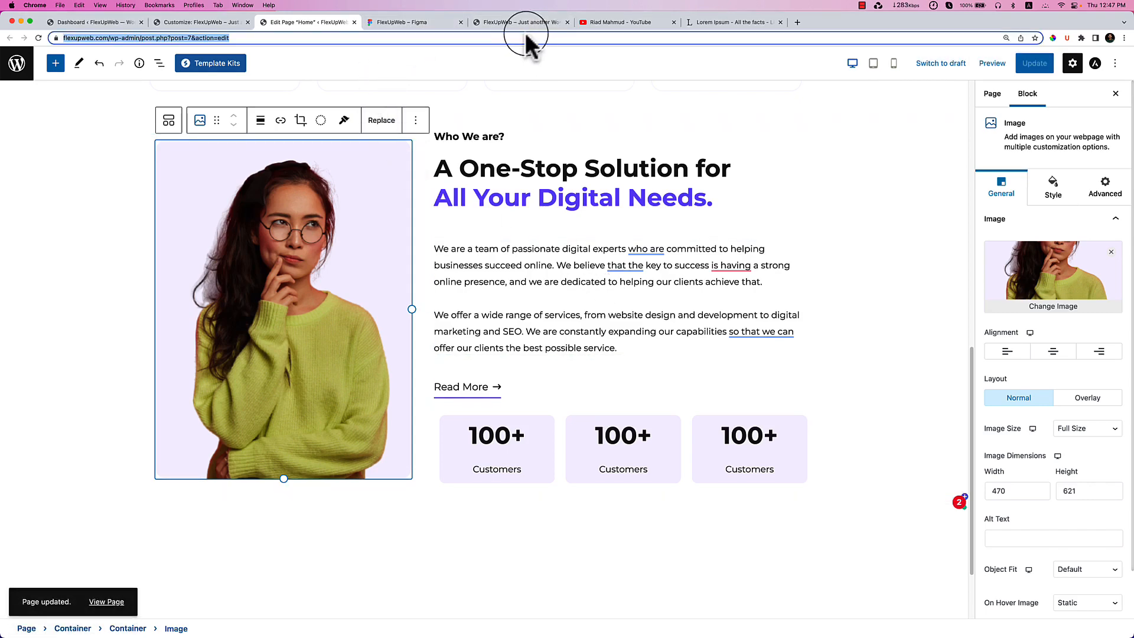
{"action": "left_click", "coordinate": [520, 22]}
{"action": "right_click", "coordinate": [582, 221]}
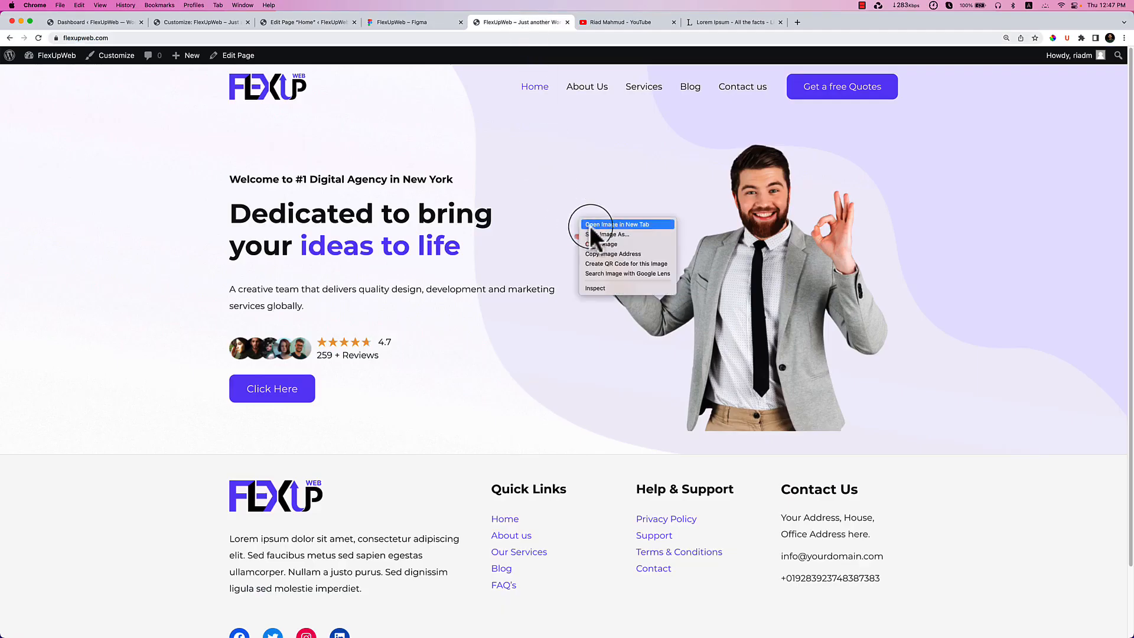
{"action": "right_click", "coordinate": [452, 368]}
{"action": "left_click", "coordinate": [466, 398]}
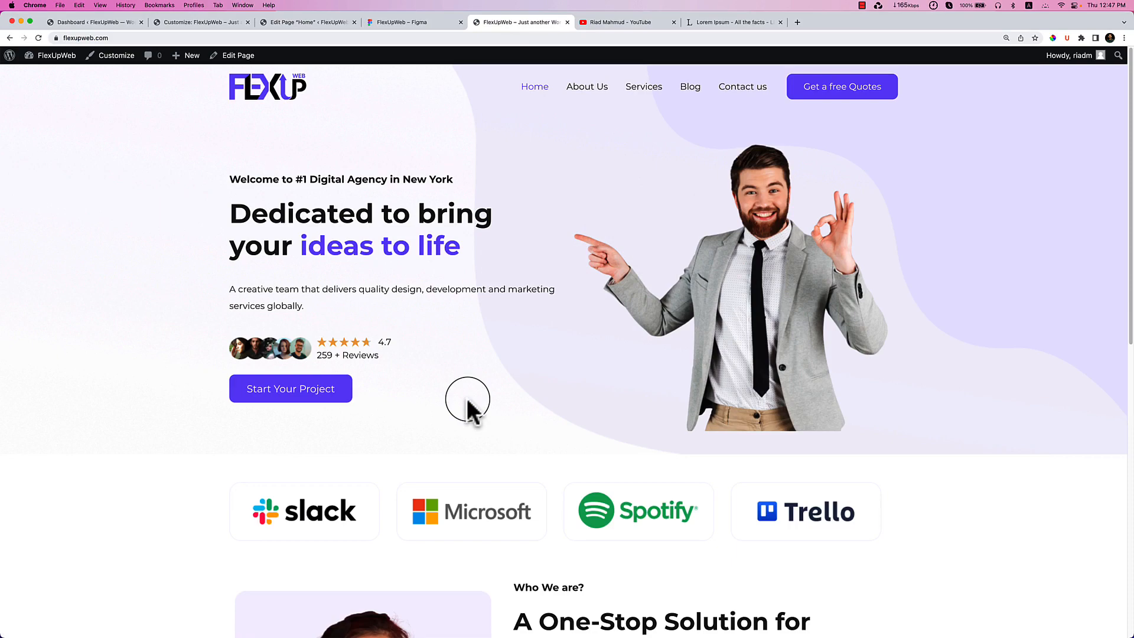
{"action": "scroll", "coordinate": [520, 407], "scroll_direction": "down", "scroll_amount": 10}
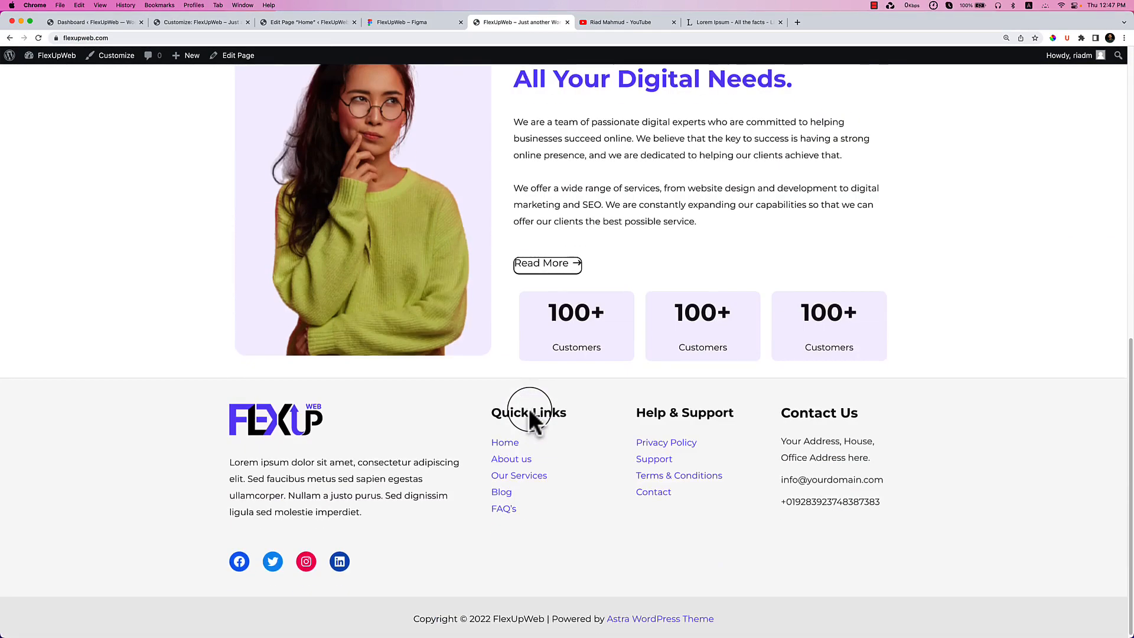
{"action": "scroll", "coordinate": [529, 408], "scroll_direction": "up", "scroll_amount": 2}
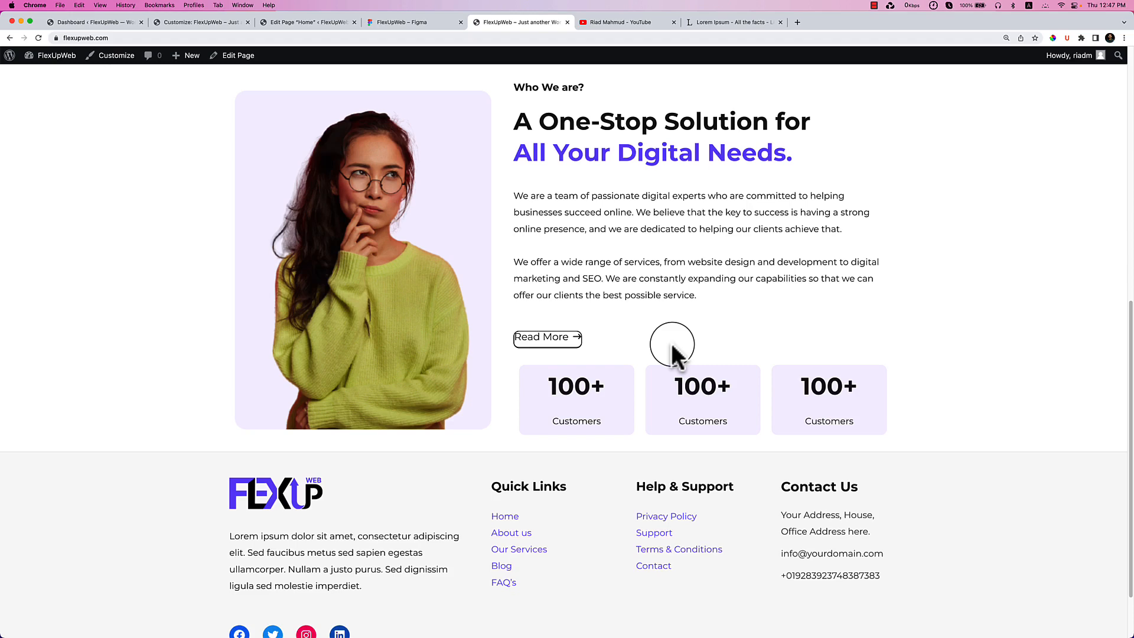
{"action": "left_click", "coordinate": [302, 22]}
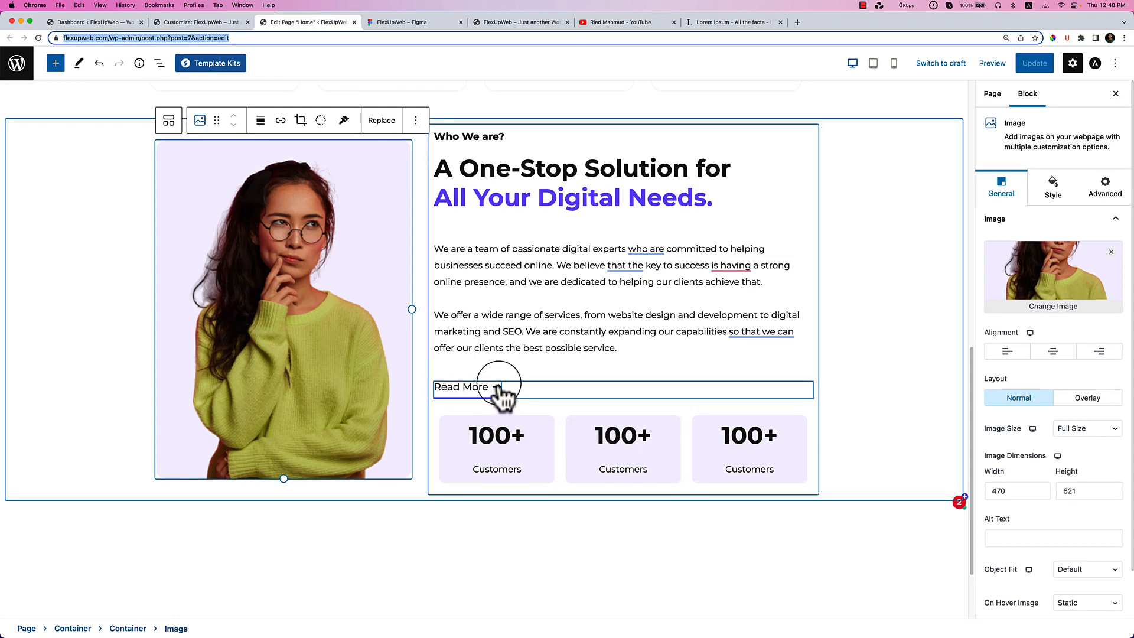
Set the Read More button's border width to 0/0/2/0, then view the live site.
{"action": "left_click", "coordinate": [499, 391]}
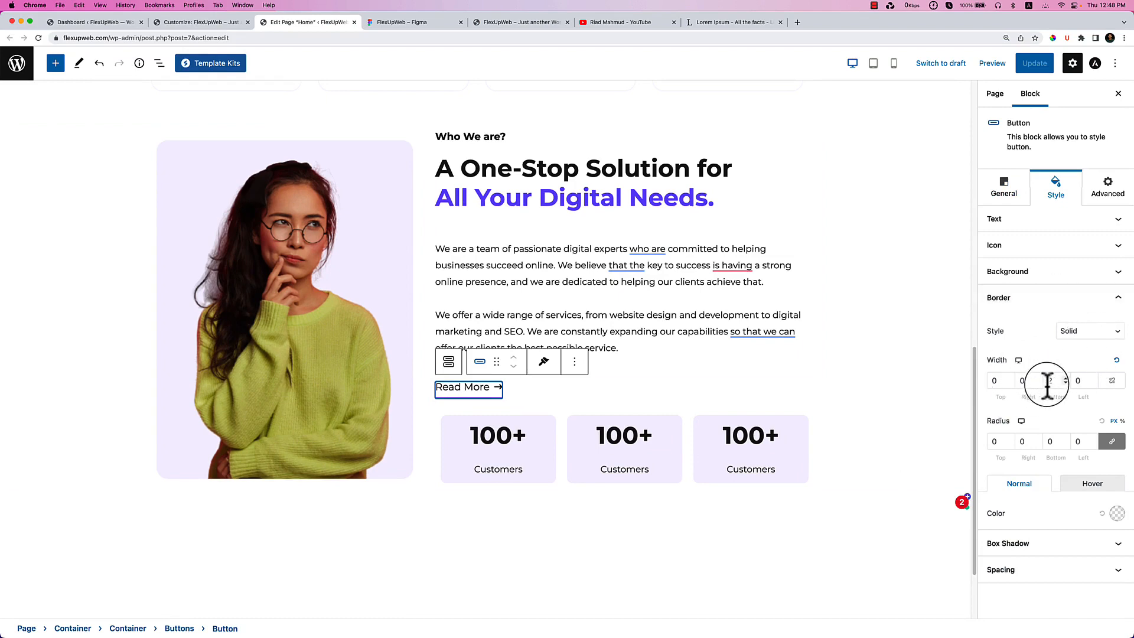
{"action": "left_click", "coordinate": [994, 385]}
{"action": "key", "text": "Tab"}
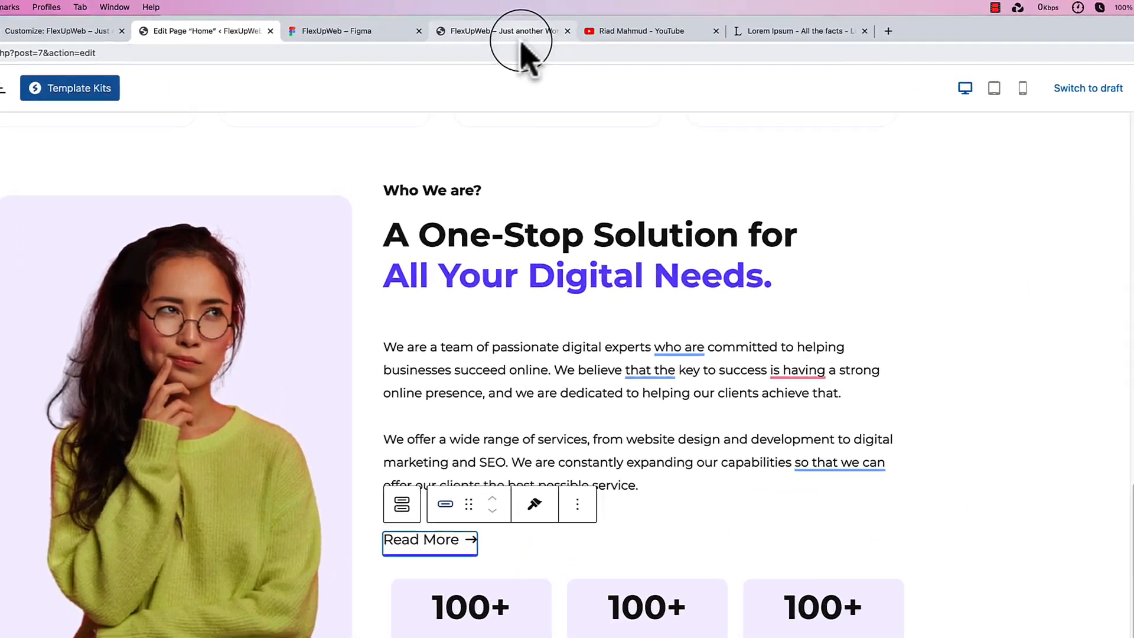
{"action": "left_click", "coordinate": [534, 22]}
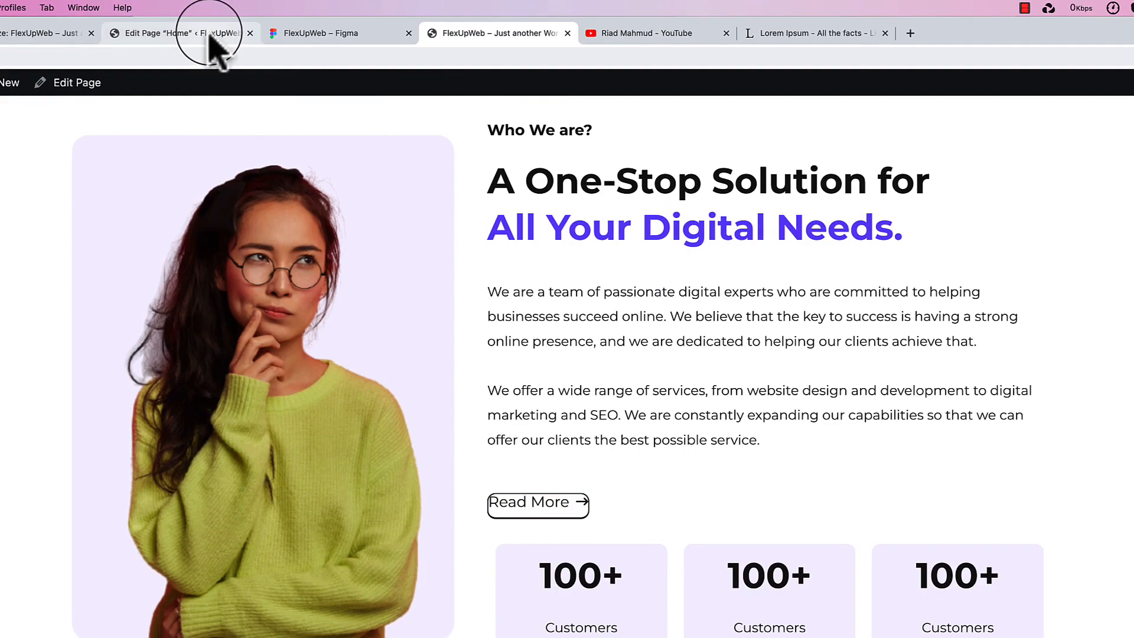
Inspect the Read More link in DevTools and select its link element.
{"action": "right_click", "coordinate": [587, 499]}
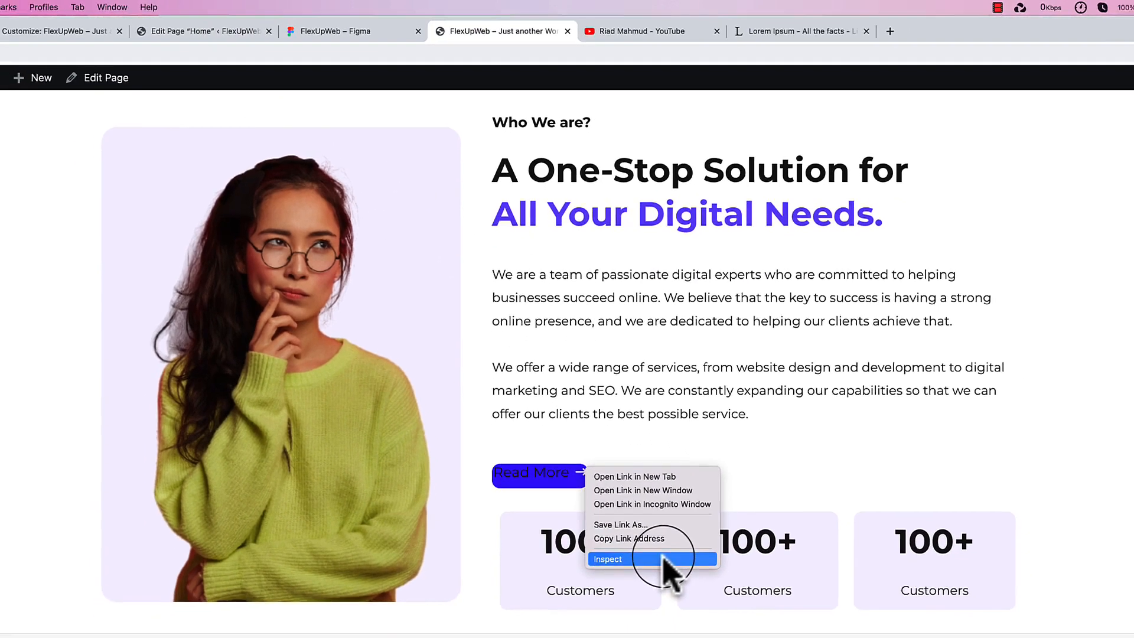
{"action": "left_click", "coordinate": [666, 594]}
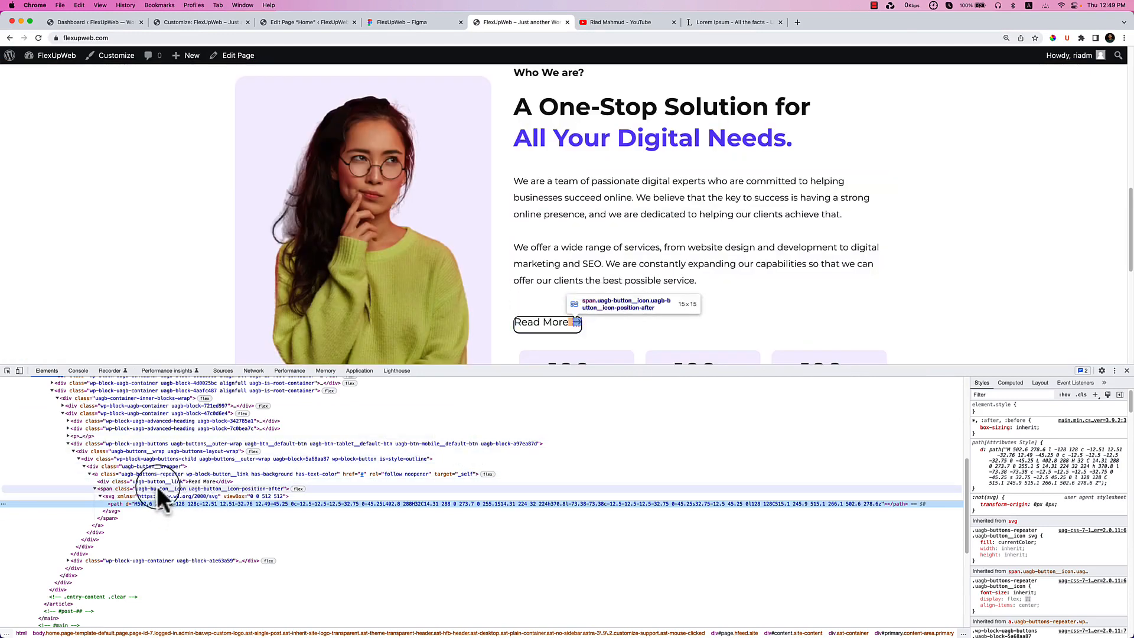
{"action": "left_click", "coordinate": [159, 481]}
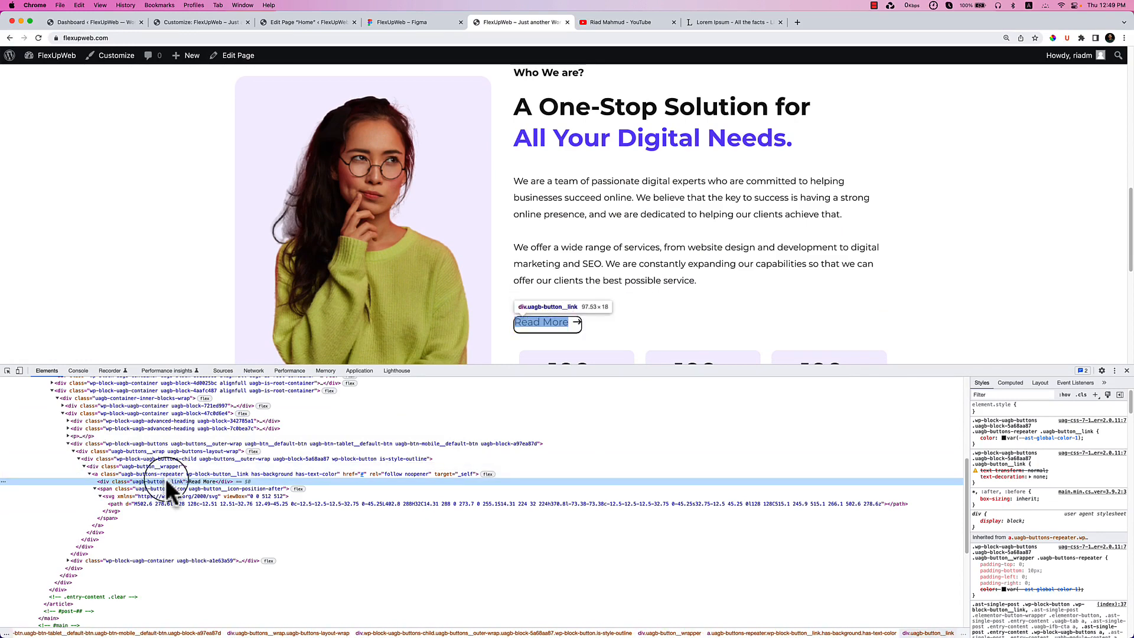
{"action": "left_click", "coordinate": [158, 489]}
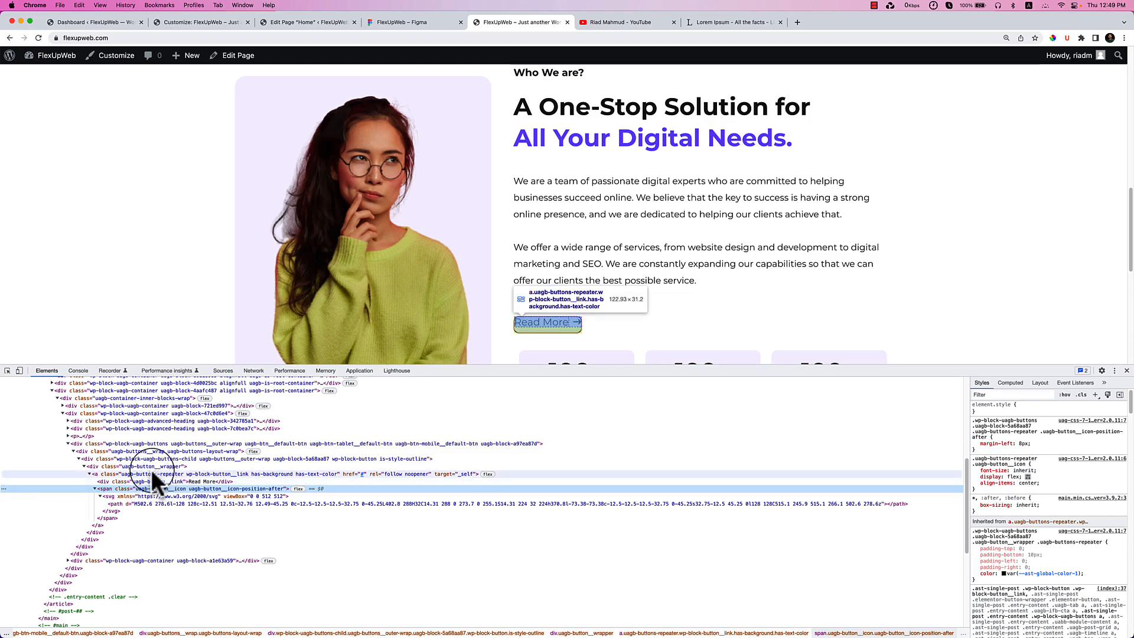
{"action": "left_click", "coordinate": [152, 472]}
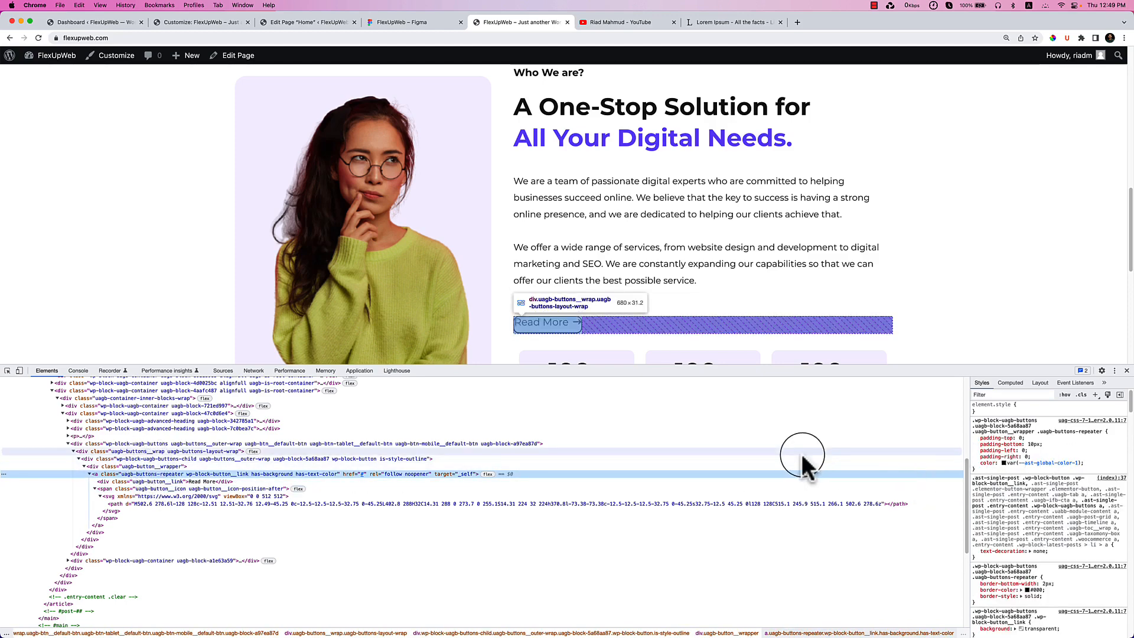
Toggle the link's border colour and style rules, then disable its 10px border-radius.
{"action": "left_click", "coordinate": [975, 590]}
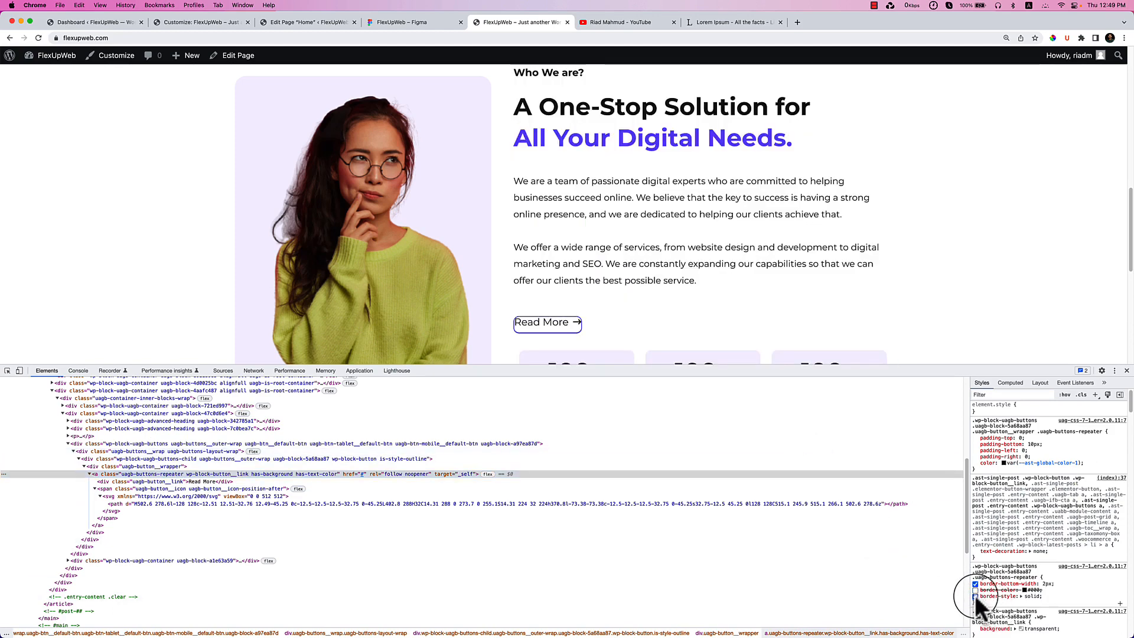
{"action": "left_click", "coordinate": [975, 597]}
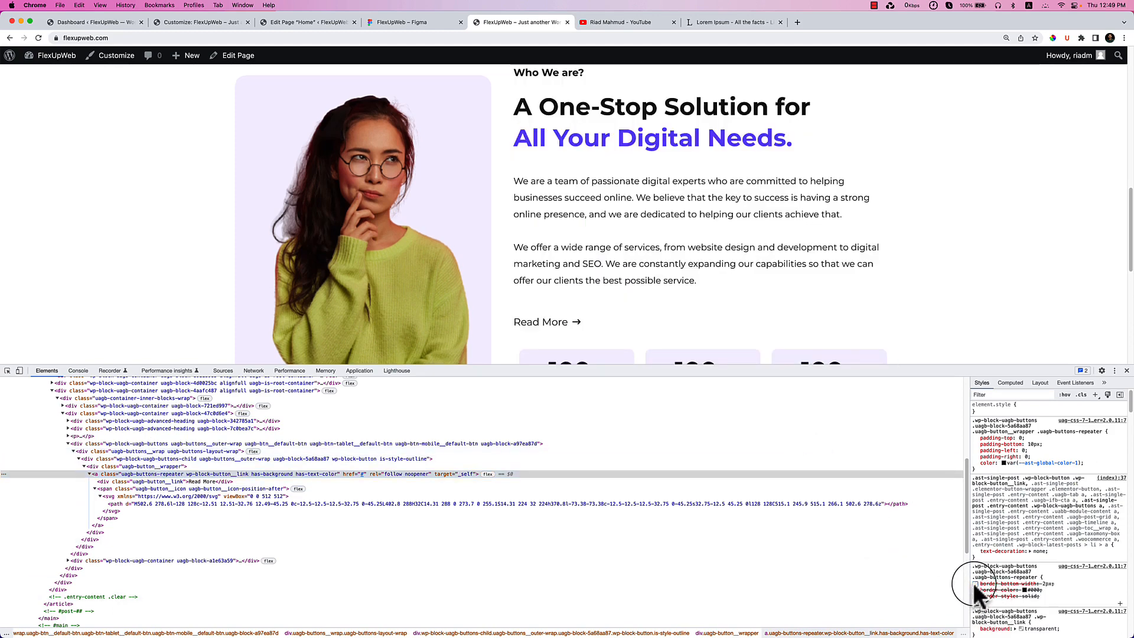
{"action": "left_click", "coordinate": [975, 590]}
{"action": "left_click", "coordinate": [975, 596]}
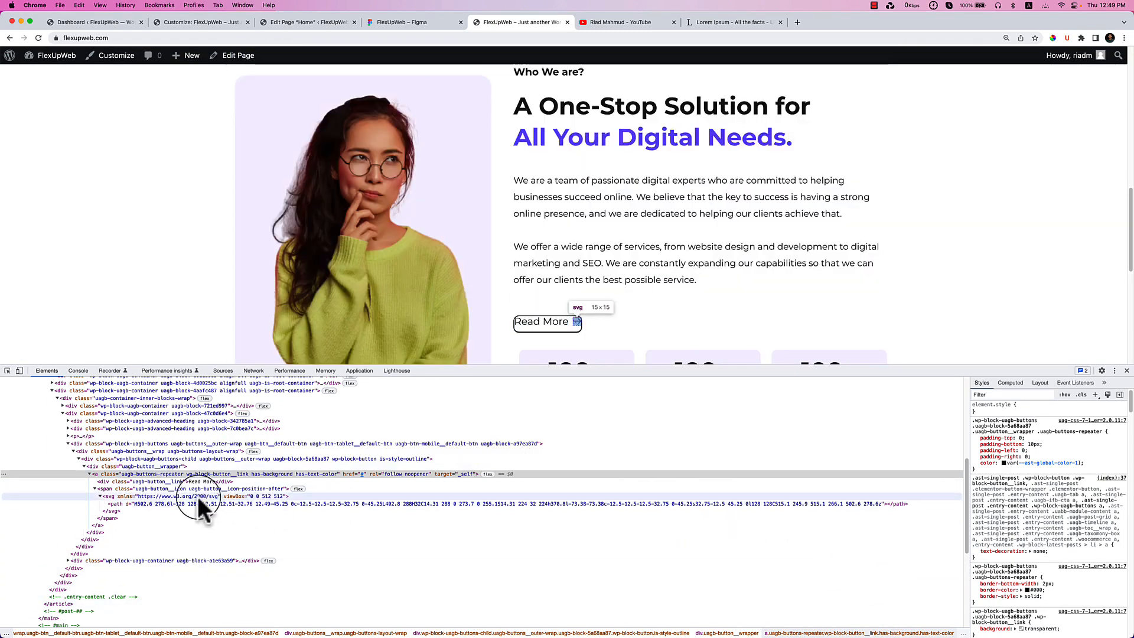
{"action": "scroll", "coordinate": [1042, 565], "scroll_direction": "down", "scroll_amount": 3}
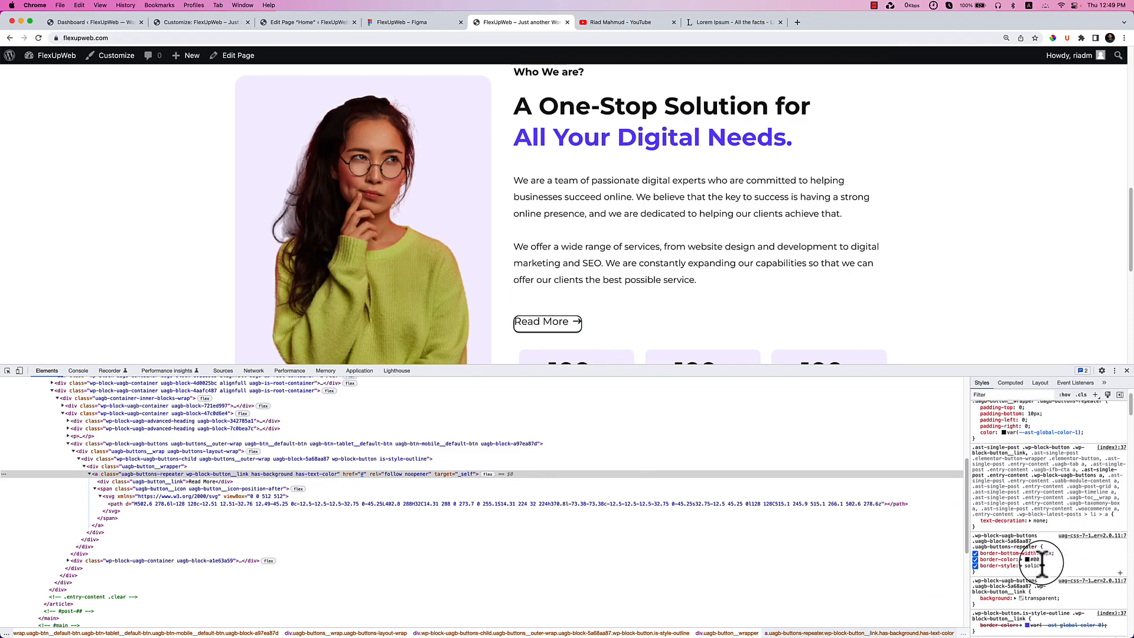
{"action": "scroll", "coordinate": [1042, 564], "scroll_direction": "down", "scroll_amount": 3}
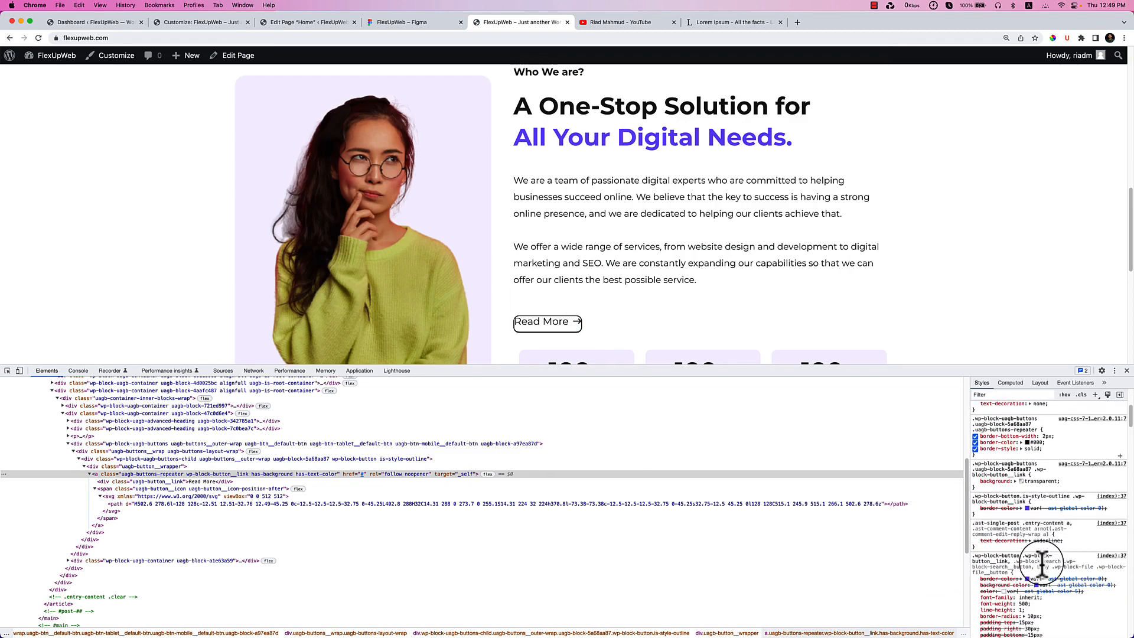
{"action": "scroll", "coordinate": [1042, 565], "scroll_direction": "down", "scroll_amount": 1}
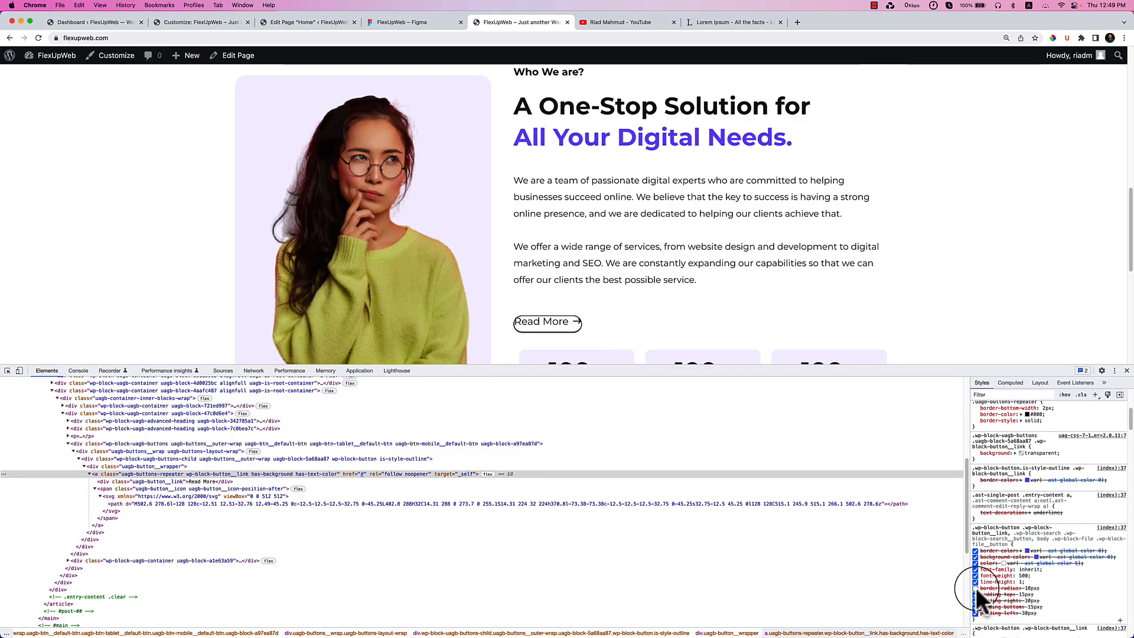
{"action": "left_click", "coordinate": [975, 588]}
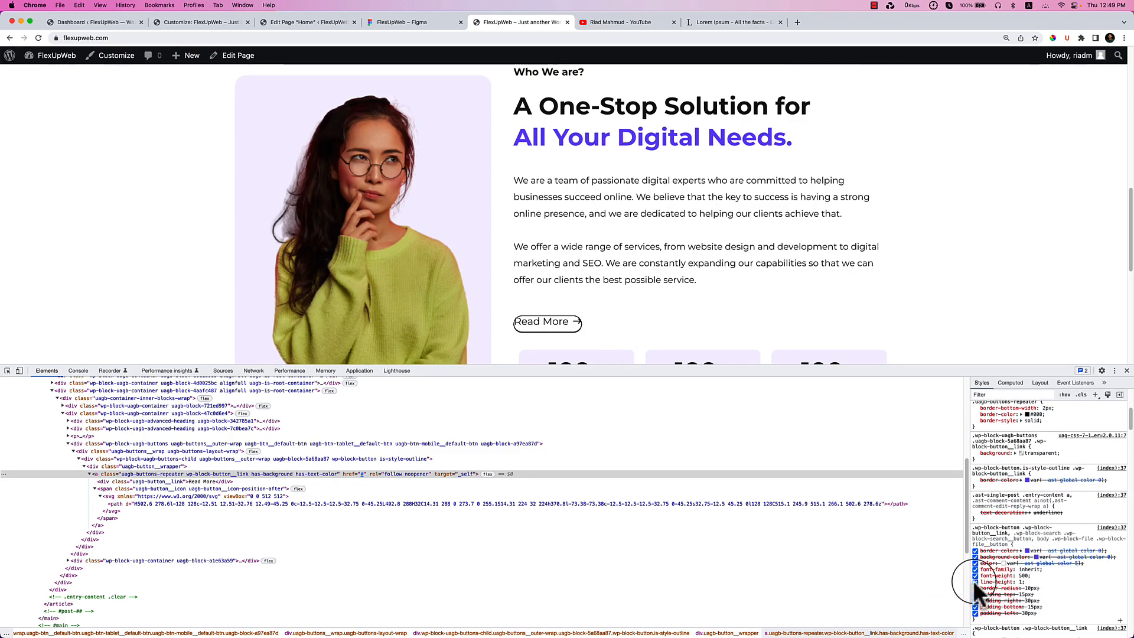
{"action": "scroll", "coordinate": [976, 580], "scroll_direction": "down", "scroll_amount": 5}
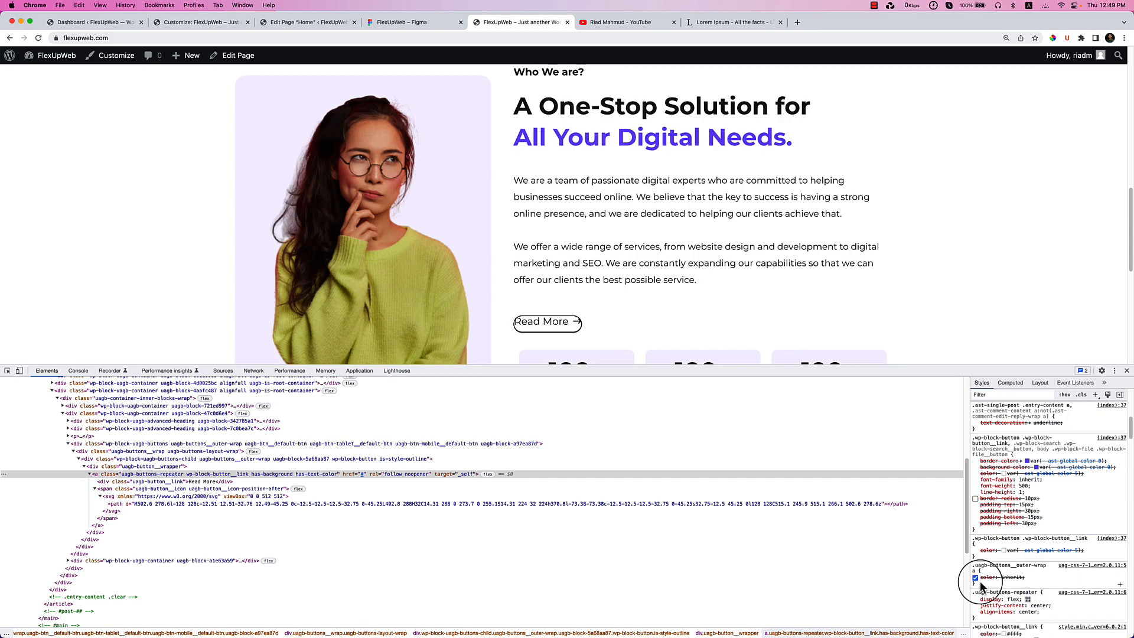
{"action": "scroll", "coordinate": [981, 586], "scroll_direction": "down", "scroll_amount": 2}
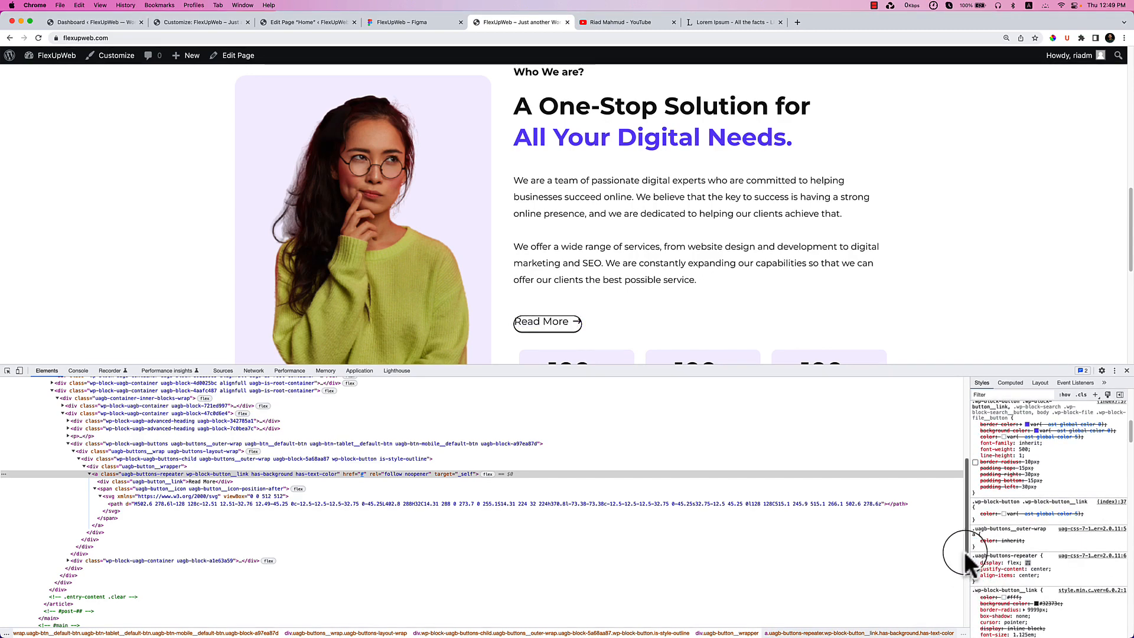
Filter the Styles pane by 'BOR' to review border rules, then close DevTools.
{"action": "left_click", "coordinate": [1002, 396]}
{"action": "type", "text": "BORDER"}
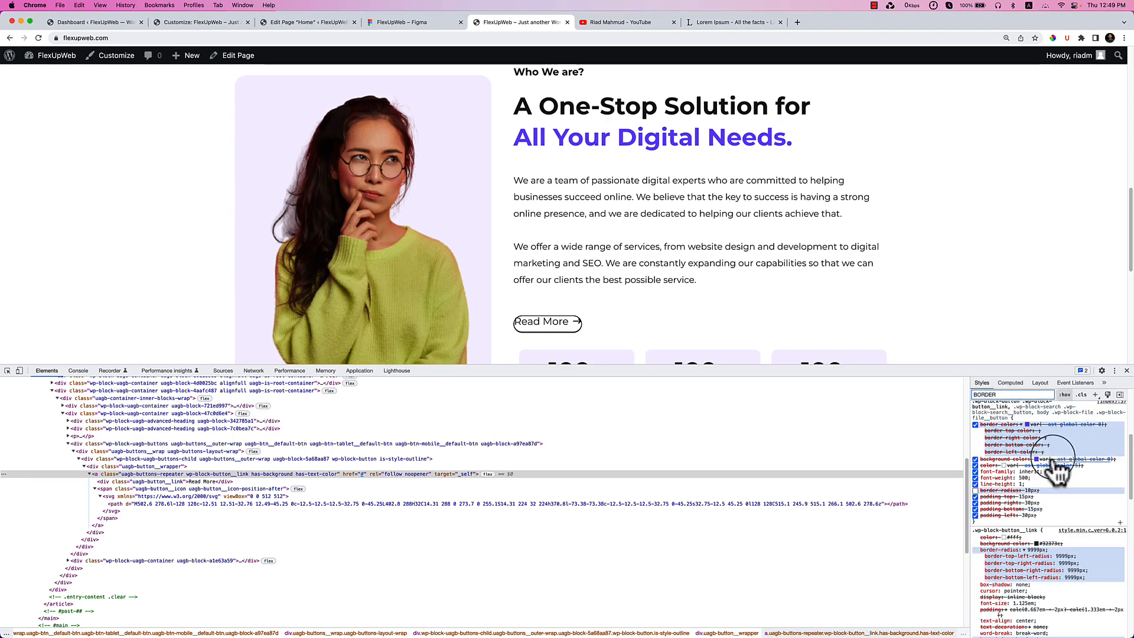
{"action": "scroll", "coordinate": [1074, 546], "scroll_direction": "up", "scroll_amount": 5}
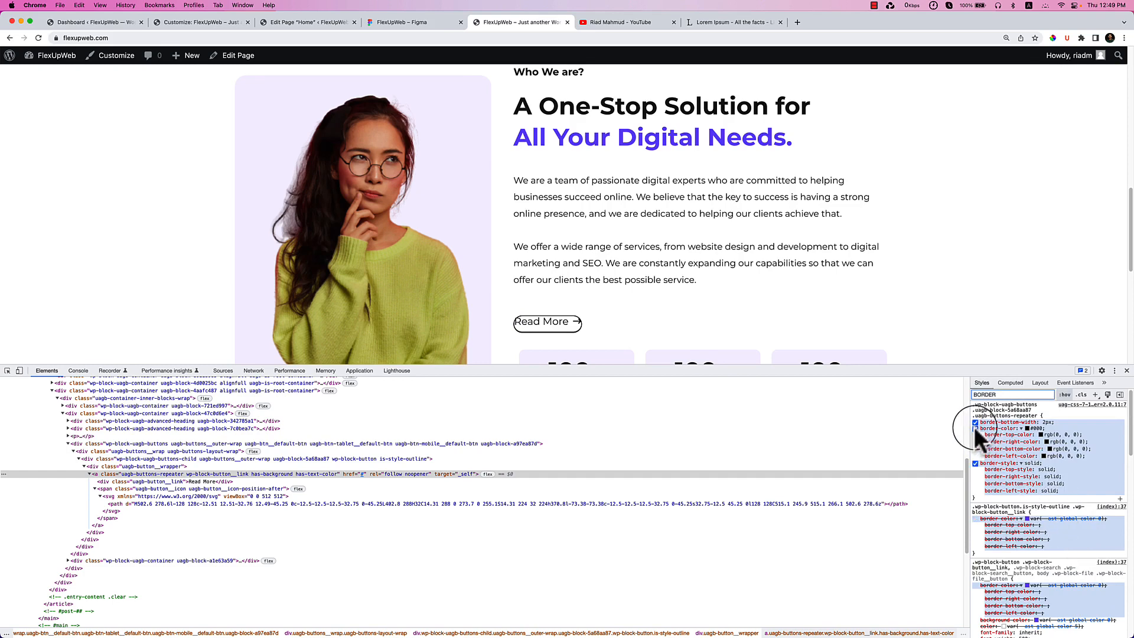
{"action": "scroll", "coordinate": [1018, 558], "scroll_direction": "down", "scroll_amount": 3}
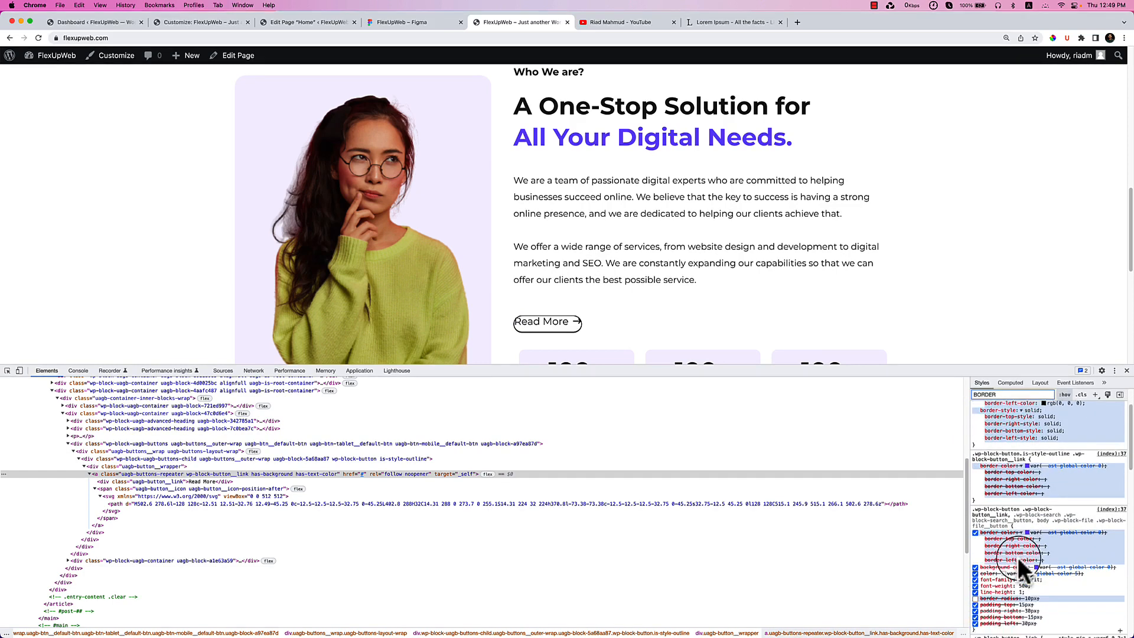
{"action": "scroll", "coordinate": [1016, 600], "scroll_direction": "down", "scroll_amount": 4}
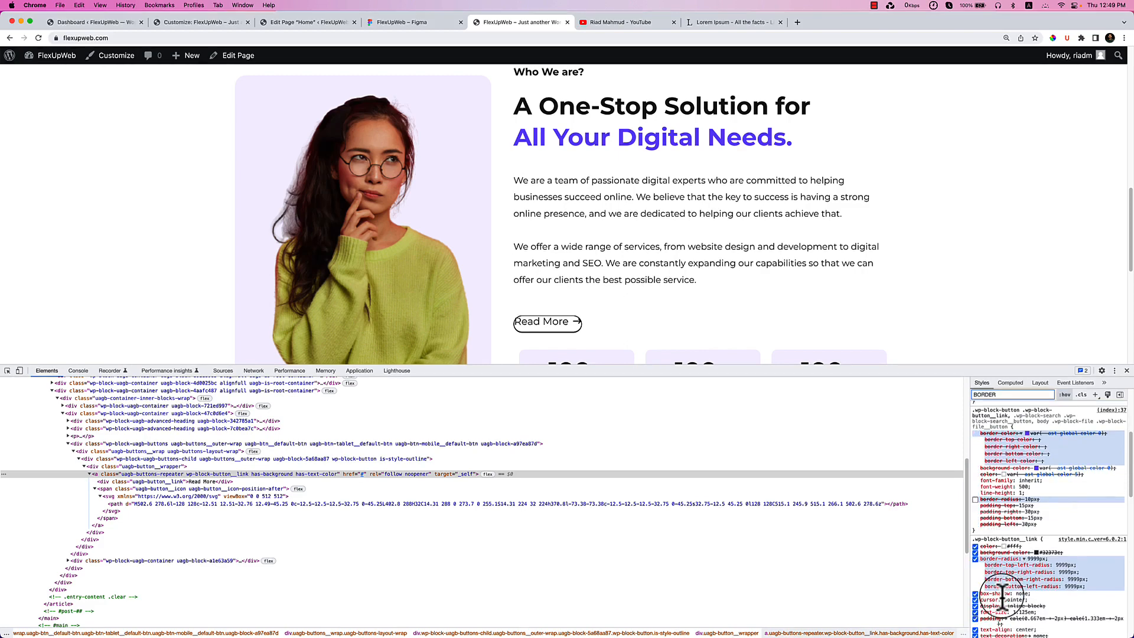
{"action": "scroll", "coordinate": [1003, 598], "scroll_direction": "down", "scroll_amount": 4}
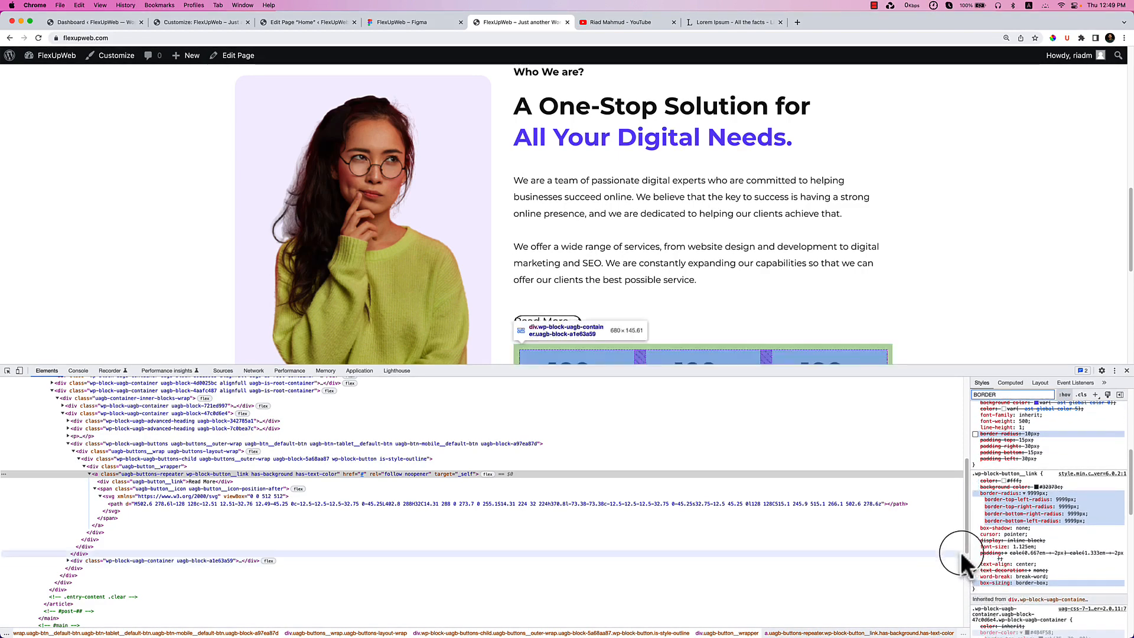
{"action": "scroll", "coordinate": [998, 558], "scroll_direction": "down", "scroll_amount": 1}
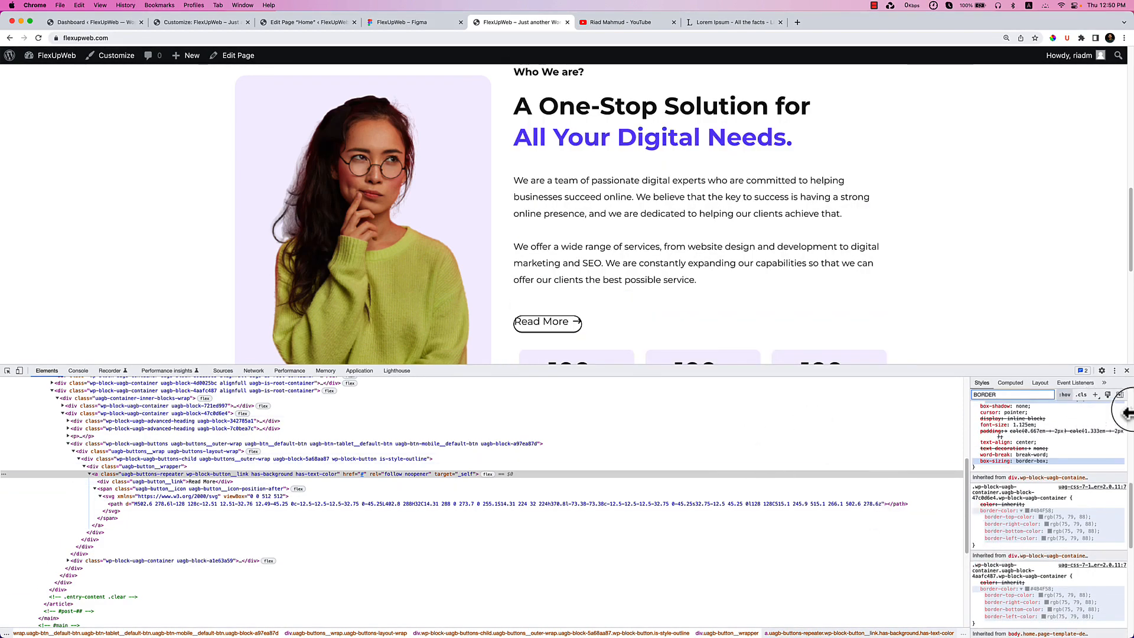
{"action": "left_click", "coordinate": [1127, 371]}
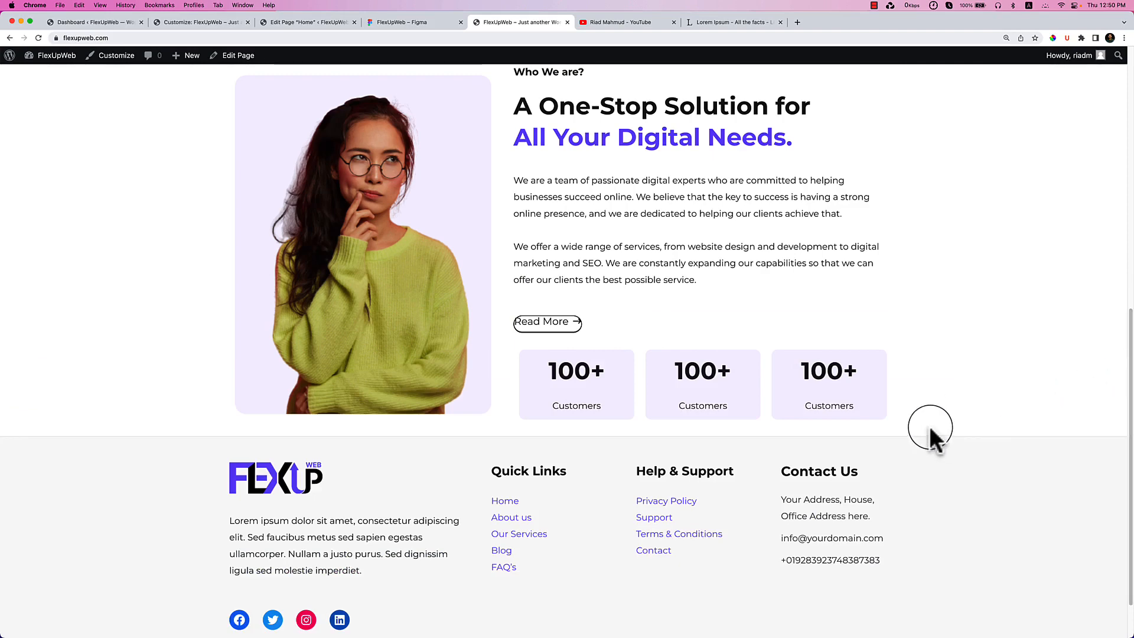
Remove the Read More button block in the page editor.
{"action": "left_click", "coordinate": [313, 25]}
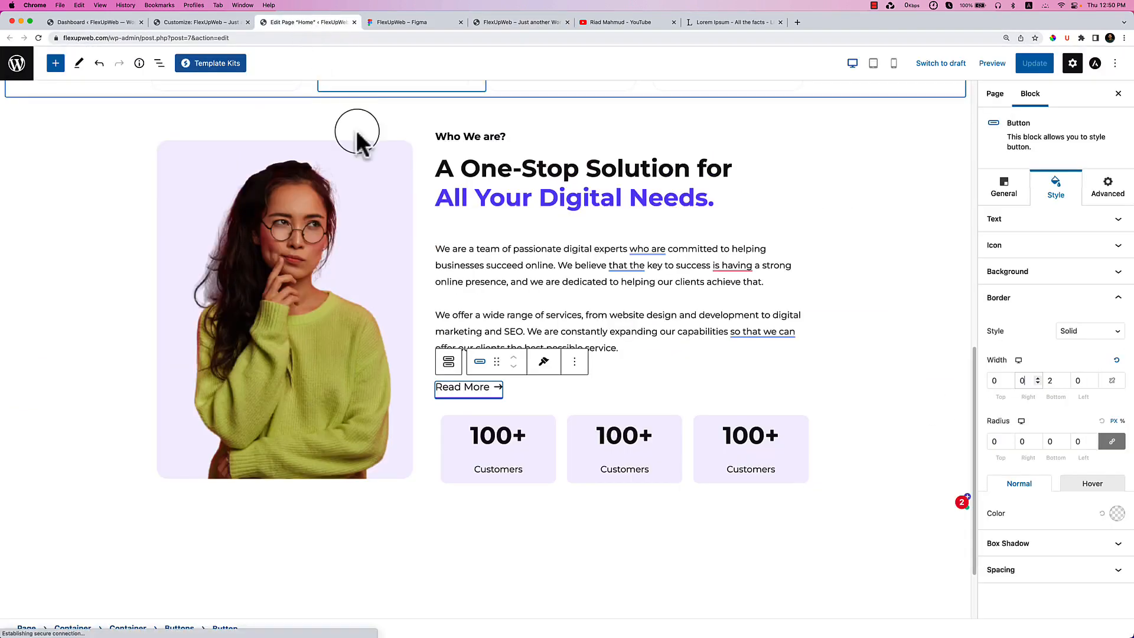
{"action": "left_click", "coordinate": [575, 364]}
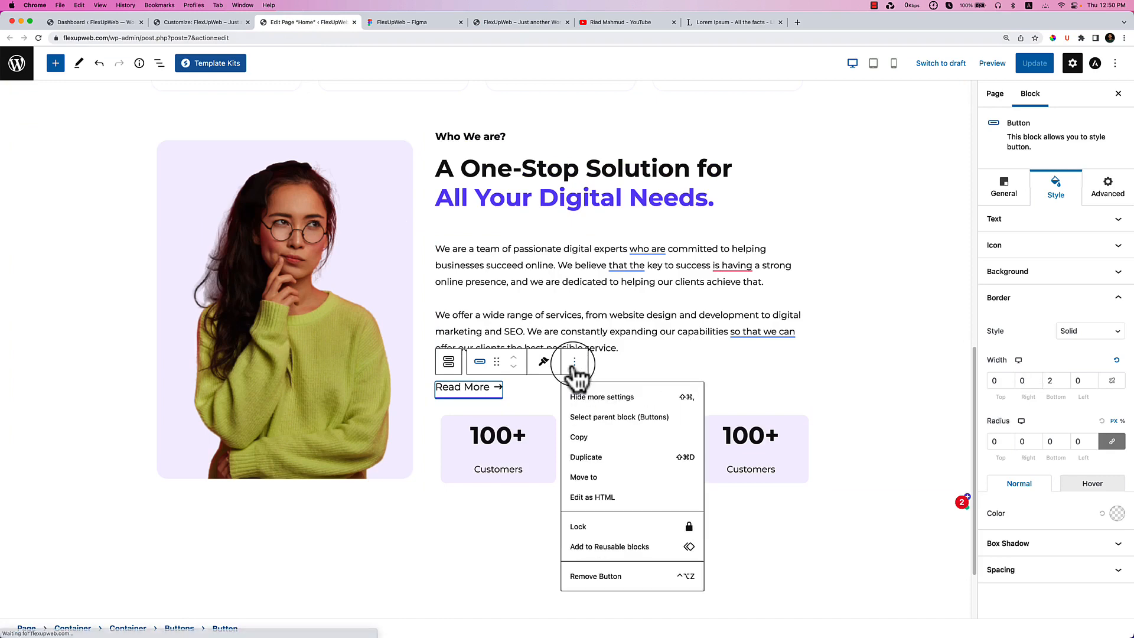
{"action": "left_click", "coordinate": [579, 577]}
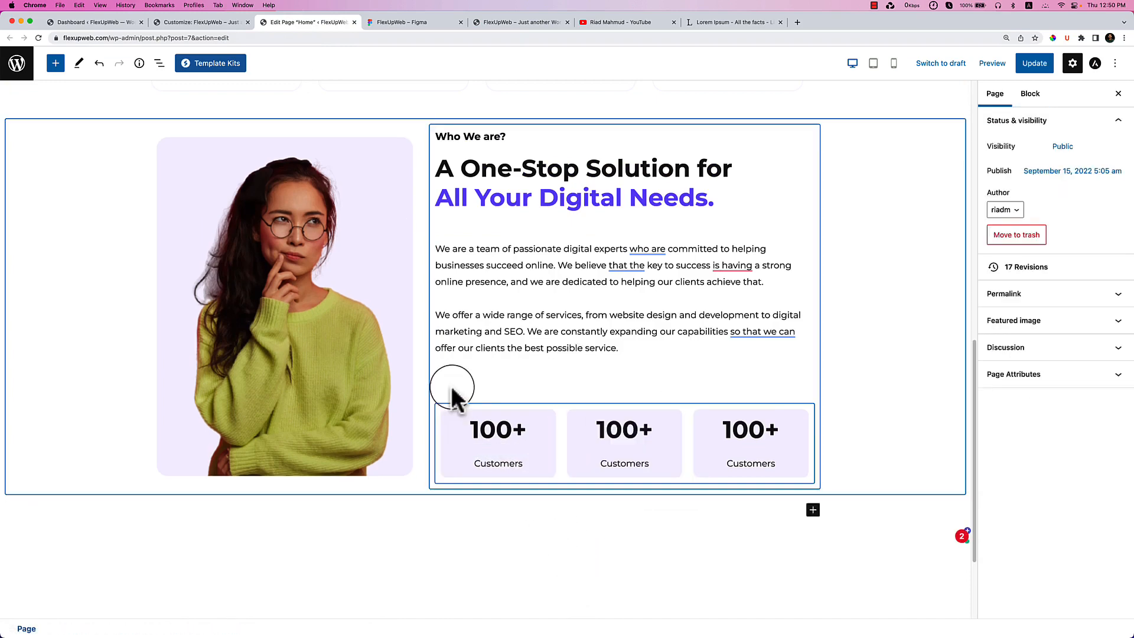
Delete the empty Buttons group via List View and add an empty block below the paragraph.
{"action": "left_click", "coordinate": [538, 388]}
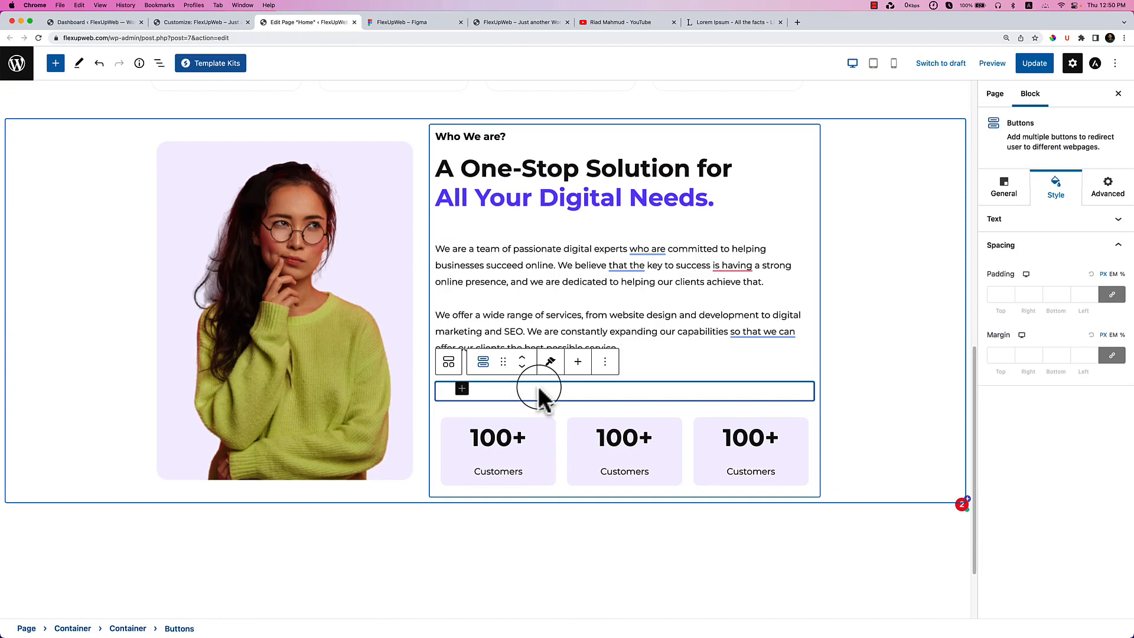
{"action": "left_click", "coordinate": [158, 63]}
{"action": "left_click", "coordinate": [182, 282]}
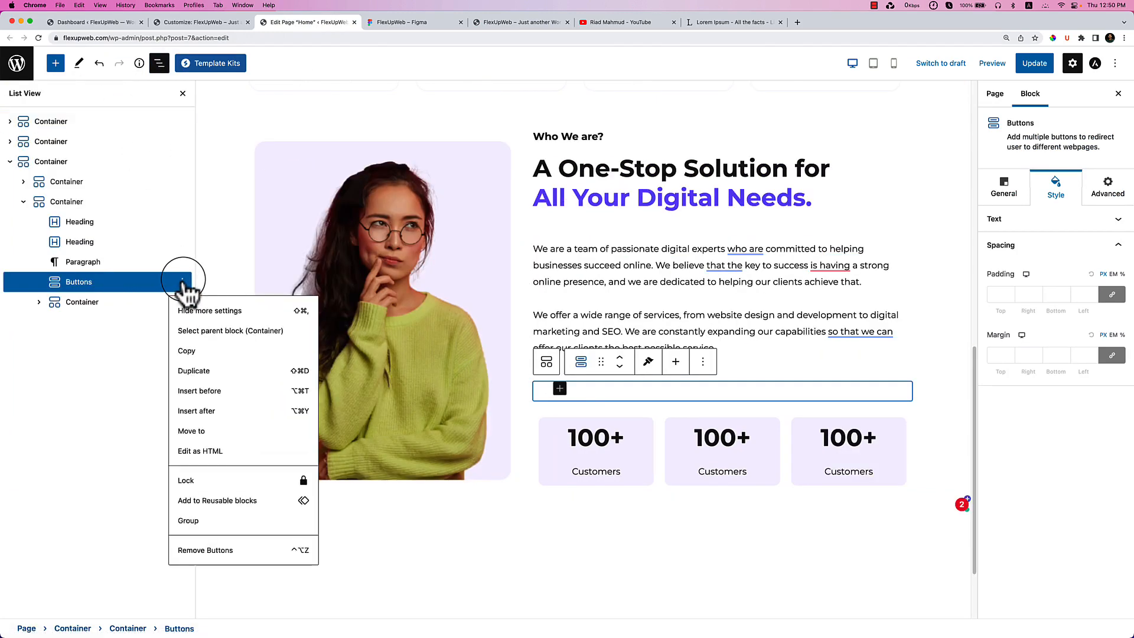
{"action": "left_click", "coordinate": [243, 550]}
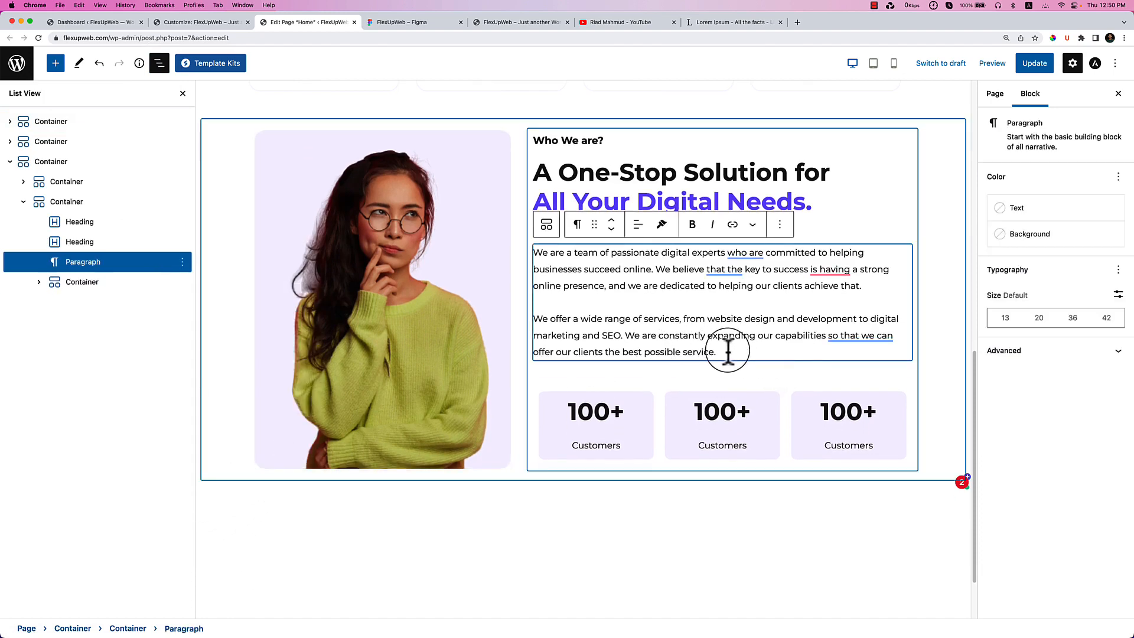
{"action": "key", "text": "Return"}
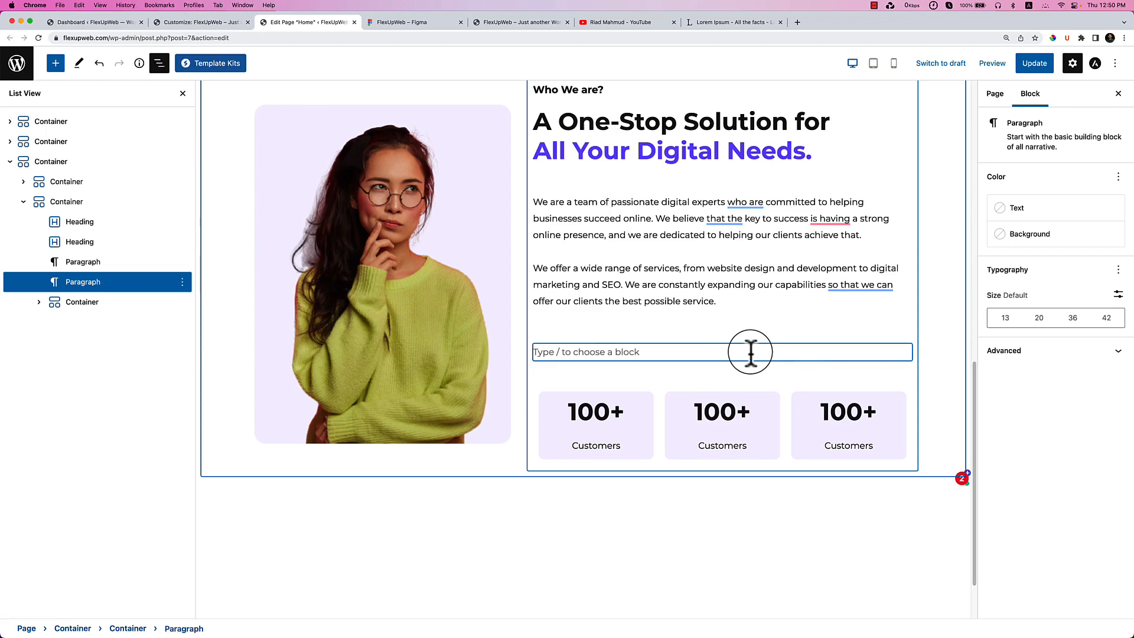
Turn the empty block into a Heading with a P tag reading 'Read More'.
{"action": "type", "text": "/head"}
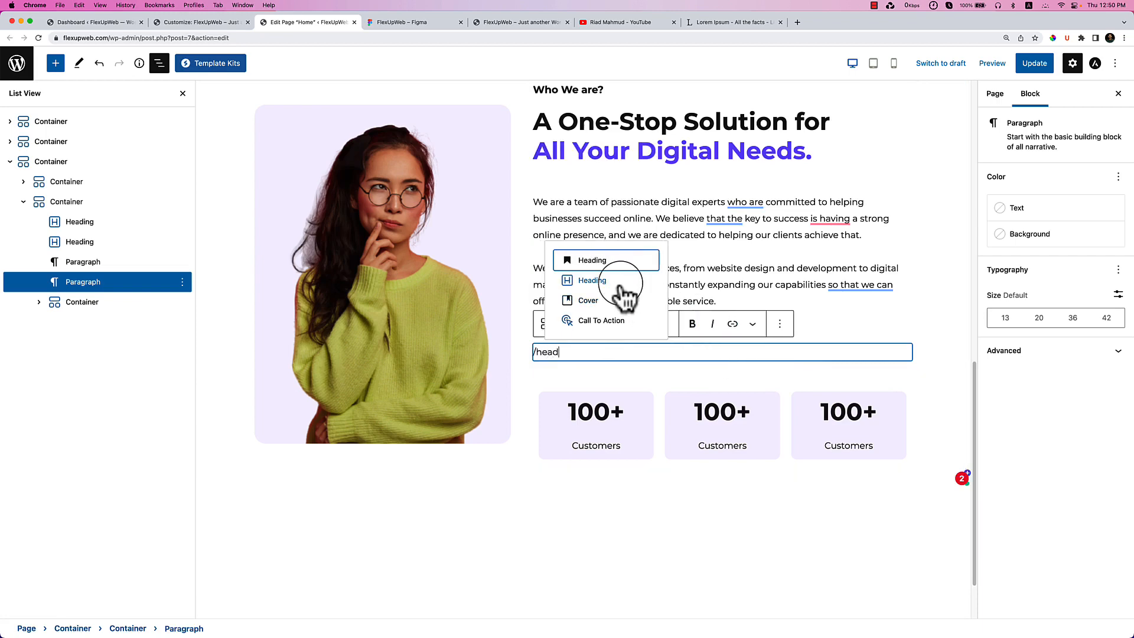
{"action": "left_click", "coordinate": [620, 282]}
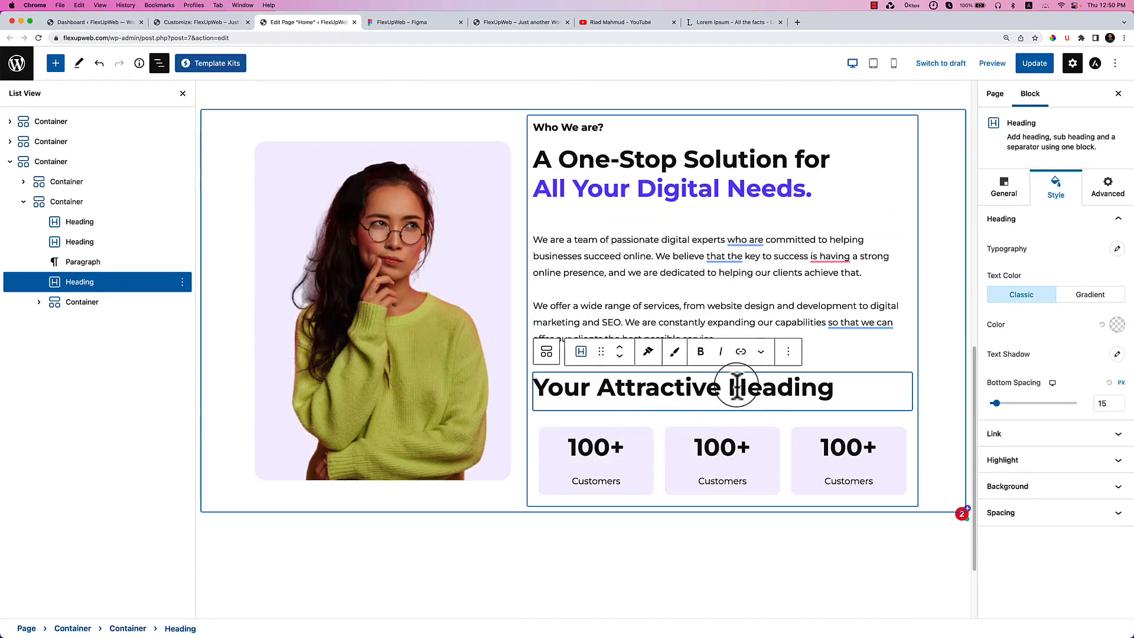
{"action": "left_click", "coordinate": [1004, 188]}
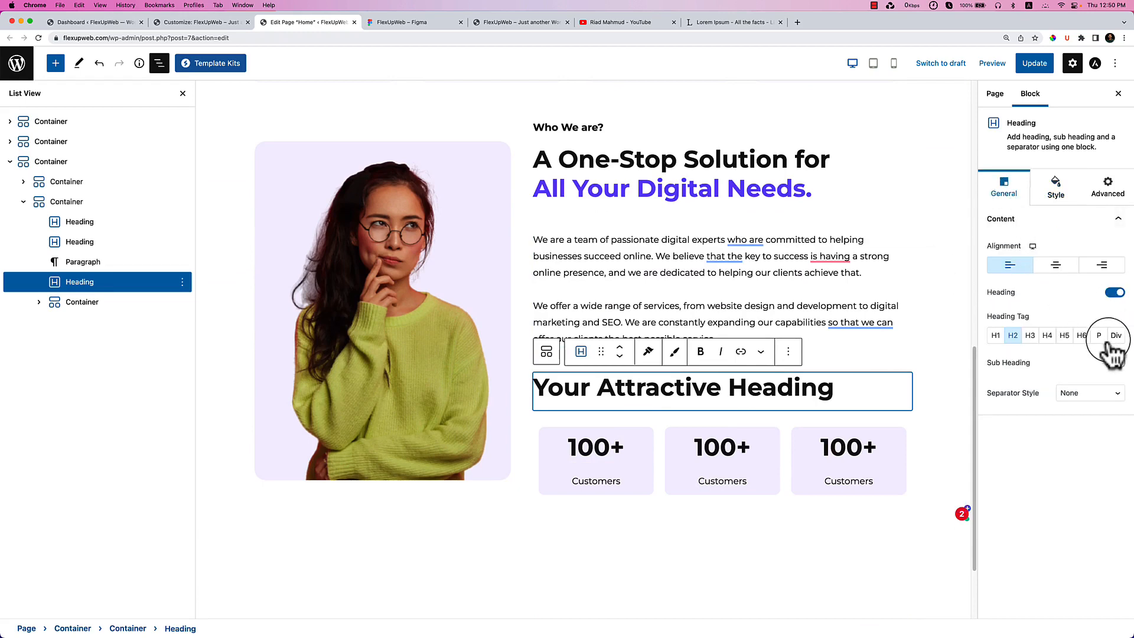
{"action": "left_click", "coordinate": [1100, 336]}
{"action": "triple_click", "coordinate": [586, 383]}
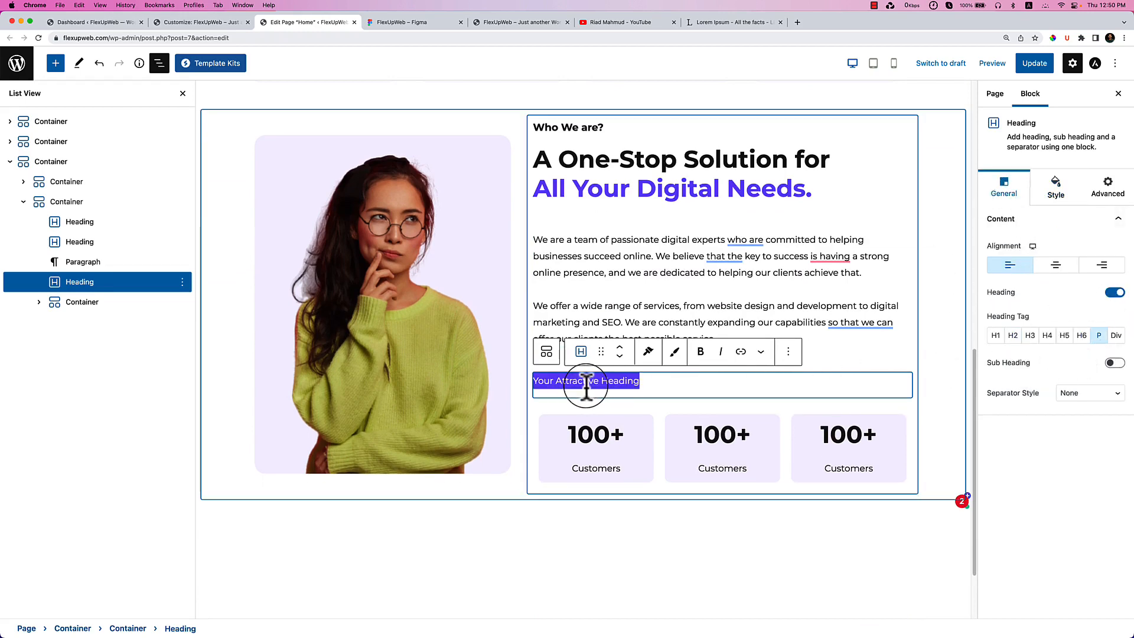
{"action": "type", "text": "Read Mo"}
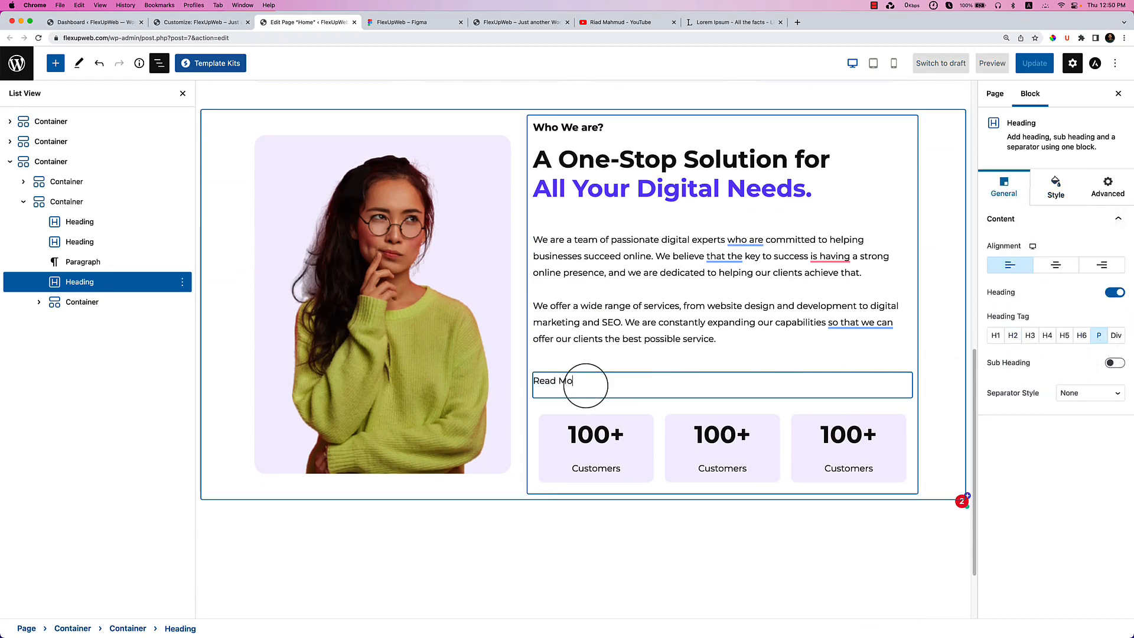
{"action": "type", "text": "re"}
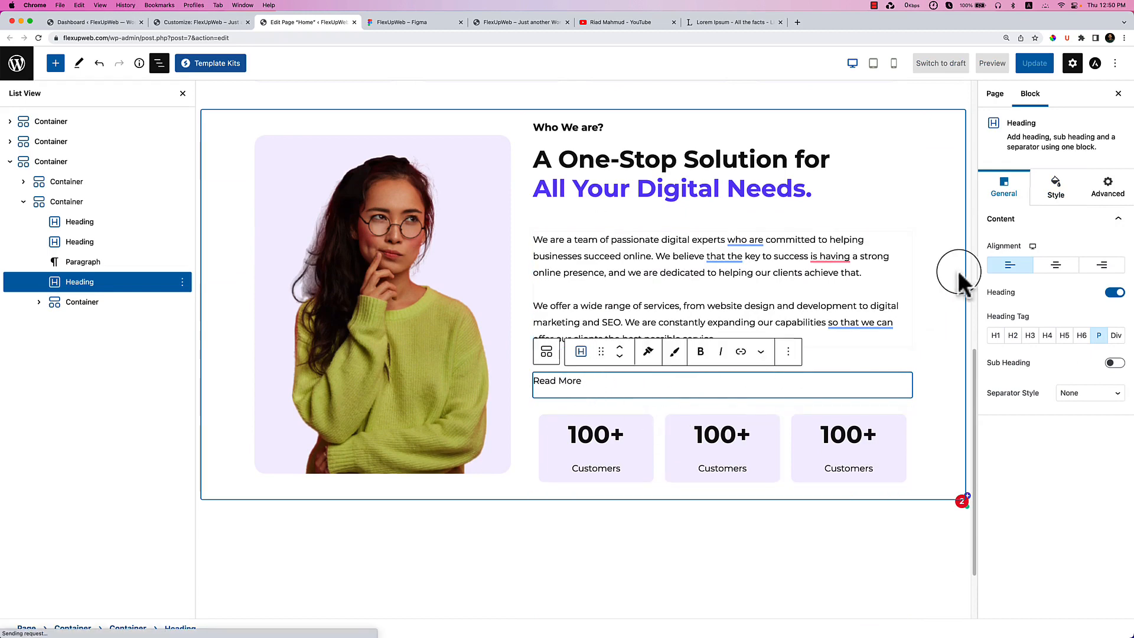
Link the Read More text to #.
{"action": "left_click", "coordinate": [1054, 198]}
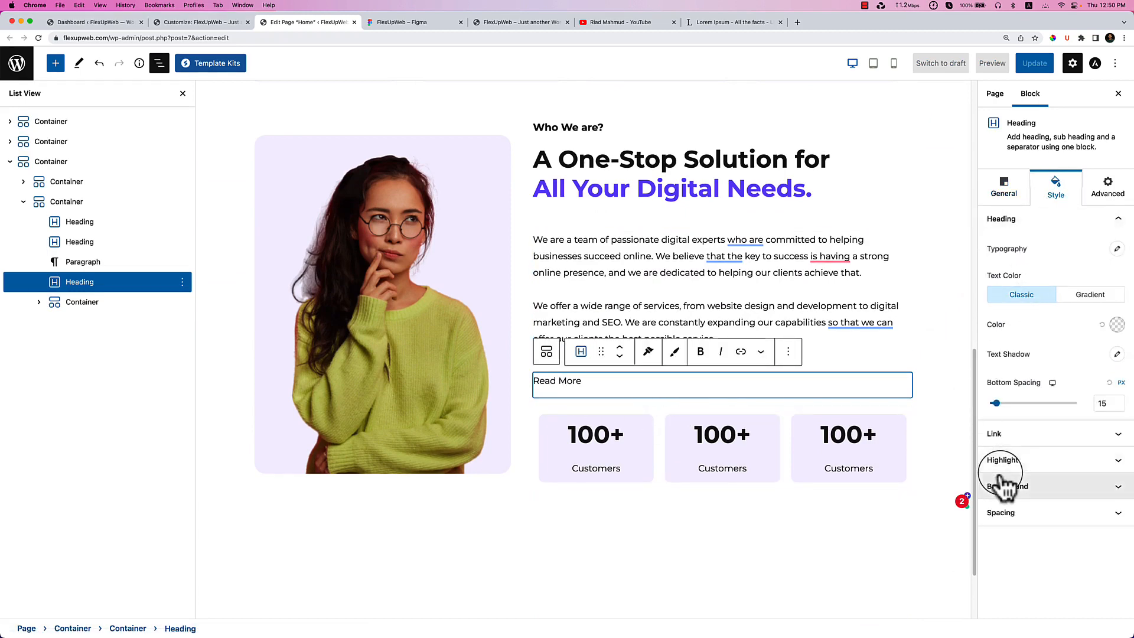
{"action": "left_click", "coordinate": [1005, 435]}
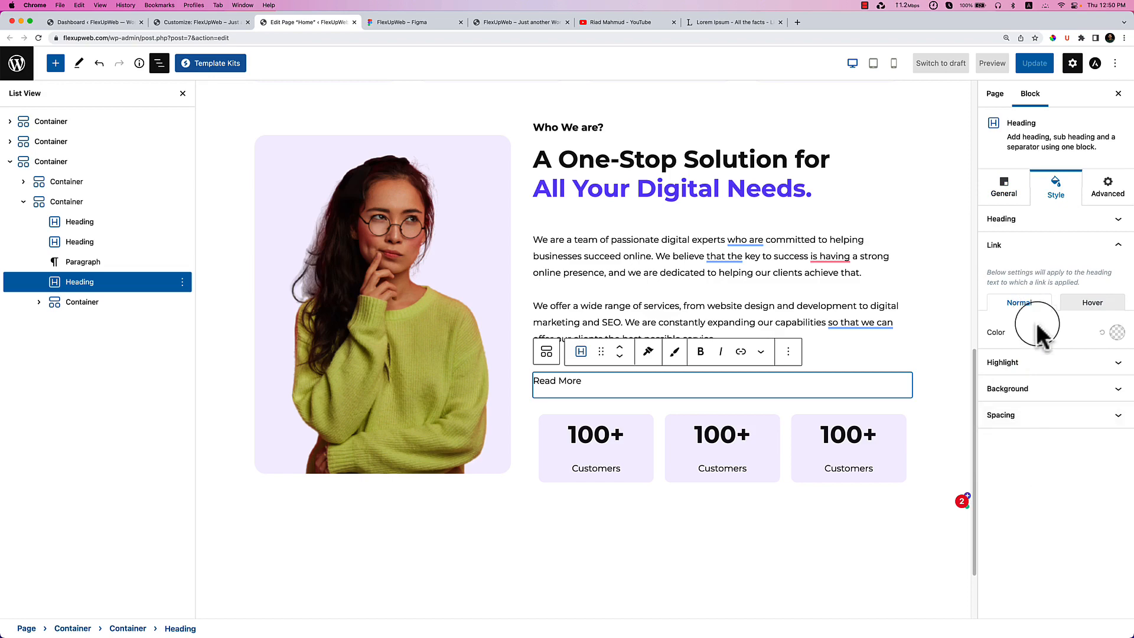
{"action": "left_click", "coordinate": [1004, 188]}
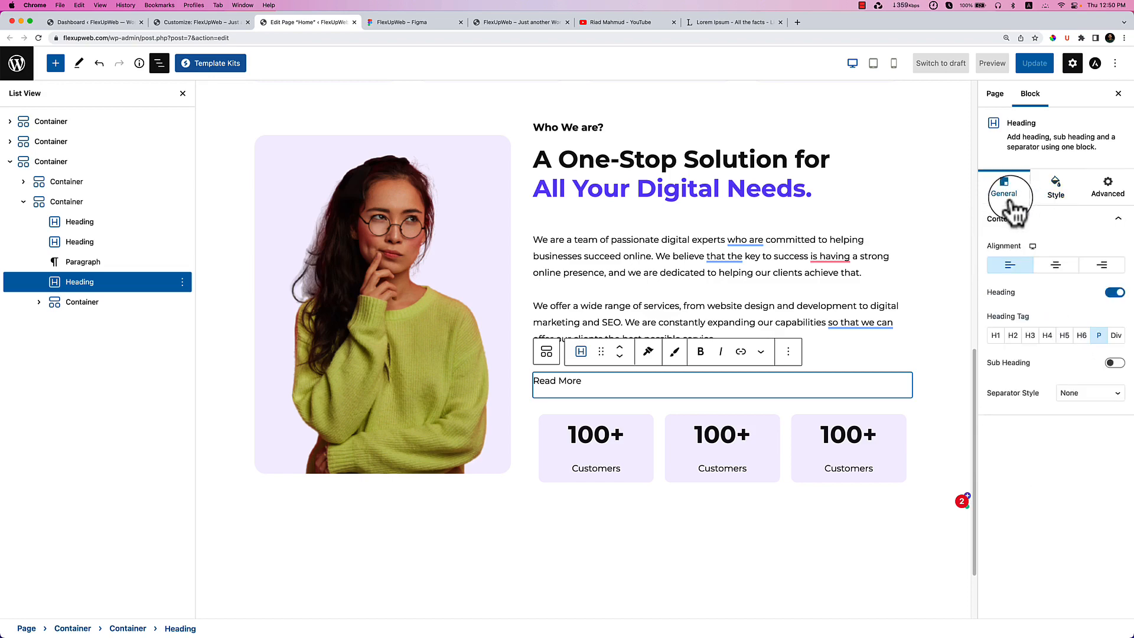
{"action": "left_click_drag", "start_coordinate": [609, 373], "coordinate": [535, 381]}
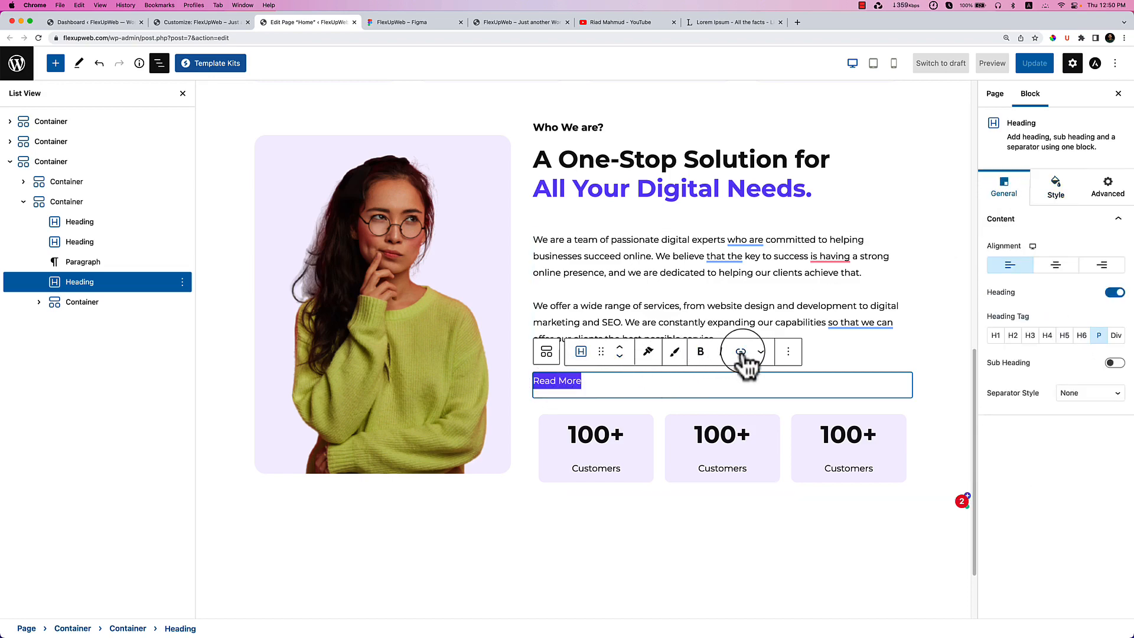
{"action": "left_click", "coordinate": [741, 352]}
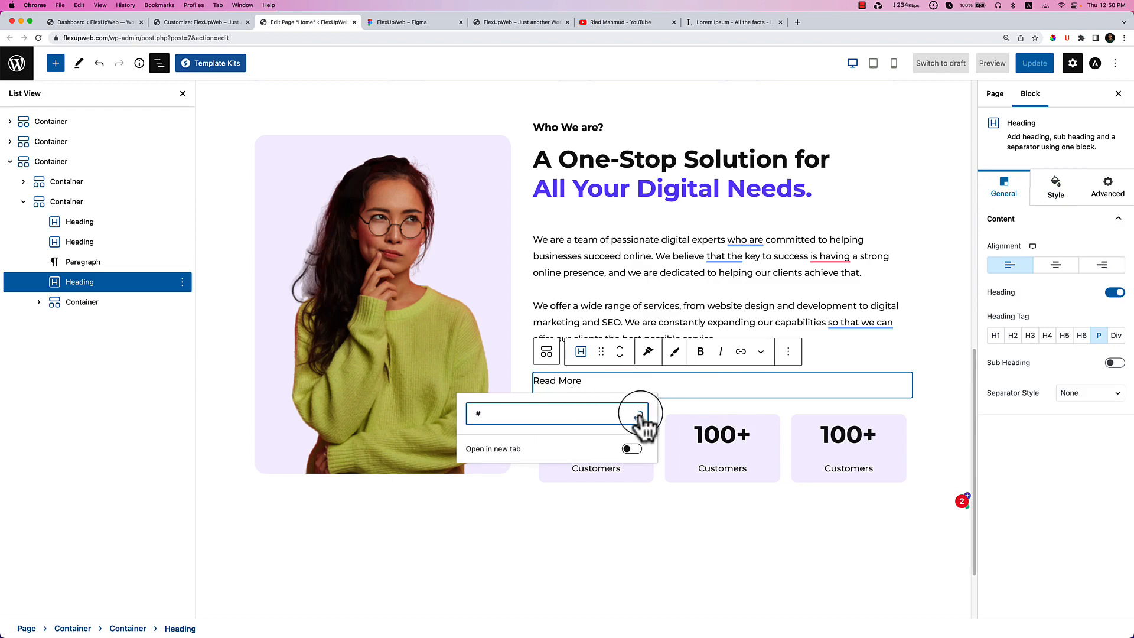
{"action": "left_click", "coordinate": [638, 416]}
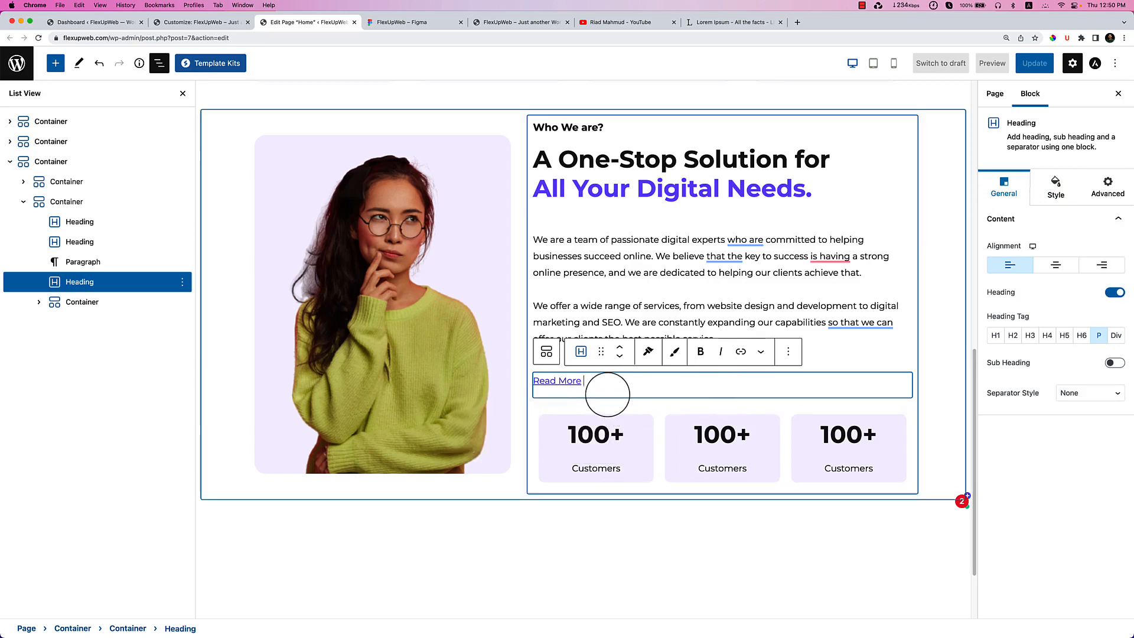
{"action": "type", "text": ">"}
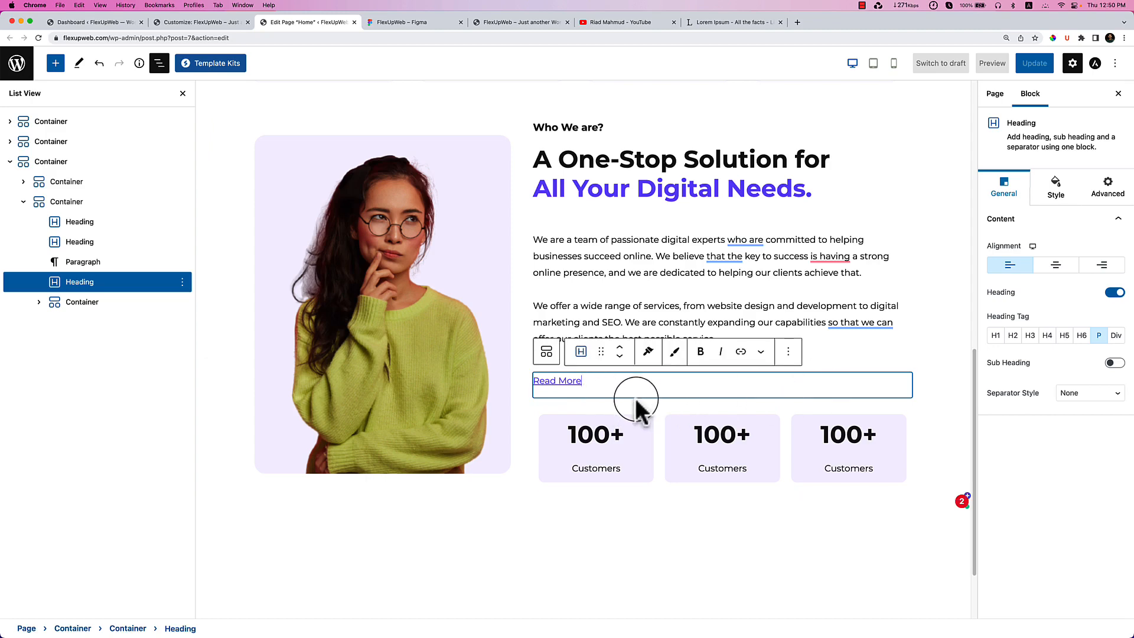
Reselect the Read More heading and toggle its visibility off and back on.
{"action": "left_click", "coordinate": [845, 345]}
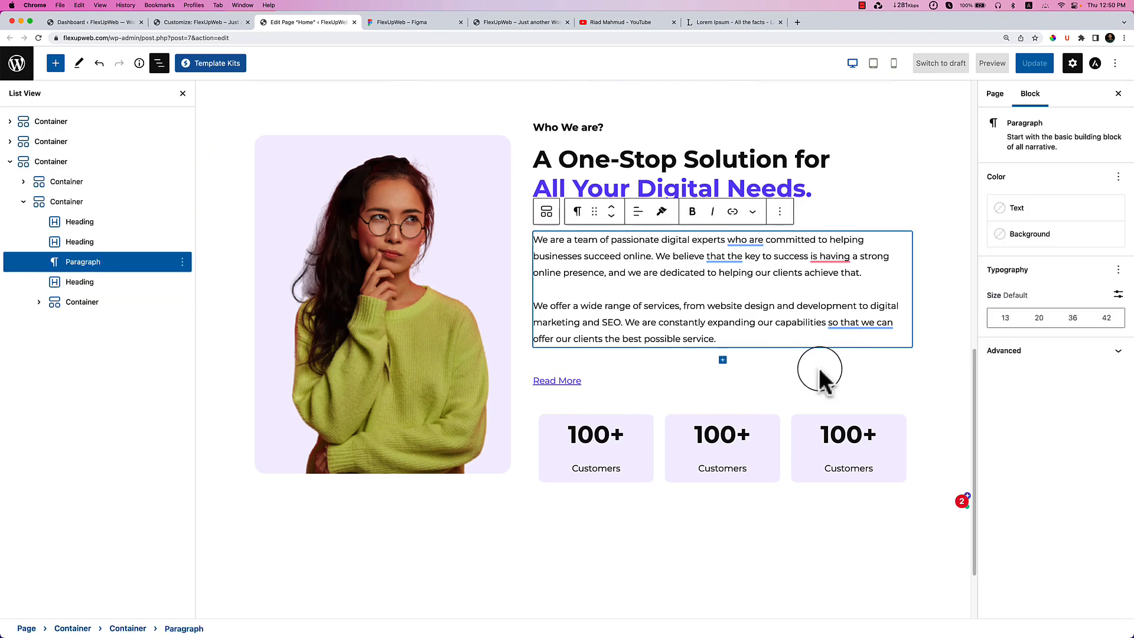
{"action": "left_click", "coordinate": [638, 384]}
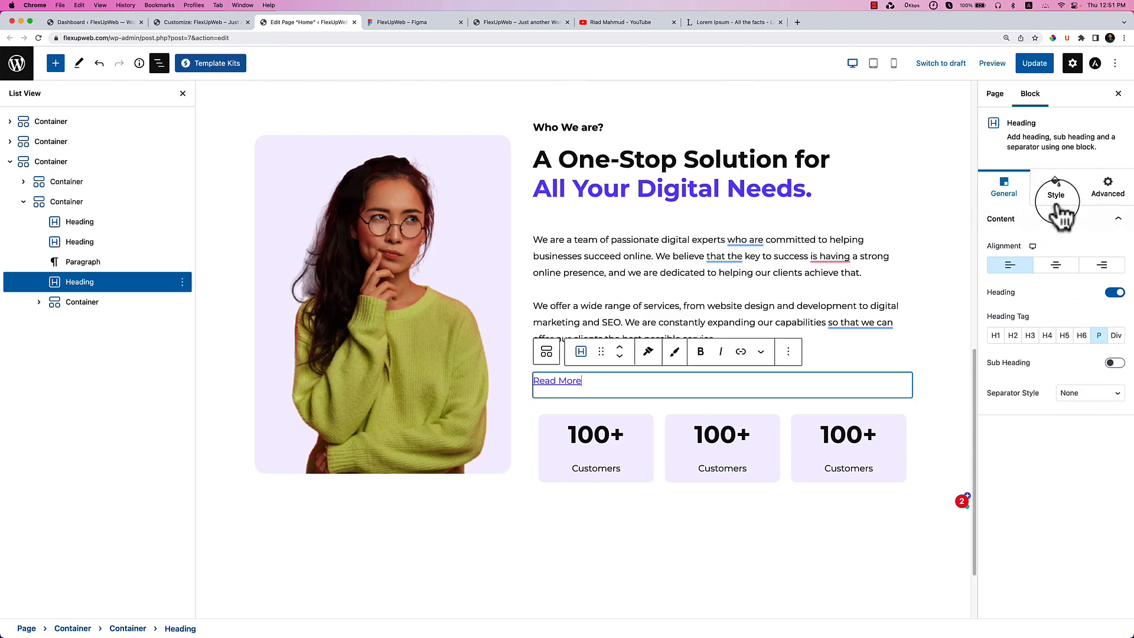
{"action": "left_click", "coordinate": [1056, 197]}
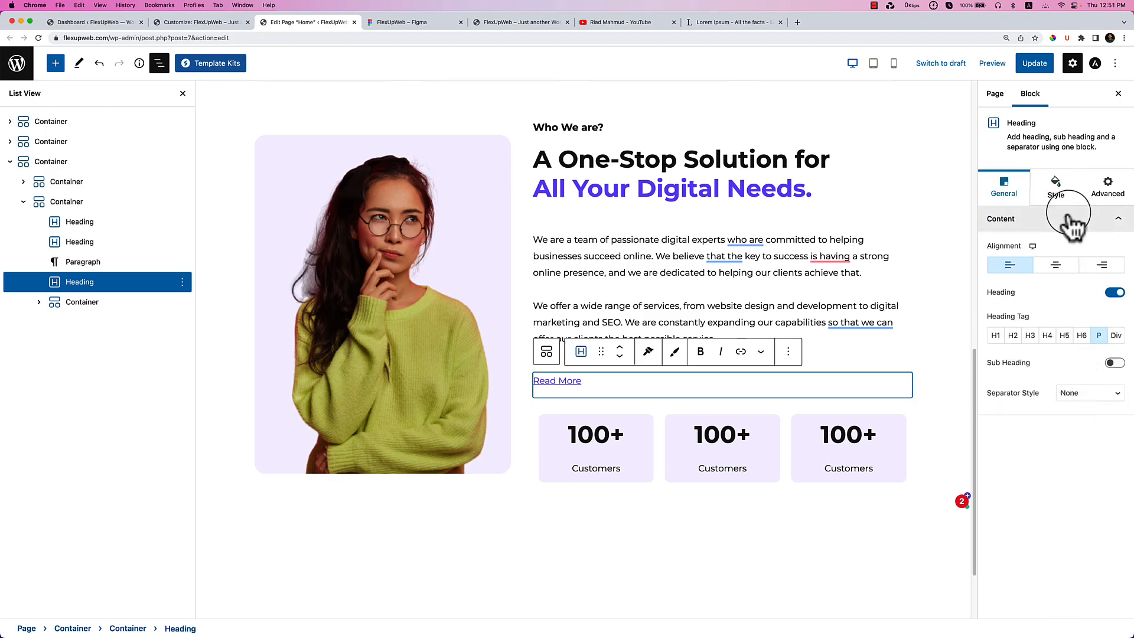
{"action": "left_click", "coordinate": [1055, 194]}
{"action": "left_click", "coordinate": [1004, 188]}
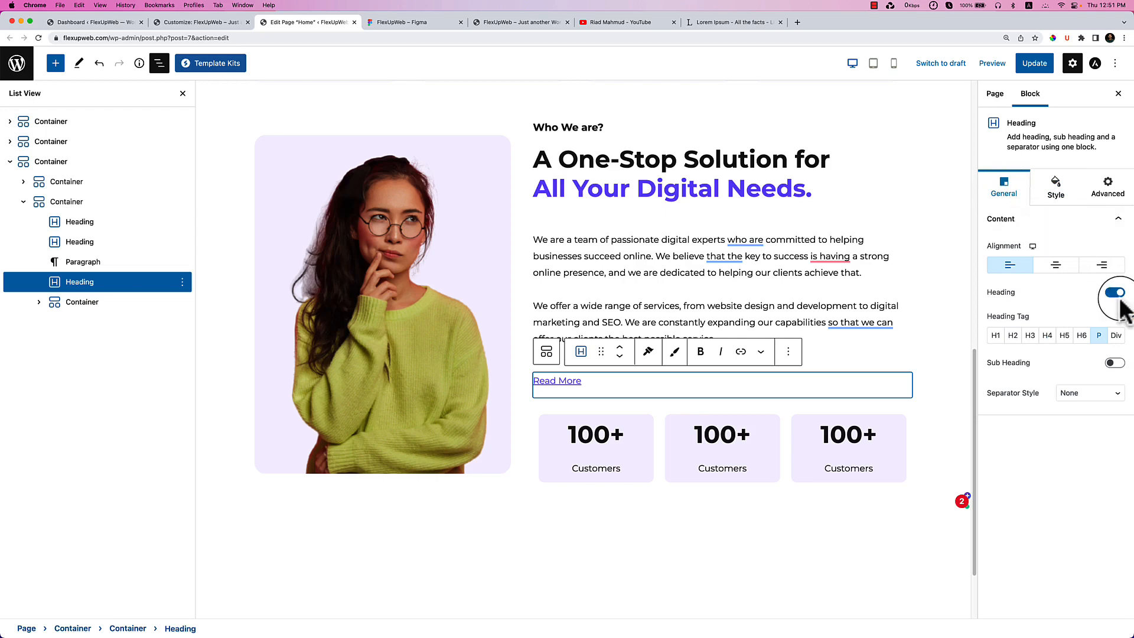
{"action": "left_click", "coordinate": [1114, 293]}
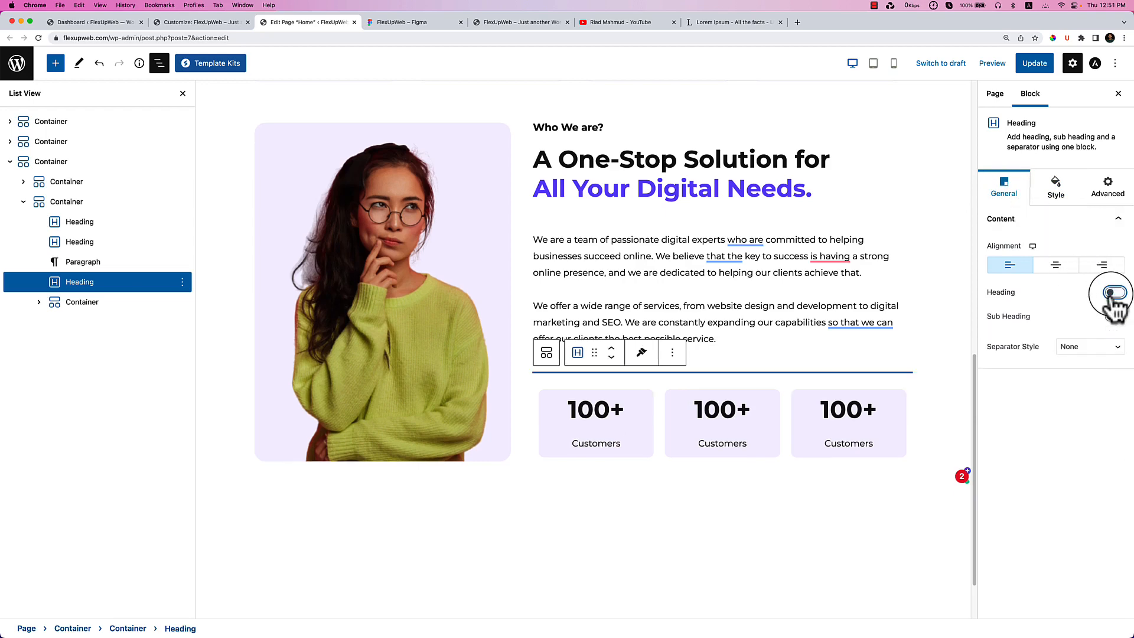
{"action": "left_click", "coordinate": [1114, 293]}
Expand the heading's Spacing, Heading text and Link colour style options.
{"action": "left_click", "coordinate": [1055, 190]}
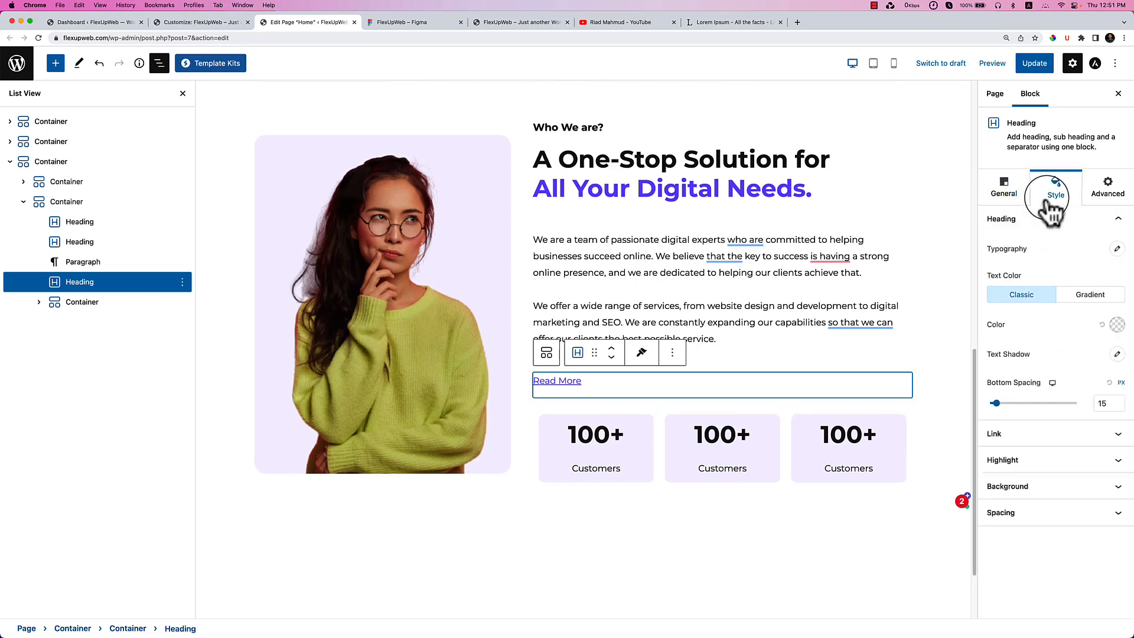
{"action": "left_click", "coordinate": [1052, 512]}
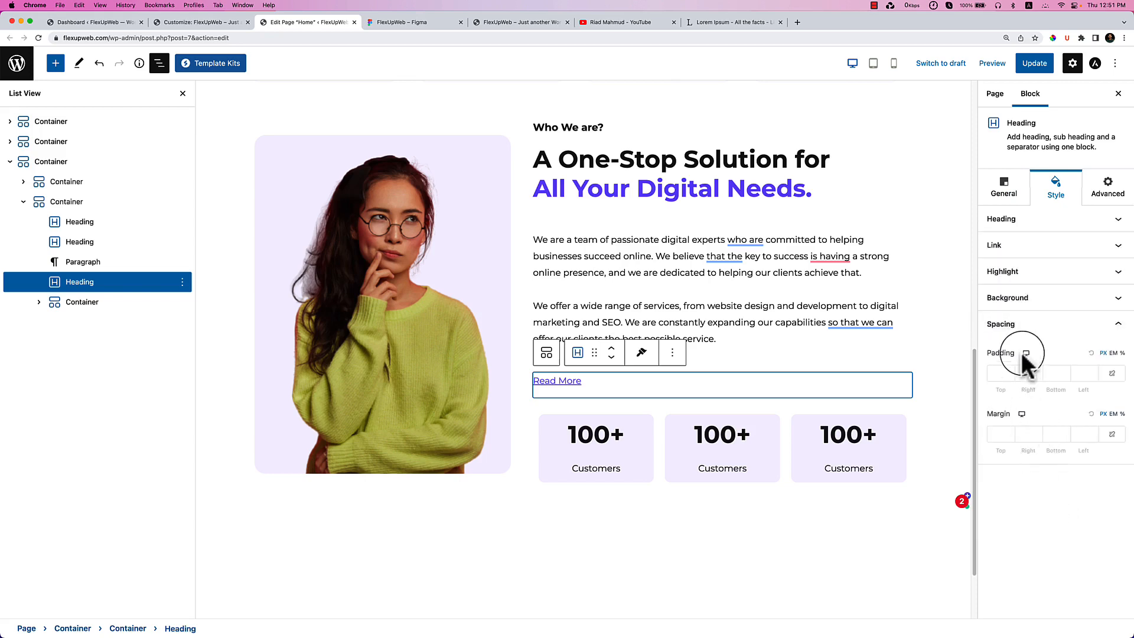
{"action": "left_click", "coordinate": [1028, 219]}
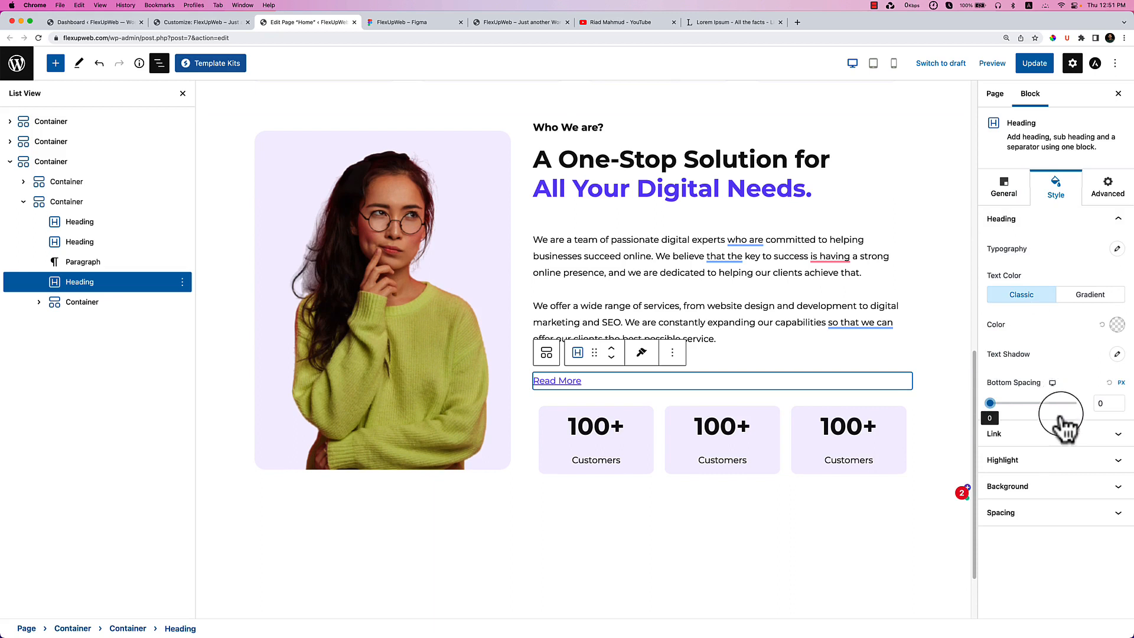
{"action": "left_click", "coordinate": [1072, 454]}
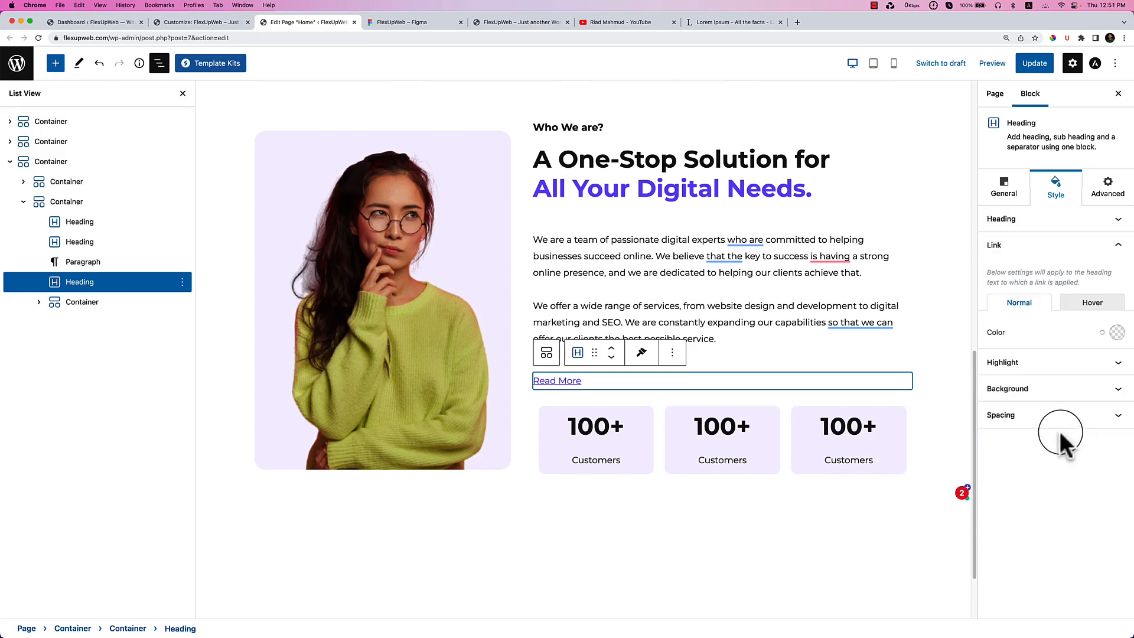
Leave the highlight border style as None and unlink the corner radius values.
{"action": "left_click", "coordinate": [1057, 362]}
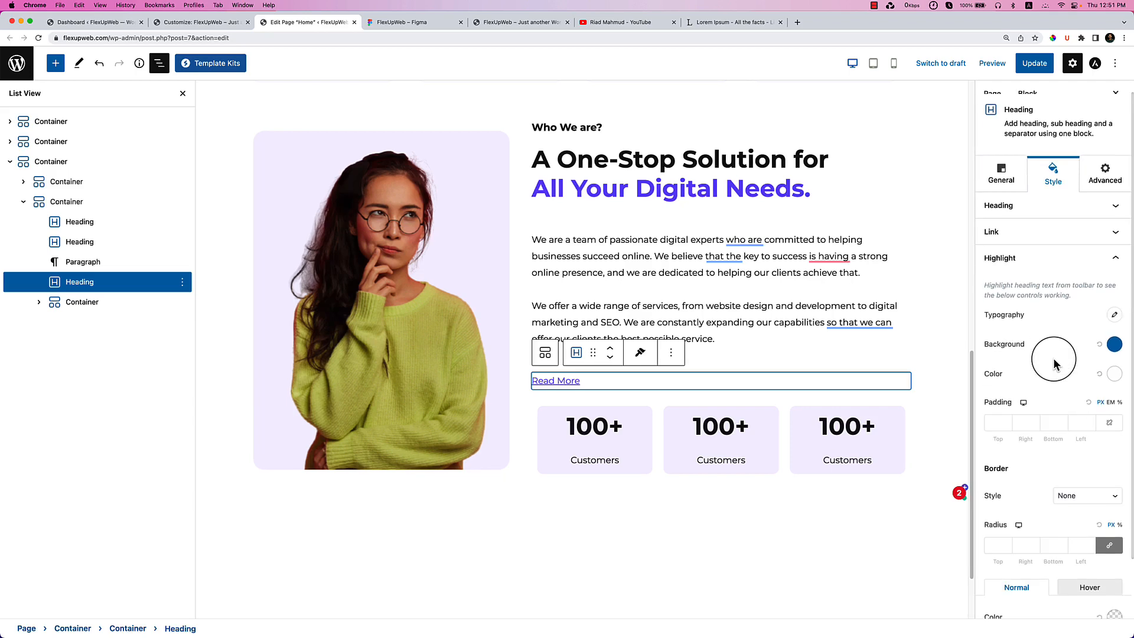
{"action": "scroll", "coordinate": [1058, 402], "scroll_direction": "down", "scroll_amount": 2}
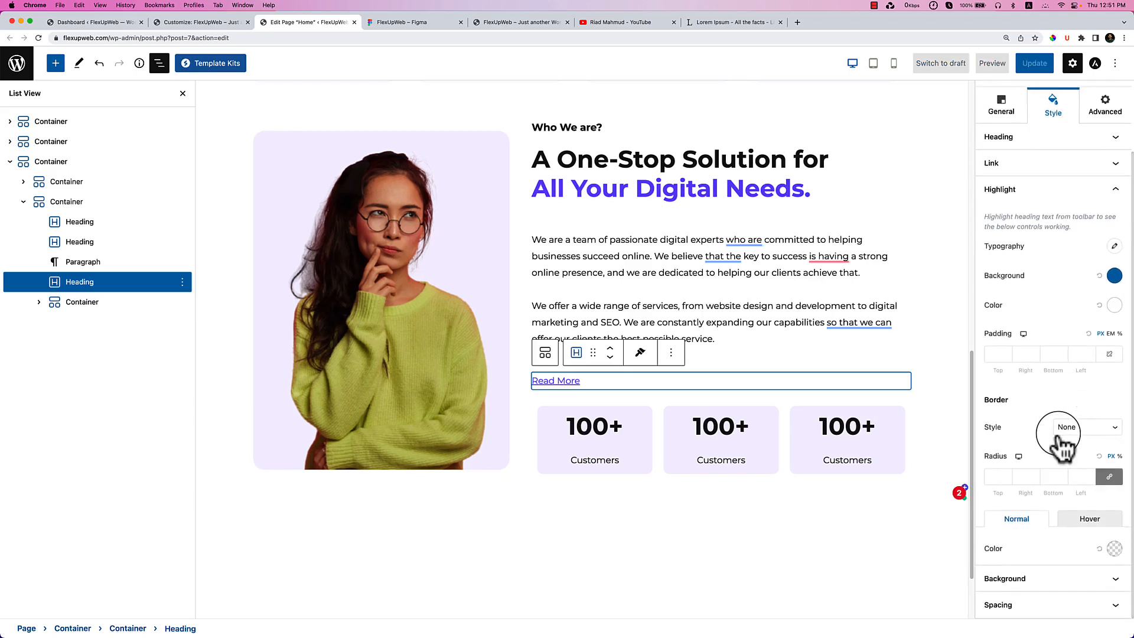
{"action": "left_click", "coordinate": [1084, 443]}
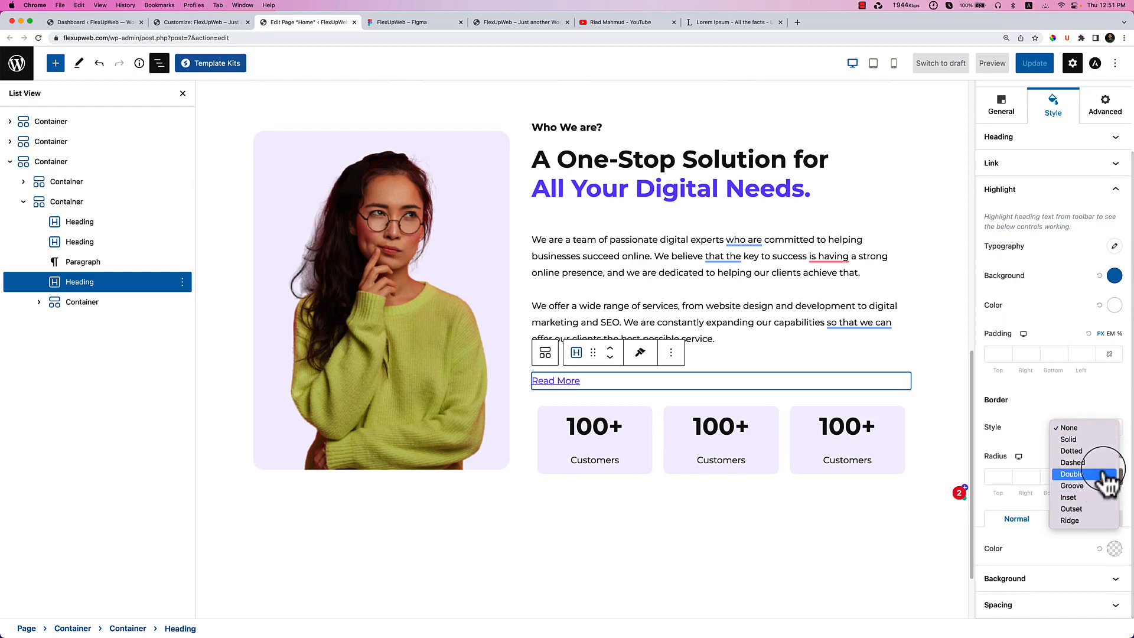
{"action": "left_click", "coordinate": [1058, 404]}
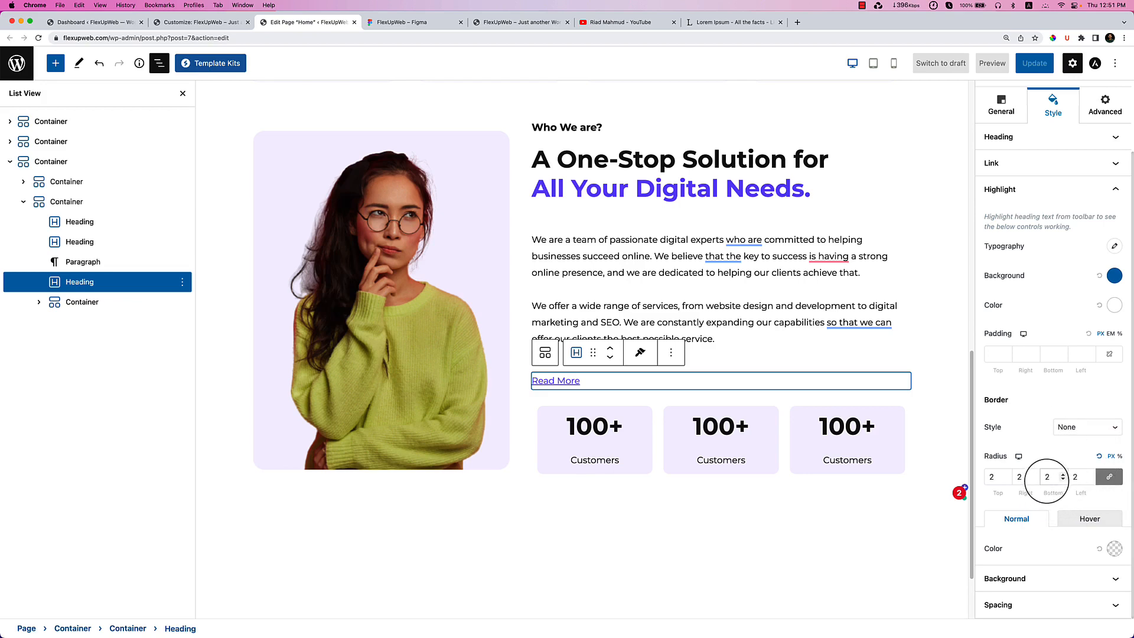
{"action": "left_click", "coordinate": [1108, 478]}
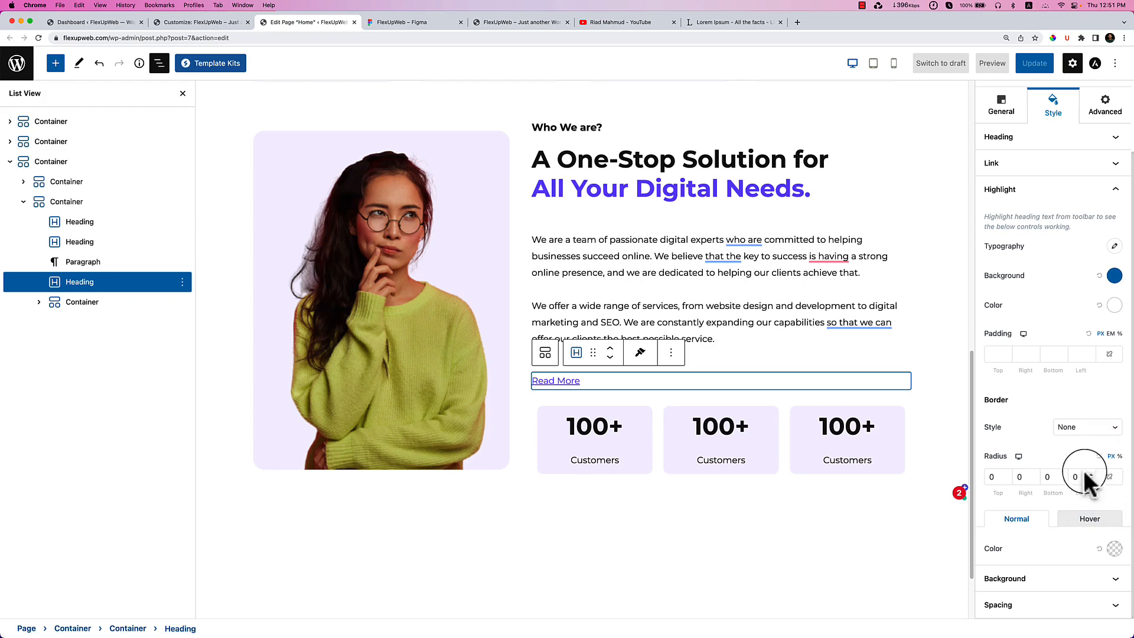
Reselect the Read More heading and begin a negative top margin in Spacing.
{"action": "left_click", "coordinate": [774, 342]}
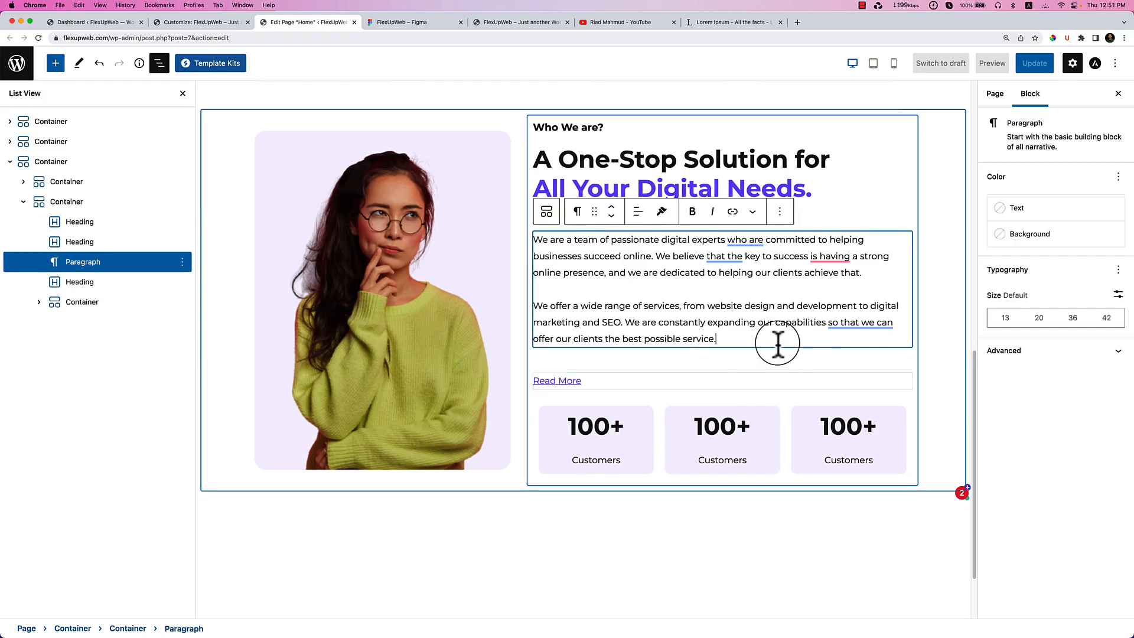
{"action": "left_click", "coordinate": [598, 381]}
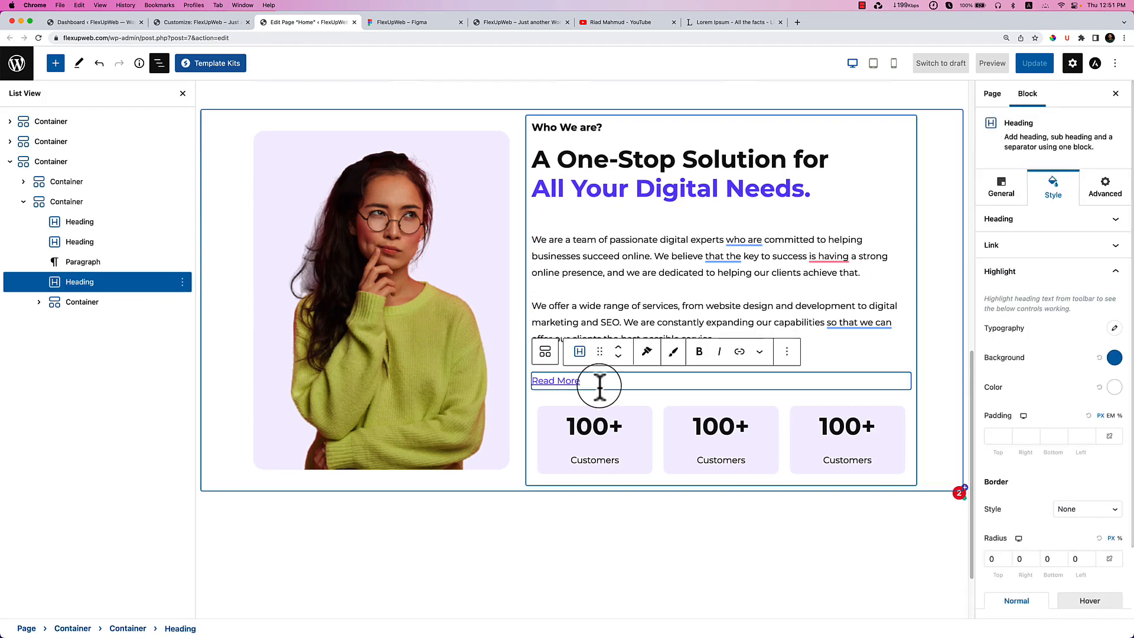
{"action": "scroll", "coordinate": [1048, 552], "scroll_direction": "down", "scroll_amount": 5}
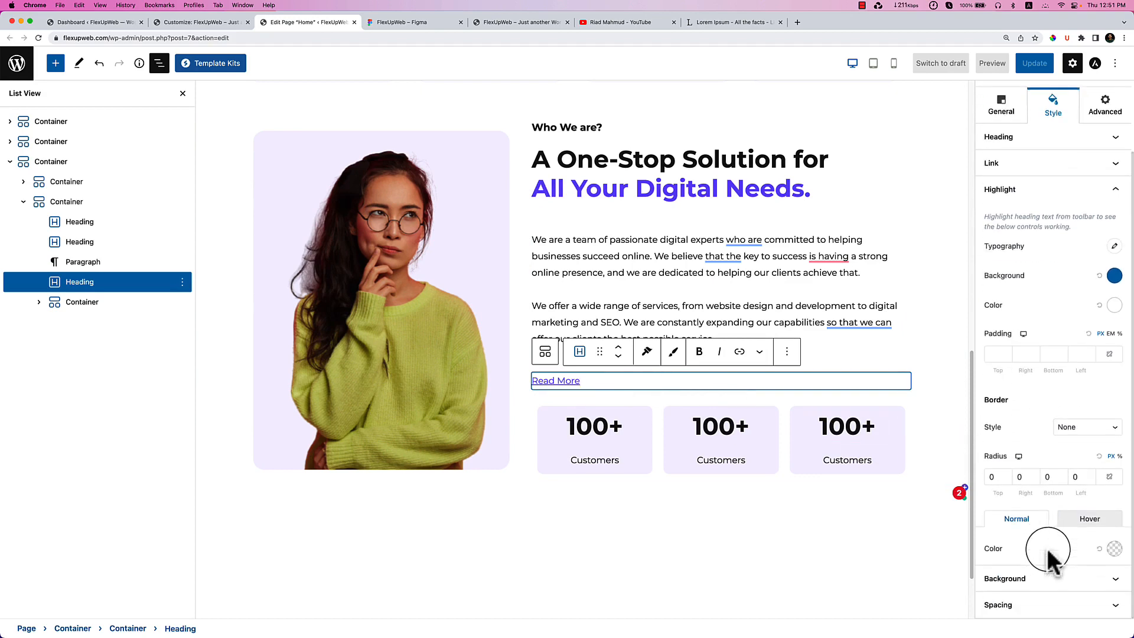
{"action": "left_click", "coordinate": [1068, 568]}
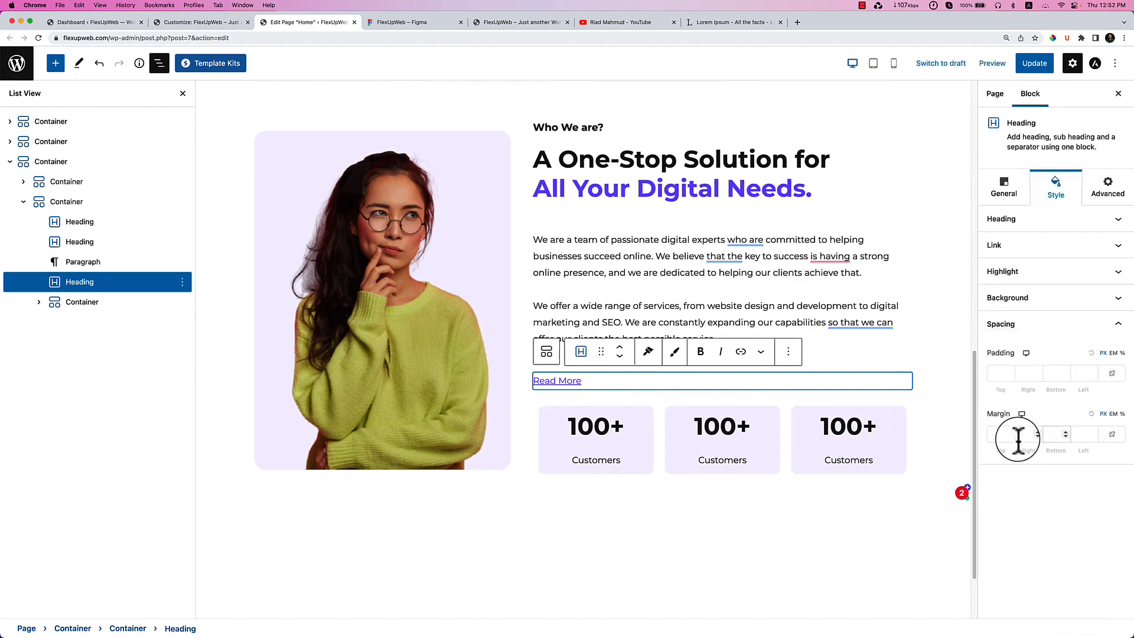
{"action": "left_click", "coordinate": [1010, 440]}
{"action": "type", "text": "-10"}
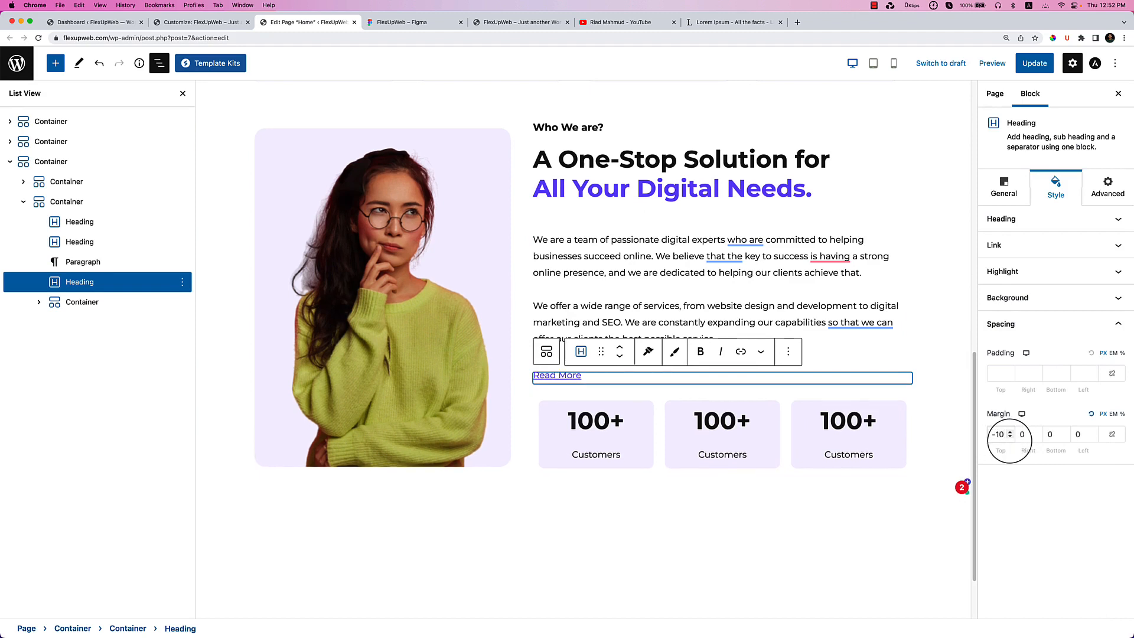
Lower Read More's top margin to -31, update the page, and view the Figma design.
{"action": "key", "text": "Down"}
{"action": "key", "text": "Down"}
{"action": "key", "text": "Down"}
{"action": "key", "text": "Down"}
{"action": "key", "text": "Down"}
{"action": "key", "text": "Down"}
{"action": "key", "text": "Down"}
{"action": "key", "text": "Down"}
{"action": "key", "text": "Down"}
{"action": "key", "text": "Down"}
{"action": "key", "text": "Down"}
{"action": "key", "text": "Down"}
{"action": "key", "text": "Down"}
{"action": "key", "text": "Down"}
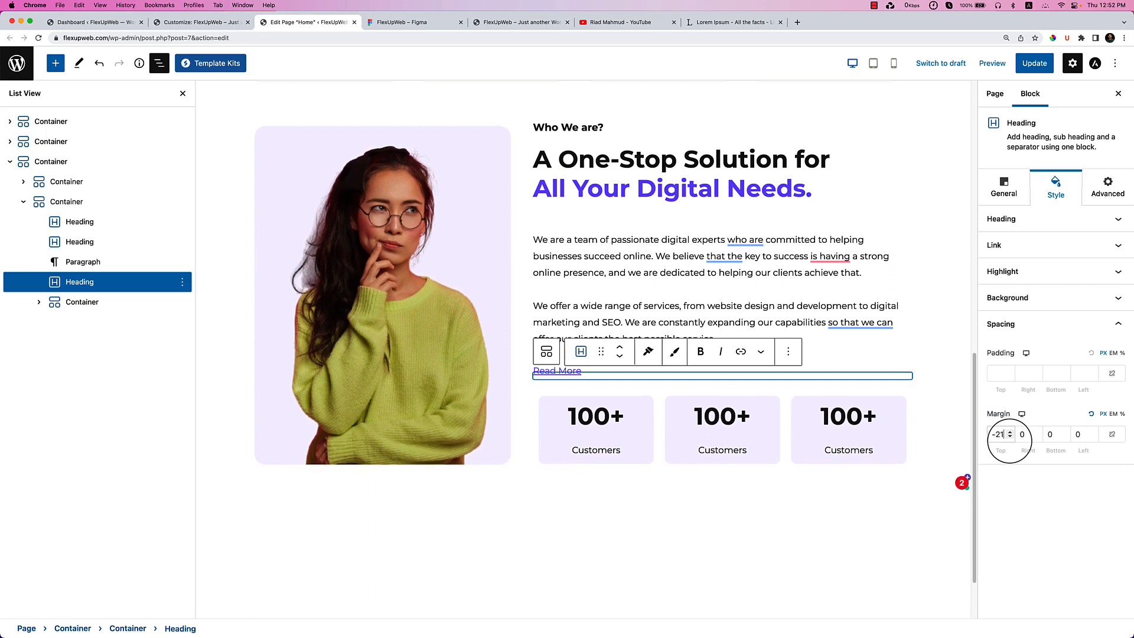
{"action": "key", "text": "Down"}
{"action": "key", "text": "Down"}
{"action": "key", "text": "Down"}
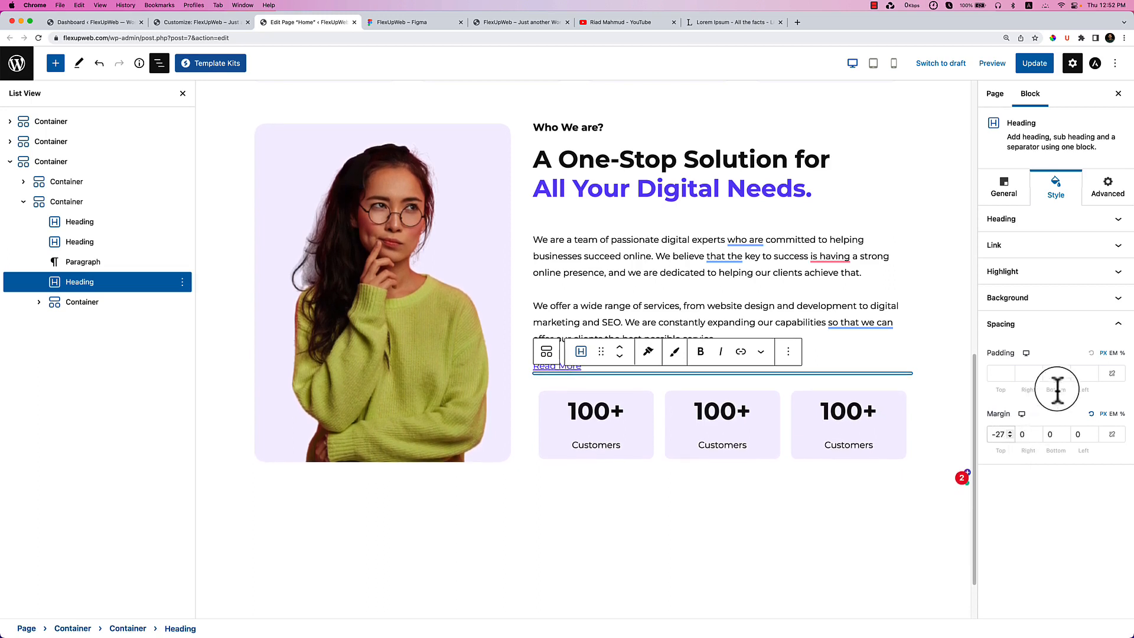
{"action": "left_click", "coordinate": [791, 306]}
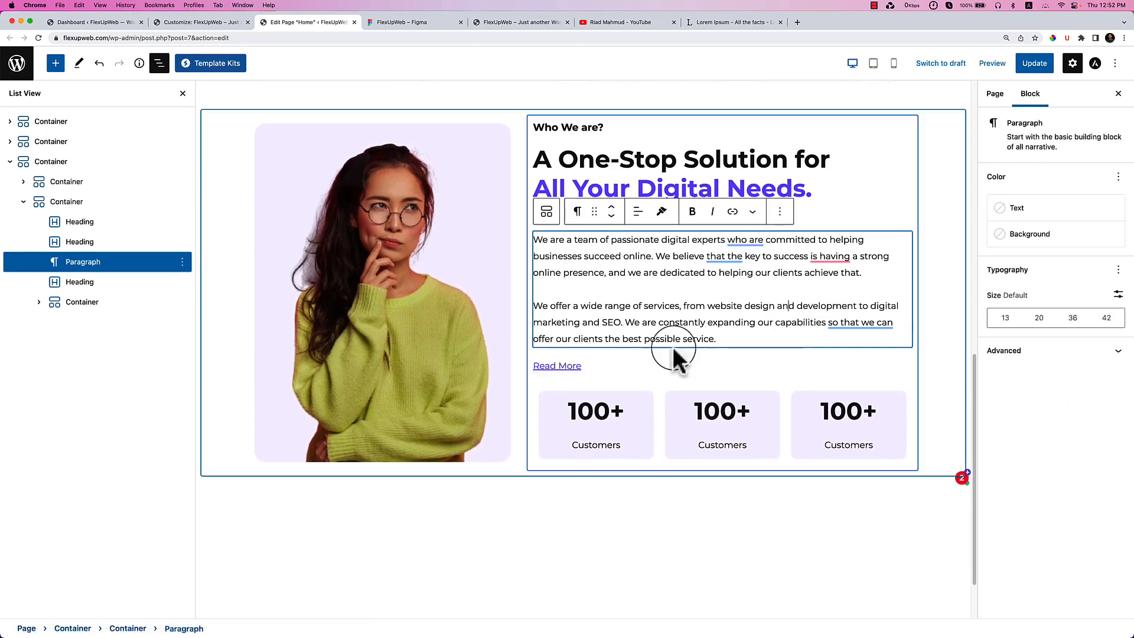
{"action": "left_click", "coordinate": [595, 369]}
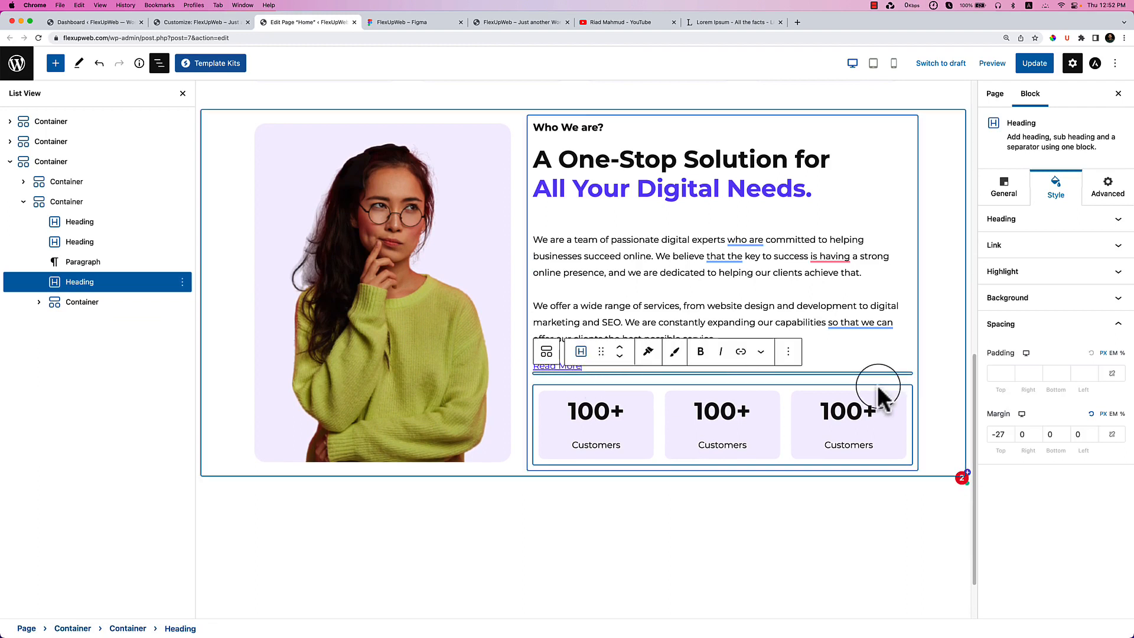
{"action": "key", "text": "Down"}
{"action": "key", "text": "Down"}
{"action": "key", "text": "Down"}
{"action": "key", "text": "Down"}
{"action": "key", "text": "Down"}
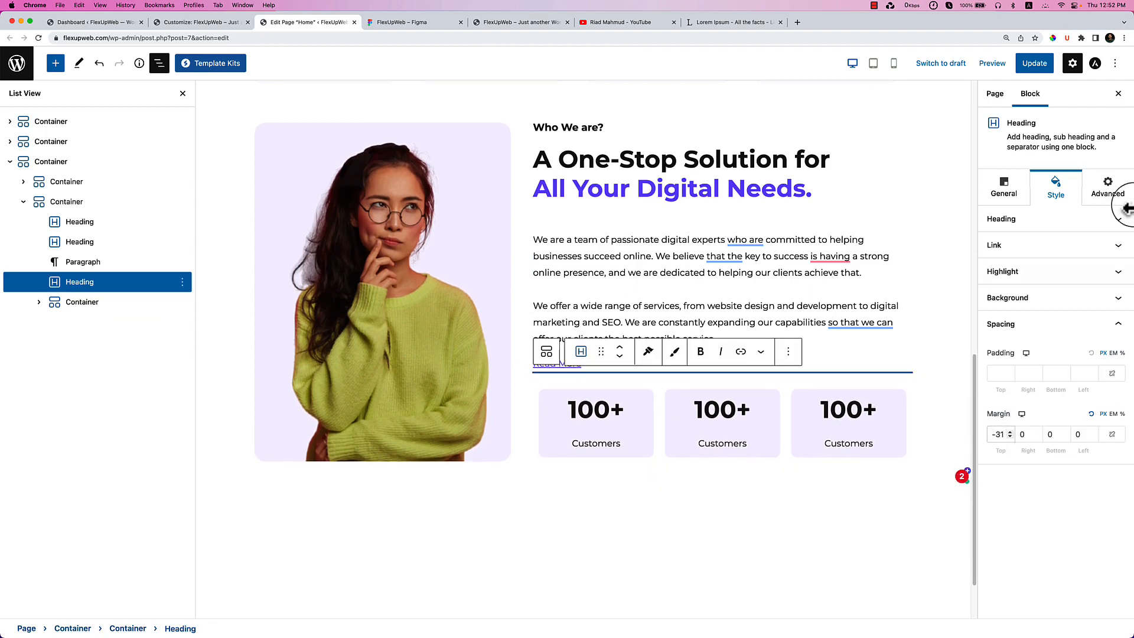
{"action": "left_click", "coordinate": [1035, 63]}
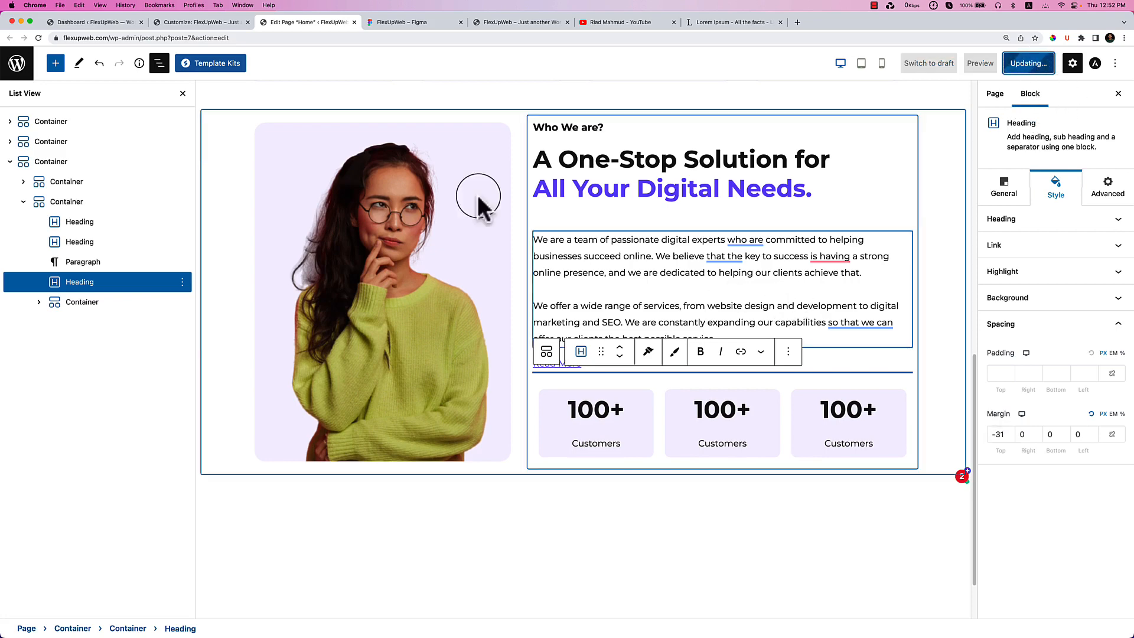
{"action": "left_click", "coordinate": [387, 23]}
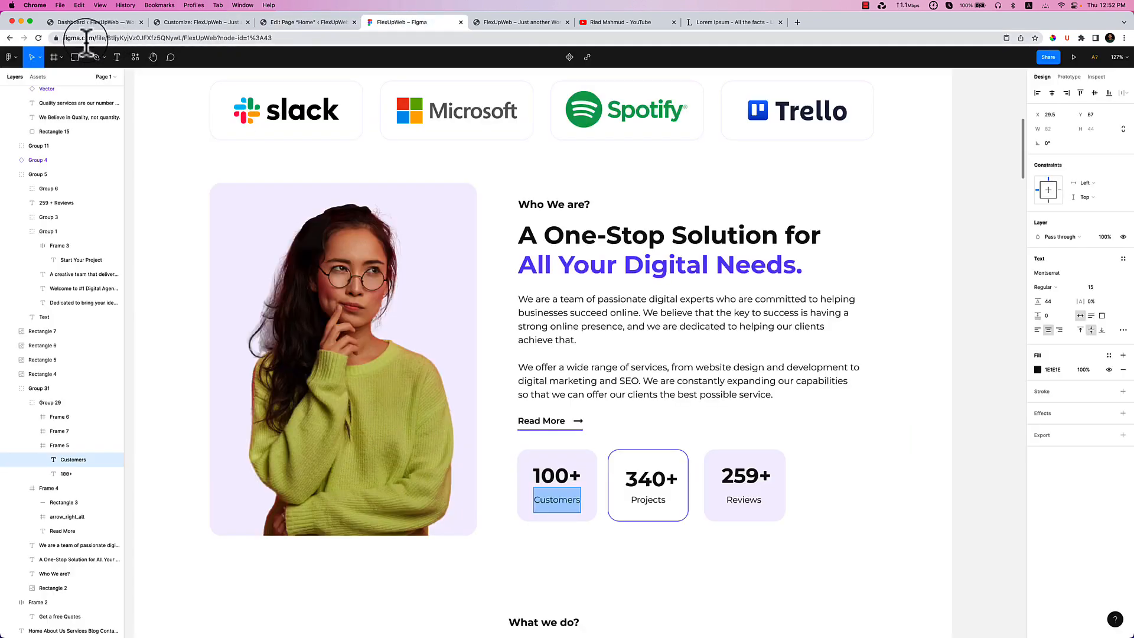
Switch to the live FlexUpWeb site tab and reload it.
{"action": "left_click", "coordinate": [511, 24]}
{"action": "left_click", "coordinate": [37, 39]}
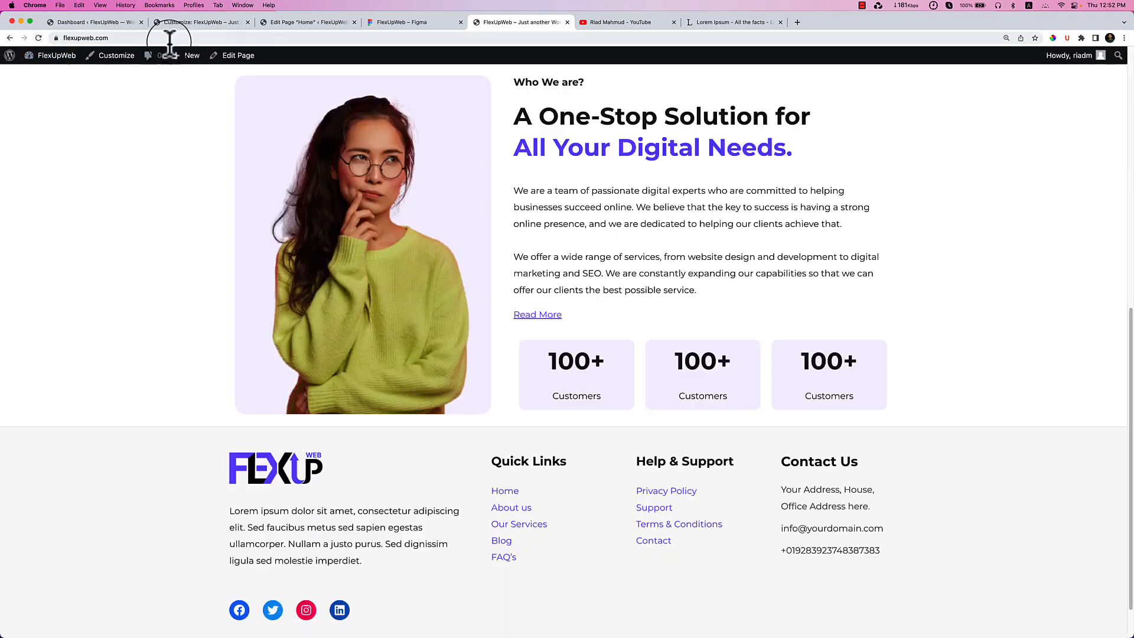
Scroll through the live Who We Are section, then return to the Home page editor.
{"action": "scroll", "coordinate": [657, 289], "scroll_direction": "up", "scroll_amount": 1}
{"action": "scroll", "coordinate": [656, 291], "scroll_direction": "up", "scroll_amount": 3}
{"action": "scroll", "coordinate": [644, 295], "scroll_direction": "down", "scroll_amount": 2}
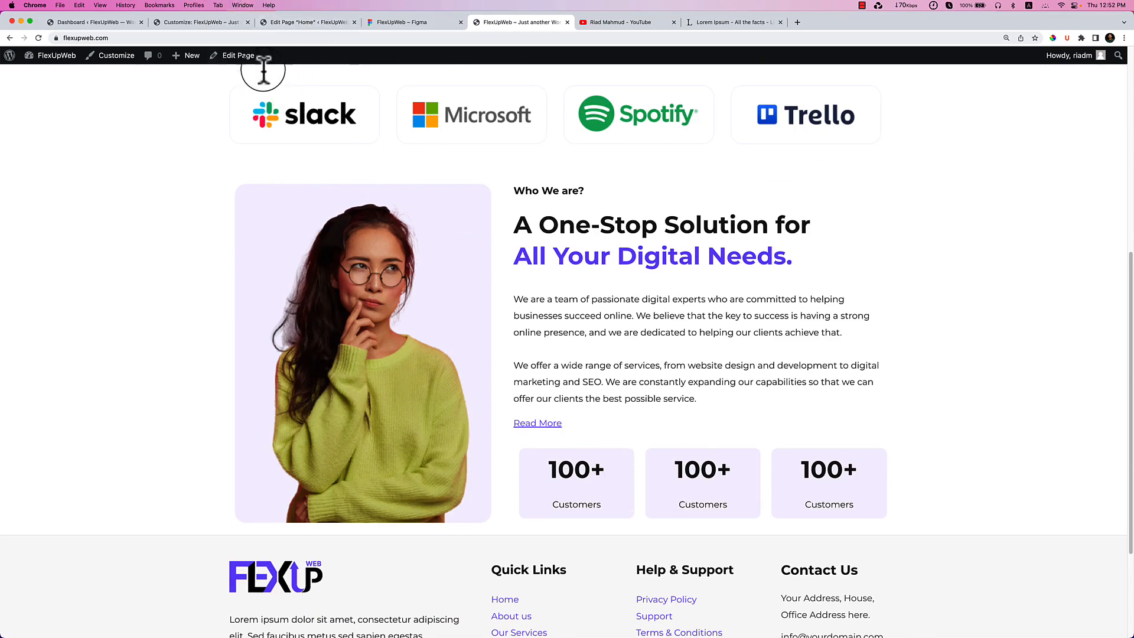
{"action": "left_click", "coordinate": [280, 20]}
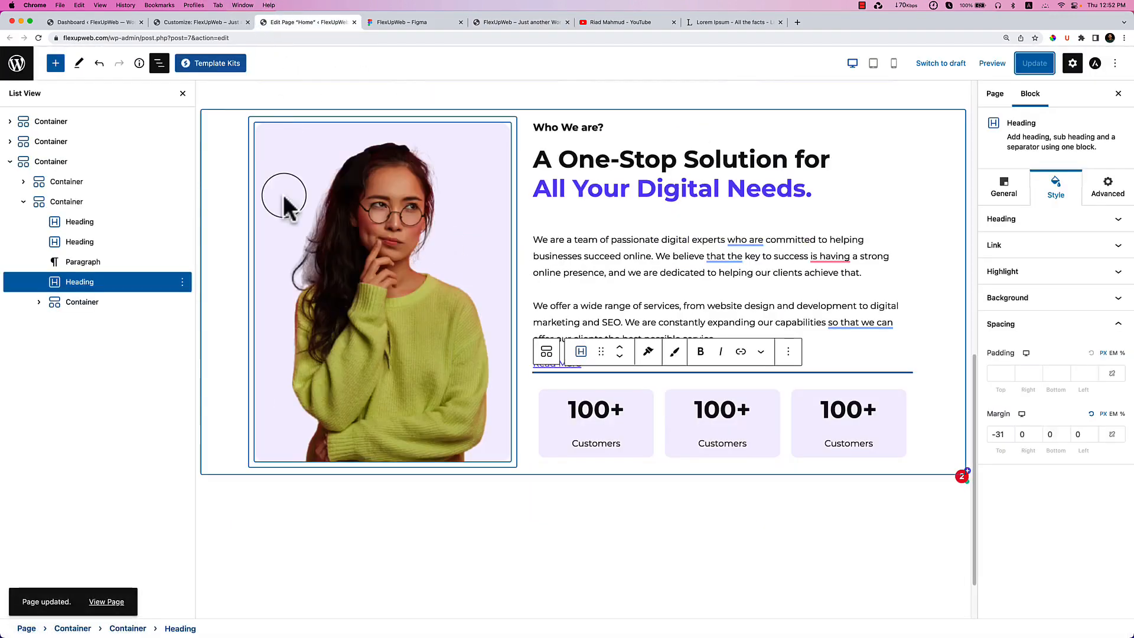
Set the image container's padding to 0.
{"action": "left_click", "coordinate": [253, 122]}
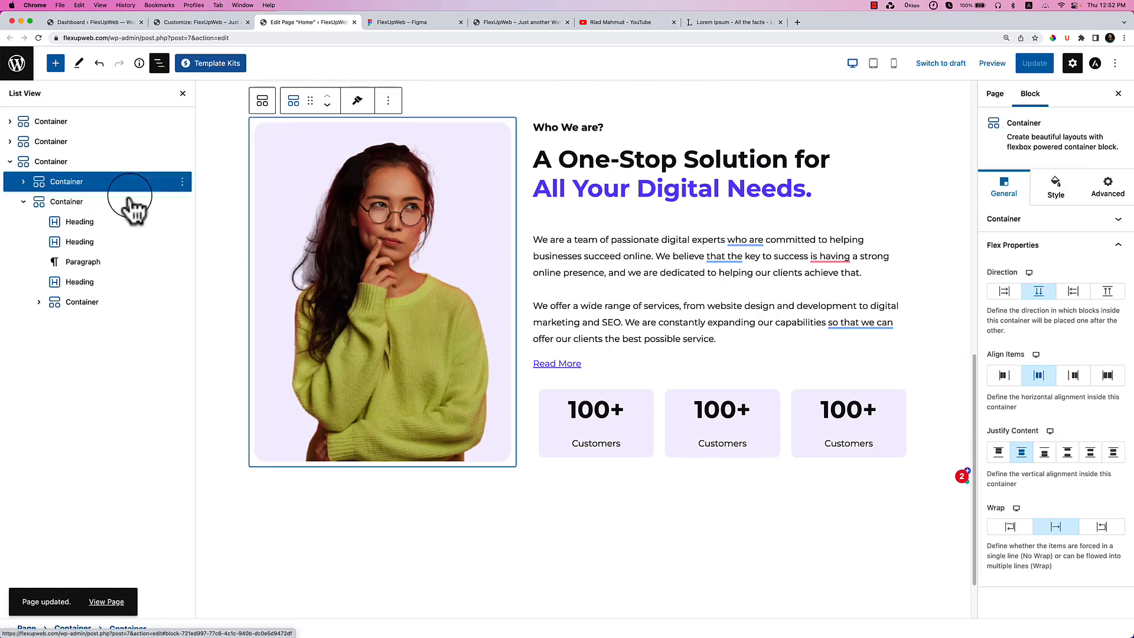
{"action": "left_click", "coordinate": [1057, 198]}
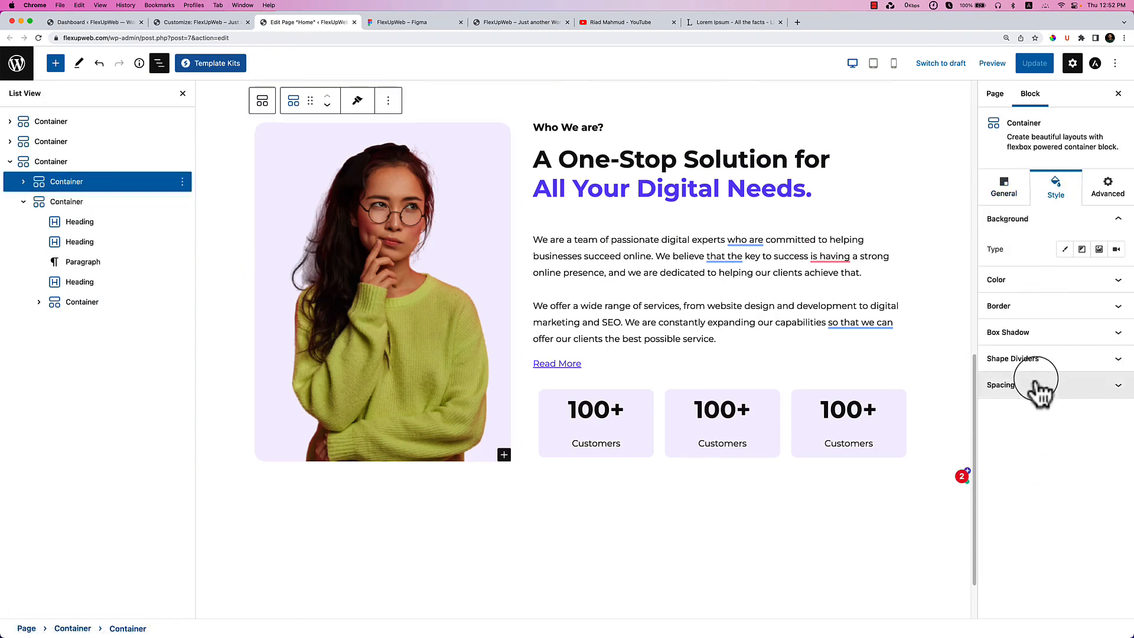
{"action": "left_click", "coordinate": [1038, 379]}
{"action": "double_click", "coordinate": [996, 499]}
{"action": "type", "text": "0"}
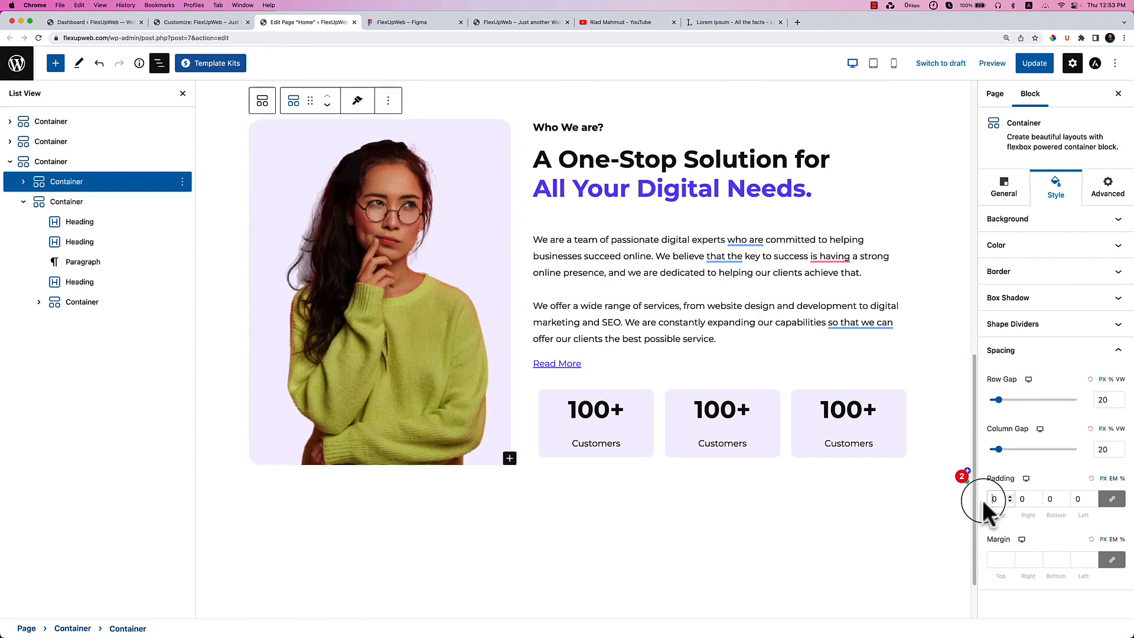
{"action": "left_click", "coordinate": [24, 188]}
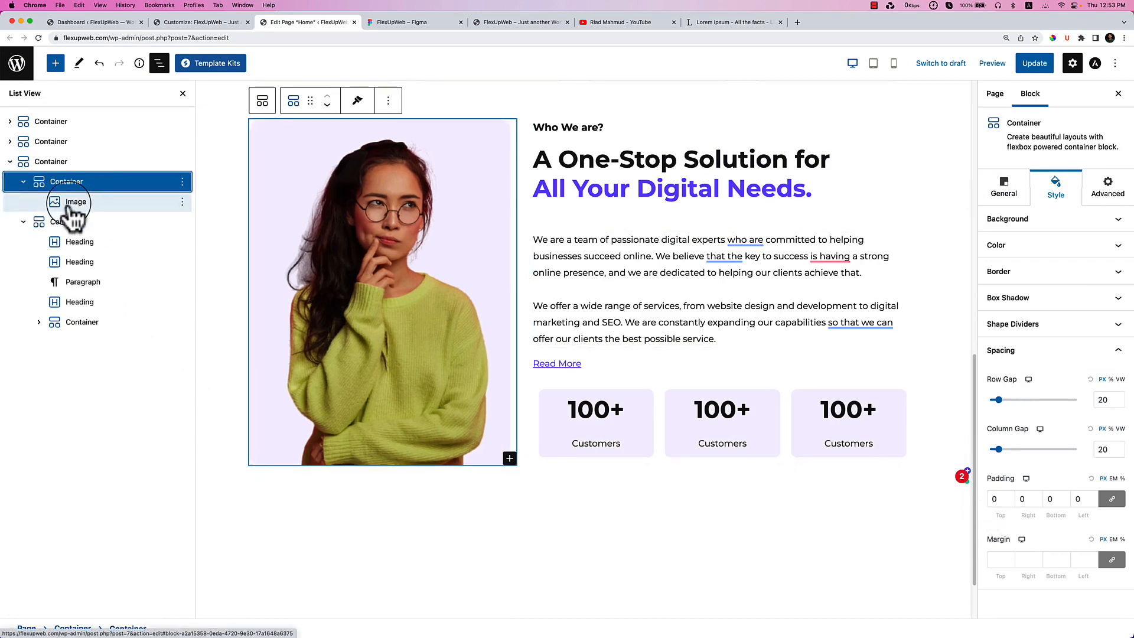
{"action": "left_click", "coordinate": [74, 204]}
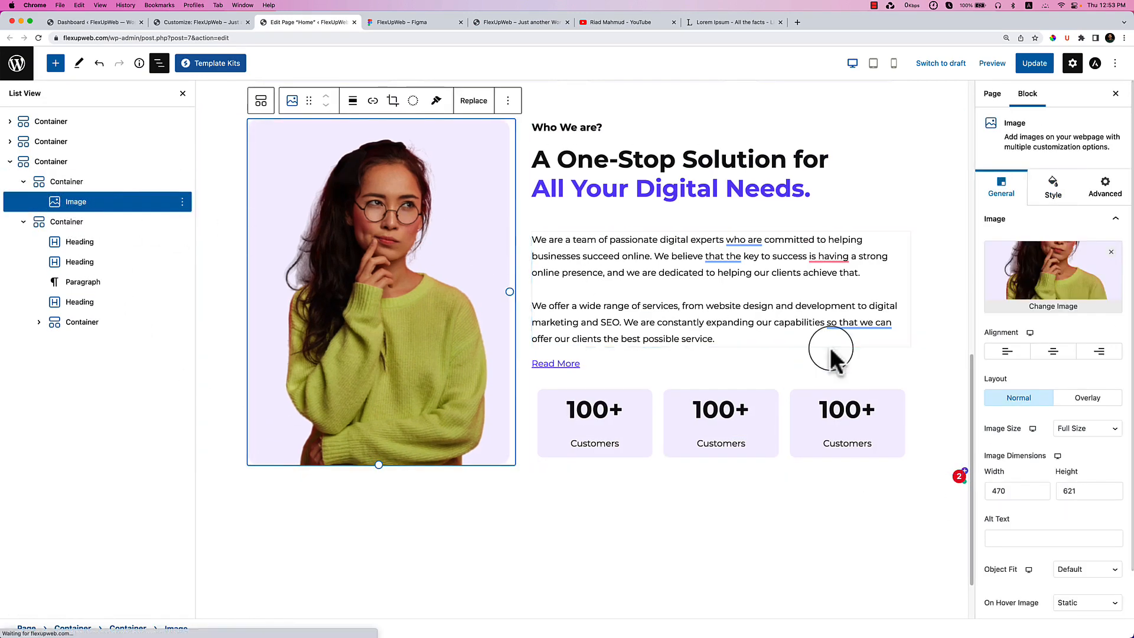
{"action": "left_click", "coordinate": [67, 188]}
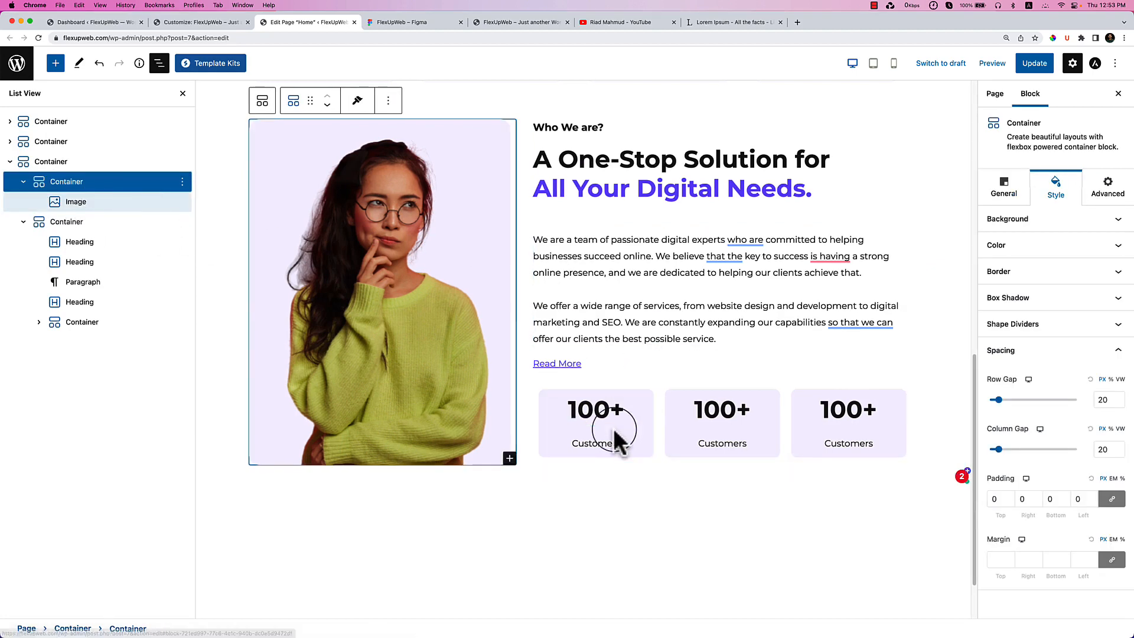
Set the stat-boxes container's padding to 0 on all sides.
{"action": "left_click", "coordinate": [539, 390]}
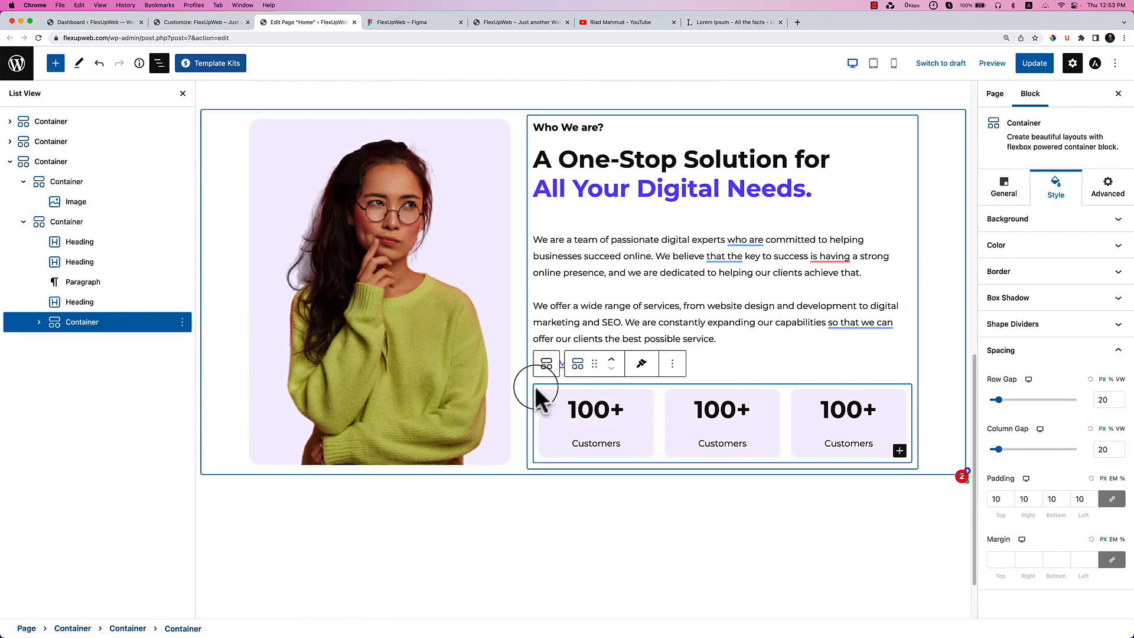
{"action": "left_click", "coordinate": [1027, 499]}
{"action": "type", "text": "10"}
{"action": "left_click", "coordinate": [997, 501]}
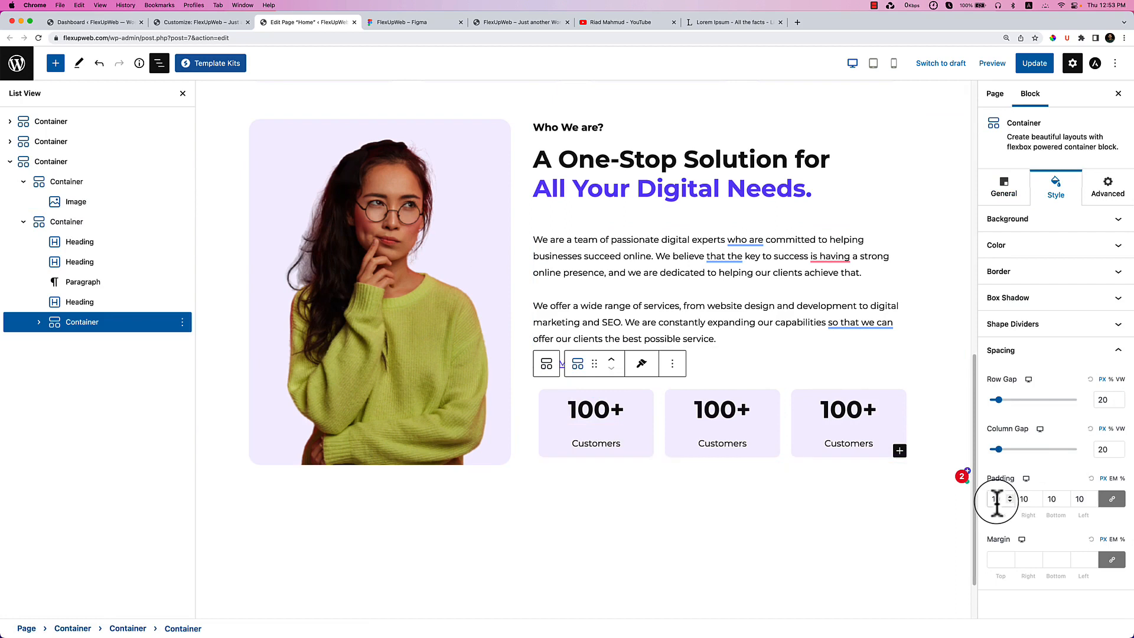
{"action": "key", "text": "BackSpace"}
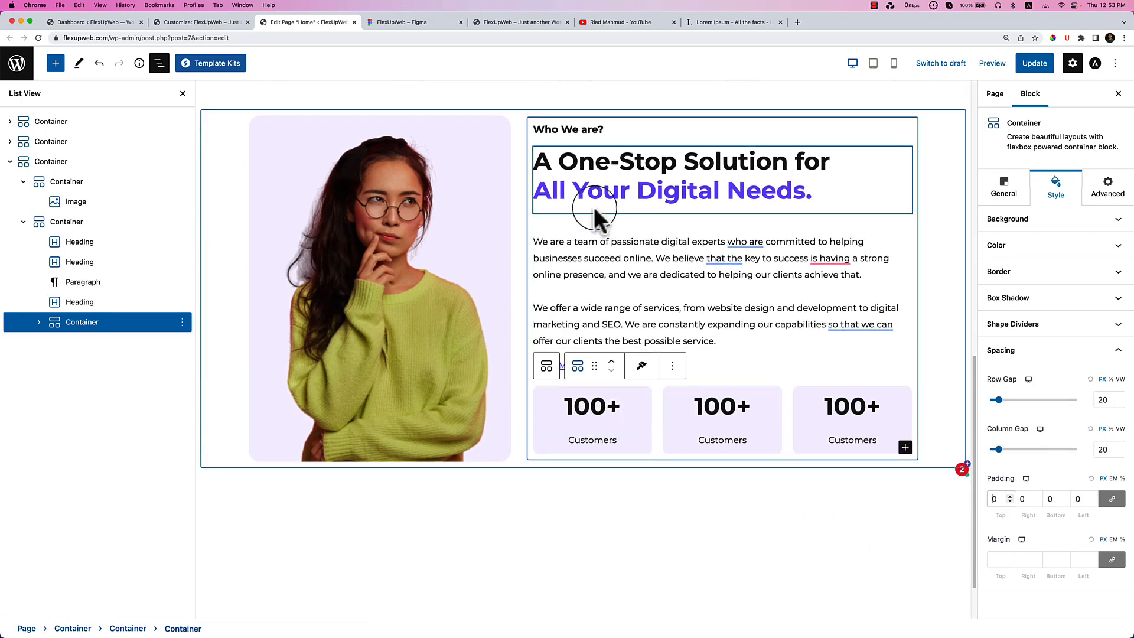
Copy 340+ and Projects from Figma into the second stat box.
{"action": "left_click", "coordinate": [426, 23]}
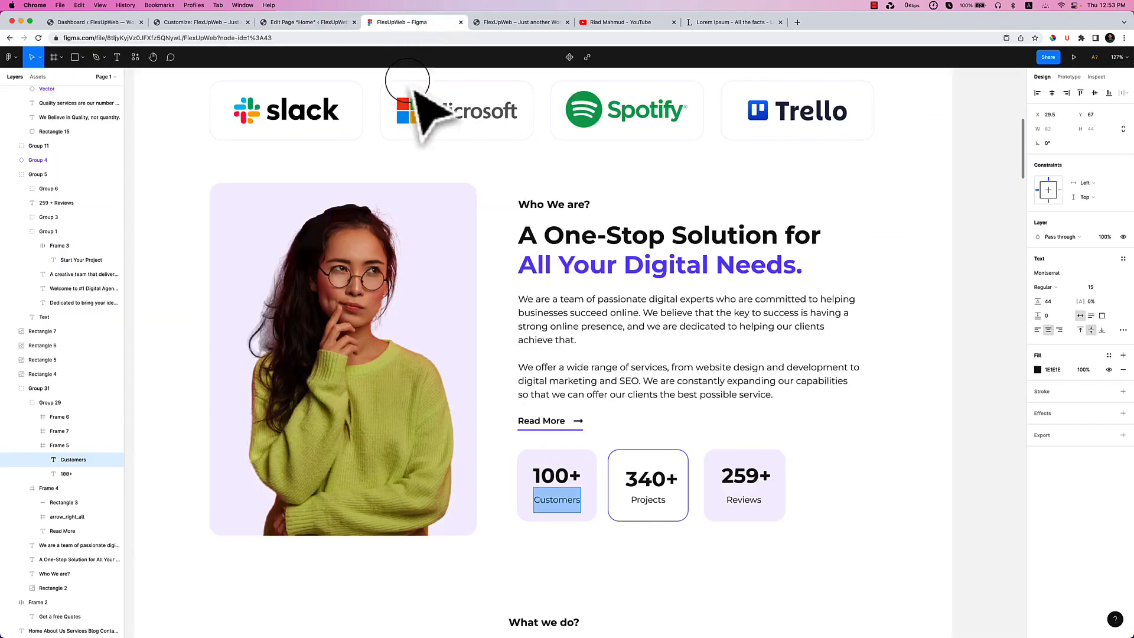
{"action": "double_click", "coordinate": [658, 482]}
{"action": "key", "text": "super+c"}
{"action": "left_click", "coordinate": [310, 22]}
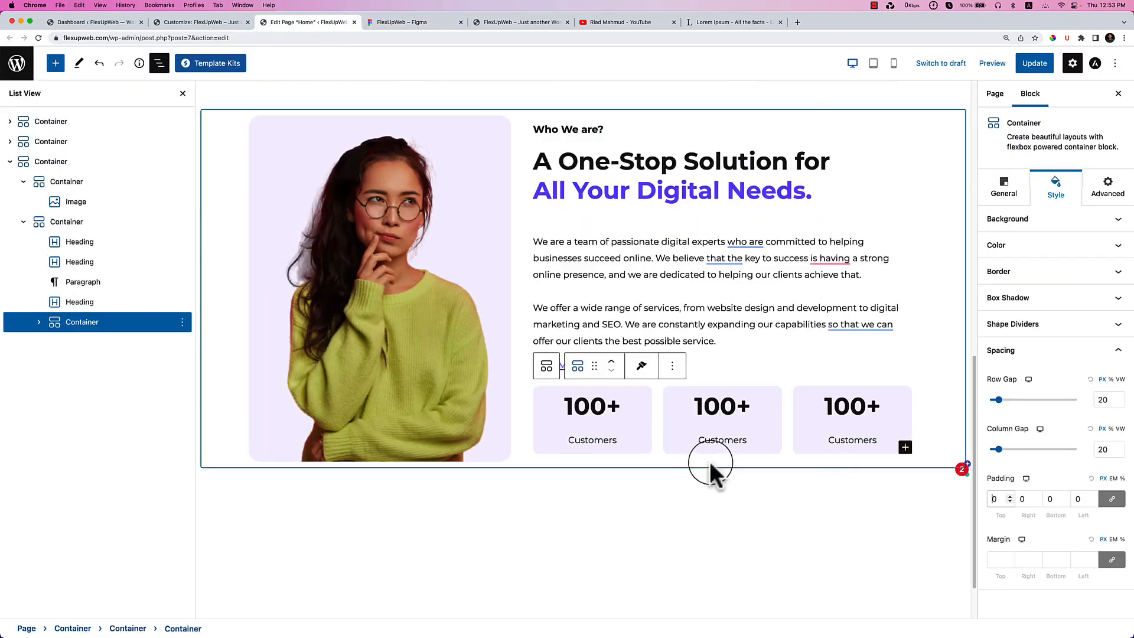
{"action": "double_click", "coordinate": [716, 406]}
{"action": "key", "text": "super+v"}
{"action": "left_click", "coordinate": [443, 24]}
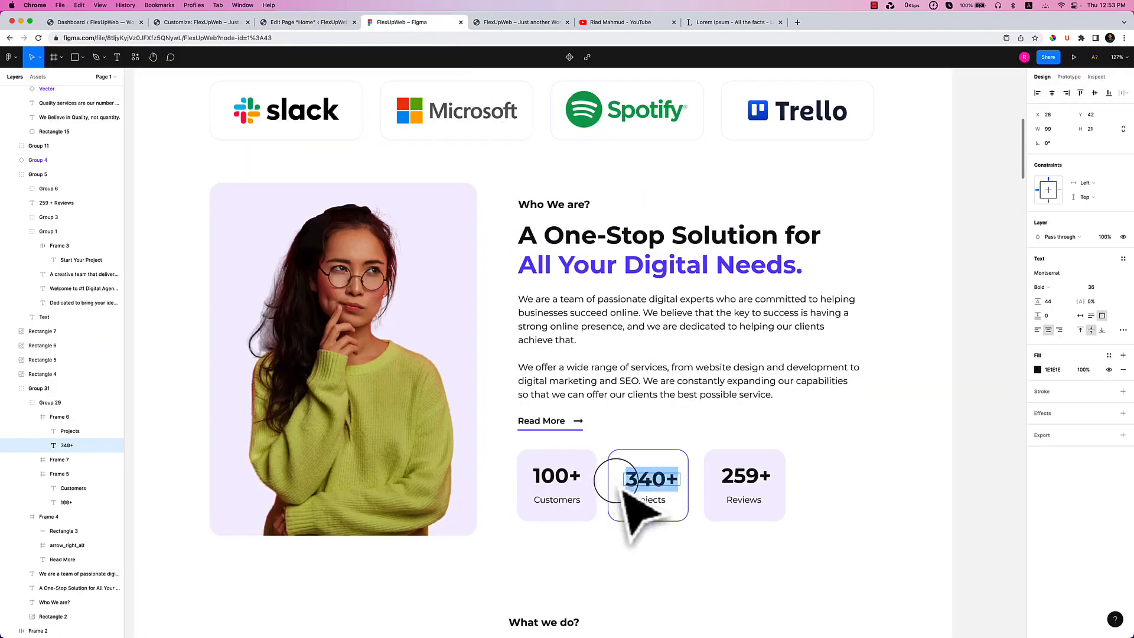
{"action": "left_click", "coordinate": [638, 500]}
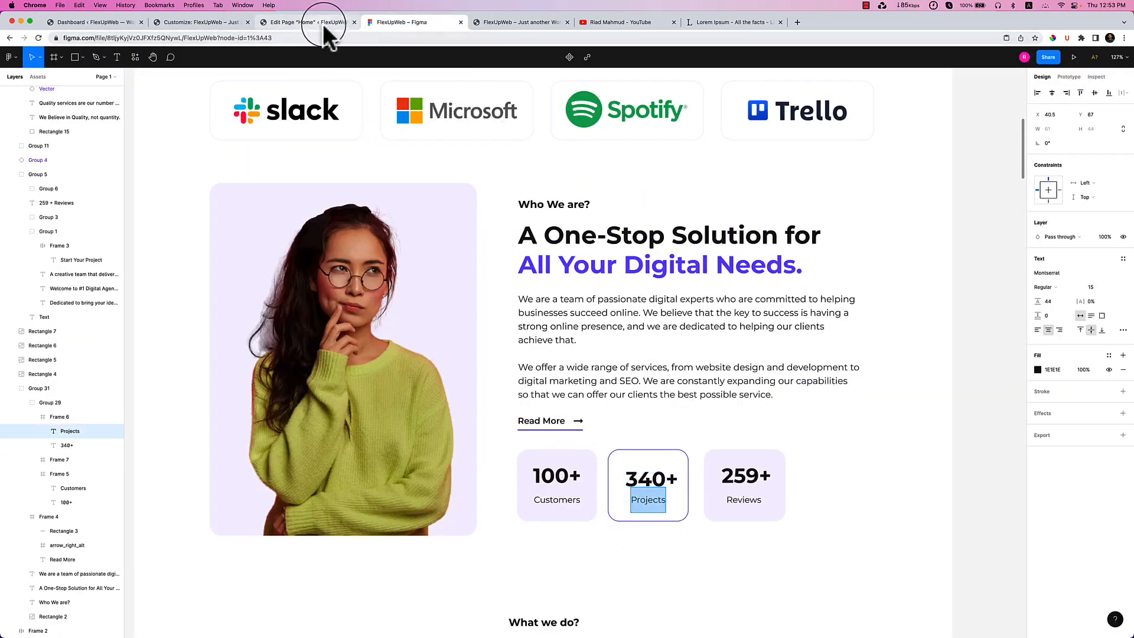
{"action": "left_click", "coordinate": [324, 23]}
{"action": "double_click", "coordinate": [727, 440]}
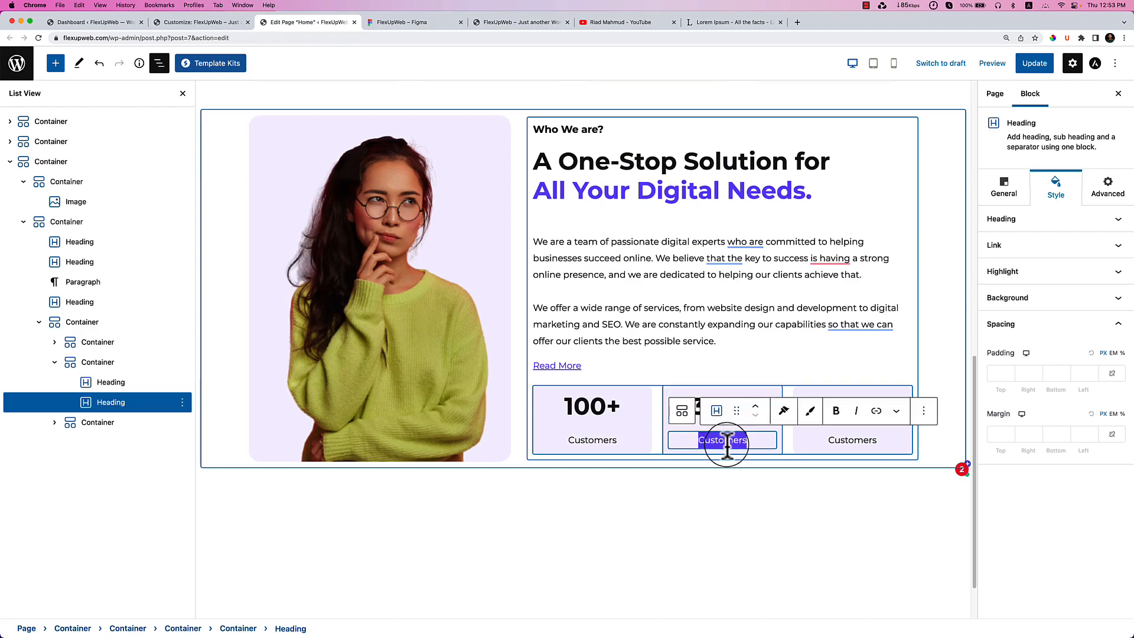
{"action": "key", "text": "cmd+v"}
Copy 259+ and Reviews from Figma into the third stat box.
{"action": "left_click", "coordinate": [384, 23]}
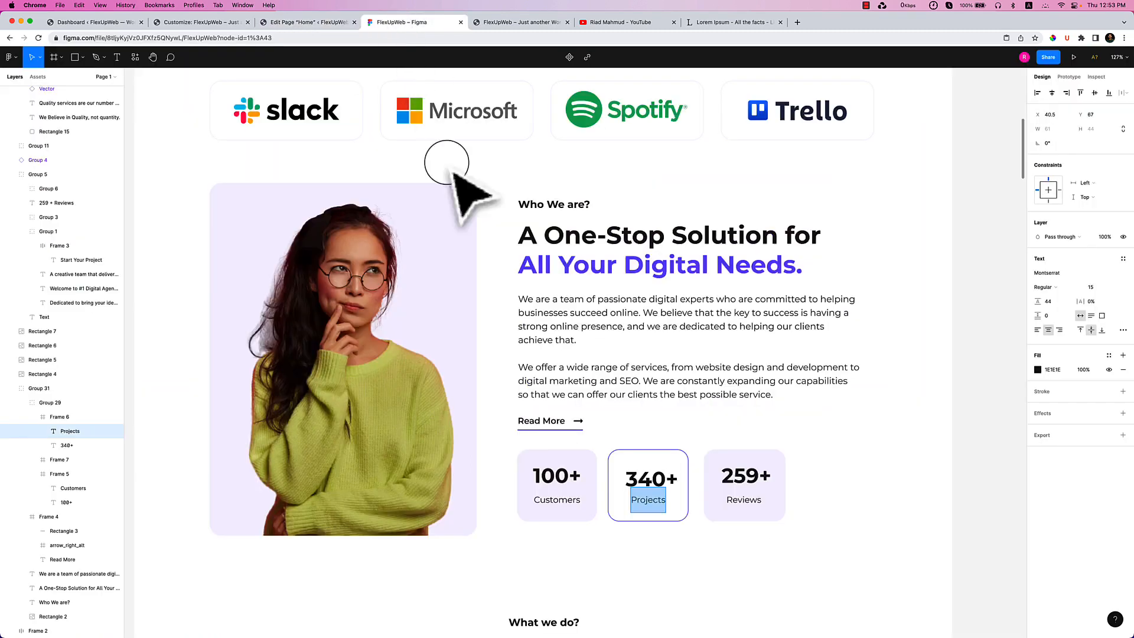
{"action": "double_click", "coordinate": [731, 477]}
{"action": "left_click", "coordinate": [294, 23]}
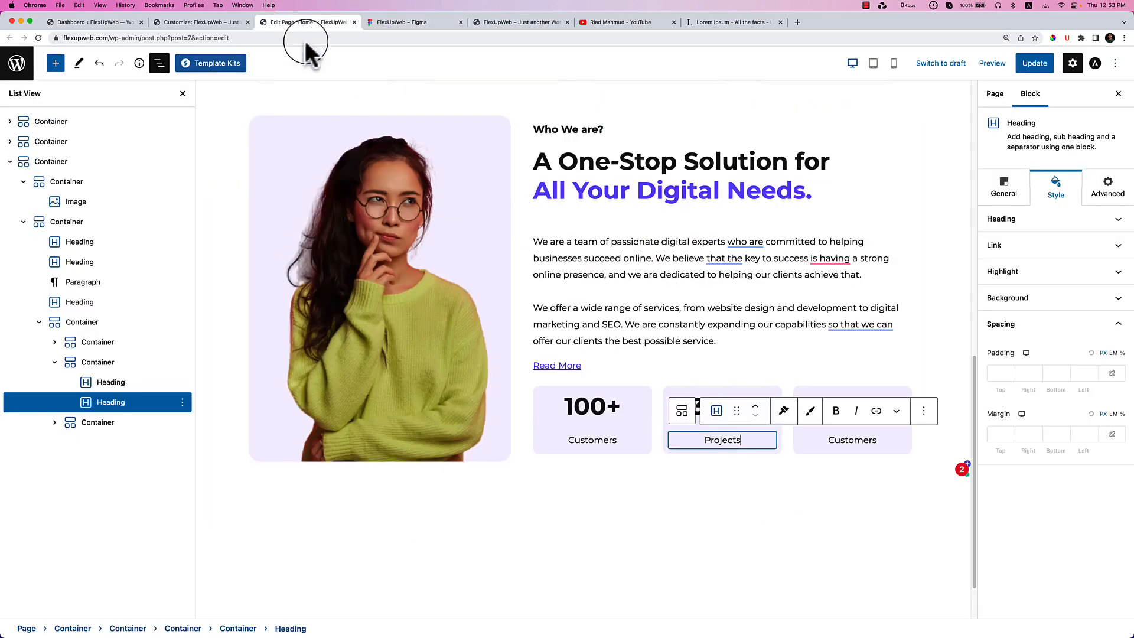
{"action": "left_click", "coordinate": [852, 442]}
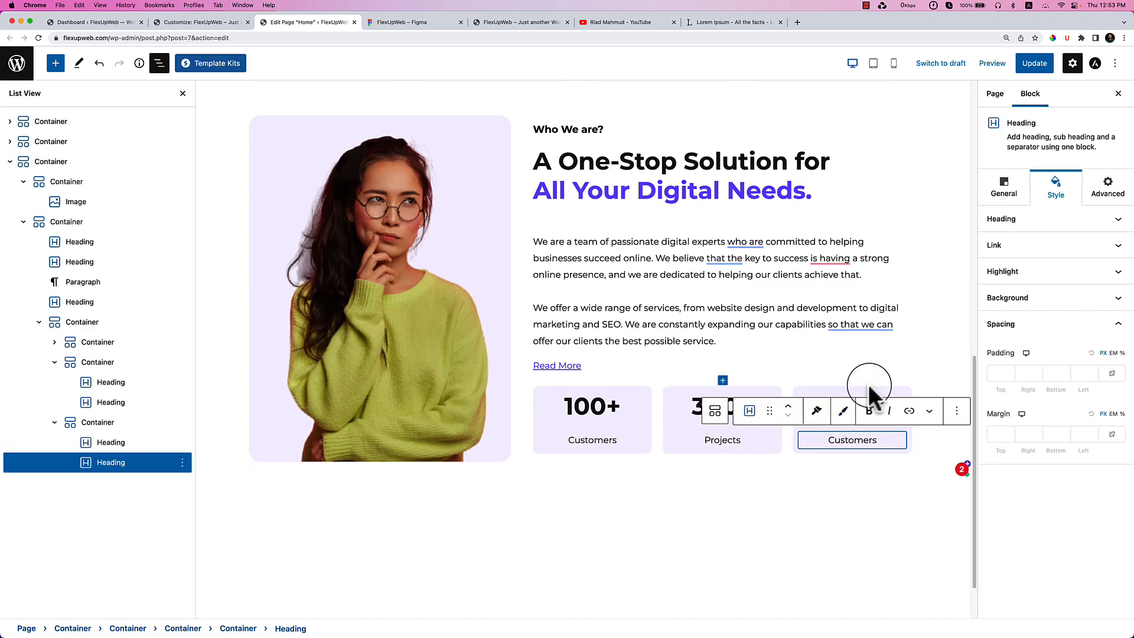
{"action": "left_click", "coordinate": [861, 436]}
{"action": "double_click", "coordinate": [865, 414]}
{"action": "key", "text": "super+v"}
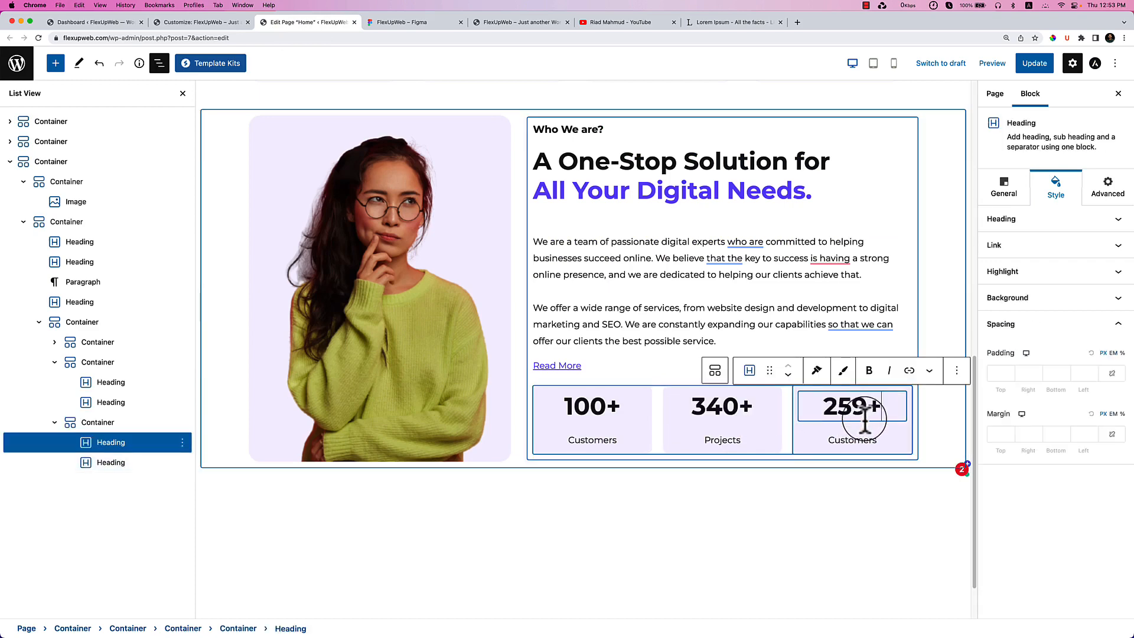
{"action": "left_click", "coordinate": [367, 22]}
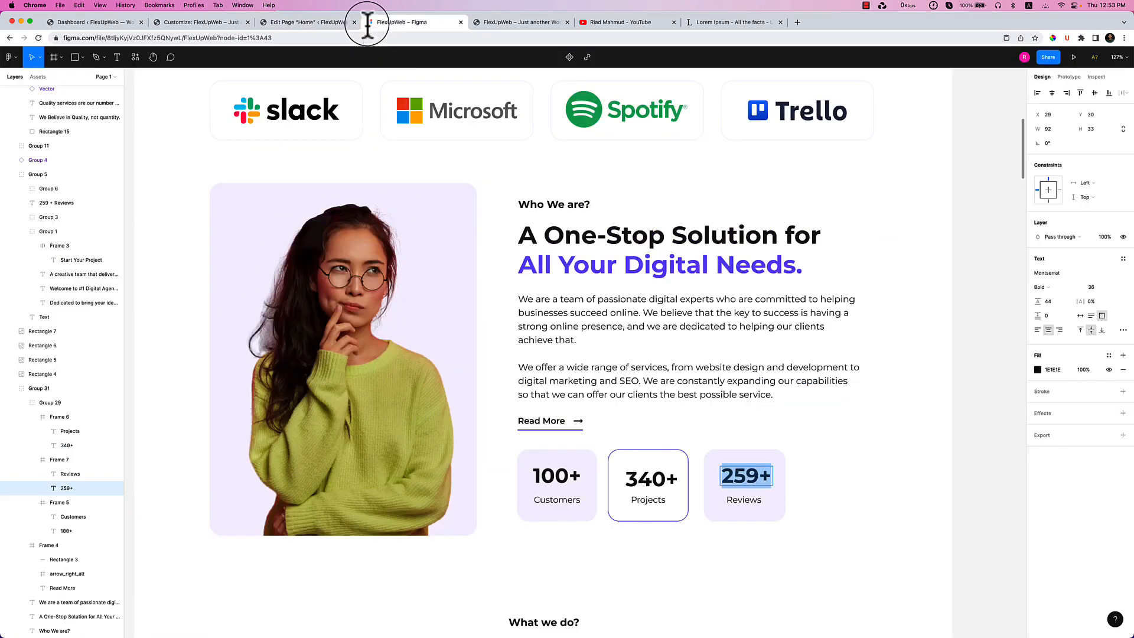
{"action": "double_click", "coordinate": [739, 499]}
{"action": "left_click", "coordinate": [285, 23]}
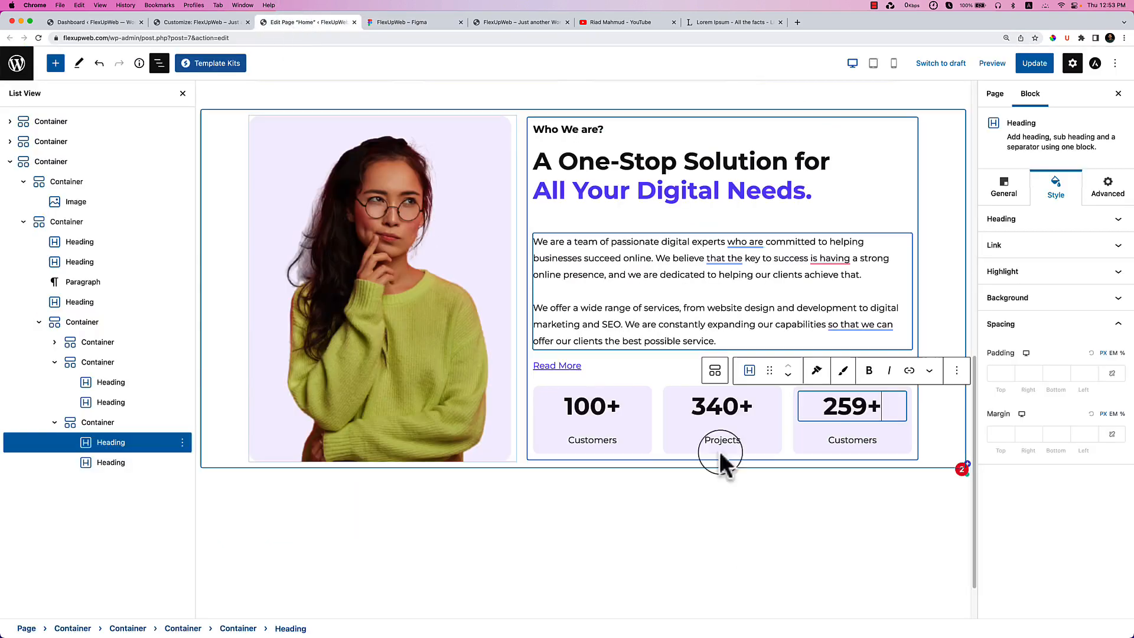
{"action": "double_click", "coordinate": [852, 439]}
{"action": "key", "text": "super+v"}
{"action": "left_click", "coordinate": [858, 500]}
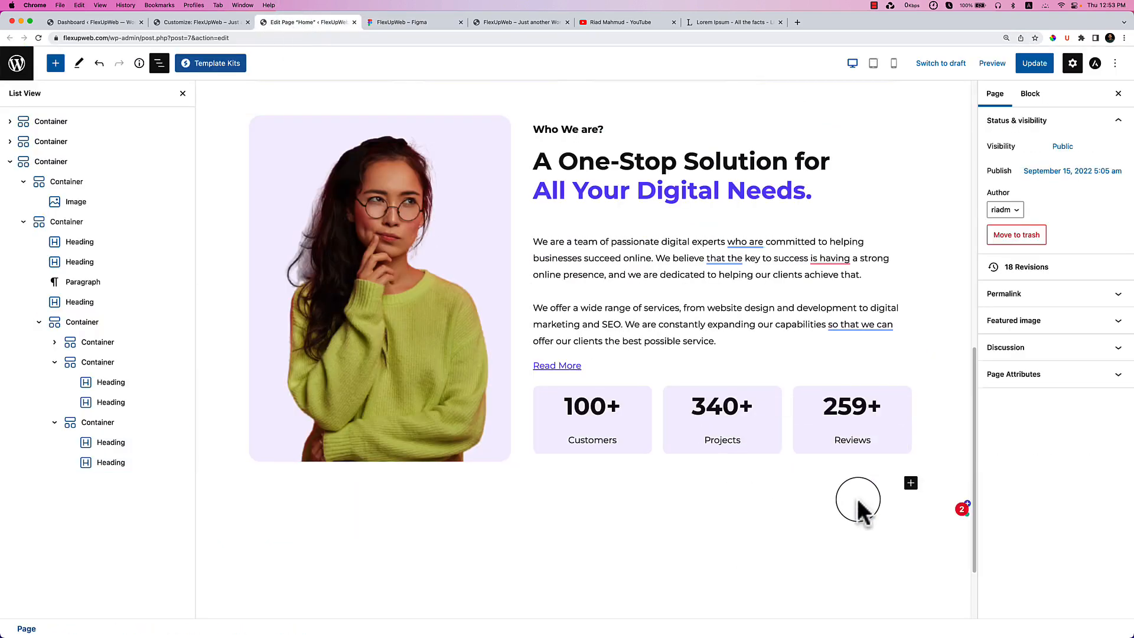
Exit the Reviews text edit in Figma and return to the WordPress editor.
{"action": "left_click", "coordinate": [449, 22]}
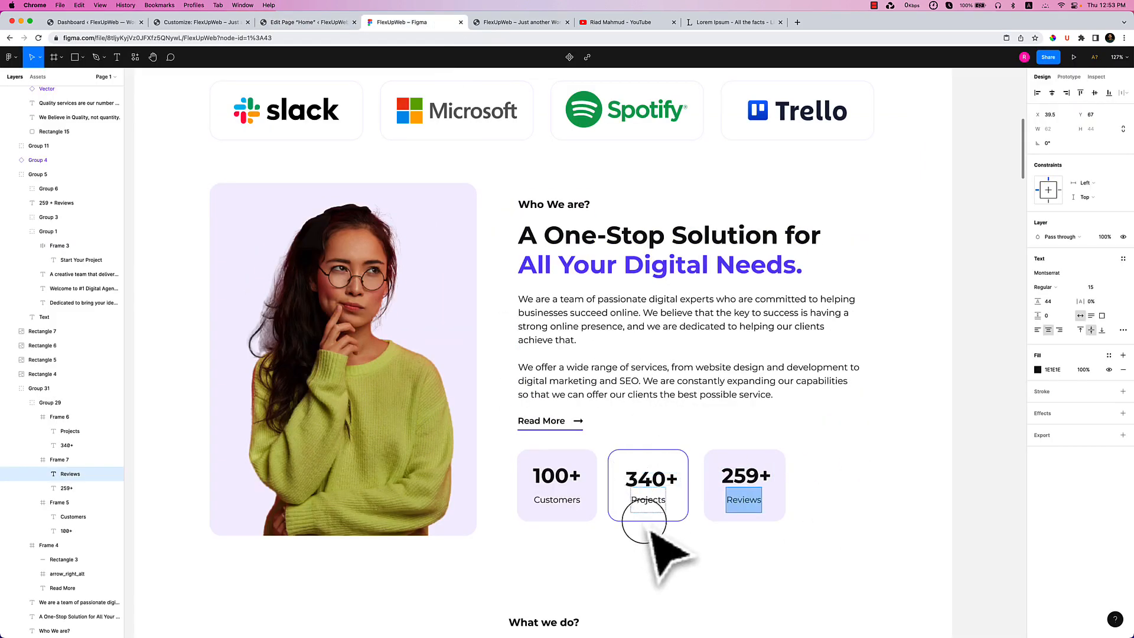
{"action": "key", "text": "Escape"}
{"action": "left_click", "coordinate": [830, 483]}
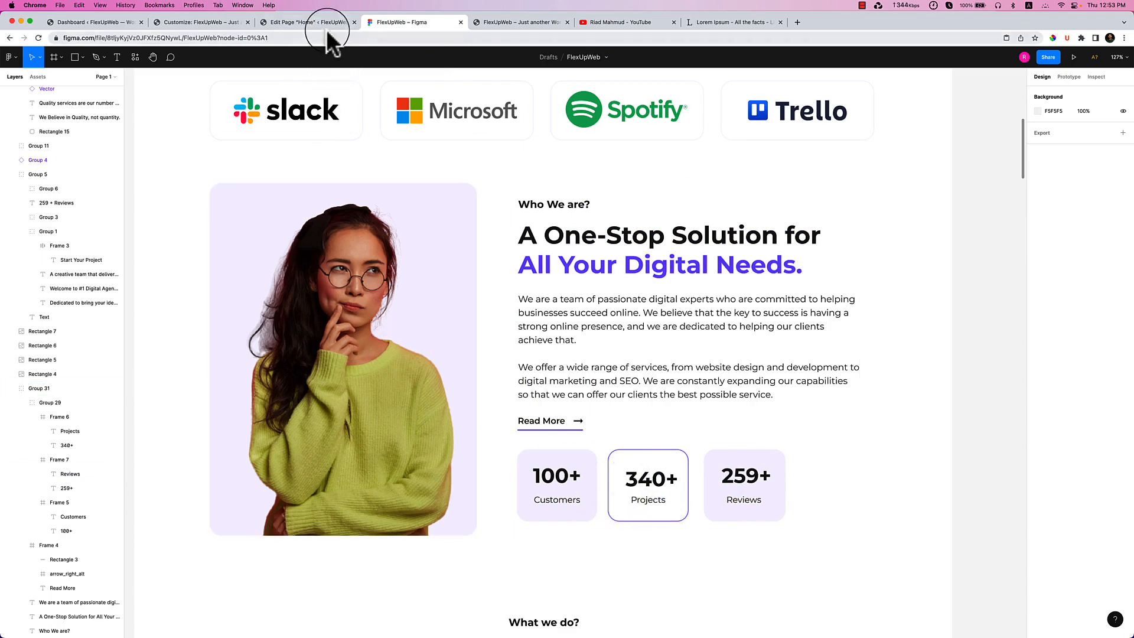
{"action": "left_click", "coordinate": [318, 24]}
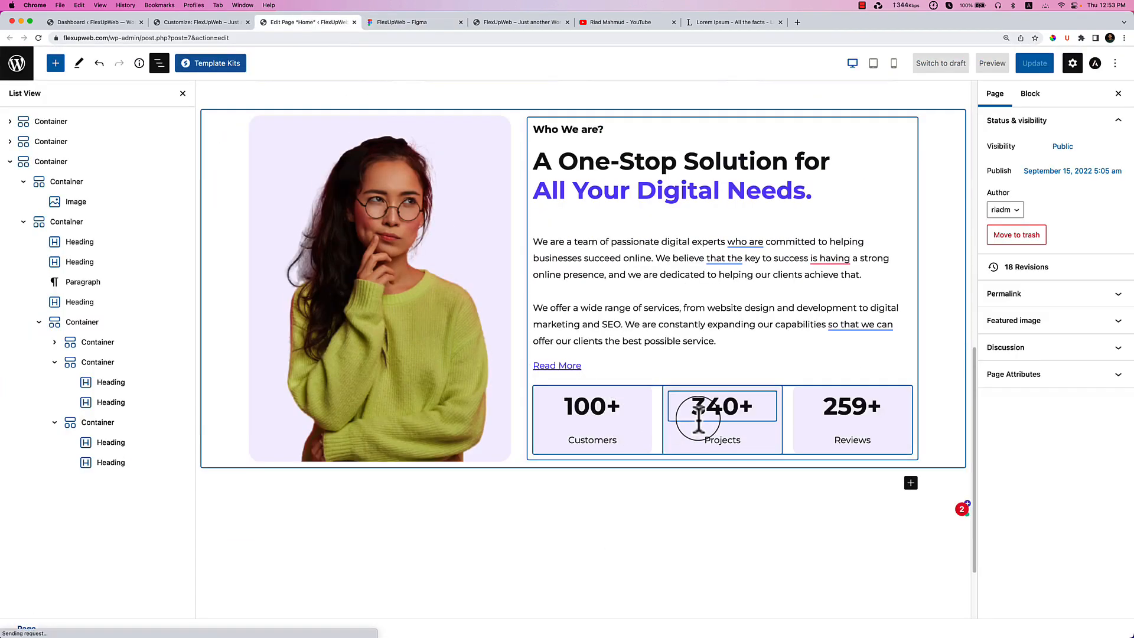
Select the stats row and adjust its width, switching the unit to pixels.
{"action": "left_click", "coordinate": [118, 324]}
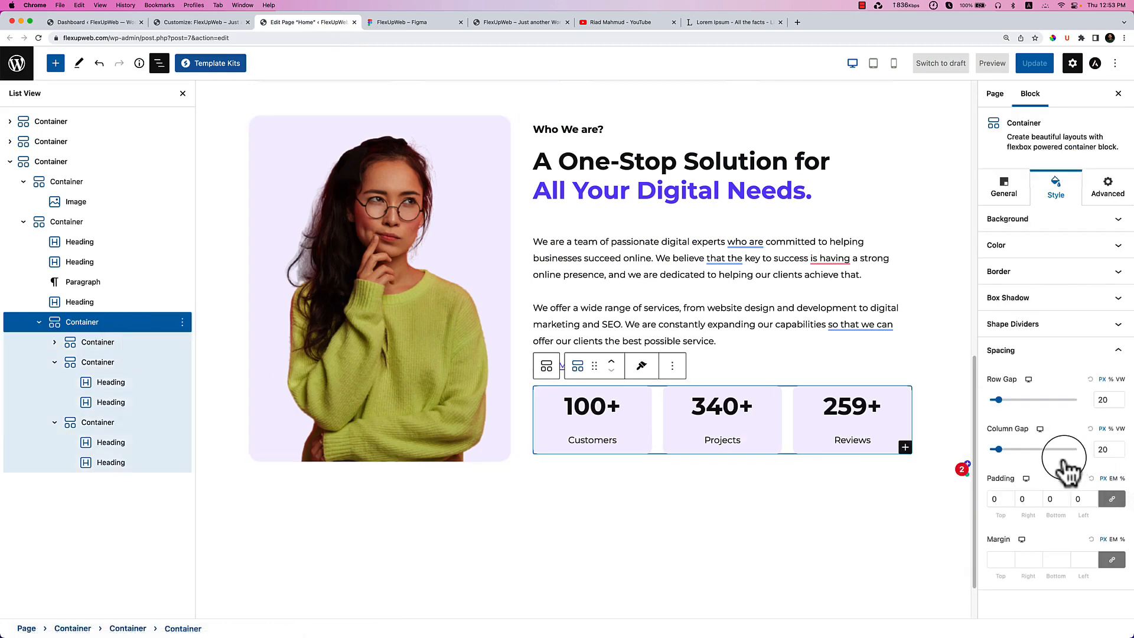
{"action": "left_click", "coordinate": [1017, 220]}
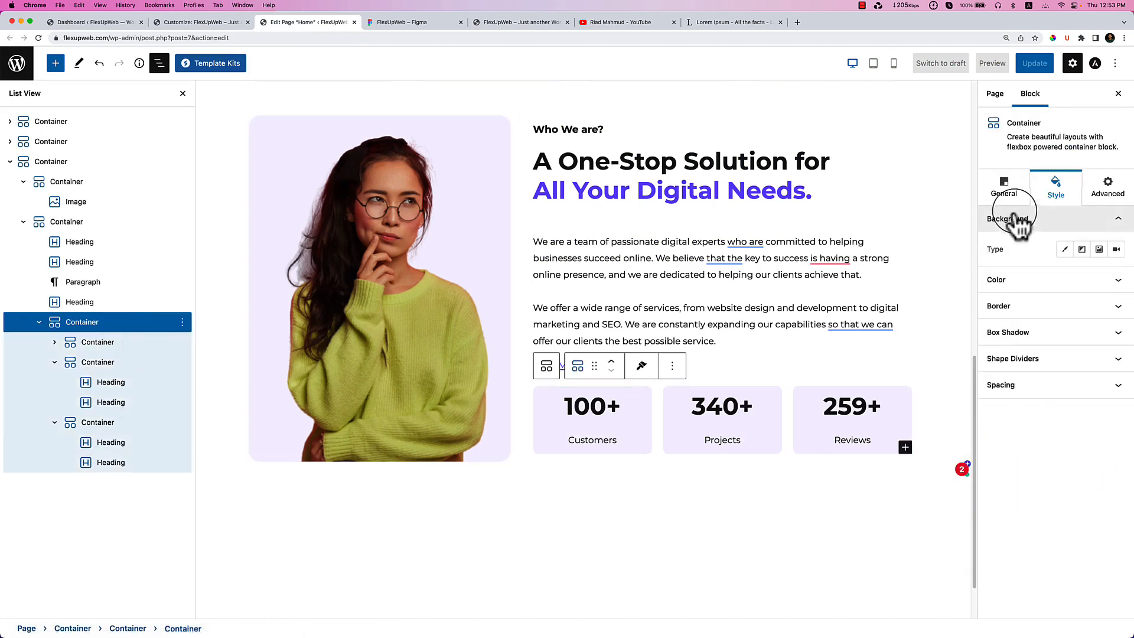
{"action": "left_click", "coordinate": [1005, 188]}
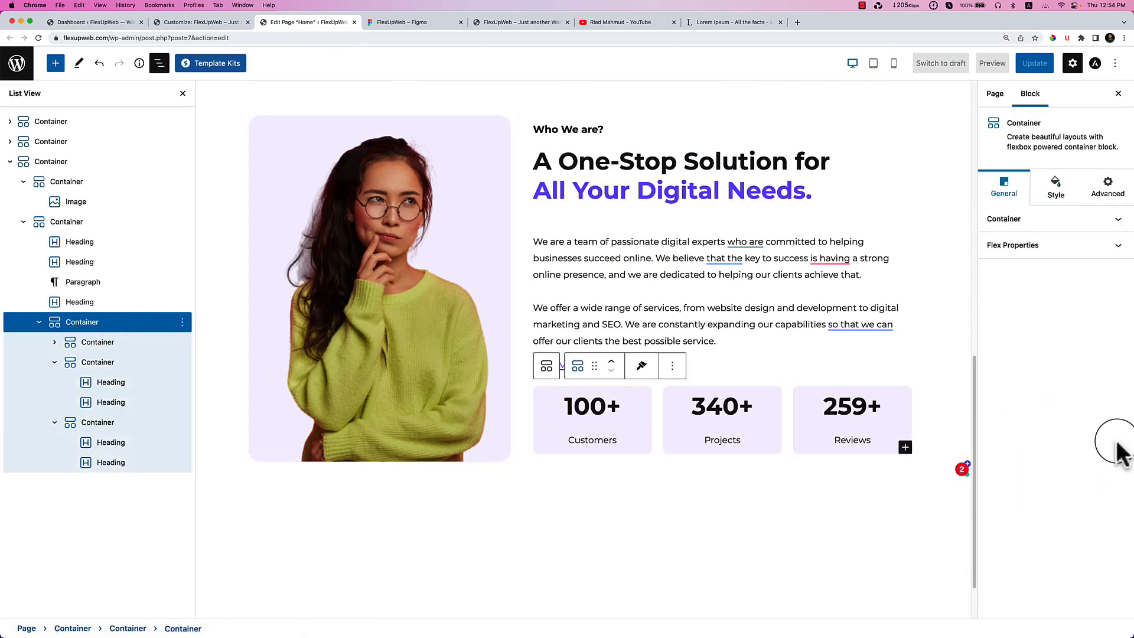
{"action": "left_click", "coordinate": [1025, 222]}
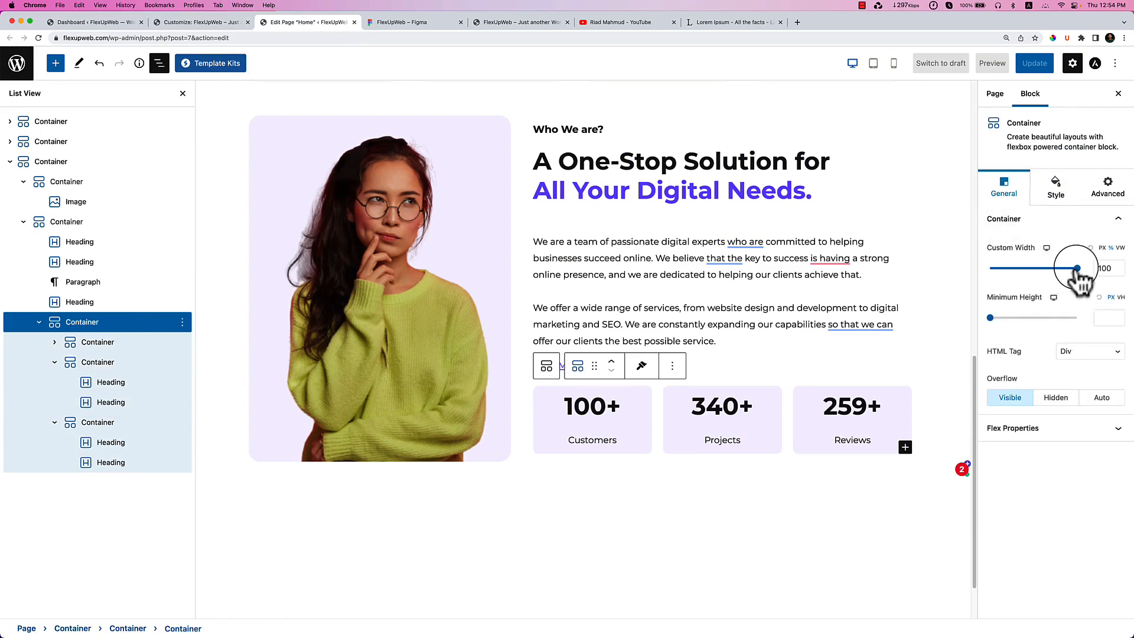
{"action": "left_click_drag", "start_coordinate": [1079, 274], "coordinate": [1051, 276]}
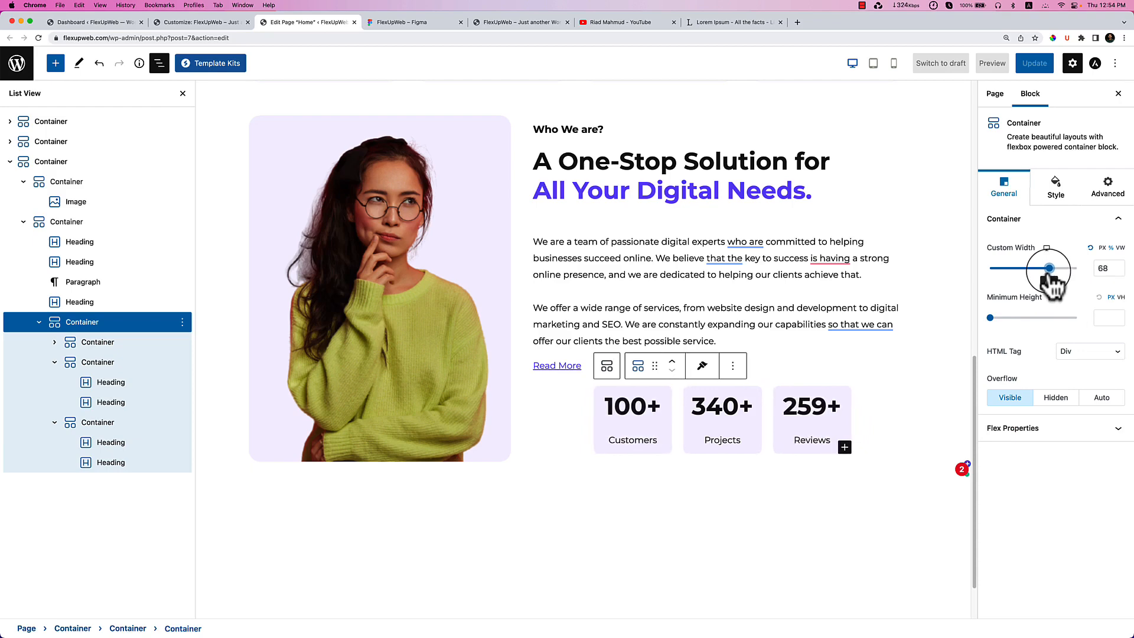
{"action": "left_click", "coordinate": [1102, 248]}
{"action": "left_click_drag", "start_coordinate": [1015, 271], "coordinate": [1016, 275]}
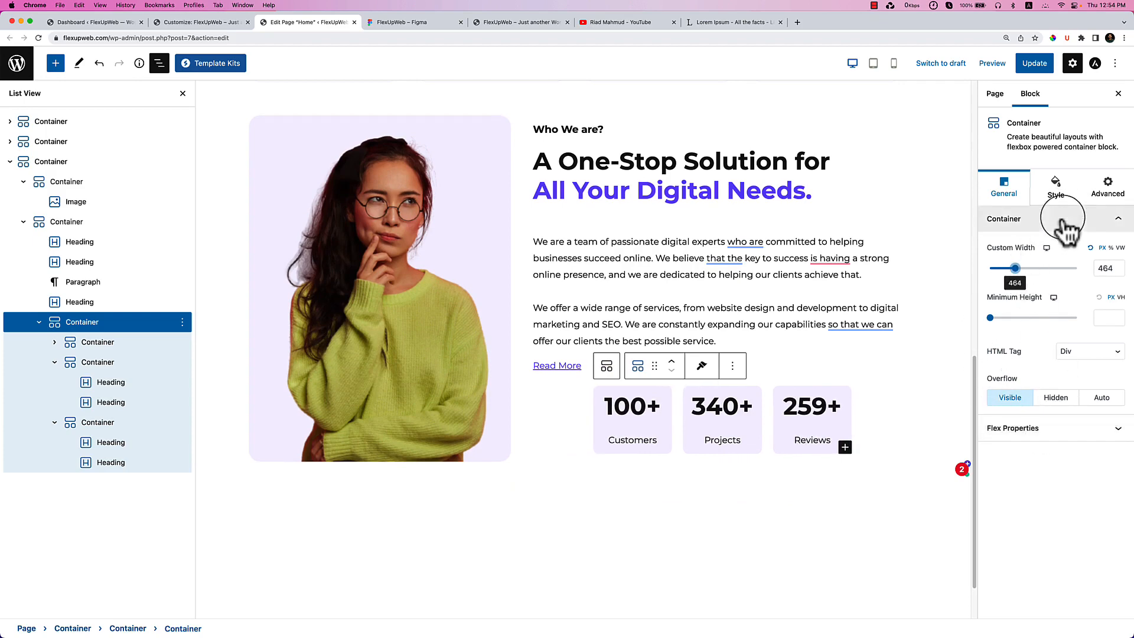
Set the stats row's flex justification to start and keep wrapping off.
{"action": "left_click", "coordinate": [1055, 428]}
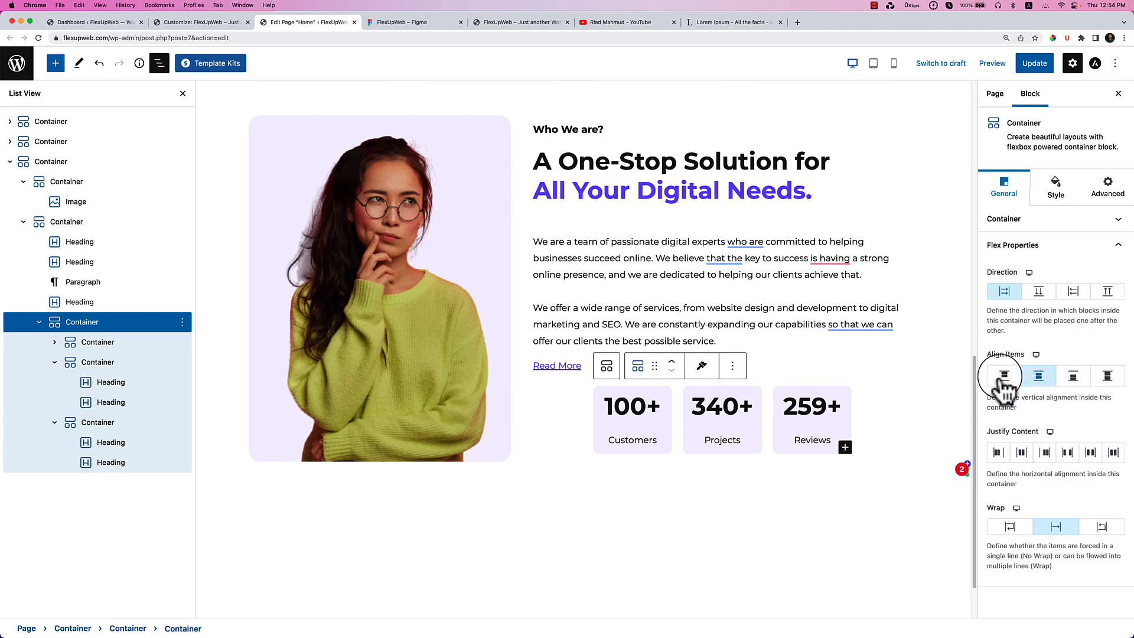
{"action": "left_click", "coordinate": [998, 454]}
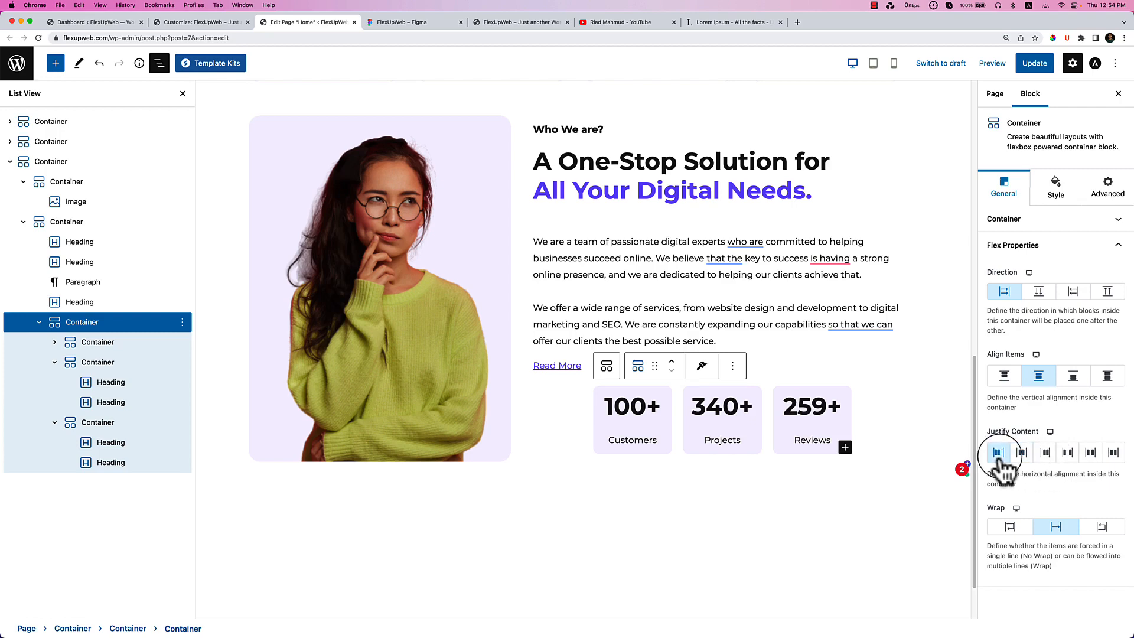
{"action": "left_click", "coordinate": [1013, 530]}
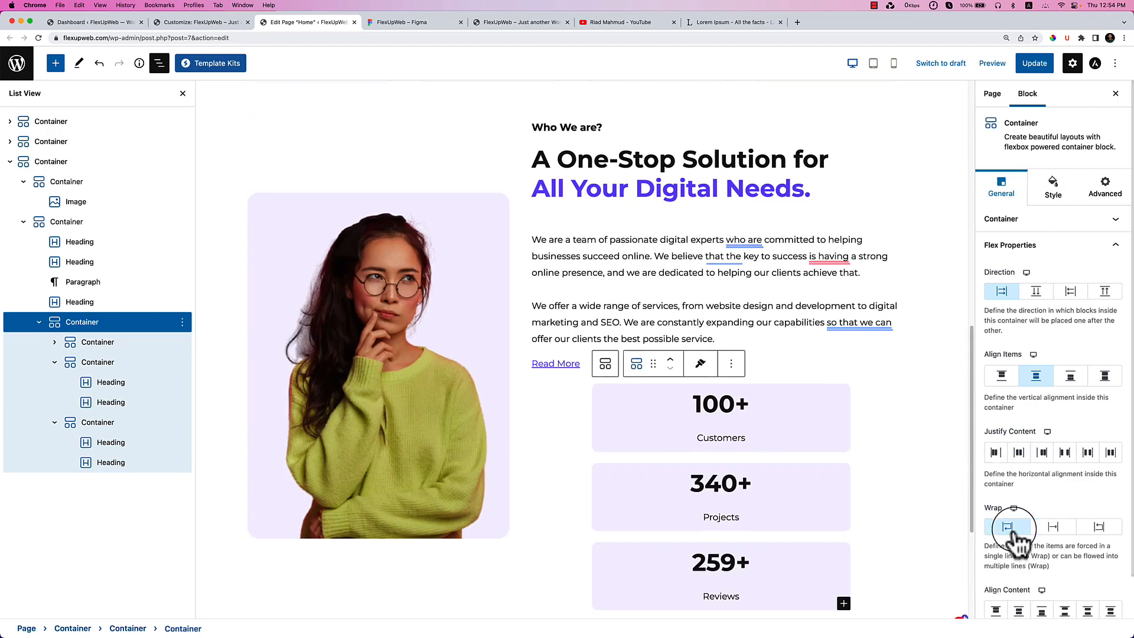
{"action": "left_click", "coordinate": [1012, 529]}
{"action": "left_click", "coordinate": [1111, 532]}
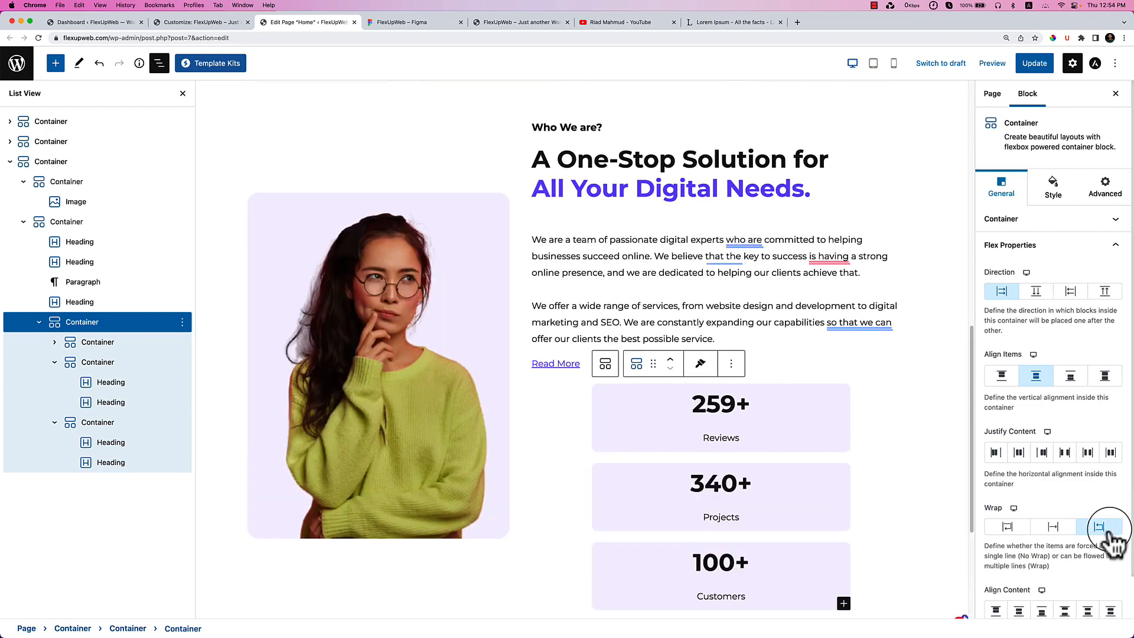
{"action": "left_click", "coordinate": [1100, 528]}
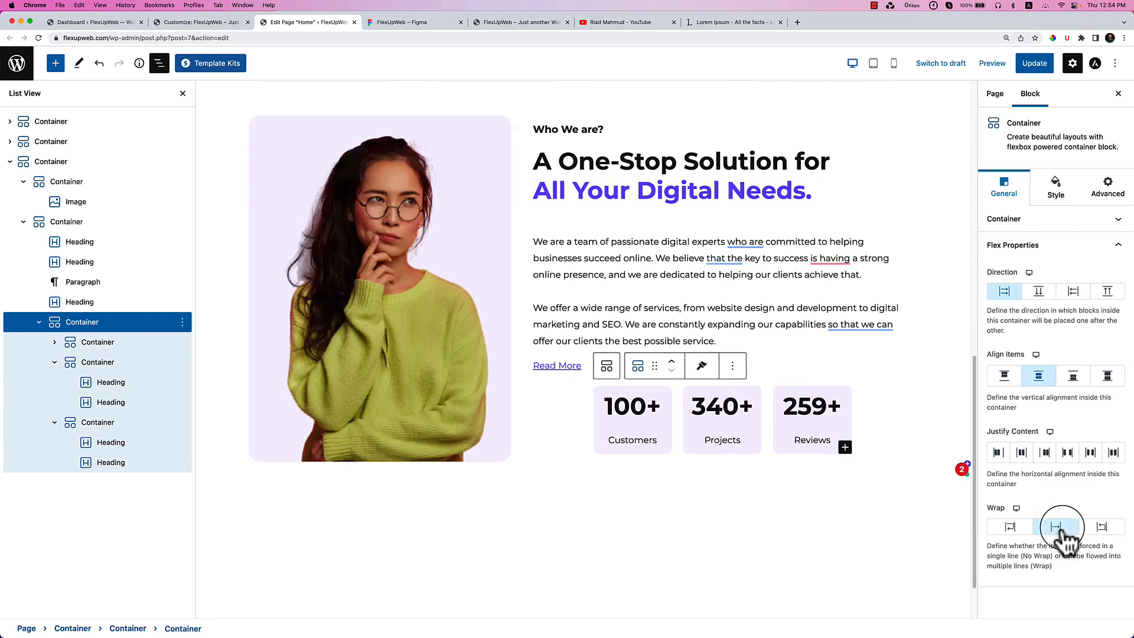
{"action": "left_click", "coordinate": [1010, 528]}
{"action": "left_click", "coordinate": [1010, 528]}
{"action": "left_click", "coordinate": [1010, 527]}
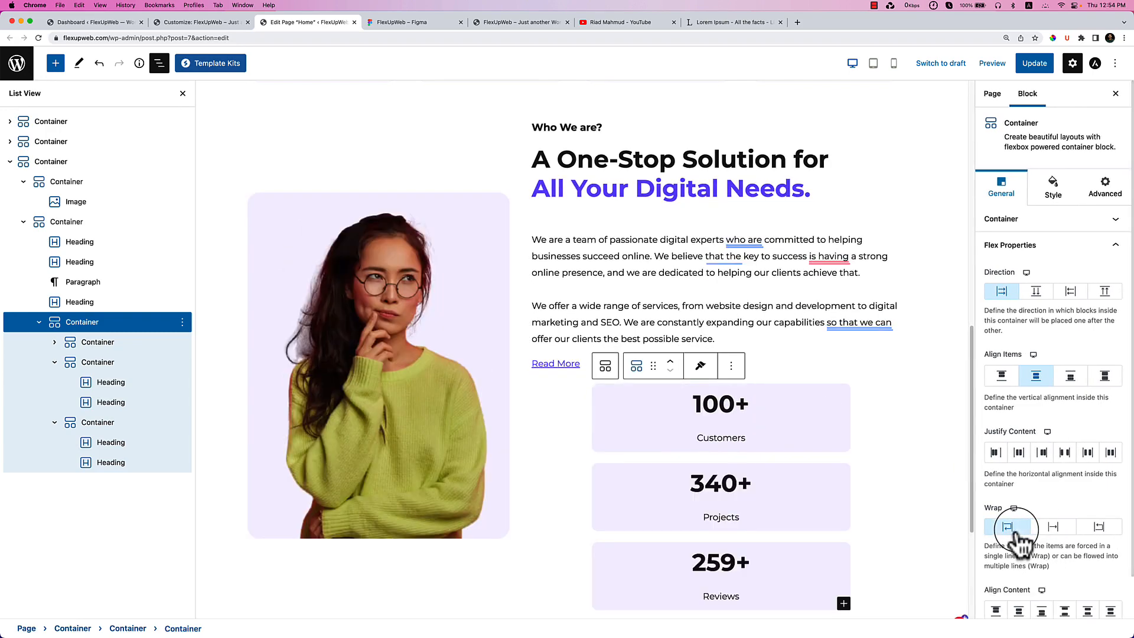
{"action": "scroll", "coordinate": [1018, 537], "scroll_direction": "down", "scroll_amount": 2}
{"action": "left_click", "coordinate": [1006, 482]}
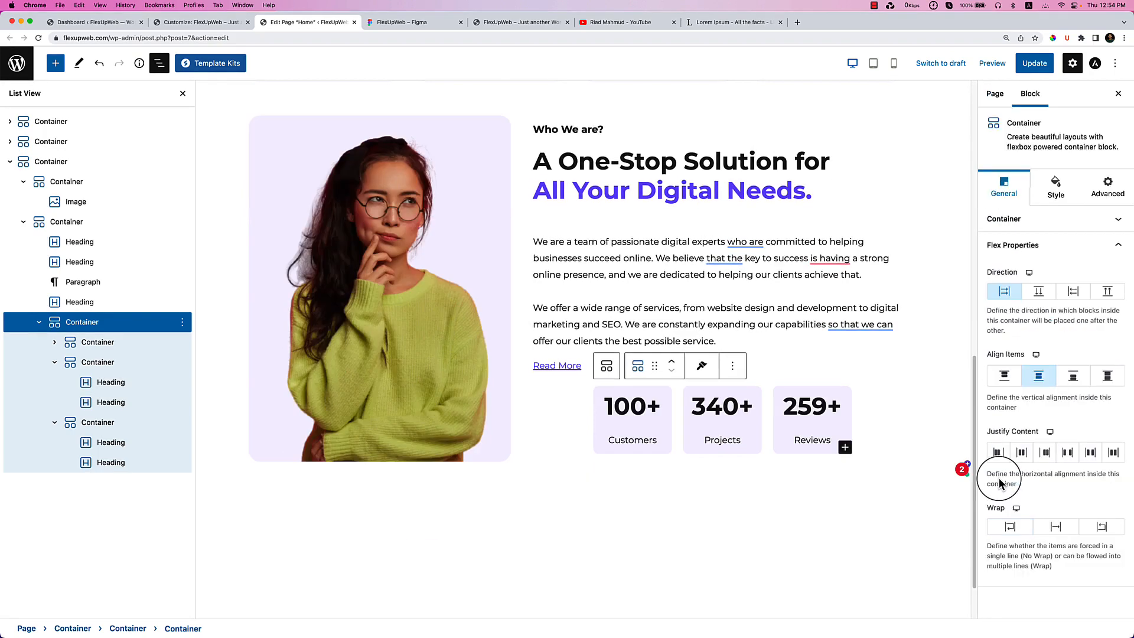
{"action": "left_click", "coordinate": [1062, 532]}
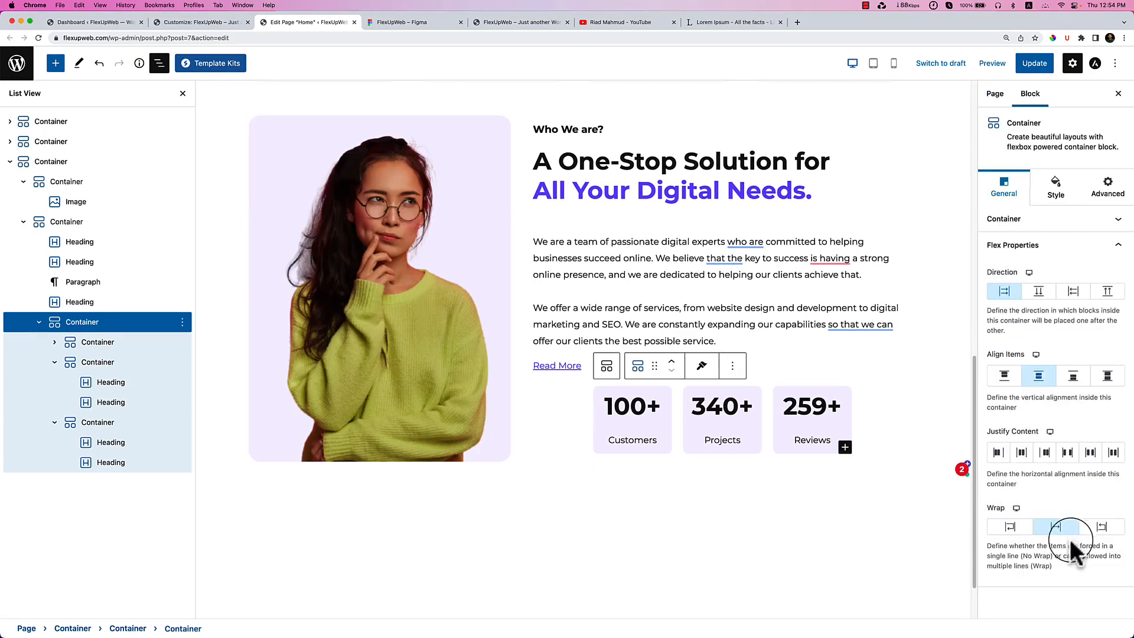
Align the stat cards to the top, keeping the Customers, Projects, Reviews order.
{"action": "left_click", "coordinate": [137, 348]}
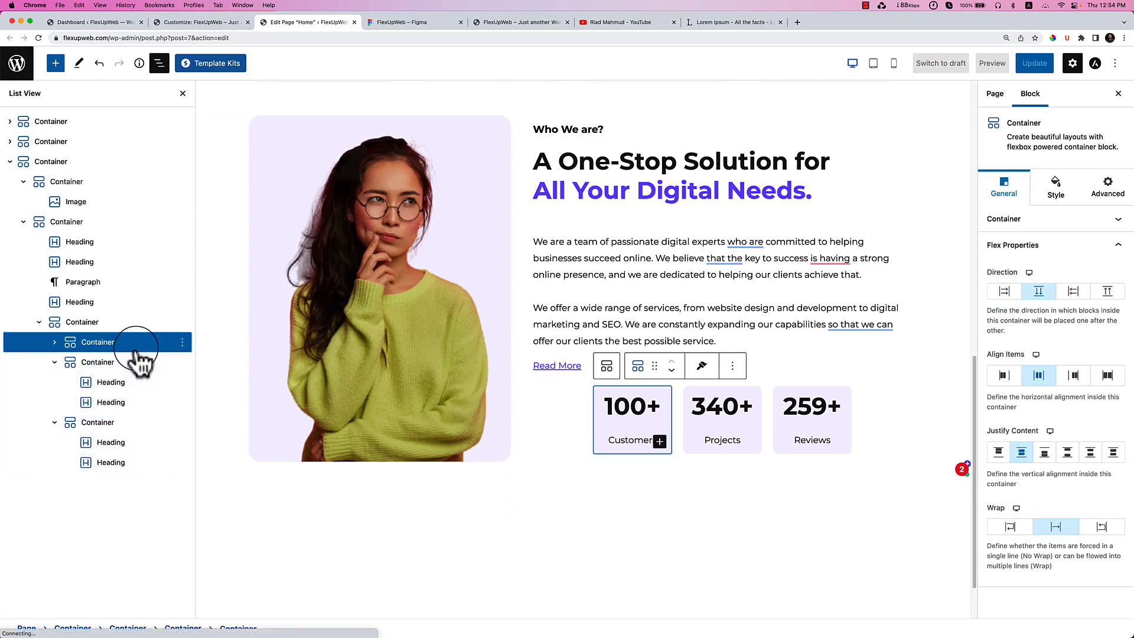
{"action": "left_click", "coordinate": [127, 324]}
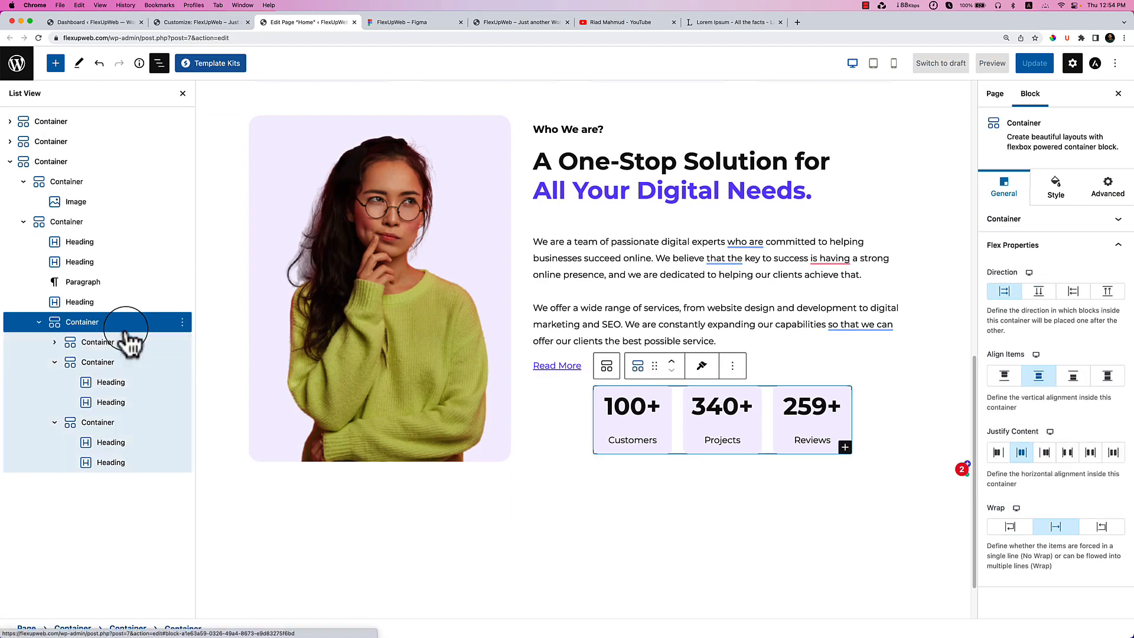
{"action": "left_click", "coordinate": [1005, 377]}
{"action": "left_click", "coordinate": [1074, 292]}
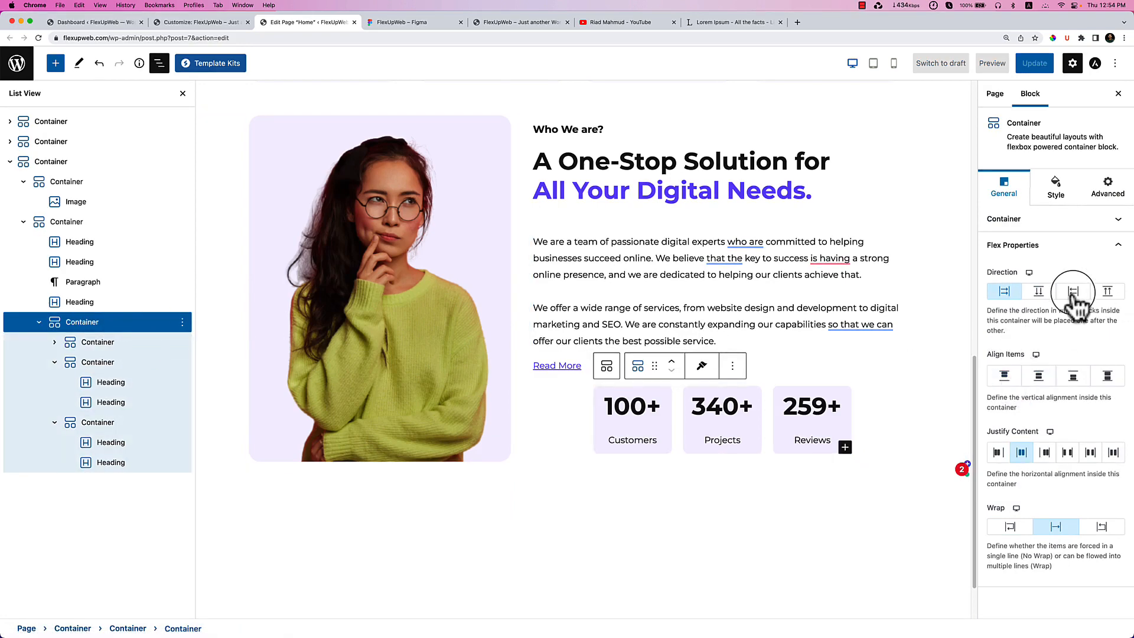
{"action": "left_click", "coordinate": [1004, 291]}
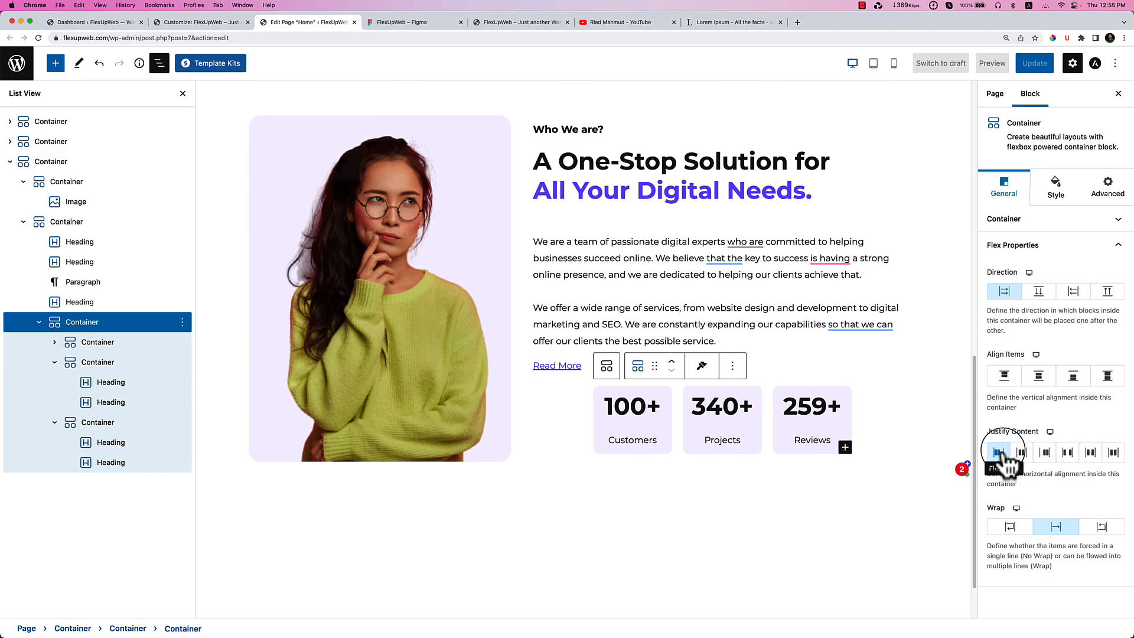
Reselect the stats row, review its size and flex settings, and open its Style tab.
{"action": "left_click", "coordinate": [586, 409]}
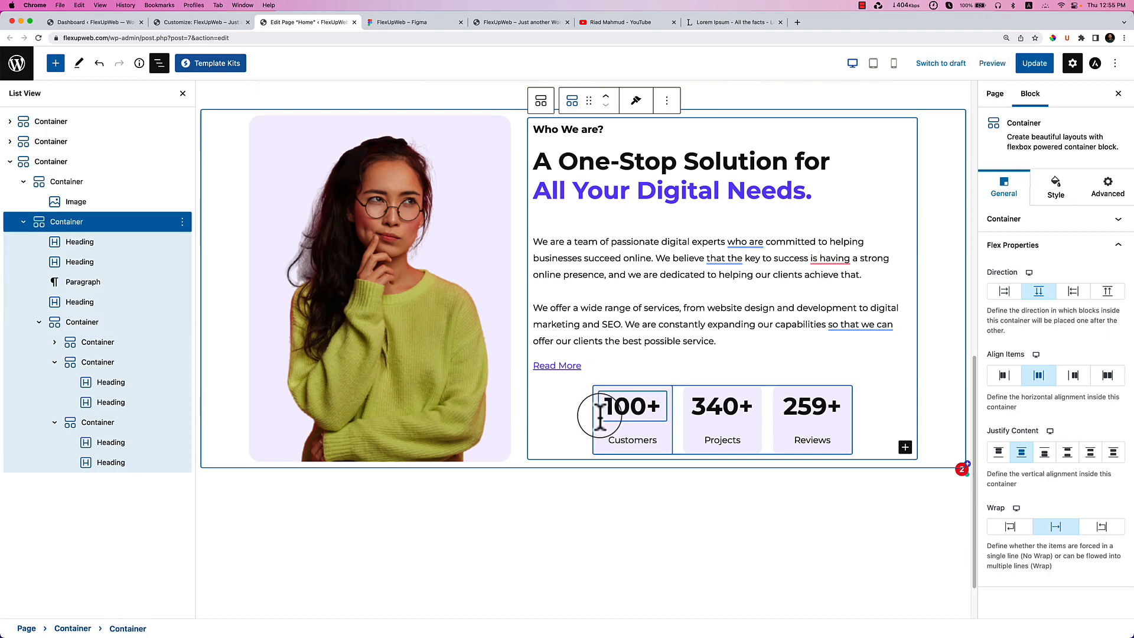
{"action": "left_click", "coordinate": [597, 395]}
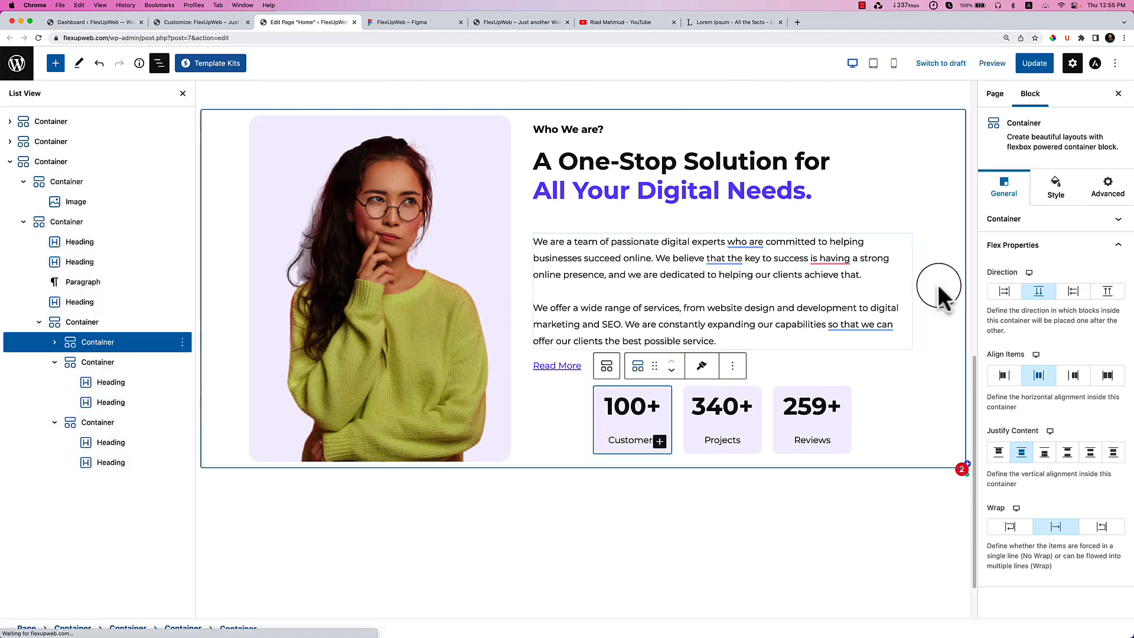
{"action": "left_click", "coordinate": [127, 326]}
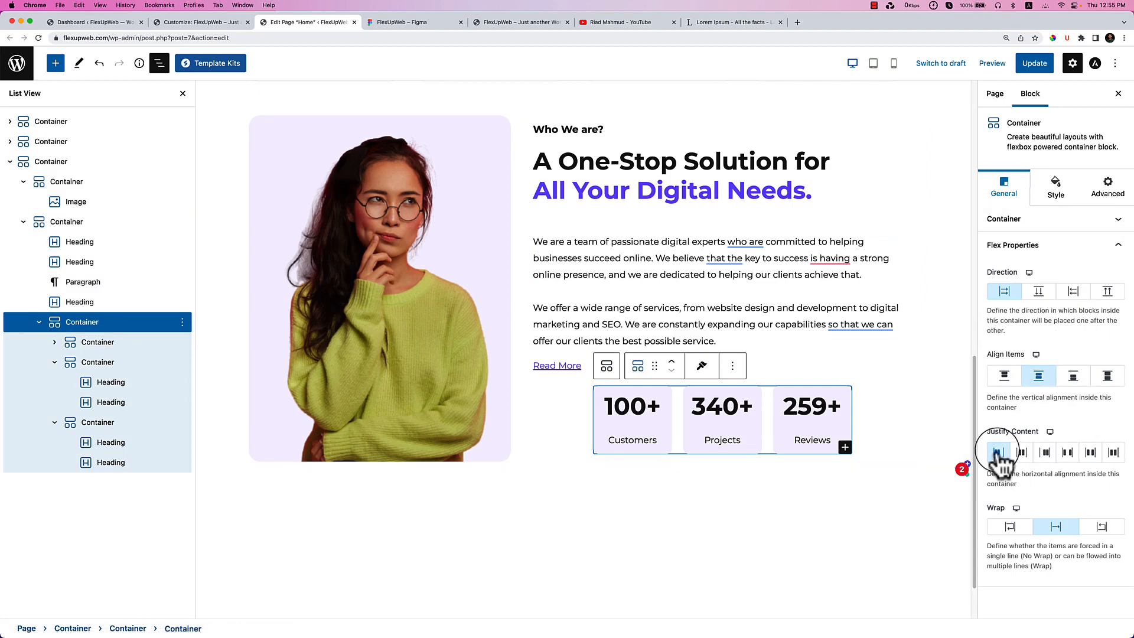
{"action": "left_click", "coordinate": [1049, 222]}
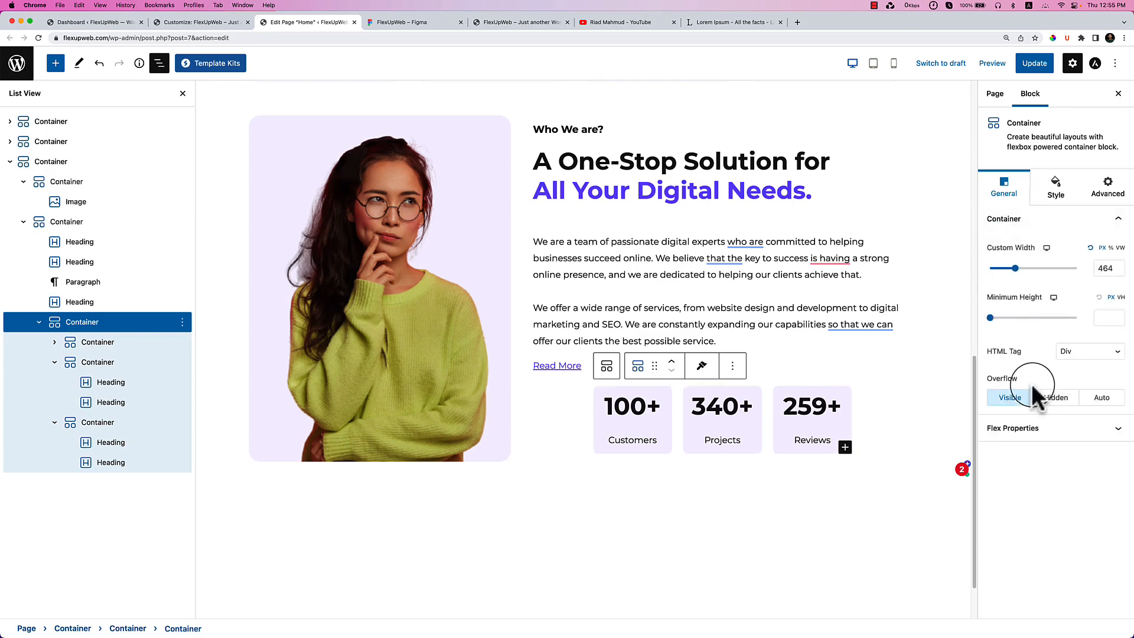
{"action": "left_click", "coordinate": [1033, 451]}
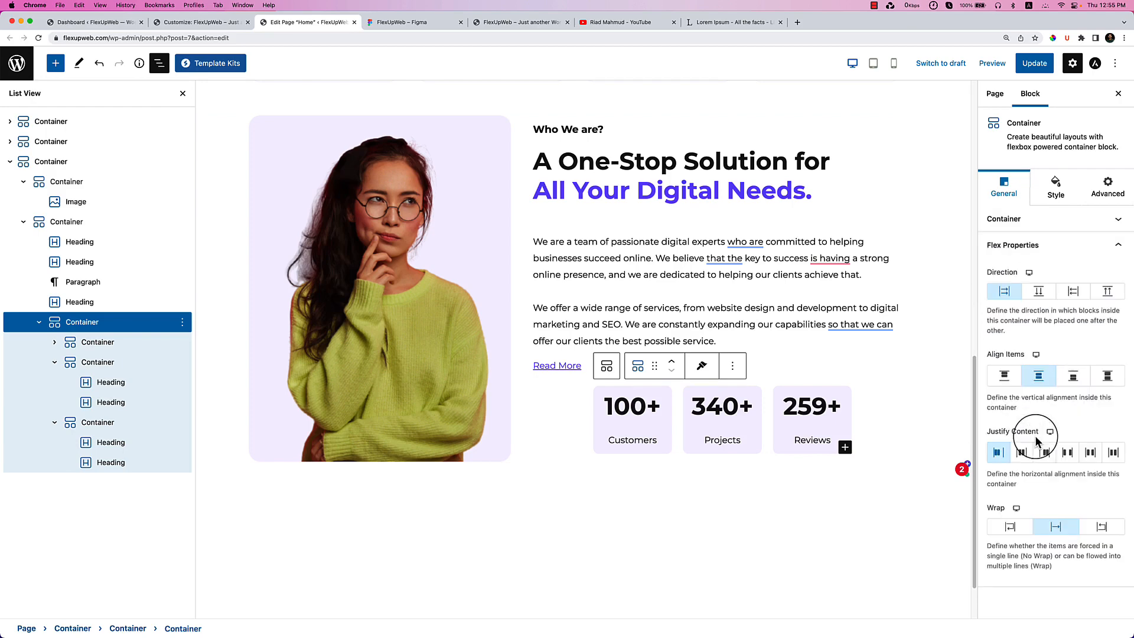
{"action": "left_click", "coordinate": [1056, 188]}
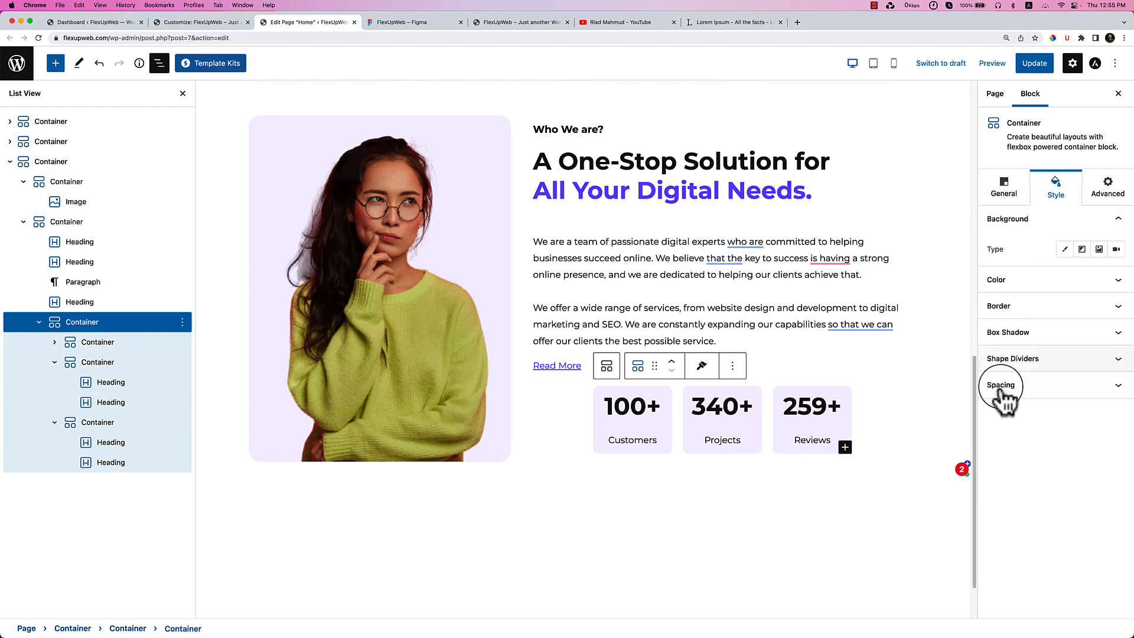
Unlink the margins and set the stats row's left margin to -218.
{"action": "left_click", "coordinate": [1004, 351]}
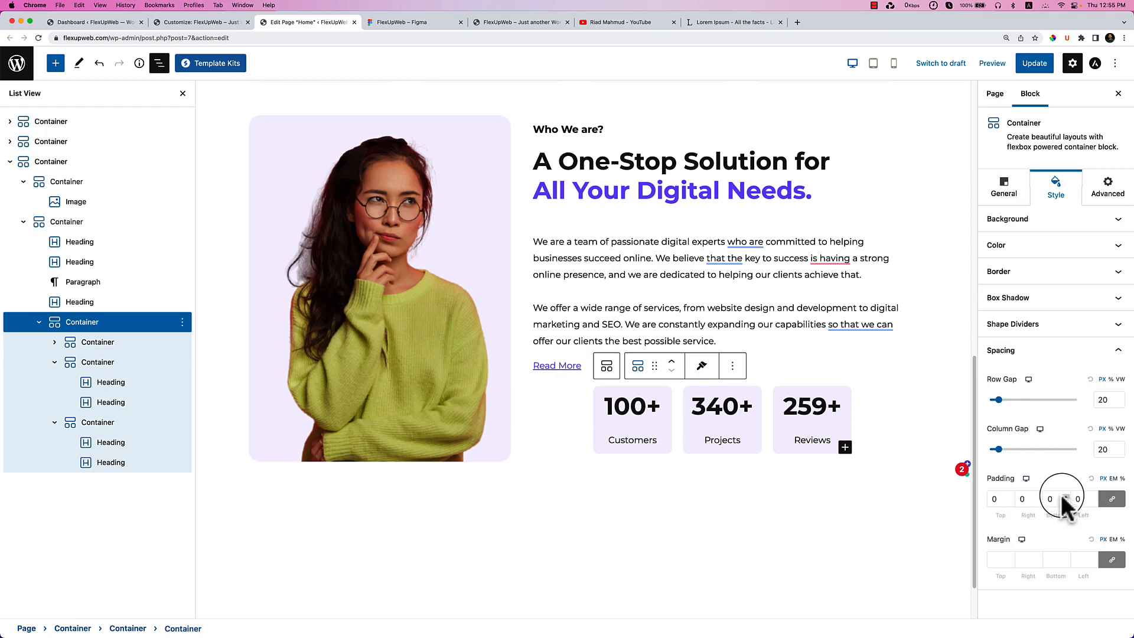
{"action": "left_click", "coordinate": [1111, 559]}
{"action": "left_click", "coordinate": [1075, 559]}
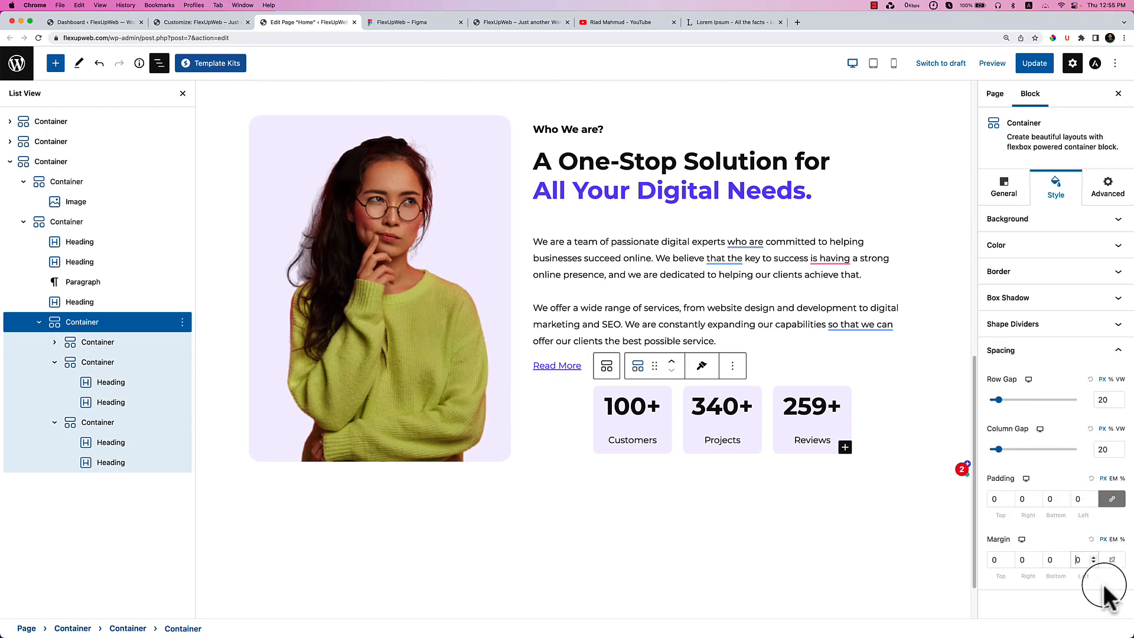
{"action": "key", "text": "Down"}
{"action": "key", "text": "Down"}
{"action": "key", "text": "Down"}
{"action": "key", "text": "Down"}
{"action": "key", "text": "Down"}
{"action": "key", "text": "Down"}
{"action": "key", "text": "Down"}
{"action": "key", "text": "Down"}
{"action": "key", "text": "Down"}
{"action": "key", "text": "Down"}
{"action": "key", "text": "Down"}
{"action": "key", "text": "Down"}
{"action": "key", "text": "Down"}
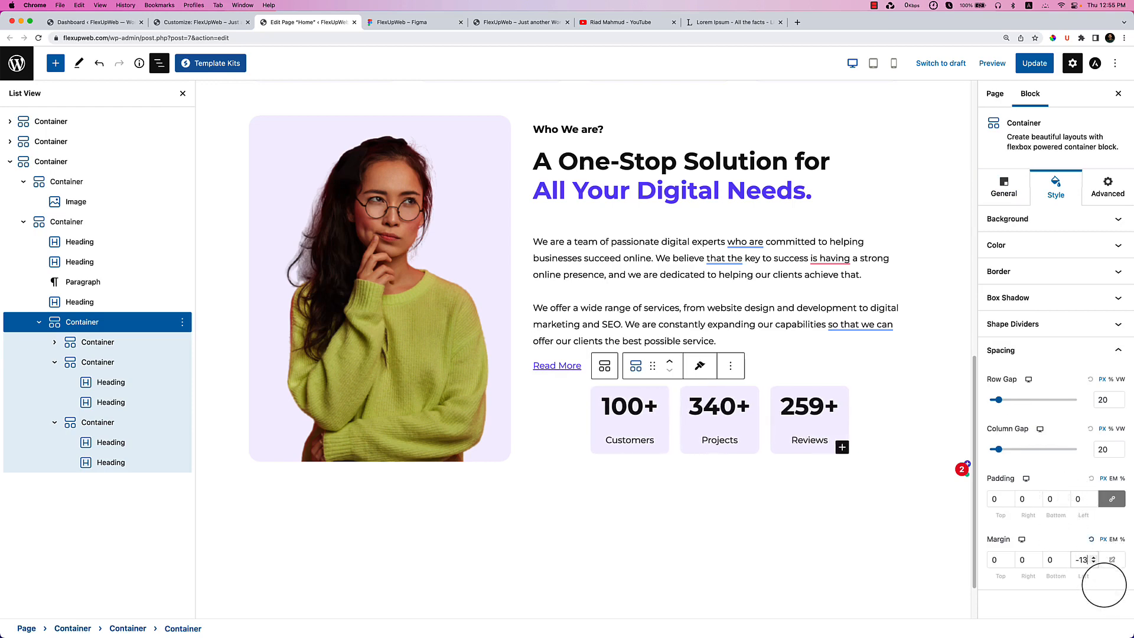
{"action": "key", "text": "shift+Down"}
{"action": "key", "text": "shift+Down"}
{"action": "key", "text": "shift+Down"}
{"action": "key", "text": "shift+Down"}
{"action": "key", "text": "shift+Down"}
{"action": "key", "text": "shift+Down"}
{"action": "key", "text": "shift+Down"}
{"action": "key", "text": "shift+Down"}
{"action": "key", "text": "shift+Down"}
{"action": "key", "text": "shift+Down"}
{"action": "key", "text": "shift+Down"}
{"action": "key", "text": "shift+Down"}
{"action": "key", "text": "shift+Down"}
{"action": "key", "text": "shift+Down"}
{"action": "key", "text": "shift+Down"}
{"action": "key", "text": "shift+Down"}
{"action": "key", "text": "shift+Down"}
{"action": "key", "text": "shift+Down"}
{"action": "key", "text": "shift+Down"}
{"action": "key", "text": "shift+Down"}
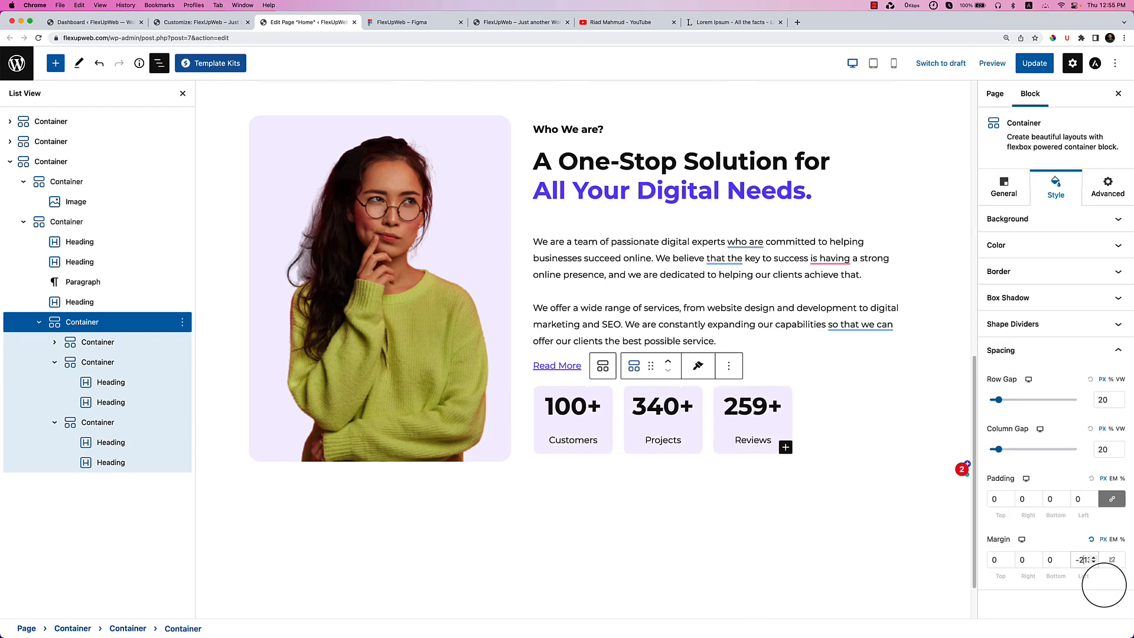
{"action": "key", "text": "Down"}
{"action": "key", "text": "Down"}
{"action": "key", "text": "Down"}
{"action": "key", "text": "Down"}
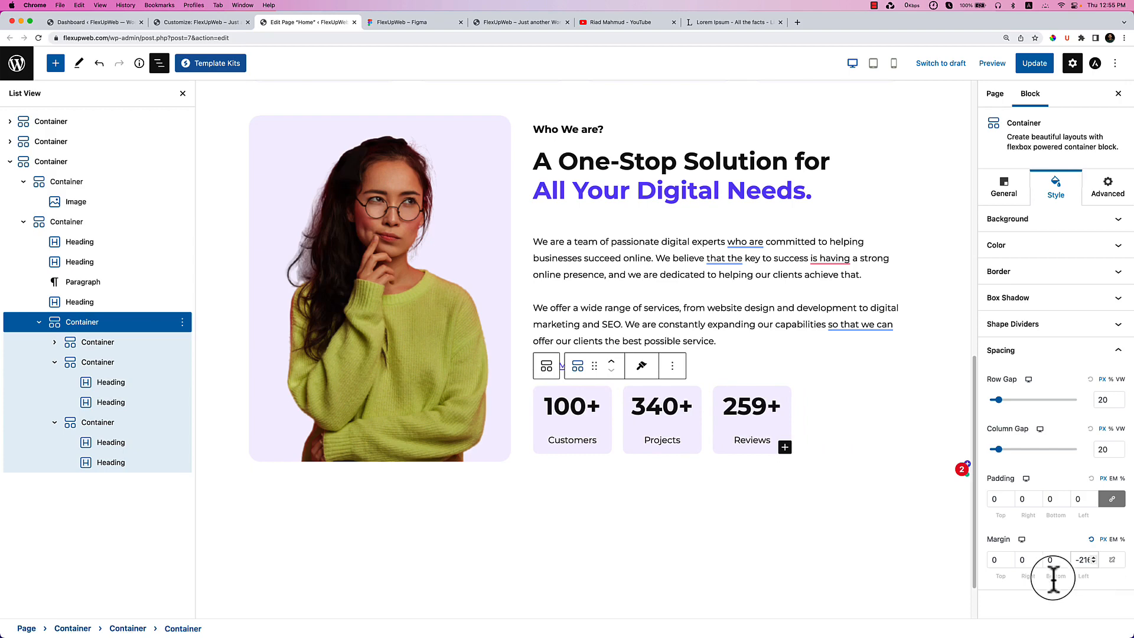
Deselect the blocks and update the page.
{"action": "left_click", "coordinate": [776, 342]}
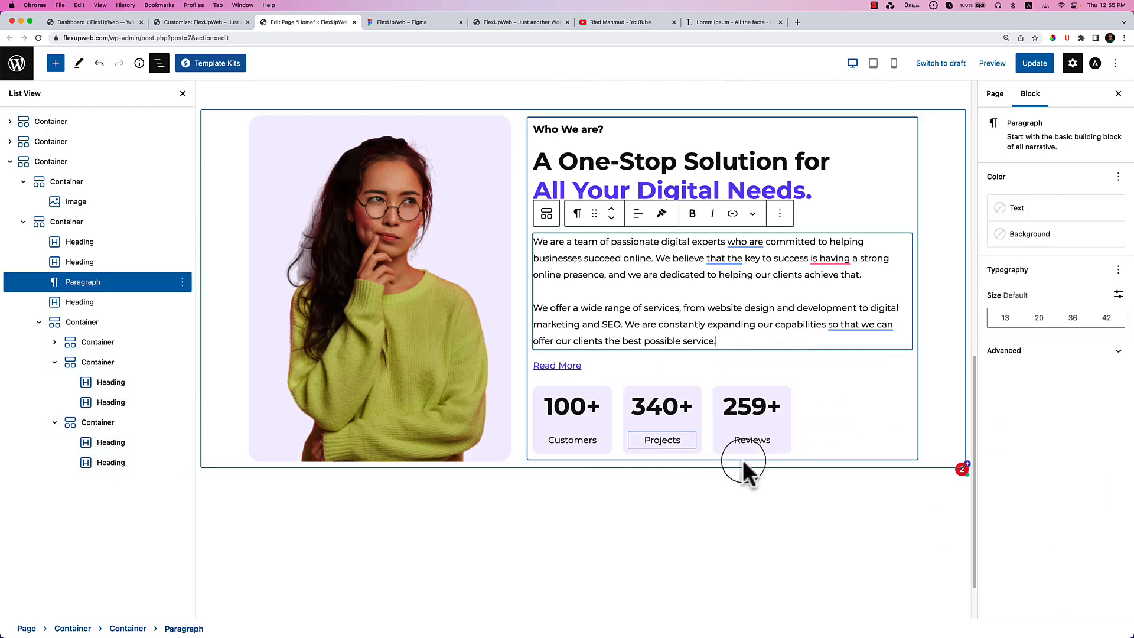
{"action": "left_click", "coordinate": [769, 500]}
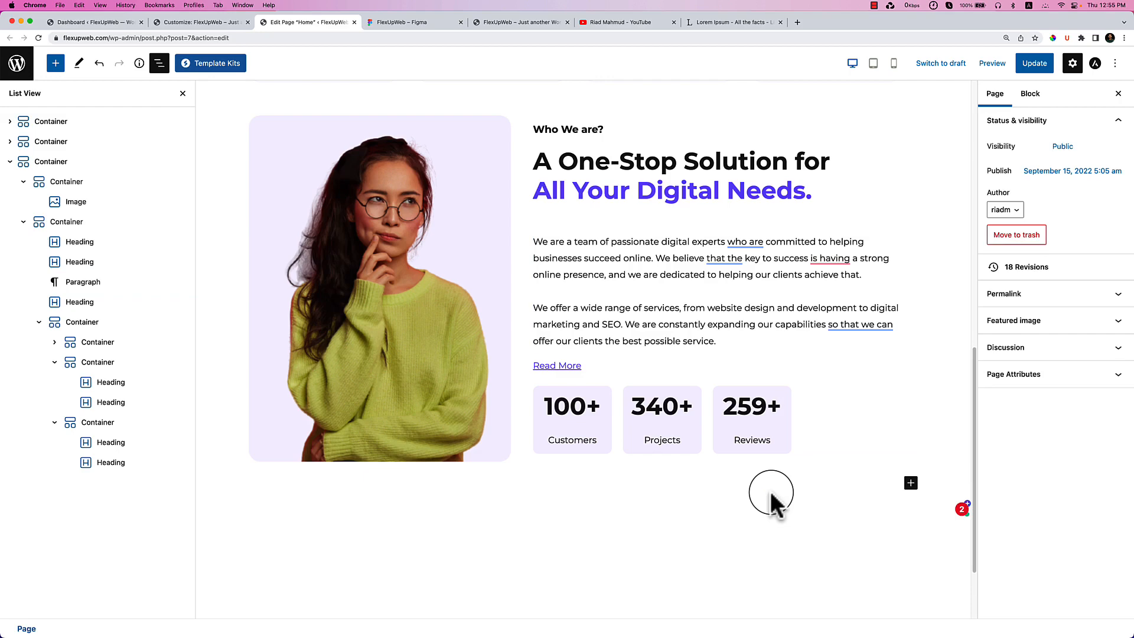
{"action": "left_click", "coordinate": [1030, 65]}
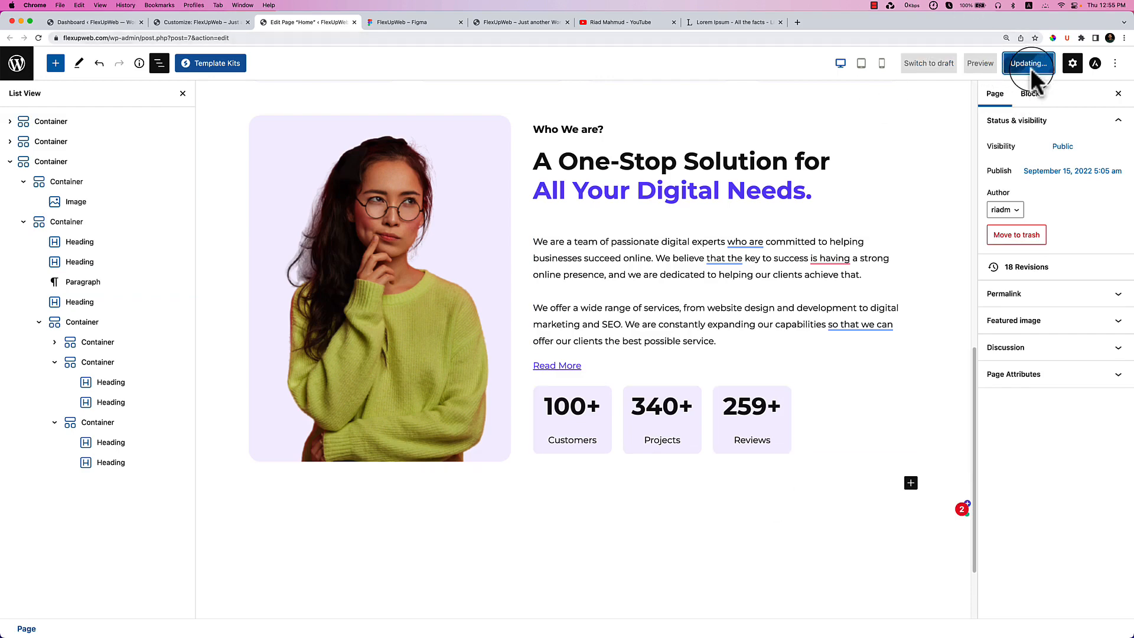
Reload the live site after confirming the editor changes were saved.
{"action": "left_click", "coordinate": [495, 22]}
{"action": "left_click", "coordinate": [39, 38]}
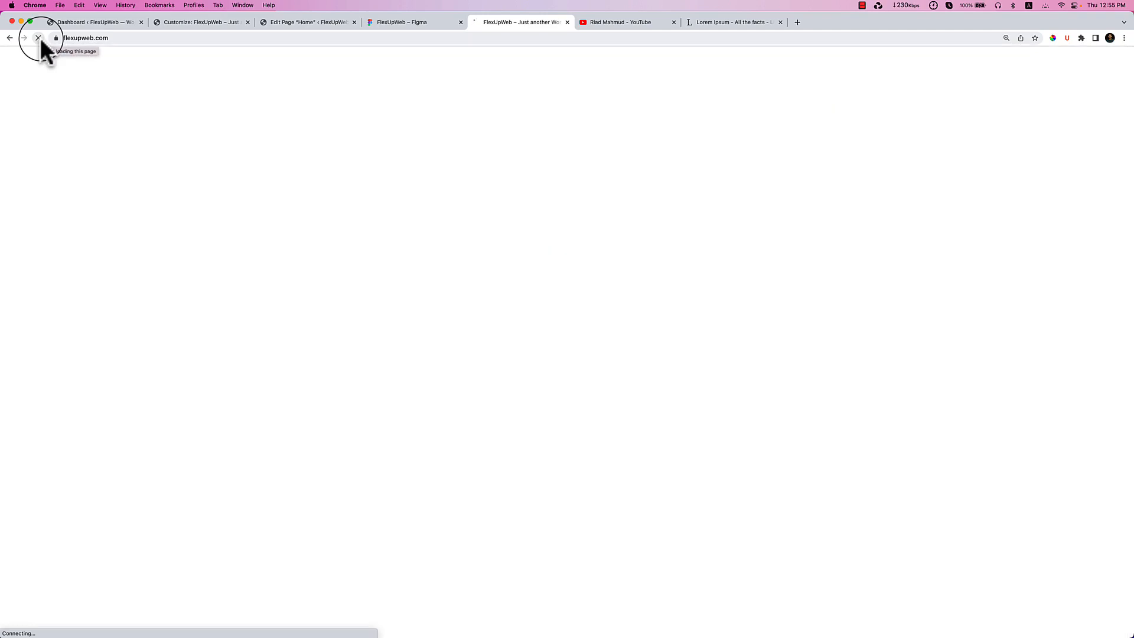
{"action": "left_click", "coordinate": [266, 23]}
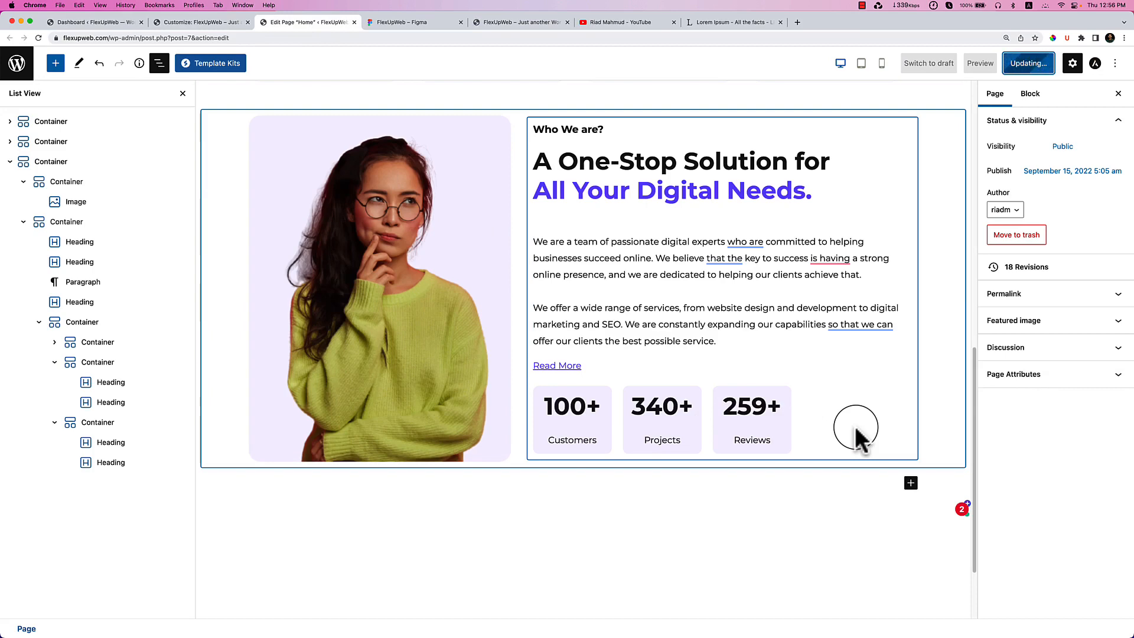
{"action": "left_click", "coordinate": [499, 25]}
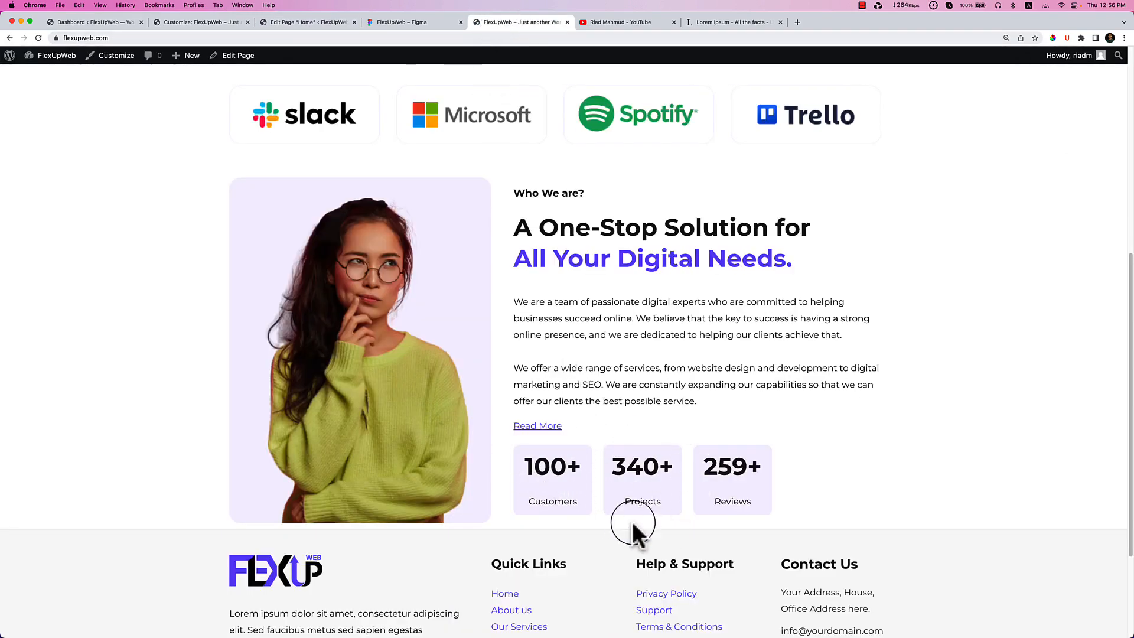
Use developer tools' device mode to check the Who We Are section at mobile width, then exit it.
{"action": "right_click", "coordinate": [682, 428]}
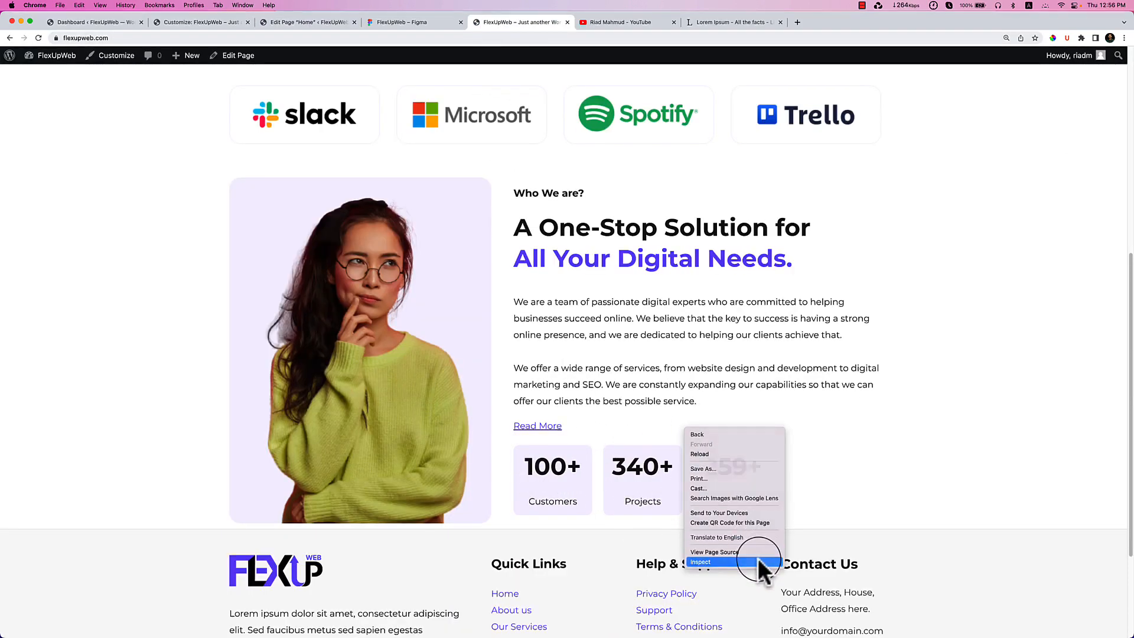
{"action": "left_click", "coordinate": [757, 558]}
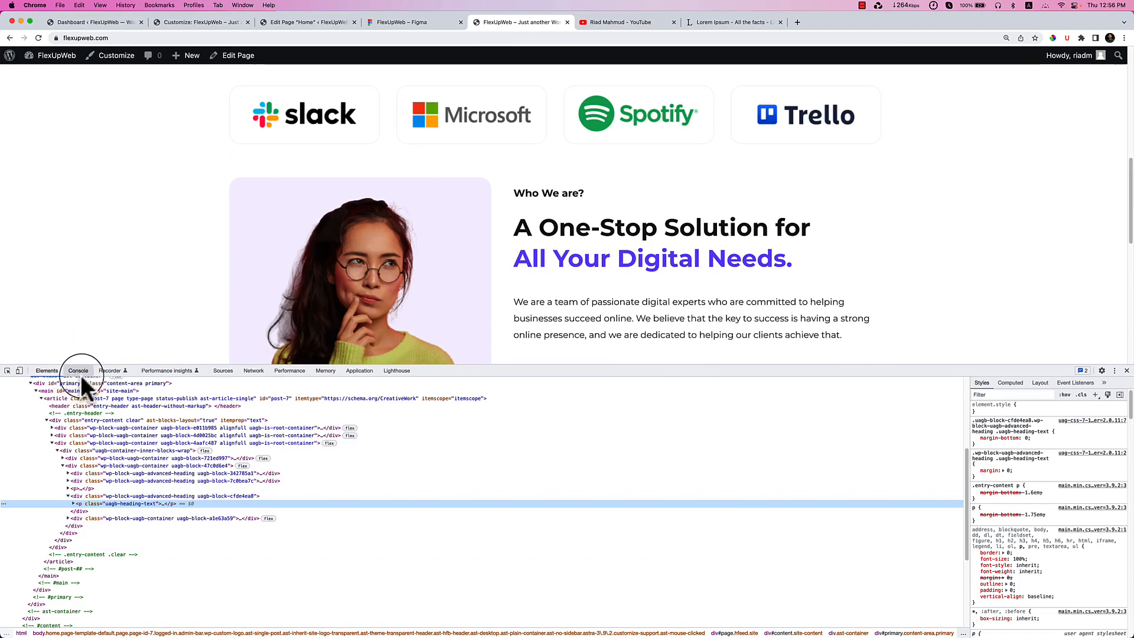
{"action": "left_click", "coordinate": [19, 370]}
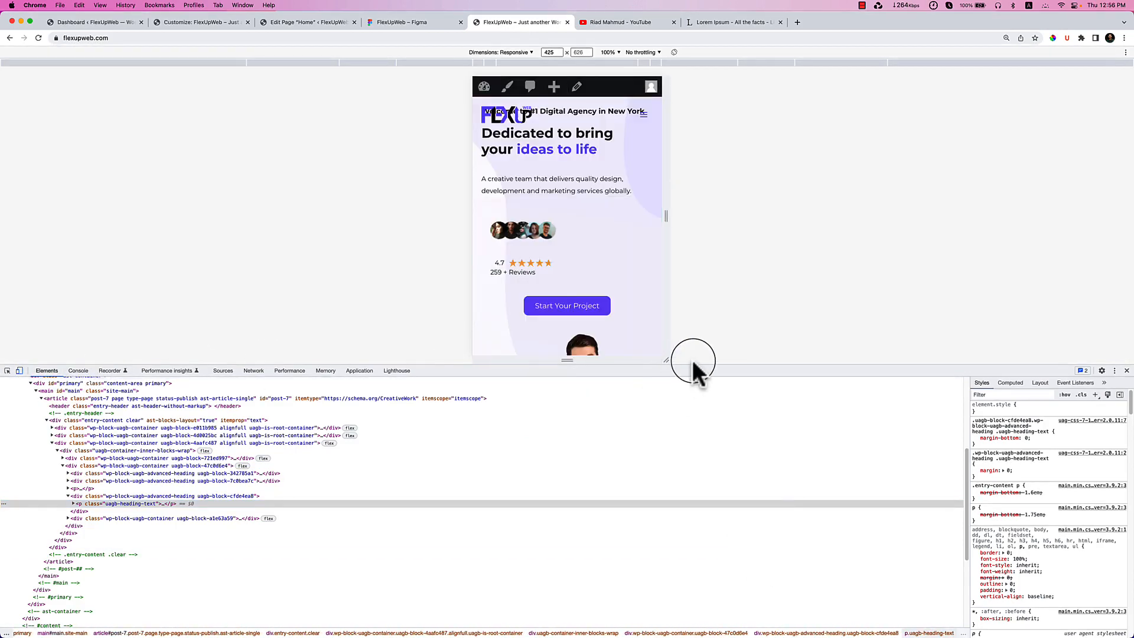
{"action": "left_click_drag", "start_coordinate": [696, 365], "coordinate": [760, 582]}
{"action": "scroll", "coordinate": [556, 360], "scroll_direction": "down", "scroll_amount": 6}
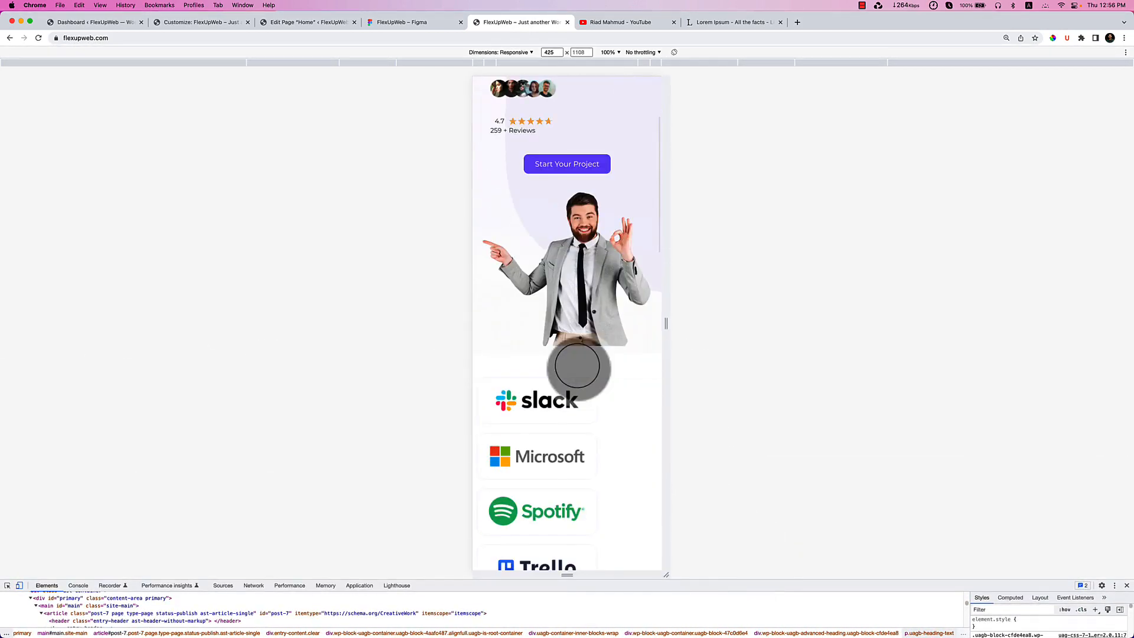
{"action": "scroll", "coordinate": [578, 366], "scroll_direction": "down", "scroll_amount": 10}
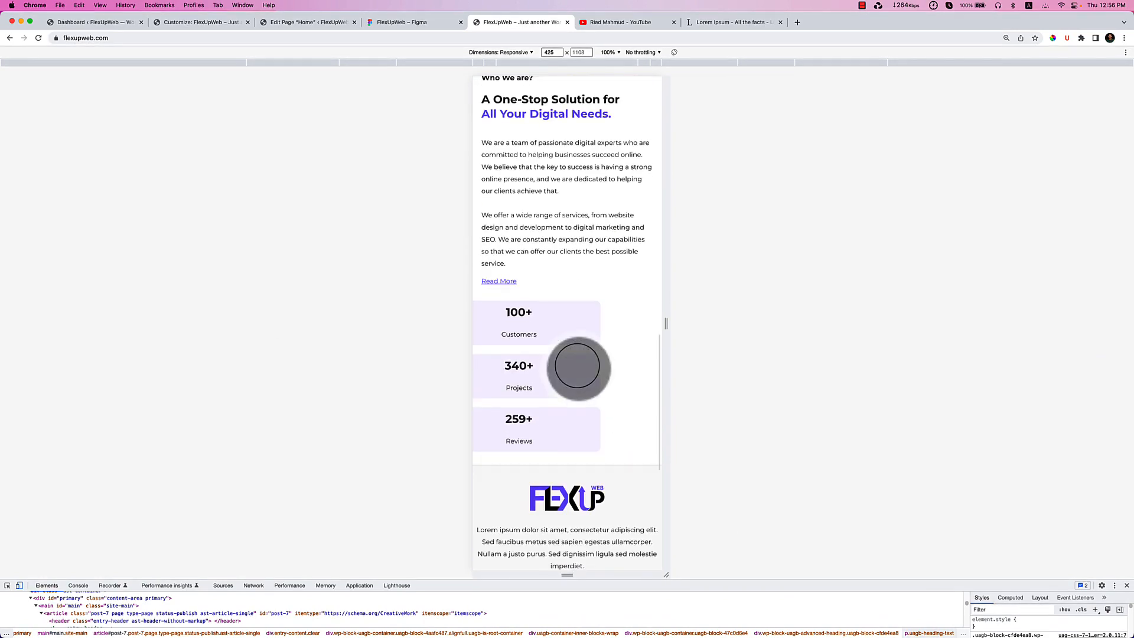
{"action": "scroll", "coordinate": [600, 390], "scroll_direction": "up", "scroll_amount": 20}
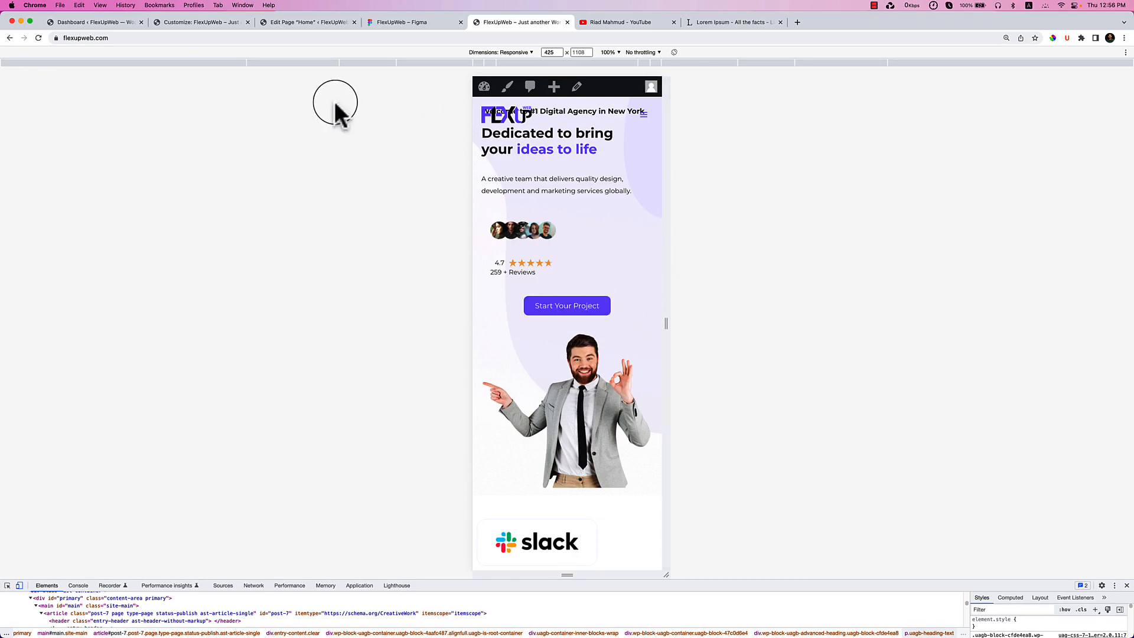
{"action": "left_click", "coordinate": [384, 23]}
{"action": "left_click", "coordinate": [526, 22]}
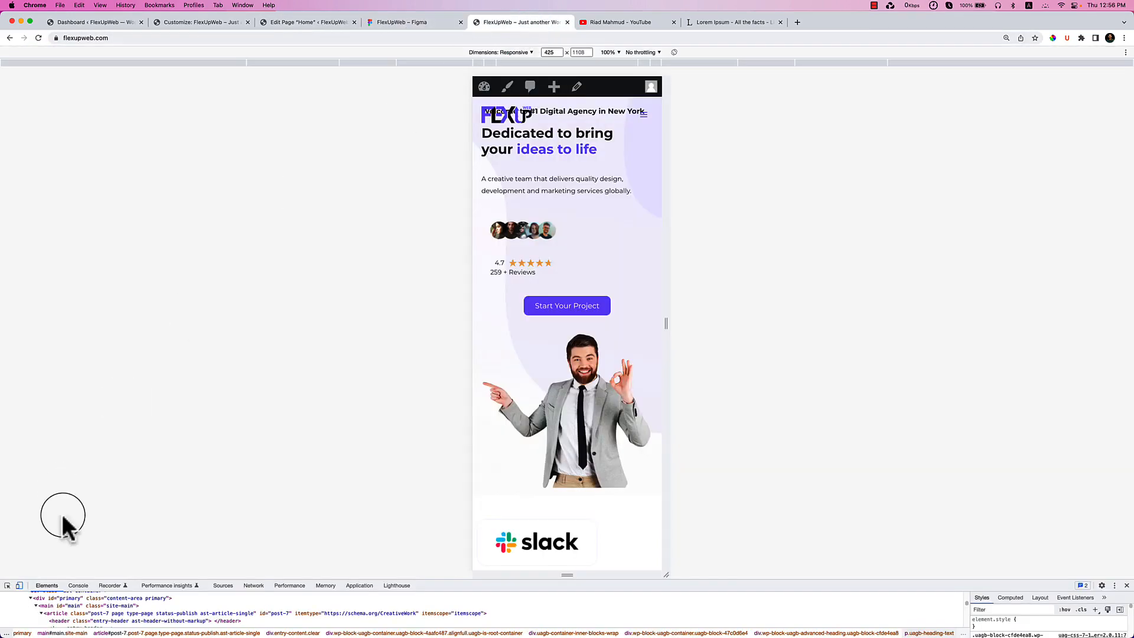
{"action": "left_click", "coordinate": [19, 585]}
Select the Who We Are section in the FlexUpWeb Figma design.
{"action": "left_click", "coordinate": [401, 23]}
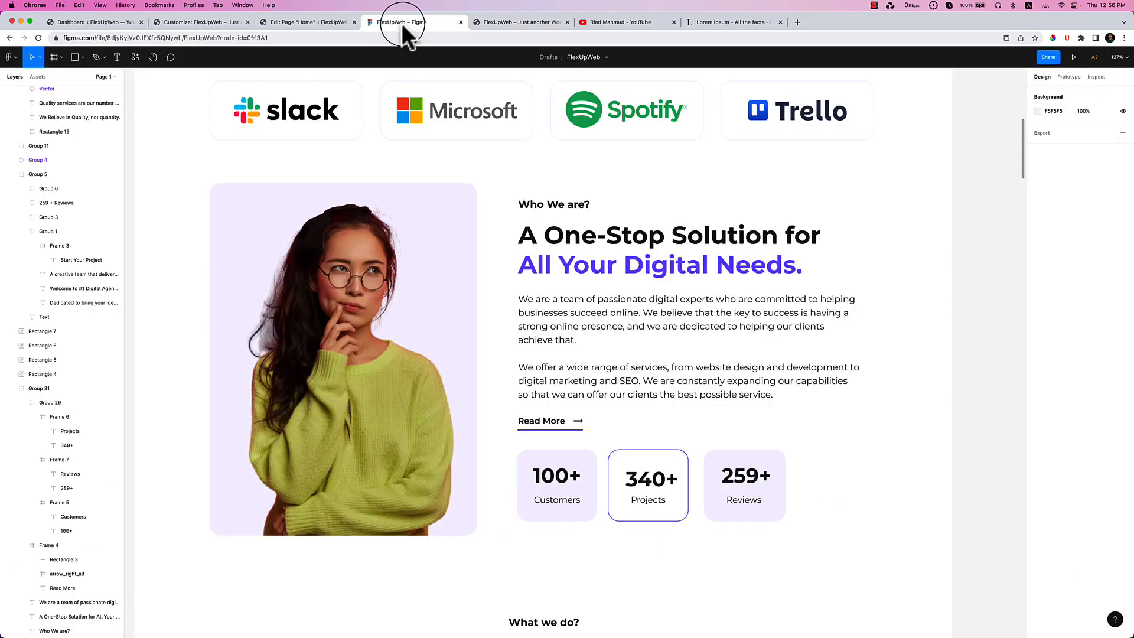
{"action": "left_click", "coordinate": [639, 512]}
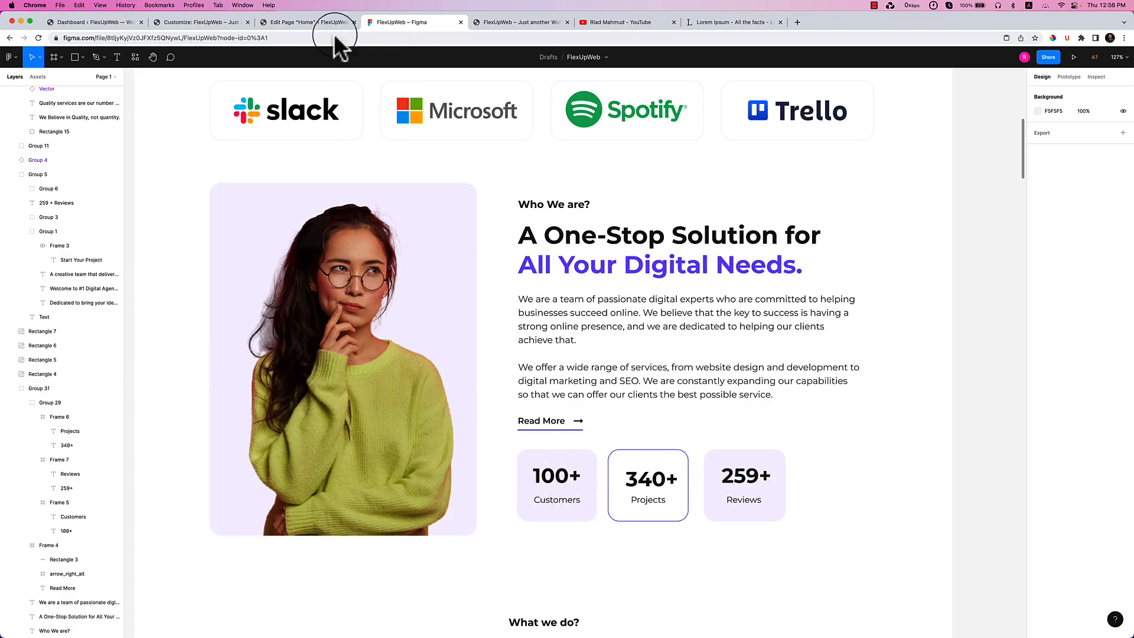
Set the 100+ heading's bottom margin to -20.
{"action": "left_click", "coordinate": [314, 19]}
{"action": "left_click", "coordinate": [587, 437]}
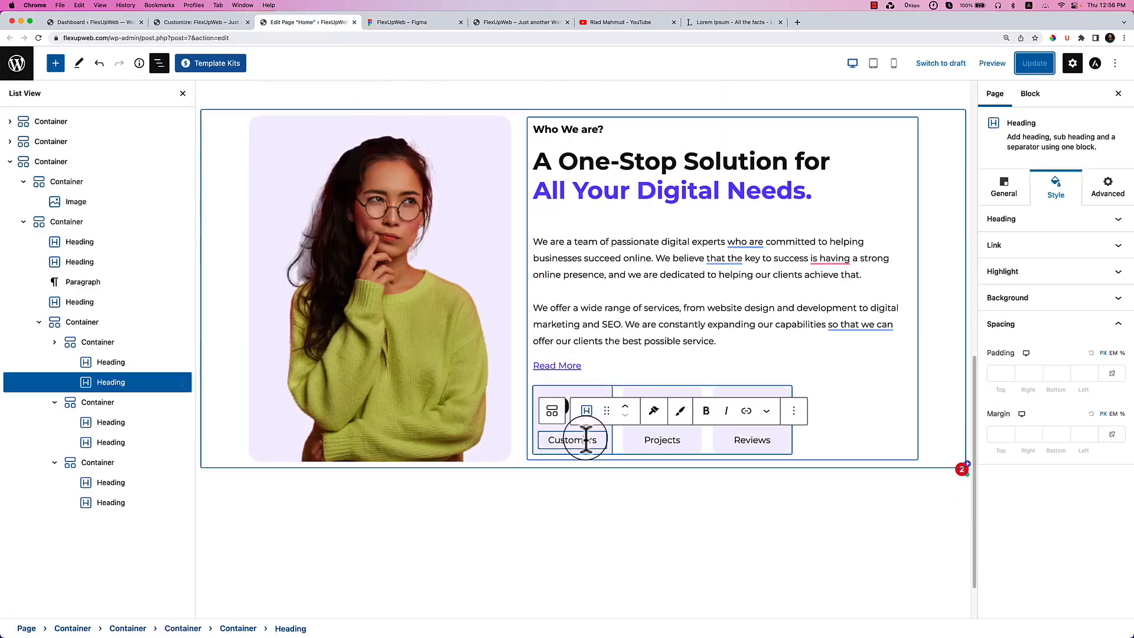
{"action": "left_click", "coordinate": [573, 406]}
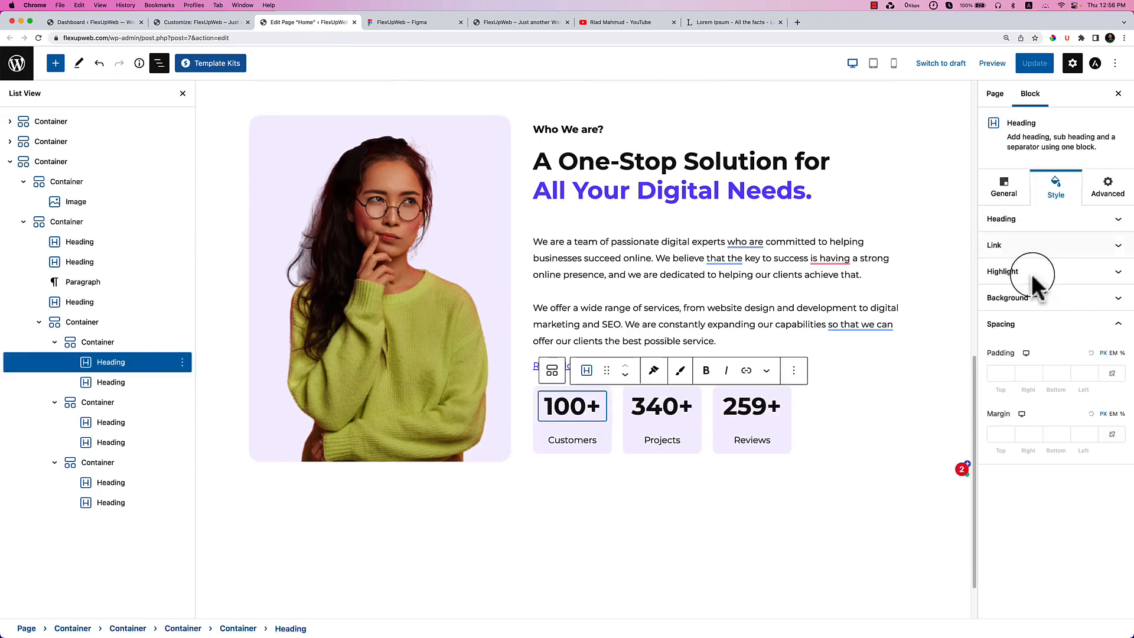
{"action": "left_click", "coordinate": [1066, 437]}
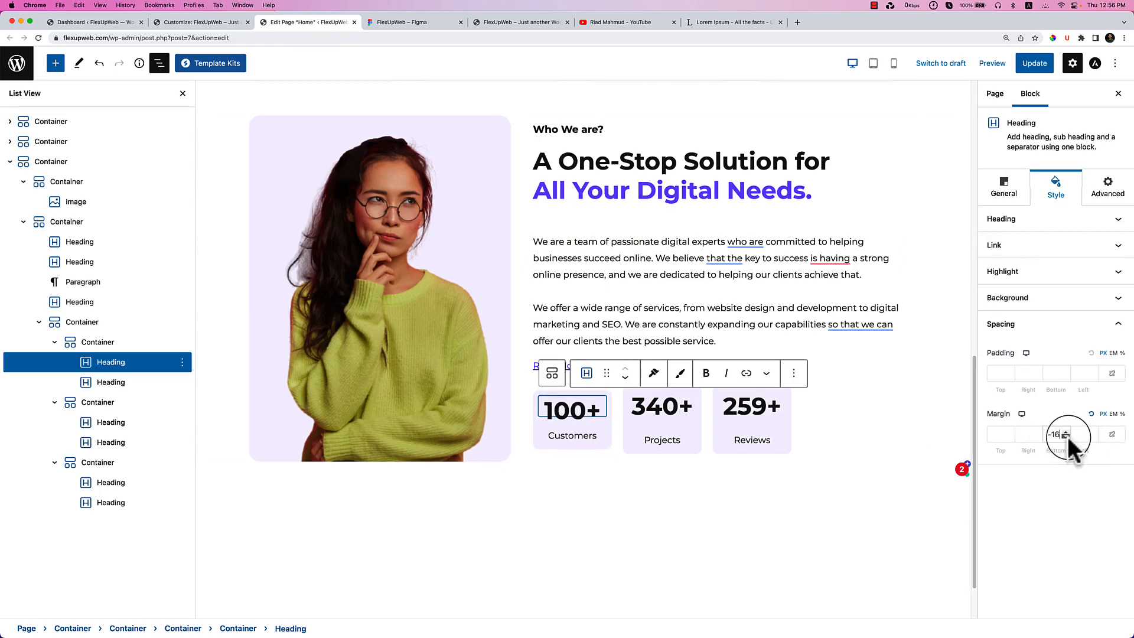
{"action": "left_click", "coordinate": [1066, 431]}
{"action": "left_click", "coordinate": [1066, 432]}
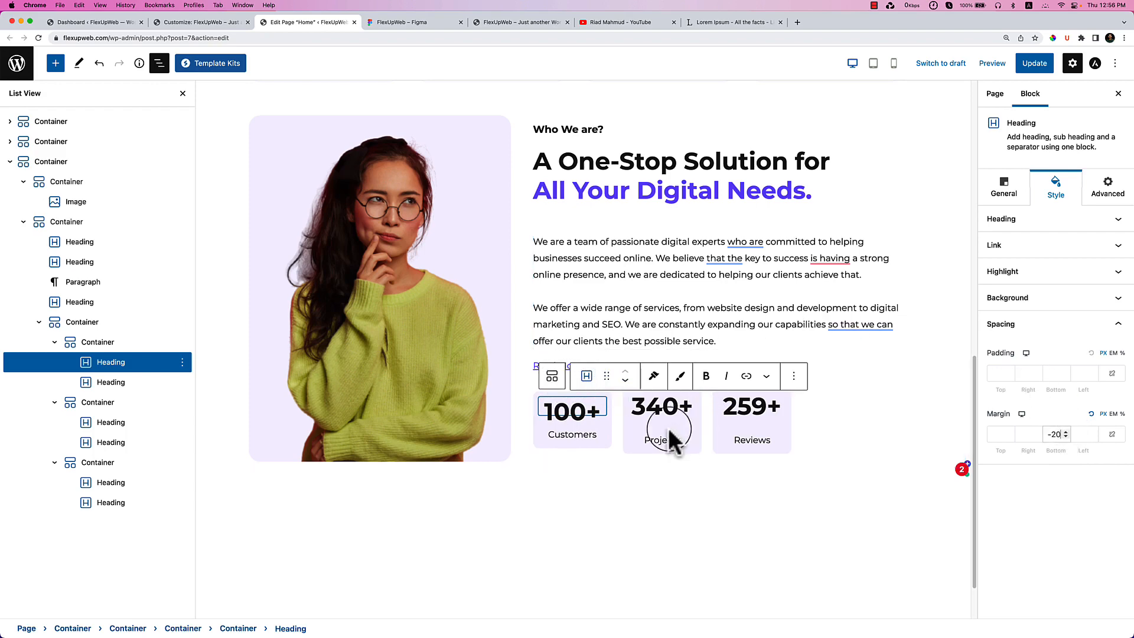
{"action": "left_click", "coordinate": [648, 510]}
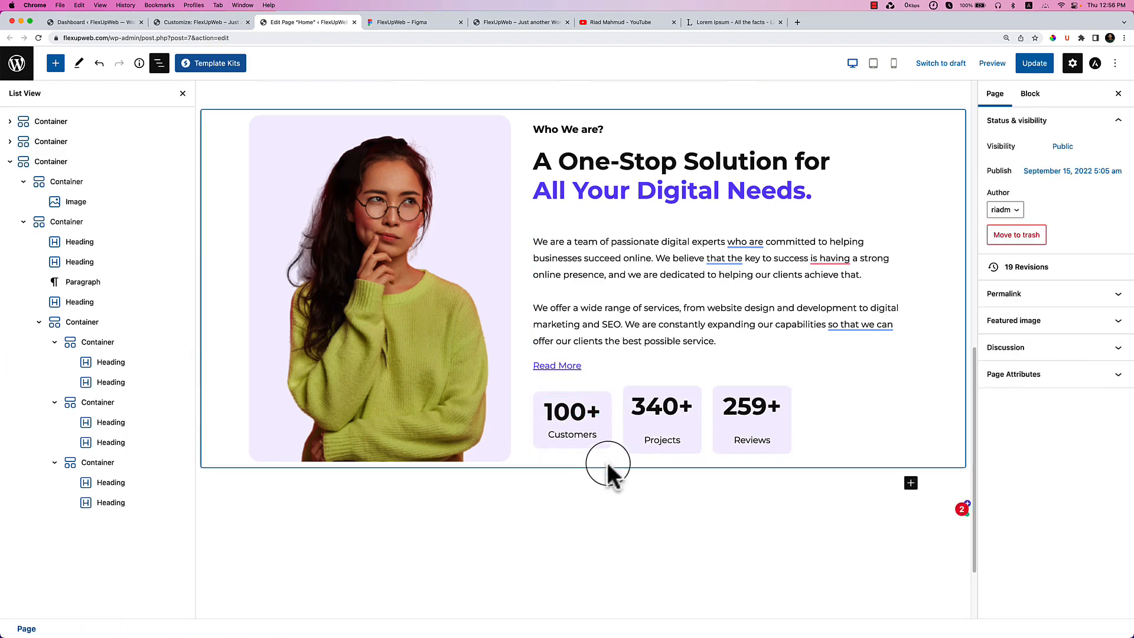
Give the Customers stat box a solid border style.
{"action": "left_click", "coordinate": [573, 394]}
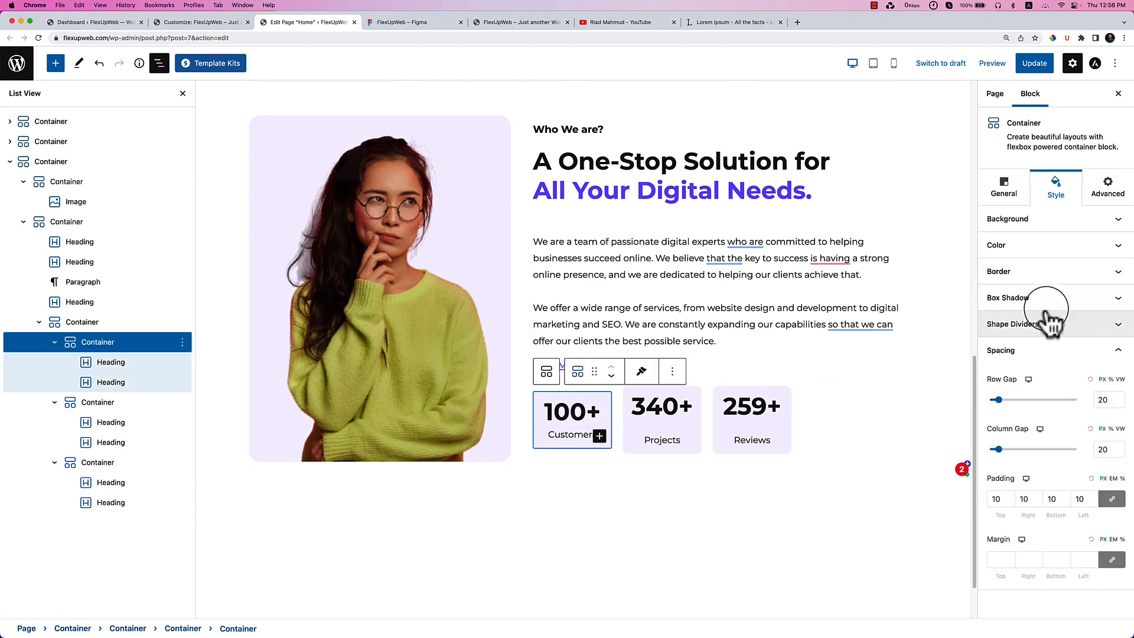
{"action": "left_click", "coordinate": [1044, 249]}
{"action": "left_click", "coordinate": [1046, 221]}
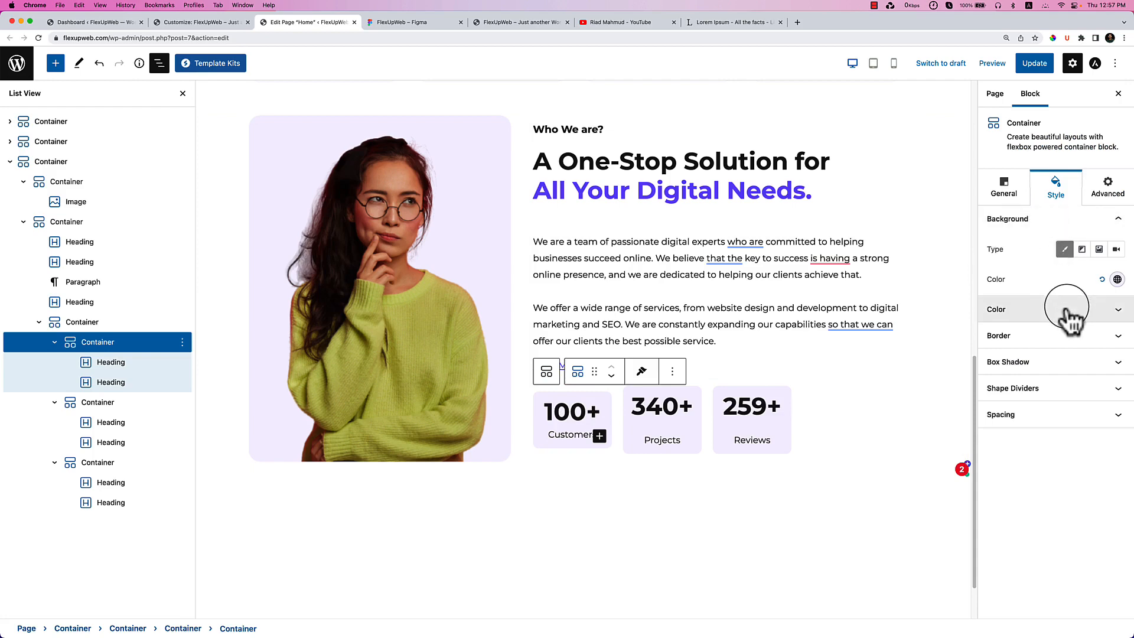
{"action": "left_click", "coordinate": [1066, 338]}
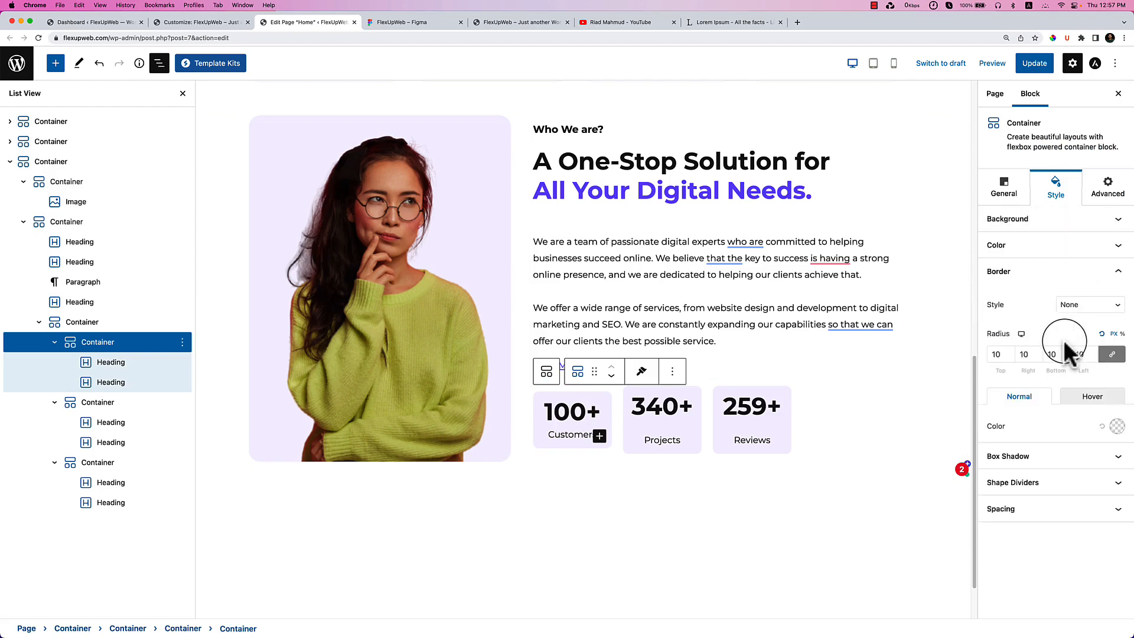
{"action": "left_click", "coordinate": [1084, 301]}
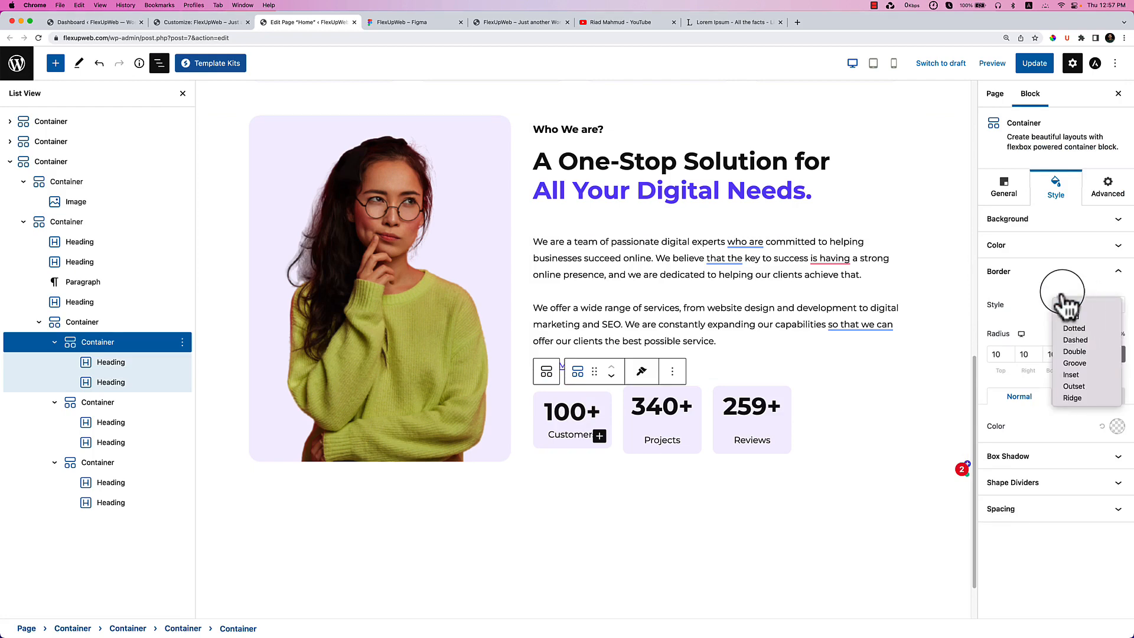
{"action": "left_click", "coordinate": [1061, 290]}
{"action": "left_click", "coordinate": [1098, 398]}
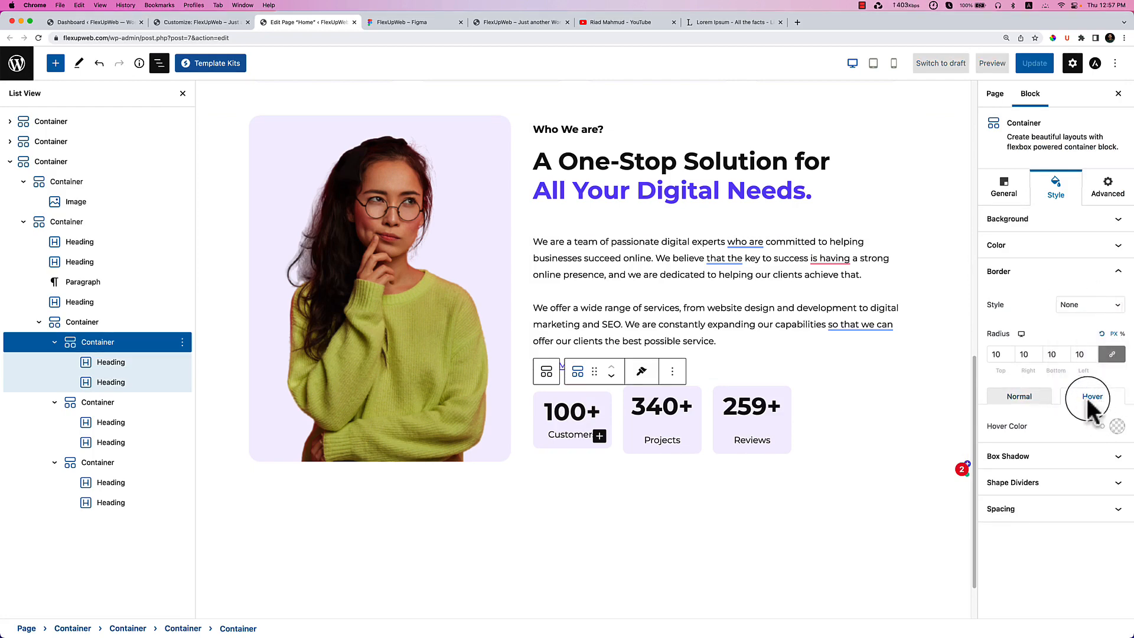
{"action": "left_click", "coordinate": [1082, 307]}
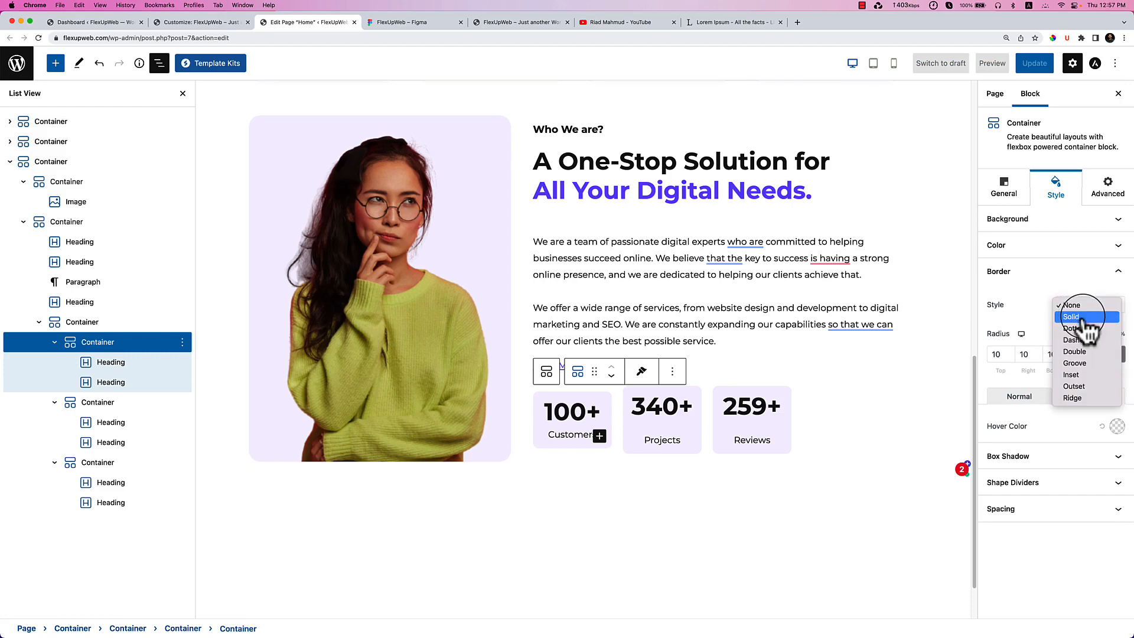
{"action": "left_click", "coordinate": [1083, 319]}
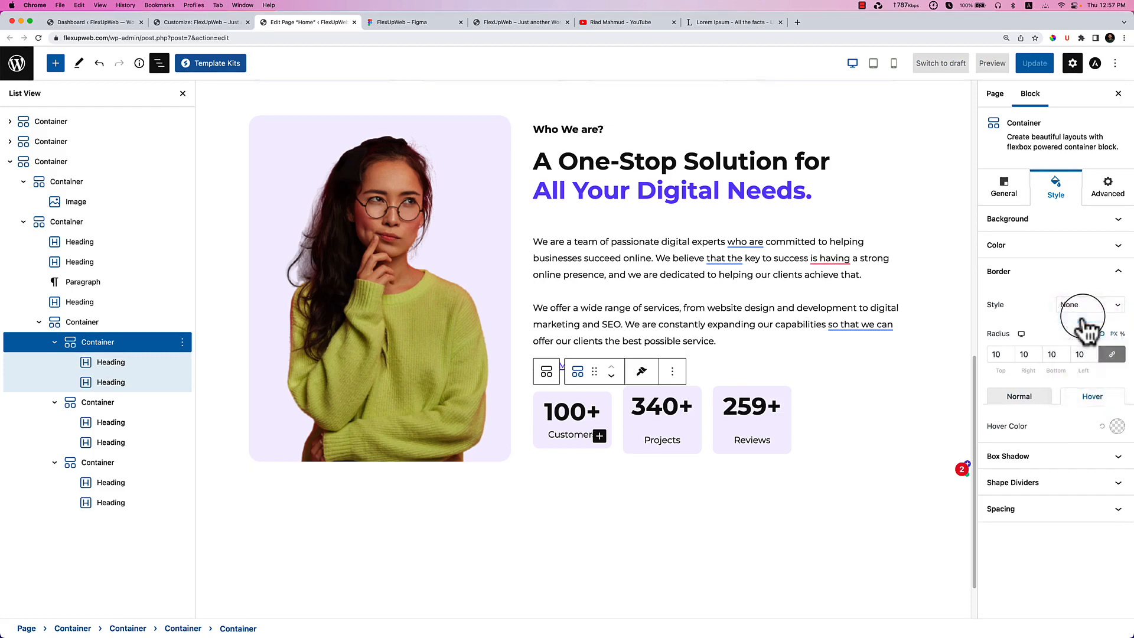
Set the Customers box border colour to #F6F3FF, changing to #7854F7 on hover.
{"action": "left_click", "coordinate": [1025, 457]}
{"action": "left_click", "coordinate": [1117, 487]}
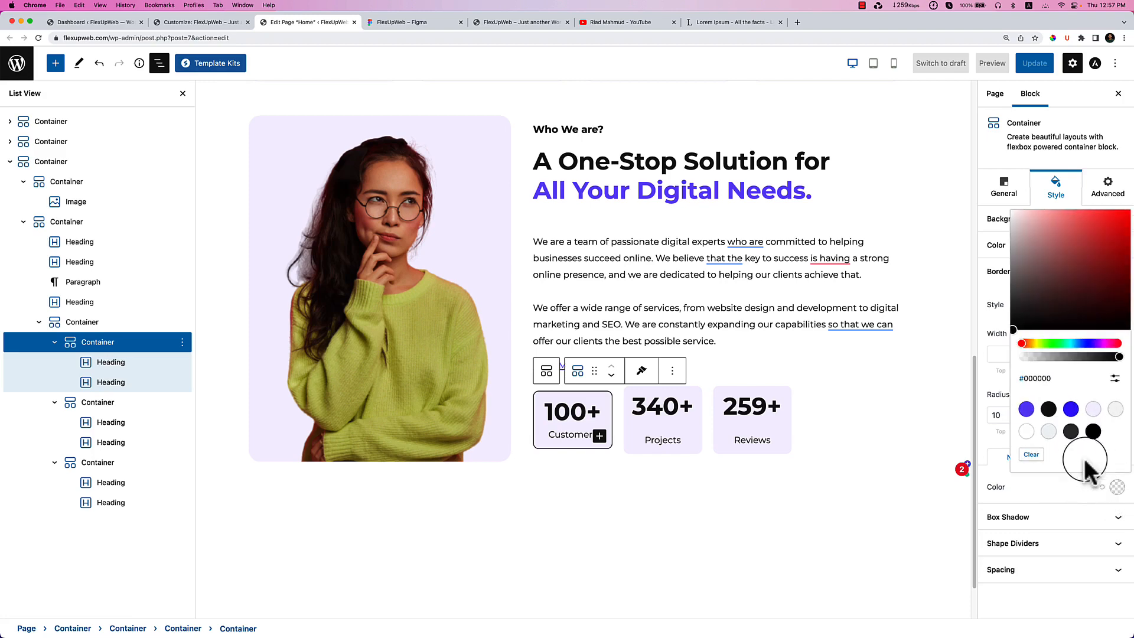
{"action": "left_click", "coordinate": [1093, 408]}
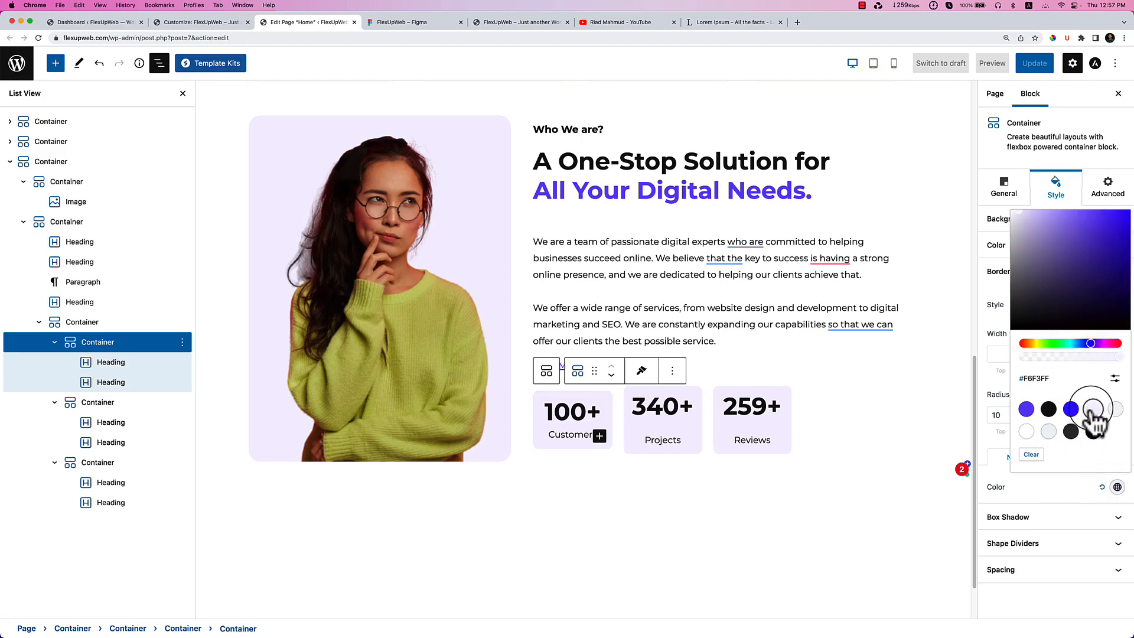
{"action": "left_click", "coordinate": [1065, 485]}
{"action": "left_click", "coordinate": [1092, 457]}
{"action": "left_click", "coordinate": [1117, 487]}
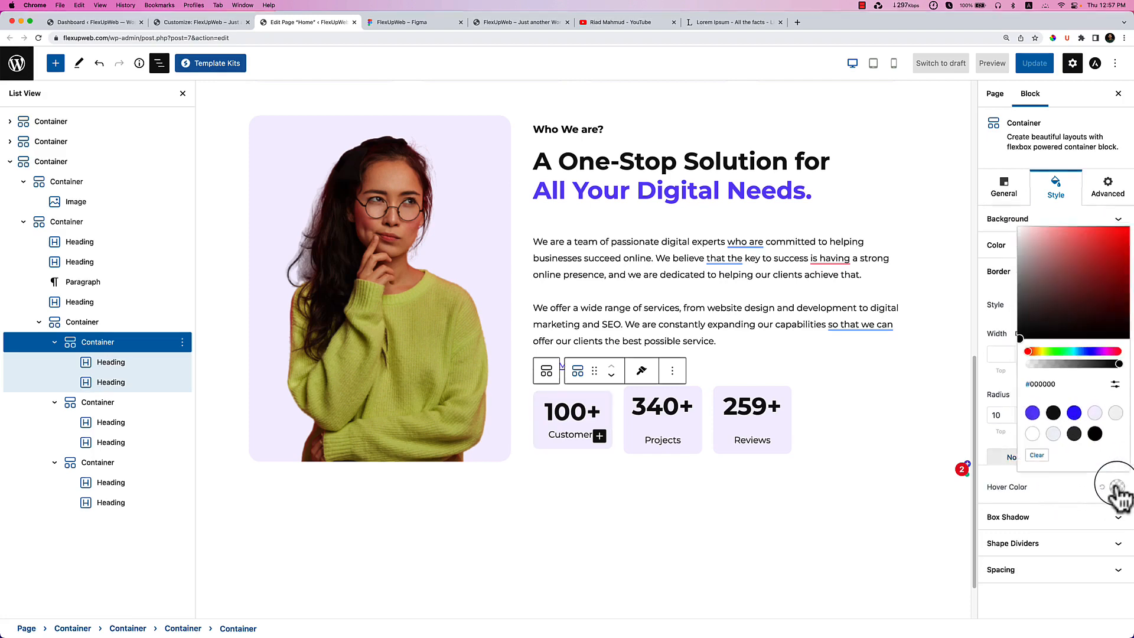
{"action": "left_click", "coordinate": [1026, 409]}
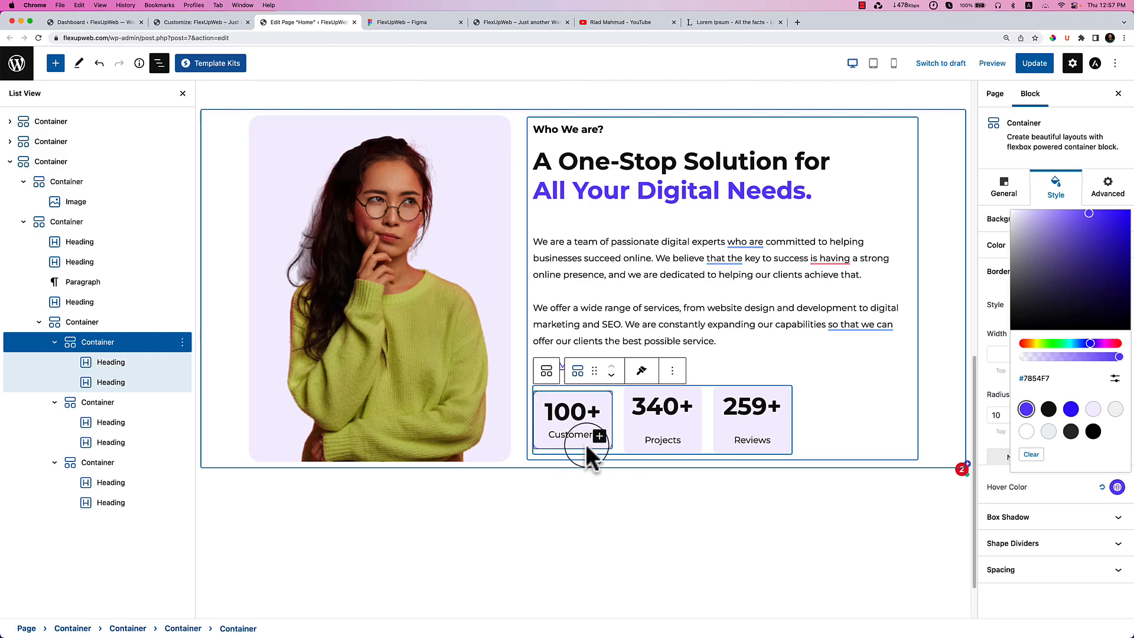
{"action": "left_click", "coordinate": [1031, 489]}
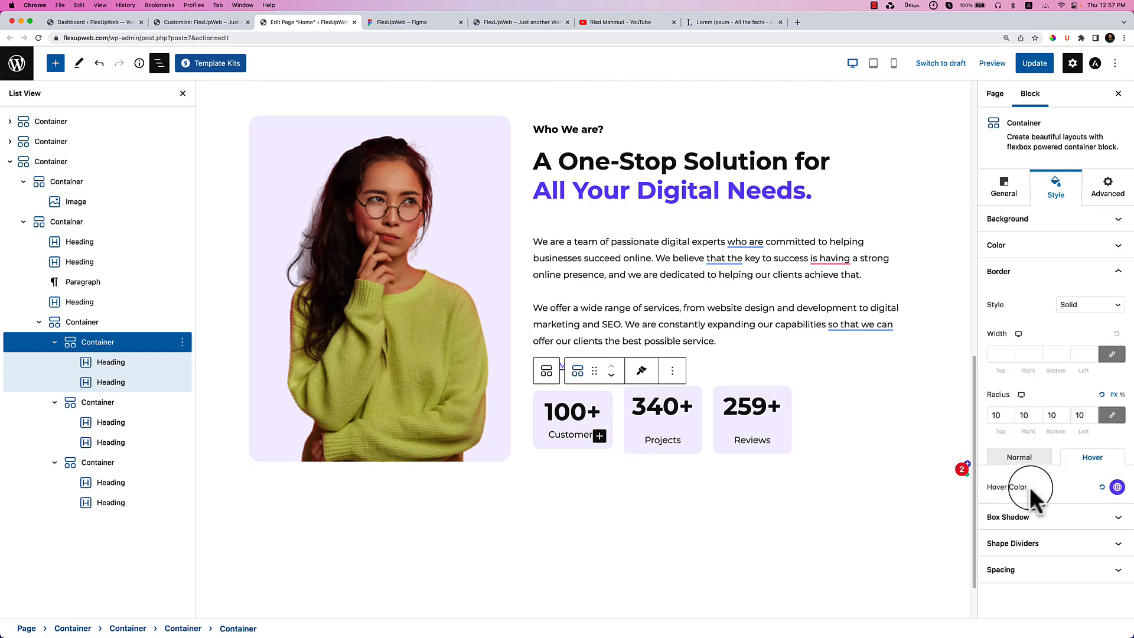
{"action": "left_click", "coordinate": [1058, 519]}
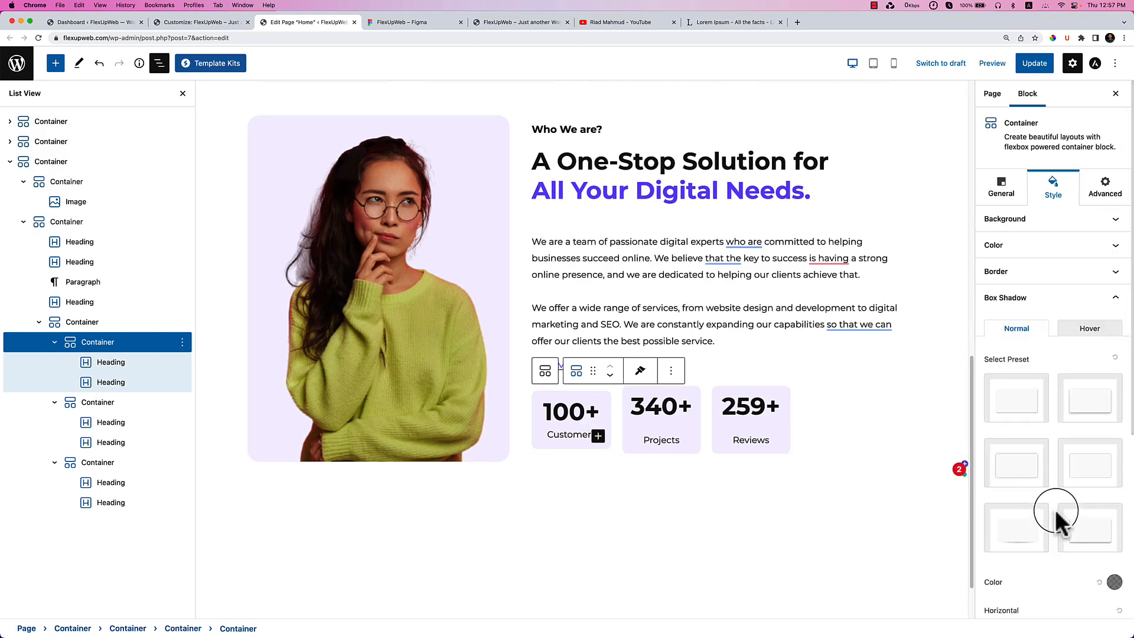
Apply the soft bottom shadow preset to the Customers box on hover.
{"action": "left_click", "coordinate": [1029, 533]}
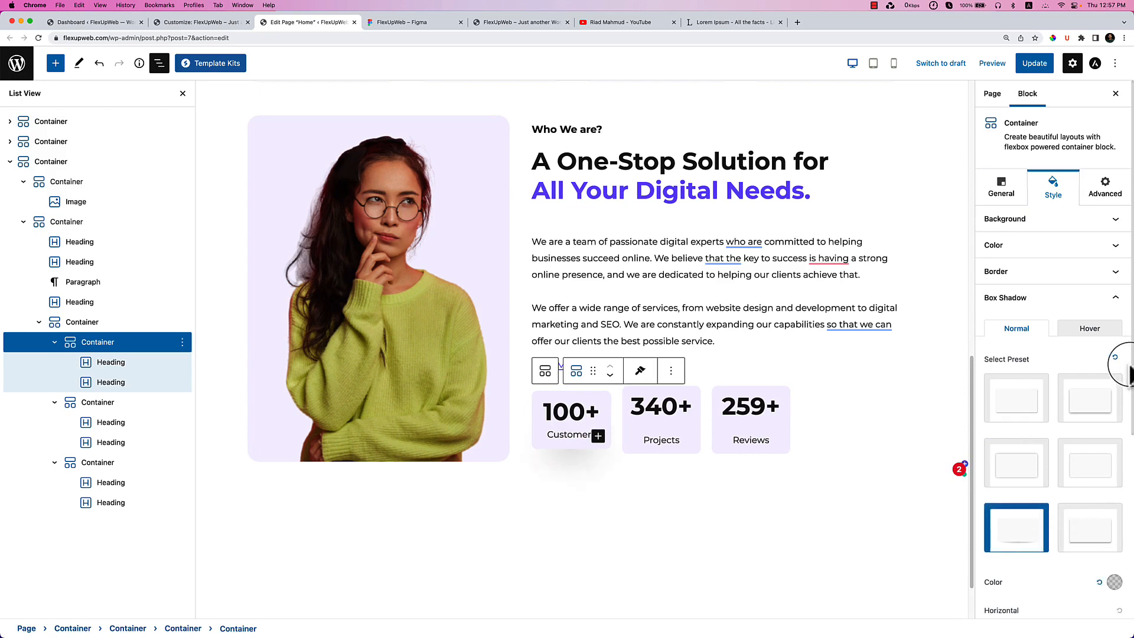
{"action": "left_click", "coordinate": [1087, 329]}
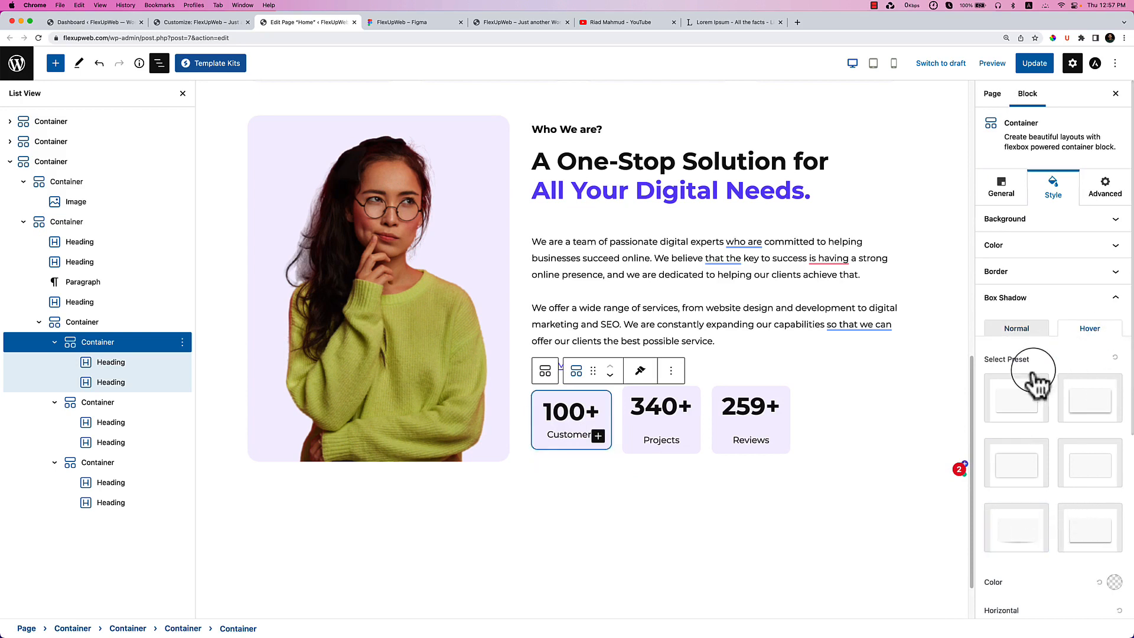
{"action": "left_click", "coordinate": [1016, 528]}
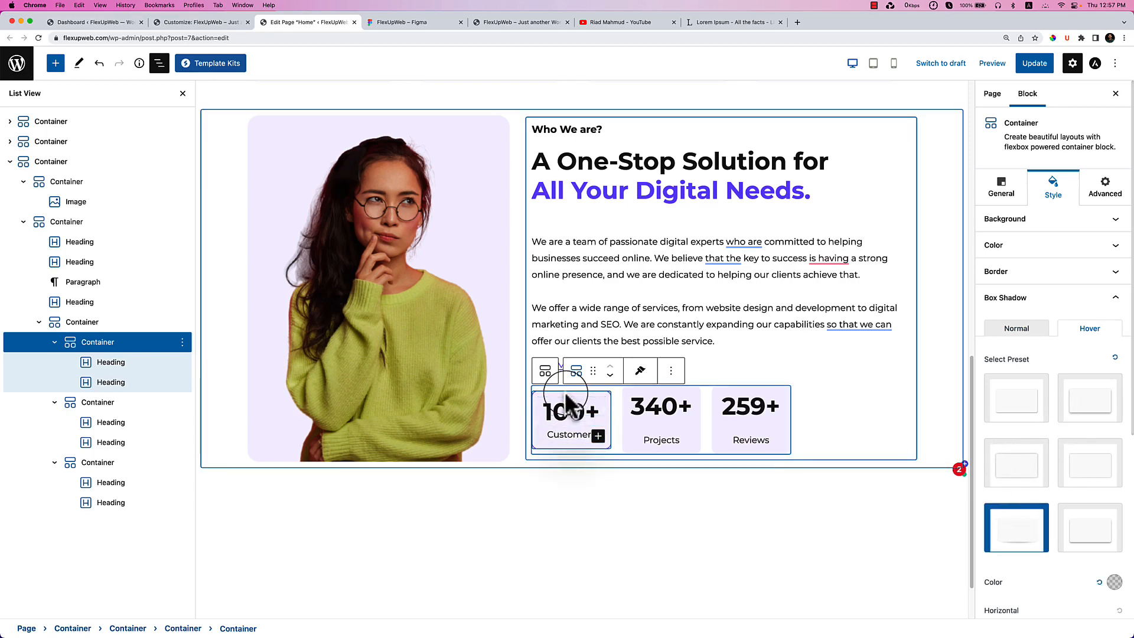
Copy the Customers box style onto the Projects and Reviews boxes and update the page.
{"action": "left_click", "coordinate": [640, 371]}
{"action": "left_click", "coordinate": [644, 400]}
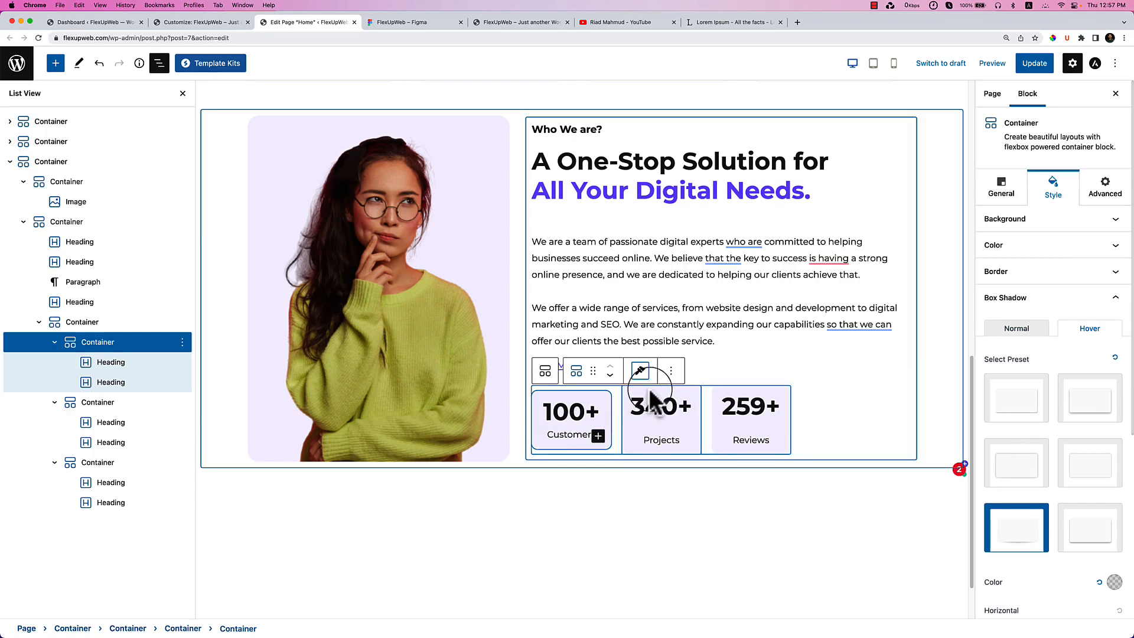
{"action": "left_click", "coordinate": [654, 401]}
{"action": "left_click", "coordinate": [730, 366]}
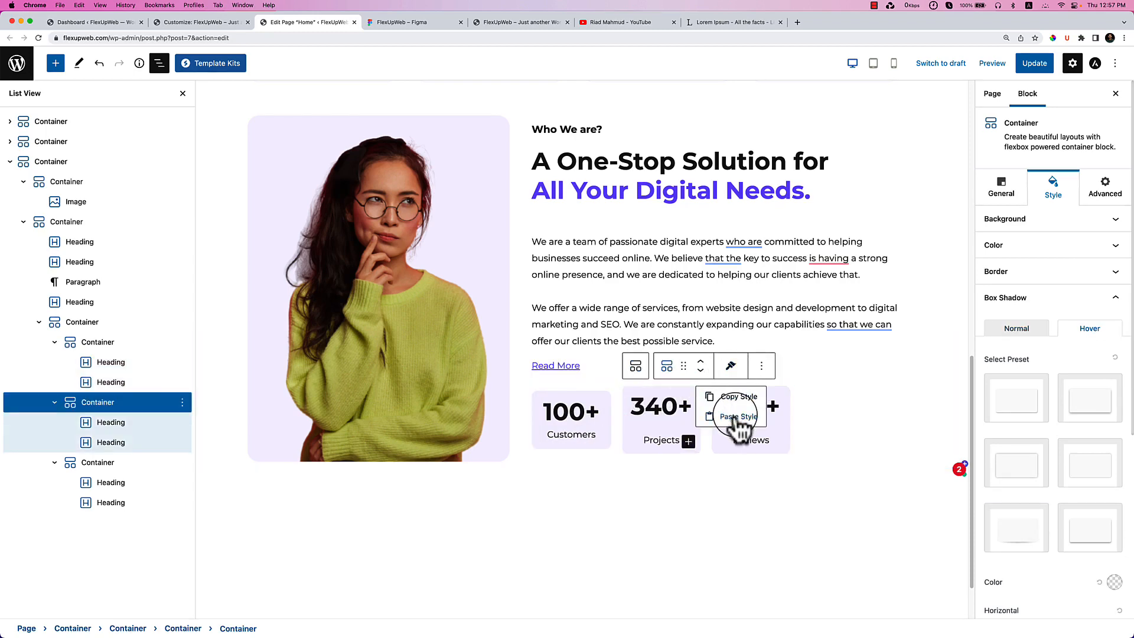
{"action": "left_click", "coordinate": [735, 417]}
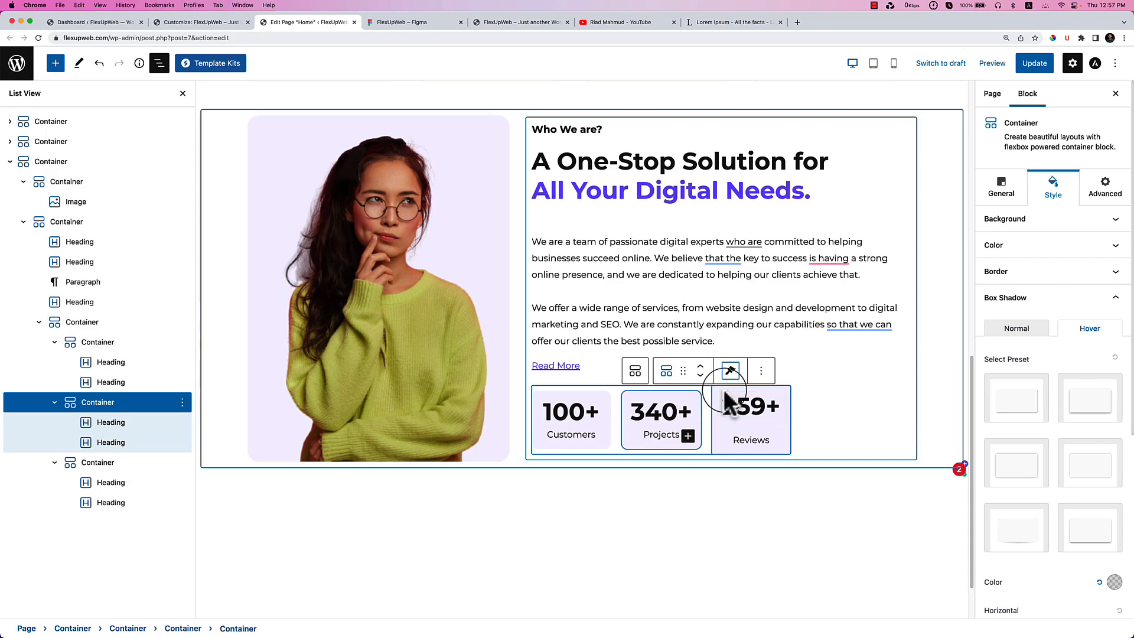
{"action": "left_click", "coordinate": [728, 401]}
{"action": "left_click", "coordinate": [821, 367]}
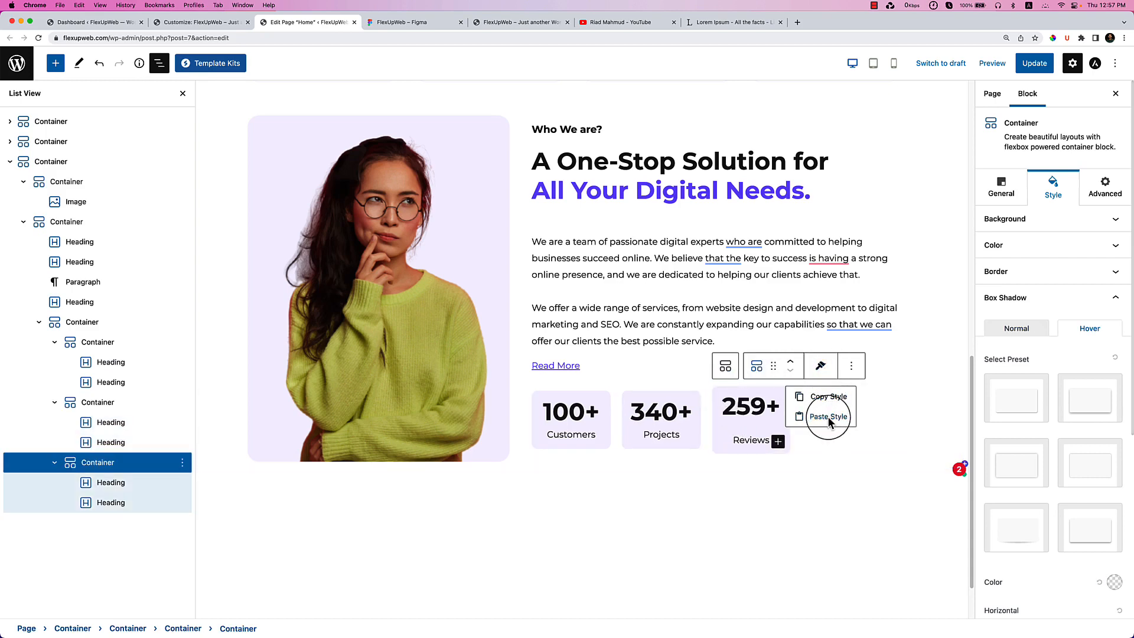
{"action": "left_click", "coordinate": [829, 417]}
{"action": "left_click", "coordinate": [1032, 64]}
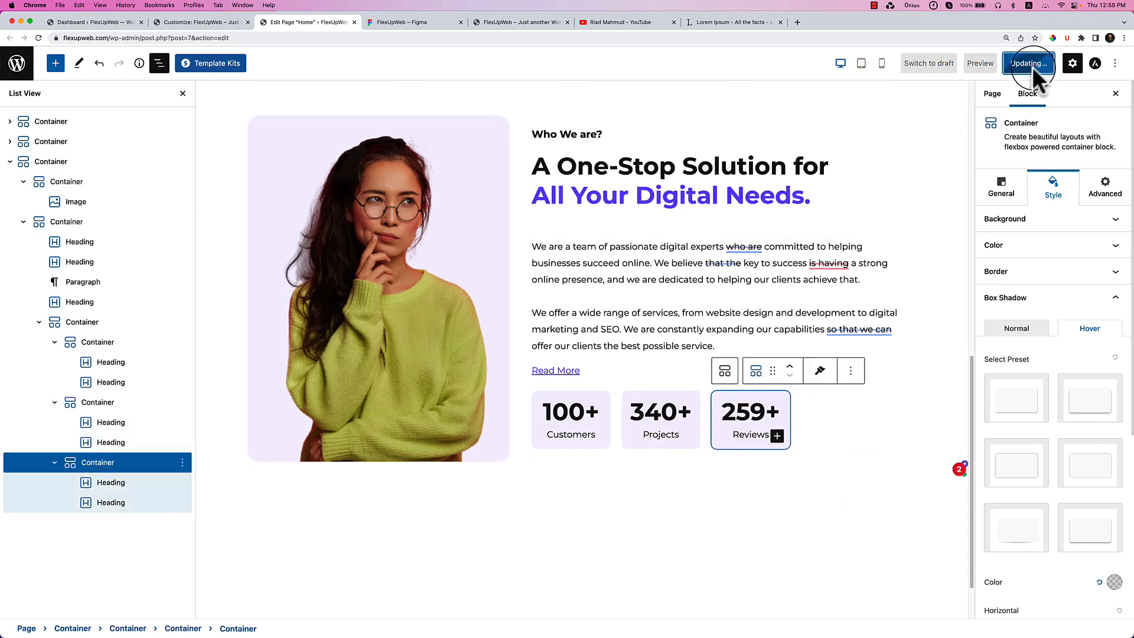
Reload the live site, review the Who We Are stat boxes, and compare them with Figma.
{"action": "left_click", "coordinate": [512, 24]}
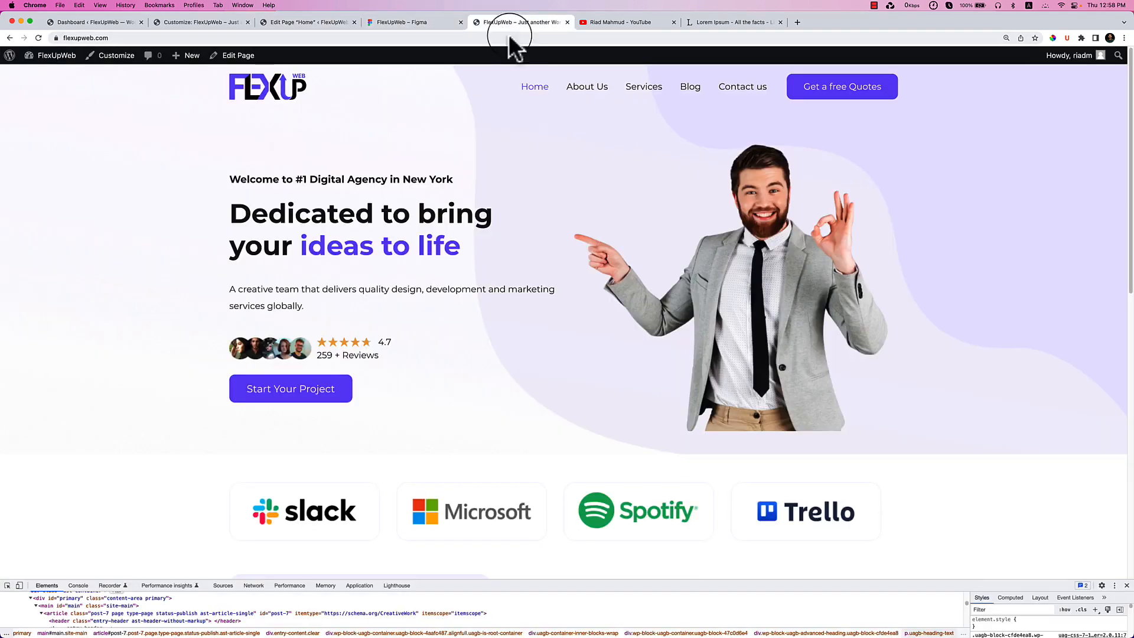
{"action": "right_click", "coordinate": [598, 180]}
{"action": "right_click", "coordinate": [488, 341]}
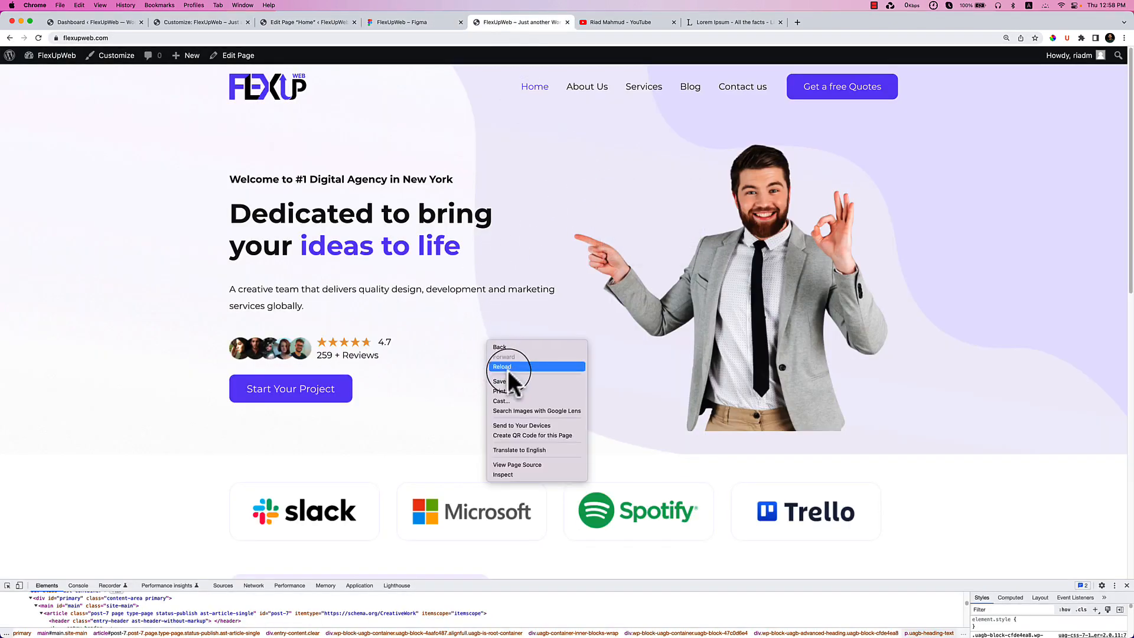
{"action": "left_click", "coordinate": [508, 367]}
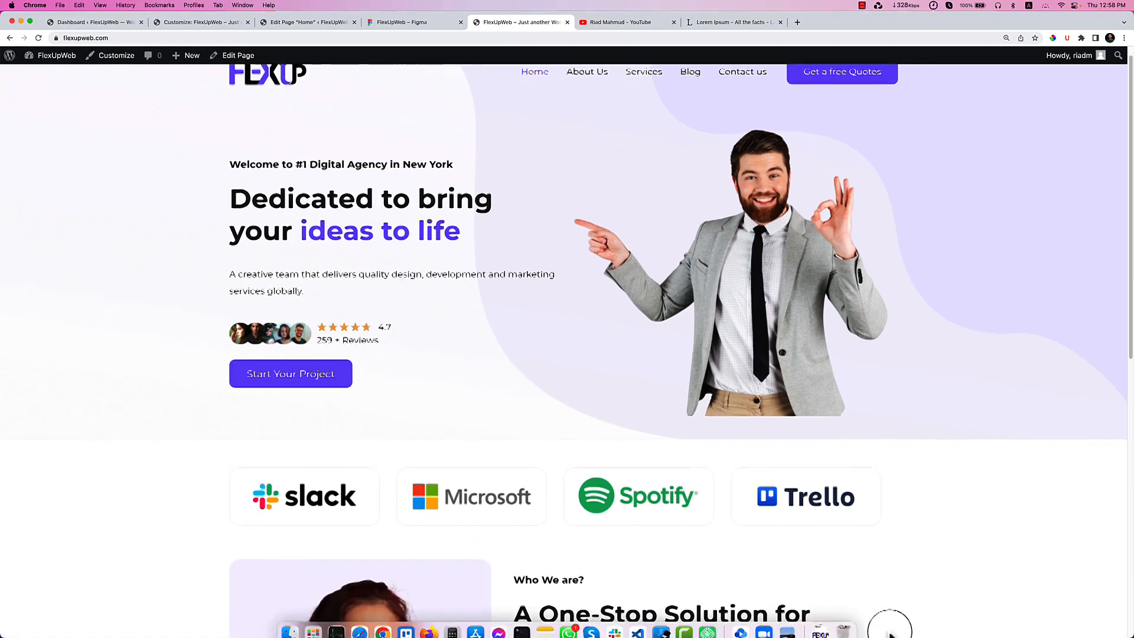
{"action": "scroll", "coordinate": [945, 497], "scroll_direction": "down", "scroll_amount": 1}
{"action": "scroll", "coordinate": [945, 498], "scroll_direction": "down", "scroll_amount": 5}
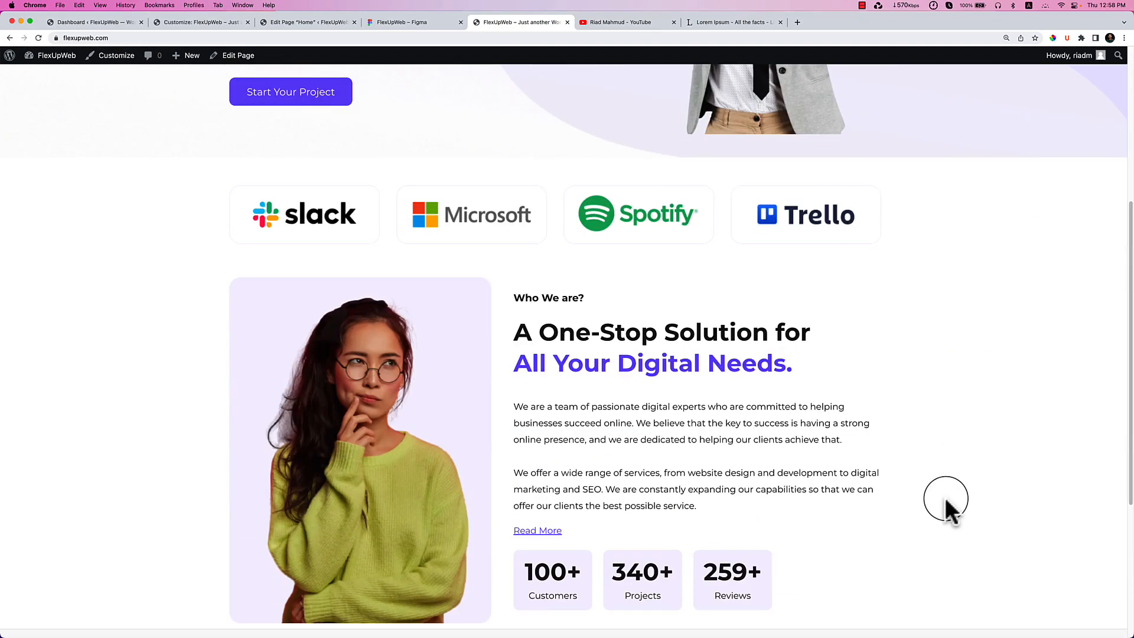
{"action": "scroll", "coordinate": [945, 498], "scroll_direction": "down", "scroll_amount": 3}
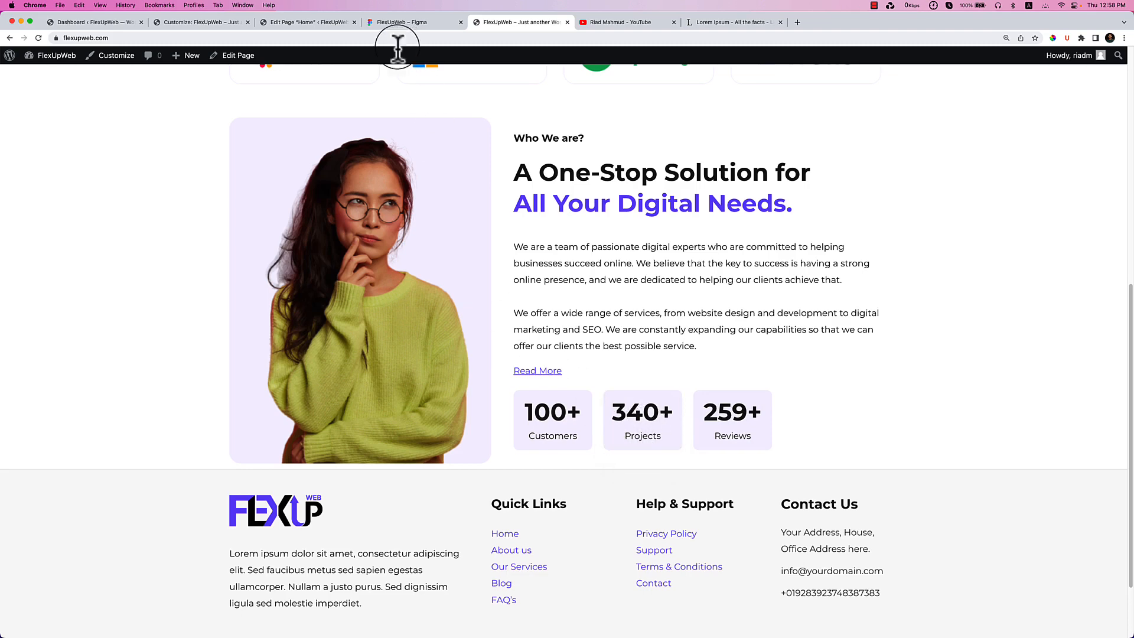
{"action": "left_click", "coordinate": [395, 24]}
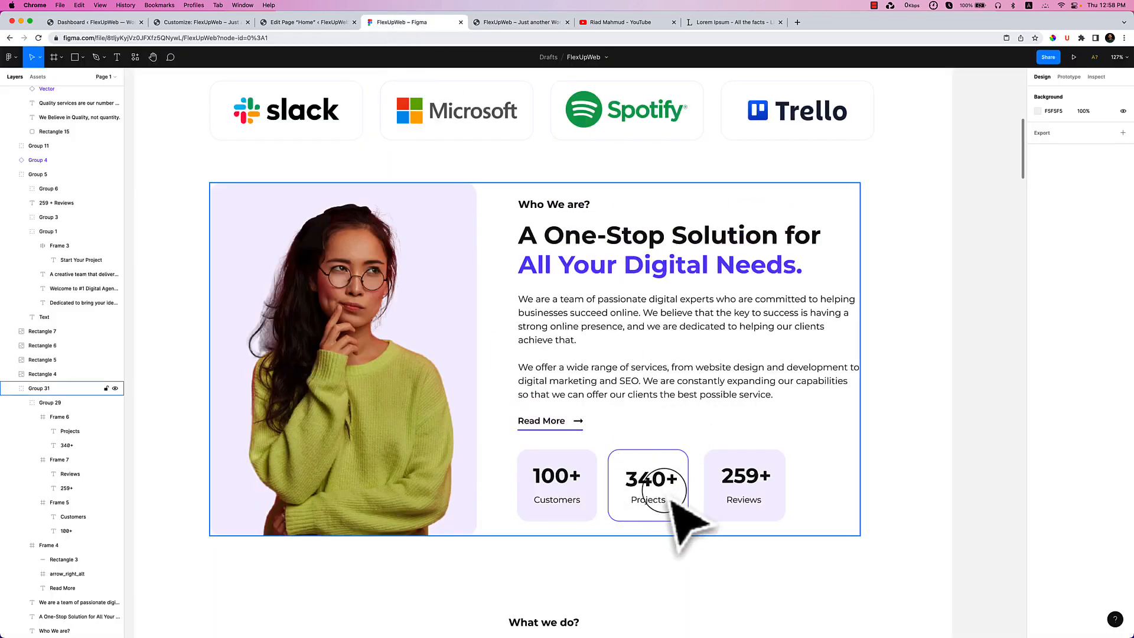
{"action": "left_click", "coordinate": [290, 23]}
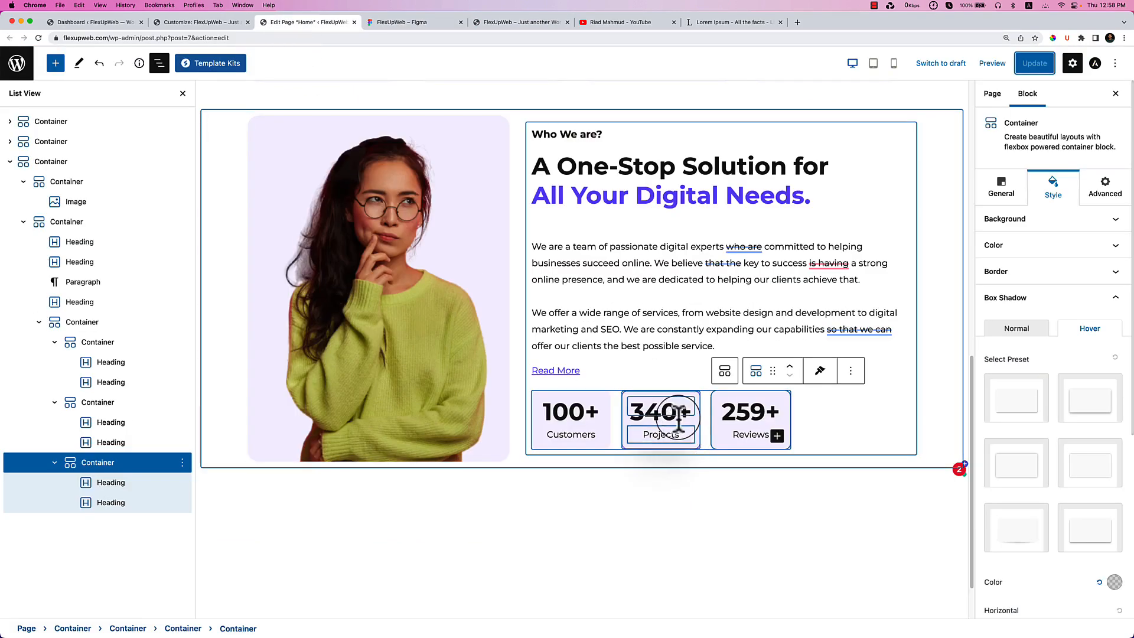
Review the Projects box's colour, background and shape divider settings.
{"action": "left_click", "coordinate": [631, 404]}
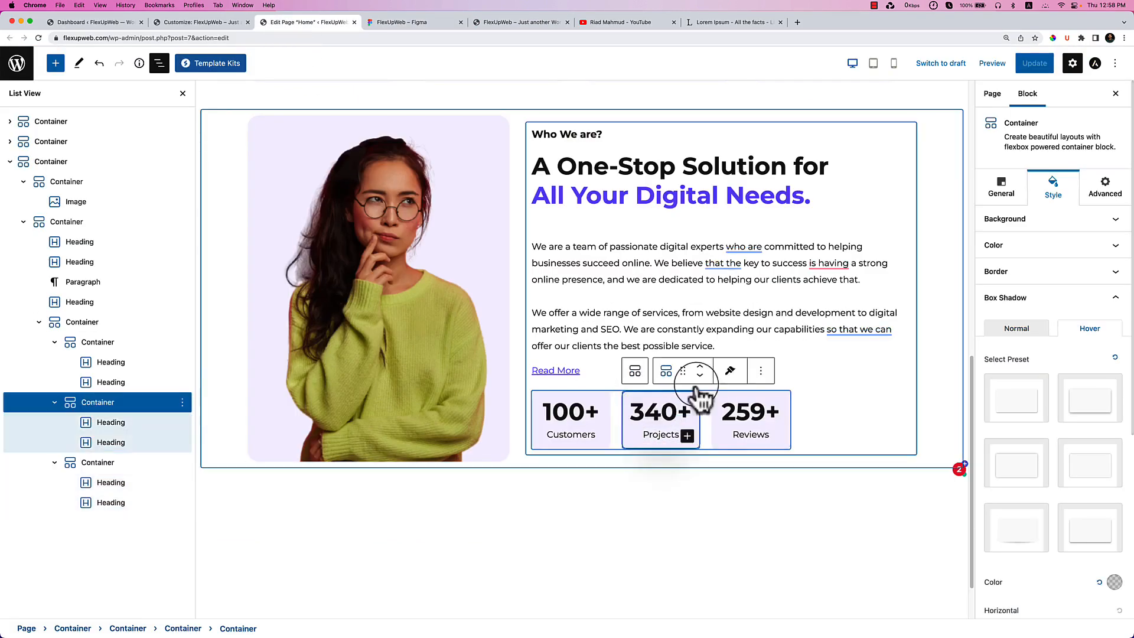
{"action": "left_click", "coordinate": [1049, 248]}
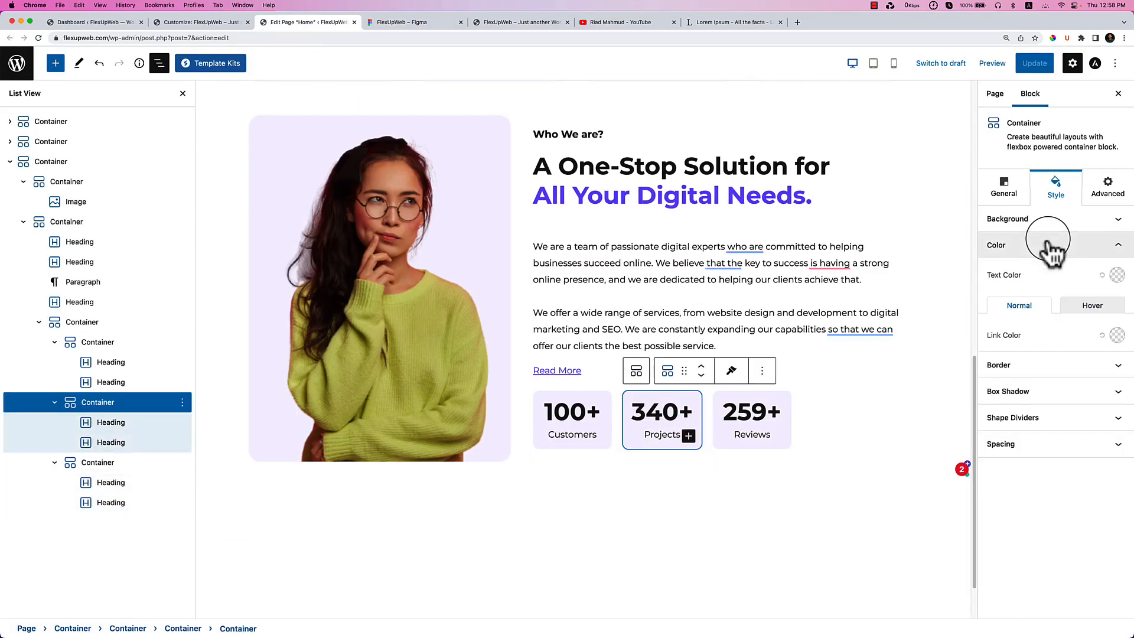
{"action": "left_click", "coordinate": [1049, 222]}
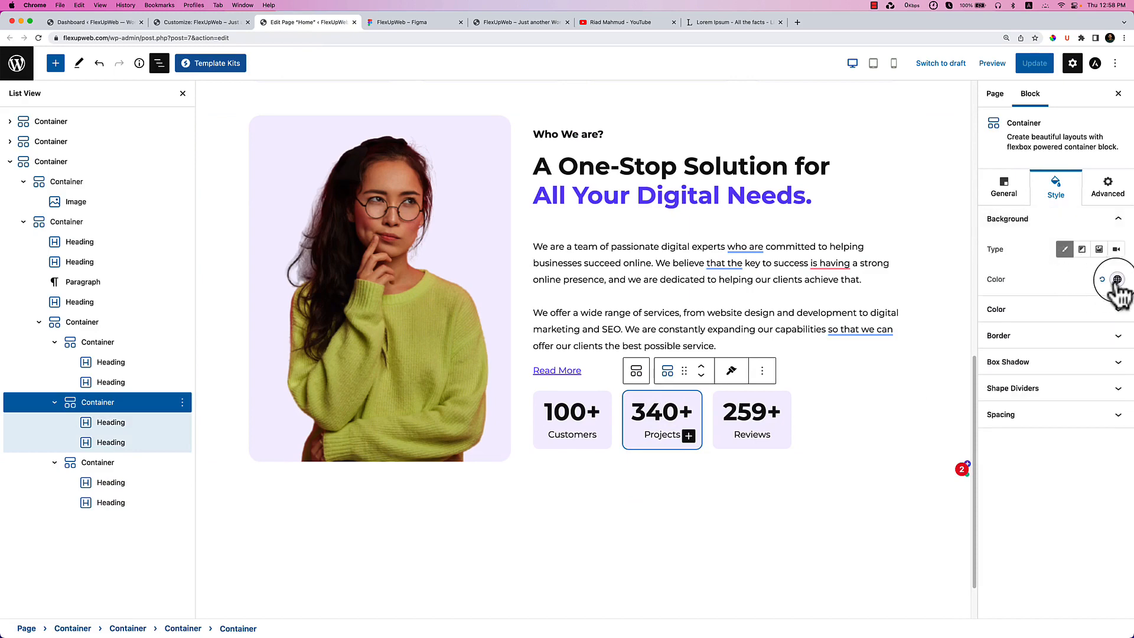
{"action": "left_click", "coordinate": [1117, 280]}
{"action": "left_click", "coordinate": [1070, 273]}
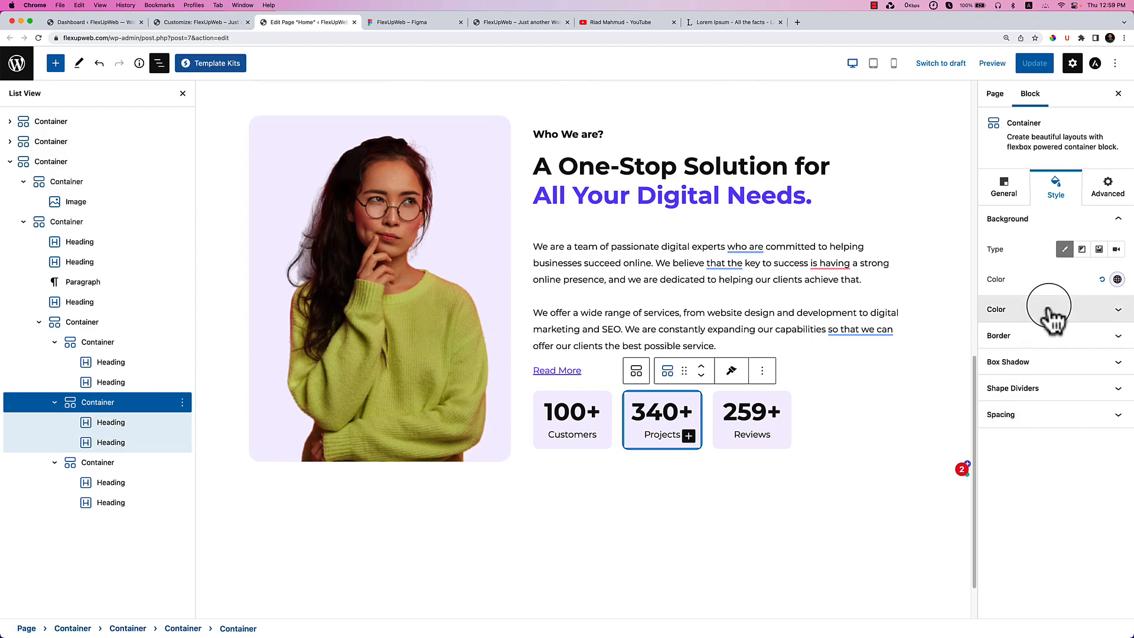
{"action": "left_click", "coordinate": [1022, 389]}
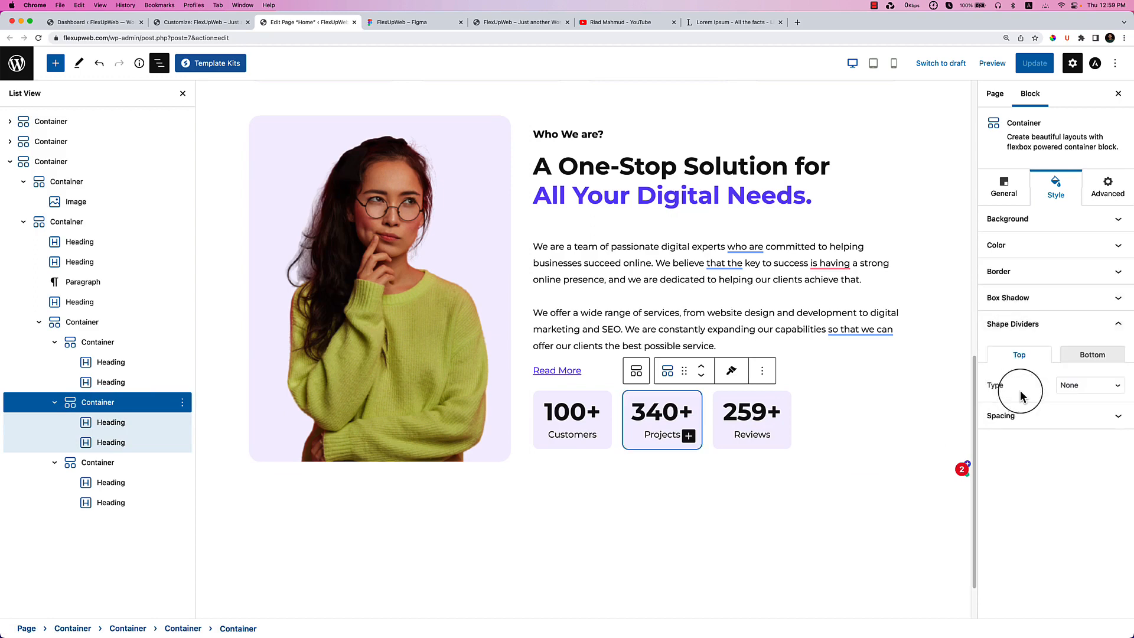
{"action": "left_click", "coordinate": [1002, 270]}
{"action": "left_click", "coordinate": [1012, 252]}
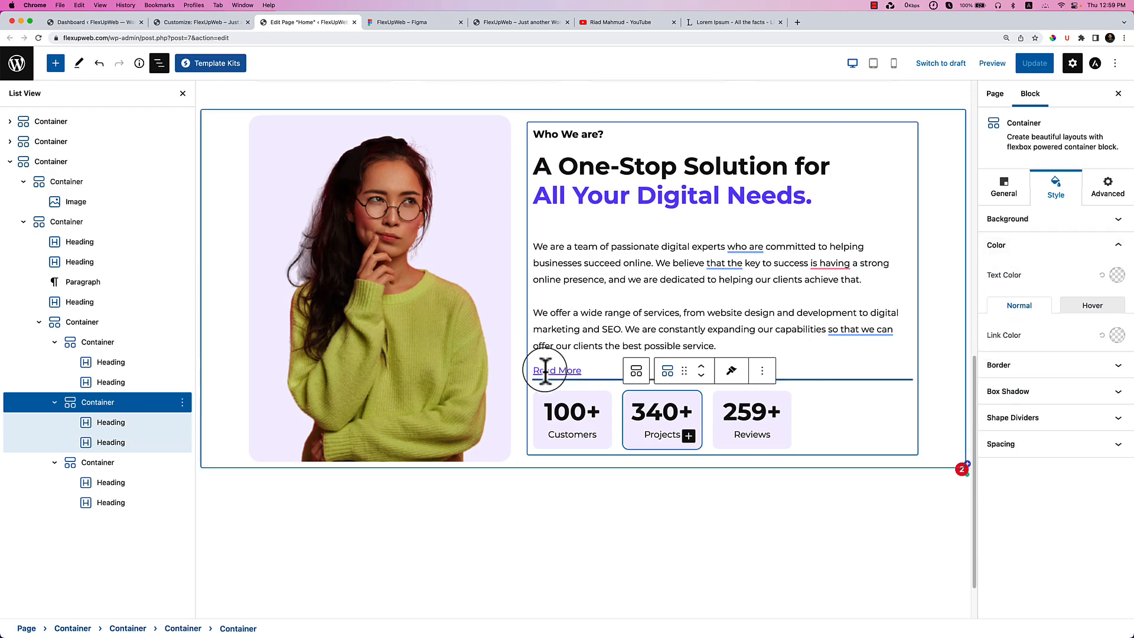
Select the Customers stat box container from List View.
{"action": "left_click", "coordinate": [576, 409]}
{"action": "left_click", "coordinate": [636, 475]}
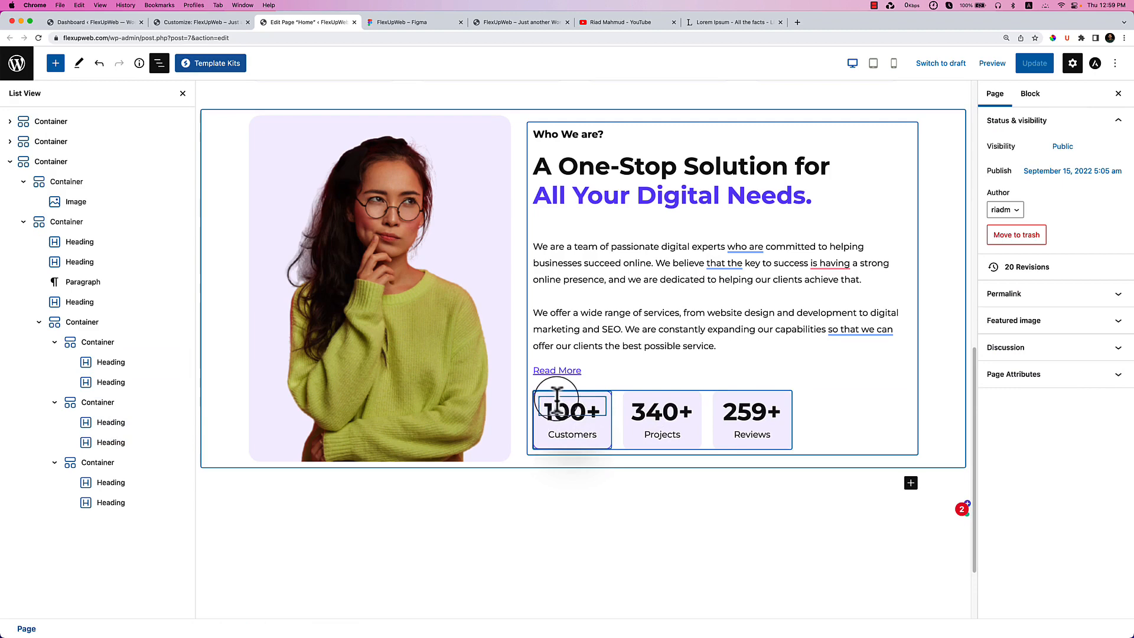
{"action": "left_click", "coordinate": [98, 342]}
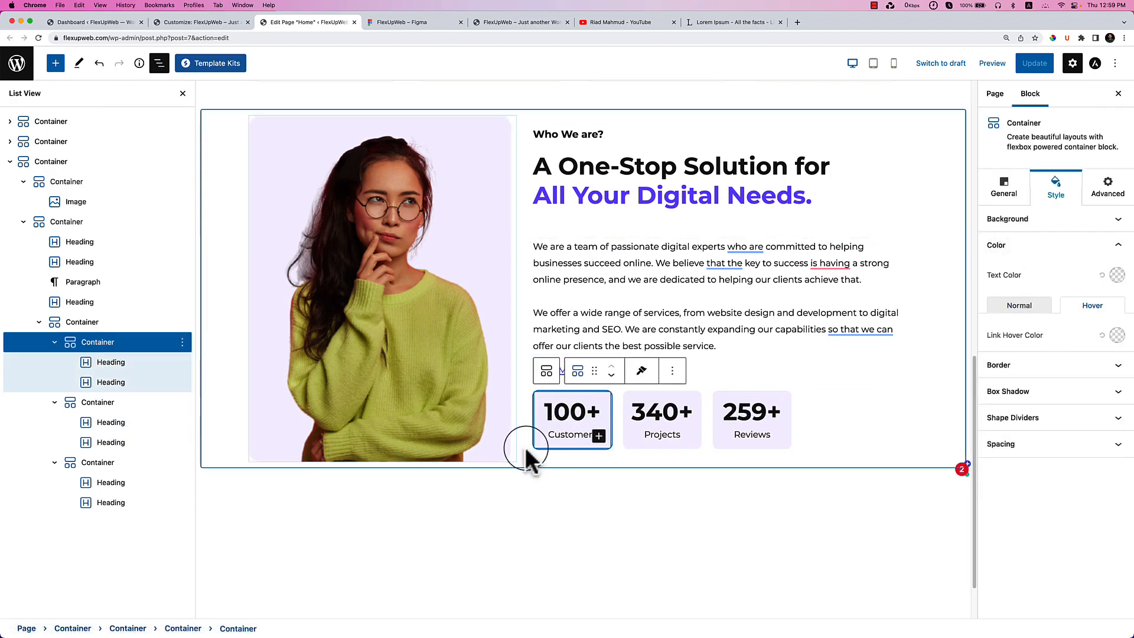
Reset the Customers box's normal-state shadow spread.
{"action": "left_click", "coordinate": [1076, 393]}
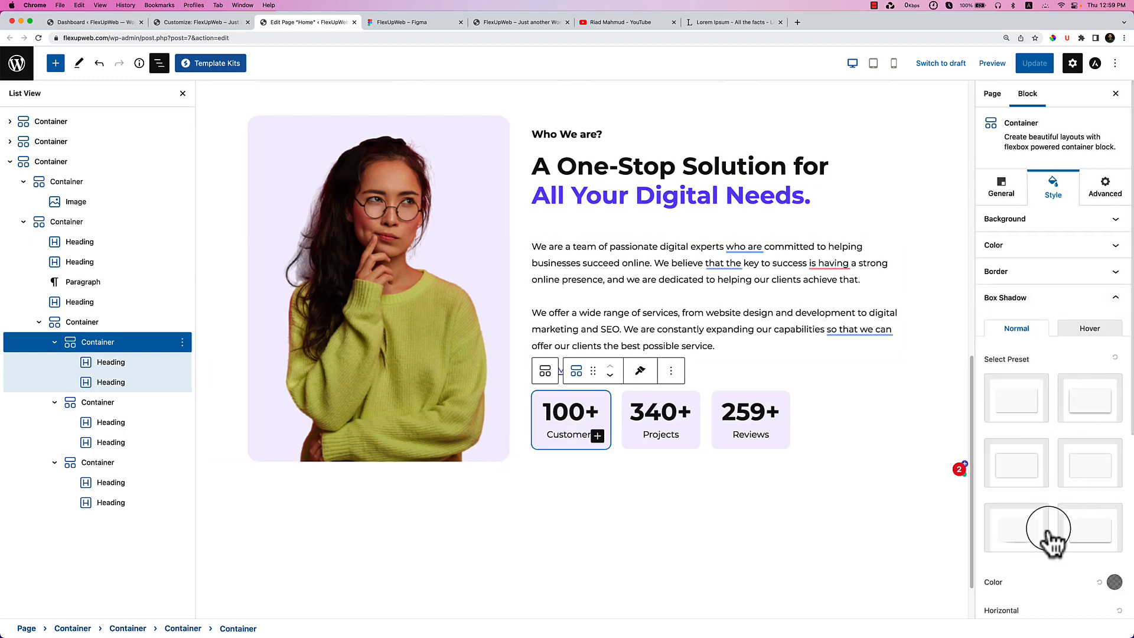
{"action": "scroll", "coordinate": [1049, 534], "scroll_direction": "down", "scroll_amount": 4}
{"action": "scroll", "coordinate": [1048, 535], "scroll_direction": "down", "scroll_amount": 2}
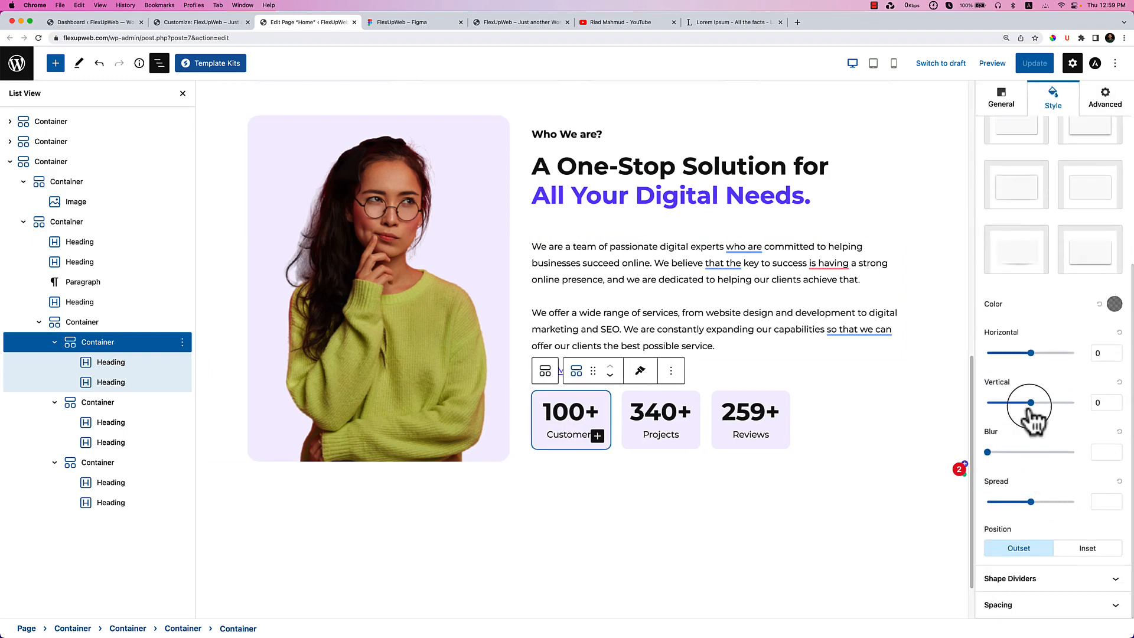
{"action": "left_click_drag", "start_coordinate": [1031, 502], "coordinate": [1020, 503]}
{"action": "scroll", "coordinate": [1066, 469], "scroll_direction": "up", "scroll_amount": 2}
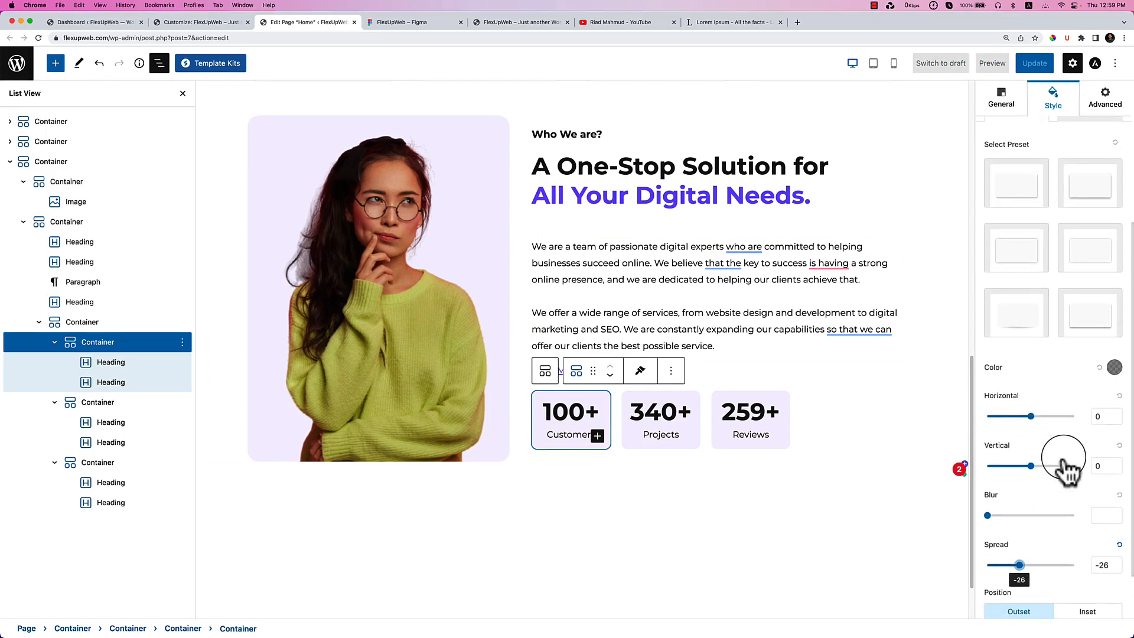
{"action": "left_click", "coordinate": [1119, 544]}
{"action": "scroll", "coordinate": [1078, 201], "scroll_direction": "up", "scroll_amount": 1}
Set the hover shadow to vertical 7, blur 24, spread 10 and update the page.
{"action": "left_click", "coordinate": [1088, 155]}
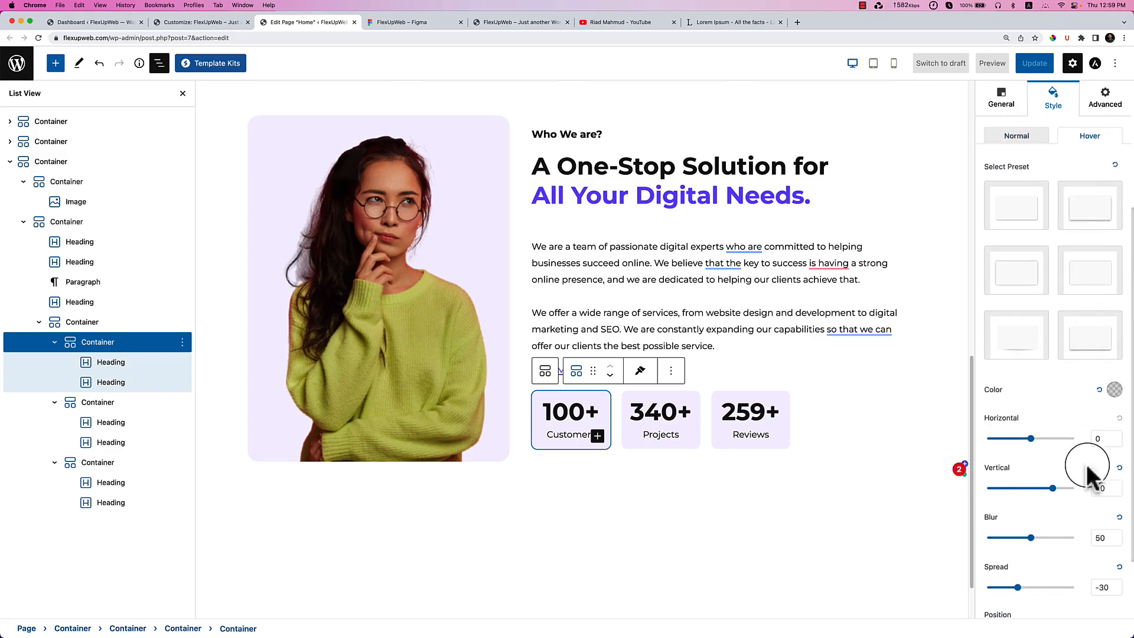
{"action": "scroll", "coordinate": [1081, 547], "scroll_direction": "down", "scroll_amount": 1}
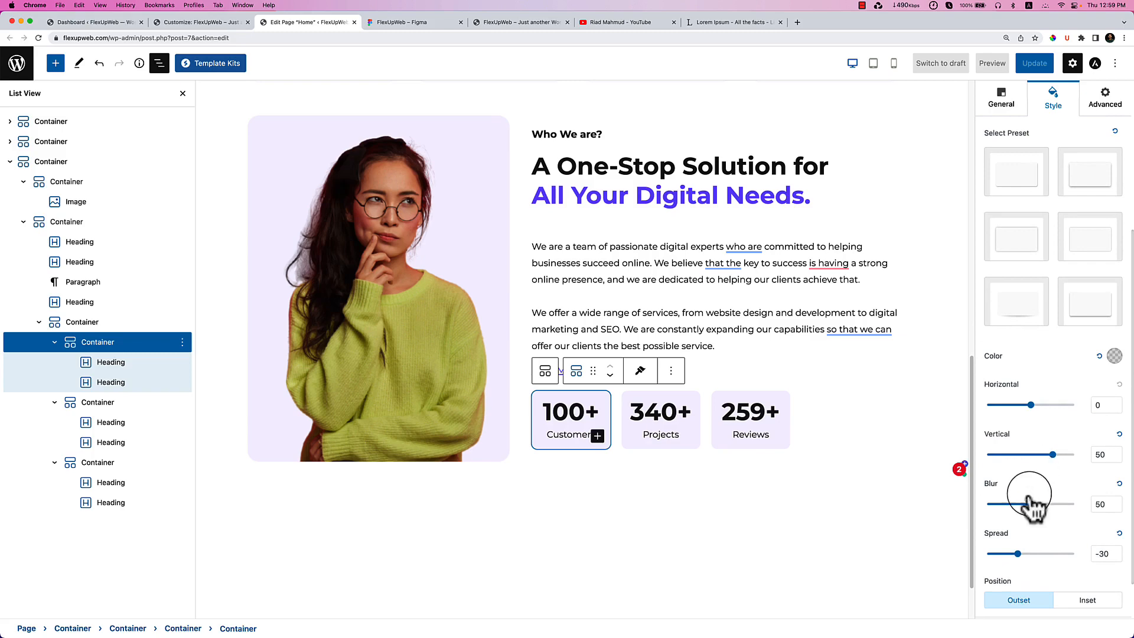
{"action": "left_click_drag", "start_coordinate": [1056, 455], "coordinate": [1033, 454]}
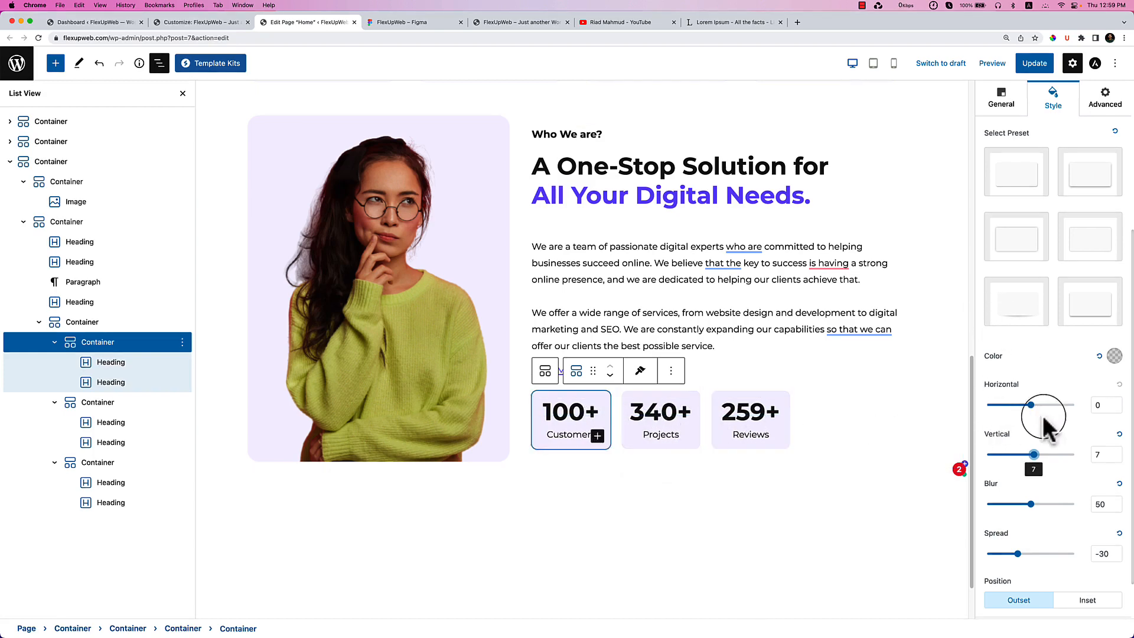
{"action": "left_click_drag", "start_coordinate": [1025, 506], "coordinate": [1018, 505]}
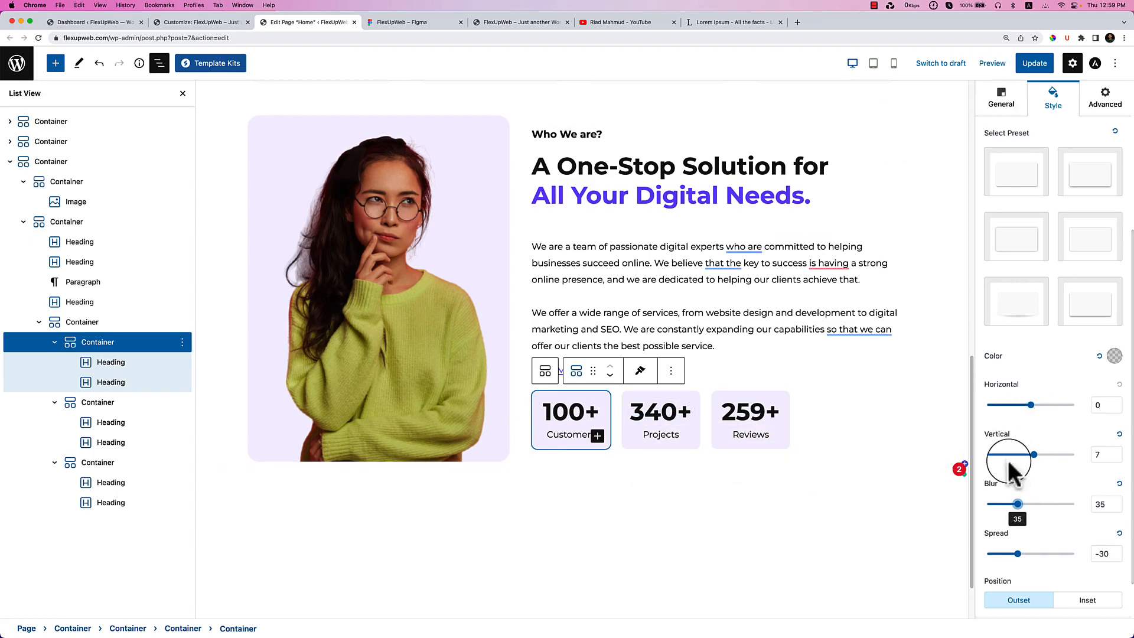
{"action": "left_click_drag", "start_coordinate": [1014, 505], "coordinate": [1008, 505]}
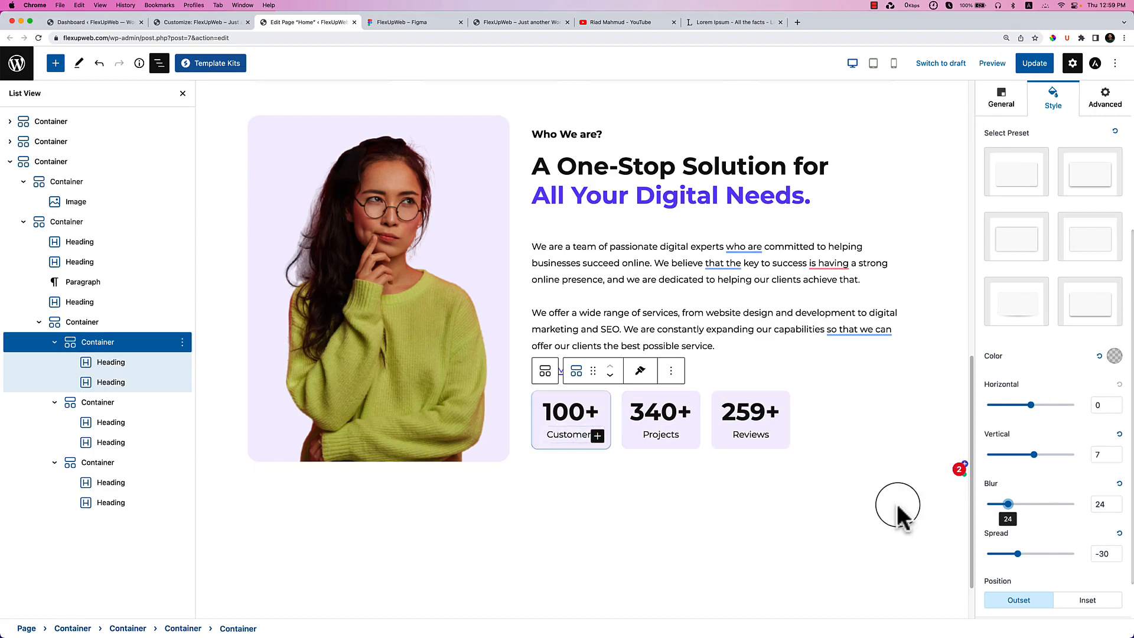
{"action": "mouse_move", "coordinate": [1018, 554]}
{"action": "left_mouse_down"}
{"action": "mouse_move", "coordinate": [1006, 554]}
{"action": "mouse_move", "coordinate": [1034, 553]}
{"action": "left_mouse_up"}
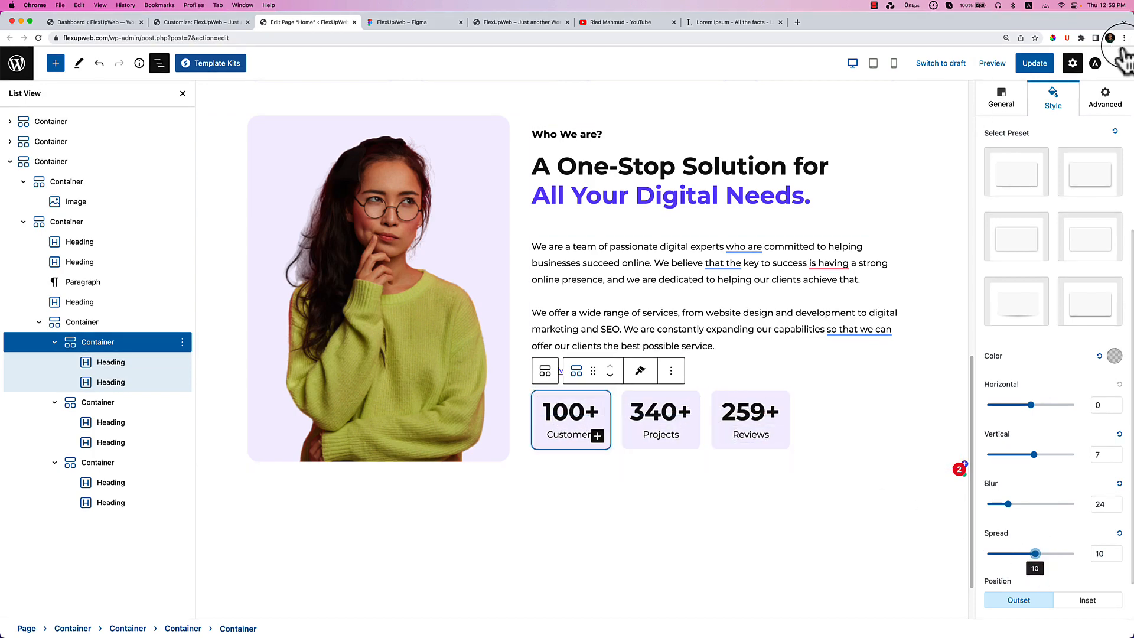
{"action": "left_click", "coordinate": [998, 63]}
{"action": "left_click", "coordinate": [1031, 63]}
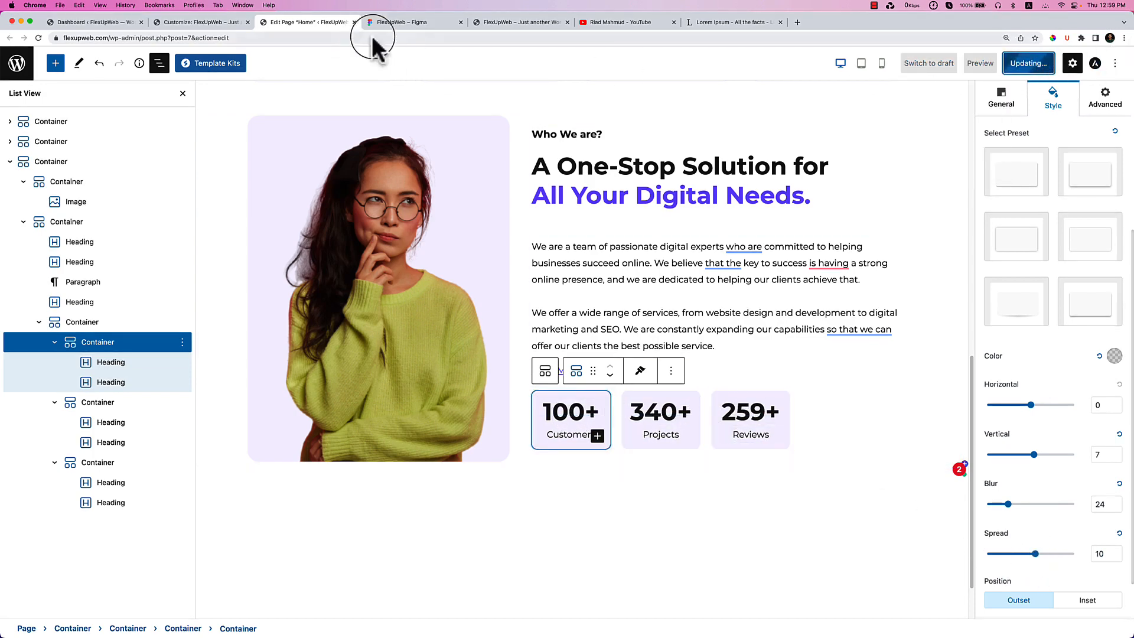
Reload the live FlexUpWeb home page to pick up the saved shadow changes.
{"action": "left_click", "coordinate": [408, 23]}
{"action": "left_click", "coordinate": [490, 23]}
{"action": "right_click", "coordinate": [508, 226]}
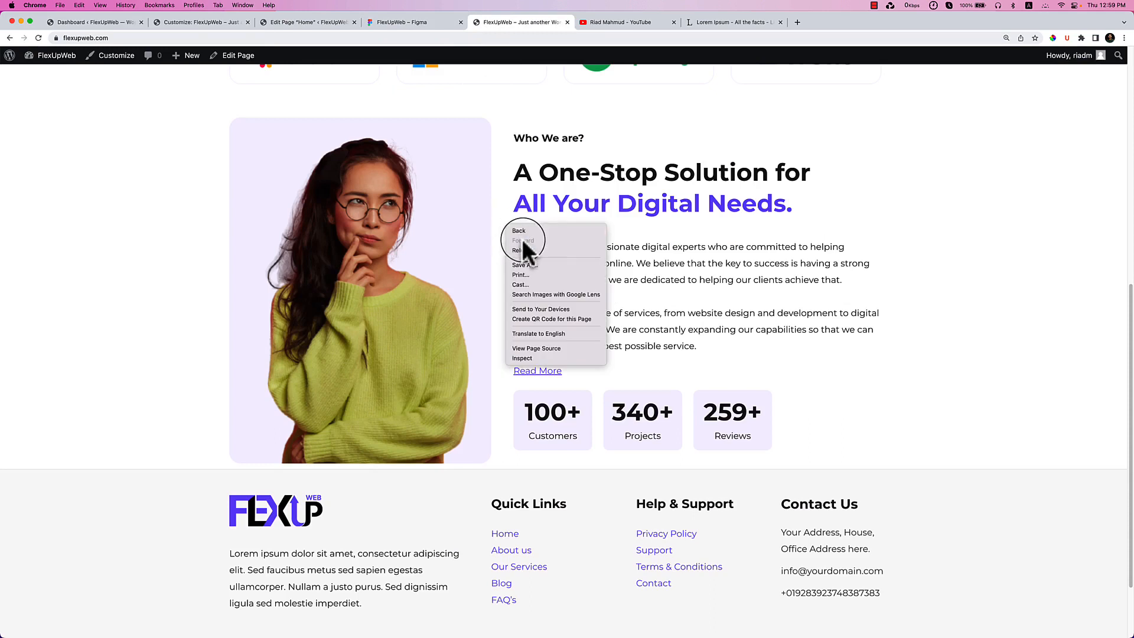
{"action": "left_click", "coordinate": [527, 253]}
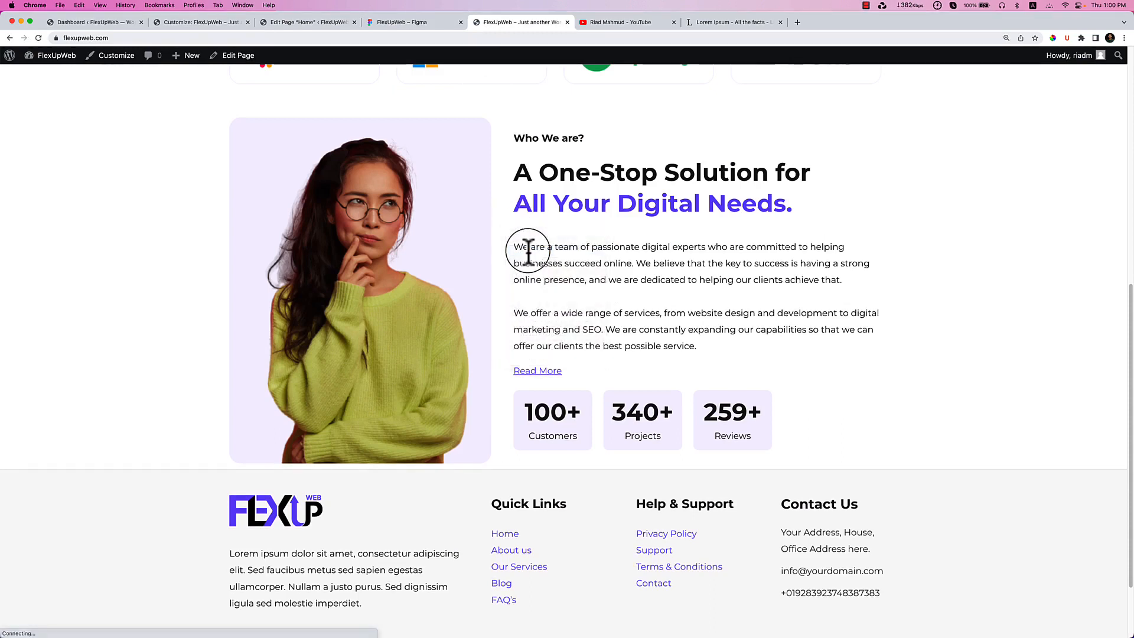
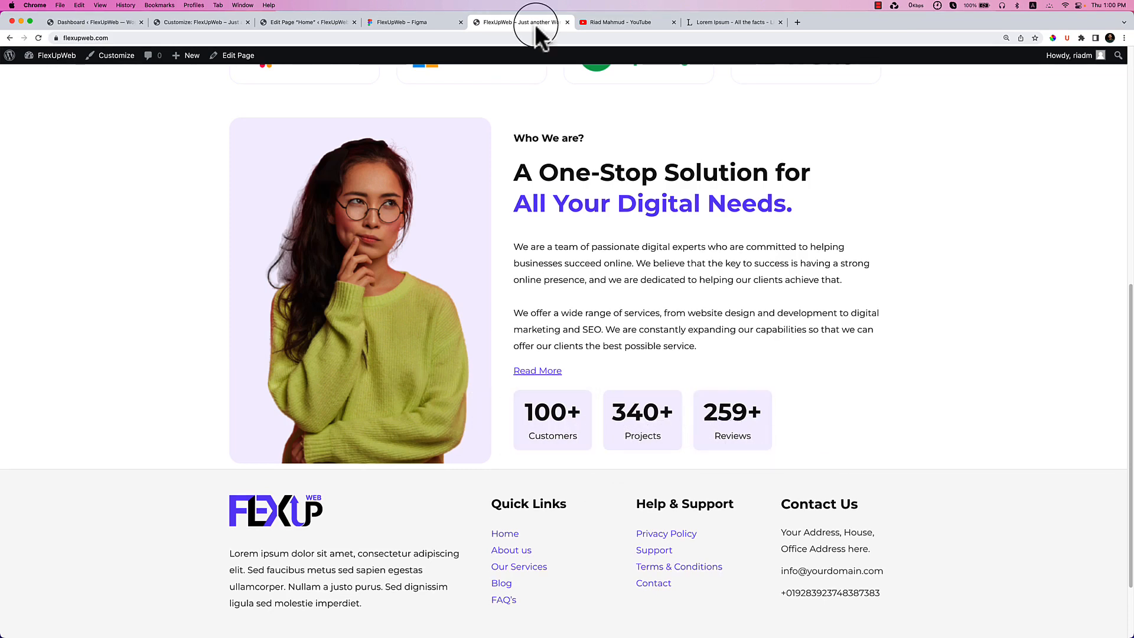
Switch back to the 'Edit Page Home' tab in the WordPress block editor.
{"action": "left_click", "coordinate": [321, 27]}
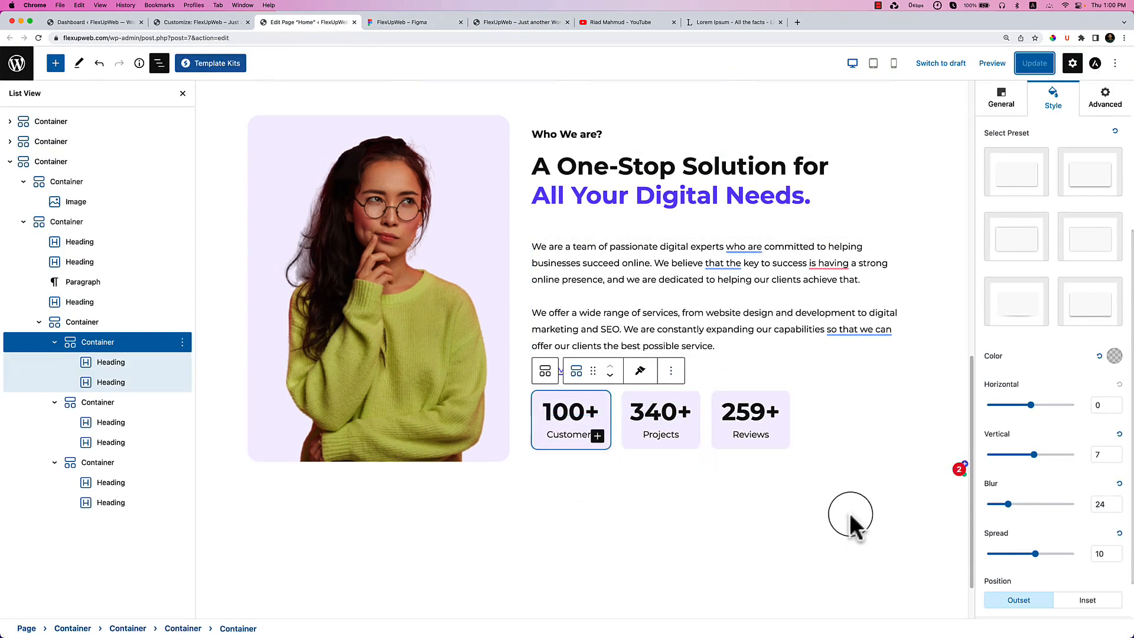
Adjust the Customers box shadow sliders to spread 3, blur 14 and vertical 5, with horizontal 0.
{"action": "left_click_drag", "start_coordinate": [1035, 553], "coordinate": [1034, 554]}
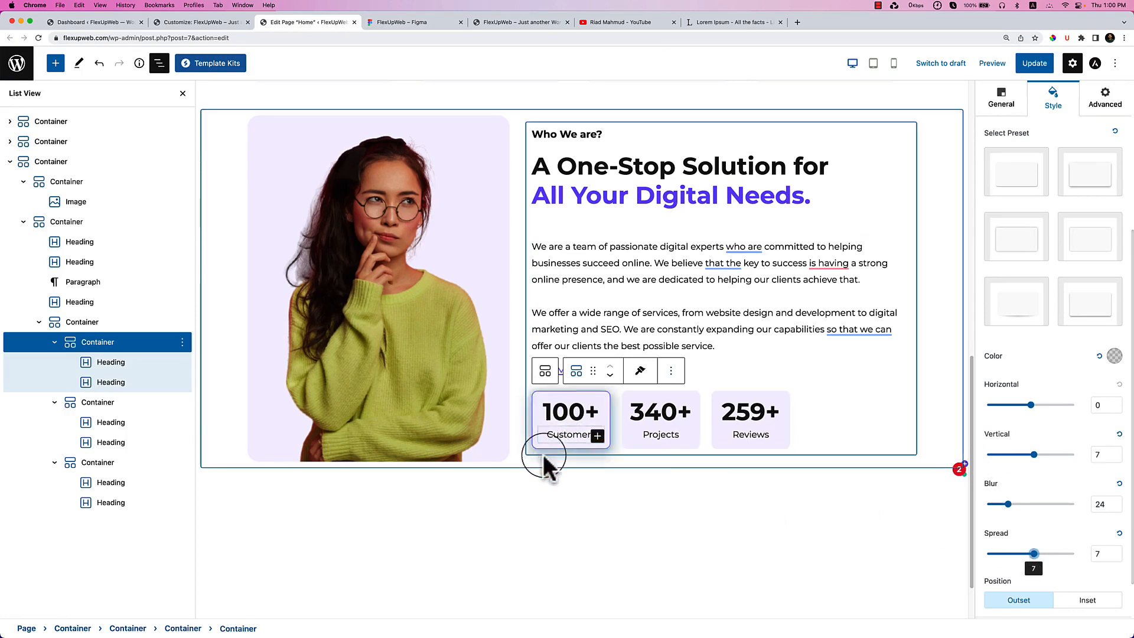
{"action": "left_click_drag", "start_coordinate": [1008, 504], "coordinate": [1051, 504]}
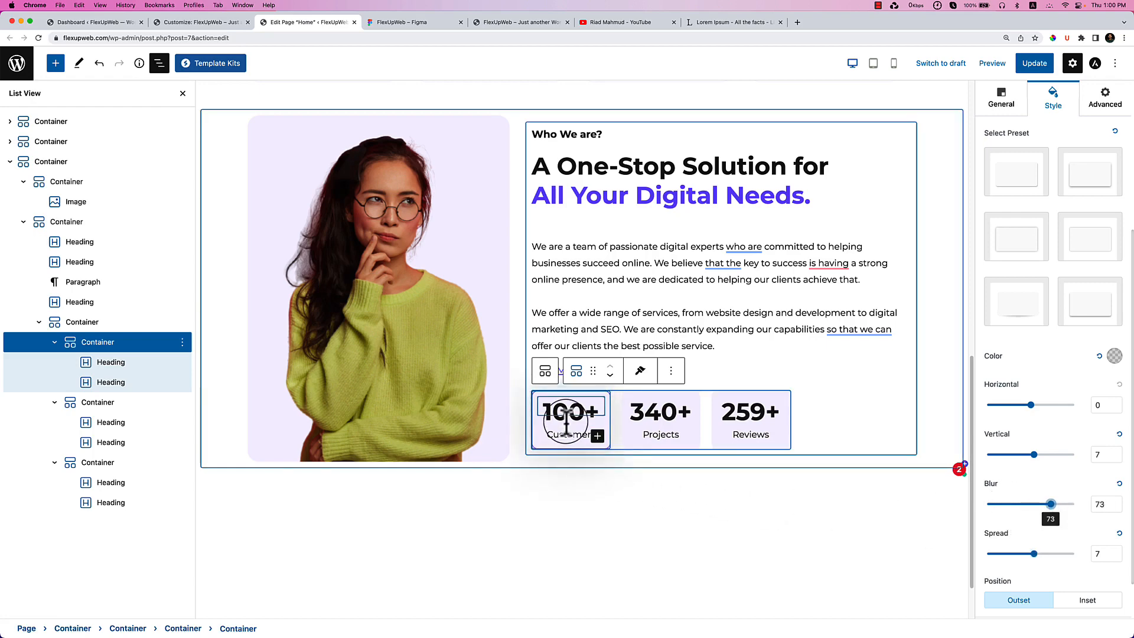
{"action": "left_click_drag", "start_coordinate": [1051, 504], "coordinate": [998, 505]}
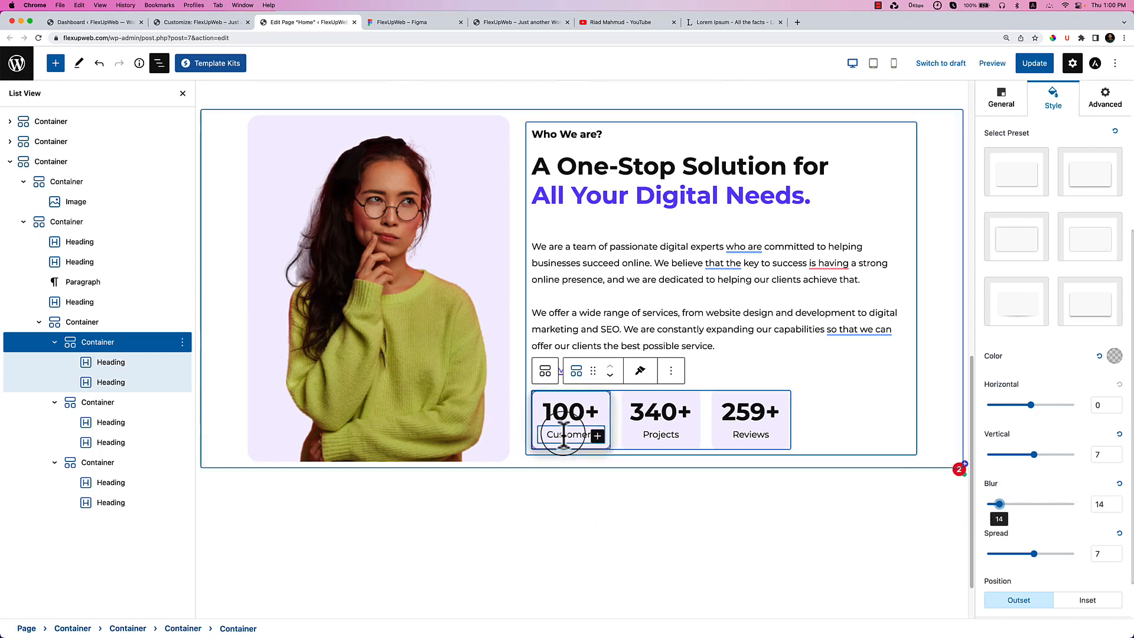
{"action": "mouse_move", "coordinate": [1034, 454]}
{"action": "left_mouse_down"}
{"action": "mouse_move", "coordinate": [1019, 456]}
{"action": "mouse_move", "coordinate": [1041, 455]}
{"action": "left_mouse_up"}
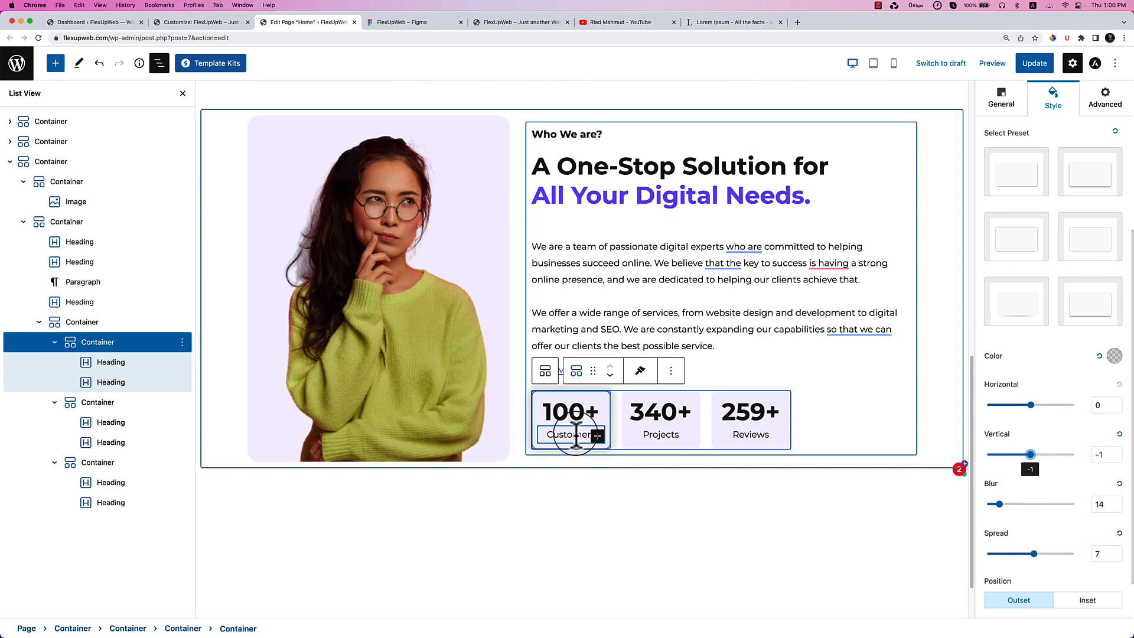
{"action": "left_click_drag", "start_coordinate": [1045, 556], "coordinate": [1026, 556]}
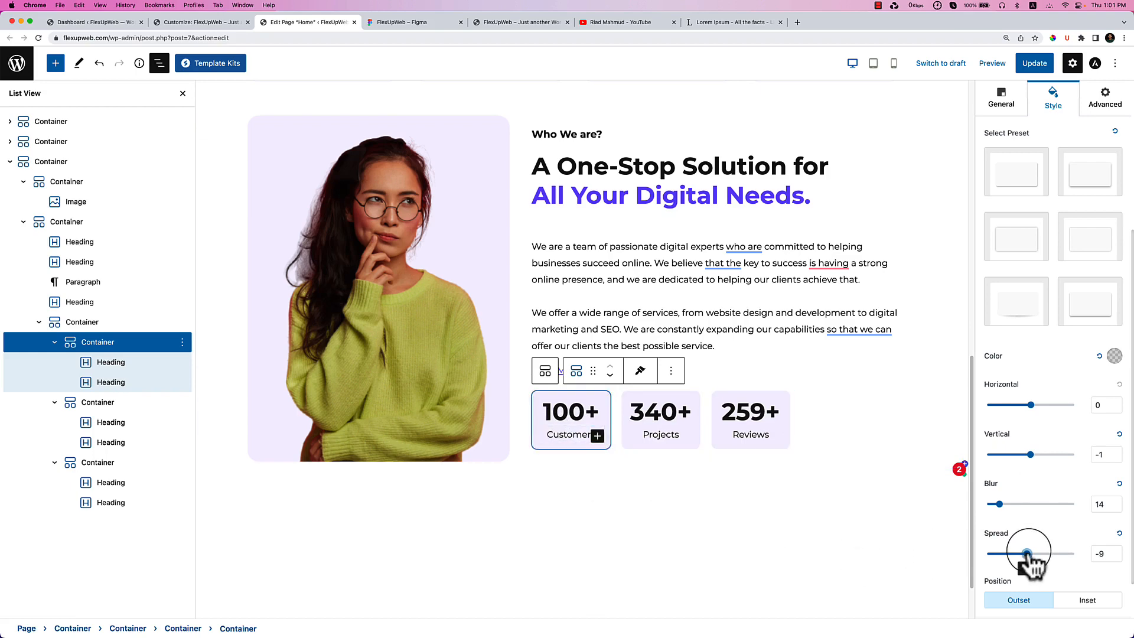
{"action": "left_click", "coordinate": [1030, 454]}
{"action": "left_click_drag", "start_coordinate": [1030, 455], "coordinate": [1033, 455]}
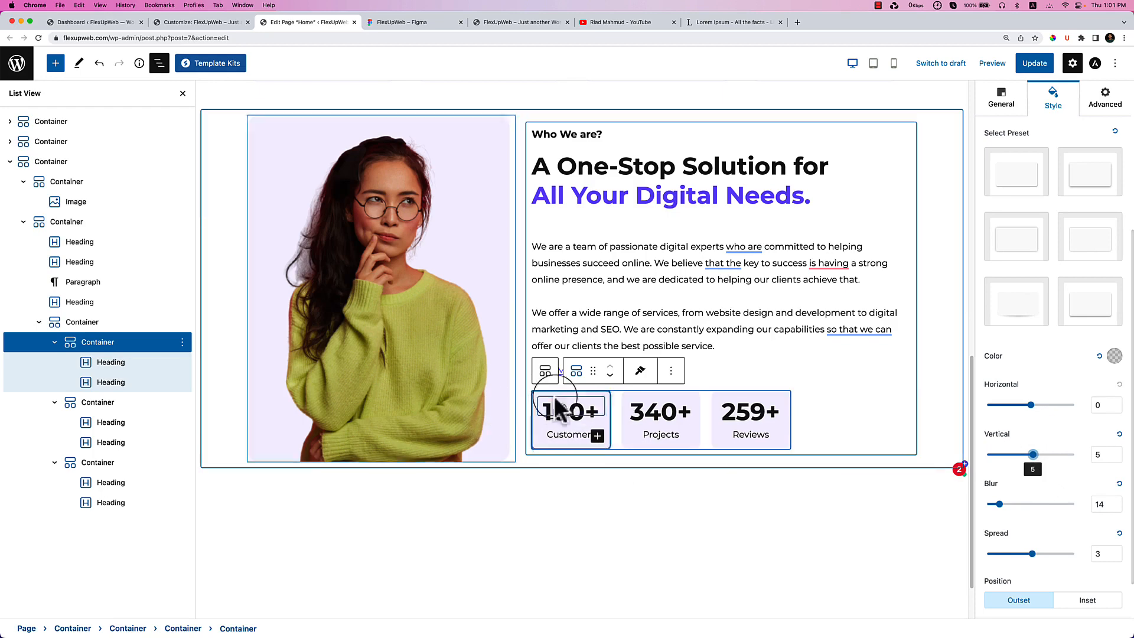
Copy the Customers box style and paste it onto the Projects and Reviews boxes.
{"action": "left_click", "coordinate": [640, 371]}
{"action": "left_click", "coordinate": [650, 402]}
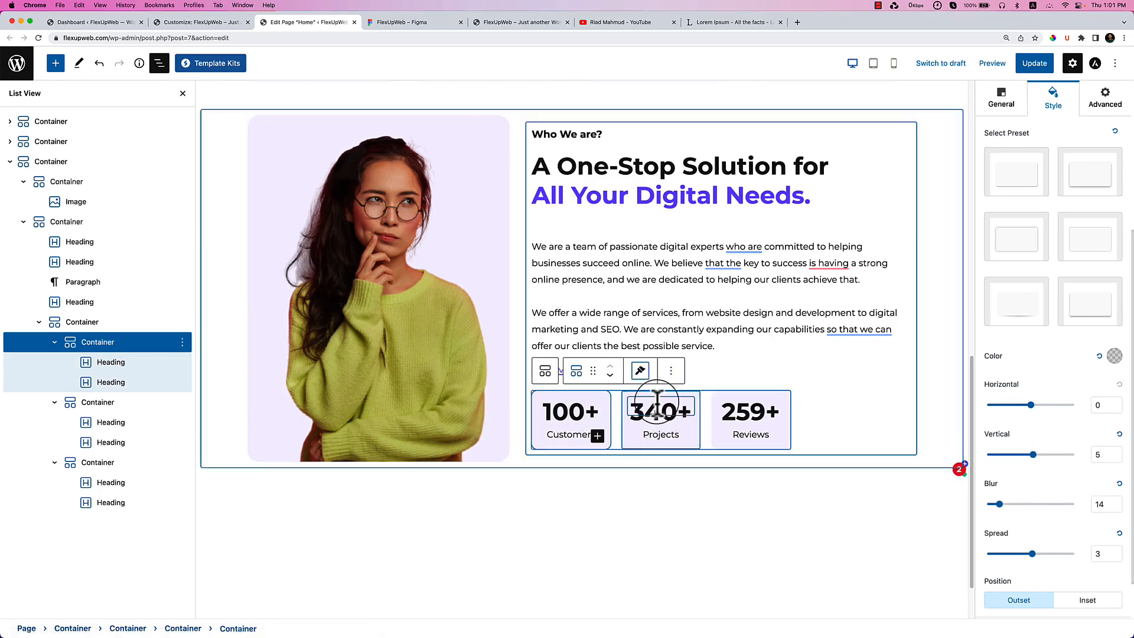
{"action": "left_click", "coordinate": [692, 406]}
{"action": "left_click", "coordinate": [730, 371]}
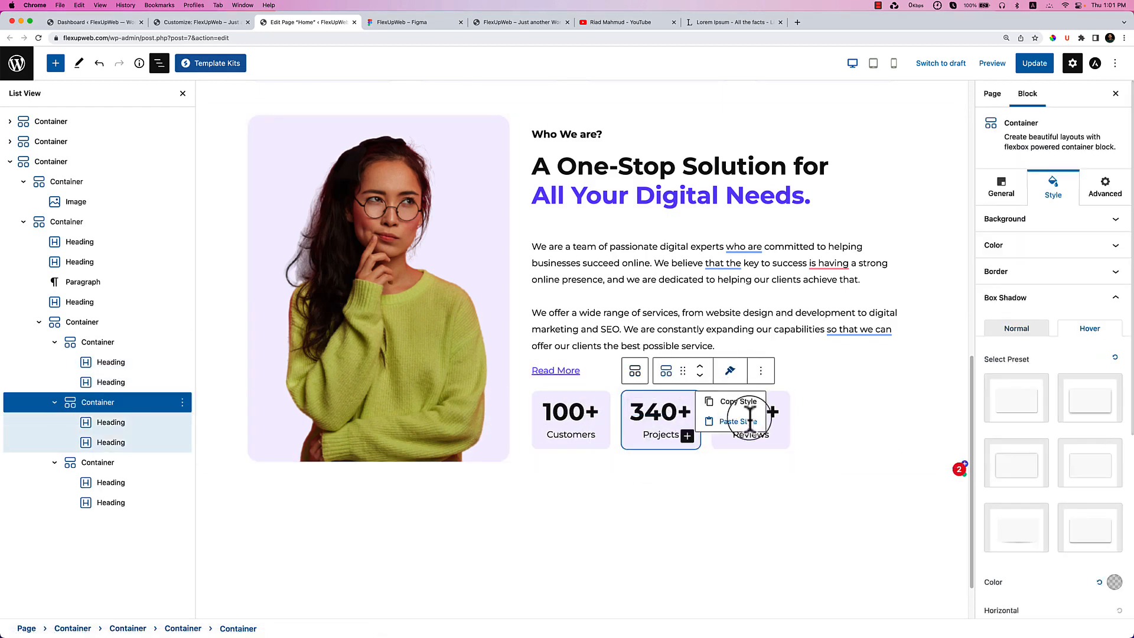
{"action": "left_click", "coordinate": [755, 425]}
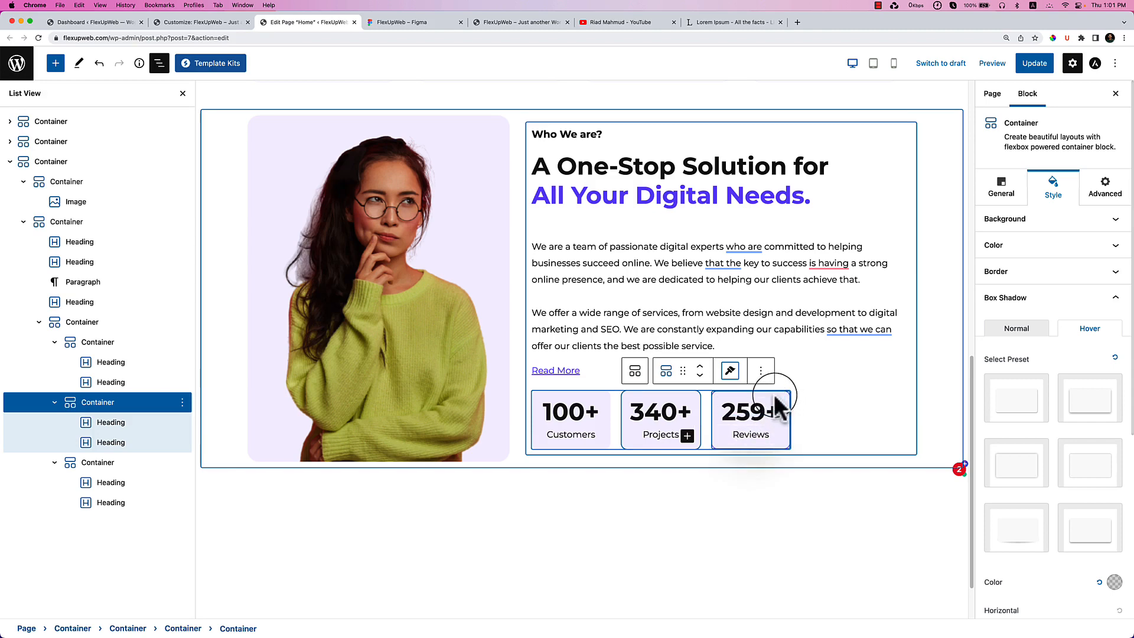
{"action": "left_click", "coordinate": [779, 409]}
{"action": "left_click", "coordinate": [820, 370]}
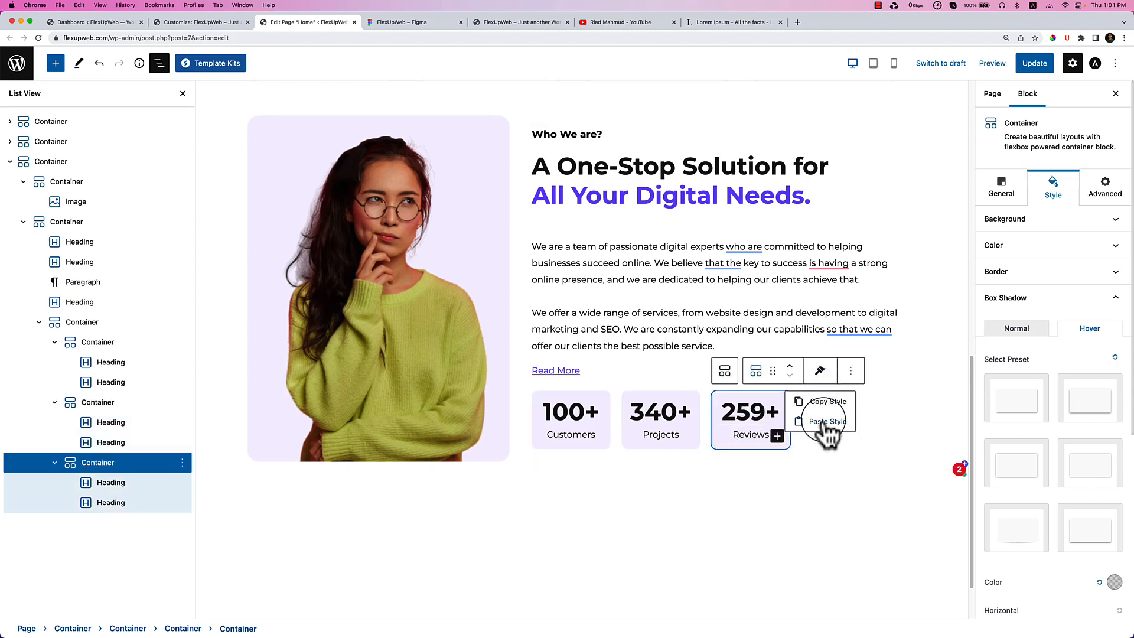
{"action": "left_click", "coordinate": [827, 421]}
Update the page and reload the live site to view the restyled stat cards.
{"action": "left_click", "coordinate": [1033, 63]}
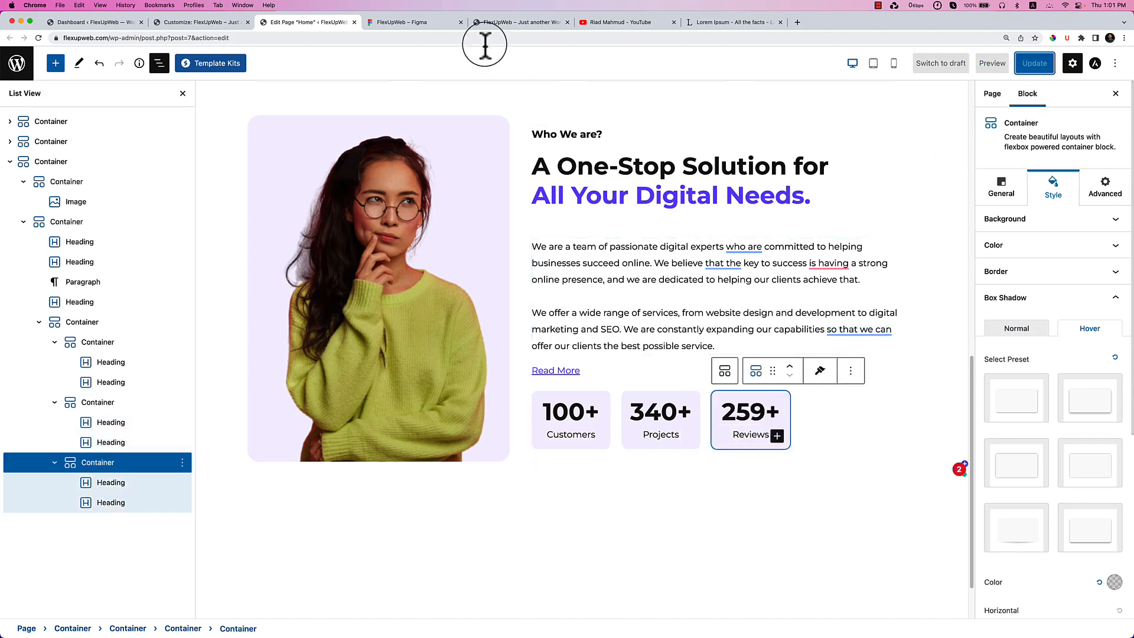
{"action": "left_click", "coordinate": [471, 23]}
{"action": "right_click", "coordinate": [630, 145]}
{"action": "left_click", "coordinate": [630, 147]}
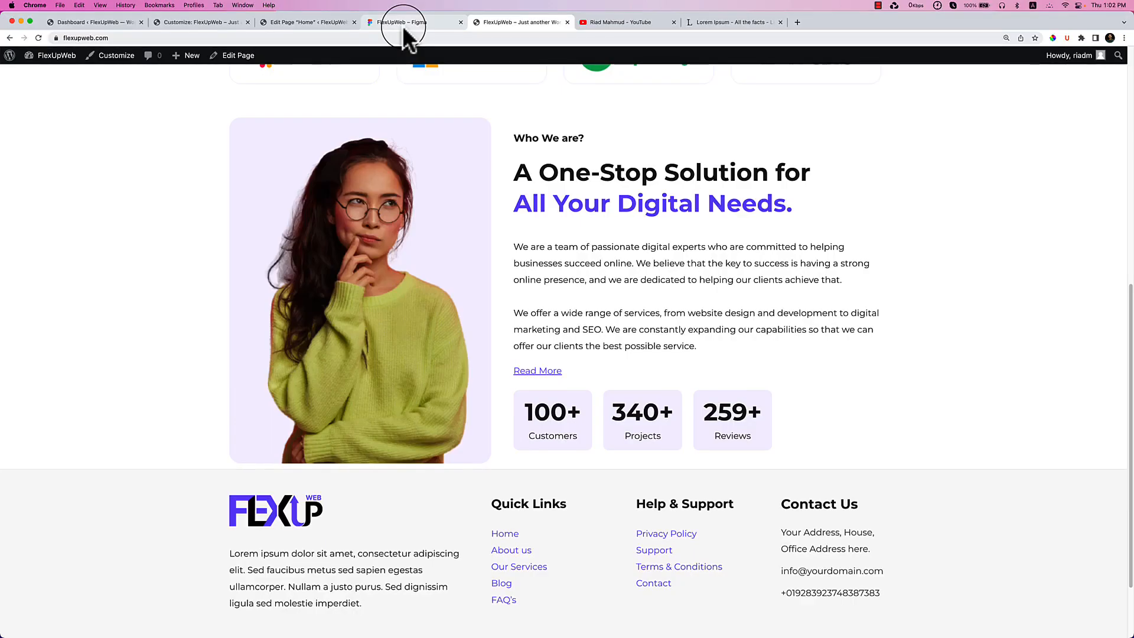
Scroll the Figma design to the 'What we do?' service cards, then return to the WordPress editor.
{"action": "left_click", "coordinate": [404, 23]}
{"action": "scroll", "coordinate": [650, 390], "scroll_direction": "down", "scroll_amount": 5}
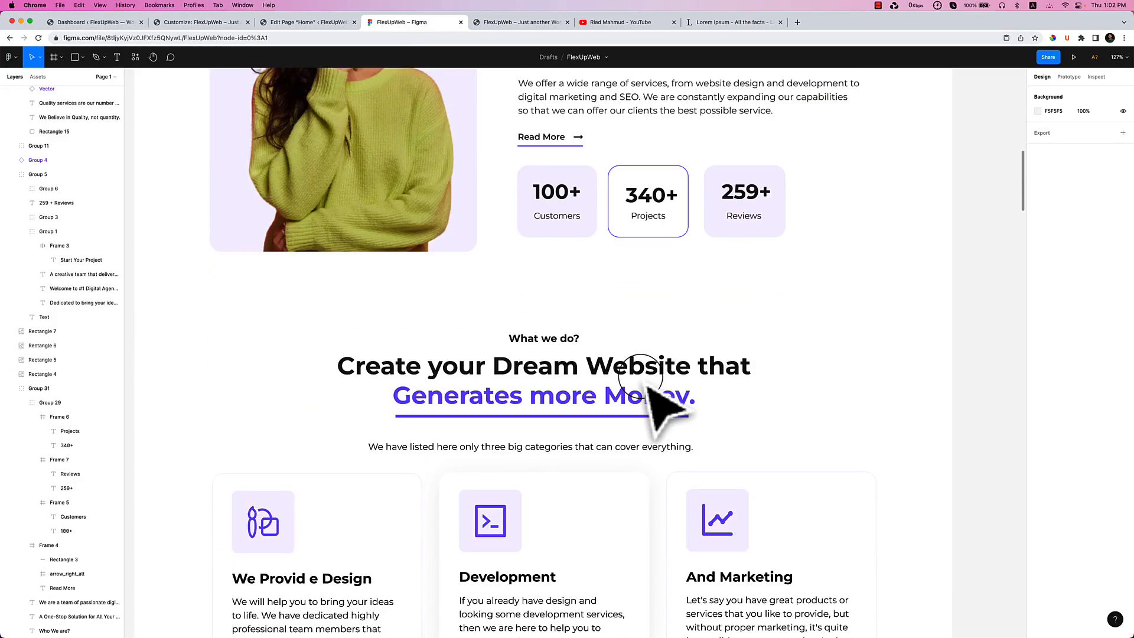
{"action": "scroll", "coordinate": [655, 396], "scroll_direction": "down", "scroll_amount": 3}
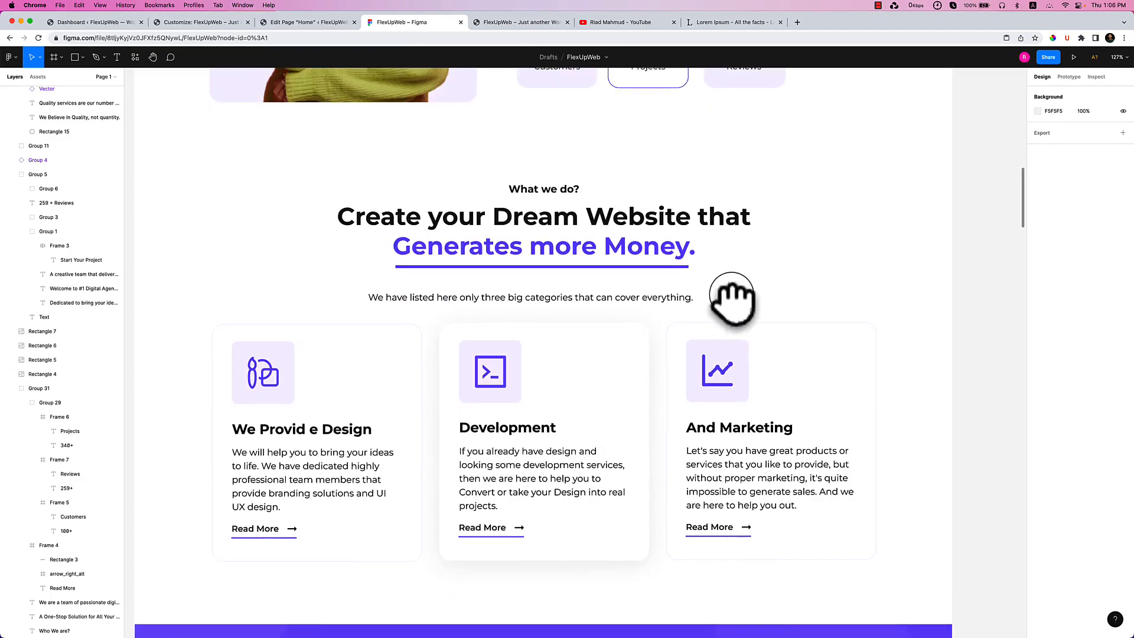
{"action": "scroll", "coordinate": [744, 248], "scroll_direction": "down", "scroll_amount": 2}
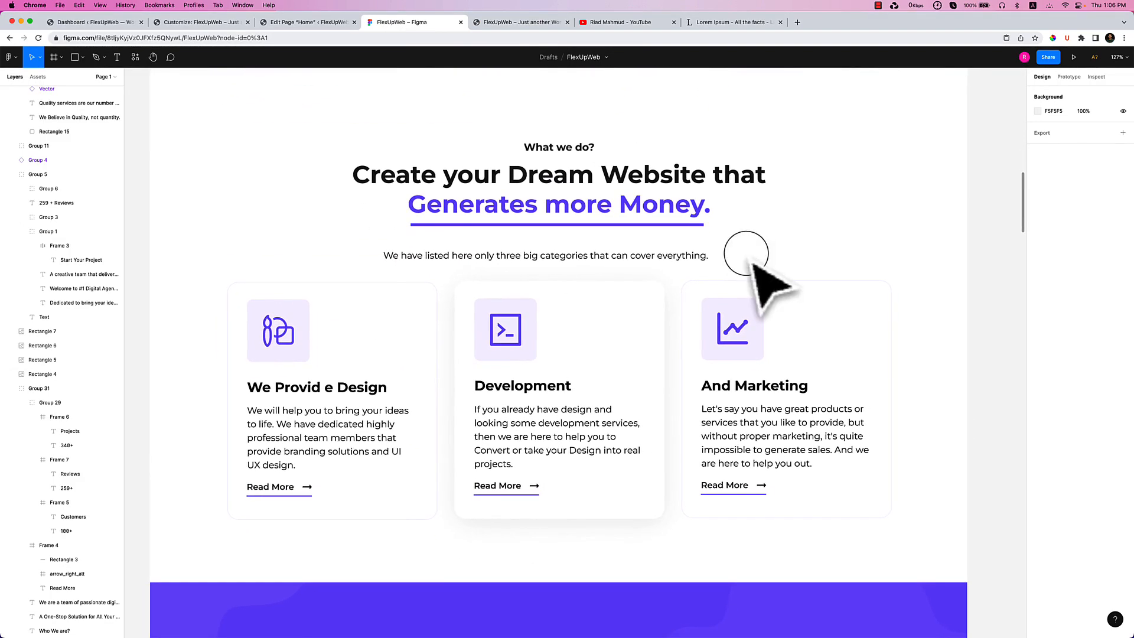
{"action": "scroll", "coordinate": [673, 266], "scroll_direction": "down", "scroll_amount": 2}
{"action": "scroll", "coordinate": [665, 284], "scroll_direction": "up", "scroll_amount": 2}
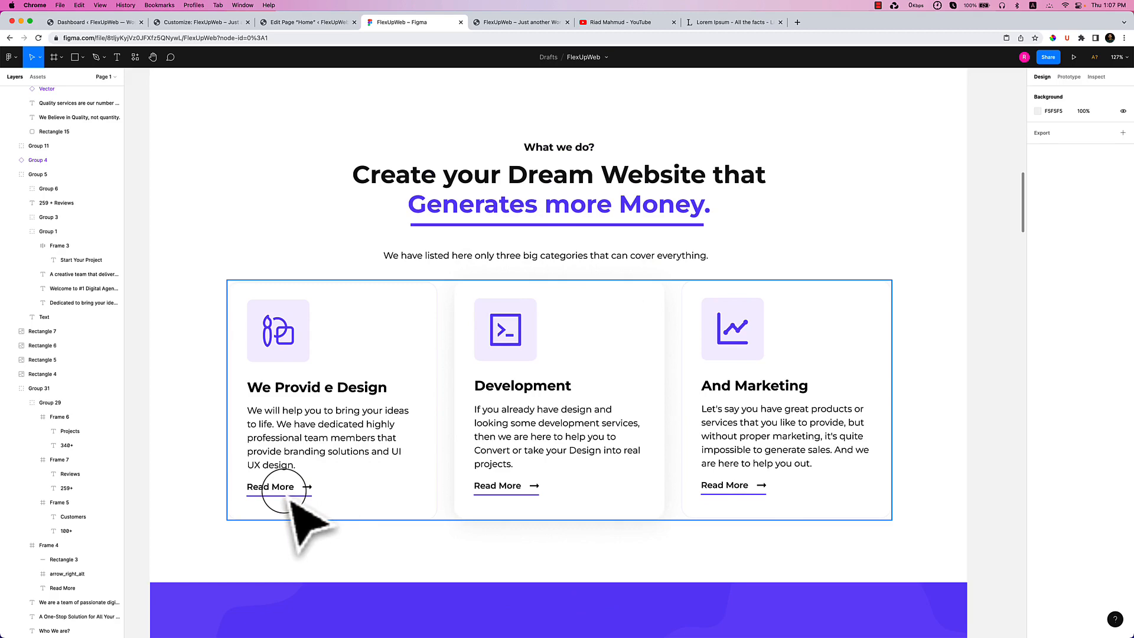
{"action": "left_click", "coordinate": [294, 23]}
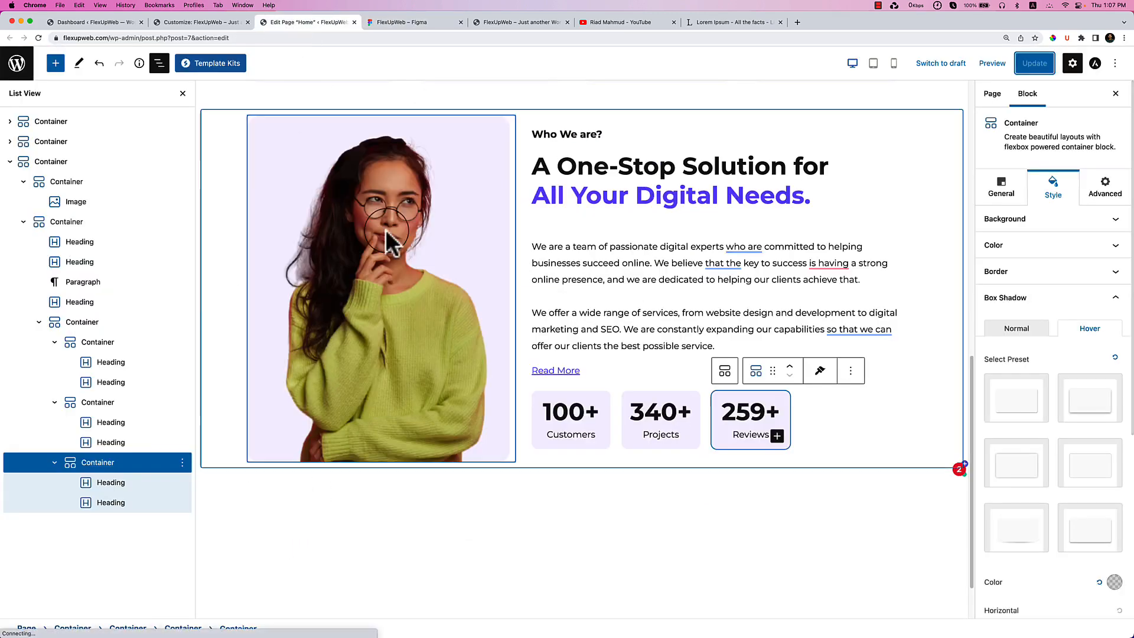
Add an empty block below the Who We are? section and select its outer container.
{"action": "scroll", "coordinate": [610, 313], "scroll_direction": "down", "scroll_amount": 3}
{"action": "left_click", "coordinate": [607, 431]}
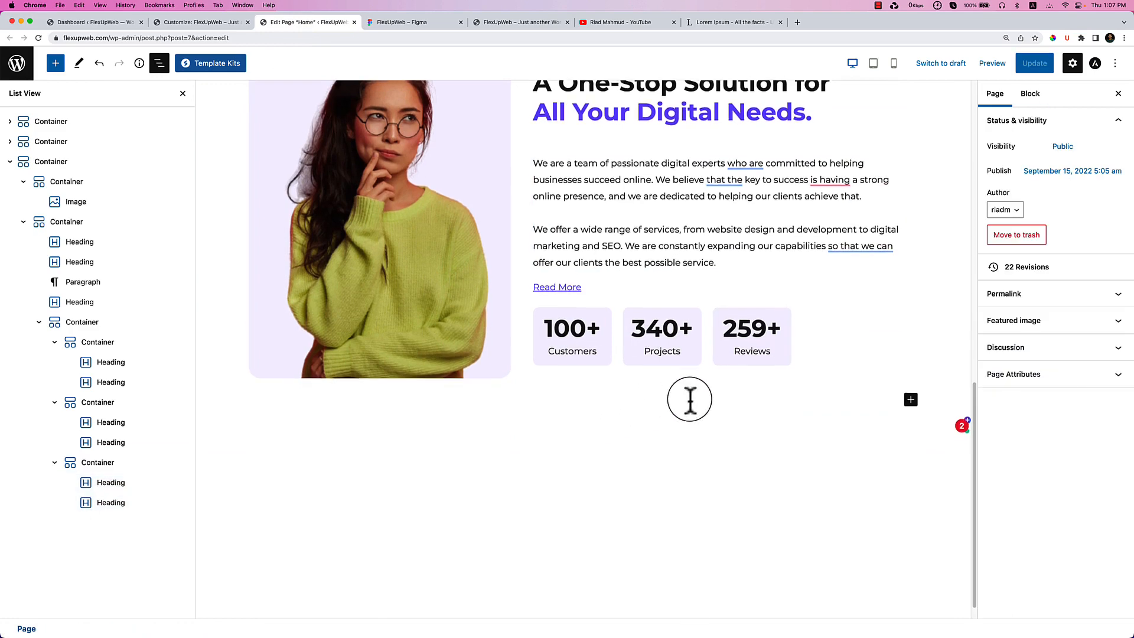
{"action": "scroll", "coordinate": [689, 400], "scroll_direction": "down", "scroll_amount": 1}
{"action": "left_click", "coordinate": [635, 358]}
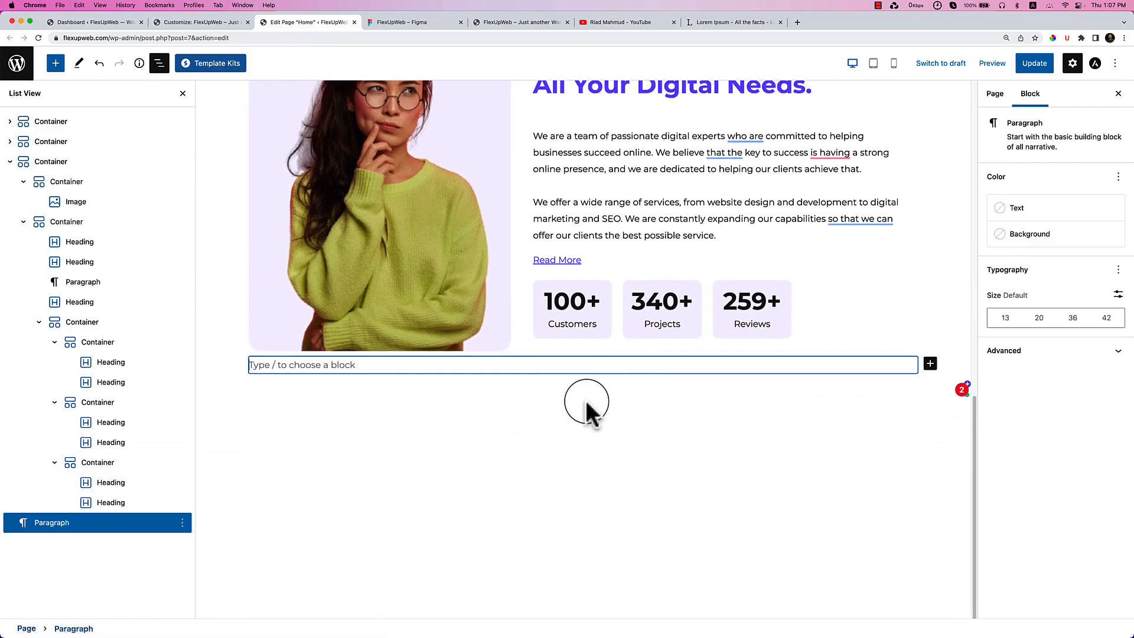
{"action": "scroll", "coordinate": [586, 407], "scroll_direction": "up", "scroll_amount": 4}
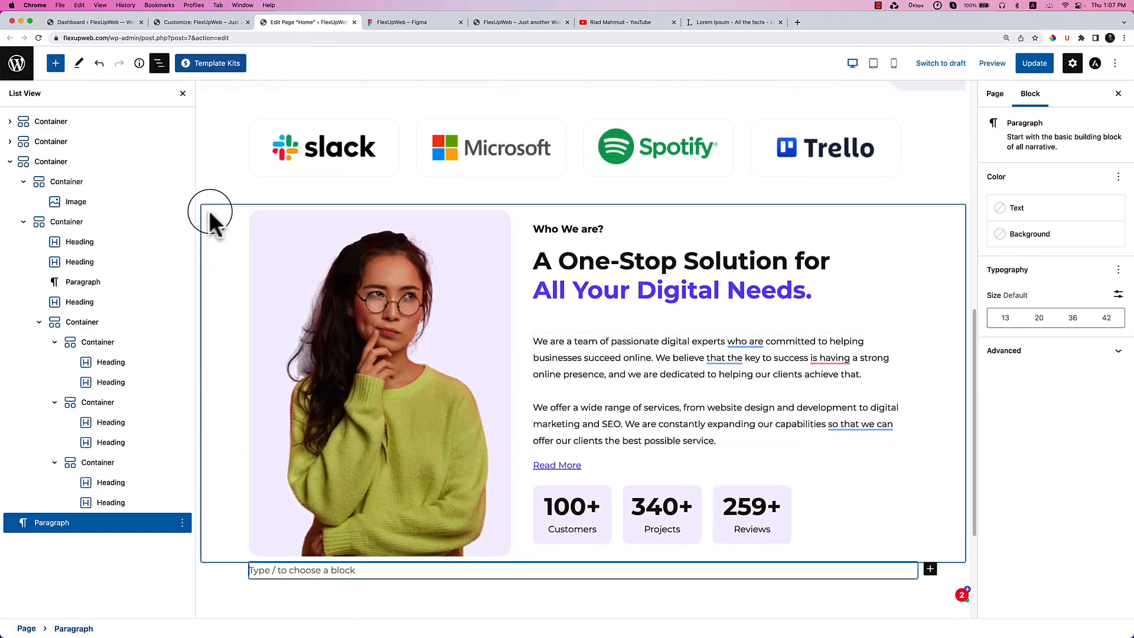
{"action": "left_click", "coordinate": [211, 220]}
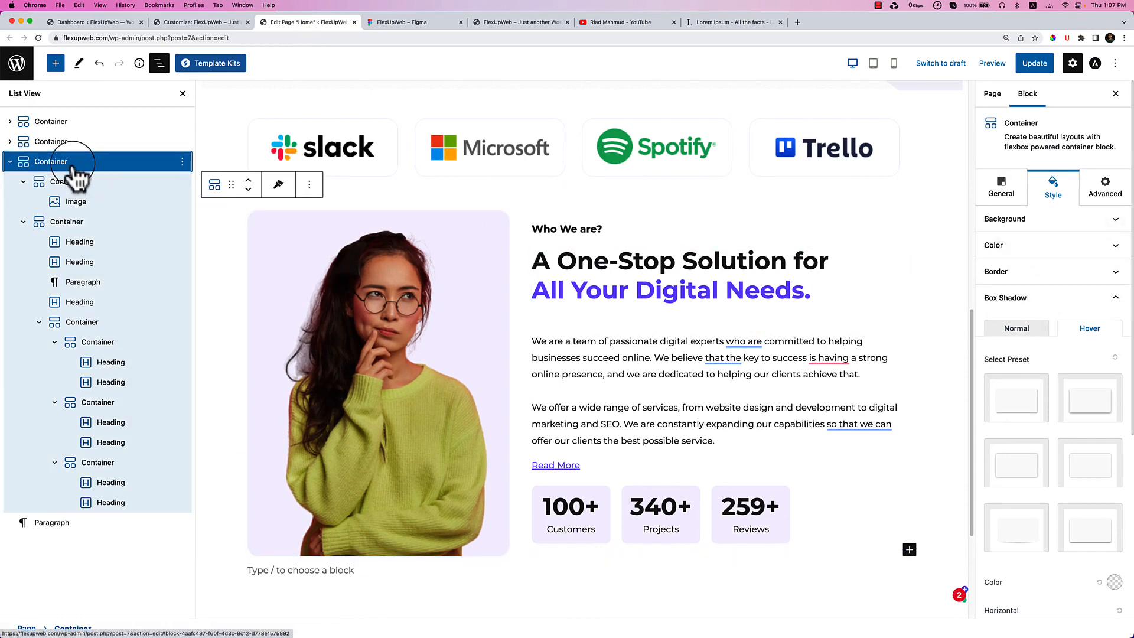
{"action": "left_click", "coordinate": [1016, 199]}
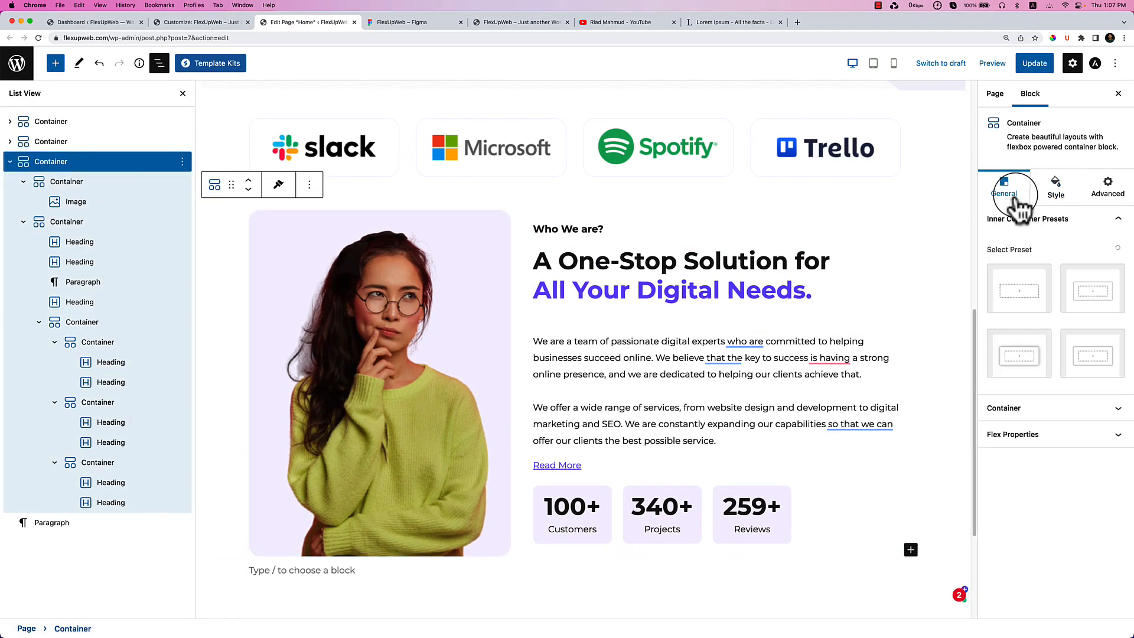
{"action": "left_click", "coordinate": [1083, 410]}
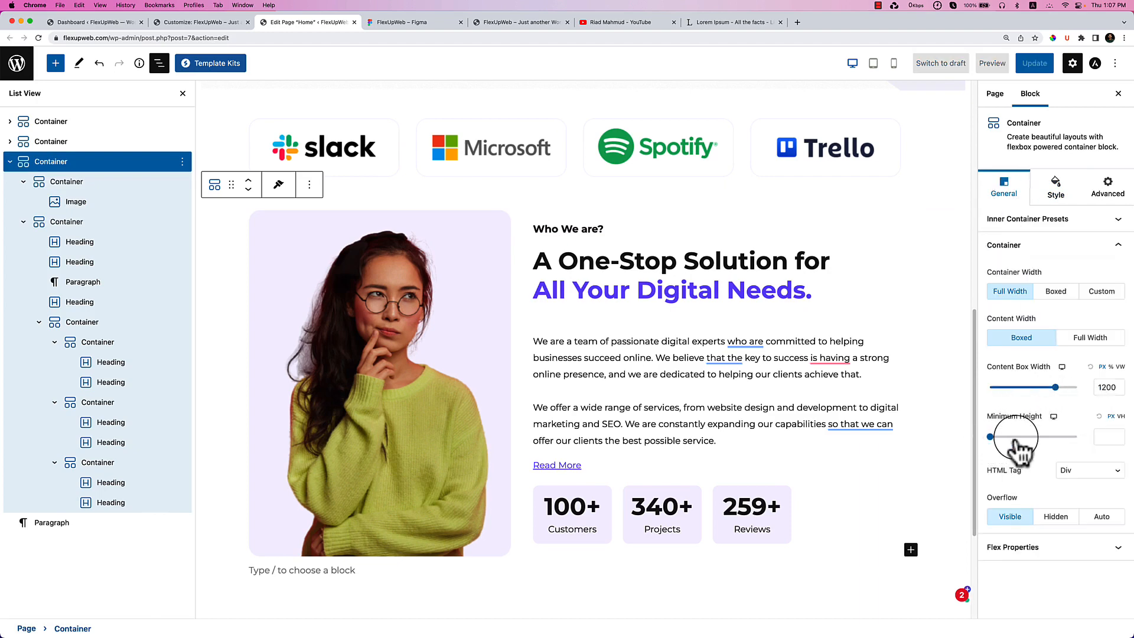
Set the container padding to 0 on the sides, with 90 at top and bottom.
{"action": "left_click", "coordinate": [1055, 192]}
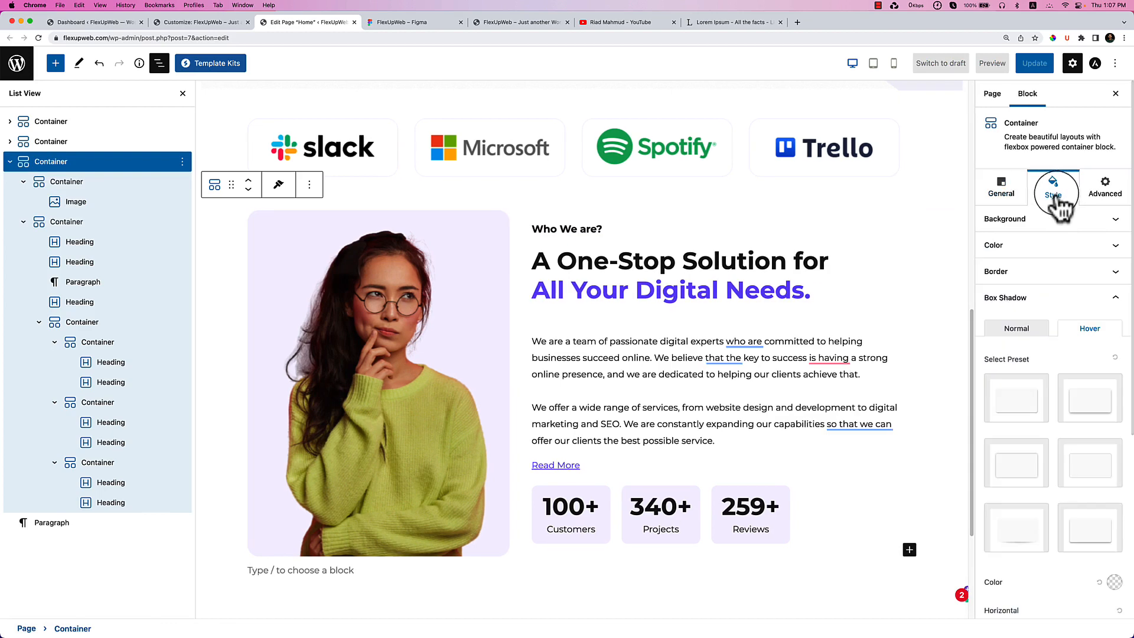
{"action": "scroll", "coordinate": [1065, 425], "scroll_direction": "down", "scroll_amount": 5}
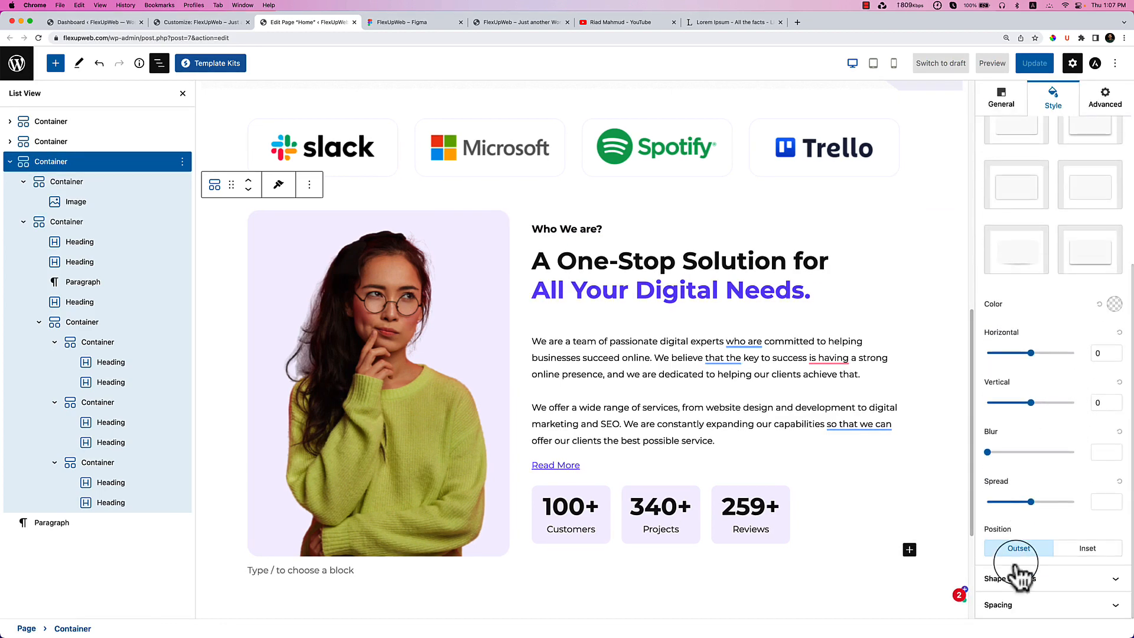
{"action": "left_click", "coordinate": [1021, 605]}
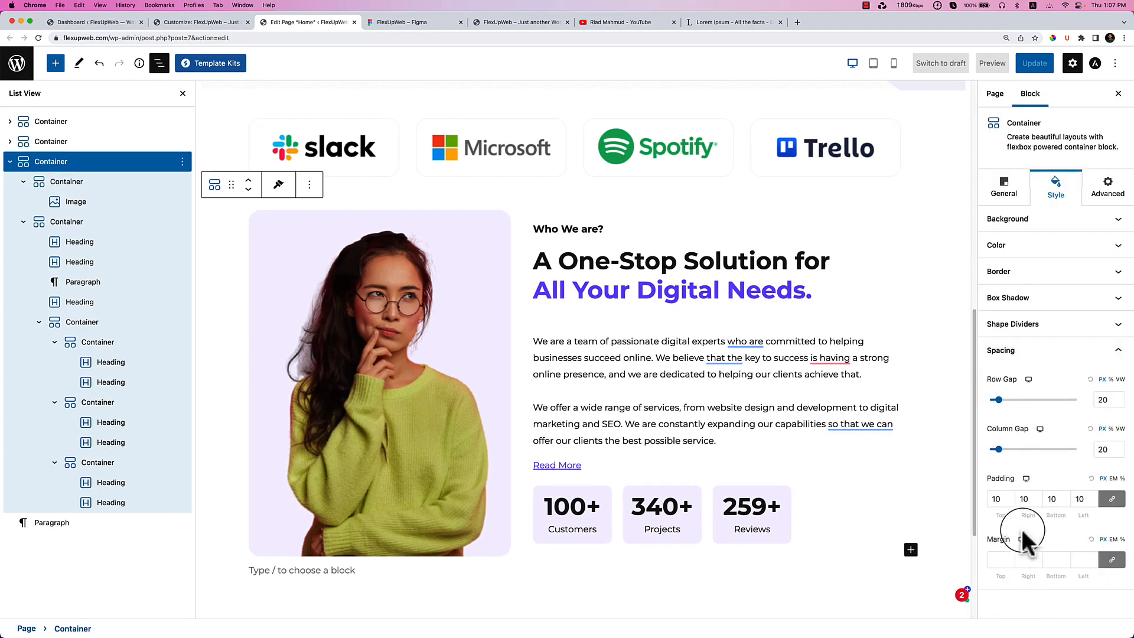
{"action": "left_click", "coordinate": [998, 500]}
{"action": "type", "text": "1"}
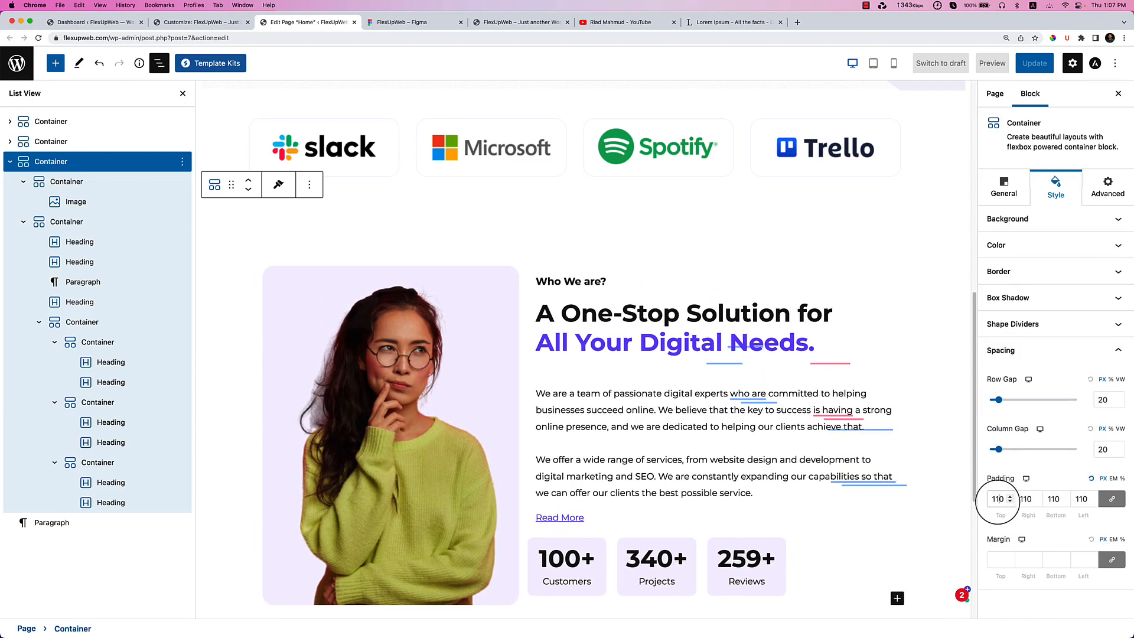
{"action": "left_click", "coordinate": [1112, 501]}
{"action": "left_click", "coordinate": [1112, 499]}
{"action": "left_click", "coordinate": [1006, 509]}
{"action": "type", "text": "90"}
{"action": "left_click", "coordinate": [1043, 499]}
{"action": "type", "text": "90"}
Lower the container's top padding to 60.
{"action": "scroll", "coordinate": [735, 502], "scroll_direction": "down", "scroll_amount": 4}
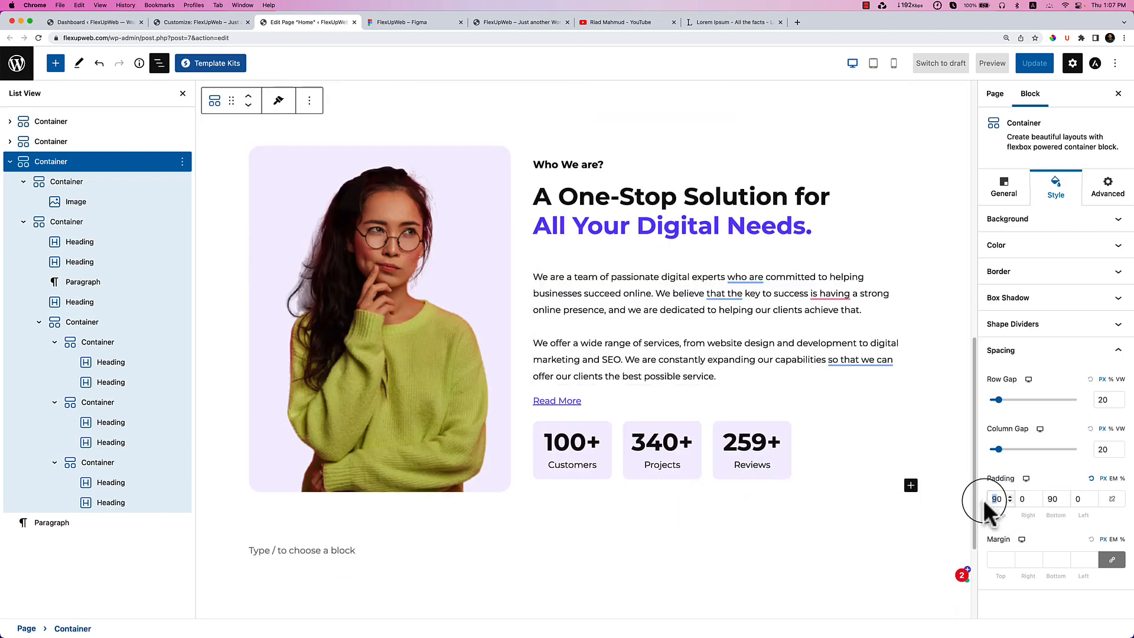
{"action": "type", "text": "60"}
{"action": "scroll", "coordinate": [679, 432], "scroll_direction": "up", "scroll_amount": 3}
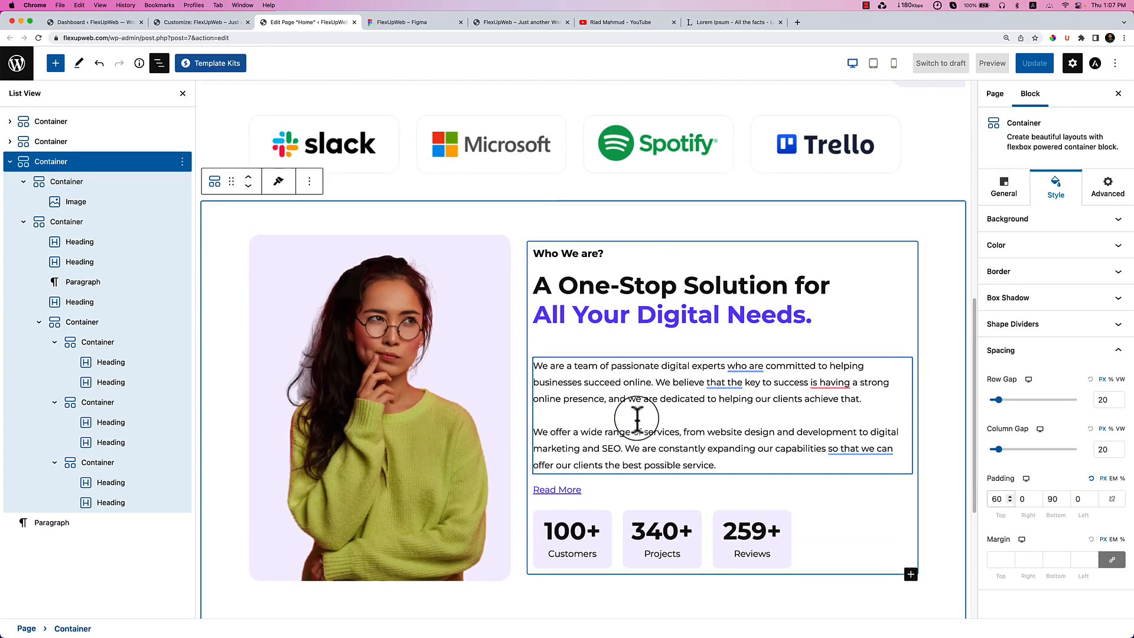
{"action": "scroll", "coordinate": [683, 228], "scroll_direction": "up", "scroll_amount": 3}
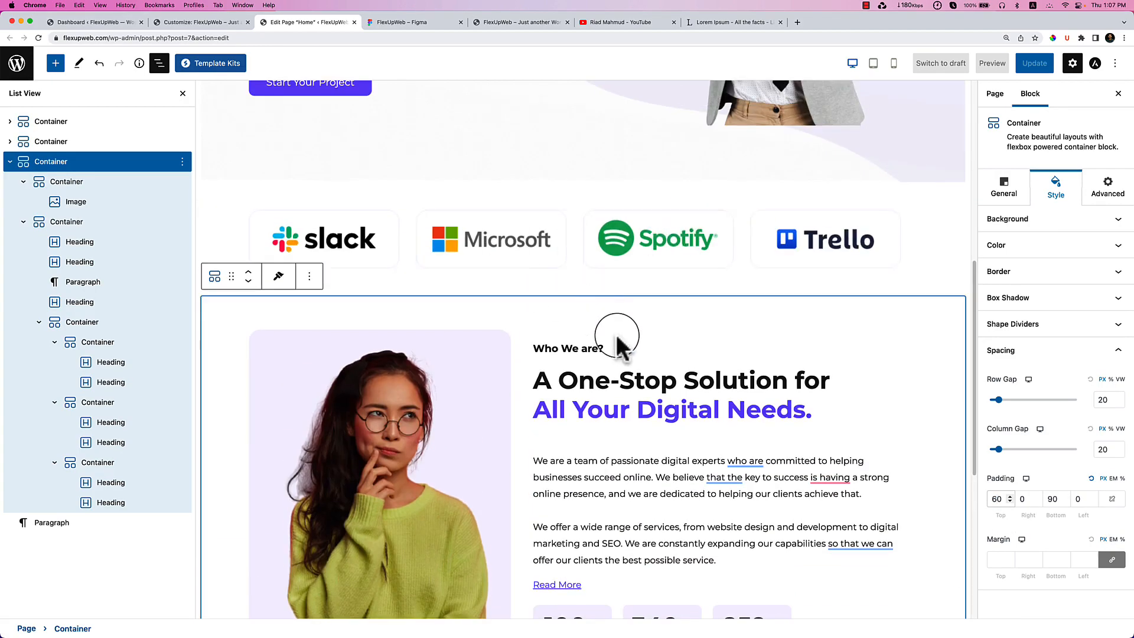
{"action": "scroll", "coordinate": [672, 348], "scroll_direction": "up", "scroll_amount": 3}
{"action": "scroll", "coordinate": [673, 348], "scroll_direction": "down", "scroll_amount": 8}
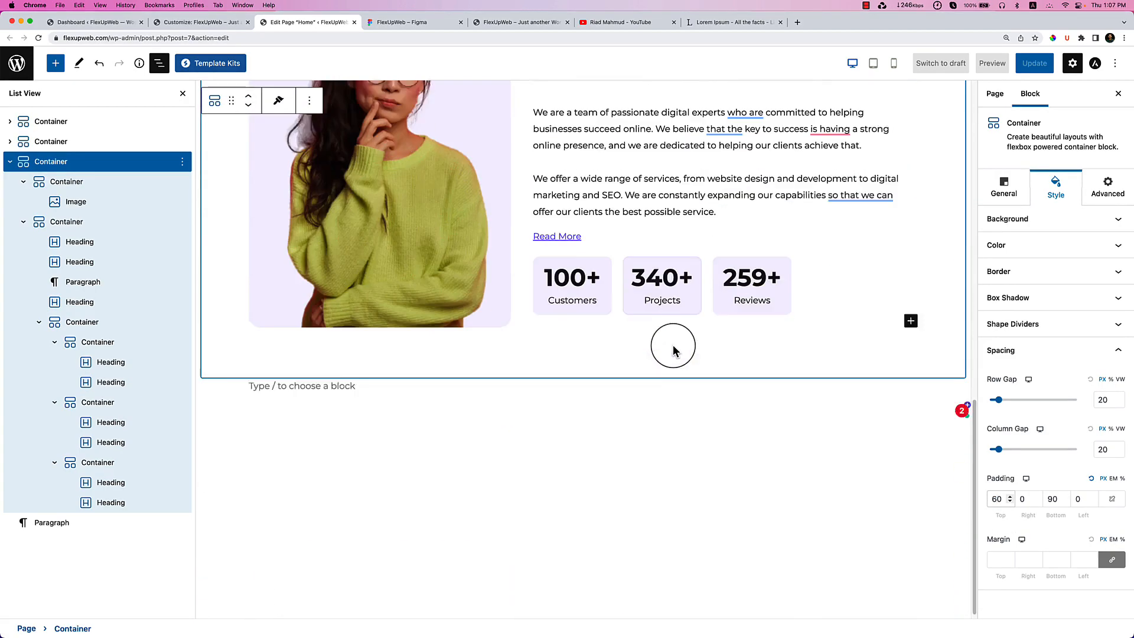
Turn the empty block into a single-column Container using /container.
{"action": "left_click", "coordinate": [435, 382]}
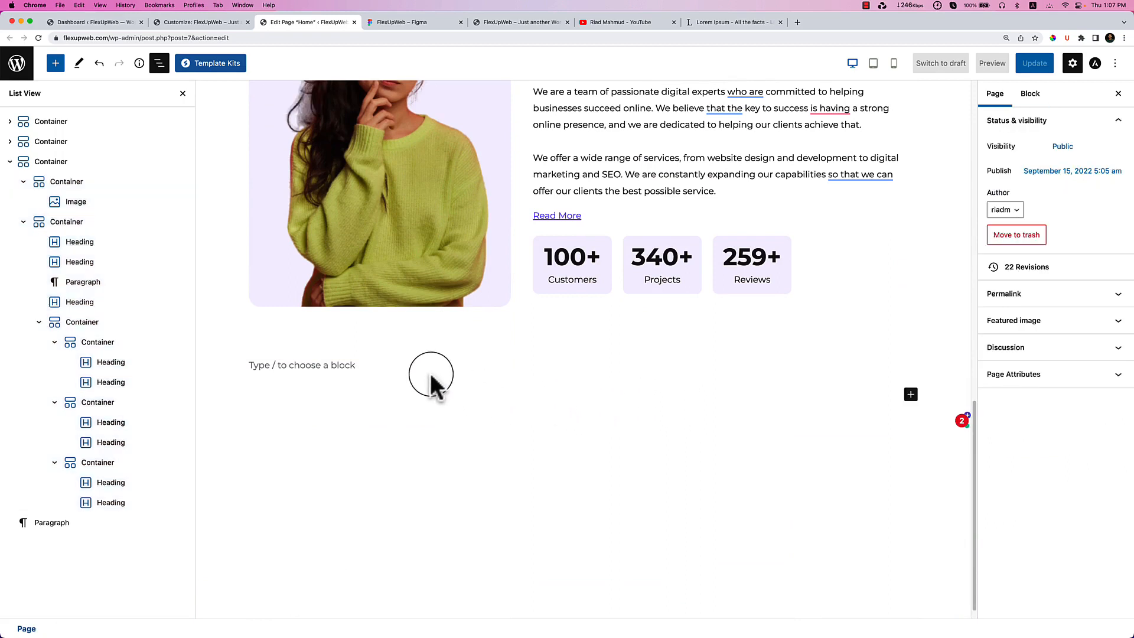
{"action": "left_click", "coordinate": [366, 363]}
{"action": "type", "text": "/contain"}
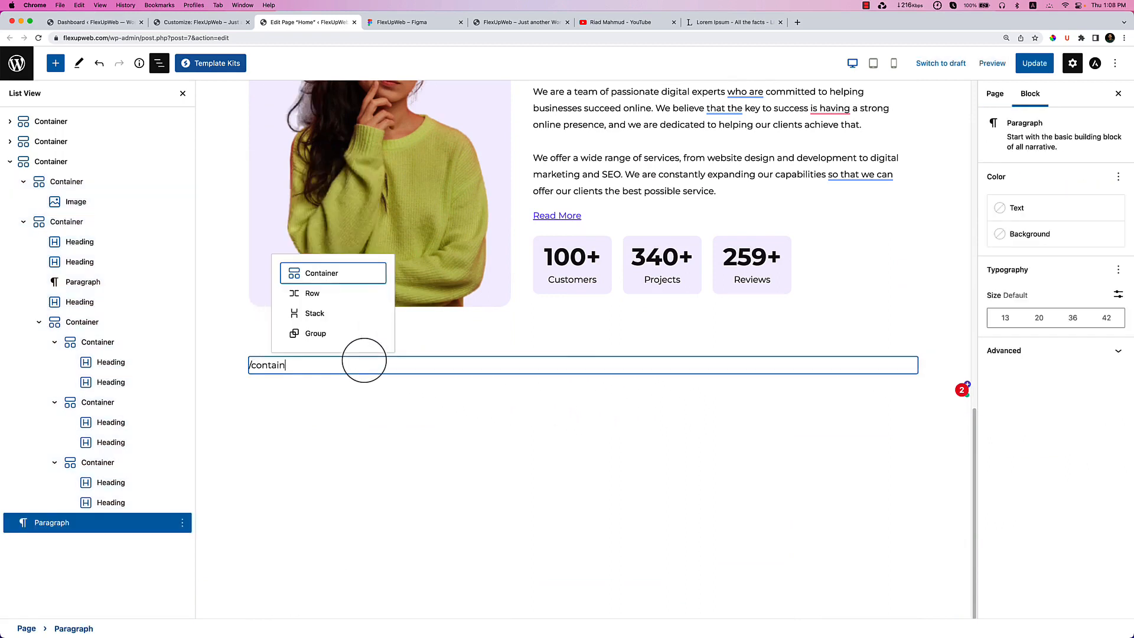
{"action": "key", "text": "Return"}
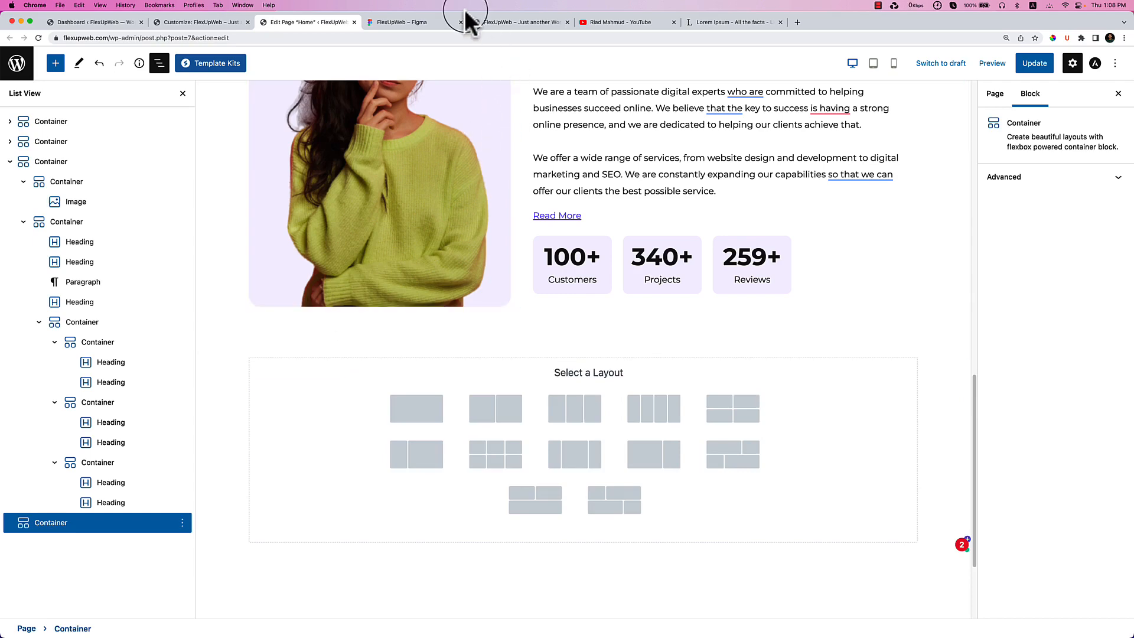
{"action": "left_click", "coordinate": [426, 23]}
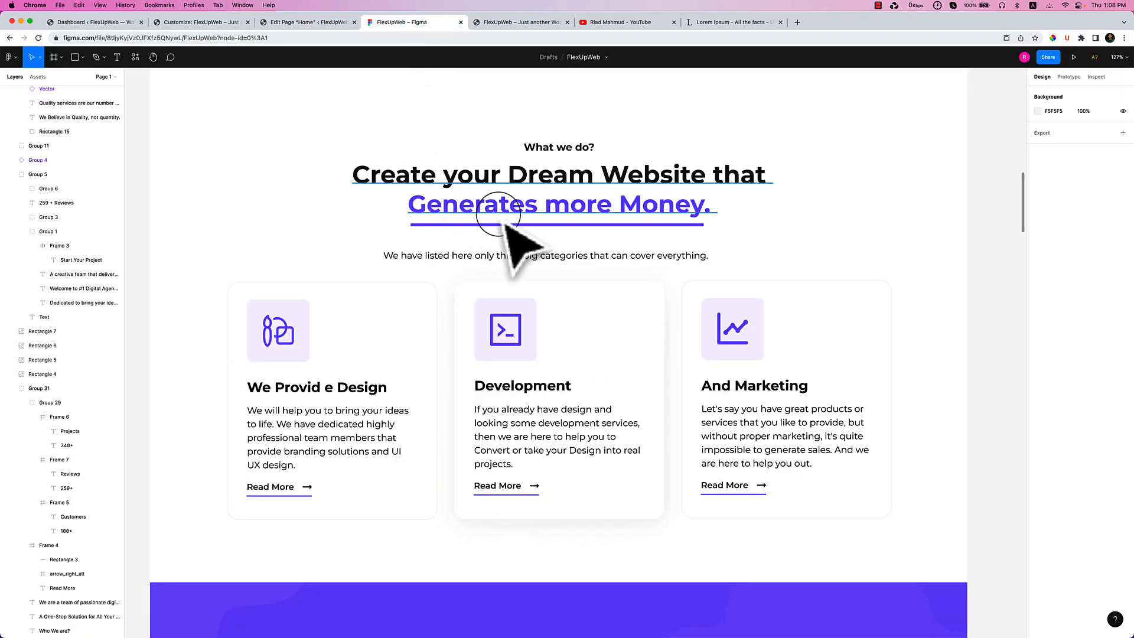
{"action": "left_click", "coordinate": [307, 25]}
{"action": "left_click", "coordinate": [415, 418]}
Insert a nested Container inside it and duplicate it, giving two inner containers.
{"action": "left_click", "coordinate": [564, 383]}
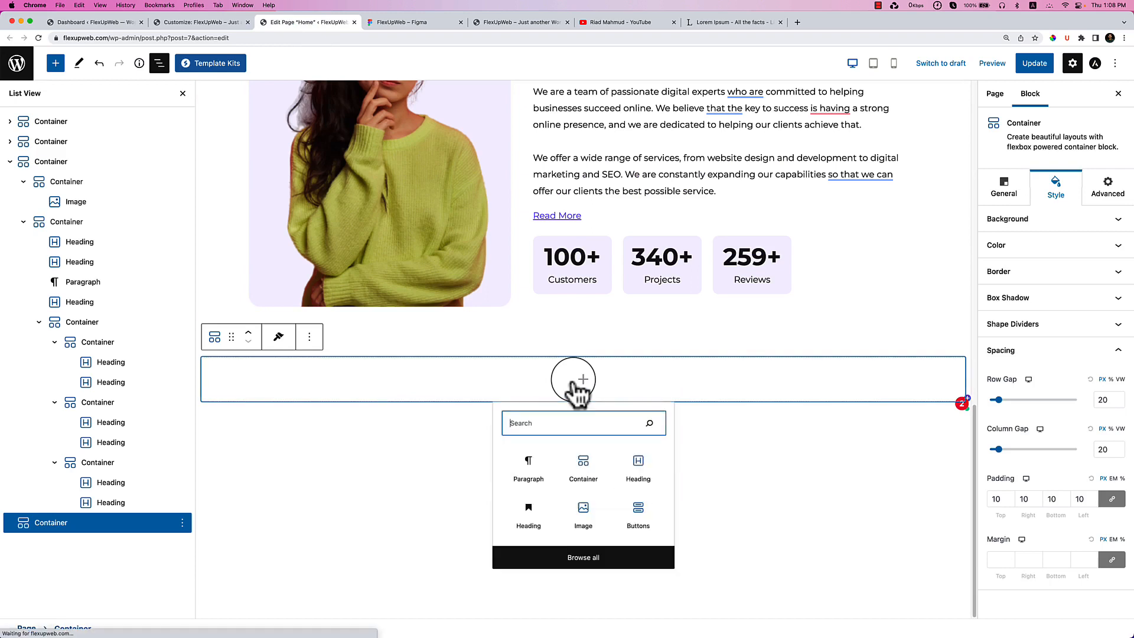
{"action": "left_click", "coordinate": [584, 464]}
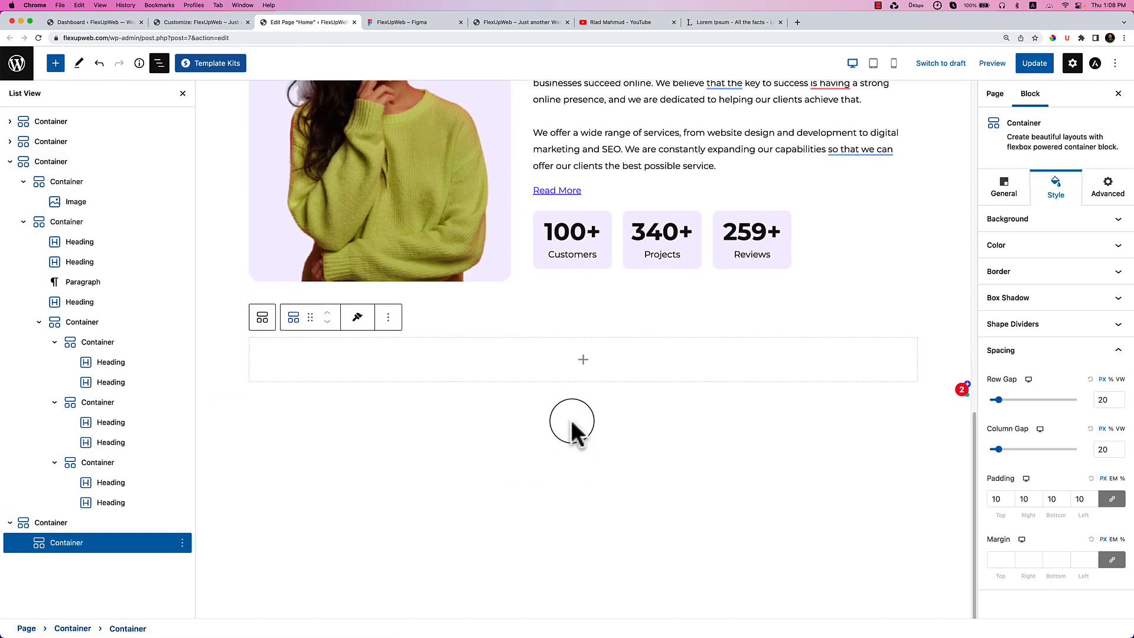
{"action": "left_click", "coordinate": [388, 317]}
{"action": "left_click", "coordinate": [414, 413]}
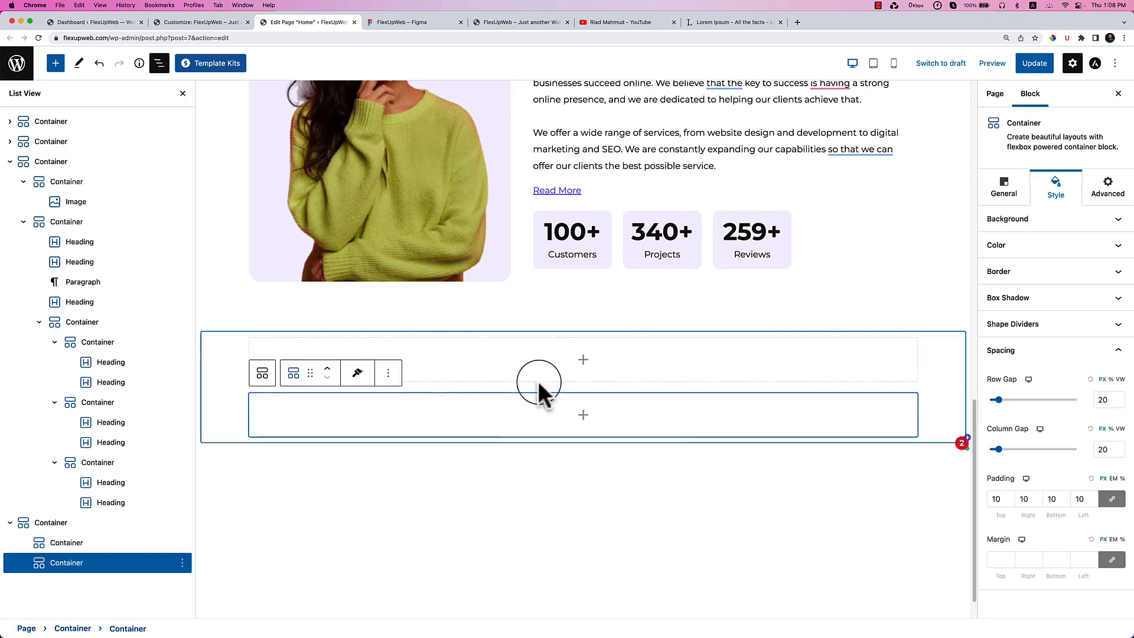
{"action": "left_click", "coordinate": [576, 322]}
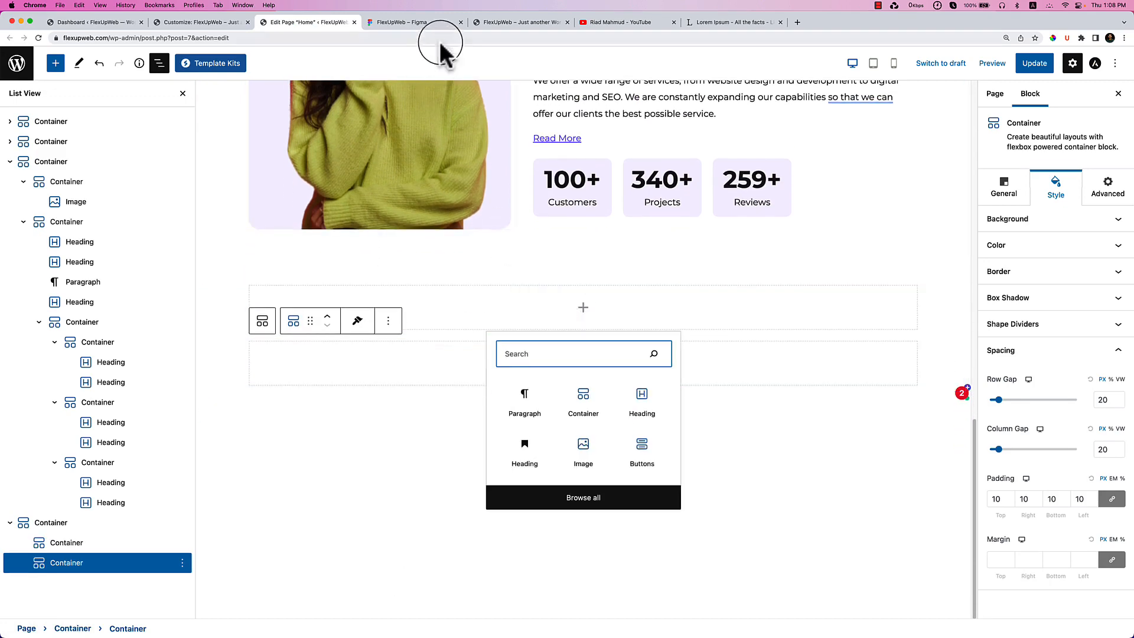
{"action": "left_click", "coordinate": [436, 23]}
Check the 'What we do?' heading text in Figma, then select both Who We are? section headings.
{"action": "double_click", "coordinate": [474, 177]}
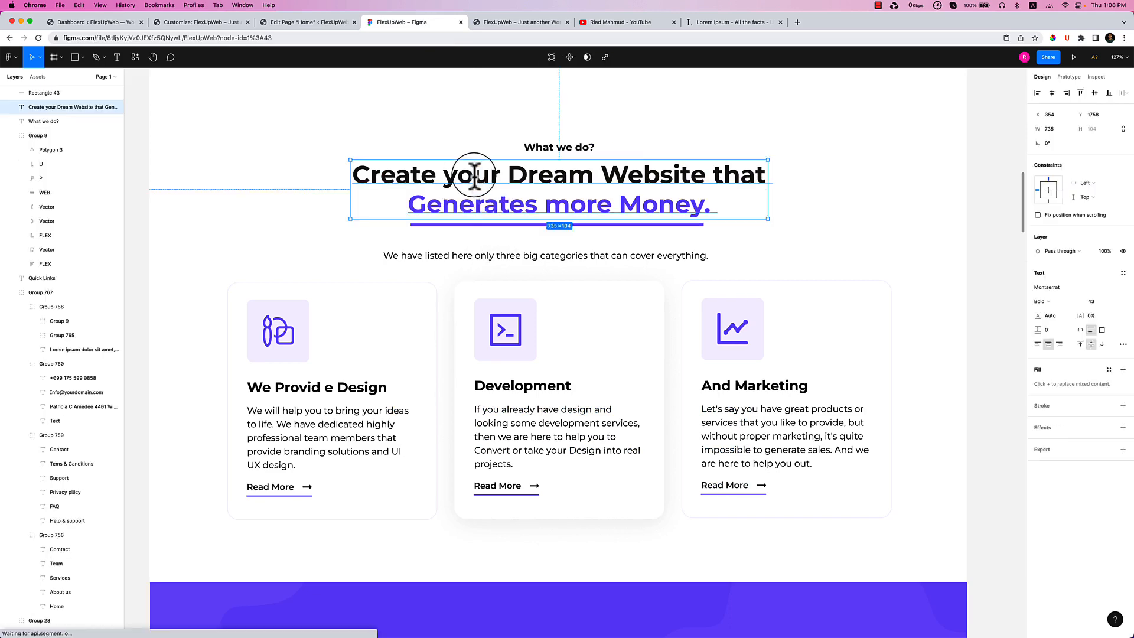
{"action": "double_click", "coordinate": [532, 146]}
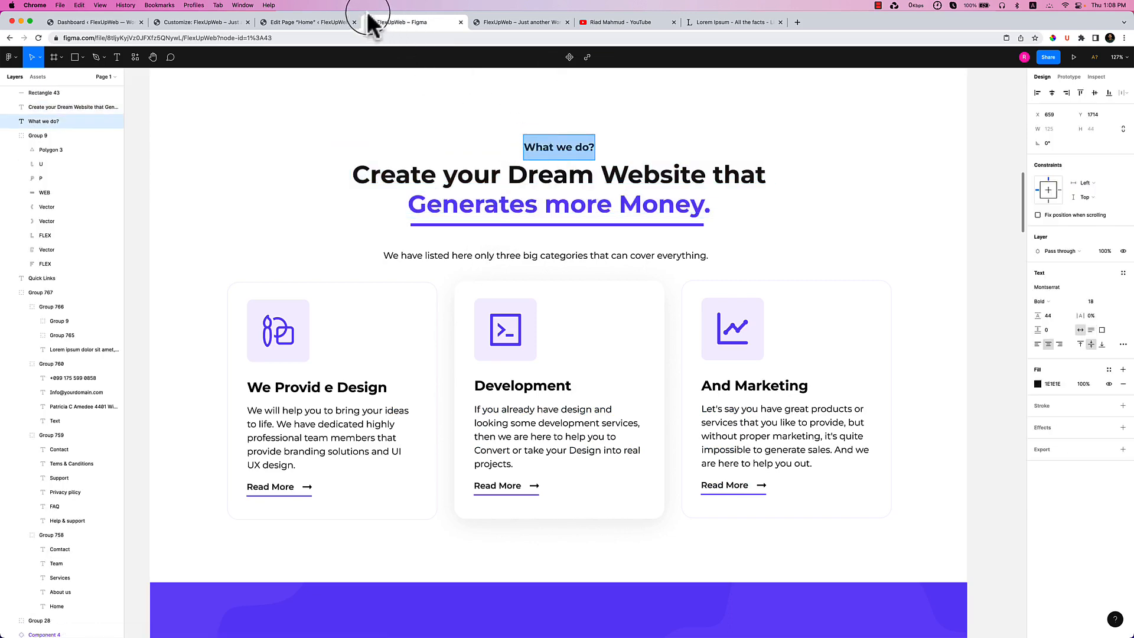
{"action": "left_click", "coordinate": [319, 22]}
{"action": "scroll", "coordinate": [798, 313], "scroll_direction": "up", "scroll_amount": 5}
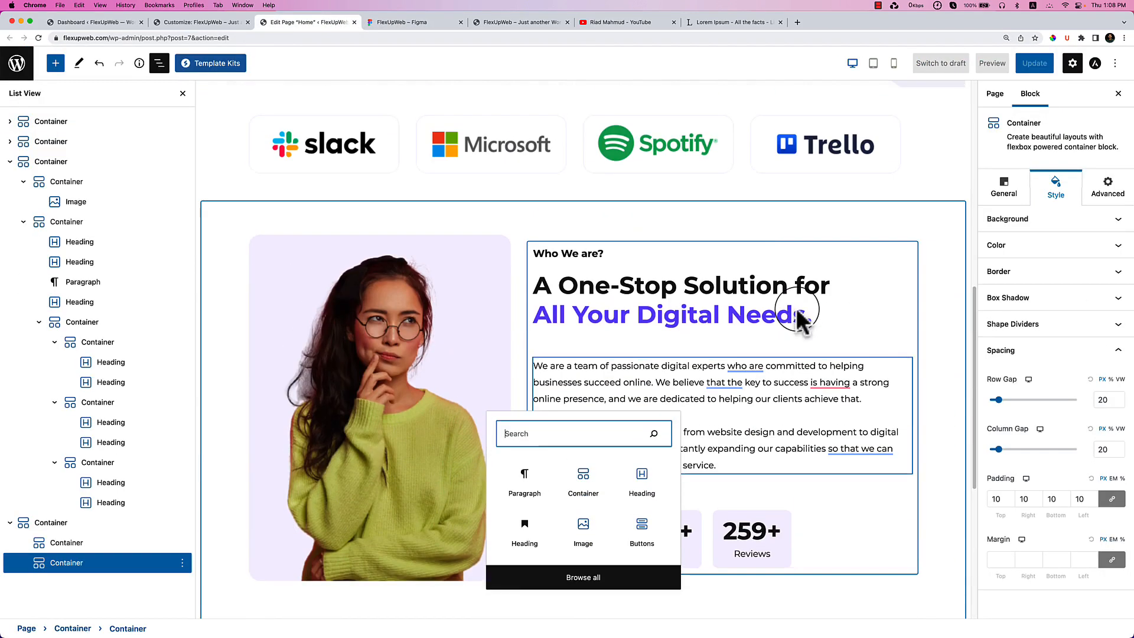
{"action": "left_click", "coordinate": [618, 313]}
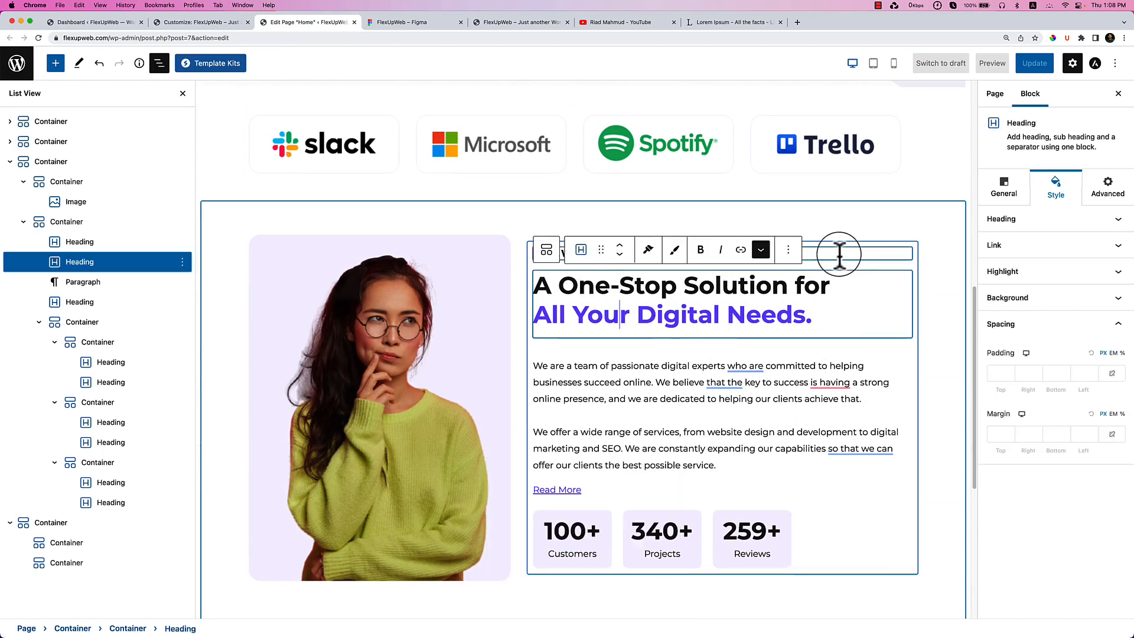
{"action": "left_click", "coordinate": [838, 252], "text": "shift"}
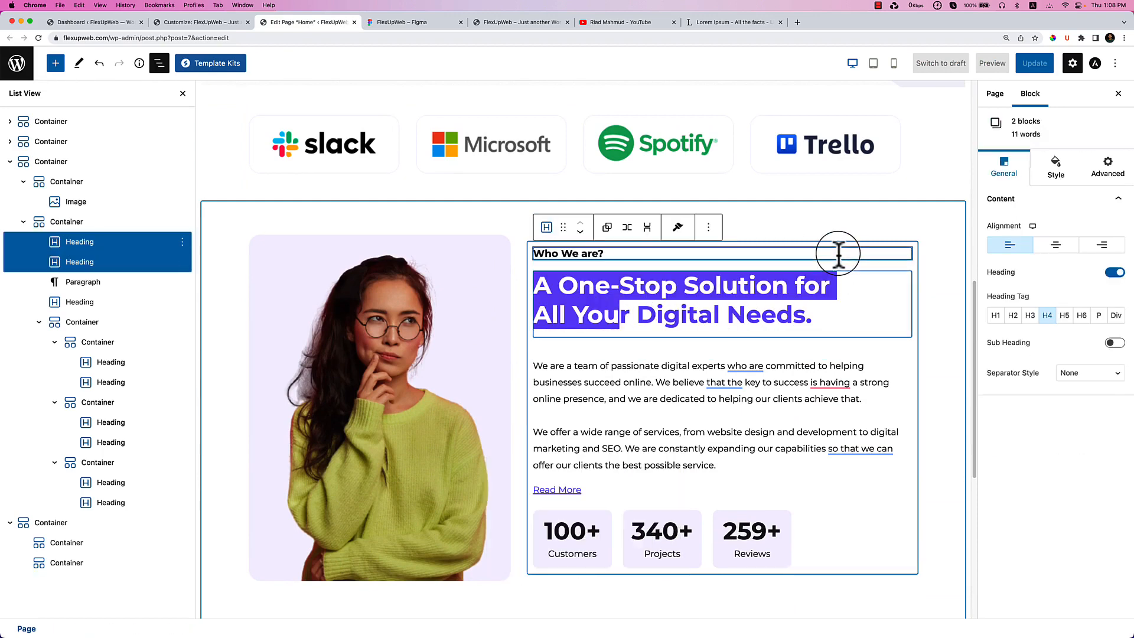
{"action": "right_click", "coordinate": [129, 243]}
Wrap the Who We are? and One-Stop Solution headings in a Group.
{"action": "key", "text": "Escape"}
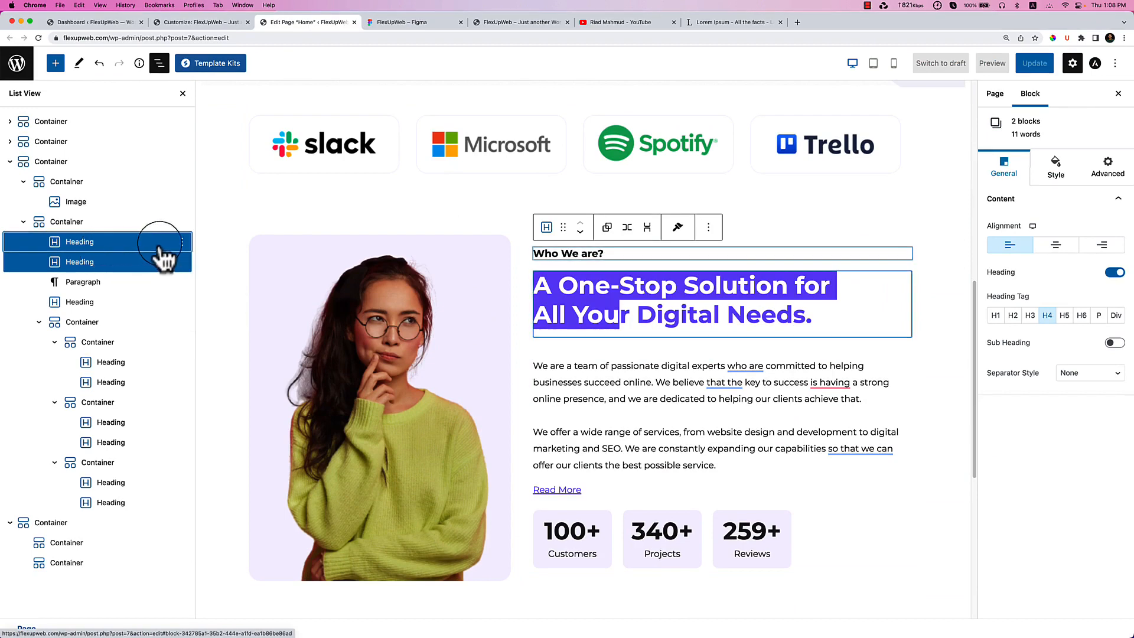
{"action": "left_click", "coordinate": [709, 228]}
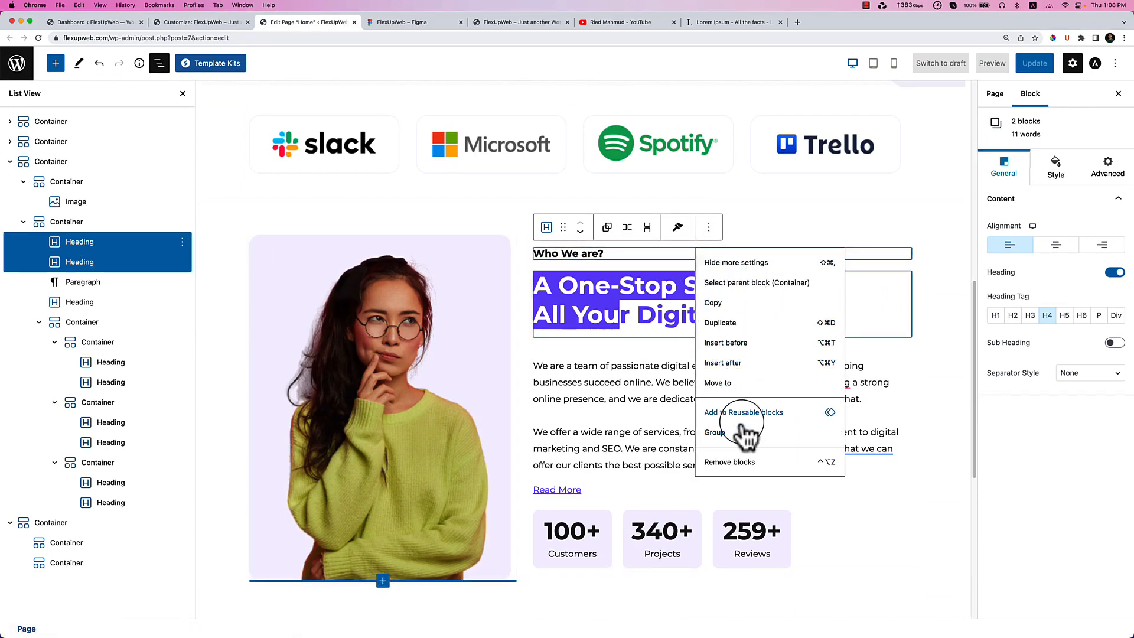
{"action": "left_click", "coordinate": [718, 439]}
{"action": "scroll", "coordinate": [703, 434], "scroll_direction": "down", "scroll_amount": 3}
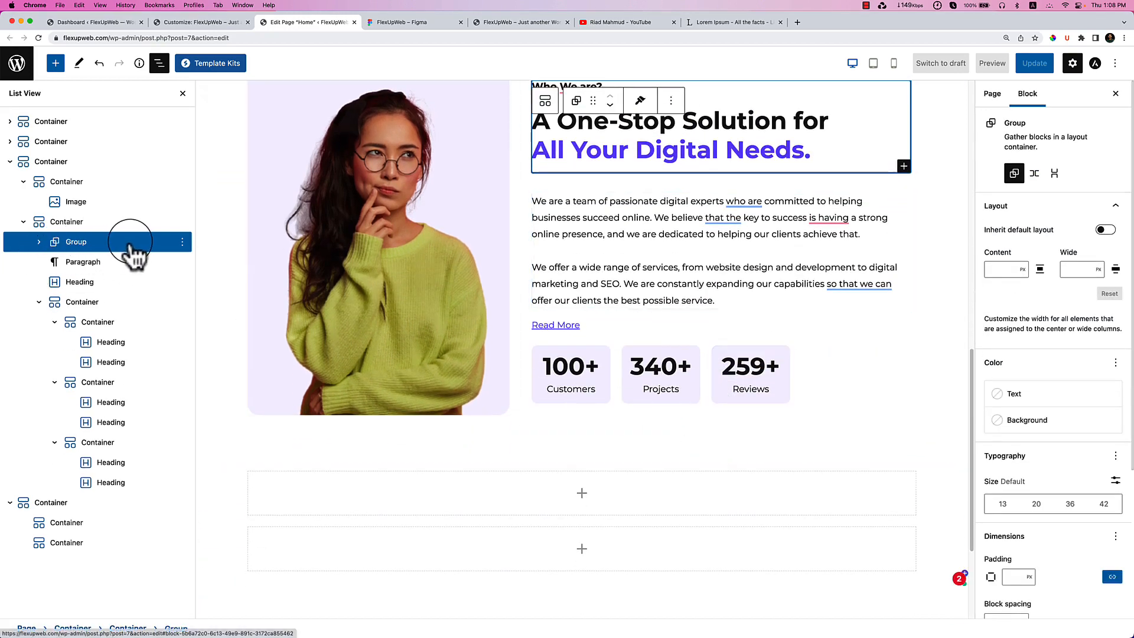
{"action": "scroll", "coordinate": [697, 156], "scroll_direction": "up", "scroll_amount": 2}
{"action": "scroll", "coordinate": [696, 156], "scroll_direction": "up", "scroll_amount": 1}
Copy the heading group and paste it into the new section's first inner container.
{"action": "left_click", "coordinate": [671, 149]}
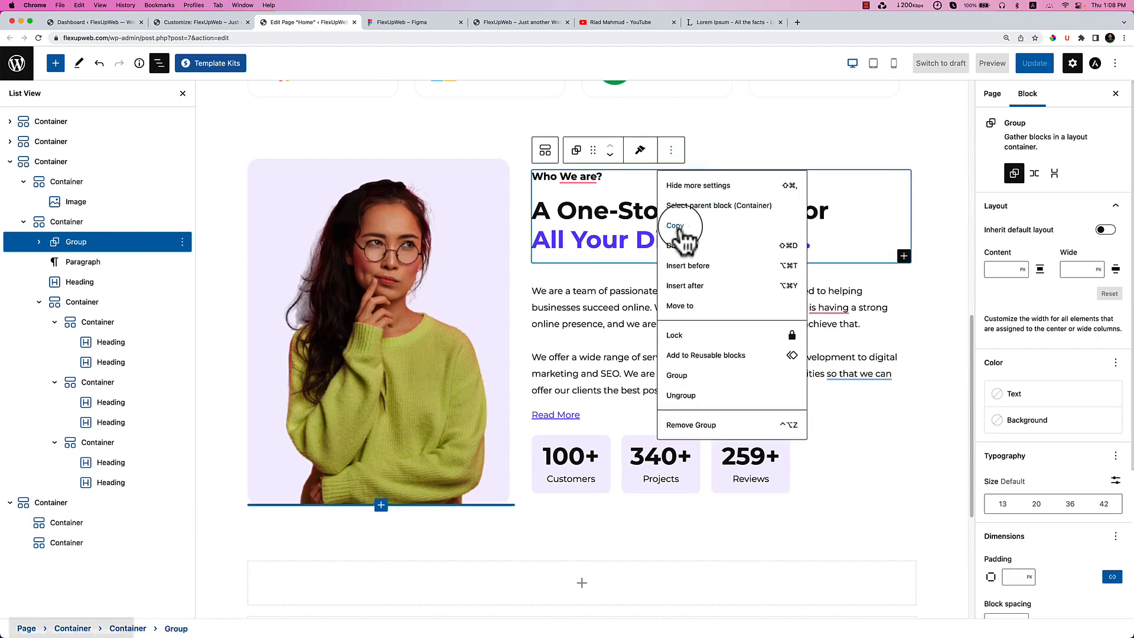
{"action": "left_click", "coordinate": [675, 225]}
{"action": "left_click", "coordinate": [608, 329]}
{"action": "scroll", "coordinate": [603, 326], "scroll_direction": "down", "scroll_amount": 5}
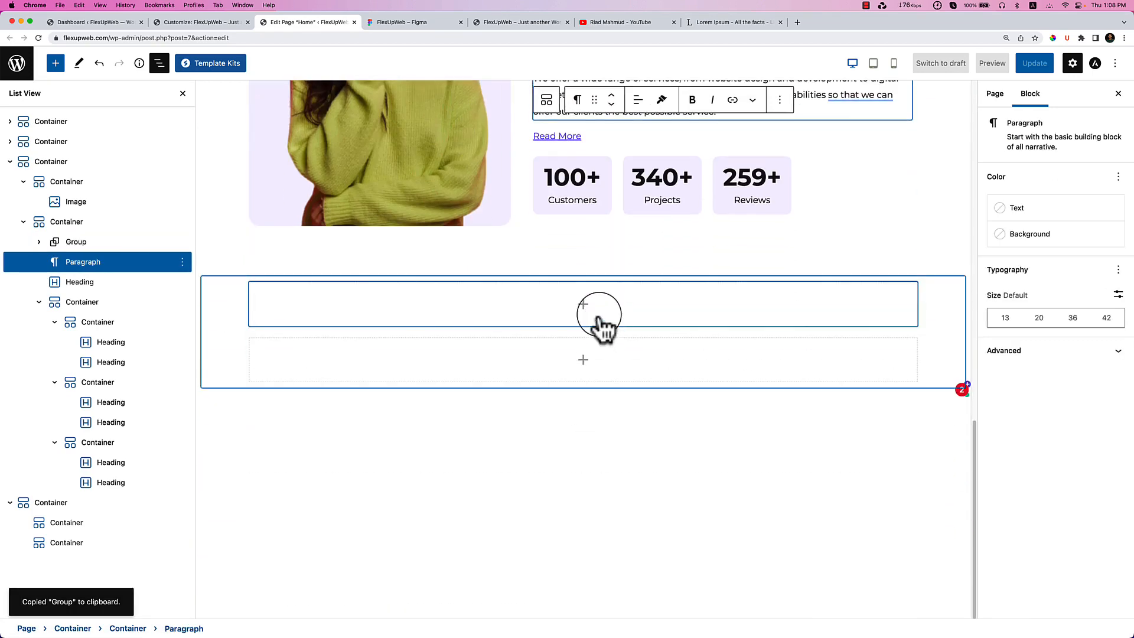
{"action": "left_click", "coordinate": [583, 305]}
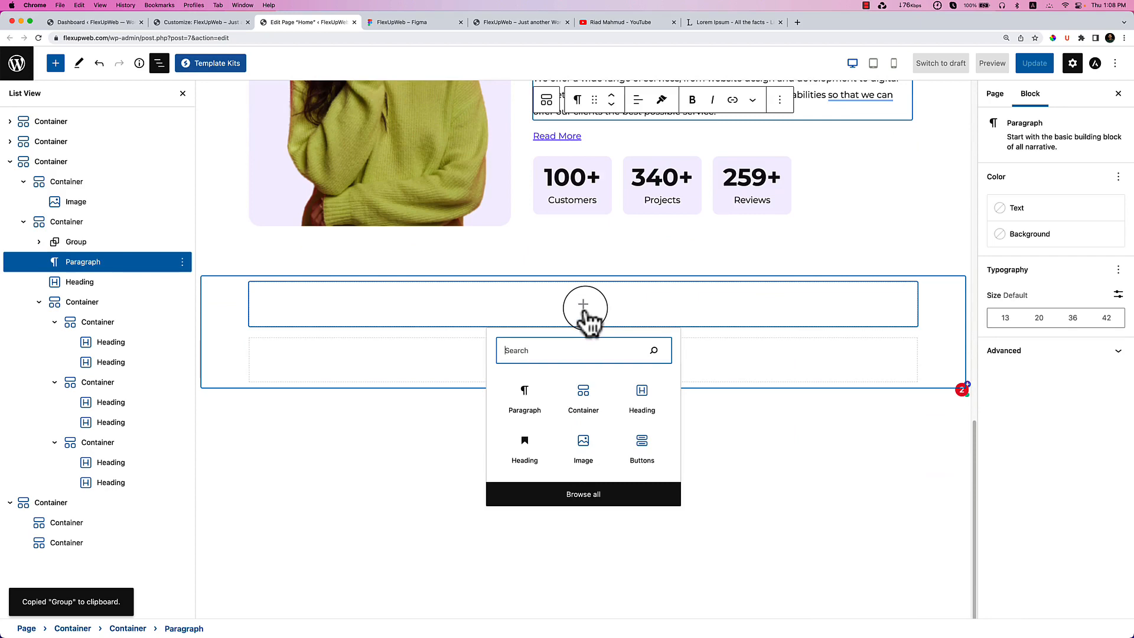
{"action": "key", "text": "super+v"}
{"action": "left_click", "coordinate": [649, 351]}
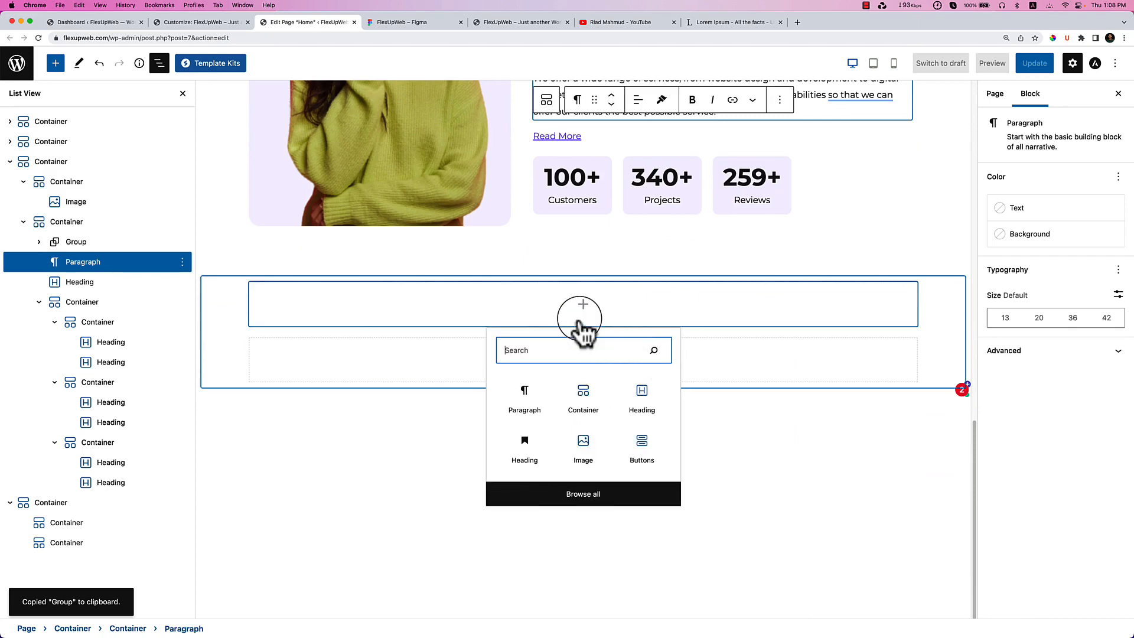
{"action": "left_click", "coordinate": [514, 304]}
{"action": "key", "text": "super+v"}
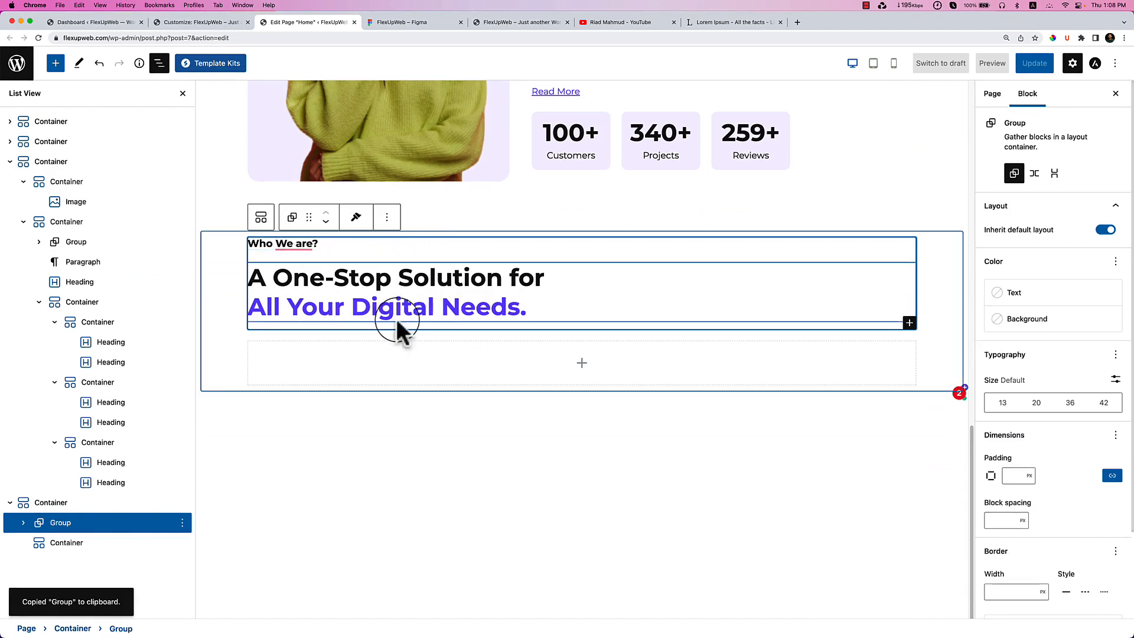
Center-align both headings in the pasted group.
{"action": "left_click", "coordinate": [23, 522]}
{"action": "left_click", "coordinate": [101, 544]}
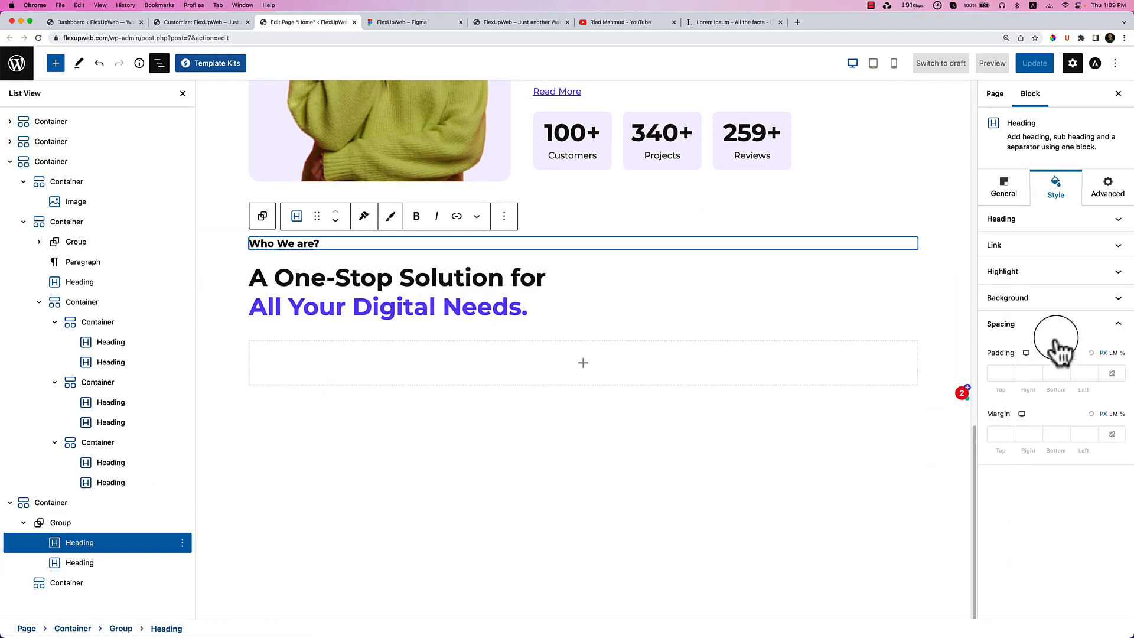
{"action": "left_click", "coordinate": [1063, 325]}
{"action": "left_click", "coordinate": [1004, 219]}
{"action": "left_click", "coordinate": [1009, 203]}
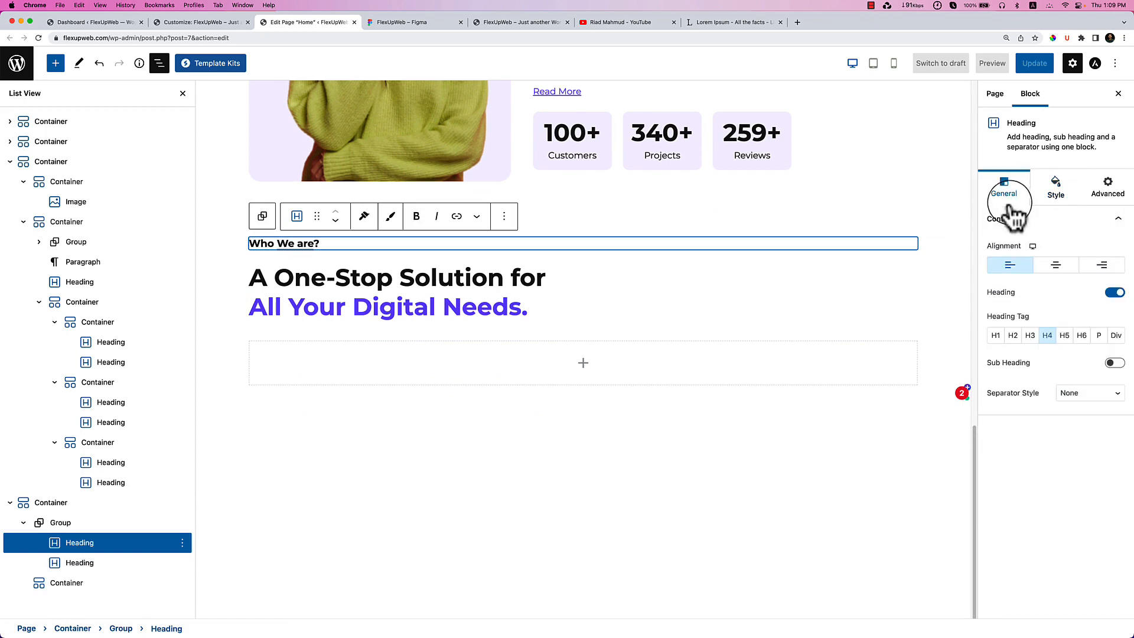
{"action": "left_click", "coordinate": [1055, 264]}
{"action": "left_click", "coordinate": [572, 293]}
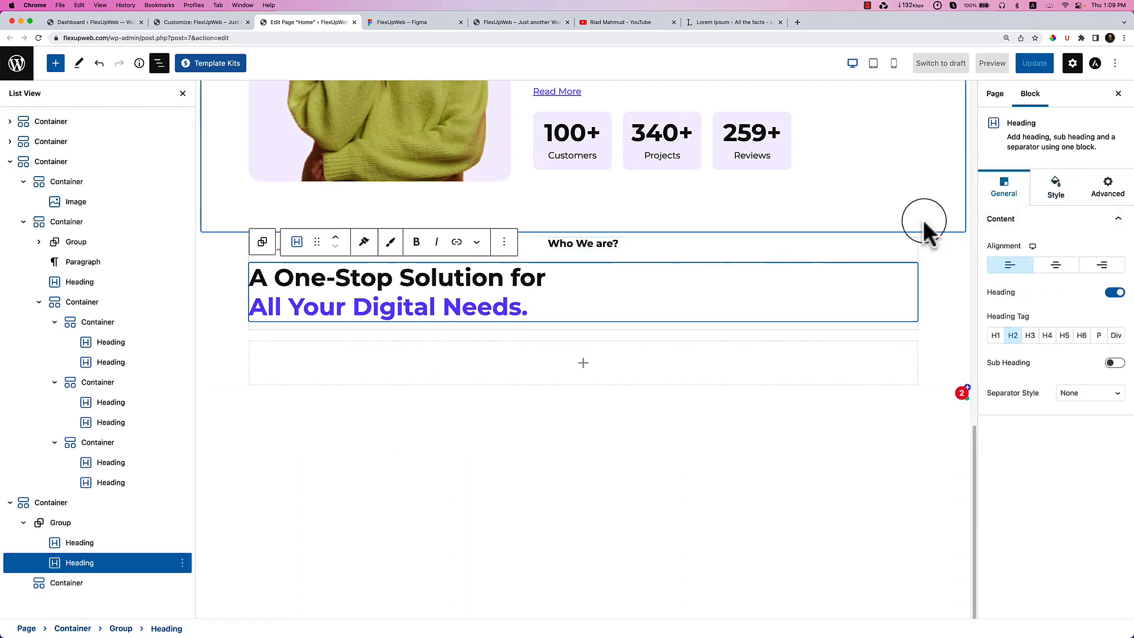
{"action": "left_click", "coordinate": [1055, 265]}
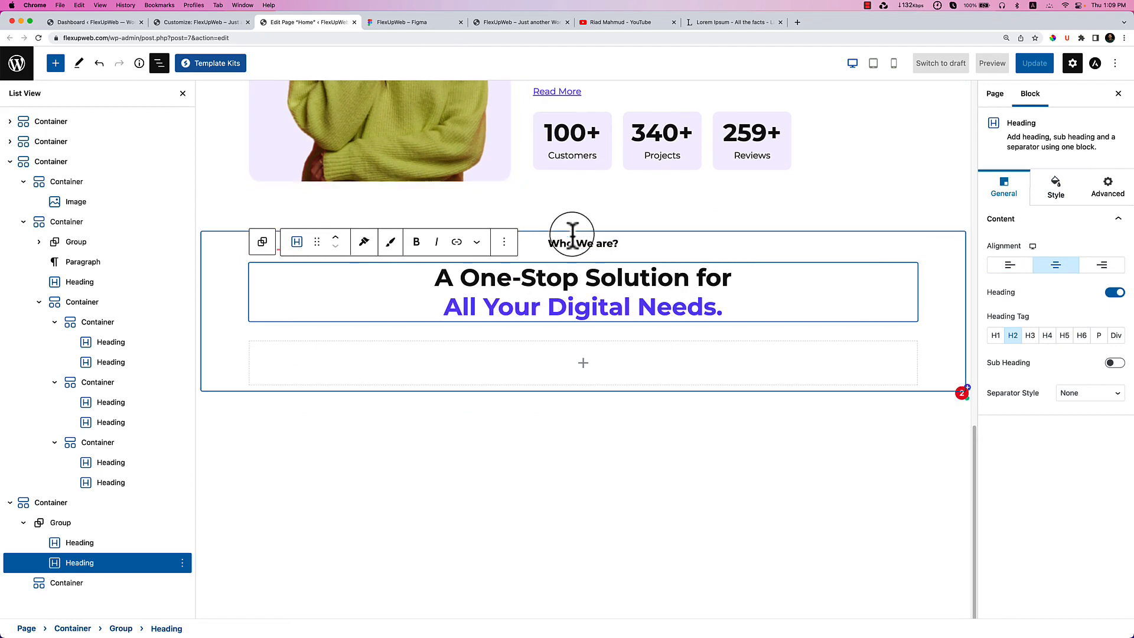
{"action": "left_click", "coordinate": [575, 236]}
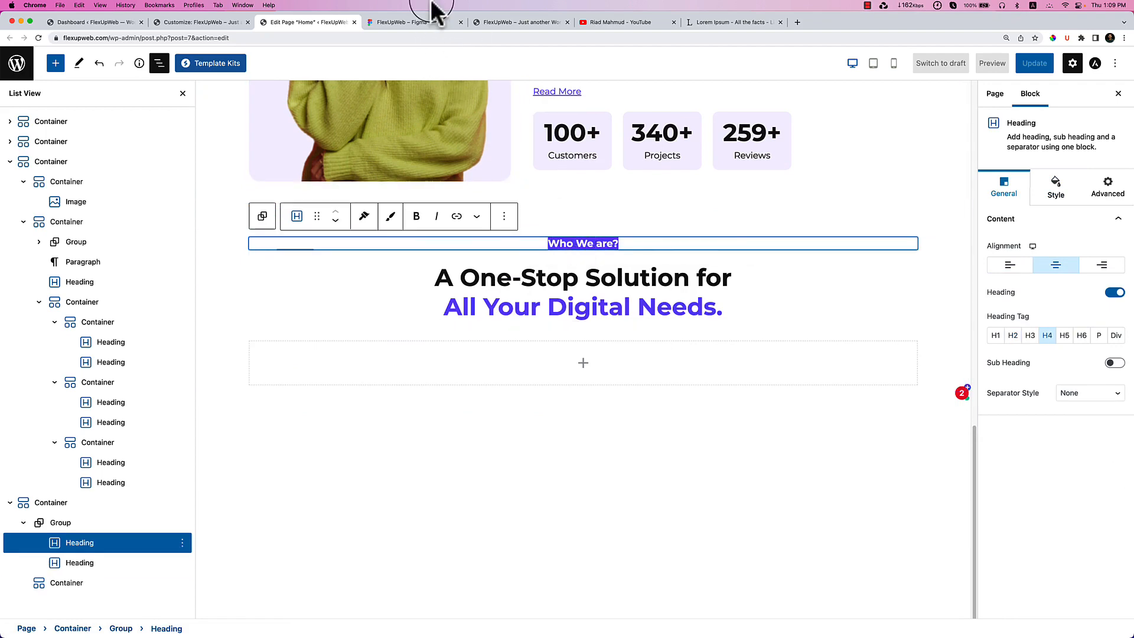
Copy the 'What we do?' label from Figma into the first heading.
{"action": "left_click", "coordinate": [413, 22]}
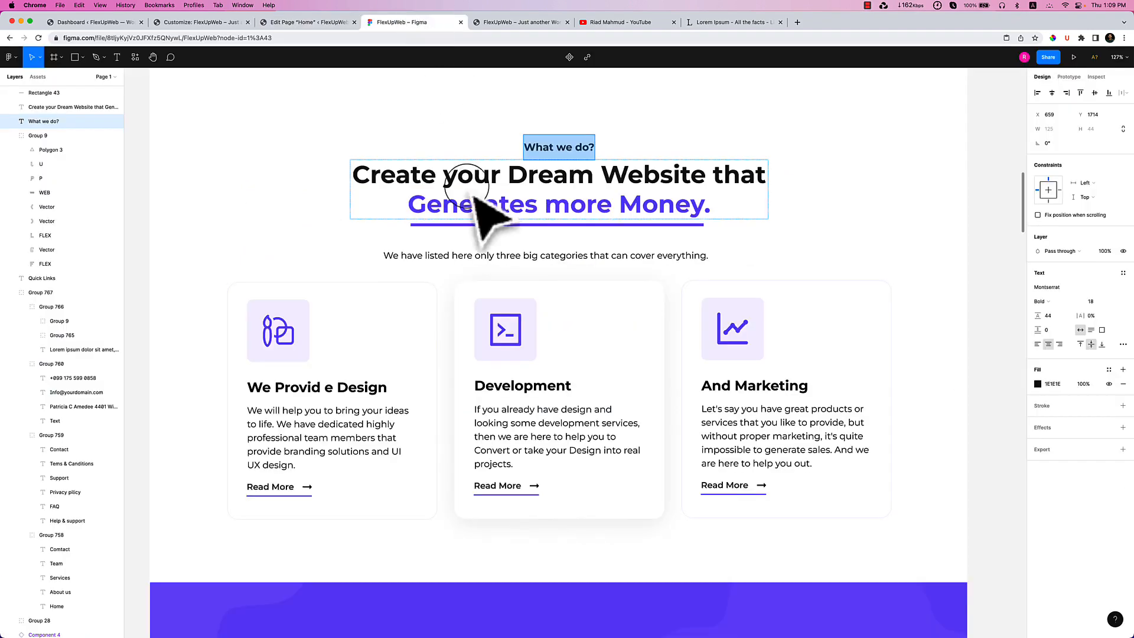
{"action": "right_click", "coordinate": [542, 149]}
{"action": "left_click", "coordinate": [561, 158]}
{"action": "left_click", "coordinate": [284, 25]}
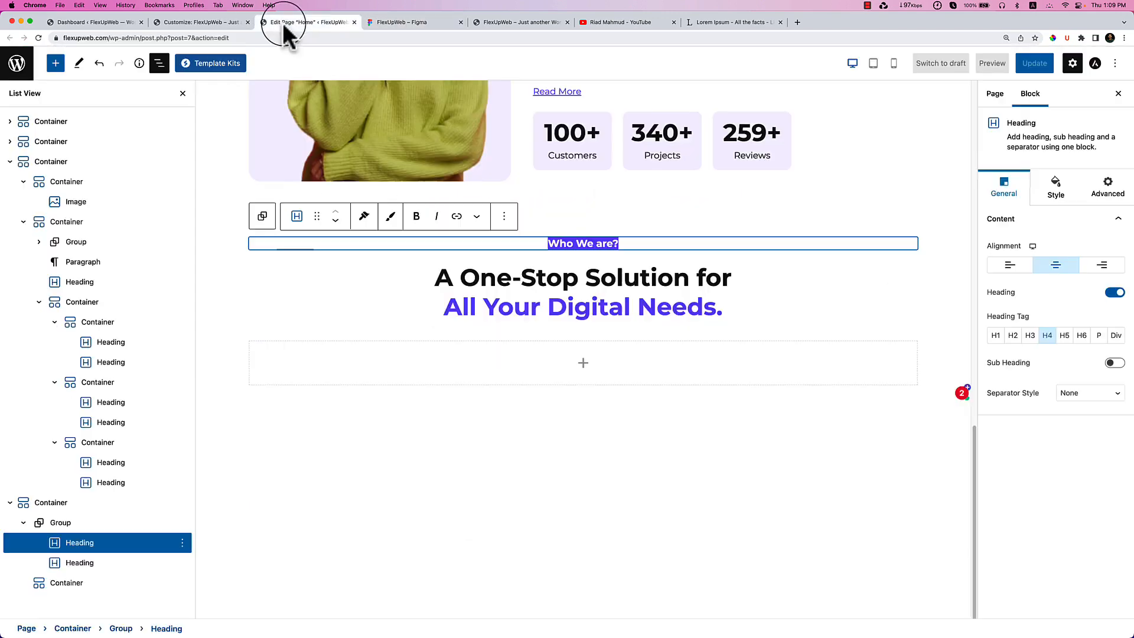
{"action": "left_click", "coordinate": [567, 245]}
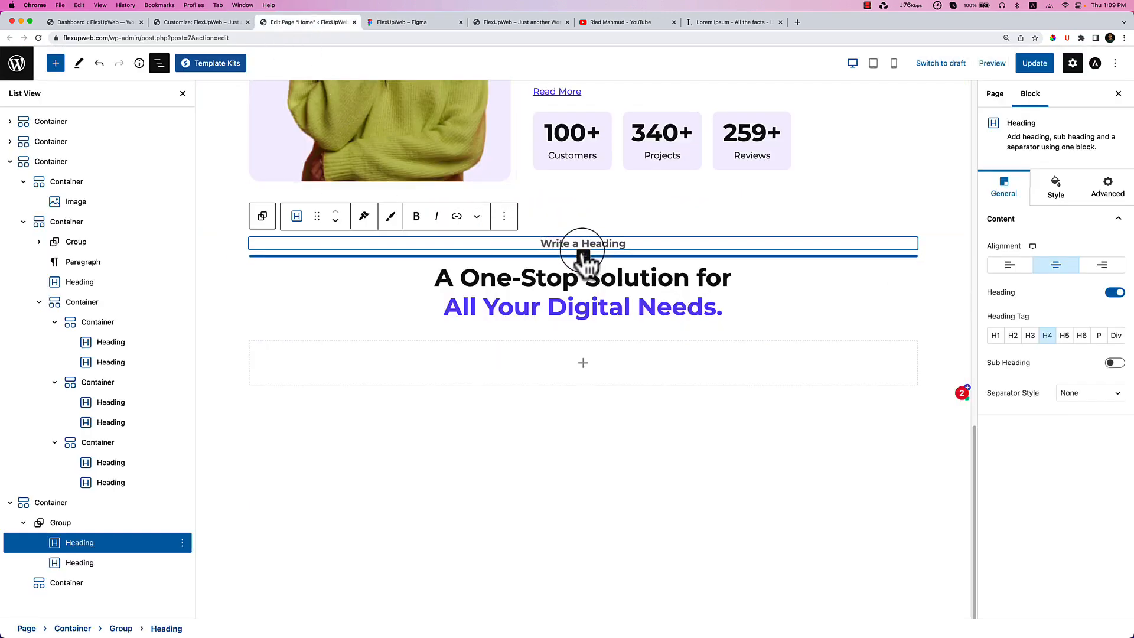
{"action": "left_click", "coordinate": [400, 24]}
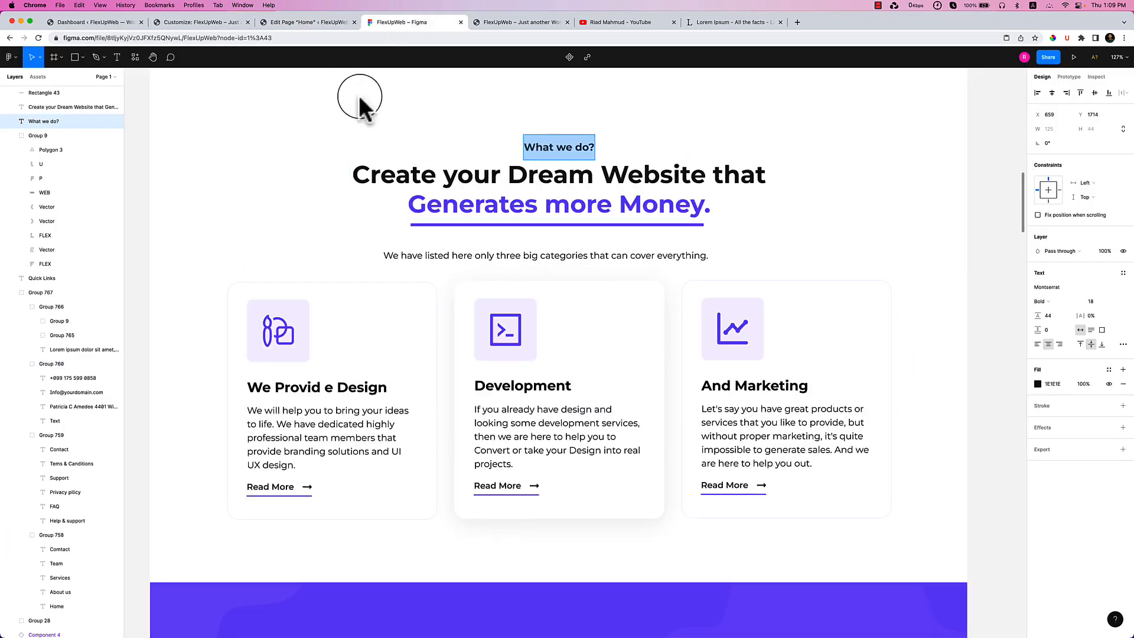
{"action": "left_click", "coordinate": [315, 21]}
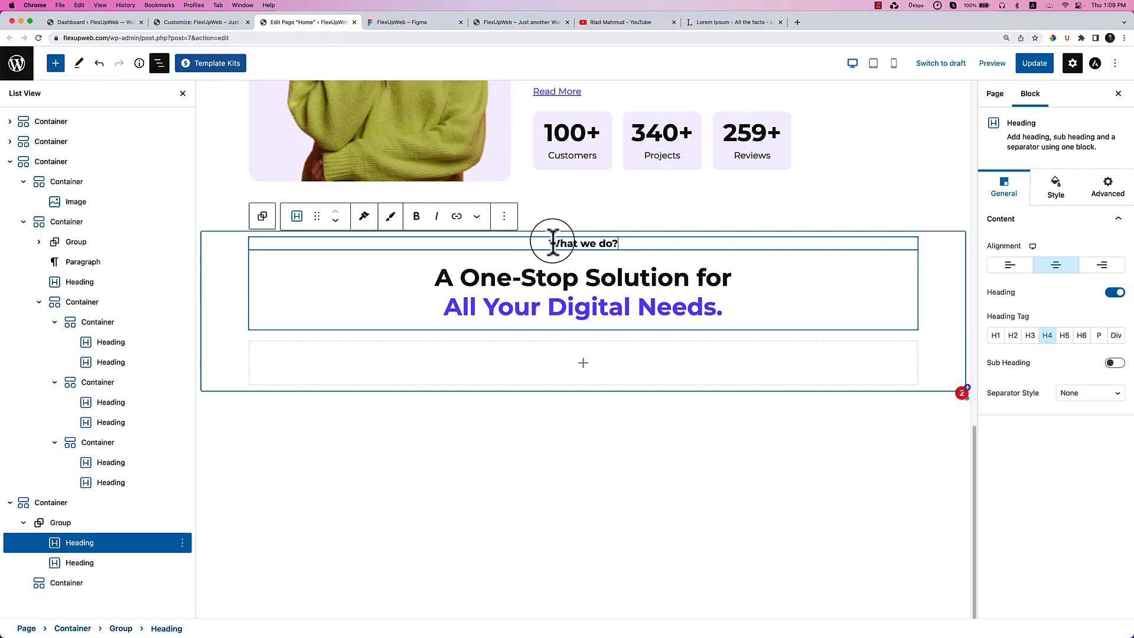
Replace the second heading with 'Create your Dream Website that Generates more Money.' from the design.
{"action": "left_click", "coordinate": [395, 22]}
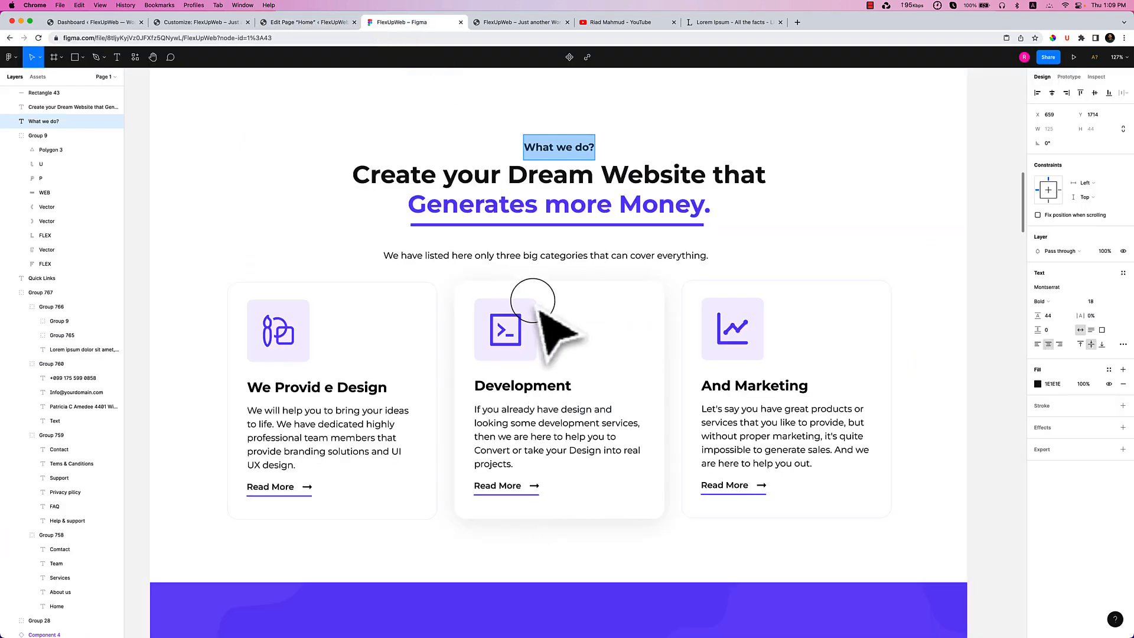
{"action": "left_click", "coordinate": [490, 177]}
{"action": "double_click", "coordinate": [490, 177]}
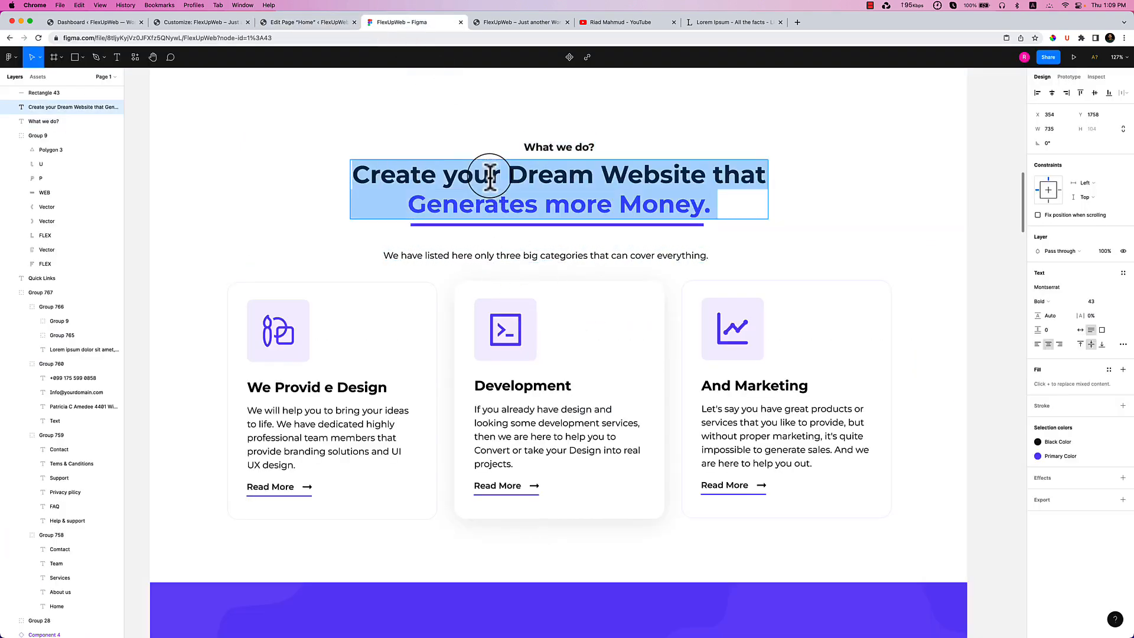
{"action": "left_click", "coordinate": [334, 19]}
{"action": "triple_click", "coordinate": [508, 278]}
{"action": "key", "text": "super+v"}
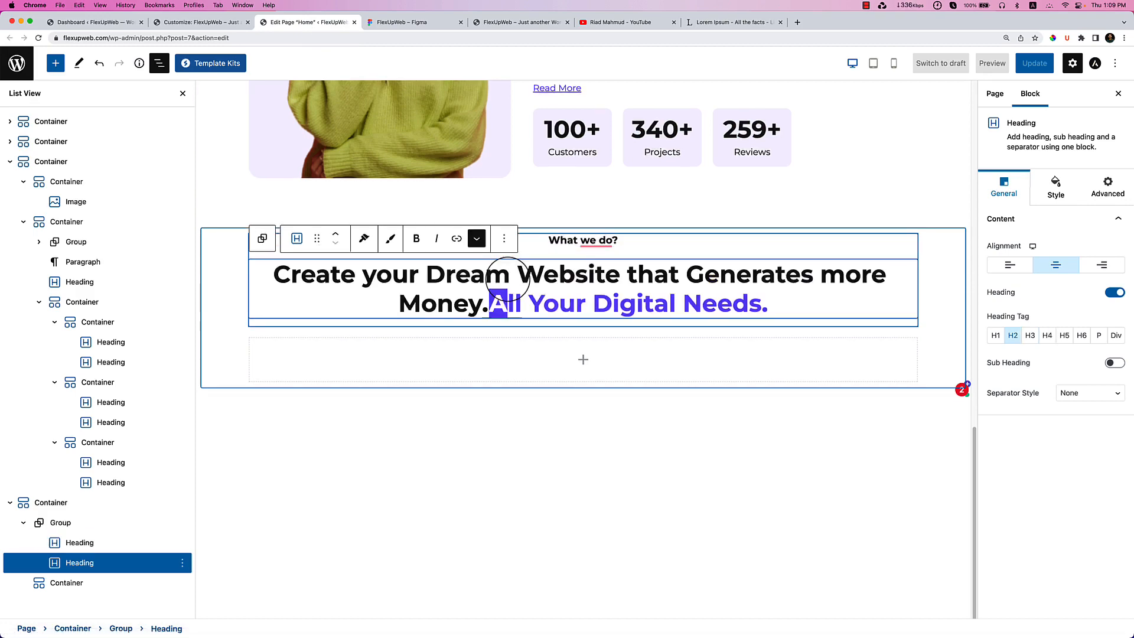
{"action": "key", "text": "shift+End"}
{"action": "key", "text": "BackSpace"}
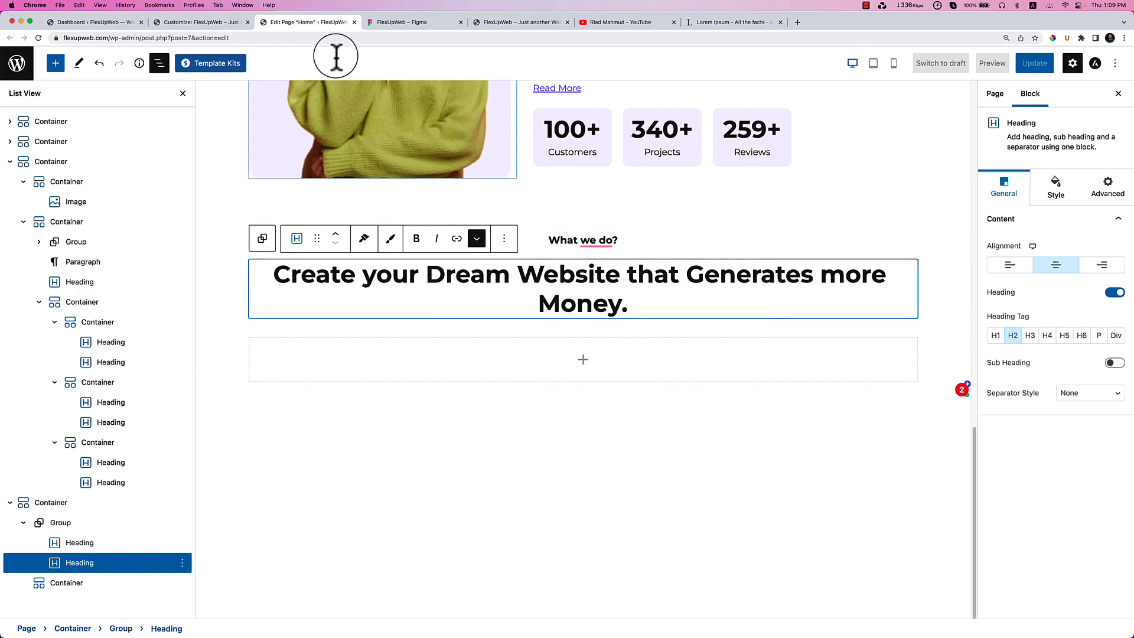
Inspect the purple colour of the heading's second line in Figma.
{"action": "left_click", "coordinate": [432, 24]}
{"action": "triple_click", "coordinate": [467, 203]}
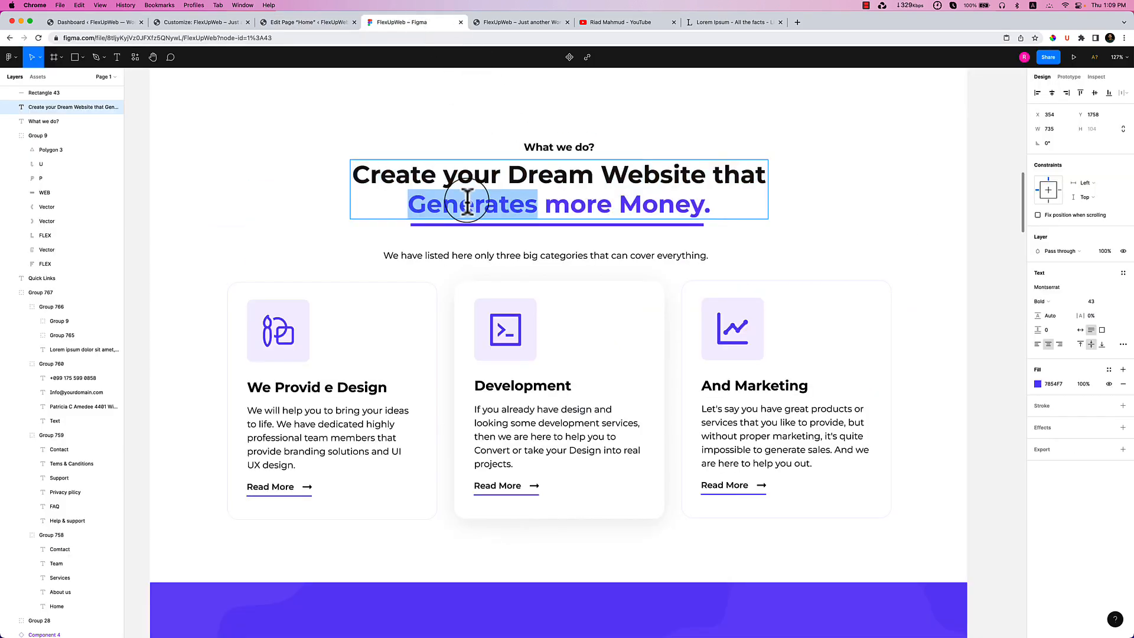
{"action": "left_click", "coordinate": [485, 207]}
{"action": "mouse_move", "coordinate": [410, 208]}
{"action": "left_mouse_down"}
{"action": "mouse_move", "coordinate": [698, 220]}
{"action": "mouse_move", "coordinate": [463, 221]}
{"action": "mouse_move", "coordinate": [421, 207]}
{"action": "left_mouse_up"}
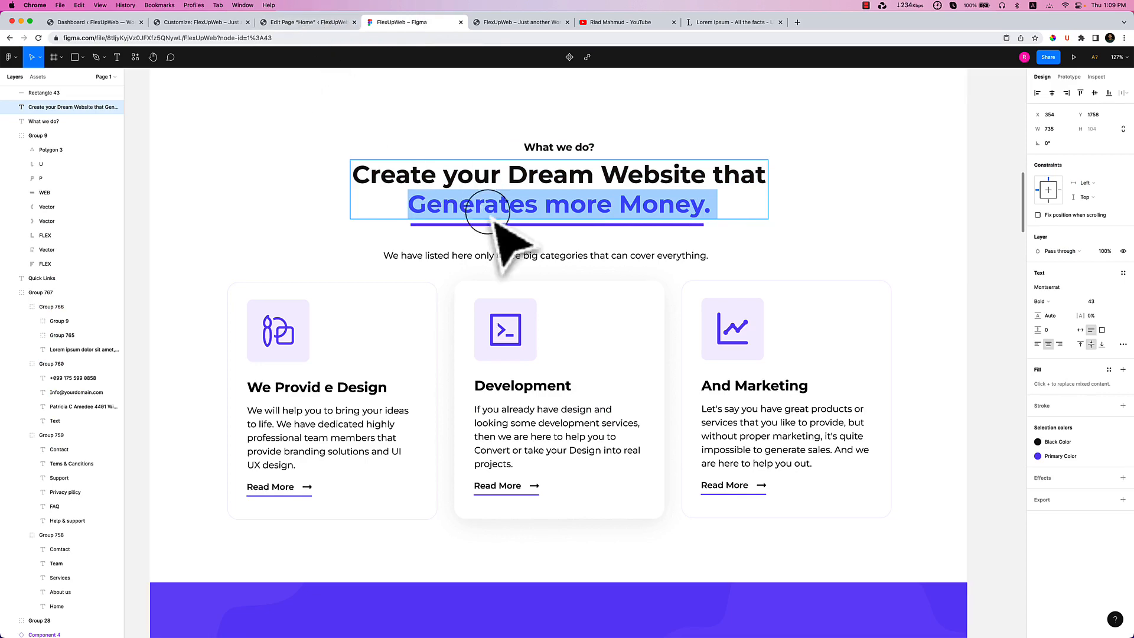
{"action": "key", "text": "Escape"}
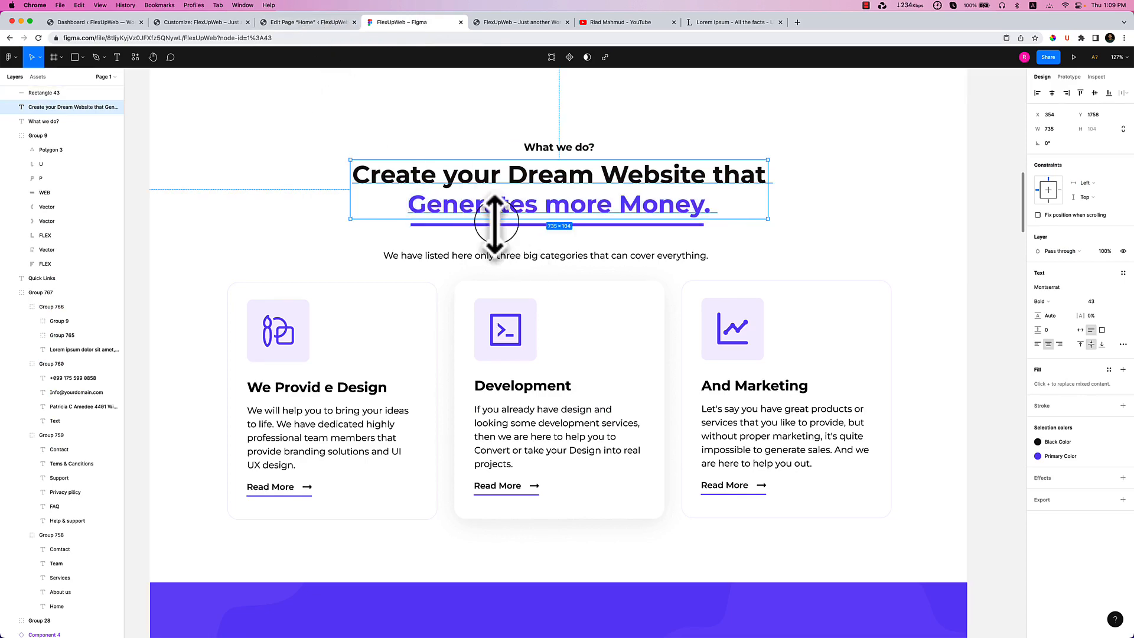
{"action": "left_click", "coordinate": [335, 21]}
Break the heading after 'that' and highlight 'Generates more Money.' in purple.
{"action": "left_click", "coordinate": [680, 276]}
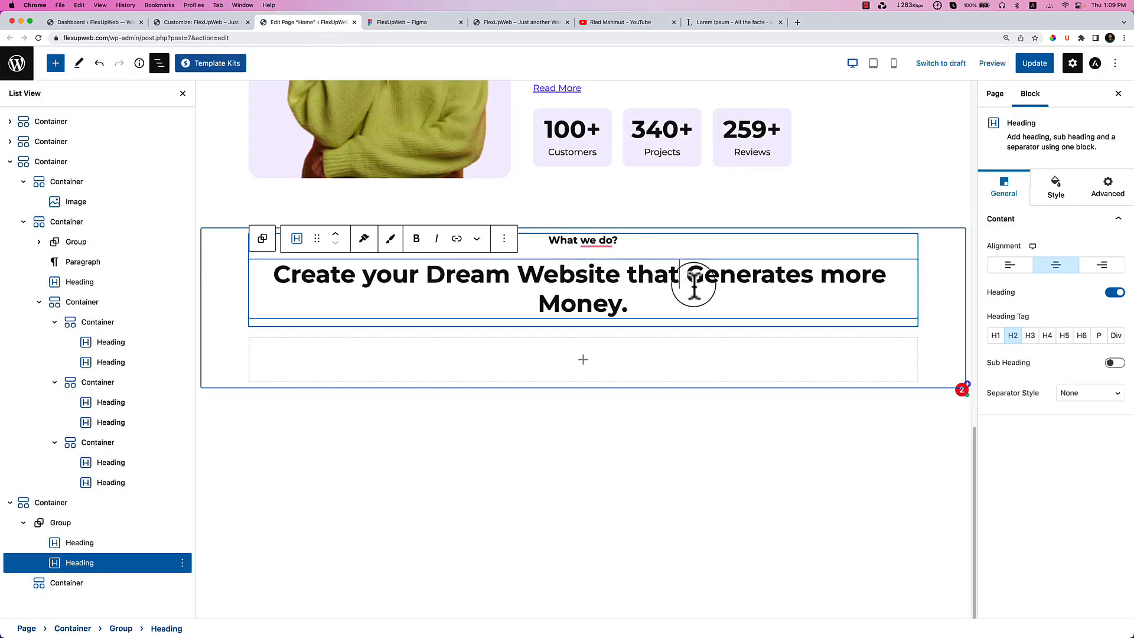
{"action": "key", "text": "shift+Return"}
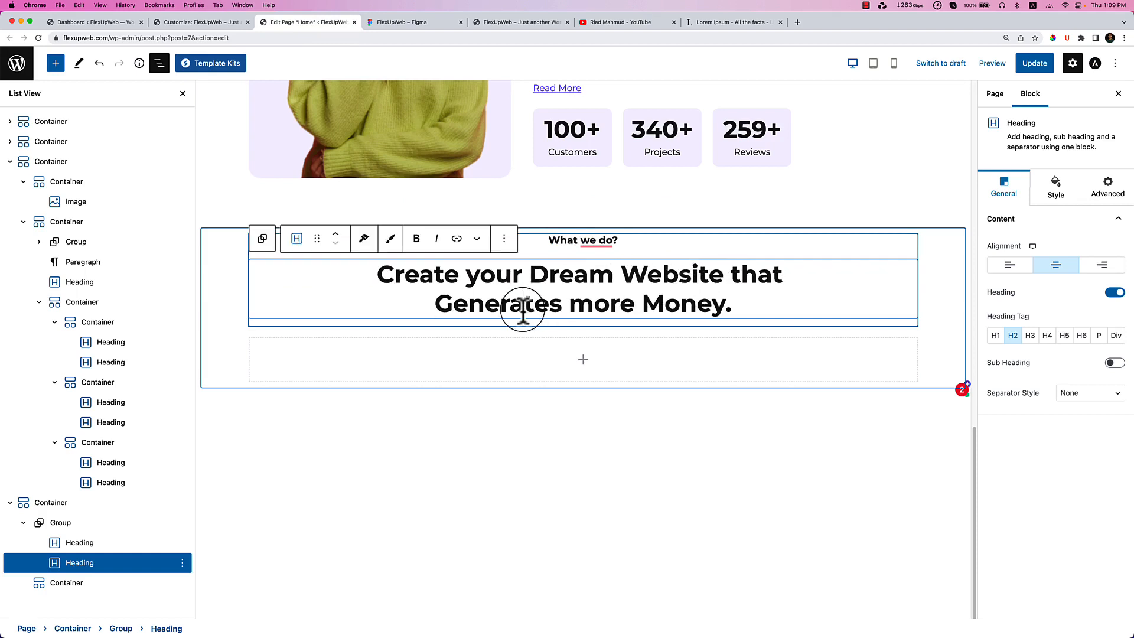
{"action": "key", "text": "shift+End"}
{"action": "left_click", "coordinate": [504, 239]}
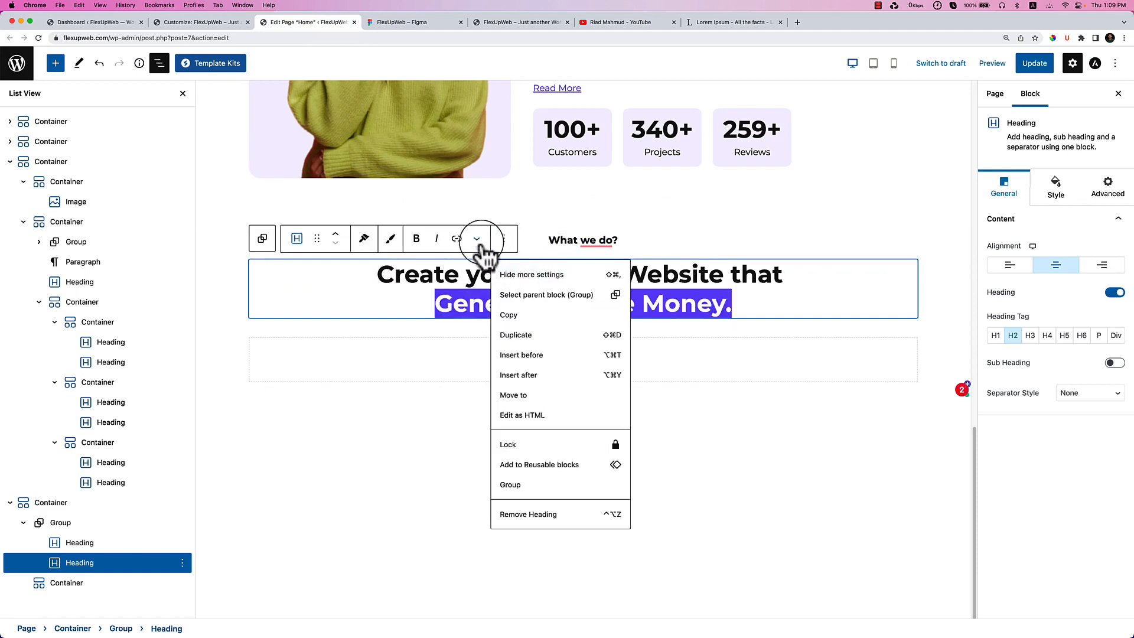
{"action": "left_click", "coordinate": [476, 239]}
{"action": "left_click", "coordinate": [509, 275]}
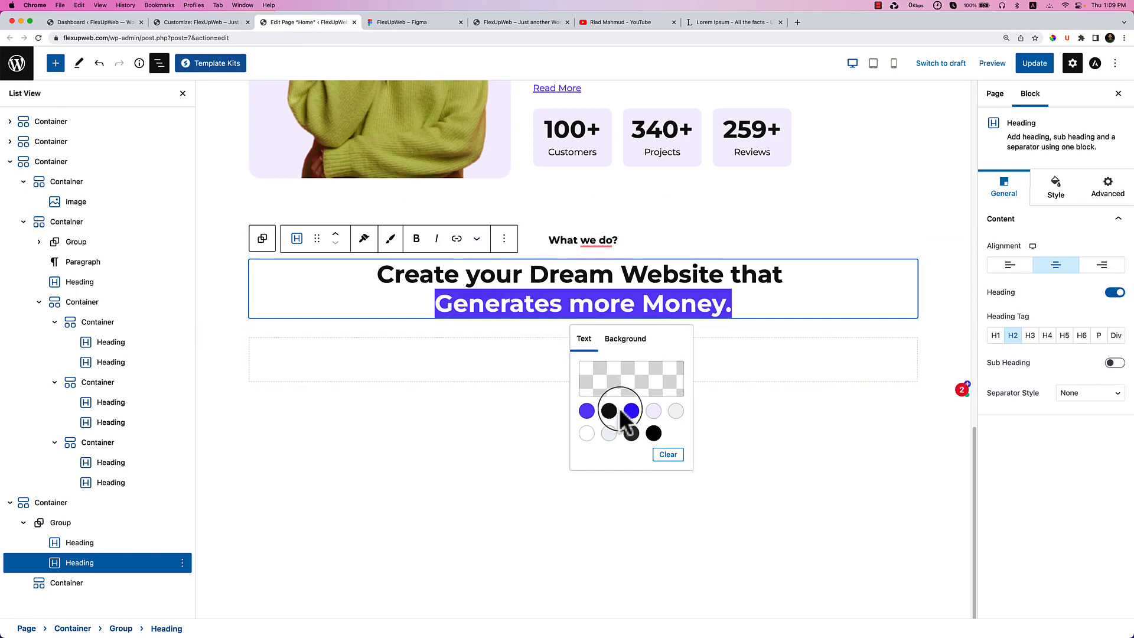
{"action": "left_click", "coordinate": [587, 411]}
{"action": "left_click", "coordinate": [506, 368]}
{"action": "left_click", "coordinate": [507, 325]}
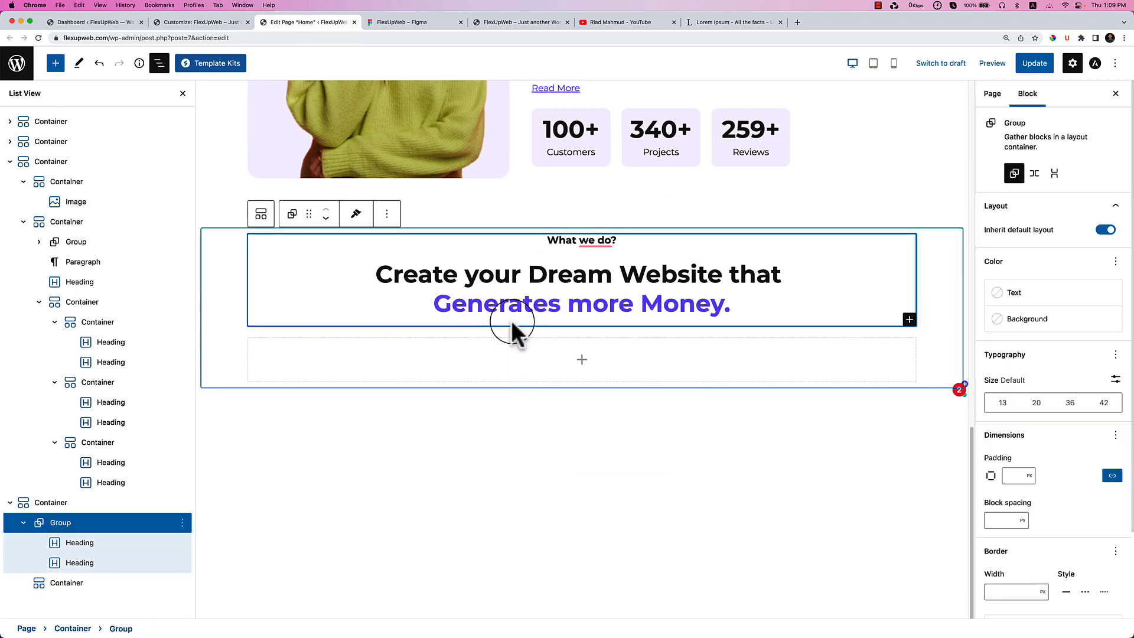
{"action": "left_click", "coordinate": [56, 63]}
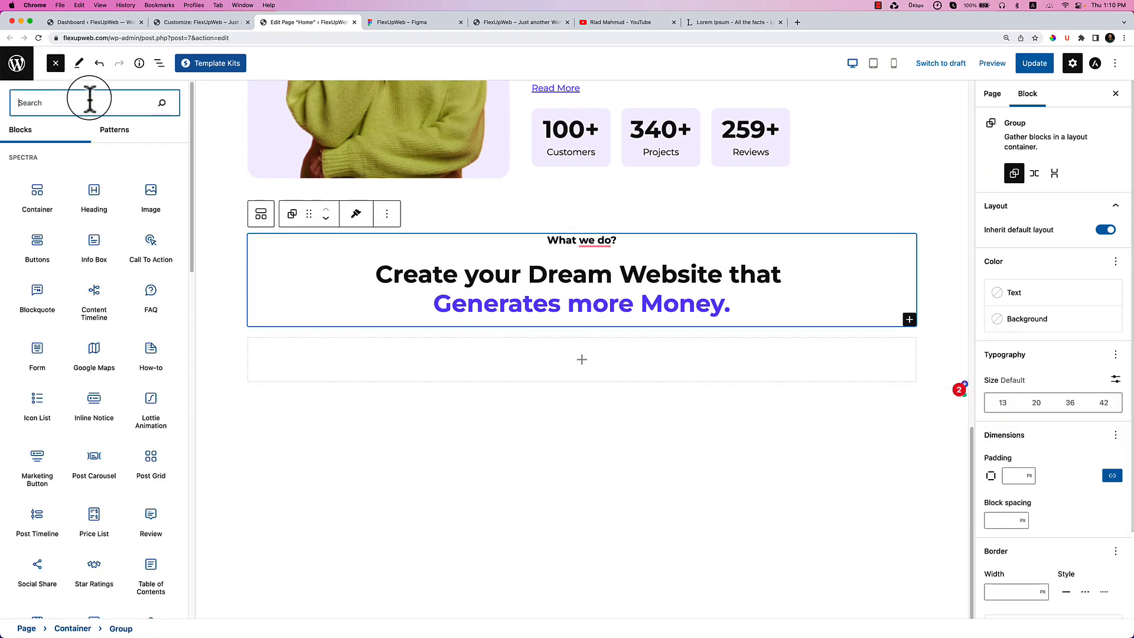
{"action": "type", "text": "divi"}
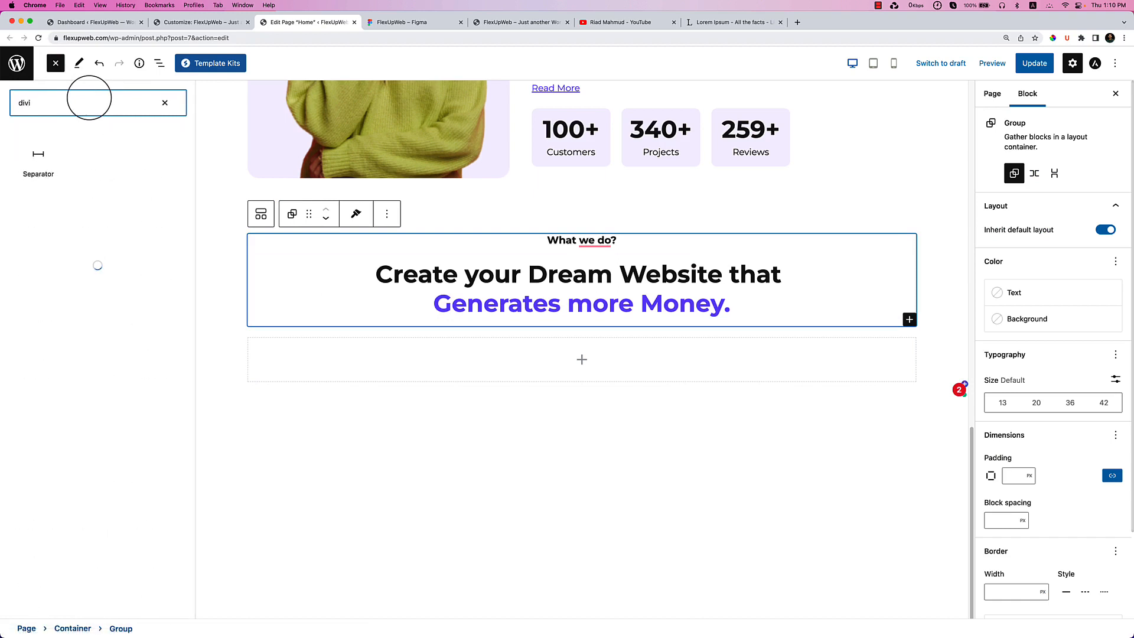
{"action": "left_click_drag", "start_coordinate": [35, 155], "coordinate": [522, 328]}
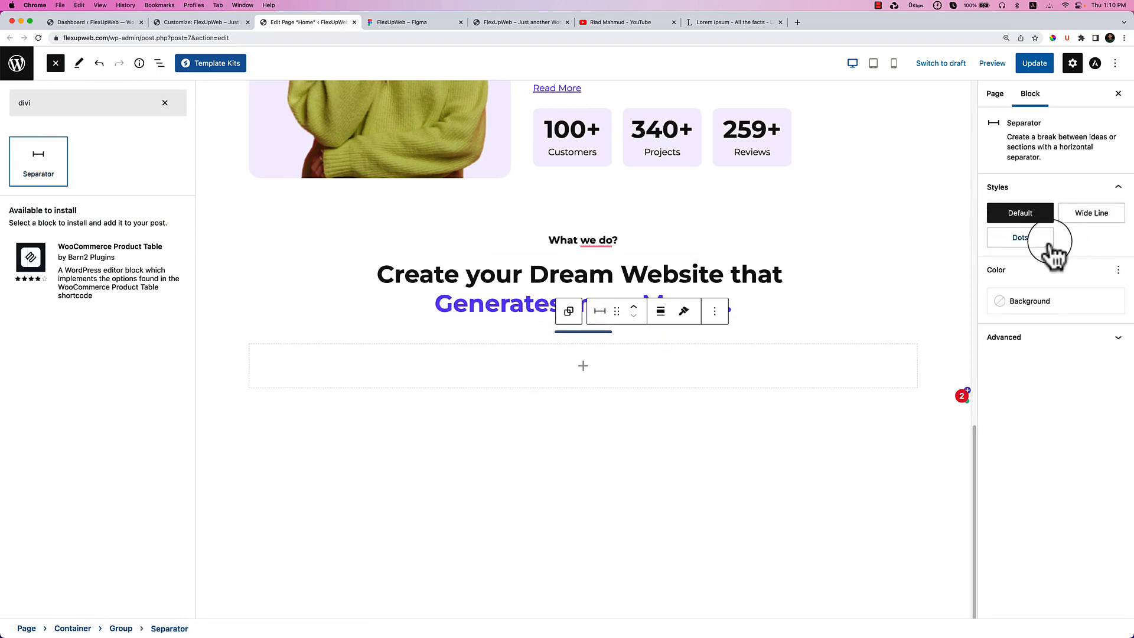
{"action": "left_click", "coordinate": [627, 366]}
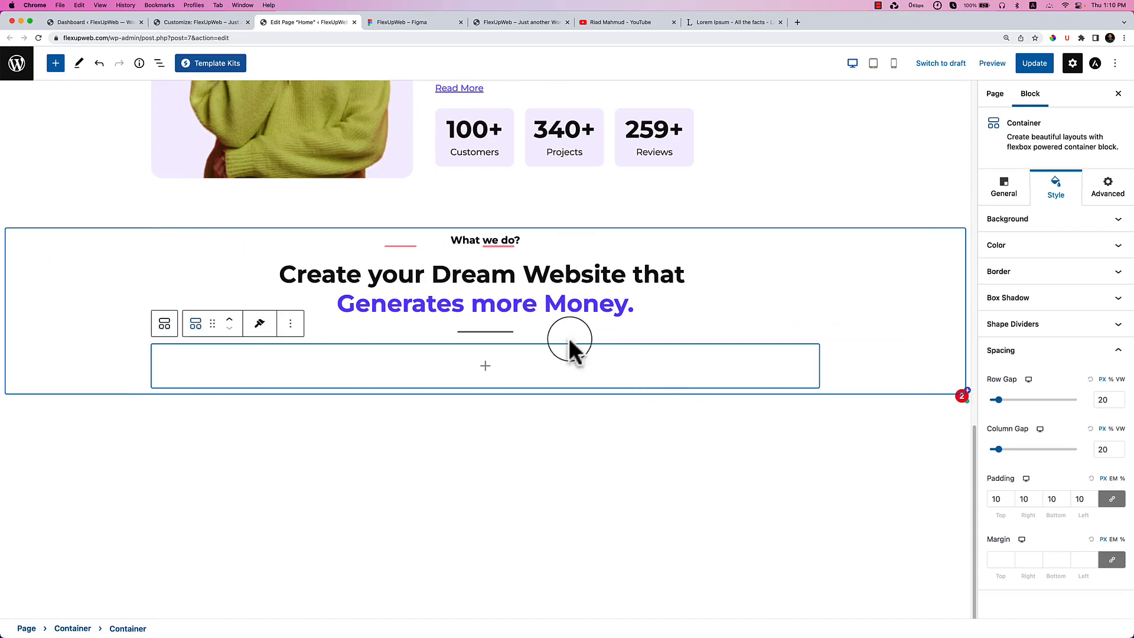
{"action": "left_click", "coordinate": [499, 329]}
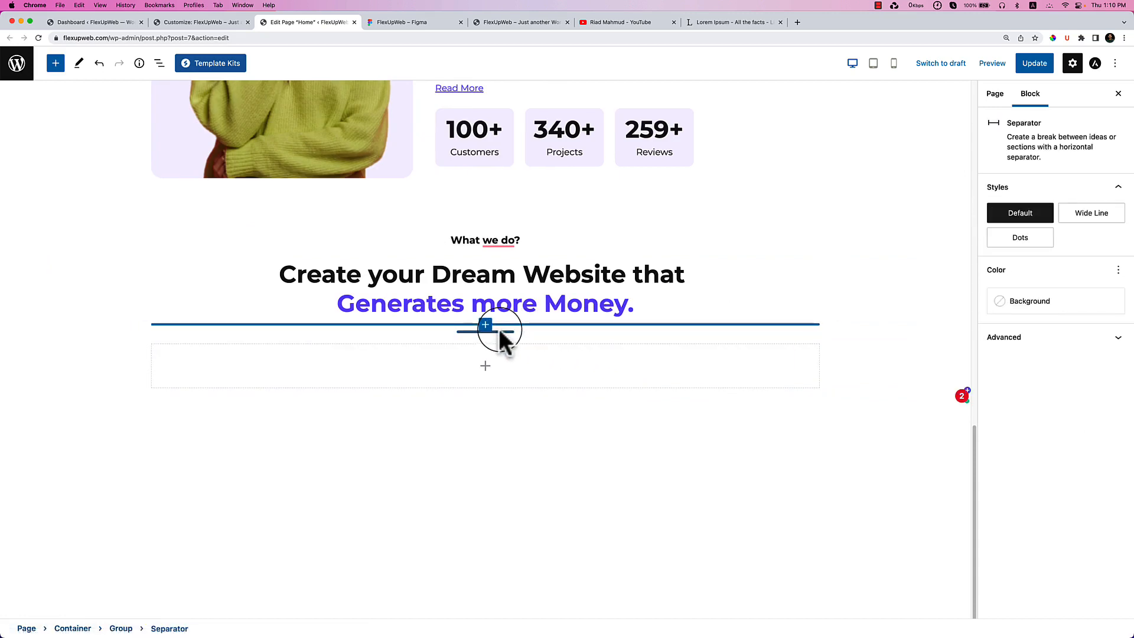
{"action": "left_click", "coordinate": [1100, 216]}
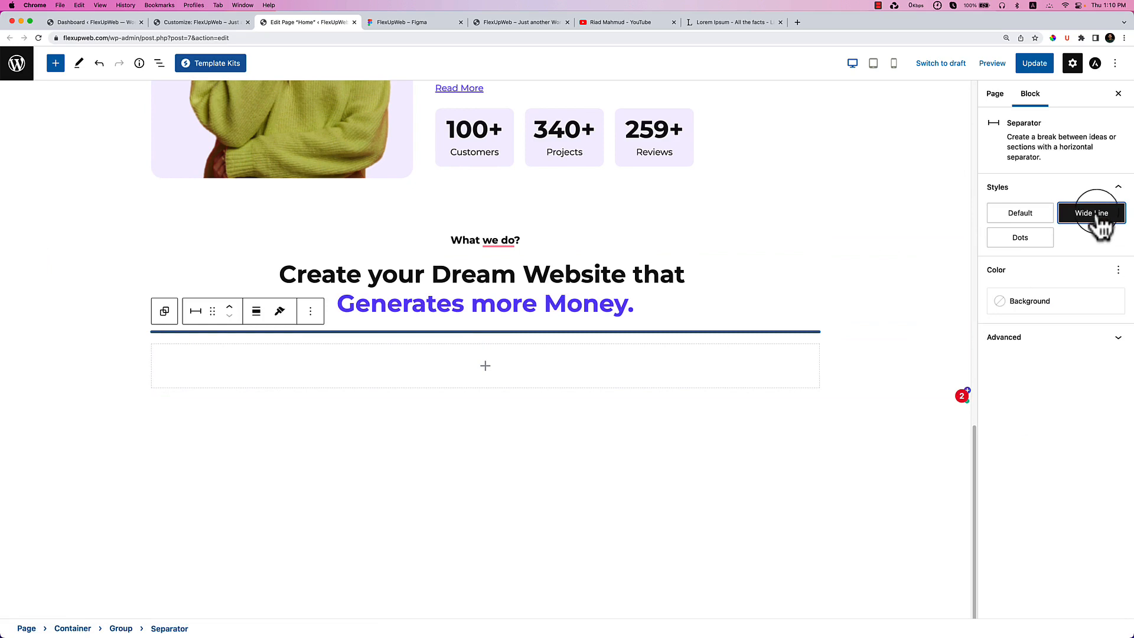
{"action": "left_click", "coordinate": [1022, 218]}
{"action": "left_click", "coordinate": [1025, 245]}
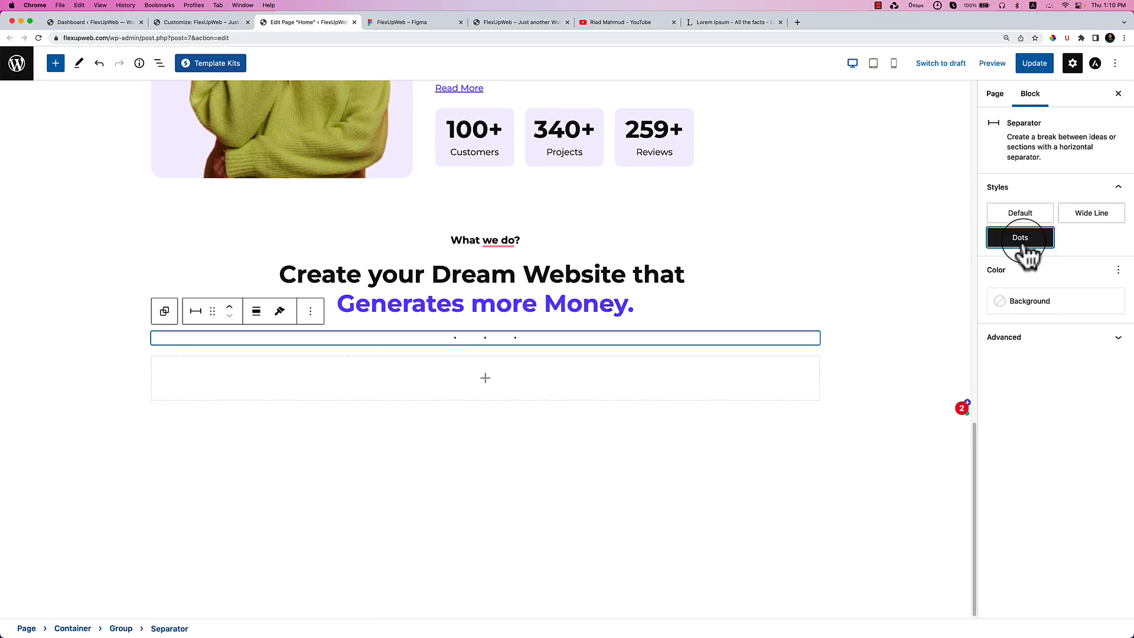
{"action": "left_click", "coordinate": [1075, 223]}
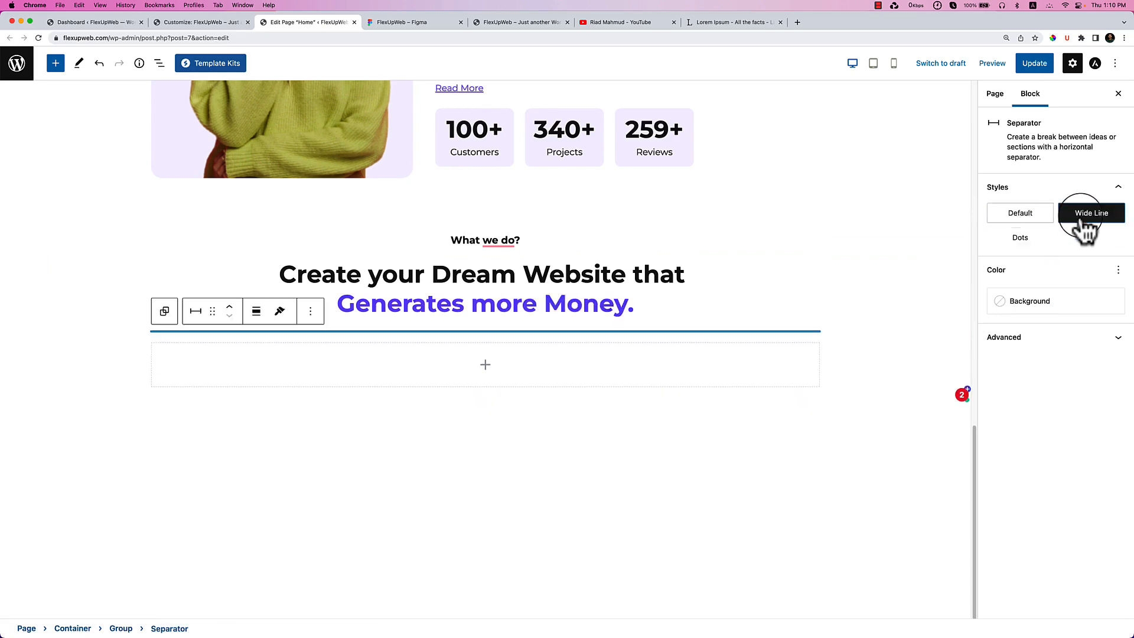
{"action": "left_click", "coordinate": [311, 311]}
{"action": "left_click", "coordinate": [374, 586]}
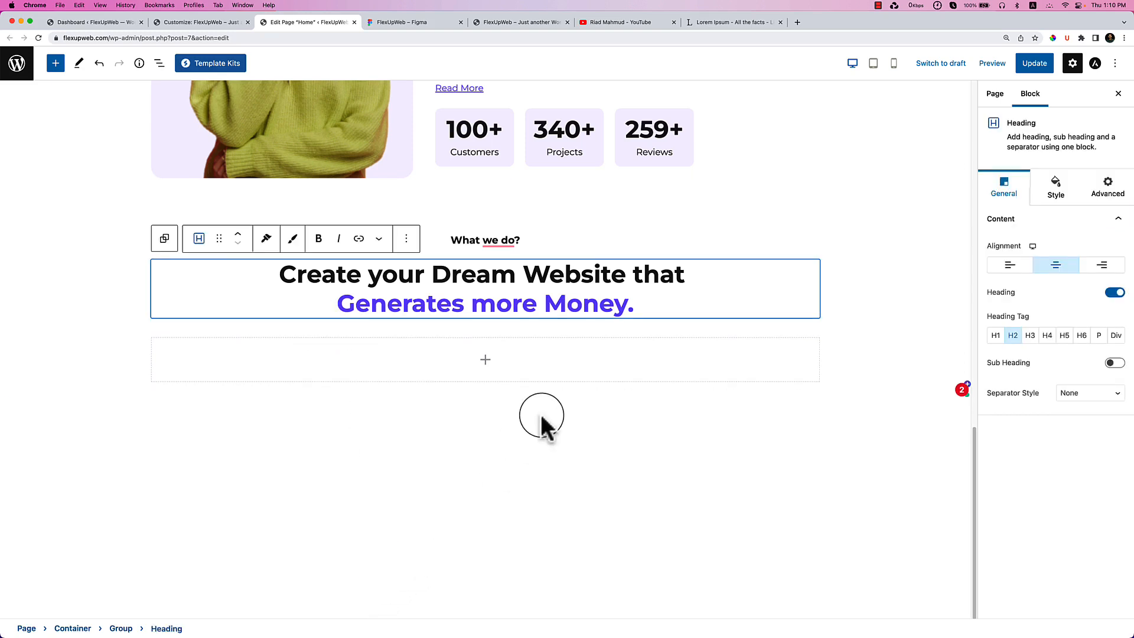
Delete the stray empty line after 'Money.' in the heading.
{"action": "left_click", "coordinate": [496, 331]}
{"action": "left_click", "coordinate": [640, 306]}
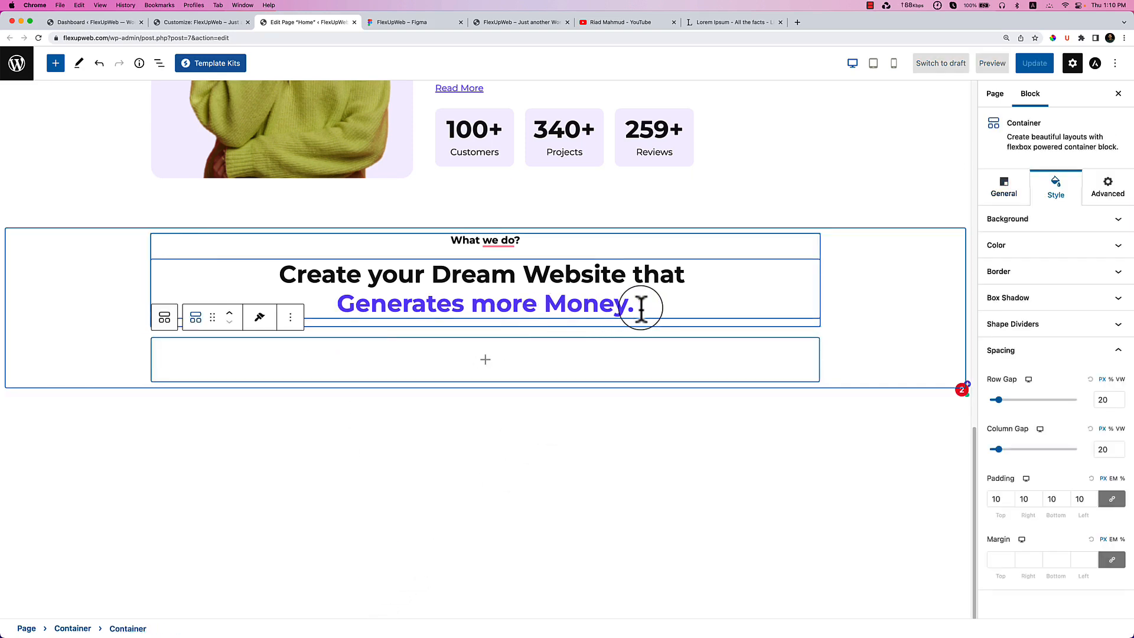
{"action": "key", "text": "shift+Return"}
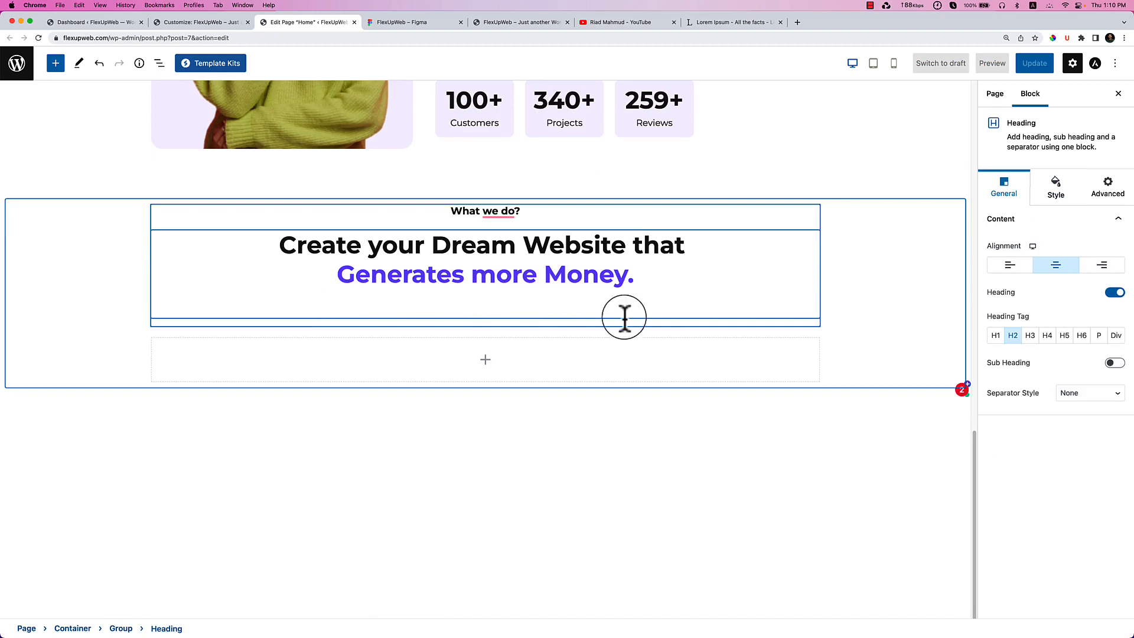
{"action": "mouse_move", "coordinate": [490, 332]}
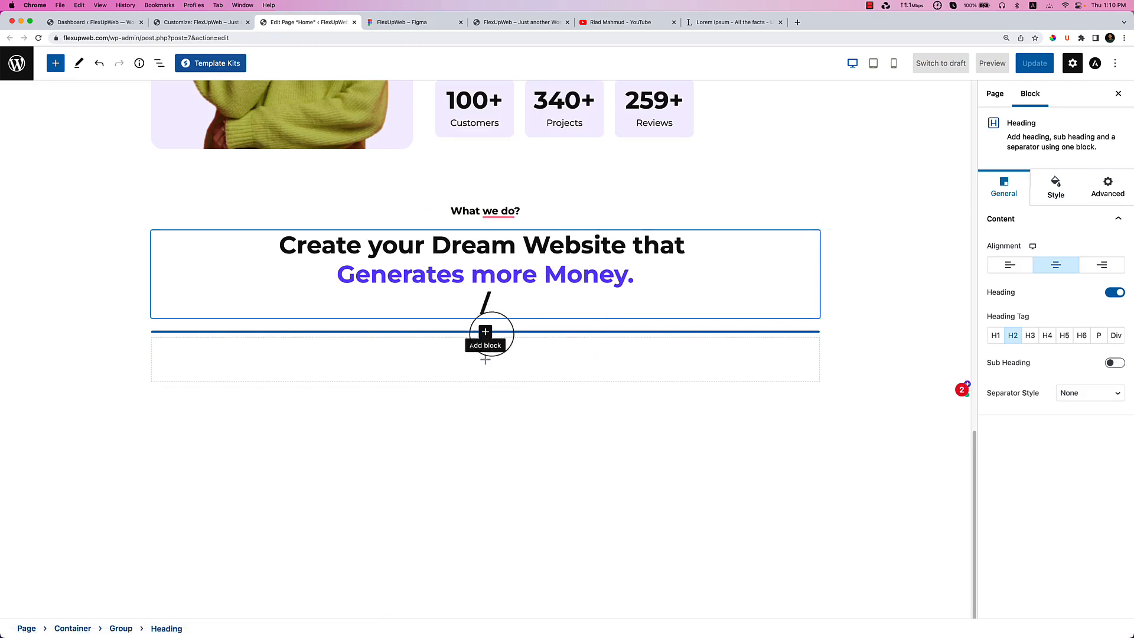
{"action": "key", "text": "BackSpace"}
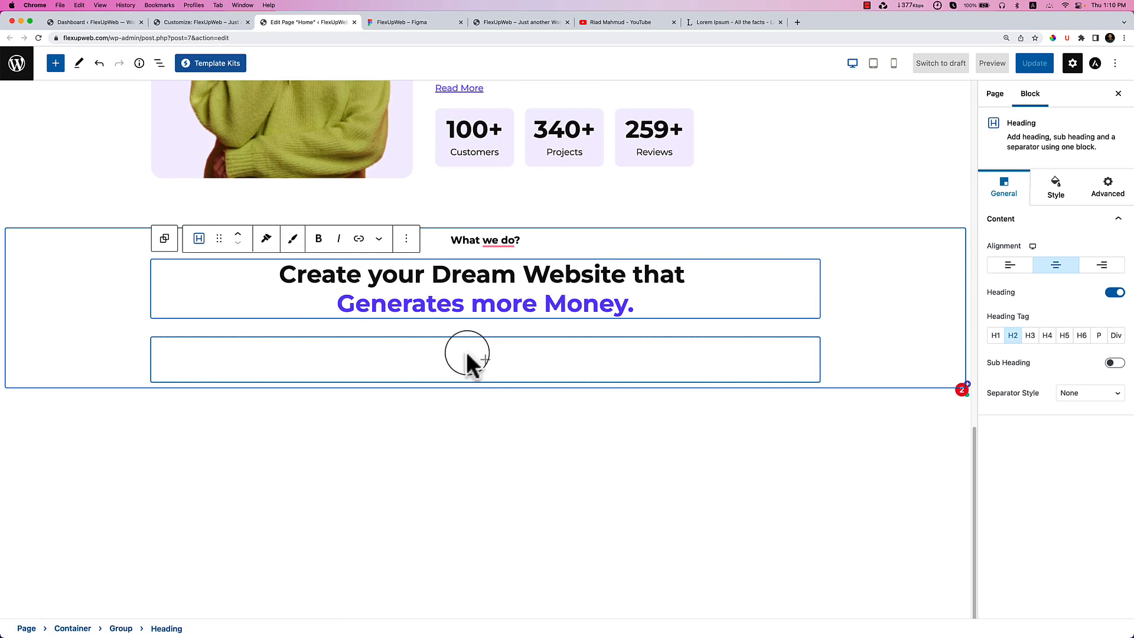
Give the empty inner container a purple preset colour background.
{"action": "left_click", "coordinate": [466, 355]}
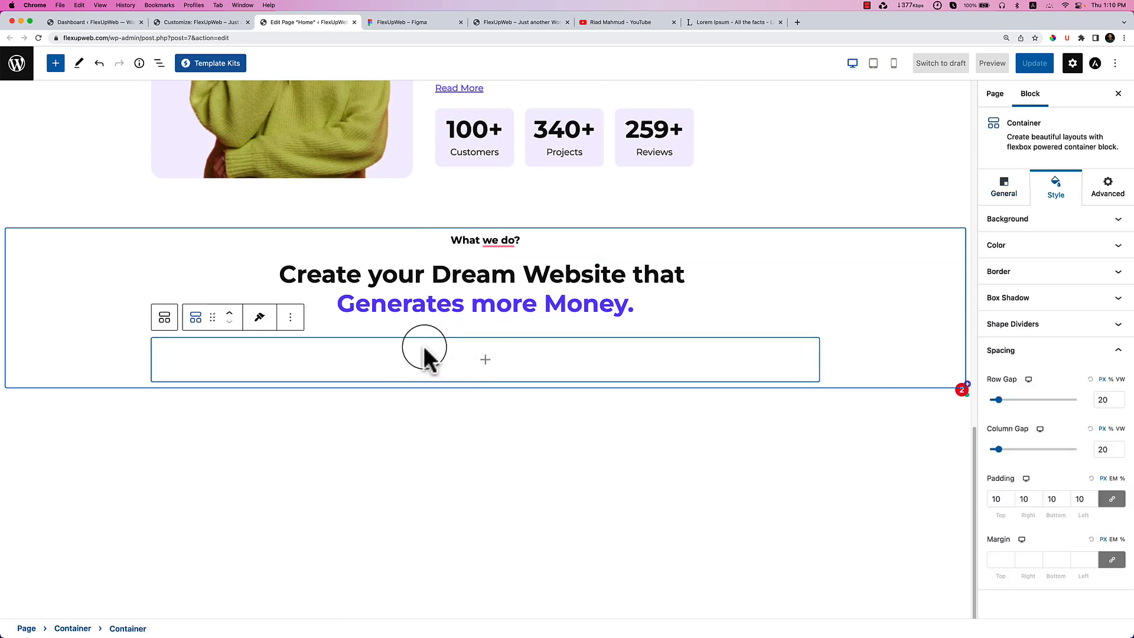
{"action": "left_click", "coordinate": [1043, 223]}
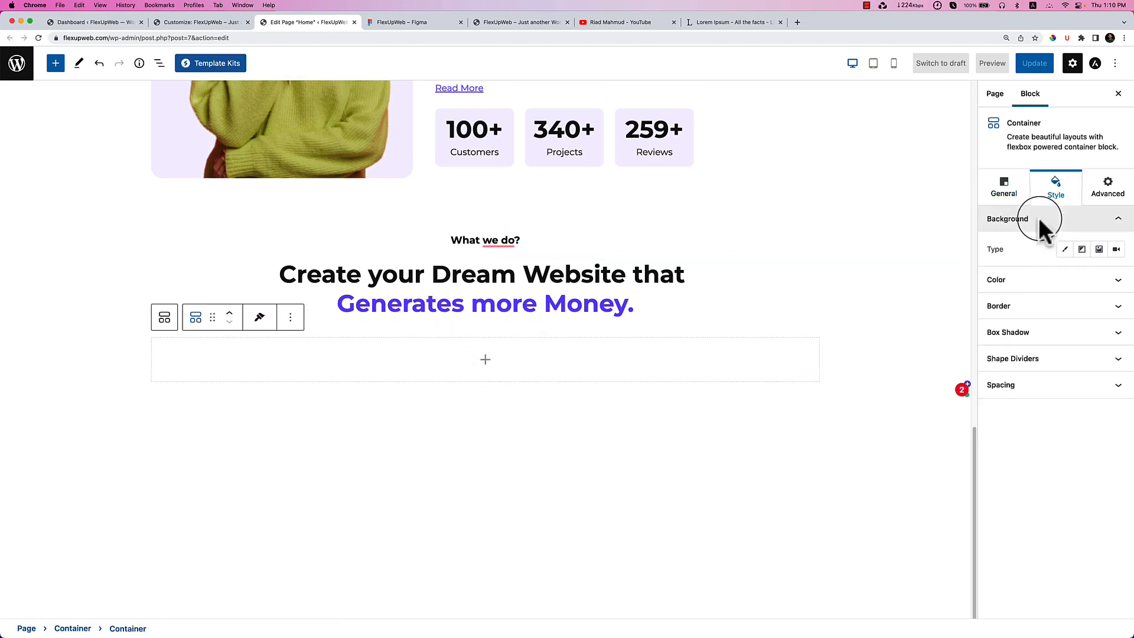
{"action": "left_click", "coordinate": [1066, 251]}
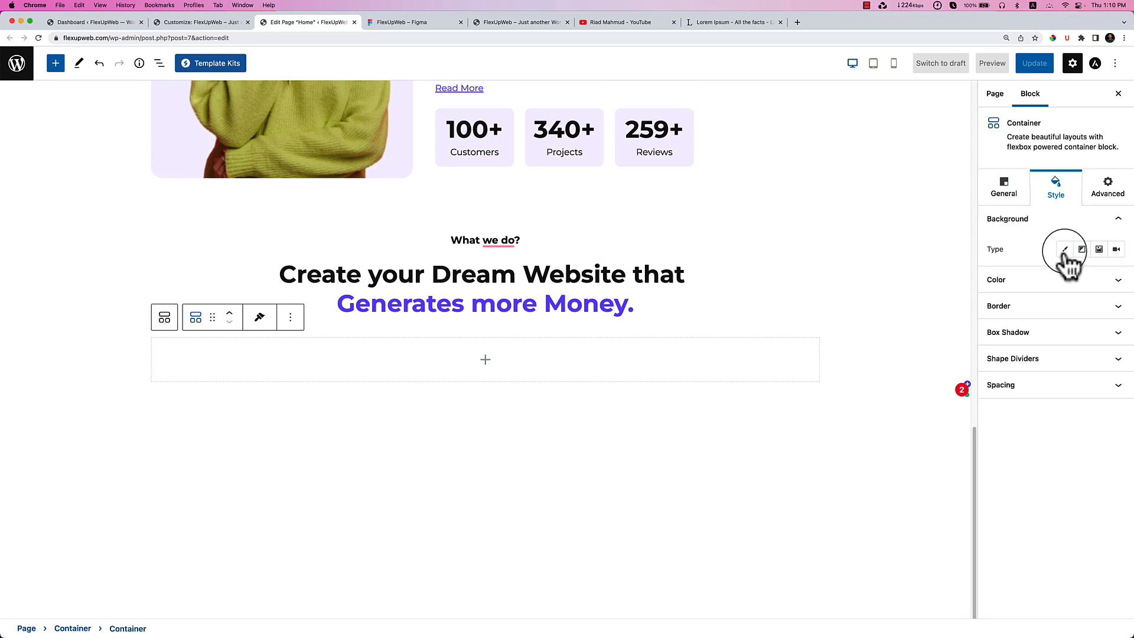
{"action": "left_click", "coordinate": [1065, 251]}
{"action": "left_click", "coordinate": [1117, 279]}
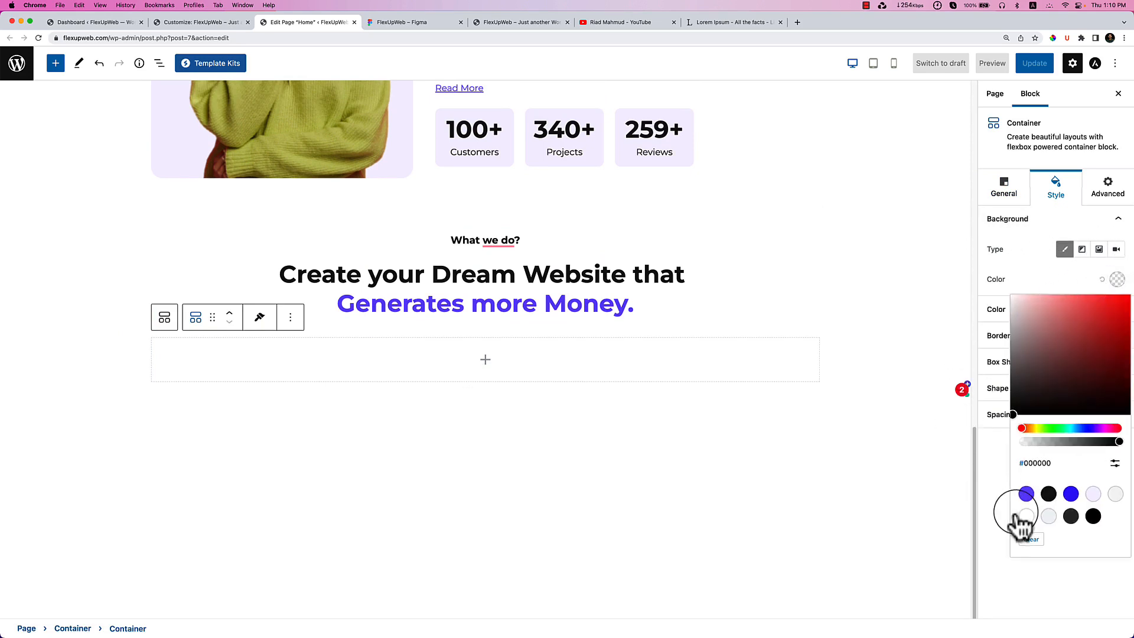
{"action": "left_click", "coordinate": [1027, 494]}
{"action": "left_click", "coordinate": [657, 437]}
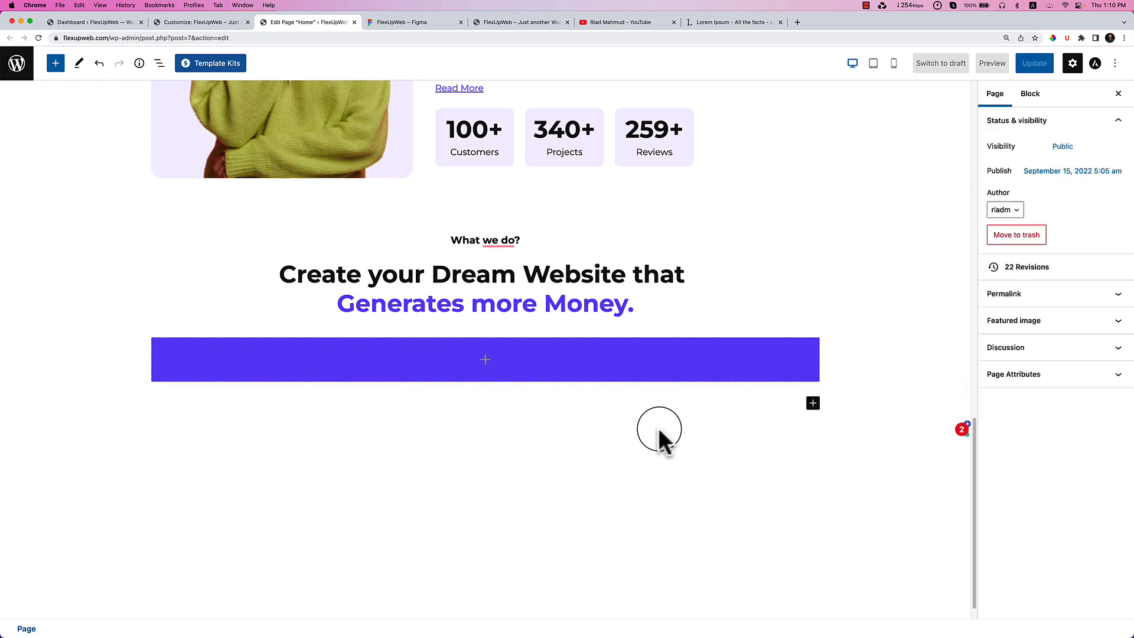
{"action": "left_click", "coordinate": [650, 371]}
Clear the container's purple background and set its minimum height to 388.
{"action": "left_click", "coordinate": [1004, 191]}
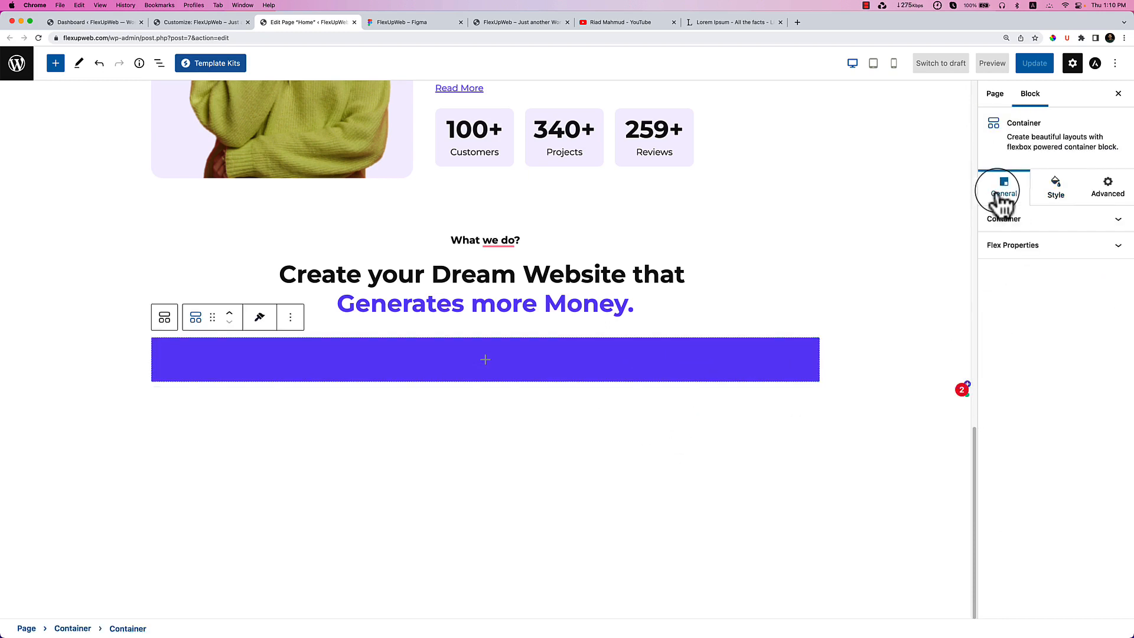
{"action": "left_click", "coordinate": [1004, 219]}
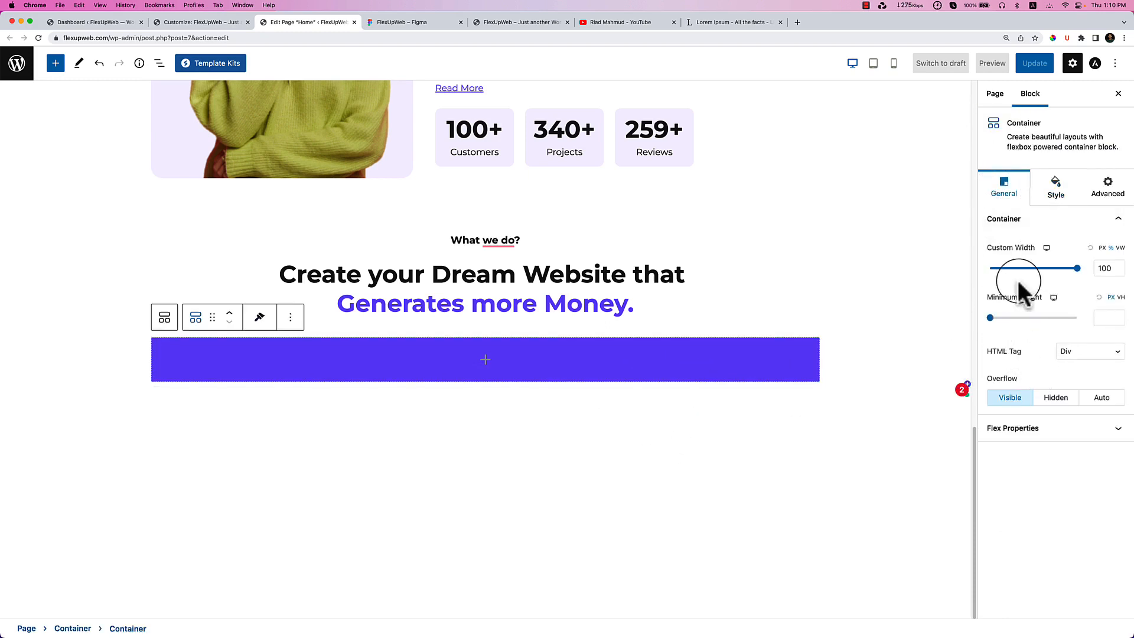
{"action": "left_click", "coordinate": [990, 317]}
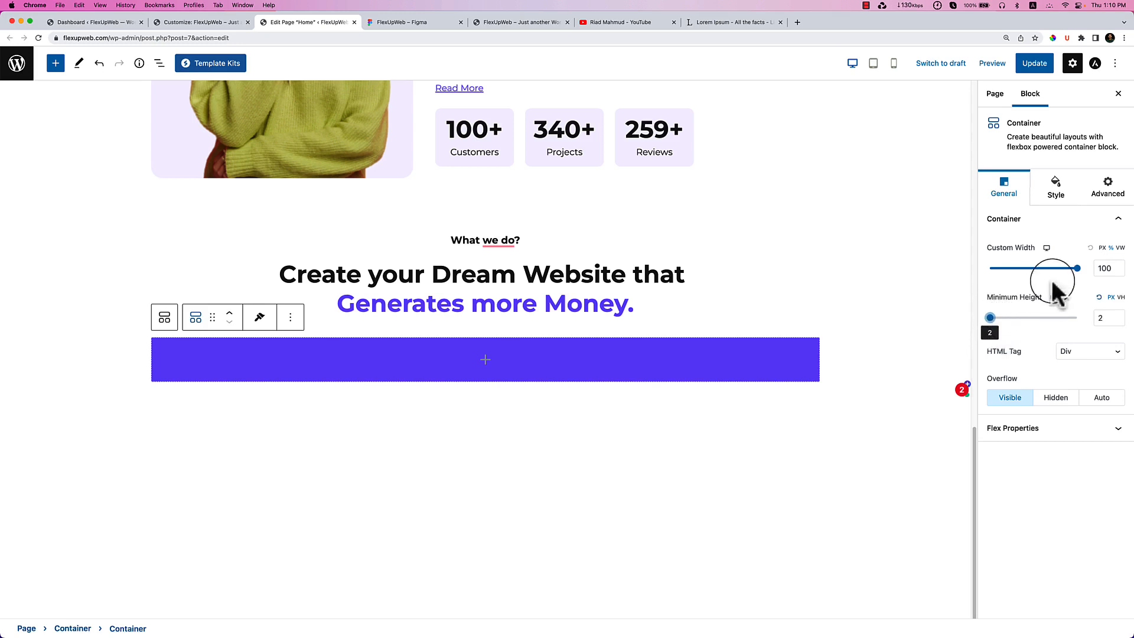
{"action": "left_click", "coordinate": [1029, 424]}
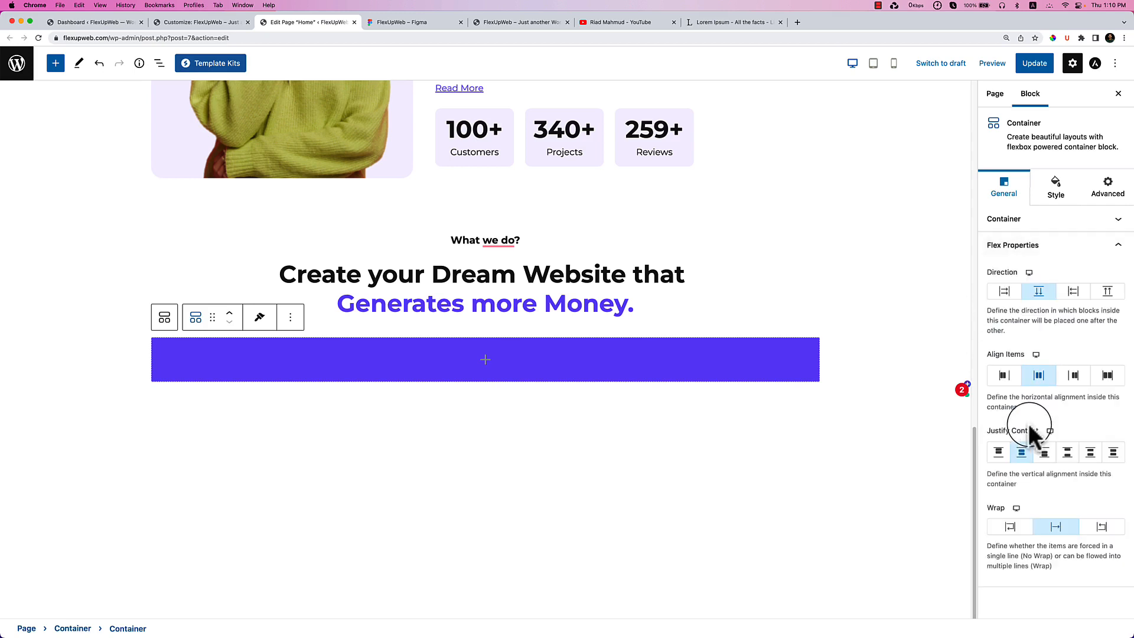
{"action": "left_click", "coordinate": [1048, 227]}
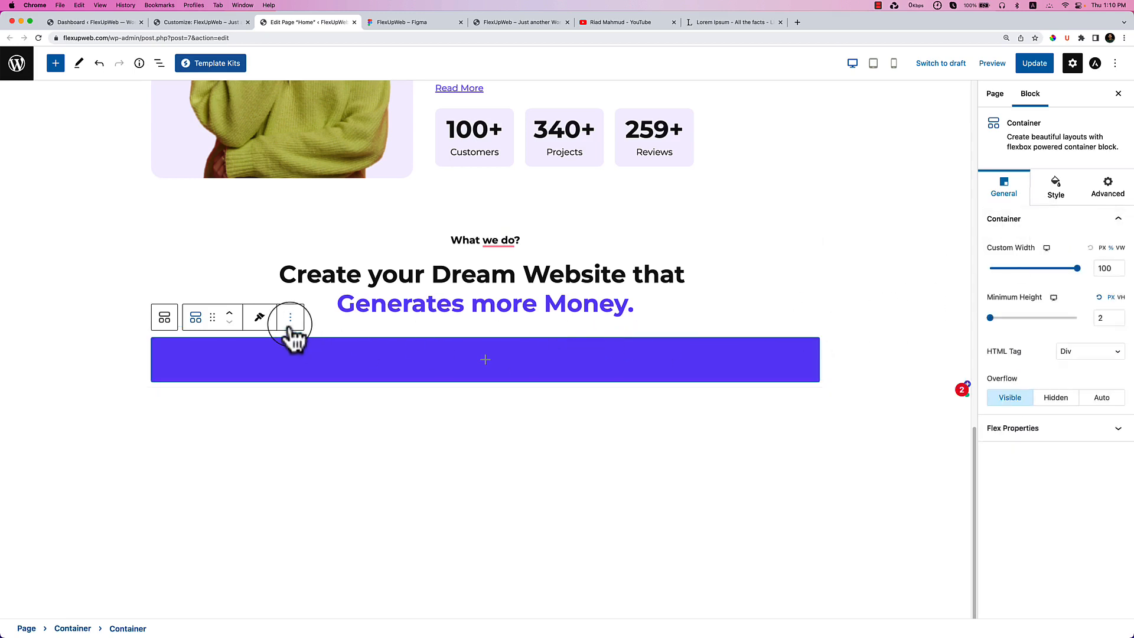
{"action": "left_click", "coordinate": [1055, 190]}
{"action": "left_click", "coordinate": [1102, 280]}
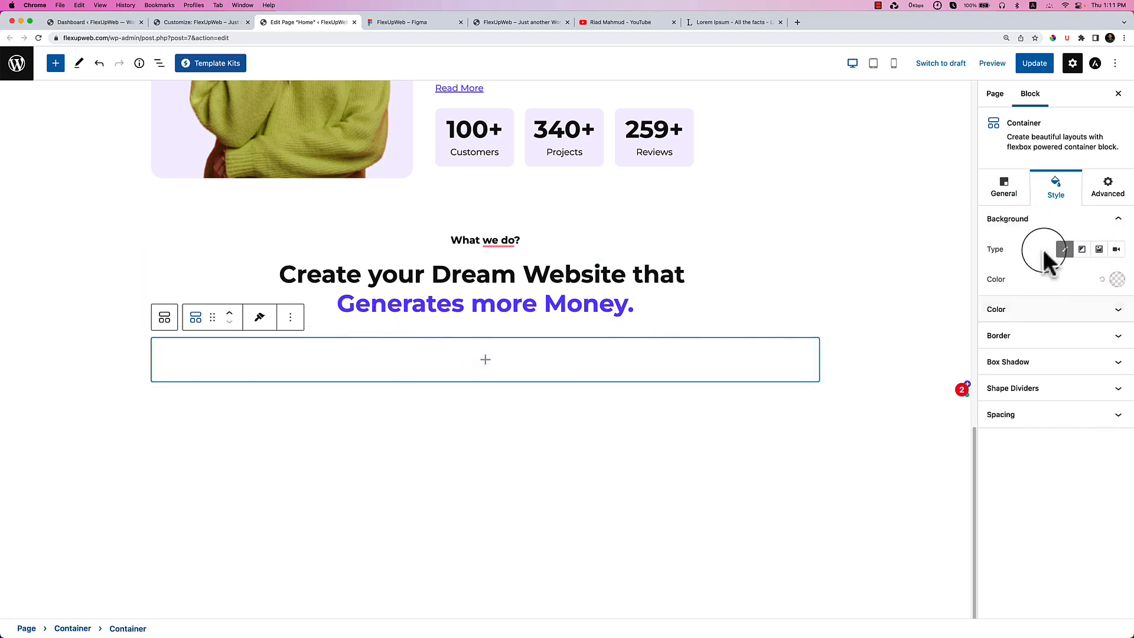
{"action": "left_click", "coordinate": [1004, 186]}
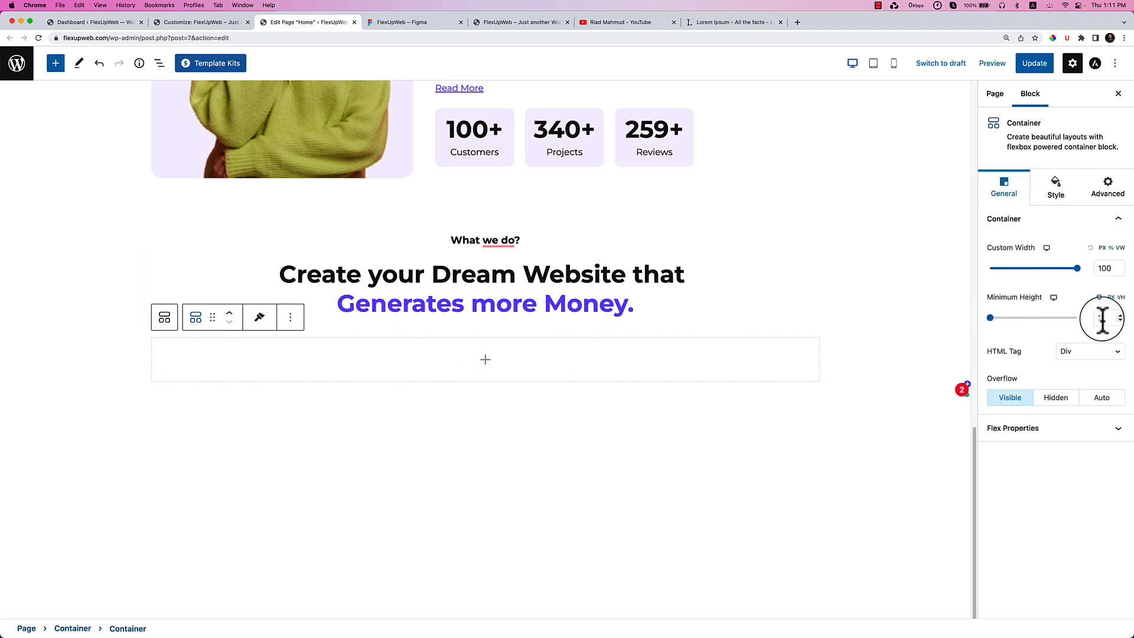
{"action": "left_click_drag", "start_coordinate": [995, 319], "coordinate": [1024, 319]}
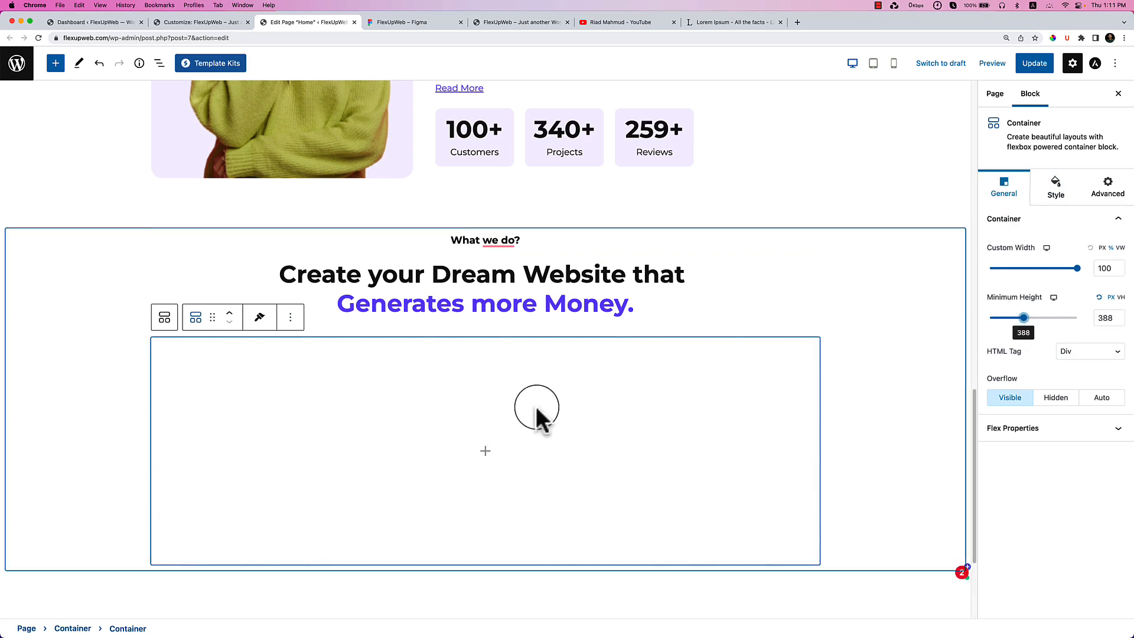
{"action": "left_click", "coordinate": [541, 324]}
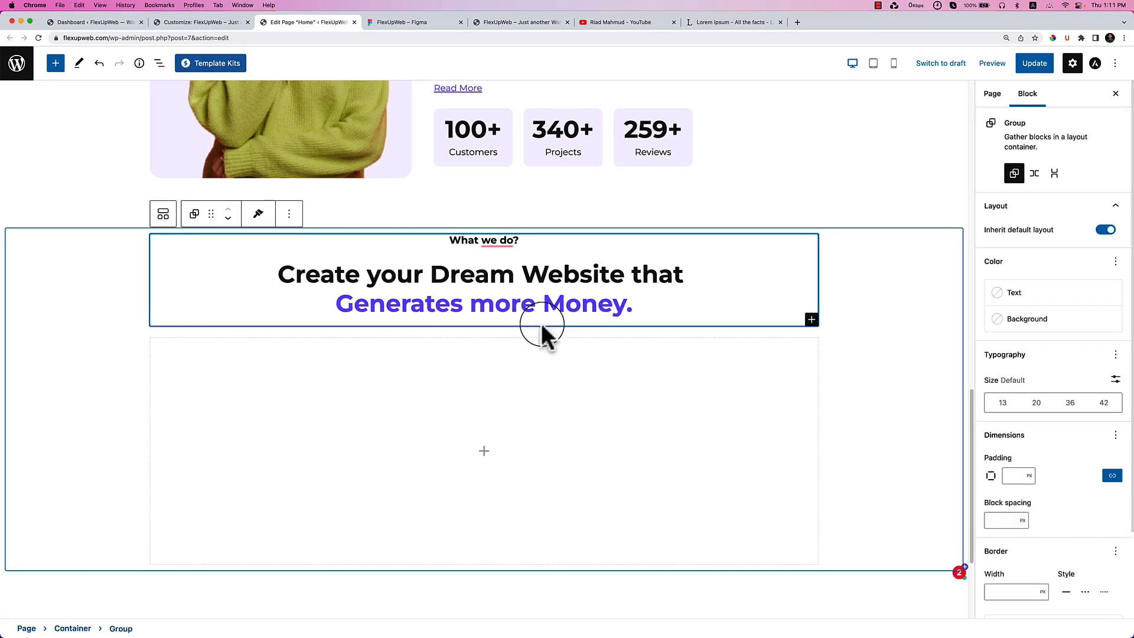
Browse the block library, then remove the empty inner container via Options > Remove Container.
{"action": "left_click", "coordinate": [54, 63]}
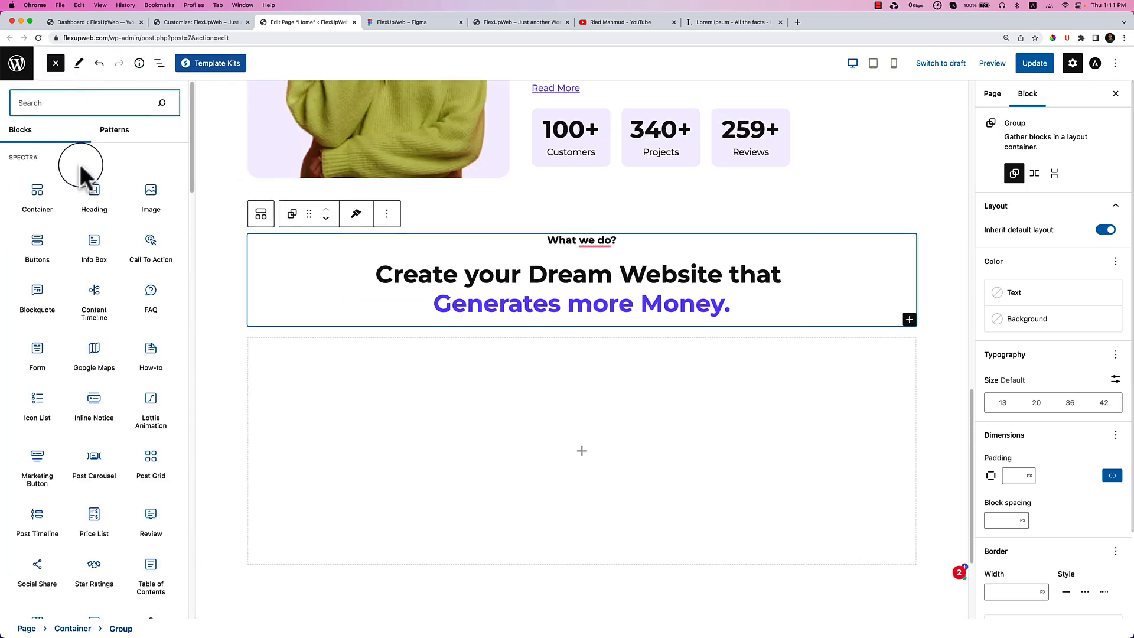
{"action": "scroll", "coordinate": [103, 324], "scroll_direction": "down", "scroll_amount": 8}
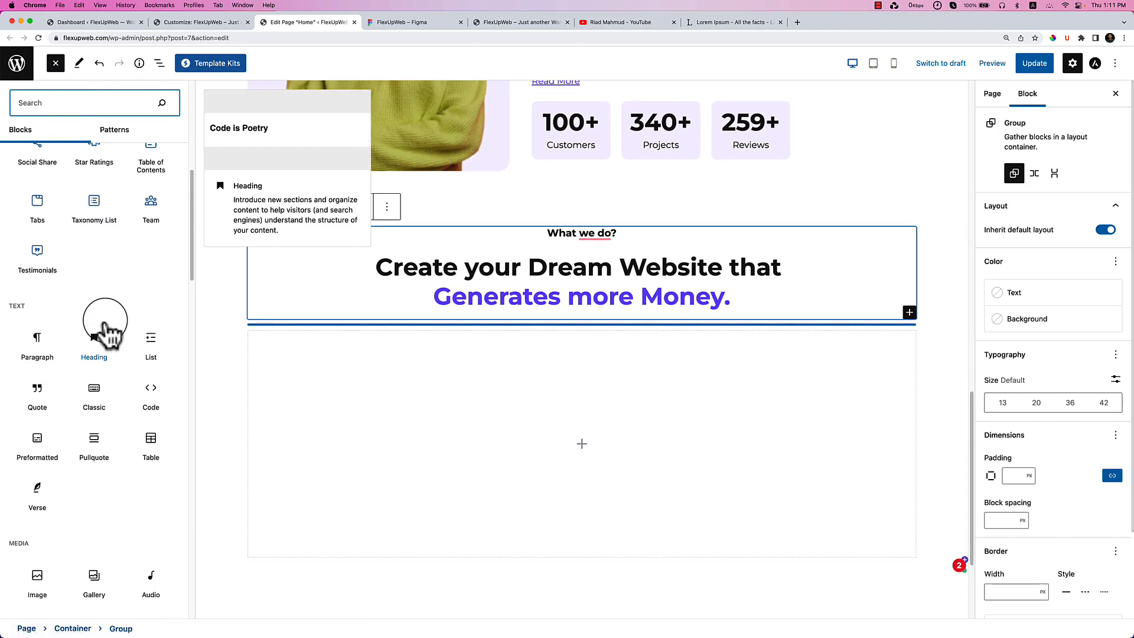
{"action": "scroll", "coordinate": [104, 319], "scroll_direction": "down", "scroll_amount": 5}
{"action": "scroll", "coordinate": [104, 319], "scroll_direction": "up", "scroll_amount": 8}
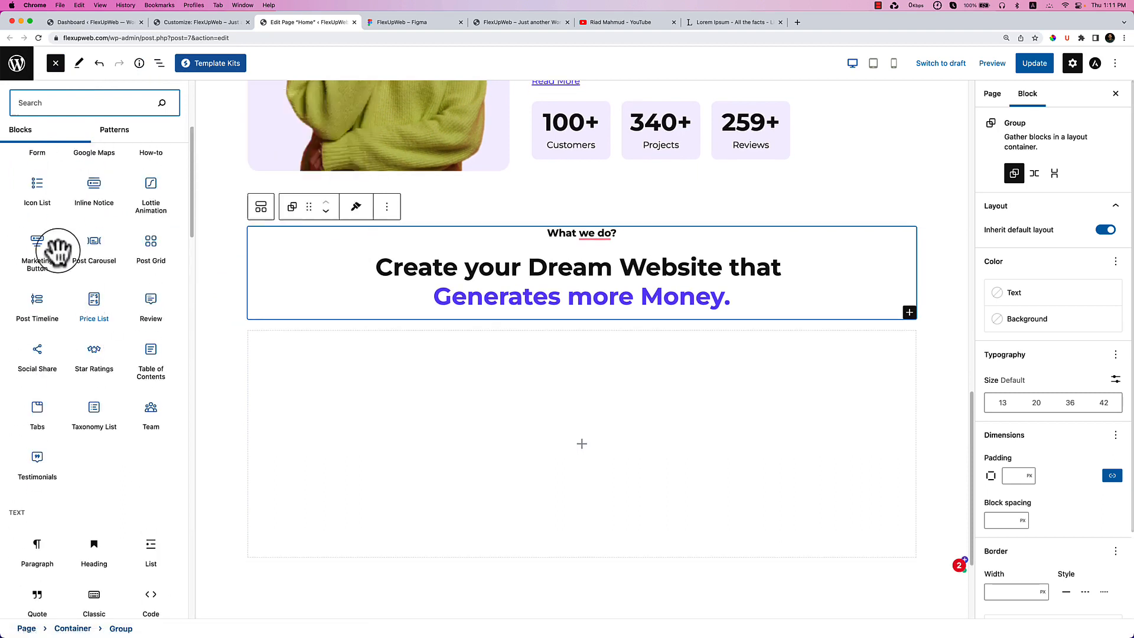
{"action": "scroll", "coordinate": [80, 270], "scroll_direction": "up", "scroll_amount": 5}
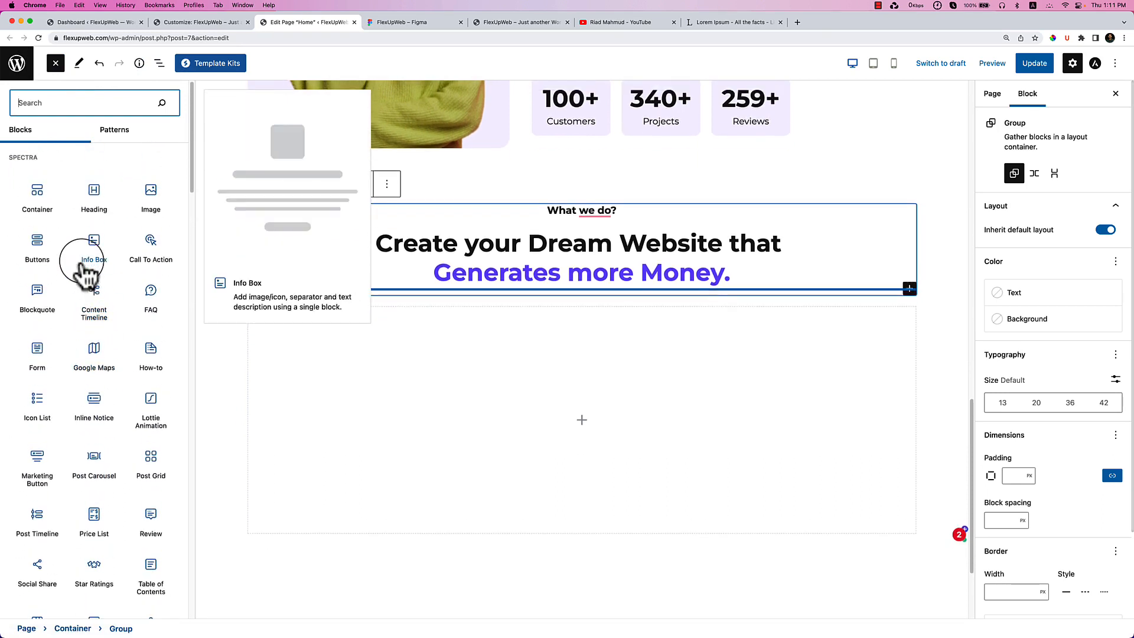
{"action": "scroll", "coordinate": [537, 106], "scroll_direction": "down", "scroll_amount": 5}
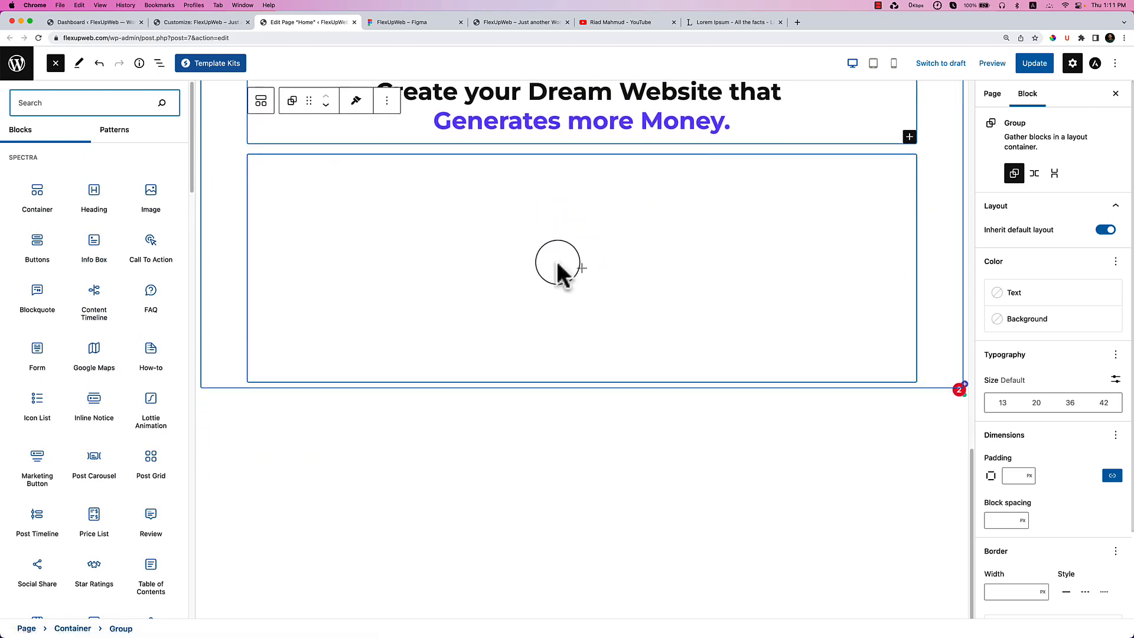
{"action": "left_click", "coordinate": [464, 242]}
{"action": "scroll", "coordinate": [535, 319], "scroll_direction": "up", "scroll_amount": 4}
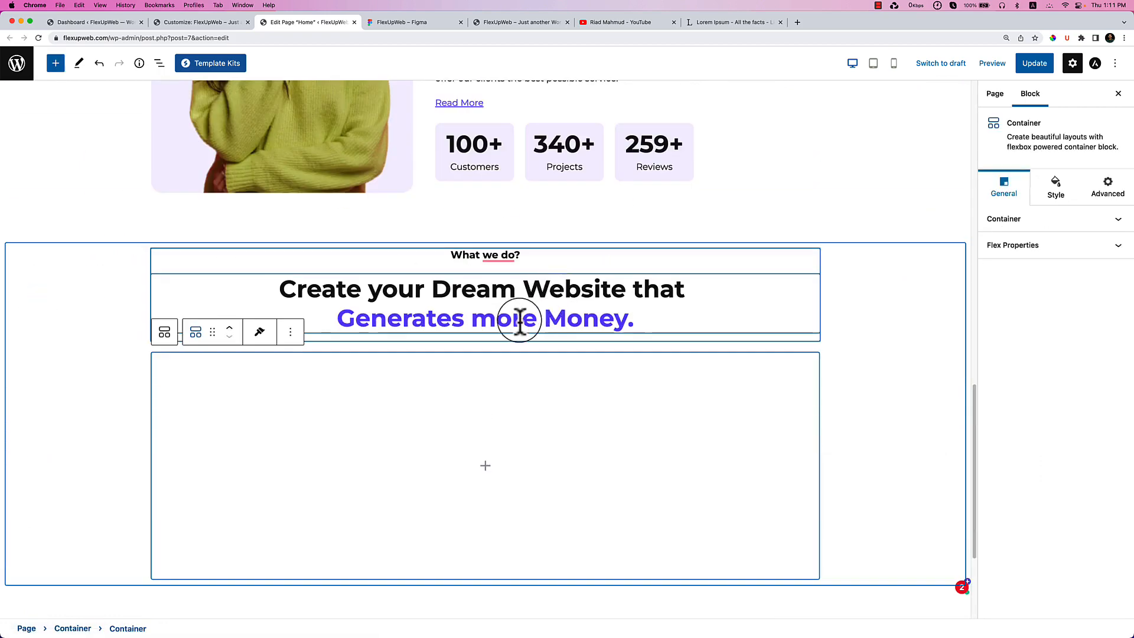
{"action": "left_click", "coordinate": [293, 333]}
{"action": "left_click", "coordinate": [316, 607]}
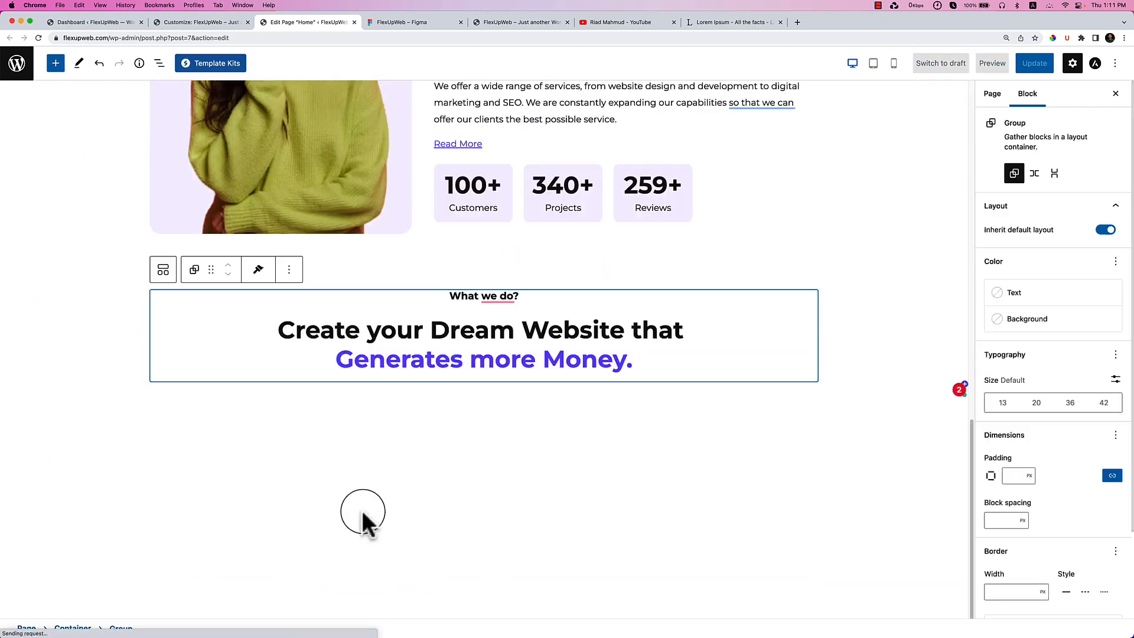
Delete the 'Generates more Money.' line and its leftover empty line from the heading.
{"action": "left_click", "coordinate": [158, 63]}
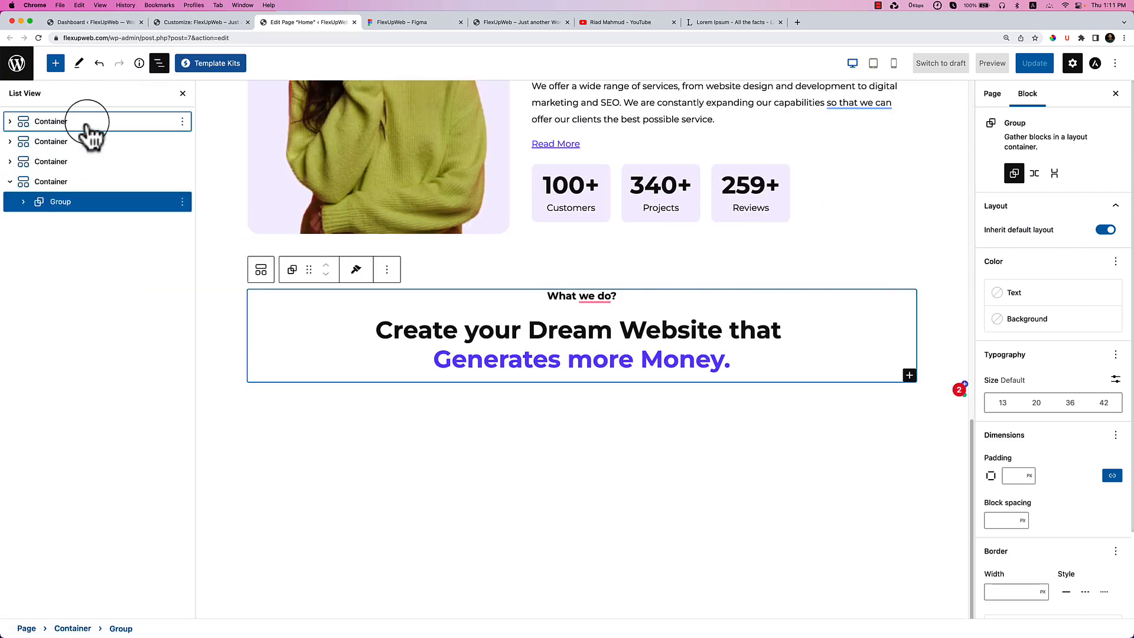
{"action": "left_click", "coordinate": [23, 201]}
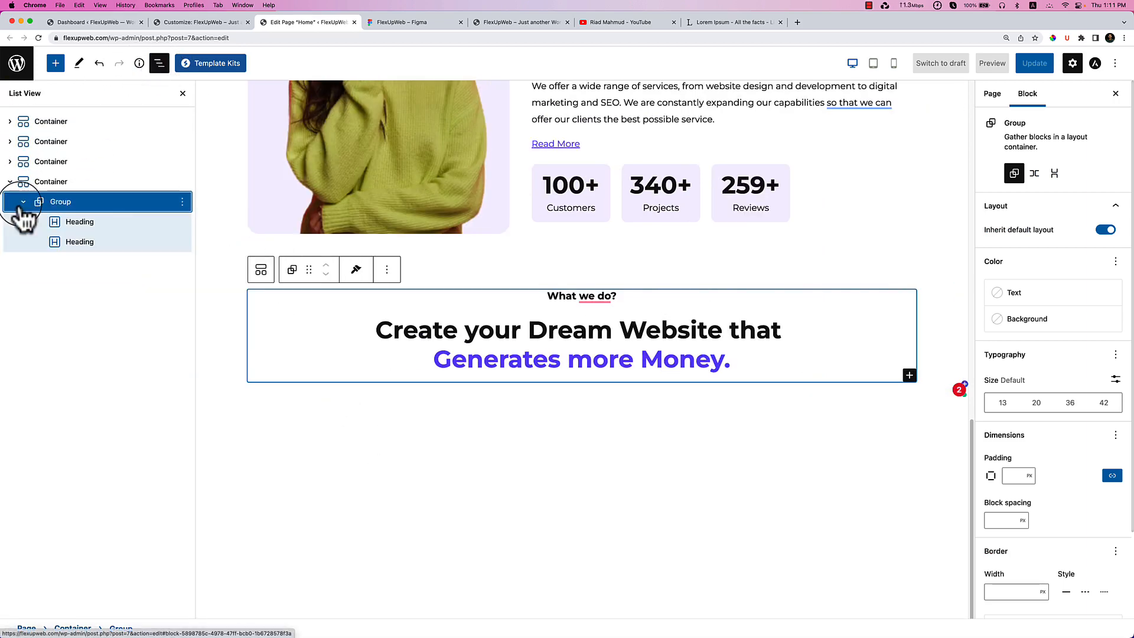
{"action": "left_click_drag", "start_coordinate": [435, 362], "coordinate": [730, 362]}
{"action": "key", "text": "super+c"}
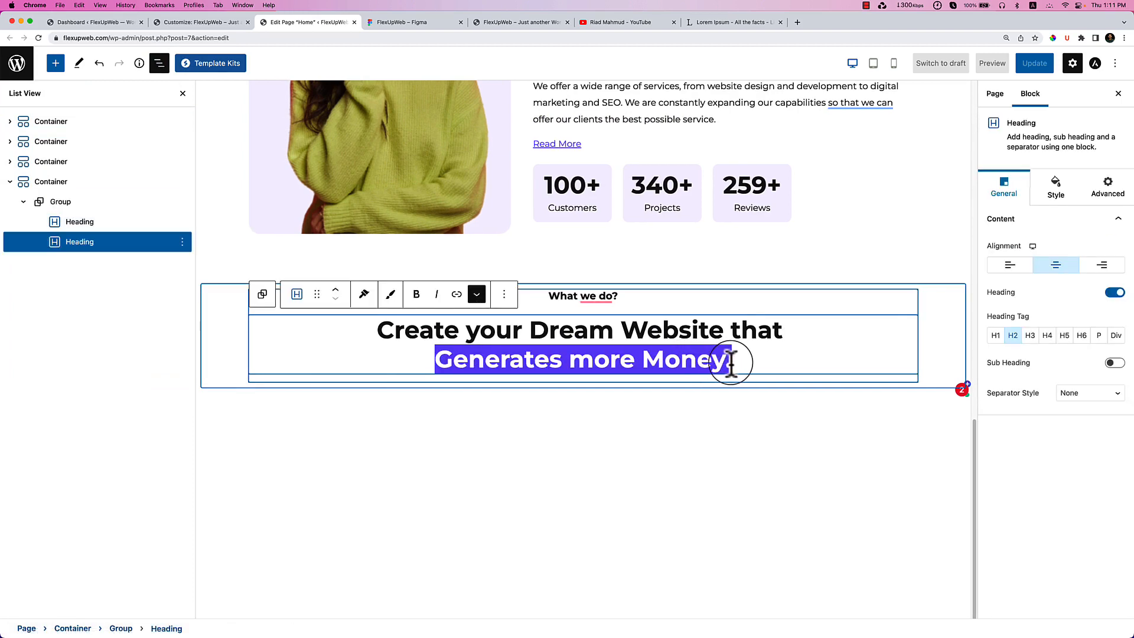
{"action": "key", "text": "BackSpace"}
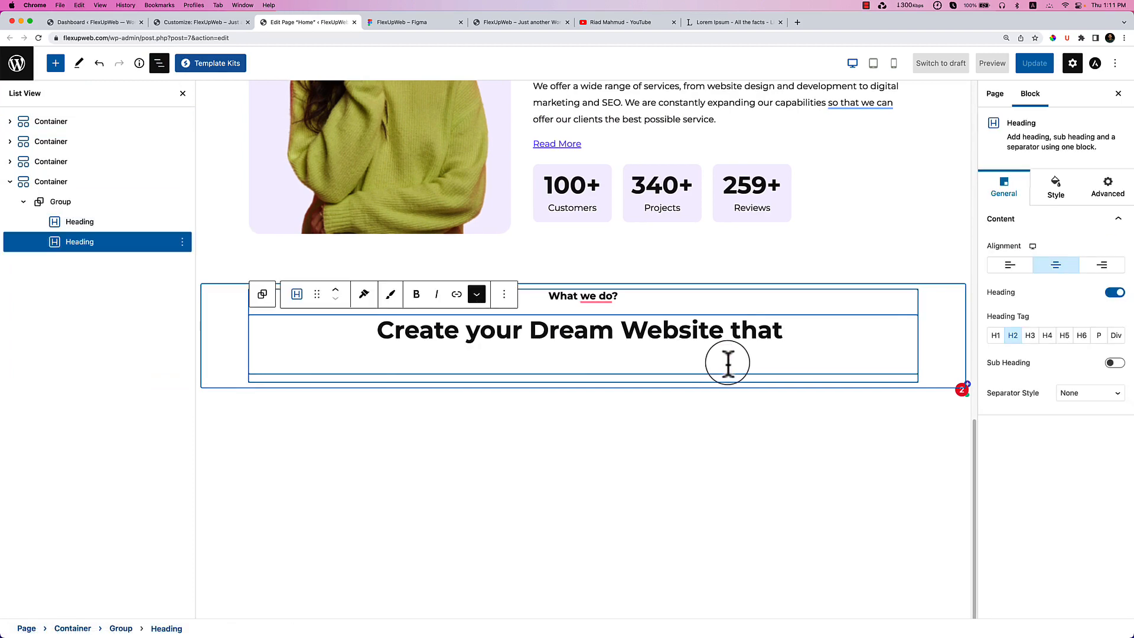
{"action": "key", "text": "BackSpace"}
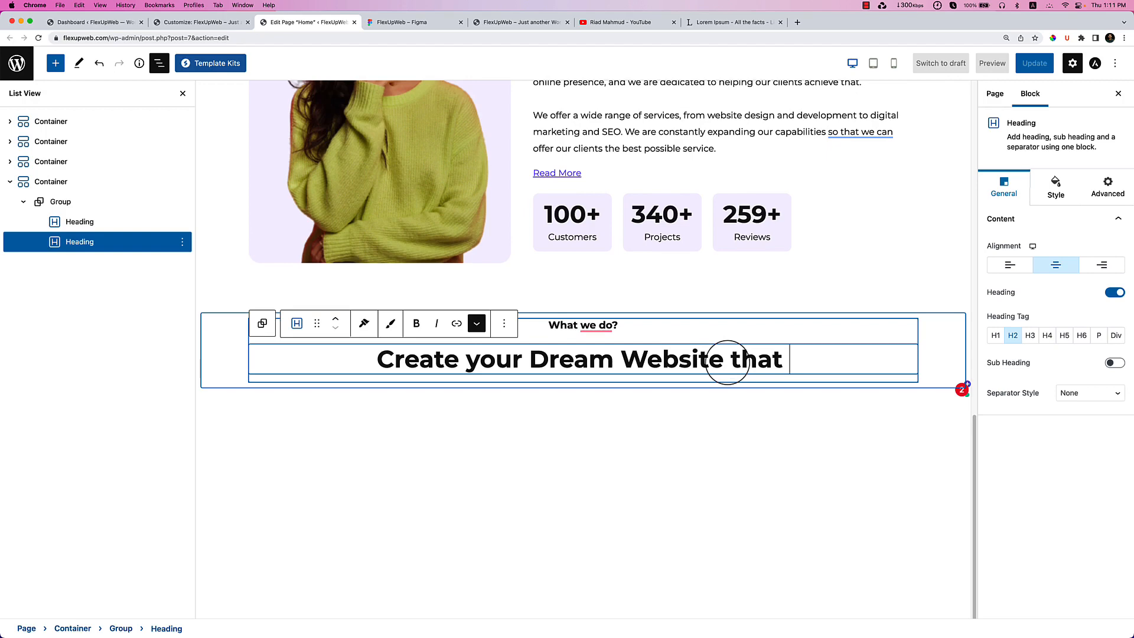
Duplicate the heading, then remove the yellow-highlighted second heading.
{"action": "left_click", "coordinate": [504, 323]}
{"action": "left_click", "coordinate": [538, 421]}
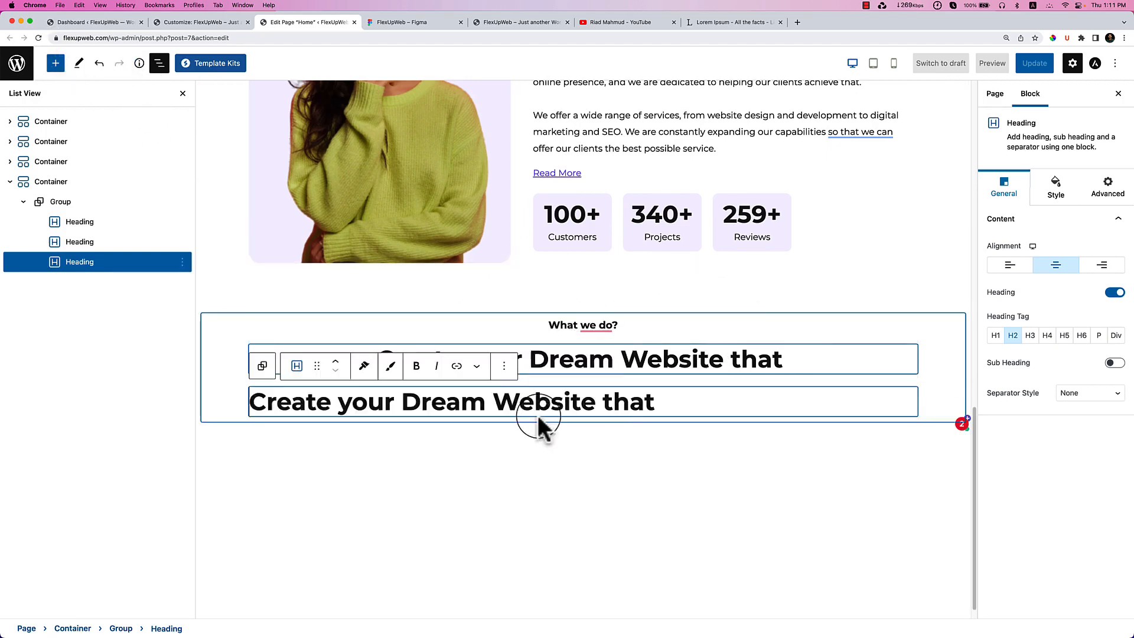
{"action": "triple_click", "coordinate": [542, 413]}
{"action": "key", "text": "super+v"}
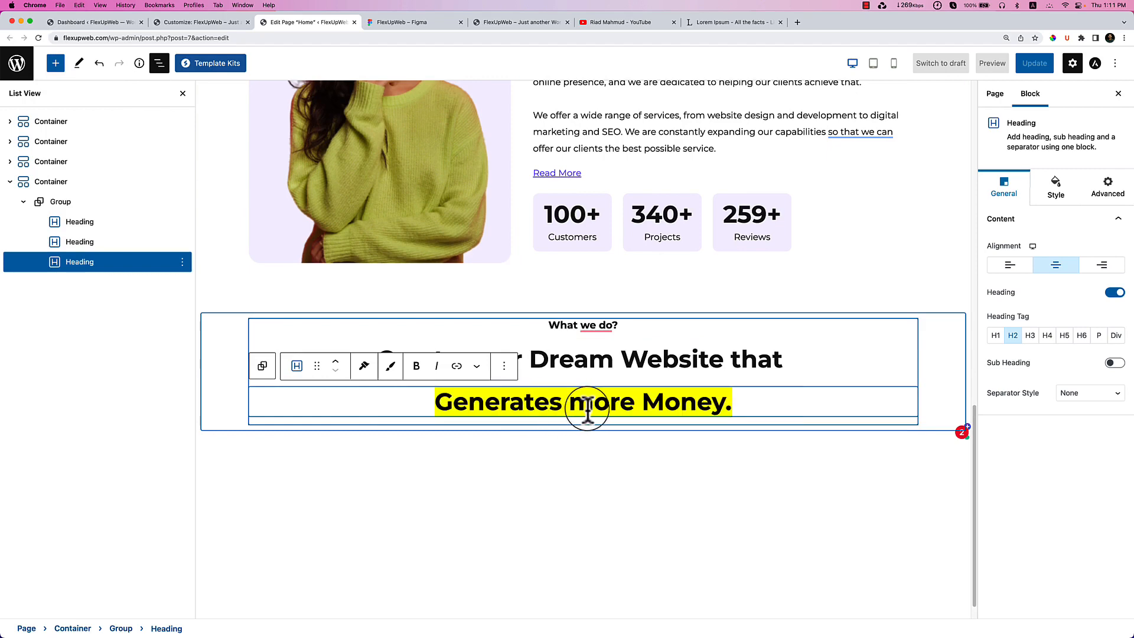
{"action": "triple_click", "coordinate": [595, 413]}
{"action": "key", "text": "super+c"}
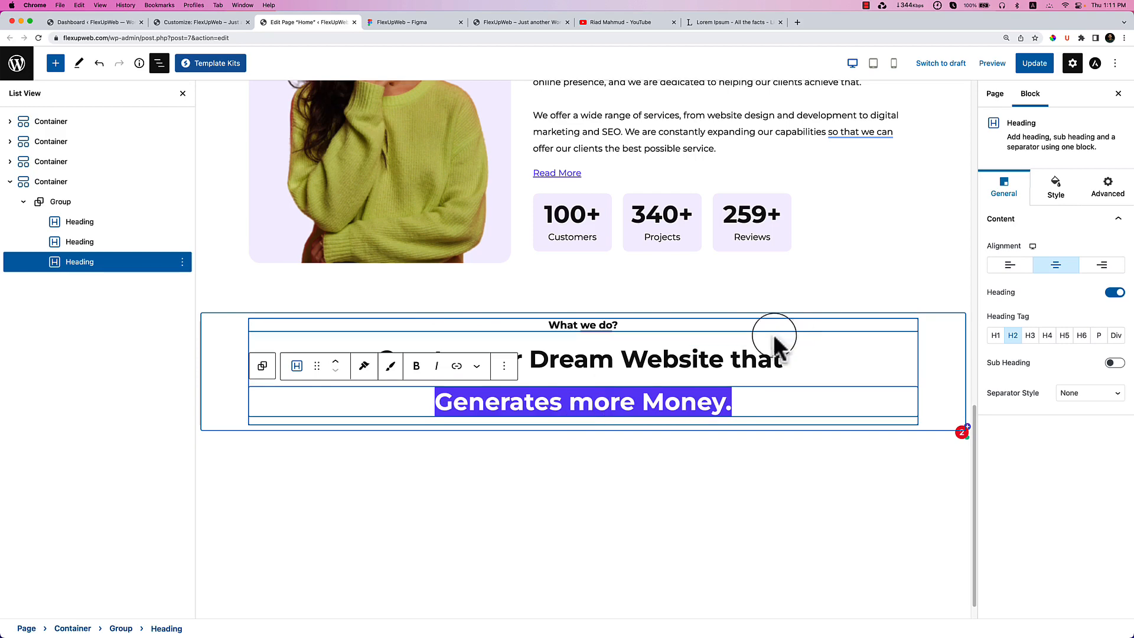
{"action": "left_click", "coordinate": [505, 374]}
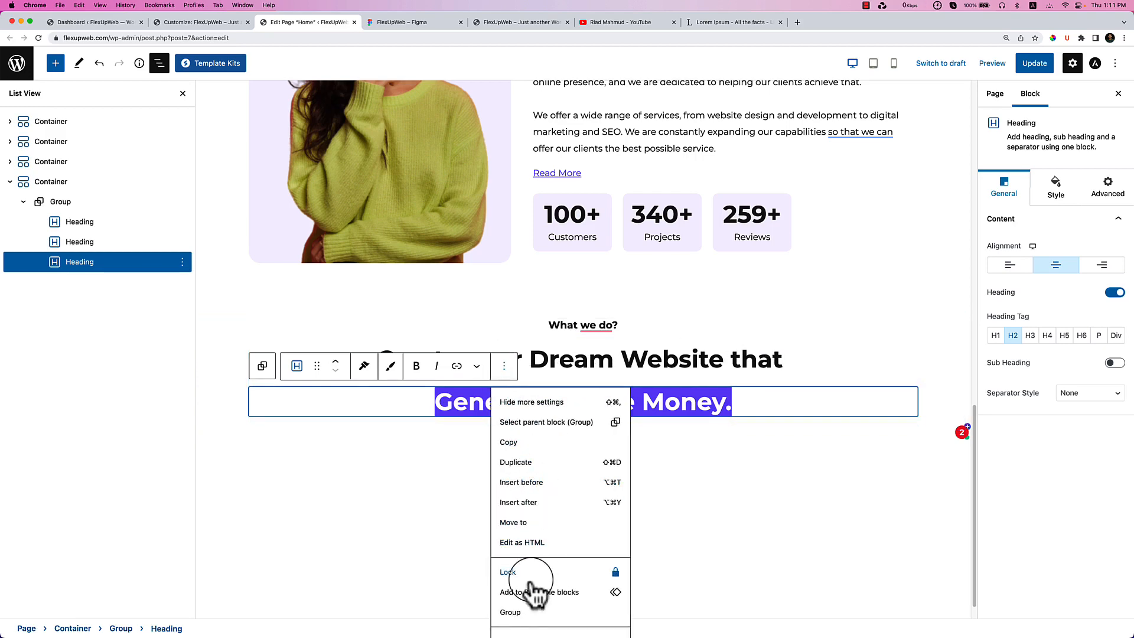
{"action": "scroll", "coordinate": [650, 607], "scroll_direction": "down", "scroll_amount": 1}
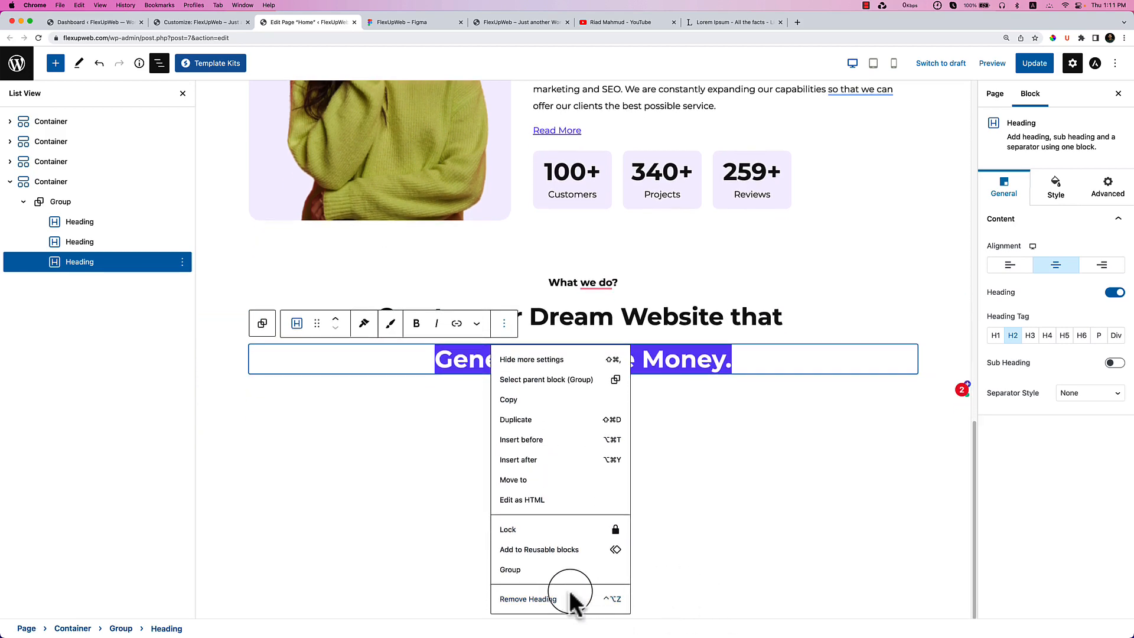
{"action": "left_click", "coordinate": [596, 599]}
{"action": "left_click", "coordinate": [553, 444]}
Duplicate the 'Create your Dream Website that' heading and select its text.
{"action": "left_click", "coordinate": [745, 325]}
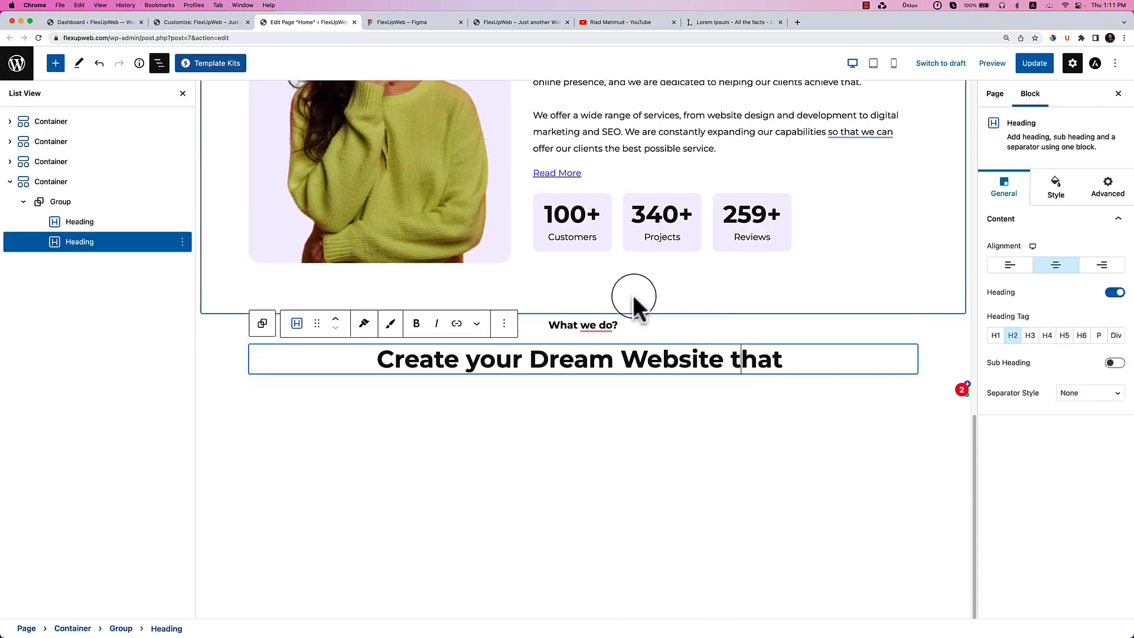
{"action": "left_click", "coordinate": [504, 323]}
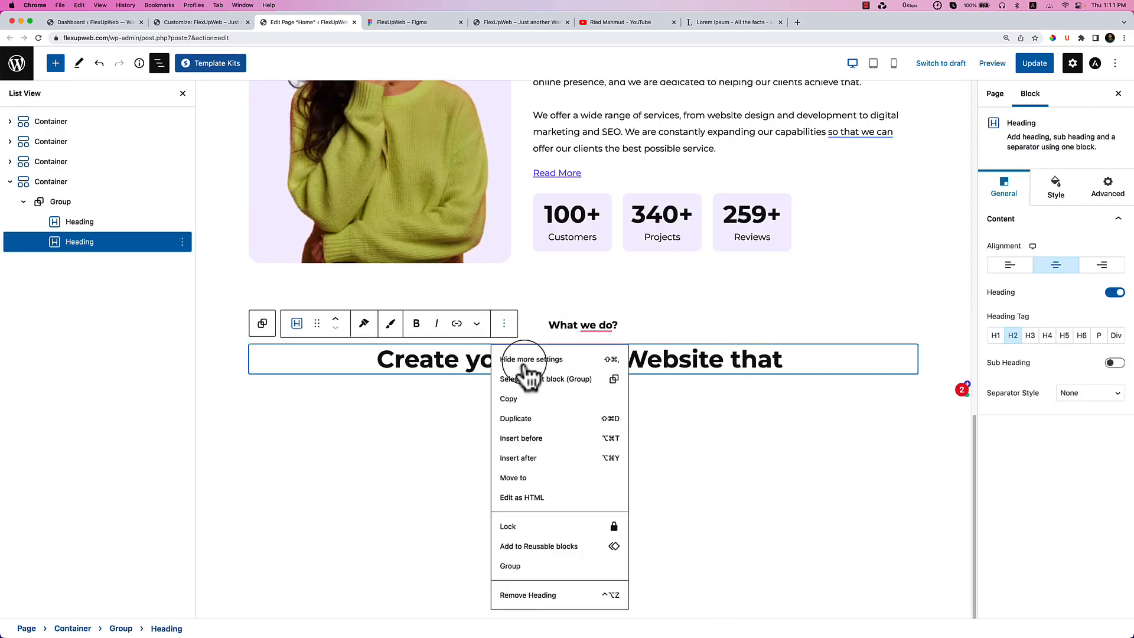
{"action": "left_click", "coordinate": [532, 421]}
{"action": "left_click", "coordinate": [471, 446]}
{"action": "triple_click", "coordinate": [488, 412]}
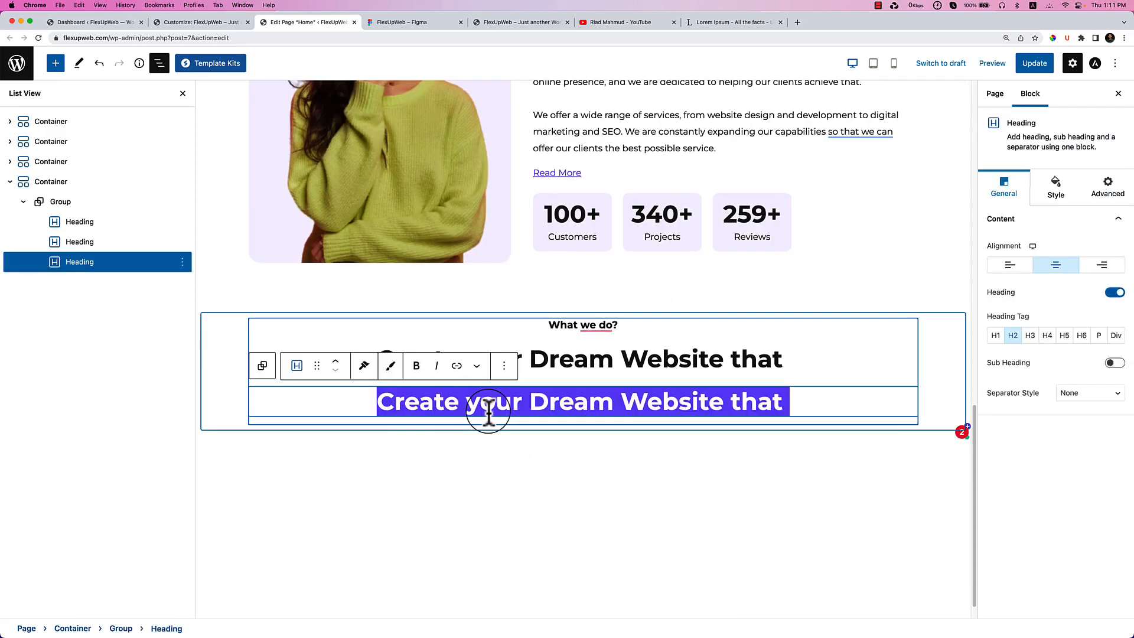
Copy 'Generates more Money.' from the Figma design and paste it into the duplicate.
{"action": "left_click", "coordinate": [393, 22]}
{"action": "double_click", "coordinate": [471, 208]}
{"action": "left_click", "coordinate": [484, 206]}
{"action": "left_click_drag", "start_coordinate": [410, 205], "coordinate": [708, 211]}
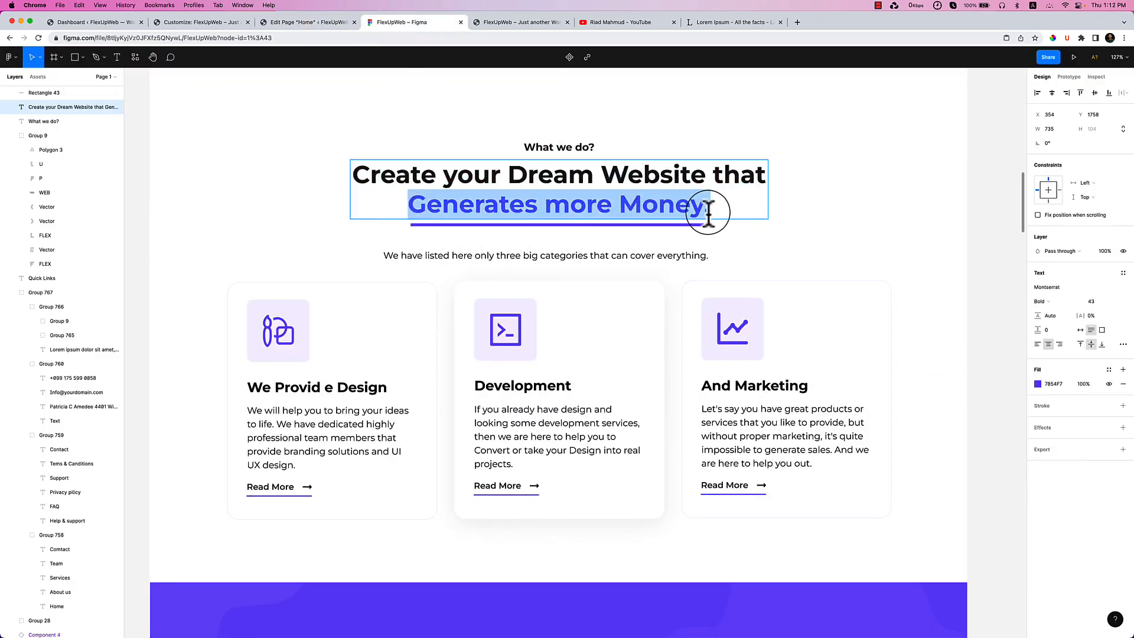
{"action": "left_click", "coordinate": [322, 24]}
{"action": "key", "text": "super+v"}
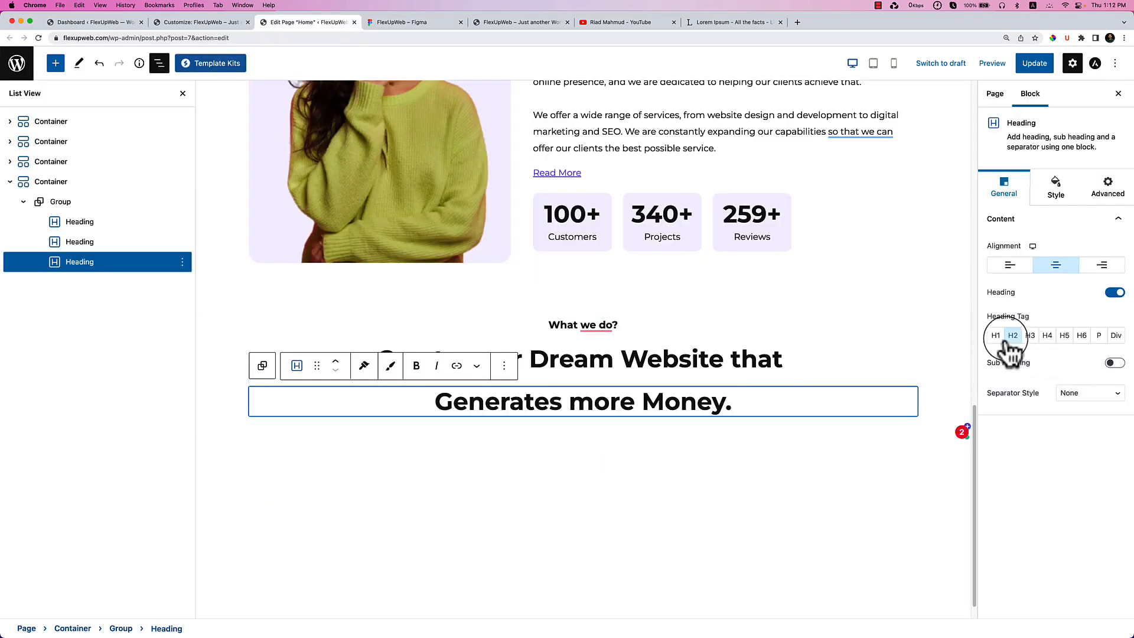
Set the 'Generates more Money.' heading's text colour to purple #7854F7.
{"action": "left_click", "coordinate": [1056, 188]}
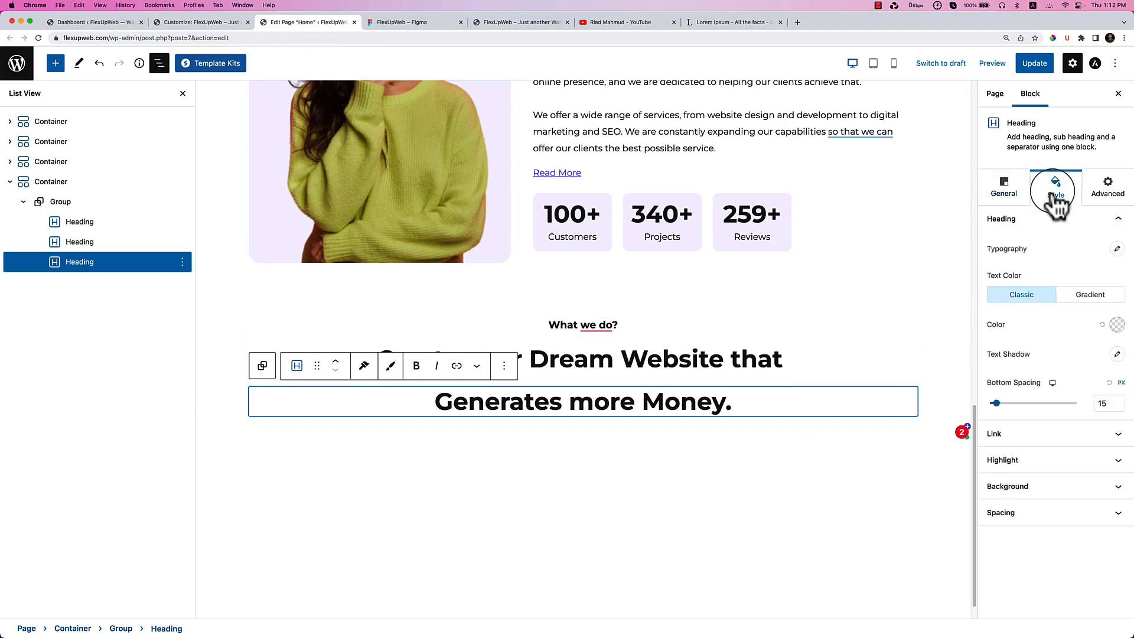
{"action": "left_click", "coordinate": [1118, 326]}
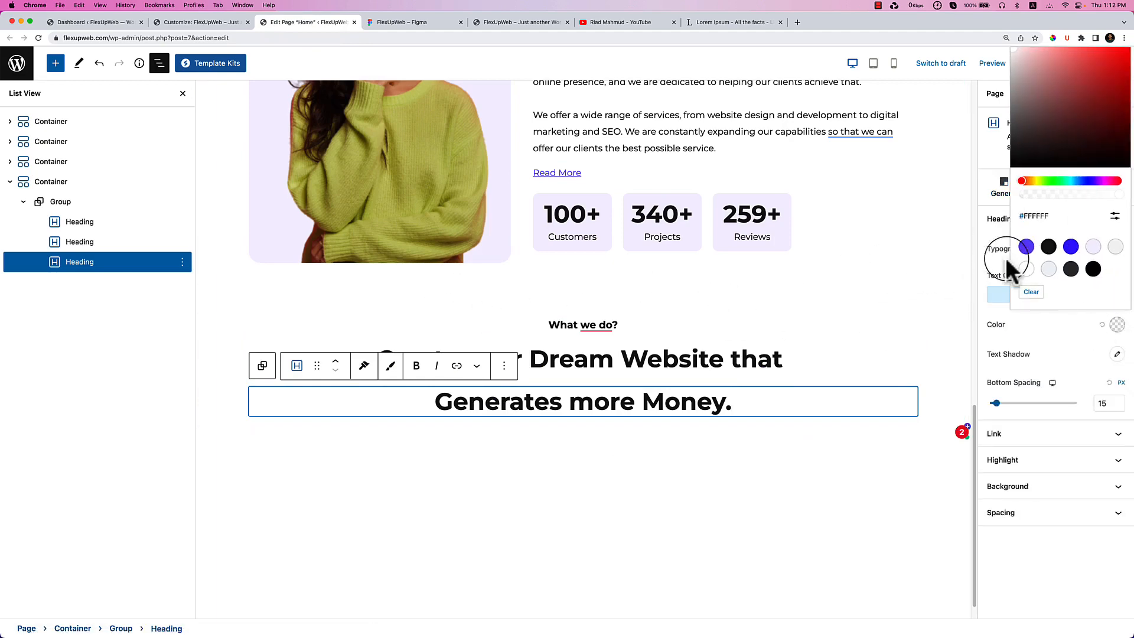
{"action": "left_click", "coordinate": [1027, 246]}
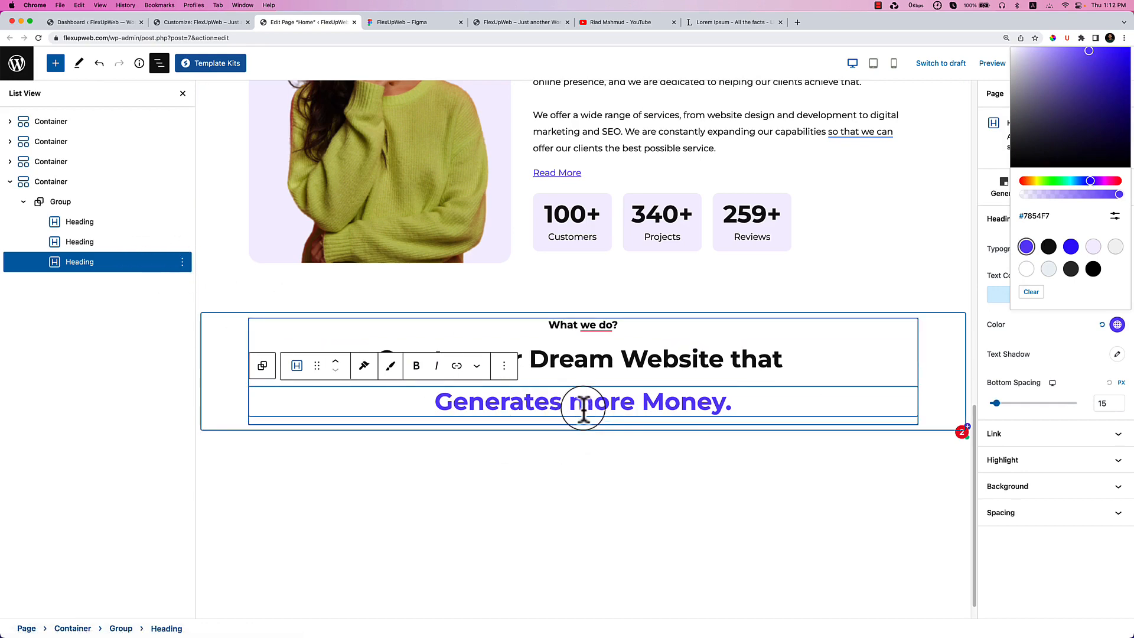
{"action": "left_click", "coordinate": [1076, 387]}
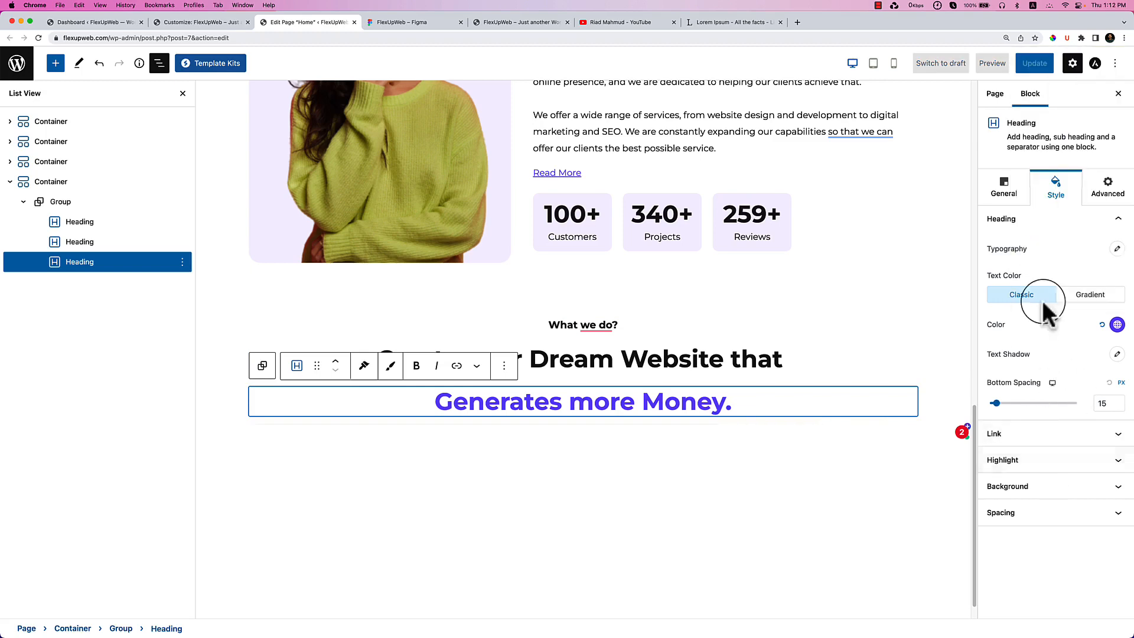
{"action": "left_click", "coordinate": [1002, 192]}
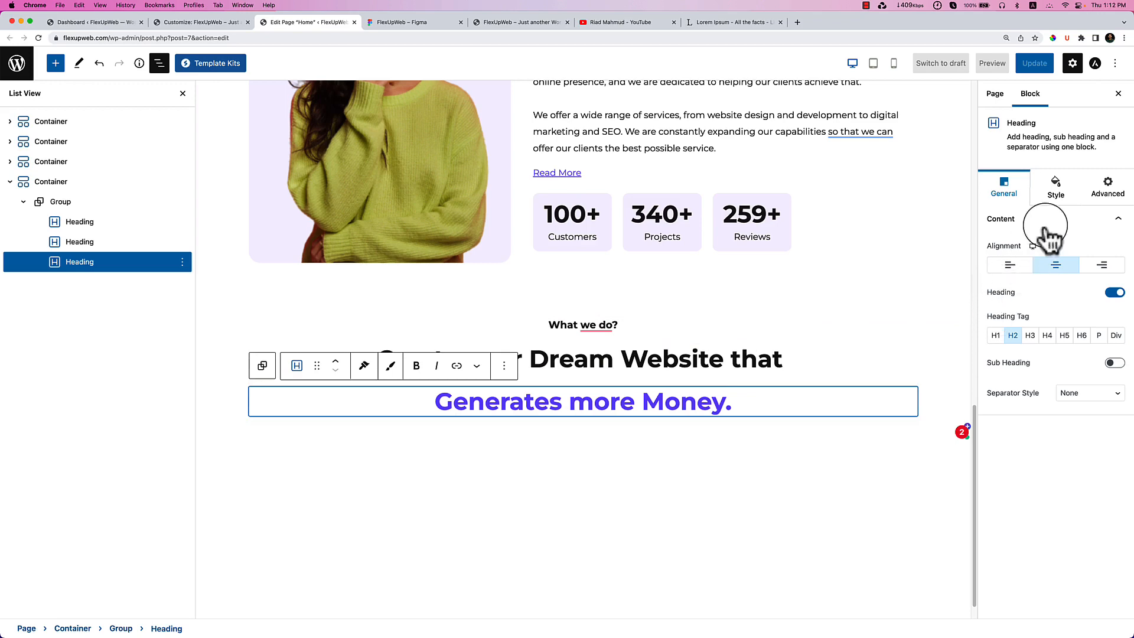
{"action": "left_click", "coordinate": [1063, 198]}
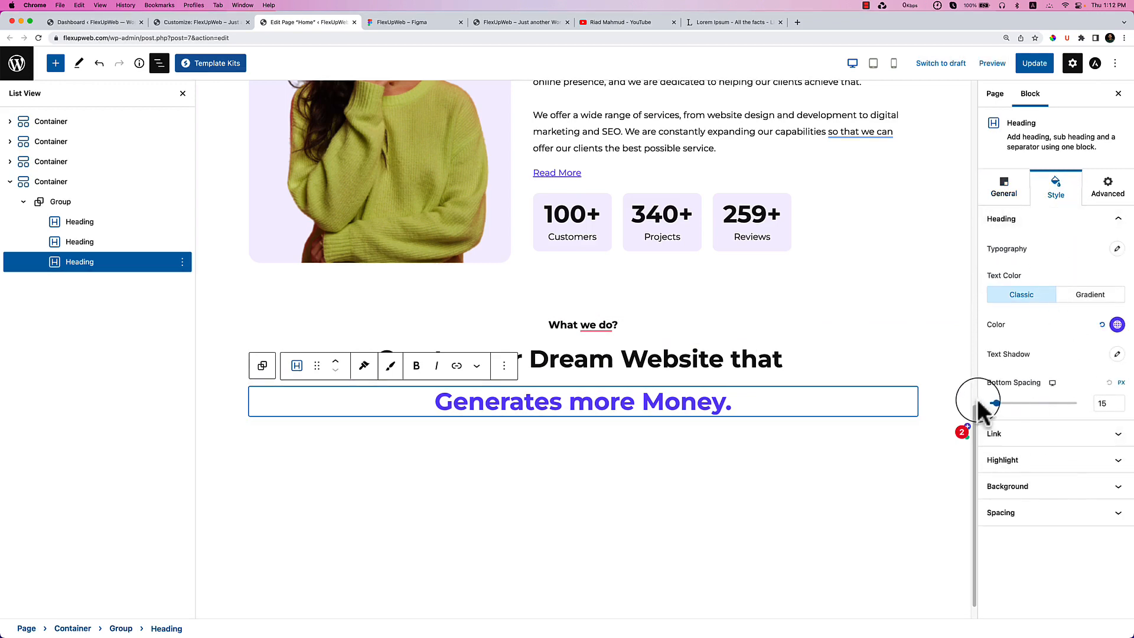
{"action": "left_click", "coordinate": [803, 364]}
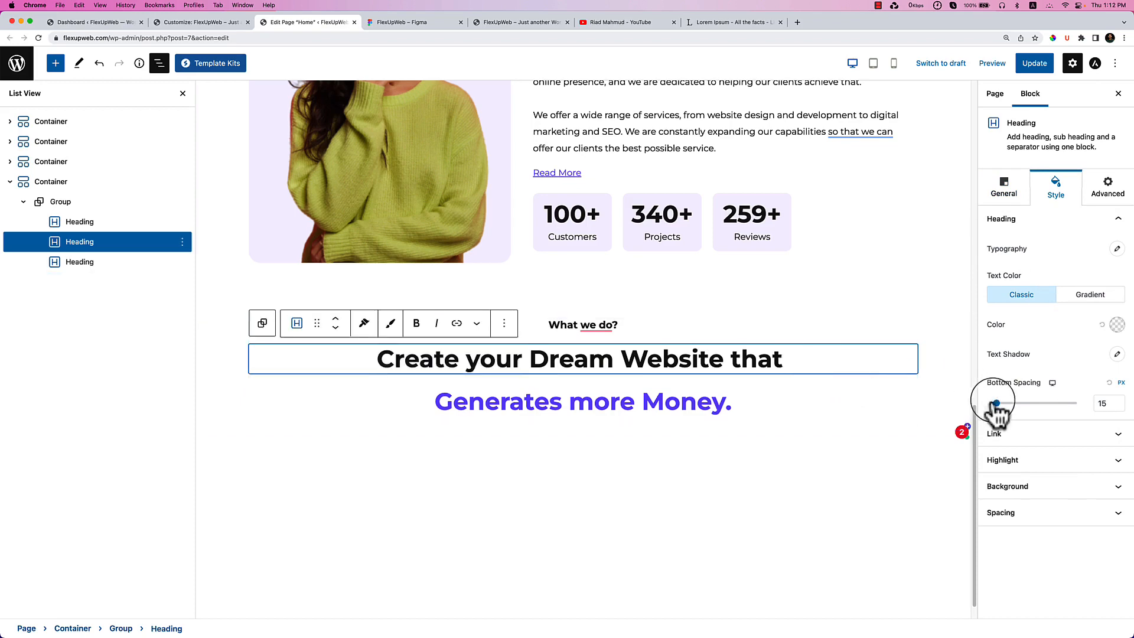
{"action": "left_click", "coordinate": [766, 400]}
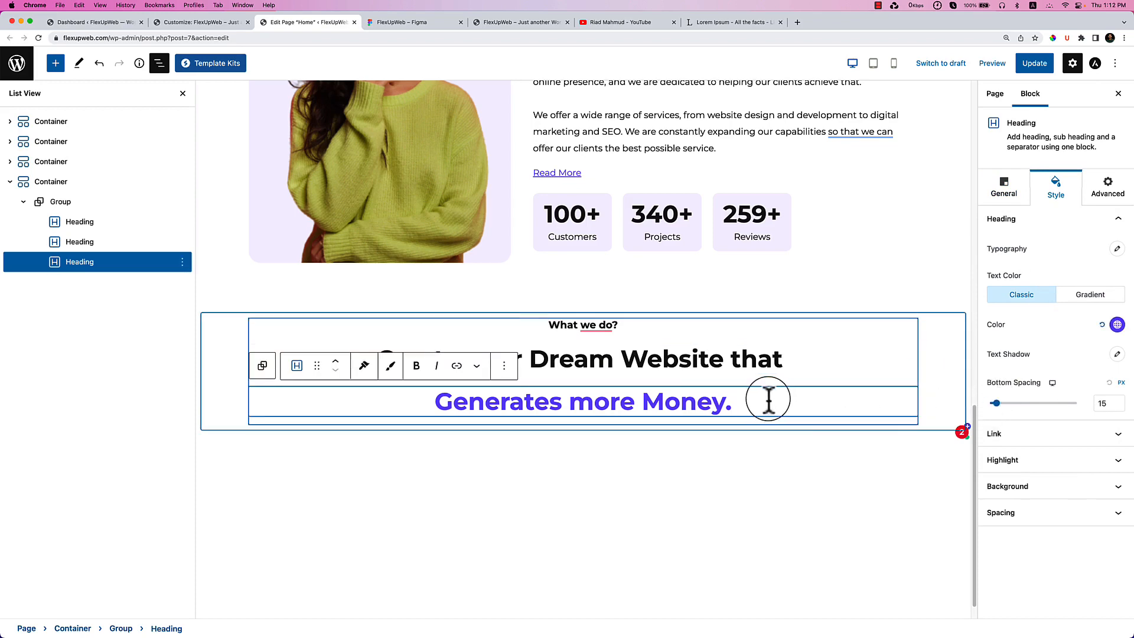
Give the heading's highlight a solid border with a 5 px bottom width.
{"action": "left_click", "coordinate": [1042, 467]}
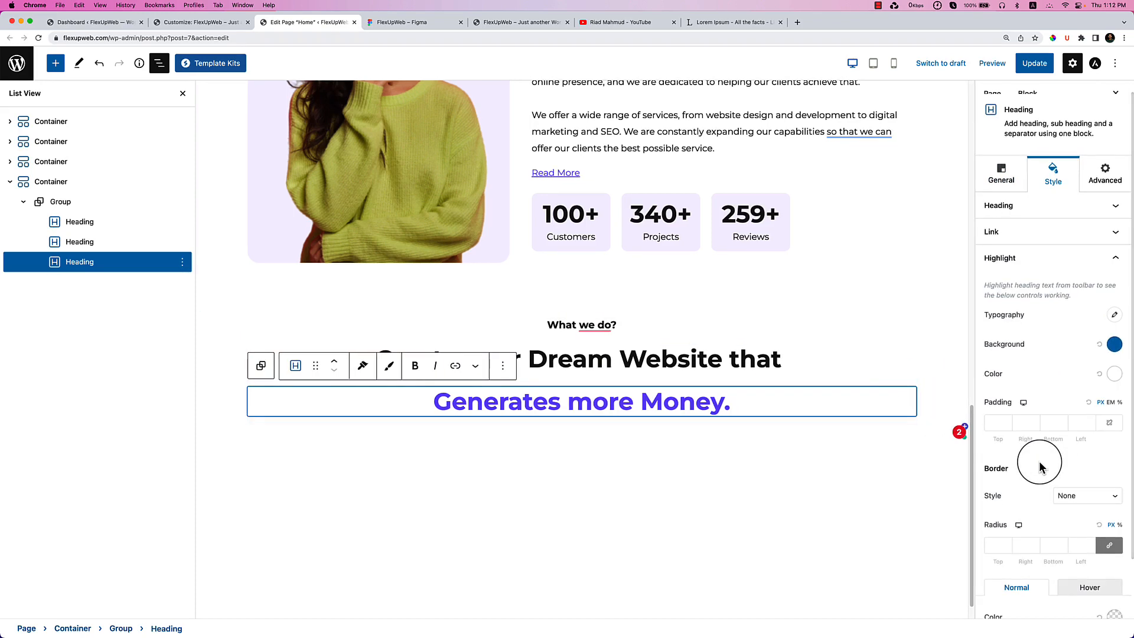
{"action": "scroll", "coordinate": [1060, 473], "scroll_direction": "down", "scroll_amount": 2}
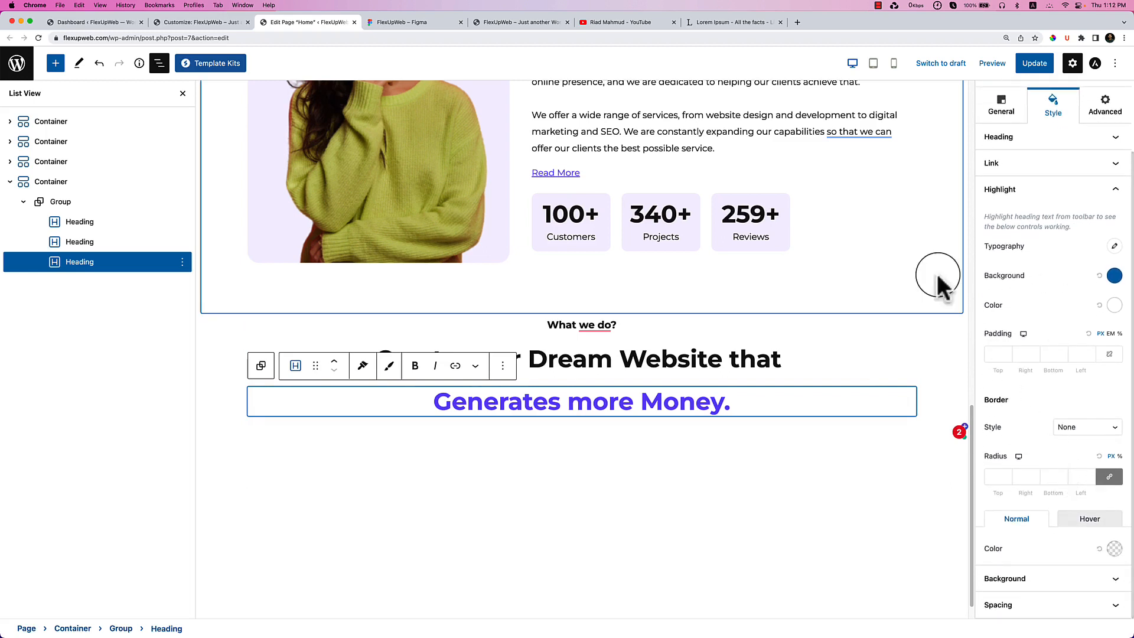
{"action": "left_click", "coordinate": [1086, 429]}
{"action": "left_click", "coordinate": [1083, 427]}
{"action": "left_click", "coordinate": [1083, 427]}
{"action": "left_click", "coordinate": [1082, 439]}
{"action": "left_click", "coordinate": [1057, 477]}
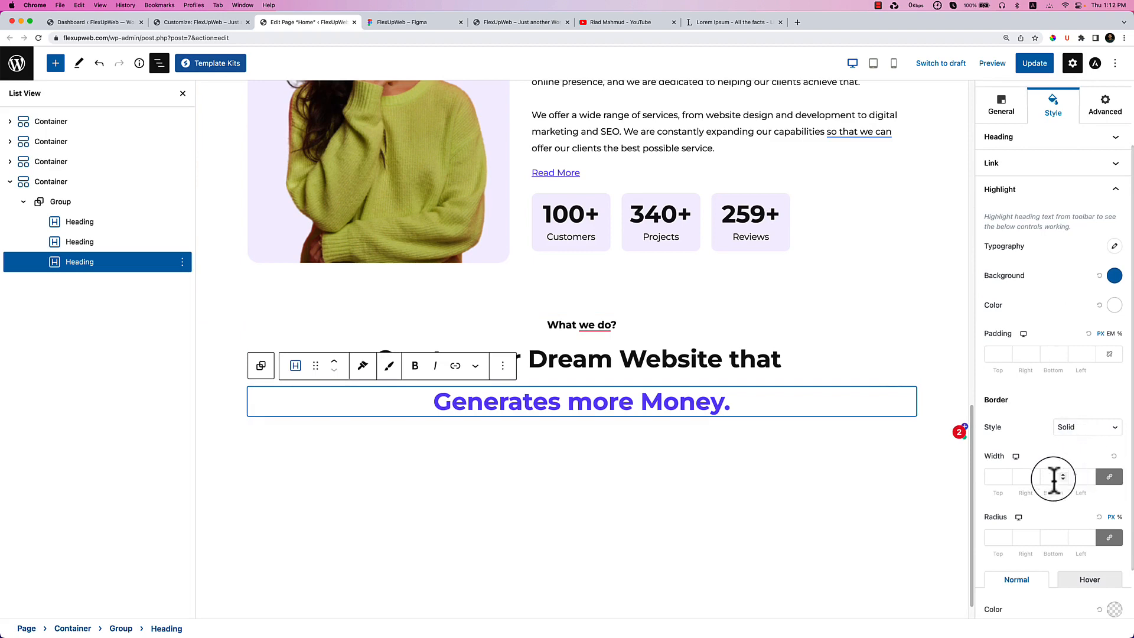
{"action": "left_click", "coordinate": [1108, 477]}
{"action": "left_click", "coordinate": [1067, 484]}
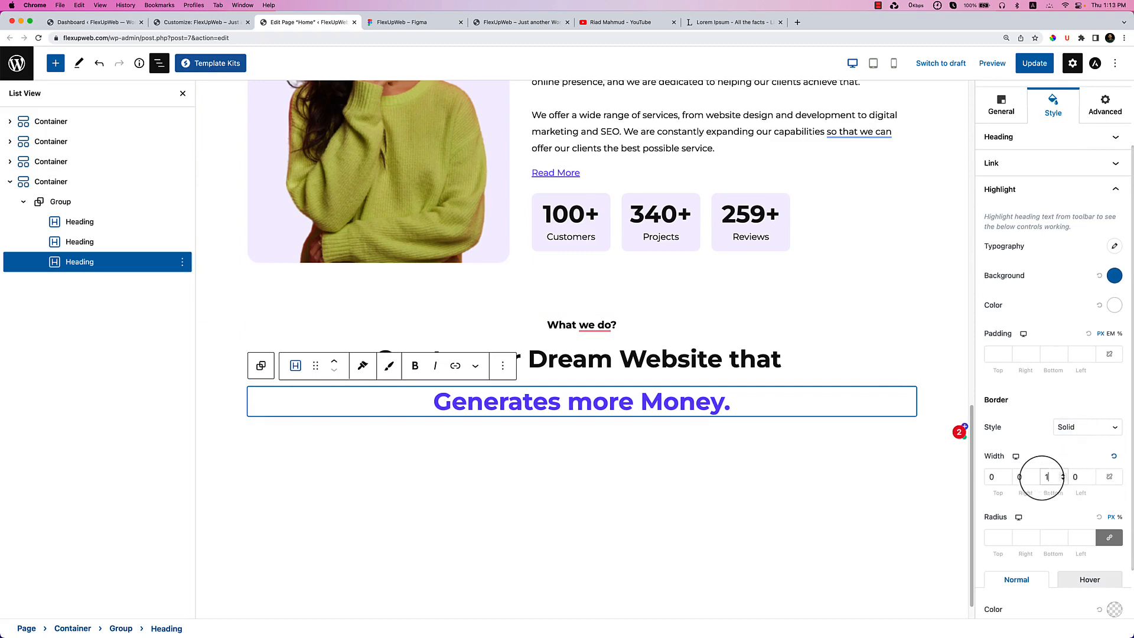
{"action": "type", "text": "5"}
Colour the highlight border purple #7854F7.
{"action": "scroll", "coordinate": [1087, 526], "scroll_direction": "down", "scroll_amount": 2}
{"action": "left_click", "coordinate": [1113, 548]}
{"action": "left_click", "coordinate": [1024, 470]}
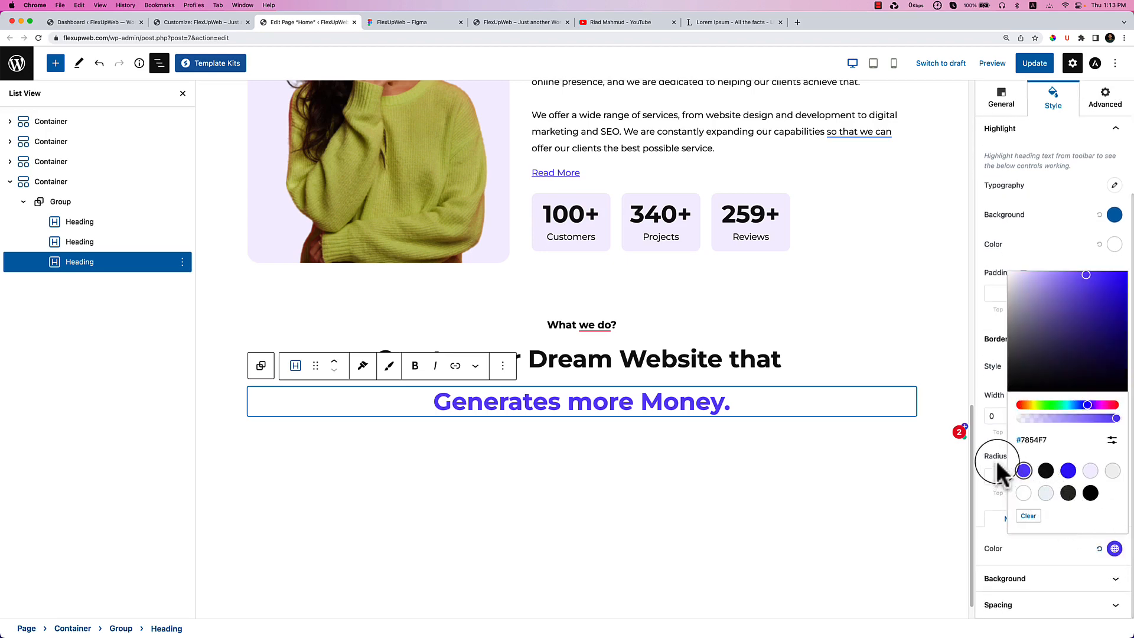
{"action": "left_click", "coordinate": [997, 466]}
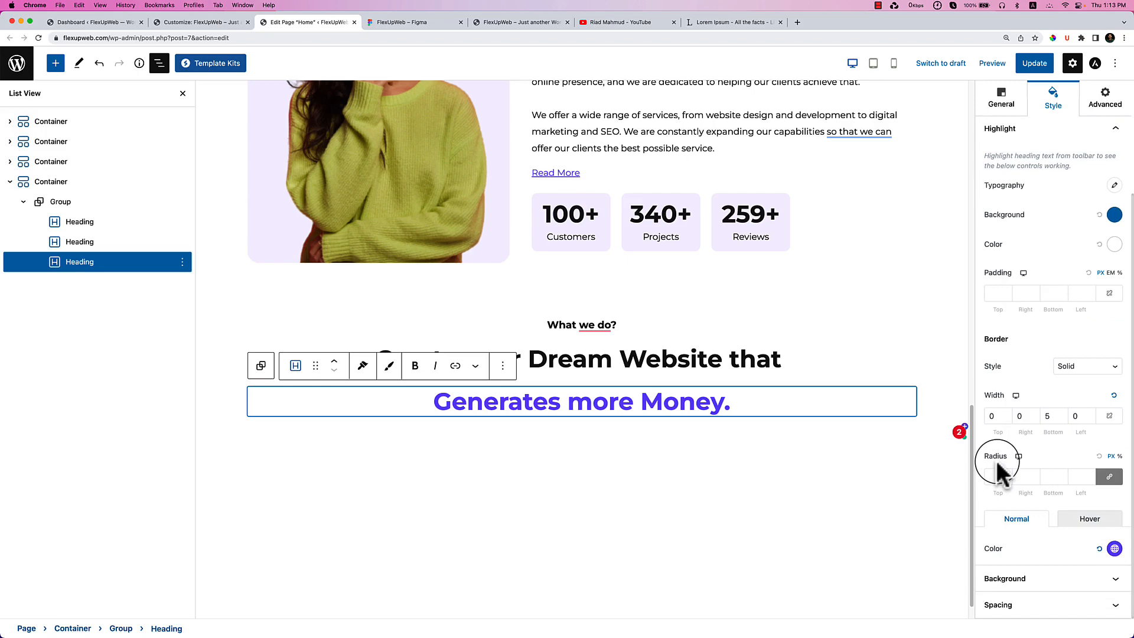
{"action": "left_click", "coordinate": [724, 448]}
{"action": "left_click", "coordinate": [744, 408]}
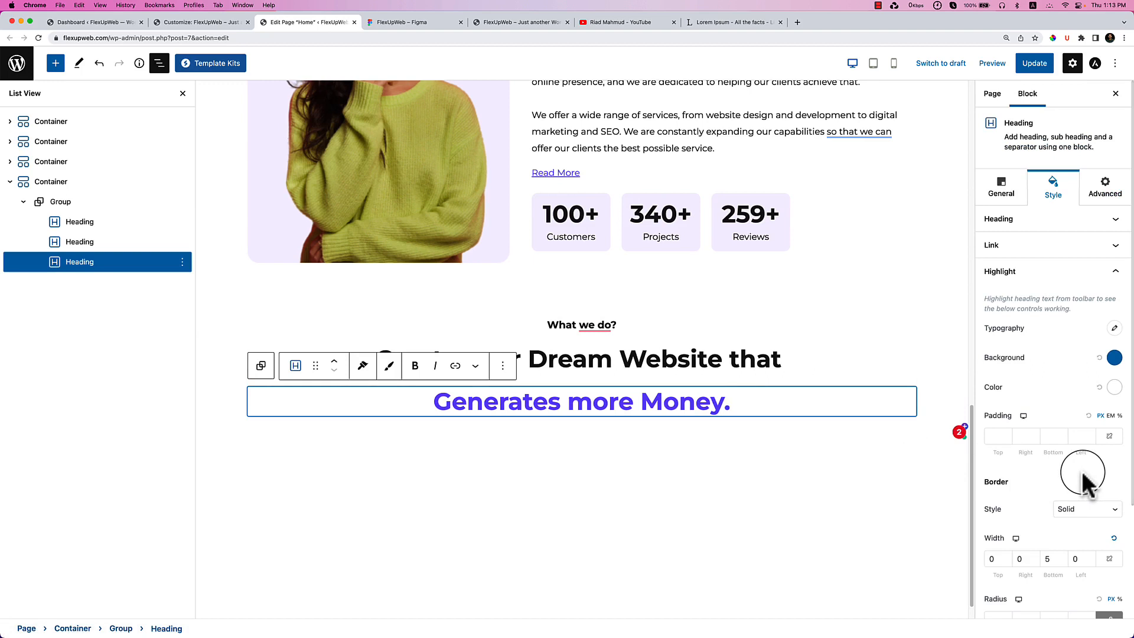
{"action": "scroll", "coordinate": [1087, 472], "scroll_direction": "down", "scroll_amount": 1}
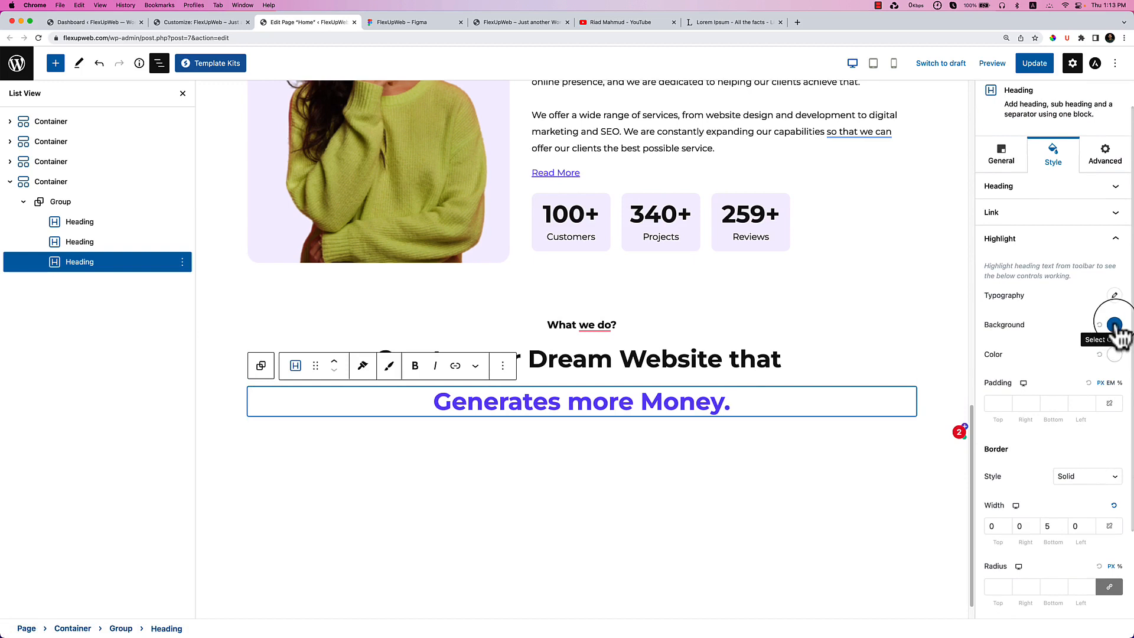
{"action": "scroll", "coordinate": [1060, 487], "scroll_direction": "down", "scroll_amount": 1}
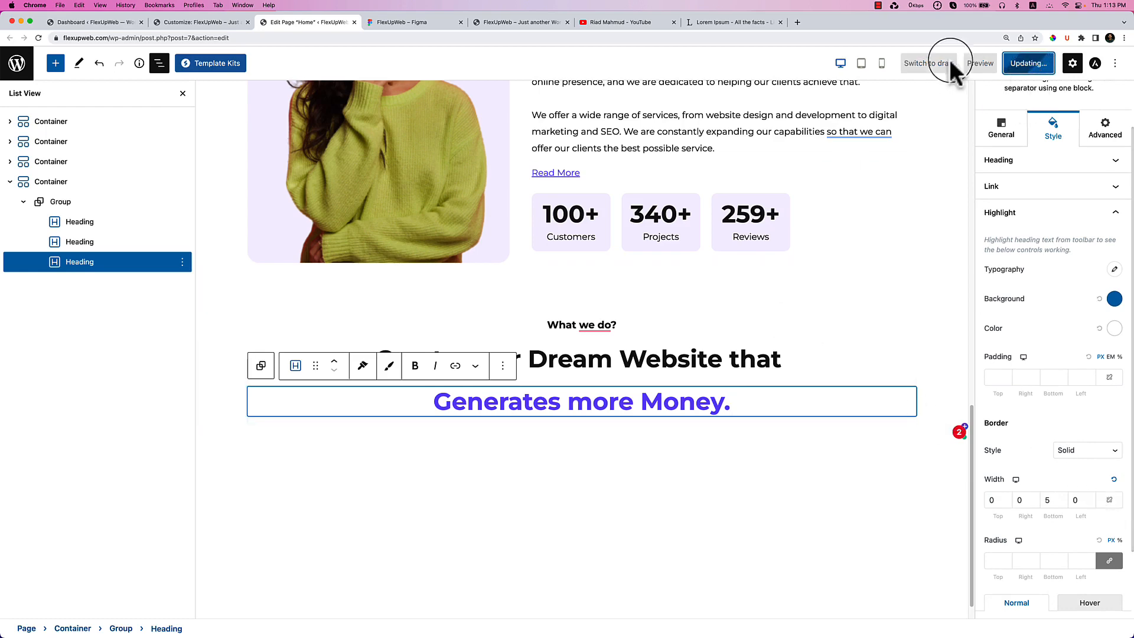
Reload the live FlexUpWeb site to check the new heading, then return to Figma.
{"action": "left_click", "coordinate": [424, 27]}
{"action": "right_click", "coordinate": [470, 105]}
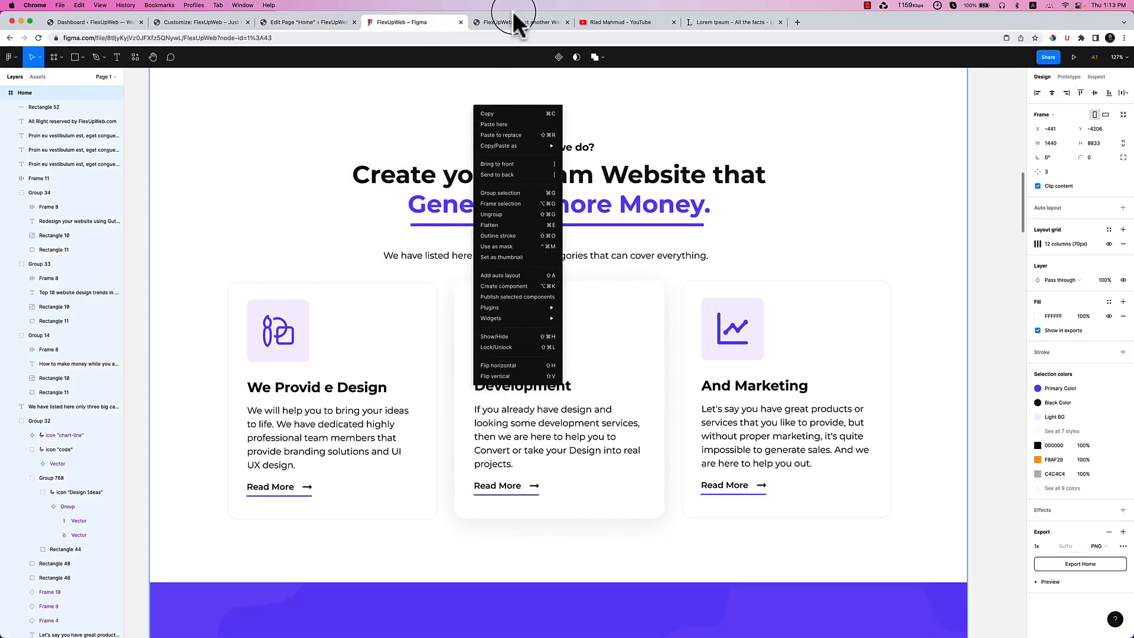
{"action": "left_click", "coordinate": [514, 22]}
{"action": "right_click", "coordinate": [568, 114]}
{"action": "left_click", "coordinate": [593, 139]}
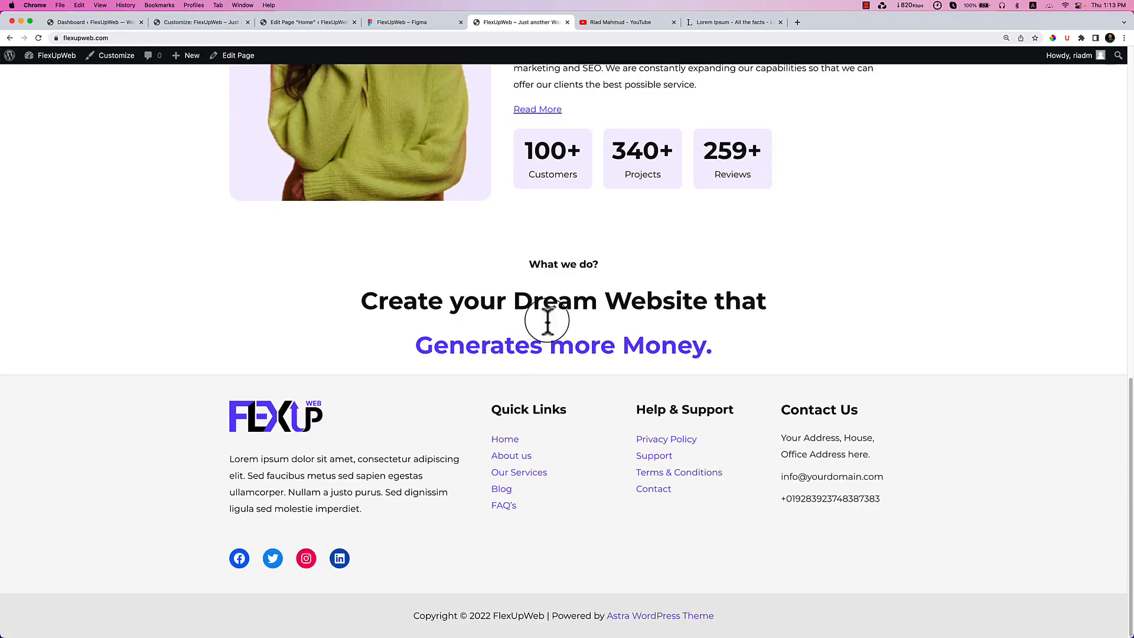
{"action": "left_click", "coordinate": [368, 23]}
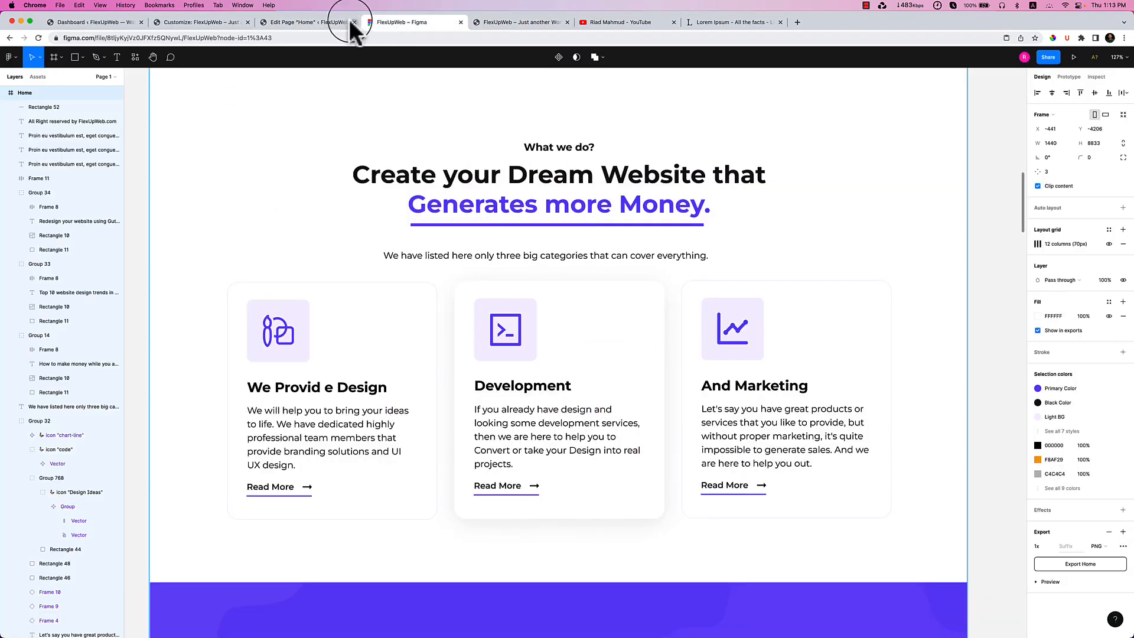
Reload the Home page editor and reselect the purple 'Generates more Money.' heading.
{"action": "left_click", "coordinate": [296, 24]}
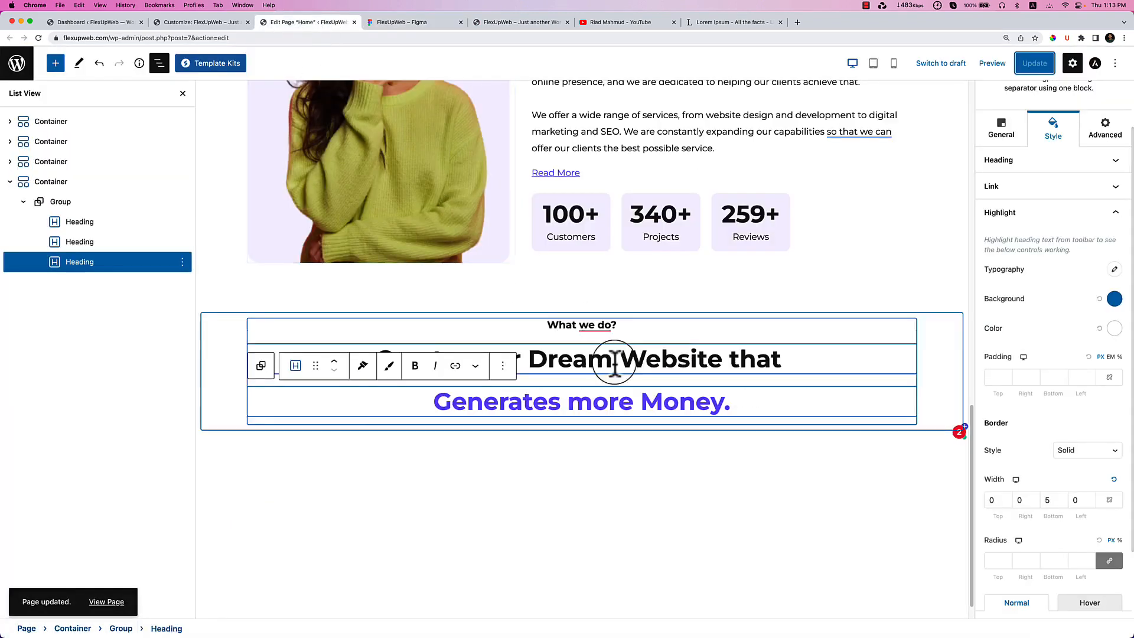
{"action": "scroll", "coordinate": [1043, 484], "scroll_direction": "down", "scroll_amount": 1}
{"action": "scroll", "coordinate": [1042, 482], "scroll_direction": "down", "scroll_amount": 2}
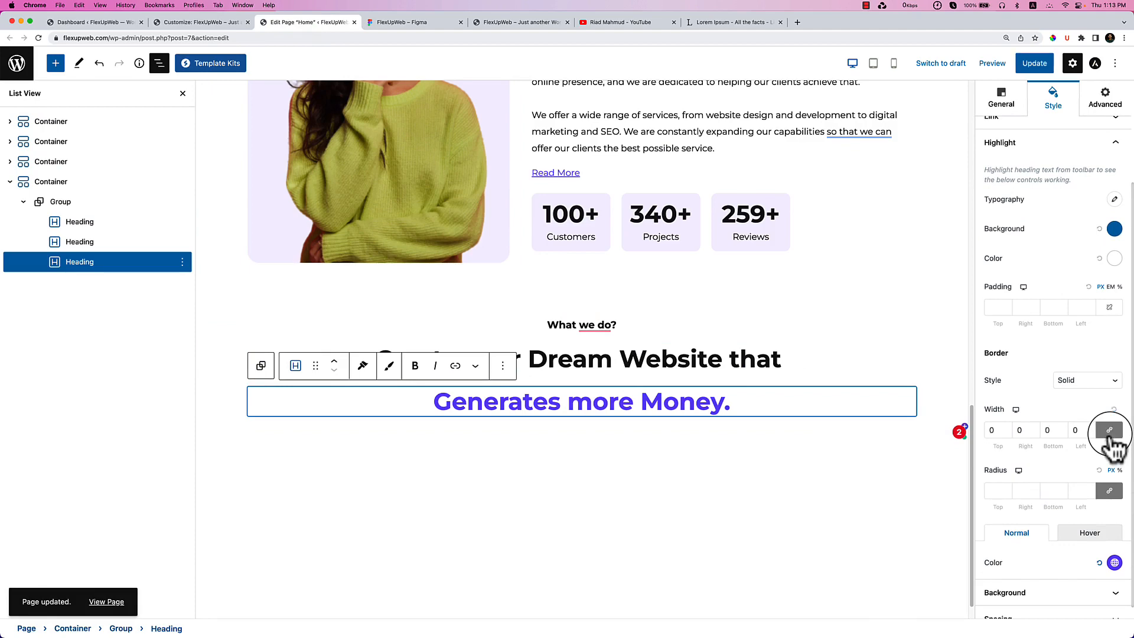
{"action": "left_click", "coordinate": [38, 38]}
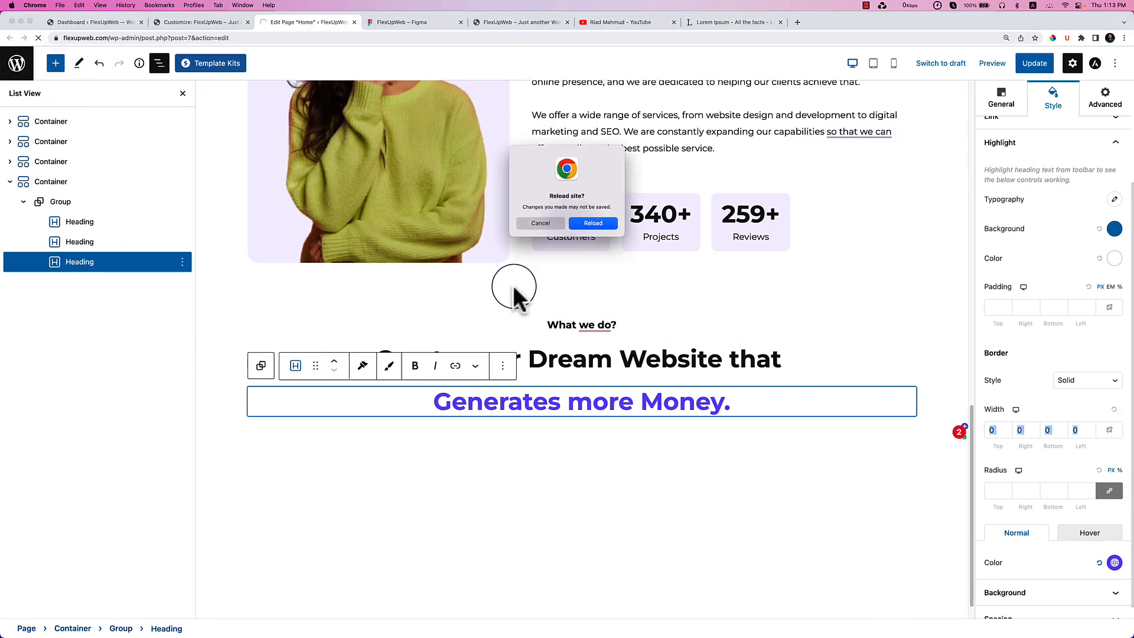
{"action": "left_click", "coordinate": [598, 223]}
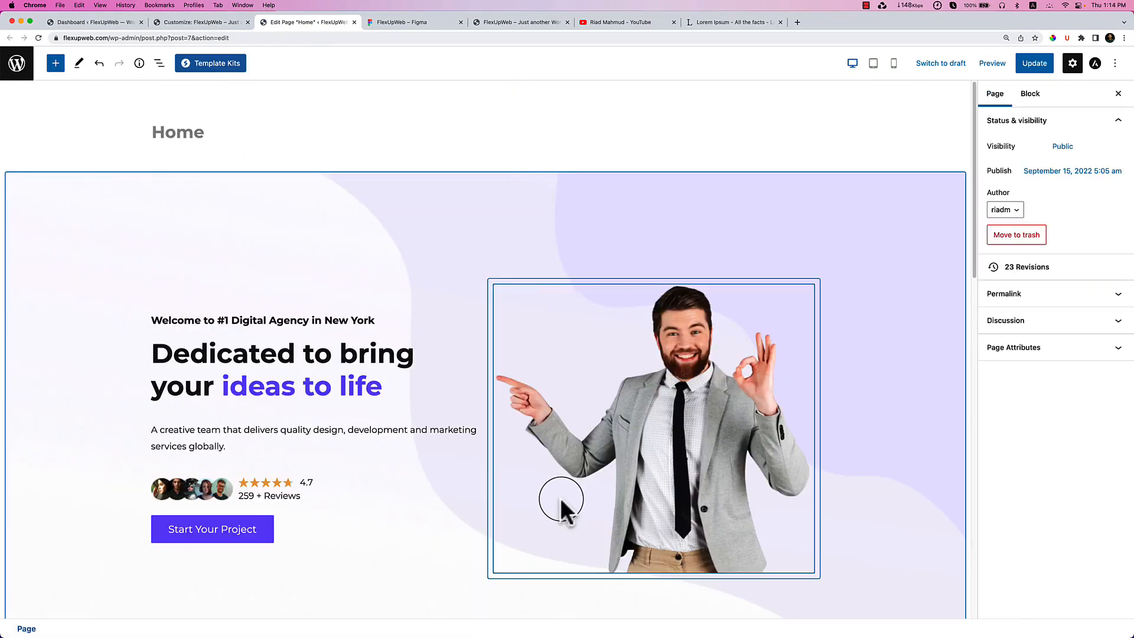
{"action": "scroll", "coordinate": [561, 499], "scroll_direction": "down", "scroll_amount": 2}
{"action": "scroll", "coordinate": [562, 499], "scroll_direction": "down", "scroll_amount": 12}
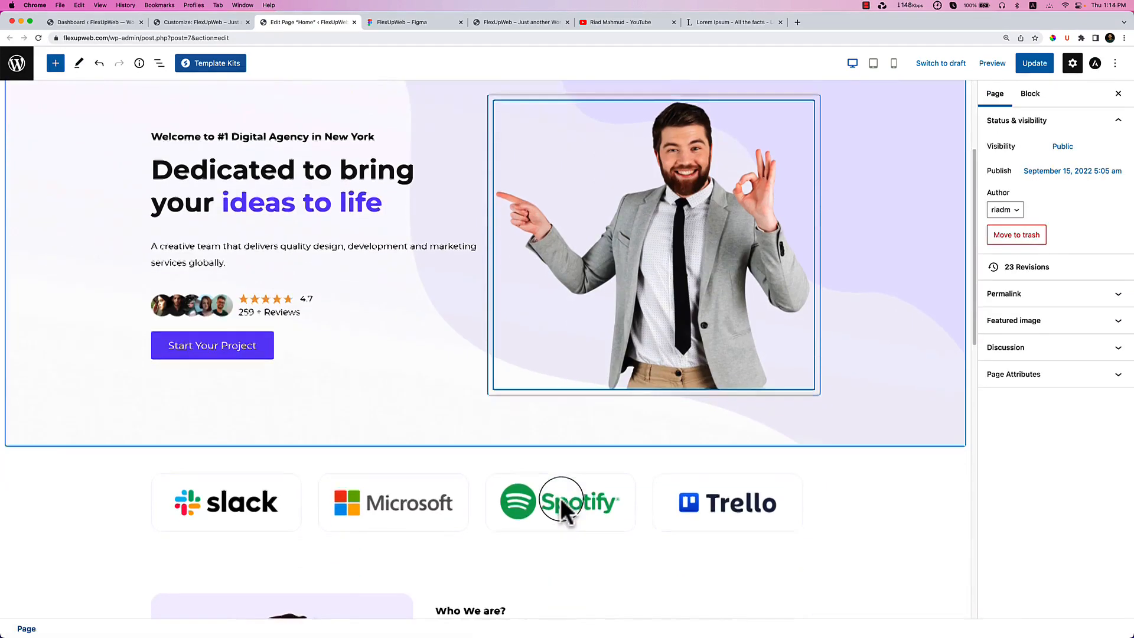
{"action": "scroll", "coordinate": [561, 499], "scroll_direction": "down", "scroll_amount": 1}
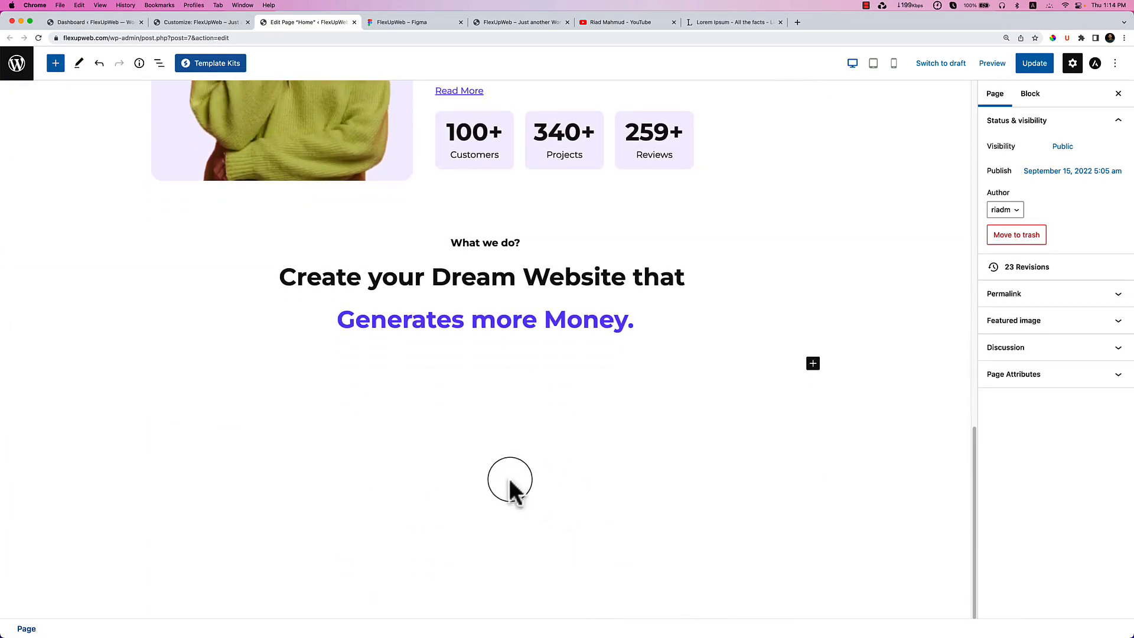
{"action": "left_click", "coordinate": [547, 325]}
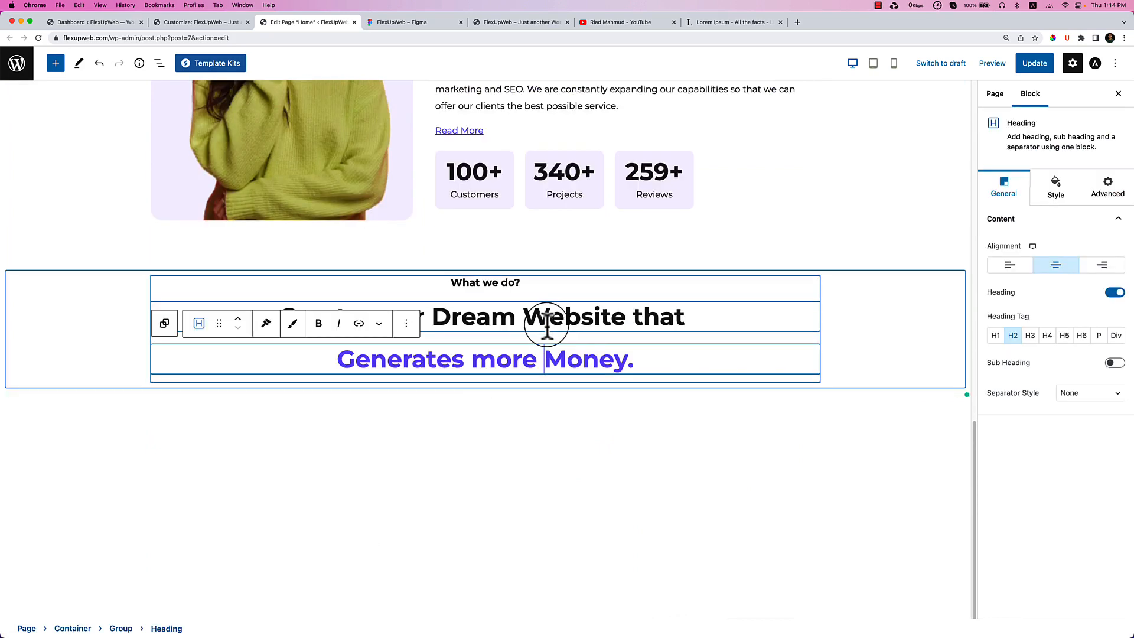
{"action": "left_click", "coordinate": [510, 329]}
{"action": "left_click", "coordinate": [503, 360]}
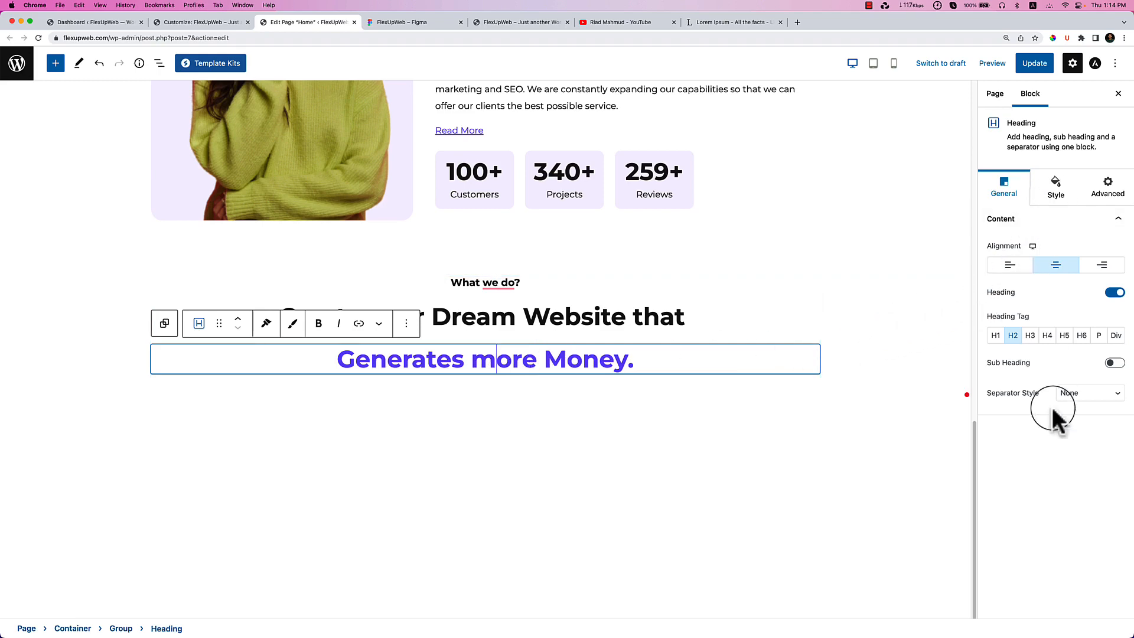
Add a solid separator under the heading and set its width to 500.
{"action": "left_click", "coordinate": [1067, 407]}
{"action": "left_click", "coordinate": [1083, 420]}
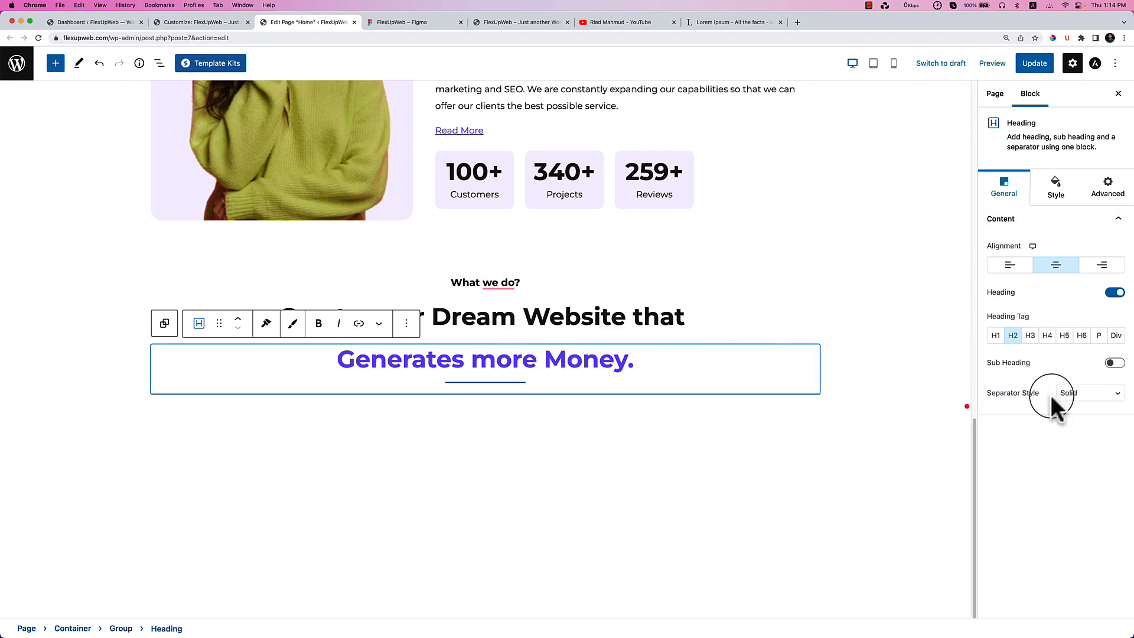
{"action": "left_click", "coordinate": [1063, 190]}
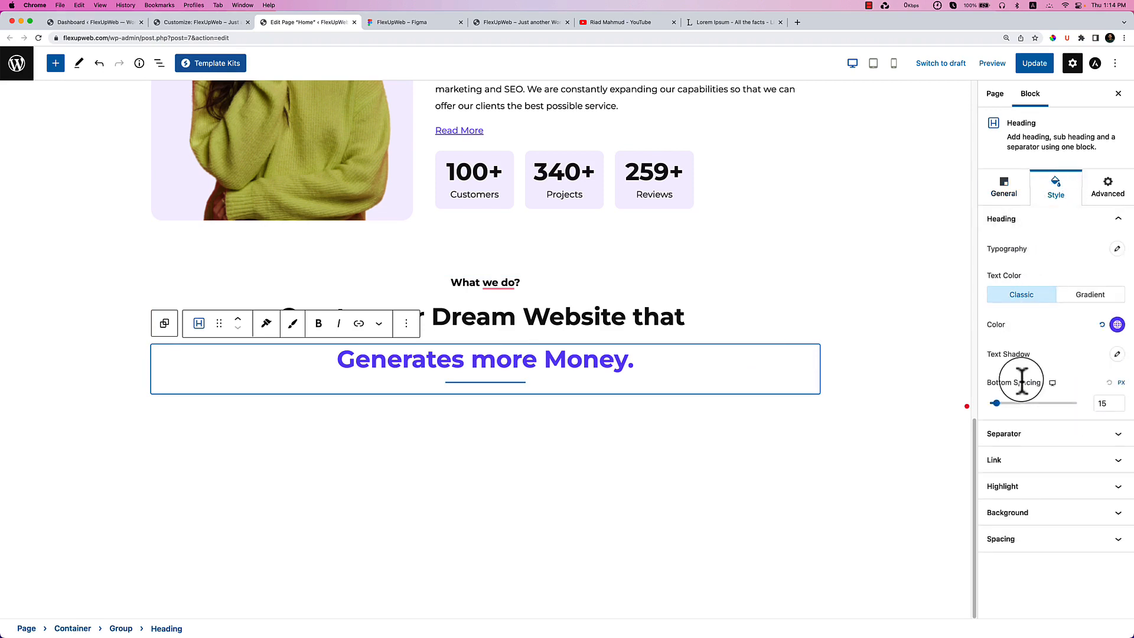
{"action": "left_click", "coordinate": [1030, 434]}
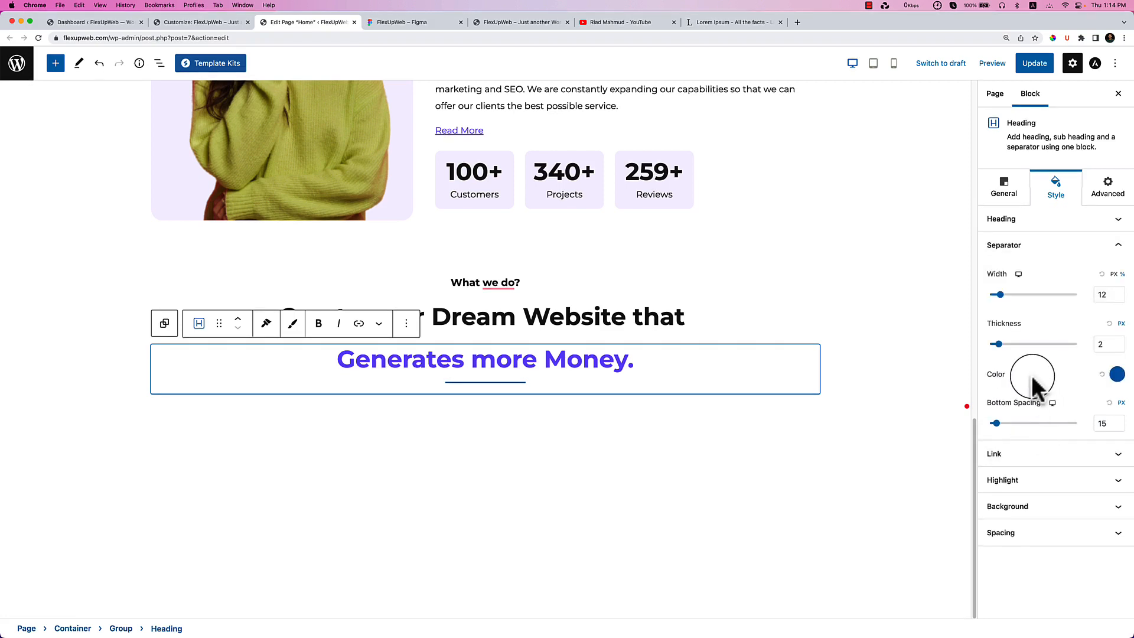
{"action": "left_click_drag", "start_coordinate": [1001, 294], "coordinate": [1012, 295]}
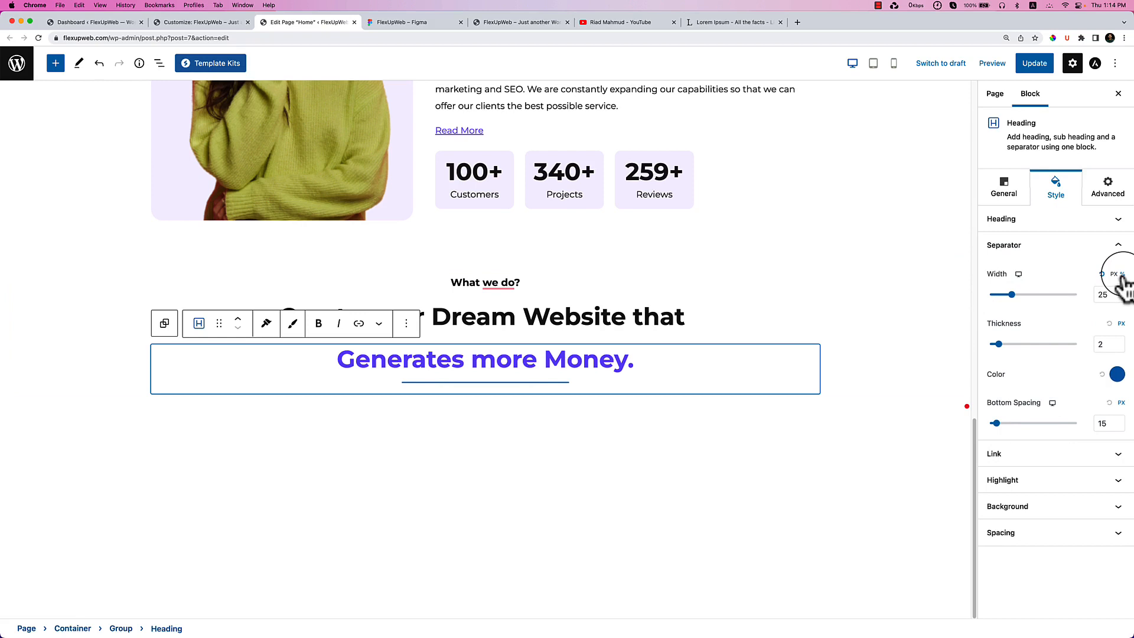
{"action": "left_click", "coordinate": [1102, 274]}
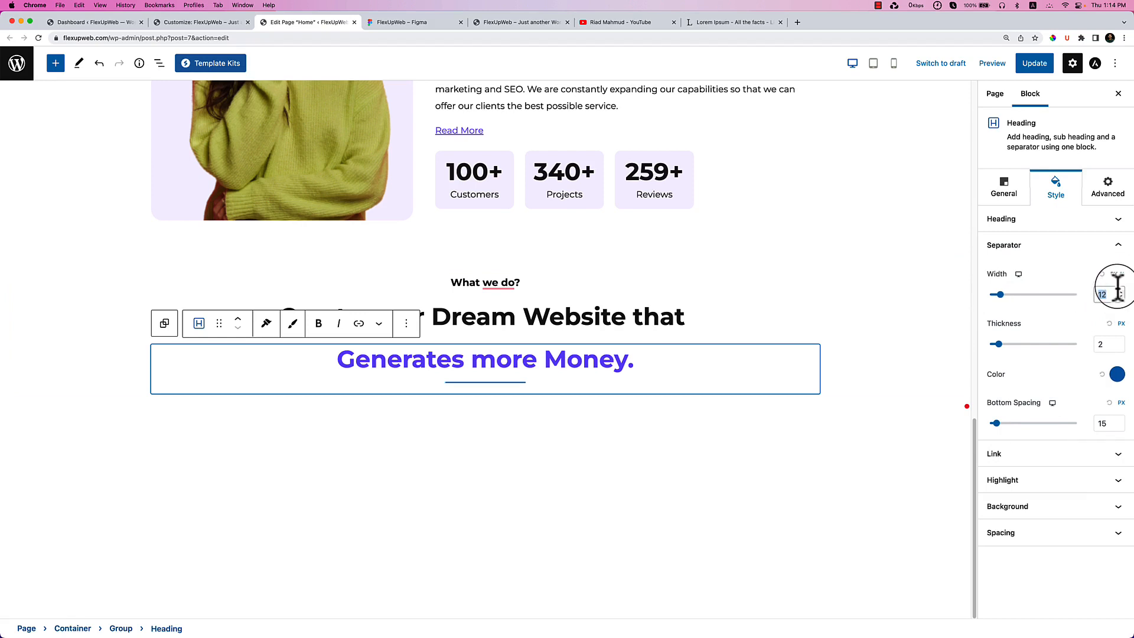
{"action": "type", "text": "00"}
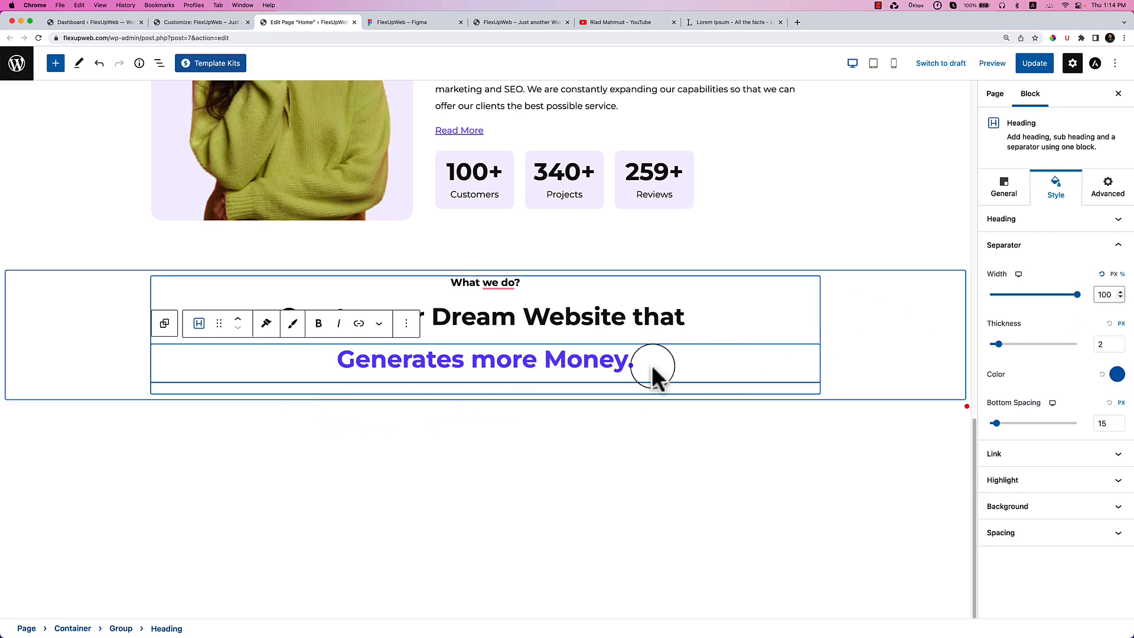
{"action": "left_click", "coordinate": [1102, 274]}
{"action": "left_click_drag", "start_coordinate": [1006, 295], "coordinate": [1075, 295]}
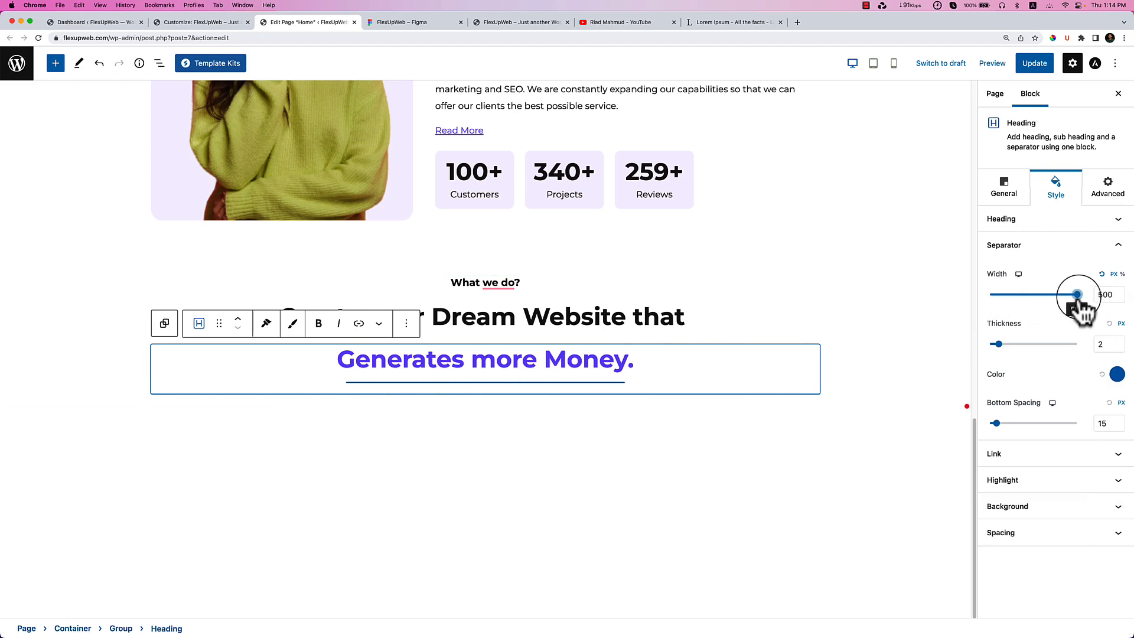
{"action": "left_click", "coordinate": [1104, 294]}
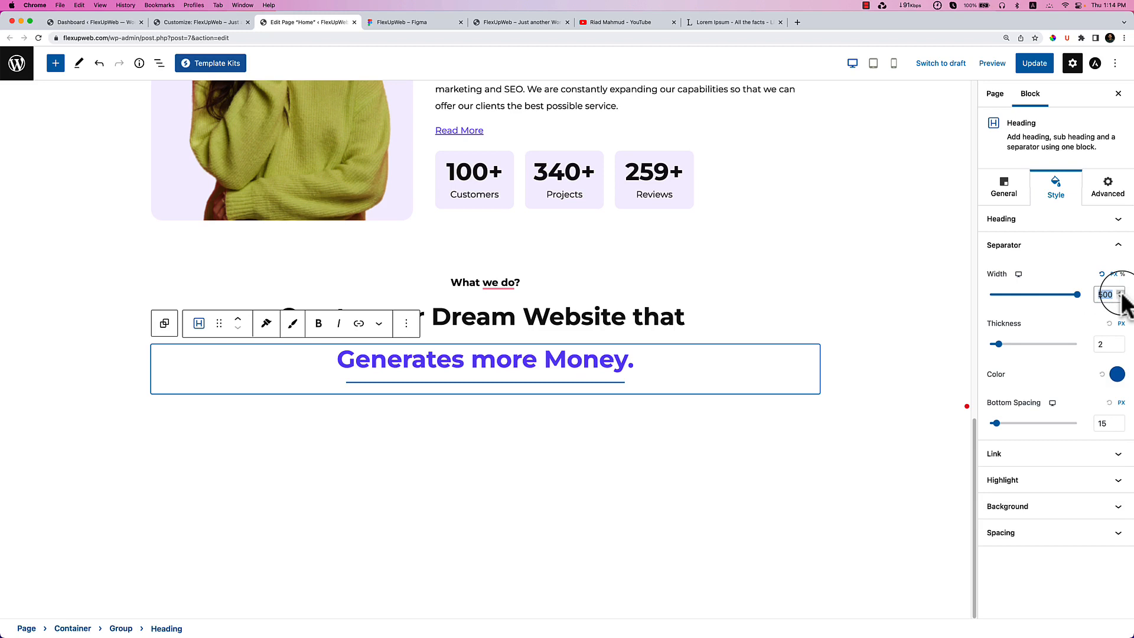
Make the separator thicker and colour it purple #7854F7.
{"action": "left_click", "coordinate": [1008, 345]}
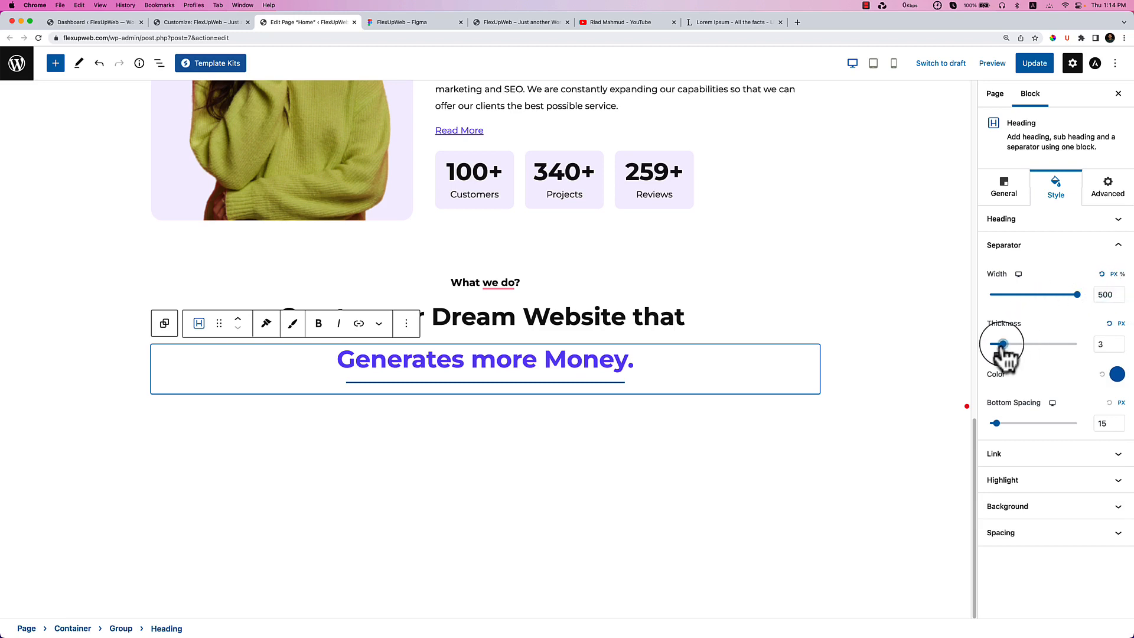
{"action": "left_click_drag", "start_coordinate": [1007, 344], "coordinate": [1011, 345]}
{"action": "left_click", "coordinate": [1116, 374]}
{"action": "left_click", "coordinate": [1026, 296]}
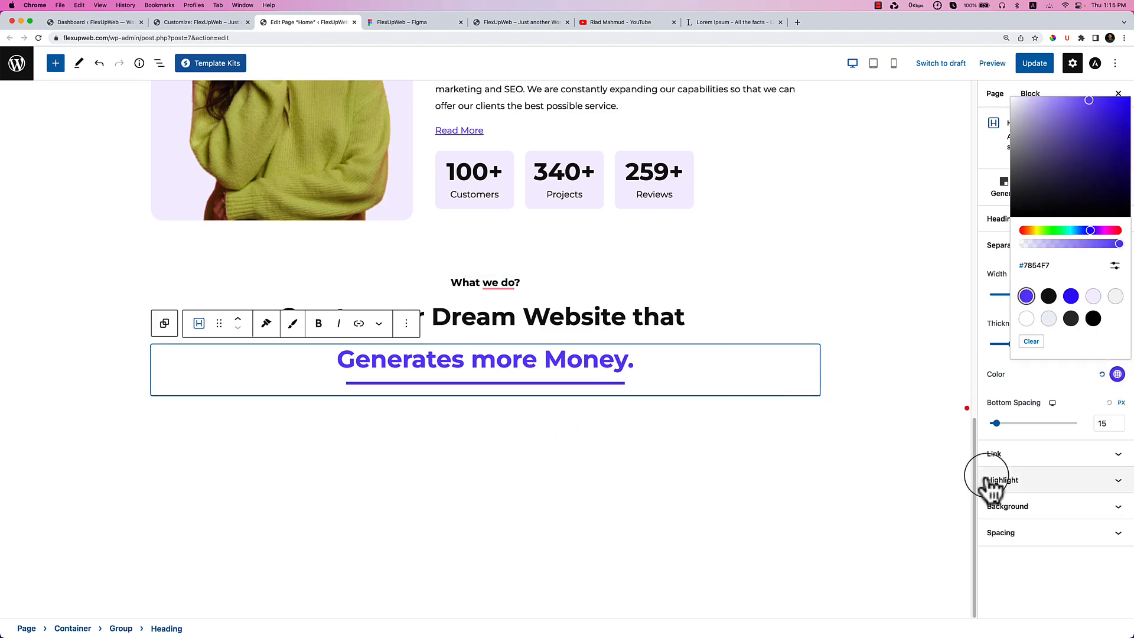
{"action": "left_click", "coordinate": [1025, 480]}
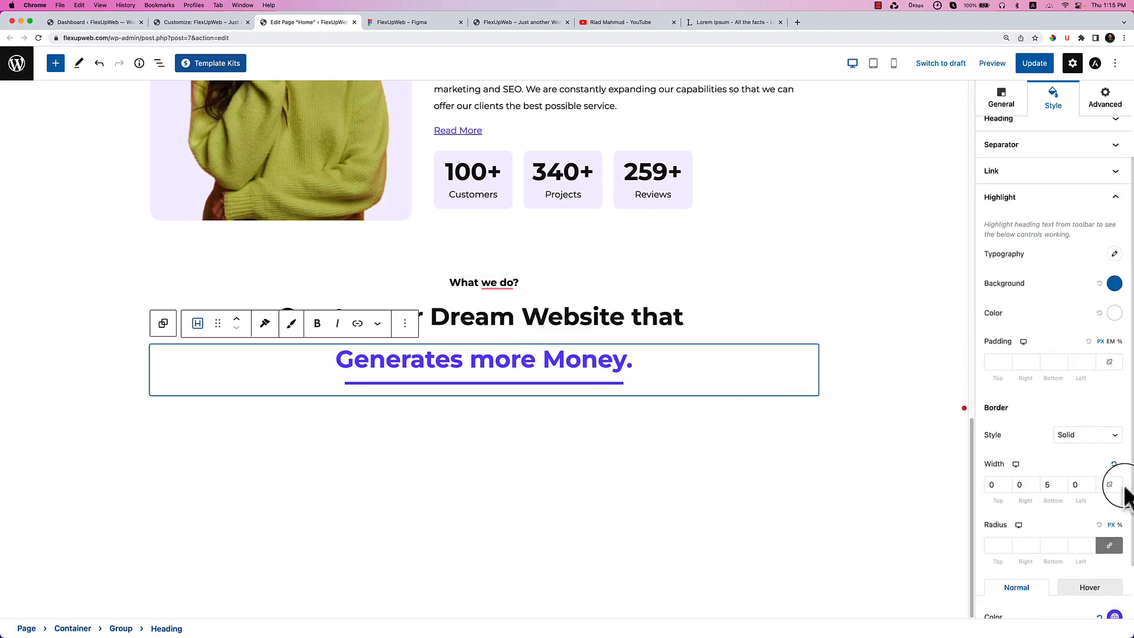
Reset the purple heading's border colour and select the 'Create your Dream Website that' heading.
{"action": "scroll", "coordinate": [1093, 573], "scroll_direction": "down", "scroll_amount": 1}
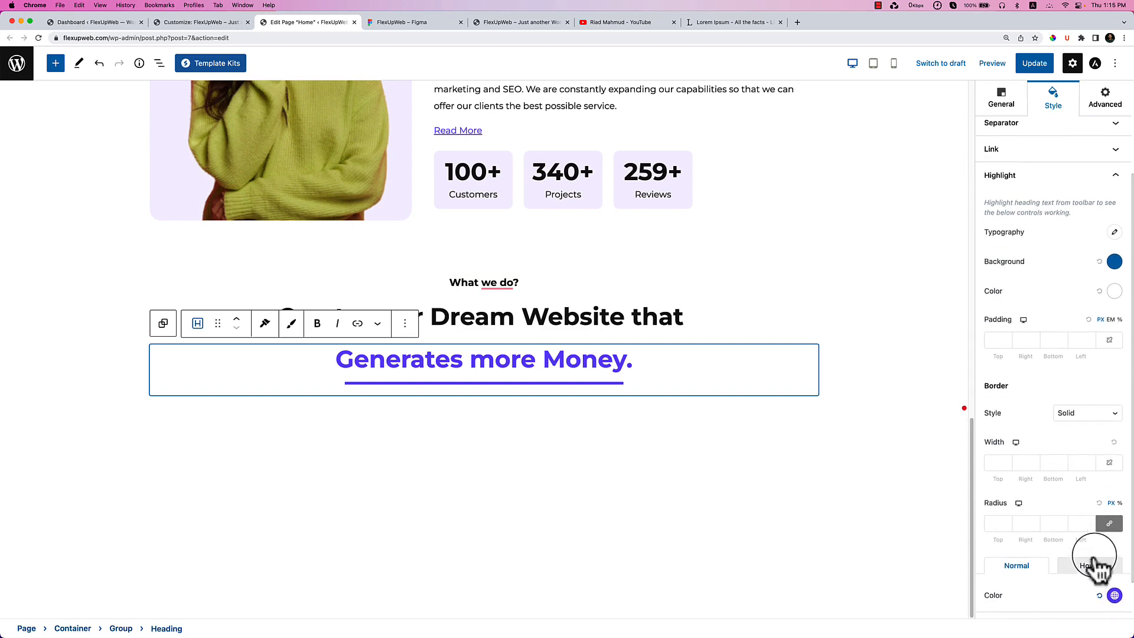
{"action": "left_click", "coordinate": [1099, 596]}
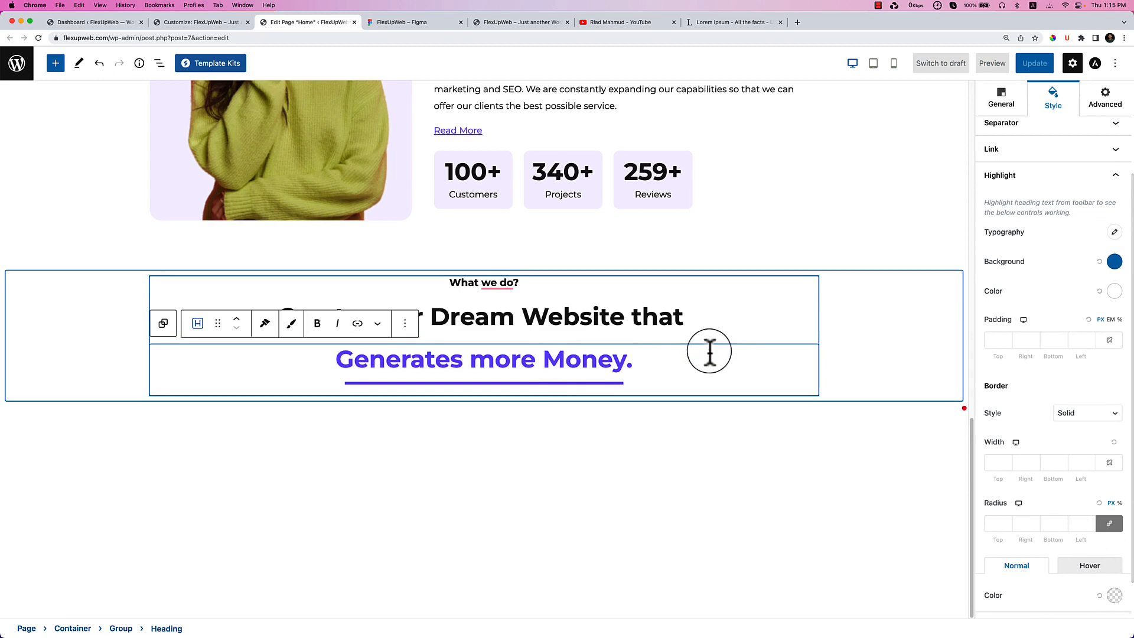
{"action": "left_click", "coordinate": [723, 321]}
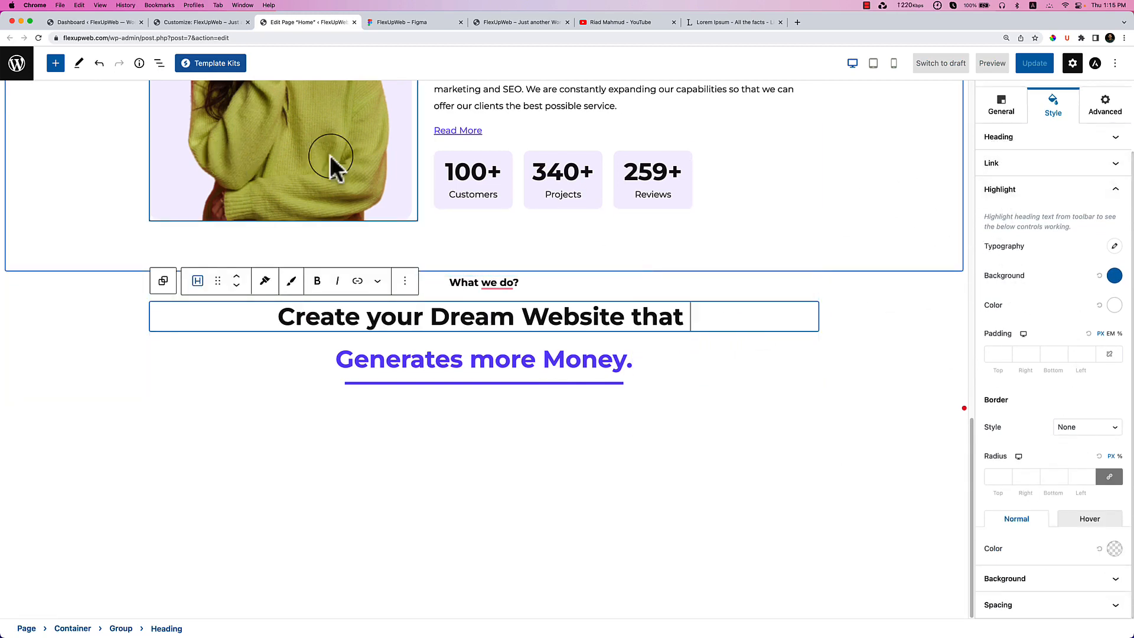
{"action": "left_click", "coordinate": [998, 104]}
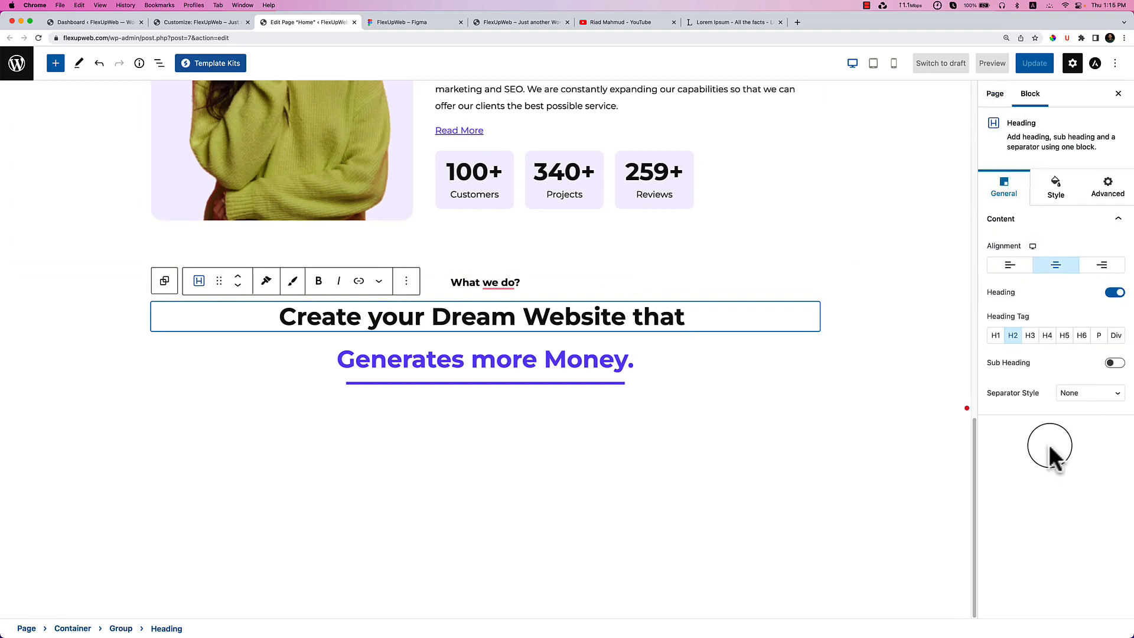
{"action": "left_click", "coordinate": [1055, 192]}
{"action": "scroll", "coordinate": [1086, 461], "scroll_direction": "down", "scroll_amount": 2}
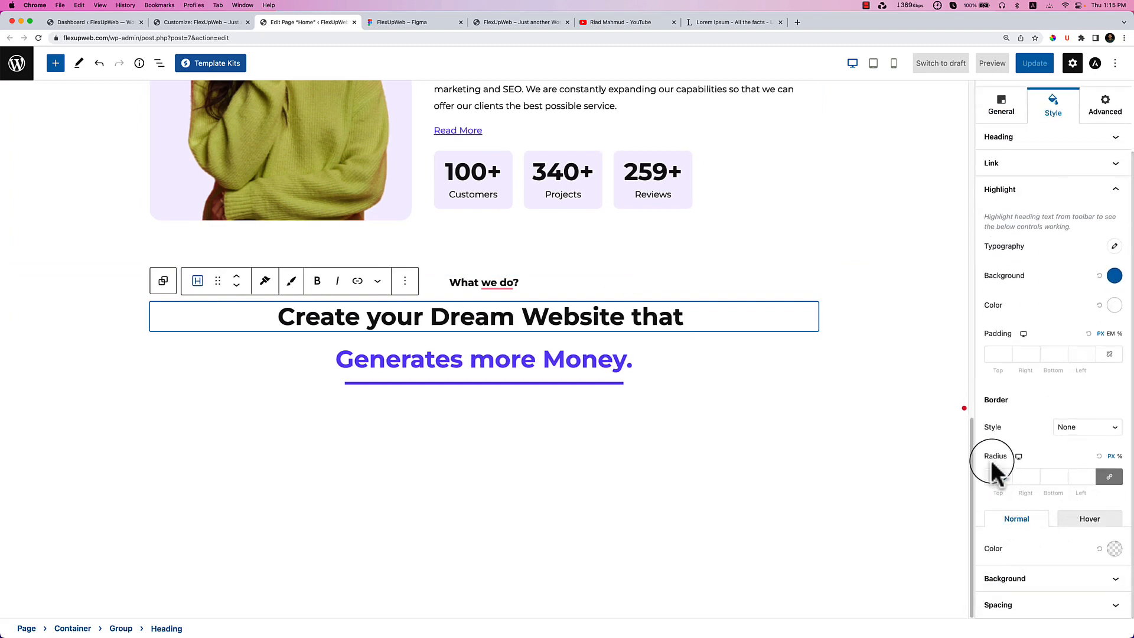
Set that heading's bottom margin to -15 and update the page.
{"action": "left_click", "coordinate": [1045, 605]}
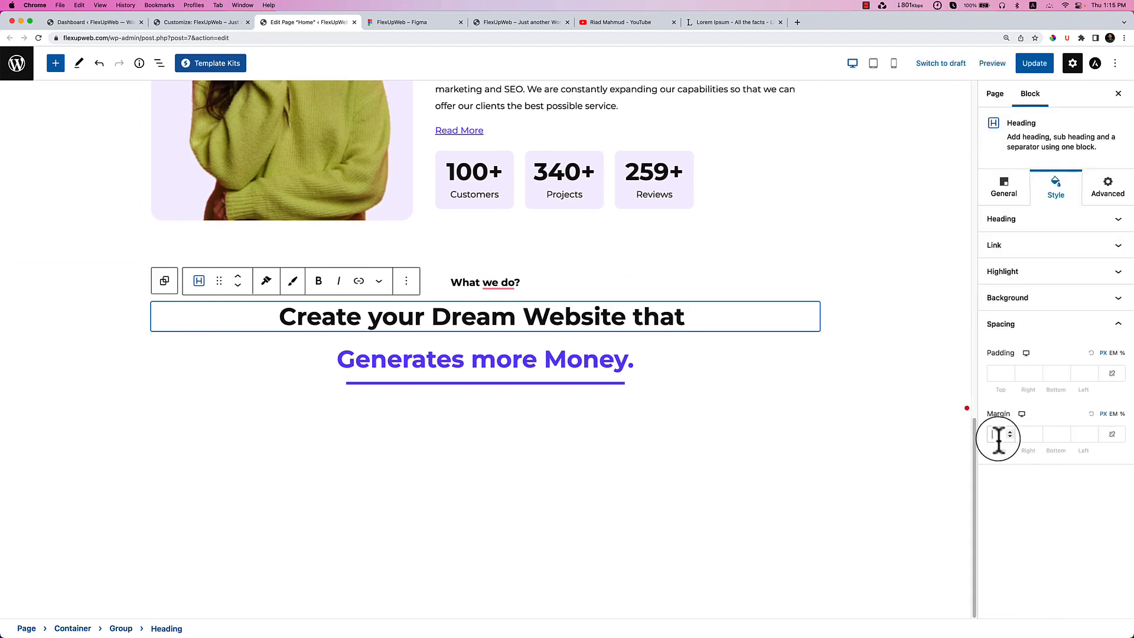
{"action": "left_click", "coordinate": [1066, 436]}
{"action": "left_click", "coordinate": [1066, 437]}
{"action": "left_click", "coordinate": [1065, 437]}
{"action": "left_click", "coordinate": [1066, 437]}
{"action": "left_click", "coordinate": [1065, 437]}
{"action": "left_click", "coordinate": [1066, 436]}
{"action": "left_click", "coordinate": [1065, 436]}
{"action": "left_click", "coordinate": [1066, 437]}
{"action": "left_click", "coordinate": [1066, 437]}
{"action": "left_click", "coordinate": [1065, 436]}
{"action": "left_click", "coordinate": [1066, 437]}
{"action": "left_click", "coordinate": [1065, 436]}
{"action": "left_click", "coordinate": [1066, 437]}
{"action": "left_click", "coordinate": [1066, 437]}
{"action": "left_click", "coordinate": [1066, 436]}
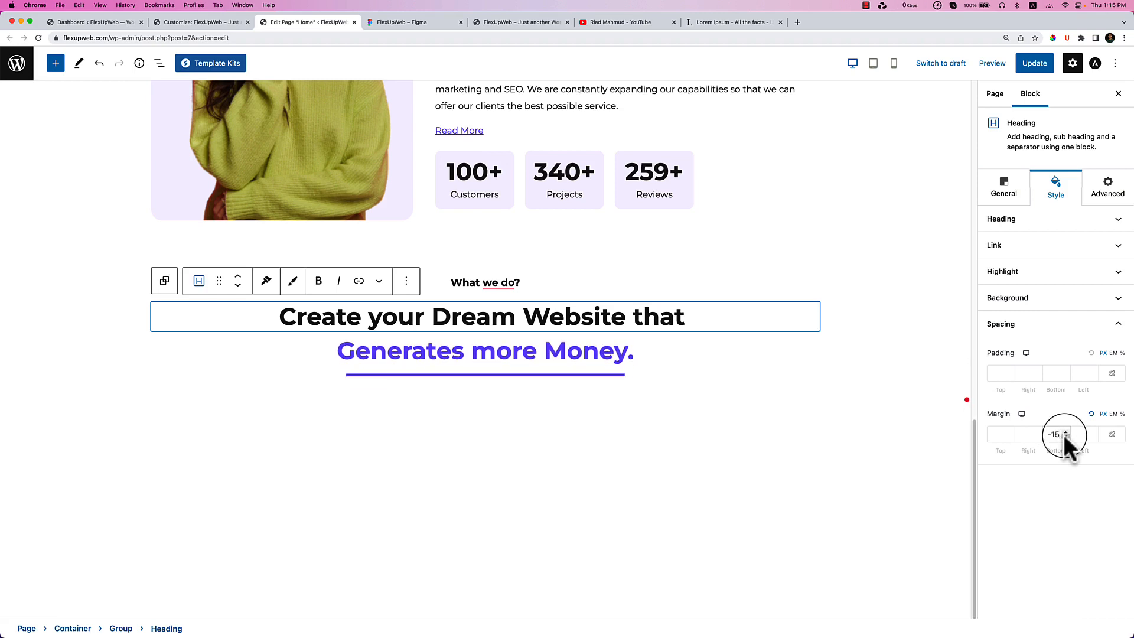
{"action": "left_click", "coordinate": [1034, 64]}
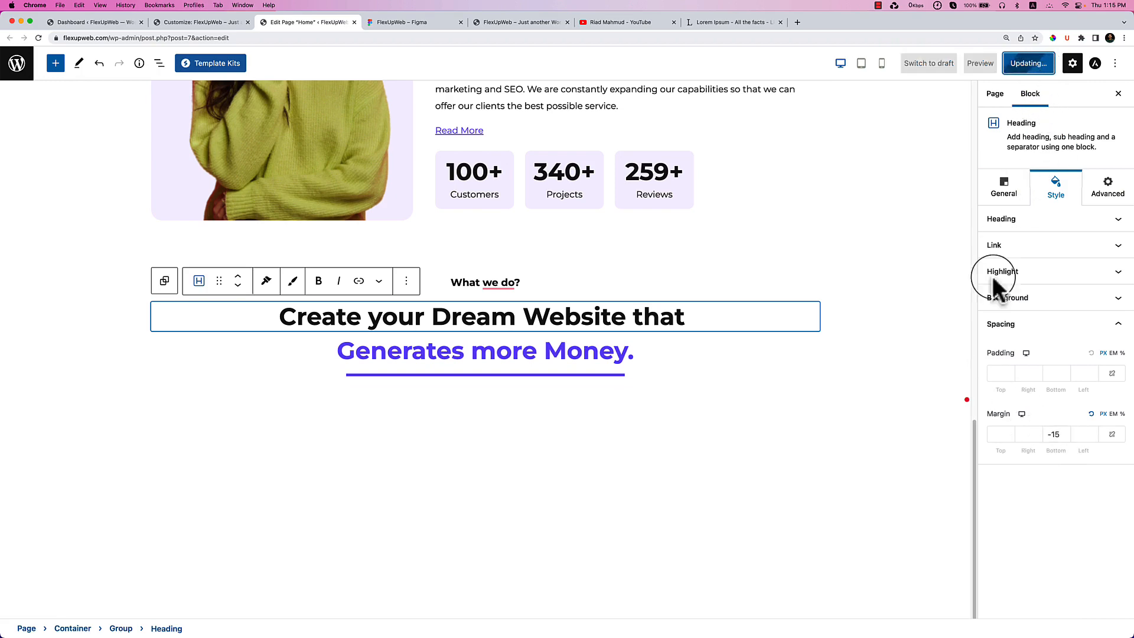
Reload the live FlexUpWeb page and open an enlarged DevTools panel on the 'What we do?' section.
{"action": "right_click", "coordinate": [511, 232]}
{"action": "left_click", "coordinate": [543, 252]}
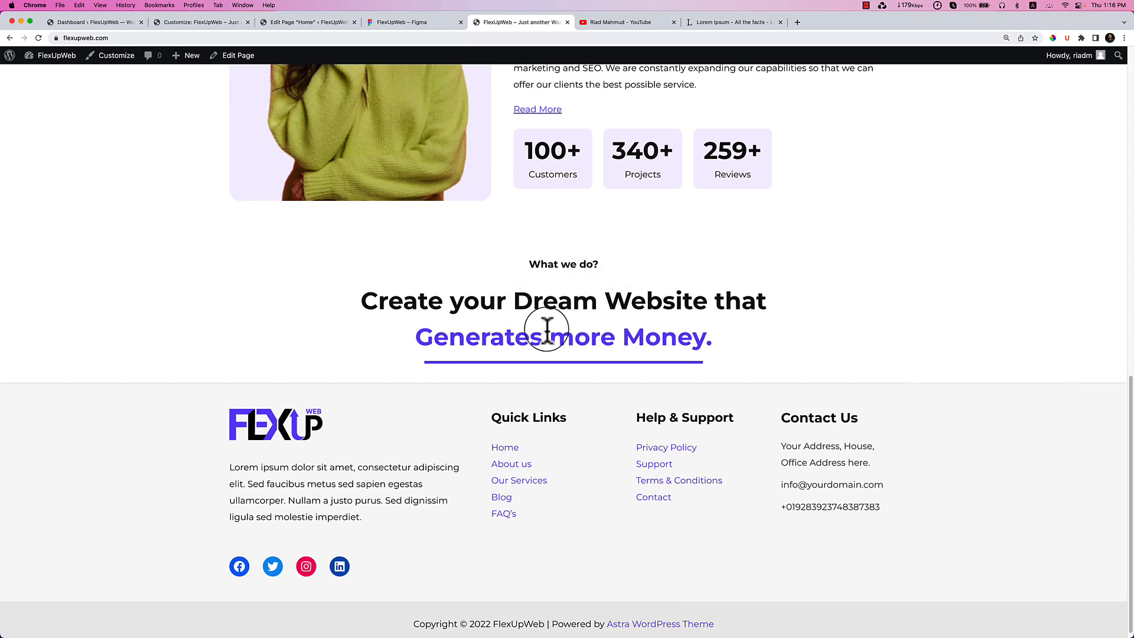
{"action": "right_click", "coordinate": [573, 284]}
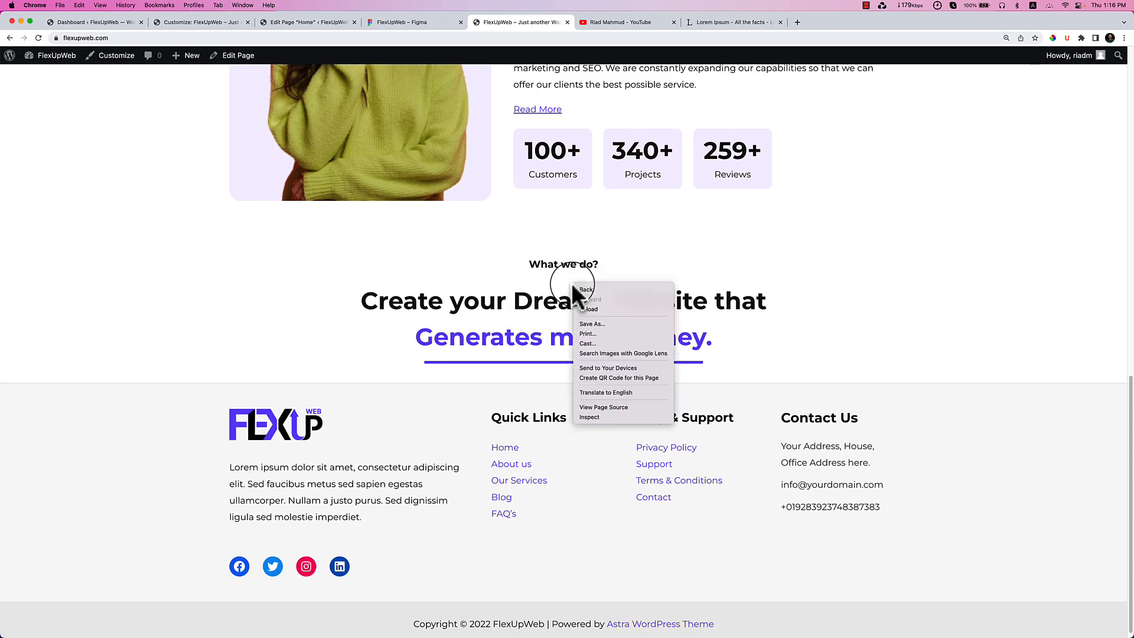
{"action": "left_click", "coordinate": [636, 416]}
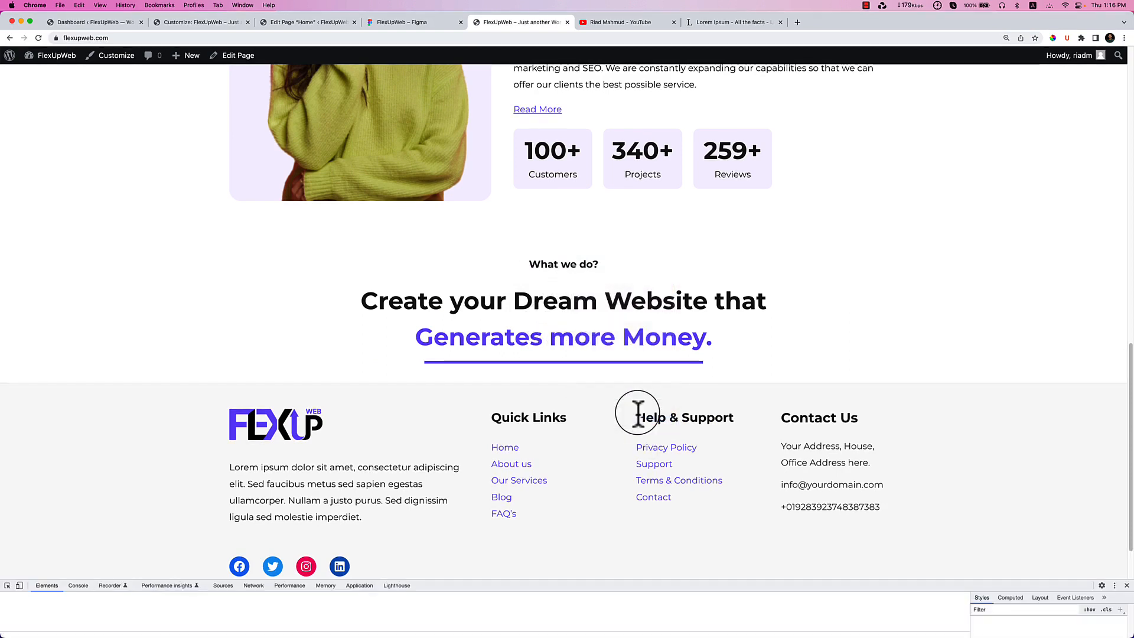
{"action": "left_click_drag", "start_coordinate": [810, 587], "coordinate": [720, 434]}
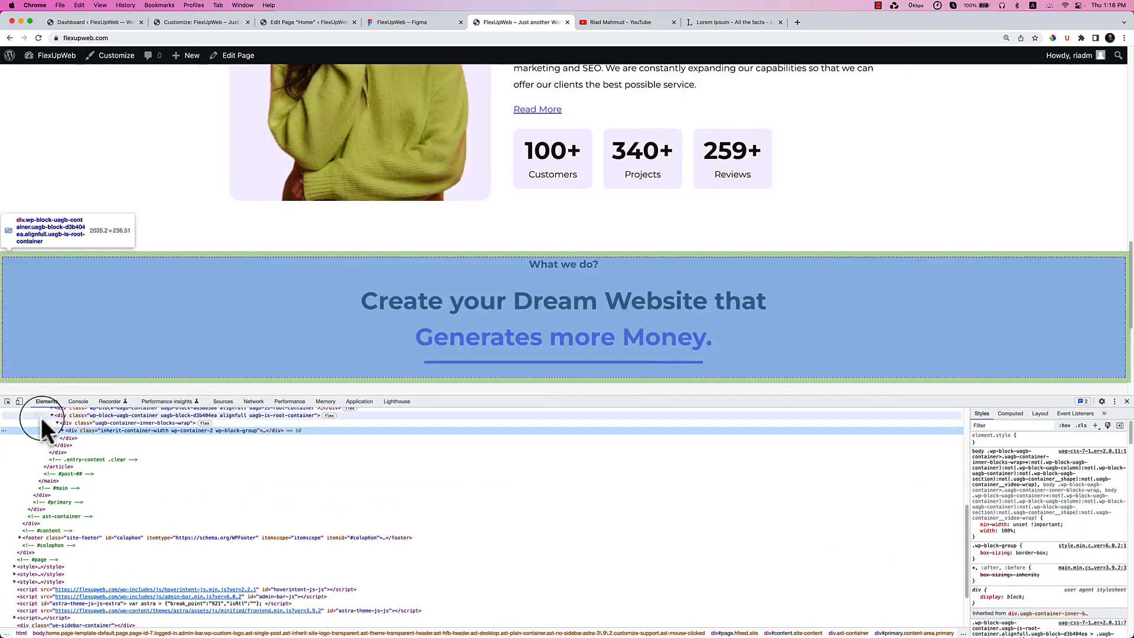
Expand the container in Elements to inspect the main heading and the separator subheading markup.
{"action": "left_click", "coordinate": [62, 430]}
{"action": "left_click", "coordinate": [103, 440]}
{"action": "left_click", "coordinate": [108, 445]}
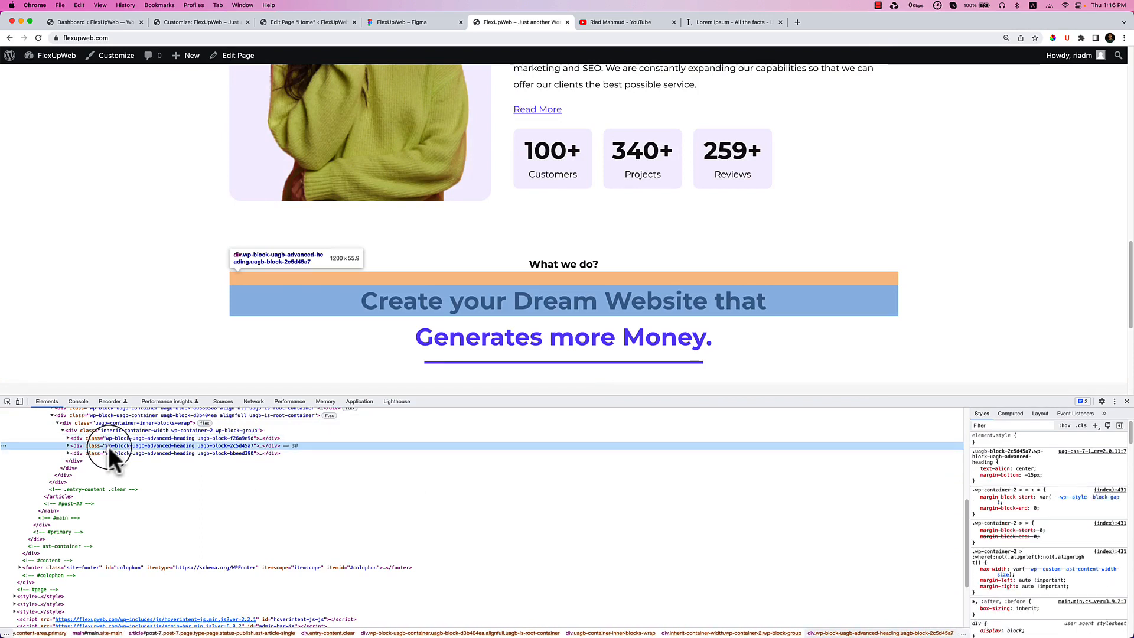
{"action": "left_click", "coordinate": [111, 452]}
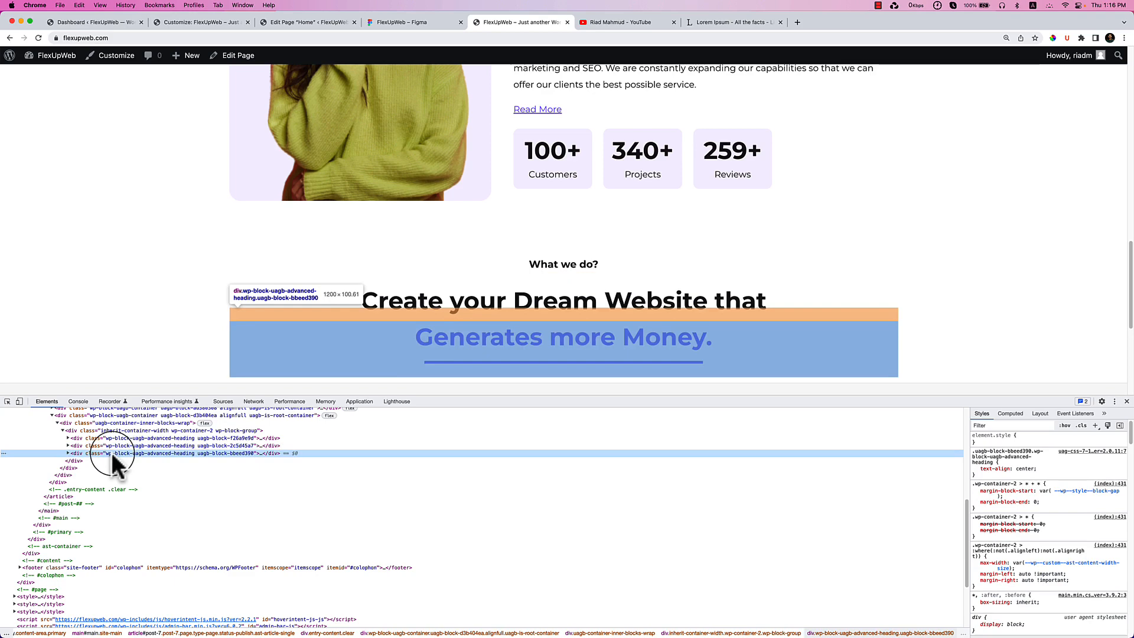
{"action": "left_click", "coordinate": [69, 452]}
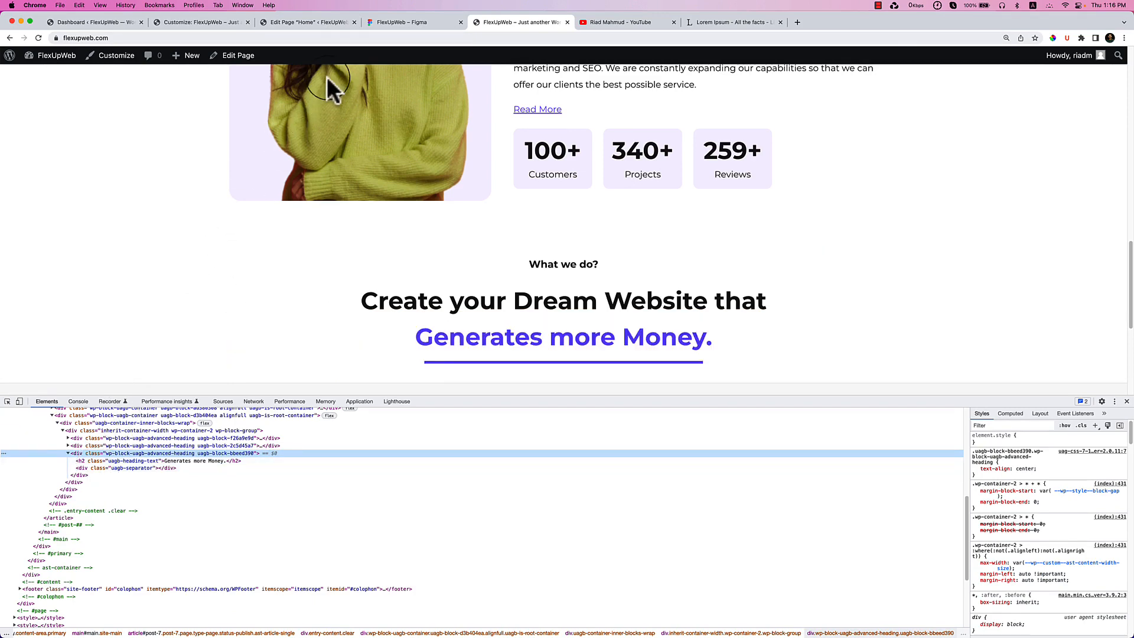
{"action": "left_click", "coordinate": [304, 21]}
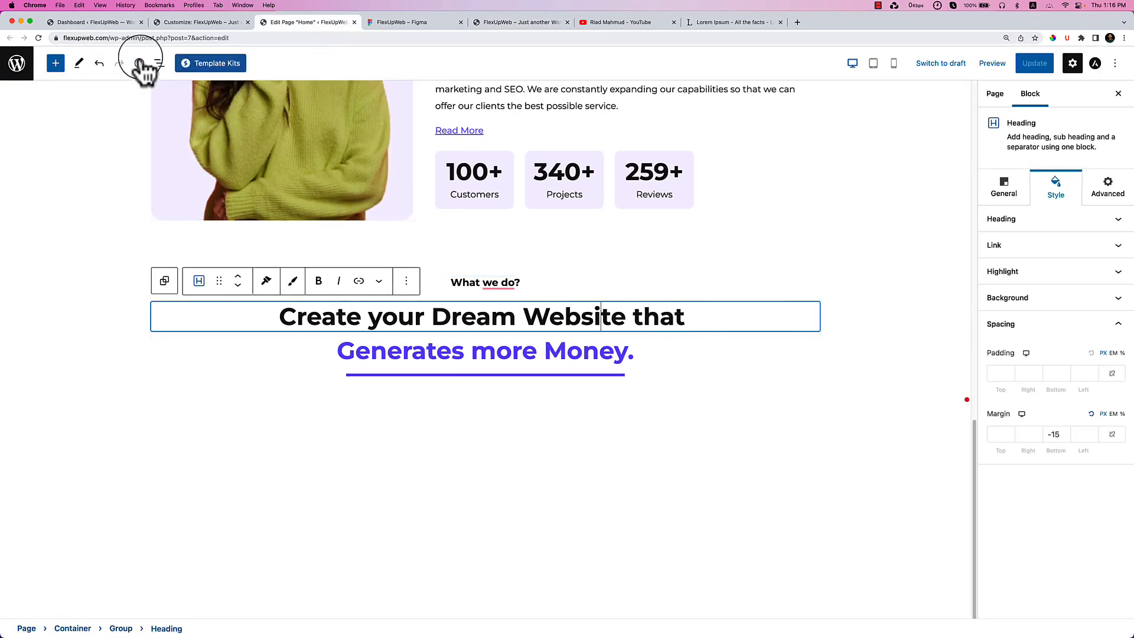
Set the Block spacing of the Group holding the three headings to 0.
{"action": "left_click", "coordinate": [159, 64]}
{"action": "left_click", "coordinate": [124, 224]}
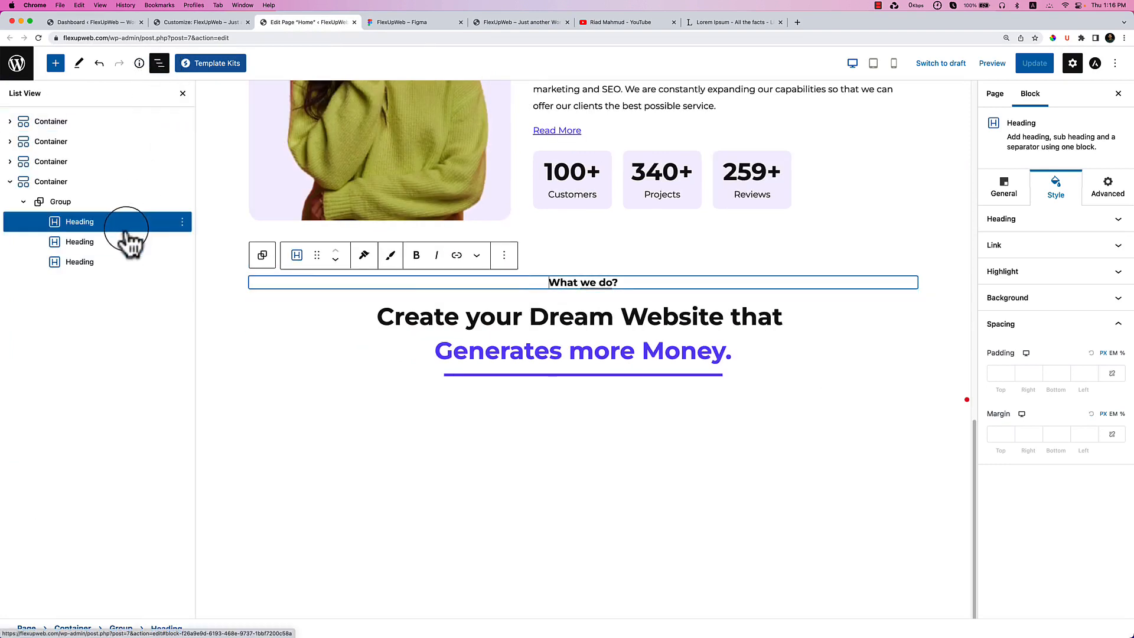
{"action": "left_click", "coordinate": [151, 203]}
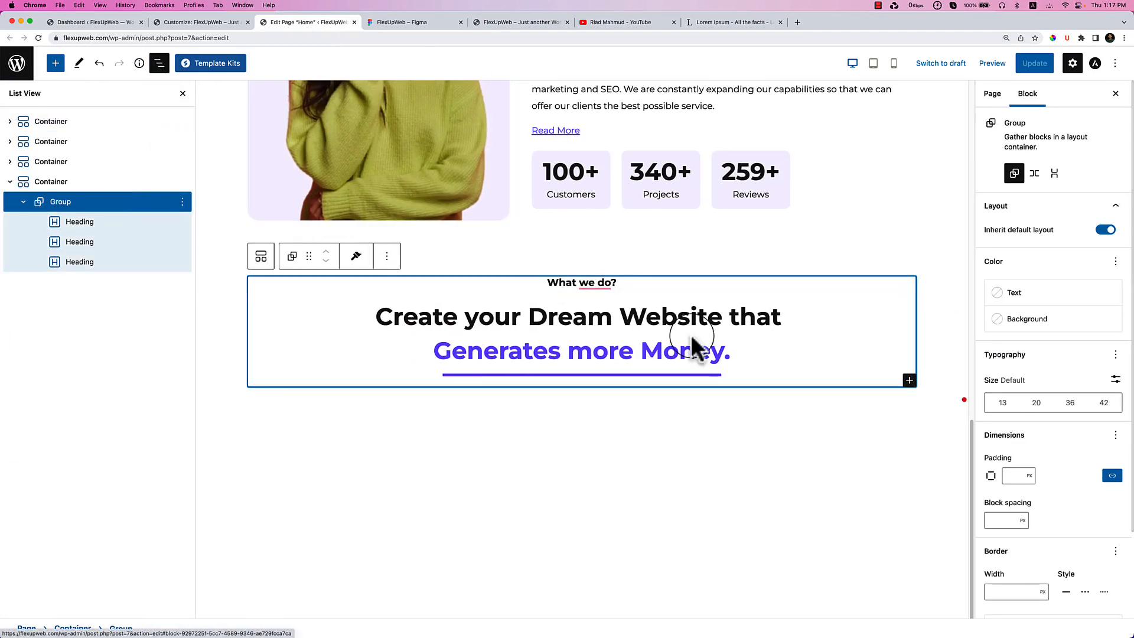
{"action": "left_click", "coordinate": [995, 513]}
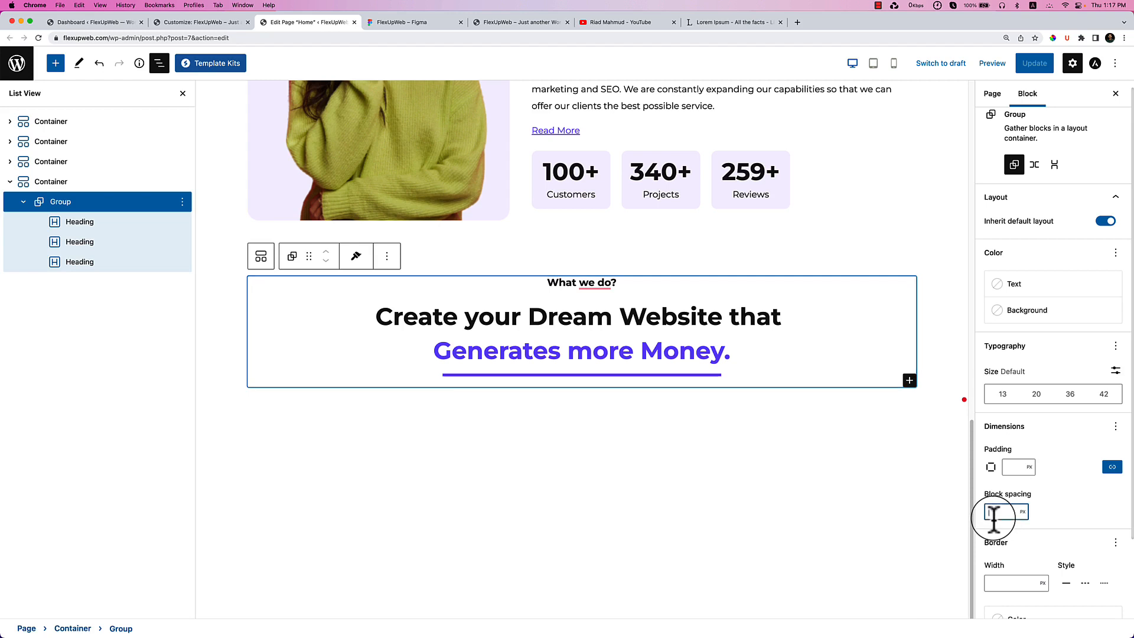
{"action": "type", "text": "0"}
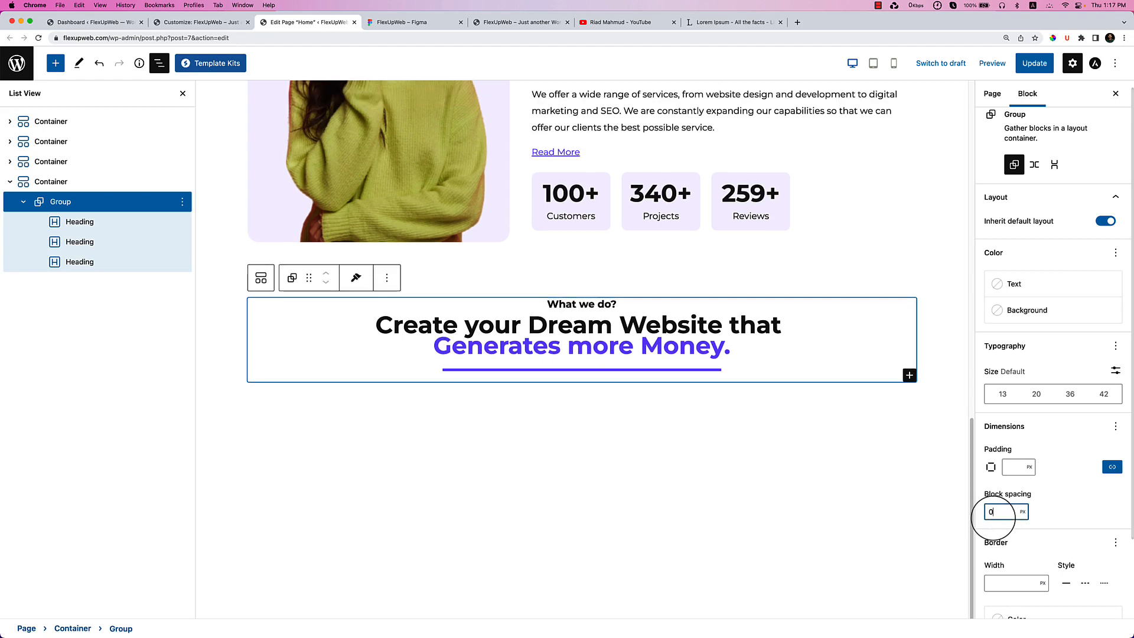
{"action": "left_click", "coordinate": [126, 207]}
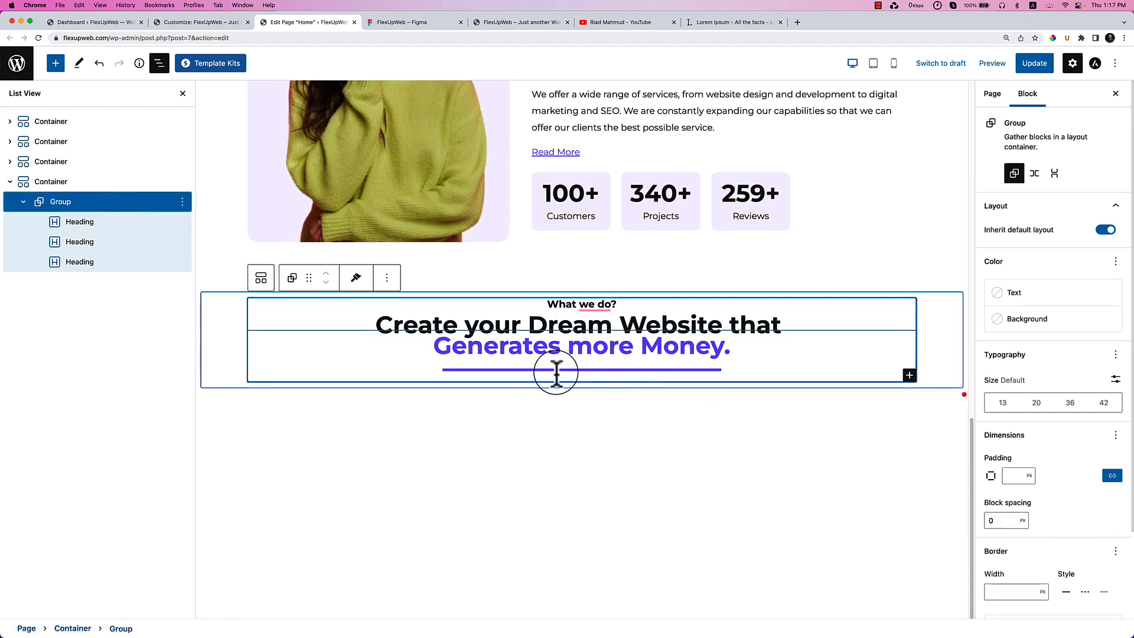
Bring the main heading's bottom margin back up to 0.
{"action": "left_click", "coordinate": [799, 369]}
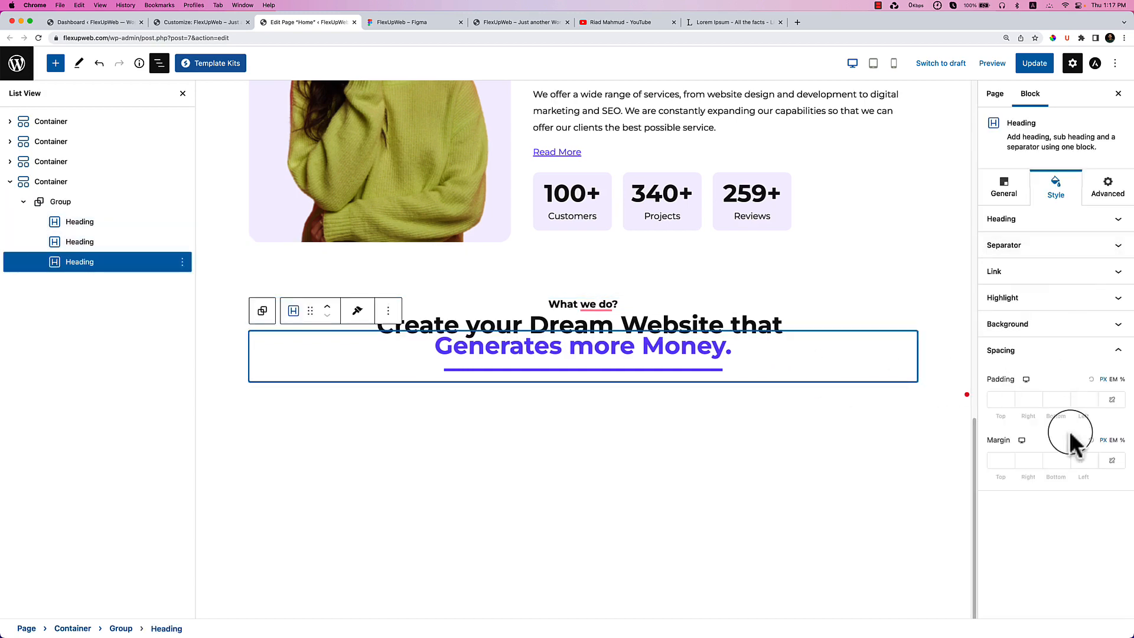
{"action": "left_click", "coordinate": [805, 327]}
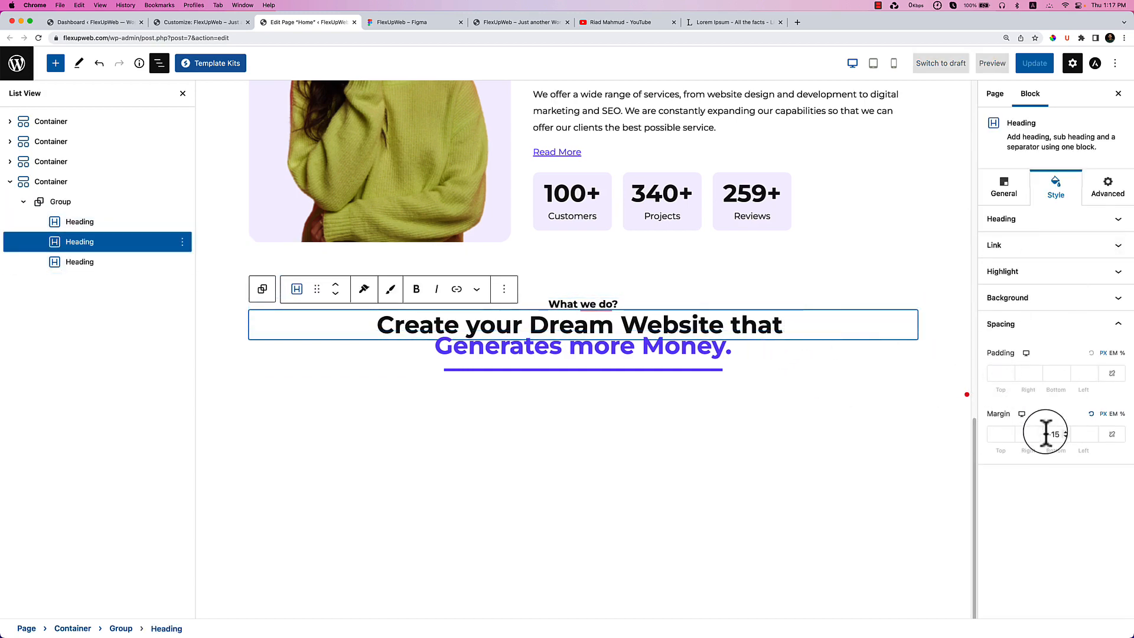
{"action": "key", "text": "BackSpace"}
{"action": "key", "text": "BackSpace"}
{"action": "type", "text": "4"}
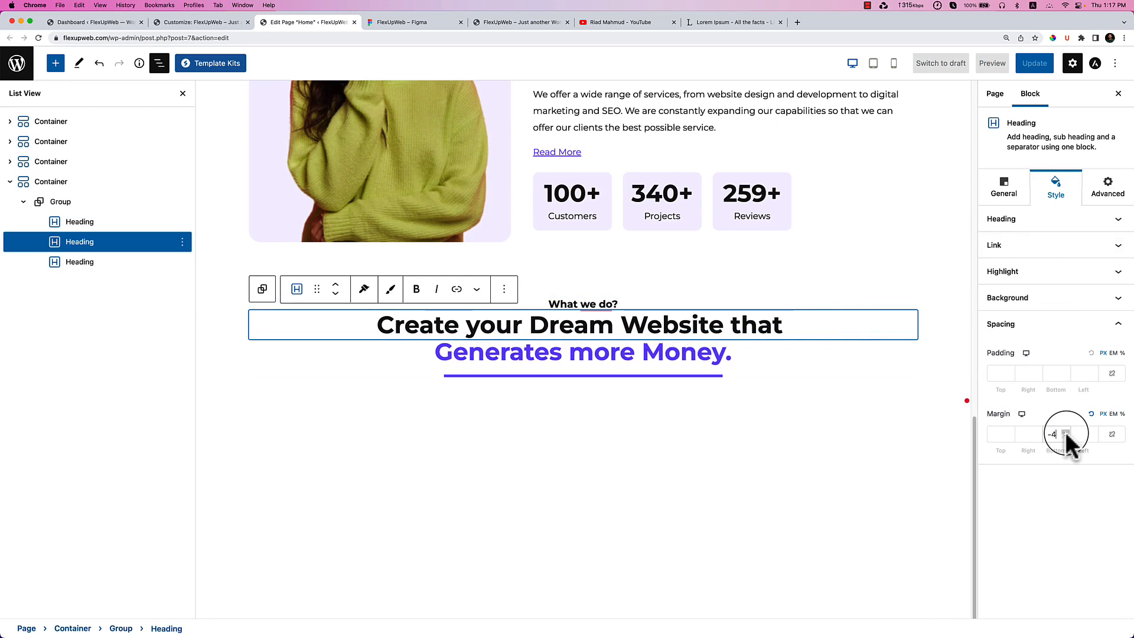
{"action": "left_click", "coordinate": [1066, 432]}
{"action": "left_click", "coordinate": [1066, 432]}
{"action": "left_click", "coordinate": [1066, 433]}
{"action": "left_click", "coordinate": [1065, 432]}
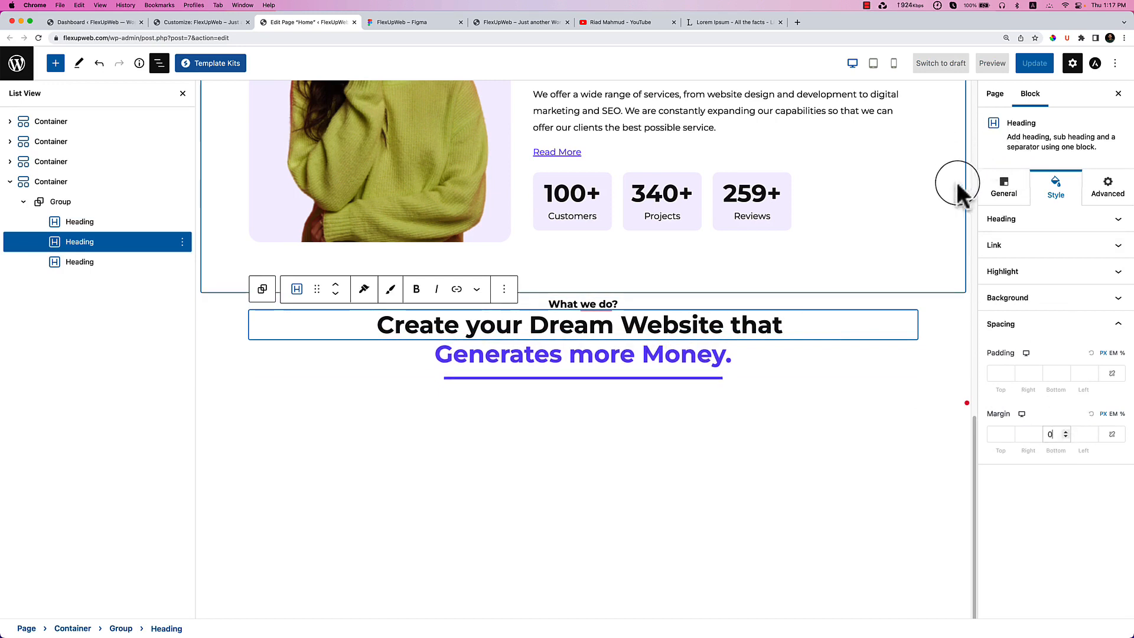
Clear the negative bottom margin and reduce the bottom padding of the separator subheading.
{"action": "left_click", "coordinate": [759, 372]}
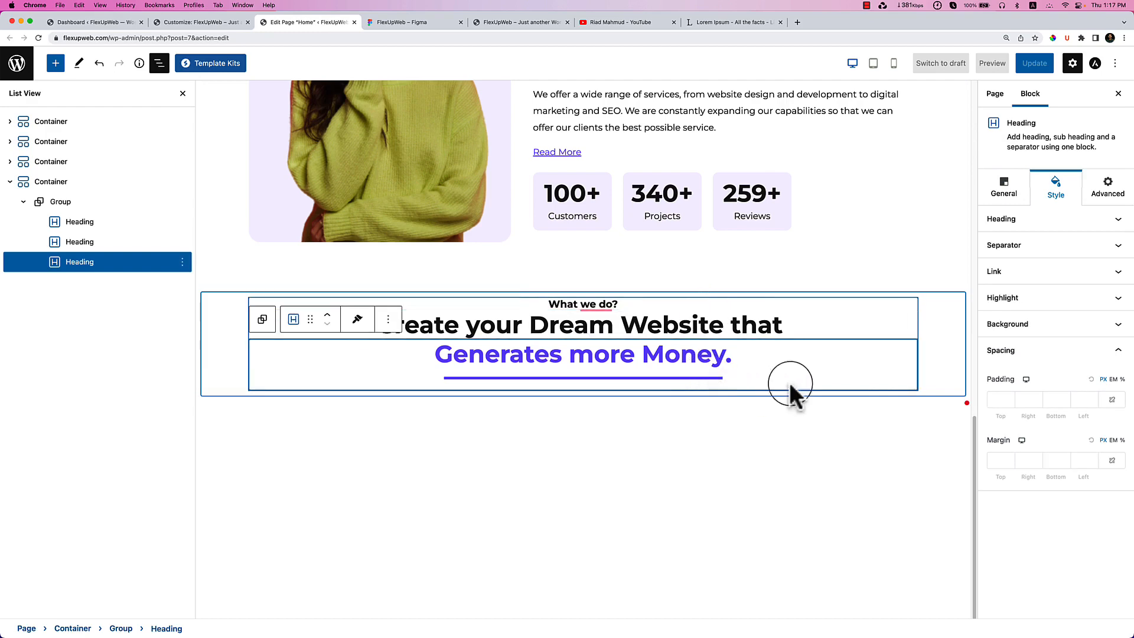
{"action": "left_click", "coordinate": [1055, 461]}
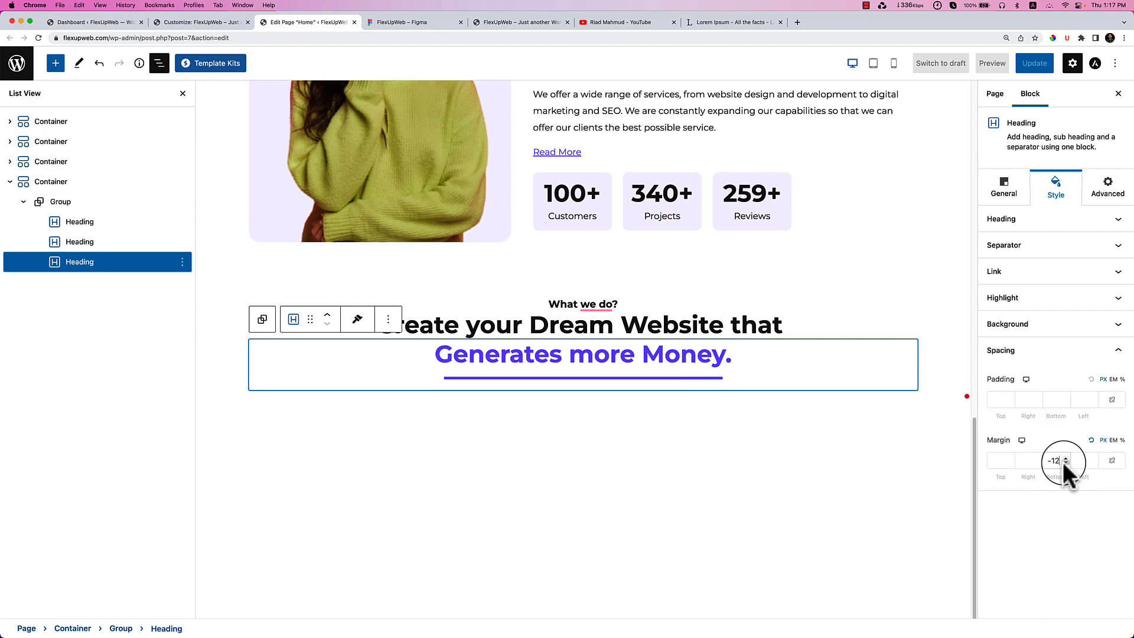
{"action": "left_click", "coordinate": [1066, 402]}
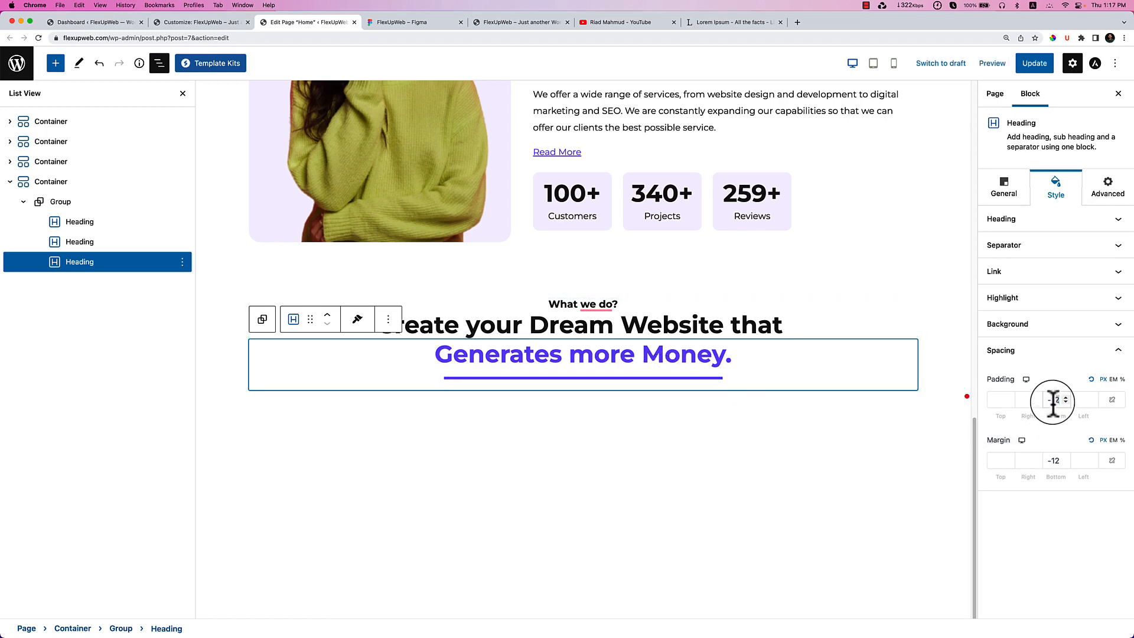
{"action": "left_click", "coordinate": [1066, 404]}
{"action": "left_click", "coordinate": [1068, 408]}
{"action": "left_click", "coordinate": [1066, 404]}
{"action": "left_click", "coordinate": [1057, 460]}
{"action": "left_click", "coordinate": [1091, 441]}
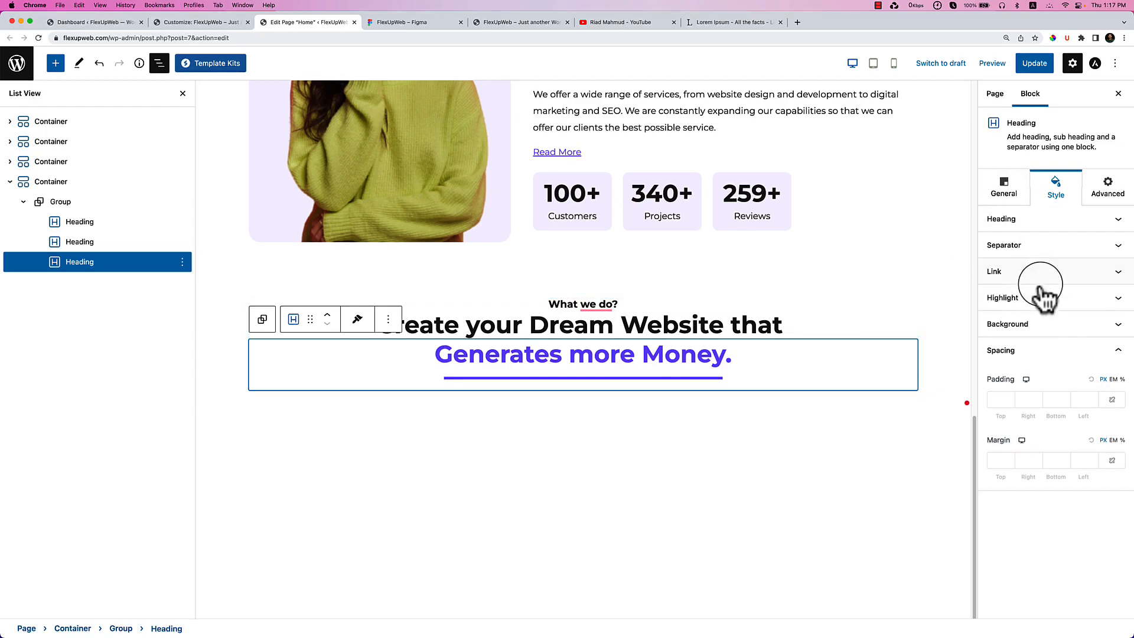
Give the purple separator 15 px bottom spacing and update the page.
{"action": "left_click", "coordinate": [1020, 251]}
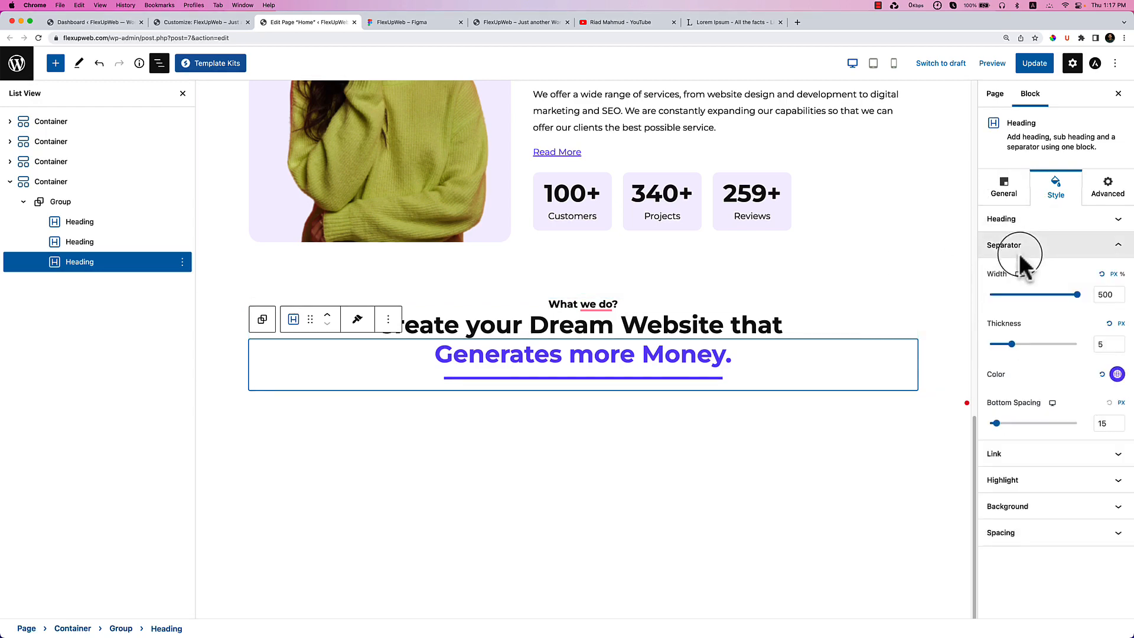
{"action": "mouse_move", "coordinate": [996, 423]}
{"action": "left_mouse_down"}
{"action": "mouse_move", "coordinate": [978, 437]}
{"action": "mouse_move", "coordinate": [1026, 436]}
{"action": "mouse_move", "coordinate": [963, 434]}
{"action": "mouse_move", "coordinate": [977, 431]}
{"action": "left_mouse_up"}
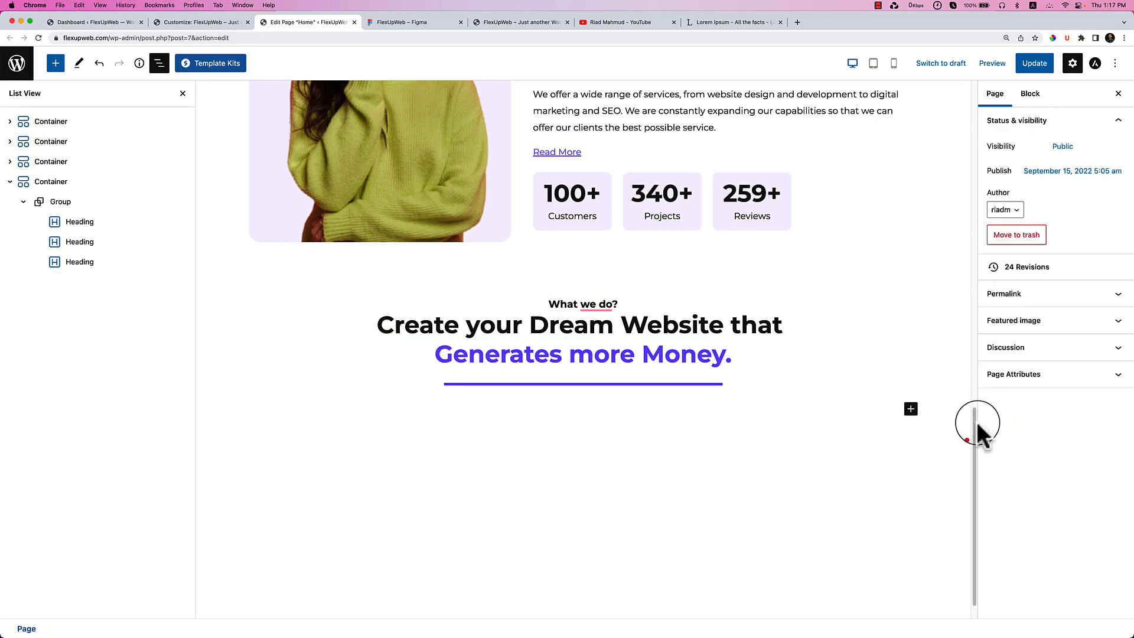
{"action": "left_click", "coordinate": [751, 379]}
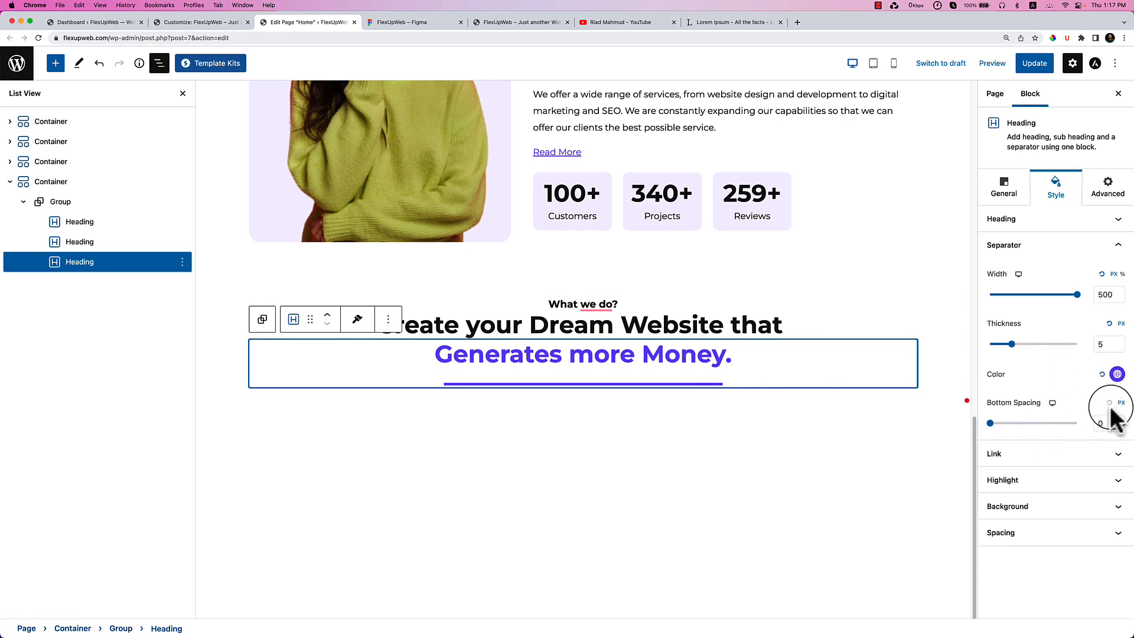
{"action": "left_click_drag", "start_coordinate": [992, 426], "coordinate": [996, 423]}
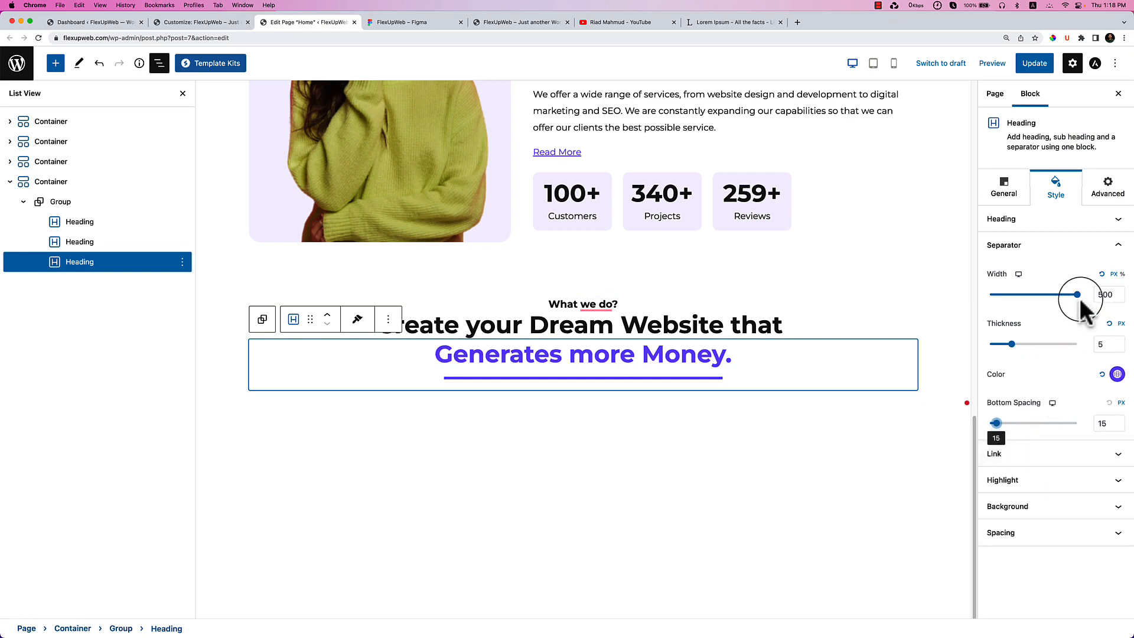
{"action": "left_click", "coordinate": [1033, 63]}
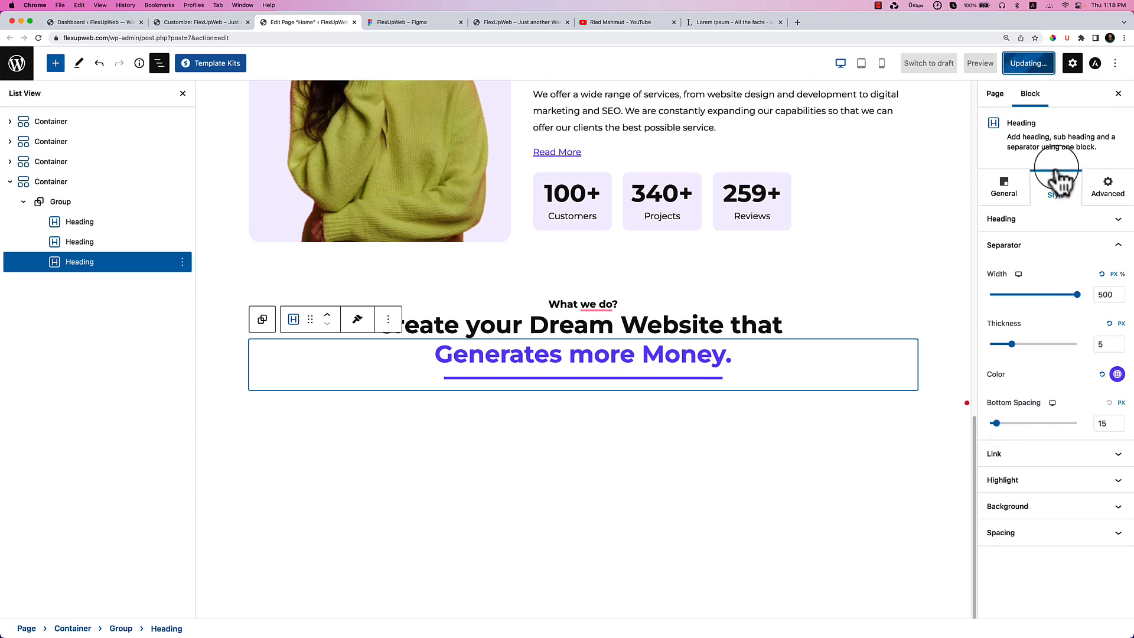
{"action": "left_click", "coordinate": [1098, 533]}
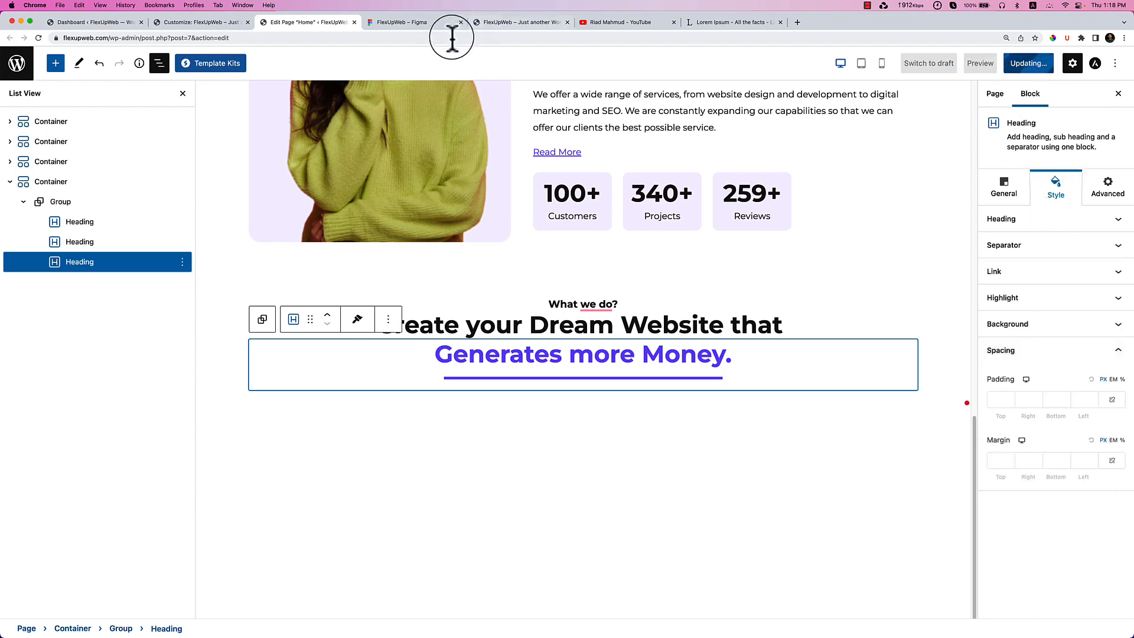
Reload the live site to check the 'What we do?' heading, then select the subtitle text in Figma.
{"action": "left_click", "coordinate": [492, 23]}
{"action": "right_click", "coordinate": [730, 260]}
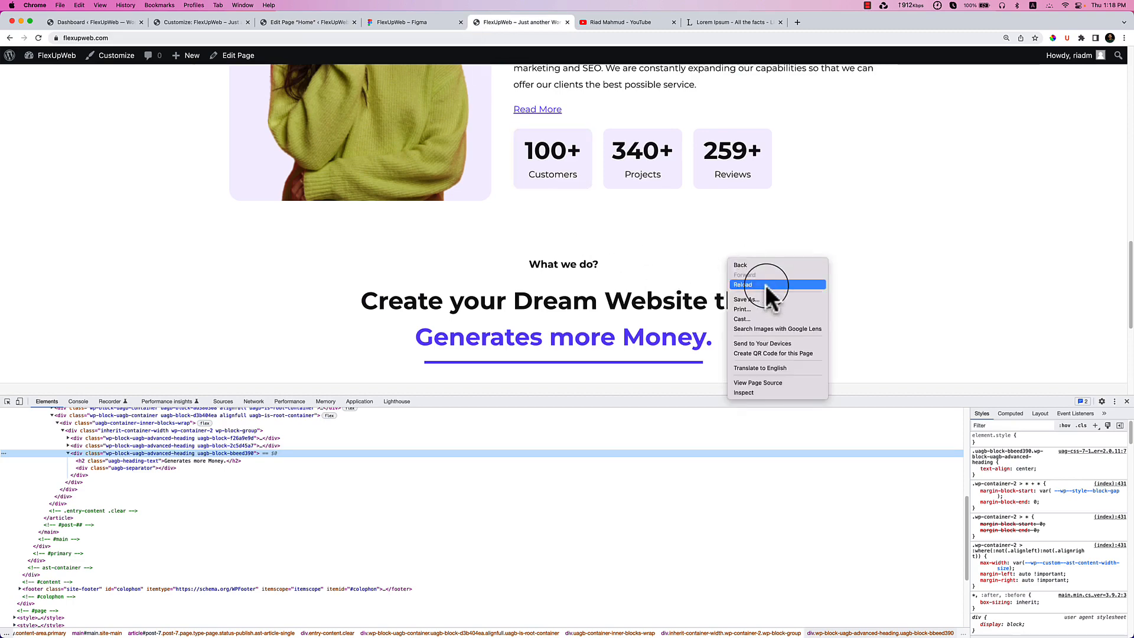
{"action": "left_click", "coordinate": [765, 285]}
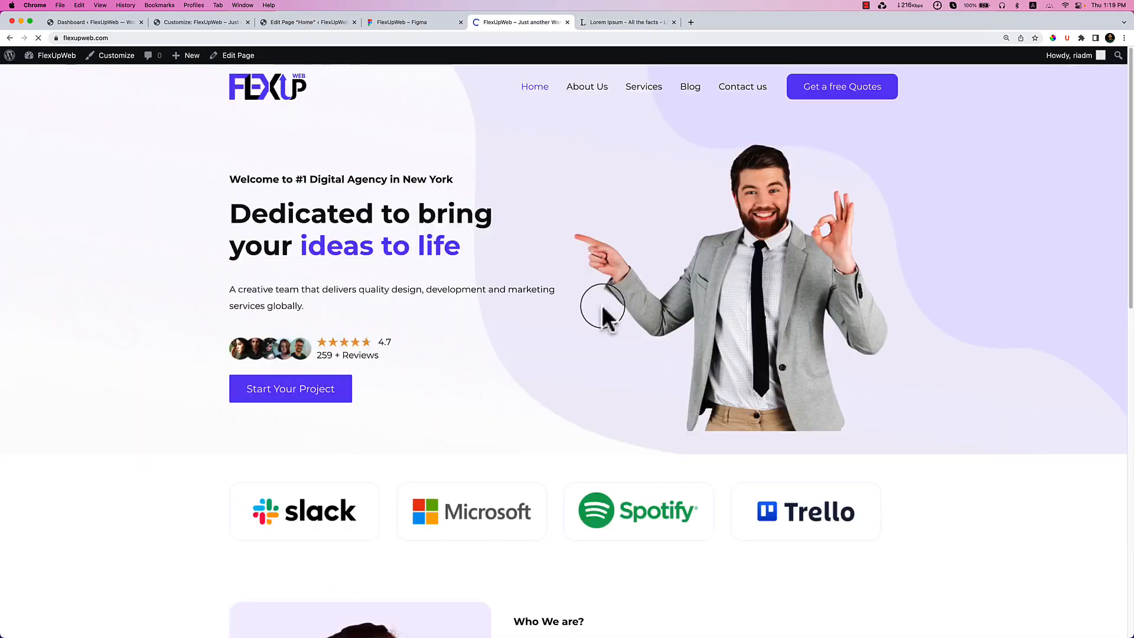
{"action": "scroll", "coordinate": [601, 305], "scroll_direction": "down", "scroll_amount": 10}
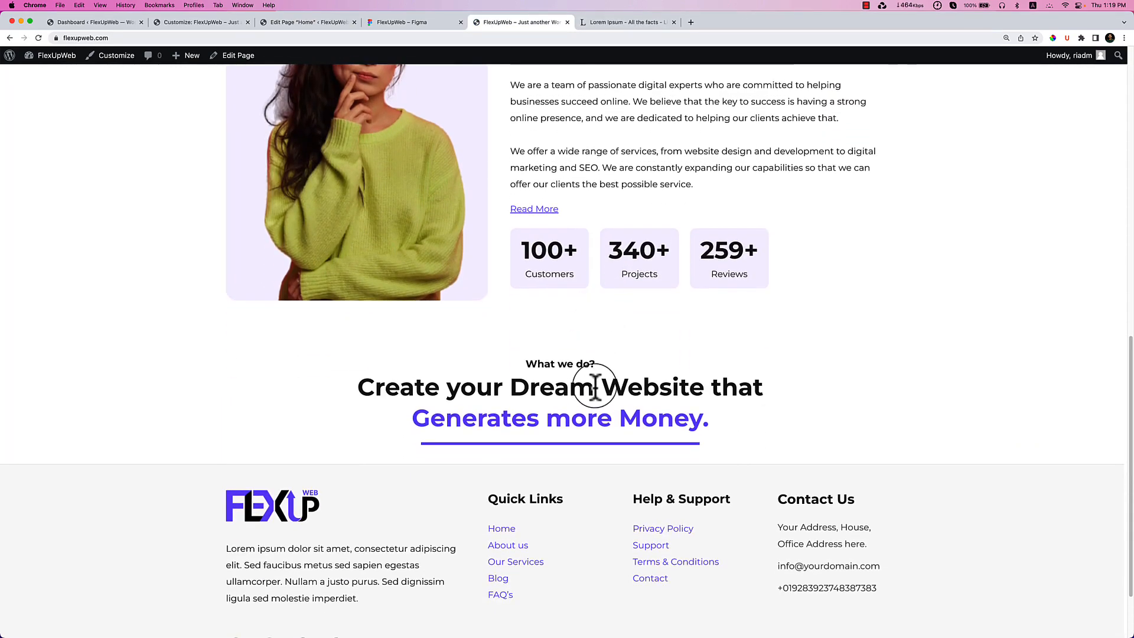
{"action": "left_click", "coordinate": [417, 23]}
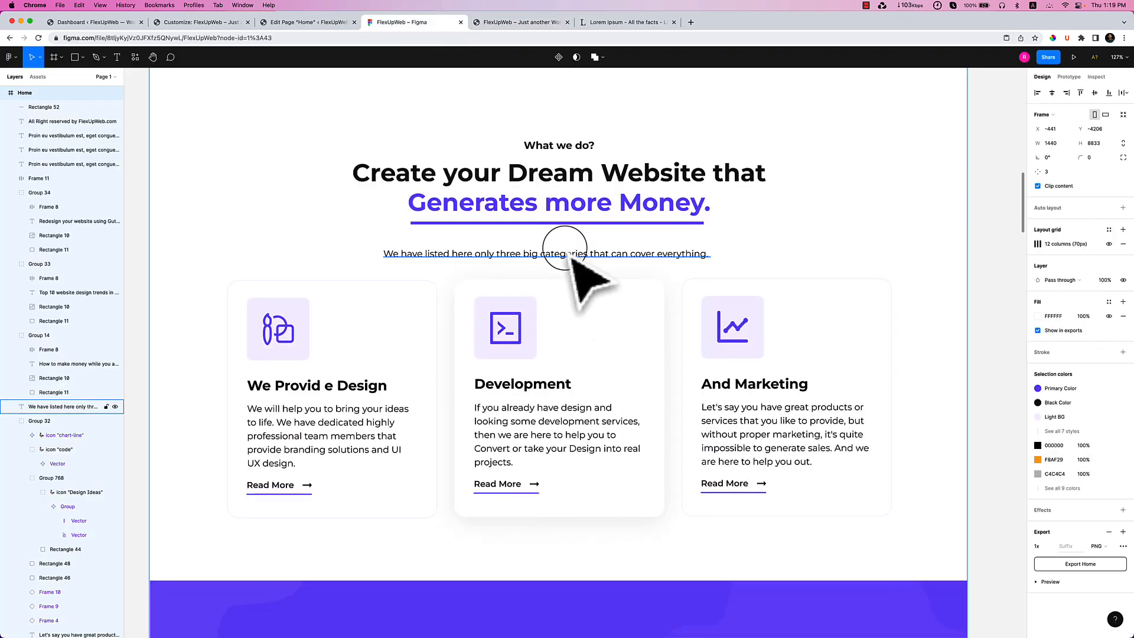
{"action": "double_click", "coordinate": [564, 251]}
{"action": "key", "text": "cmd+c"}
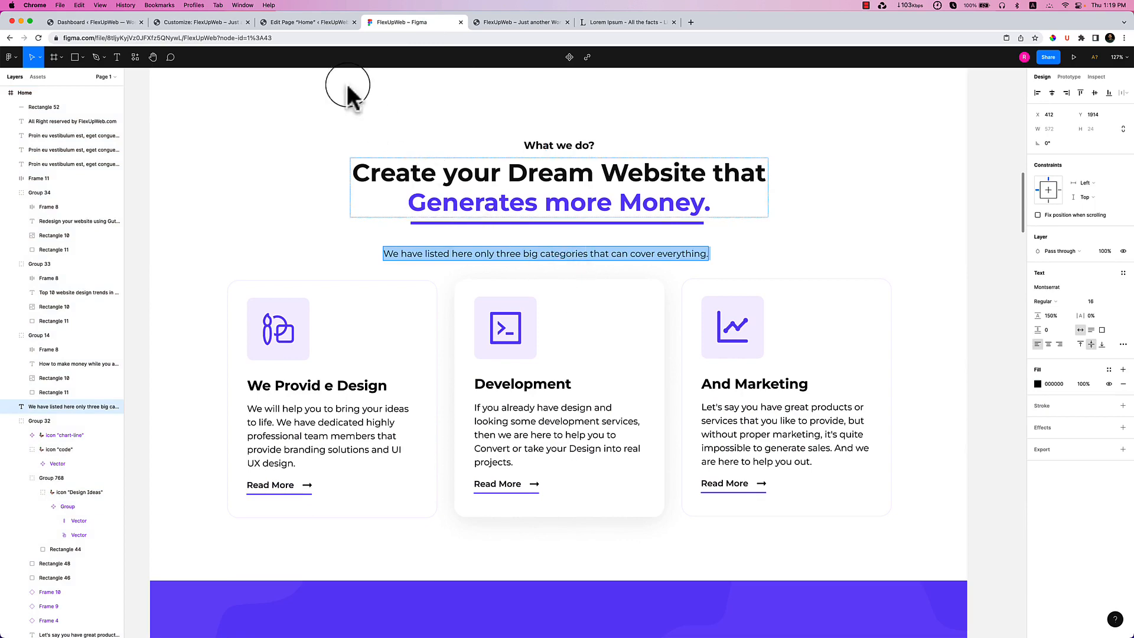
{"action": "left_click", "coordinate": [311, 23]}
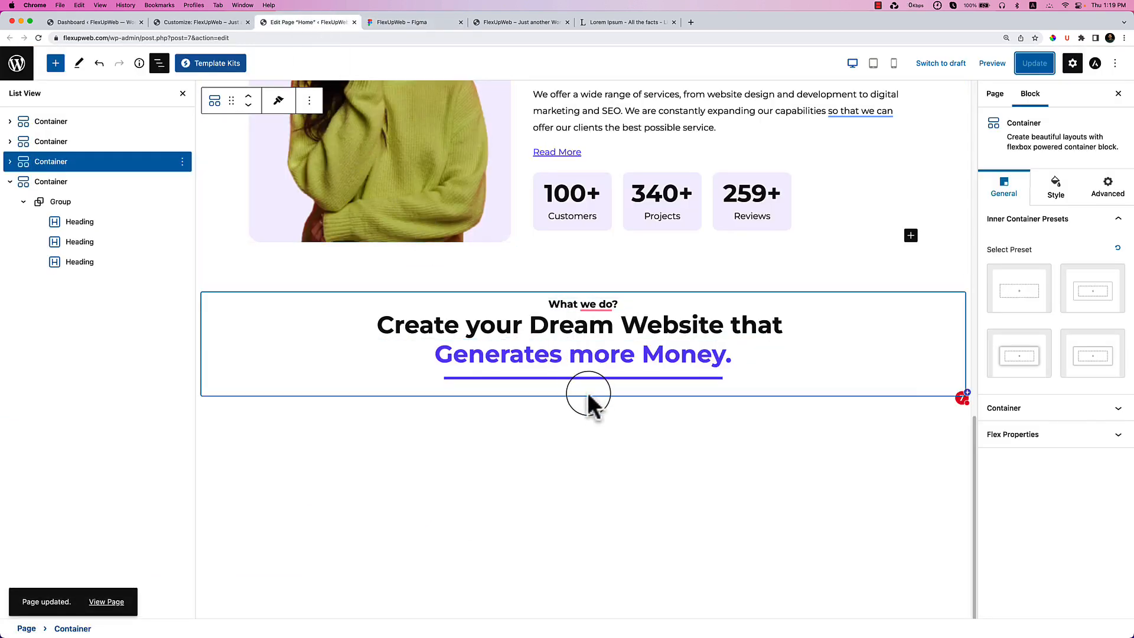
Add a centred P-tag Spectra Heading: 'We have listed here only three big categories that can cover everything.'.
{"action": "left_click", "coordinate": [82, 201]}
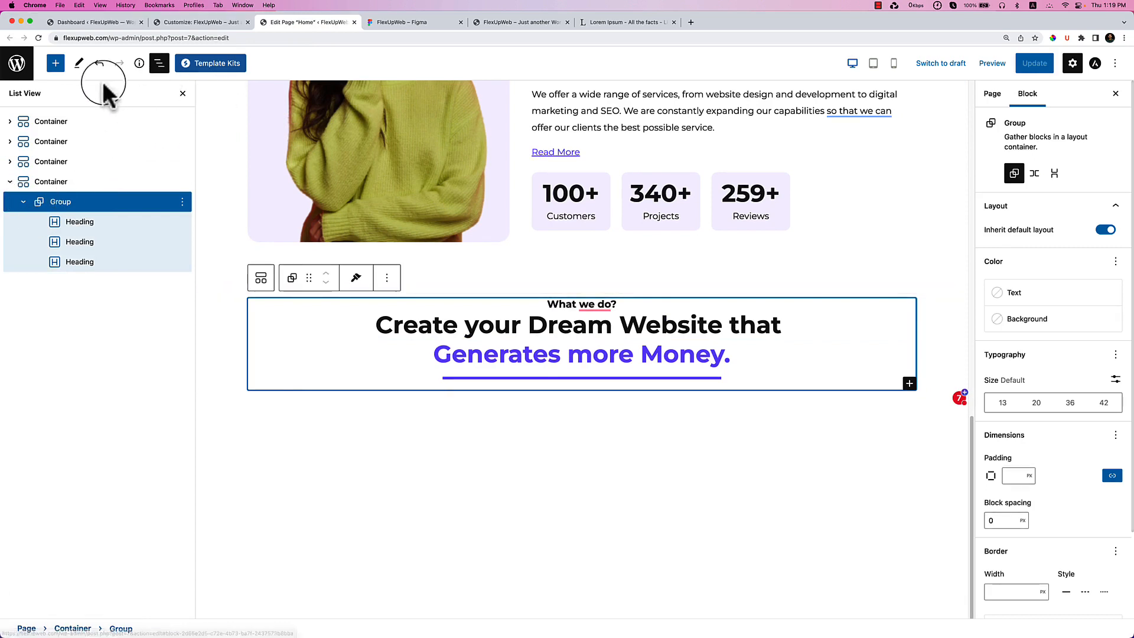
{"action": "left_click", "coordinate": [56, 63]}
{"action": "left_click_drag", "start_coordinate": [89, 189], "coordinate": [557, 368]}
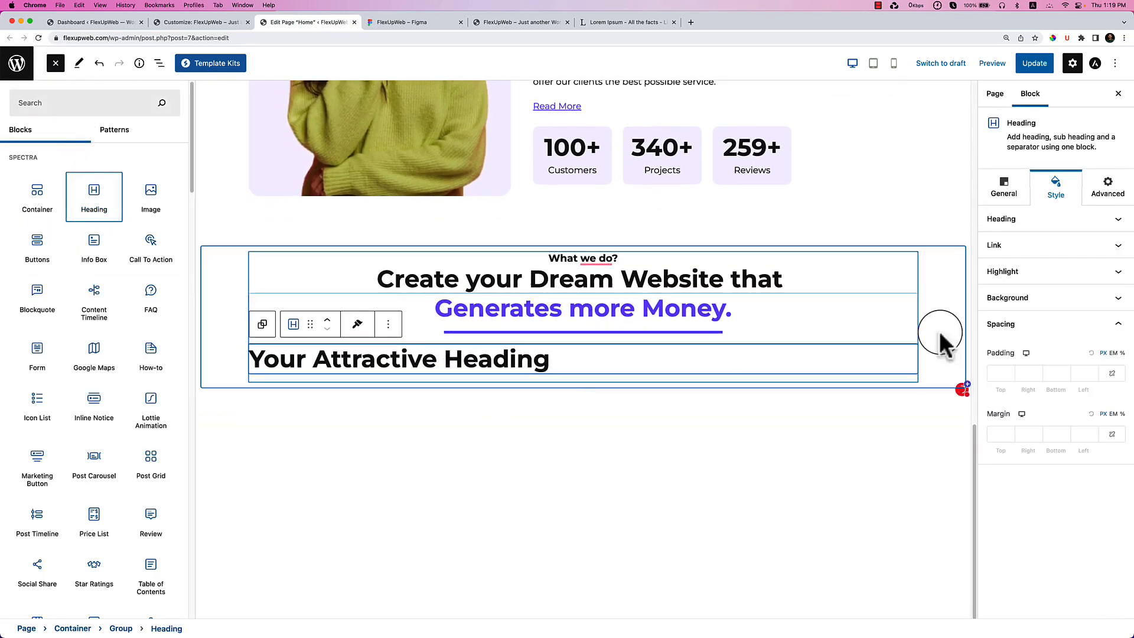
{"action": "left_click", "coordinate": [1004, 193]}
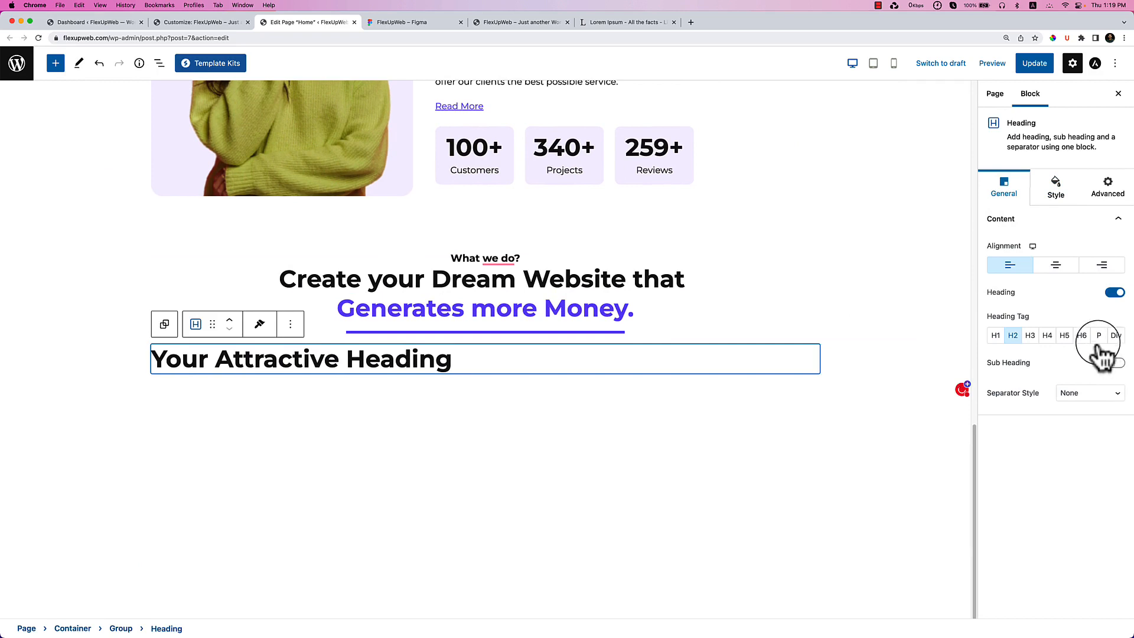
{"action": "left_click", "coordinate": [1099, 335]}
{"action": "triple_click", "coordinate": [396, 363]}
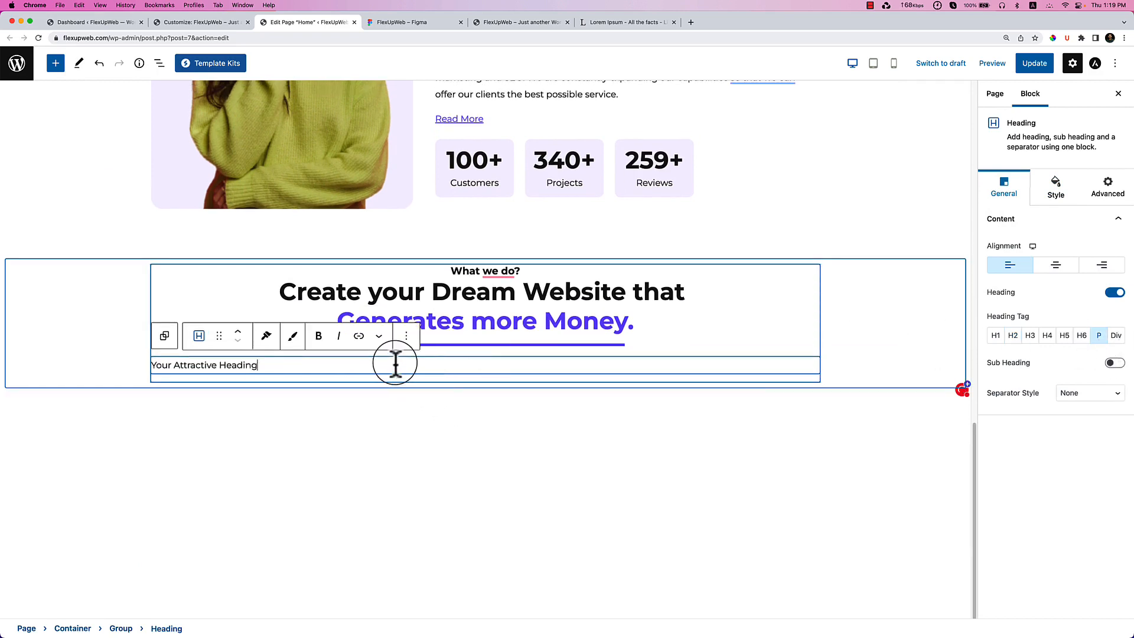
{"action": "key", "text": "cmd+v"}
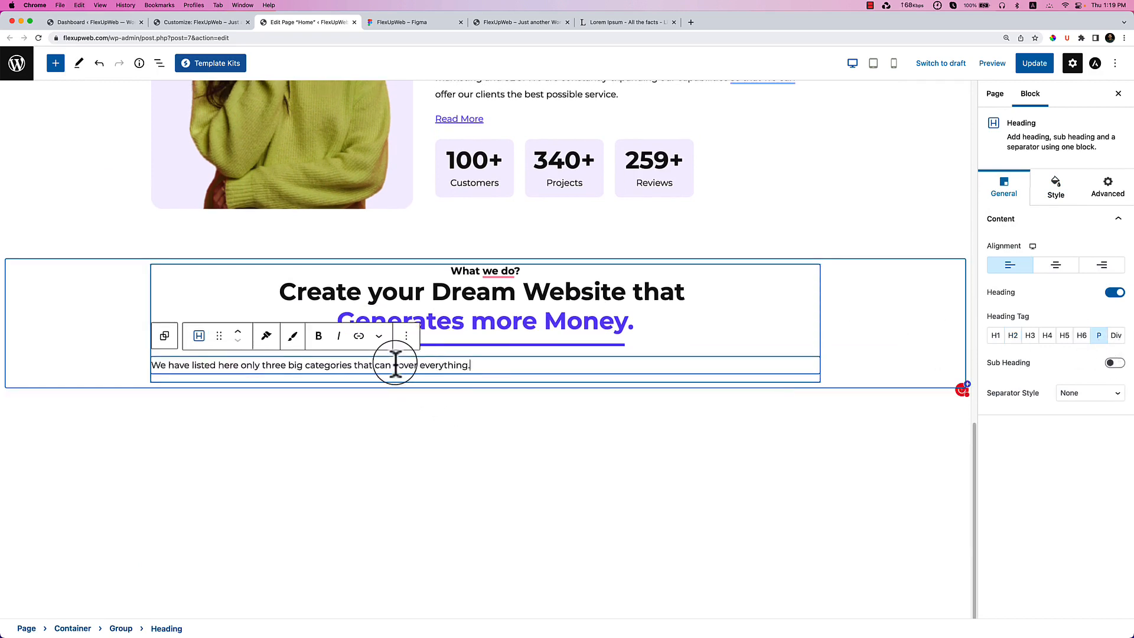
{"action": "left_click", "coordinate": [1055, 265]}
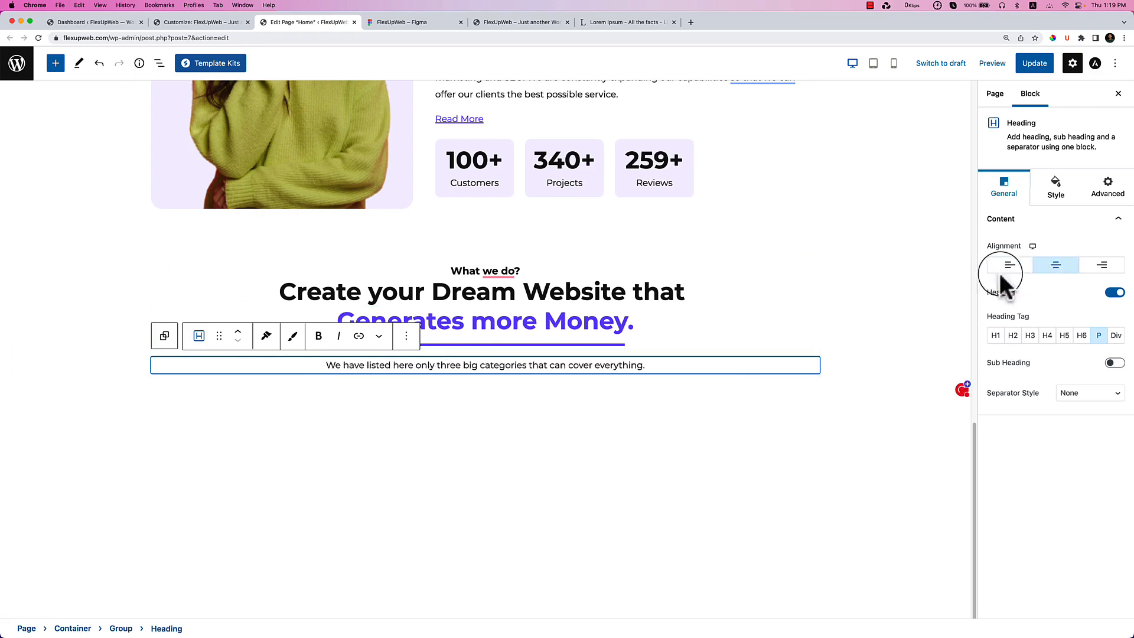
{"action": "left_click", "coordinate": [665, 416]}
{"action": "left_click", "coordinate": [585, 401]}
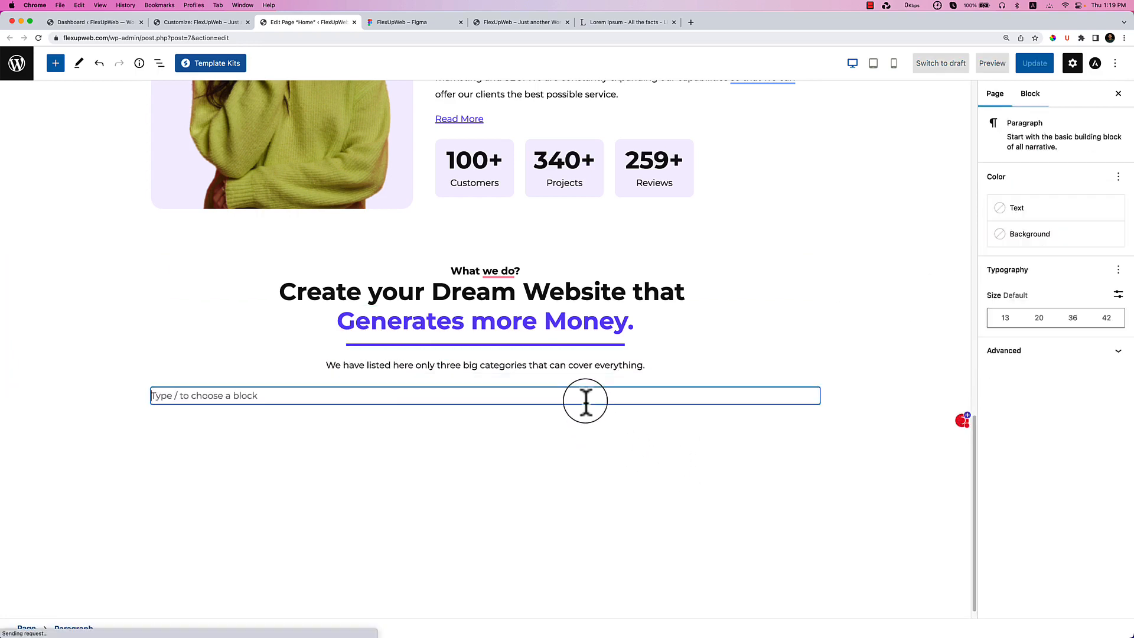
Turn the empty block into a three-column Container using /container, comparing with the Figma design.
{"action": "type", "text": "/onta"}
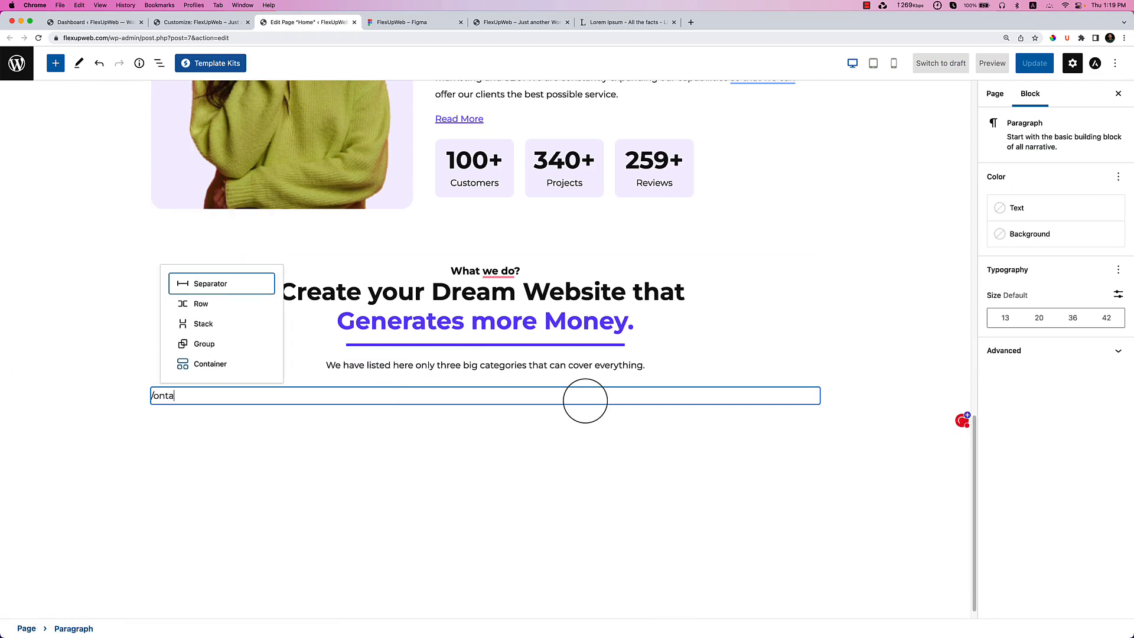
{"action": "key", "text": "BackSpace"}
{"action": "key", "text": "BackSpace"}
{"action": "key", "text": "BackSpace"}
{"action": "key", "text": "BackSpace"}
{"action": "type", "text": "conta"}
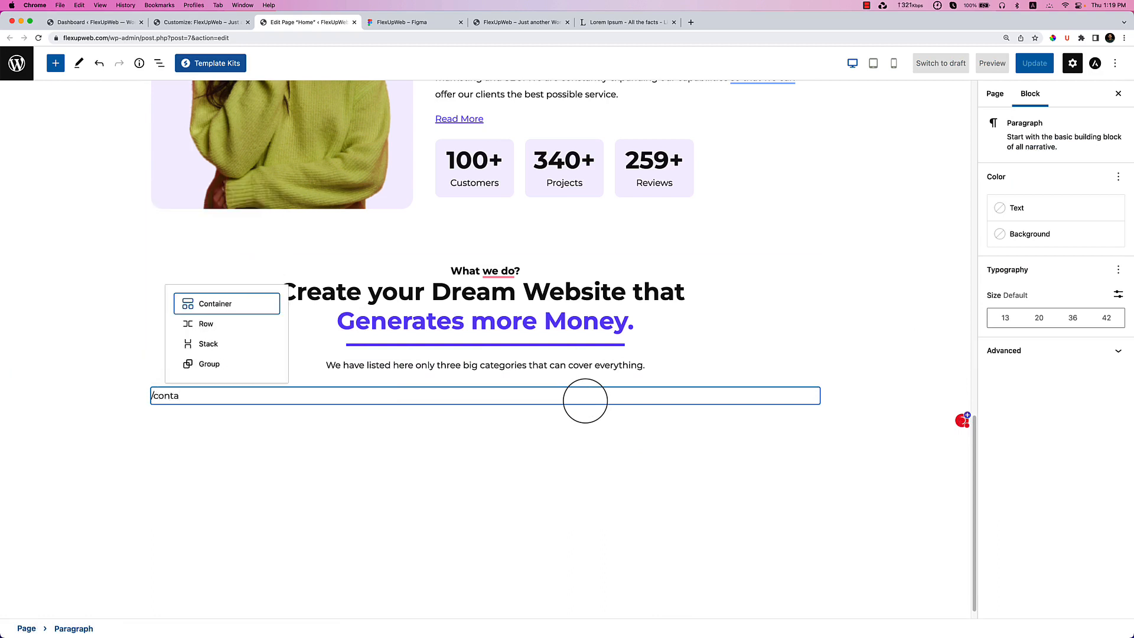
{"action": "key", "text": "Return"}
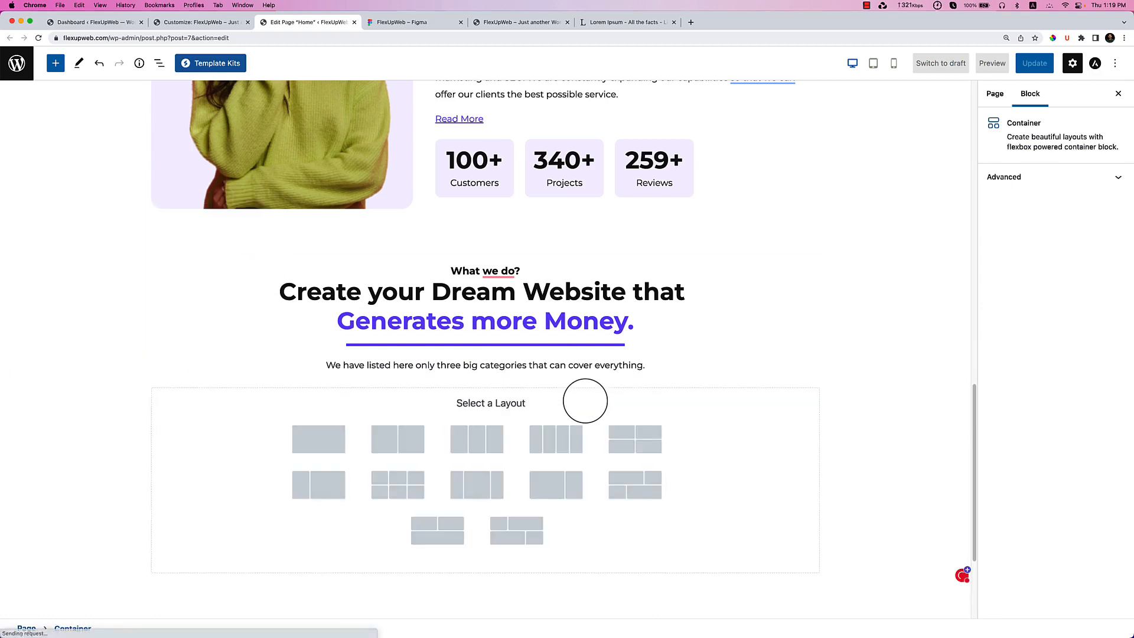
{"action": "left_click", "coordinate": [467, 445]}
{"action": "scroll", "coordinate": [458, 445], "scroll_direction": "down", "scroll_amount": 2}
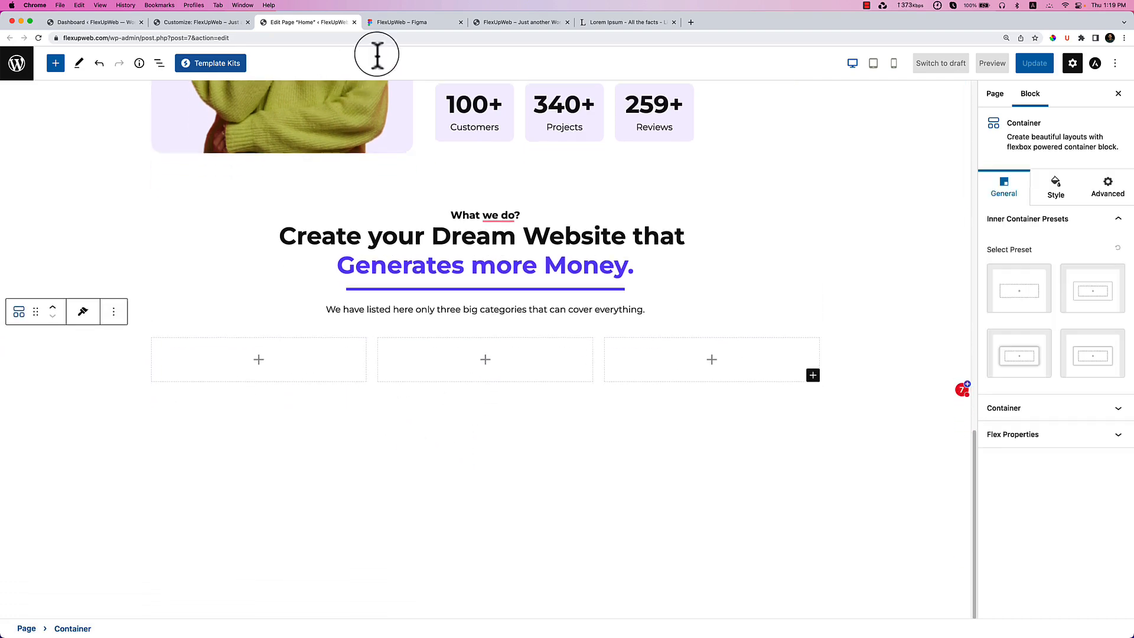
{"action": "left_click", "coordinate": [408, 24]}
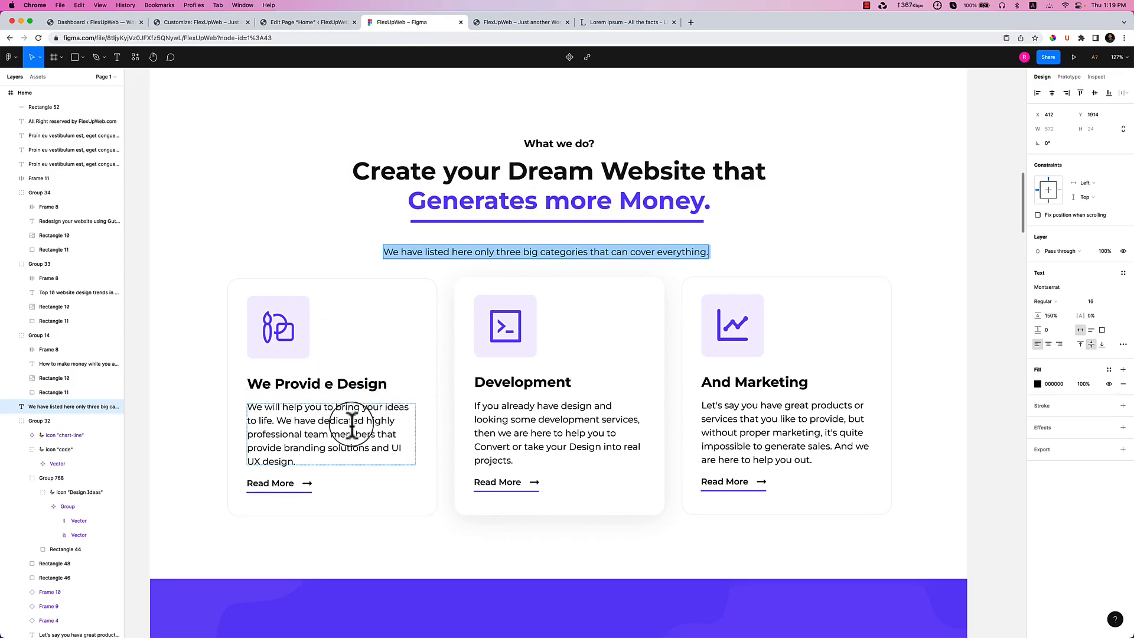
{"action": "scroll", "coordinate": [352, 424], "scroll_direction": "down", "scroll_amount": 1}
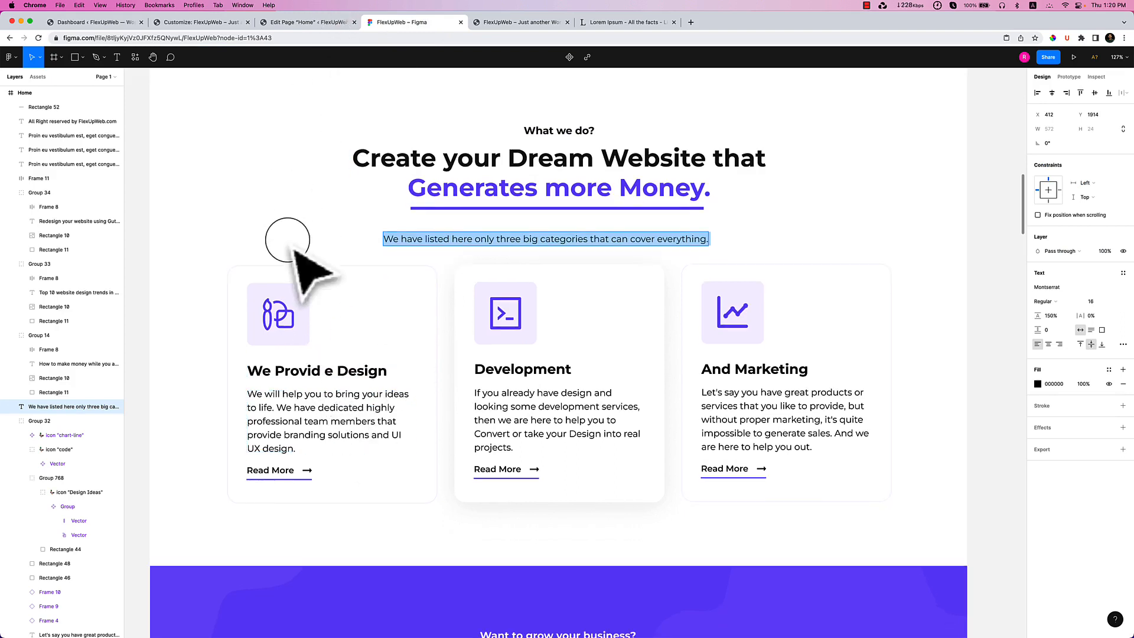
{"action": "key", "text": "Escape"}
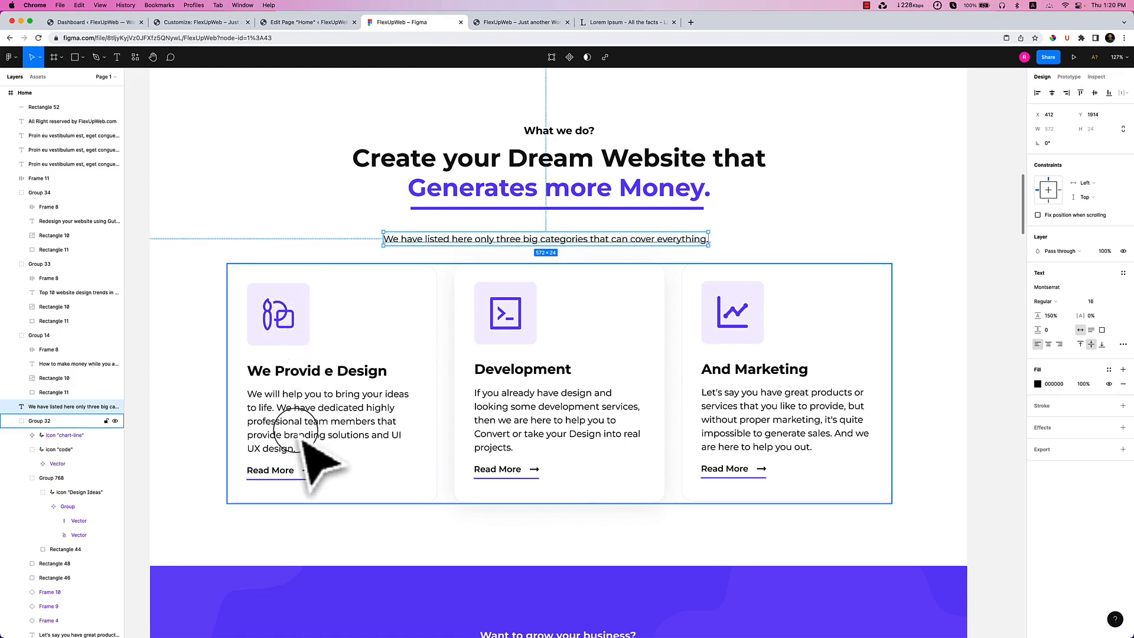
{"action": "left_click", "coordinate": [320, 22]}
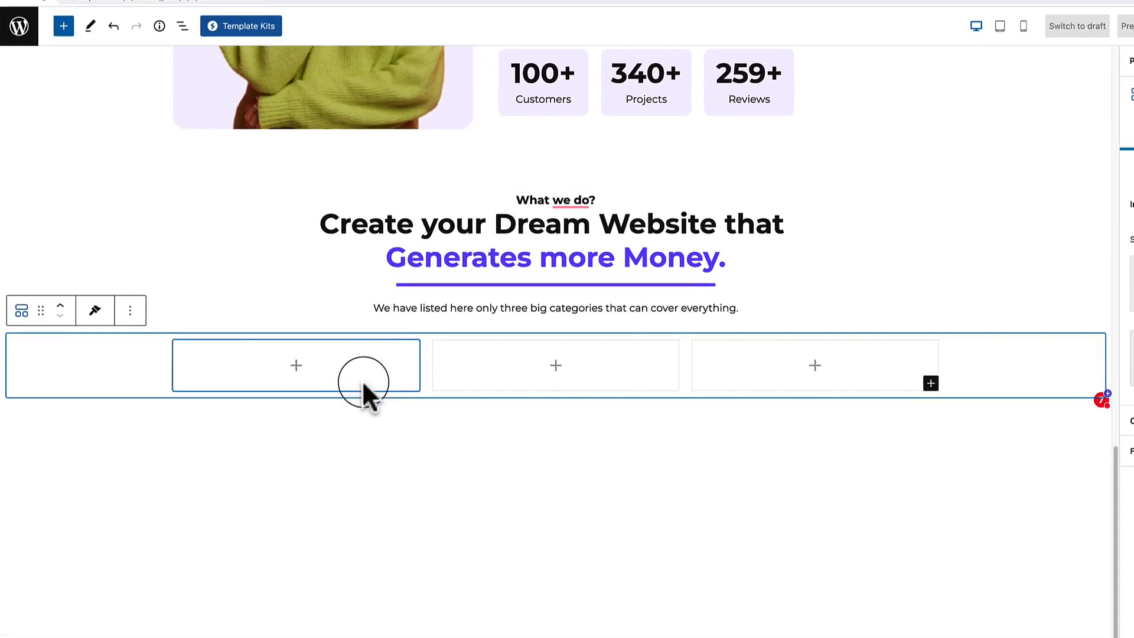
Insert an Info Box into the first column and select it in List View.
{"action": "left_click", "coordinate": [302, 367]}
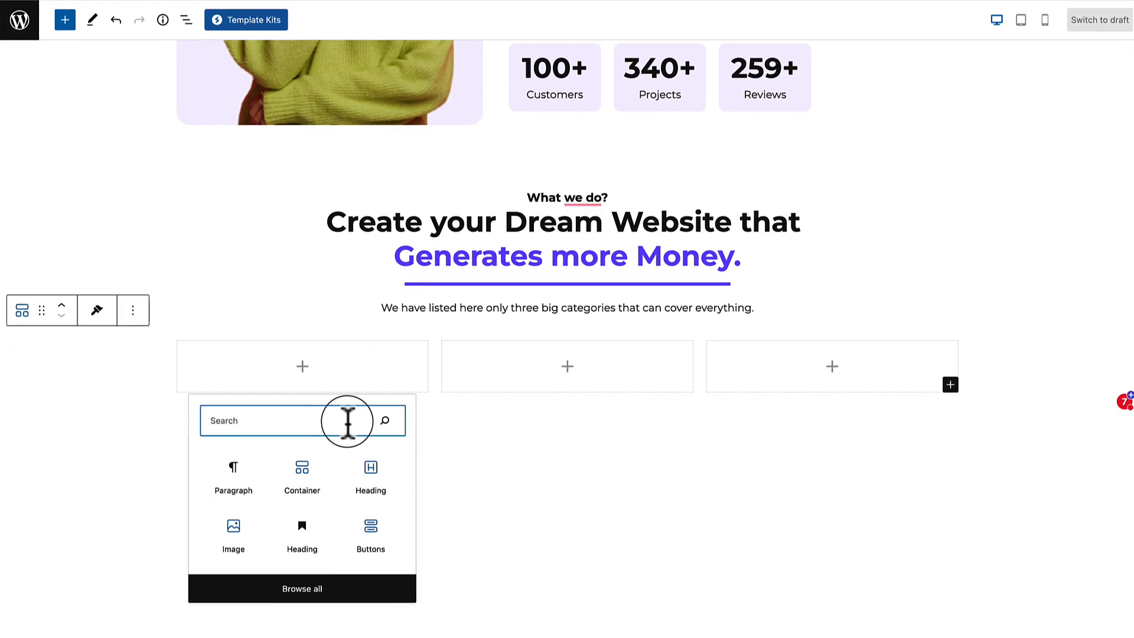
{"action": "left_click", "coordinate": [348, 421]}
{"action": "type", "text": "image"}
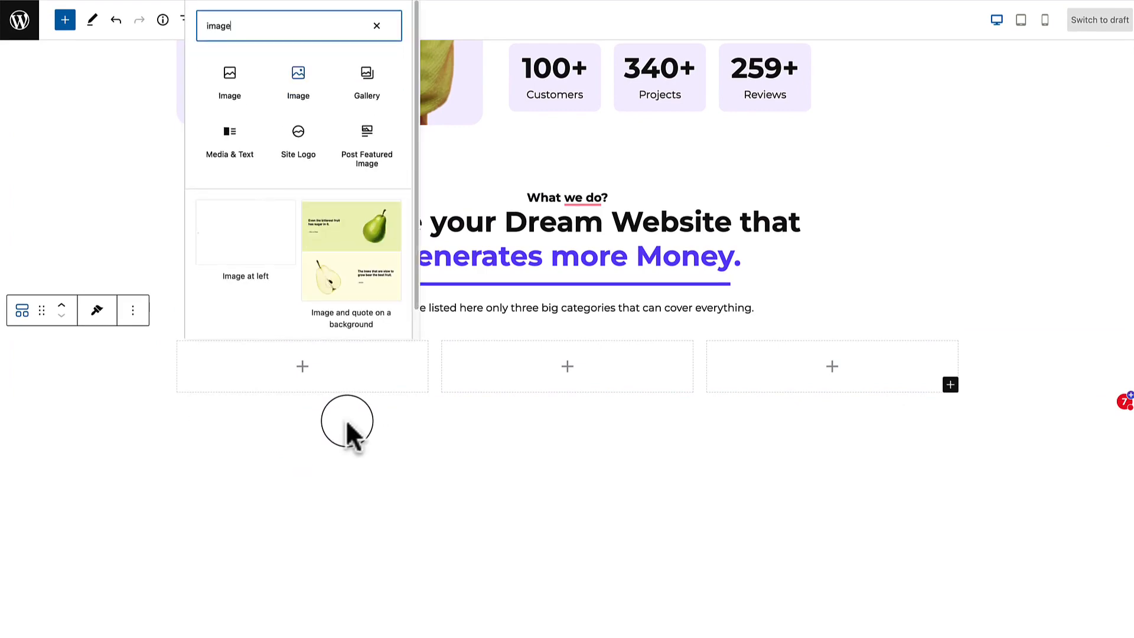
{"action": "key", "text": "ctrl+a"}
{"action": "type", "text": "tex"}
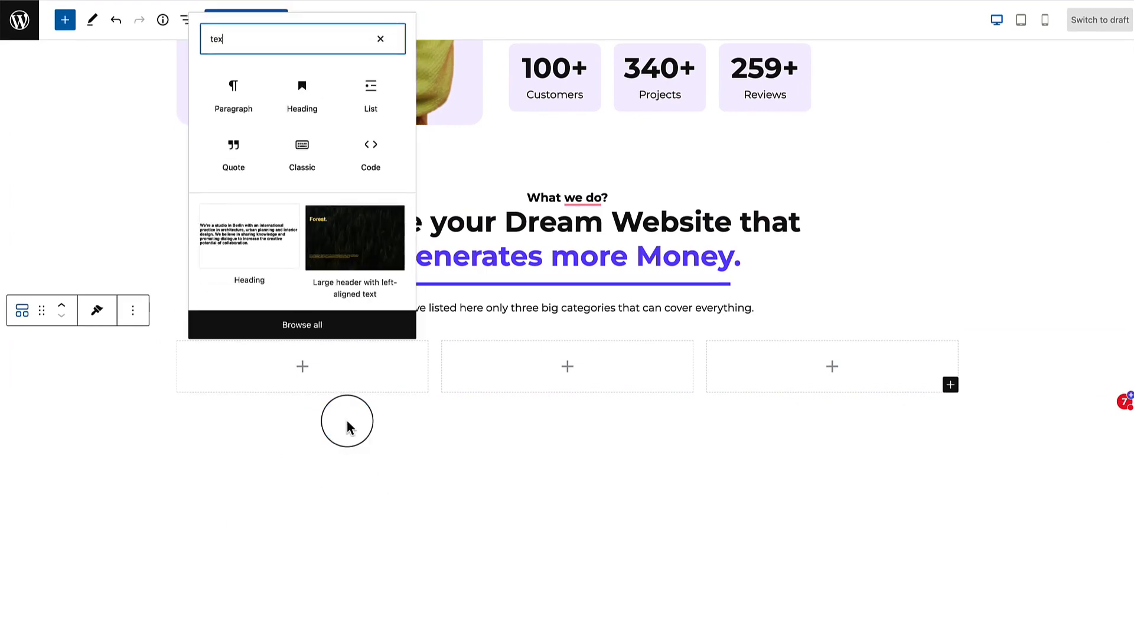
{"action": "key", "text": "BackSpace"}
{"action": "key", "text": "BackSpace"}
{"action": "key", "text": "BackSpace"}
{"action": "type", "text": "icon"}
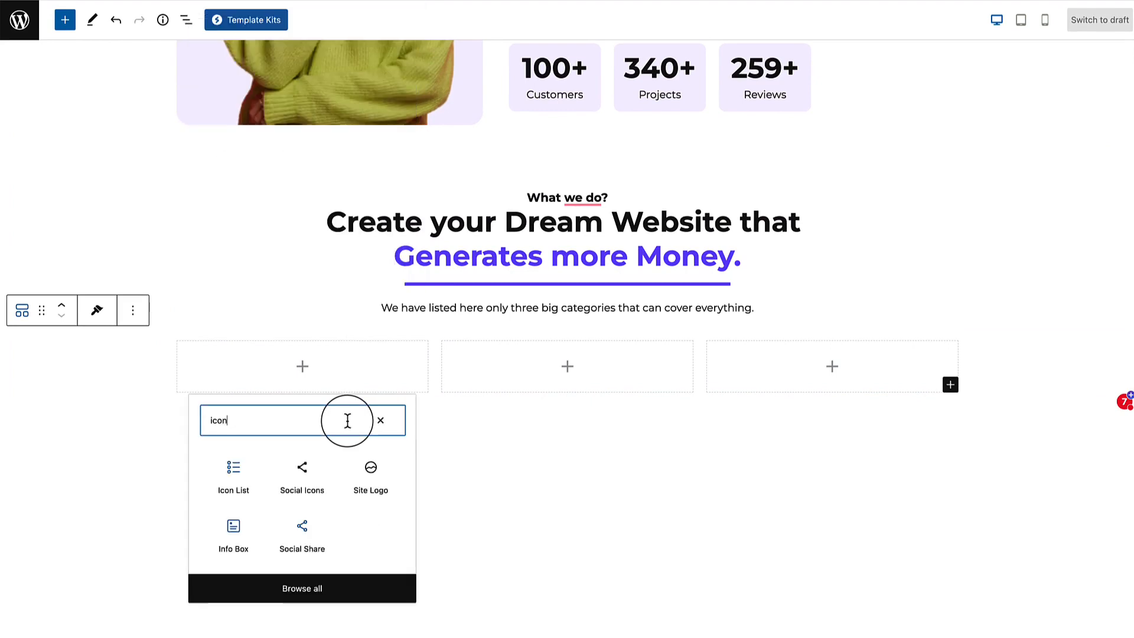
{"action": "left_click", "coordinate": [233, 535]}
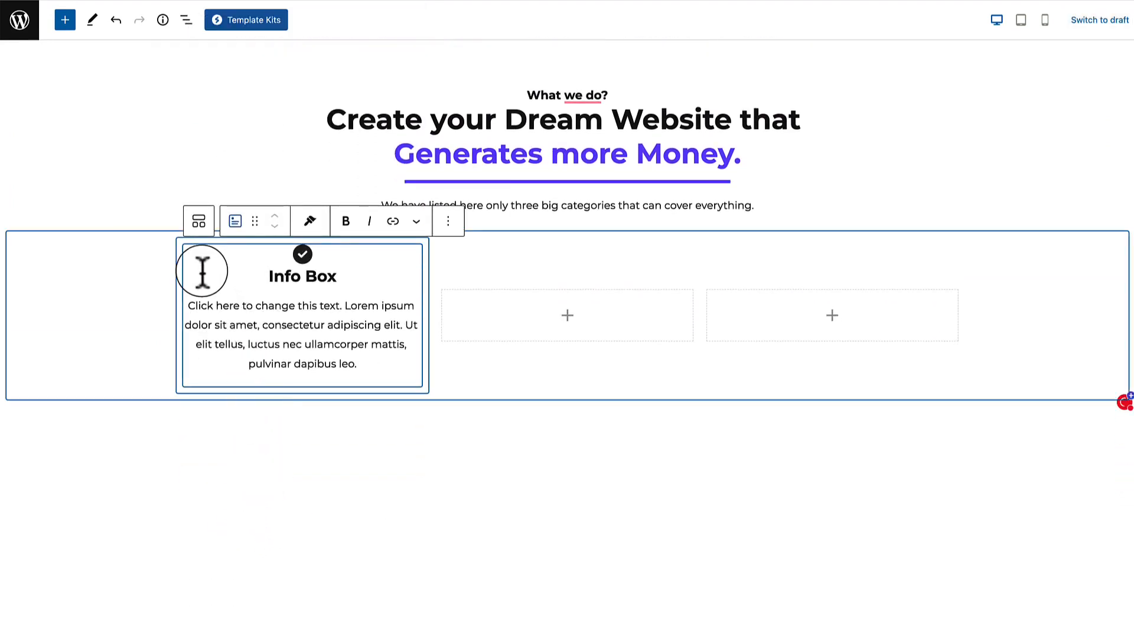
{"action": "left_click", "coordinate": [186, 19]}
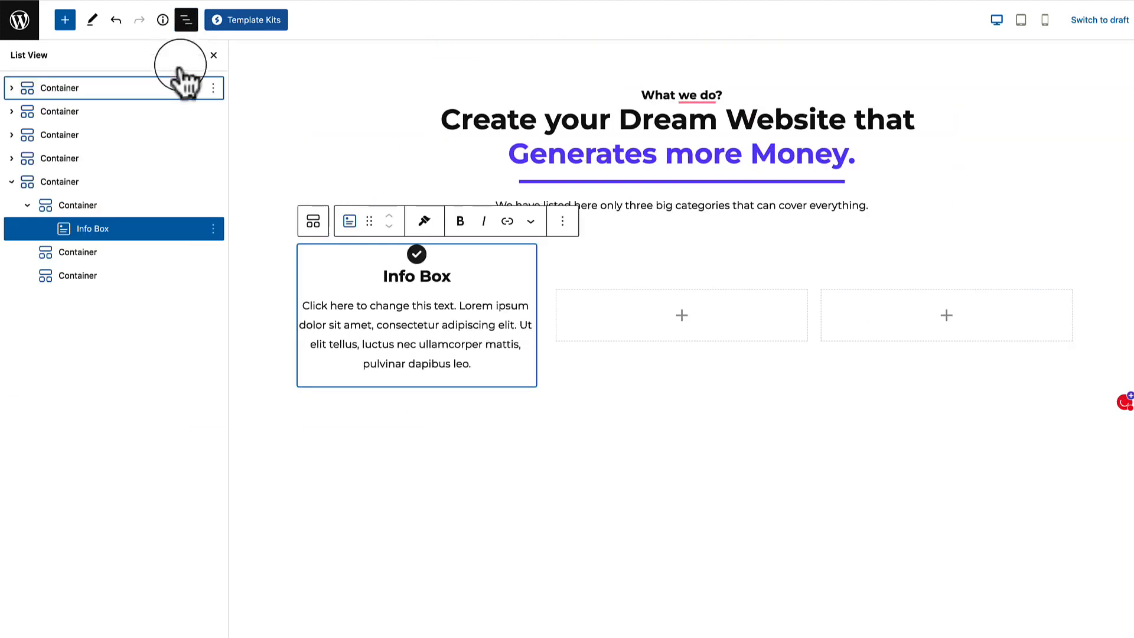
{"action": "left_click", "coordinate": [80, 205]}
{"action": "left_click", "coordinate": [92, 228]}
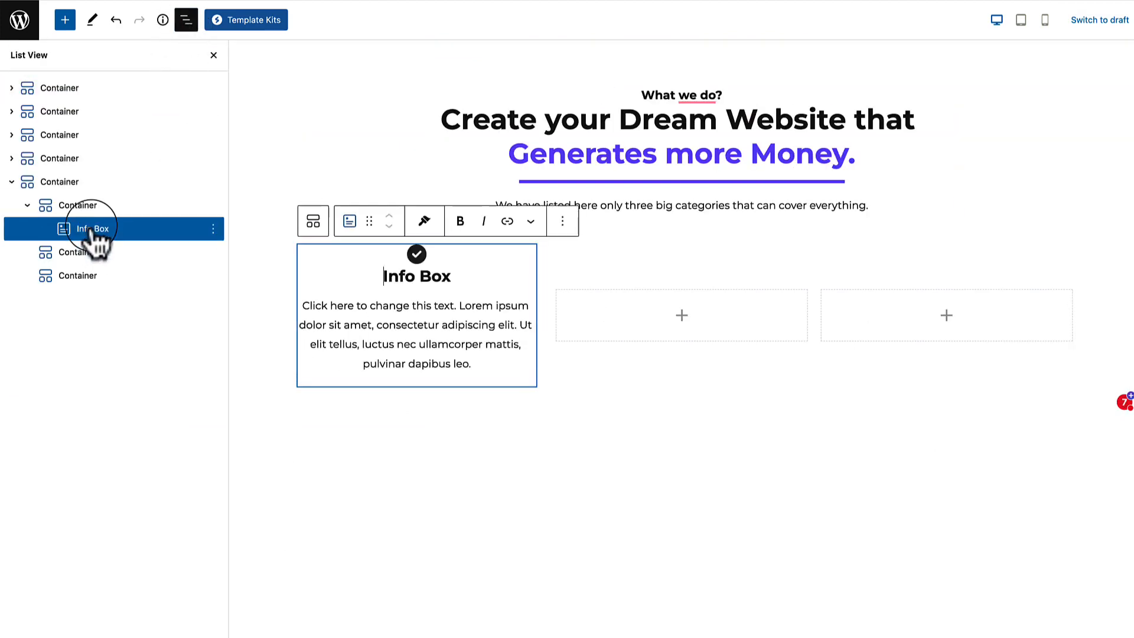
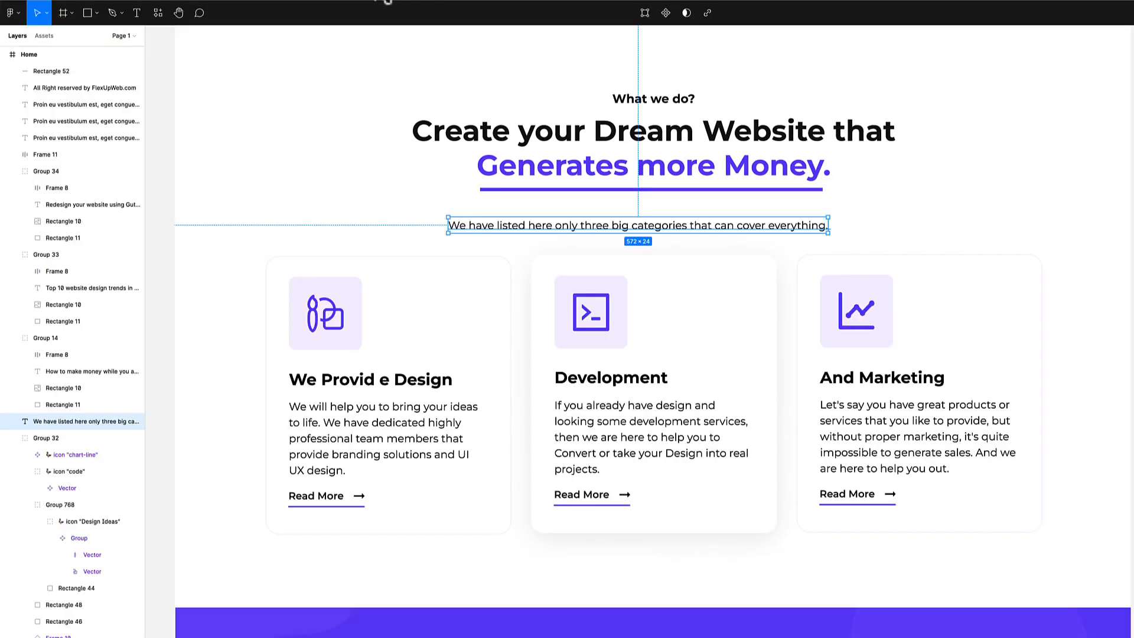
Apply the left-aligned Info Box layout preset that includes a Read More button.
{"action": "left_click", "coordinate": [384, 3]}
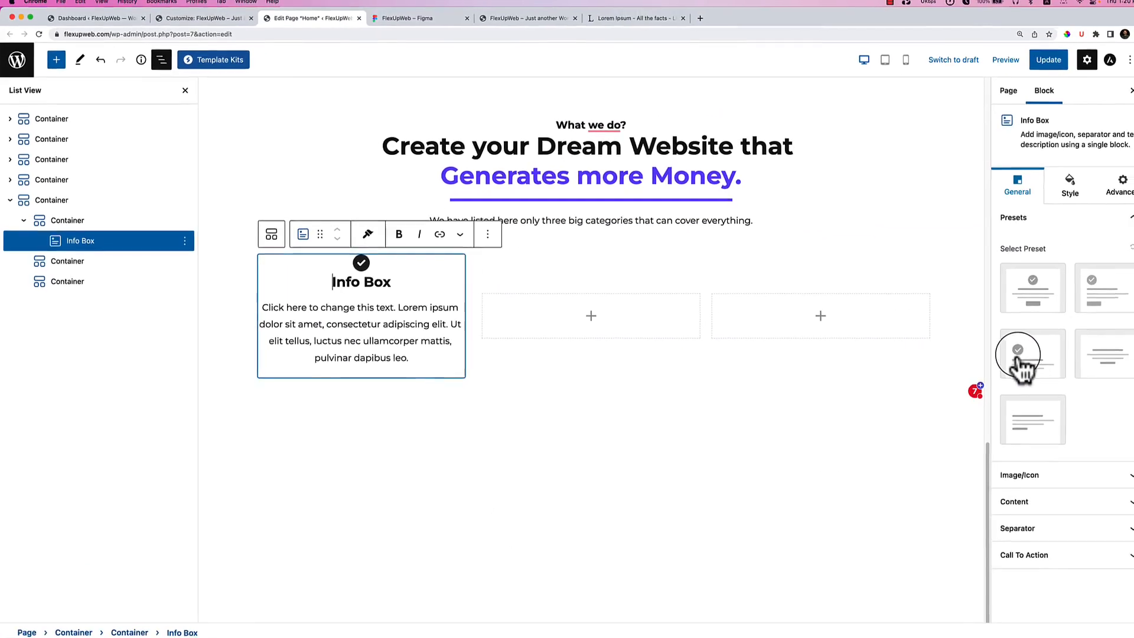
{"action": "left_click", "coordinate": [1011, 367]}
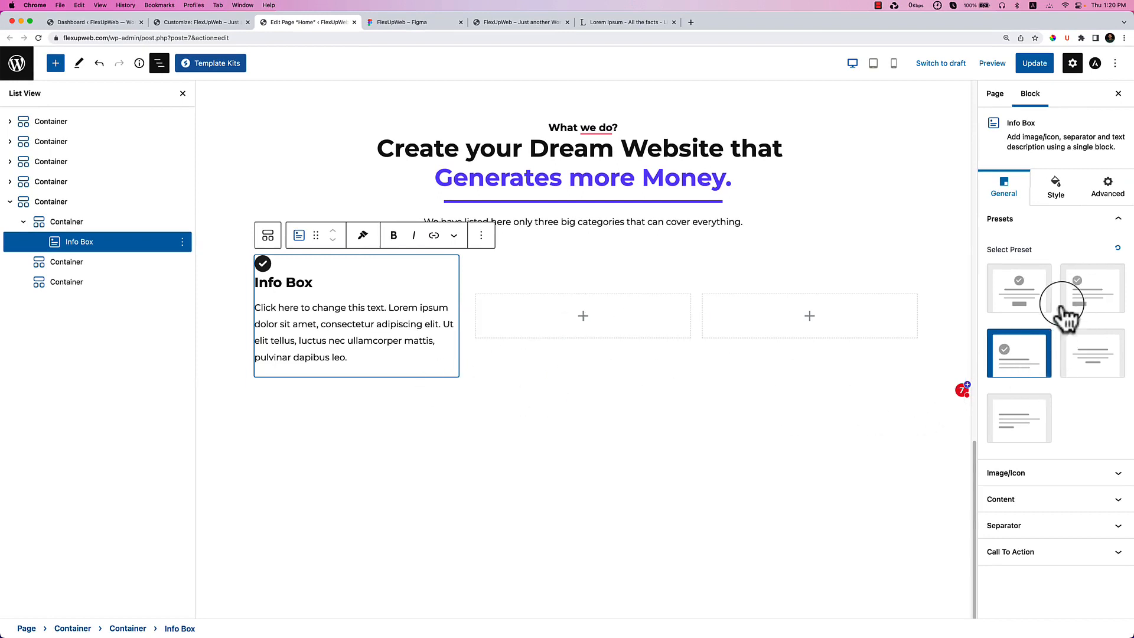
{"action": "left_click", "coordinate": [1084, 308]}
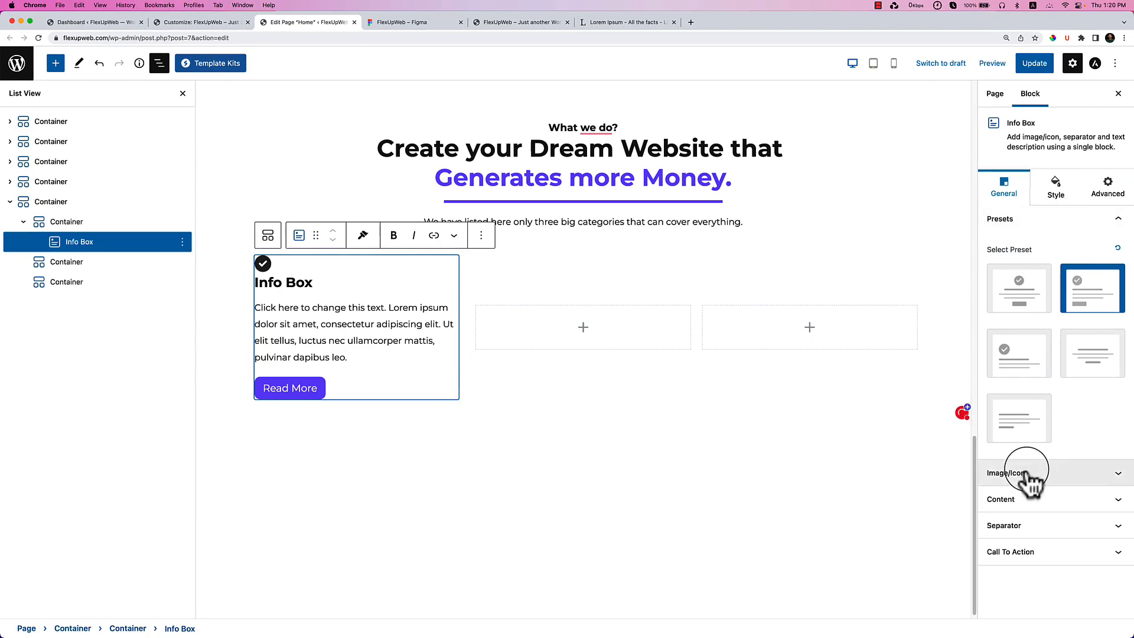
Use the icon1 image from the Media Library as the Info Box image, at Full size.
{"action": "left_click", "coordinate": [1022, 473]}
{"action": "left_click", "coordinate": [1088, 350]}
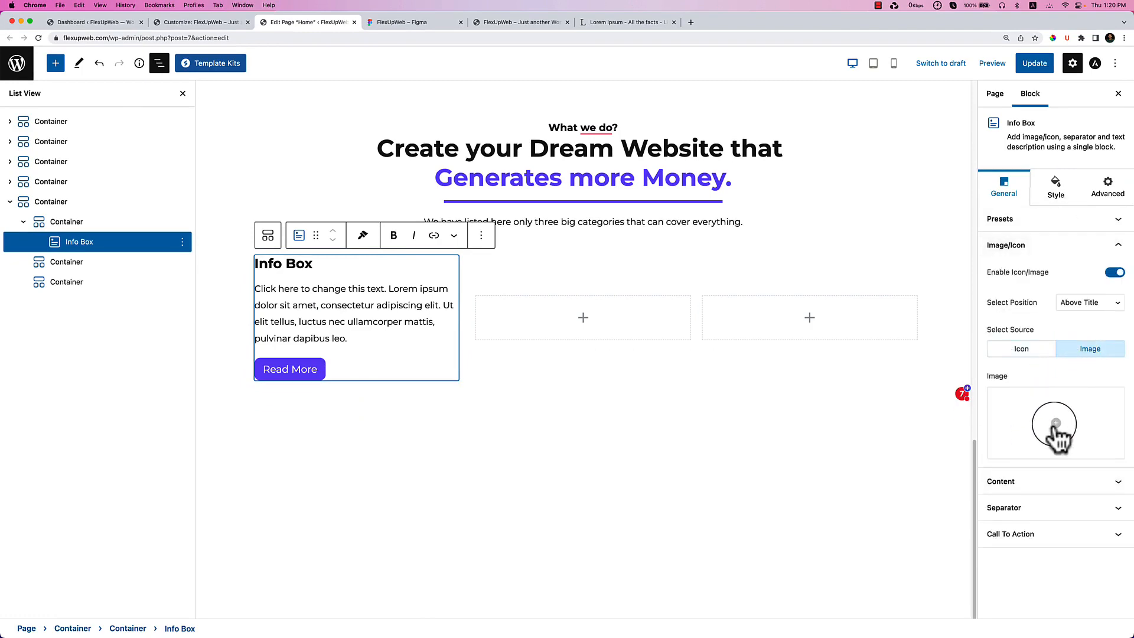
{"action": "left_click", "coordinate": [1049, 426]}
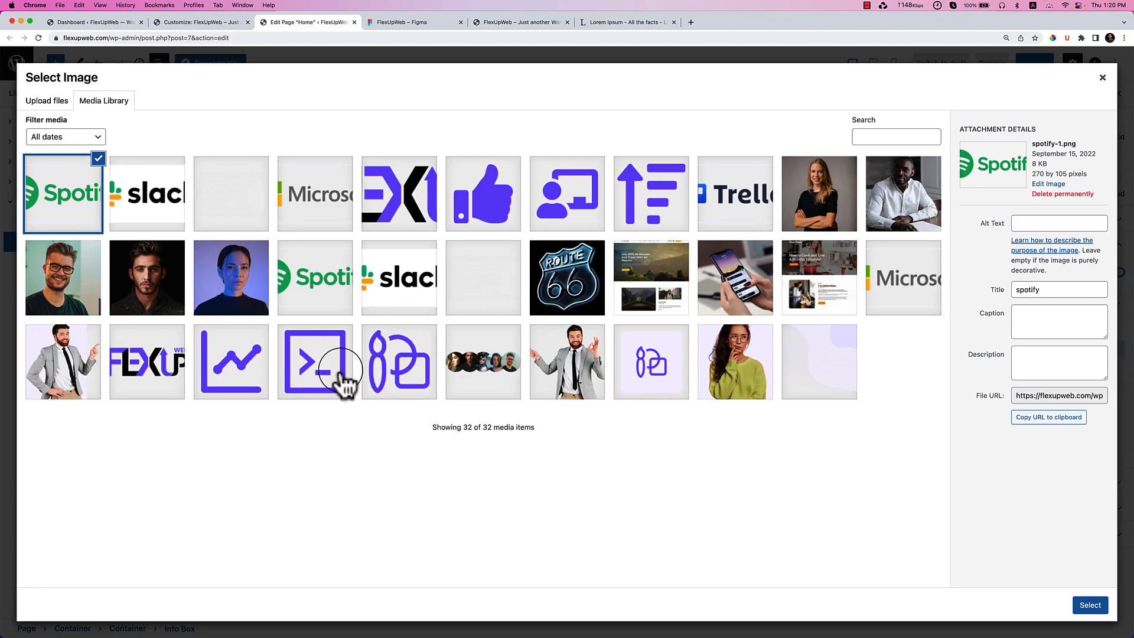
{"action": "left_click", "coordinate": [345, 386]}
{"action": "left_click", "coordinate": [399, 23]}
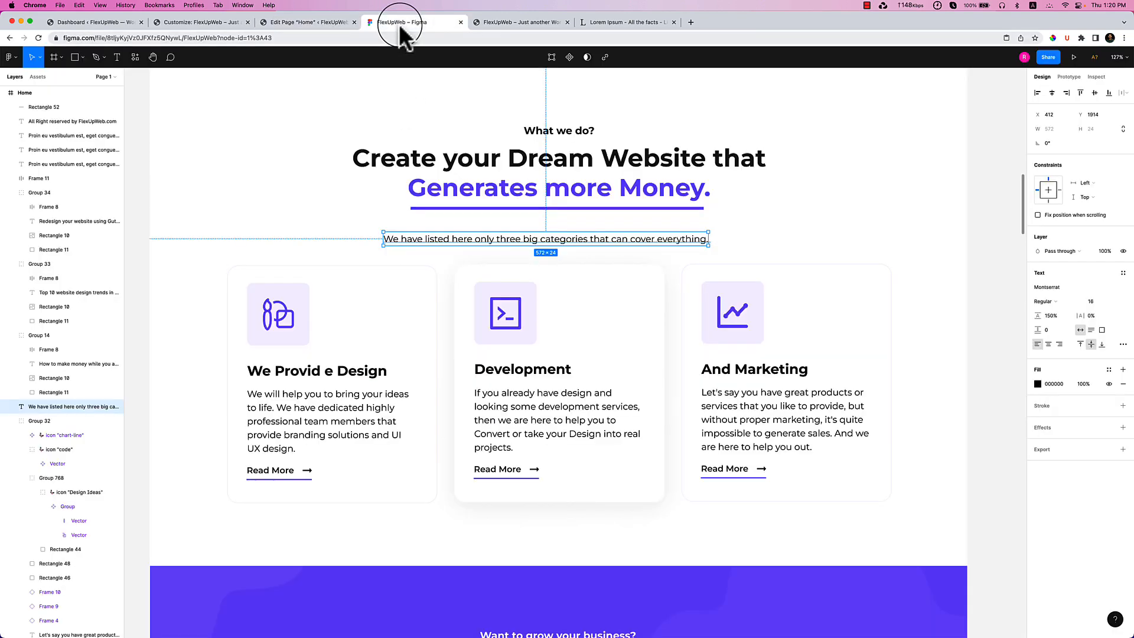
{"action": "left_click", "coordinate": [310, 23]}
{"action": "left_click", "coordinate": [405, 391]}
{"action": "left_click", "coordinate": [1089, 607]}
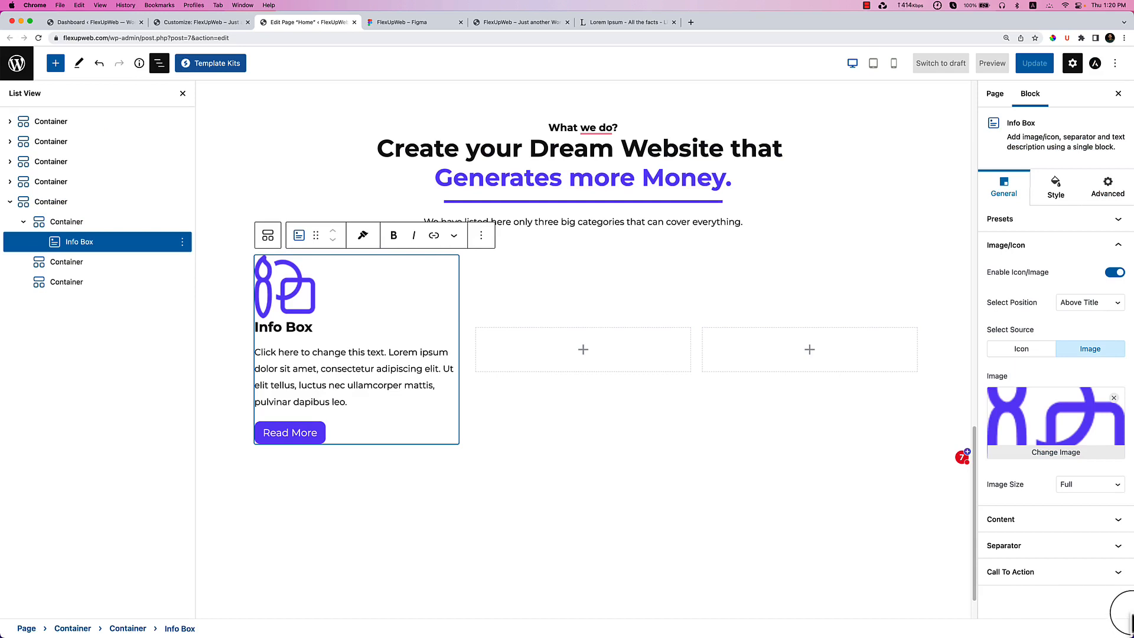
{"action": "left_click", "coordinate": [1094, 499]}
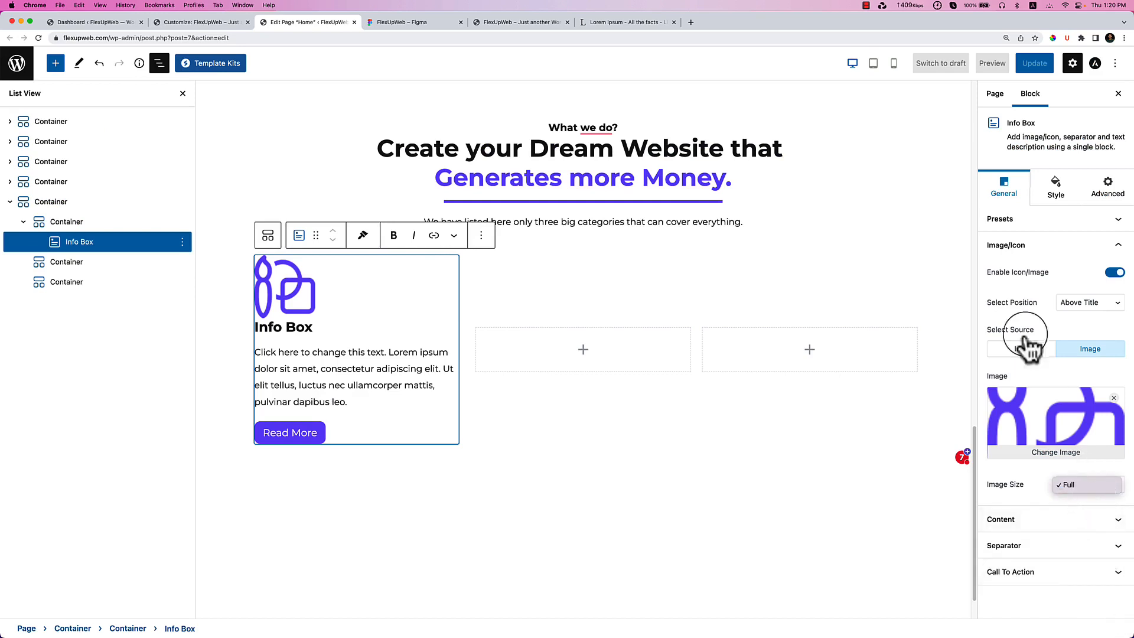
{"action": "left_click", "coordinate": [1061, 202]}
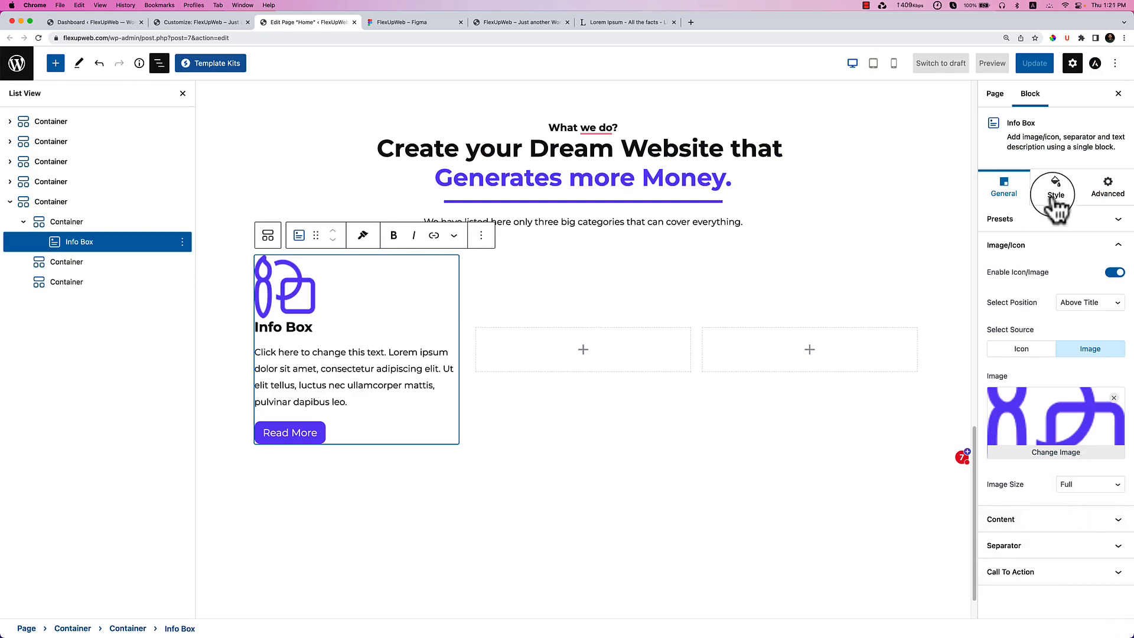
Style the Info Box icon with a 68 px width and 15 bottom padding.
{"action": "left_click", "coordinate": [1058, 200]}
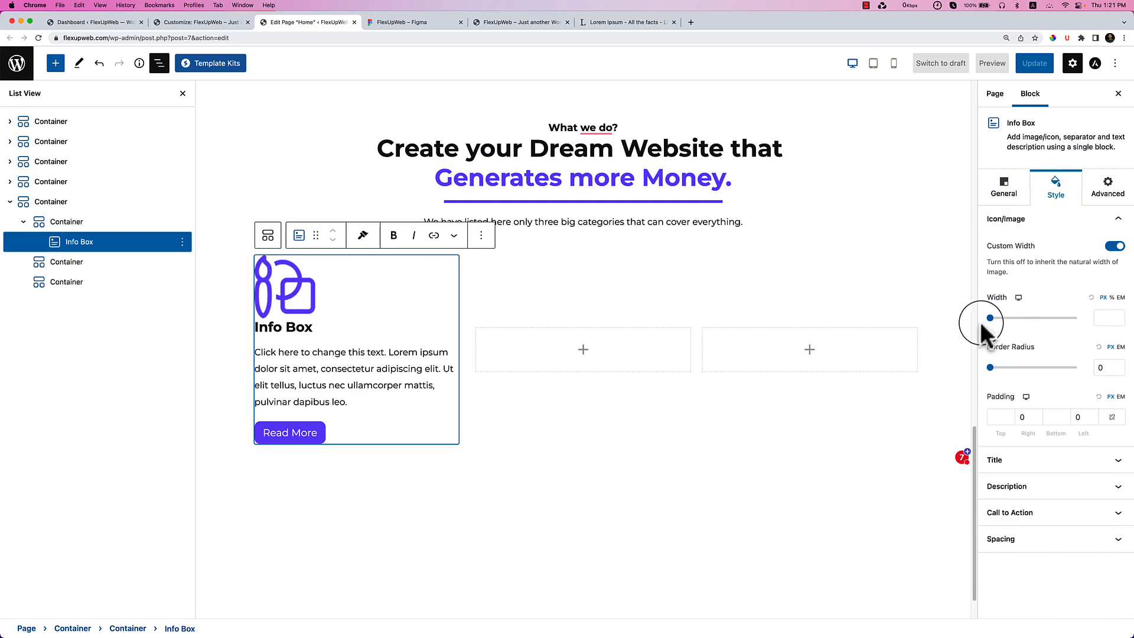
{"action": "left_click_drag", "start_coordinate": [990, 319], "coordinate": [977, 372]}
{"action": "double_click", "coordinate": [1103, 367]}
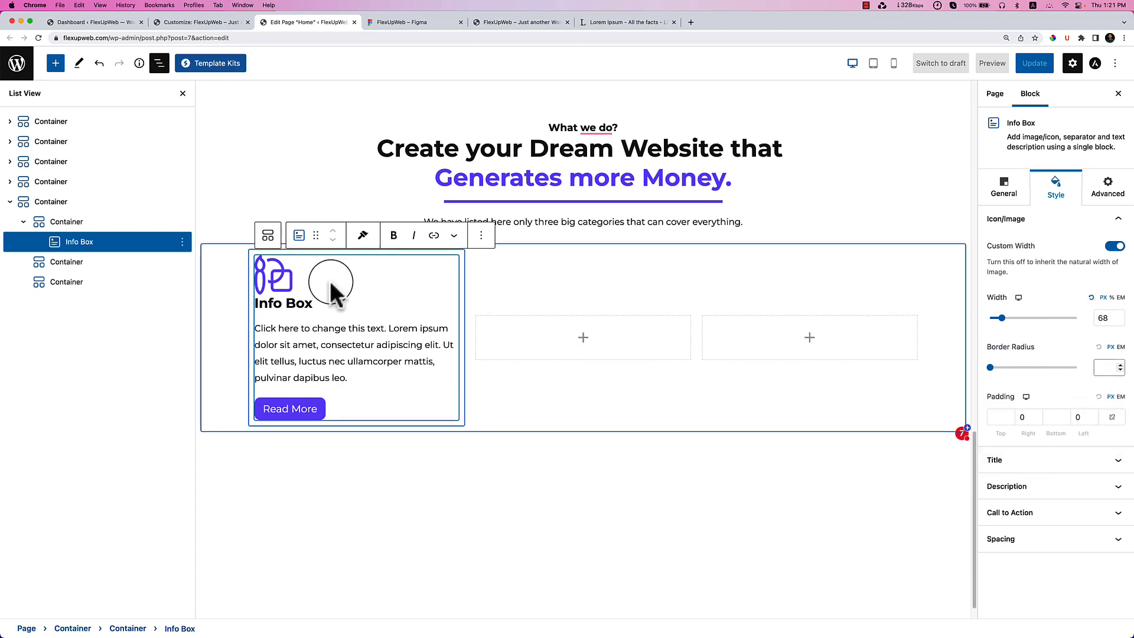
{"action": "left_click", "coordinate": [1066, 414]}
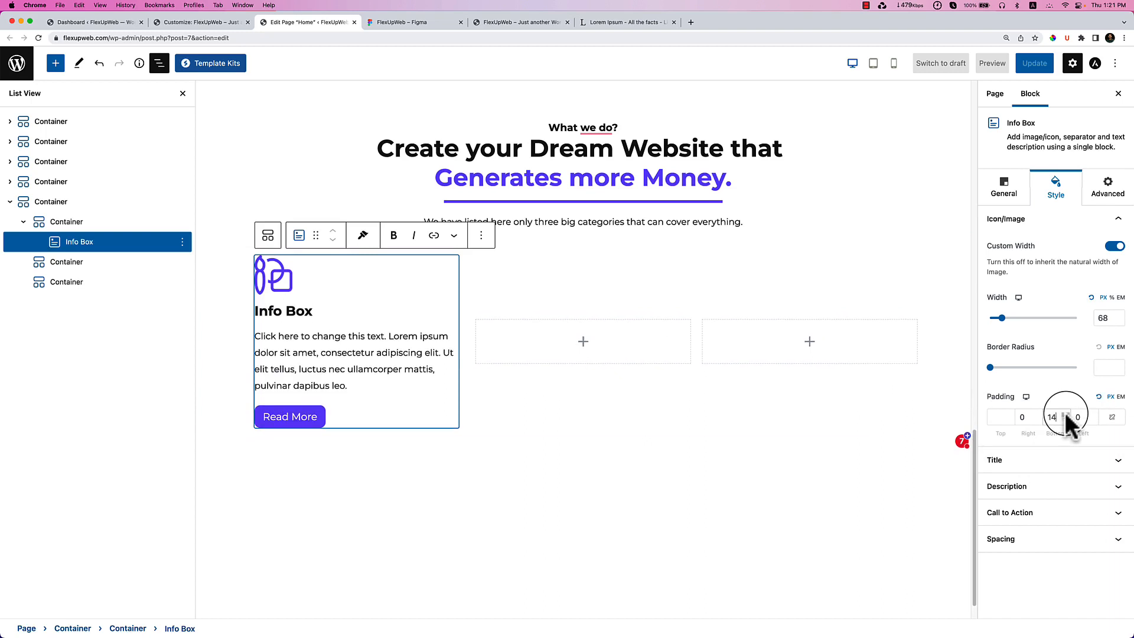
{"action": "left_click", "coordinate": [1067, 415]}
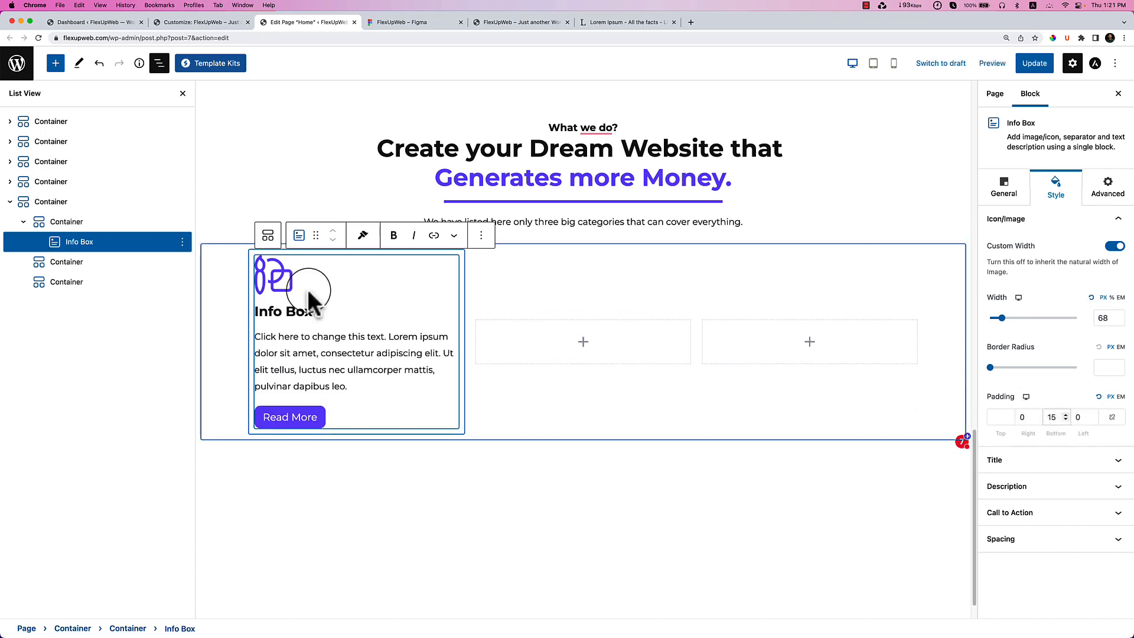
Delete the Info Box block through its options menu, emptying the first column.
{"action": "left_click", "coordinate": [158, 63]}
{"action": "left_click", "coordinate": [438, 486]}
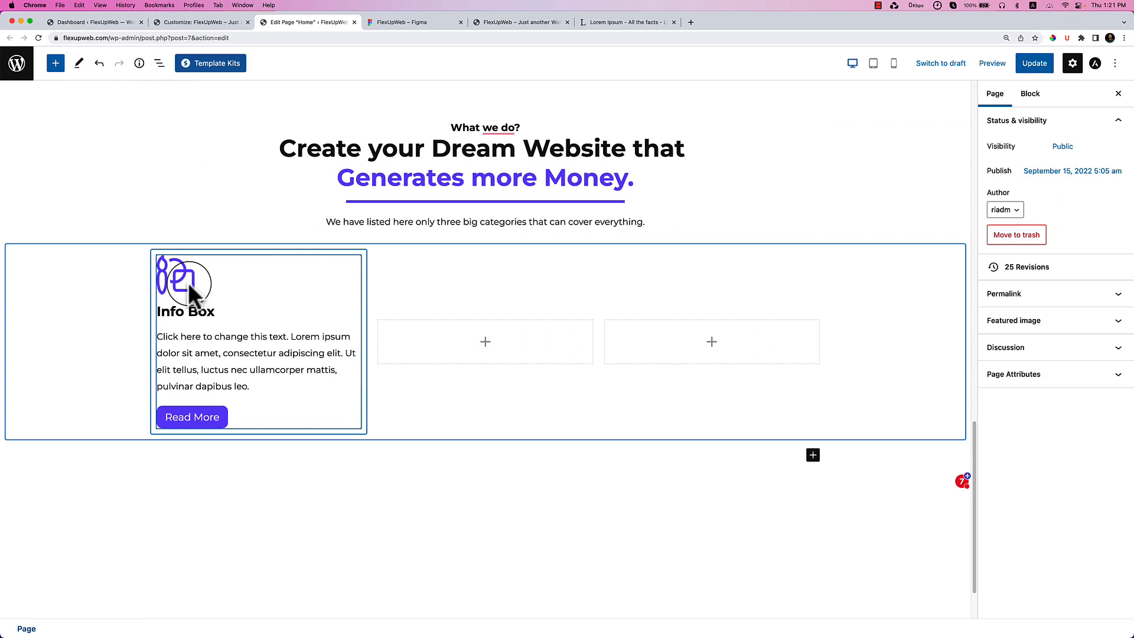
{"action": "left_click", "coordinate": [279, 290]}
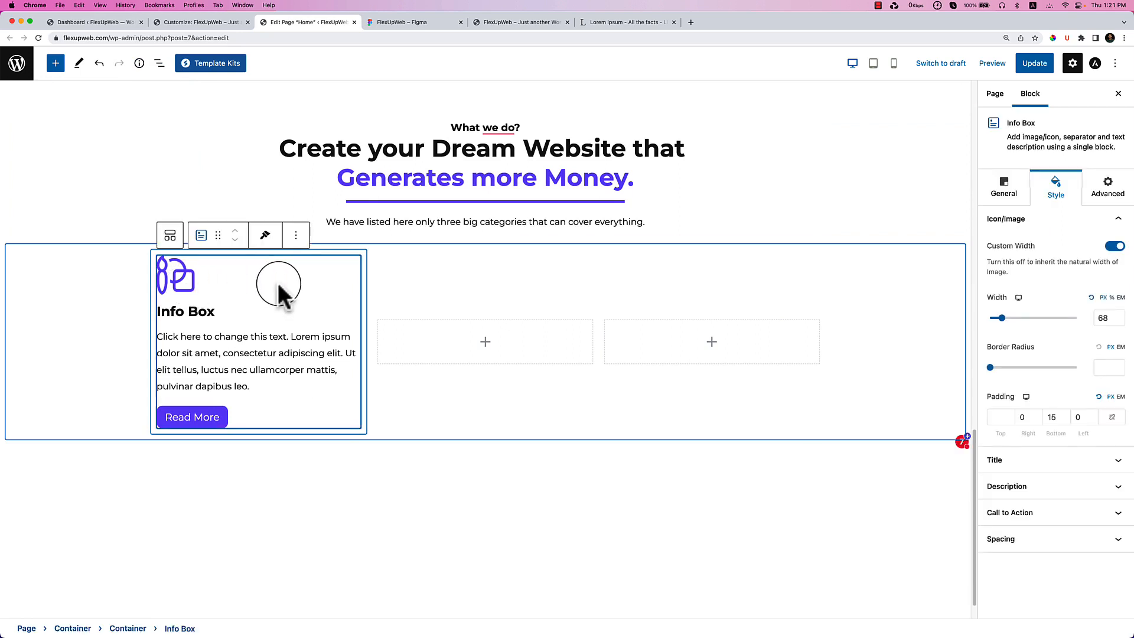
{"action": "left_click", "coordinate": [296, 235]}
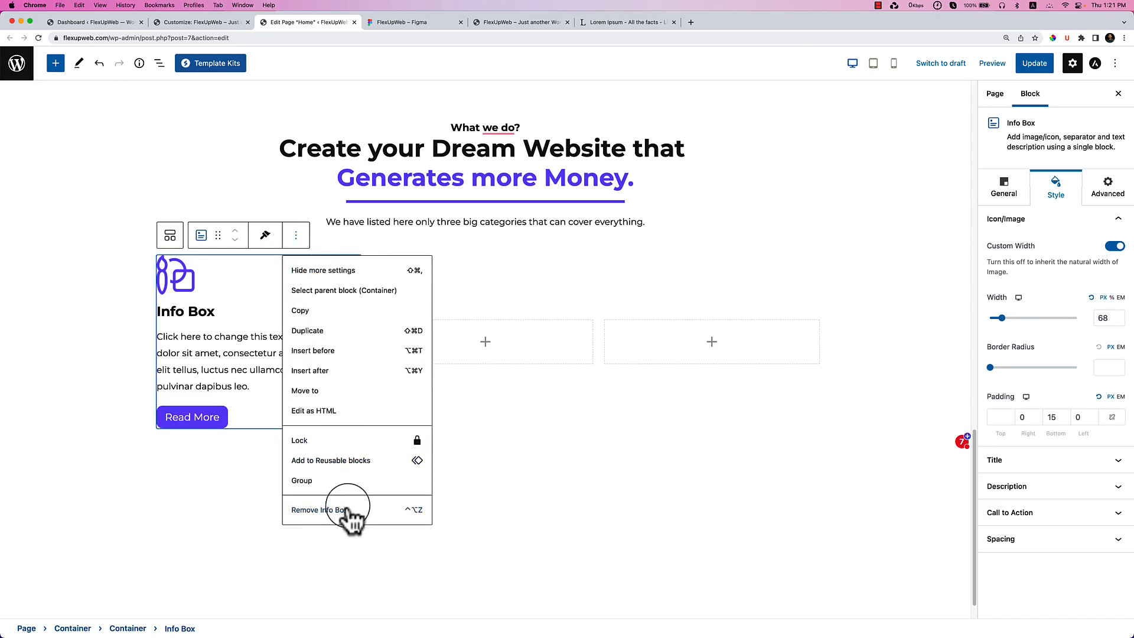
{"action": "left_click", "coordinate": [349, 510]}
{"action": "left_click", "coordinate": [255, 321]}
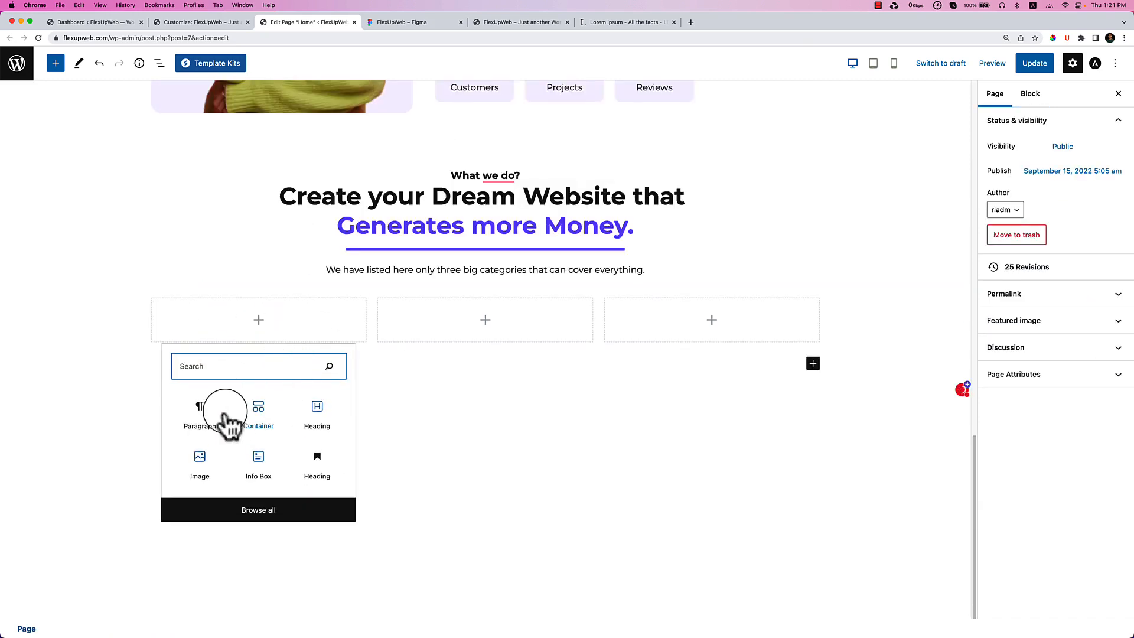
Insert a Container holding an Image block with icon1 from the Media Library.
{"action": "left_click", "coordinate": [286, 422]}
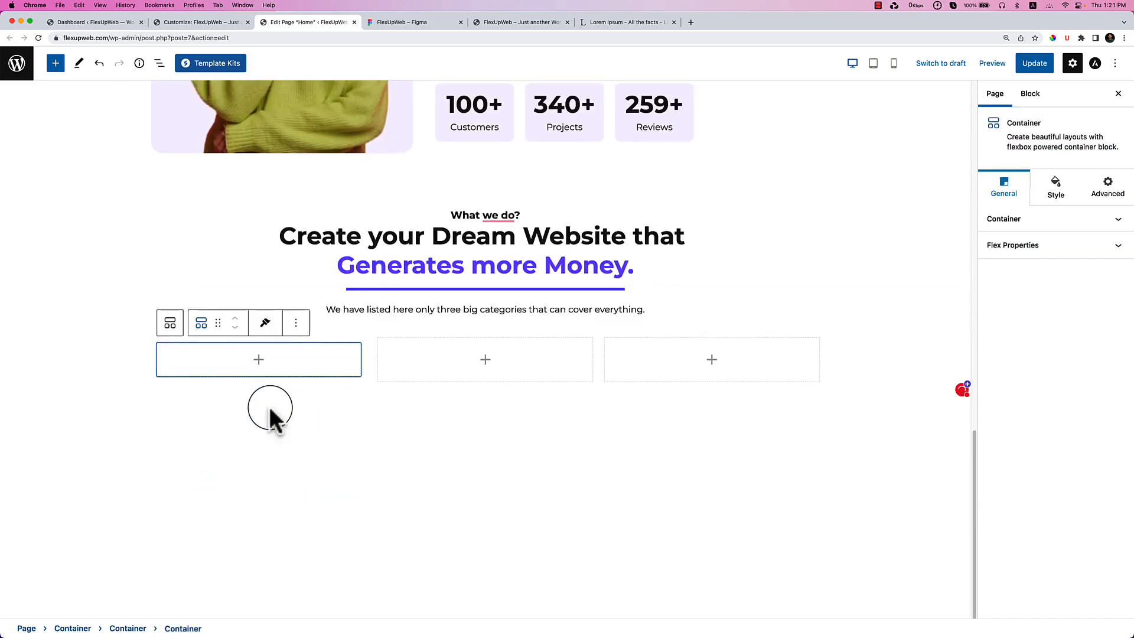
{"action": "left_click", "coordinate": [260, 354]}
{"action": "left_click", "coordinate": [192, 493]}
{"action": "scroll", "coordinate": [190, 485], "scroll_direction": "down", "scroll_amount": 2}
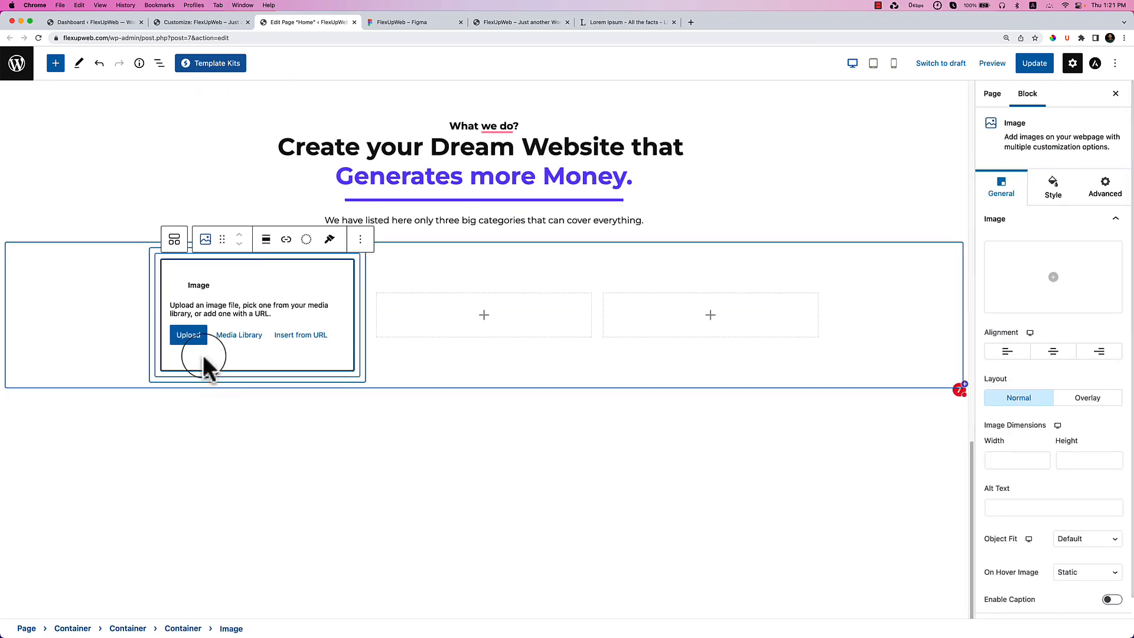
{"action": "left_click", "coordinate": [238, 335]}
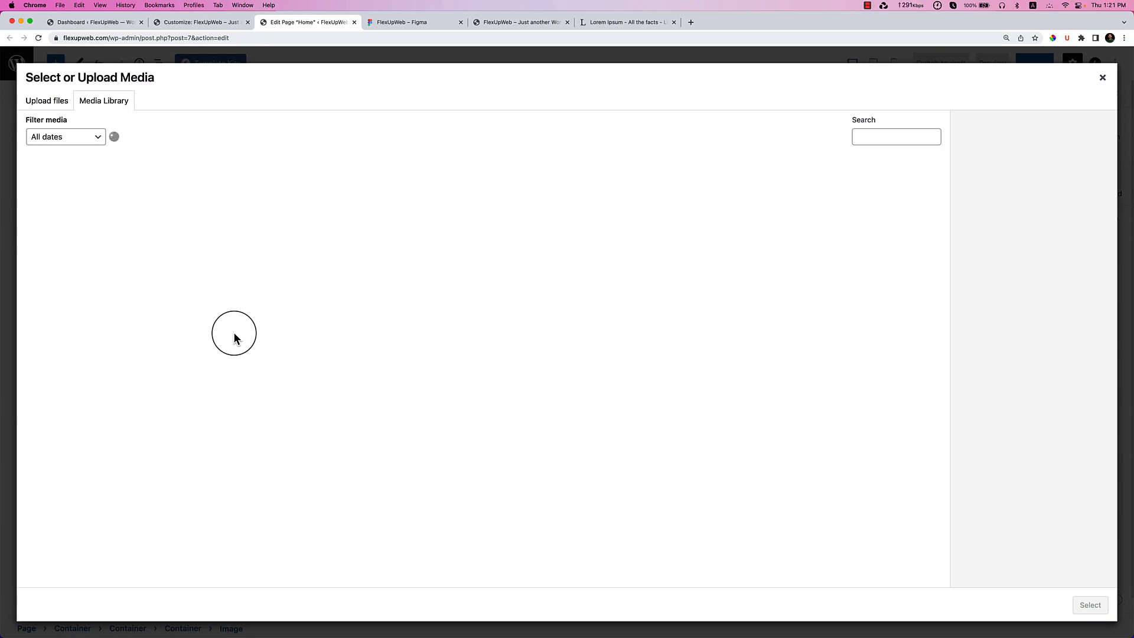
{"action": "left_click", "coordinate": [382, 363]}
{"action": "left_click", "coordinate": [1090, 605]}
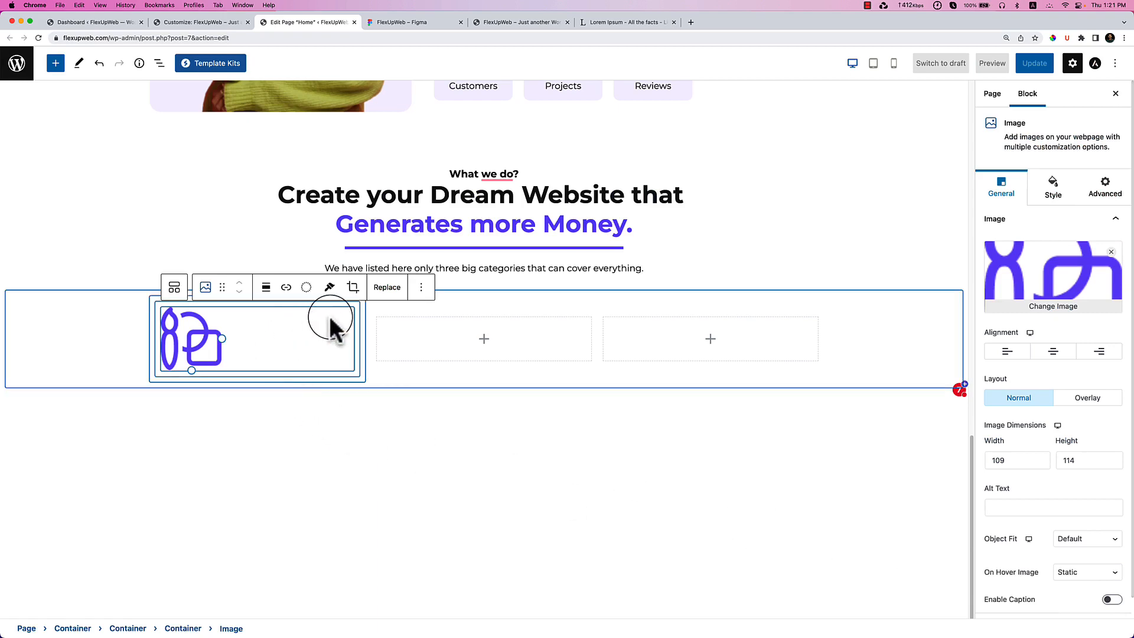
Select the Container wrapping the icon1 image and show the List View.
{"action": "left_click", "coordinate": [1053, 198]}
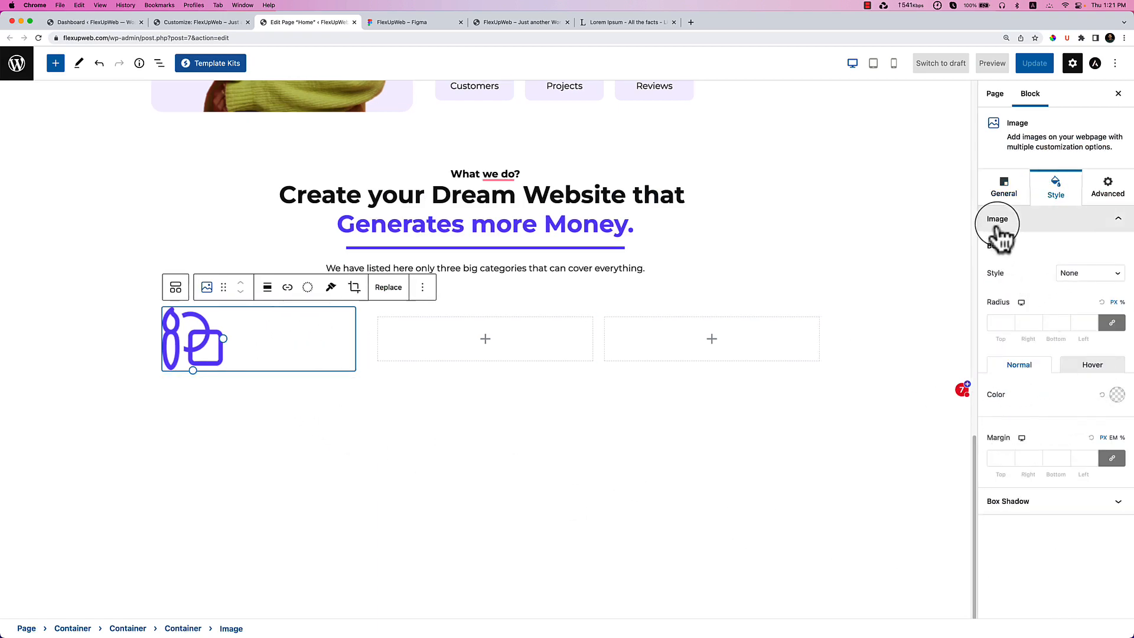
{"action": "left_click", "coordinate": [1004, 195]}
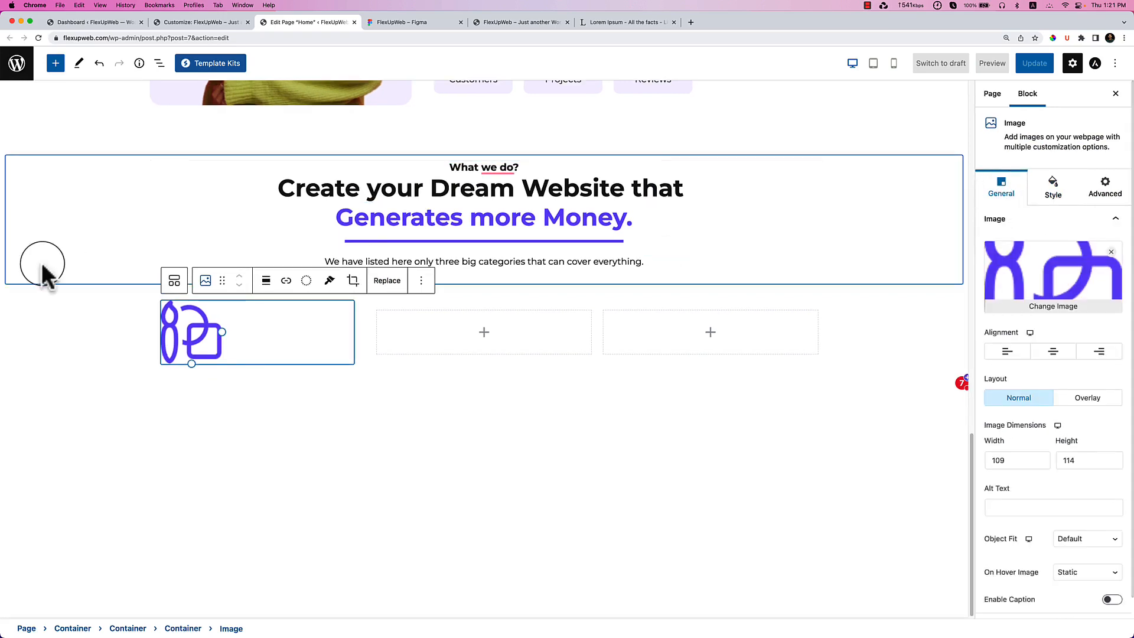
{"action": "left_click", "coordinate": [179, 306]}
{"action": "left_click", "coordinate": [159, 63]}
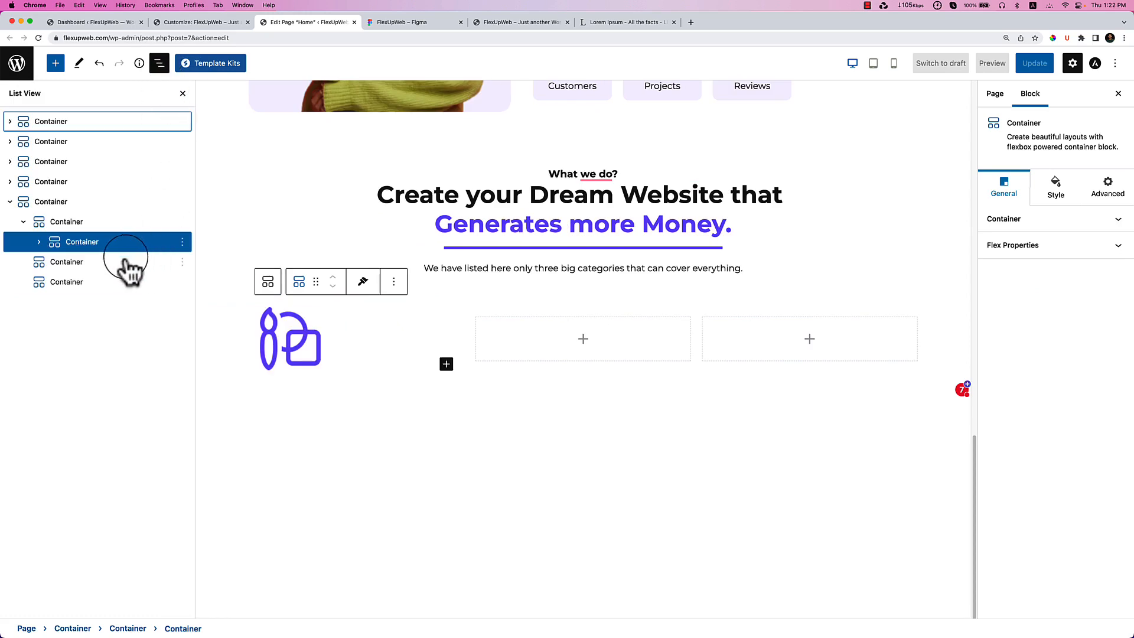
Give the icon container a light lavender #F6F3FF background and adjust its corner radius.
{"action": "left_click", "coordinate": [102, 248]}
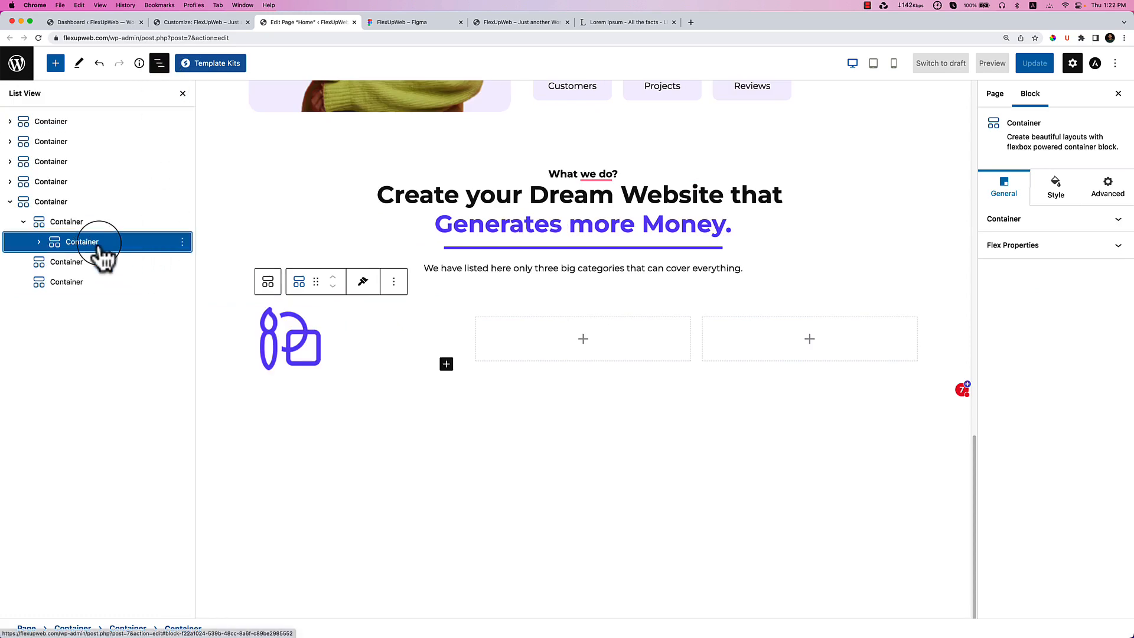
{"action": "left_click", "coordinate": [1058, 203]}
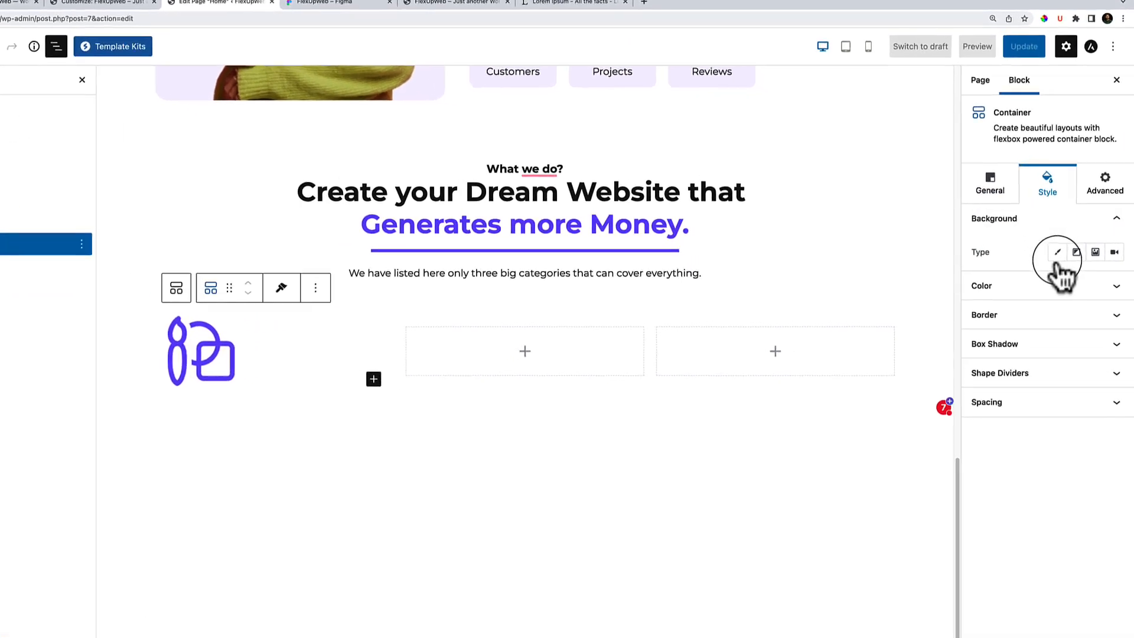
{"action": "left_click", "coordinate": [1065, 248]}
{"action": "left_click", "coordinate": [1050, 256]}
{"action": "left_click", "coordinate": [1051, 257]}
{"action": "left_click", "coordinate": [1106, 291]}
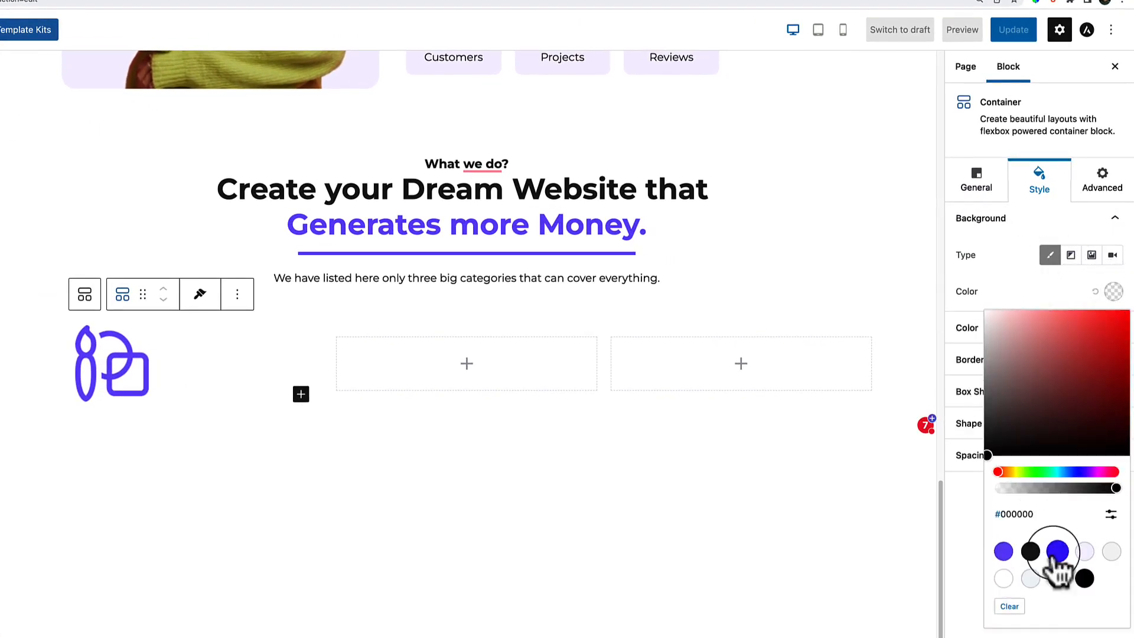
{"action": "left_click", "coordinate": [1084, 552]}
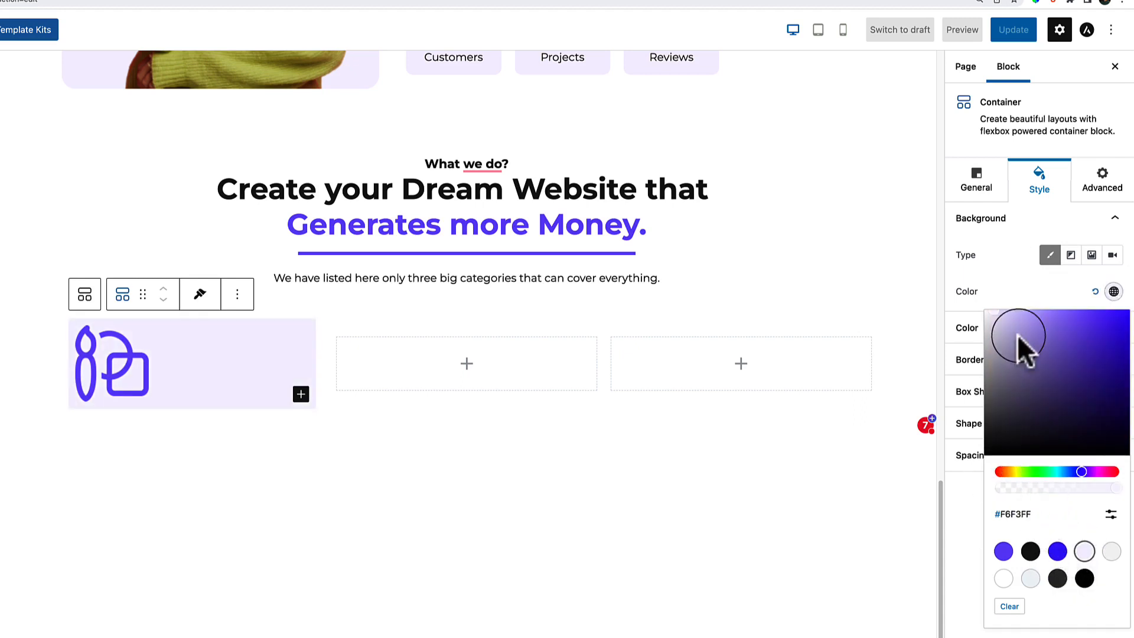
{"action": "left_click", "coordinate": [1012, 287]}
{"action": "left_click", "coordinate": [1013, 328]}
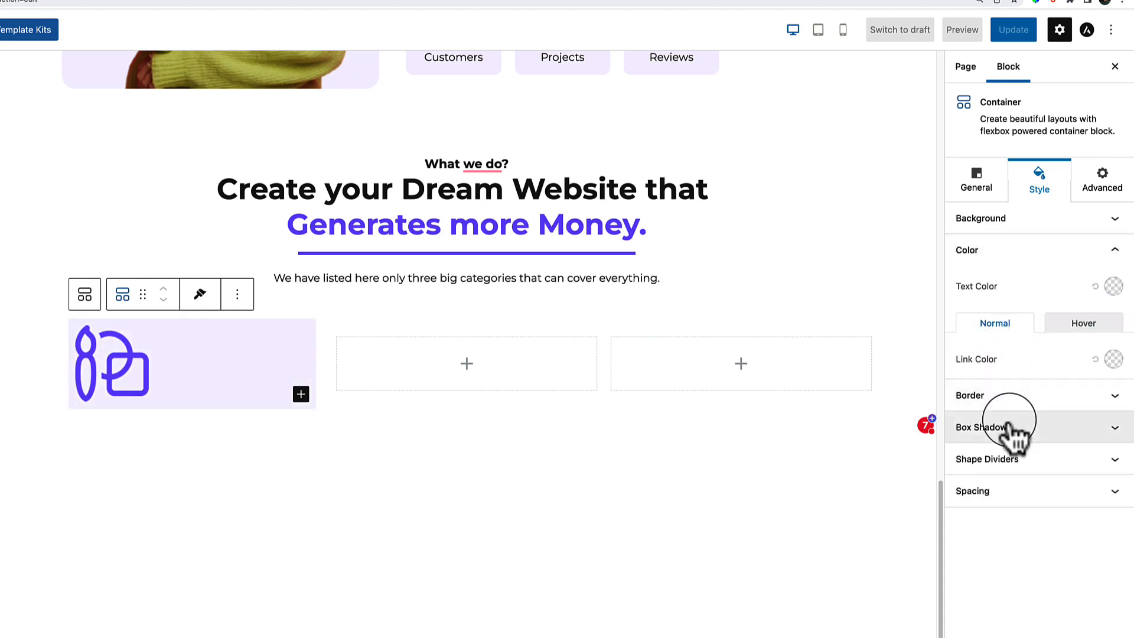
{"action": "left_click", "coordinate": [1011, 396]}
{"action": "left_click", "coordinate": [972, 383]}
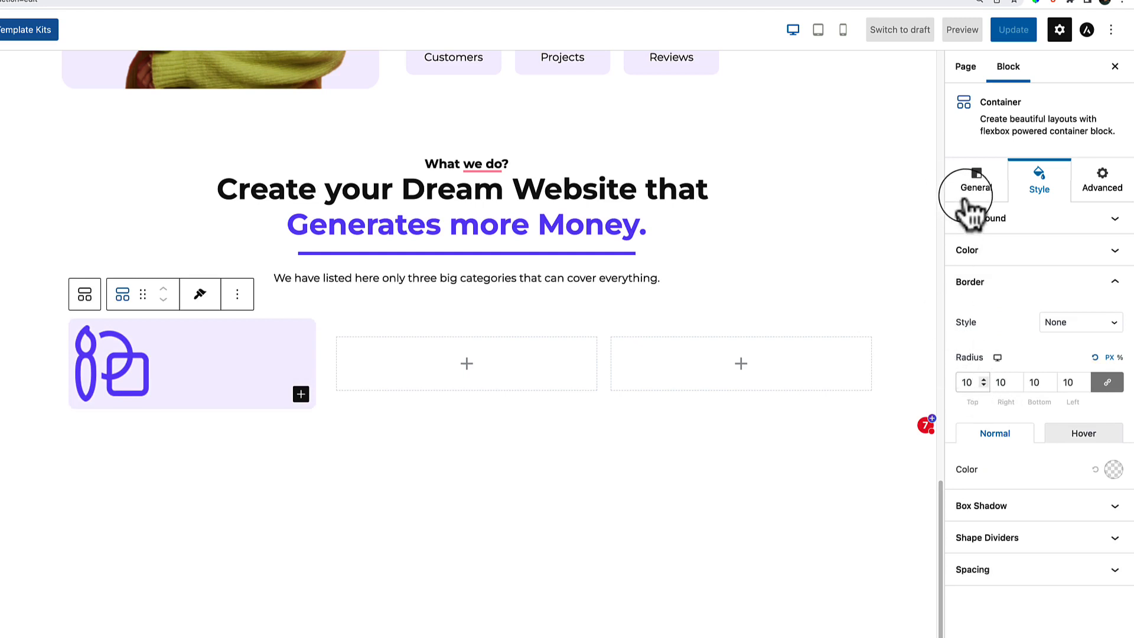
Set the icon container's custom width to 70 px.
{"action": "left_click", "coordinate": [976, 184]}
{"action": "left_click", "coordinate": [988, 220]}
{"action": "left_click_drag", "start_coordinate": [1065, 278], "coordinate": [965, 278]}
{"action": "left_click", "coordinate": [1096, 253]}
{"action": "left_click", "coordinate": [1118, 282]}
{"action": "left_click", "coordinate": [1118, 282]}
{"action": "left_click", "coordinate": [1118, 281]}
{"action": "left_click", "coordinate": [1118, 282]}
{"action": "left_click", "coordinate": [1117, 282]}
{"action": "left_click", "coordinate": [1117, 282]}
{"action": "left_click", "coordinate": [1117, 282]}
{"action": "left_click", "coordinate": [1118, 281]}
{"action": "left_click", "coordinate": [1117, 281]}
{"action": "left_click", "coordinate": [1118, 281]}
Set the icon container's linked padding to 16 on all sides.
{"action": "left_click", "coordinate": [1040, 195]}
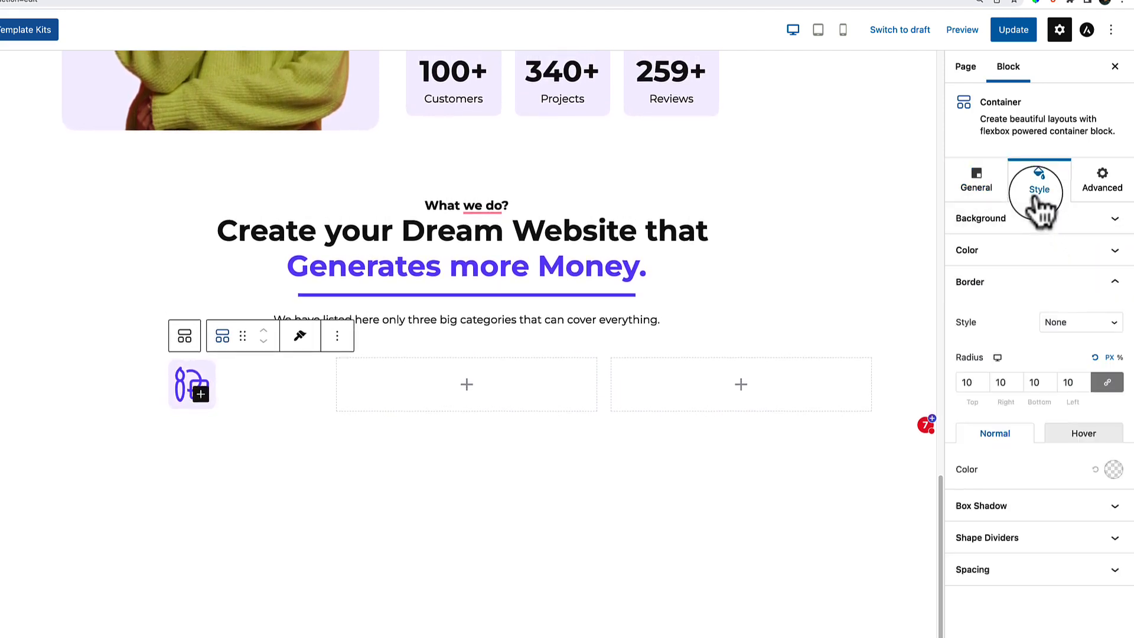
{"action": "left_click", "coordinate": [1022, 571]}
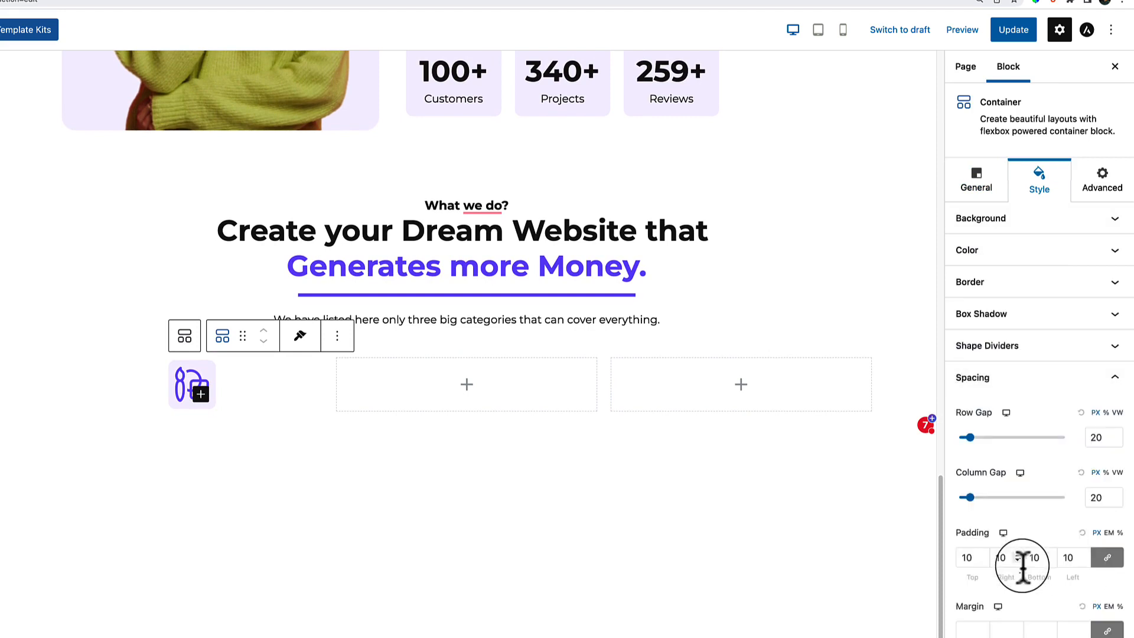
{"action": "left_click", "coordinate": [984, 555]}
{"action": "left_click", "coordinate": [984, 555]}
{"action": "left_click", "coordinate": [983, 554]}
{"action": "left_click", "coordinate": [984, 555]}
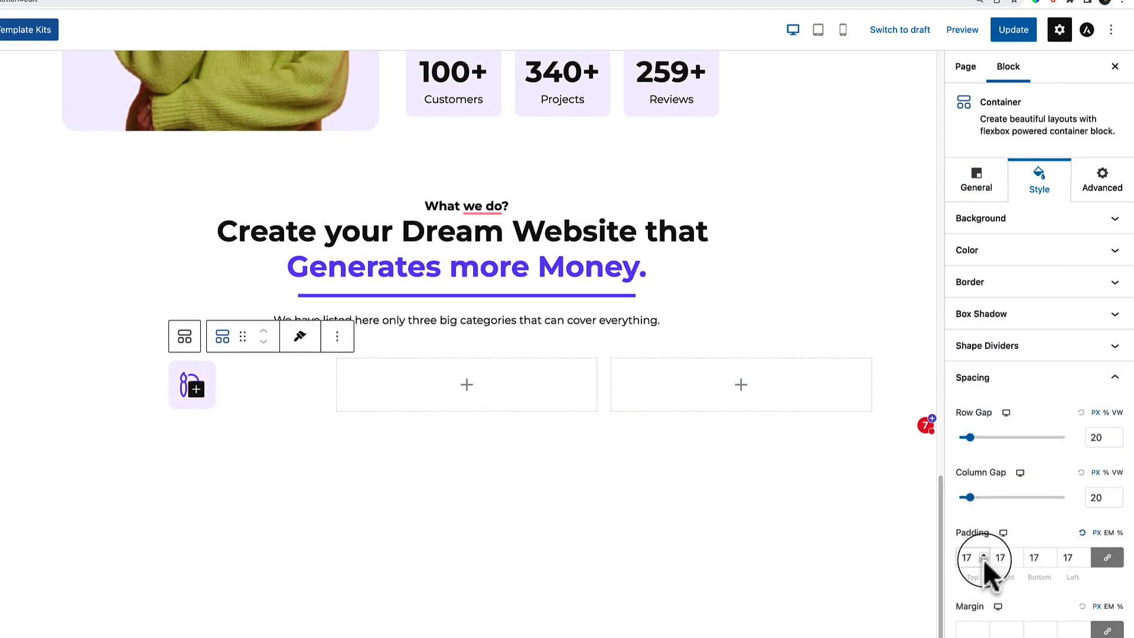
{"action": "left_click", "coordinate": [984, 554]}
{"action": "left_click", "coordinate": [983, 561]}
{"action": "left_click", "coordinate": [983, 561]}
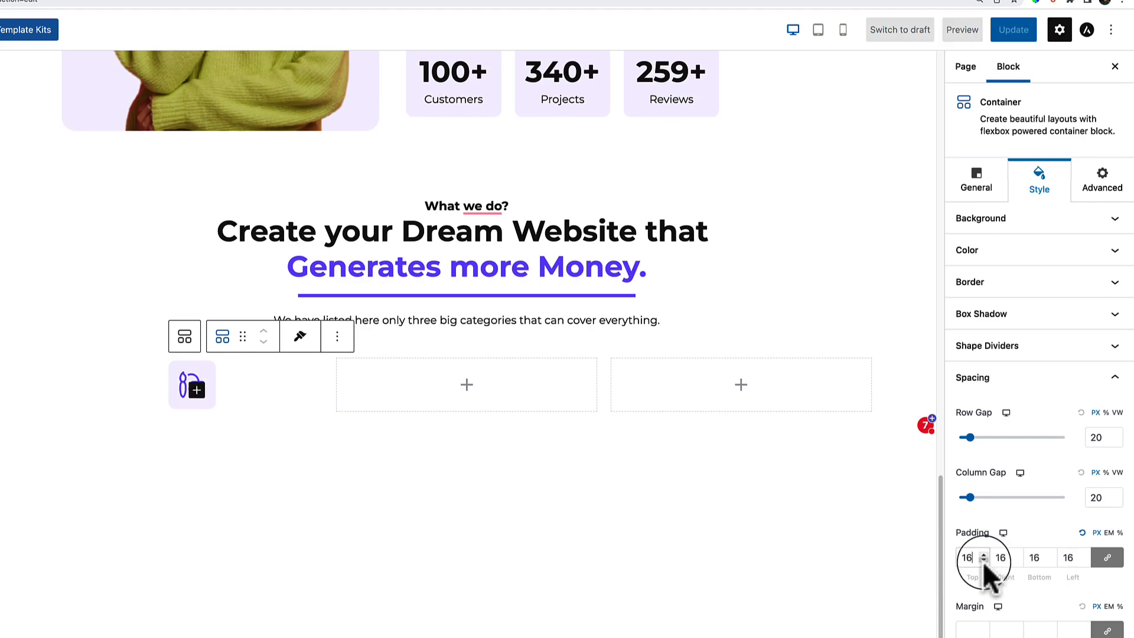
{"action": "left_click", "coordinate": [59, 221]}
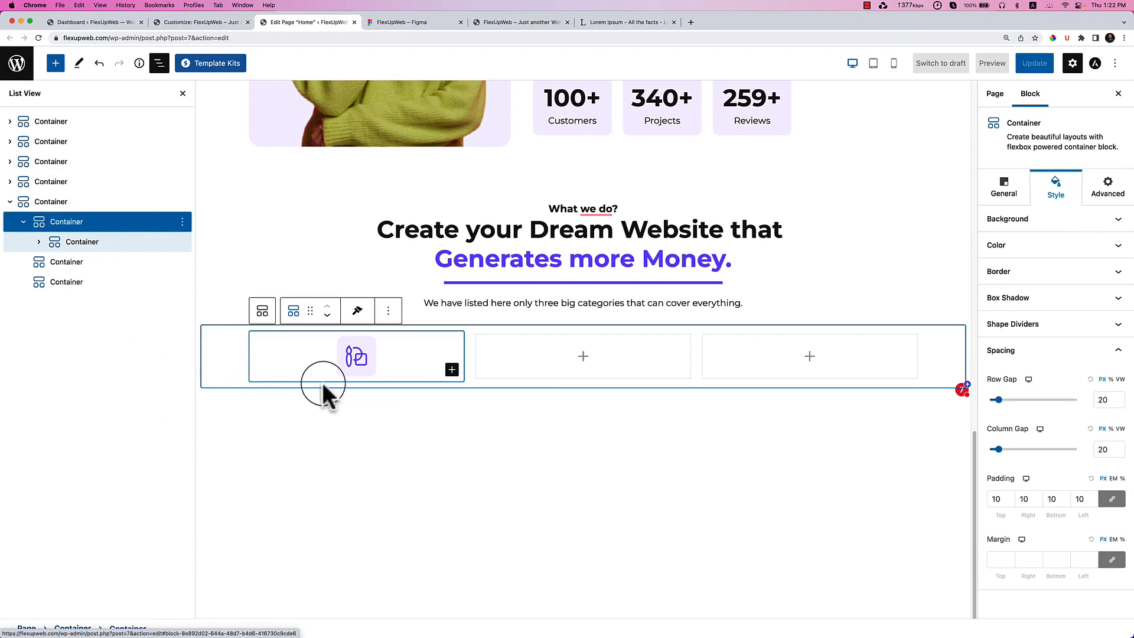
Set the parent column's Flex Align Items to Start so the icon box sits left.
{"action": "left_click", "coordinate": [82, 241]}
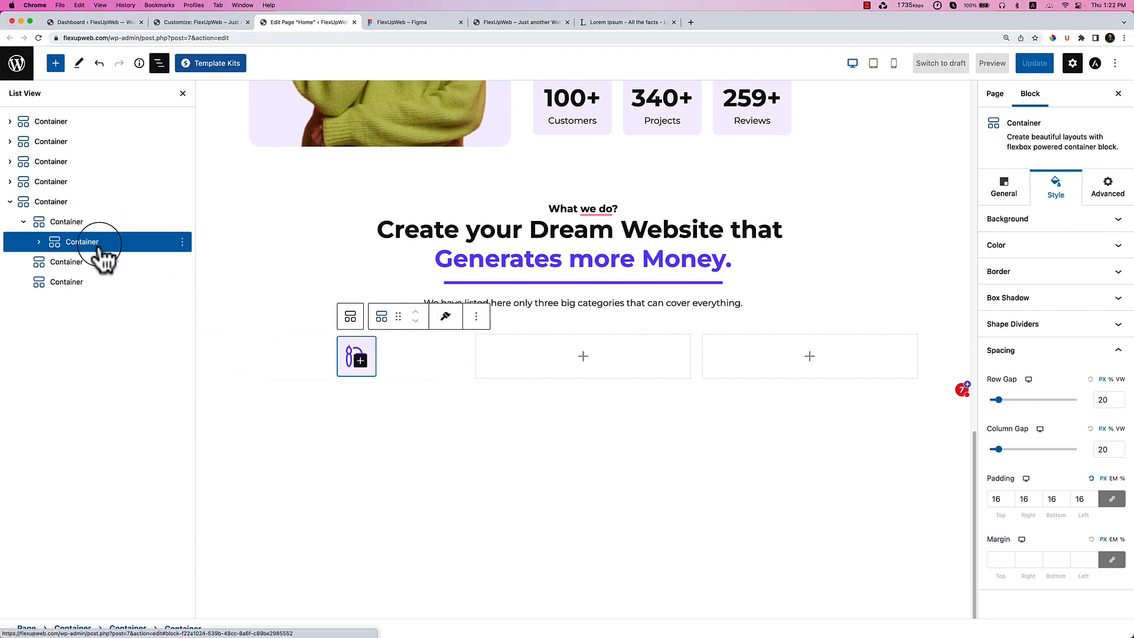
{"action": "left_click", "coordinate": [38, 241]}
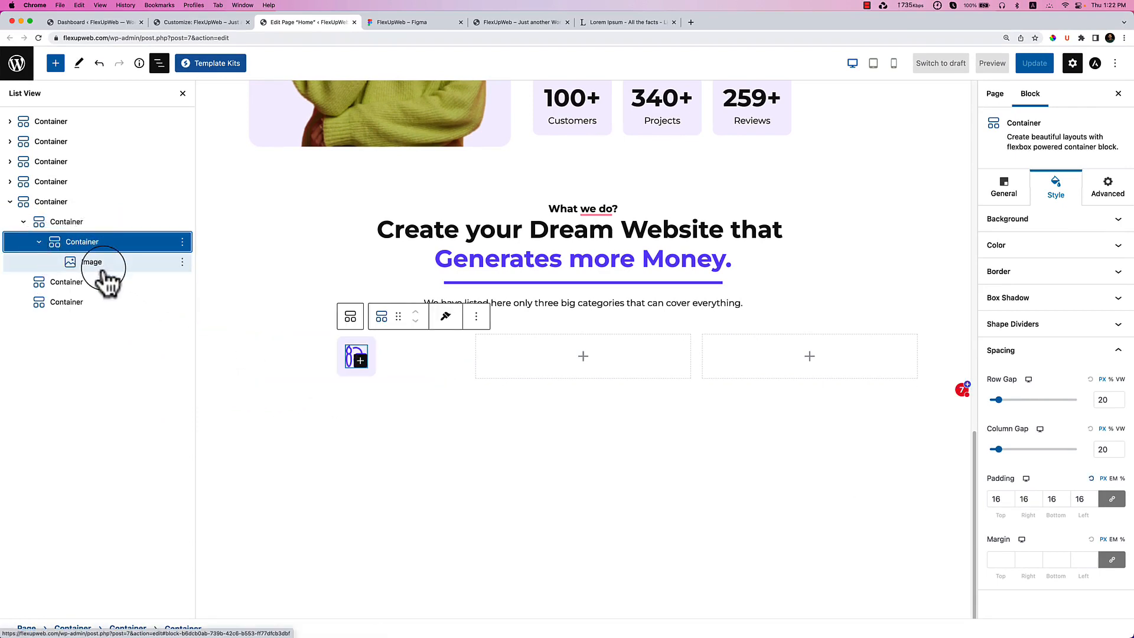
{"action": "left_click", "coordinate": [81, 222]}
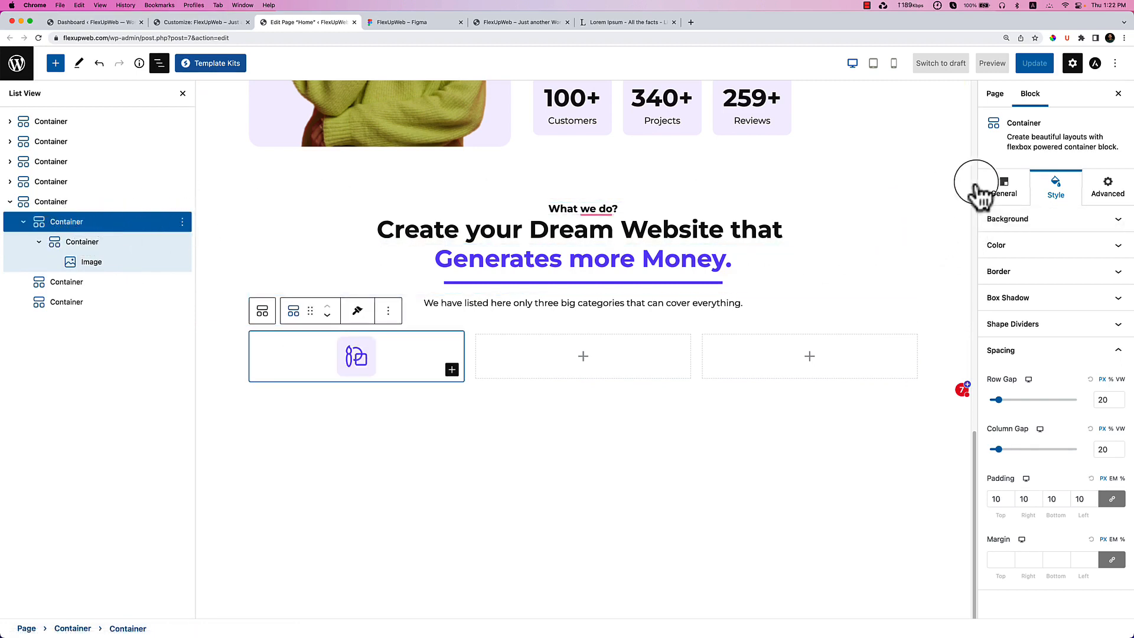
{"action": "left_click", "coordinate": [1004, 187]}
{"action": "left_click", "coordinate": [1013, 245]}
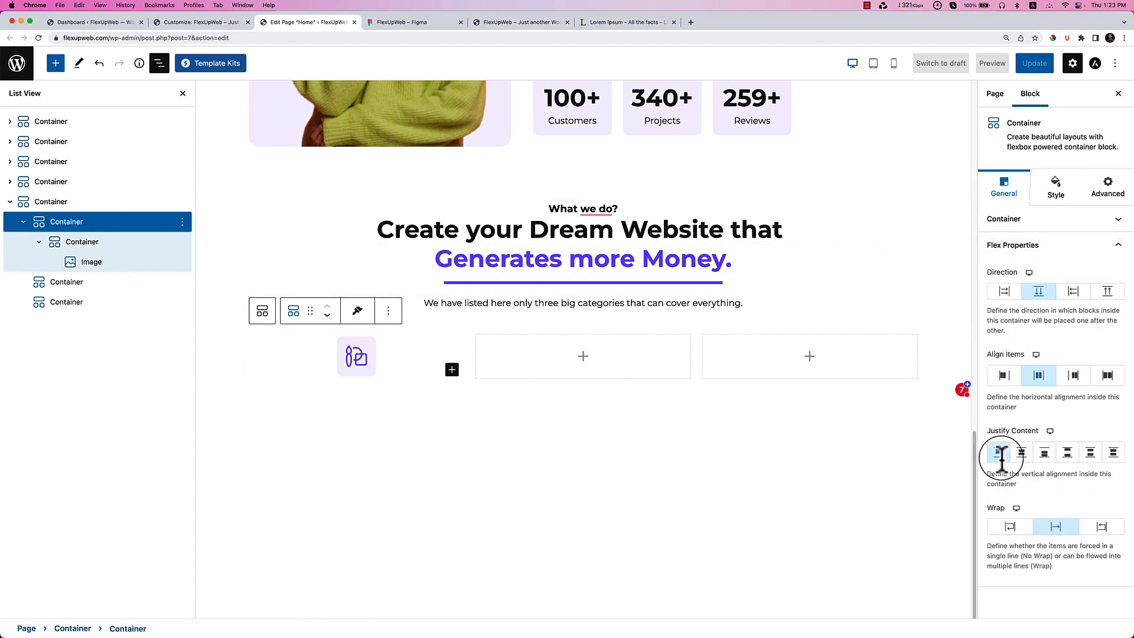
{"action": "left_click", "coordinate": [1005, 378]}
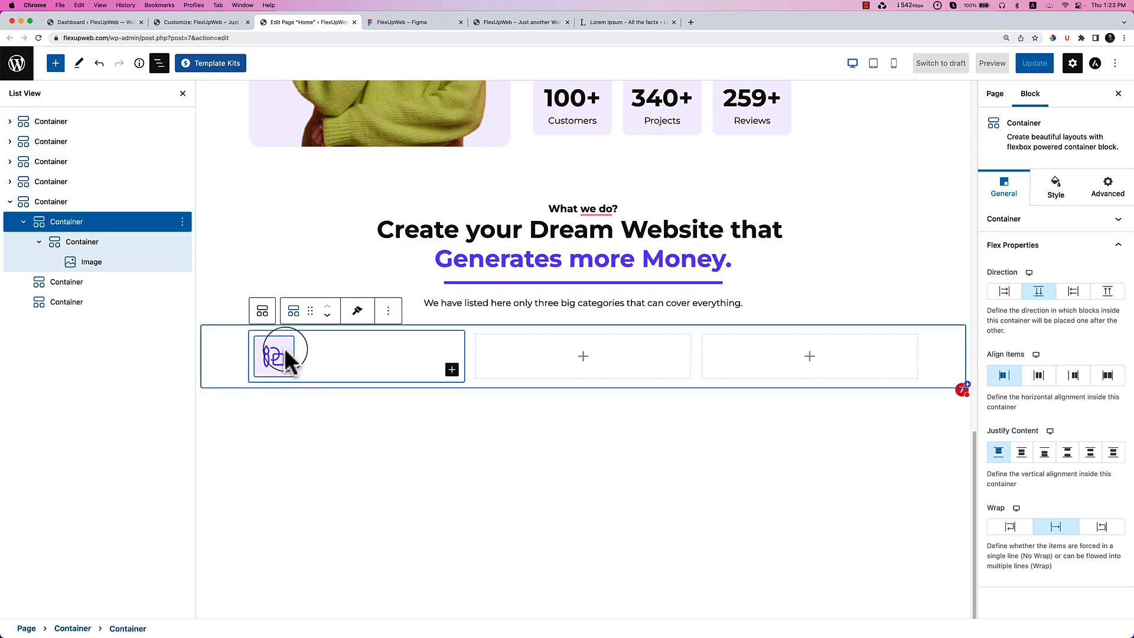
{"action": "left_click", "coordinate": [359, 359]}
{"action": "left_click", "coordinate": [53, 423]}
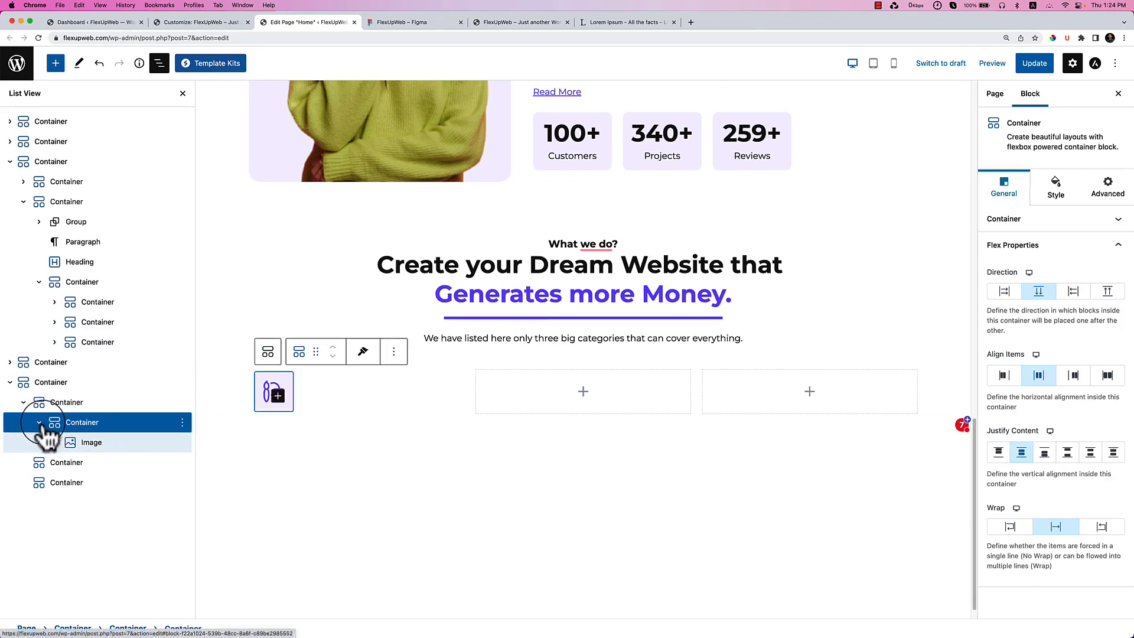
{"action": "left_click", "coordinate": [39, 422]}
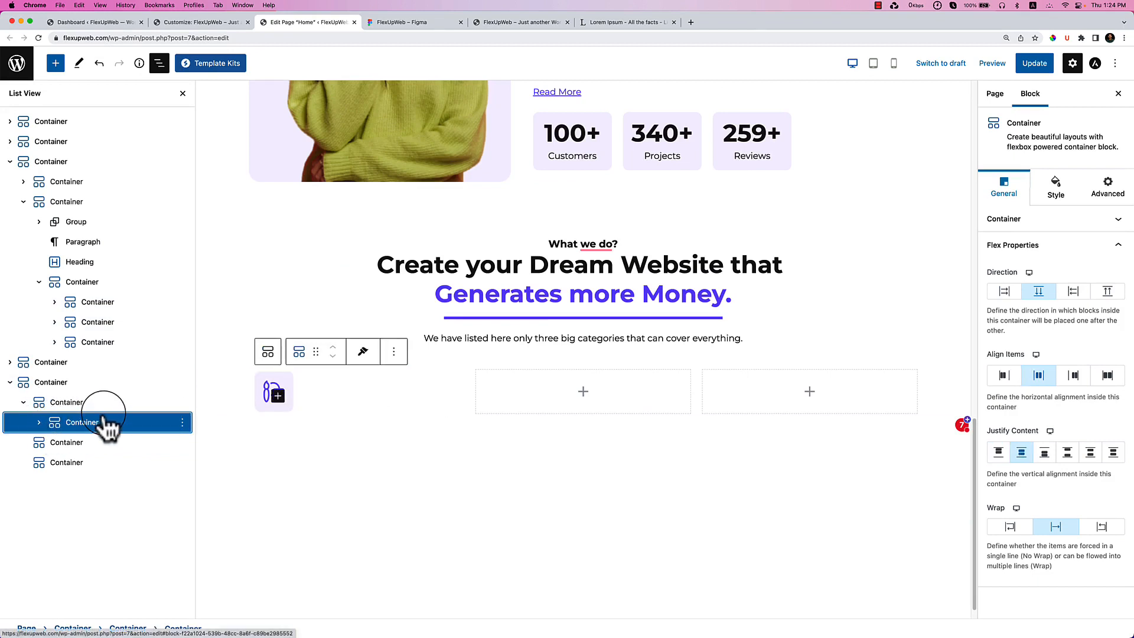
Add a Container and an H3 heading containing 'We Provid e Design' copied from Figma.
{"action": "left_click", "coordinate": [55, 63]}
{"action": "left_click_drag", "start_coordinate": [65, 204], "coordinate": [329, 400]}
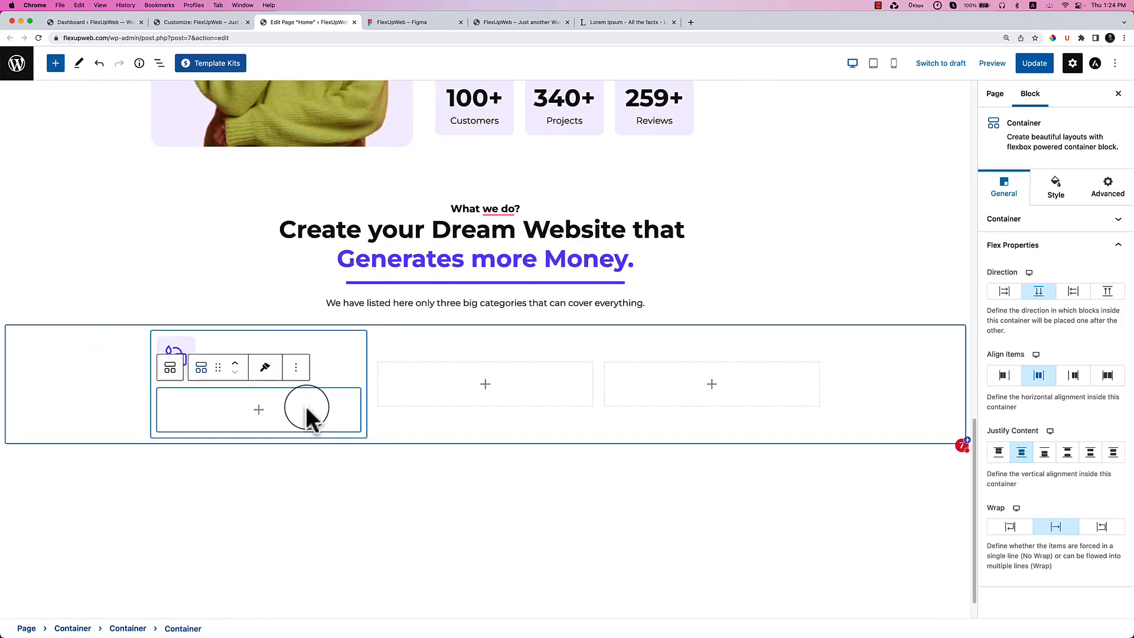
{"action": "left_click", "coordinate": [55, 63]}
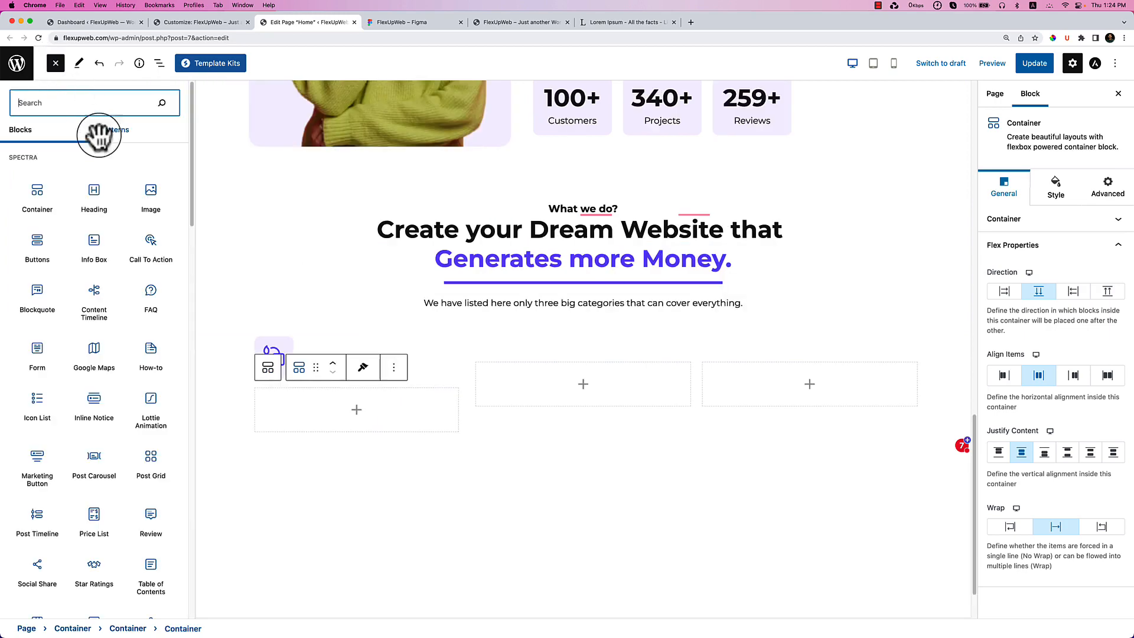
{"action": "left_click_drag", "start_coordinate": [93, 199], "coordinate": [329, 360]}
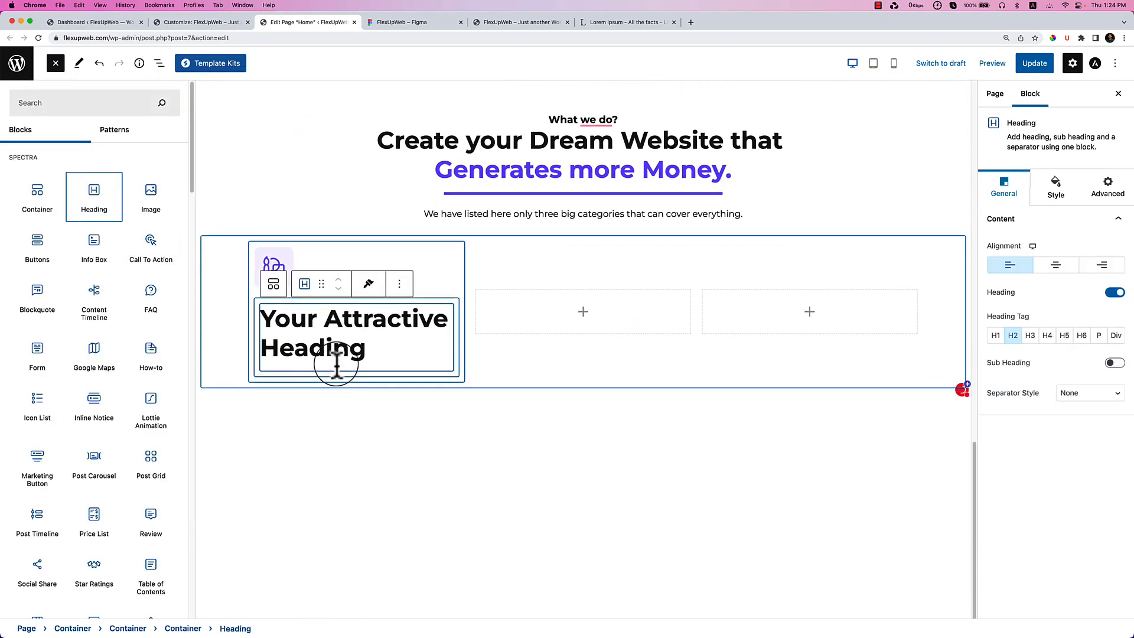
{"action": "left_click", "coordinate": [410, 22]}
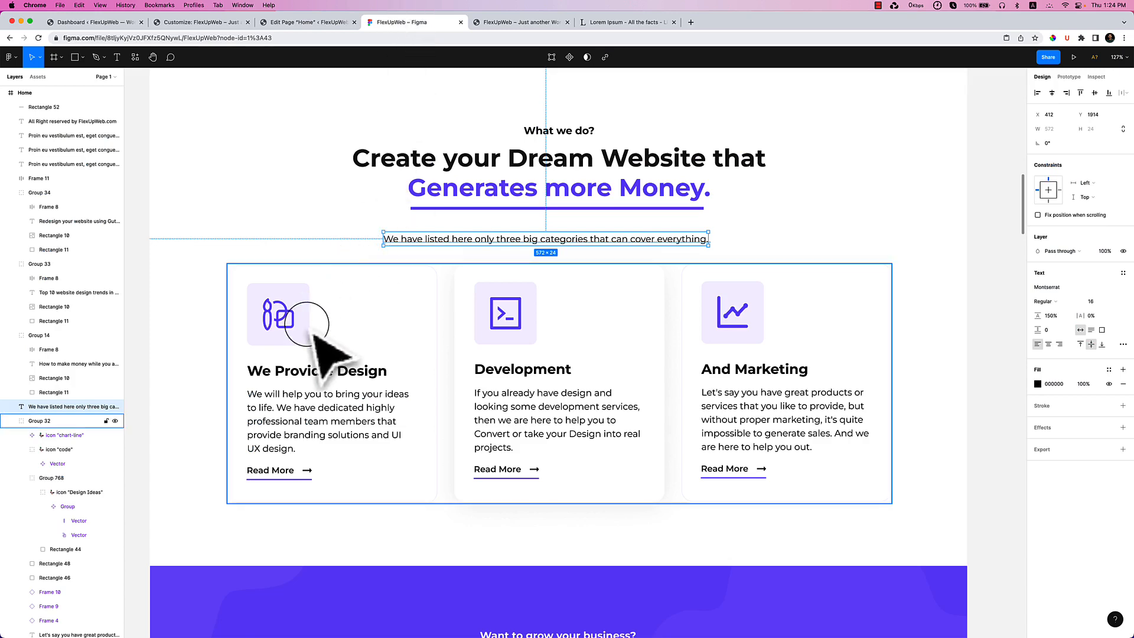
{"action": "left_click", "coordinate": [288, 369]}
{"action": "double_click", "coordinate": [287, 370]}
{"action": "key", "text": "super+c"}
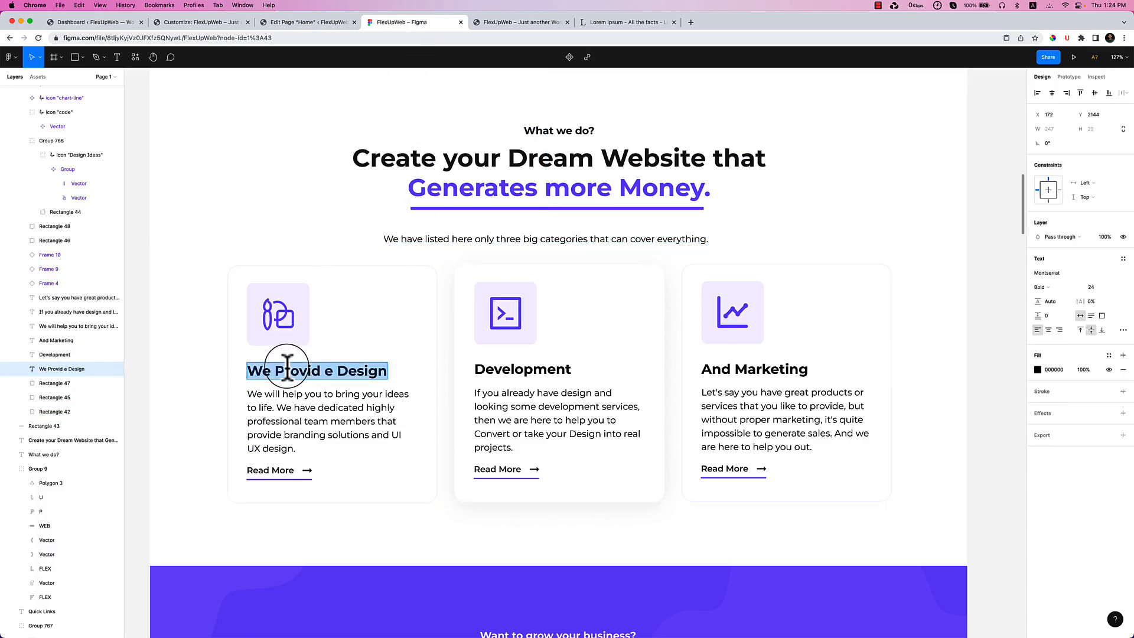
{"action": "left_click", "coordinate": [304, 23]}
{"action": "triple_click", "coordinate": [320, 327]}
{"action": "key", "text": "super+v"}
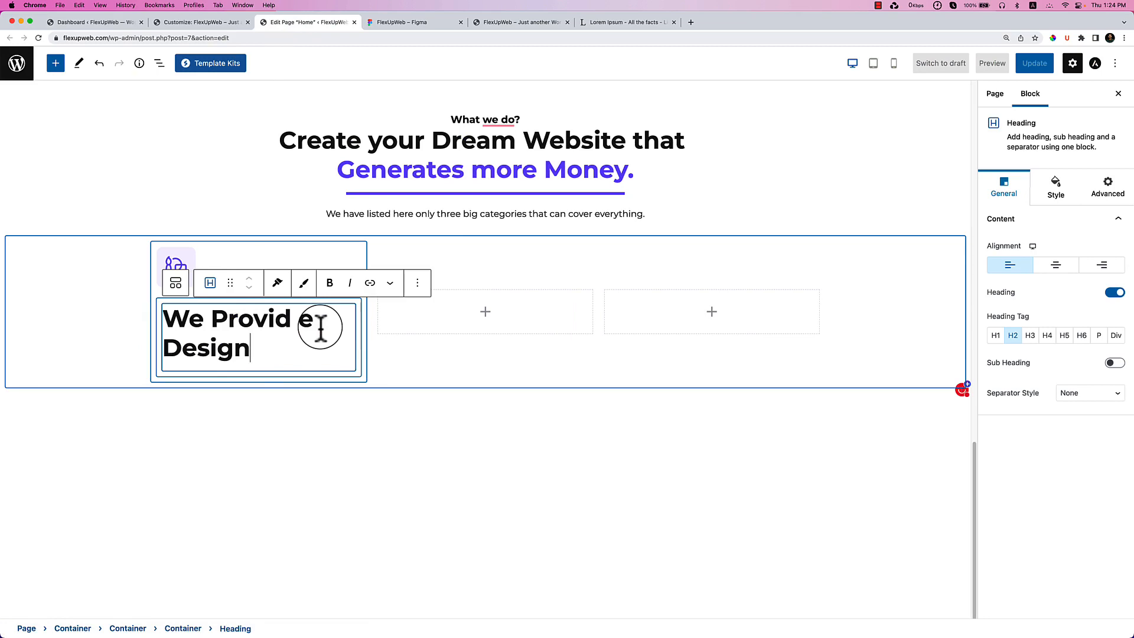
{"action": "left_click", "coordinate": [1030, 335]}
Duplicate the heading as a P-tag block and paste in the Figma description text.
{"action": "left_click", "coordinate": [465, 26]}
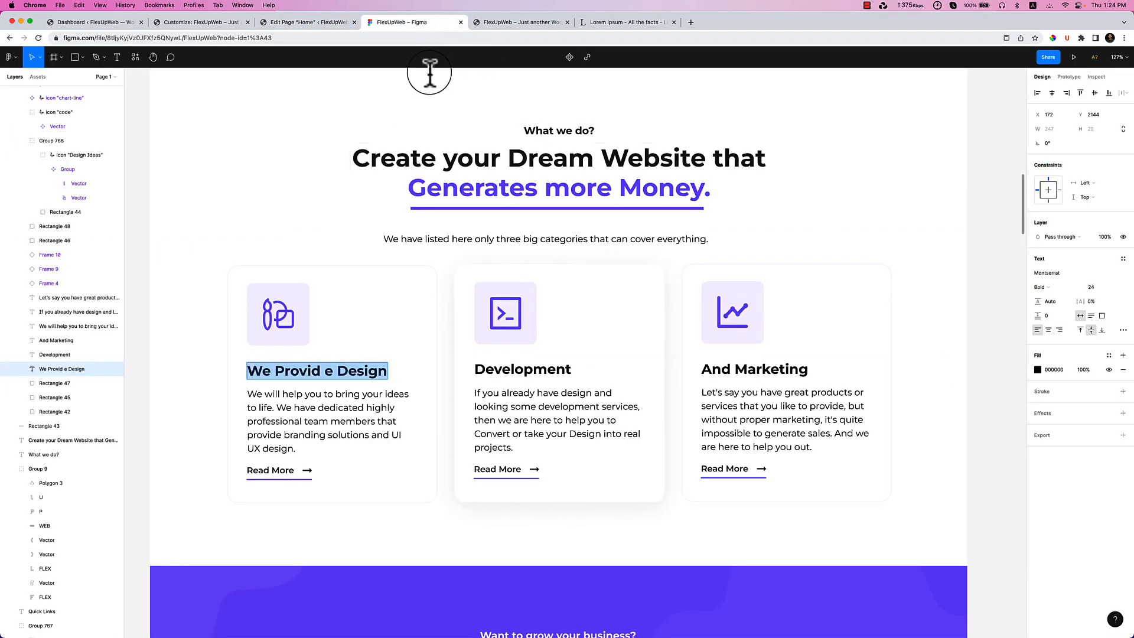
{"action": "double_click", "coordinate": [326, 400]}
{"action": "key", "text": "super+c"}
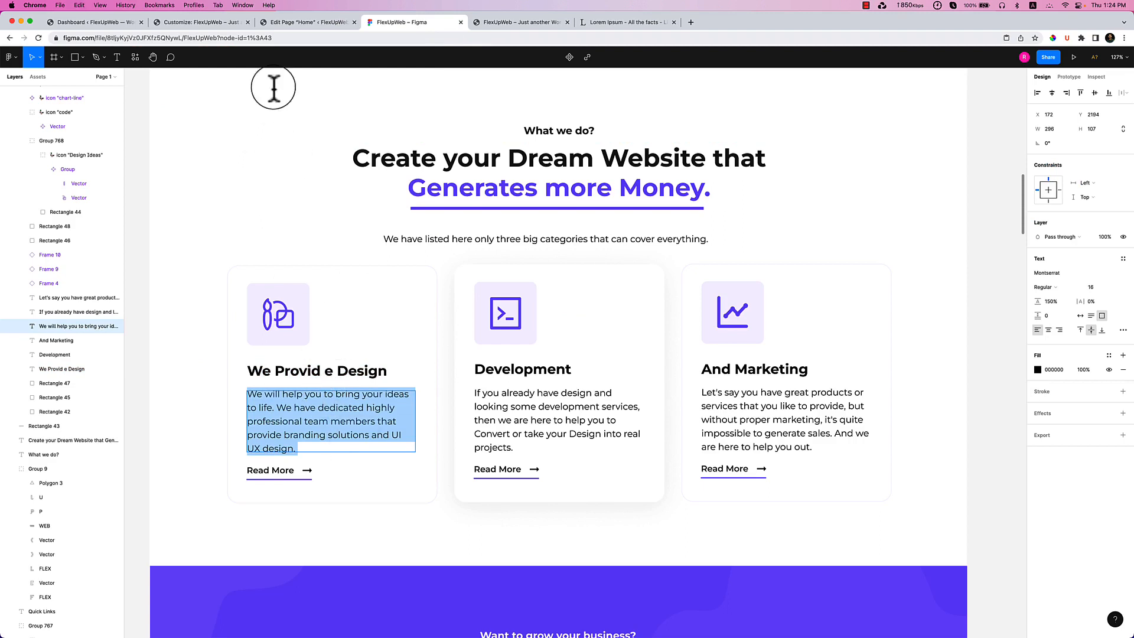
{"action": "left_click", "coordinate": [291, 21]}
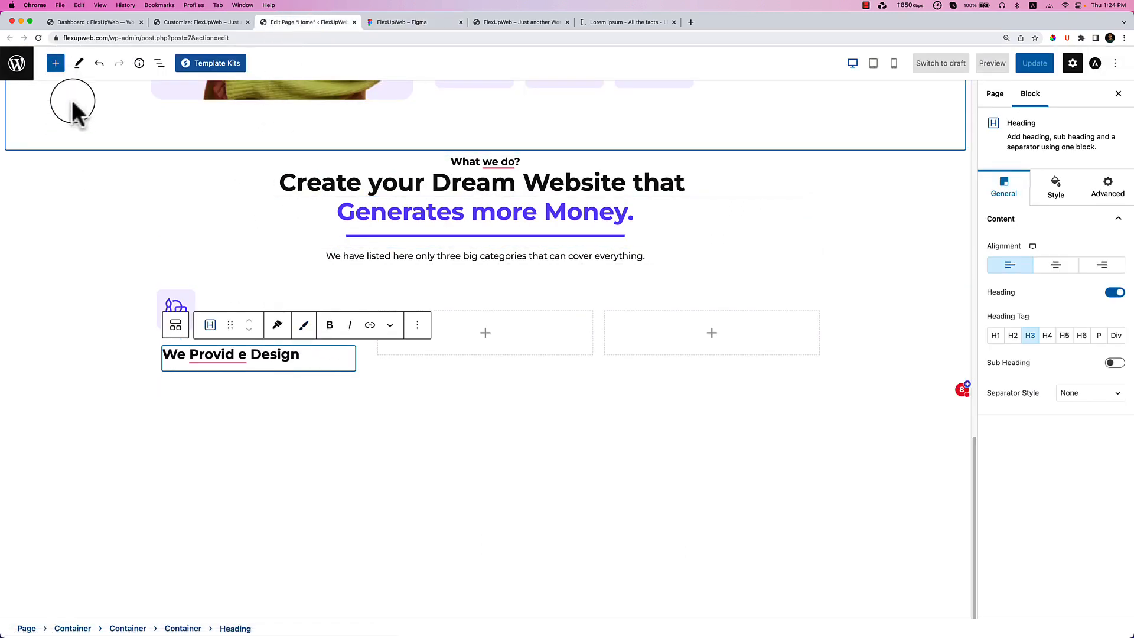
{"action": "left_click", "coordinate": [419, 330]}
{"action": "left_click", "coordinate": [425, 393]}
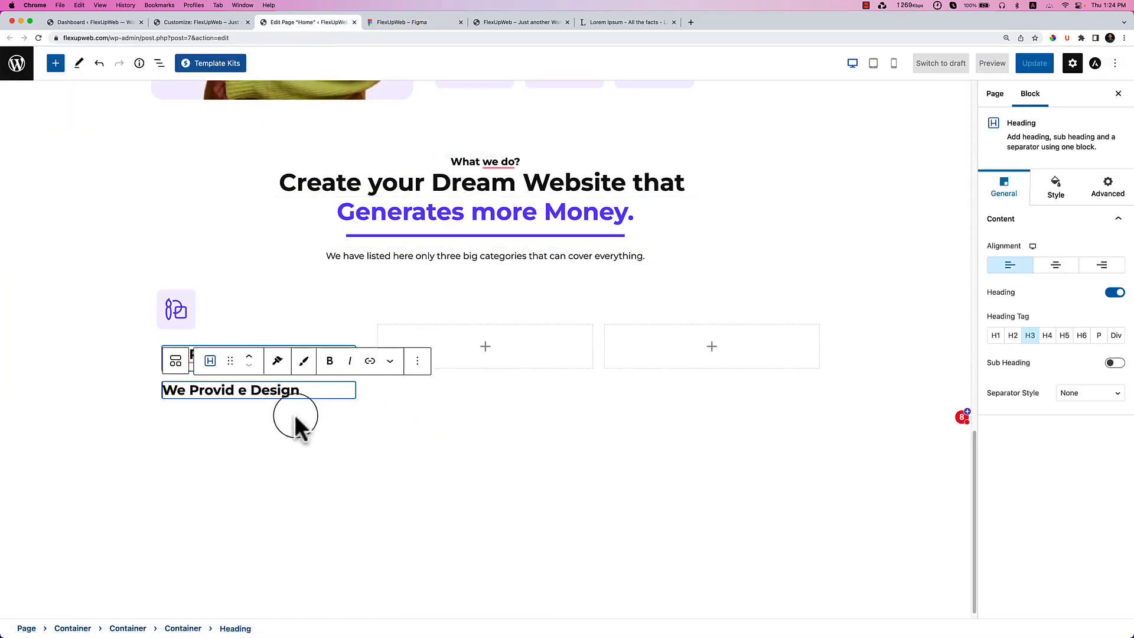
{"action": "left_click", "coordinate": [1099, 335]}
{"action": "key", "text": "super+v"}
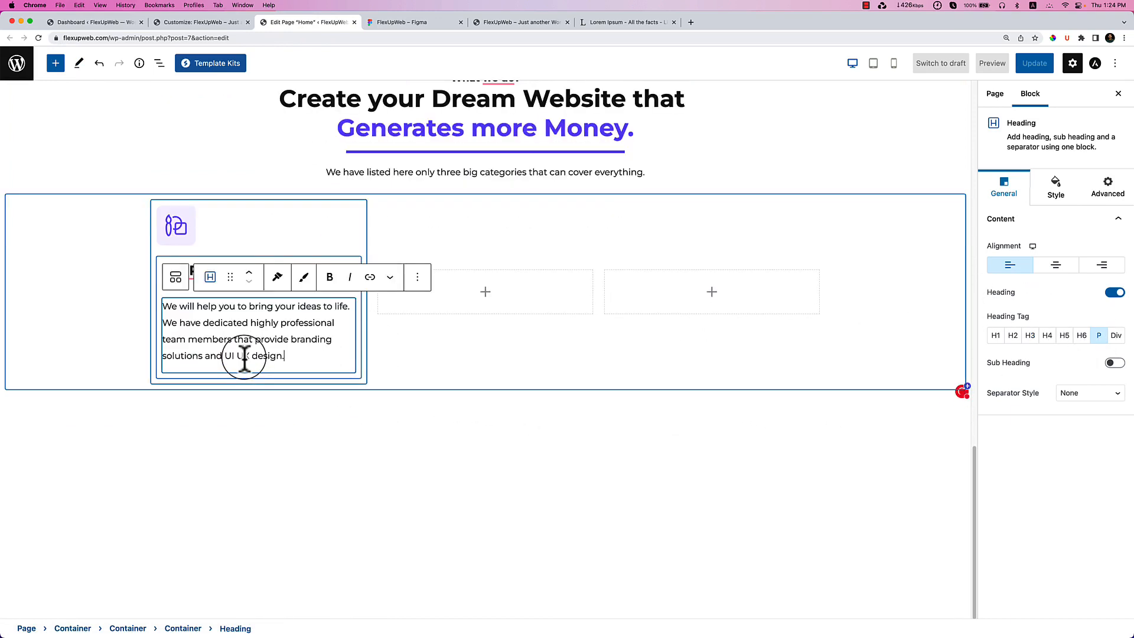
Remove the padding from the inner container holding the card text.
{"action": "left_click", "coordinate": [291, 443]}
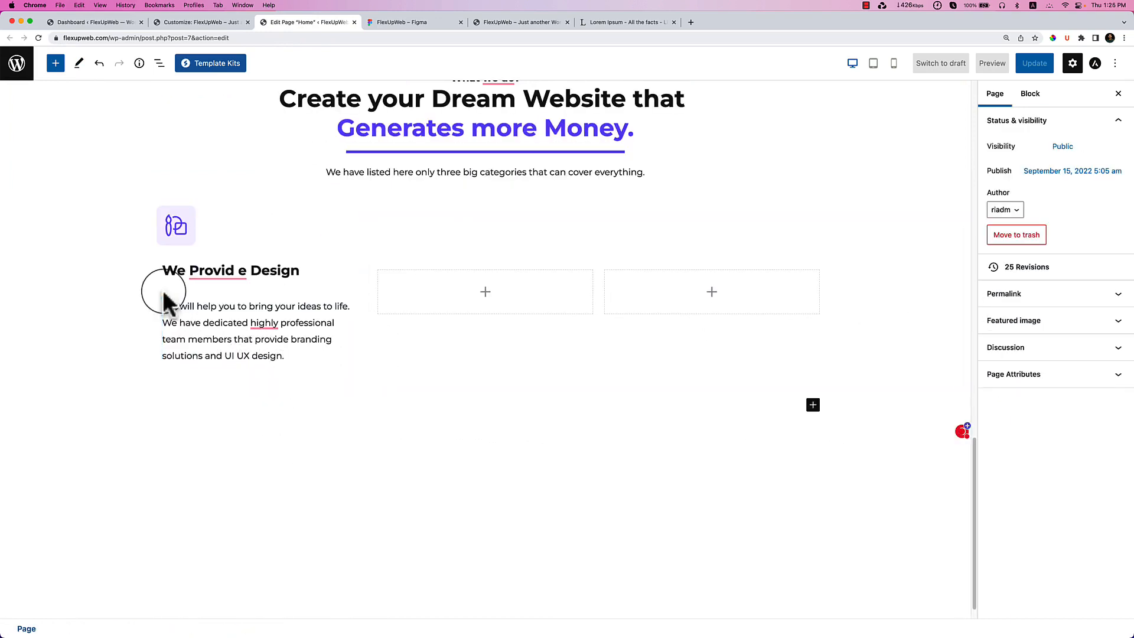
{"action": "left_click", "coordinate": [169, 269]}
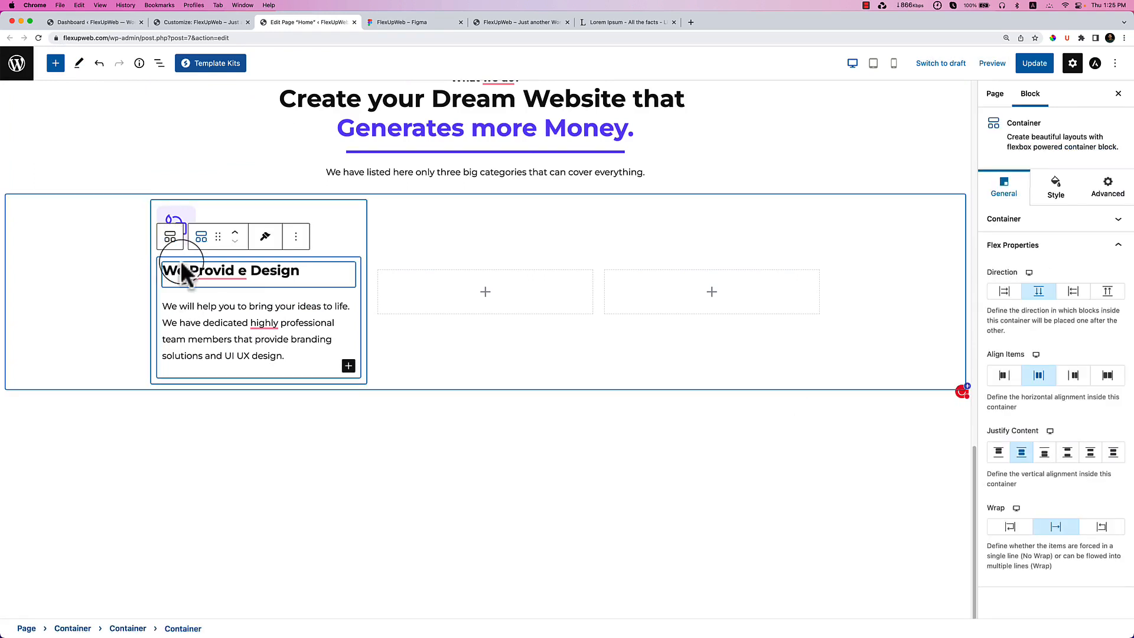
{"action": "left_click", "coordinate": [1051, 189]}
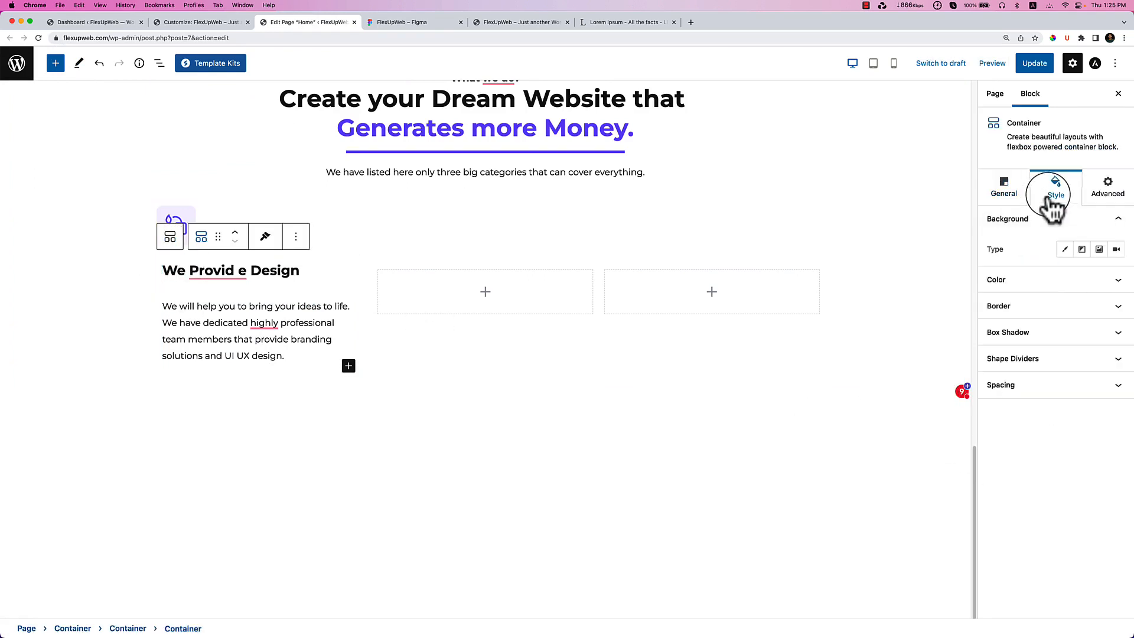
{"action": "left_click", "coordinate": [1020, 397]}
{"action": "left_click", "coordinate": [1008, 501]}
{"action": "left_click", "coordinate": [1008, 501]}
{"action": "left_click", "coordinate": [1008, 501]}
{"action": "left_click", "coordinate": [1008, 501]}
{"action": "left_click", "coordinate": [1008, 501]}
{"action": "left_click", "coordinate": [1008, 501]}
{"action": "left_click", "coordinate": [1008, 501]}
{"action": "left_click", "coordinate": [1008, 501]}
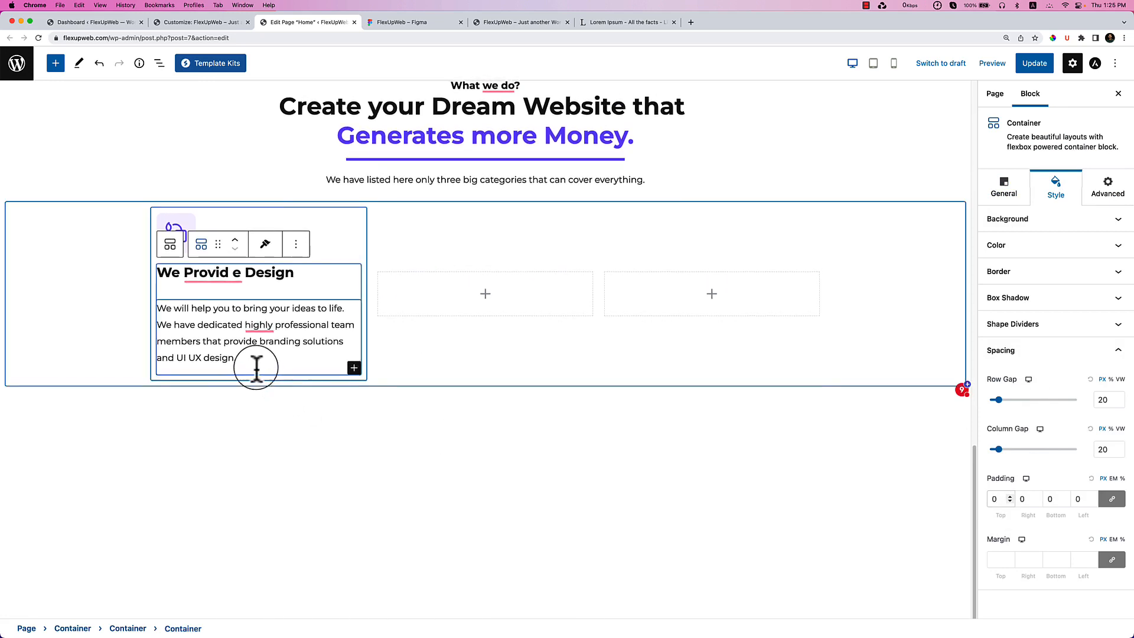
Set the heading's bottom spacing to 0 and correct it to 'We Provide Design'.
{"action": "left_click", "coordinate": [300, 279]}
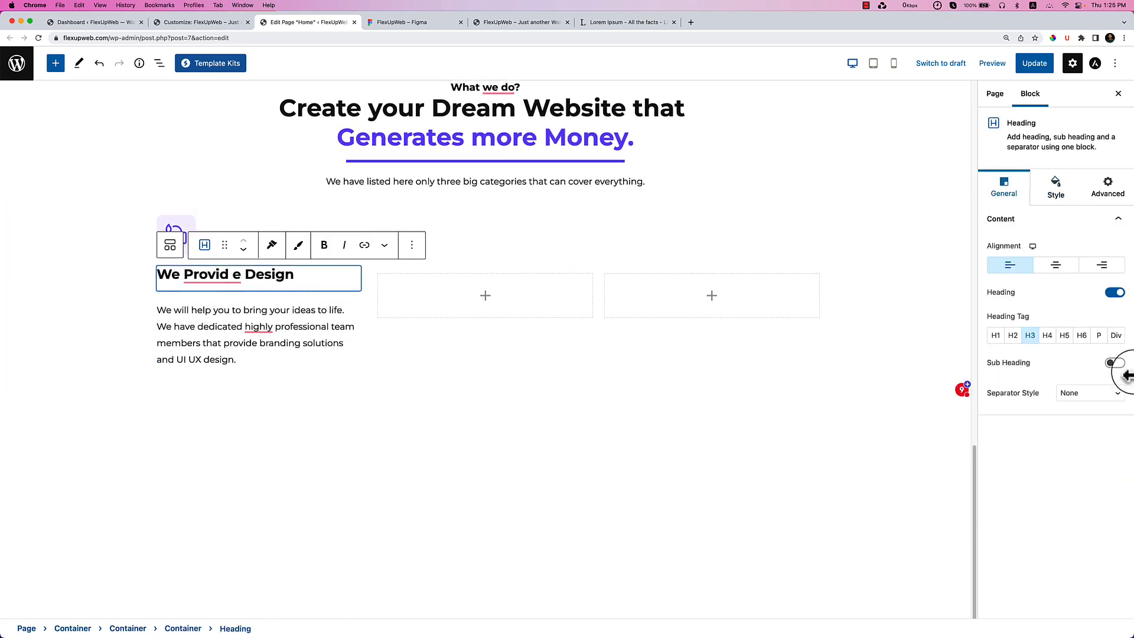
{"action": "left_click", "coordinate": [1056, 184]}
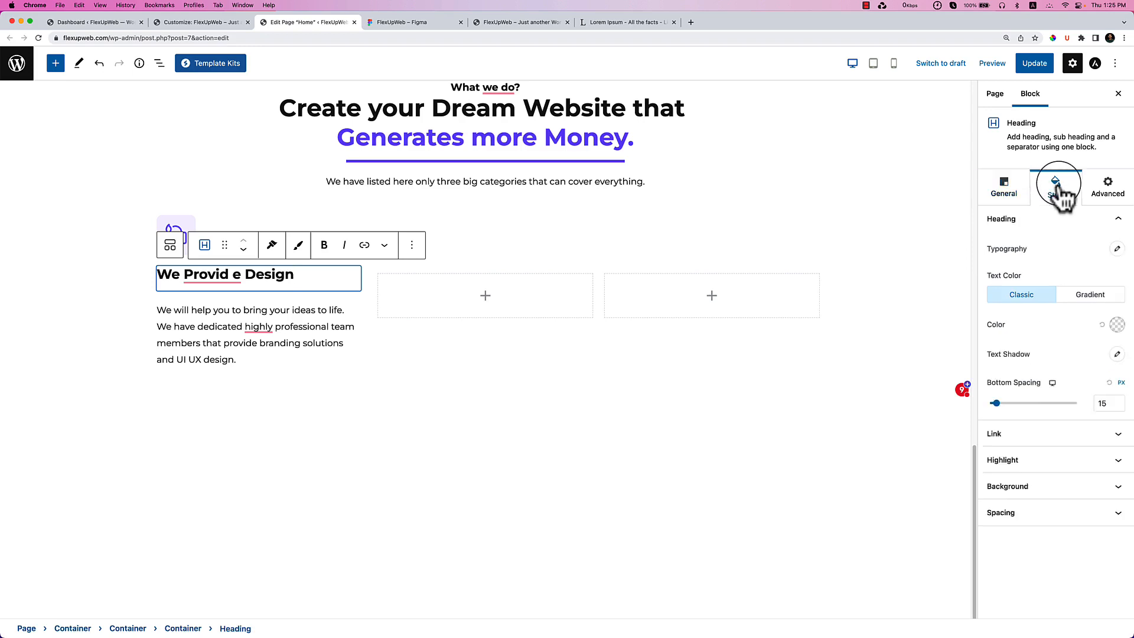
{"action": "left_click_drag", "start_coordinate": [997, 403], "coordinate": [969, 406]}
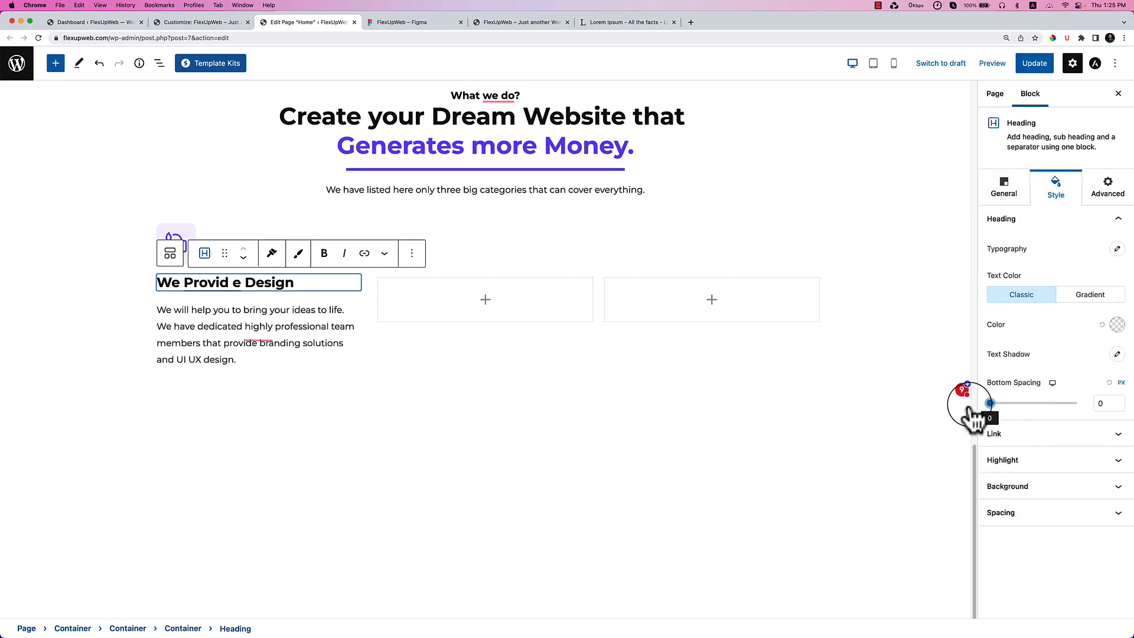
{"action": "key", "text": "super+z"}
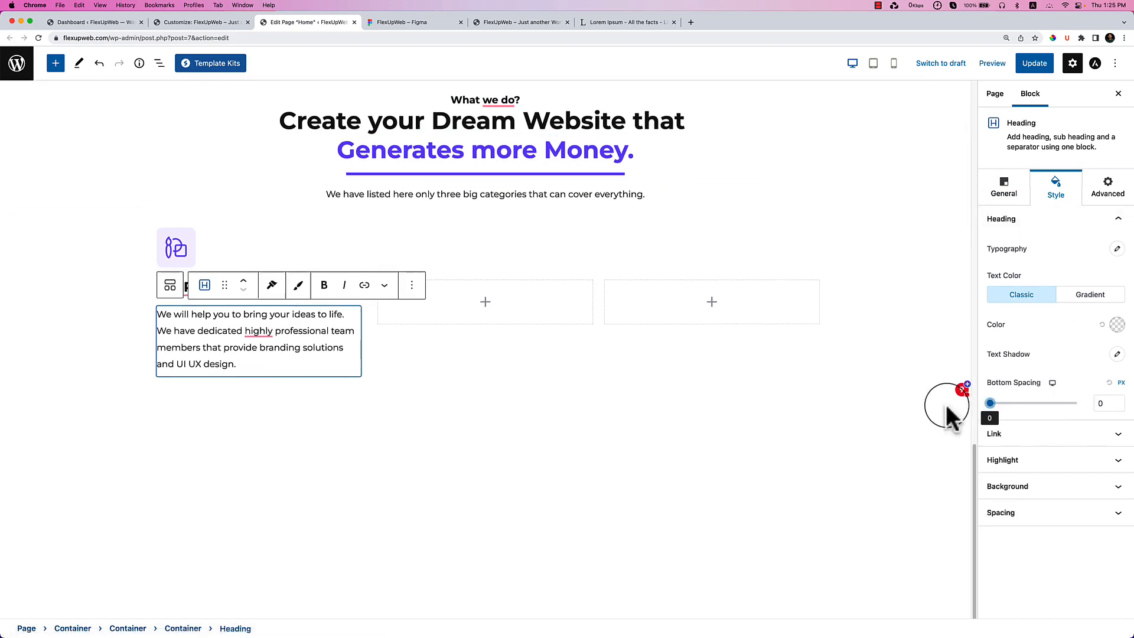
{"action": "left_click", "coordinate": [308, 435]}
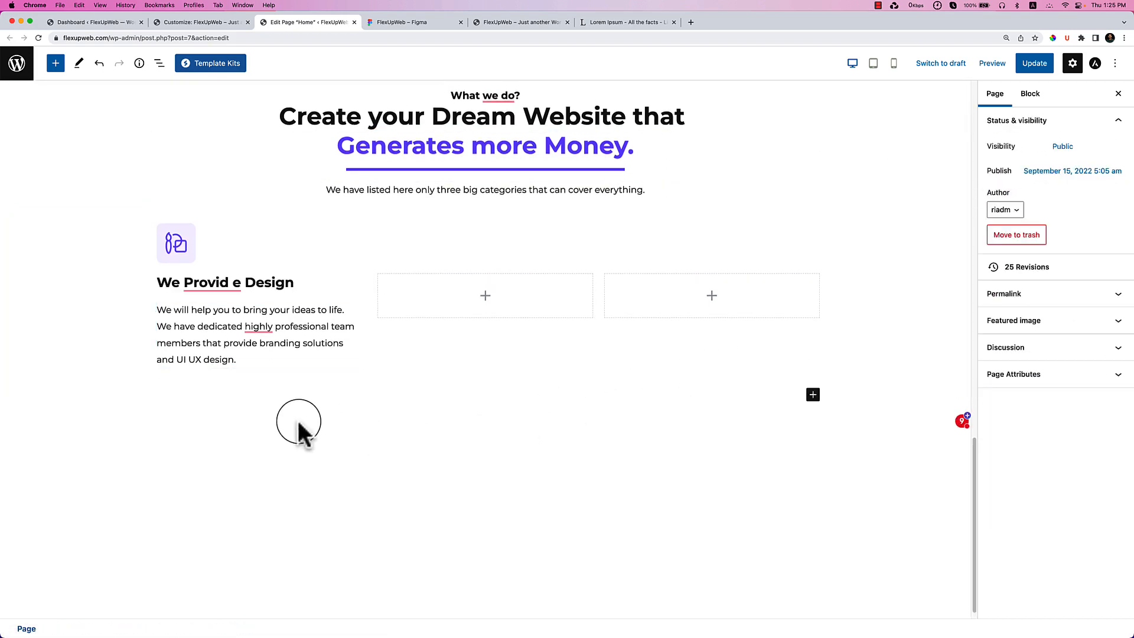
{"action": "left_click", "coordinate": [226, 287]}
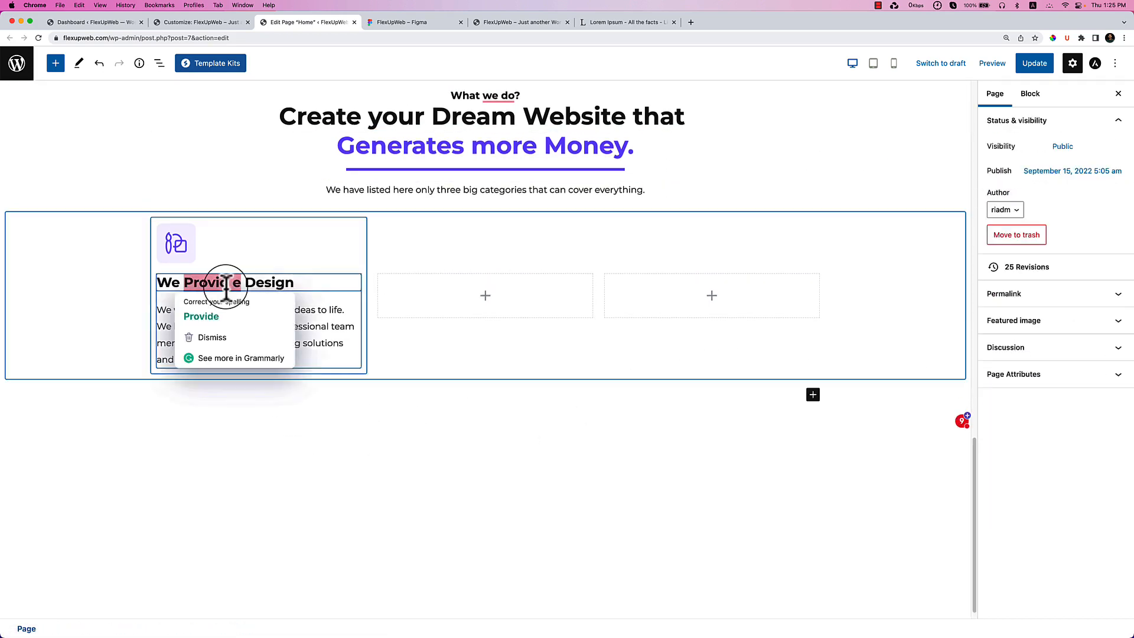
{"action": "left_click", "coordinate": [232, 315]}
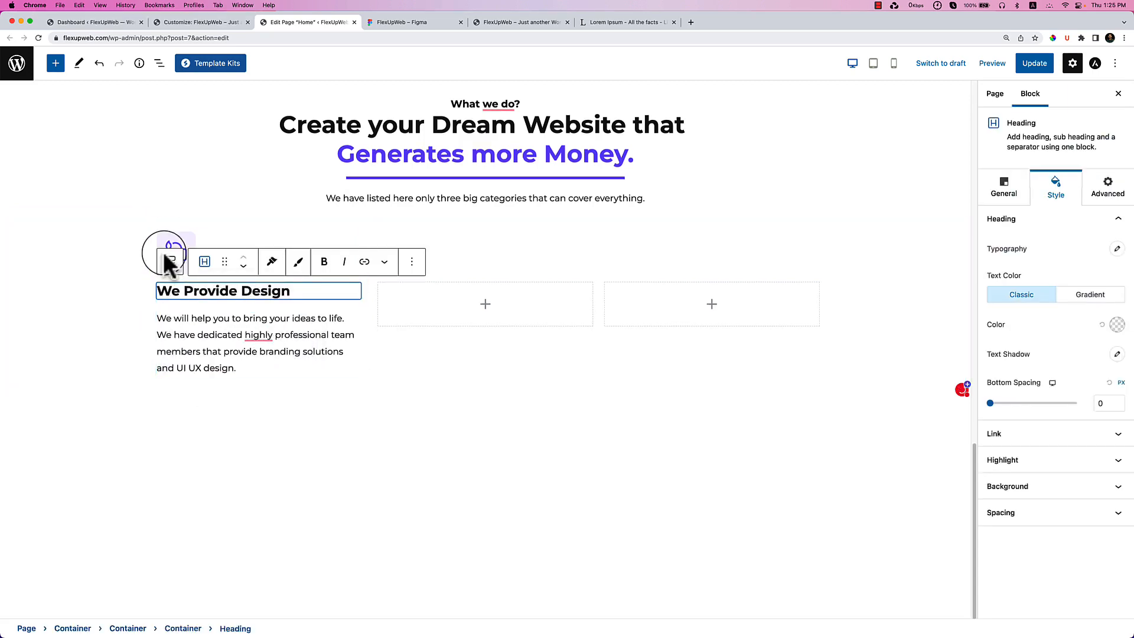
Select the card's description block and open the block library.
{"action": "left_click", "coordinate": [168, 232]}
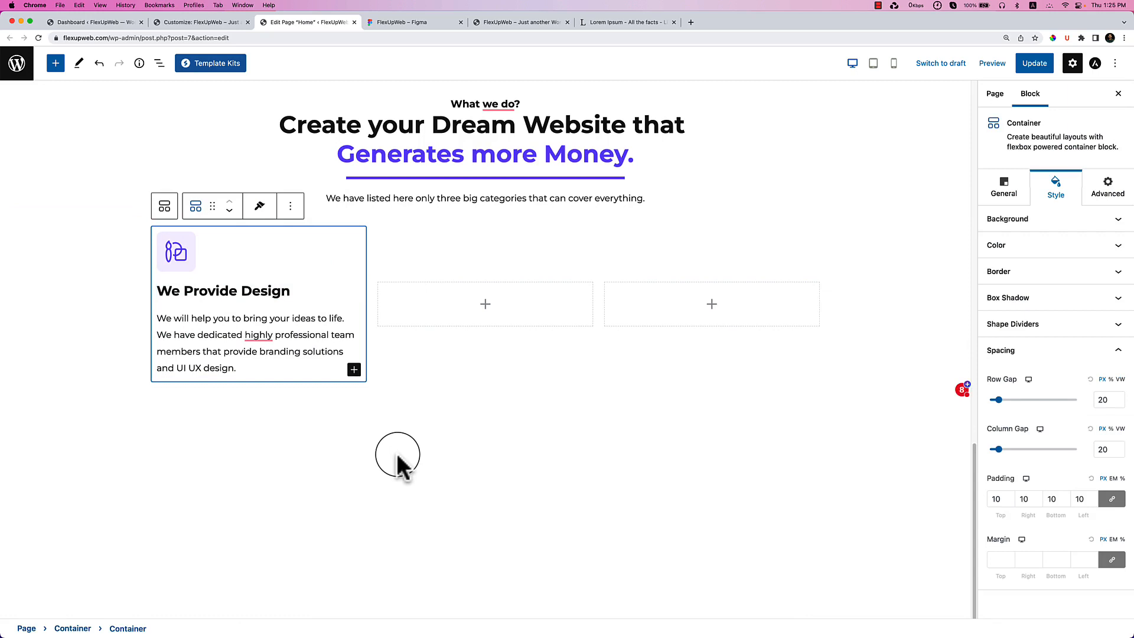
{"action": "left_click", "coordinate": [260, 371]}
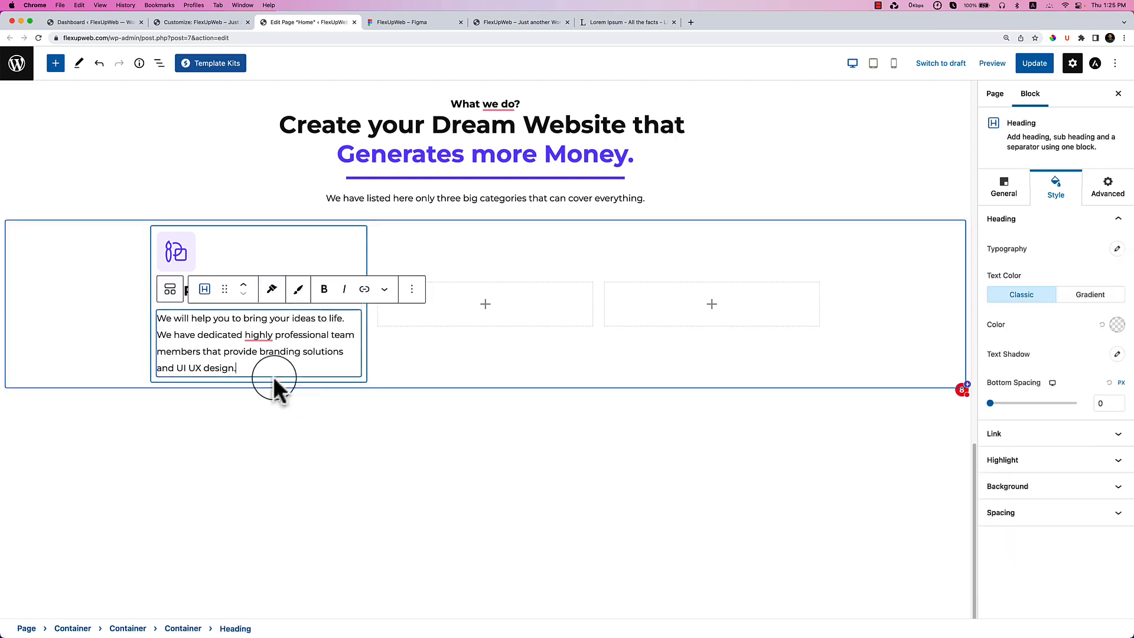
{"action": "left_click", "coordinate": [349, 394]}
Add a left-aligned Buttons block with a single button below the first card's description.
{"action": "left_click", "coordinate": [55, 63]}
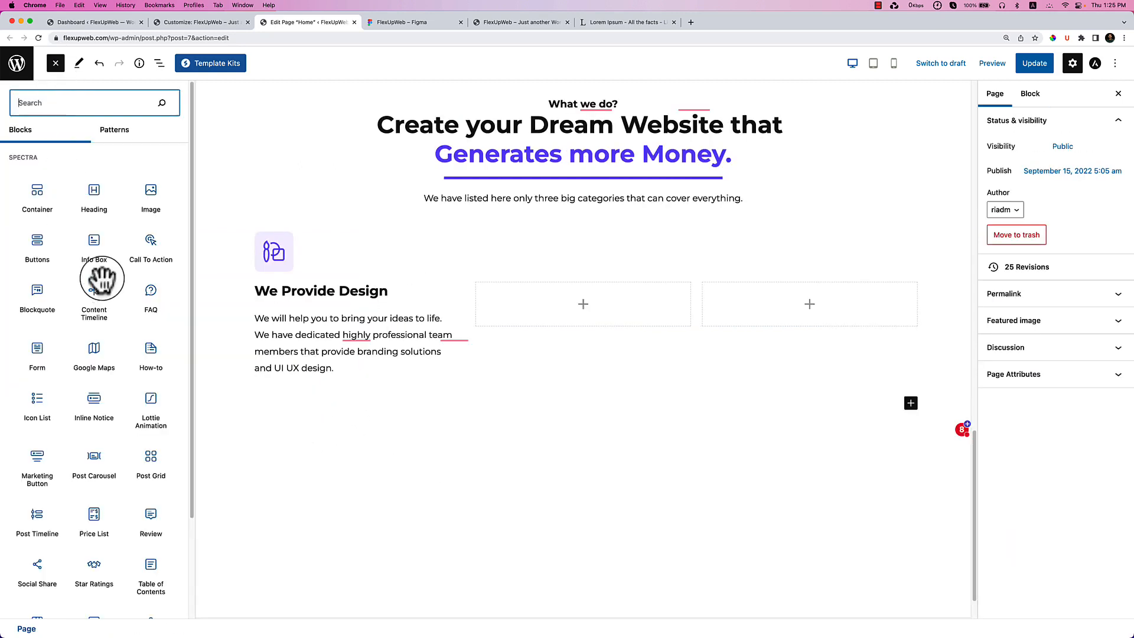
{"action": "type", "text": "but"}
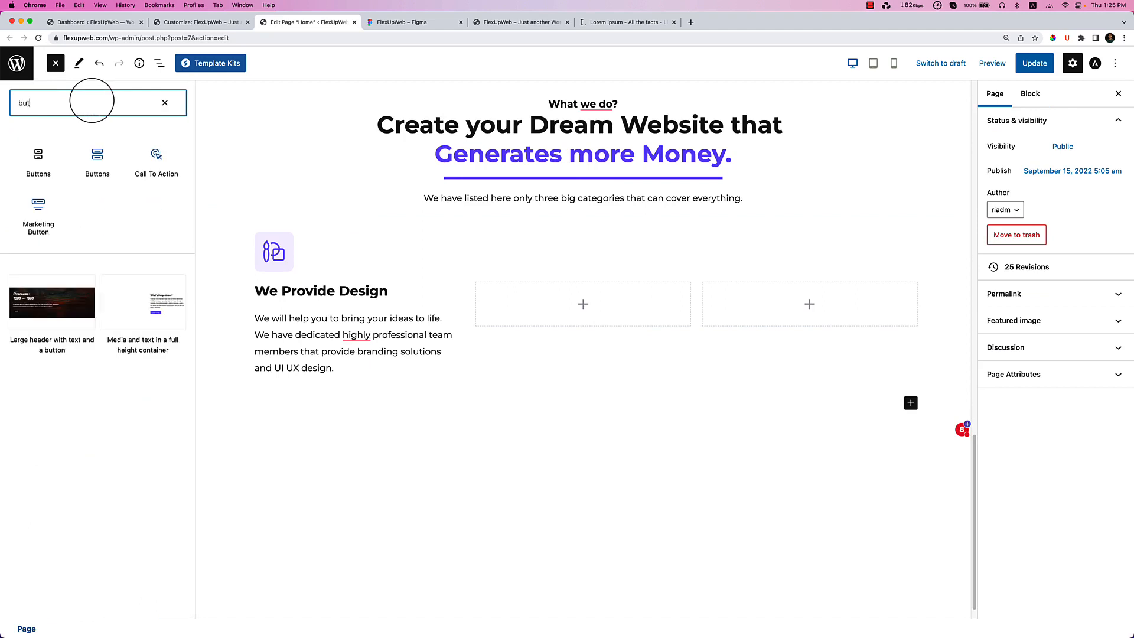
{"action": "left_click_drag", "start_coordinate": [98, 162], "coordinate": [302, 379]}
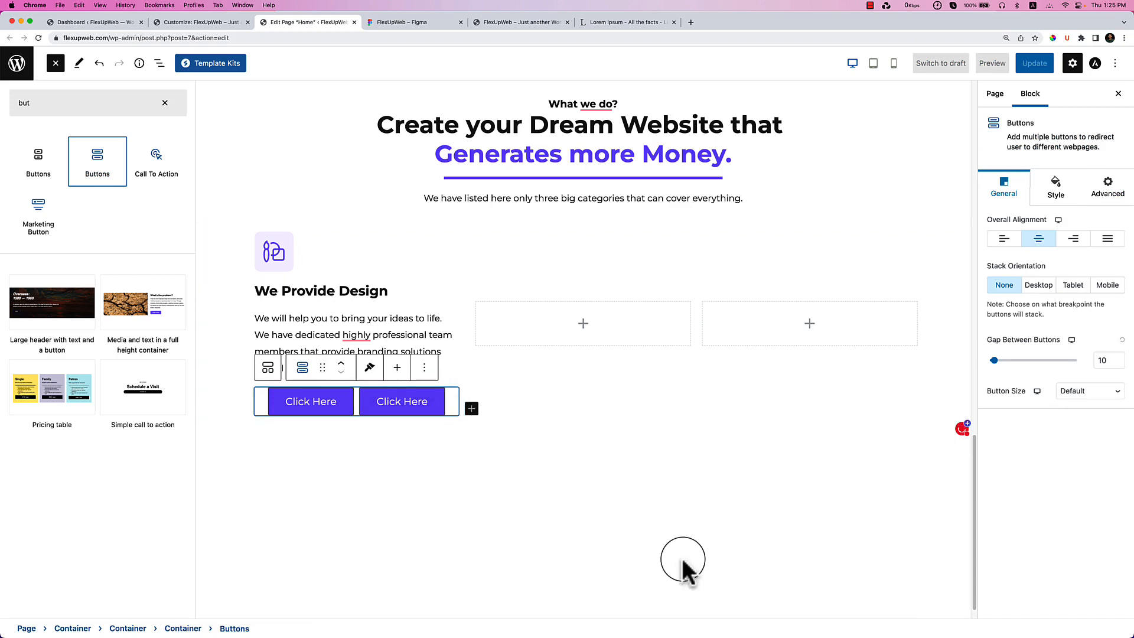
{"action": "left_click", "coordinate": [1004, 238]}
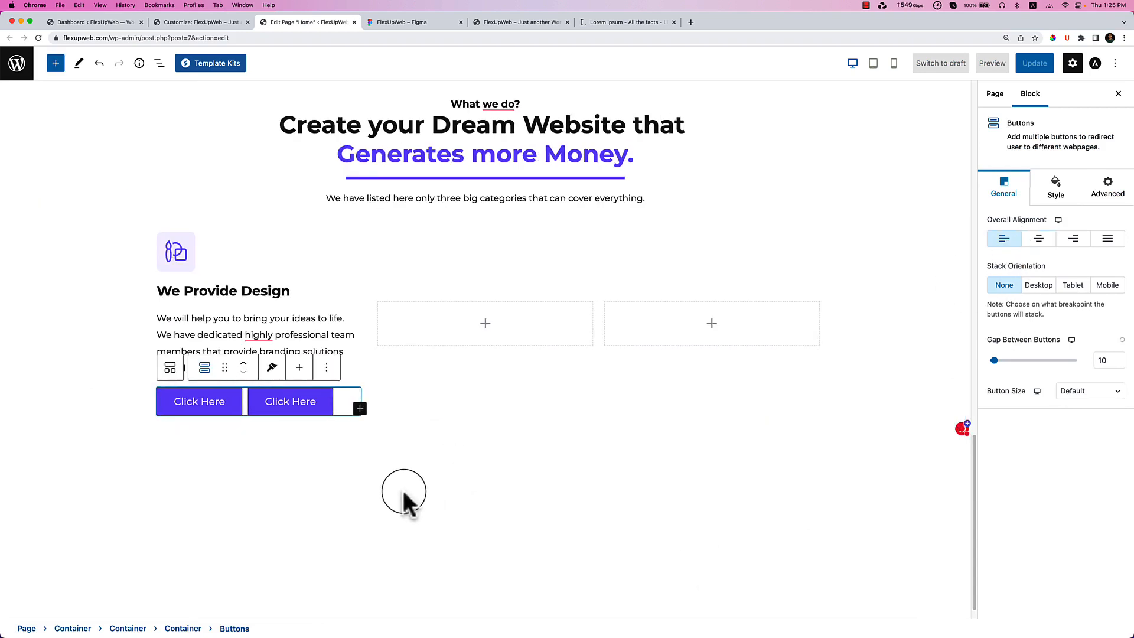
{"action": "left_click", "coordinate": [319, 414]}
{"action": "left_click", "coordinate": [454, 368]}
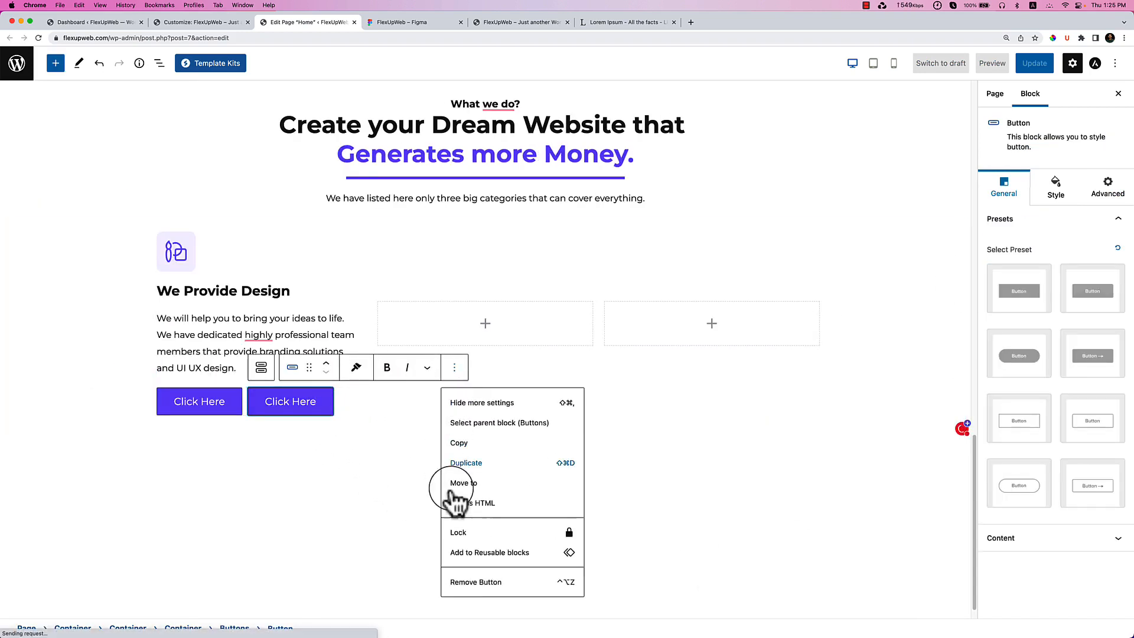
{"action": "left_click", "coordinate": [476, 583]}
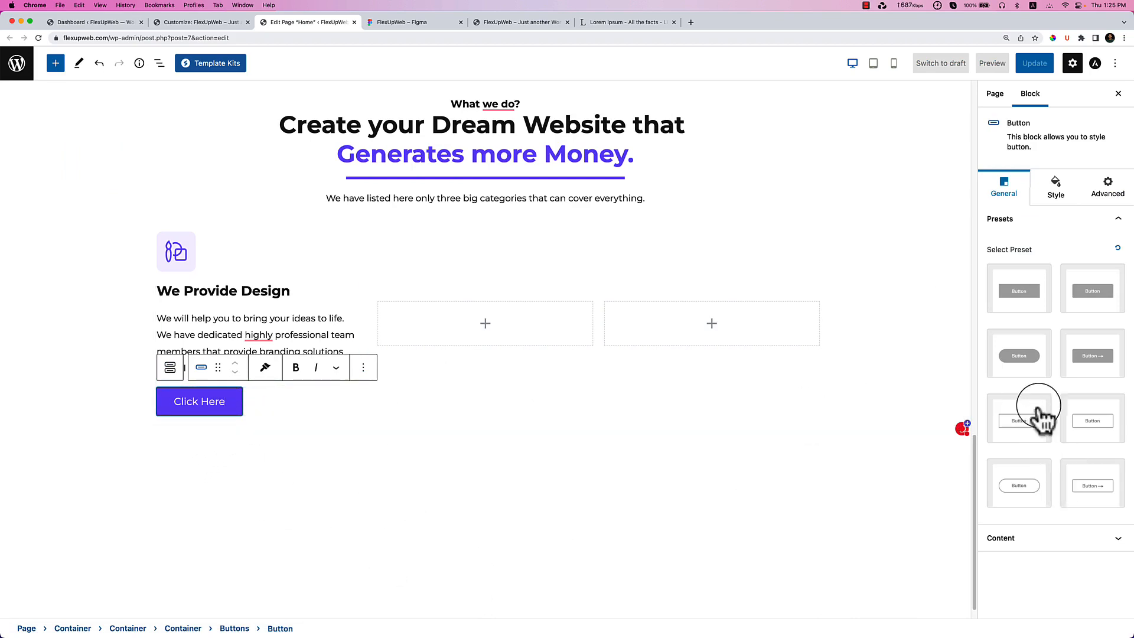
Reset the button's corner radius in its border style settings.
{"action": "left_click", "coordinate": [1056, 188]}
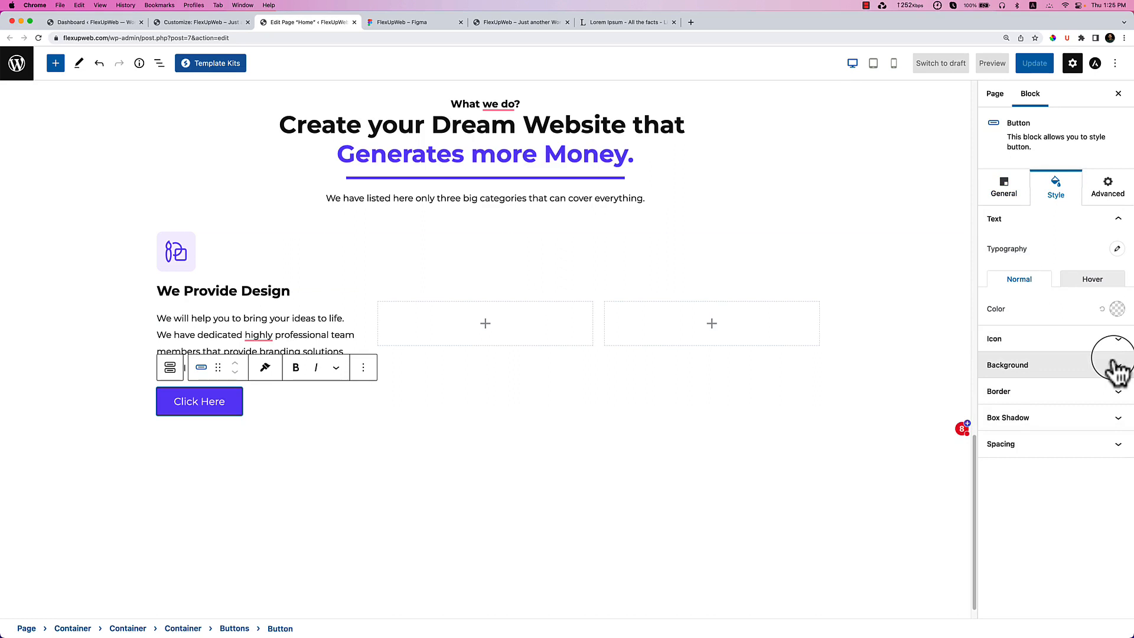
{"action": "left_click", "coordinate": [1113, 392]}
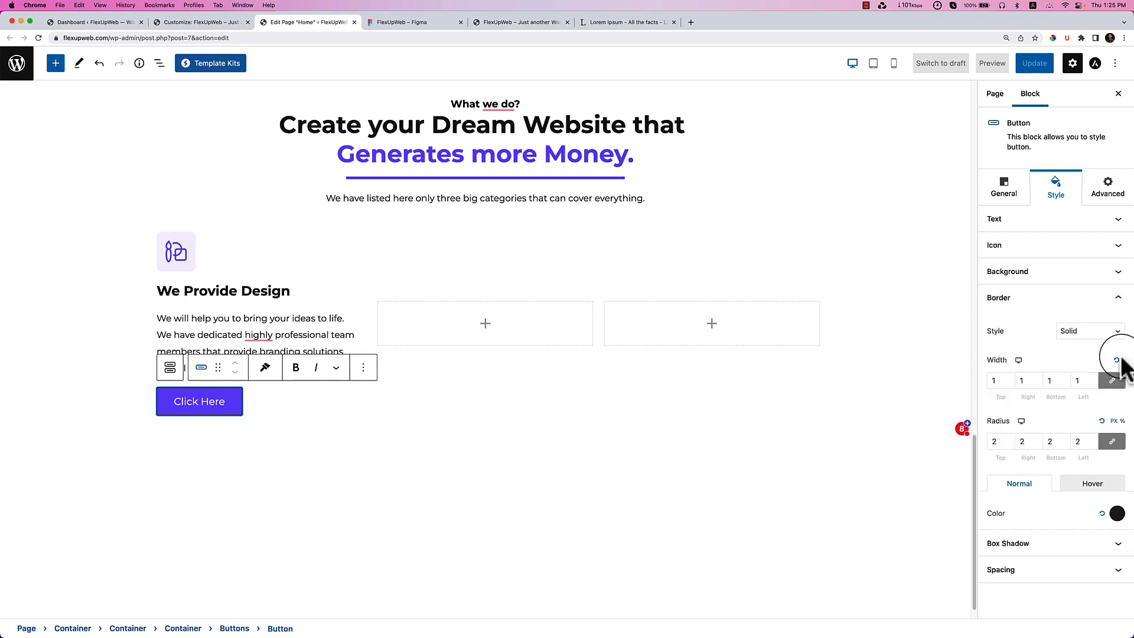
{"action": "left_click", "coordinate": [1084, 543]}
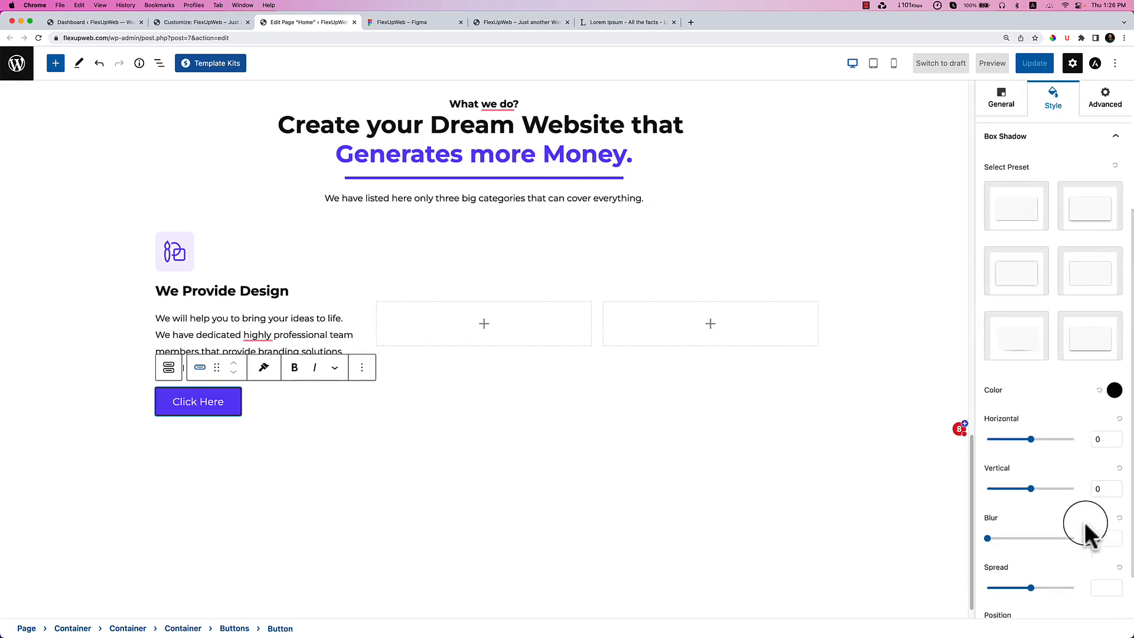
{"action": "scroll", "coordinate": [1072, 576], "scroll_direction": "down", "scroll_amount": 1}
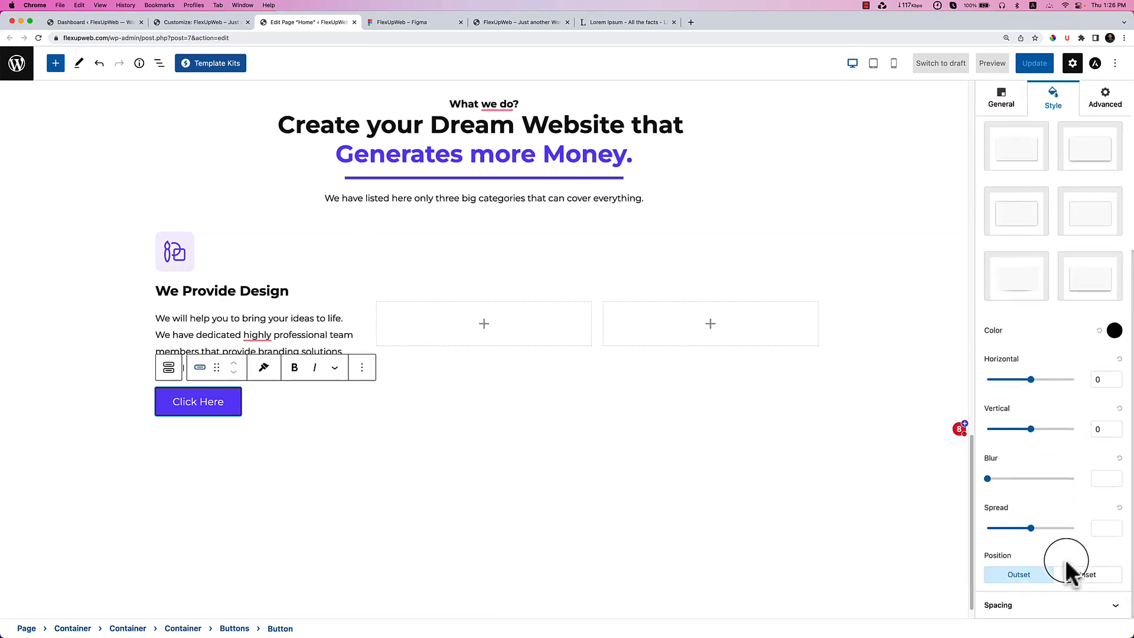
{"action": "scroll", "coordinate": [1034, 344], "scroll_direction": "up", "scroll_amount": 2}
{"action": "scroll", "coordinate": [1081, 223], "scroll_direction": "up", "scroll_amount": 1}
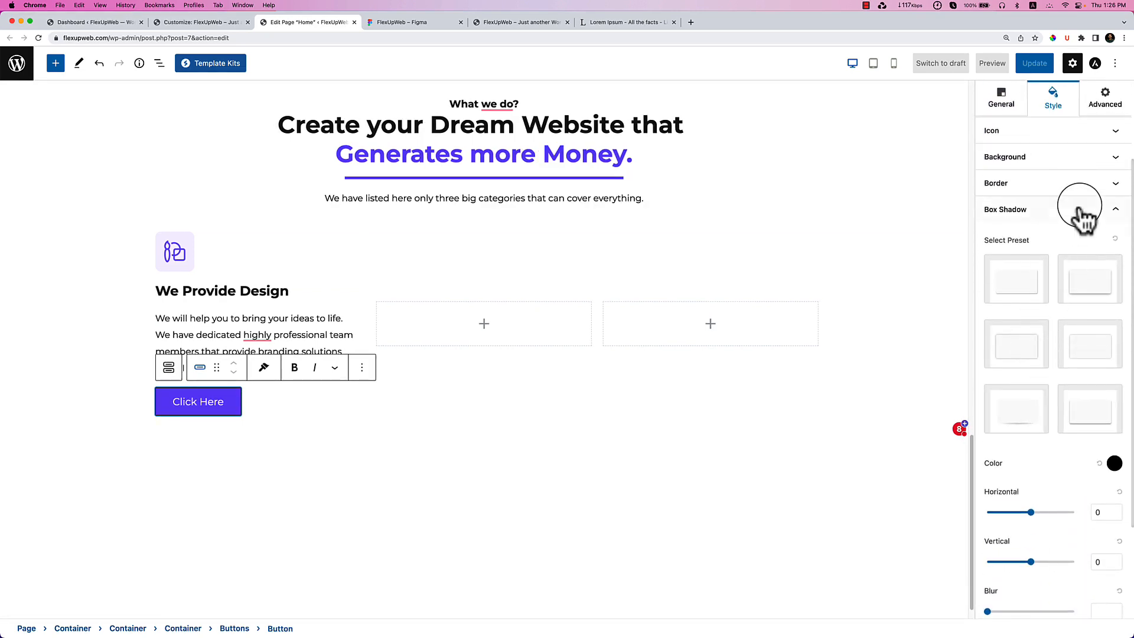
{"action": "left_click", "coordinate": [1081, 187]}
{"action": "left_click", "coordinate": [1101, 421]}
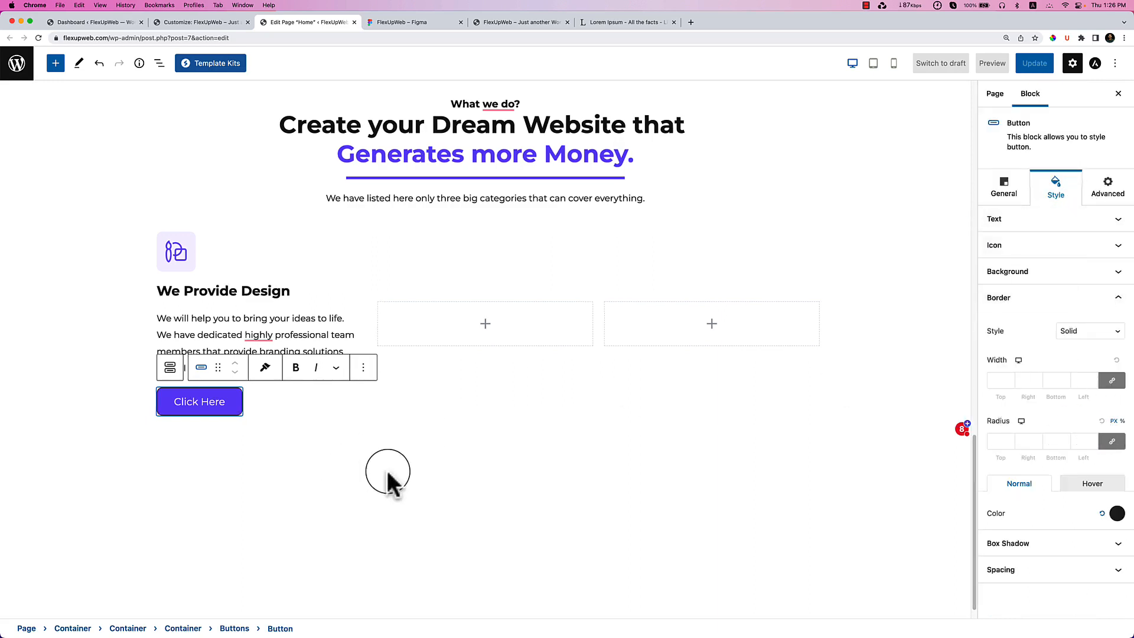
Review the button's text, icon, background and hover border style settings.
{"action": "left_click", "coordinate": [1081, 220]}
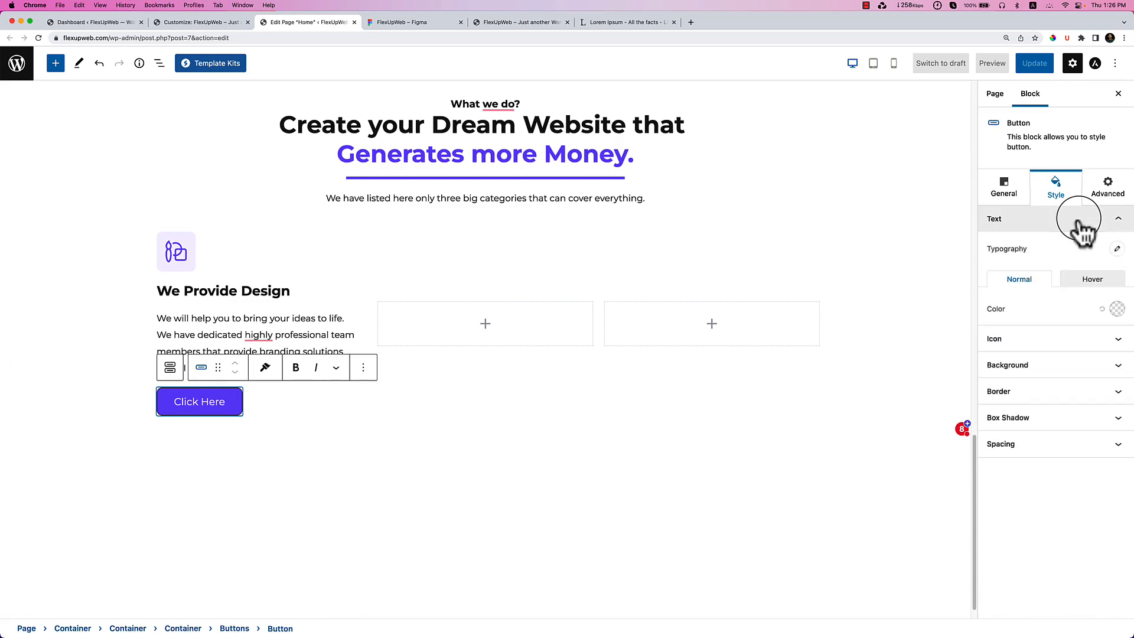
{"action": "left_click", "coordinate": [1058, 340]}
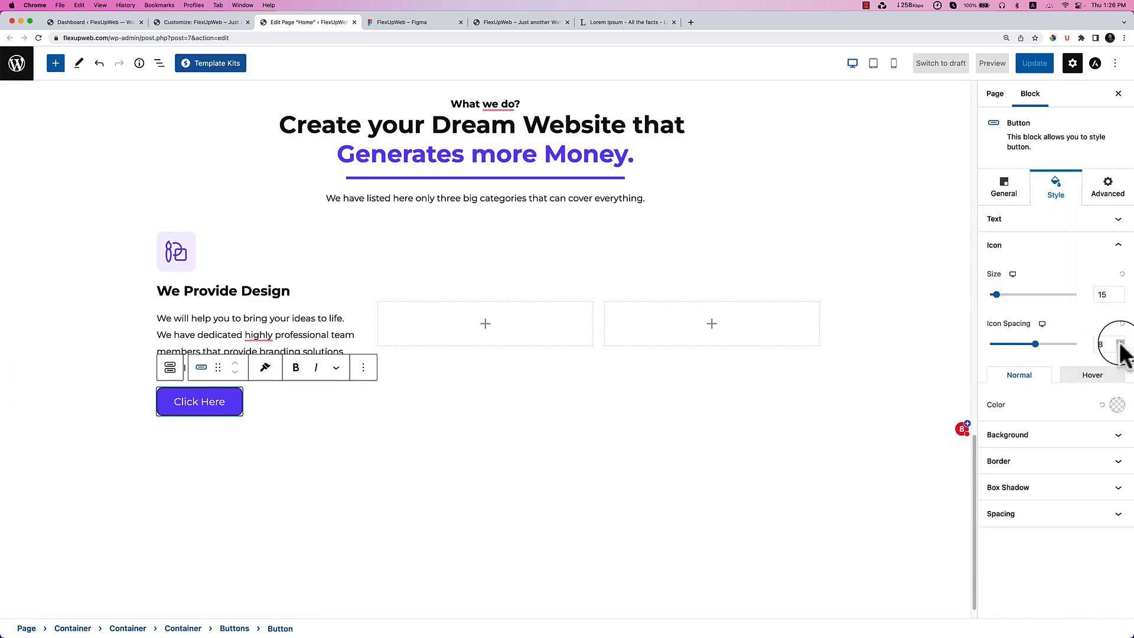
{"action": "left_click", "coordinate": [1054, 455]}
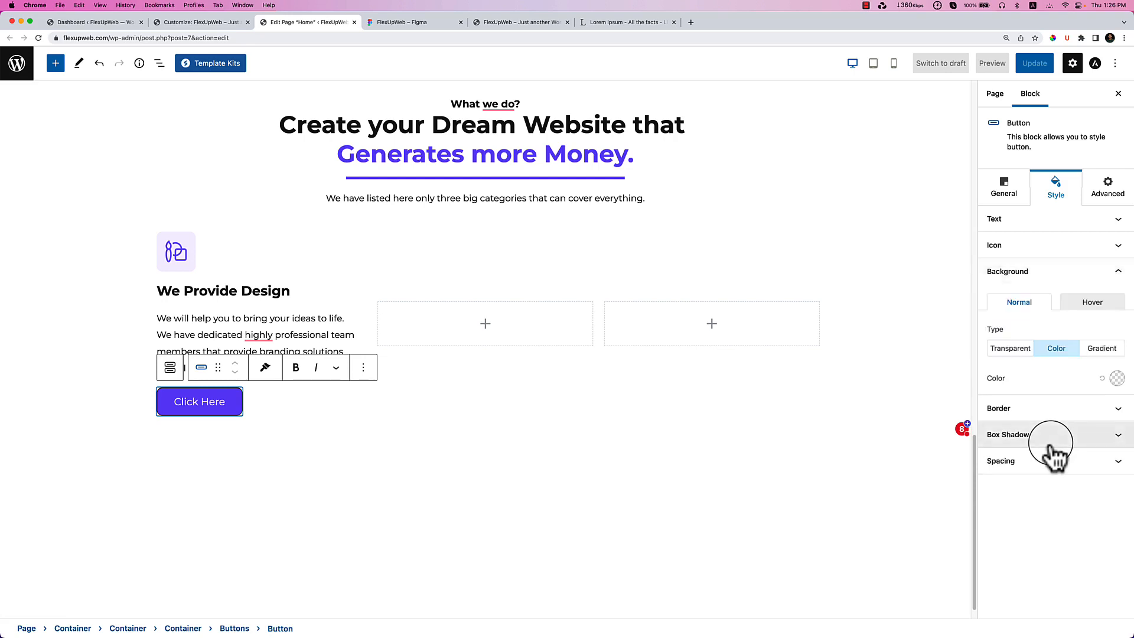
{"action": "left_click", "coordinate": [1061, 413]}
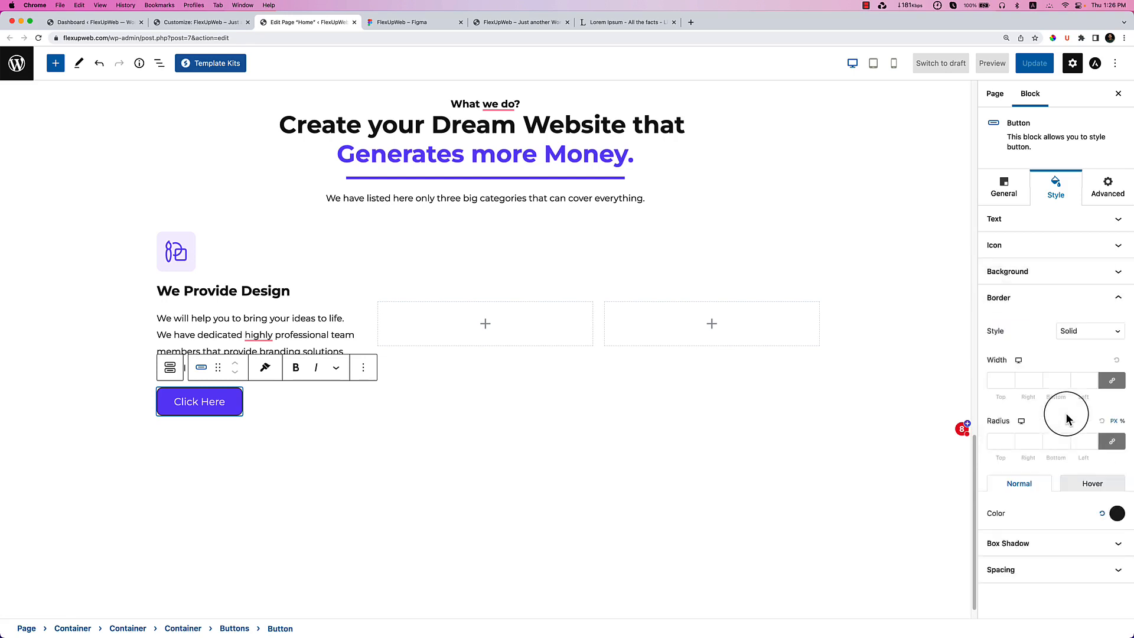
{"action": "left_click", "coordinate": [1092, 487]}
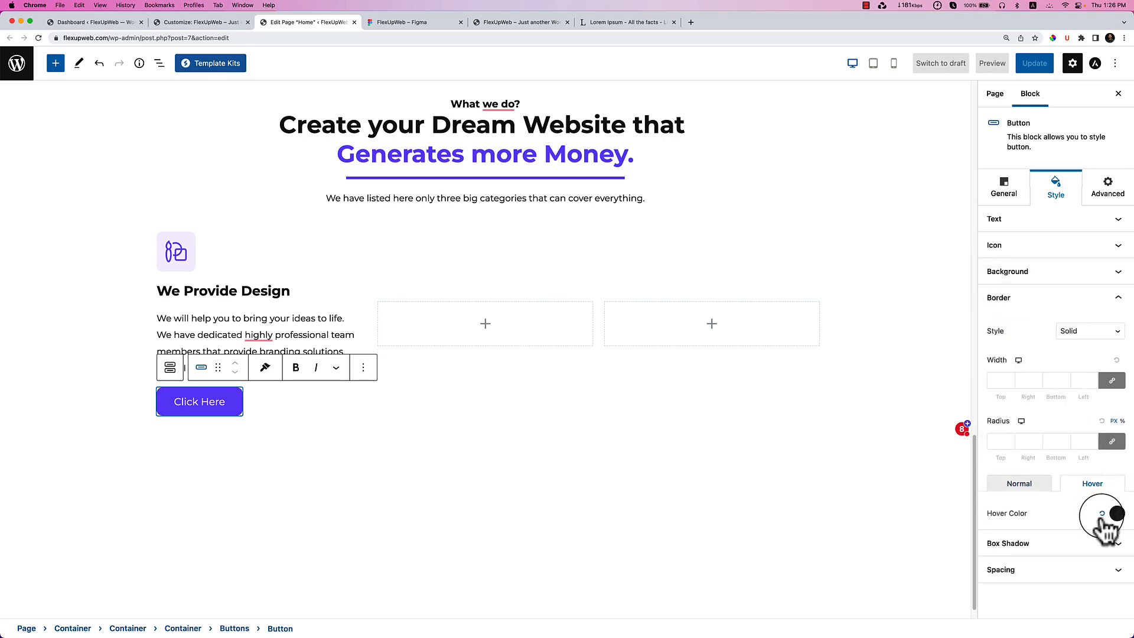
{"action": "left_click", "coordinate": [220, 498]}
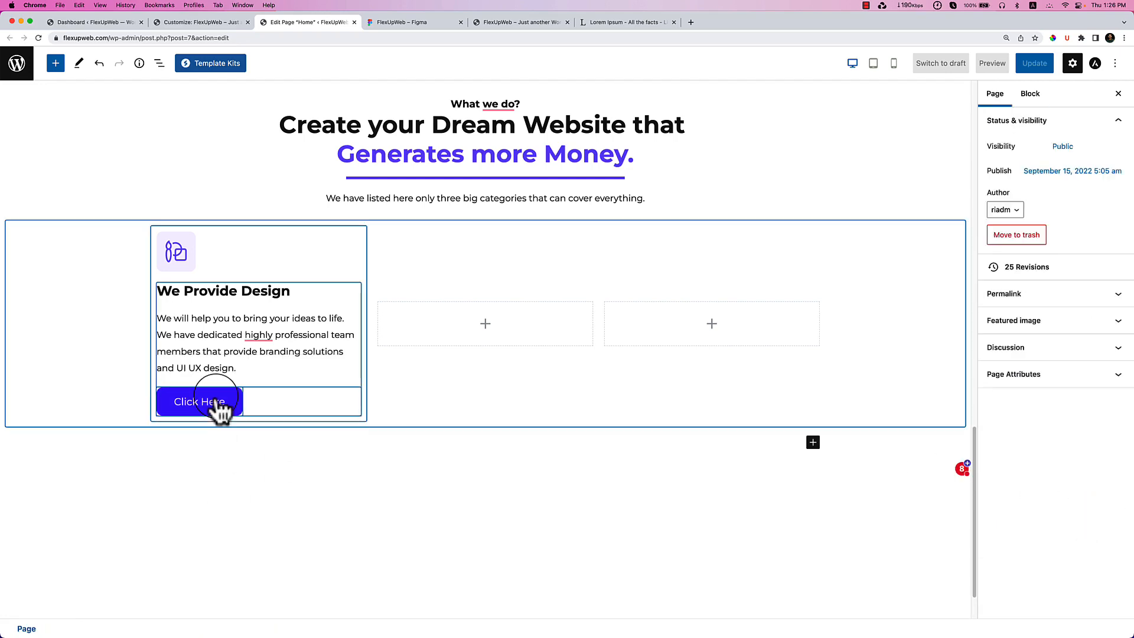
Check the card design in Figma, then relabel the button 'Read More'.
{"action": "left_click", "coordinate": [409, 23]}
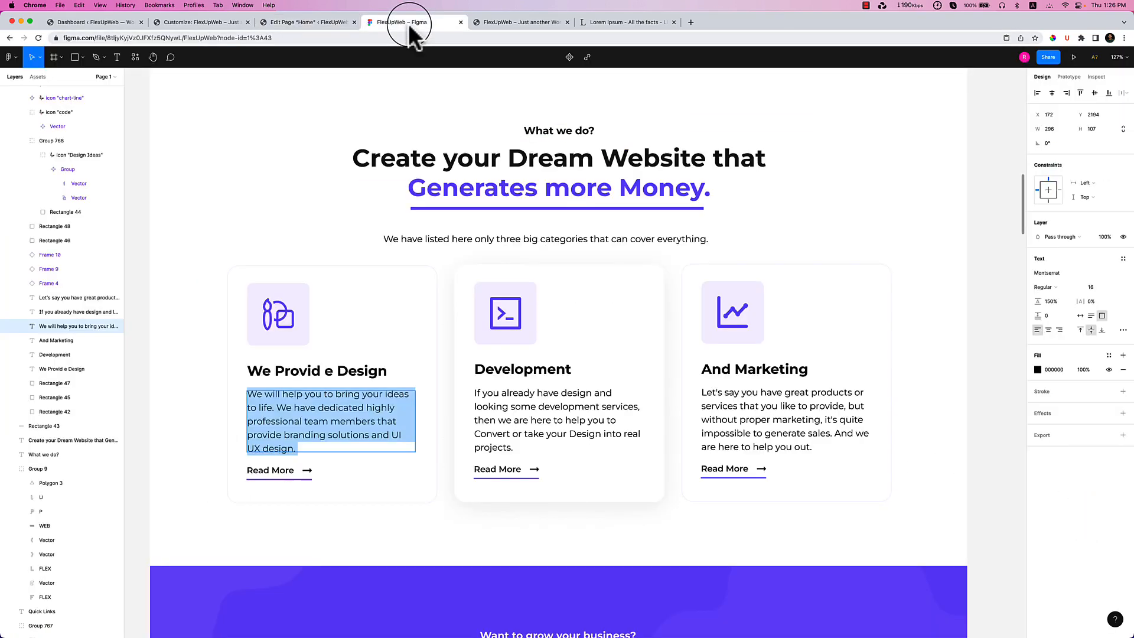
{"action": "left_click", "coordinate": [331, 23]}
{"action": "left_click", "coordinate": [201, 407]}
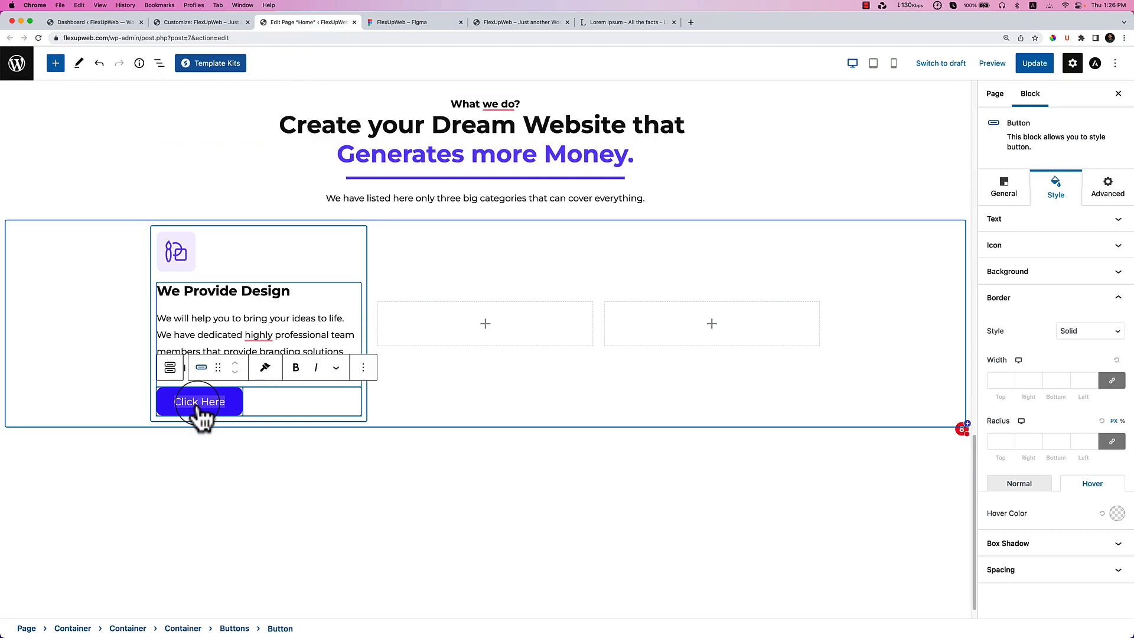
{"action": "type", "text": "Rea"}
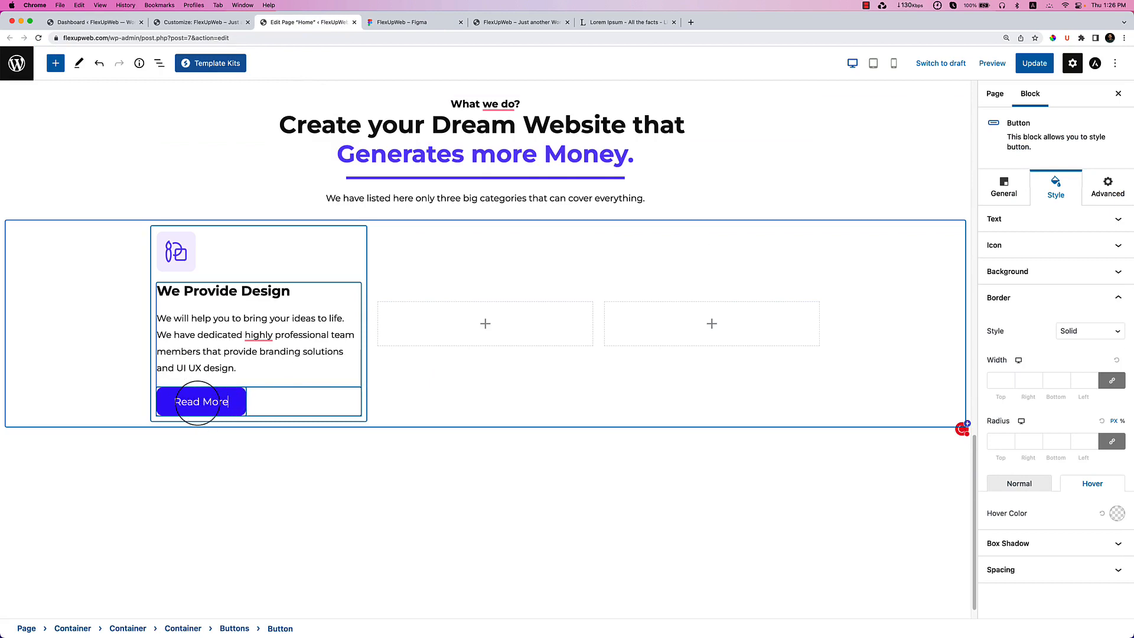
{"action": "type", "text": "d More"}
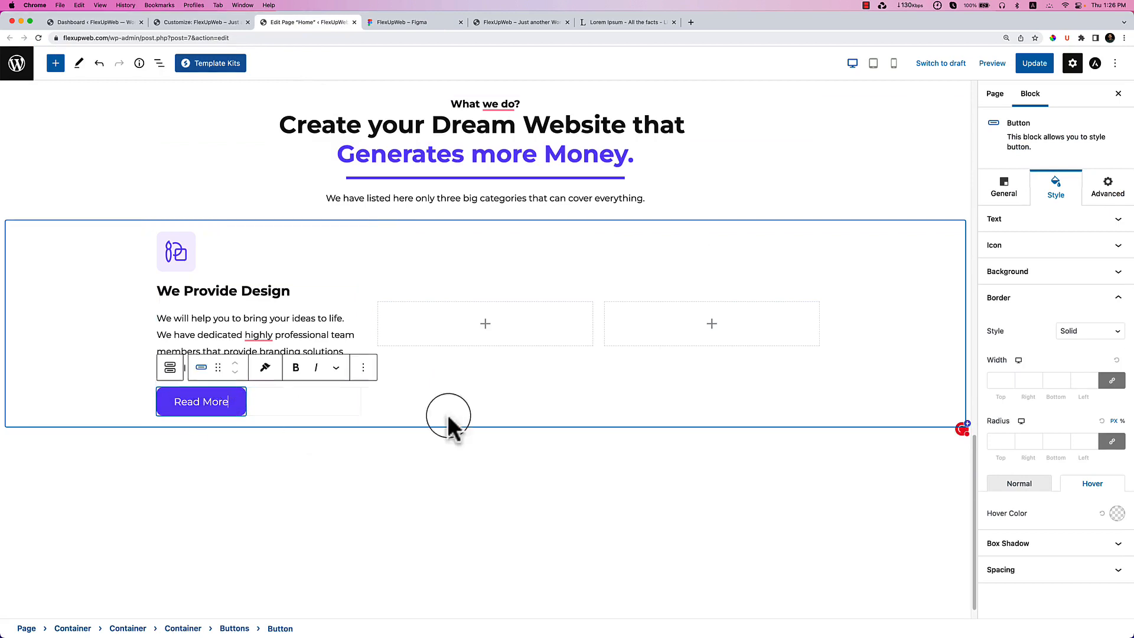
Enable an arrow icon placed after the Read More button text.
{"action": "left_click", "coordinate": [1031, 248]}
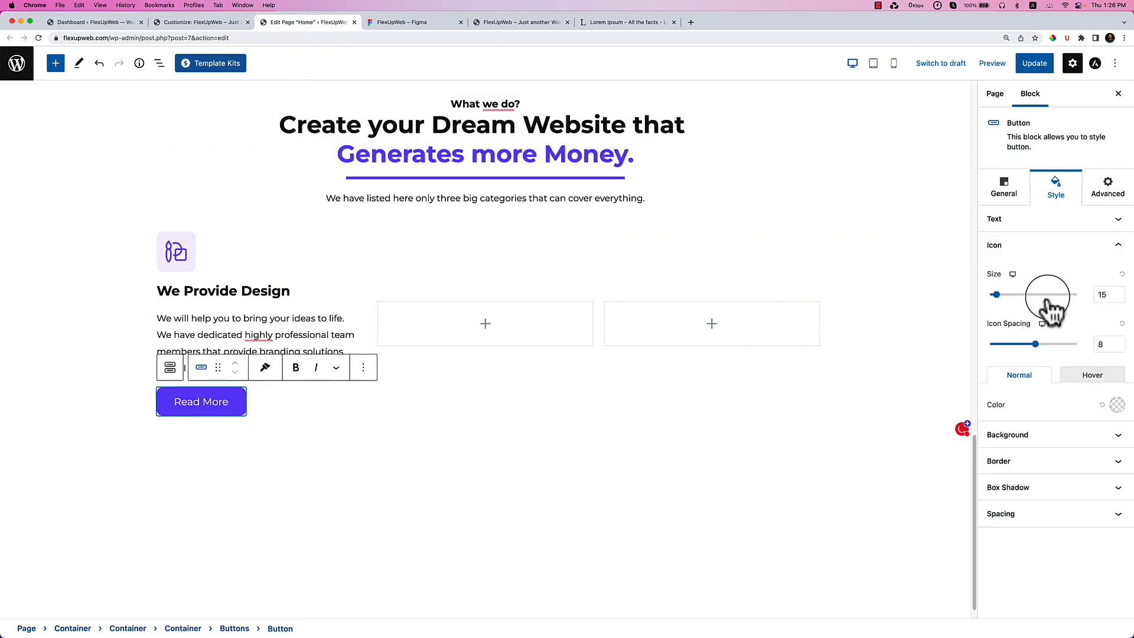
{"action": "left_click", "coordinate": [1007, 191]}
{"action": "left_click", "coordinate": [1042, 537]}
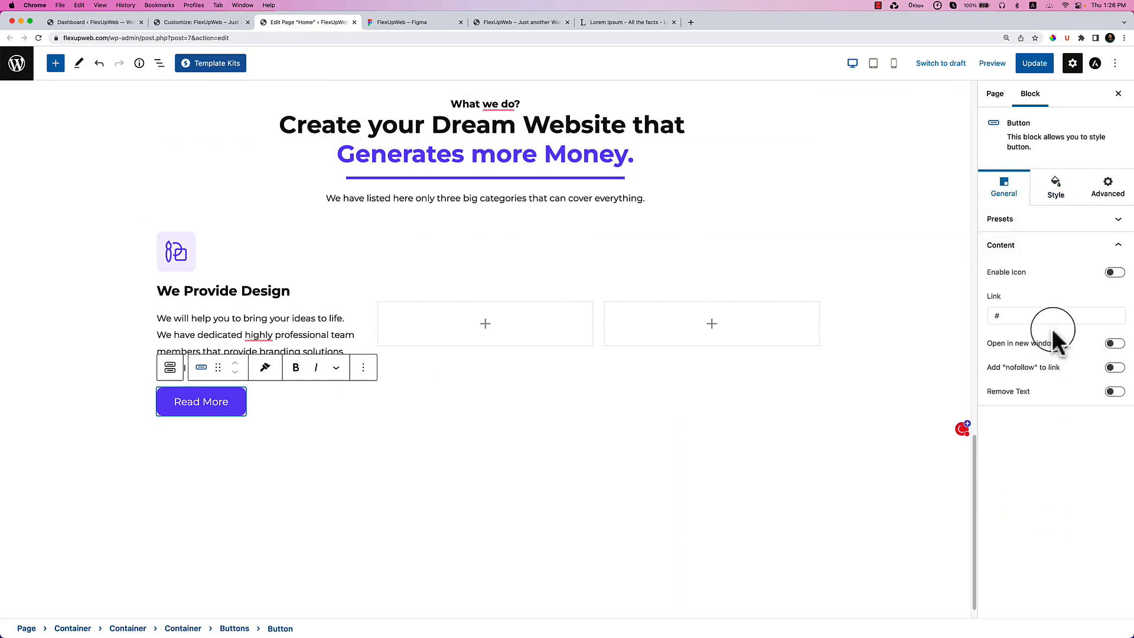
{"action": "left_click", "coordinate": [1114, 273]}
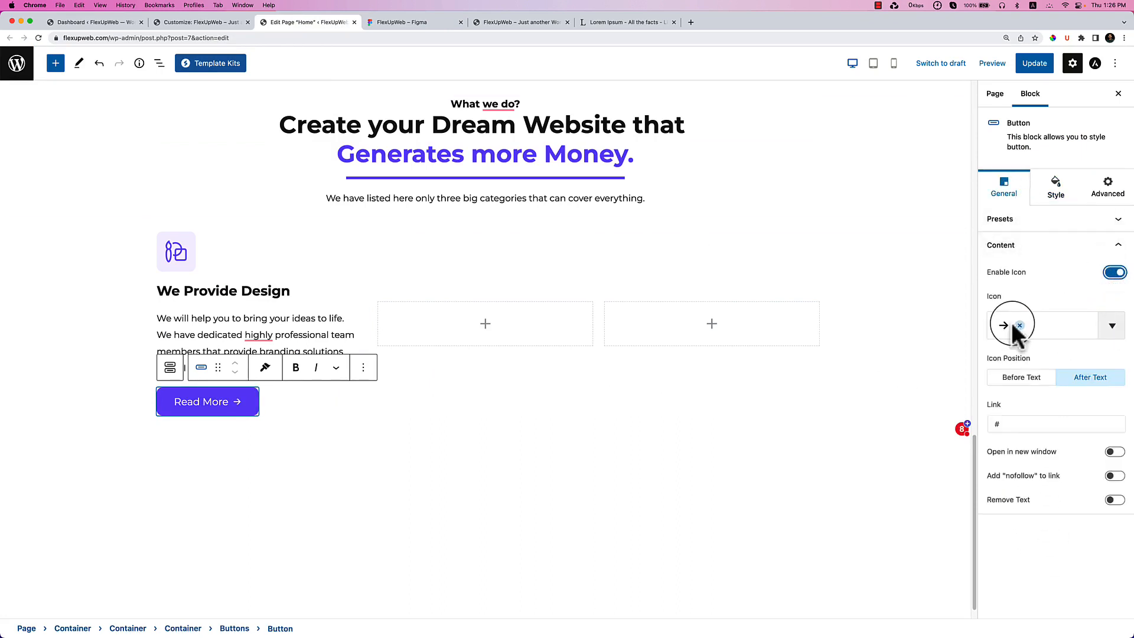
{"action": "left_click", "coordinate": [530, 504]}
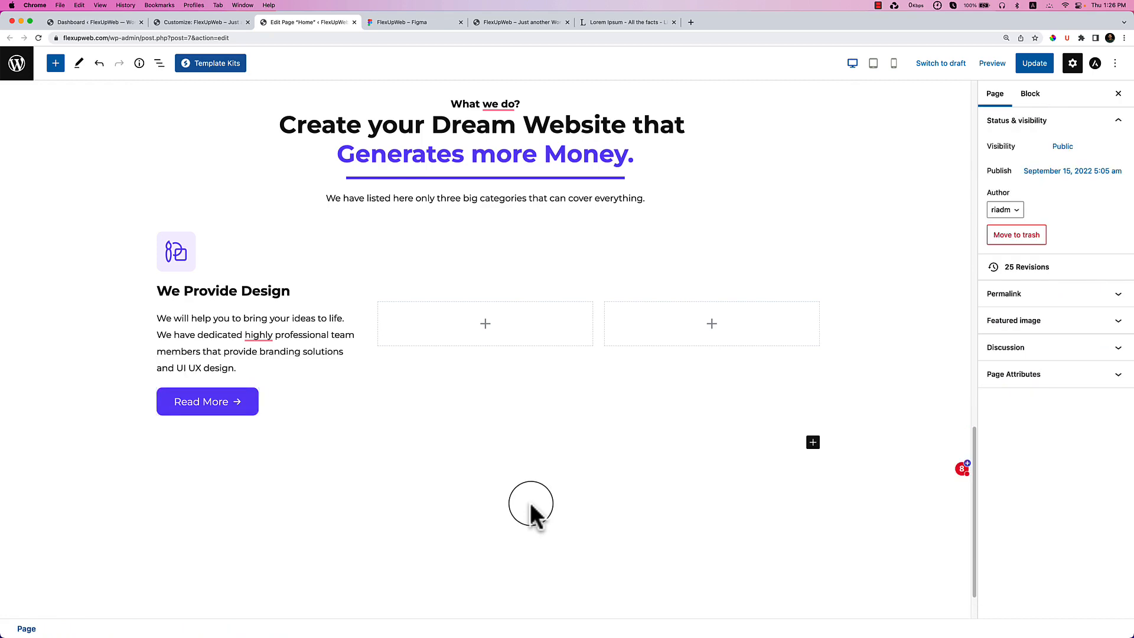
{"action": "left_click", "coordinate": [427, 19]}
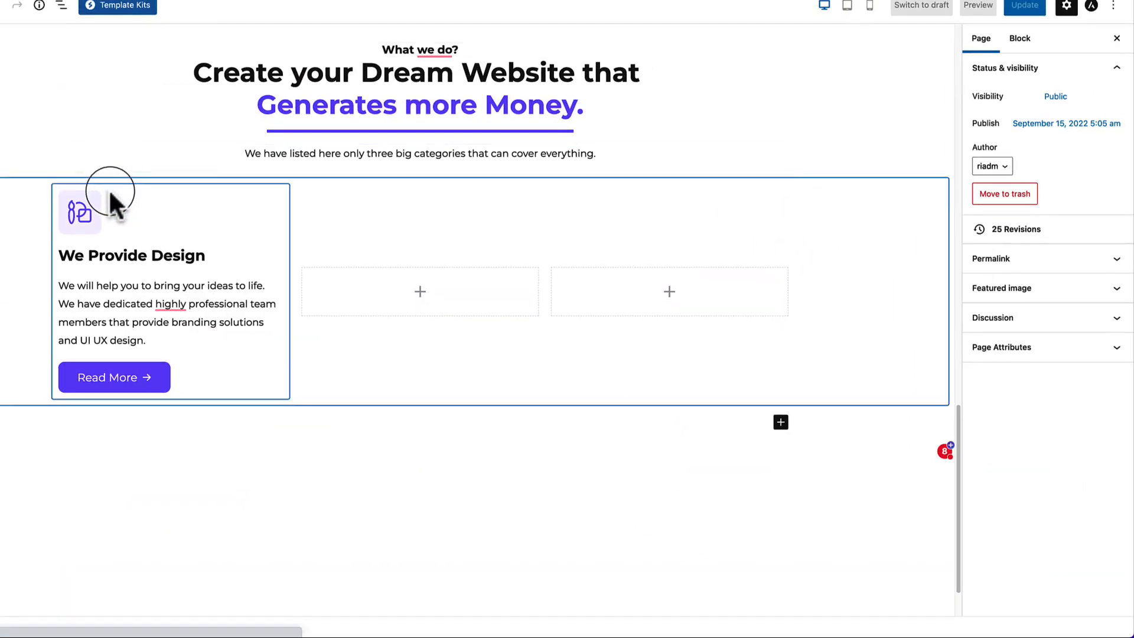
Raise the first service card's padding to 20 px.
{"action": "left_click", "coordinate": [110, 188]}
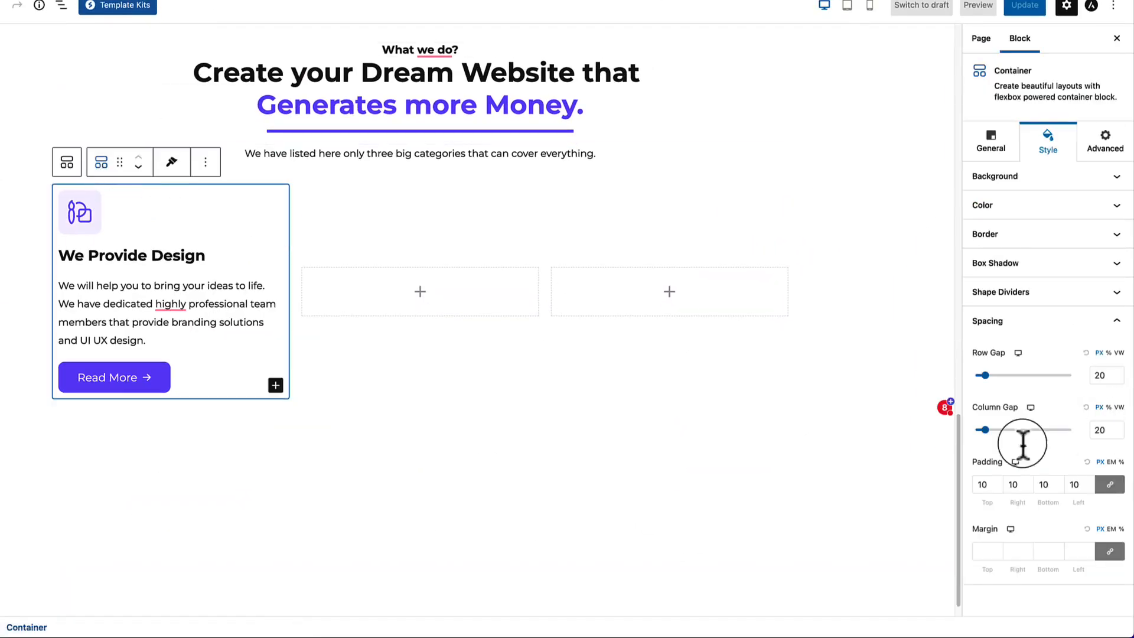
{"action": "left_click", "coordinate": [998, 479]}
{"action": "left_click", "coordinate": [997, 480]}
{"action": "left_click", "coordinate": [997, 480]}
{"action": "left_click", "coordinate": [997, 479]}
{"action": "left_click", "coordinate": [998, 480]}
{"action": "left_click", "coordinate": [997, 480]}
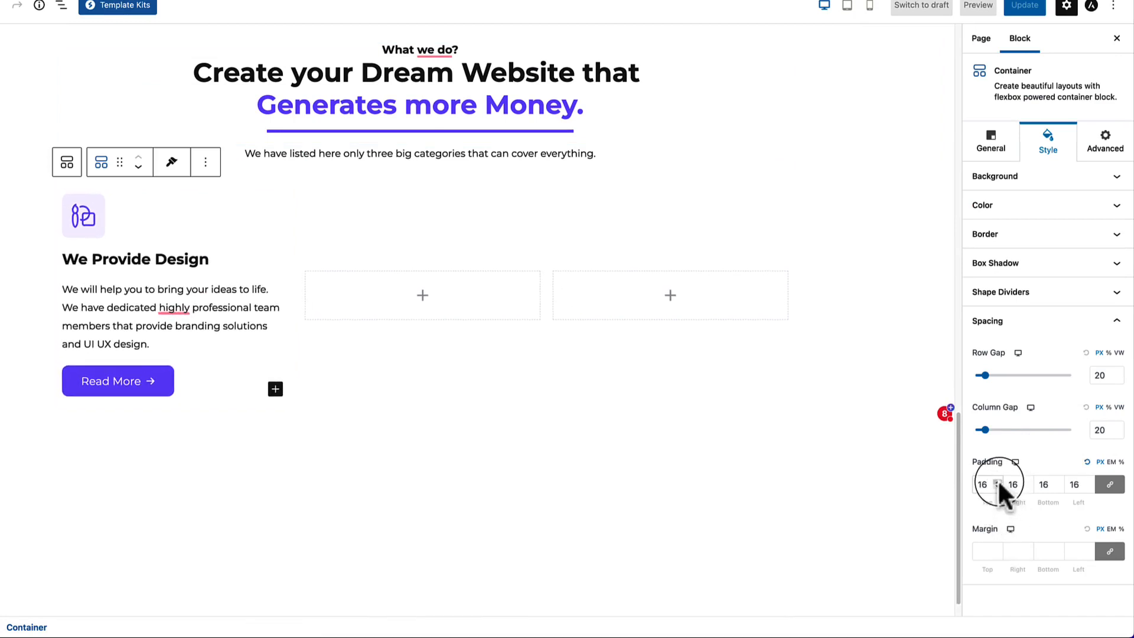
{"action": "left_click", "coordinate": [998, 480]}
{"action": "left_click", "coordinate": [998, 480]}
{"action": "left_click", "coordinate": [997, 480]}
{"action": "left_click", "coordinate": [997, 480]}
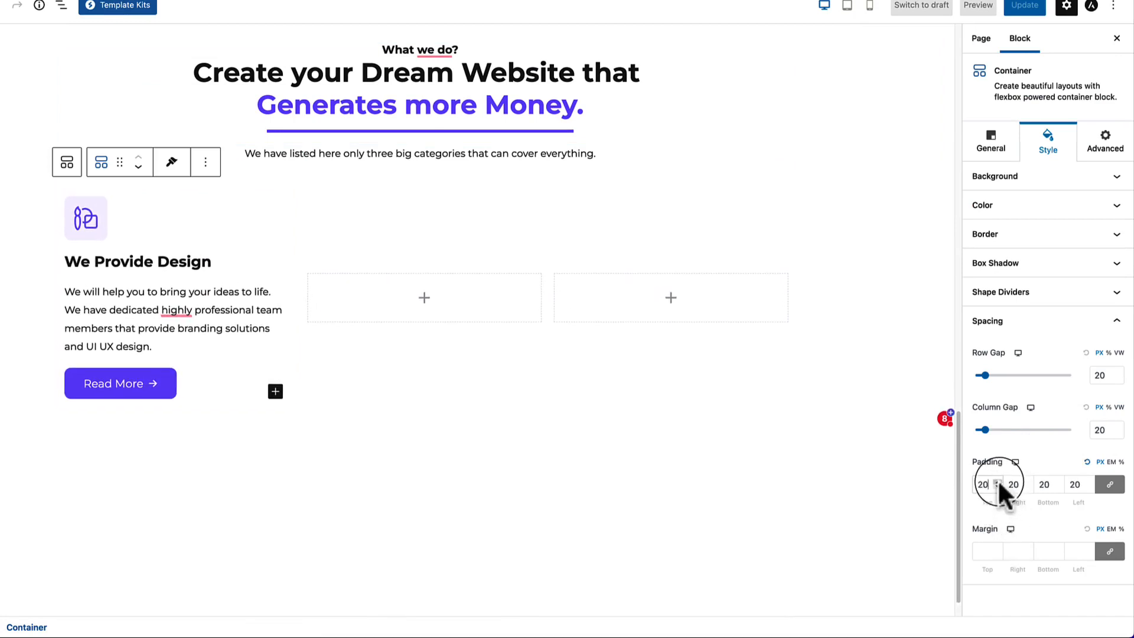
Give the card a solid 1 px border in light lavender #F6F3FF.
{"action": "left_click", "coordinate": [1055, 237]}
{"action": "left_click", "coordinate": [1086, 271]}
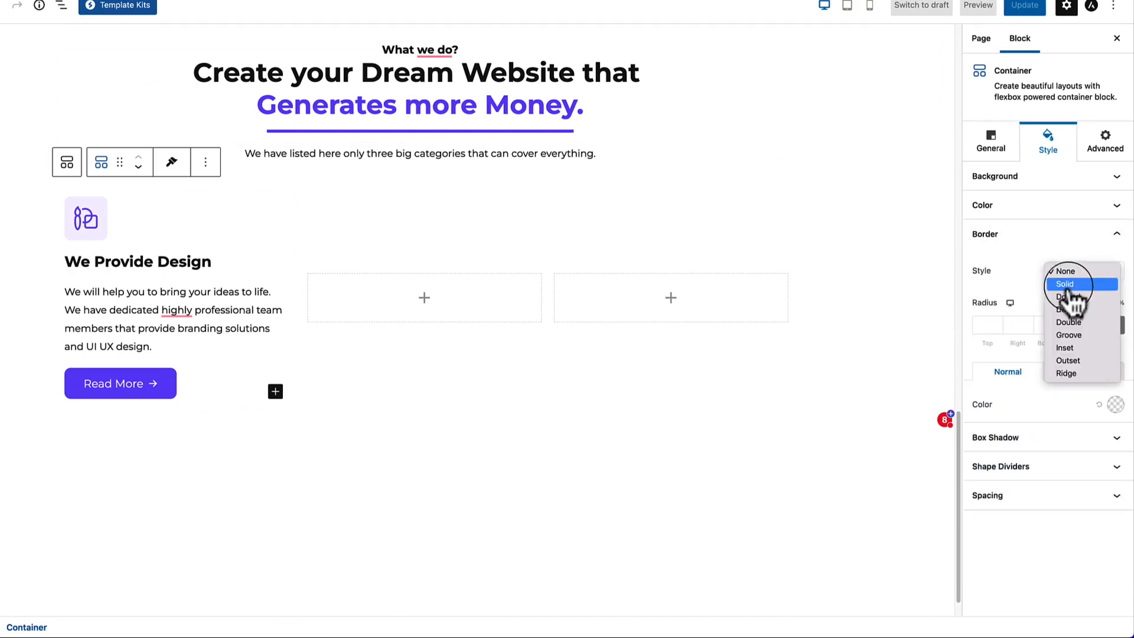
{"action": "left_click", "coordinate": [1063, 285]}
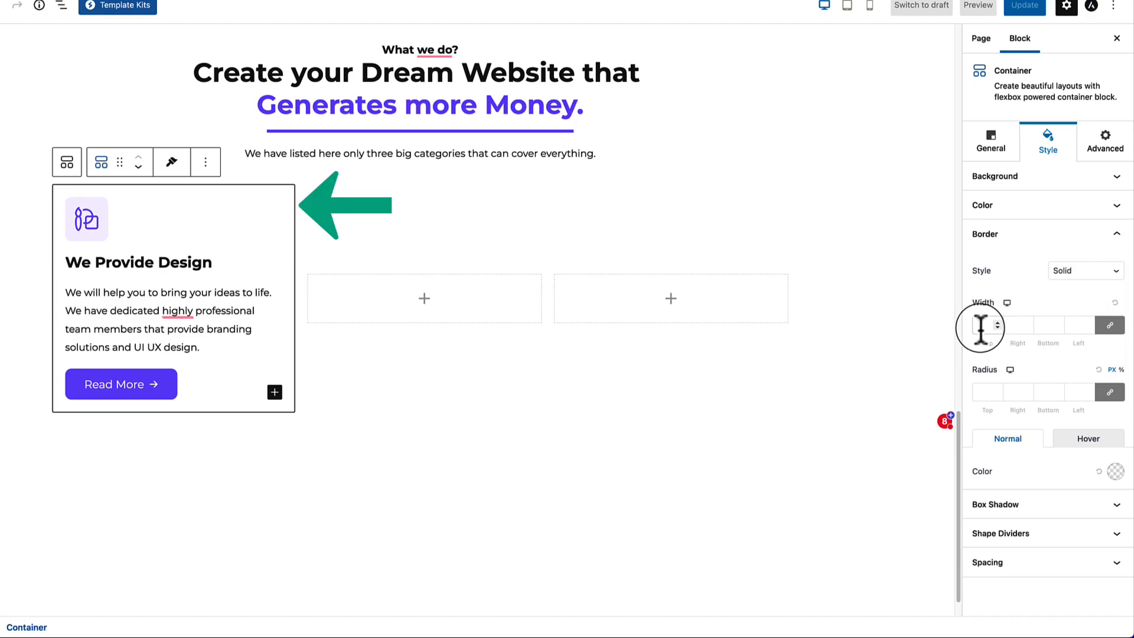
{"action": "type", "text": "1"}
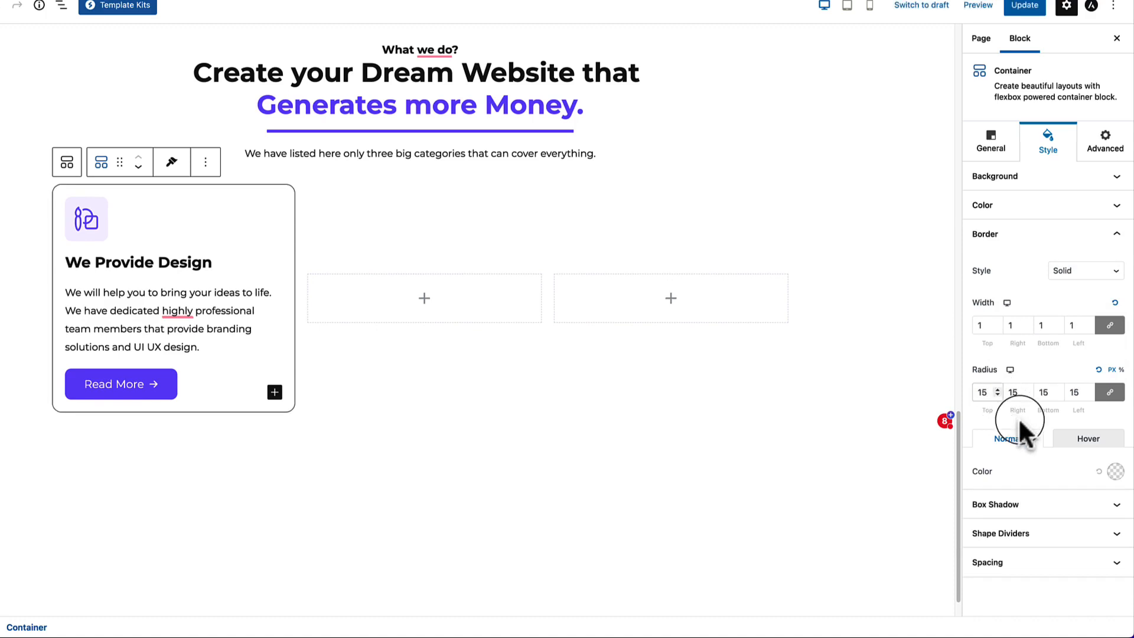
{"action": "left_click", "coordinate": [1114, 472]}
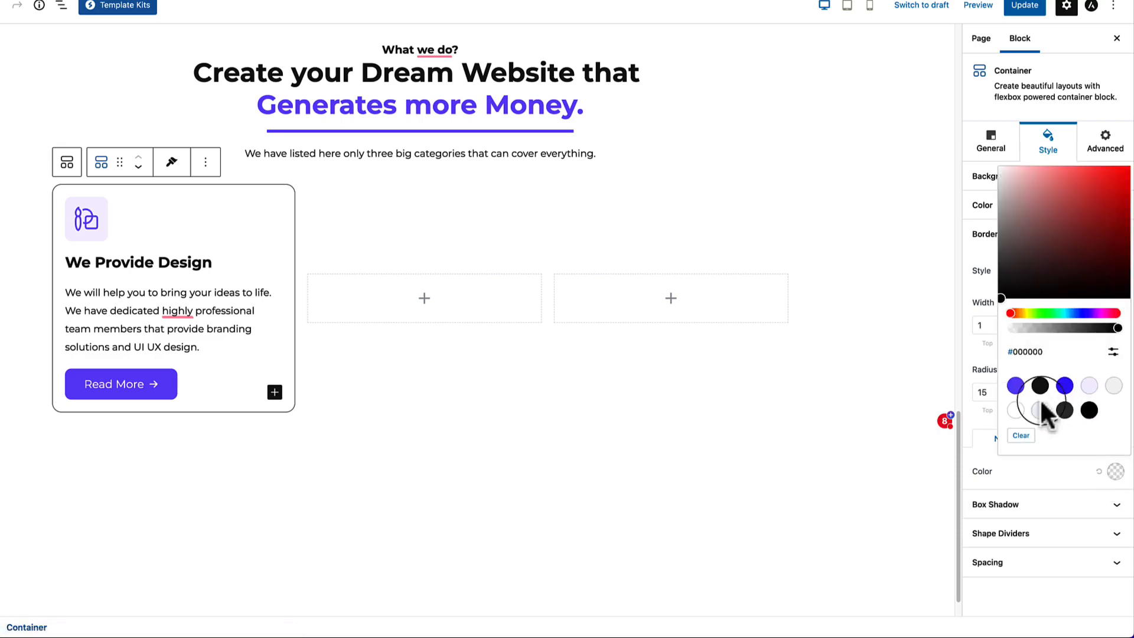
{"action": "left_click", "coordinate": [1089, 385]}
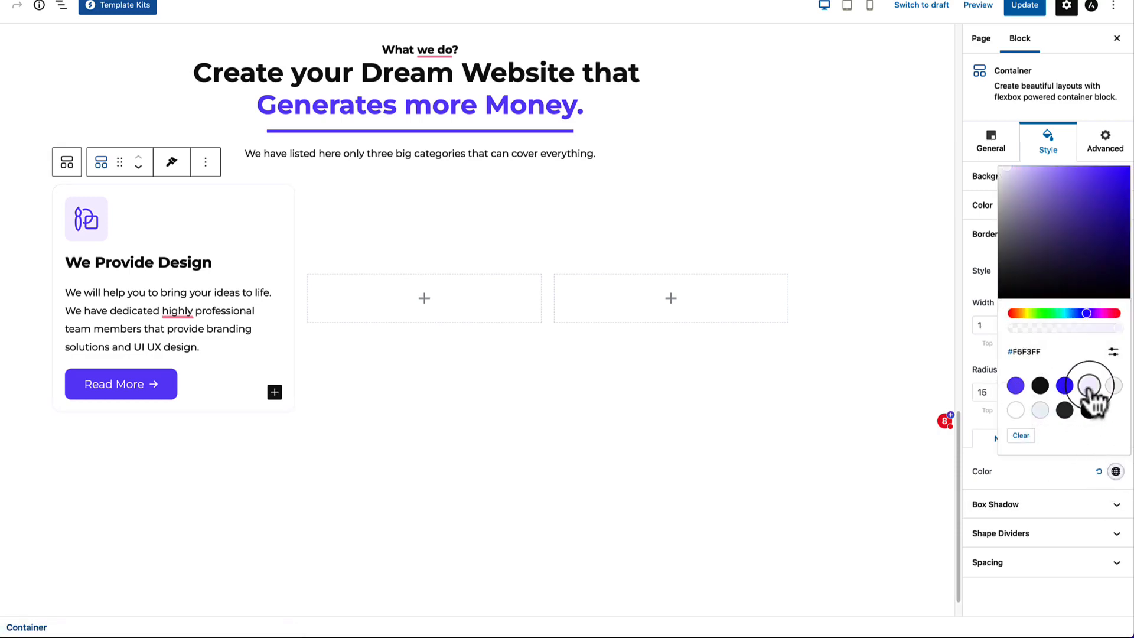
{"action": "left_click", "coordinate": [561, 479]}
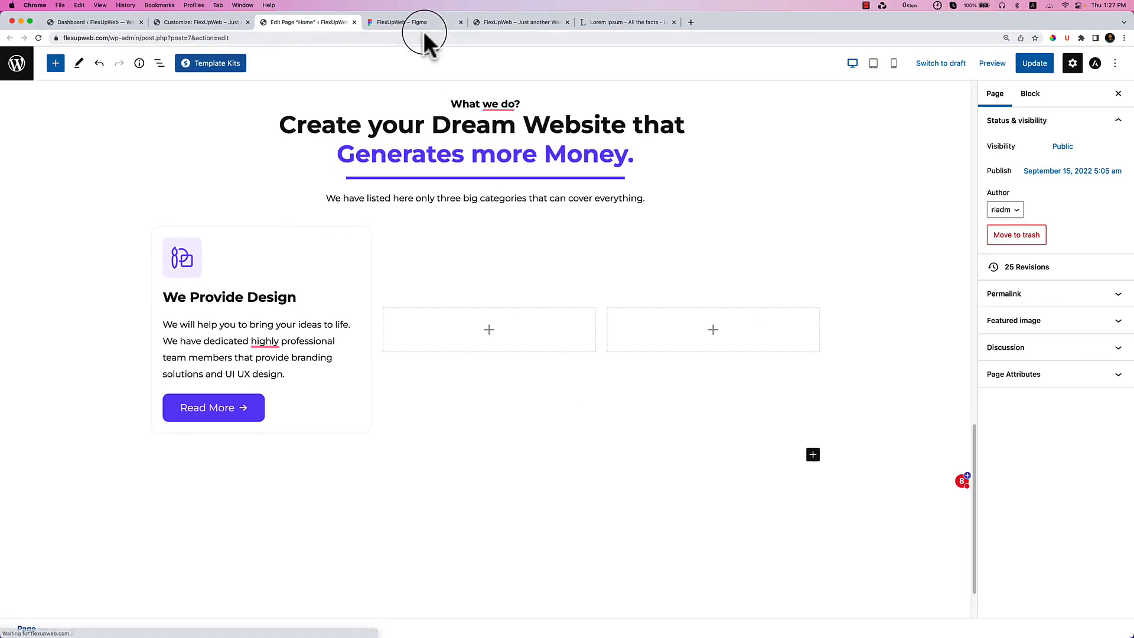
{"action": "left_click", "coordinate": [424, 26]}
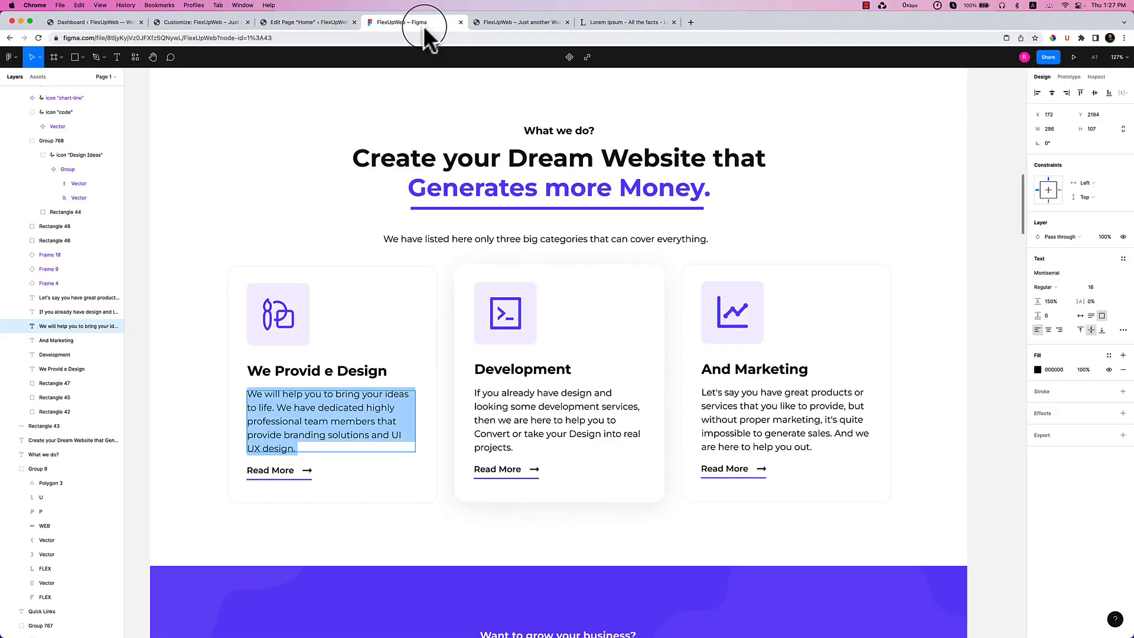
Set the We Provide Design card's corner radius to 19.
{"action": "left_click", "coordinate": [335, 25]}
{"action": "left_click", "coordinate": [286, 271]}
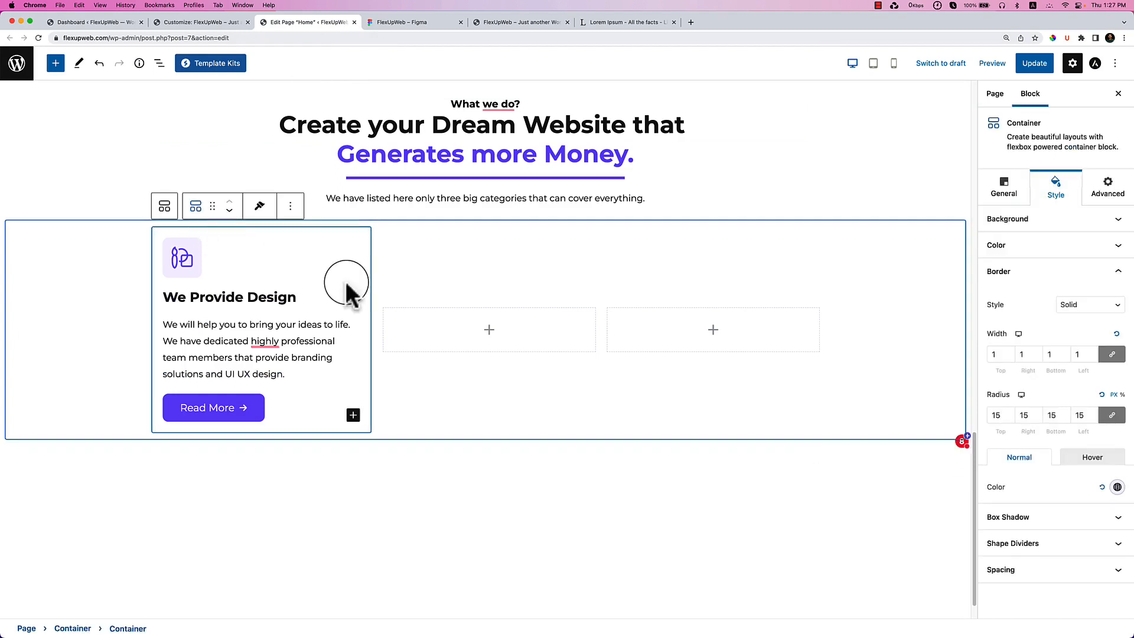
{"action": "left_click", "coordinate": [1009, 411]}
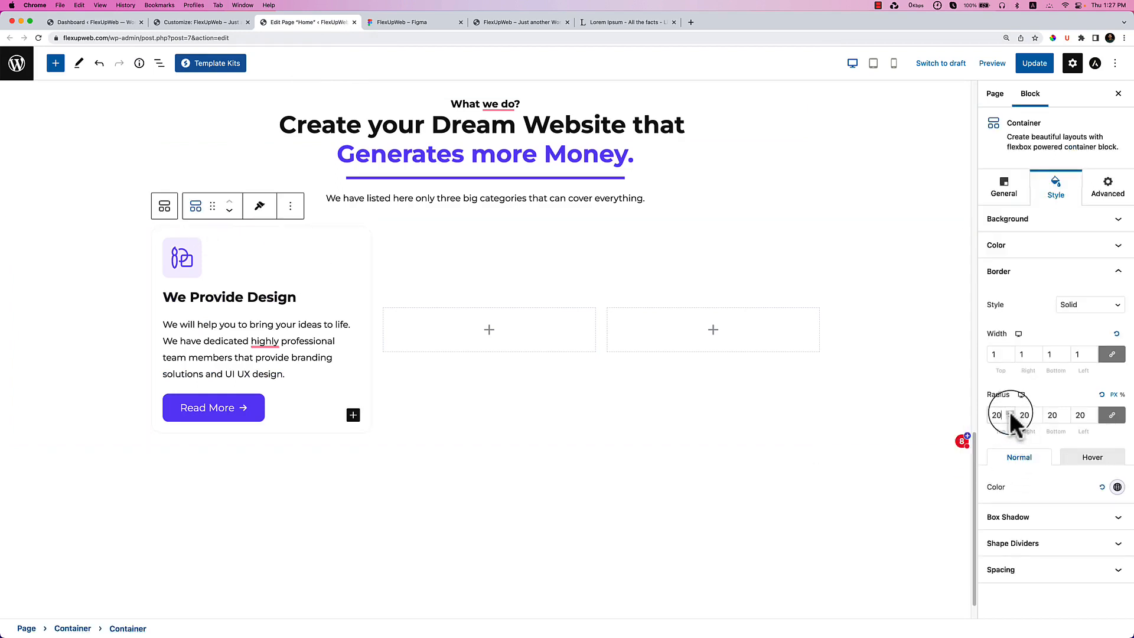
{"action": "left_click", "coordinate": [1008, 417]}
Set the card's padding to 31 and copy its style.
{"action": "left_click", "coordinate": [1004, 573]}
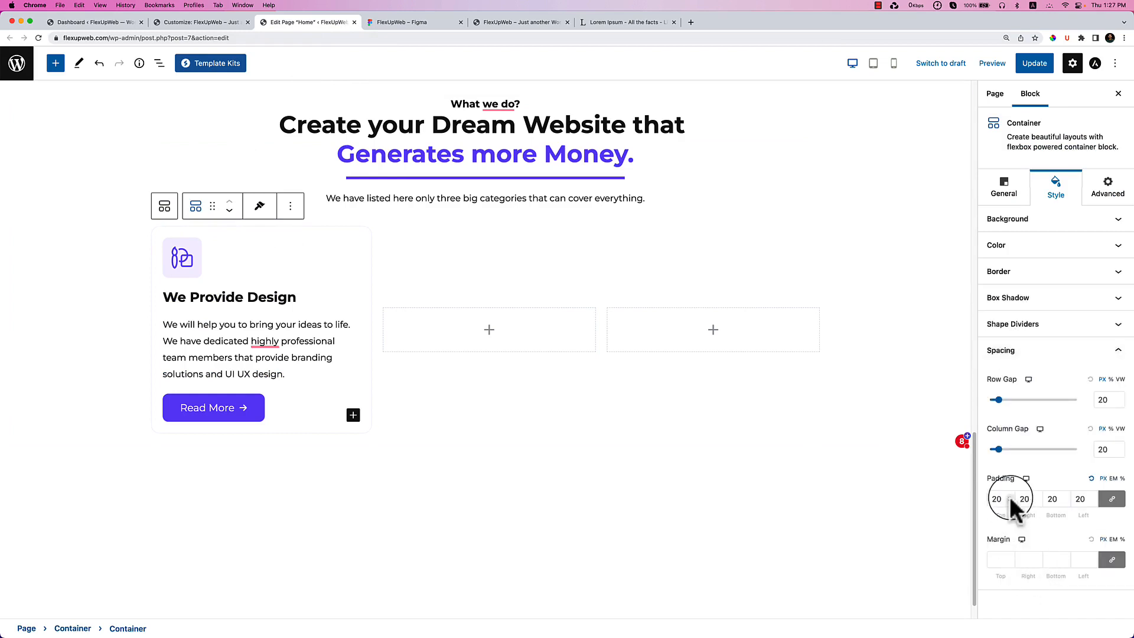
{"action": "left_click", "coordinate": [1009, 495]}
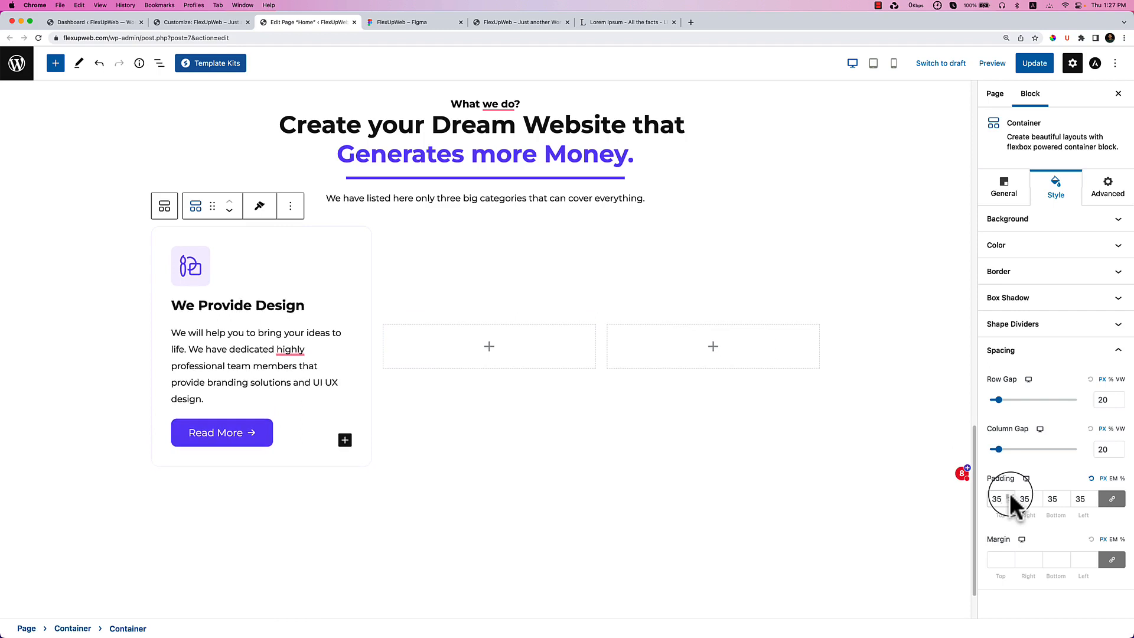
{"action": "left_click", "coordinate": [1011, 502]}
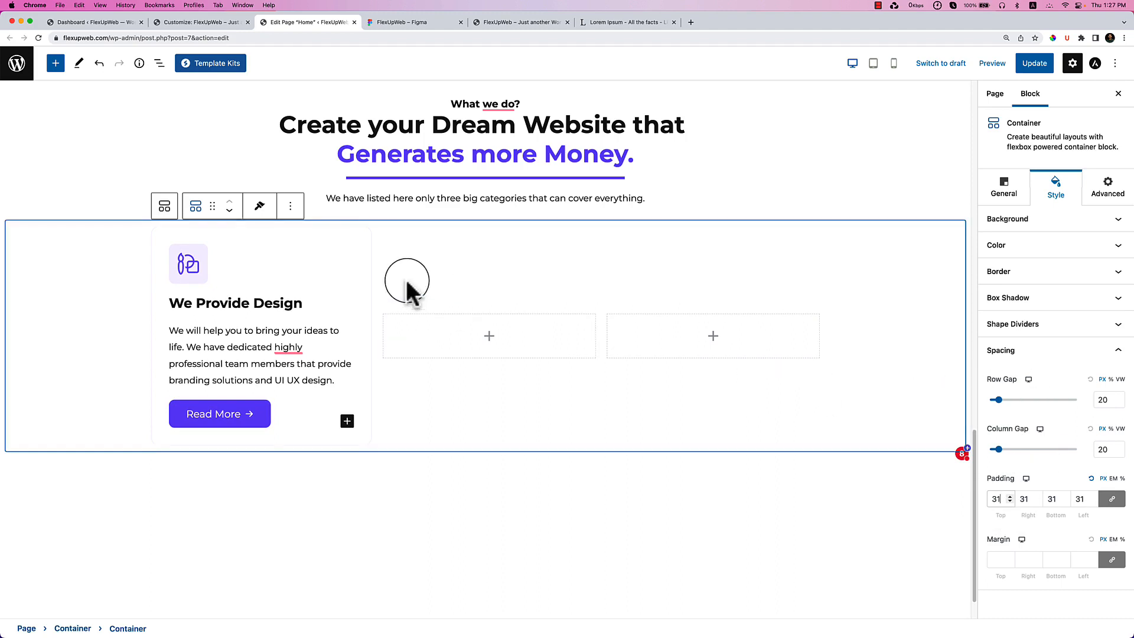
{"action": "left_click", "coordinate": [260, 207]}
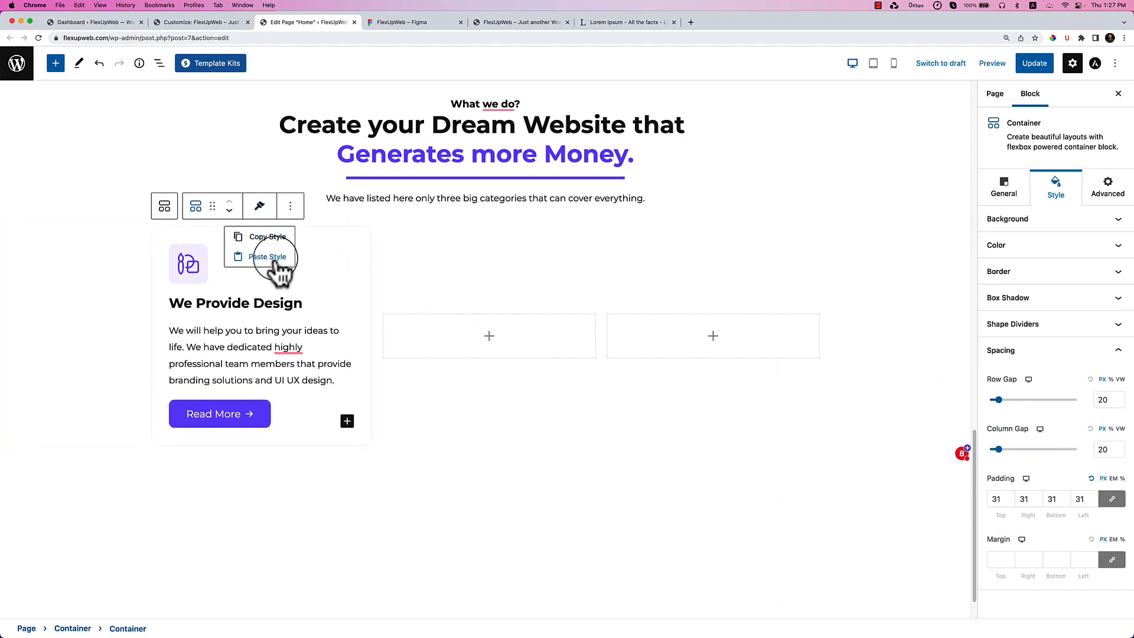
{"action": "left_click", "coordinate": [269, 237]}
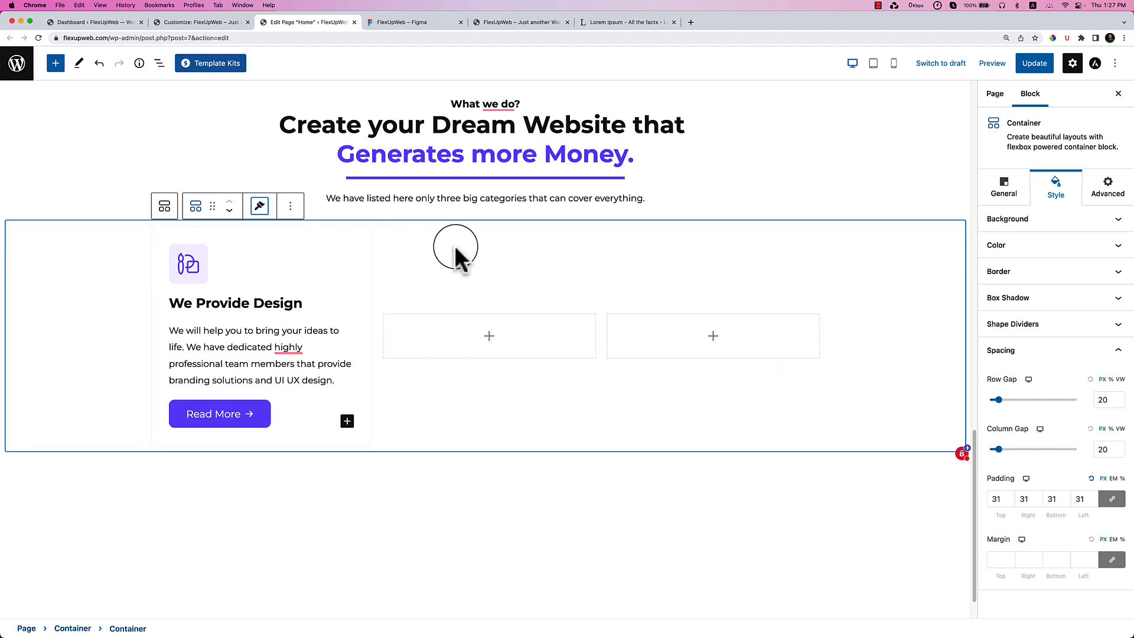
Duplicate the We Provide Design card twice to make three cards.
{"action": "left_click", "coordinate": [290, 206]}
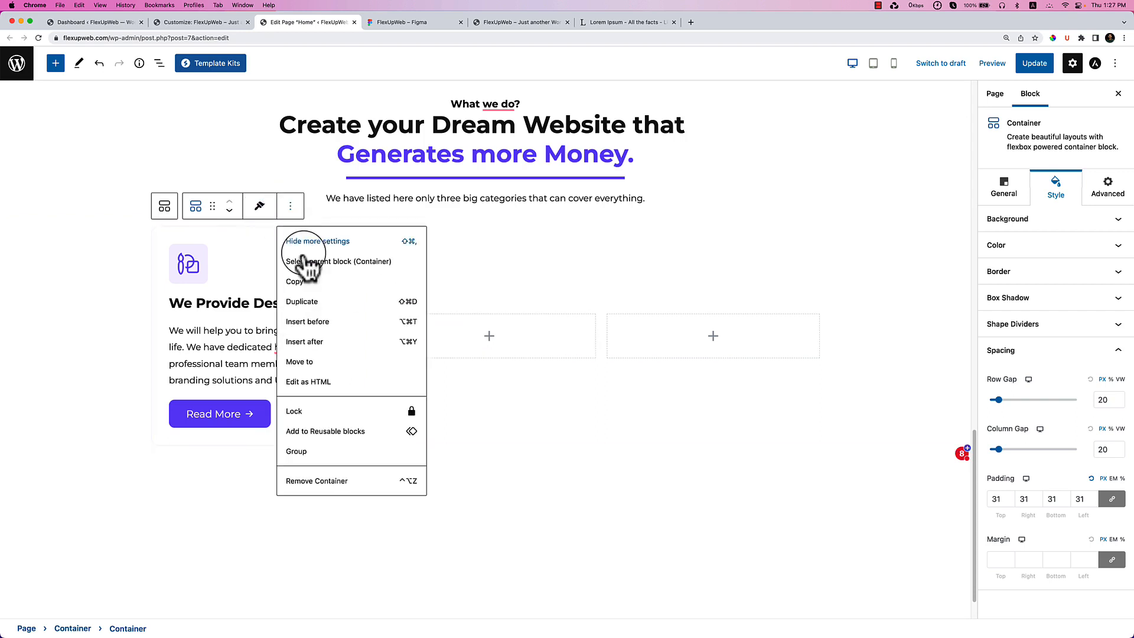
{"action": "left_click", "coordinate": [312, 301]}
{"action": "scroll", "coordinate": [405, 245], "scroll_direction": "down", "scroll_amount": 3}
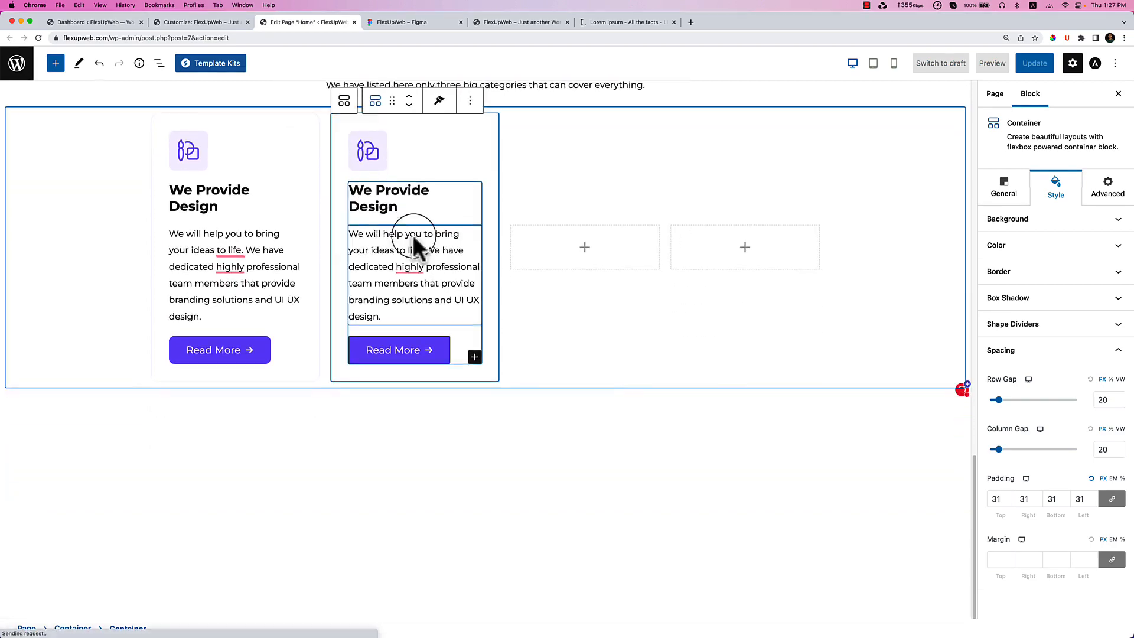
{"action": "left_click", "coordinate": [471, 102]}
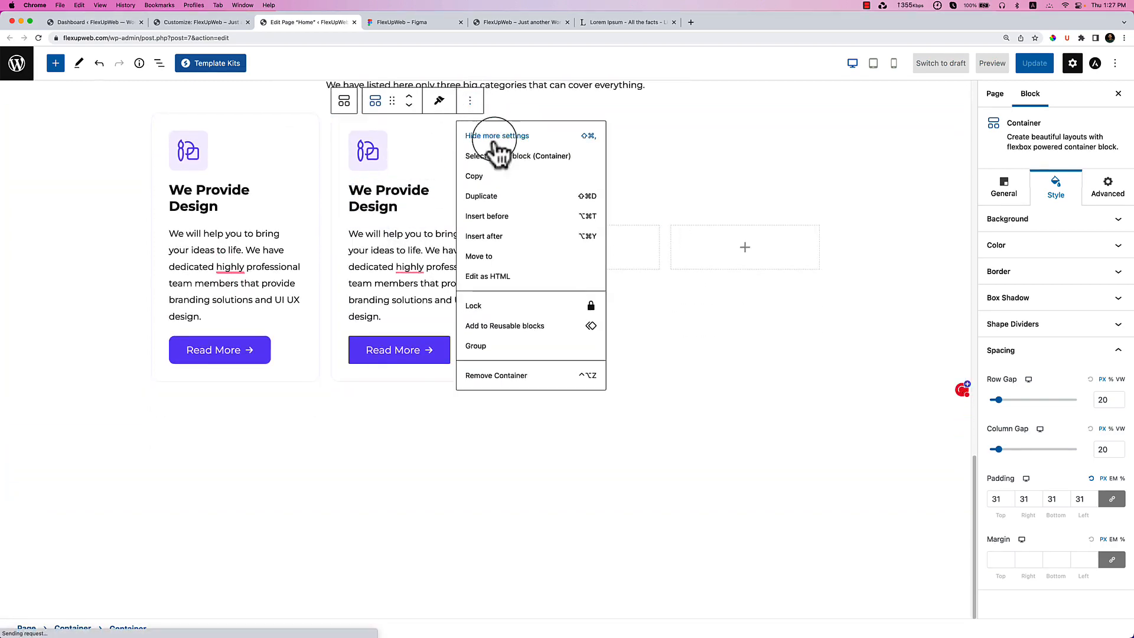
{"action": "left_click", "coordinate": [506, 198]}
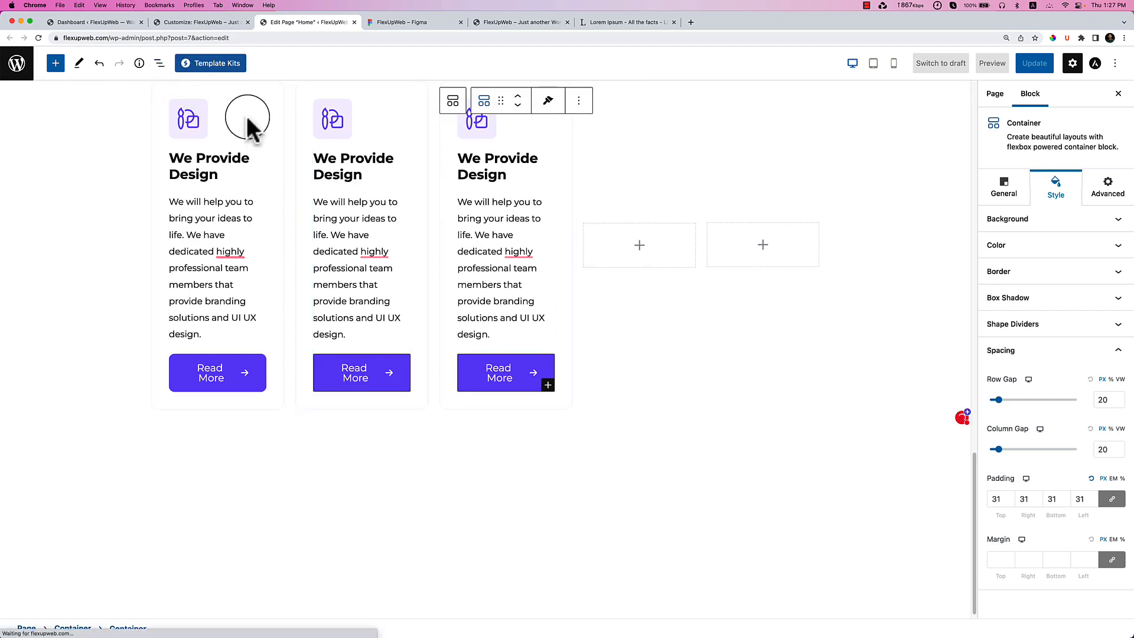
Delete the empty placeholder containers beside the service cards.
{"action": "left_click", "coordinate": [593, 239]}
{"action": "left_click", "coordinate": [723, 203]}
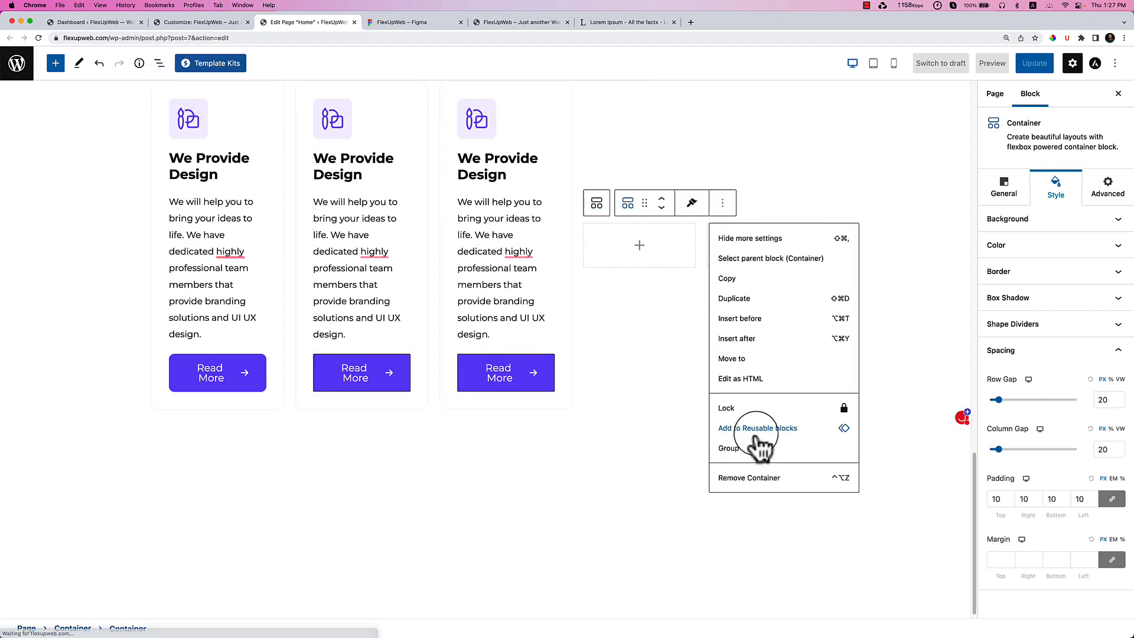
{"action": "left_click", "coordinate": [767, 480]}
{"action": "left_click", "coordinate": [699, 244]}
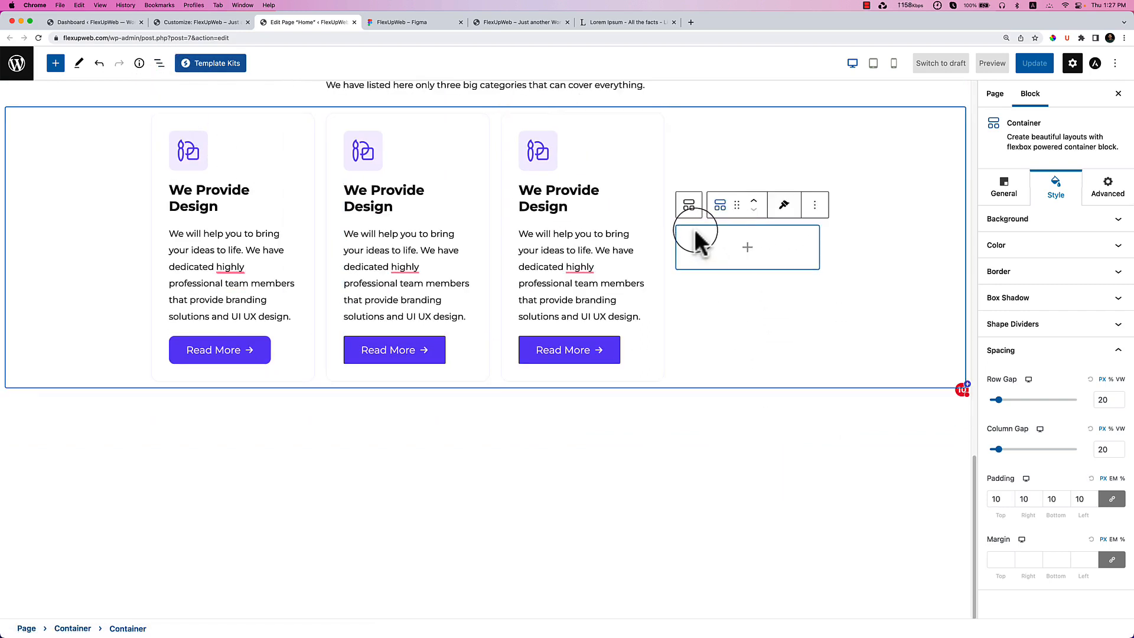
{"action": "left_click", "coordinate": [815, 206]}
{"action": "left_click", "coordinate": [853, 481]}
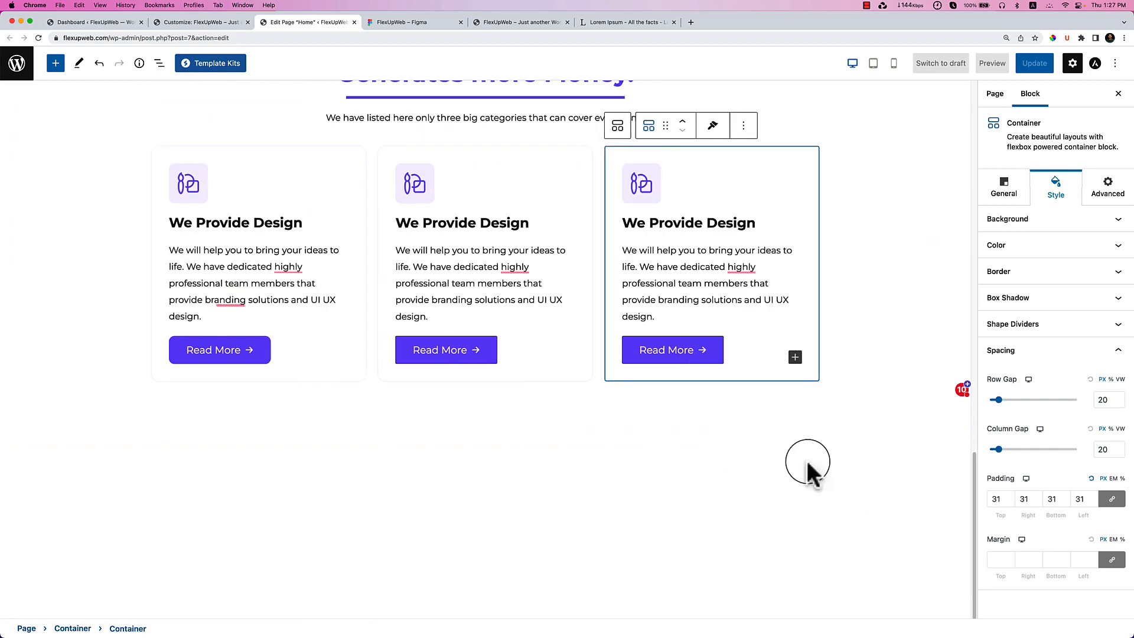
{"action": "scroll", "coordinate": [622, 422], "scroll_direction": "up", "scroll_amount": 1}
{"action": "left_click", "coordinate": [782, 493]}
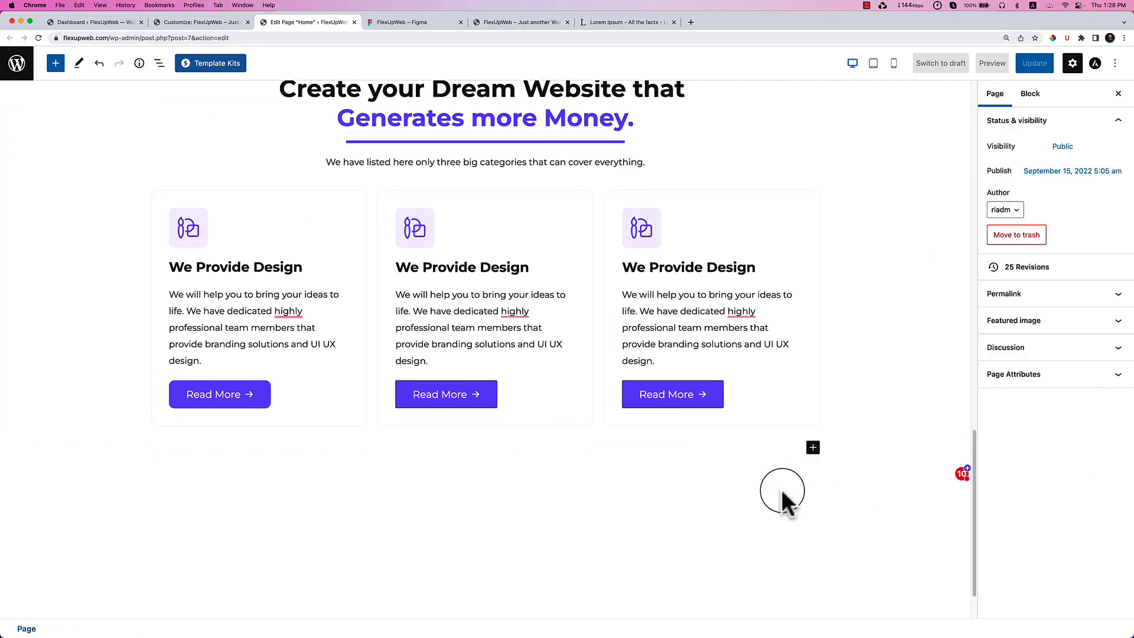
{"action": "scroll", "coordinate": [782, 491], "scroll_direction": "up", "scroll_amount": 1}
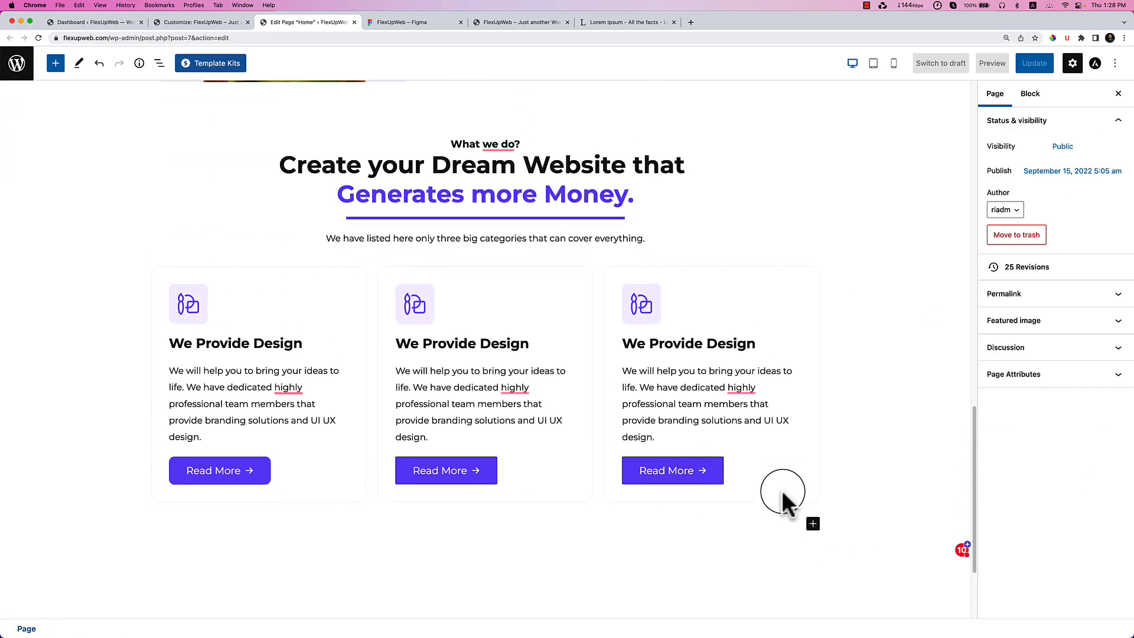
Inspect the middle card's Read More button border style settings.
{"action": "left_click", "coordinate": [488, 485]}
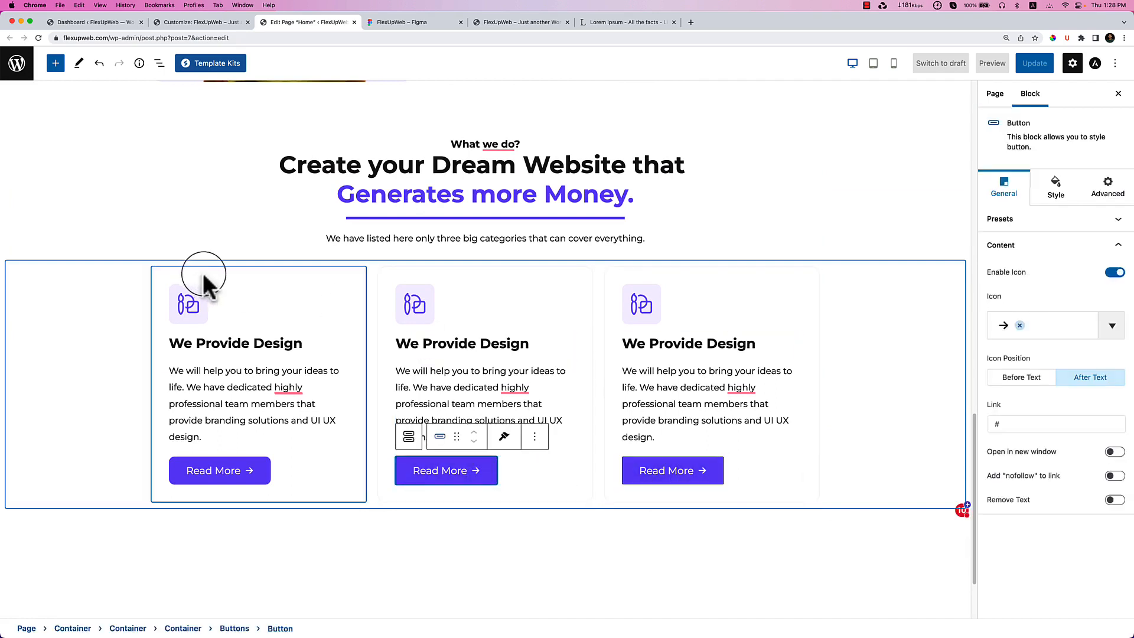
{"action": "left_click", "coordinate": [412, 514]}
{"action": "left_click", "coordinate": [487, 475]}
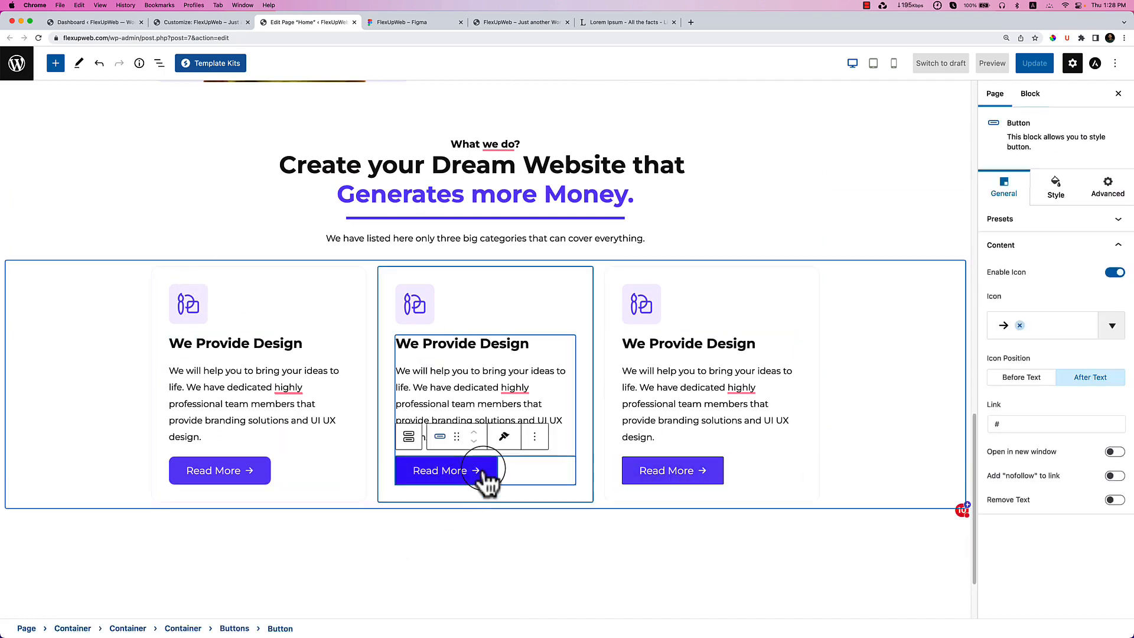
{"action": "left_click", "coordinate": [1055, 188]}
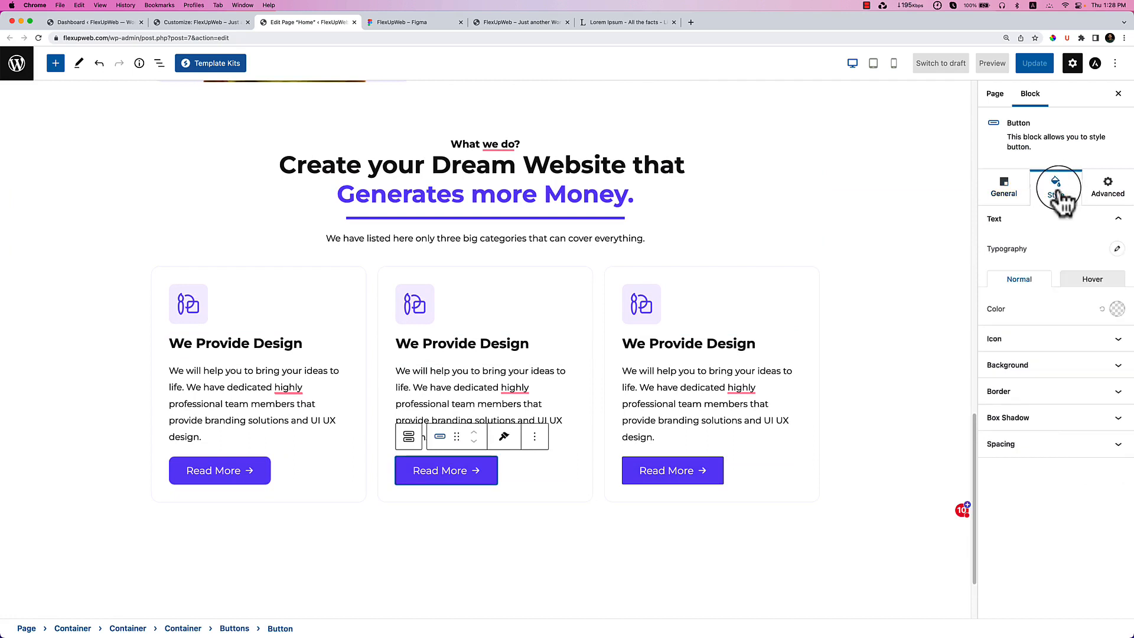
{"action": "left_click", "coordinate": [1044, 397]}
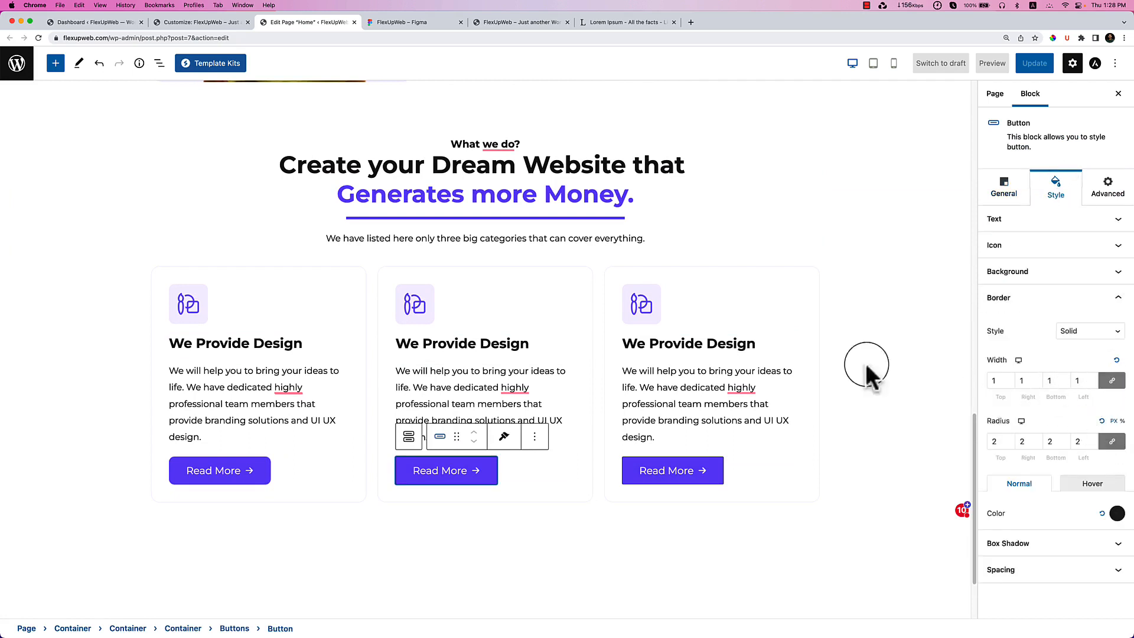
Copy the first card's style and paste it onto the second card.
{"action": "left_click", "coordinate": [253, 298]}
{"action": "left_click", "coordinate": [259, 246]}
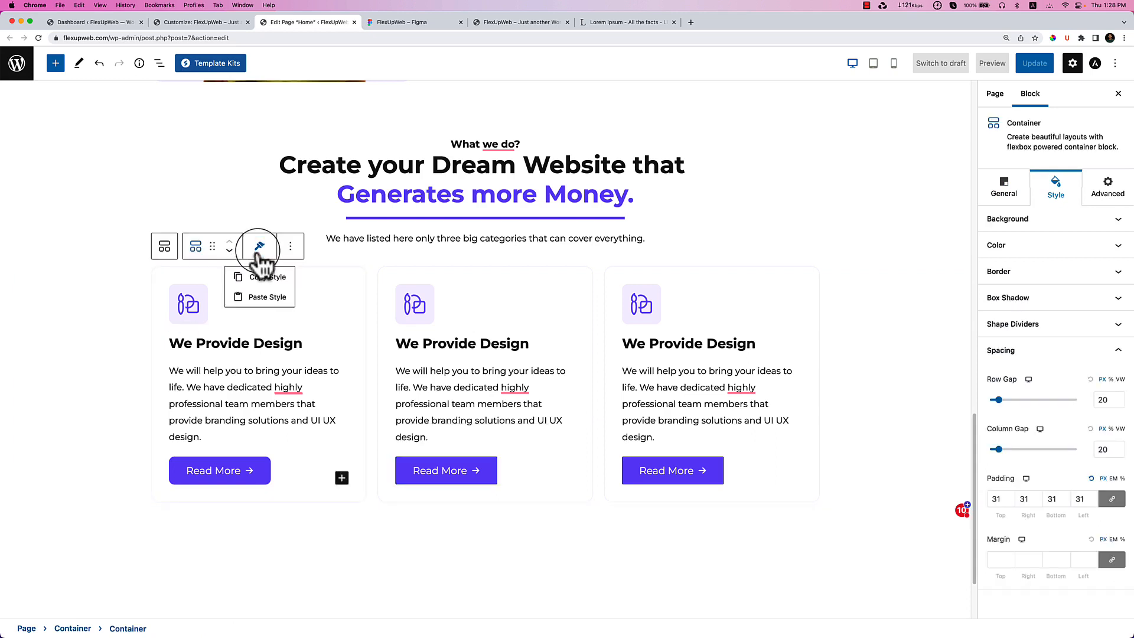
{"action": "left_click", "coordinate": [260, 273]}
{"action": "left_click", "coordinate": [490, 289]}
{"action": "left_click", "coordinate": [486, 245]}
{"action": "left_click", "coordinate": [508, 297]}
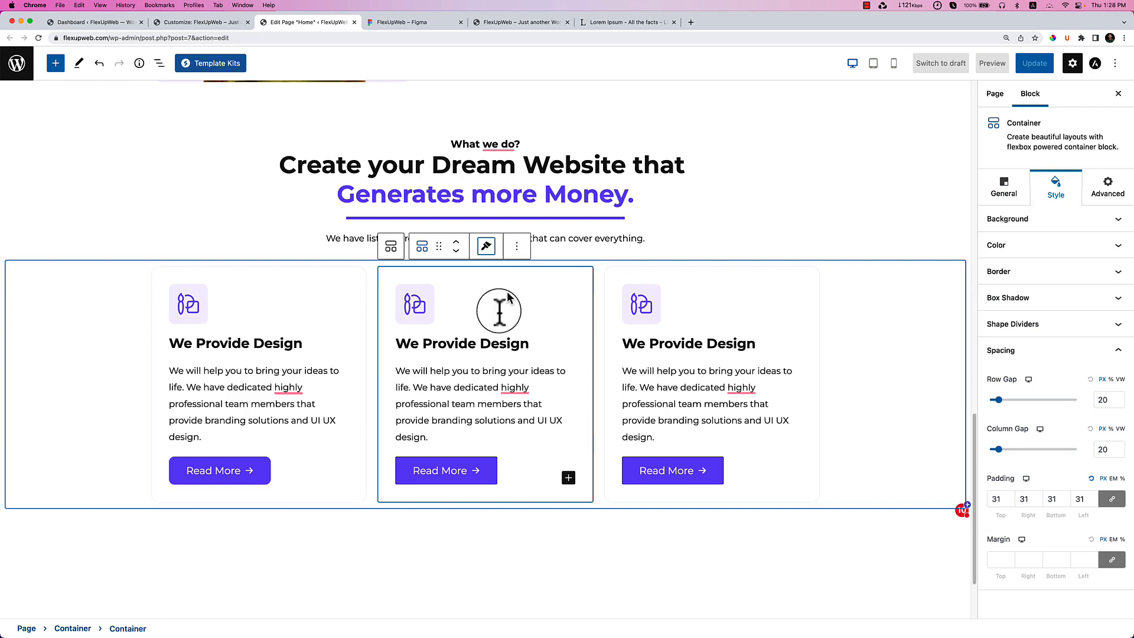
{"action": "left_click", "coordinate": [482, 479]}
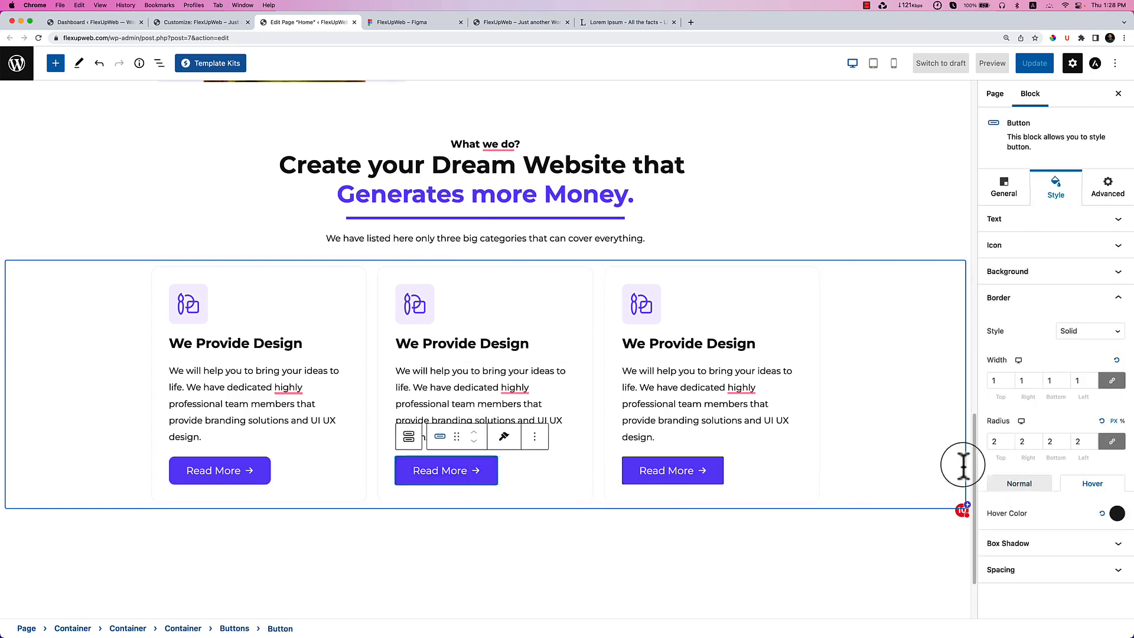
Clear the middle Read More button's hover border colour, border width and corner radius.
{"action": "left_click", "coordinate": [1101, 514]}
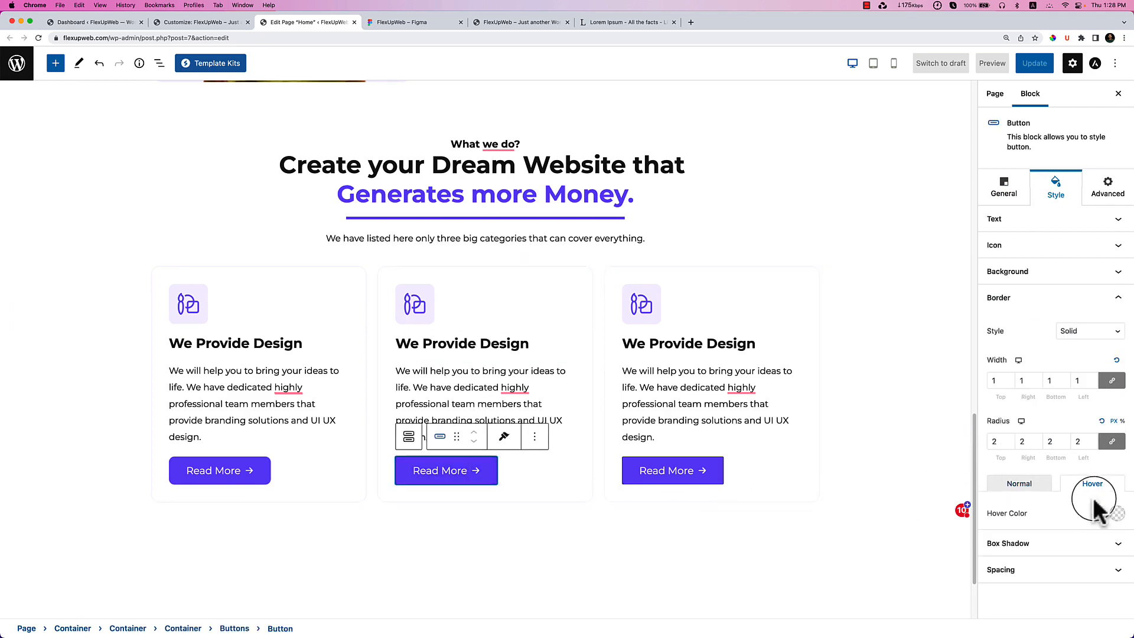
{"action": "left_click", "coordinate": [1118, 360]}
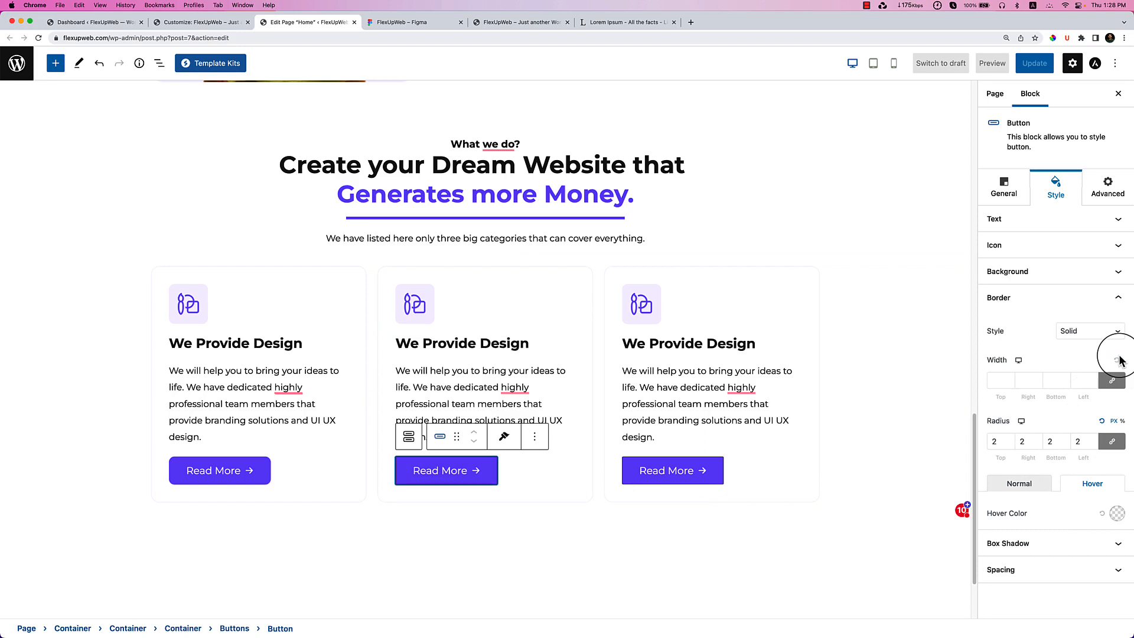
{"action": "left_click", "coordinate": [1102, 422]}
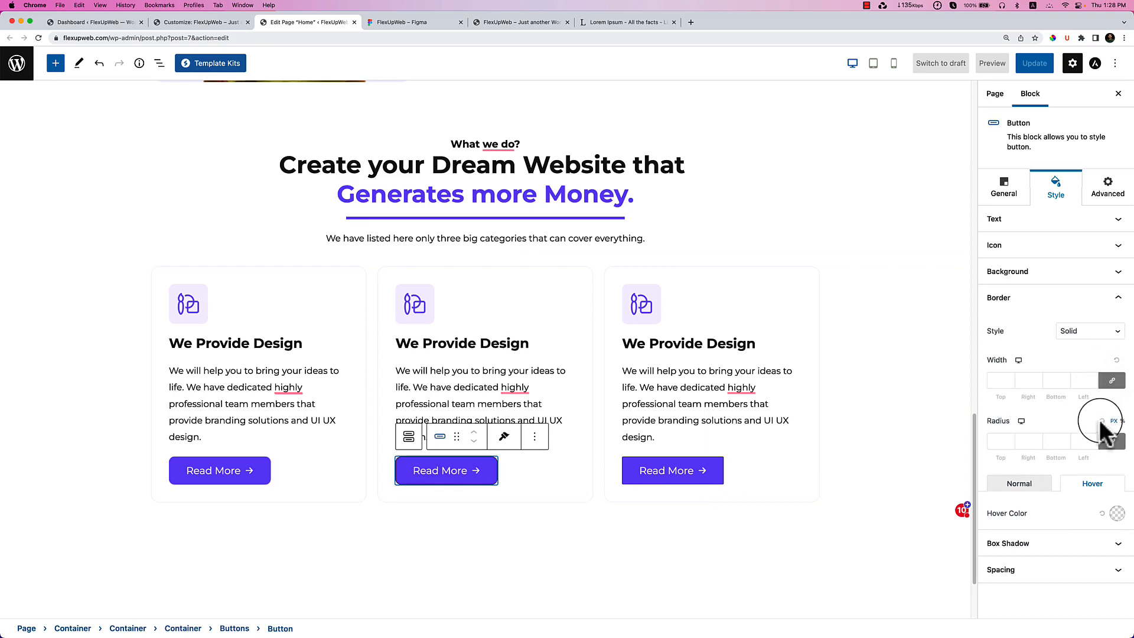
{"action": "left_click", "coordinate": [1043, 486]}
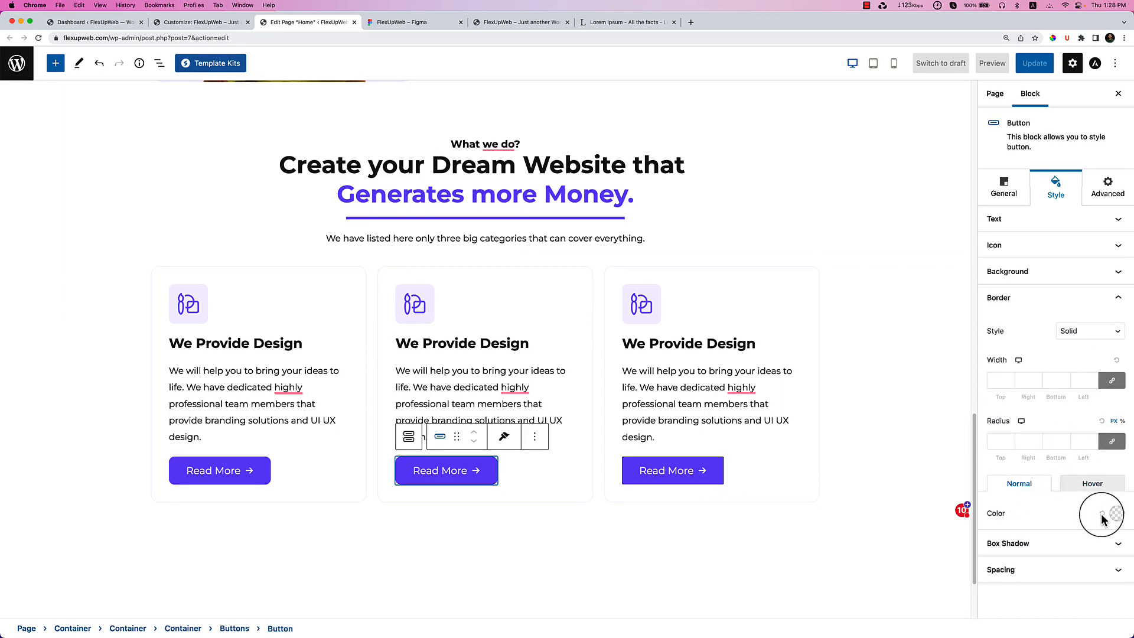
Clear the third Read More button's corner radius and border width.
{"action": "left_click", "coordinate": [686, 475]}
{"action": "left_click", "coordinate": [1102, 421]}
{"action": "left_click", "coordinate": [1115, 361]}
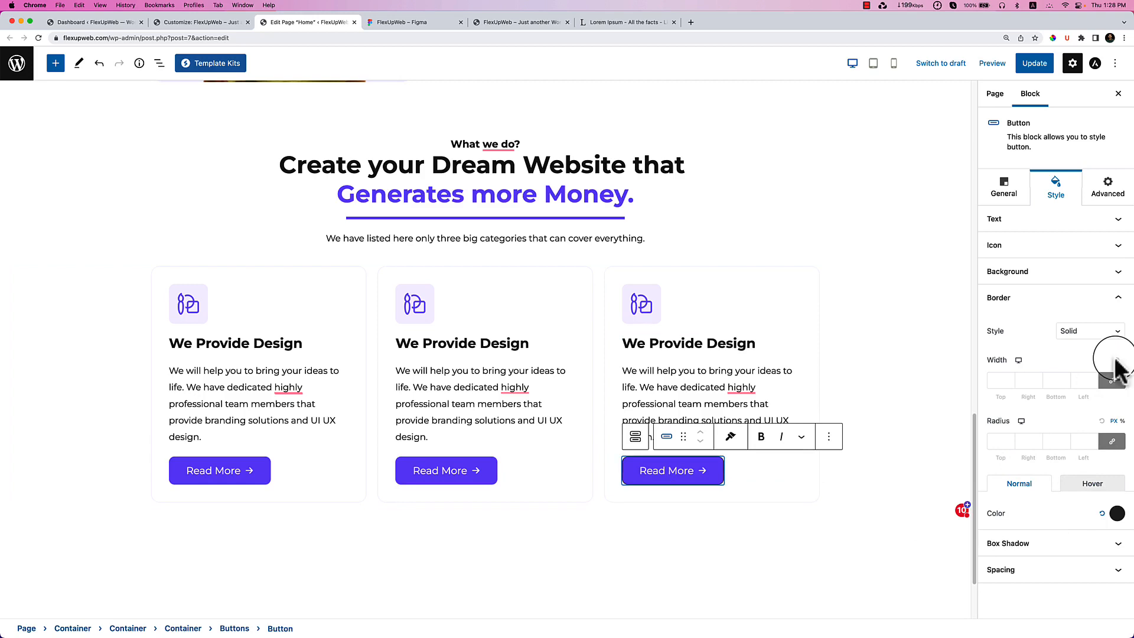
{"action": "left_click", "coordinate": [1092, 483]}
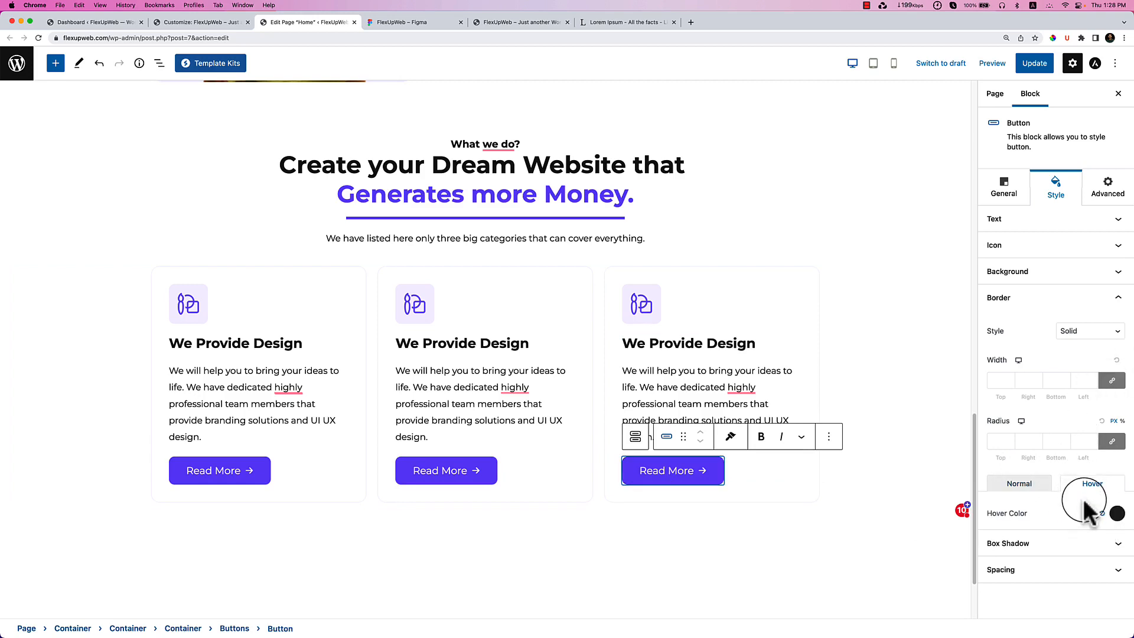
{"action": "left_click", "coordinate": [665, 527]}
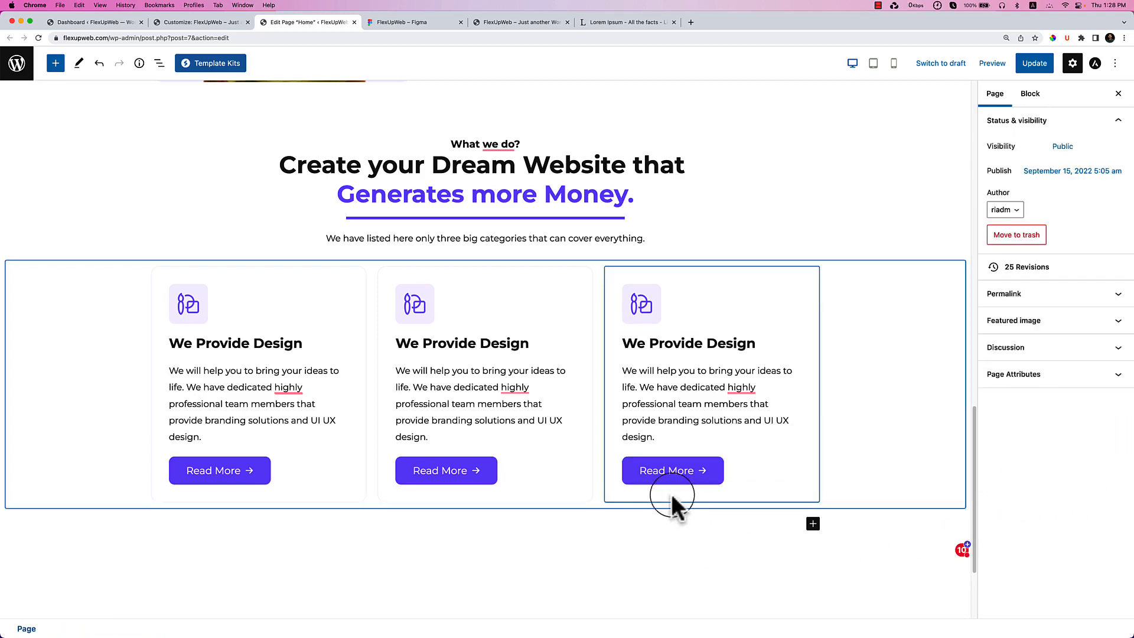
Update the homepage and reload the live FlexUpWeb site to review the three service cards.
{"action": "left_click", "coordinate": [1033, 62]}
{"action": "left_click", "coordinate": [408, 24]}
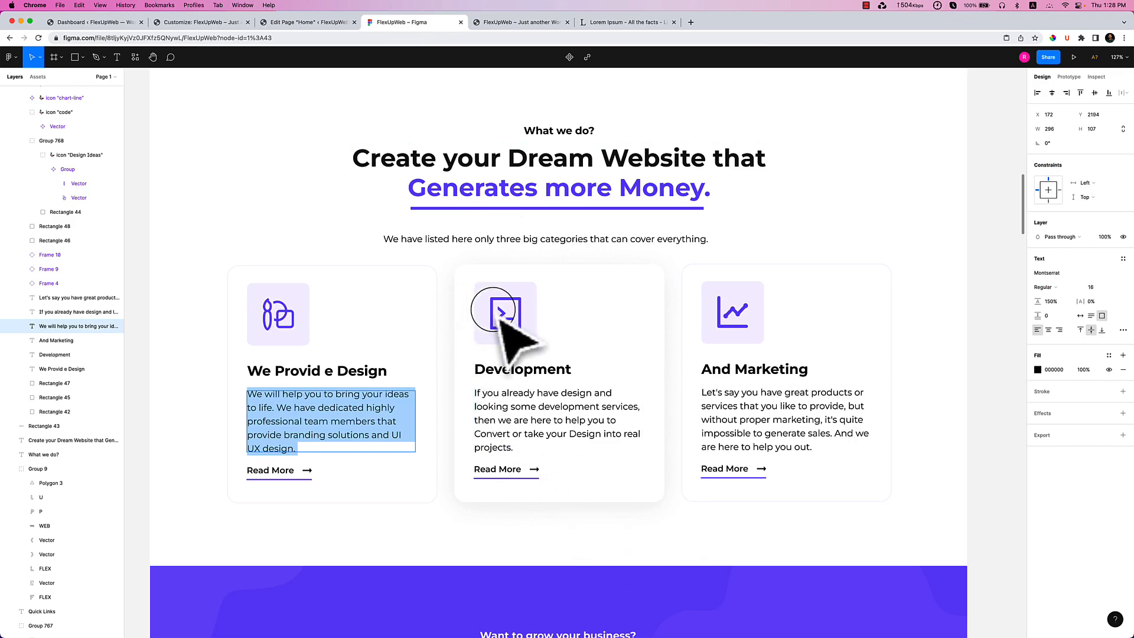
{"action": "left_click", "coordinate": [507, 23]}
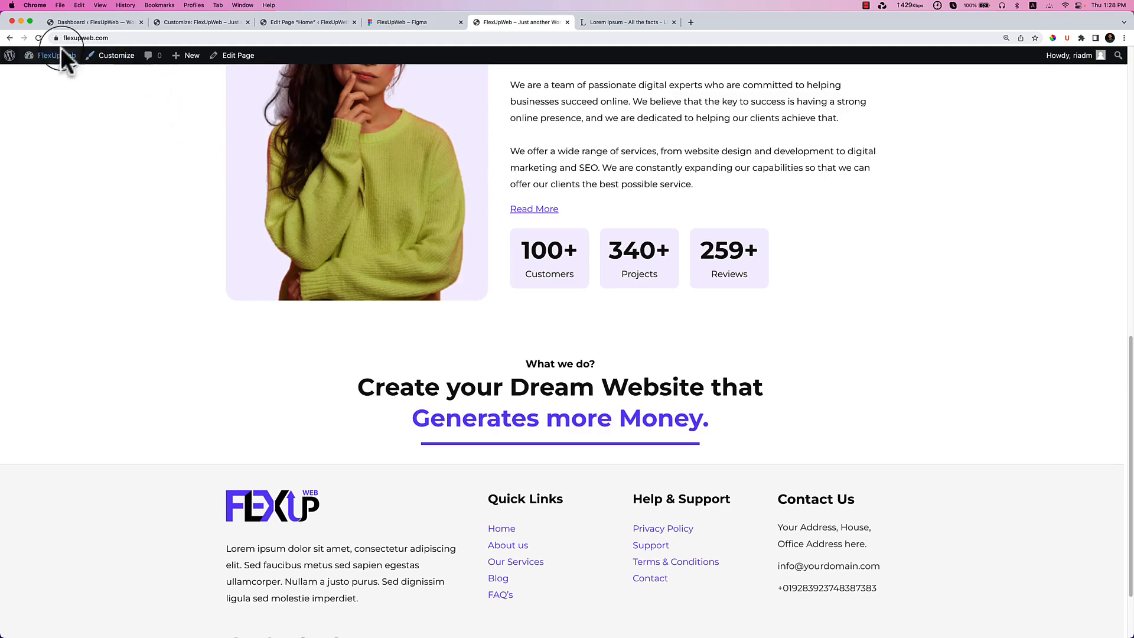
{"action": "left_click", "coordinate": [38, 38]}
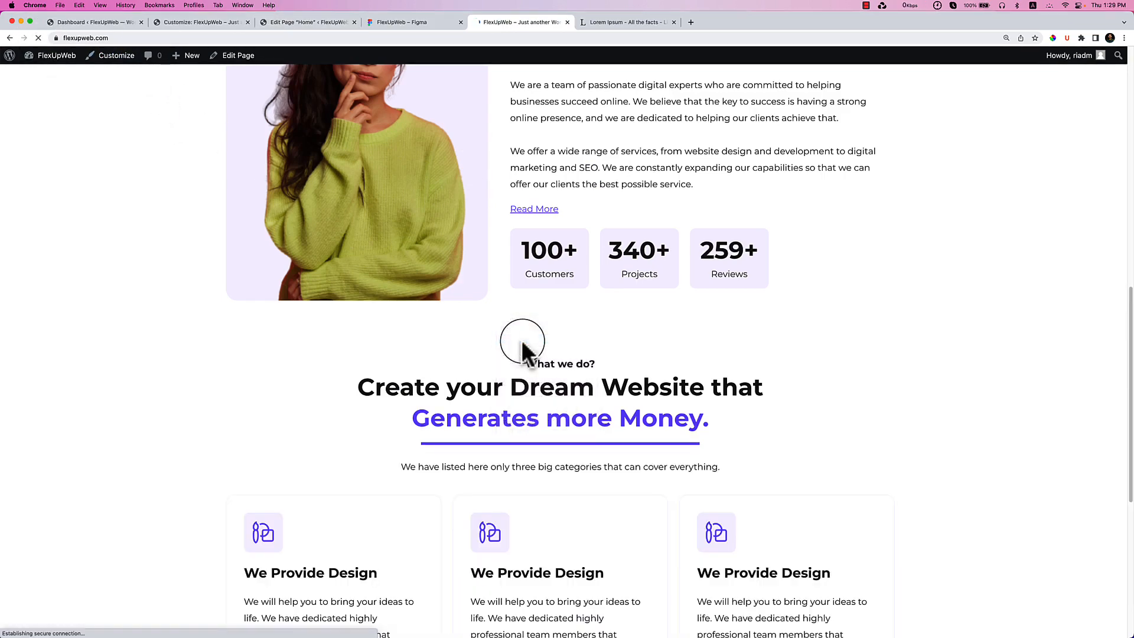
{"action": "scroll", "coordinate": [522, 342], "scroll_direction": "down", "scroll_amount": 2}
{"action": "scroll", "coordinate": [526, 348], "scroll_direction": "down", "scroll_amount": 2}
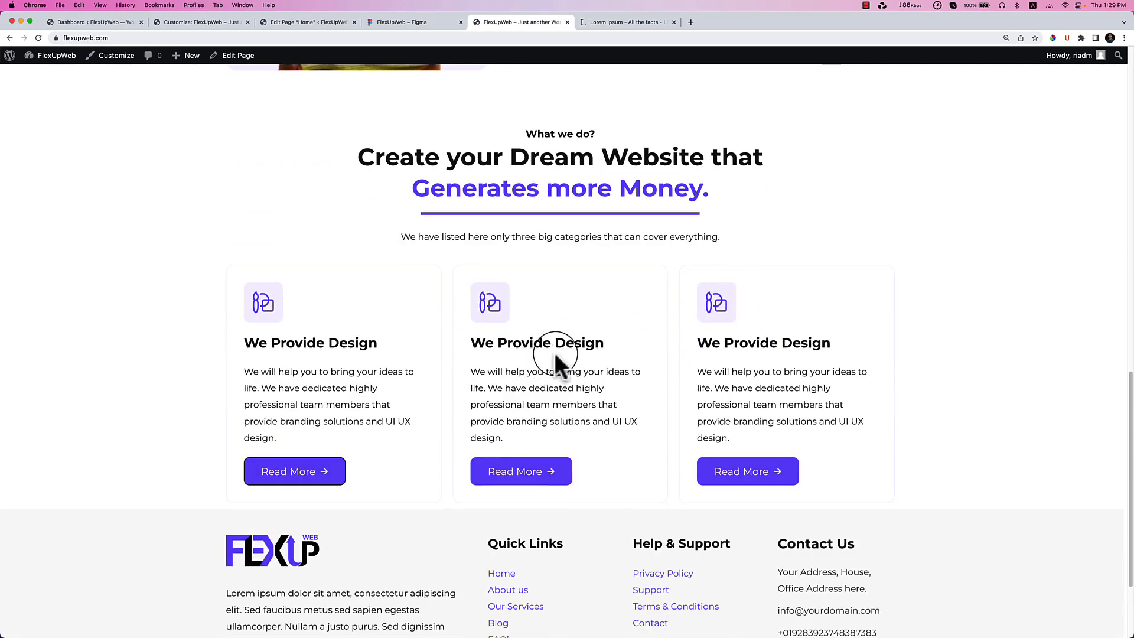
{"action": "scroll", "coordinate": [555, 354], "scroll_direction": "down", "scroll_amount": 1}
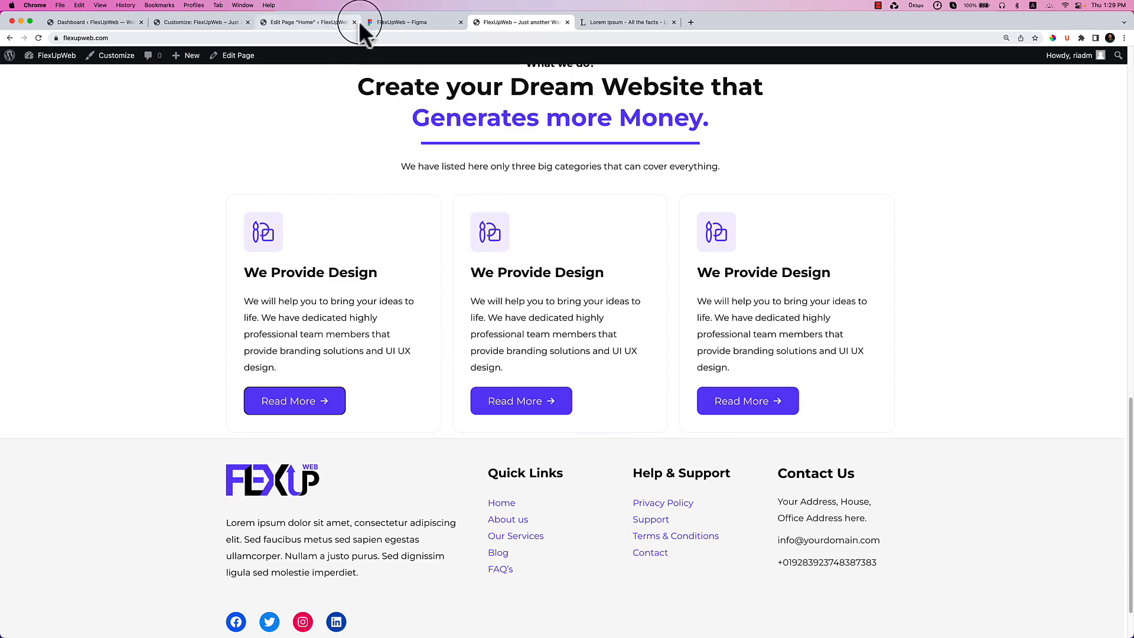
{"action": "left_click", "coordinate": [322, 24]}
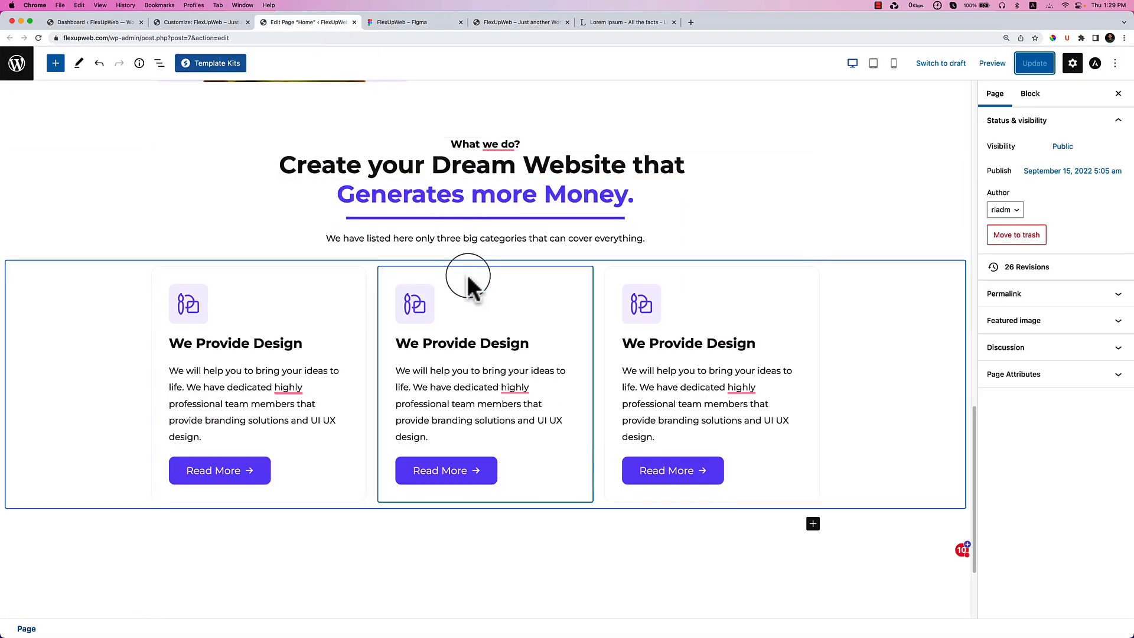
Set the gap between the three card columns to 35.
{"action": "left_click", "coordinate": [98, 289]}
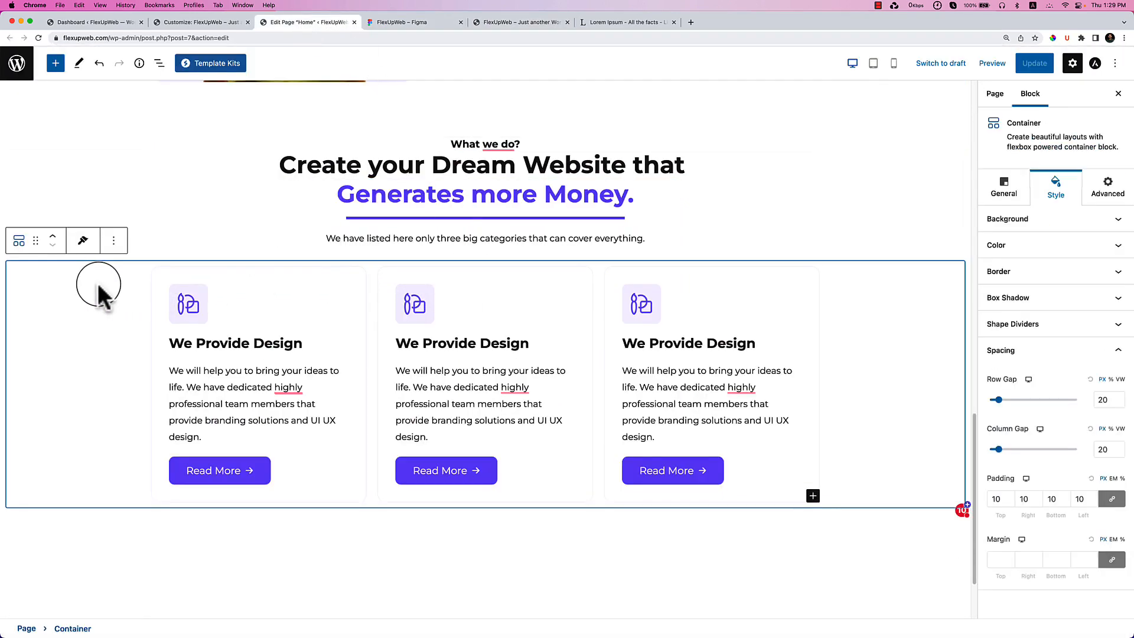
{"action": "left_click", "coordinate": [997, 450]}
{"action": "left_click_drag", "start_coordinate": [998, 449], "coordinate": [1007, 449]}
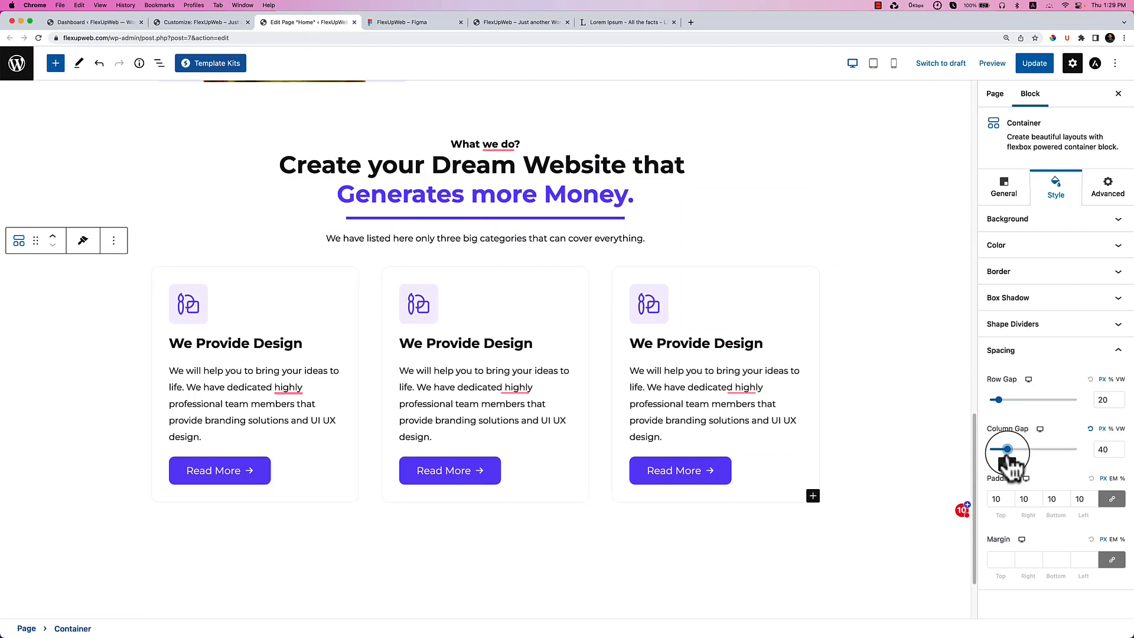
{"action": "left_click", "coordinate": [1120, 452]}
{"action": "left_click", "coordinate": [1120, 452]}
{"action": "left_click", "coordinate": [1121, 452]}
{"action": "left_click", "coordinate": [1121, 452]}
{"action": "left_click", "coordinate": [1121, 452]}
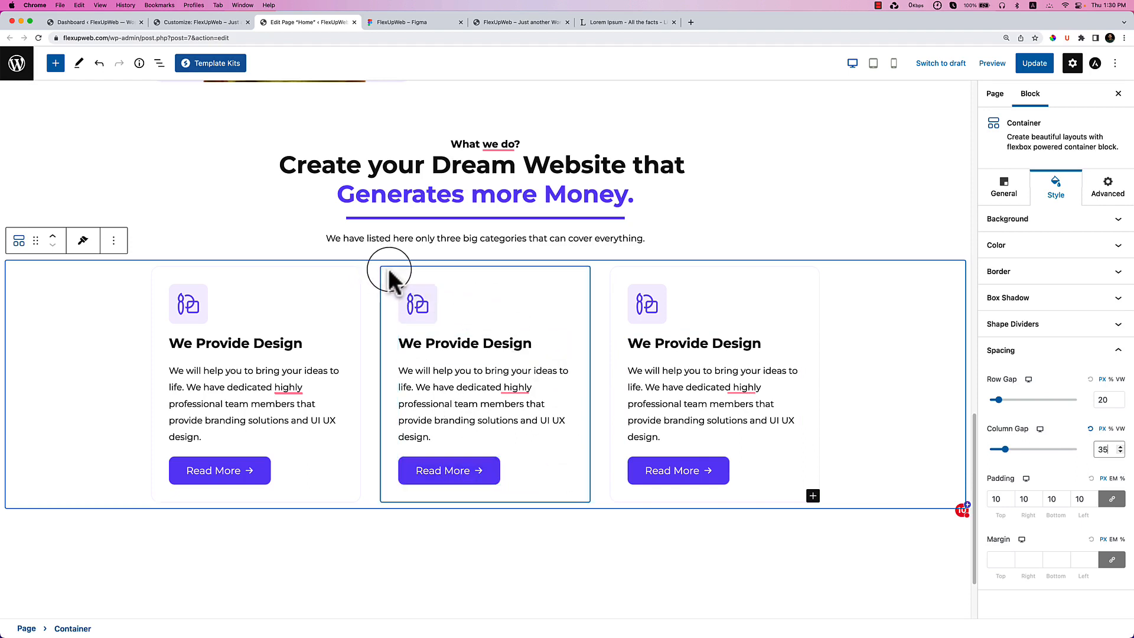
Give the first card a deeper hover box-shadow preset (0 horizontal, 18 vertical).
{"action": "left_click", "coordinate": [298, 273]}
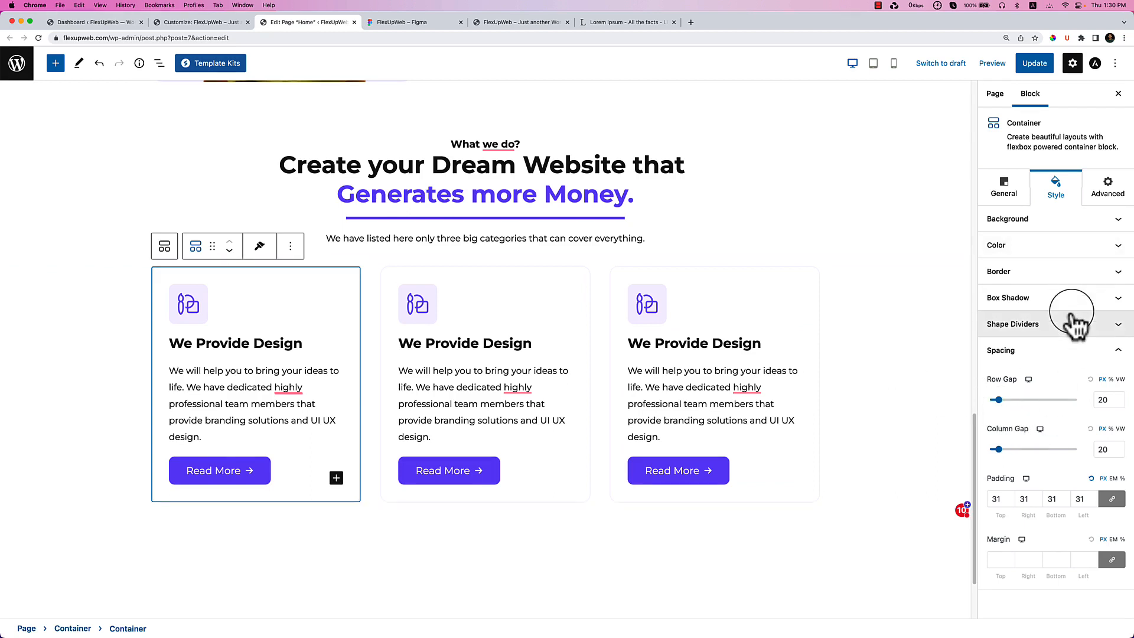
{"action": "left_click", "coordinate": [1057, 297]}
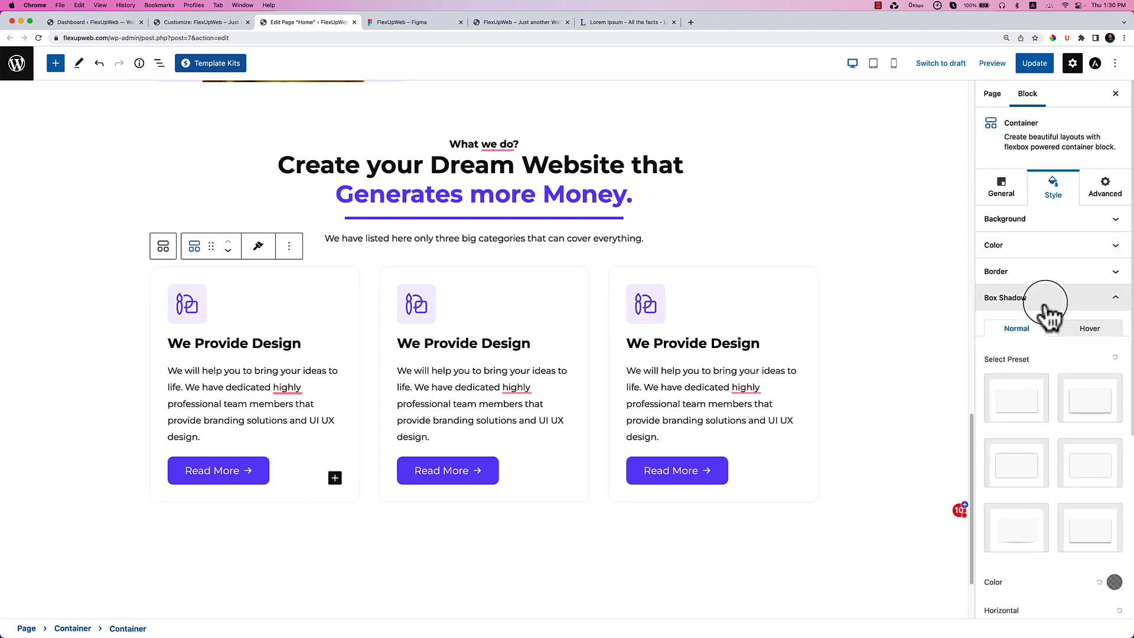
{"action": "left_click", "coordinate": [1092, 337]}
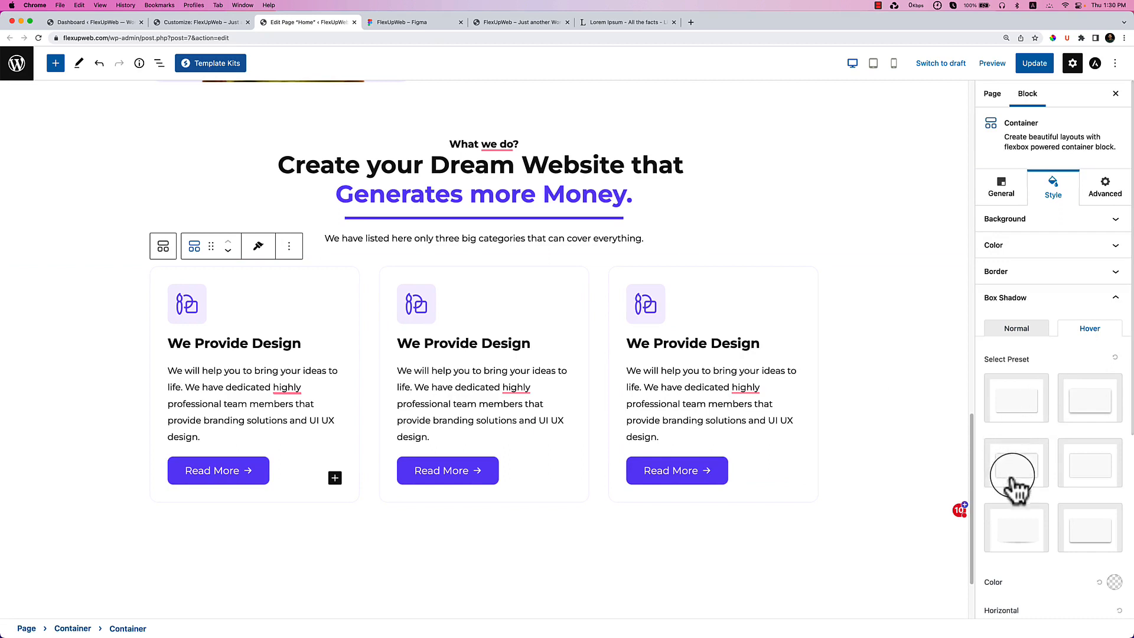
{"action": "left_click", "coordinate": [1018, 521]}
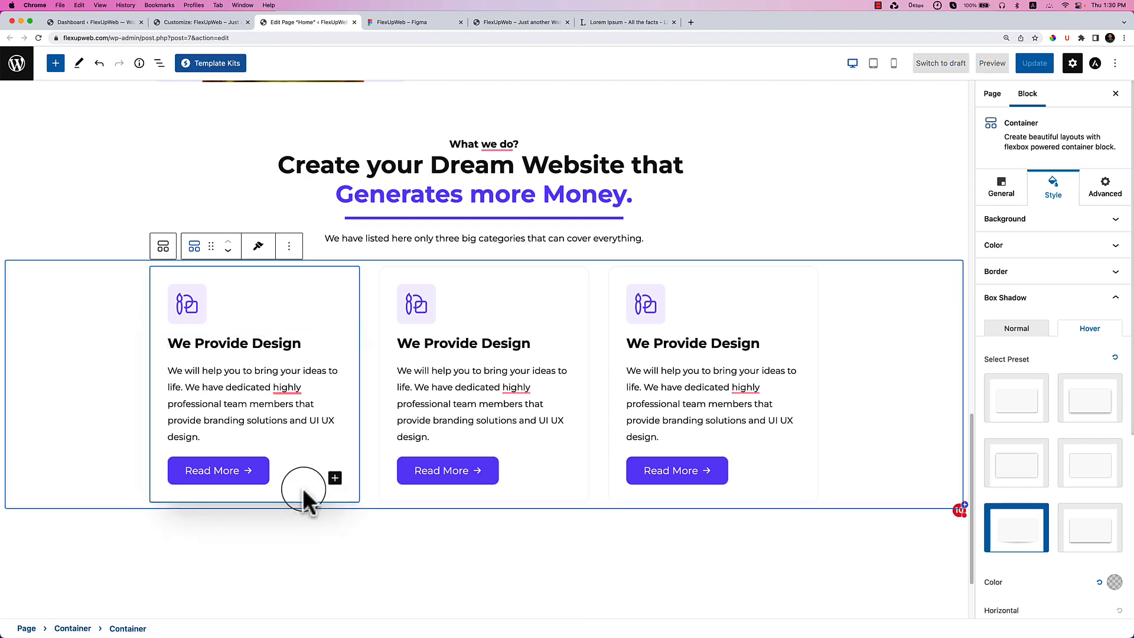
{"action": "scroll", "coordinate": [1078, 387], "scroll_direction": "down", "scroll_amount": 2}
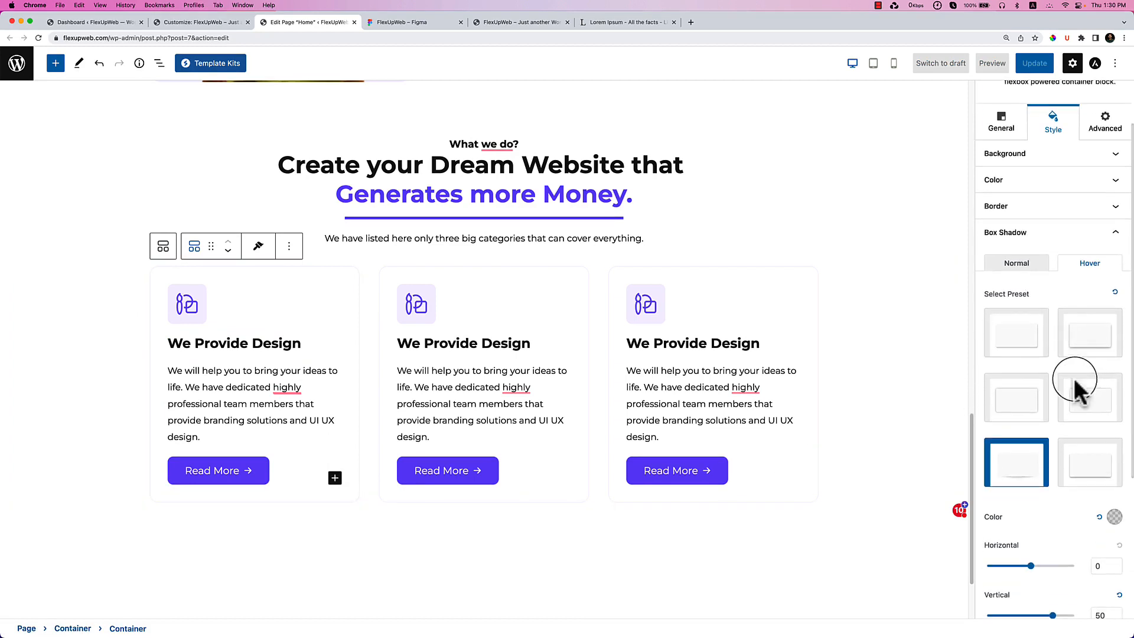
{"action": "left_click", "coordinate": [1012, 343]}
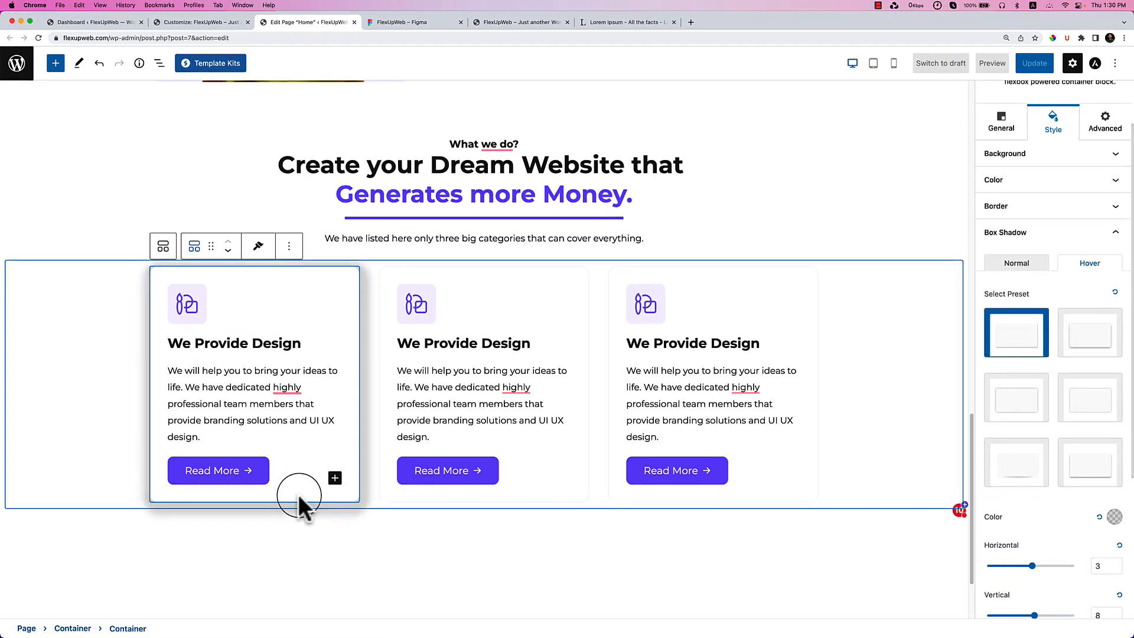
{"action": "left_click", "coordinate": [1088, 349]}
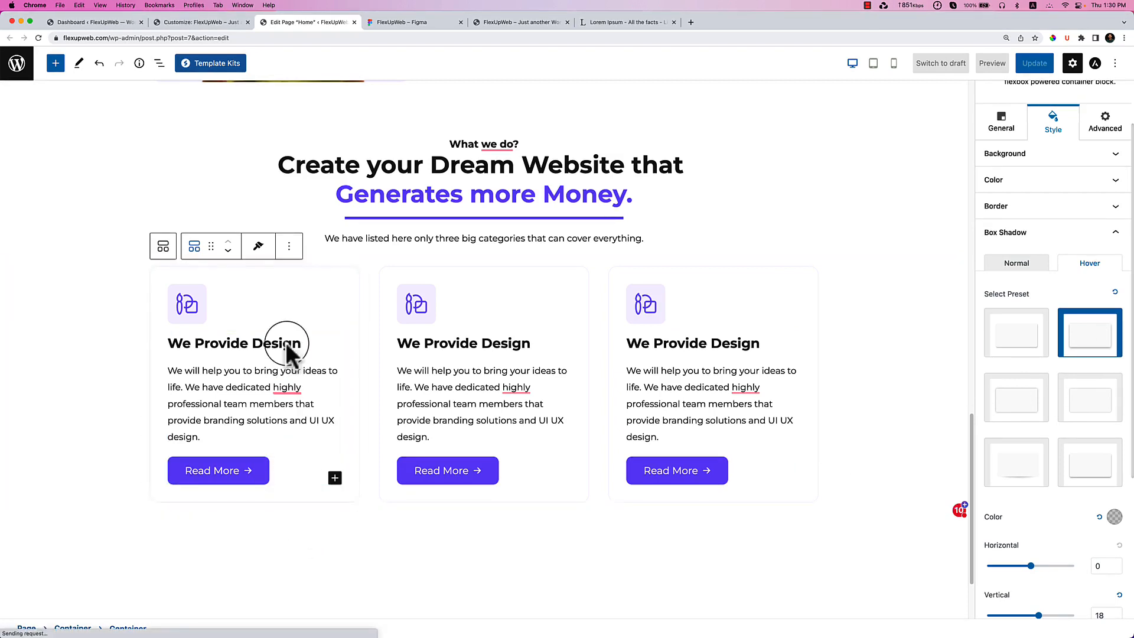
Copy the first card's style and paste it onto the second and third cards.
{"action": "left_click", "coordinate": [258, 245]}
{"action": "left_click", "coordinate": [267, 277]}
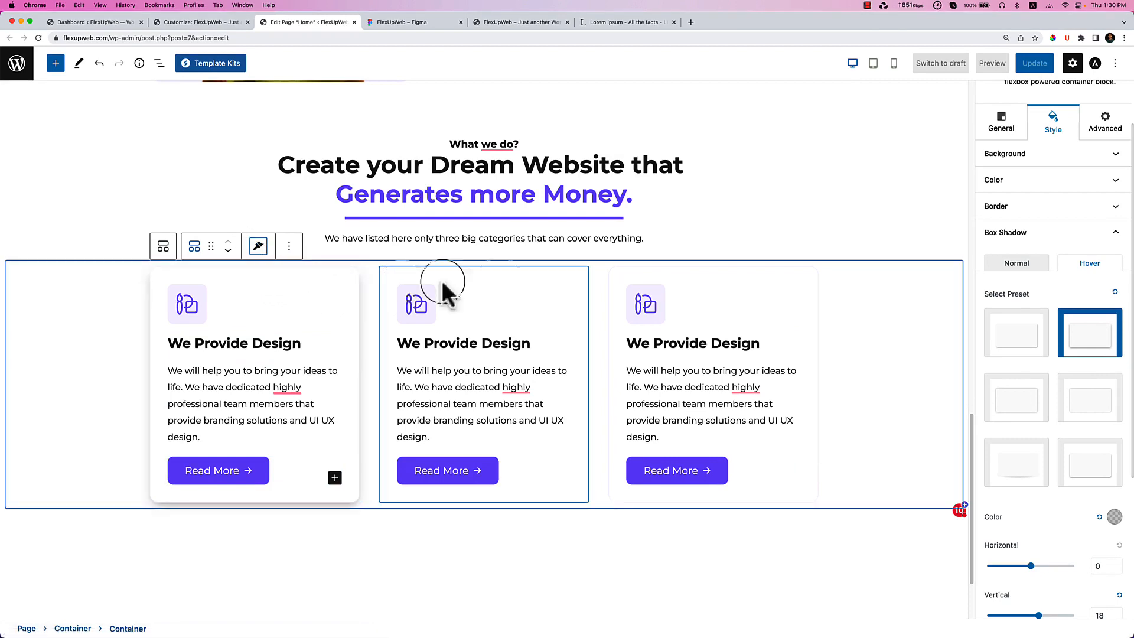
{"action": "left_click", "coordinate": [473, 273]}
{"action": "left_click", "coordinate": [487, 245]}
{"action": "left_click", "coordinate": [517, 297]}
{"action": "left_click", "coordinate": [727, 278]}
{"action": "left_click", "coordinate": [717, 247]}
{"action": "left_click", "coordinate": [726, 297]}
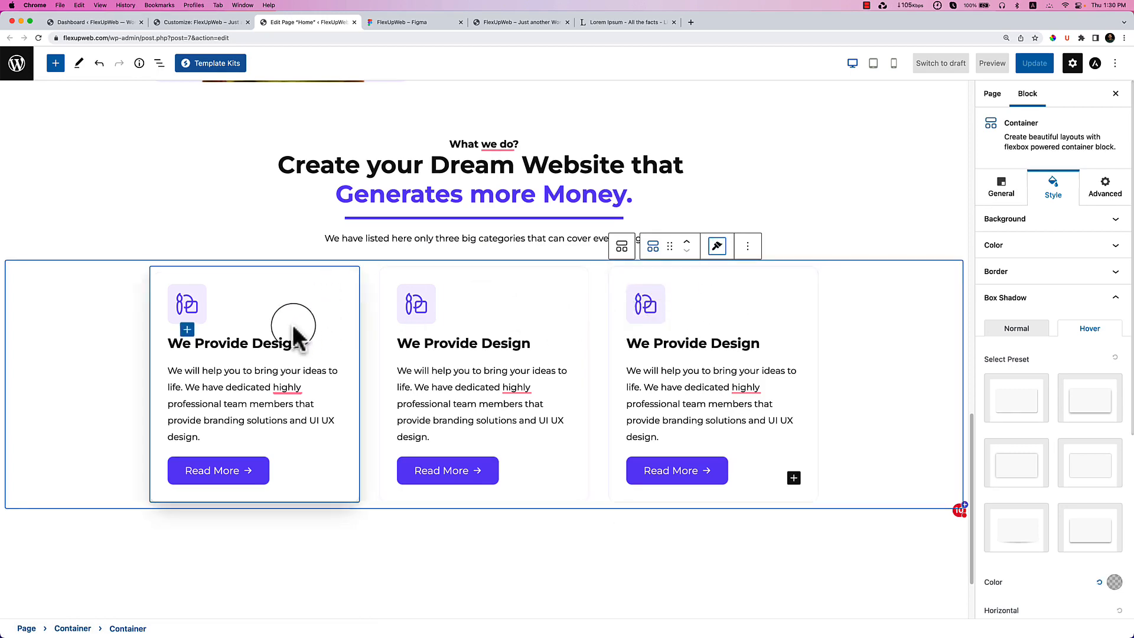
Paste the 'Development' heading and its Figma description into the second card.
{"action": "left_click", "coordinate": [414, 22]}
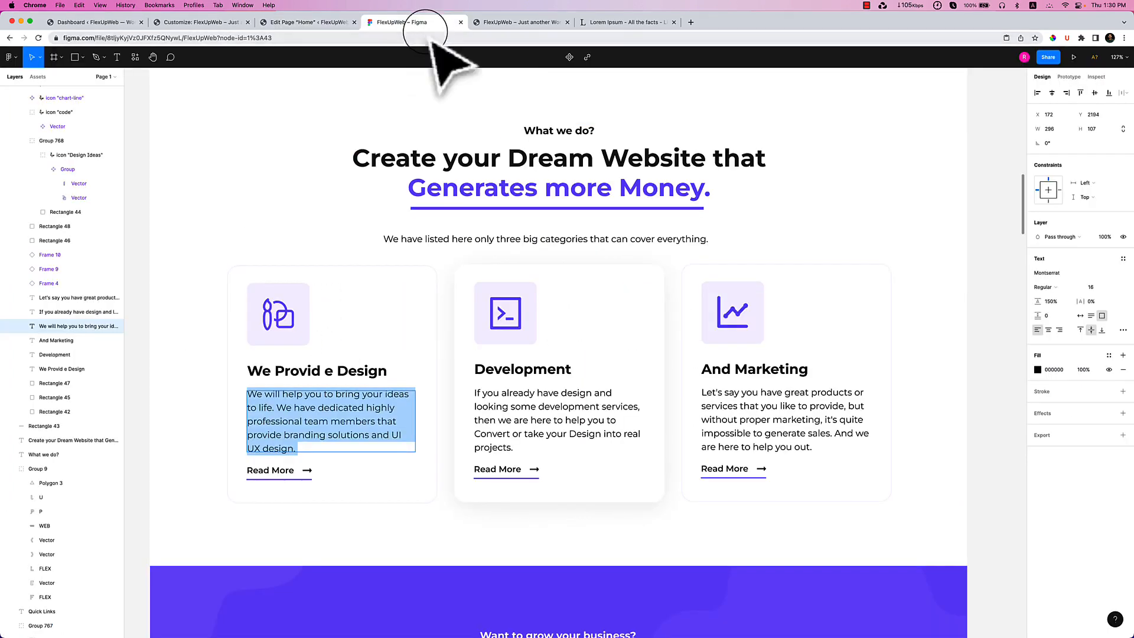
{"action": "double_click", "coordinate": [523, 369]}
{"action": "key", "text": "super+c"}
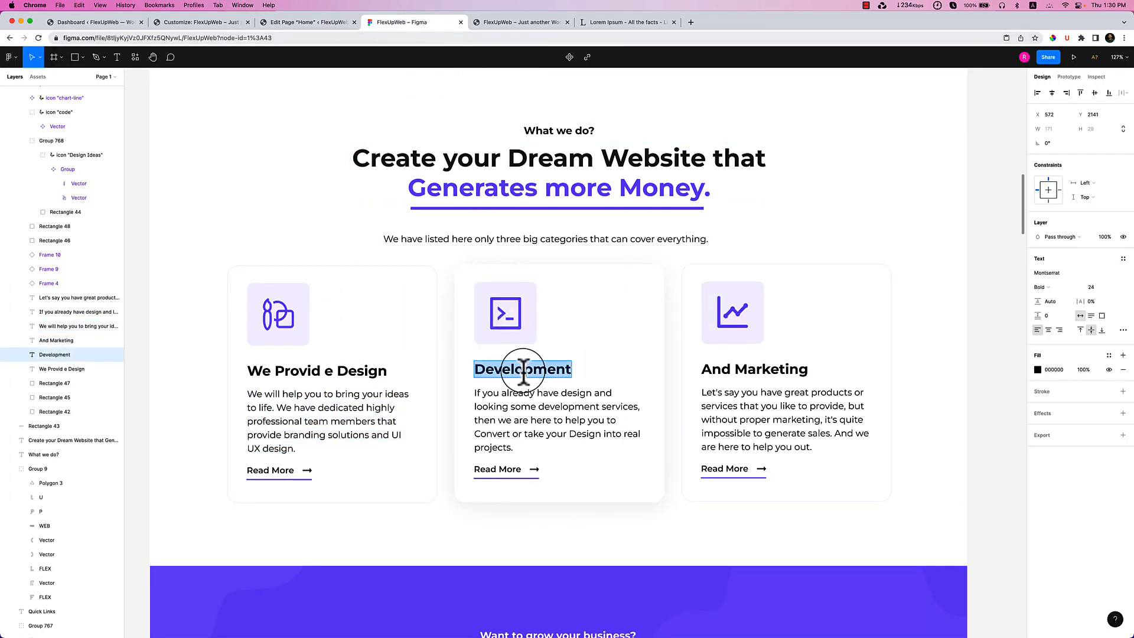
{"action": "left_click", "coordinate": [304, 24]}
{"action": "triple_click", "coordinate": [428, 349]}
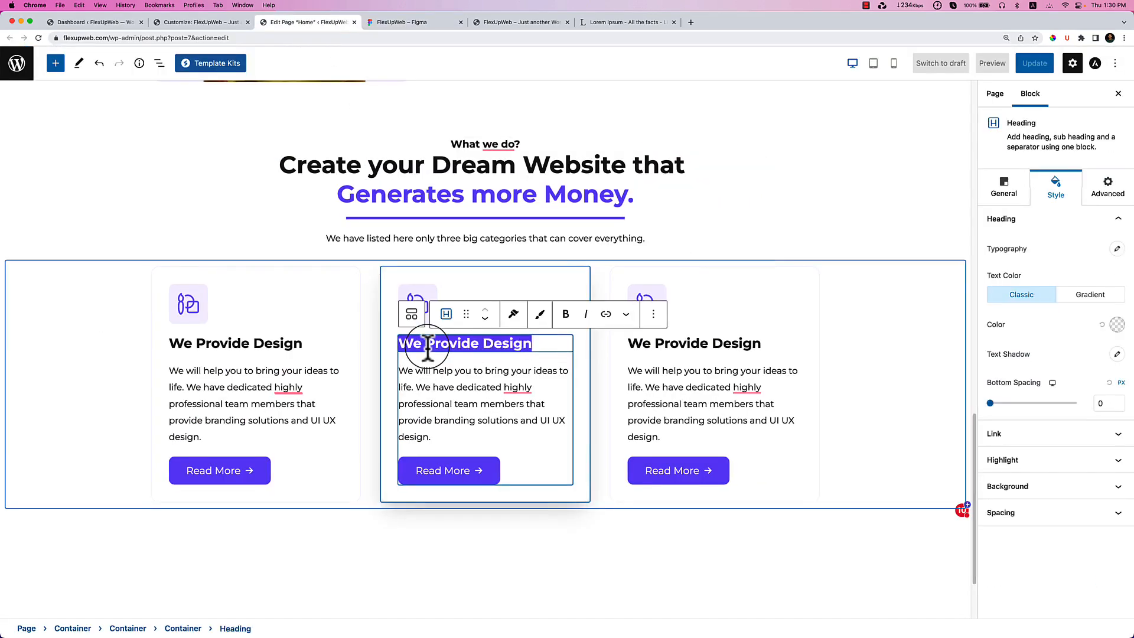
{"action": "key", "text": "super+v"}
{"action": "left_click", "coordinate": [414, 24]}
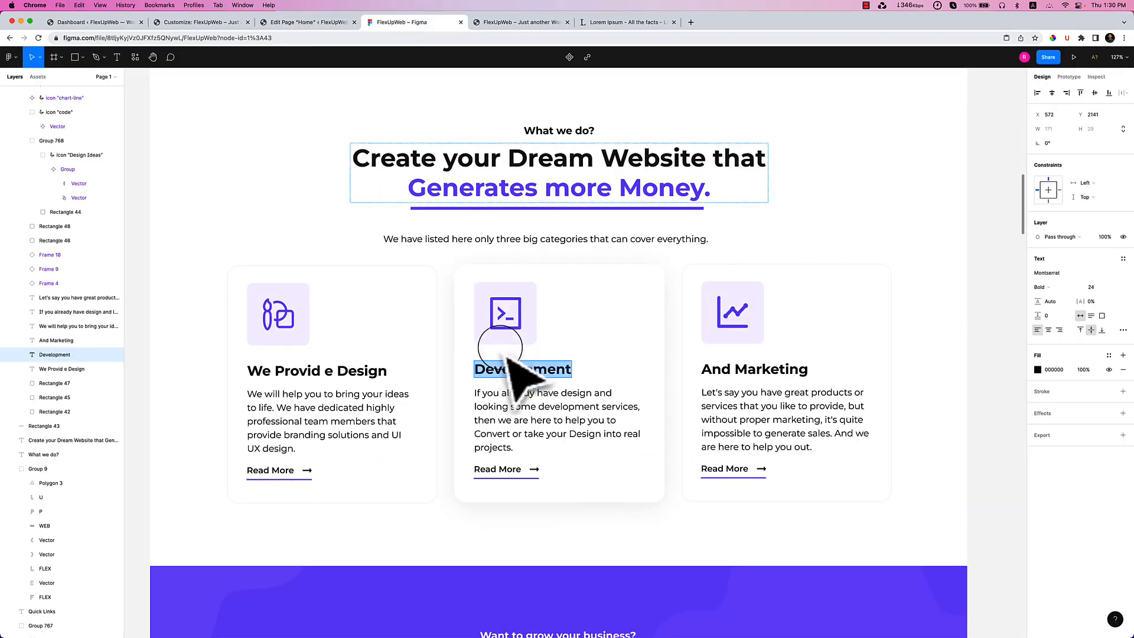
{"action": "double_click", "coordinate": [537, 392]}
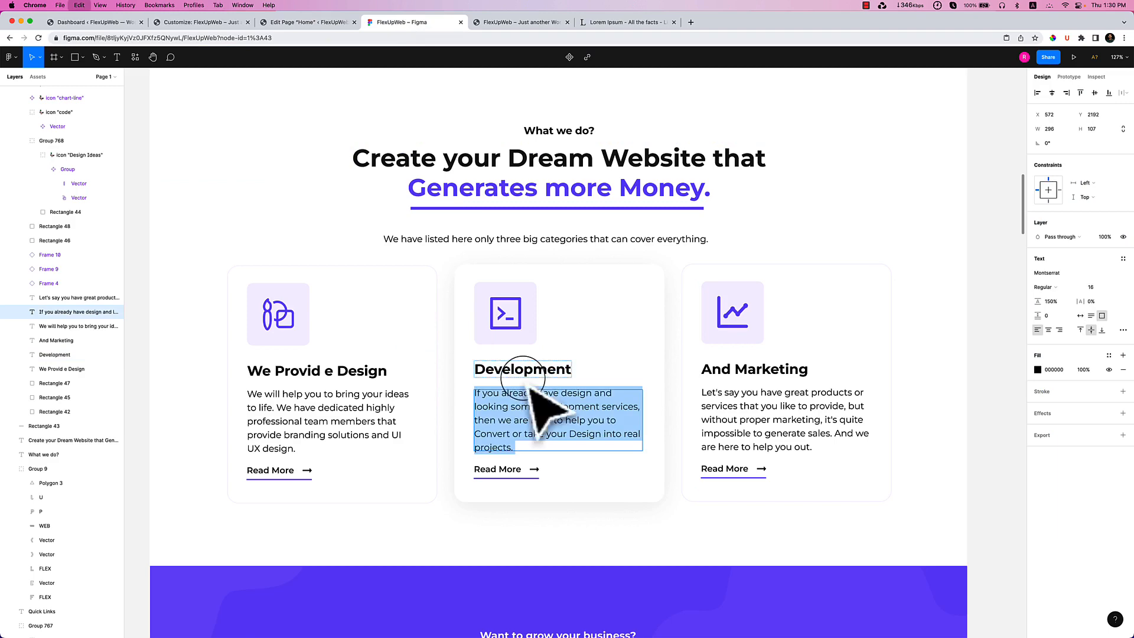
{"action": "left_click", "coordinate": [304, 24]}
{"action": "key", "text": "super+v"}
{"action": "scroll", "coordinate": [463, 418], "scroll_direction": "down", "scroll_amount": 1}
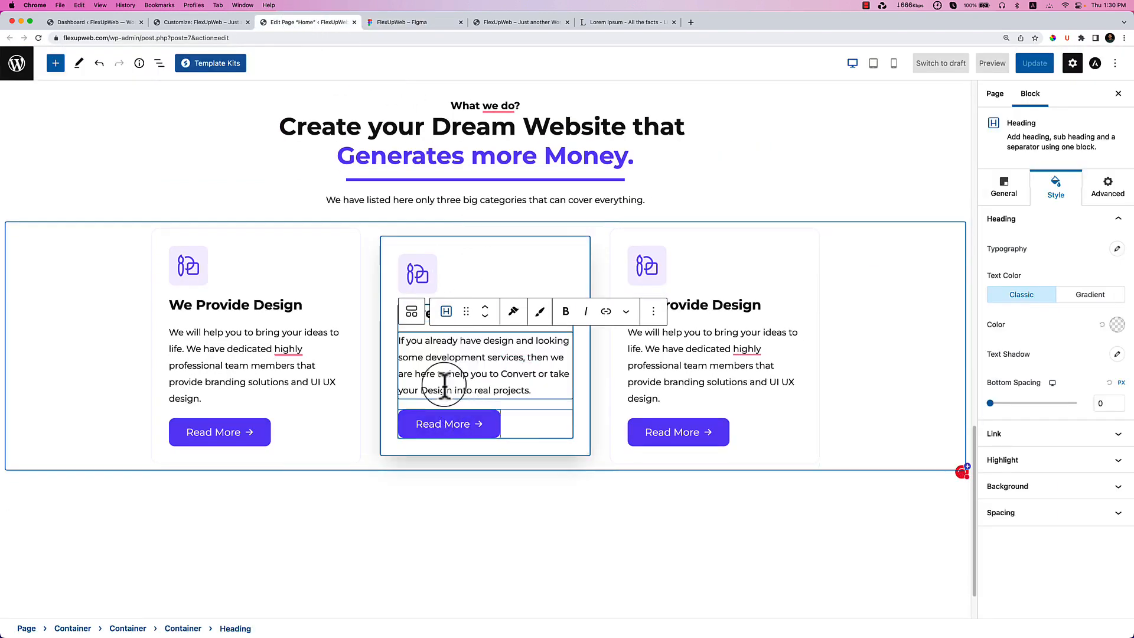
Paste 'And Marketing' and its Figma description into the third card, then select the Development icon to replace it.
{"action": "left_click", "coordinate": [417, 23]}
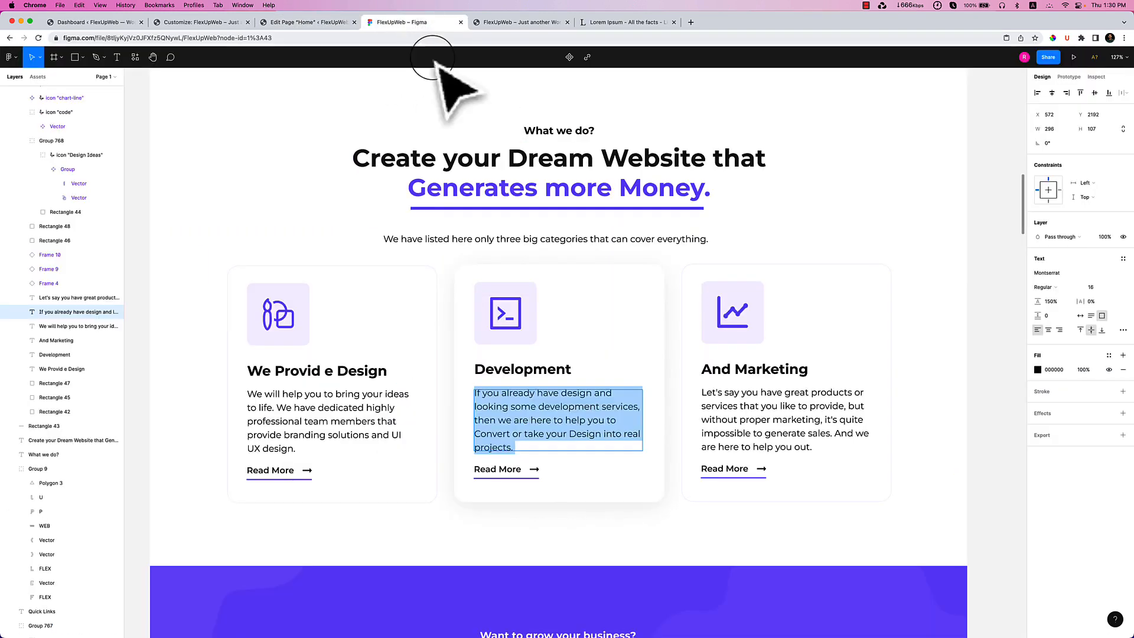
{"action": "left_click", "coordinate": [738, 372]}
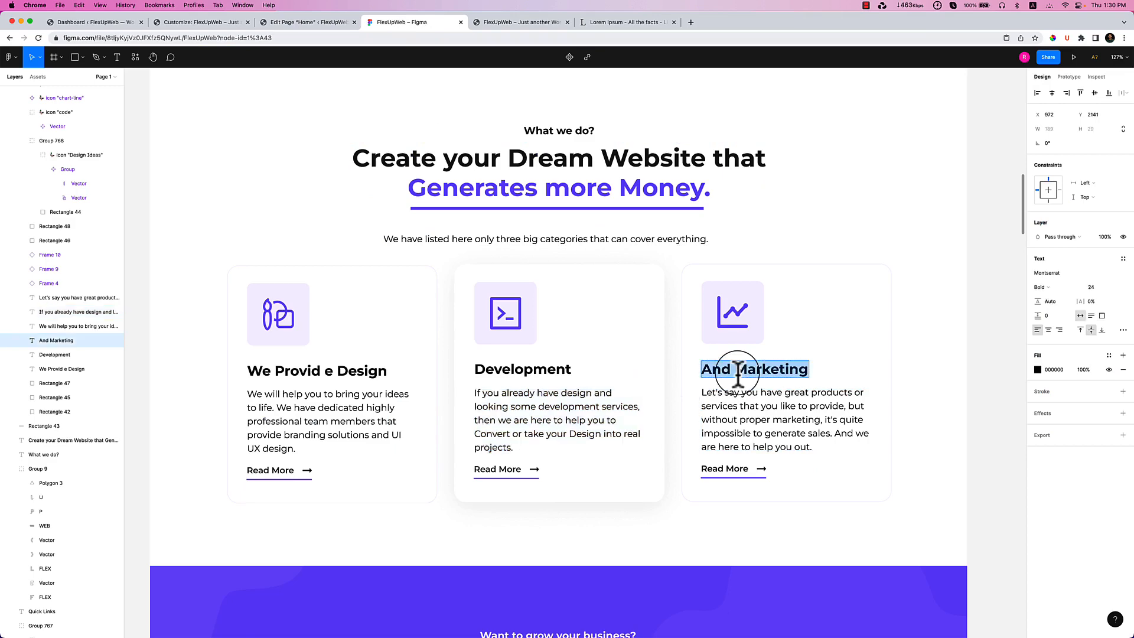
{"action": "left_click", "coordinate": [300, 23]}
{"action": "triple_click", "coordinate": [711, 313]}
{"action": "type", "text": "And Marketing"}
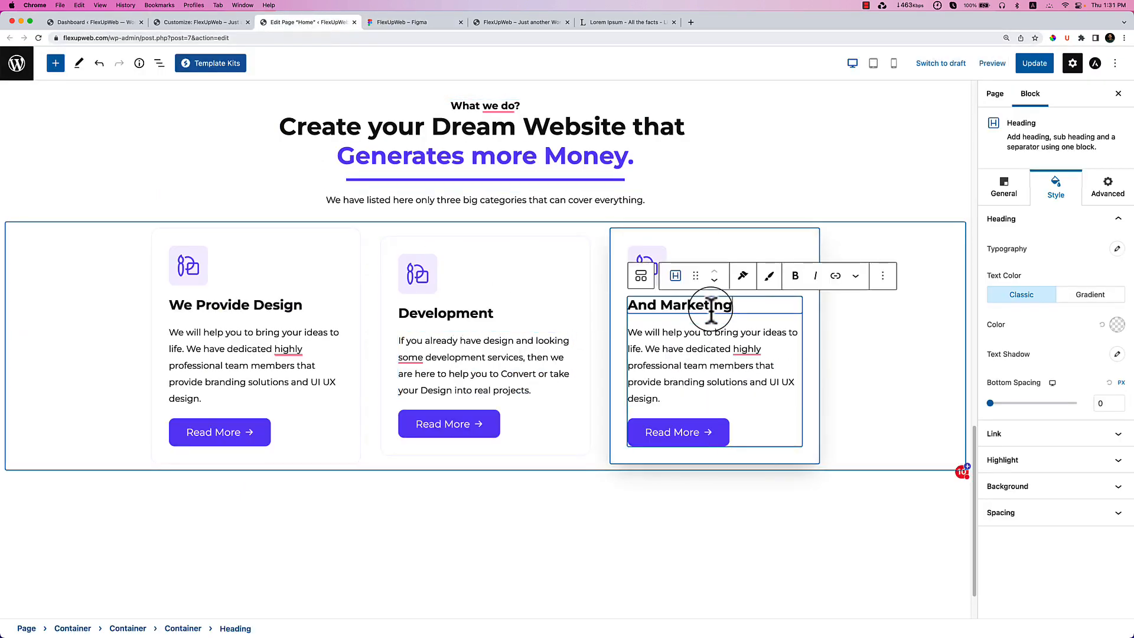
{"action": "left_click", "coordinate": [397, 22]}
{"action": "double_click", "coordinate": [709, 422]}
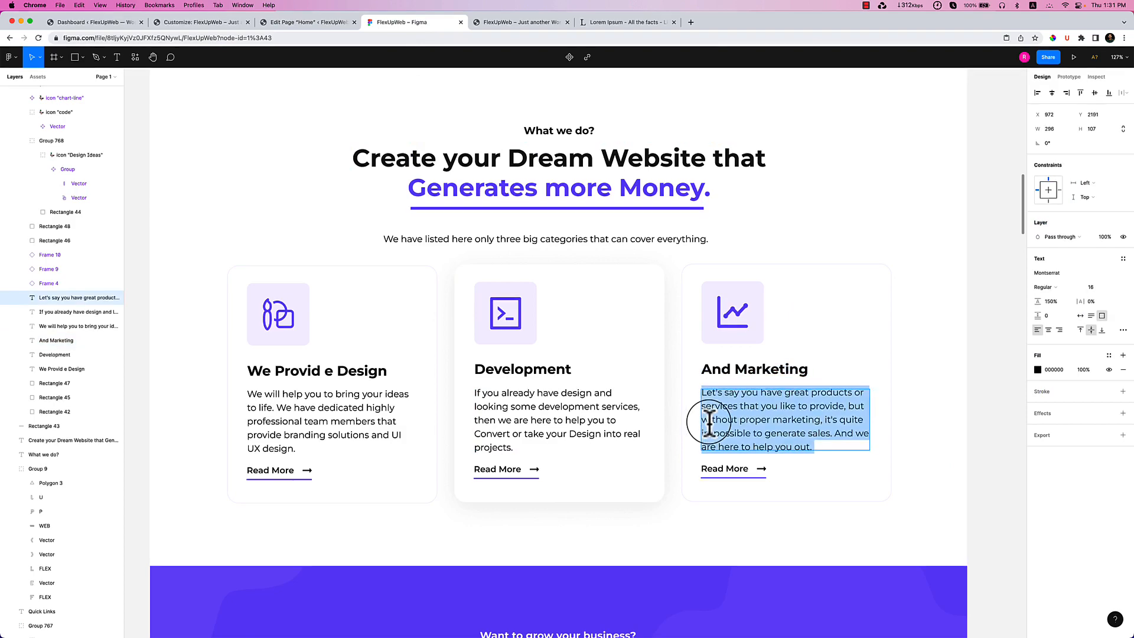
{"action": "key", "text": "super+c"}
{"action": "left_click", "coordinate": [300, 22]}
{"action": "triple_click", "coordinate": [667, 365]}
{"action": "key", "text": "super+v"}
{"action": "scroll", "coordinate": [498, 392], "scroll_direction": "down", "scroll_amount": 3}
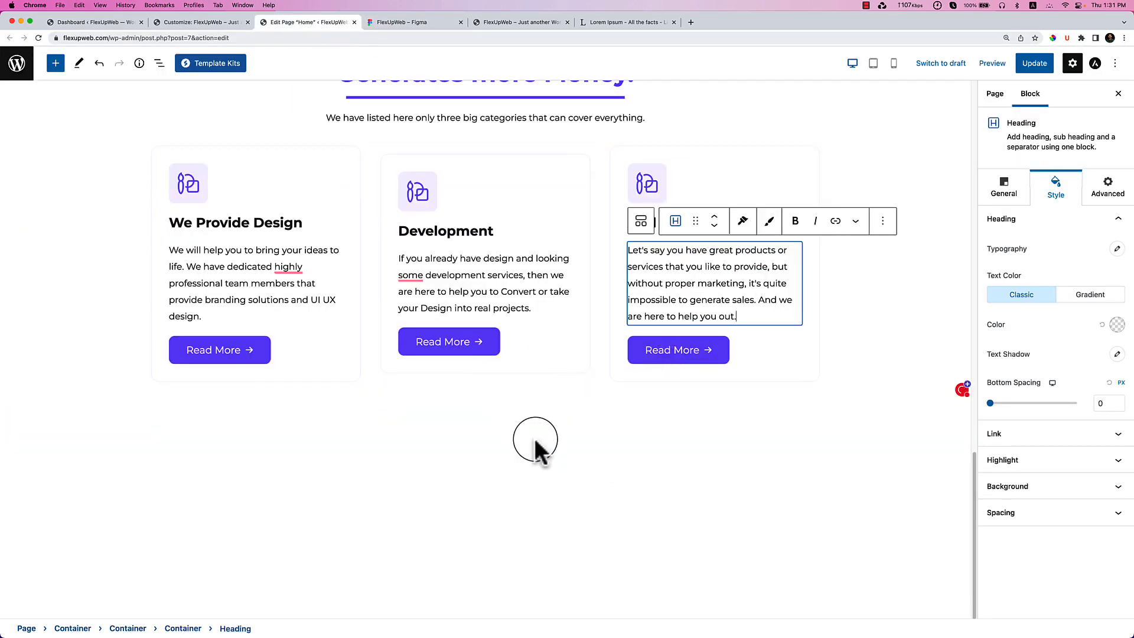
{"action": "left_click", "coordinate": [534, 451]}
{"action": "left_click", "coordinate": [417, 192]}
{"action": "left_click", "coordinate": [638, 166]}
Replace the Development card's icon with the icon2.png terminal image from the Media Library.
{"action": "left_click", "coordinate": [659, 197]}
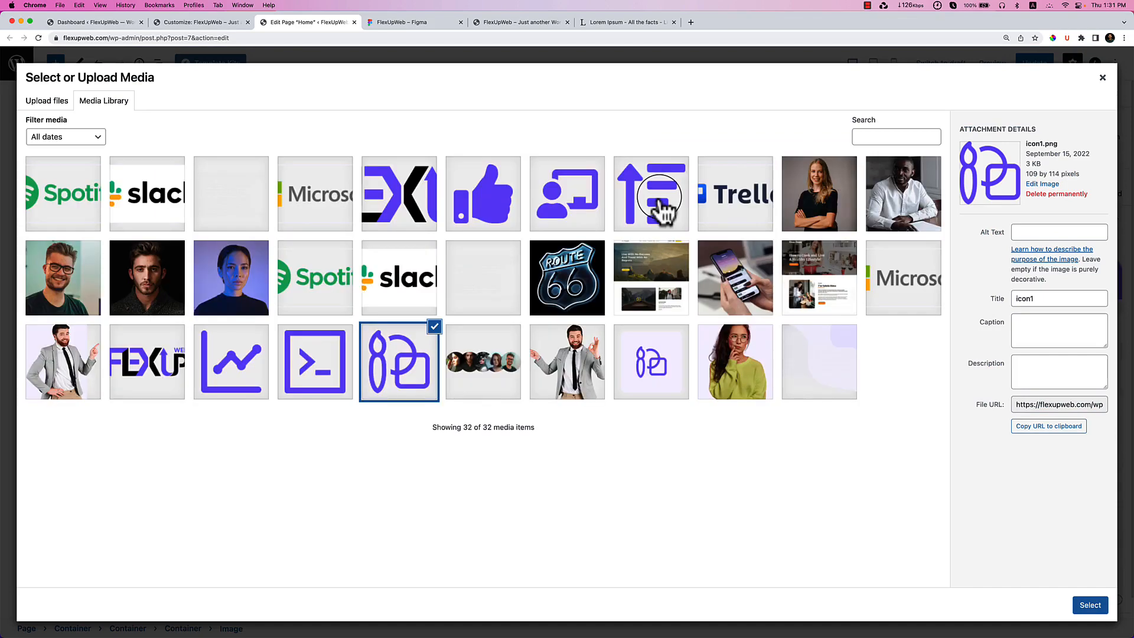
{"action": "left_click", "coordinate": [305, 378]}
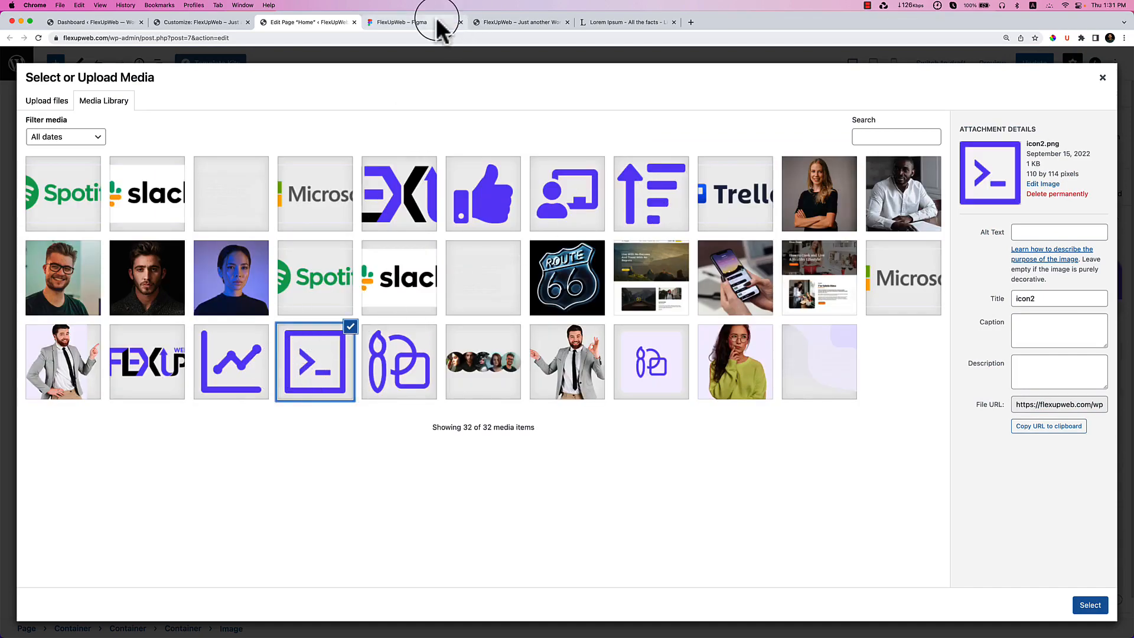
{"action": "left_click", "coordinate": [437, 21]}
{"action": "left_click", "coordinate": [320, 26]}
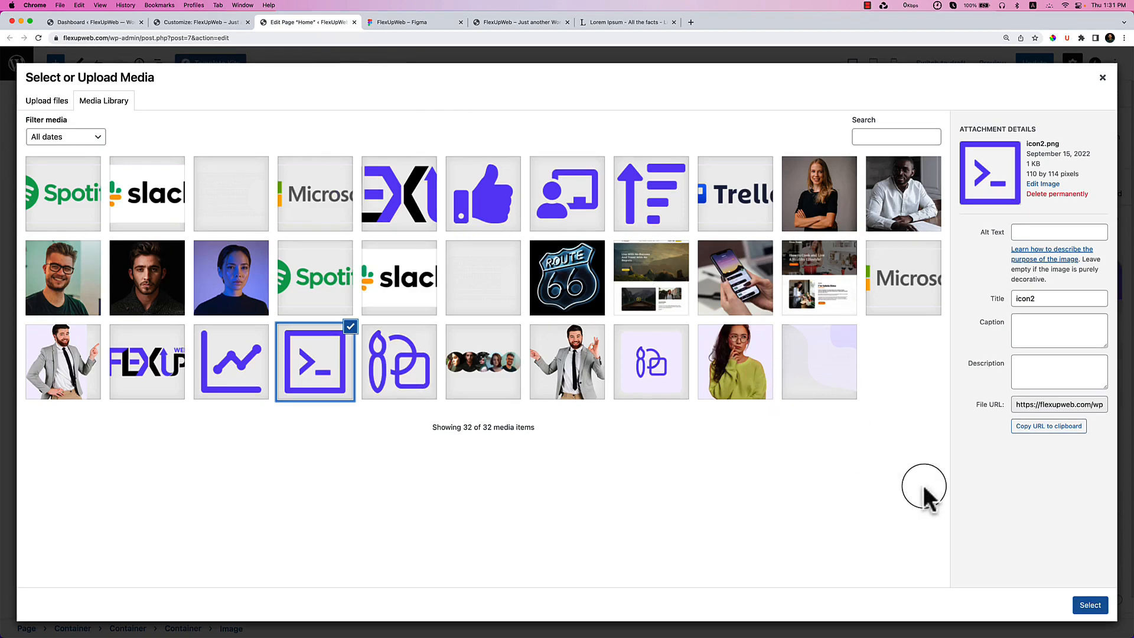
{"action": "left_click", "coordinate": [1085, 605]}
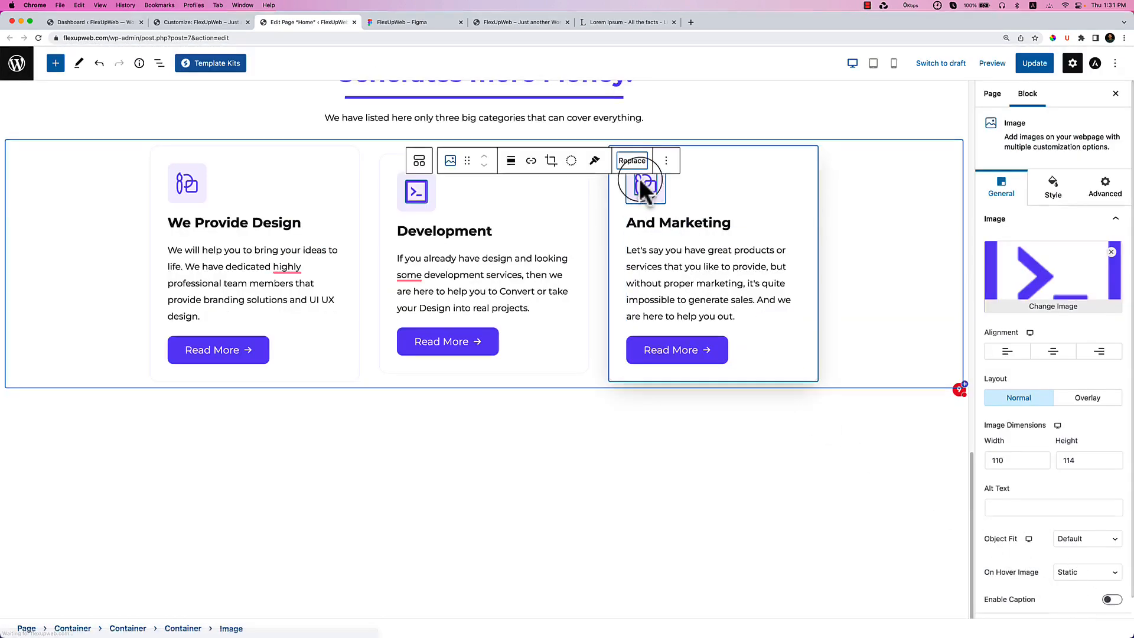
Choose the icon3.png chart image from the Media Library for the And Marketing card.
{"action": "left_click", "coordinate": [643, 183]}
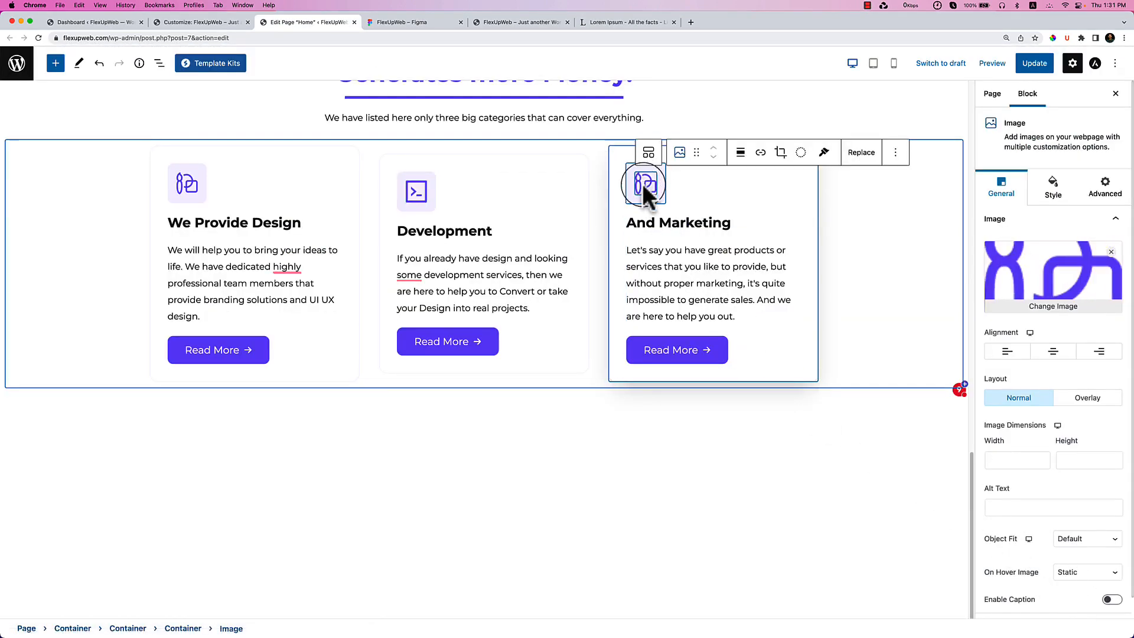
{"action": "left_click", "coordinate": [857, 155]}
{"action": "left_click", "coordinate": [892, 188]}
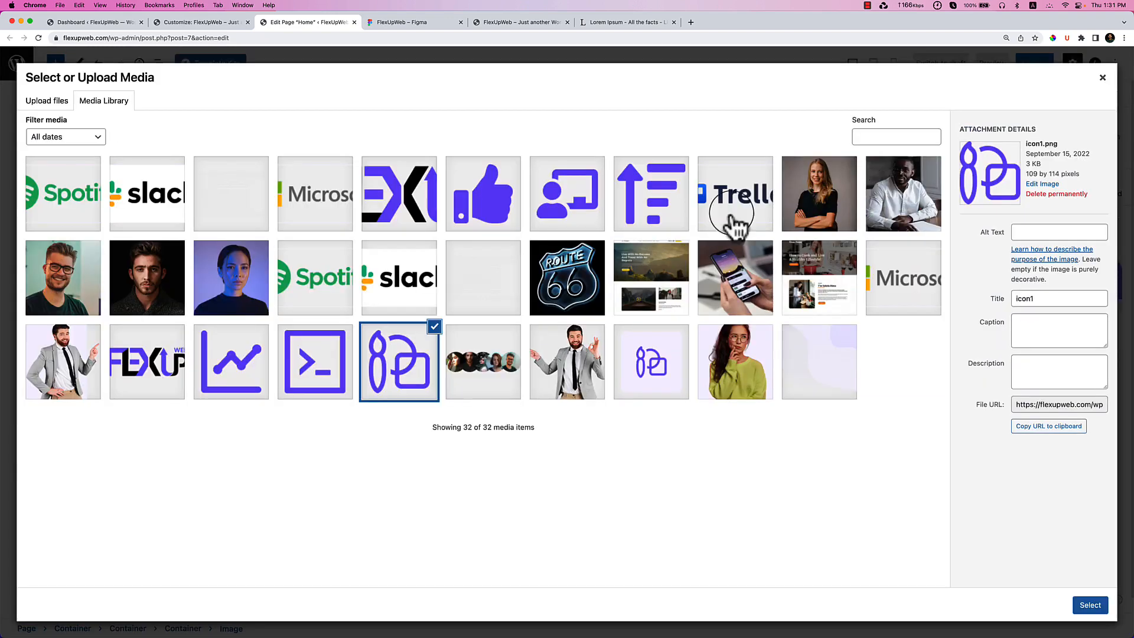
{"action": "left_click", "coordinate": [264, 390]}
Apply the chart icon to the And Marketing card.
{"action": "left_click", "coordinate": [1091, 605]}
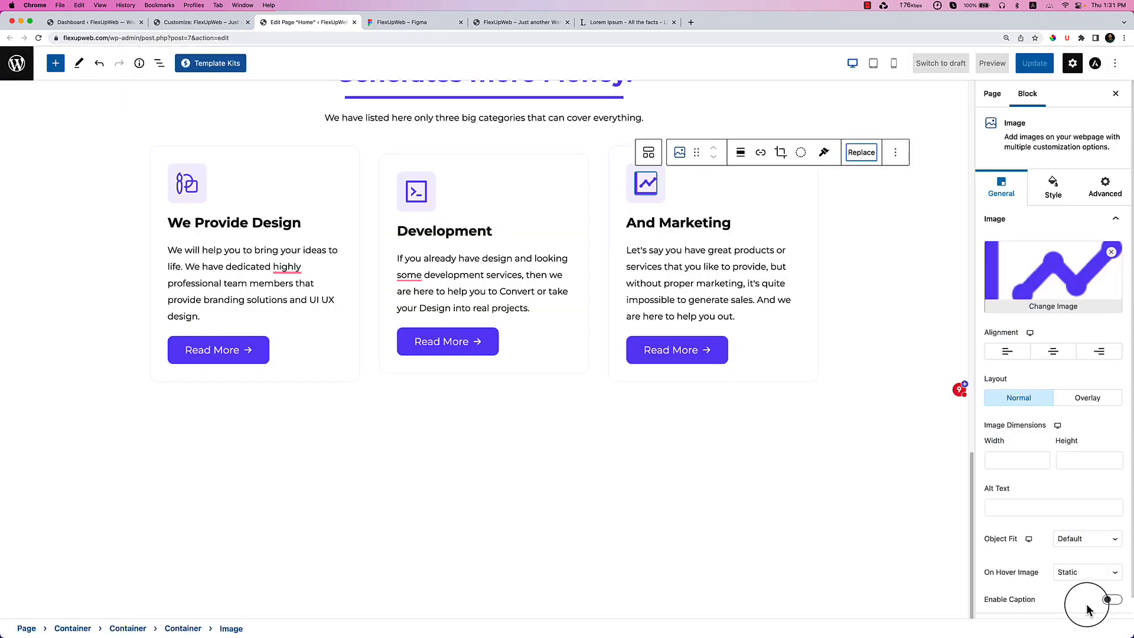
{"action": "left_click", "coordinate": [600, 262]}
{"action": "scroll", "coordinate": [727, 480], "scroll_direction": "up", "scroll_amount": 1}
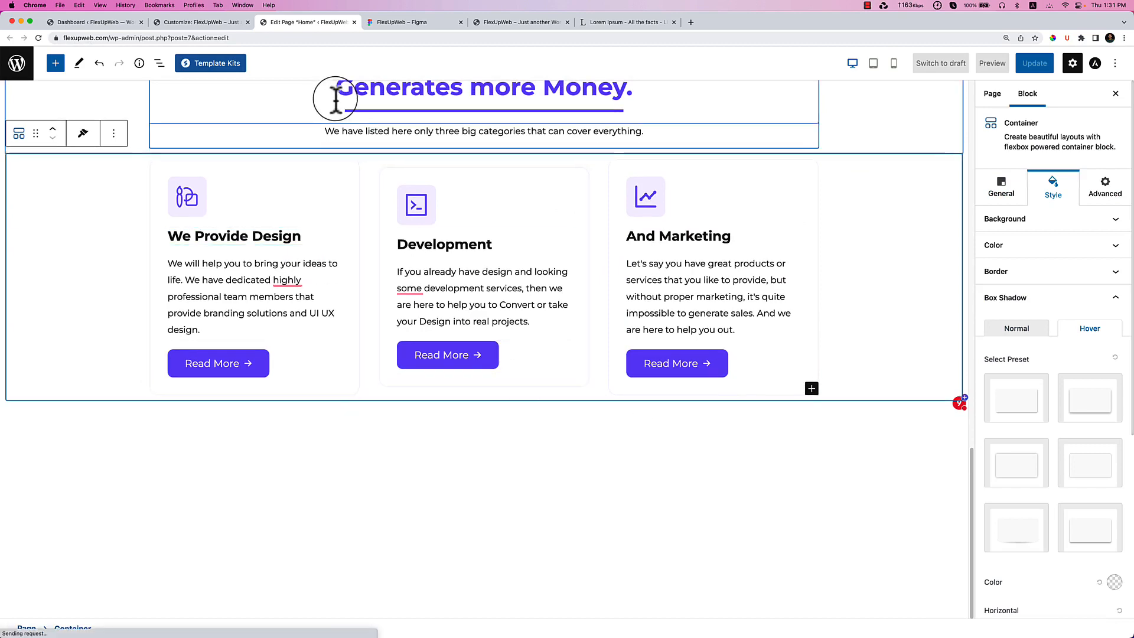
Compare the Development card's paragraph against the description text in the Figma design.
{"action": "left_click", "coordinate": [401, 22]}
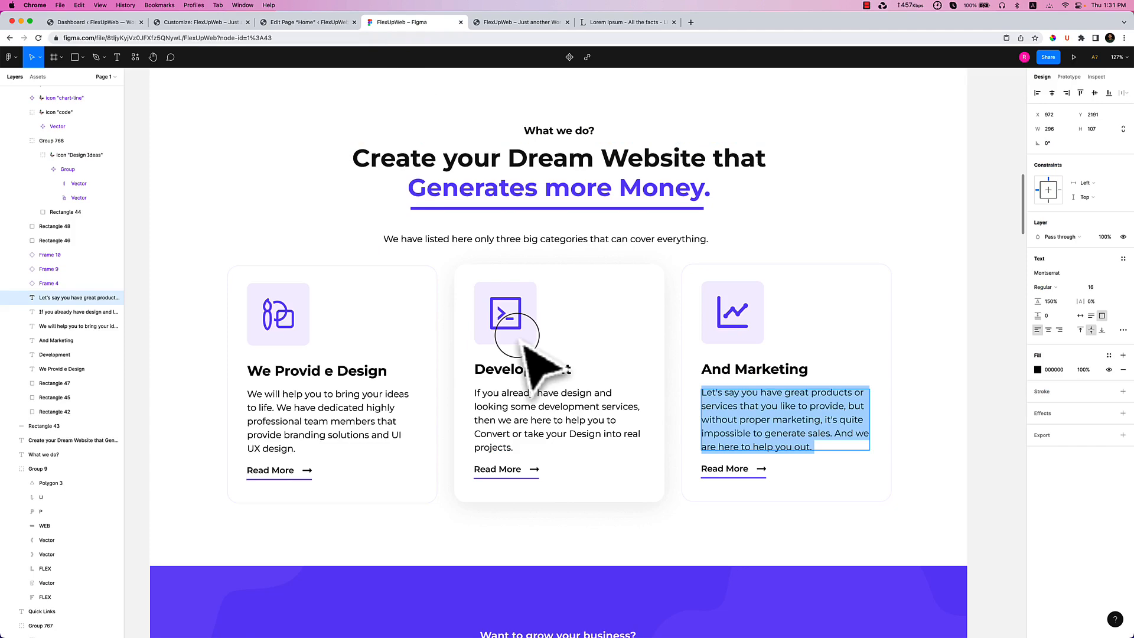
{"action": "left_click", "coordinate": [324, 22]}
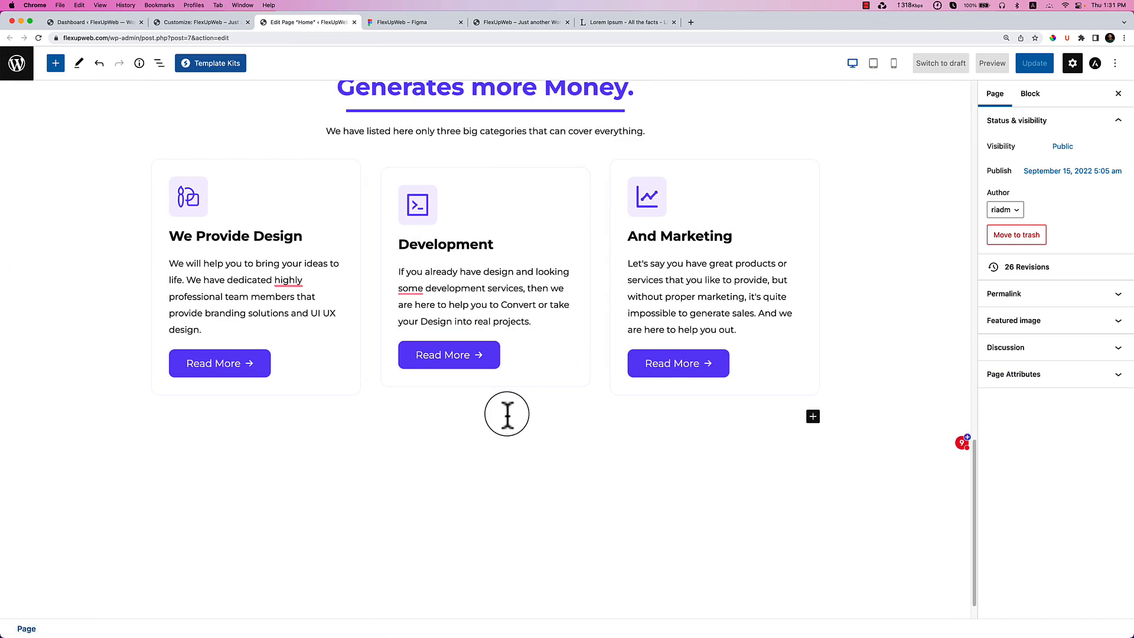
{"action": "left_click", "coordinate": [539, 323]}
{"action": "left_click", "coordinate": [417, 24]}
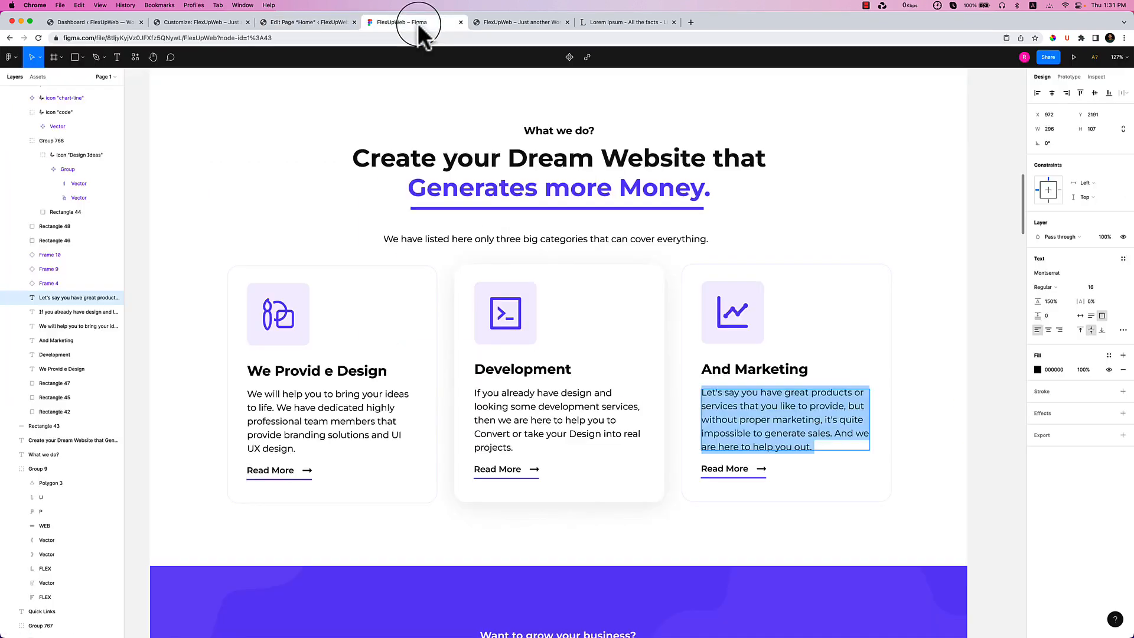
{"action": "double_click", "coordinate": [548, 440]}
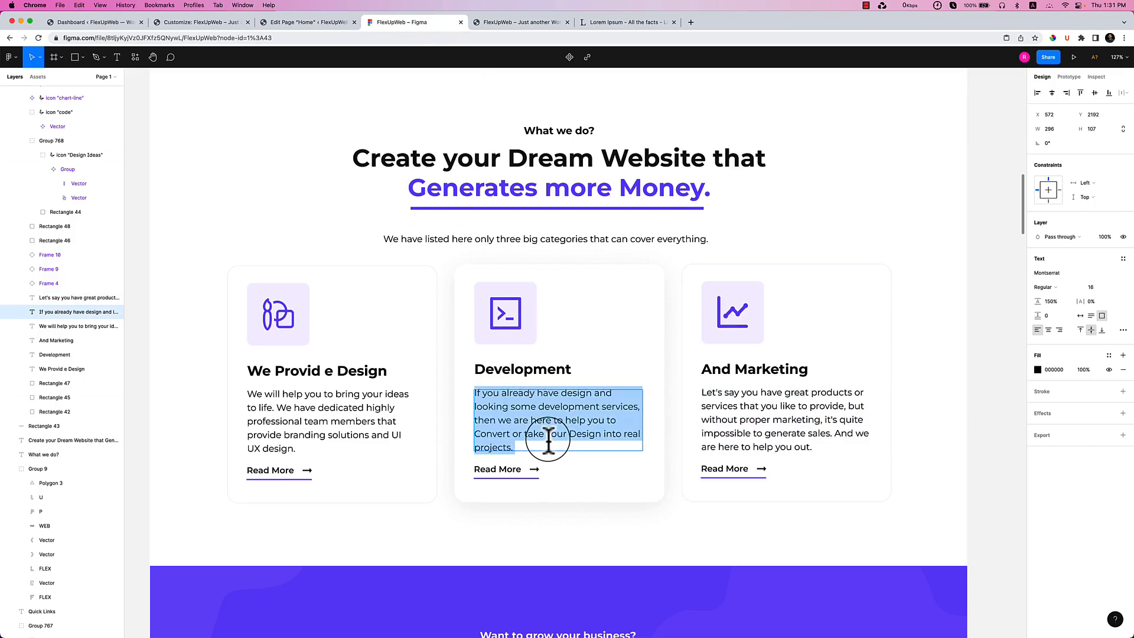
{"action": "left_click", "coordinate": [327, 23]}
{"action": "scroll", "coordinate": [491, 308], "scroll_direction": "down", "scroll_amount": 1}
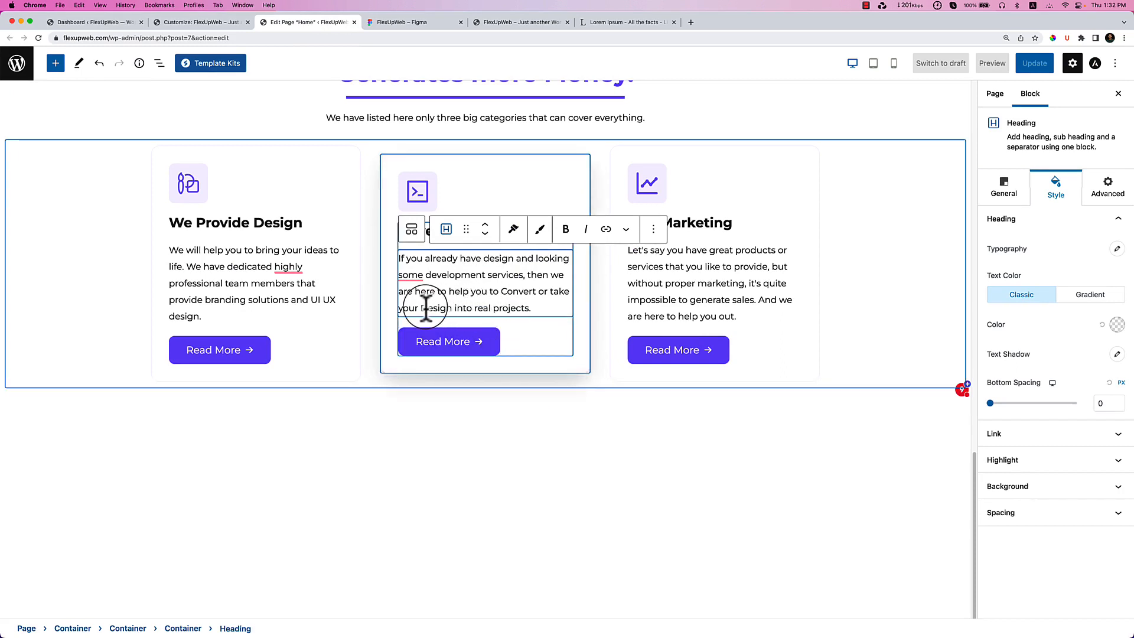
Try a line break before 'Design' in the Development description, then remove it.
{"action": "key", "text": "shift+Return"}
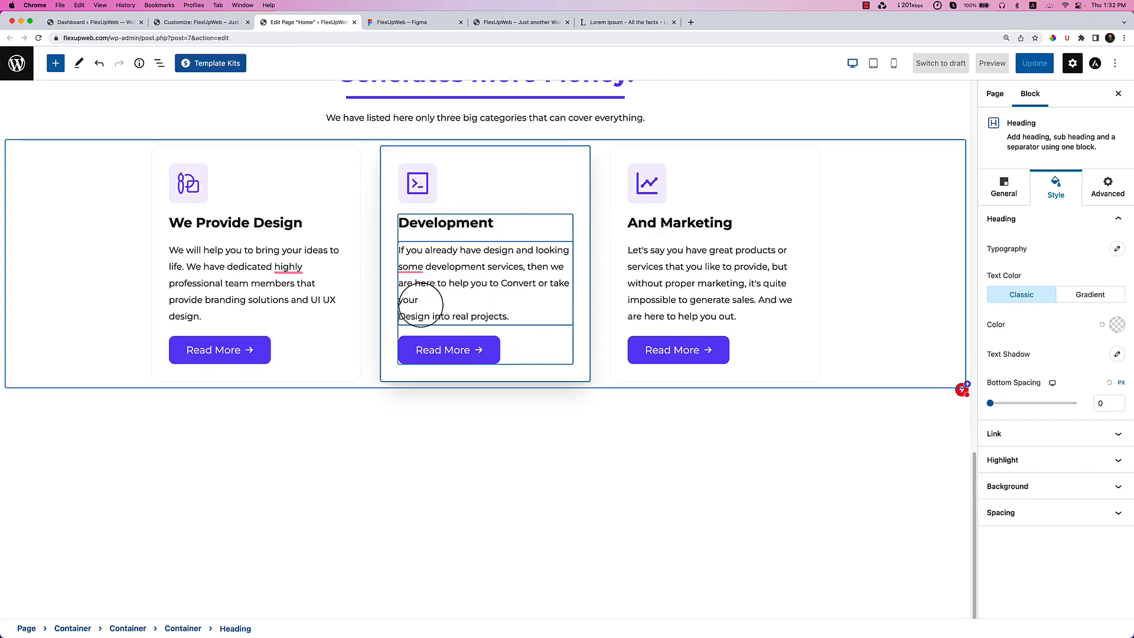
{"action": "left_click", "coordinate": [602, 467]}
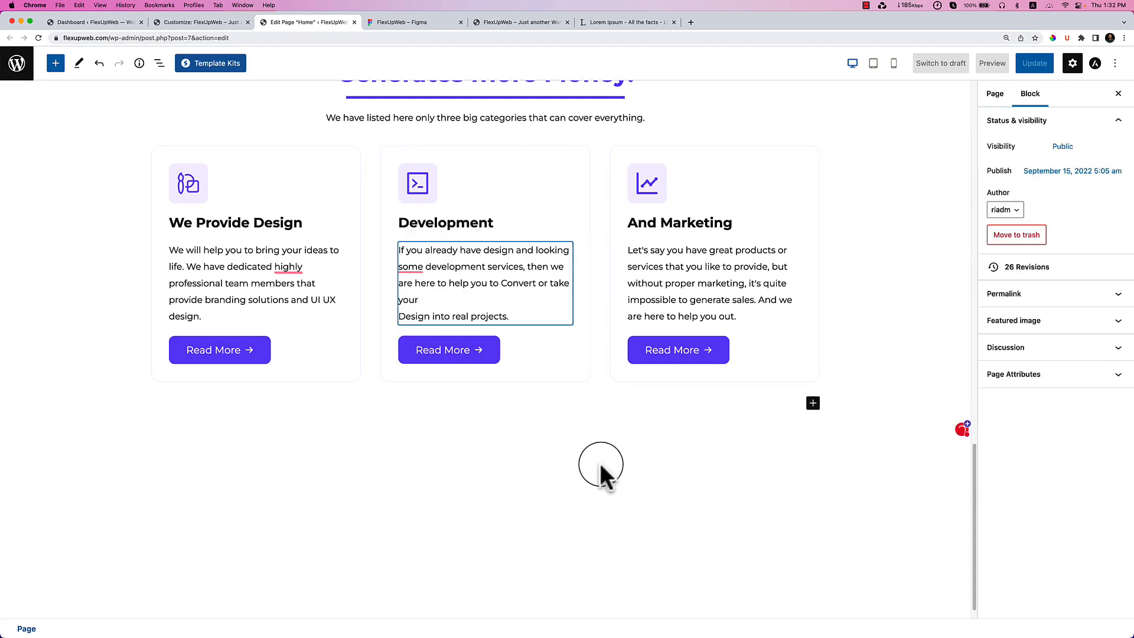
{"action": "scroll", "coordinate": [543, 438], "scroll_direction": "up", "scroll_amount": 2}
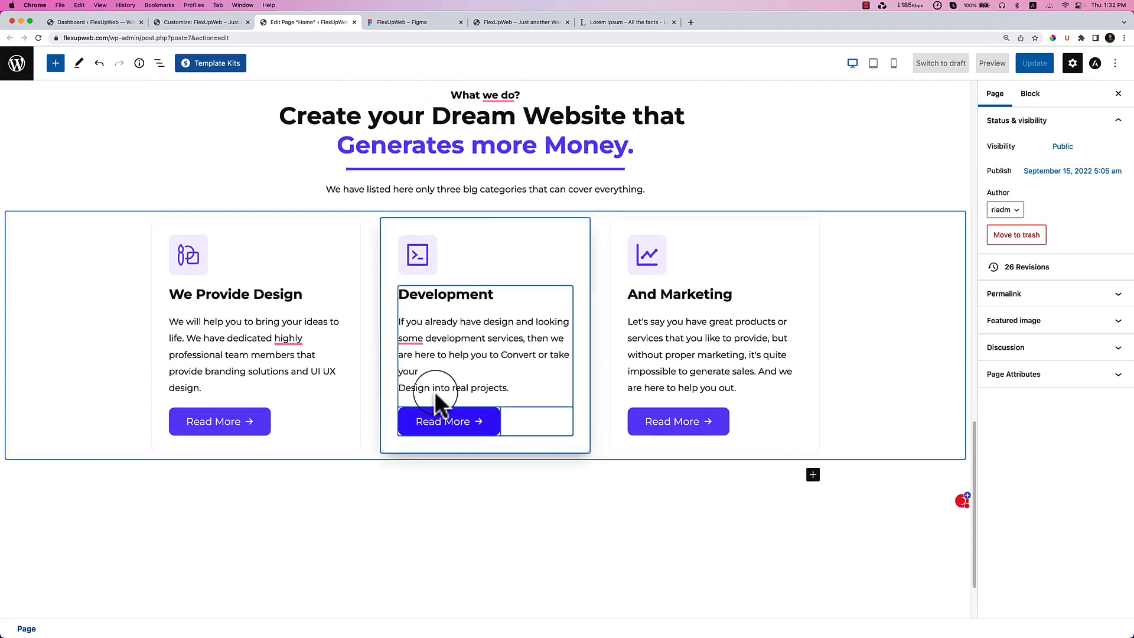
{"action": "left_click", "coordinate": [407, 372]}
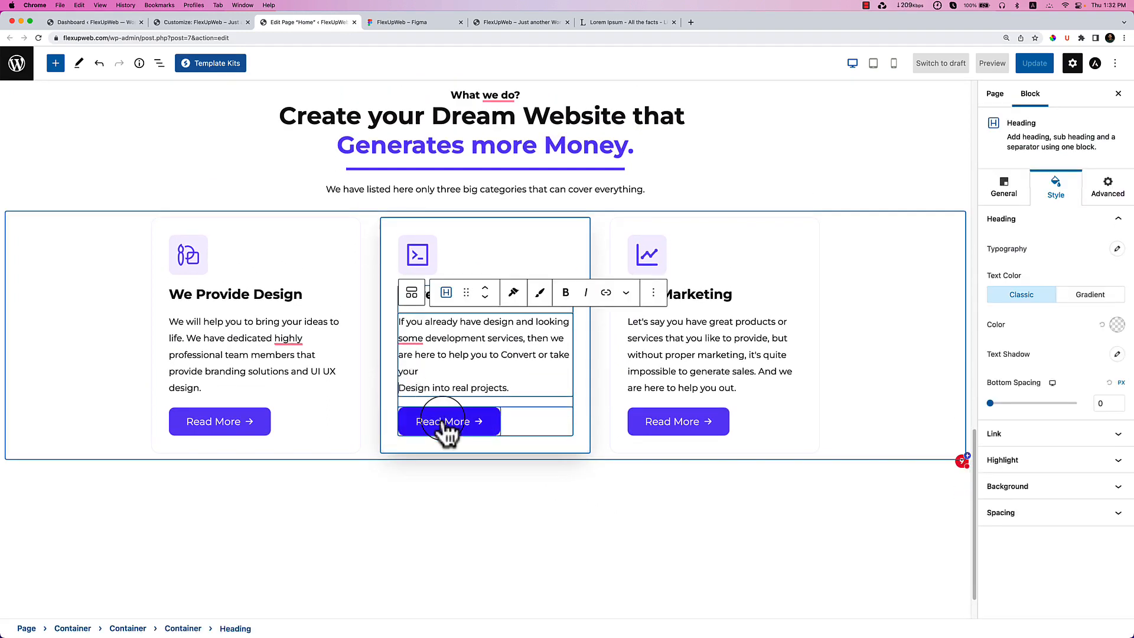
{"action": "key", "text": "BackSpace"}
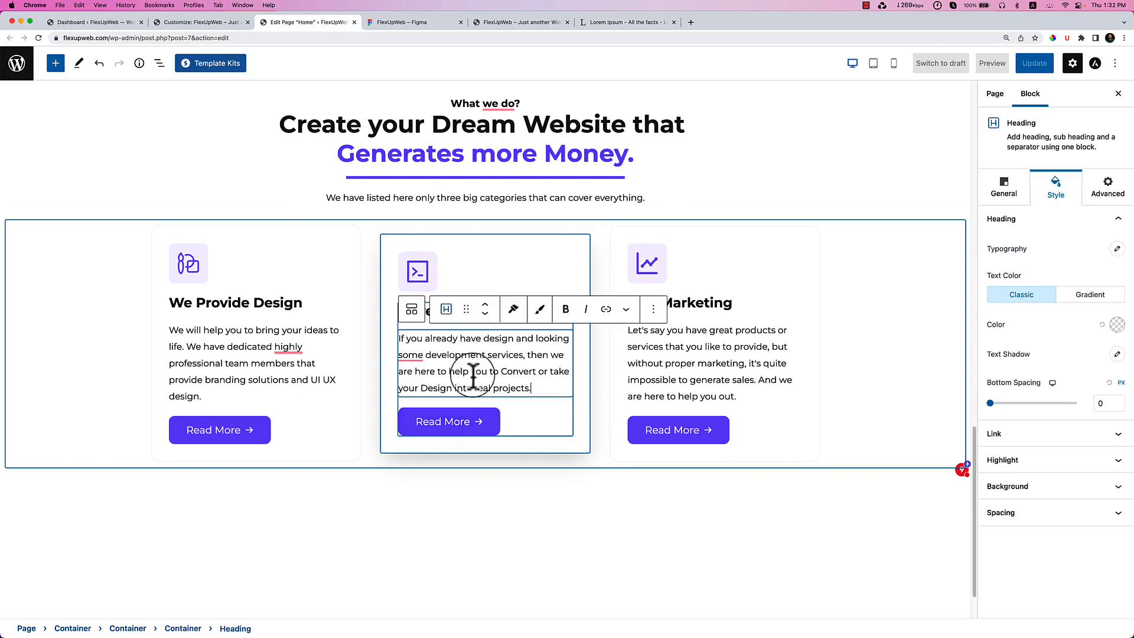
Accept the spelling fix for 'some' and end the description with 'and generate leads.'.
{"action": "right_click", "coordinate": [415, 357]}
{"action": "left_click", "coordinate": [425, 378]}
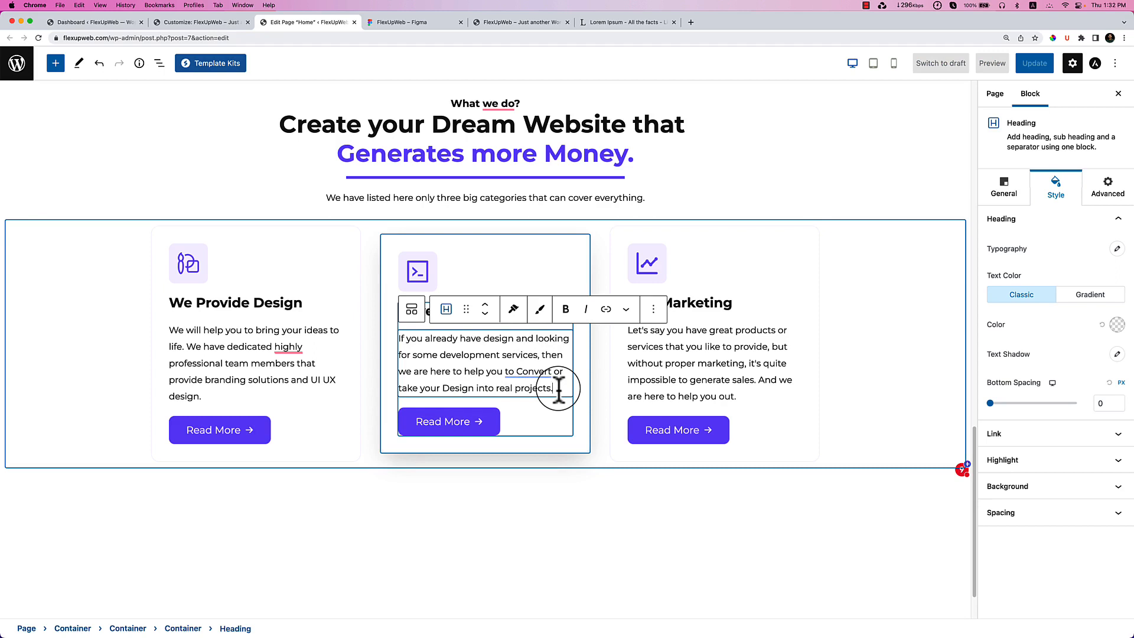
{"action": "key", "text": "BackSpace"}
{"action": "type", "text": "and"}
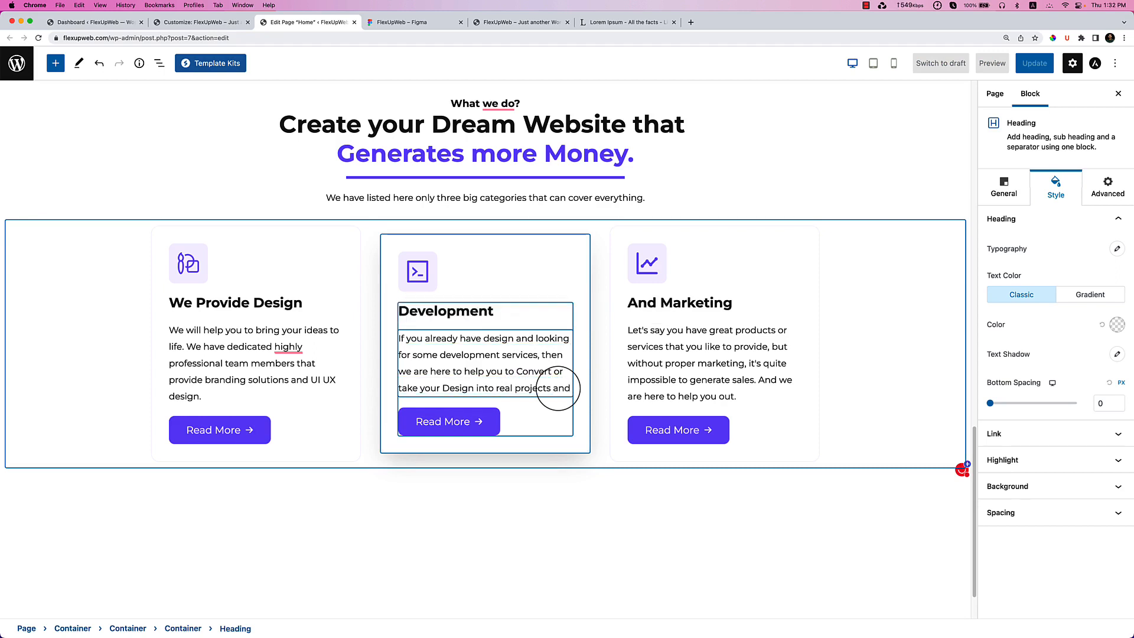
{"action": "type", "text": "generate leads."}
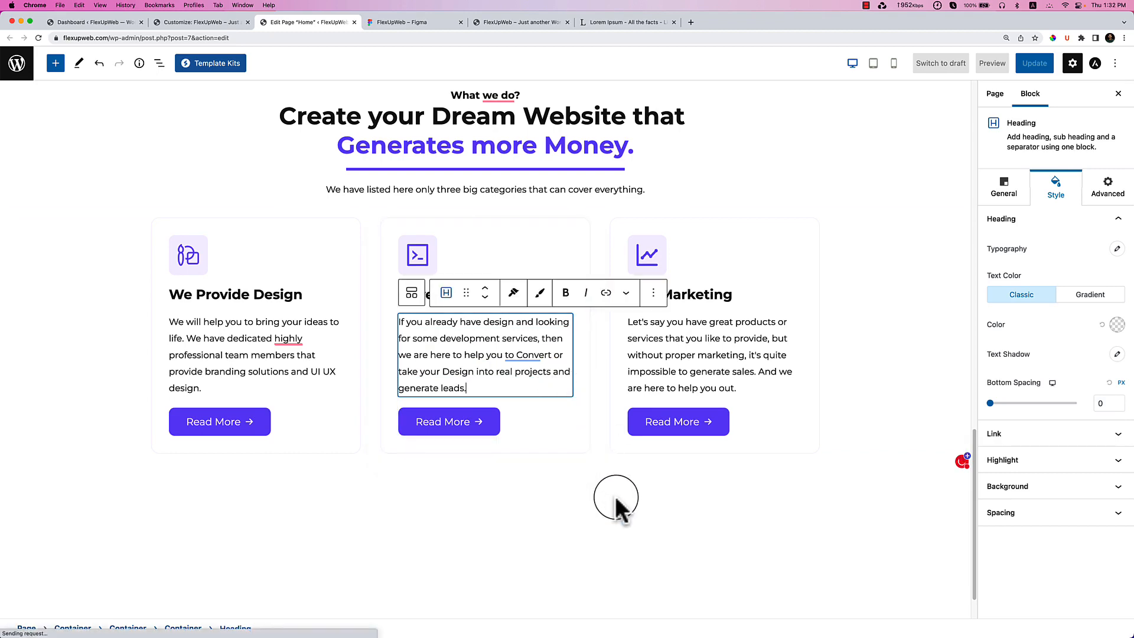
{"action": "left_click", "coordinate": [550, 471]}
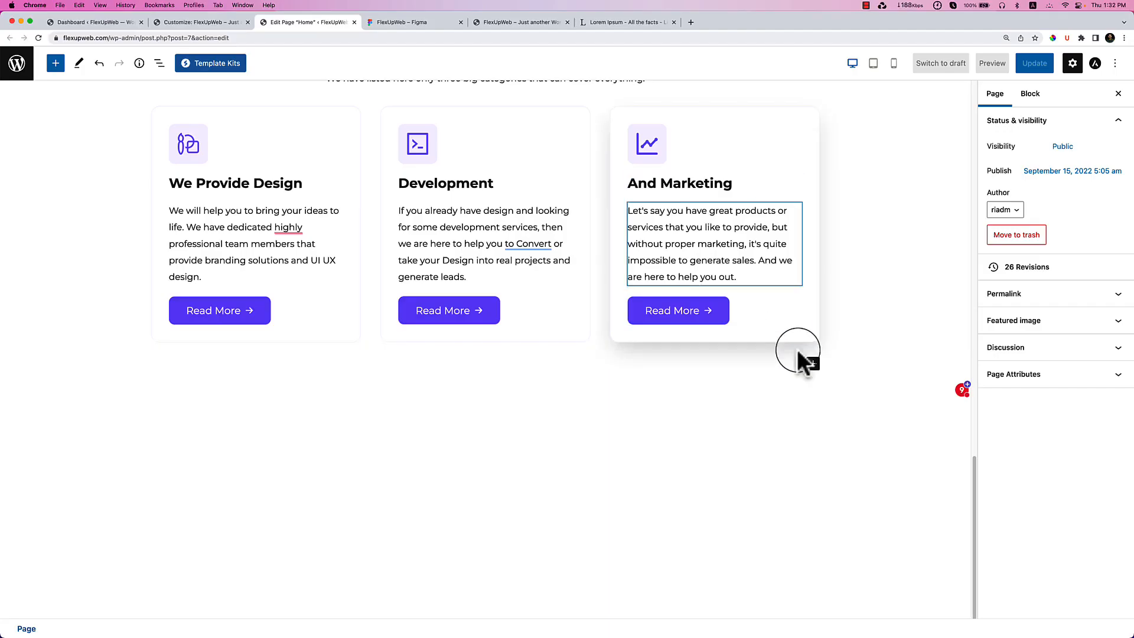
{"action": "scroll", "coordinate": [799, 355], "scroll_direction": "up", "scroll_amount": 3}
Add an empty block below the cards and inspect Figma's 'Want to grow your business?' banner heading.
{"action": "left_click", "coordinate": [594, 463]}
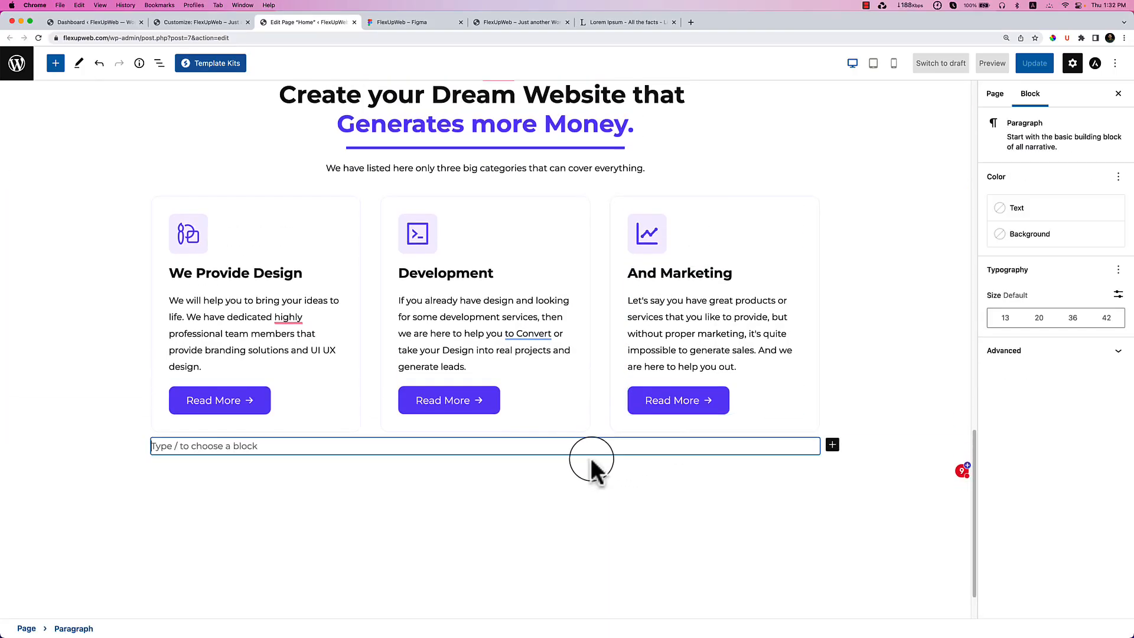
{"action": "scroll", "coordinate": [577, 455], "scroll_direction": "up", "scroll_amount": 3}
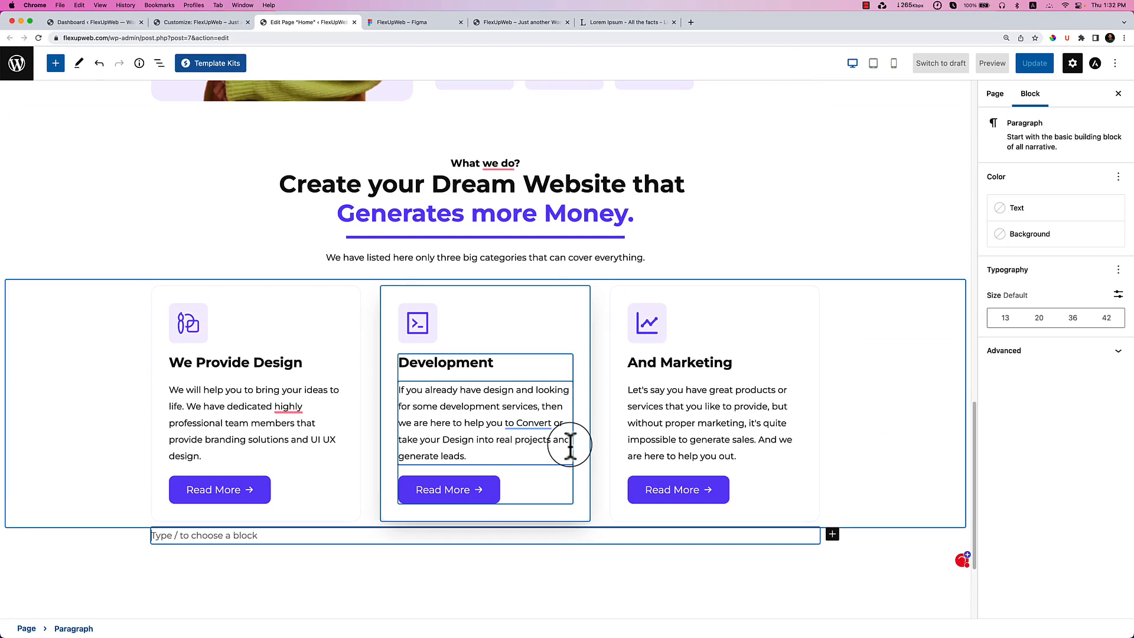
{"action": "left_click", "coordinate": [402, 22]}
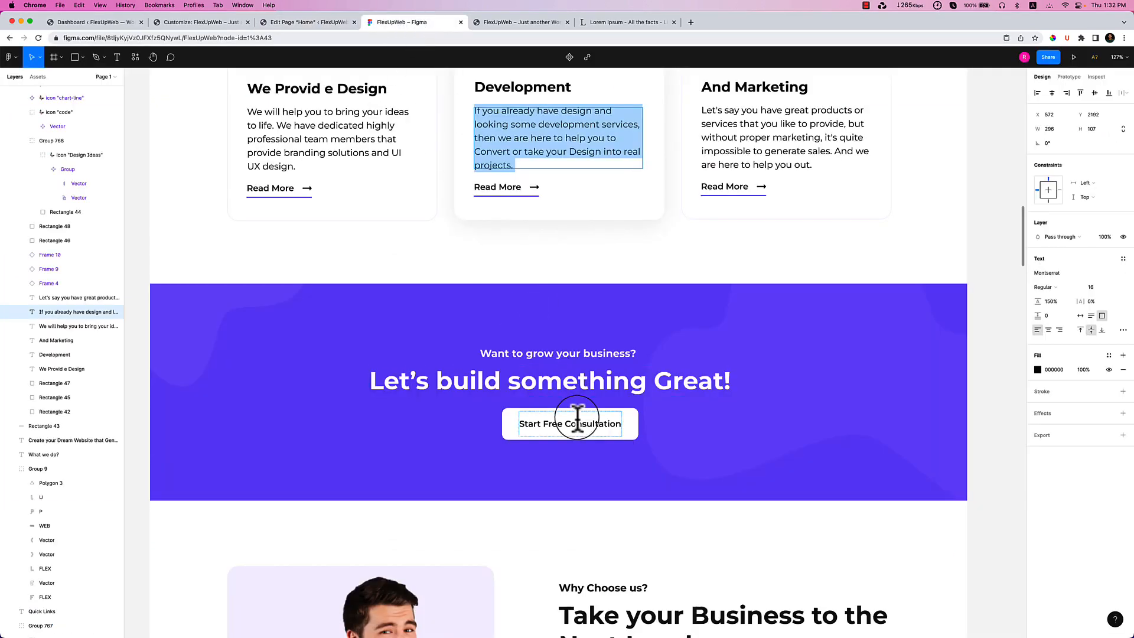
{"action": "scroll", "coordinate": [577, 420], "scroll_direction": "down", "scroll_amount": 5}
{"action": "scroll", "coordinate": [547, 387], "scroll_direction": "up", "scroll_amount": 1}
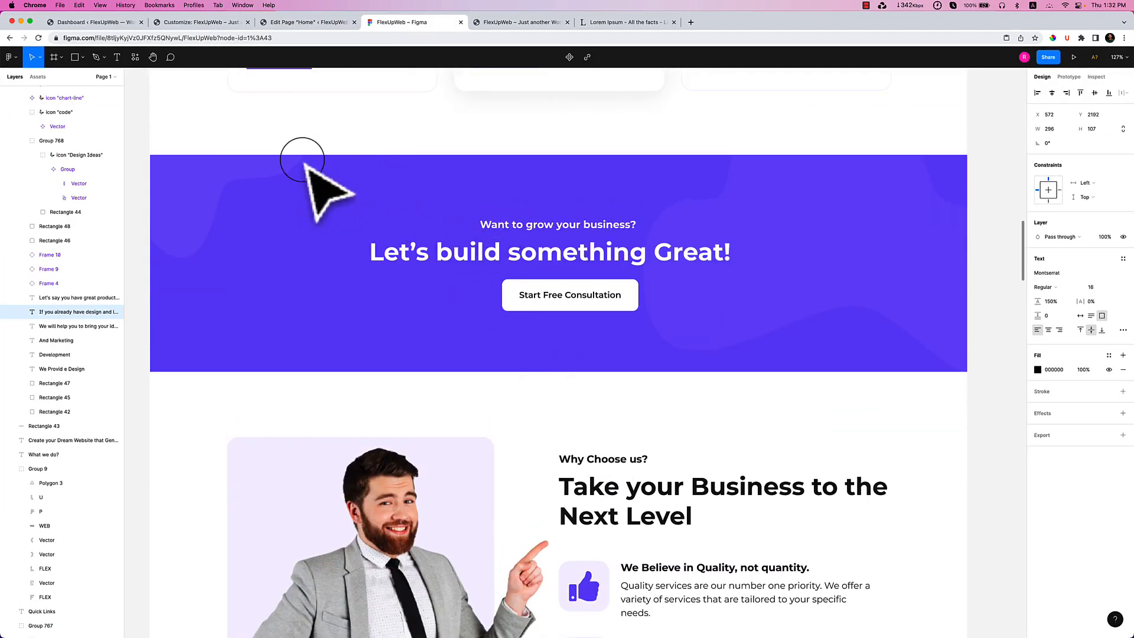
{"action": "double_click", "coordinate": [519, 230]}
{"action": "double_click", "coordinate": [519, 230]}
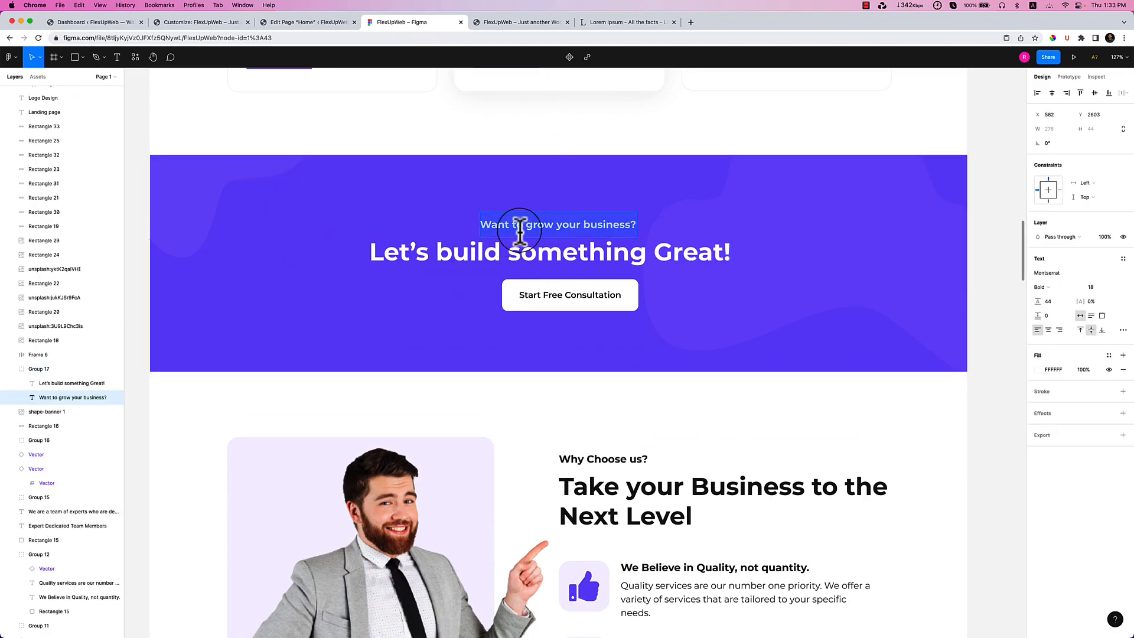
{"action": "left_click", "coordinate": [325, 23]}
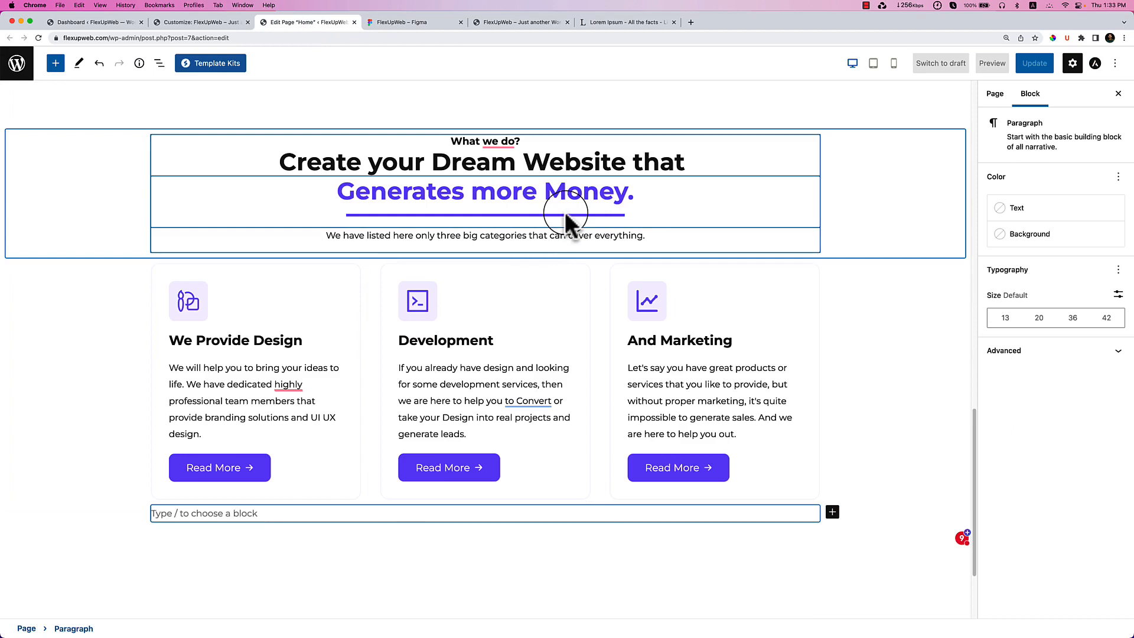
Turn the empty block into a single-column full-width Container using /container.
{"action": "left_click", "coordinate": [438, 533]}
{"action": "left_click", "coordinate": [437, 511]}
{"action": "type", "text": "/conta"}
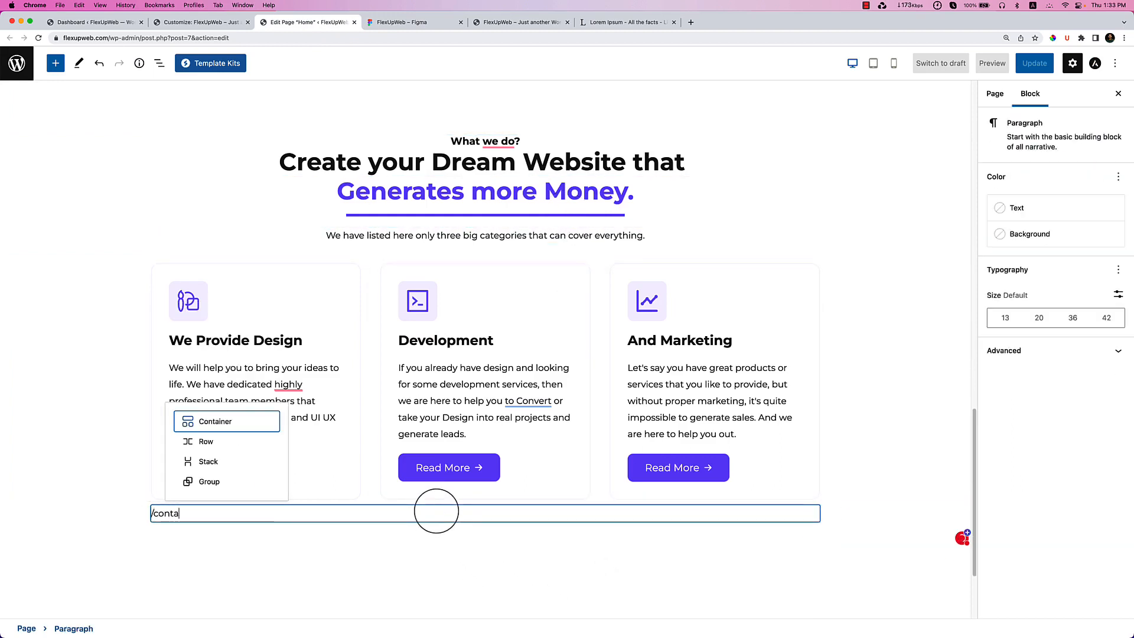
{"action": "key", "text": "Return"}
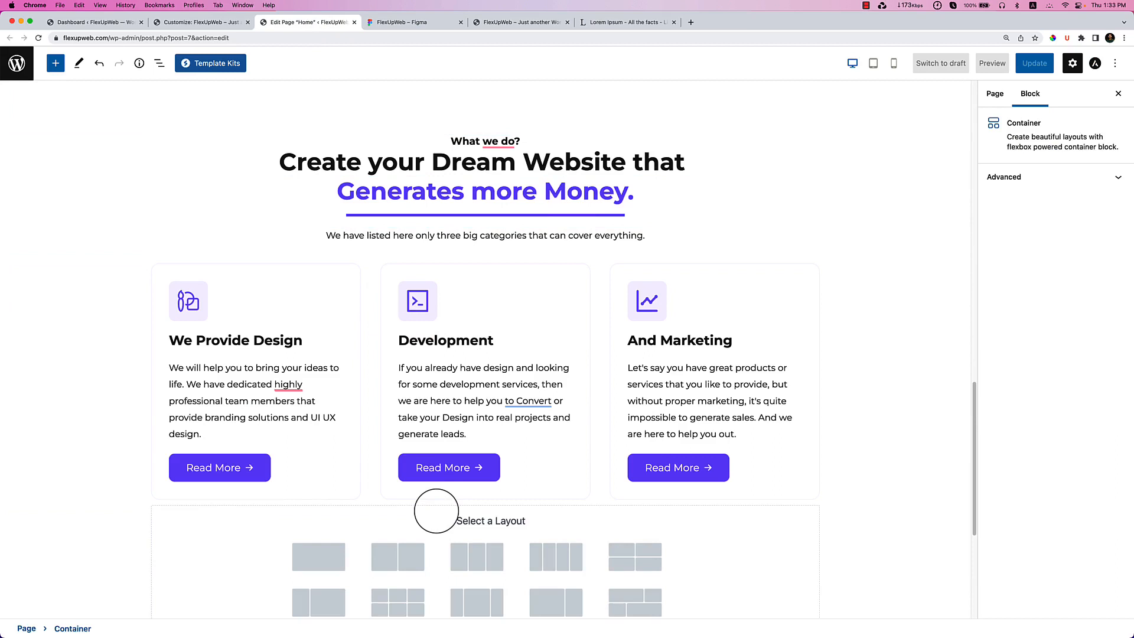
{"action": "left_click", "coordinate": [322, 562]}
Set the new container's minimum height to 324.
{"action": "left_click", "coordinate": [1011, 194]}
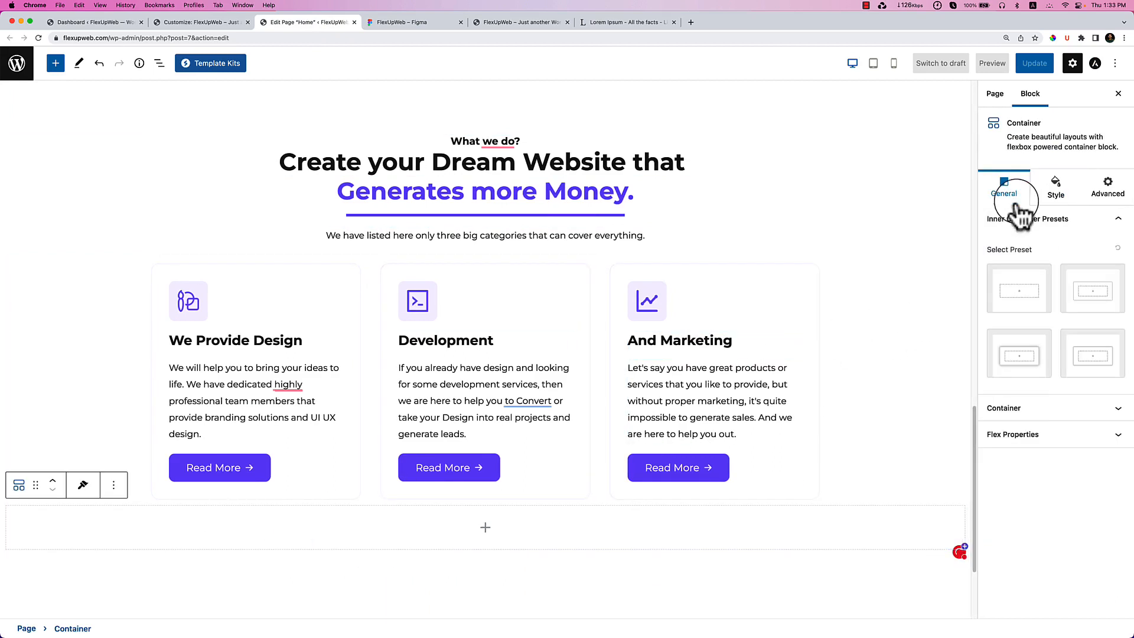
{"action": "left_click", "coordinate": [1004, 408]}
{"action": "left_click_drag", "start_coordinate": [1000, 440], "coordinate": [1019, 440]}
{"action": "scroll", "coordinate": [746, 499], "scroll_direction": "down", "scroll_amount": 5}
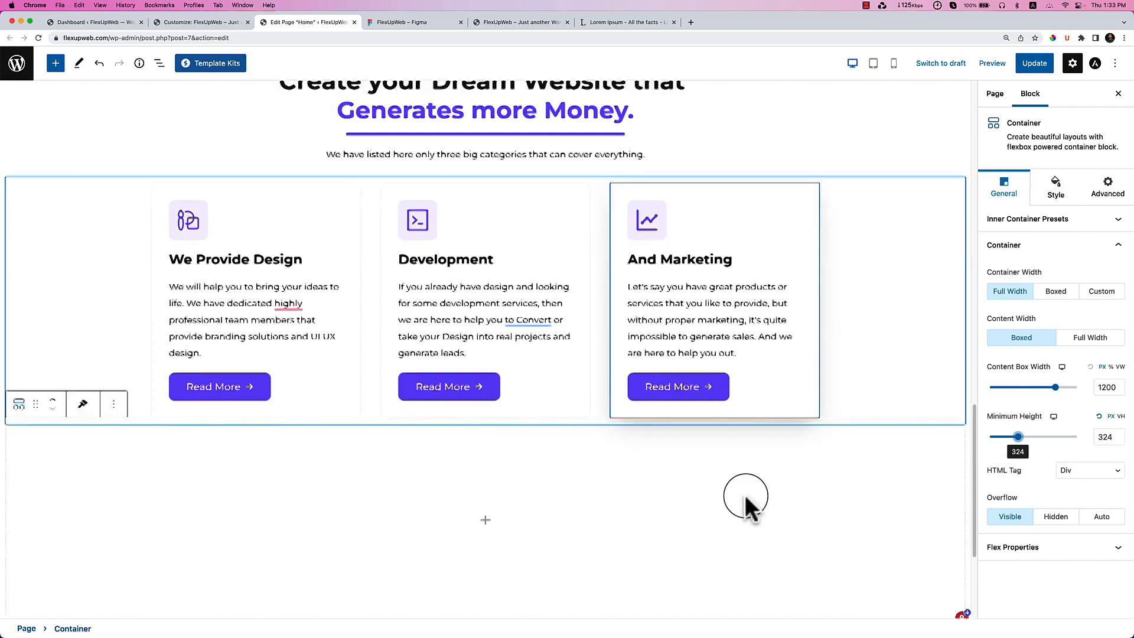
Set the container's background type to Image using shape-banner-1-1.png from the Media Library.
{"action": "left_click", "coordinate": [1067, 197]}
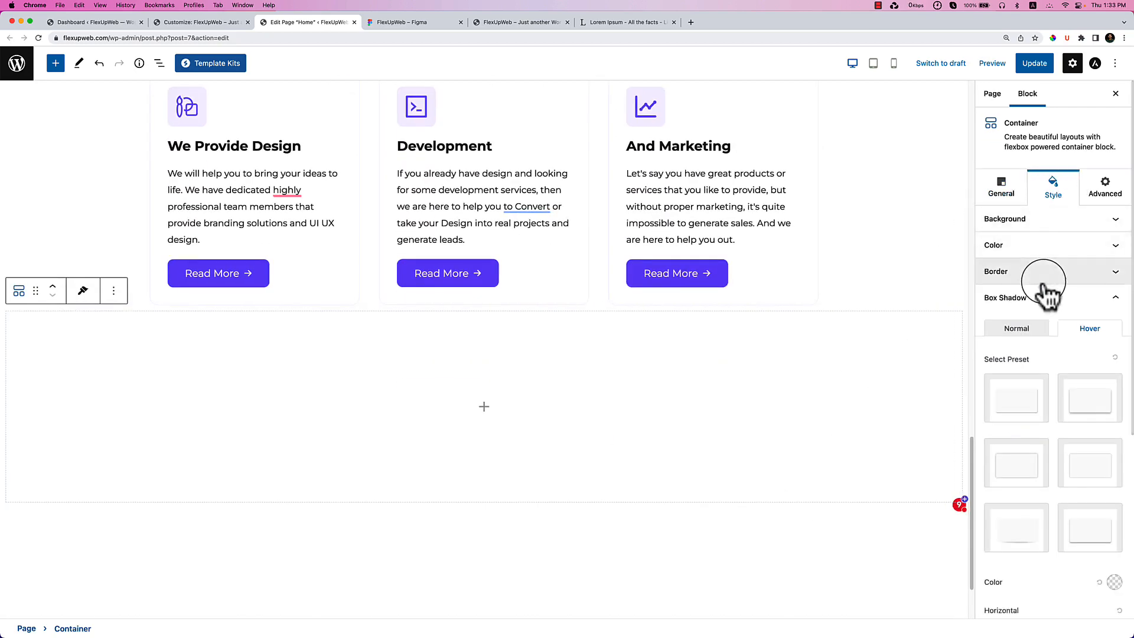
{"action": "left_click", "coordinate": [1046, 220]}
{"action": "left_click", "coordinate": [1065, 250]}
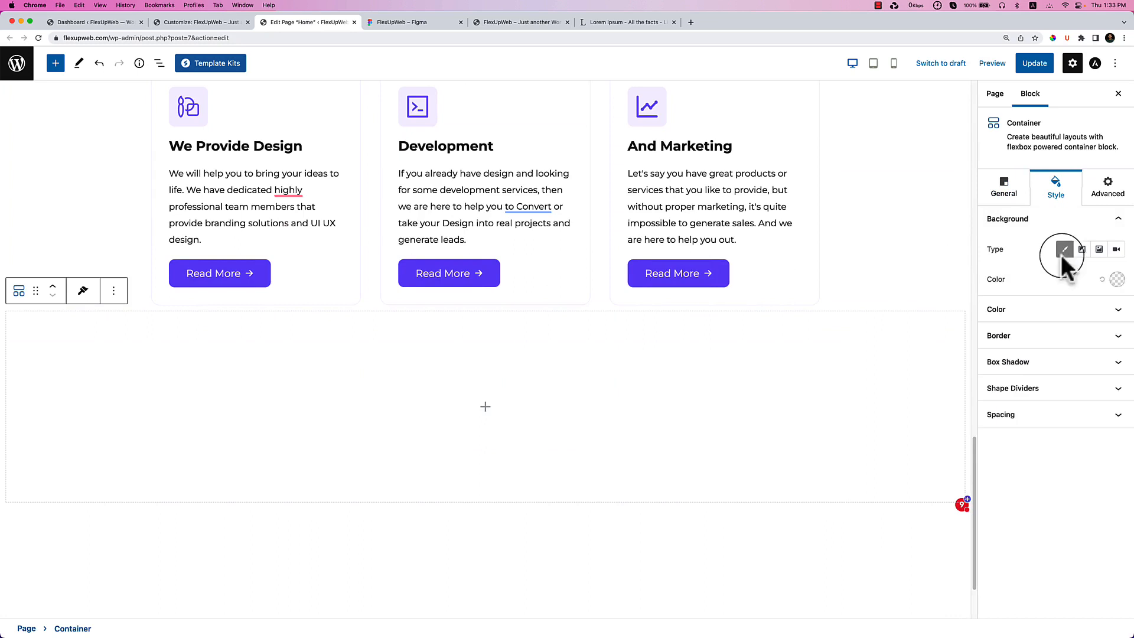
{"action": "left_click", "coordinate": [1082, 250]}
{"action": "left_click", "coordinate": [1065, 250]}
{"action": "left_click", "coordinate": [1099, 249]}
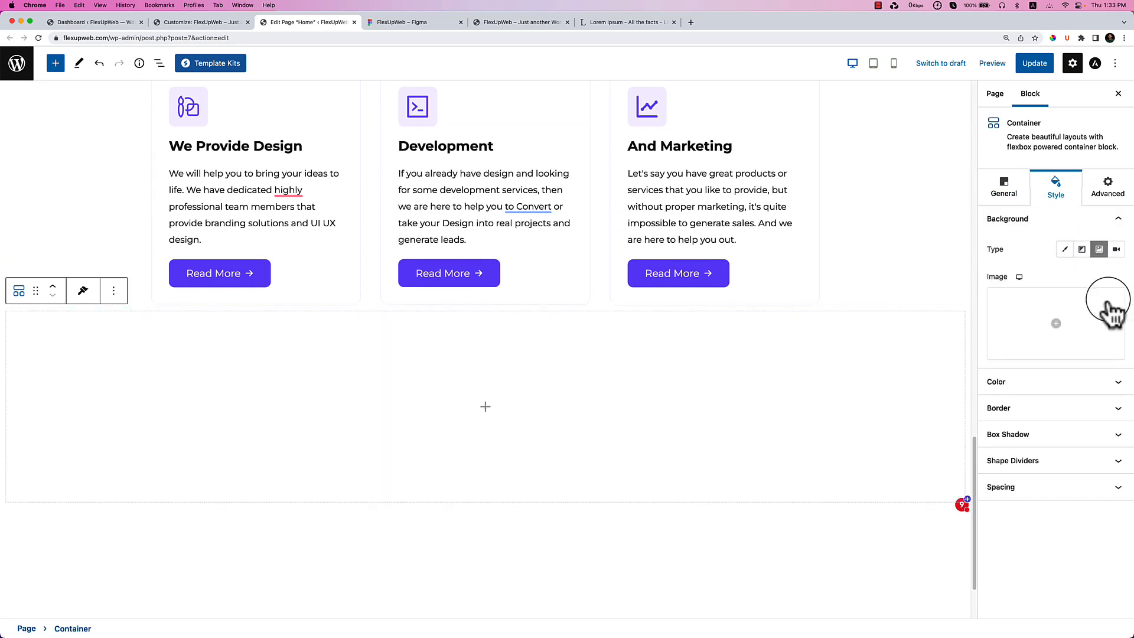
{"action": "left_click", "coordinate": [1067, 324]}
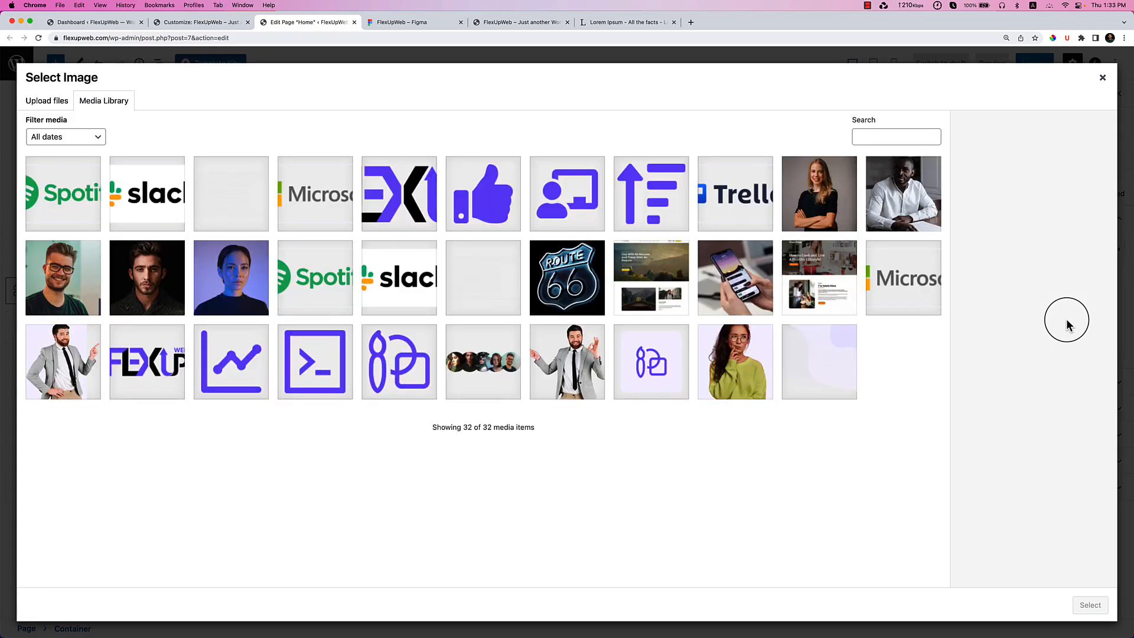
{"action": "left_click", "coordinate": [474, 302]}
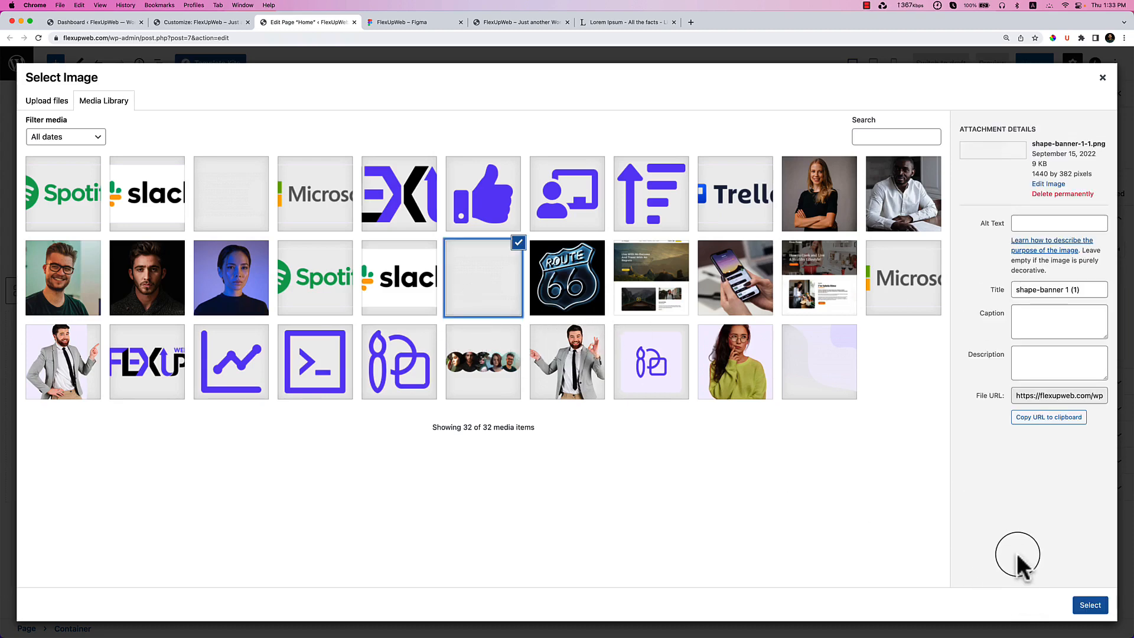
{"action": "left_click", "coordinate": [1085, 601]}
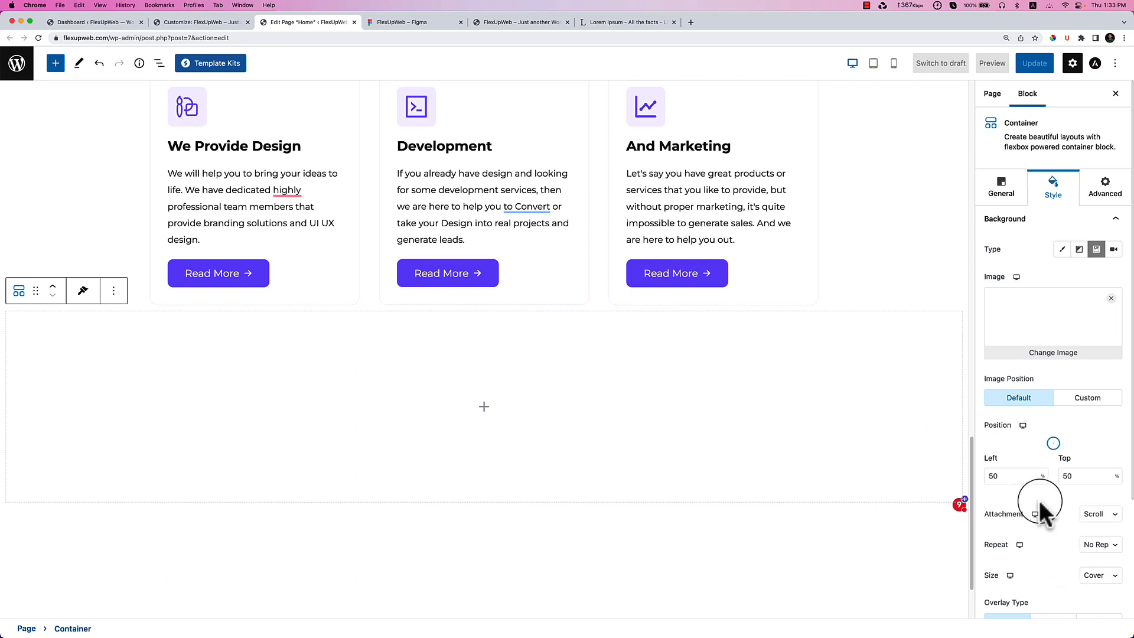
Add a classic #7854F7 purple overlay to the container, lowered to semi-transparent #7754F7C2.
{"action": "scroll", "coordinate": [1050, 473], "scroll_direction": "down", "scroll_amount": 3}
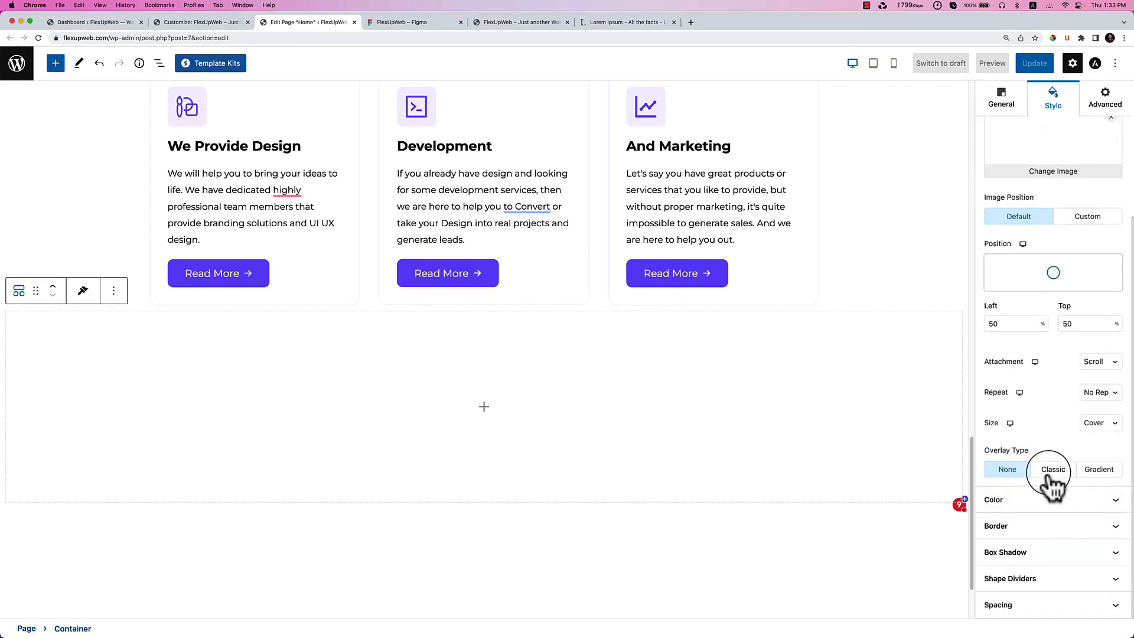
{"action": "left_click", "coordinate": [1052, 501]}
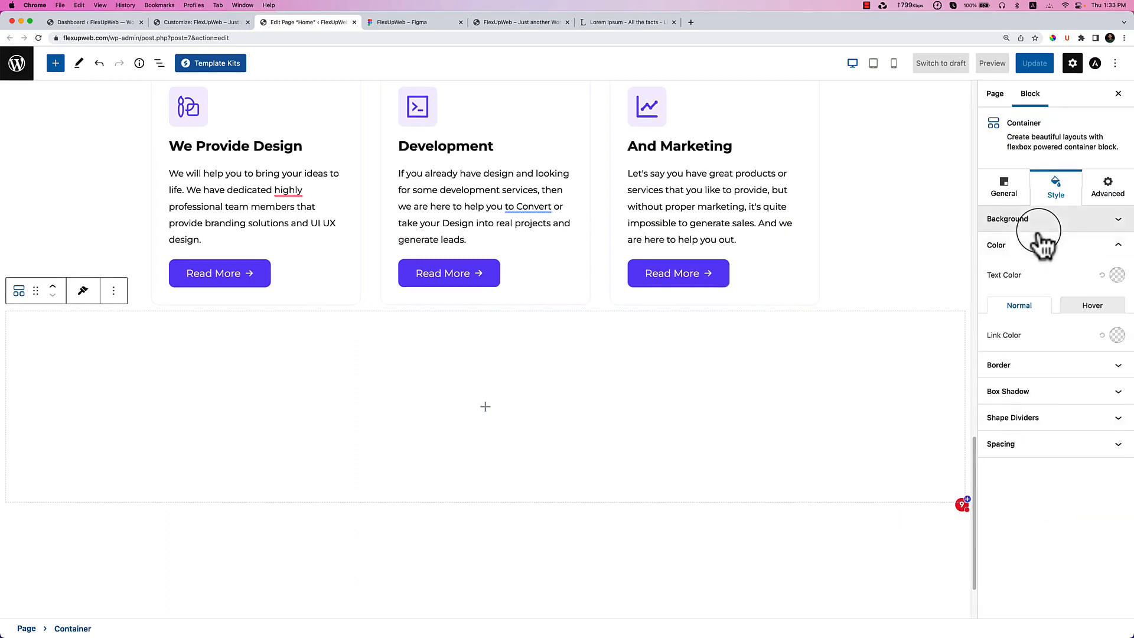
{"action": "left_click", "coordinate": [1004, 220]}
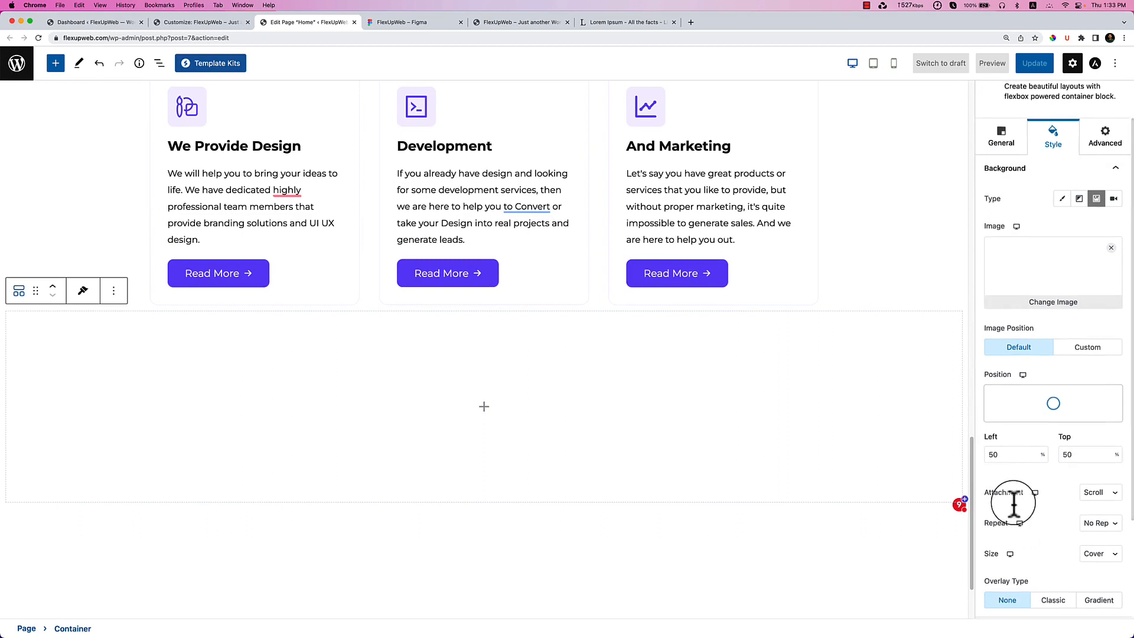
{"action": "scroll", "coordinate": [1072, 414], "scroll_direction": "down", "scroll_amount": 1}
{"action": "scroll", "coordinate": [1071, 425], "scroll_direction": "down", "scroll_amount": 1}
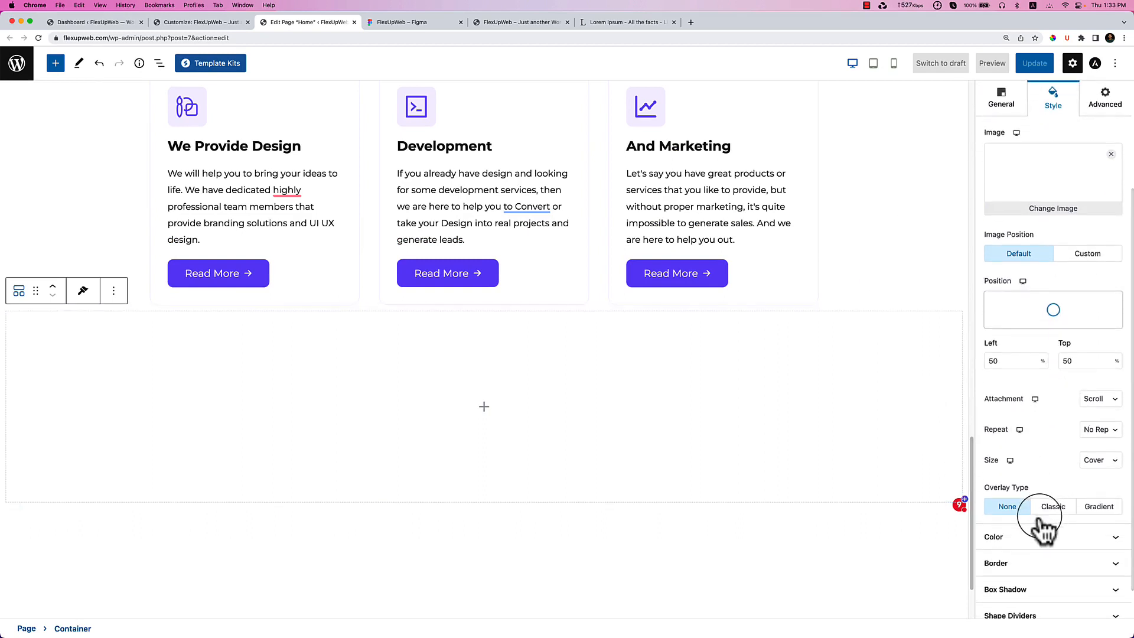
{"action": "left_click", "coordinate": [1054, 506]}
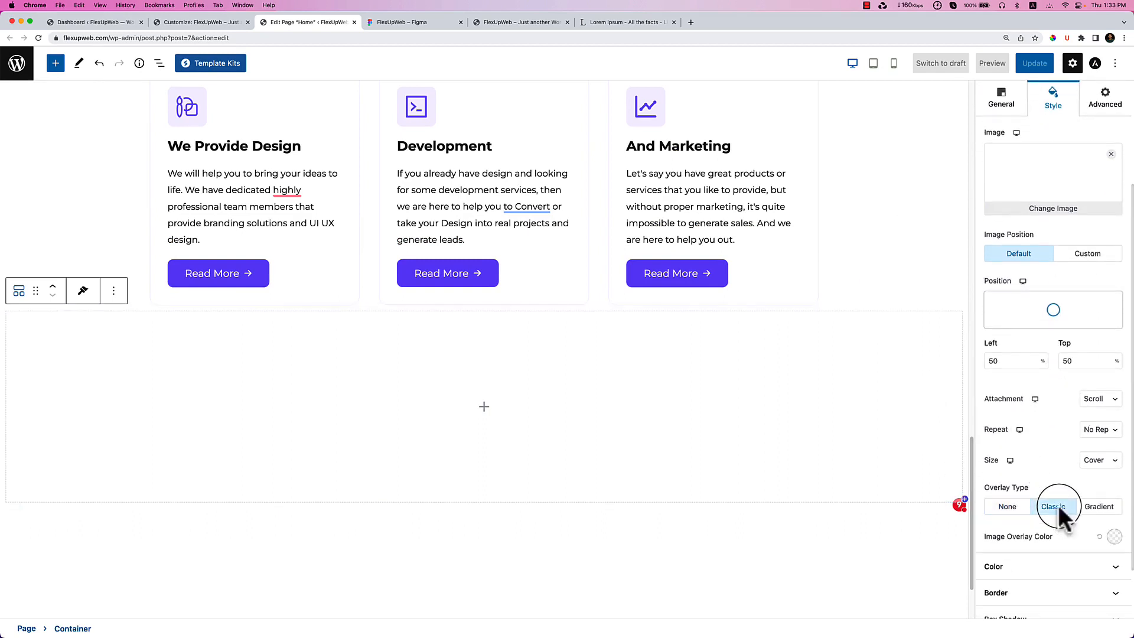
{"action": "left_click", "coordinate": [1114, 537]}
{"action": "left_click", "coordinate": [1025, 460]}
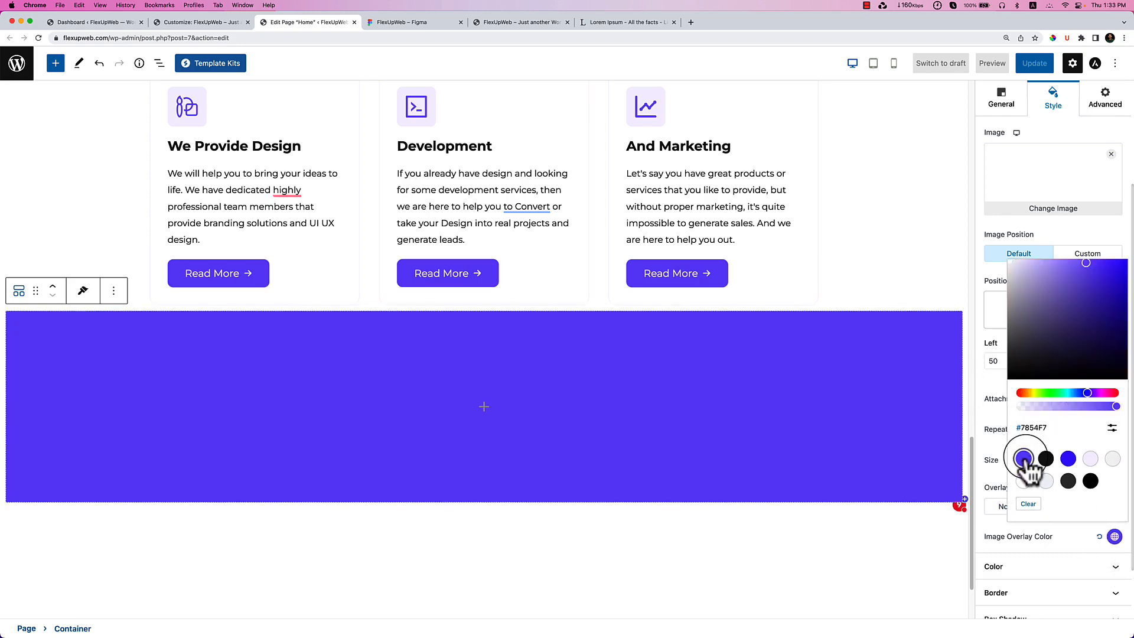
{"action": "mouse_move", "coordinate": [1089, 408]}
{"action": "left_mouse_down"}
{"action": "mouse_move", "coordinate": [1109, 417]}
{"action": "mouse_move", "coordinate": [1094, 416]}
{"action": "left_mouse_up"}
{"action": "left_click", "coordinate": [700, 600]}
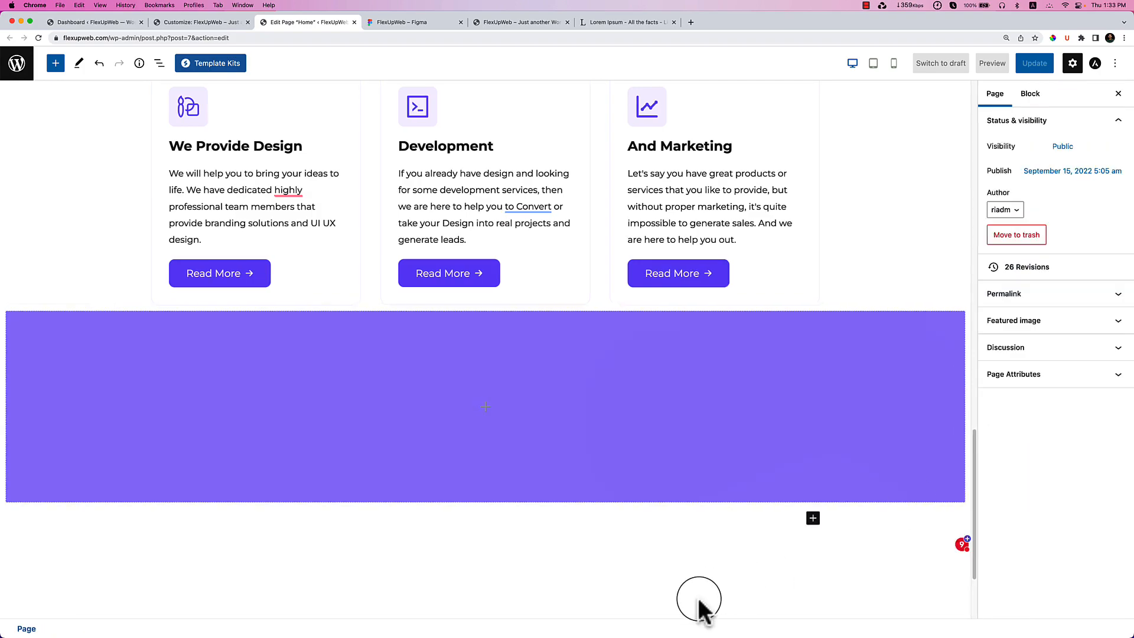
{"action": "scroll", "coordinate": [747, 502], "scroll_direction": "up", "scroll_amount": 15}
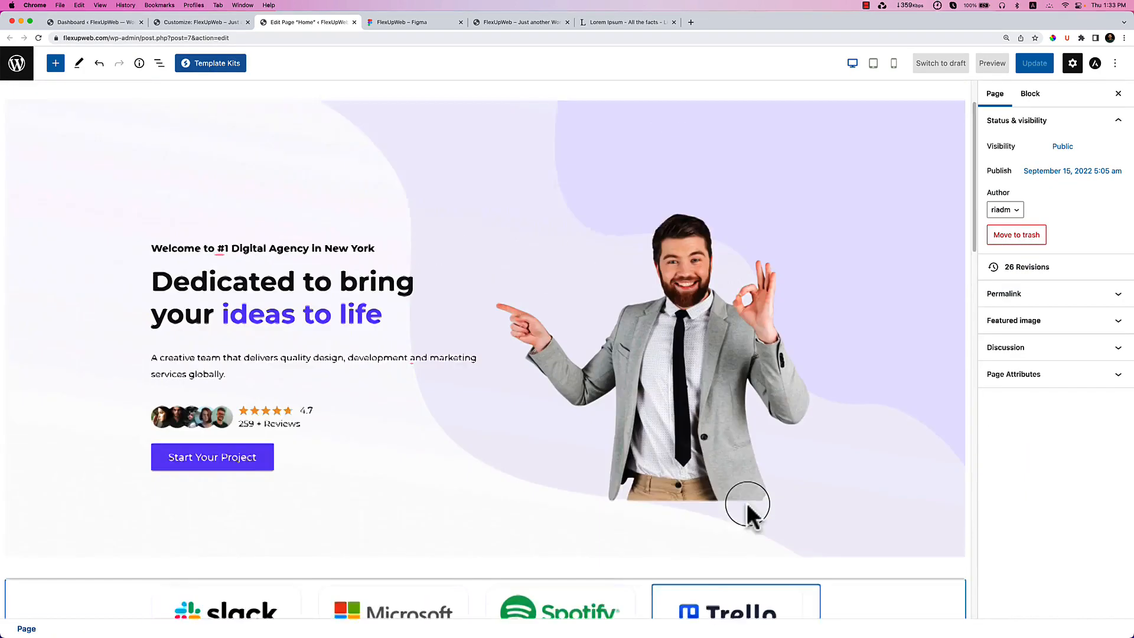
{"action": "scroll", "coordinate": [747, 502], "scroll_direction": "down", "scroll_amount": 15}
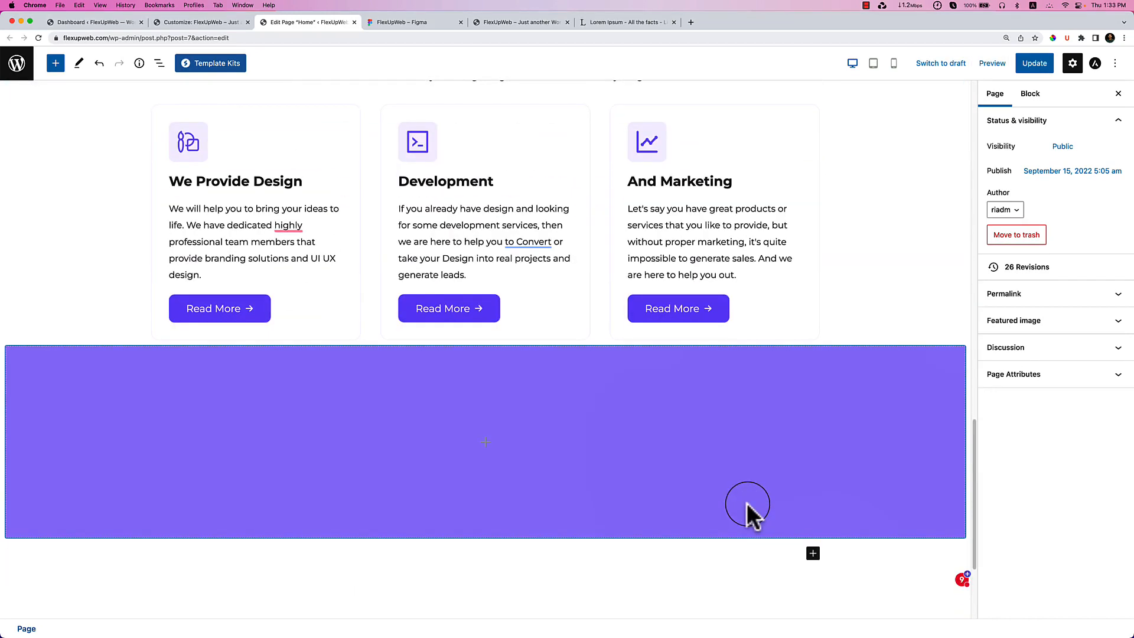
{"action": "left_click", "coordinate": [742, 501]}
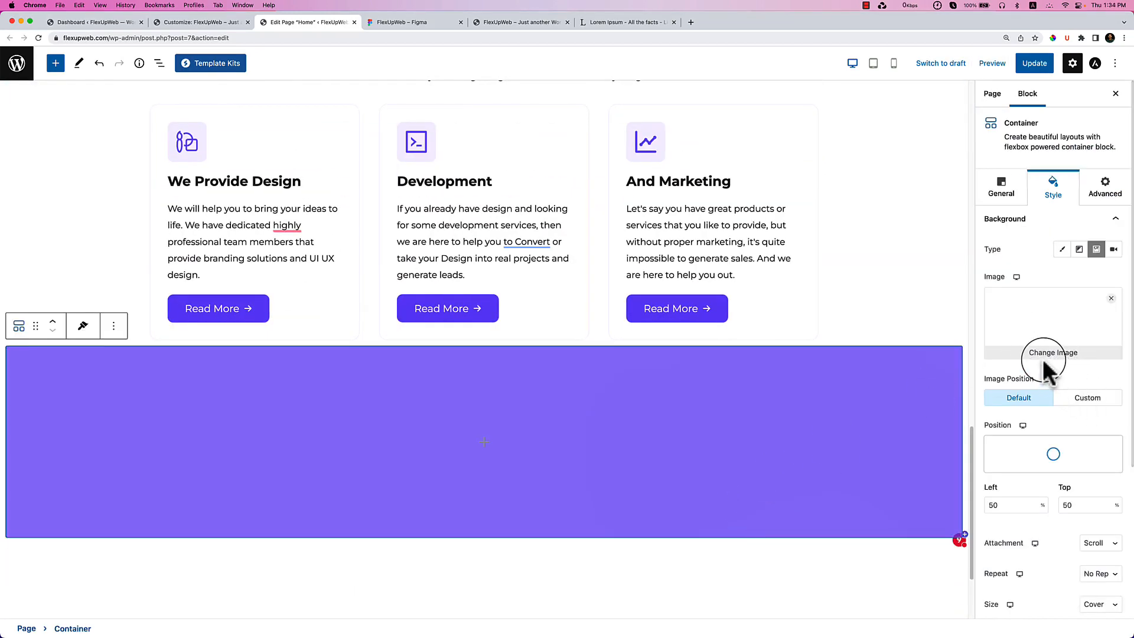
Copy the 'A One-Stop Solution' heading block from its options menu.
{"action": "left_click", "coordinate": [484, 443]}
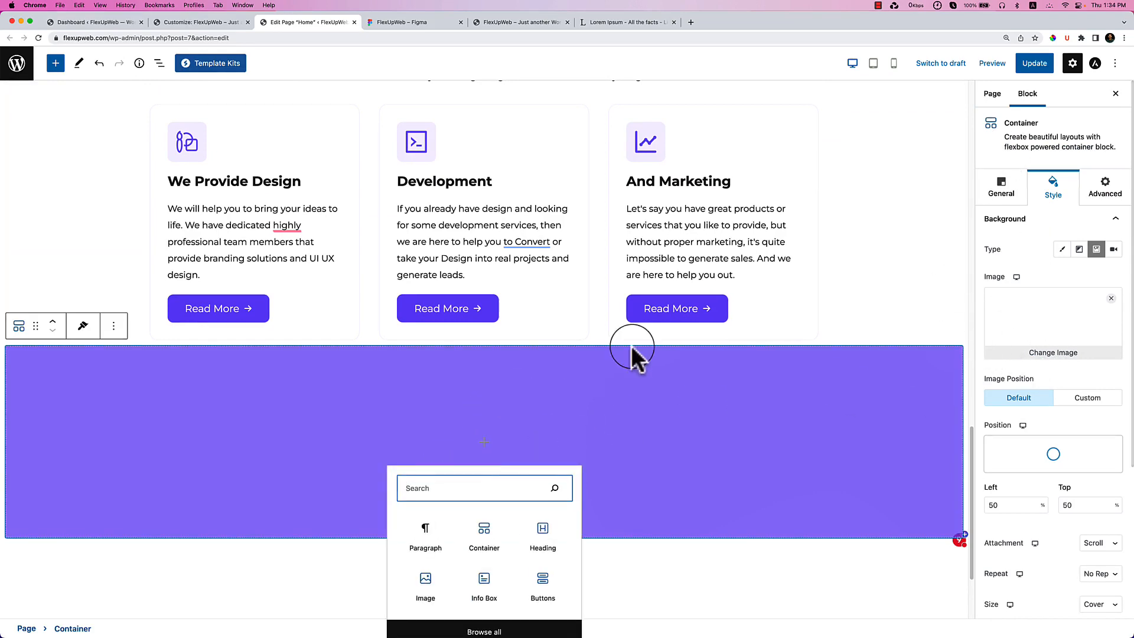
{"action": "scroll", "coordinate": [583, 362], "scroll_direction": "up", "scroll_amount": 2}
{"action": "left_click", "coordinate": [850, 334]}
{"action": "scroll", "coordinate": [848, 332], "scroll_direction": "up", "scroll_amount": 8}
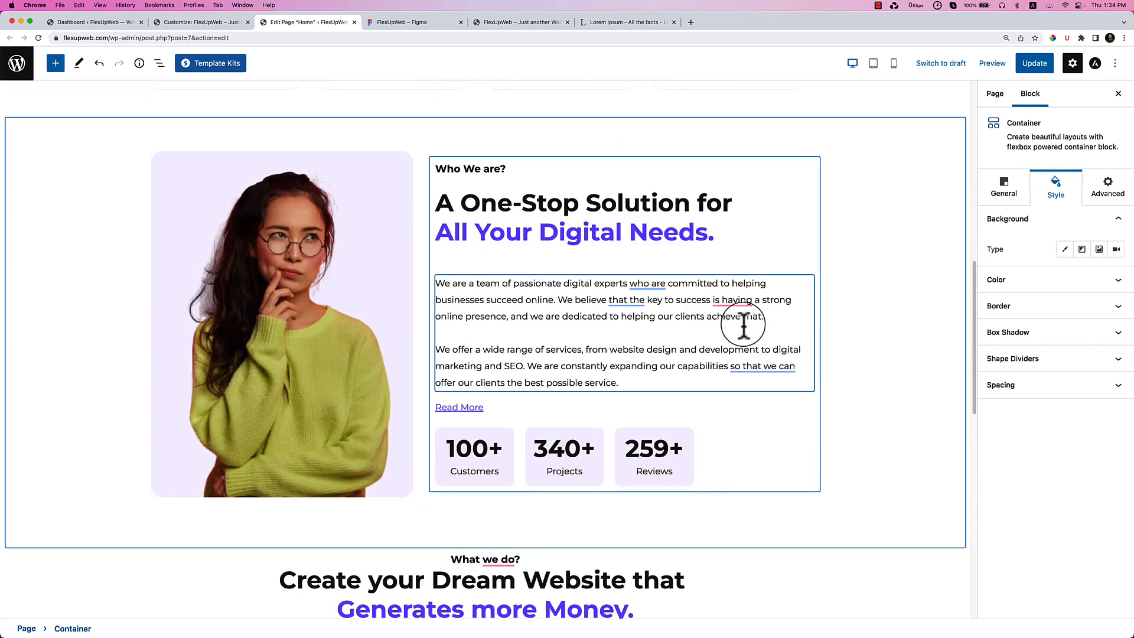
{"action": "left_click", "coordinate": [703, 212]}
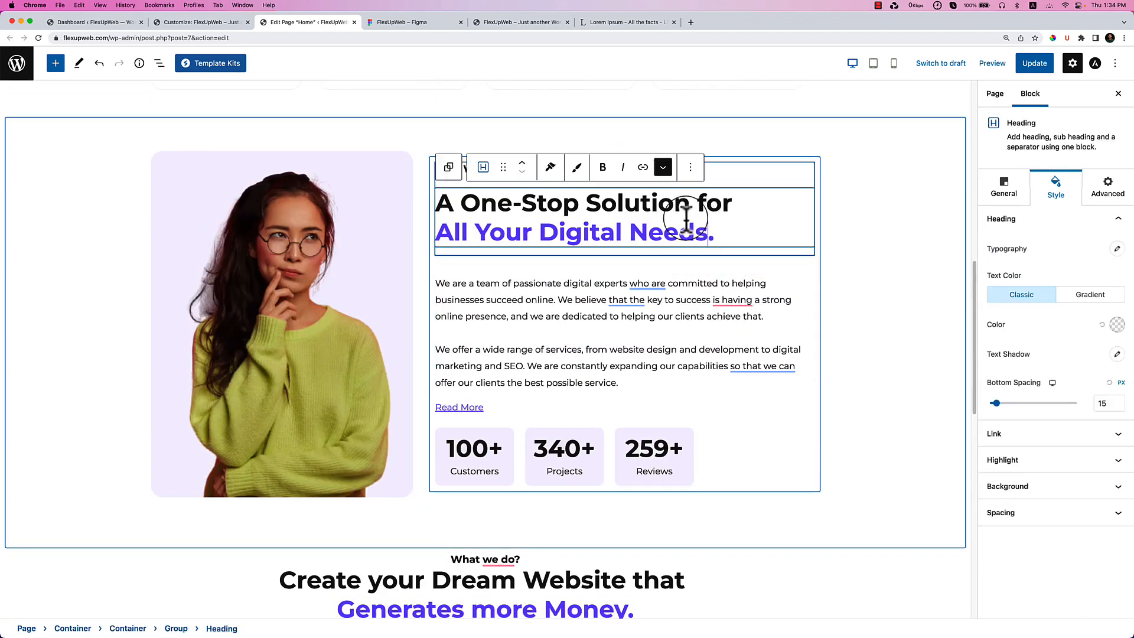
{"action": "left_click", "coordinate": [698, 169]}
{"action": "left_click", "coordinate": [726, 244]}
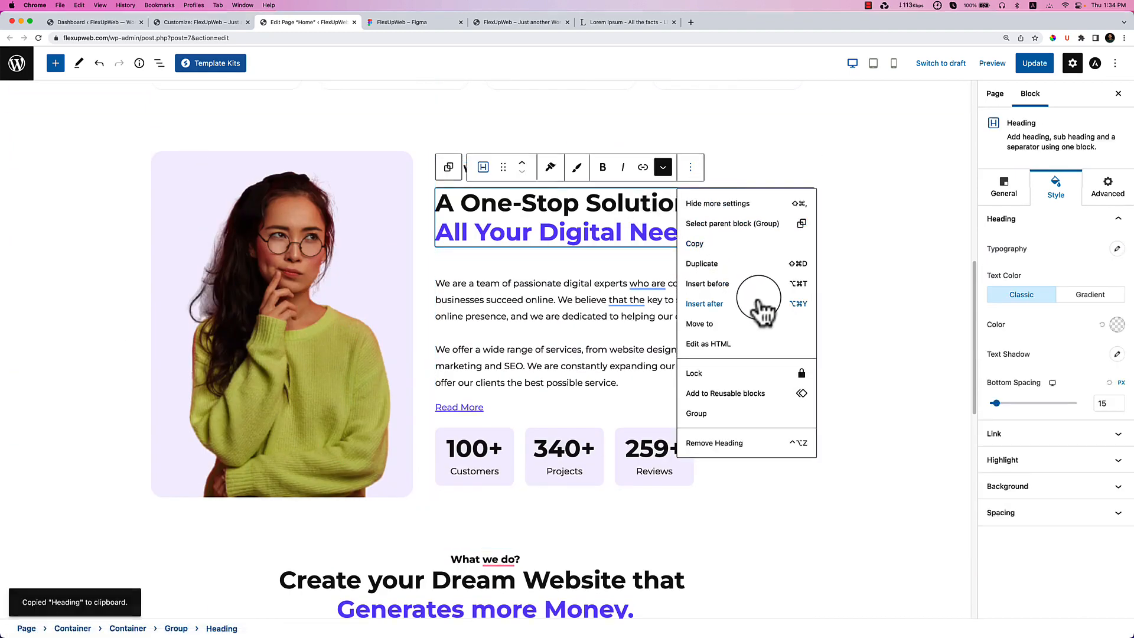
Copy the parent heading Group from List View and paste it over the empty purple container.
{"action": "left_click", "coordinate": [158, 63]}
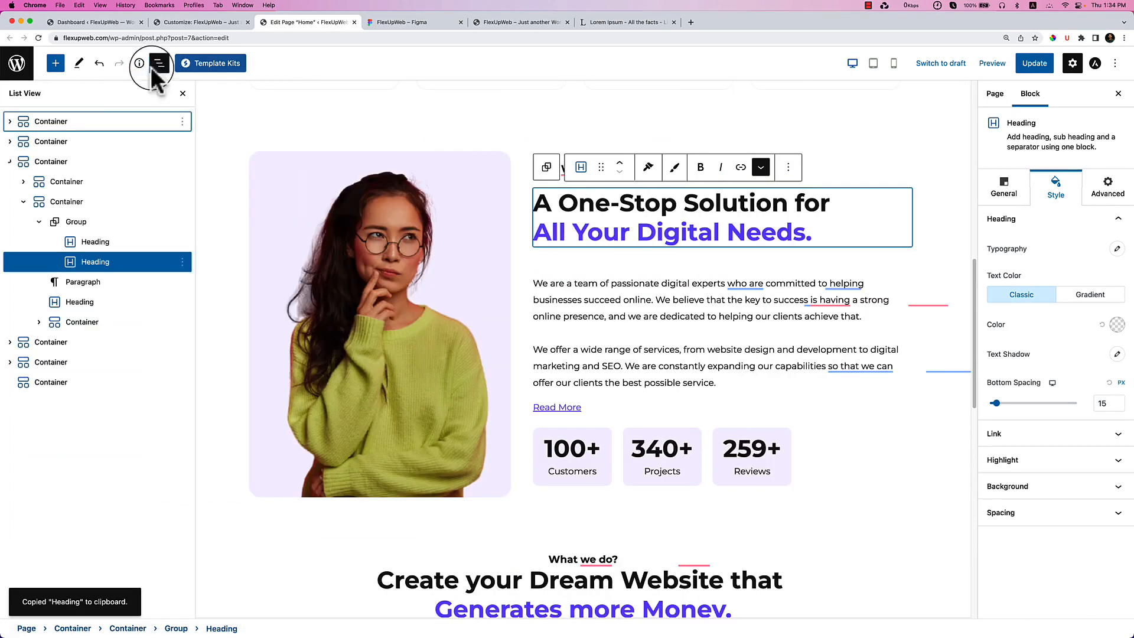
{"action": "left_click", "coordinate": [70, 222]}
{"action": "left_click", "coordinate": [182, 221]}
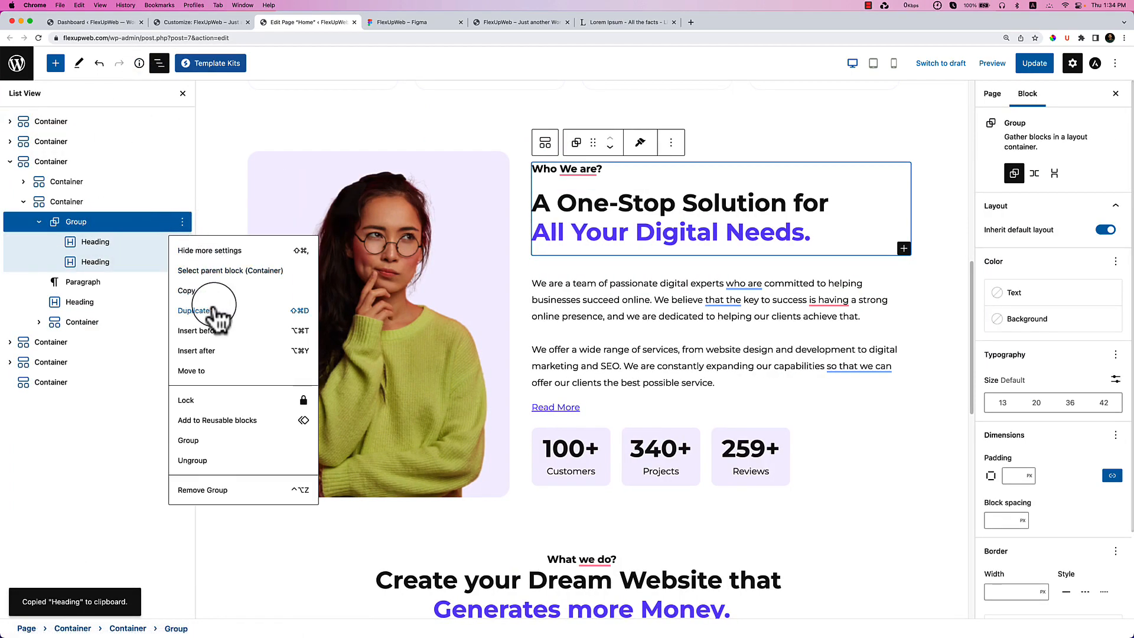
{"action": "left_click", "coordinate": [188, 290]}
{"action": "scroll", "coordinate": [532, 467], "scroll_direction": "down", "scroll_amount": 10}
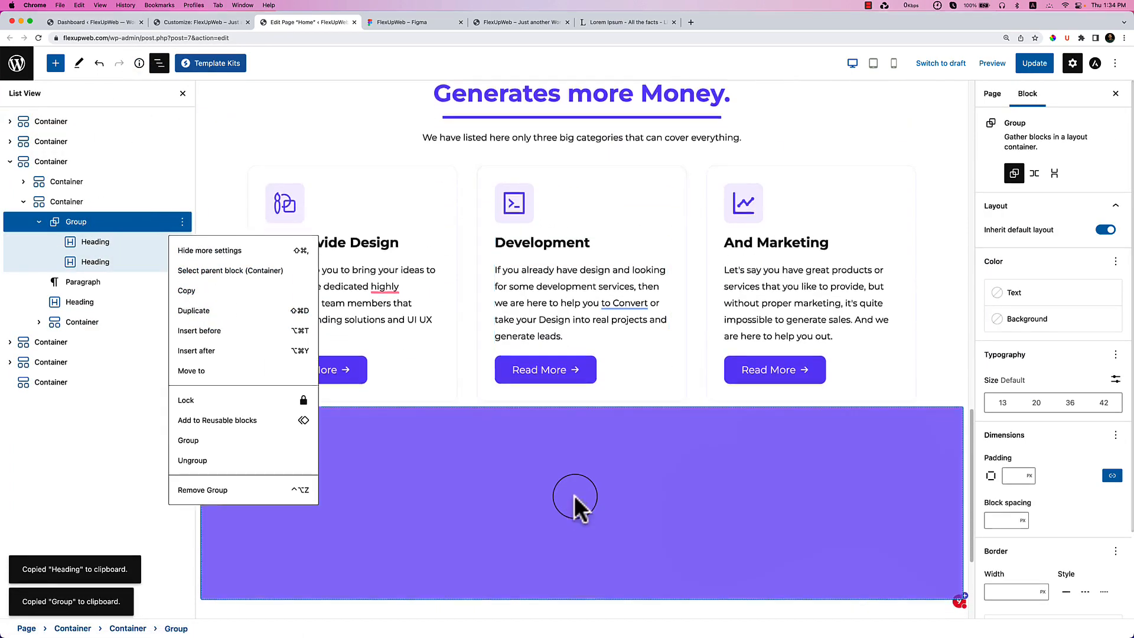
{"action": "scroll", "coordinate": [532, 449], "scroll_direction": "down", "scroll_amount": 2}
{"action": "left_click", "coordinate": [579, 393]}
{"action": "left_click", "coordinate": [614, 397]}
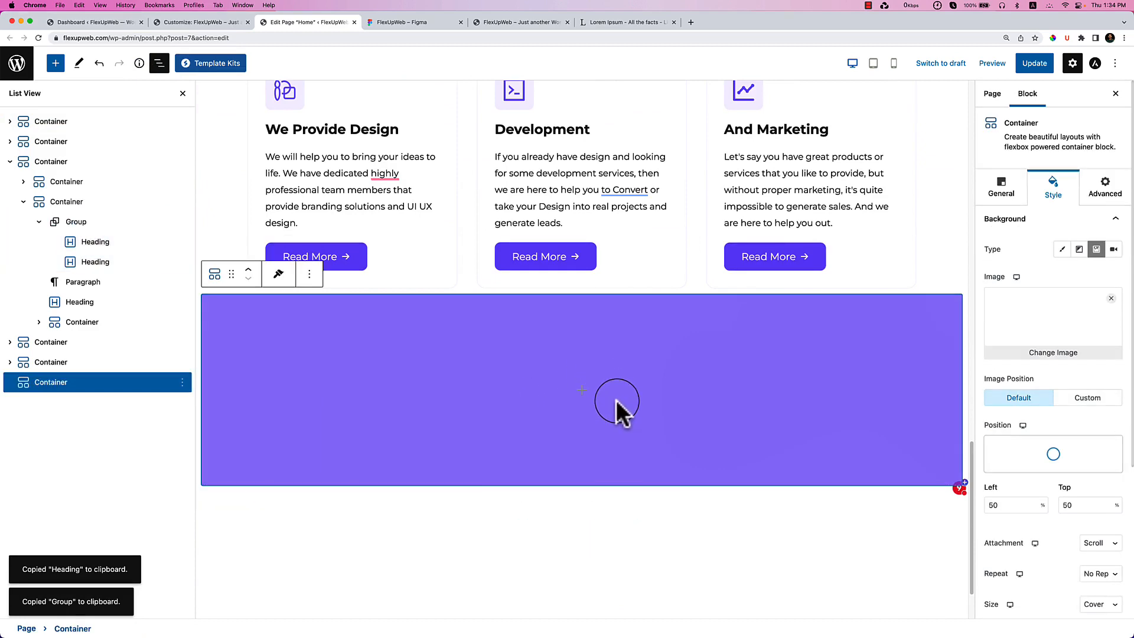
{"action": "key", "text": "super+v"}
{"action": "scroll", "coordinate": [590, 396], "scroll_direction": "down", "scroll_amount": 2}
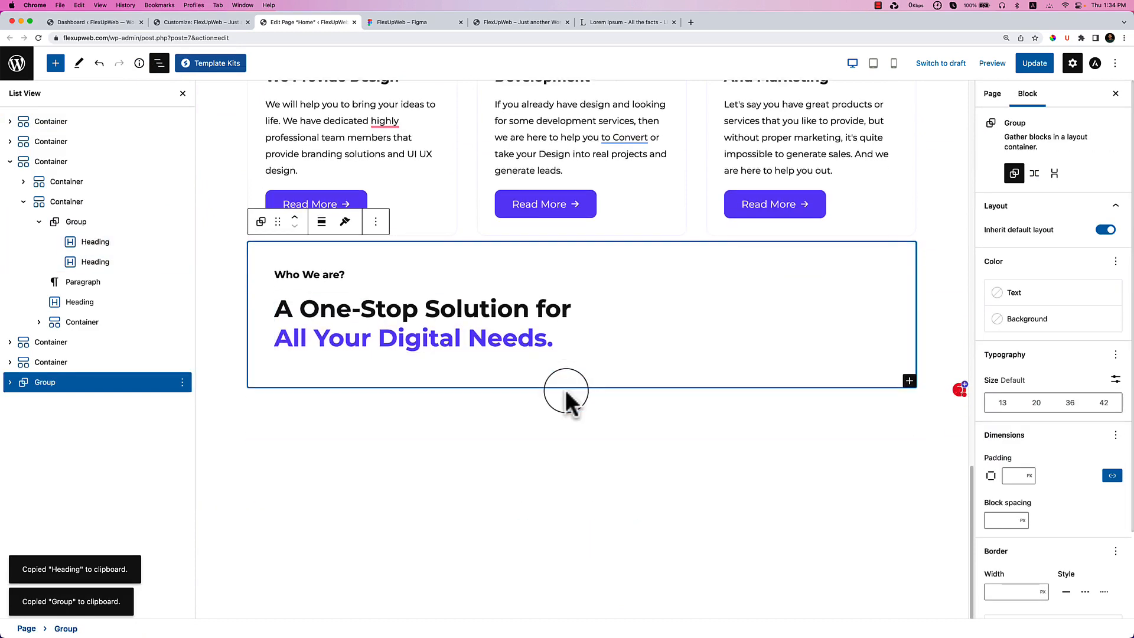
{"action": "left_click", "coordinate": [430, 420]}
Select the pasted 'Who We are?' Group in List View, copy it, then delete it.
{"action": "left_click", "coordinate": [55, 379]}
{"action": "left_click", "coordinate": [61, 364]}
{"action": "left_click", "coordinate": [53, 384]}
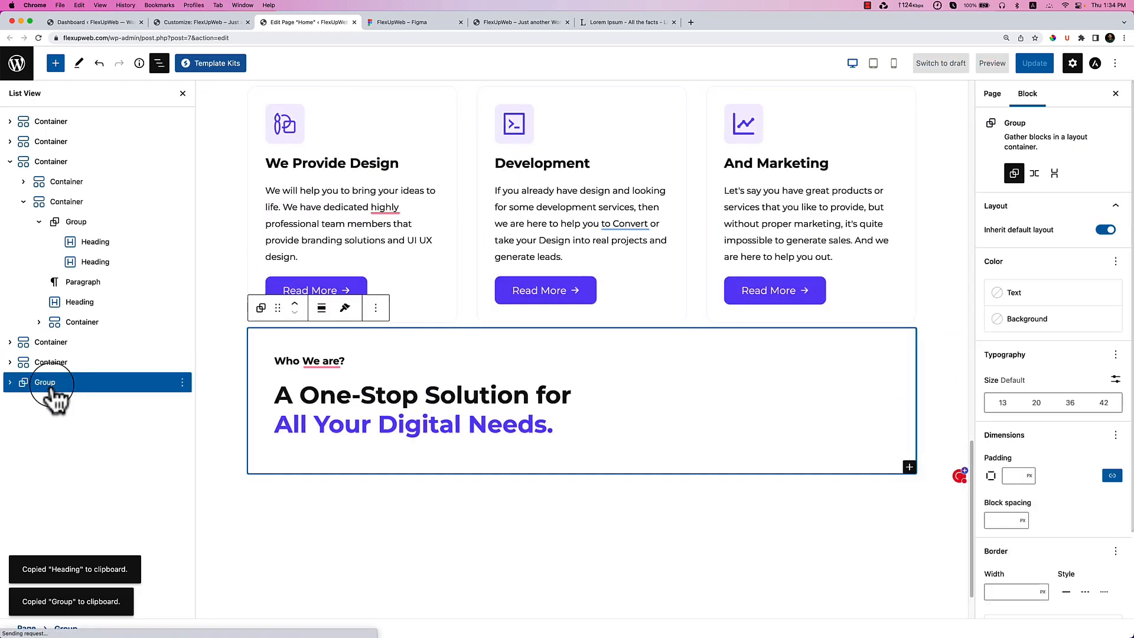
{"action": "left_click", "coordinate": [328, 390]}
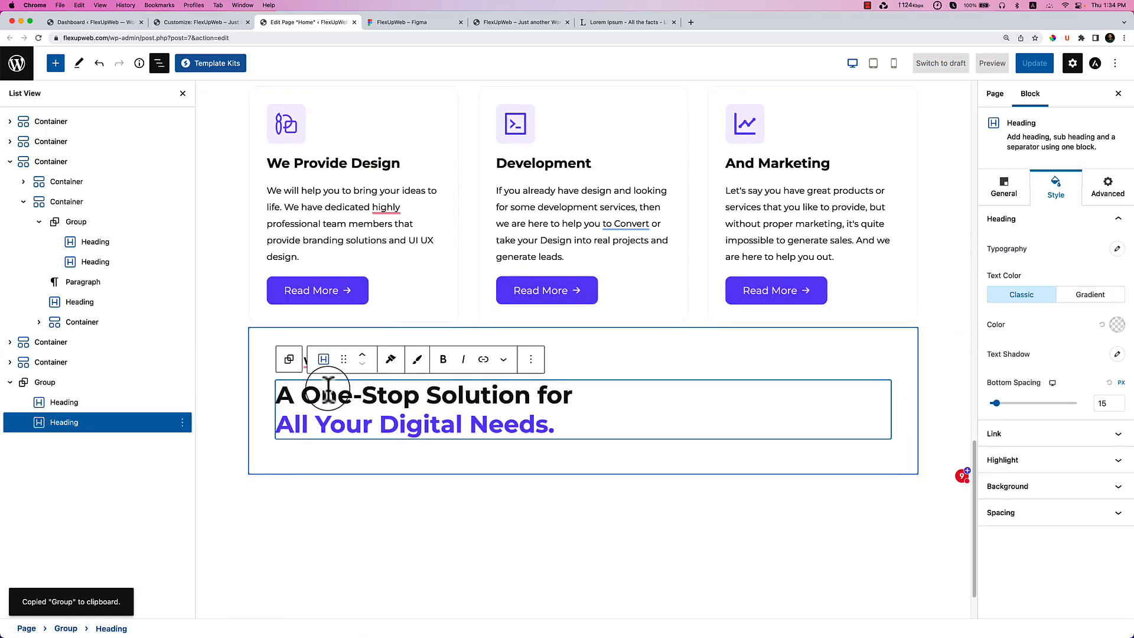
{"action": "left_click", "coordinate": [72, 384]}
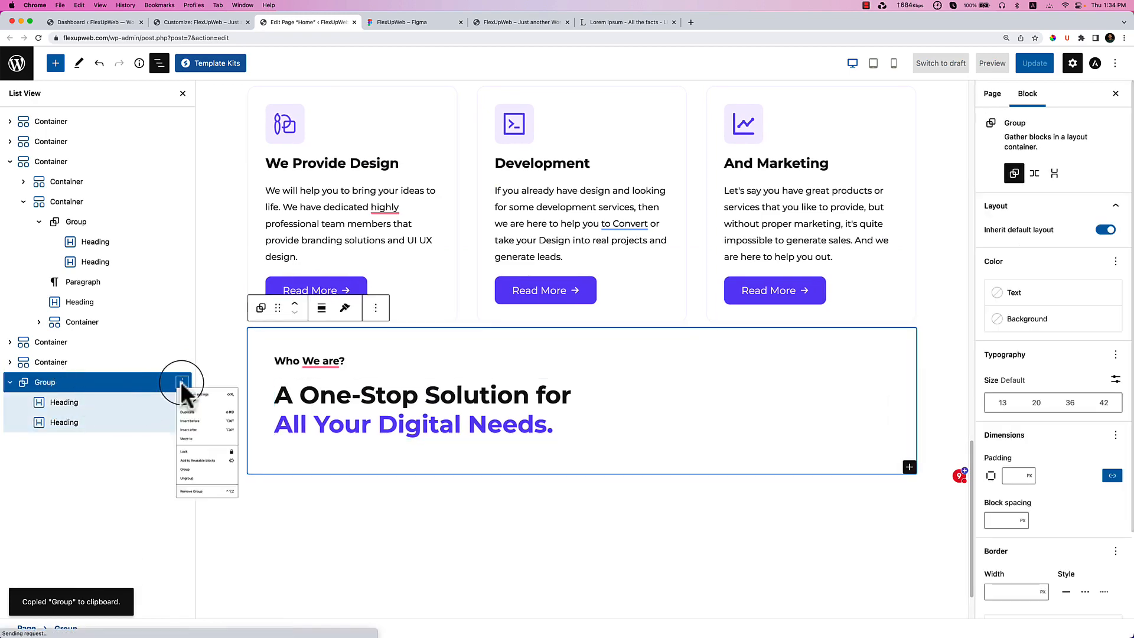
{"action": "left_click", "coordinate": [182, 382]}
{"action": "left_click", "coordinate": [376, 308]}
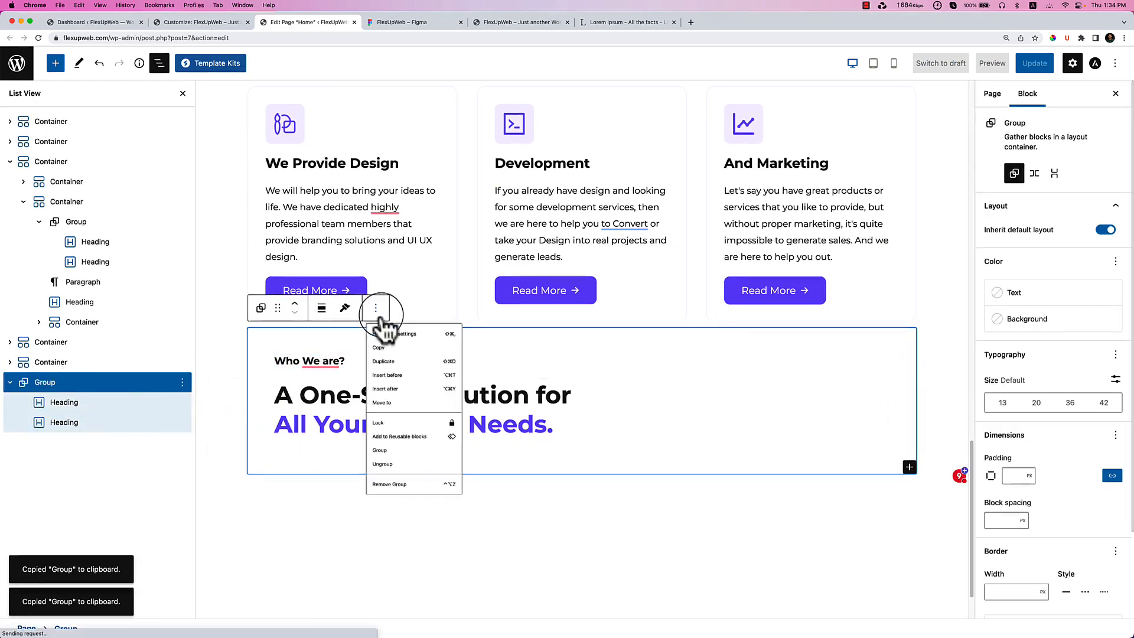
{"action": "left_click", "coordinate": [396, 562]}
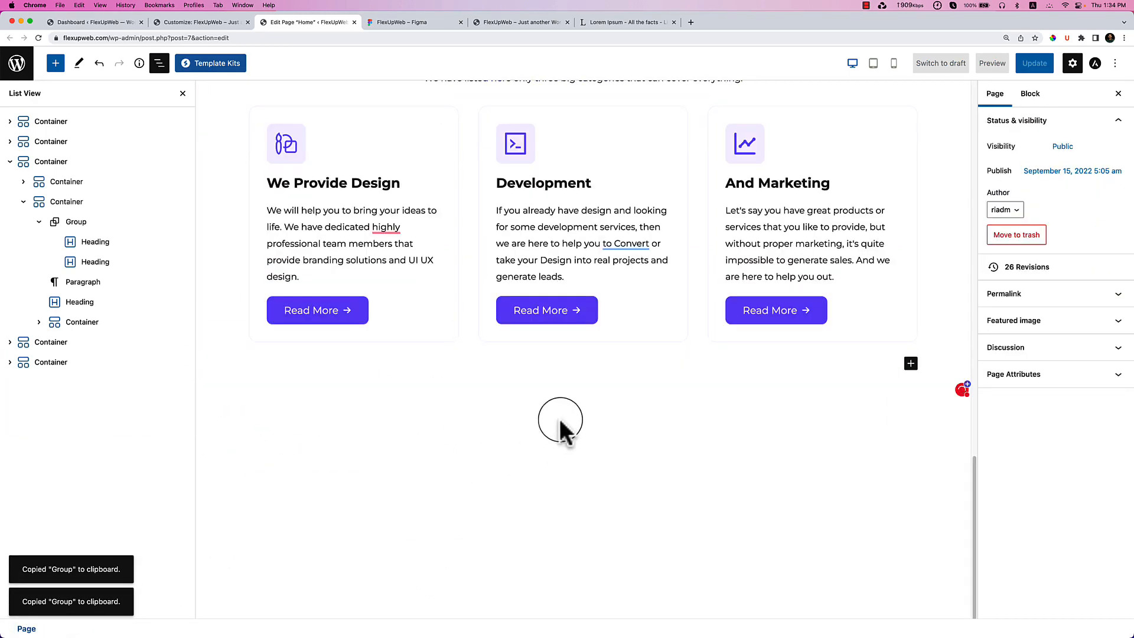
Insert a single-column Container below the service cards and paste the Group into it.
{"action": "left_click", "coordinate": [816, 361]}
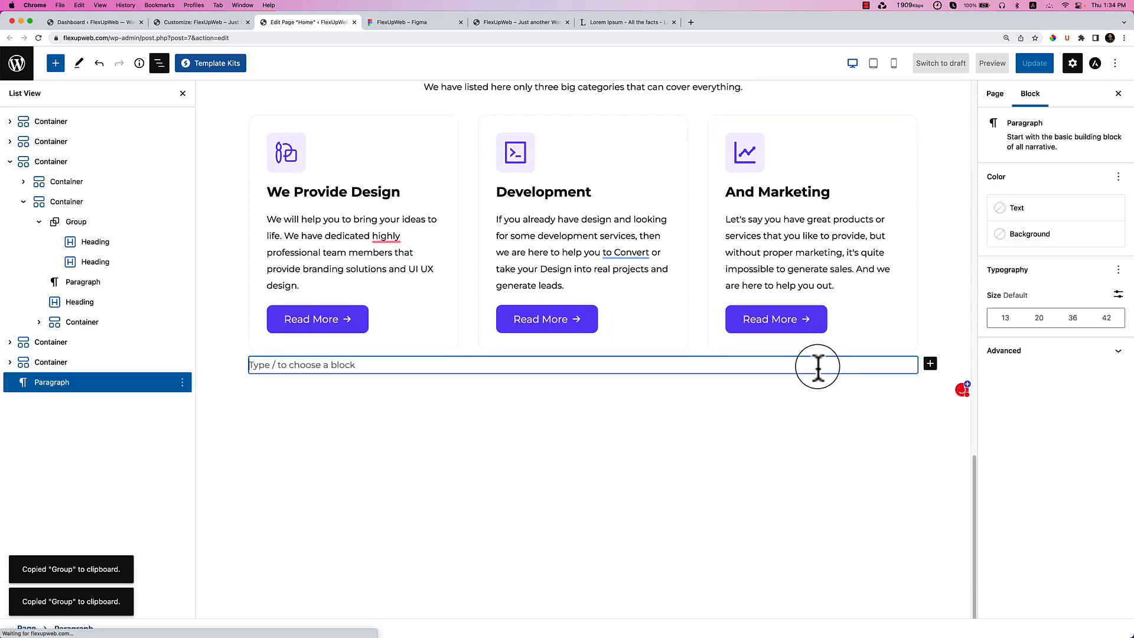
{"action": "type", "text": "/container"}
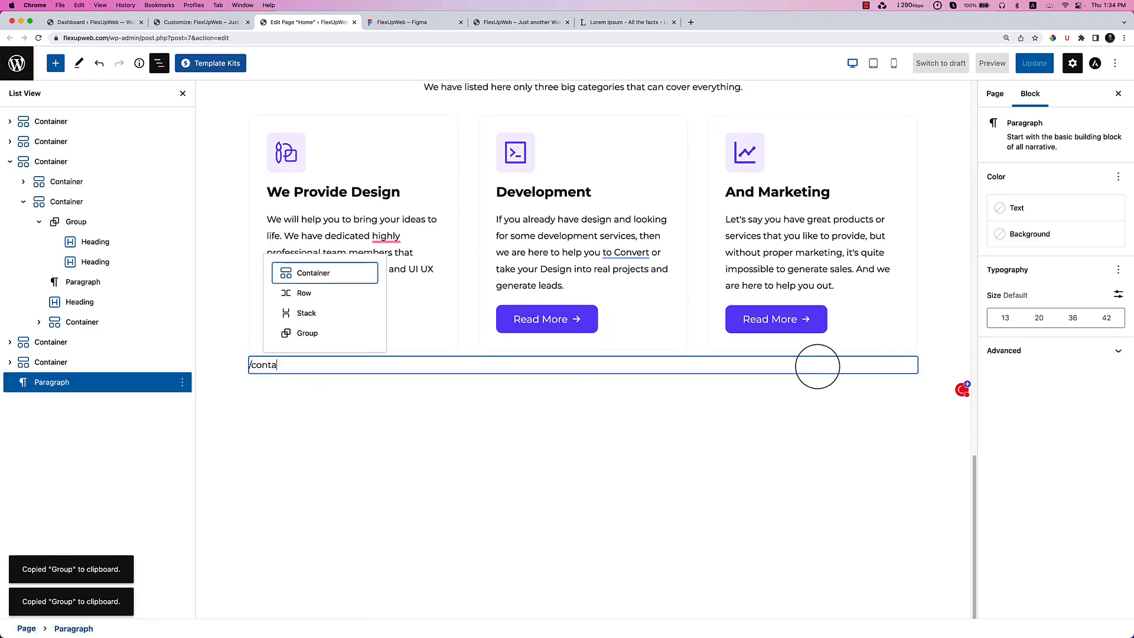
{"action": "key", "text": "Return"}
{"action": "left_click", "coordinate": [417, 411]}
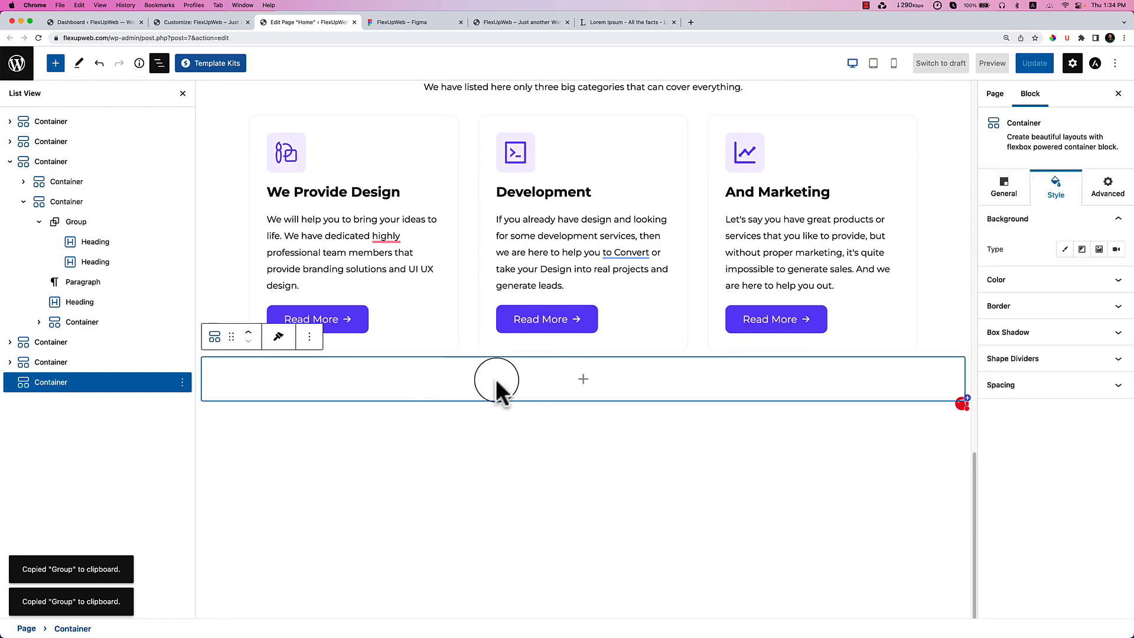
{"action": "key", "text": "super+v"}
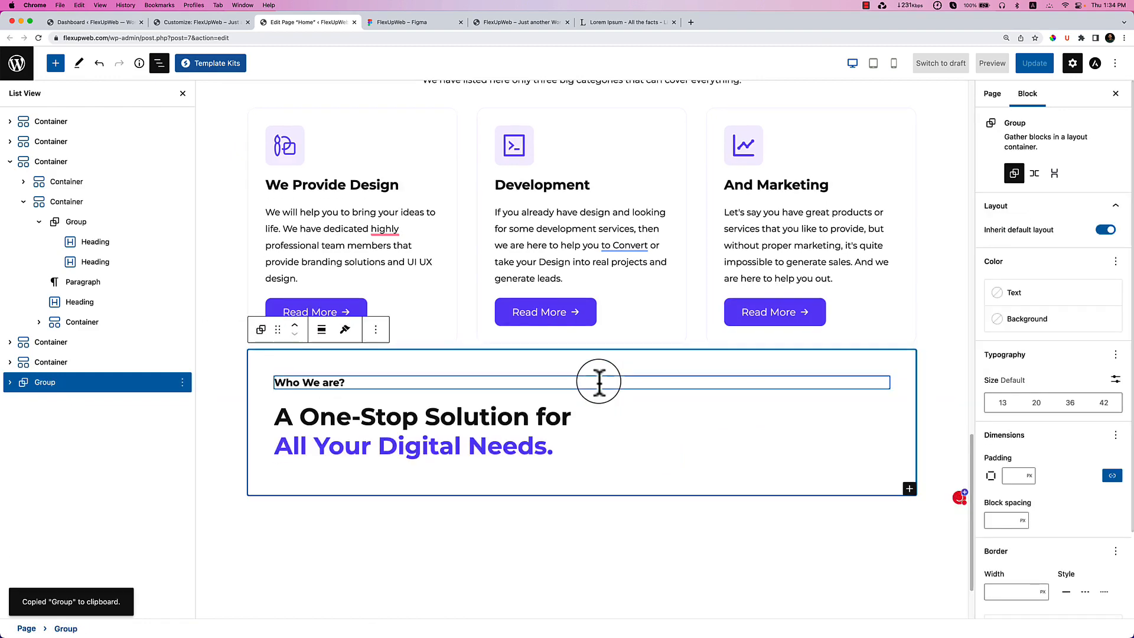
Cut the 'Who We are?' Group block to the clipboard.
{"action": "left_click", "coordinate": [66, 364]}
{"action": "left_click", "coordinate": [39, 384]}
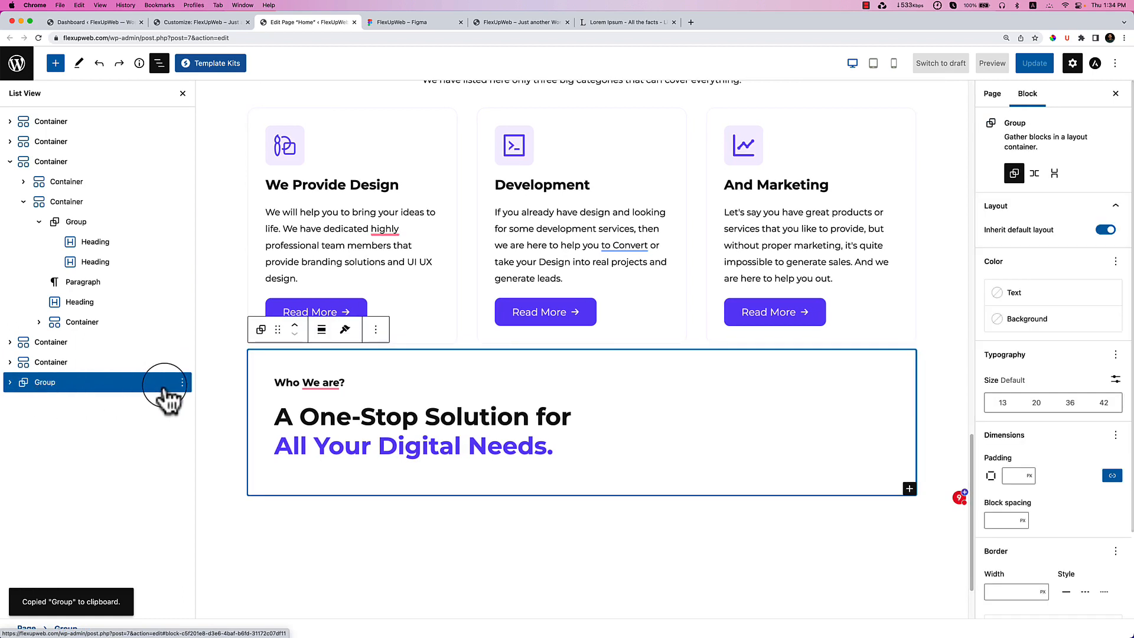
{"action": "left_click", "coordinate": [224, 447]}
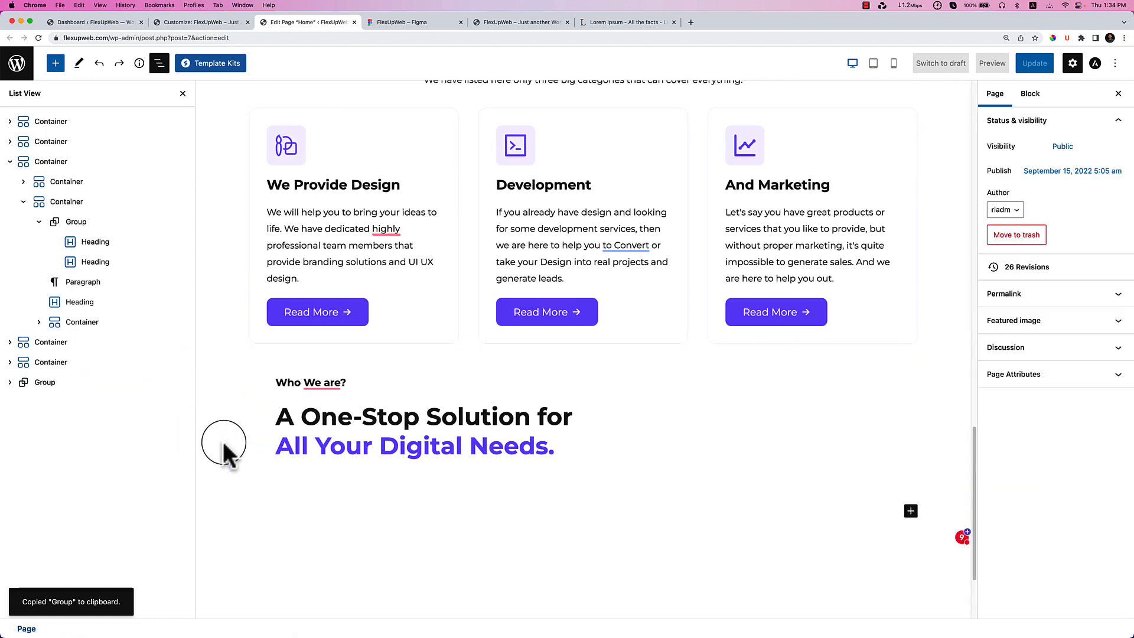
{"action": "key", "text": "super+x"}
Add a nested Container in the empty container and paste the heading group into it.
{"action": "left_click", "coordinate": [582, 366]}
{"action": "left_click", "coordinate": [586, 460]}
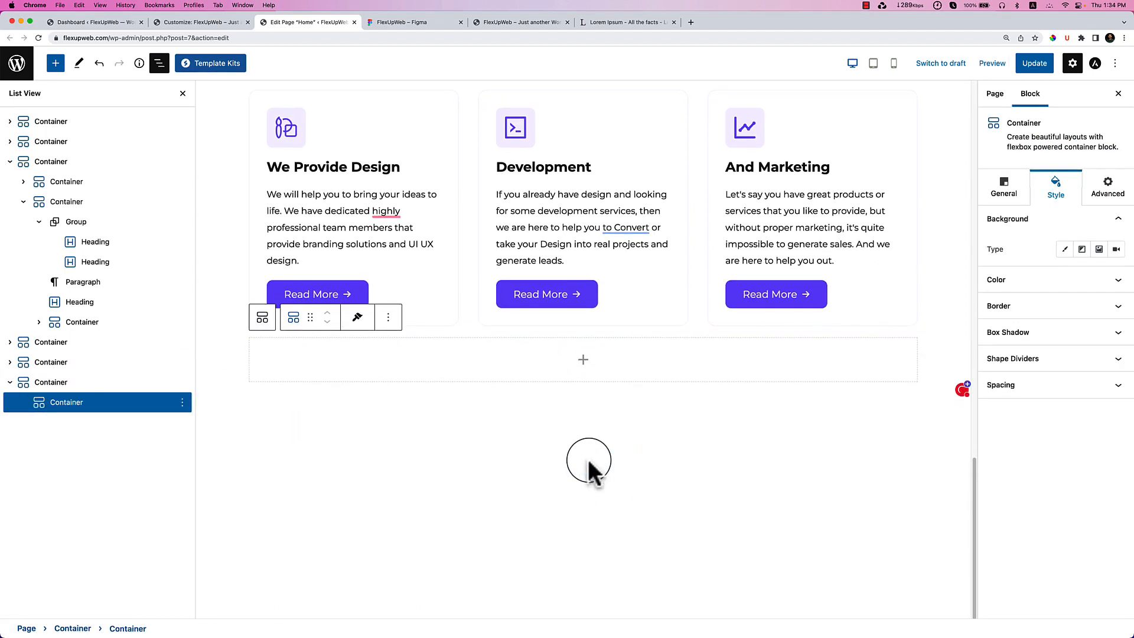
{"action": "left_click", "coordinate": [582, 360]}
{"action": "key", "text": "super+v"}
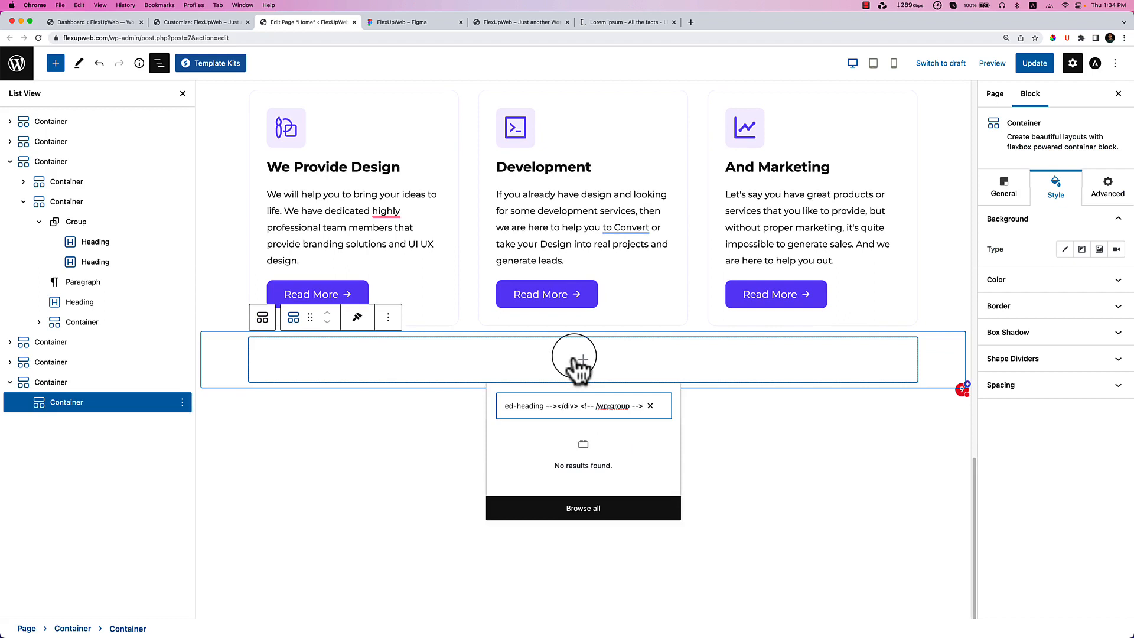
{"action": "left_click", "coordinate": [650, 406]}
{"action": "left_click", "coordinate": [502, 369]}
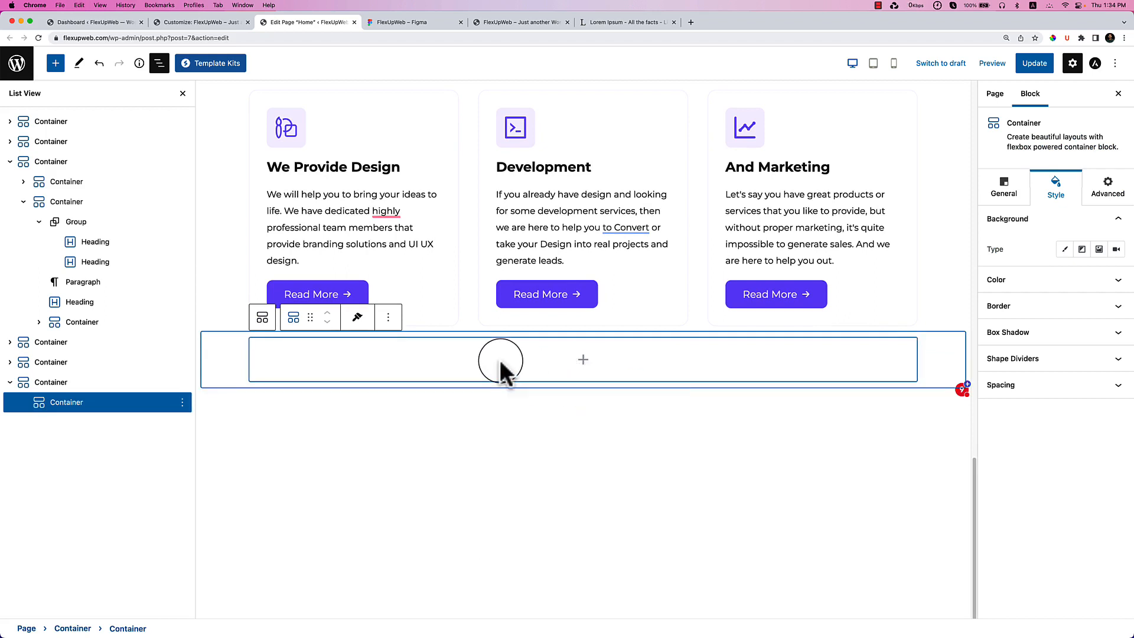
{"action": "key", "text": "super+v"}
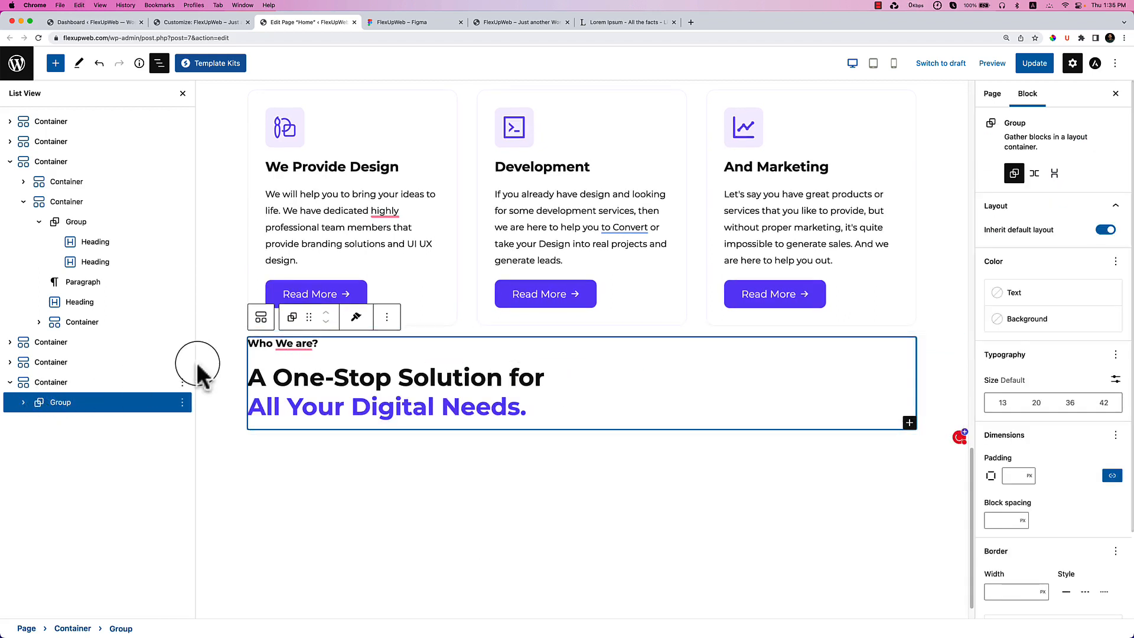
Center-align the 'Who We are?' and 'A One-Stop Solution…' headings.
{"action": "left_click", "coordinate": [233, 360]}
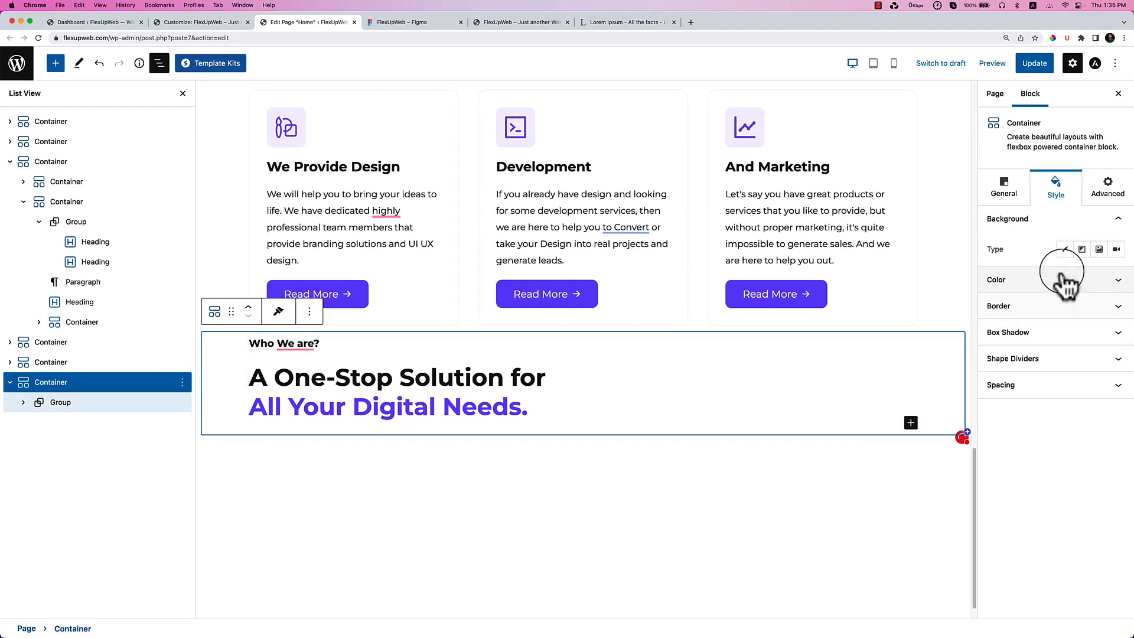
{"action": "left_click", "coordinate": [362, 356]}
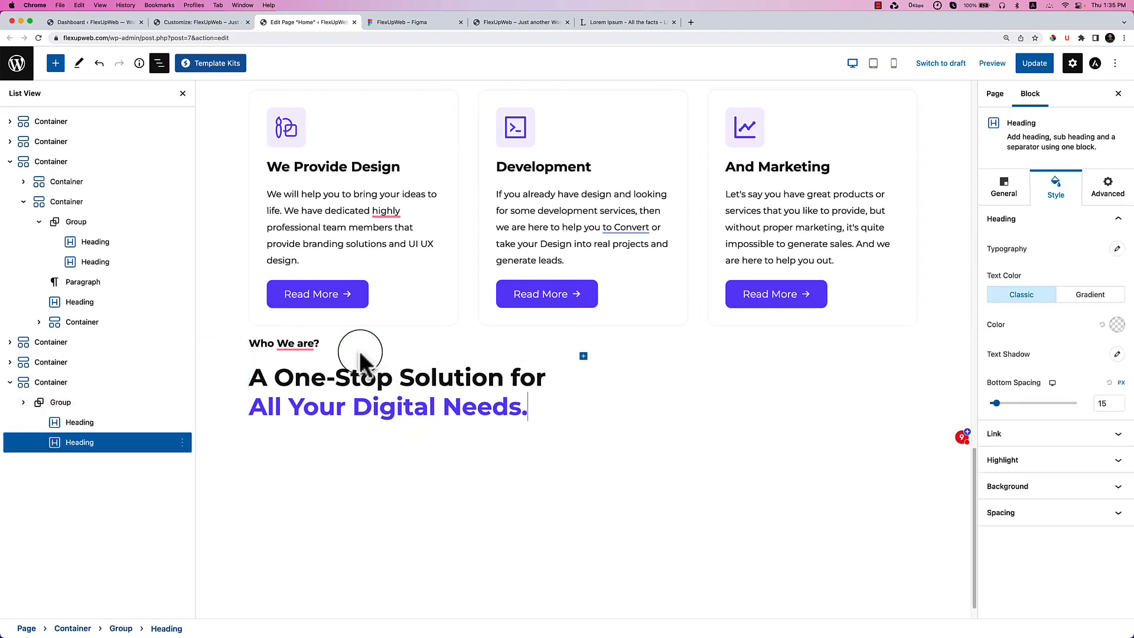
{"action": "left_click", "coordinate": [607, 346]}
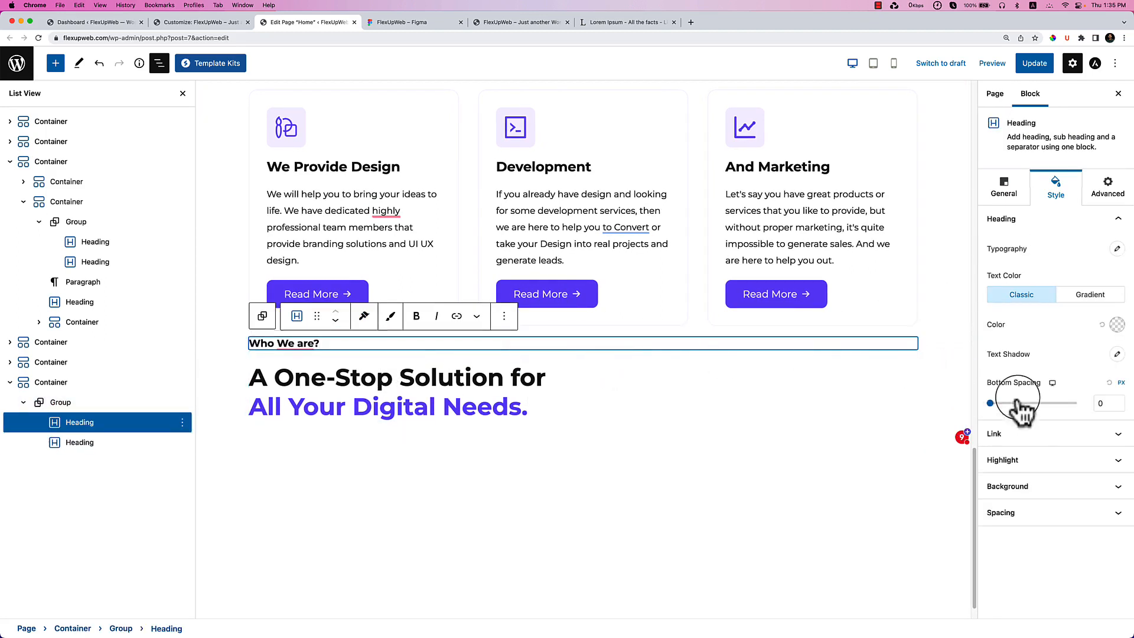
{"action": "left_click", "coordinate": [1004, 187]}
{"action": "left_click", "coordinate": [1056, 265]}
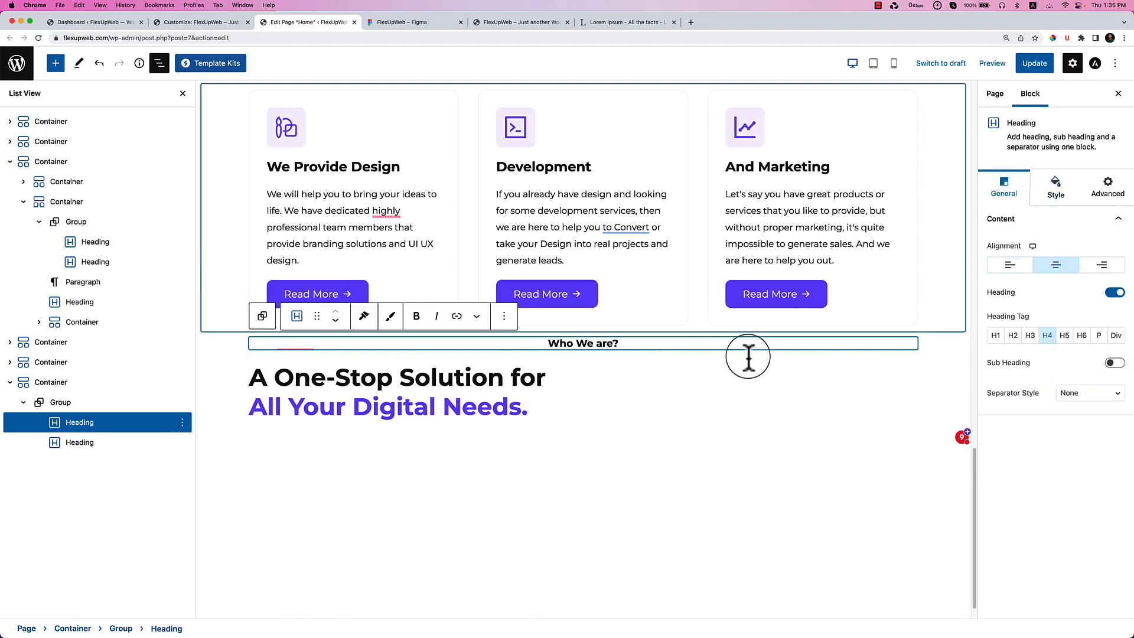
{"action": "left_click", "coordinate": [562, 385]}
{"action": "left_click", "coordinate": [1055, 264]}
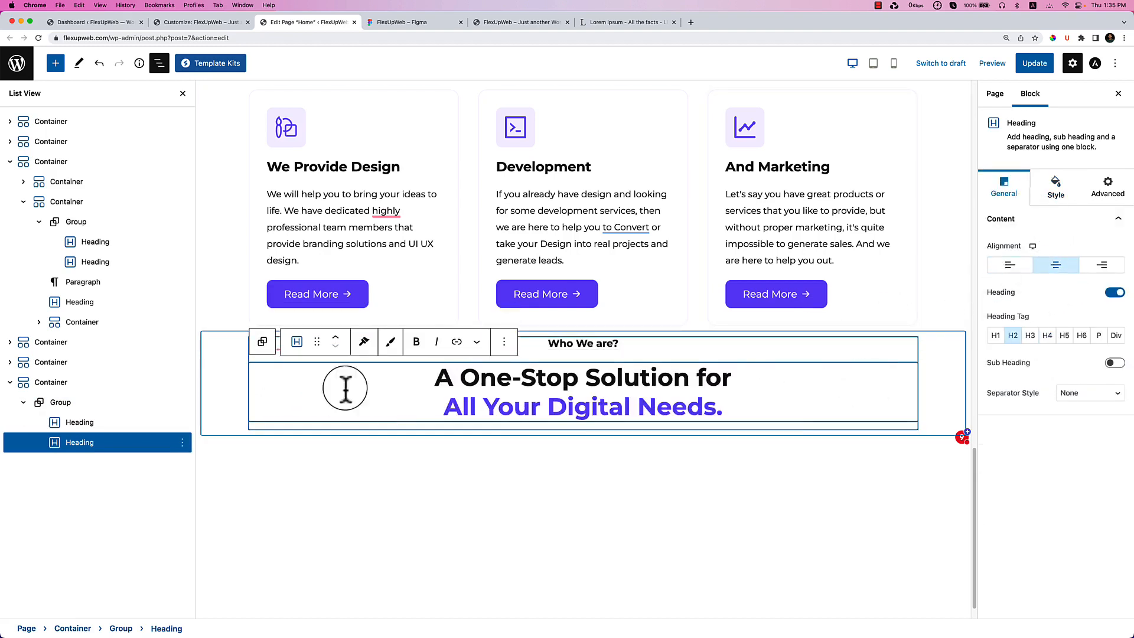
Set the section's outer container minimum height to 350.
{"action": "left_click", "coordinate": [233, 372]}
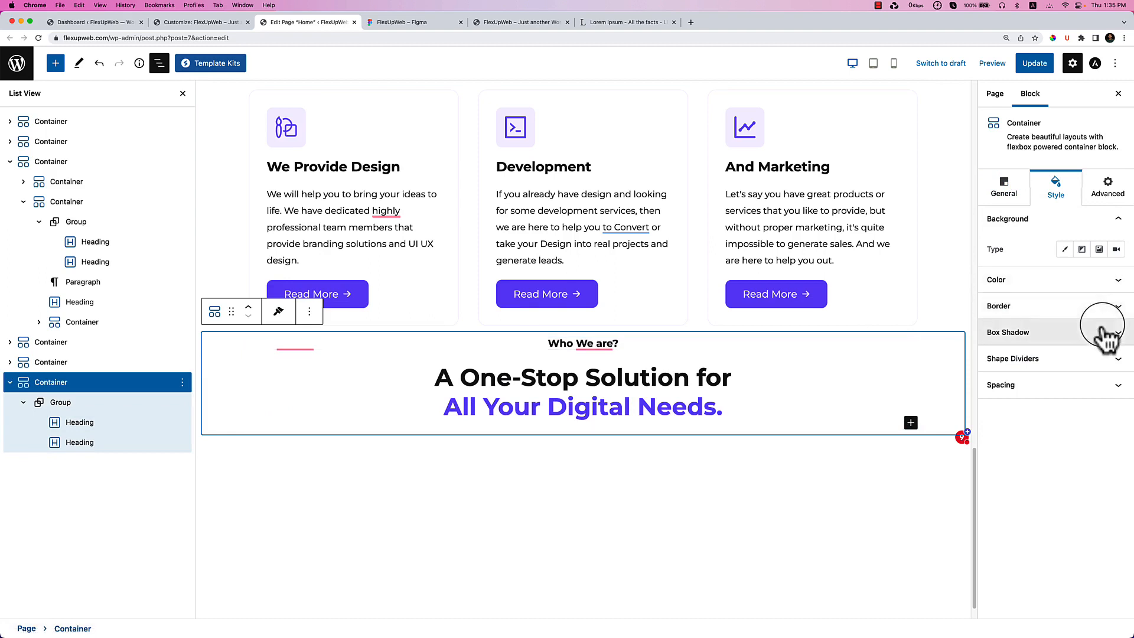
{"action": "left_click", "coordinate": [1005, 188]}
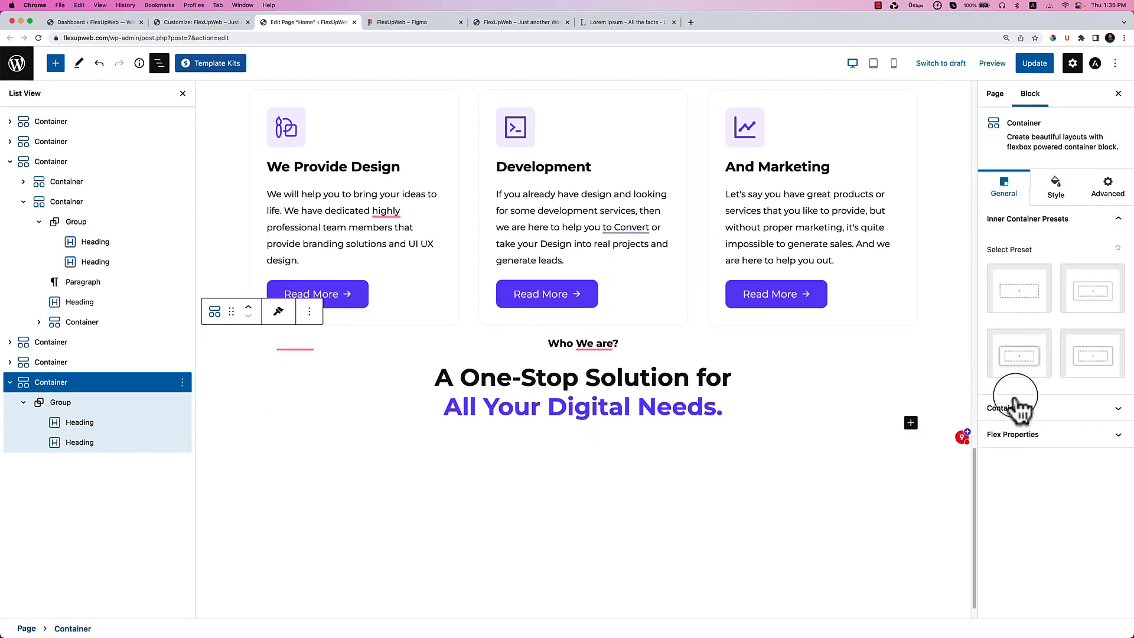
{"action": "left_click", "coordinate": [1045, 408]}
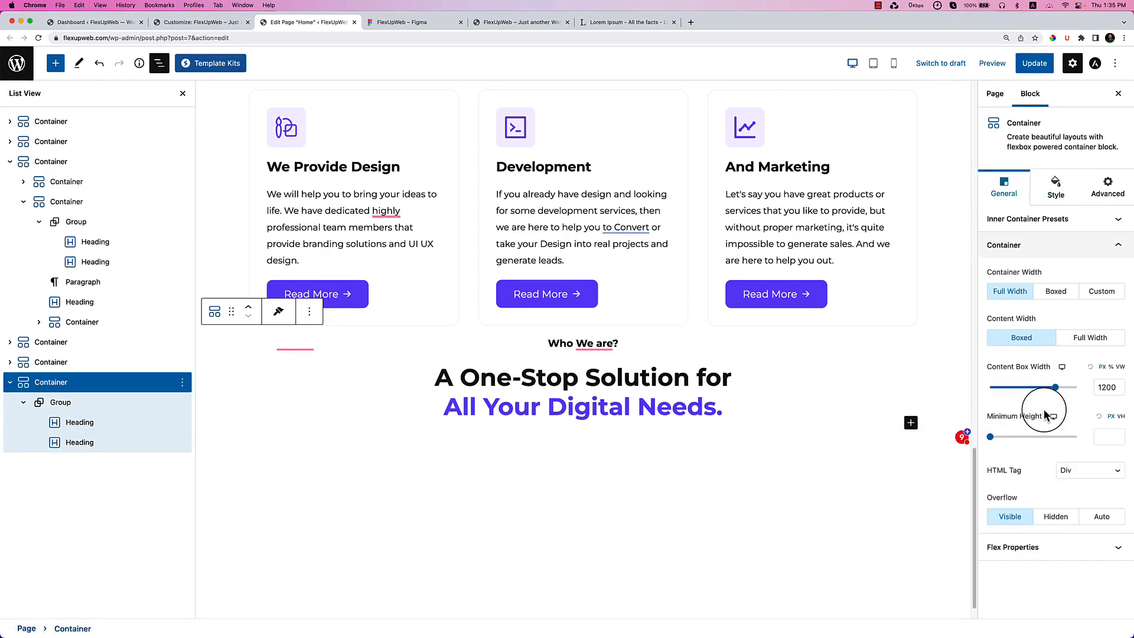
{"action": "left_click_drag", "start_coordinate": [990, 437], "coordinate": [1021, 437]}
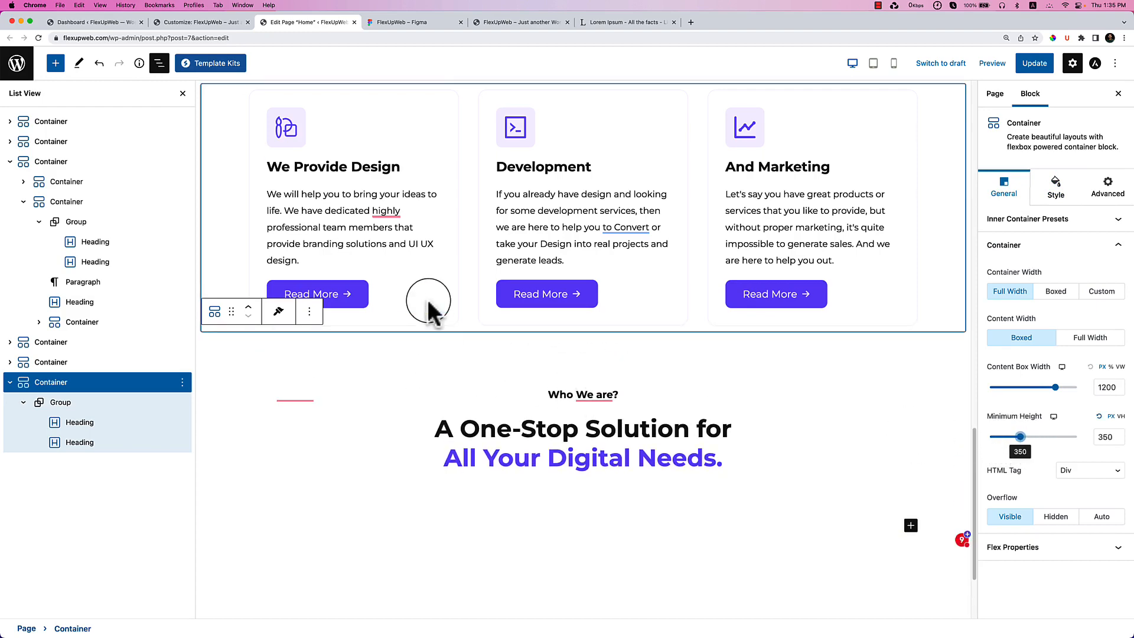
{"action": "scroll", "coordinate": [430, 308], "scroll_direction": "up", "scroll_amount": 3}
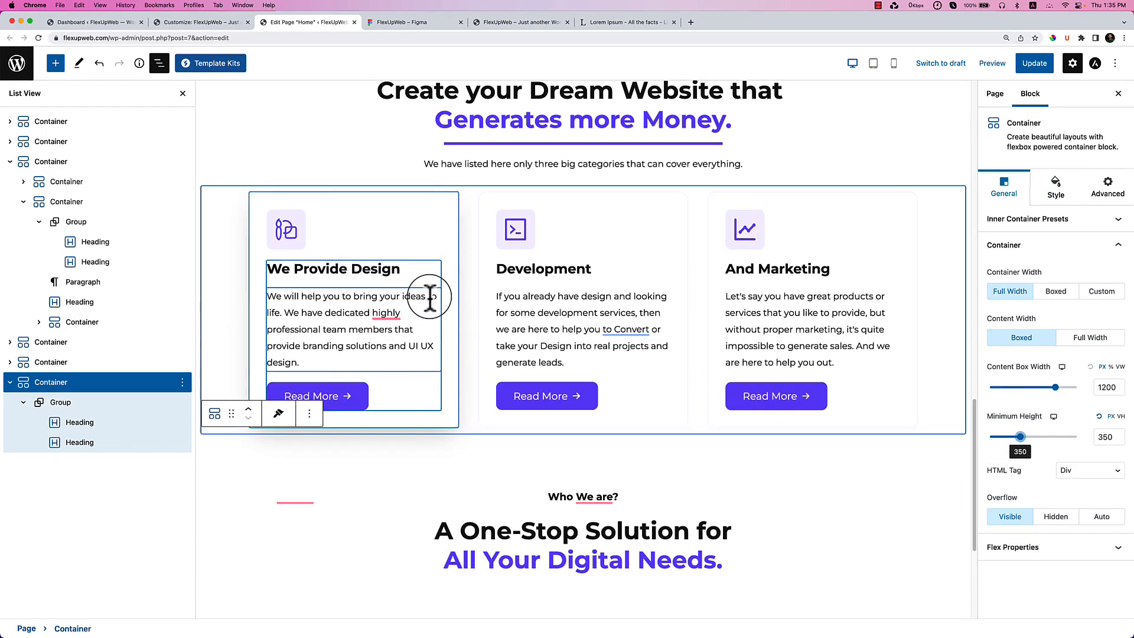
Pad the service cards container 0 on top, right and left, and 80 at the bottom.
{"action": "left_click", "coordinate": [230, 204]}
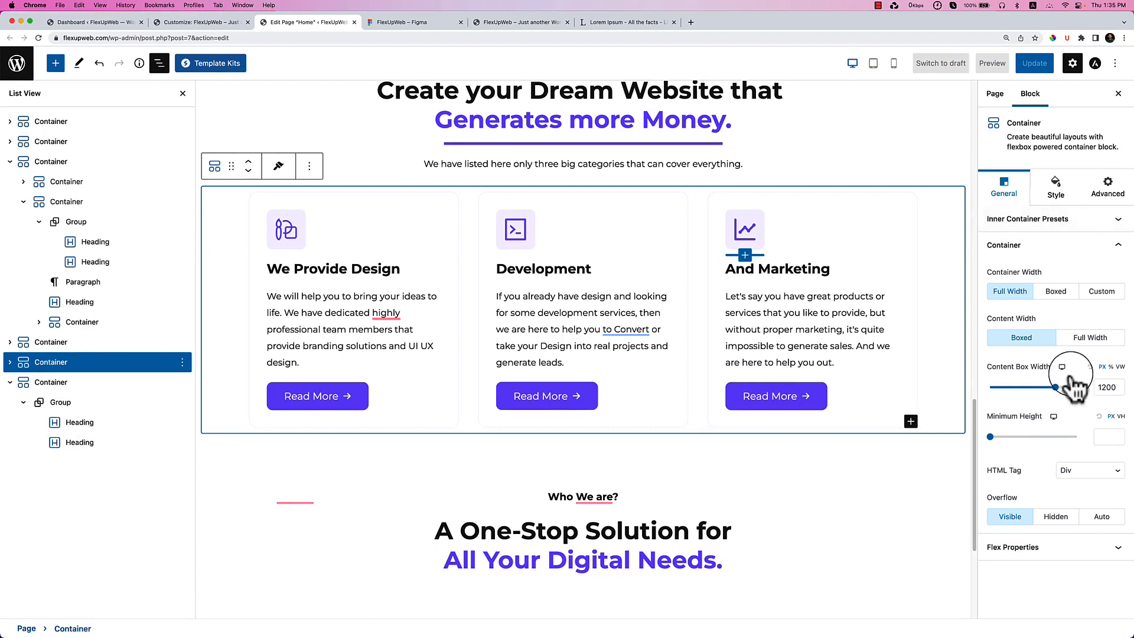
{"action": "left_click", "coordinate": [1055, 189]}
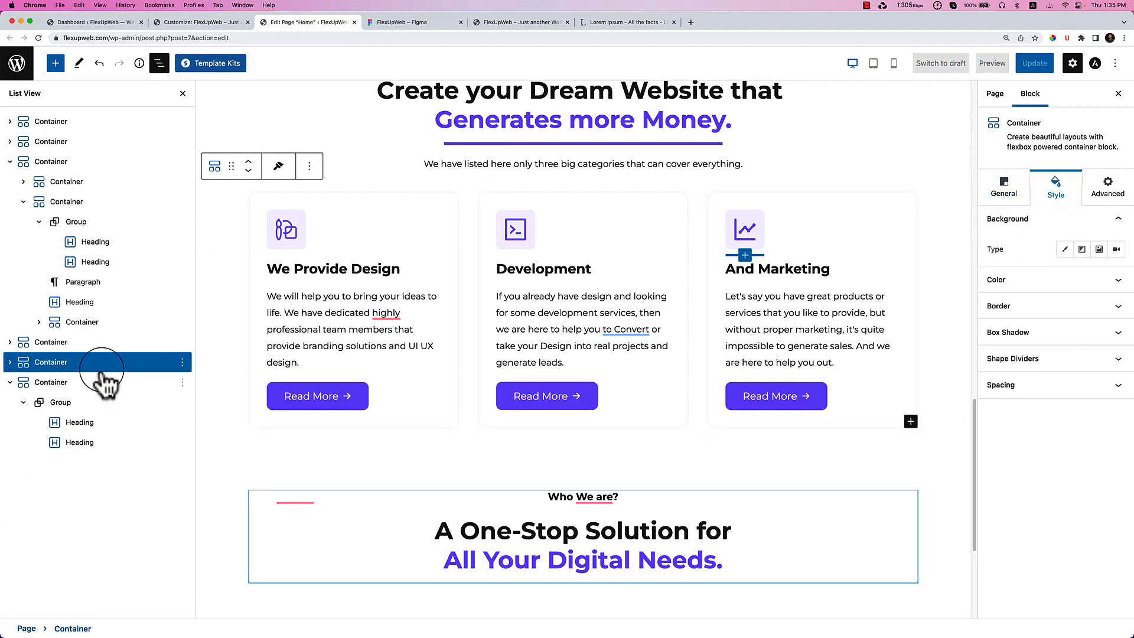
{"action": "left_click", "coordinate": [165, 359]}
{"action": "left_click", "coordinate": [1051, 384]}
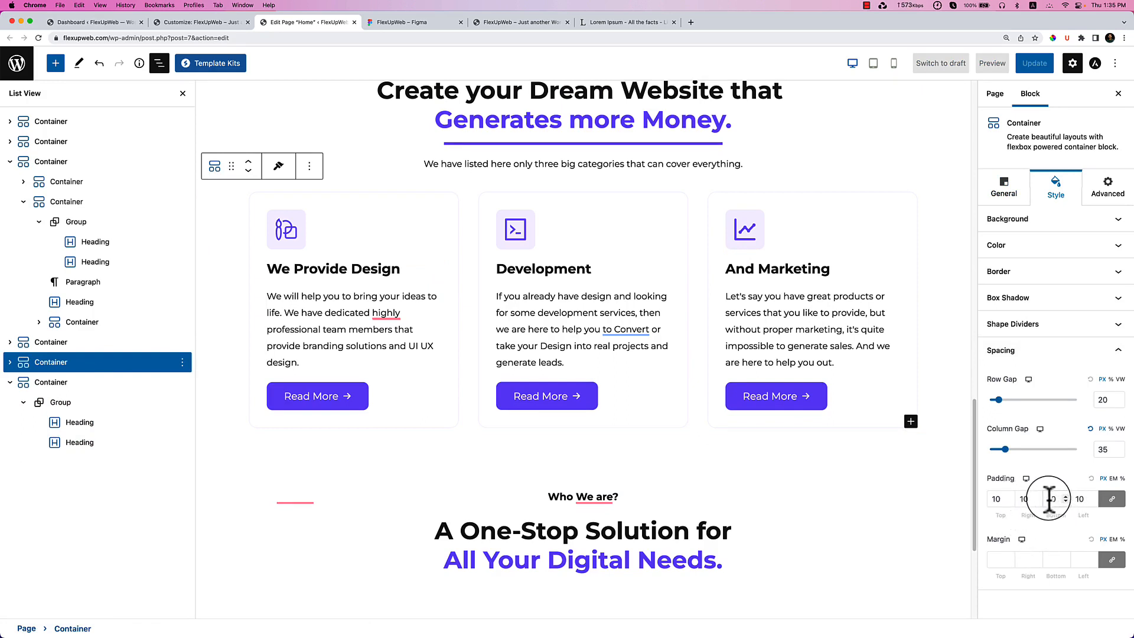
{"action": "type", "text": "1"}
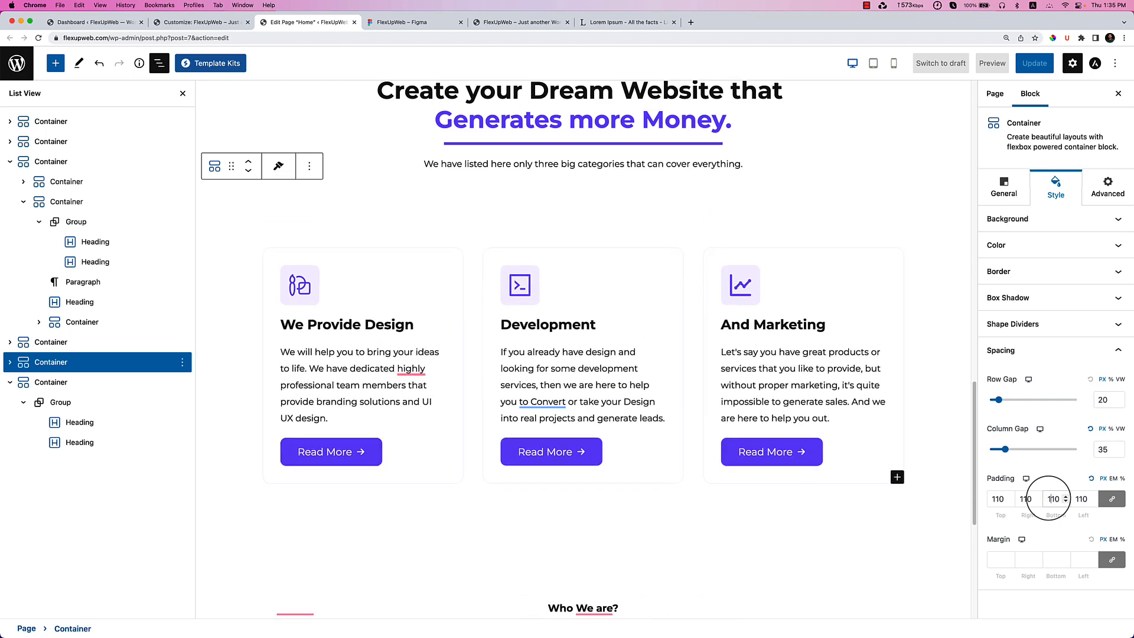
{"action": "key", "text": "BackSpace"}
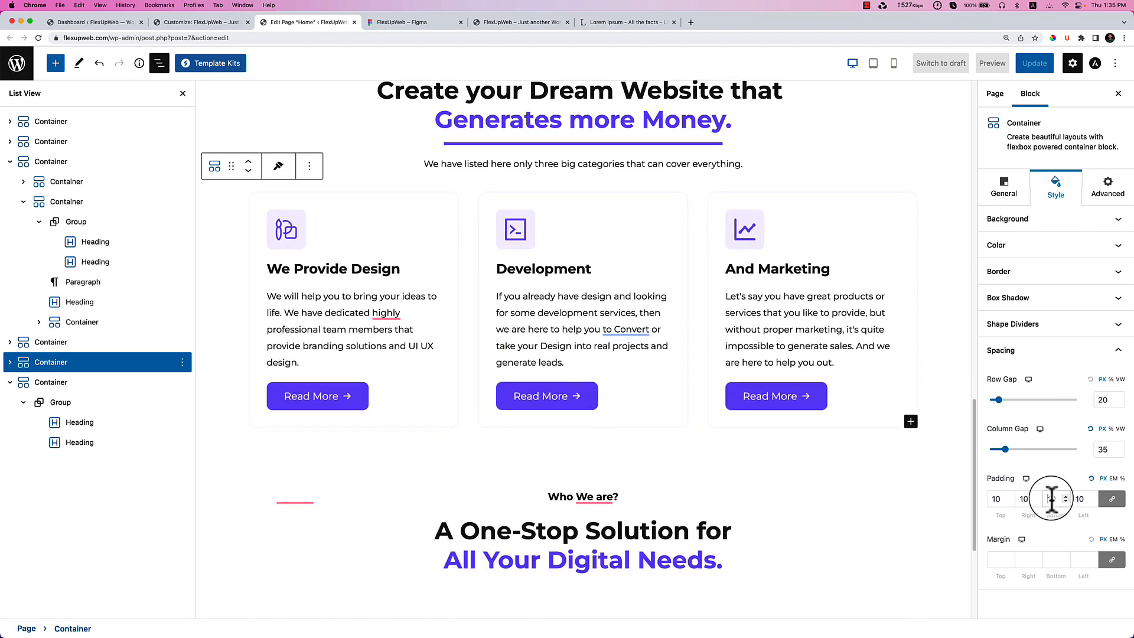
{"action": "key", "text": "BackSpace"}
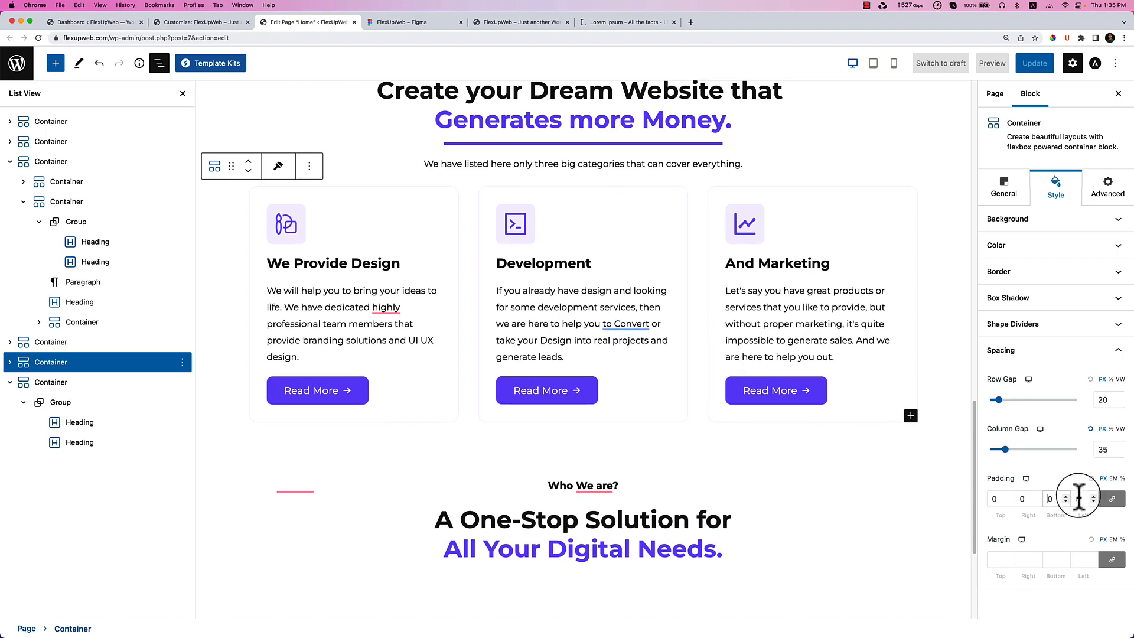
{"action": "type", "text": "1"}
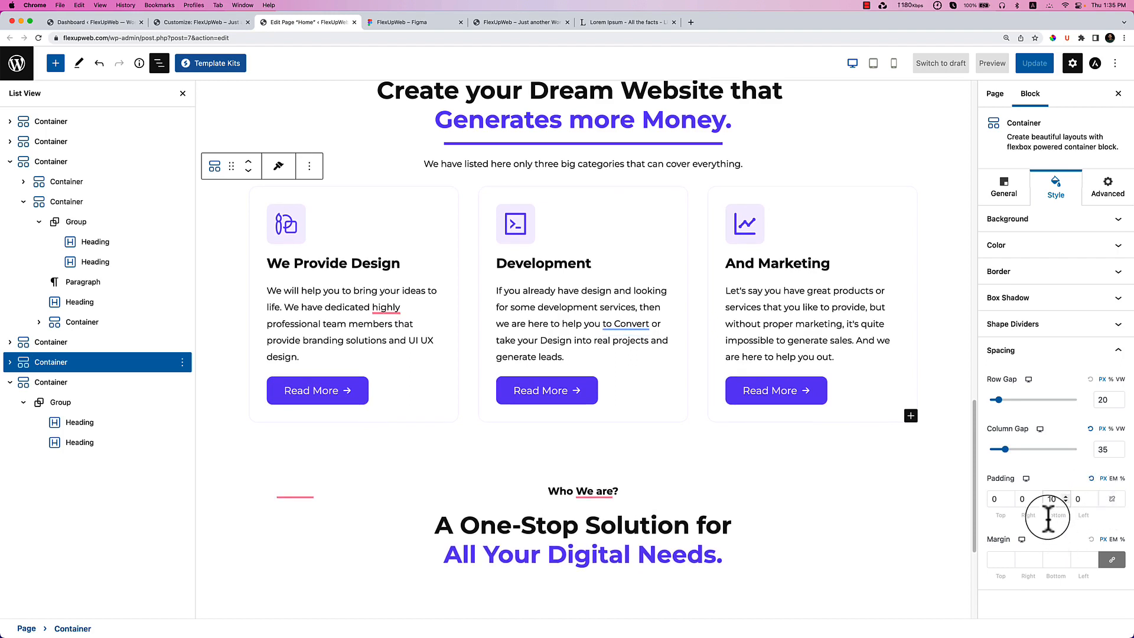
{"action": "key", "text": "BackSpace"}
Finish the 80 bottom padding and set the Who We are? container's background type to Image.
{"action": "type", "text": "8"}
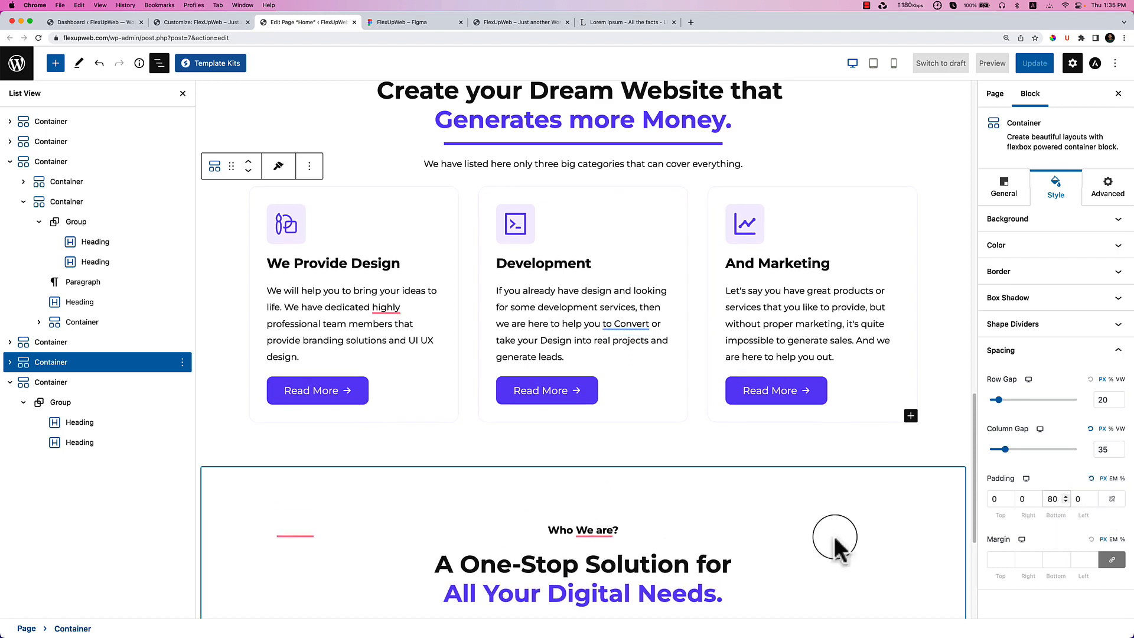
{"action": "left_click", "coordinate": [304, 485]}
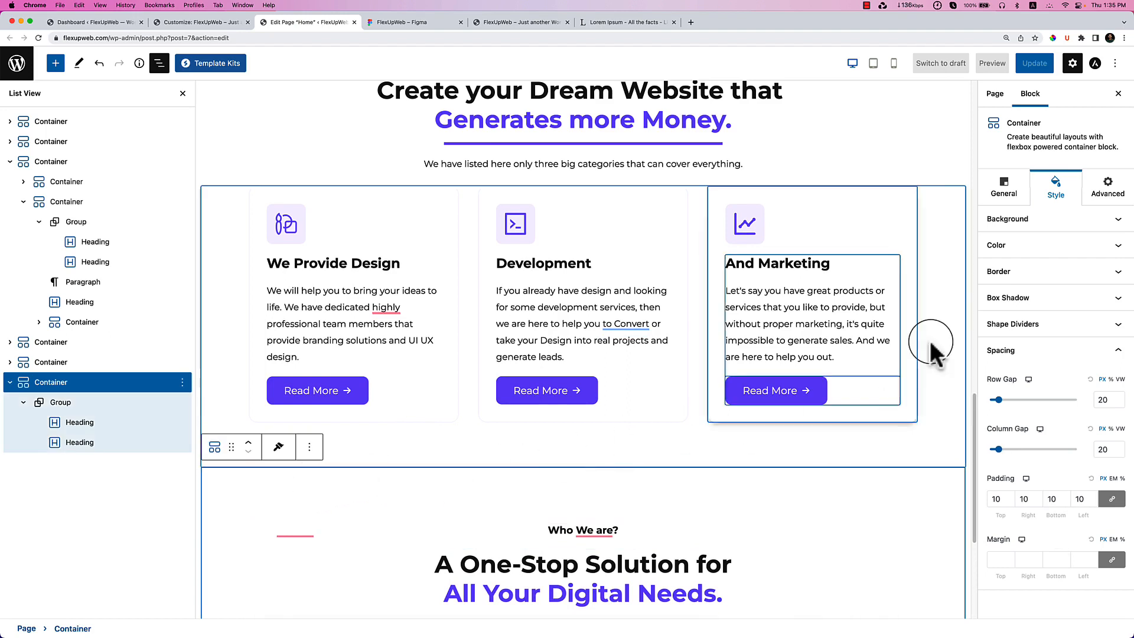
{"action": "left_click", "coordinate": [1029, 221]}
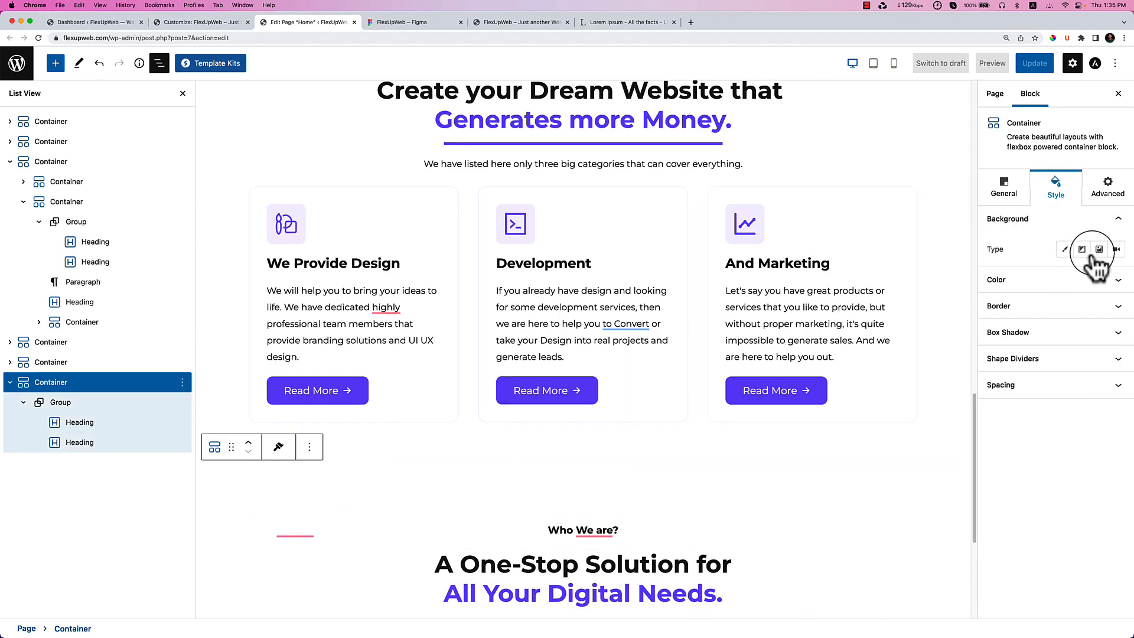
{"action": "left_click", "coordinate": [1099, 250]}
Copy the URL of shape-banner-1-1-1.png from the media library and paste it into a new tab.
{"action": "left_click", "coordinate": [1058, 322]}
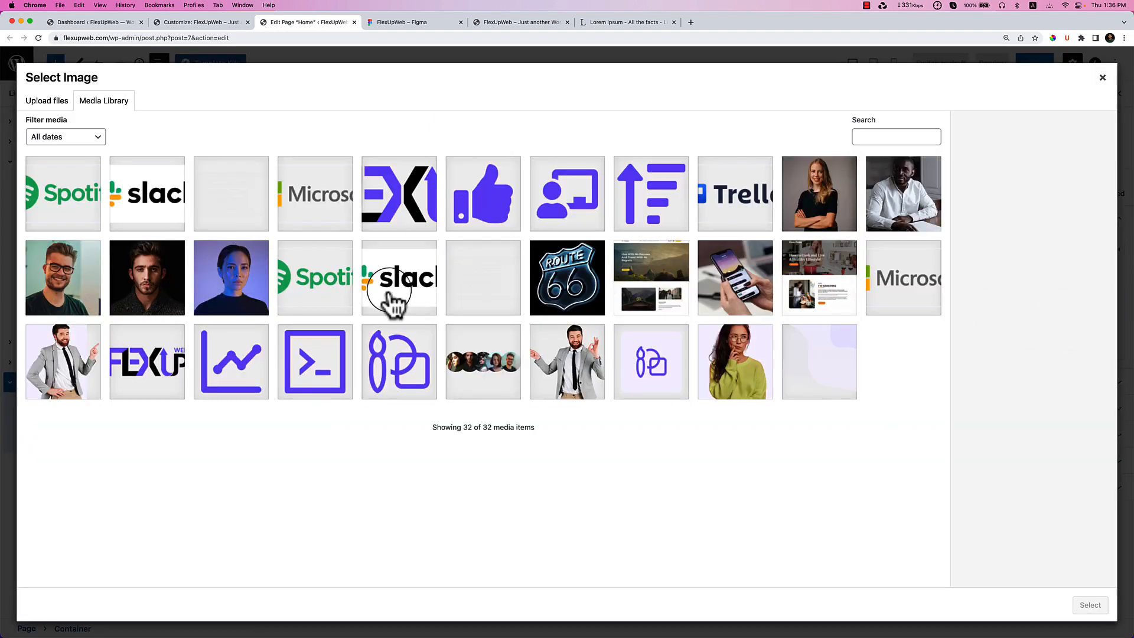
{"action": "left_click", "coordinate": [235, 208]}
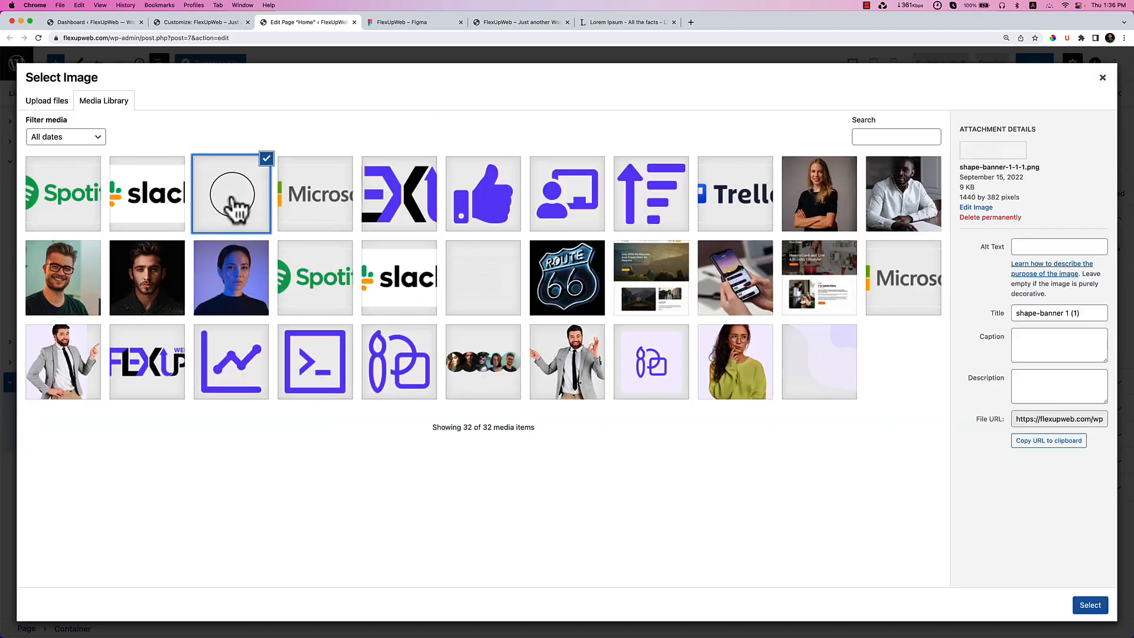
{"action": "left_click", "coordinate": [464, 289]}
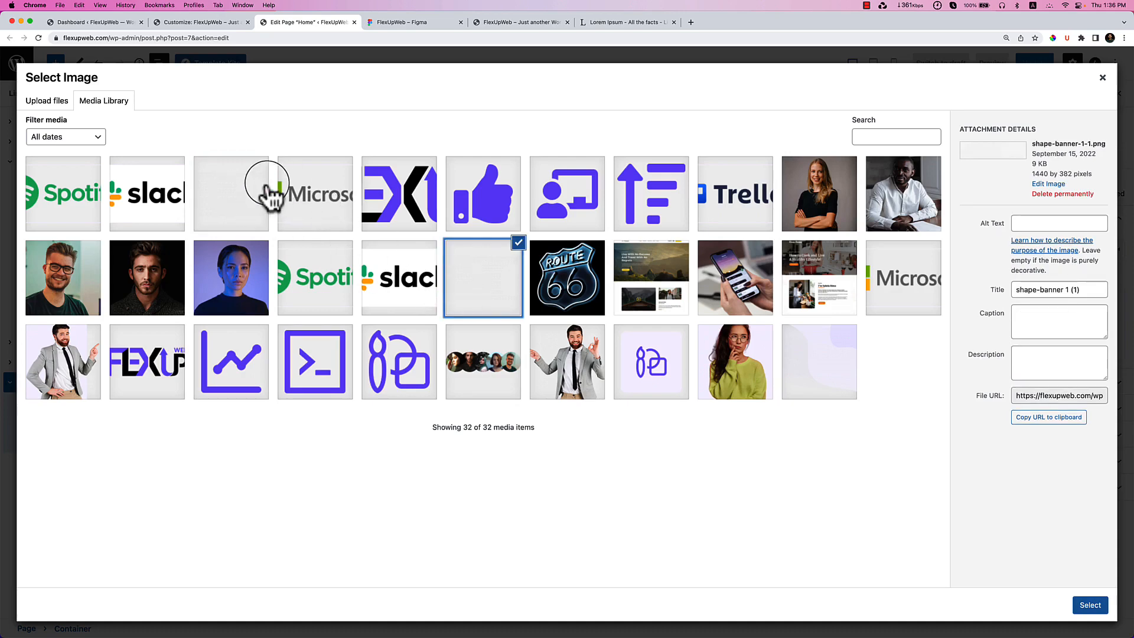
{"action": "left_click", "coordinate": [253, 204]}
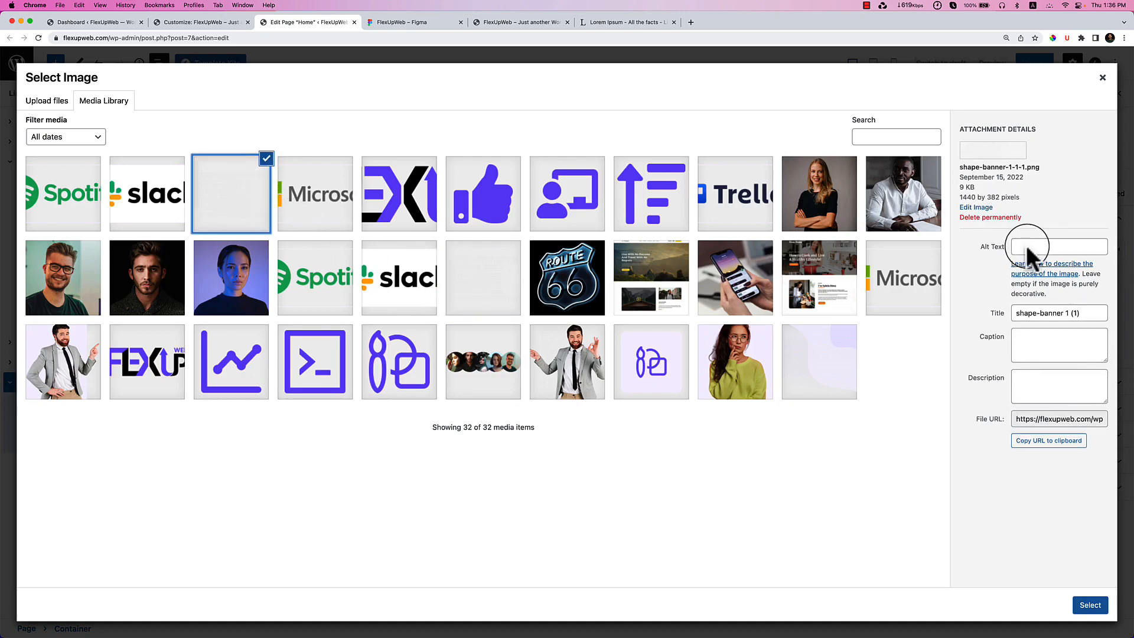
{"action": "left_click", "coordinate": [1058, 442]}
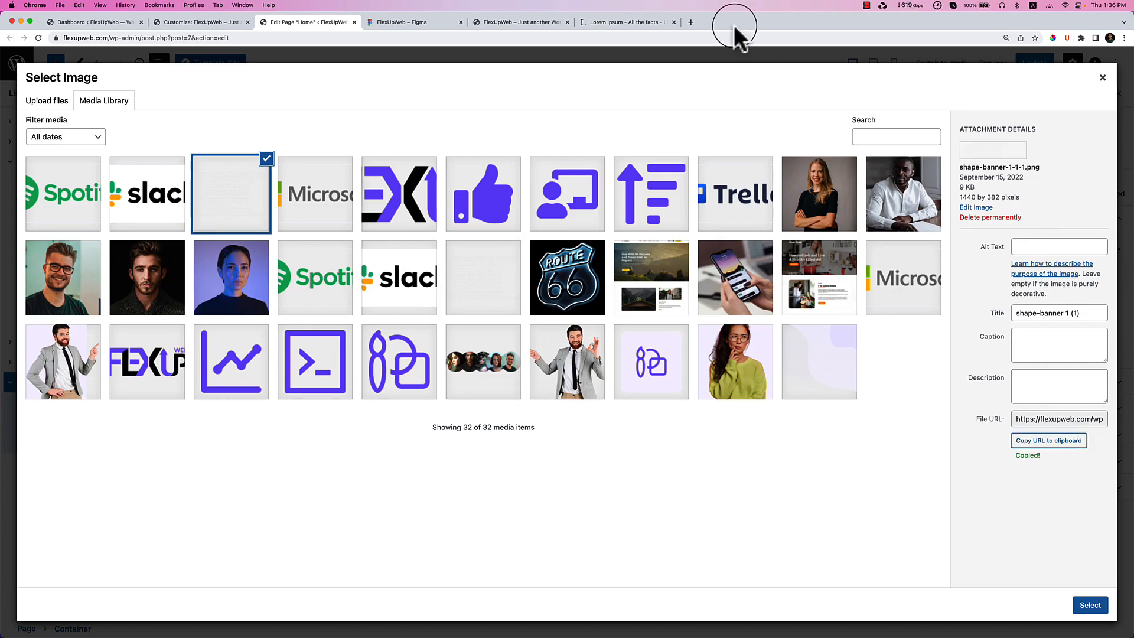
{"action": "left_click", "coordinate": [690, 22]}
{"action": "right_click", "coordinate": [689, 37]}
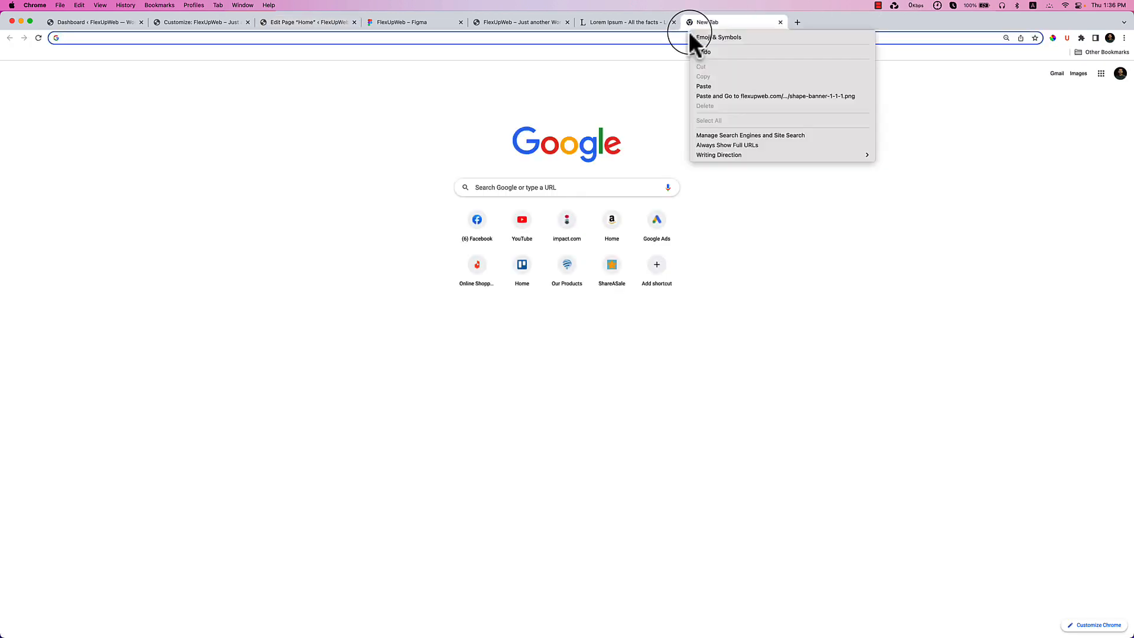
Load the copied banner URL, then return to the Home page editor's image picker.
{"action": "left_click", "coordinate": [715, 96]}
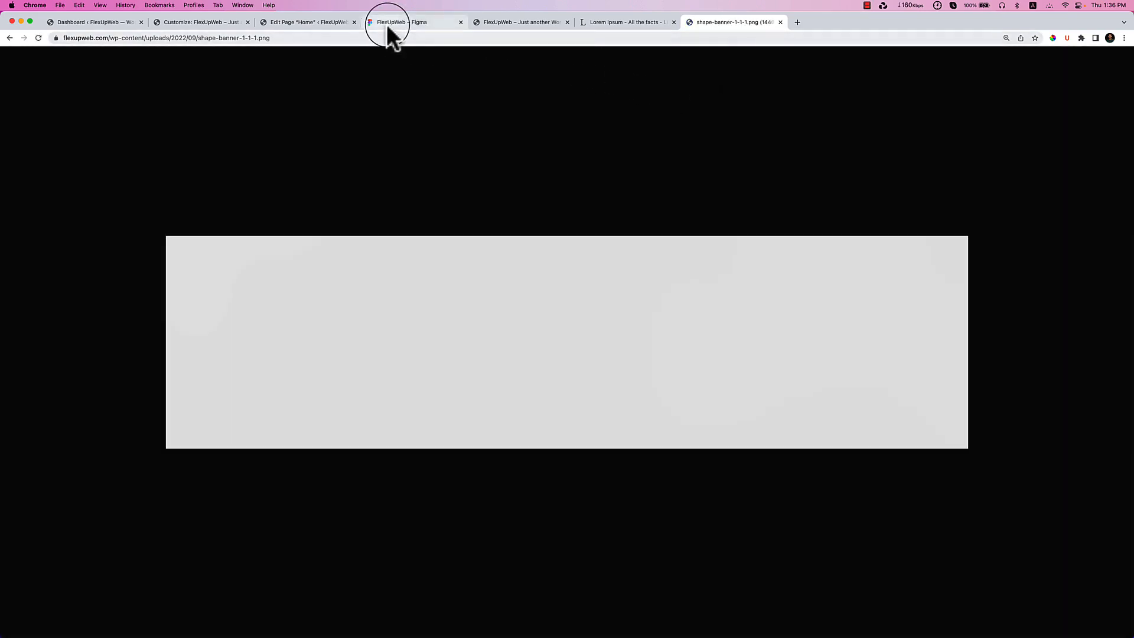
{"action": "left_click", "coordinate": [387, 24]}
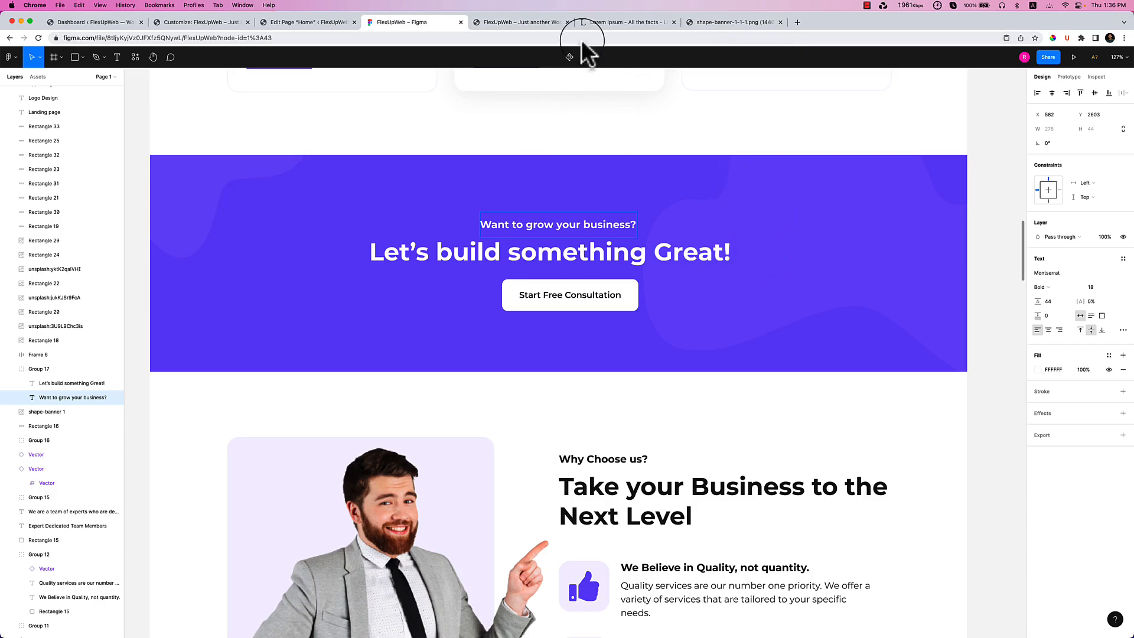
{"action": "left_click", "coordinate": [279, 22]}
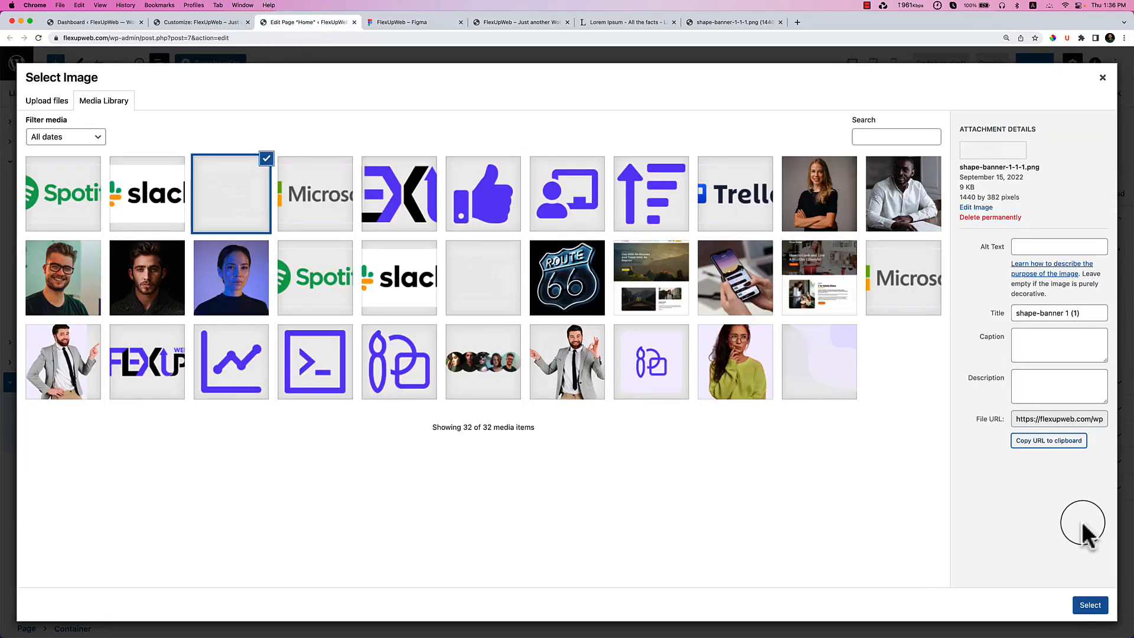
Use shape-banner-1-1-1.png as background with a semi-transparent purple classic overlay.
{"action": "left_click", "coordinate": [1090, 606]}
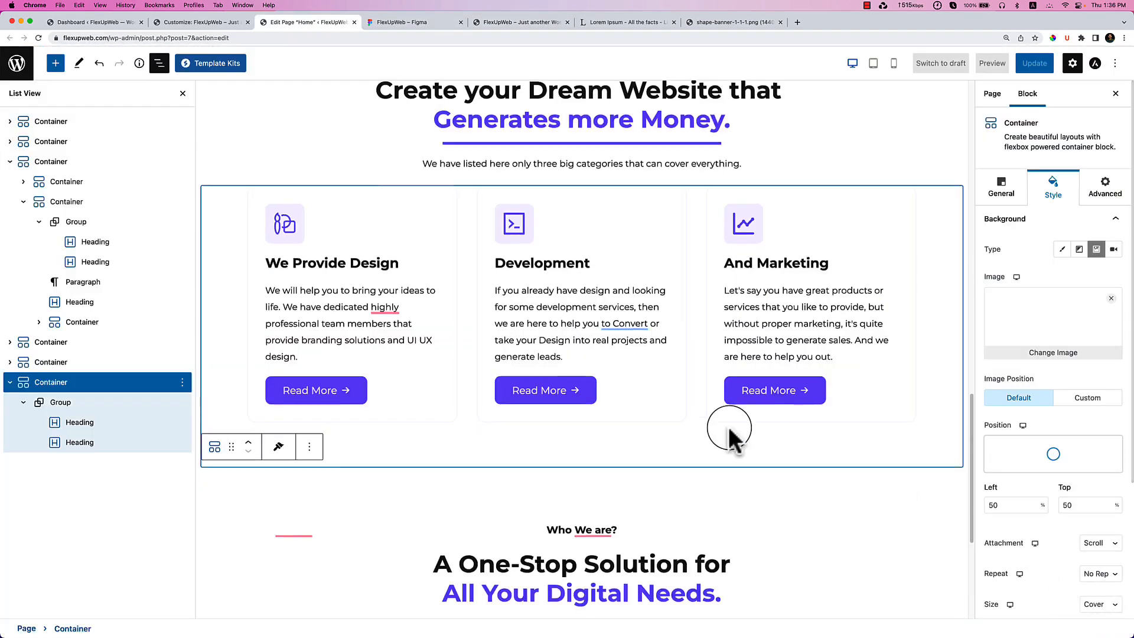
{"action": "scroll", "coordinate": [729, 429], "scroll_direction": "down", "scroll_amount": 2}
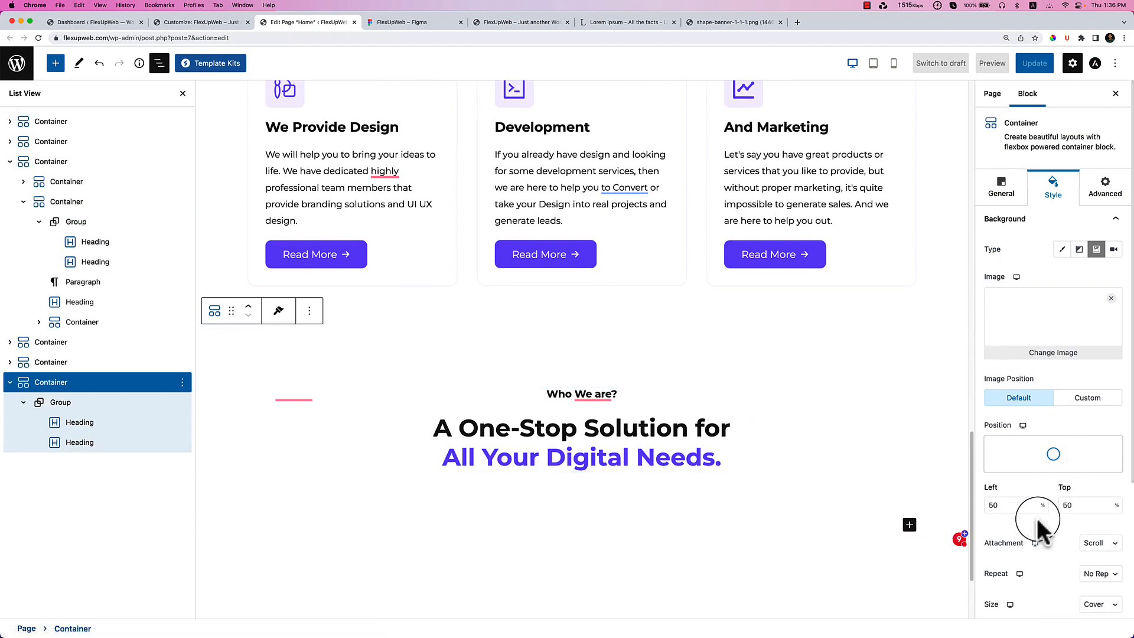
{"action": "scroll", "coordinate": [1033, 531], "scroll_direction": "down", "scroll_amount": 5}
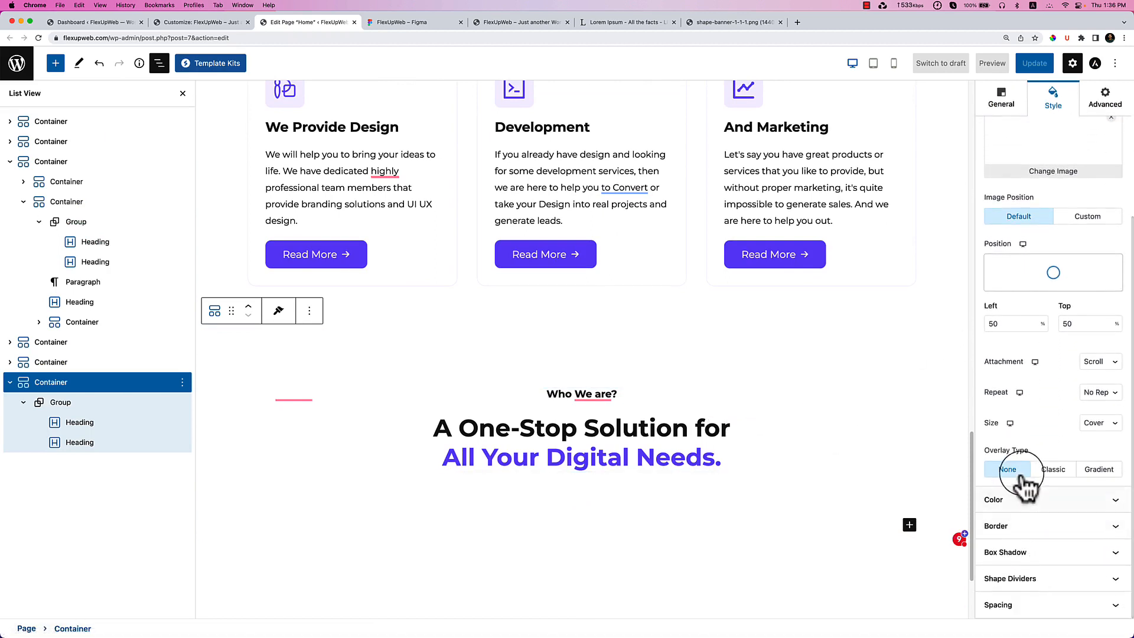
{"action": "left_click_drag", "start_coordinate": [992, 451], "coordinate": [1031, 451]}
{"action": "left_click", "coordinate": [1055, 470]}
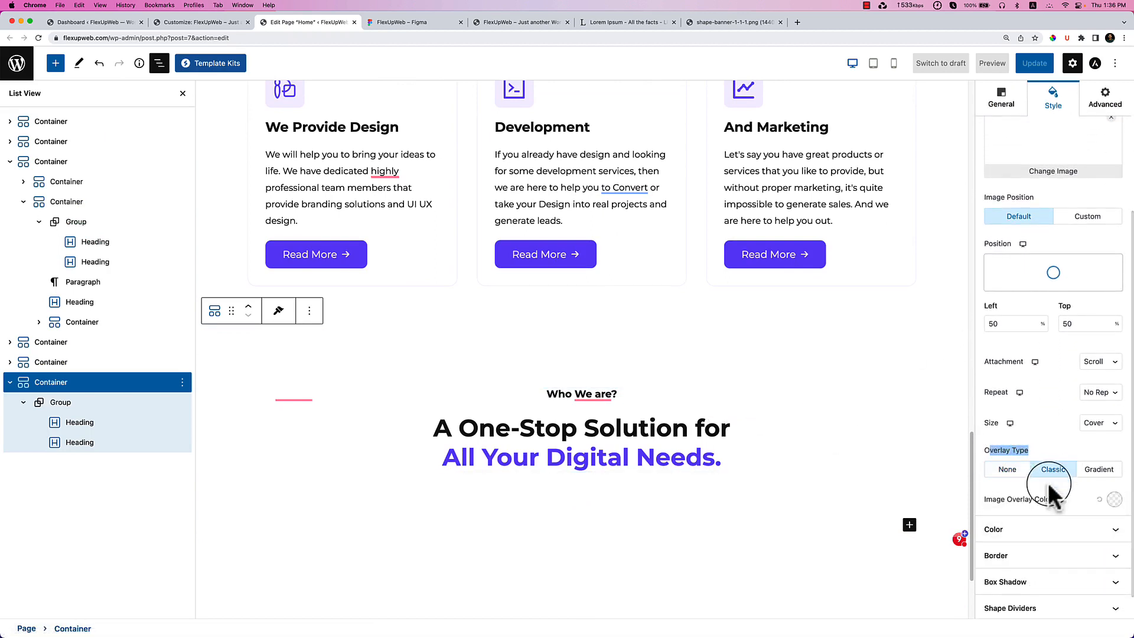
{"action": "left_click", "coordinate": [1115, 499]}
{"action": "left_click", "coordinate": [1023, 425]}
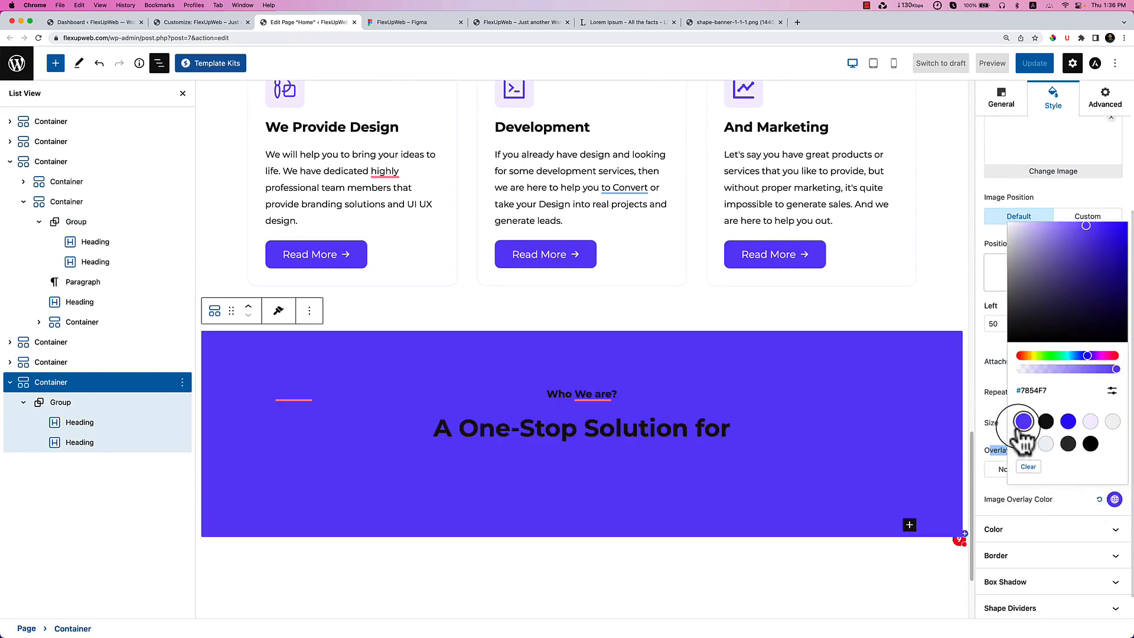
{"action": "left_click_drag", "start_coordinate": [1093, 369], "coordinate": [1116, 378]}
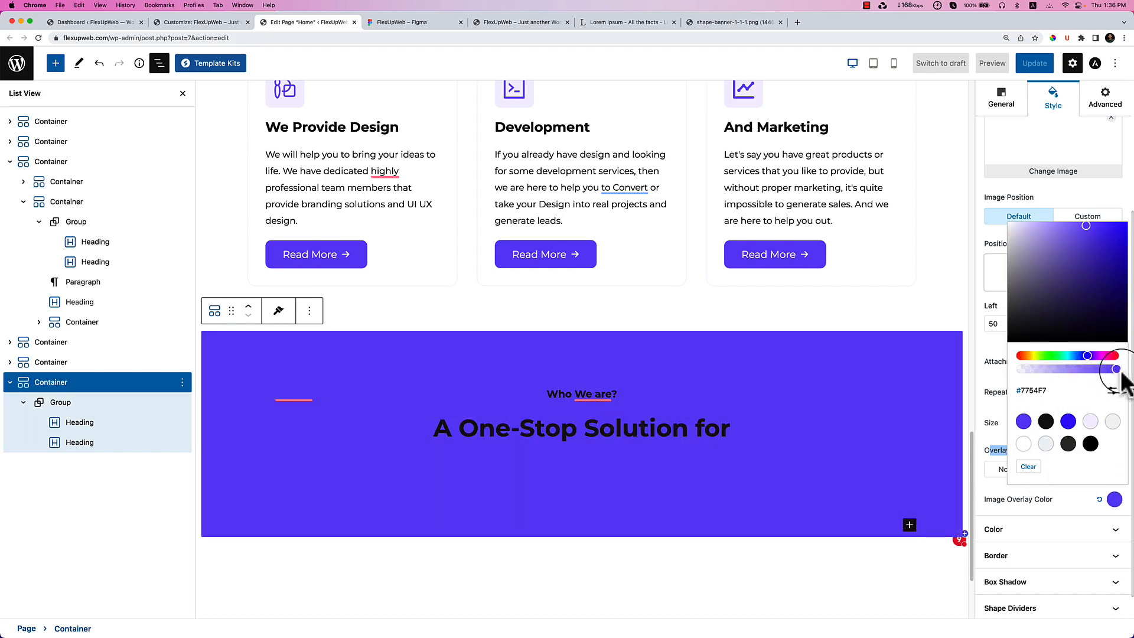
Try classic and gradient overlays, then set the overlay back to none.
{"action": "left_click", "coordinate": [1028, 467]}
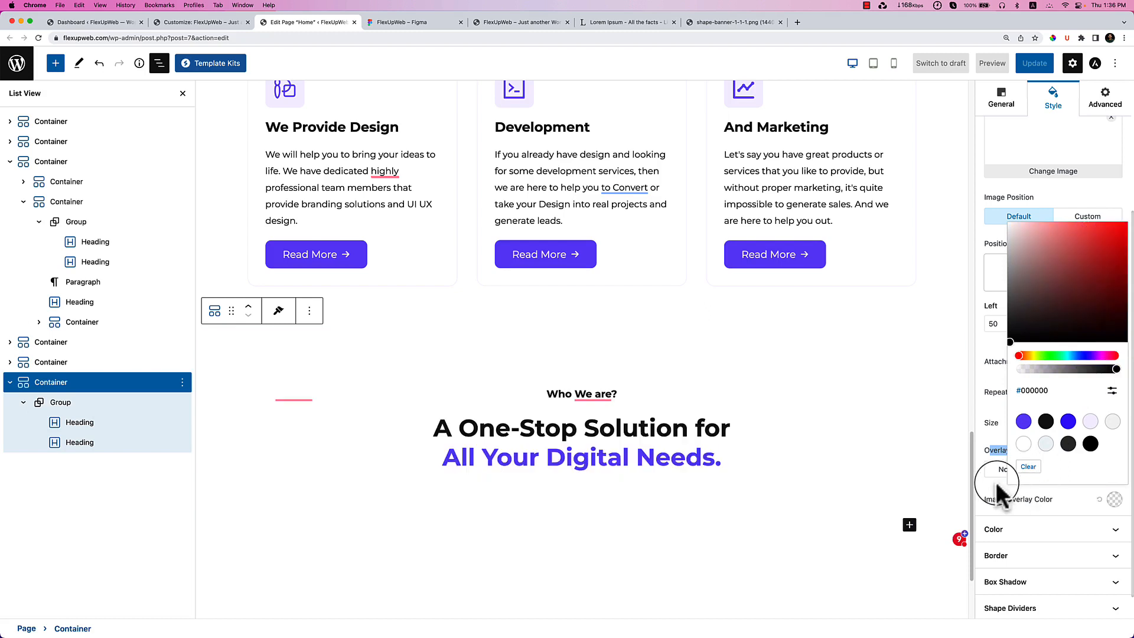
{"action": "left_click", "coordinate": [1004, 477]}
{"action": "left_click", "coordinate": [1099, 473]}
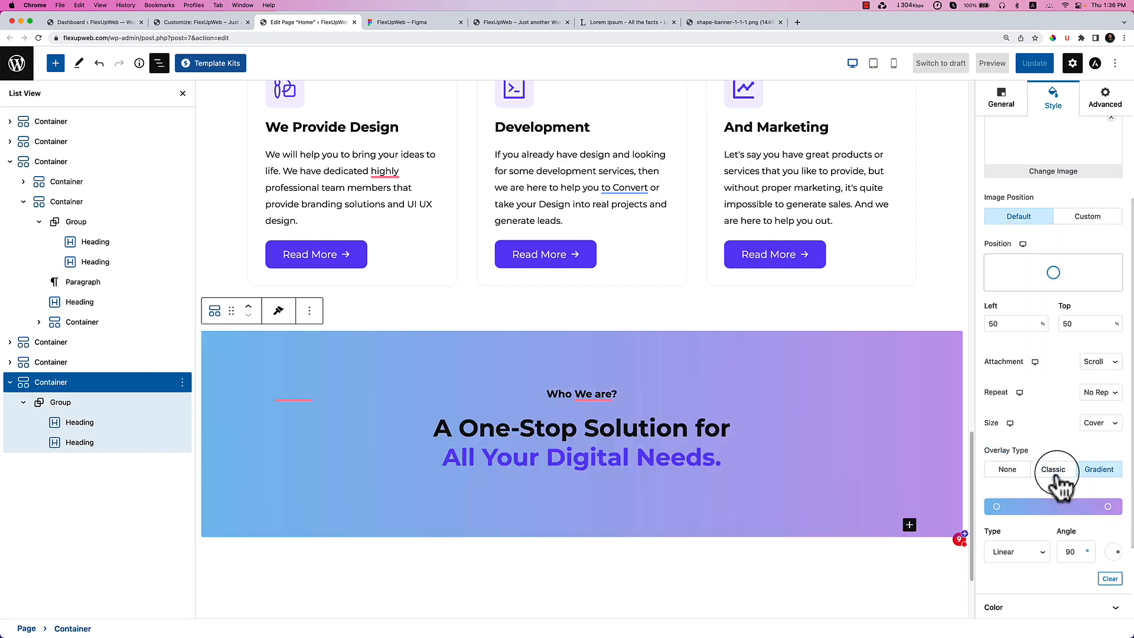
{"action": "left_click", "coordinate": [1057, 472]}
{"action": "left_click", "coordinate": [1011, 471]}
{"action": "left_click", "coordinate": [1053, 473]}
{"action": "left_click", "coordinate": [1008, 470]}
{"action": "left_click", "coordinate": [1062, 467]}
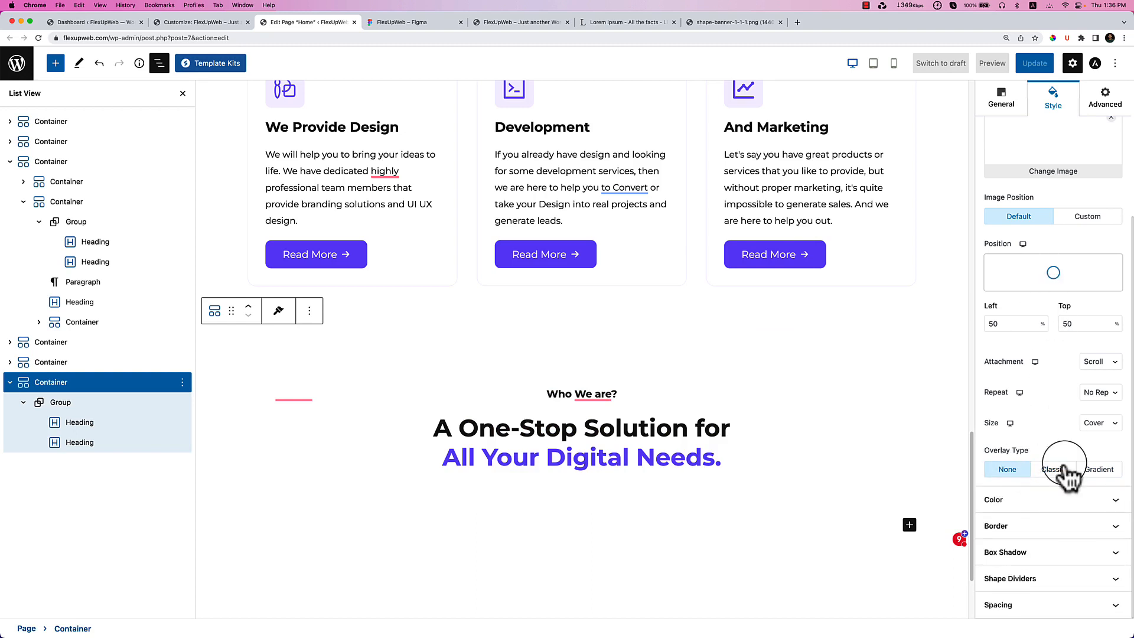
{"action": "scroll", "coordinate": [1051, 455], "scroll_direction": "up", "scroll_amount": 3}
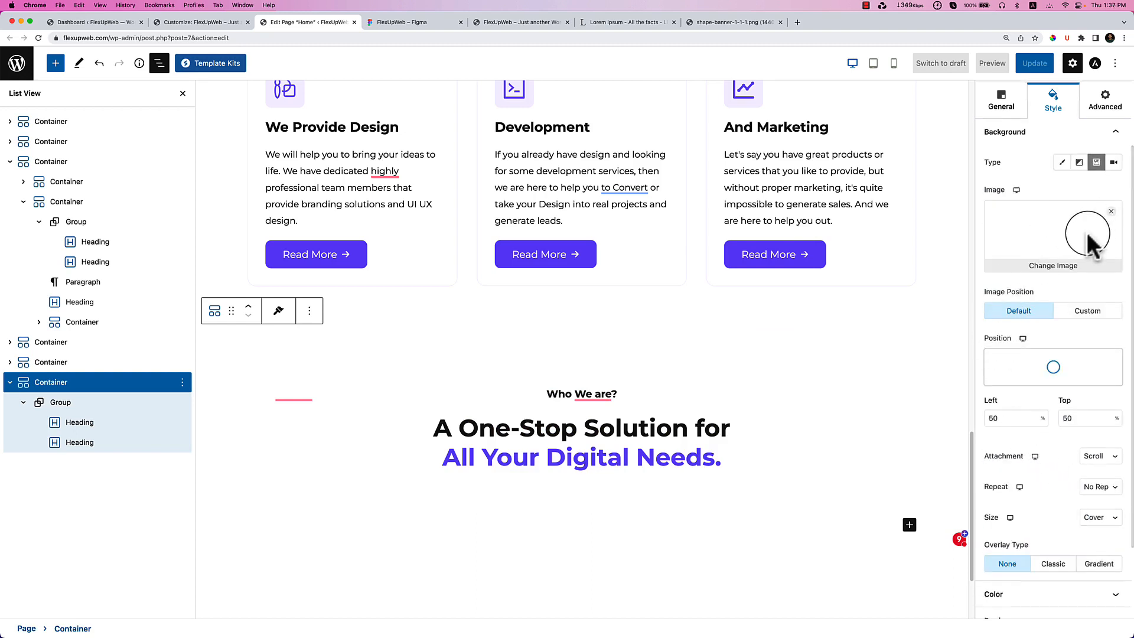
Change the container background type to Color and choose purple.
{"action": "left_click", "coordinate": [1062, 162]}
{"action": "left_click", "coordinate": [1118, 279]}
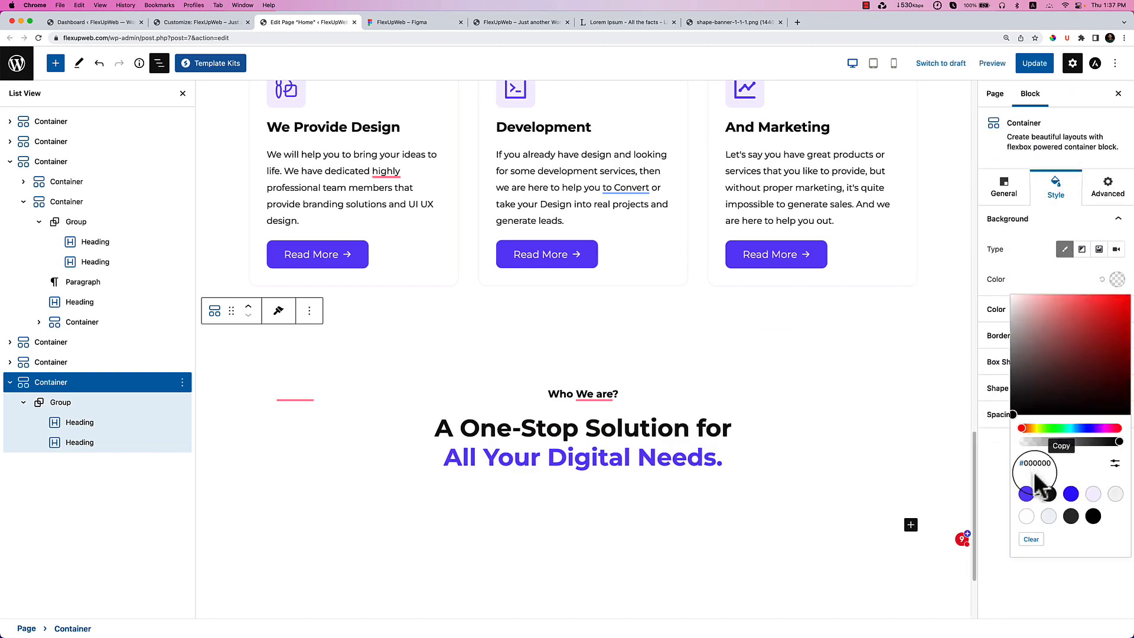
{"action": "left_click", "coordinate": [1026, 494]}
{"action": "left_click", "coordinate": [1018, 284]}
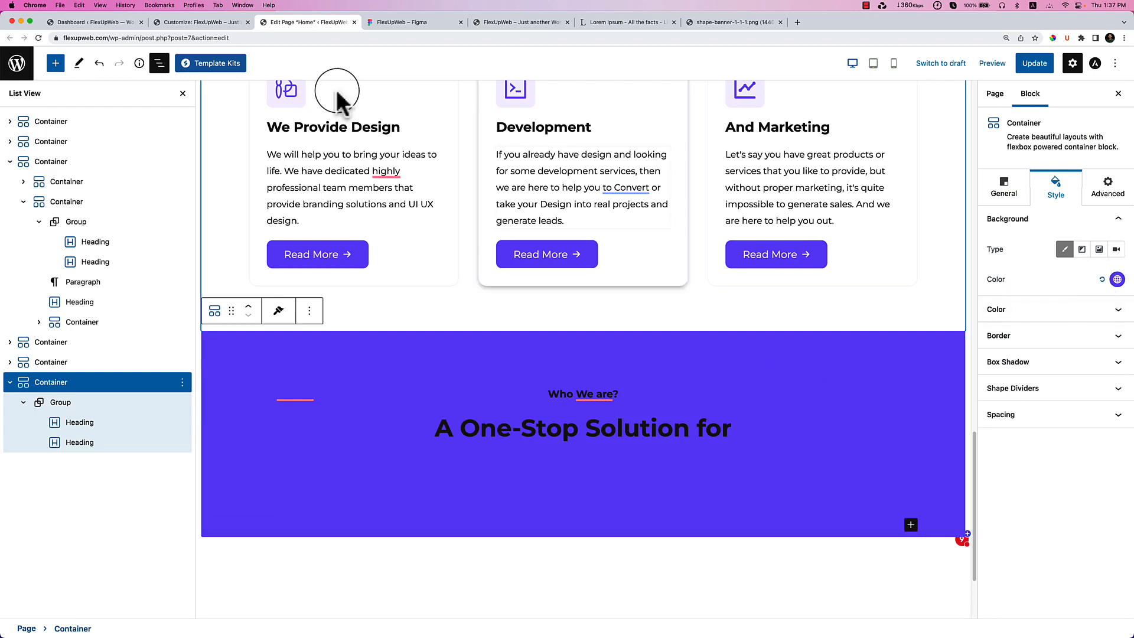
In Figma, select the purple banner behind the heading.
{"action": "left_click", "coordinate": [395, 22]}
{"action": "key", "text": "Escape"}
{"action": "left_click", "coordinate": [307, 314]}
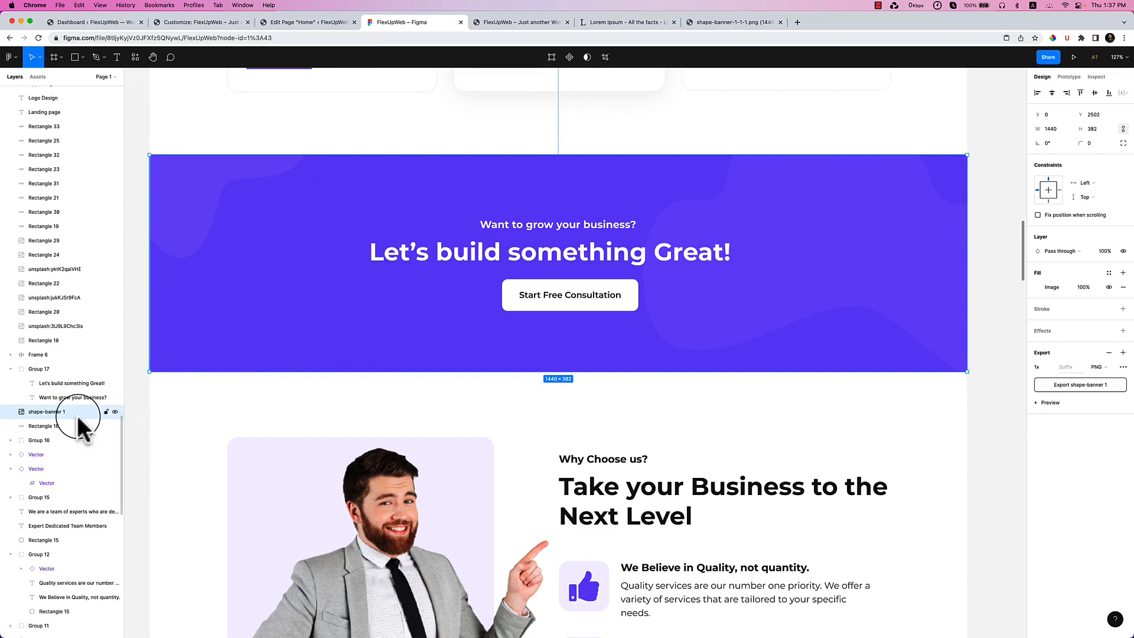
Group the shape-banner 1 layer with Rectangle 16 in Figma.
{"action": "left_click", "coordinate": [58, 371]}
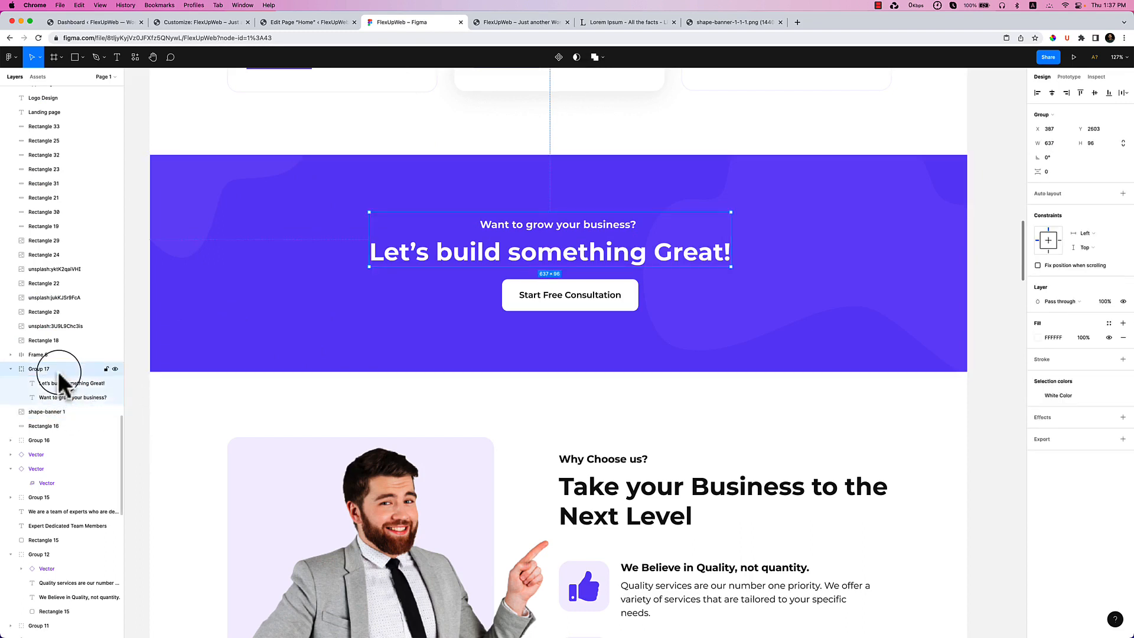
{"action": "left_click", "coordinate": [58, 411]}
{"action": "left_click", "coordinate": [115, 412]}
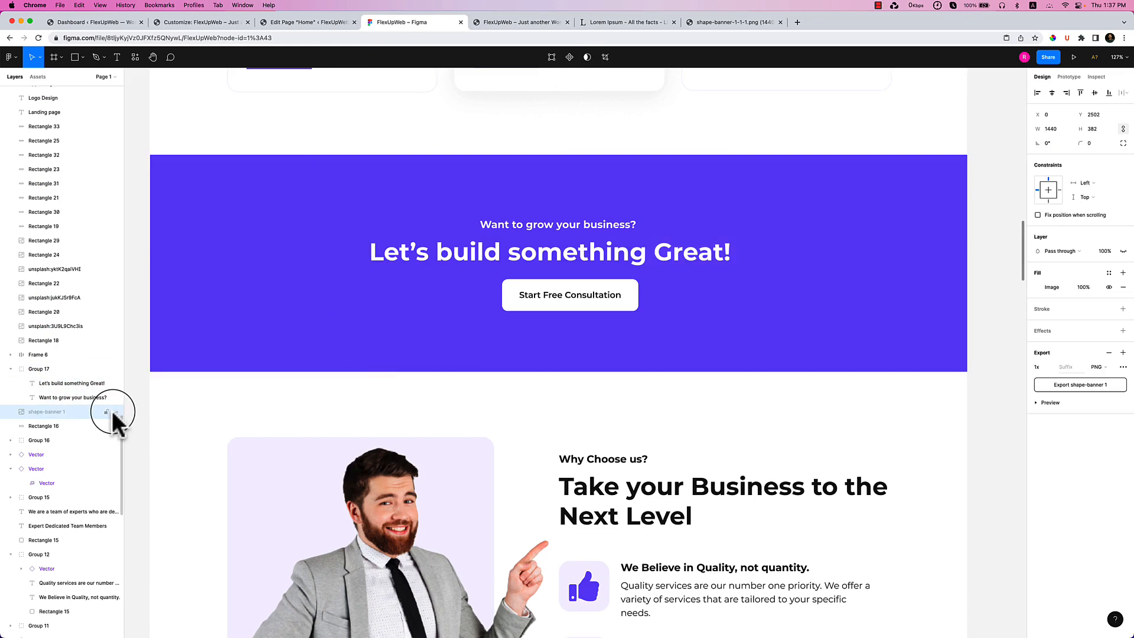
{"action": "left_click", "coordinate": [112, 411]}
{"action": "left_click", "coordinate": [75, 424], "text": "shift"}
{"action": "left_click", "coordinate": [114, 426]}
{"action": "left_click", "coordinate": [114, 424]}
{"action": "key", "text": "super+g"}
Export the new group as a 1.5x JPG named Group 770.jpg.
{"action": "left_click", "coordinate": [1043, 439]}
{"action": "left_click", "coordinate": [1097, 468]}
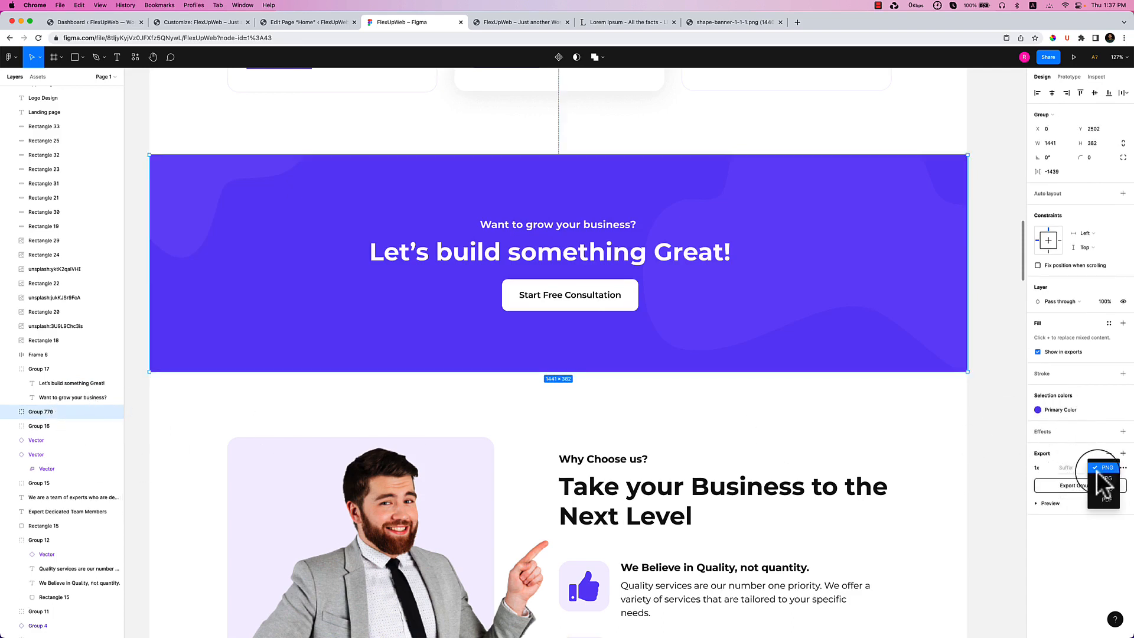
{"action": "left_click", "coordinate": [1102, 478]}
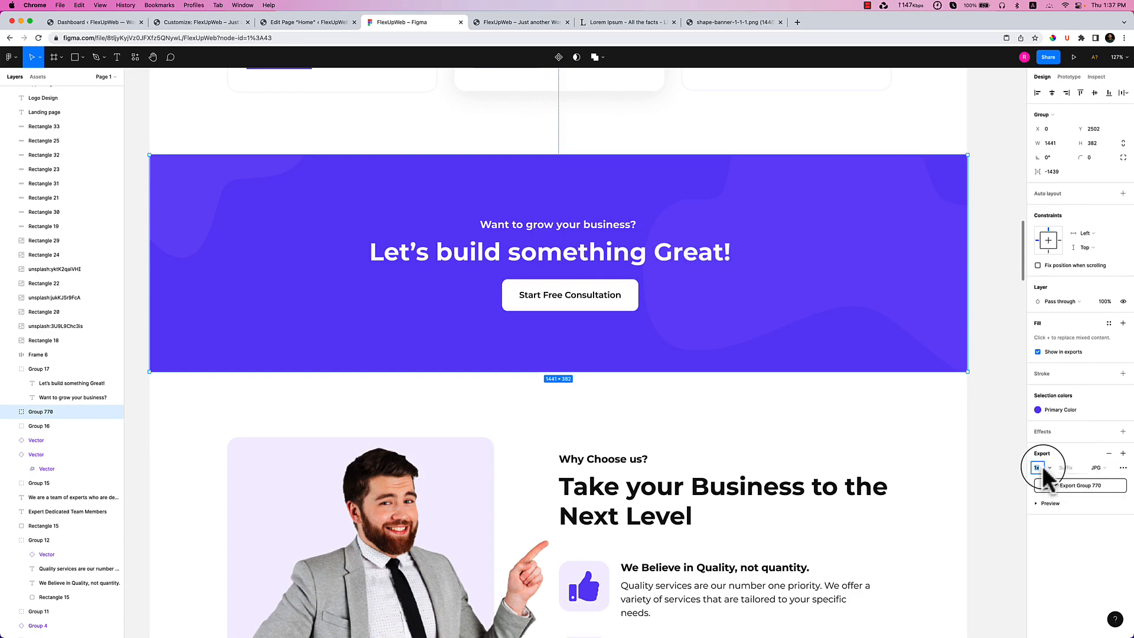
{"action": "left_click", "coordinate": [1044, 468]}
{"action": "left_click", "coordinate": [1055, 478]}
{"action": "left_click", "coordinate": [1081, 485]}
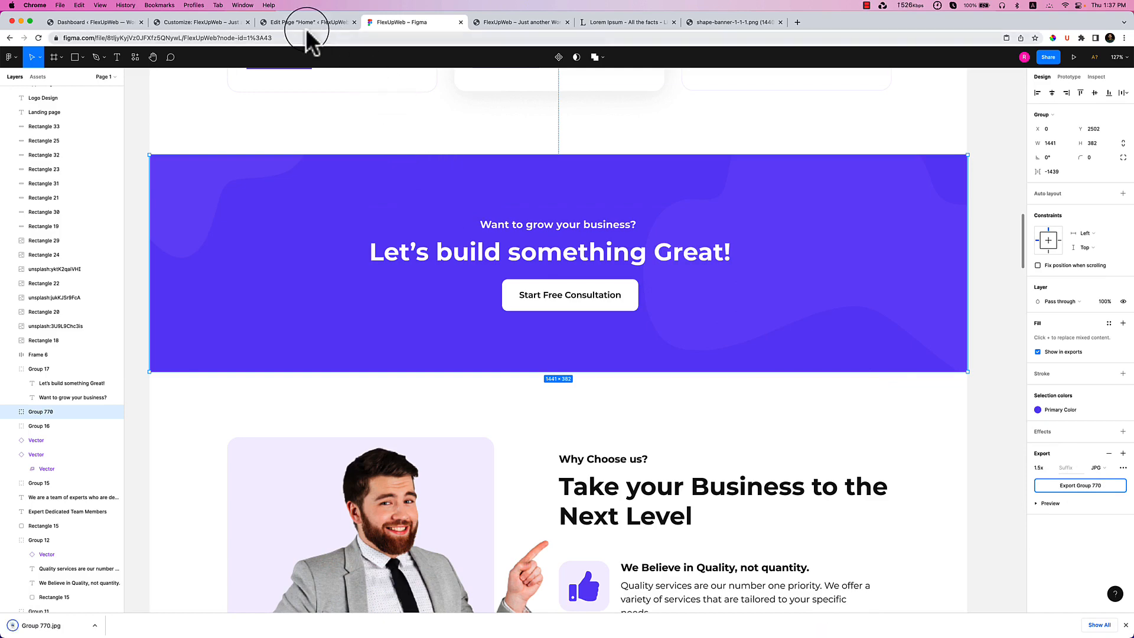
{"action": "left_click", "coordinate": [304, 22]}
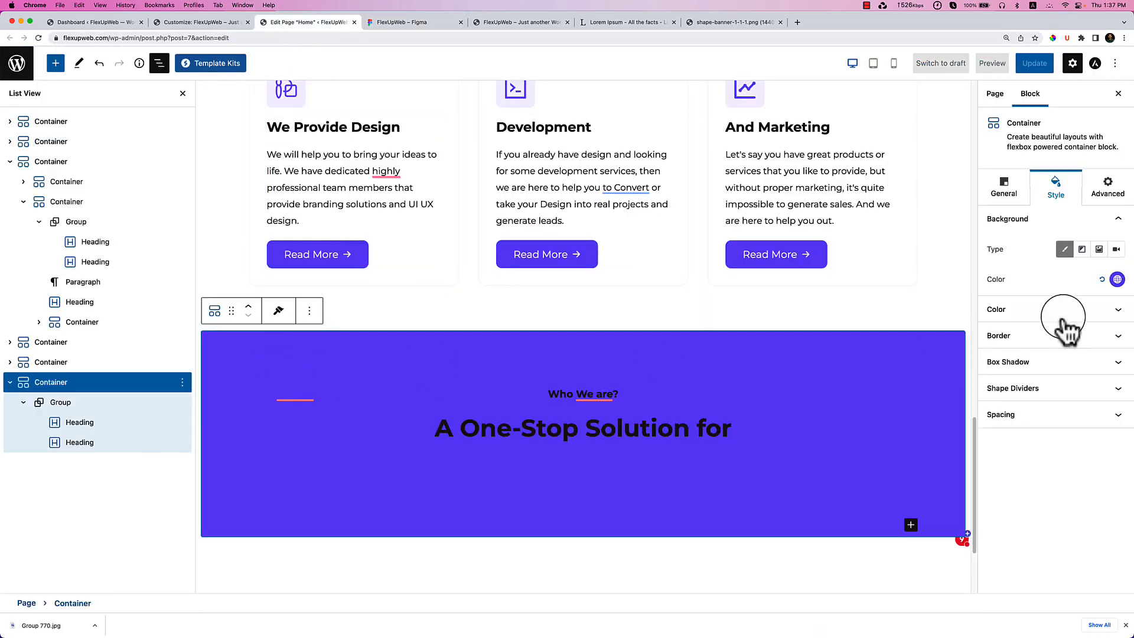
Drop the purple colour and old image, upload Group 770.jpg, and select it as background.
{"action": "left_click", "coordinate": [1102, 280]}
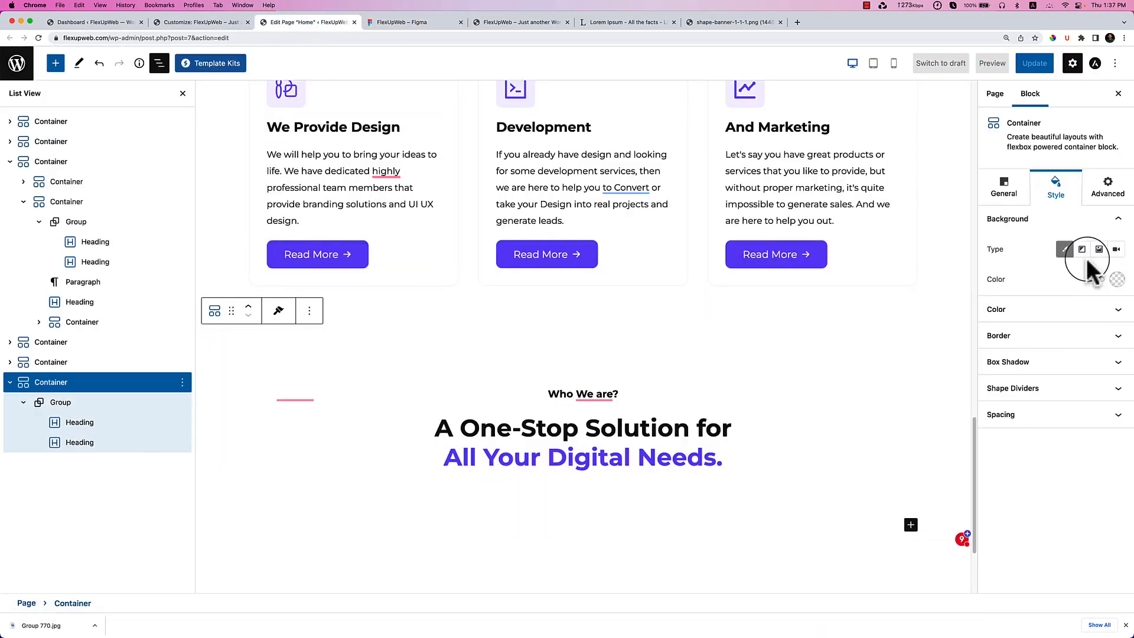
{"action": "left_click", "coordinate": [1097, 249]}
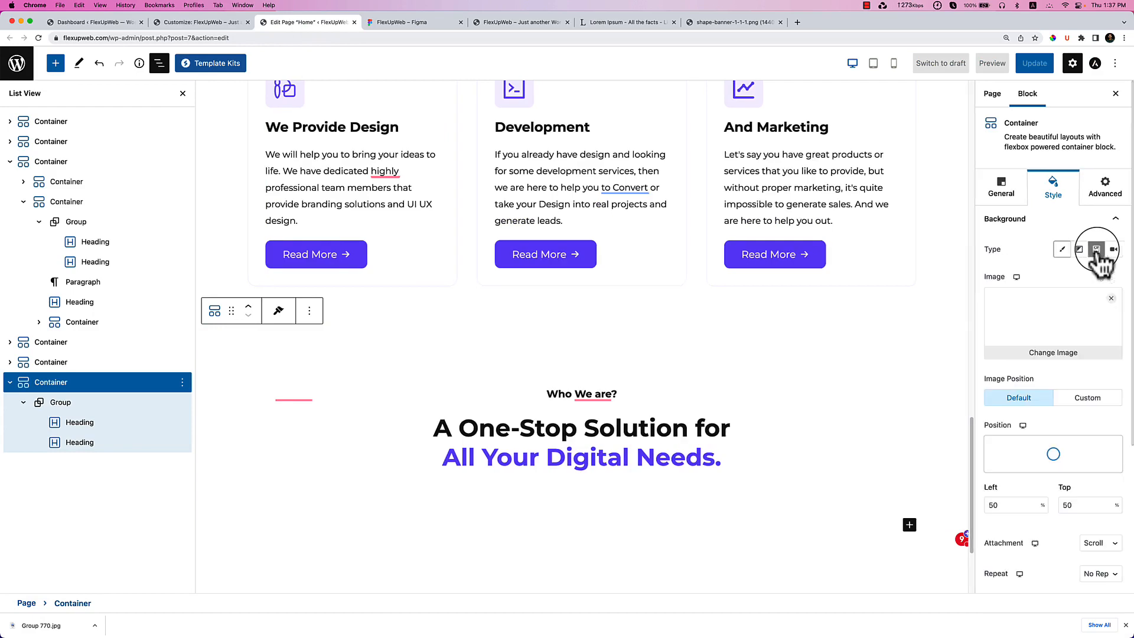
{"action": "left_click", "coordinate": [1111, 300]}
{"action": "left_click", "coordinate": [1072, 322]}
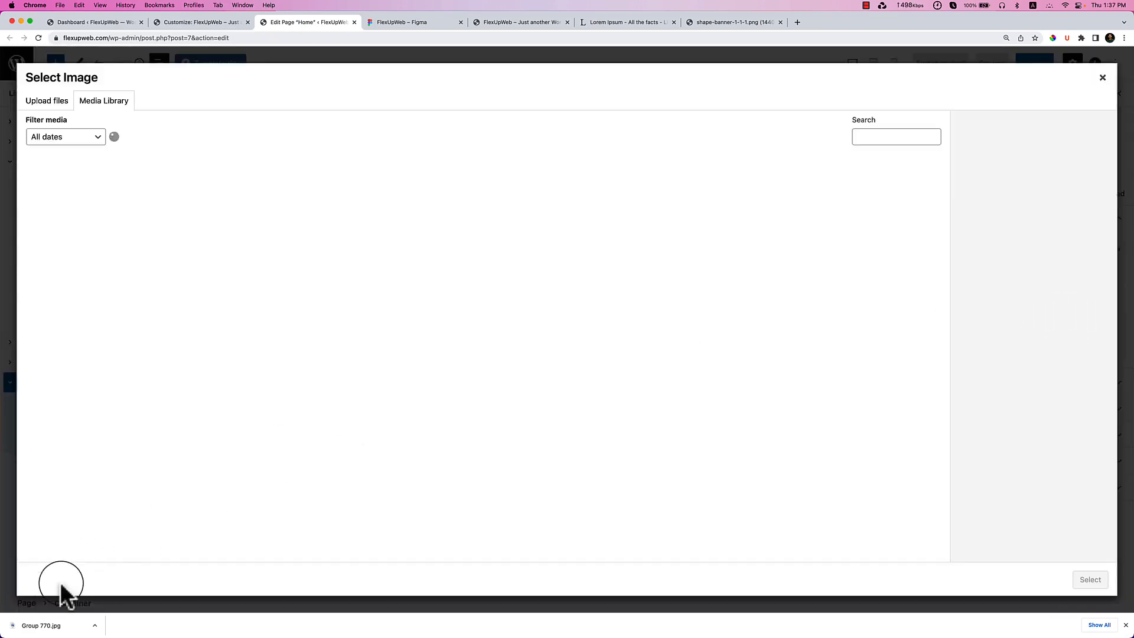
{"action": "left_click_drag", "start_coordinate": [57, 612], "coordinate": [197, 437]}
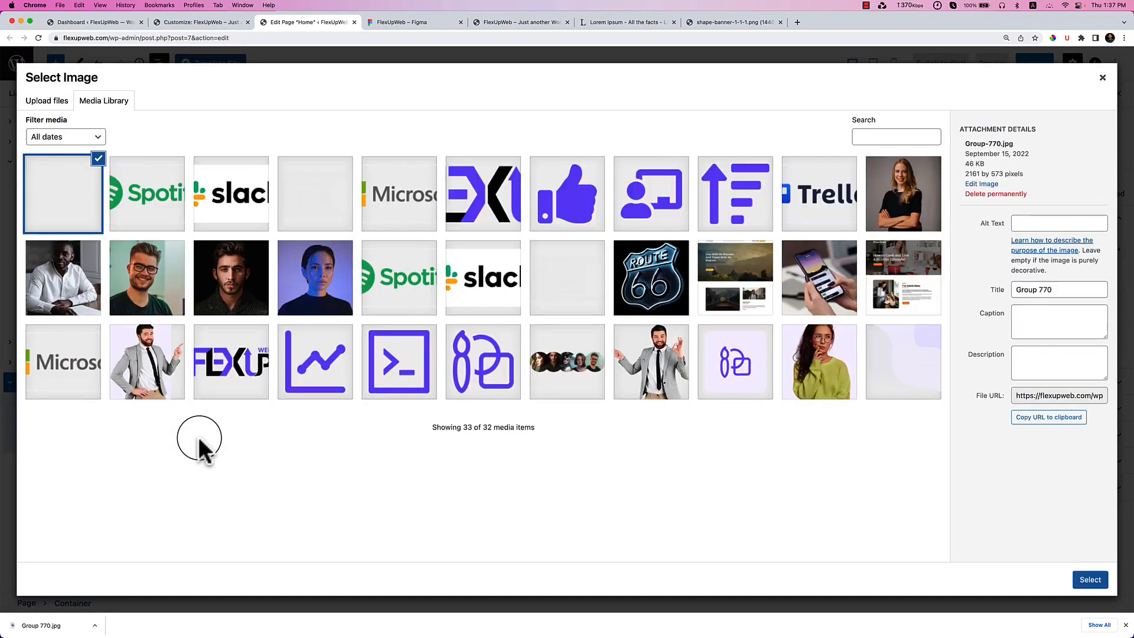
{"action": "left_click", "coordinate": [1090, 580]}
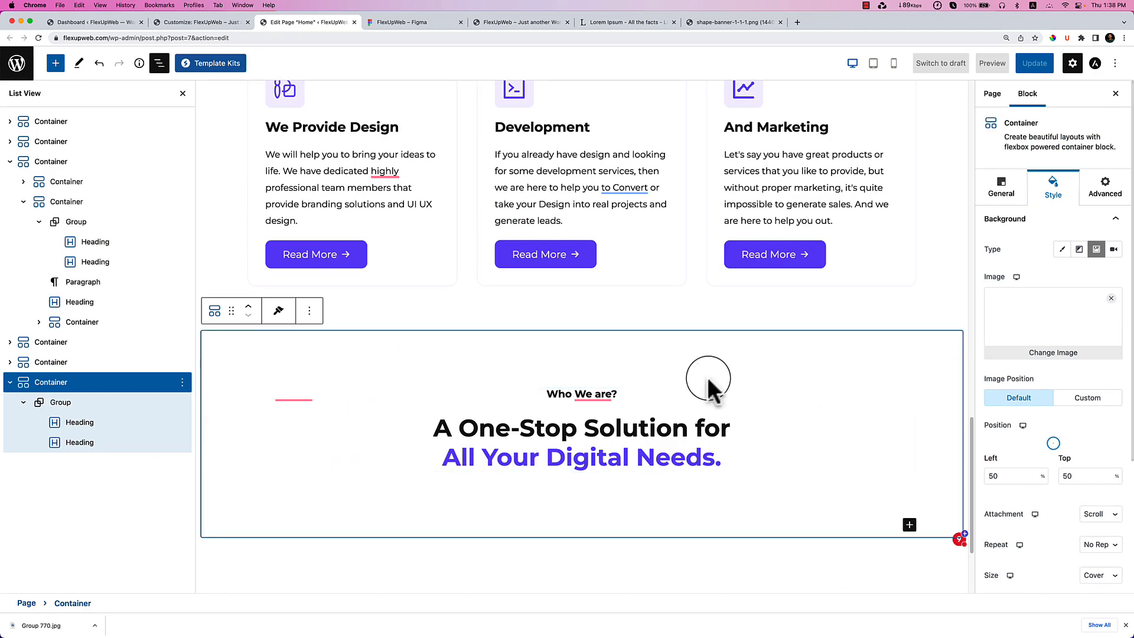
{"action": "scroll", "coordinate": [786, 468], "scroll_direction": "down", "scroll_amount": 3}
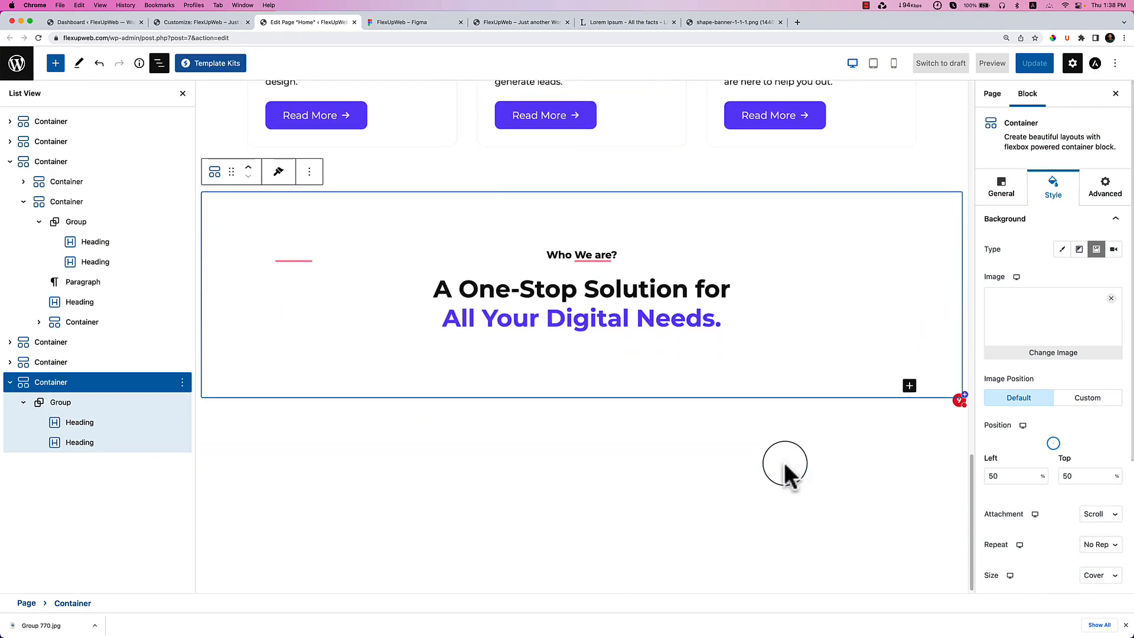
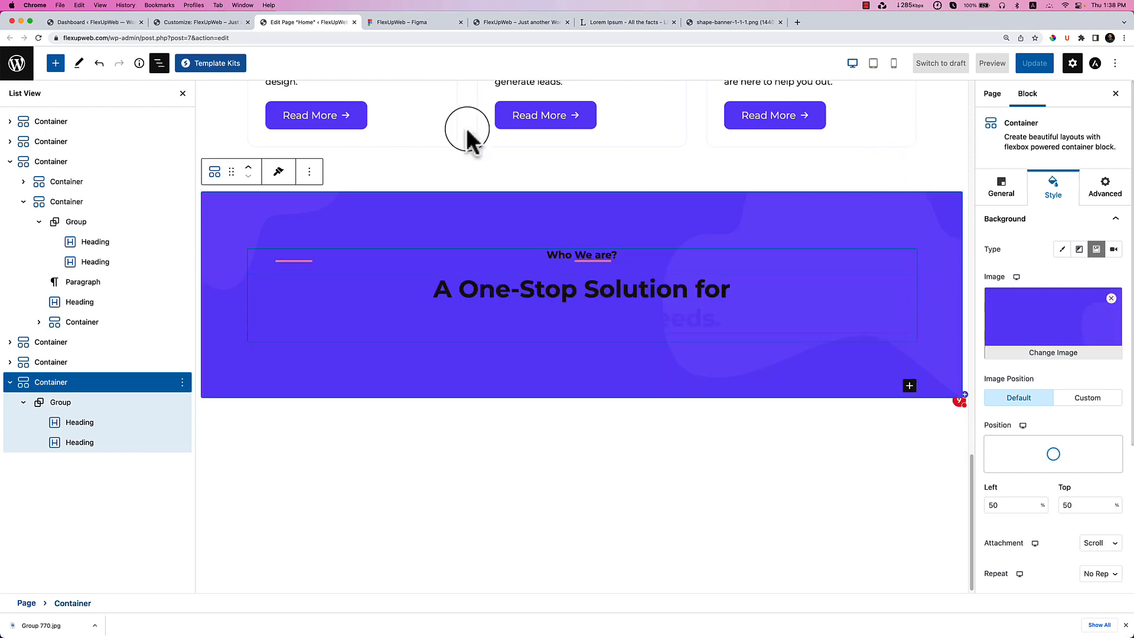
Replace the small banner heading with 'Want to grow your business?' copied from Figma.
{"action": "left_click", "coordinate": [429, 25]}
{"action": "double_click", "coordinate": [537, 224]}
{"action": "key", "text": "ctrl+c"}
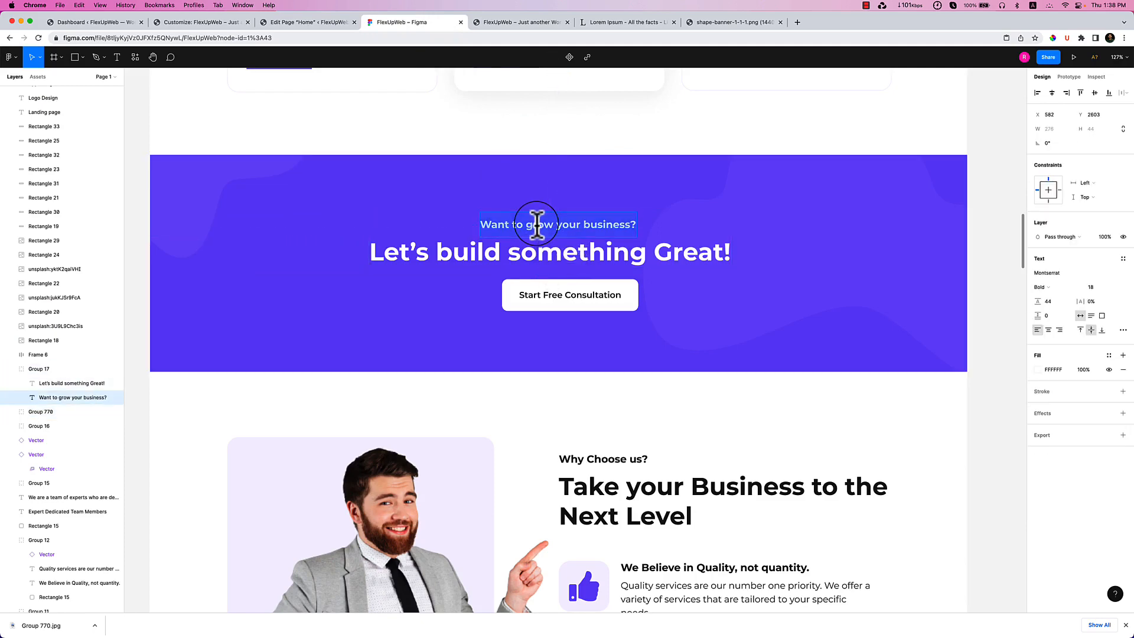
{"action": "left_click", "coordinate": [322, 22]}
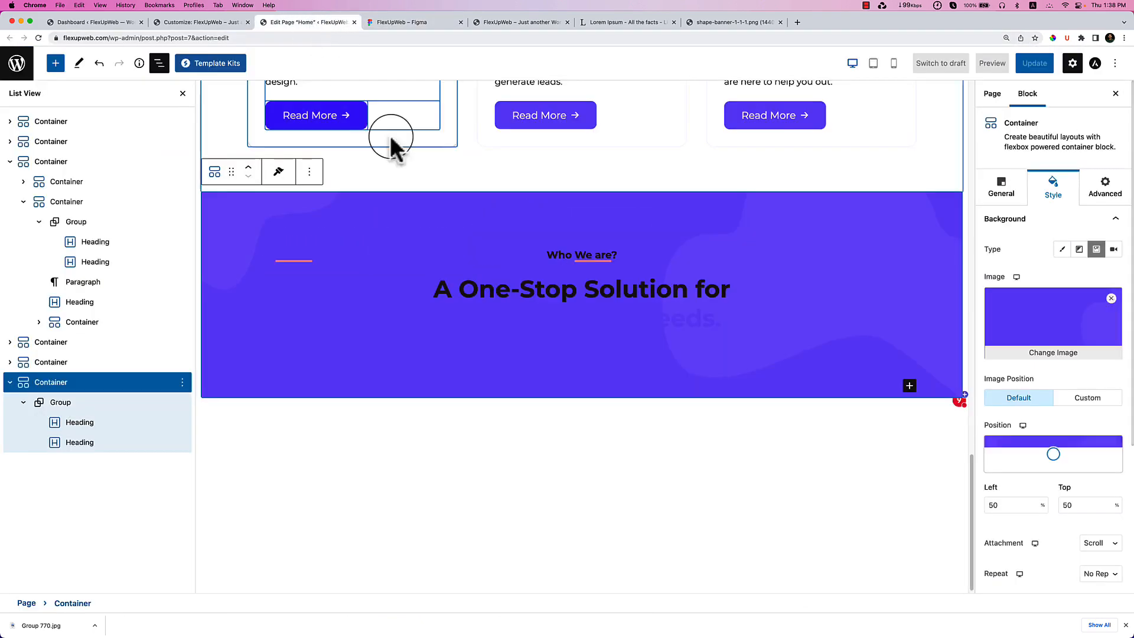
{"action": "left_click", "coordinate": [573, 254]}
{"action": "key", "text": "ctrl+a"}
{"action": "key", "text": "ctrl+v"}
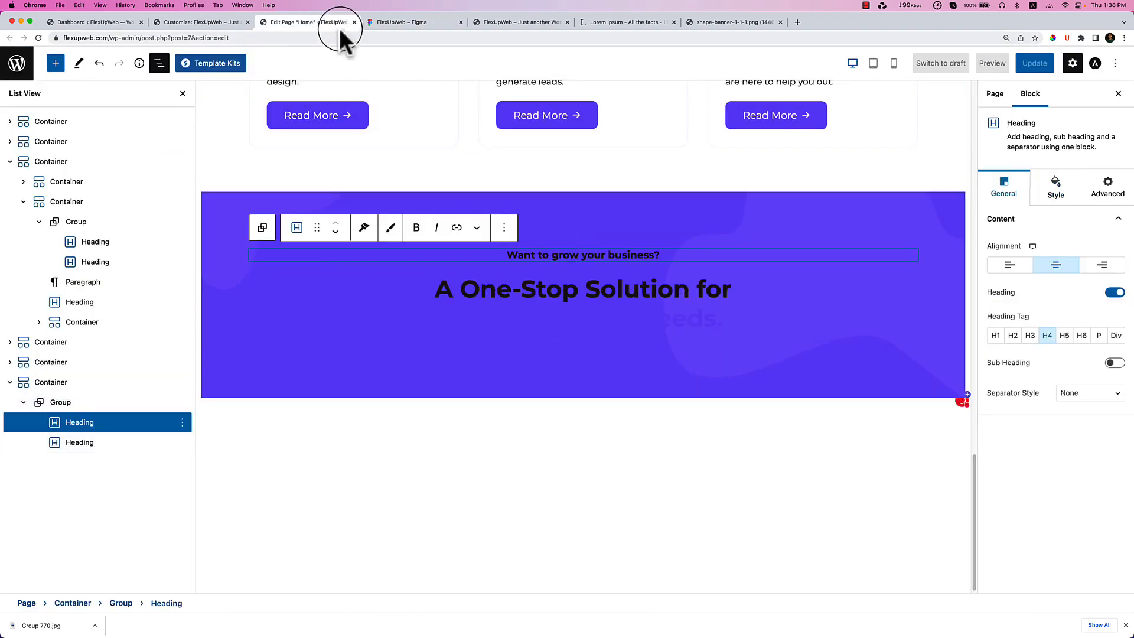
Replace the main banner heading with 'Let's build something Great!' from Figma.
{"action": "left_click", "coordinate": [403, 25]}
{"action": "double_click", "coordinate": [494, 252]}
{"action": "key", "text": "super+c"}
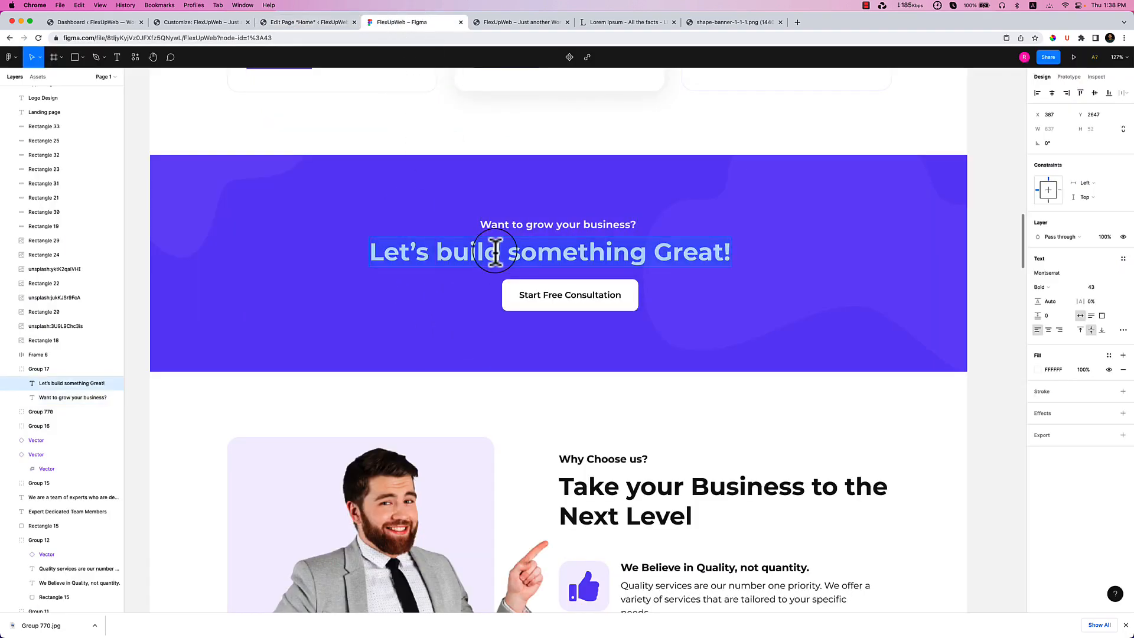
{"action": "left_click", "coordinate": [321, 24]}
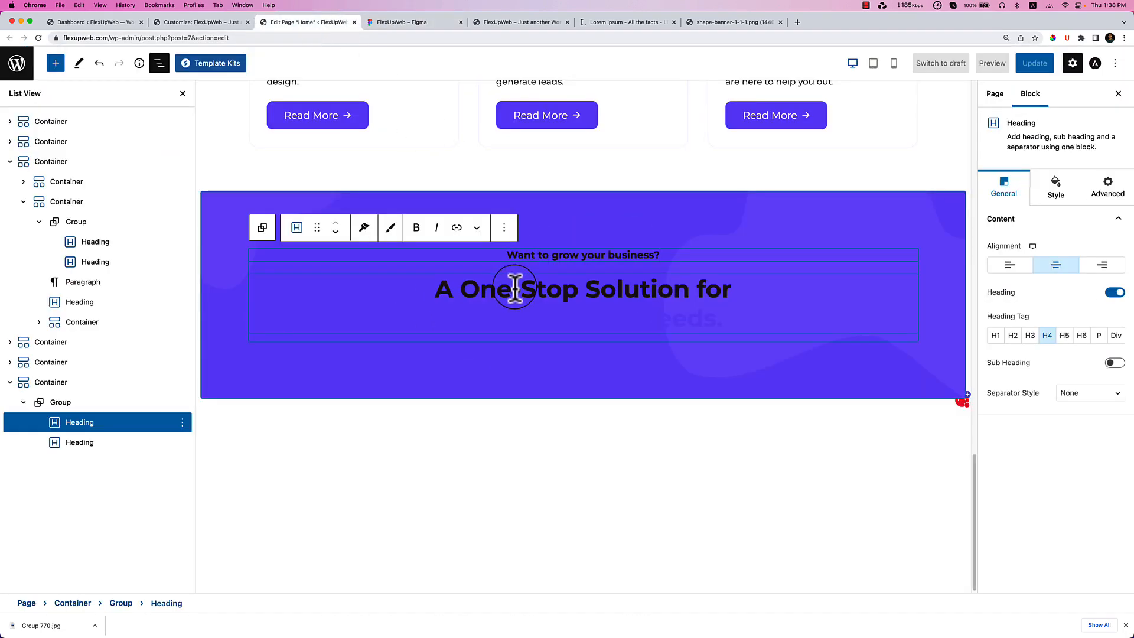
{"action": "left_click", "coordinate": [515, 289]}
{"action": "key", "text": "super+a"}
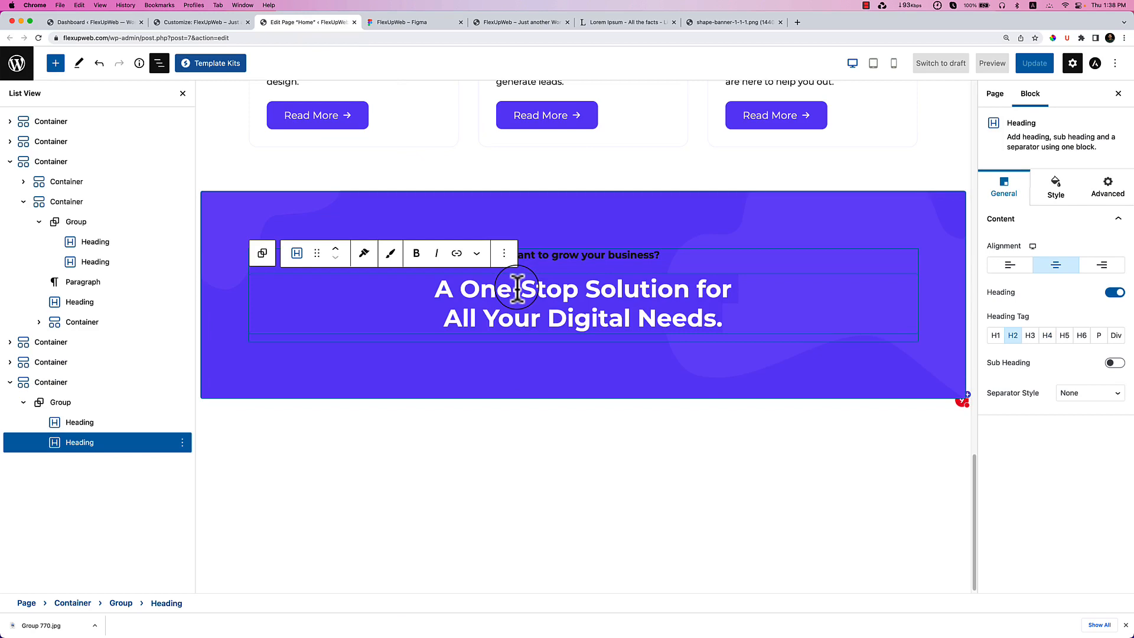
{"action": "key", "text": "super+v"}
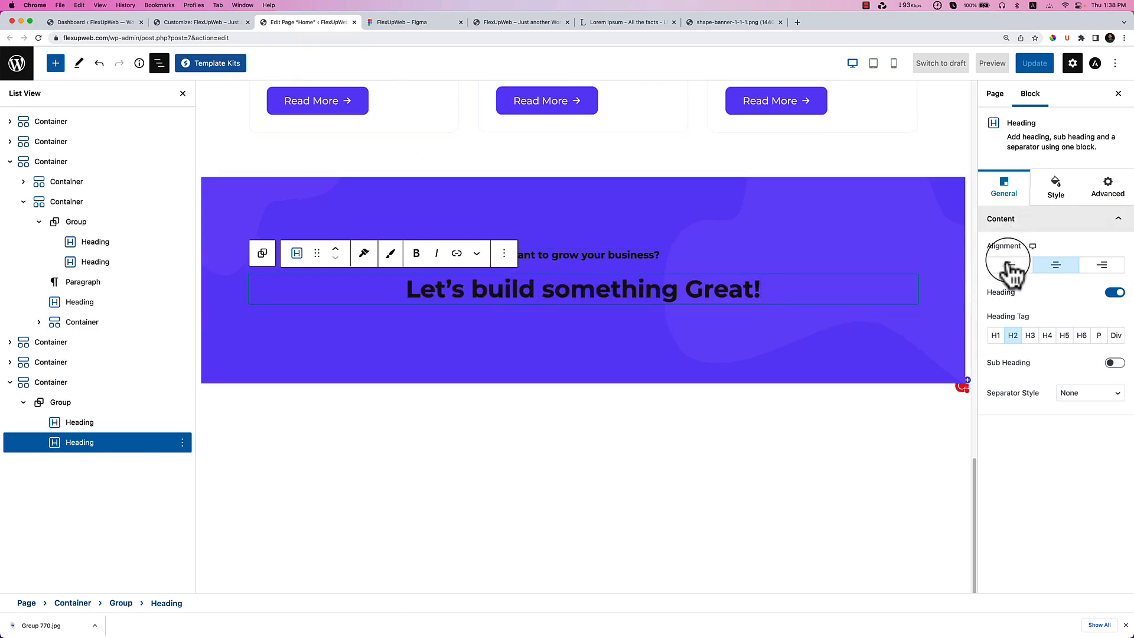
Make both banner headings white.
{"action": "left_click", "coordinate": [1053, 189]}
{"action": "left_click", "coordinate": [1117, 324]}
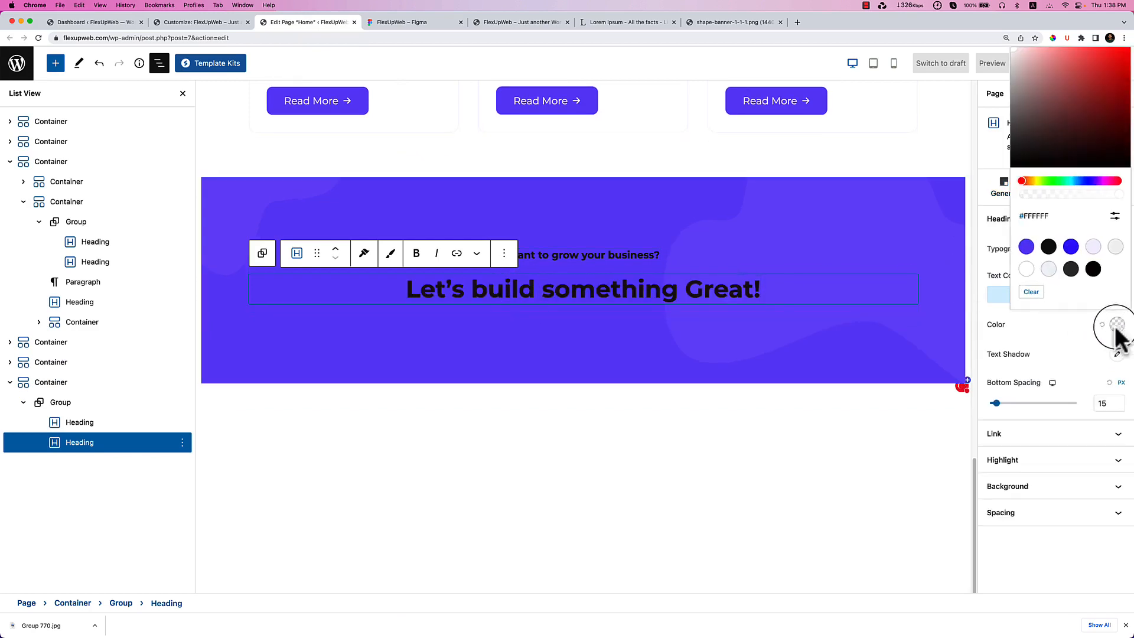
{"action": "left_click", "coordinate": [662, 255]}
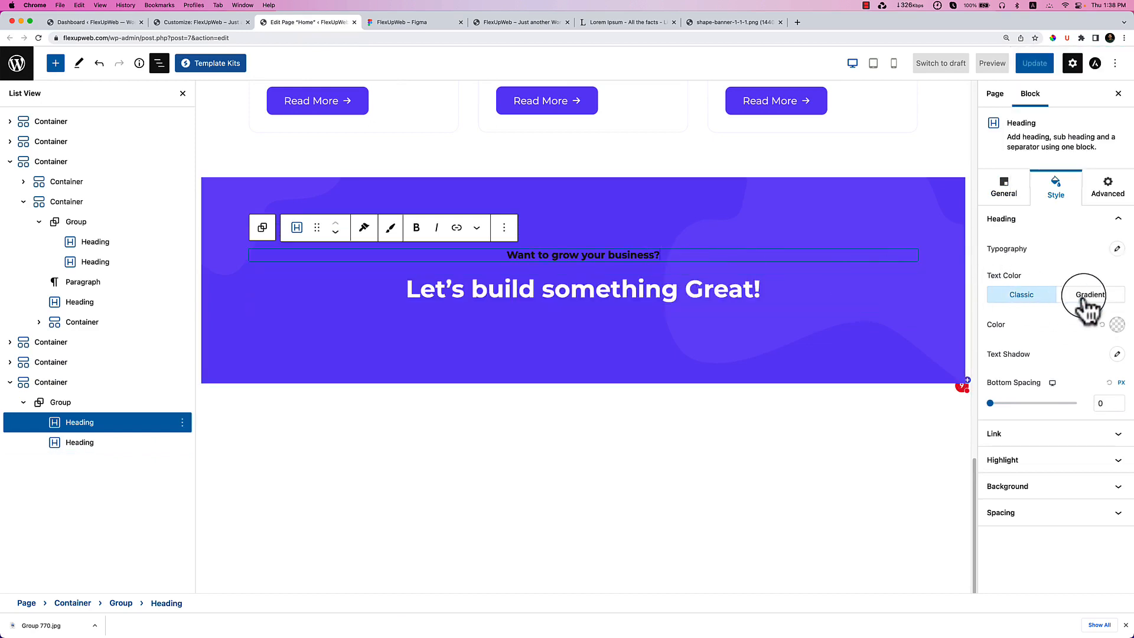
{"action": "left_click", "coordinate": [1117, 324]}
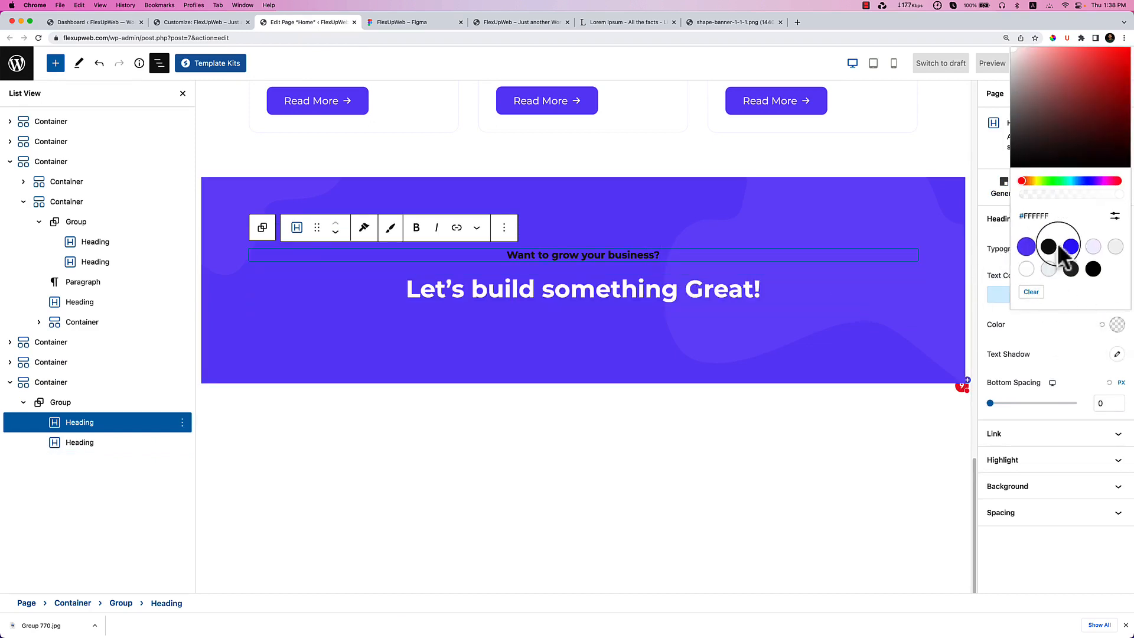
{"action": "left_click", "coordinate": [1026, 268]}
{"action": "left_click", "coordinate": [611, 327]}
{"action": "left_click", "coordinate": [610, 327]}
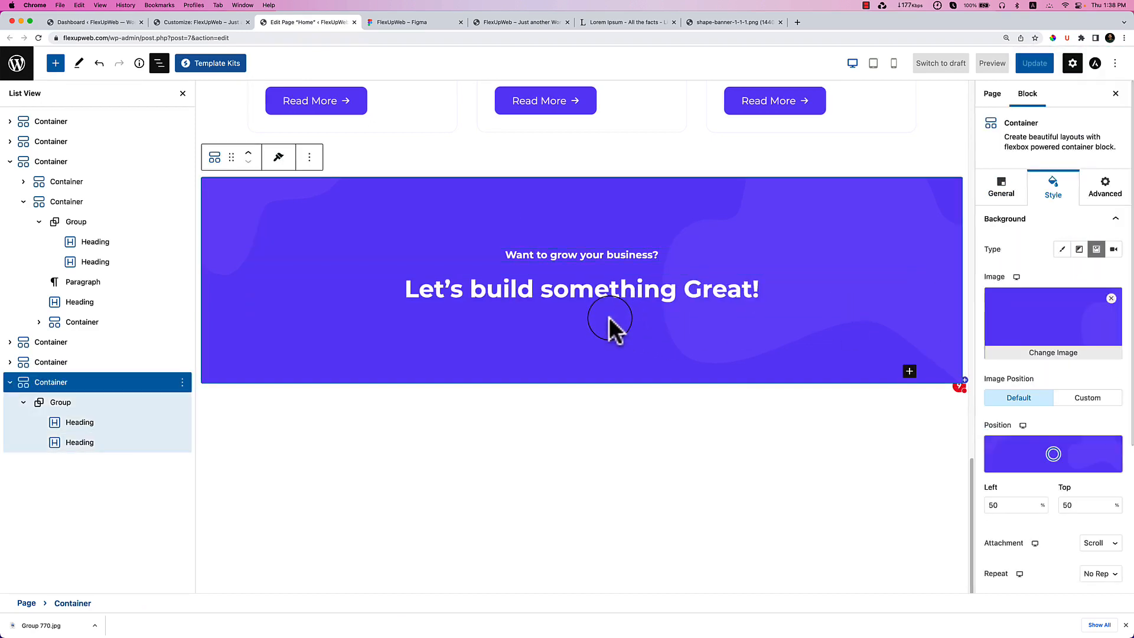
Add a Buttons block under the banner headings and delete the second button.
{"action": "left_click", "coordinate": [55, 64]}
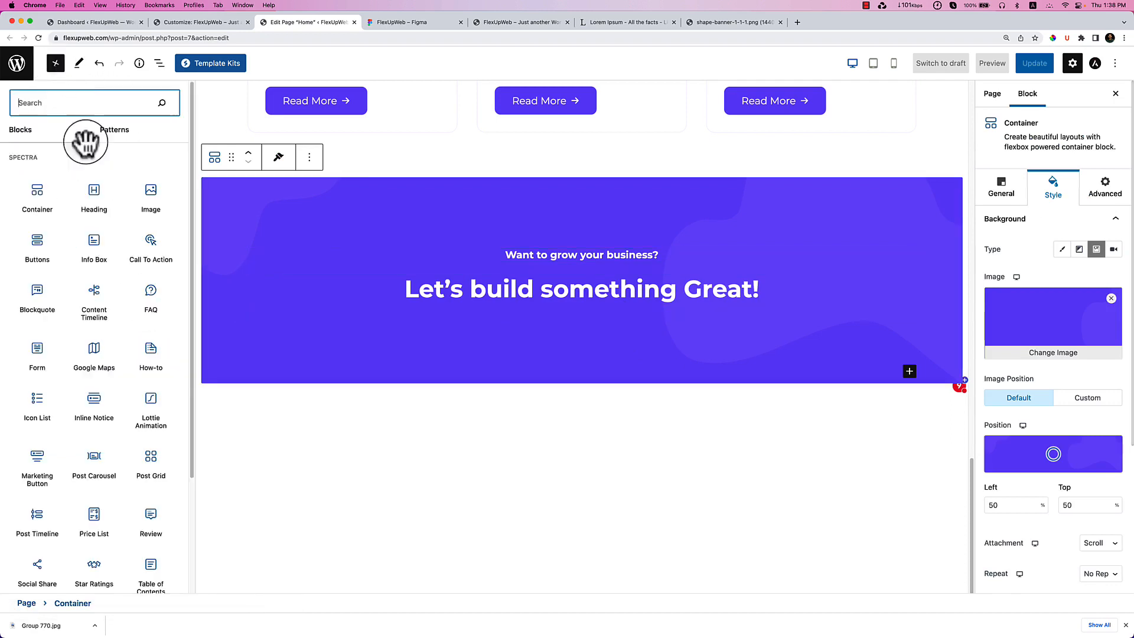
{"action": "left_click_drag", "start_coordinate": [42, 250], "coordinate": [590, 295]}
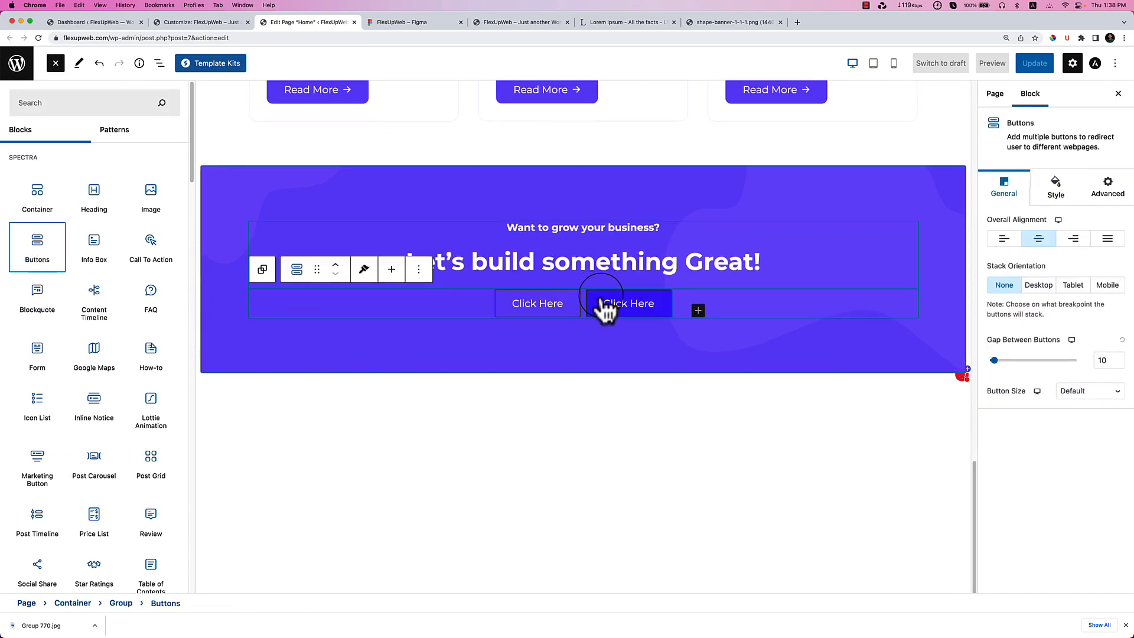
{"action": "left_click", "coordinate": [650, 304]}
{"action": "left_click", "coordinate": [694, 270]}
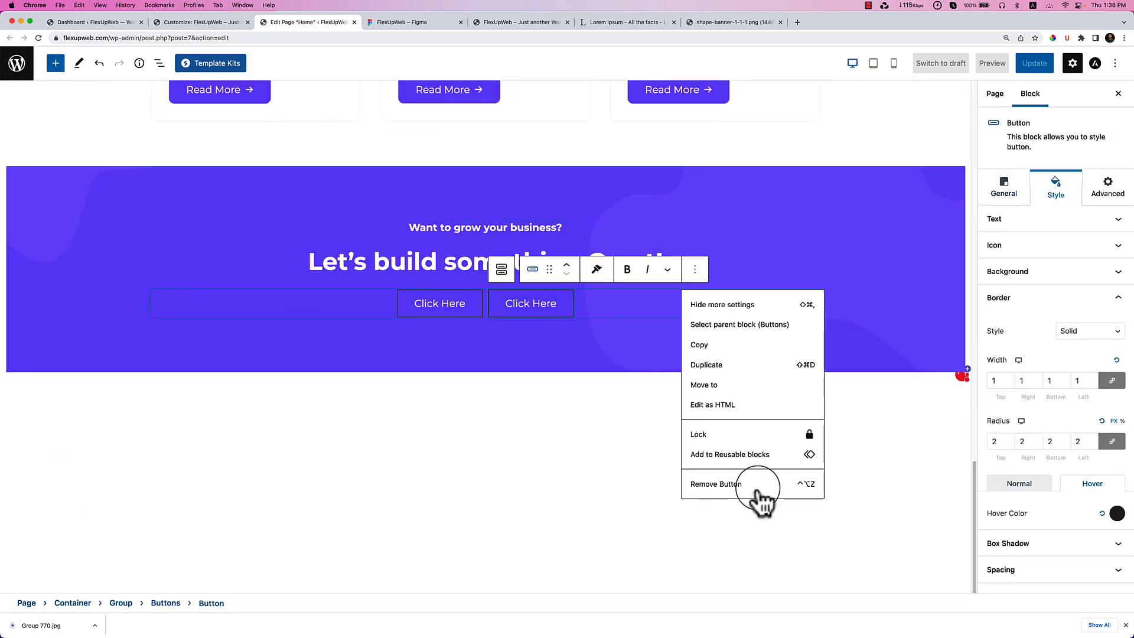
{"action": "left_click", "coordinate": [758, 491]}
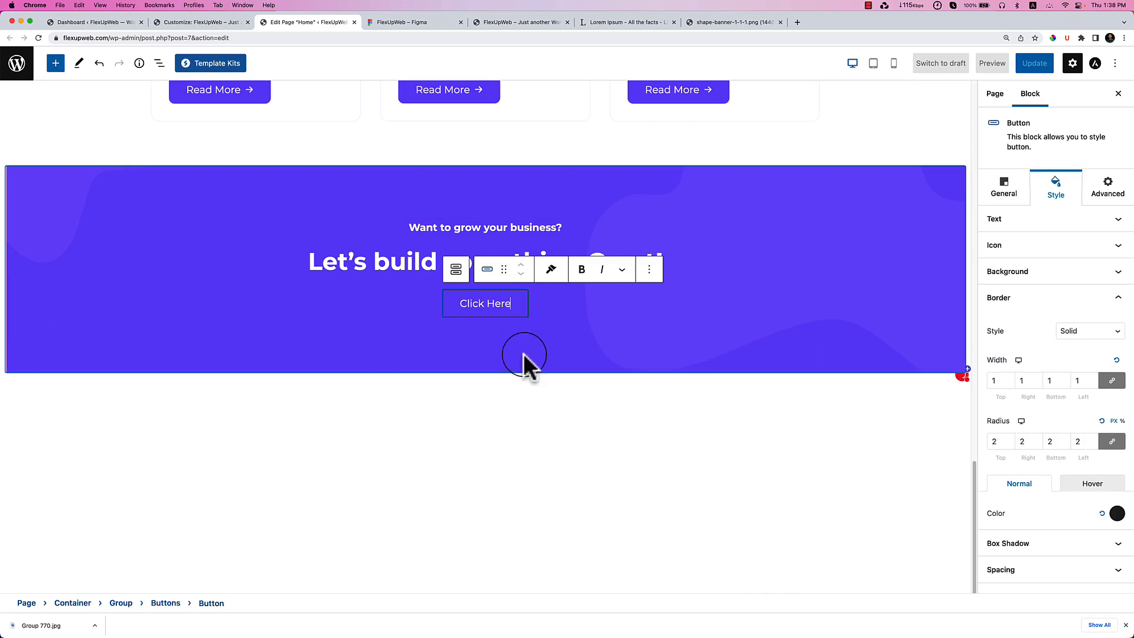
Clear the button's corner radius and border width, and set Border Style to None.
{"action": "left_click", "coordinate": [512, 316]}
{"action": "left_click", "coordinate": [1103, 422]}
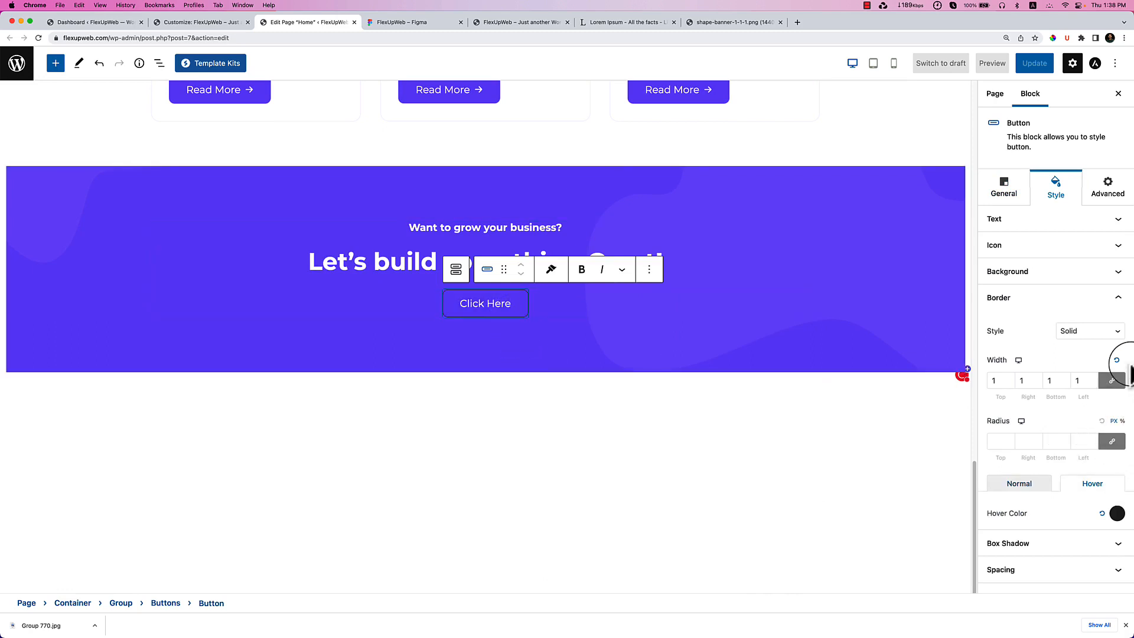
{"action": "left_click", "coordinate": [1117, 361]}
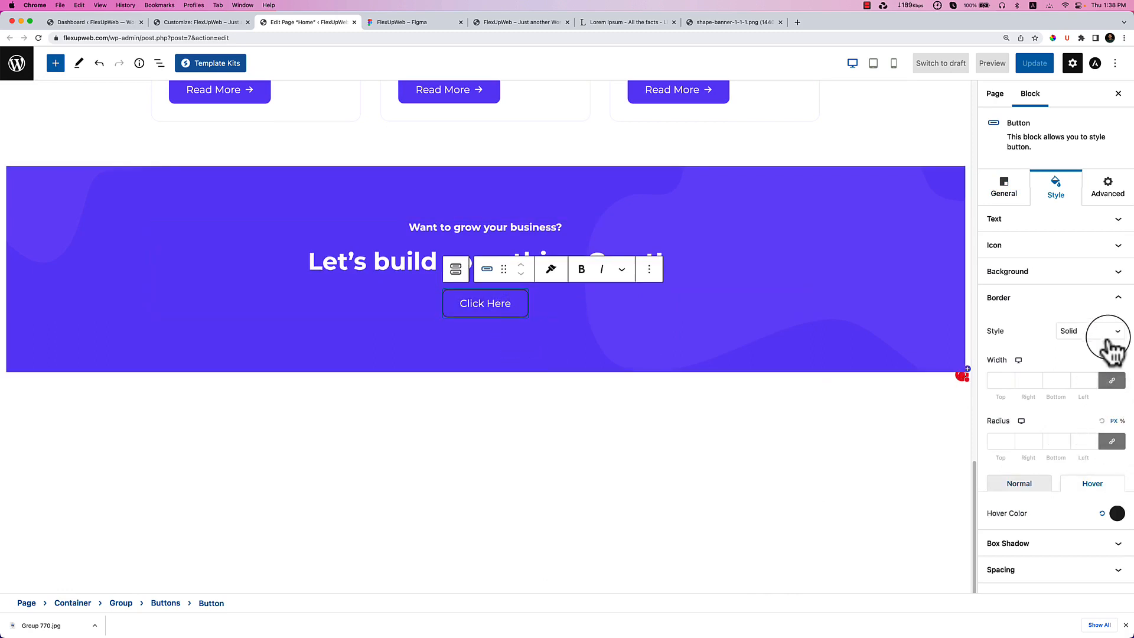
{"action": "left_click", "coordinate": [1109, 340]}
{"action": "left_click", "coordinate": [1098, 318]}
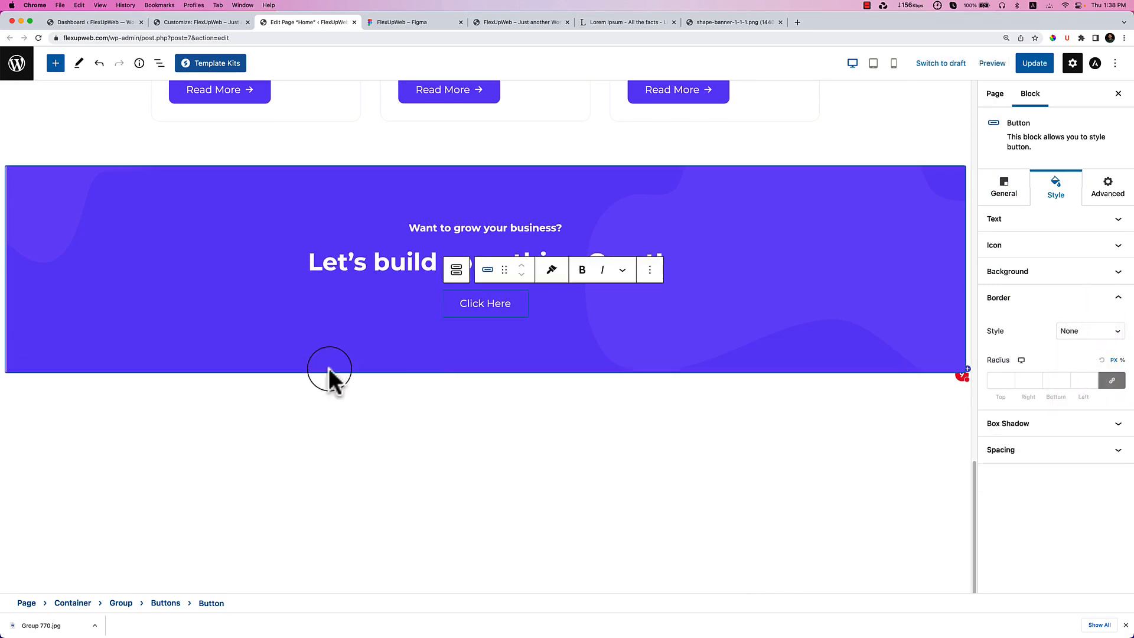
{"action": "left_click", "coordinate": [528, 348]}
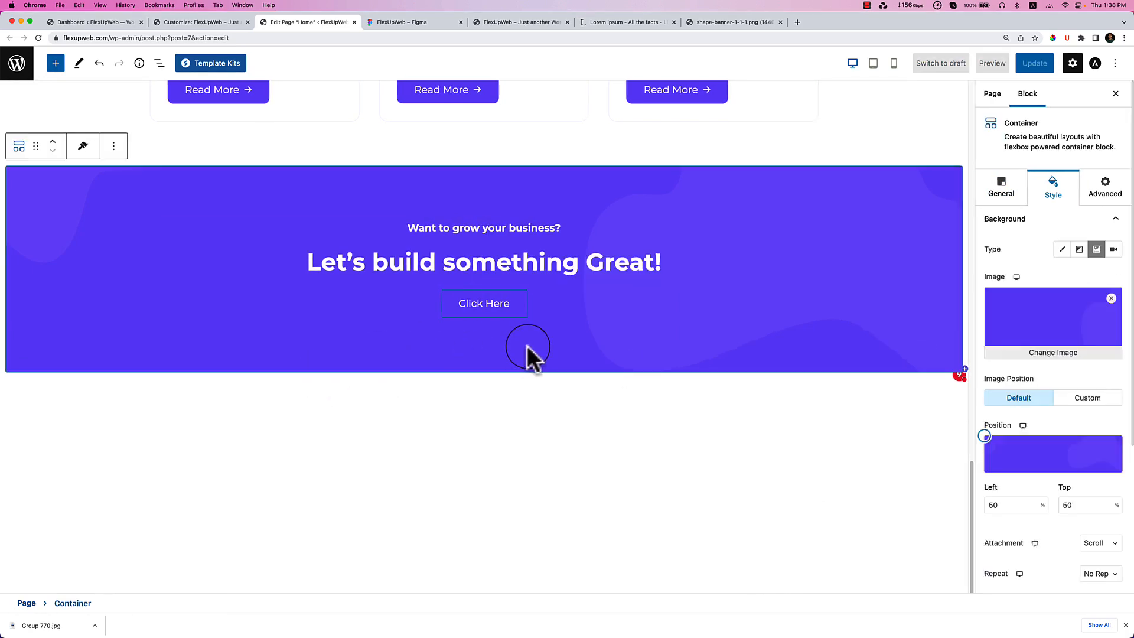
Give the button a white background and try a purple text colour.
{"action": "left_click", "coordinate": [483, 309]}
{"action": "left_click", "coordinate": [1043, 272]}
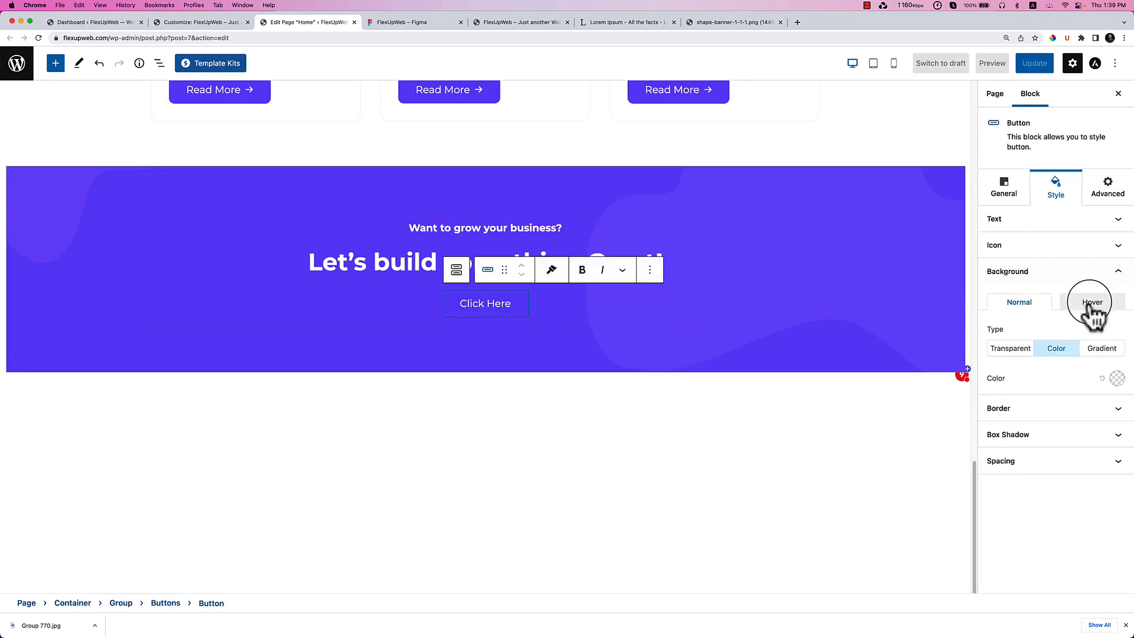
{"action": "left_click", "coordinate": [1117, 379]}
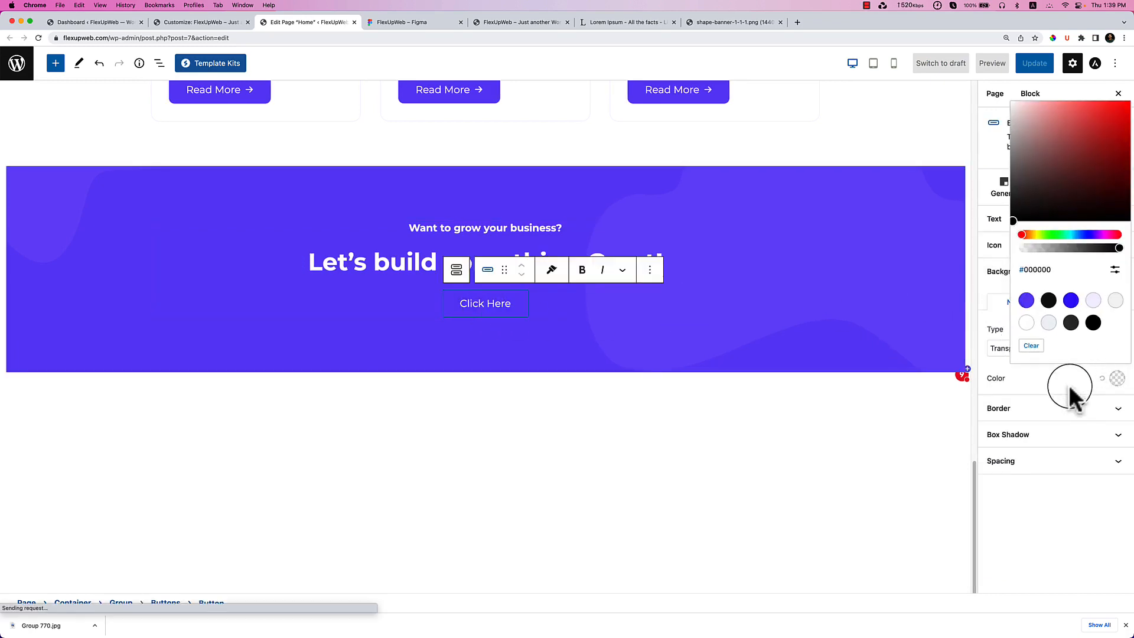
{"action": "left_click", "coordinate": [1026, 324]}
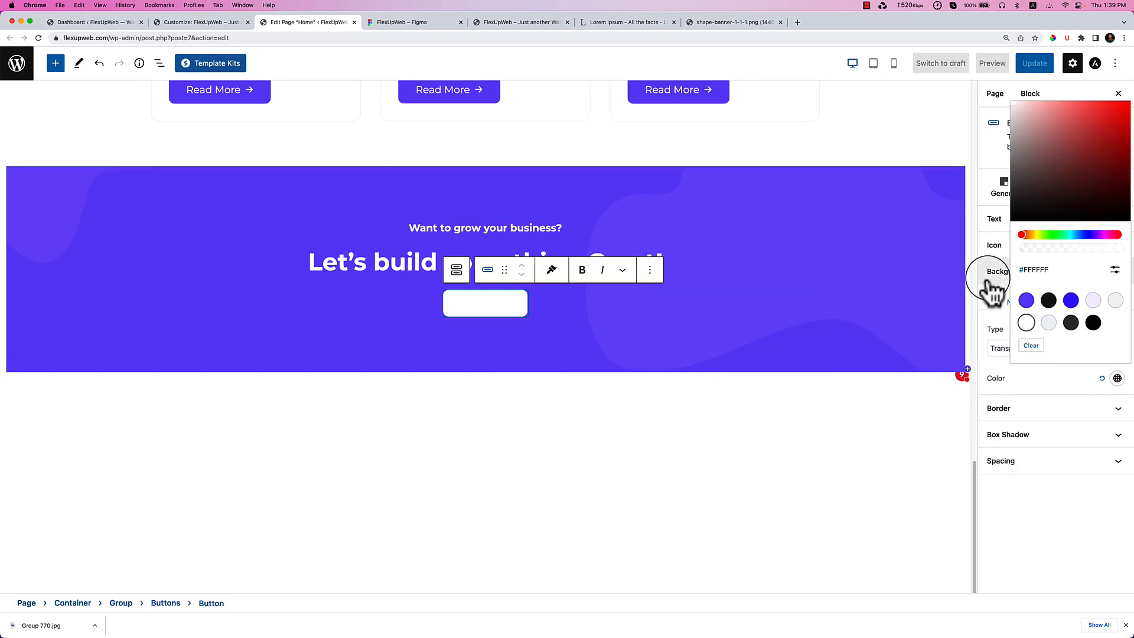
{"action": "left_click", "coordinate": [1004, 271]}
{"action": "left_click", "coordinate": [1057, 220]}
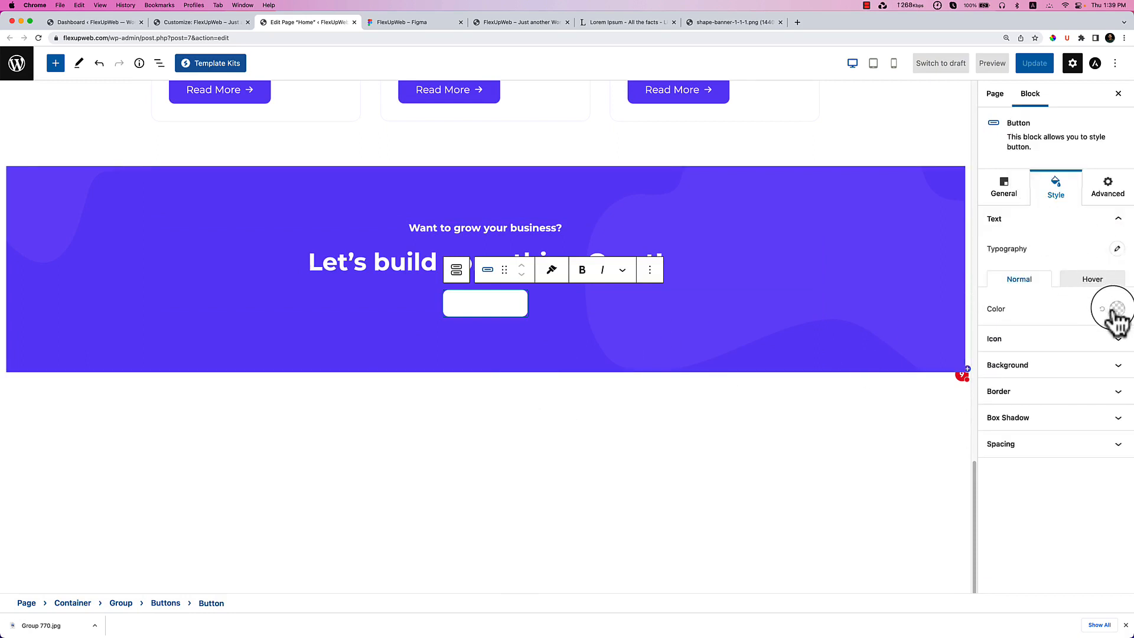
{"action": "left_click", "coordinate": [1087, 316]}
{"action": "left_click", "coordinate": [1026, 524]}
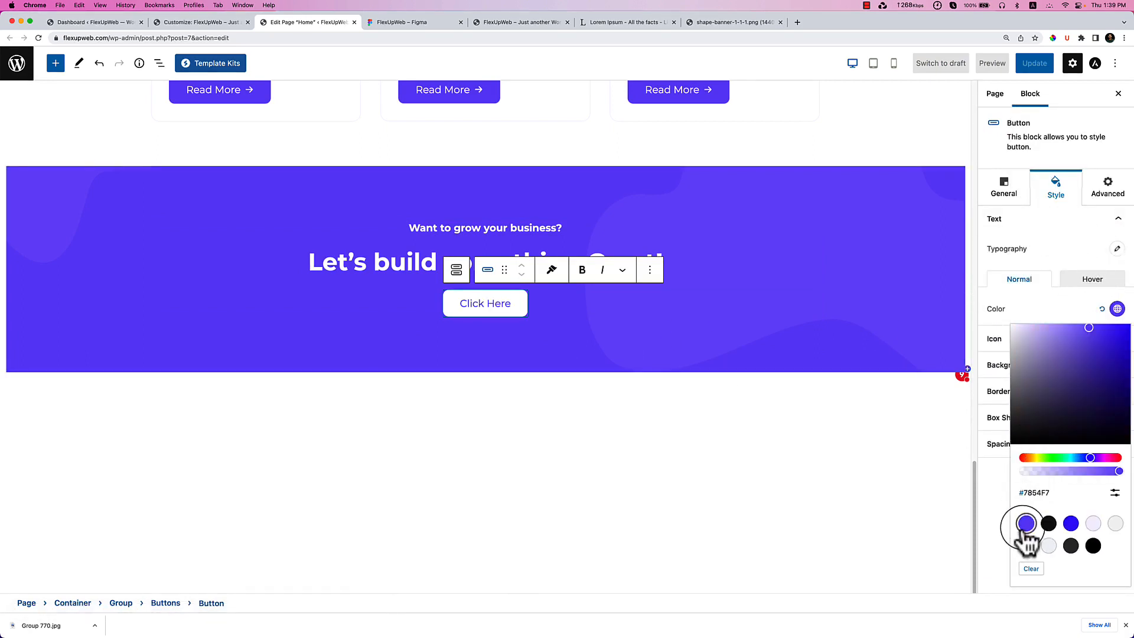
Set the button text to #1E1E1E and label it 'Start Free Consultation' from Figma.
{"action": "left_click", "coordinate": [398, 20]}
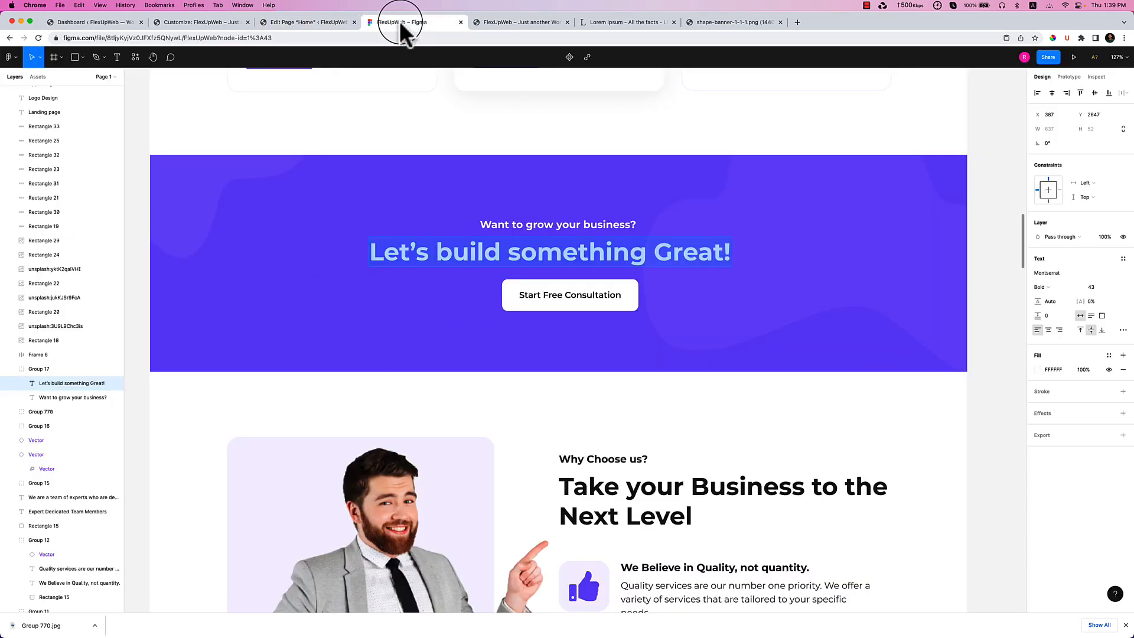
{"action": "left_click", "coordinate": [540, 292]}
{"action": "double_click", "coordinate": [541, 293]}
{"action": "key", "text": "ctrl+c"}
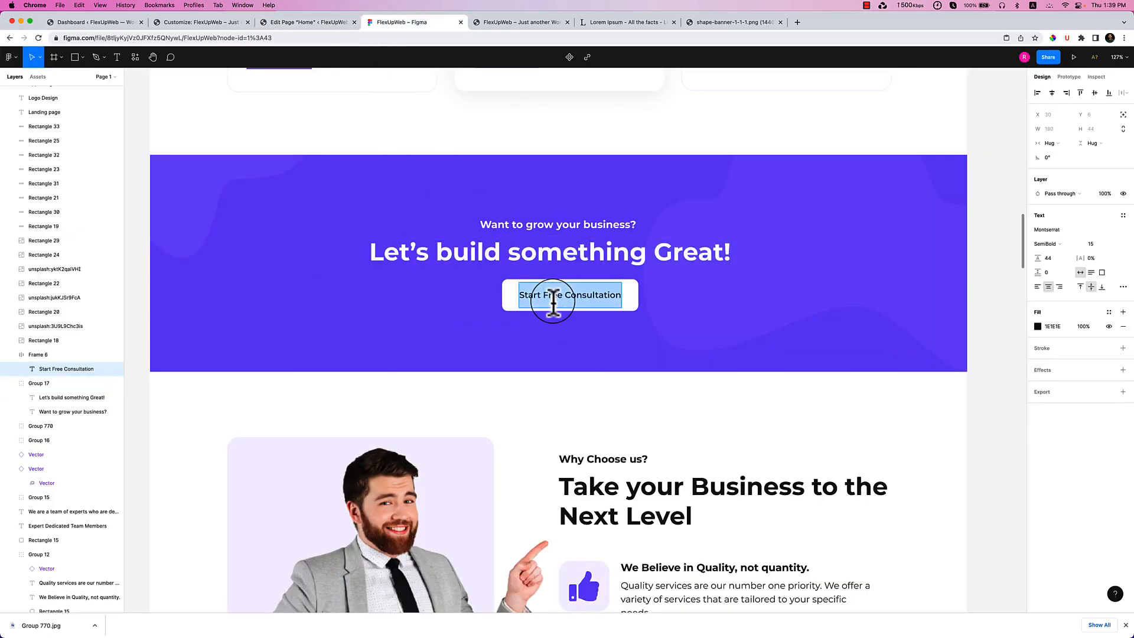
{"action": "left_click", "coordinate": [302, 21]}
{"action": "left_click", "coordinate": [1049, 523]}
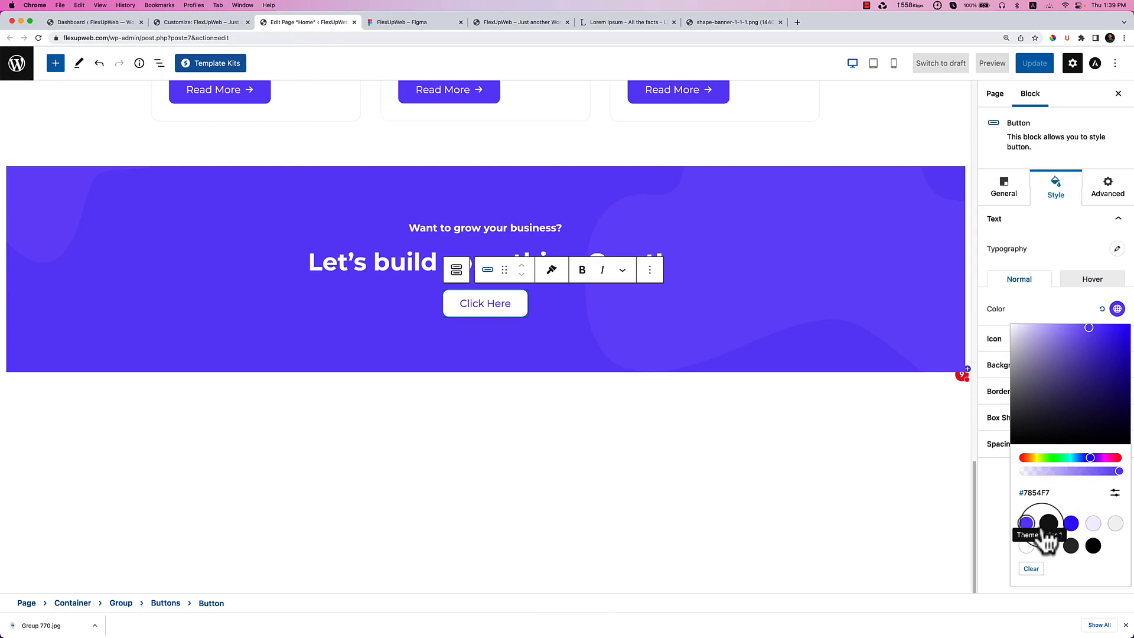
{"action": "triple_click", "coordinate": [479, 305]}
{"action": "key", "text": "ctrl+v"}
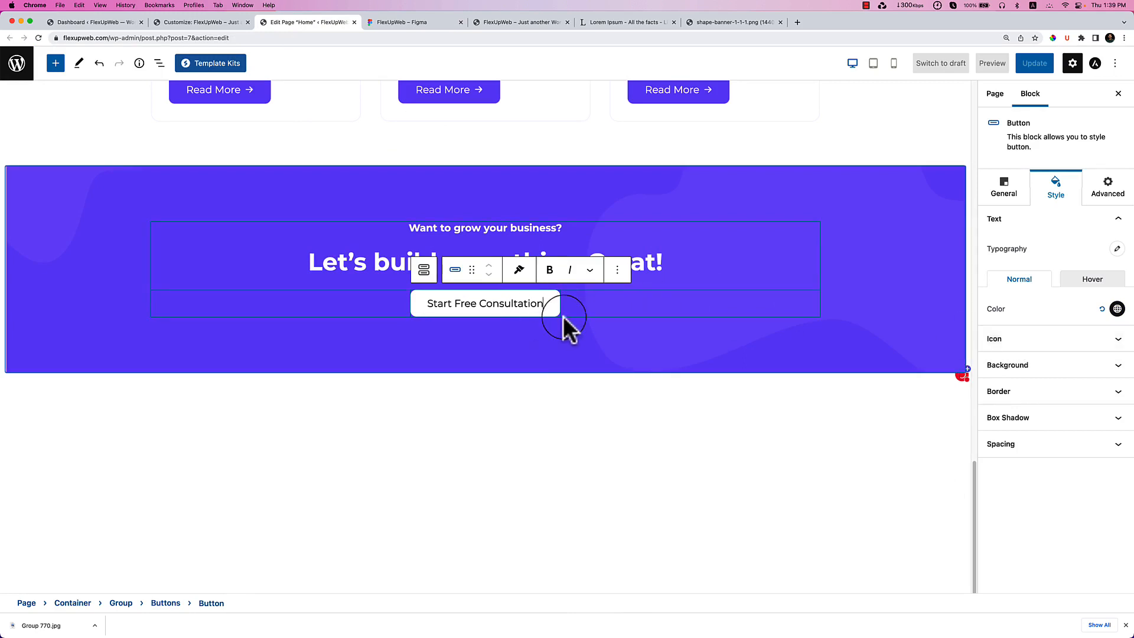
{"action": "left_click", "coordinate": [526, 383]}
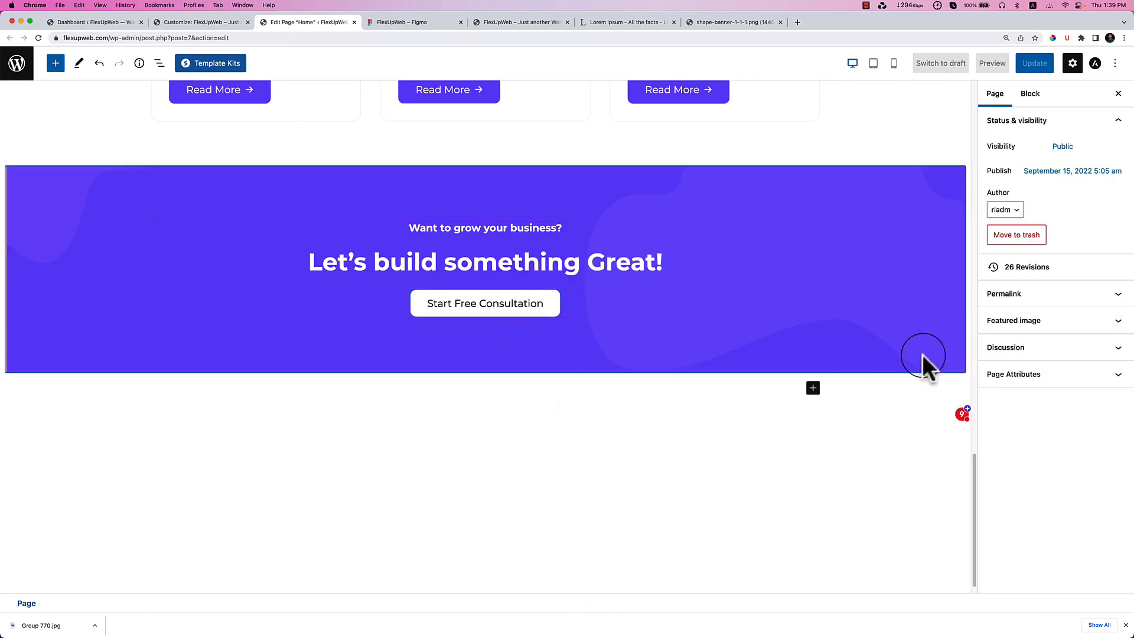
Enable the arrow icon on the Start Free Consultation button.
{"action": "left_click", "coordinate": [544, 307]}
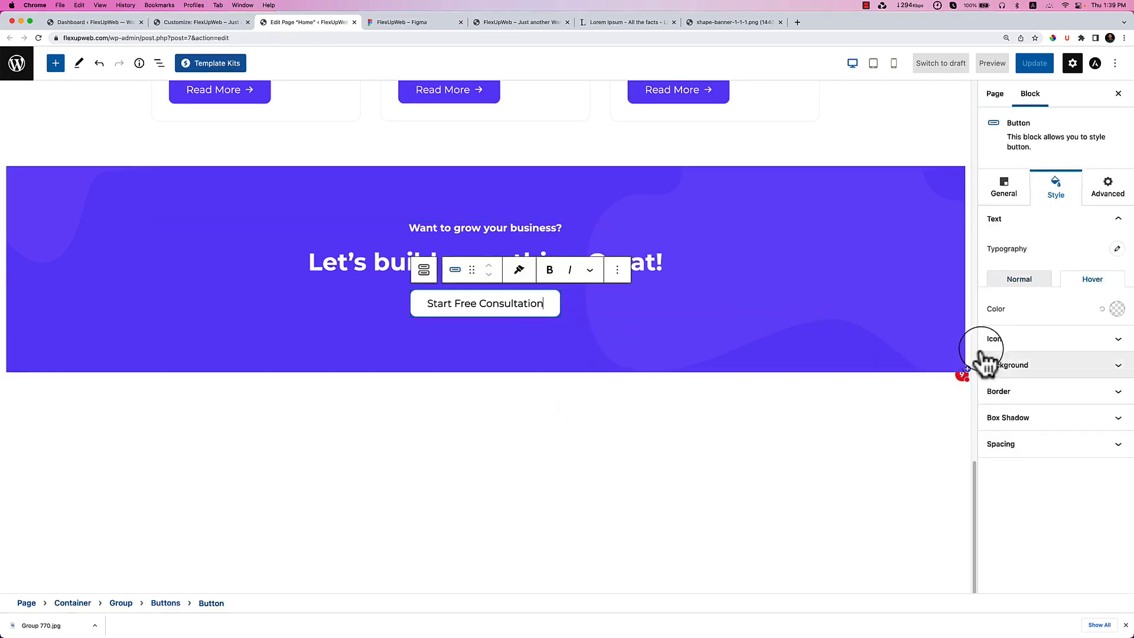
{"action": "left_click", "coordinate": [986, 348]}
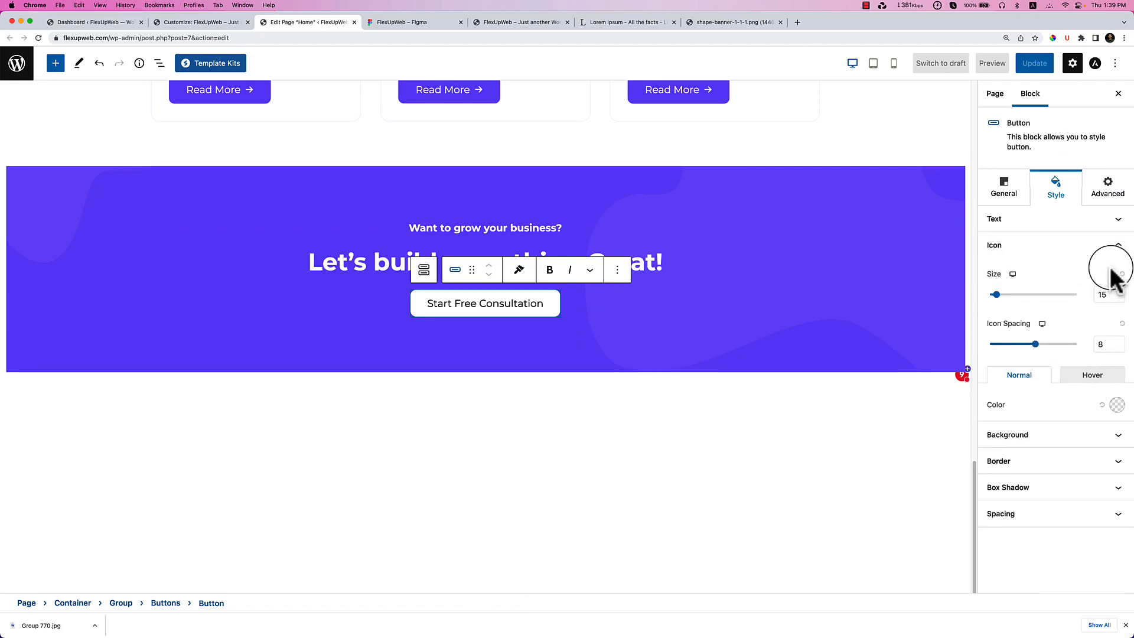
{"action": "left_click", "coordinate": [1005, 189]}
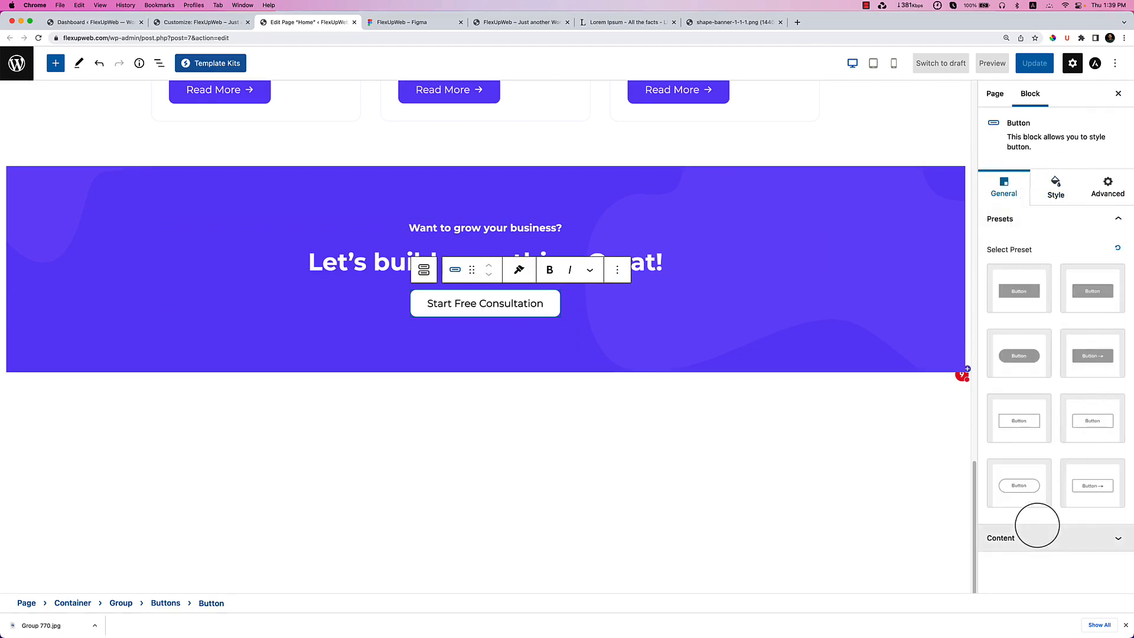
{"action": "left_click", "coordinate": [1039, 532]}
{"action": "left_click", "coordinate": [1115, 272]}
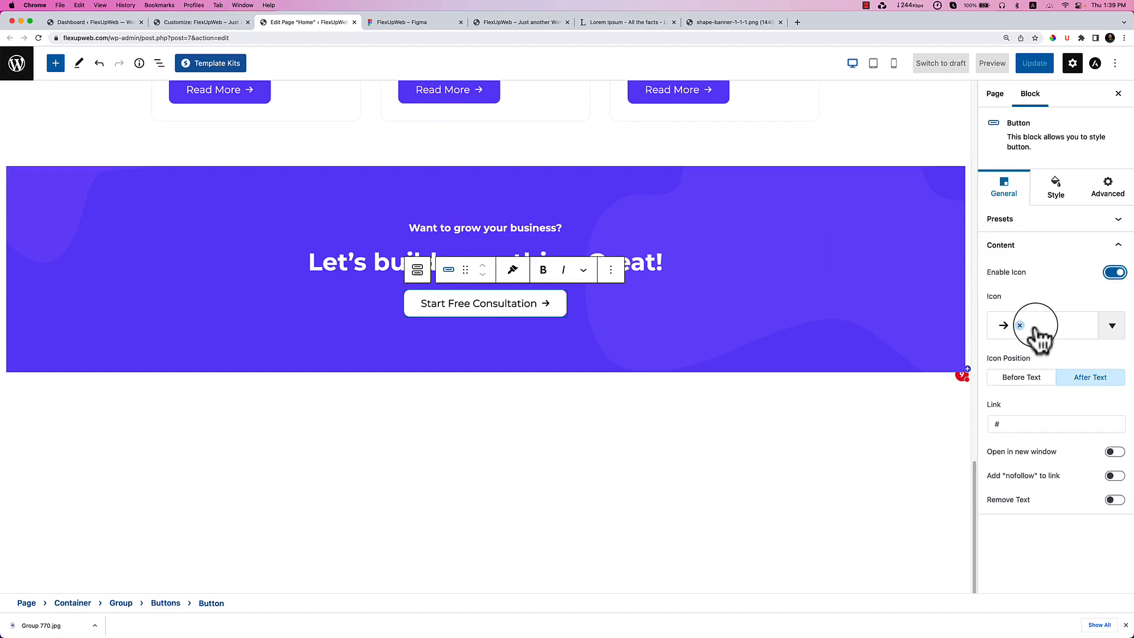
Try a #4B1AFA background on the button and preview it.
{"action": "left_click", "coordinate": [1057, 201]}
{"action": "left_click", "coordinate": [1090, 377]}
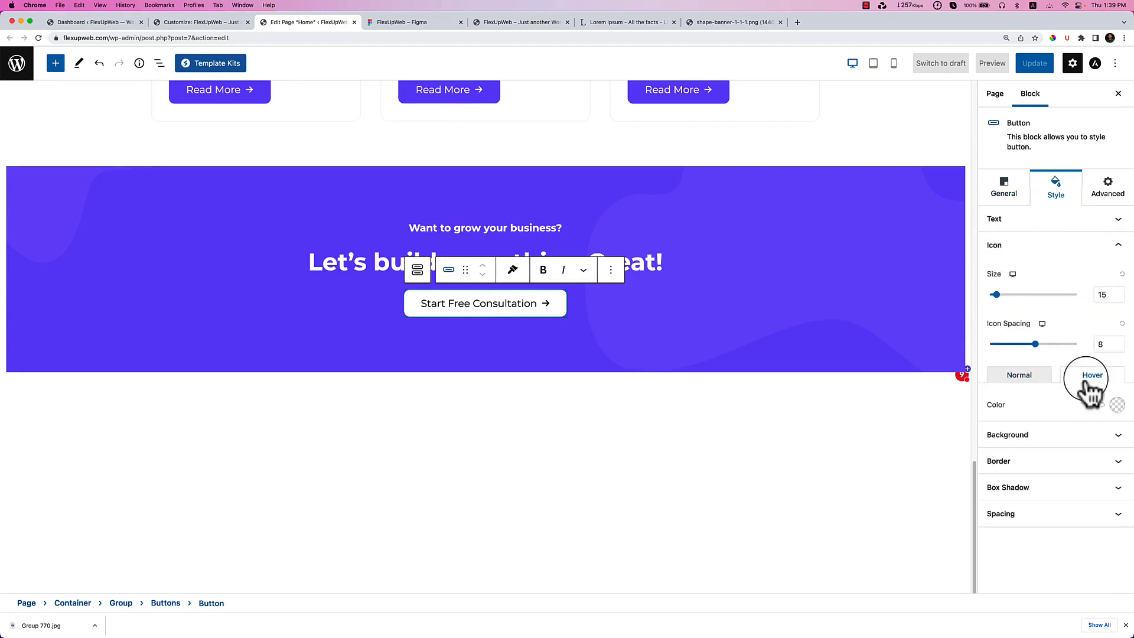
{"action": "left_click", "coordinate": [1106, 438]}
{"action": "left_click", "coordinate": [1117, 379]}
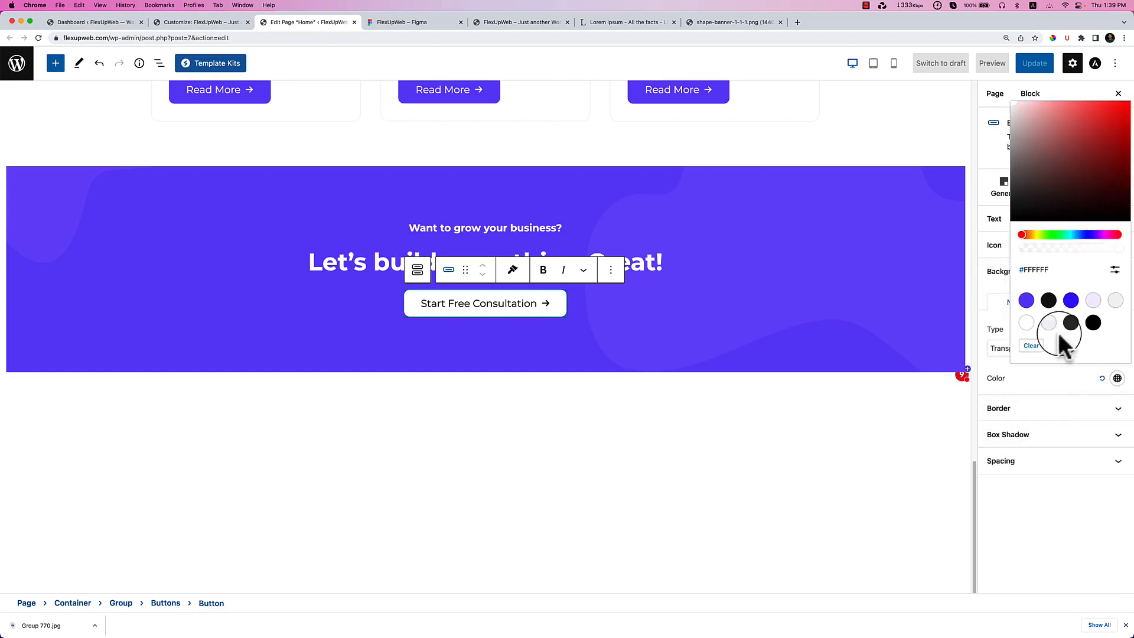
{"action": "left_click", "coordinate": [1093, 300]}
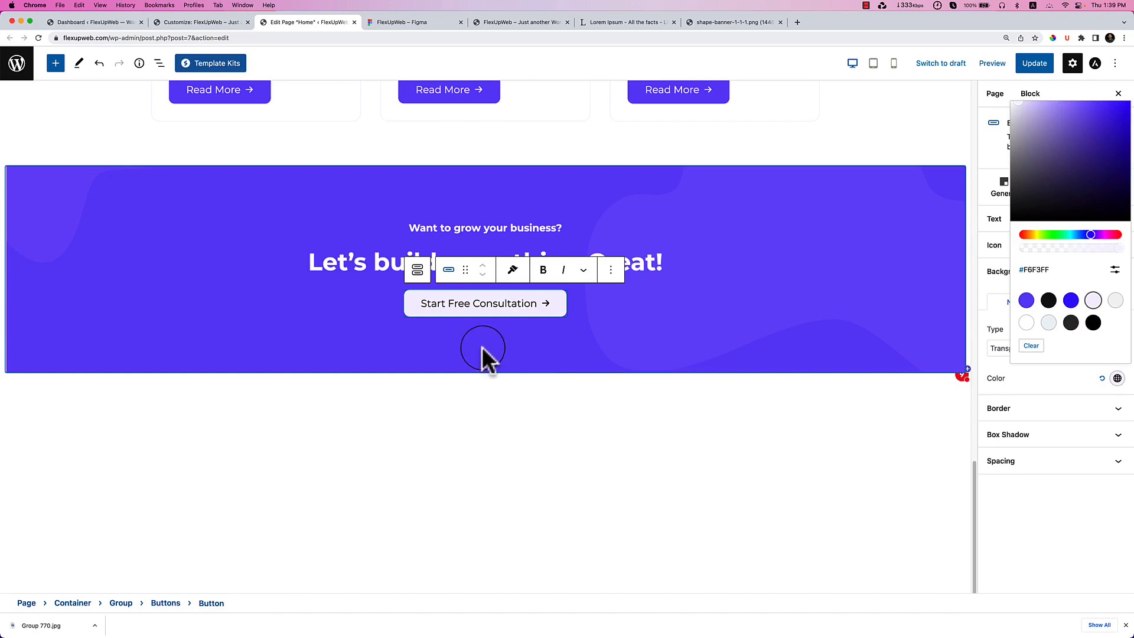
{"action": "left_click", "coordinate": [1071, 300]}
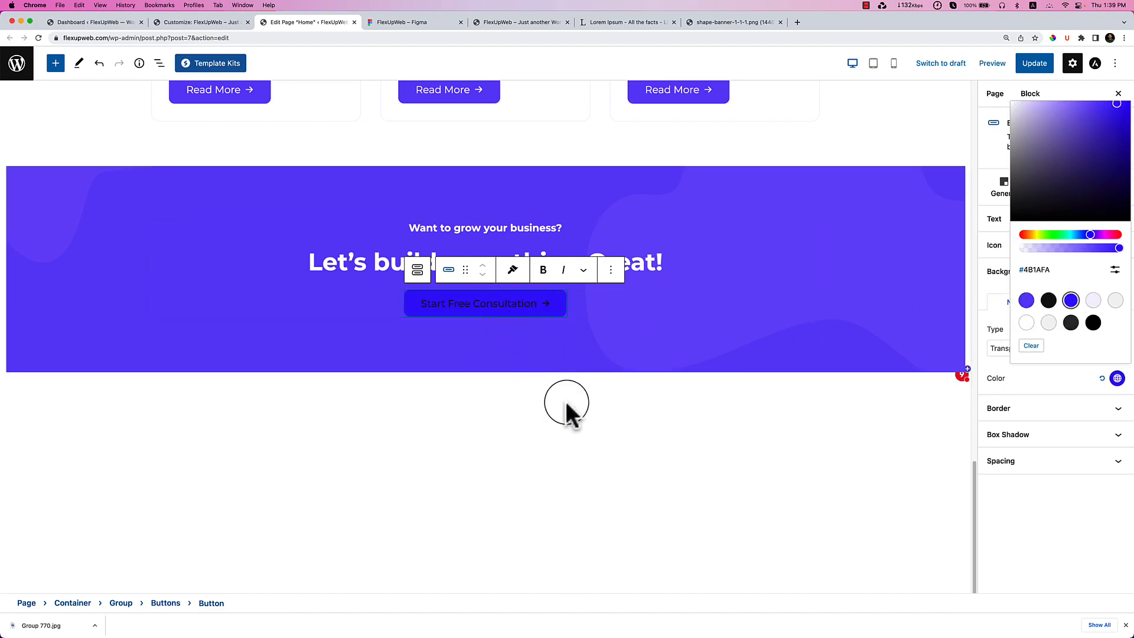
{"action": "left_click", "coordinate": [870, 414]}
Set the button background white in Normal state and #4B1AFA on Hover.
{"action": "left_click", "coordinate": [554, 313]}
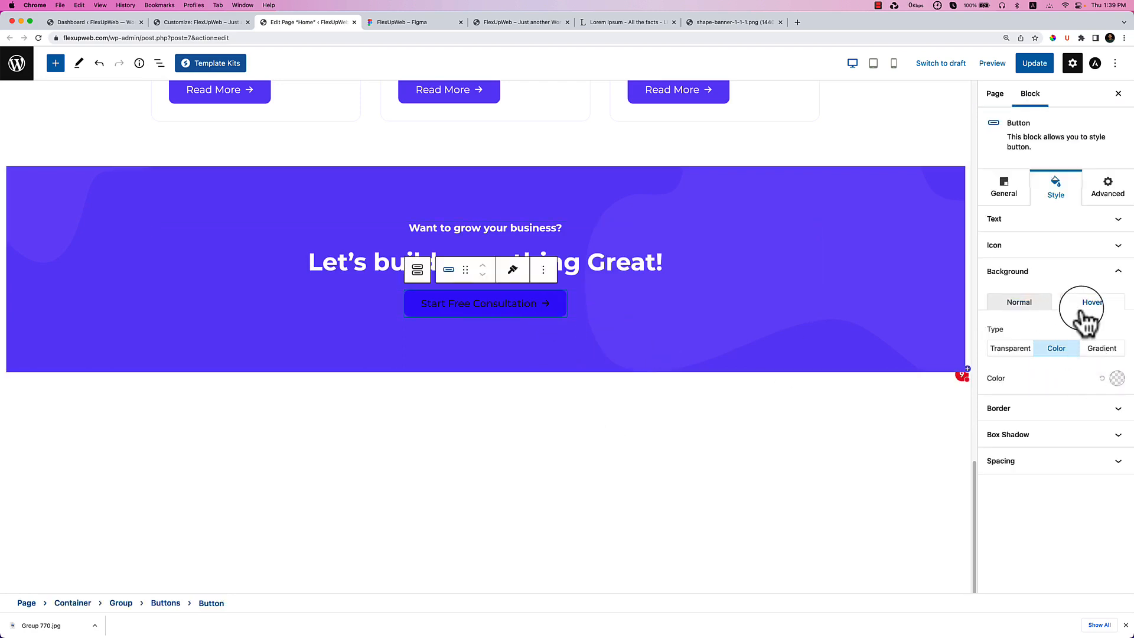
{"action": "left_click", "coordinate": [1019, 308]}
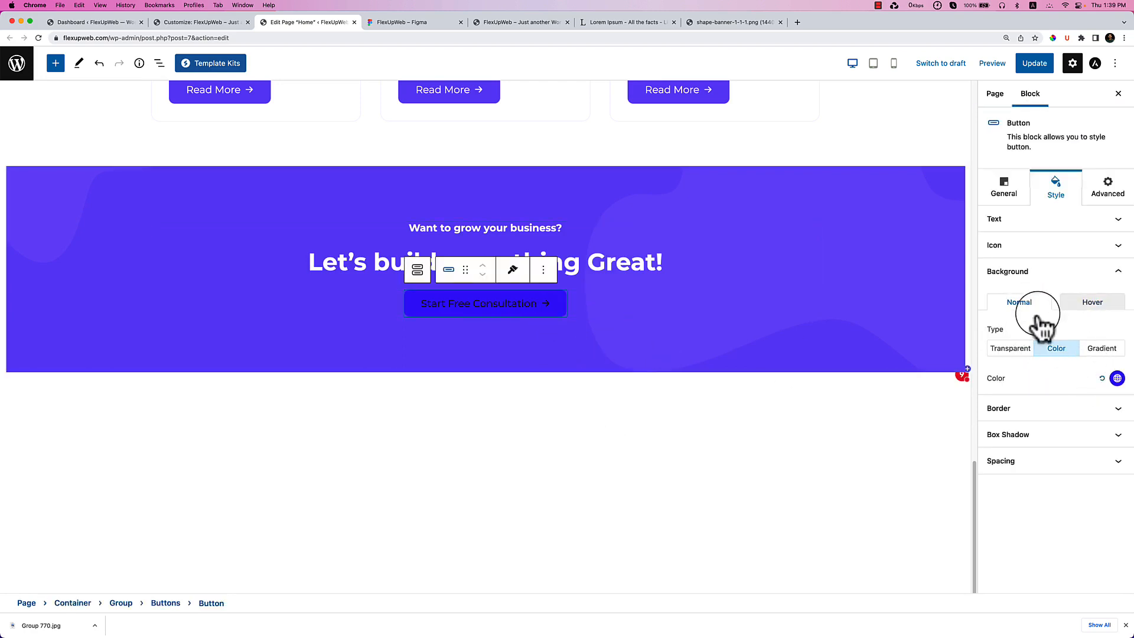
{"action": "left_click", "coordinate": [1101, 379]}
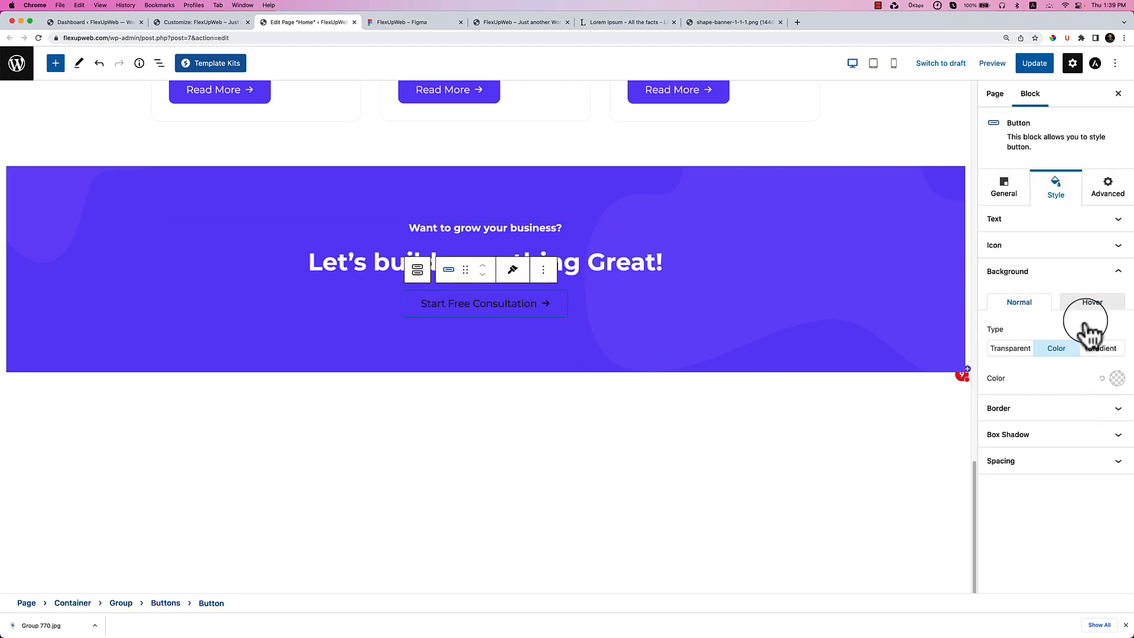
{"action": "left_click", "coordinate": [1117, 379]}
{"action": "left_click", "coordinate": [1026, 322]}
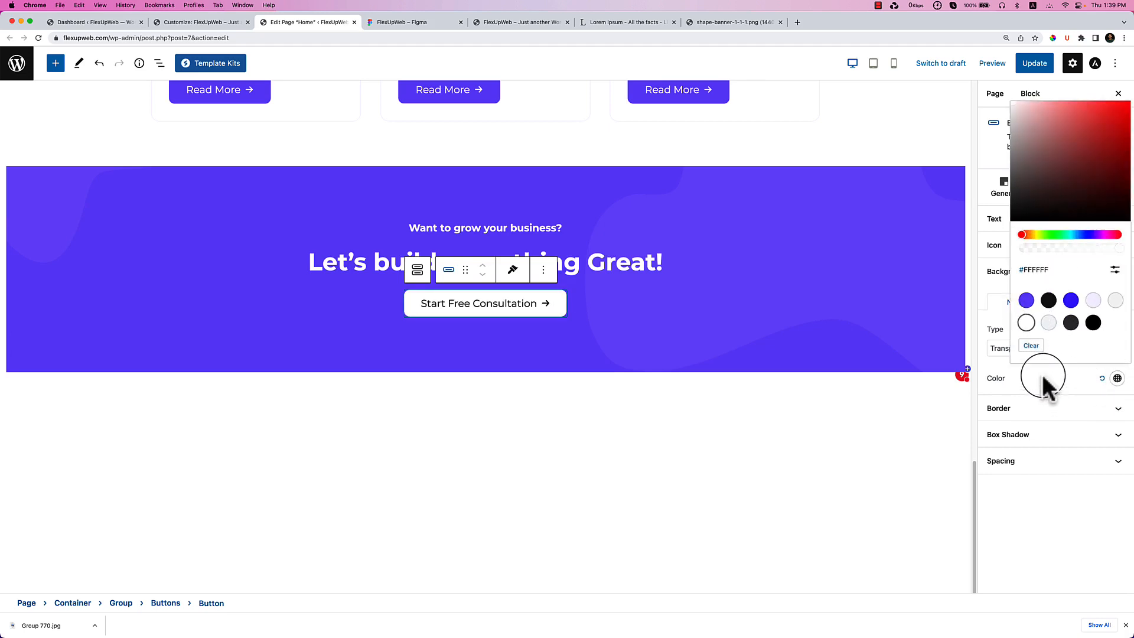
{"action": "left_click", "coordinate": [1044, 381]}
{"action": "left_click", "coordinate": [1092, 304]}
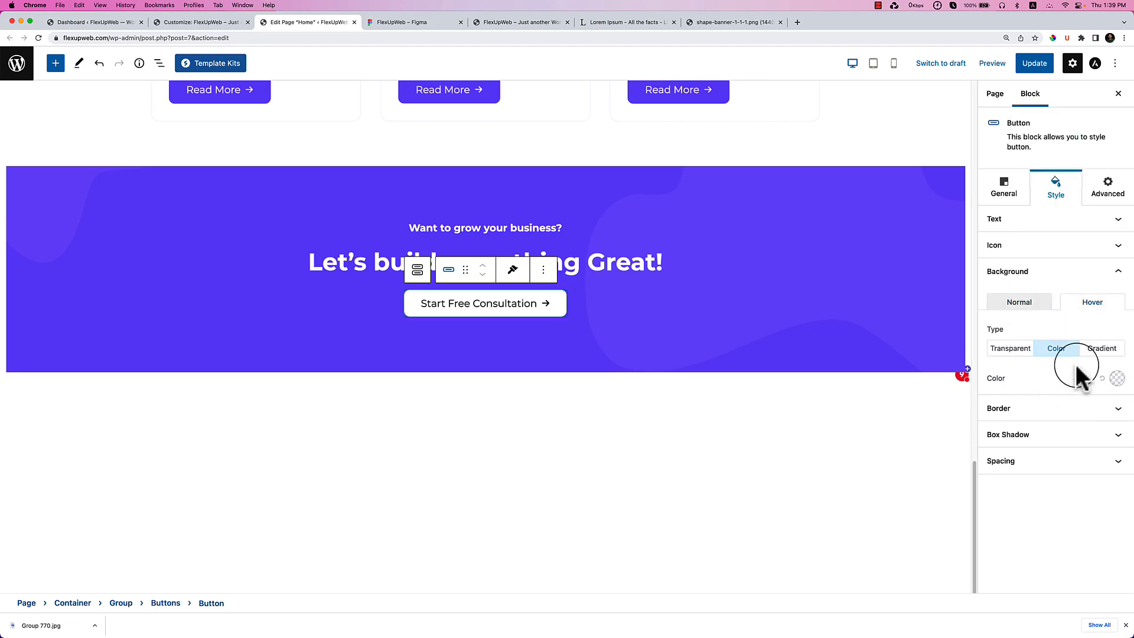
{"action": "left_click", "coordinate": [1117, 379]}
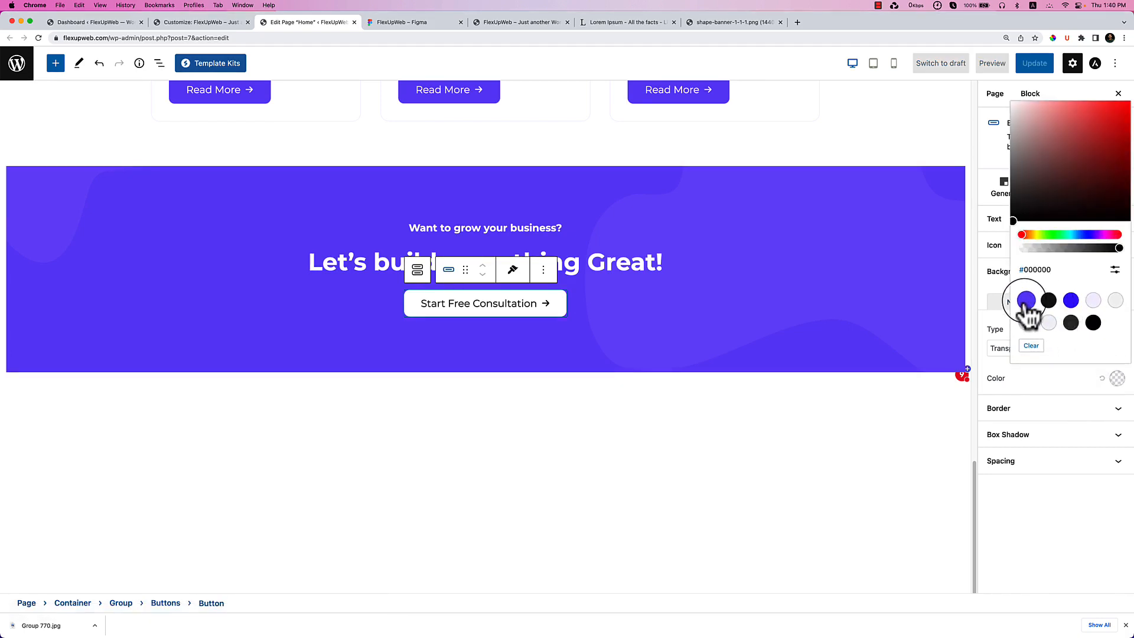
{"action": "left_click", "coordinate": [1071, 301]}
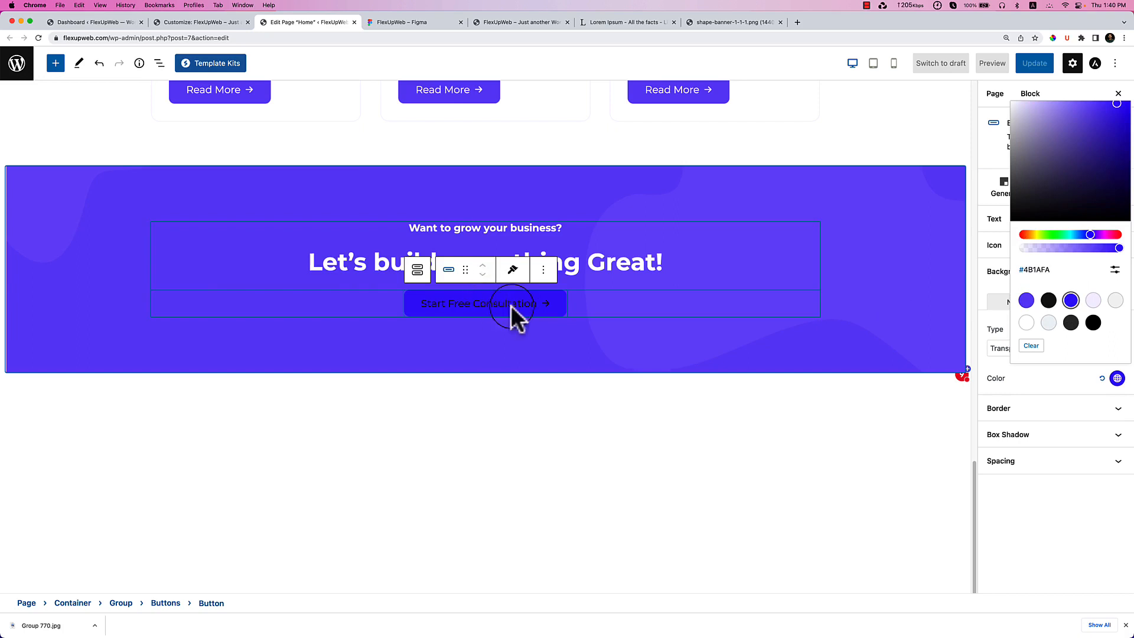
{"action": "left_click", "coordinate": [1076, 394]}
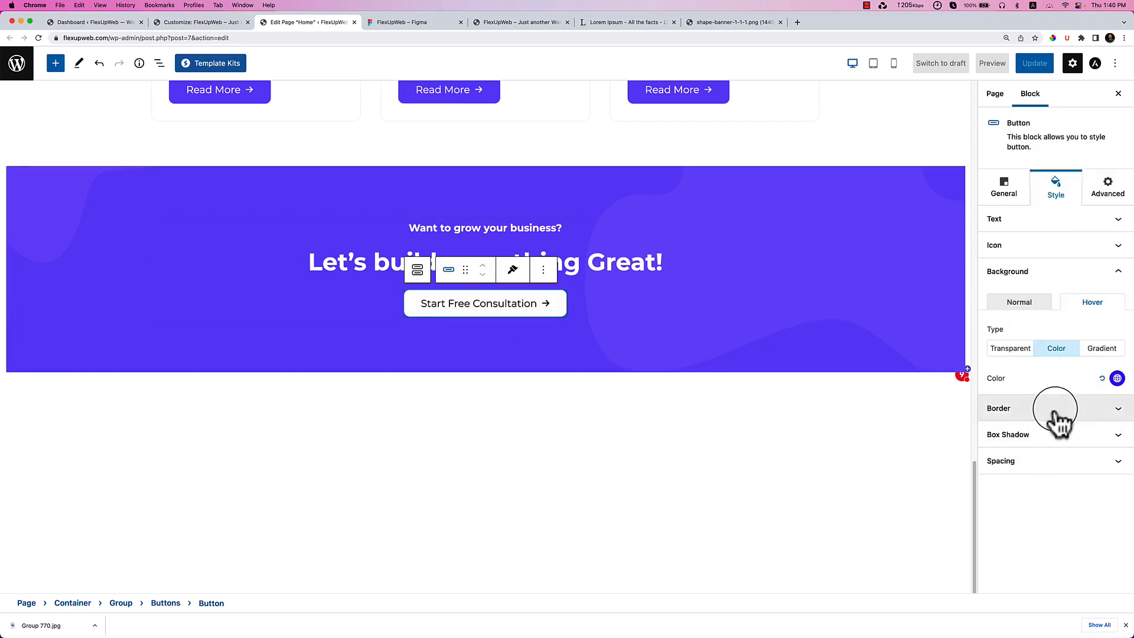
Make the button's hover text colour white.
{"action": "left_click", "coordinate": [1099, 223]}
{"action": "left_click", "coordinate": [1095, 279]}
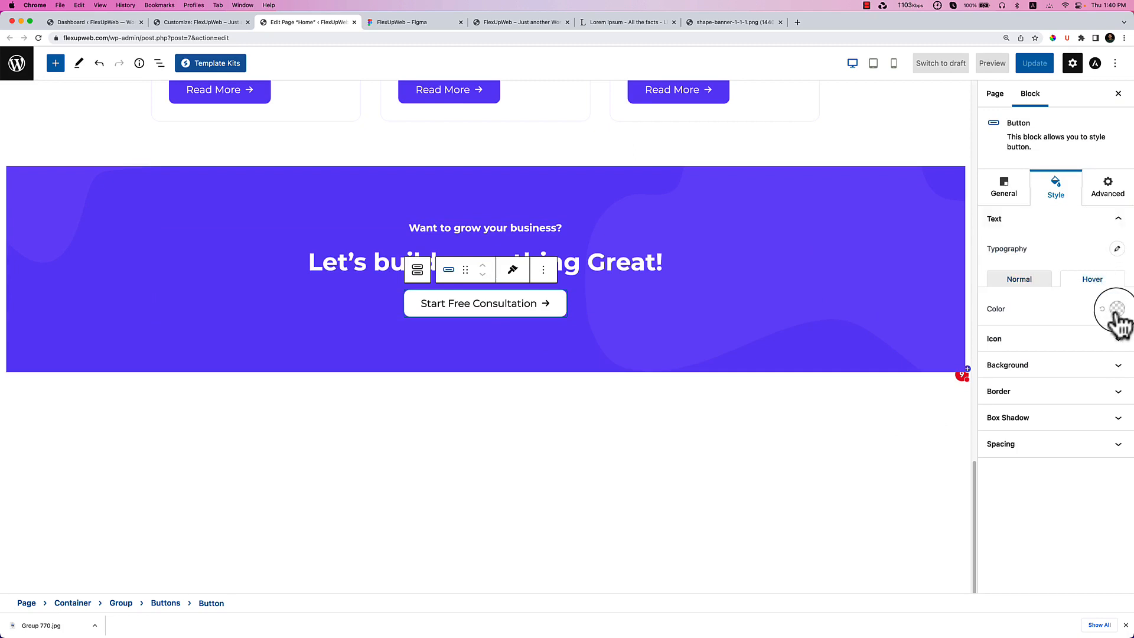
{"action": "left_click", "coordinate": [1117, 309]}
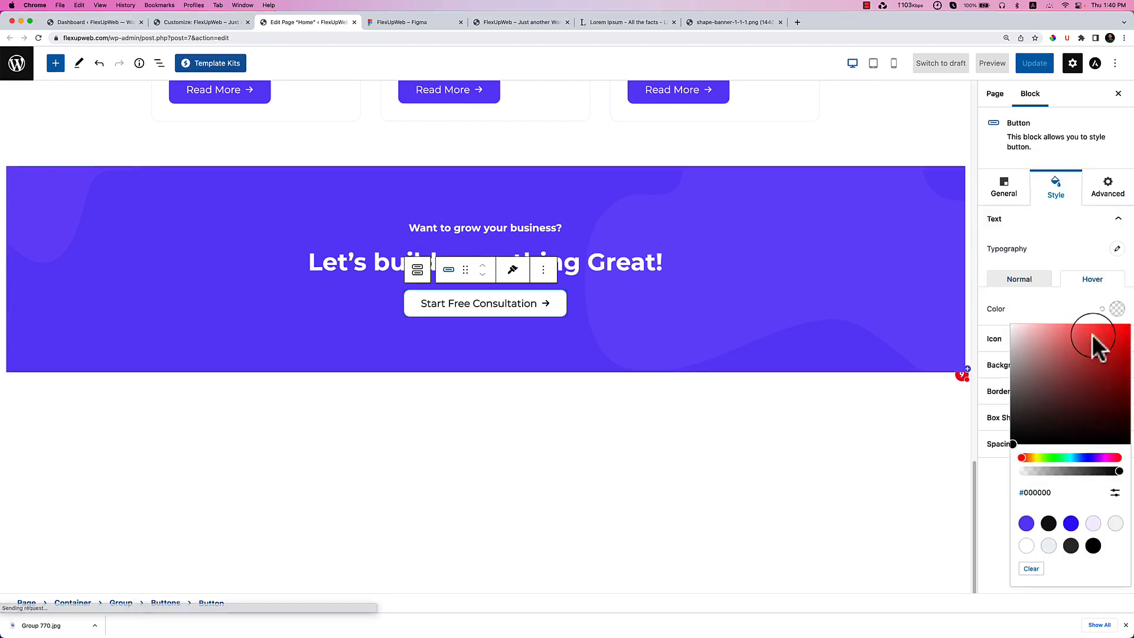
{"action": "left_click", "coordinate": [1028, 543]}
{"action": "left_click", "coordinate": [711, 467]}
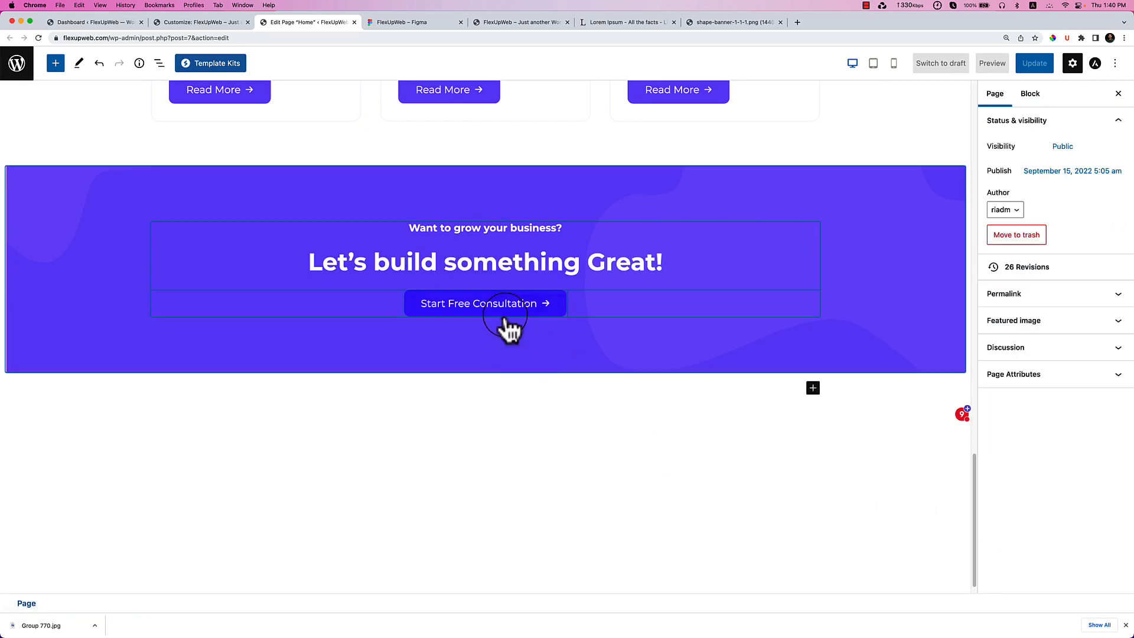
Add an empty paragraph block below the banner.
{"action": "left_click", "coordinate": [543, 388]}
{"action": "scroll", "coordinate": [542, 387], "scroll_direction": "up", "scroll_amount": 13}
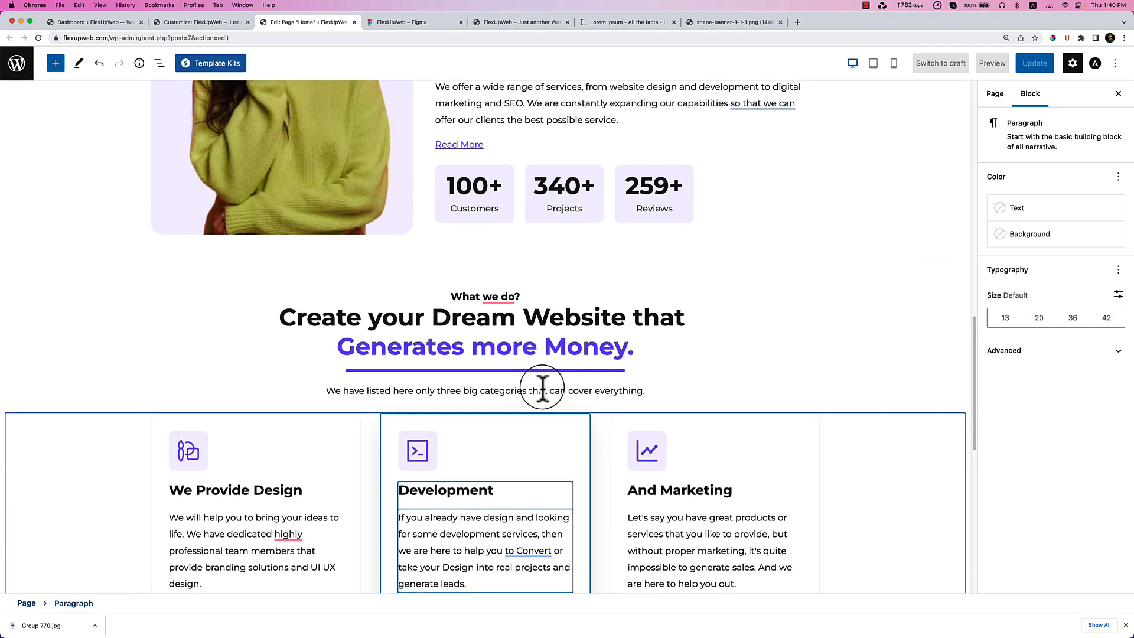
{"action": "scroll", "coordinate": [542, 387], "scroll_direction": "down", "scroll_amount": 8}
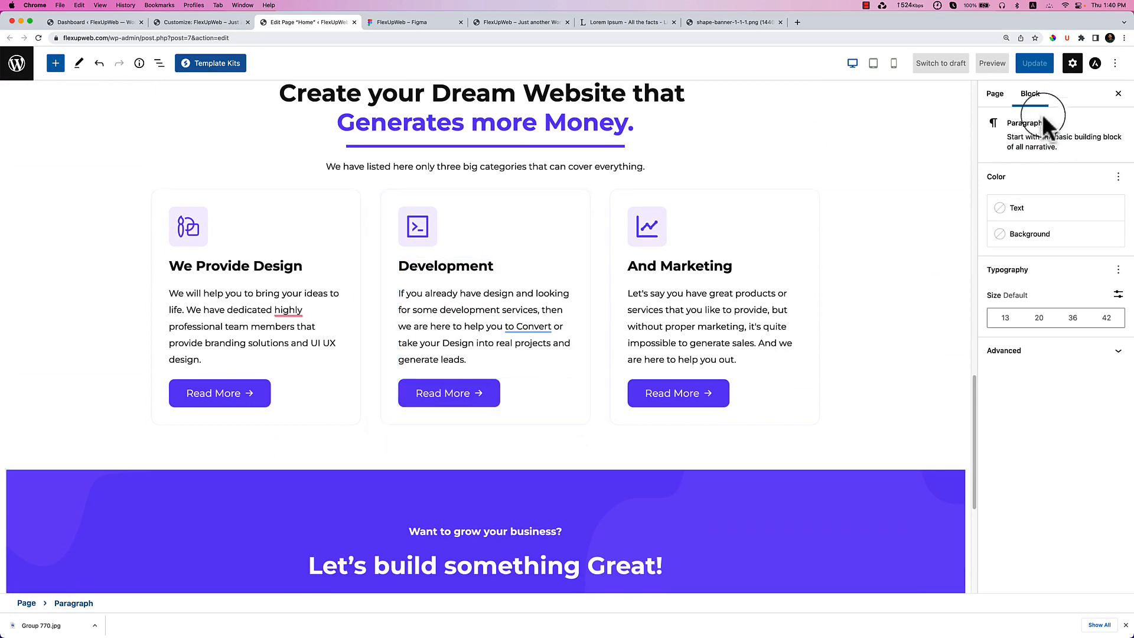
{"action": "scroll", "coordinate": [827, 279], "scroll_direction": "down", "scroll_amount": 4}
{"action": "left_click", "coordinate": [638, 522]}
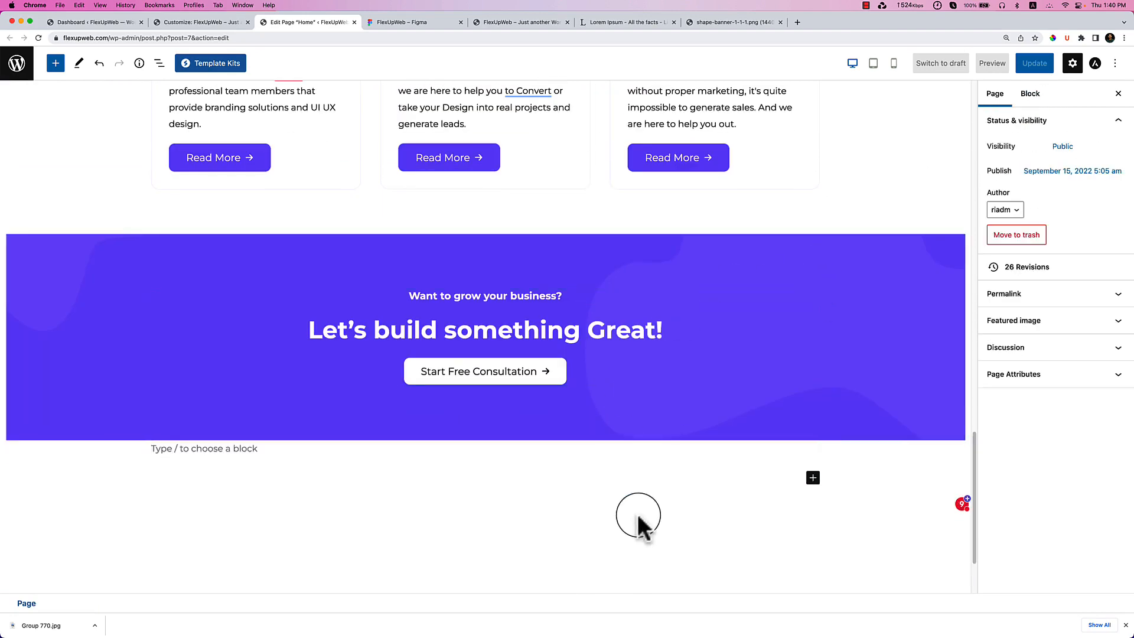
{"action": "left_click", "coordinate": [407, 23]}
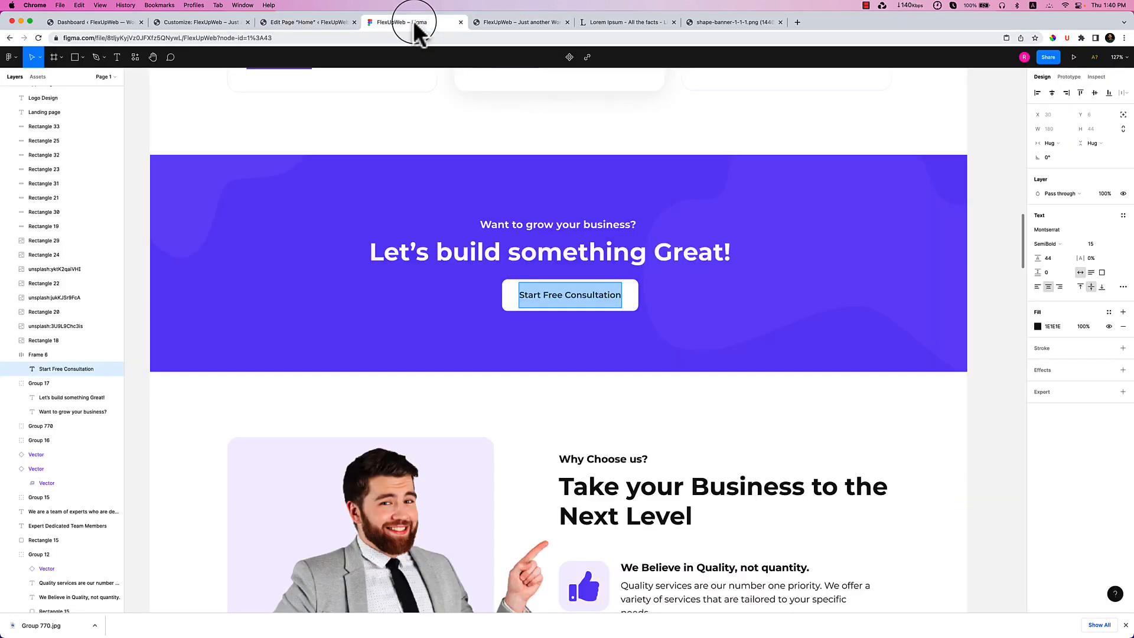
{"action": "scroll", "coordinate": [614, 473], "scroll_direction": "down", "scroll_amount": 7}
{"action": "scroll", "coordinate": [614, 472], "scroll_direction": "down", "scroll_amount": 3}
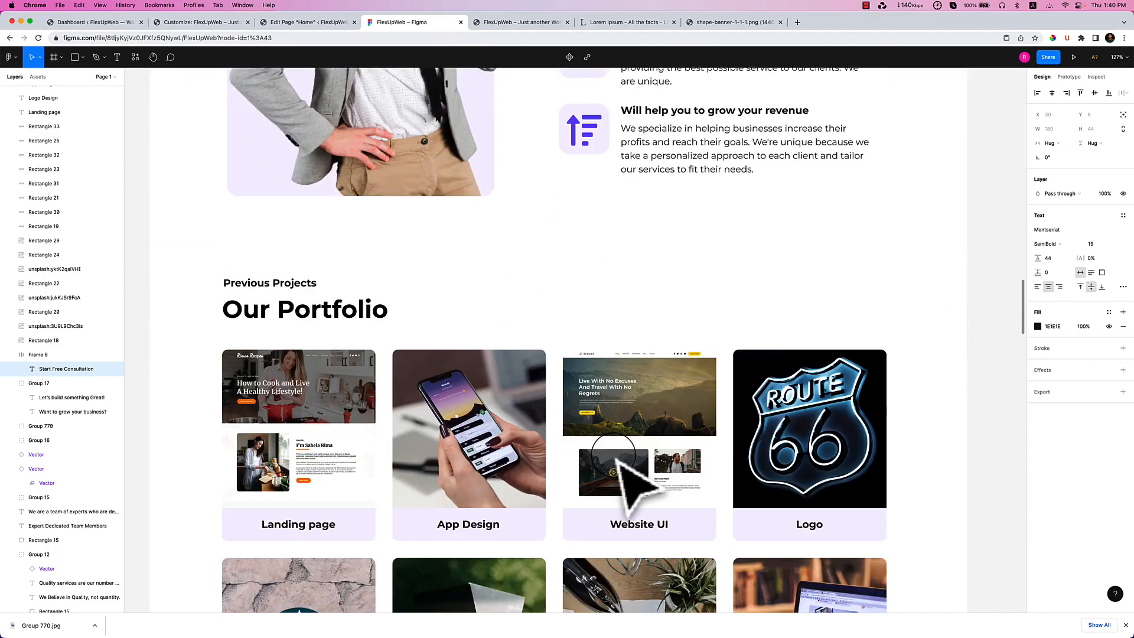
{"action": "scroll", "coordinate": [629, 477], "scroll_direction": "down", "scroll_amount": 5}
{"action": "scroll", "coordinate": [644, 467], "scroll_direction": "down", "scroll_amount": 4}
{"action": "scroll", "coordinate": [661, 467], "scroll_direction": "down", "scroll_amount": 15}
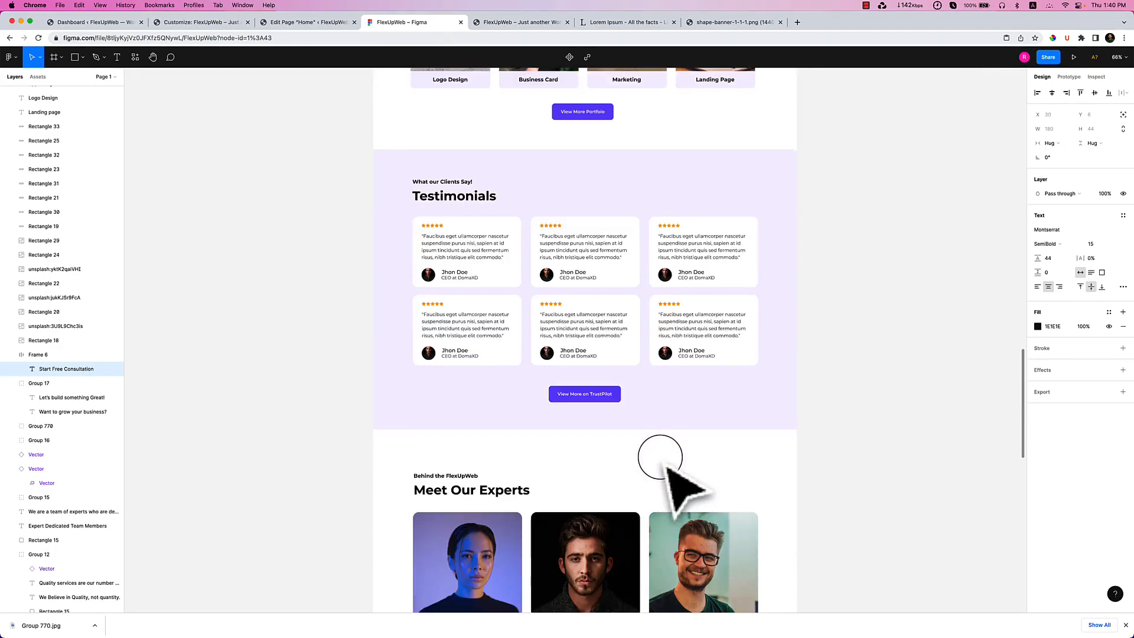
{"action": "scroll", "coordinate": [663, 459], "scroll_direction": "up", "scroll_amount": 15}
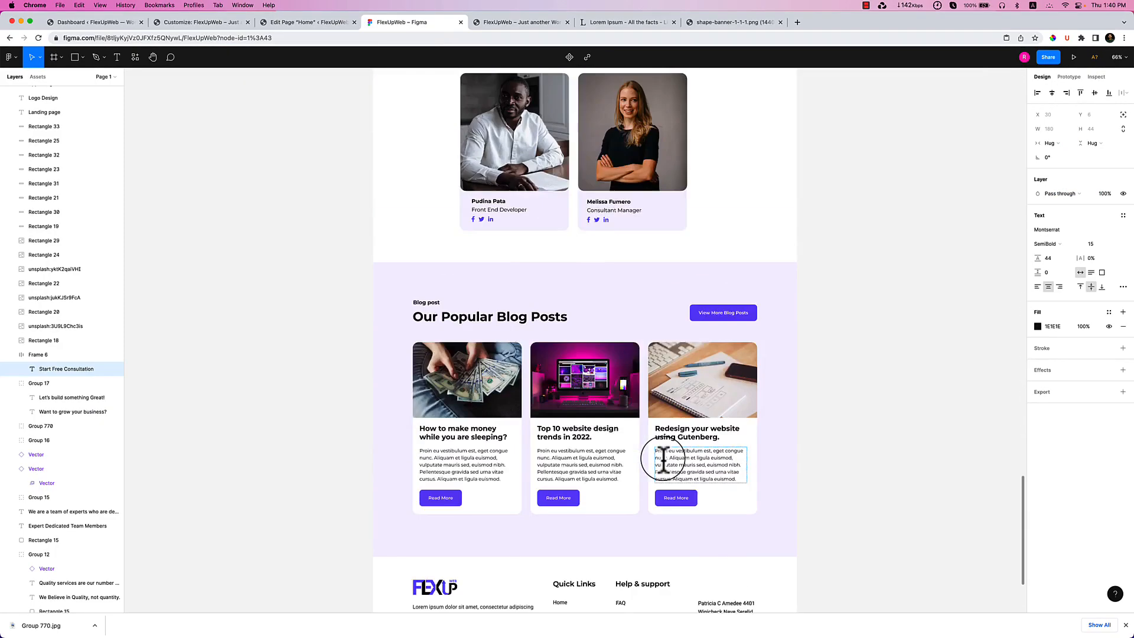
{"action": "scroll", "coordinate": [664, 462], "scroll_direction": "up", "scroll_amount": 5}
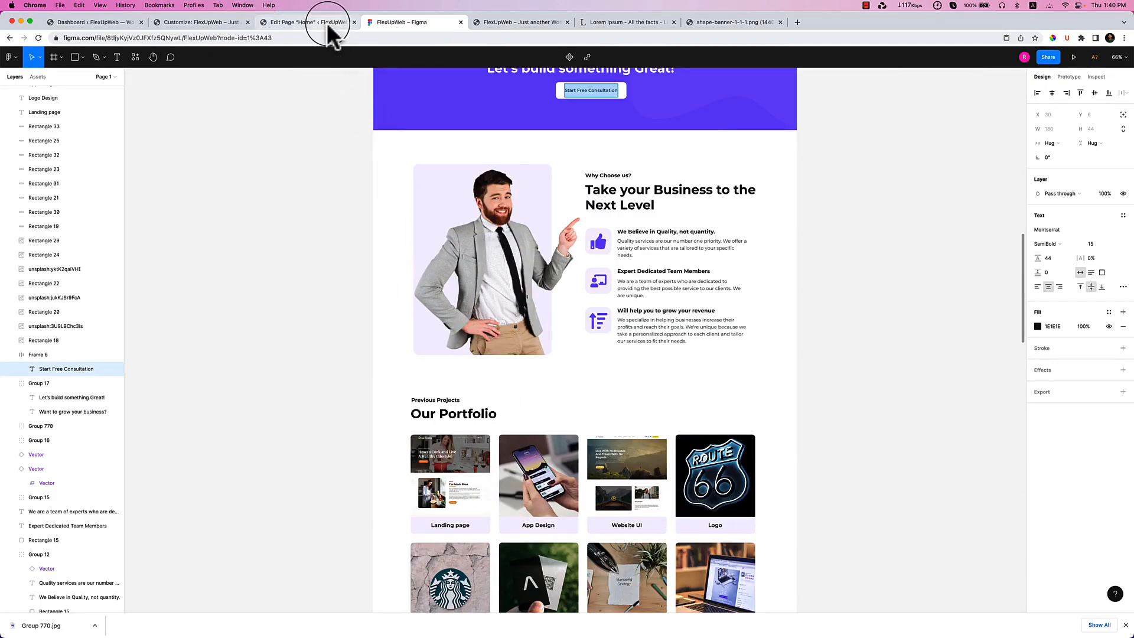
{"action": "left_click", "coordinate": [319, 22]}
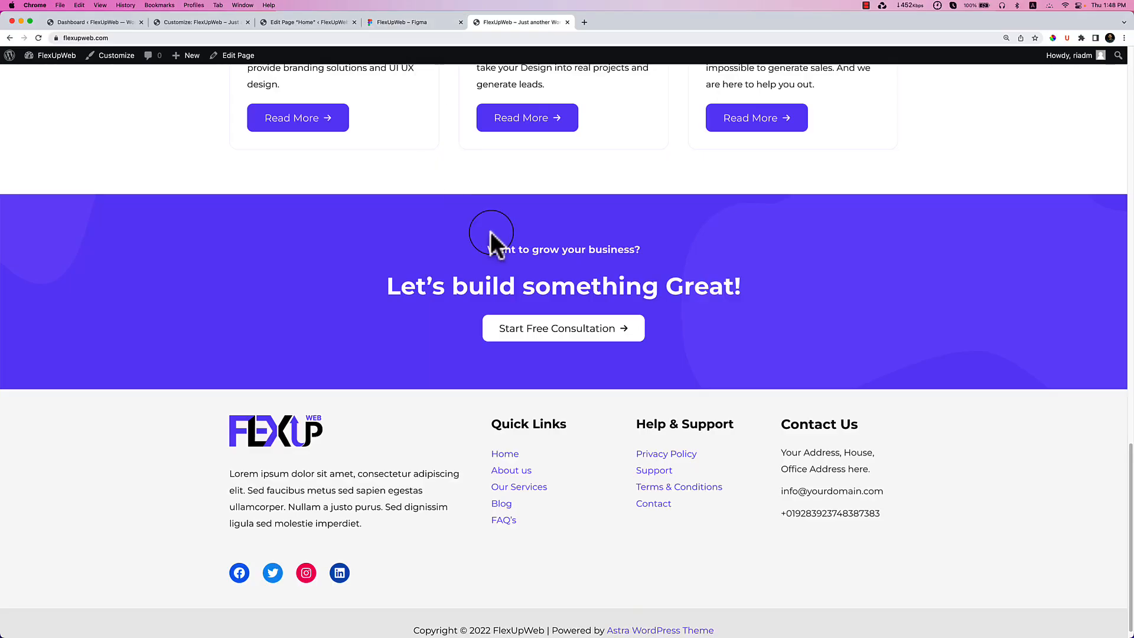
Compare the page with the Why Choose us? design in Figma.
{"action": "scroll", "coordinate": [490, 232], "scroll_direction": "up", "scroll_amount": 5}
{"action": "scroll", "coordinate": [490, 231], "scroll_direction": "down", "scroll_amount": 3}
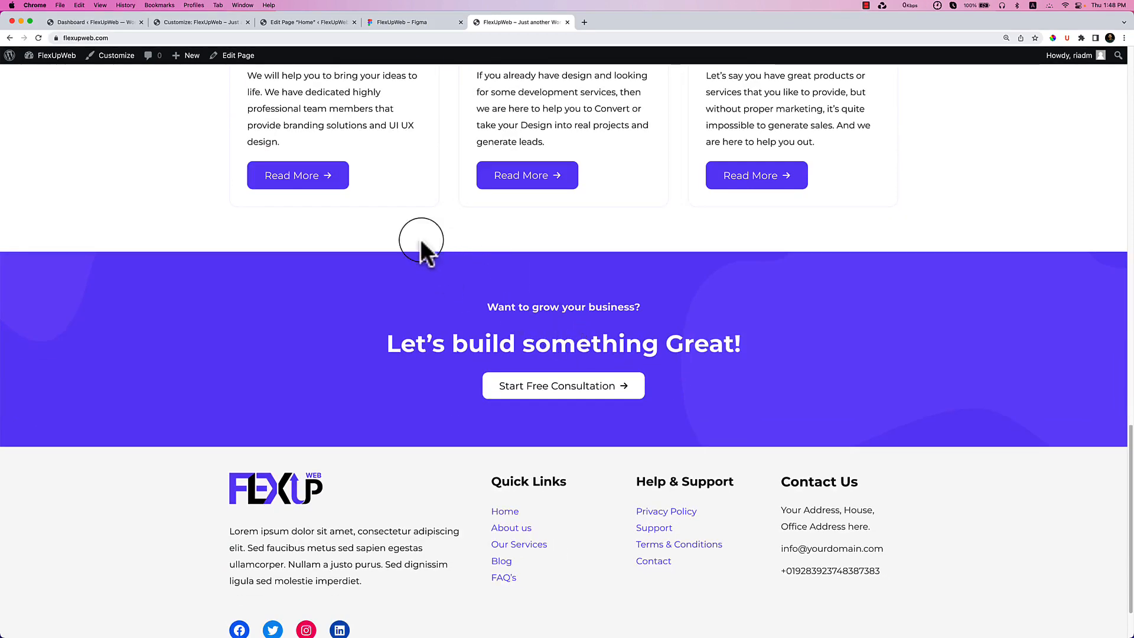
{"action": "left_click", "coordinate": [411, 24]}
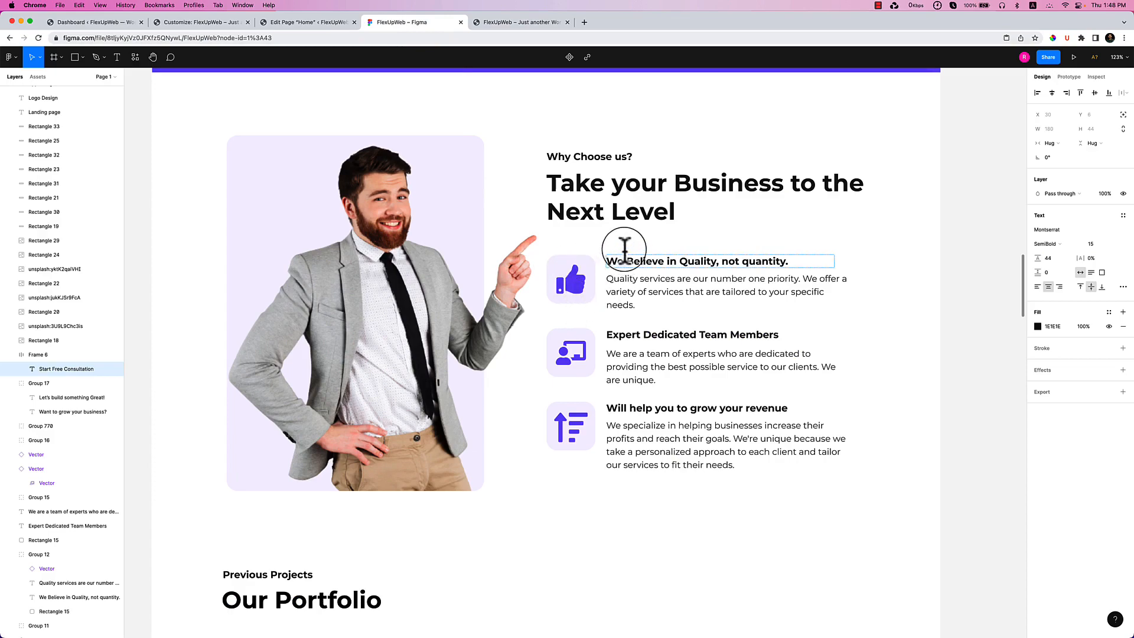
{"action": "left_click", "coordinate": [312, 24]}
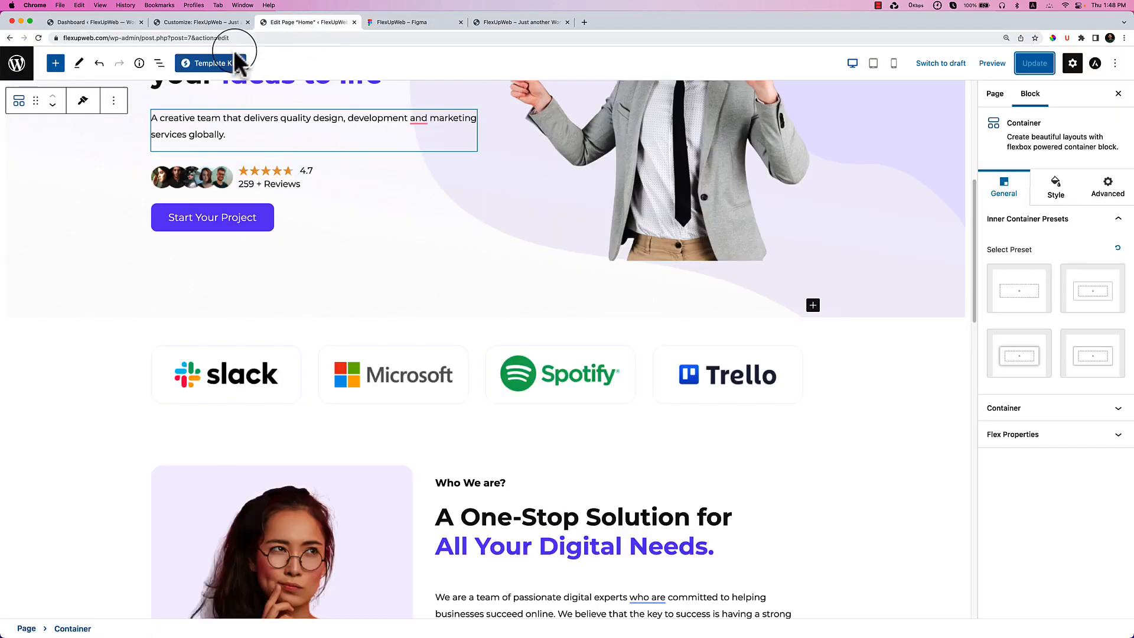
Delete the stray paragraph below the banner, undoing the accidental banner deletion.
{"action": "scroll", "coordinate": [777, 303], "scroll_direction": "down", "scroll_amount": 10}
{"action": "scroll", "coordinate": [631, 381], "scroll_direction": "down", "scroll_amount": 5}
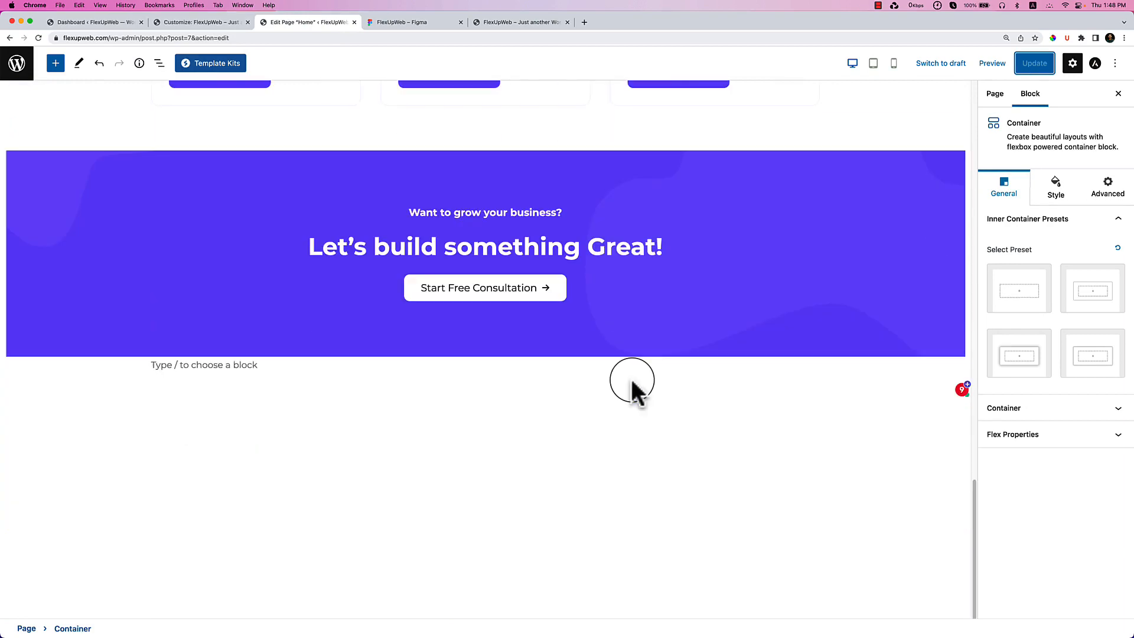
{"action": "left_click", "coordinate": [391, 366]}
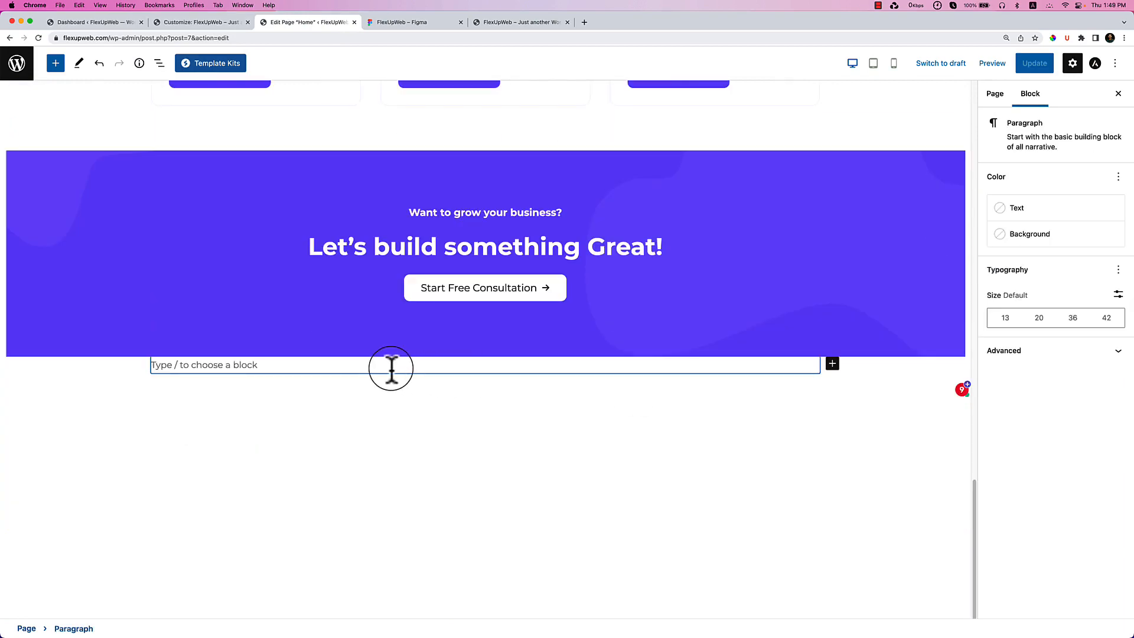
{"action": "key", "text": "BackSpace"}
{"action": "key", "text": "BackSpace"}
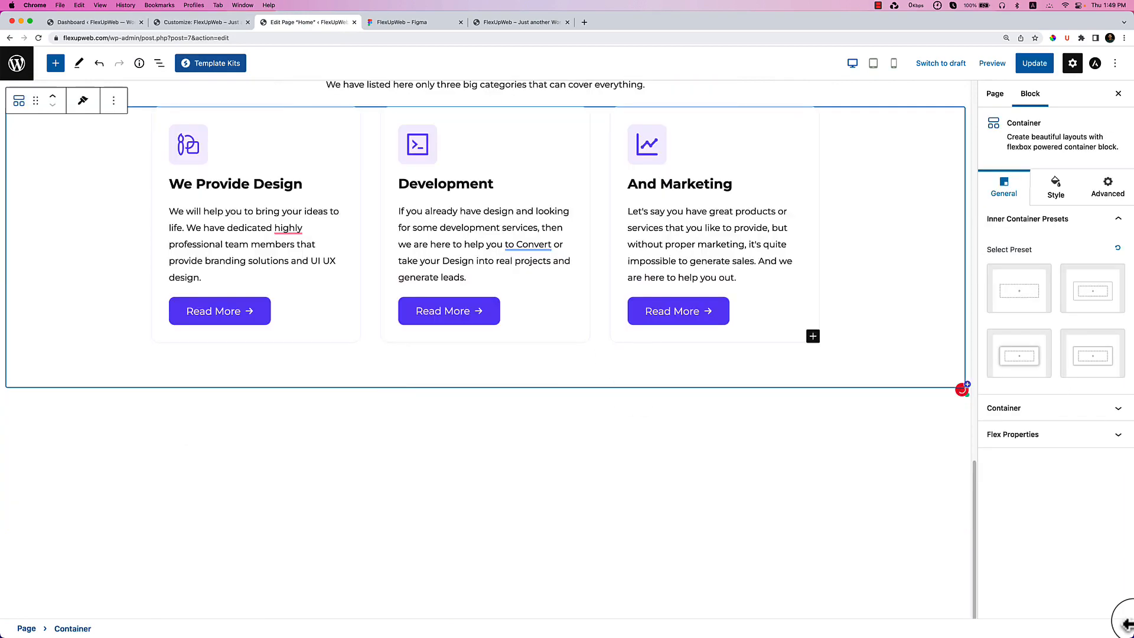
{"action": "key", "text": "super+z"}
{"action": "scroll", "coordinate": [945, 500], "scroll_direction": "down", "scroll_amount": 5}
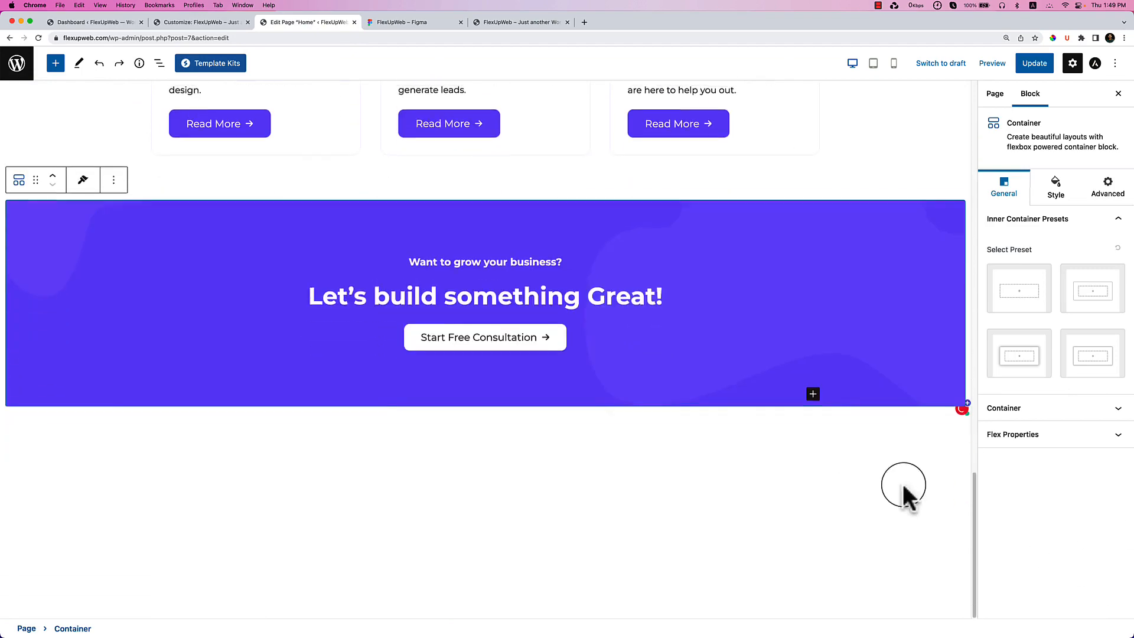
{"action": "left_click", "coordinate": [434, 401]}
Insert a two-equal-column Container block below the banner via /container.
{"action": "left_click", "coordinate": [505, 410]}
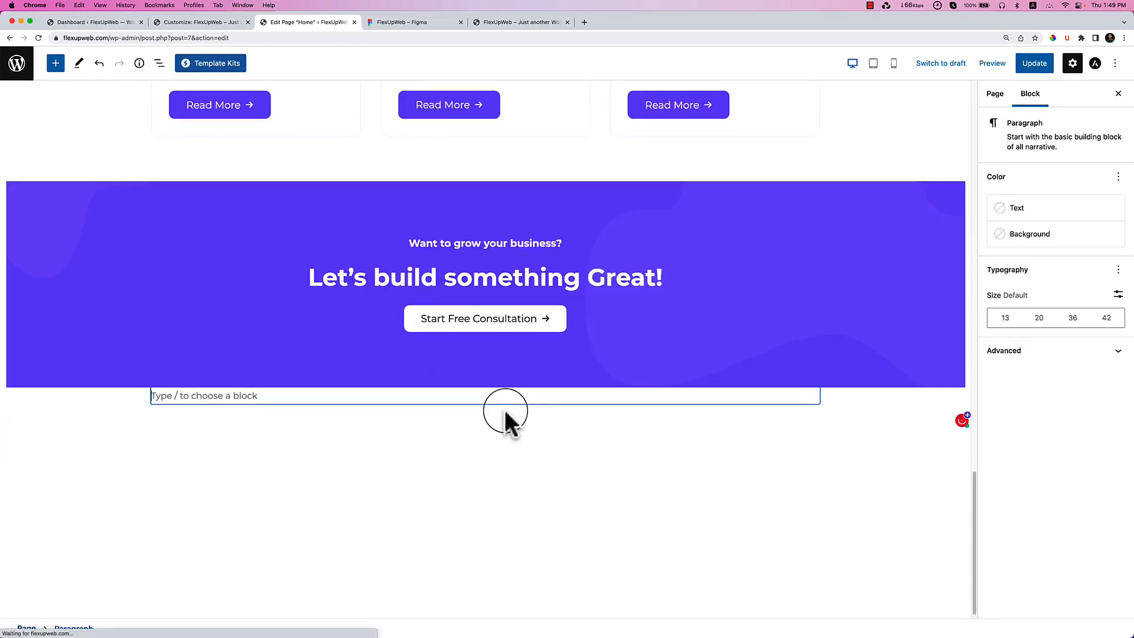
{"action": "type", "text": "/contain"}
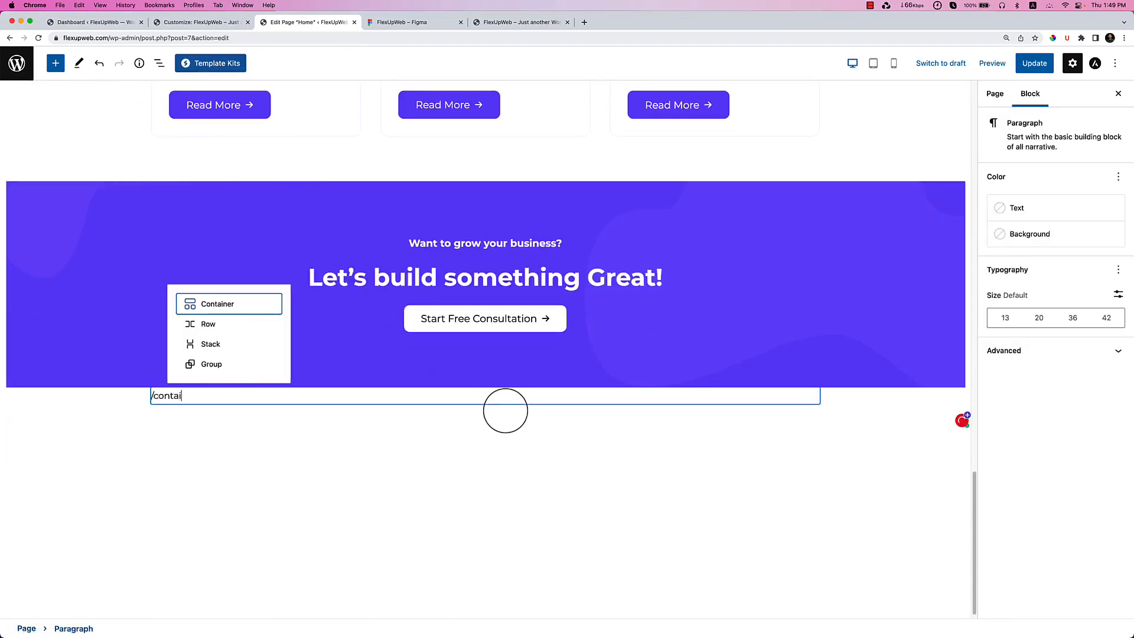
{"action": "key", "text": "Return"}
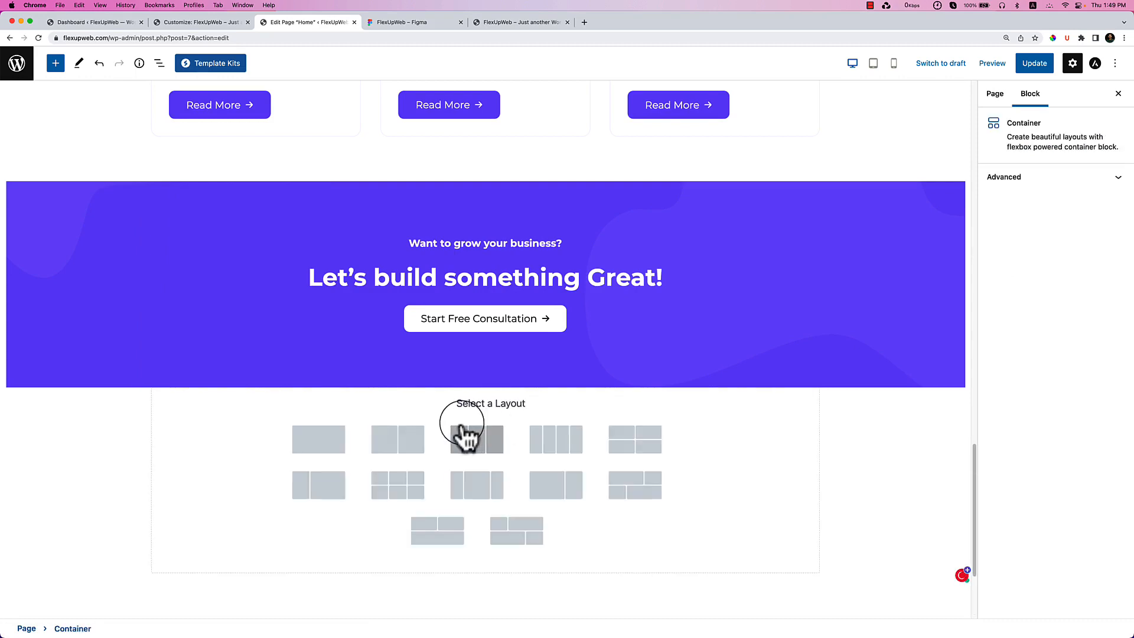
{"action": "left_click", "coordinate": [396, 443]}
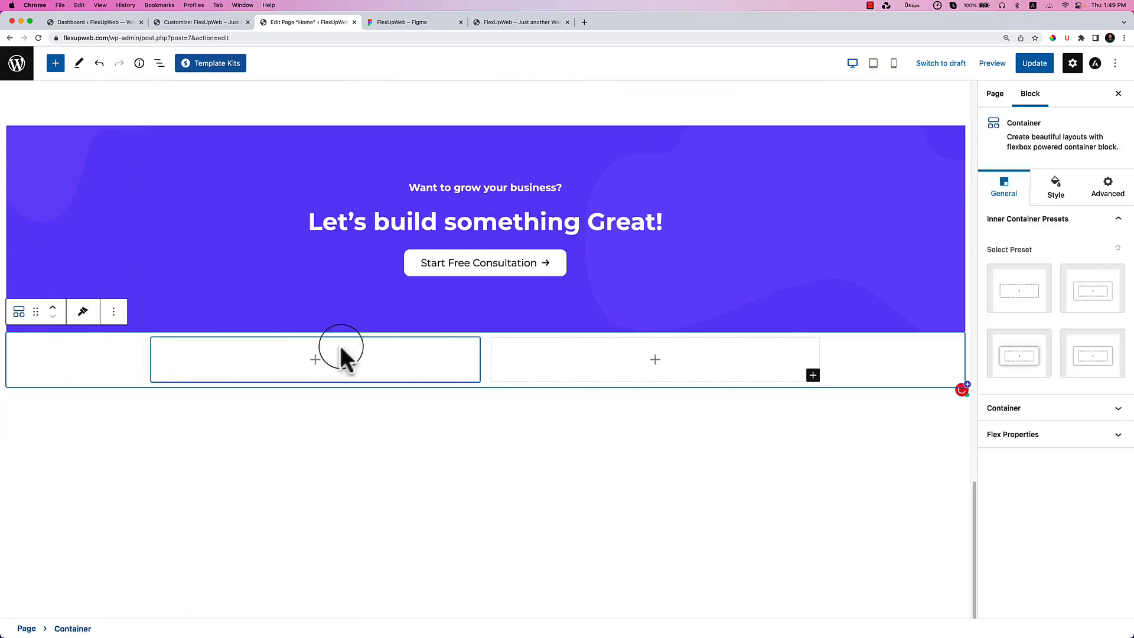
Set the container padding to 90 top and bottom, 0 left and right.
{"action": "left_click", "coordinate": [1034, 430]}
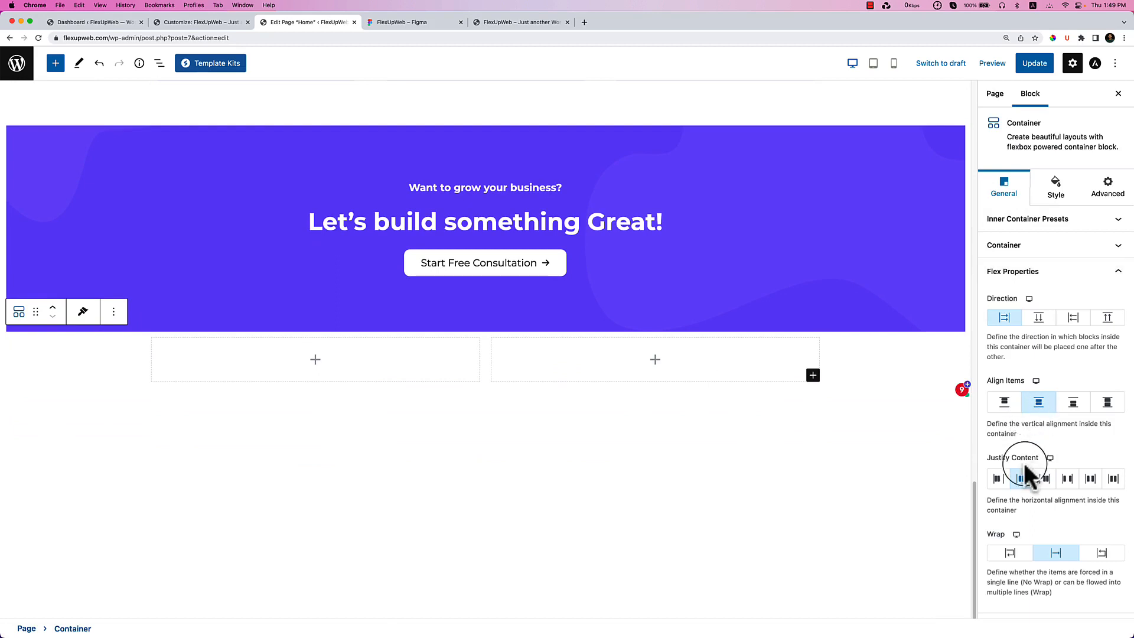
{"action": "left_click", "coordinate": [1032, 247]}
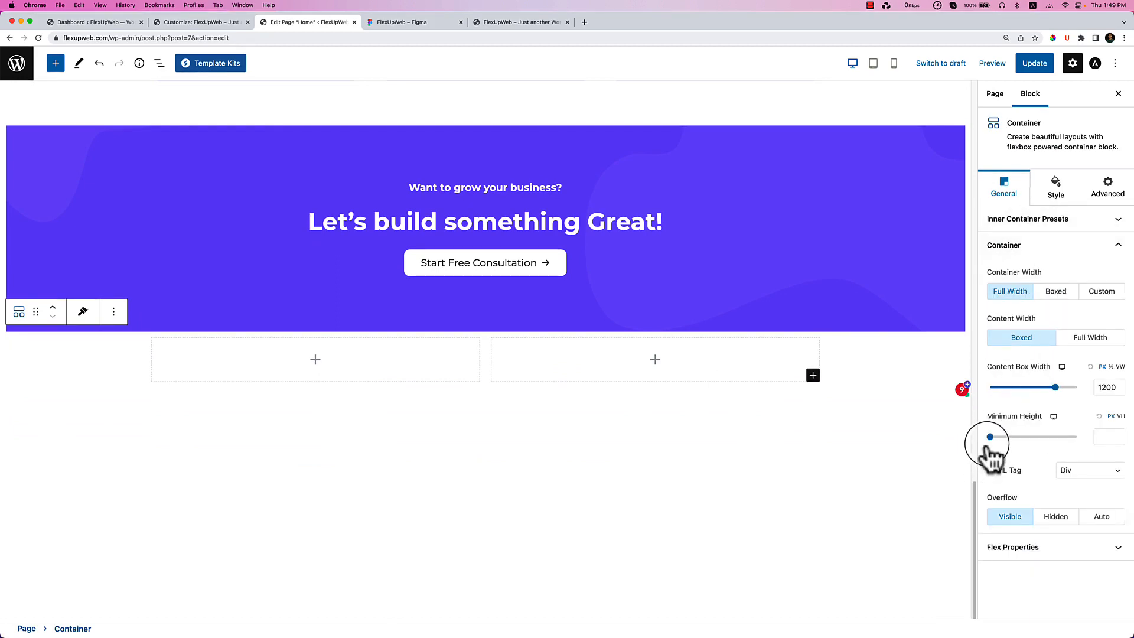
{"action": "left_click", "coordinate": [1075, 201]}
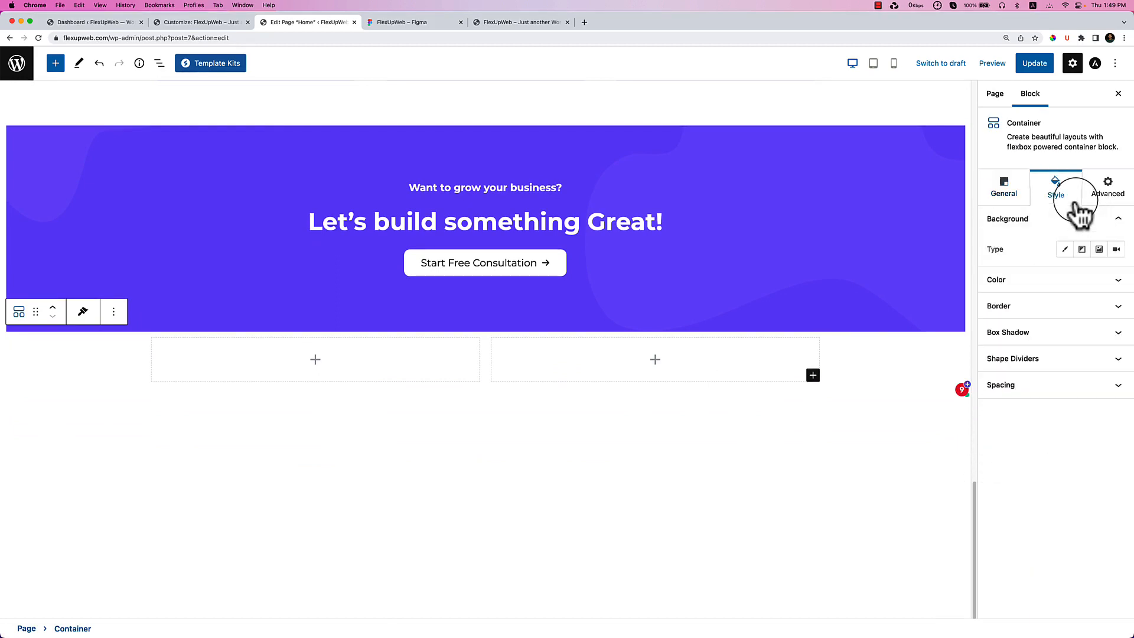
{"action": "left_click", "coordinate": [1029, 405]}
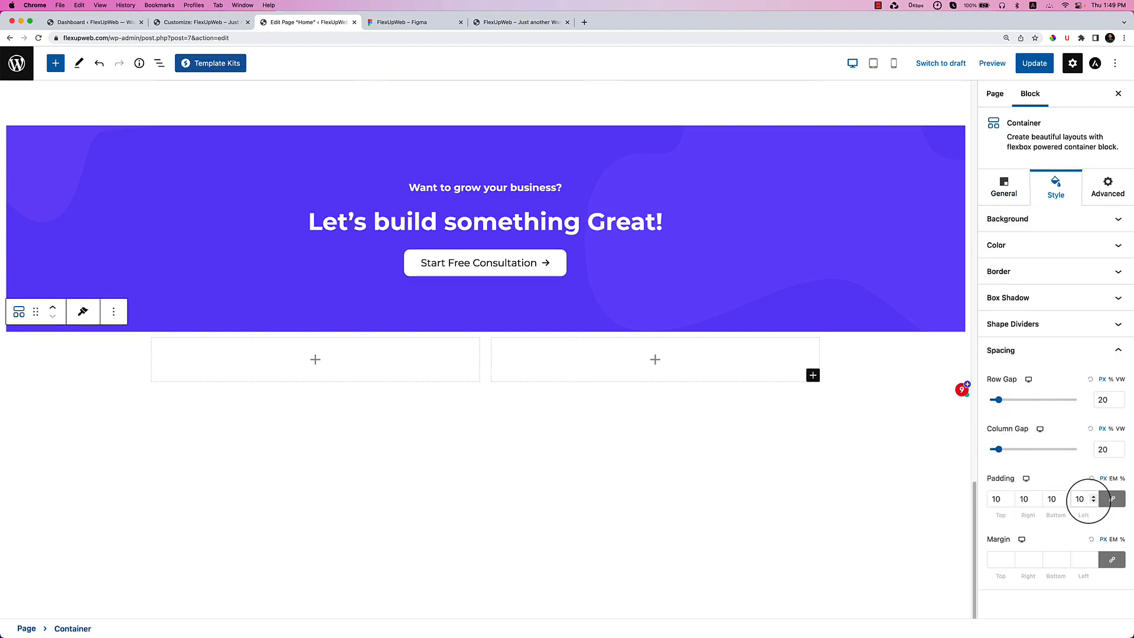
{"action": "key", "text": "BackSpace"}
{"action": "key", "text": "BackSpace"}
{"action": "type", "text": "0"}
{"action": "left_click", "coordinate": [1112, 501]}
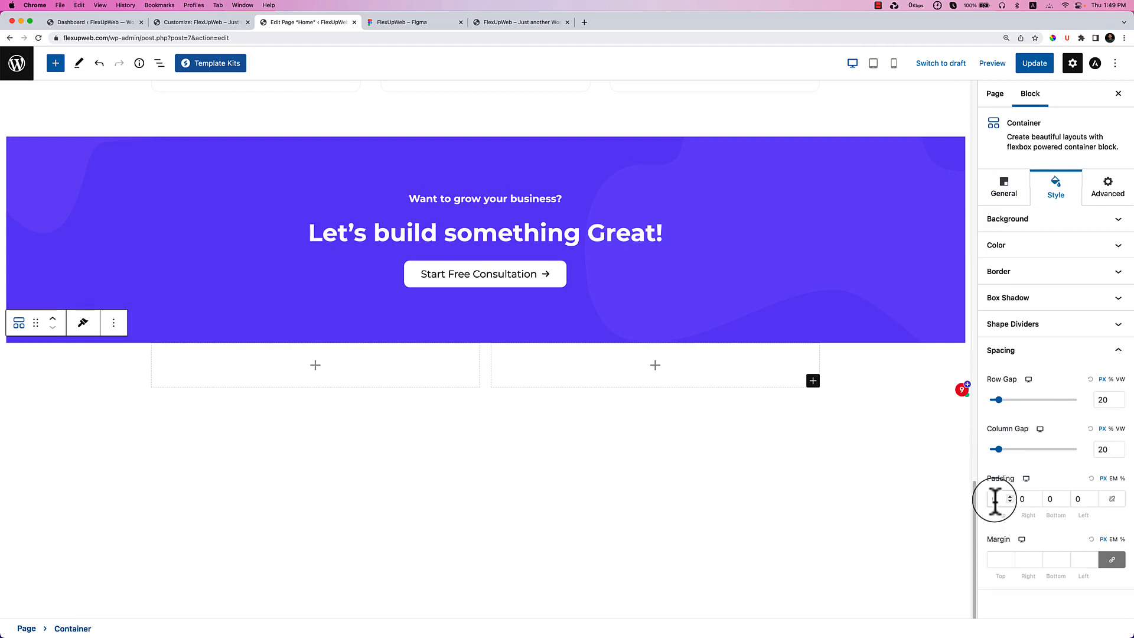
{"action": "type", "text": "90"}
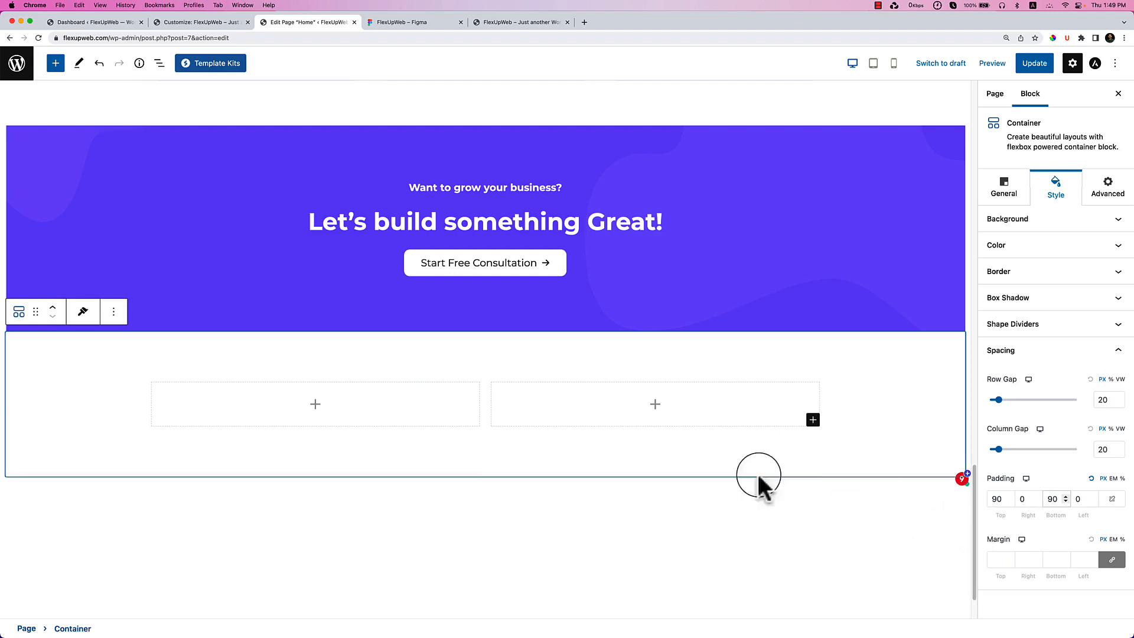
Add an Image block to the container's left column.
{"action": "left_click", "coordinate": [336, 399]}
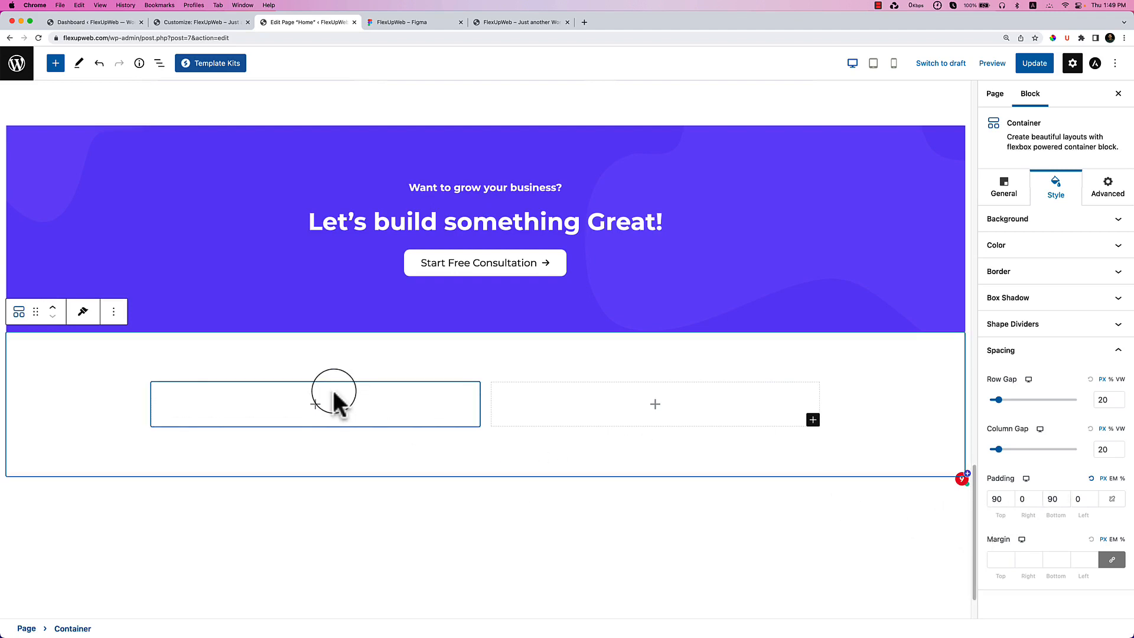
{"action": "left_click", "coordinate": [307, 405]}
{"action": "left_click", "coordinate": [261, 525]}
{"action": "scroll", "coordinate": [245, 484], "scroll_direction": "down", "scroll_amount": 1}
{"action": "scroll", "coordinate": [242, 476], "scroll_direction": "down", "scroll_amount": 2}
Place man-pointing.png from the Media Library in the left column's image block.
{"action": "left_click", "coordinate": [234, 293]}
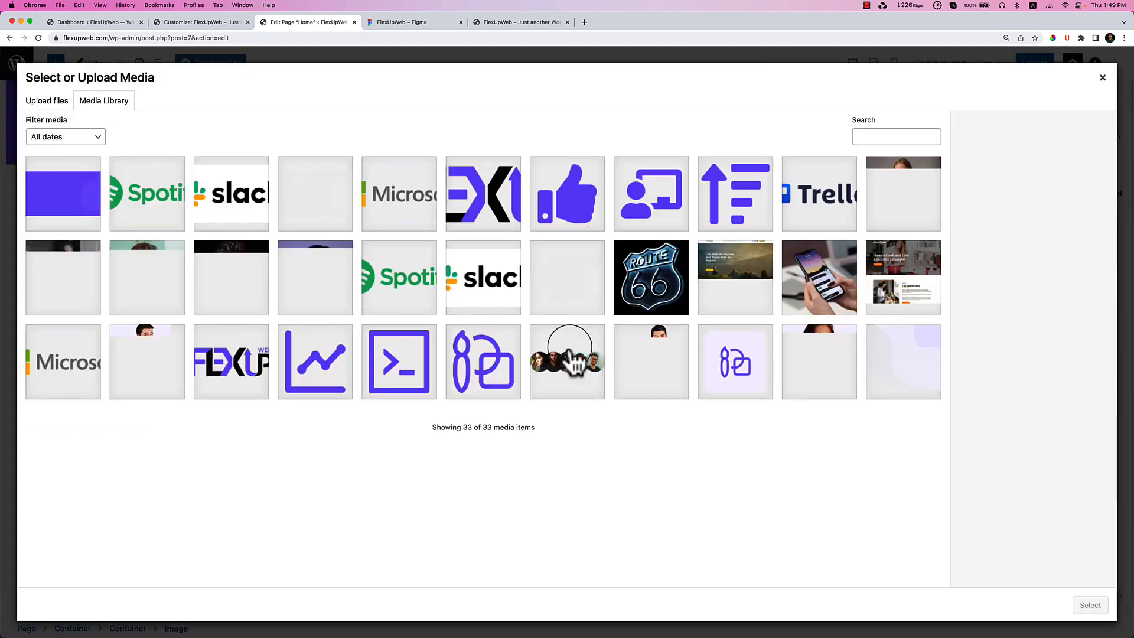
{"action": "left_click", "coordinate": [142, 334]}
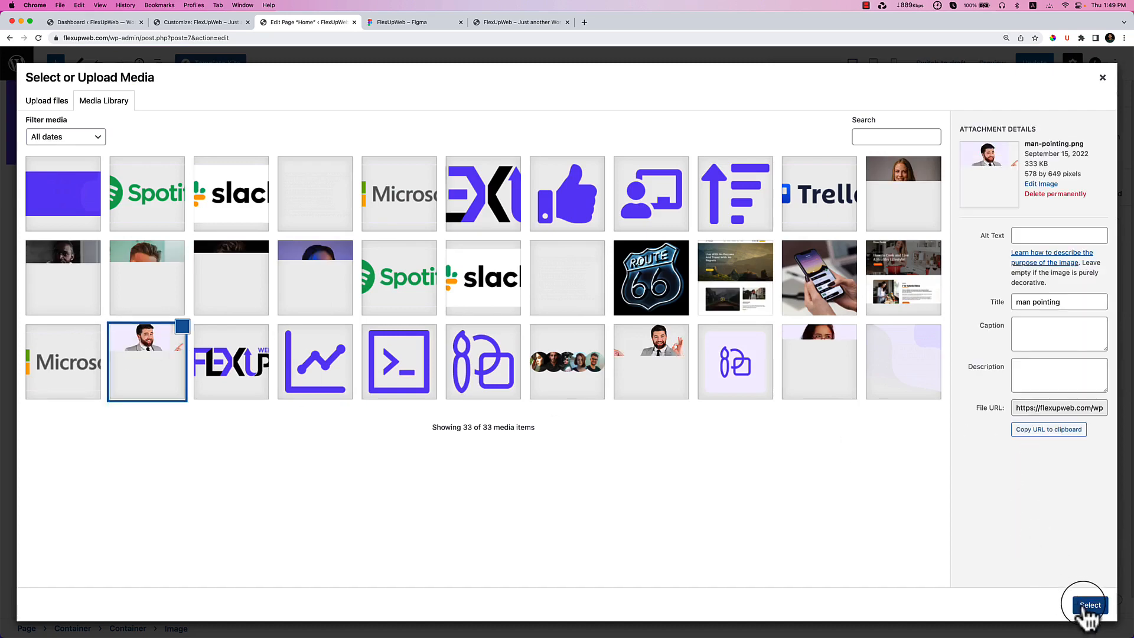
{"action": "left_click", "coordinate": [1088, 606]}
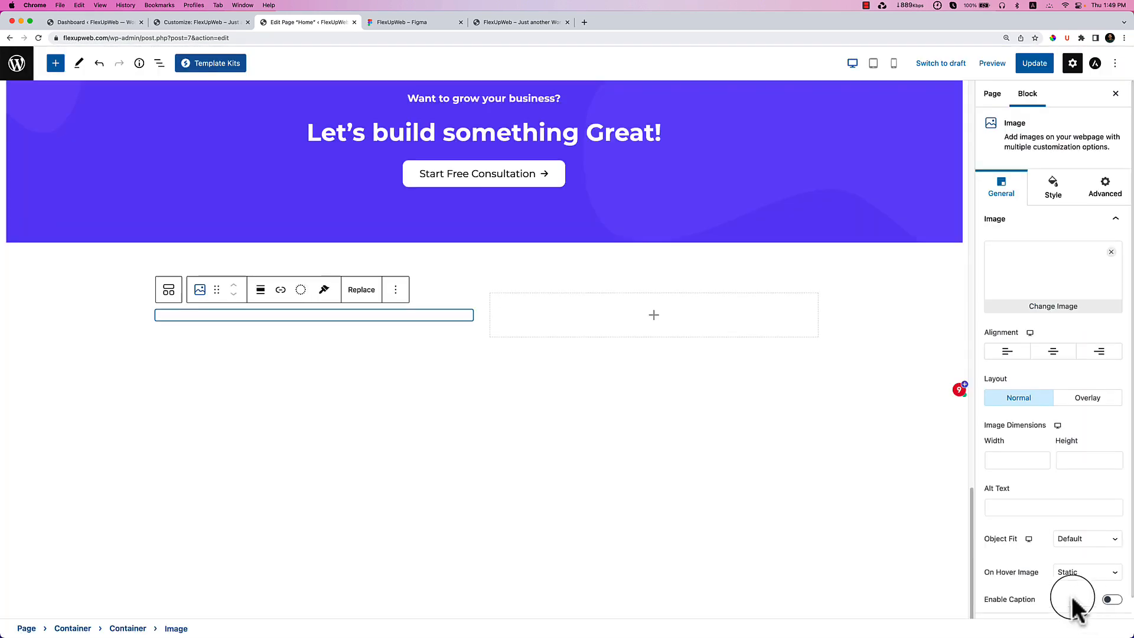
{"action": "left_click", "coordinate": [446, 20]}
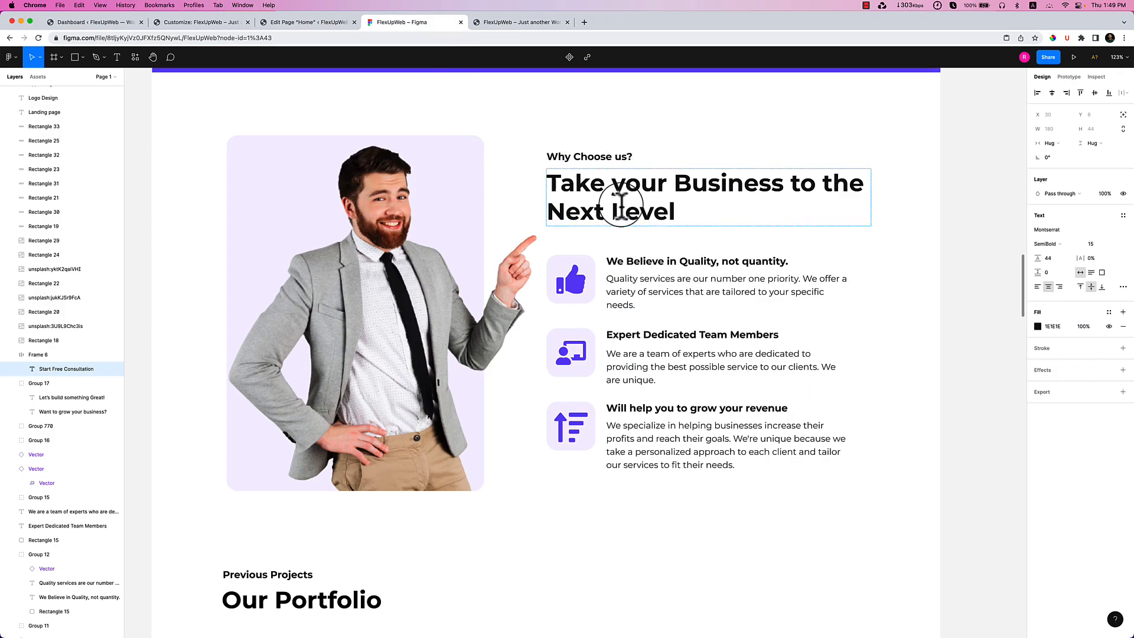
{"action": "left_click", "coordinate": [287, 23]}
{"action": "scroll", "coordinate": [495, 275], "scroll_direction": "up", "scroll_amount": 10}
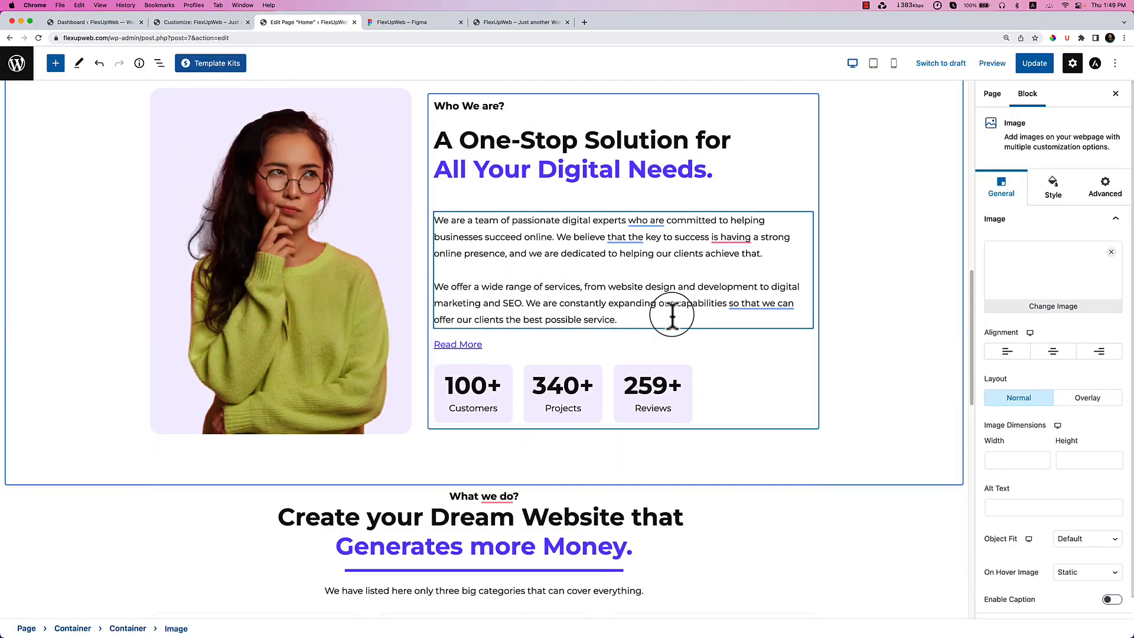
Copy the 'Who We are?' heading group from the List View.
{"action": "left_click", "coordinate": [762, 142]}
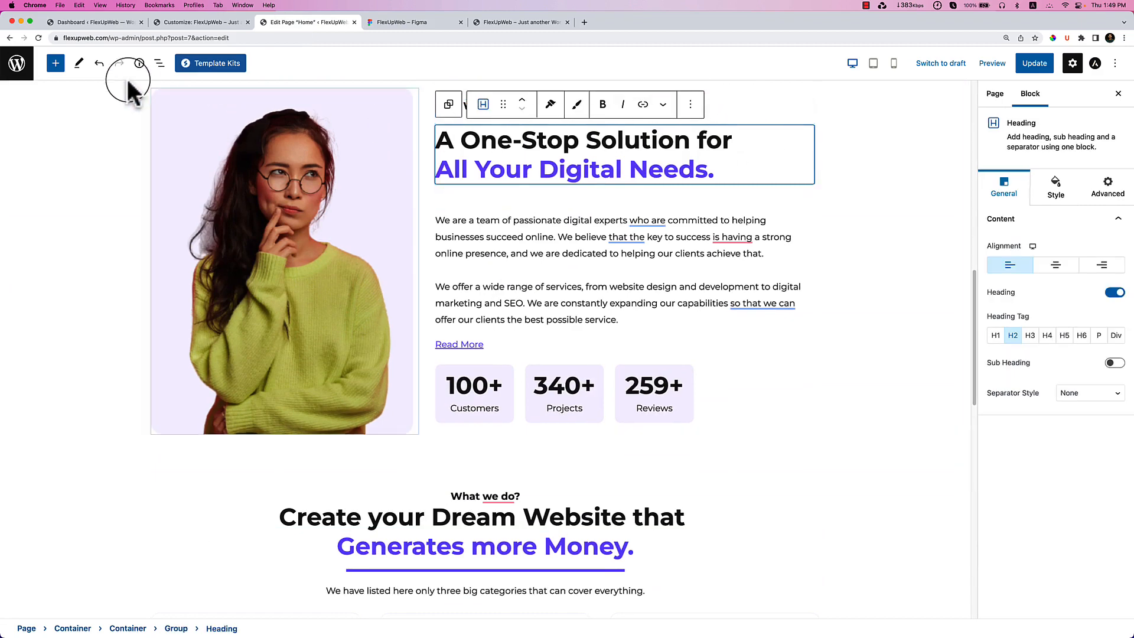
{"action": "left_click", "coordinate": [159, 64]}
{"action": "left_click", "coordinate": [79, 224]}
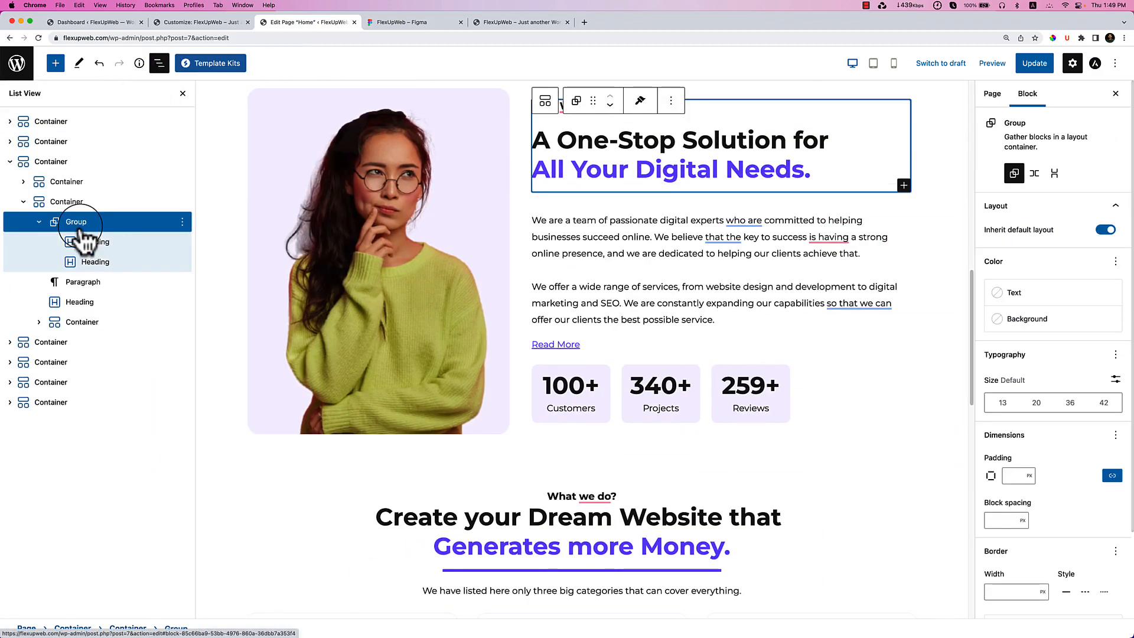
{"action": "left_click", "coordinate": [182, 222]}
{"action": "left_click", "coordinate": [187, 291]}
{"action": "scroll", "coordinate": [550, 387], "scroll_direction": "down", "scroll_amount": 15}
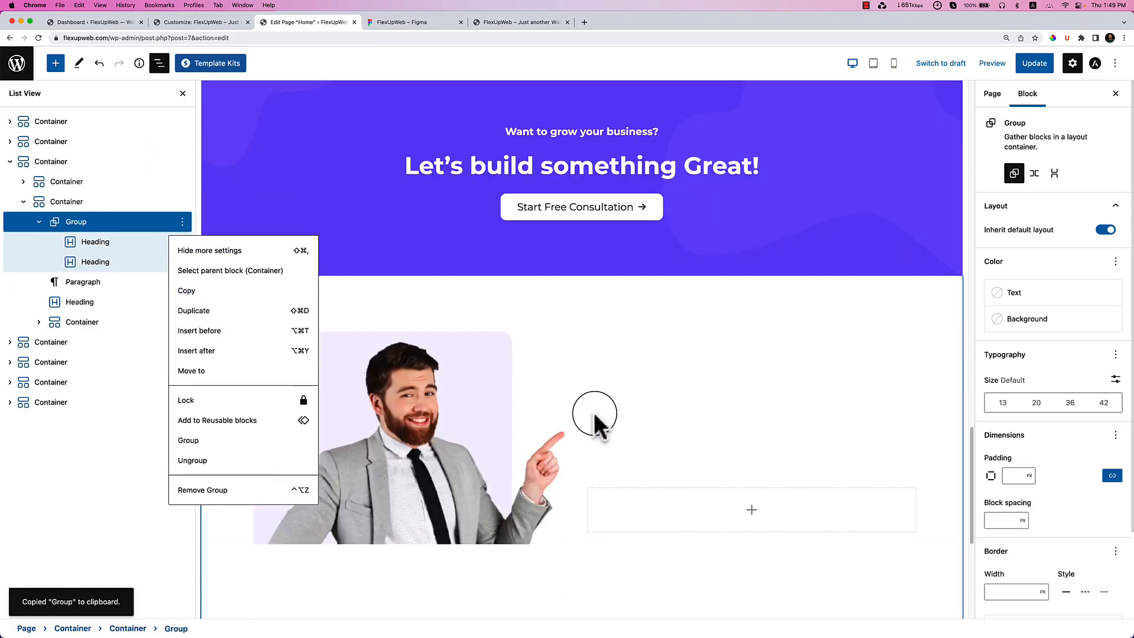
Add a Container in the right column and paste the heading group into it.
{"action": "left_click", "coordinate": [751, 404]}
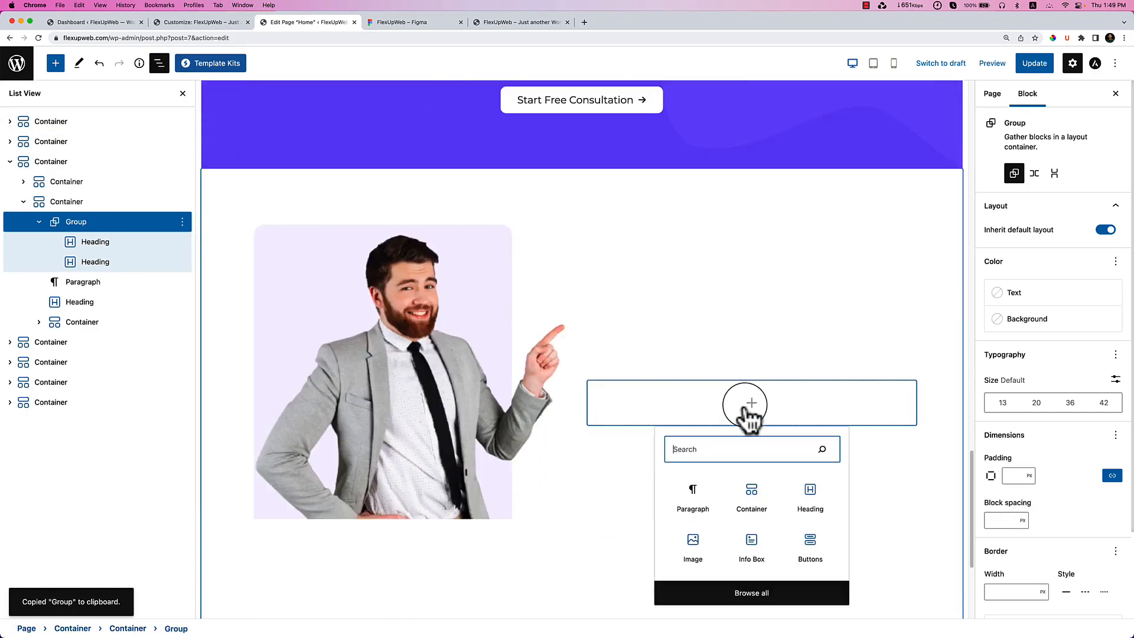
{"action": "left_click", "coordinate": [756, 499]}
{"action": "scroll", "coordinate": [756, 494], "scroll_direction": "down", "scroll_amount": 2}
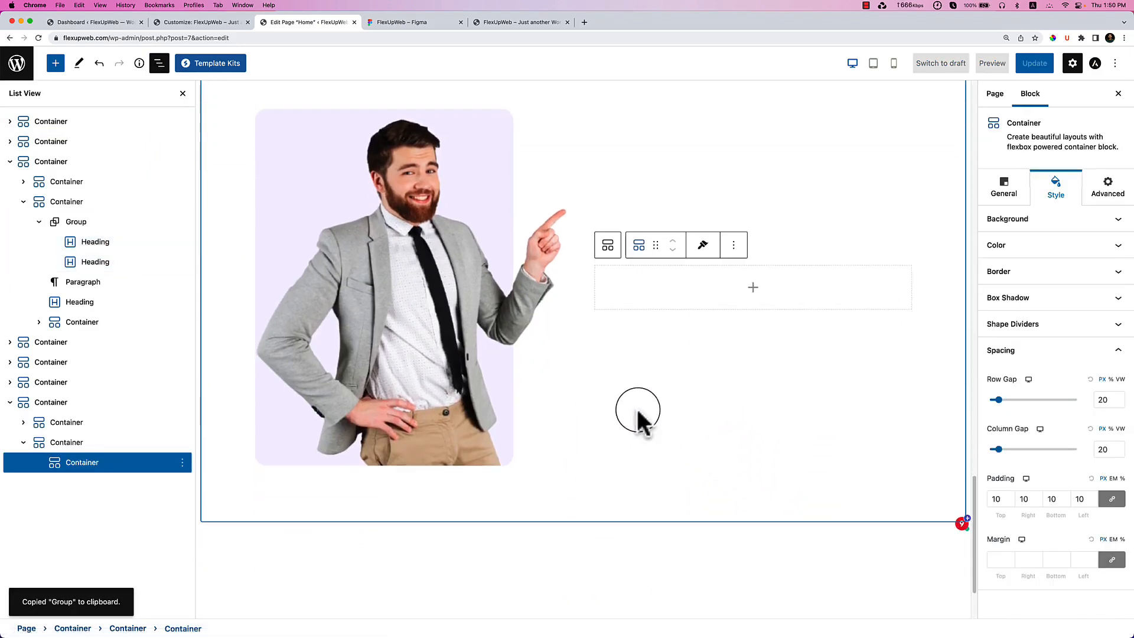
{"action": "left_click", "coordinate": [74, 443]}
{"action": "left_click", "coordinate": [80, 463]}
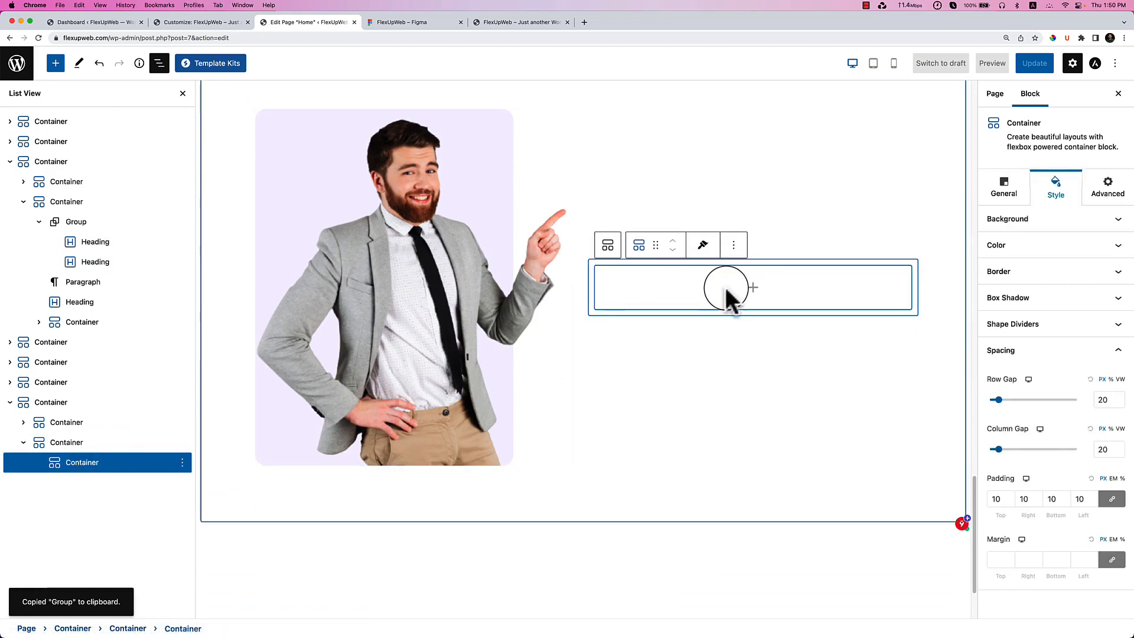
{"action": "key", "text": "super+v"}
{"action": "scroll", "coordinate": [709, 301], "scroll_direction": "down", "scroll_amount": 1}
{"action": "left_click", "coordinate": [31, 505]}
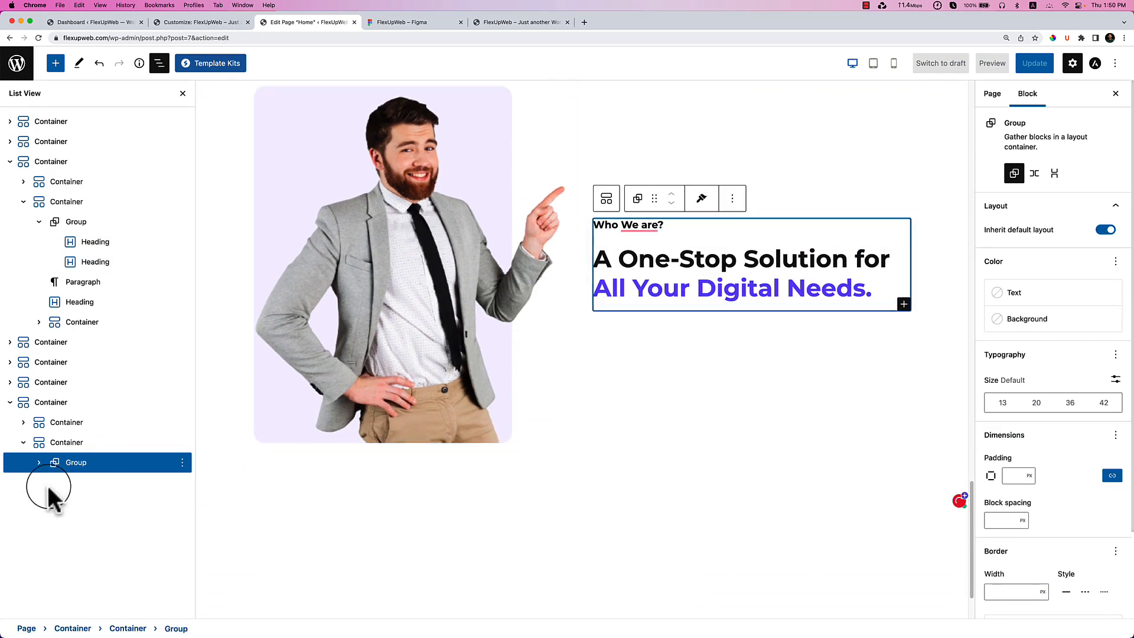
{"action": "left_click", "coordinate": [76, 449]}
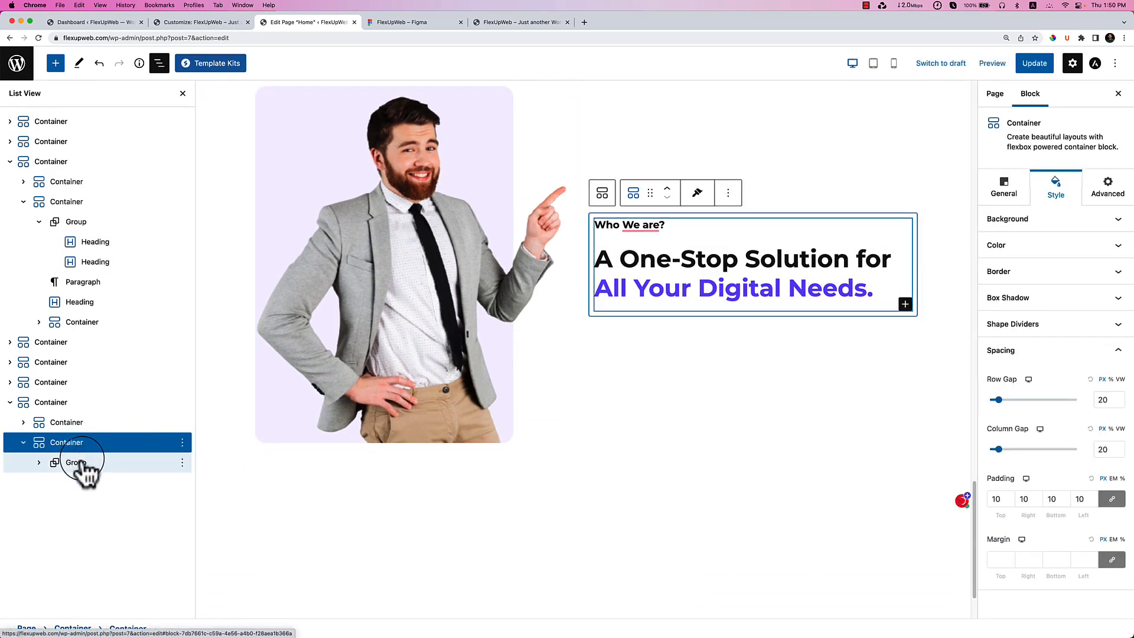
{"action": "left_click", "coordinate": [83, 460]}
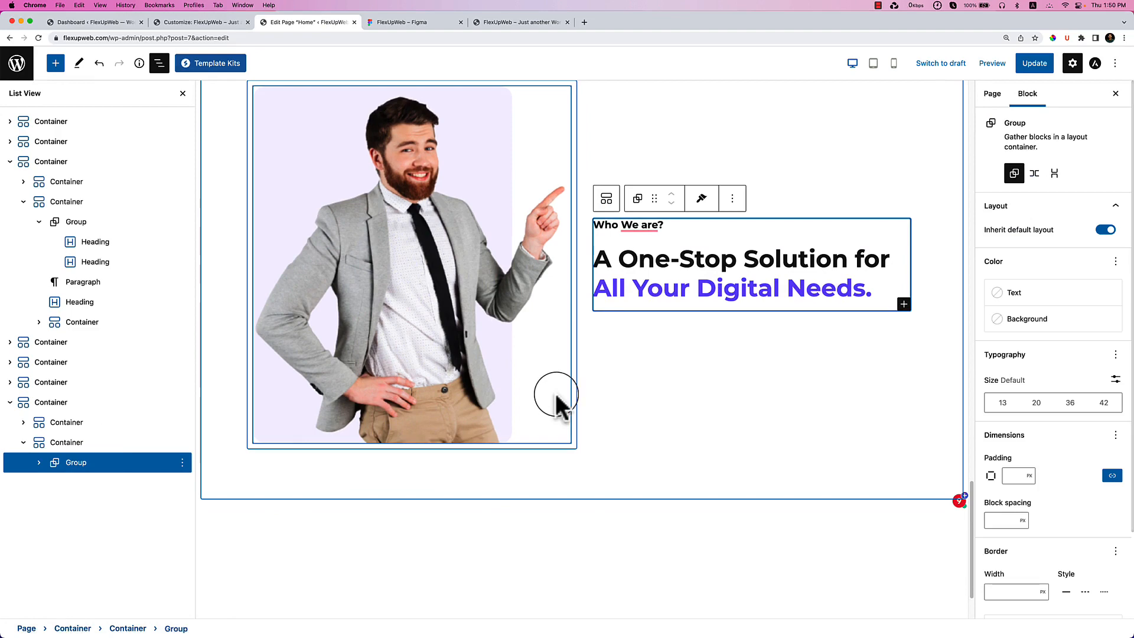
Copy 'Why Choose us?' from the Figma design into the small heading above the title.
{"action": "left_click", "coordinate": [414, 23]}
{"action": "left_click", "coordinate": [616, 157]}
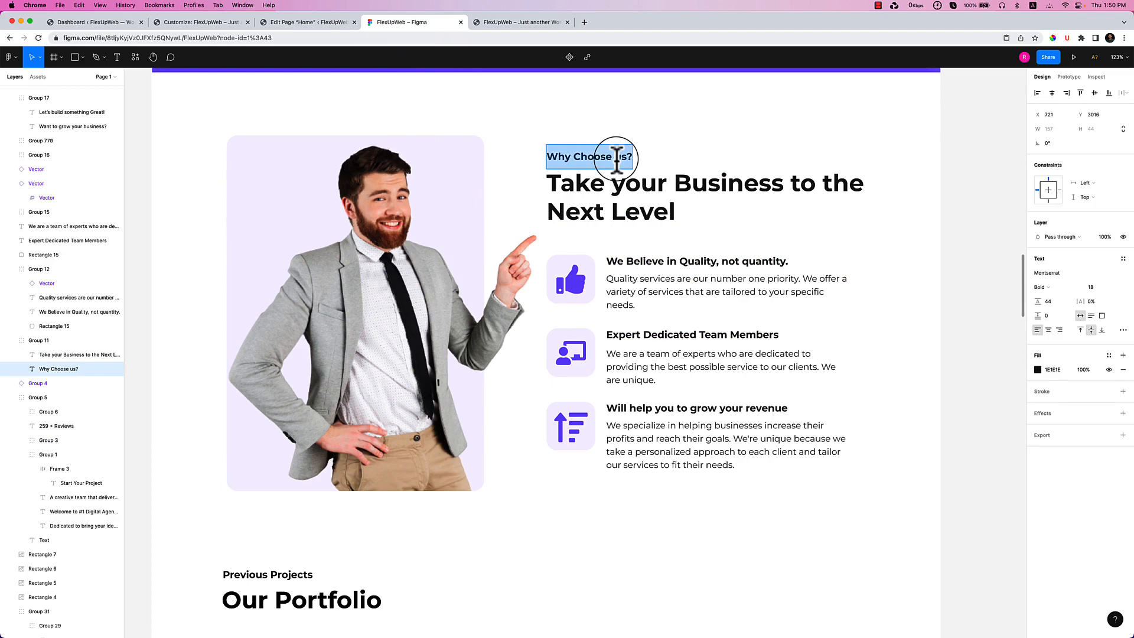
{"action": "left_click", "coordinate": [307, 23]}
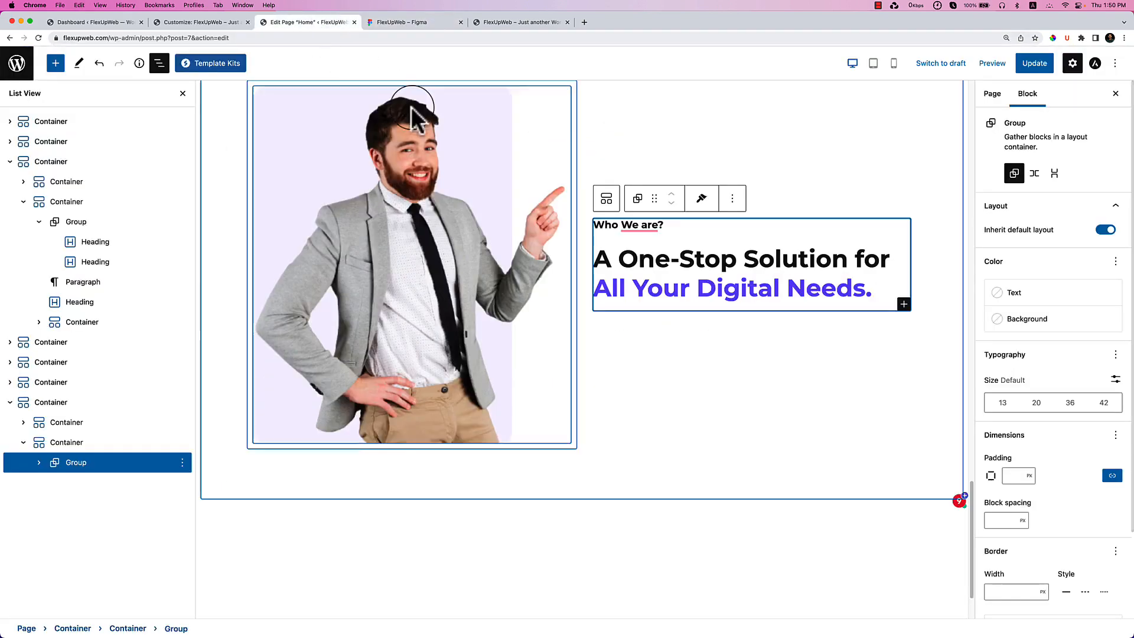
{"action": "left_click", "coordinate": [607, 225]}
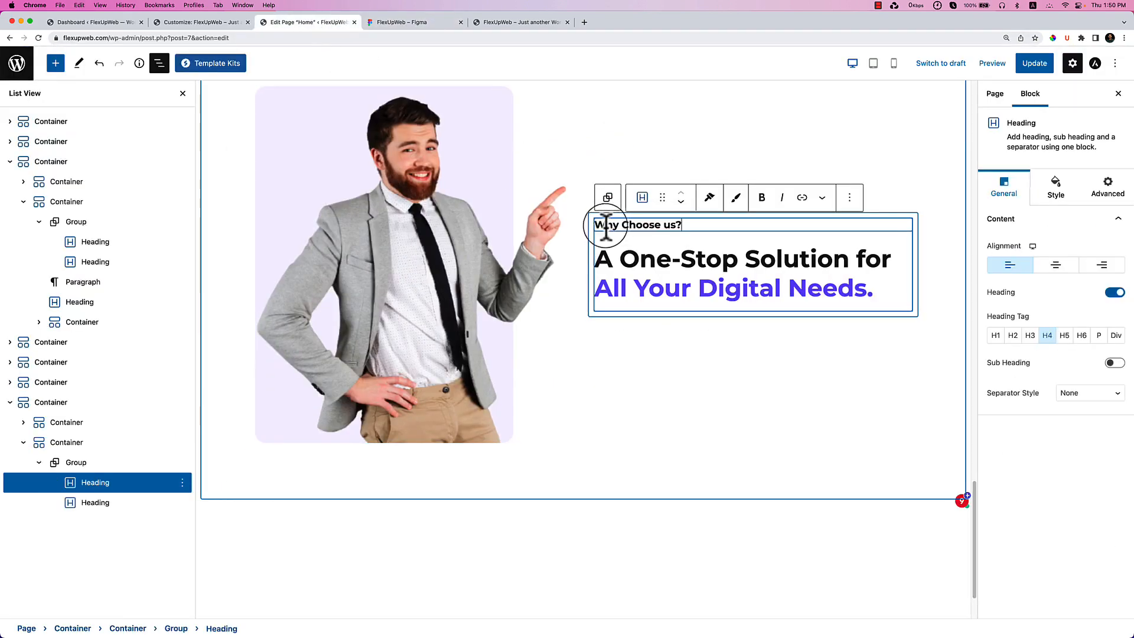
Replace the 'A One-Stop Solution' heading with the Figma text 'Take your Business to the Next Level'.
{"action": "left_click", "coordinate": [438, 23]}
{"action": "double_click", "coordinate": [602, 212]}
{"action": "left_click", "coordinate": [603, 207]}
{"action": "triple_click", "coordinate": [605, 195]}
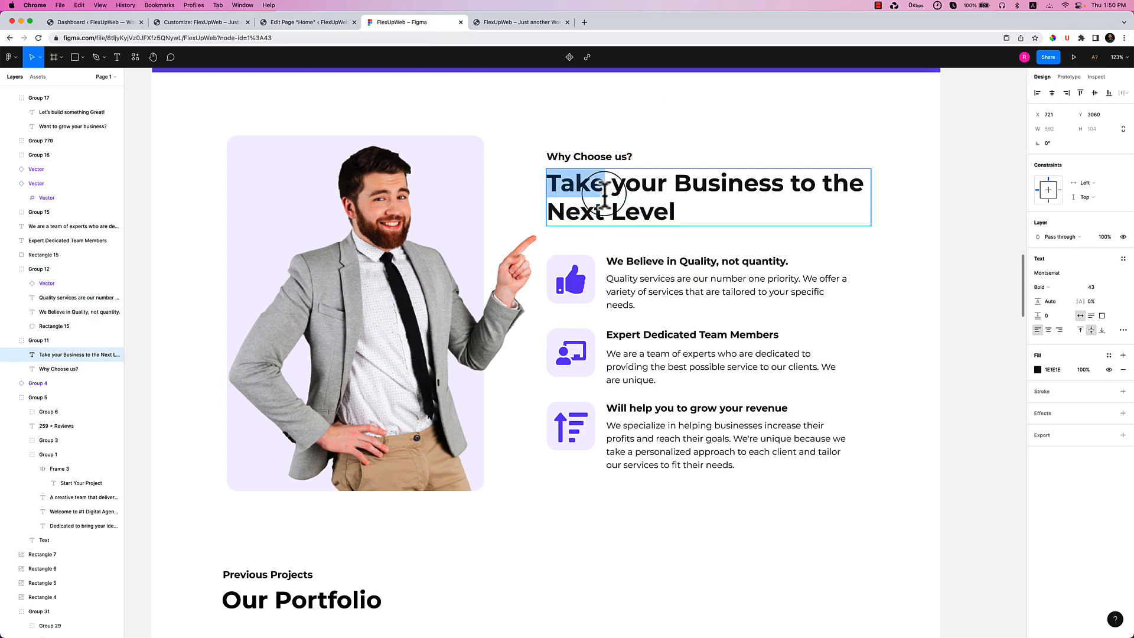
{"action": "key", "text": "super+a"}
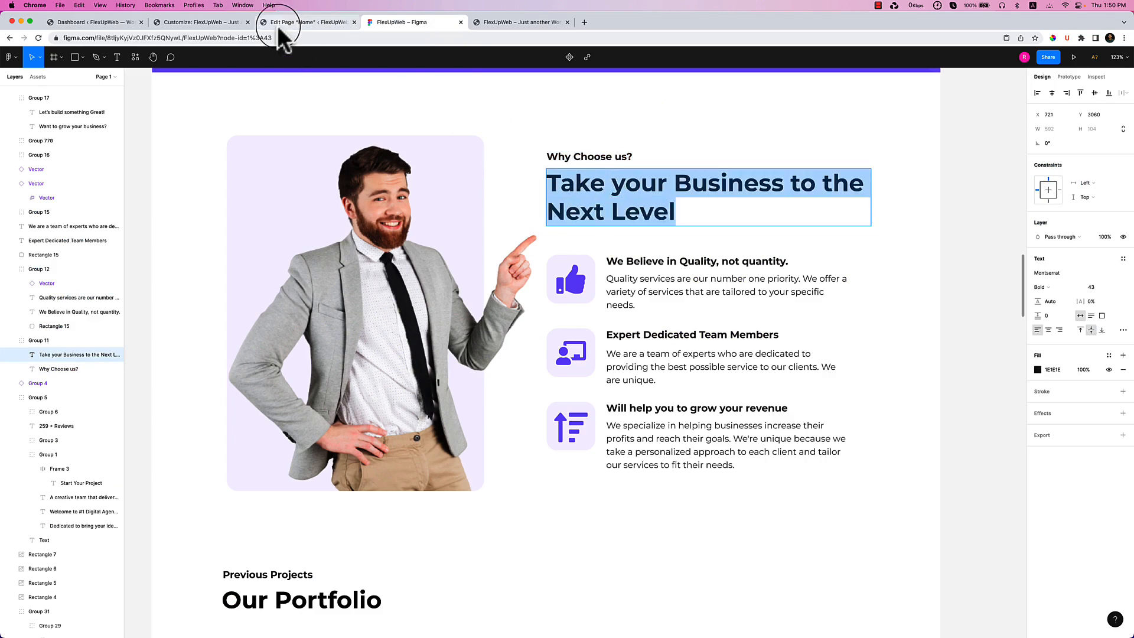
{"action": "left_click", "coordinate": [301, 22]}
{"action": "left_click", "coordinate": [658, 260]}
{"action": "key", "text": "super+a"}
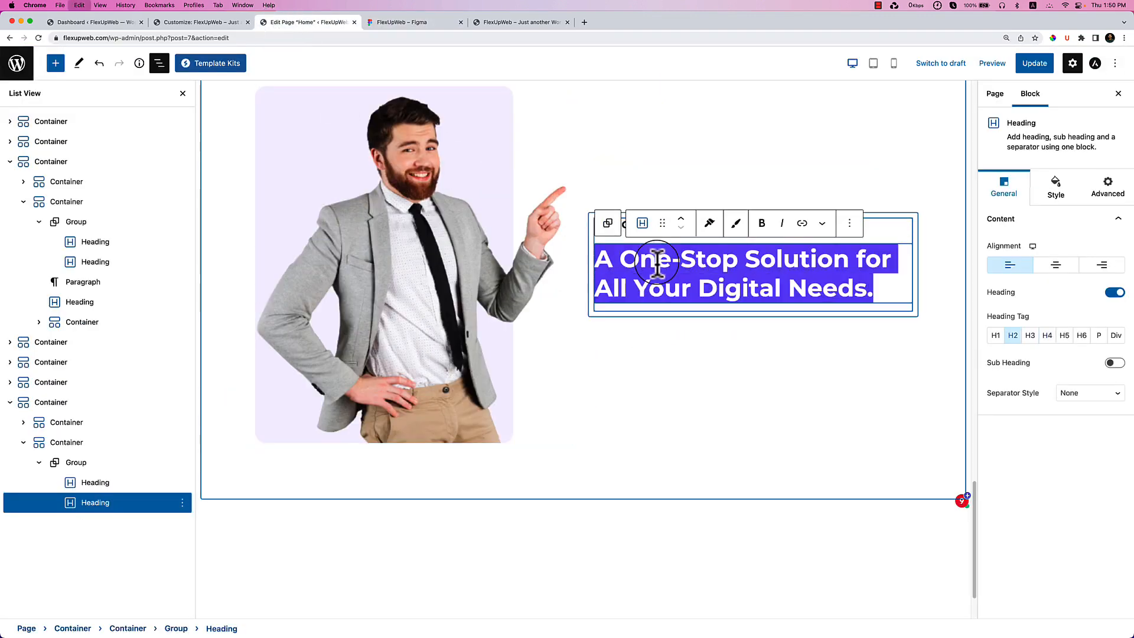
{"action": "key", "text": "super+v"}
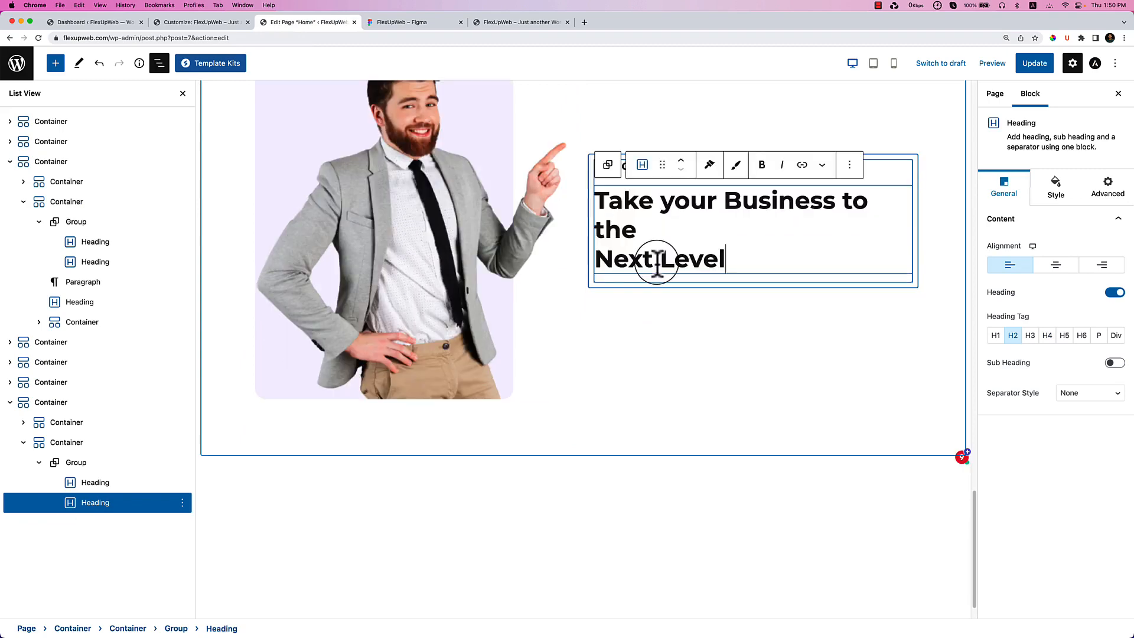
Remove the stray line break before 'Next Level' and compare the headings against Figma.
{"action": "left_click", "coordinate": [599, 260]}
{"action": "key", "text": "BackSpace"}
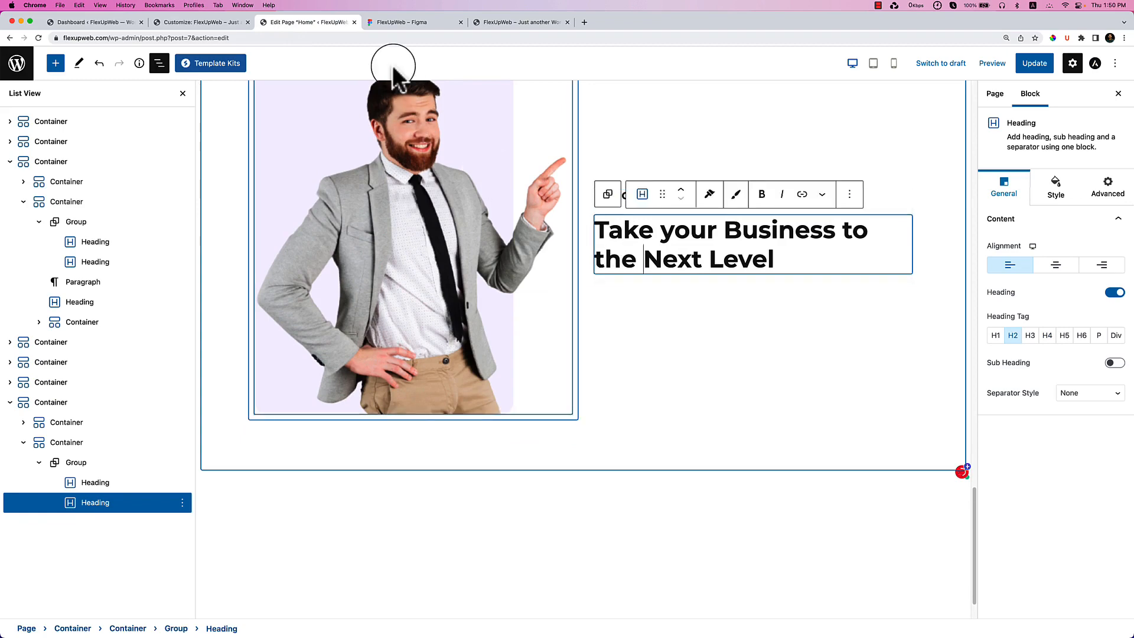
{"action": "left_click", "coordinate": [395, 24]}
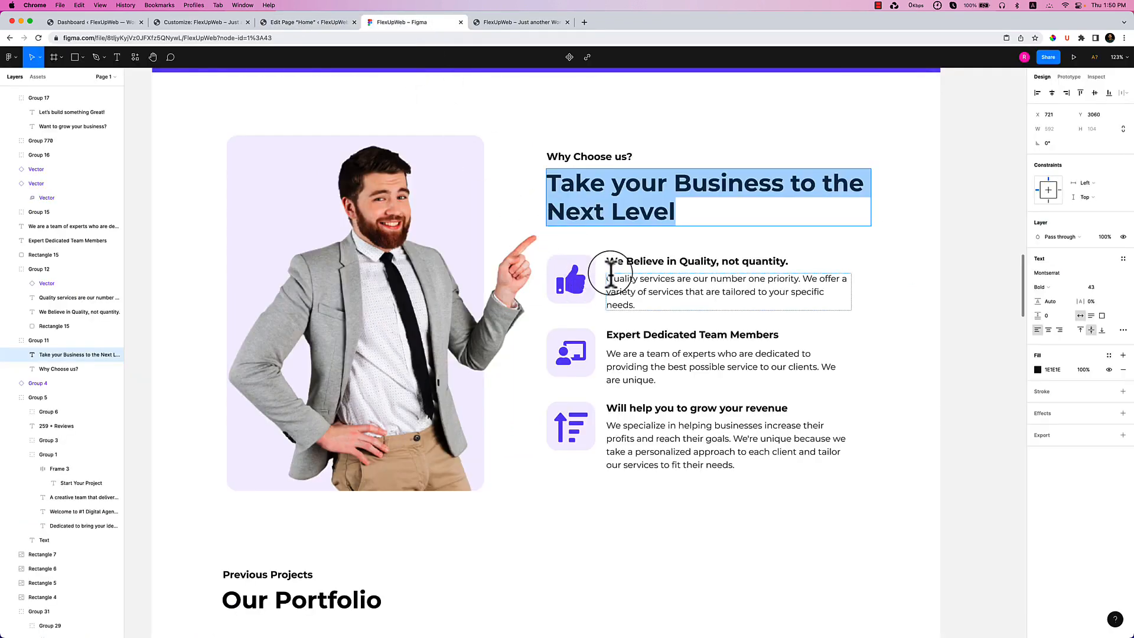
{"action": "left_click", "coordinate": [306, 24]}
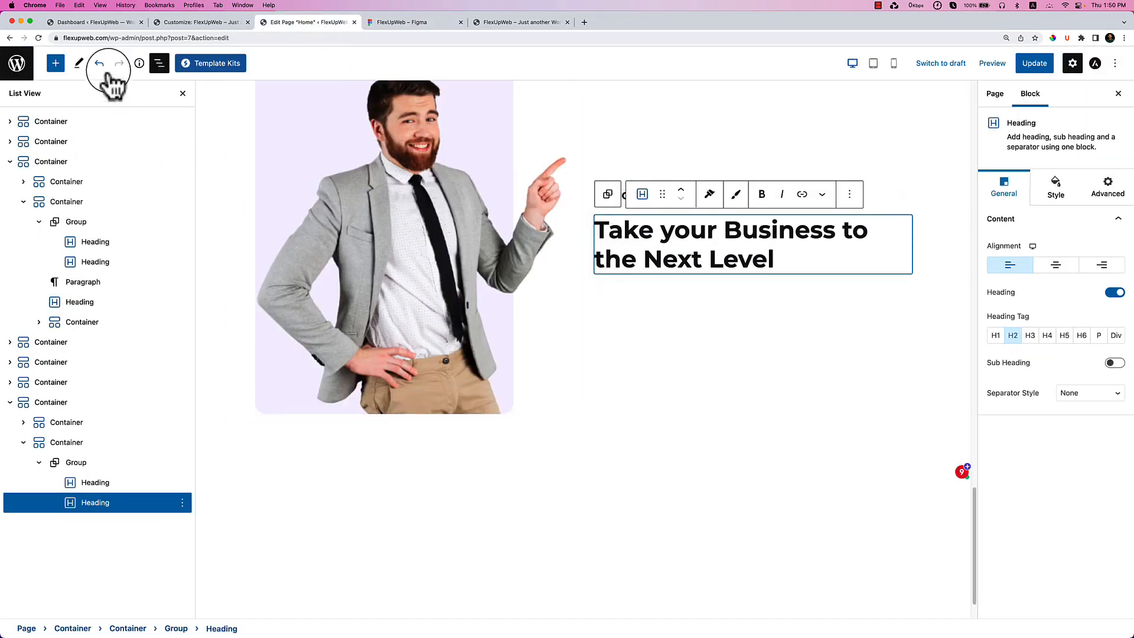
{"action": "left_click", "coordinate": [55, 63]}
Drop a Spectra Container beneath the 'Take your Business to the Next Level' heading.
{"action": "left_click_drag", "start_coordinate": [37, 192], "coordinate": [627, 195]}
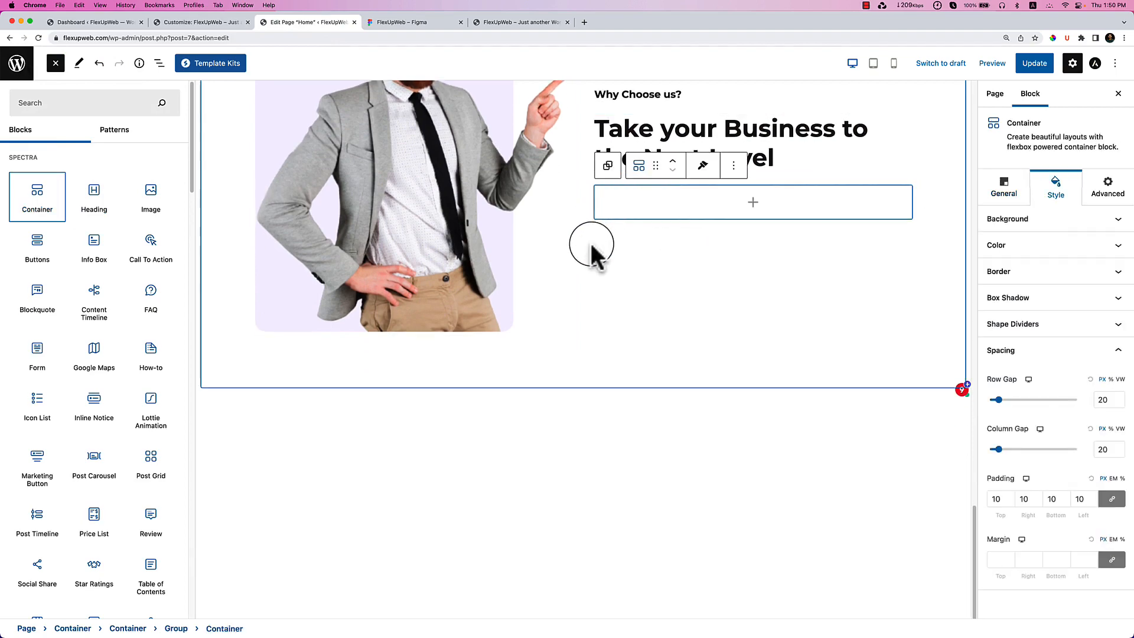
{"action": "left_click", "coordinate": [417, 22]}
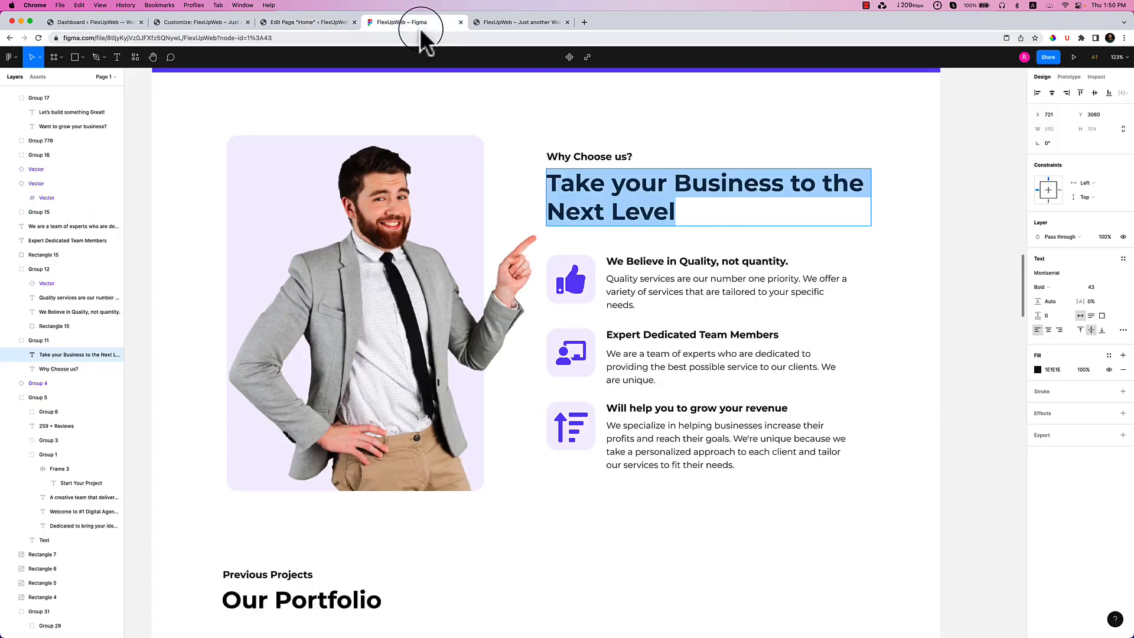
{"action": "left_click", "coordinate": [191, 22]}
{"action": "left_click", "coordinate": [308, 24]}
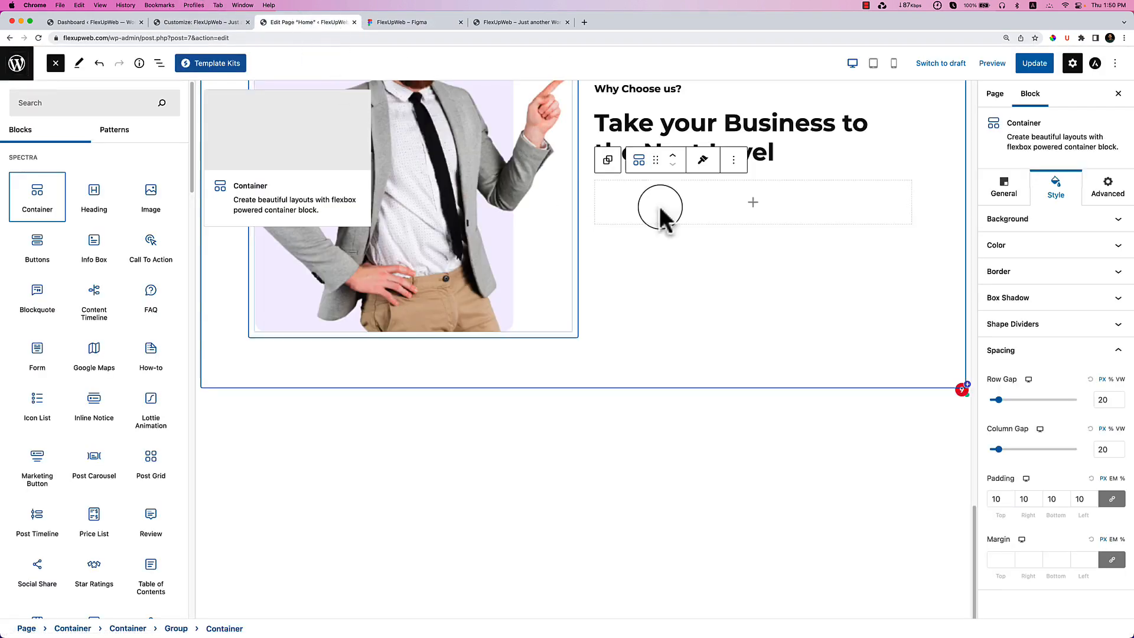
Nest a new Container inside the empty one and verify the nesting in List View.
{"action": "left_click", "coordinate": [56, 64]}
{"action": "left_click", "coordinate": [56, 64]}
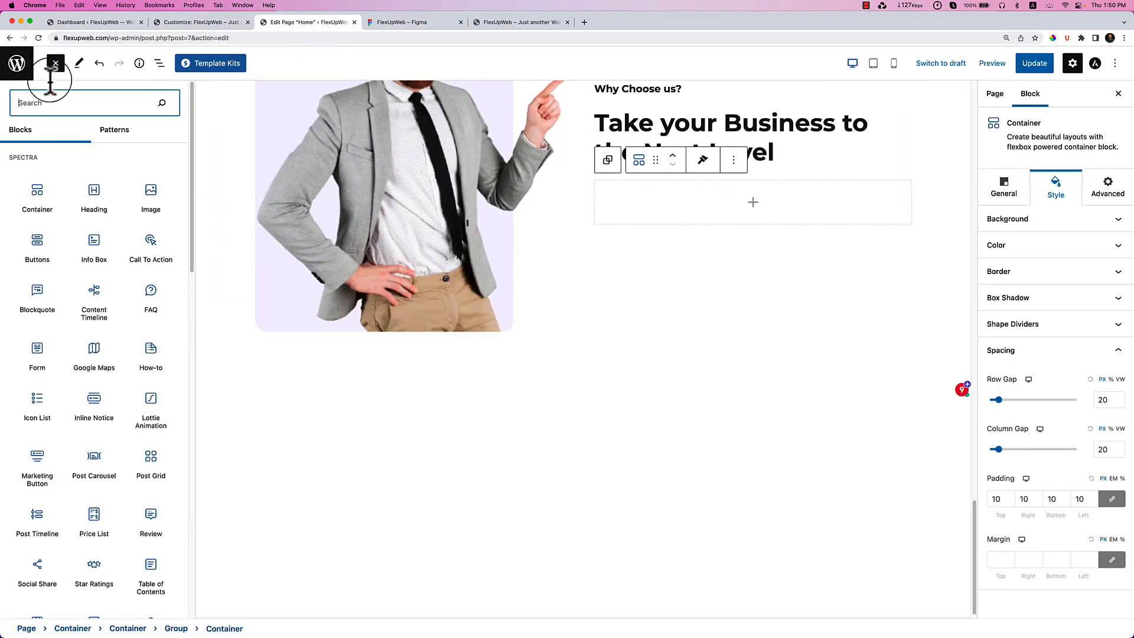
{"action": "left_click_drag", "start_coordinate": [13, 218], "coordinate": [666, 201]}
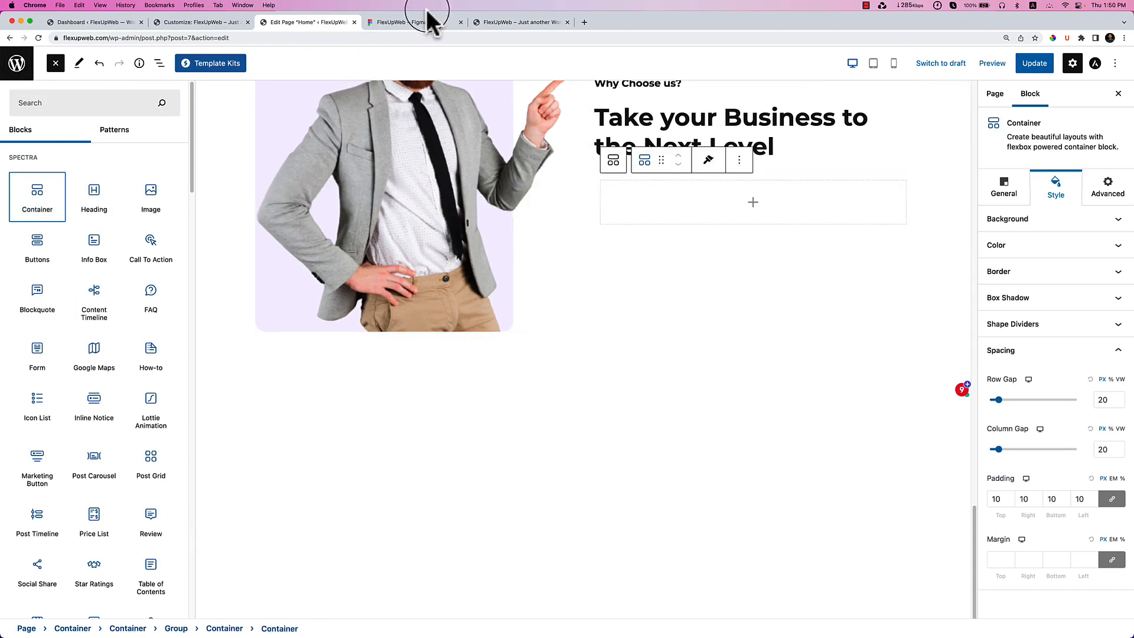
{"action": "left_click", "coordinate": [159, 63]}
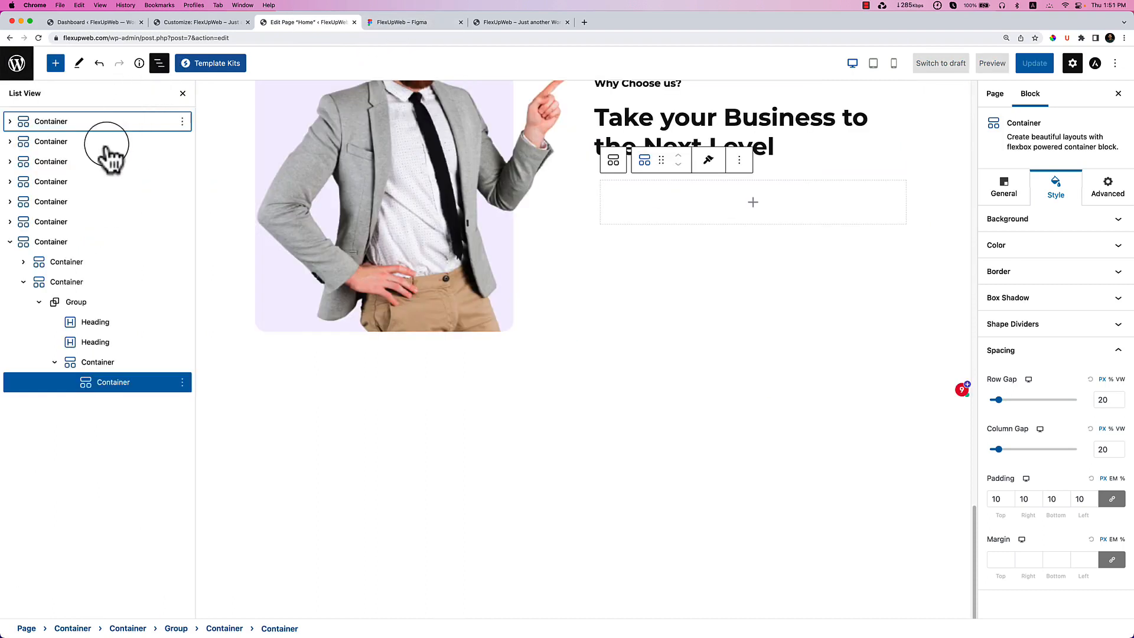
{"action": "left_click", "coordinate": [98, 358]}
{"action": "left_click", "coordinate": [115, 382]}
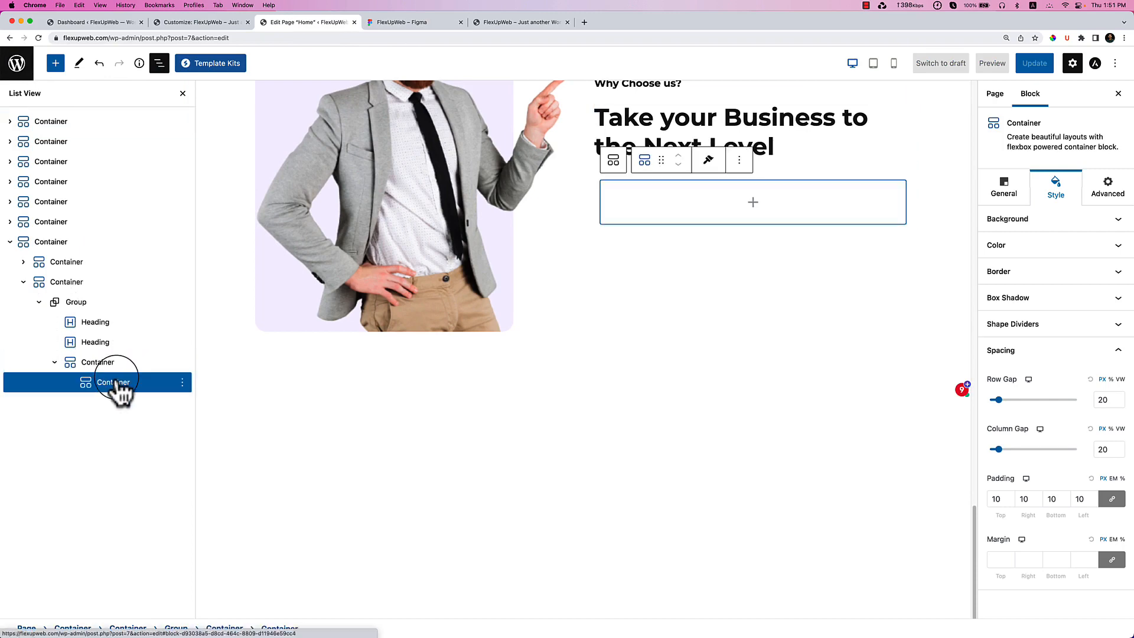
Nest one more Container inside the inner container.
{"action": "left_click", "coordinate": [398, 22]}
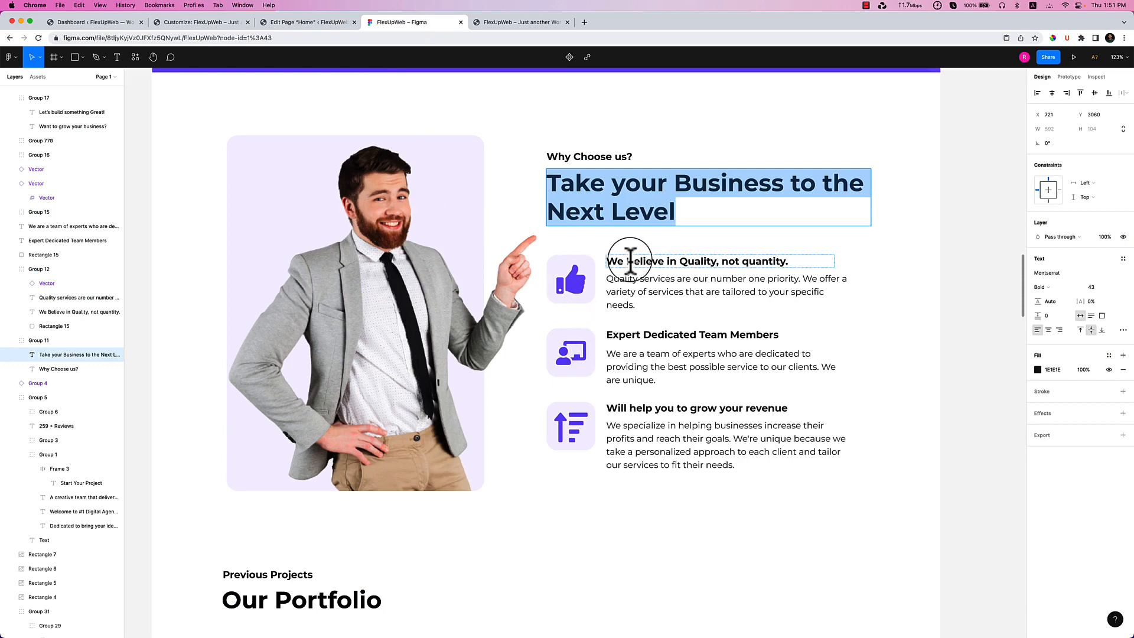
{"action": "left_click", "coordinate": [333, 23]}
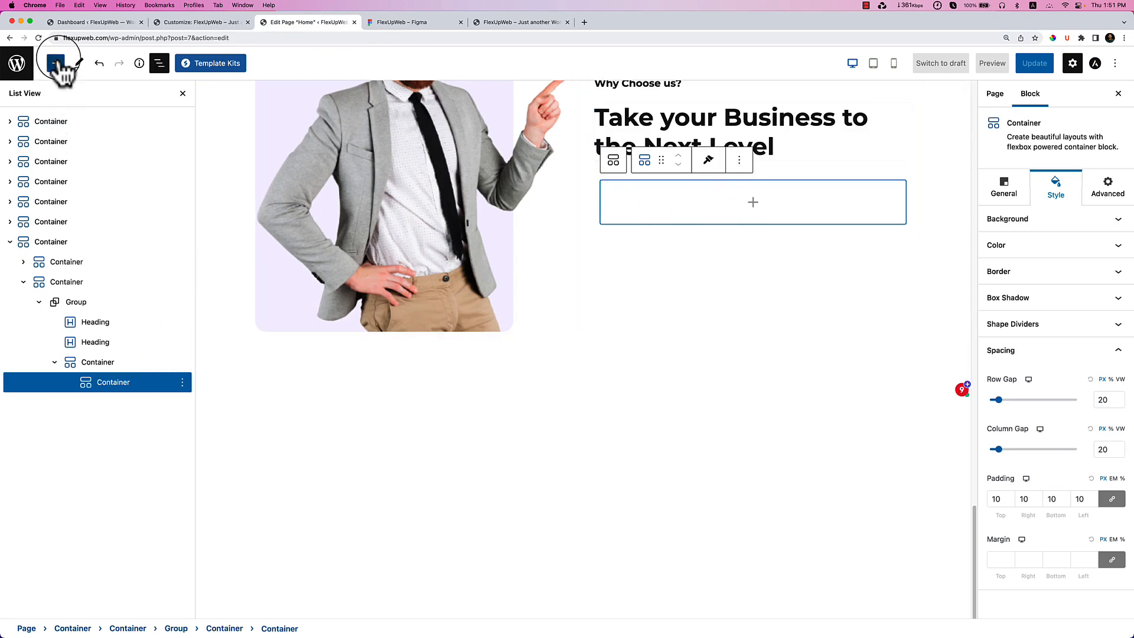
{"action": "left_click", "coordinate": [55, 63]}
{"action": "left_click_drag", "start_coordinate": [38, 195], "coordinate": [641, 204]}
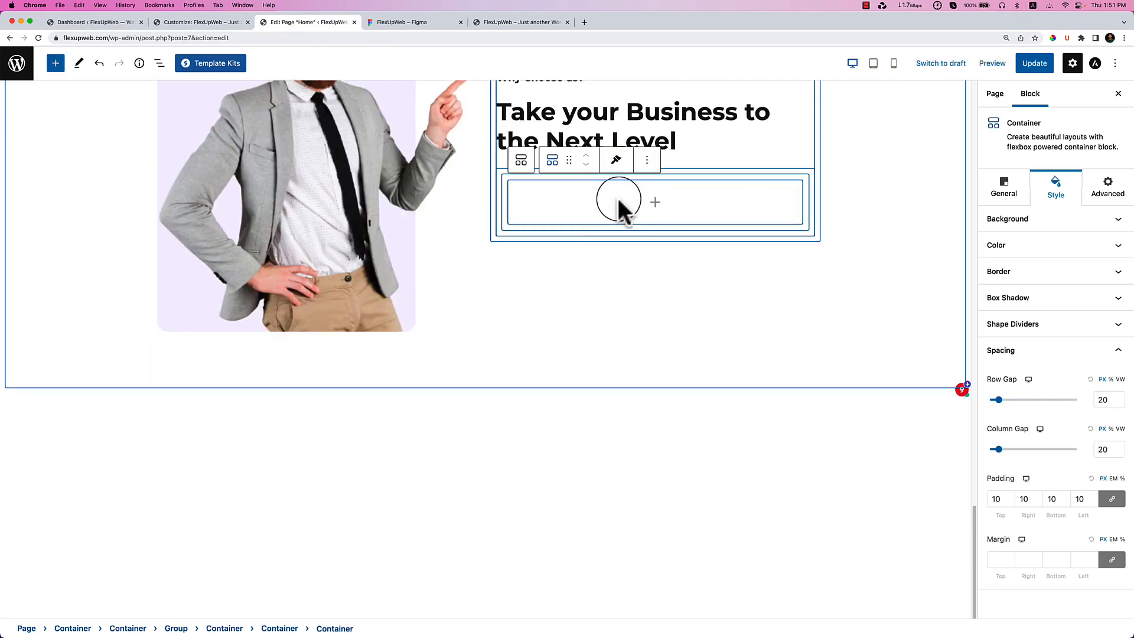
Add an Image block with the thumbs-up icon from the media library into the empty container.
{"action": "left_click", "coordinate": [653, 203]}
{"action": "left_click", "coordinate": [598, 341]}
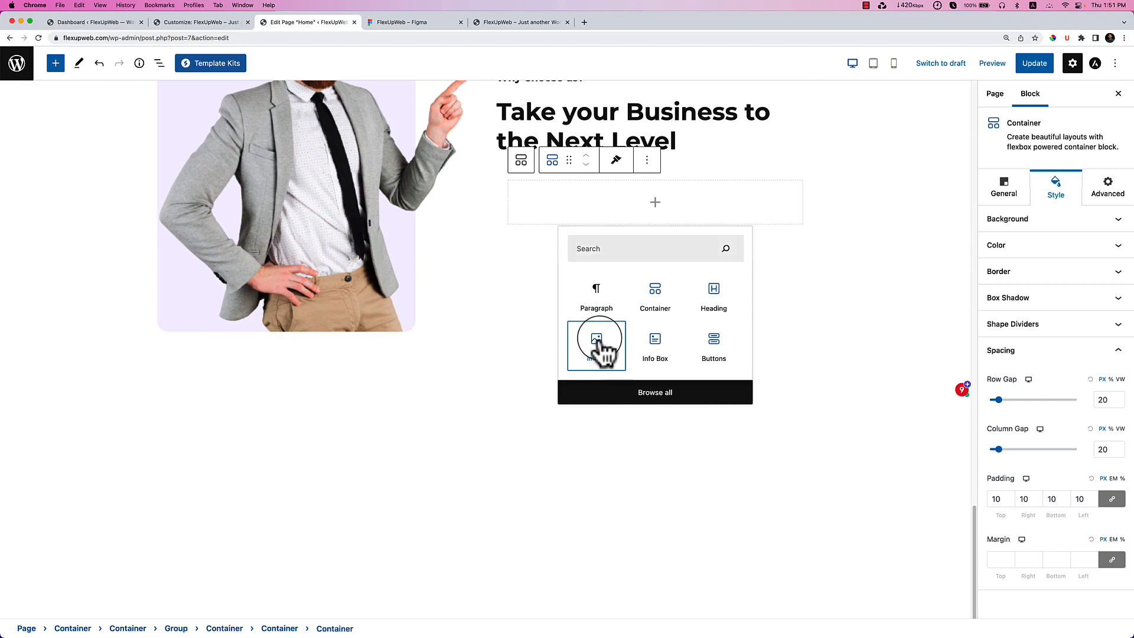
{"action": "left_click", "coordinate": [568, 220]}
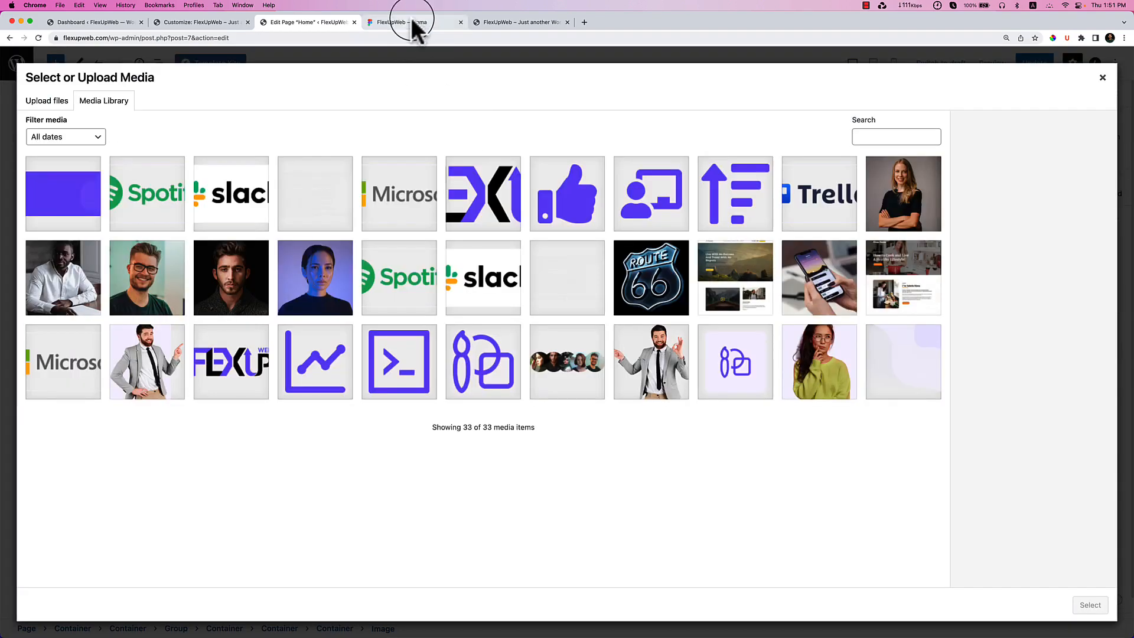
{"action": "left_click", "coordinate": [417, 23]}
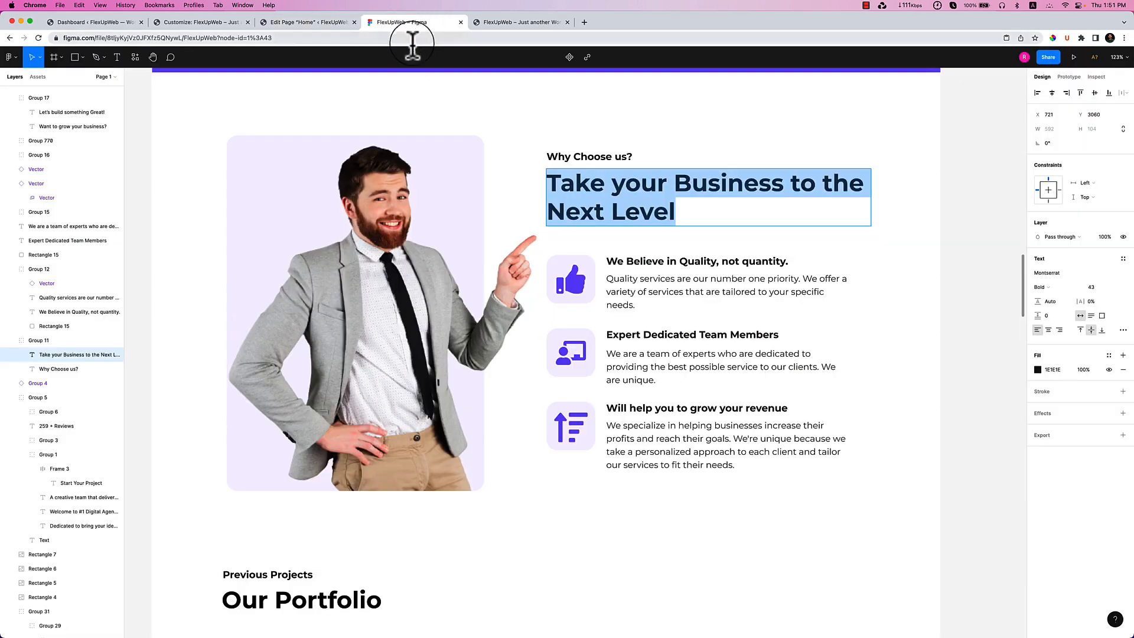
{"action": "left_click", "coordinate": [306, 23]}
{"action": "left_click", "coordinate": [597, 203]}
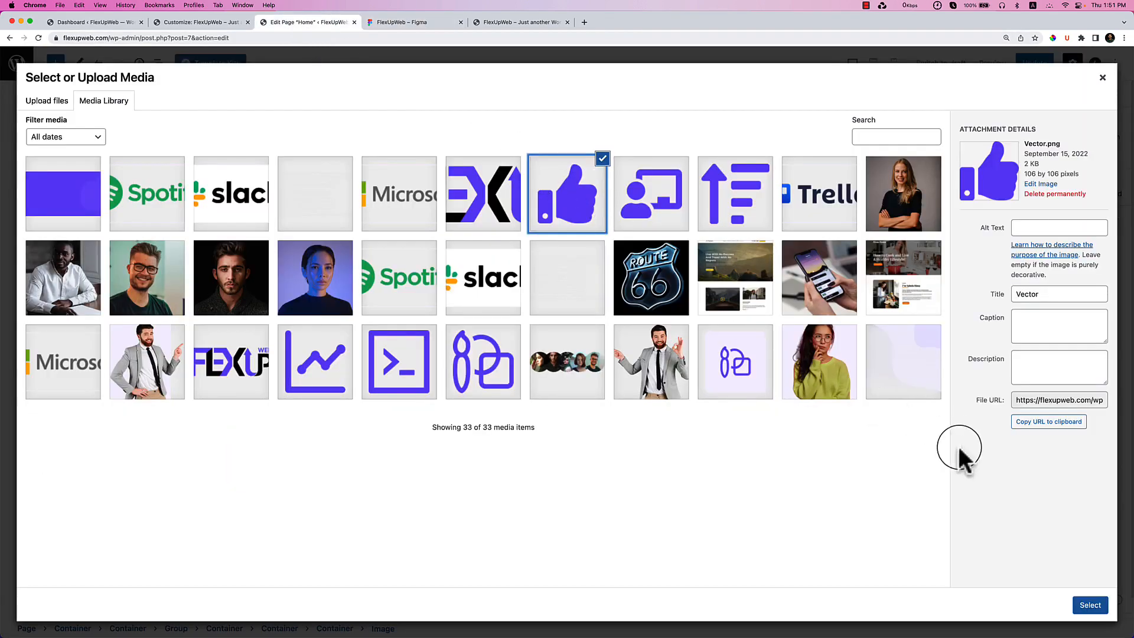
{"action": "left_click", "coordinate": [1090, 605]}
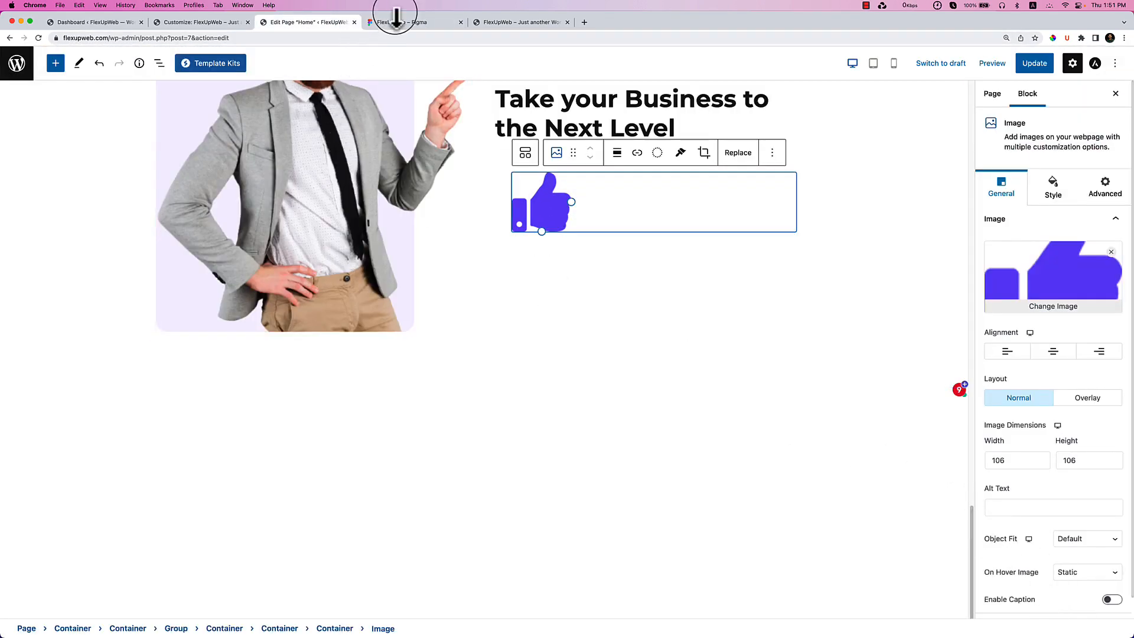
{"action": "left_click", "coordinate": [405, 25]}
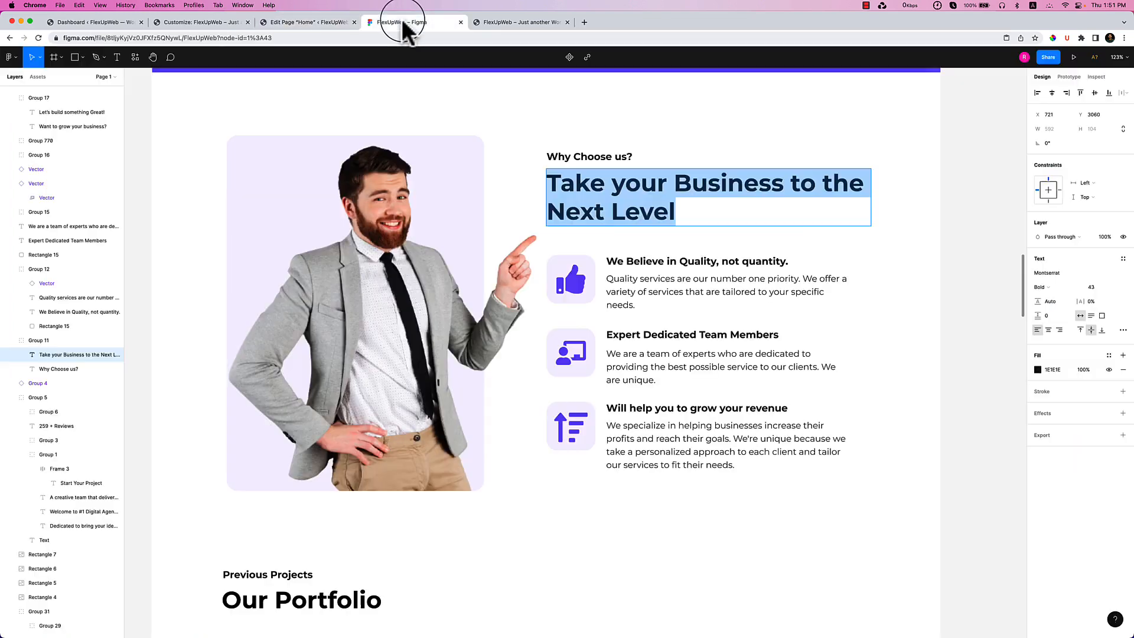
{"action": "left_click", "coordinate": [306, 23]}
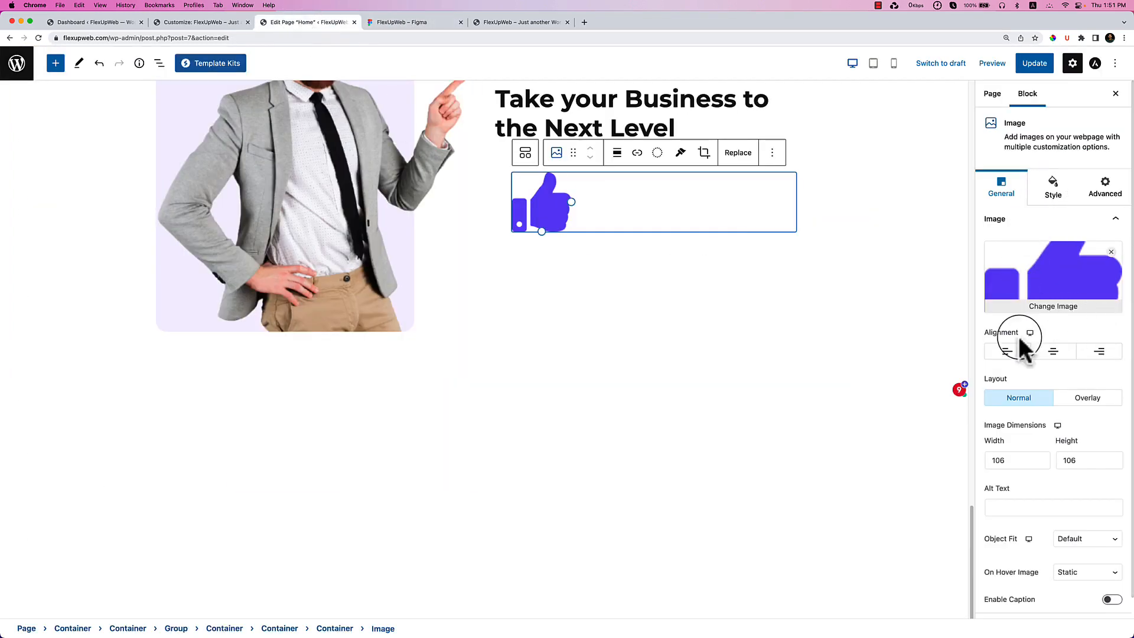
Narrow the thumbs-up icon's container to width 14.
{"action": "left_click", "coordinate": [159, 64]}
{"action": "left_click", "coordinate": [127, 402]}
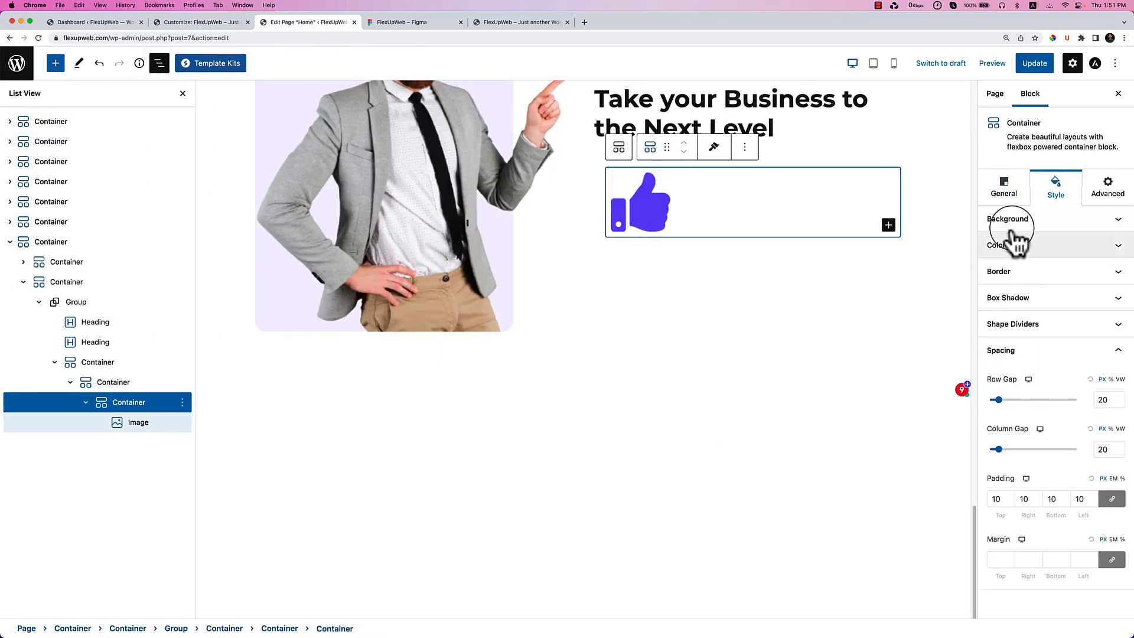
{"action": "left_click", "coordinate": [1004, 188]}
{"action": "left_click", "coordinate": [1011, 220]}
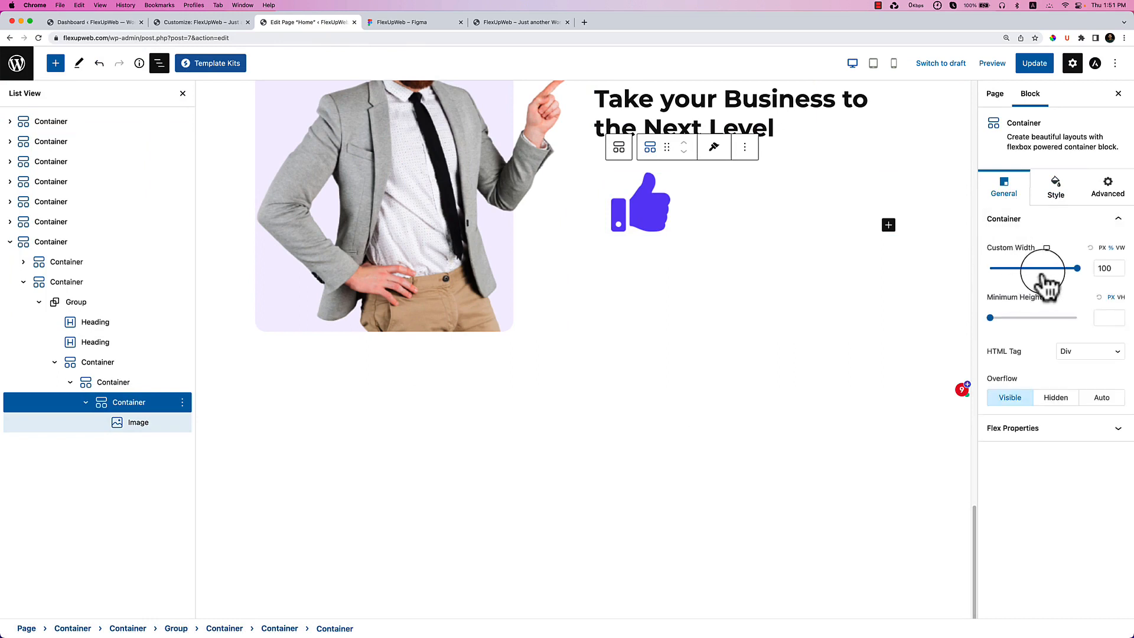
{"action": "left_click_drag", "start_coordinate": [1057, 273], "coordinate": [1003, 273]}
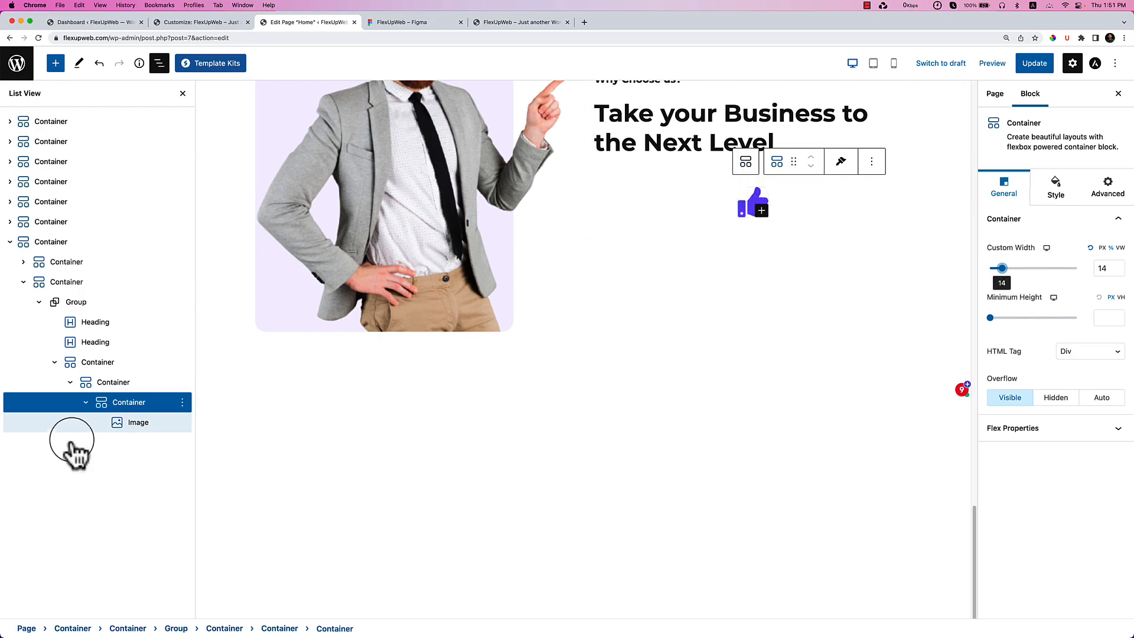
Give the icon container a Classic lavender #F6F3FF background and 10 px border radius.
{"action": "left_click", "coordinate": [1061, 201]}
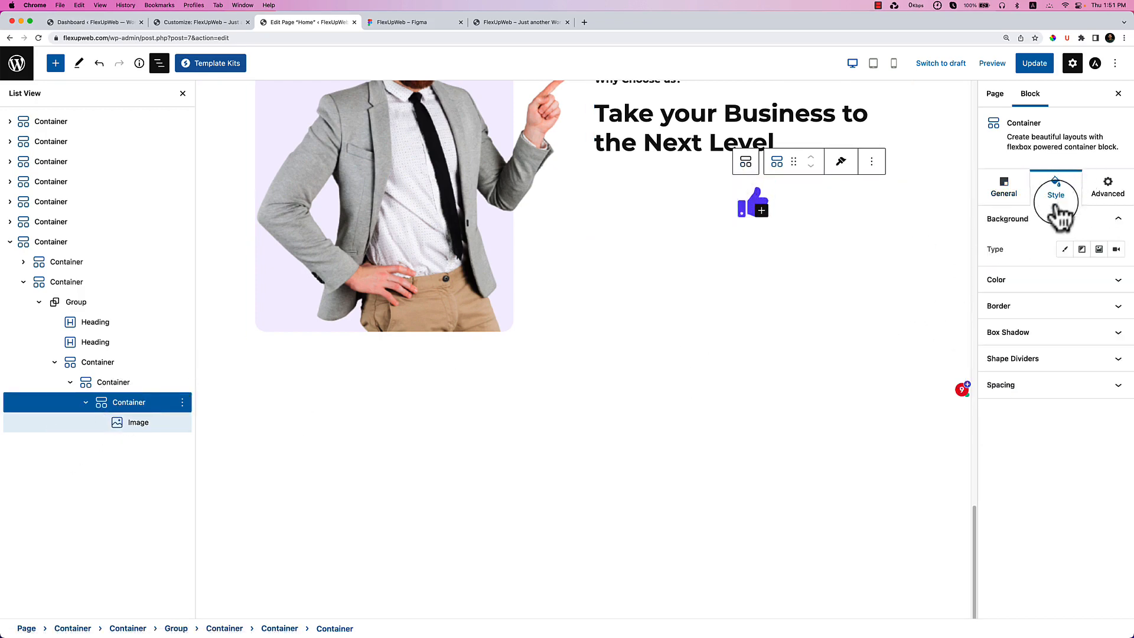
{"action": "left_click", "coordinate": [1021, 287]}
{"action": "left_click", "coordinate": [1065, 249]}
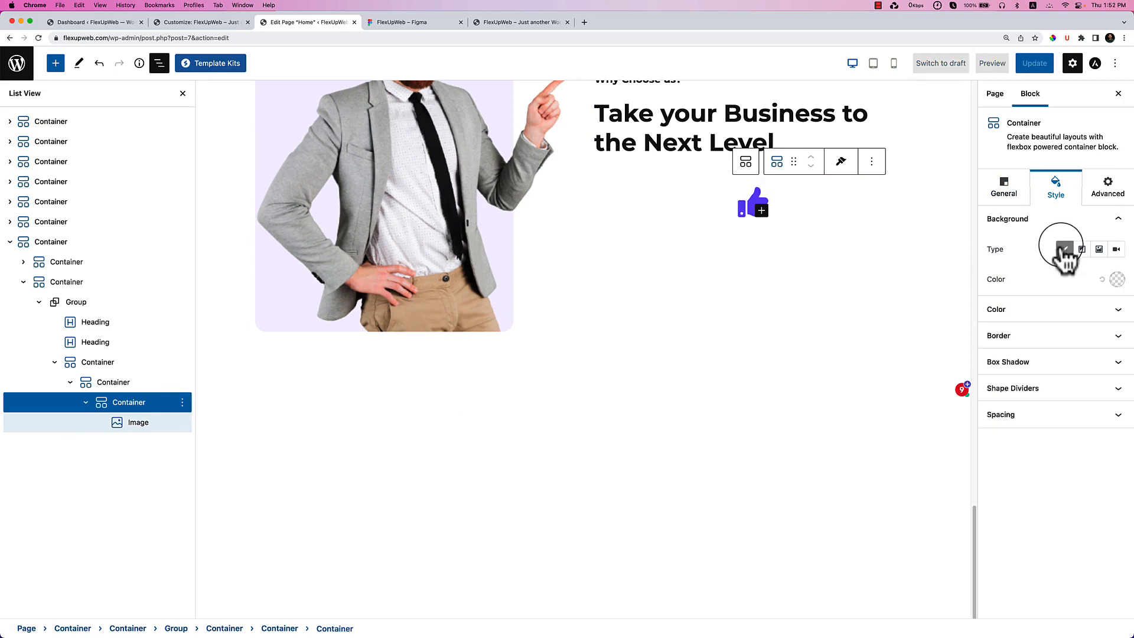
{"action": "left_click", "coordinate": [1116, 279]}
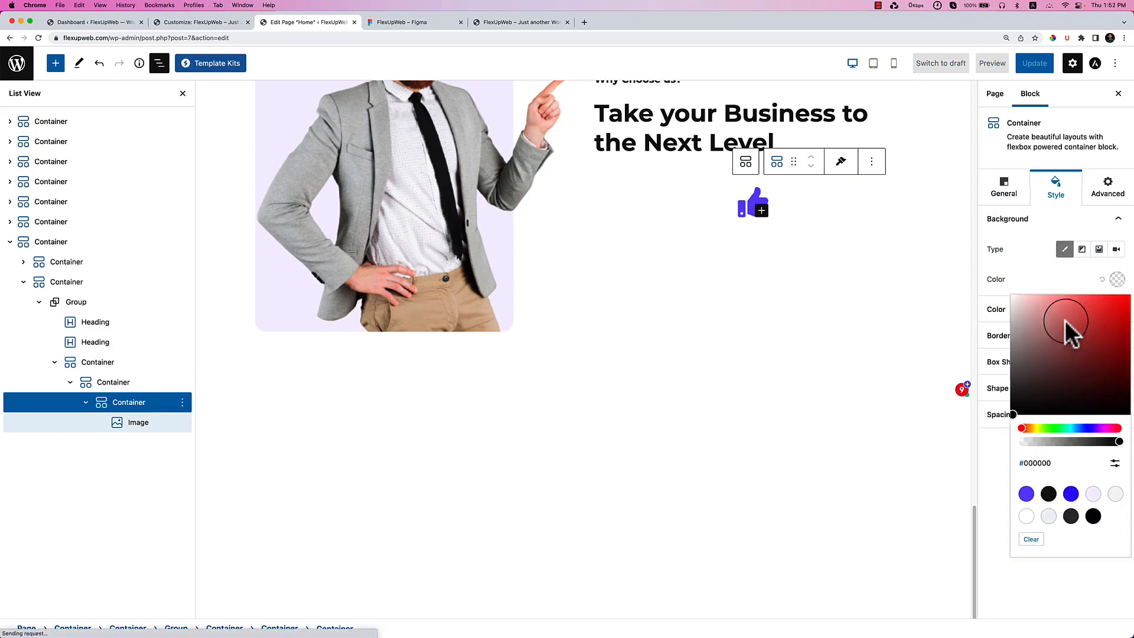
{"action": "left_click", "coordinate": [1094, 494]}
{"action": "left_click", "coordinate": [1039, 279]}
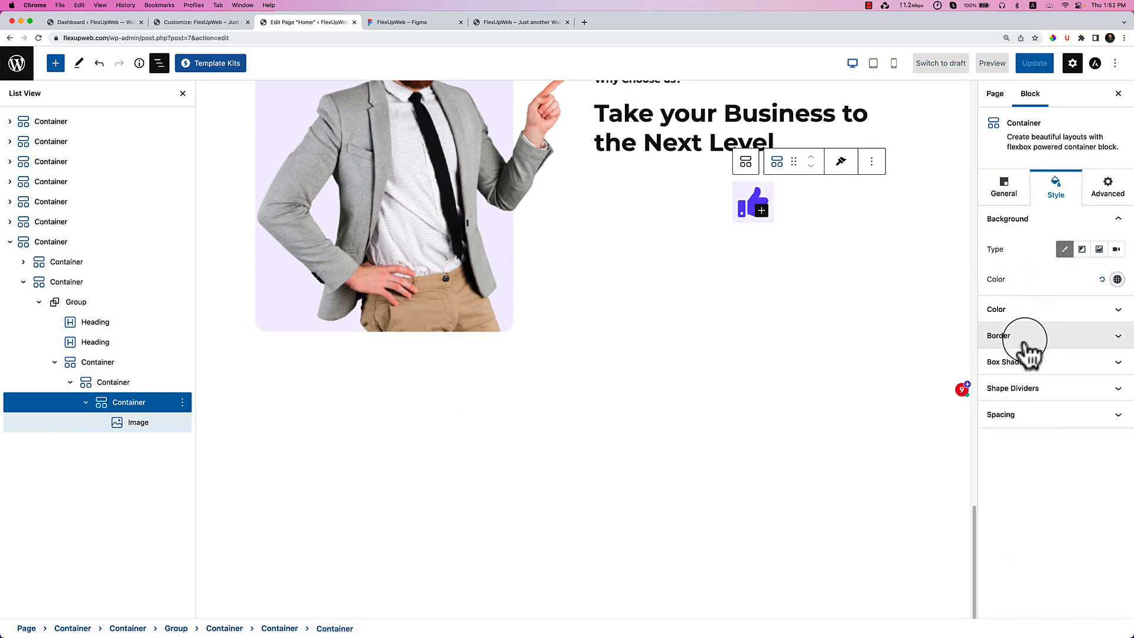
{"action": "left_click", "coordinate": [1030, 341]}
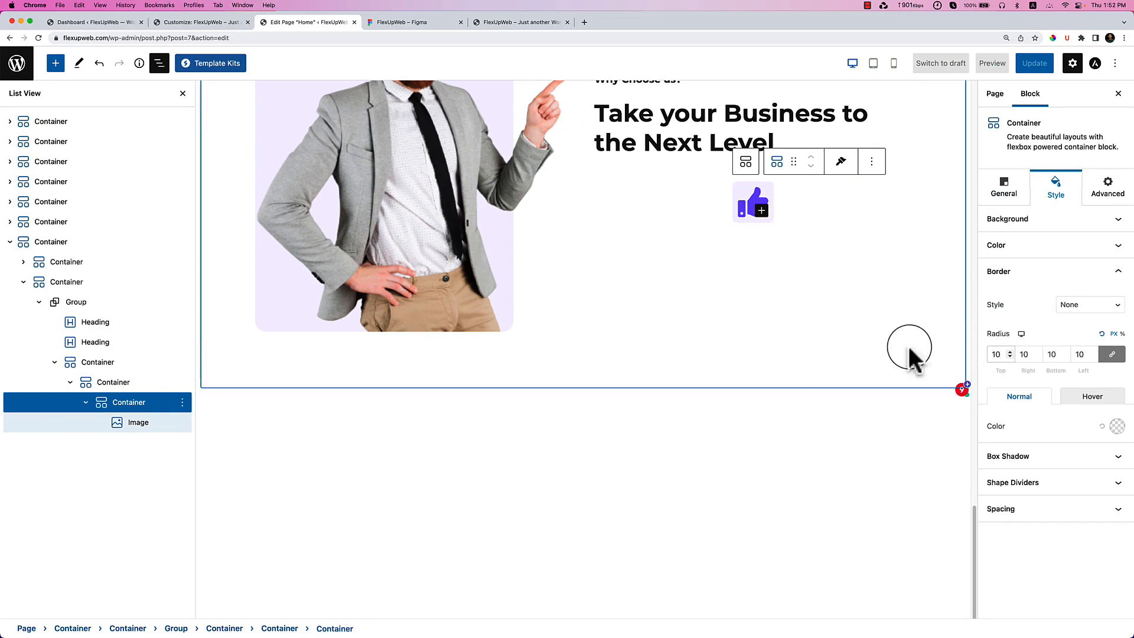
{"action": "left_click", "coordinate": [810, 354]}
Set the icon box's parent container to row direction with align start and justify start.
{"action": "left_click", "coordinate": [794, 215]}
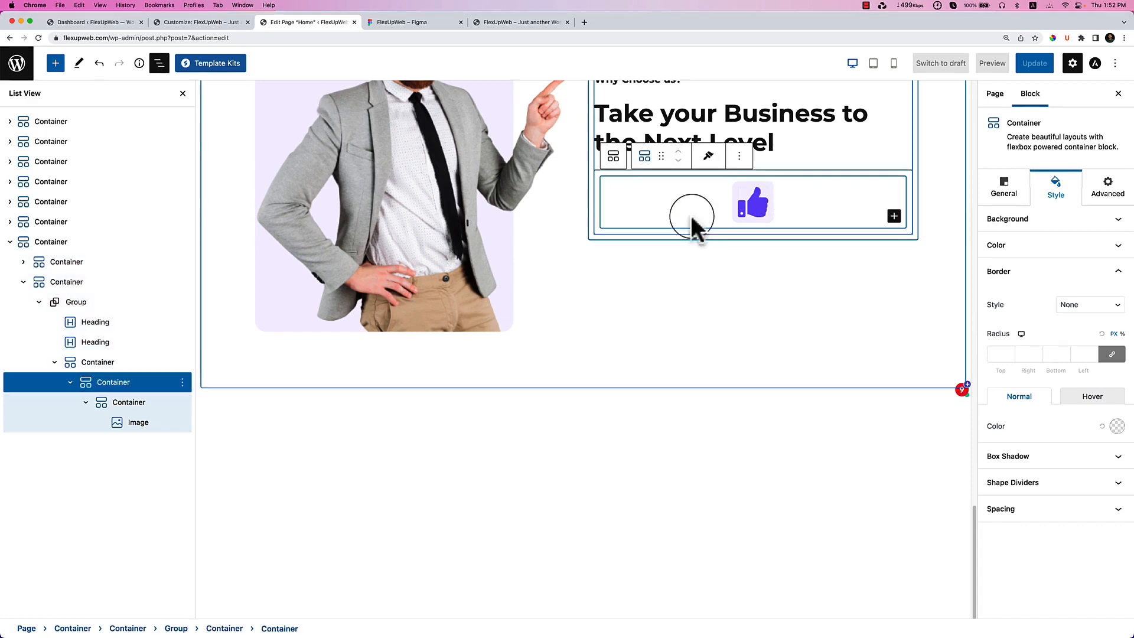
{"action": "left_click", "coordinate": [134, 407]}
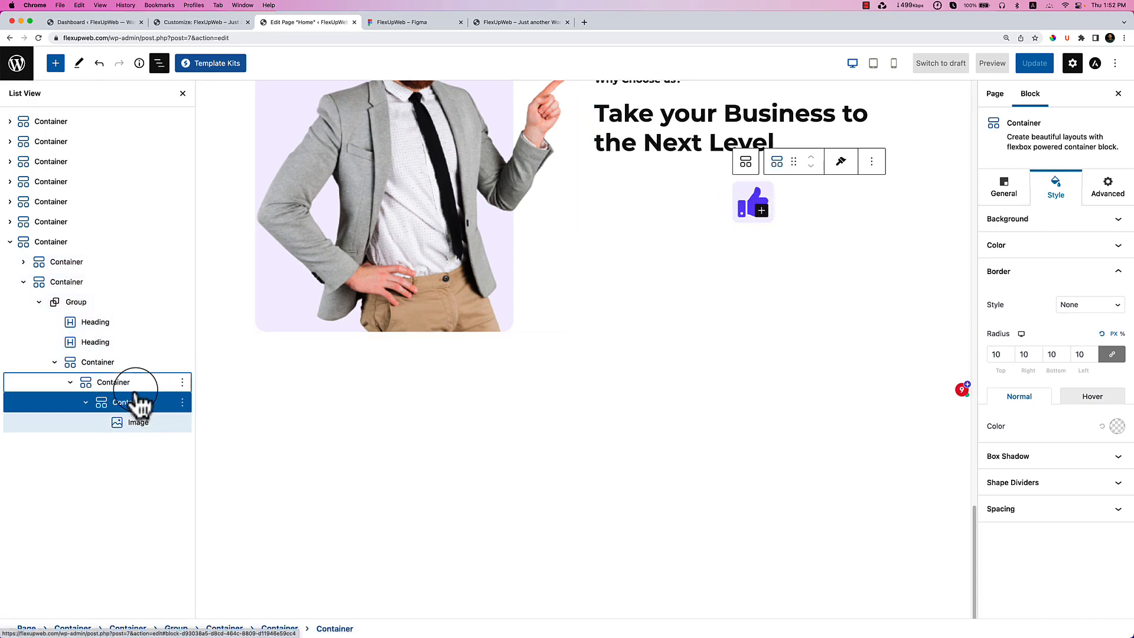
{"action": "left_click", "coordinate": [136, 388]}
{"action": "left_click", "coordinate": [1017, 196]}
{"action": "left_click", "coordinate": [1017, 251]}
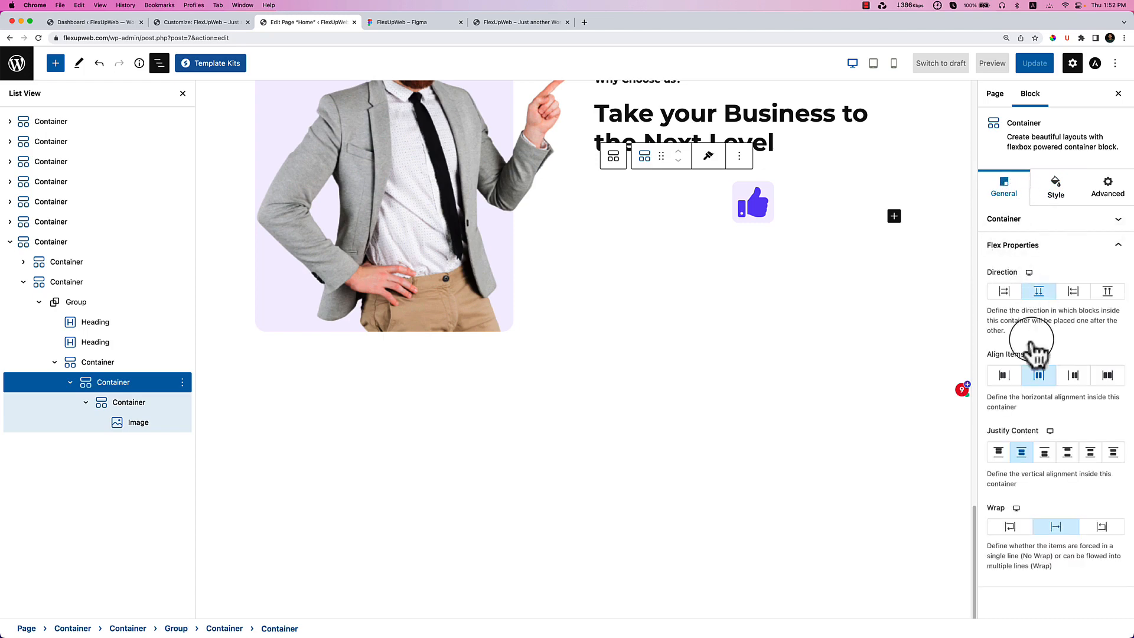
{"action": "left_click", "coordinate": [1008, 376]}
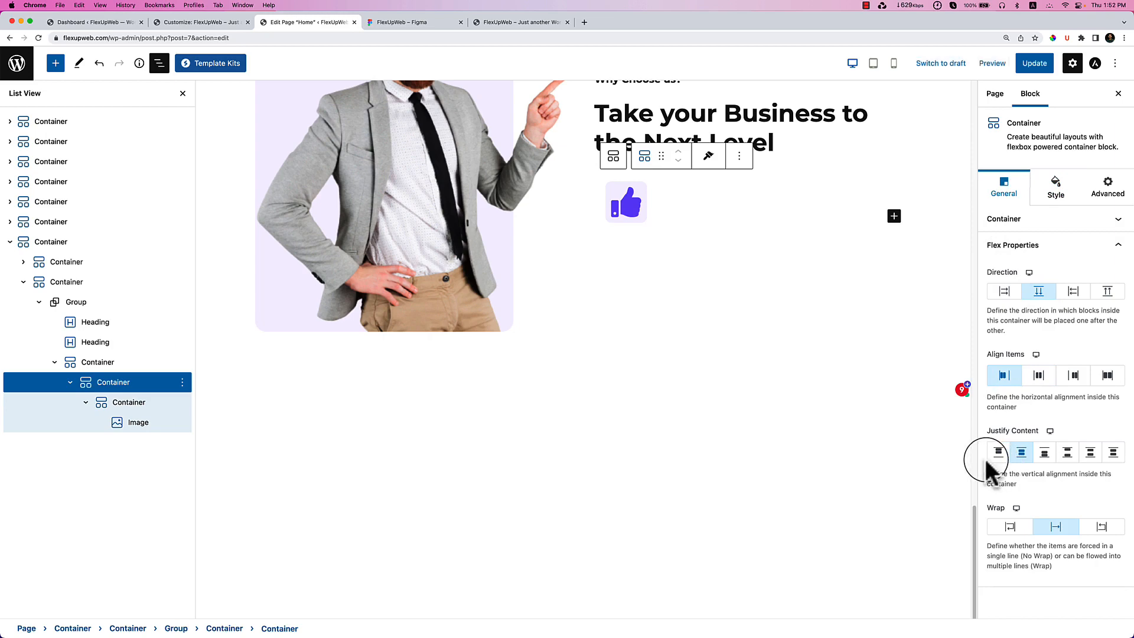
{"action": "left_click", "coordinate": [1005, 292]}
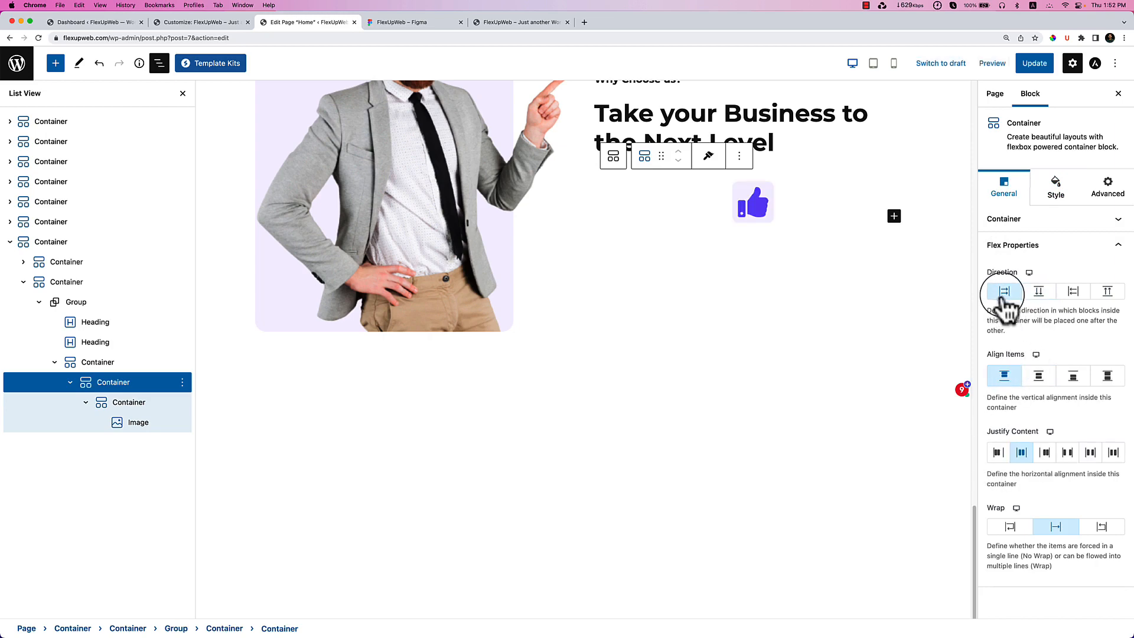
{"action": "left_click", "coordinate": [998, 453]}
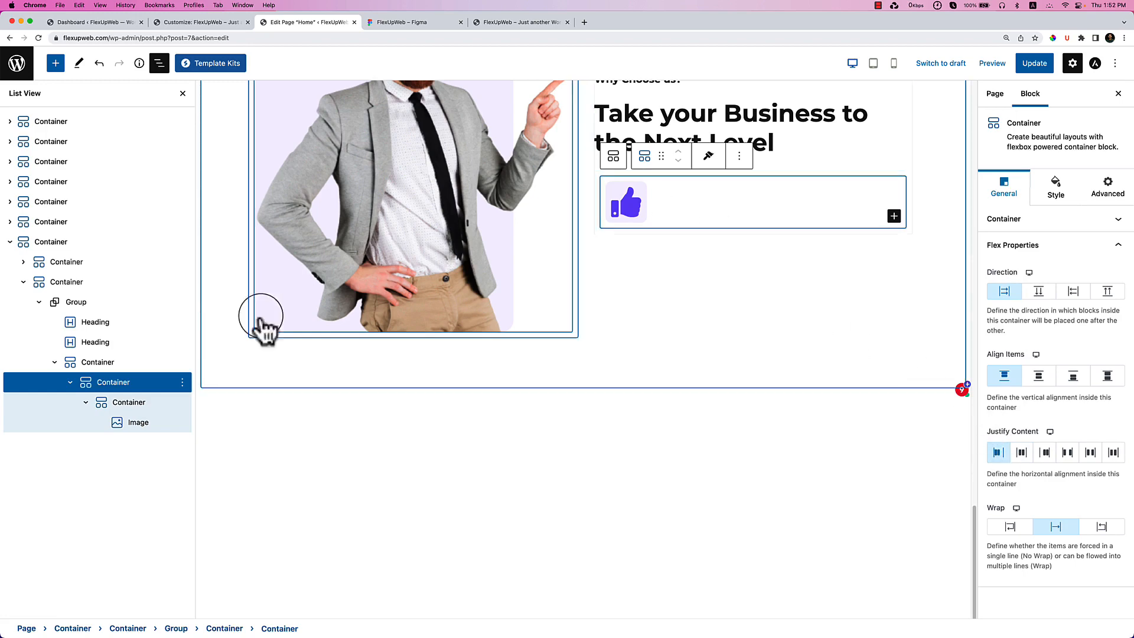
Insert an empty Container beside the thumbs-up icon box.
{"action": "left_click", "coordinate": [86, 402]}
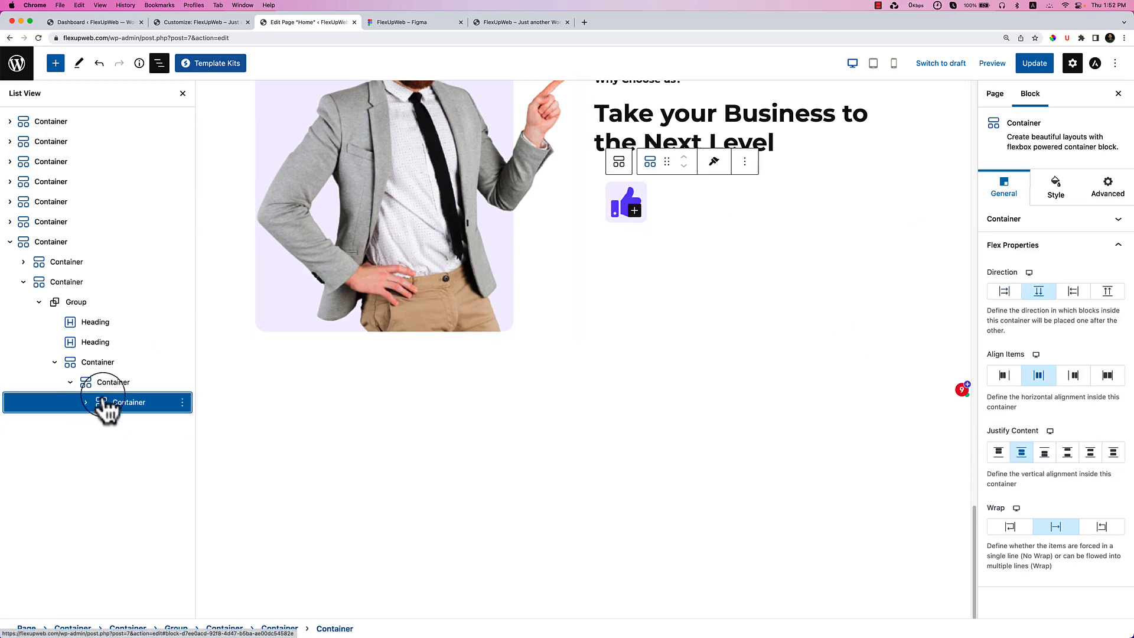
{"action": "left_click", "coordinate": [894, 216]}
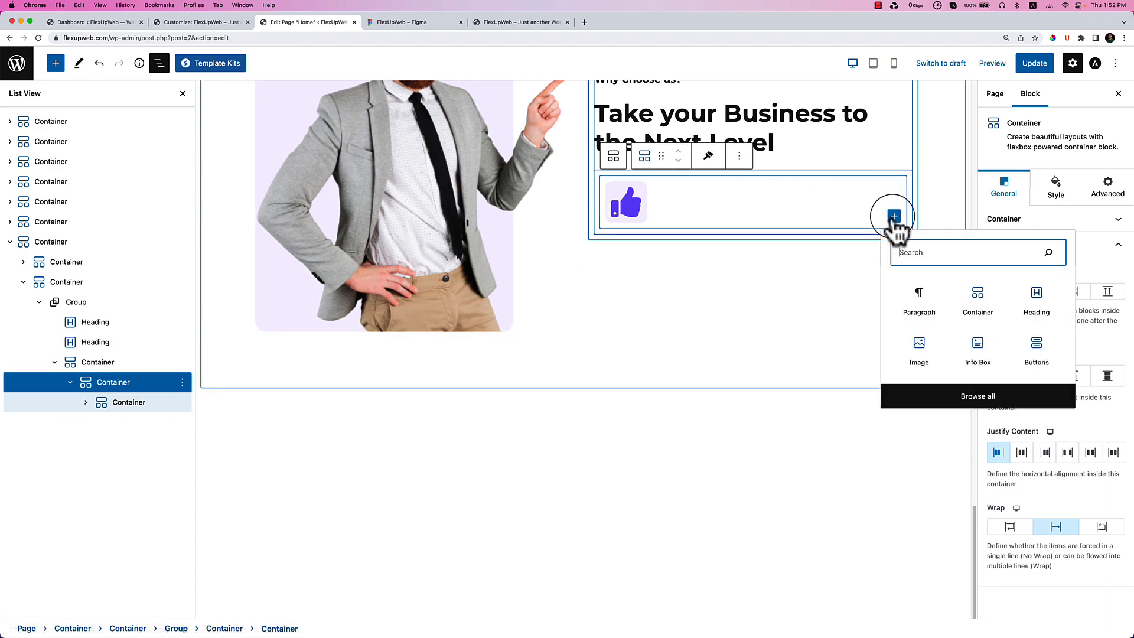
{"action": "left_click", "coordinate": [981, 299]}
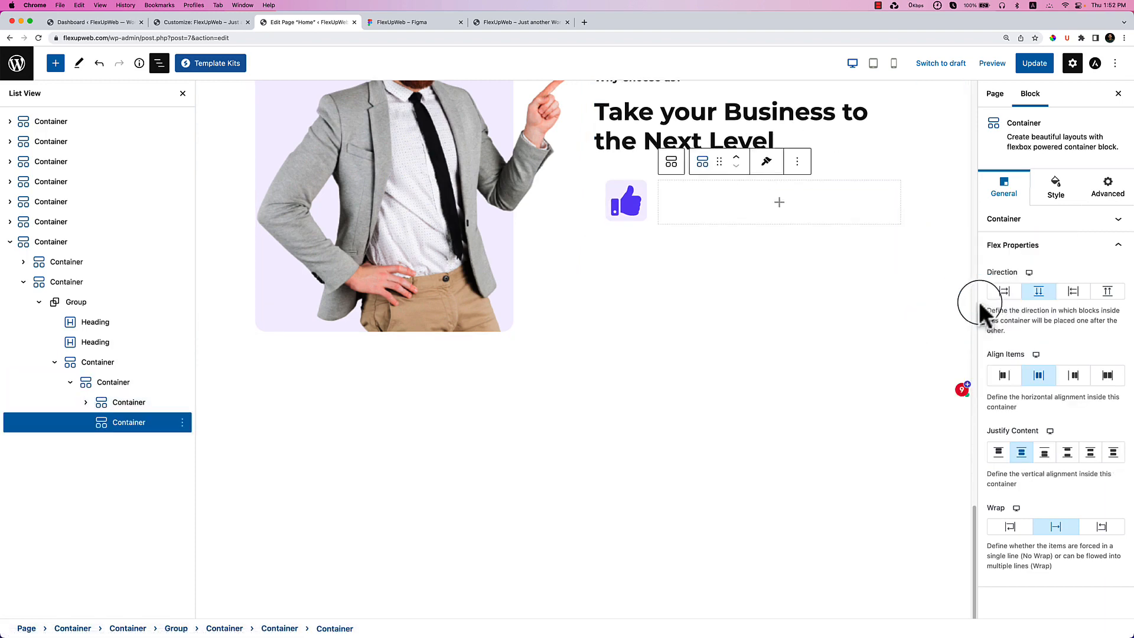
{"action": "left_click", "coordinate": [779, 203]}
Add an H4 heading reading 'We Believe in Quality, not quantity.' copied from Figma.
{"action": "left_click", "coordinate": [437, 24]}
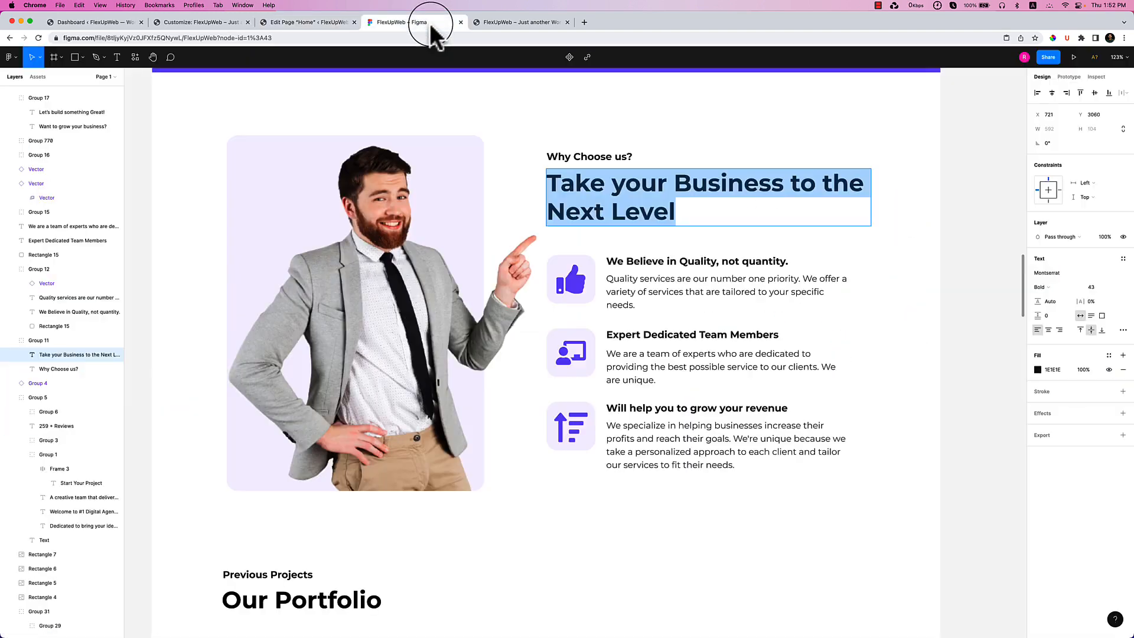
{"action": "double_click", "coordinate": [650, 262]}
{"action": "key", "text": "ctrl+c"}
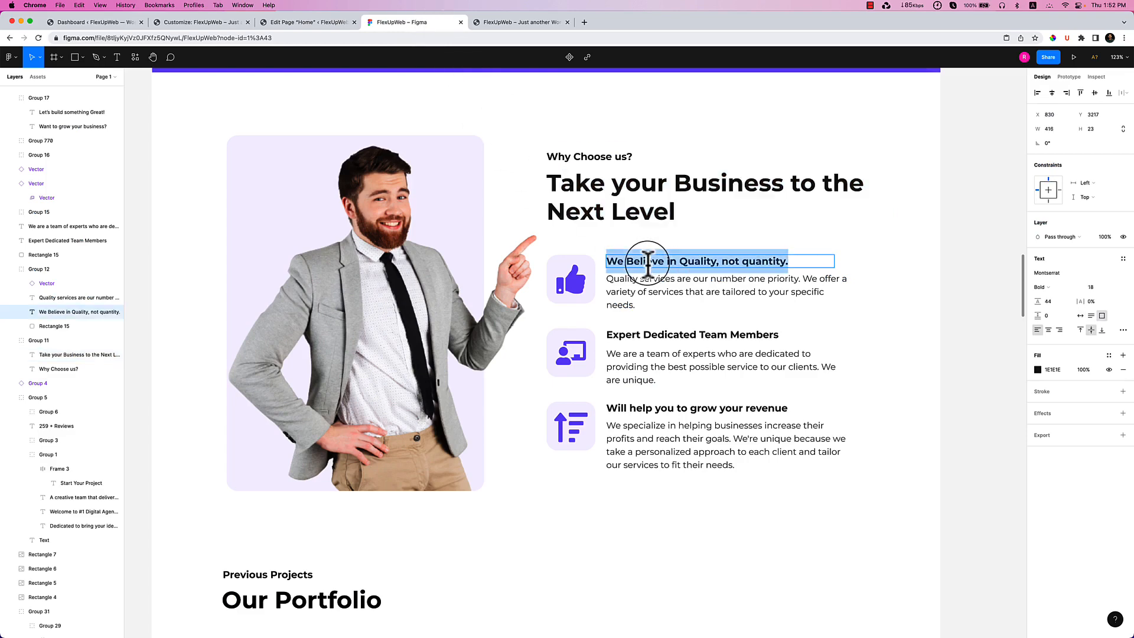
{"action": "left_click", "coordinate": [307, 24]}
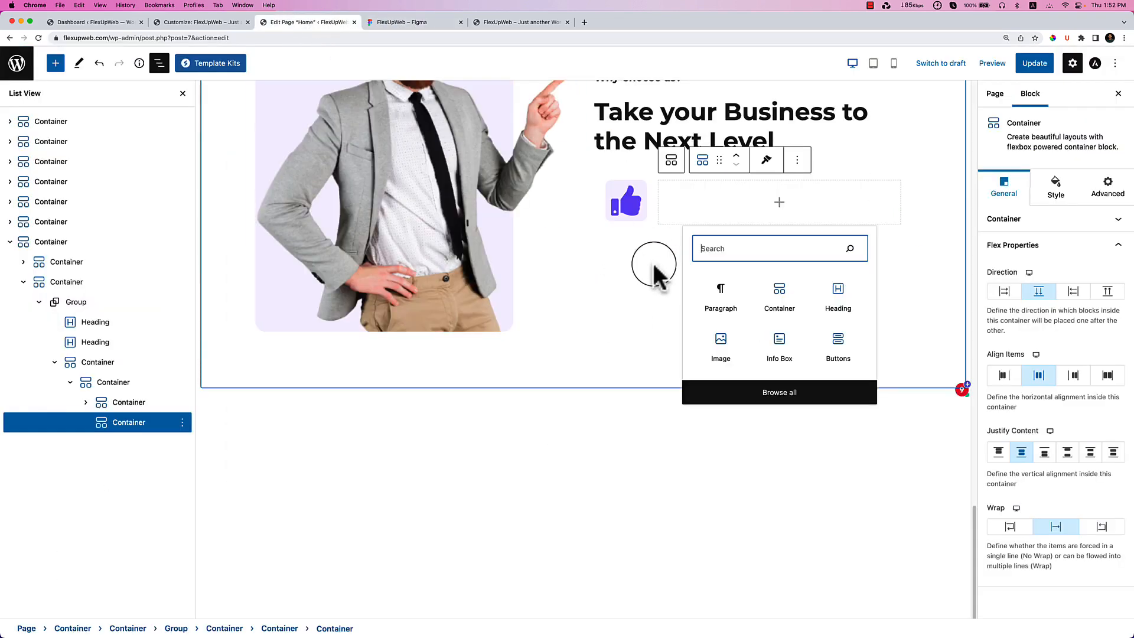
{"action": "left_click", "coordinate": [837, 295]}
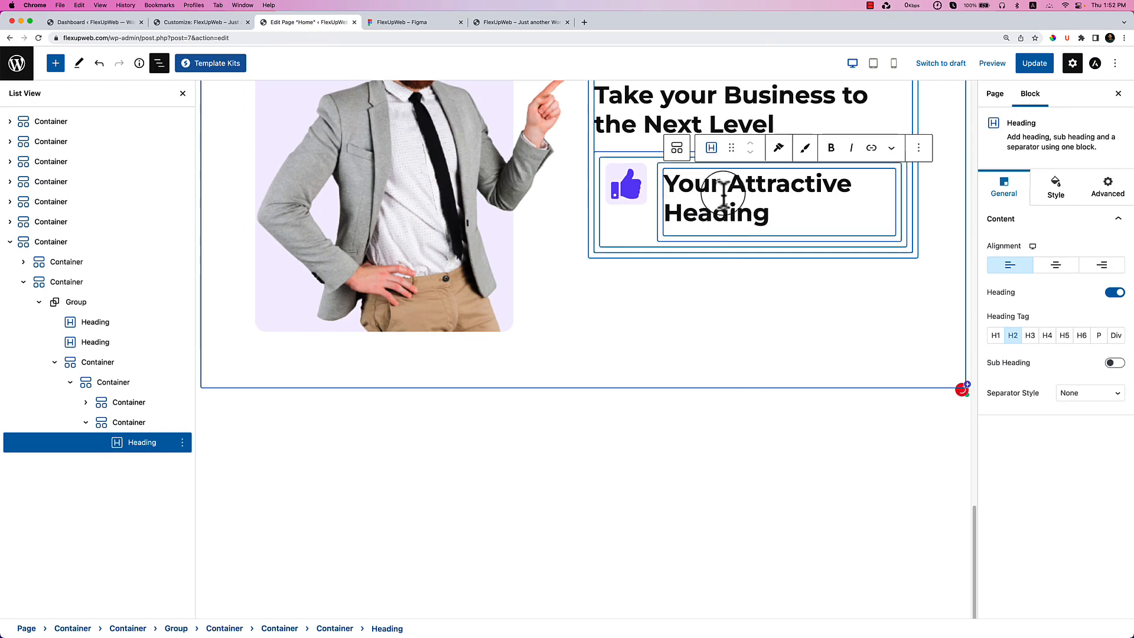
{"action": "key", "text": "ctrl+a"}
{"action": "key", "text": "ctrl+v"}
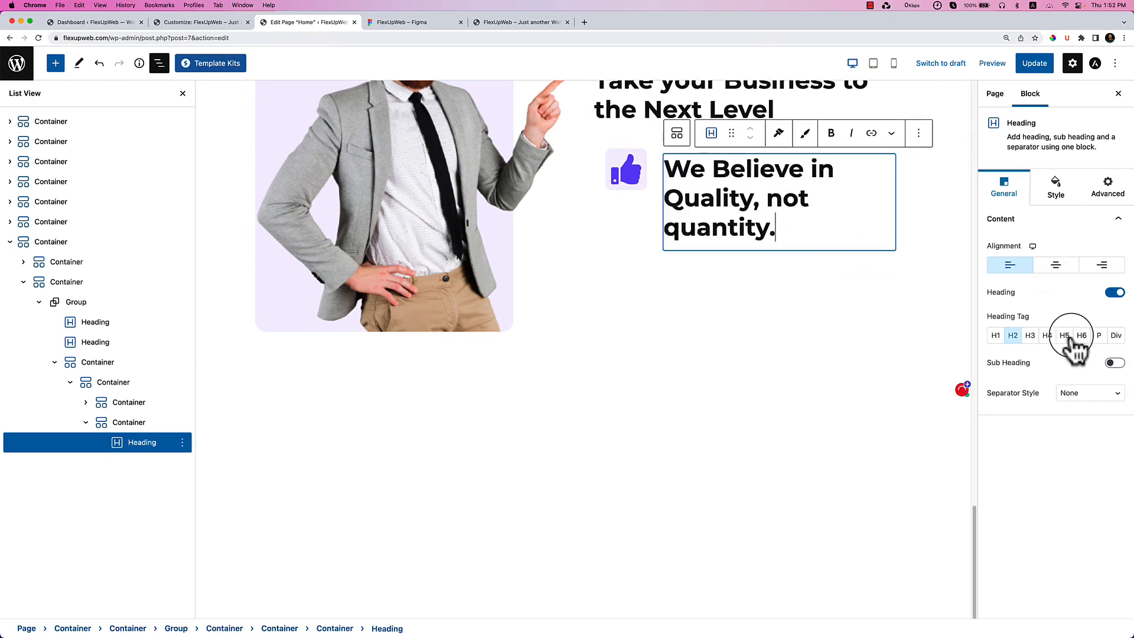
{"action": "left_click", "coordinate": [1049, 336]}
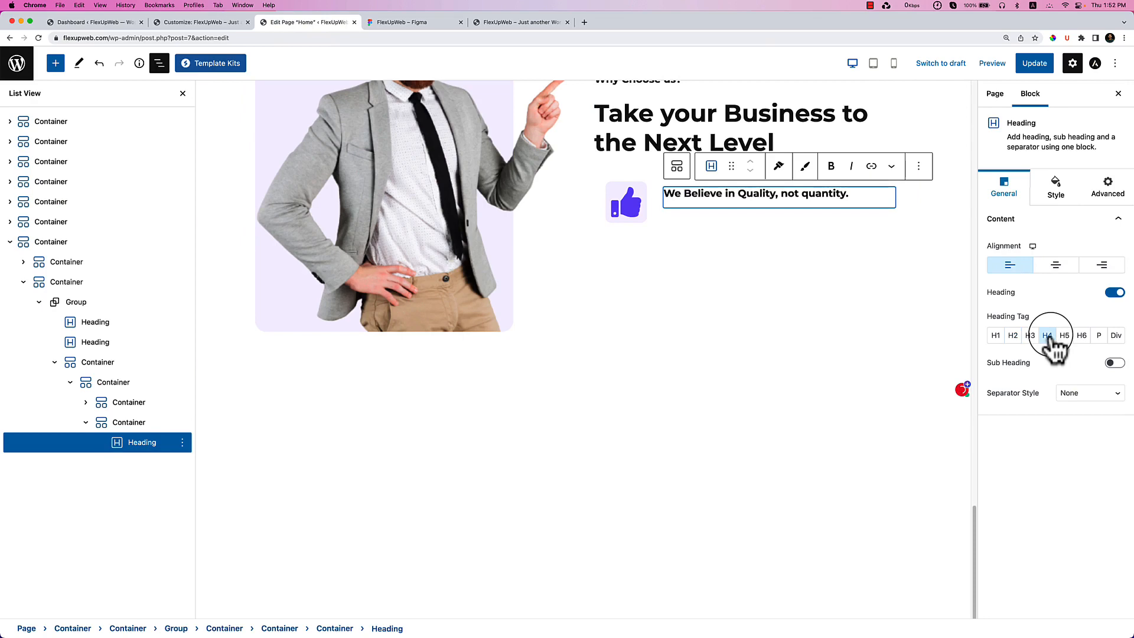
Copy the quality description paragraph from Figma and bring up the heading's style settings.
{"action": "left_click", "coordinate": [384, 22]}
{"action": "double_click", "coordinate": [643, 285]}
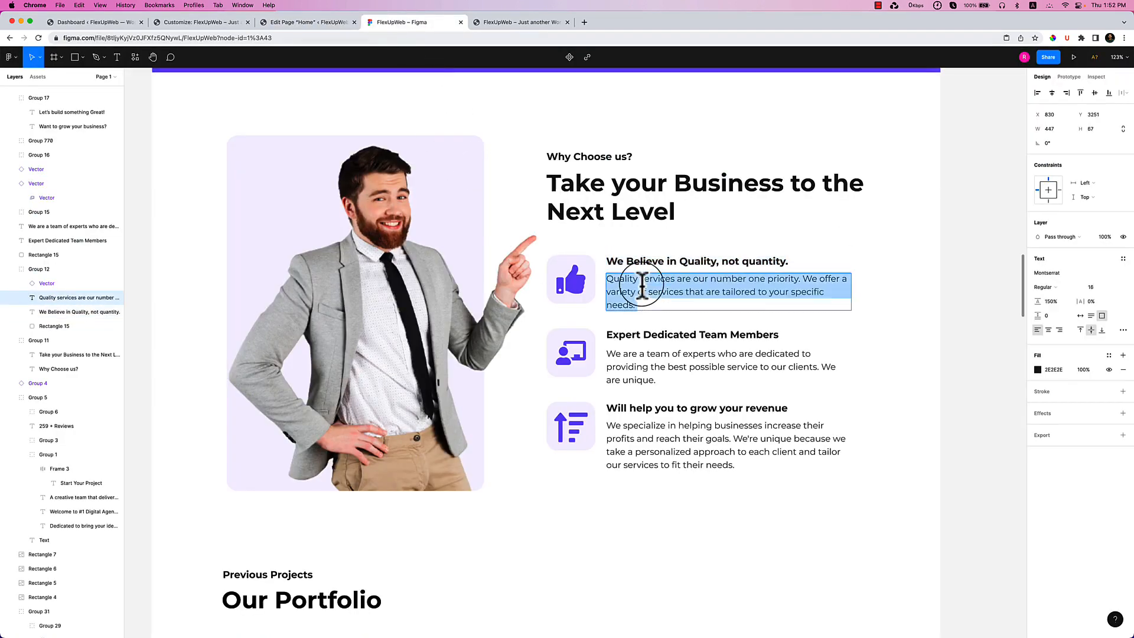
{"action": "left_click", "coordinate": [293, 23]}
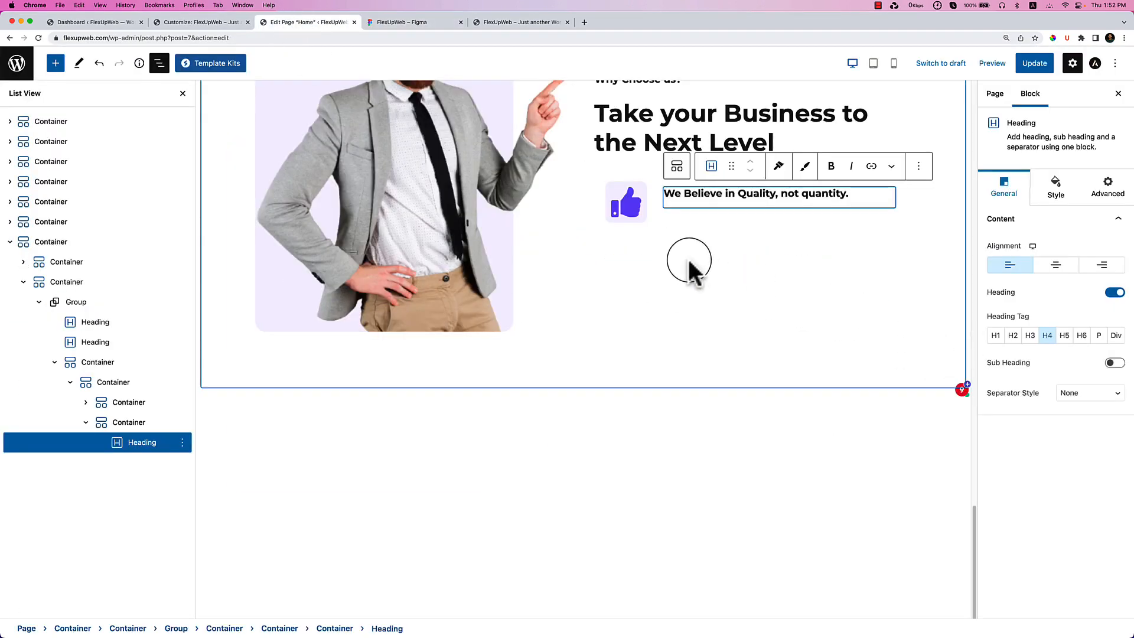
{"action": "left_click", "coordinate": [918, 166]}
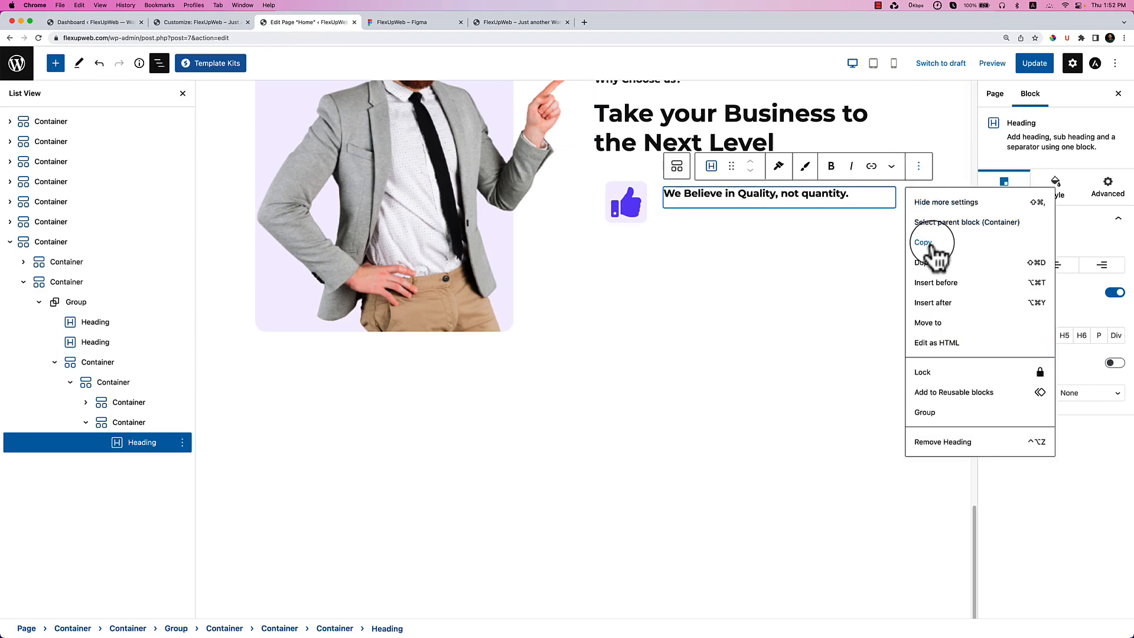
{"action": "left_click", "coordinate": [880, 194]}
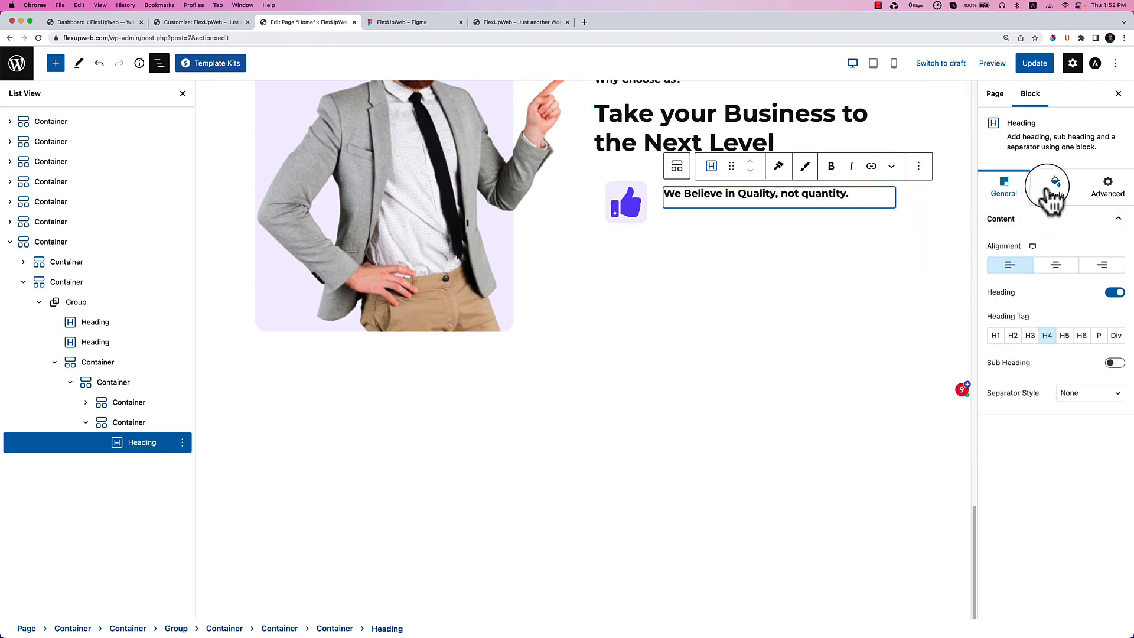
{"action": "left_click", "coordinate": [1051, 195]}
Remove the heading's bottom spacing and add a duplicate as a paragraph with the 'Quality services…' description.
{"action": "left_click_drag", "start_coordinate": [996, 405], "coordinate": [990, 404]}
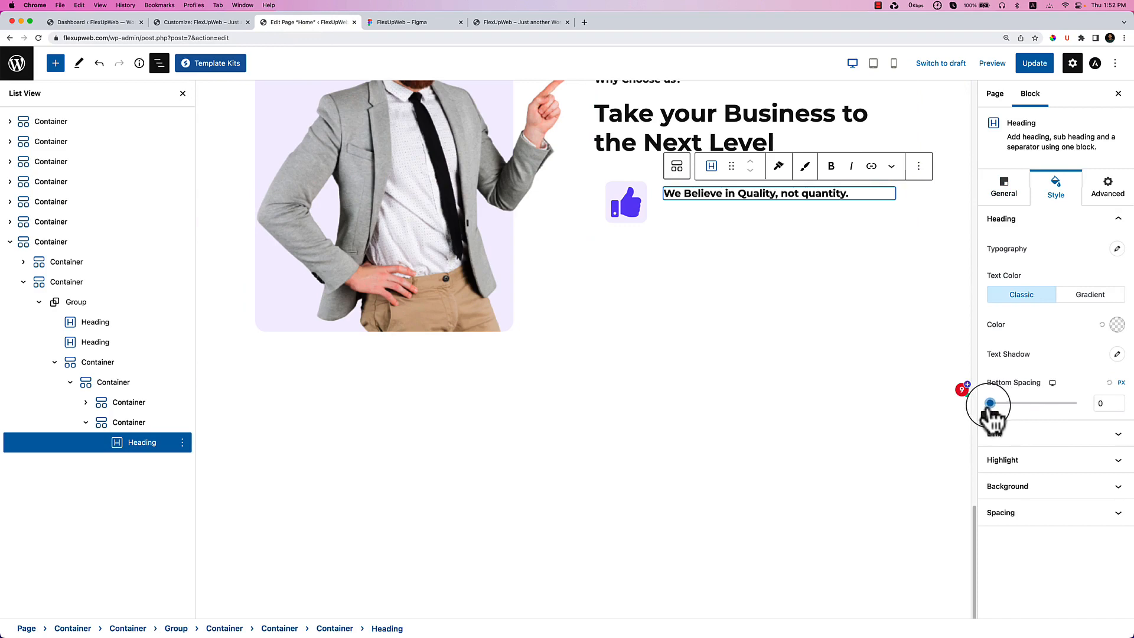
{"action": "left_click", "coordinate": [919, 166]}
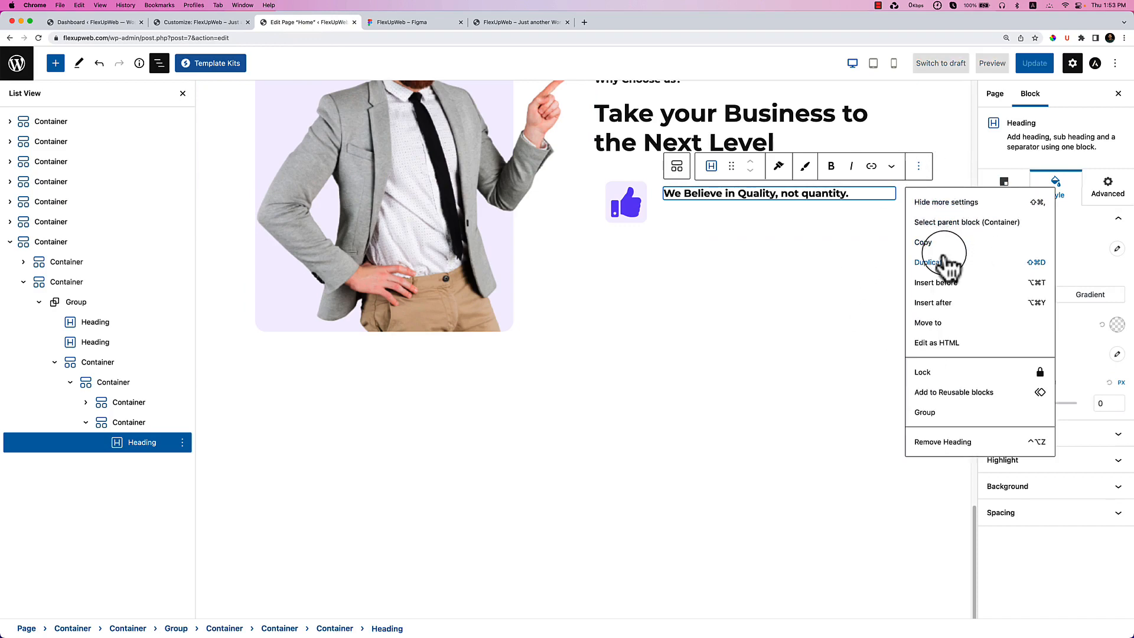
{"action": "left_click", "coordinate": [943, 264]}
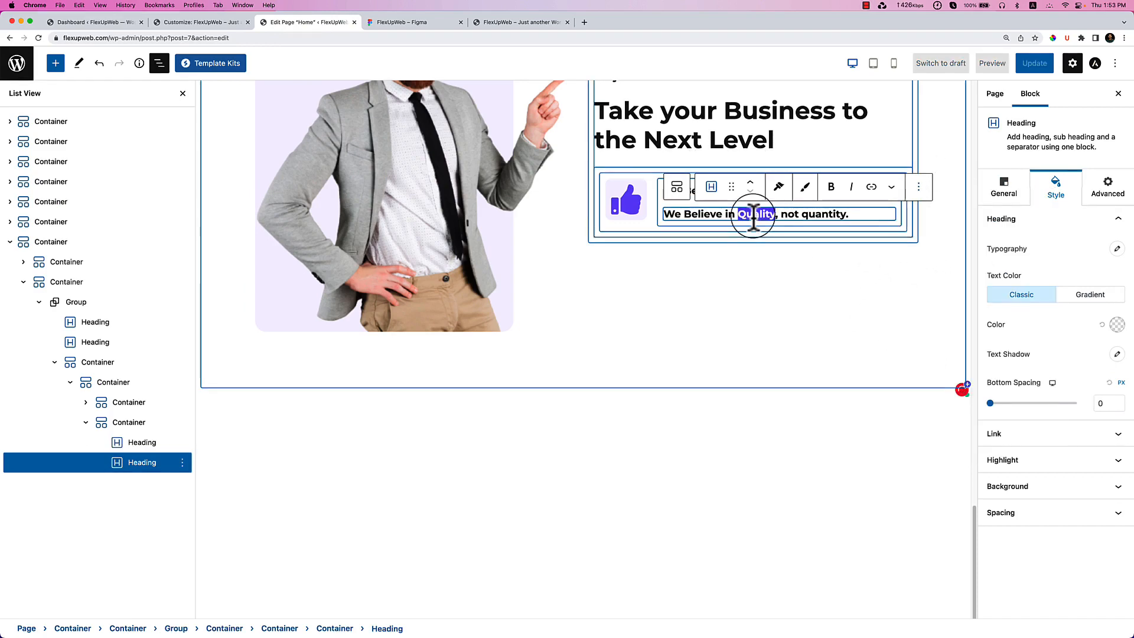
{"action": "triple_click", "coordinate": [753, 214]}
{"action": "left_click", "coordinate": [1007, 195]}
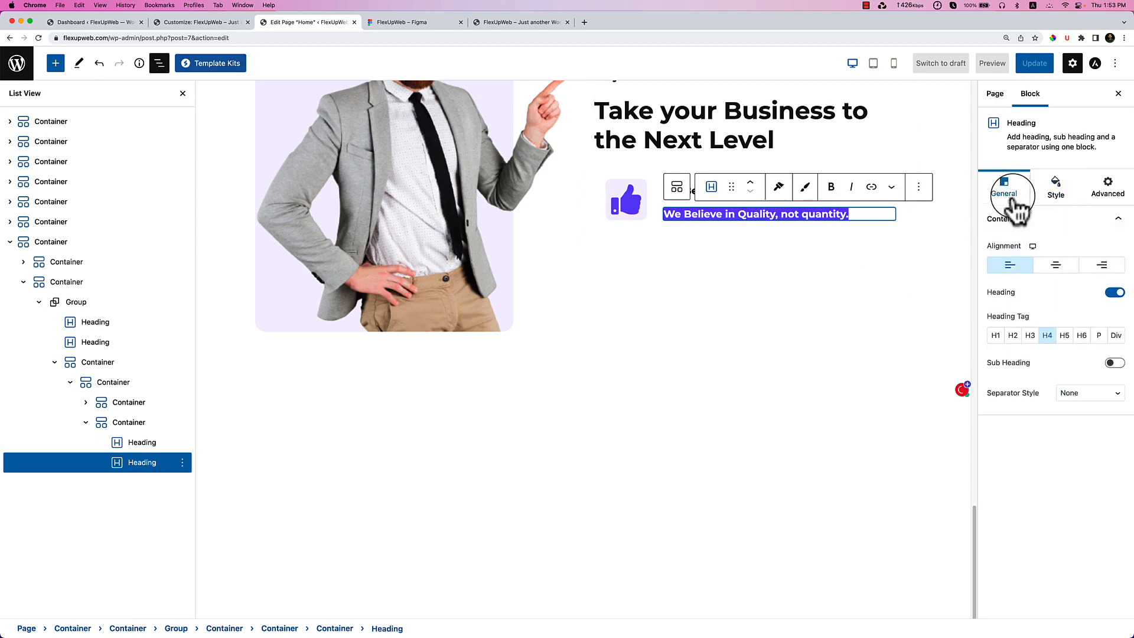
{"action": "left_click", "coordinate": [1099, 336]}
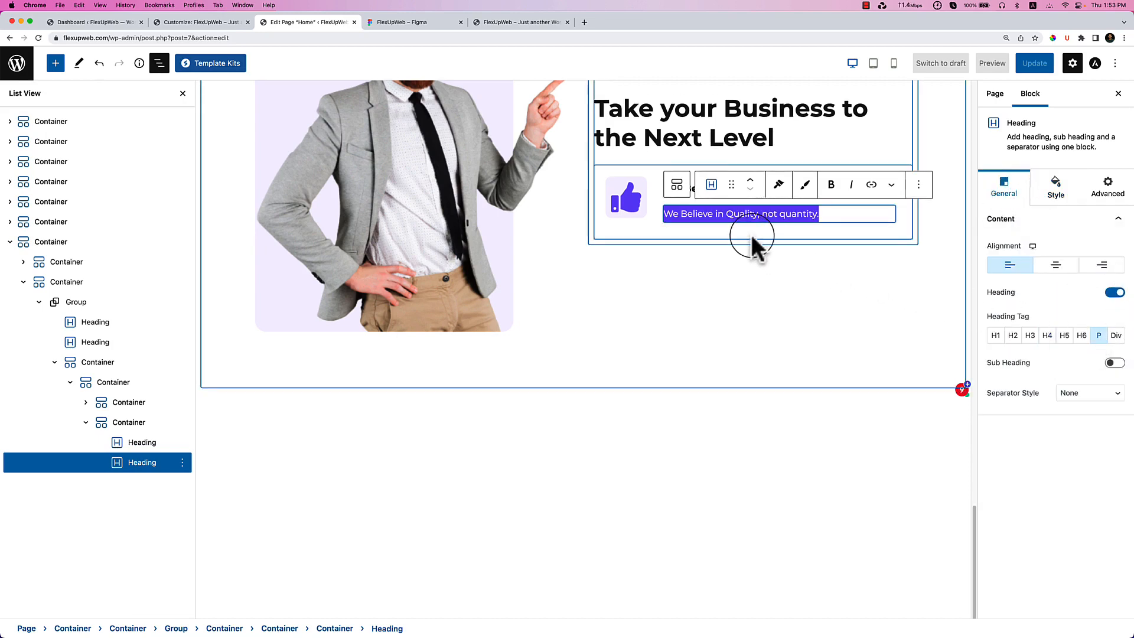
{"action": "key", "text": "super+v"}
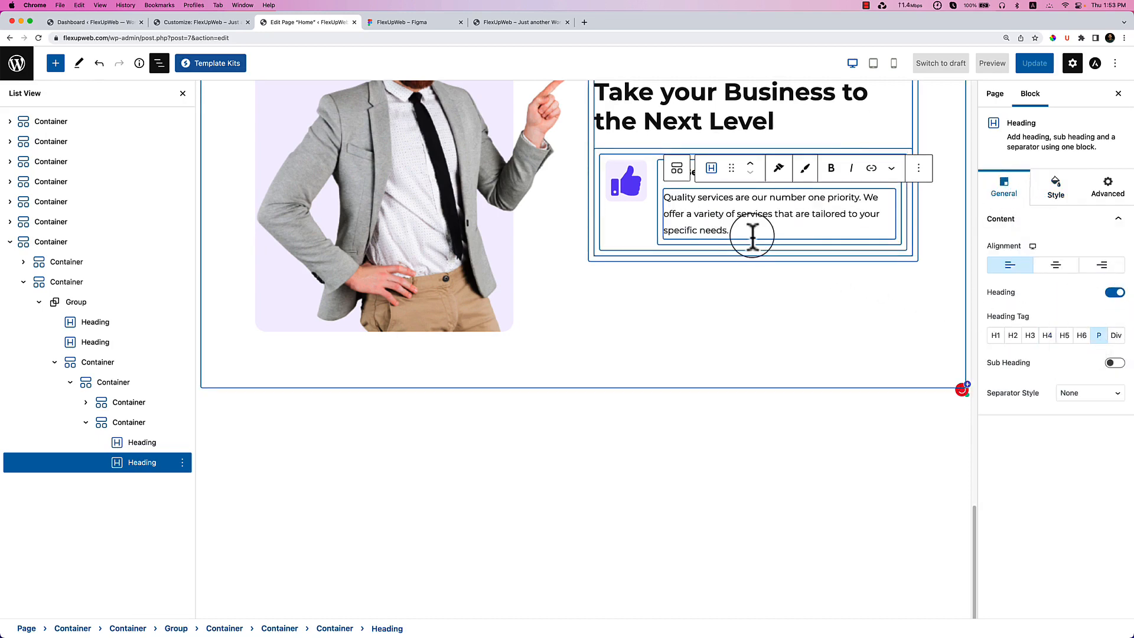
Select the Container holding the quality heading and its description.
{"action": "left_click", "coordinate": [718, 309]}
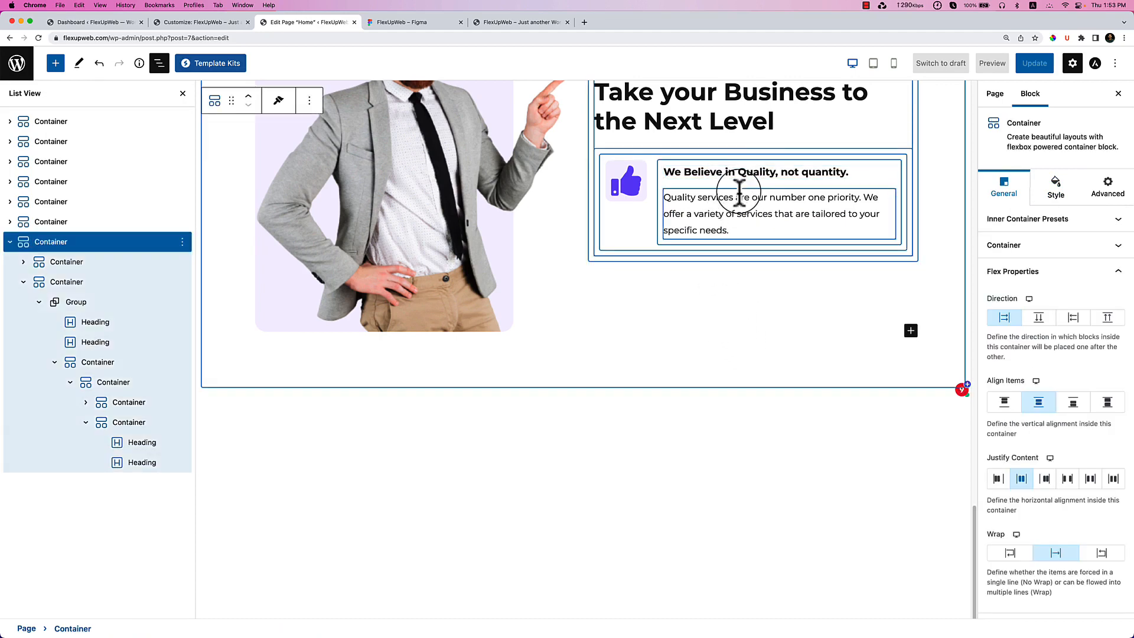
{"action": "left_click", "coordinate": [753, 173]}
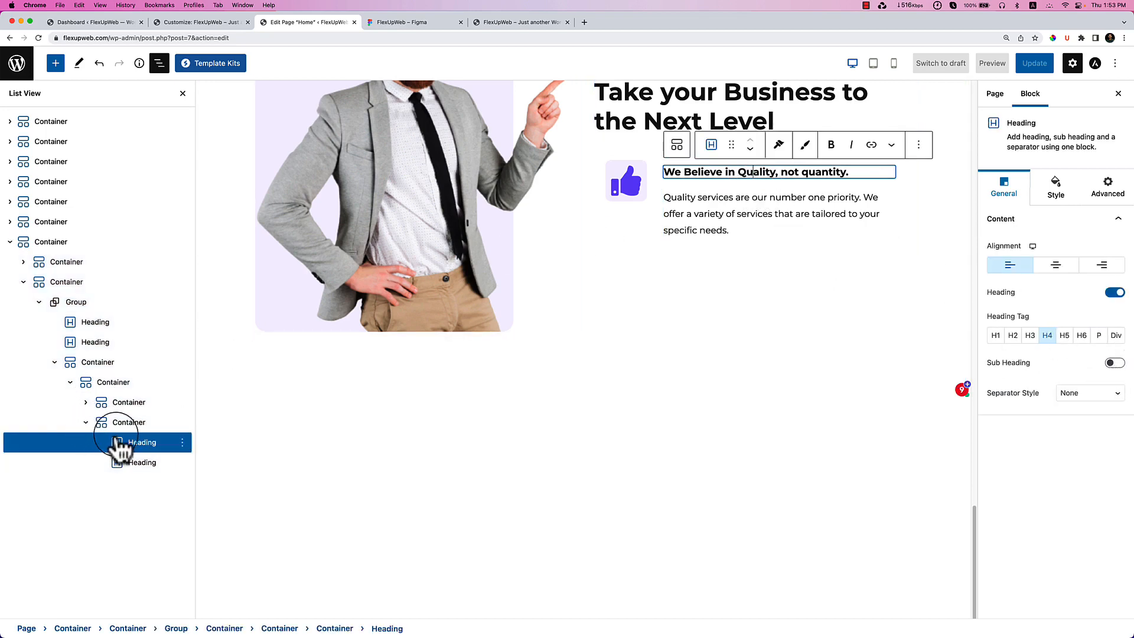
{"action": "left_click", "coordinate": [135, 422]}
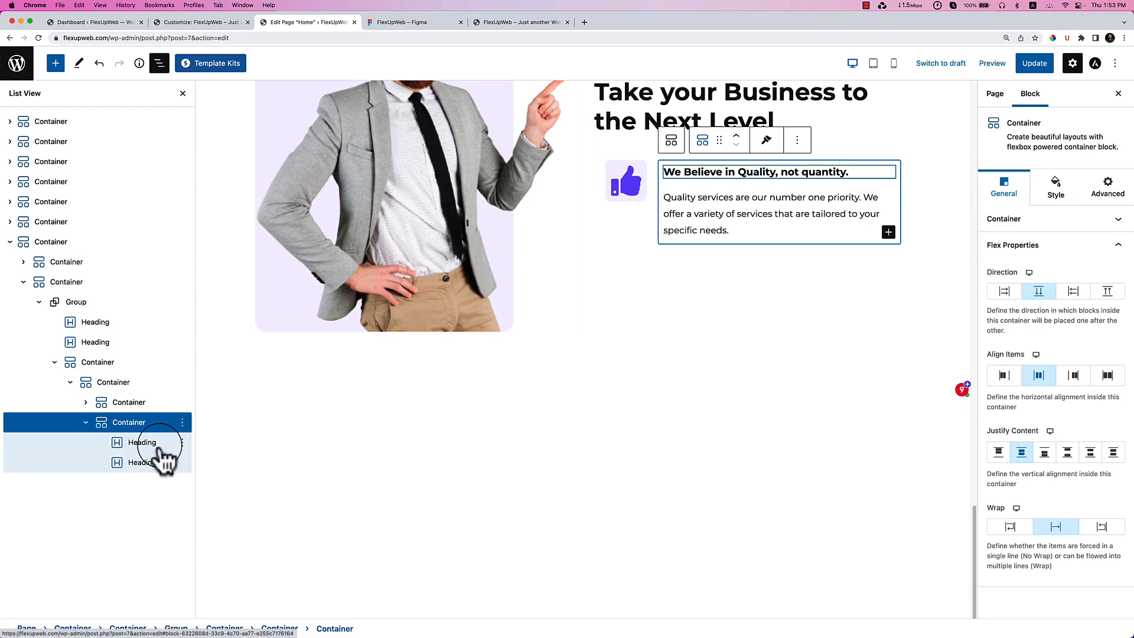
Set a 6 px row gap and 0 padding on the heading-and-description container.
{"action": "left_click", "coordinate": [1052, 219]}
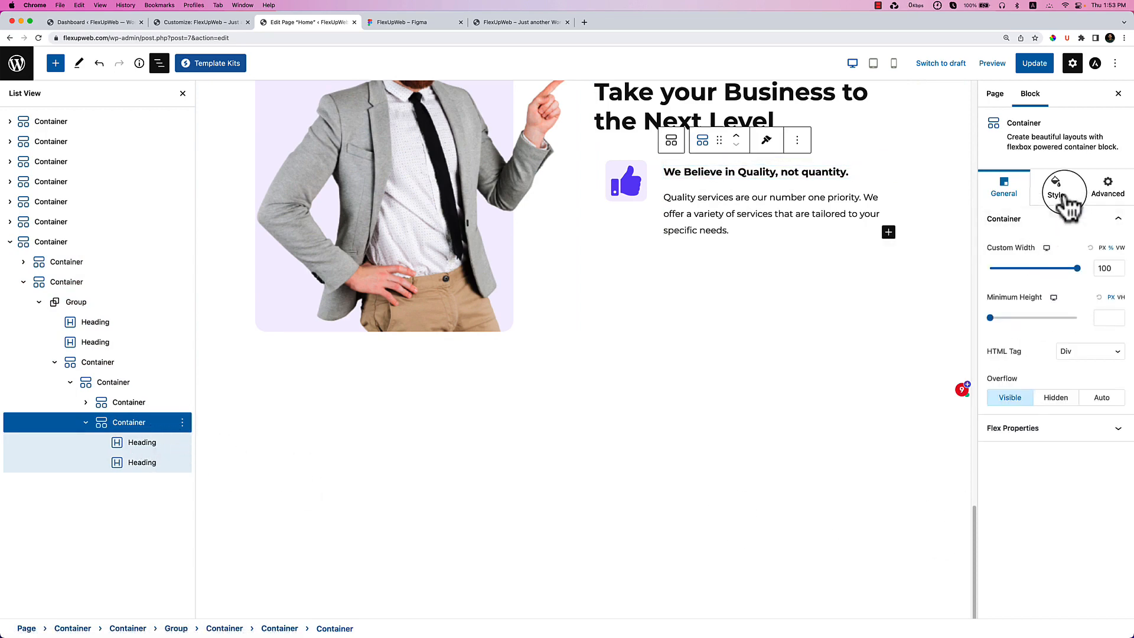
{"action": "left_click", "coordinate": [1058, 188]}
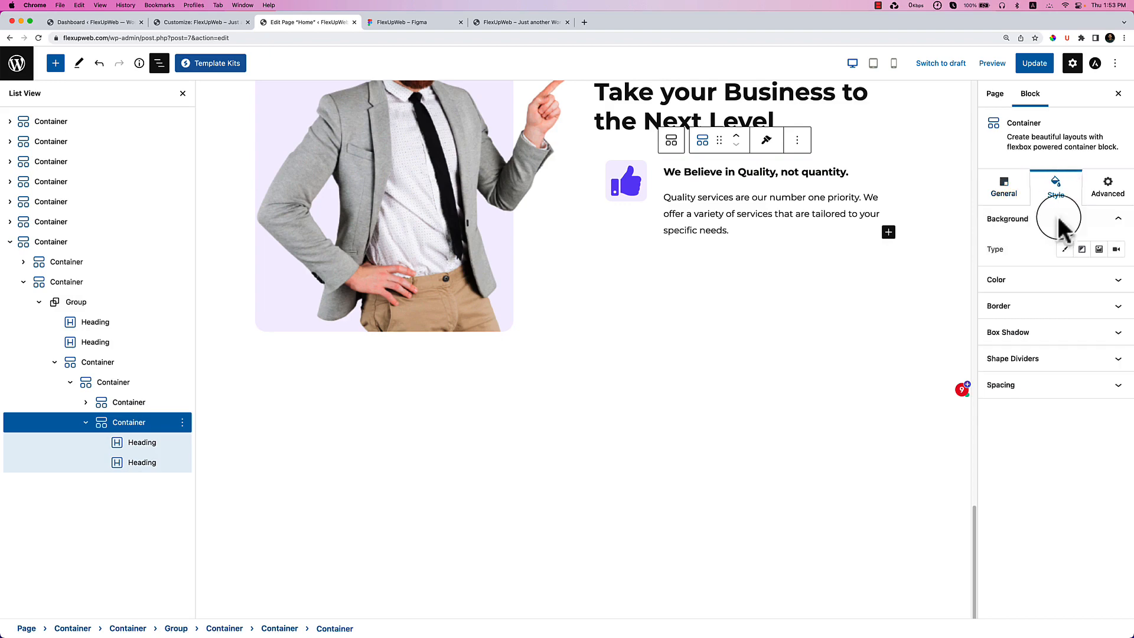
{"action": "left_click", "coordinate": [1035, 387]}
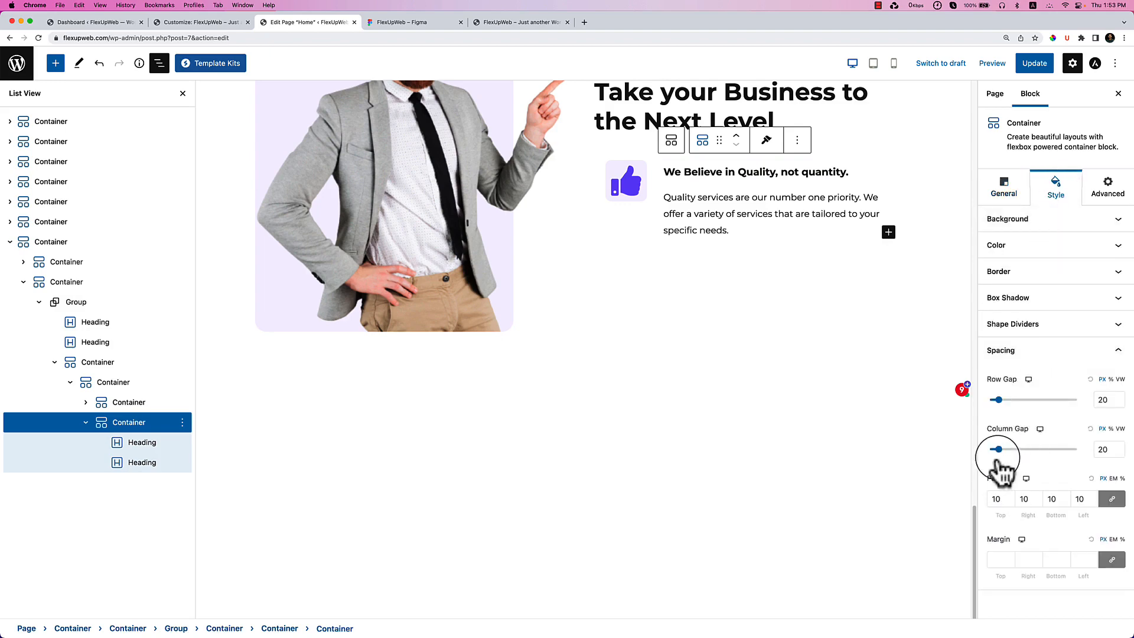
{"action": "left_click_drag", "start_coordinate": [999, 401], "coordinate": [993, 402]}
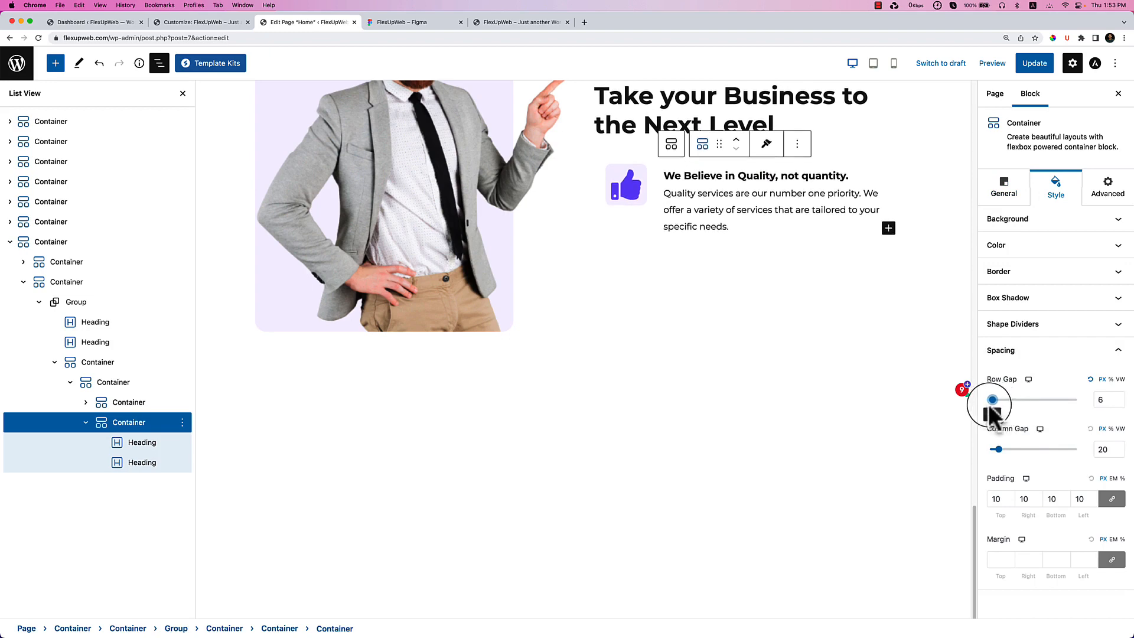
{"action": "left_click", "coordinate": [138, 445]}
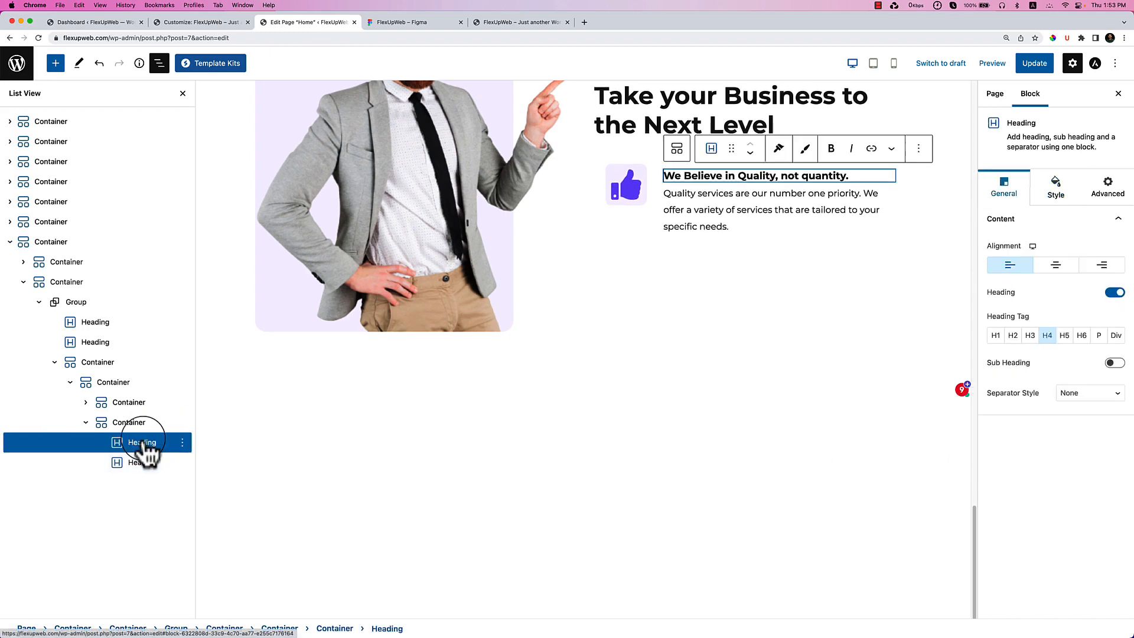
{"action": "left_click", "coordinate": [143, 424]}
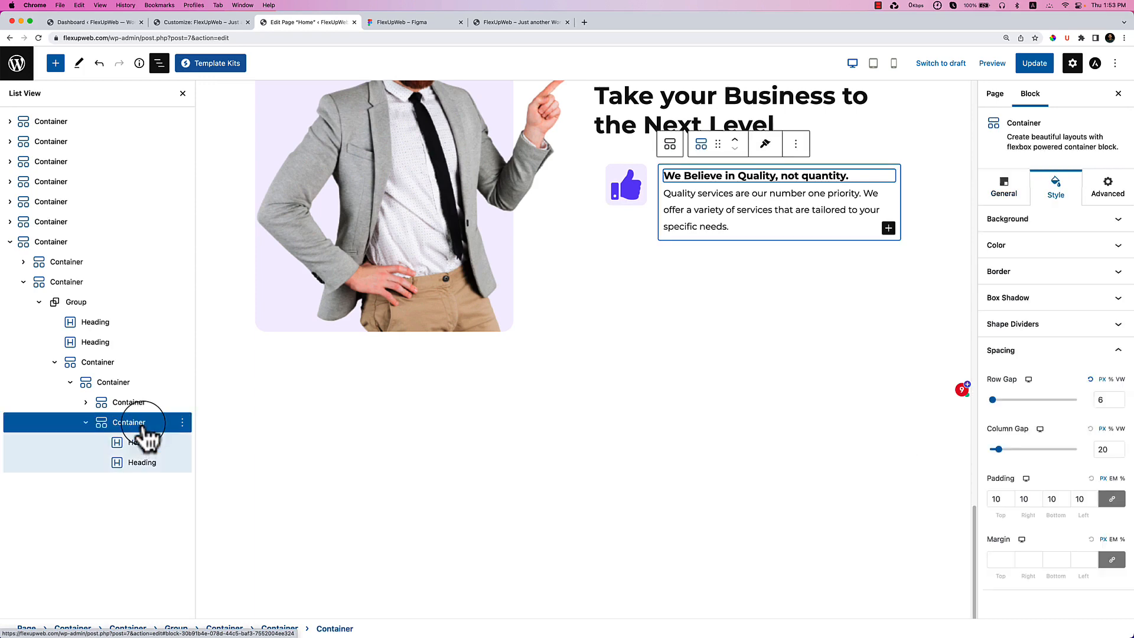
{"action": "left_click", "coordinate": [998, 499]}
{"action": "type", "text": "0"}
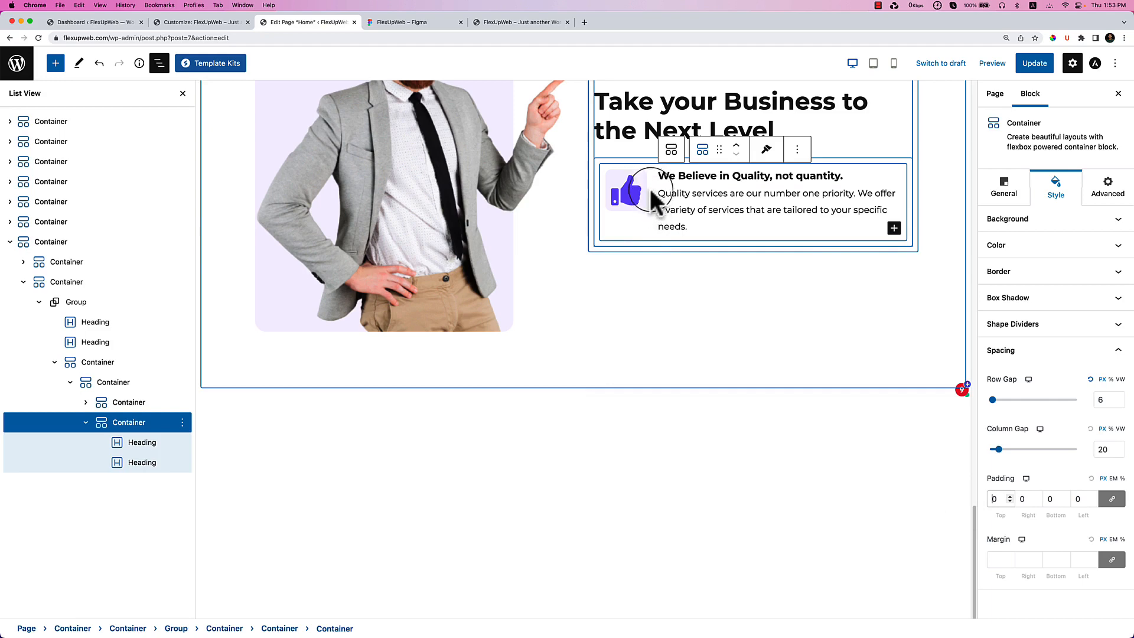
Set padding to 0 on the outer container and the icon-and-text row container.
{"action": "left_click", "coordinate": [612, 158]}
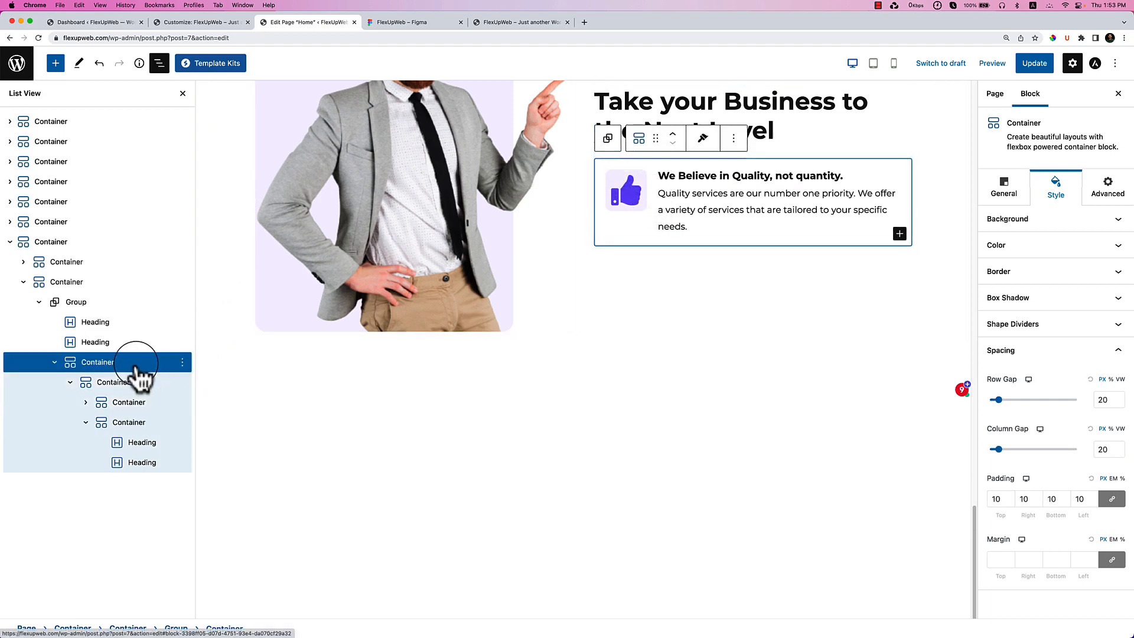
{"action": "double_click", "coordinate": [995, 498]}
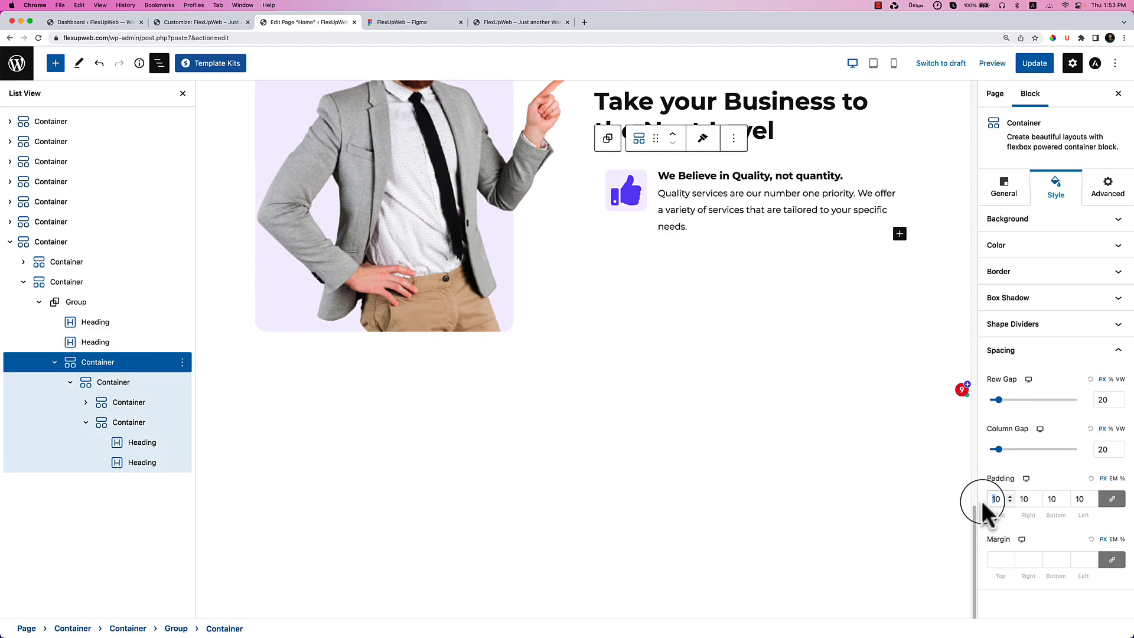
{"action": "type", "text": "0"}
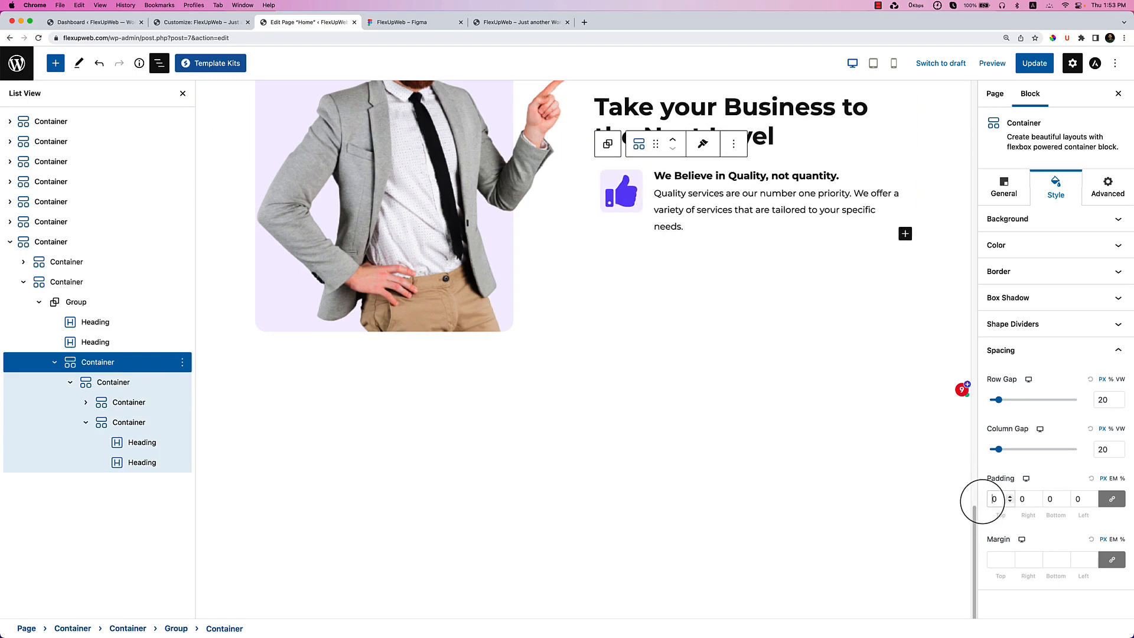
{"action": "left_click", "coordinate": [597, 170]}
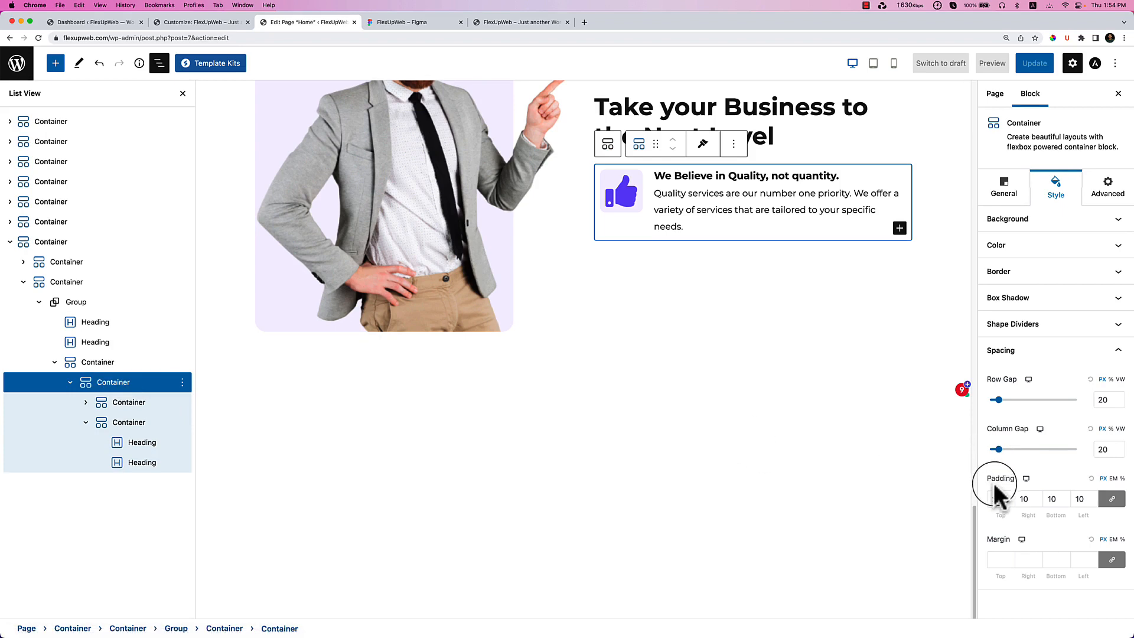
{"action": "left_click_drag", "start_coordinate": [996, 498], "coordinate": [988, 501]}
{"action": "type", "text": "0"}
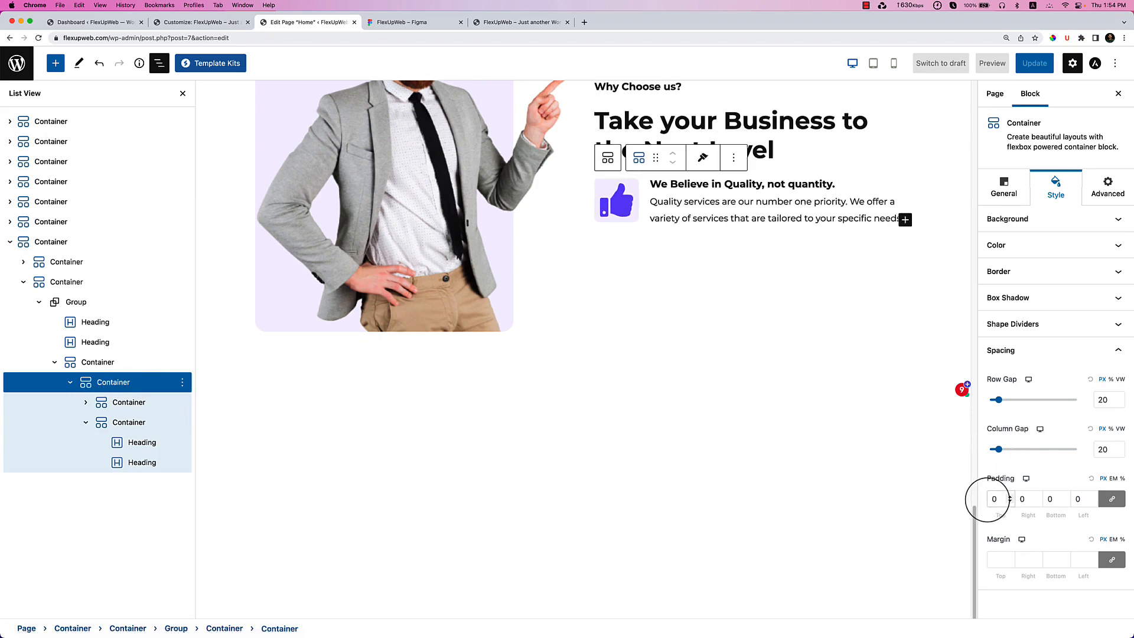
{"action": "left_click", "coordinate": [683, 458]}
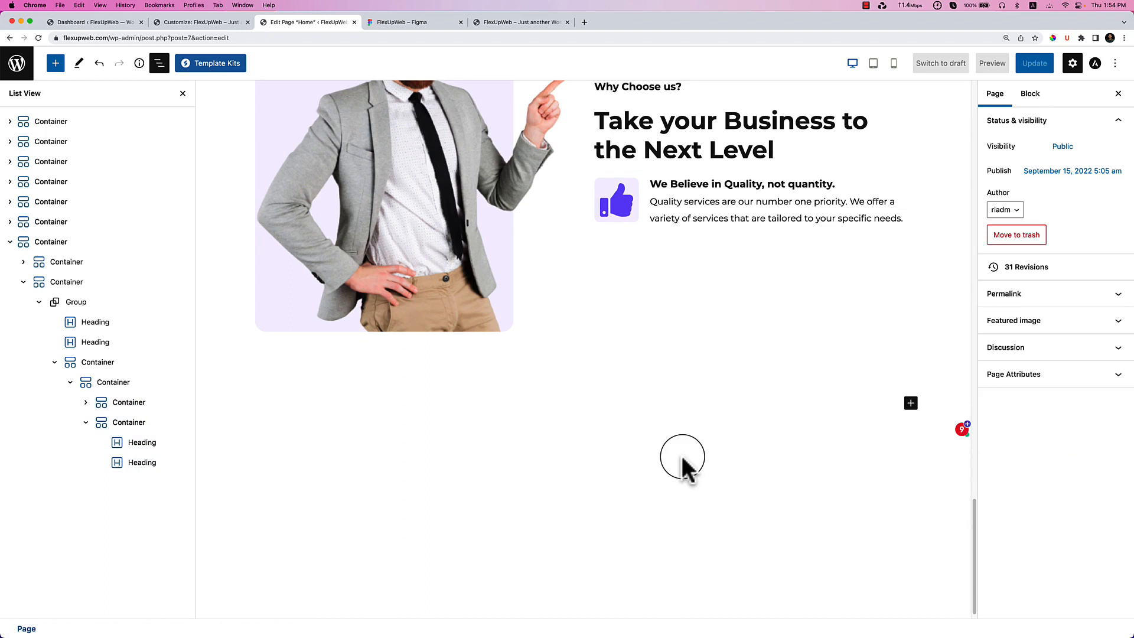
Duplicate the quality feature item twice to make three feature rows.
{"action": "left_click", "coordinate": [103, 380]}
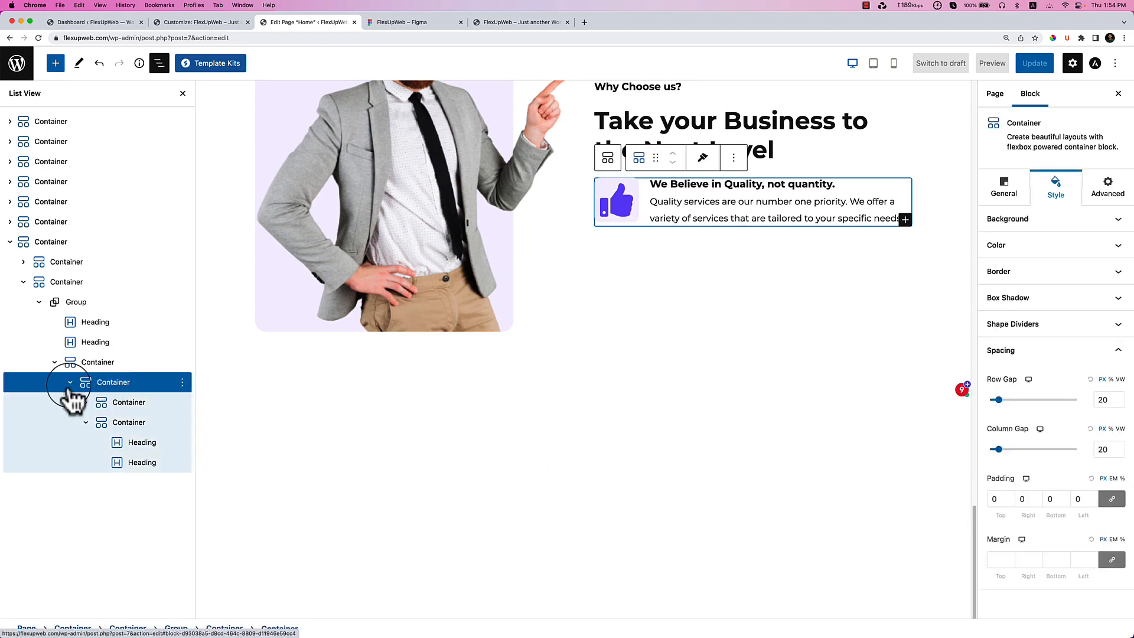
{"action": "left_click", "coordinate": [70, 383]}
{"action": "left_click", "coordinate": [182, 382]}
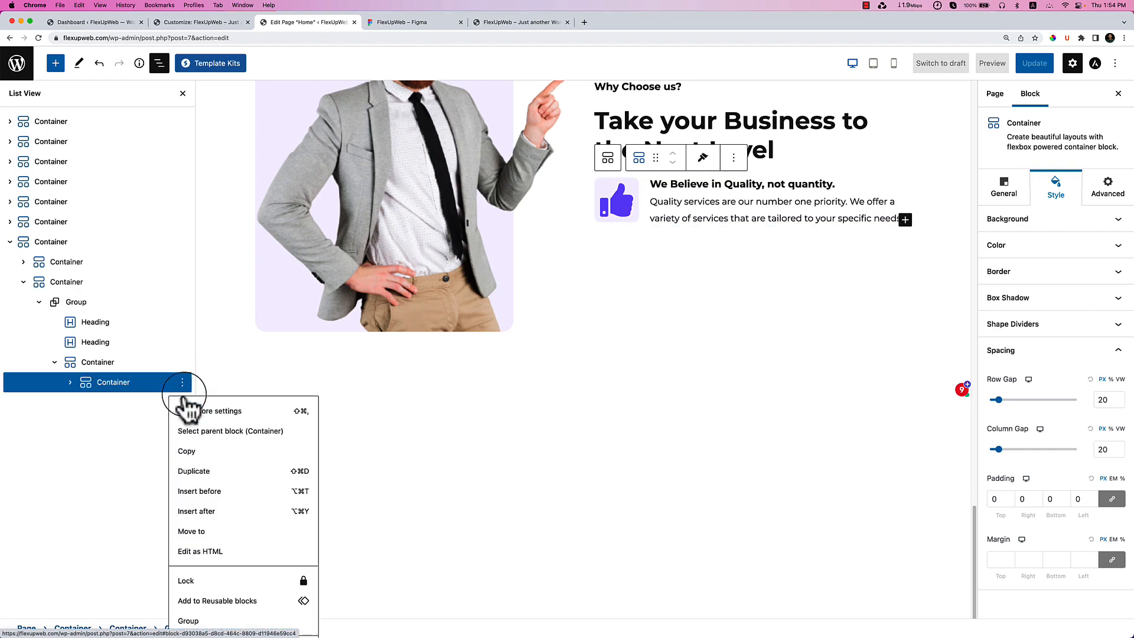
{"action": "left_click", "coordinate": [194, 471]}
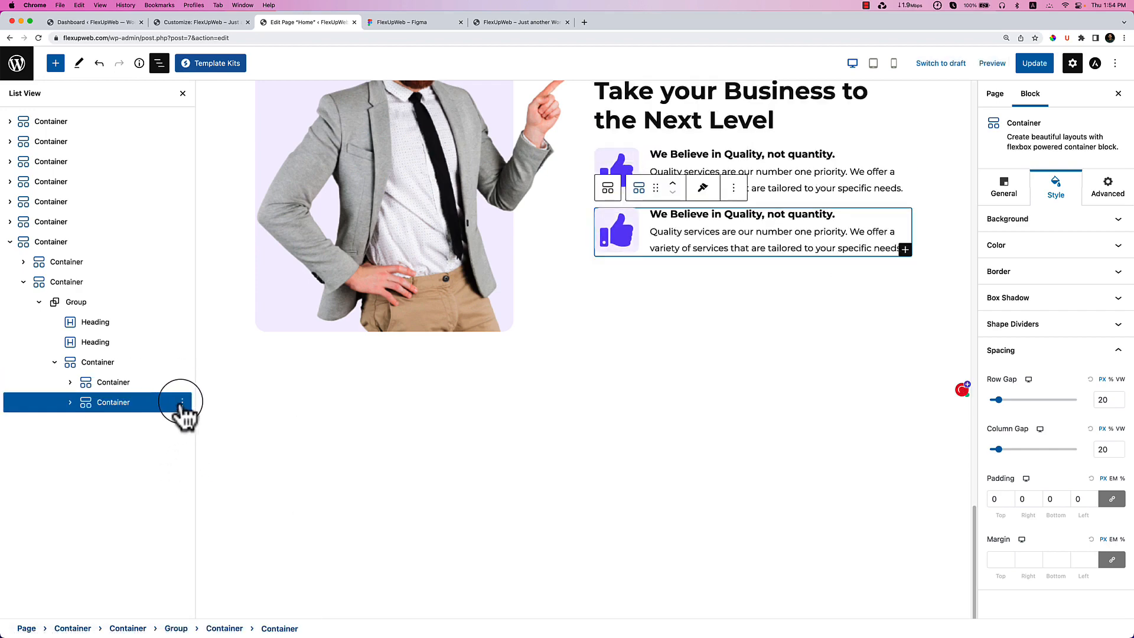
{"action": "left_click", "coordinate": [182, 403]}
{"action": "left_click", "coordinate": [220, 200]}
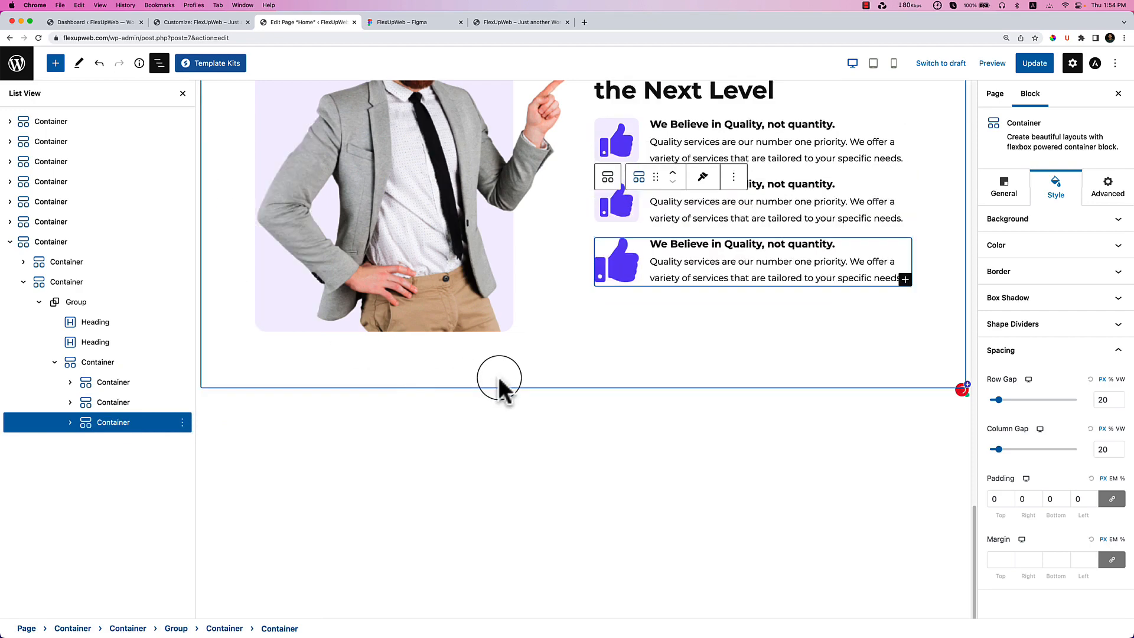
Fill the second row with 'Expert Dedicated Team Members' and its Figma description.
{"action": "left_click", "coordinate": [428, 24]}
{"action": "left_click", "coordinate": [653, 332]}
{"action": "double_click", "coordinate": [653, 331]}
{"action": "key", "text": "super+c"}
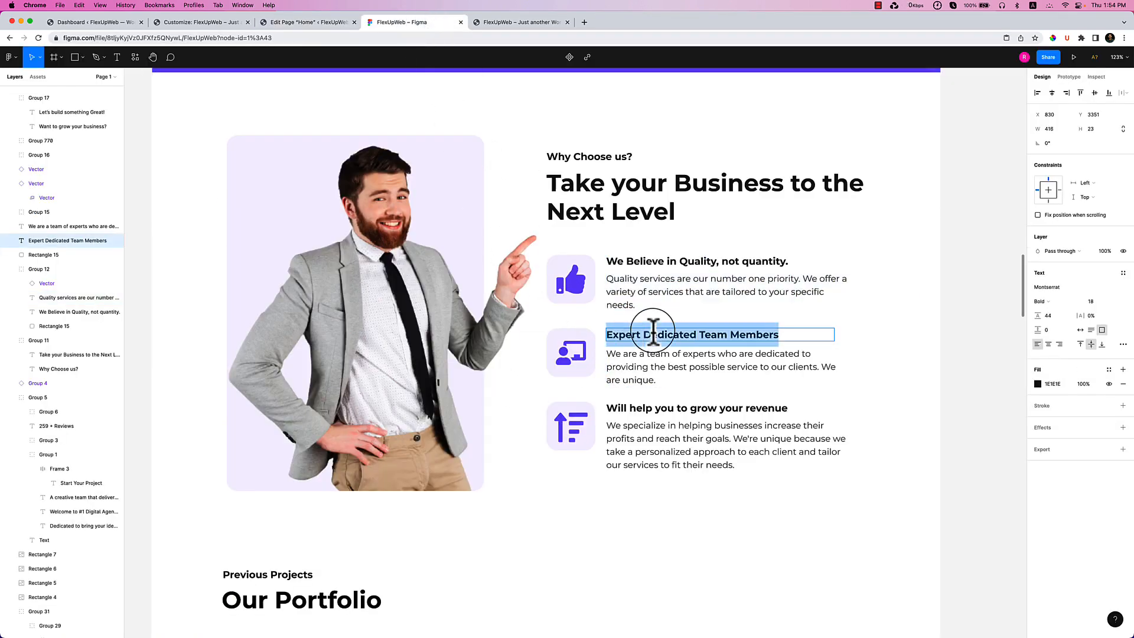
{"action": "left_click", "coordinate": [316, 22]}
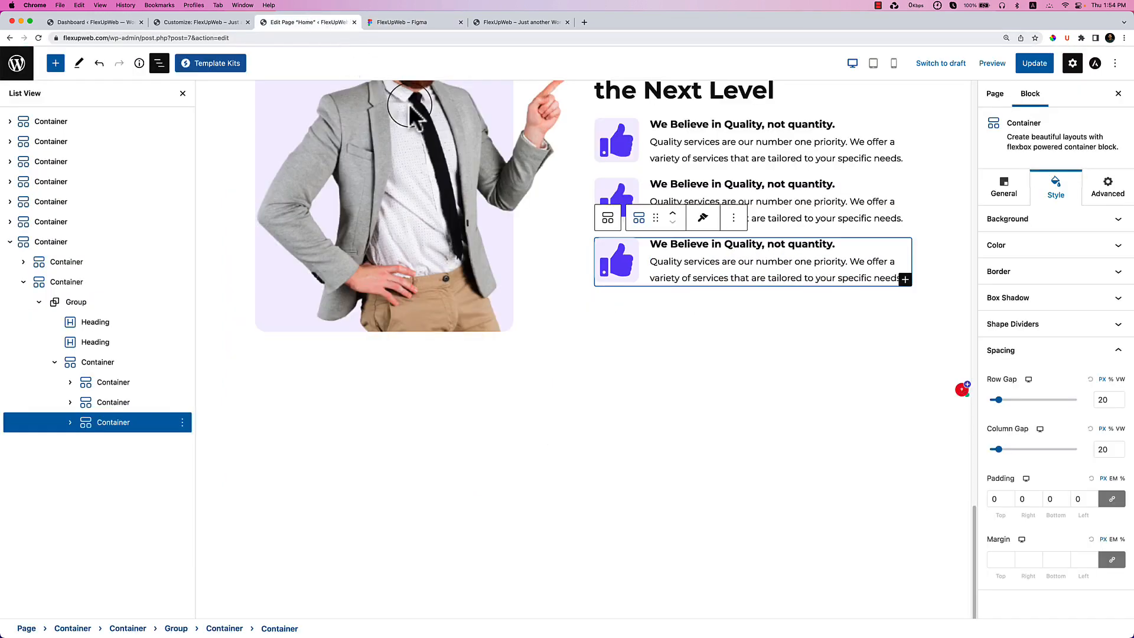
{"action": "key", "text": "super+v"}
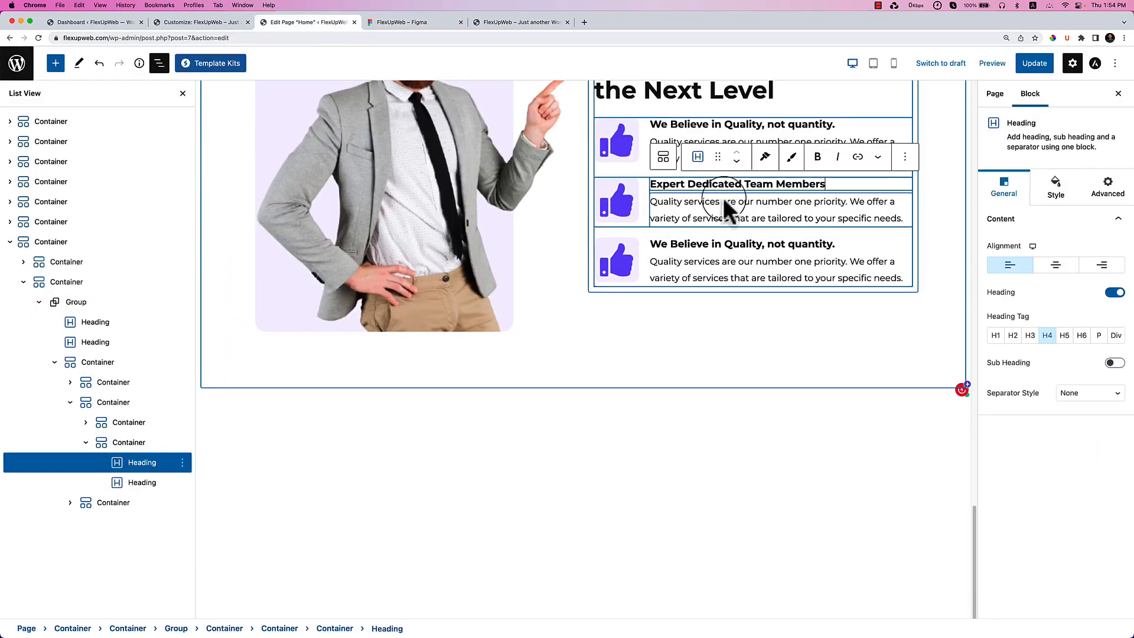
{"action": "left_click", "coordinate": [416, 22]}
{"action": "left_click", "coordinate": [666, 355]}
{"action": "double_click", "coordinate": [666, 354]}
{"action": "key", "text": "super+c"}
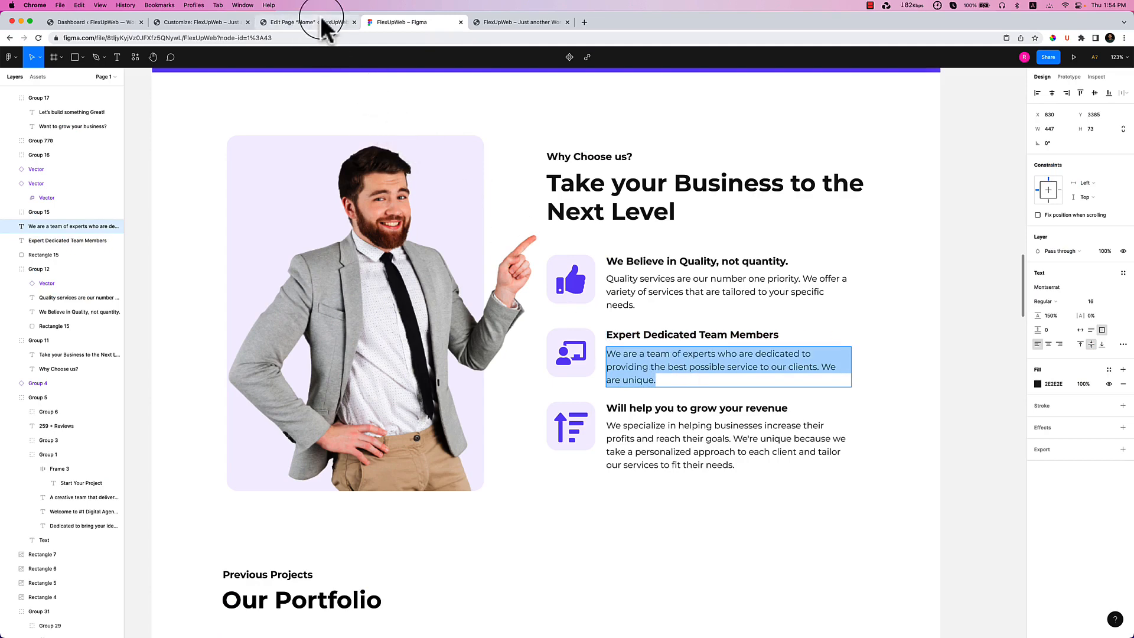
{"action": "left_click", "coordinate": [289, 22]}
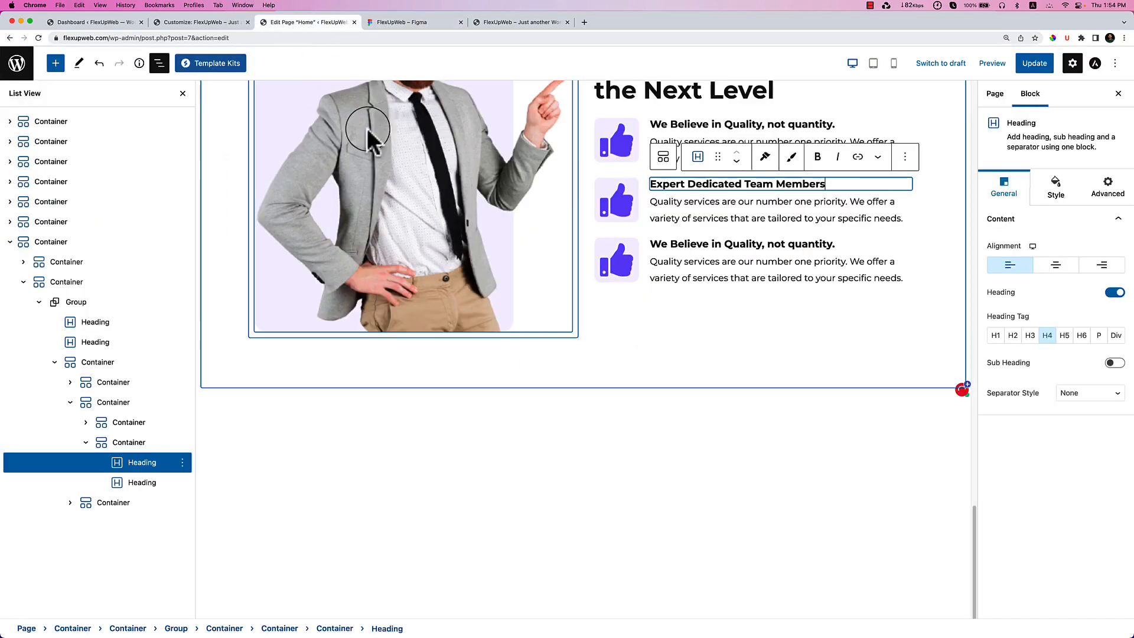
{"action": "triple_click", "coordinate": [656, 209]}
{"action": "key", "text": "super+v"}
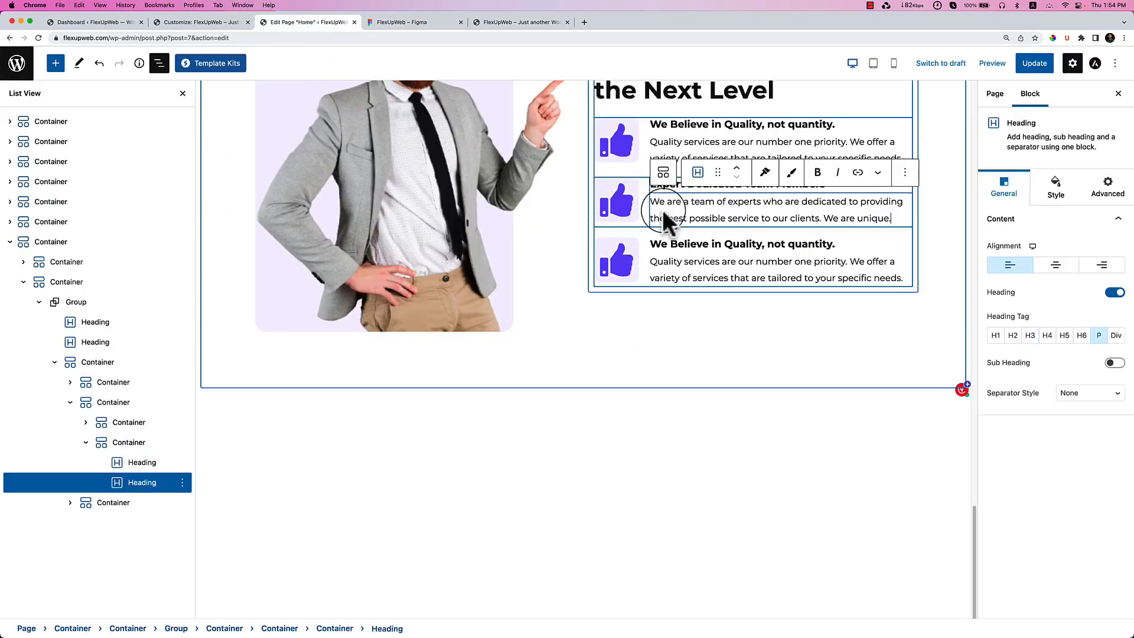
Fill the third row with 'Will help you to grow your revenue' and its profits-and-goals description.
{"action": "left_click", "coordinate": [417, 26]}
{"action": "double_click", "coordinate": [673, 406]}
{"action": "key", "text": "super+c"}
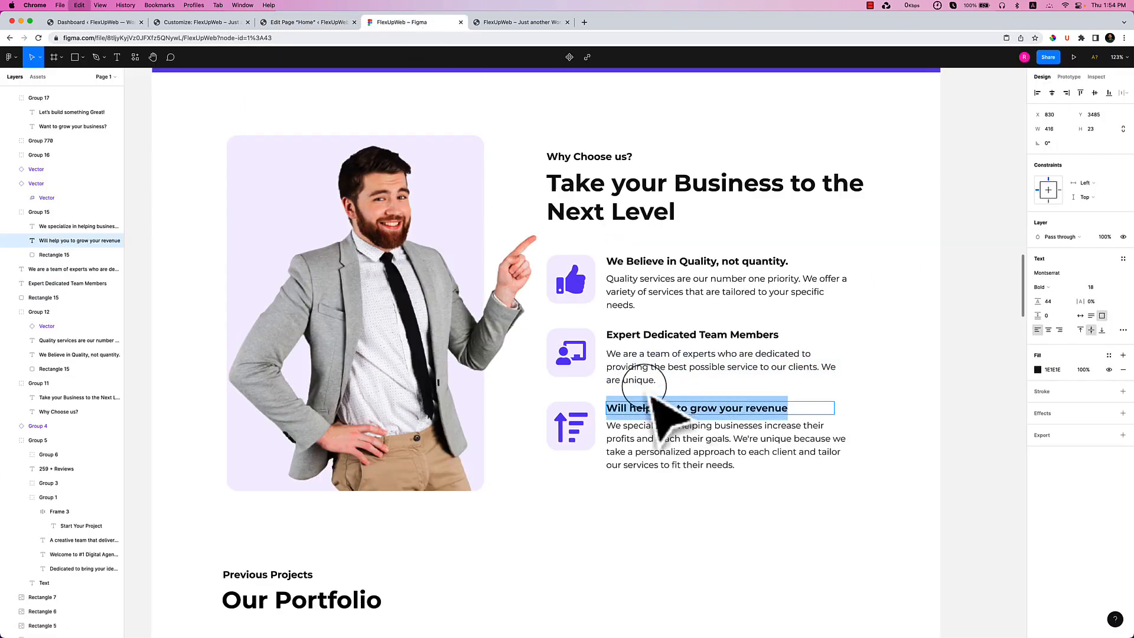
{"action": "left_click", "coordinate": [278, 23]}
{"action": "triple_click", "coordinate": [655, 245]}
{"action": "key", "text": "super+v"}
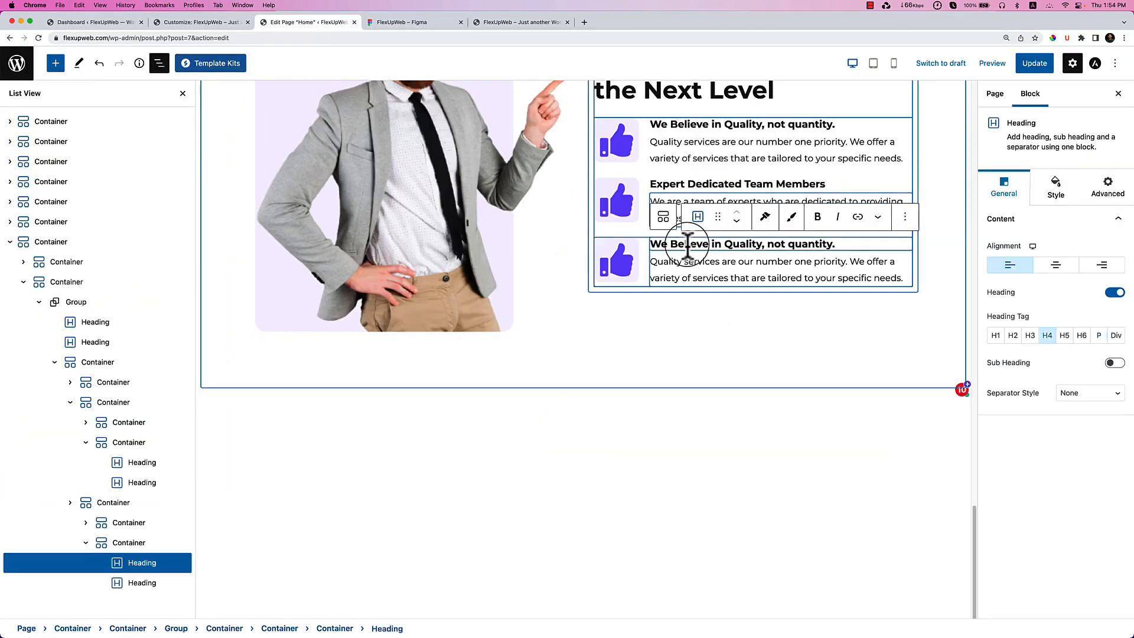
{"action": "left_click", "coordinate": [422, 23]}
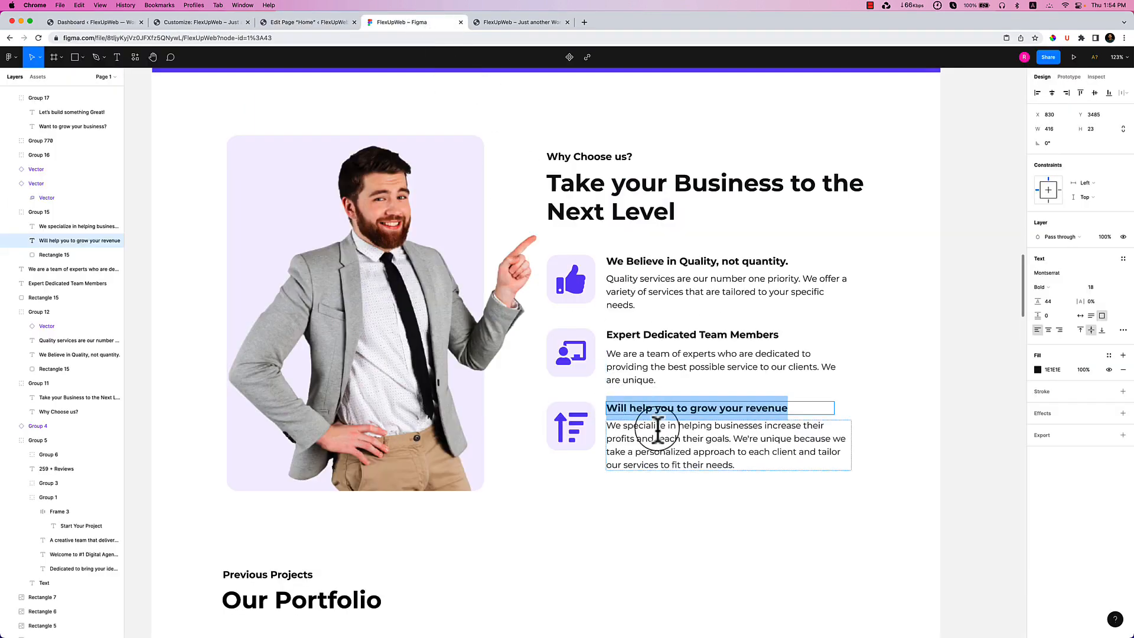
{"action": "double_click", "coordinate": [661, 435]}
{"action": "key", "text": "super+c"}
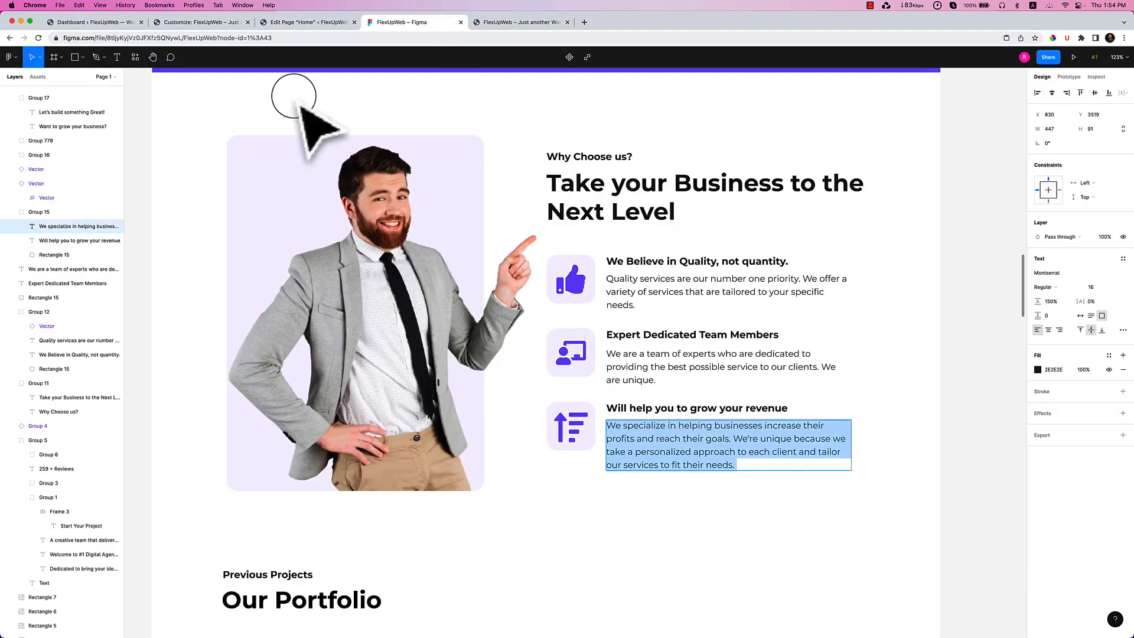
{"action": "left_click", "coordinate": [304, 22]}
{"action": "triple_click", "coordinate": [720, 262]}
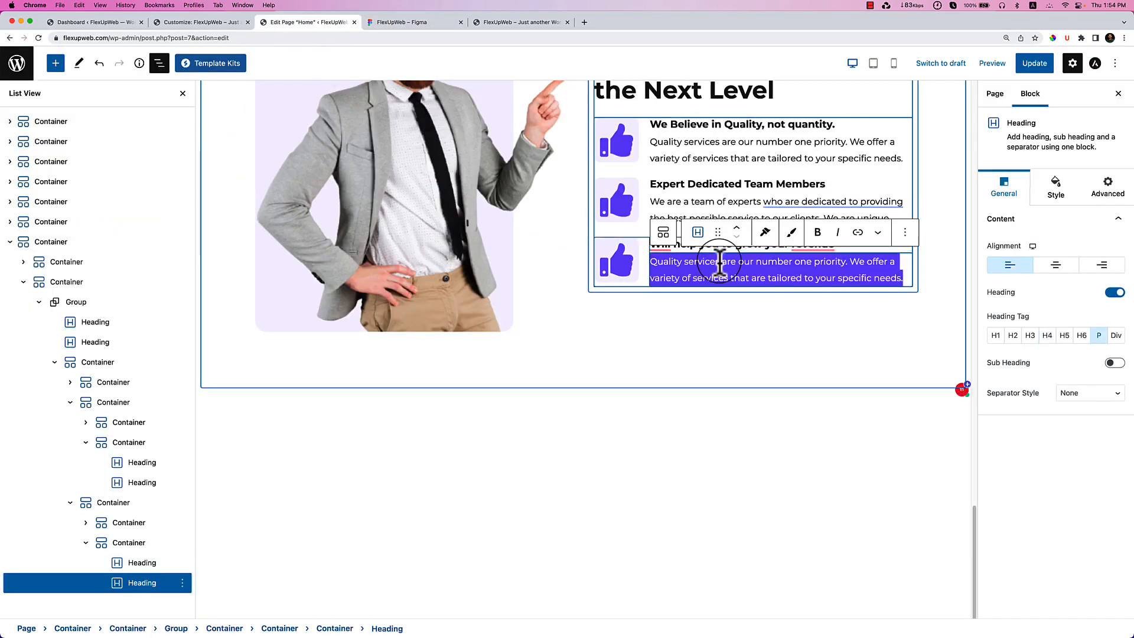
{"action": "key", "text": "super+v"}
{"action": "left_click", "coordinate": [610, 204]}
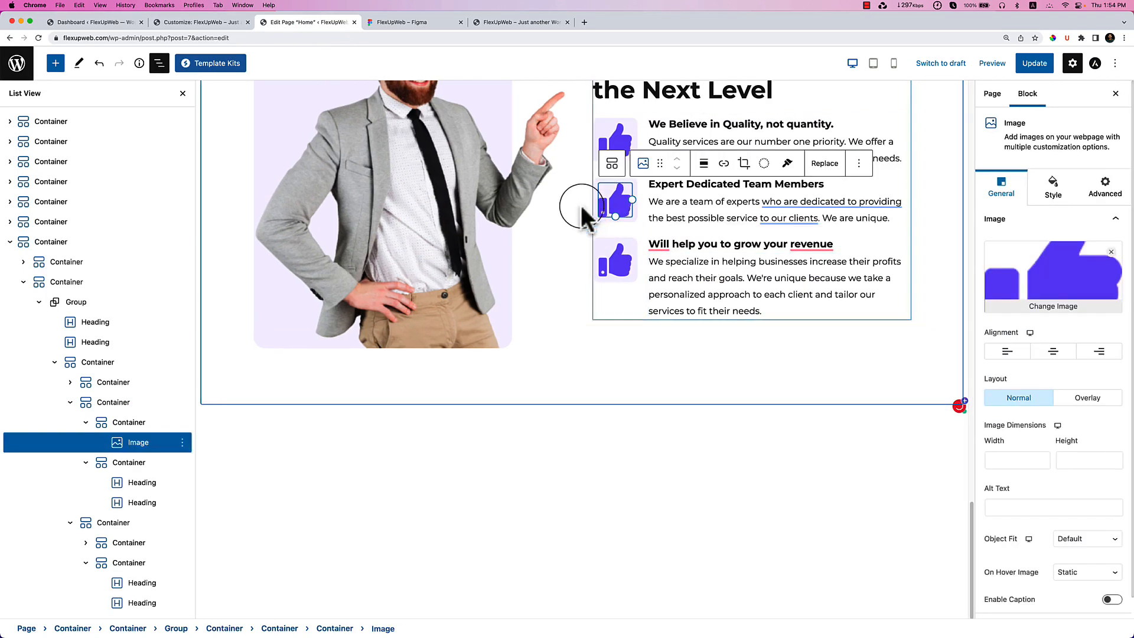
Replace the second feature's thumbs-up icon with the person-and-screen presenter image from the Media Library.
{"action": "left_click", "coordinate": [1041, 317]}
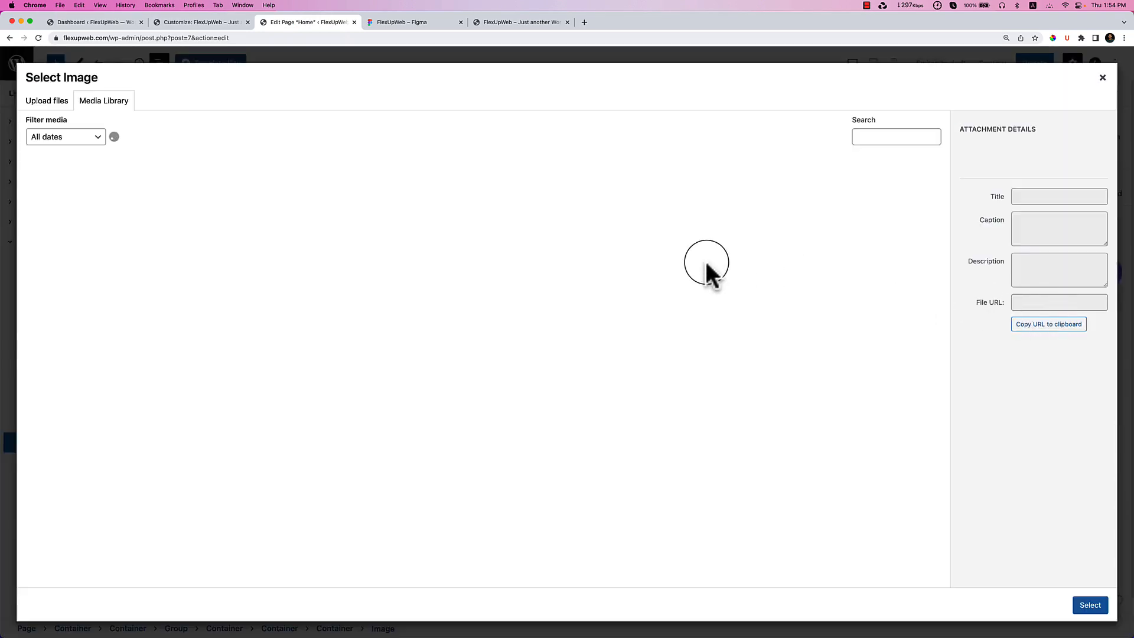
{"action": "left_click", "coordinate": [429, 19]}
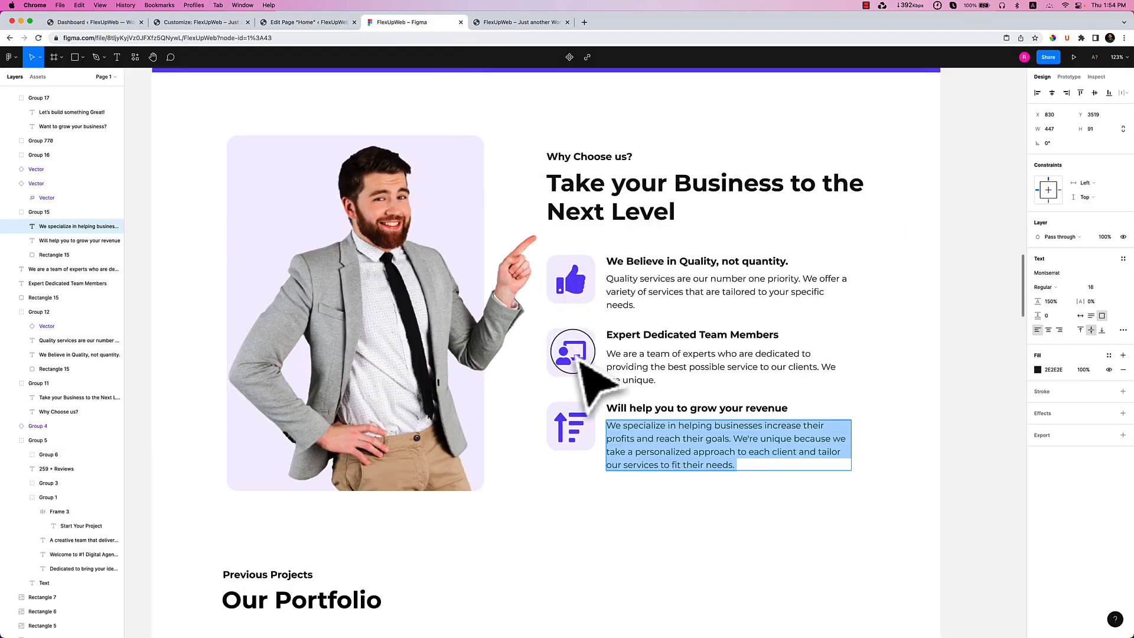
{"action": "left_click", "coordinate": [331, 37]}
{"action": "left_click", "coordinate": [328, 23]}
{"action": "left_click", "coordinate": [656, 210]}
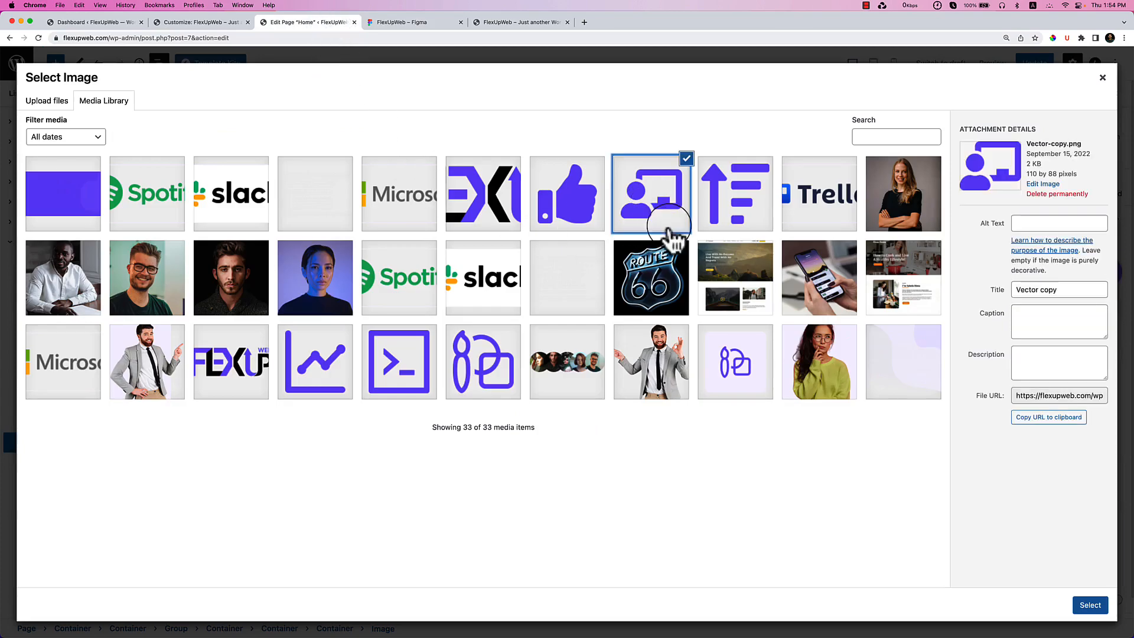
{"action": "left_click", "coordinate": [1091, 603]}
Replace the third feature's thumbs-up icon with the arrow-list growth image, then review the section.
{"action": "left_click", "coordinate": [614, 264]}
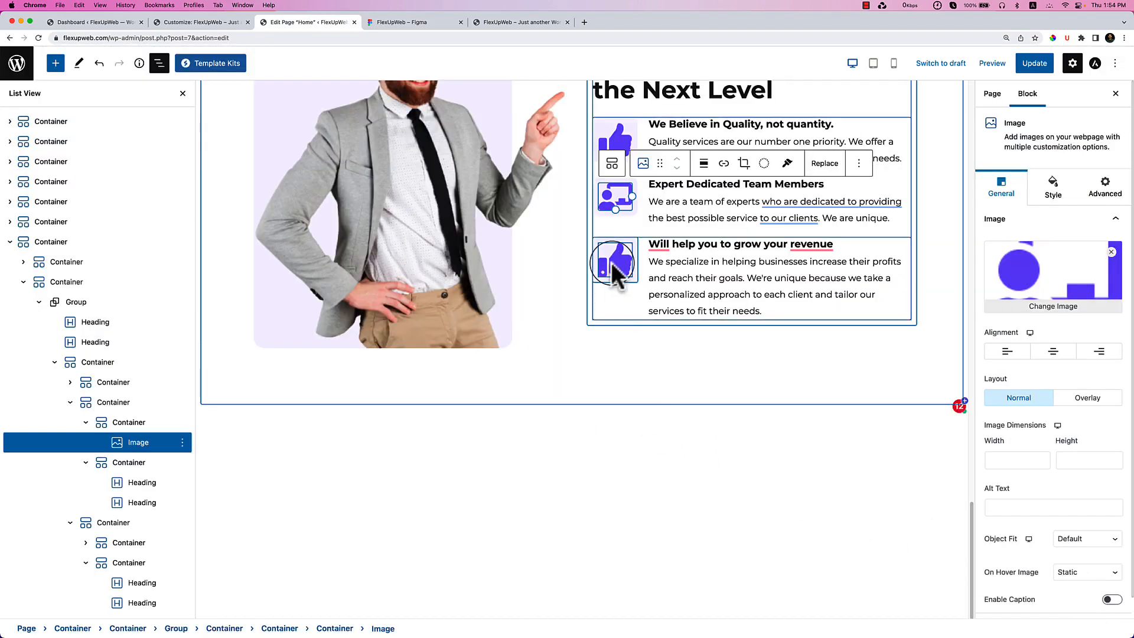
{"action": "left_click", "coordinate": [823, 226]}
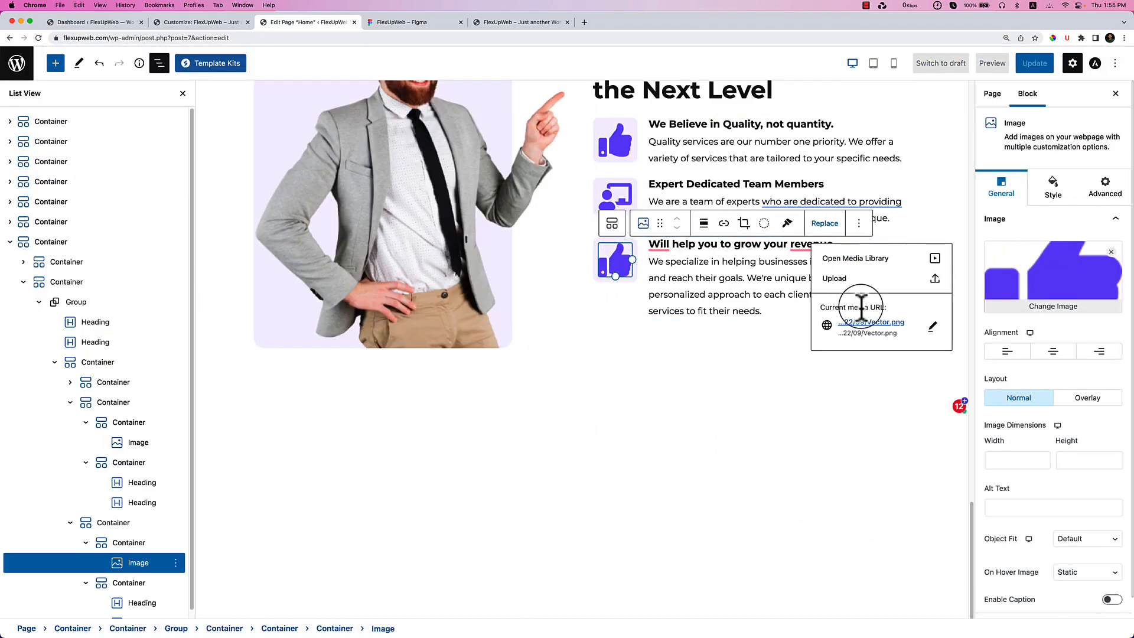
{"action": "left_click", "coordinate": [850, 258]}
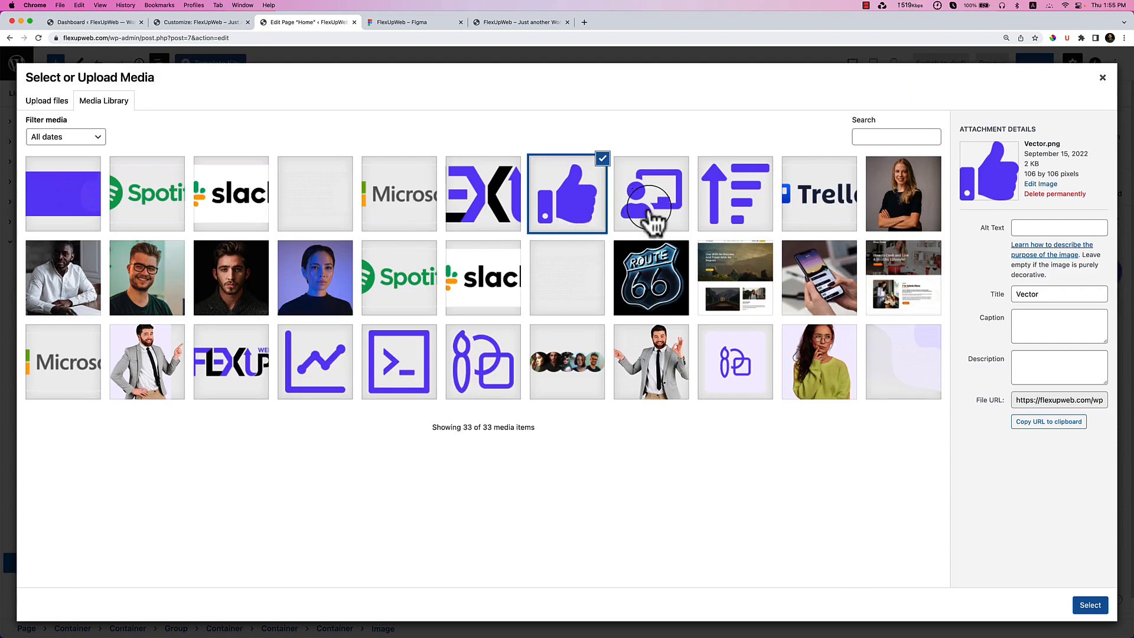
{"action": "left_click", "coordinate": [734, 214]}
{"action": "left_click", "coordinate": [1090, 604]}
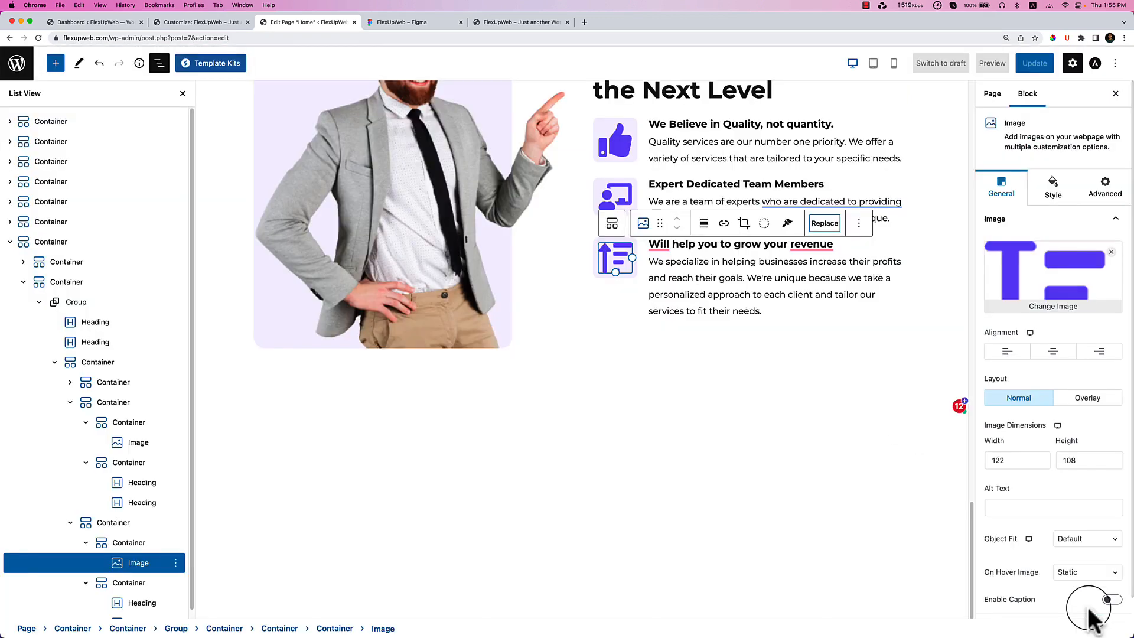
{"action": "left_click", "coordinate": [799, 519]}
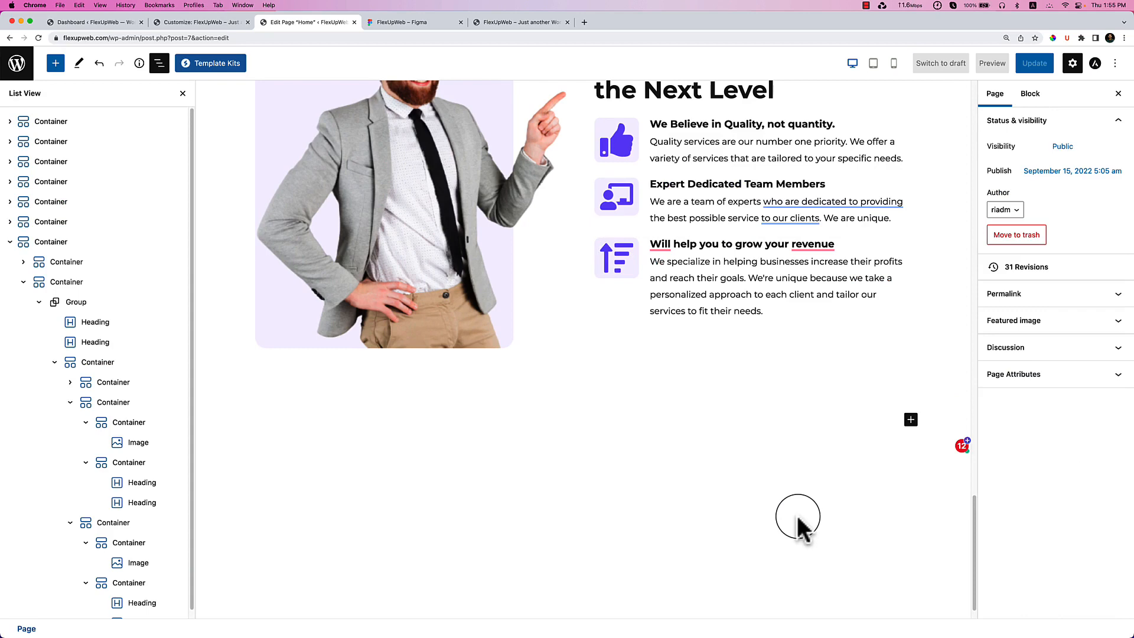
{"action": "scroll", "coordinate": [686, 440], "scroll_direction": "up", "scroll_amount": 3}
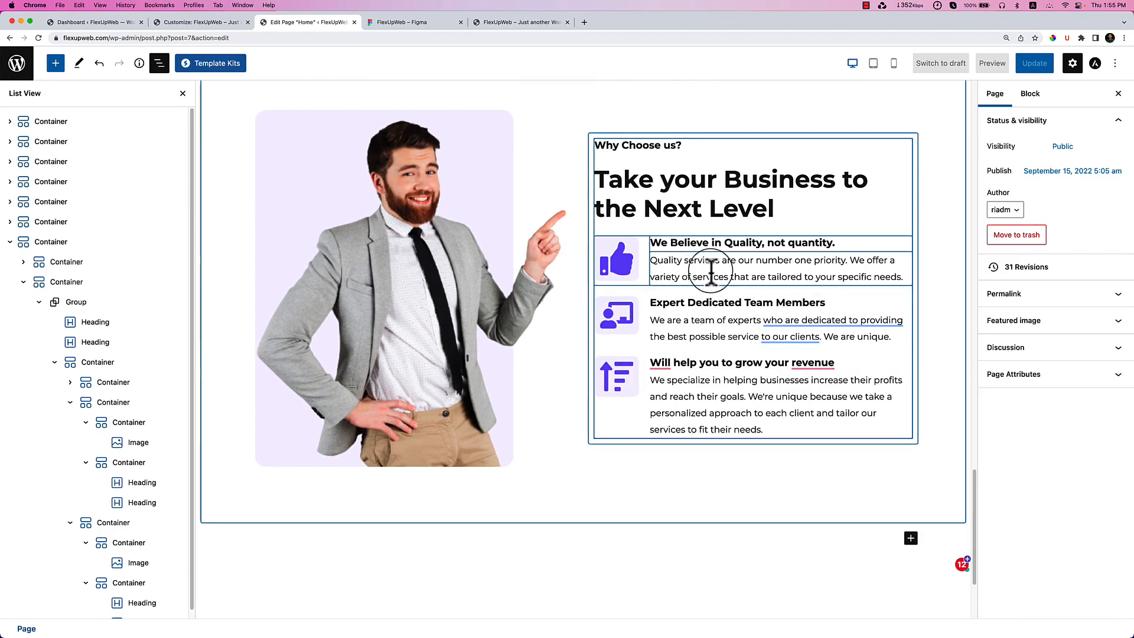
{"action": "left_click", "coordinate": [827, 123]}
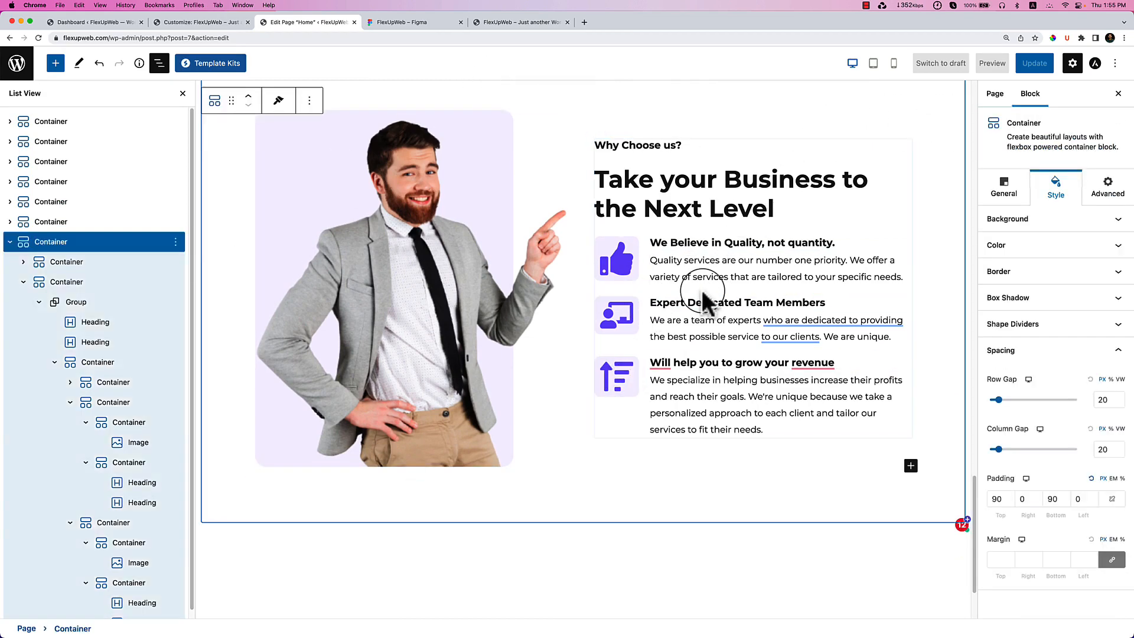
{"action": "scroll", "coordinate": [702, 289], "scroll_direction": "down", "scroll_amount": 3}
After comparing with Figma, give the first feature item's container a bottom margin of 10.
{"action": "left_click", "coordinate": [676, 412]}
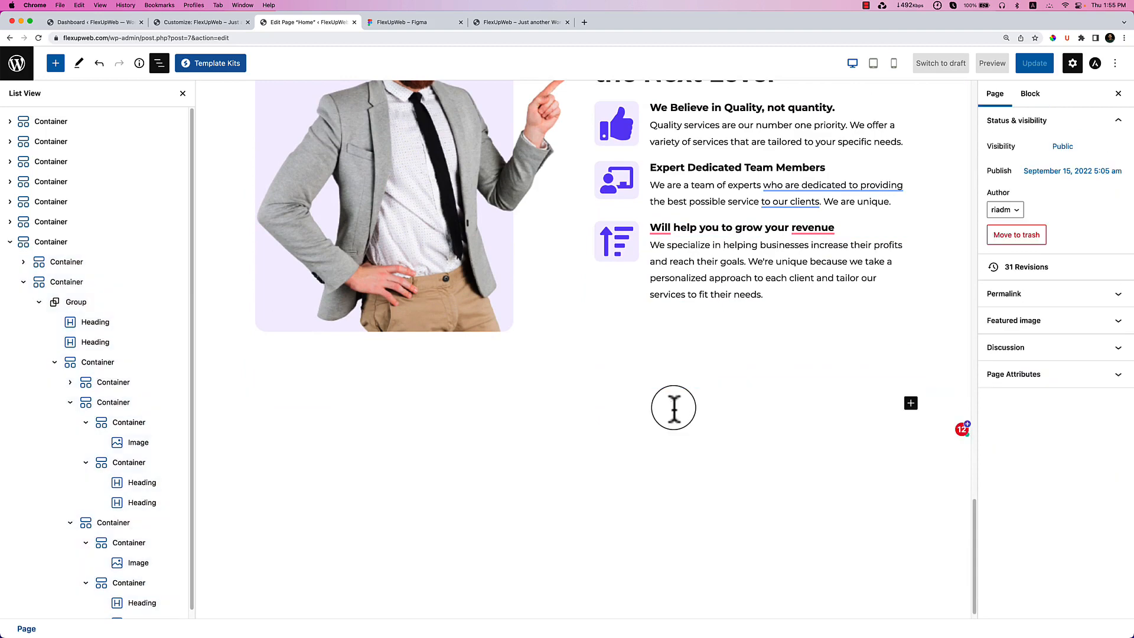
{"action": "scroll", "coordinate": [676, 412], "scroll_direction": "up", "scroll_amount": 3}
{"action": "scroll", "coordinate": [674, 411], "scroll_direction": "up", "scroll_amount": 1}
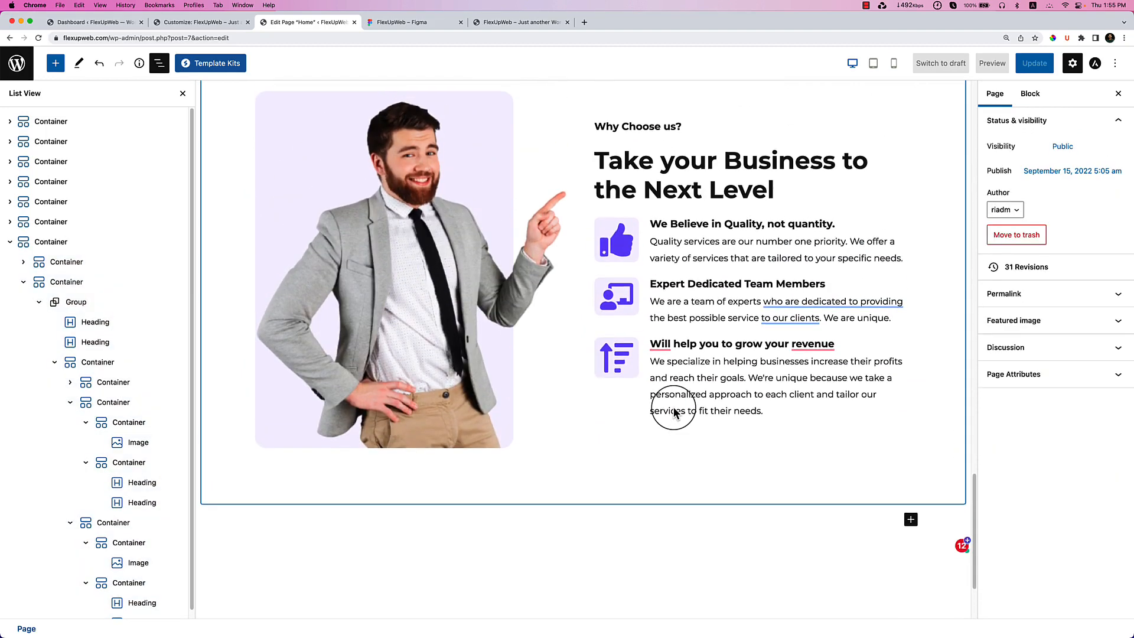
{"action": "left_click", "coordinate": [434, 23]}
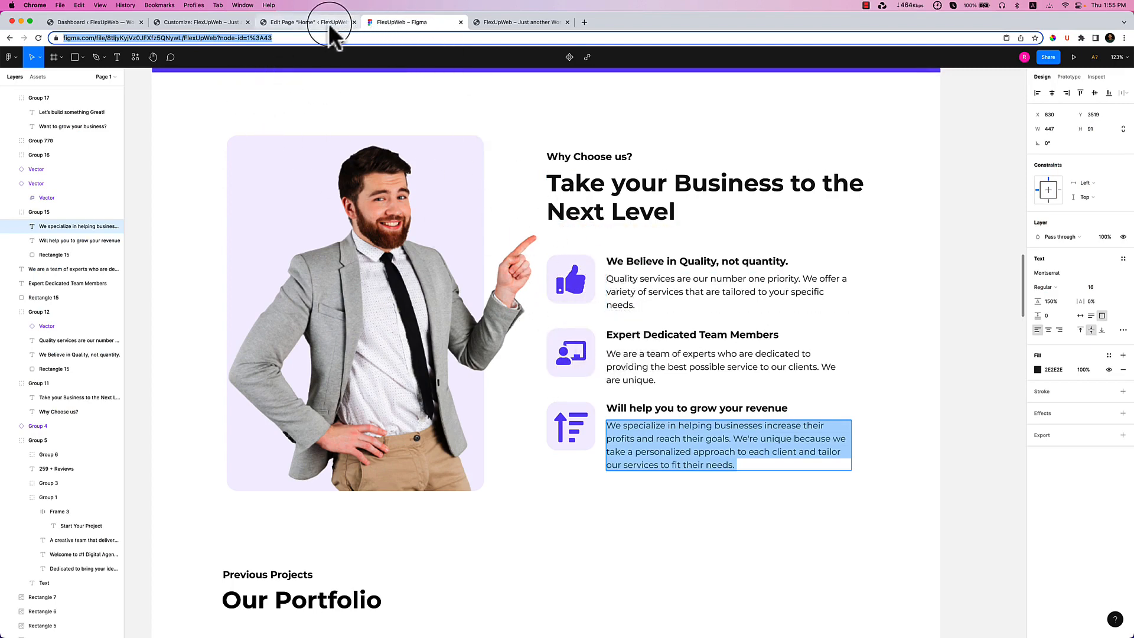
{"action": "left_click", "coordinate": [308, 23]}
{"action": "left_click", "coordinate": [127, 403]}
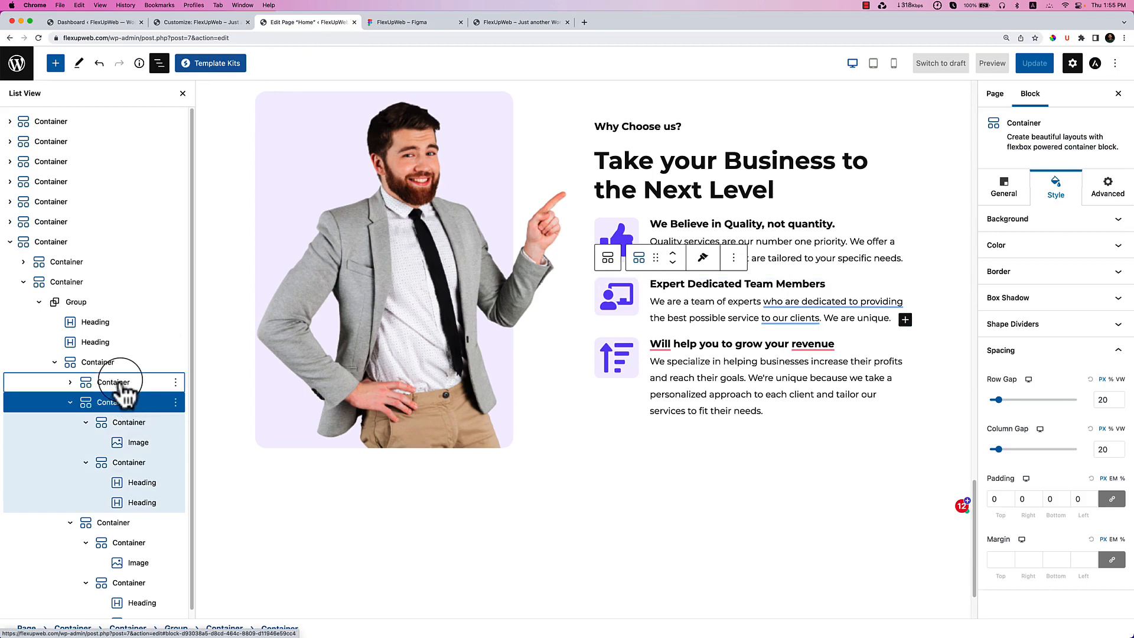
{"action": "left_click", "coordinate": [118, 382]}
{"action": "left_click", "coordinate": [69, 404]}
{"action": "left_click", "coordinate": [70, 422]}
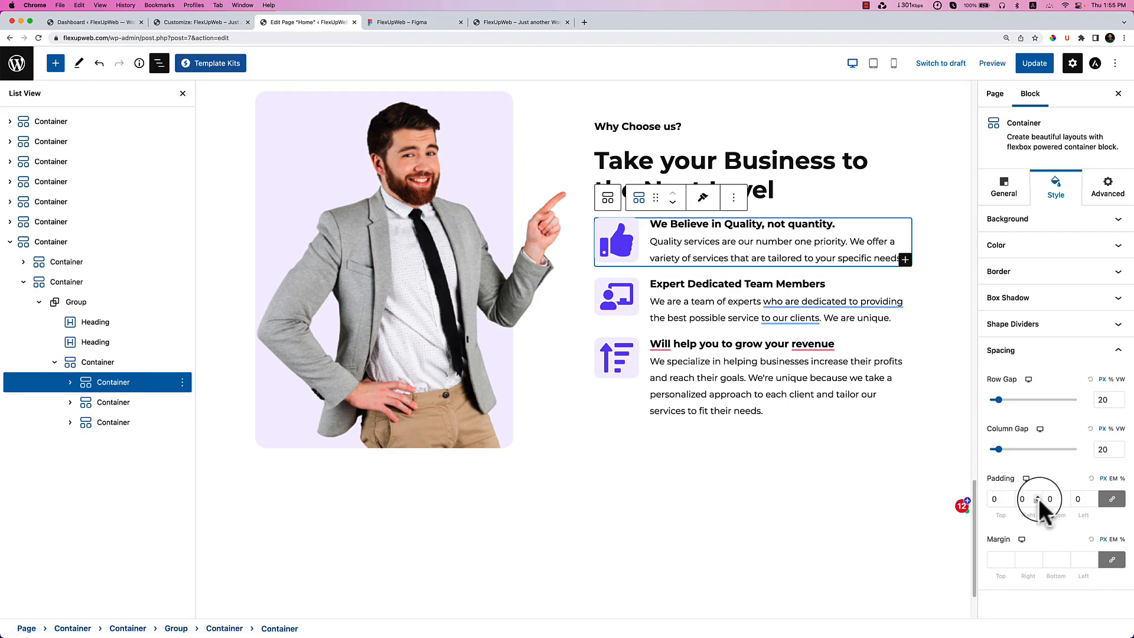
{"action": "left_click", "coordinate": [1113, 560]}
{"action": "double_click", "coordinate": [1047, 562]}
{"action": "type", "text": "10"}
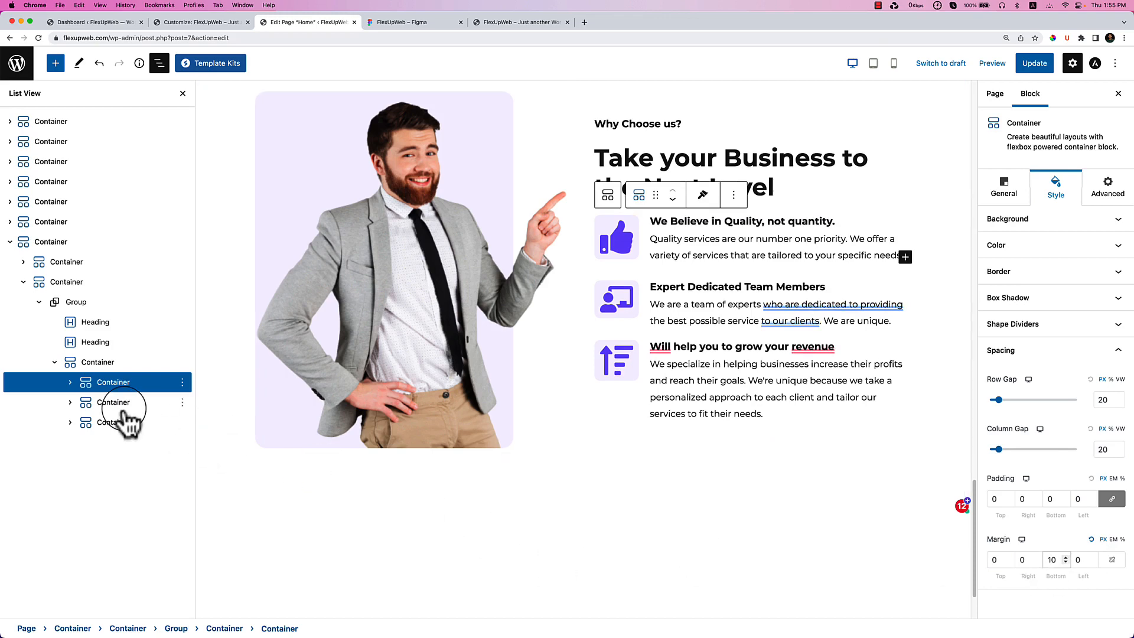
Give the second feature item's container a bottom margin of 10 as well.
{"action": "left_click", "coordinate": [125, 406]}
{"action": "left_click", "coordinate": [1114, 562]}
{"action": "double_click", "coordinate": [1047, 562]}
{"action": "type", "text": "10"}
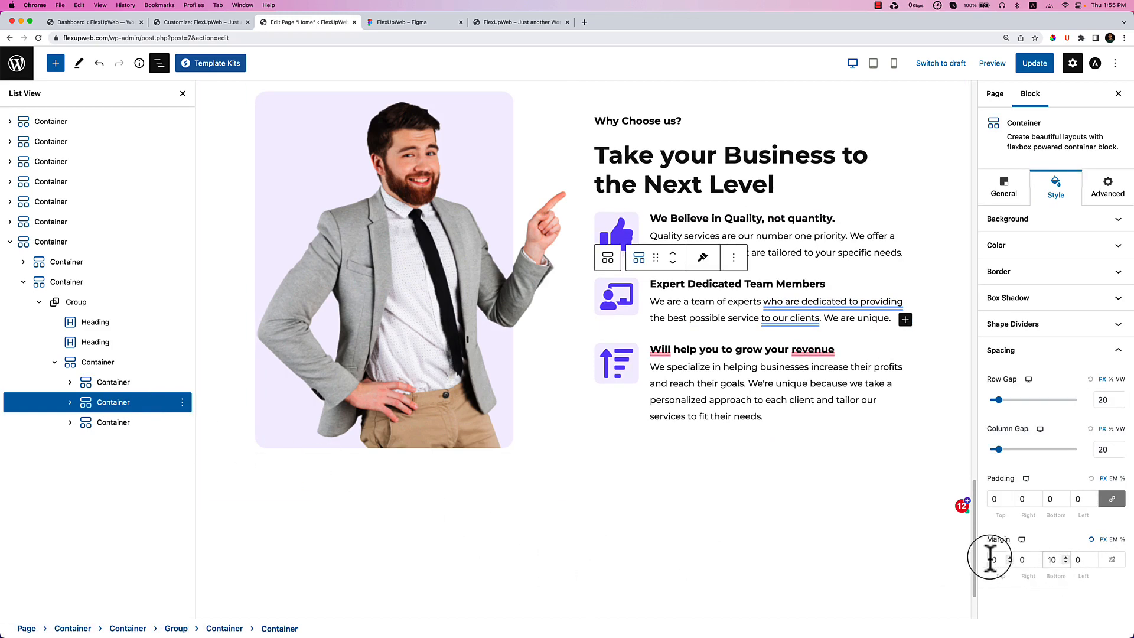
{"action": "left_click", "coordinate": [670, 515]}
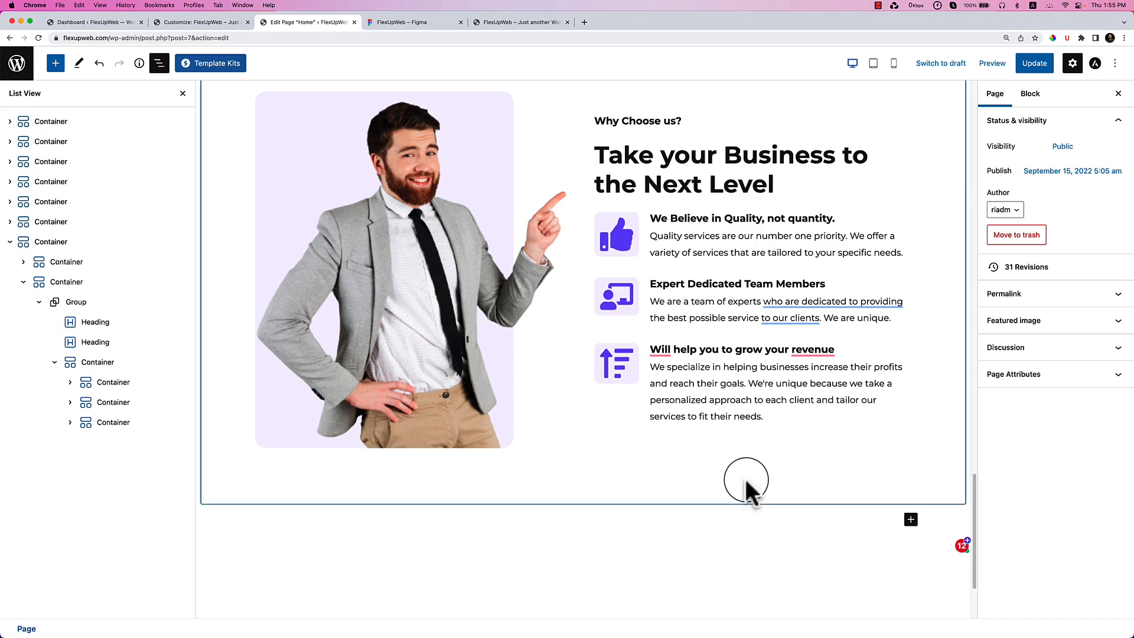
Remove all padding from the man's photo container and the right-hand text column container.
{"action": "scroll", "coordinate": [440, 260], "scroll_direction": "up", "scroll_amount": 3}
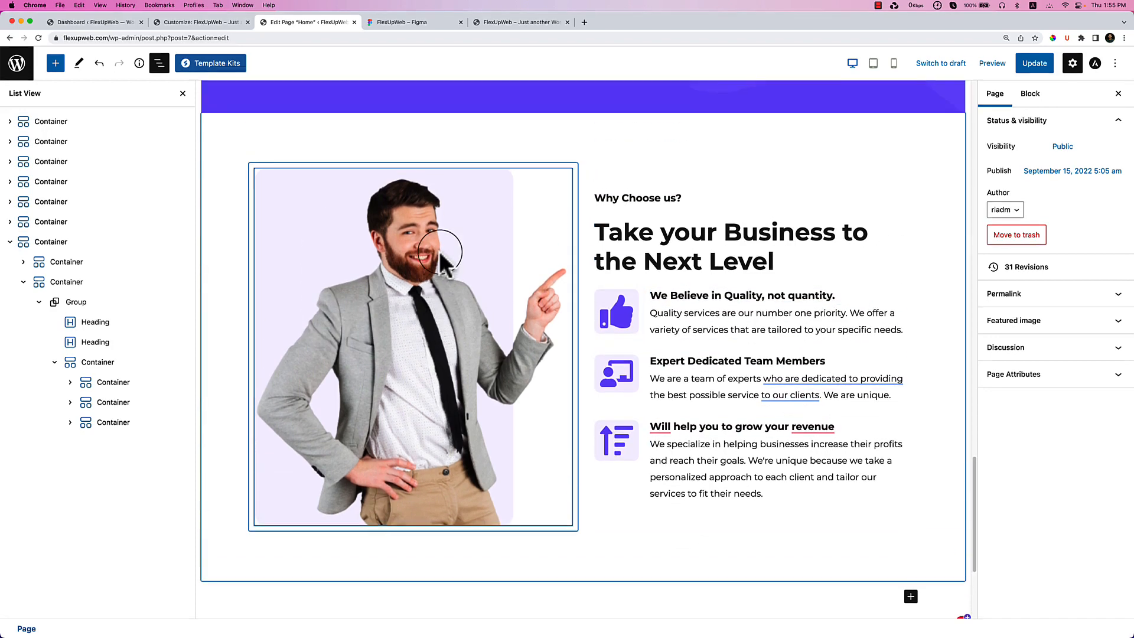
{"action": "left_click", "coordinate": [252, 169]}
{"action": "left_click", "coordinate": [997, 500]}
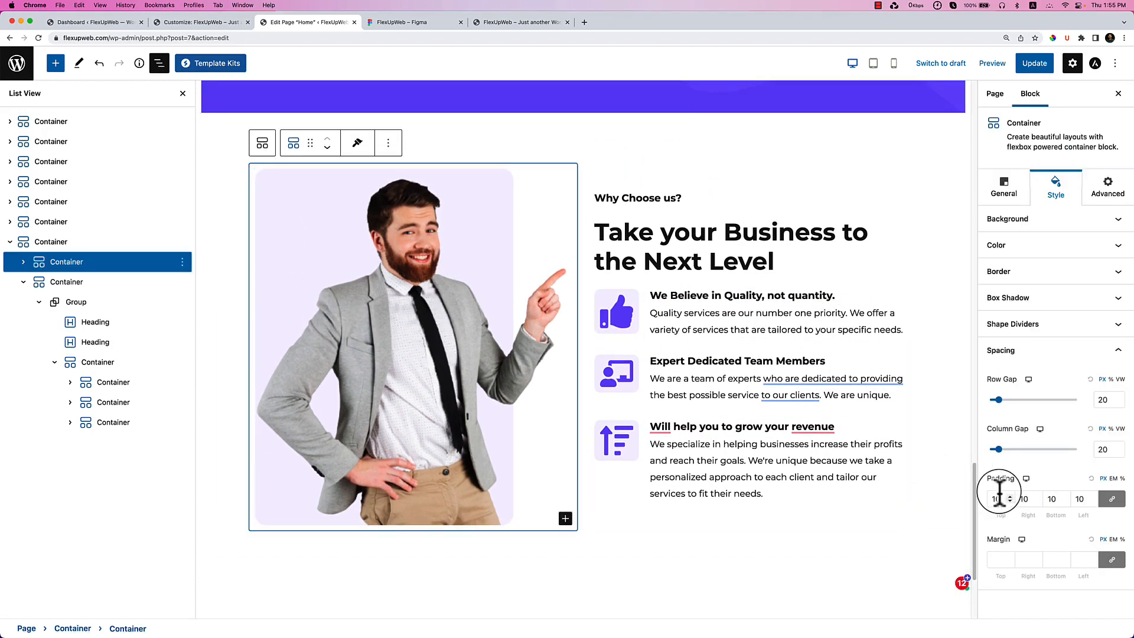
{"action": "key", "text": "BackSpace"}
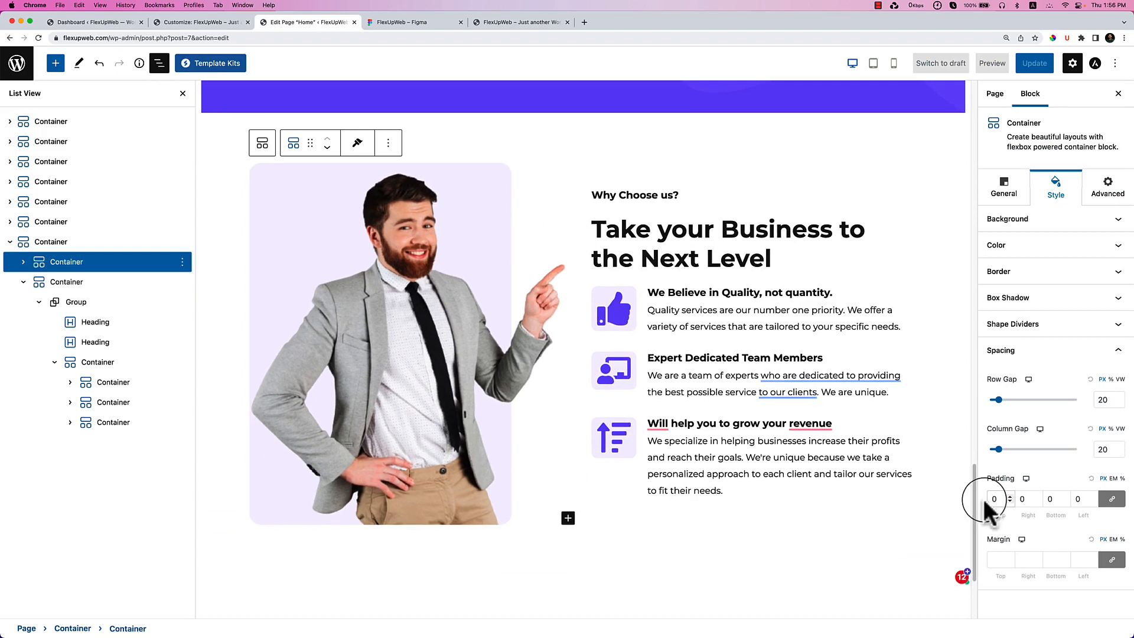
{"action": "left_click", "coordinate": [597, 197]}
{"action": "left_click", "coordinate": [997, 499]}
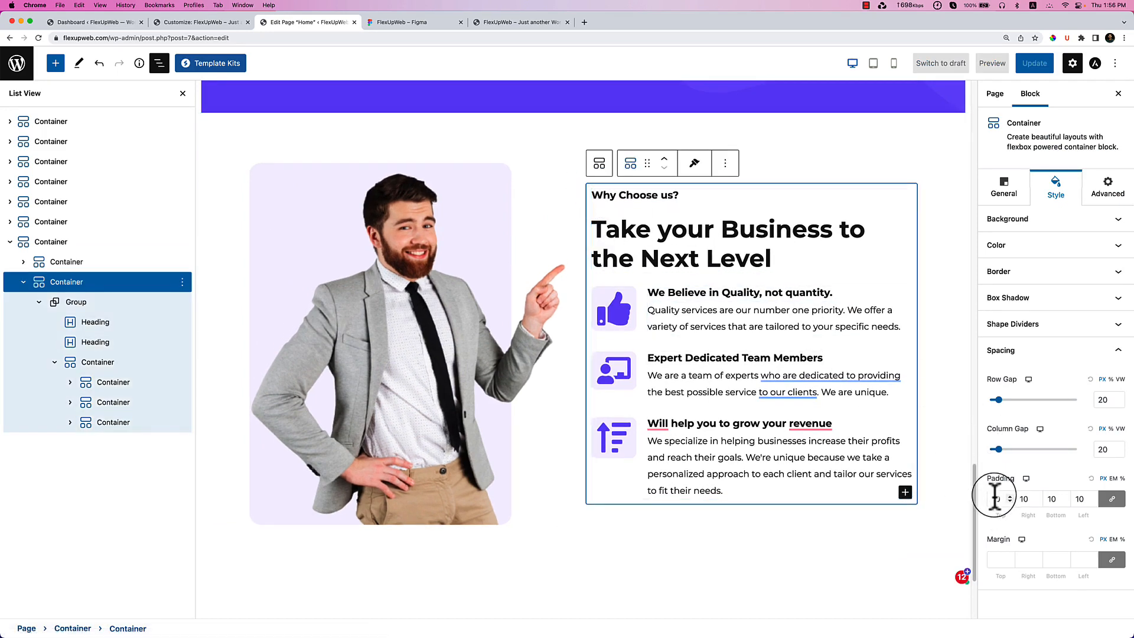
{"action": "key", "text": "BackSpace"}
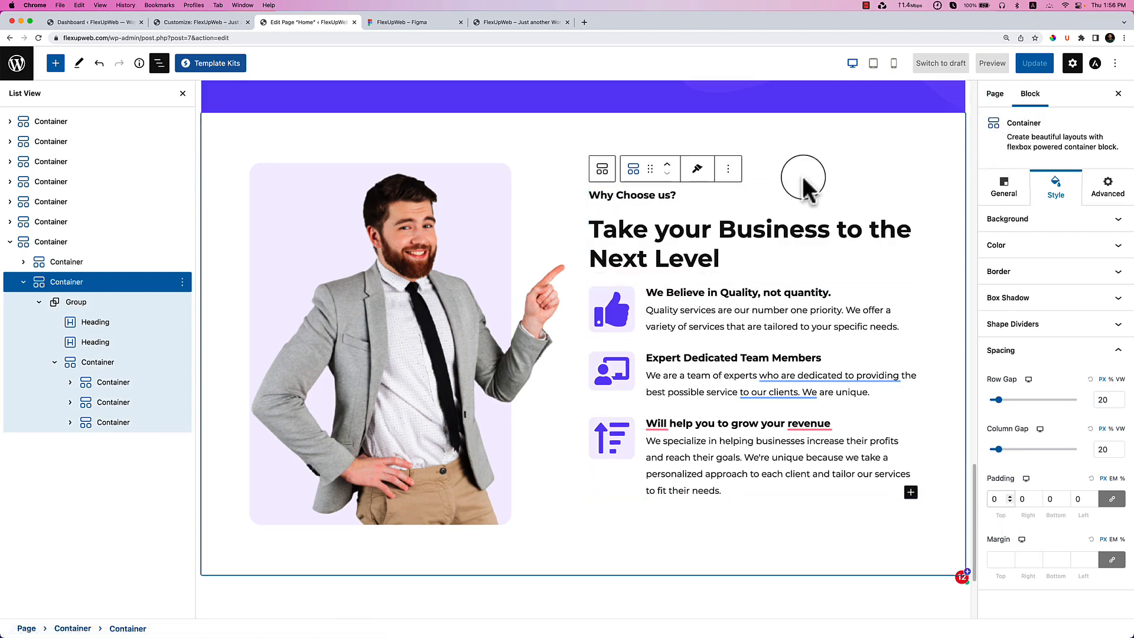
Add a period after 'revenue' in the section heading text.
{"action": "left_click", "coordinate": [750, 190]}
{"action": "scroll", "coordinate": [773, 266], "scroll_direction": "up", "scroll_amount": 5}
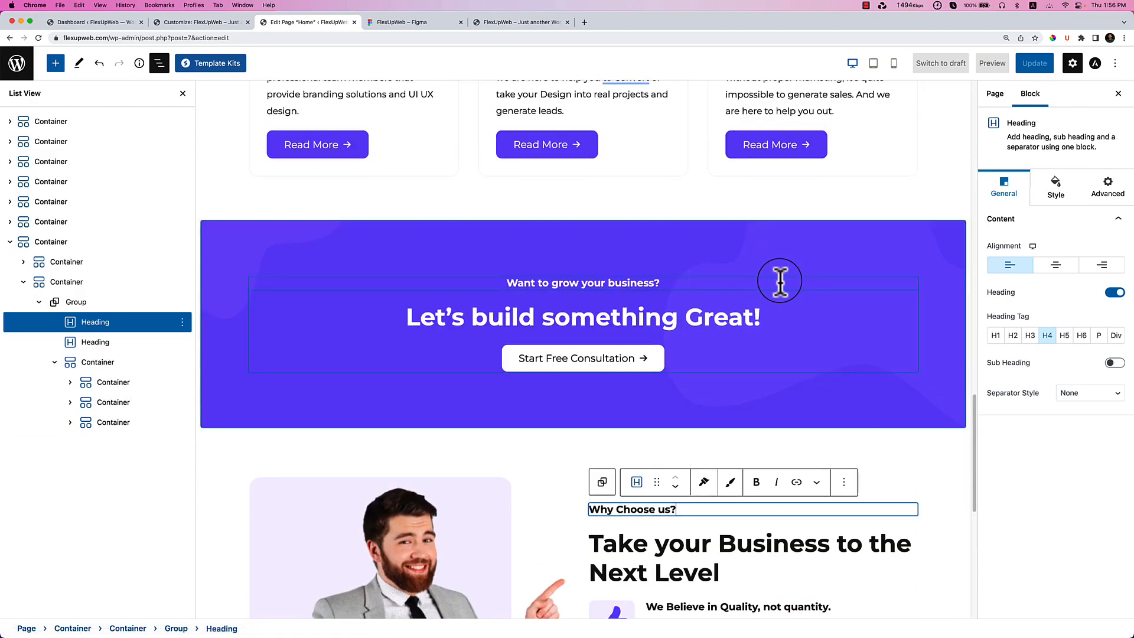
{"action": "left_click", "coordinate": [159, 63]}
{"action": "scroll", "coordinate": [514, 280], "scroll_direction": "down", "scroll_amount": 5}
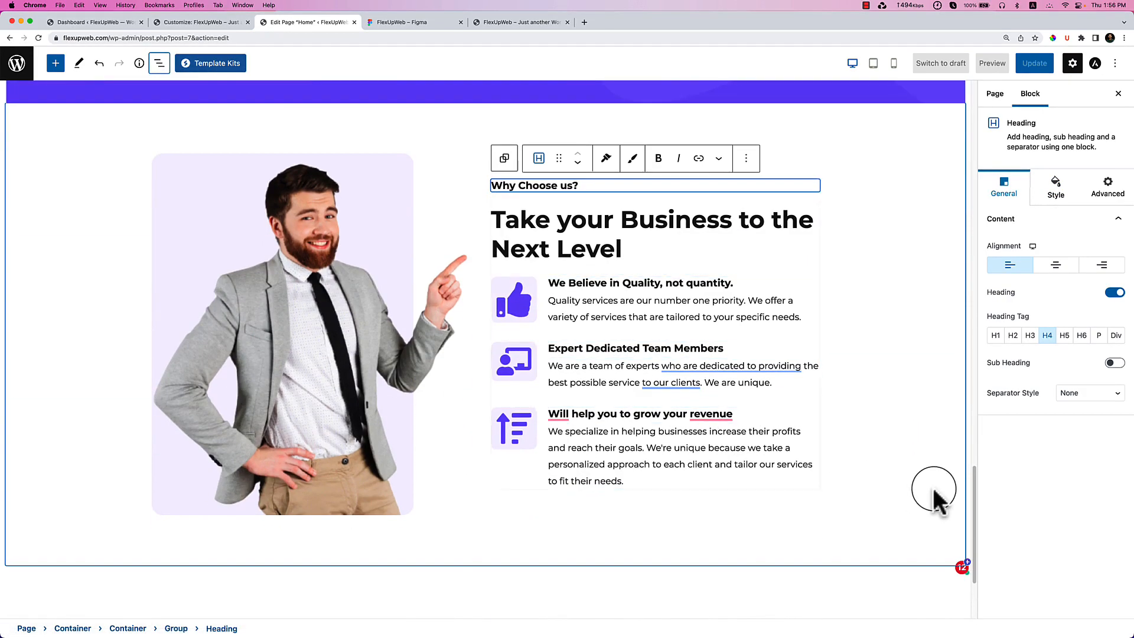
{"action": "left_click", "coordinate": [915, 480]}
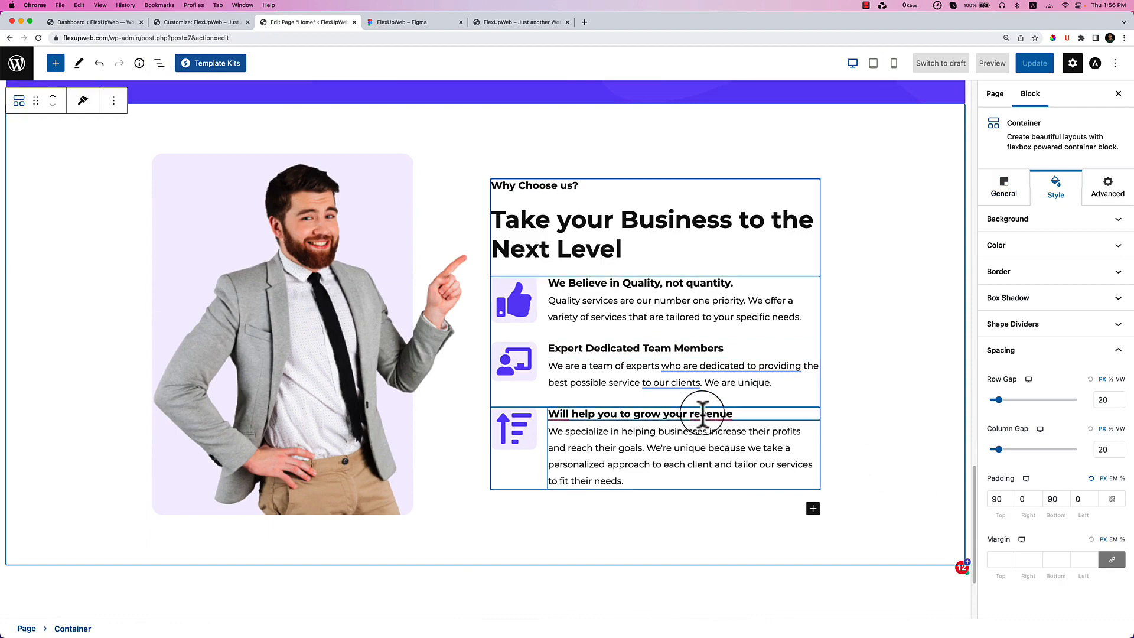
{"action": "mouse_move", "coordinate": [703, 412]}
{"action": "left_click", "coordinate": [715, 449]}
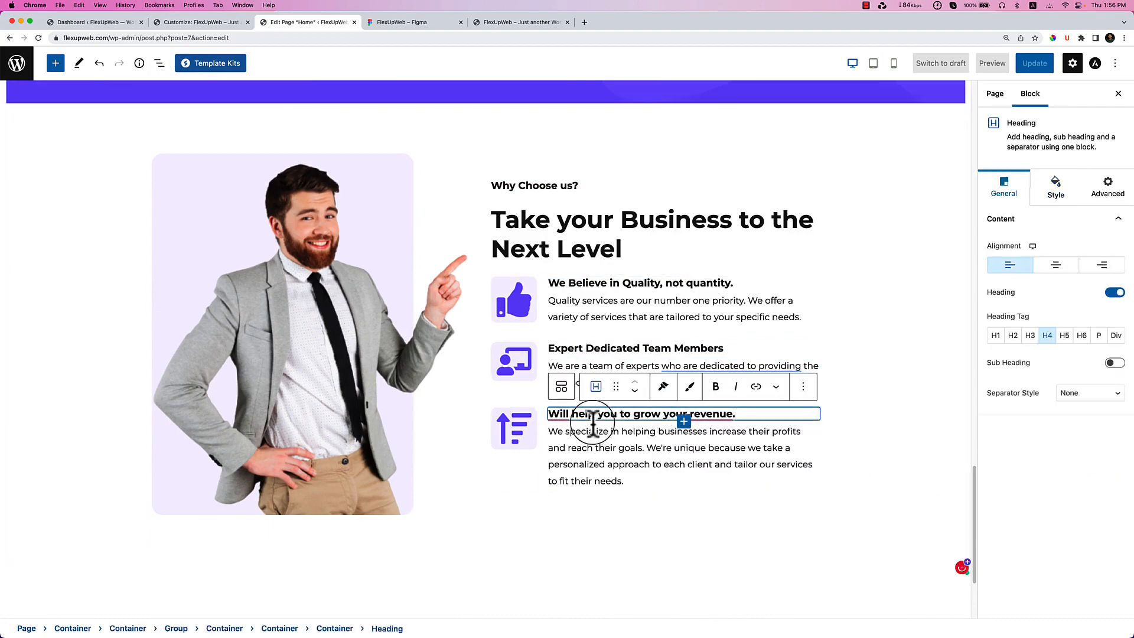
{"action": "scroll", "coordinate": [589, 481], "scroll_direction": "up", "scroll_amount": 3}
{"action": "scroll", "coordinate": [590, 481], "scroll_direction": "down", "scroll_amount": 4}
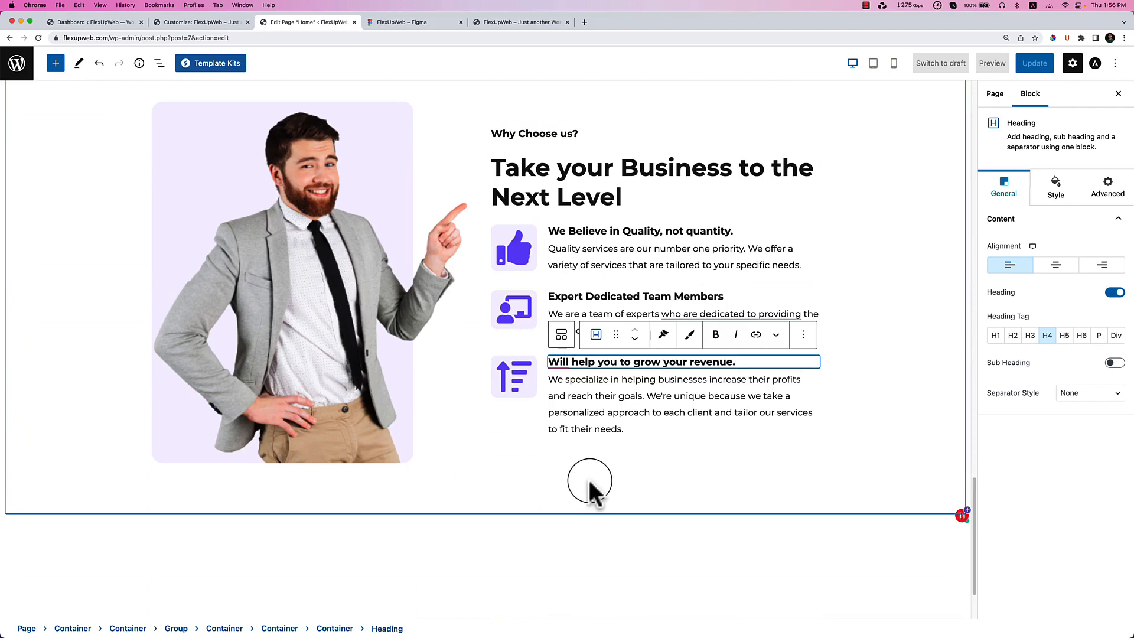
Scroll the FlexUpWeb Figma design down to the Our Portfolio section.
{"action": "left_click", "coordinate": [284, 317]}
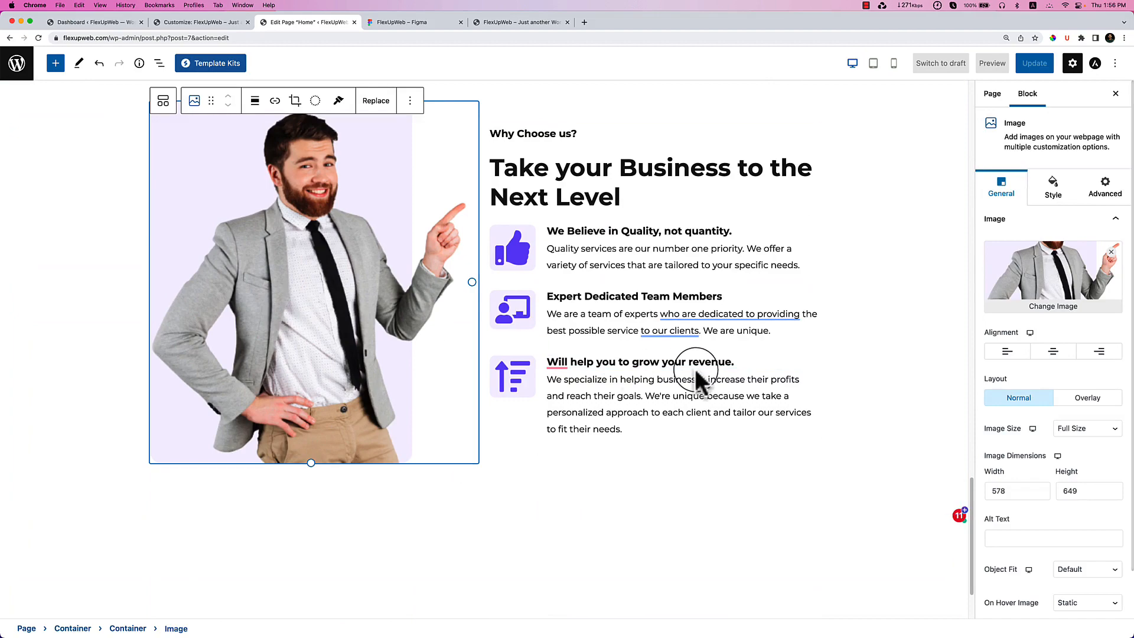
{"action": "left_click", "coordinate": [421, 27]}
{"action": "scroll", "coordinate": [679, 329], "scroll_direction": "down", "scroll_amount": 8}
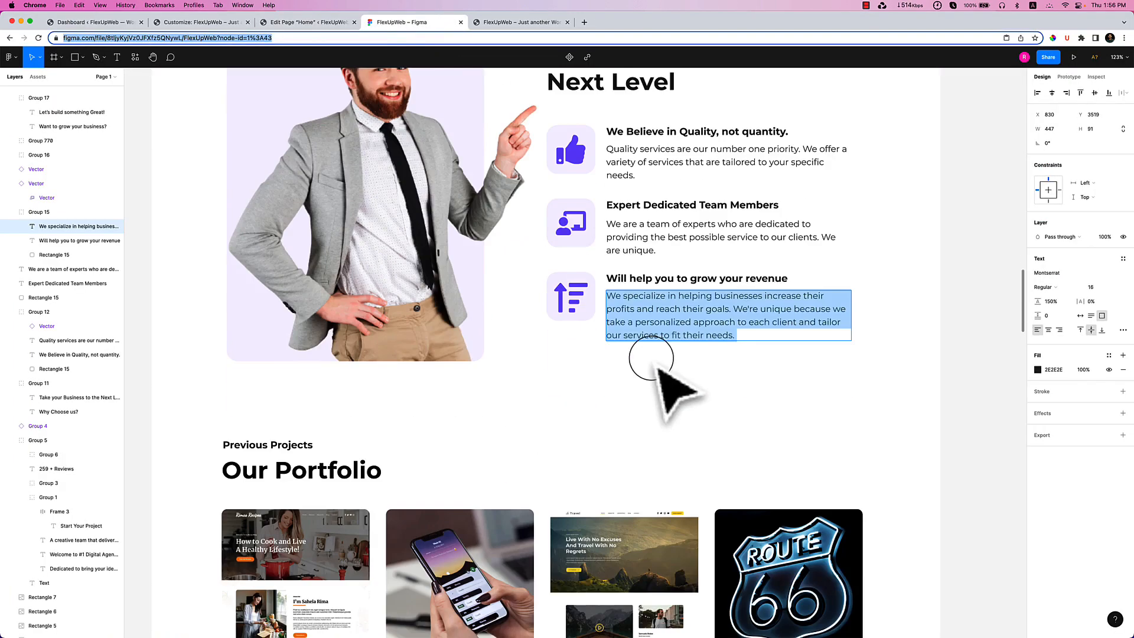
{"action": "scroll", "coordinate": [656, 363], "scroll_direction": "down", "scroll_amount": 5}
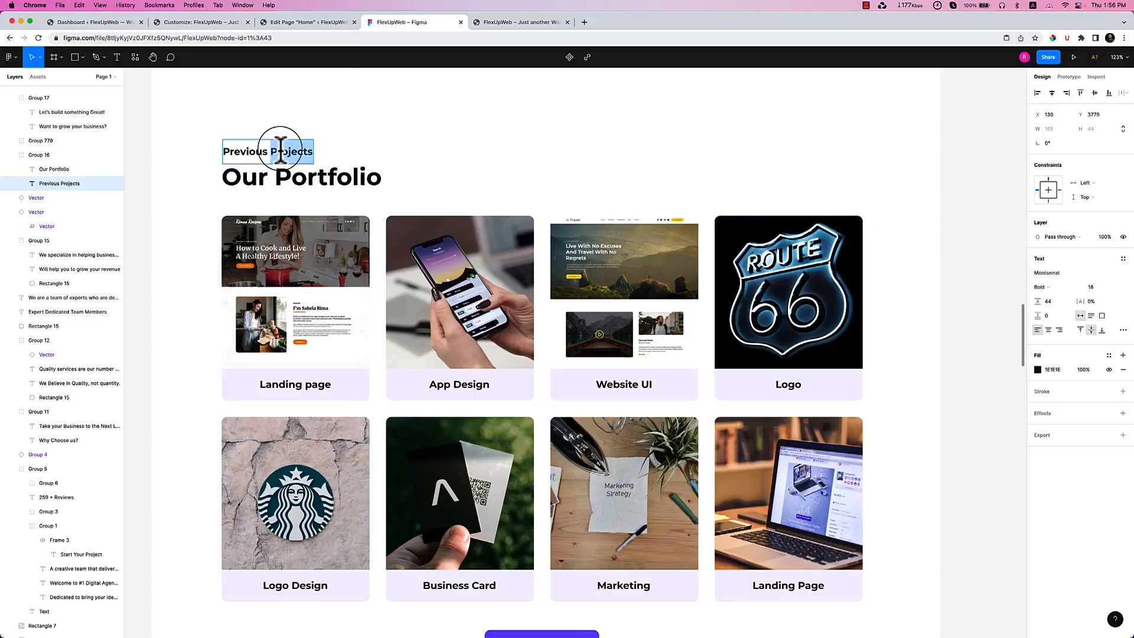
Insert a single-column Container below the Why Choose us? section using /container.
{"action": "double_click", "coordinate": [280, 147]}
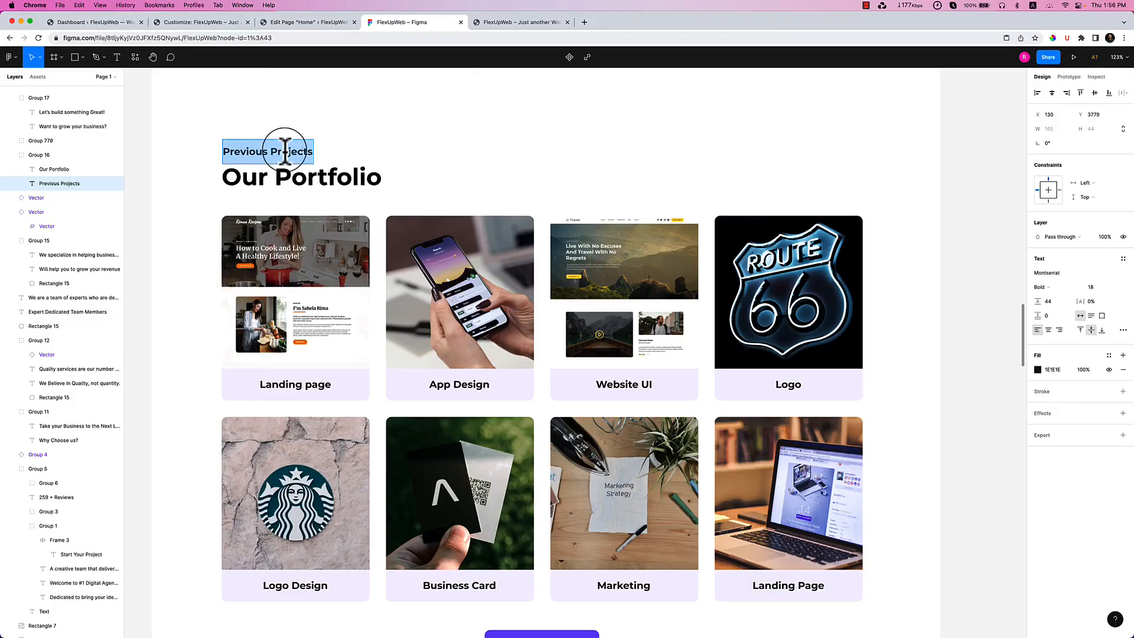
{"action": "left_click", "coordinate": [296, 22]}
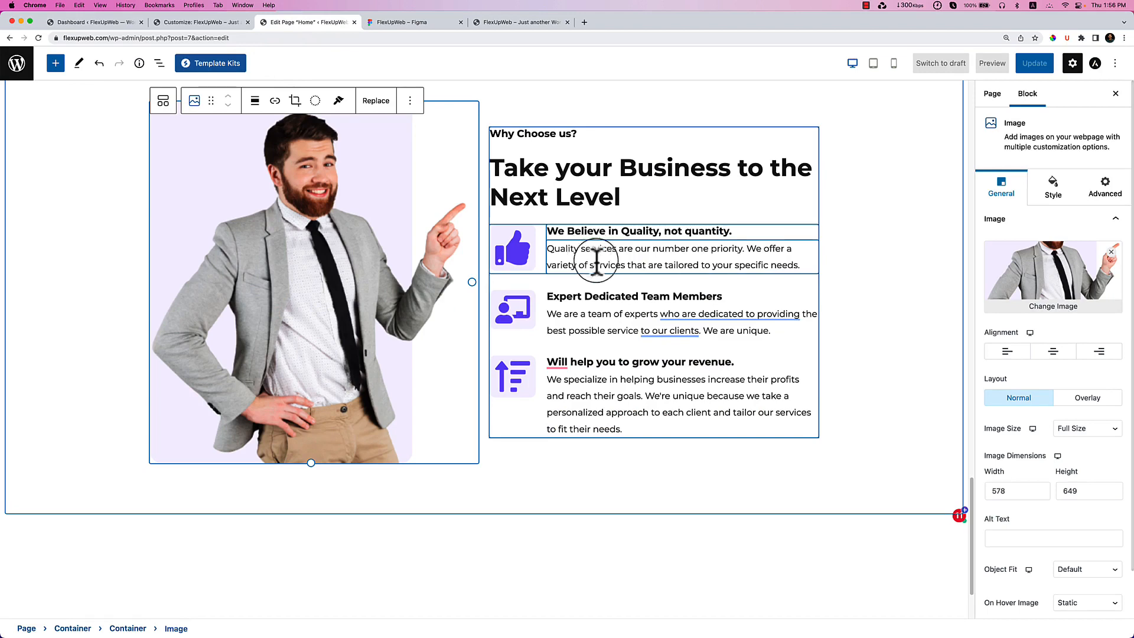
{"action": "scroll", "coordinate": [589, 253], "scroll_direction": "down", "scroll_amount": 2}
{"action": "left_click", "coordinate": [409, 392]}
{"action": "left_click", "coordinate": [437, 418]}
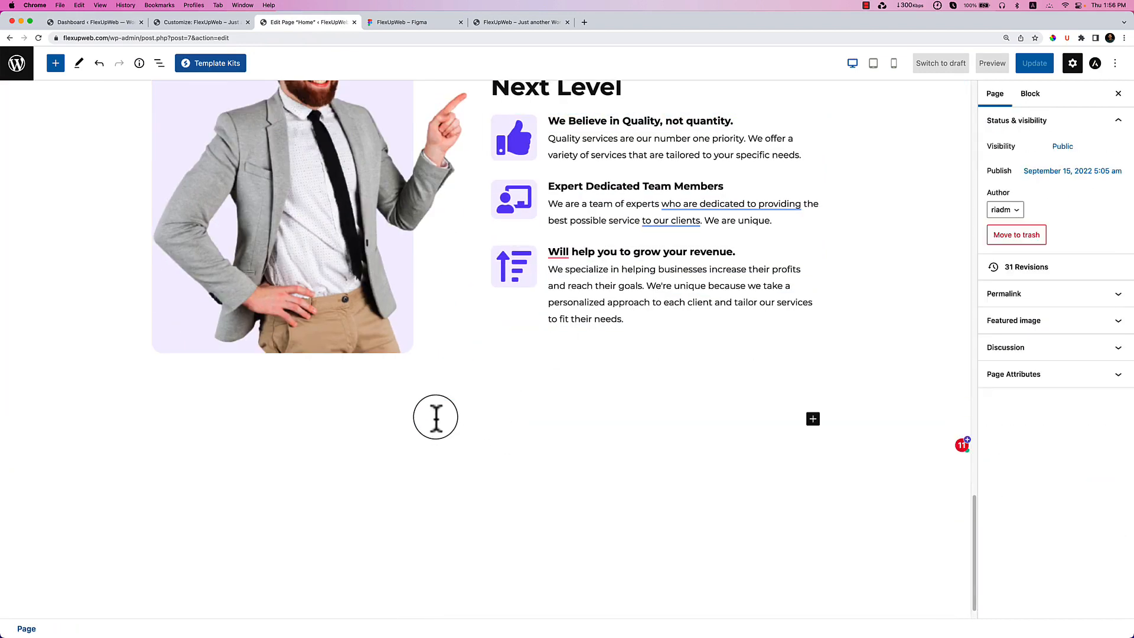
{"action": "left_click", "coordinate": [436, 418]}
{"action": "type", "text": "/contai"}
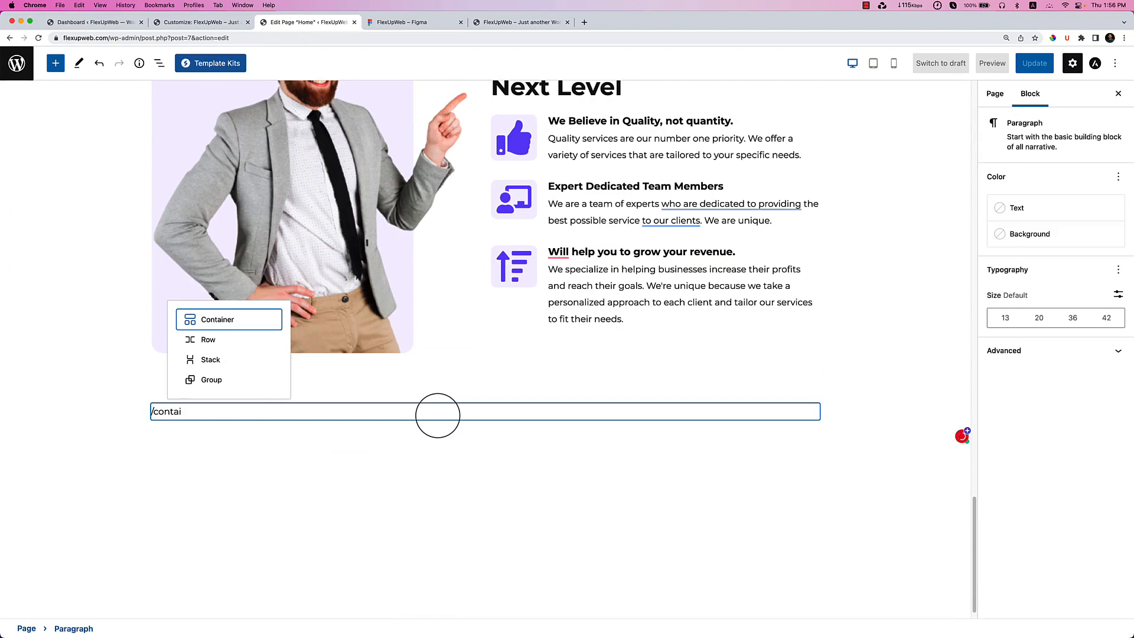
{"action": "key", "text": "Return"}
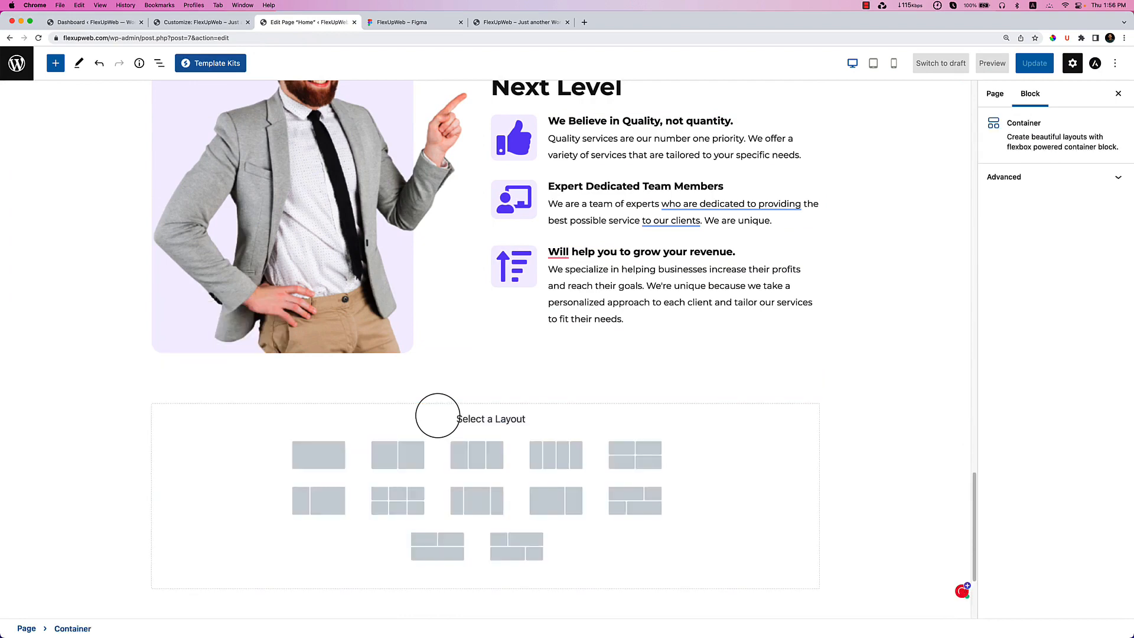
{"action": "left_click", "coordinate": [319, 455]}
Inspect the Our Portfolio heading's text settings in the Figma design.
{"action": "left_click", "coordinate": [402, 21]}
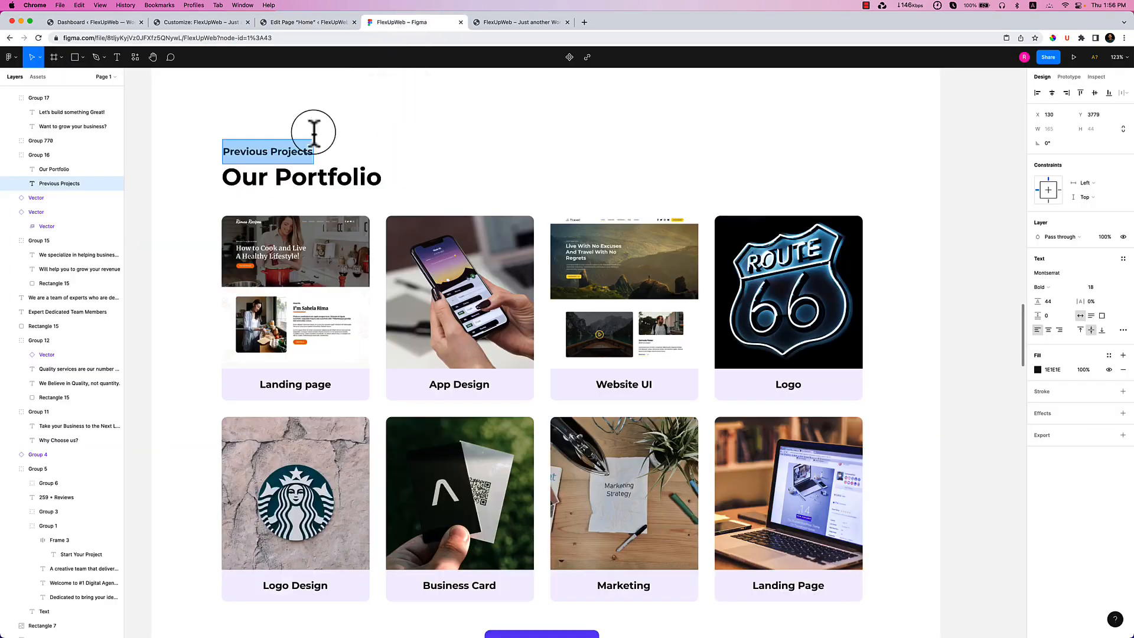
{"action": "double_click", "coordinate": [309, 178]}
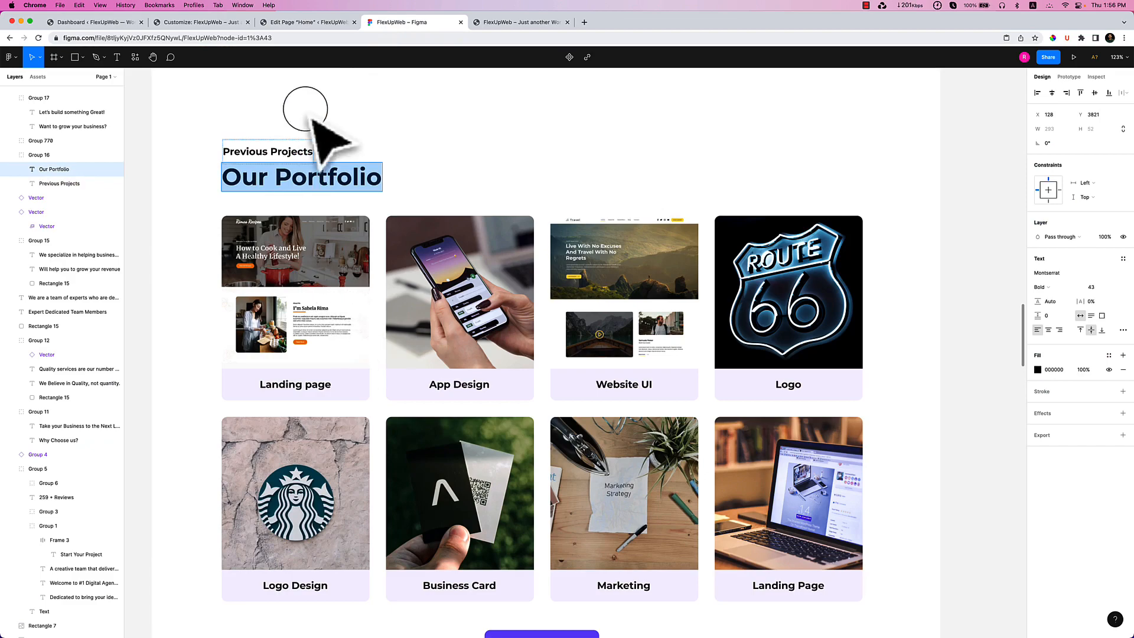
{"action": "left_click", "coordinate": [310, 25]}
Open List View and inspect the section's container, heading Group and feature list rows.
{"action": "scroll", "coordinate": [561, 214], "scroll_direction": "up", "scroll_amount": 6}
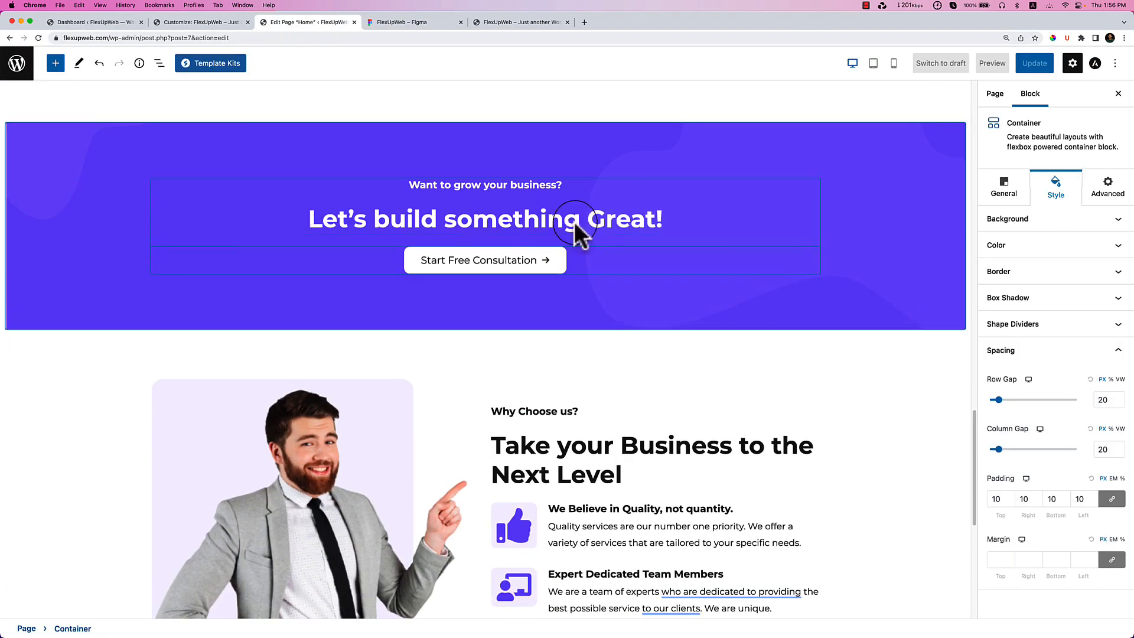
{"action": "left_click", "coordinate": [608, 440]}
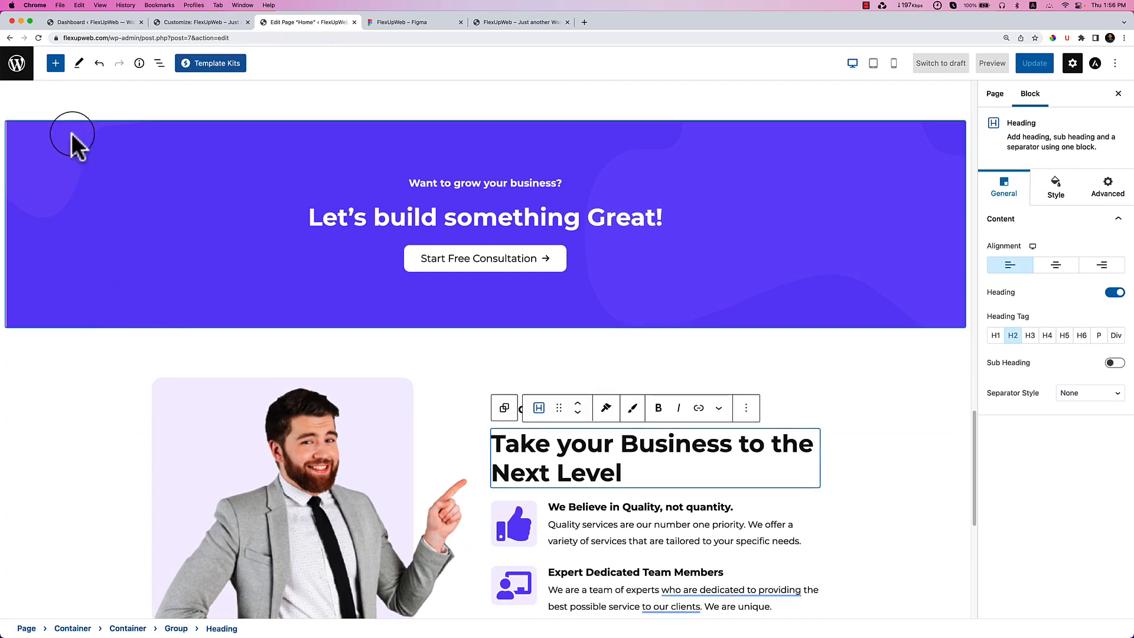
{"action": "left_click", "coordinate": [159, 63]}
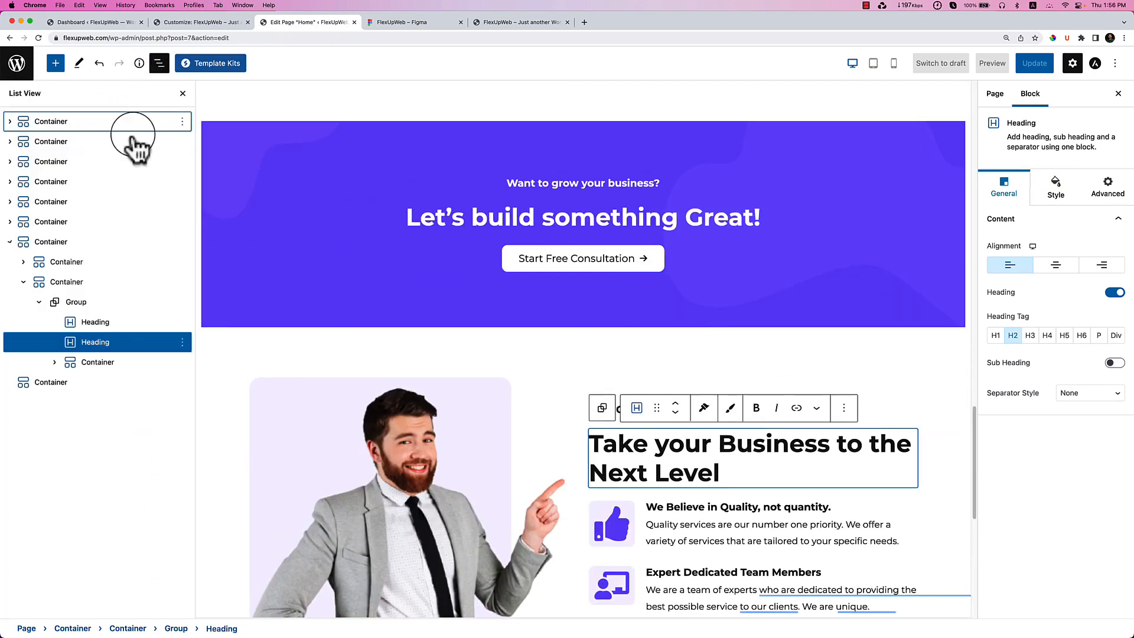
{"action": "left_click", "coordinate": [89, 286]}
{"action": "left_click", "coordinate": [77, 302]}
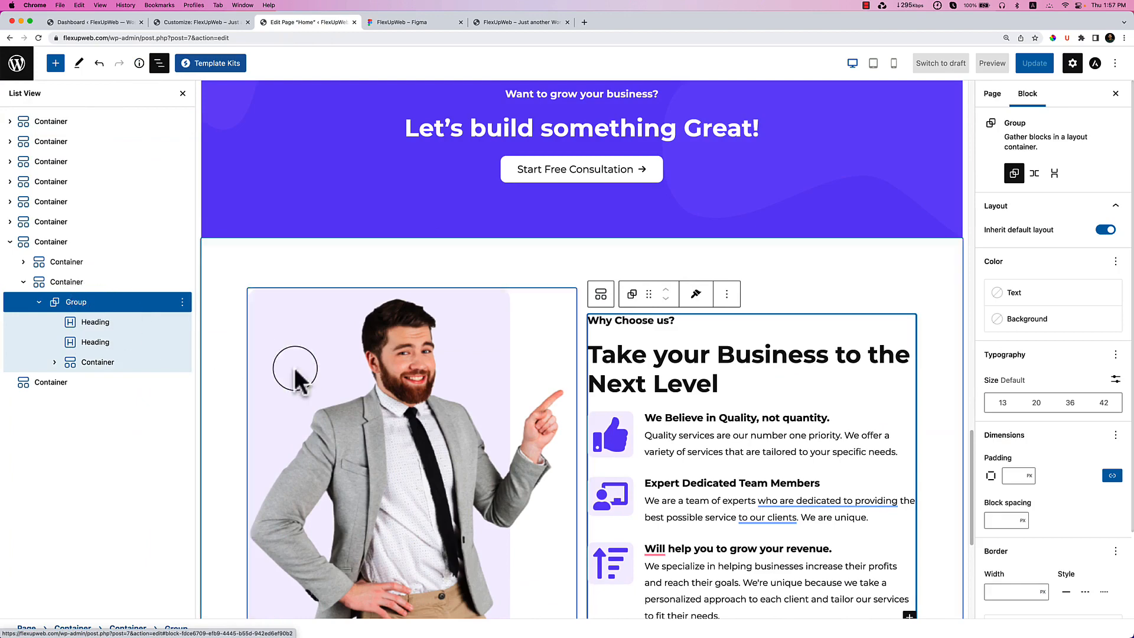
{"action": "scroll", "coordinate": [254, 355], "scroll_direction": "down", "scroll_amount": 4}
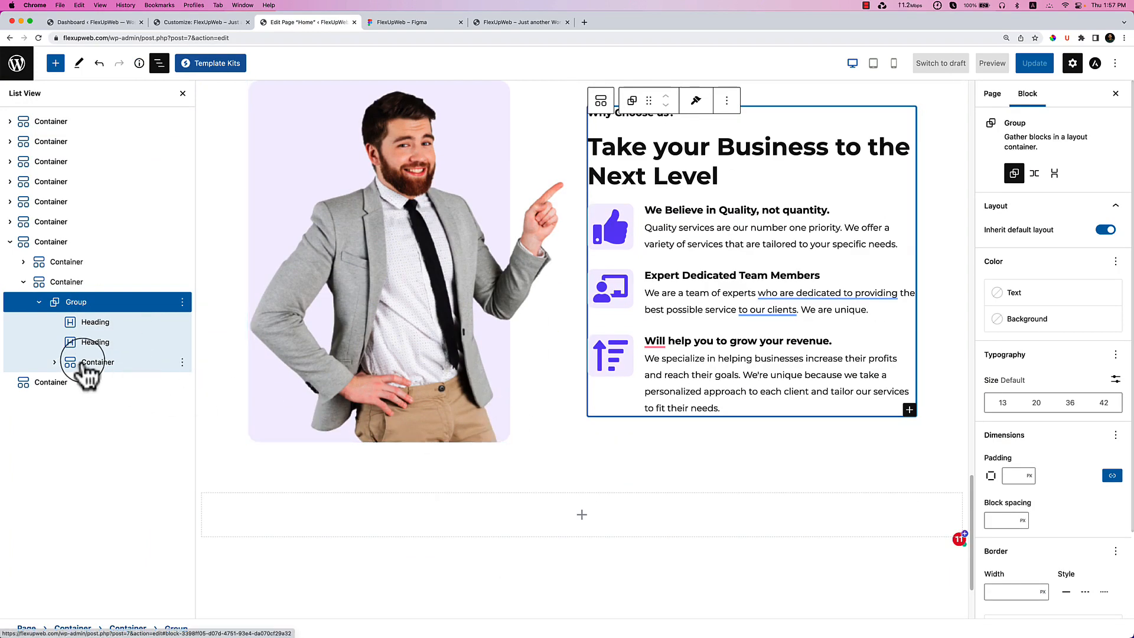
{"action": "left_click", "coordinate": [92, 367]}
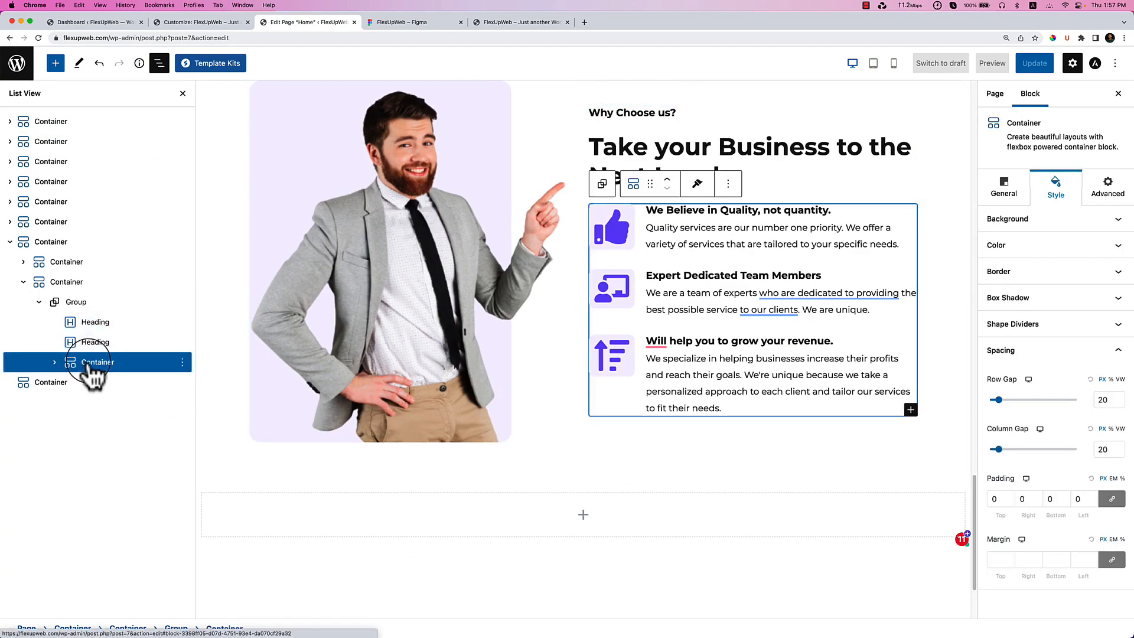
{"action": "left_click", "coordinate": [77, 282]}
{"action": "left_click", "coordinate": [89, 363]}
{"action": "left_click", "coordinate": [87, 289]}
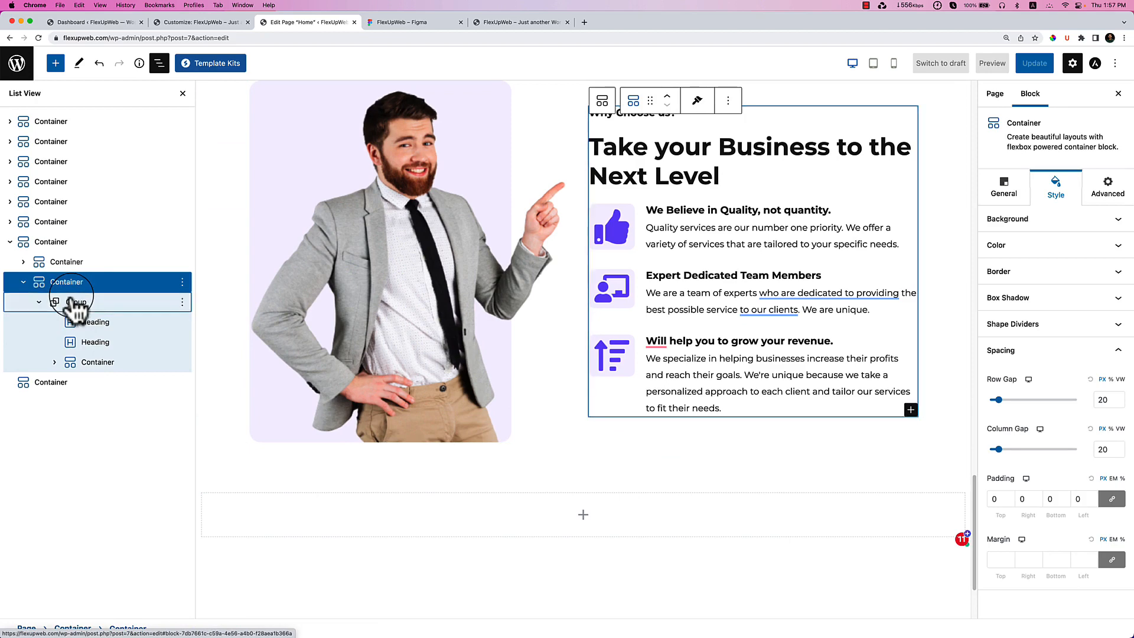
{"action": "left_click", "coordinate": [75, 303]}
{"action": "left_click", "coordinate": [97, 363]}
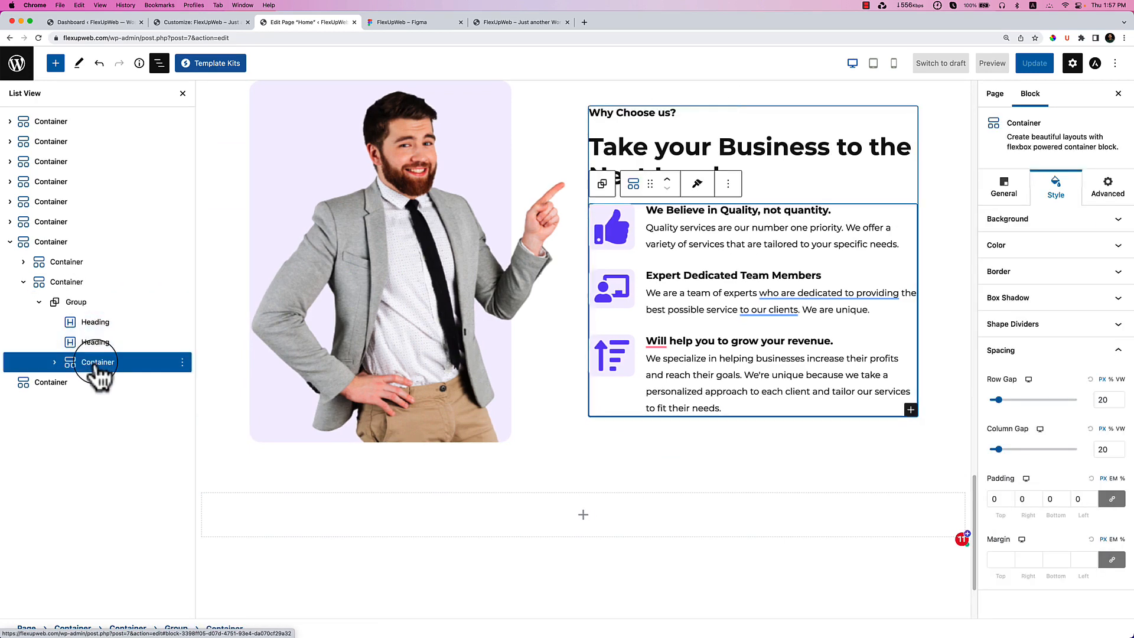
Drag the feature list container upward, then move the heading Group back above it.
{"action": "left_click_drag", "start_coordinate": [96, 362], "coordinate": [51, 288]}
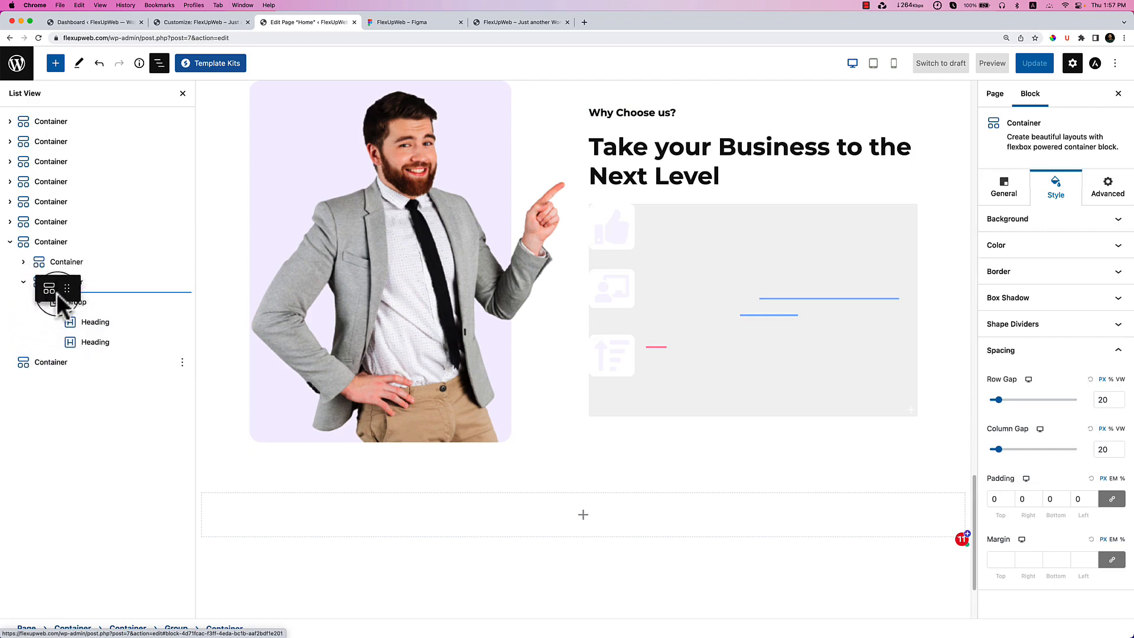
{"action": "left_click_drag", "start_coordinate": [108, 322], "coordinate": [109, 323]}
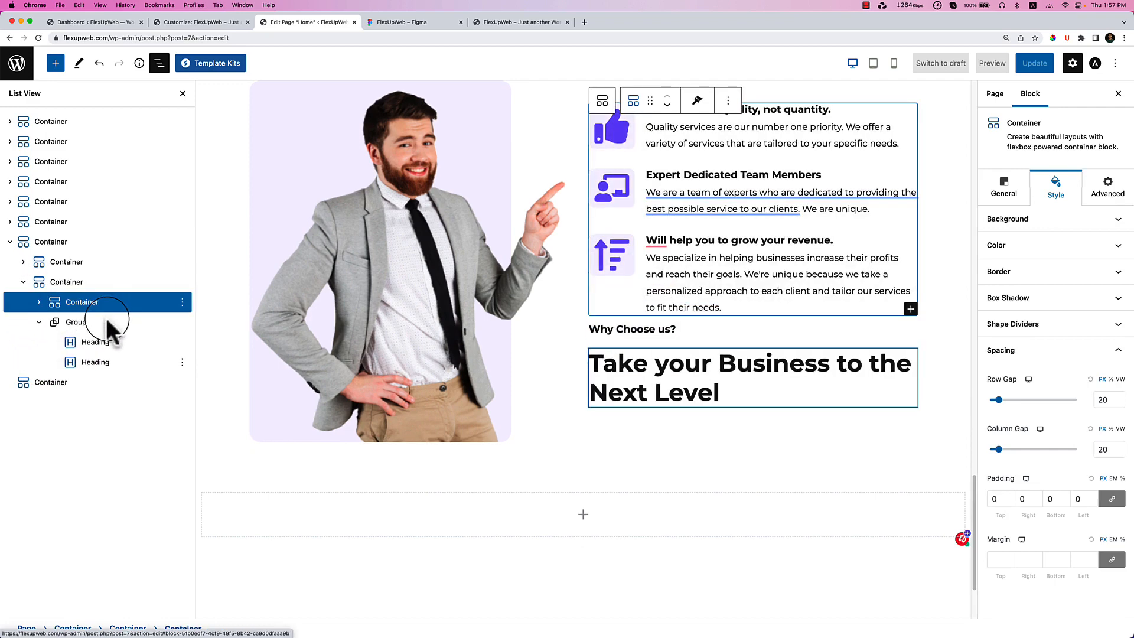
{"action": "left_click", "coordinate": [37, 321]}
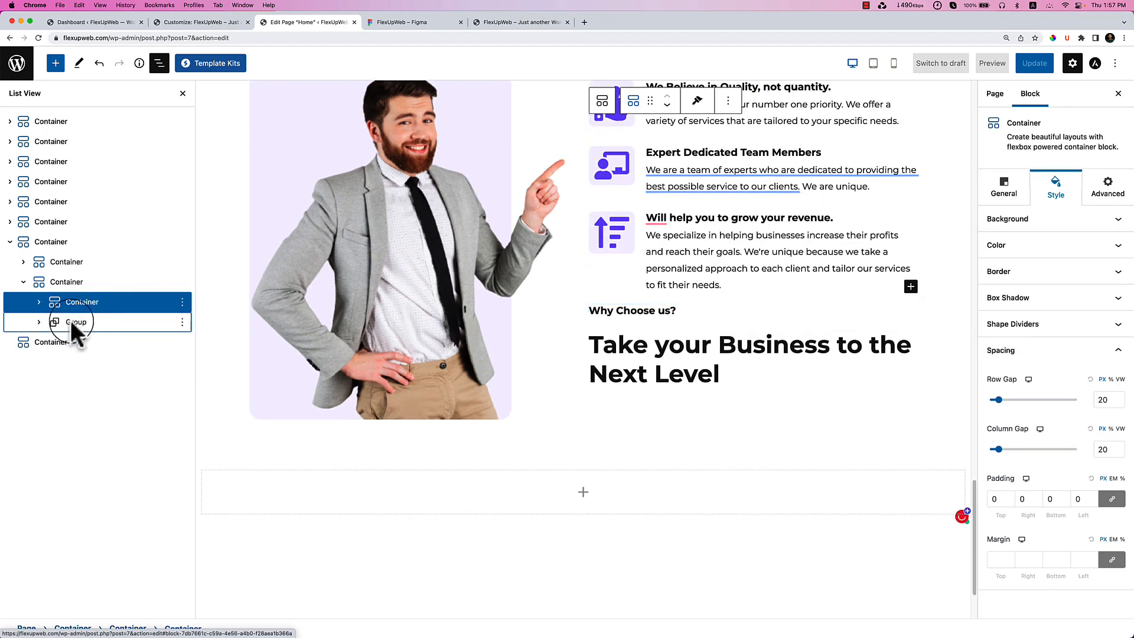
{"action": "left_click", "coordinate": [92, 325]}
{"action": "left_click", "coordinate": [665, 288]}
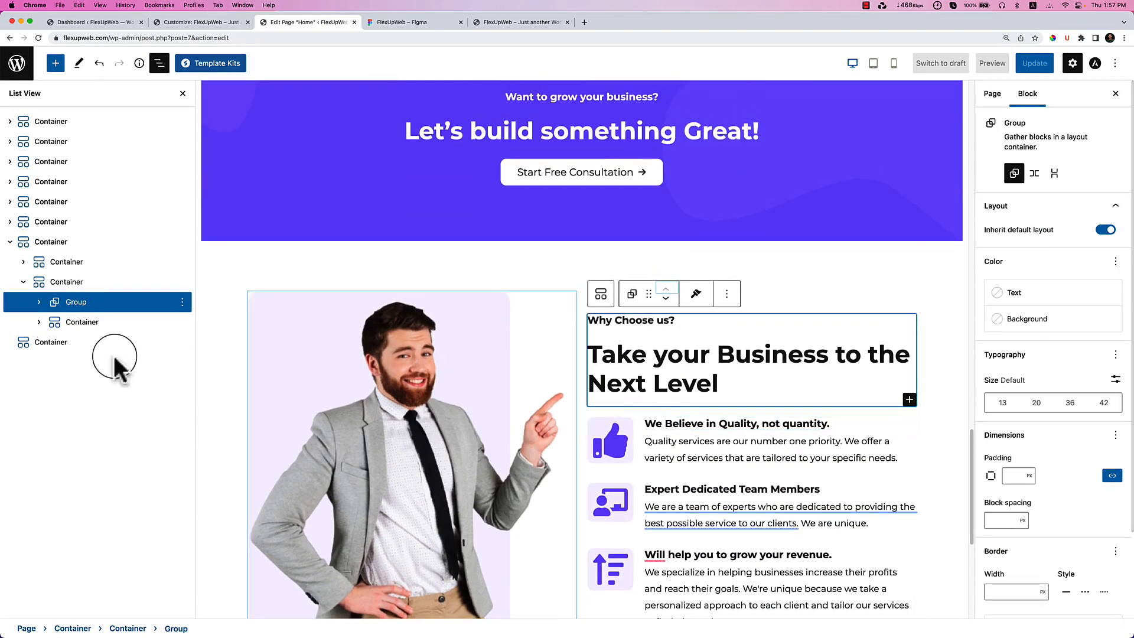
{"action": "left_click", "coordinate": [93, 322]}
{"action": "left_click", "coordinate": [93, 307]}
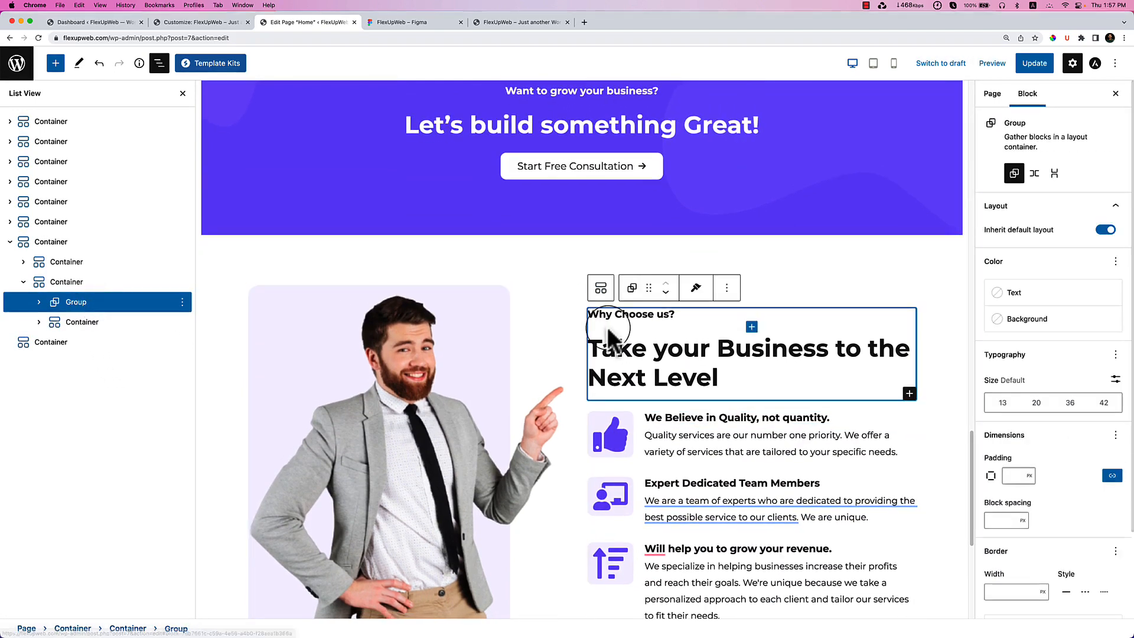
{"action": "scroll", "coordinate": [666, 398], "scroll_direction": "down", "scroll_amount": 2}
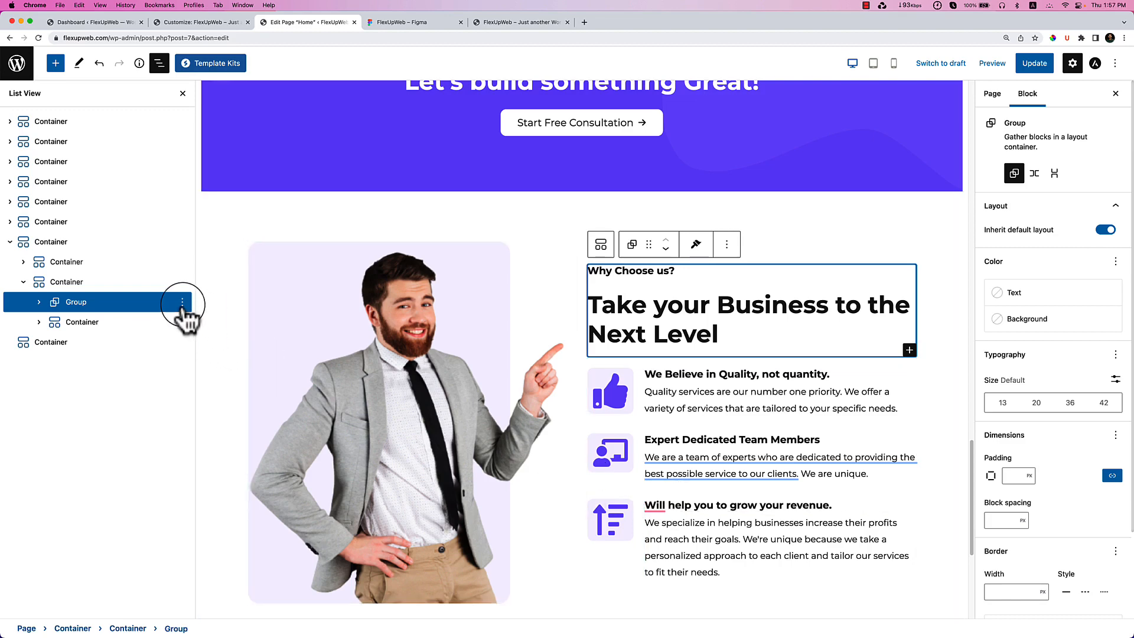
{"action": "left_click", "coordinate": [182, 302]}
Copy the heading Group and insert a nested Container into the empty bottom section.
{"action": "left_click", "coordinate": [198, 372]}
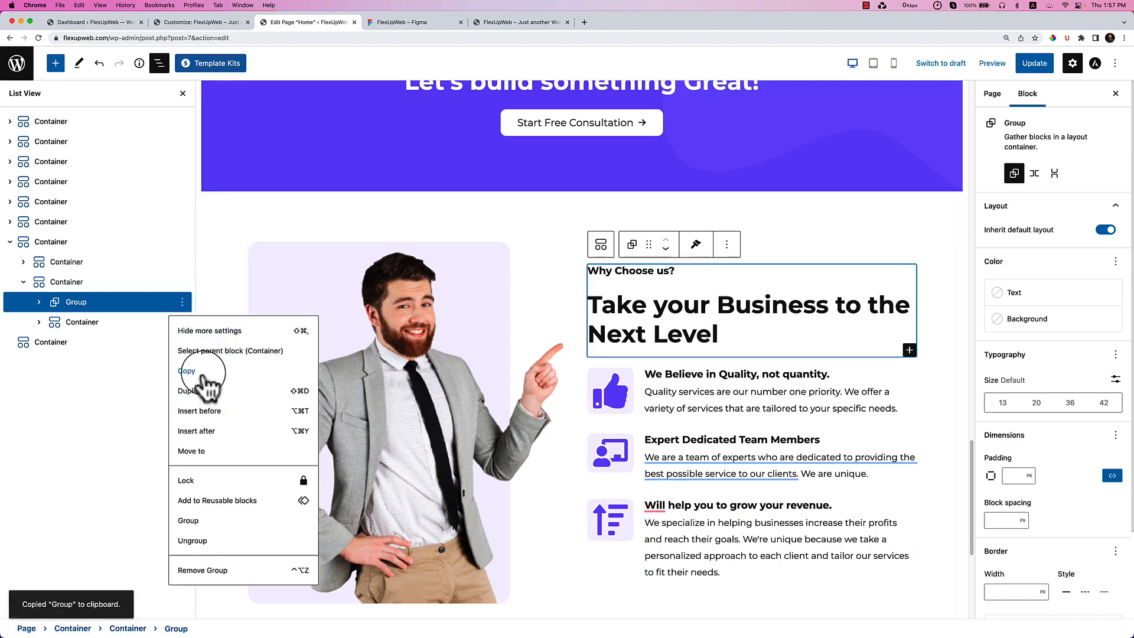
{"action": "left_click", "coordinate": [81, 345]}
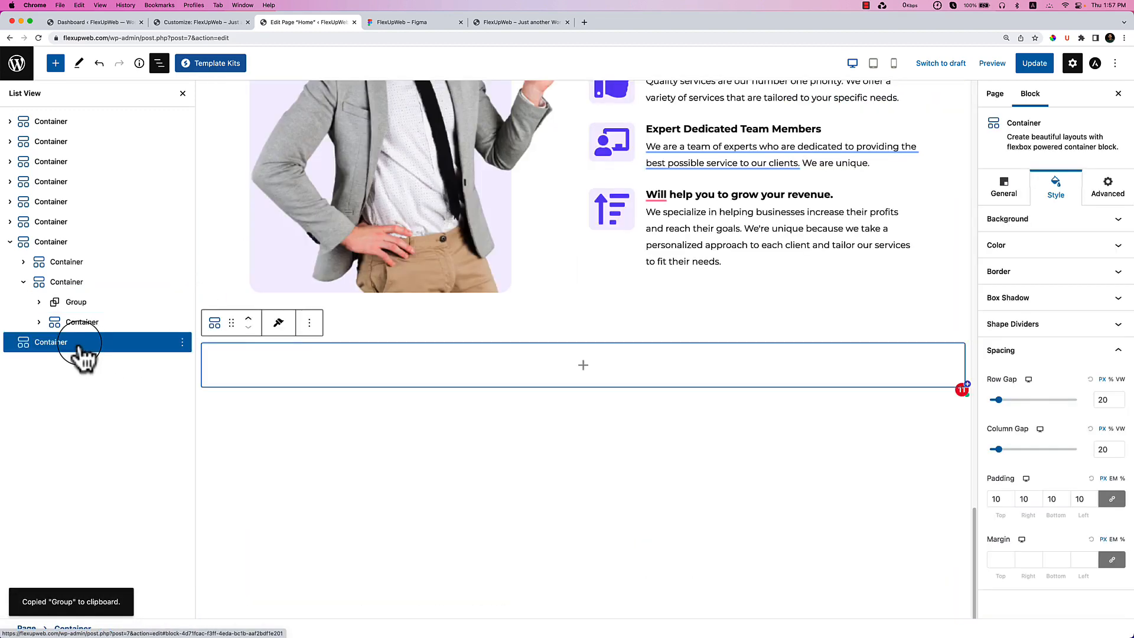
{"action": "left_click", "coordinate": [583, 366]}
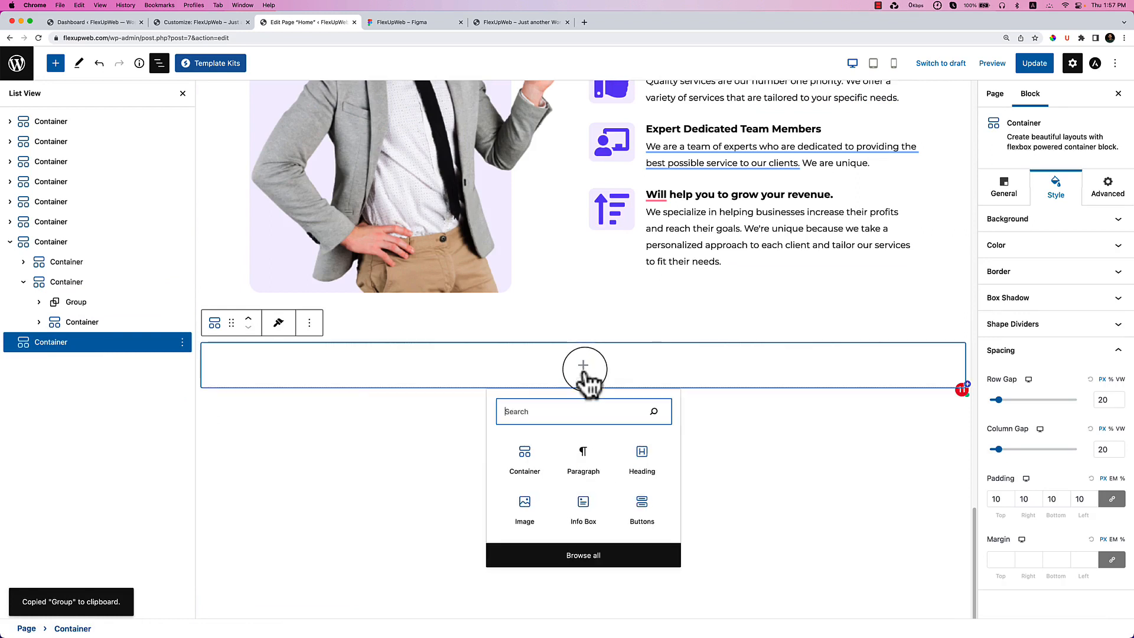
{"action": "left_click", "coordinate": [518, 470]}
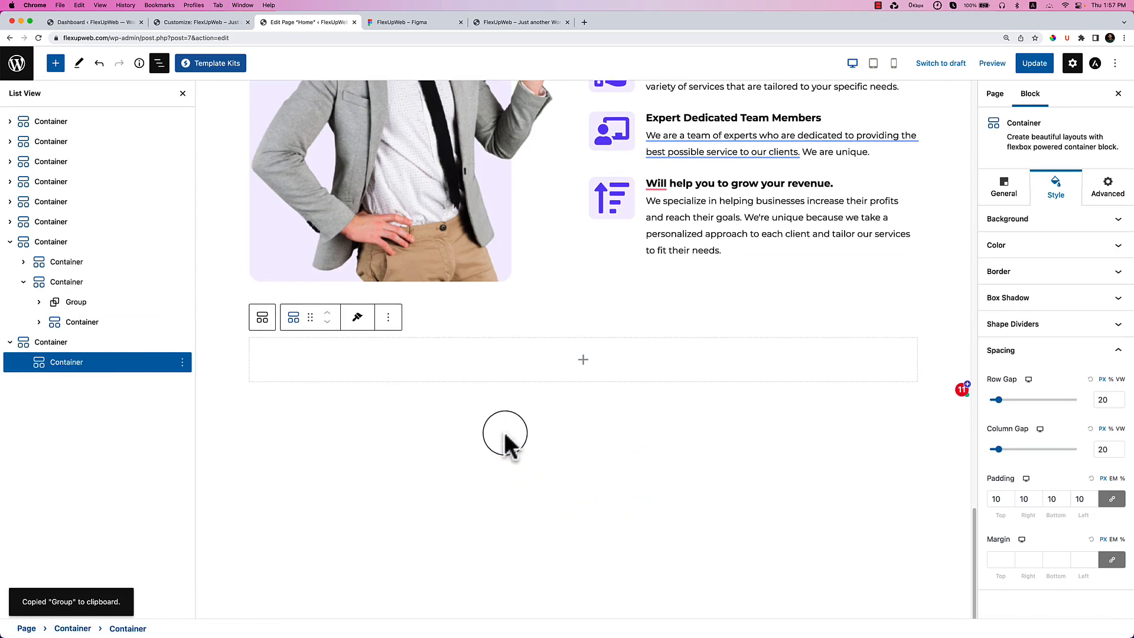
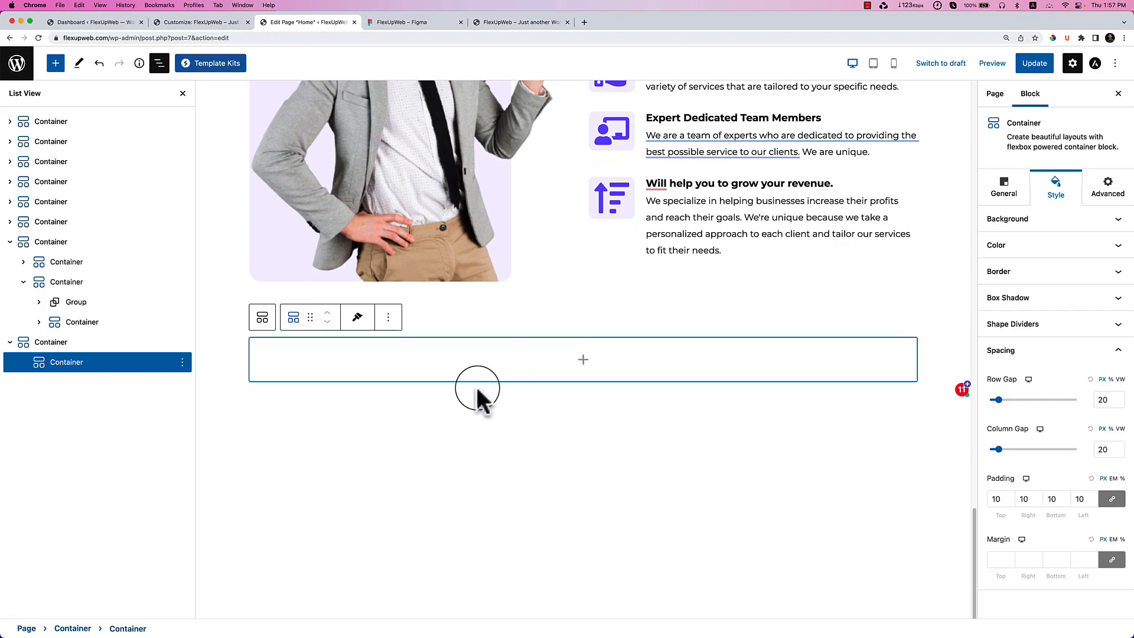
Paste the copied heading Group into the empty bottom container.
{"action": "key", "text": "ctrl+v"}
{"action": "scroll", "coordinate": [499, 402], "scroll_direction": "up", "scroll_amount": 10}
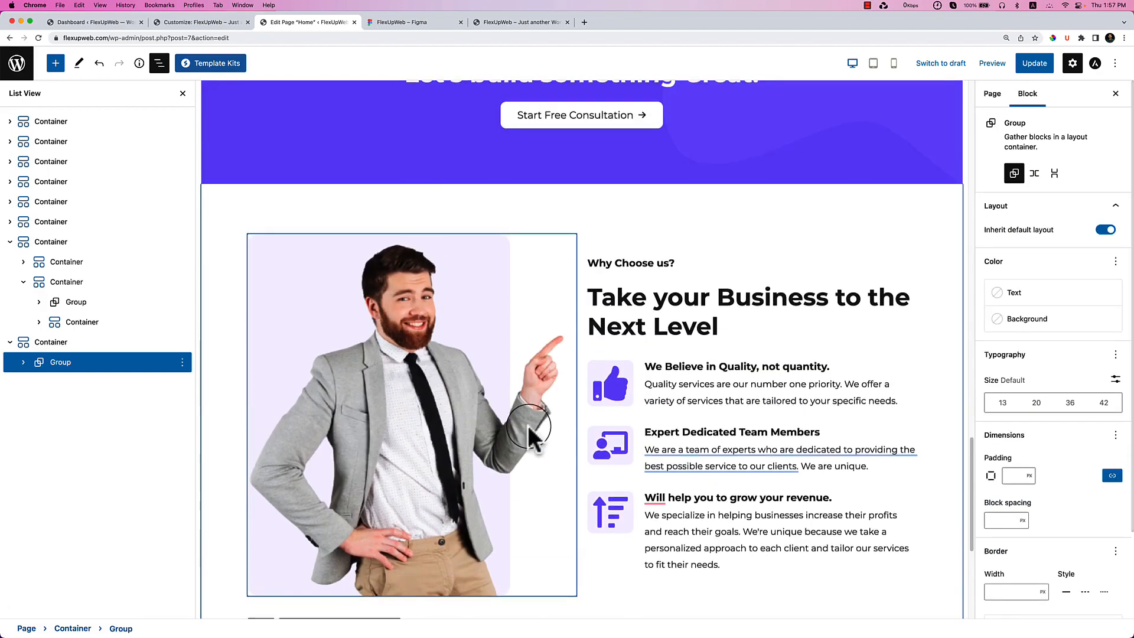
{"action": "scroll", "coordinate": [528, 434], "scroll_direction": "down", "scroll_amount": 8}
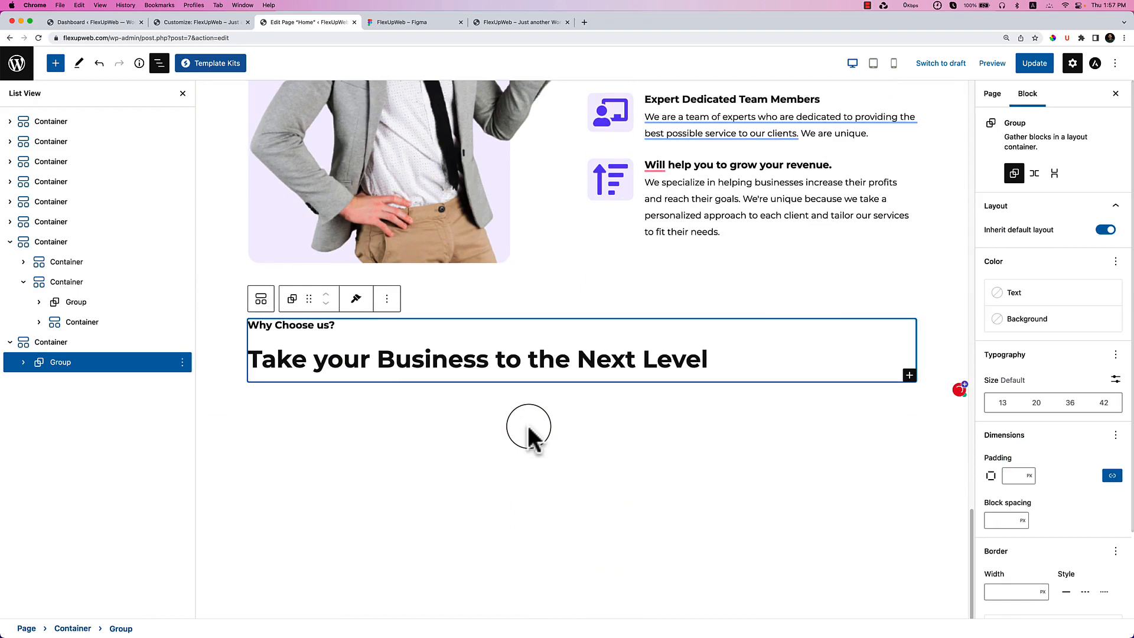
Retitle the small heading 'Previous Projects', copied from the Figma design.
{"action": "left_click", "coordinate": [430, 22]}
{"action": "double_click", "coordinate": [293, 152]}
{"action": "key", "text": "super+c"}
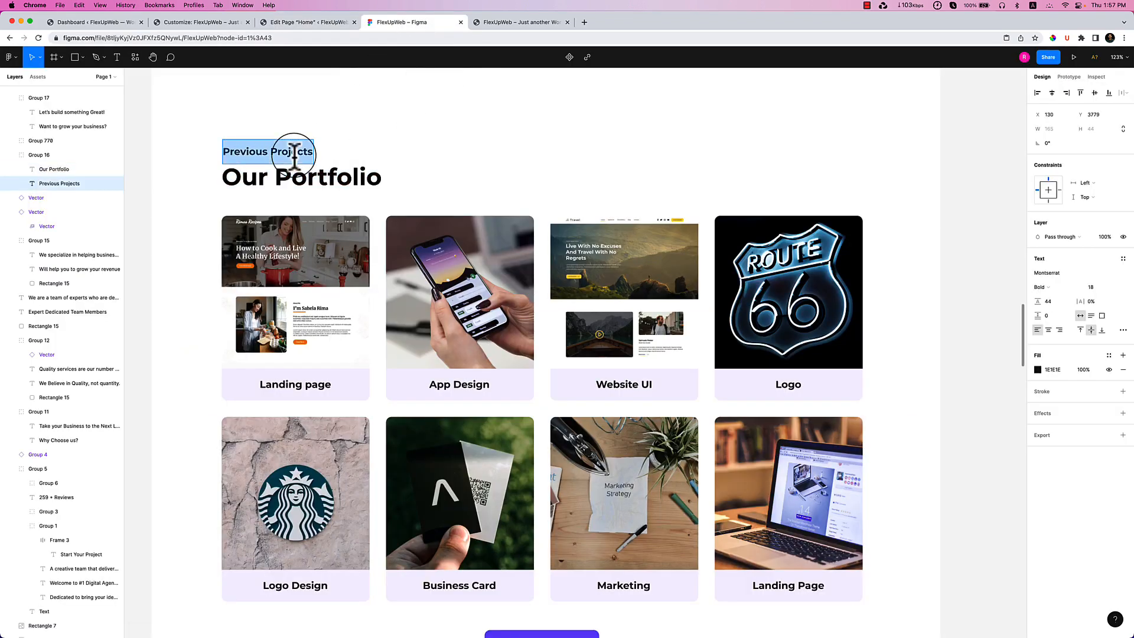
{"action": "left_click", "coordinate": [303, 22]}
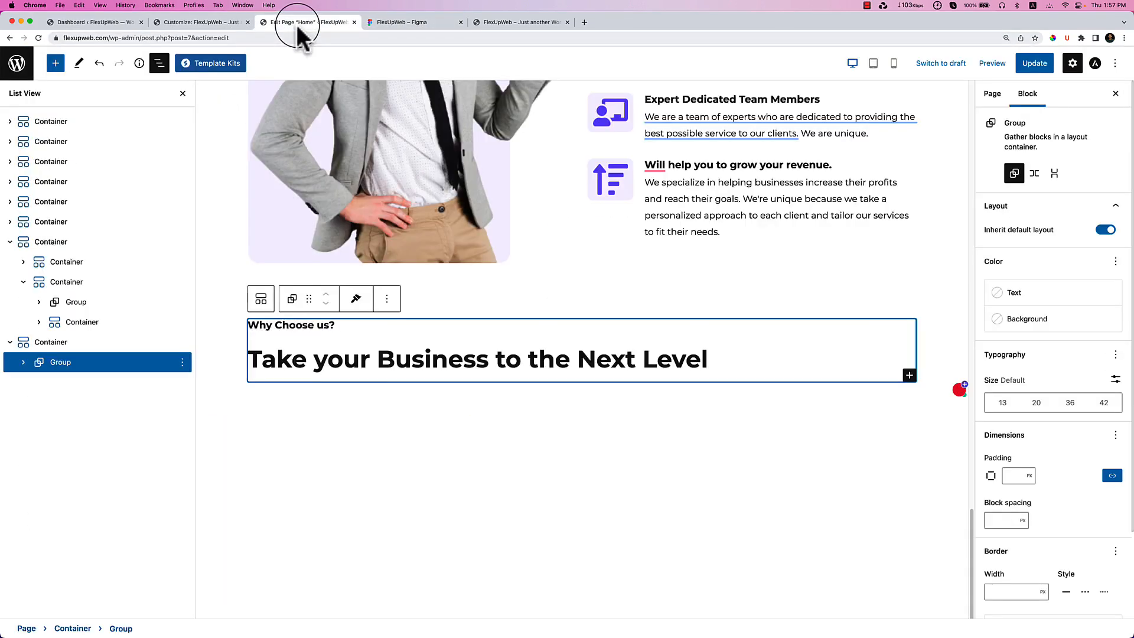
{"action": "triple_click", "coordinate": [304, 324]}
{"action": "key", "text": "super+v"}
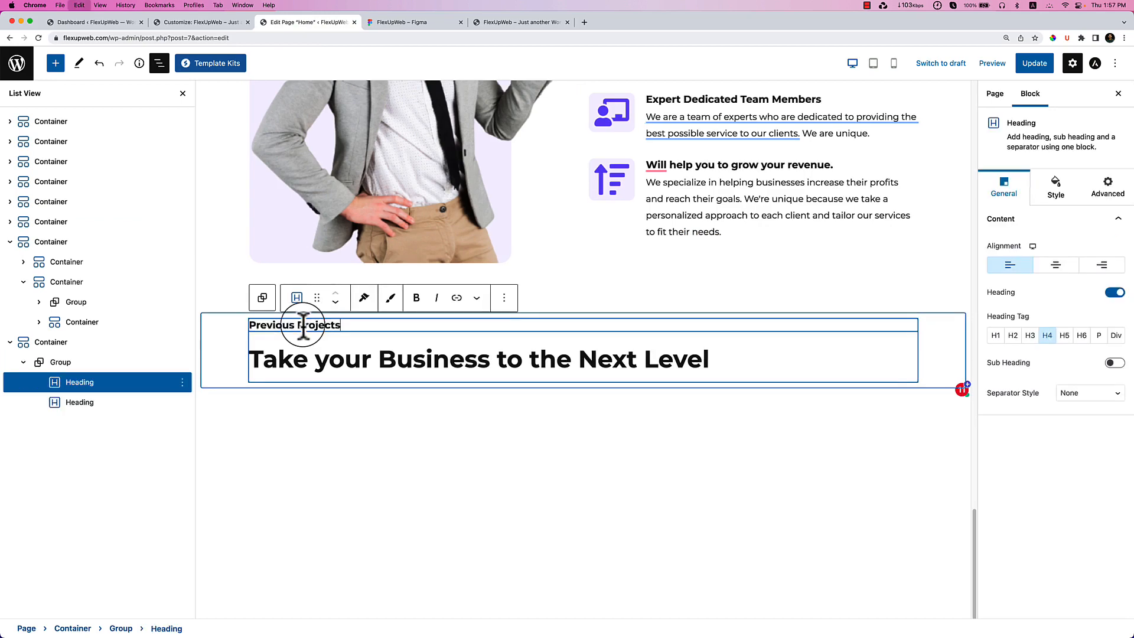
Replace the large heading with 'Our Portfolio' copied from Figma.
{"action": "left_click", "coordinate": [409, 22]}
{"action": "double_click", "coordinate": [324, 177]}
{"action": "key", "text": "super+c"}
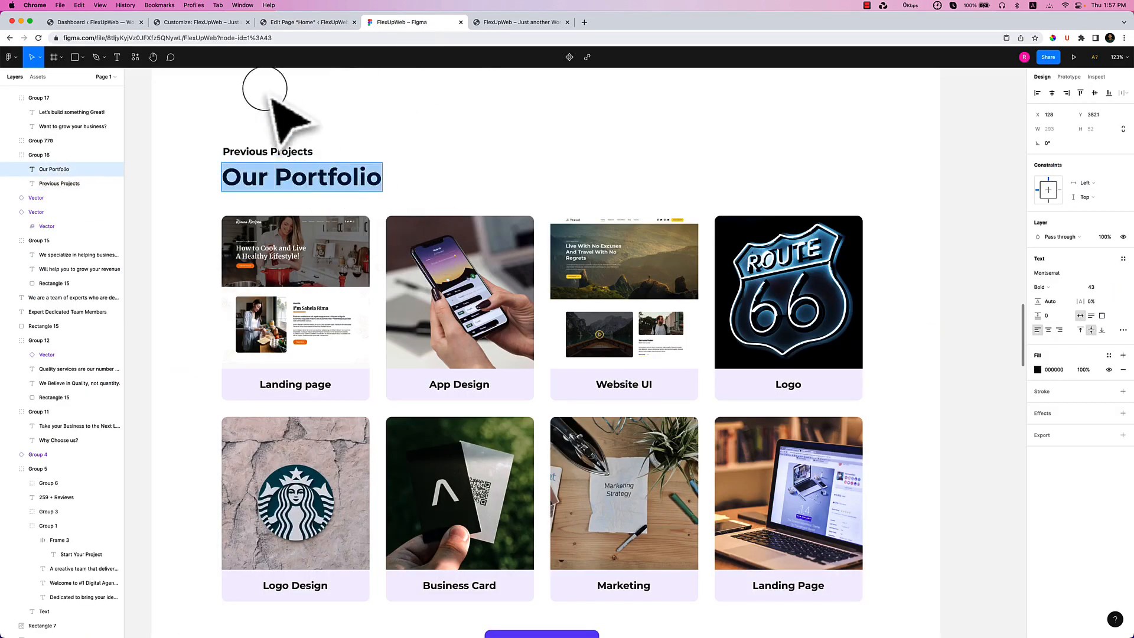
{"action": "left_click", "coordinate": [302, 23]}
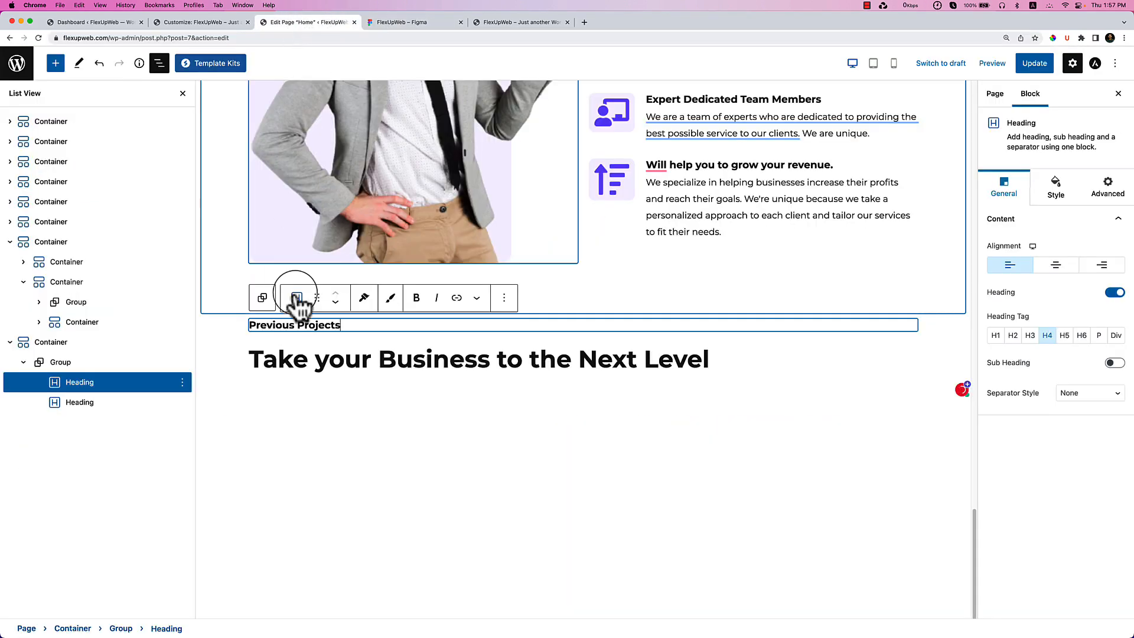
{"action": "left_click", "coordinate": [304, 346]}
{"action": "key", "text": "super+v"}
{"action": "triple_click", "coordinate": [306, 348]}
{"action": "key", "text": "super+v"}
{"action": "left_click", "coordinate": [415, 422]}
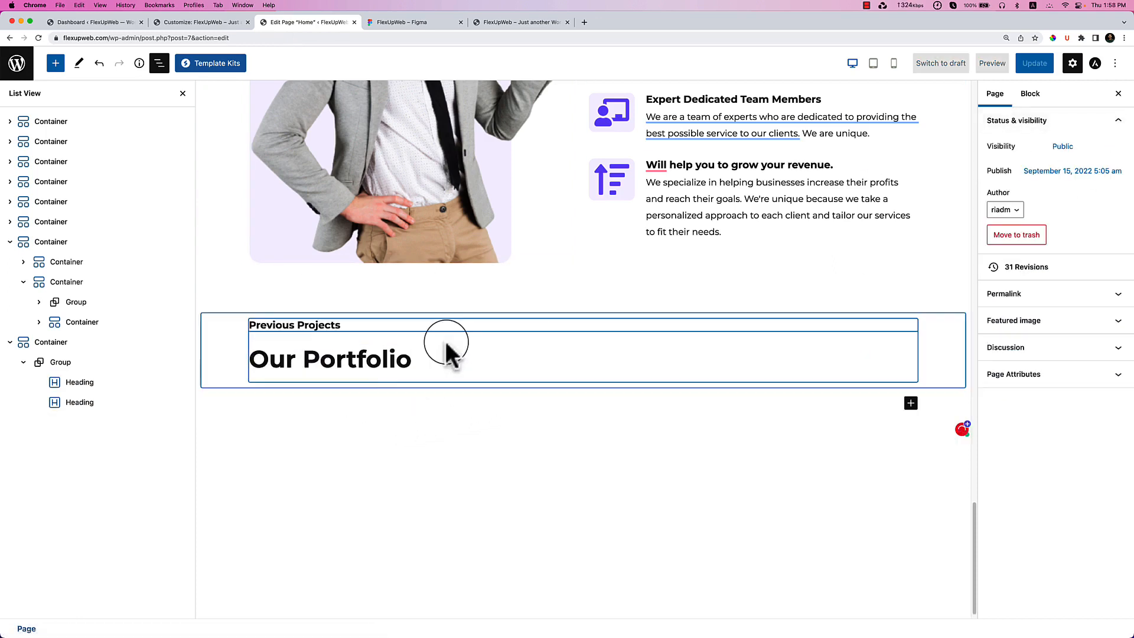
Set the section container's column gap to 14 and row gap to 0.
{"action": "left_click", "coordinate": [235, 330]}
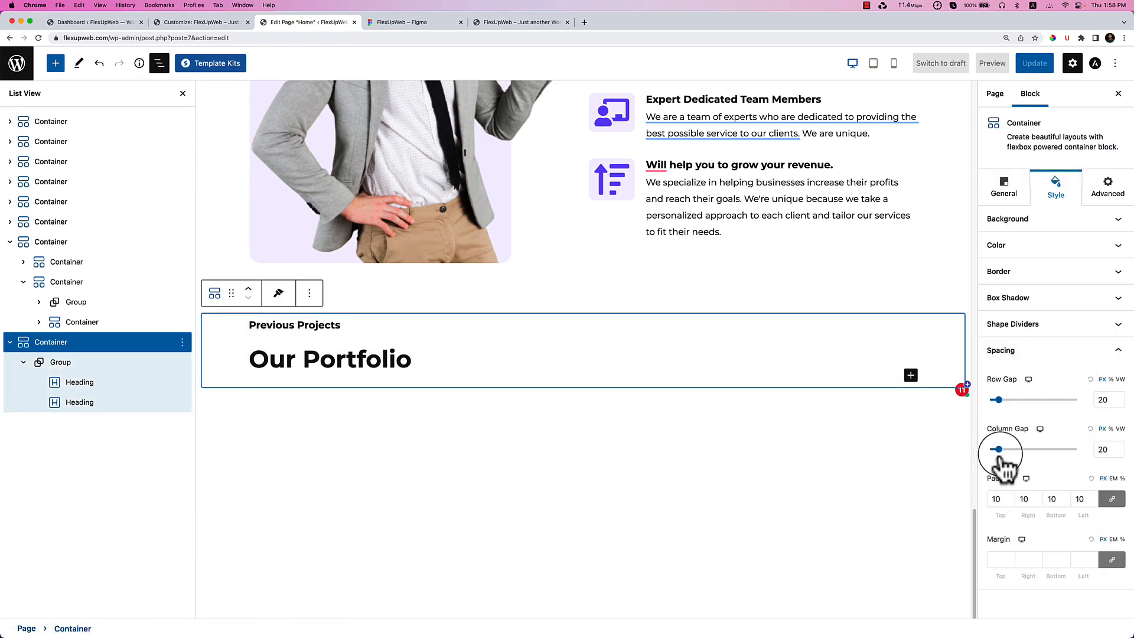
{"action": "left_click_drag", "start_coordinate": [998, 450], "coordinate": [996, 450]}
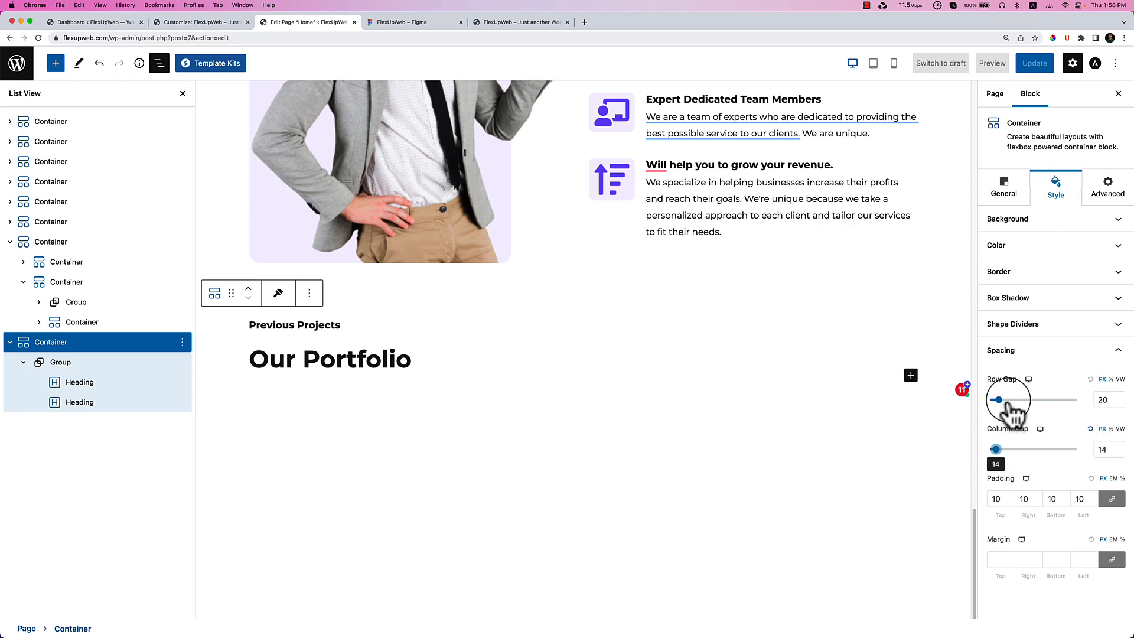
{"action": "left_click_drag", "start_coordinate": [999, 400], "coordinate": [984, 403]}
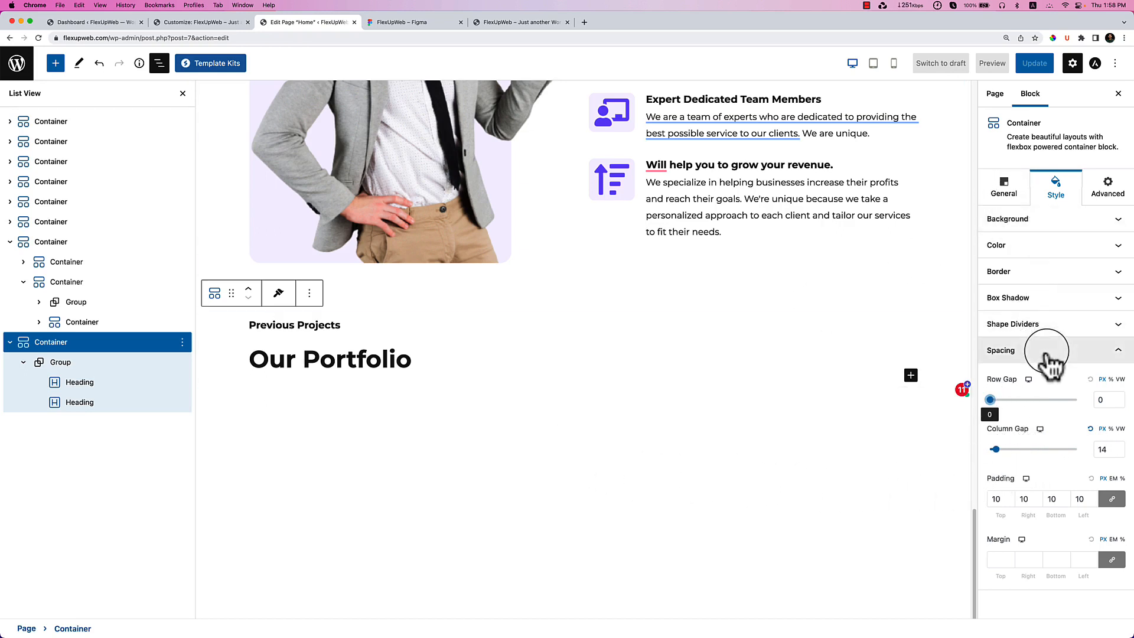
Unlink the container's padding and set top 90 px and bottom 70 px.
{"action": "left_click", "coordinate": [1010, 198]}
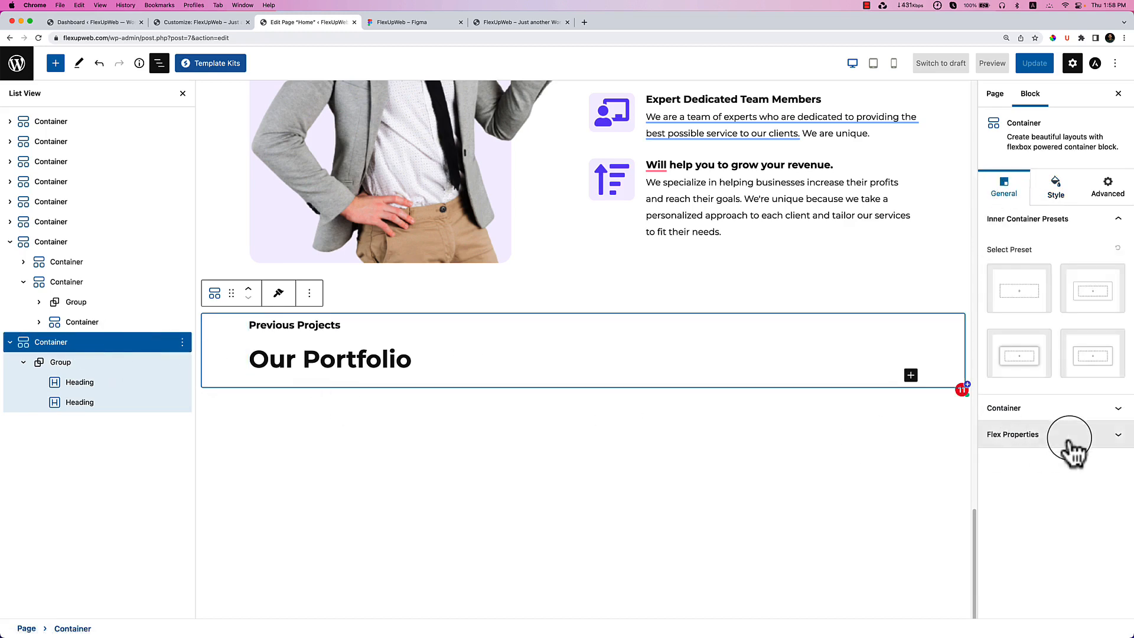
{"action": "left_click", "coordinate": [1058, 408]}
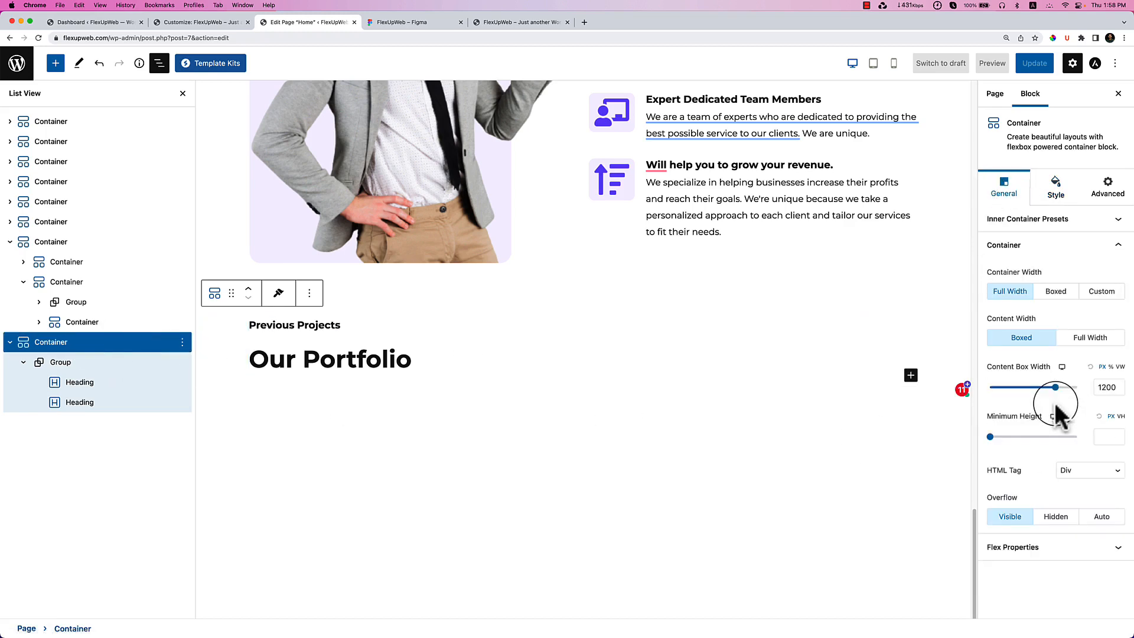
{"action": "left_click", "coordinate": [1056, 188]}
{"action": "left_click", "coordinate": [1029, 390]}
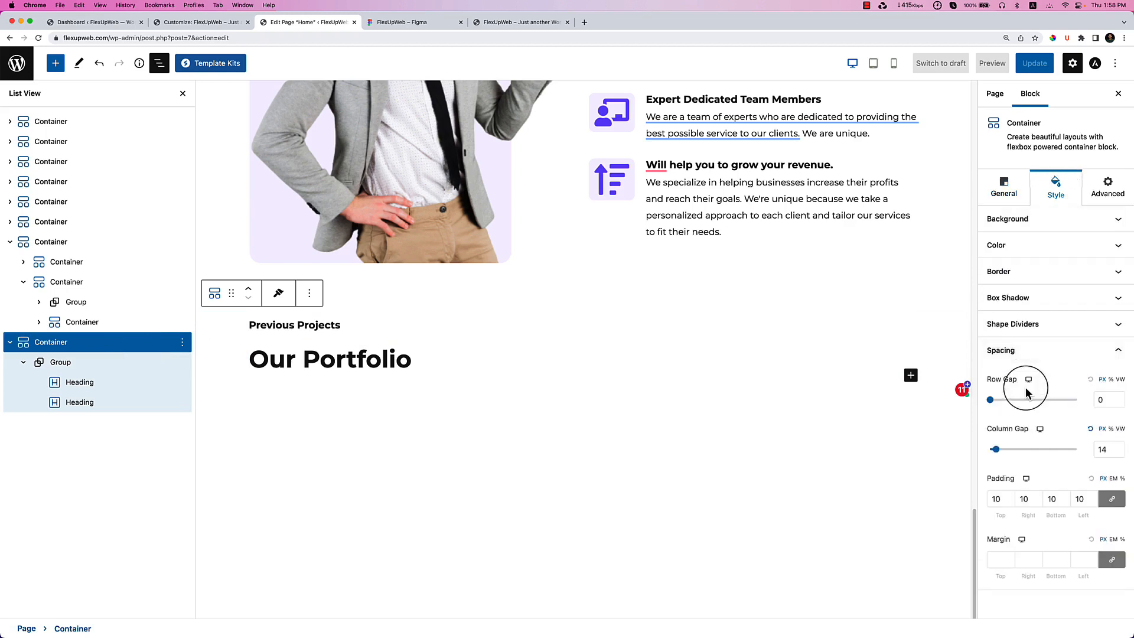
{"action": "left_click", "coordinate": [1113, 499]}
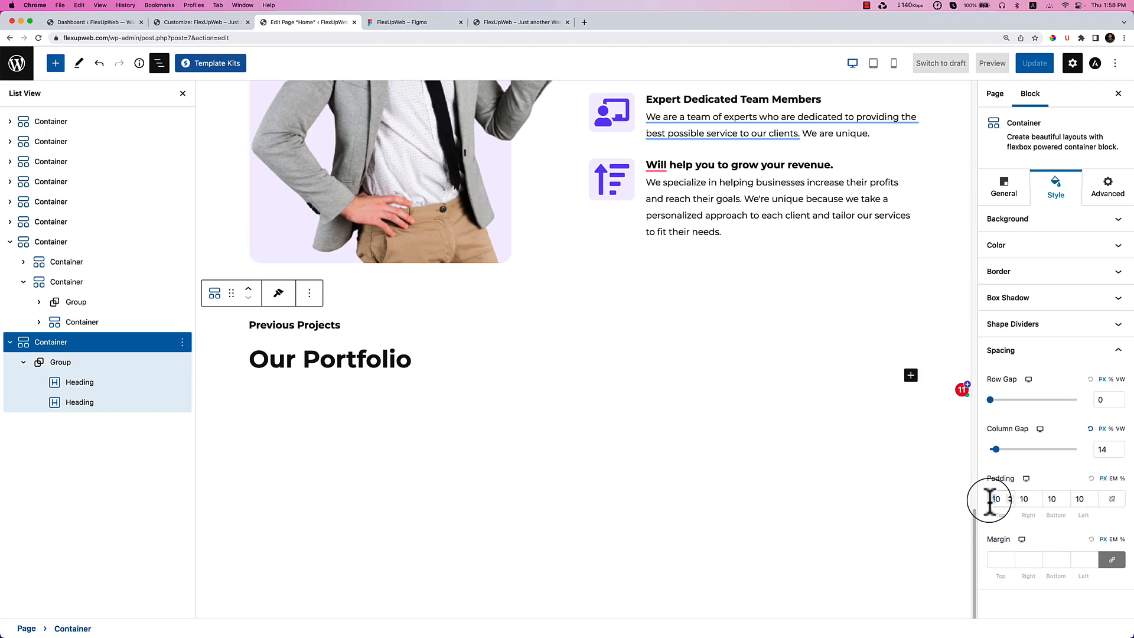
{"action": "type", "text": "9"}
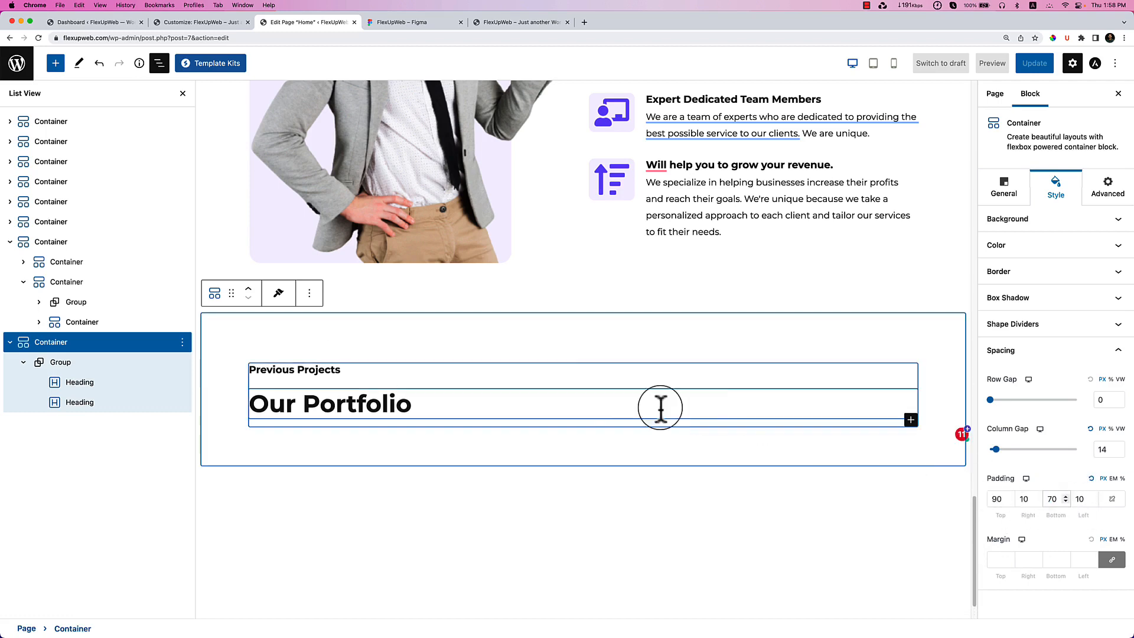
{"action": "left_click", "coordinate": [411, 334]}
Compare spacing with the section above, check the Our Portfolio heading, and save with Update.
{"action": "scroll", "coordinate": [774, 561], "scroll_direction": "up", "scroll_amount": 2}
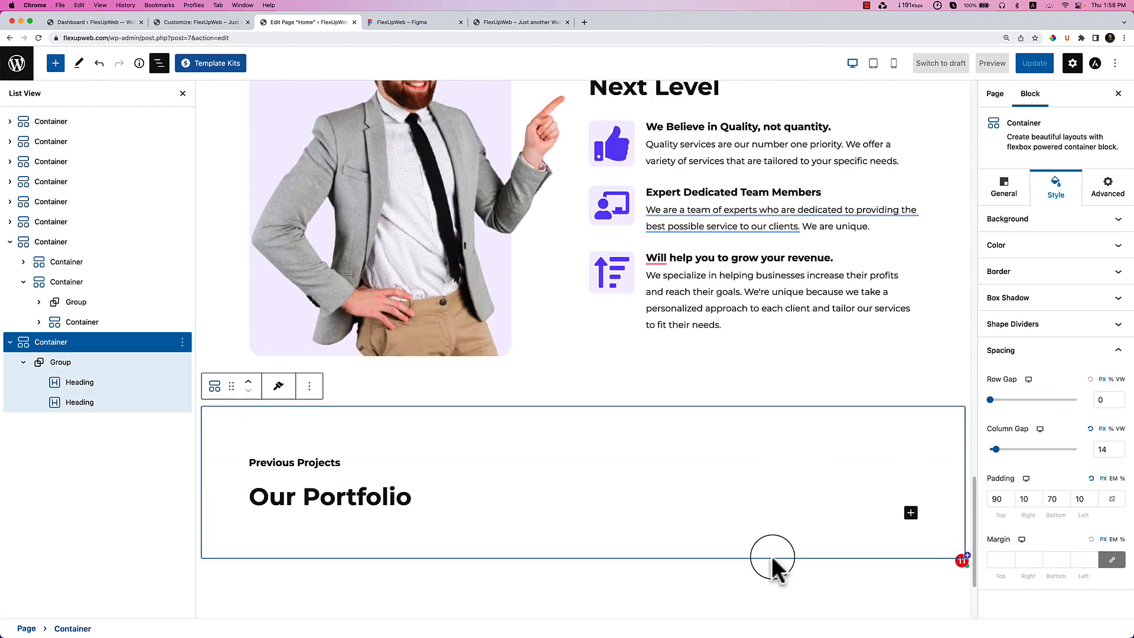
{"action": "left_click", "coordinate": [673, 387]}
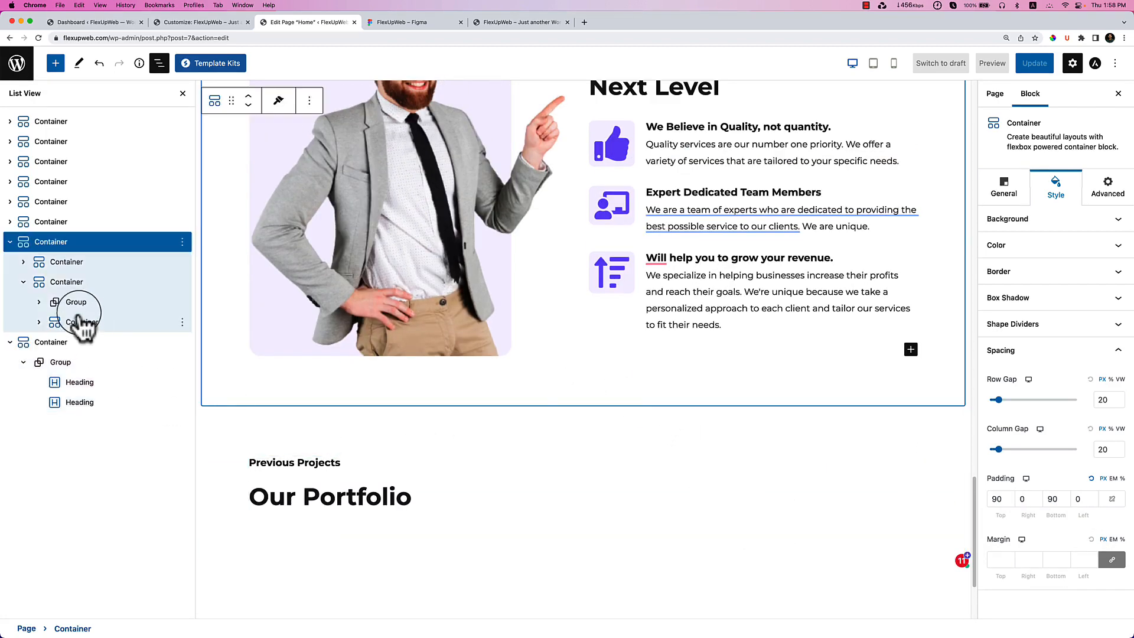
{"action": "left_click", "coordinate": [114, 367]}
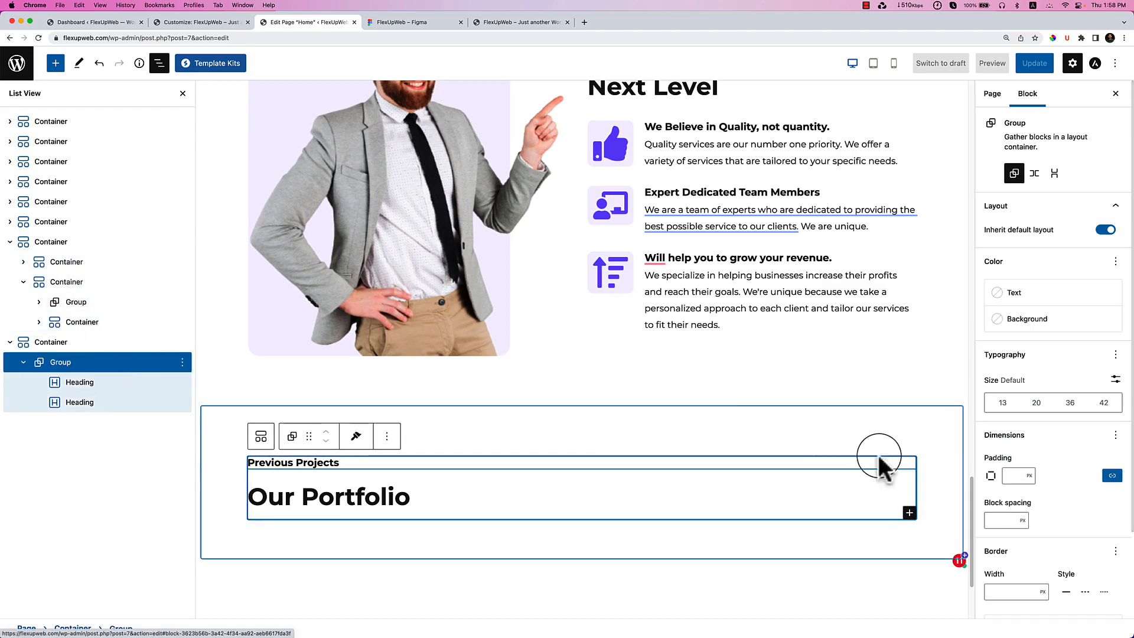
{"action": "scroll", "coordinate": [1063, 519], "scroll_direction": "down", "scroll_amount": 2}
{"action": "scroll", "coordinate": [1065, 526], "scroll_direction": "down", "scroll_amount": 1}
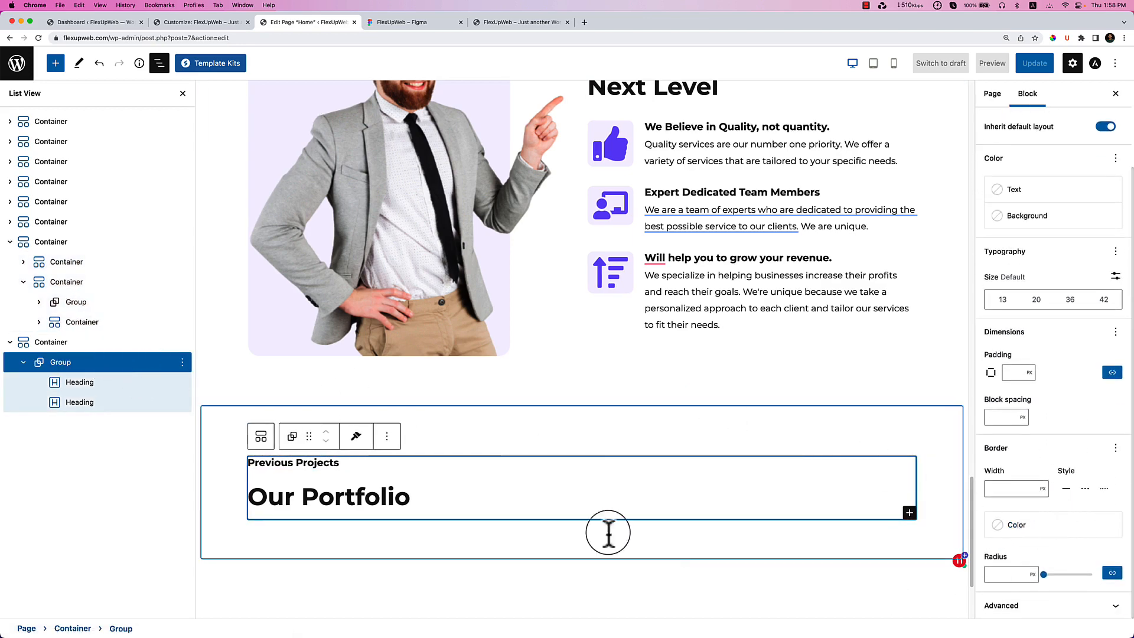
{"action": "left_click", "coordinate": [447, 480]}
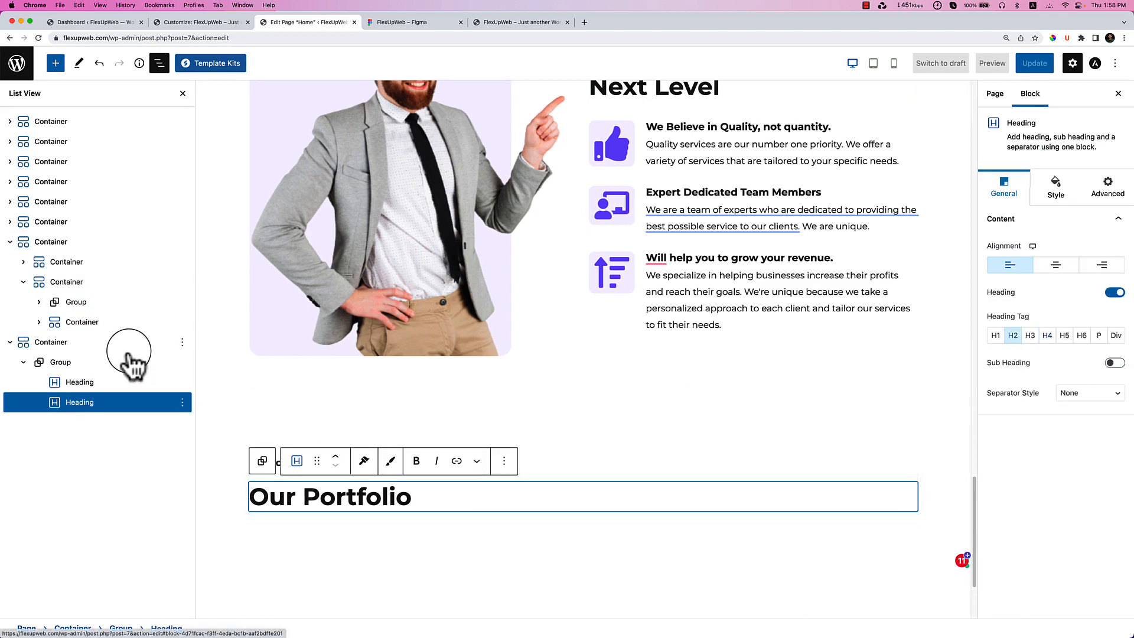
{"action": "scroll", "coordinate": [540, 488], "scroll_direction": "down", "scroll_amount": 3}
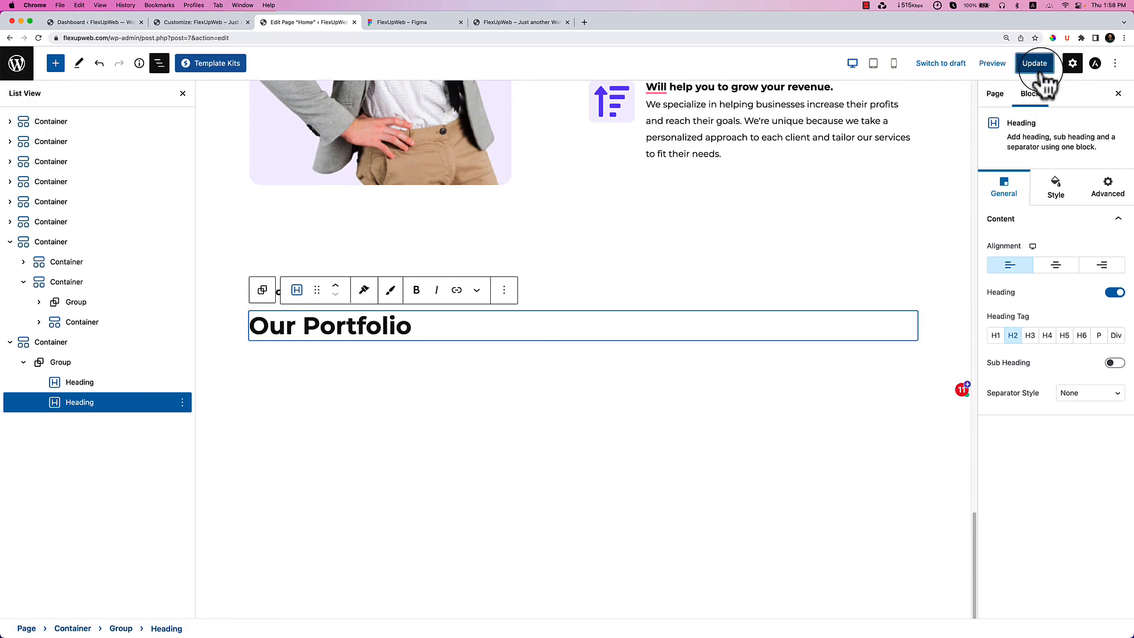
{"action": "left_click", "coordinate": [1040, 66]}
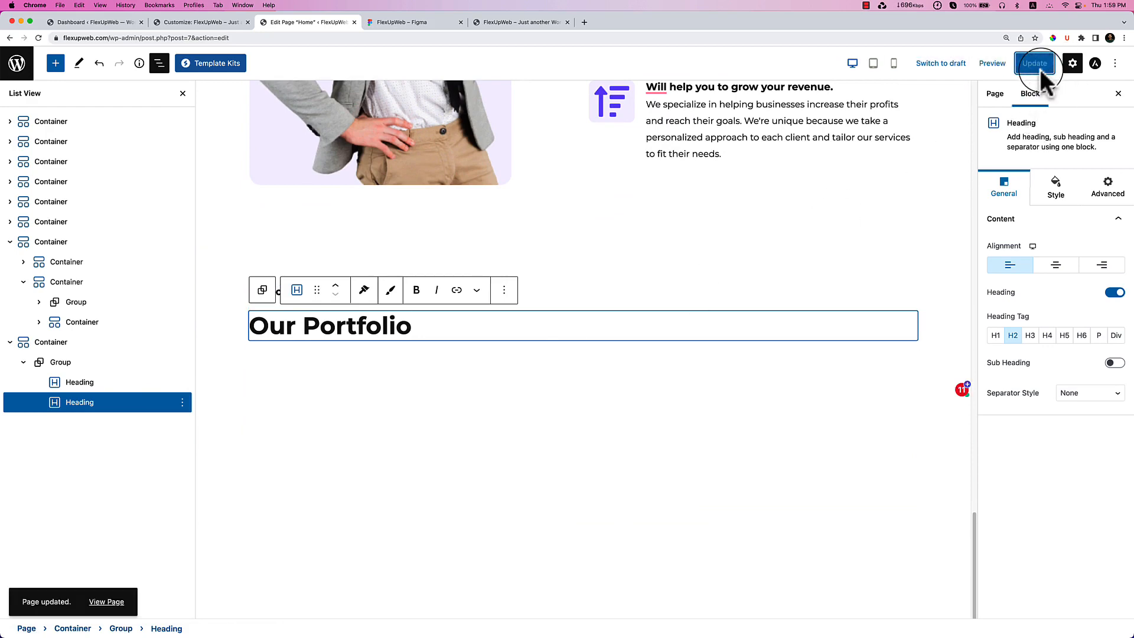
Reload the live homepage and scroll down to the new Our Portfolio section.
{"action": "left_click", "coordinate": [492, 23]}
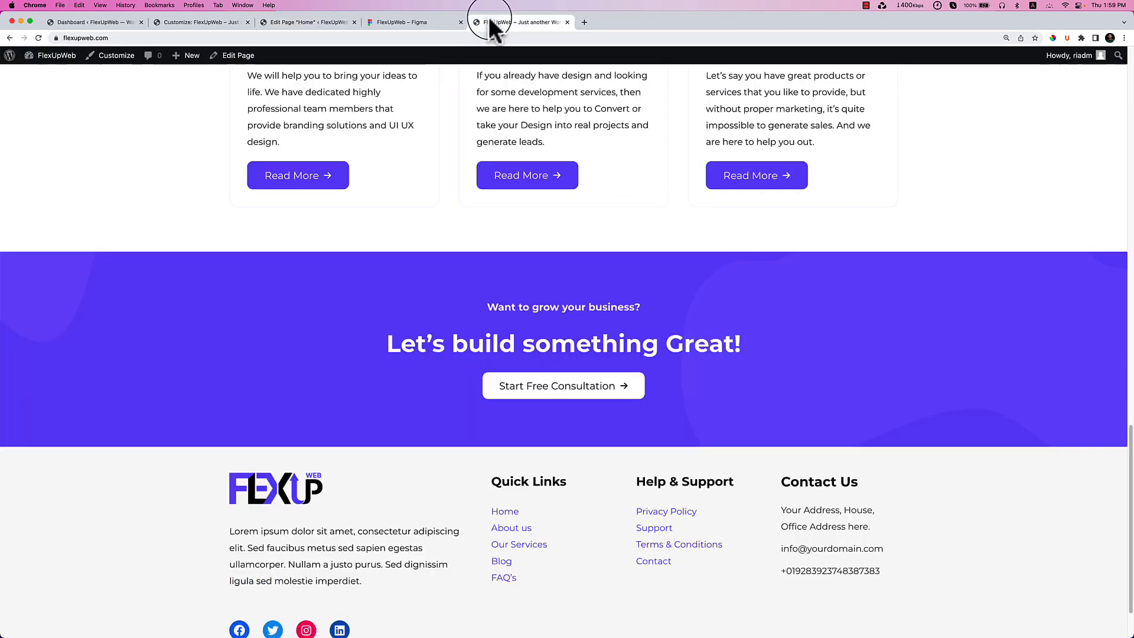
{"action": "right_click", "coordinate": [679, 227]}
{"action": "left_click", "coordinate": [691, 251]}
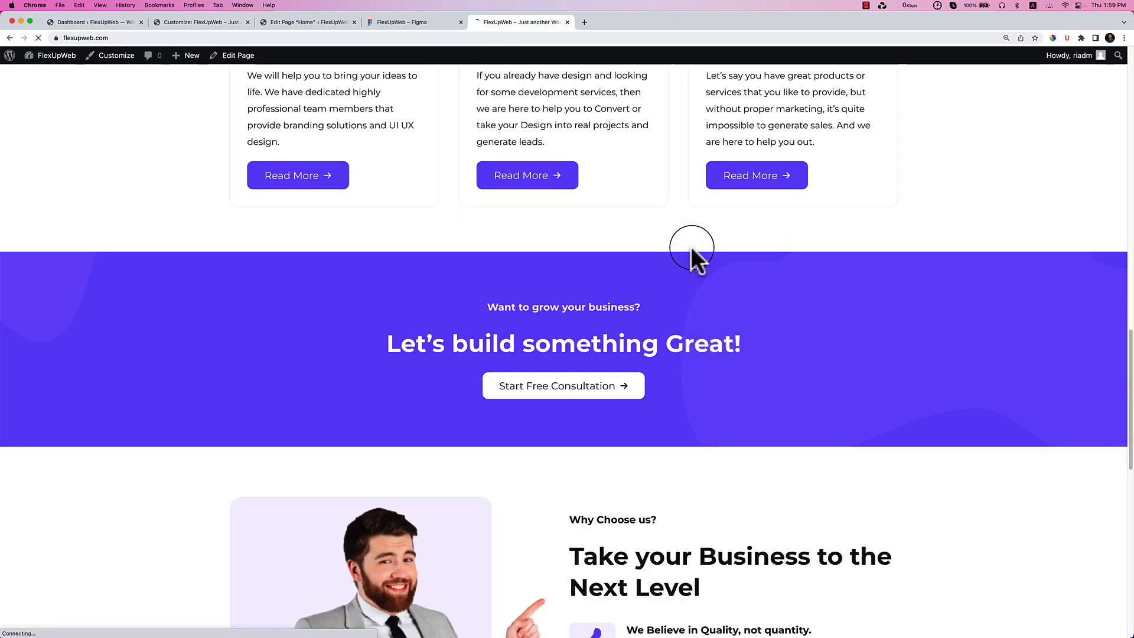
{"action": "scroll", "coordinate": [691, 254], "scroll_direction": "down", "scroll_amount": 6}
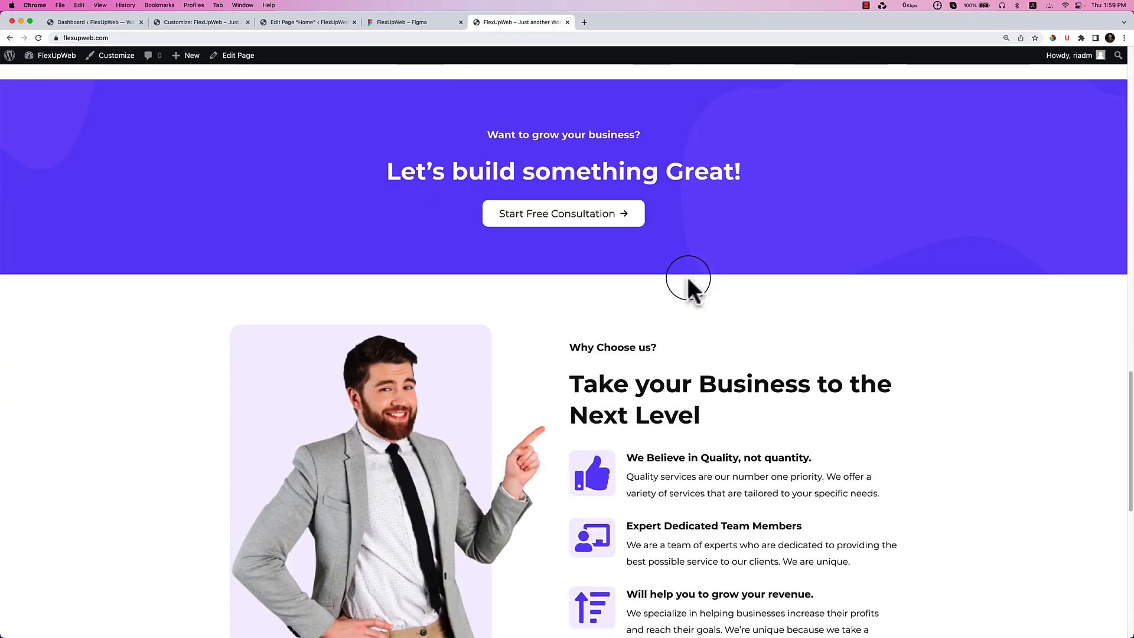
{"action": "scroll", "coordinate": [658, 383], "scroll_direction": "down", "scroll_amount": 5}
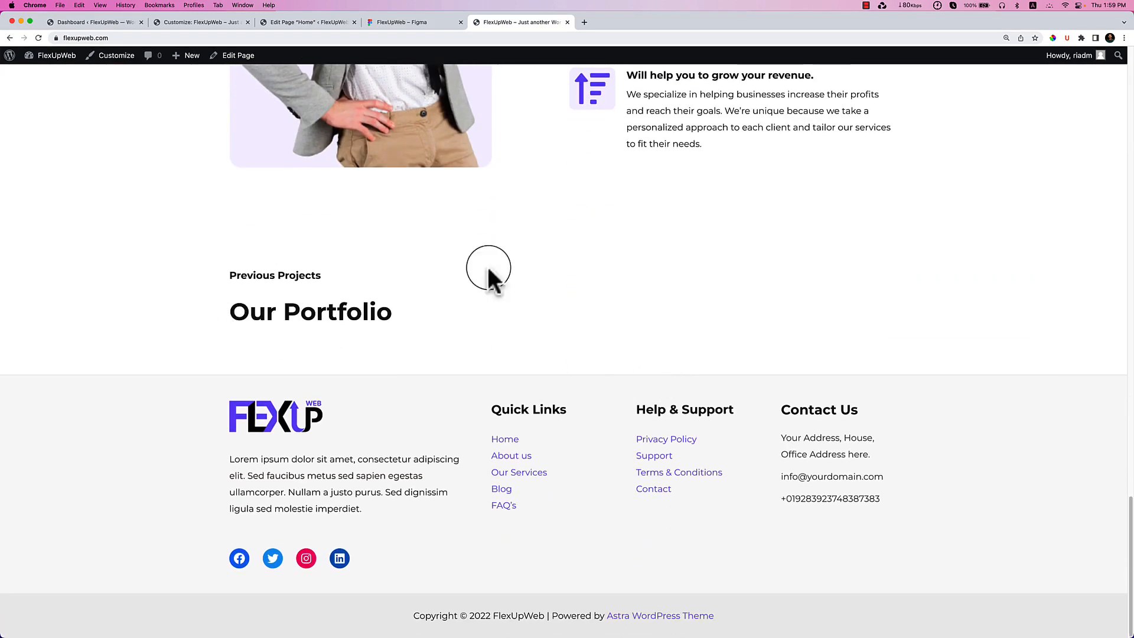
Copy the live site's URL from the address bar.
{"action": "right_click", "coordinate": [488, 38]}
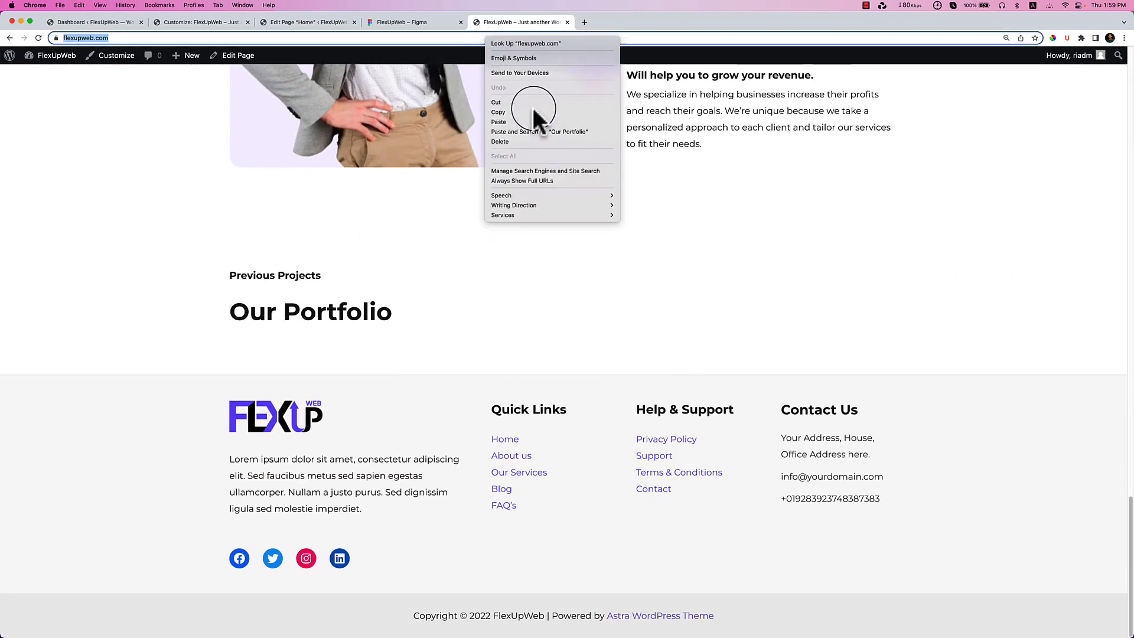
{"action": "left_click", "coordinate": [537, 120]}
{"action": "scroll", "coordinate": [636, 239], "scroll_direction": "up", "scroll_amount": 20}
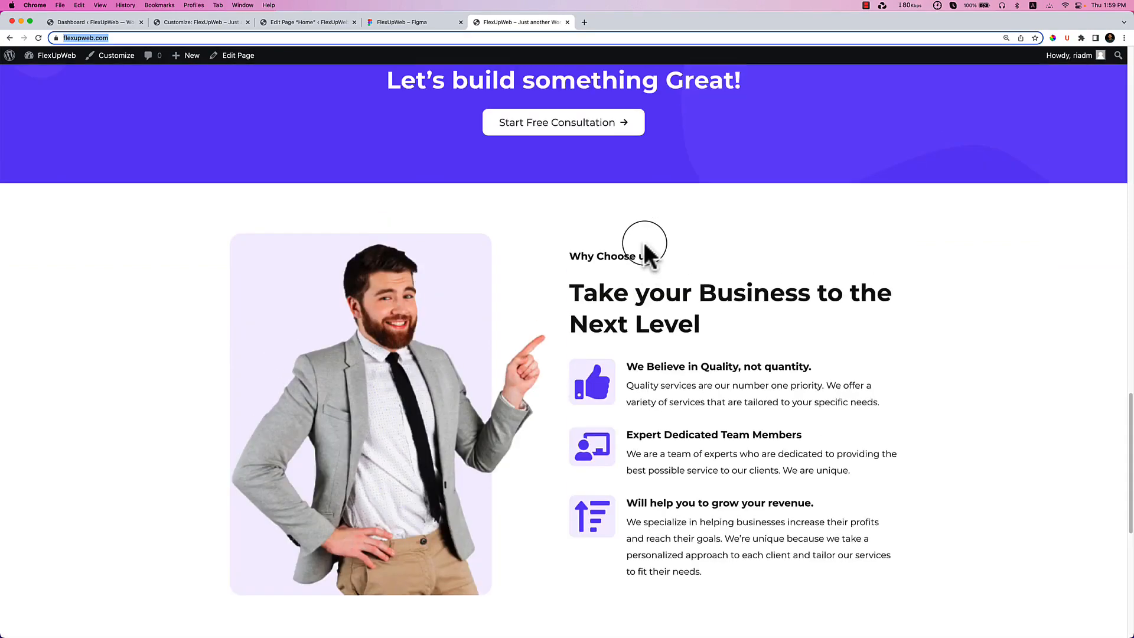
{"action": "scroll", "coordinate": [644, 243], "scroll_direction": "up", "scroll_amount": 4}
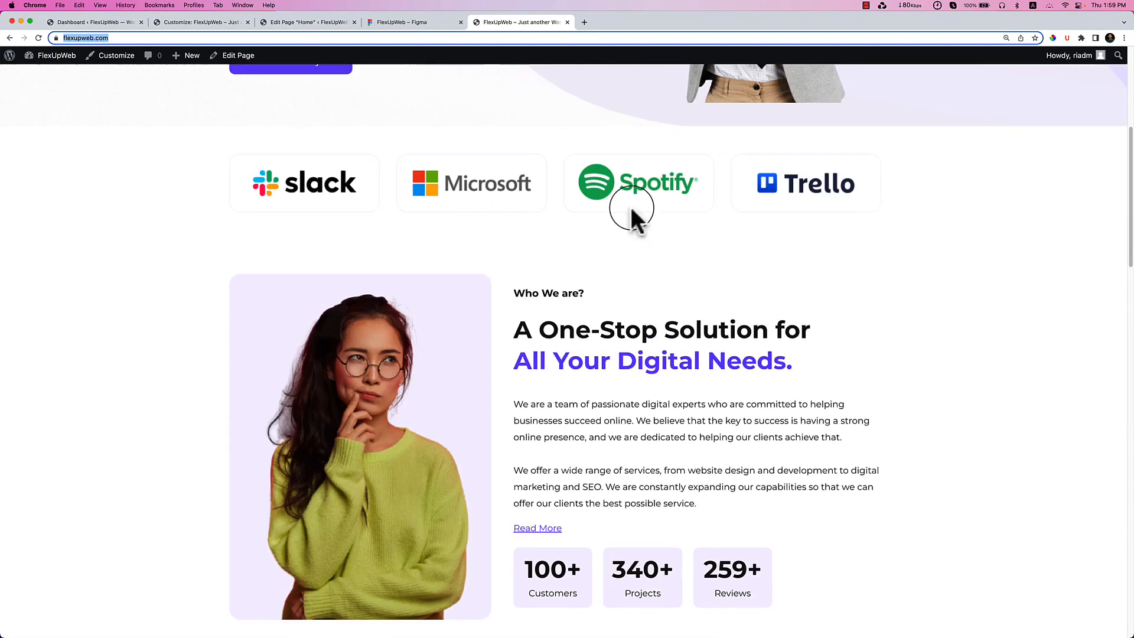
{"action": "left_click", "coordinate": [584, 22]}
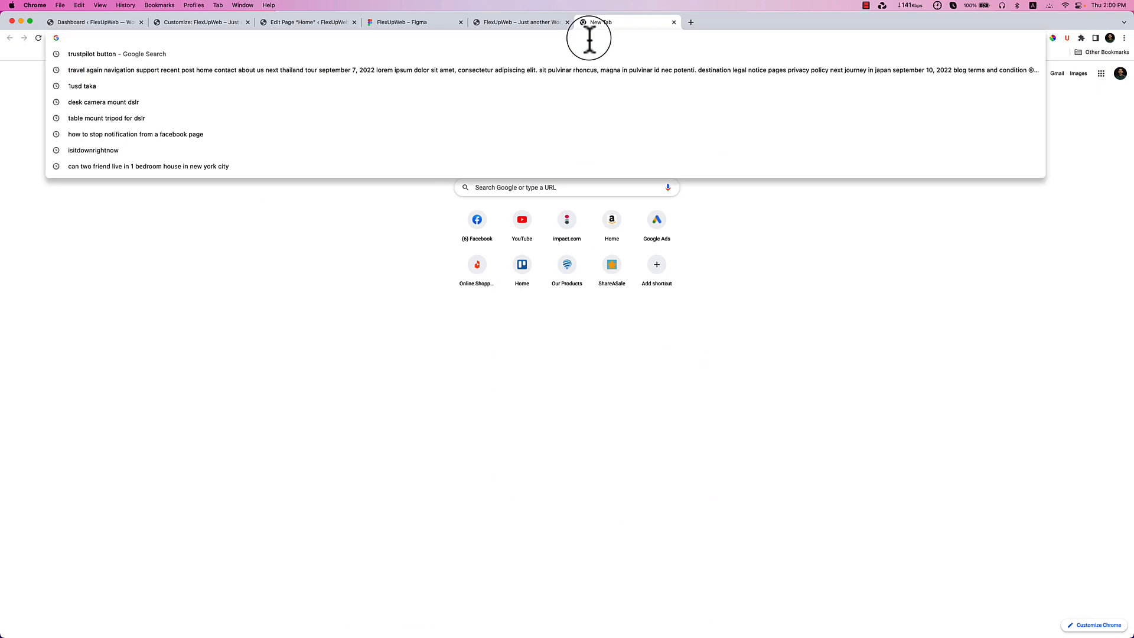
Run a Google search for 'google page speed insights' from a new tab.
{"action": "type", "text": "google page"}
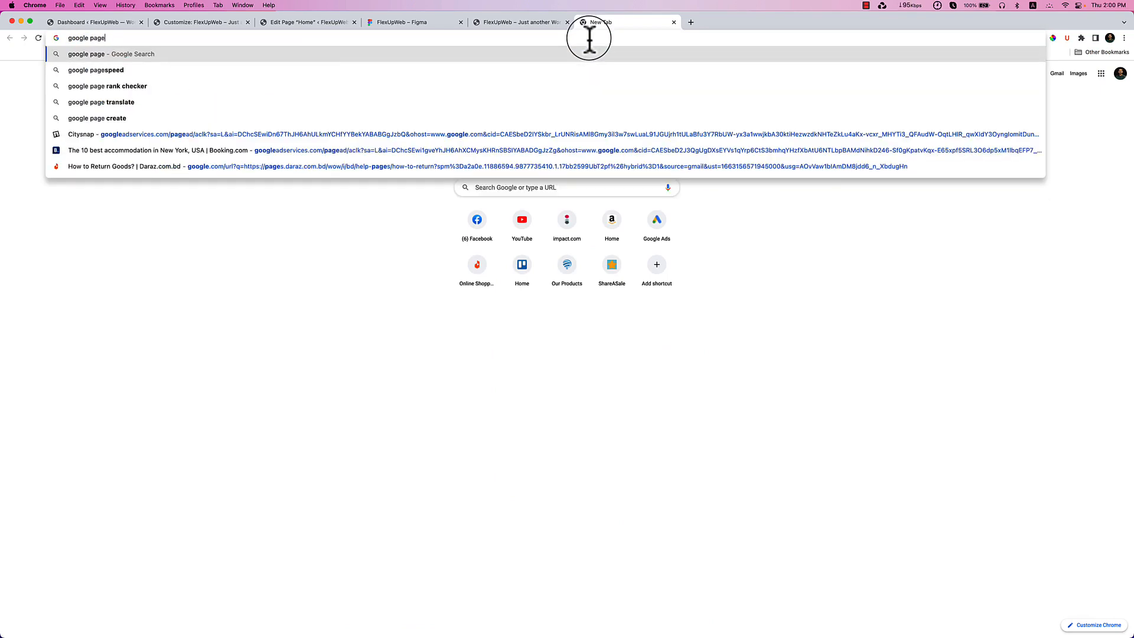
{"action": "type", "text": " speed insi"}
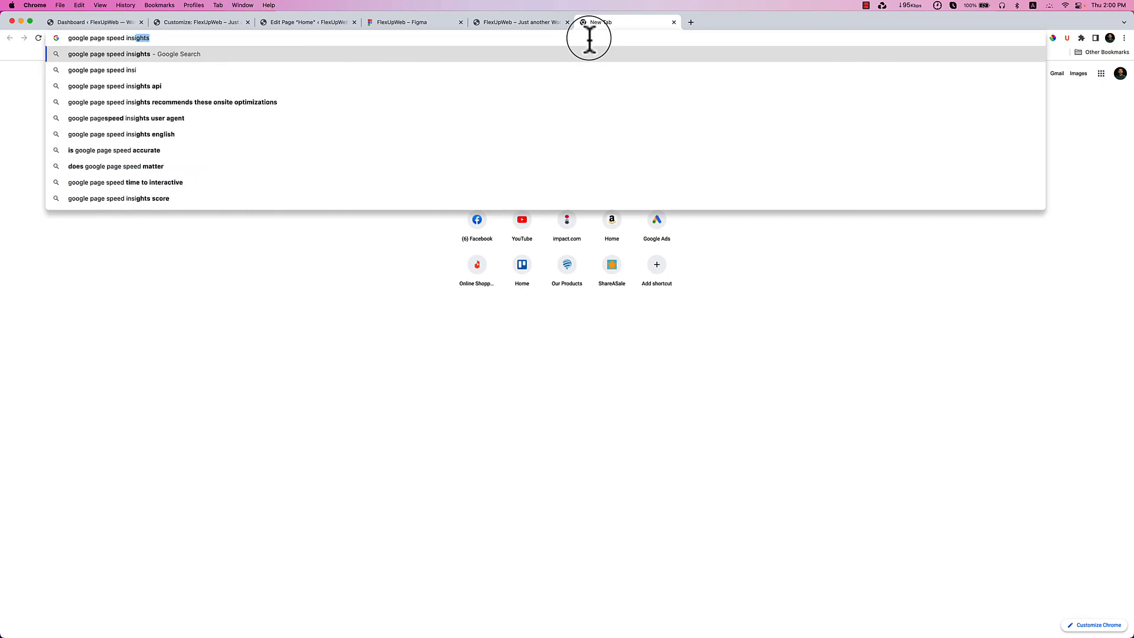
{"action": "key", "text": "Return"}
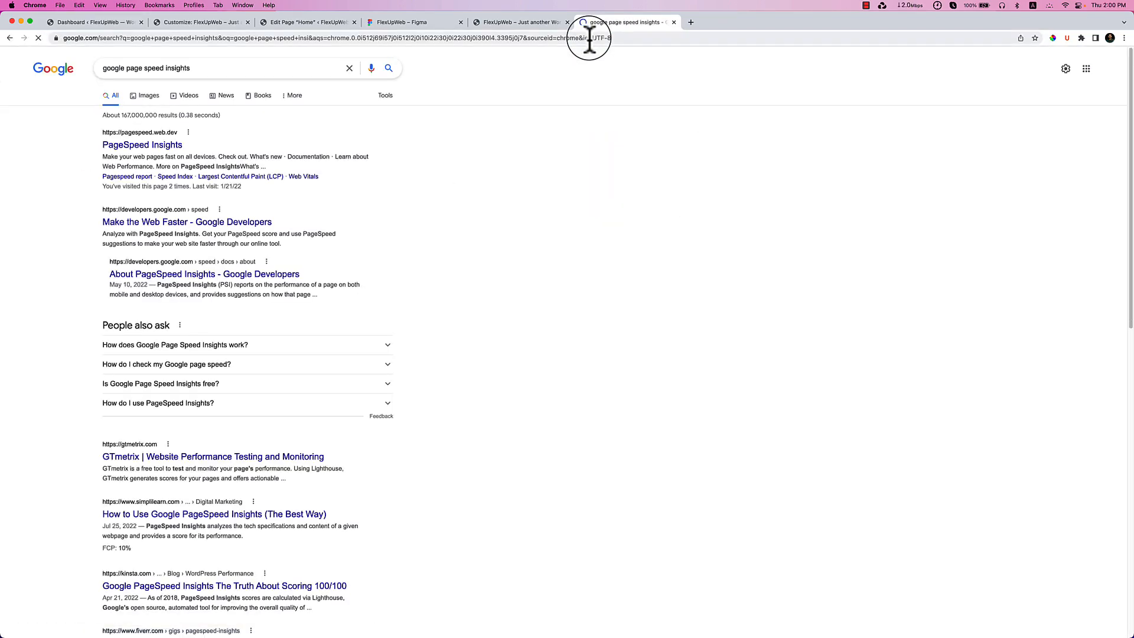
Open PageSpeed Insights and review flexupweb.com's mobile performance score of 72.
{"action": "left_click", "coordinate": [142, 145]}
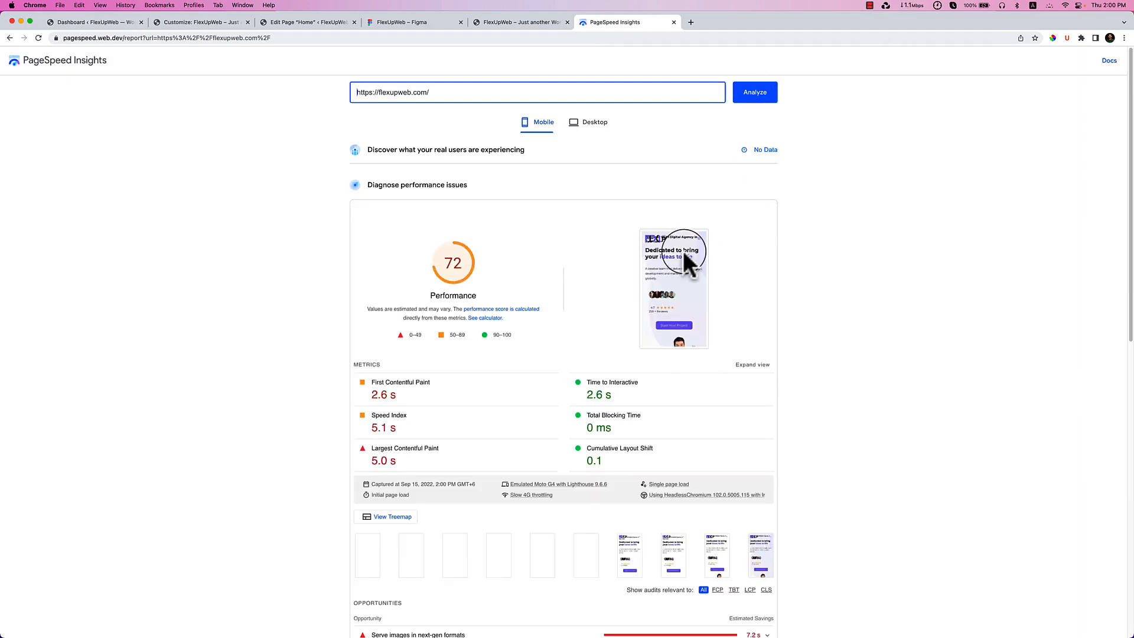
{"action": "scroll", "coordinate": [550, 328], "scroll_direction": "down", "scroll_amount": 3}
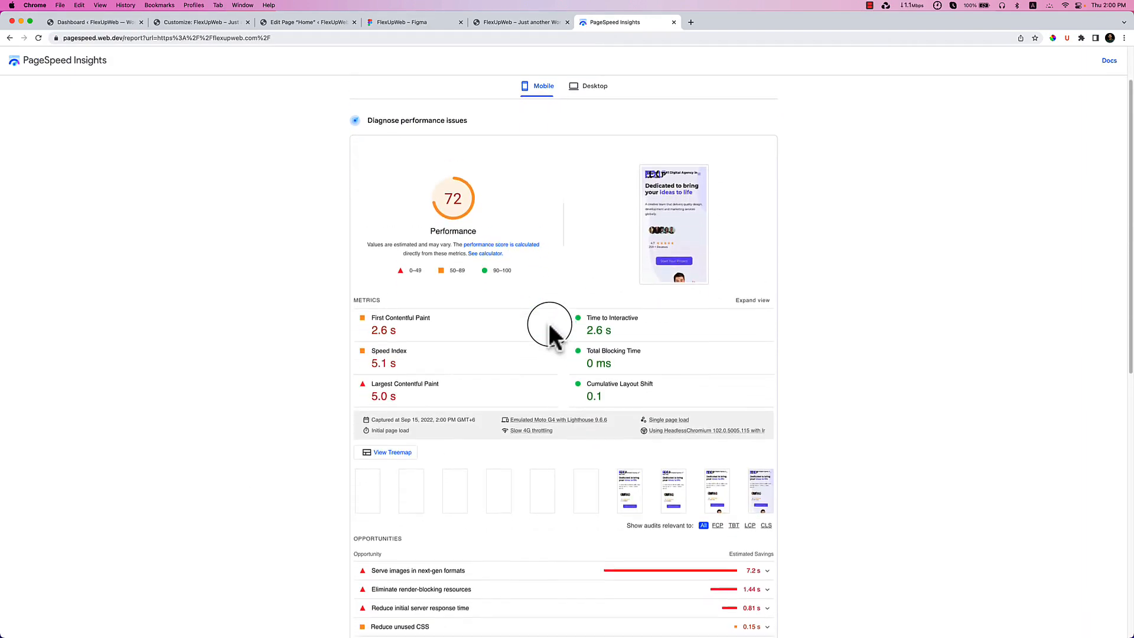
{"action": "scroll", "coordinate": [549, 328], "scroll_direction": "down", "scroll_amount": 1}
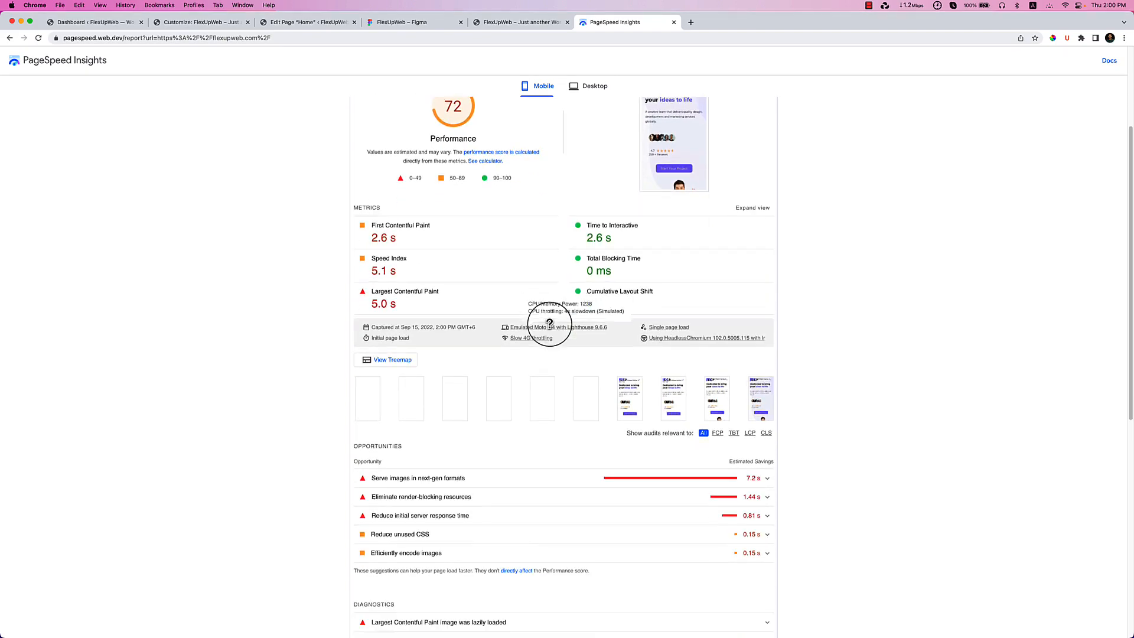
{"action": "scroll", "coordinate": [549, 323], "scroll_direction": "down", "scroll_amount": 3}
{"action": "scroll", "coordinate": [590, 380], "scroll_direction": "down", "scroll_amount": 3}
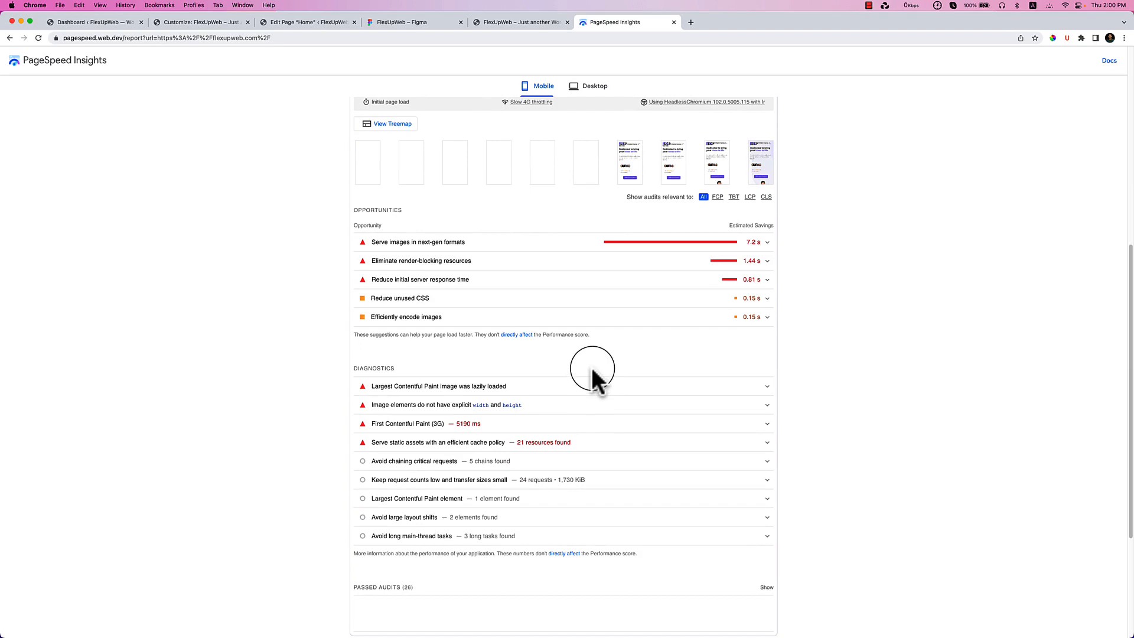
{"action": "scroll", "coordinate": [594, 375], "scroll_direction": "up", "scroll_amount": 5}
{"action": "scroll", "coordinate": [527, 167], "scroll_direction": "up", "scroll_amount": 4}
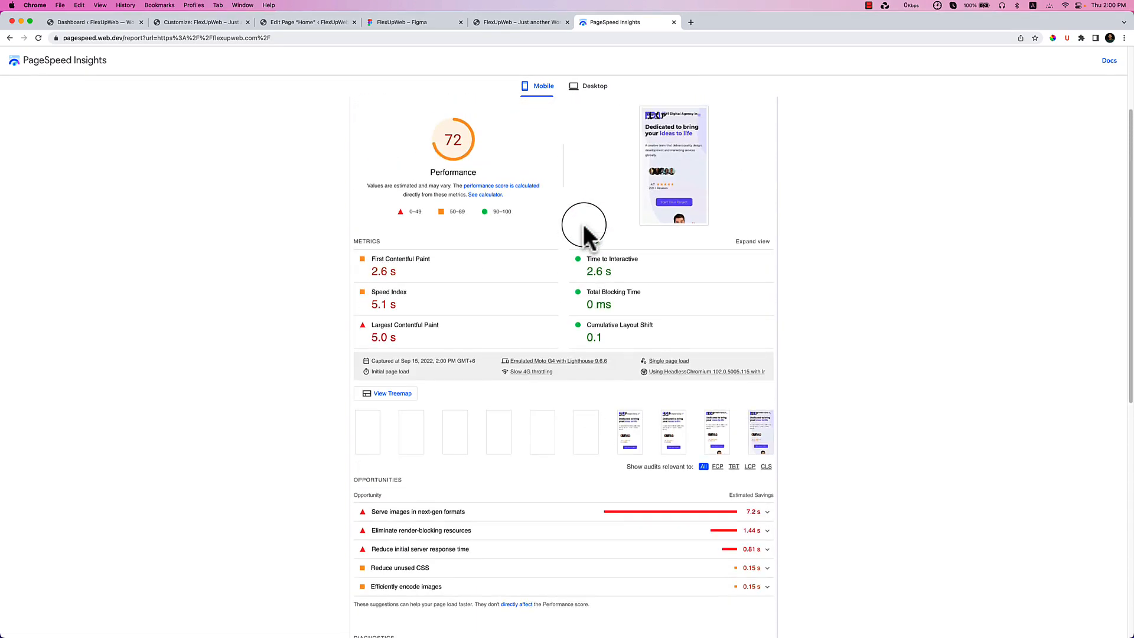
Review the desktop report's performance score of 93, then return to the FlexUpWeb tab.
{"action": "left_click", "coordinate": [598, 98]}
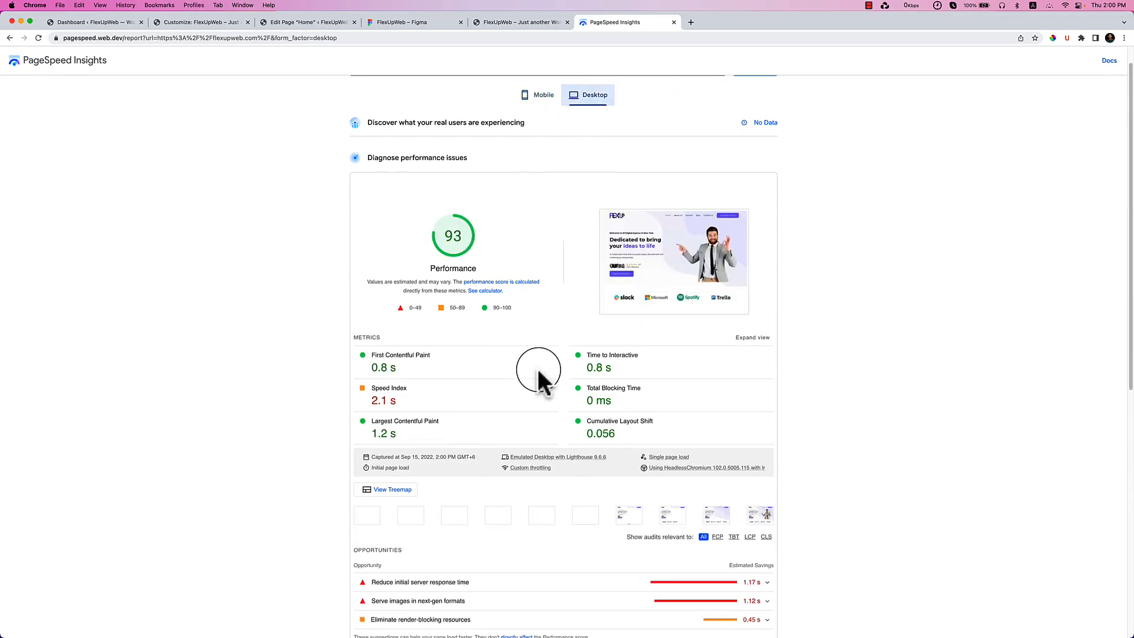
{"action": "scroll", "coordinate": [539, 378], "scroll_direction": "down", "scroll_amount": 3}
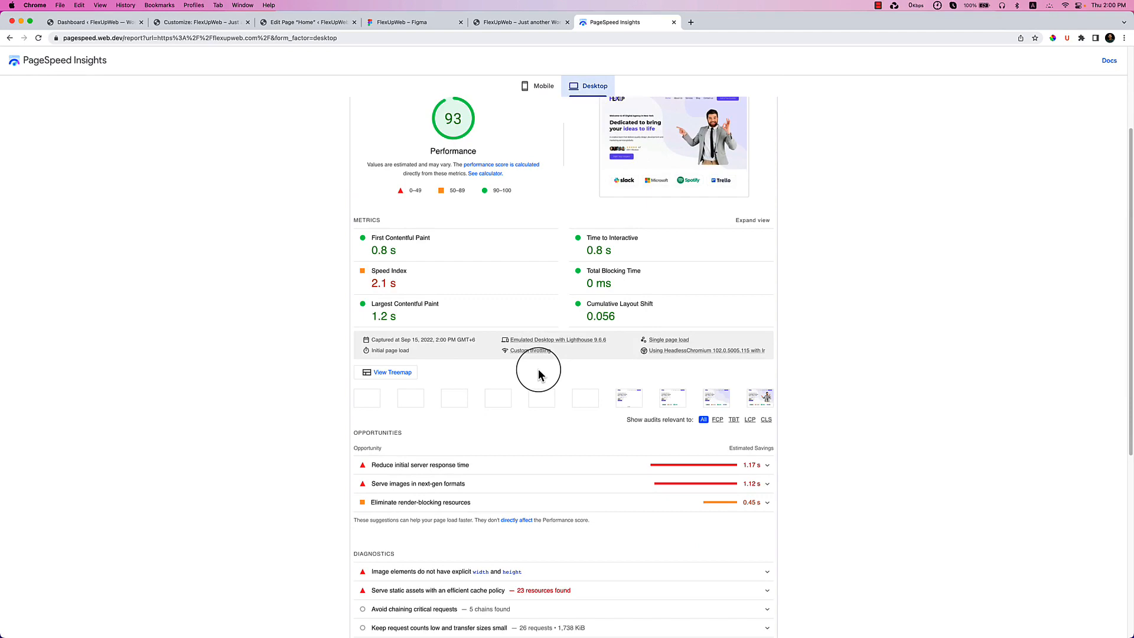
{"action": "scroll", "coordinate": [540, 378], "scroll_direction": "down", "scroll_amount": 3}
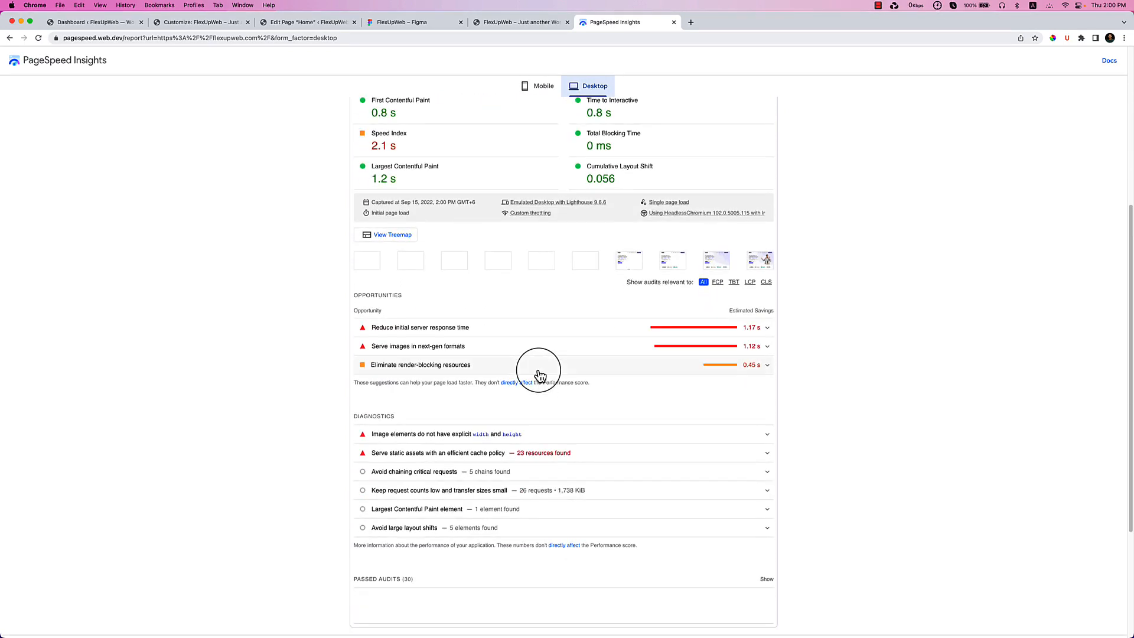
{"action": "scroll", "coordinate": [538, 374], "scroll_direction": "down", "scroll_amount": 3}
{"action": "scroll", "coordinate": [537, 372], "scroll_direction": "up", "scroll_amount": 8}
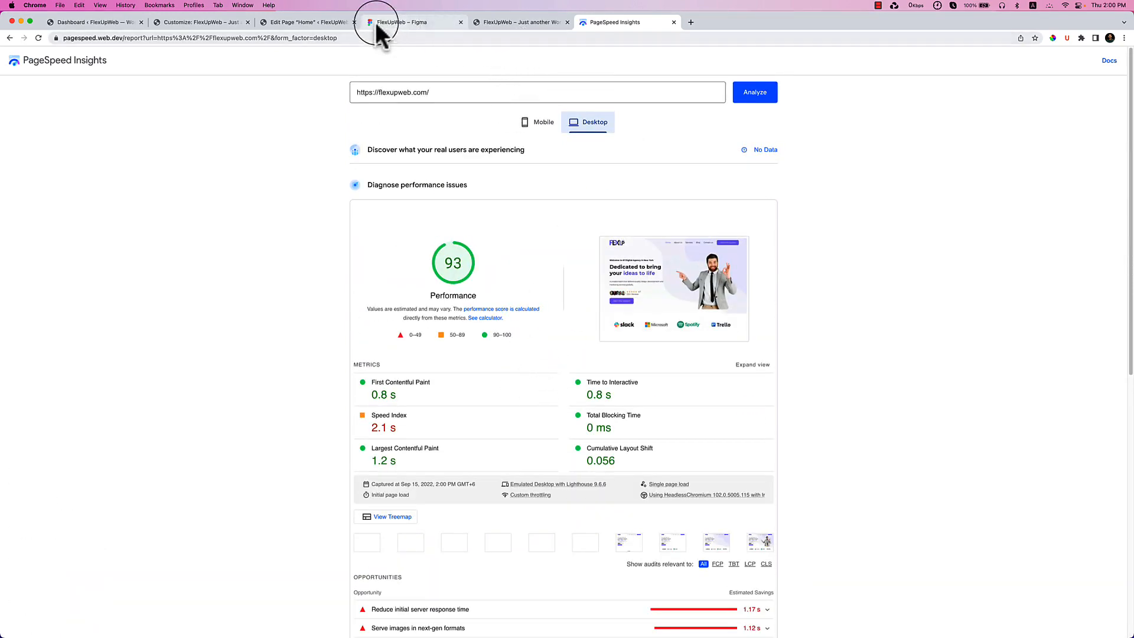
{"action": "left_click", "coordinate": [308, 22]}
{"action": "left_click", "coordinate": [488, 22]}
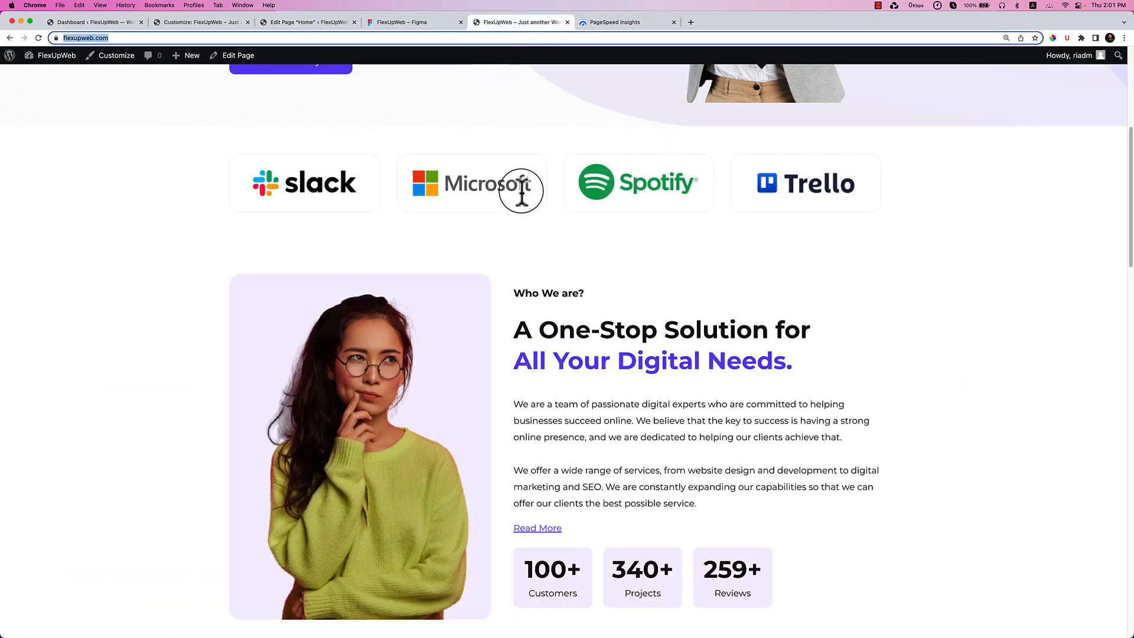
{"action": "scroll", "coordinate": [585, 345], "scroll_direction": "down", "scroll_amount": 5}
{"action": "scroll", "coordinate": [576, 325], "scroll_direction": "down", "scroll_amount": 2}
{"action": "scroll", "coordinate": [701, 380], "scroll_direction": "up", "scroll_amount": 10}
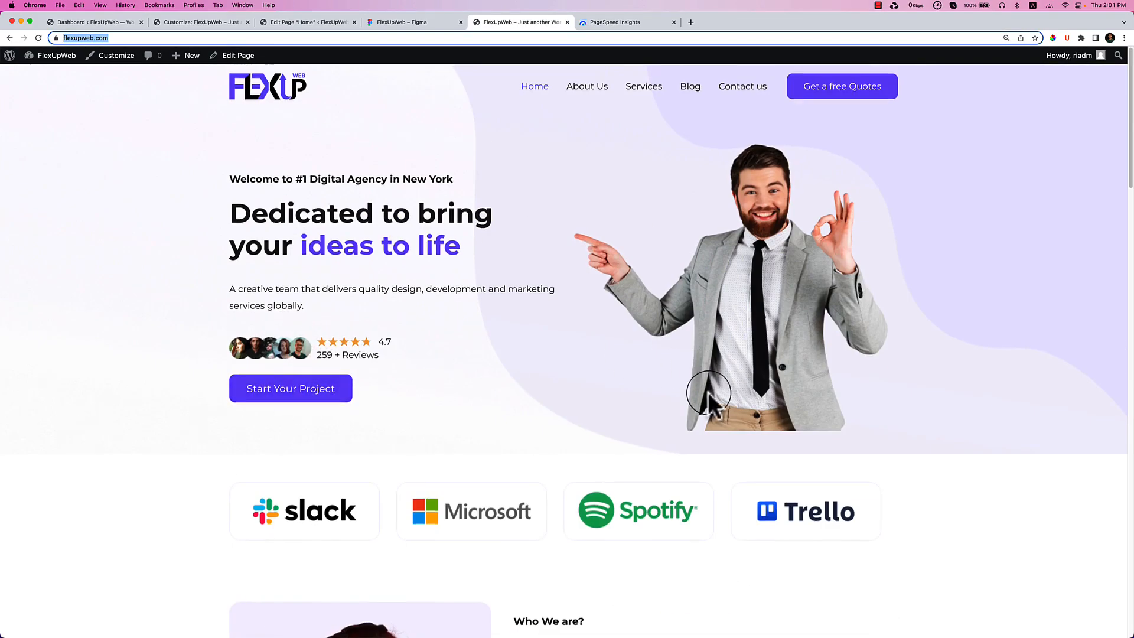
{"action": "scroll", "coordinate": [708, 392], "scroll_direction": "down", "scroll_amount": 10}
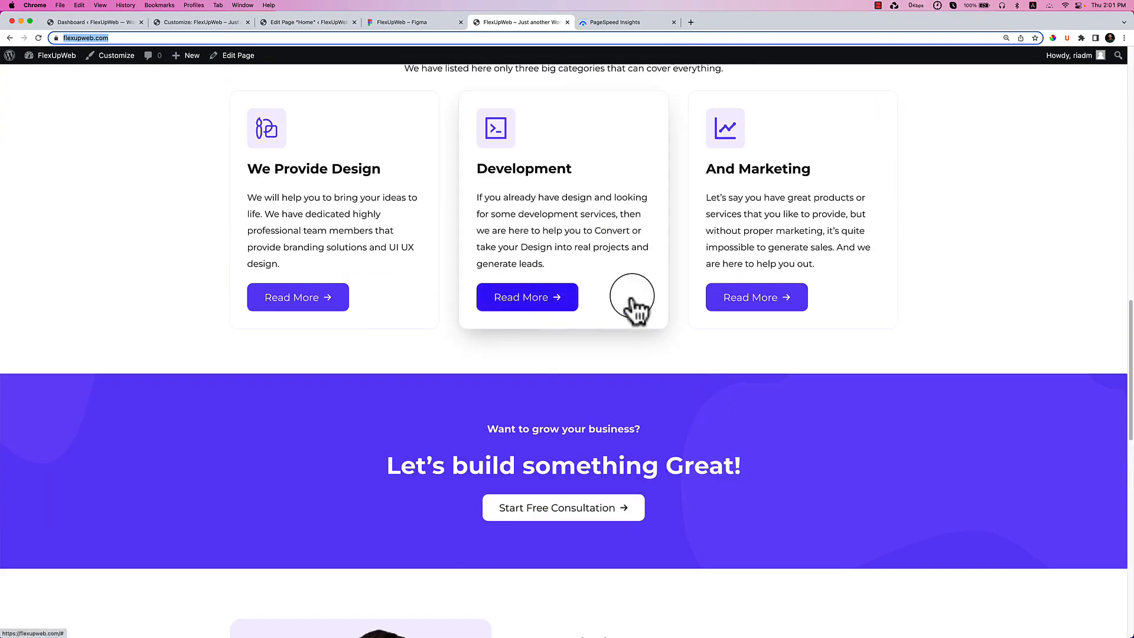
{"action": "scroll", "coordinate": [649, 350], "scroll_direction": "down", "scroll_amount": 7}
{"action": "scroll", "coordinate": [685, 381], "scroll_direction": "down", "scroll_amount": 6}
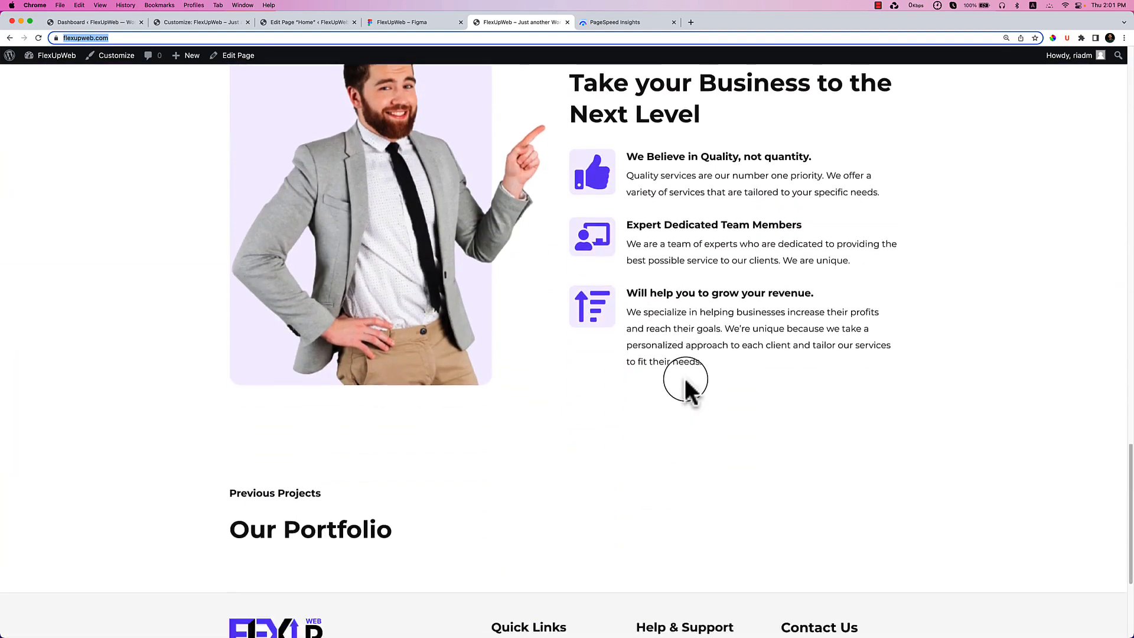
{"action": "scroll", "coordinate": [533, 140], "scroll_direction": "up", "scroll_amount": 10}
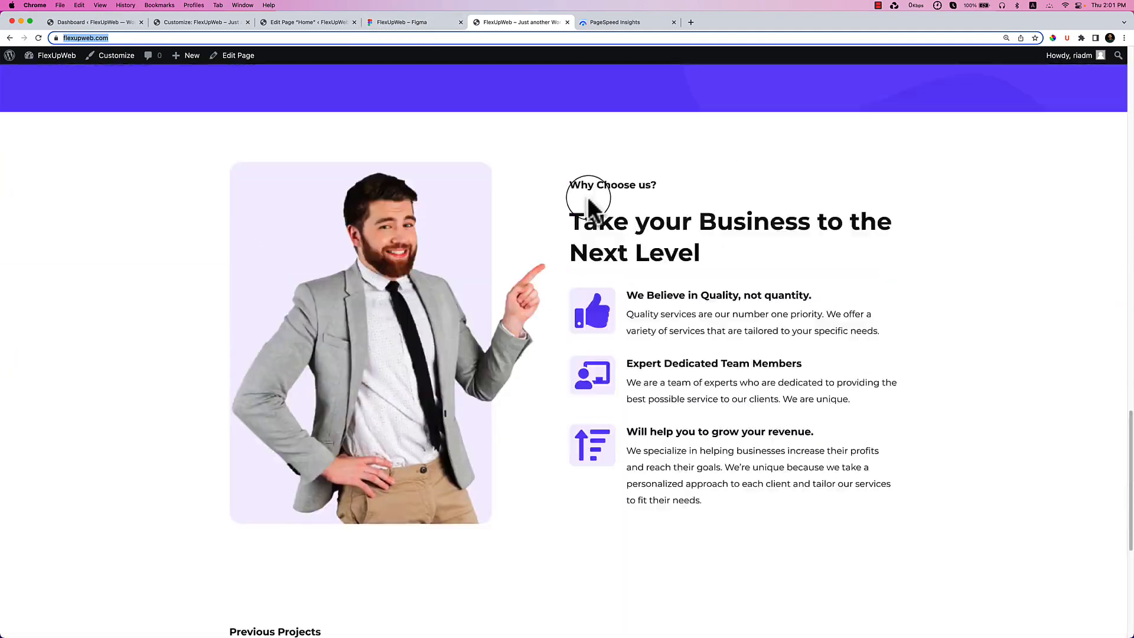
{"action": "scroll", "coordinate": [671, 255], "scroll_direction": "down", "scroll_amount": 2}
{"action": "scroll", "coordinate": [621, 255], "scroll_direction": "up", "scroll_amount": 5}
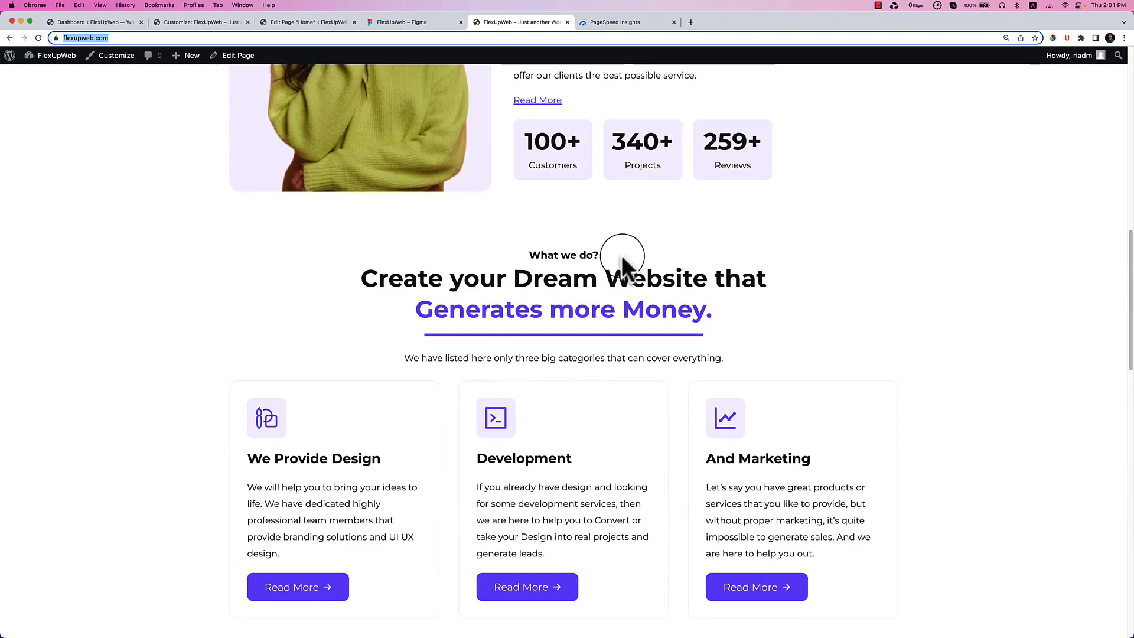
{"action": "scroll", "coordinate": [622, 255], "scroll_direction": "up", "scroll_amount": 4}
{"action": "scroll", "coordinate": [621, 256], "scroll_direction": "down", "scroll_amount": 12}
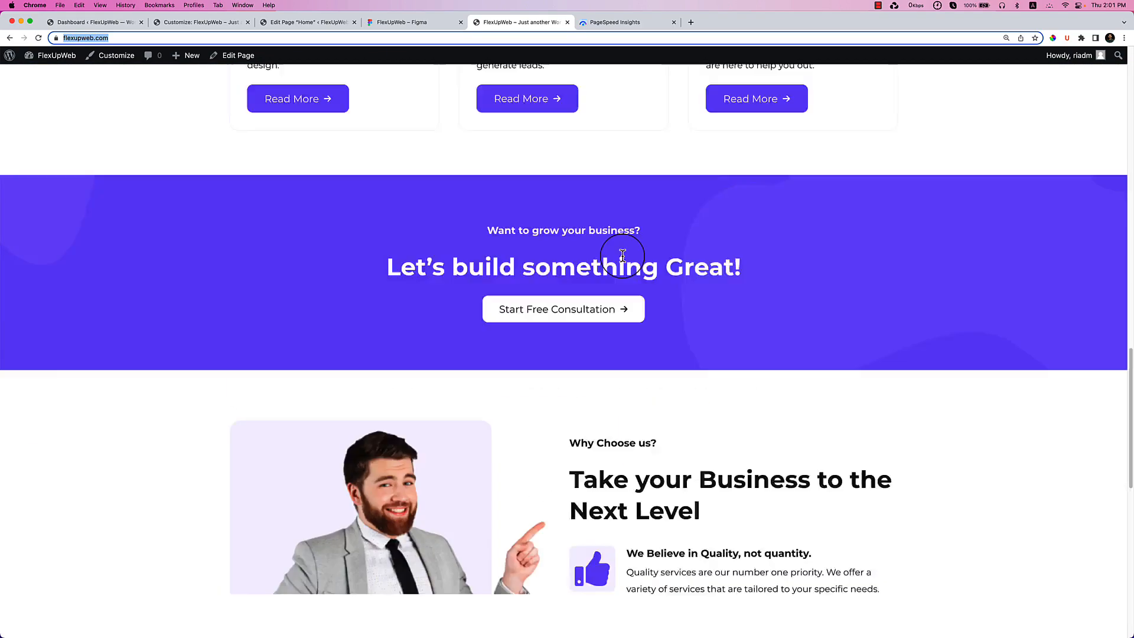
Add bottom spacing under Previous Projects and reset Our Portfolio's bottom spacing to 0.
{"action": "left_click", "coordinate": [380, 22]}
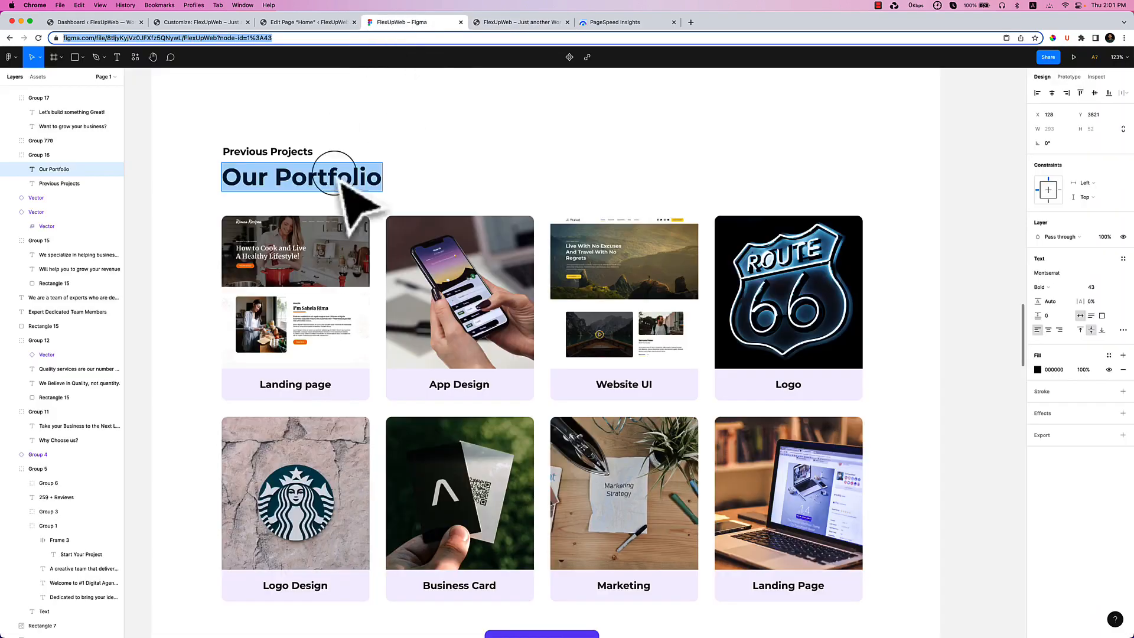
{"action": "left_click", "coordinate": [284, 23]}
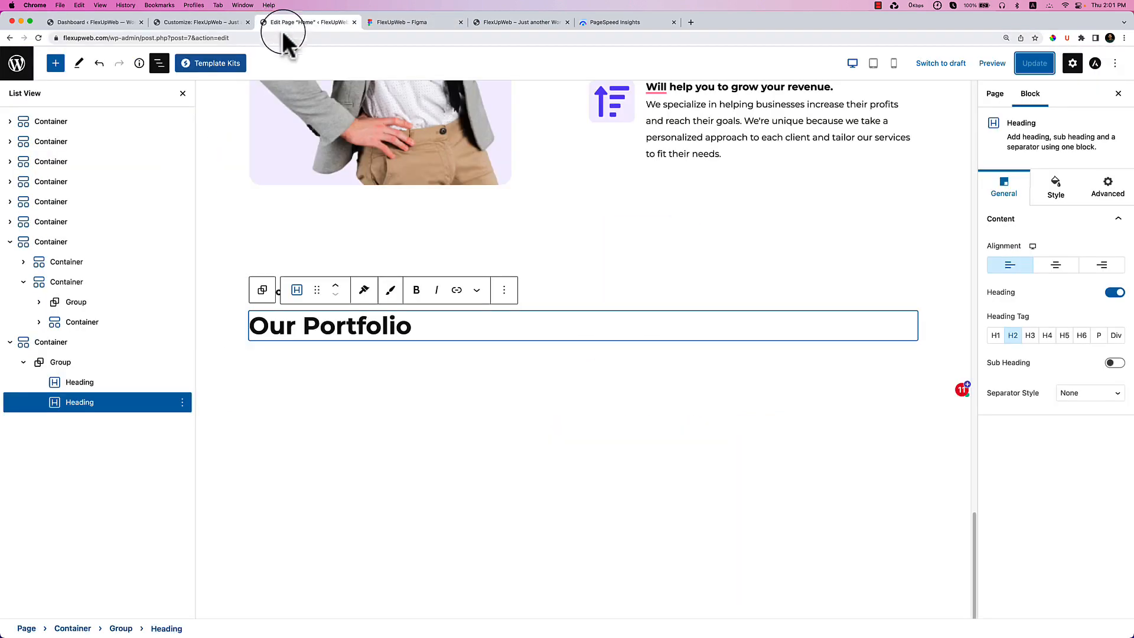
{"action": "left_click", "coordinate": [555, 294]}
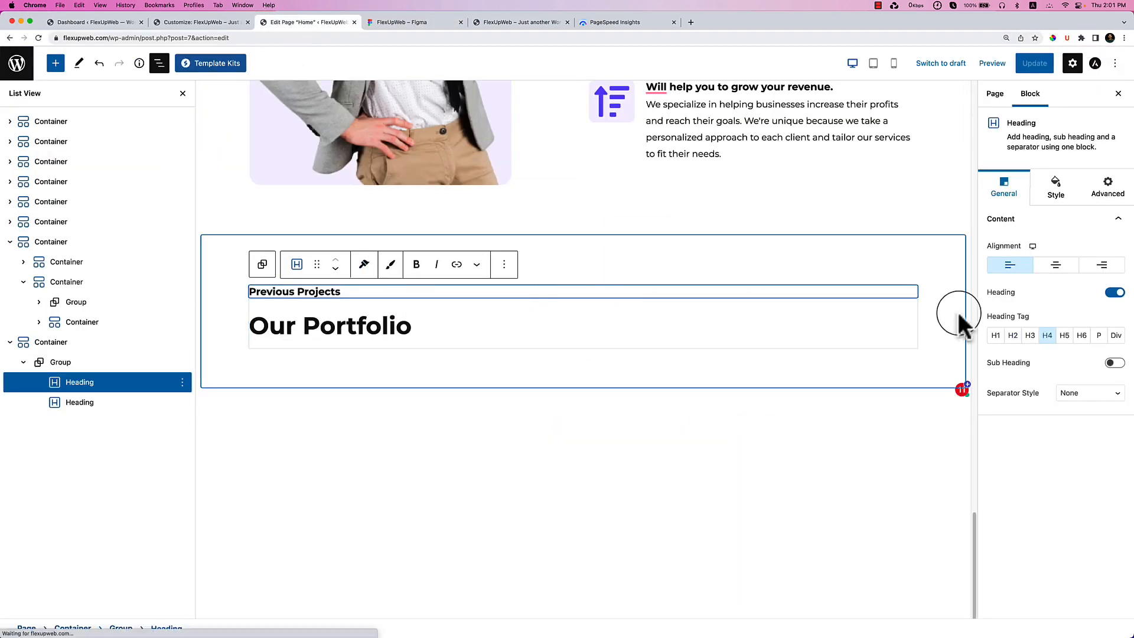
{"action": "left_click", "coordinate": [1057, 195]}
{"action": "left_click", "coordinate": [996, 403]}
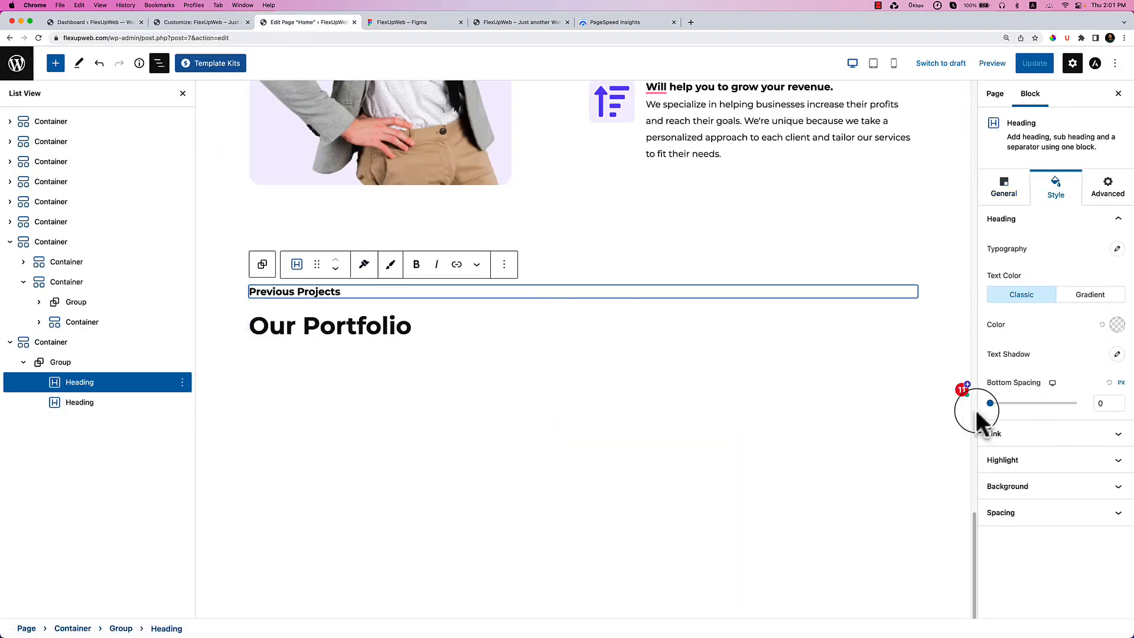
{"action": "left_click", "coordinate": [445, 324]}
{"action": "left_click_drag", "start_coordinate": [996, 403], "coordinate": [962, 387]}
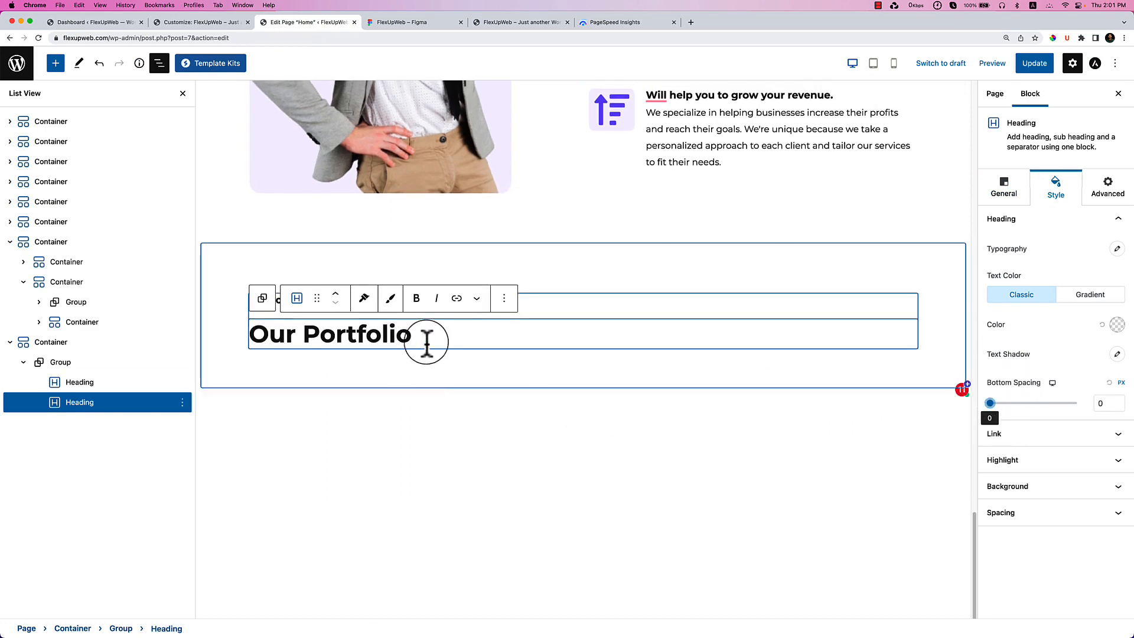
{"action": "left_click", "coordinate": [118, 384]}
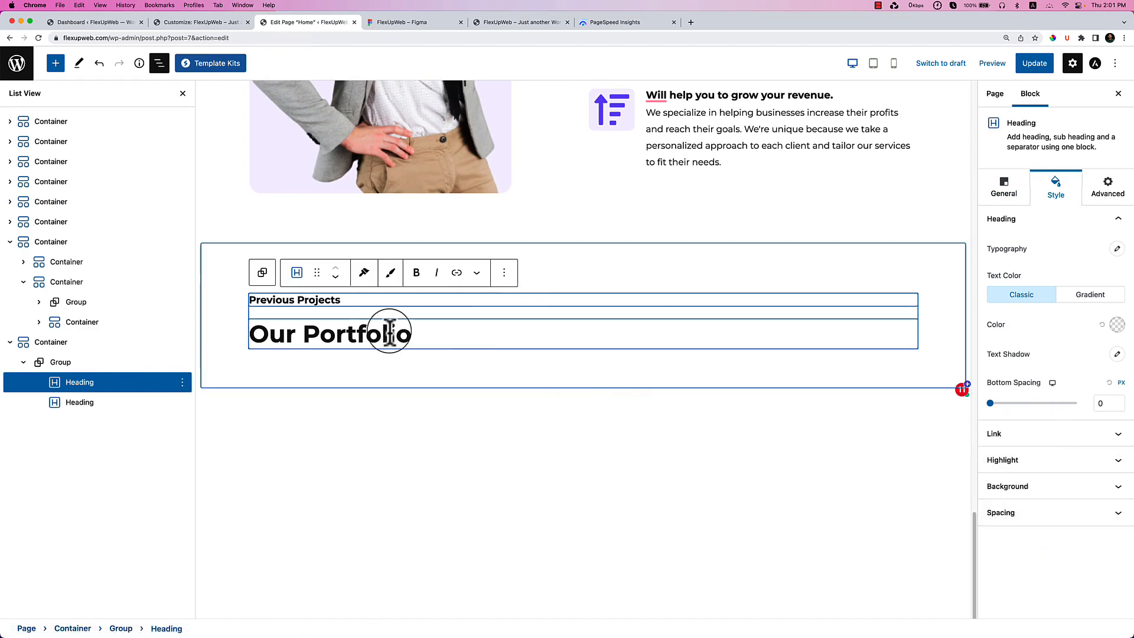
Insert a Container block into the portfolio section and move the heading Group above it.
{"action": "left_click", "coordinate": [50, 344]}
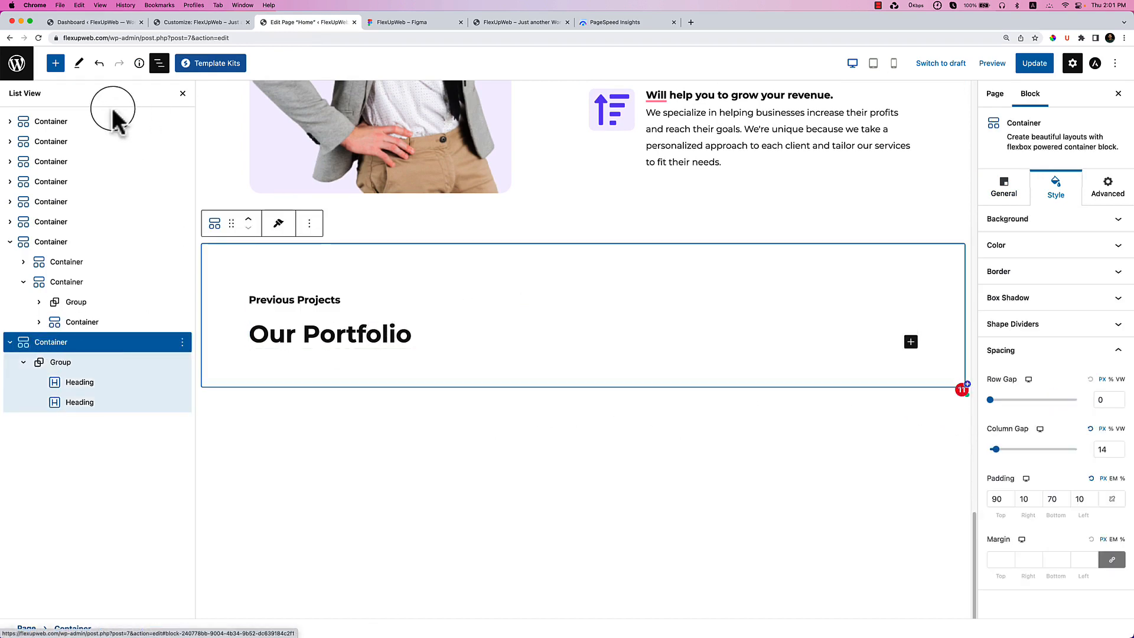
{"action": "left_click", "coordinate": [55, 63]}
{"action": "left_click_drag", "start_coordinate": [41, 197], "coordinate": [349, 338]}
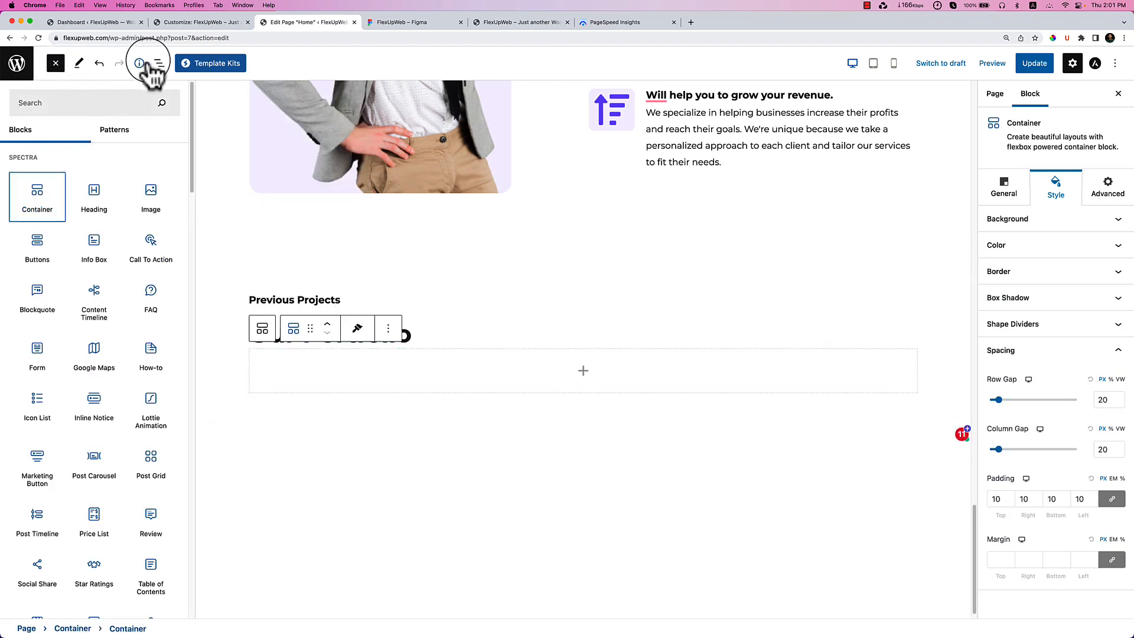
{"action": "left_click", "coordinate": [157, 63]}
{"action": "left_click_drag", "start_coordinate": [24, 305], "coordinate": [24, 272]}
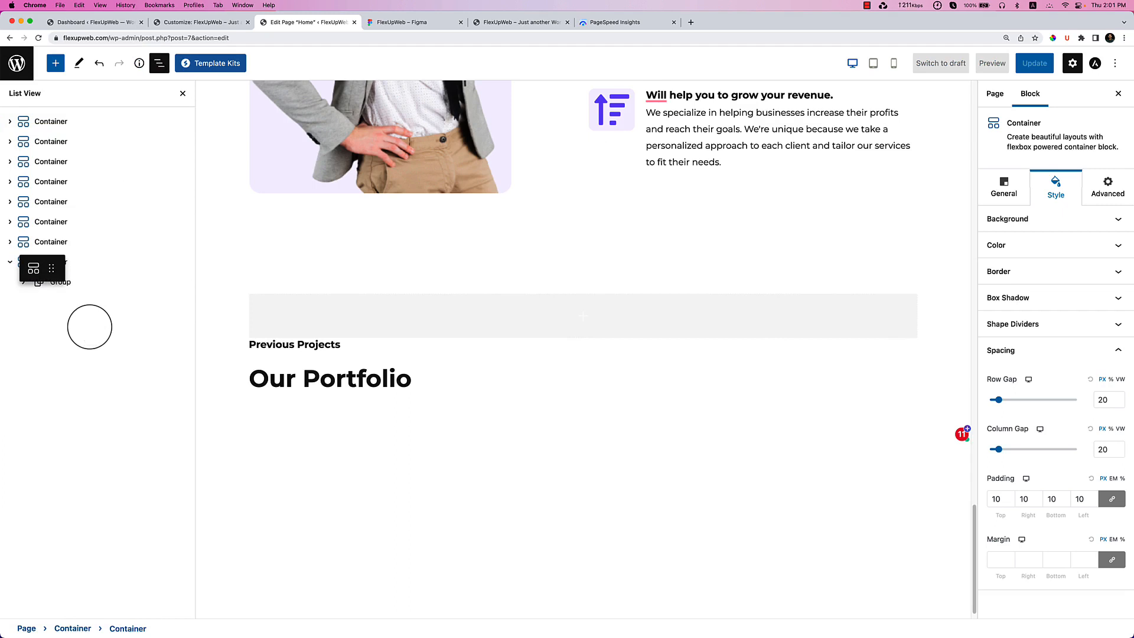
{"action": "left_click", "coordinate": [62, 300]}
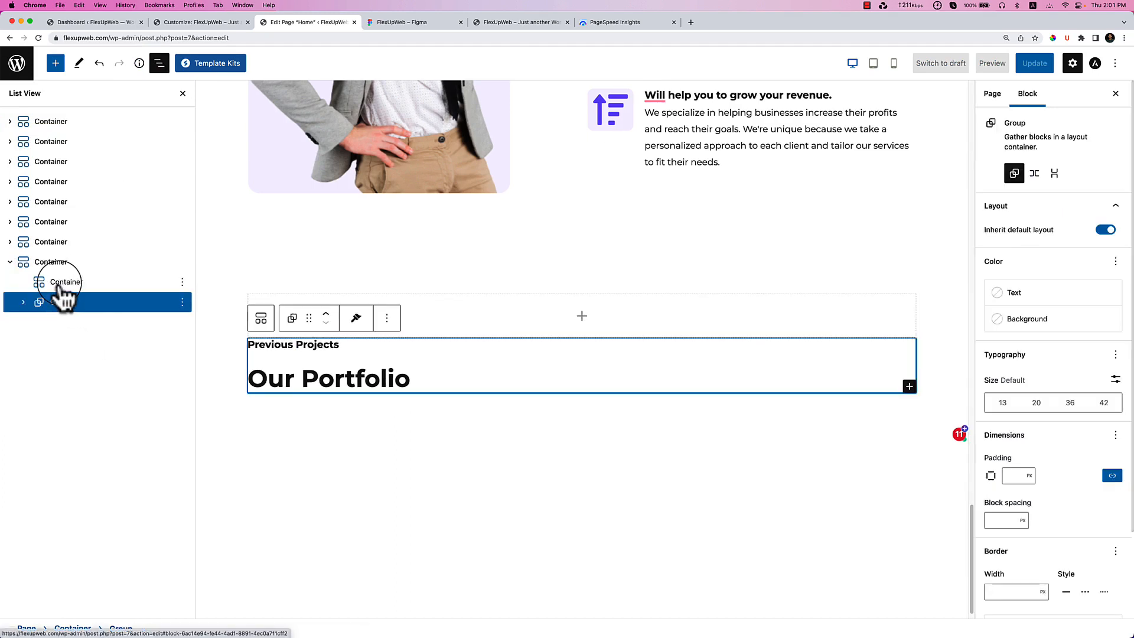
{"action": "left_click", "coordinate": [326, 314]}
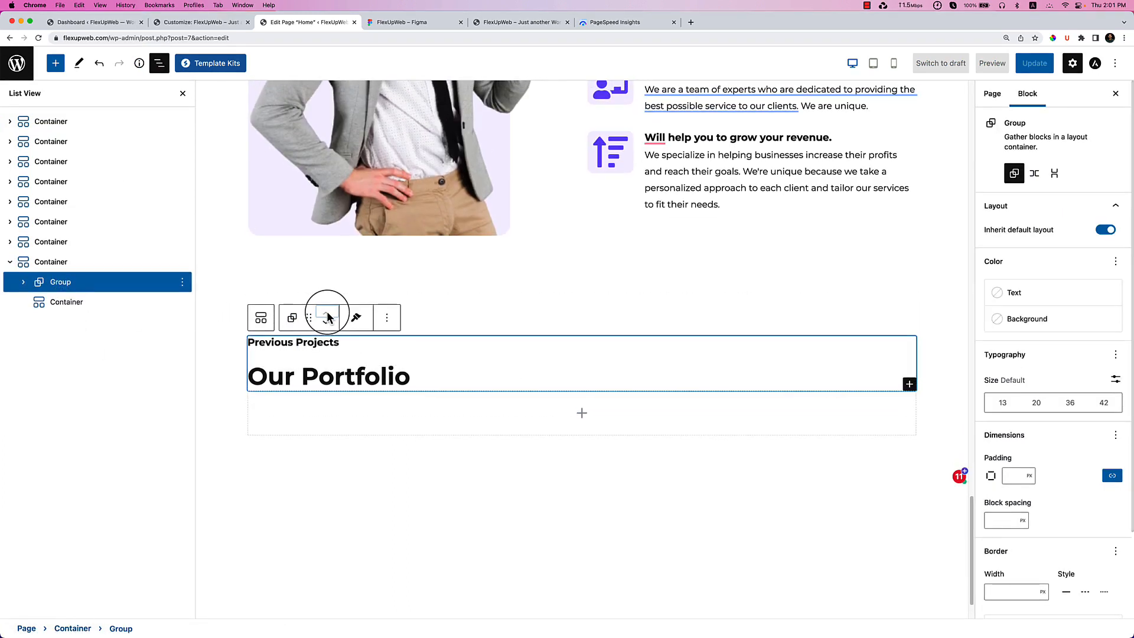
{"action": "left_click", "coordinate": [71, 304]}
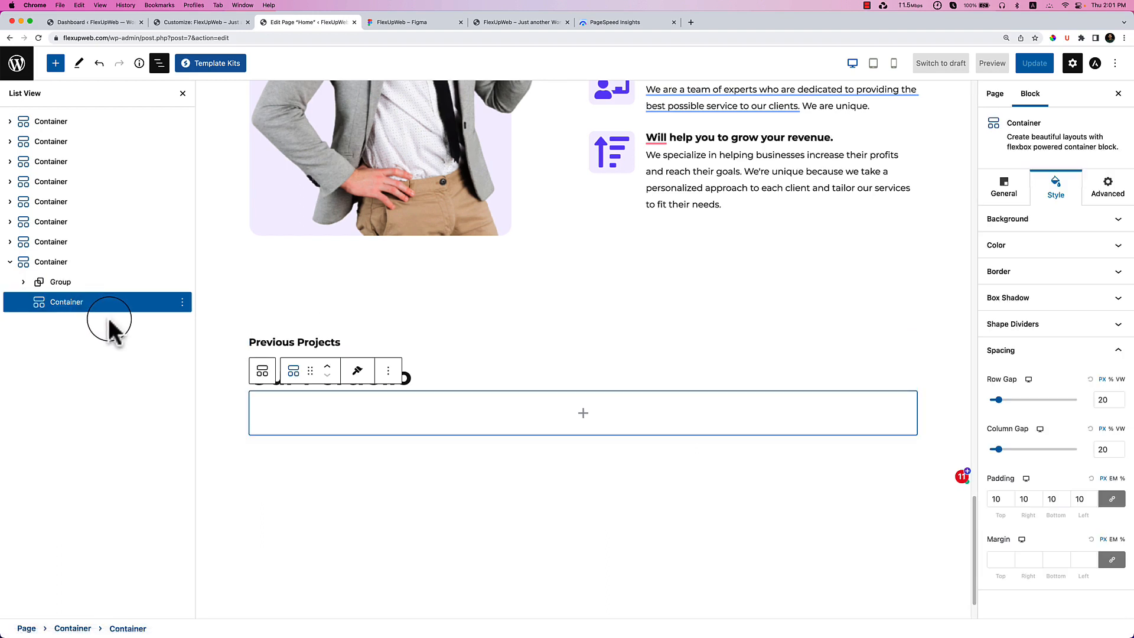
Nest two containers inside the empty portfolio container and add an Image block for the card.
{"action": "left_click", "coordinate": [583, 413]}
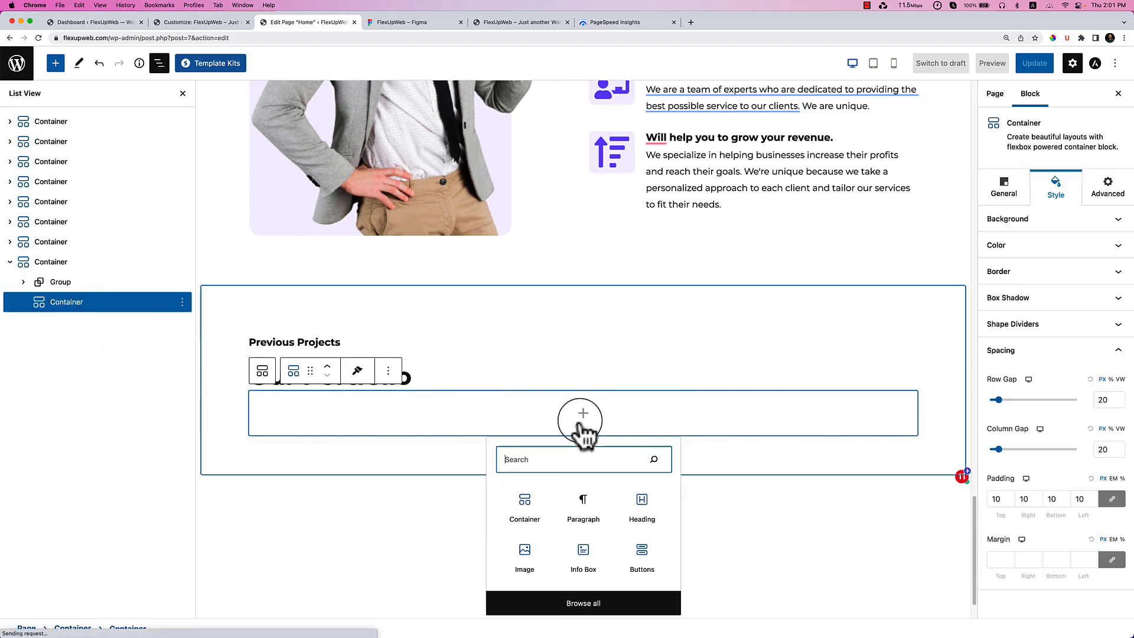
{"action": "left_click", "coordinate": [532, 528]}
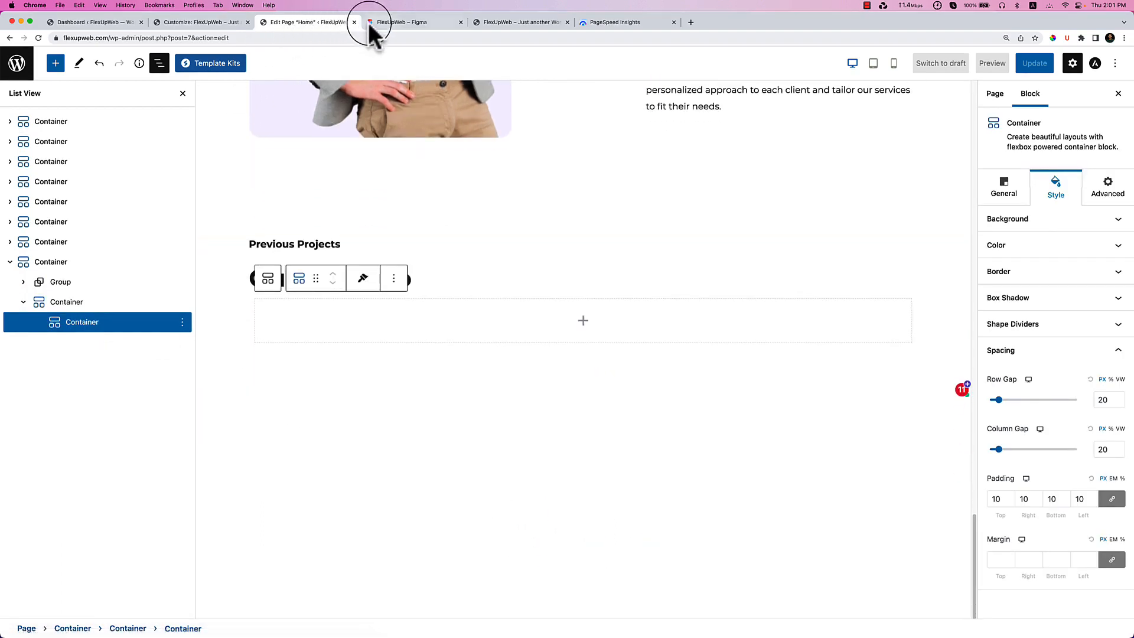
{"action": "left_click", "coordinate": [381, 23]}
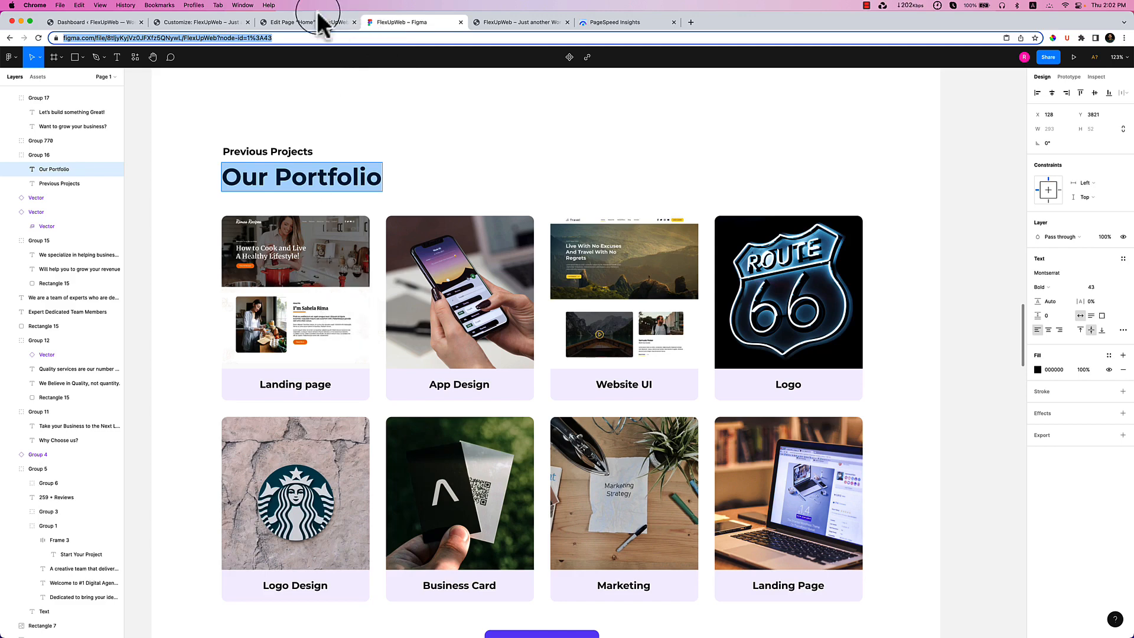
{"action": "left_click", "coordinate": [299, 22]}
{"action": "left_click", "coordinate": [568, 334]}
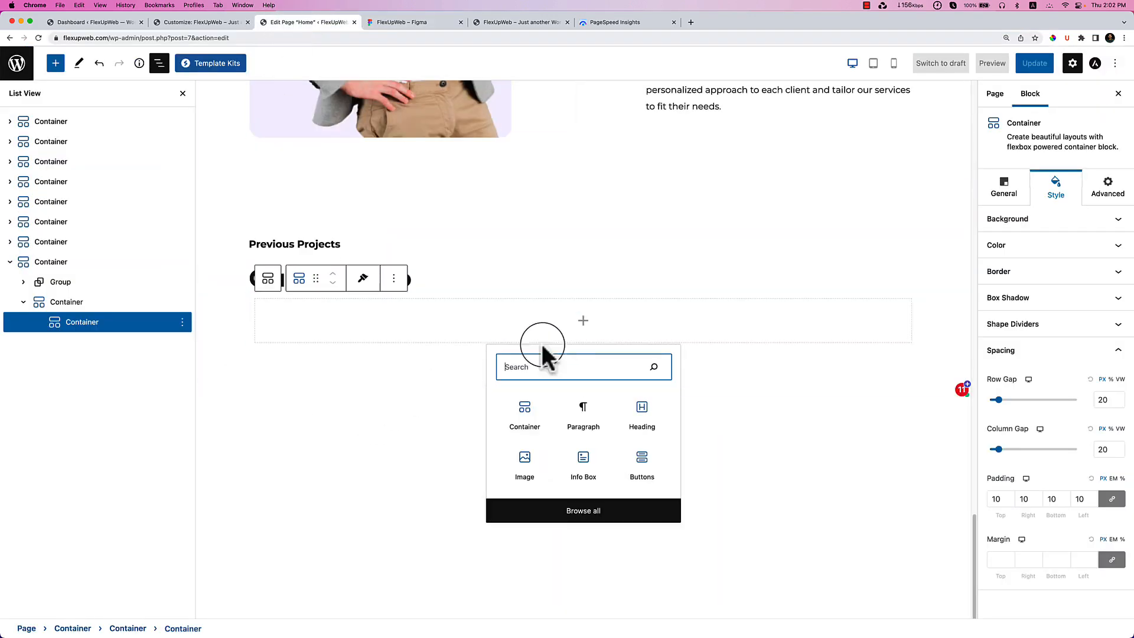
{"action": "left_click", "coordinate": [519, 408]}
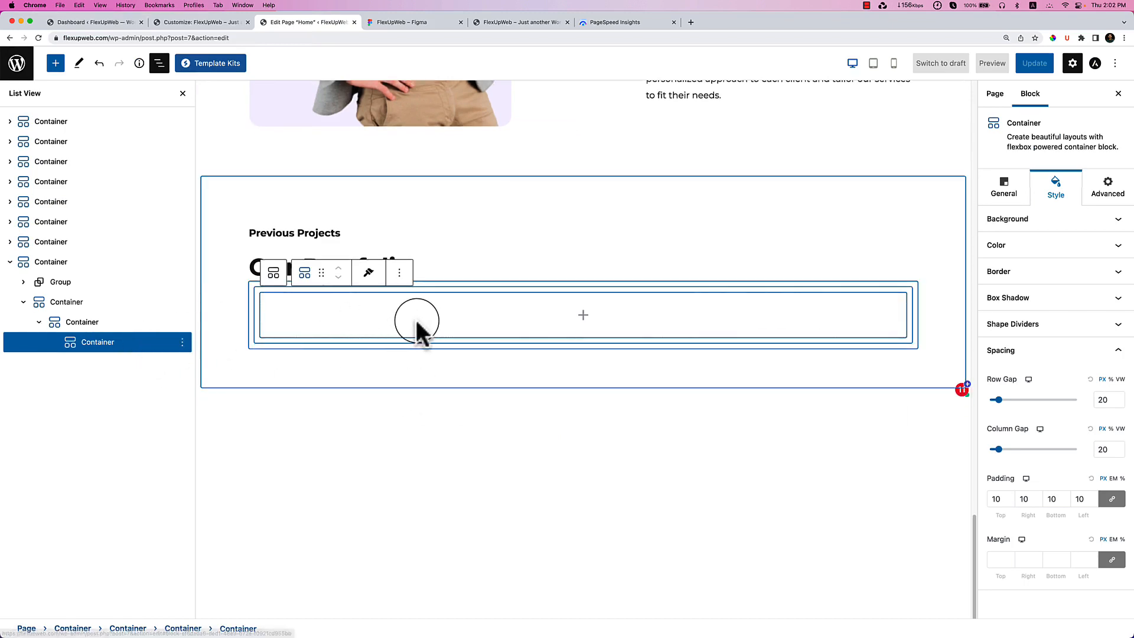
{"action": "left_click", "coordinate": [583, 316]}
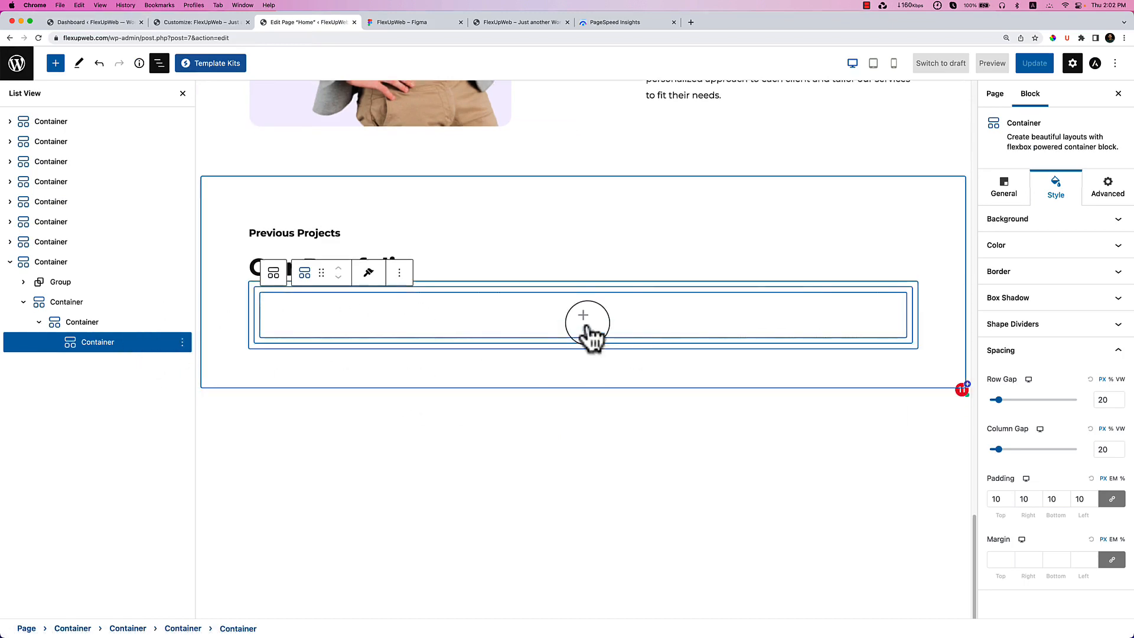
{"action": "left_click", "coordinate": [520, 461]}
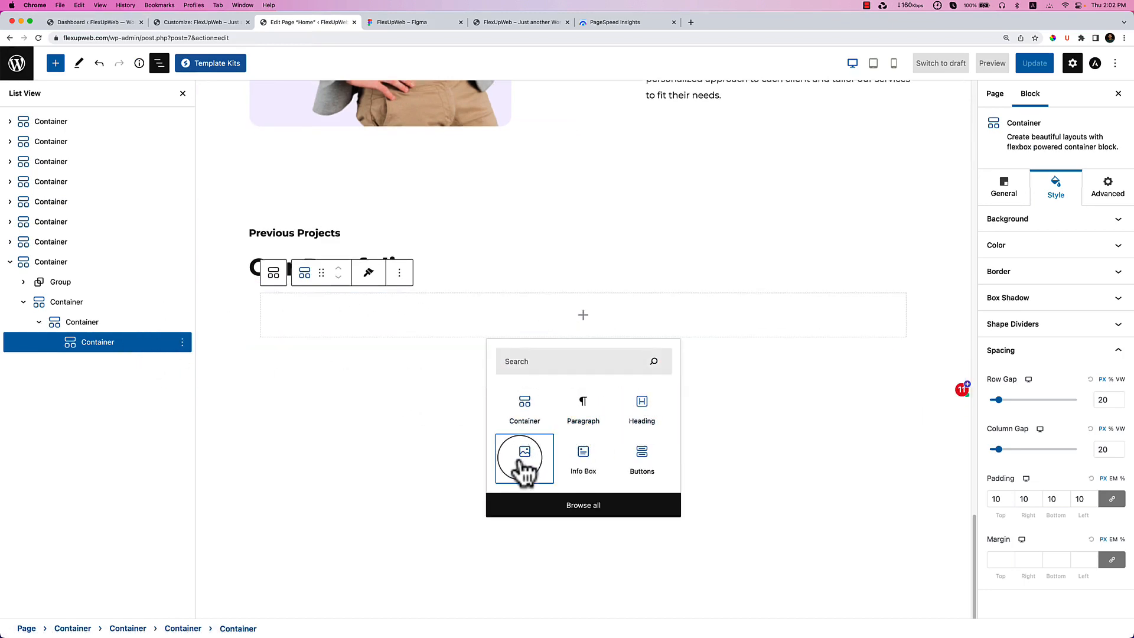
Open the image's Media Library, then select the Landing page label in Figma.
{"action": "left_click", "coordinate": [341, 299]}
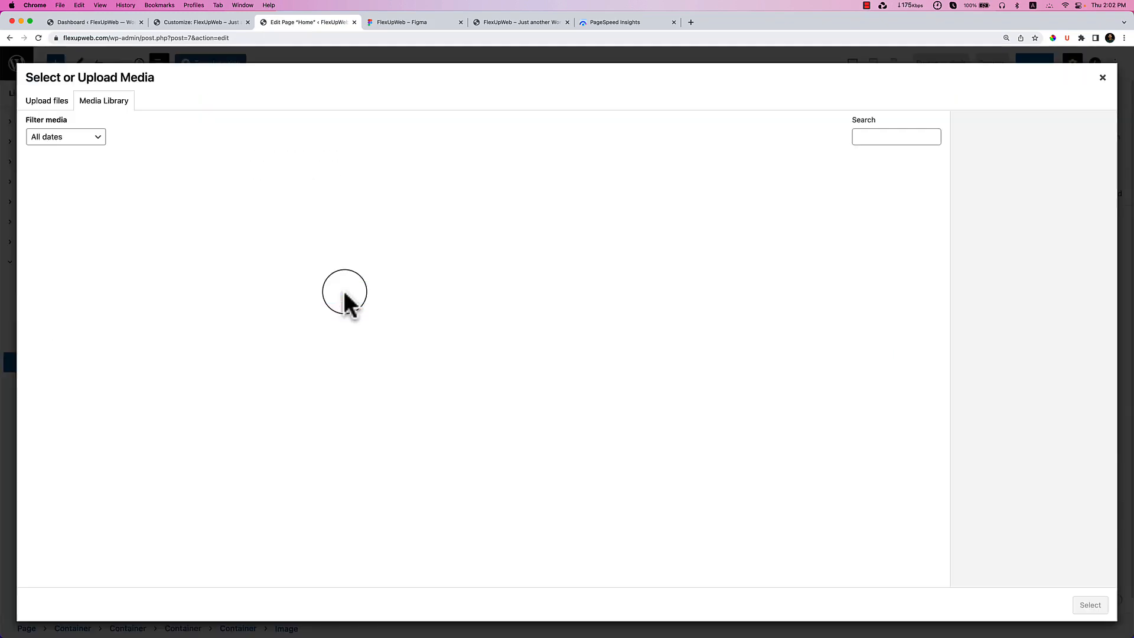
{"action": "left_click", "coordinate": [421, 22]}
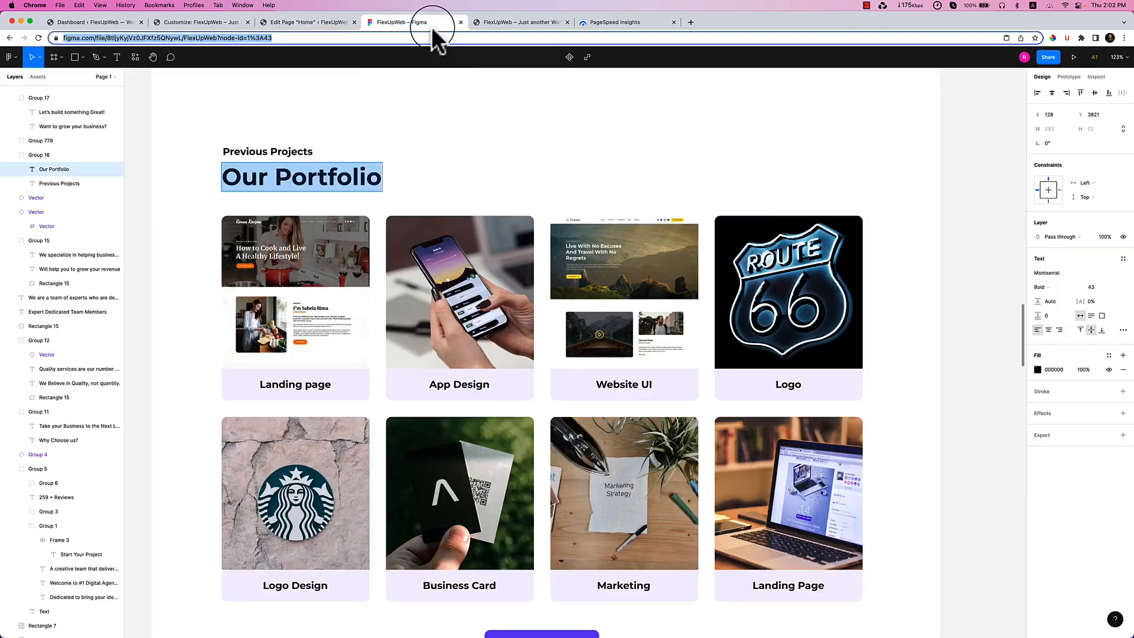
{"action": "double_click", "coordinate": [302, 380]}
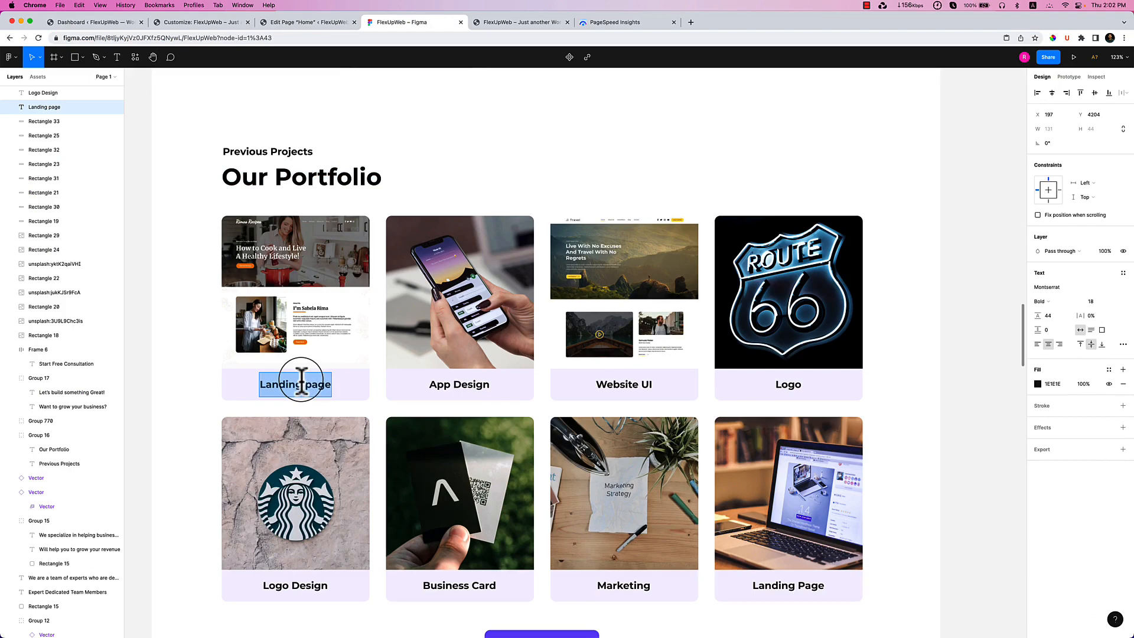
{"action": "left_click", "coordinate": [300, 23]}
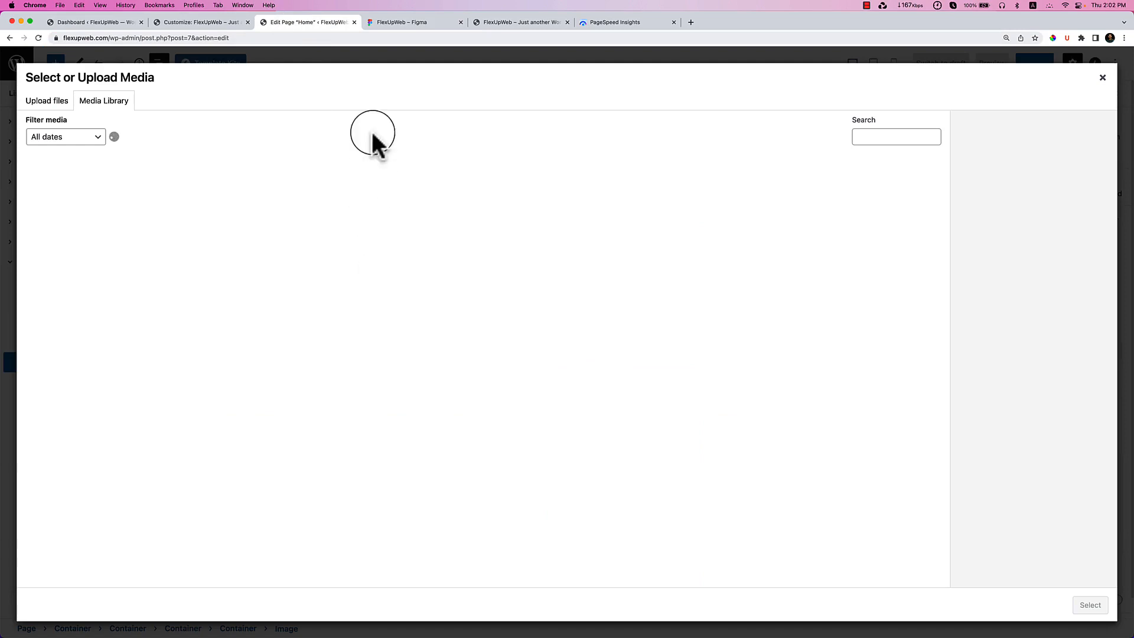
Scroll the Figma canvas back to the Our Portfolio project cards.
{"action": "left_click", "coordinate": [413, 24]}
{"action": "scroll", "coordinate": [626, 319], "scroll_direction": "up", "scroll_amount": 15}
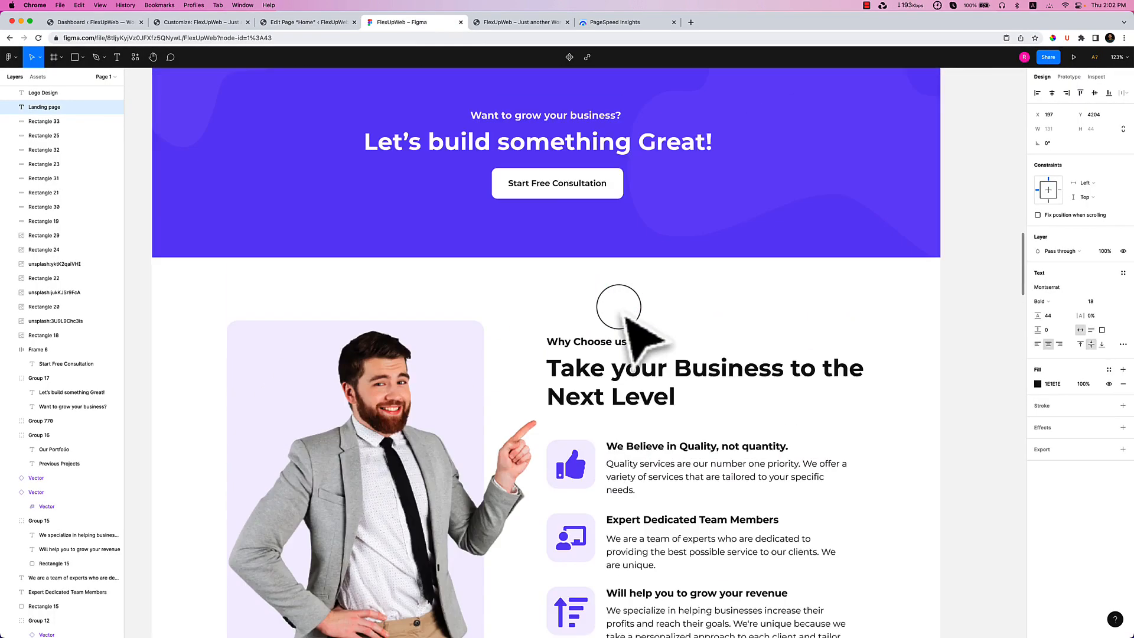
{"action": "scroll", "coordinate": [622, 308], "scroll_direction": "up", "scroll_amount": 15}
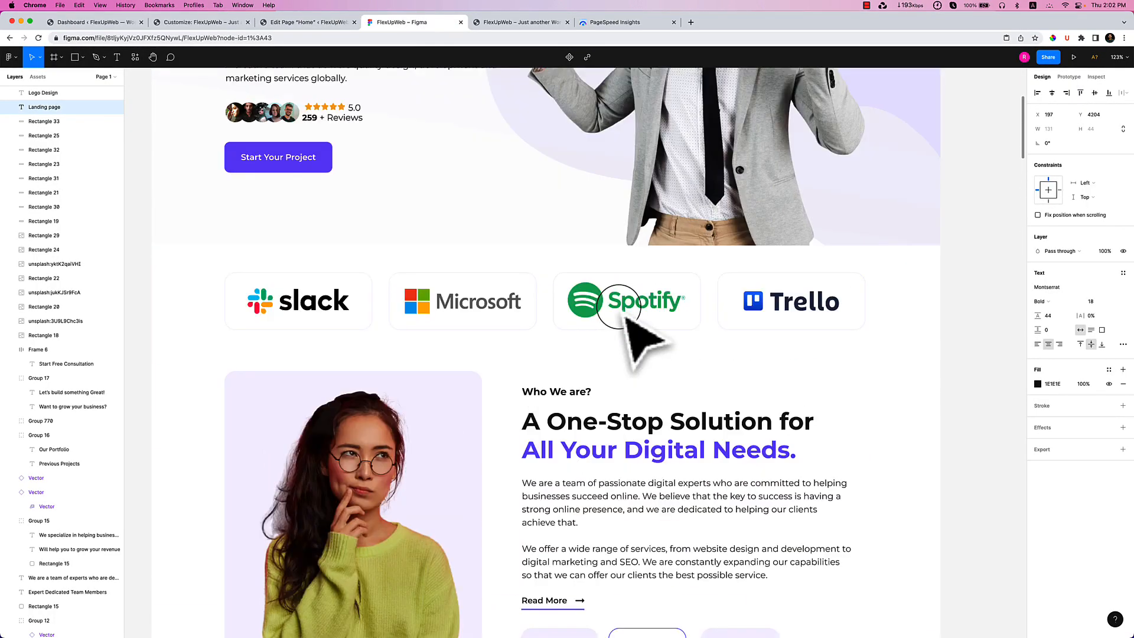
{"action": "scroll", "coordinate": [619, 308], "scroll_direction": "down", "scroll_amount": 15}
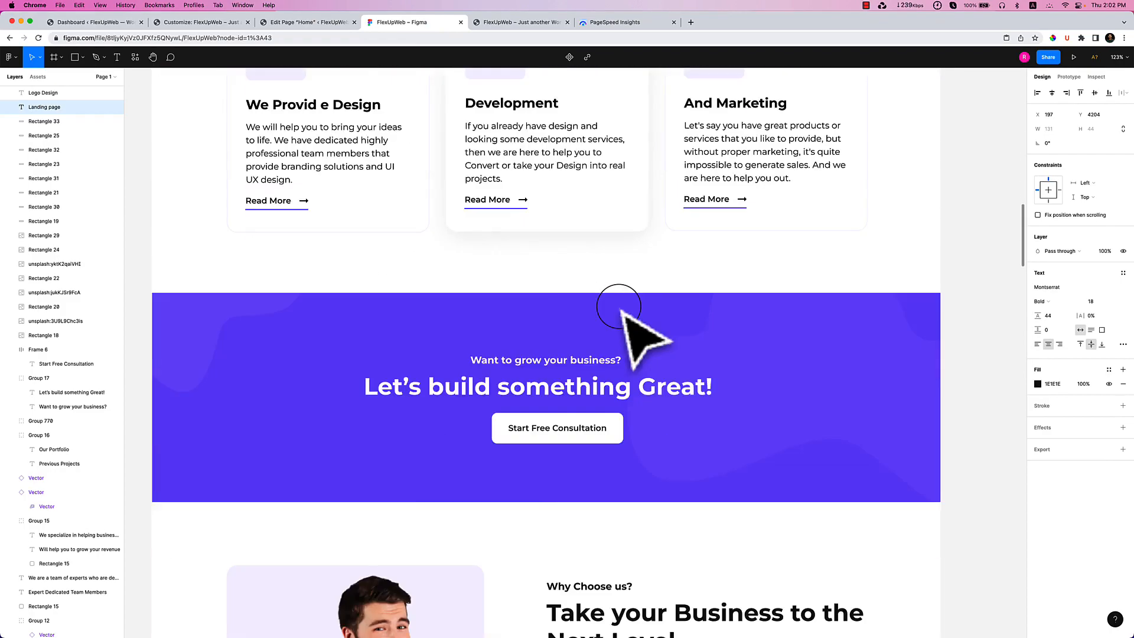
{"action": "scroll", "coordinate": [619, 306], "scroll_direction": "down", "scroll_amount": 15}
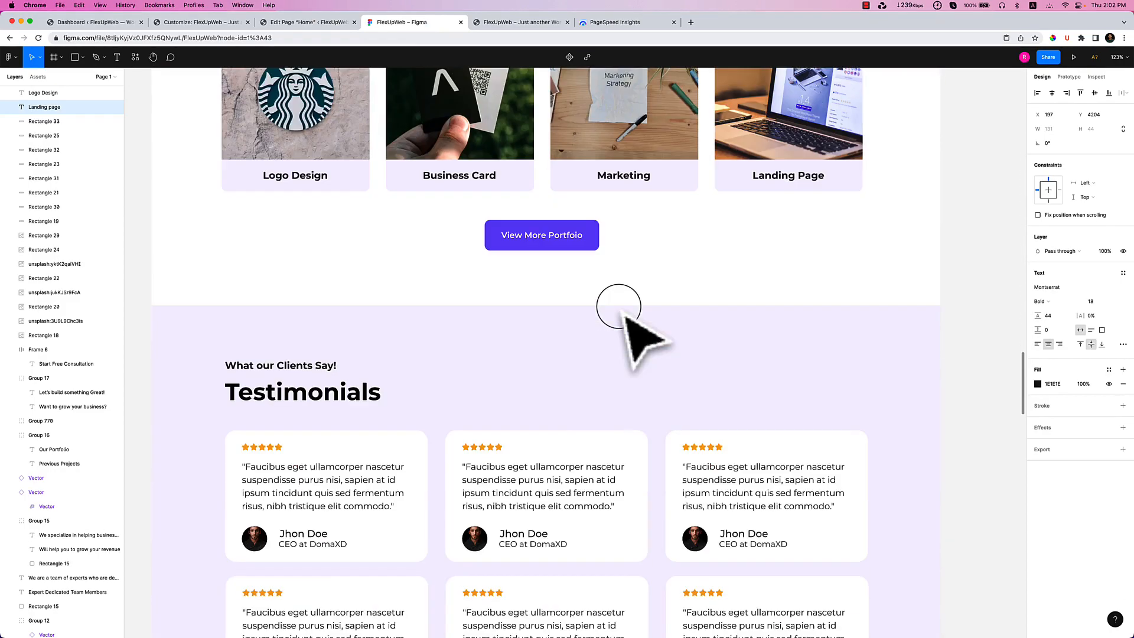
{"action": "scroll", "coordinate": [619, 306], "scroll_direction": "up", "scroll_amount": 10}
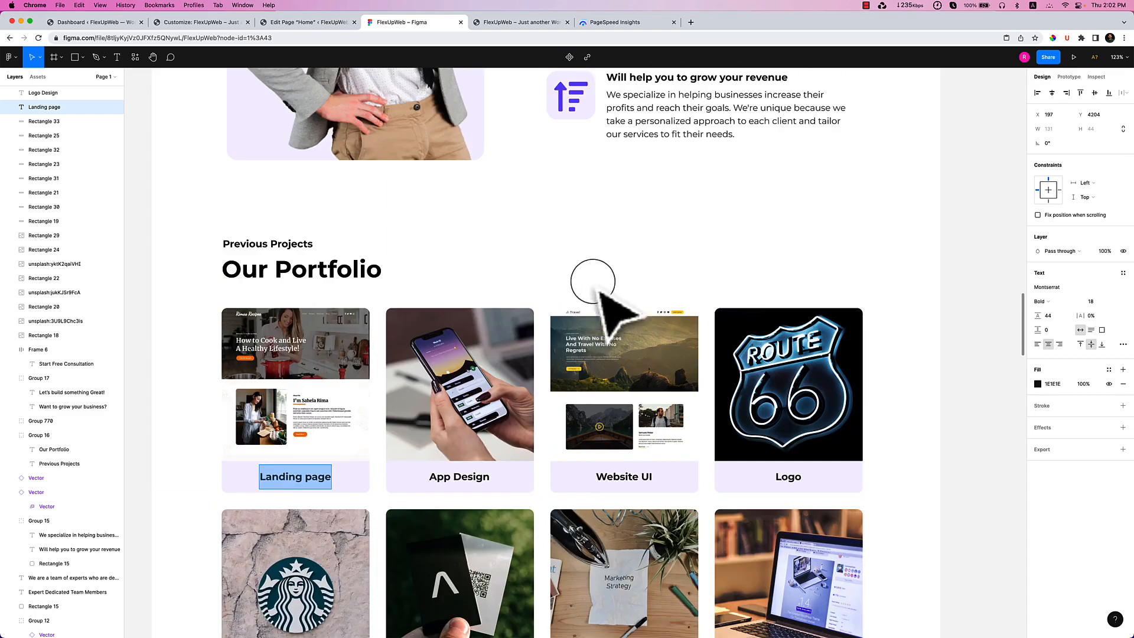
Choose portfolio1.png in the media library and insert it into the image block.
{"action": "left_click", "coordinate": [272, 22]}
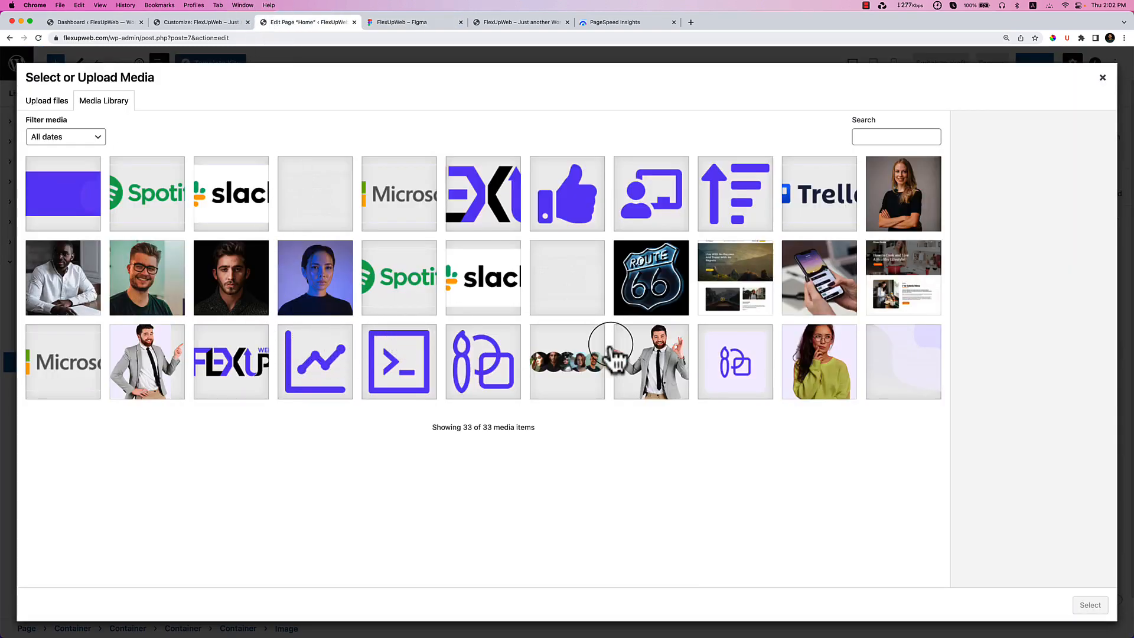
{"action": "left_click", "coordinate": [914, 301]}
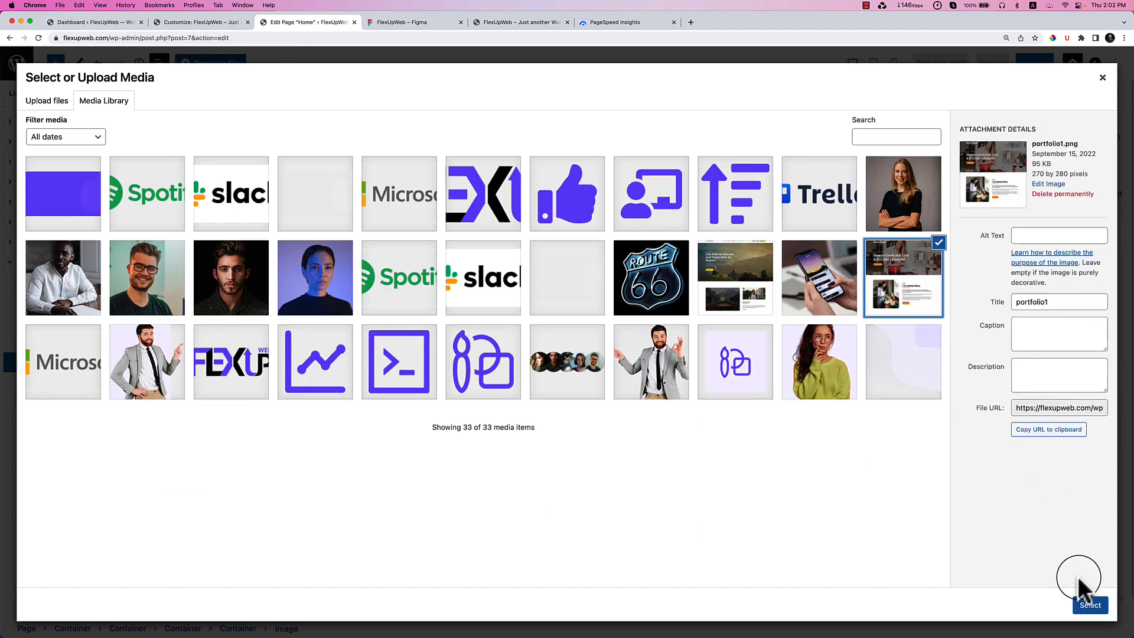
{"action": "left_click", "coordinate": [1088, 611]}
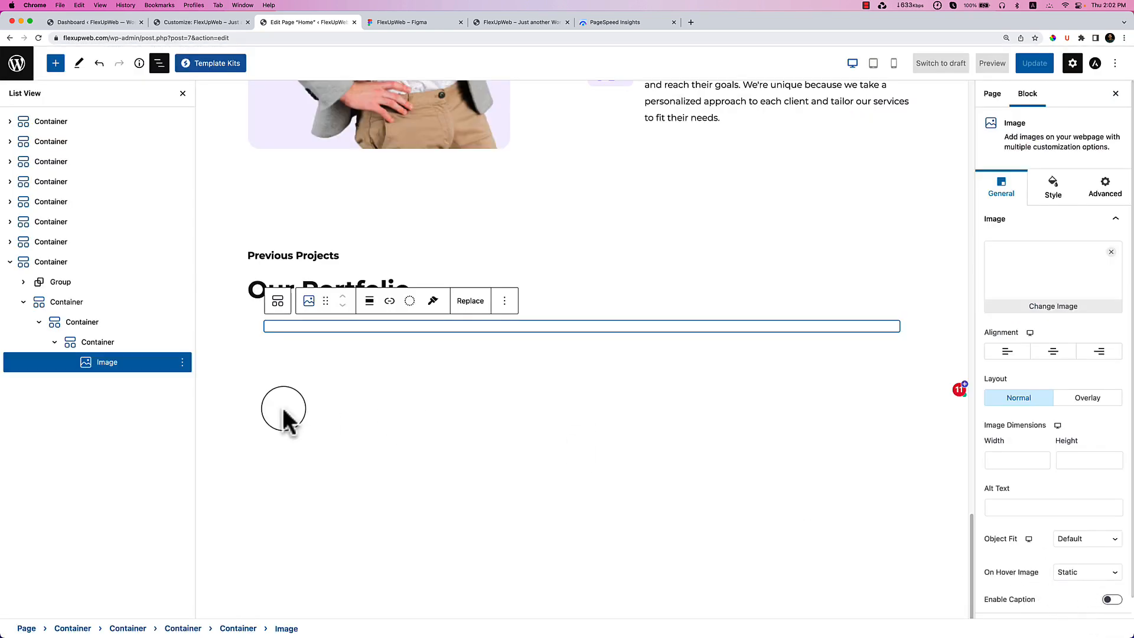
Copy the 'Landing page' label from Figma and paste it into the editor.
{"action": "left_click", "coordinate": [406, 24]}
{"action": "right_click", "coordinate": [275, 490]}
{"action": "left_click", "coordinate": [296, 499]}
{"action": "left_click", "coordinate": [298, 24]}
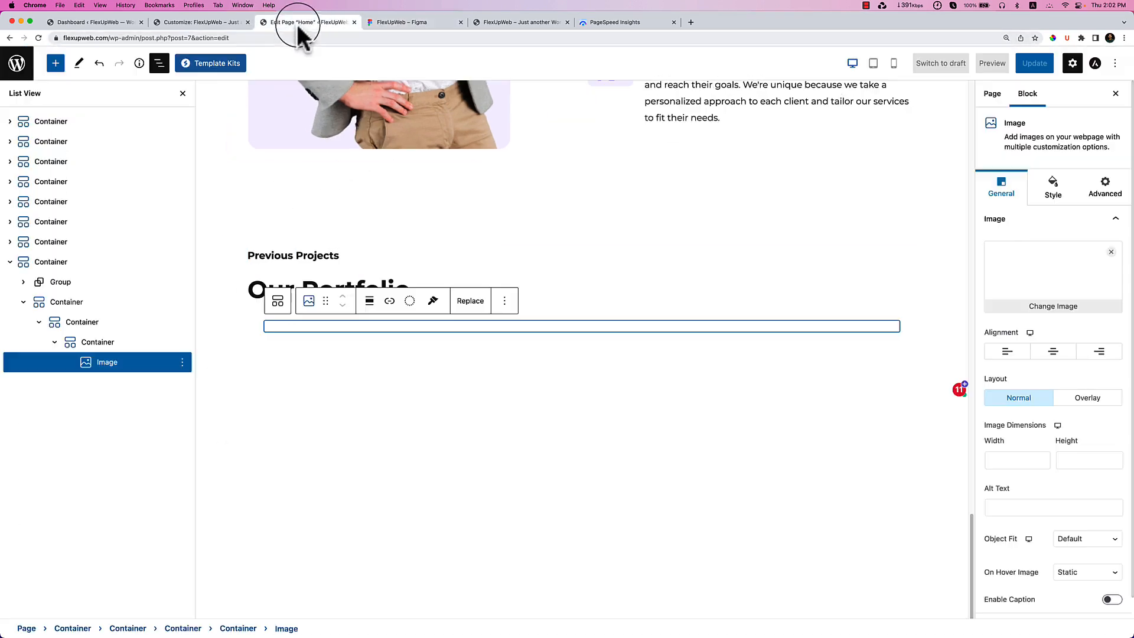
{"action": "key", "text": "super+v"}
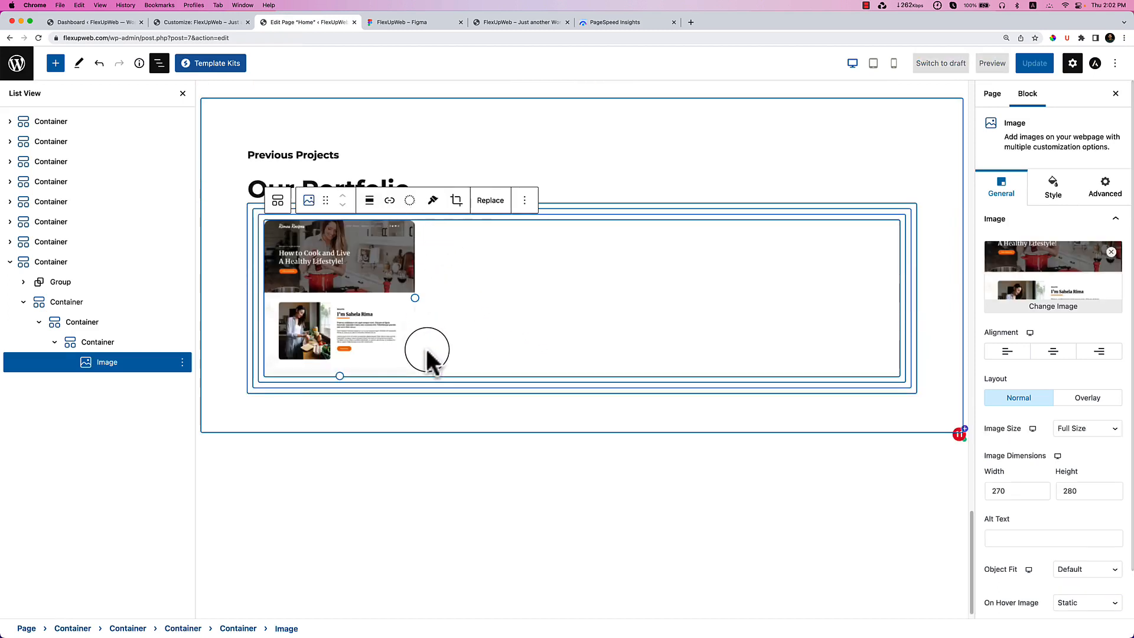
Add a Heading block below the portfolio image and clear its default text.
{"action": "left_click", "coordinate": [82, 343]}
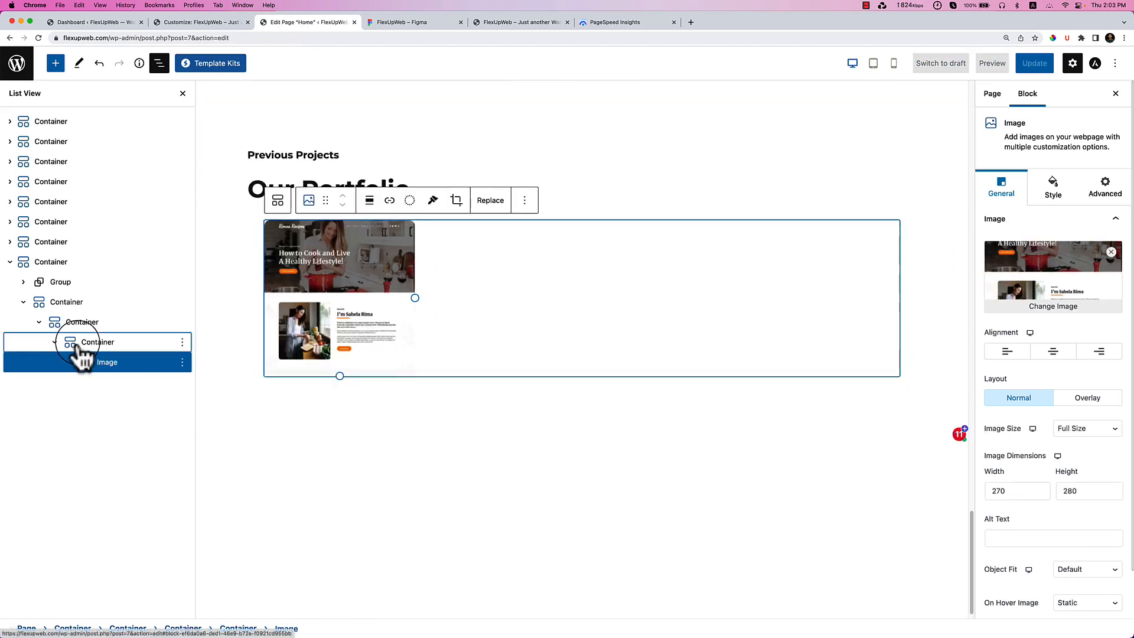
{"action": "left_click", "coordinate": [895, 370]}
{"action": "left_click", "coordinate": [1031, 452]}
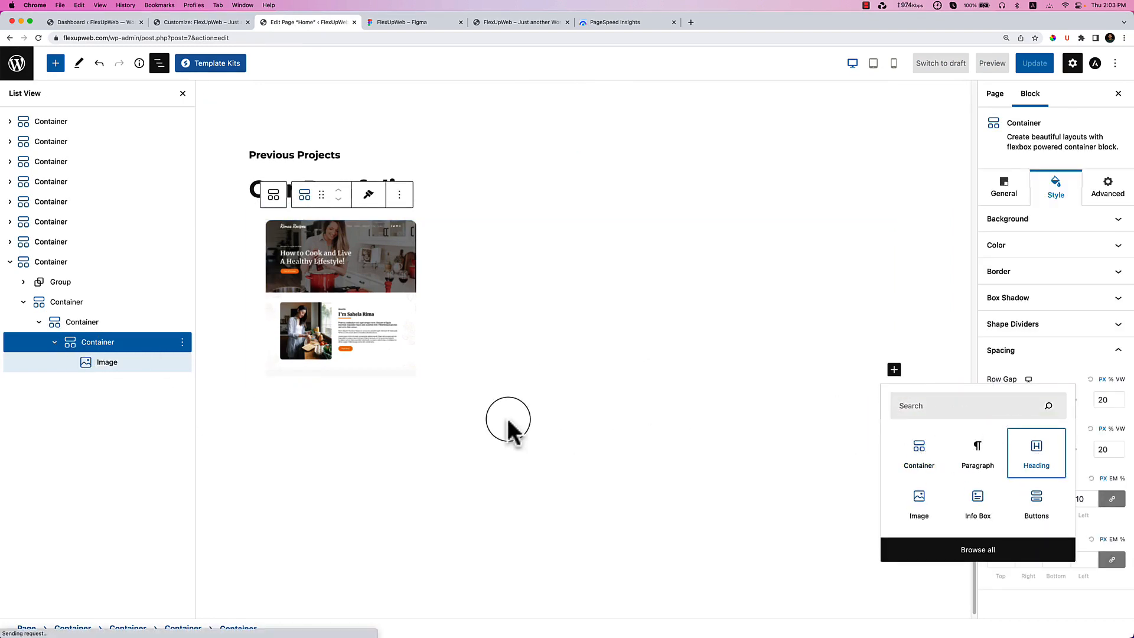
{"action": "triple_click", "coordinate": [329, 316]}
{"action": "key", "text": "BackSpace"}
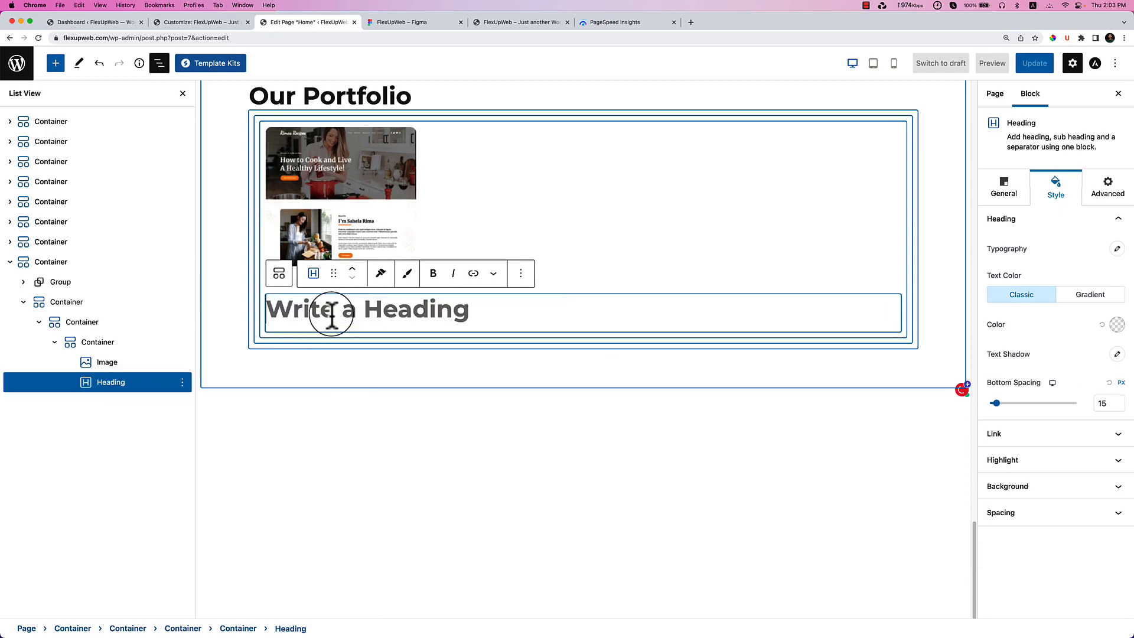
Copy the 'Landing page' label from Figma and type it as the new heading's text.
{"action": "left_click", "coordinate": [413, 22]}
{"action": "right_click", "coordinate": [303, 481]}
{"action": "left_click", "coordinate": [327, 483]}
{"action": "left_click", "coordinate": [308, 22]}
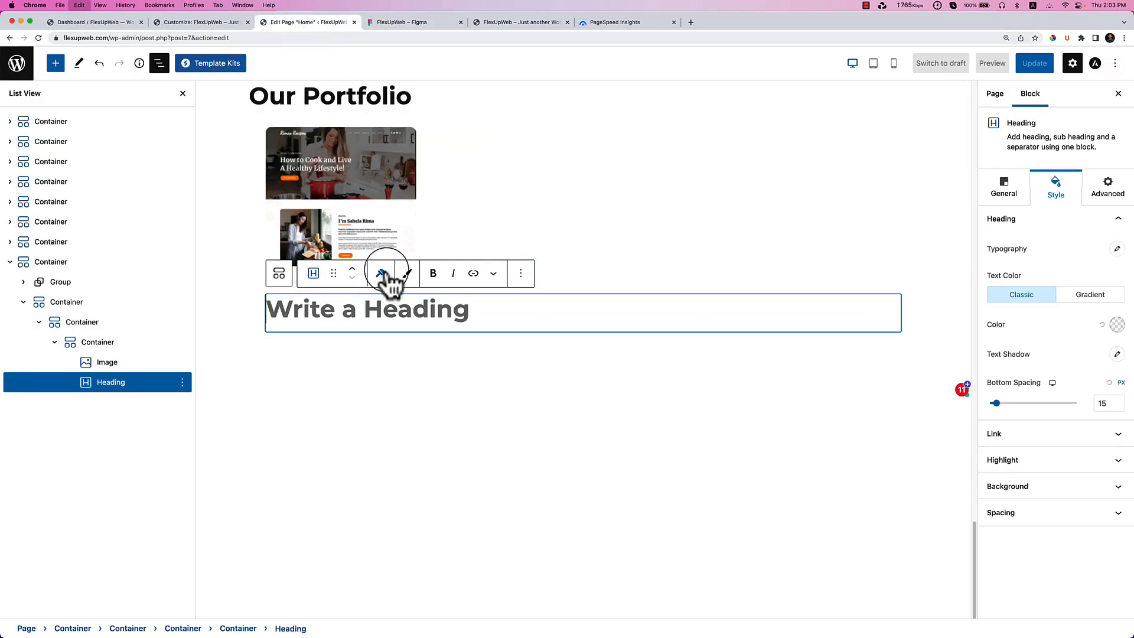
{"action": "type", "text": "Landing Page"}
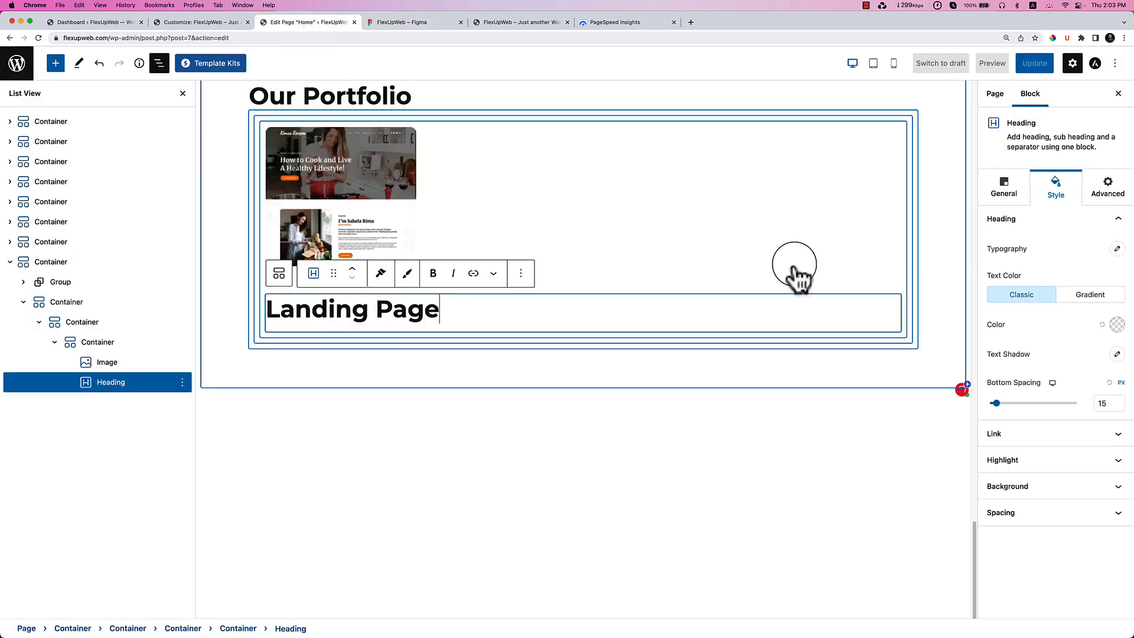
Make the Landing Page heading an H4, centre-aligned, then select its card container.
{"action": "left_click", "coordinate": [444, 22]}
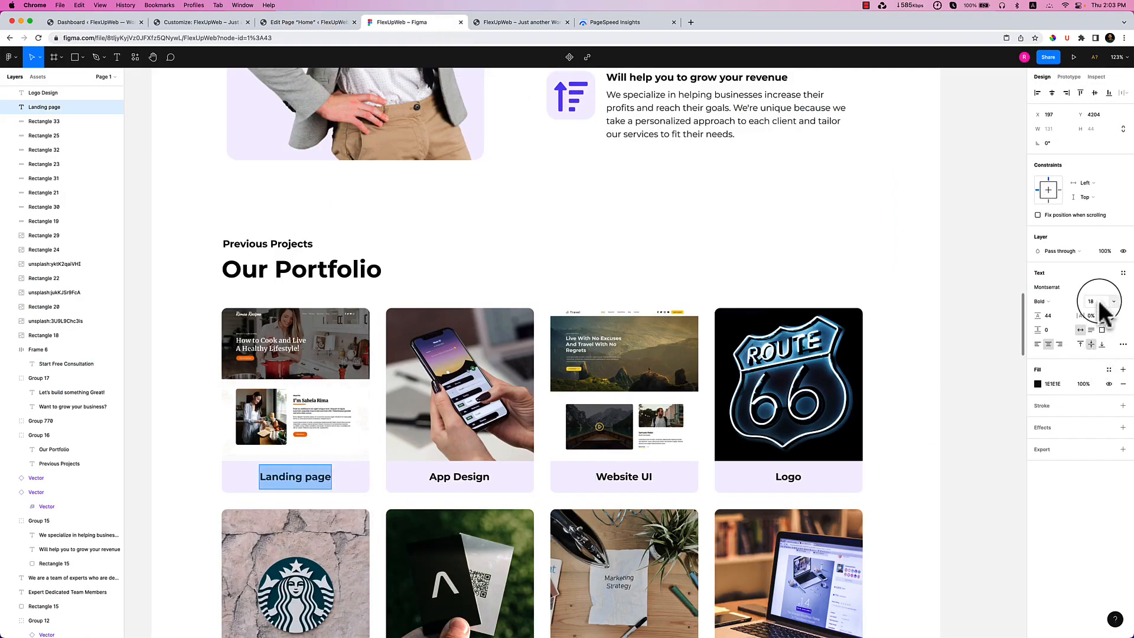
{"action": "left_click", "coordinate": [334, 23]}
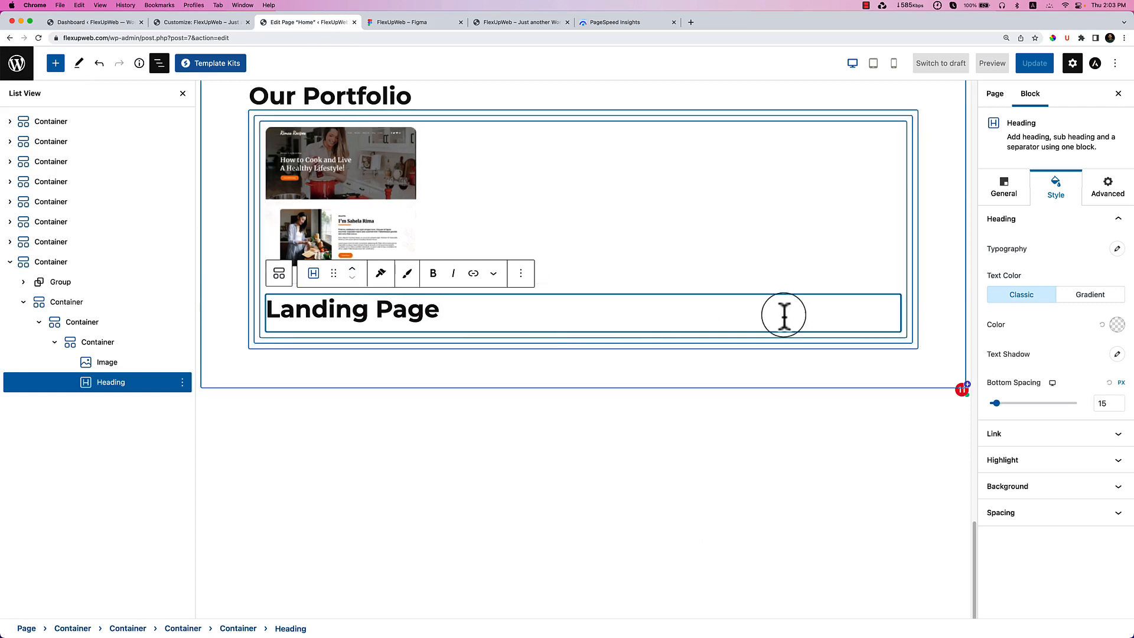
{"action": "left_click", "coordinate": [1004, 184]}
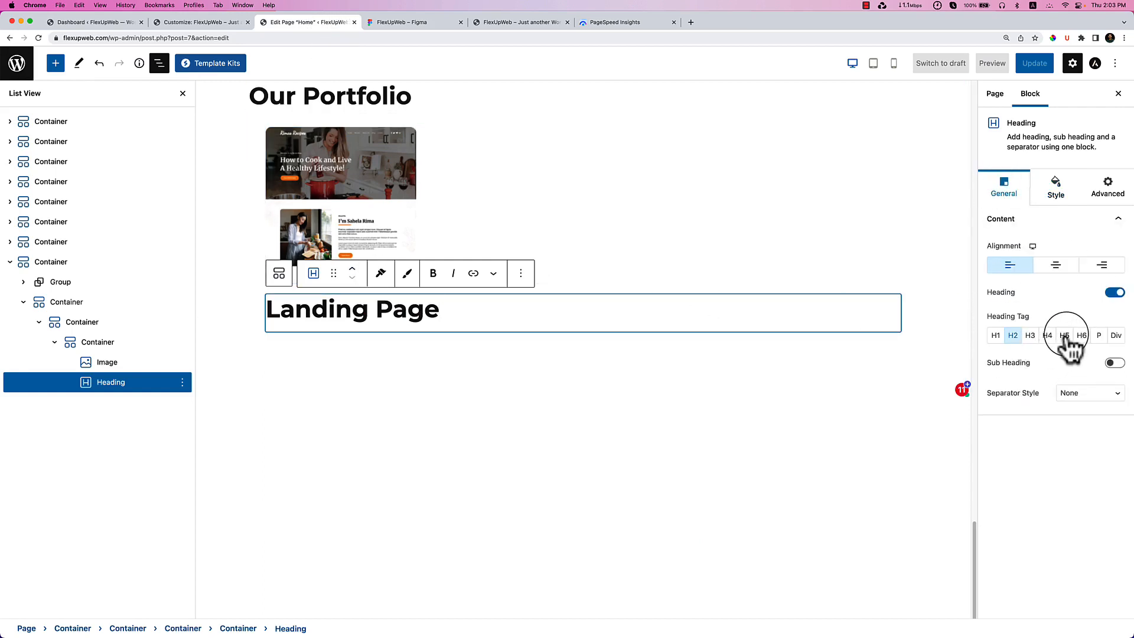
{"action": "left_click", "coordinate": [1048, 335]}
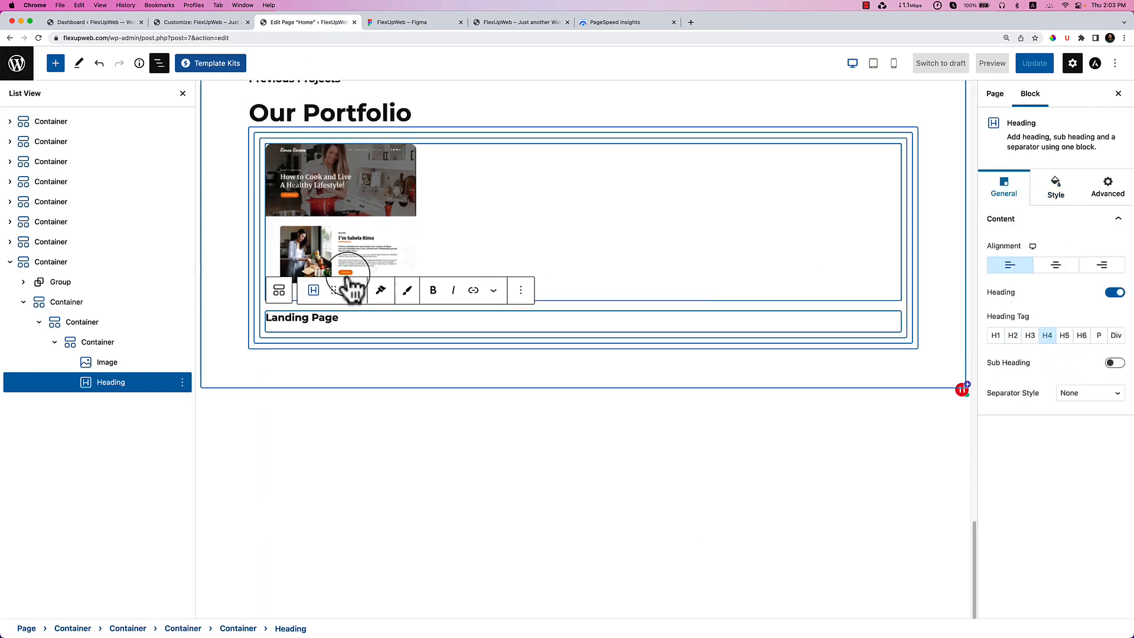
{"action": "left_click", "coordinate": [1056, 267]}
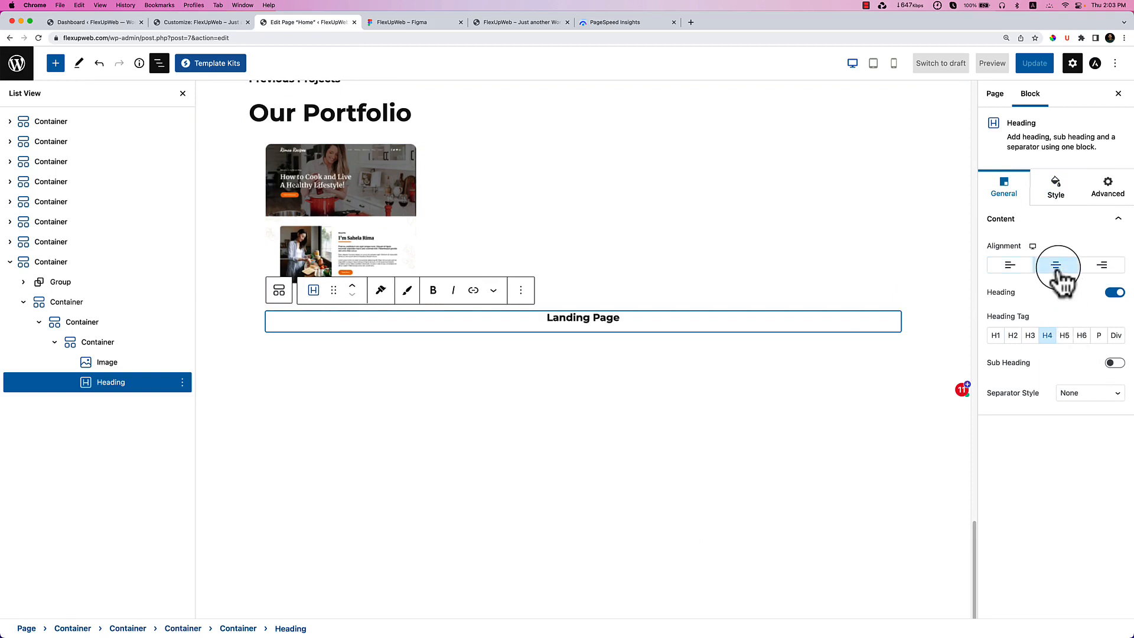
{"action": "left_click", "coordinate": [109, 345]}
Give the card container a solid light lavender #F6F3FF background.
{"action": "left_click", "coordinate": [1061, 227]}
{"action": "left_click", "coordinate": [1064, 250]}
{"action": "left_click", "coordinate": [1116, 280]}
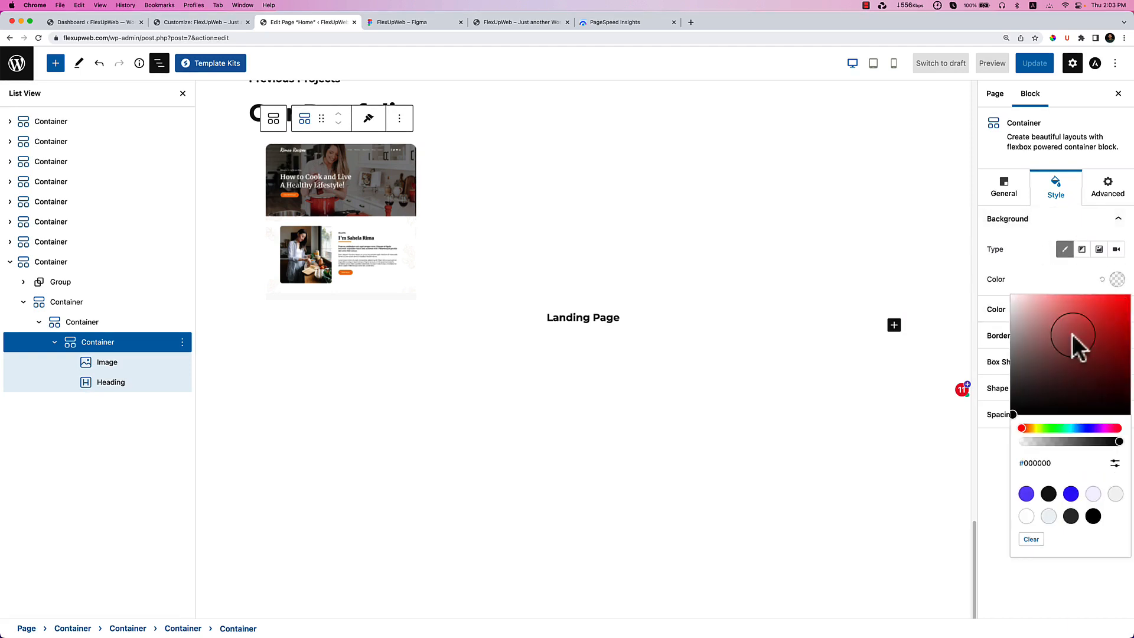
{"action": "left_click", "coordinate": [1093, 496]}
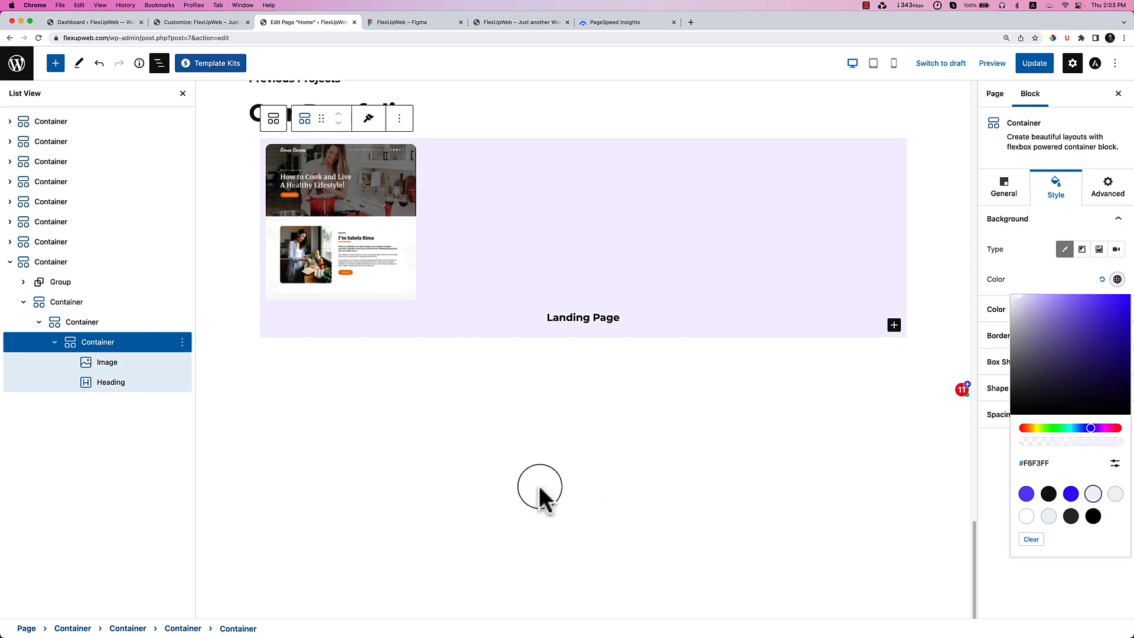
Set the card container's border radius to 10.
{"action": "left_click", "coordinate": [535, 467]}
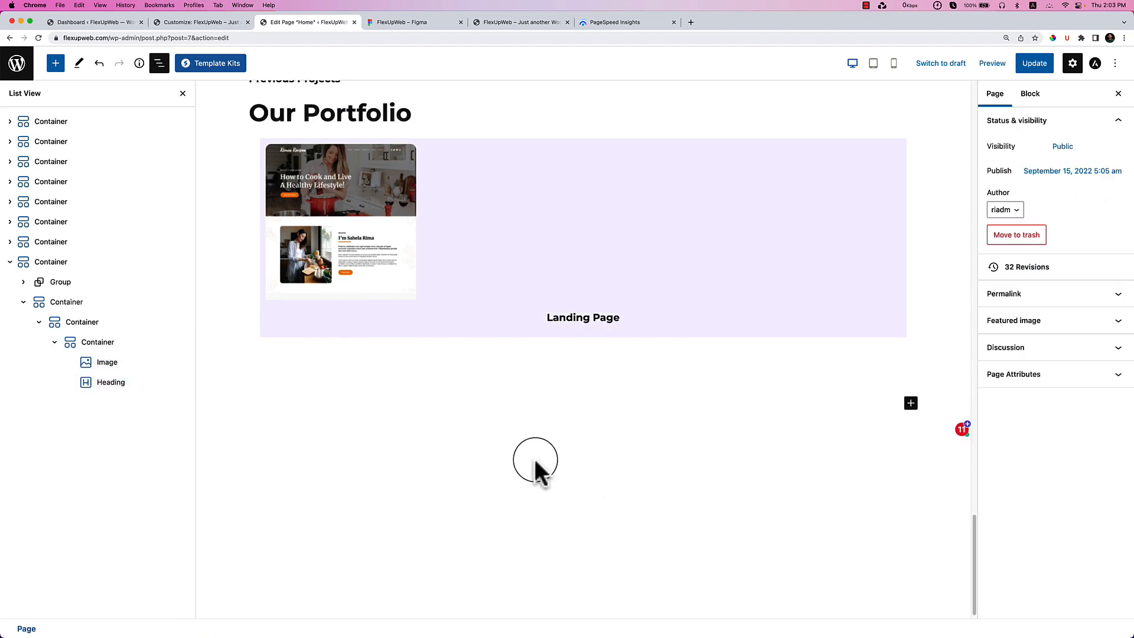
{"action": "left_click", "coordinate": [112, 342]}
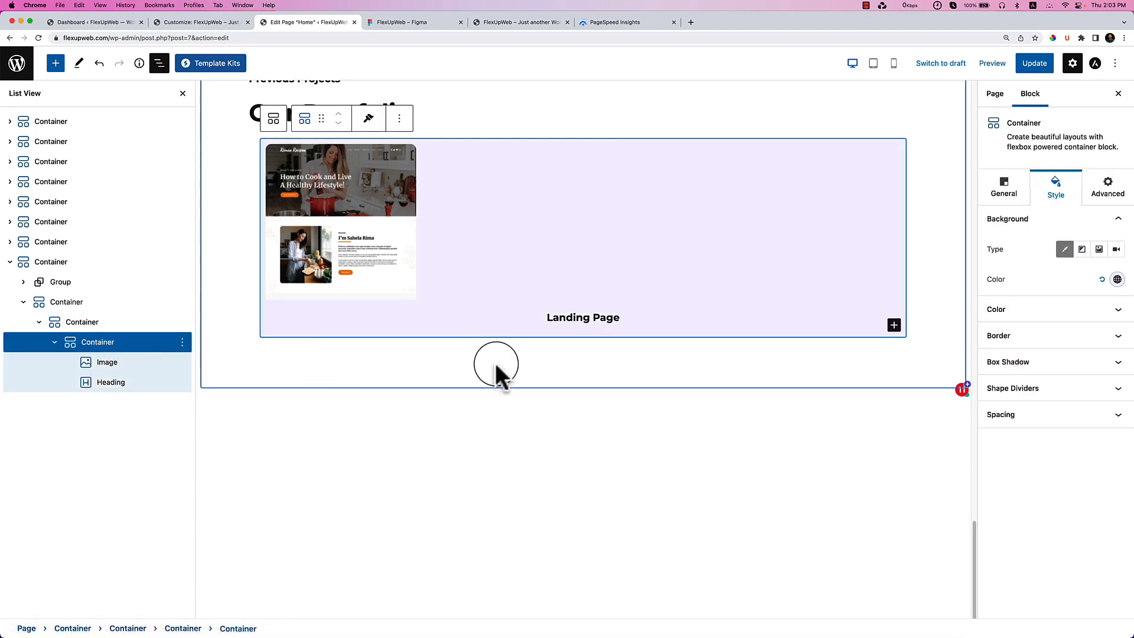
{"action": "left_click", "coordinate": [1047, 335]}
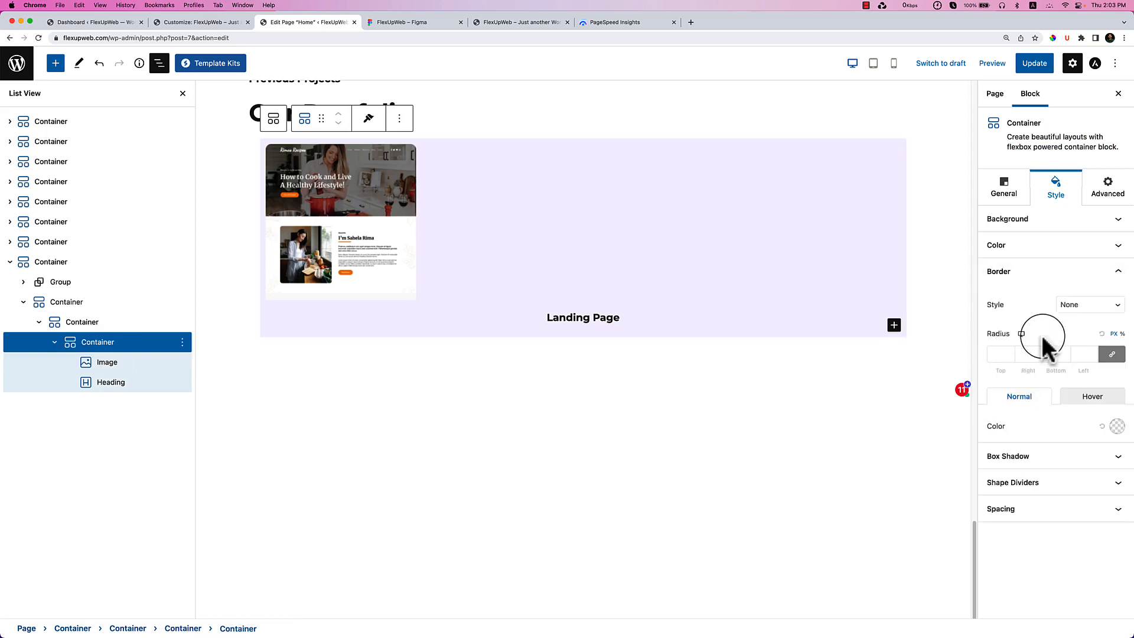
{"action": "left_click", "coordinate": [1003, 354]}
{"action": "type", "text": "21"}
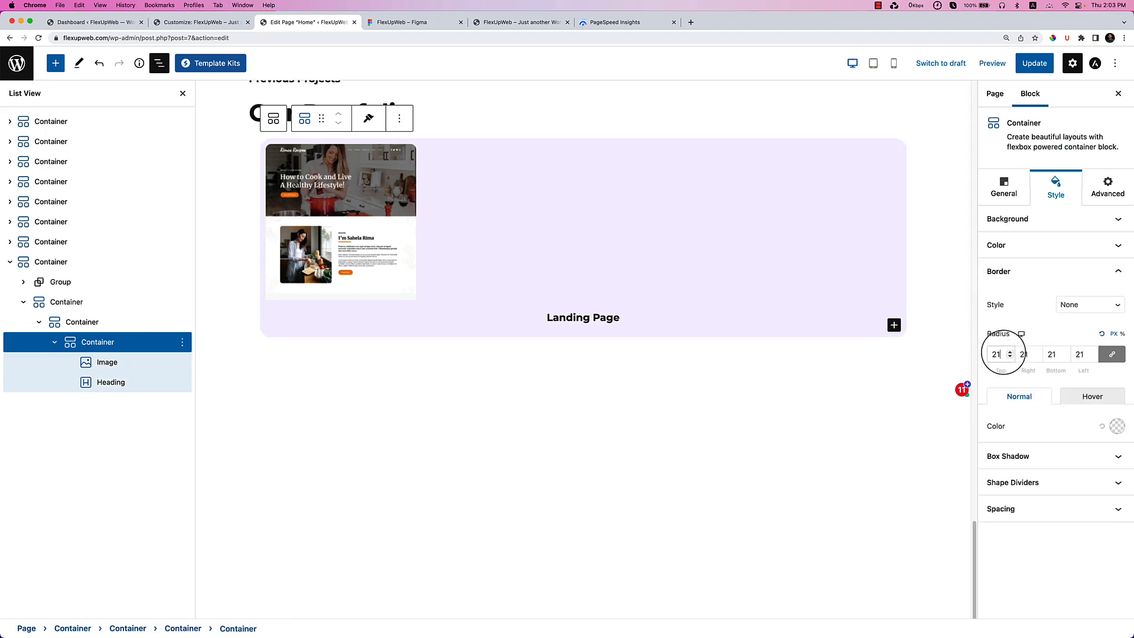
{"action": "type", "text": "0"}
{"action": "key", "text": "BackSpace"}
{"action": "key", "text": "BackSpace"}
{"action": "key", "text": "BackSpace"}
{"action": "type", "text": "0"}
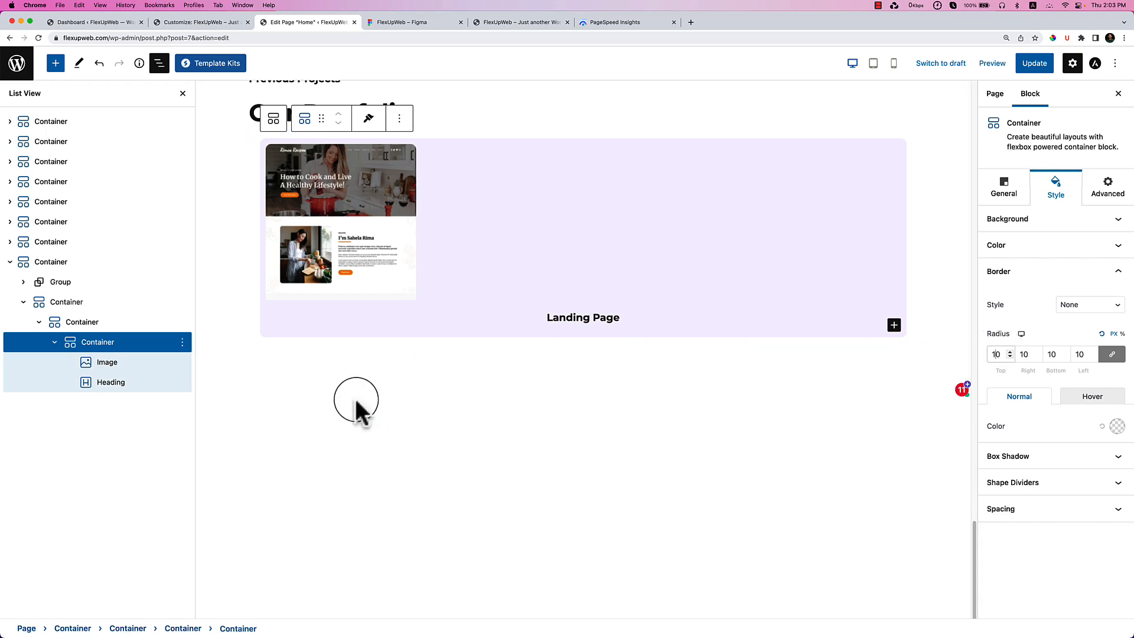
Set the card container's padding to 0 on every side.
{"action": "left_click", "coordinate": [113, 361]}
{"action": "left_click", "coordinate": [116, 350]}
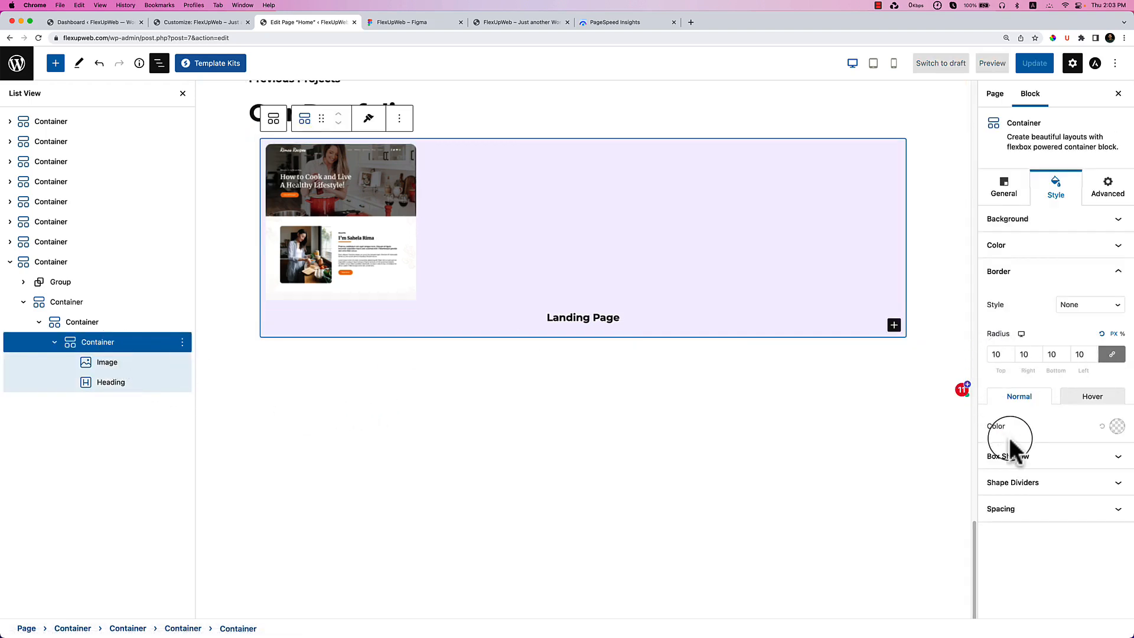
{"action": "left_click", "coordinate": [1004, 188]}
{"action": "left_click", "coordinate": [1054, 188]}
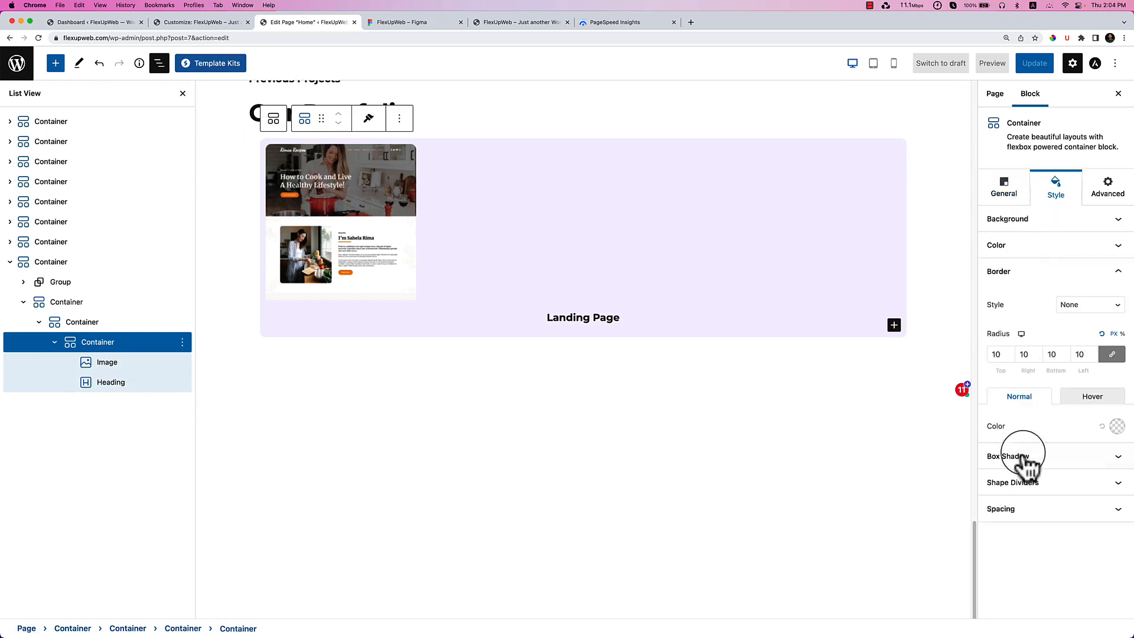
{"action": "left_click", "coordinate": [1012, 508]}
{"action": "left_click", "coordinate": [1010, 501]}
{"action": "left_click", "coordinate": [1011, 502]}
{"action": "left_click", "coordinate": [1010, 502]}
{"action": "left_click", "coordinate": [1010, 502]}
{"action": "left_click", "coordinate": [1010, 501]}
{"action": "double_click", "coordinate": [994, 499]}
{"action": "type", "text": "0"}
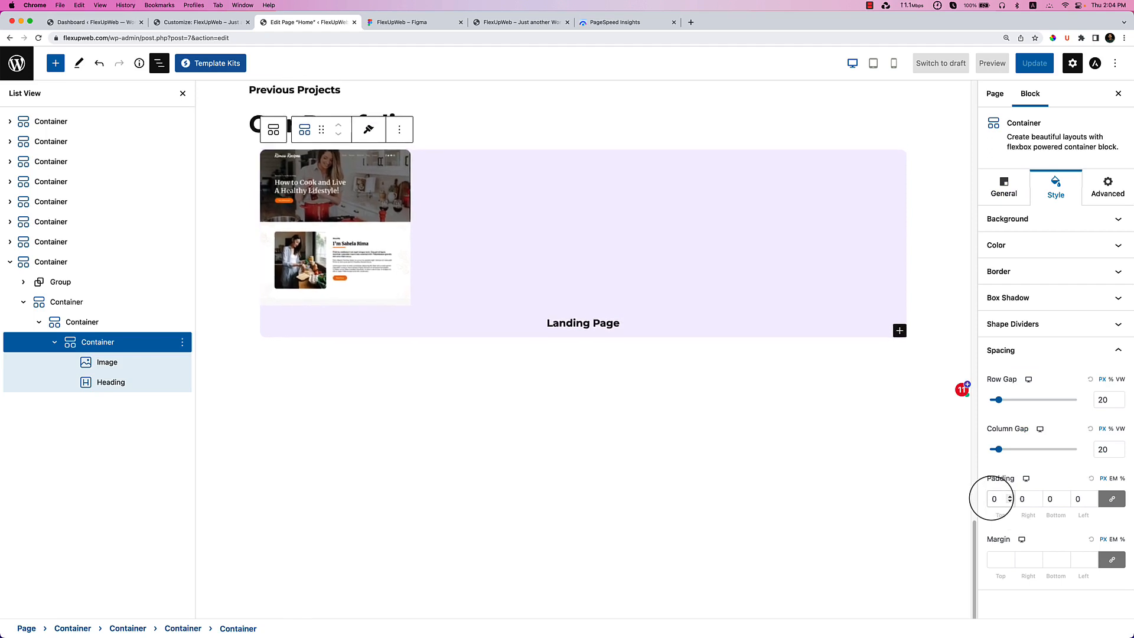
{"action": "left_click", "coordinate": [587, 480]}
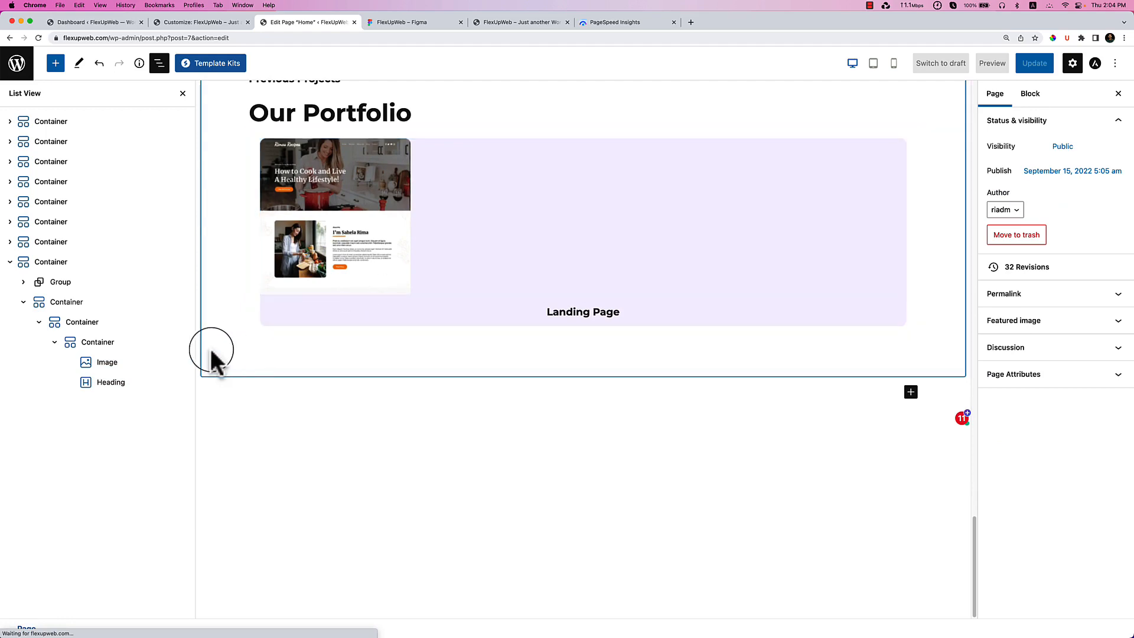
{"action": "left_click", "coordinate": [123, 346]}
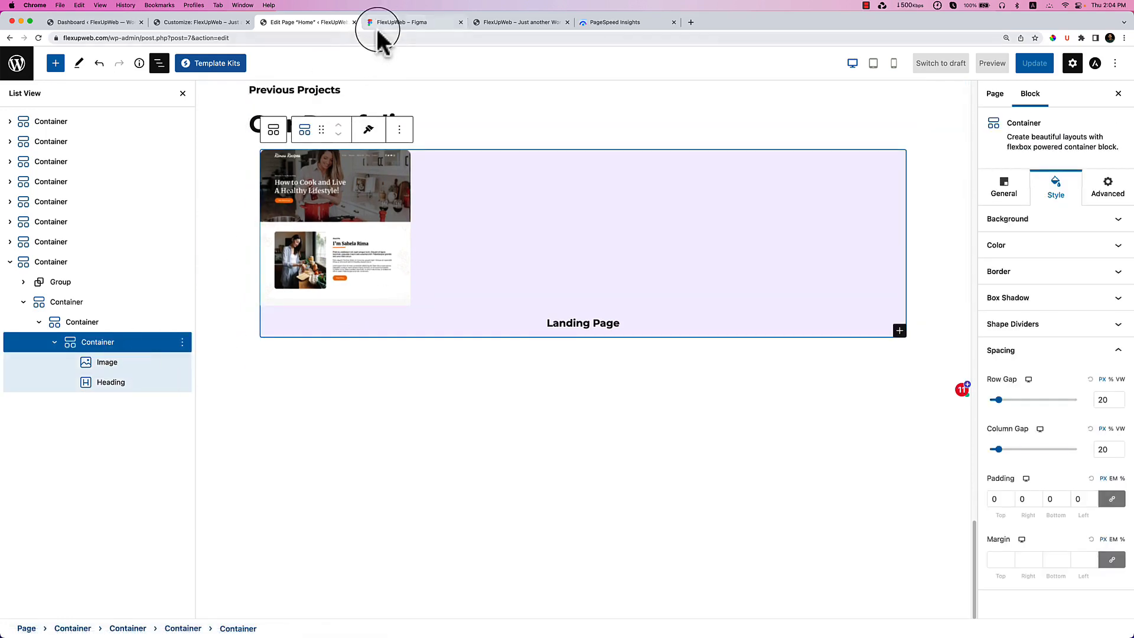
Duplicate the Landing Page card to make a second one.
{"action": "left_click", "coordinate": [441, 25]}
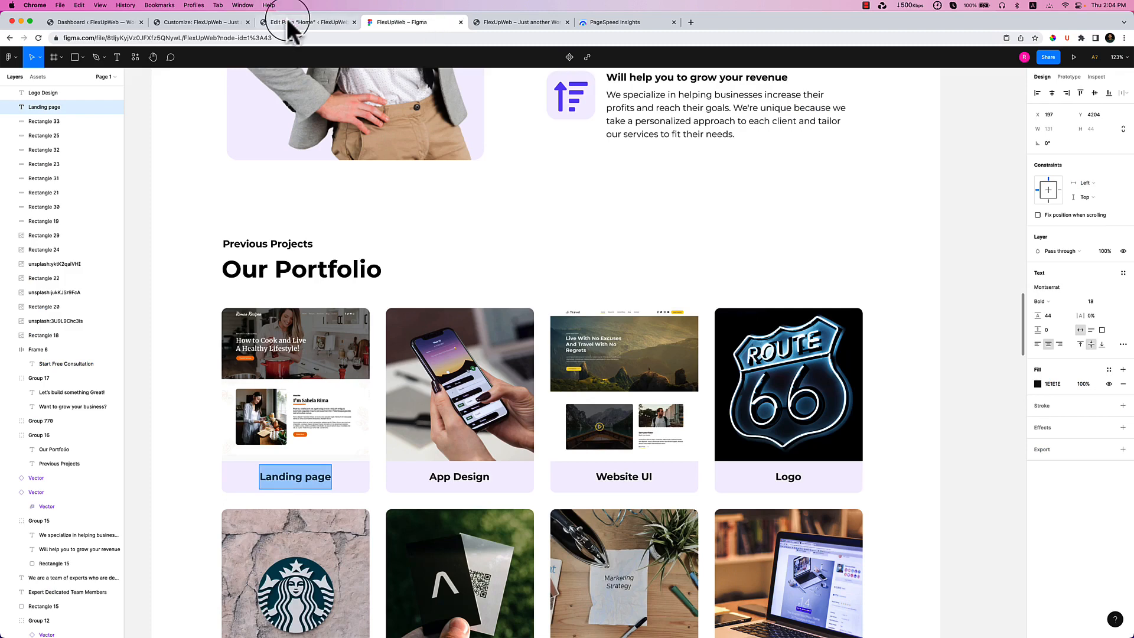
{"action": "left_click", "coordinate": [289, 24]}
{"action": "left_click", "coordinate": [400, 130]}
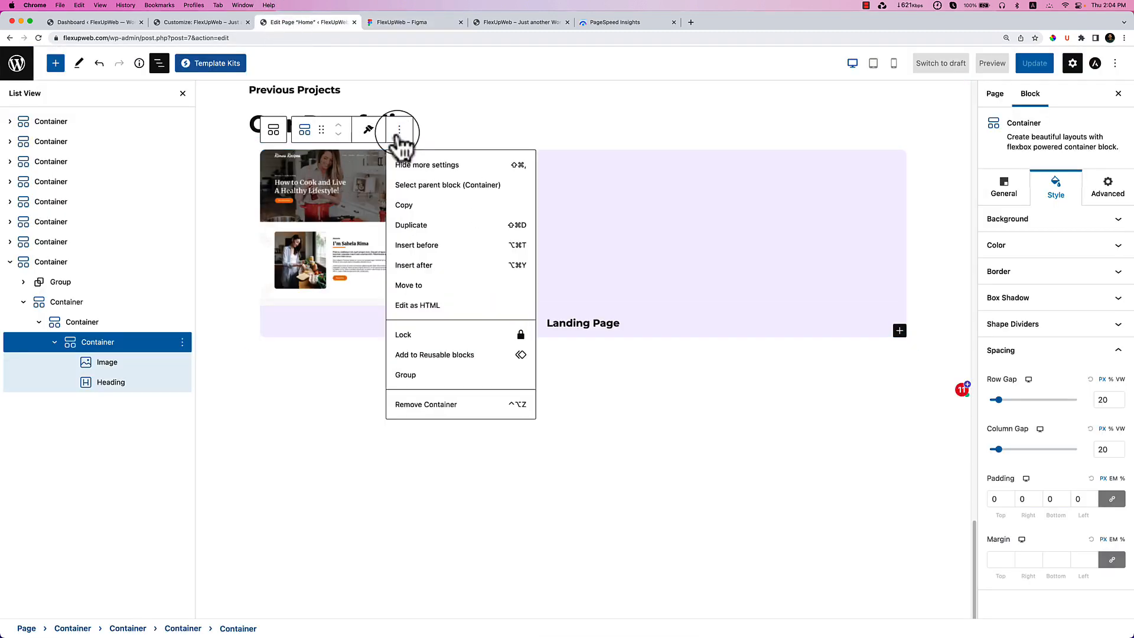
{"action": "left_click", "coordinate": [434, 225]}
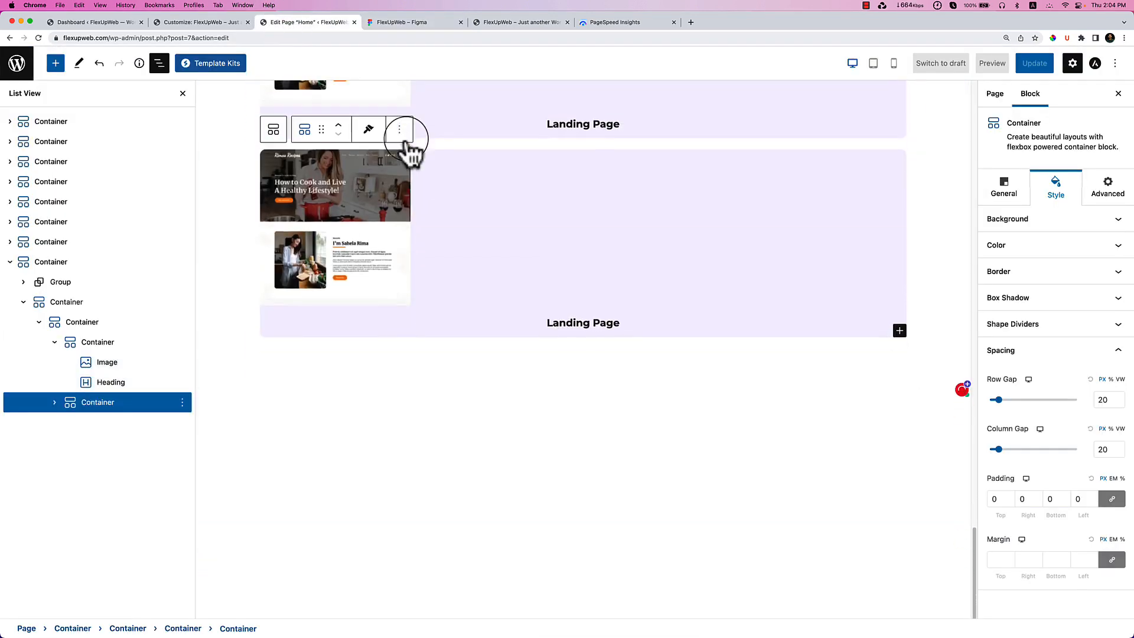
{"action": "left_click", "coordinate": [55, 342]}
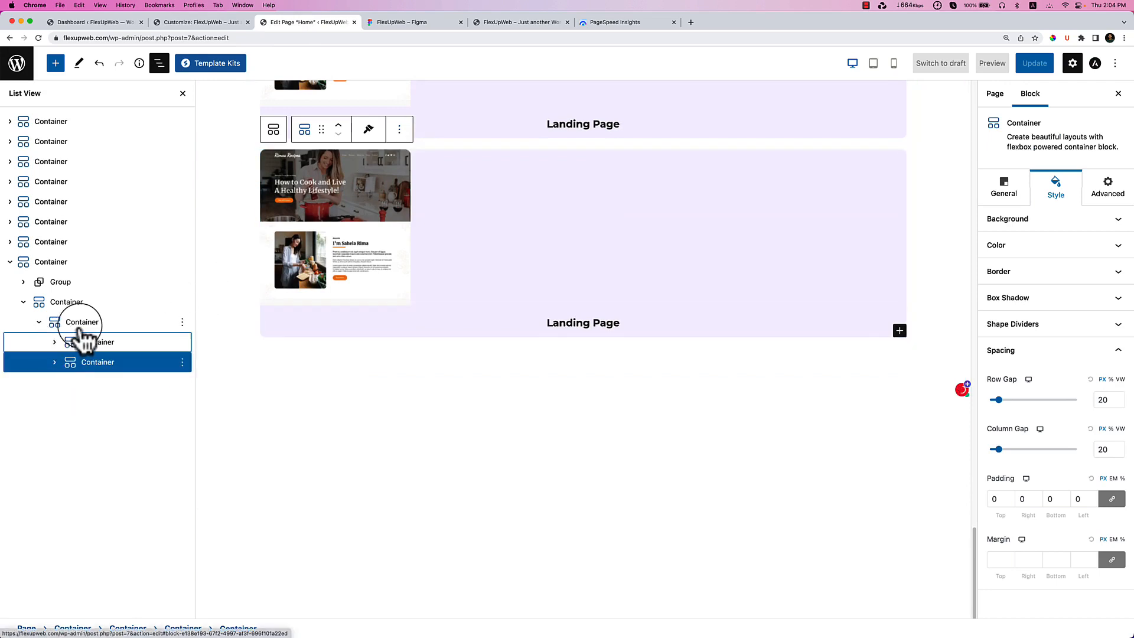
Set the parent container's flex direction to row with top and start alignment.
{"action": "left_click", "coordinate": [82, 324]}
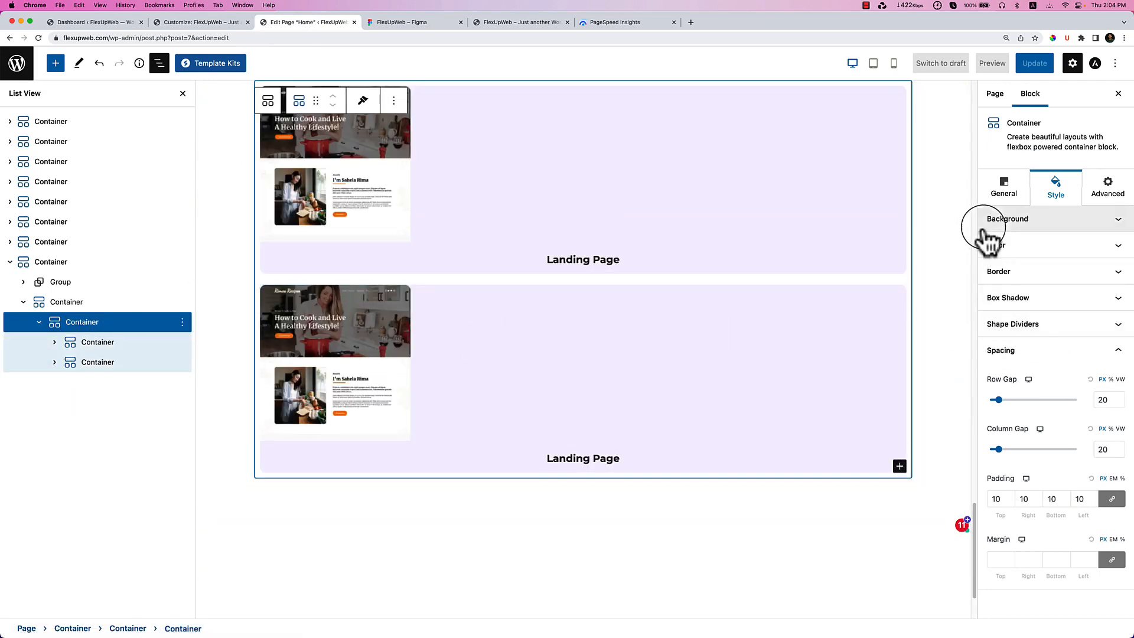
{"action": "left_click", "coordinate": [1005, 188]}
{"action": "left_click", "coordinate": [1009, 248]}
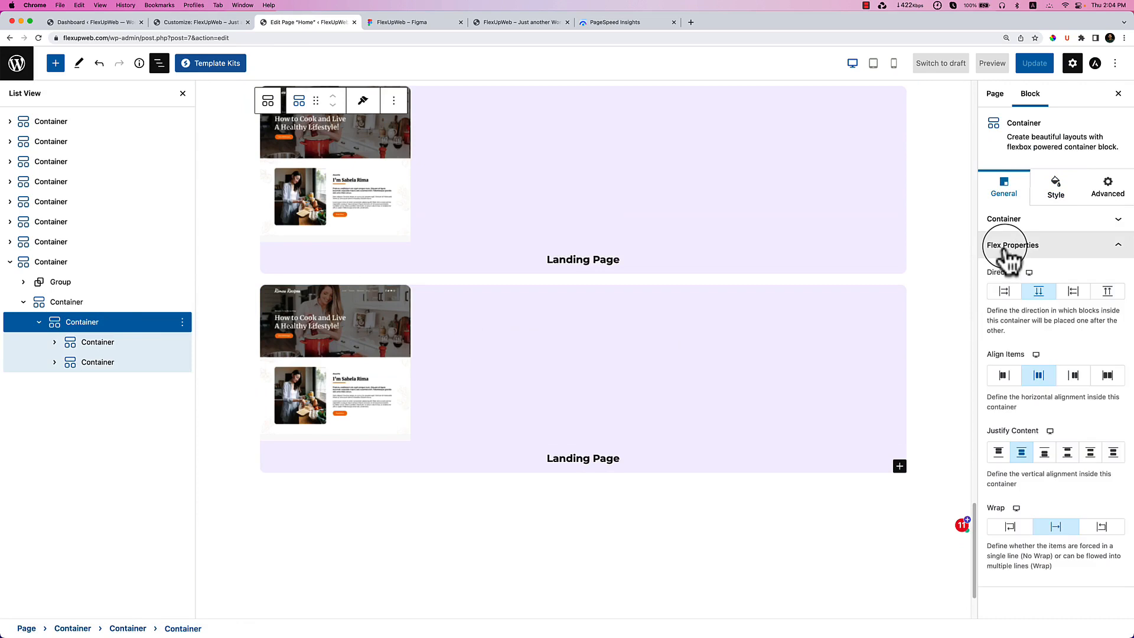
{"action": "left_click", "coordinate": [1004, 291]}
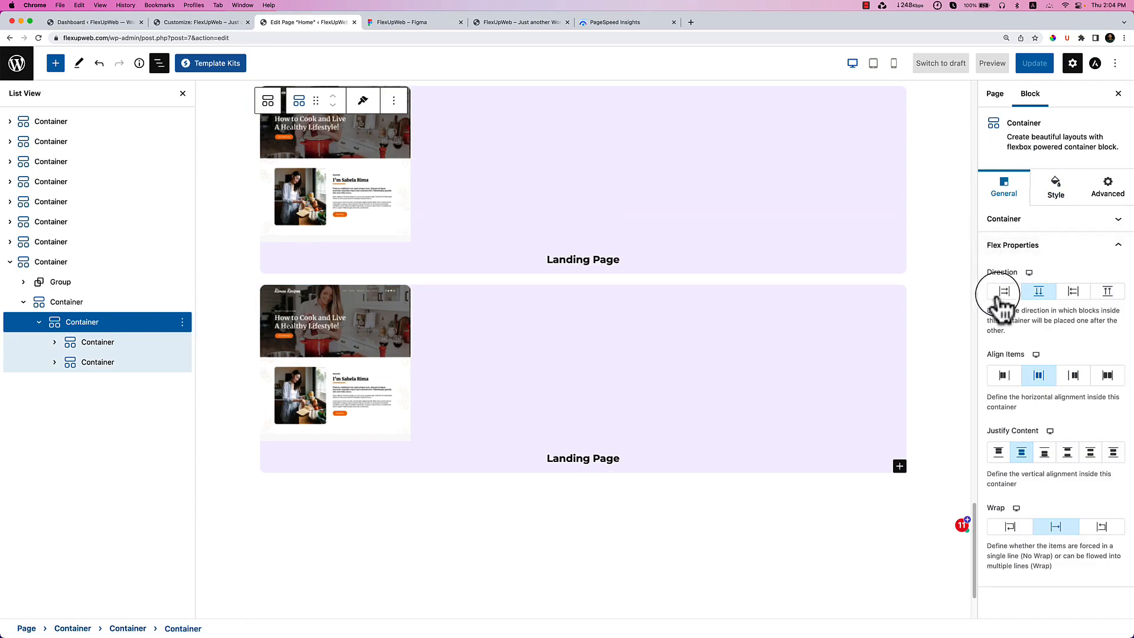
{"action": "left_click", "coordinate": [1004, 375]}
{"action": "left_click", "coordinate": [998, 453]}
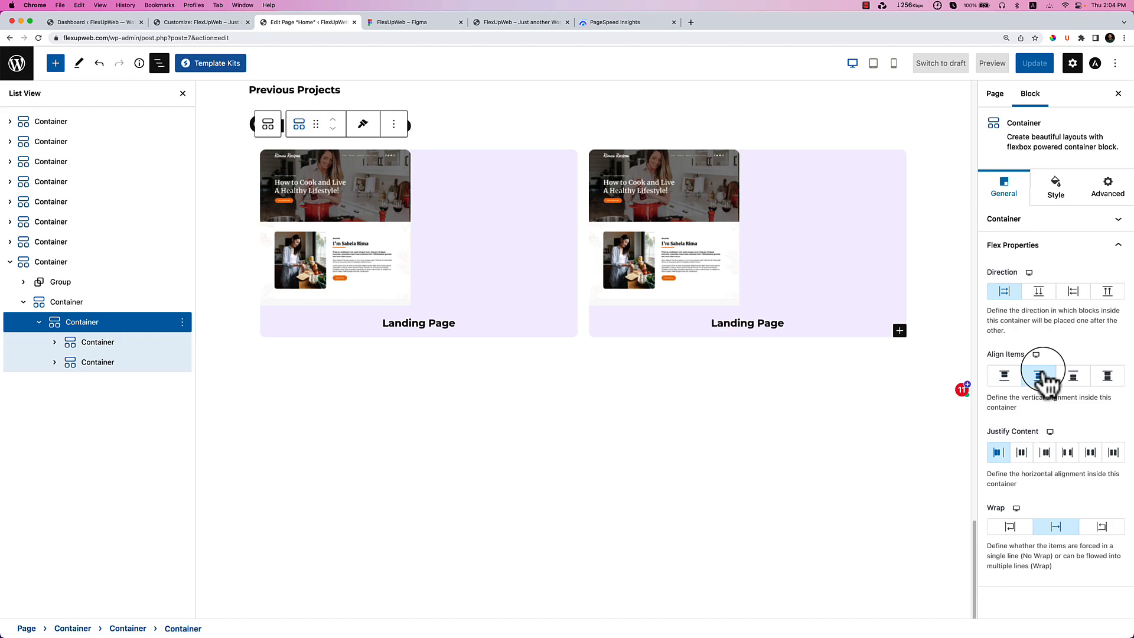
Duplicate the card twice more so four cards sit in the row.
{"action": "left_click", "coordinate": [102, 349]}
{"action": "left_click", "coordinate": [109, 363]}
{"action": "left_click", "coordinate": [727, 131]}
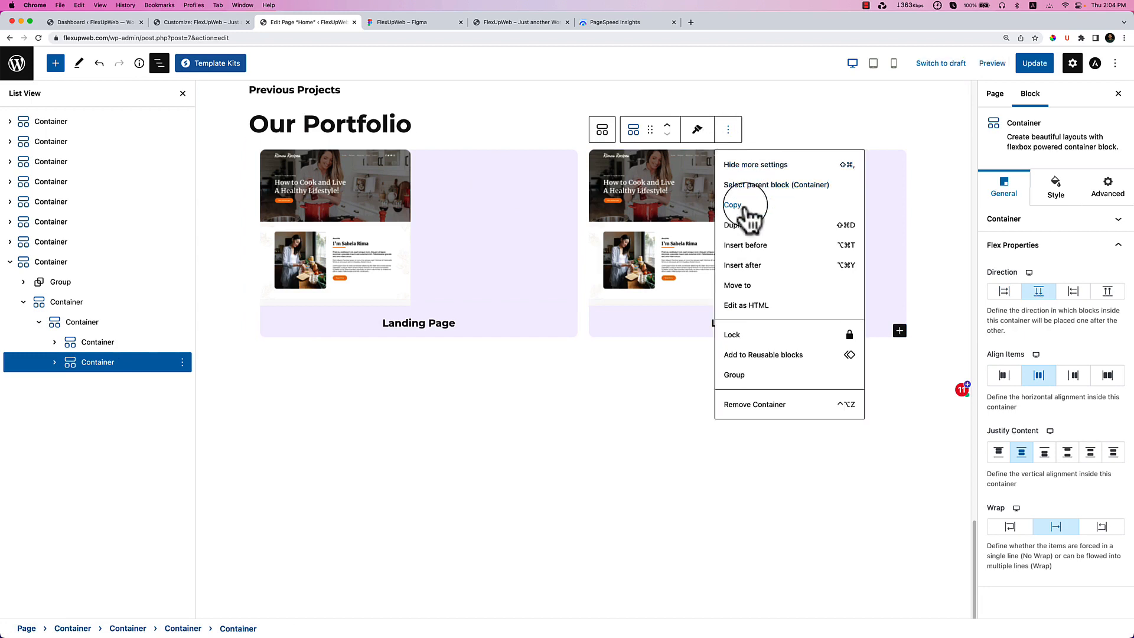
{"action": "left_click", "coordinate": [747, 227]}
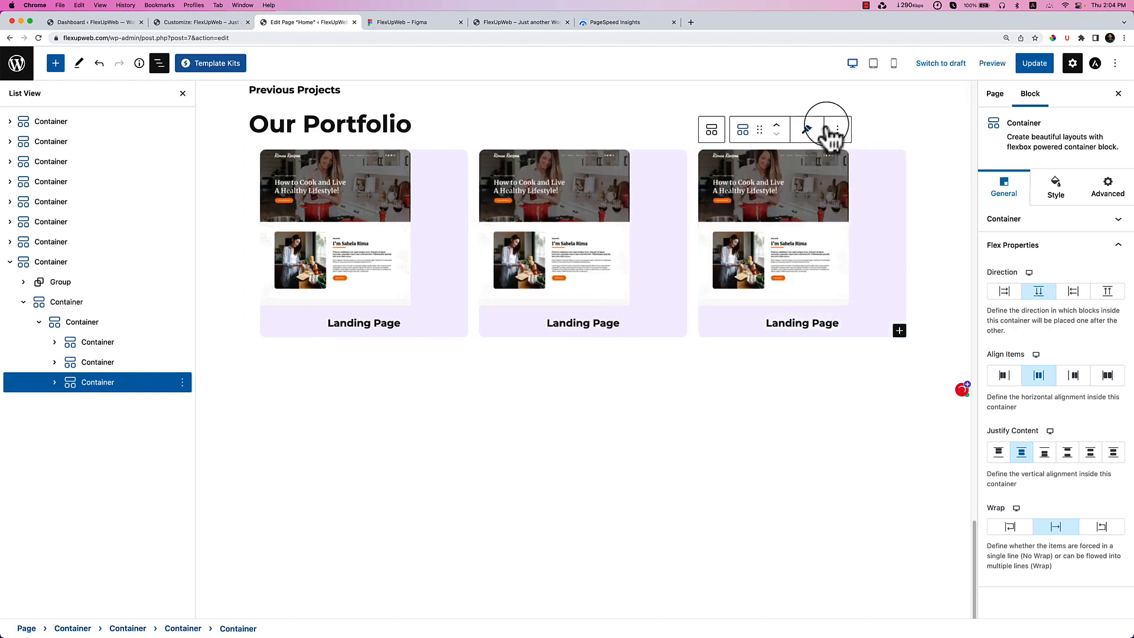
{"action": "left_click", "coordinate": [837, 131]}
{"action": "left_click", "coordinate": [868, 227]}
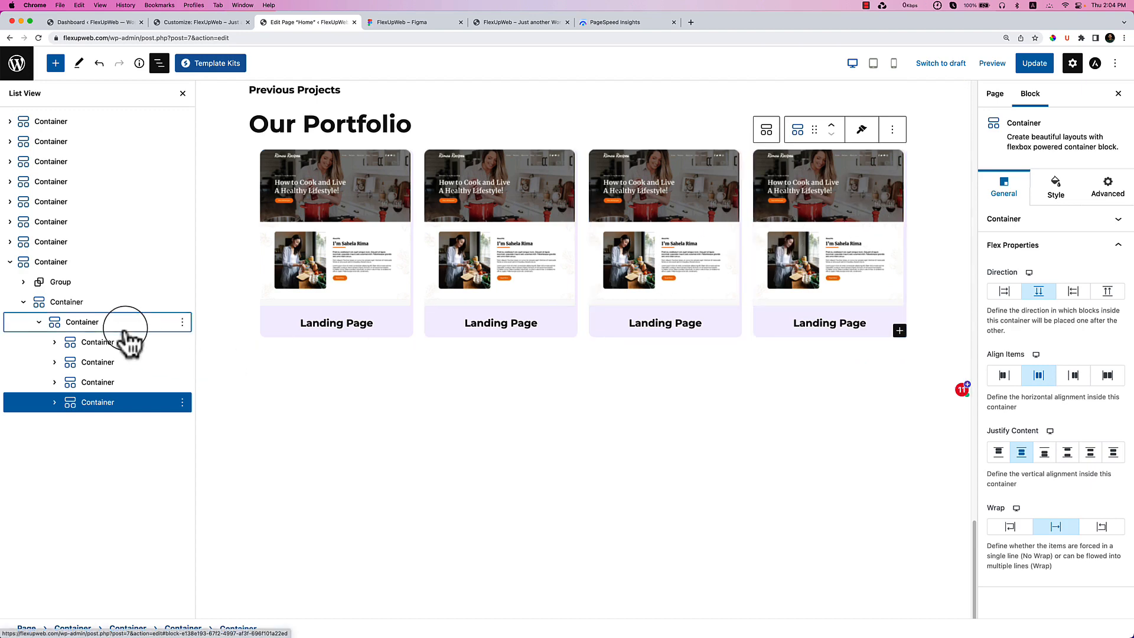
{"action": "left_click", "coordinate": [121, 323]}
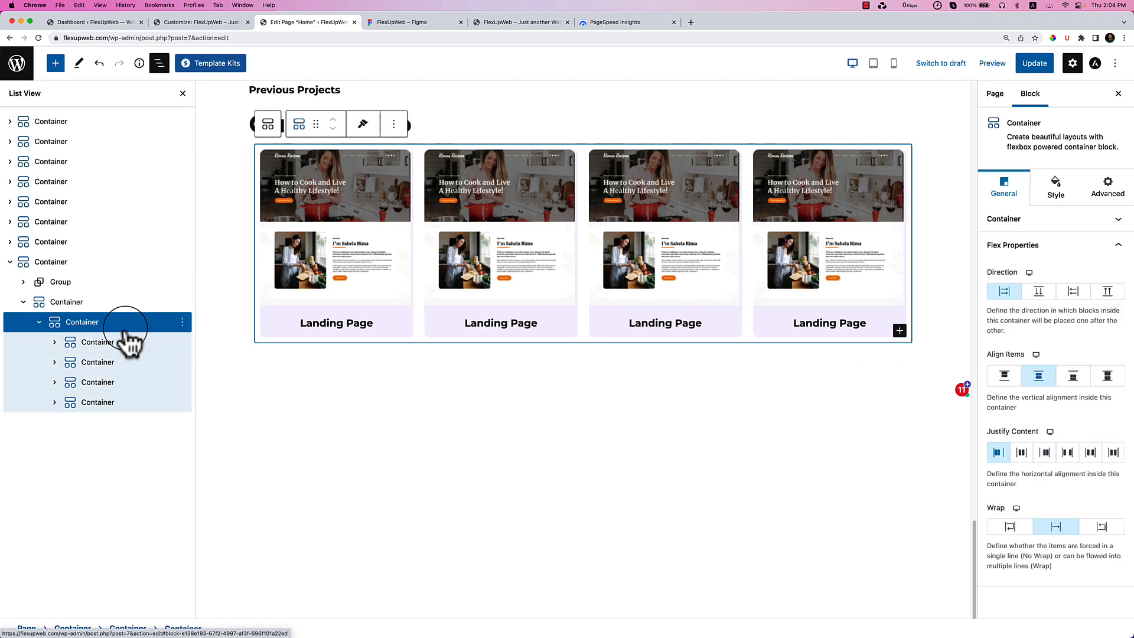
Widen the gap between the four cards to 30 in the row's spacing settings.
{"action": "left_click", "coordinate": [1056, 186]}
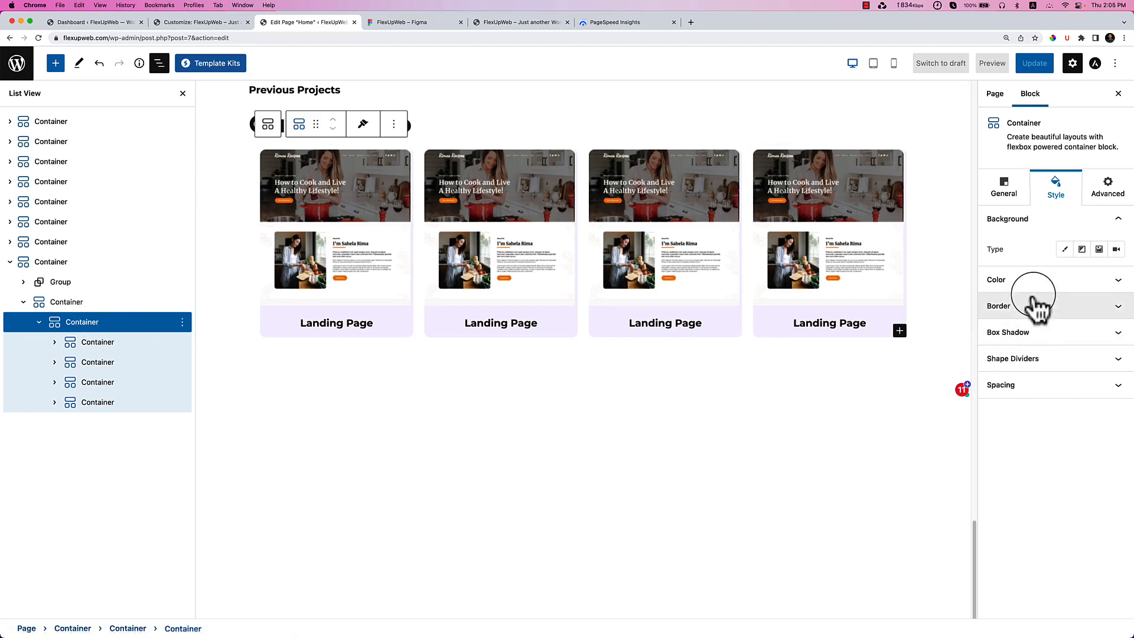
{"action": "left_click", "coordinate": [1054, 384]}
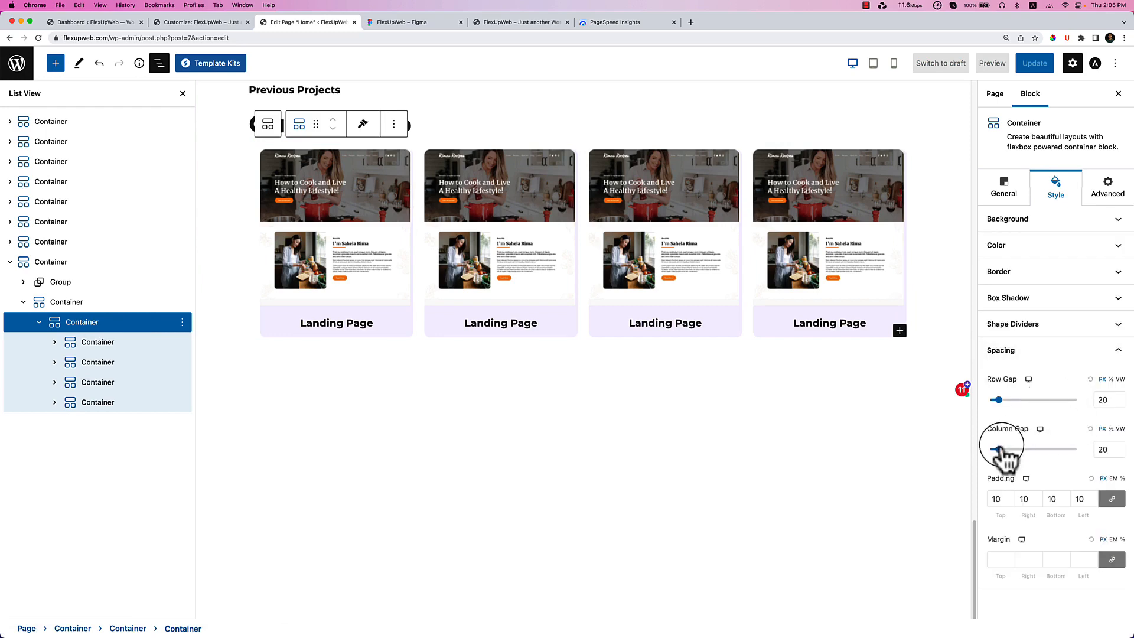
{"action": "left_click_drag", "start_coordinate": [1001, 449], "coordinate": [1003, 449]}
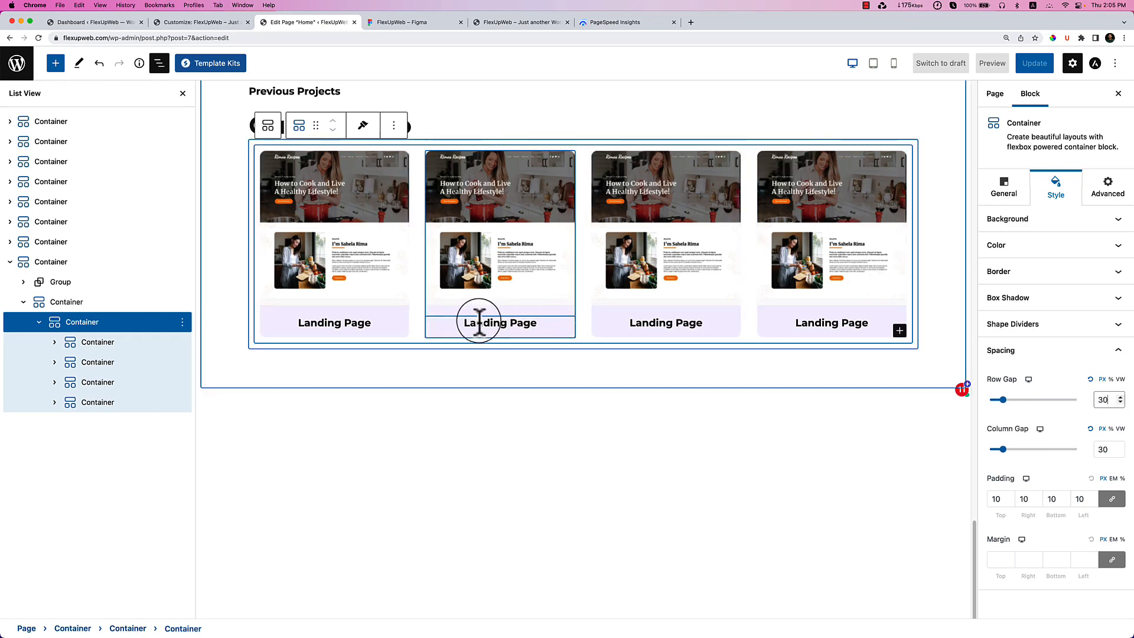
Turn the first card's Landing Page heading into a link.
{"action": "left_click", "coordinate": [329, 326]}
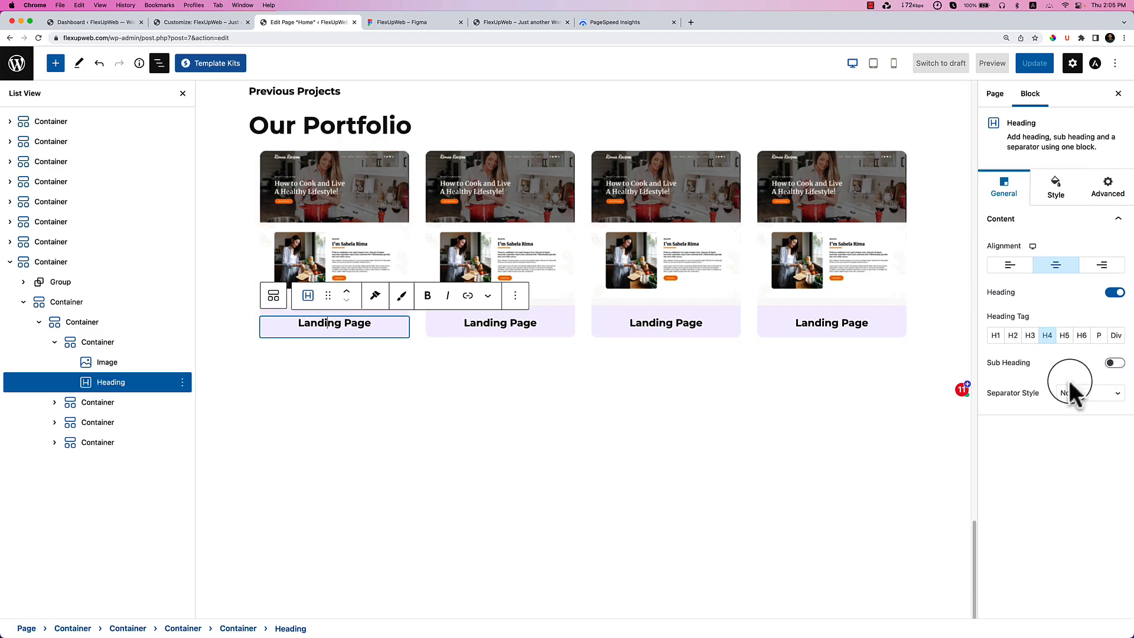
{"action": "left_click", "coordinate": [1050, 196]}
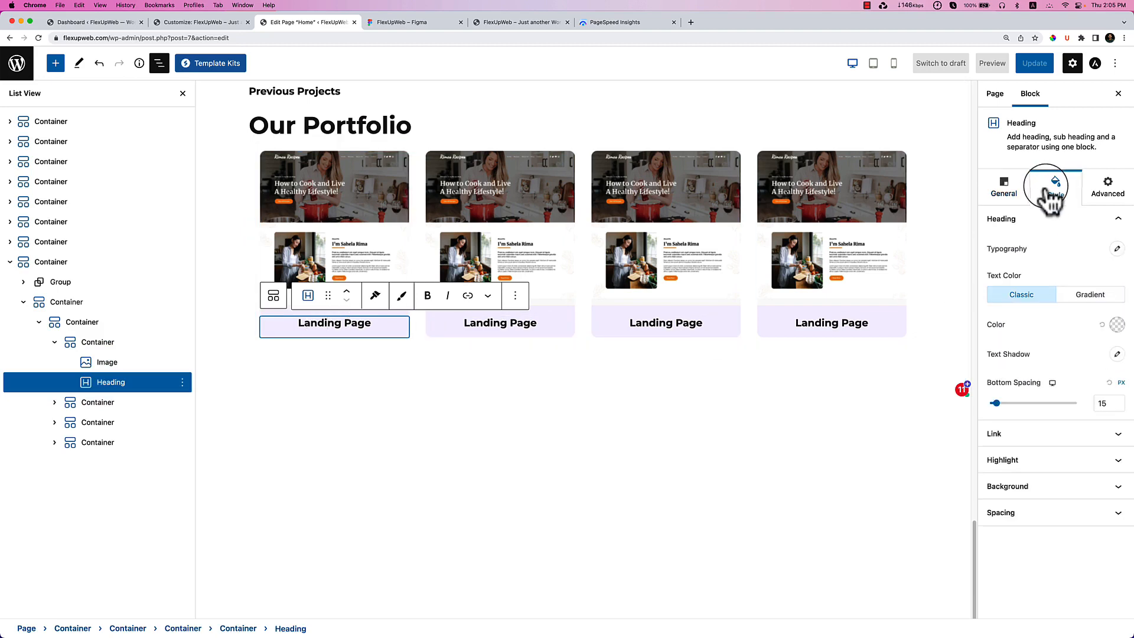
{"action": "left_click", "coordinate": [1102, 438]}
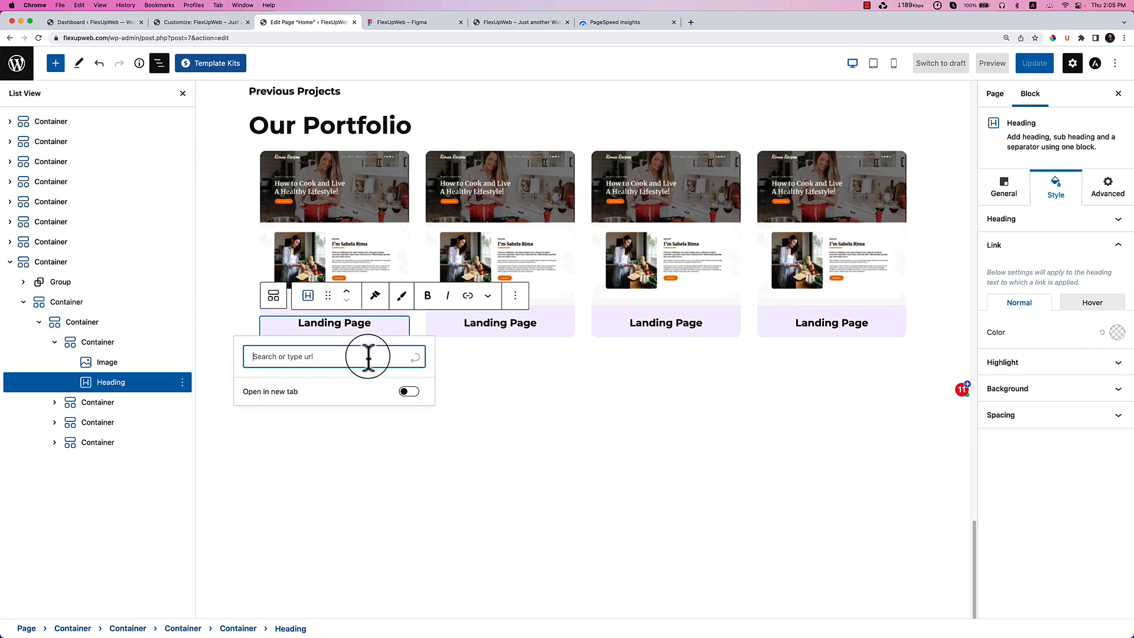
{"action": "left_click", "coordinate": [415, 358]}
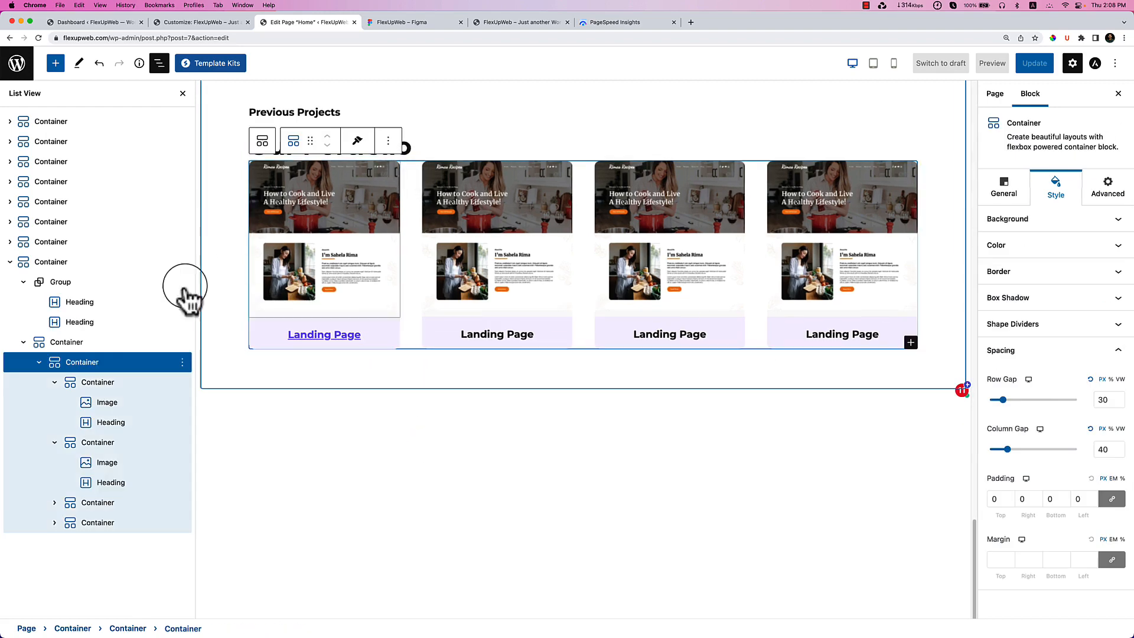
Duplicate the whole four-card row to create a second row.
{"action": "left_click", "coordinate": [102, 382]}
{"action": "left_click", "coordinate": [104, 362]}
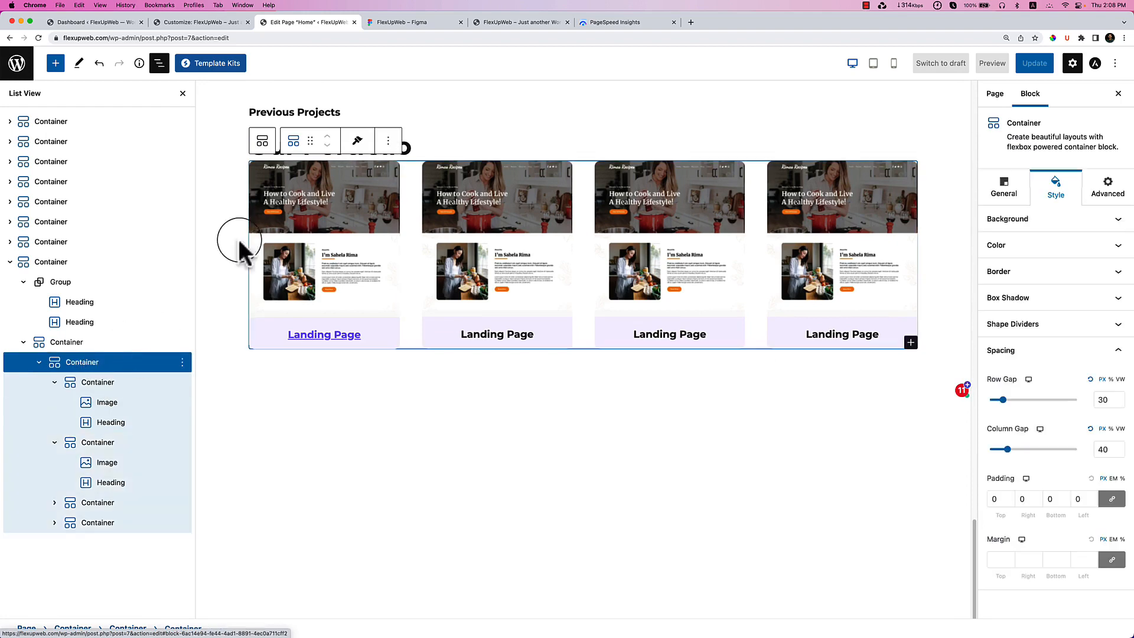
{"action": "left_click", "coordinate": [388, 140]}
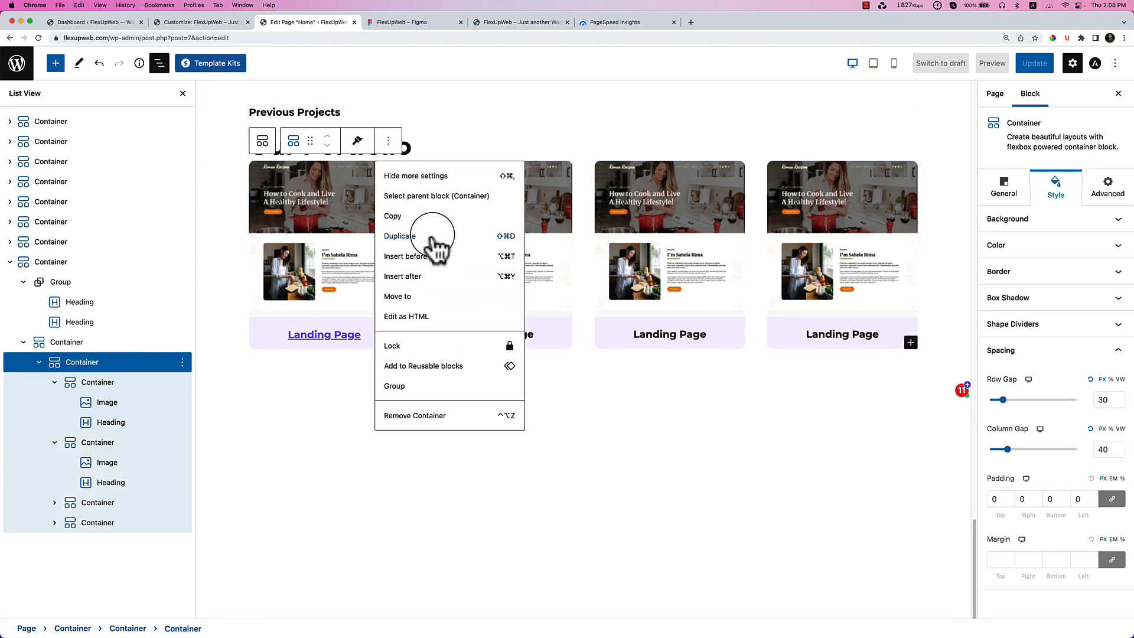
{"action": "left_click", "coordinate": [434, 238]}
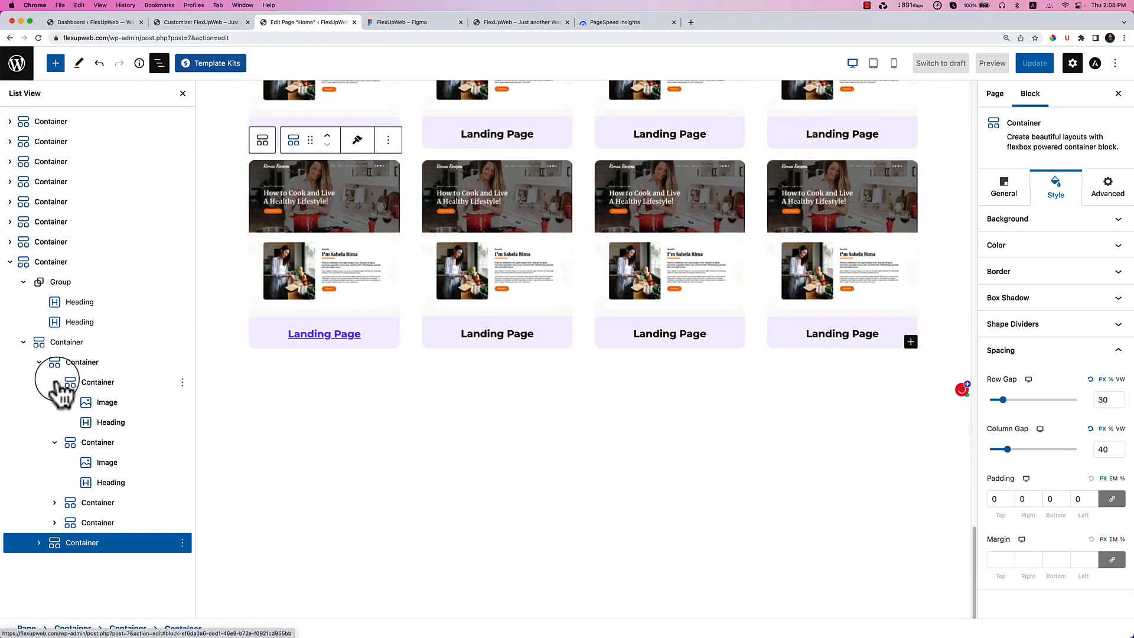
Collapse the first card row and its nested card entries in List View.
{"action": "left_click", "coordinate": [54, 382]}
{"action": "left_click", "coordinate": [54, 384]}
{"action": "left_click", "coordinate": [54, 384]}
{"action": "left_click", "coordinate": [55, 383]}
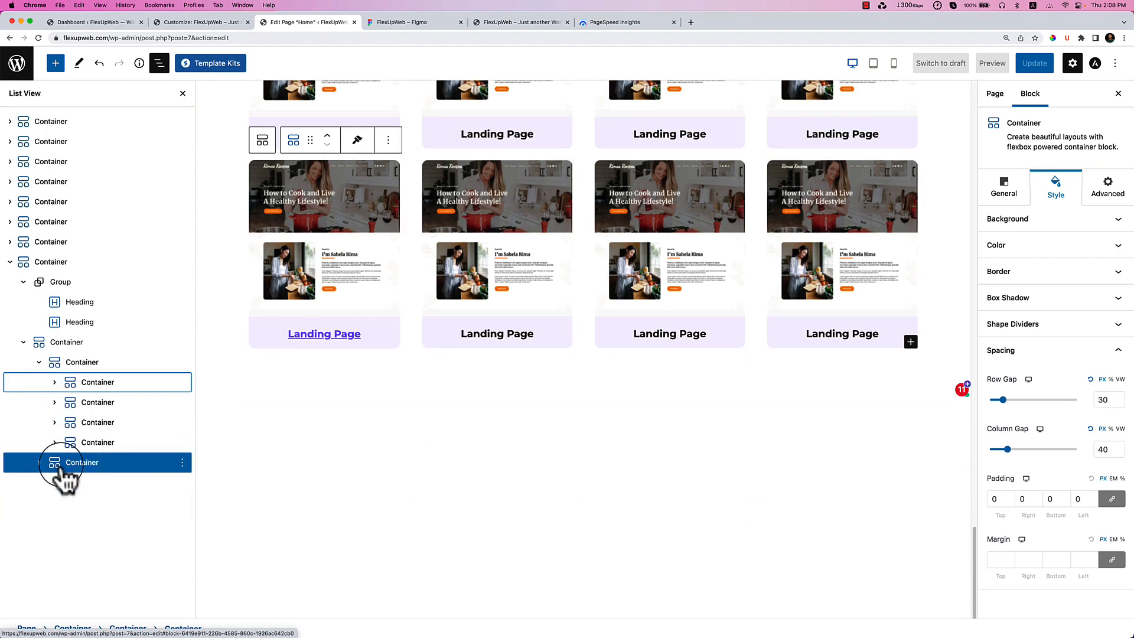
{"action": "left_click", "coordinate": [38, 365]}
{"action": "left_click", "coordinate": [39, 363]}
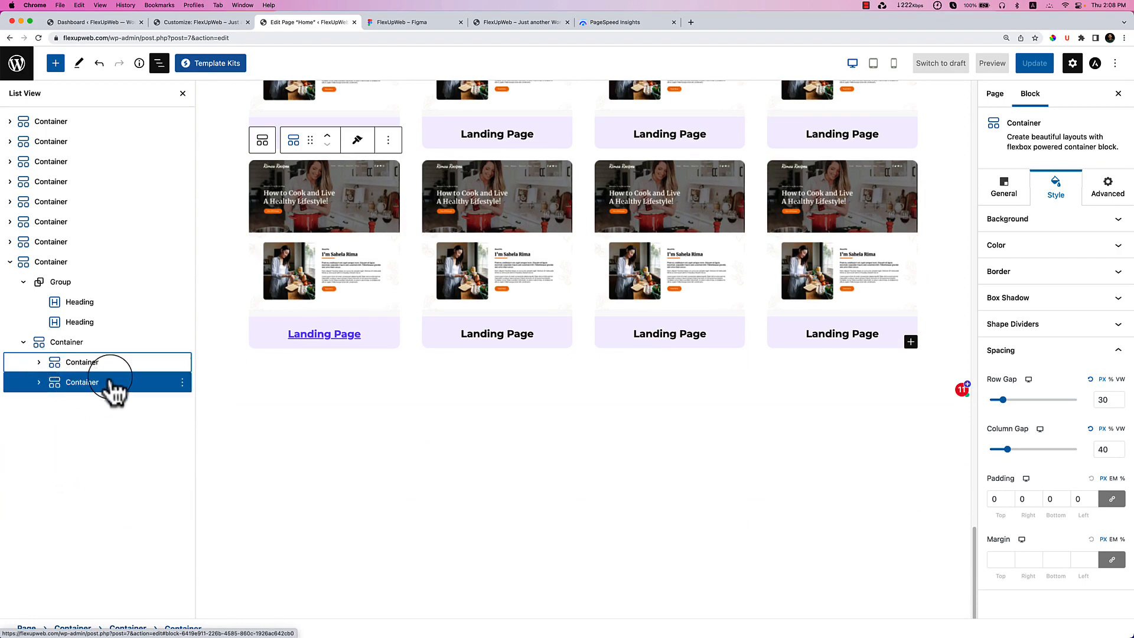
Drag the row gap of the container holding both card rows from 20 to 37.
{"action": "left_click", "coordinate": [39, 363]}
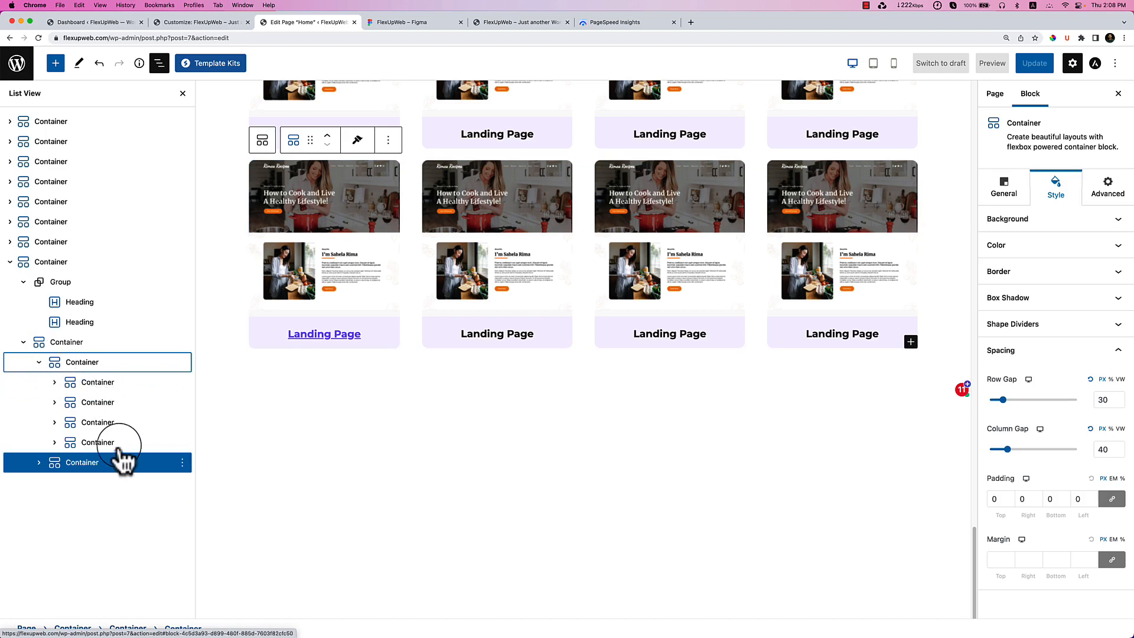
{"action": "left_click", "coordinate": [39, 462]}
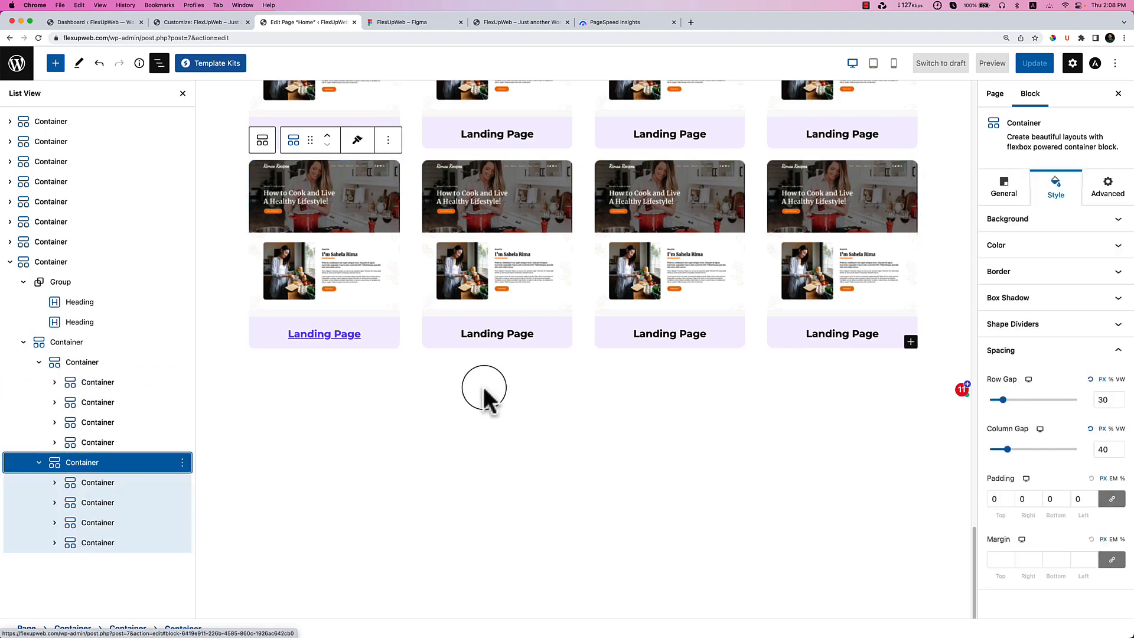
{"action": "scroll", "coordinate": [483, 390], "scroll_direction": "up", "scroll_amount": 2}
{"action": "left_click", "coordinate": [89, 343]}
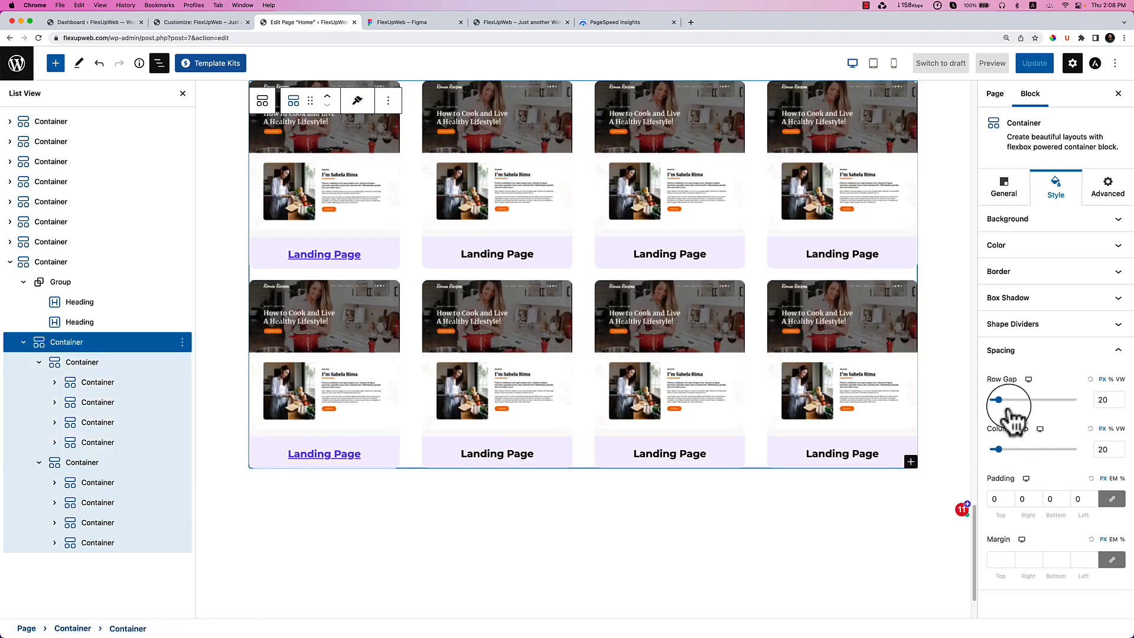
{"action": "left_click_drag", "start_coordinate": [998, 400], "coordinate": [1005, 400]}
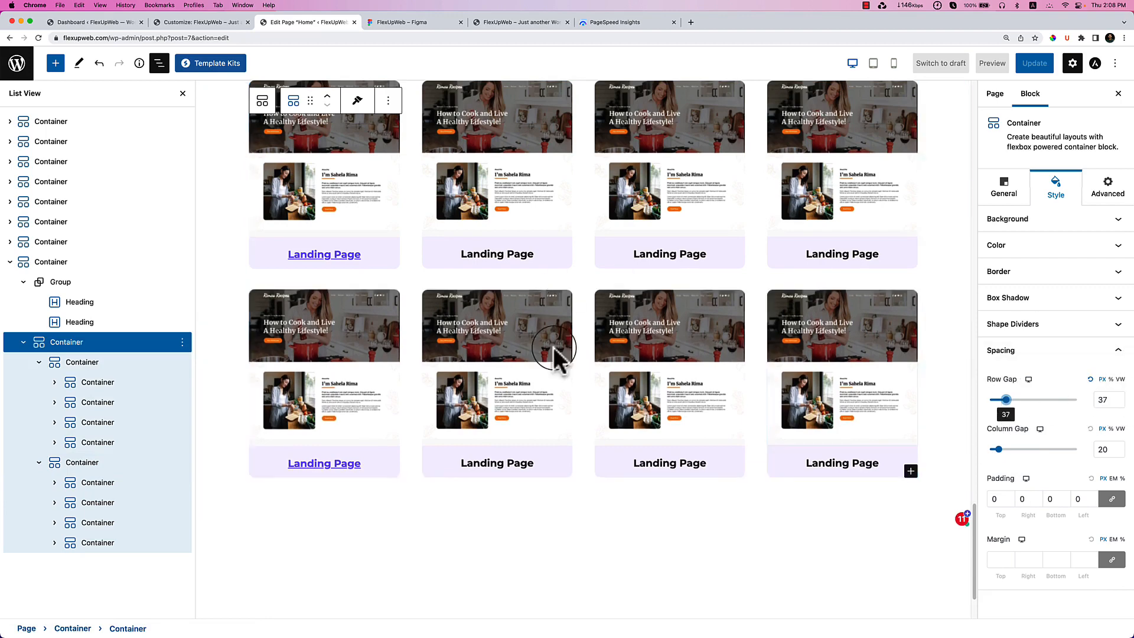
{"action": "scroll", "coordinate": [623, 455], "scroll_direction": "down", "scroll_amount": 1}
{"action": "scroll", "coordinate": [623, 455], "scroll_direction": "up", "scroll_amount": 10}
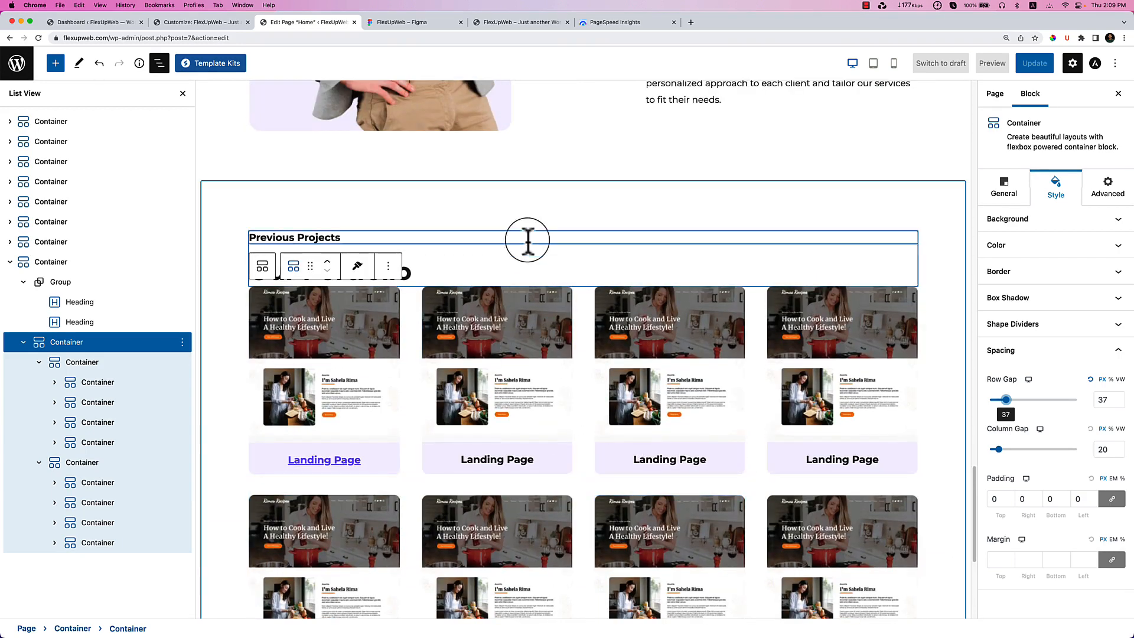
{"action": "left_click", "coordinate": [527, 240]}
{"action": "left_click", "coordinate": [481, 272]}
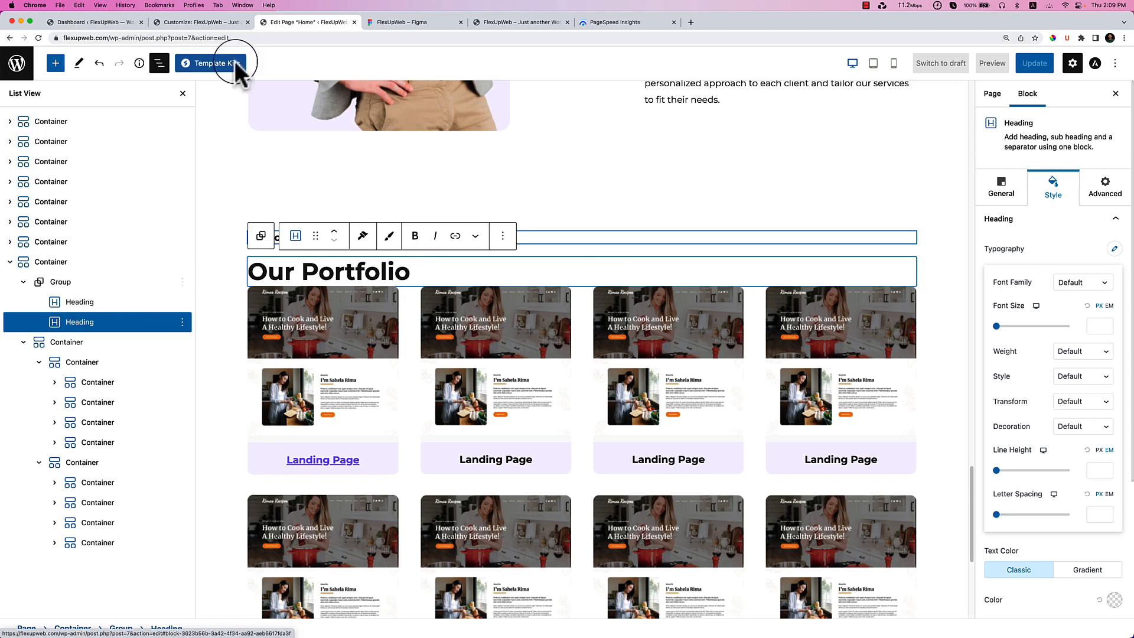
Open a new Chrome tab and go to wpportfolio.com.
{"action": "left_click", "coordinate": [688, 23]}
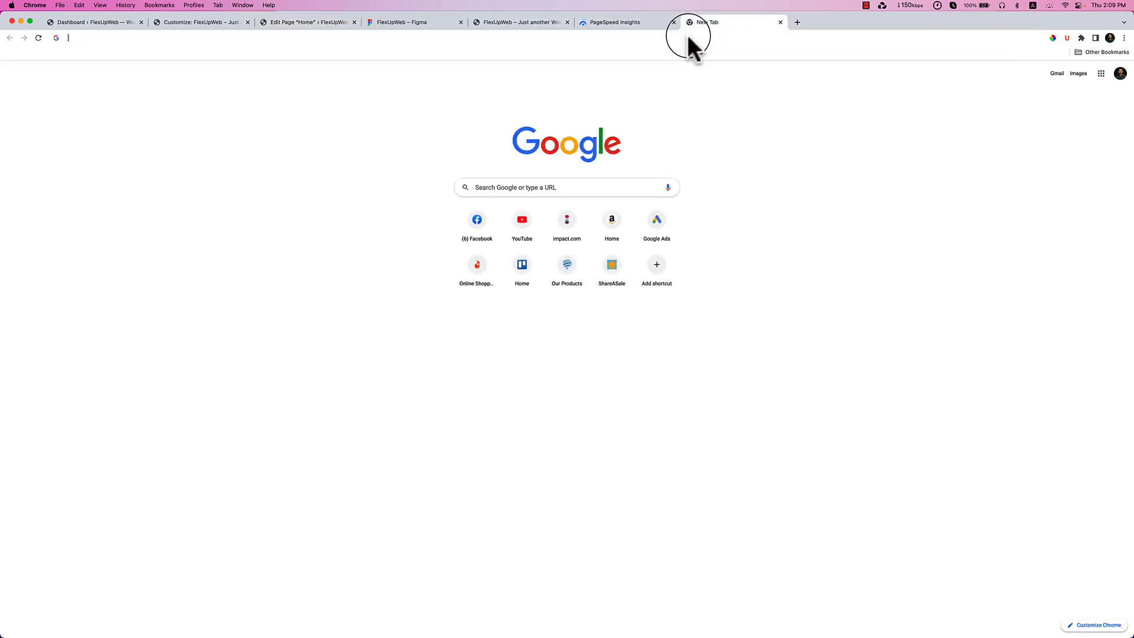
{"action": "type", "text": "wpportfol"}
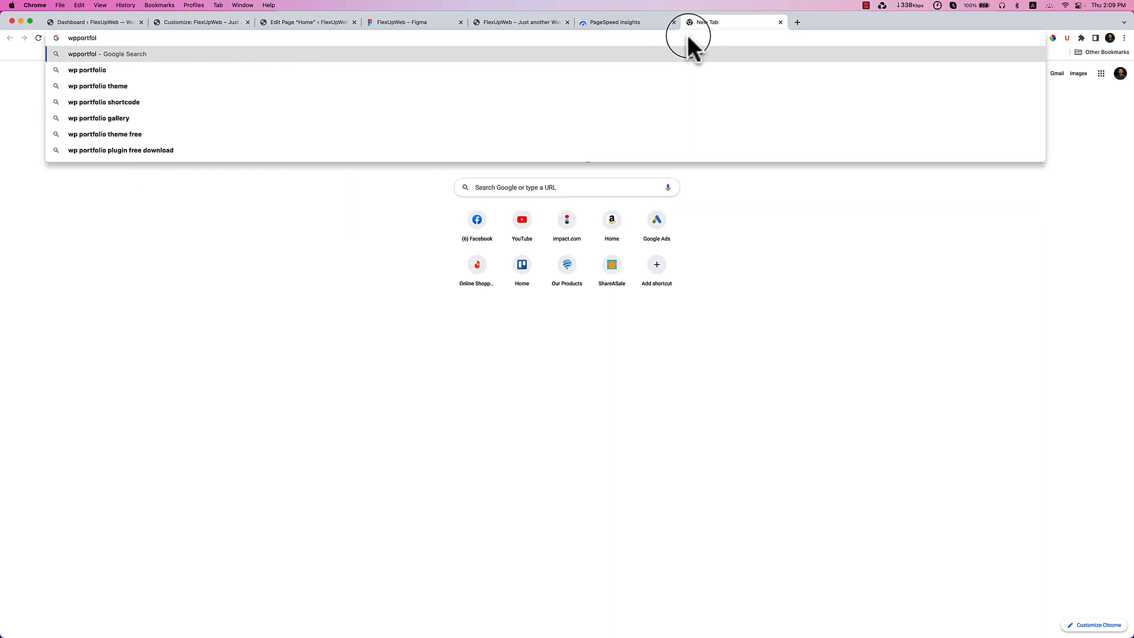
{"action": "type", "text": "io.com"}
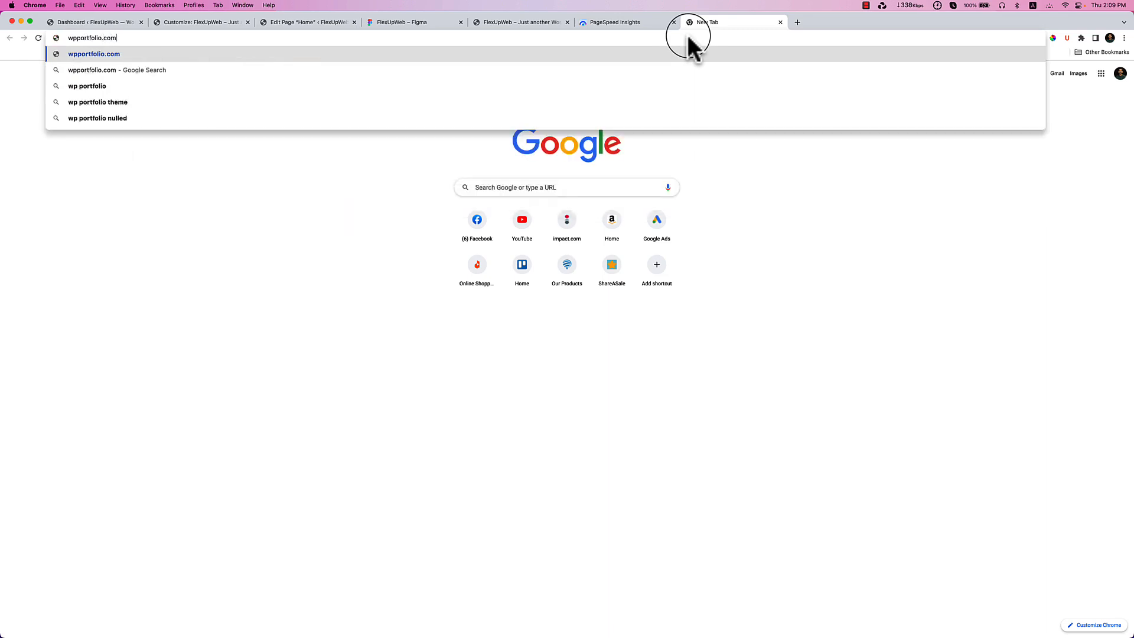
{"action": "key", "text": "Return"}
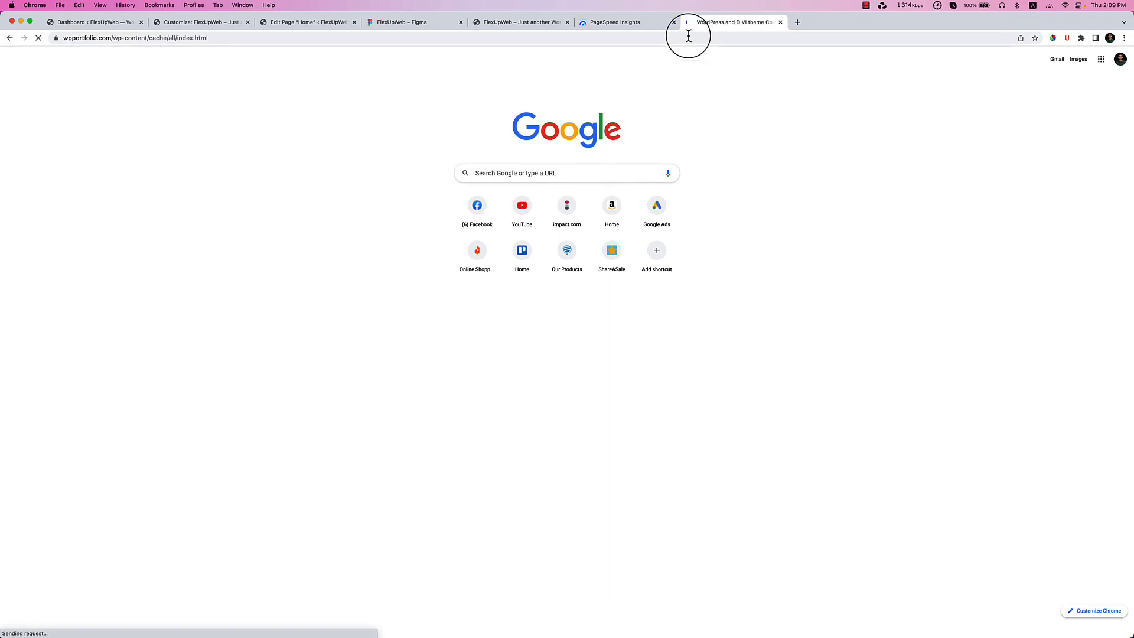
Search Google for 'wpportfolio' and open the WP Portfolio result.
{"action": "left_click", "coordinate": [703, 39]}
{"action": "type", "text": "wpportfolio"}
{"action": "key", "text": "Delete"}
{"action": "key", "text": "Return"}
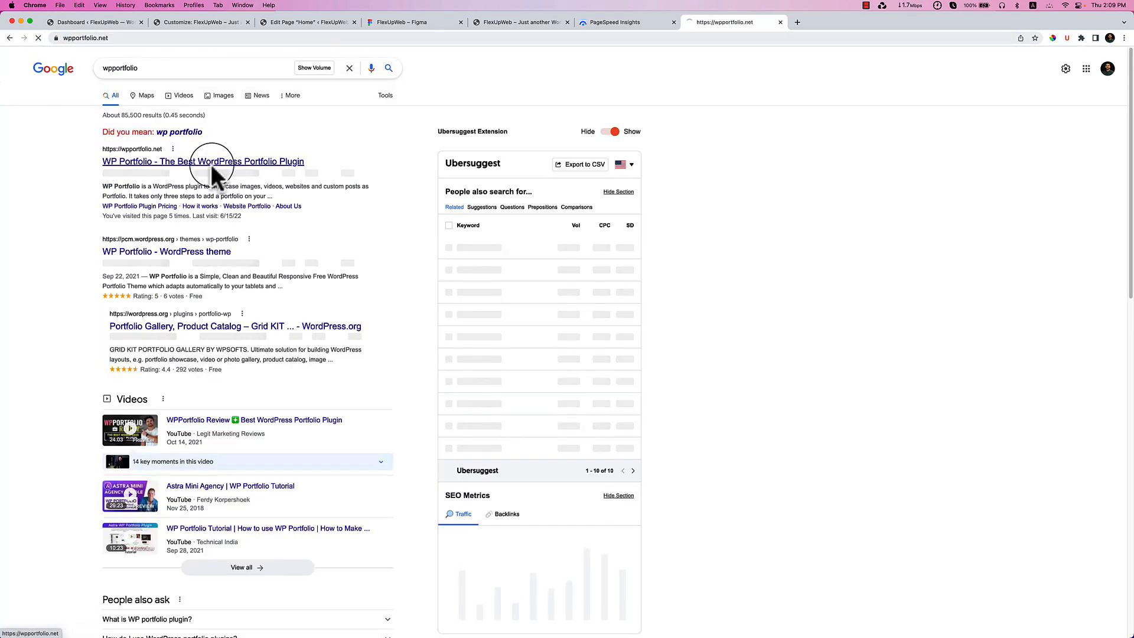
{"action": "left_click", "coordinate": [211, 165]}
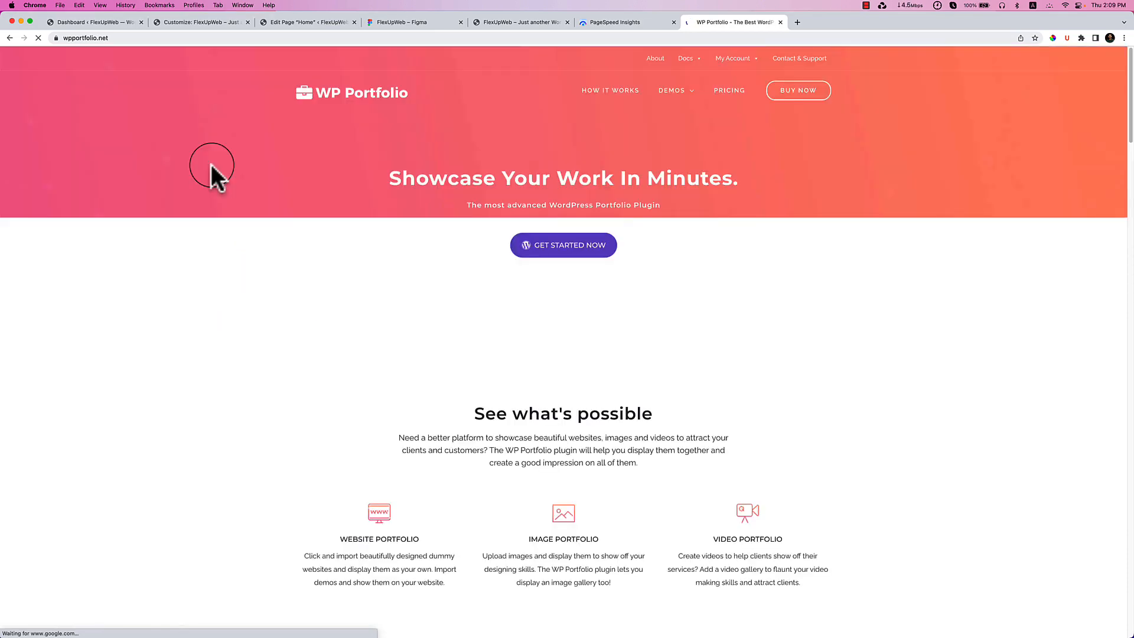
Zoom the WP Portfolio page in twice and scroll through demos like Co-Working Space and Artist.
{"action": "key", "text": "super+equal"}
{"action": "key", "text": "super+equal"}
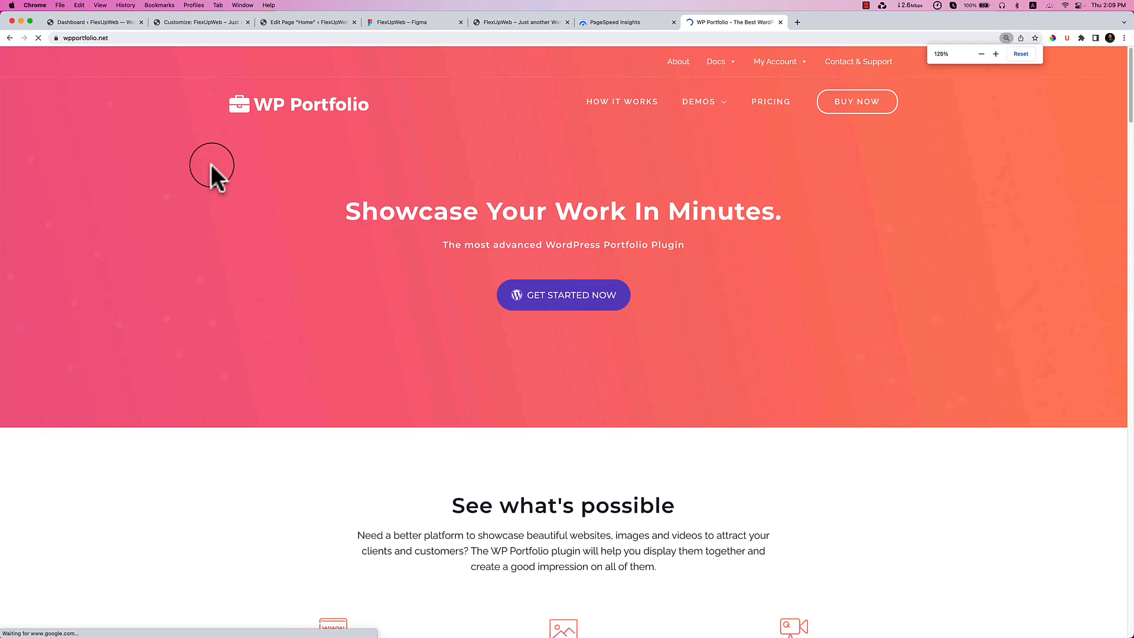
{"action": "key", "text": "super+equal"}
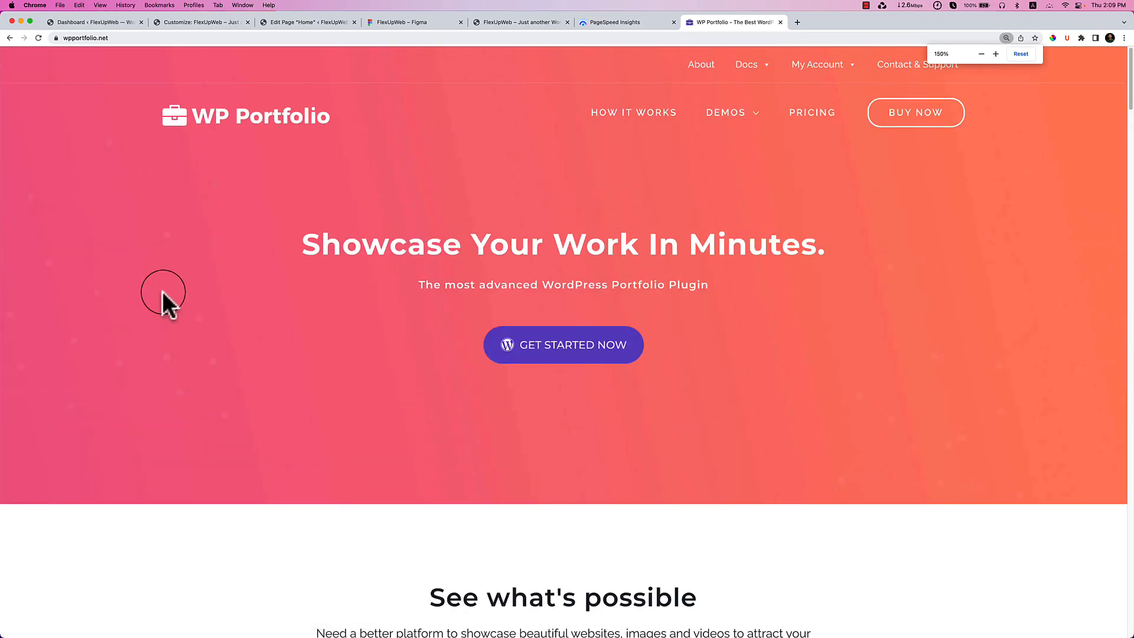
{"action": "scroll", "coordinate": [481, 346], "scroll_direction": "down", "scroll_amount": 15}
{"action": "scroll", "coordinate": [481, 345], "scroll_direction": "down", "scroll_amount": 5}
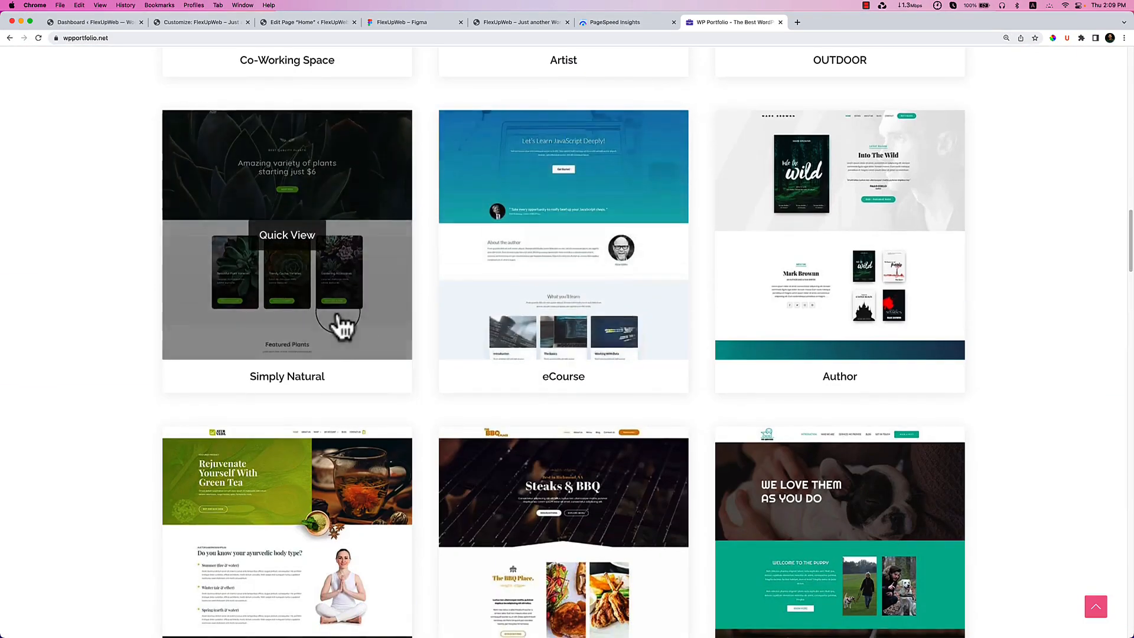
{"action": "scroll", "coordinate": [317, 324], "scroll_direction": "up", "scroll_amount": 7}
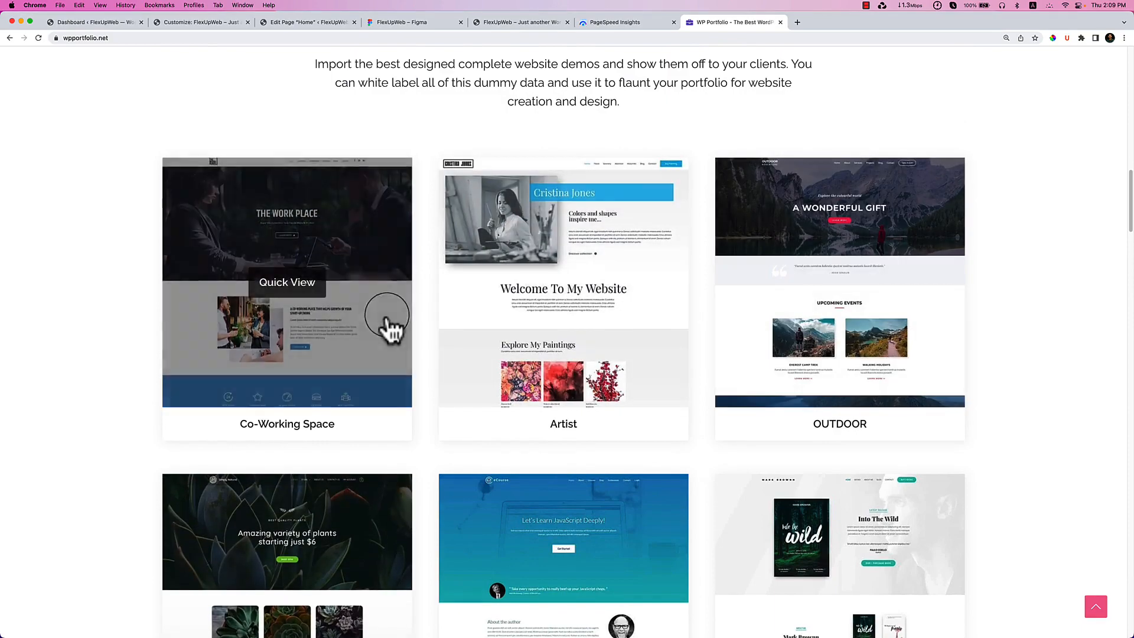
{"action": "scroll", "coordinate": [358, 90], "scroll_direction": "down", "scroll_amount": 5}
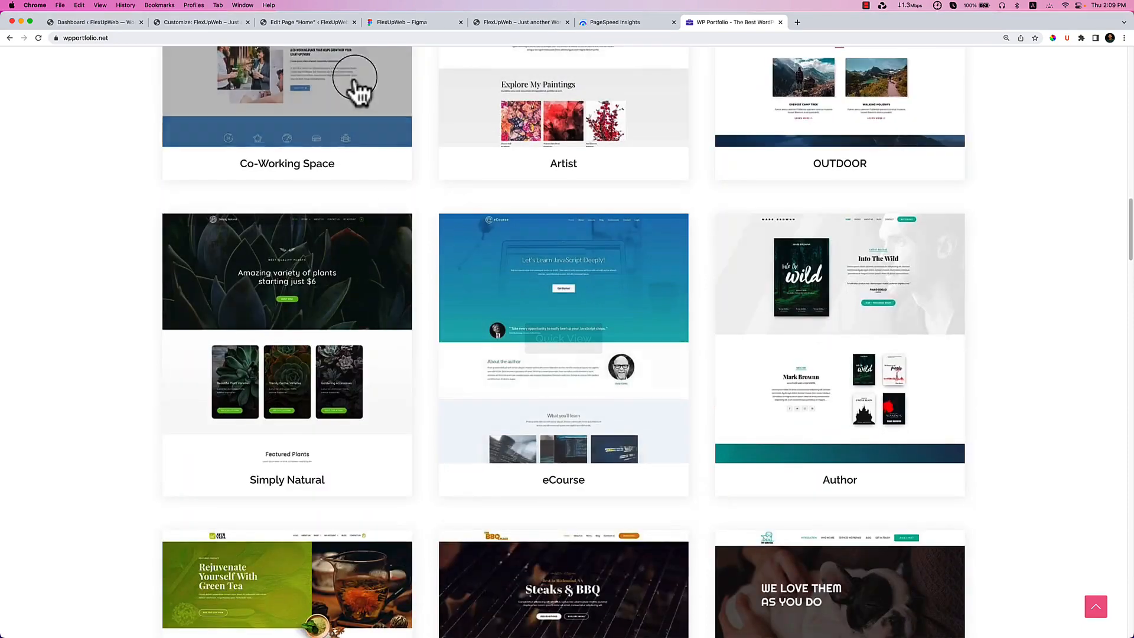
Compare the Figma Our Portfolio cards and Testimonials frames, then go back to Edit Page Home.
{"action": "left_click", "coordinate": [293, 22]}
{"action": "scroll", "coordinate": [735, 336], "scroll_direction": "up", "scroll_amount": 2}
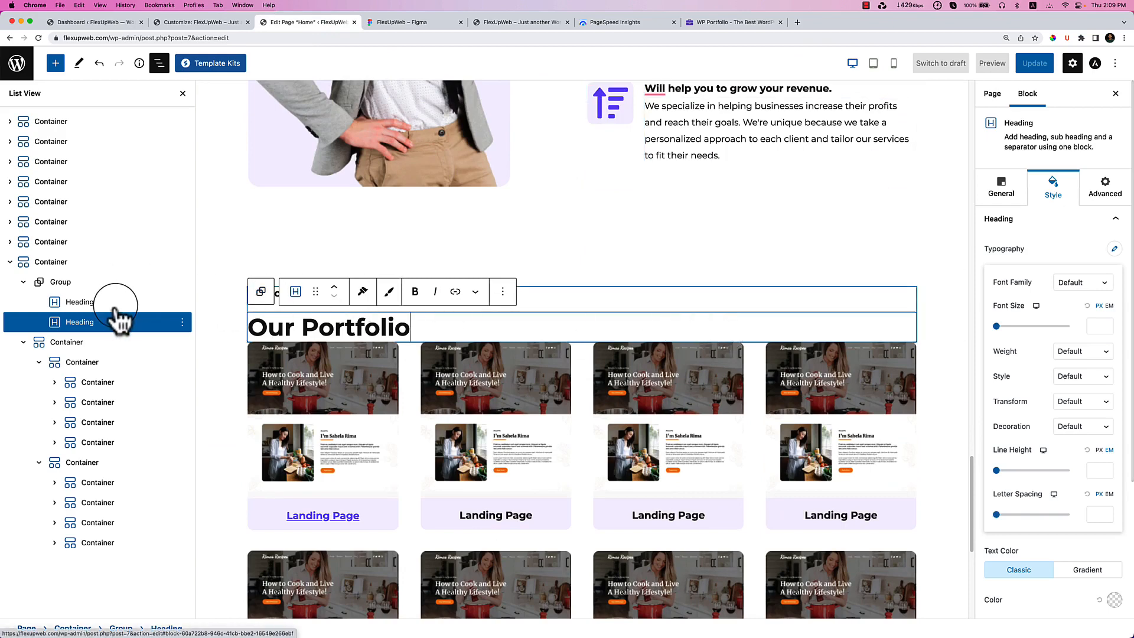
{"action": "left_click", "coordinate": [437, 38]}
{"action": "left_click", "coordinate": [433, 23]}
{"action": "scroll", "coordinate": [661, 413], "scroll_direction": "down", "scroll_amount": 10}
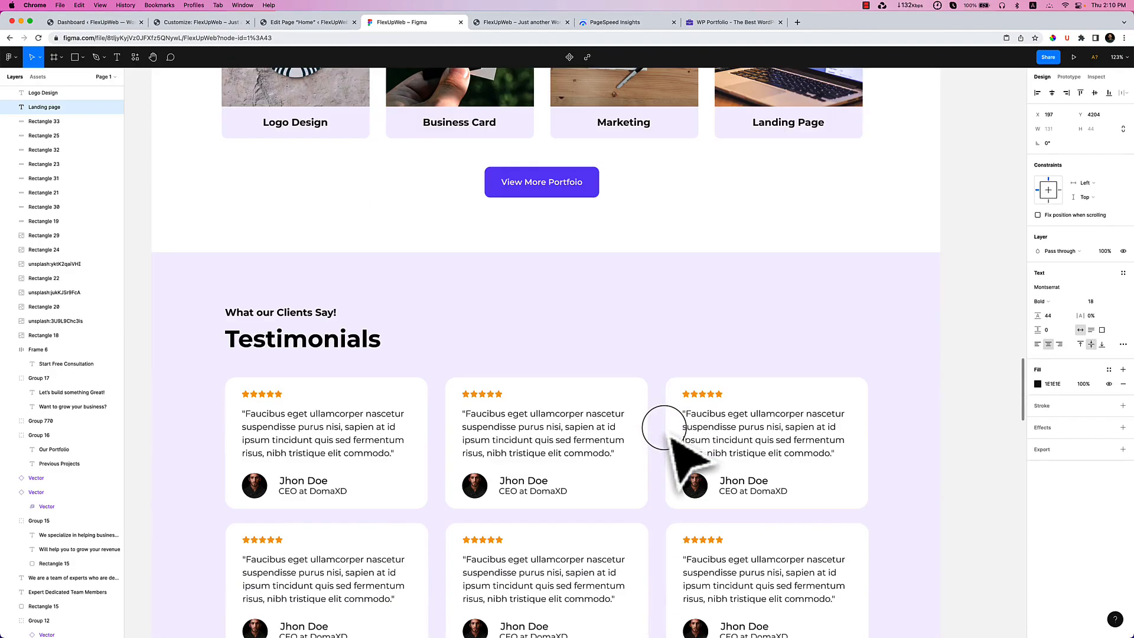
{"action": "scroll", "coordinate": [670, 434], "scroll_direction": "up", "scroll_amount": 10}
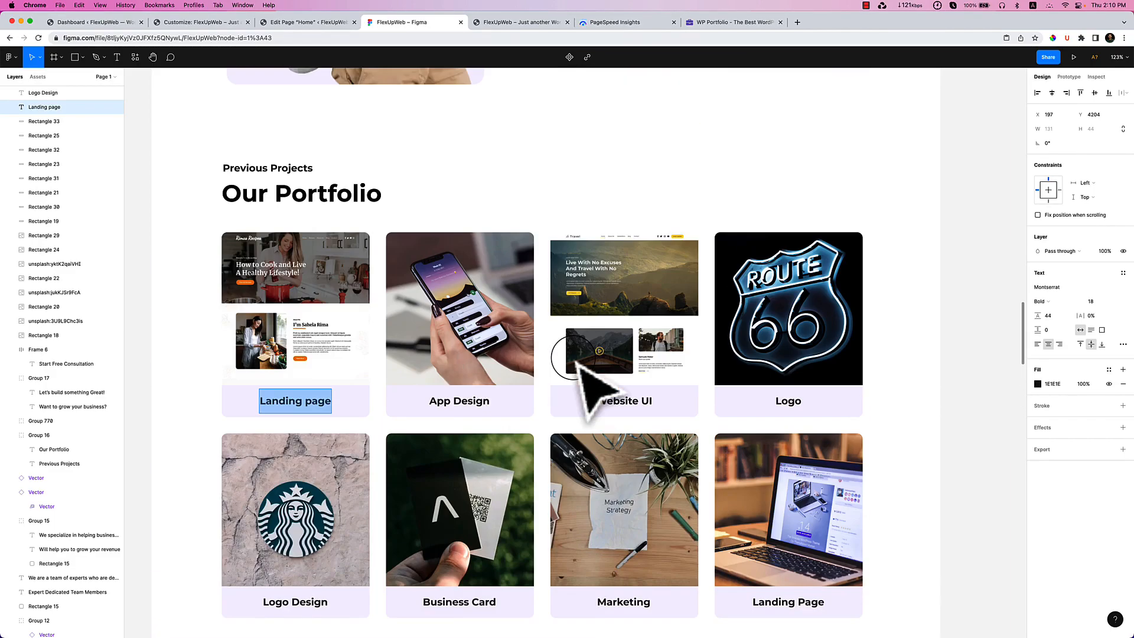
{"action": "scroll", "coordinate": [597, 387], "scroll_direction": "down", "scroll_amount": 2}
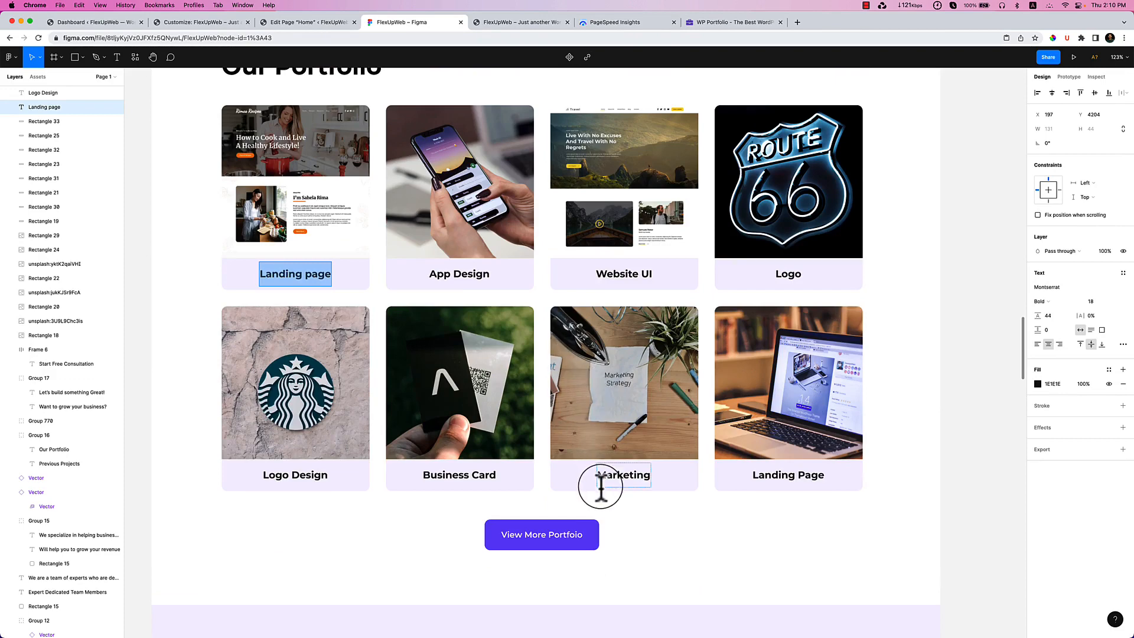
{"action": "scroll", "coordinate": [538, 390], "scroll_direction": "down", "scroll_amount": 1}
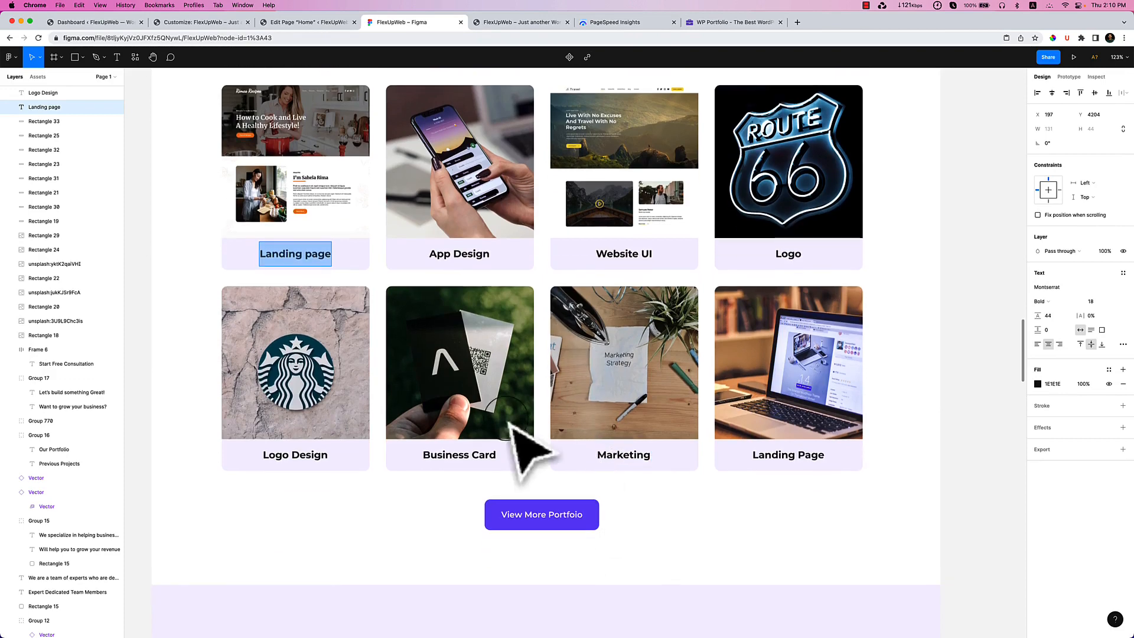
{"action": "left_click", "coordinate": [289, 22]}
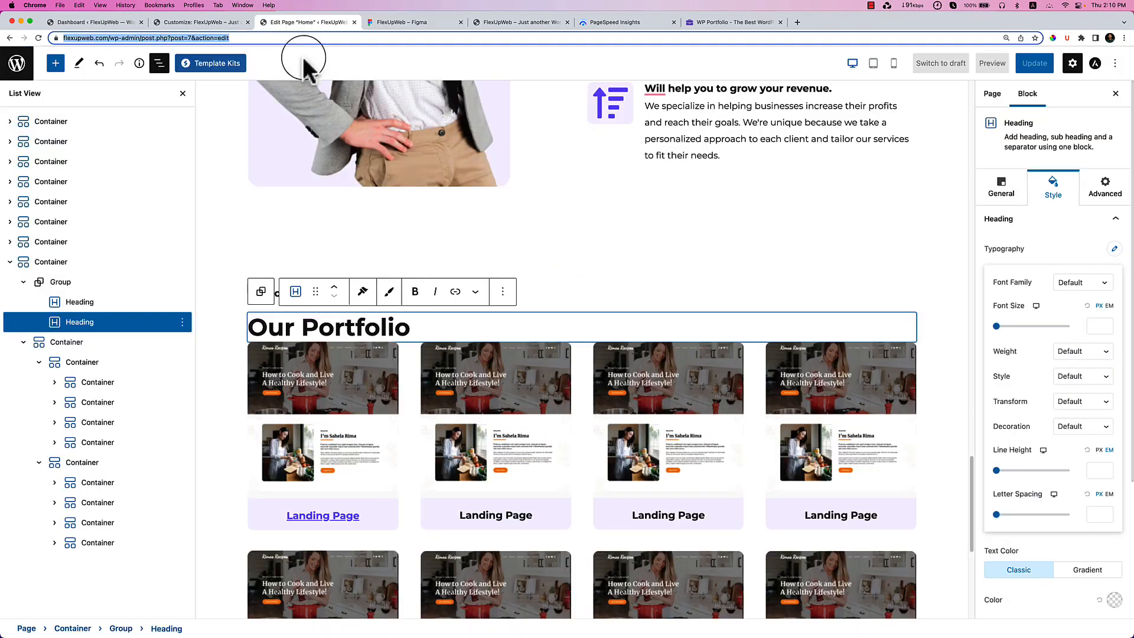
Unlink the card grid container's margins and raise its top margin to 35 px.
{"action": "left_click", "coordinate": [85, 285]}
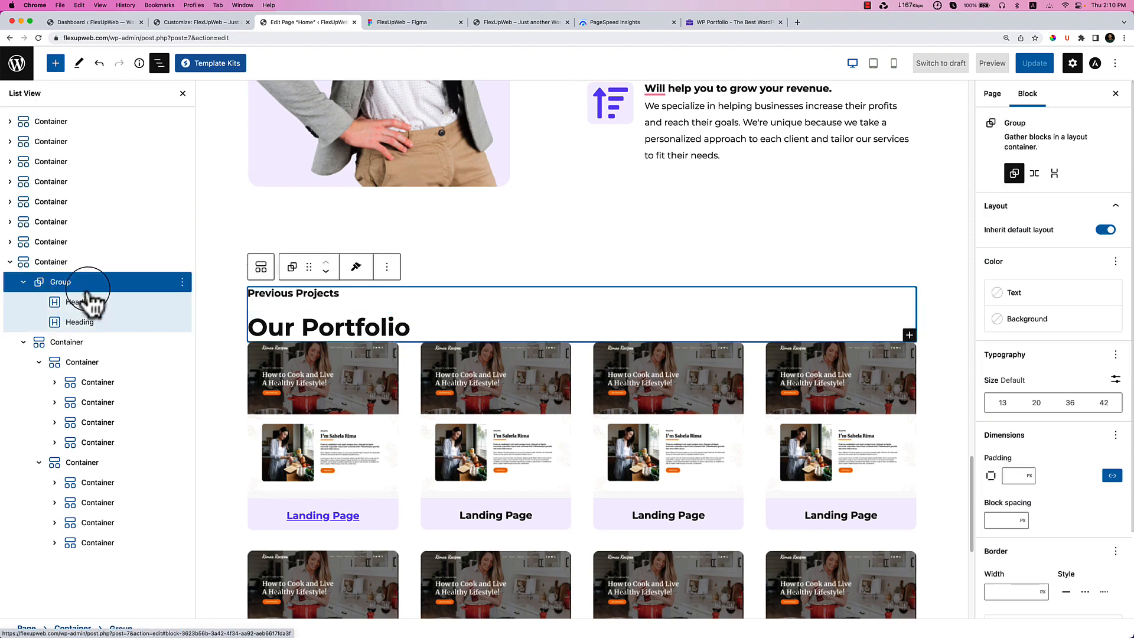
{"action": "left_click", "coordinate": [481, 326]}
{"action": "left_click", "coordinate": [75, 344]}
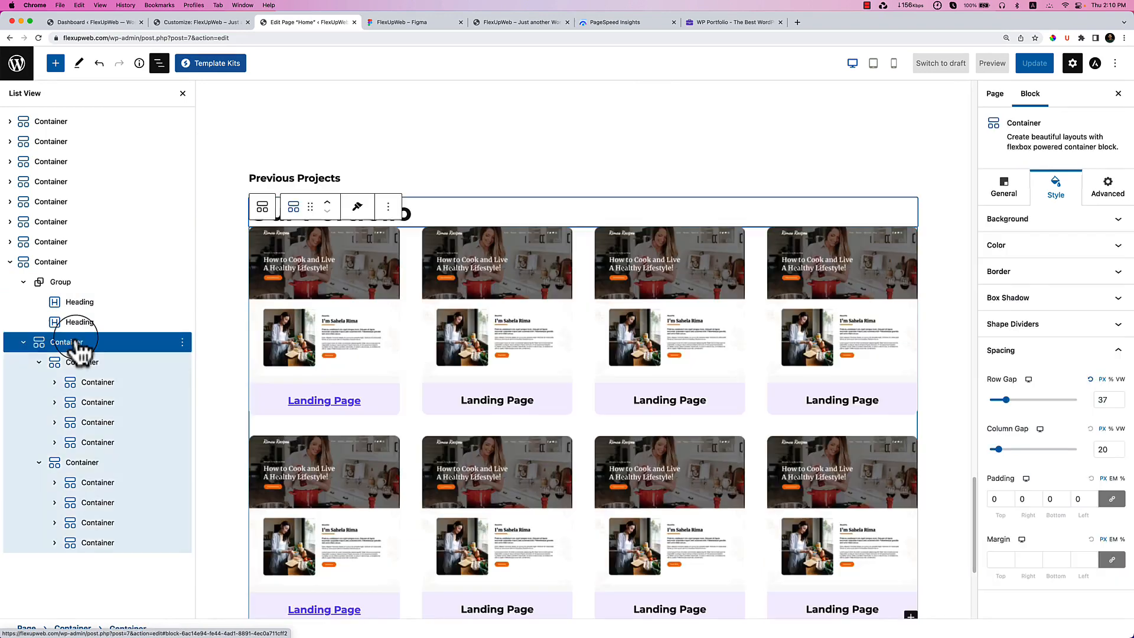
{"action": "left_click", "coordinate": [1111, 560]}
{"action": "left_click", "coordinate": [1004, 559]}
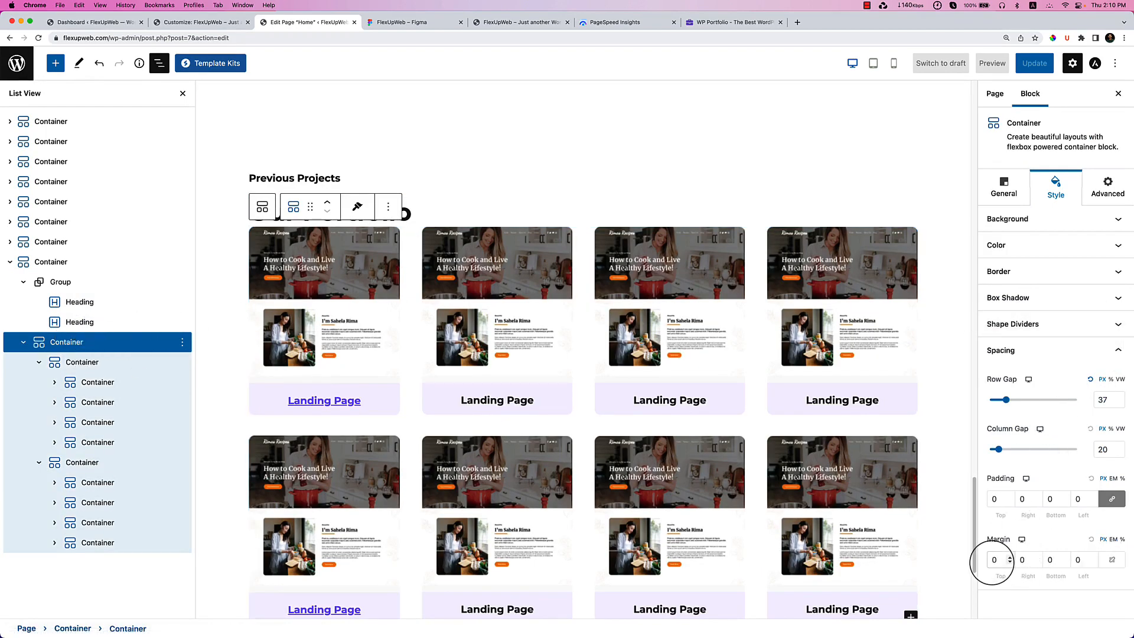
{"action": "left_click", "coordinate": [559, 204]}
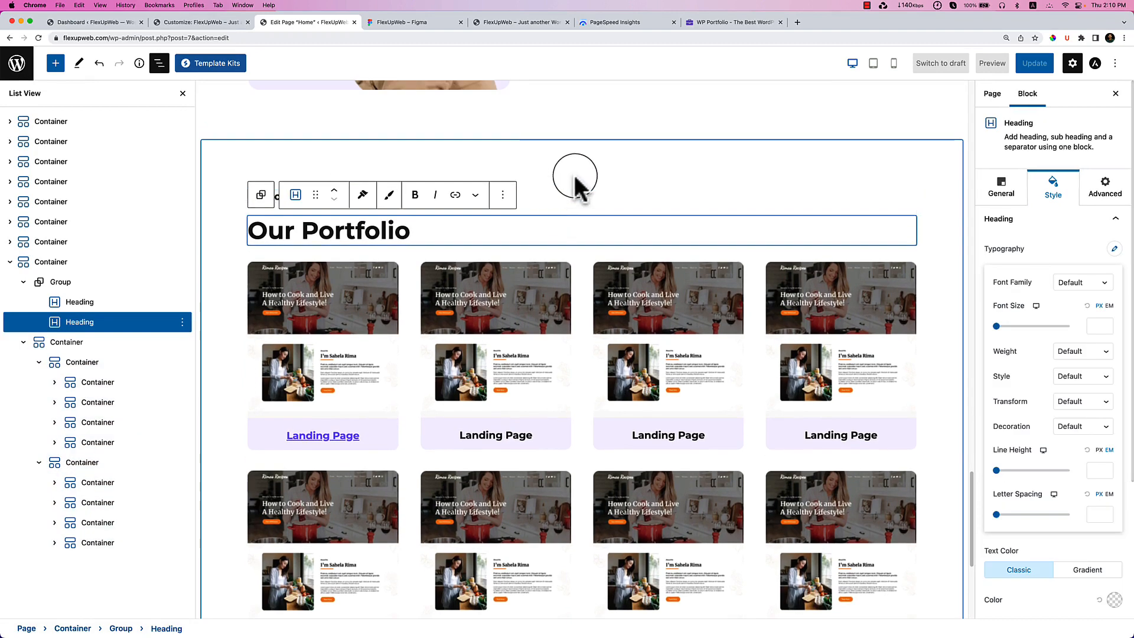
{"action": "left_click", "coordinate": [575, 176]}
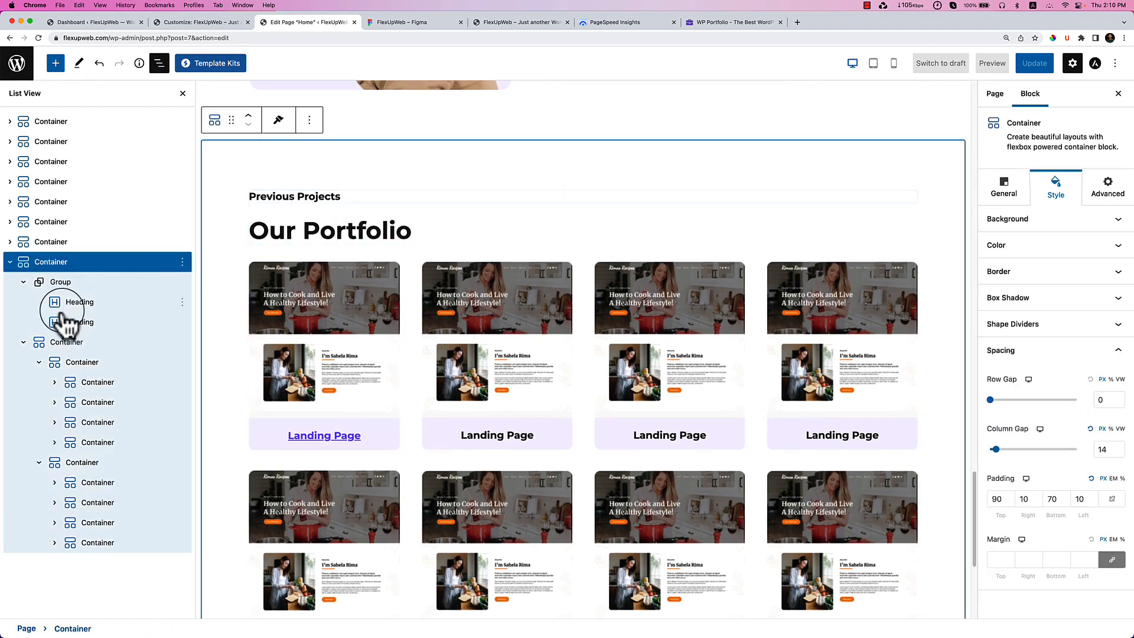
{"action": "left_click", "coordinate": [82, 344]}
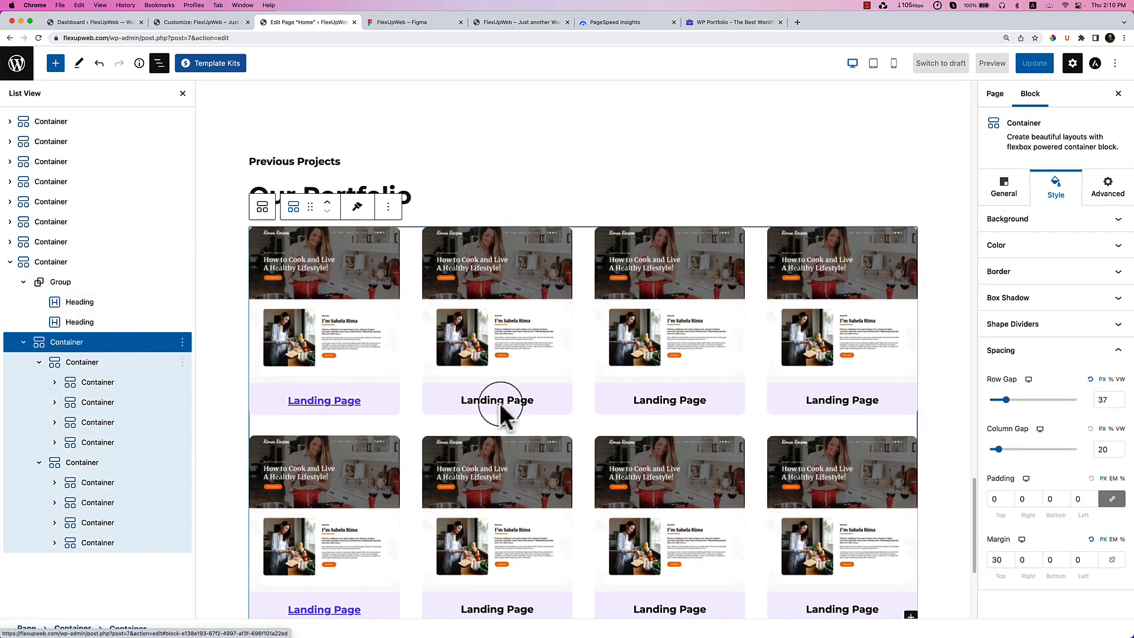
{"action": "left_click", "coordinate": [1011, 557]}
{"action": "left_click", "coordinate": [1010, 557]}
{"action": "left_click", "coordinate": [1011, 557]}
{"action": "left_click", "coordinate": [1011, 557]}
{"action": "left_click", "coordinate": [1010, 557]}
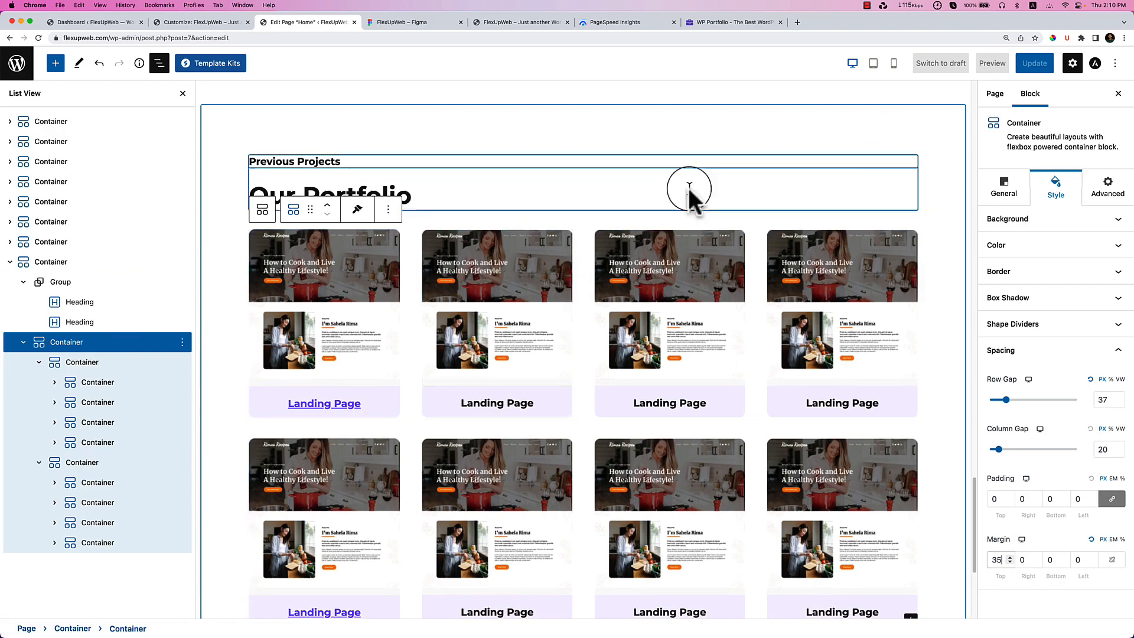
{"action": "scroll", "coordinate": [493, 329], "scroll_direction": "down", "scroll_amount": 5}
Insert a Buttons block into the portfolio section below the card grid.
{"action": "left_click", "coordinate": [618, 383]}
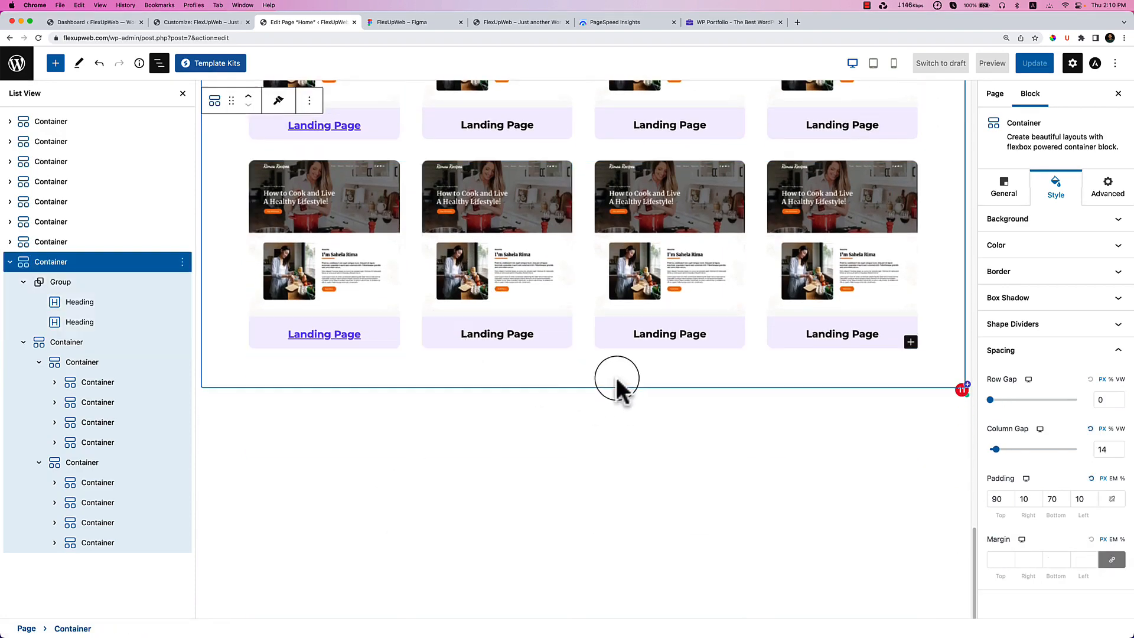
{"action": "left_click", "coordinate": [183, 93]}
{"action": "left_click", "coordinate": [812, 391]}
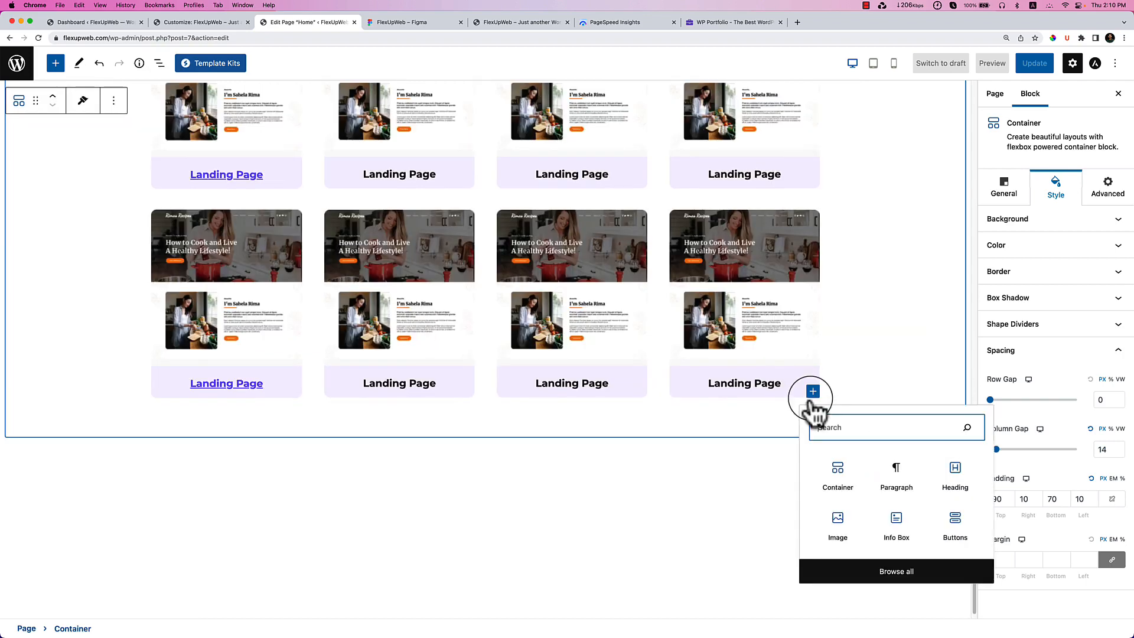
{"action": "left_click", "coordinate": [159, 63]}
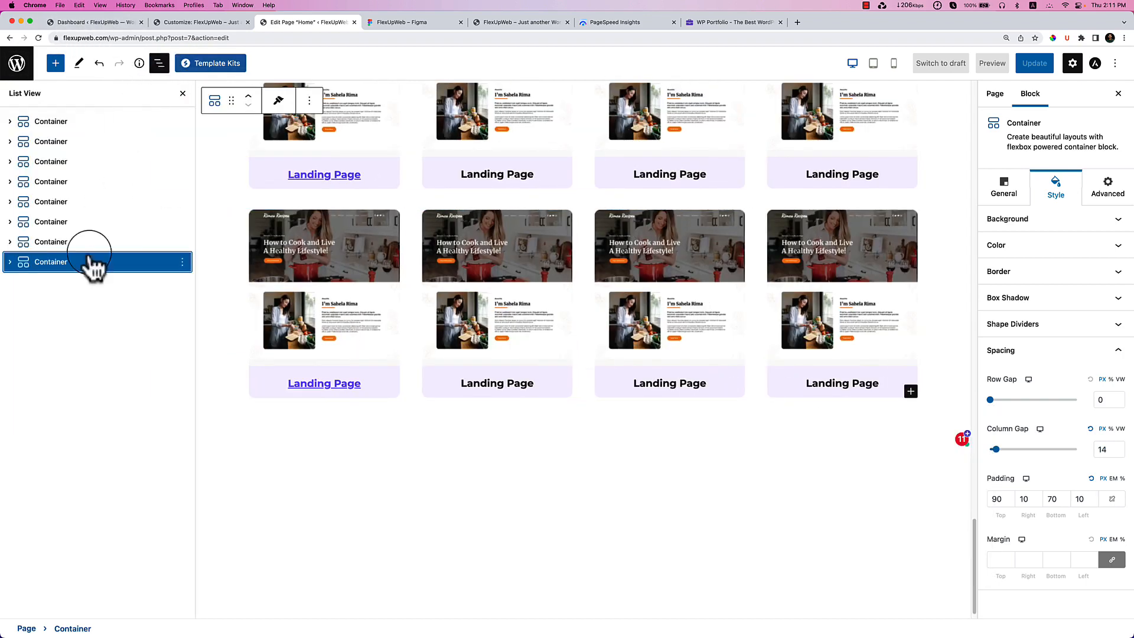
{"action": "left_click", "coordinate": [9, 262]}
{"action": "left_click", "coordinate": [61, 302]}
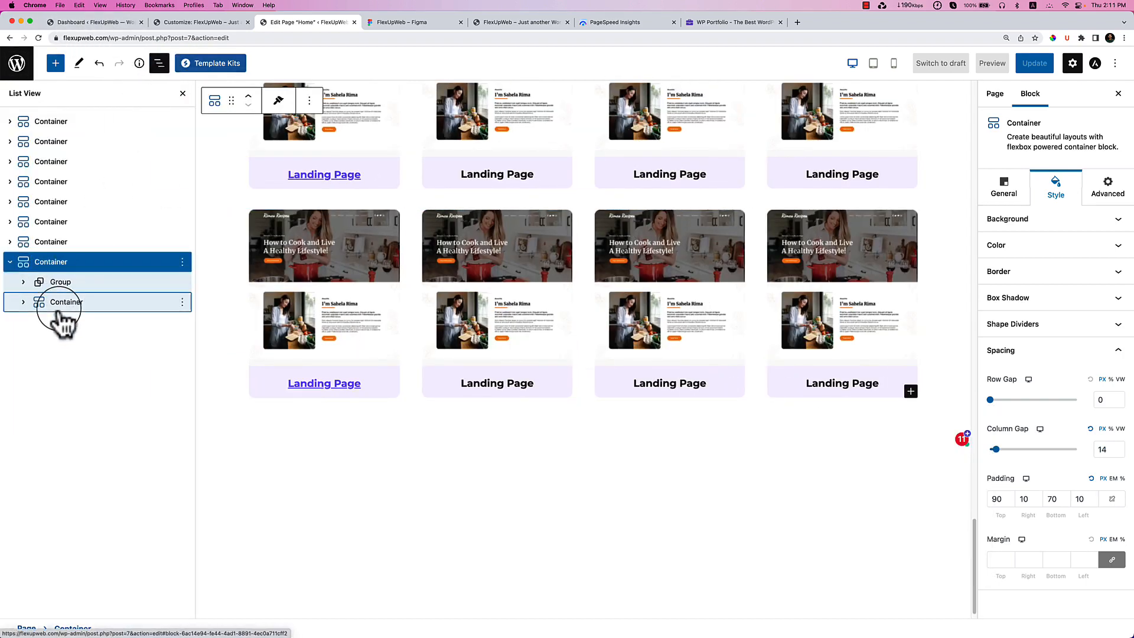
{"action": "left_click", "coordinate": [23, 302]}
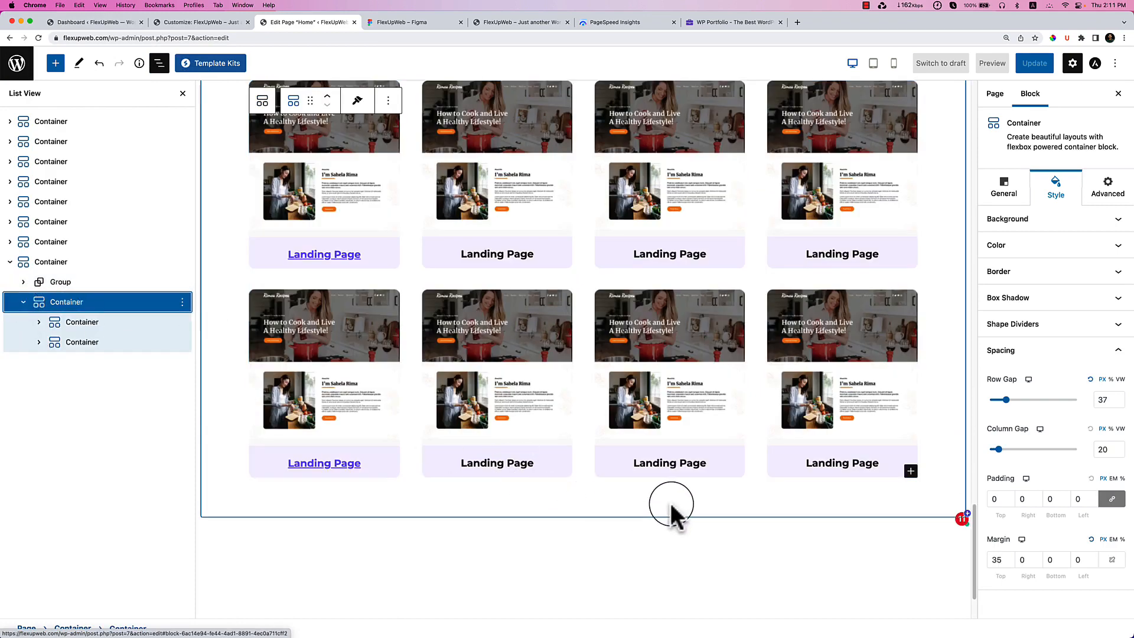
{"action": "left_click", "coordinate": [671, 503]}
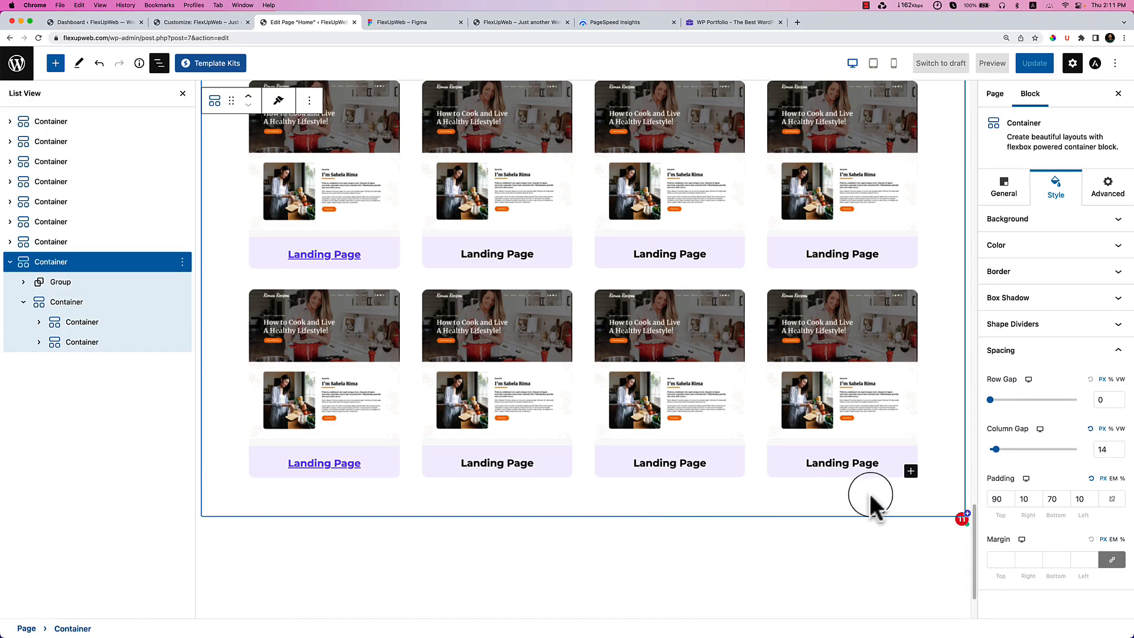
{"action": "left_click", "coordinate": [911, 471]}
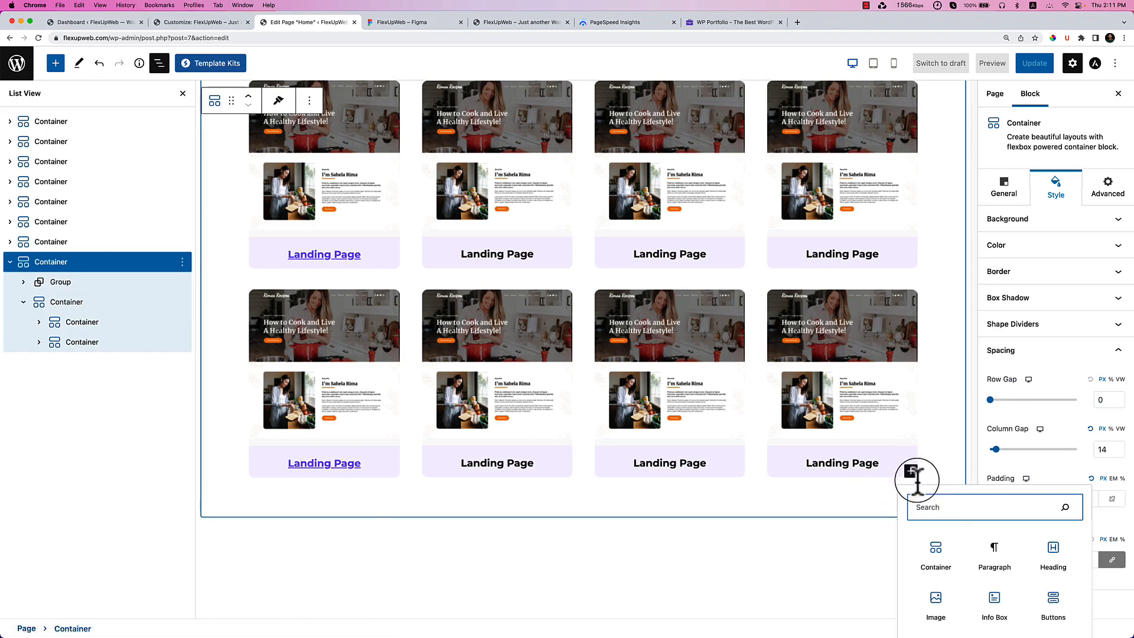
{"action": "type", "text": "but"}
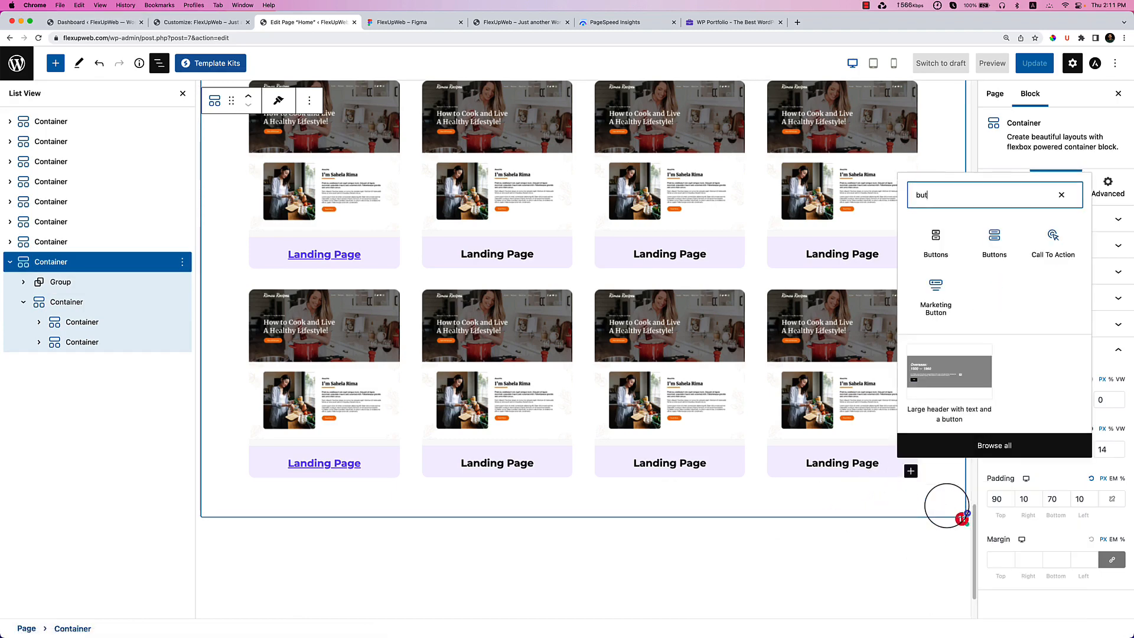
{"action": "left_click", "coordinate": [1011, 262]}
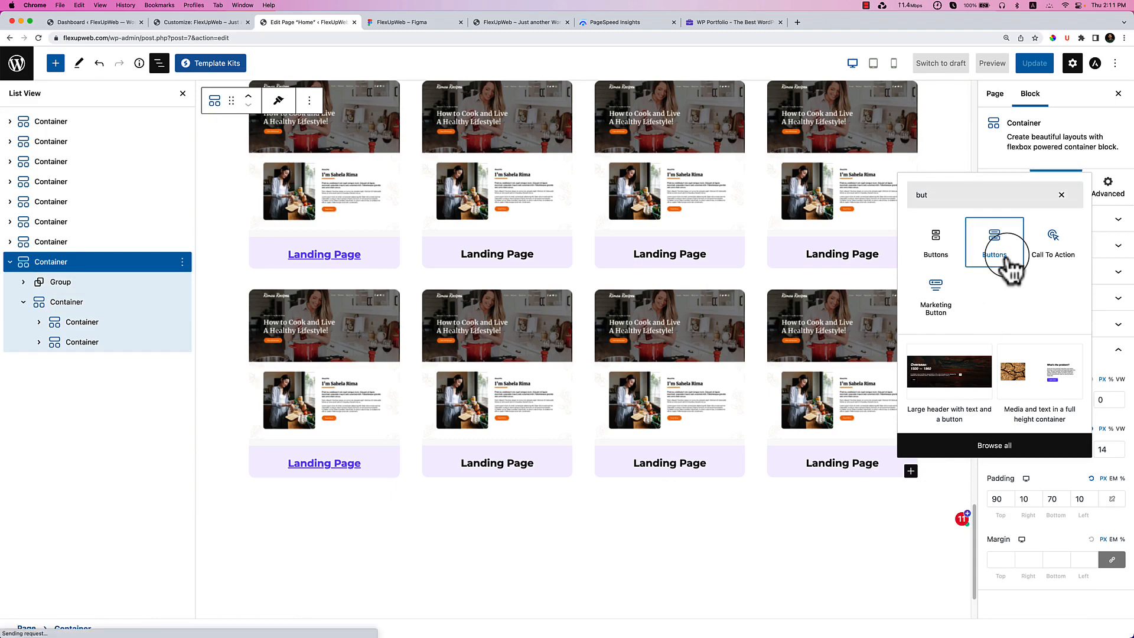
Delete the second Click Here button, leaving a single button.
{"action": "scroll", "coordinate": [552, 455], "scroll_direction": "down", "scroll_amount": 3}
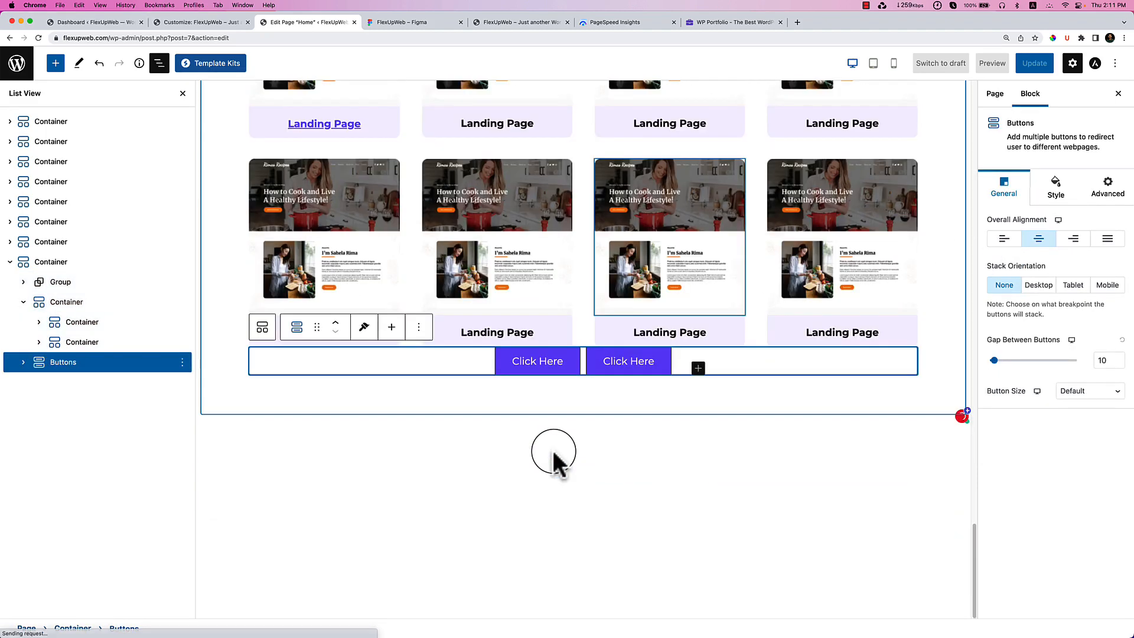
{"action": "right_click", "coordinate": [648, 341]}
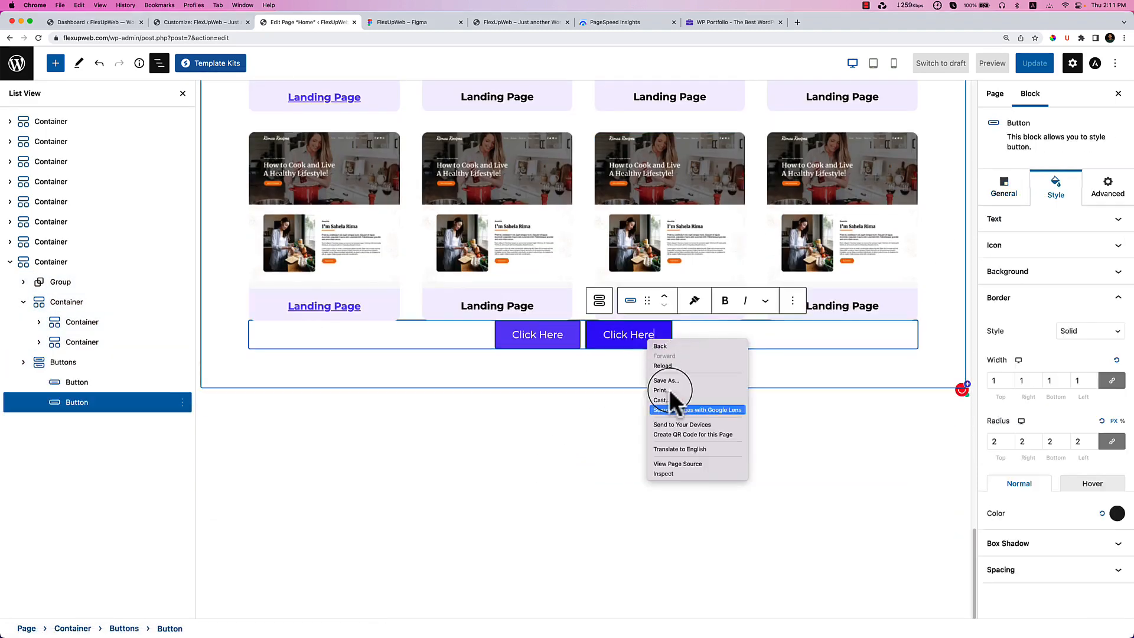
{"action": "left_click", "coordinate": [692, 489]}
{"action": "left_click", "coordinate": [567, 459]}
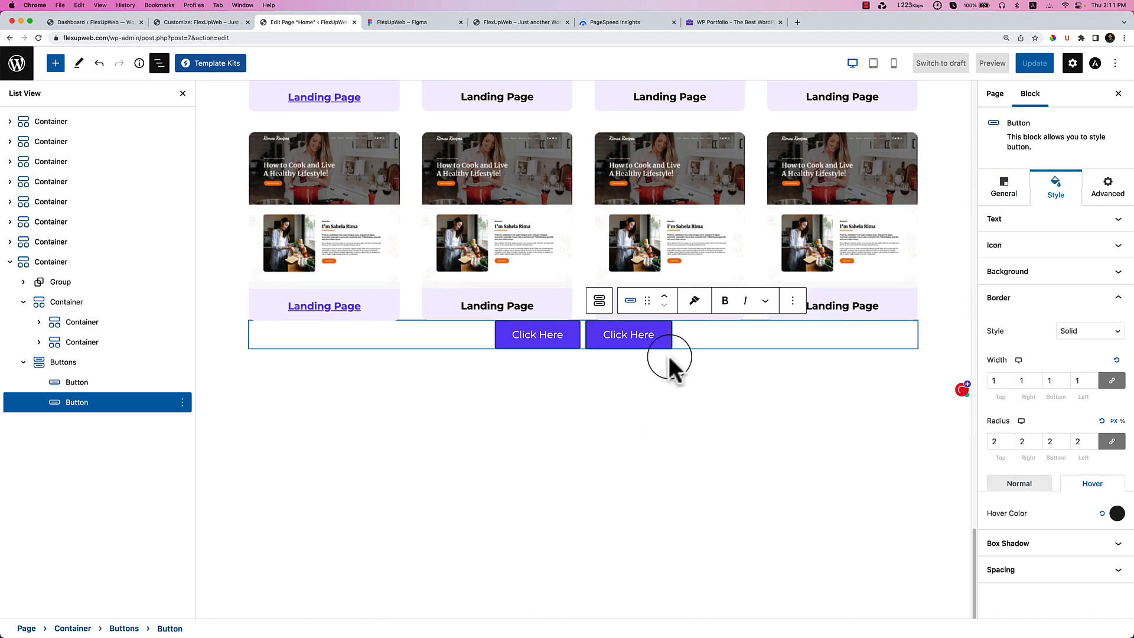
{"action": "left_click", "coordinate": [658, 347]}
{"action": "left_click", "coordinate": [793, 303]}
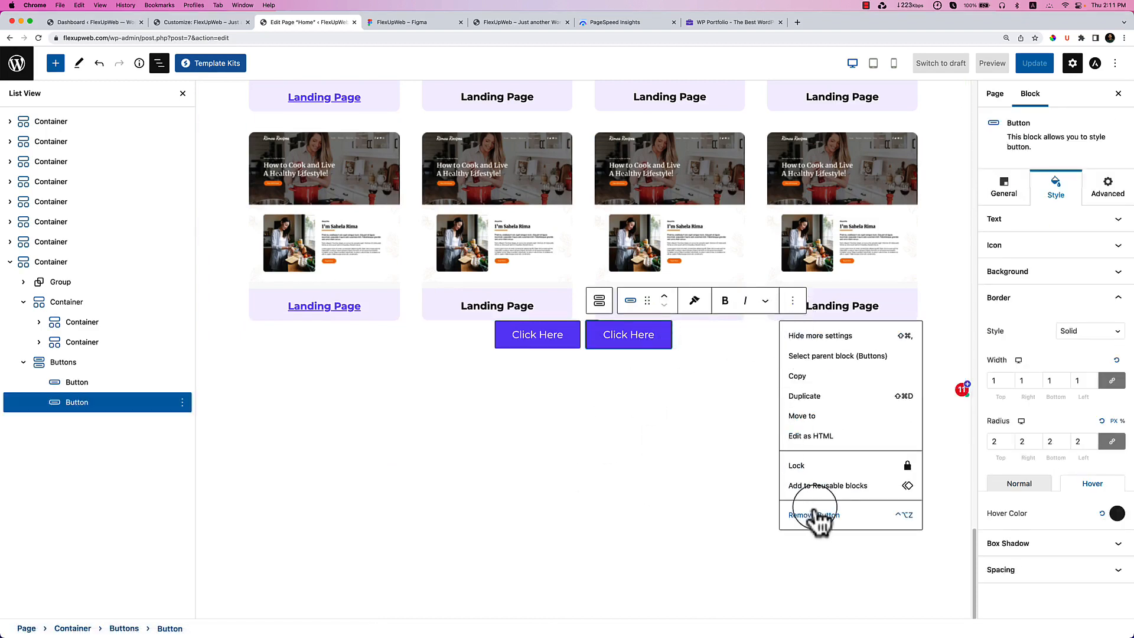
{"action": "left_click", "coordinate": [814, 515]}
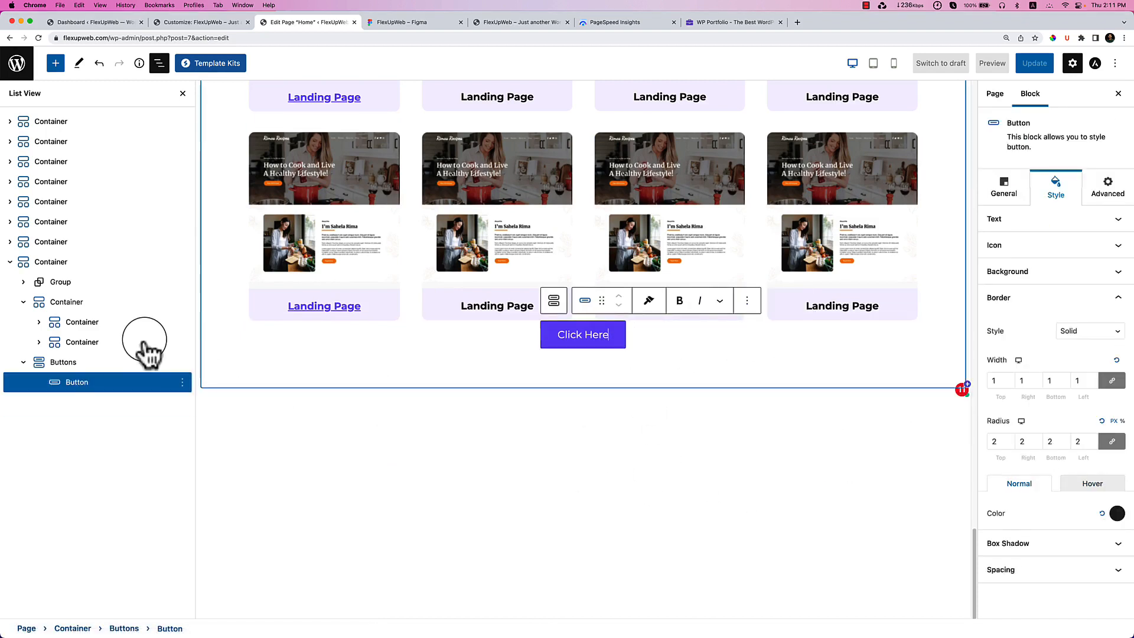
Give the Buttons block a top margin of 40.
{"action": "left_click", "coordinate": [109, 363]}
{"action": "left_click", "coordinate": [1056, 187]}
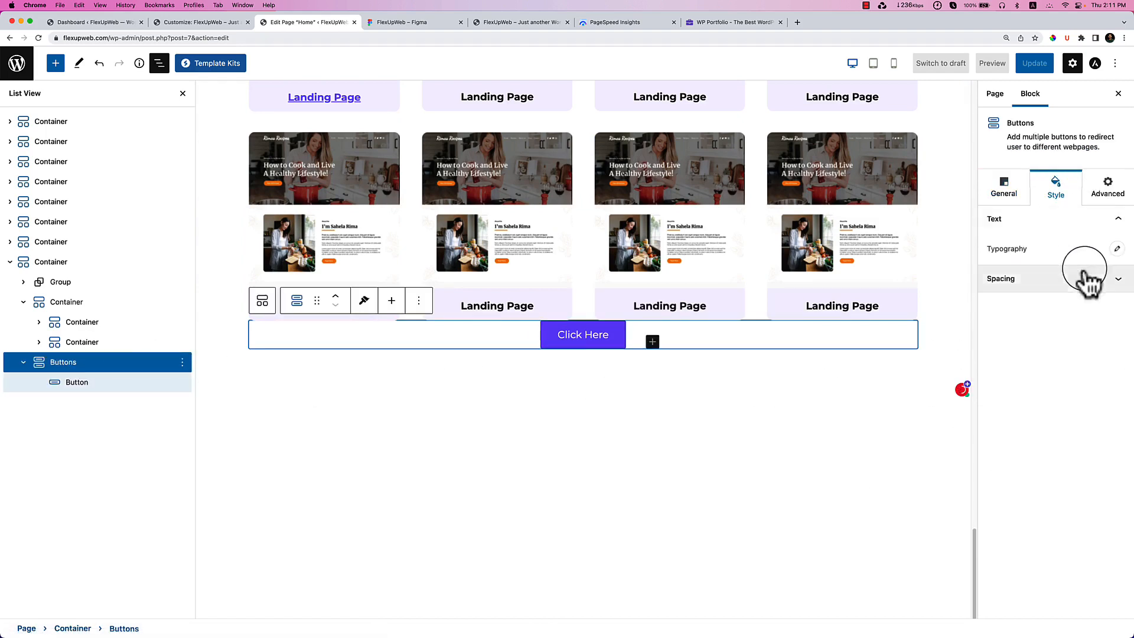
{"action": "left_click", "coordinate": [1111, 279]}
{"action": "left_click", "coordinate": [993, 356]}
{"action": "type", "text": "40"}
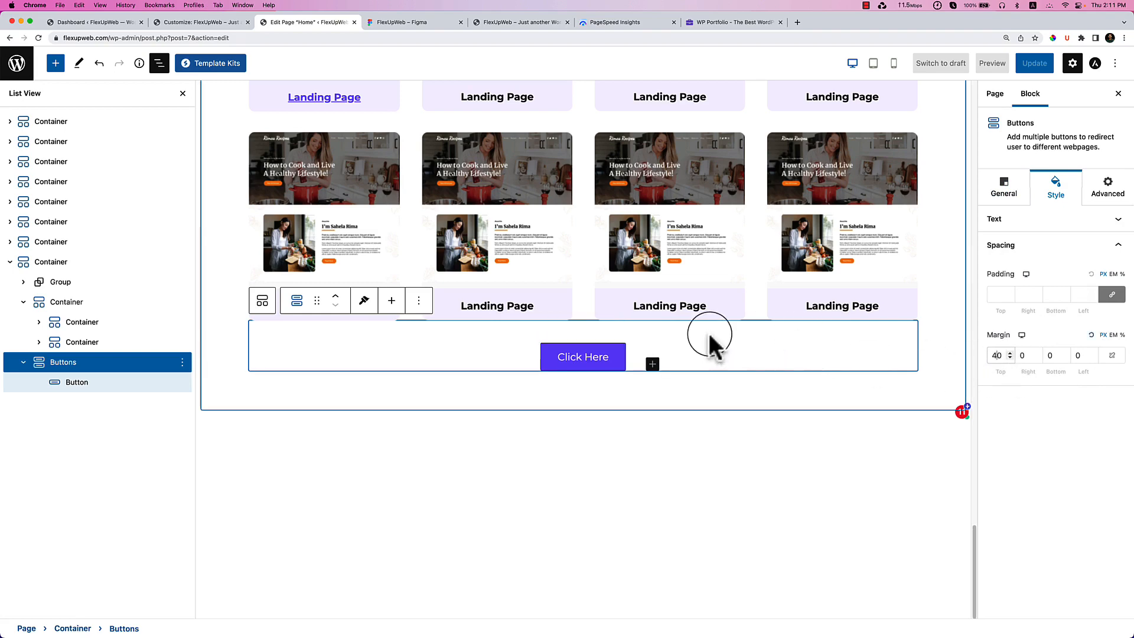
Relabel the button 'View More Portfolio', matching the Figma design.
{"action": "left_click", "coordinate": [402, 22]}
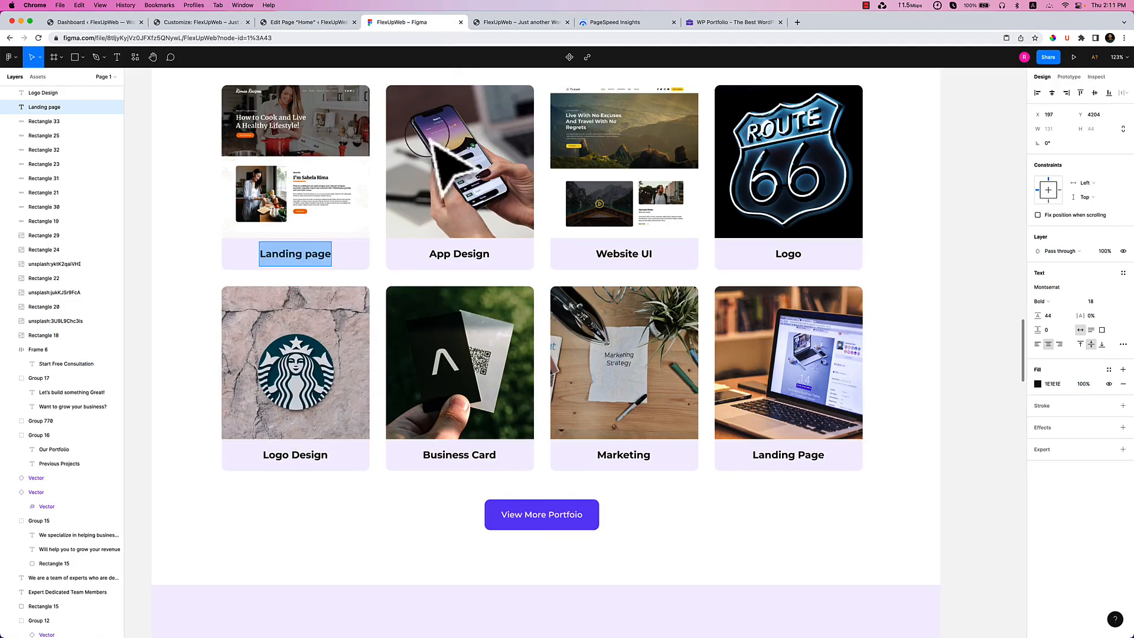
{"action": "left_click", "coordinate": [537, 515]}
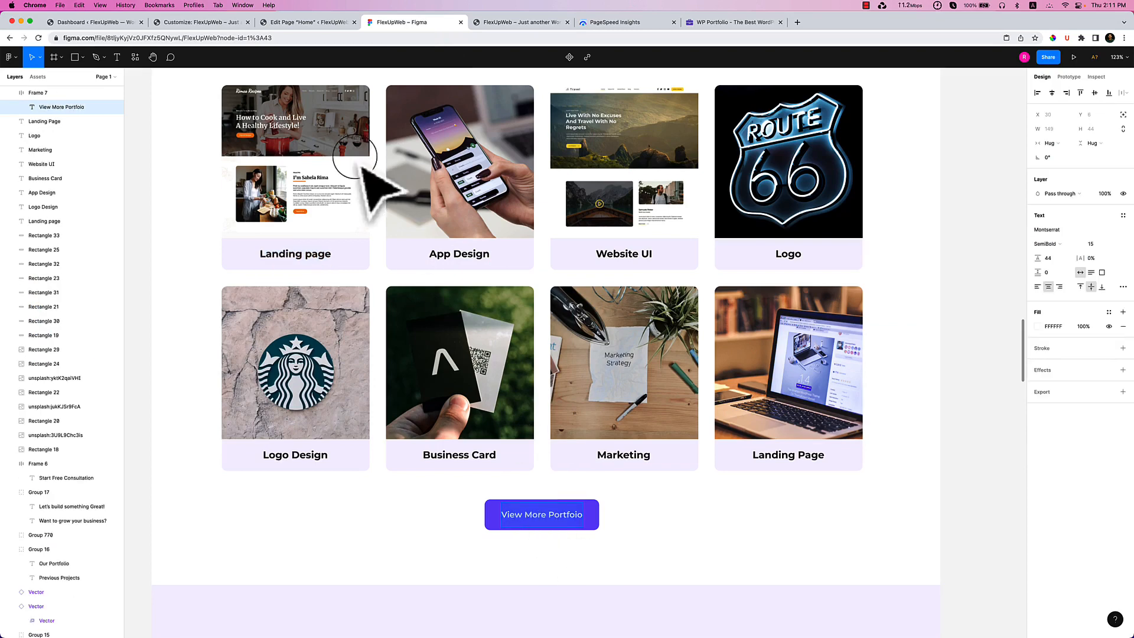
{"action": "left_click", "coordinate": [278, 22]}
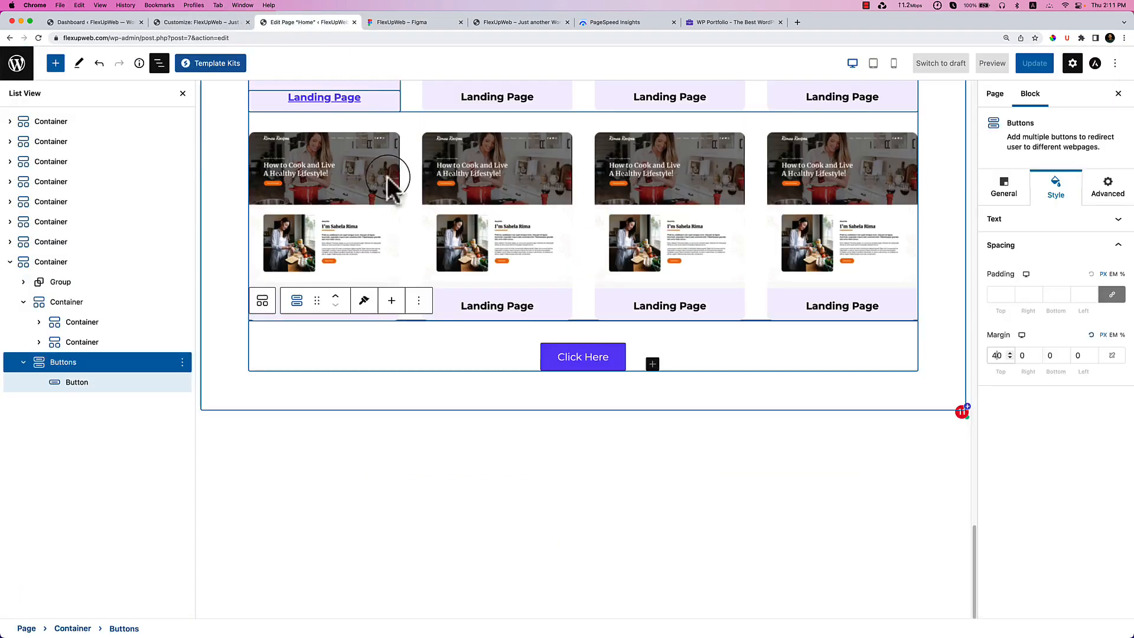
{"action": "left_click", "coordinate": [579, 358]}
{"action": "key", "text": "super+a"}
{"action": "type", "text": "View More Portfoio"}
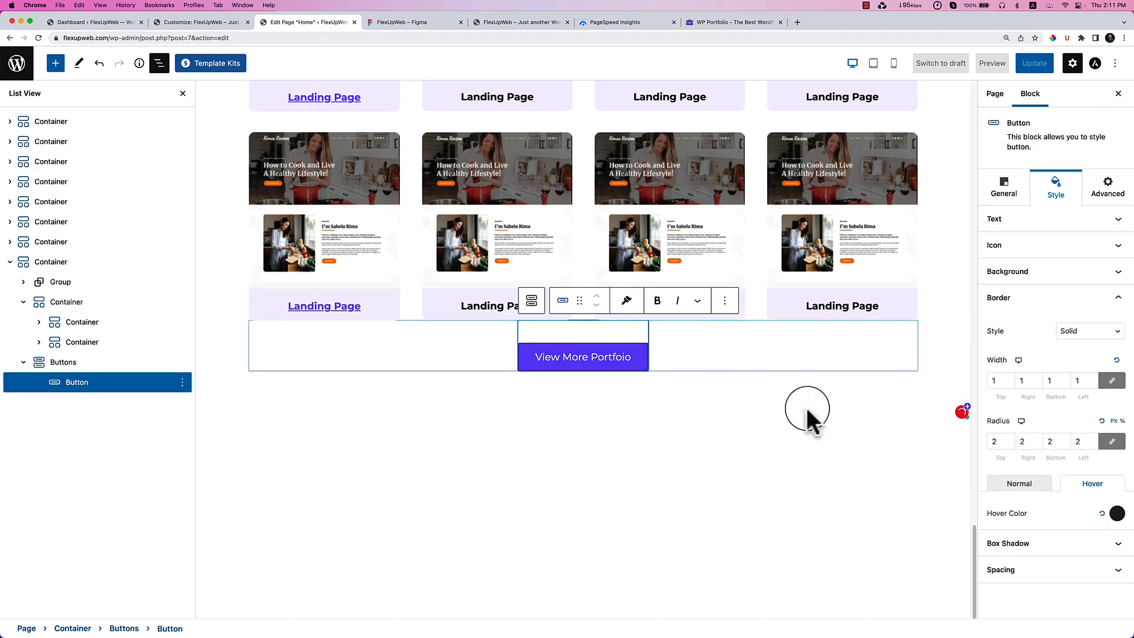
Reset the button's border width, corner radius and normal-state border colour.
{"action": "left_click", "coordinate": [1116, 361]}
{"action": "left_click", "coordinate": [1101, 421]}
{"action": "left_click", "coordinate": [1016, 483]}
{"action": "left_click", "coordinate": [1102, 512]}
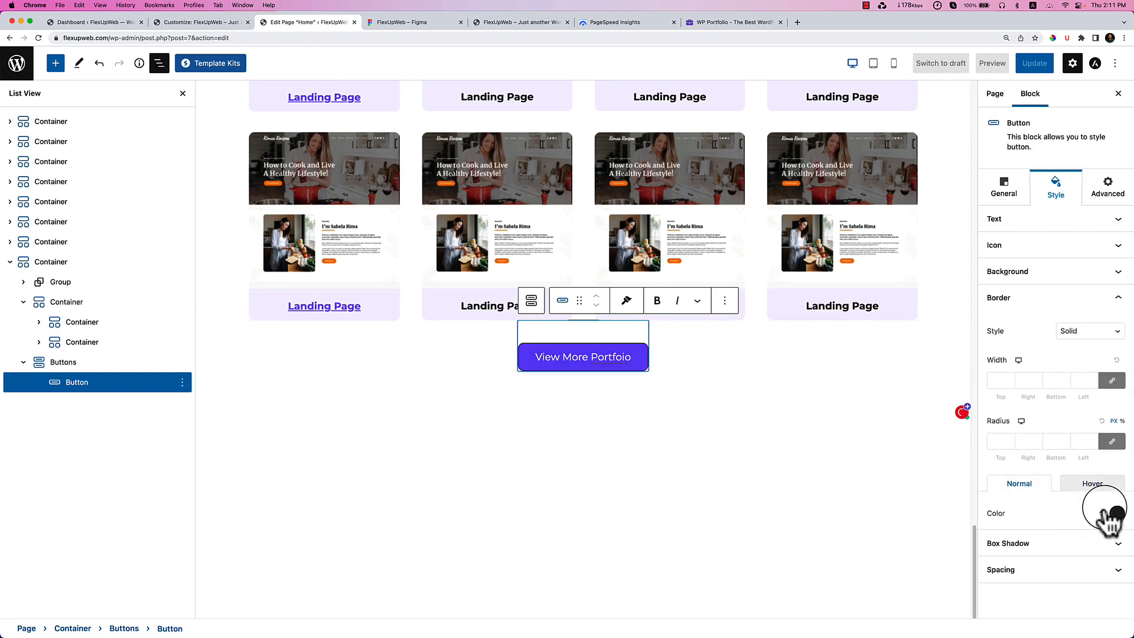
{"action": "left_click", "coordinate": [709, 452]}
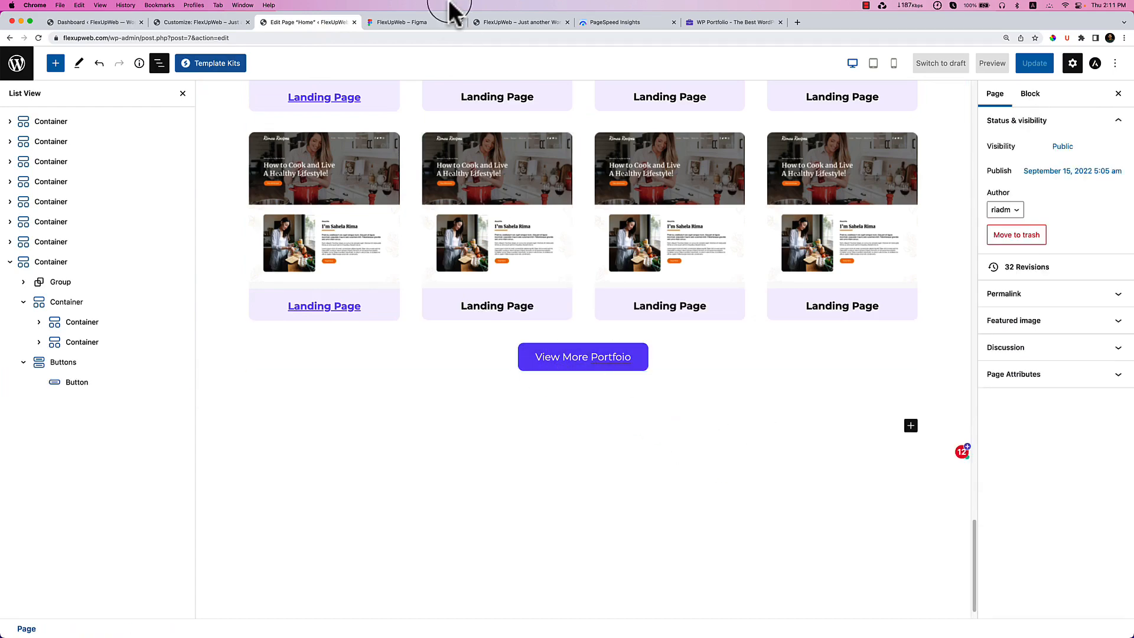
{"action": "left_click", "coordinate": [437, 24]}
After reviewing the Testimonials design, select the whole Our Portfolio section and open its options.
{"action": "scroll", "coordinate": [544, 177], "scroll_direction": "down", "scroll_amount": 6}
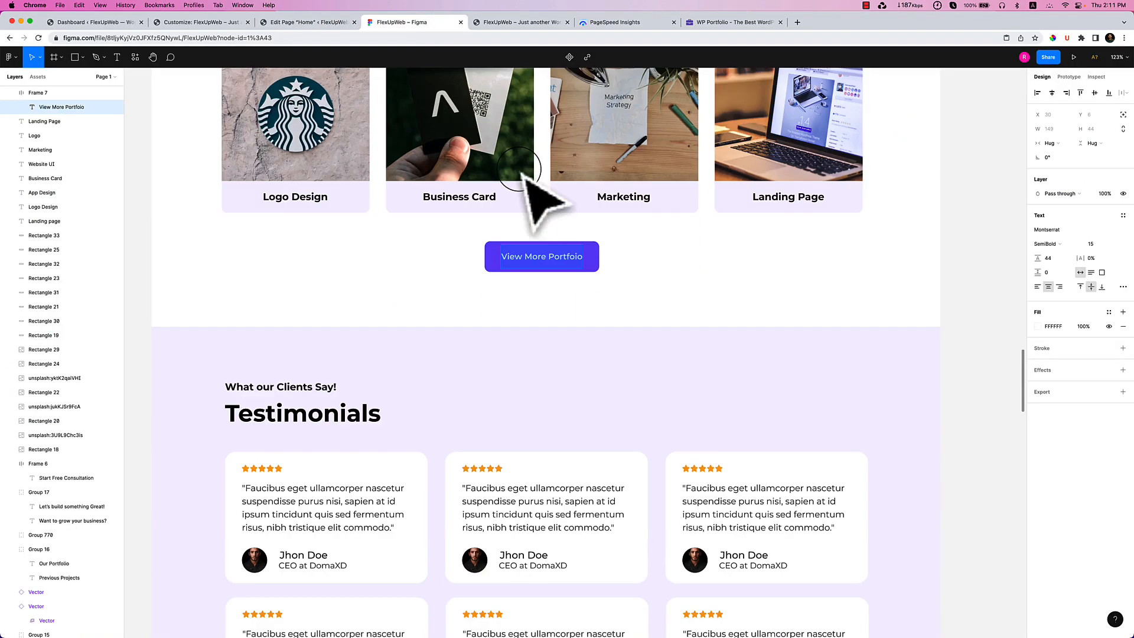
{"action": "scroll", "coordinate": [566, 233], "scroll_direction": "down", "scroll_amount": 2}
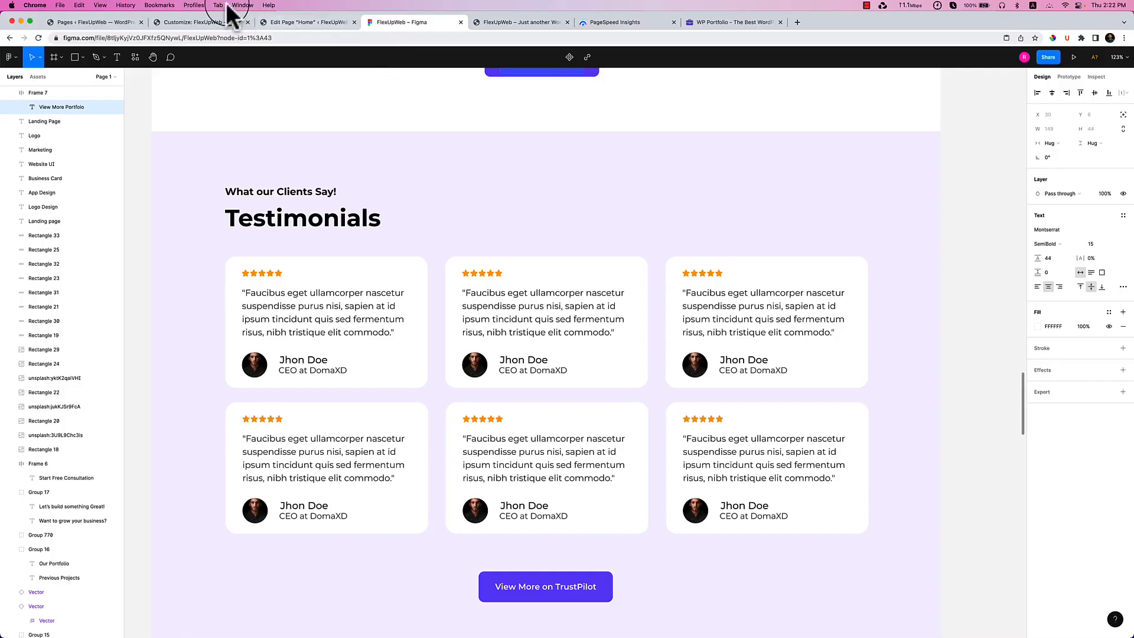
{"action": "left_click", "coordinate": [294, 22]}
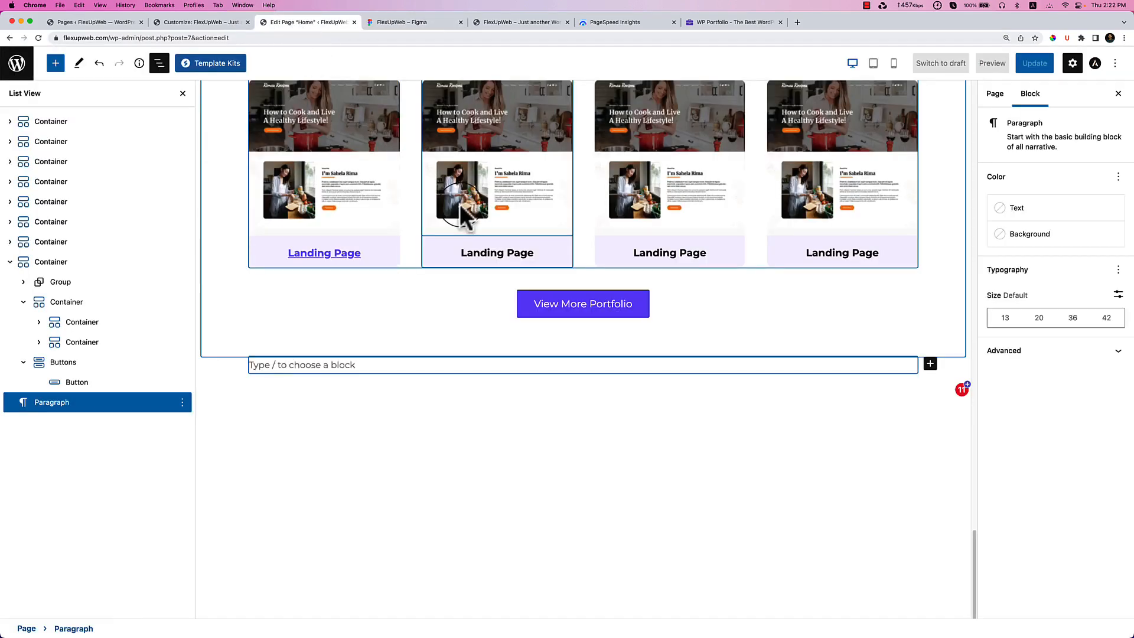
{"action": "scroll", "coordinate": [544, 304], "scroll_direction": "up", "scroll_amount": 6}
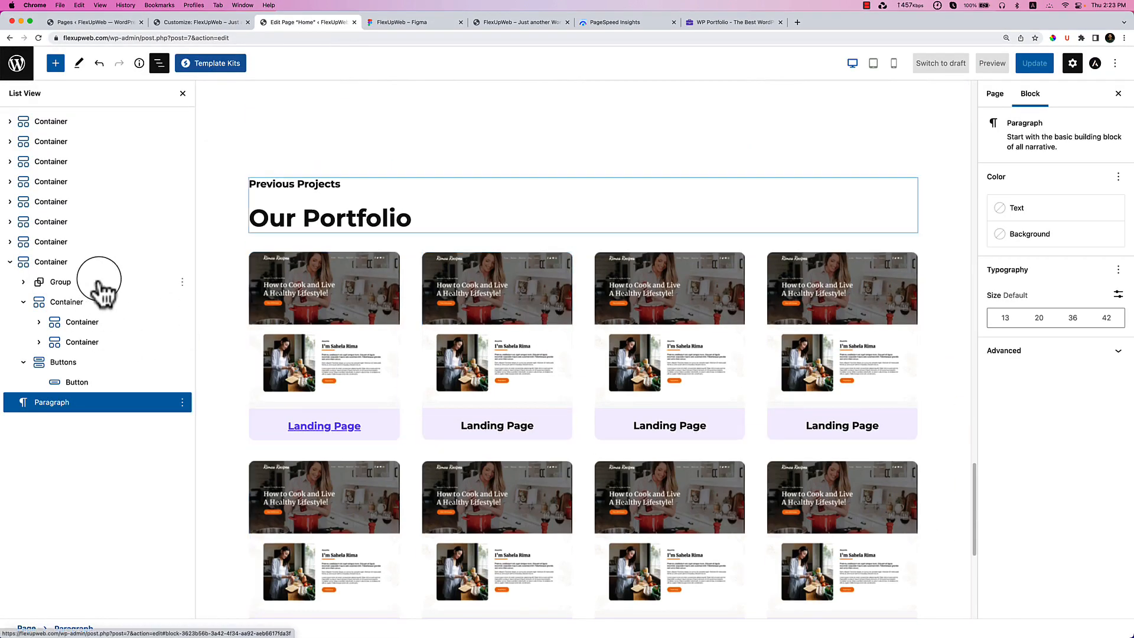
{"action": "left_click", "coordinate": [101, 283]}
{"action": "left_click", "coordinate": [99, 266]}
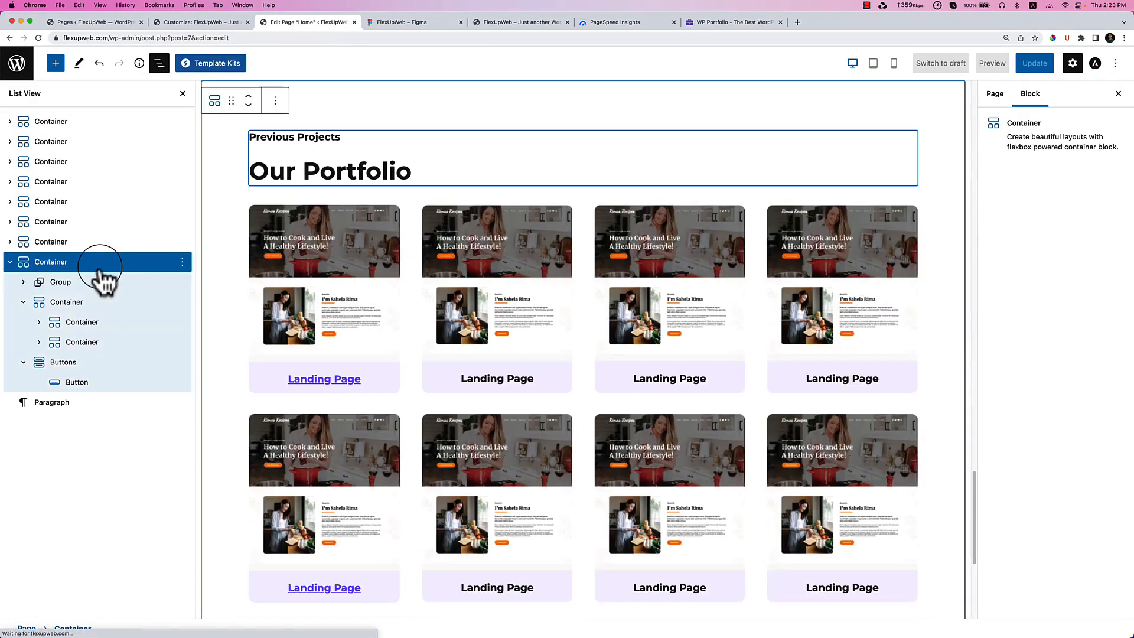
{"action": "left_click", "coordinate": [181, 262]}
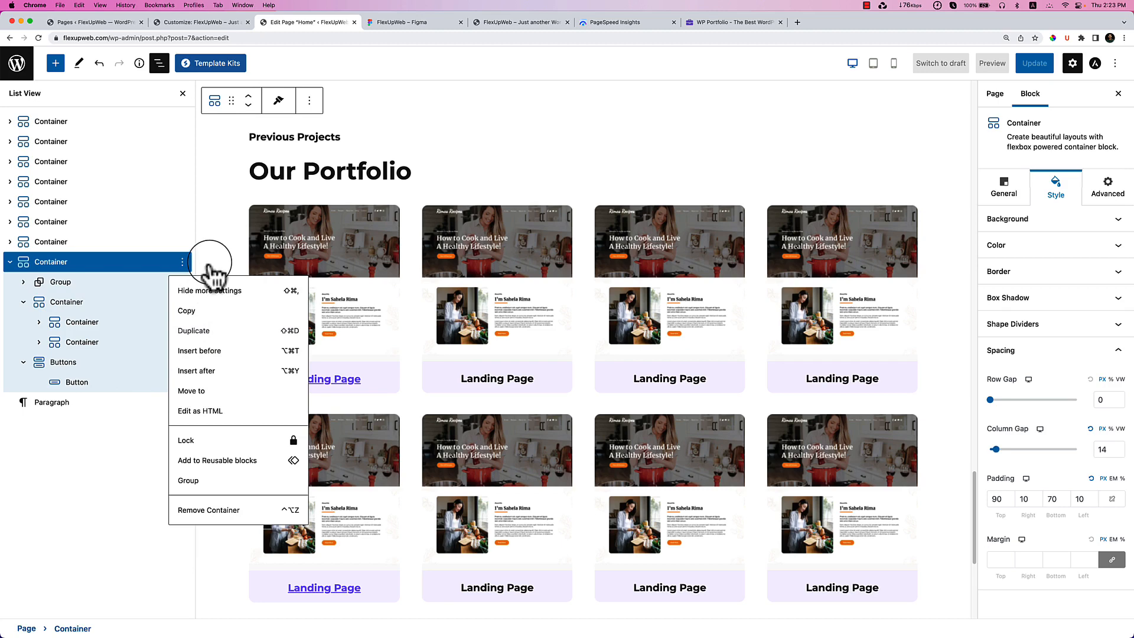
Duplicate the Our Portfolio section and expand the copy in the outline.
{"action": "key", "text": "super+shift+d"}
{"action": "scroll", "coordinate": [352, 372], "scroll_direction": "down", "scroll_amount": 3}
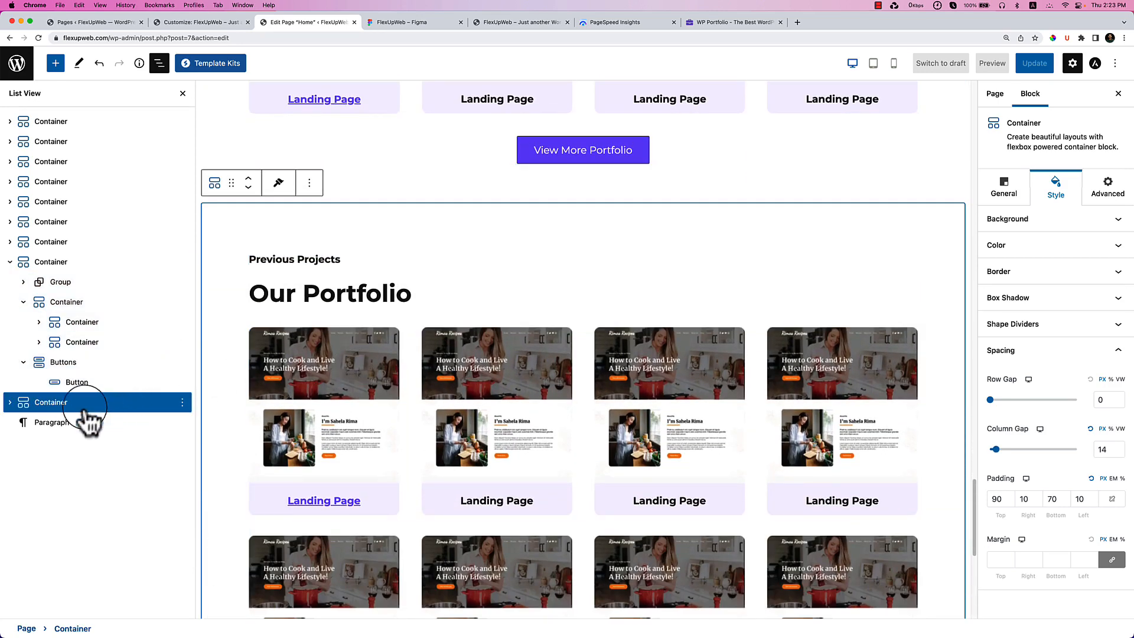
{"action": "left_click", "coordinate": [20, 421]}
{"action": "left_click", "coordinate": [11, 403]}
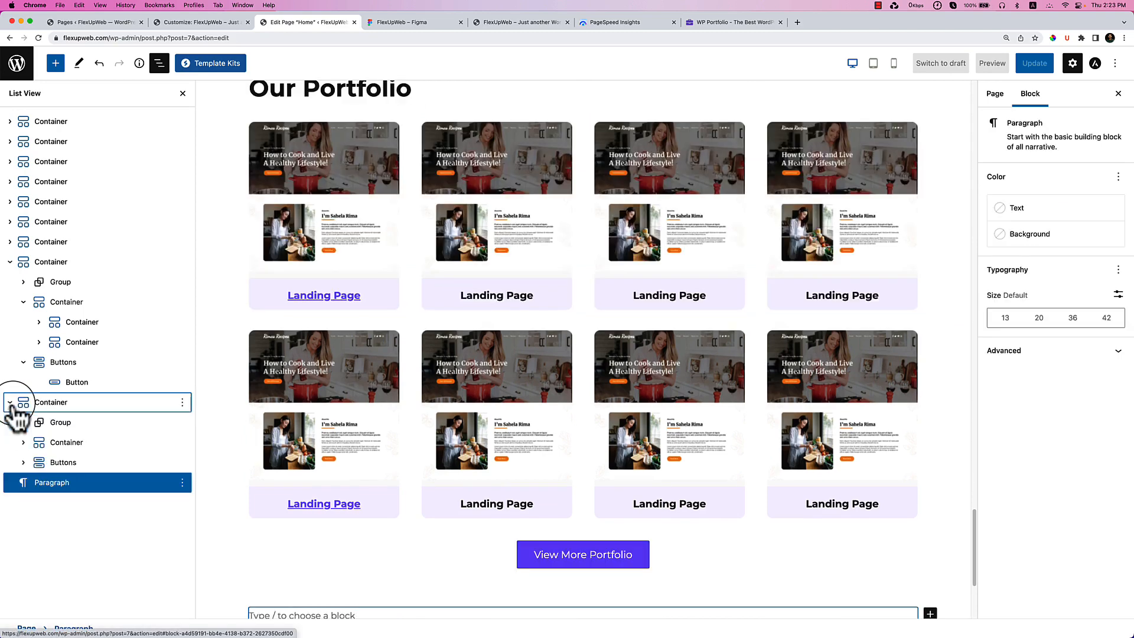
{"action": "left_click", "coordinate": [24, 444]}
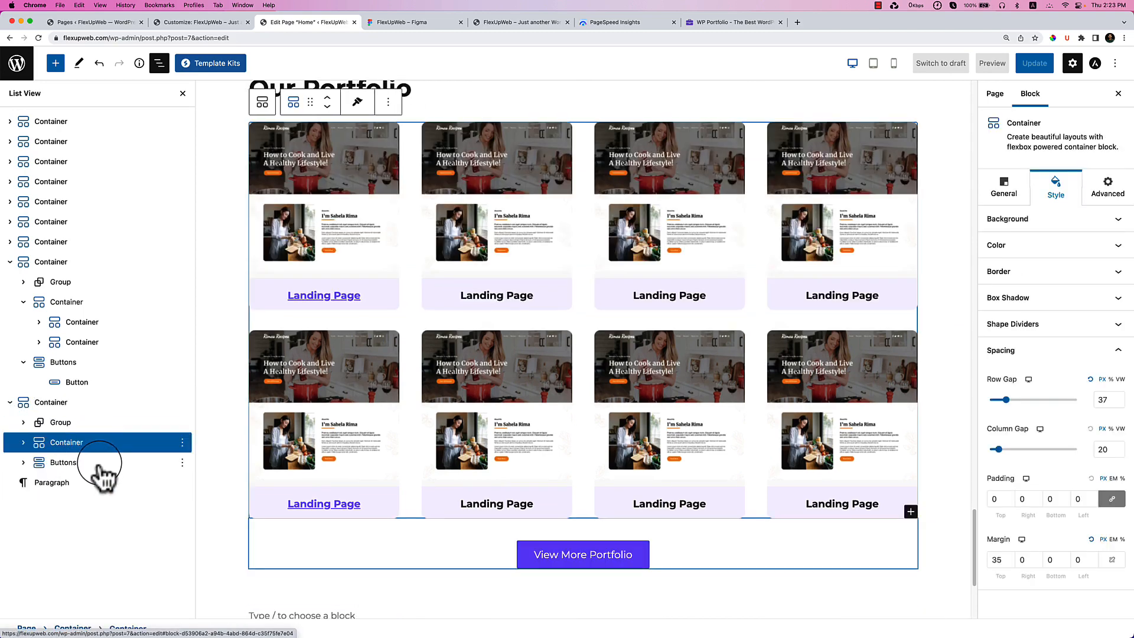
{"action": "left_click", "coordinate": [65, 463]}
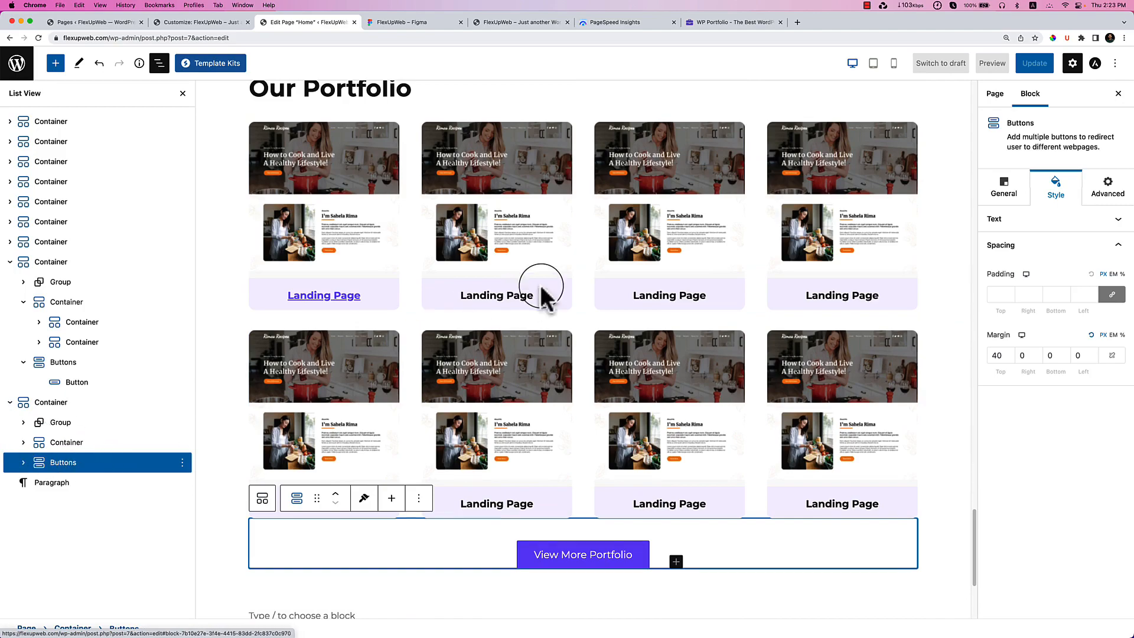
Clear the copied View More Portfolio button's corner radius, border width and colour.
{"action": "scroll", "coordinate": [546, 288], "scroll_direction": "up", "scroll_amount": 4}
{"action": "scroll", "coordinate": [547, 287], "scroll_direction": "up", "scroll_amount": 15}
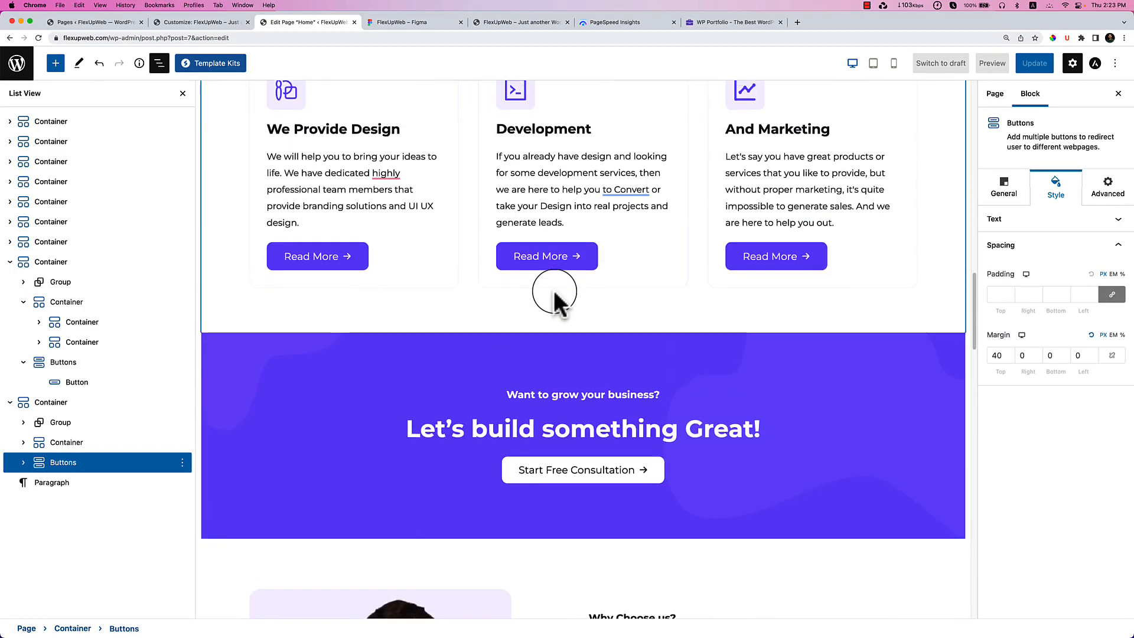
{"action": "scroll", "coordinate": [555, 301], "scroll_direction": "up", "scroll_amount": 15}
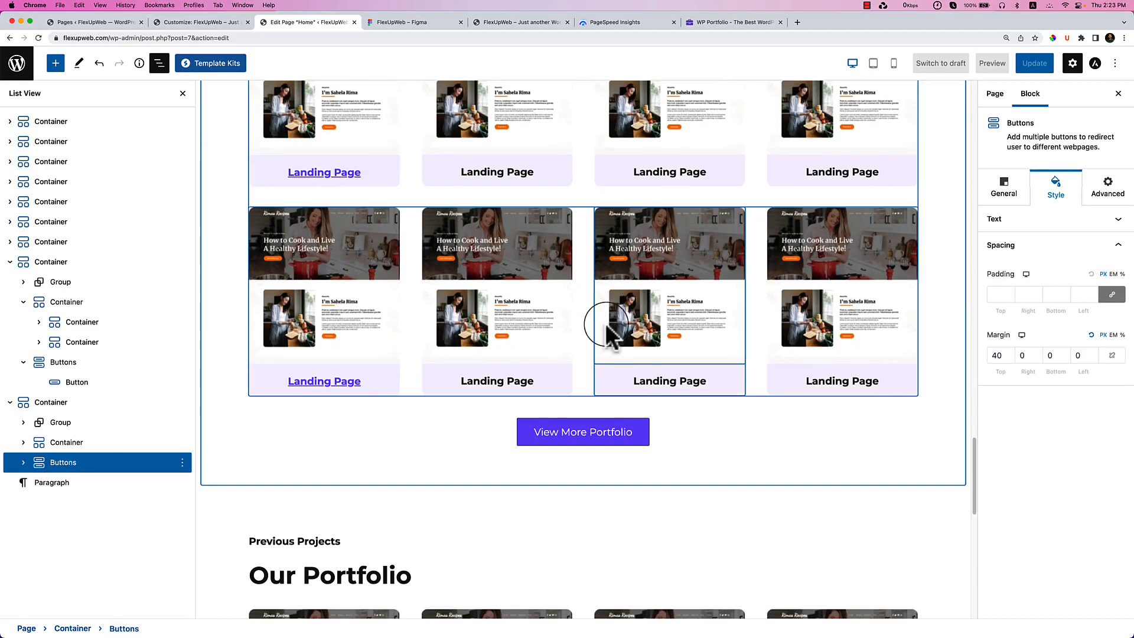
{"action": "left_click", "coordinate": [643, 425]}
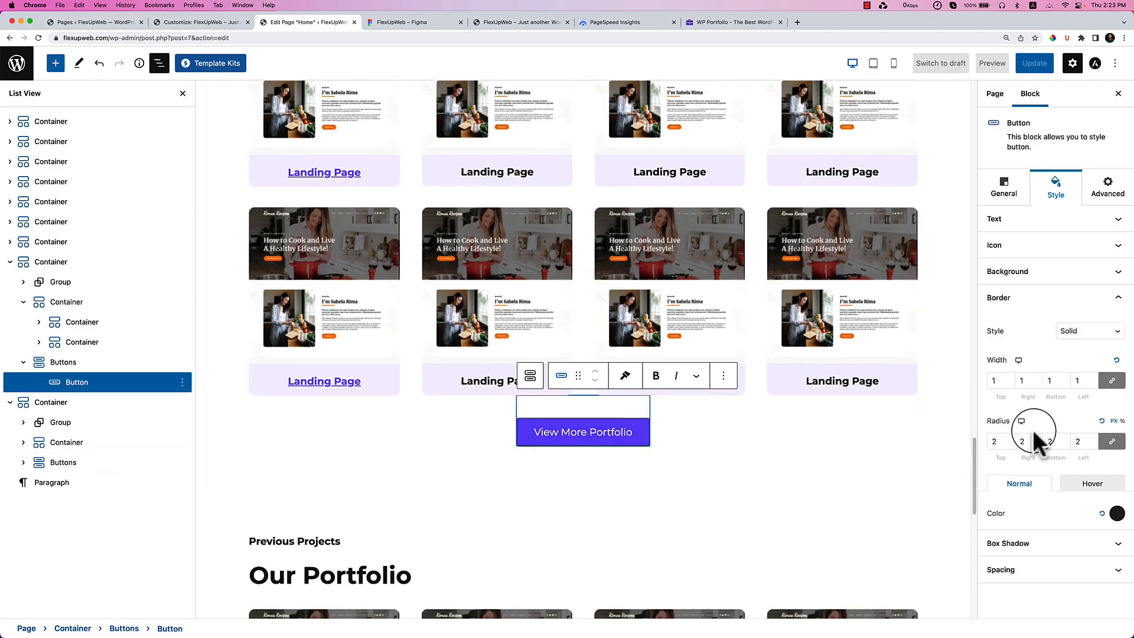
{"action": "left_click", "coordinate": [1101, 421]}
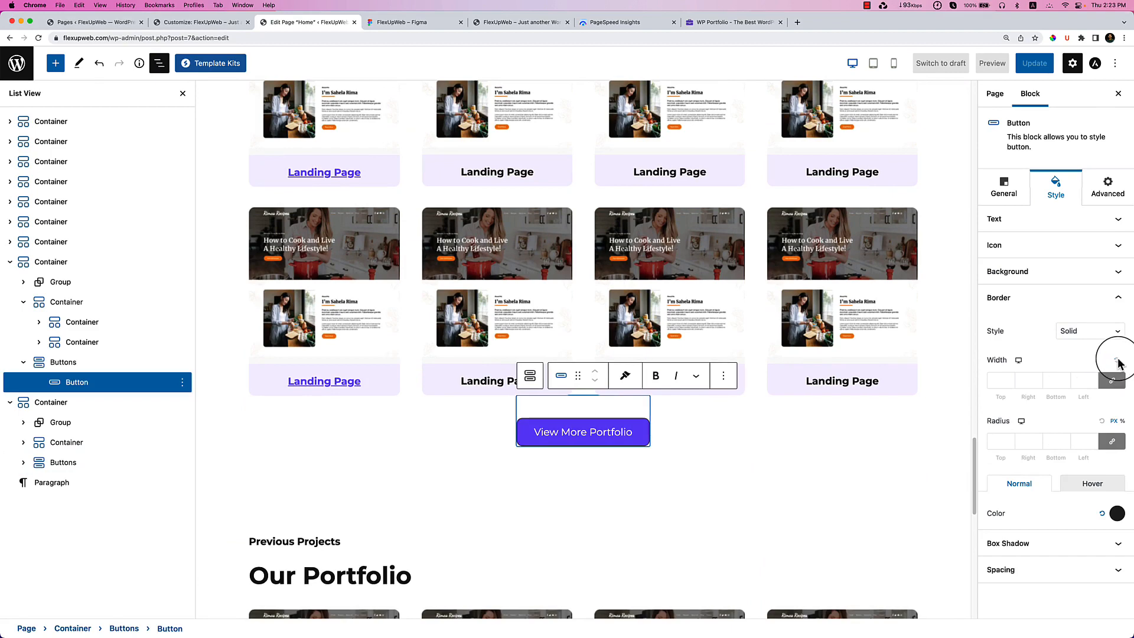
{"action": "left_click", "coordinate": [1102, 514]}
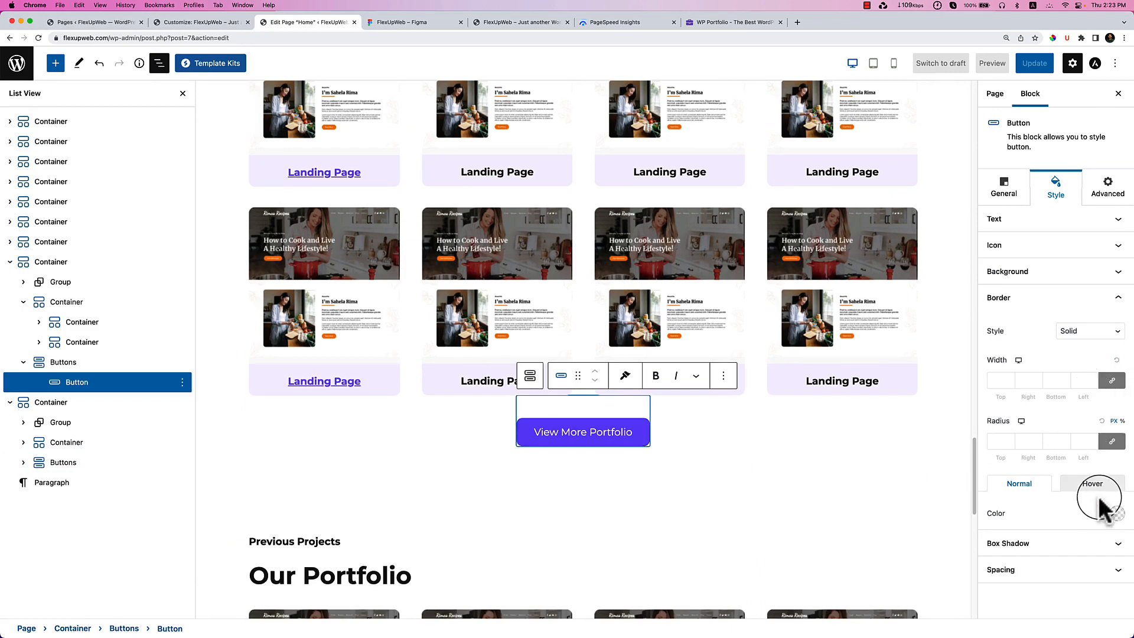
{"action": "left_click", "coordinate": [1098, 487]}
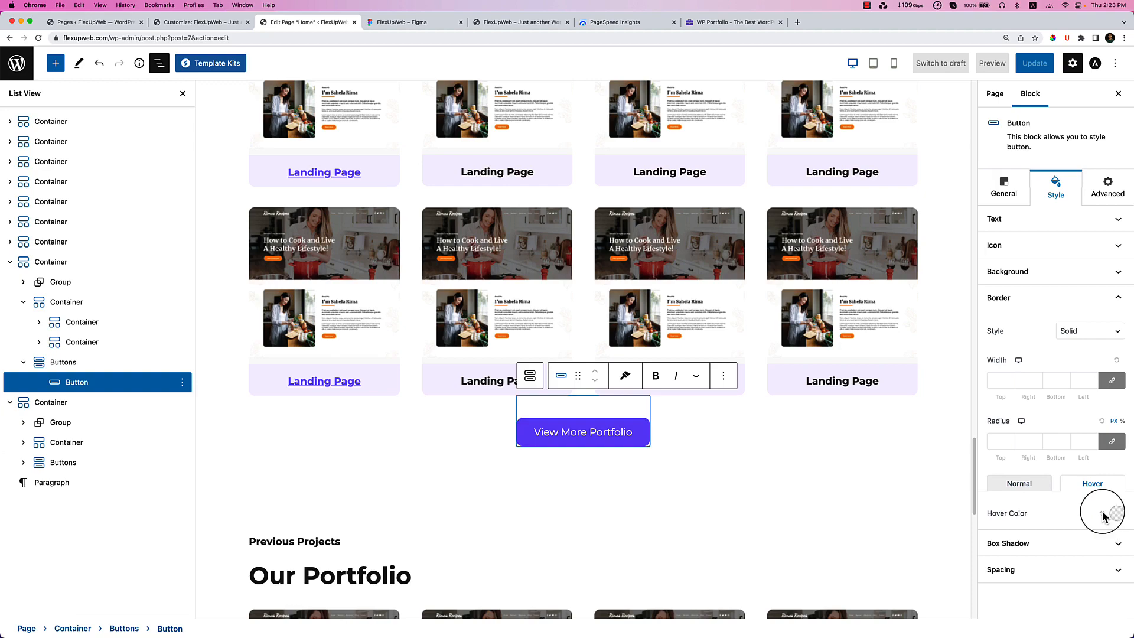
{"action": "left_click", "coordinate": [709, 501]}
Remove the portfolio card grid container from the lower duplicated section.
{"action": "scroll", "coordinate": [709, 501], "scroll_direction": "down", "scroll_amount": 3}
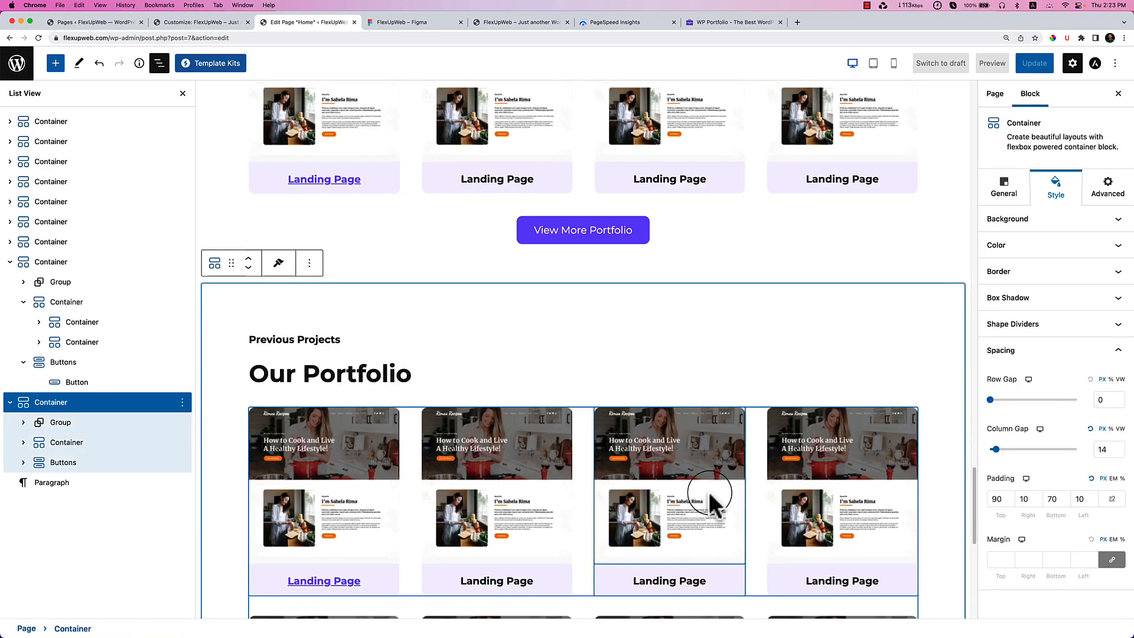
{"action": "scroll", "coordinate": [708, 501], "scroll_direction": "up", "scroll_amount": 3}
{"action": "scroll", "coordinate": [709, 501], "scroll_direction": "down", "scroll_amount": 8}
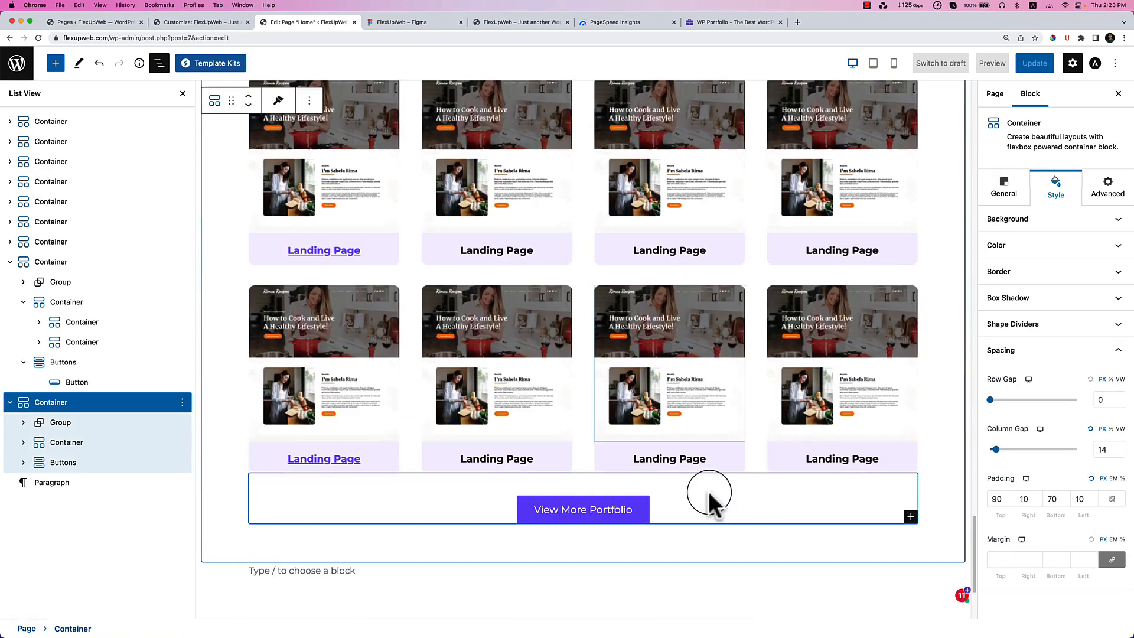
{"action": "scroll", "coordinate": [709, 495], "scroll_direction": "down", "scroll_amount": 2}
{"action": "scroll", "coordinate": [661, 412], "scroll_direction": "up", "scroll_amount": 2}
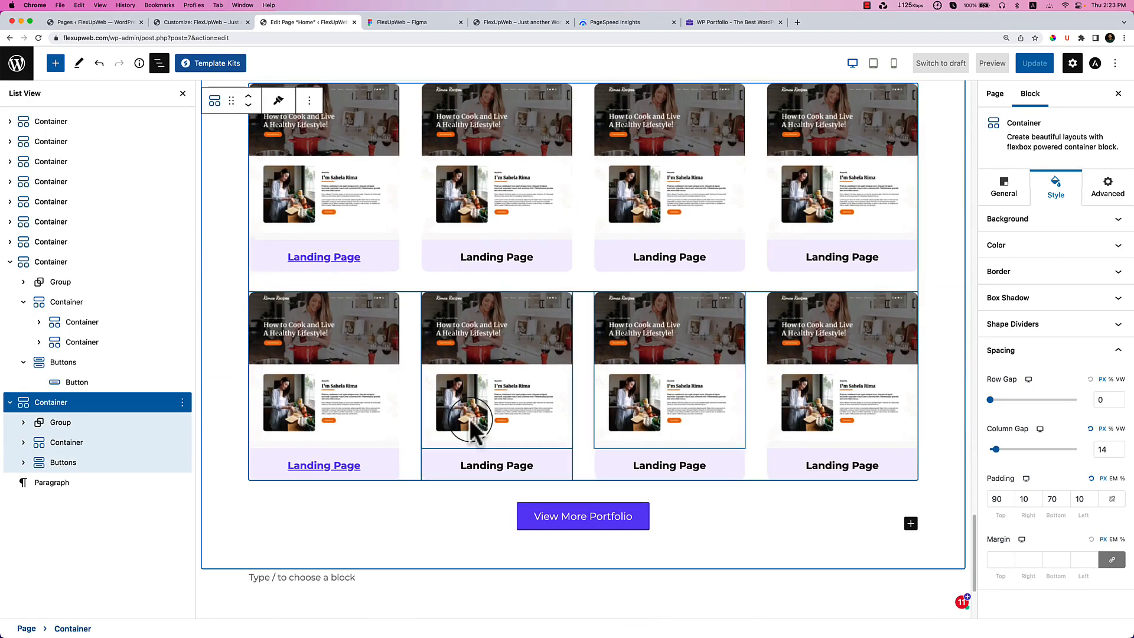
{"action": "left_click", "coordinate": [76, 421]}
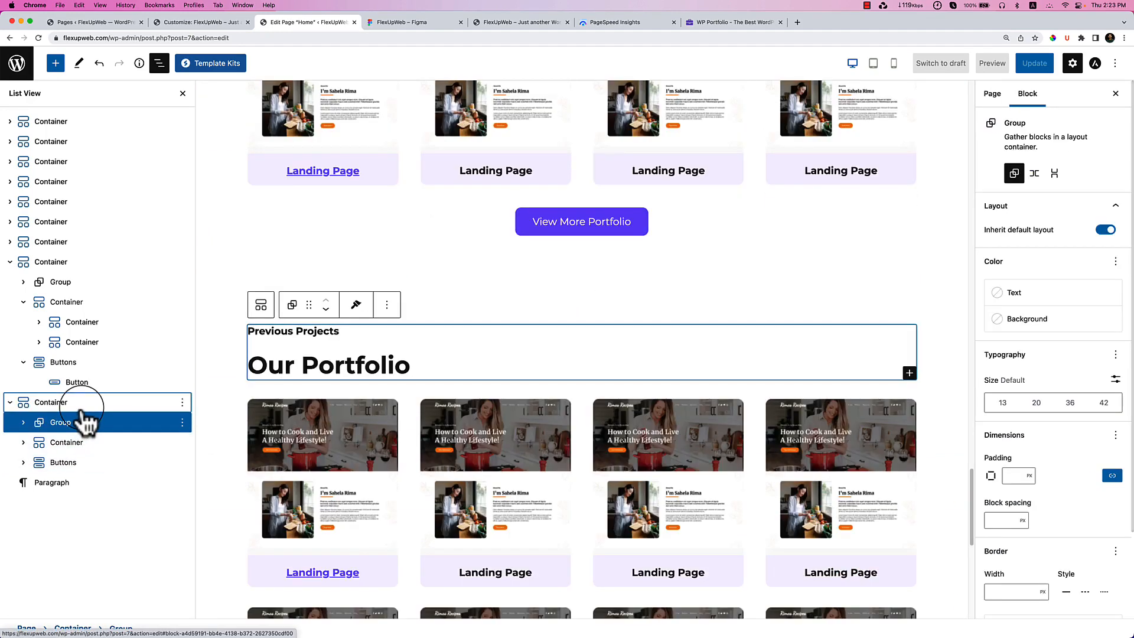
{"action": "left_click", "coordinate": [81, 407]}
{"action": "left_click", "coordinate": [86, 443]}
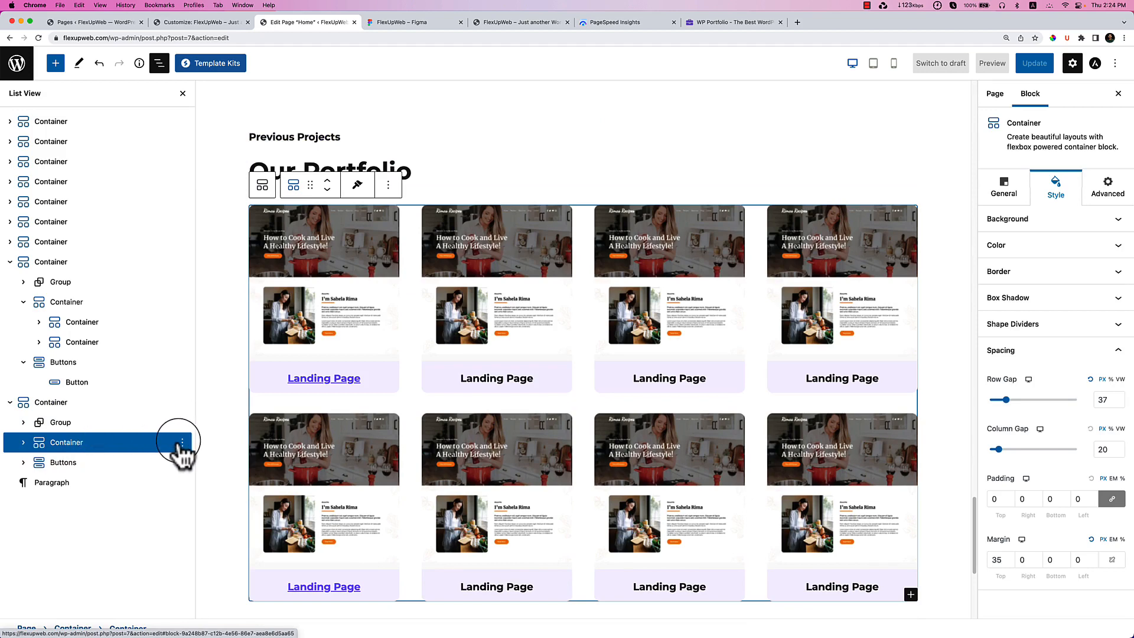
{"action": "left_click", "coordinate": [181, 443]}
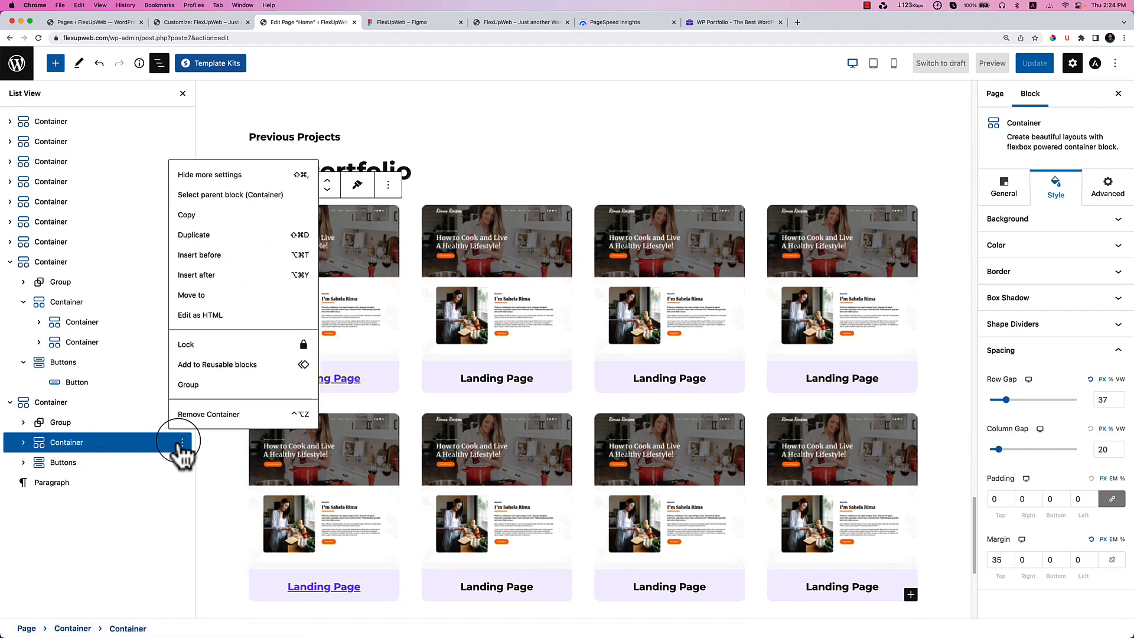
{"action": "left_click", "coordinate": [214, 414]}
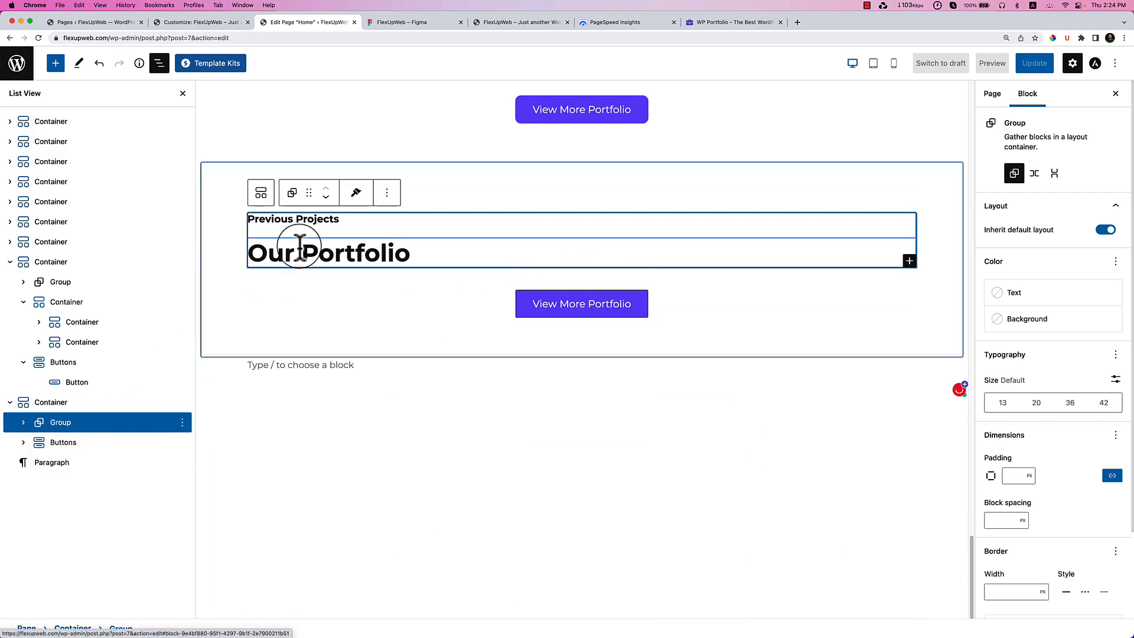
Copy the 'What our Clients Say!' text from the Figma design.
{"action": "scroll", "coordinate": [378, 266], "scroll_direction": "up", "scroll_amount": 3}
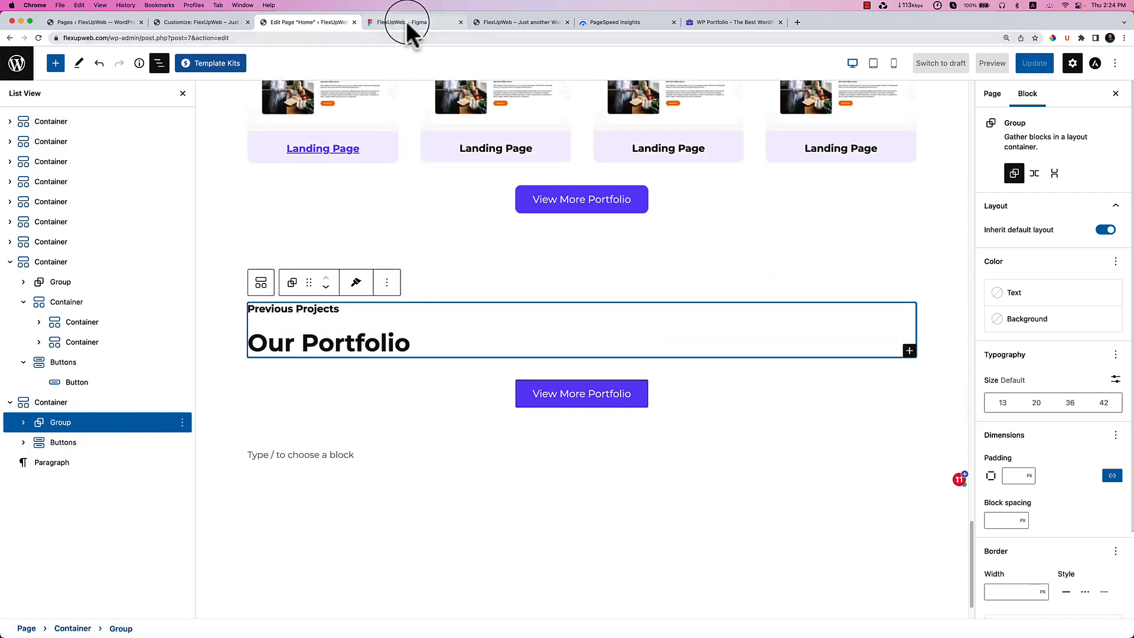
{"action": "left_click", "coordinate": [407, 24]}
{"action": "double_click", "coordinate": [278, 191]}
{"action": "key", "text": "super+c"}
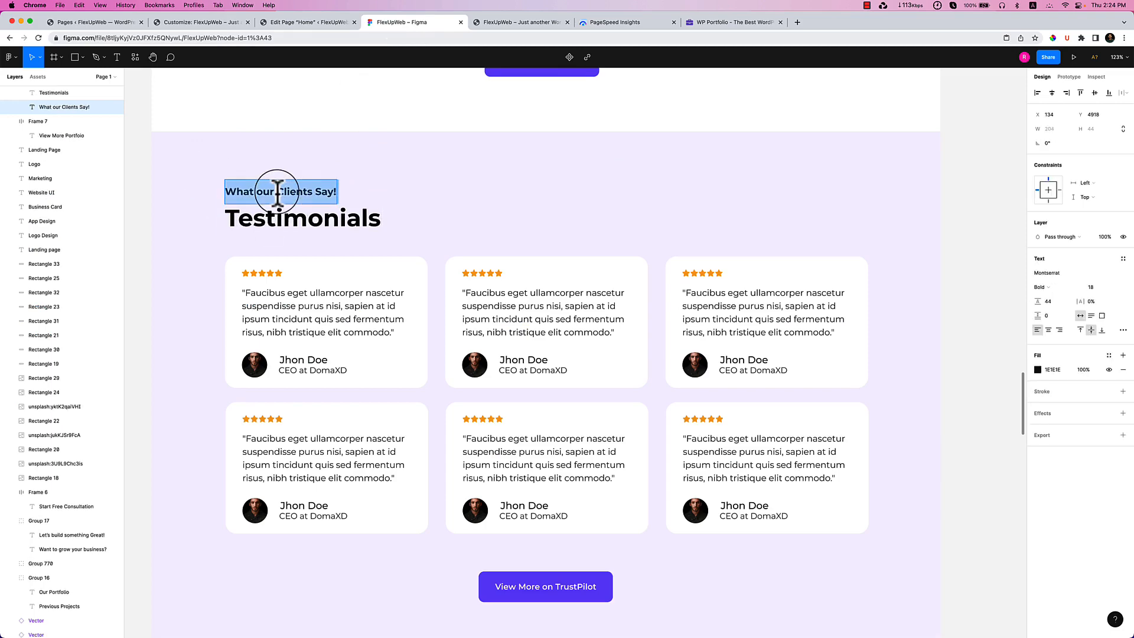
{"action": "left_click", "coordinate": [278, 23]}
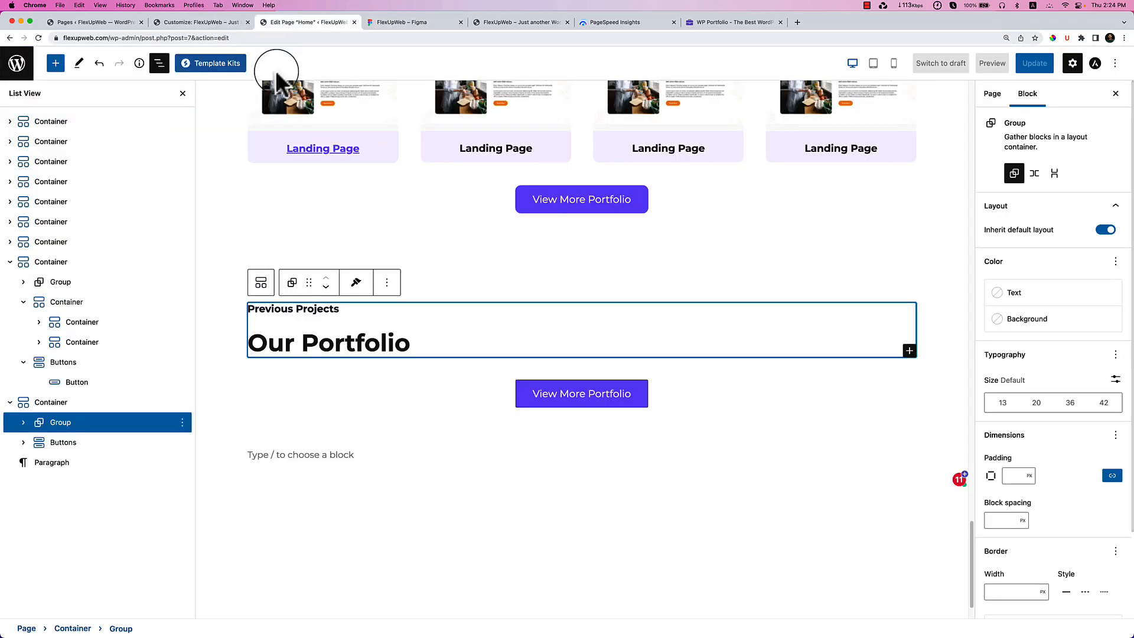
Give the duplicated section a solid lavender #F6F3FF background.
{"action": "left_click", "coordinate": [224, 261]}
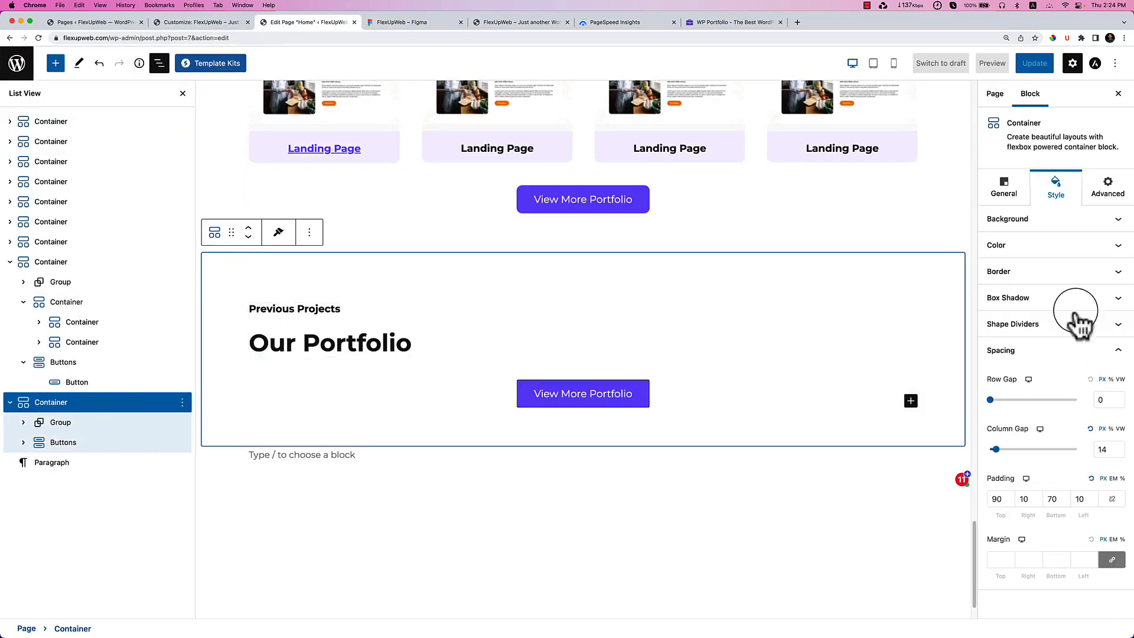
{"action": "left_click", "coordinate": [1068, 223]}
{"action": "left_click", "coordinate": [1065, 249]}
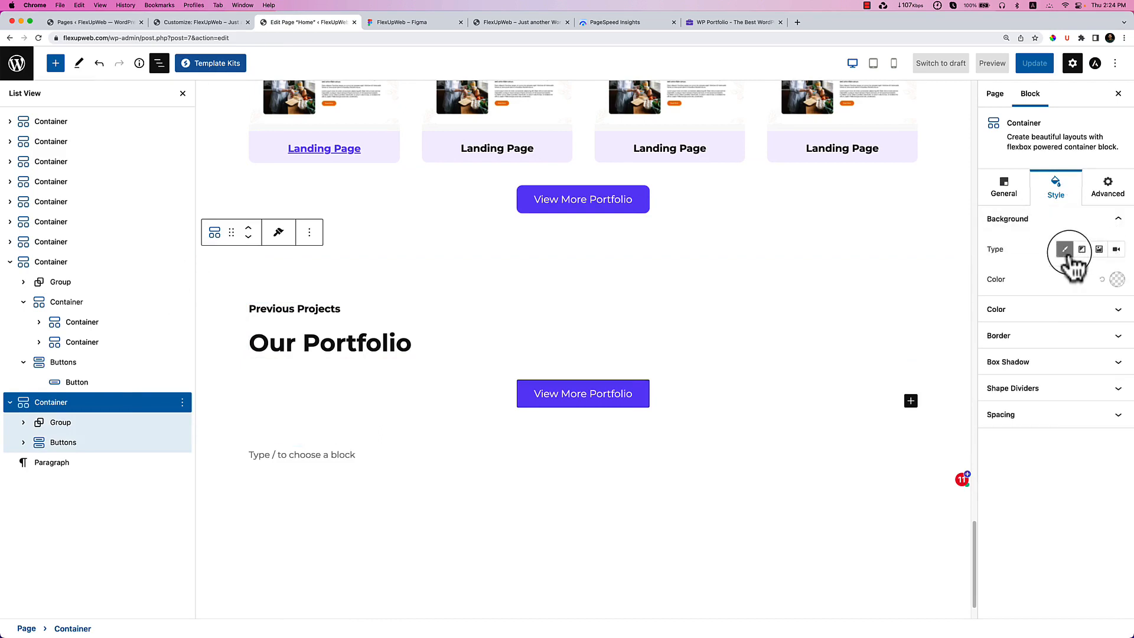
{"action": "left_click", "coordinate": [1117, 279]}
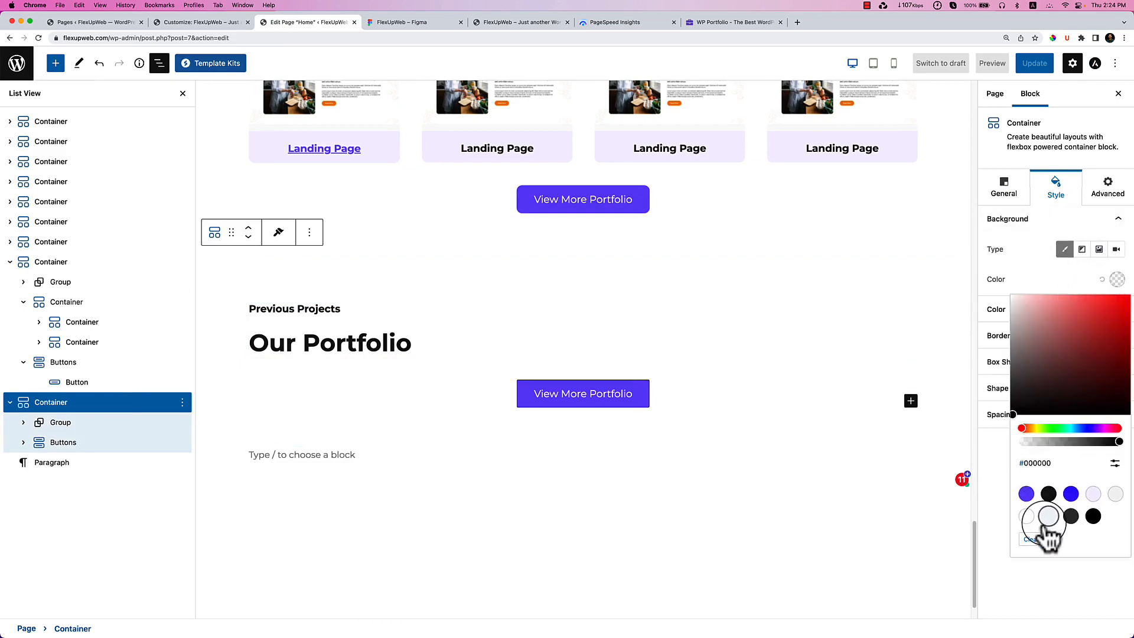
{"action": "left_click", "coordinate": [1049, 516]}
{"action": "left_click", "coordinate": [1094, 494]}
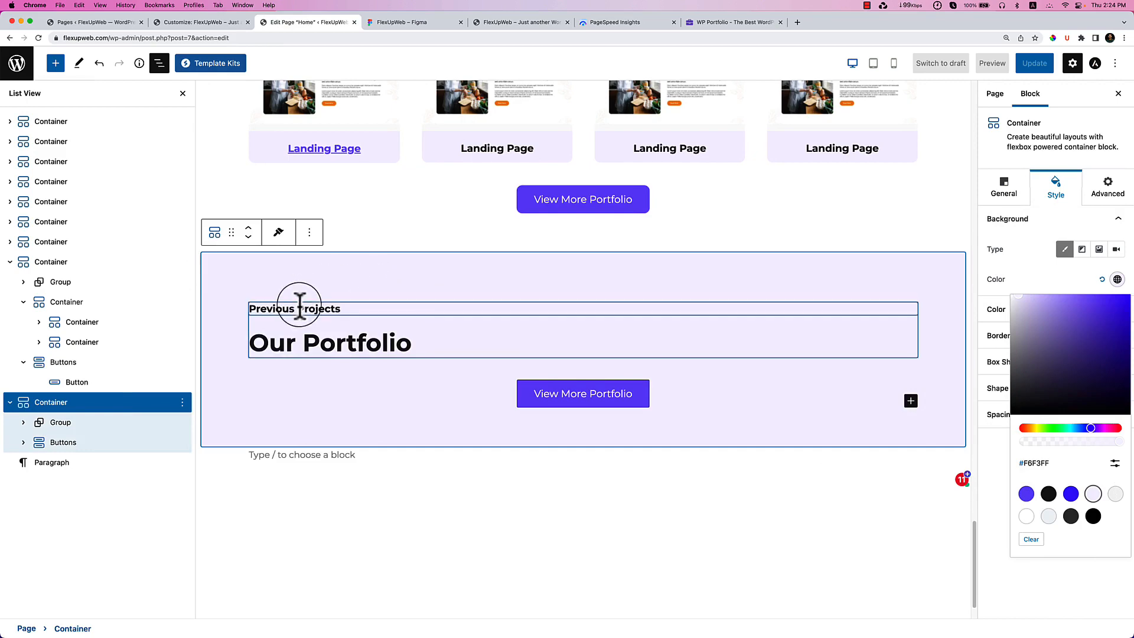
Replace the headings with 'What our Clients Say!' and 'Testimonials' from the design.
{"action": "triple_click", "coordinate": [302, 310]}
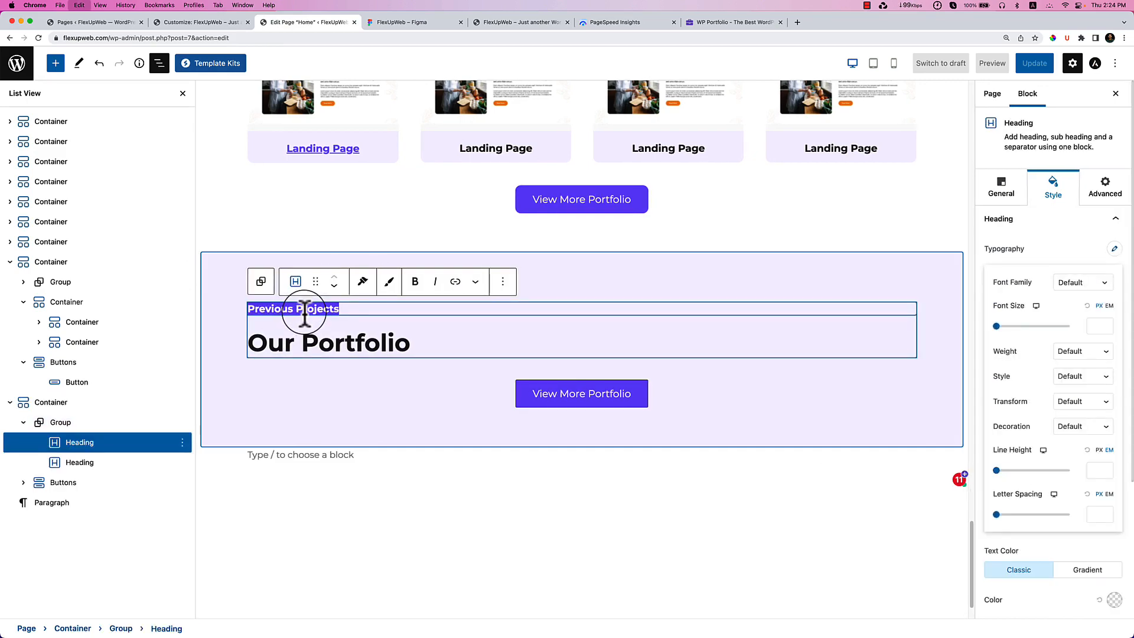
{"action": "key", "text": "super+v"}
{"action": "left_click", "coordinate": [422, 24]}
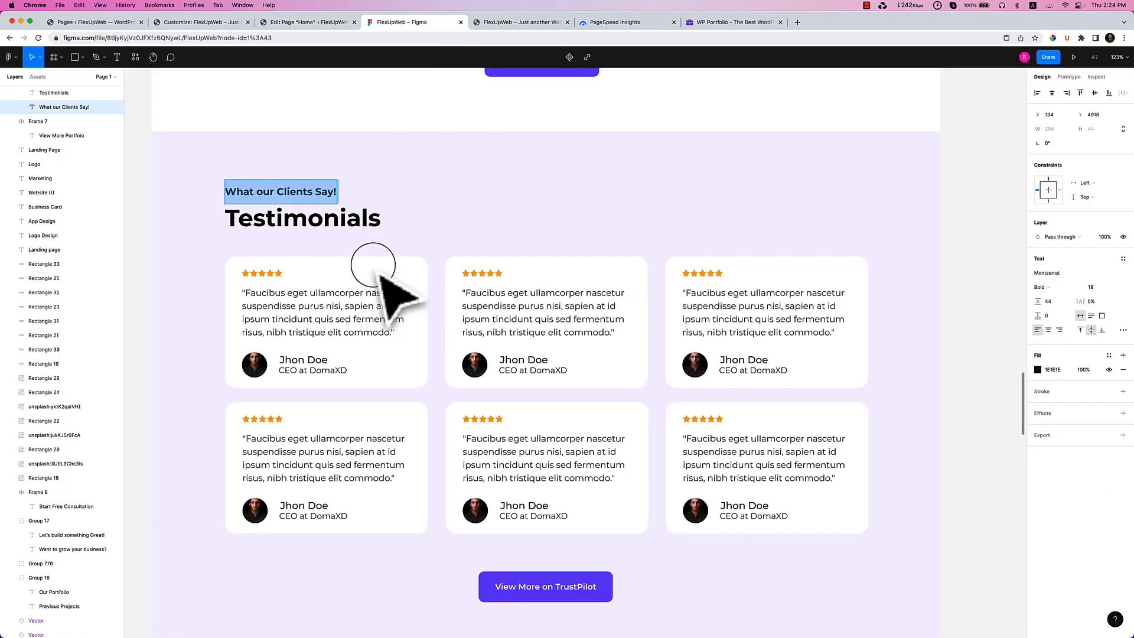
{"action": "double_click", "coordinate": [329, 226]}
{"action": "key", "text": "super+c"}
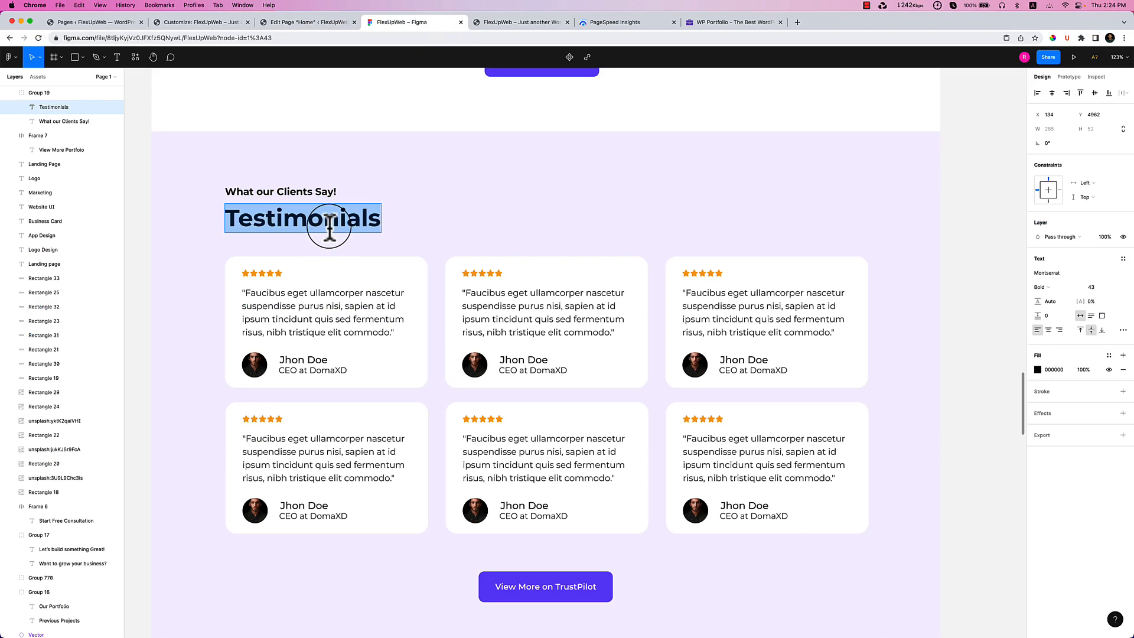
{"action": "left_click", "coordinate": [308, 23]}
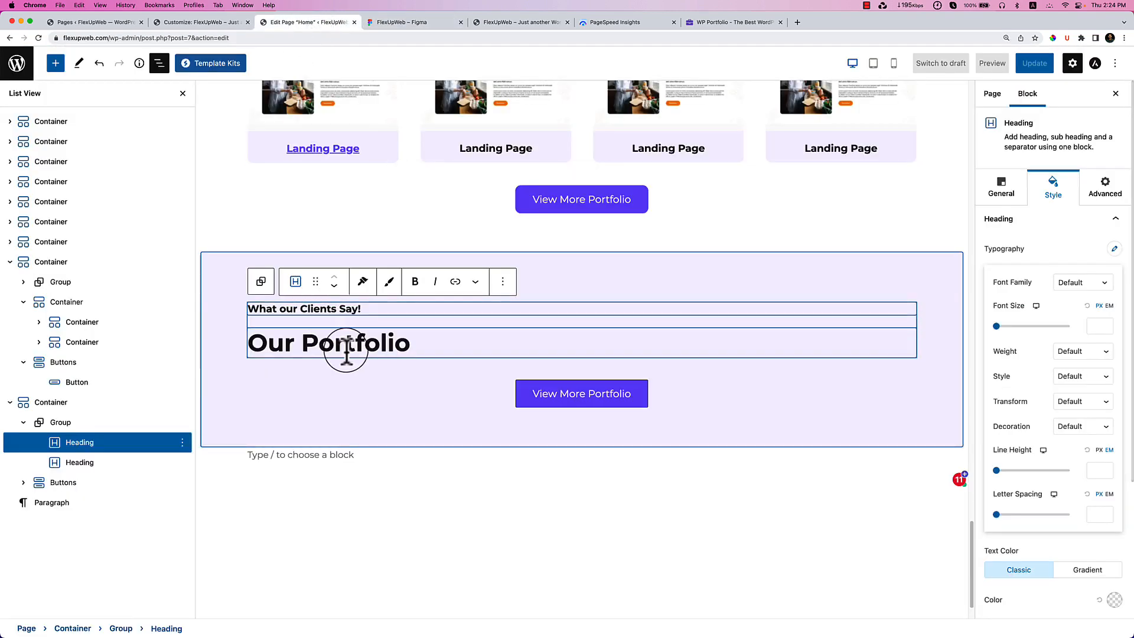
{"action": "triple_click", "coordinate": [346, 354]}
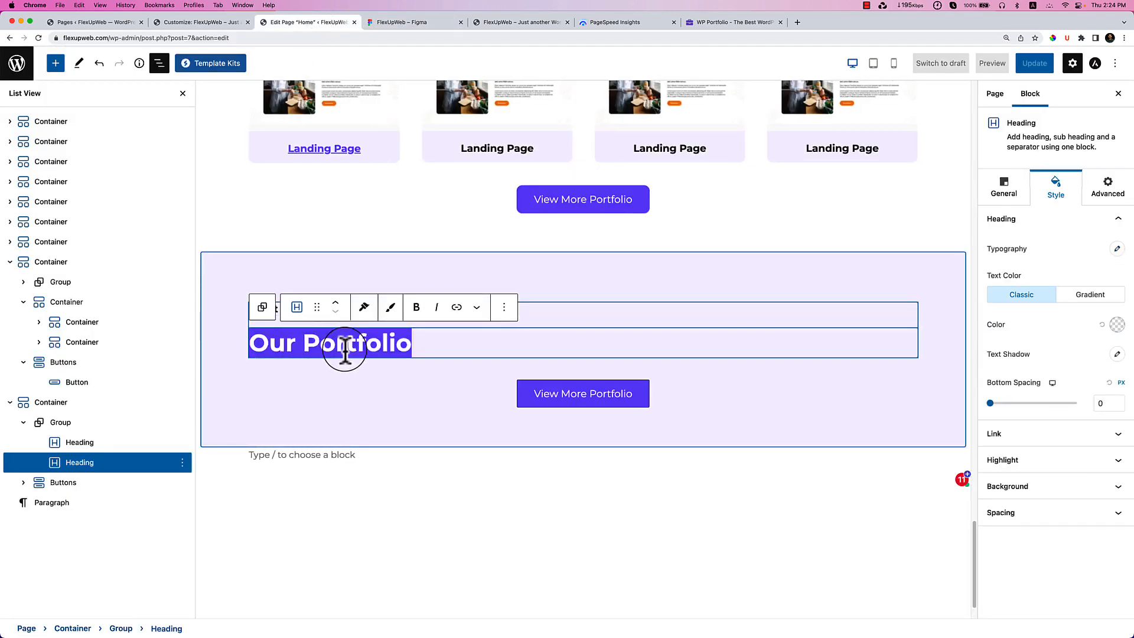
{"action": "key", "text": "super+v"}
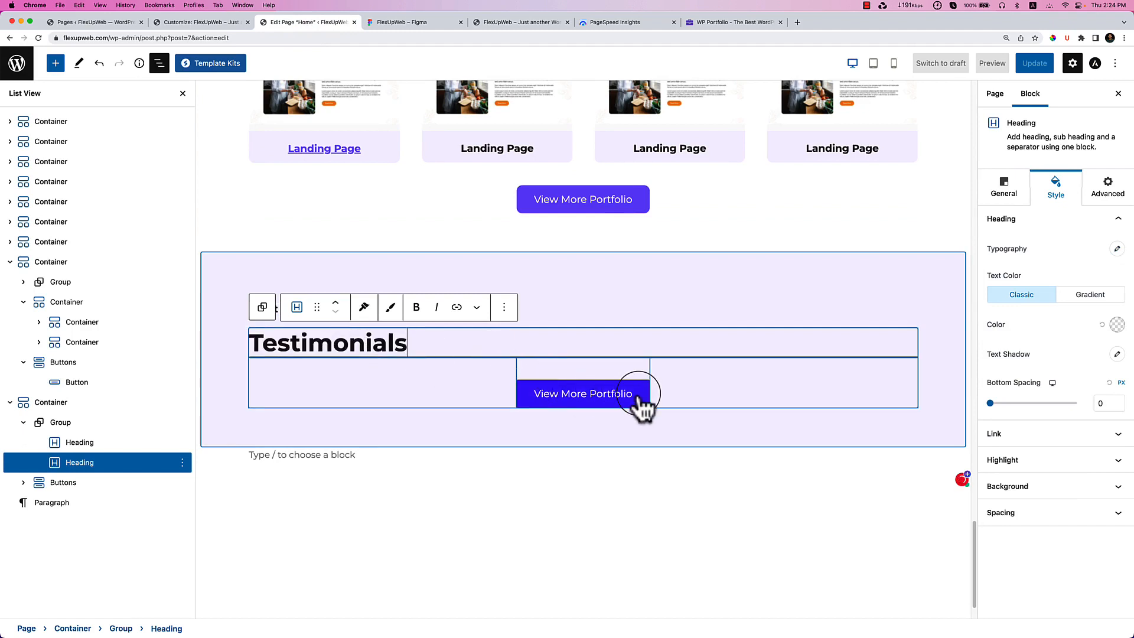
Clear the section button's border width and corner radius.
{"action": "left_click", "coordinate": [640, 405]}
{"action": "left_click", "coordinate": [1117, 360]}
{"action": "left_click", "coordinate": [1101, 421]}
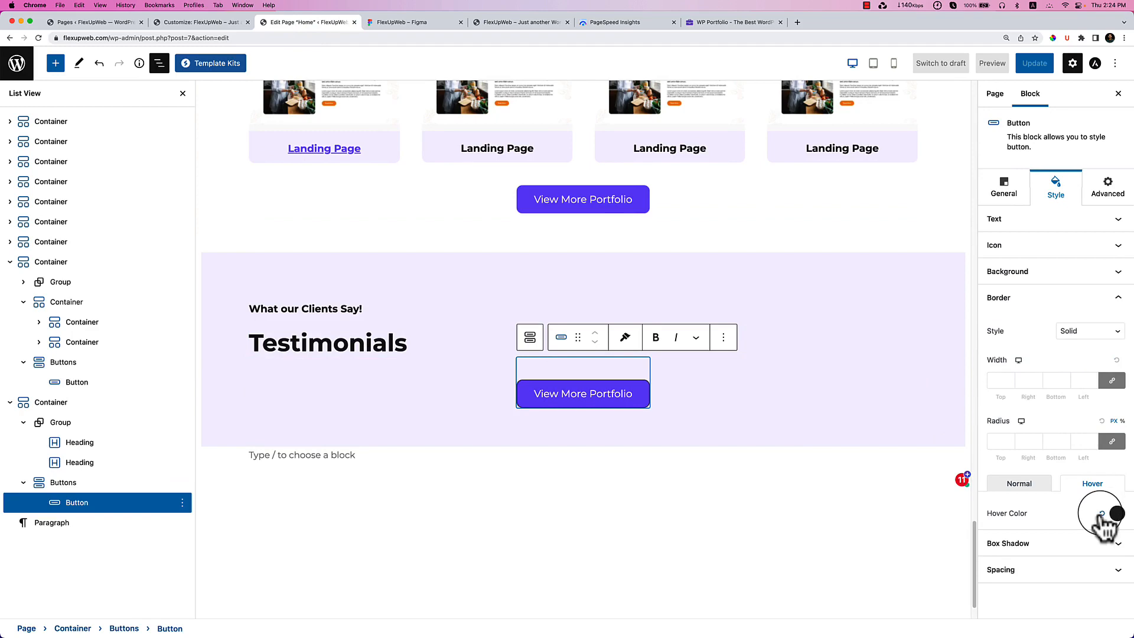
{"action": "left_click", "coordinate": [1028, 484]}
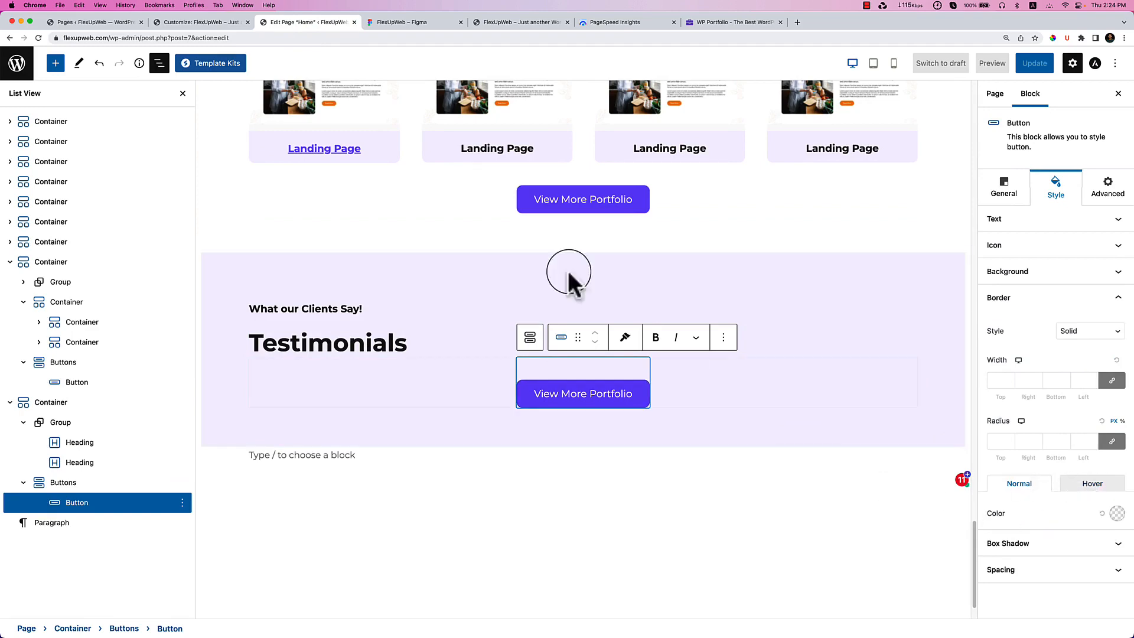
Relabel the button 'View More on TrustPilot' and select the heading group.
{"action": "left_click", "coordinate": [444, 25]}
{"action": "scroll", "coordinate": [653, 418], "scroll_direction": "down", "scroll_amount": 2}
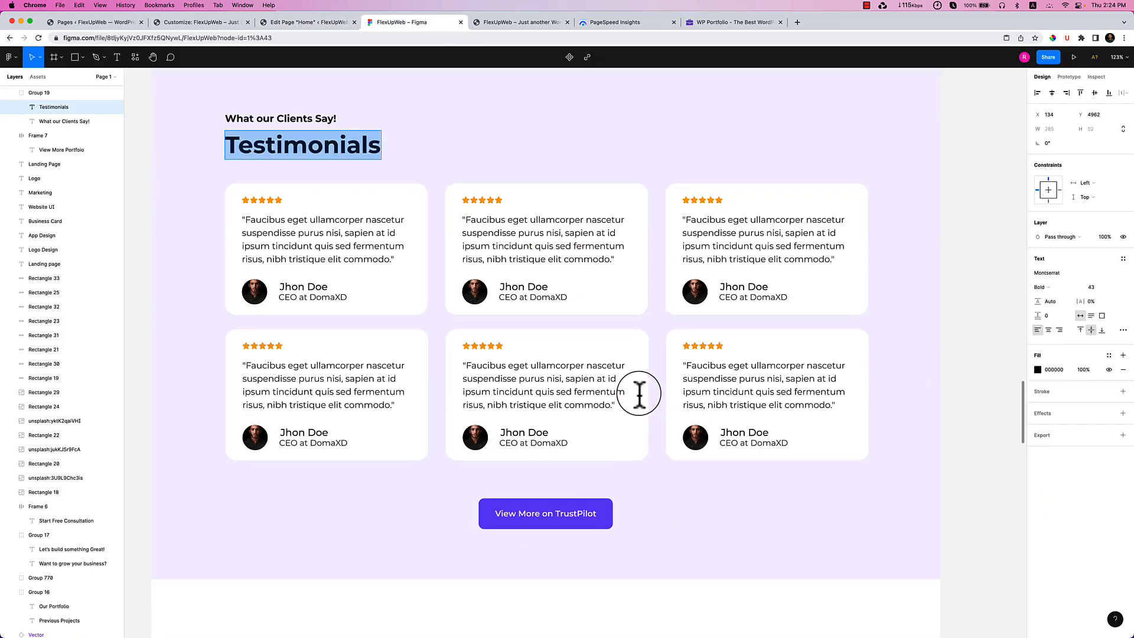
{"action": "double_click", "coordinate": [557, 513]}
{"action": "key", "text": "super+c"}
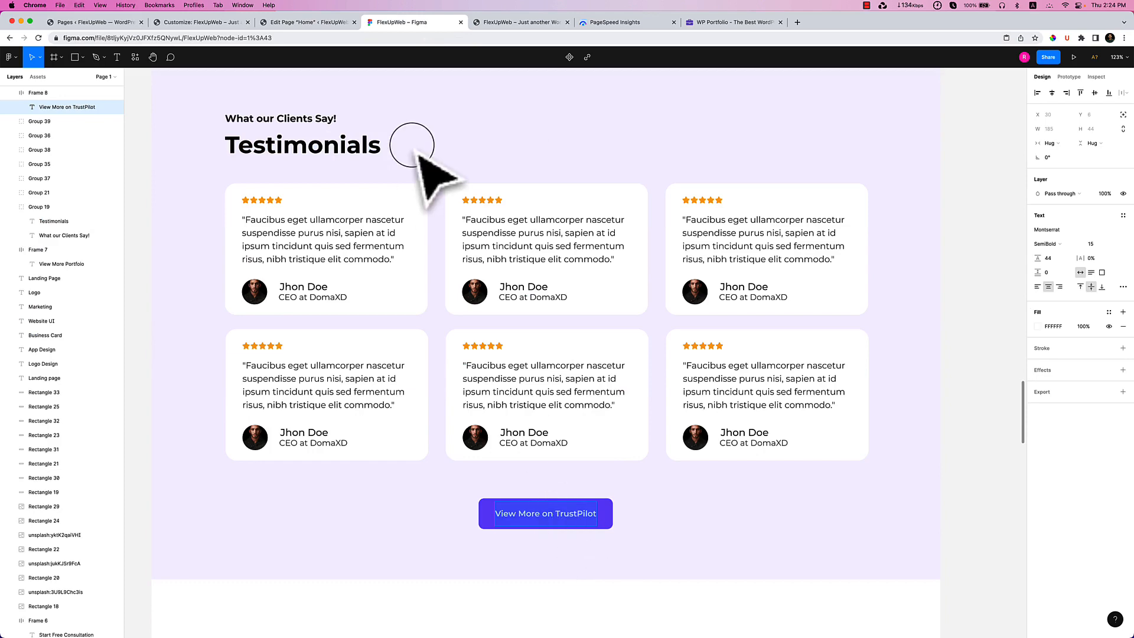
{"action": "left_click", "coordinate": [317, 22]}
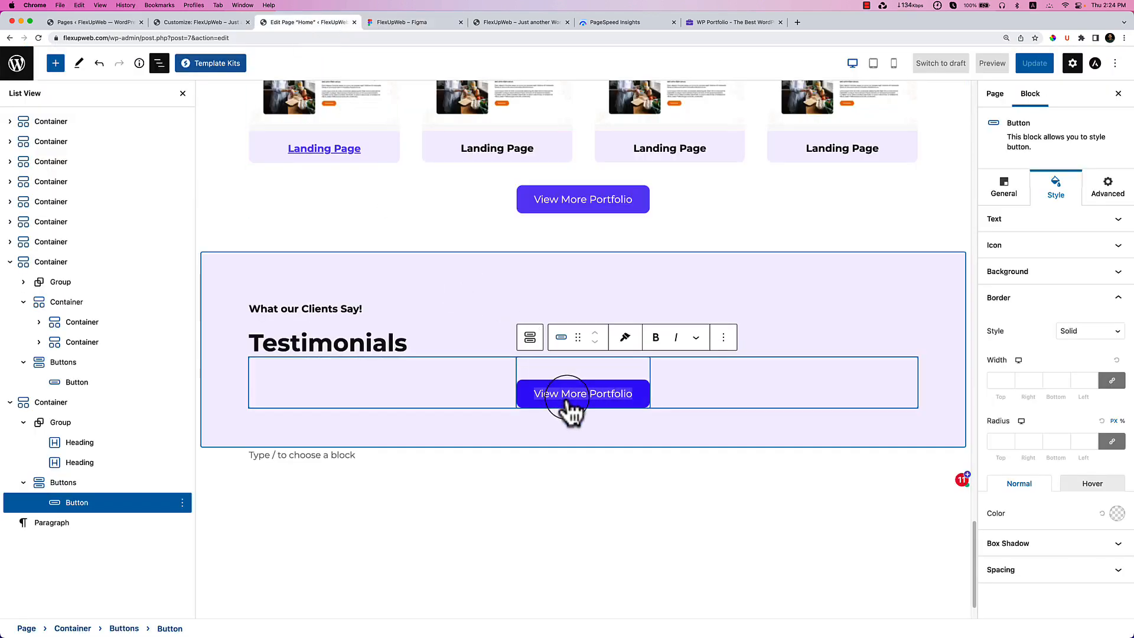
{"action": "key", "text": "super+v"}
{"action": "left_click", "coordinate": [424, 346]}
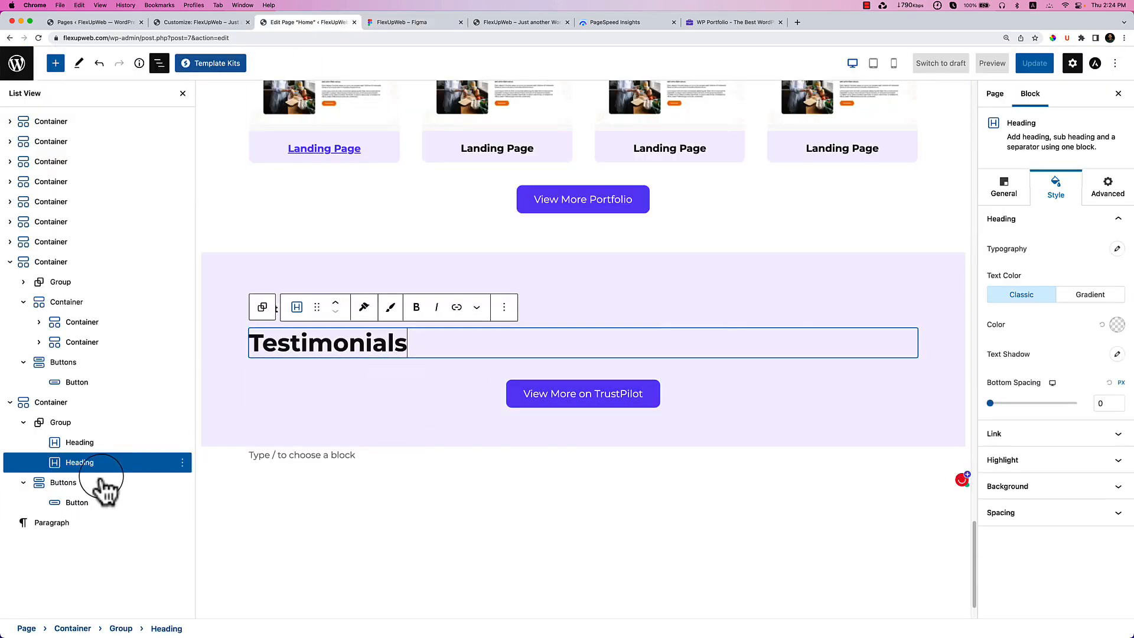
{"action": "left_click", "coordinate": [67, 423]}
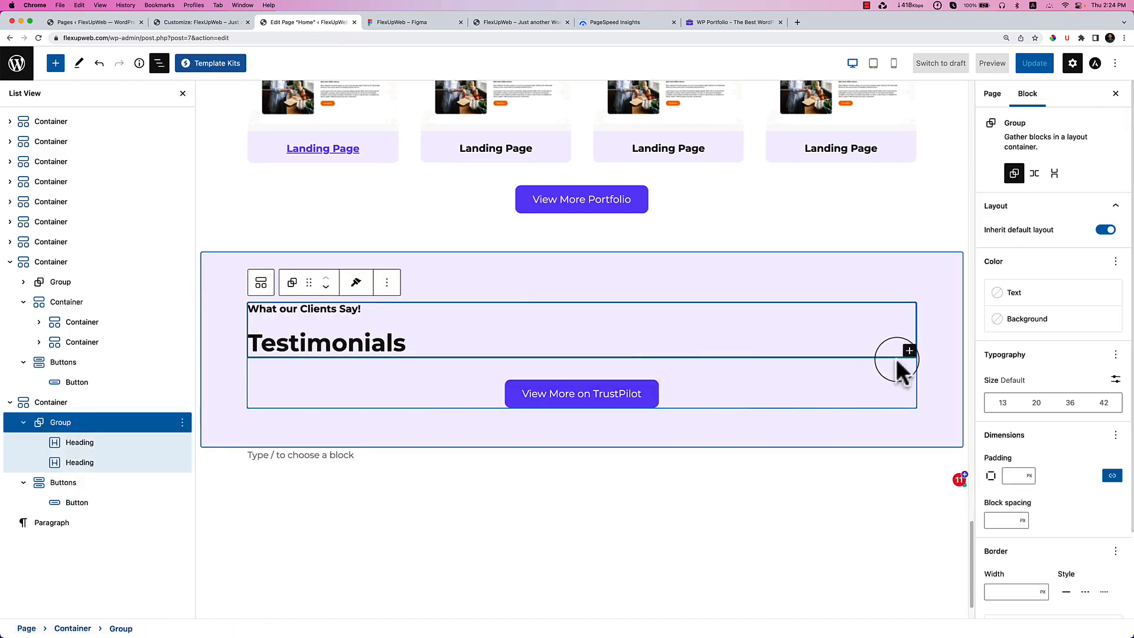
Add an empty Container to the Testimonials section and move it below the headings.
{"action": "left_click", "coordinate": [118, 401]}
{"action": "left_click", "coordinate": [910, 402]}
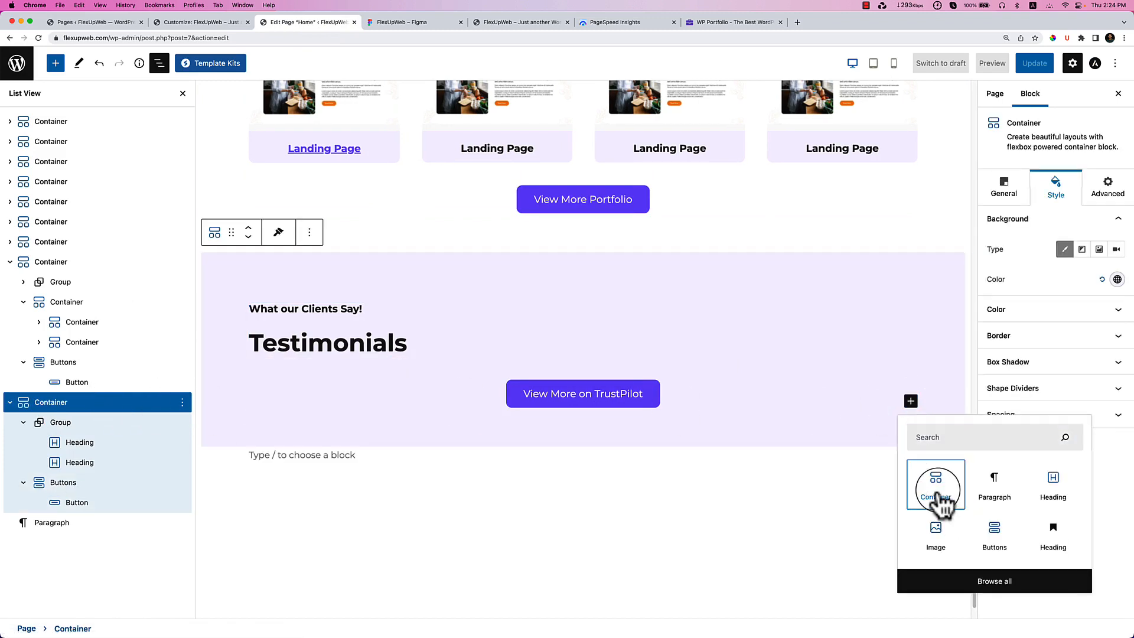
{"action": "left_click", "coordinate": [935, 490]}
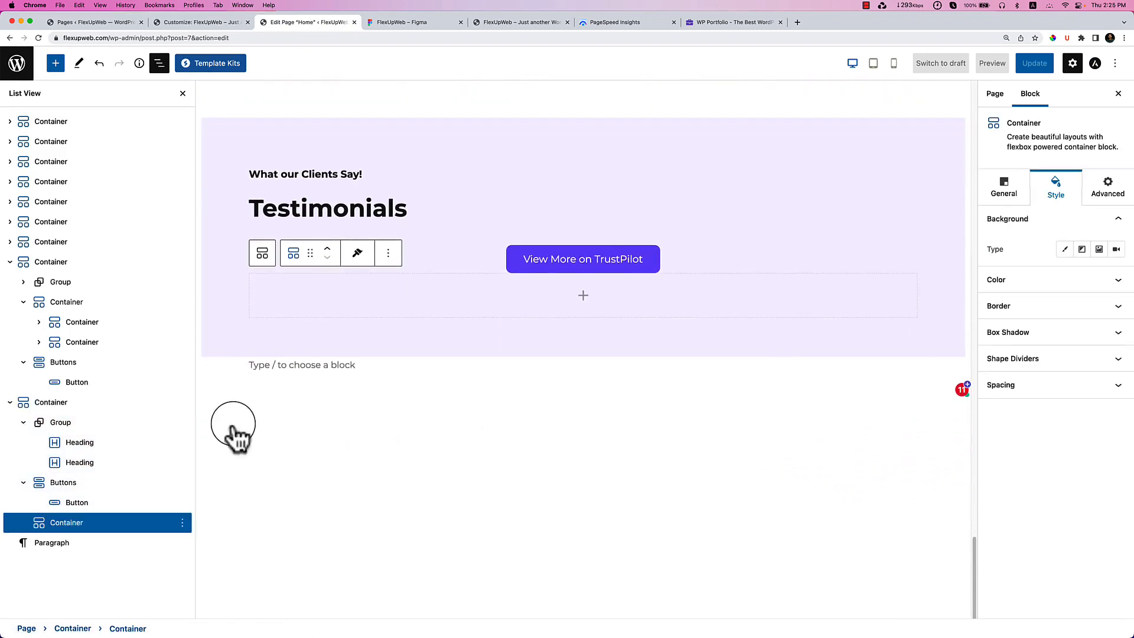
{"action": "left_click_drag", "start_coordinate": [94, 525], "coordinate": [10, 409]}
{"action": "left_click_drag", "start_coordinate": [100, 478], "coordinate": [227, 459]}
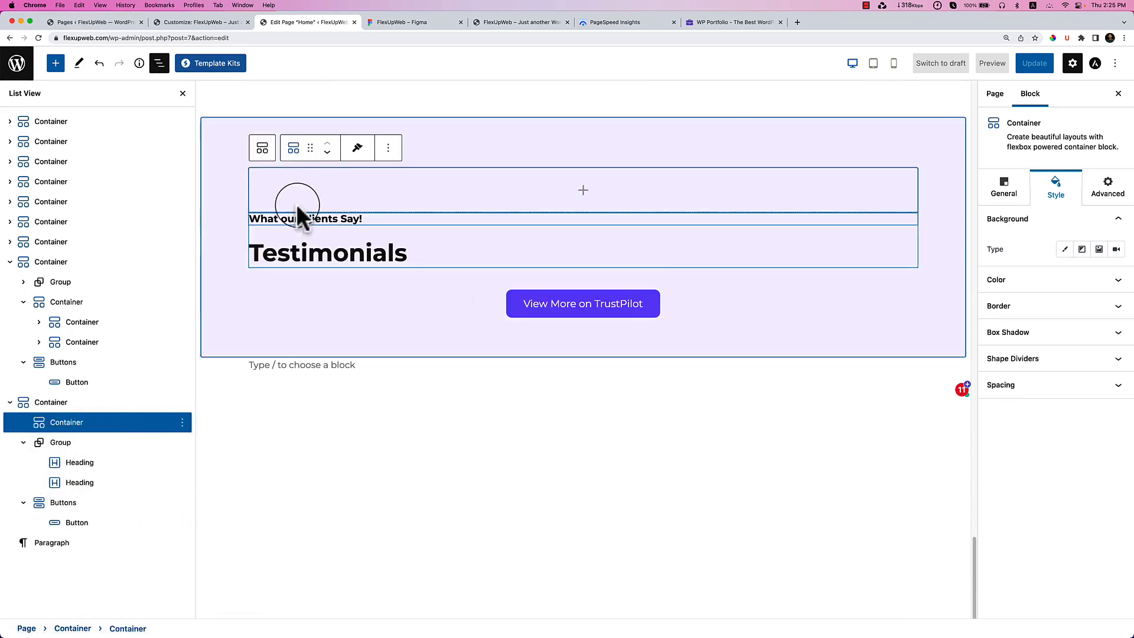
{"action": "left_click", "coordinate": [327, 152]}
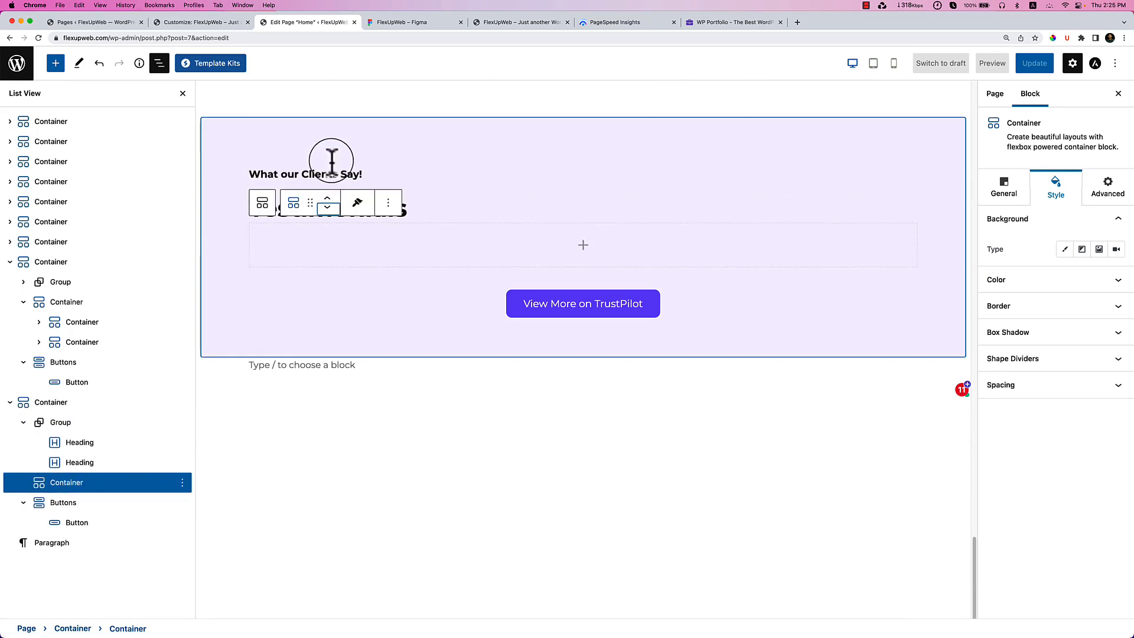
Nest two more Containers inside the empty container.
{"action": "left_click", "coordinate": [584, 248]}
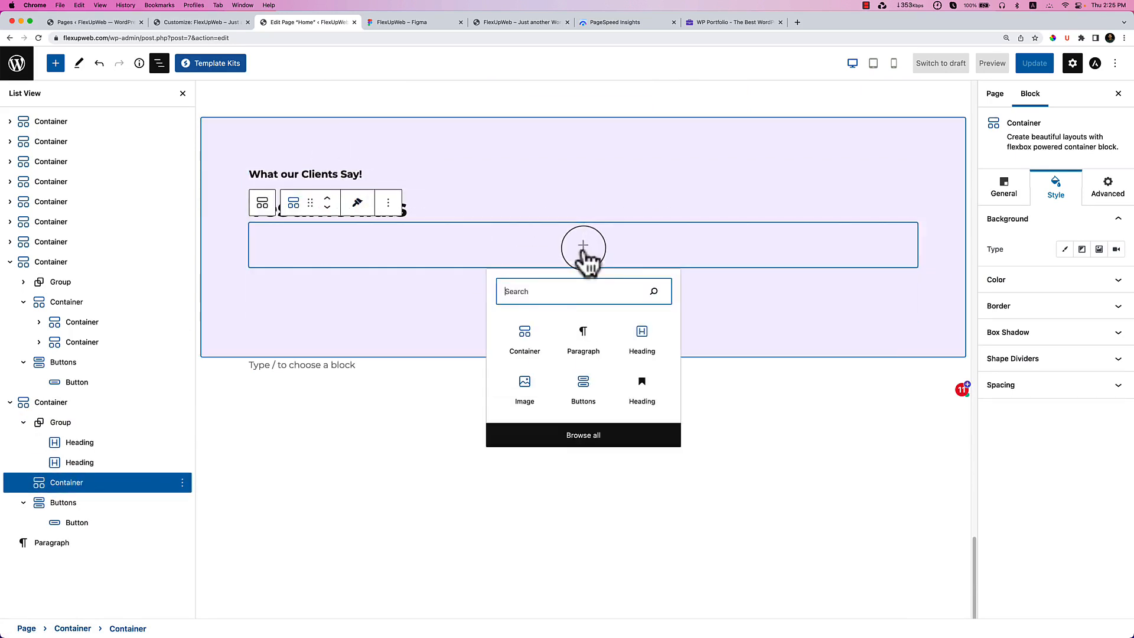
{"action": "left_click", "coordinate": [524, 353]}
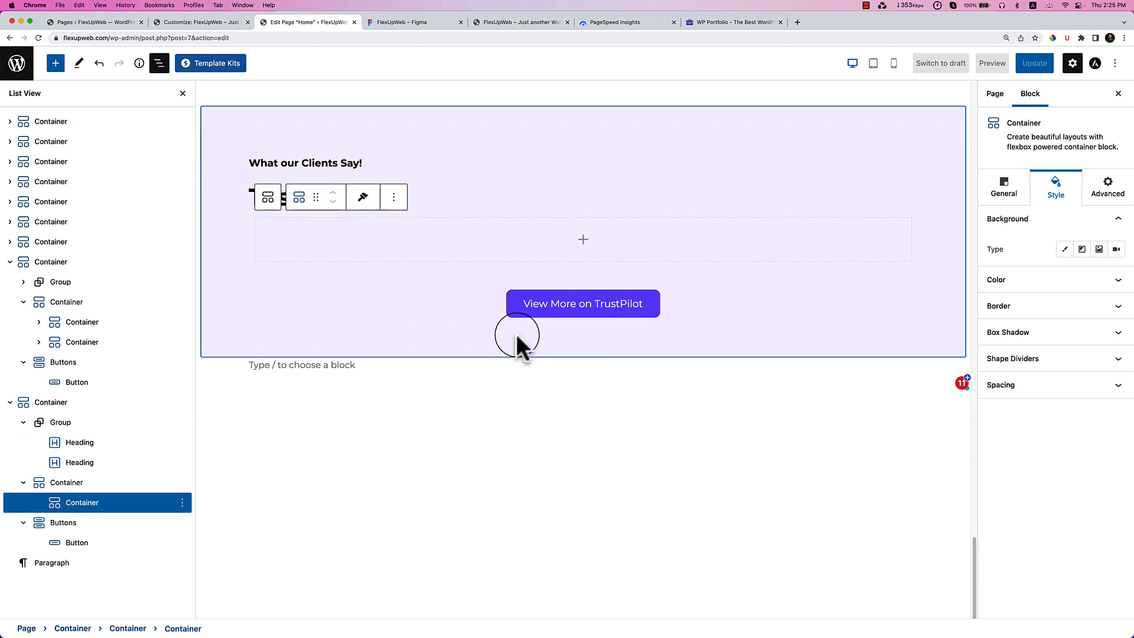
{"action": "left_click", "coordinate": [413, 22]}
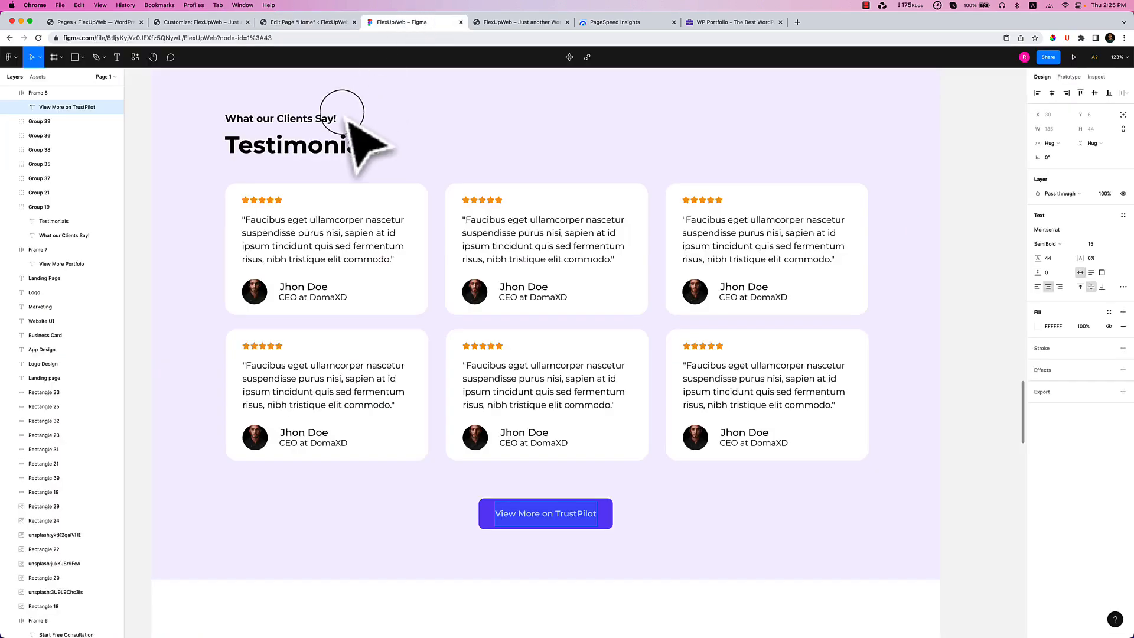
{"action": "left_click", "coordinate": [293, 23]}
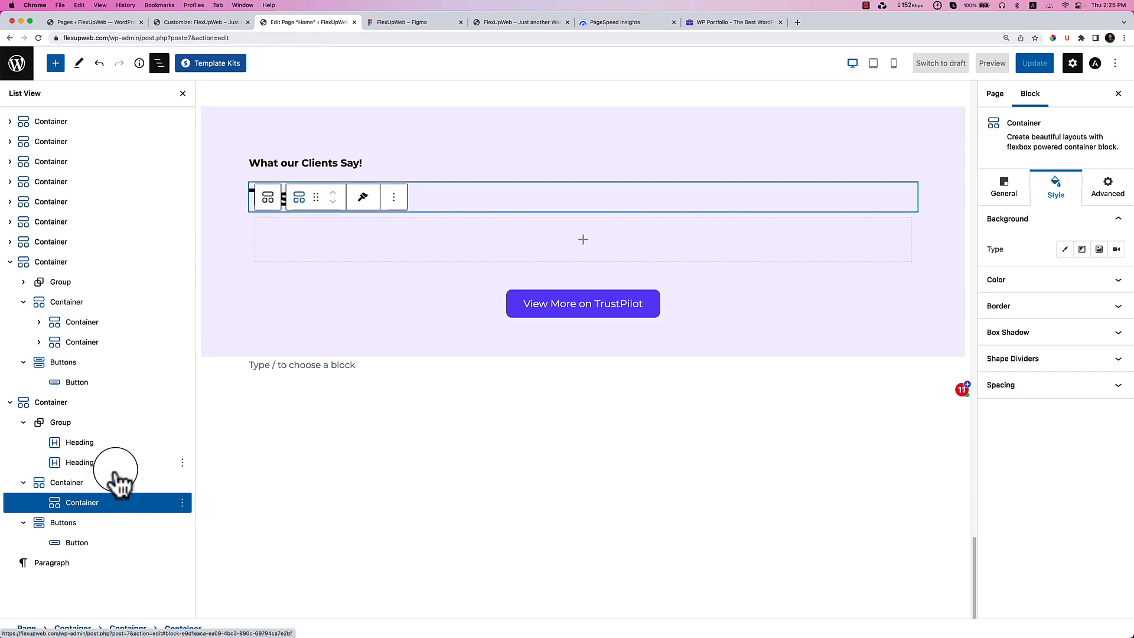
{"action": "left_click", "coordinate": [583, 239]}
{"action": "left_click", "coordinate": [529, 342]}
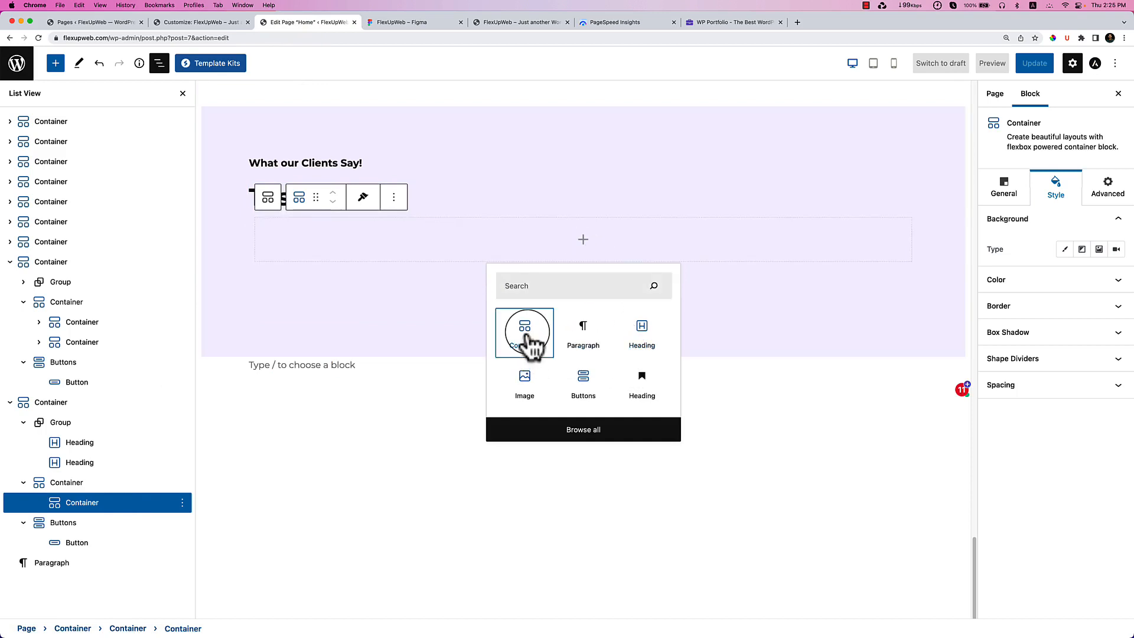
{"action": "left_click", "coordinate": [530, 343]}
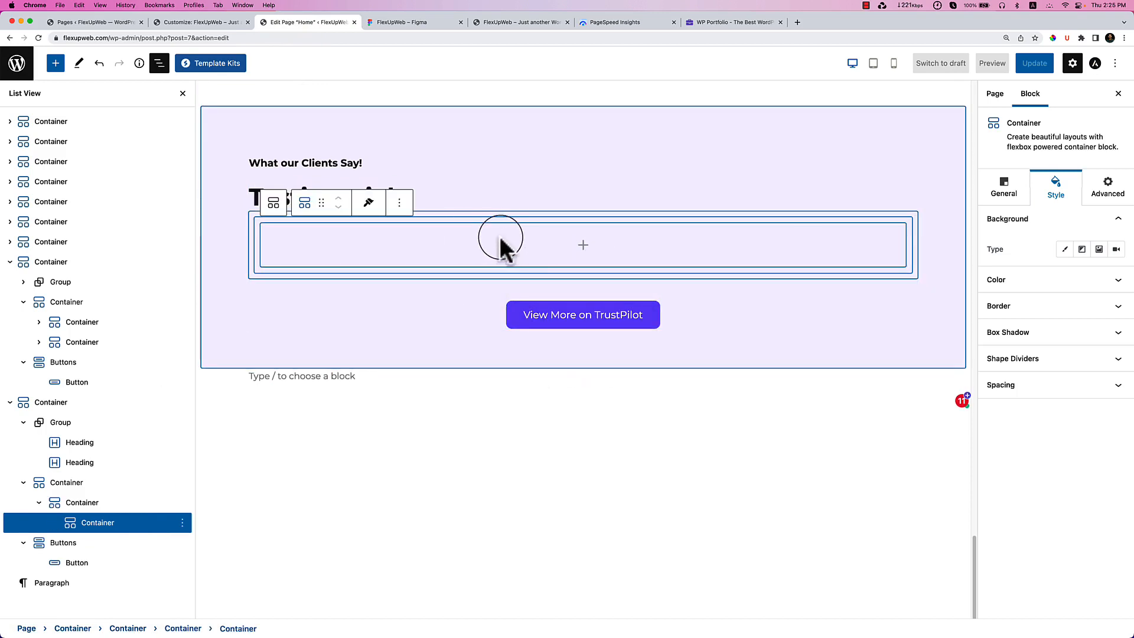
Copy the first testimonial quote from the Figma design for the innermost container.
{"action": "left_click", "coordinate": [414, 26]}
{"action": "double_click", "coordinate": [287, 245]}
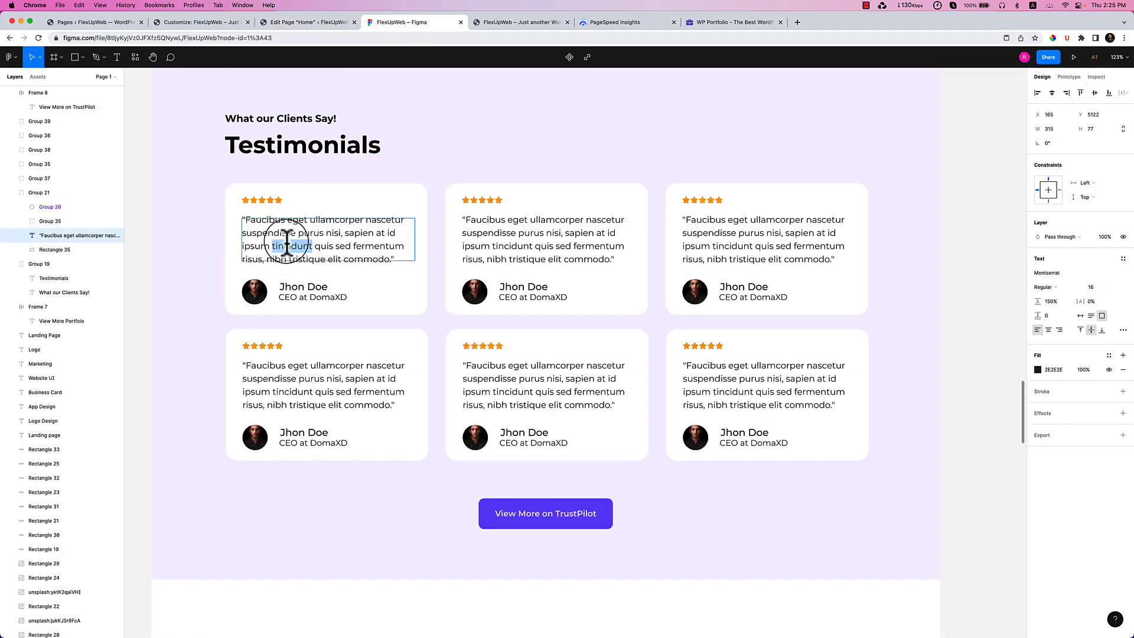
{"action": "left_click", "coordinate": [287, 245]}
{"action": "key", "text": "super+c"}
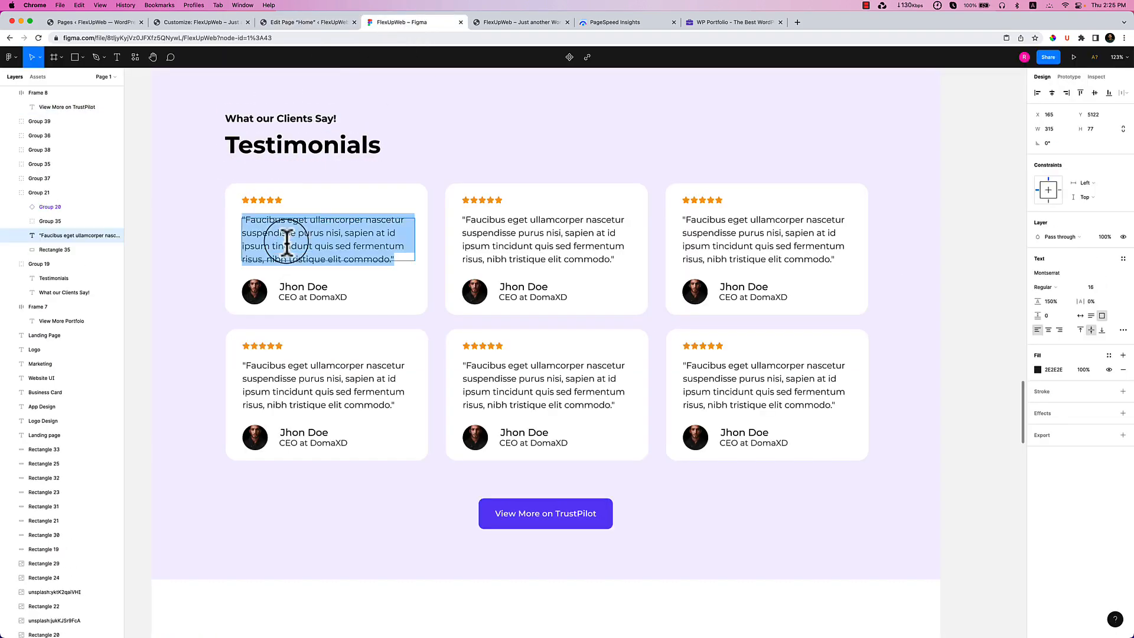
{"action": "left_click", "coordinate": [307, 22]}
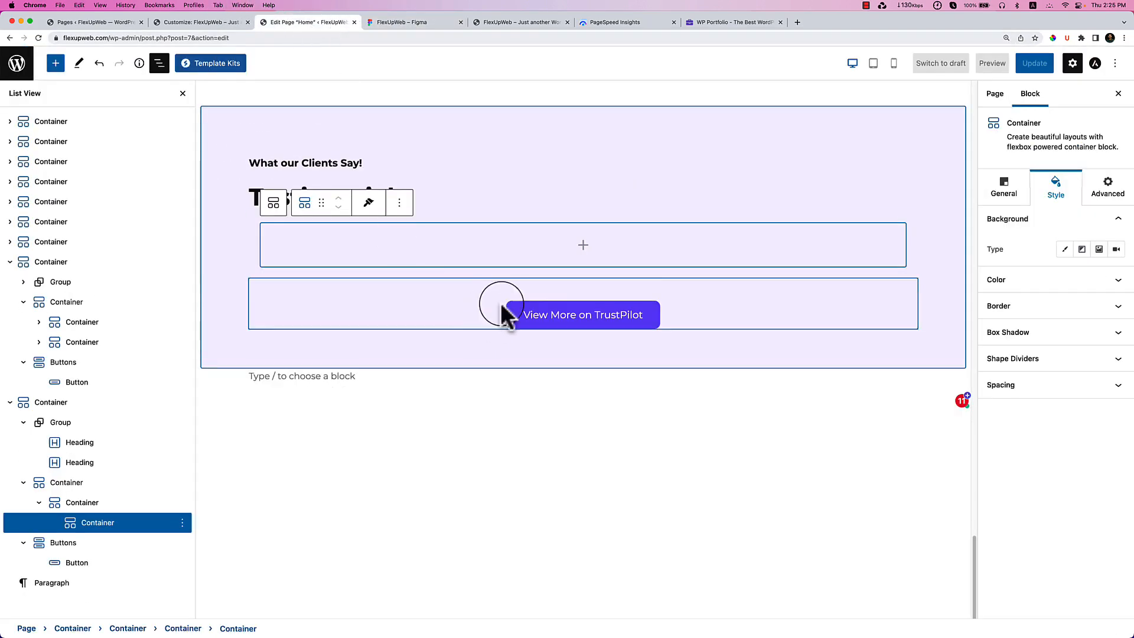
{"action": "left_click", "coordinate": [579, 248]}
Insert a Star Ratings block with stars before the title, titled and rated 4.9.
{"action": "type", "text": "star"}
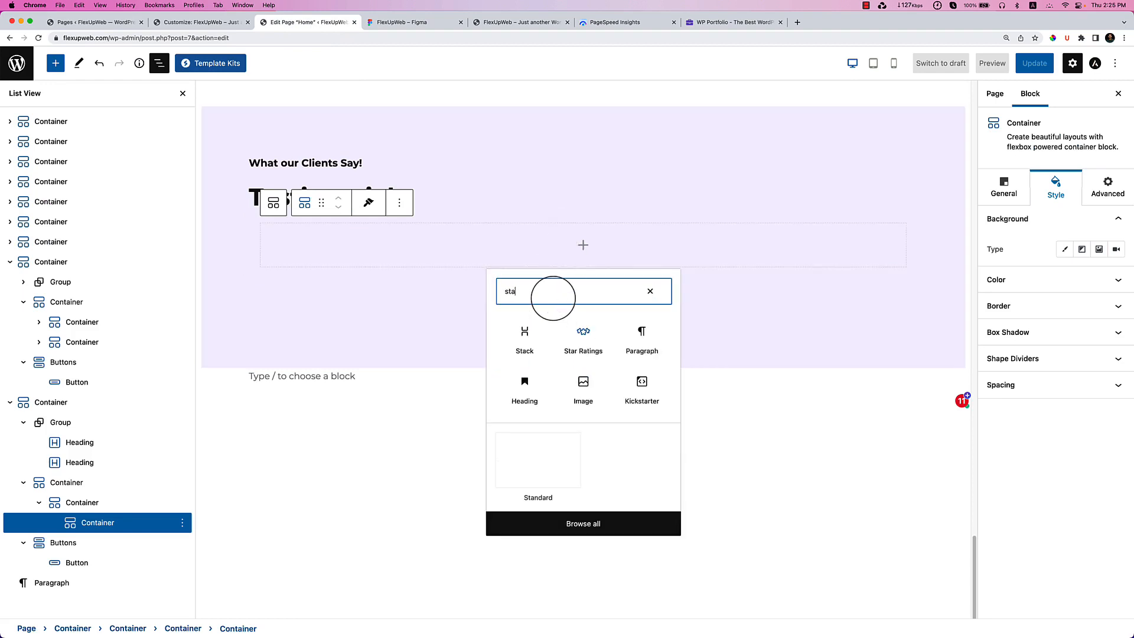
{"action": "left_click", "coordinate": [583, 346]}
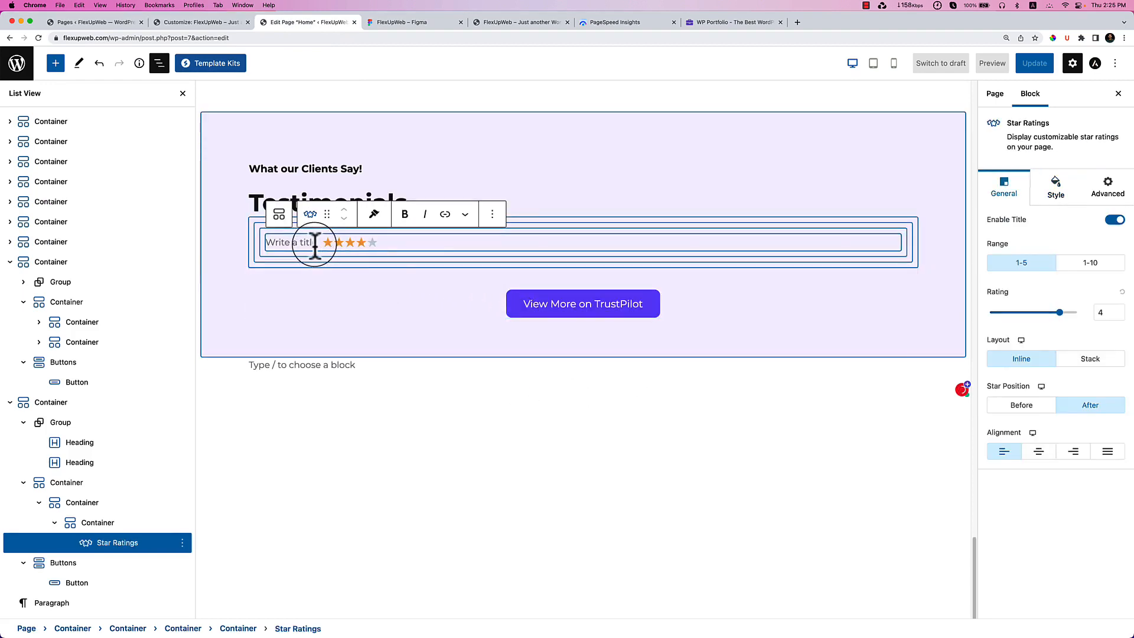
{"action": "left_click", "coordinate": [1040, 406]}
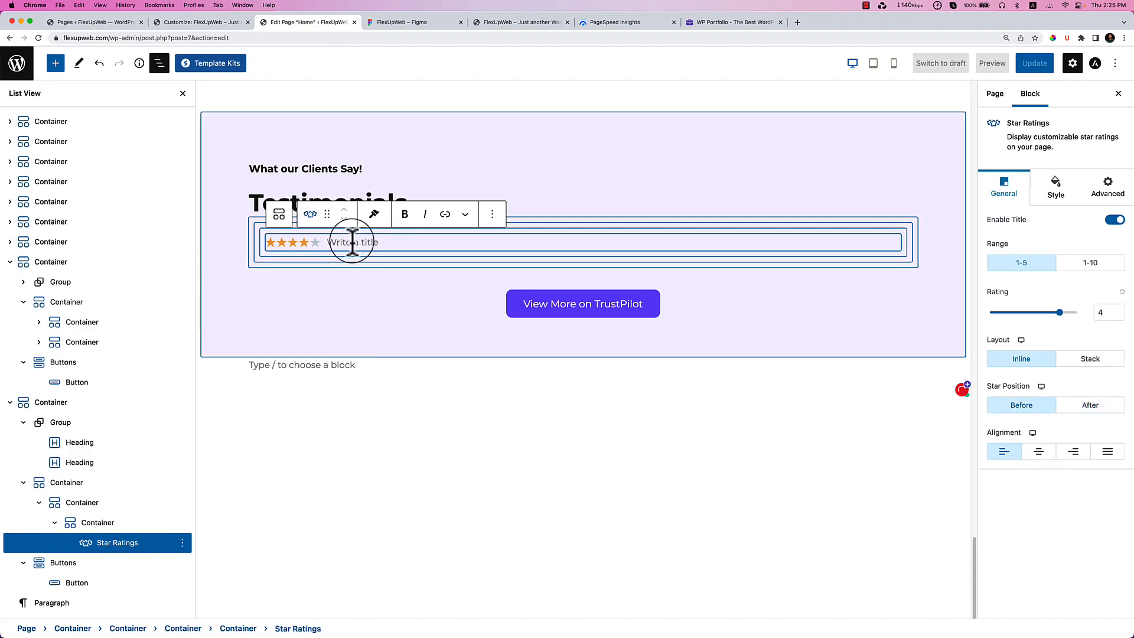
{"action": "type", "text": "4"}
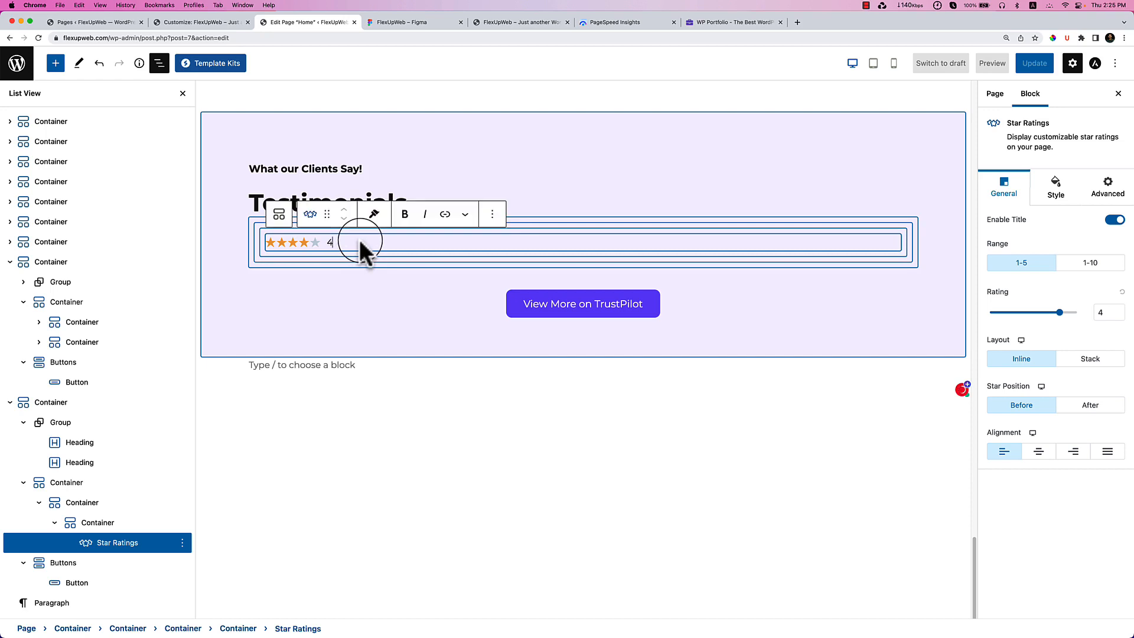
{"action": "type", "text": ".9"}
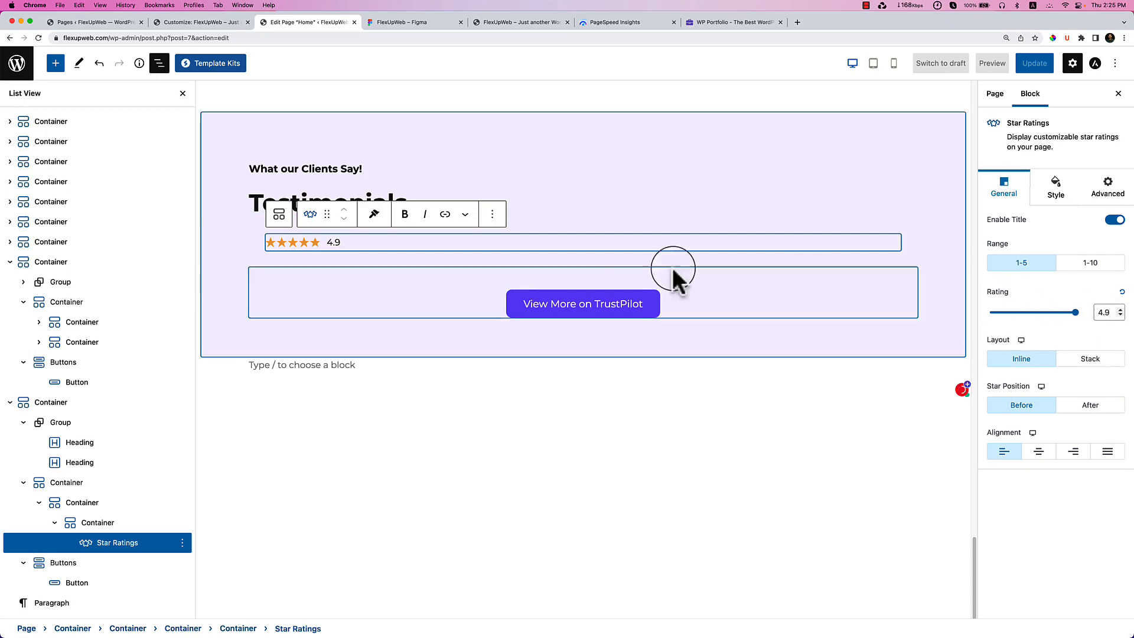
{"action": "left_click", "coordinate": [289, 233]}
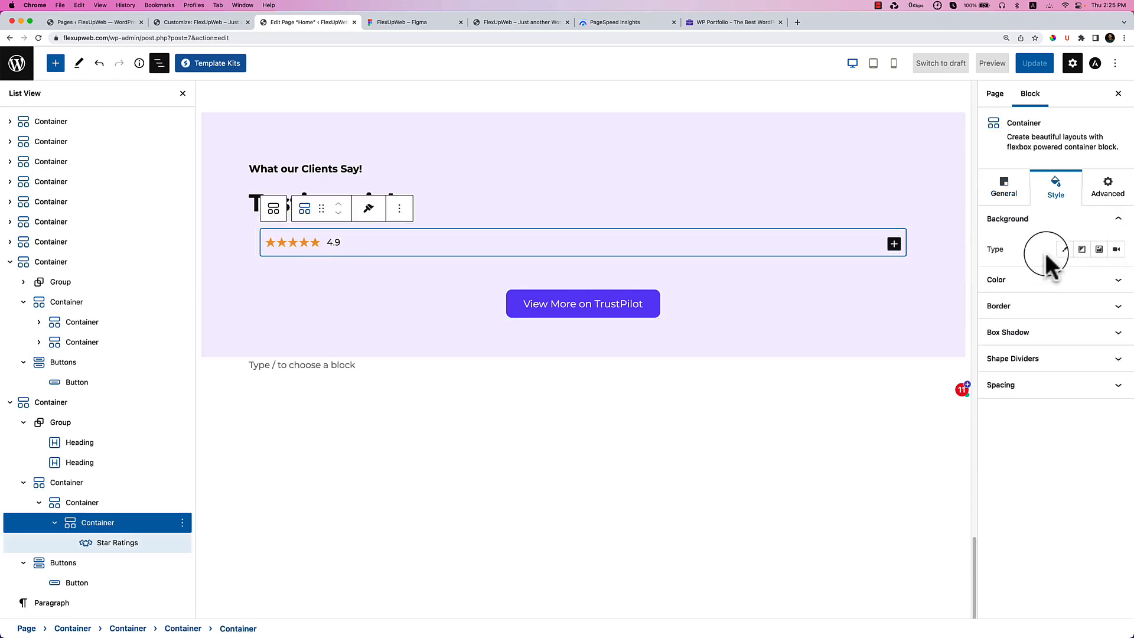
Give the rating card a solid white #FFFFFF background.
{"action": "left_click", "coordinate": [1065, 250]}
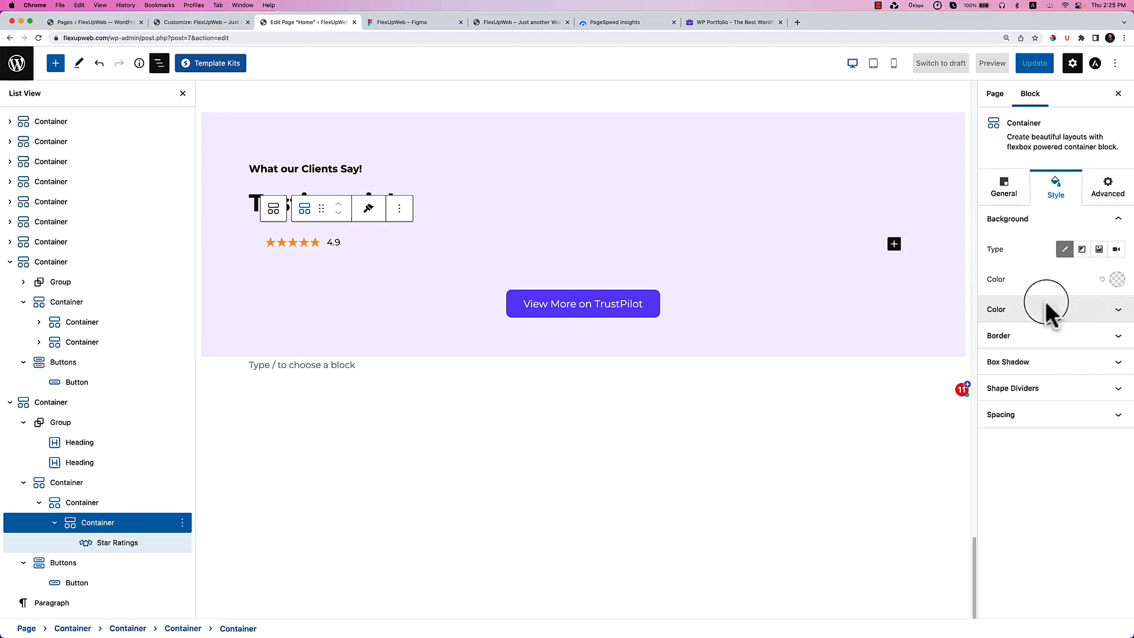
{"action": "left_click", "coordinate": [1117, 279]}
{"action": "left_click", "coordinate": [1026, 517]}
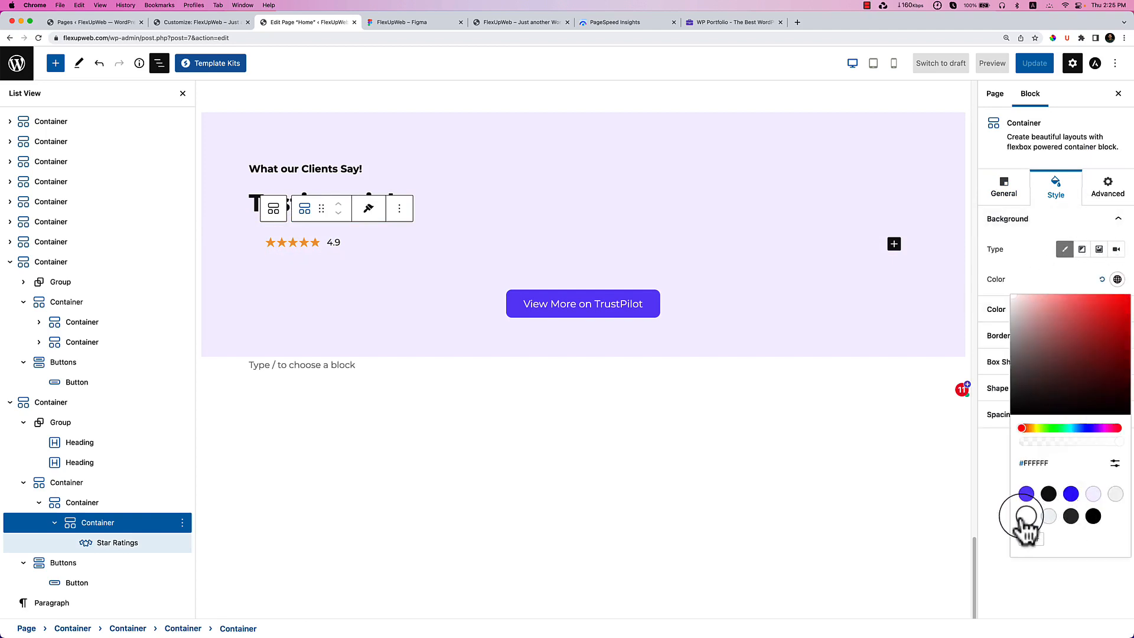
{"action": "left_click", "coordinate": [1025, 290]}
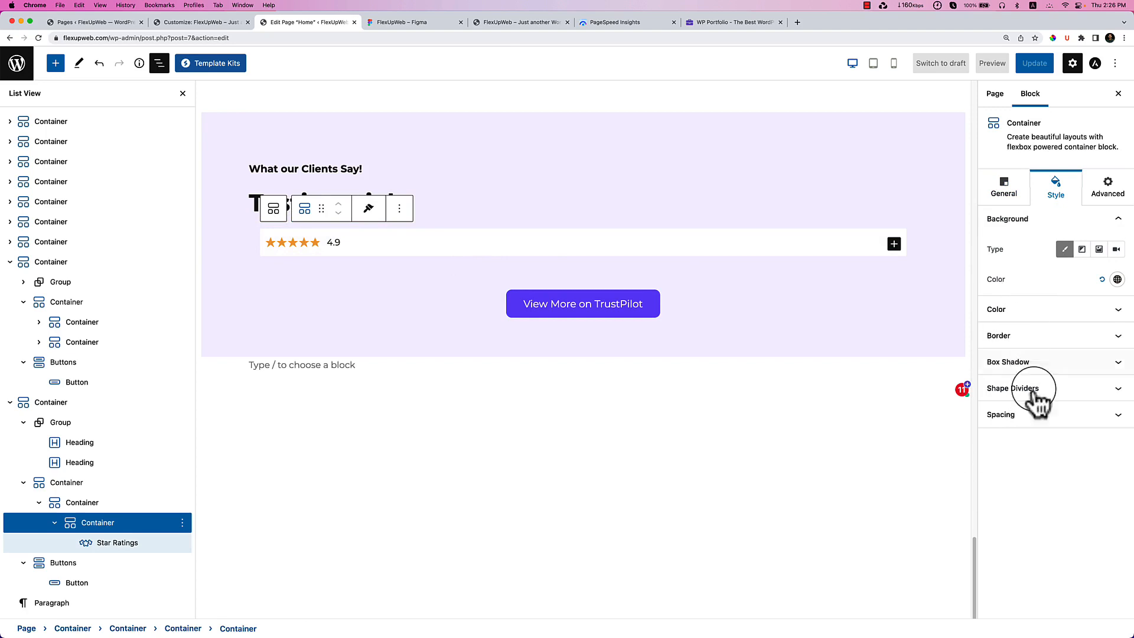
{"action": "left_click", "coordinate": [1042, 418]}
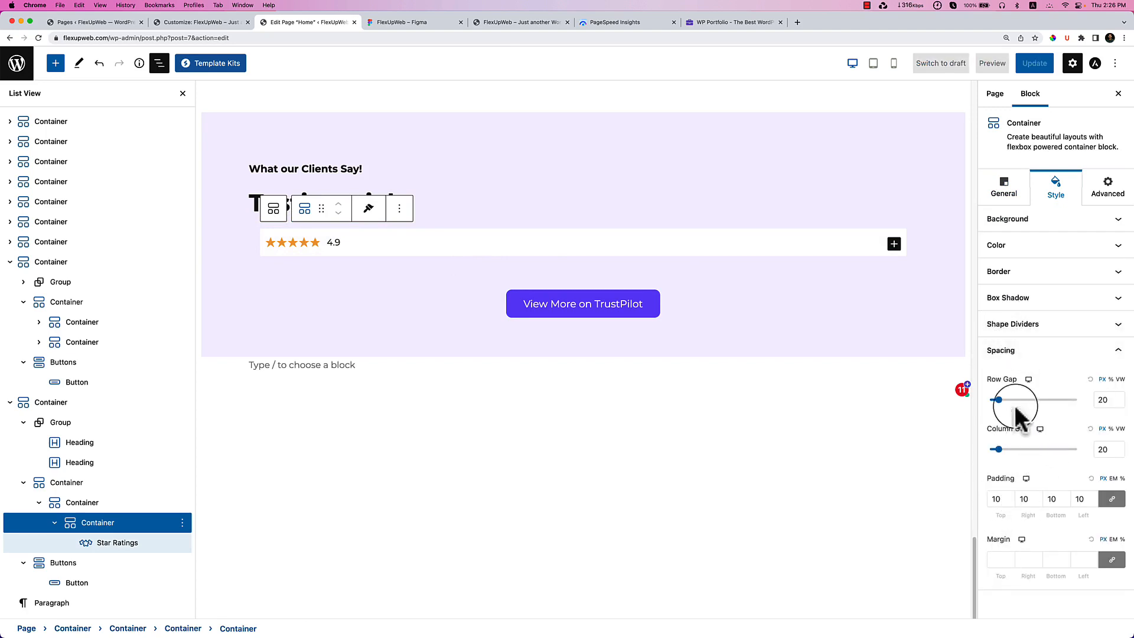
{"action": "left_click", "coordinate": [1035, 275]}
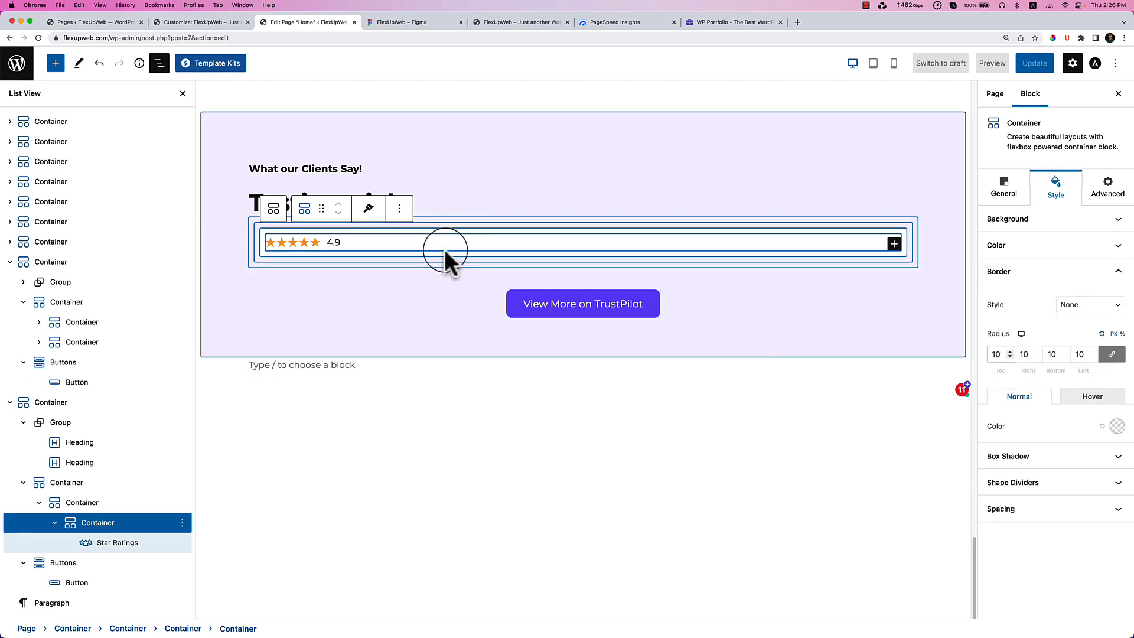
{"action": "left_click", "coordinate": [415, 23]}
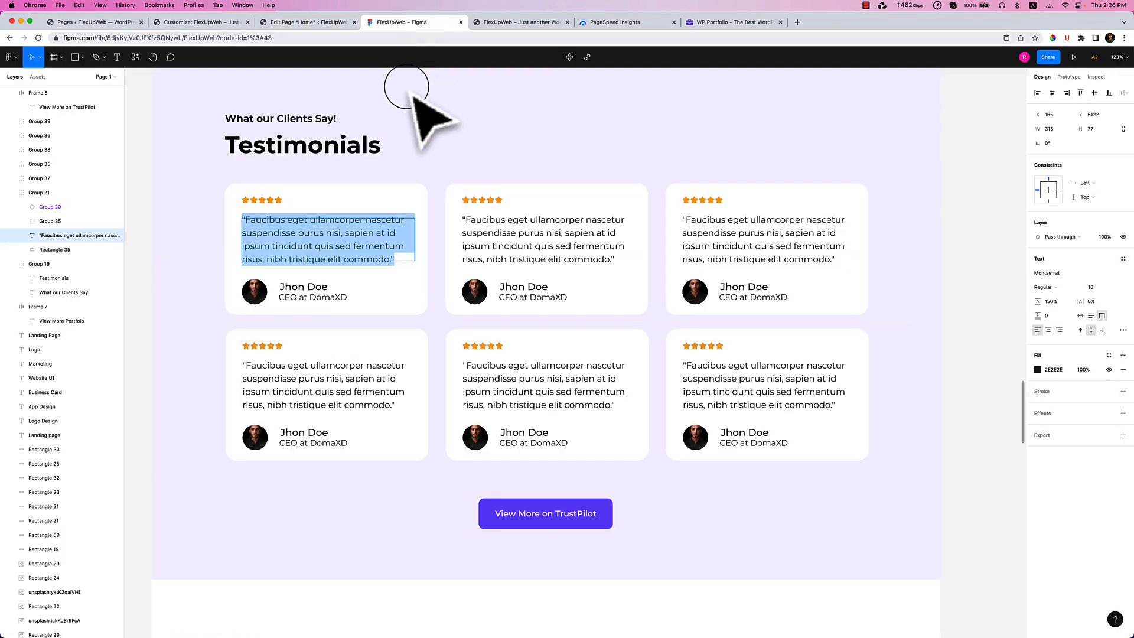
{"action": "left_click", "coordinate": [321, 23]}
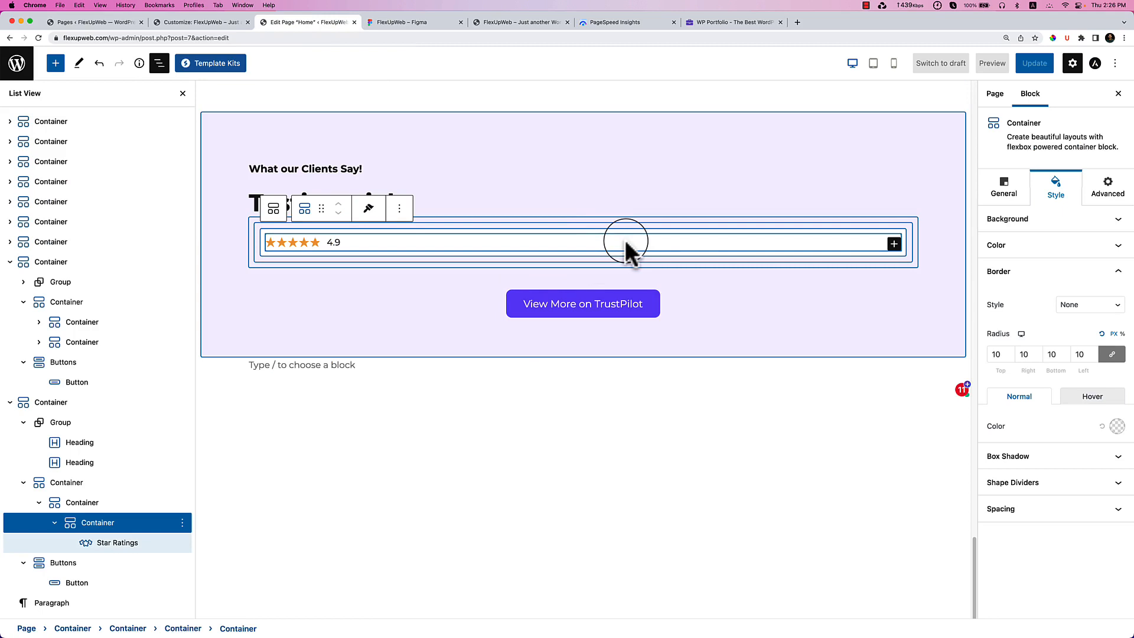
Add a Heading under the stars with the pasted testimonial quote, tagged as P.
{"action": "left_click", "coordinate": [894, 244]}
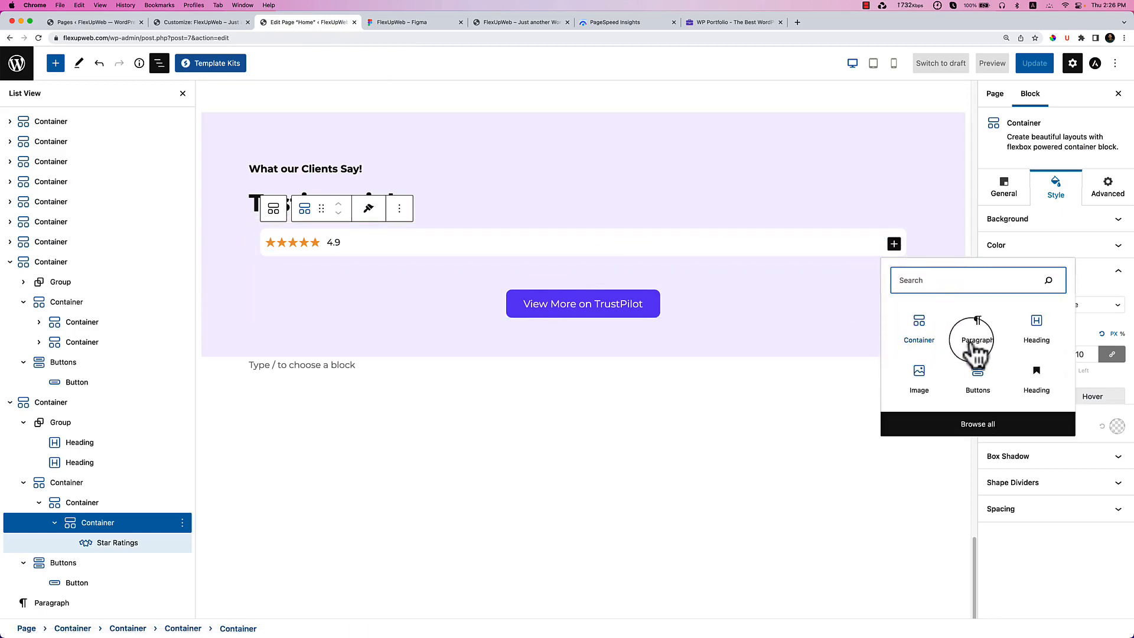
{"action": "left_click", "coordinate": [1037, 339]}
{"action": "left_click", "coordinate": [328, 233]}
{"action": "triple_click", "coordinate": [328, 234]}
{"action": "key", "text": "super+v"}
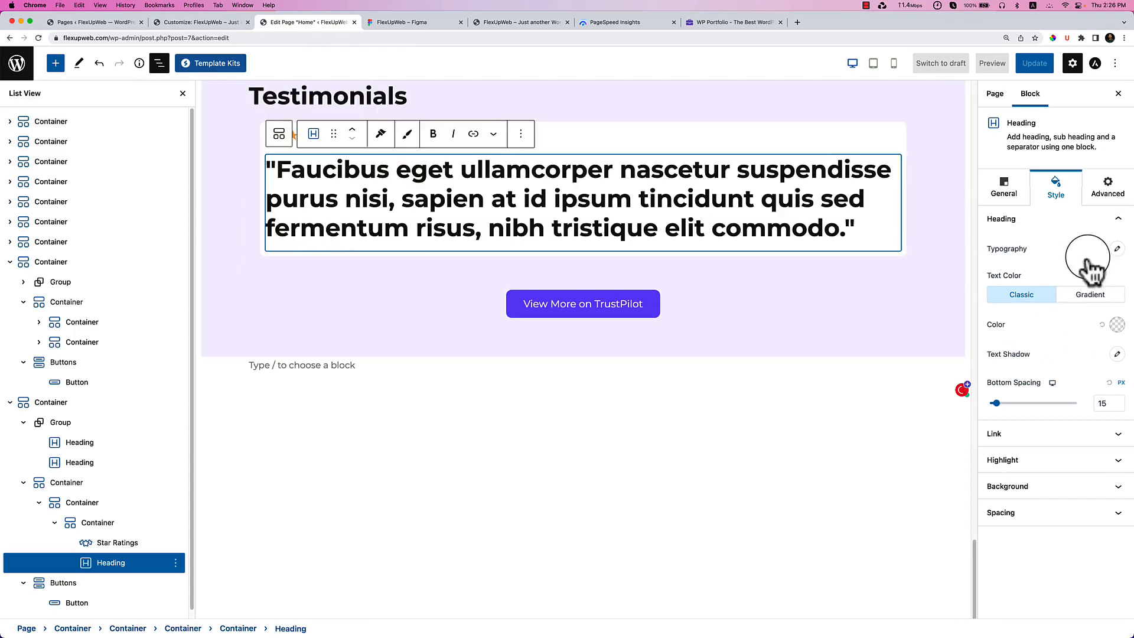
{"action": "left_click", "coordinate": [990, 192]}
{"action": "left_click", "coordinate": [1098, 336]}
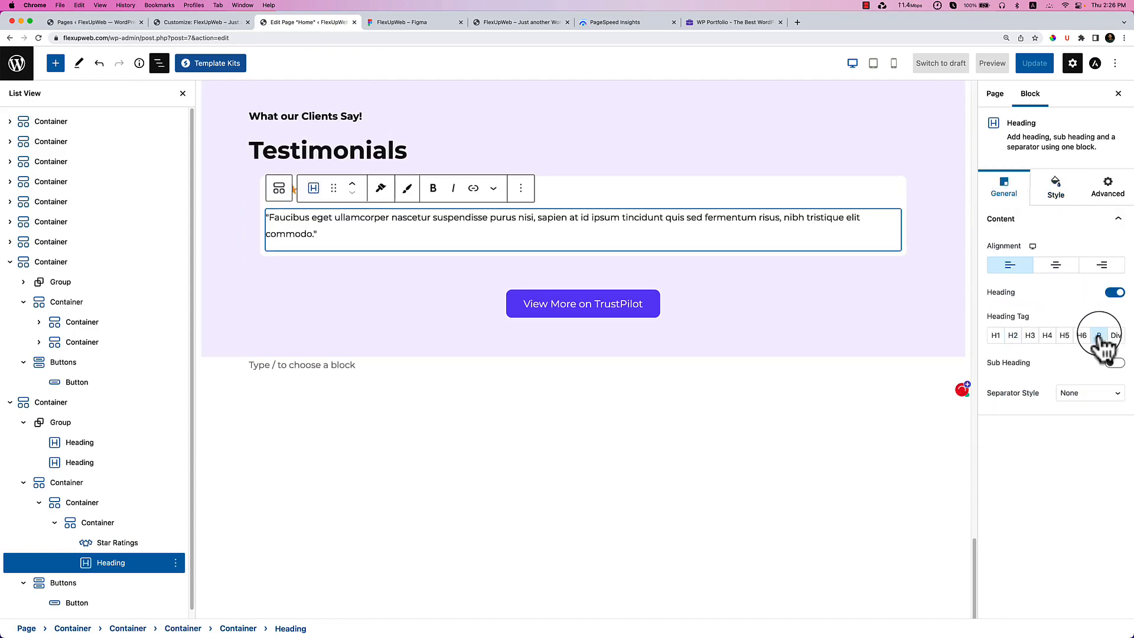
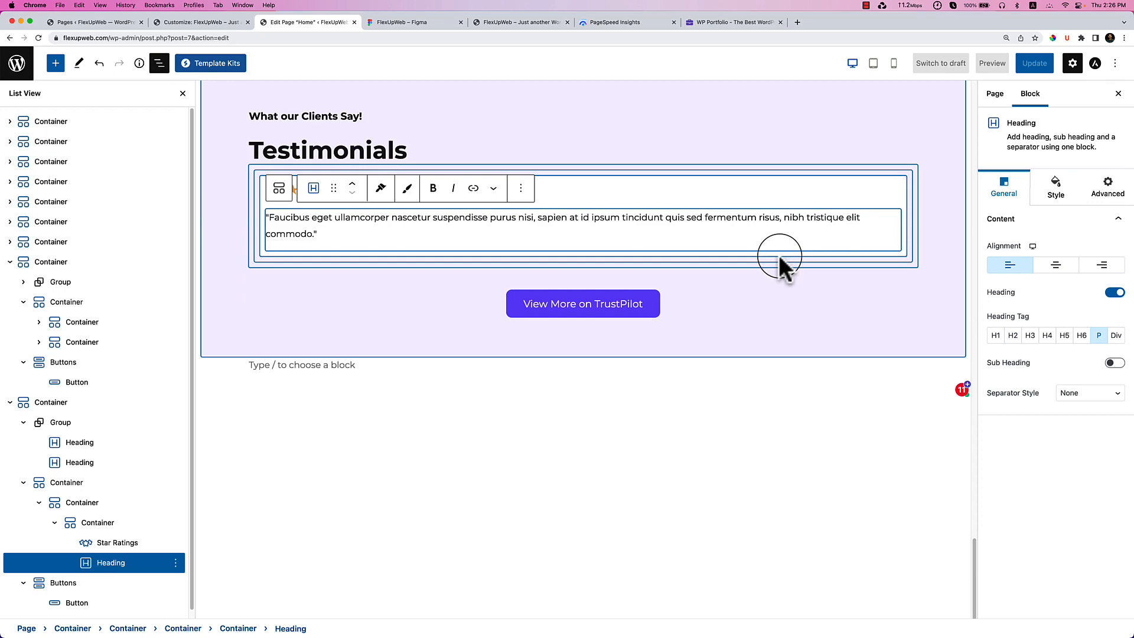
Add a Container to the first testimonial card, nest another Container in it, and insert an empty Image block.
{"action": "left_click", "coordinate": [408, 22]}
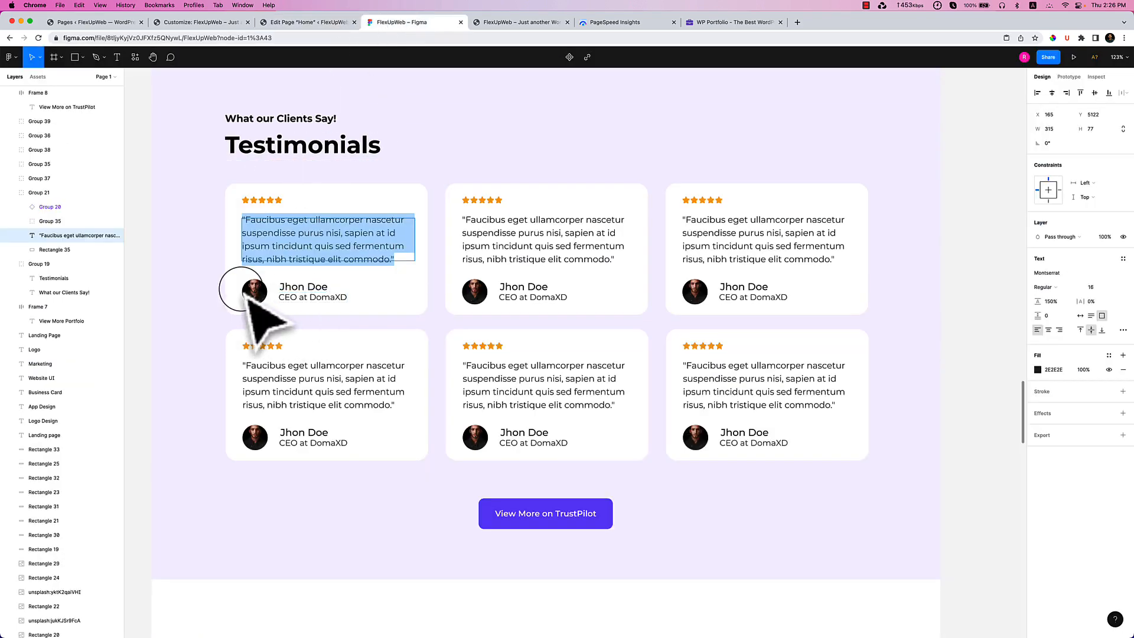
{"action": "left_click", "coordinate": [304, 22]}
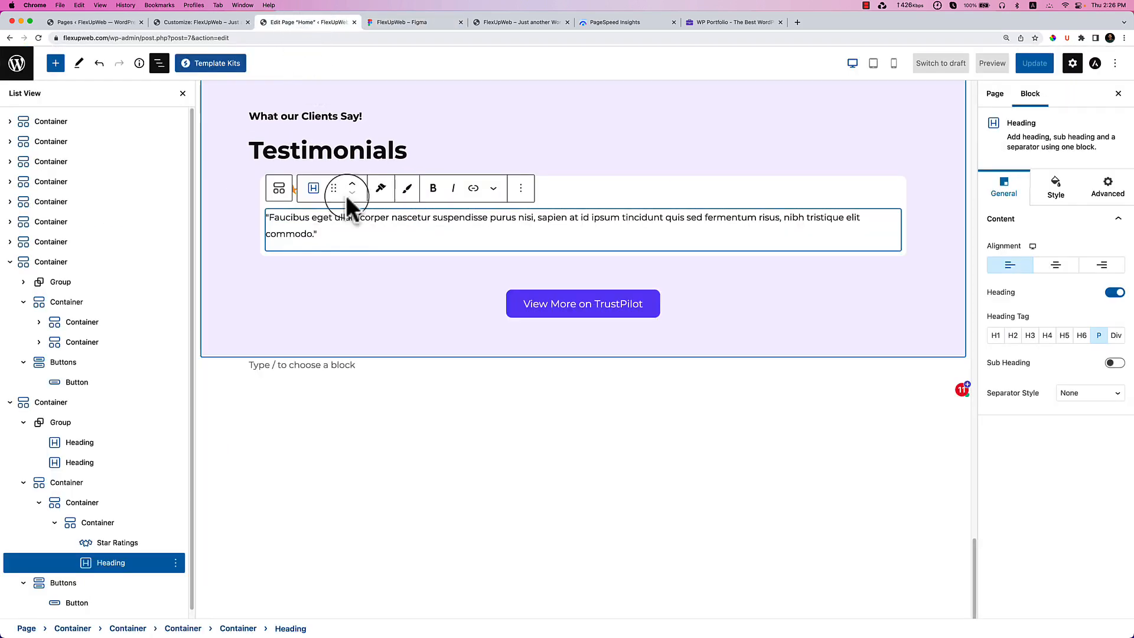
{"action": "left_click", "coordinate": [902, 253]}
{"action": "left_click", "coordinate": [894, 244]}
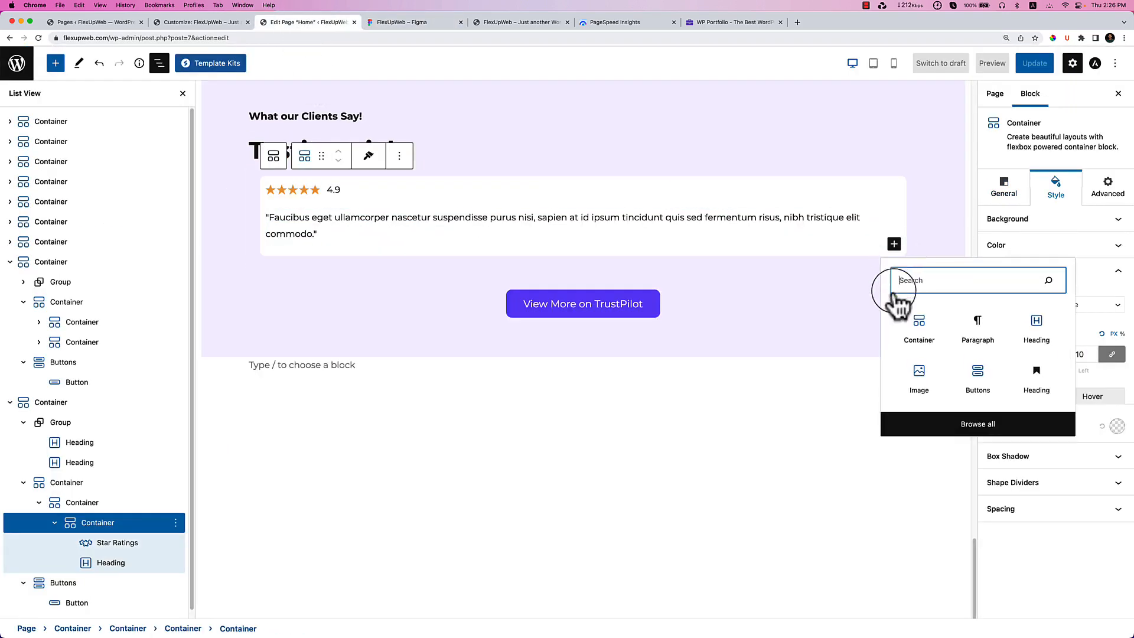
{"action": "left_click", "coordinate": [918, 325]}
{"action": "scroll", "coordinate": [291, 282], "scroll_direction": "down", "scroll_amount": 2}
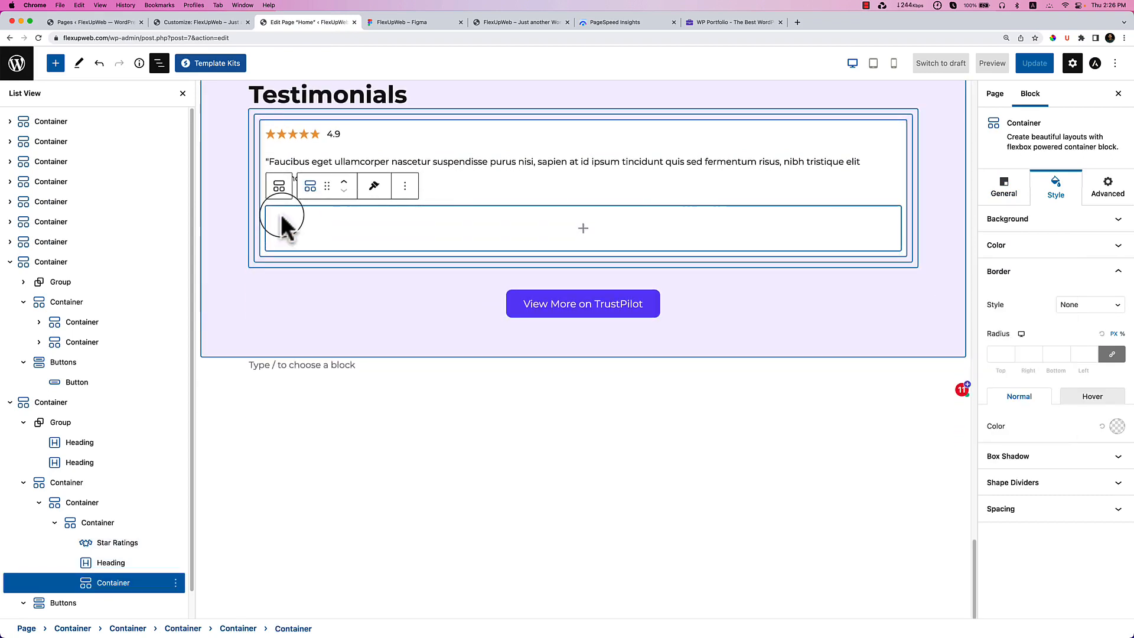
{"action": "left_click", "coordinate": [583, 228]}
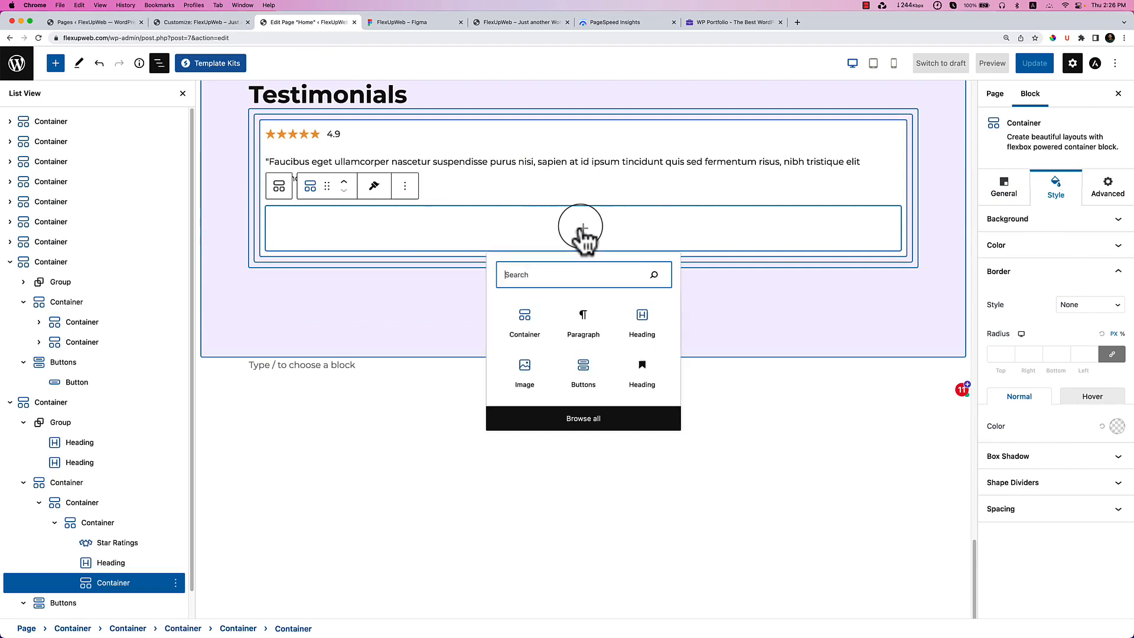
{"action": "left_click", "coordinate": [533, 309]}
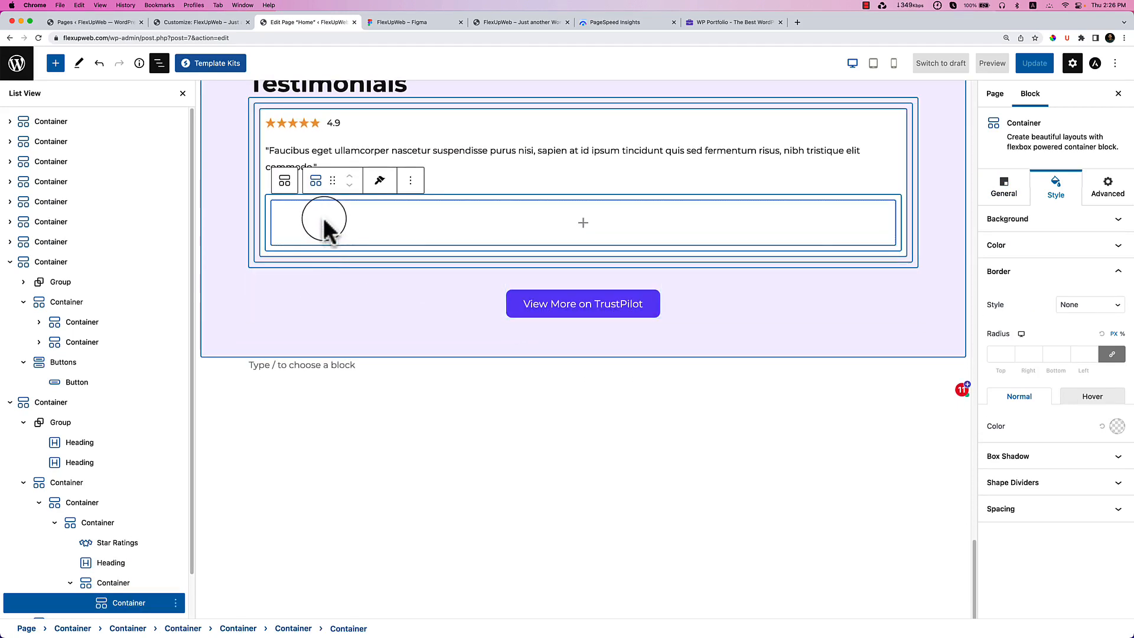
{"action": "left_click", "coordinate": [583, 227]}
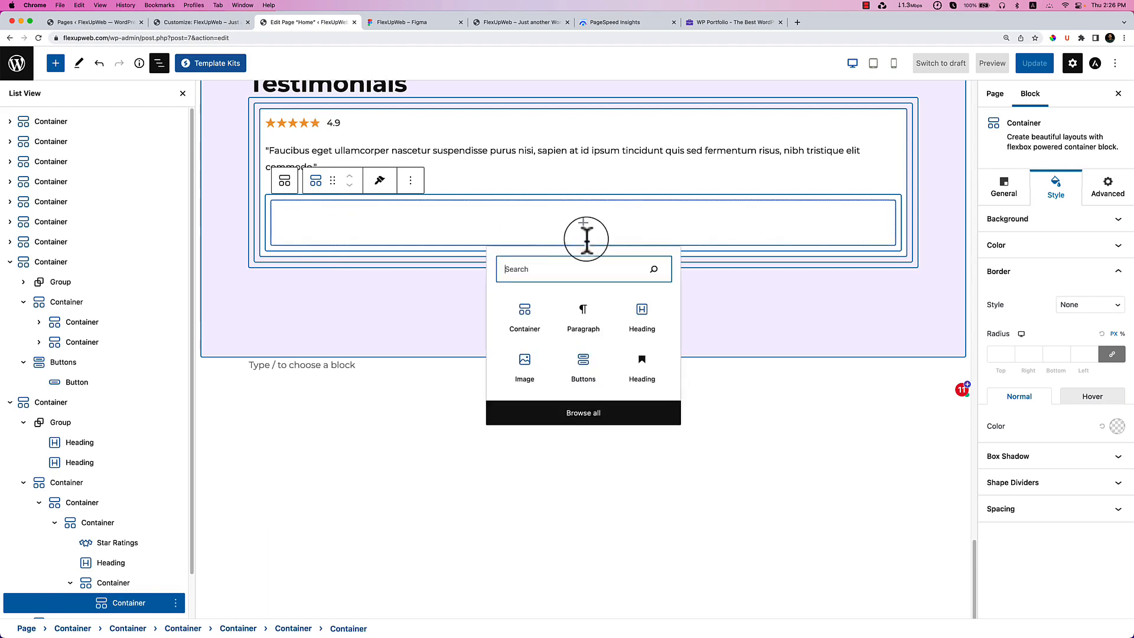
{"action": "left_click", "coordinate": [525, 366]}
Fill the Image block with the team2.png portrait from the Media Library.
{"action": "scroll", "coordinate": [414, 248], "scroll_direction": "down", "scroll_amount": 2}
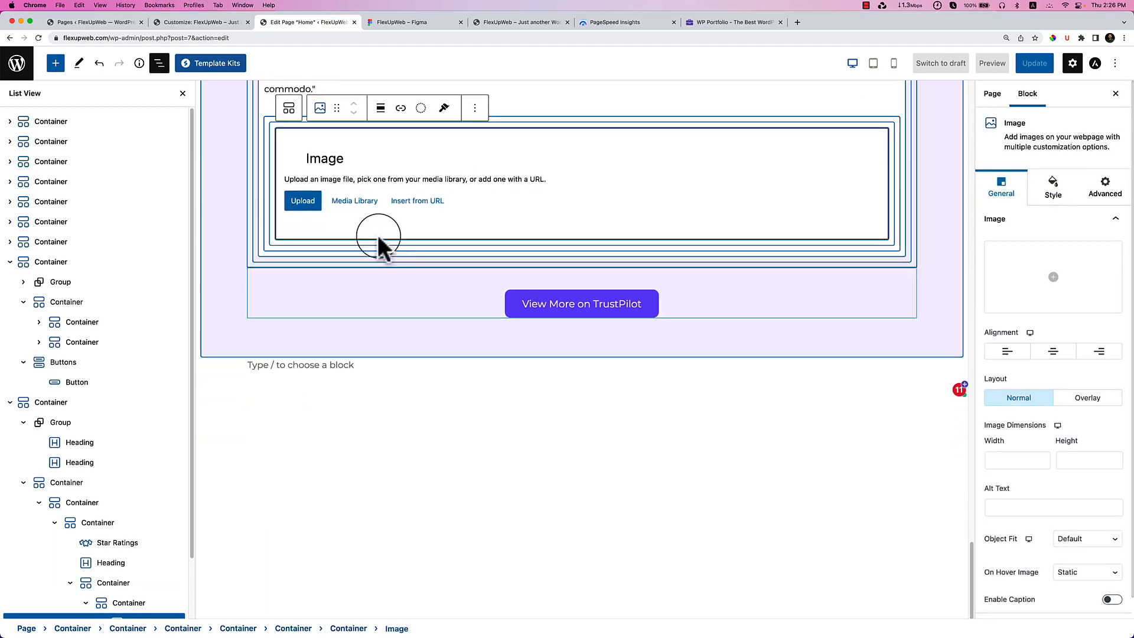
{"action": "left_click", "coordinate": [353, 200]}
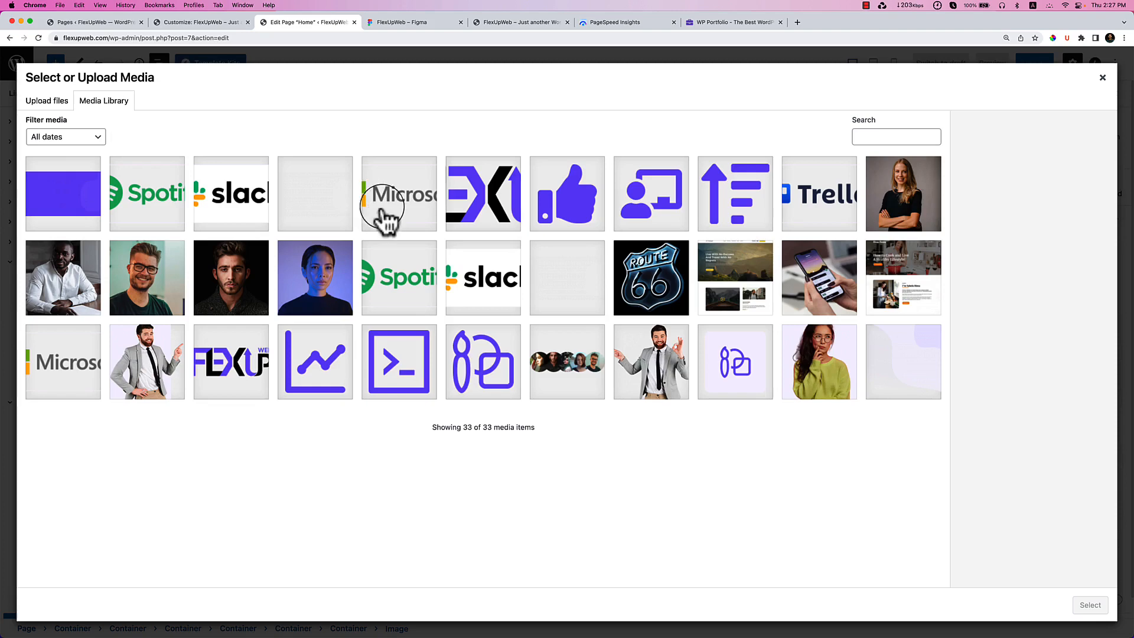
{"action": "left_click", "coordinate": [414, 22]}
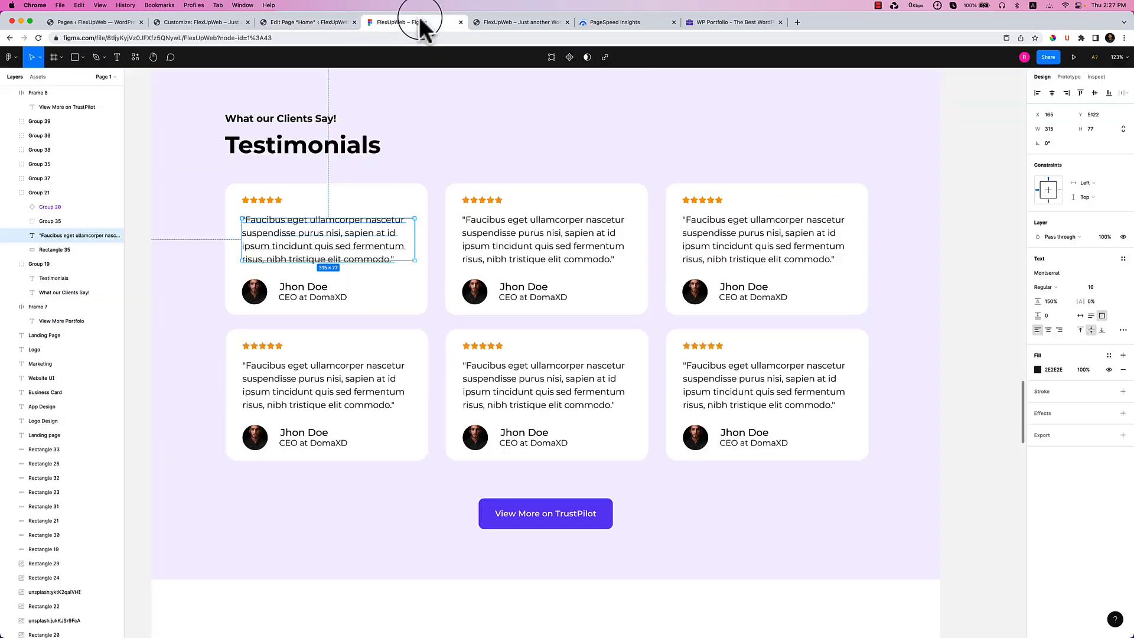
{"action": "left_click", "coordinate": [317, 25]}
{"action": "left_click", "coordinate": [253, 274]}
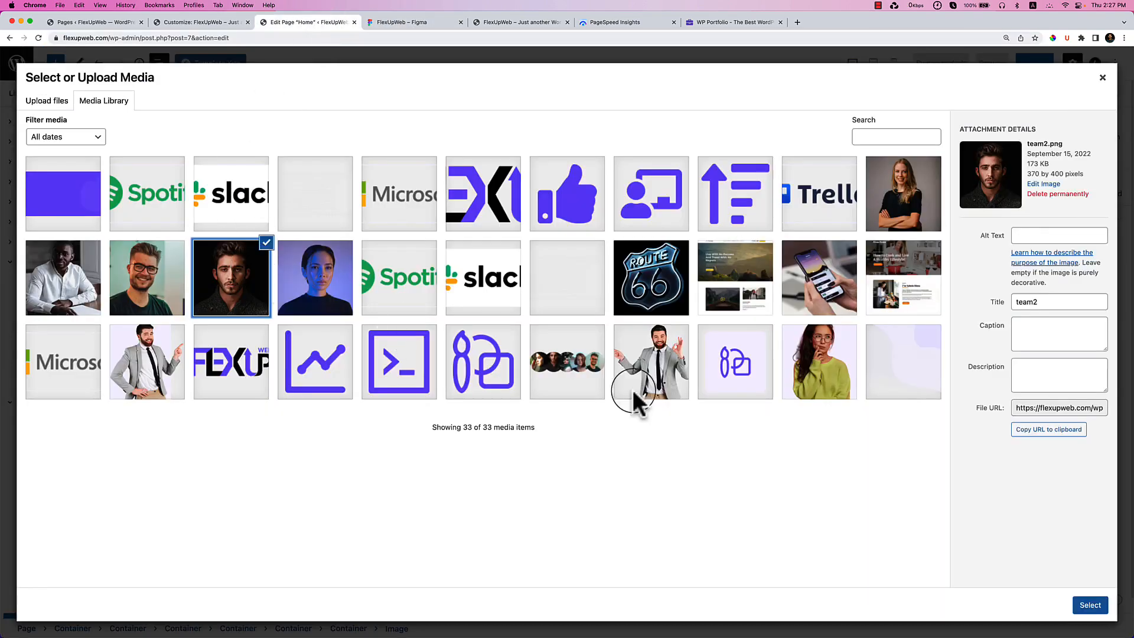
{"action": "left_click", "coordinate": [1088, 607]}
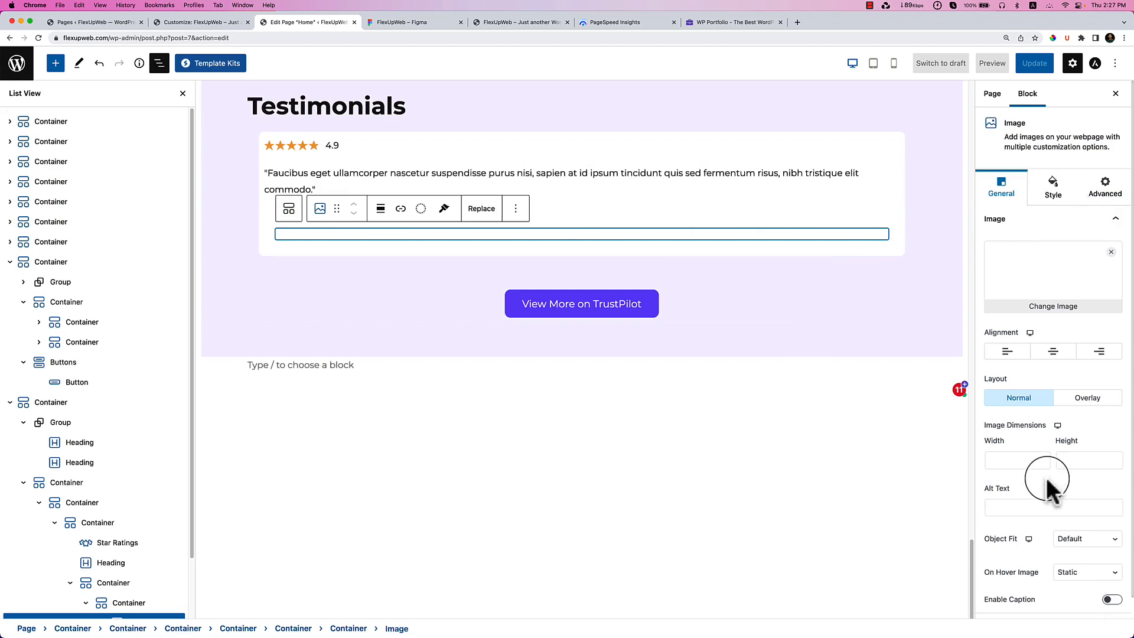
Set the portrait's Mask Shape to Circle.
{"action": "scroll", "coordinate": [1047, 477], "scroll_direction": "down", "scroll_amount": 1}
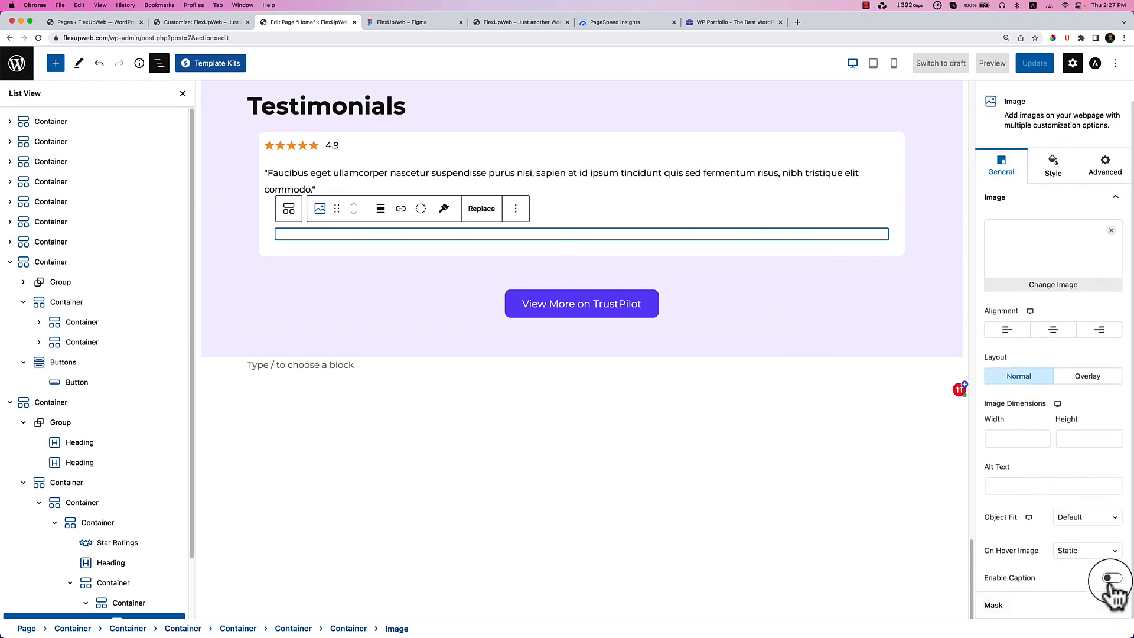
{"action": "left_click", "coordinate": [1054, 606]}
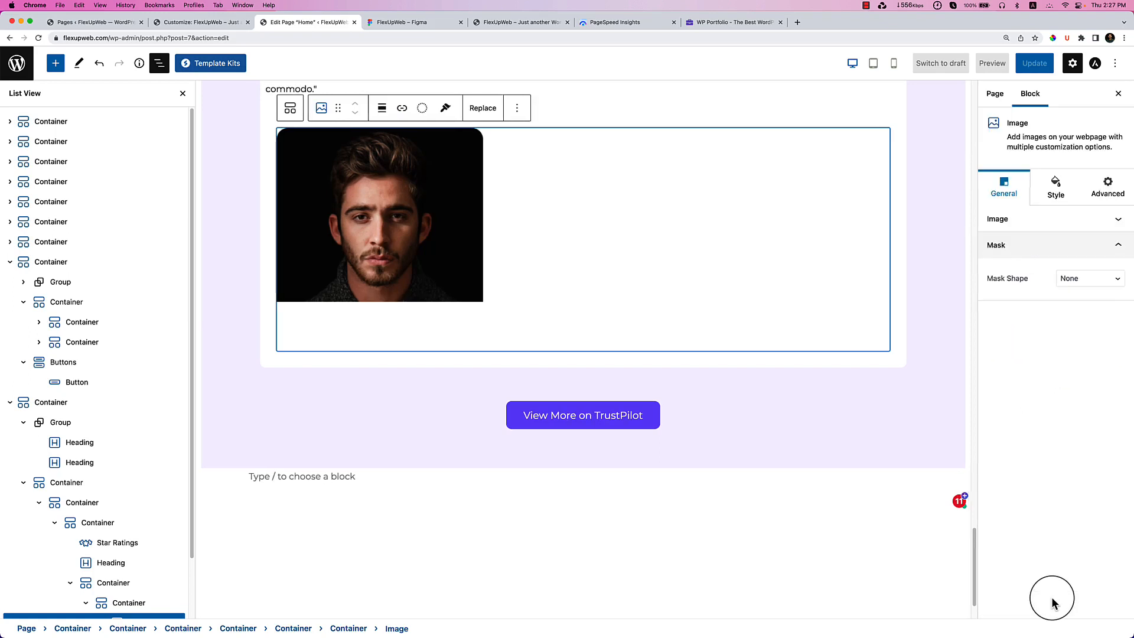
{"action": "left_click", "coordinate": [1087, 278]}
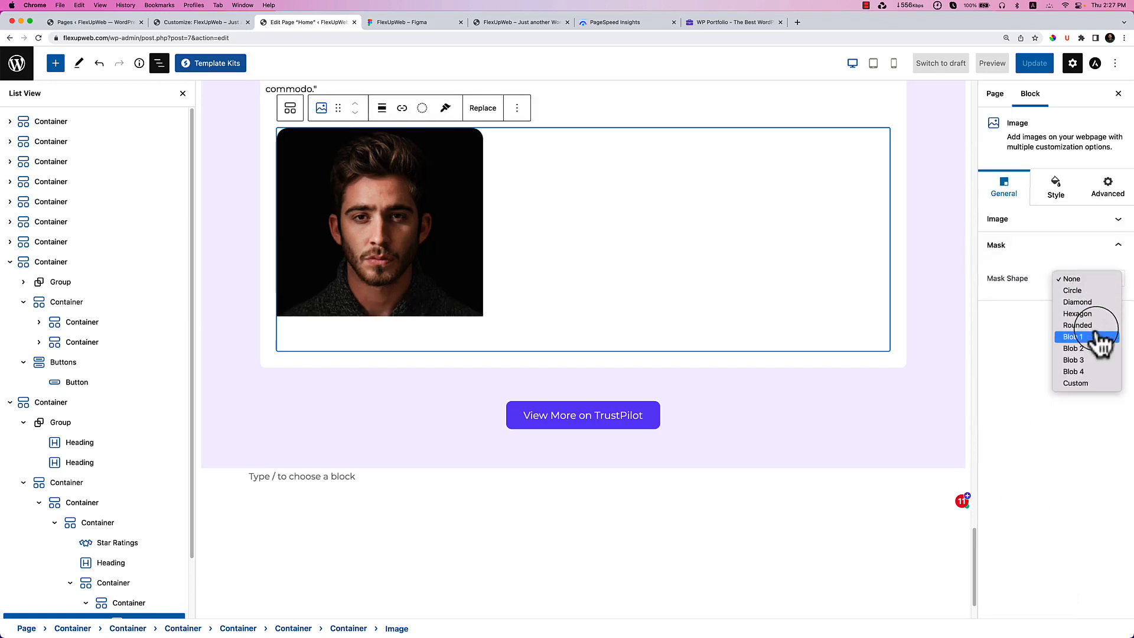
{"action": "left_click", "coordinate": [1086, 290]}
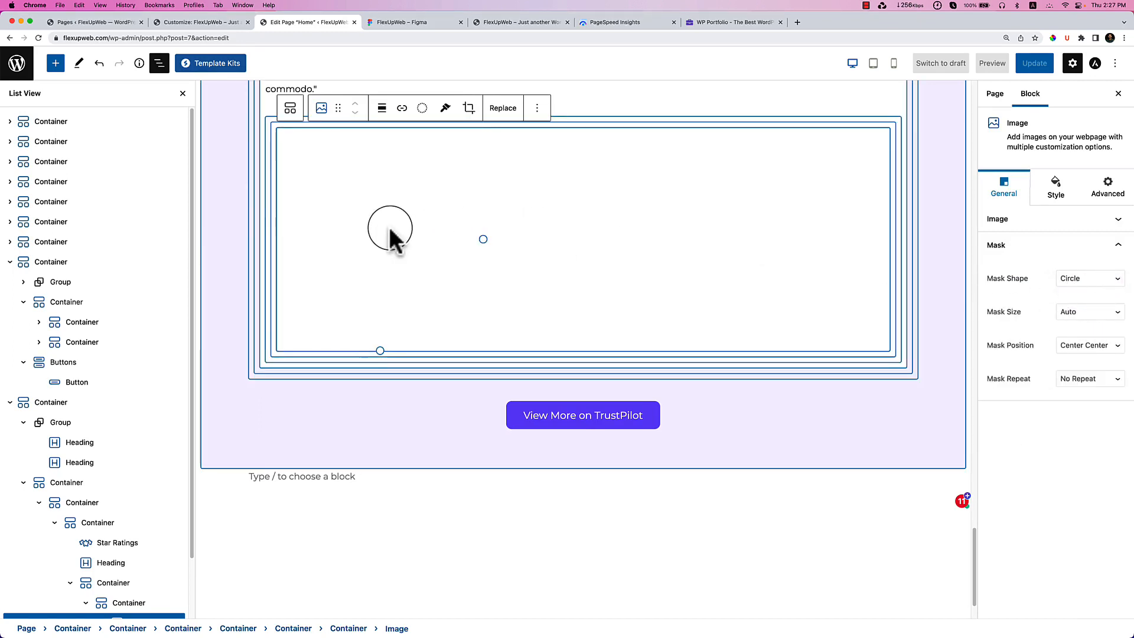
{"action": "scroll", "coordinate": [141, 547], "scroll_direction": "down", "scroll_amount": 2}
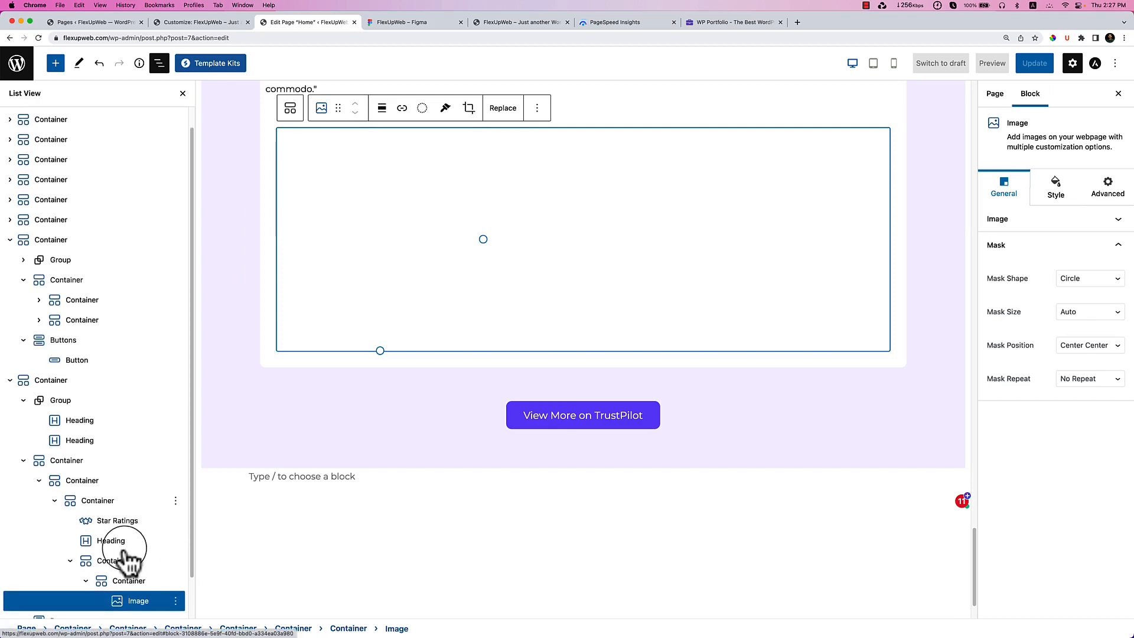
{"action": "scroll", "coordinate": [124, 558], "scroll_direction": "down", "scroll_amount": 1}
Duplicate the portrait container and set the parent container's Flex Direction to Row.
{"action": "left_click", "coordinate": [131, 530]}
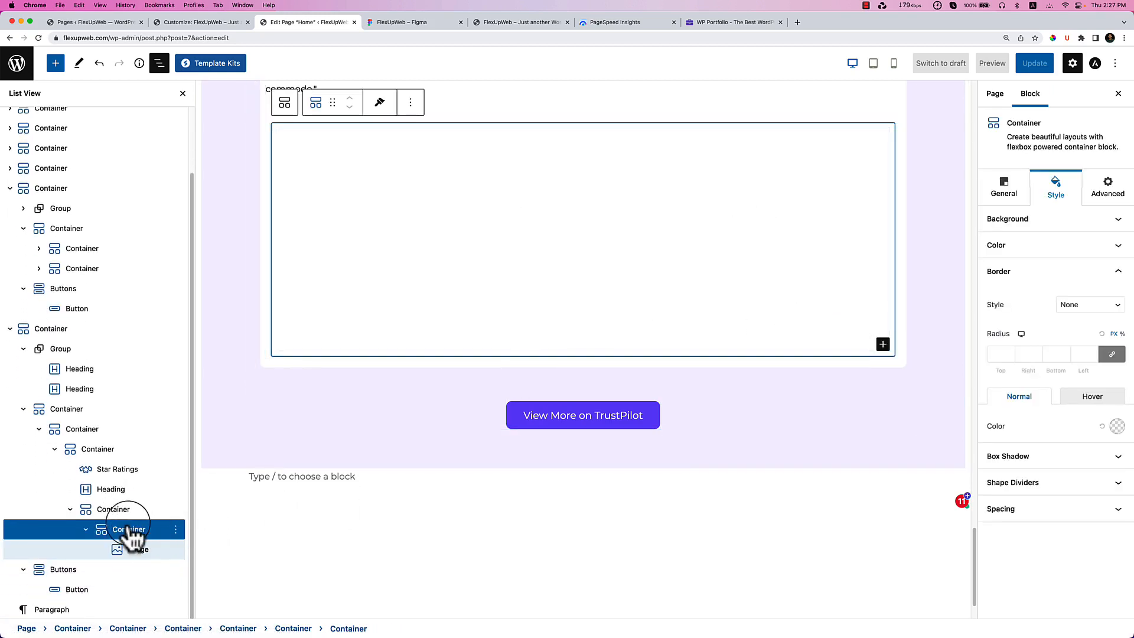
{"action": "left_click", "coordinate": [88, 529]}
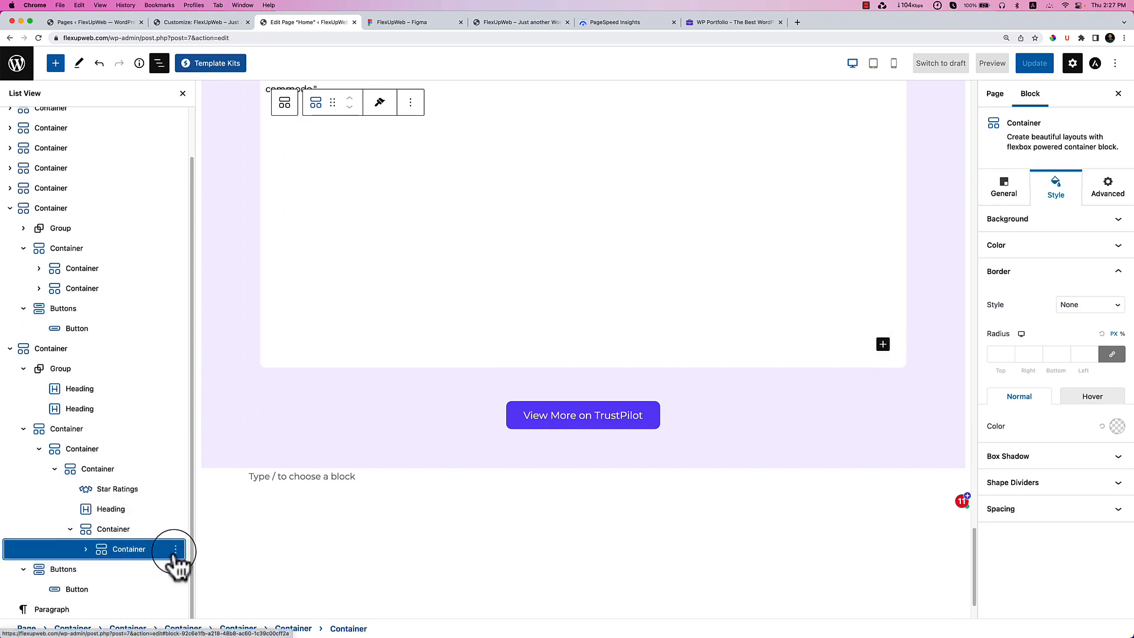
{"action": "left_click", "coordinate": [175, 549]}
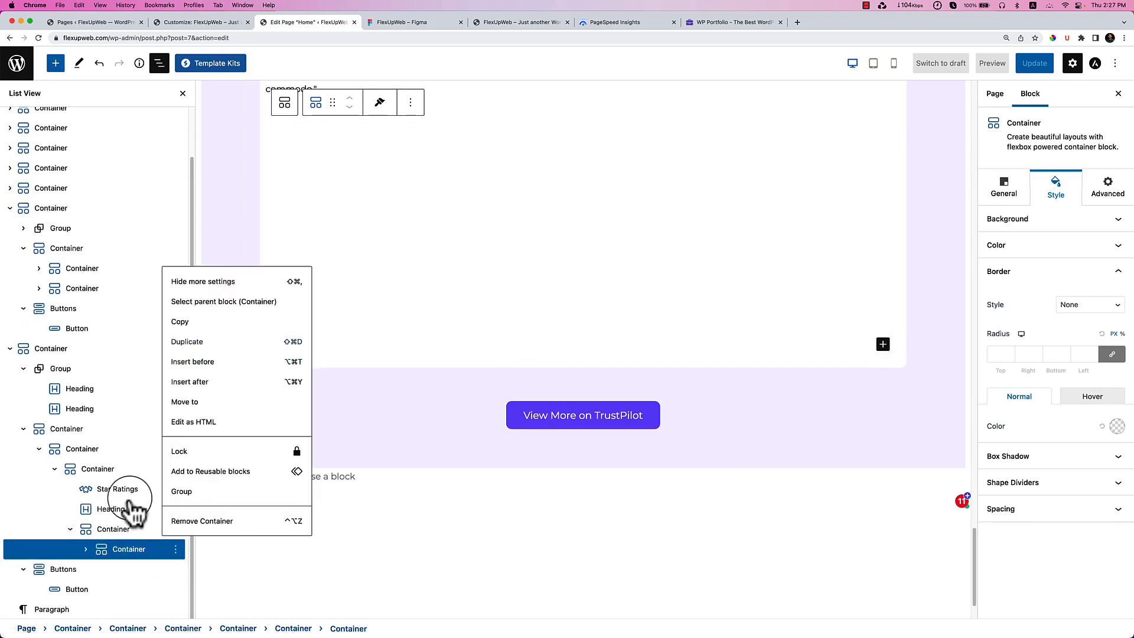
{"action": "key", "text": "super+shift+d"}
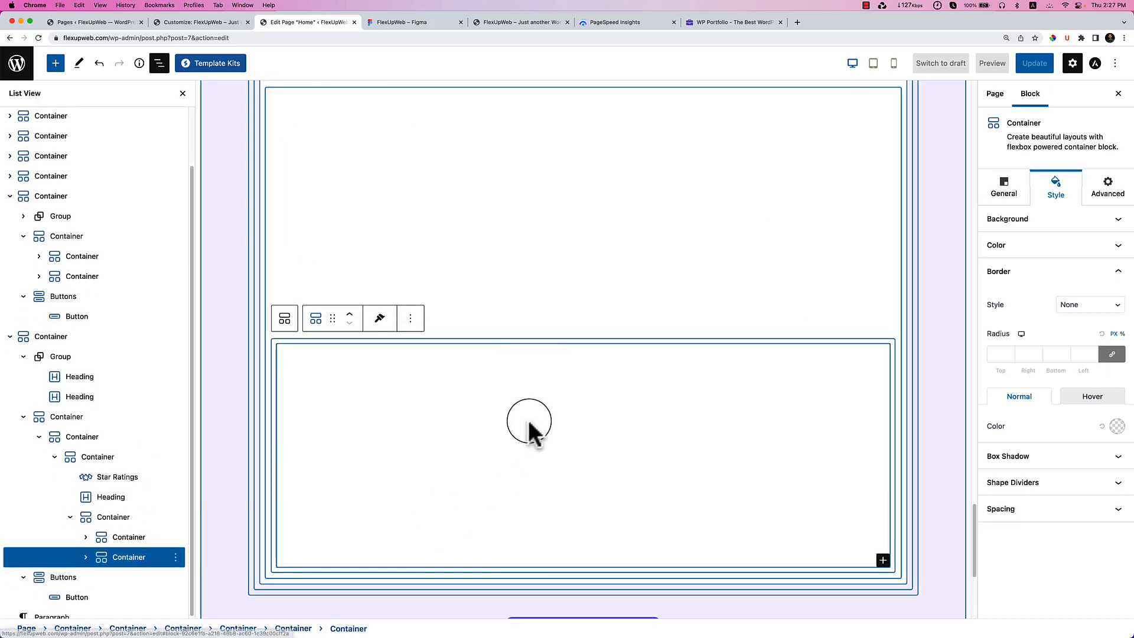
{"action": "left_click", "coordinate": [122, 522]}
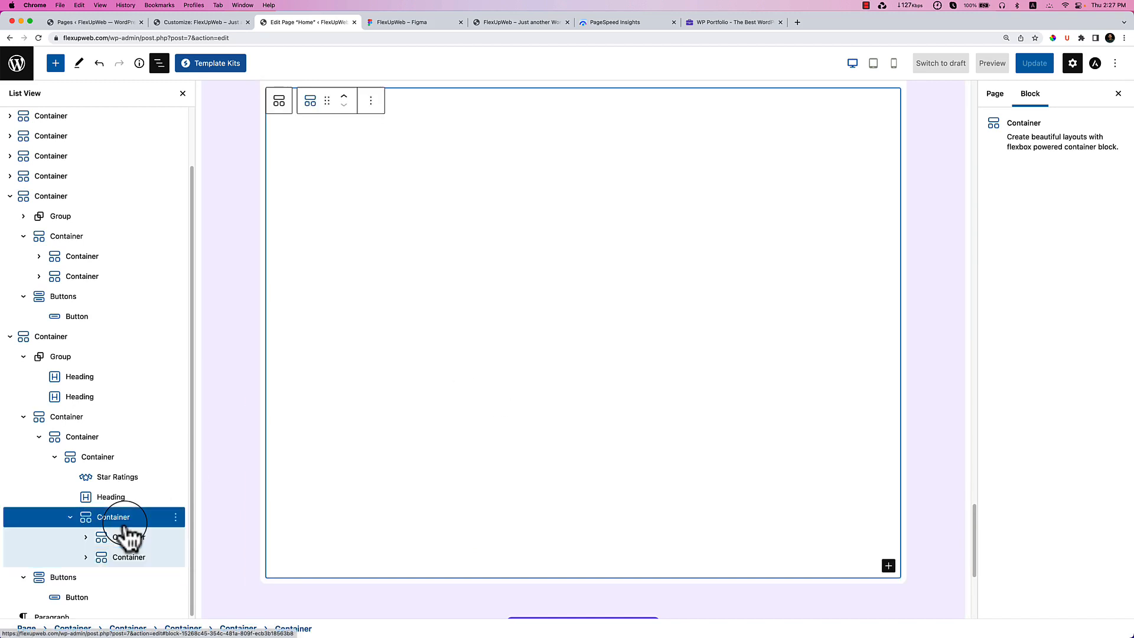
{"action": "left_click", "coordinate": [1010, 198]}
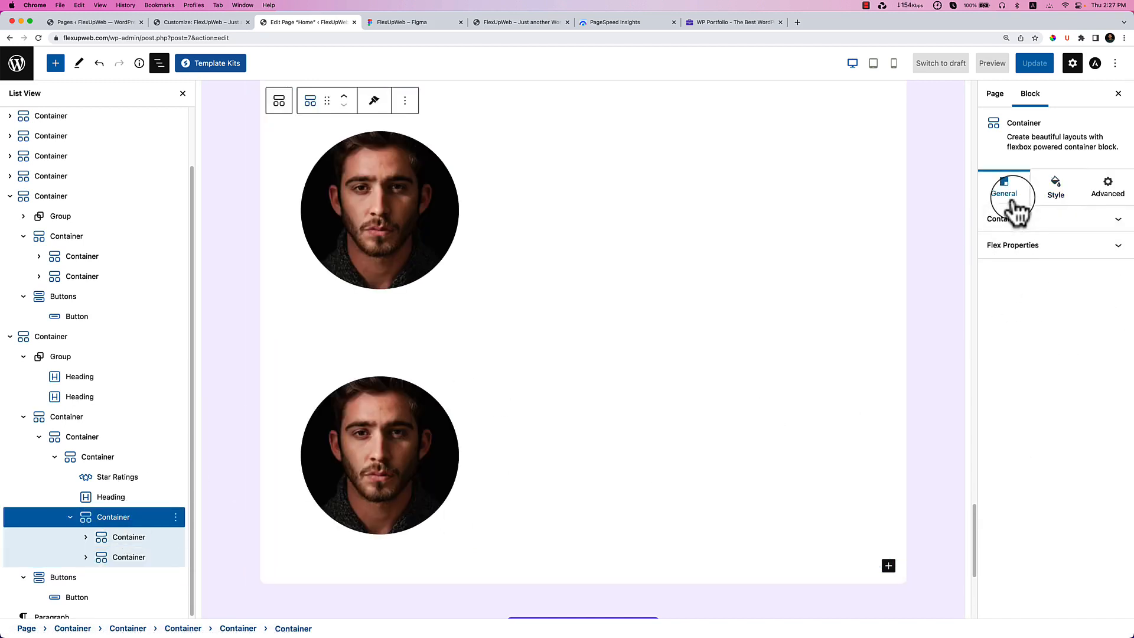
{"action": "left_click", "coordinate": [1028, 245]}
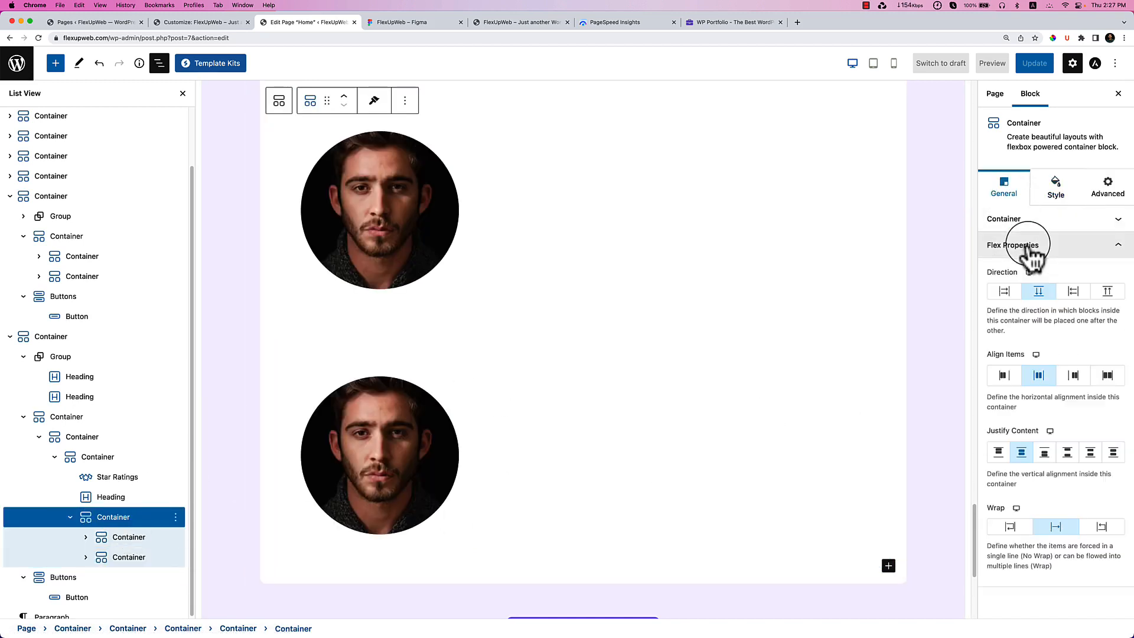
{"action": "left_click", "coordinate": [1005, 291]}
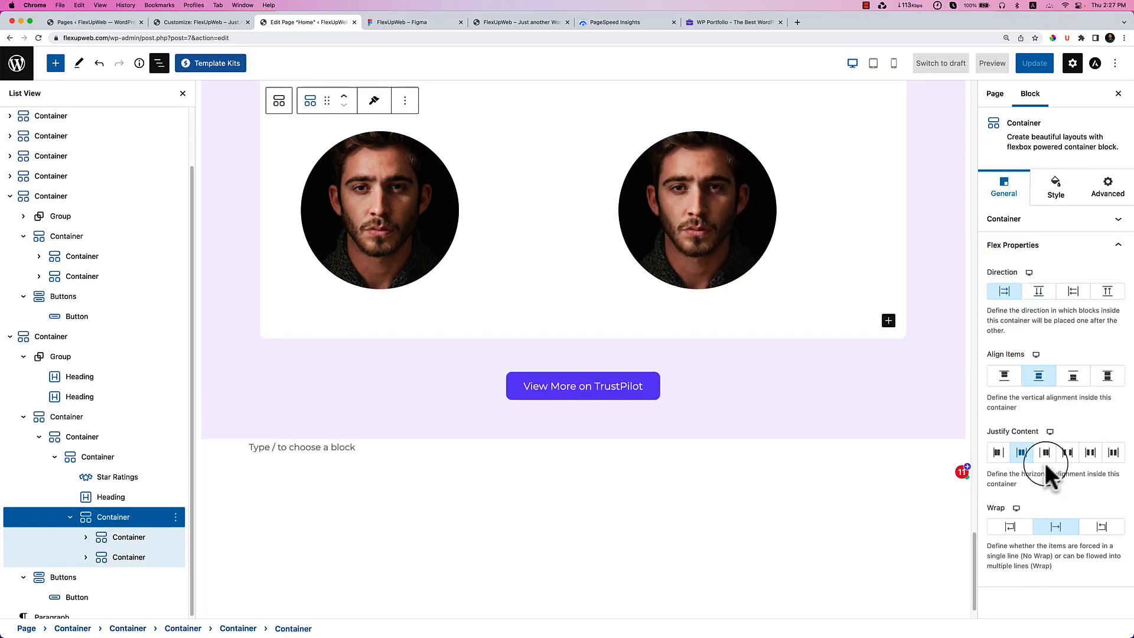
Set the first portrait container's Custom Width to 8 and delete the duplicate's image.
{"action": "left_click", "coordinate": [481, 206]}
{"action": "left_click", "coordinate": [131, 539]}
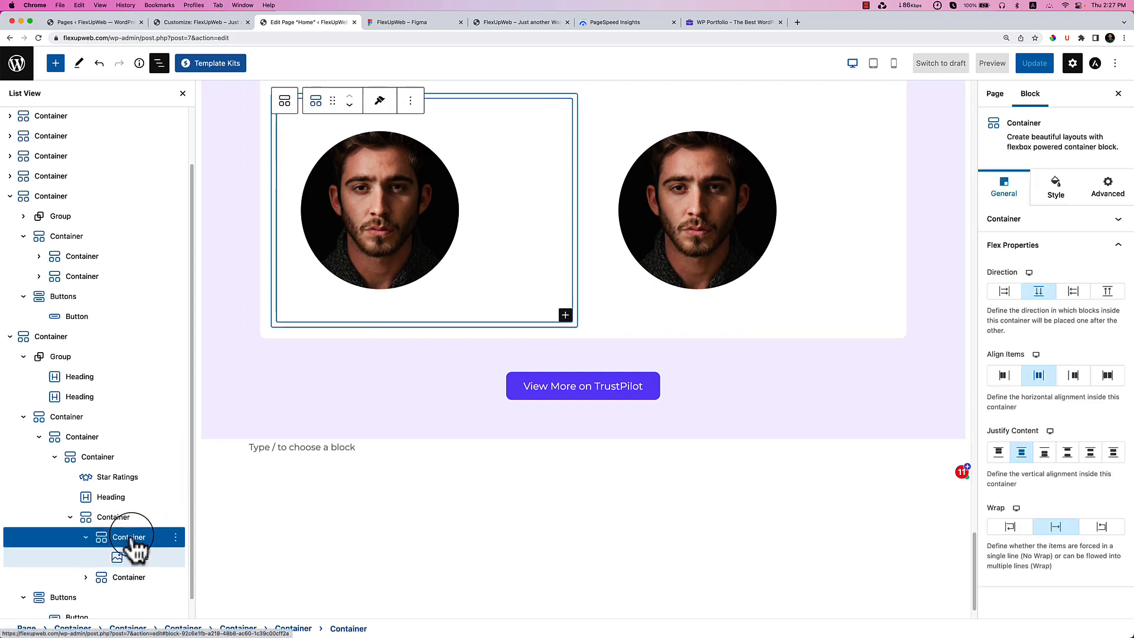
{"action": "left_click", "coordinate": [1063, 219]}
{"action": "left_click_drag", "start_coordinate": [1073, 271], "coordinate": [996, 271]}
{"action": "left_click", "coordinate": [331, 248]}
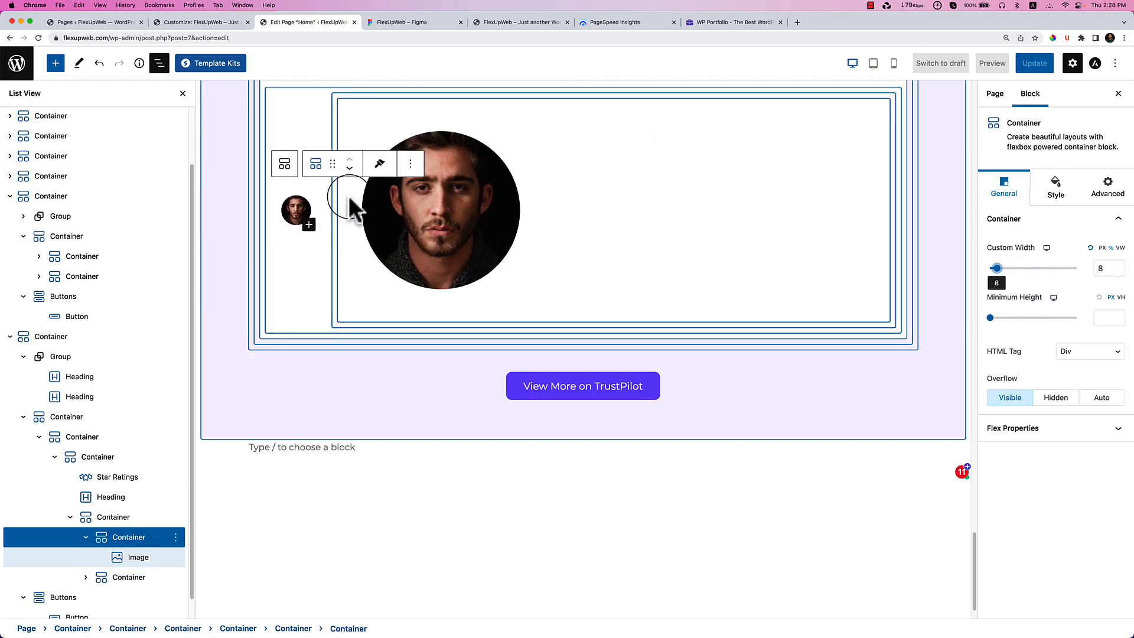
{"action": "left_click", "coordinate": [427, 206]}
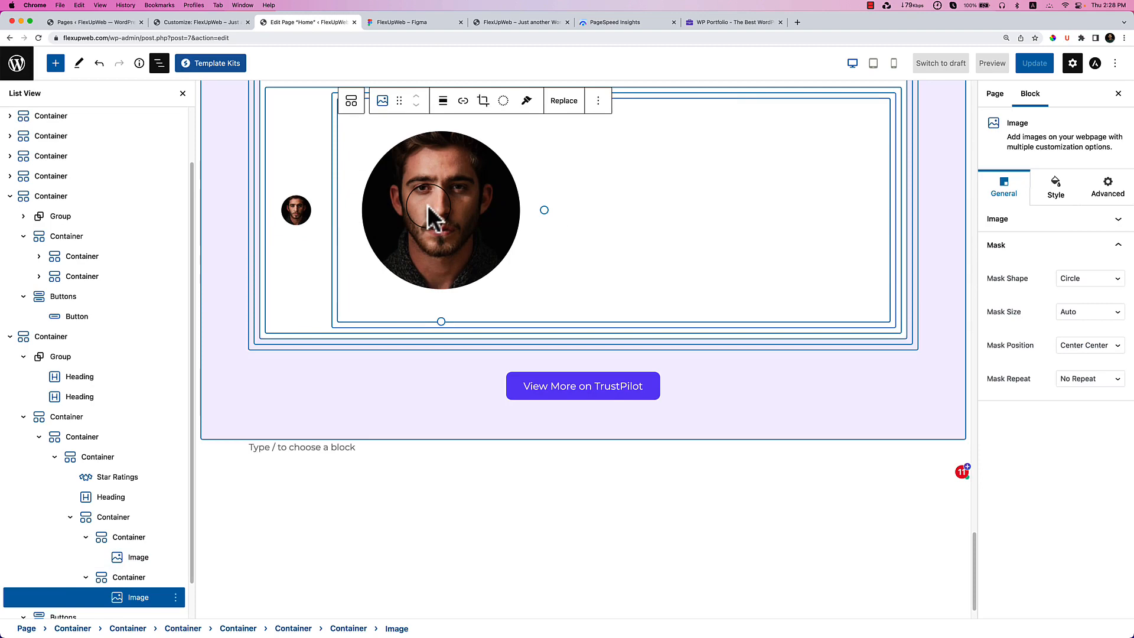
{"action": "key", "text": "Delete"}
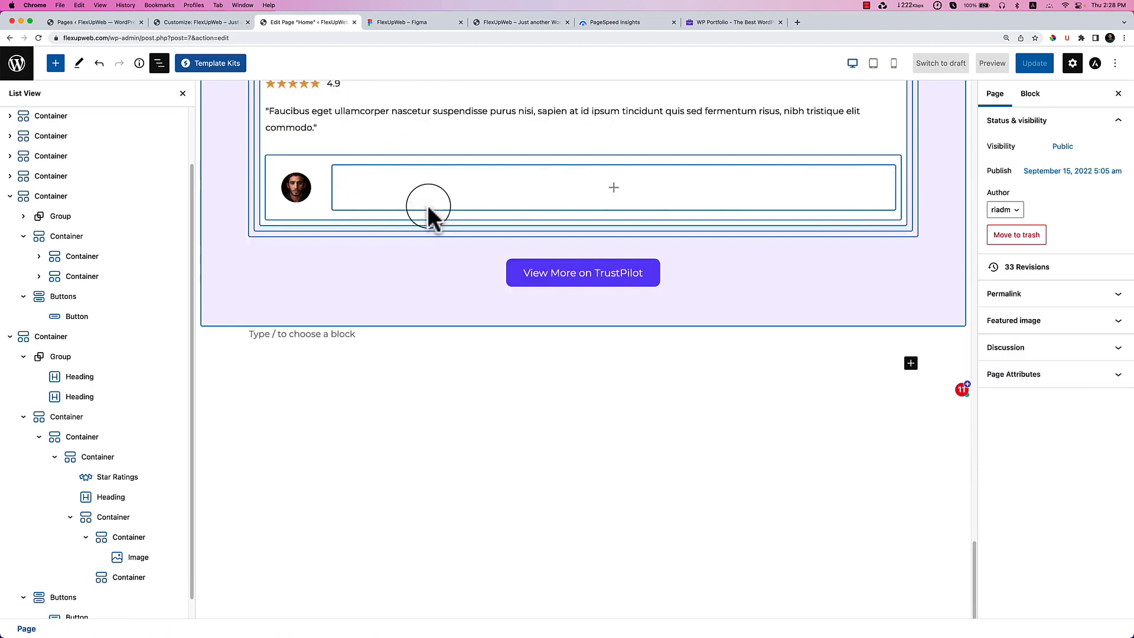
{"action": "left_click", "coordinate": [512, 189]}
Add a Heading in the empty container with the reviewer's name copied from Figma, tagged H6.
{"action": "left_click", "coordinate": [387, 23]}
{"action": "left_click", "coordinate": [303, 285]}
{"action": "double_click", "coordinate": [303, 285]}
{"action": "double_click", "coordinate": [302, 284]}
{"action": "key", "text": "super+c"}
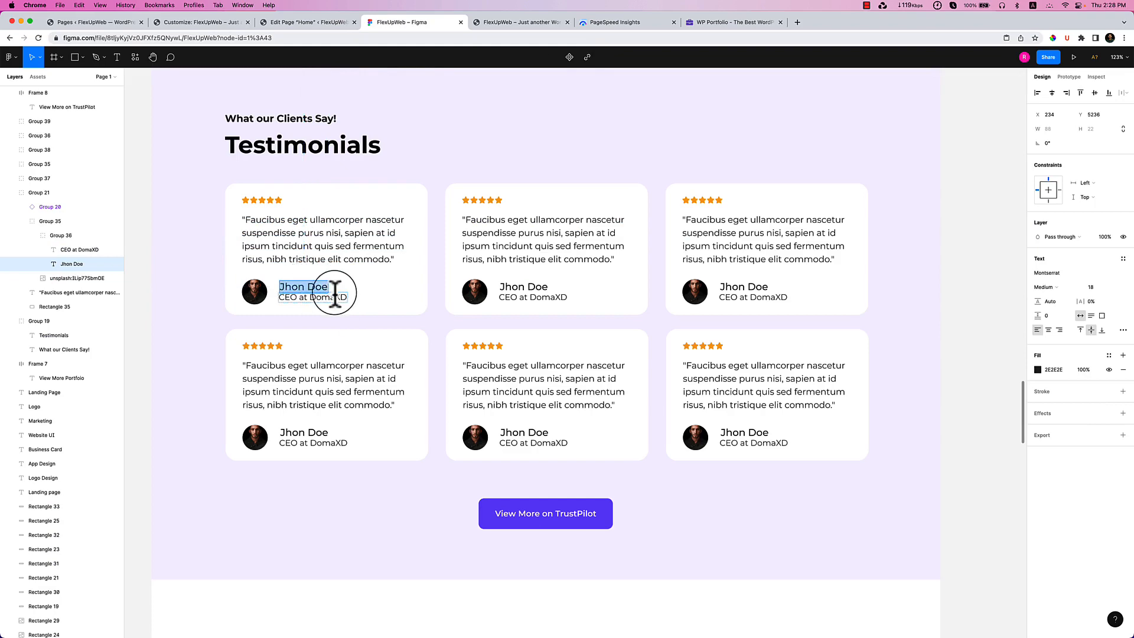
{"action": "left_click", "coordinate": [311, 21]}
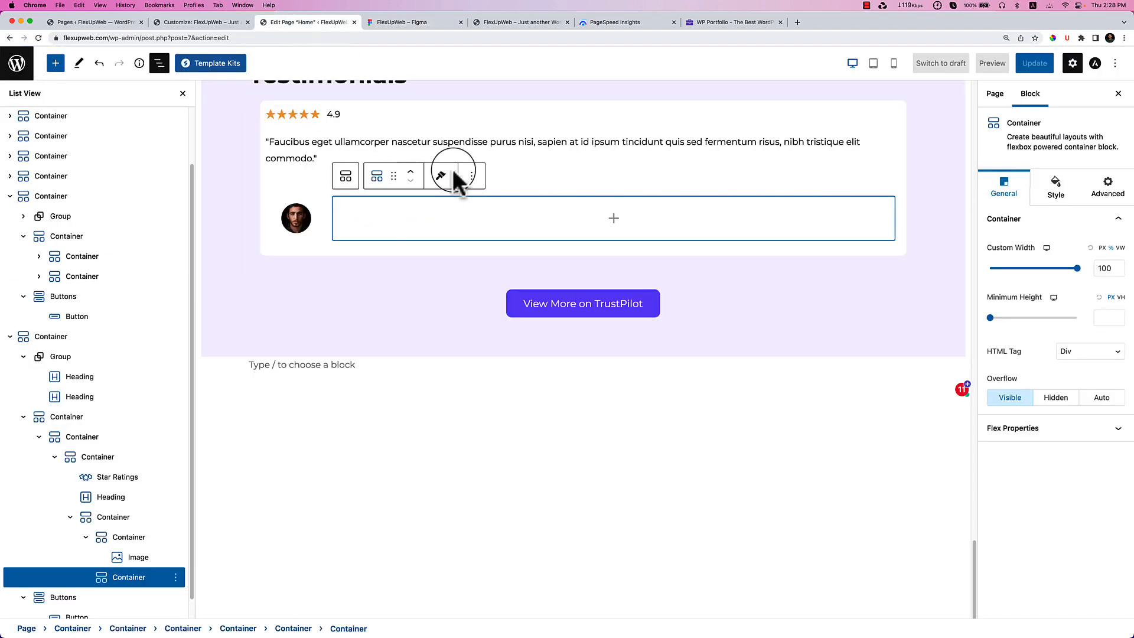
{"action": "left_click", "coordinate": [613, 218]}
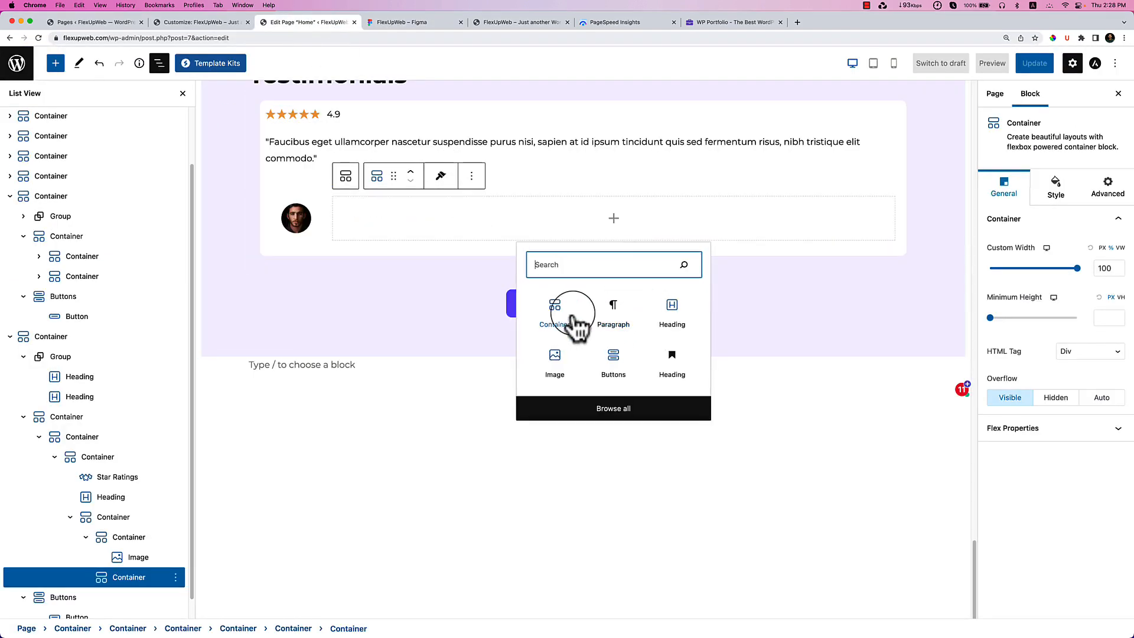
{"action": "left_click", "coordinate": [671, 312]}
{"action": "double_click", "coordinate": [451, 208]}
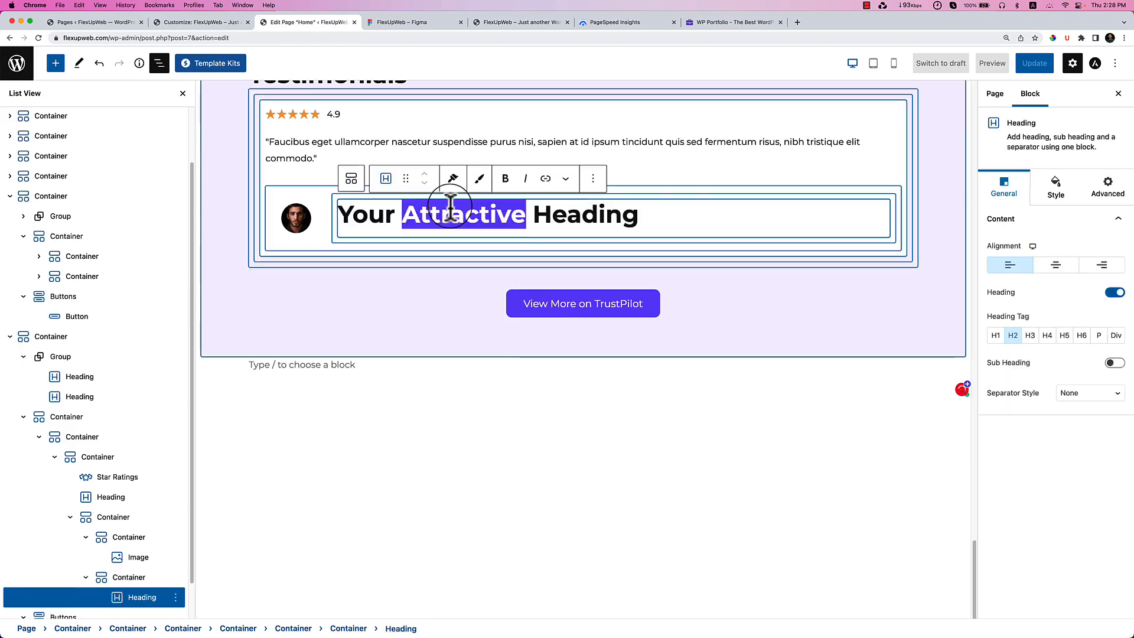
{"action": "key", "text": "super+a"}
{"action": "key", "text": "super+v"}
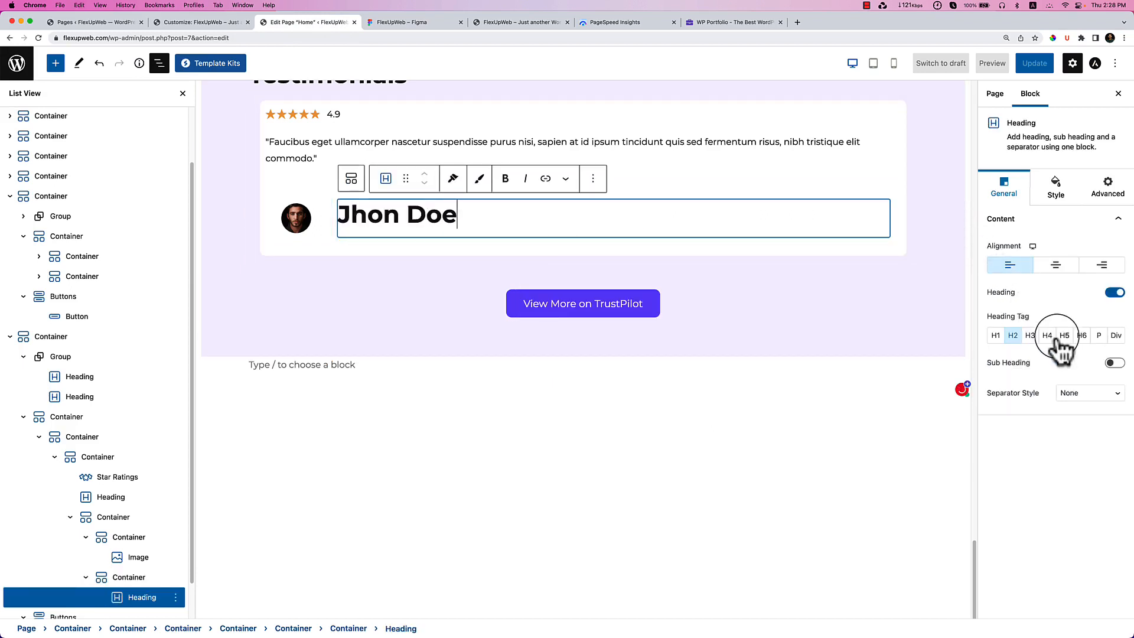
{"action": "left_click", "coordinate": [1081, 338]}
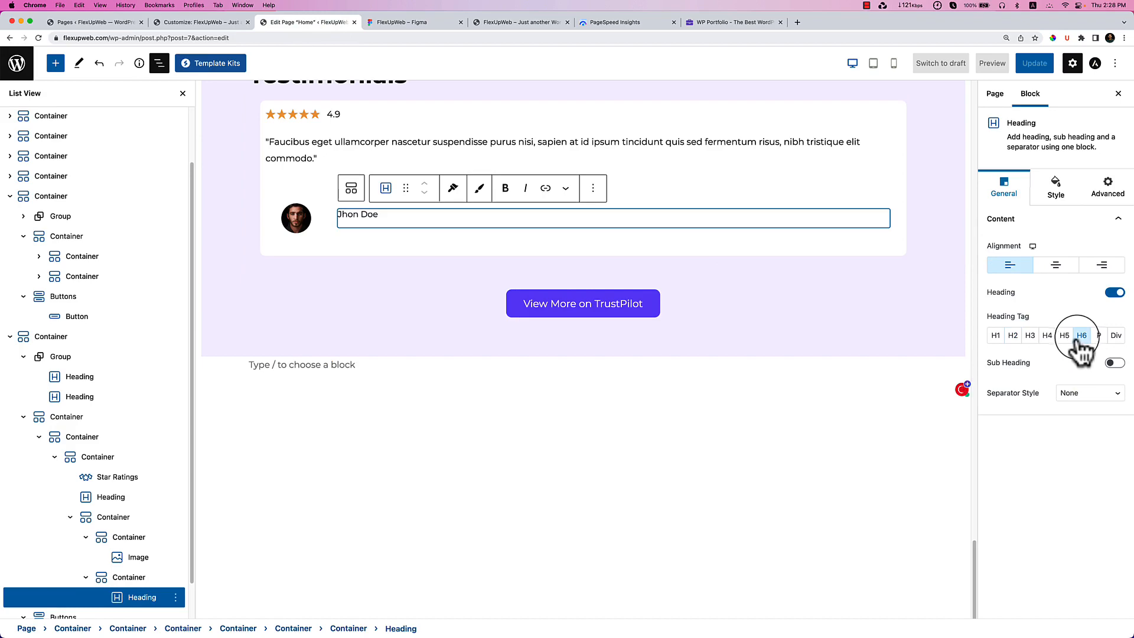
Set the name heading's Bottom Spacing to 0 and duplicate it.
{"action": "left_click", "coordinate": [406, 22]}
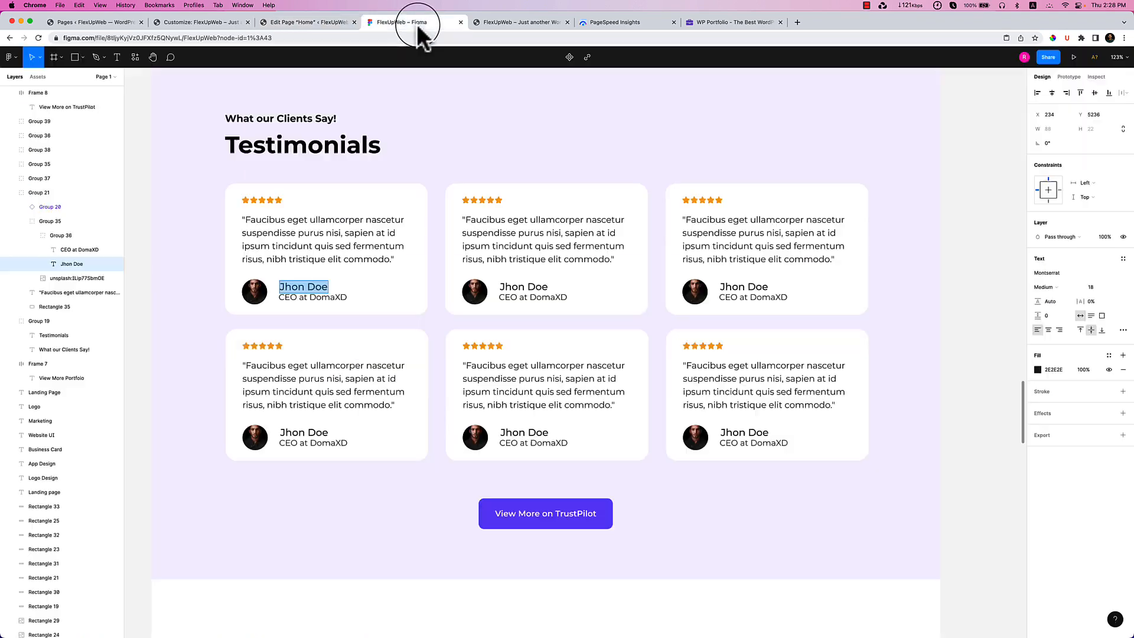
{"action": "double_click", "coordinate": [335, 297]}
{"action": "left_click", "coordinate": [314, 25]}
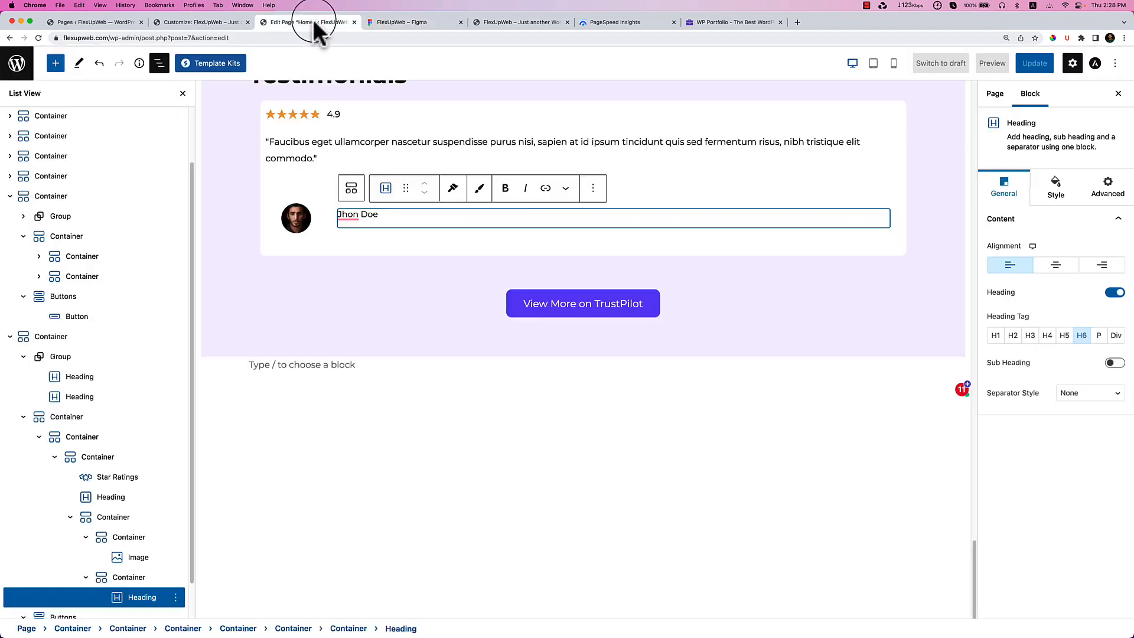
{"action": "left_click", "coordinate": [1046, 204]}
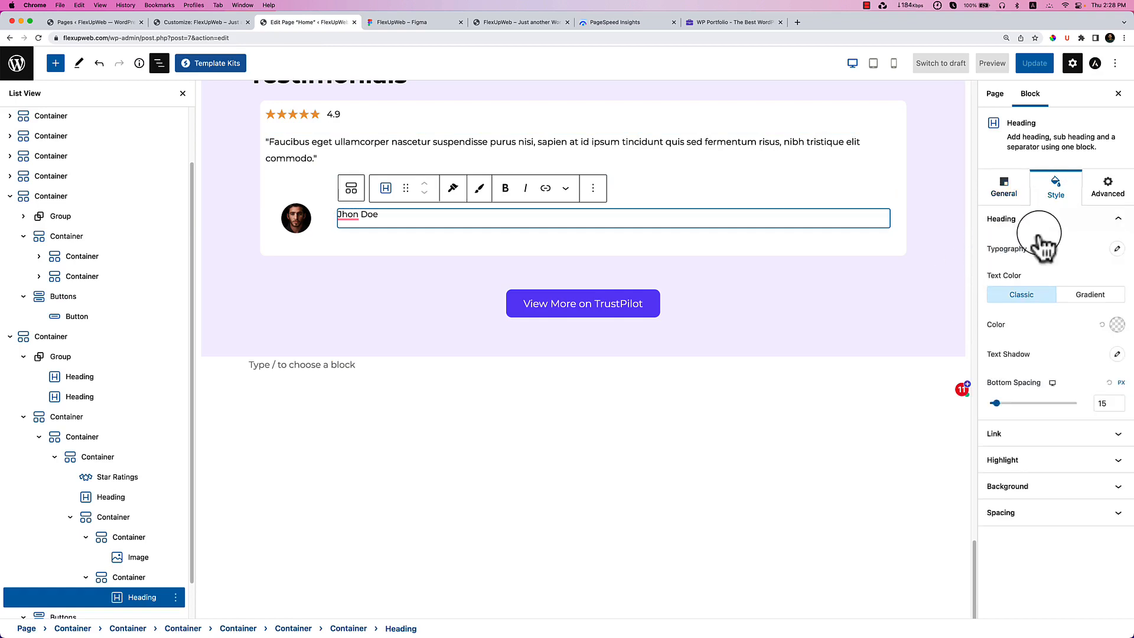
{"action": "left_click", "coordinate": [990, 402]}
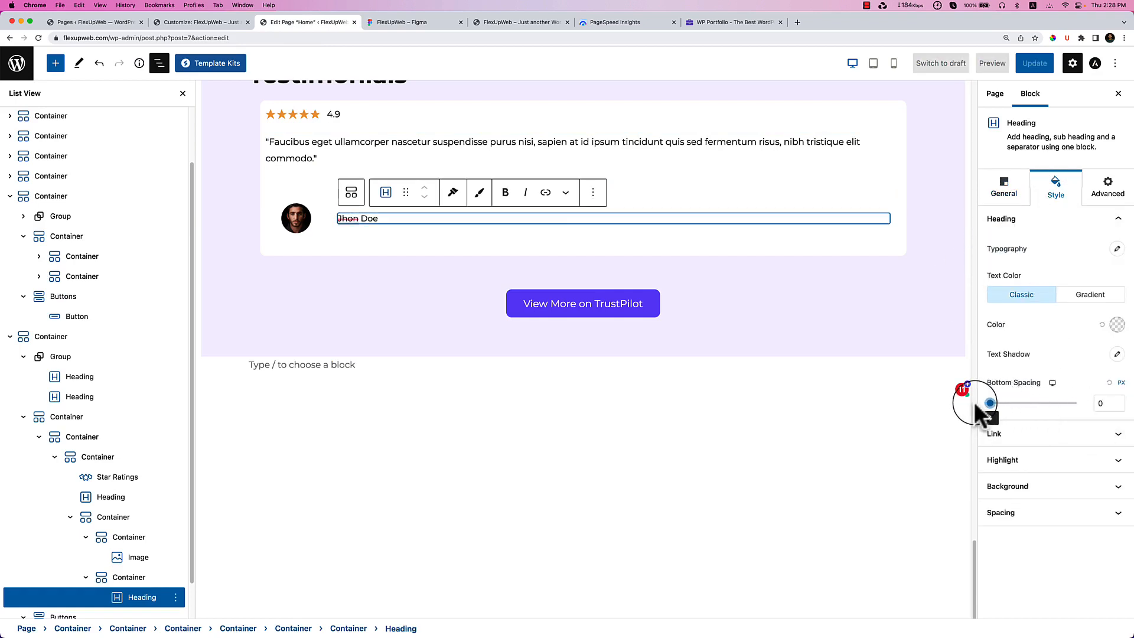
{"action": "left_click", "coordinate": [594, 193]}
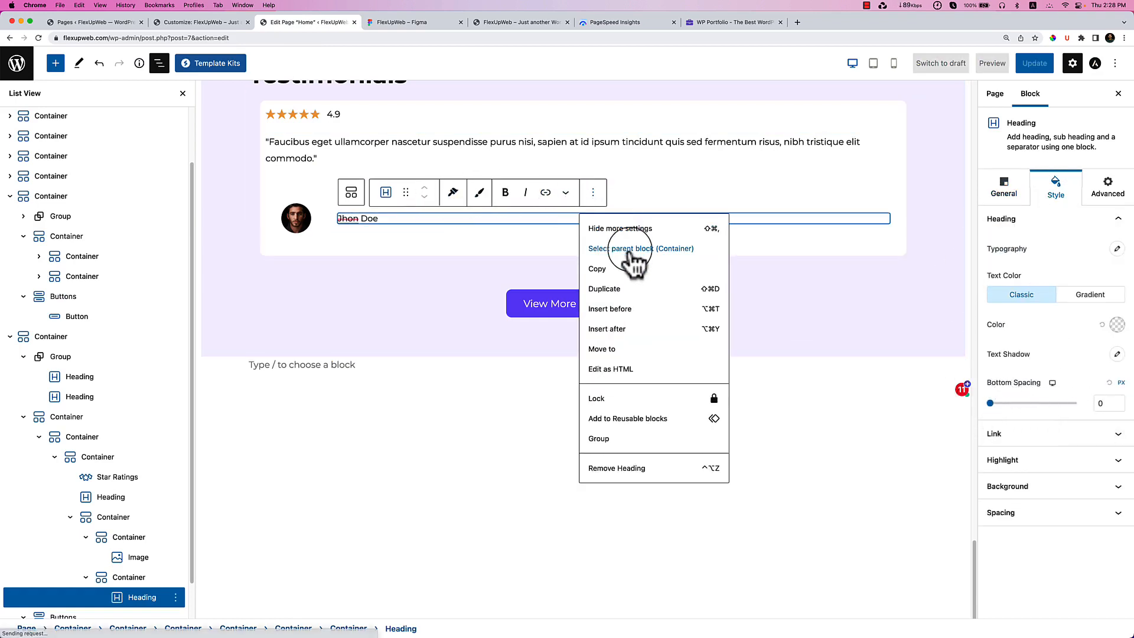
{"action": "left_click", "coordinate": [609, 289]}
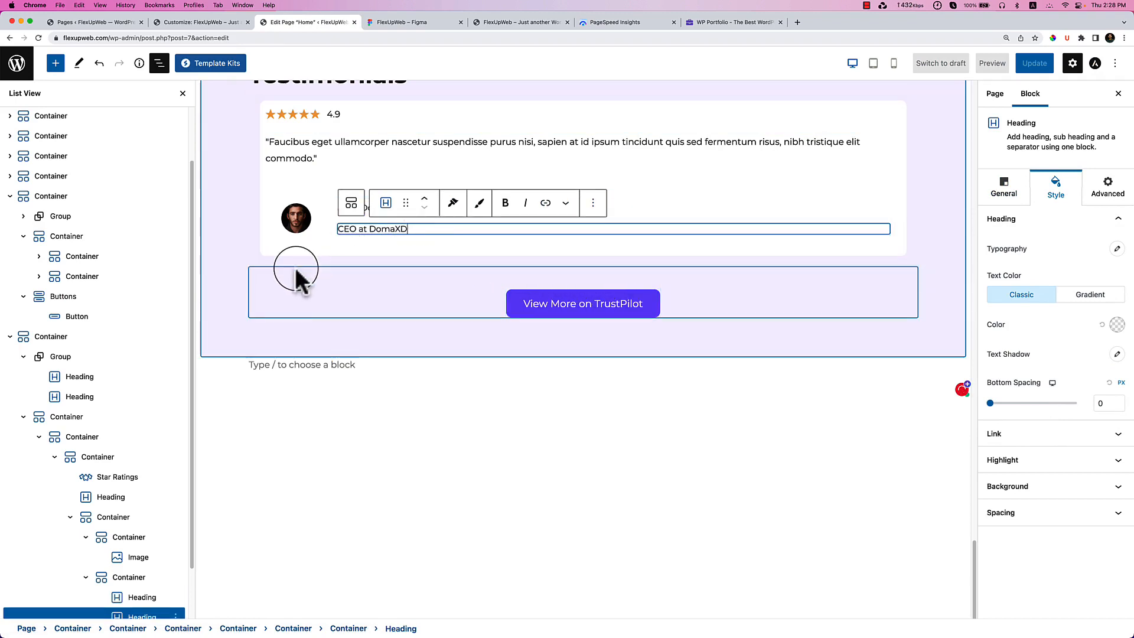
Make the second line 'CEO at DomaXD' and set the name and author-row gaps to 0.
{"action": "left_click", "coordinate": [330, 279]}
{"action": "left_click", "coordinate": [325, 220]}
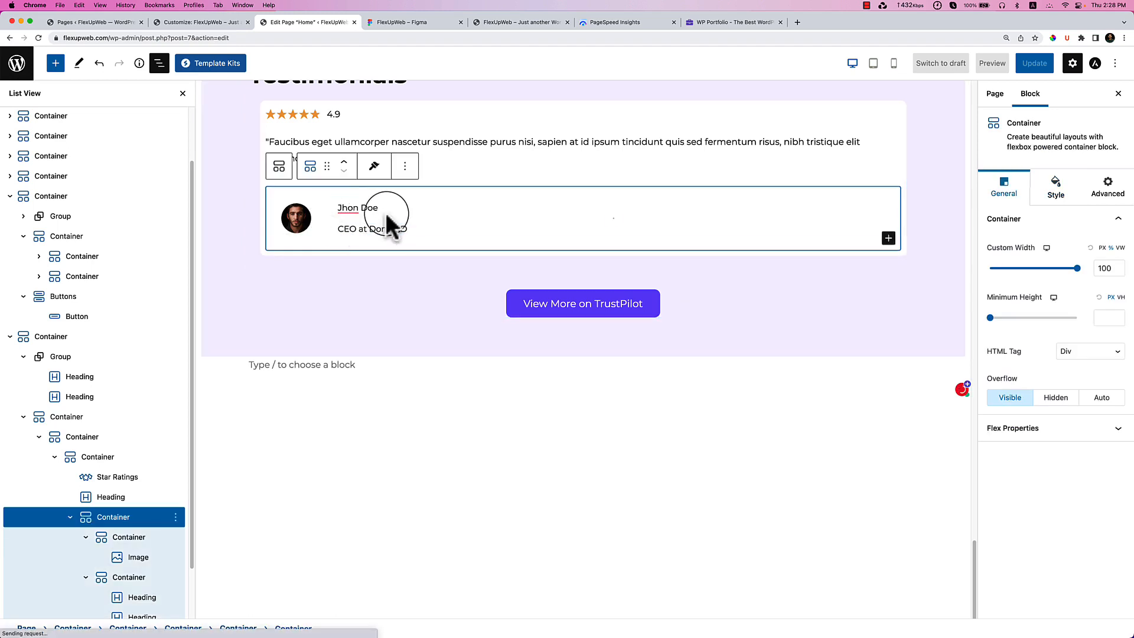
{"action": "left_click", "coordinate": [386, 222]}
{"action": "scroll", "coordinate": [159, 526], "scroll_direction": "down", "scroll_amount": 3}
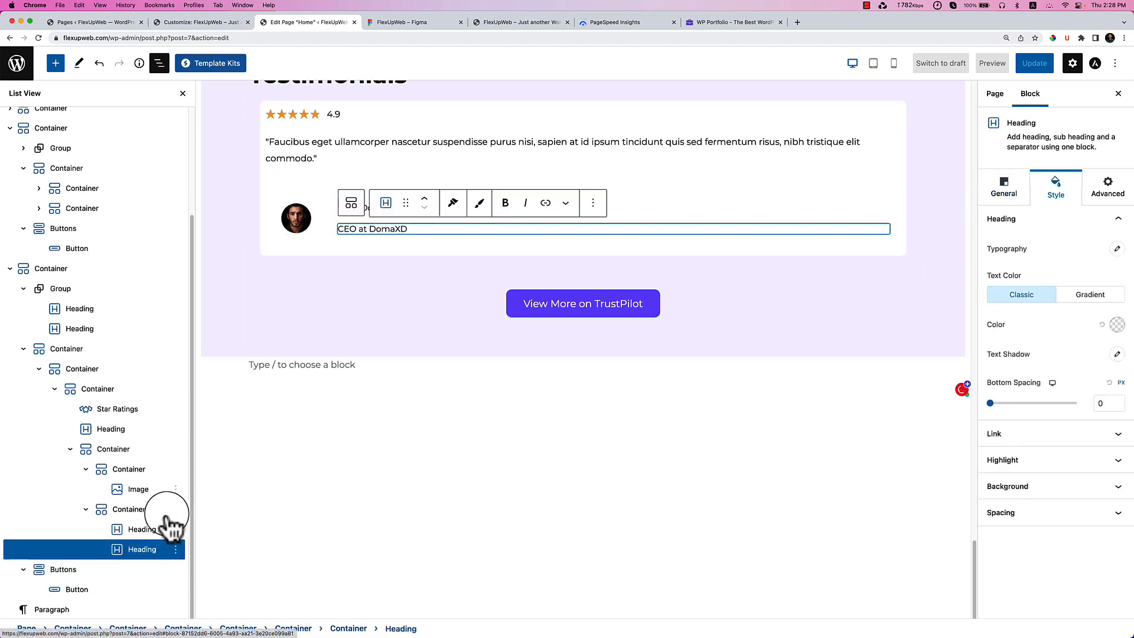
{"action": "left_click", "coordinate": [158, 511]}
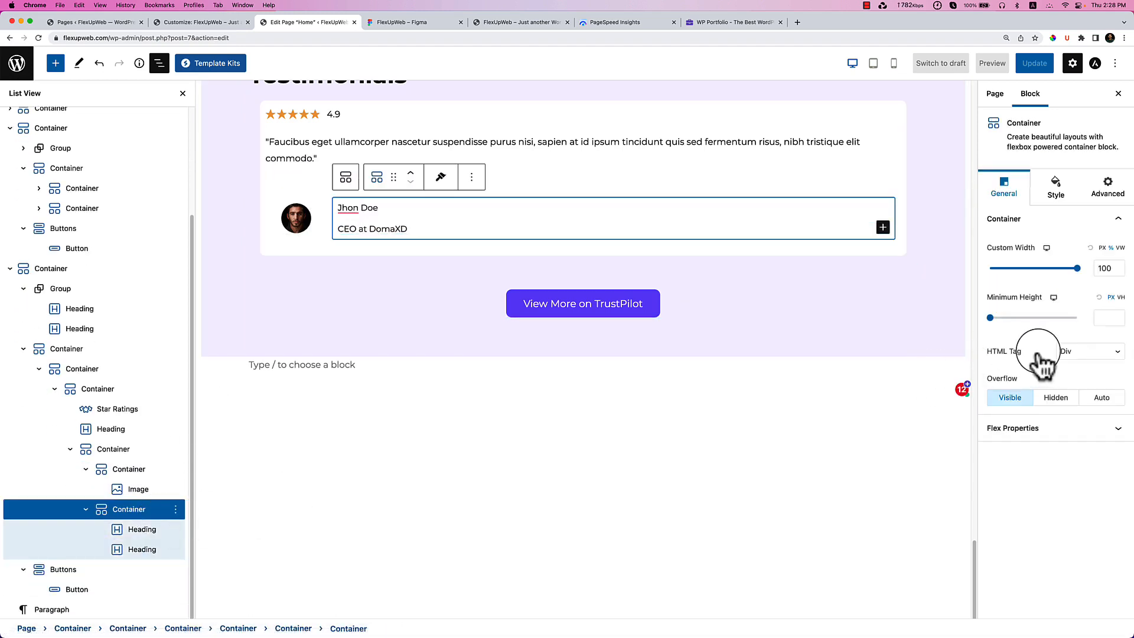
{"action": "left_click", "coordinate": [1058, 189]}
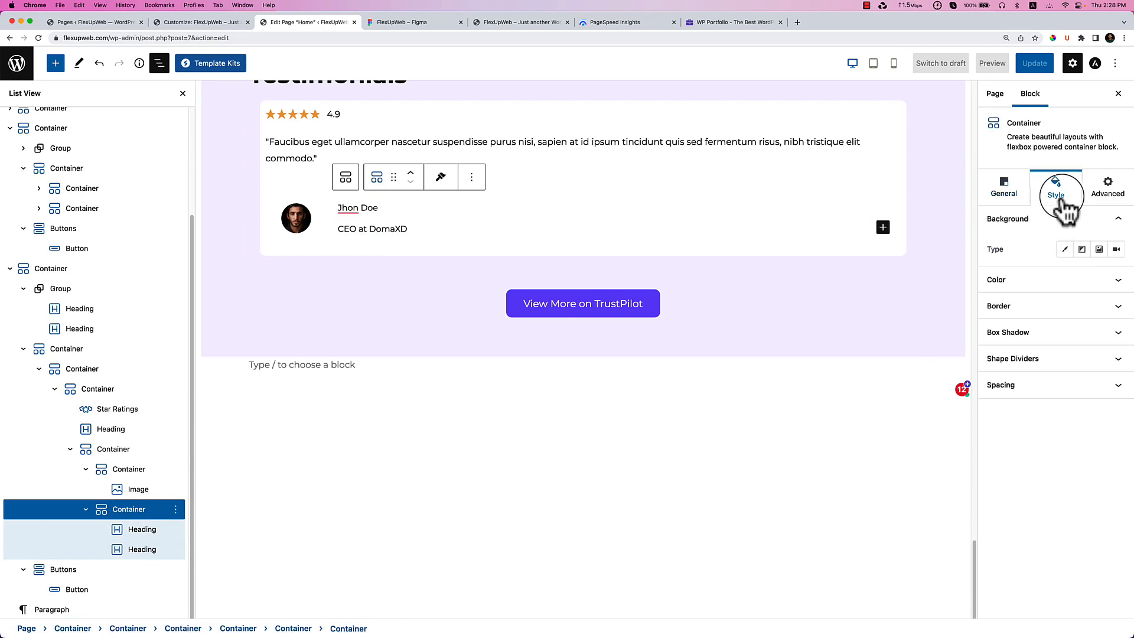
{"action": "left_click", "coordinate": [1039, 385]}
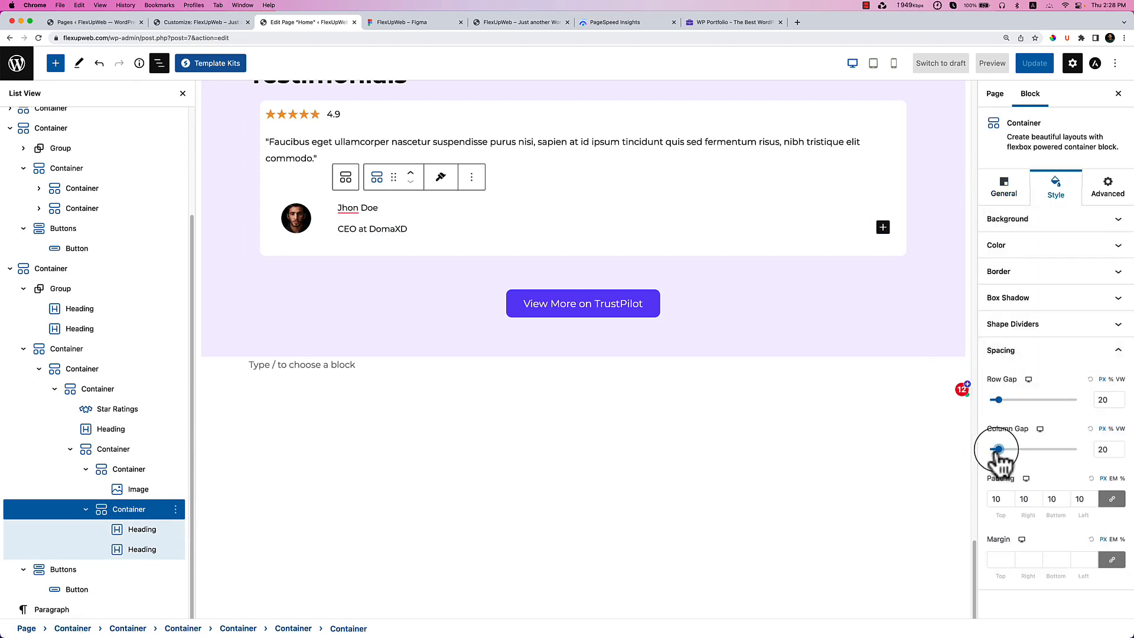
{"action": "left_click_drag", "start_coordinate": [998, 400], "coordinate": [969, 399]}
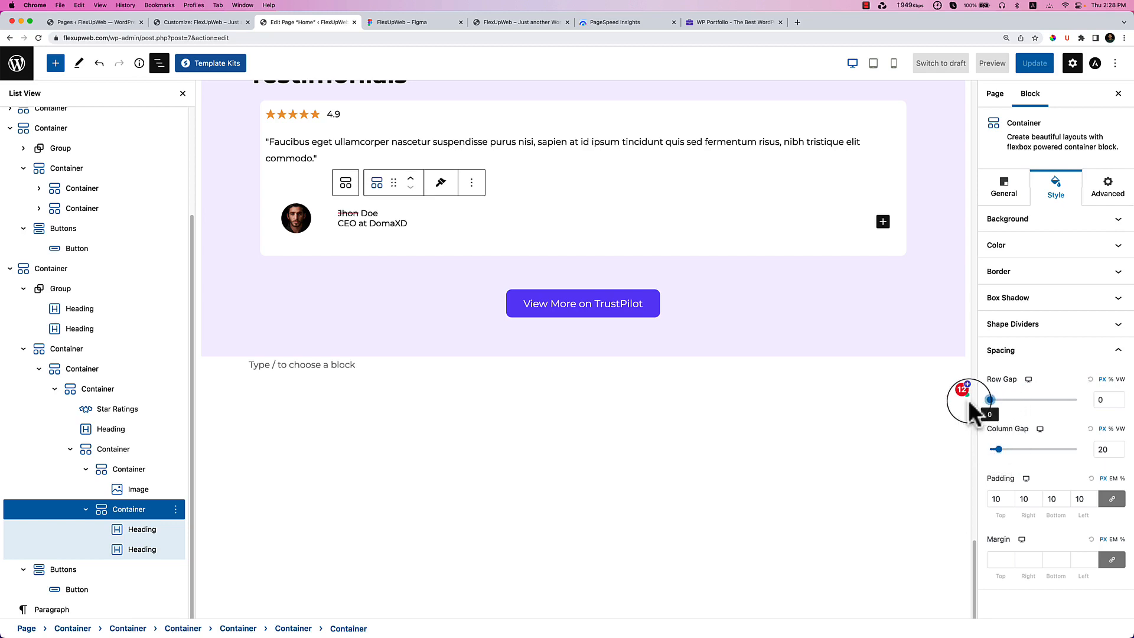
{"action": "left_click", "coordinate": [134, 448]}
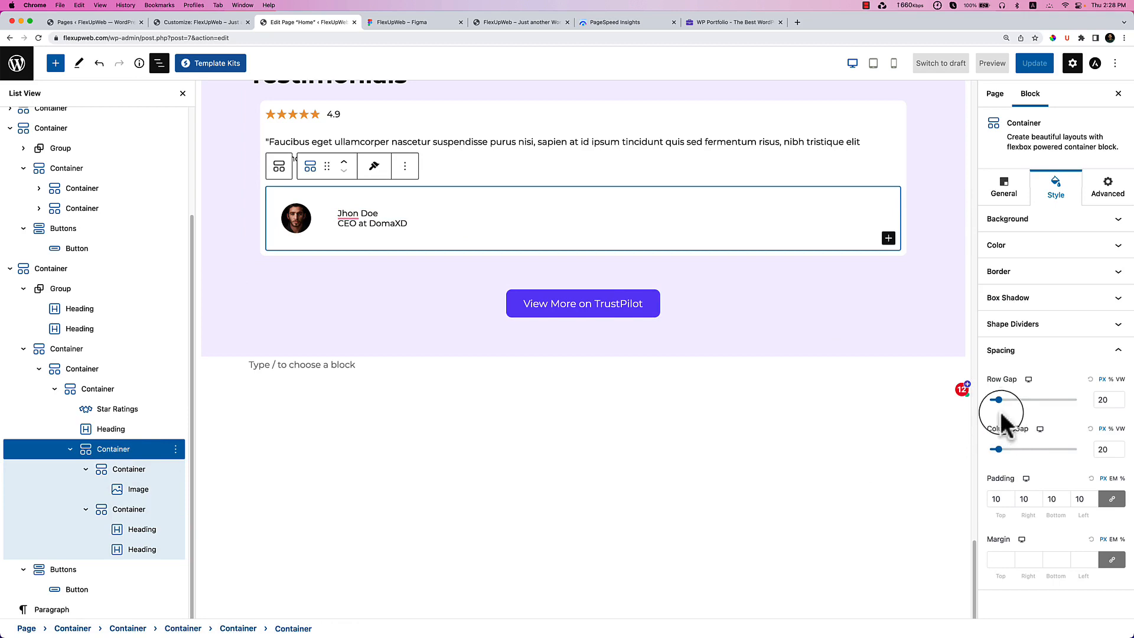
{"action": "left_click_drag", "start_coordinate": [999, 451], "coordinate": [969, 451]}
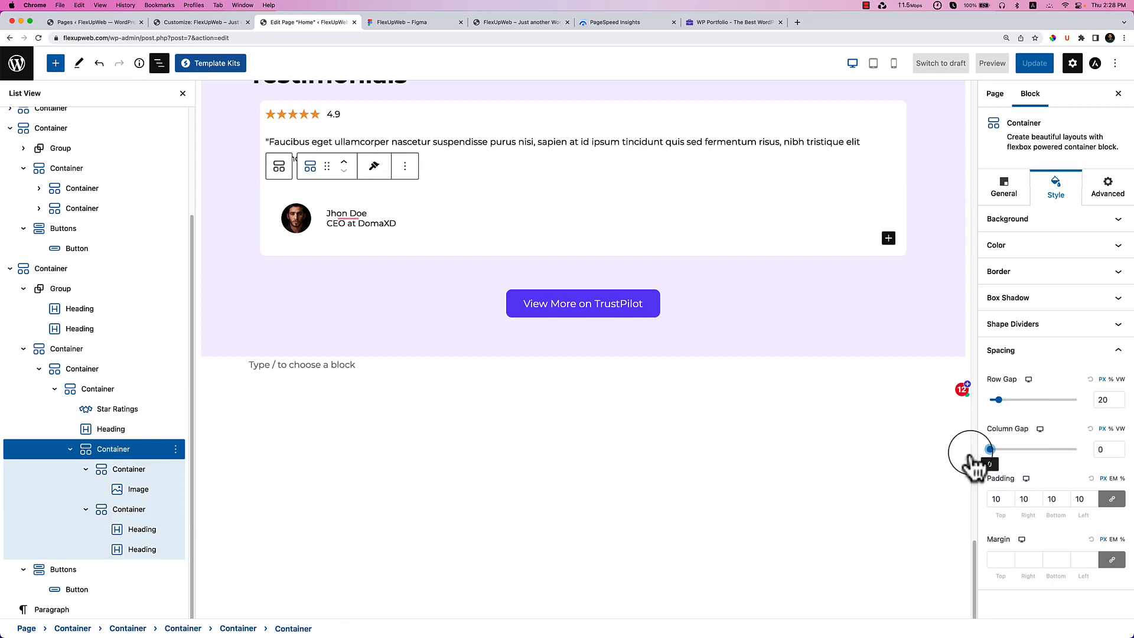
Set padding to 0 on both the name container and the avatar container.
{"action": "left_click", "coordinate": [123, 509]}
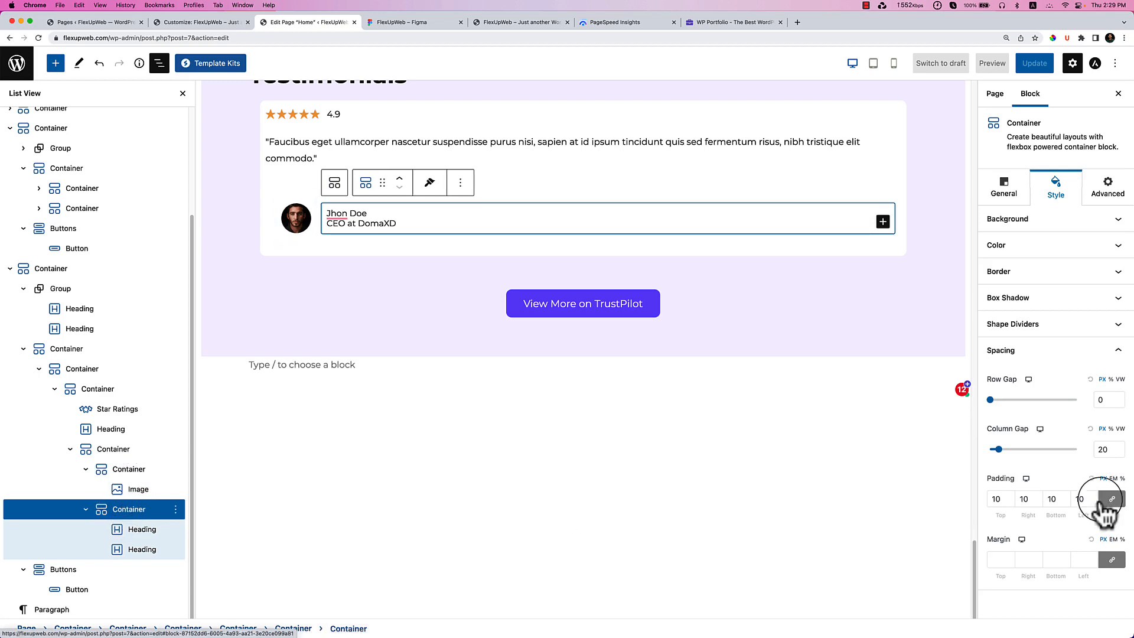
{"action": "left_click", "coordinate": [997, 499]}
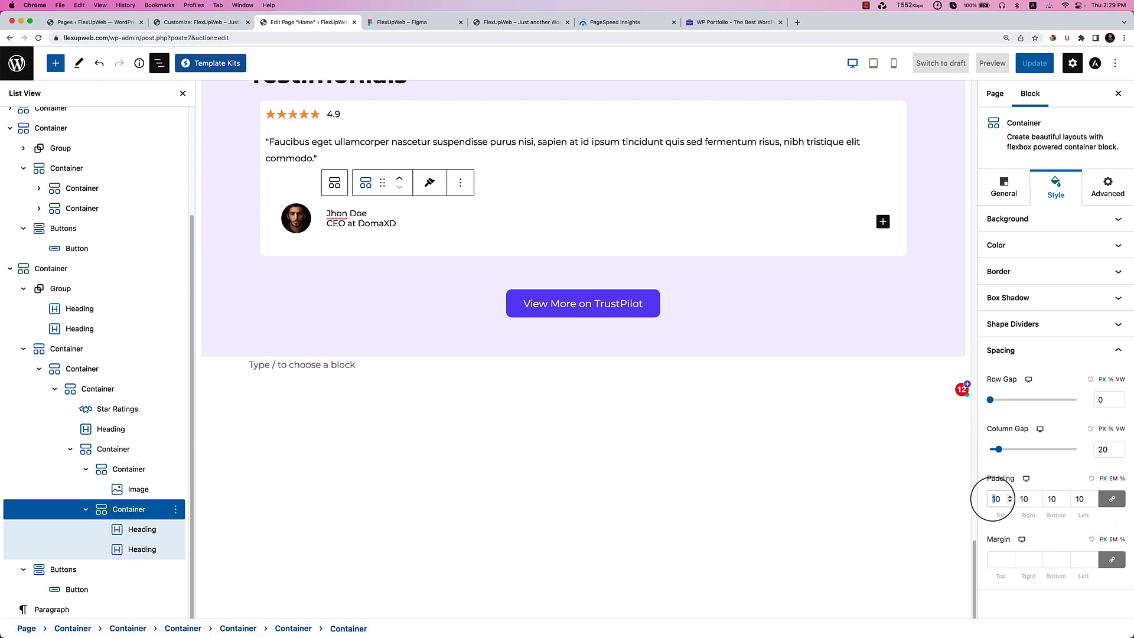
{"action": "key", "text": "BackSpace"}
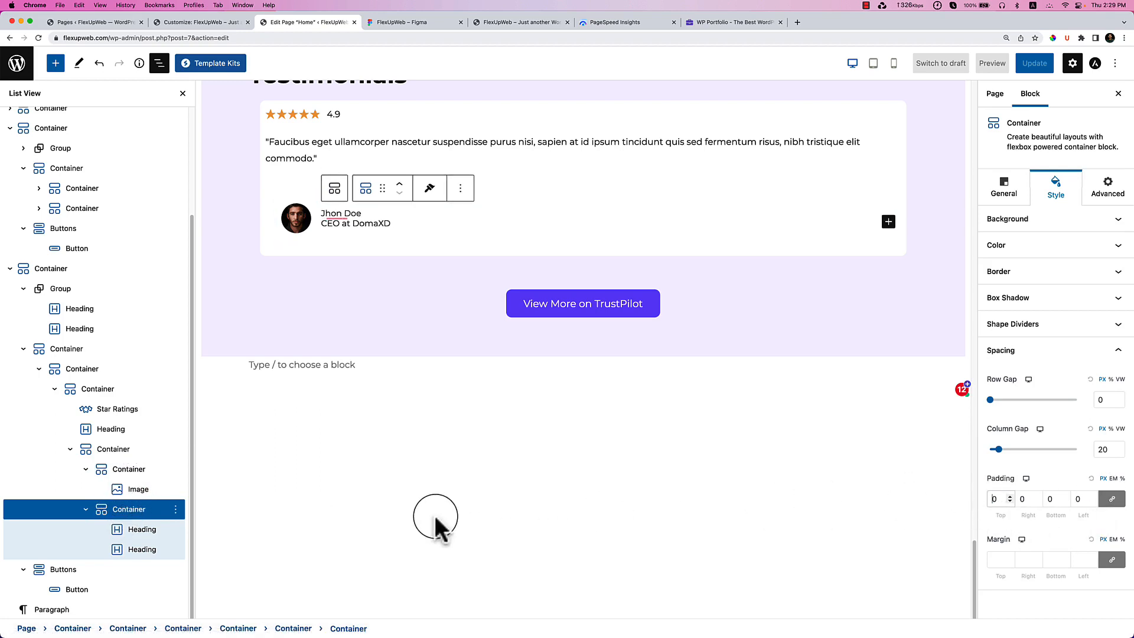
{"action": "left_click", "coordinate": [153, 470]}
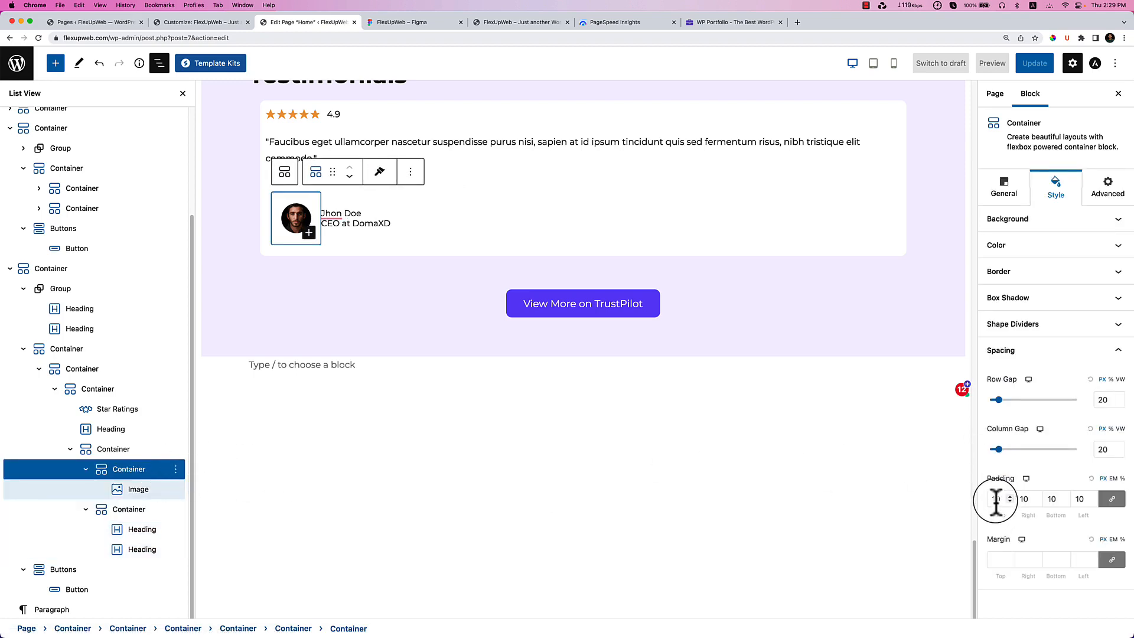
{"action": "key", "text": "BackSpace"}
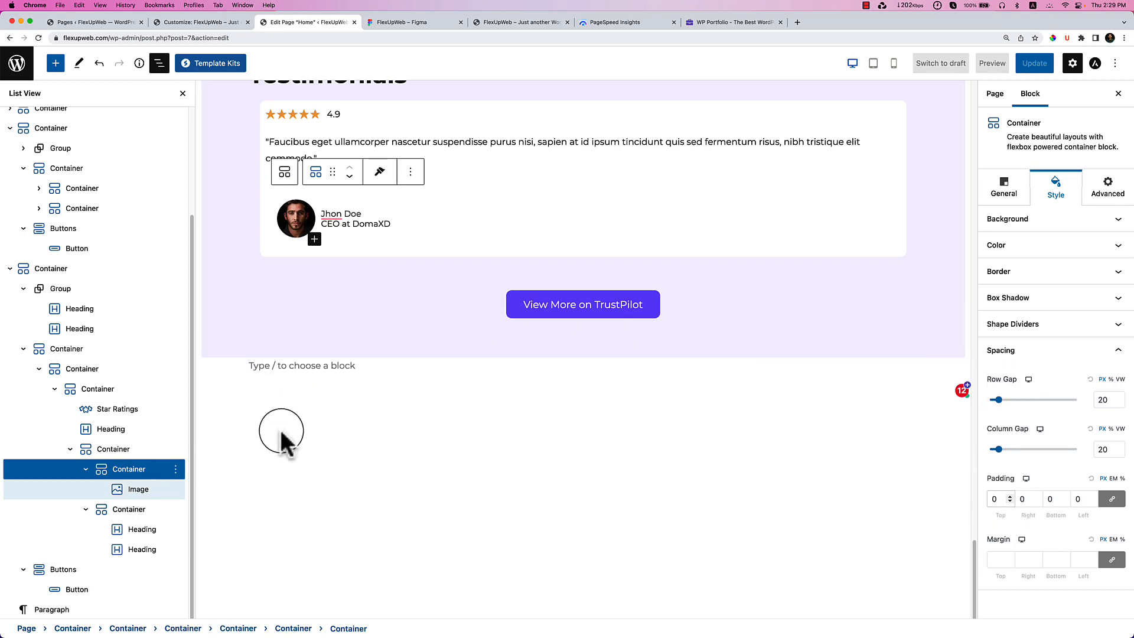
{"action": "left_click", "coordinate": [138, 492]}
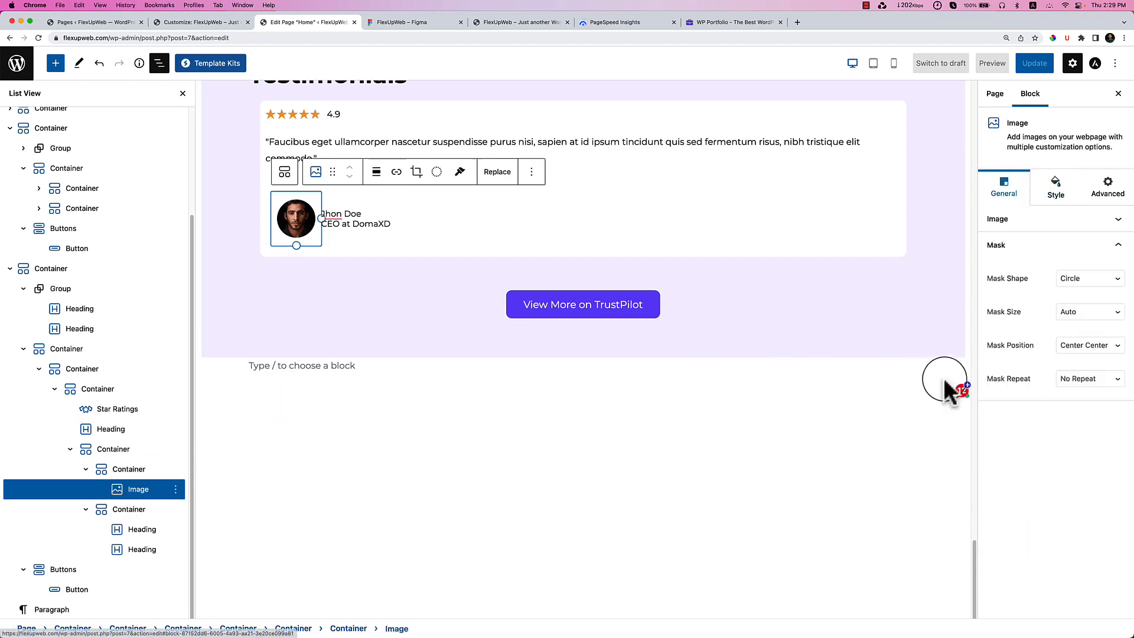
Reduce the avatar image's width to 365 in its settings.
{"action": "left_click", "coordinate": [1056, 201]}
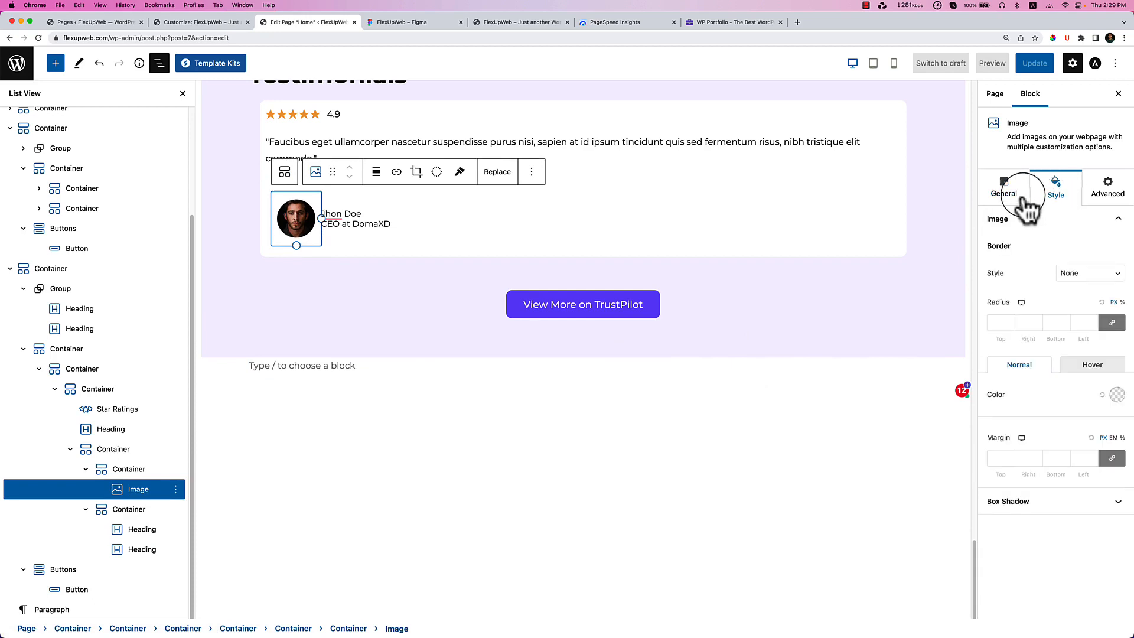
{"action": "left_click", "coordinate": [1026, 198]}
{"action": "left_click", "coordinate": [1041, 220]}
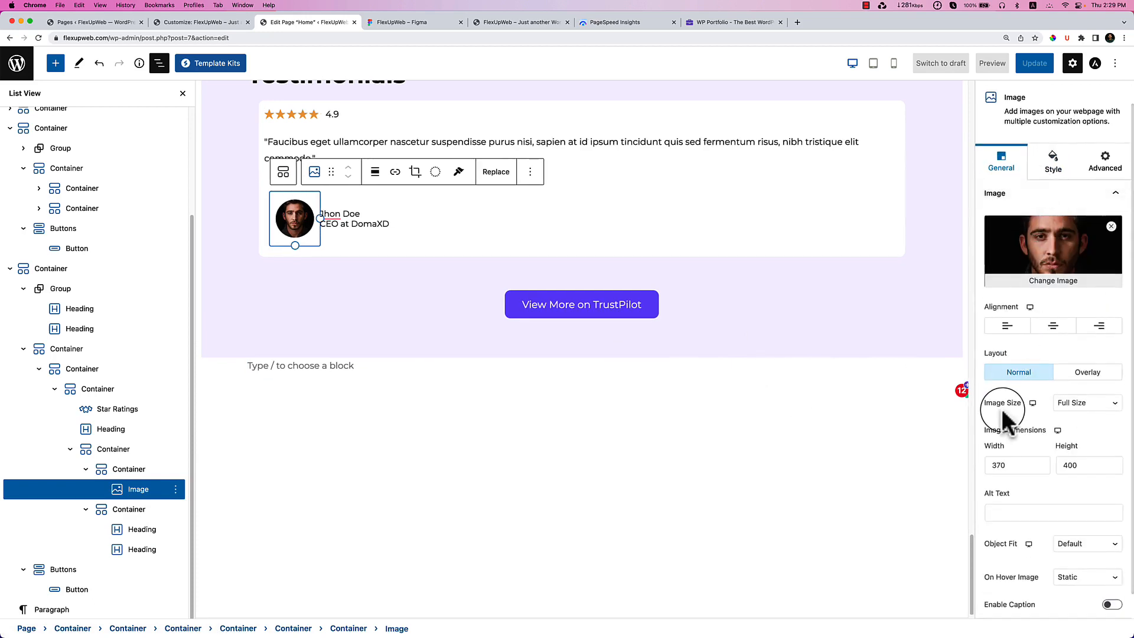
{"action": "scroll", "coordinate": [1009, 427], "scroll_direction": "down", "scroll_amount": 1}
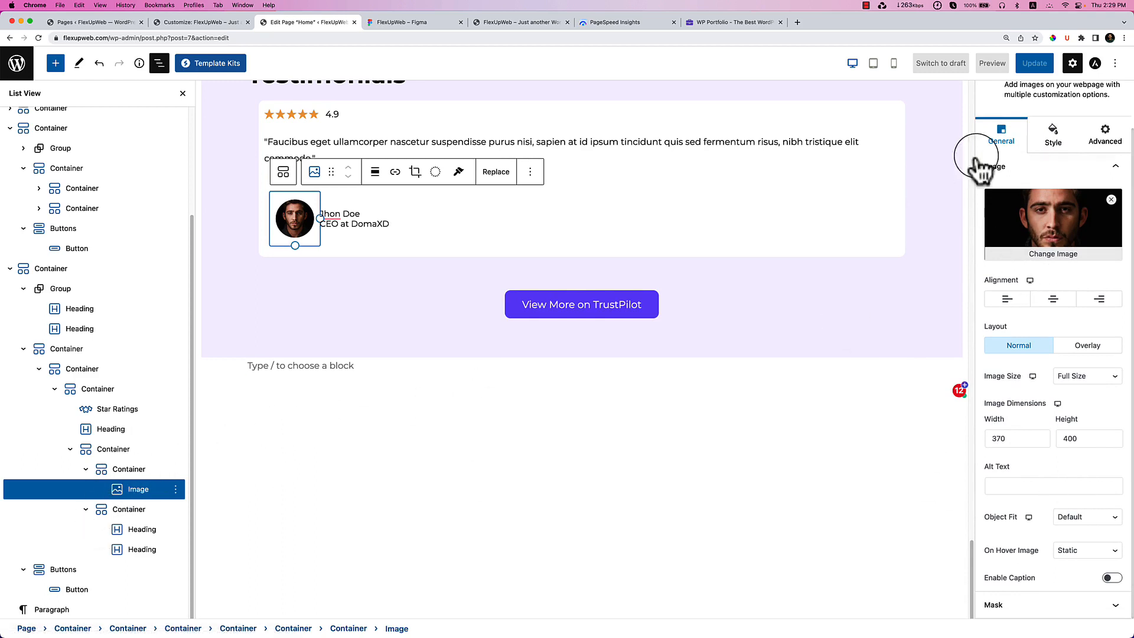
{"action": "left_click", "coordinate": [1053, 134]}
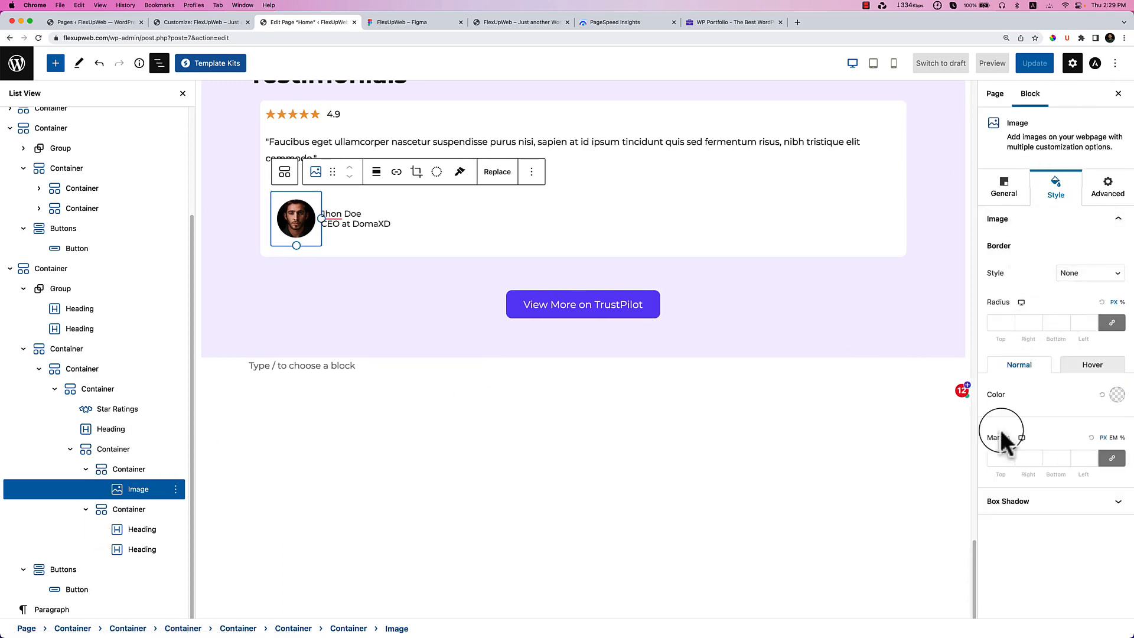
{"action": "left_click", "coordinate": [1004, 189]}
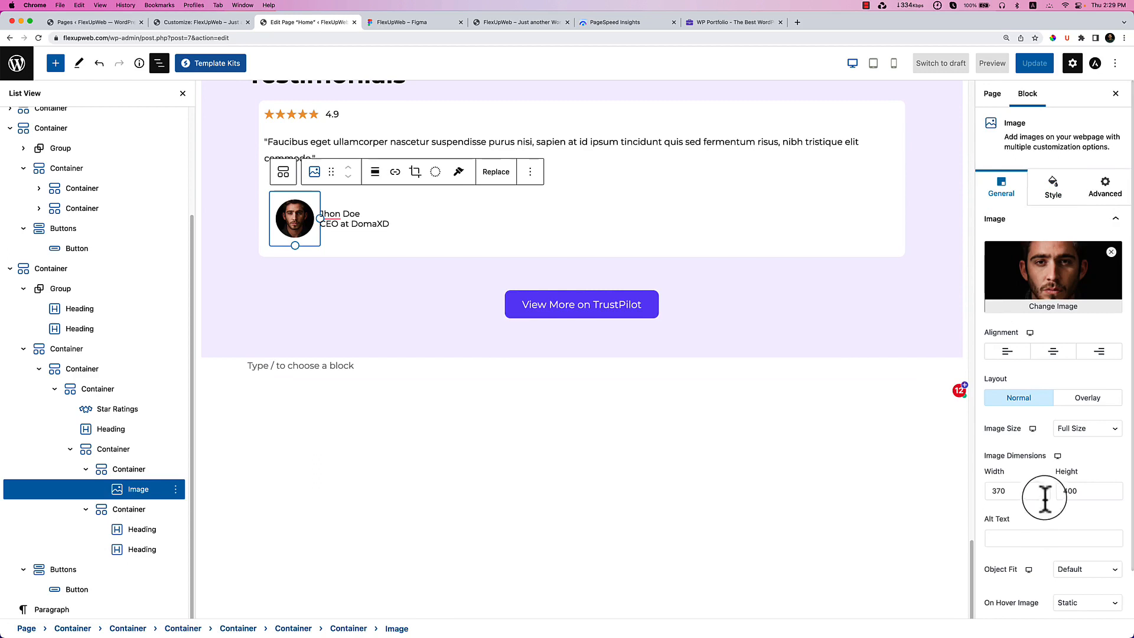
{"action": "left_click", "coordinate": [1039, 494]}
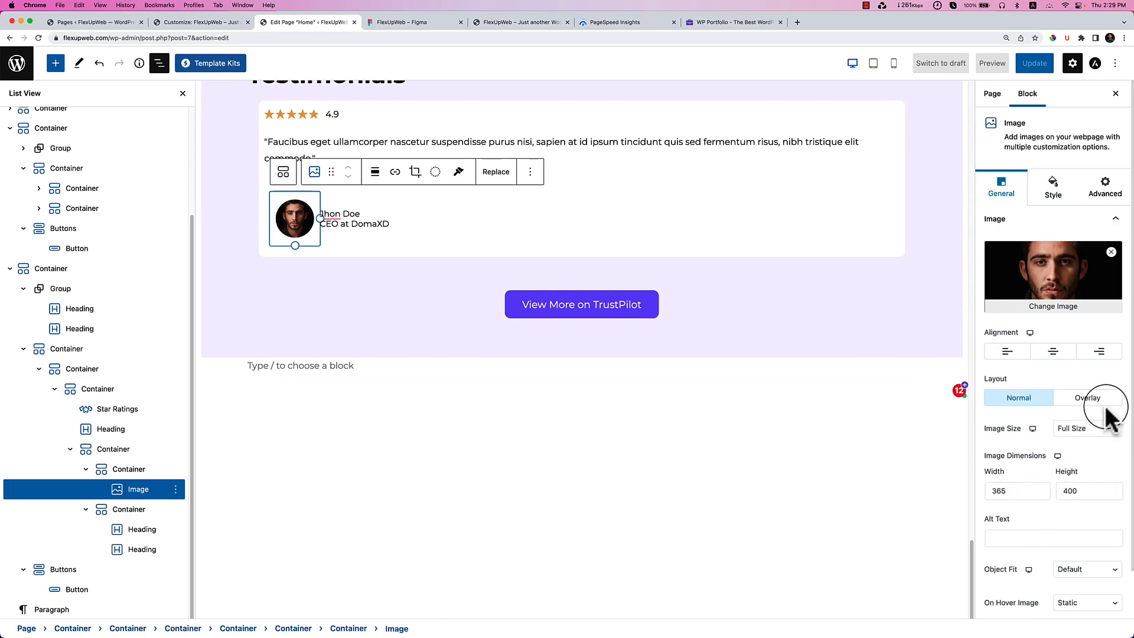
{"action": "scroll", "coordinate": [1060, 492], "scroll_direction": "down", "scroll_amount": 2}
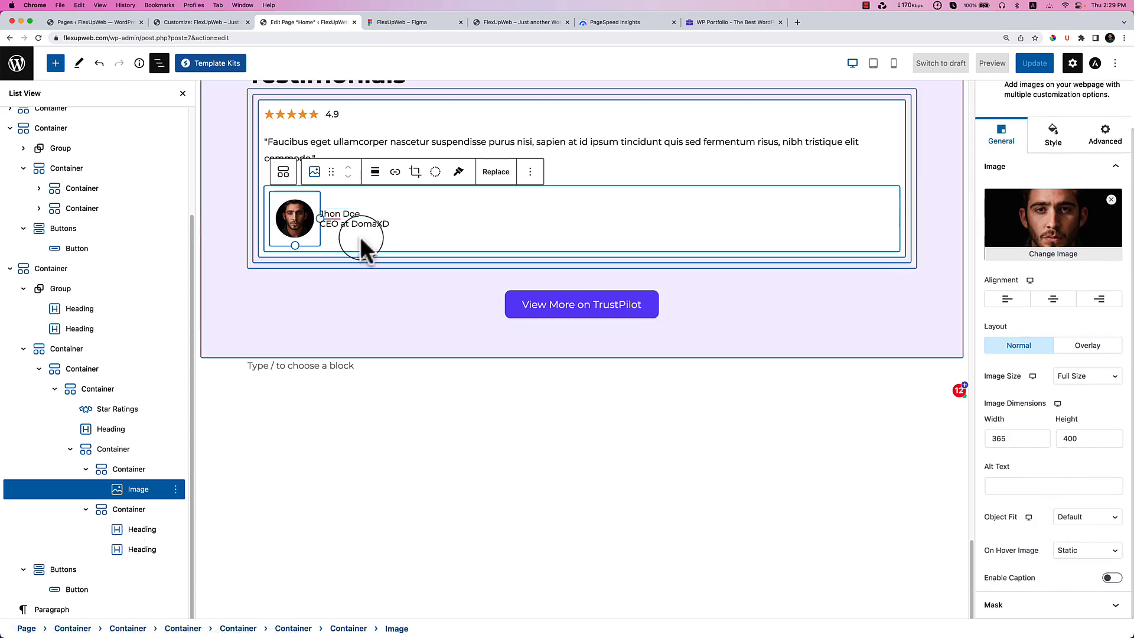
Drag the profile photo's resize handle to make it smaller.
{"action": "left_click_drag", "start_coordinate": [316, 225], "coordinate": [329, 265]}
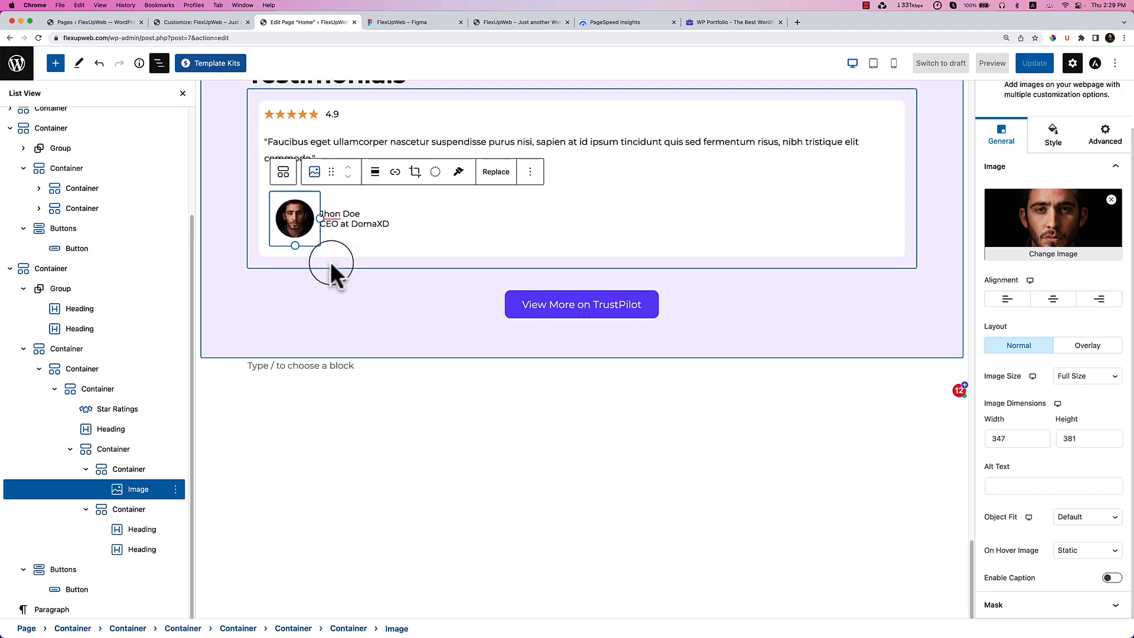
{"action": "left_click_drag", "start_coordinate": [316, 222], "coordinate": [392, 242]}
{"action": "left_click", "coordinate": [393, 242]}
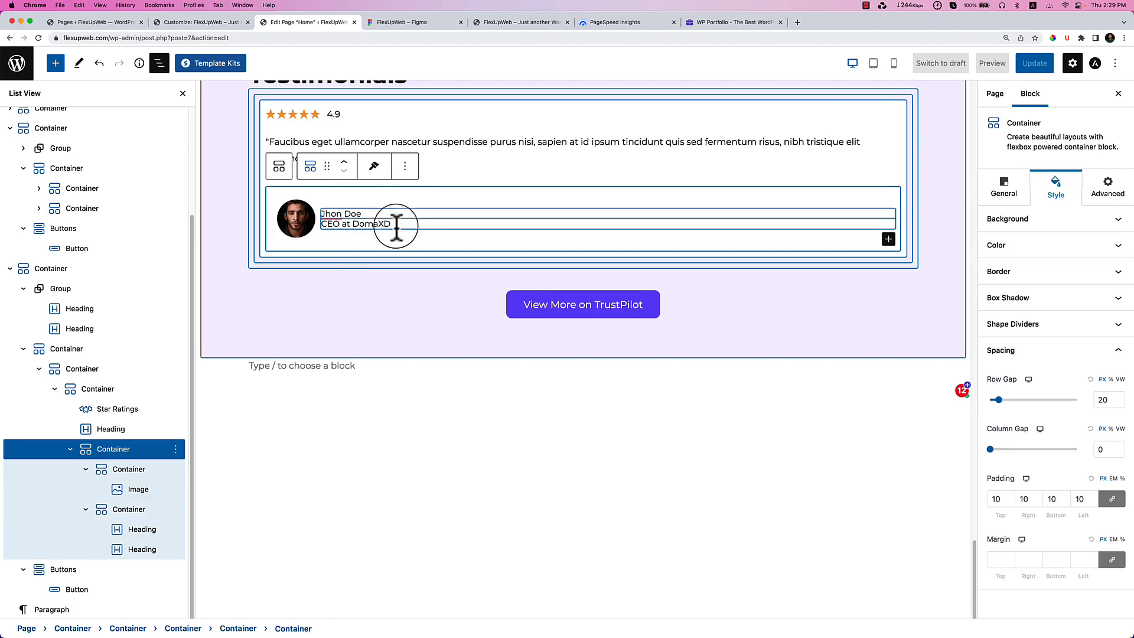
{"action": "left_click", "coordinate": [140, 485]}
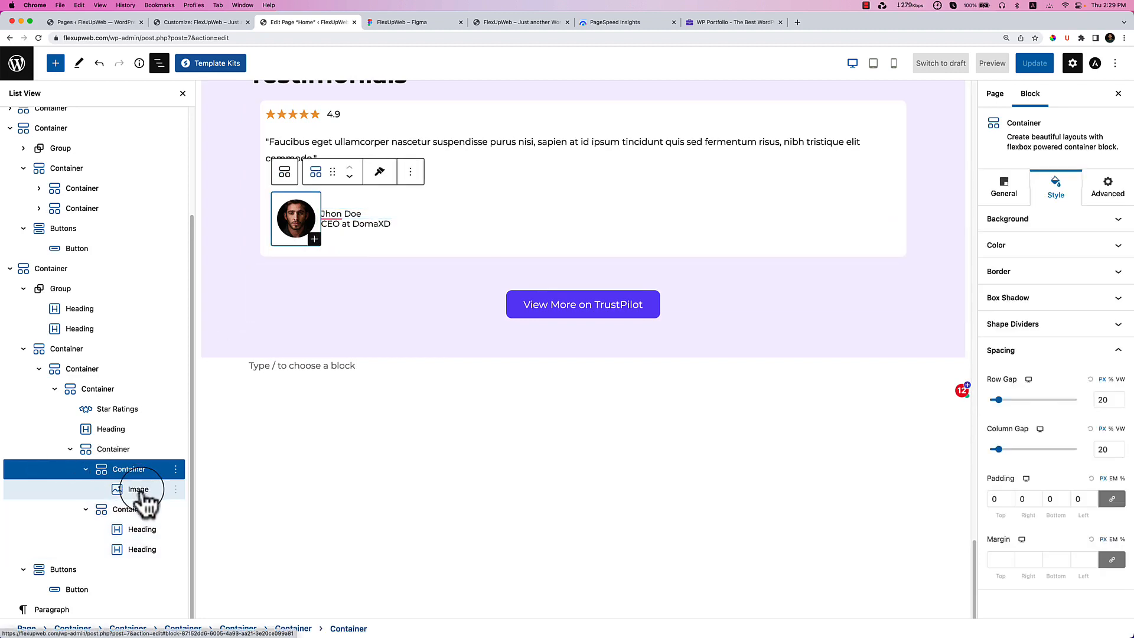
{"action": "left_click", "coordinate": [142, 493]}
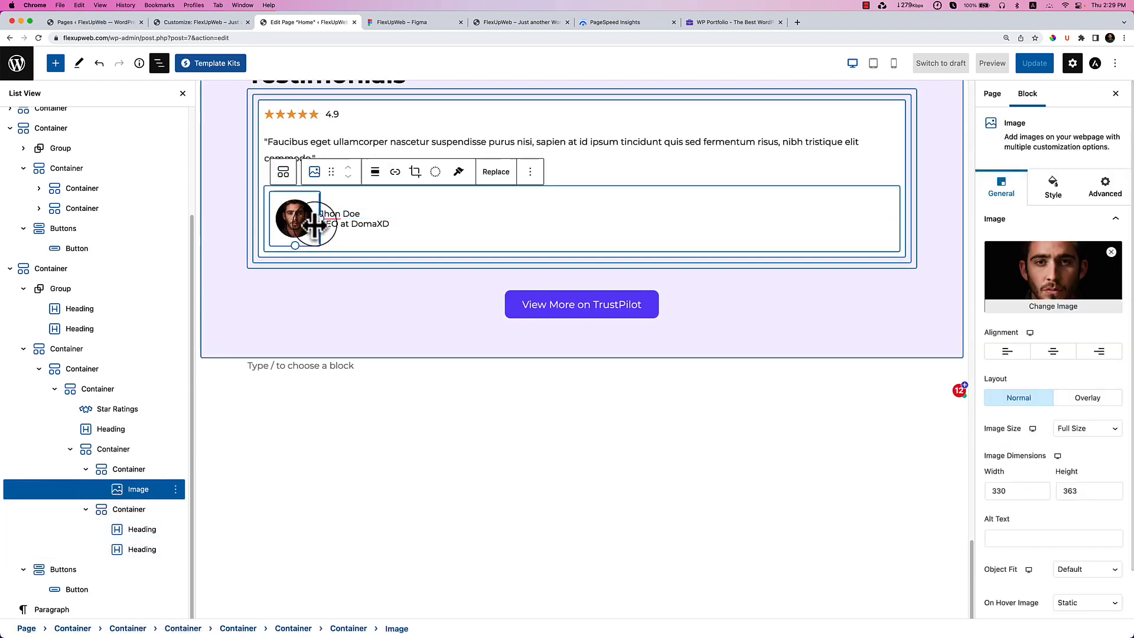
{"action": "left_click_drag", "start_coordinate": [317, 224], "coordinate": [299, 231]}
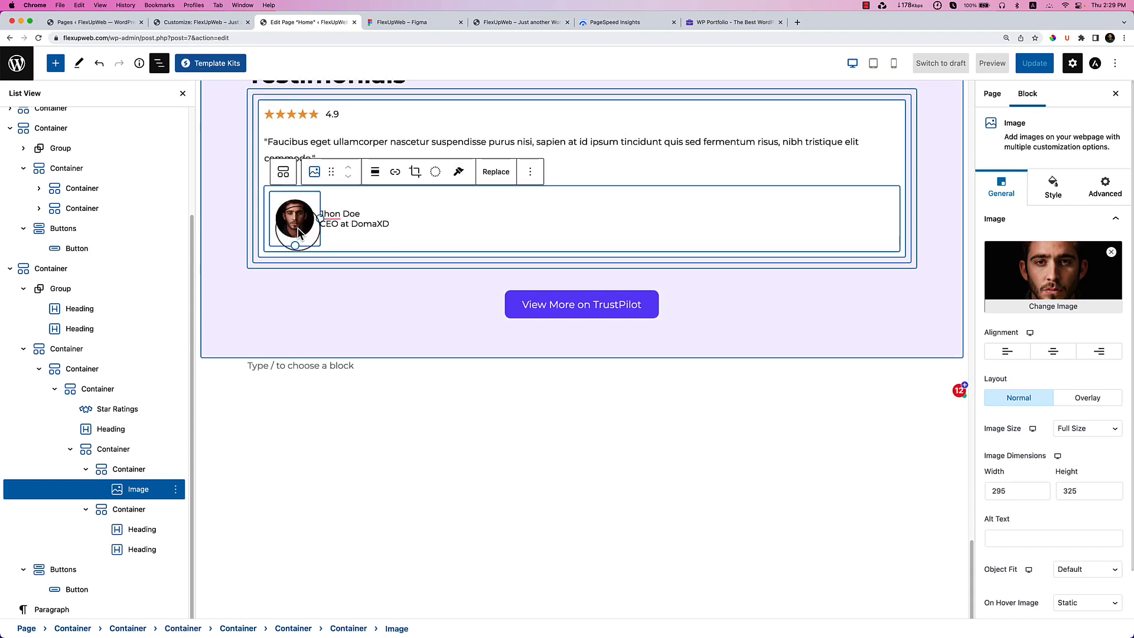
Set the photo's Image Size to Medium and resize it to 232 × 250.
{"action": "left_click", "coordinate": [1096, 430]}
{"action": "left_click", "coordinate": [1096, 427]}
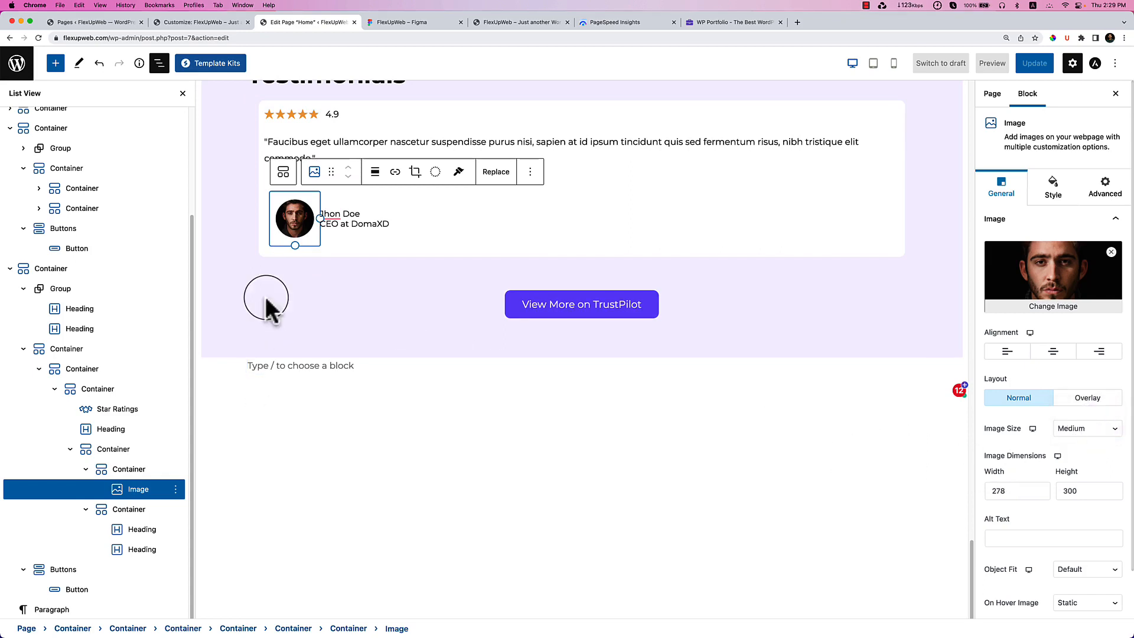
{"action": "left_click_drag", "start_coordinate": [302, 225], "coordinate": [292, 227]}
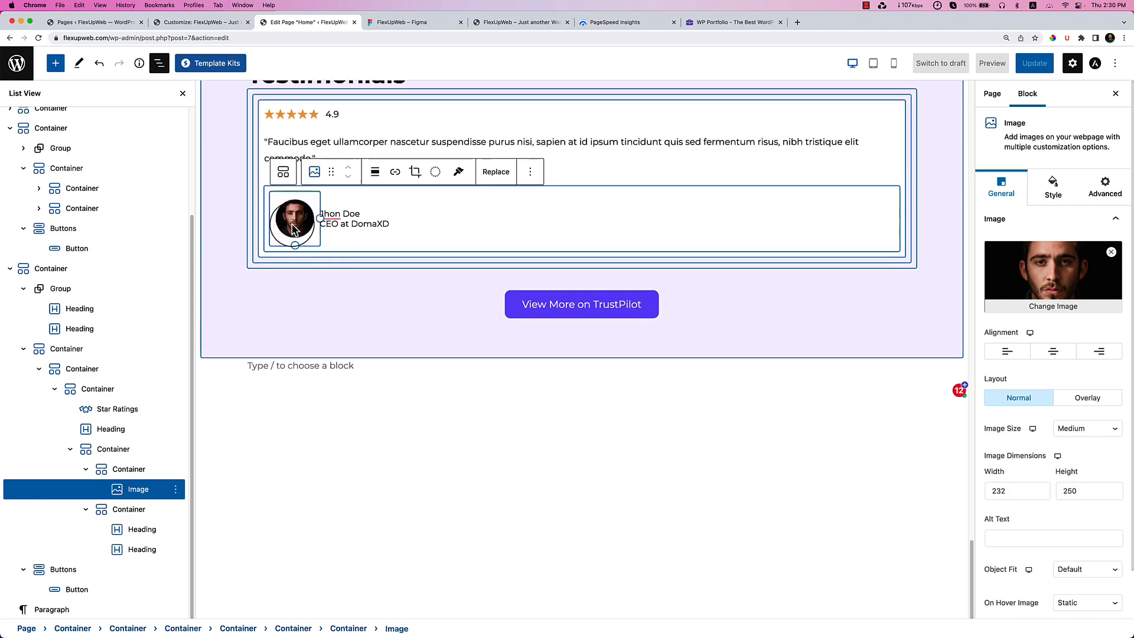
{"action": "left_click", "coordinate": [408, 319]}
{"action": "scroll", "coordinate": [409, 322], "scroll_direction": "up", "scroll_amount": 2}
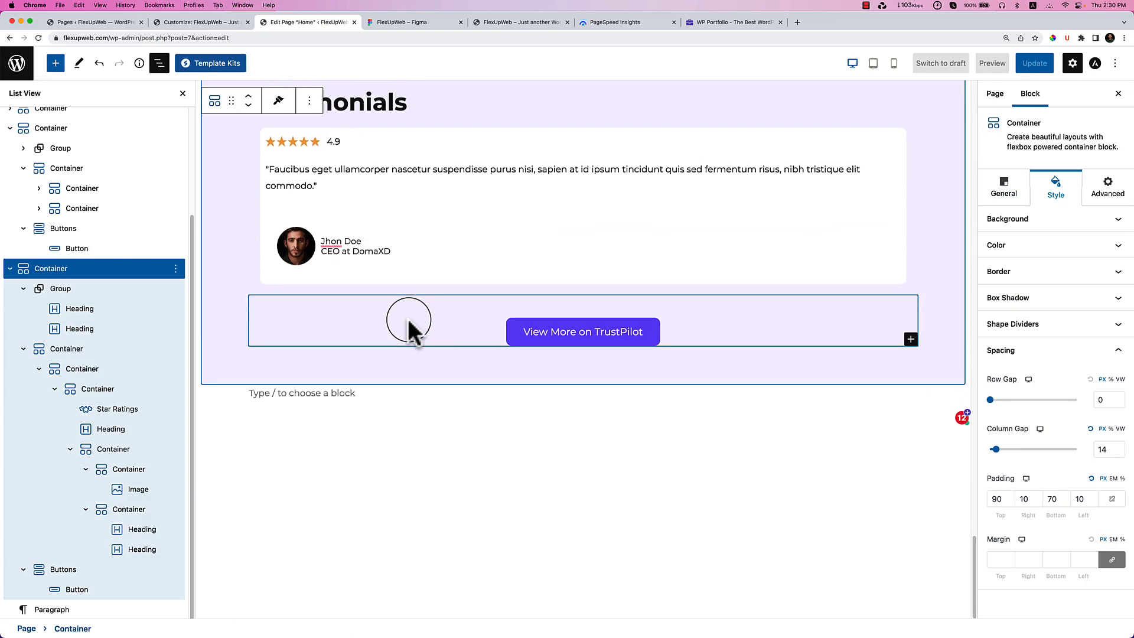
{"action": "scroll", "coordinate": [489, 283], "scroll_direction": "up", "scroll_amount": 4}
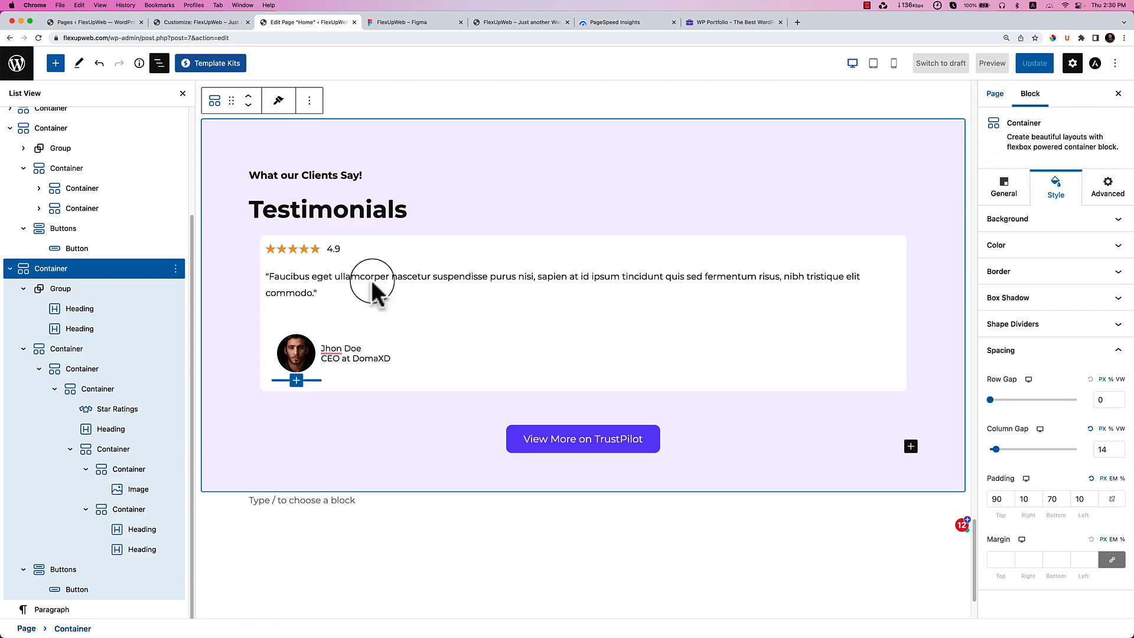
{"action": "left_click", "coordinate": [137, 551]}
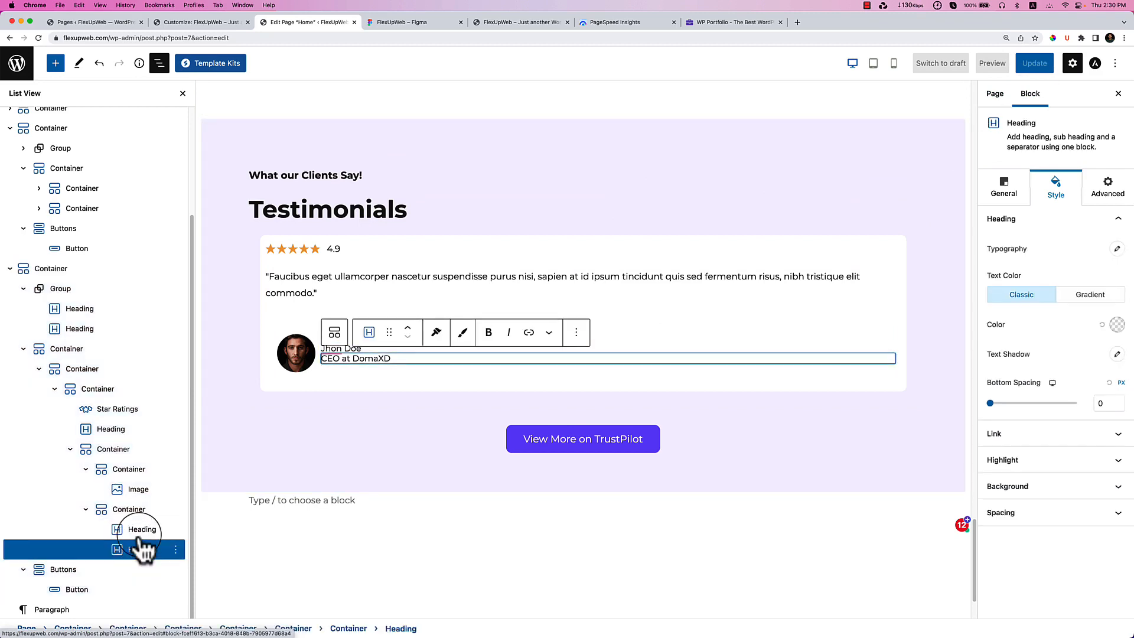
{"action": "left_click", "coordinate": [141, 493]}
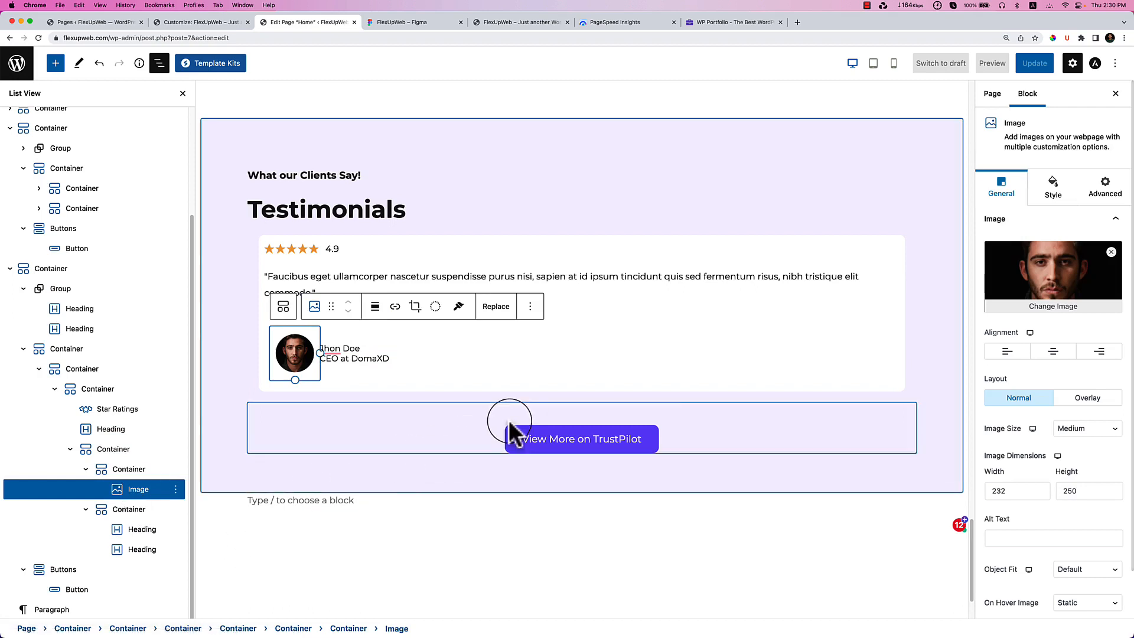
{"action": "left_click", "coordinate": [130, 471]}
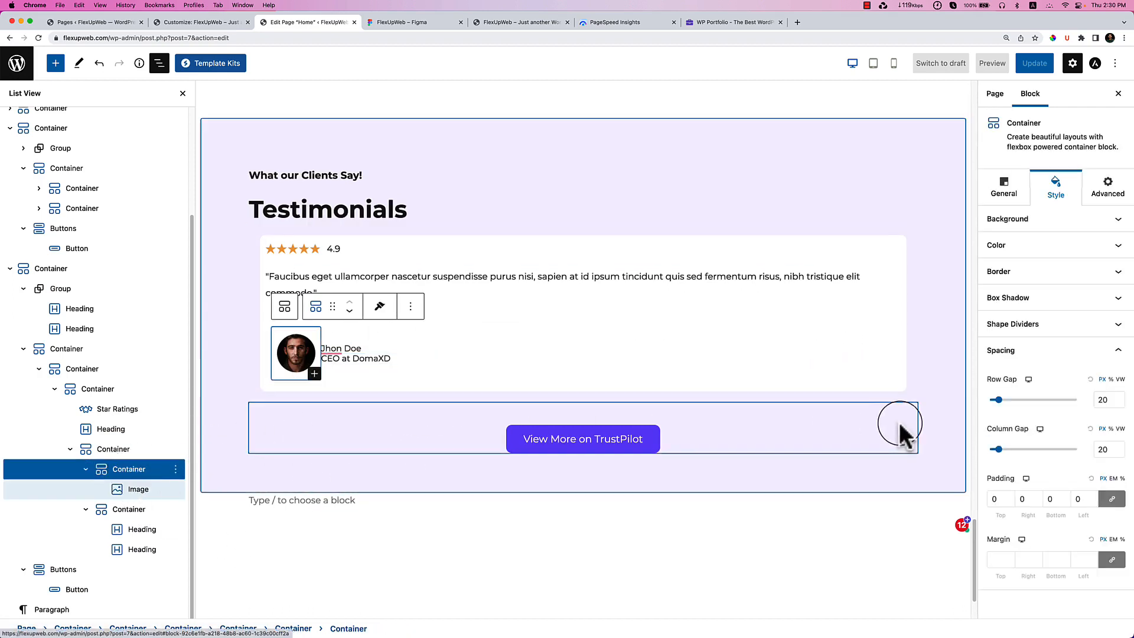
Lower the photo container's Custom Width to shrink the avatar.
{"action": "left_click", "coordinate": [1006, 188]}
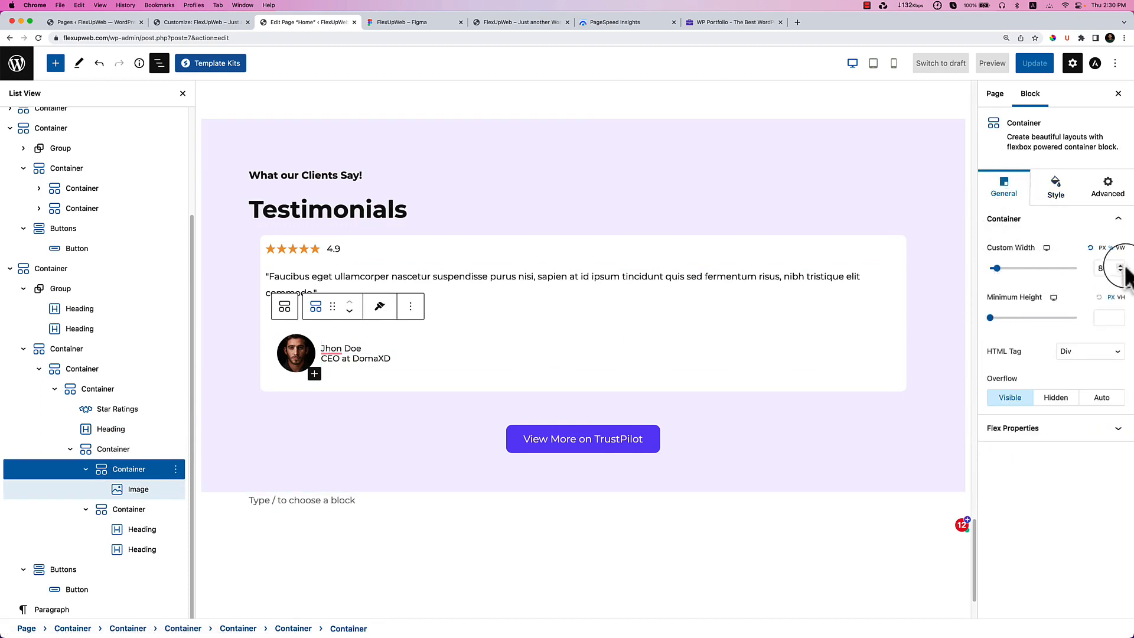
{"action": "left_click", "coordinate": [1120, 272]}
{"action": "left_click", "coordinate": [1120, 272]}
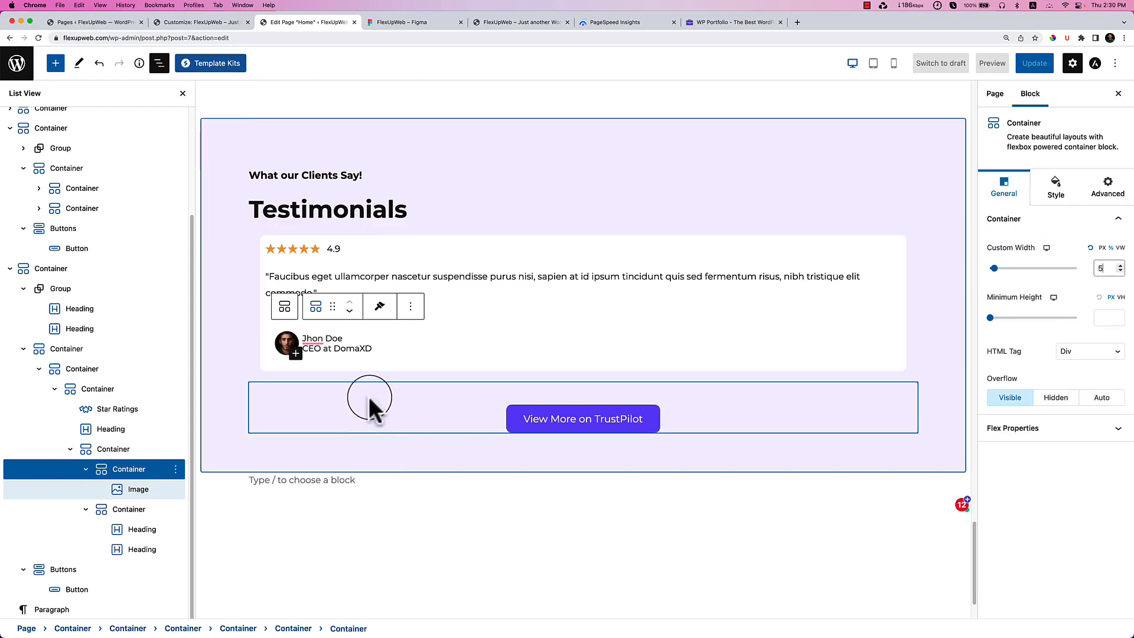
{"action": "left_click", "coordinate": [334, 407]}
Set the testimonial card wrapper container's padding to 0 on all sides.
{"action": "left_click", "coordinate": [232, 369]}
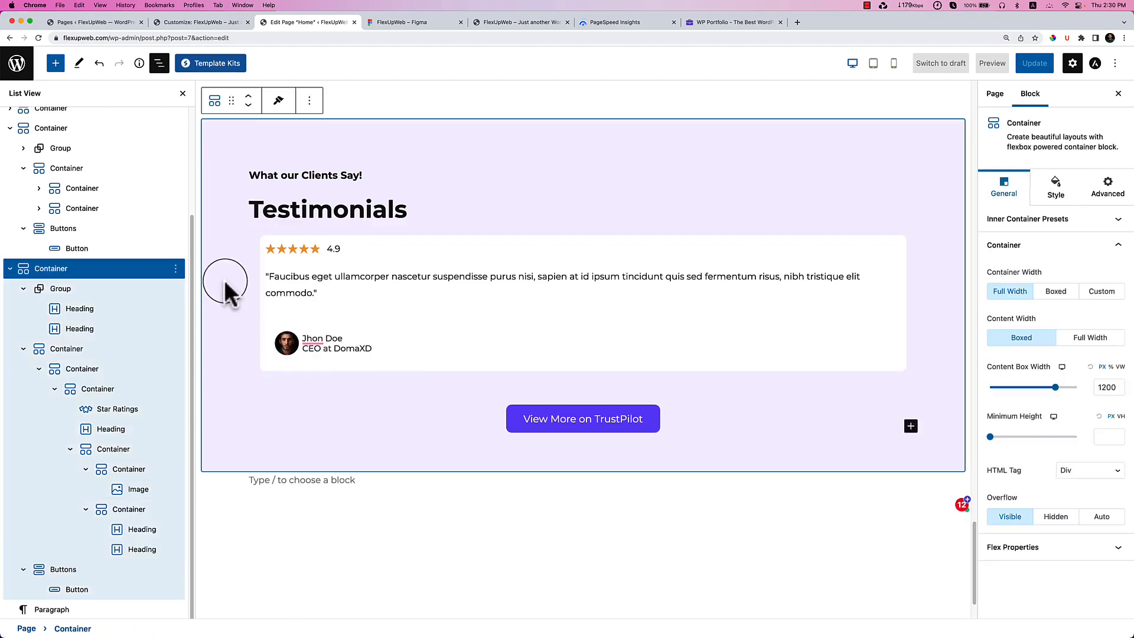
{"action": "left_click", "coordinate": [88, 351]}
{"action": "left_click", "coordinate": [100, 370]}
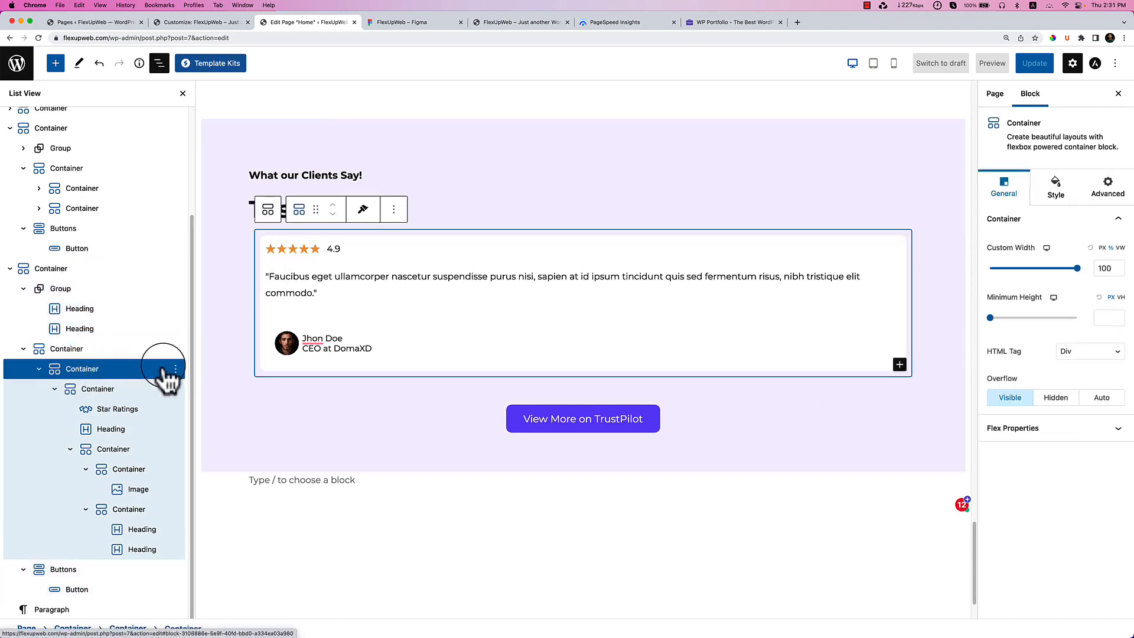
{"action": "left_click", "coordinate": [1062, 201]}
{"action": "left_click", "coordinate": [1026, 352]}
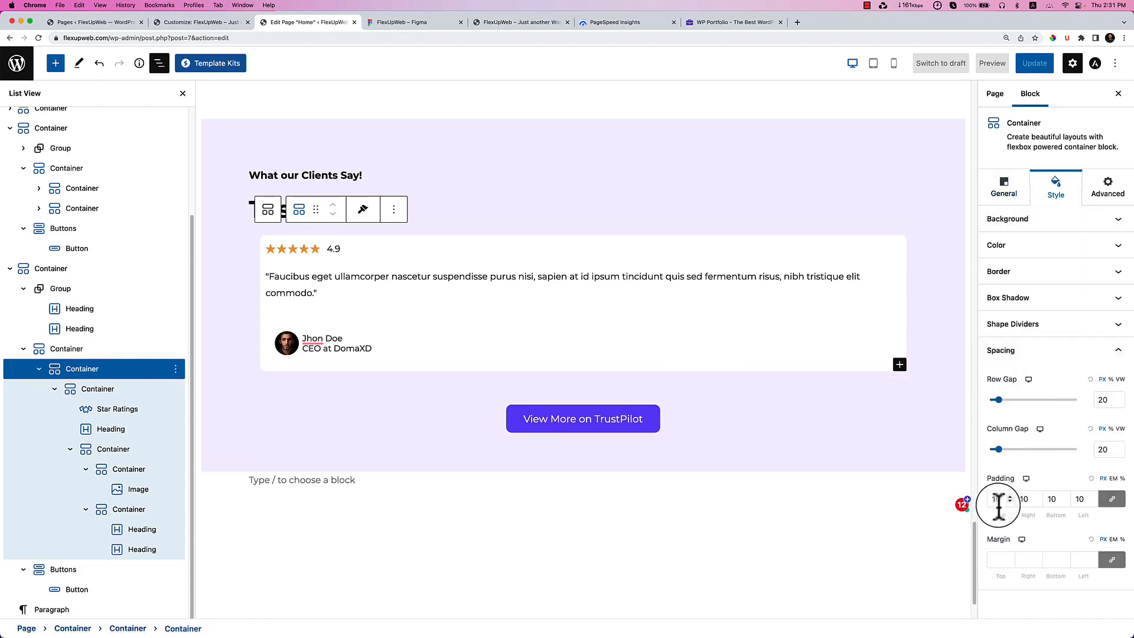
{"action": "key", "text": "BackSpace"}
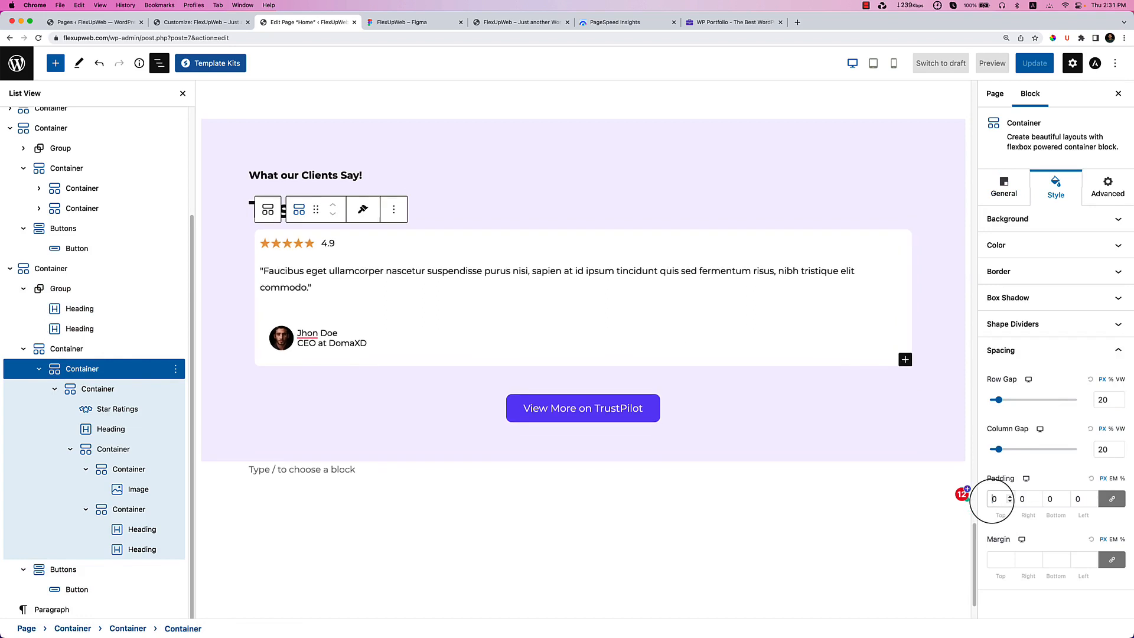
{"action": "left_click", "coordinate": [95, 393]}
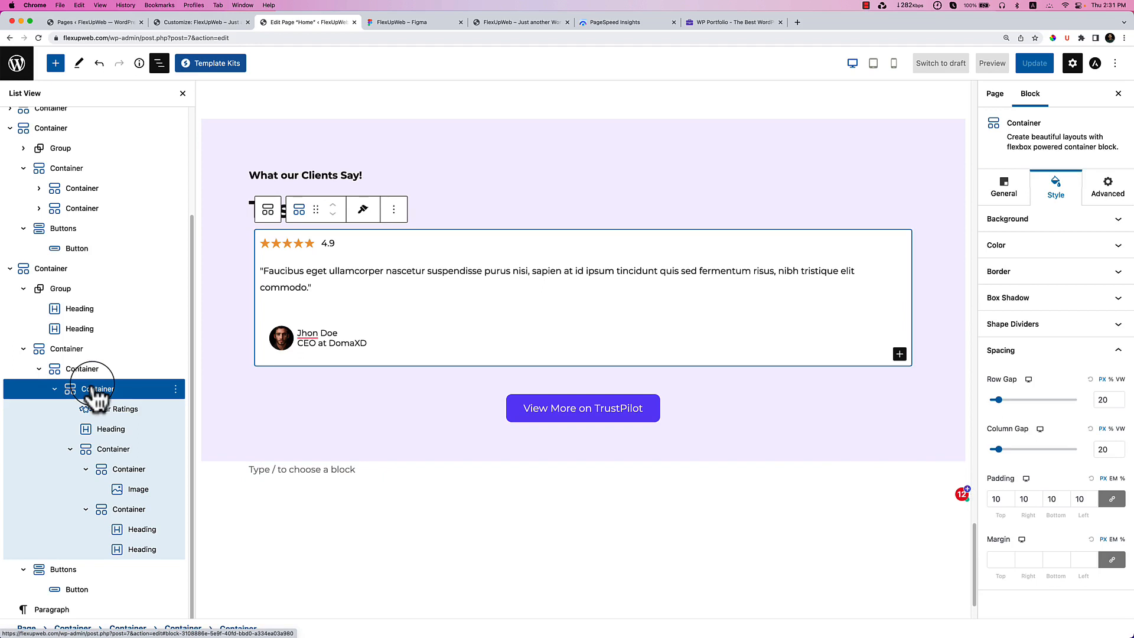
{"action": "left_click", "coordinate": [55, 390]}
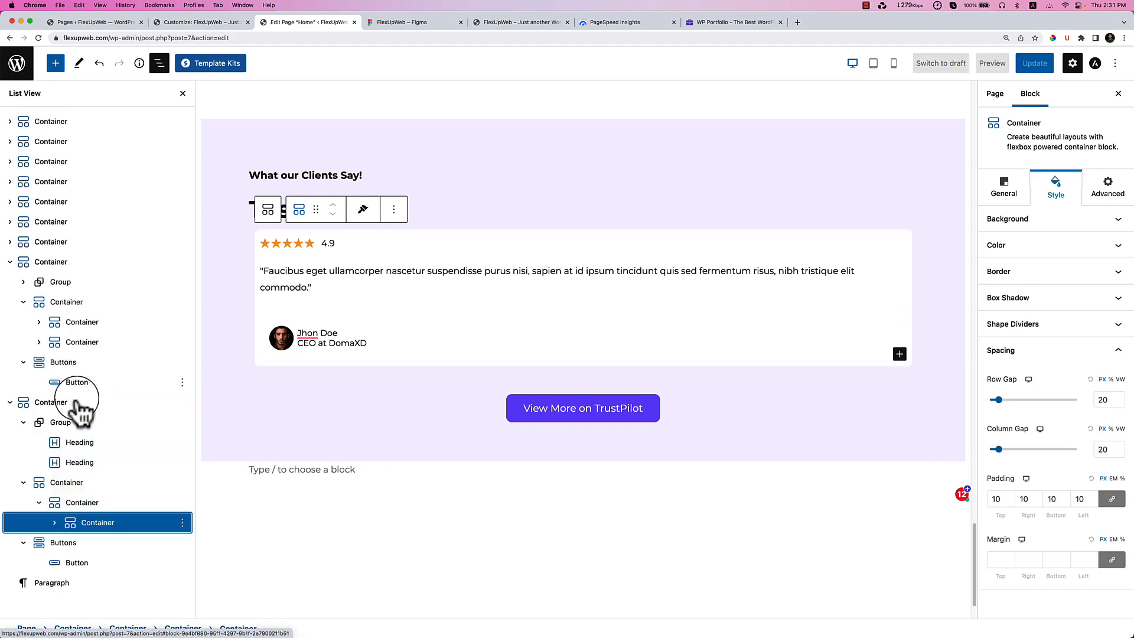
Set the card's parent container Flex Direction to Row.
{"action": "left_click", "coordinate": [101, 505]}
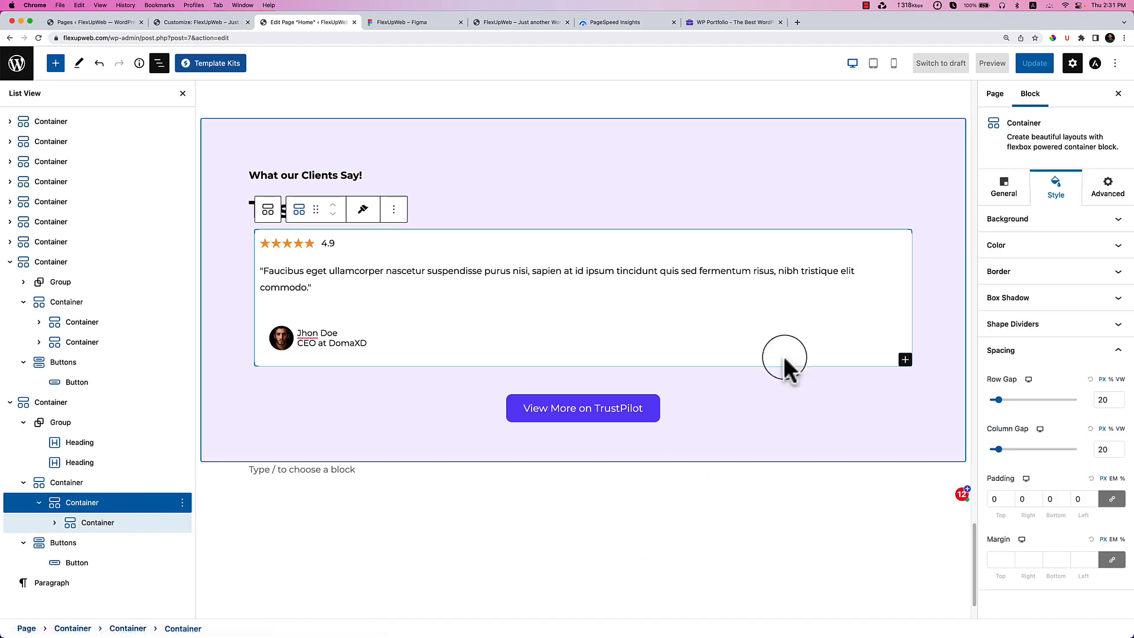
{"action": "left_click", "coordinate": [1026, 190]}
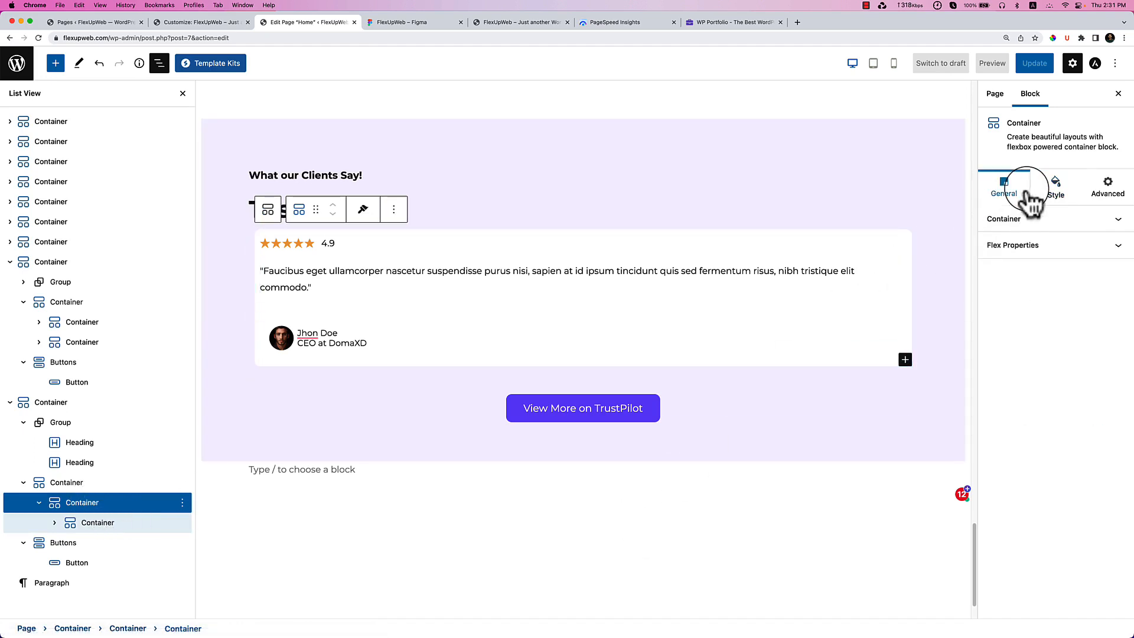
{"action": "left_click", "coordinate": [1015, 253]}
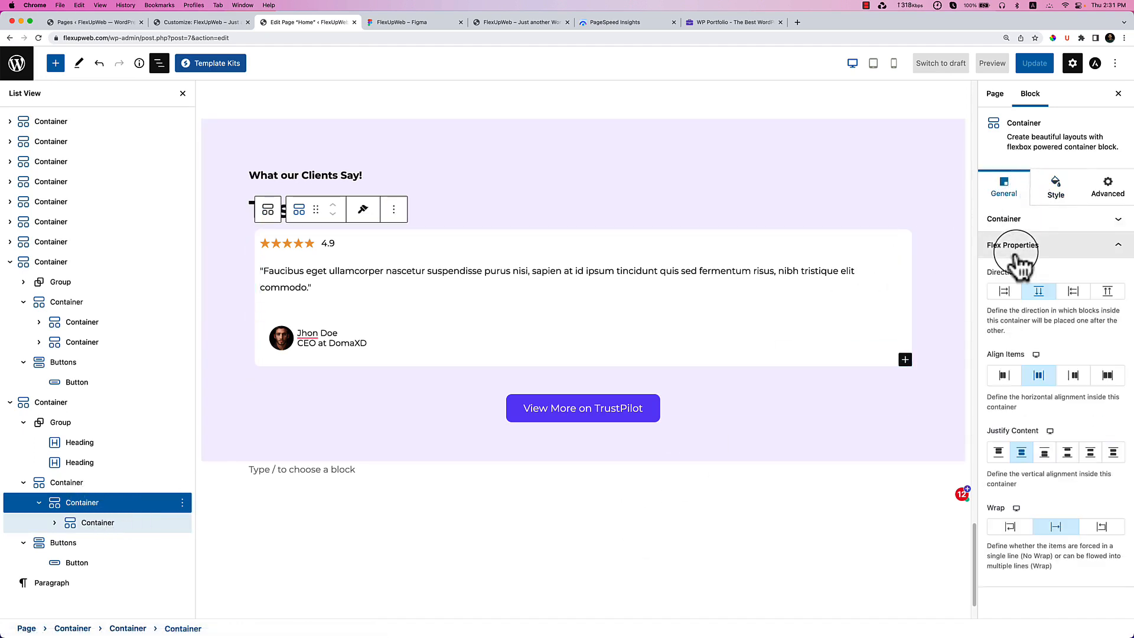
{"action": "left_click", "coordinate": [1005, 292]}
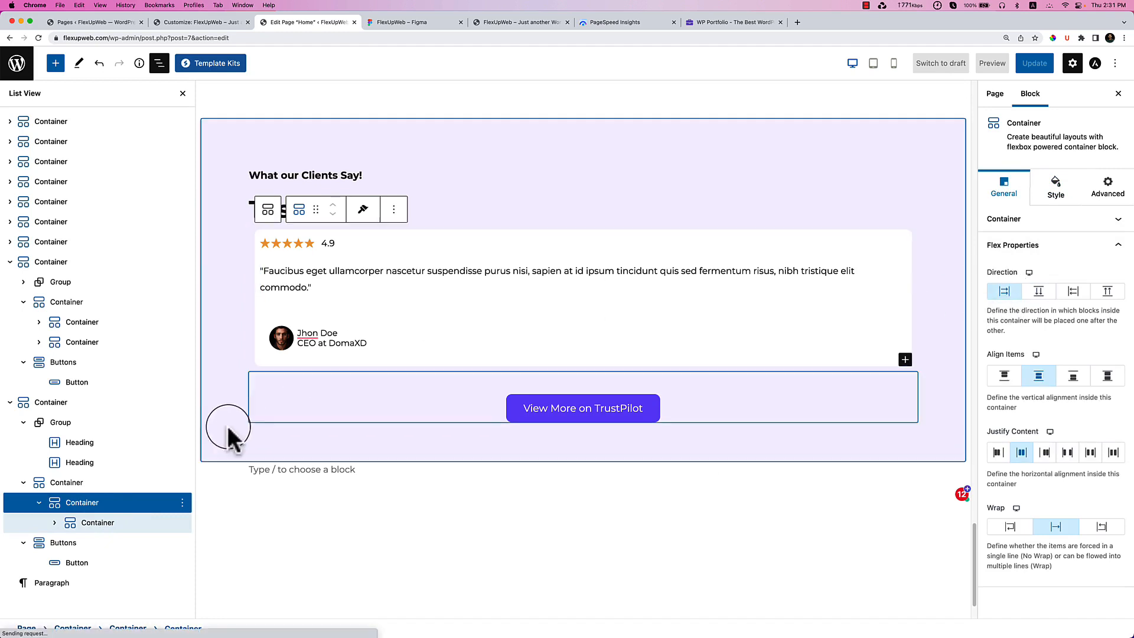
Duplicate the testimonial card twice to get three cards side by side.
{"action": "left_click", "coordinate": [181, 523]}
{"action": "left_click", "coordinate": [182, 522]}
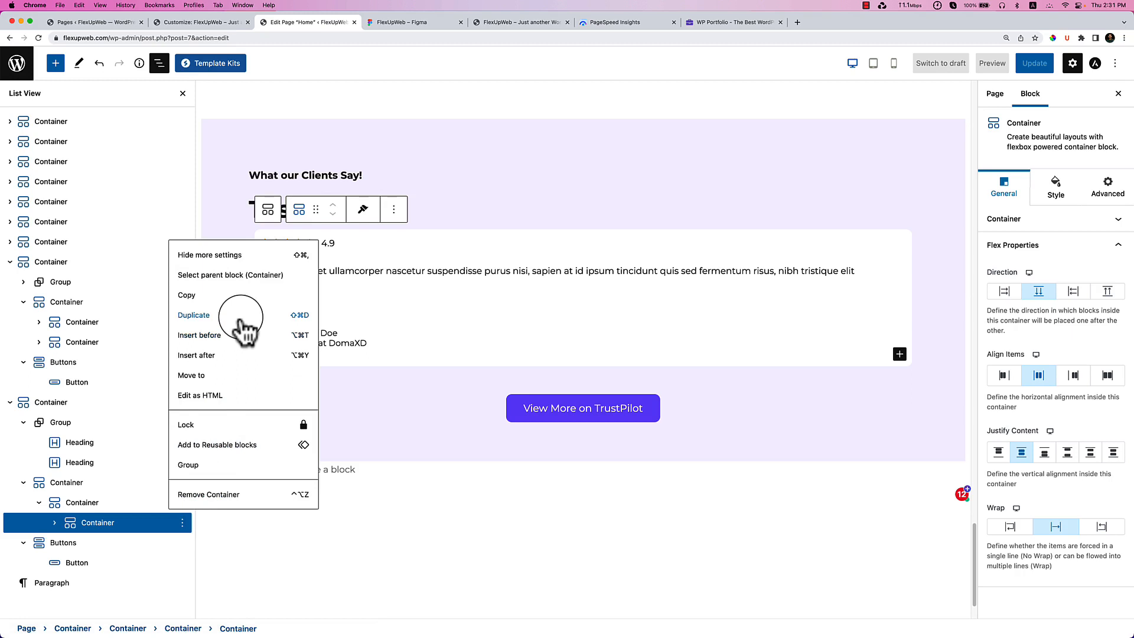
{"action": "left_click", "coordinate": [241, 319]}
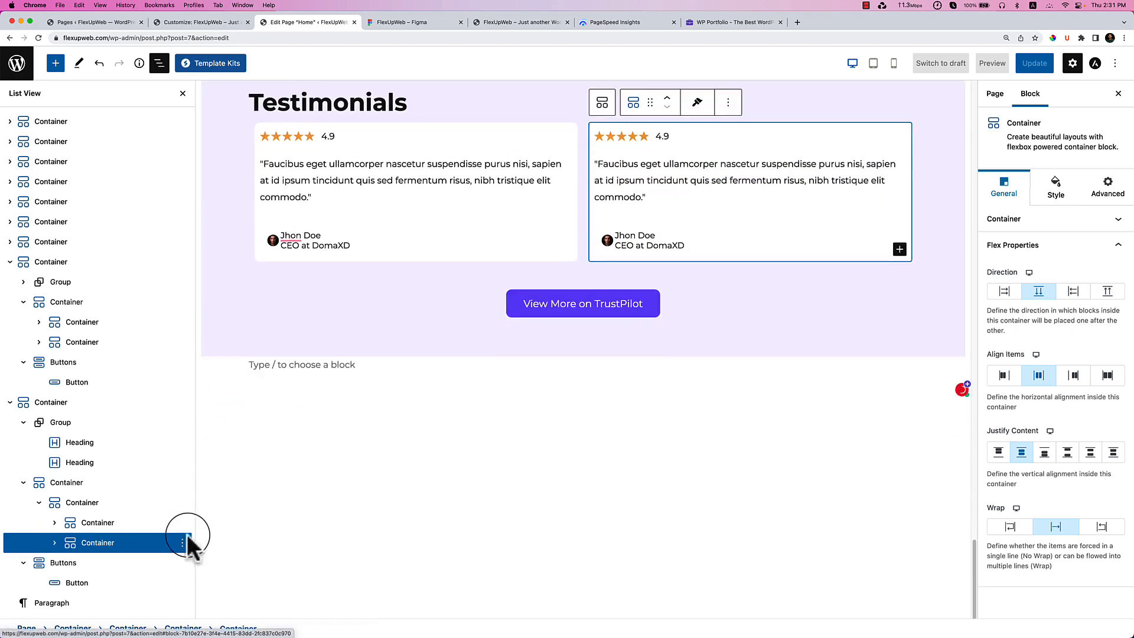
{"action": "left_click", "coordinate": [182, 542]}
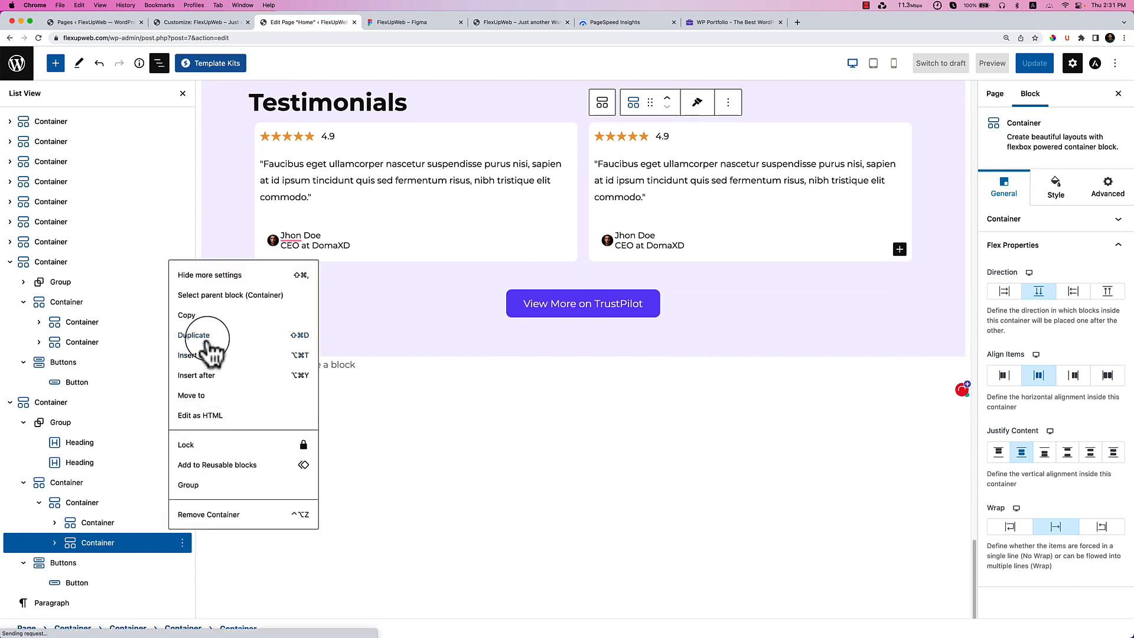
{"action": "left_click", "coordinate": [207, 338]}
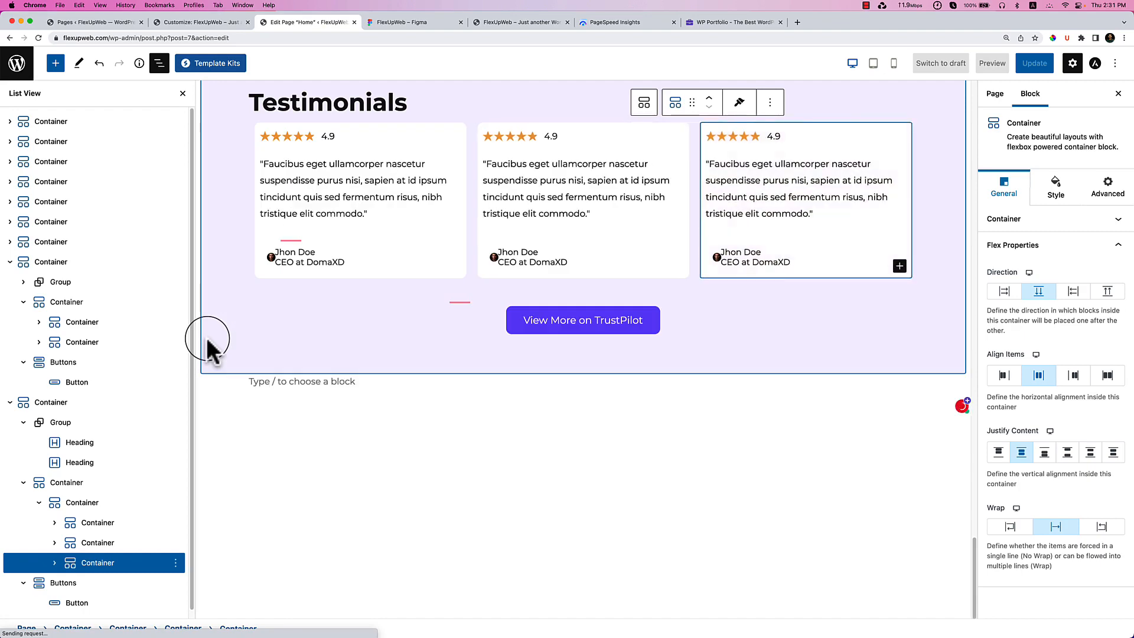
{"action": "left_click", "coordinate": [413, 23]}
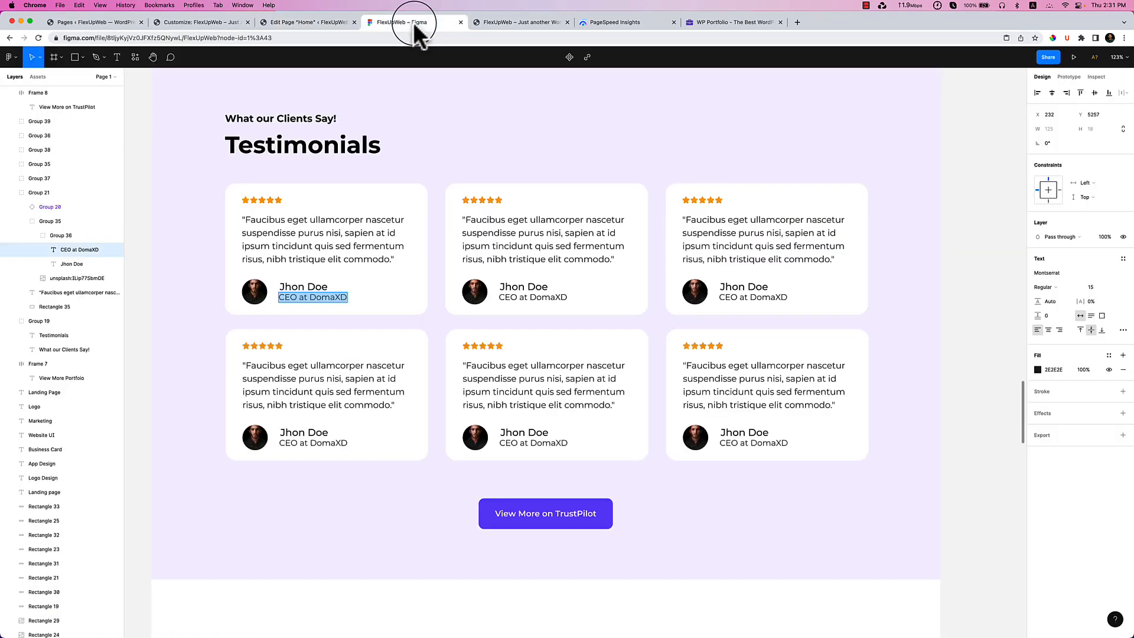
Compare against the Figma Testimonials frame, then select the row holding the three cards.
{"action": "left_click", "coordinate": [316, 24]}
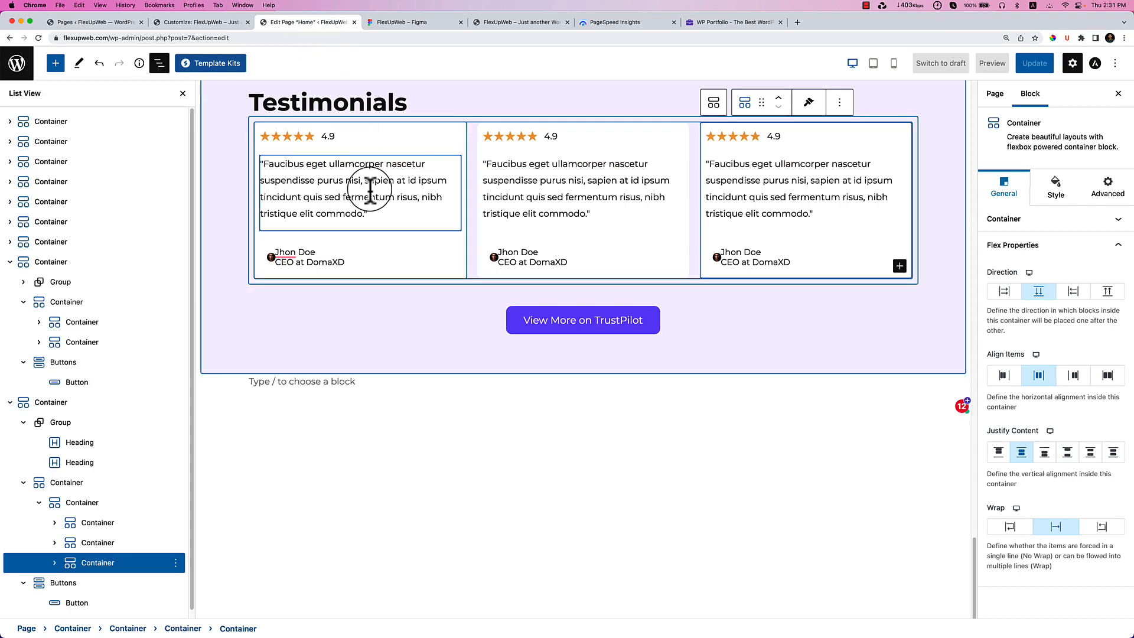
{"action": "left_click", "coordinate": [403, 24]}
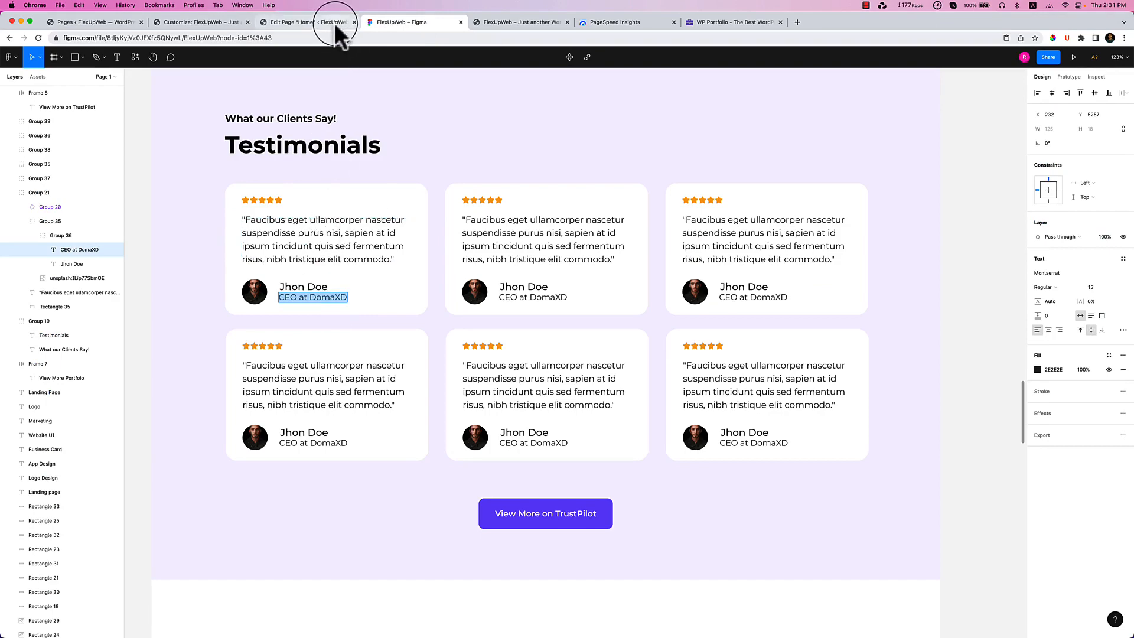
{"action": "left_click", "coordinate": [316, 23]}
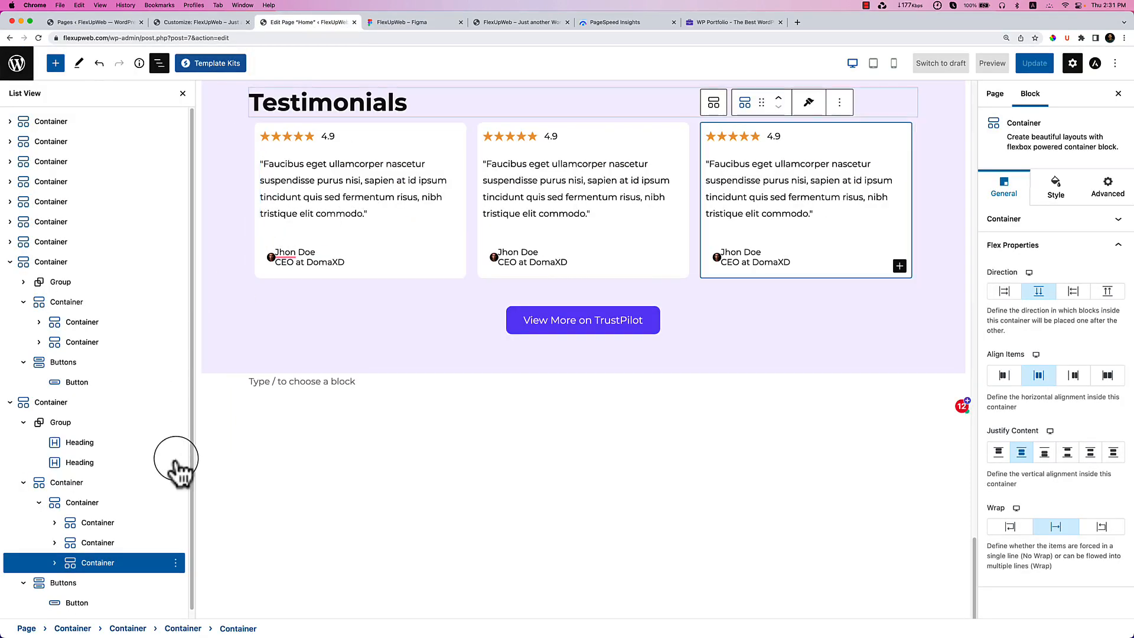
{"action": "left_click", "coordinate": [82, 503]}
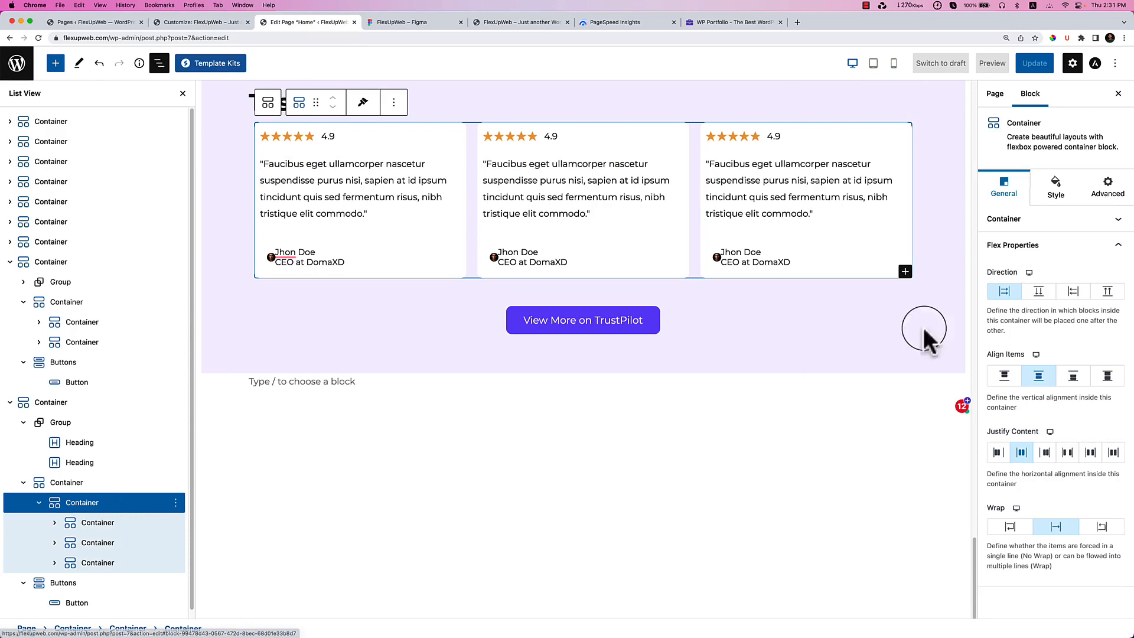
Set the card row's Column Gap to 30.
{"action": "left_click", "coordinate": [1055, 188]}
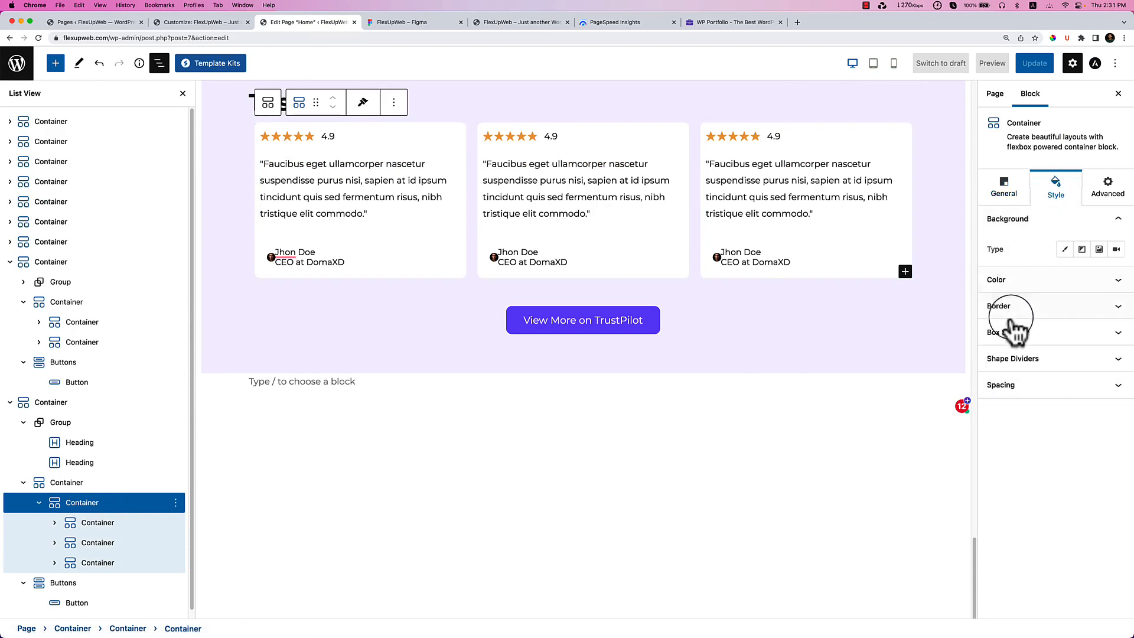
{"action": "left_click", "coordinate": [1023, 387]}
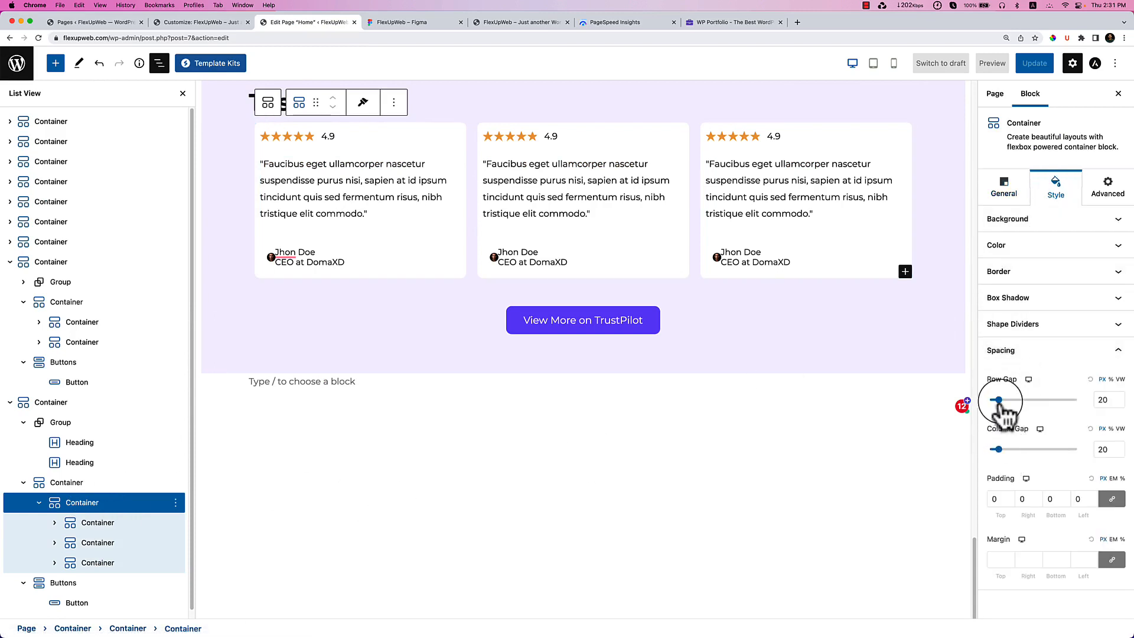
{"action": "left_click_drag", "start_coordinate": [1000, 450], "coordinate": [1003, 450]}
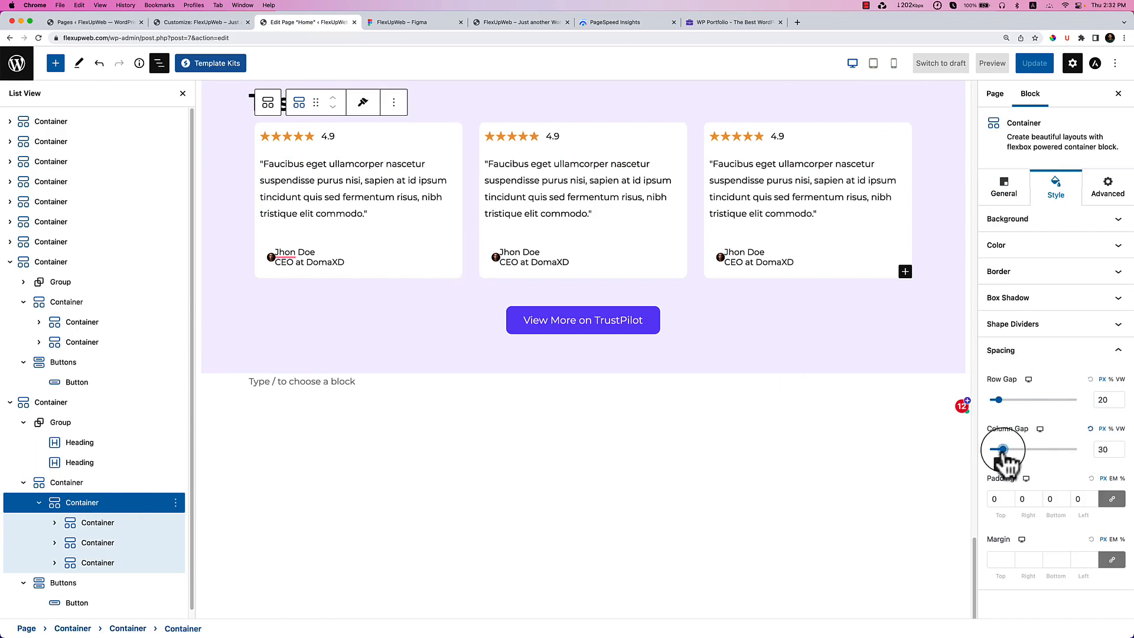
Raise the first testimonial card's linked padding to 30 on every side.
{"action": "left_click", "coordinate": [121, 523]}
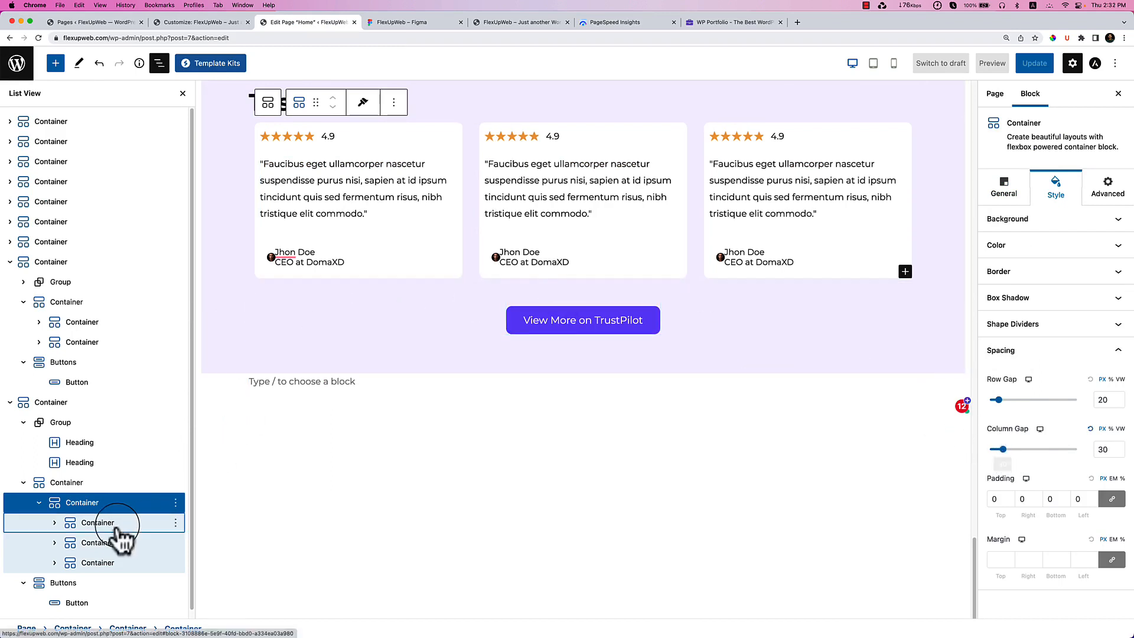
{"action": "left_click", "coordinate": [1009, 496]}
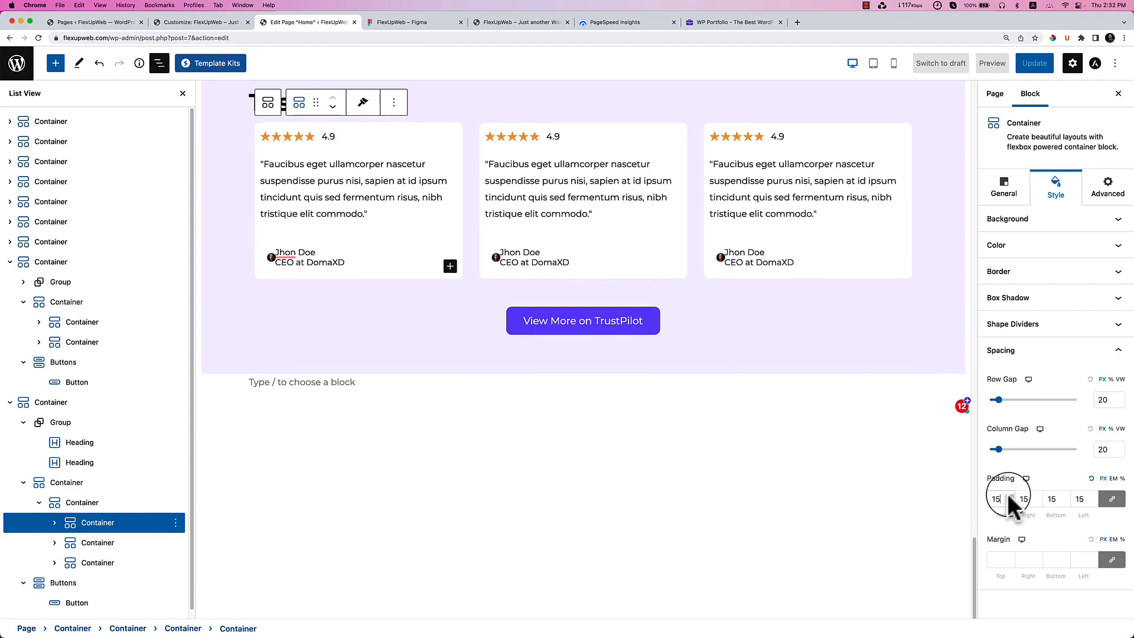
{"action": "left_click", "coordinate": [1010, 498]}
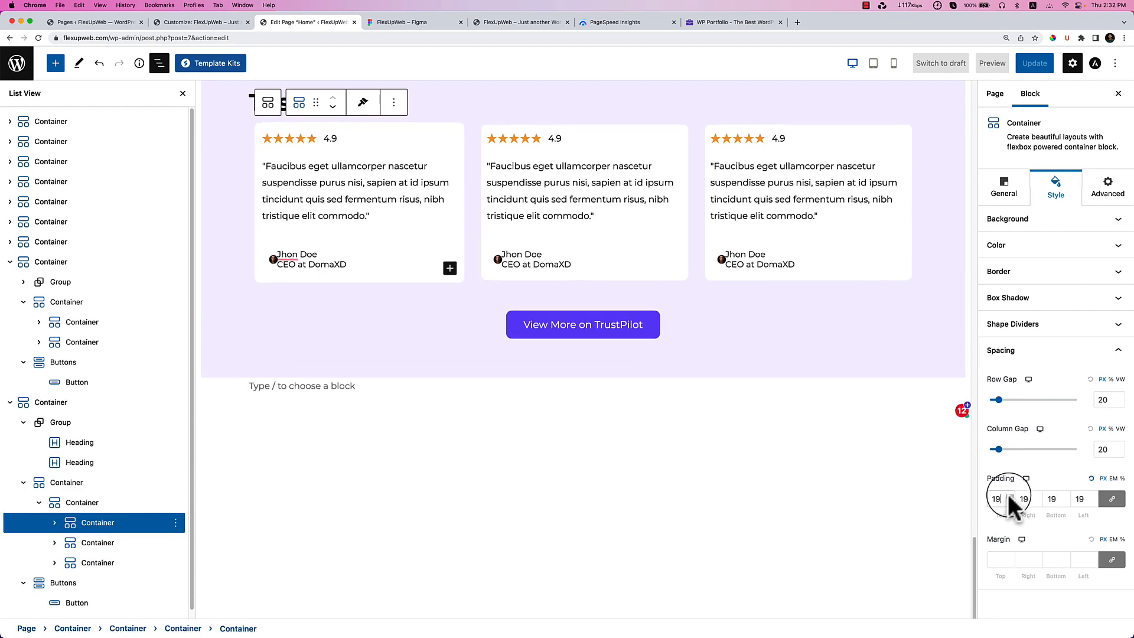
{"action": "left_click", "coordinate": [1009, 498]}
{"action": "left_click", "coordinate": [1010, 498]}
{"action": "left_click", "coordinate": [1010, 498]}
{"action": "left_click", "coordinate": [1009, 498]}
{"action": "left_click", "coordinate": [1009, 498]}
{"action": "left_click", "coordinate": [1009, 498]}
{"action": "left_click", "coordinate": [1009, 498]}
{"action": "left_click", "coordinate": [1009, 498]}
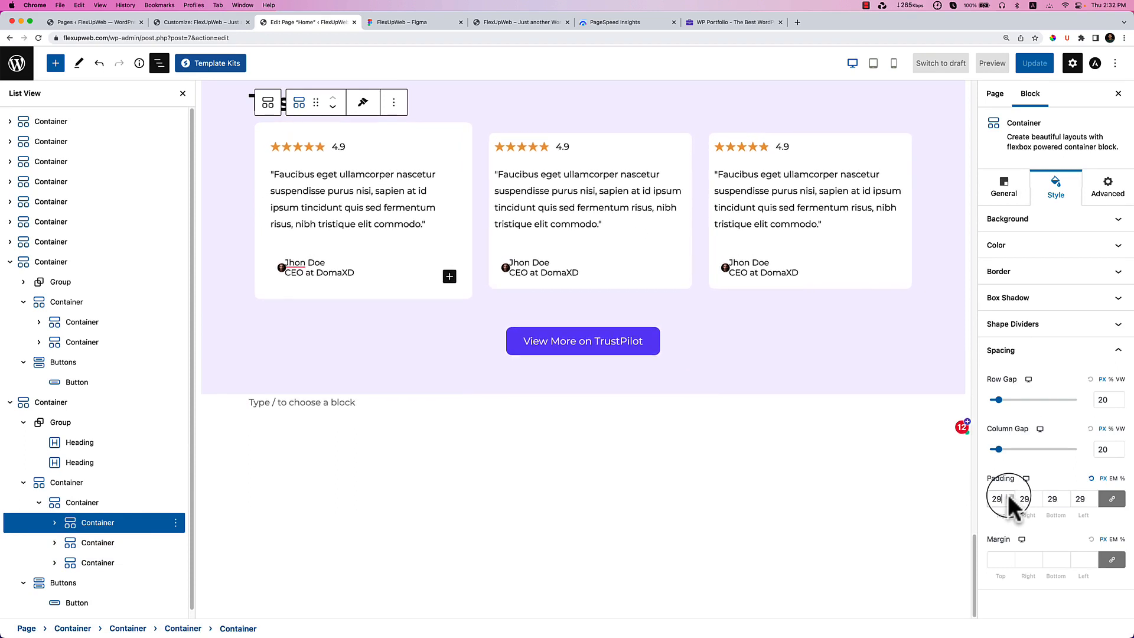
{"action": "left_click", "coordinate": [1009, 498]}
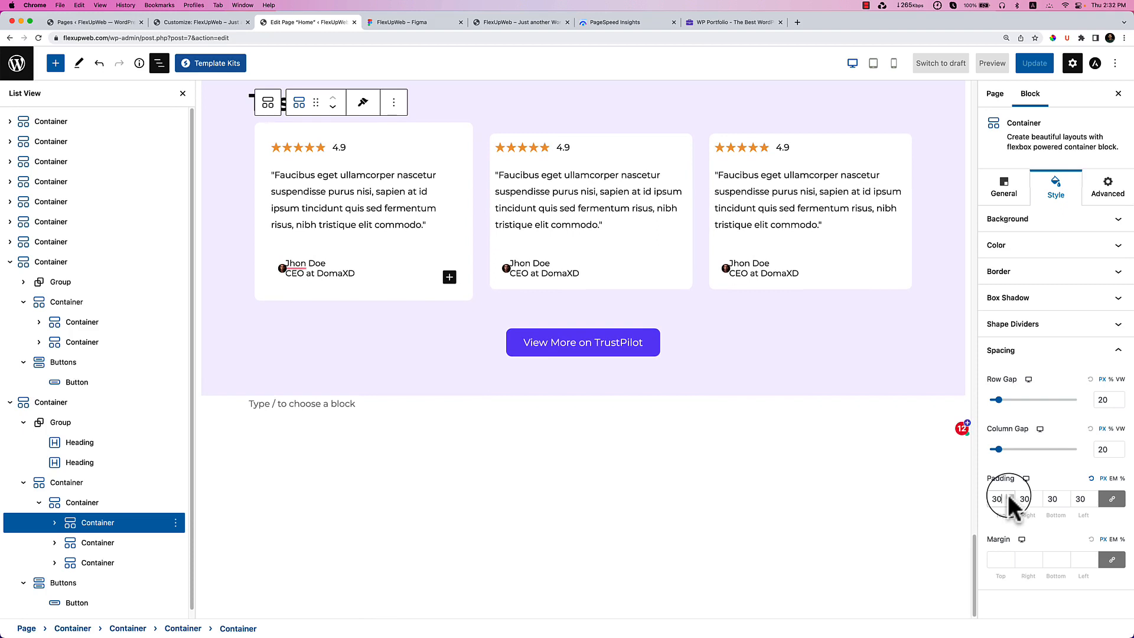
{"action": "left_click", "coordinate": [277, 267]}
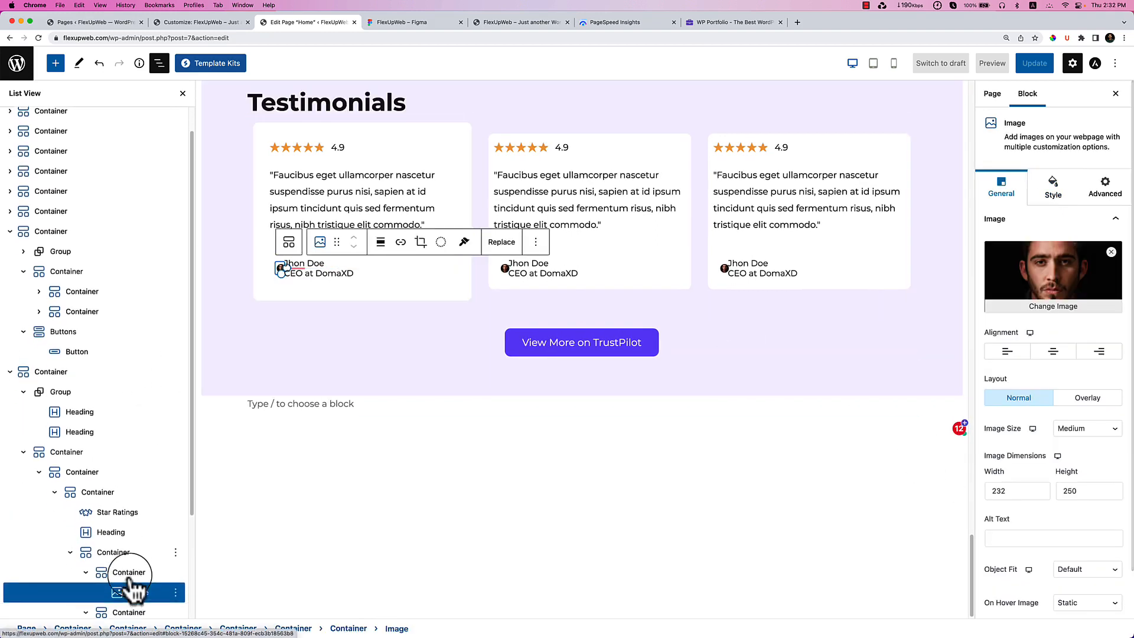
Give the first testimonial's avatar container a custom width of 52 to enlarge the photo.
{"action": "left_click", "coordinate": [130, 570]}
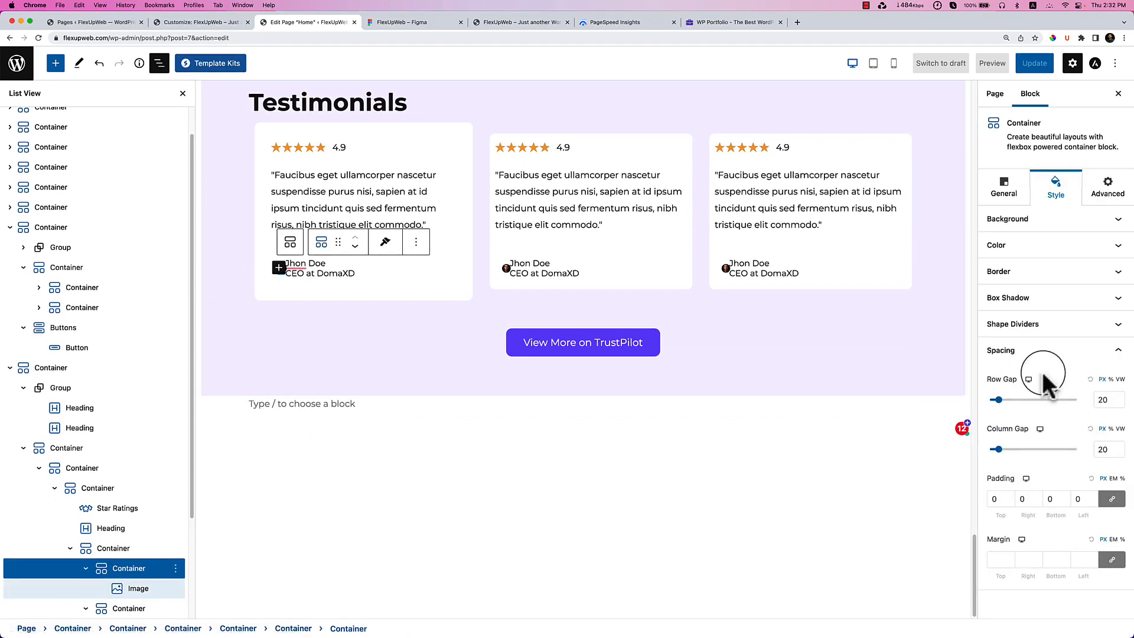
{"action": "left_click", "coordinate": [1004, 192]}
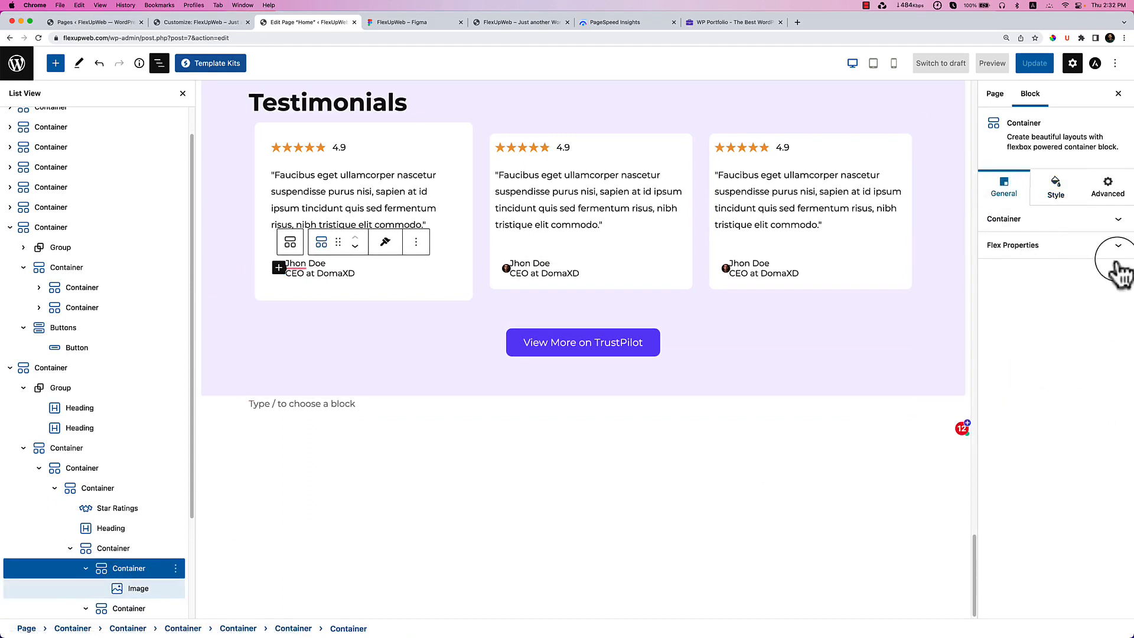
{"action": "left_click", "coordinate": [1011, 219]}
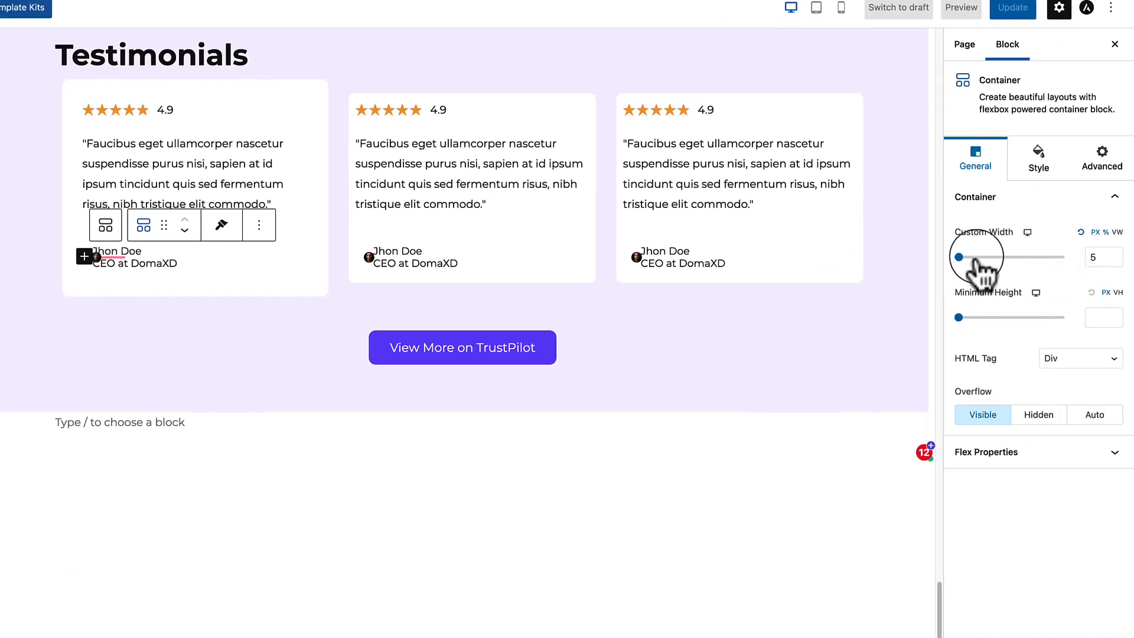
{"action": "left_click_drag", "start_coordinate": [959, 257], "coordinate": [962, 257]}
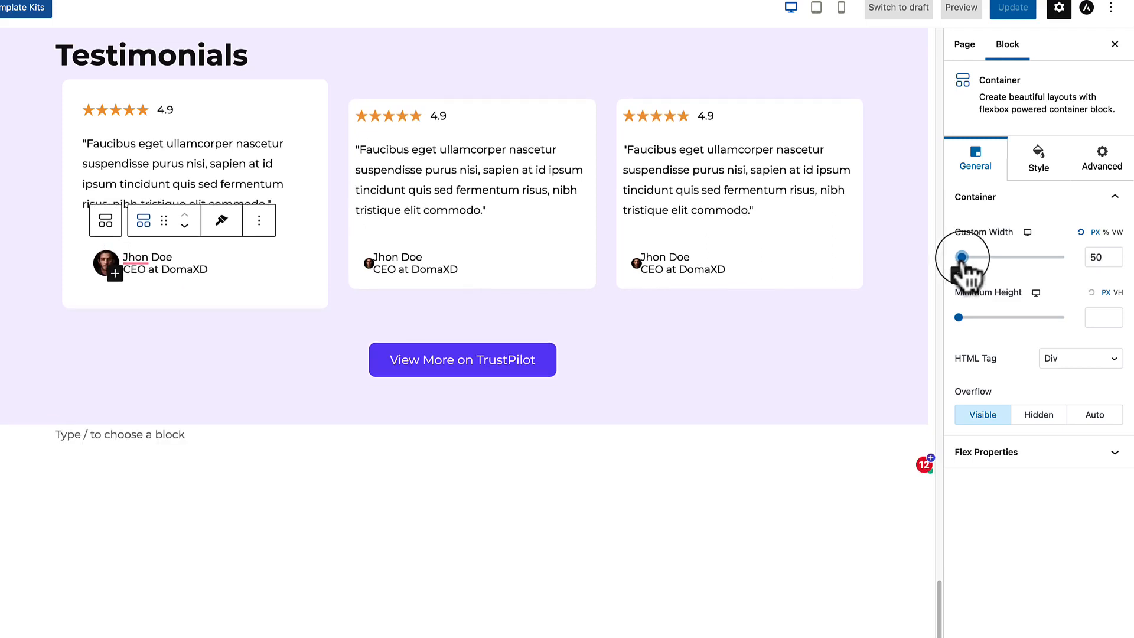
{"action": "left_click", "coordinate": [1118, 254]}
{"action": "left_click", "coordinate": [1117, 254]}
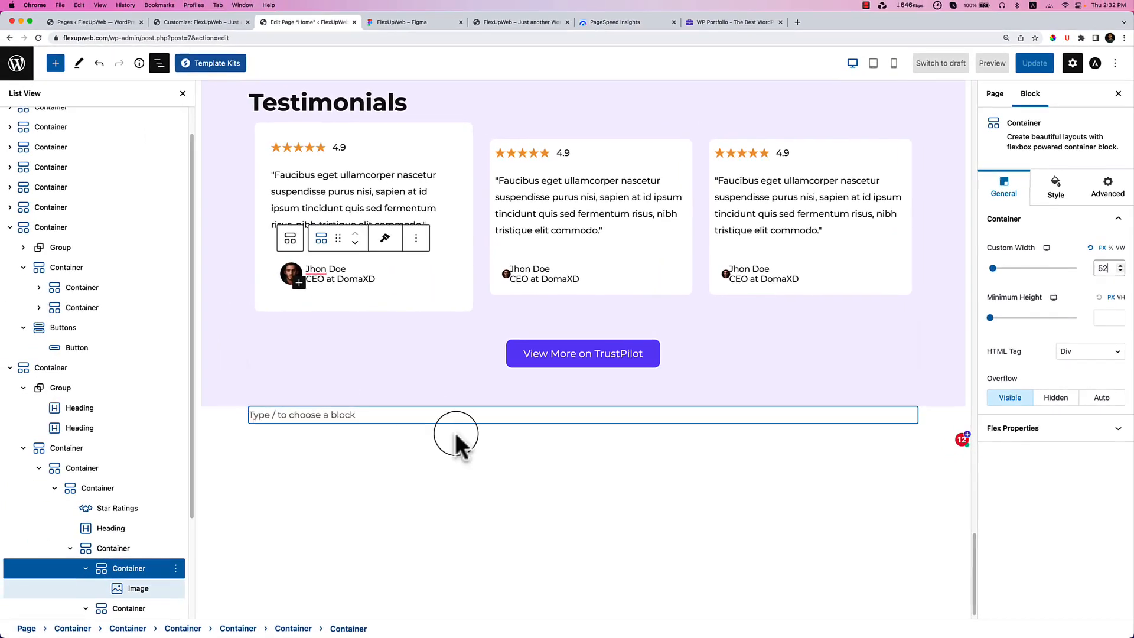
{"action": "left_click", "coordinate": [341, 483]}
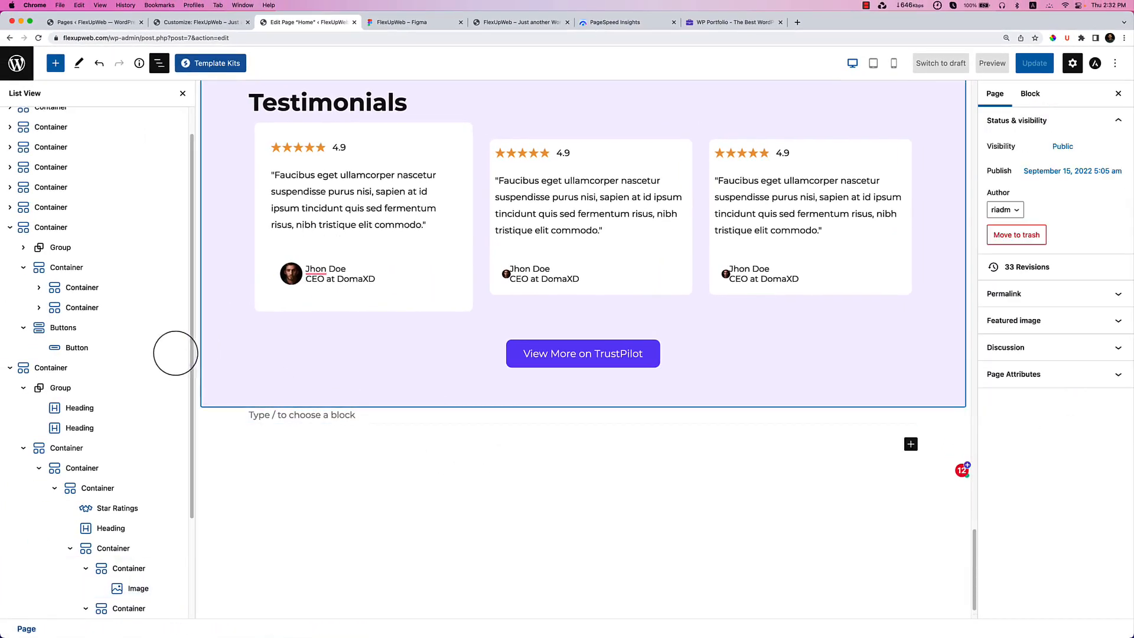
Set the first card's quote heading bottom spacing to 0.
{"action": "left_click", "coordinate": [357, 232]}
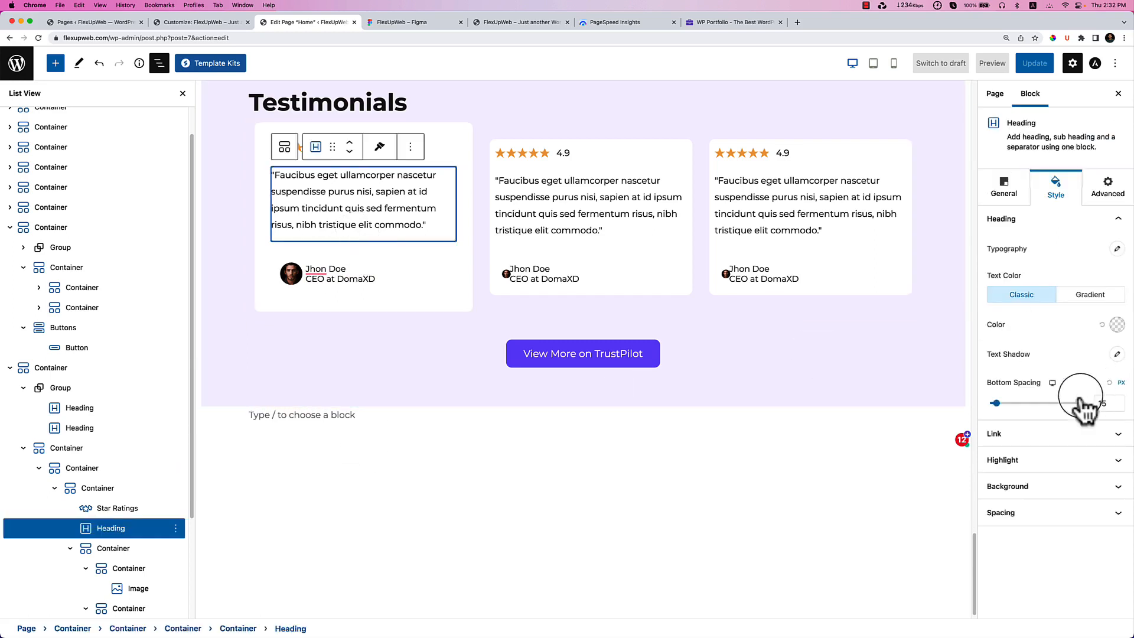
{"action": "left_click", "coordinate": [1006, 188]}
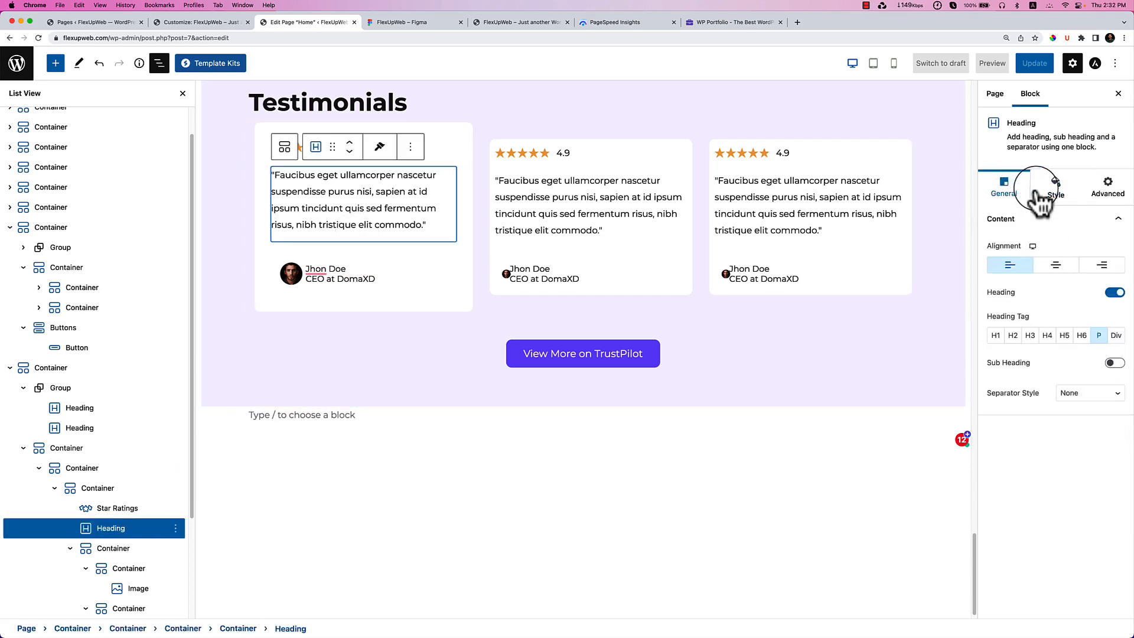
{"action": "left_click", "coordinate": [1038, 193]}
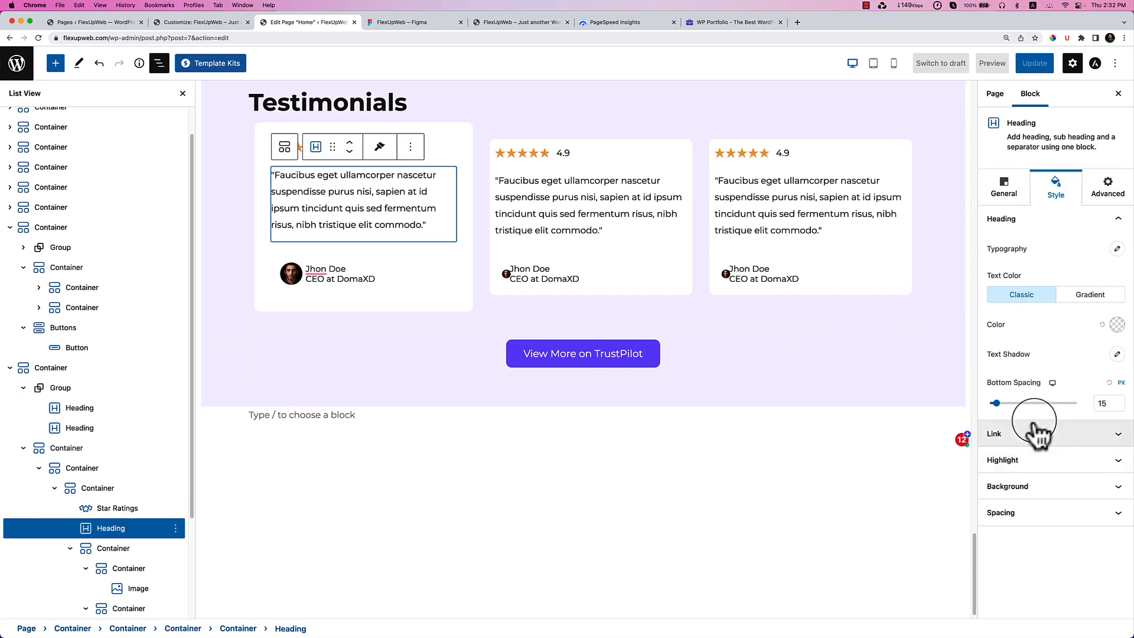
{"action": "left_click_drag", "start_coordinate": [997, 407], "coordinate": [985, 407]}
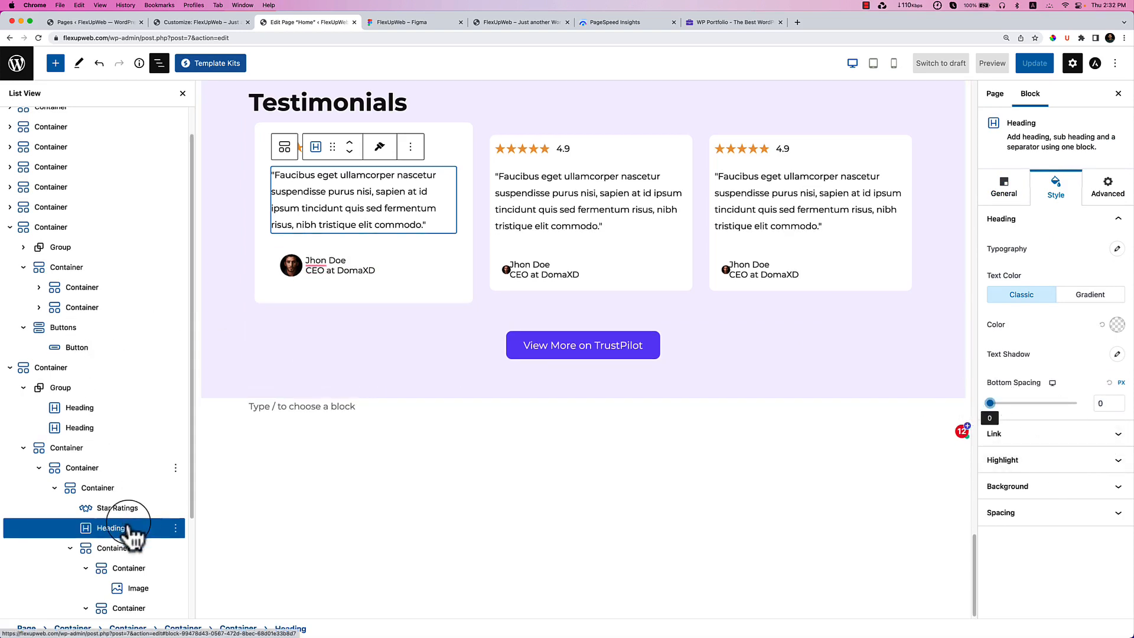
{"action": "scroll", "coordinate": [130, 523], "scroll_direction": "down", "scroll_amount": 2}
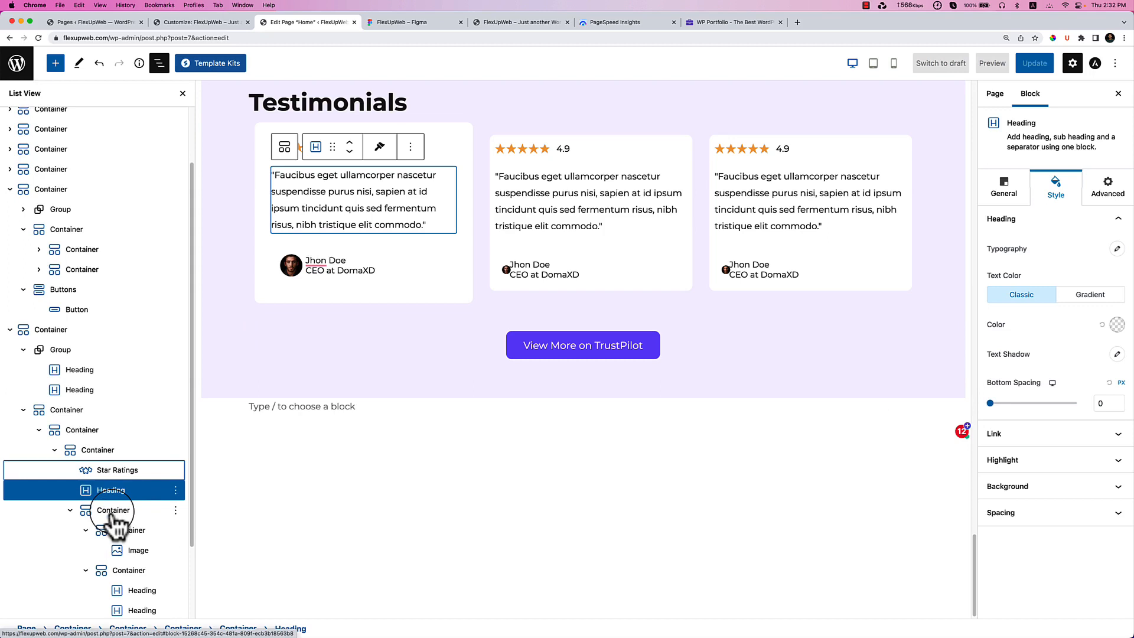
{"action": "left_click", "coordinate": [112, 513]}
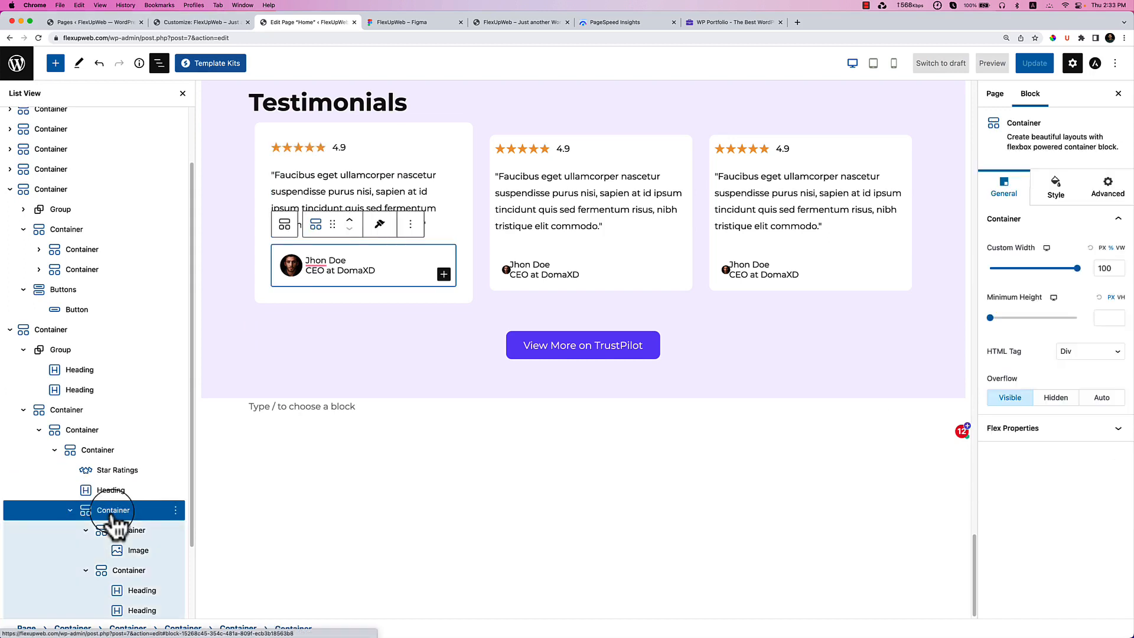
Set the author container's padding to 0 and its unlinked top margin to -9.
{"action": "left_click", "coordinate": [1056, 192]}
{"action": "left_click", "coordinate": [1060, 390]}
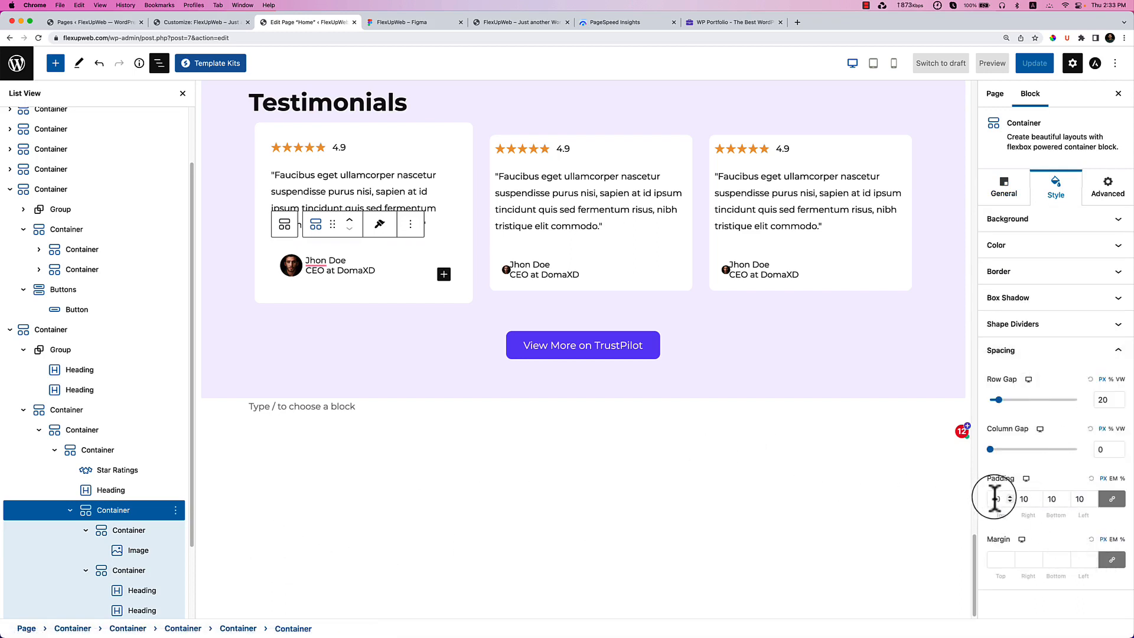
{"action": "key", "text": "BackSpace"}
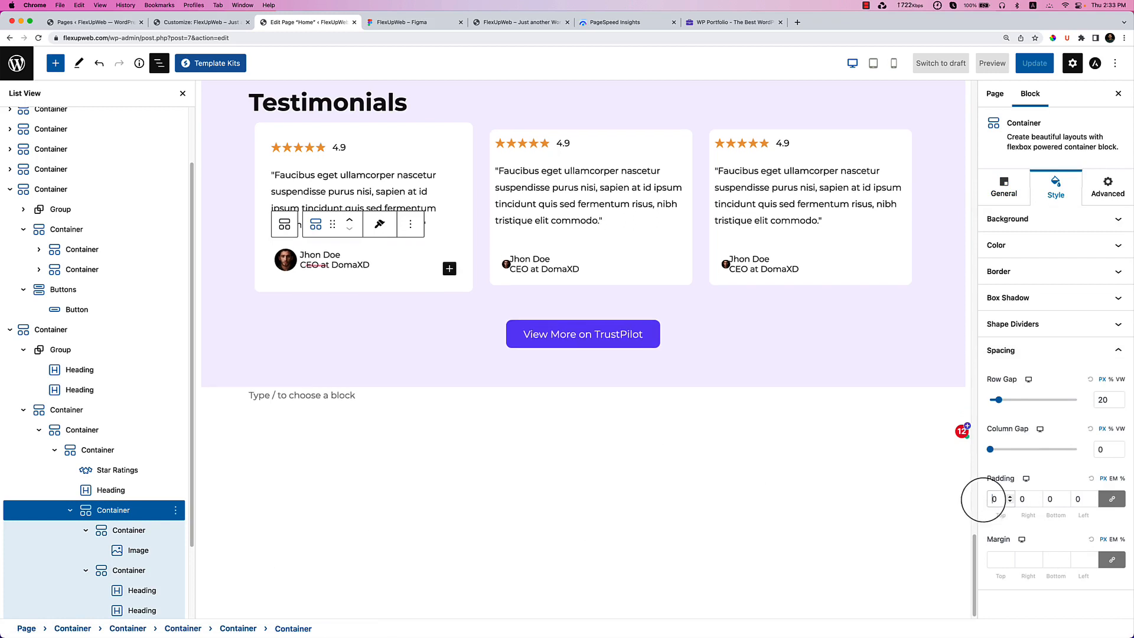
{"action": "left_click", "coordinate": [1112, 560]}
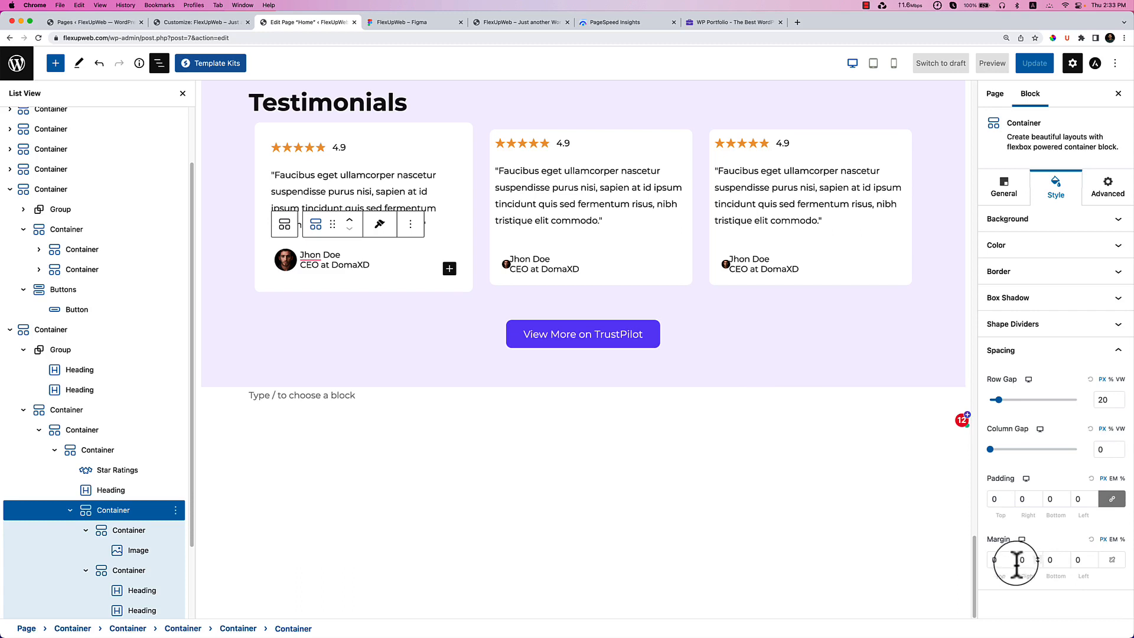
{"action": "left_click", "coordinate": [1009, 563]}
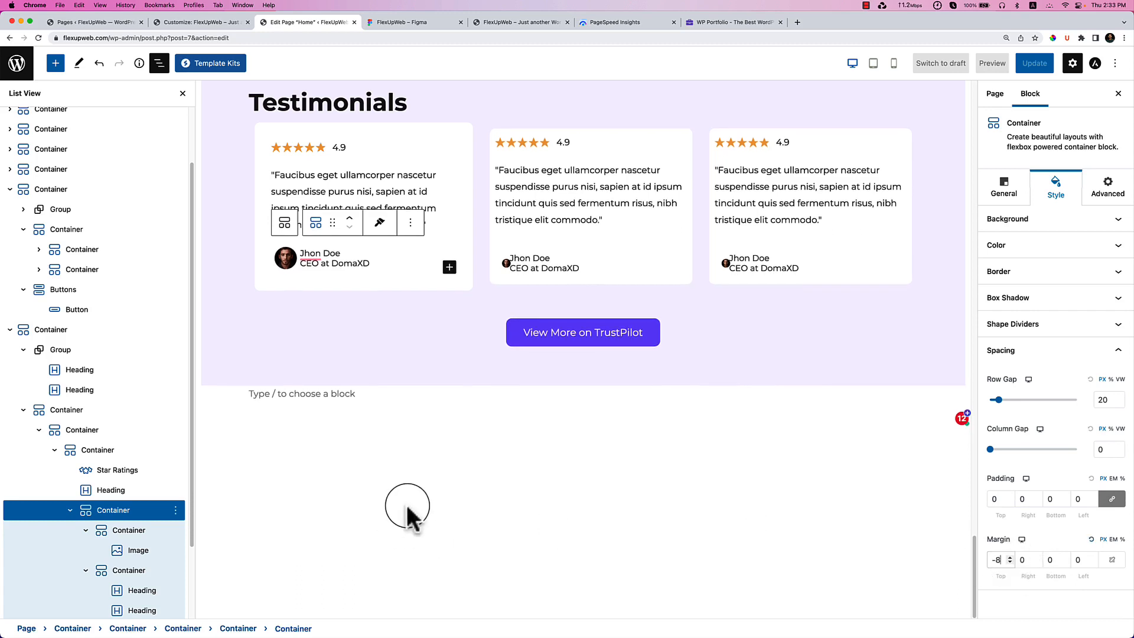
{"action": "key", "text": "Down"}
{"action": "key", "text": "Down"}
{"action": "key", "text": "Down"}
{"action": "key", "text": "Down"}
{"action": "key", "text": "Down"}
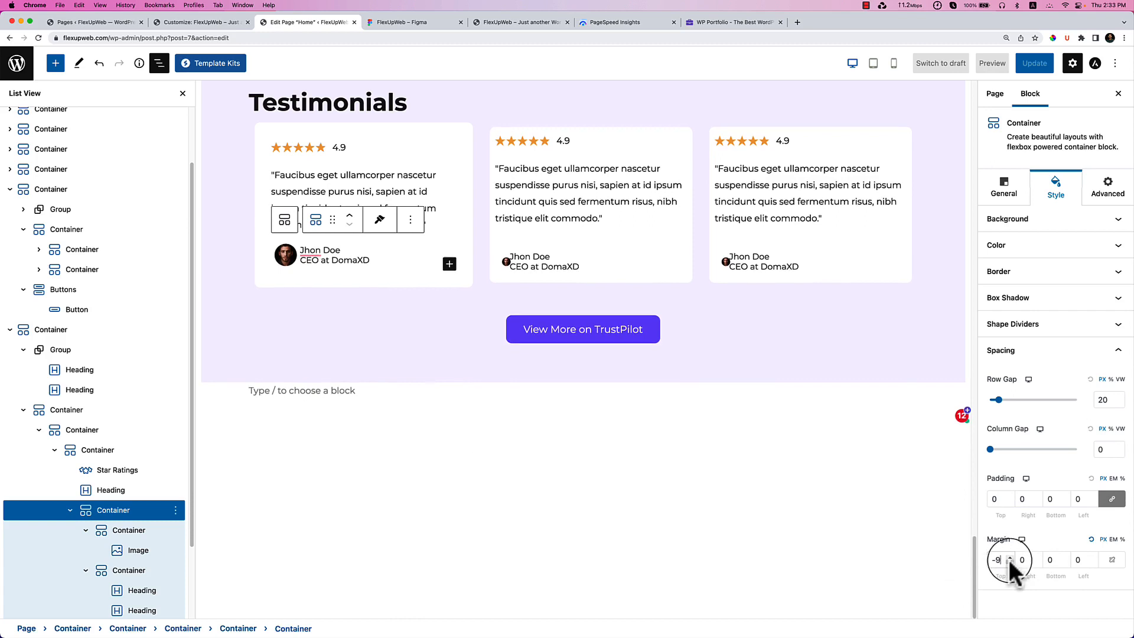
{"action": "left_click", "coordinate": [390, 418]}
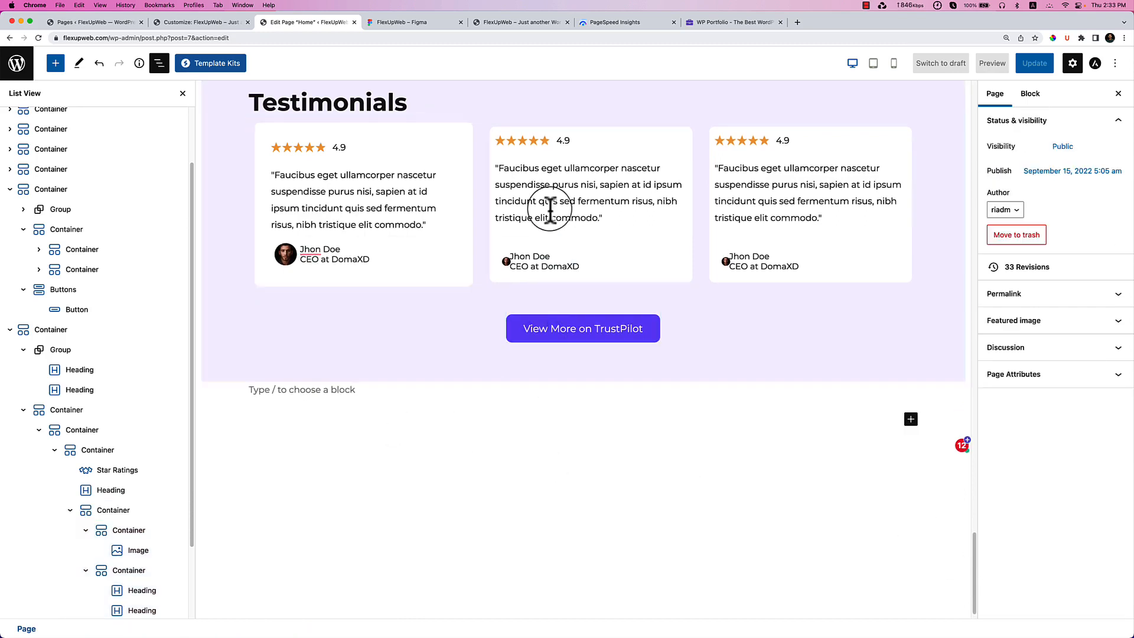
Copy the first testimonial card's style and paste it onto the second card's container.
{"action": "left_click", "coordinate": [493, 134]}
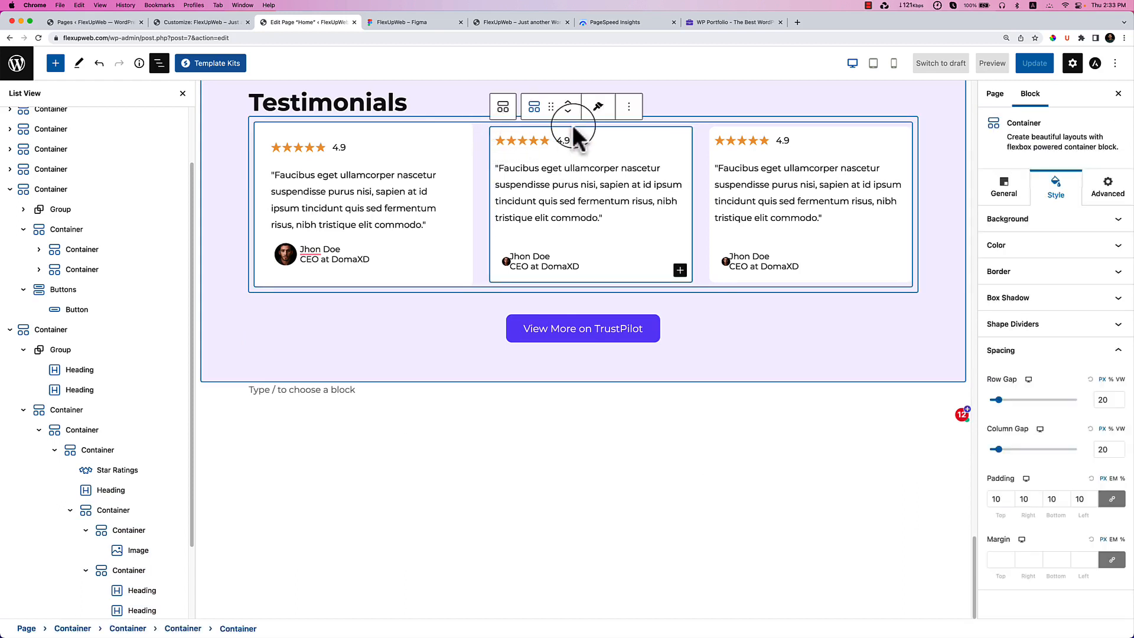
{"action": "left_click", "coordinate": [629, 106]}
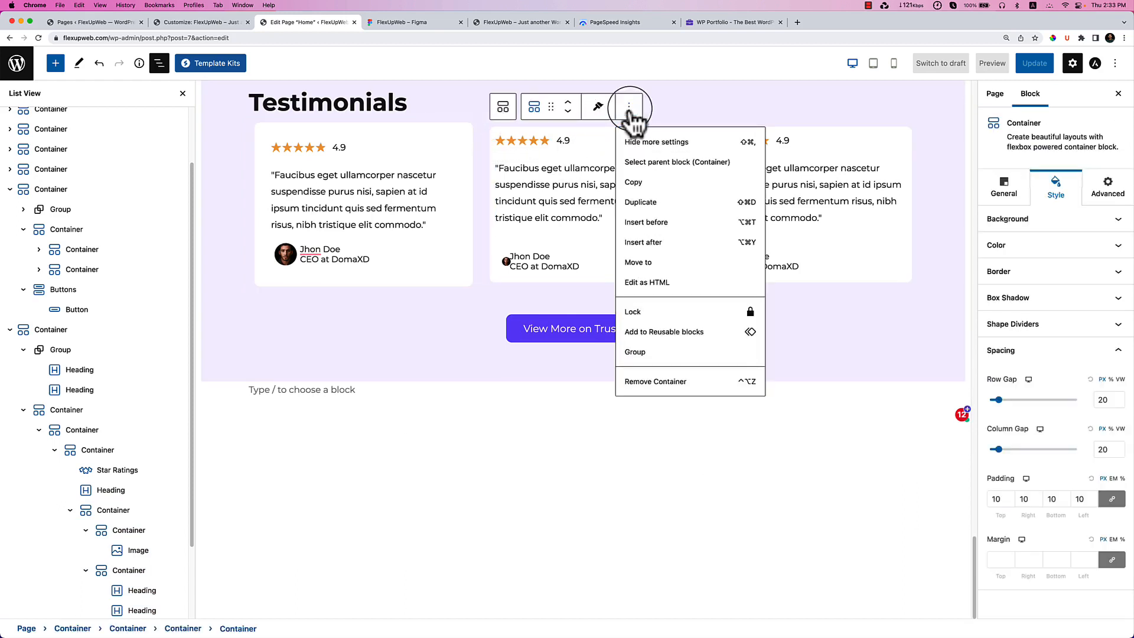
{"action": "left_click", "coordinate": [263, 136]}
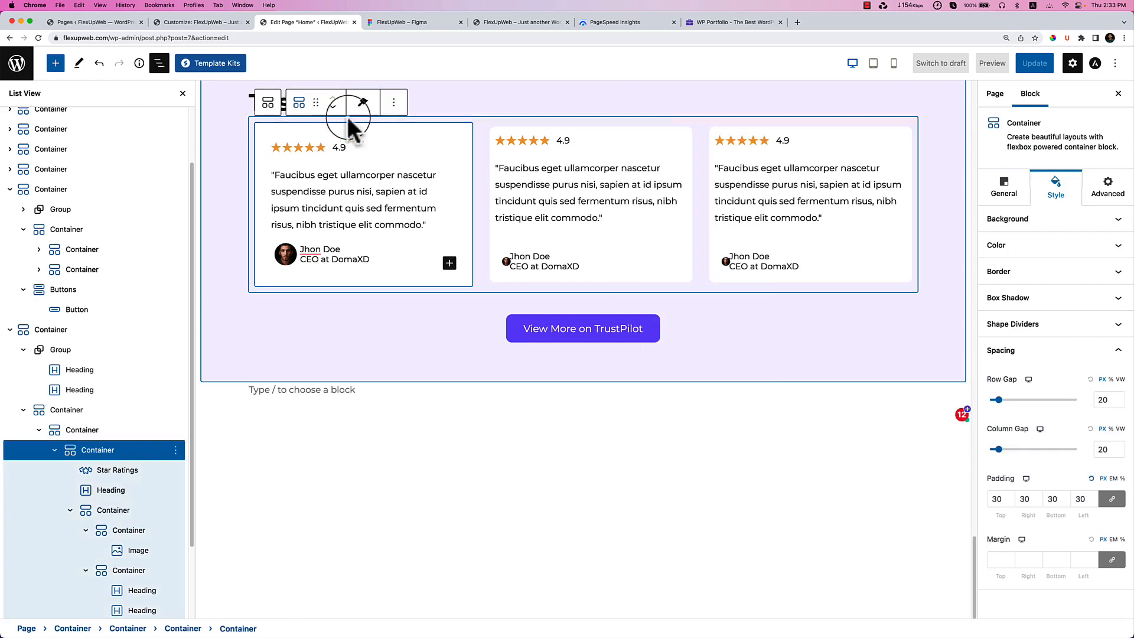
{"action": "left_click", "coordinate": [362, 104]}
{"action": "left_click", "coordinate": [371, 134]}
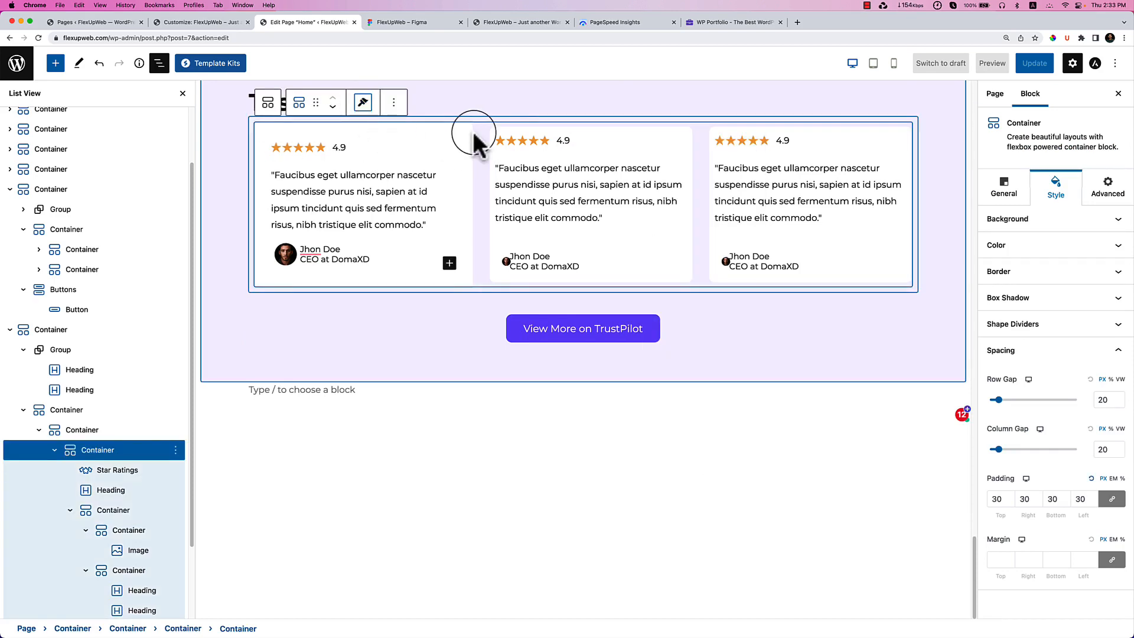
{"action": "left_click", "coordinate": [500, 131]}
{"action": "left_click", "coordinate": [508, 112]}
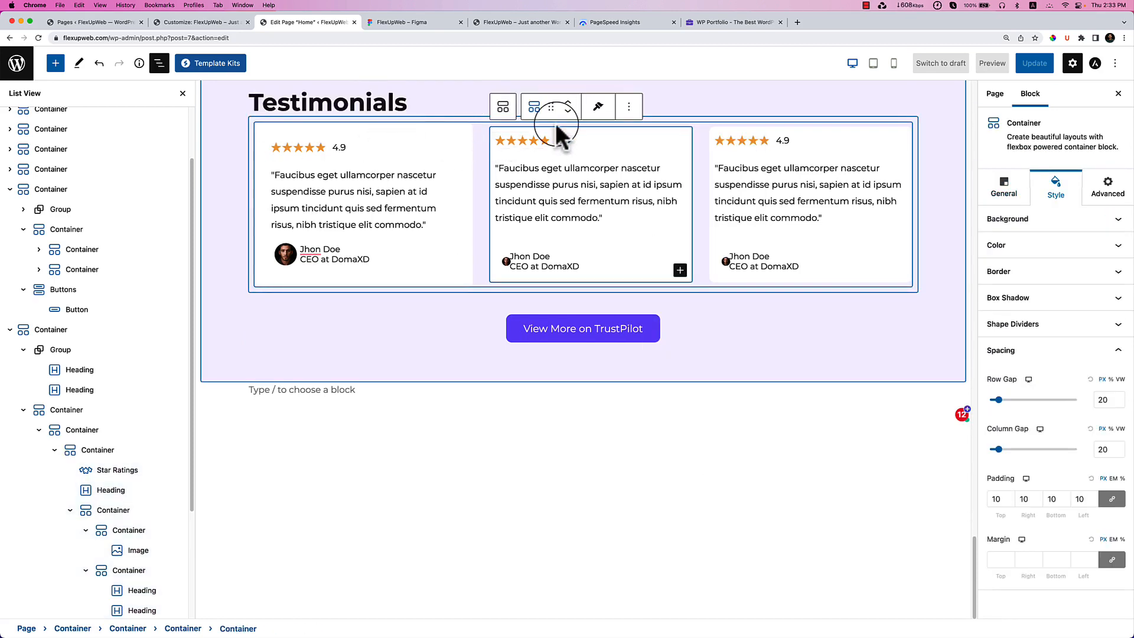
{"action": "left_click", "coordinate": [598, 107]}
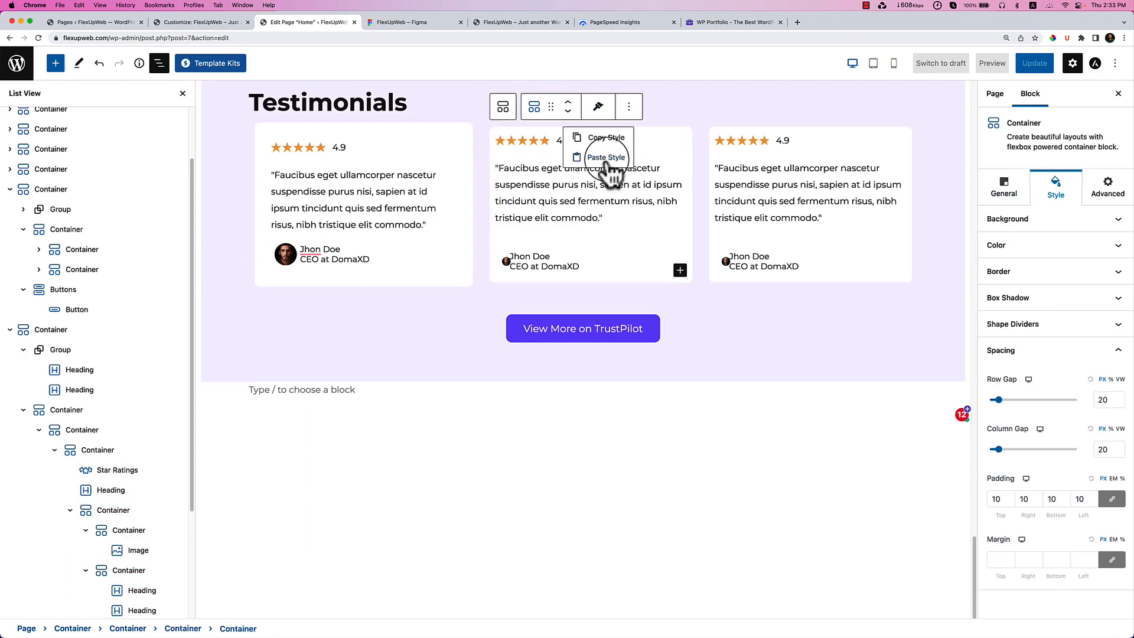
{"action": "left_click", "coordinate": [607, 158]}
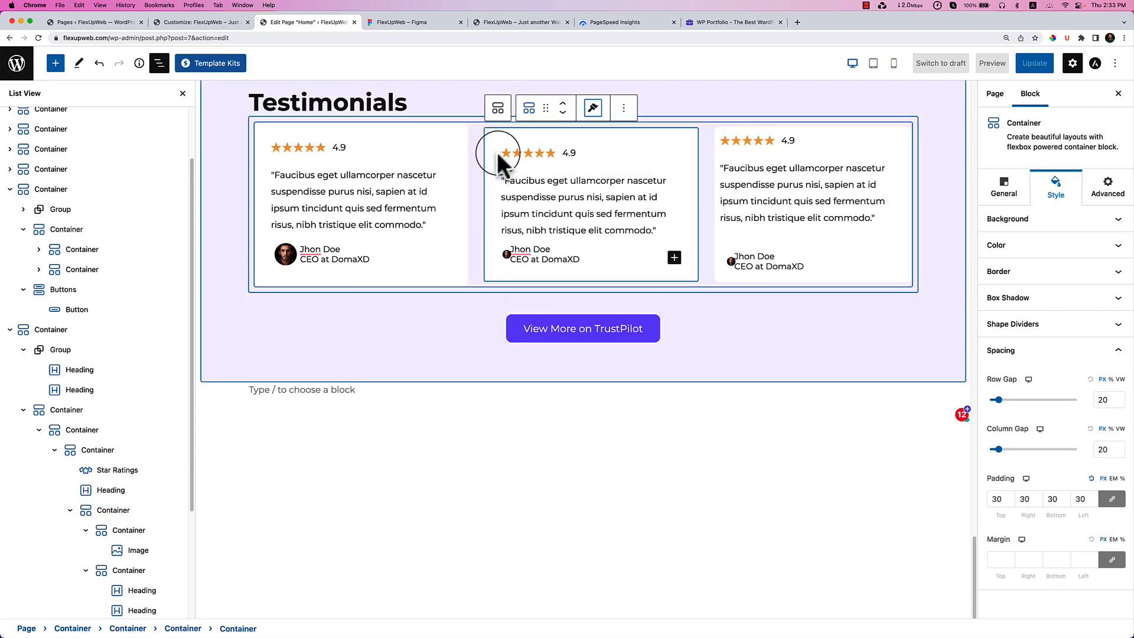
Remove the second and right testimonial card containers.
{"action": "left_click", "coordinate": [623, 109]}
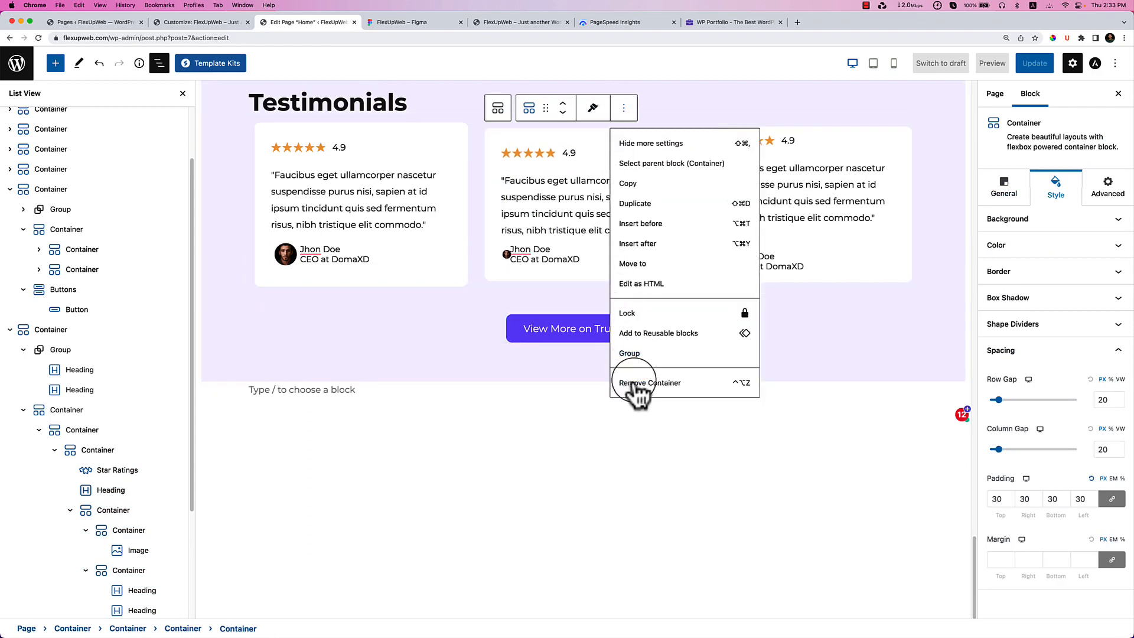
{"action": "left_click", "coordinate": [663, 165]}
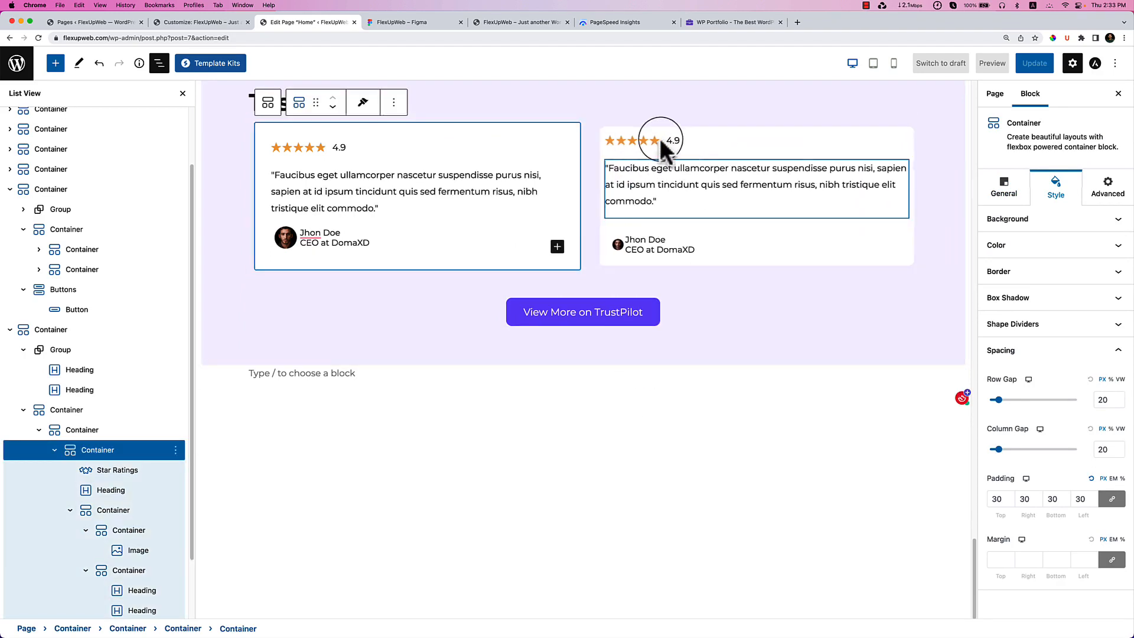
{"action": "left_click", "coordinate": [605, 129]}
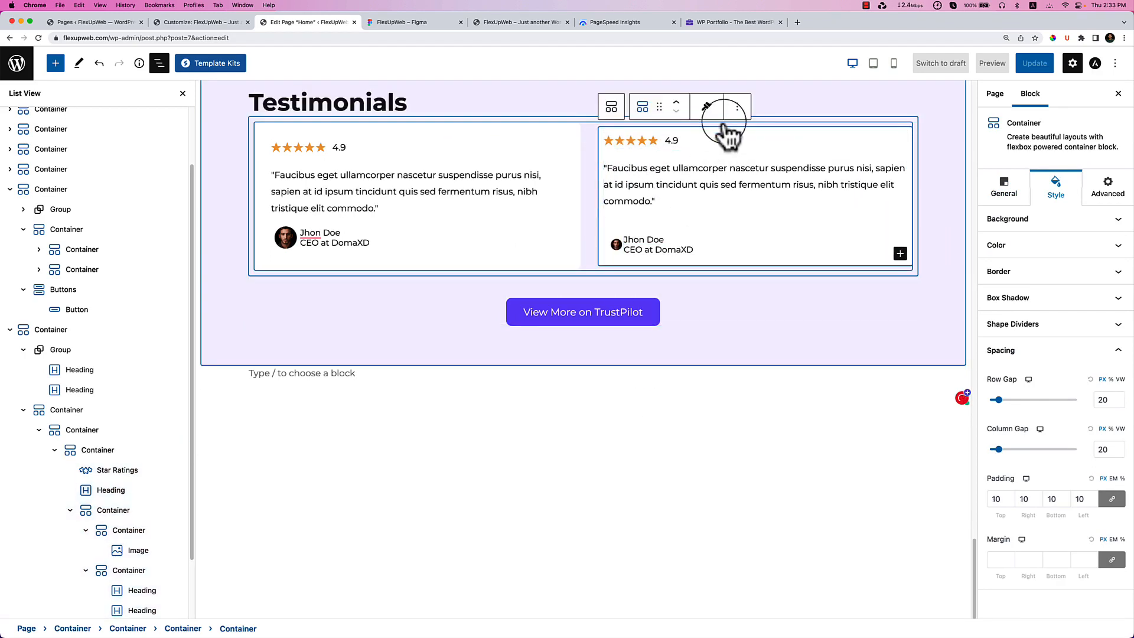
{"action": "left_click", "coordinate": [737, 107]}
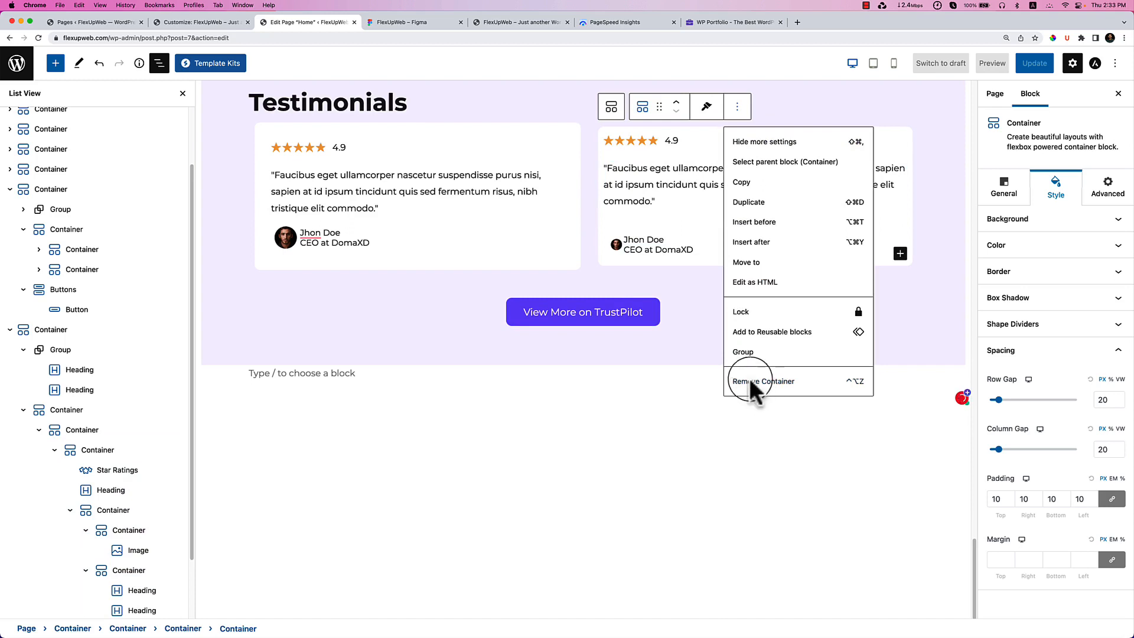
{"action": "left_click", "coordinate": [751, 381]}
Duplicate the remaining styled card twice to make three cards in the row.
{"action": "left_click", "coordinate": [394, 112]}
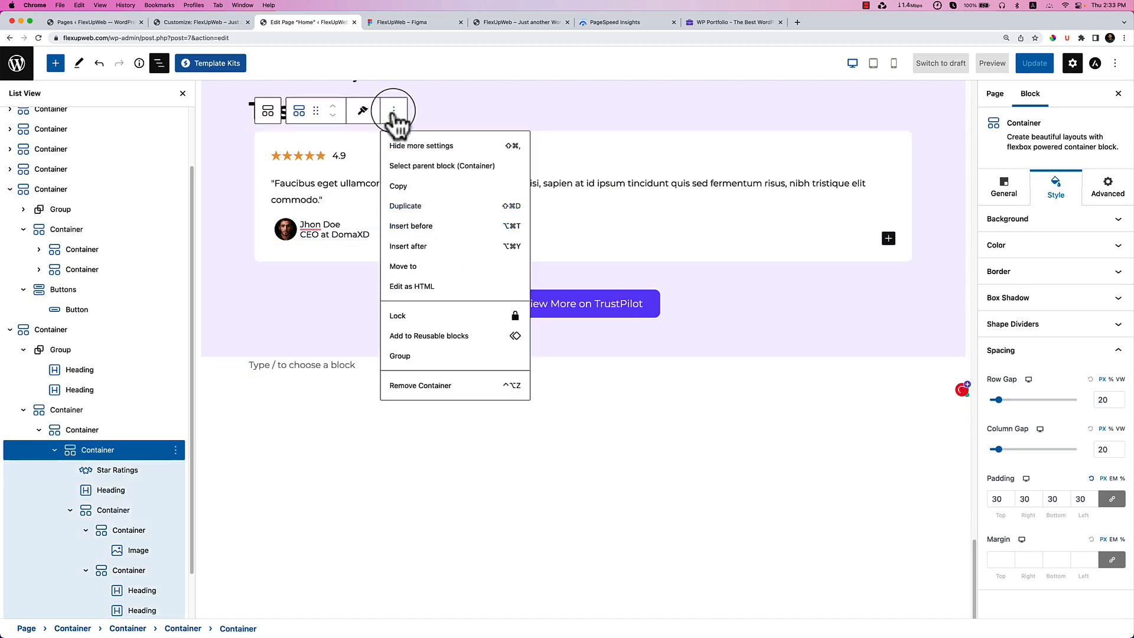
{"action": "key", "text": "super+shift+d"}
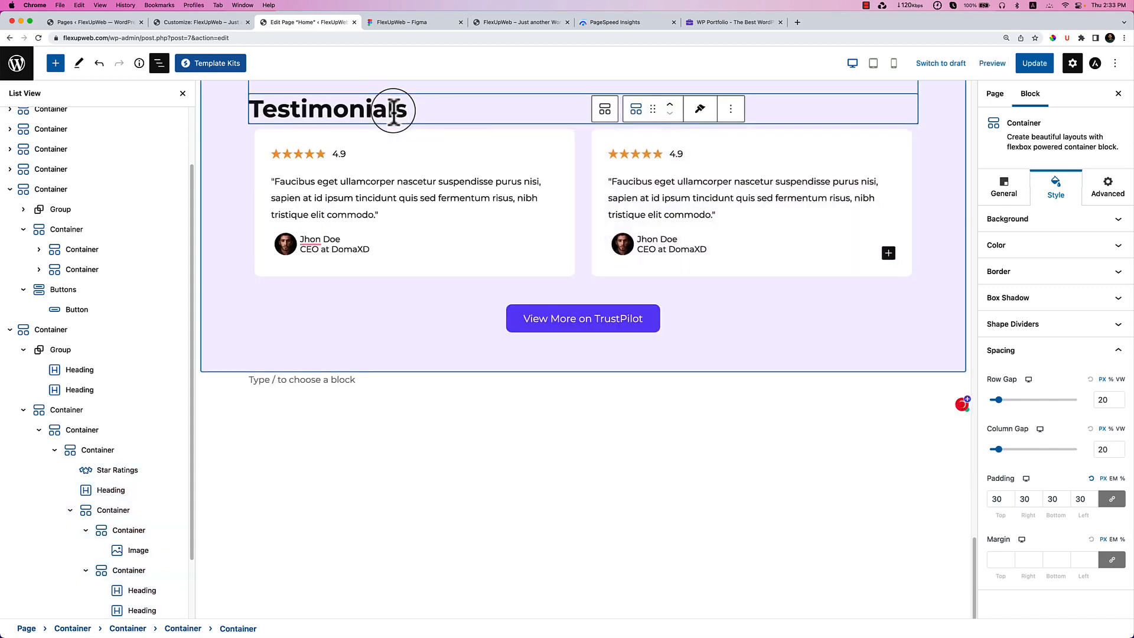
{"action": "left_click", "coordinate": [731, 109]}
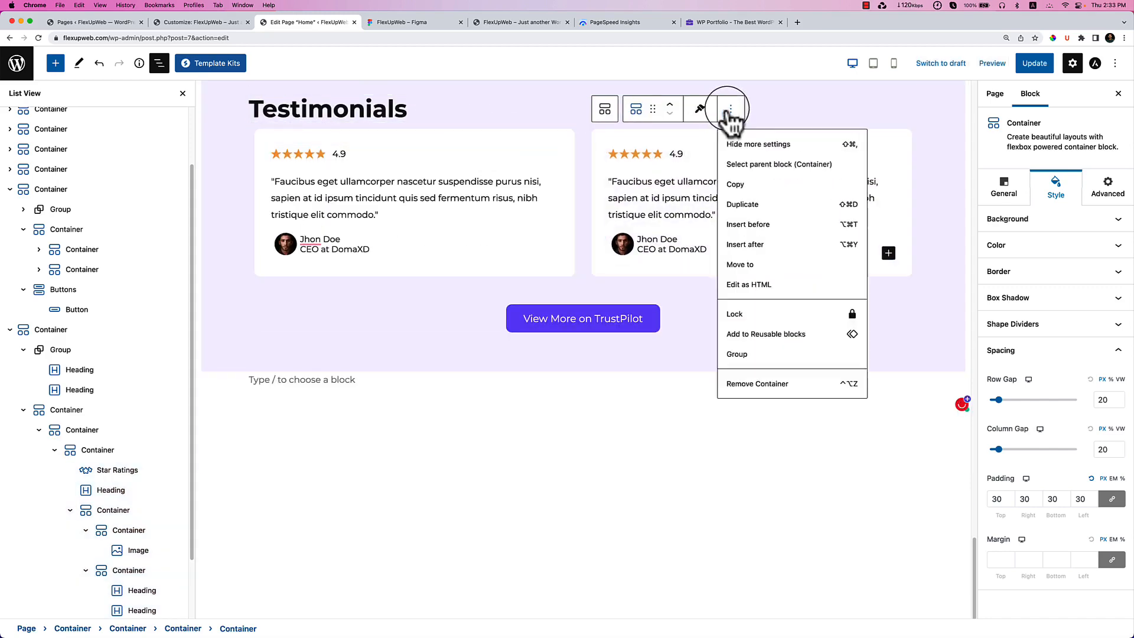
{"action": "left_click", "coordinate": [755, 204]}
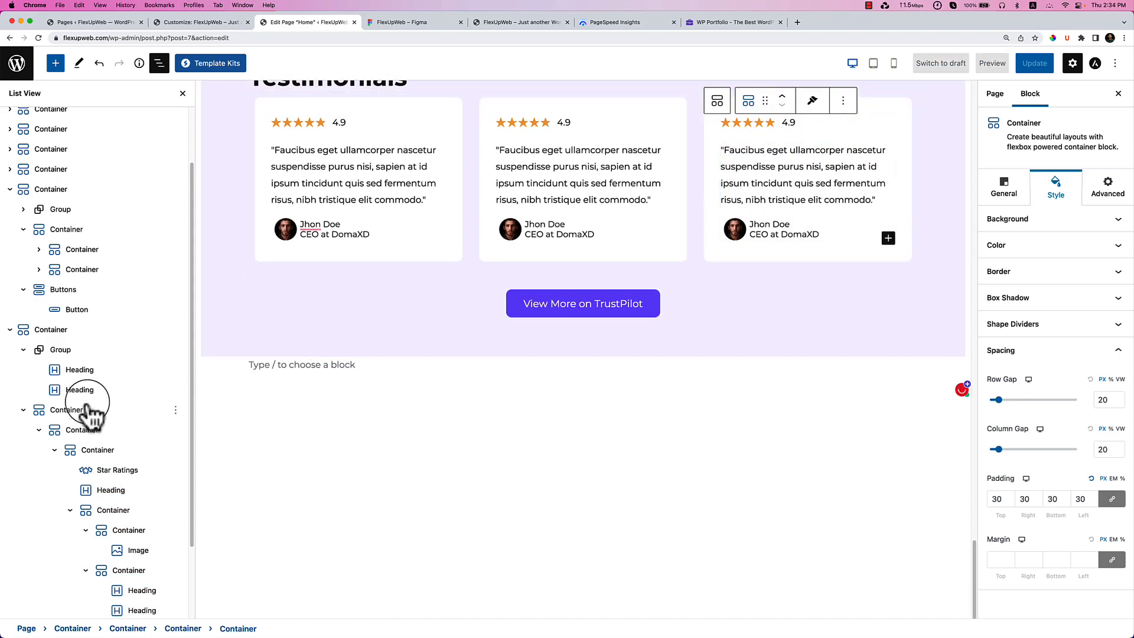
Duplicate the container holding the three testimonial cards to add a second row.
{"action": "left_click", "coordinate": [100, 454]}
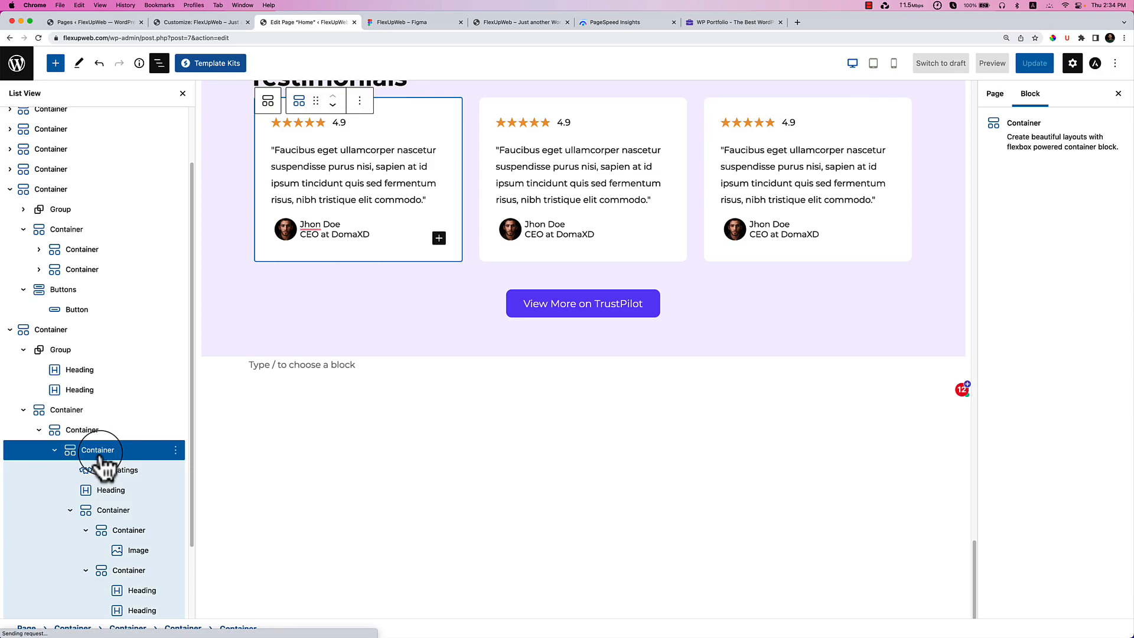
{"action": "left_click", "coordinate": [100, 432]}
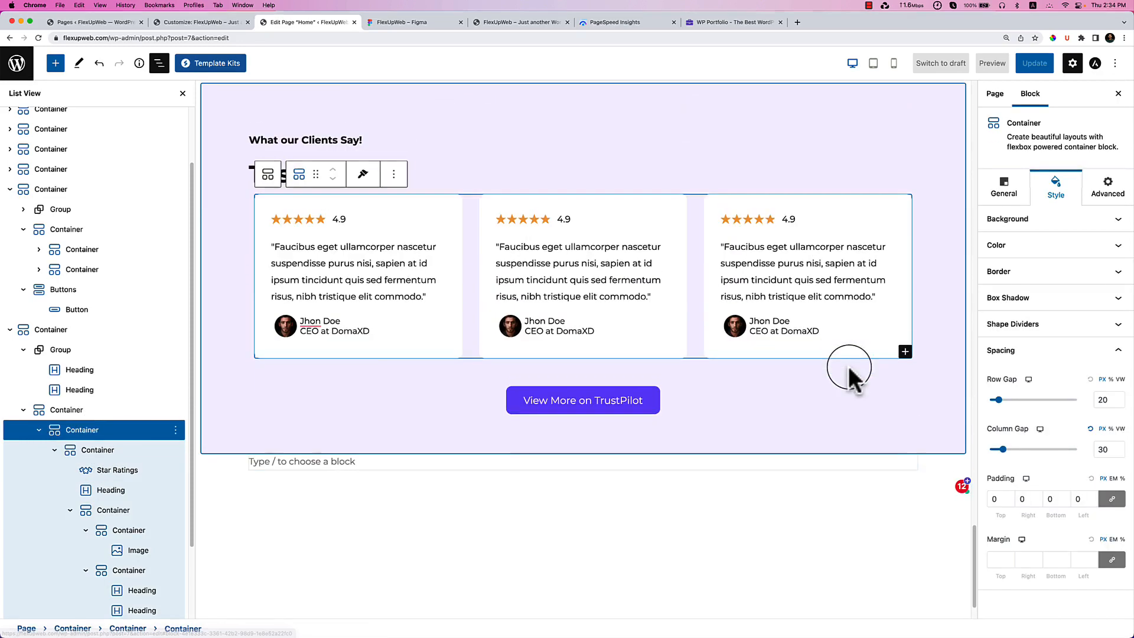
{"action": "left_click", "coordinate": [393, 173]}
{"action": "left_click", "coordinate": [436, 270]}
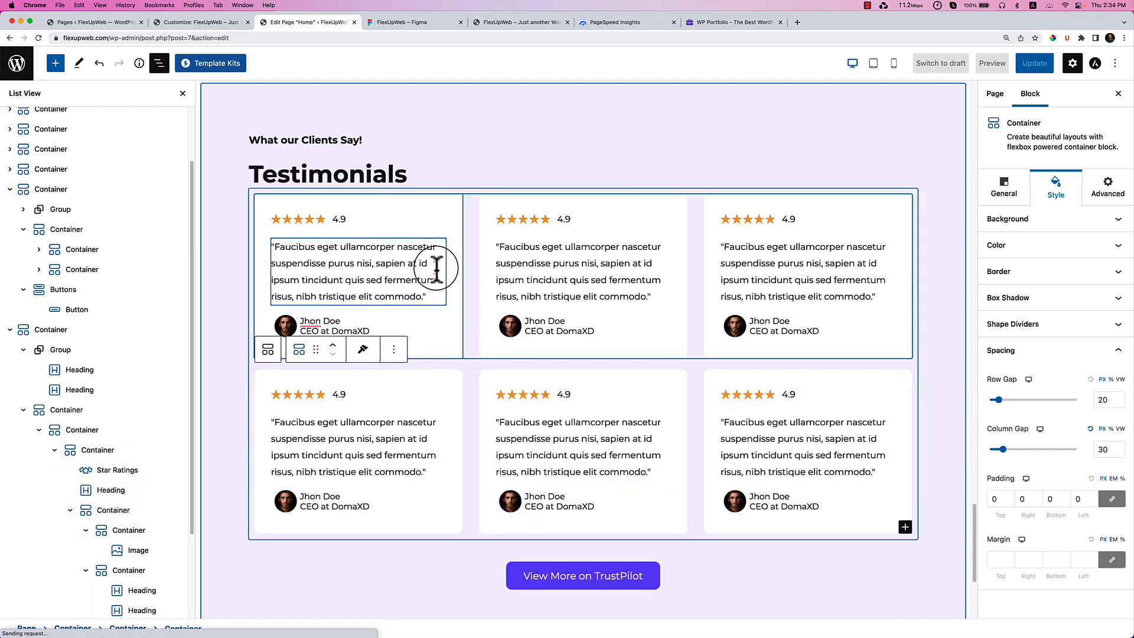
{"action": "left_click", "coordinate": [218, 335]}
{"action": "scroll", "coordinate": [218, 335], "scroll_direction": "down", "scroll_amount": 5}
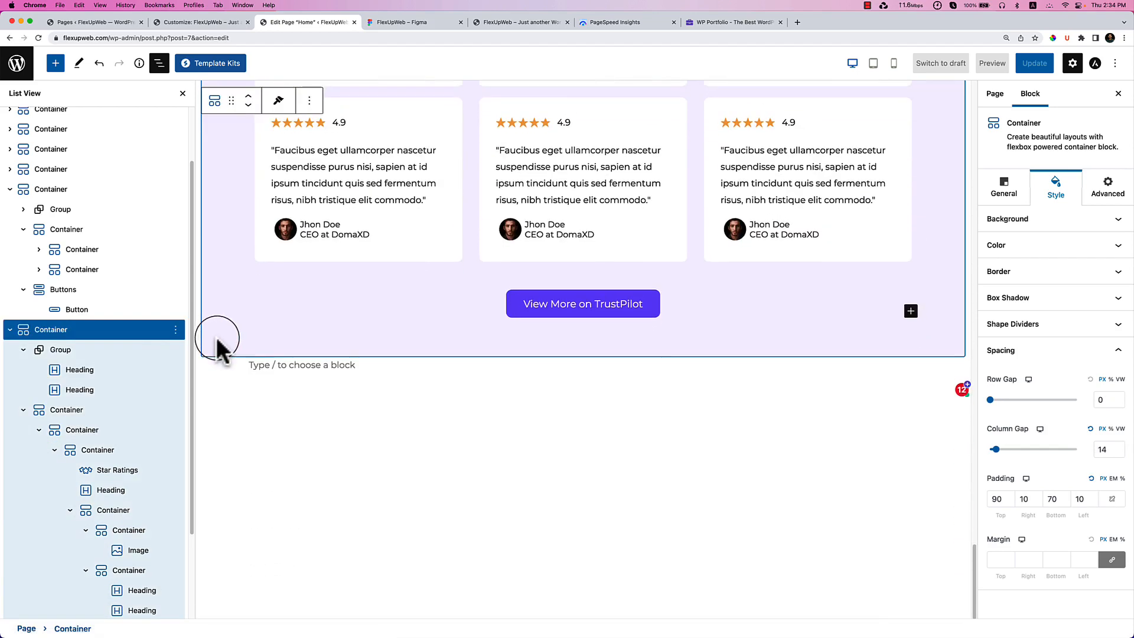
Set the card-rows container's row gap to 30 and check it against the Figma design.
{"action": "left_click", "coordinate": [62, 410]}
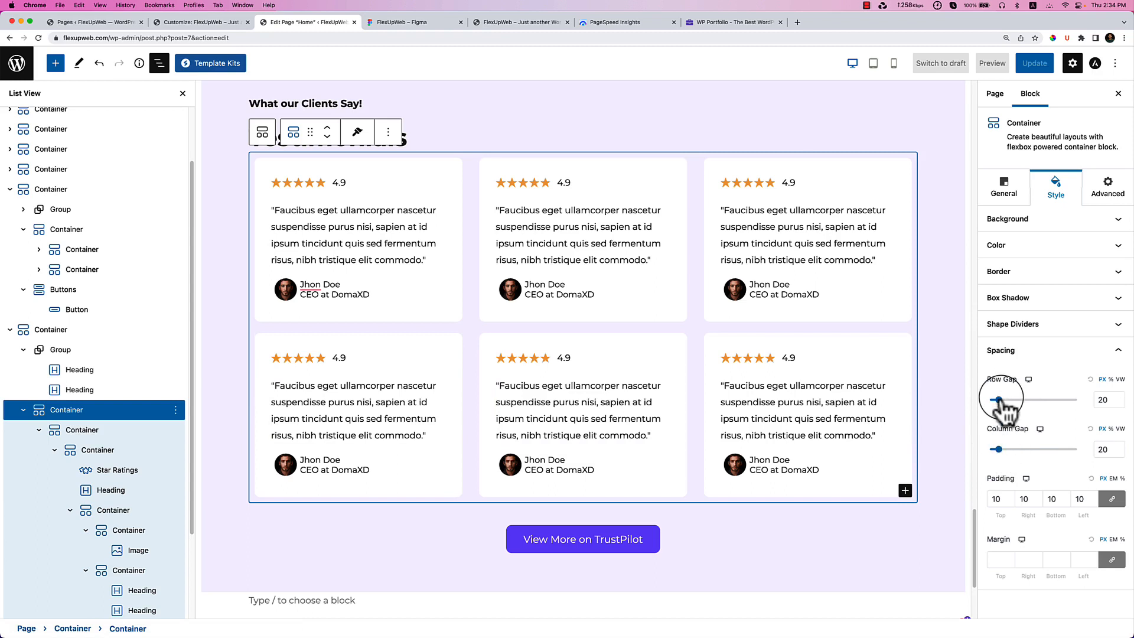
{"action": "left_click", "coordinate": [110, 434]}
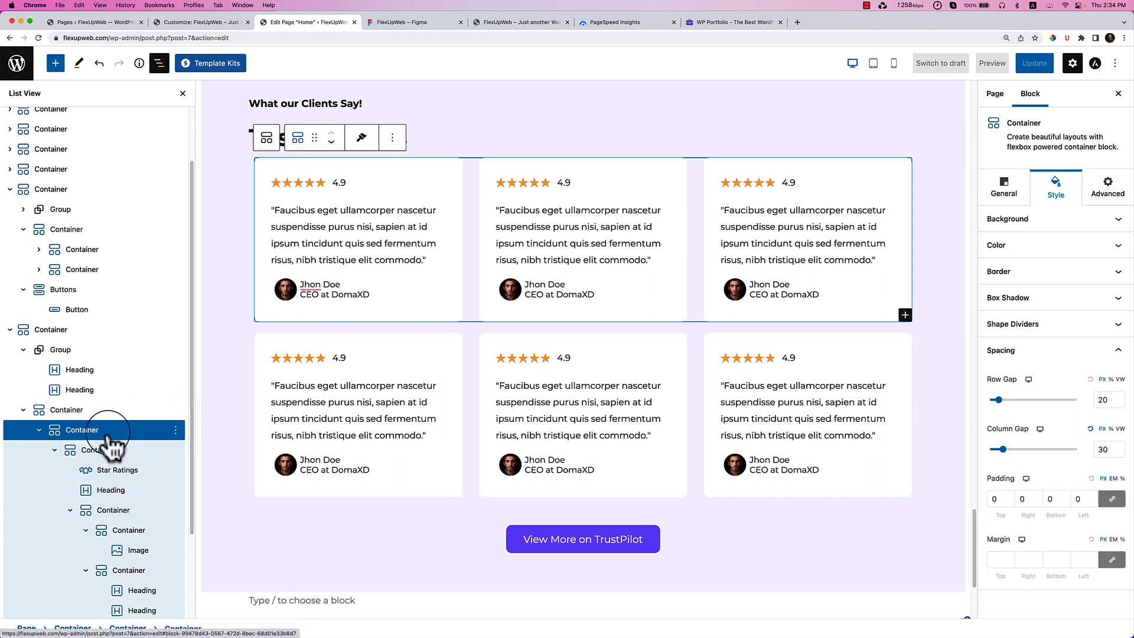
{"action": "left_click", "coordinate": [103, 414]}
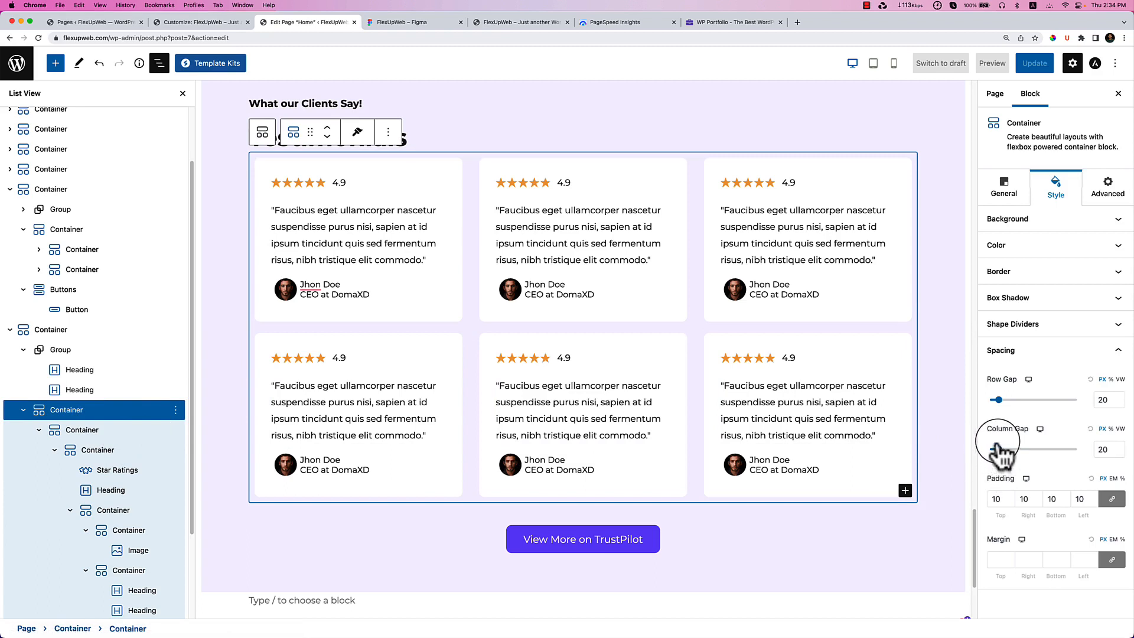
{"action": "left_click_drag", "start_coordinate": [998, 412], "coordinate": [1014, 408]}
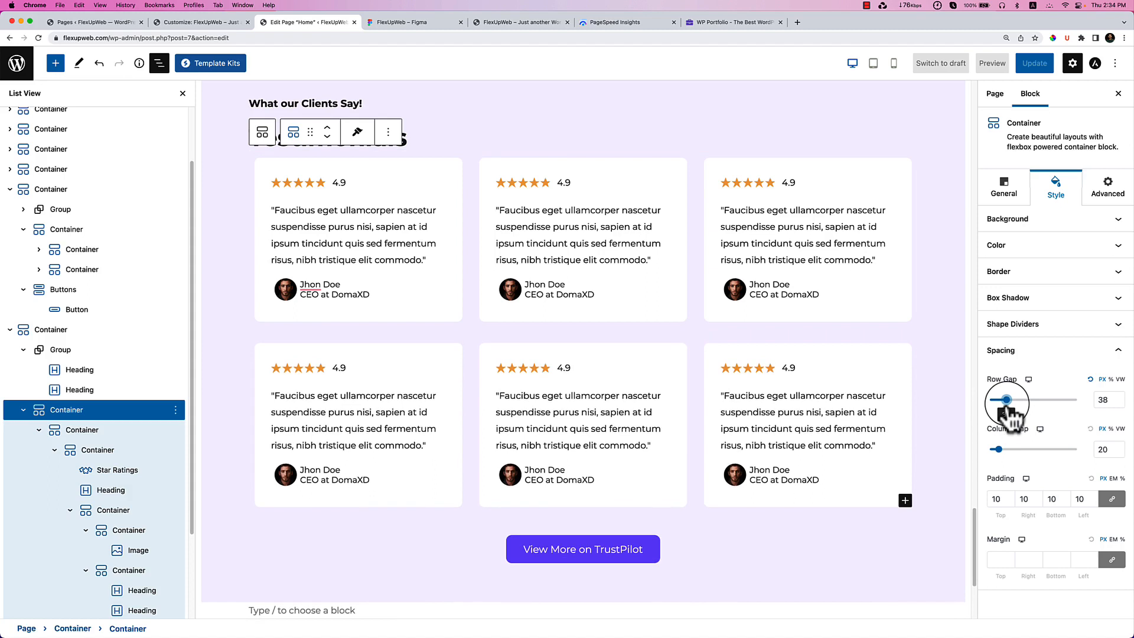
{"action": "left_click", "coordinate": [1120, 403]}
{"action": "left_click", "coordinate": [1121, 404]}
{"action": "left_click", "coordinate": [1120, 403]}
{"action": "left_click", "coordinate": [1121, 404]}
{"action": "left_click", "coordinate": [1120, 404]}
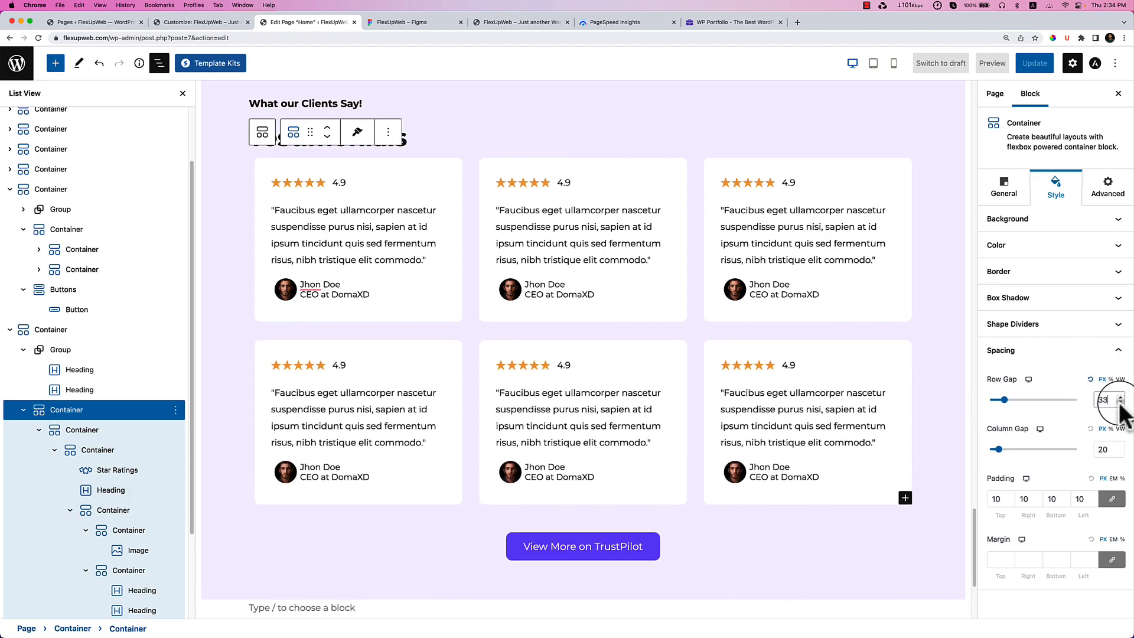
{"action": "left_click", "coordinate": [1121, 404]}
{"action": "left_click", "coordinate": [1120, 403]}
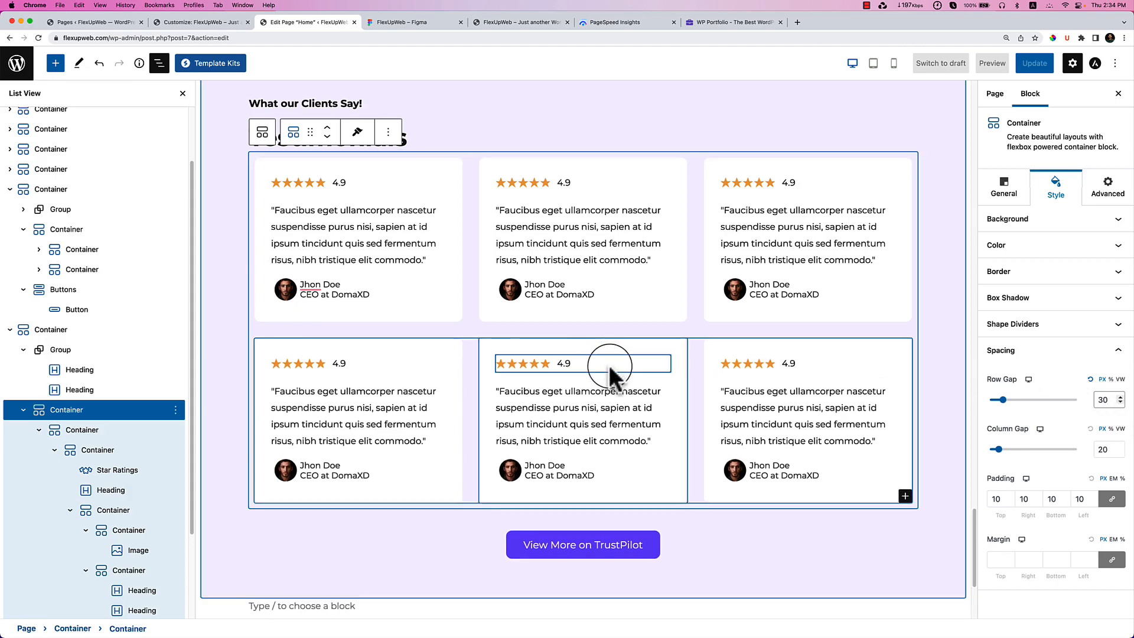
{"action": "left_click", "coordinate": [438, 27]}
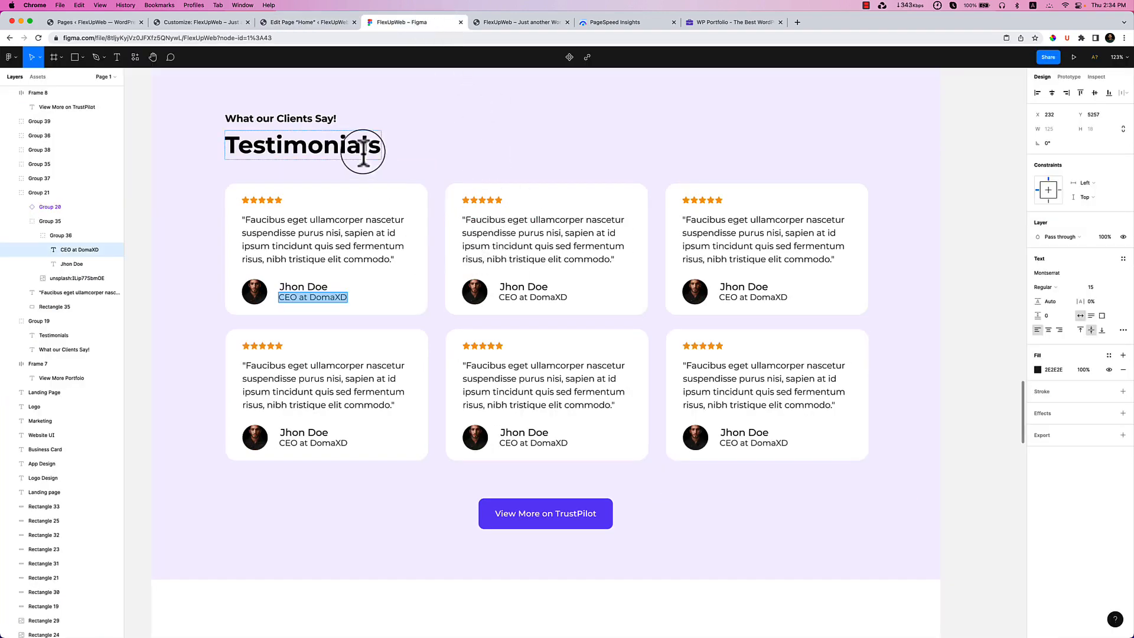
{"action": "left_click", "coordinate": [299, 24]}
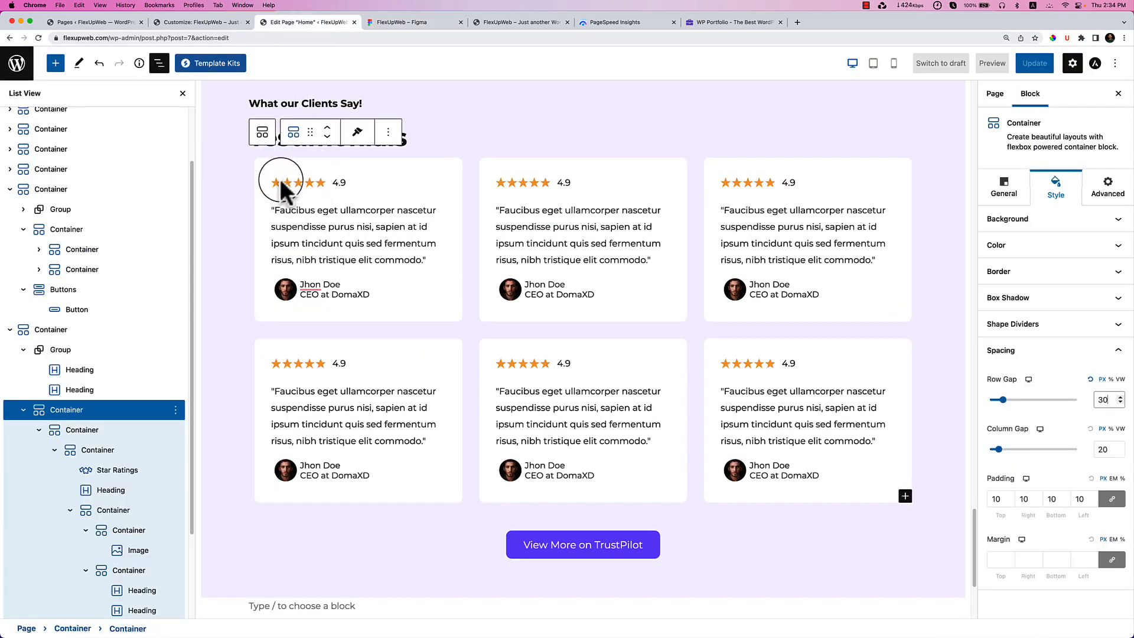
Give the first testimonial card a border radius of 20 on all corners.
{"action": "left_click", "coordinate": [266, 166]}
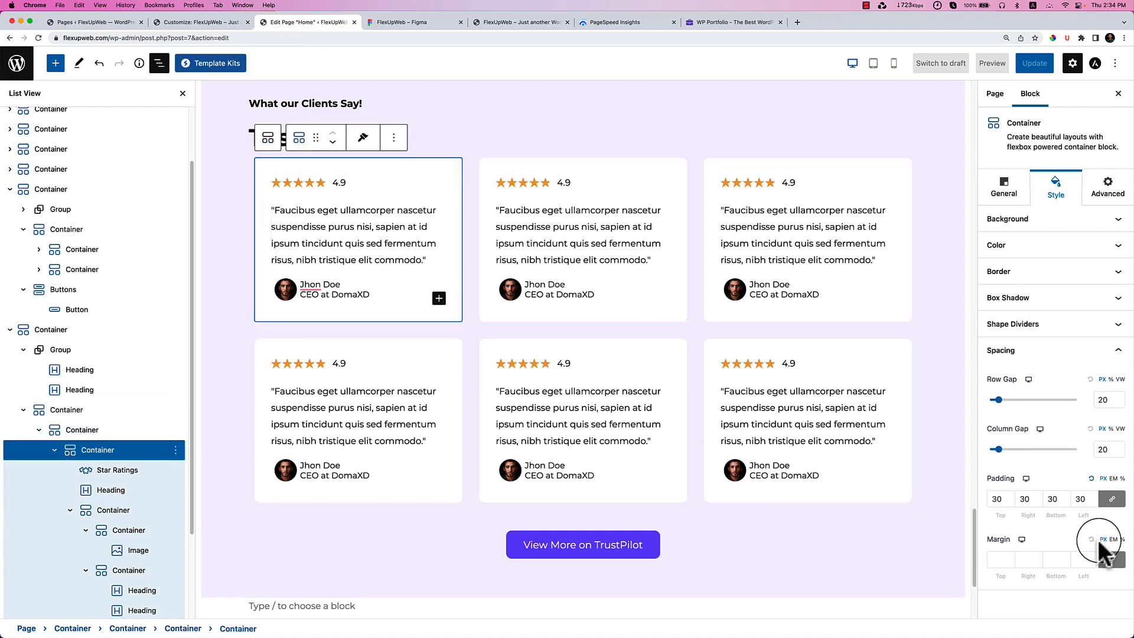
{"action": "left_click", "coordinate": [1035, 278]}
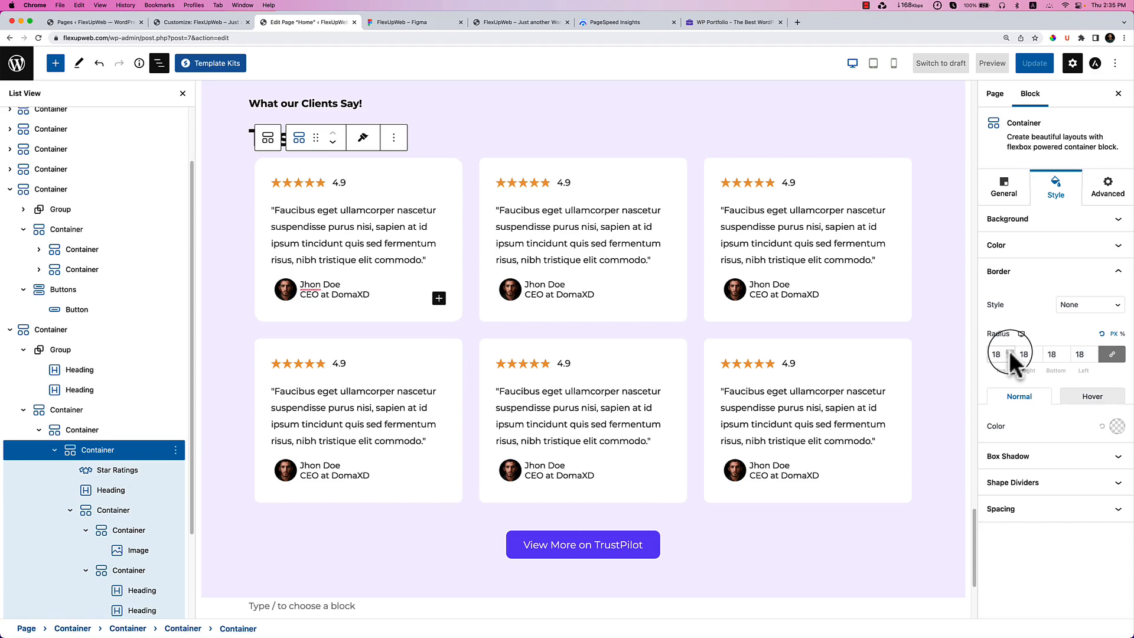
{"action": "left_click", "coordinate": [1010, 351]}
{"action": "left_click", "coordinate": [362, 137]}
Paste the rounded style onto the second card, then copy the top-right card's style.
{"action": "left_click", "coordinate": [502, 162]}
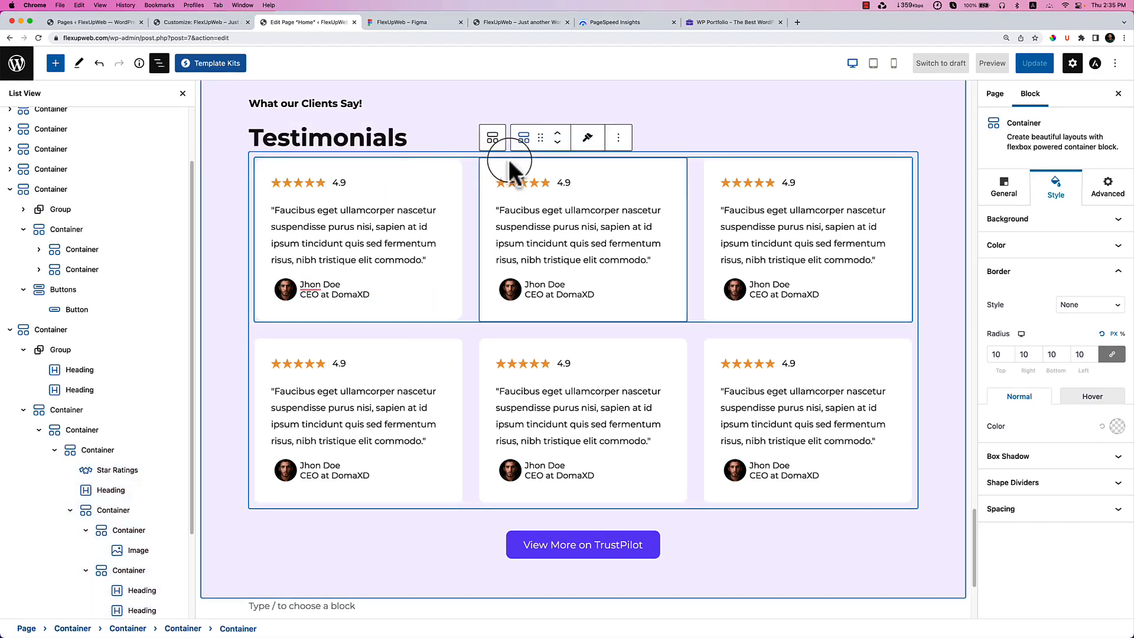
{"action": "left_click", "coordinate": [586, 138]}
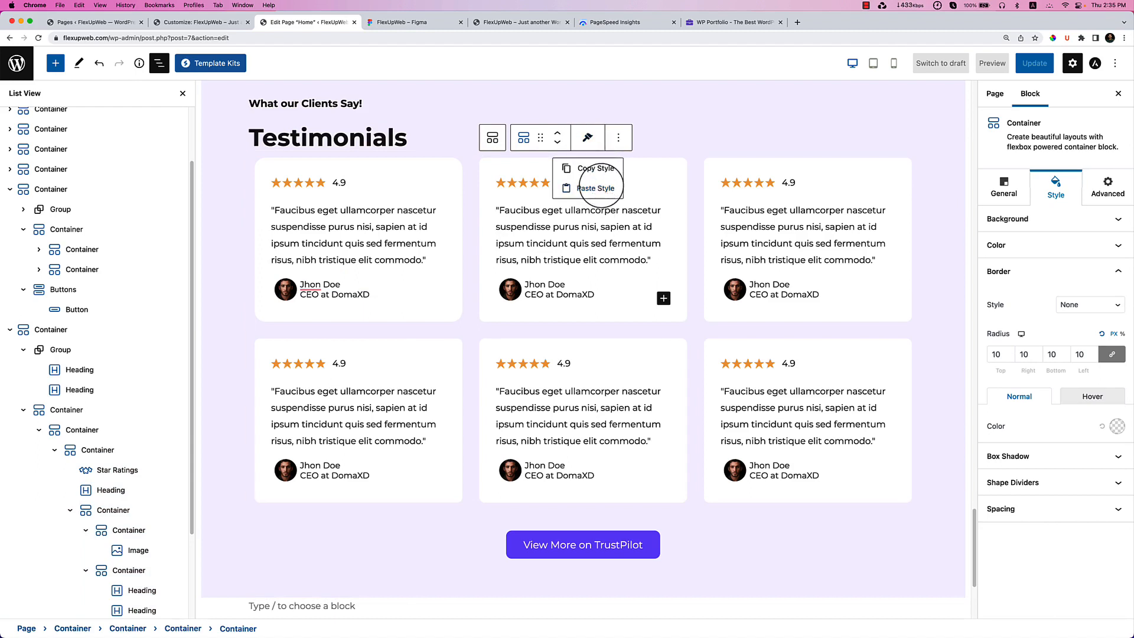
{"action": "left_click", "coordinate": [595, 186]}
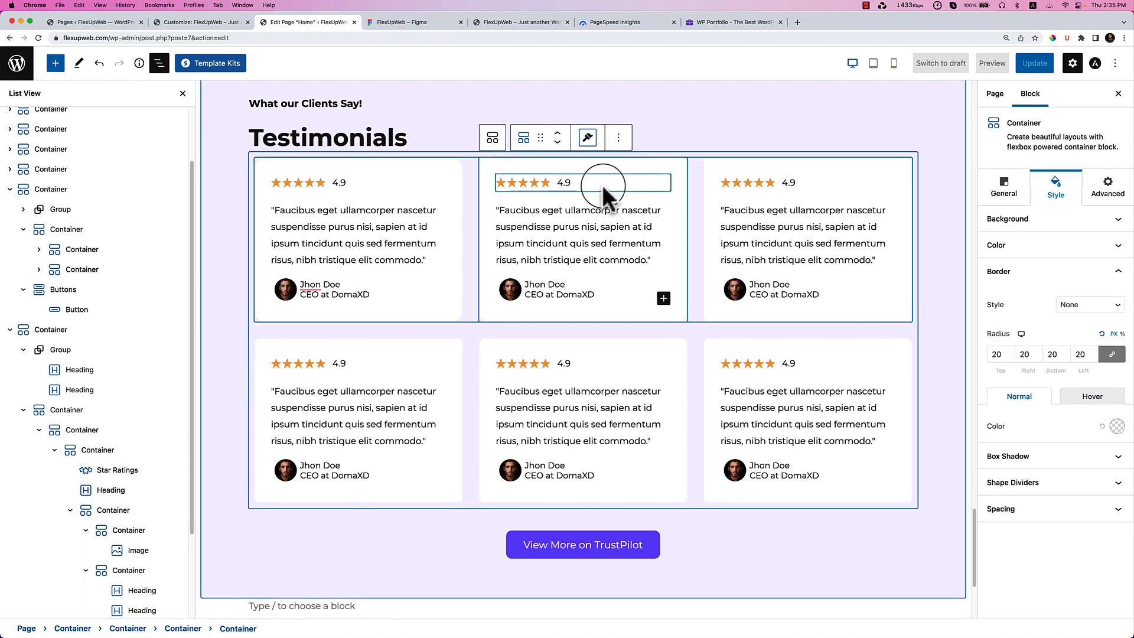
{"action": "left_click", "coordinate": [714, 170]}
{"action": "left_click", "coordinate": [812, 138]}
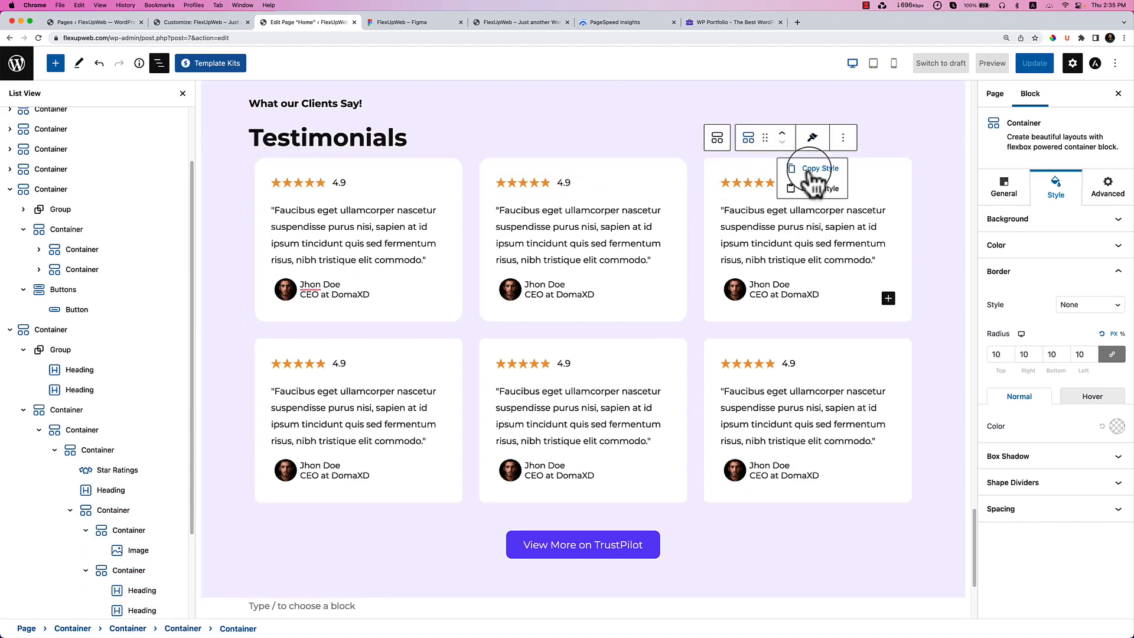
{"action": "left_click", "coordinate": [813, 186]}
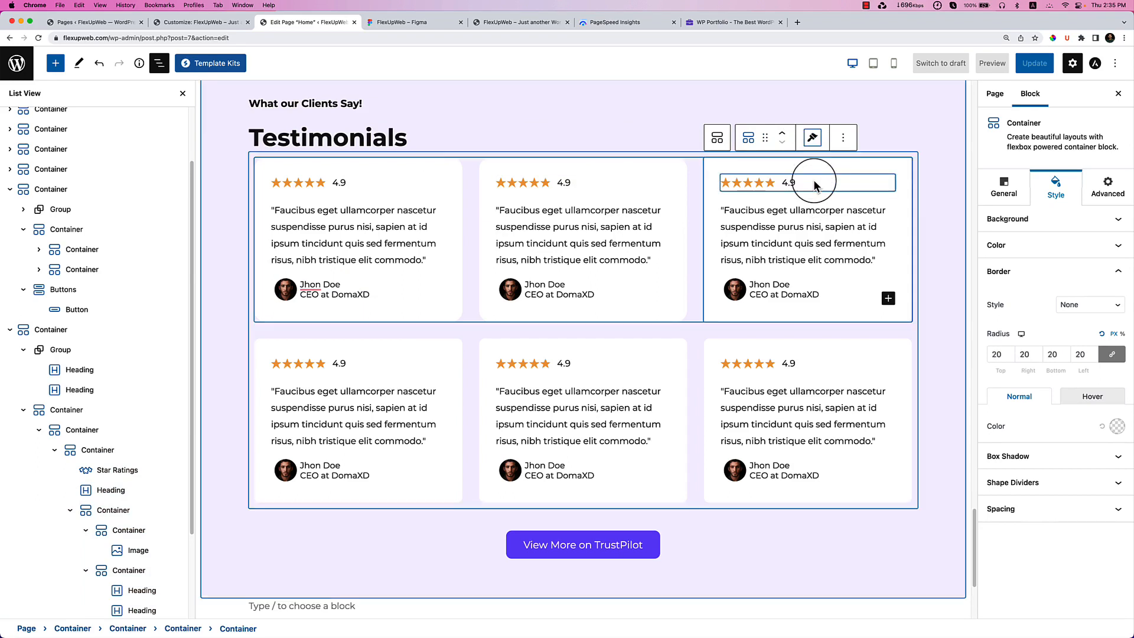
Paste the copied style onto the lower-left, lower-middle and lower-right cards.
{"action": "left_click", "coordinate": [306, 340]}
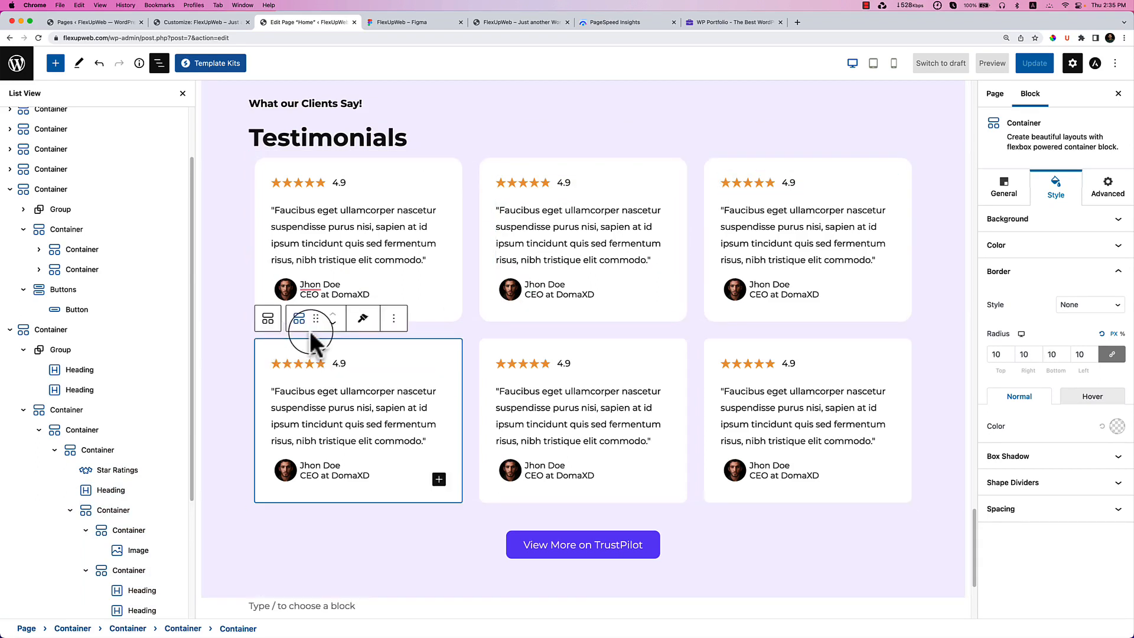
{"action": "left_click", "coordinate": [363, 319]}
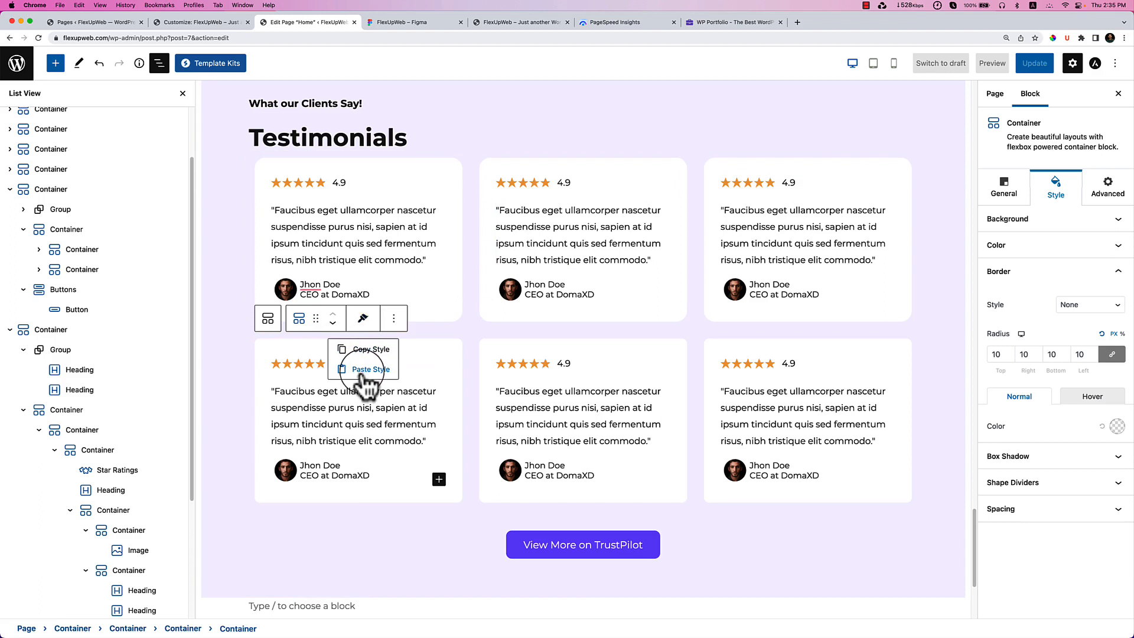
{"action": "left_click", "coordinate": [365, 371]}
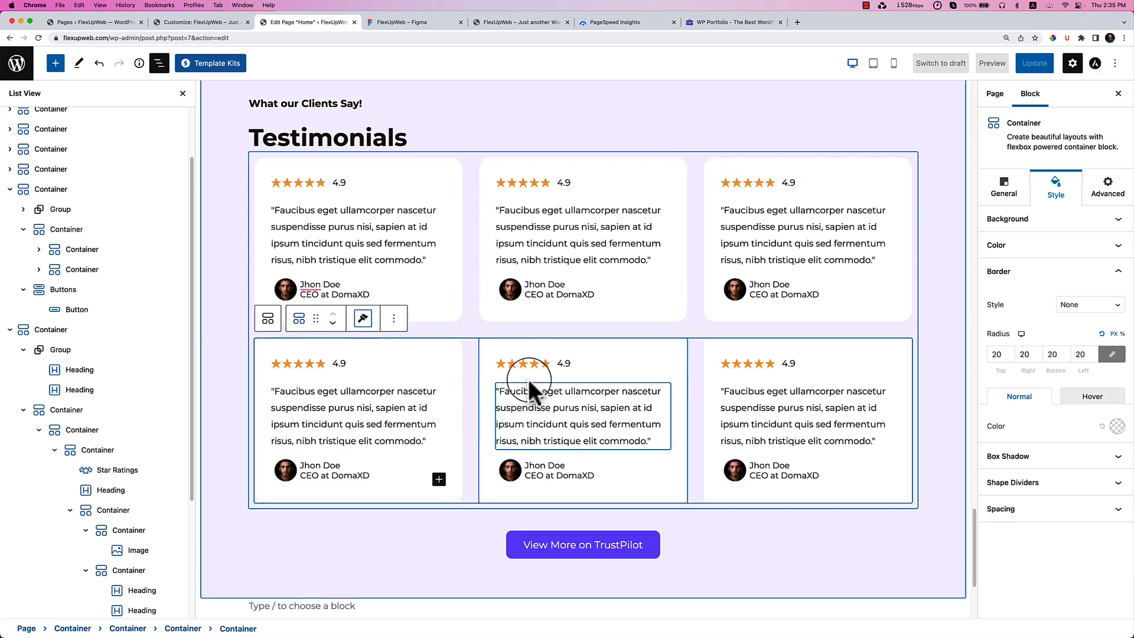
{"action": "left_click", "coordinate": [491, 342]}
{"action": "left_click", "coordinate": [587, 319]}
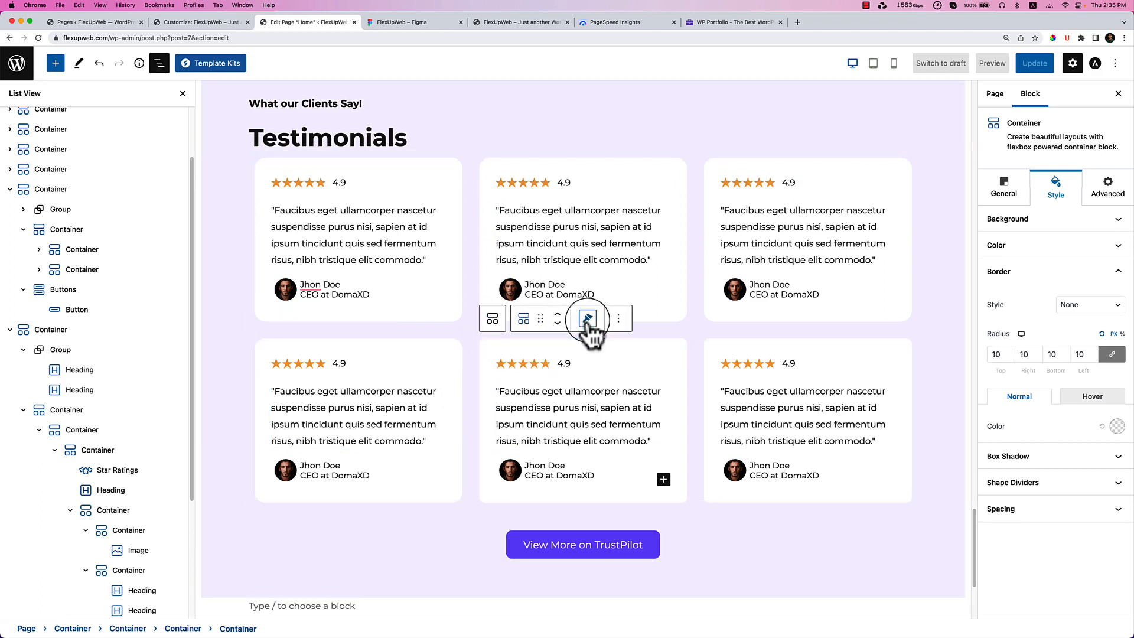
{"action": "left_click", "coordinate": [590, 370]}
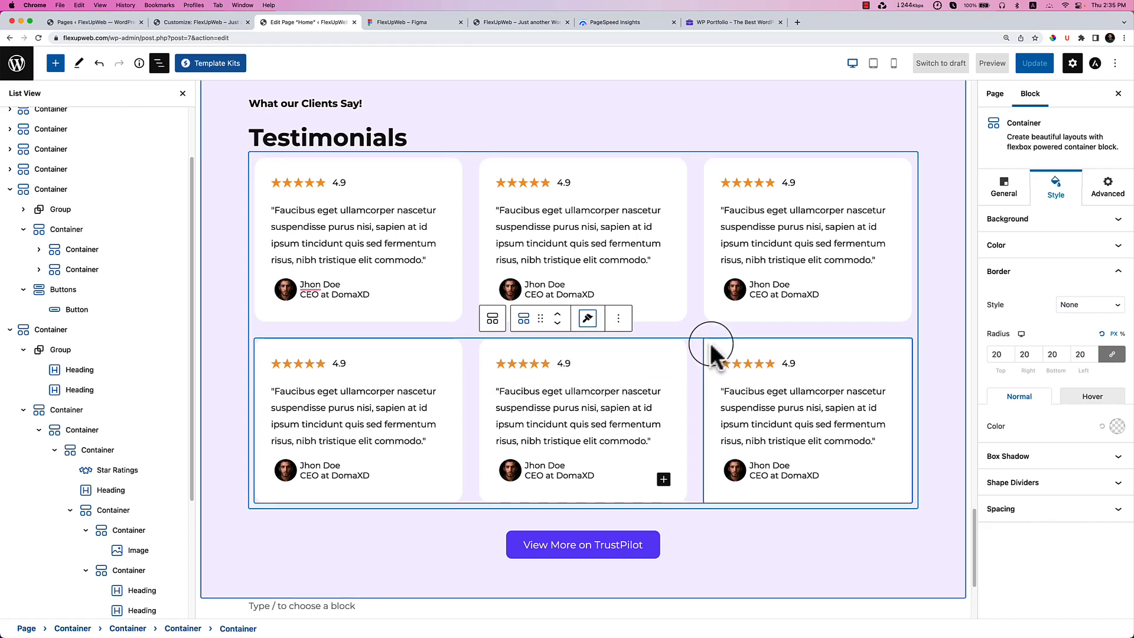
{"action": "left_click", "coordinate": [712, 352]}
{"action": "left_click", "coordinate": [812, 319]}
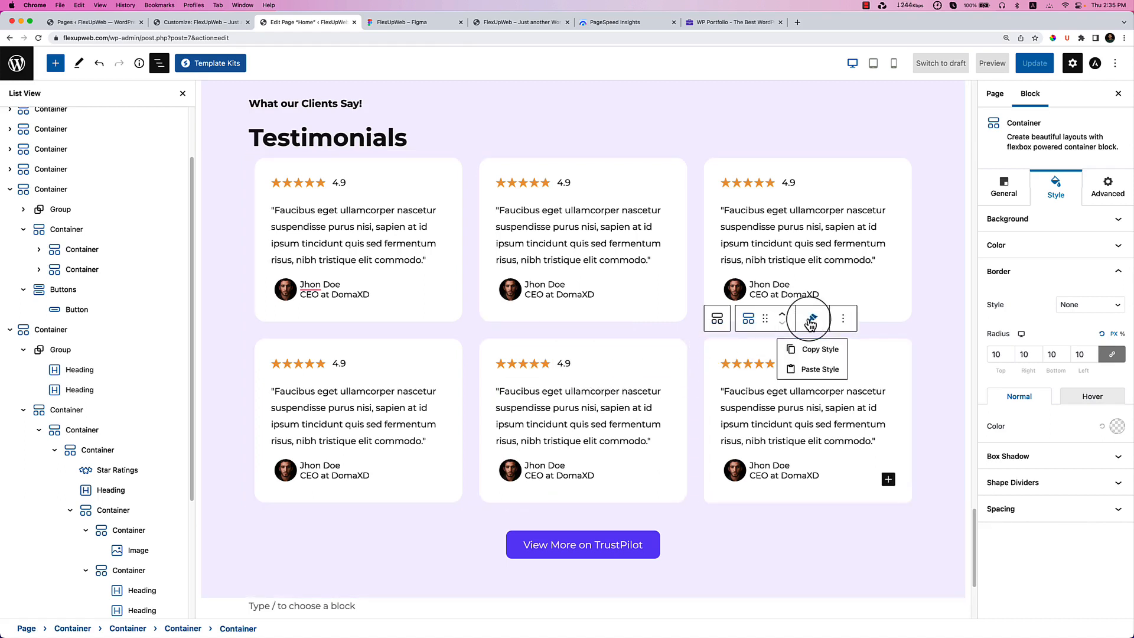
{"action": "left_click", "coordinate": [820, 370]}
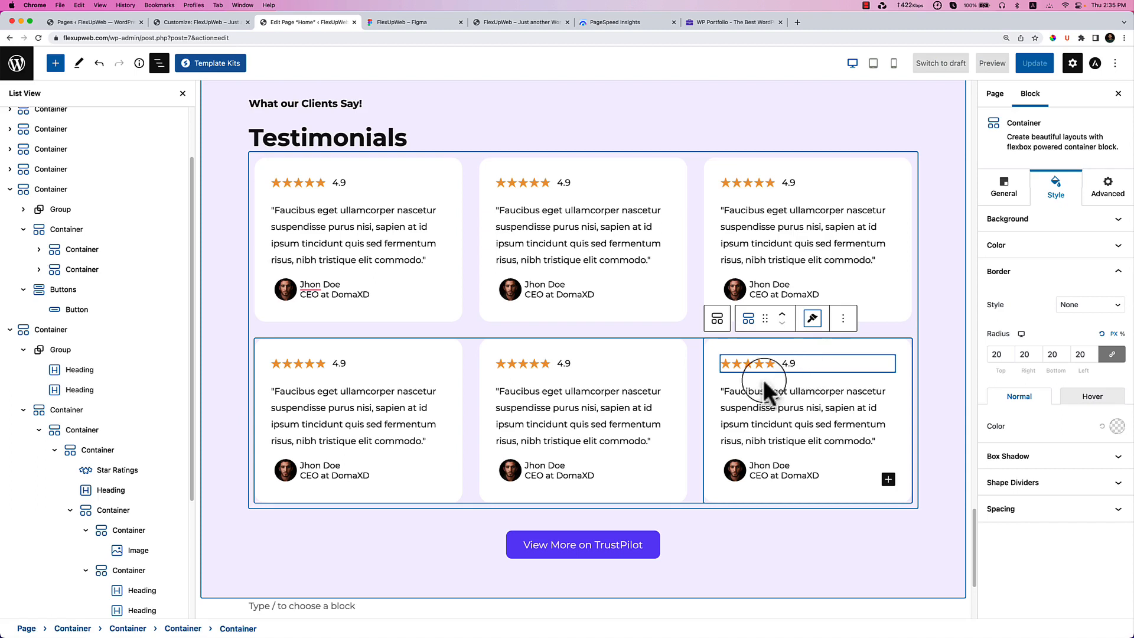
Select the inner testimonial cards container in List View and set its top margin to 40.
{"action": "left_click", "coordinate": [157, 66]}
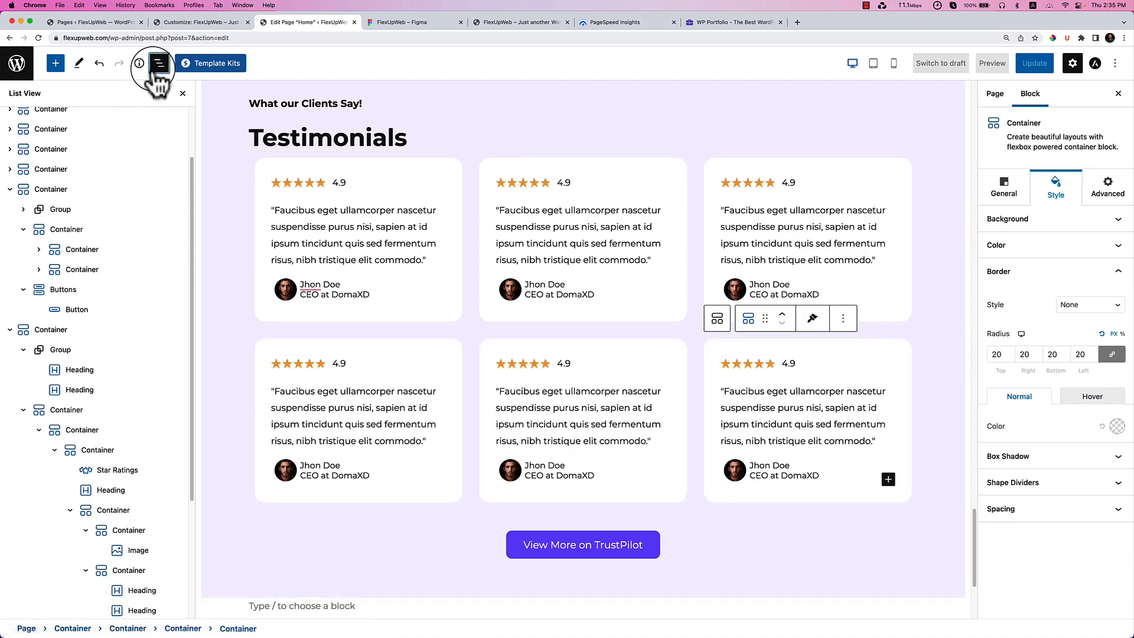
{"action": "left_click", "coordinate": [204, 132]}
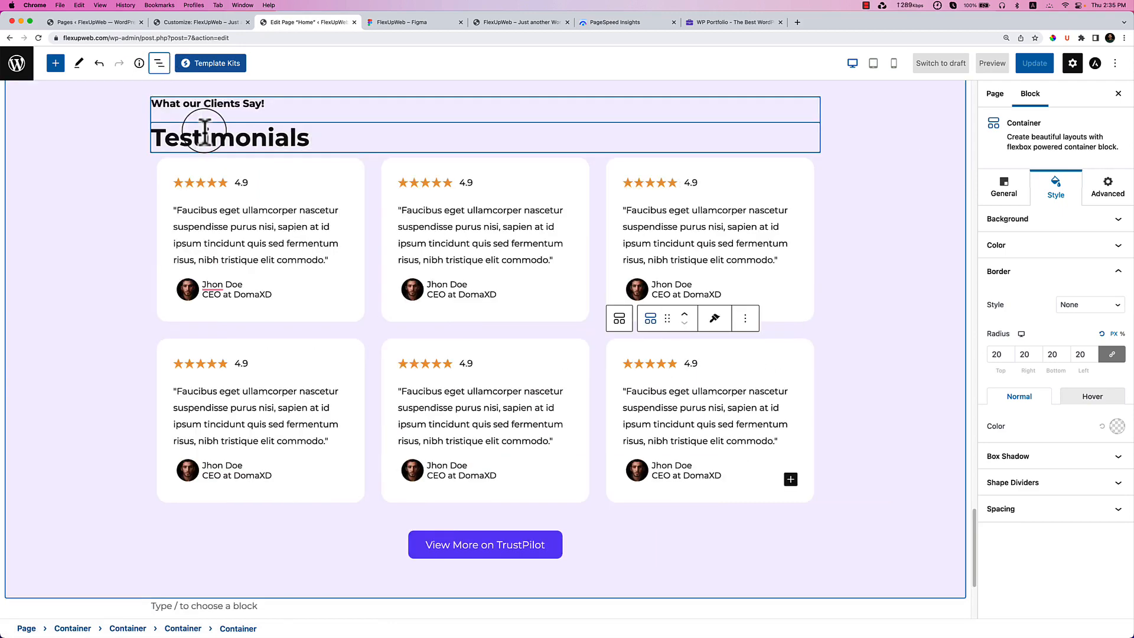
{"action": "left_click", "coordinate": [87, 306]}
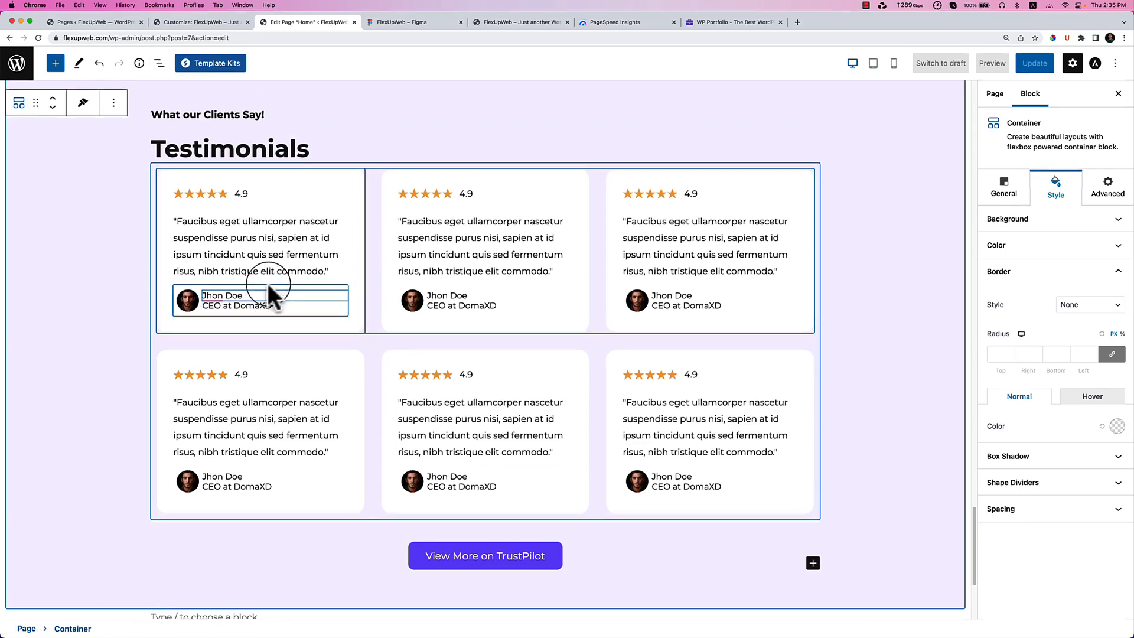
{"action": "scroll", "coordinate": [306, 335], "scroll_direction": "up", "scroll_amount": 4}
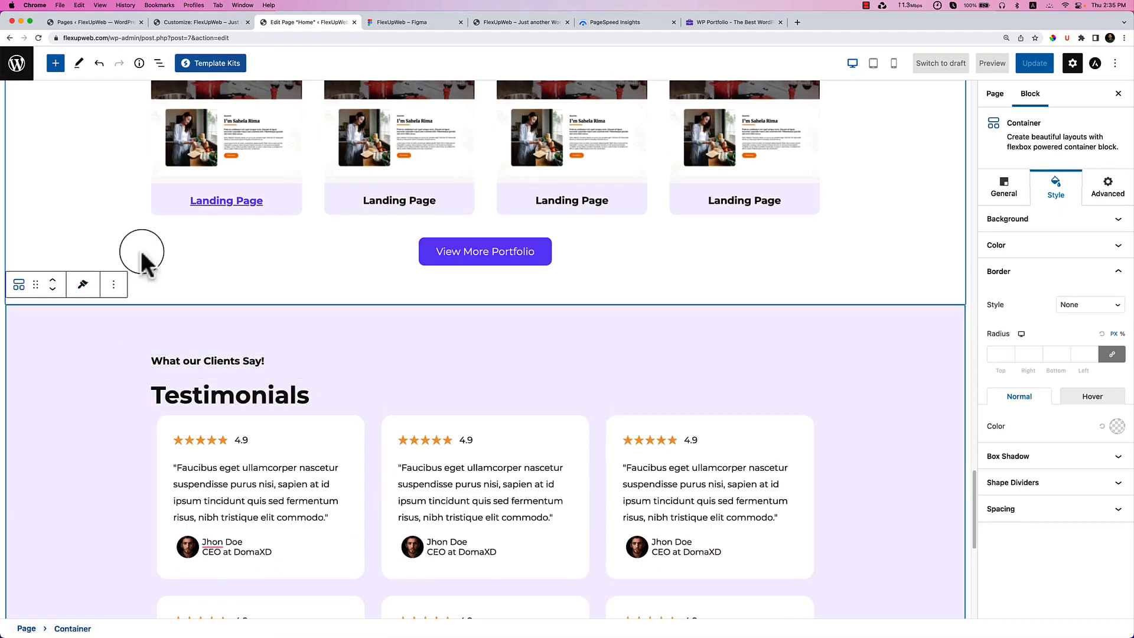
{"action": "left_click", "coordinate": [159, 64]}
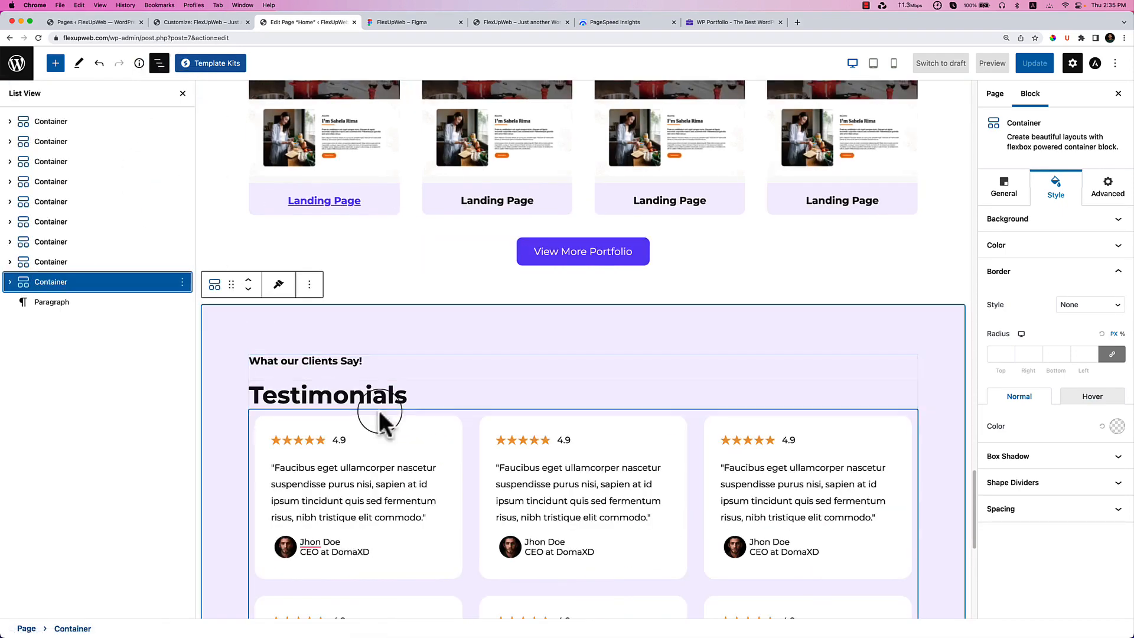
{"action": "left_click", "coordinate": [253, 411]}
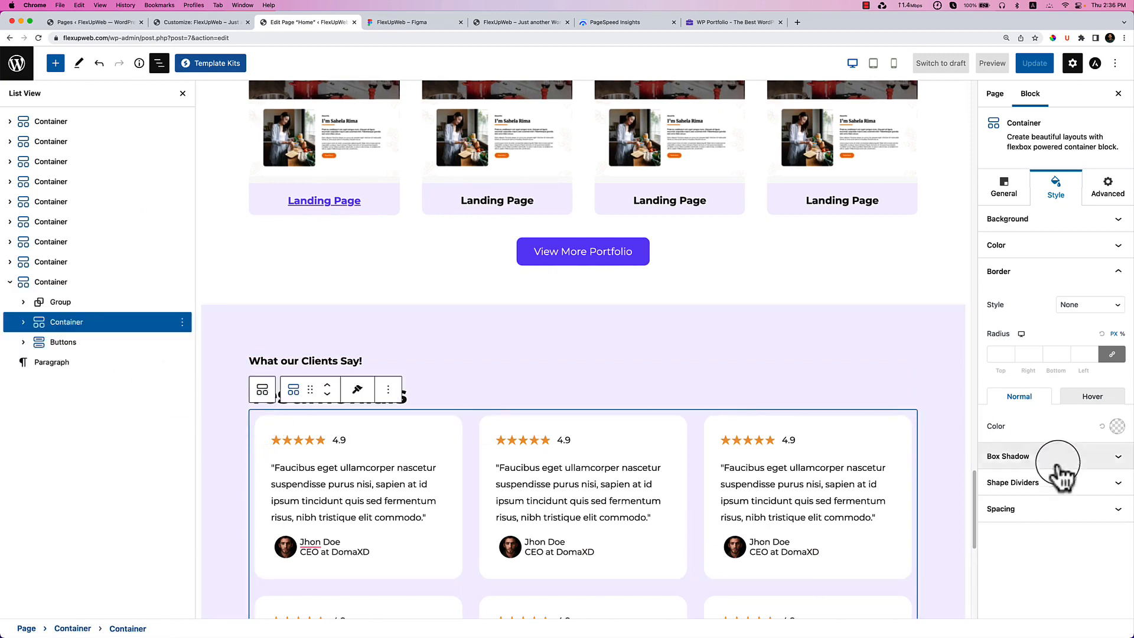
{"action": "left_click", "coordinate": [1074, 511]}
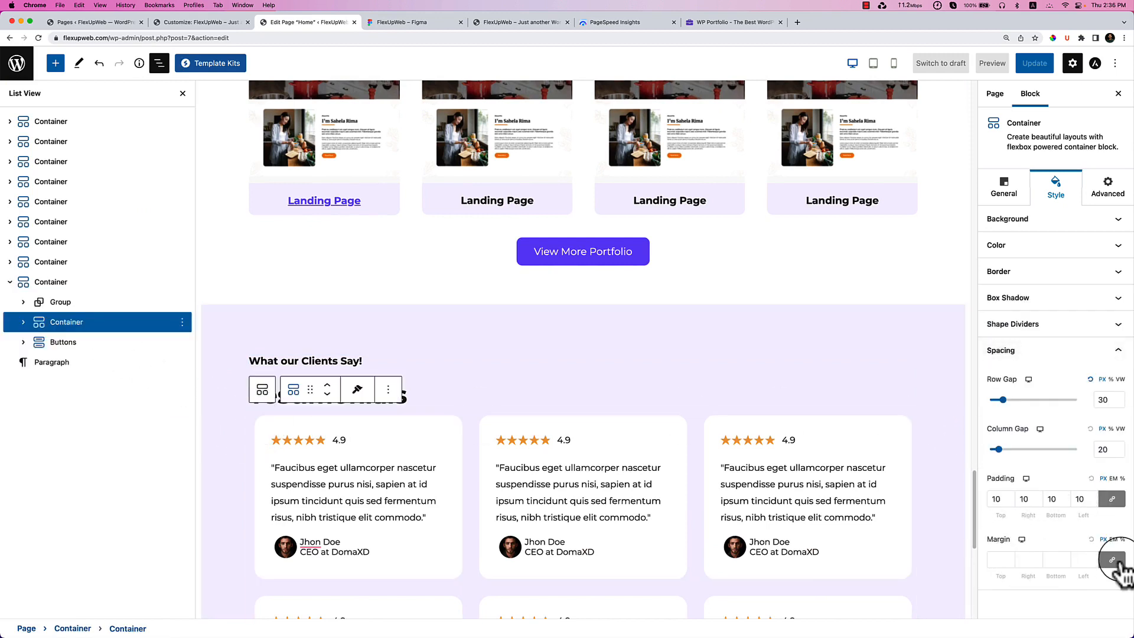
{"action": "left_click", "coordinate": [994, 560]}
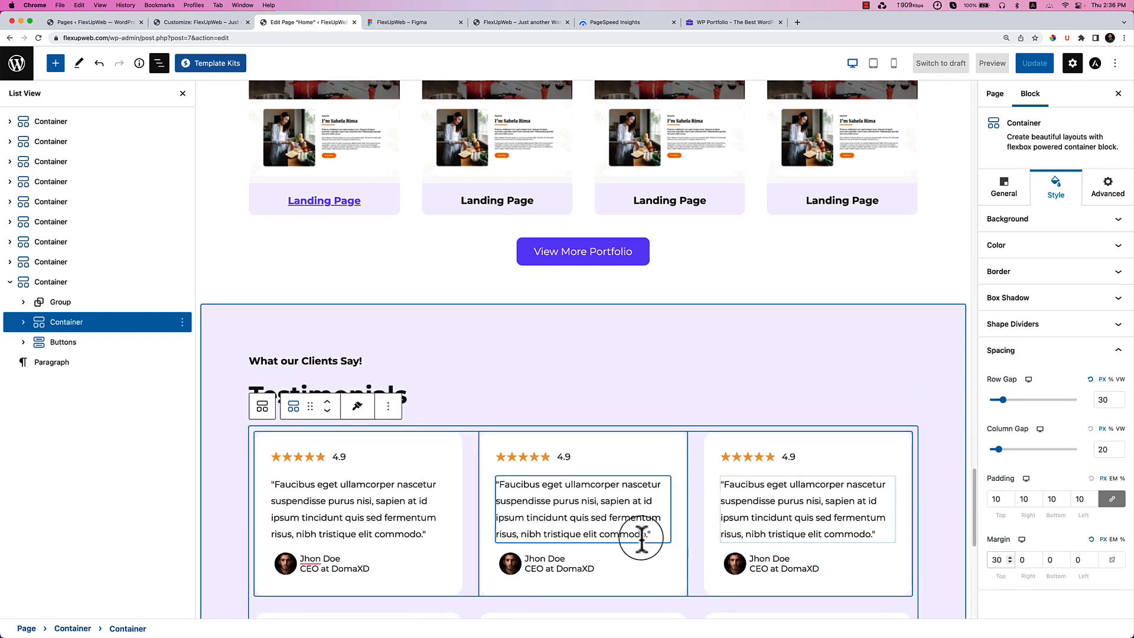
{"action": "key", "text": "BackSpace"}
{"action": "type", "text": "4"}
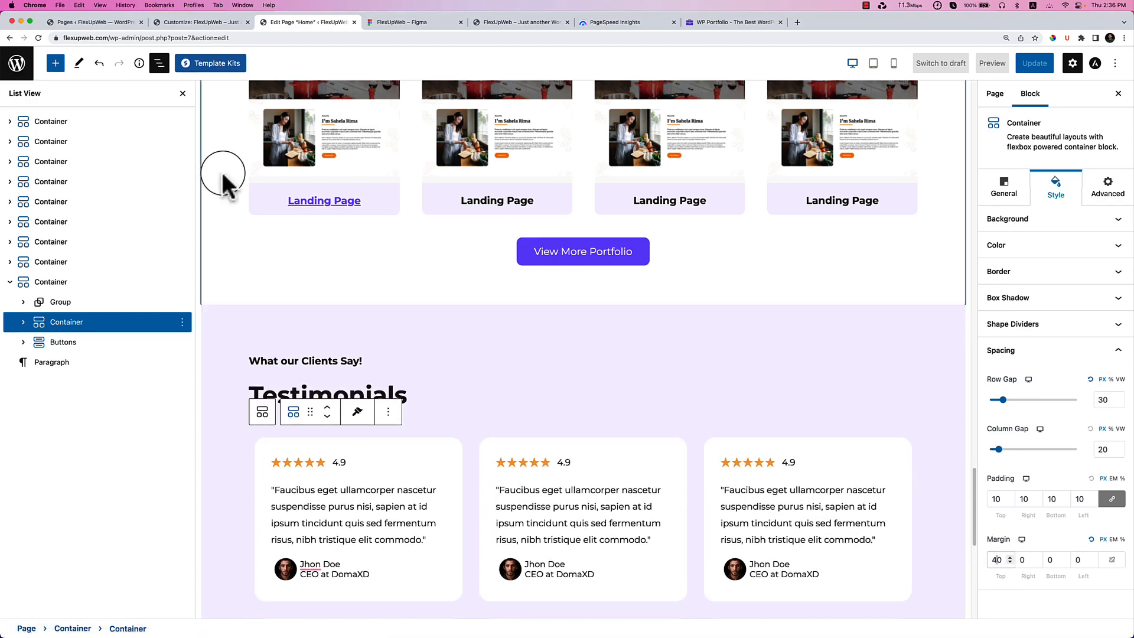
{"action": "left_click", "coordinate": [159, 62]}
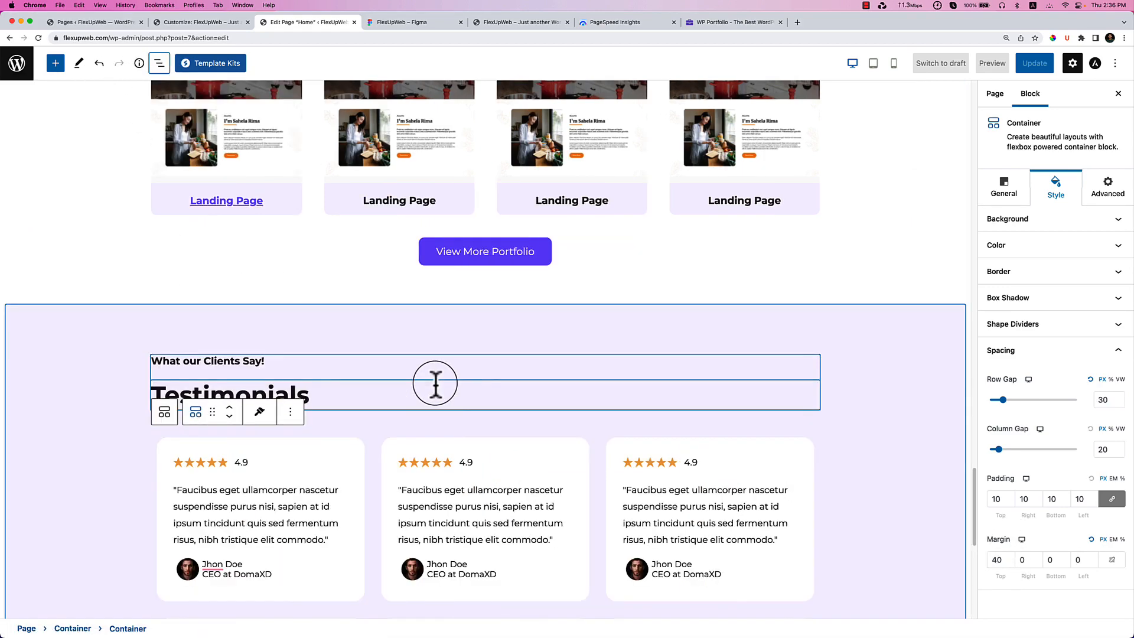
{"action": "left_click", "coordinate": [879, 444]}
{"action": "scroll", "coordinate": [883, 444], "scroll_direction": "down", "scroll_amount": 3}
{"action": "scroll", "coordinate": [882, 442], "scroll_direction": "down", "scroll_amount": 1}
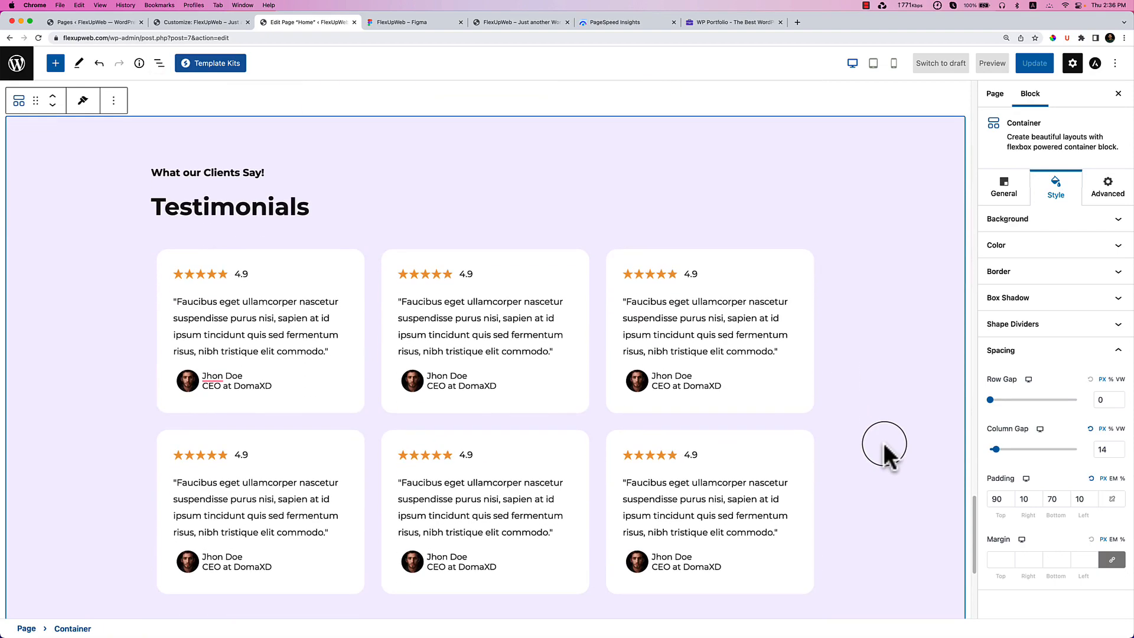
{"action": "scroll", "coordinate": [883, 441], "scroll_direction": "down", "scroll_amount": 5}
{"action": "scroll", "coordinate": [628, 372], "scroll_direction": "up", "scroll_amount": 2}
{"action": "scroll", "coordinate": [634, 370], "scroll_direction": "up", "scroll_amount": 2}
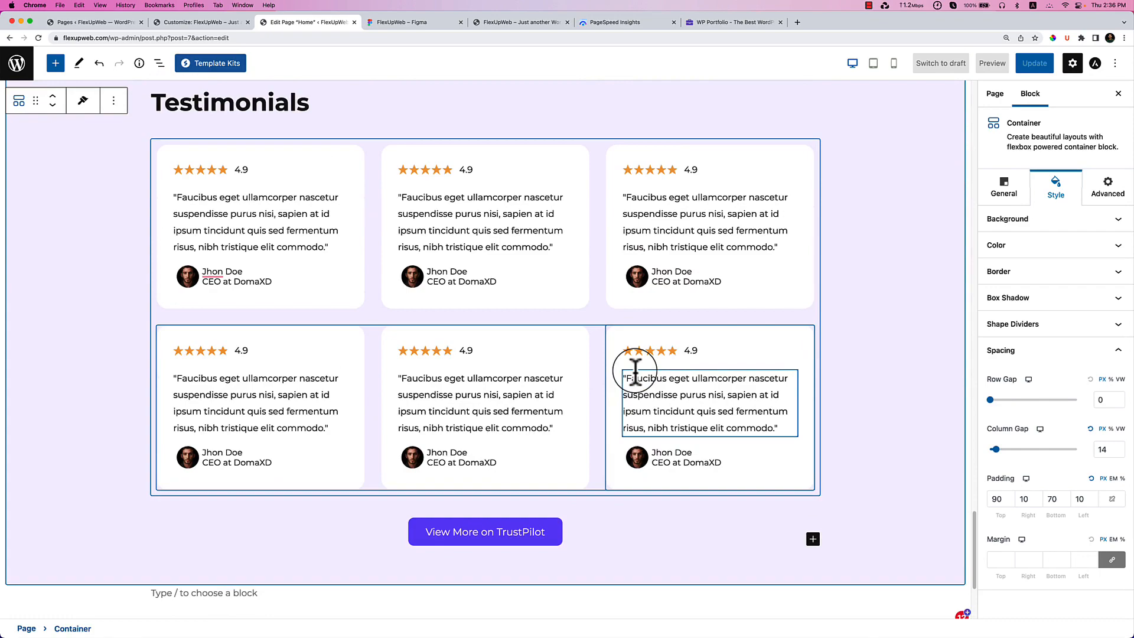
{"action": "scroll", "coordinate": [634, 370], "scroll_direction": "up", "scroll_amount": 10}
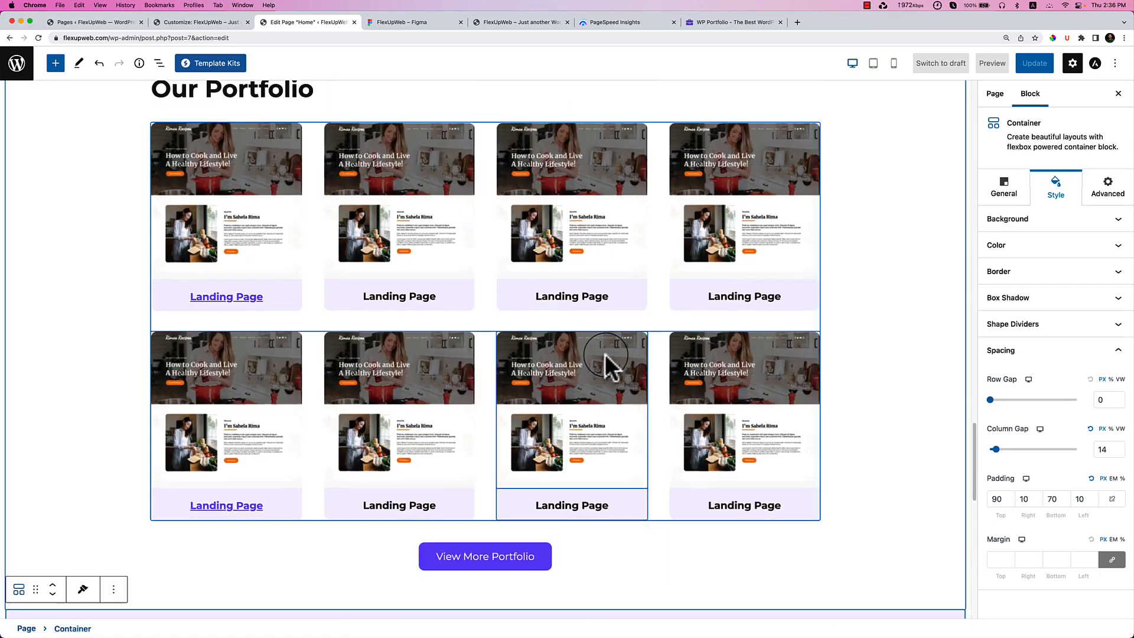
{"action": "scroll", "coordinate": [605, 354], "scroll_direction": "up", "scroll_amount": 20}
{"action": "scroll", "coordinate": [606, 355], "scroll_direction": "up", "scroll_amount": 20}
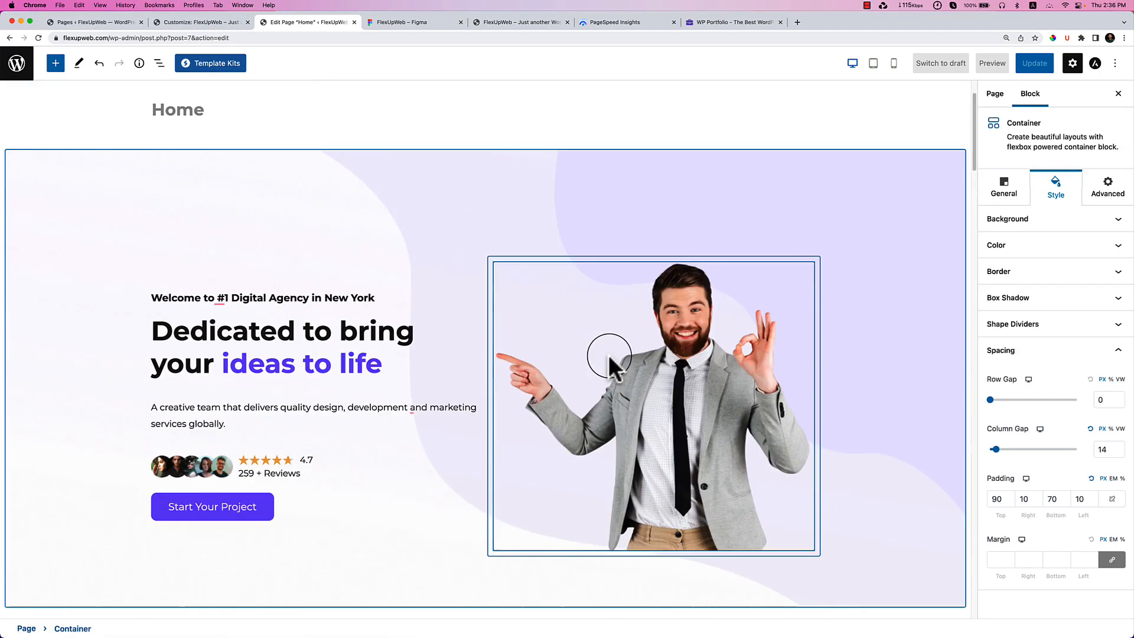
{"action": "scroll", "coordinate": [608, 354], "scroll_direction": "down", "scroll_amount": 20}
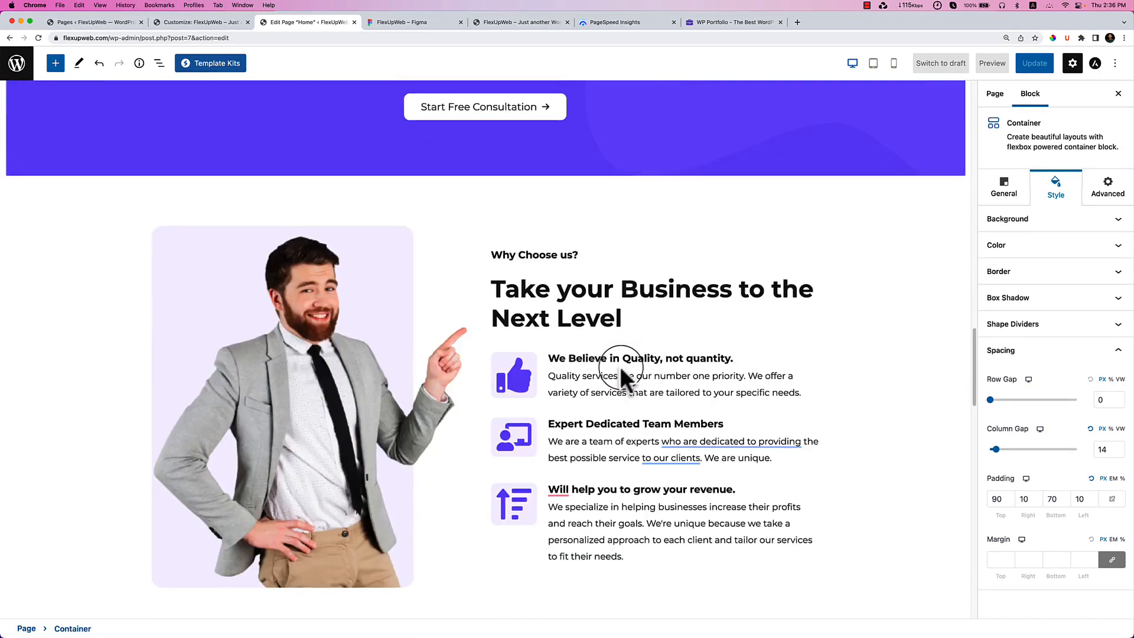
{"action": "scroll", "coordinate": [620, 366], "scroll_direction": "down", "scroll_amount": 20}
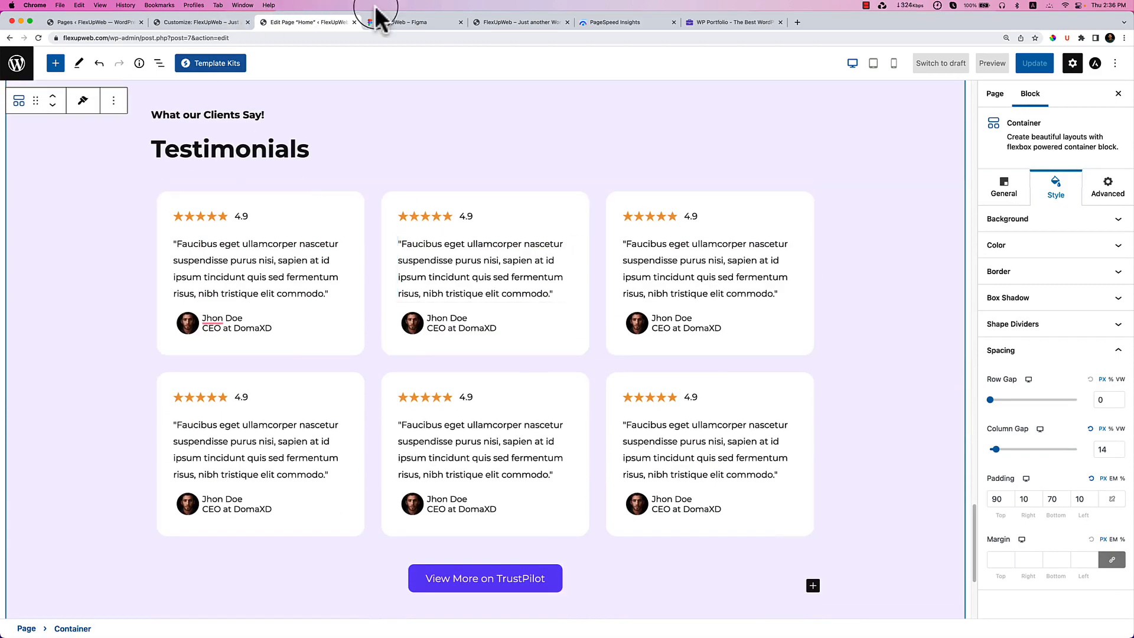
{"action": "left_click", "coordinate": [413, 23]}
{"action": "scroll", "coordinate": [659, 254], "scroll_direction": "down", "scroll_amount": 5}
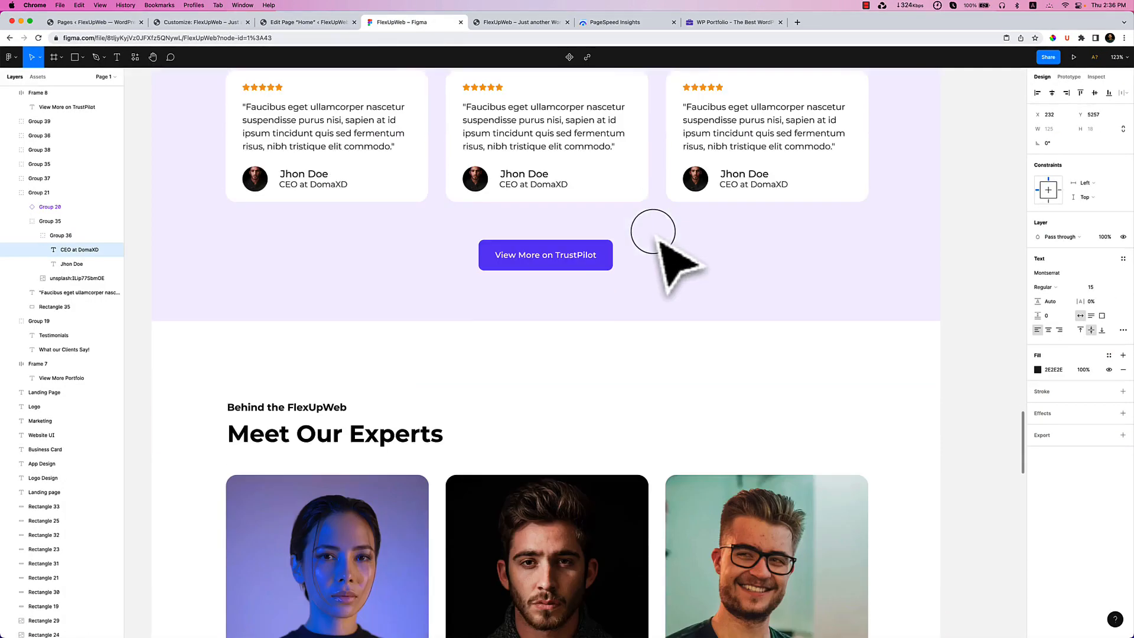
{"action": "scroll", "coordinate": [668, 260], "scroll_direction": "down", "scroll_amount": 2}
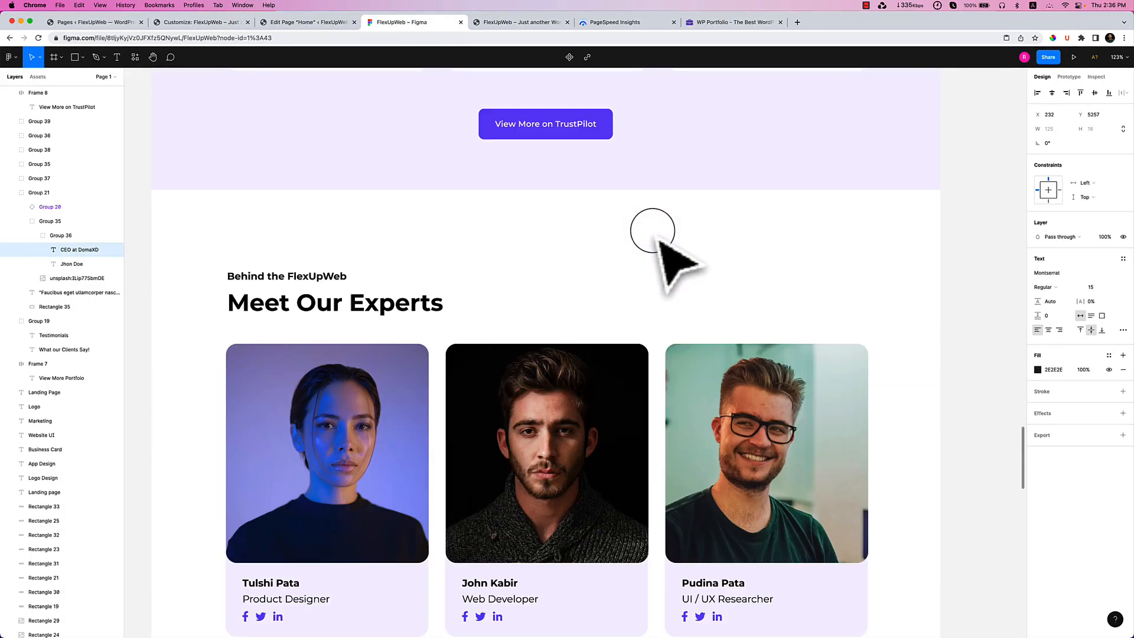
{"action": "scroll", "coordinate": [673, 260], "scroll_direction": "down", "scroll_amount": 2}
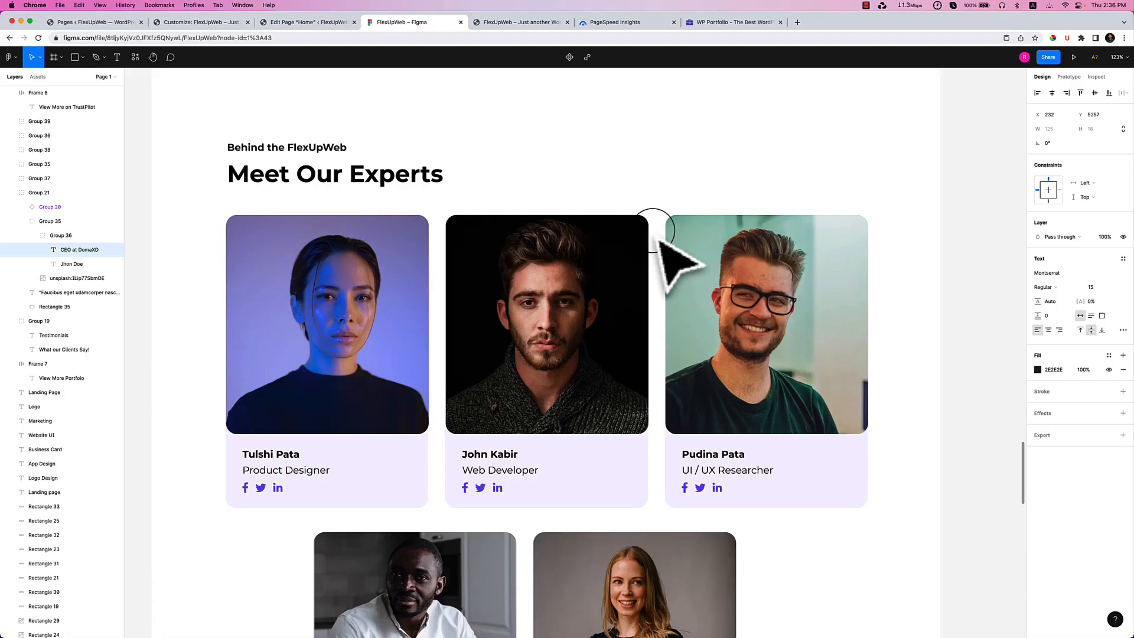
{"action": "scroll", "coordinate": [661, 239], "scroll_direction": "down", "scroll_amount": 3}
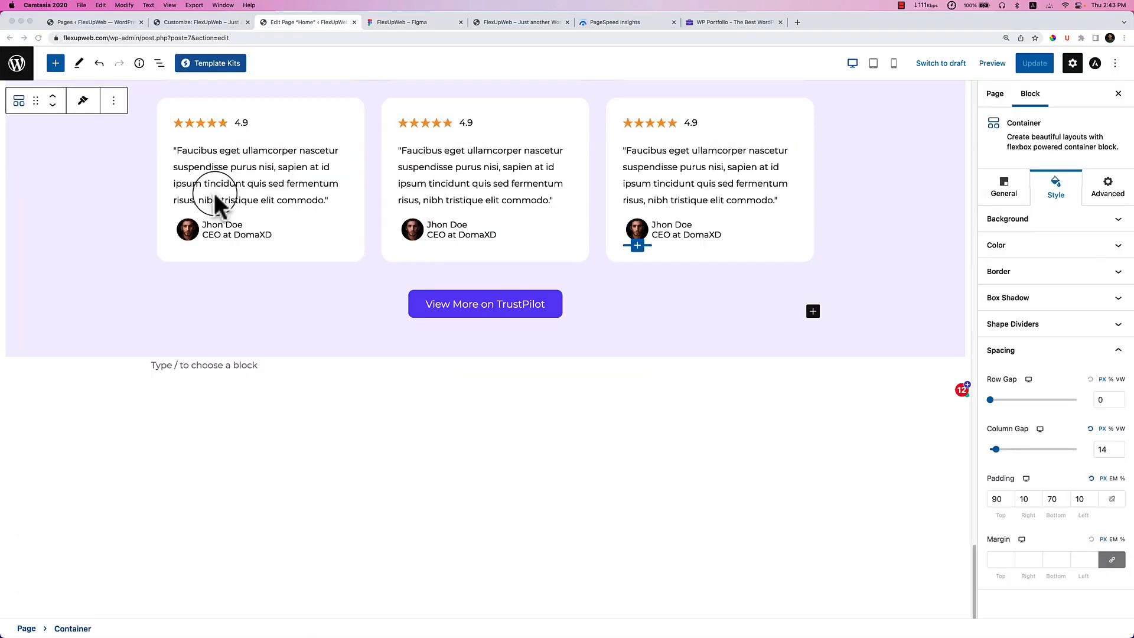
{"action": "left_click", "coordinate": [405, 24]}
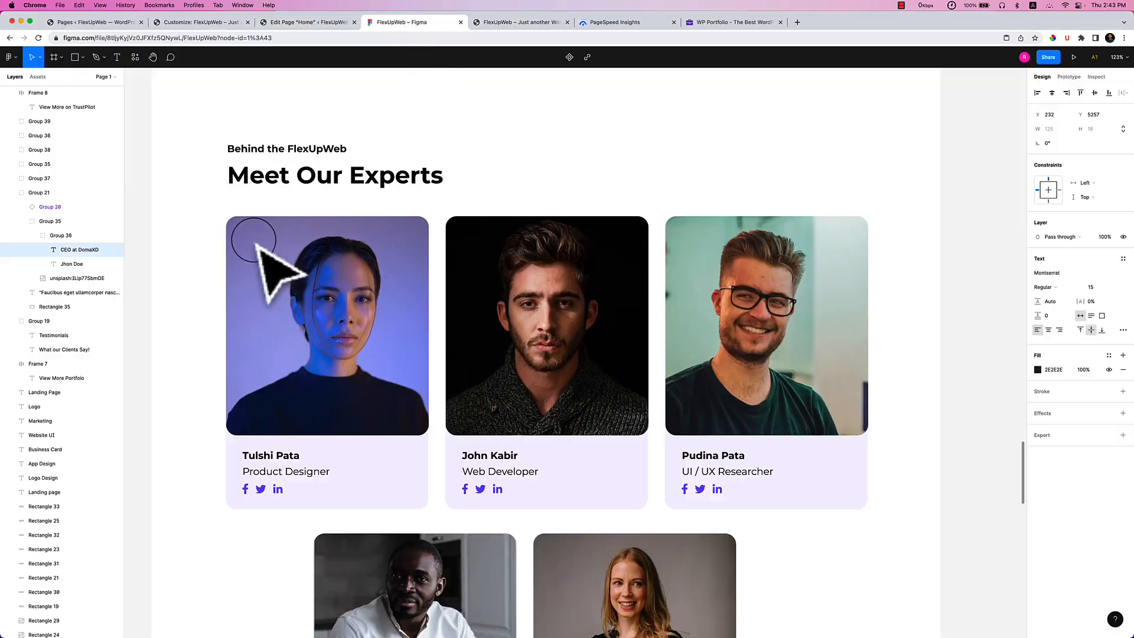
{"action": "left_click", "coordinate": [319, 24]}
{"action": "scroll", "coordinate": [470, 254], "scroll_direction": "up", "scroll_amount": 7}
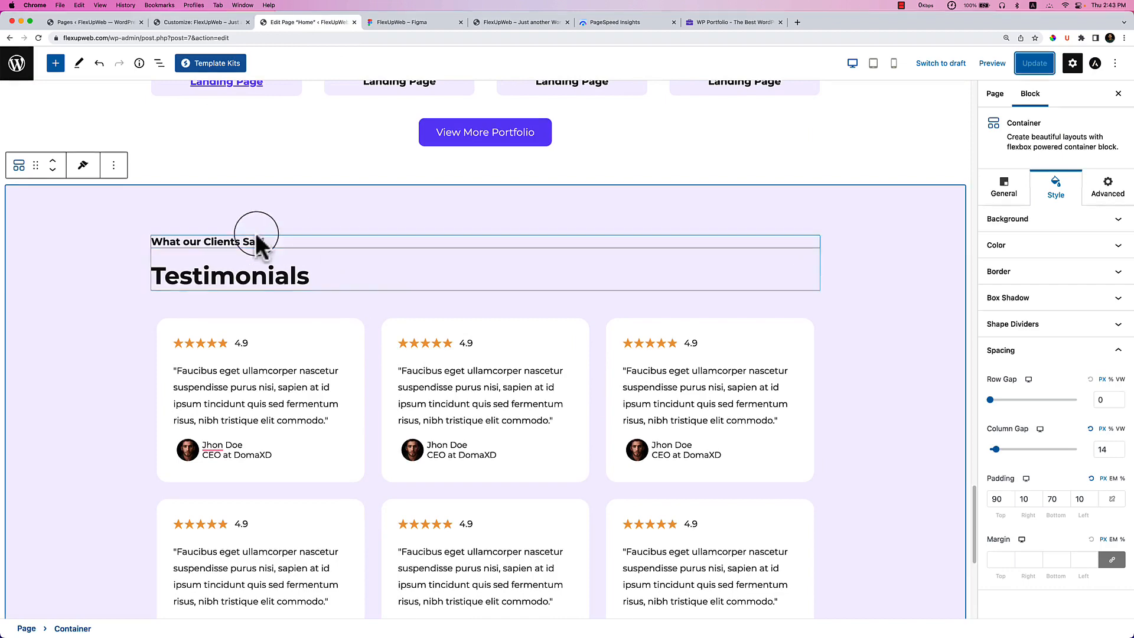
In List View, copy the Testimonials section's heading group.
{"action": "left_click", "coordinate": [158, 63]}
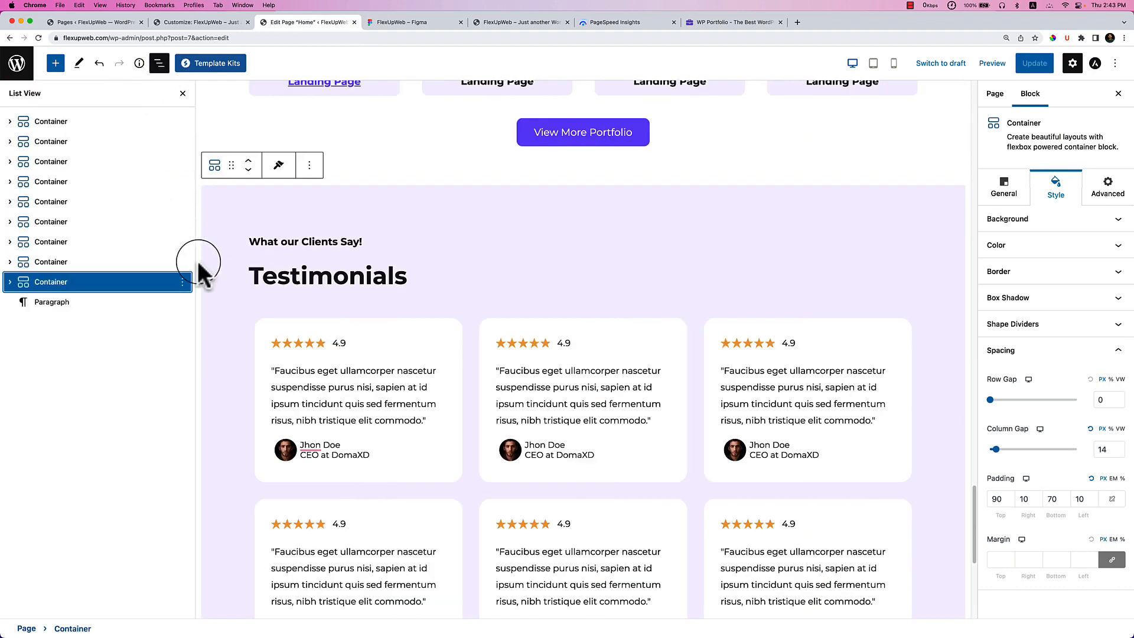
{"action": "left_click", "coordinate": [37, 283]}
{"action": "left_click", "coordinate": [10, 282]}
{"action": "left_click", "coordinate": [65, 303]}
{"action": "left_click", "coordinate": [182, 302]}
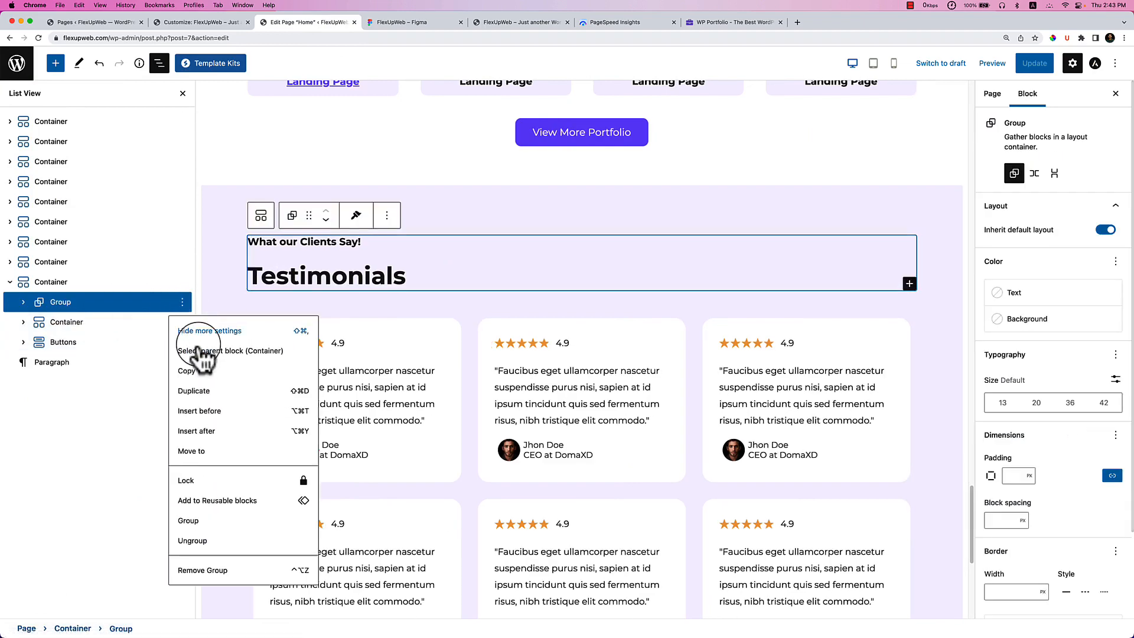
{"action": "left_click", "coordinate": [189, 373]}
Below the testimonials, add a one-column Container with a nested Container holding the pasted heading group.
{"action": "scroll", "coordinate": [383, 414], "scroll_direction": "down", "scroll_amount": 1}
{"action": "scroll", "coordinate": [426, 431], "scroll_direction": "down", "scroll_amount": 7}
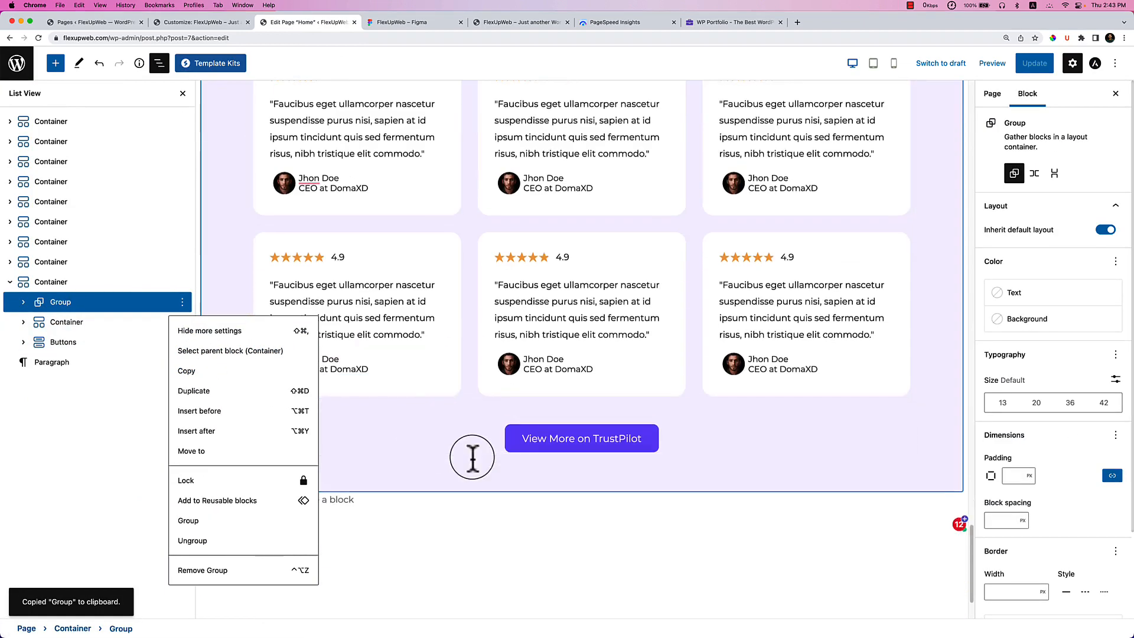
{"action": "left_click", "coordinate": [384, 369]}
{"action": "type", "text": "/cna"}
{"action": "key", "text": "BackSpace"}
{"action": "key", "text": "BackSpace"}
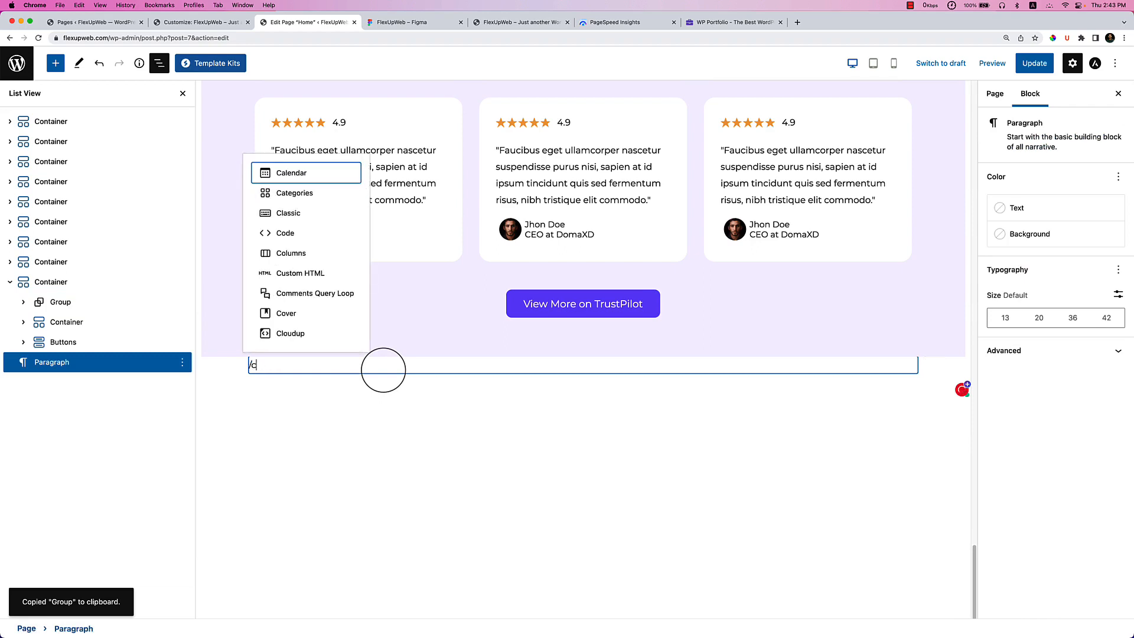
{"action": "type", "text": "onta"}
{"action": "key", "text": "Return"}
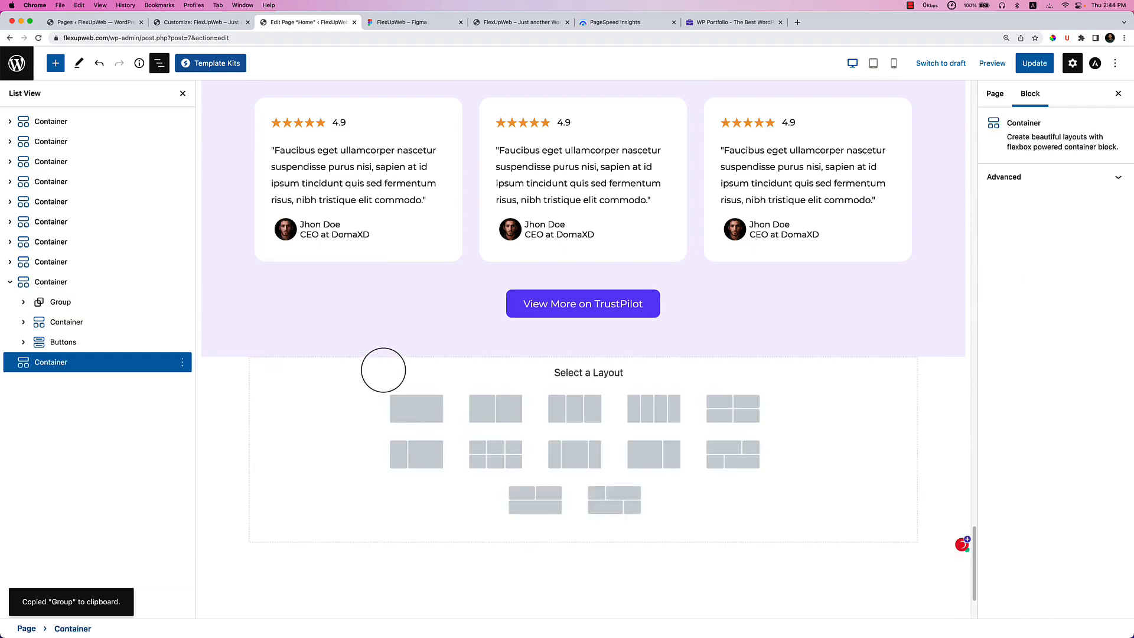
{"action": "left_click", "coordinate": [408, 414]}
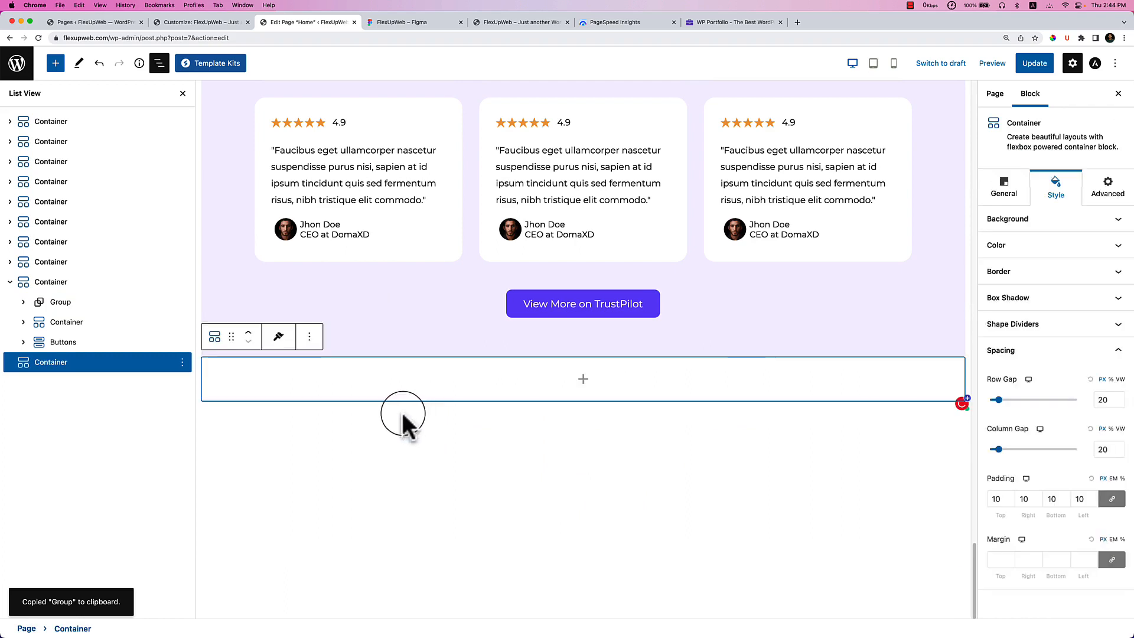
{"action": "left_click", "coordinate": [583, 381]}
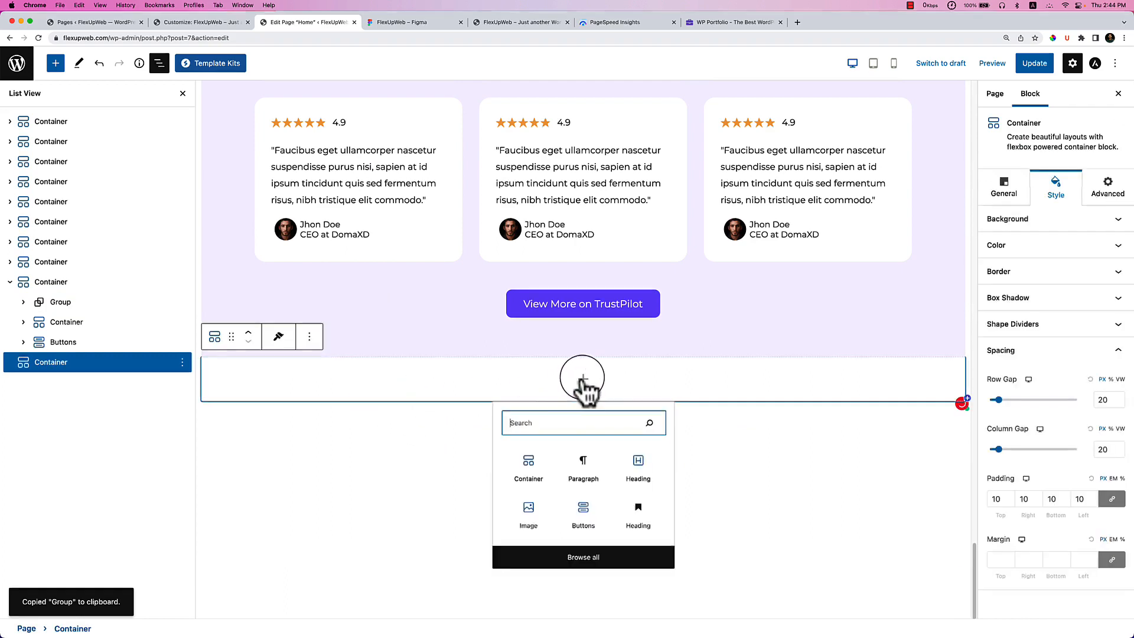
{"action": "left_click", "coordinate": [522, 475]}
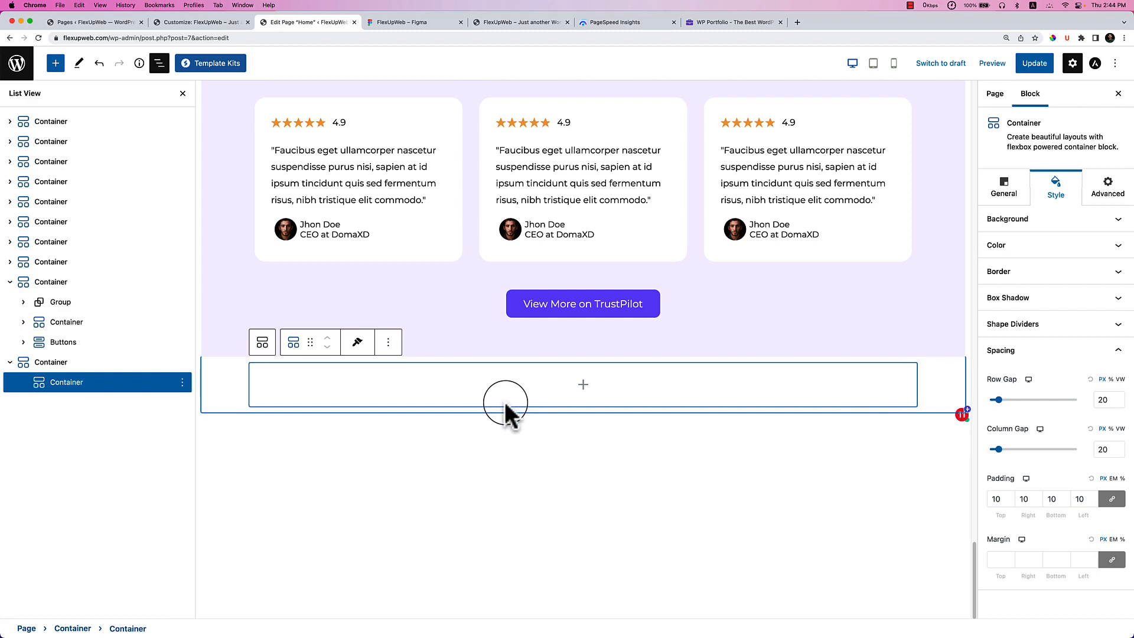
{"action": "key", "text": "super+v"}
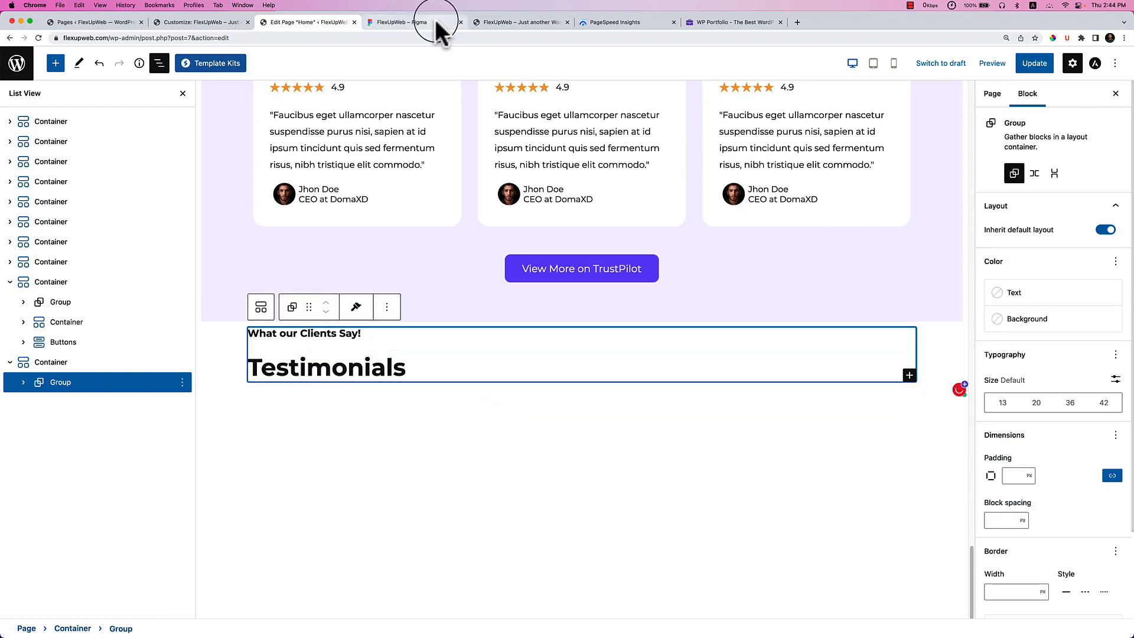
{"action": "left_click", "coordinate": [435, 20]}
Replace the new section's 'What our Clients Say!' label with 'Behind the FlexUpWeb' copied from Figma.
{"action": "double_click", "coordinate": [296, 148]}
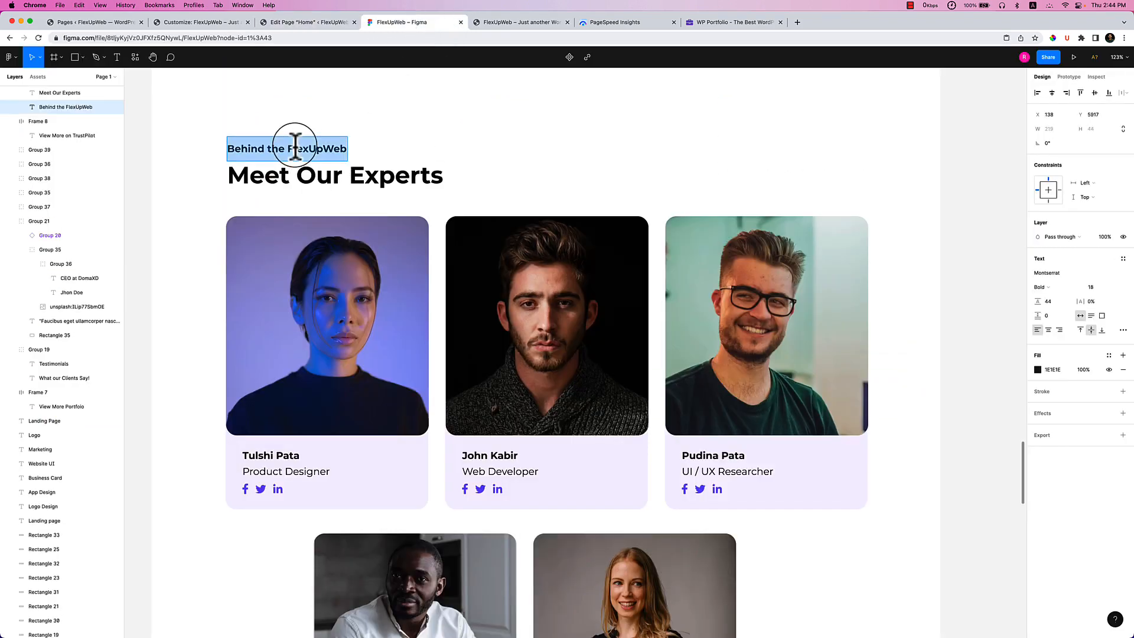
{"action": "left_click", "coordinate": [272, 23]}
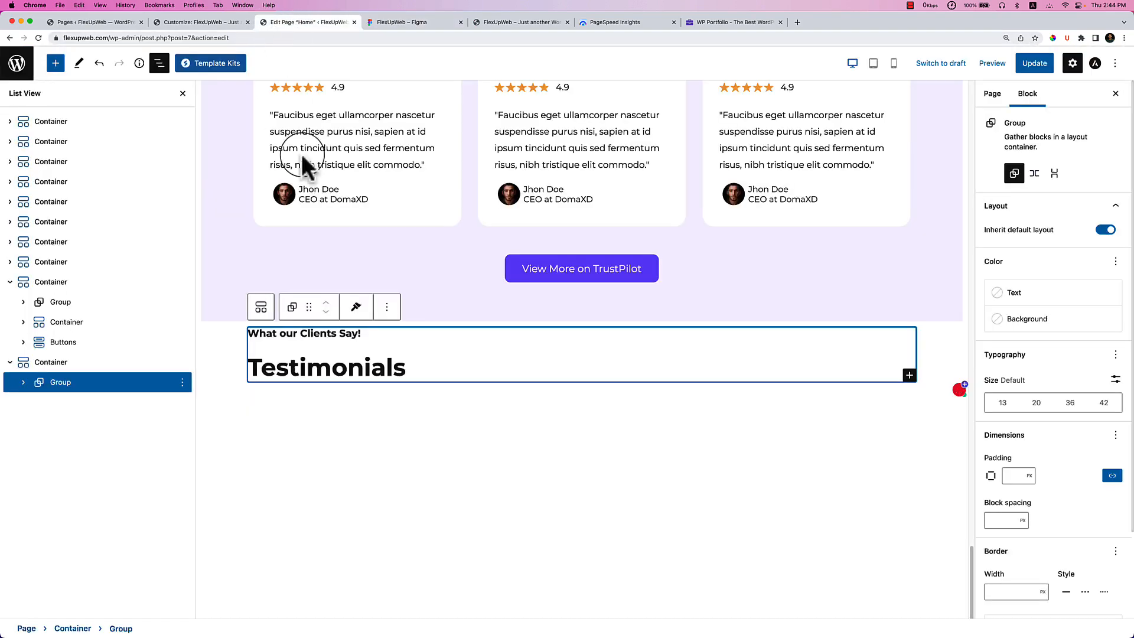
{"action": "triple_click", "coordinate": [335, 334]}
{"action": "key", "text": "super+v"}
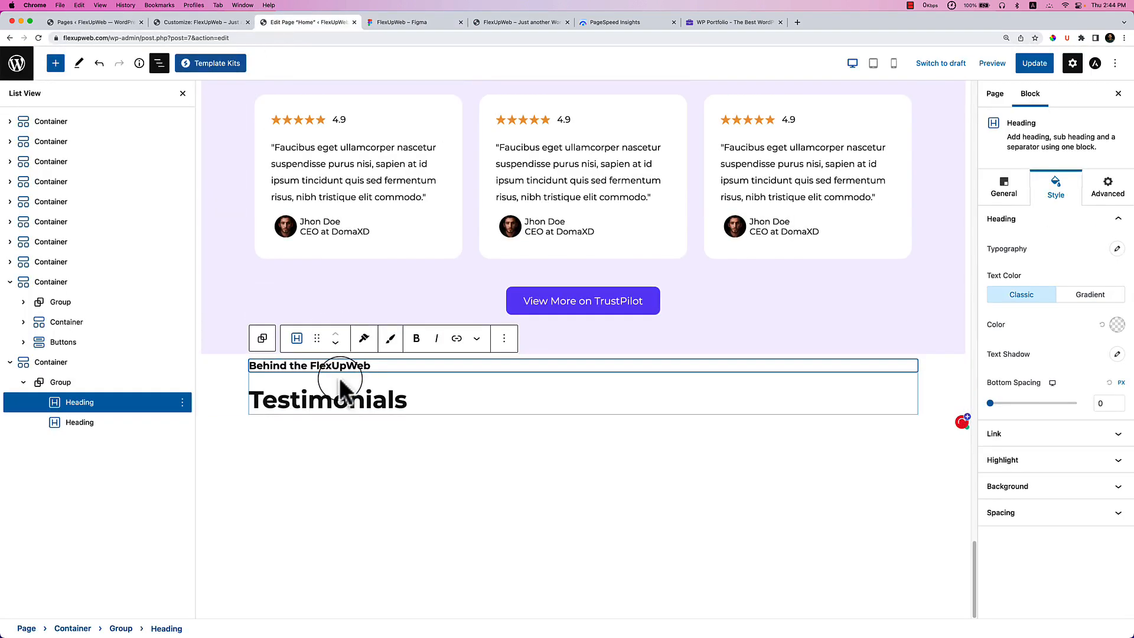
Set block spacing to 0 on the new section's and the Testimonials heading groups.
{"action": "left_click", "coordinate": [118, 381]}
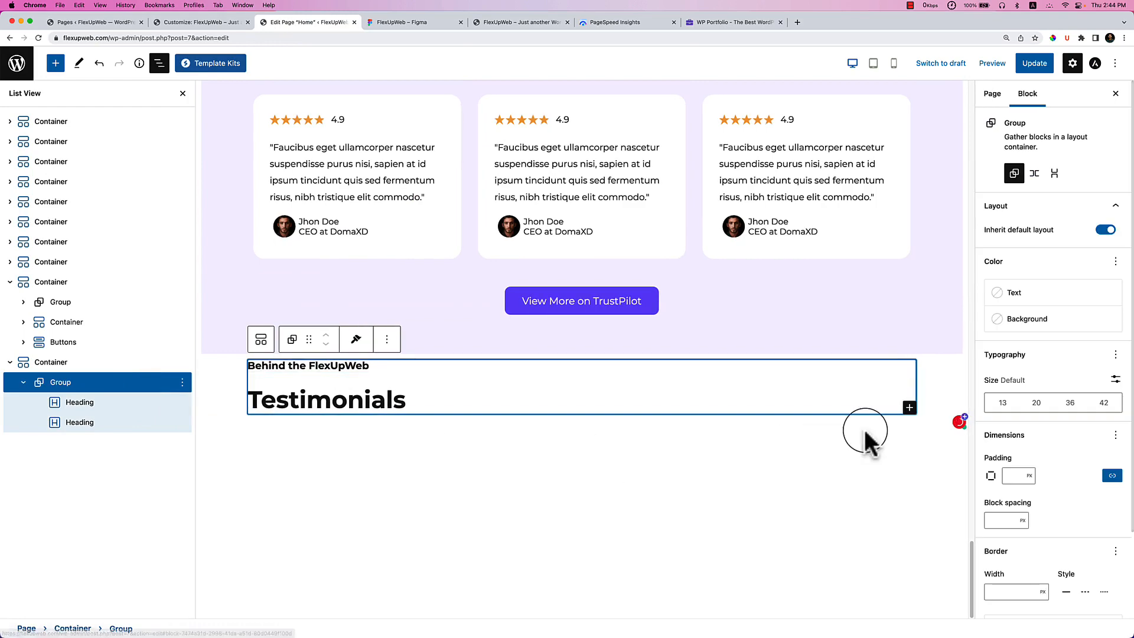
{"action": "left_click", "coordinate": [997, 522]}
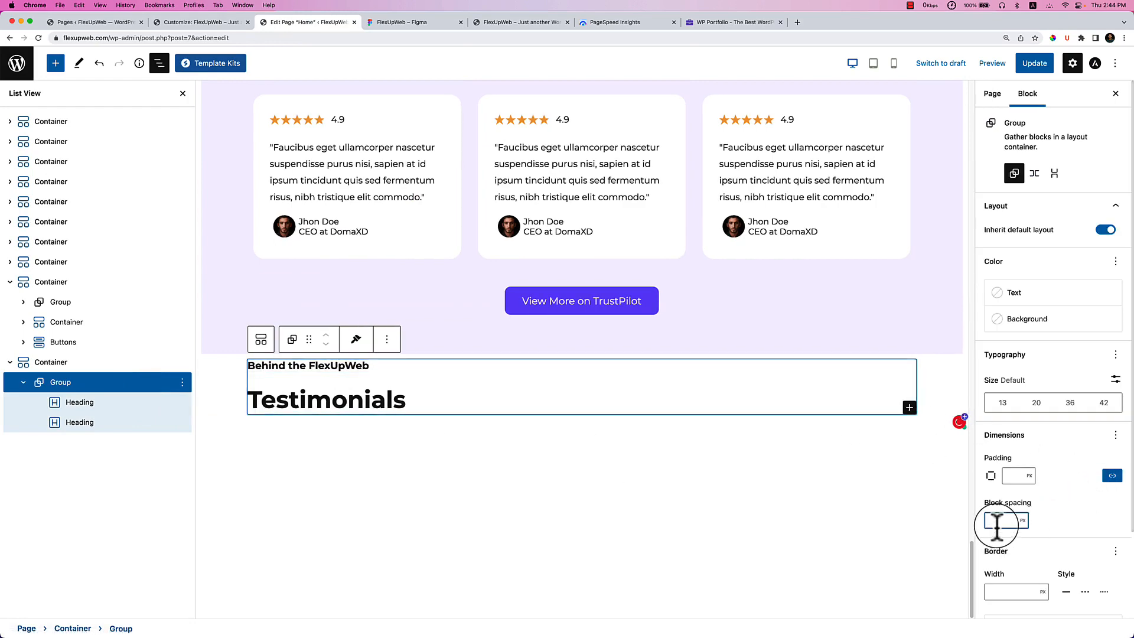
{"action": "type", "text": "0"}
{"action": "scroll", "coordinate": [501, 277], "scroll_direction": "up", "scroll_amount": 6}
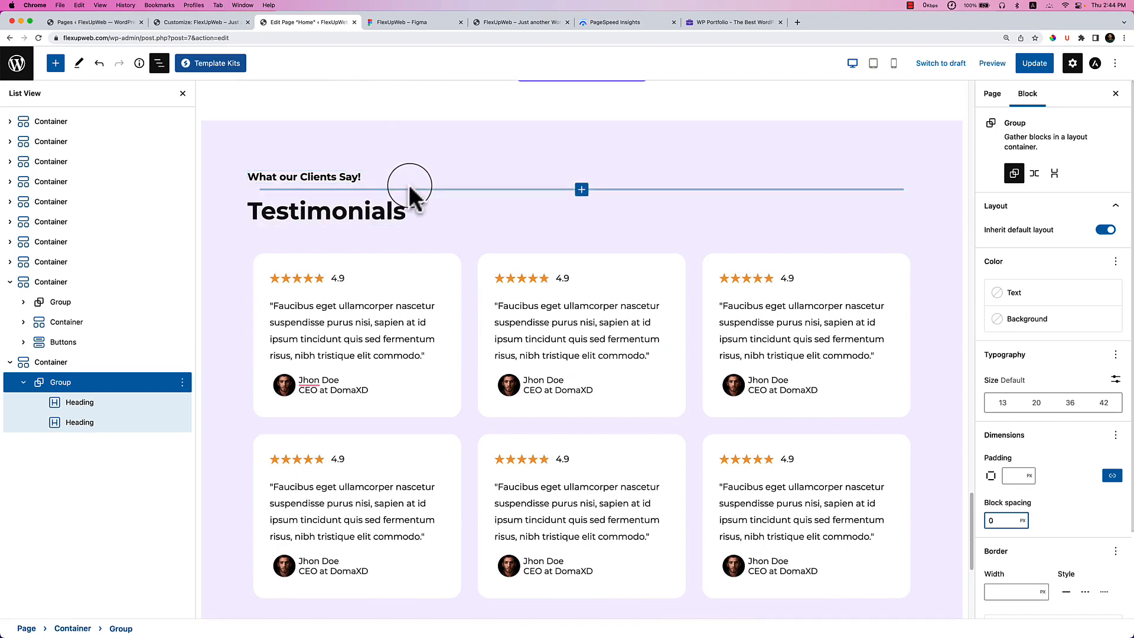
{"action": "left_click", "coordinate": [429, 203]}
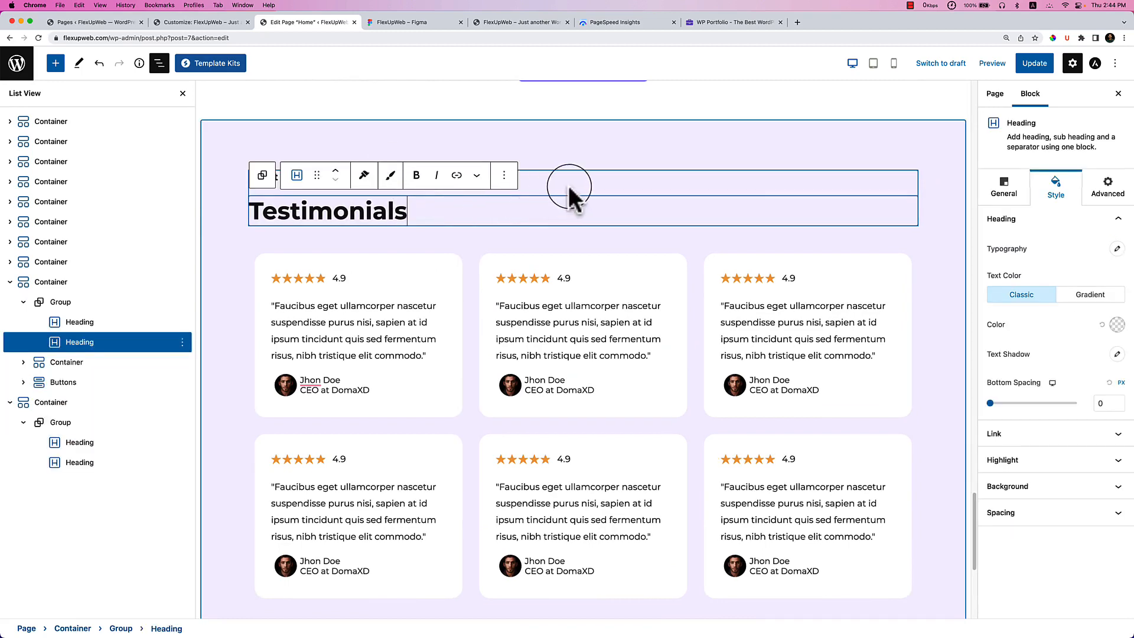
{"action": "left_click", "coordinate": [85, 302]}
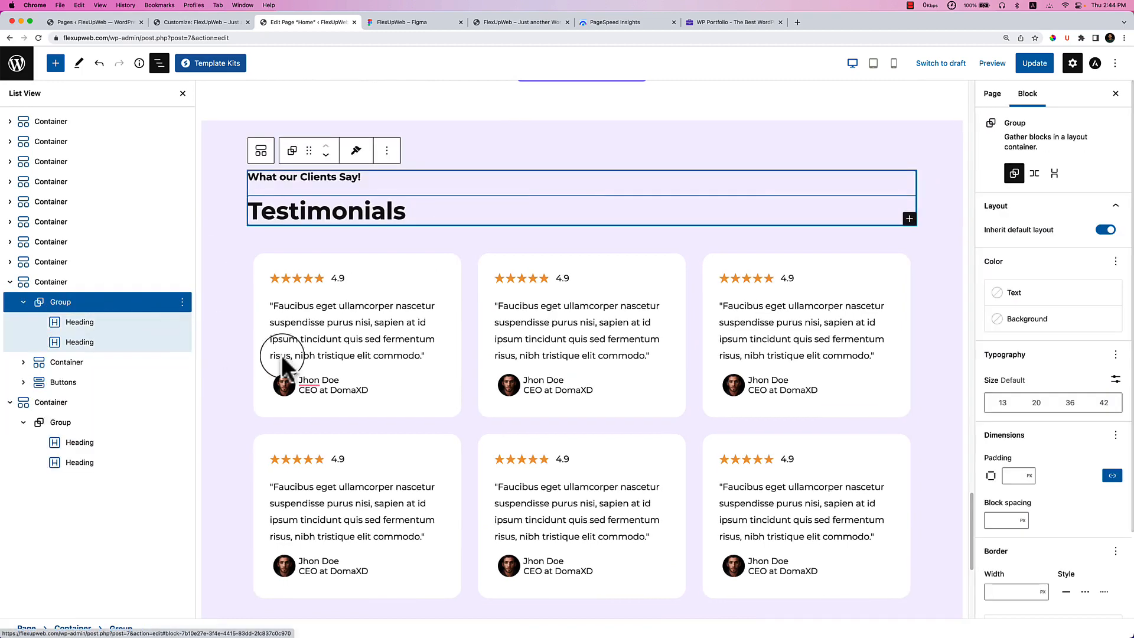
{"action": "left_click", "coordinate": [1005, 520]}
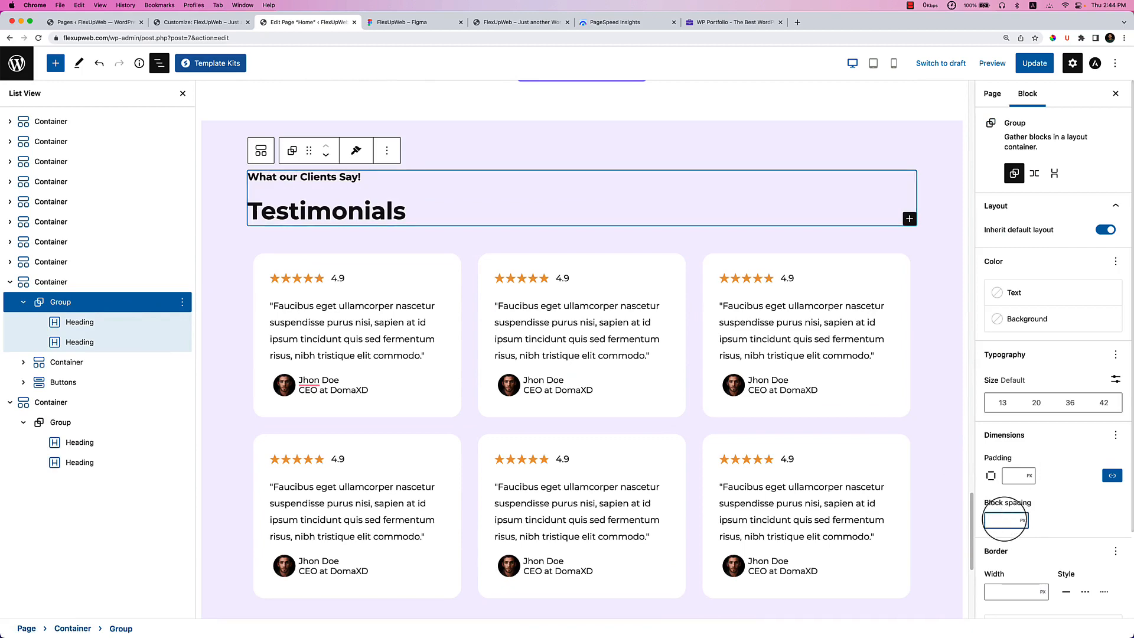
{"action": "type", "text": "0"}
{"action": "scroll", "coordinate": [672, 374], "scroll_direction": "up", "scroll_amount": 12}
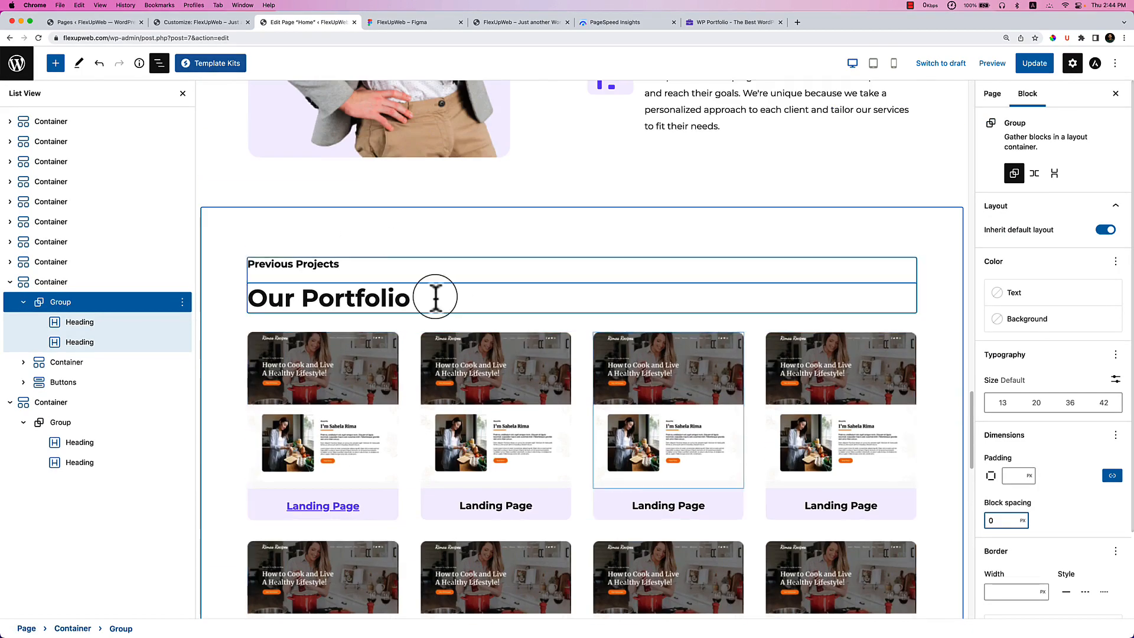
Set block spacing to 0 on the Our Portfolio and Why Choose us heading groups.
{"action": "left_click", "coordinate": [365, 294]}
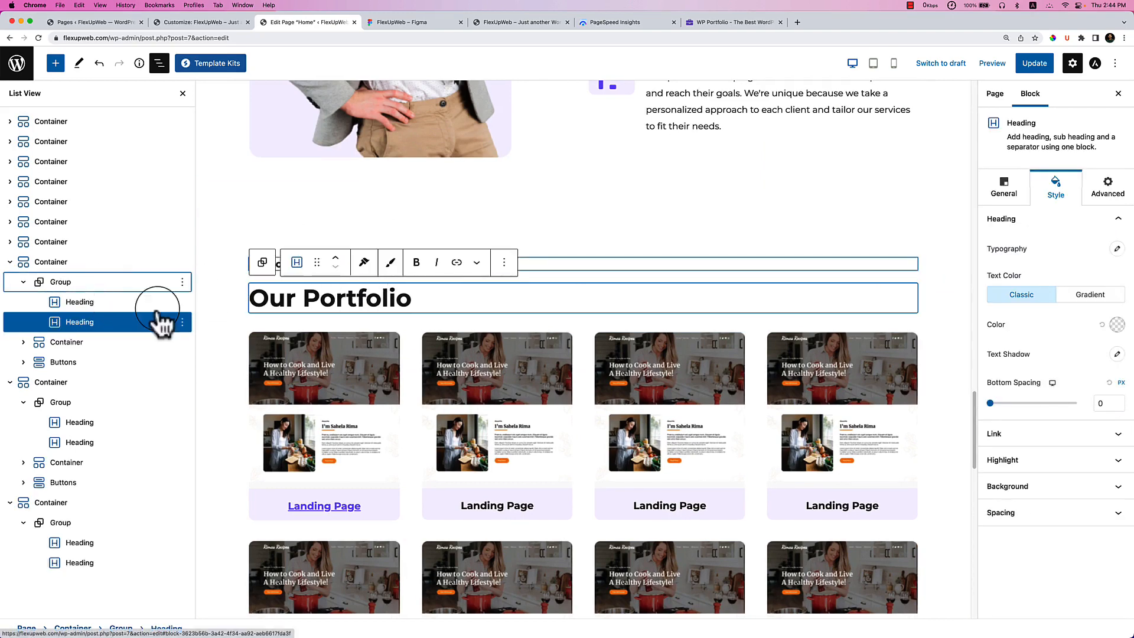
{"action": "left_click", "coordinate": [118, 283]}
{"action": "left_click", "coordinate": [1000, 519]}
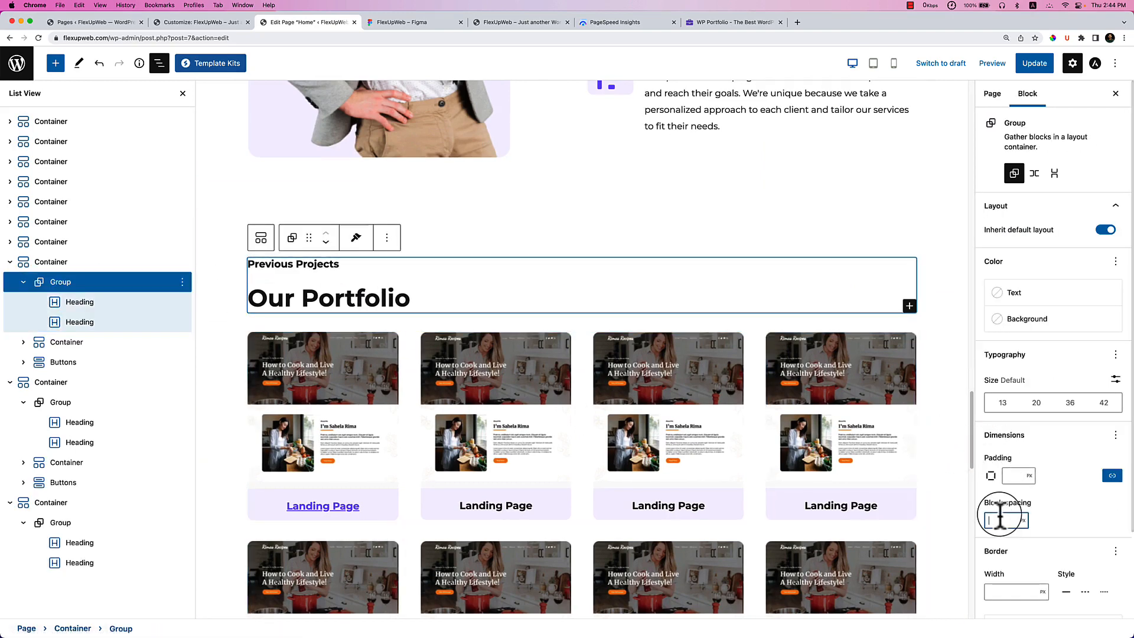
{"action": "type", "text": "0"}
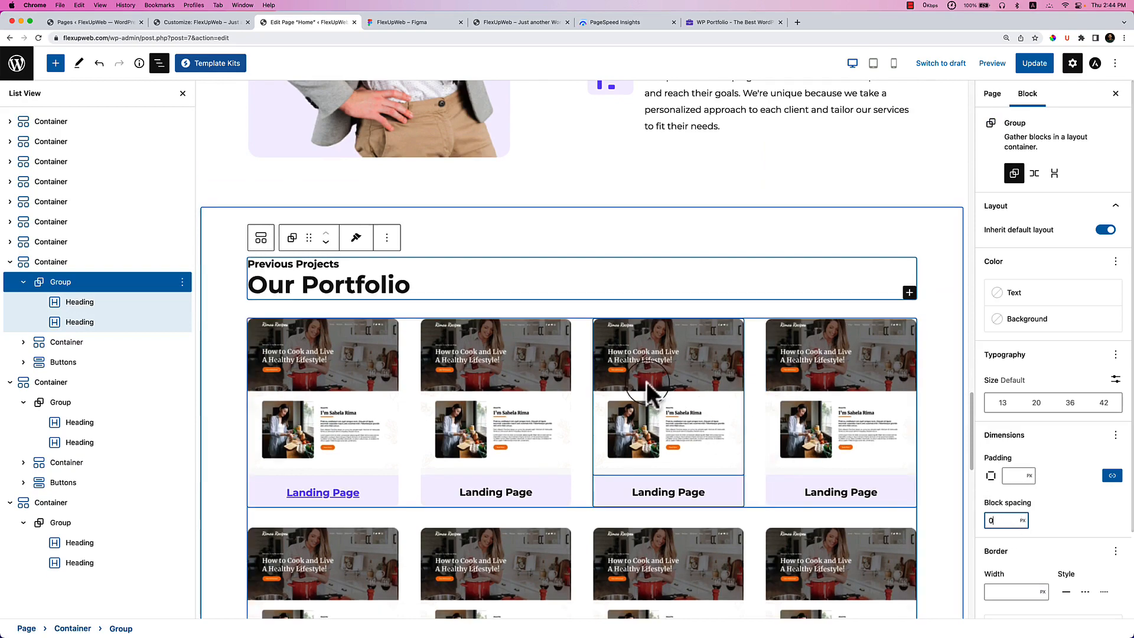
{"action": "scroll", "coordinate": [461, 228], "scroll_direction": "up", "scroll_amount": 3}
{"action": "scroll", "coordinate": [471, 227], "scroll_direction": "up", "scroll_amount": 6}
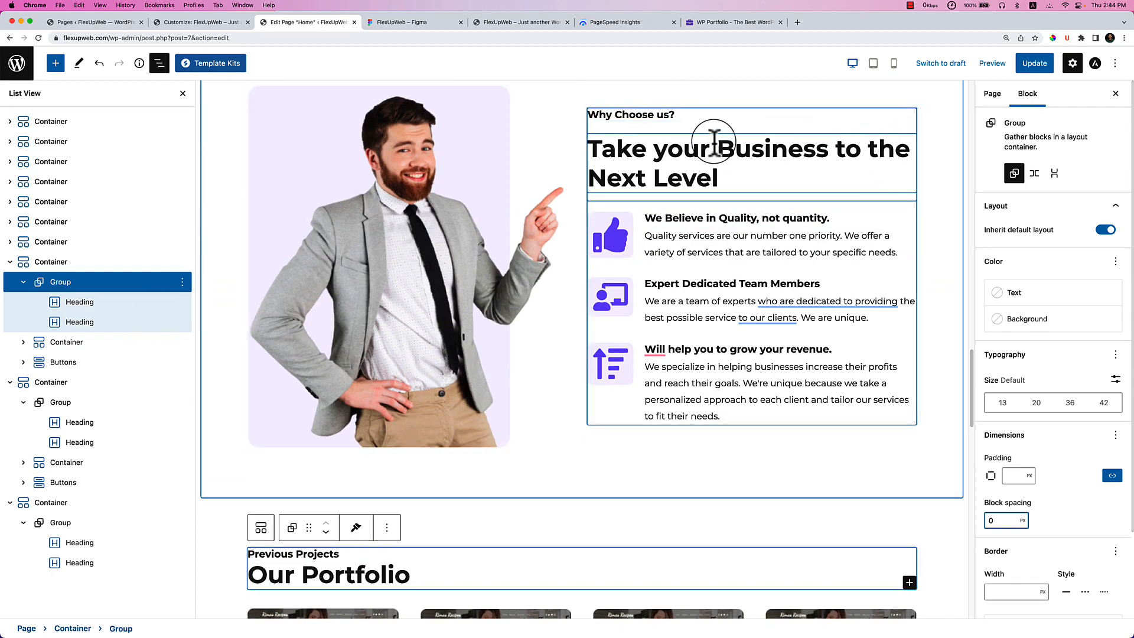
{"action": "left_click", "coordinate": [715, 143]}
{"action": "left_click", "coordinate": [37, 308]}
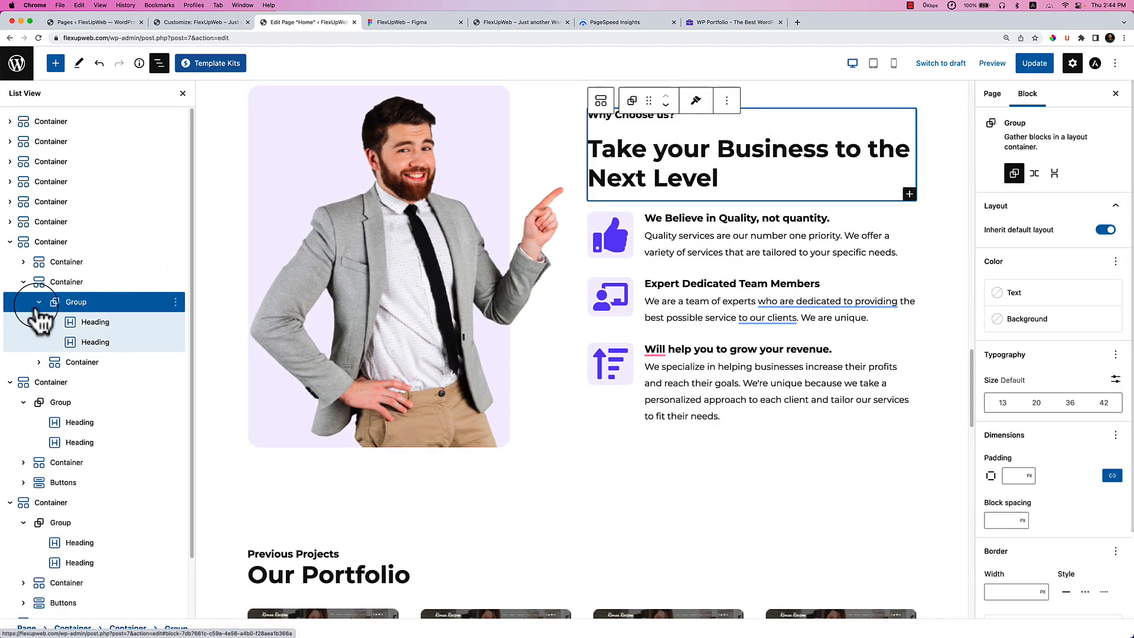
{"action": "left_click", "coordinate": [1004, 520]}
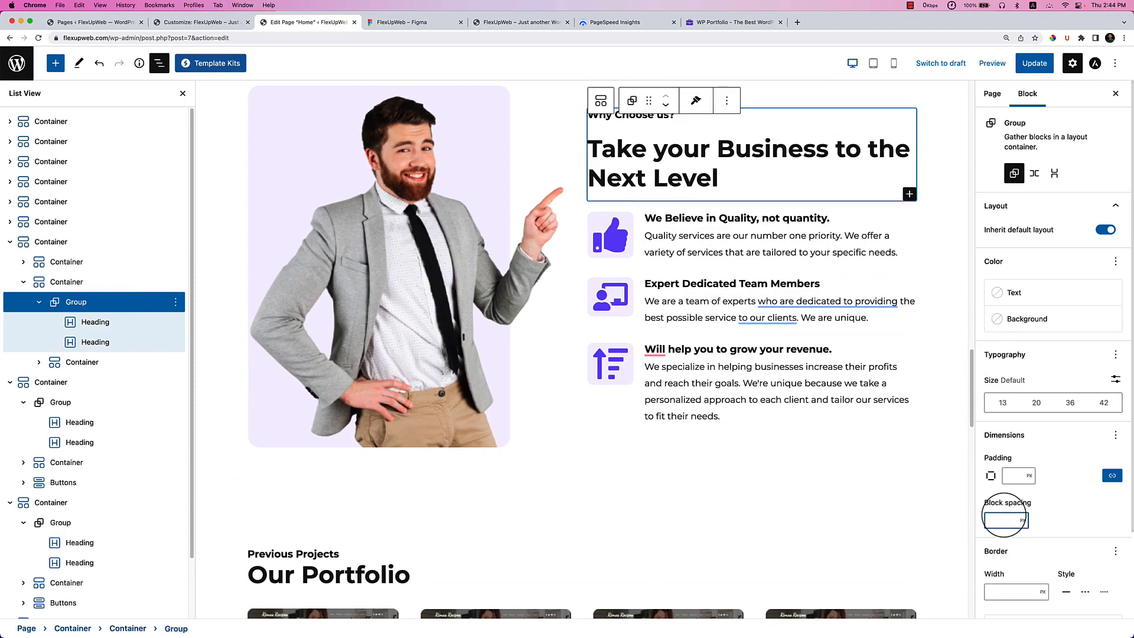
{"action": "type", "text": "0"}
{"action": "scroll", "coordinate": [704, 337], "scroll_direction": "up", "scroll_amount": 6}
{"action": "scroll", "coordinate": [704, 343], "scroll_direction": "up", "scroll_amount": 4}
{"action": "scroll", "coordinate": [709, 341], "scroll_direction": "down", "scroll_amount": 12}
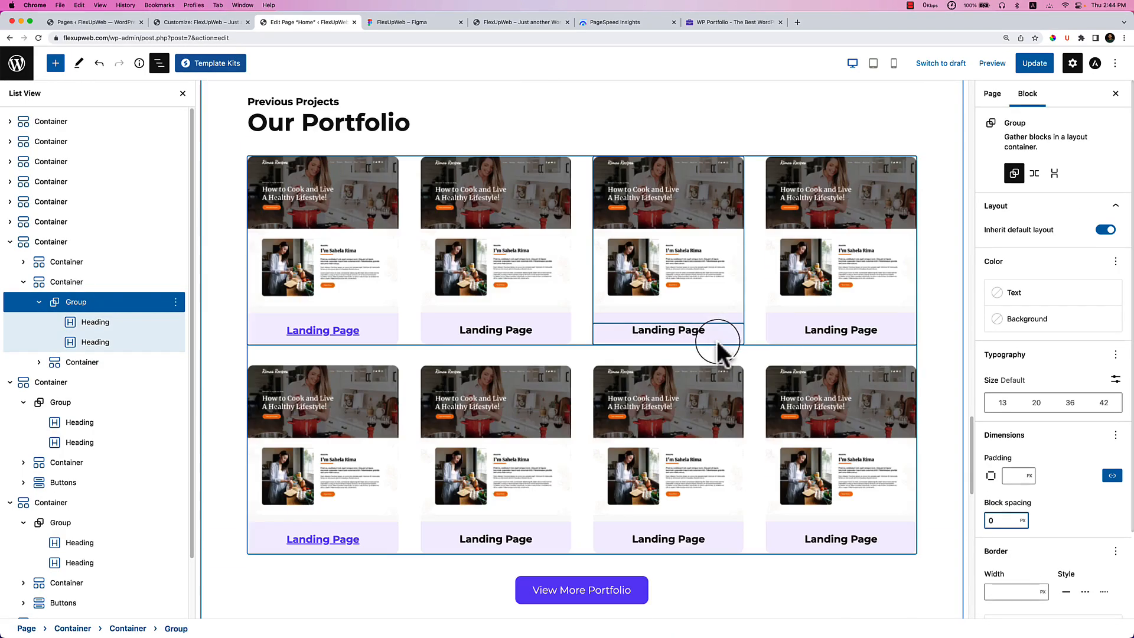
{"action": "scroll", "coordinate": [717, 340], "scroll_direction": "down", "scroll_amount": 5}
{"action": "scroll", "coordinate": [734, 354], "scroll_direction": "up", "scroll_amount": 8}
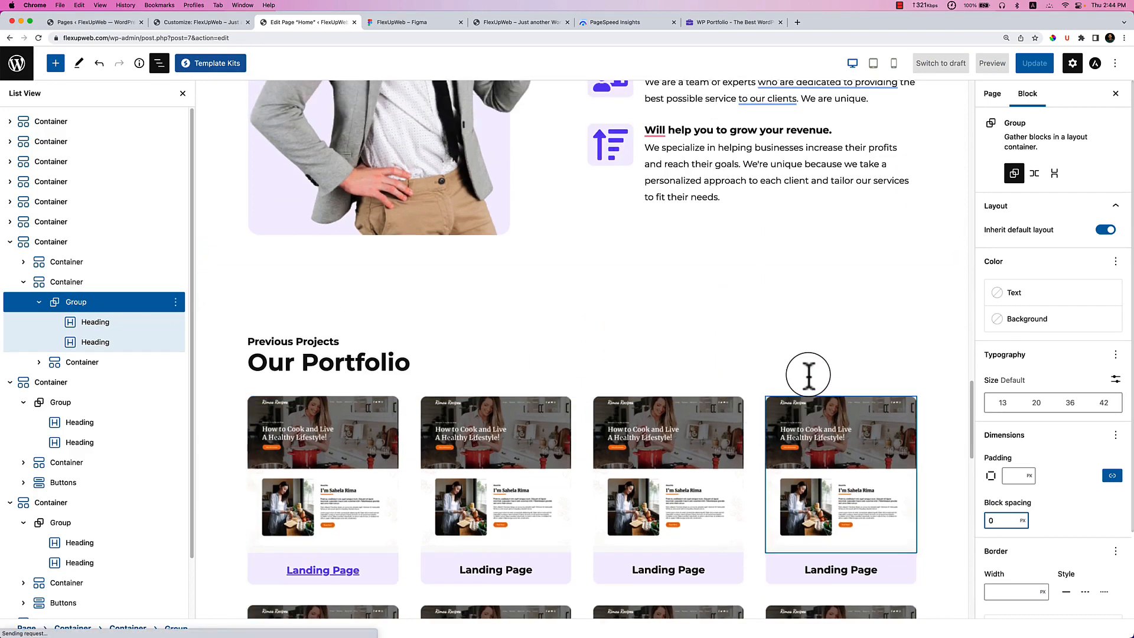
{"action": "scroll", "coordinate": [809, 375], "scroll_direction": "down", "scroll_amount": 15}
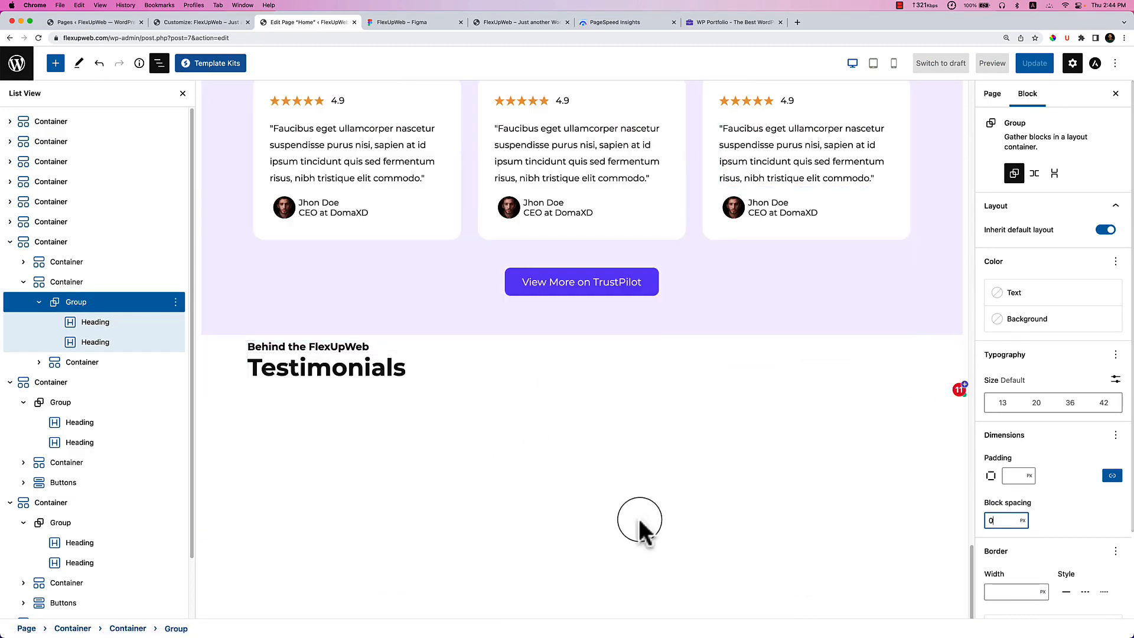
Give the Behind the FlexUpWeb section's outer container 90 top and 70 bottom padding.
{"action": "left_click", "coordinate": [229, 367]}
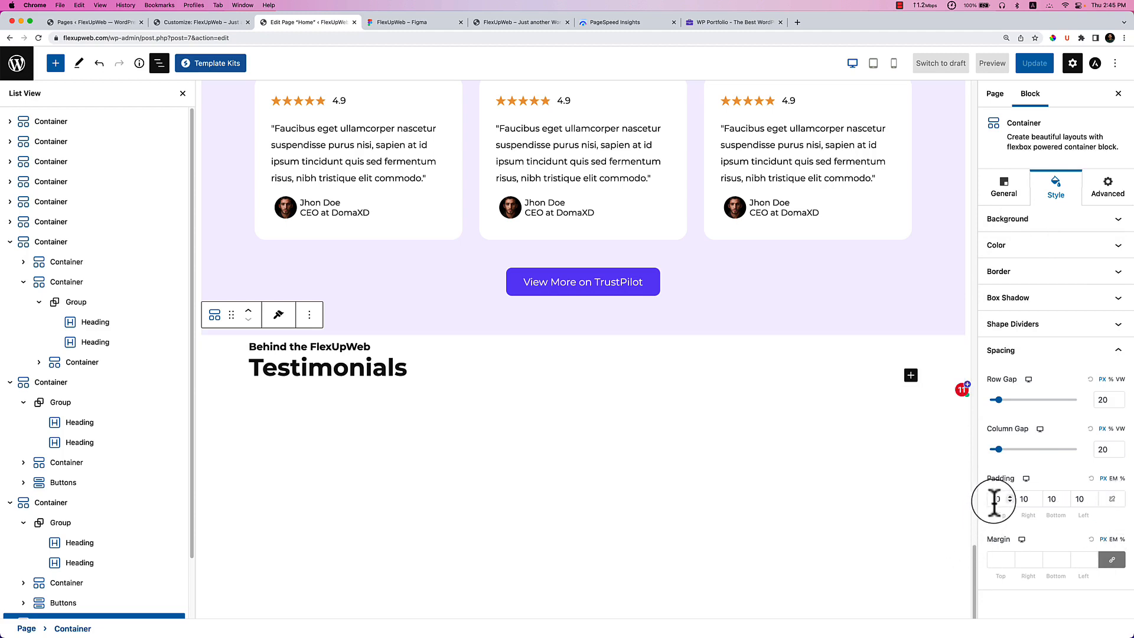
{"action": "type", "text": "9"}
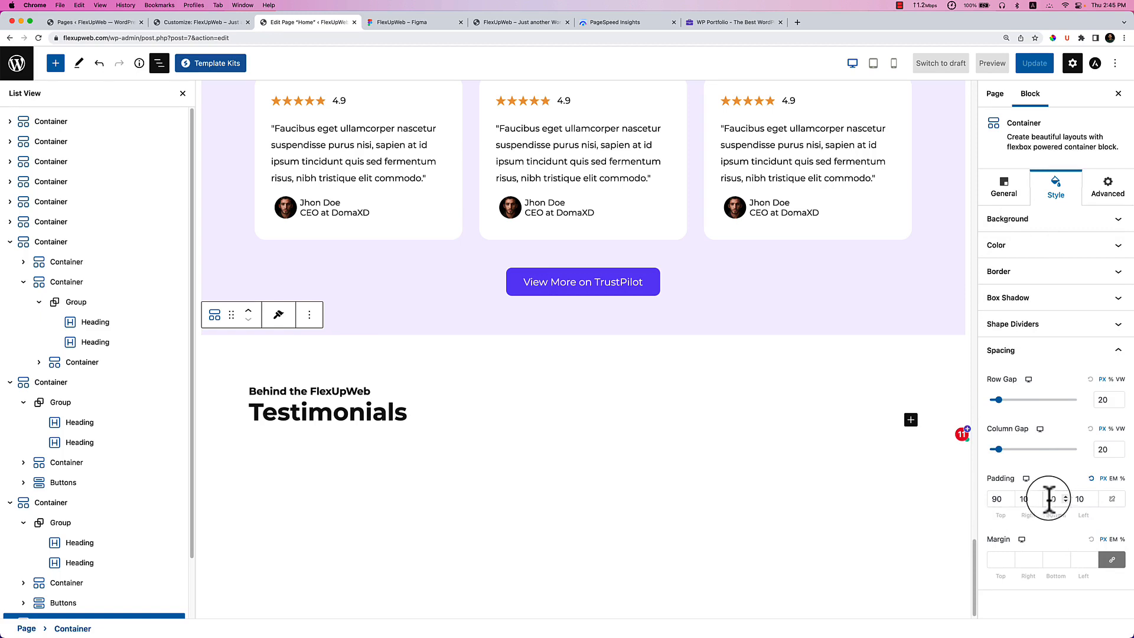
{"action": "type", "text": "7"}
{"action": "scroll", "coordinate": [309, 506], "scroll_direction": "down", "scroll_amount": 3}
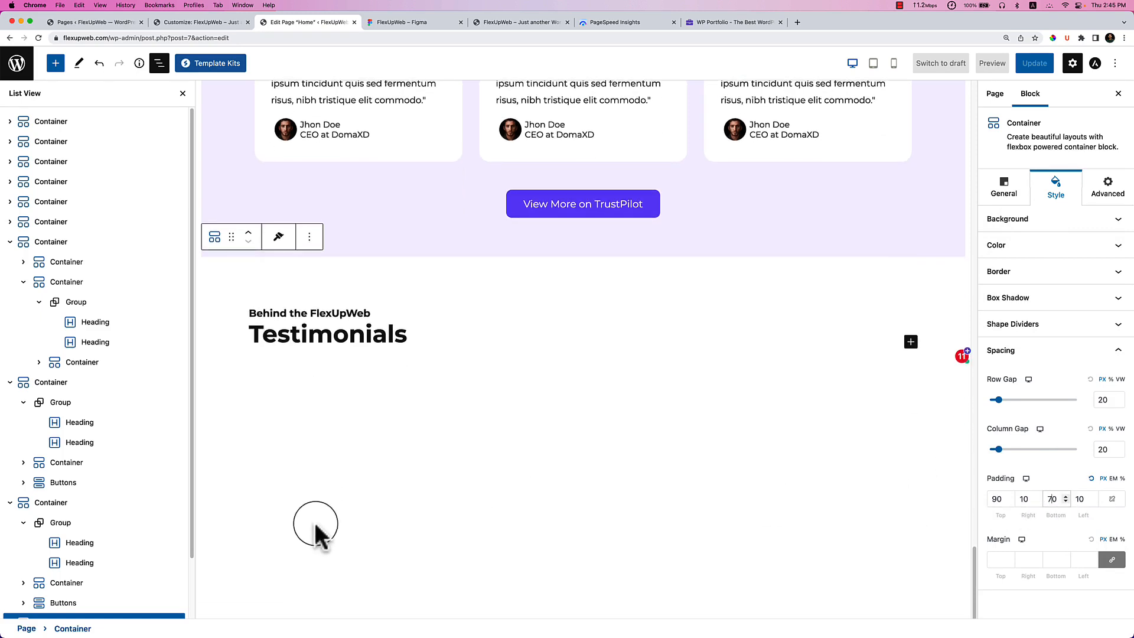
{"action": "scroll", "coordinate": [116, 502], "scroll_direction": "down", "scroll_amount": 3}
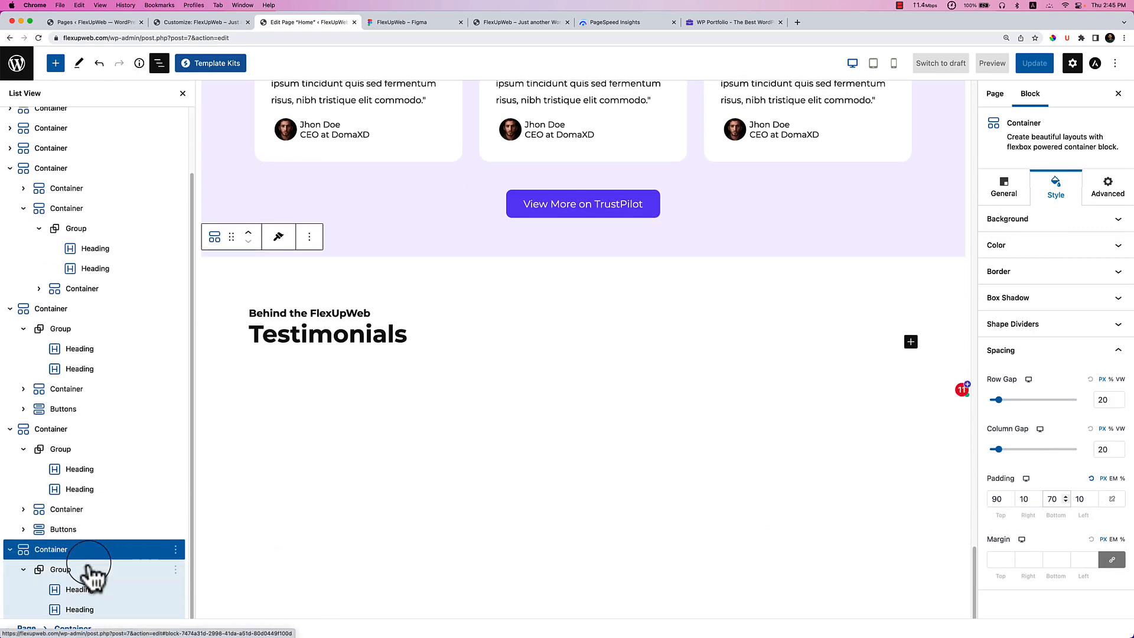
{"action": "left_click", "coordinate": [415, 24]}
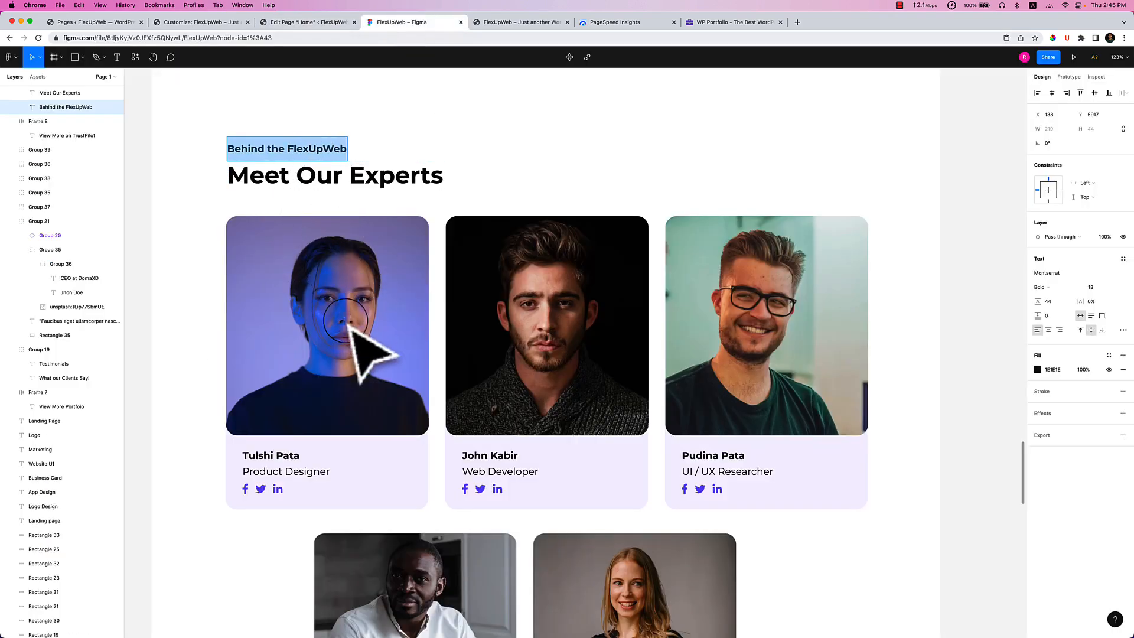
Scroll the Figma canvas to the Meet Our Experts cards, then return to the WordPress editor.
{"action": "scroll", "coordinate": [283, 411], "scroll_direction": "down", "scroll_amount": 3}
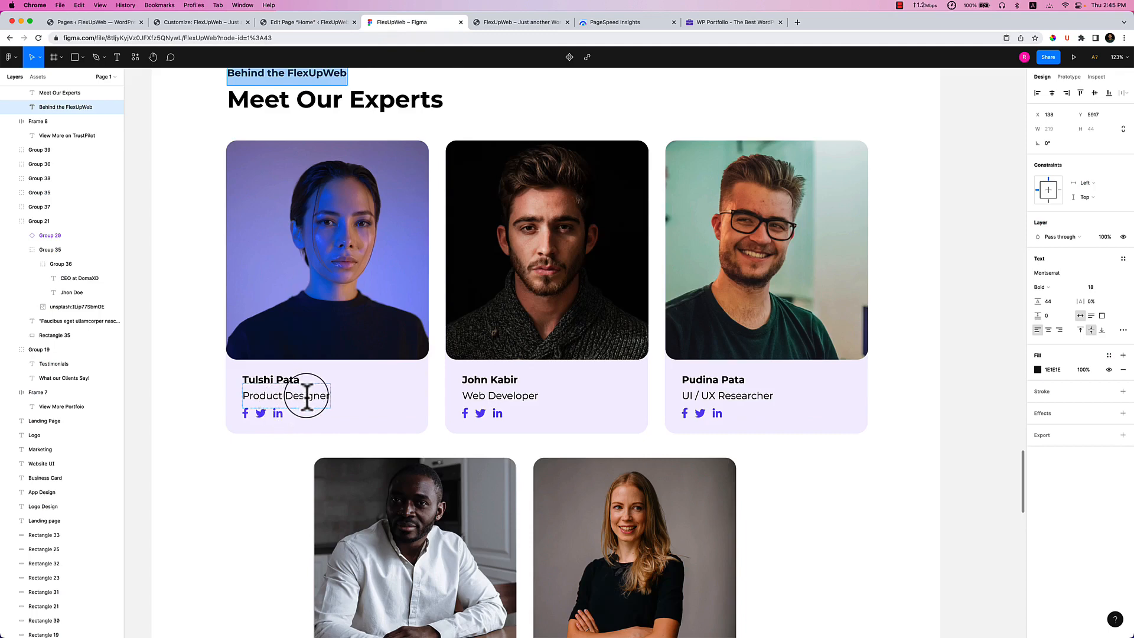
{"action": "left_click", "coordinate": [307, 22]}
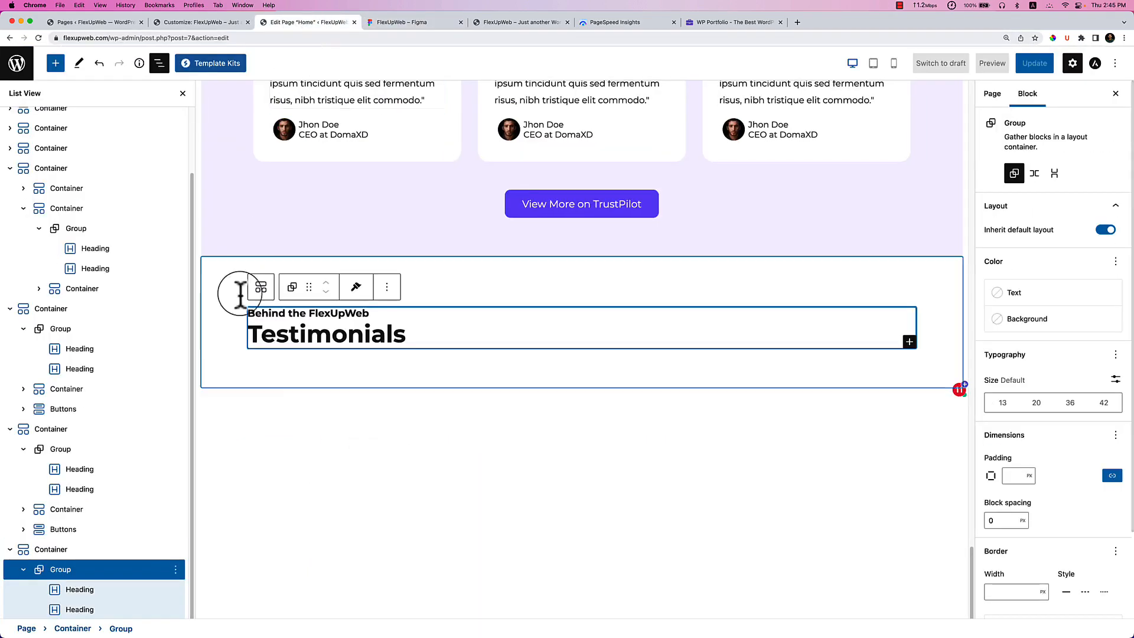
Copy the Container holding the top row of three testimonial cards.
{"action": "left_click", "coordinate": [286, 366]}
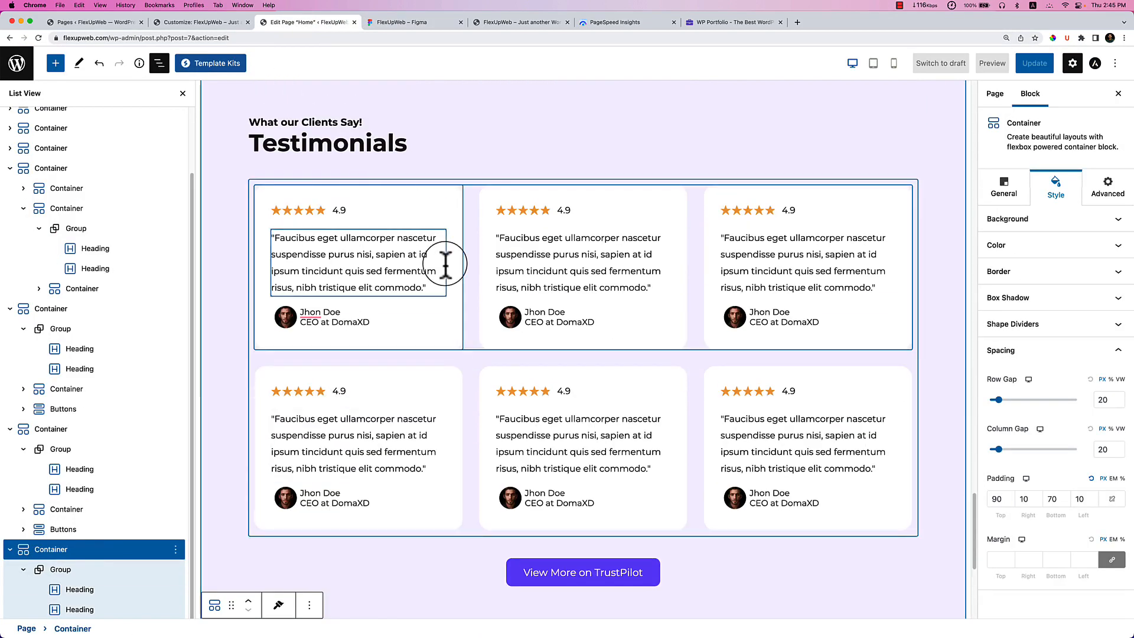
{"action": "left_click", "coordinate": [428, 23]}
{"action": "left_click", "coordinate": [342, 24]}
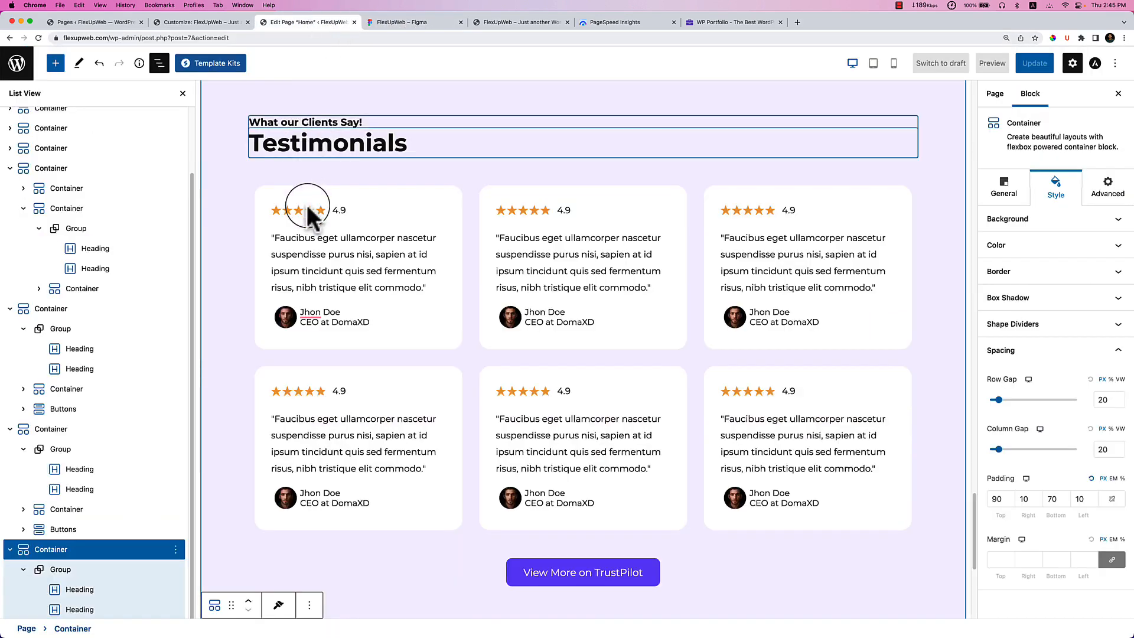
{"action": "left_click", "coordinate": [271, 197]}
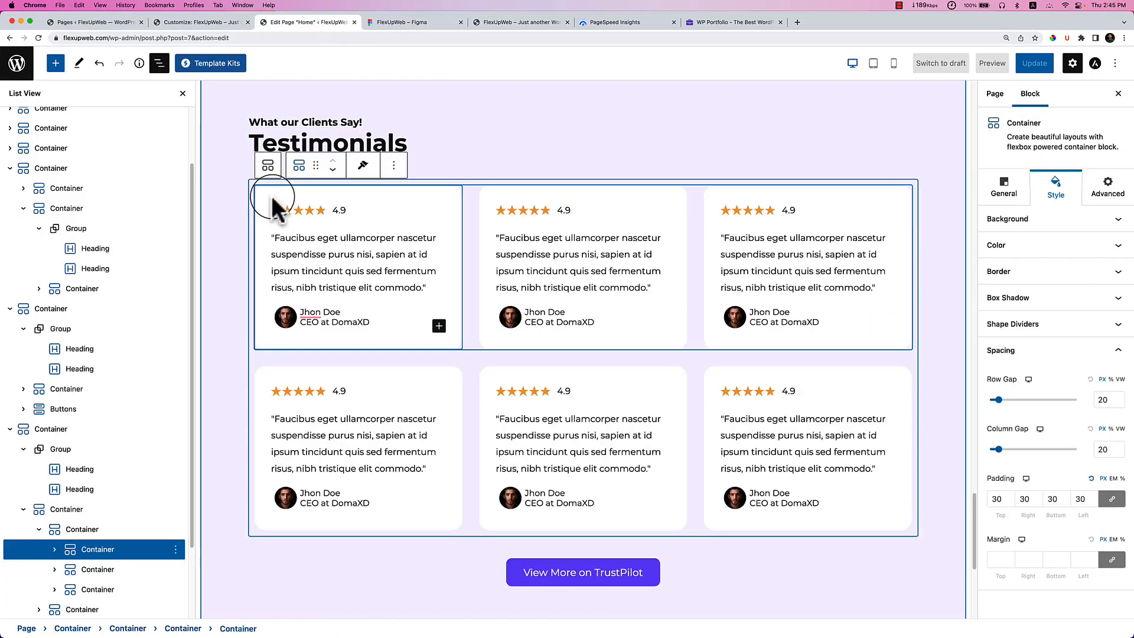
{"action": "left_click", "coordinate": [393, 165]}
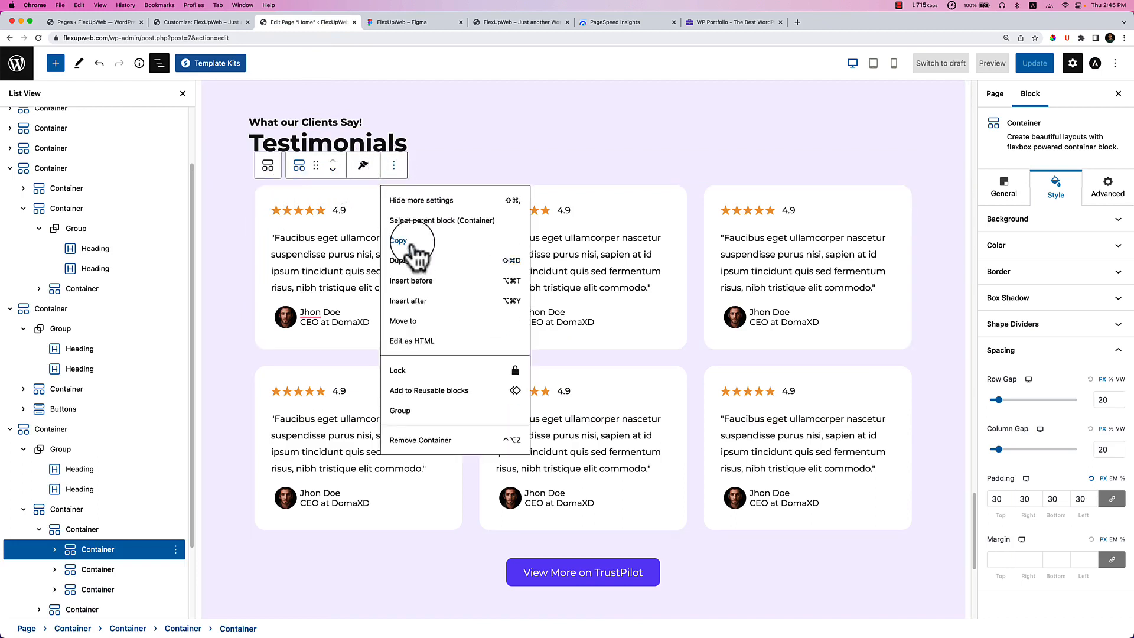
{"action": "left_click", "coordinate": [82, 529]}
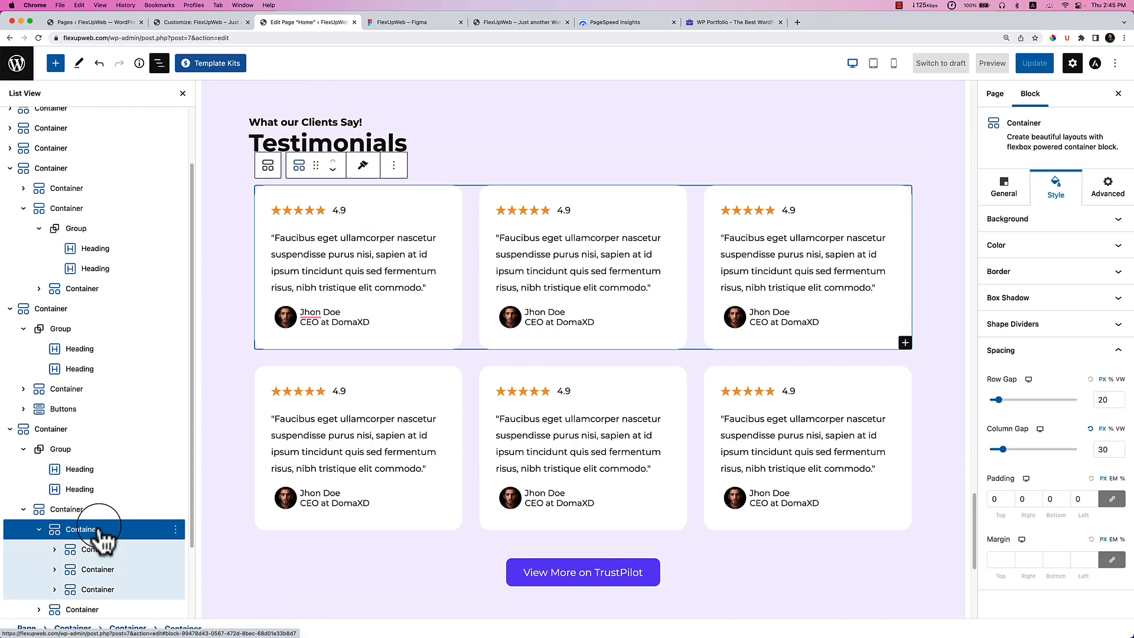
{"action": "left_click", "coordinate": [176, 529]}
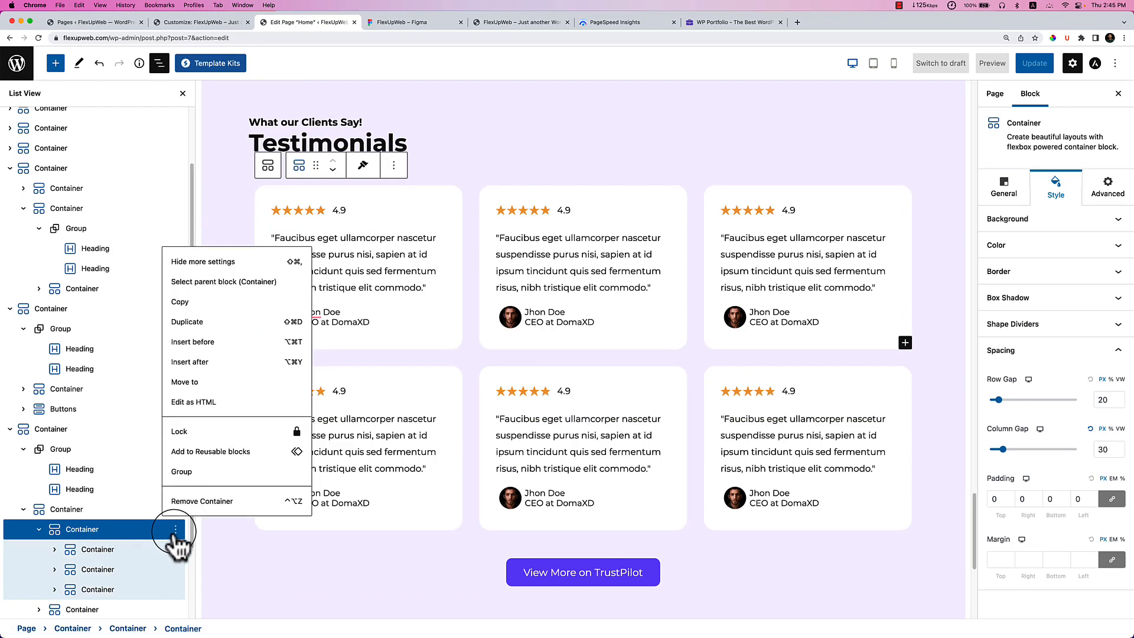
{"action": "left_click", "coordinate": [216, 306]}
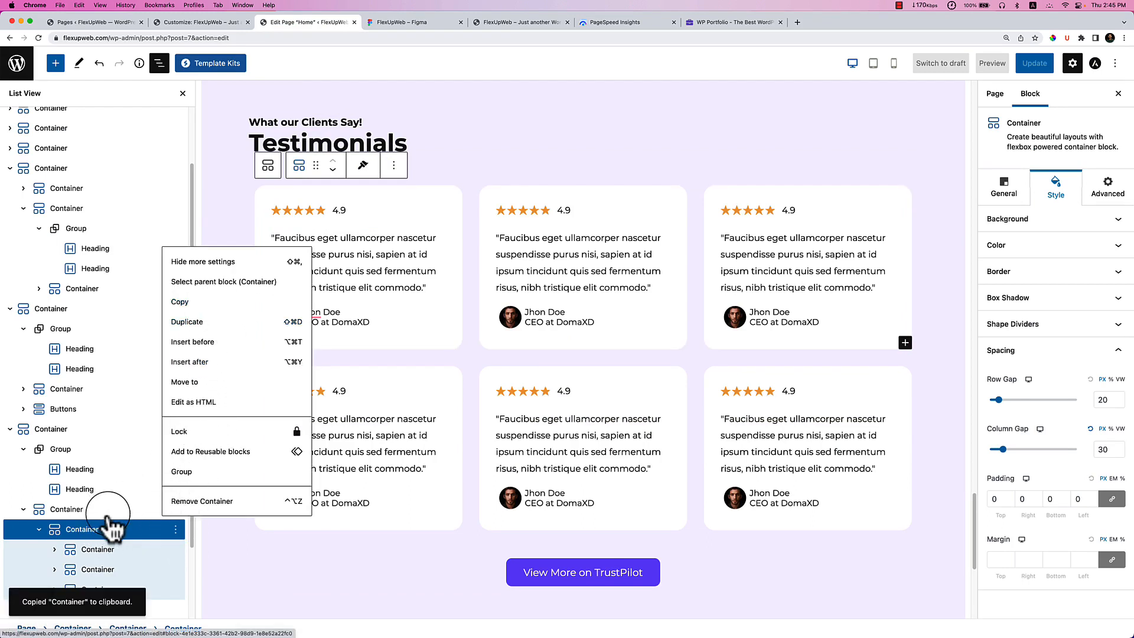
Add an inner Container to the Behind the FlexUpWeb section and paste the card row into it.
{"action": "left_click", "coordinate": [408, 587]}
{"action": "scroll", "coordinate": [407, 587], "scroll_direction": "down", "scroll_amount": 5}
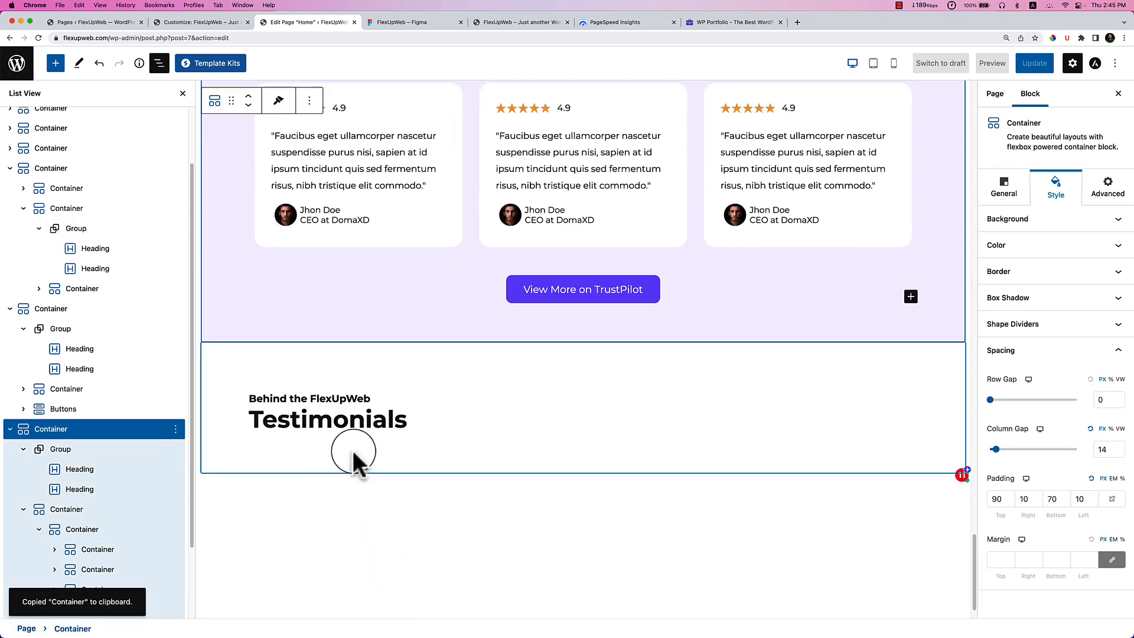
{"action": "left_click", "coordinate": [387, 422]}
{"action": "scroll", "coordinate": [101, 527], "scroll_direction": "down", "scroll_amount": 2}
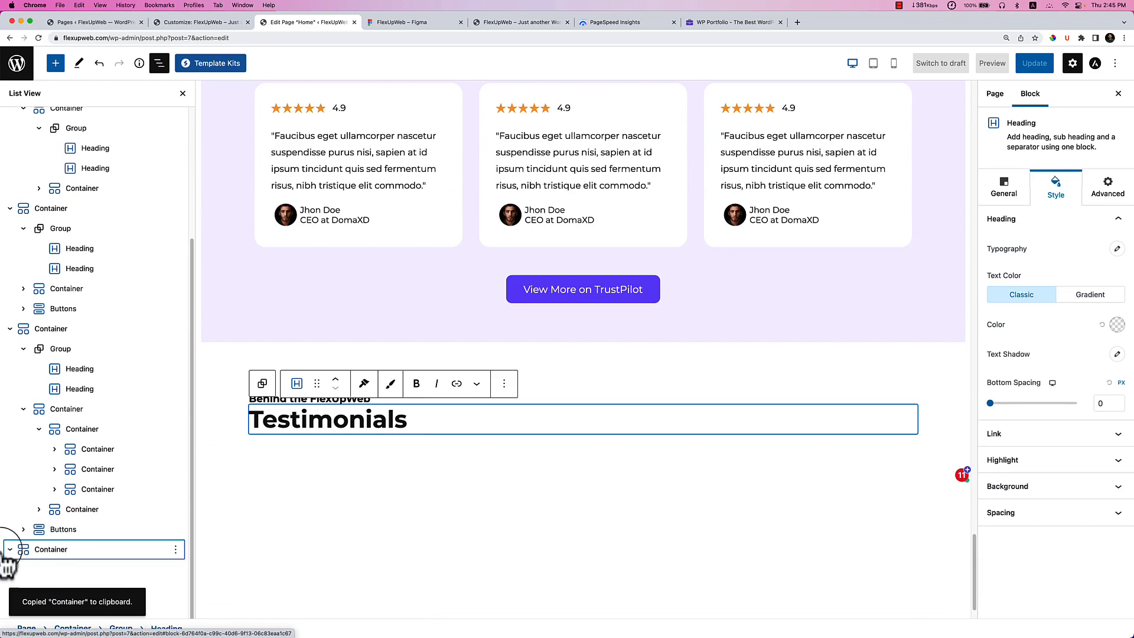
{"action": "left_click", "coordinate": [84, 553]}
{"action": "left_click", "coordinate": [911, 428]}
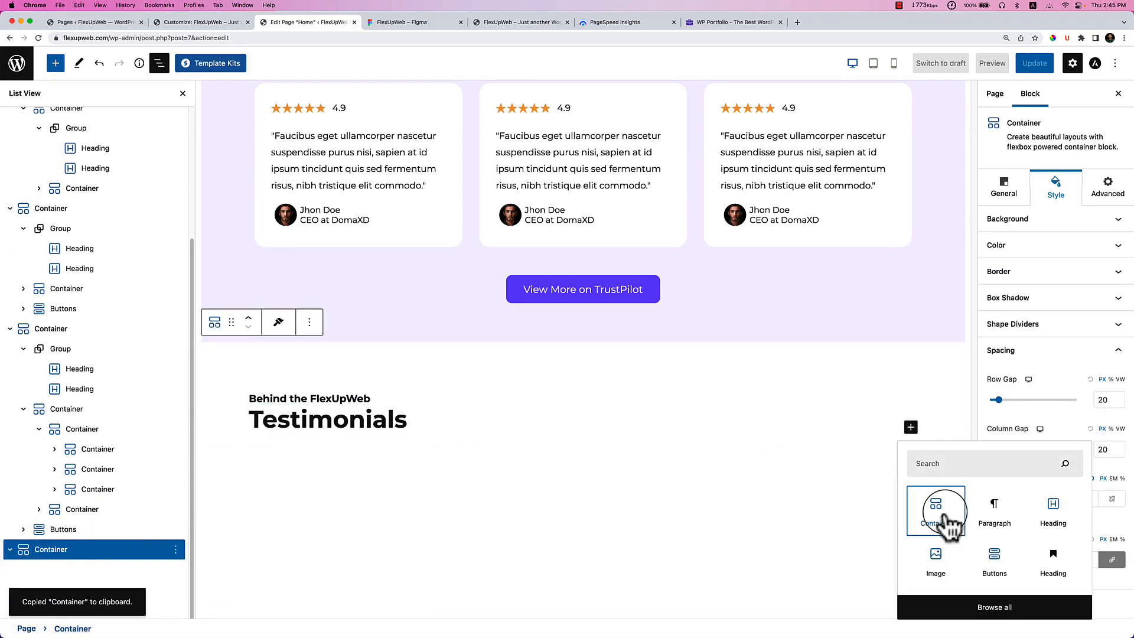
{"action": "left_click", "coordinate": [940, 512]}
{"action": "scroll", "coordinate": [945, 520], "scroll_direction": "down", "scroll_amount": 3}
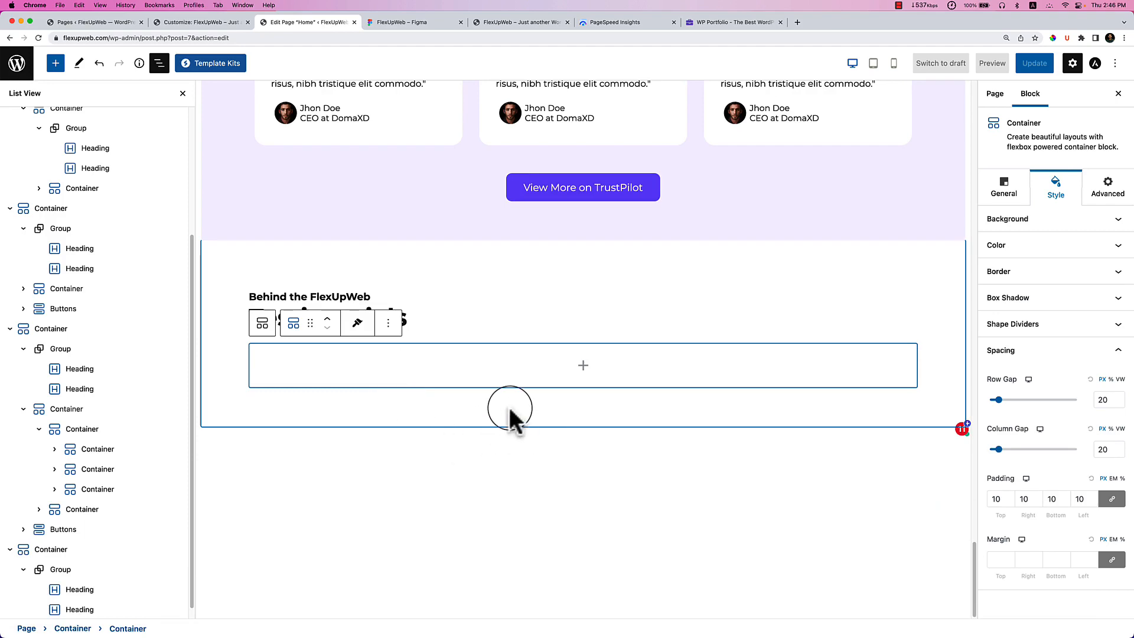
{"action": "key", "text": "super+v"}
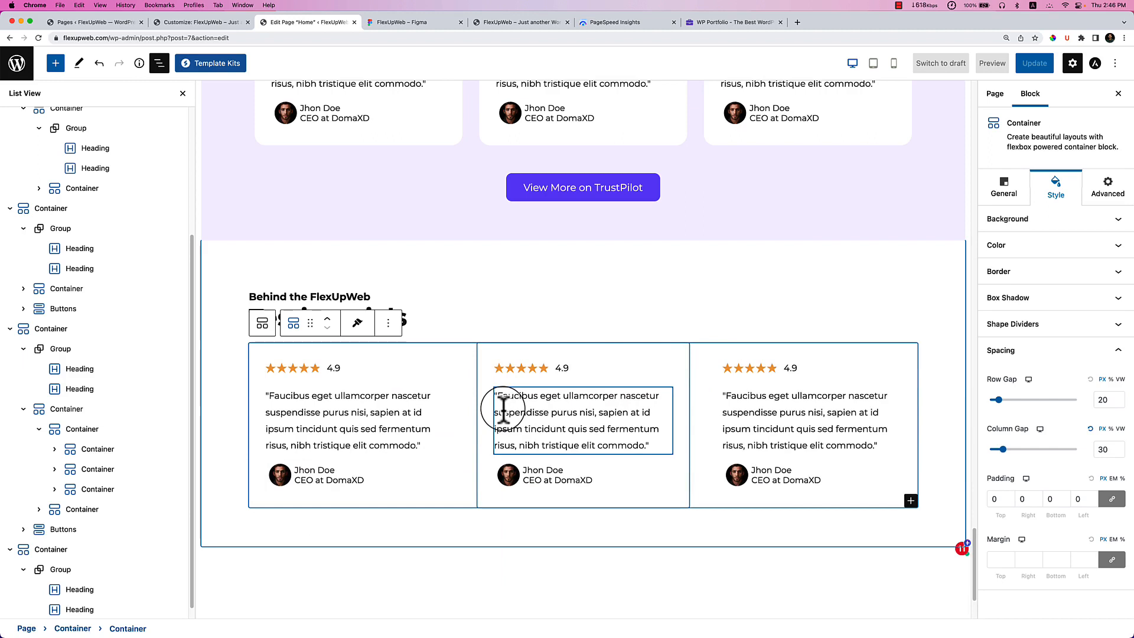
{"action": "left_click", "coordinate": [298, 369]}
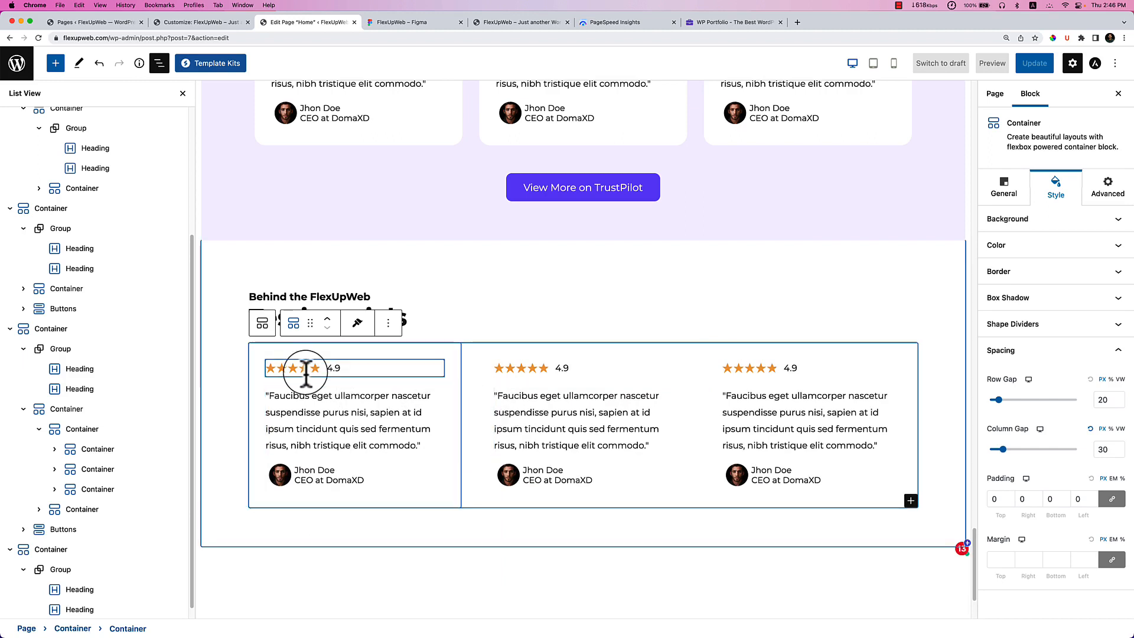
{"action": "left_click", "coordinate": [281, 473]}
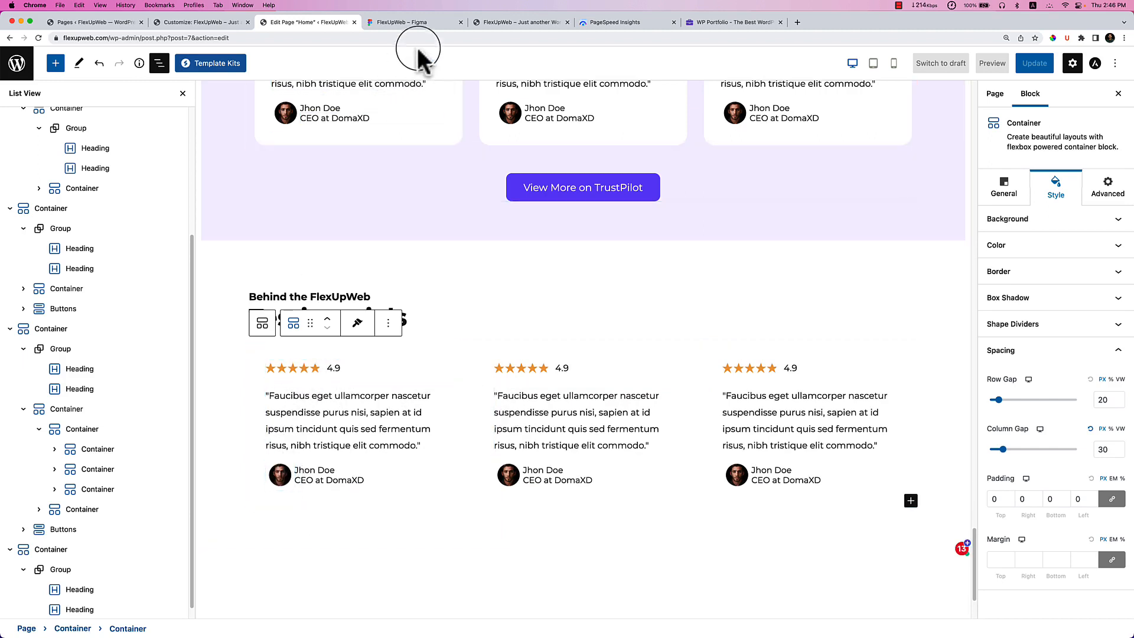
{"action": "left_click", "coordinate": [397, 24]}
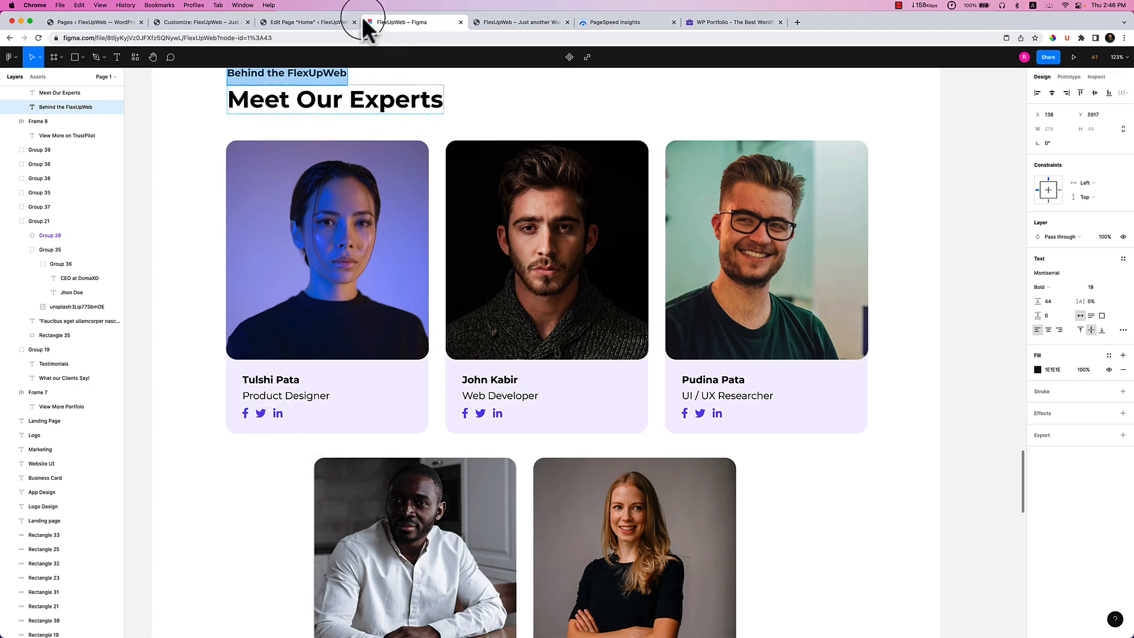
{"action": "left_click", "coordinate": [322, 22]}
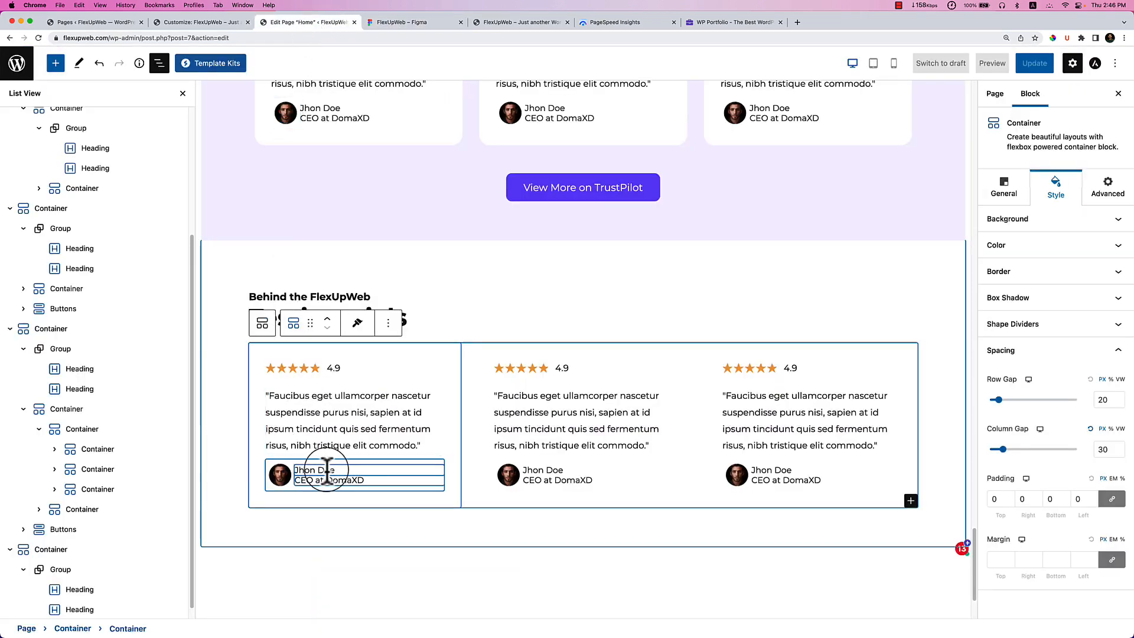
Insert an Image block below the first card's Star Ratings and open the Media Library.
{"action": "left_click", "coordinate": [284, 466]}
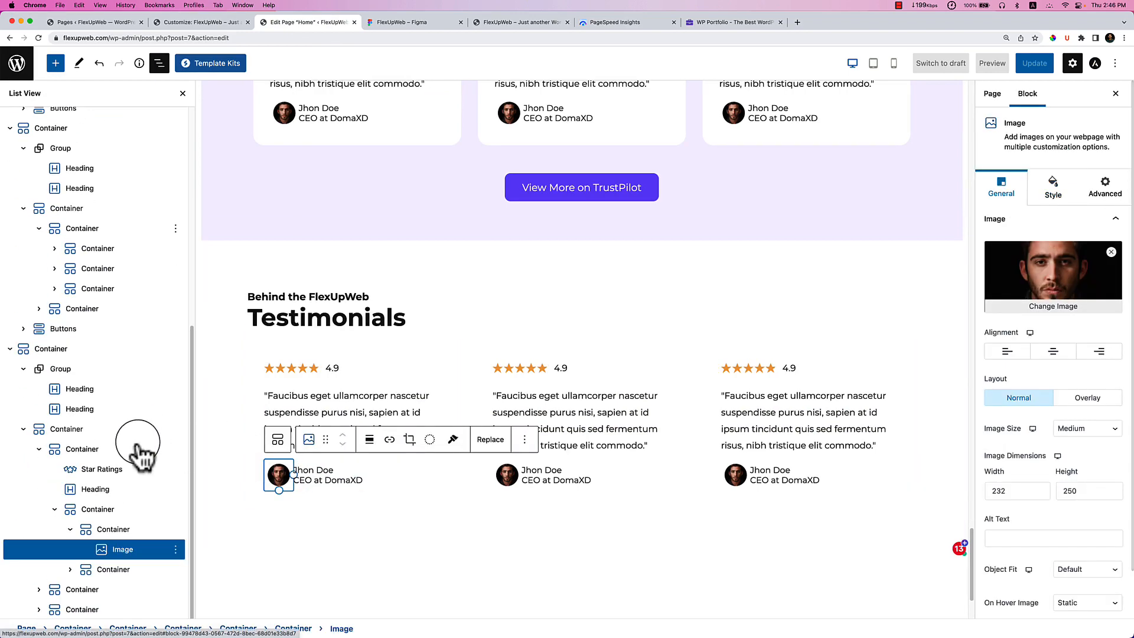
{"action": "left_click", "coordinate": [120, 529]}
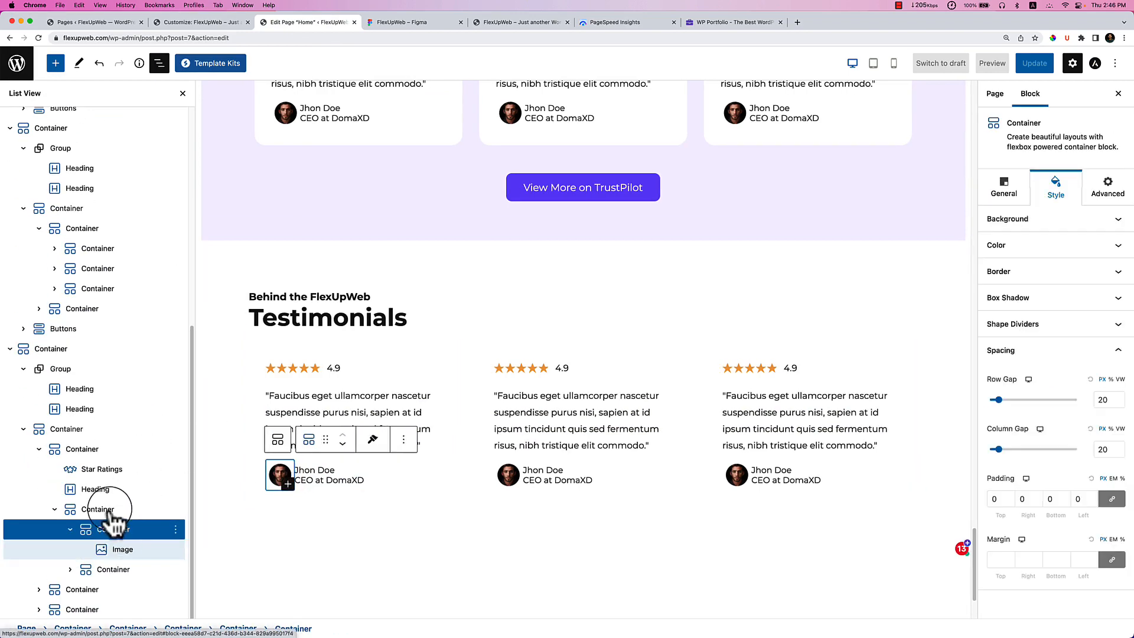
{"action": "left_click", "coordinate": [96, 490]}
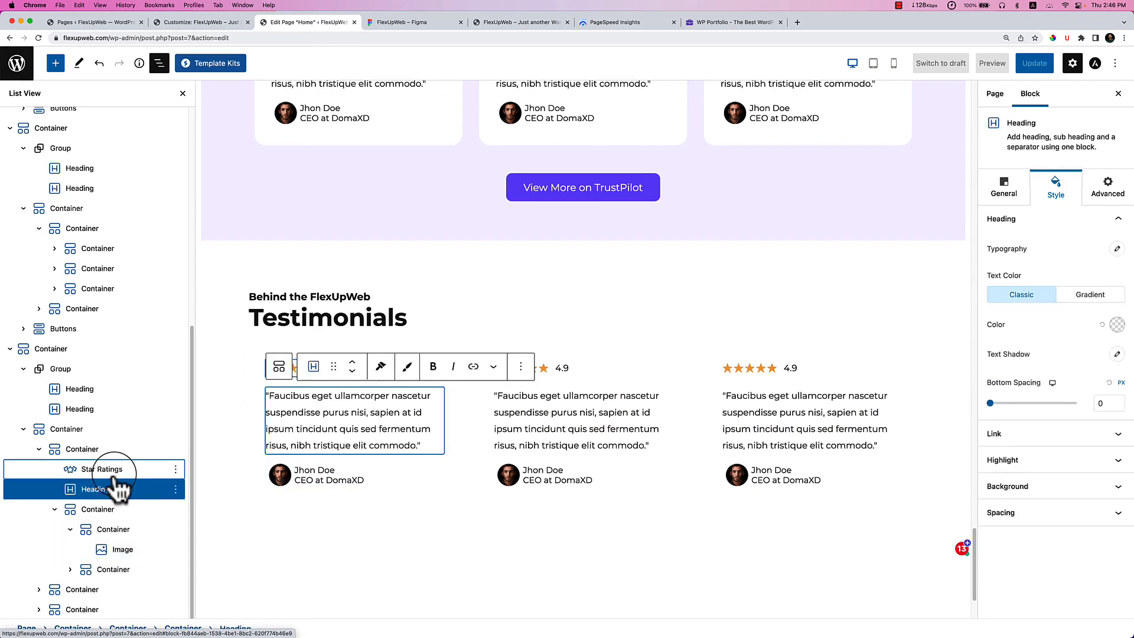
{"action": "left_click", "coordinate": [114, 472]}
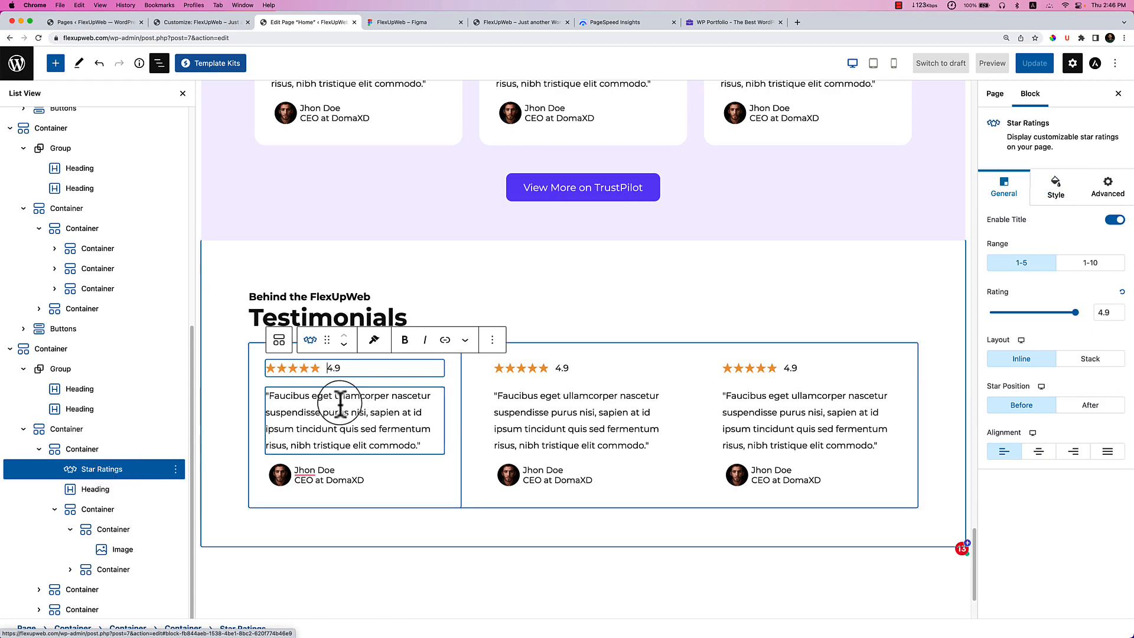
{"action": "mouse_move", "coordinate": [439, 382]}
{"action": "left_click", "coordinate": [355, 382]}
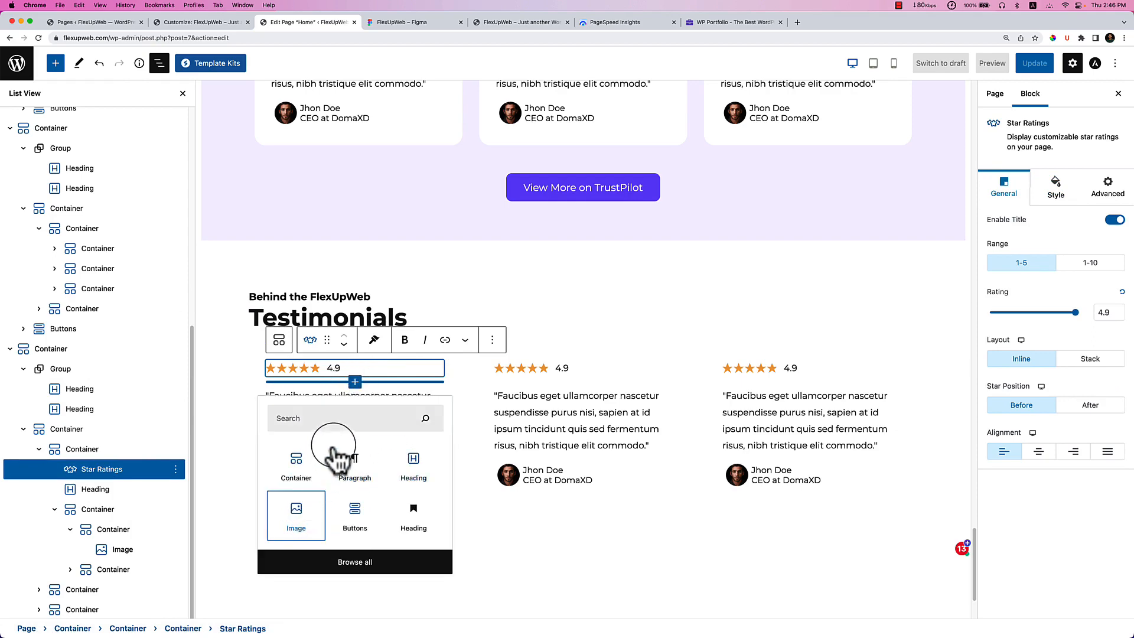
{"action": "left_click", "coordinate": [308, 500]}
{"action": "scroll", "coordinate": [299, 392], "scroll_direction": "down", "scroll_amount": 5}
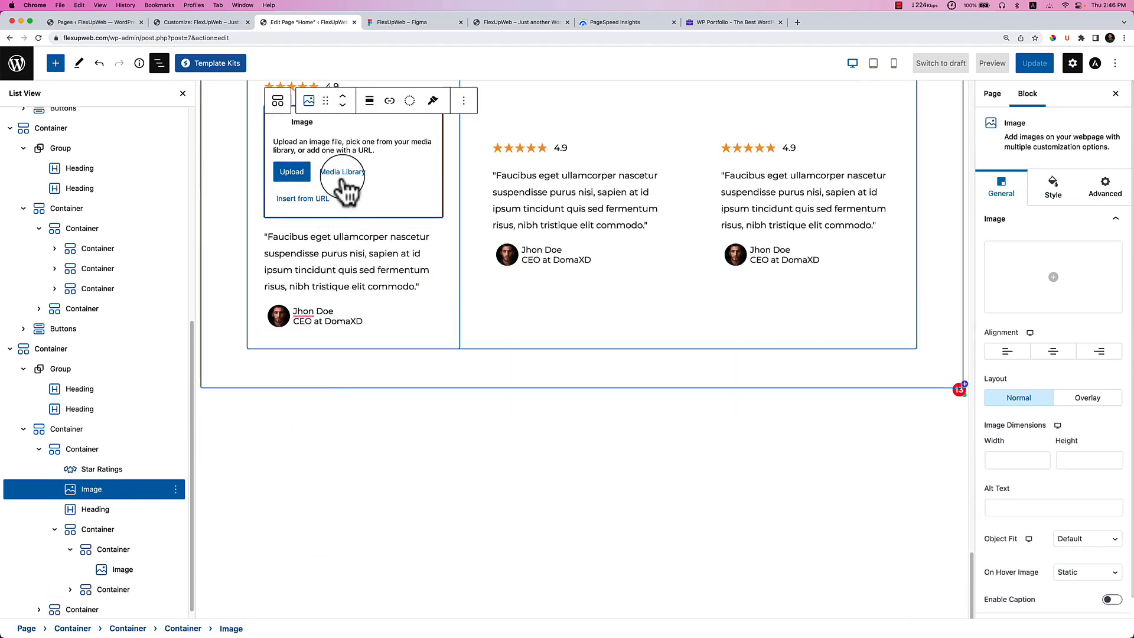
{"action": "left_click", "coordinate": [343, 172]}
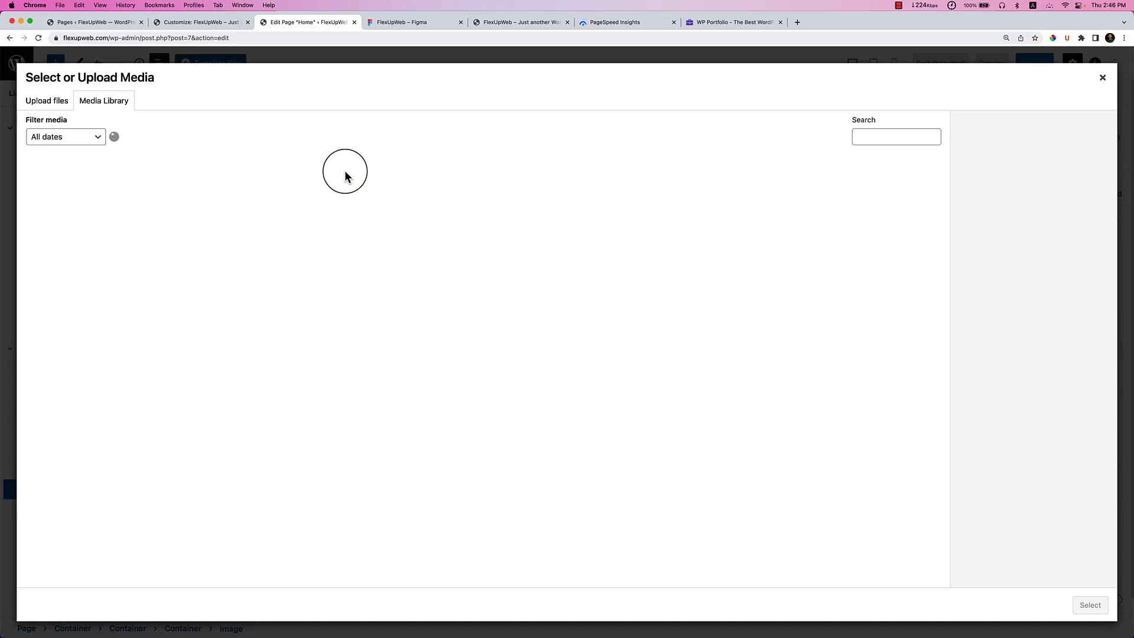
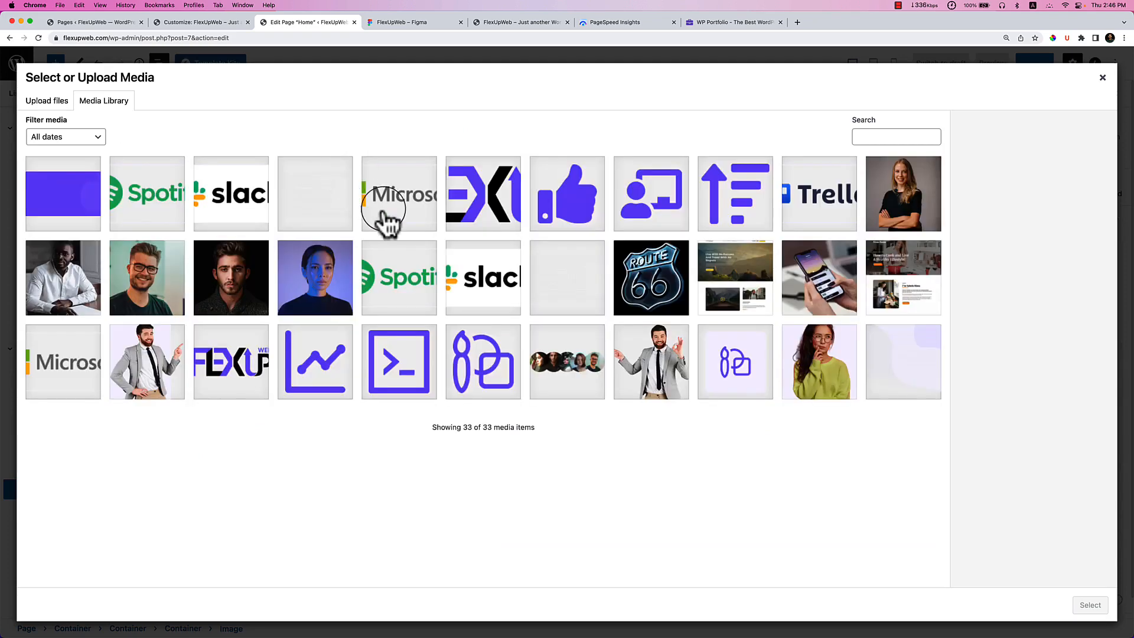
Place team1.png, the blue-lit woman's portrait, into the first card's Image block.
{"action": "left_click", "coordinate": [315, 275]}
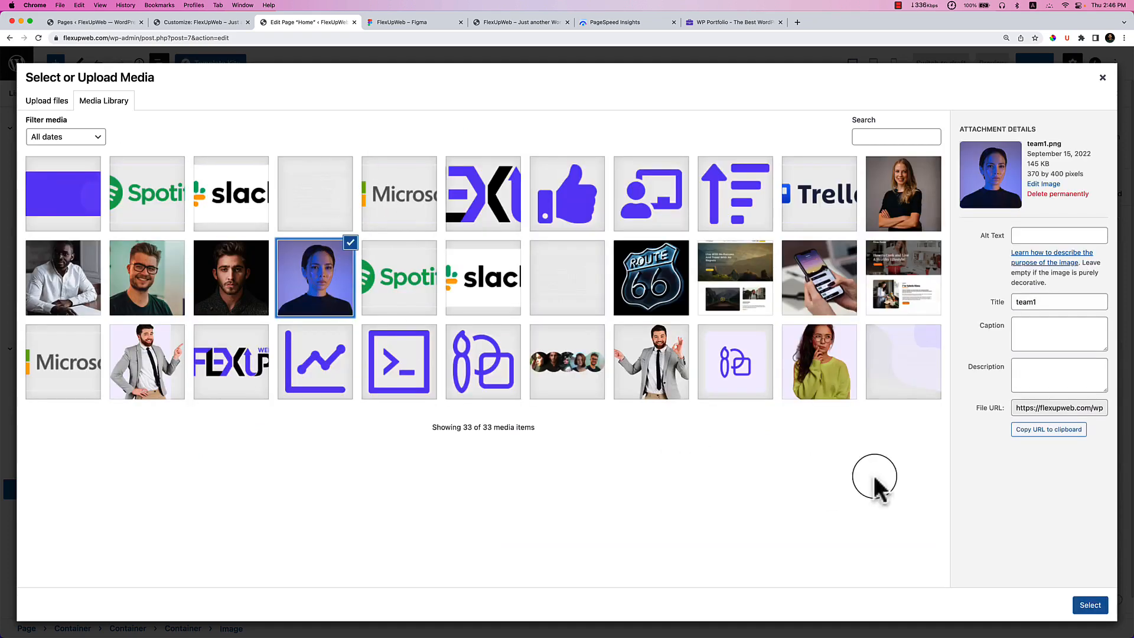
{"action": "left_click", "coordinate": [1091, 604]}
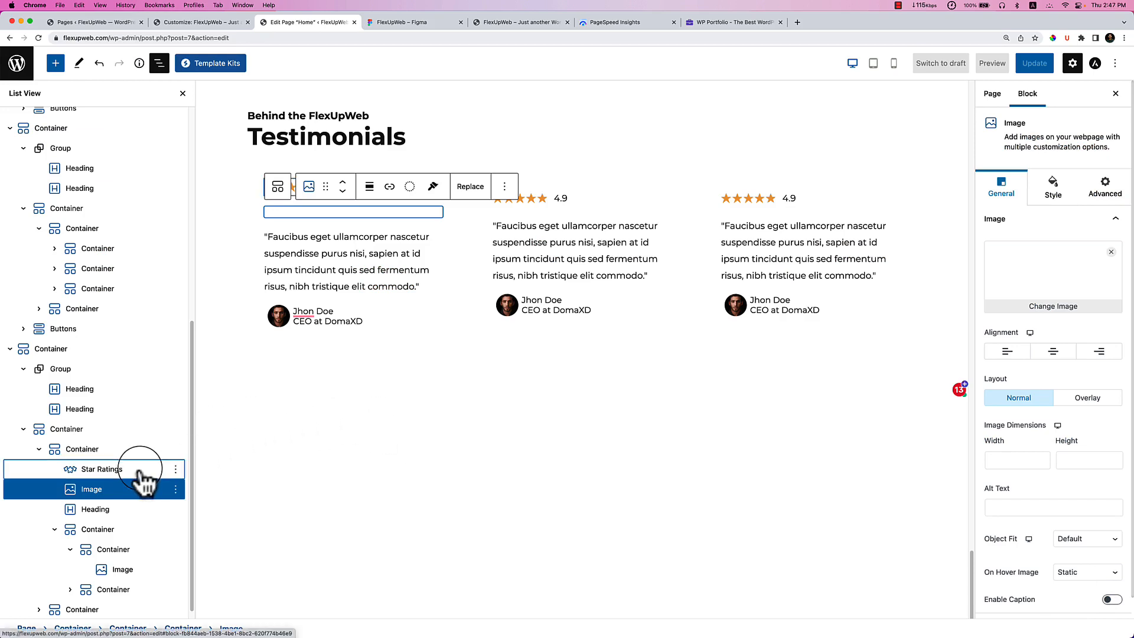
Remove the Star Ratings block from the first card, checking the team card in Figma.
{"action": "left_click", "coordinate": [169, 472]}
{"action": "left_click", "coordinate": [176, 469]}
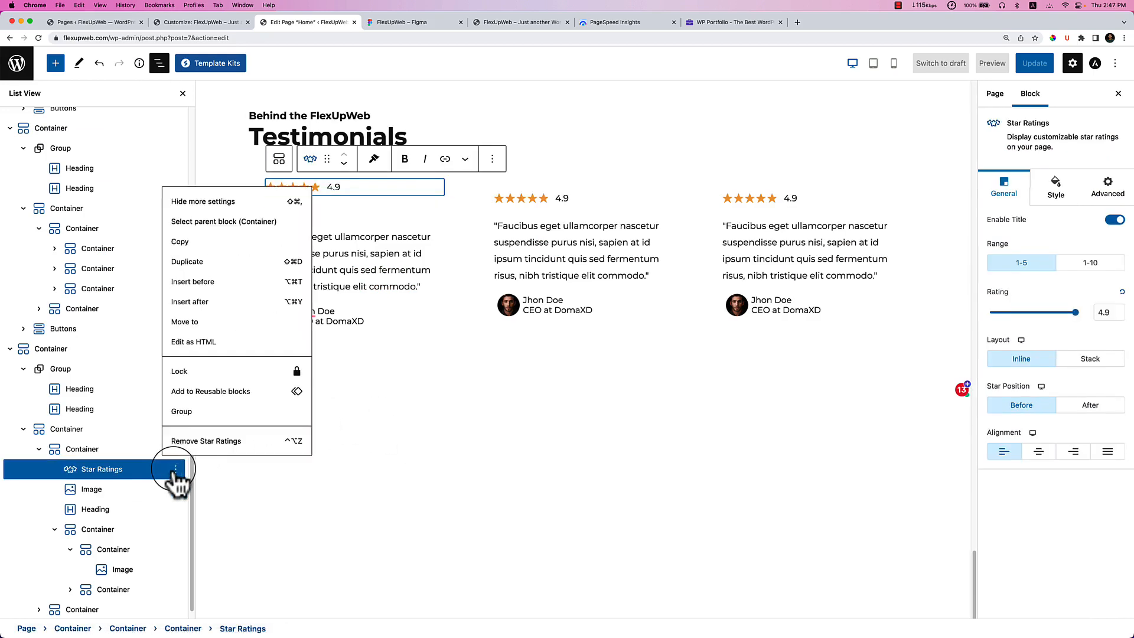
{"action": "left_click", "coordinate": [198, 441]}
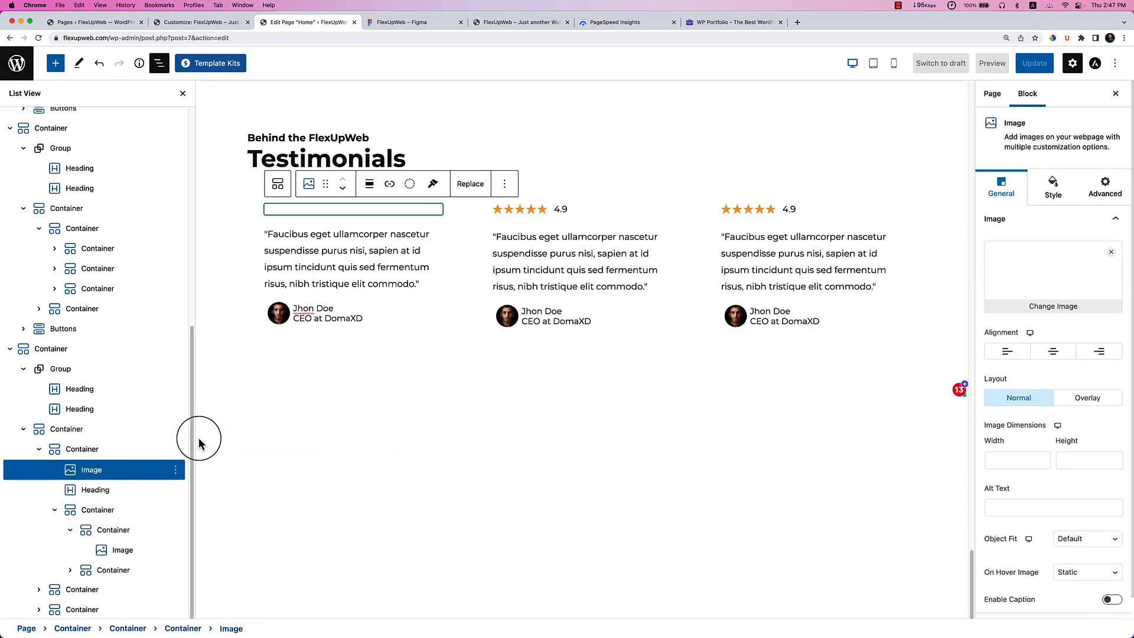
{"action": "left_click", "coordinate": [426, 24]}
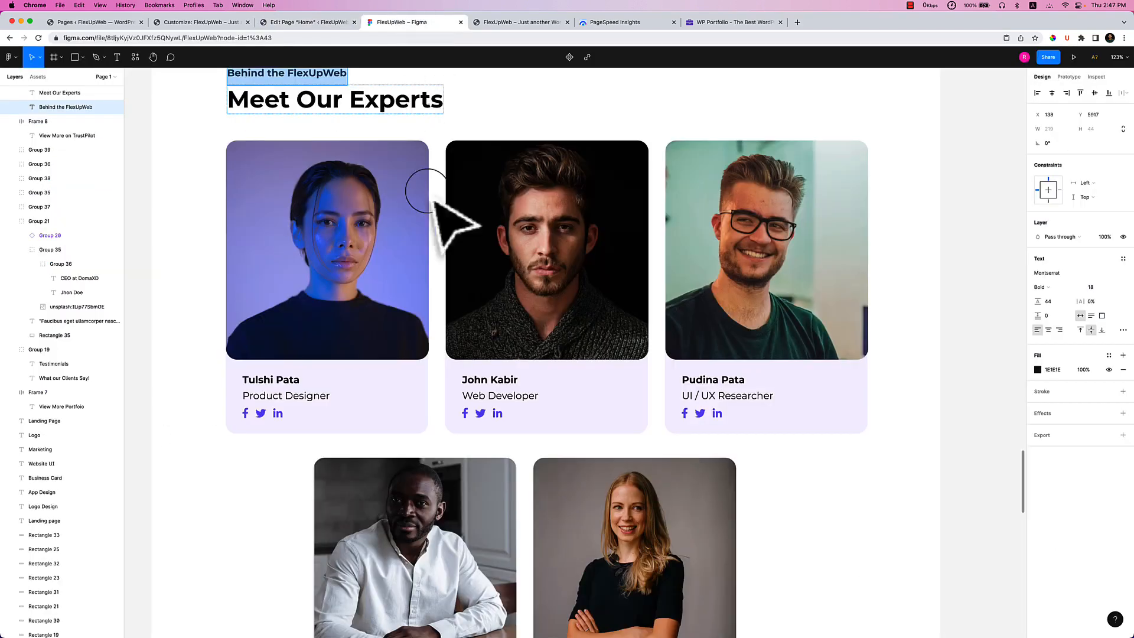
{"action": "double_click", "coordinate": [293, 386]}
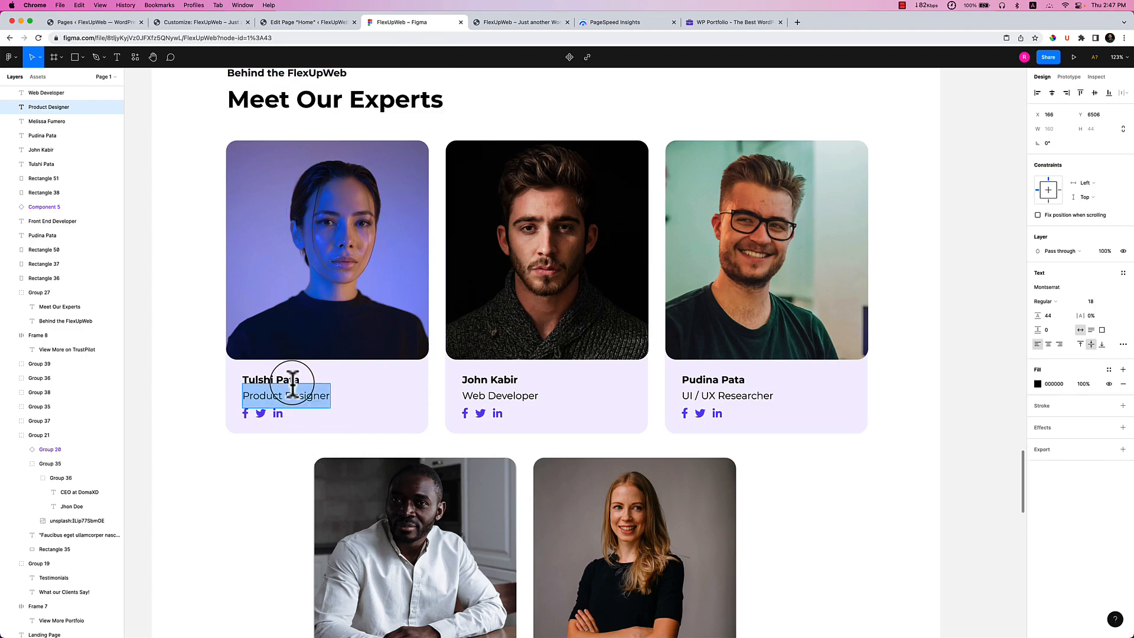
{"action": "double_click", "coordinate": [291, 381]}
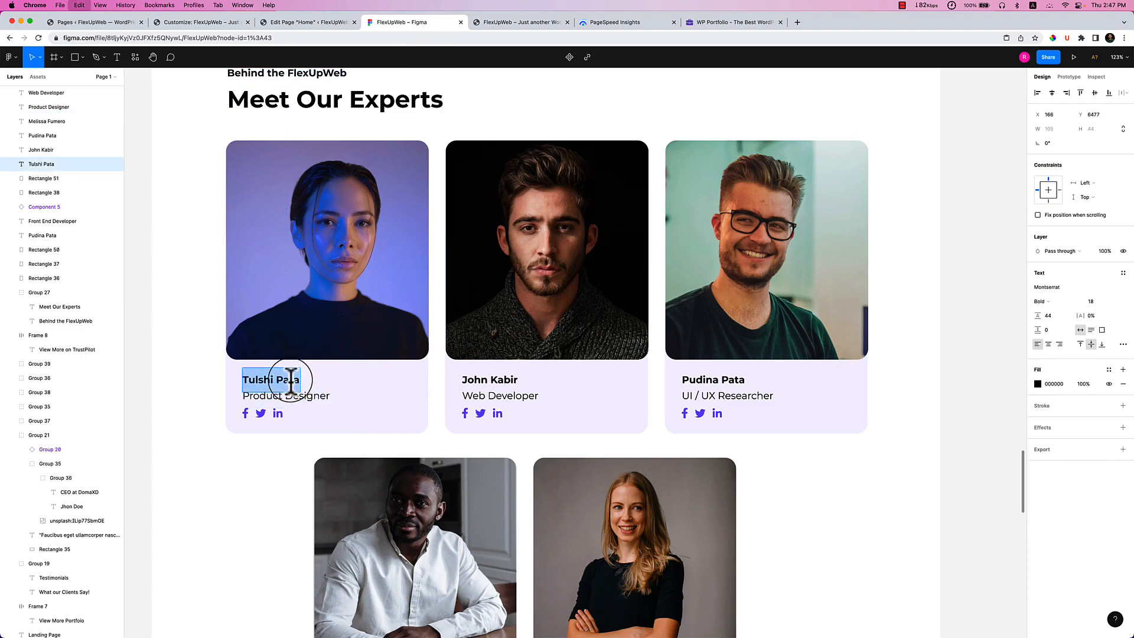
{"action": "left_click", "coordinate": [319, 22]}
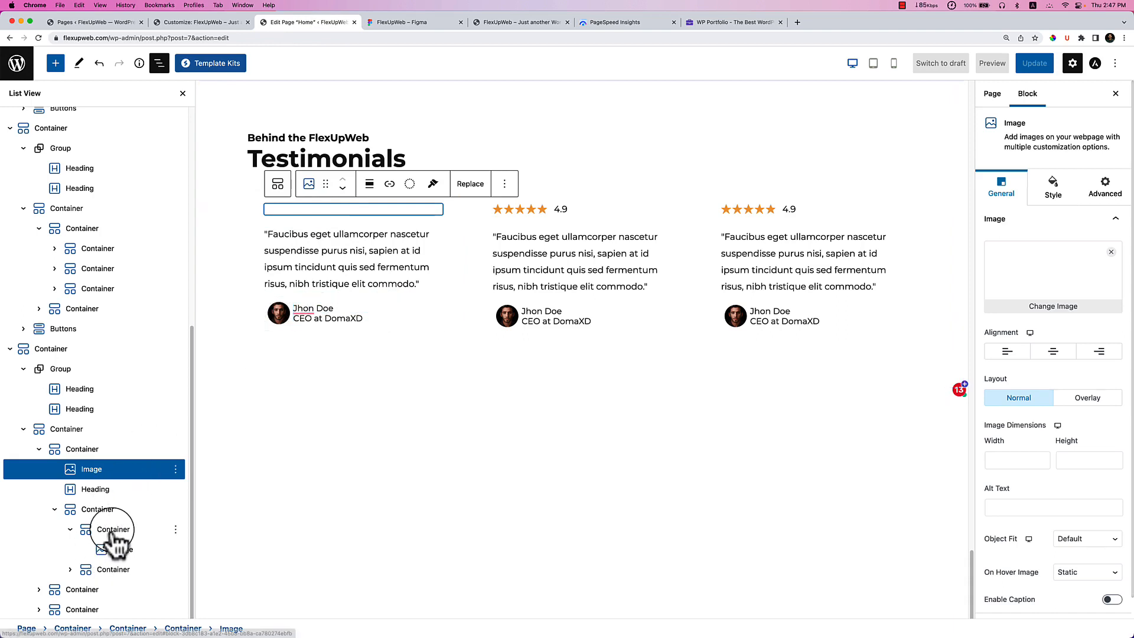
Remove the avatar container and the author name-and-role container from the first card.
{"action": "left_click", "coordinate": [114, 530]}
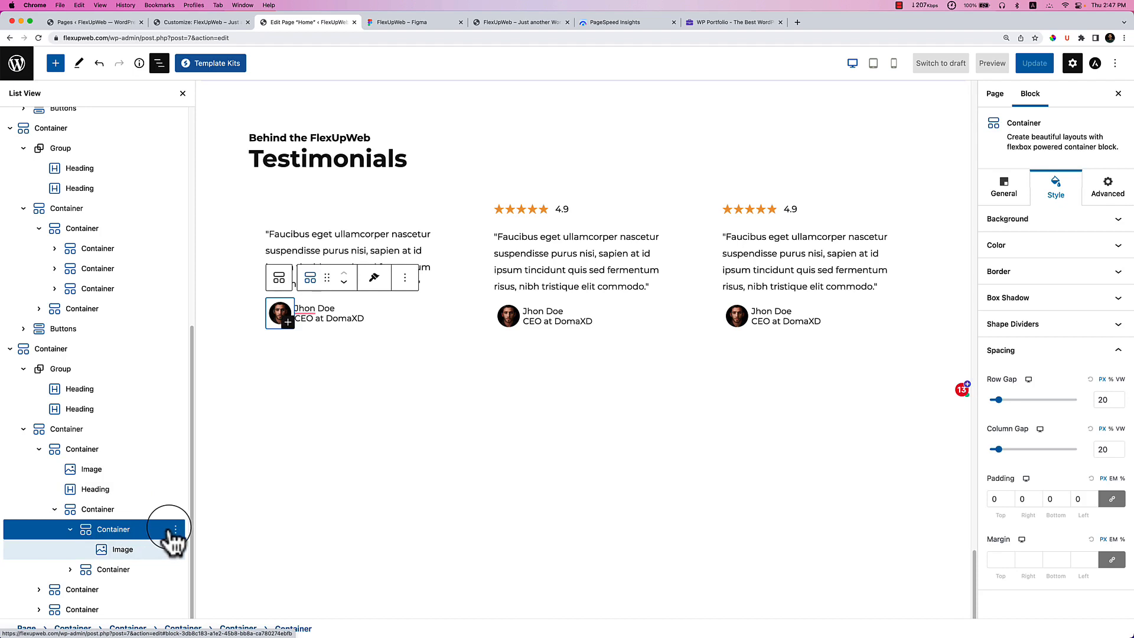
{"action": "left_click", "coordinate": [176, 530]}
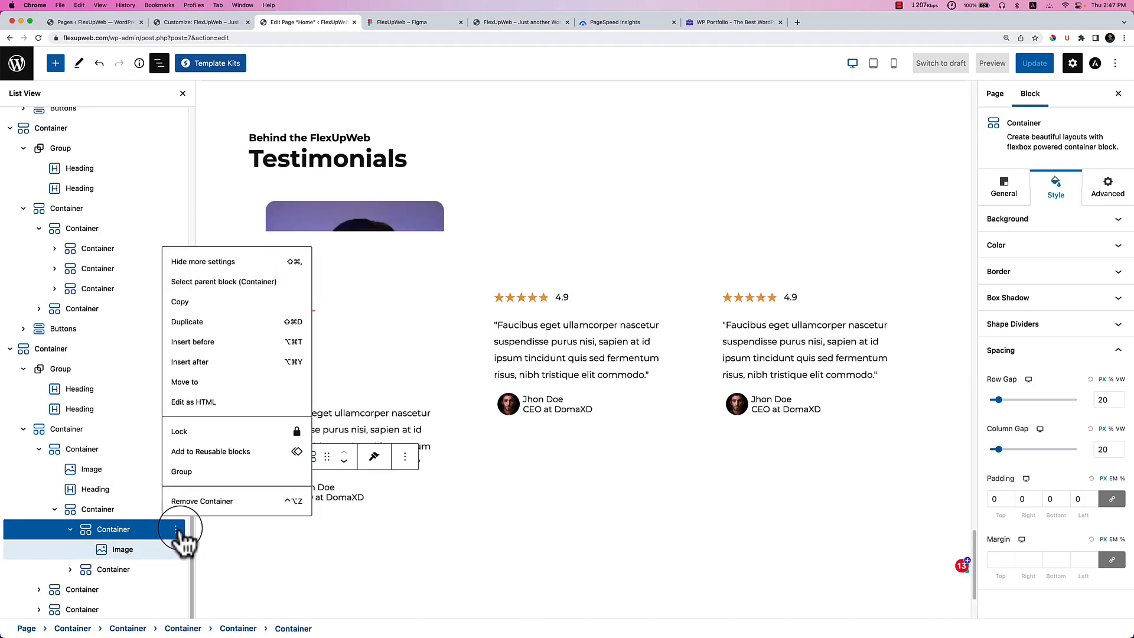
{"action": "left_click", "coordinate": [196, 501]}
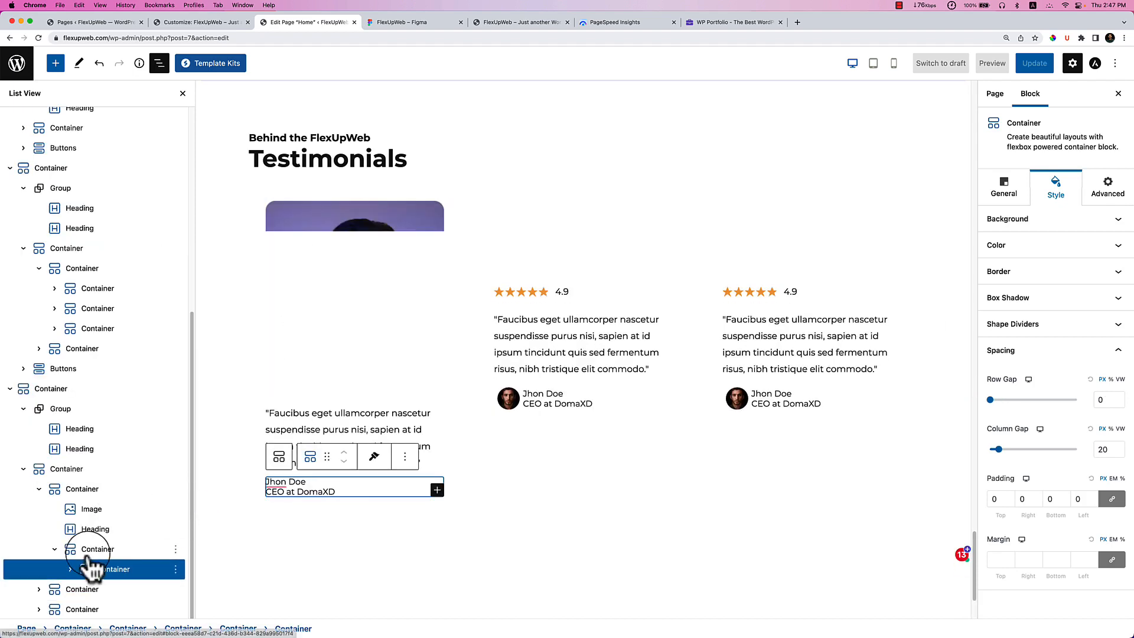
{"action": "left_click", "coordinate": [419, 430]}
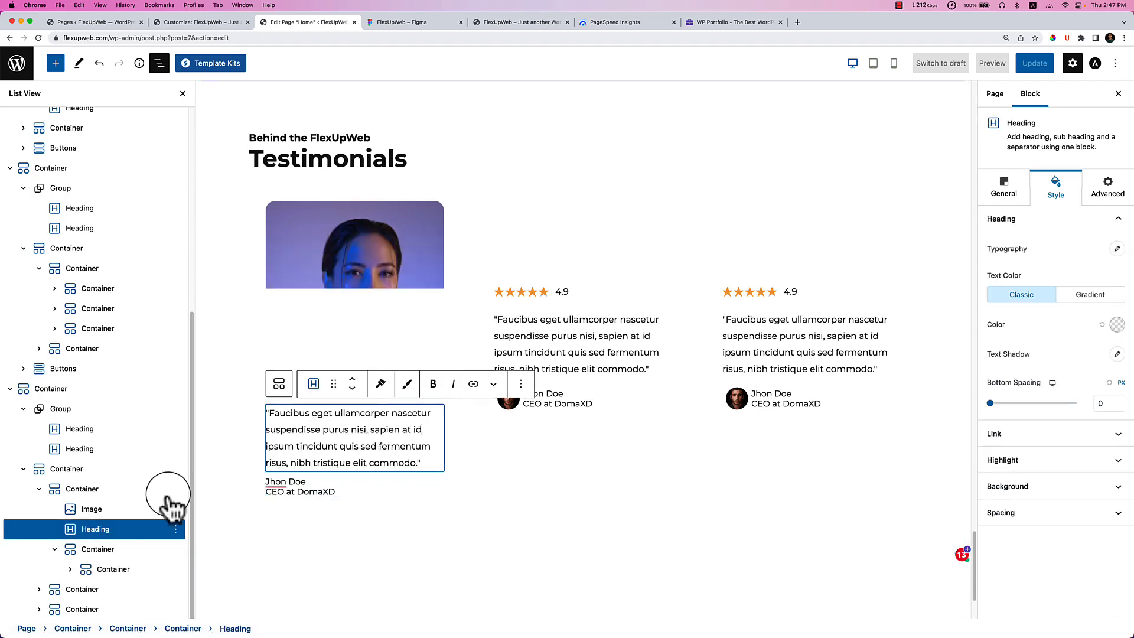
{"action": "left_click", "coordinate": [132, 550]}
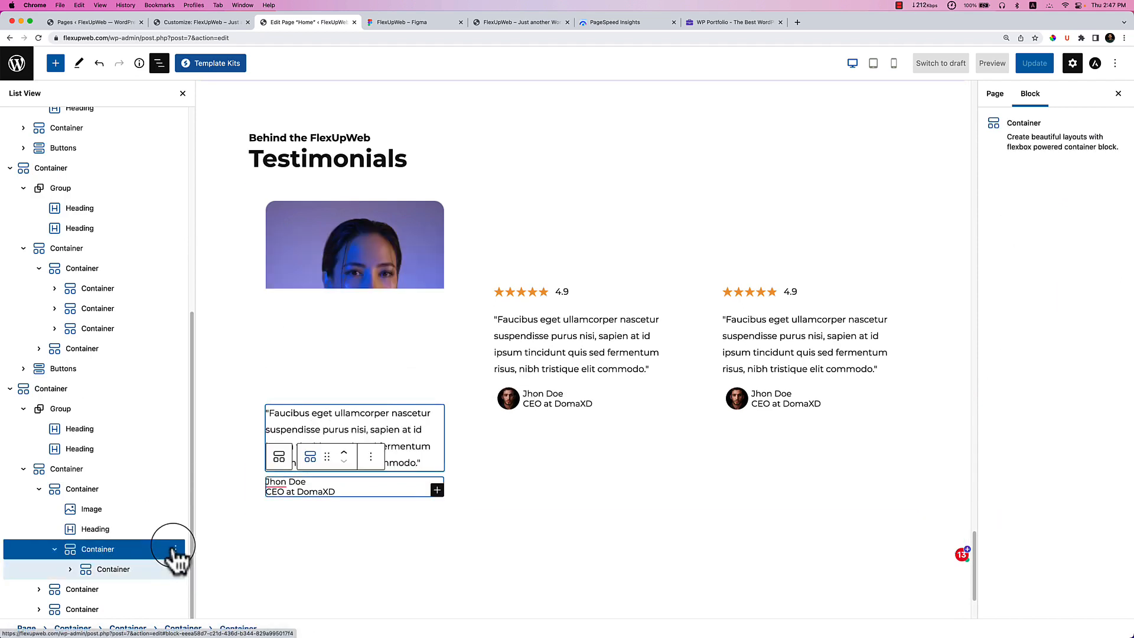
{"action": "left_click", "coordinate": [176, 550]}
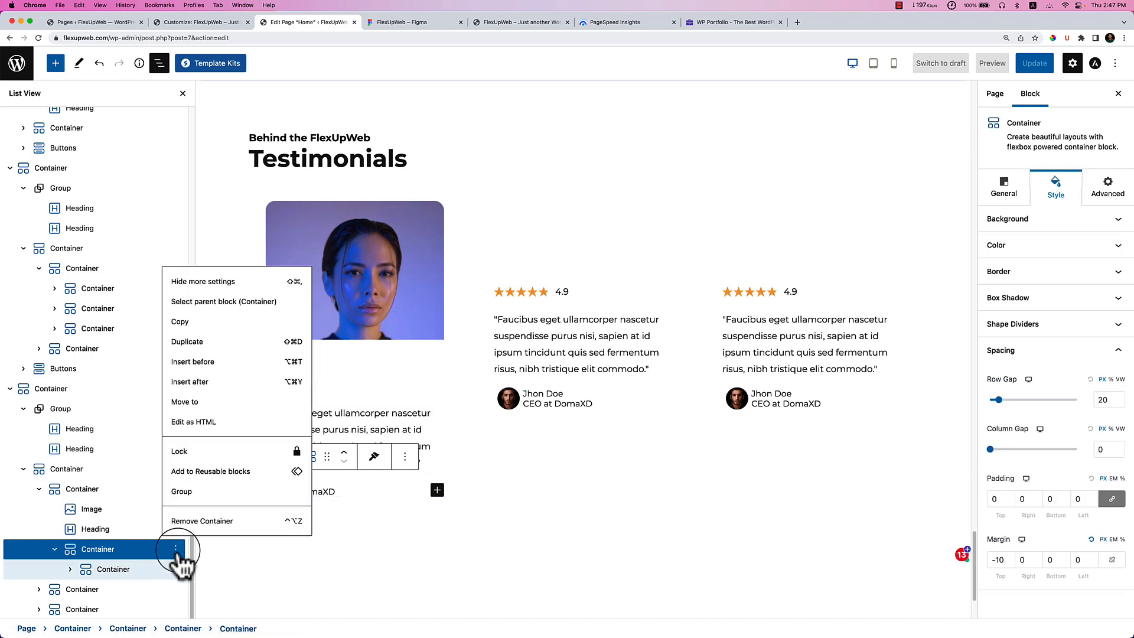
{"action": "left_click", "coordinate": [211, 521]}
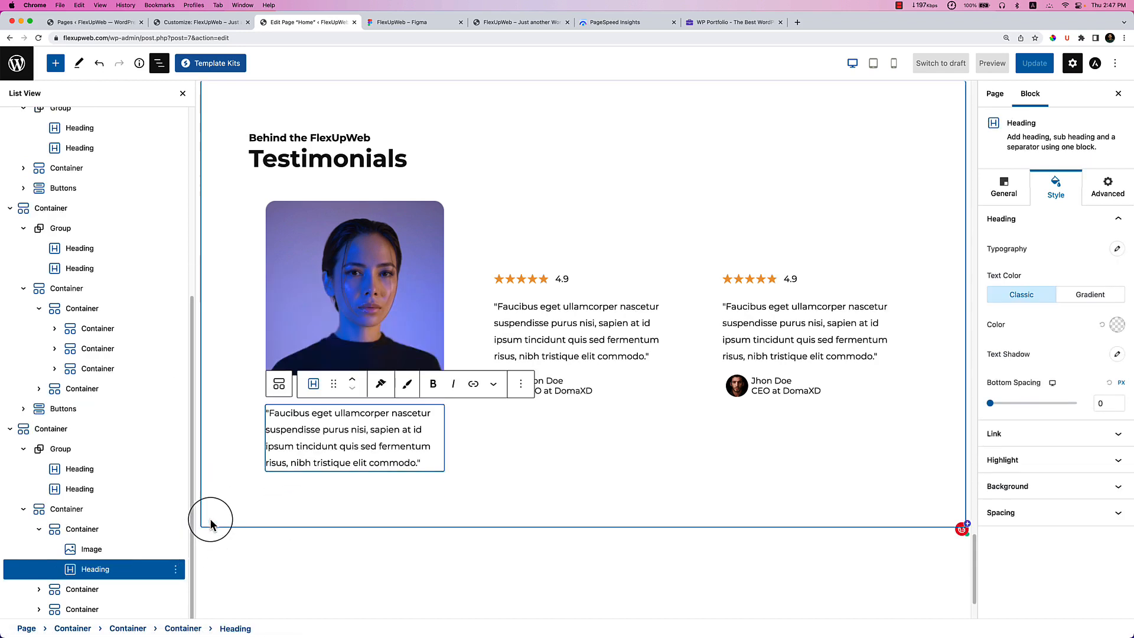
Replace the quote text with the team member's name and make it an H4 heading.
{"action": "triple_click", "coordinate": [306, 436]}
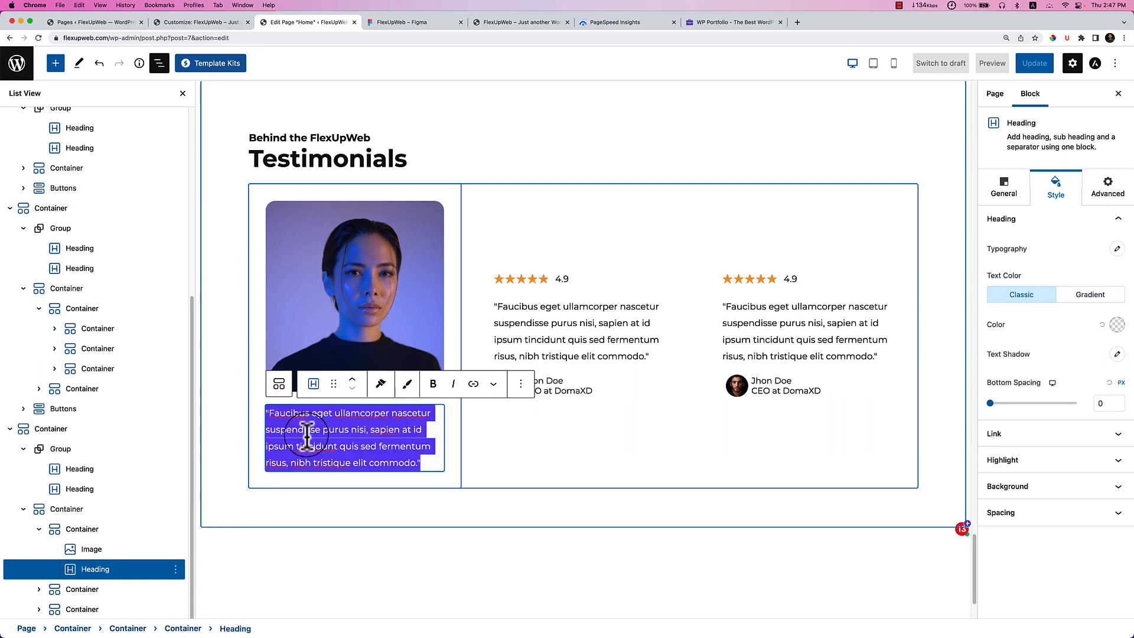
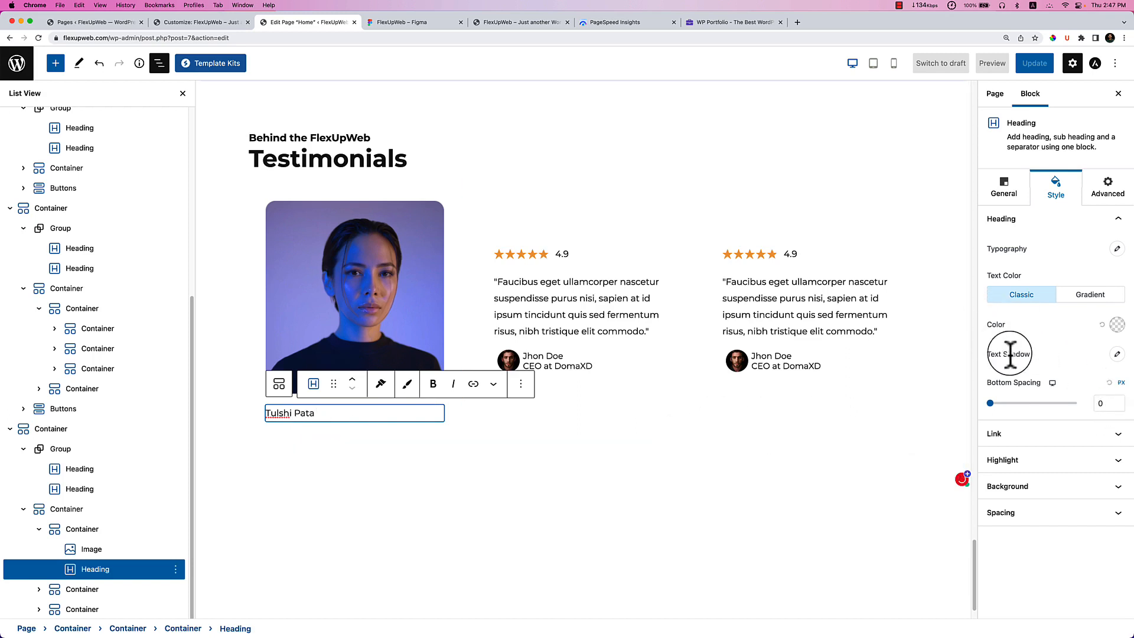
{"action": "left_click", "coordinate": [1005, 189]}
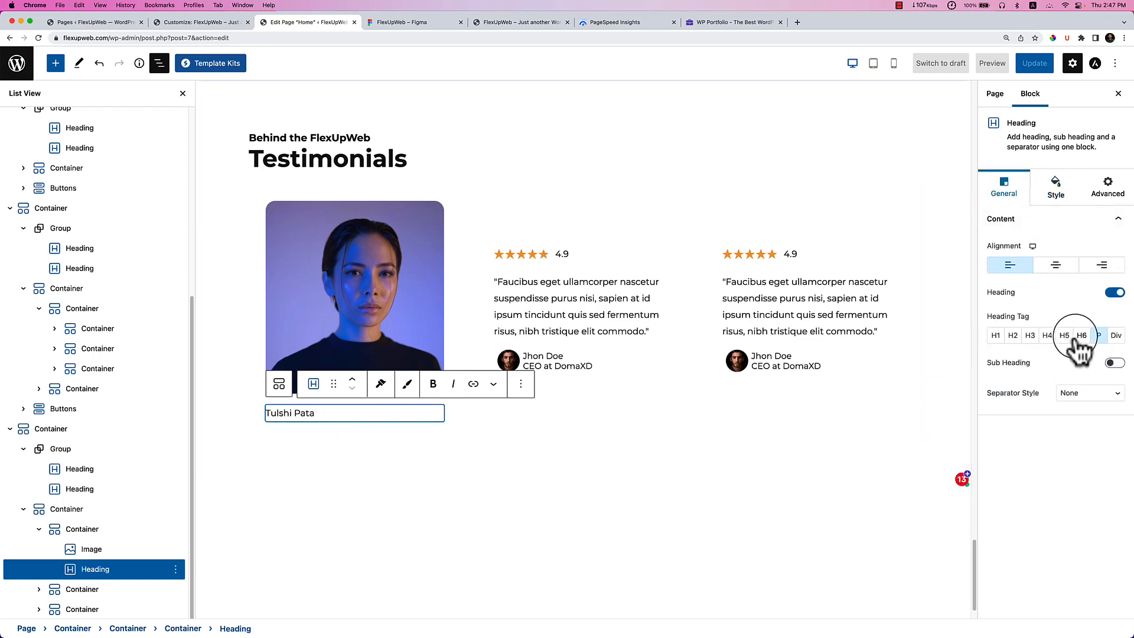
{"action": "left_click", "coordinate": [1048, 336]}
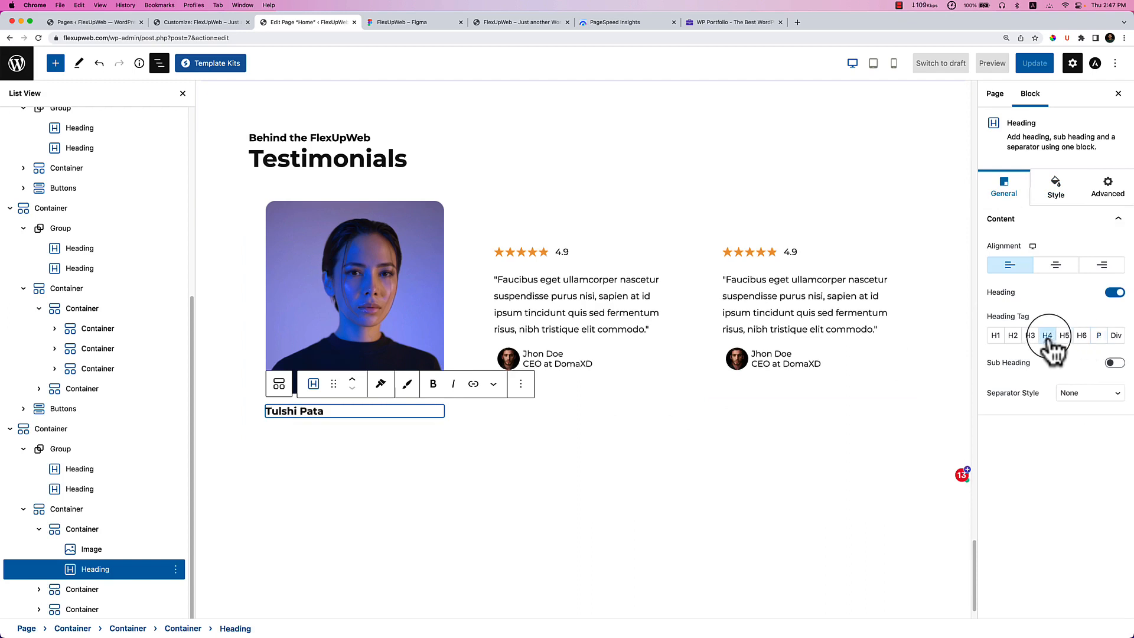
{"action": "left_click", "coordinate": [401, 331]}
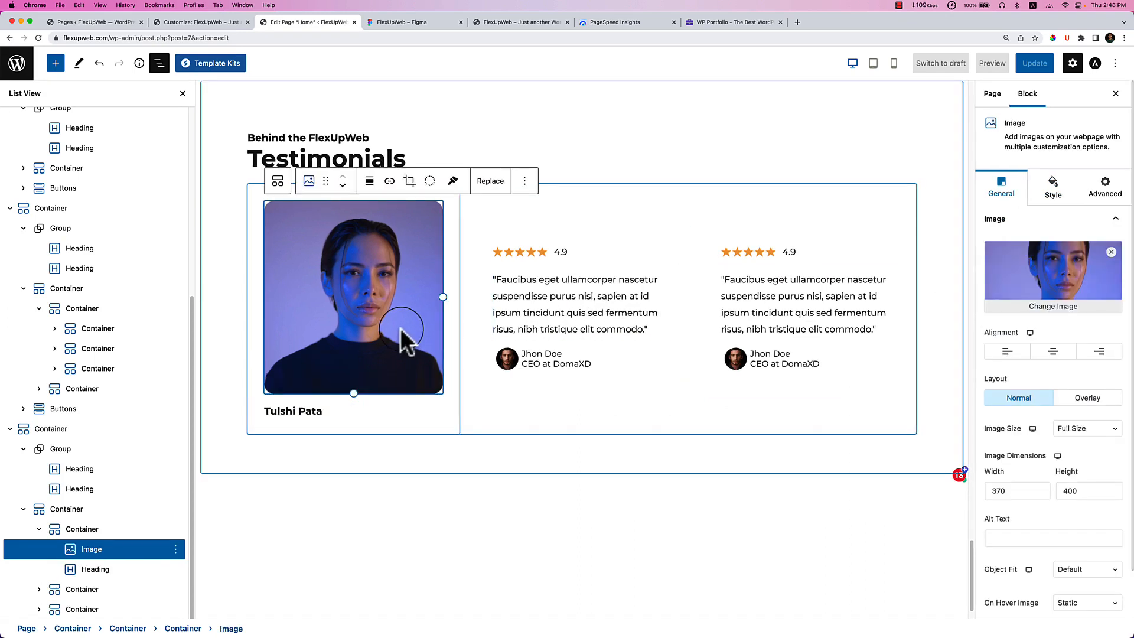
{"action": "left_click", "coordinate": [437, 455]}
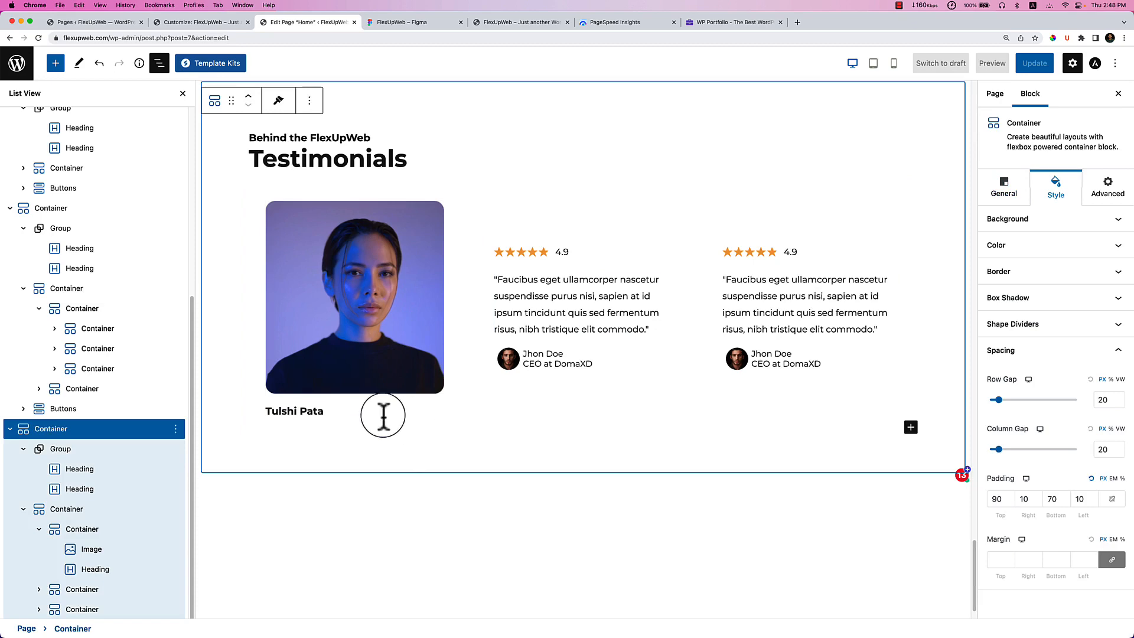
Duplicate the name heading, paste 'Product Designer' into the copy and set its tag to P.
{"action": "left_click", "coordinate": [391, 22]}
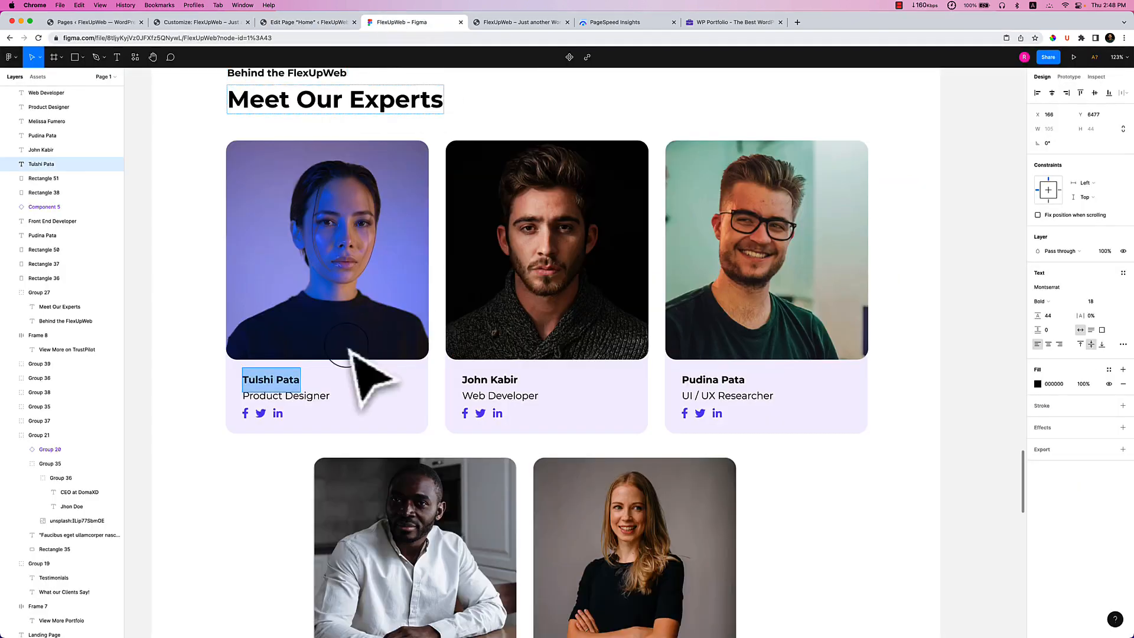
{"action": "double_click", "coordinate": [295, 394]}
{"action": "key", "text": "super+c"}
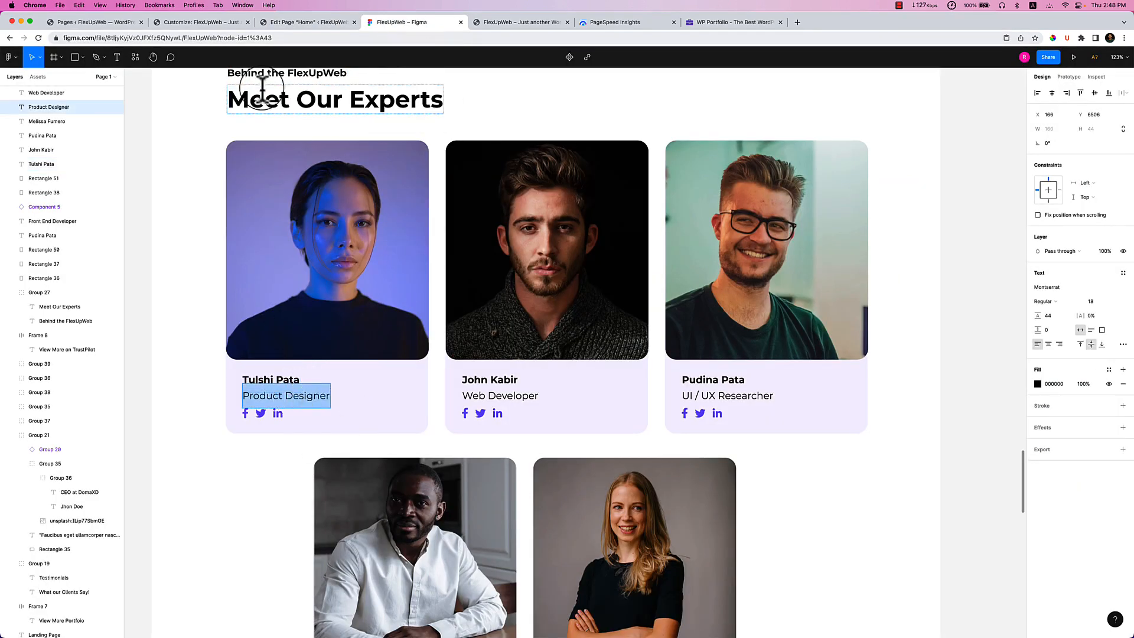
{"action": "left_click", "coordinate": [318, 21]}
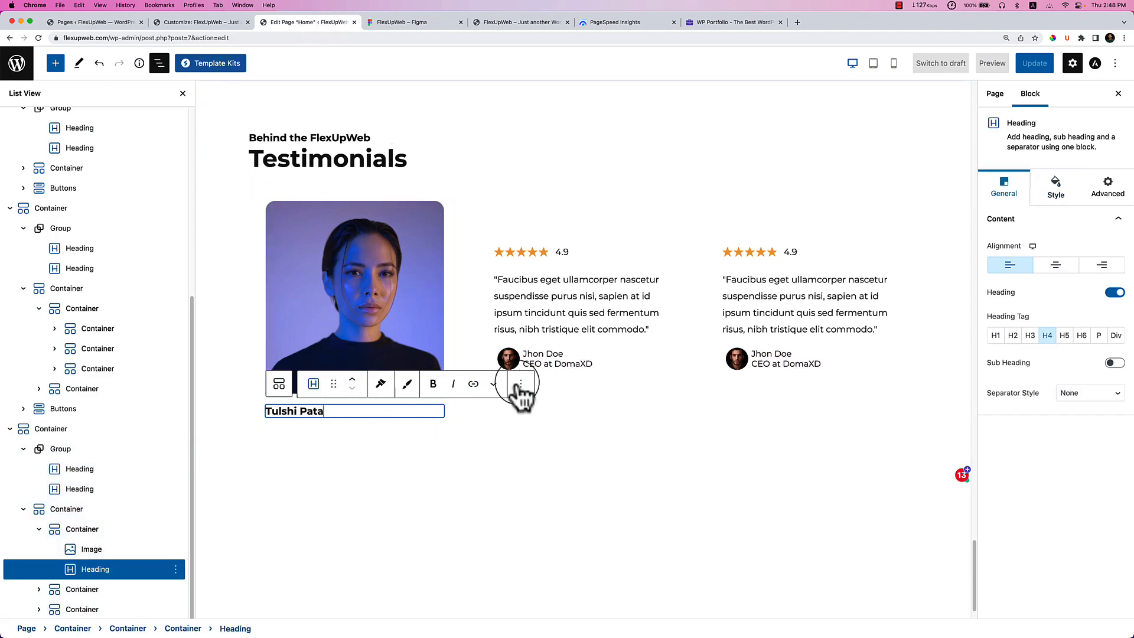
{"action": "left_click", "coordinate": [520, 384]}
{"action": "left_click", "coordinate": [518, 479]}
{"action": "scroll", "coordinate": [385, 469], "scroll_direction": "down", "scroll_amount": 3}
{"action": "left_click", "coordinate": [332, 325]}
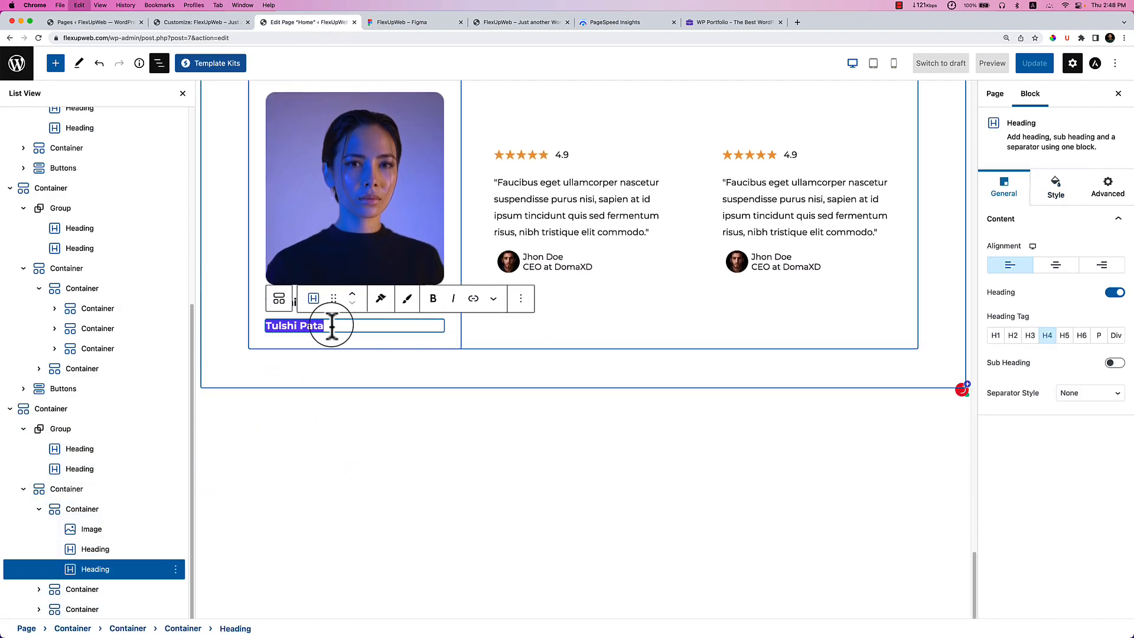
{"action": "key", "text": "super+v"}
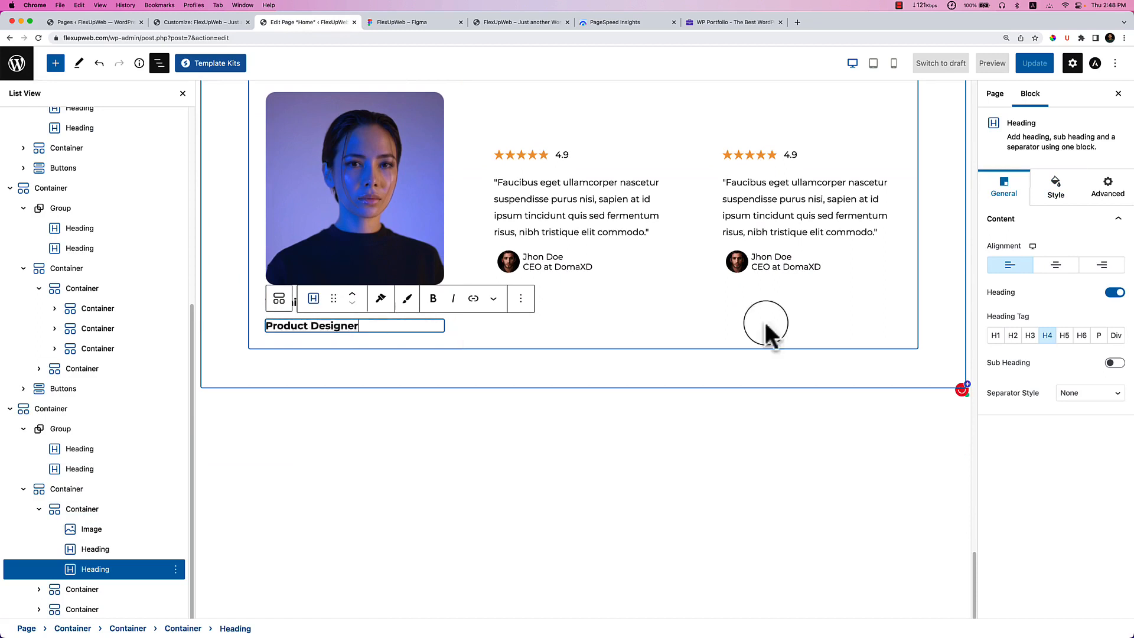
{"action": "left_click", "coordinate": [1098, 336]}
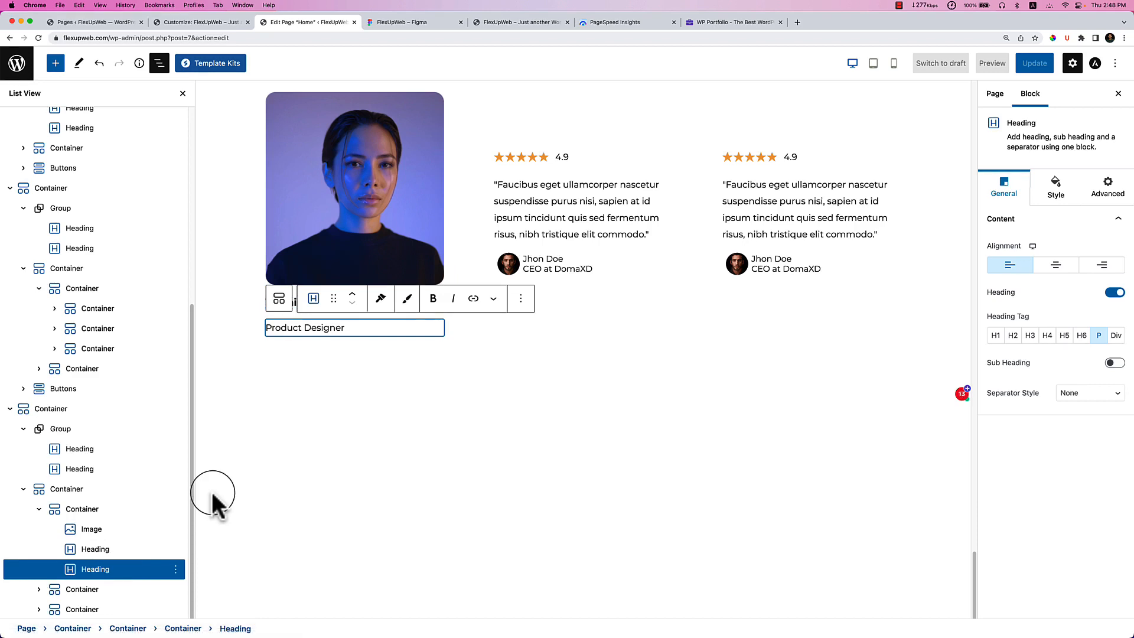
{"action": "left_click", "coordinate": [117, 509]}
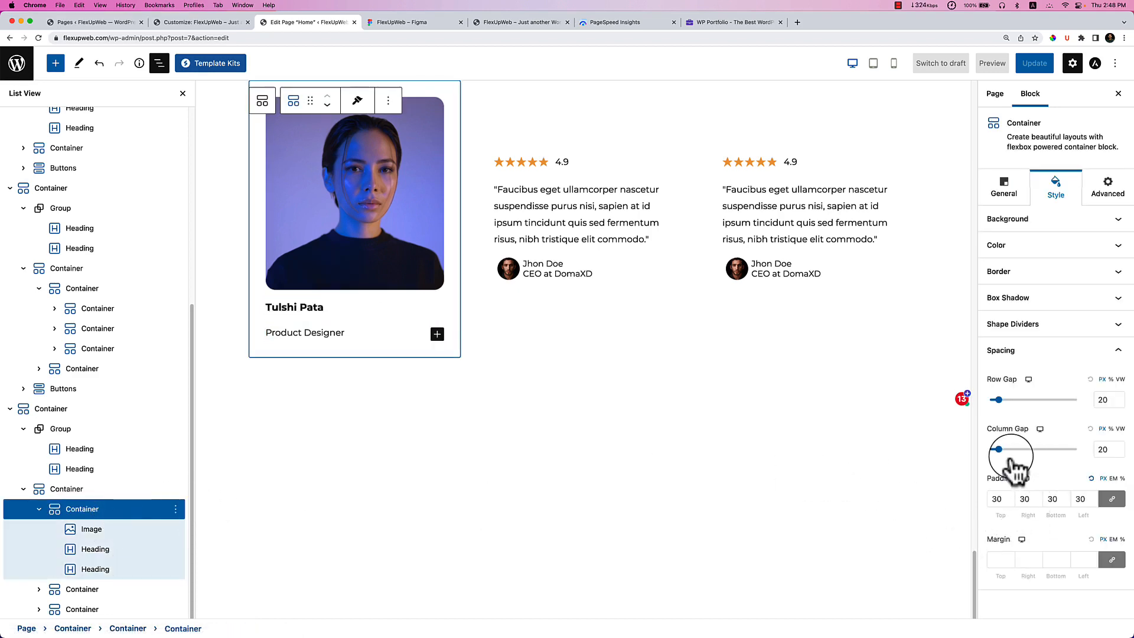
Tighten the card's row gap to 4 and give the portrait a 20 px bottom margin.
{"action": "left_click_drag", "start_coordinate": [999, 401], "coordinate": [984, 404]}
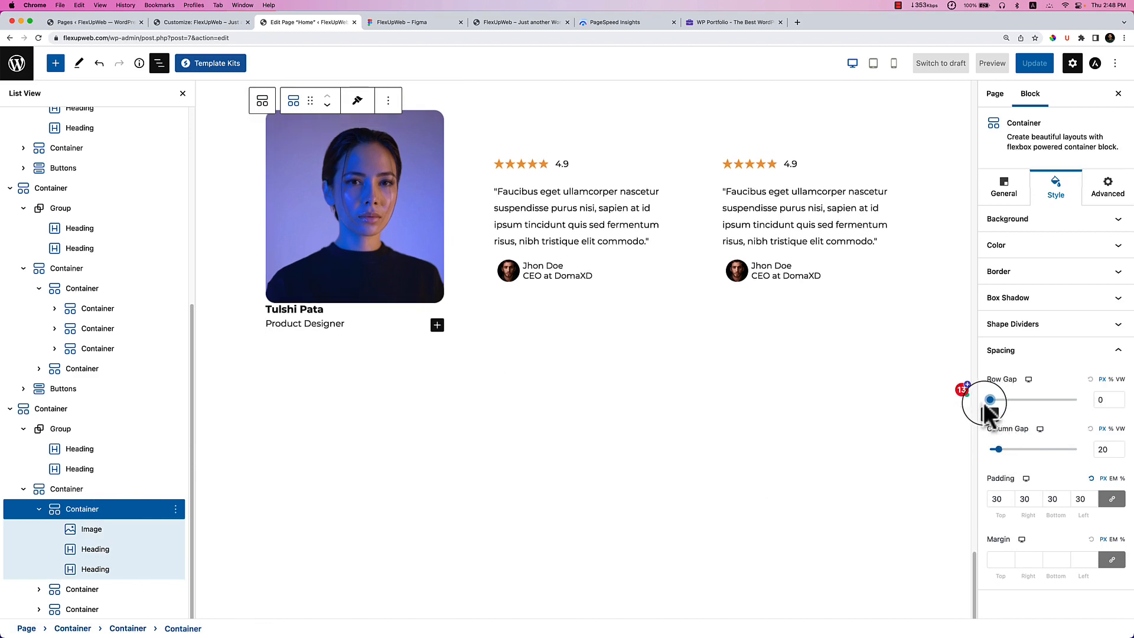
{"action": "left_click", "coordinate": [111, 534]}
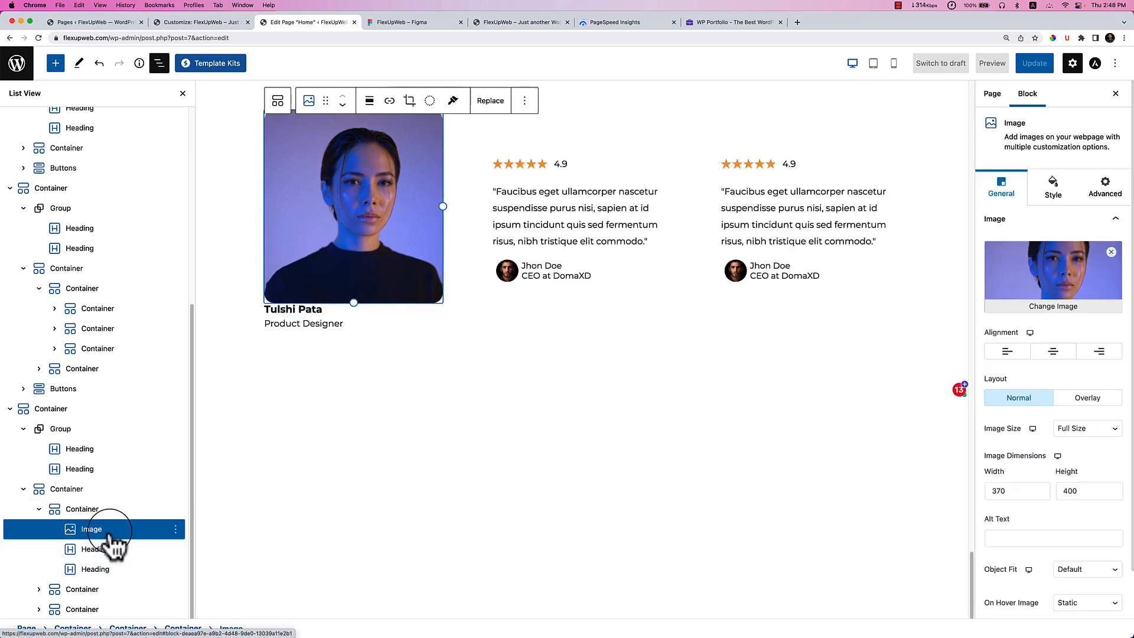
{"action": "left_click", "coordinate": [1117, 192]}
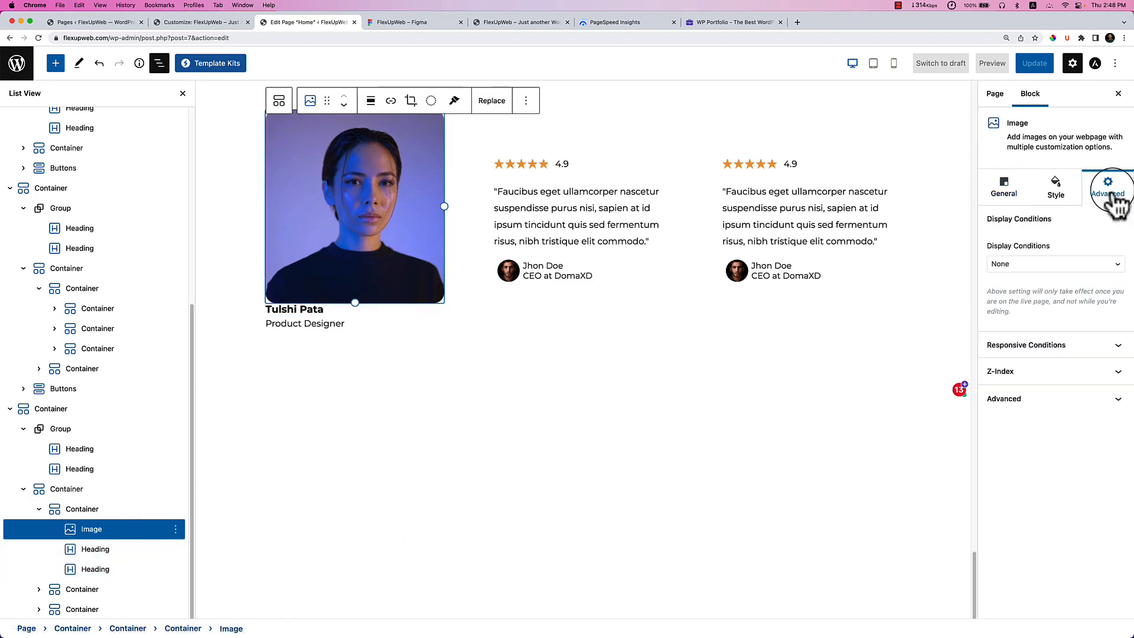
{"action": "left_click", "coordinate": [1053, 189]}
{"action": "left_click", "coordinate": [1111, 459]}
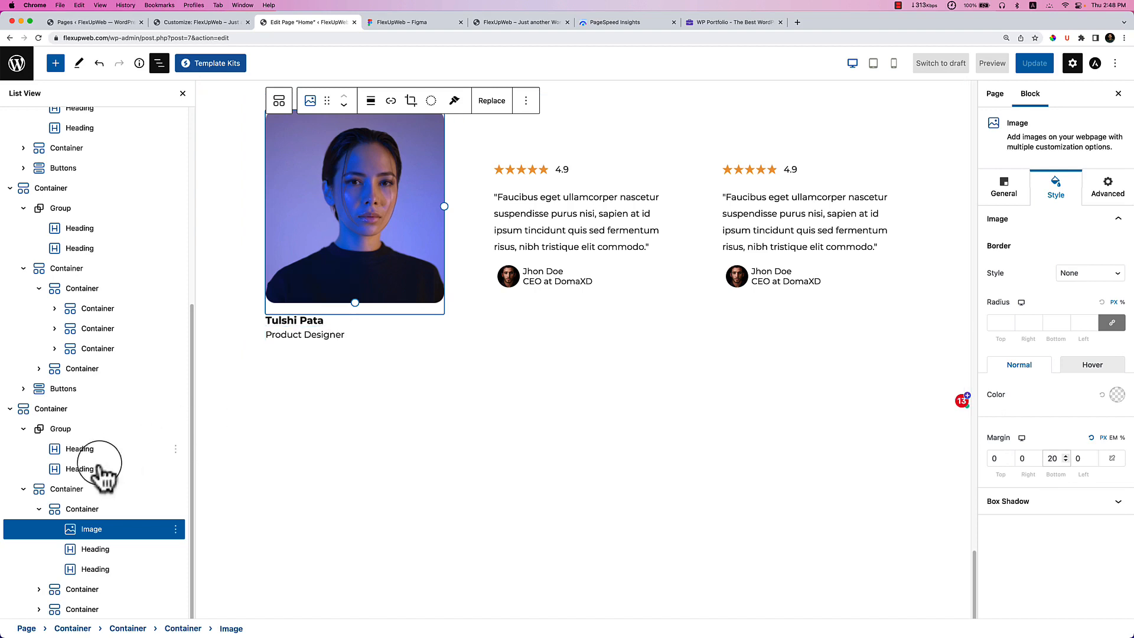
Insert a Social Share block at the bottom of the first card's inner container.
{"action": "left_click", "coordinate": [122, 508]}
{"action": "left_click", "coordinate": [437, 336]}
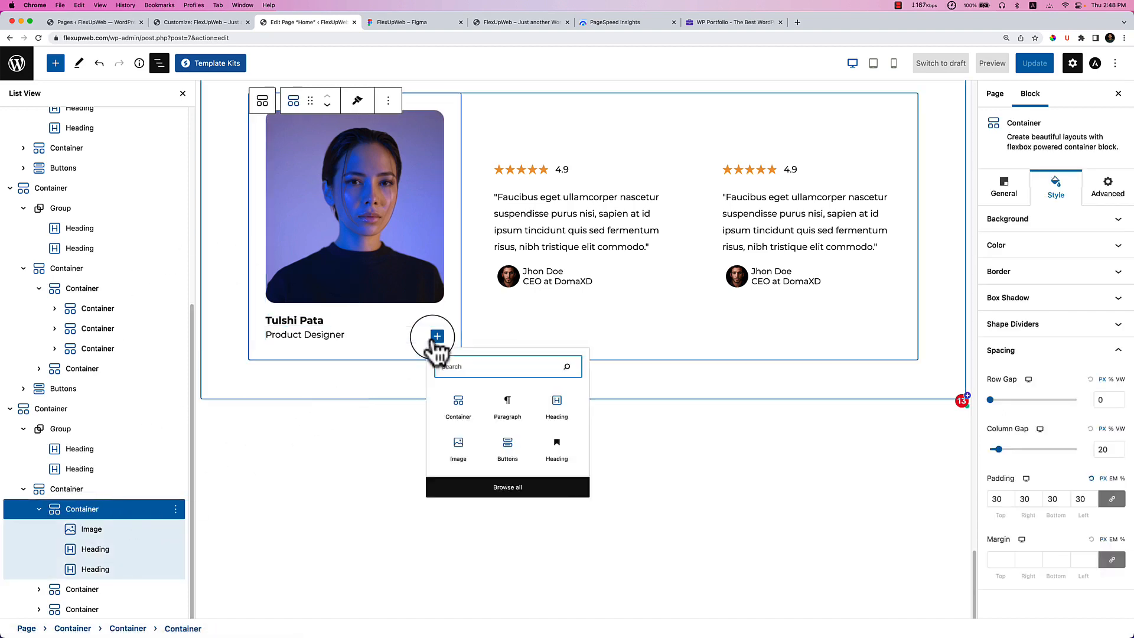
{"action": "left_click", "coordinate": [495, 372]}
{"action": "type", "text": "soci"}
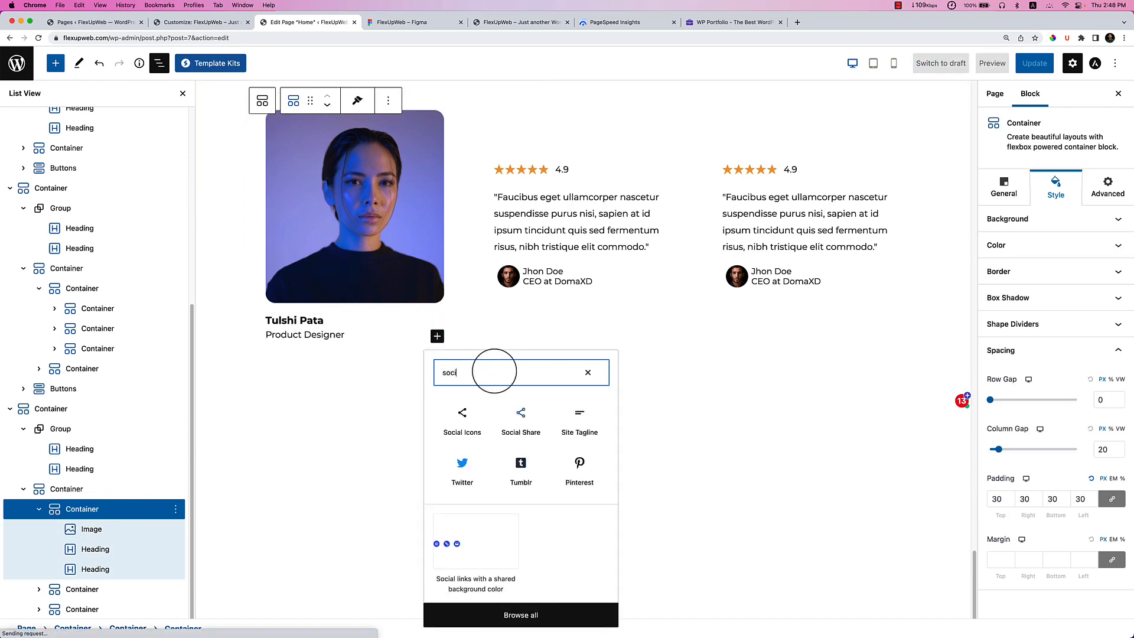
{"action": "type", "text": "al"}
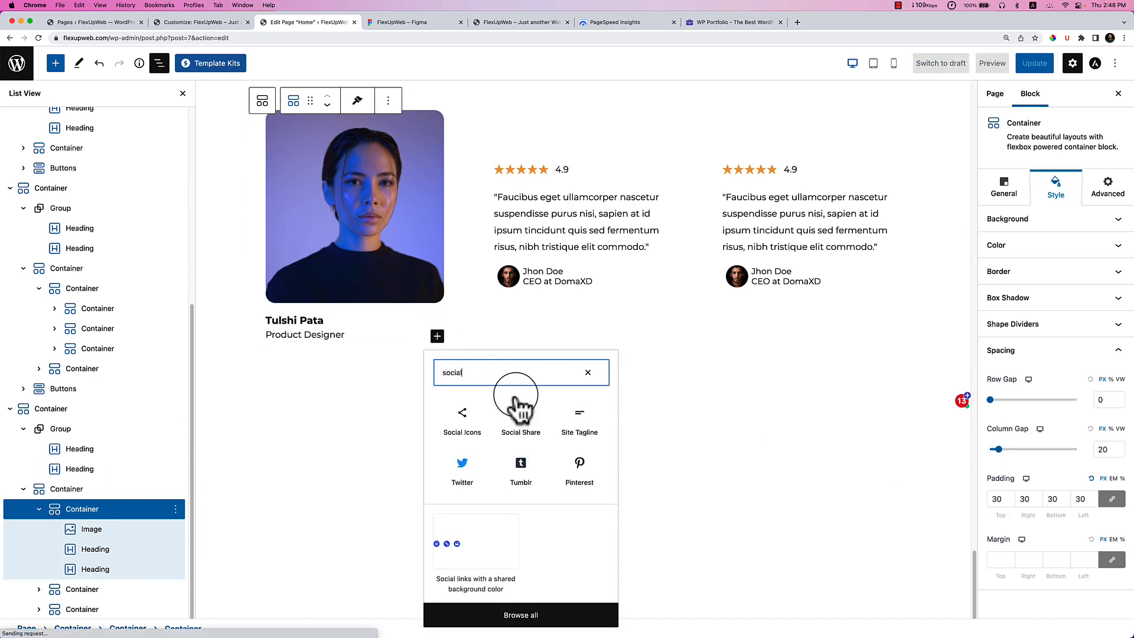
{"action": "left_click", "coordinate": [527, 440]}
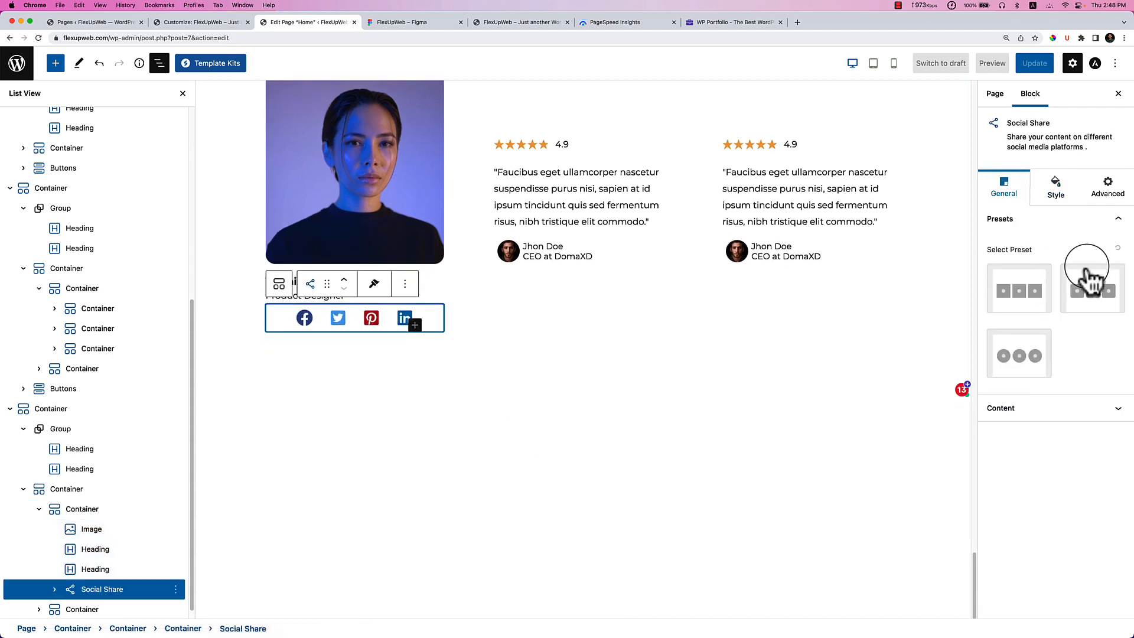
{"action": "left_click", "coordinate": [431, 24]}
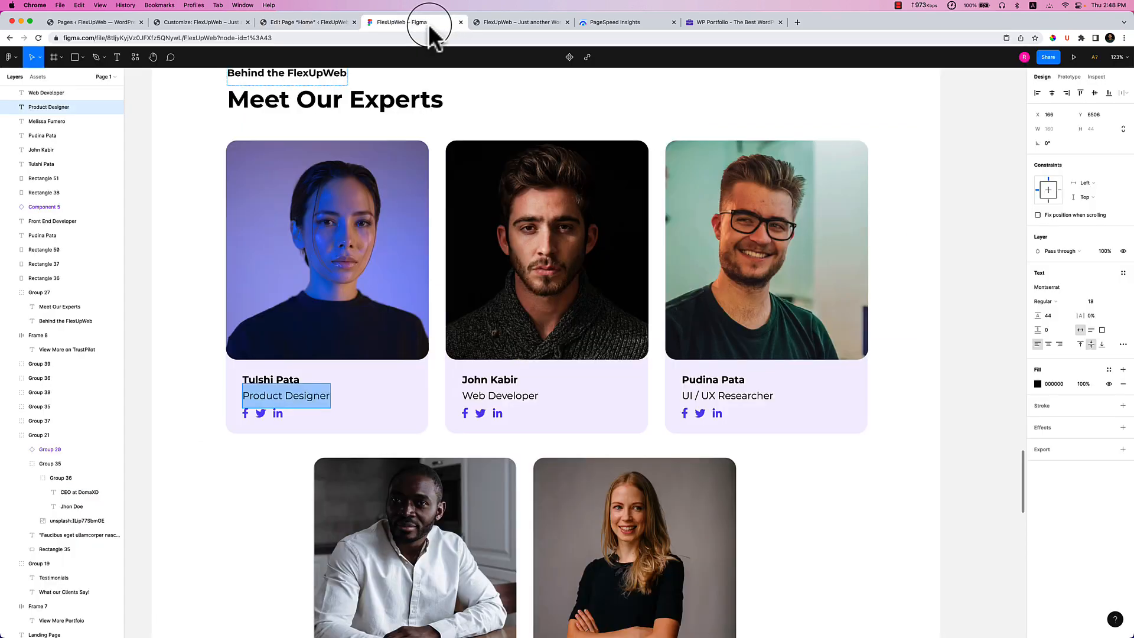
{"action": "left_click", "coordinate": [295, 22]}
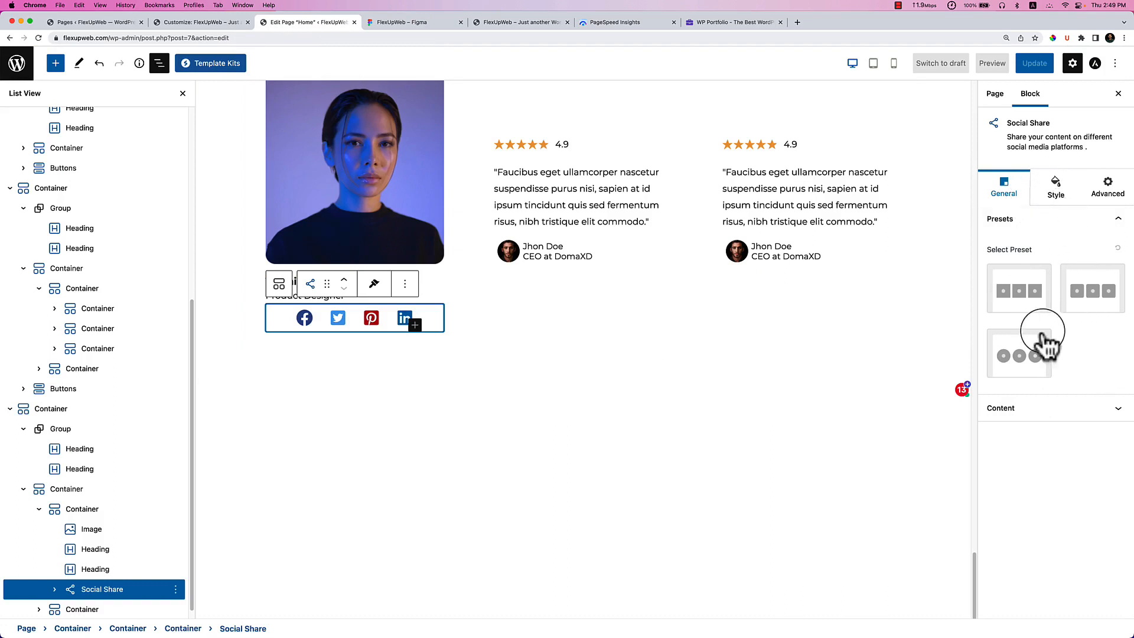
Color the share icons purple #7854F7 on a nearly transparent background.
{"action": "left_click", "coordinate": [1055, 189]}
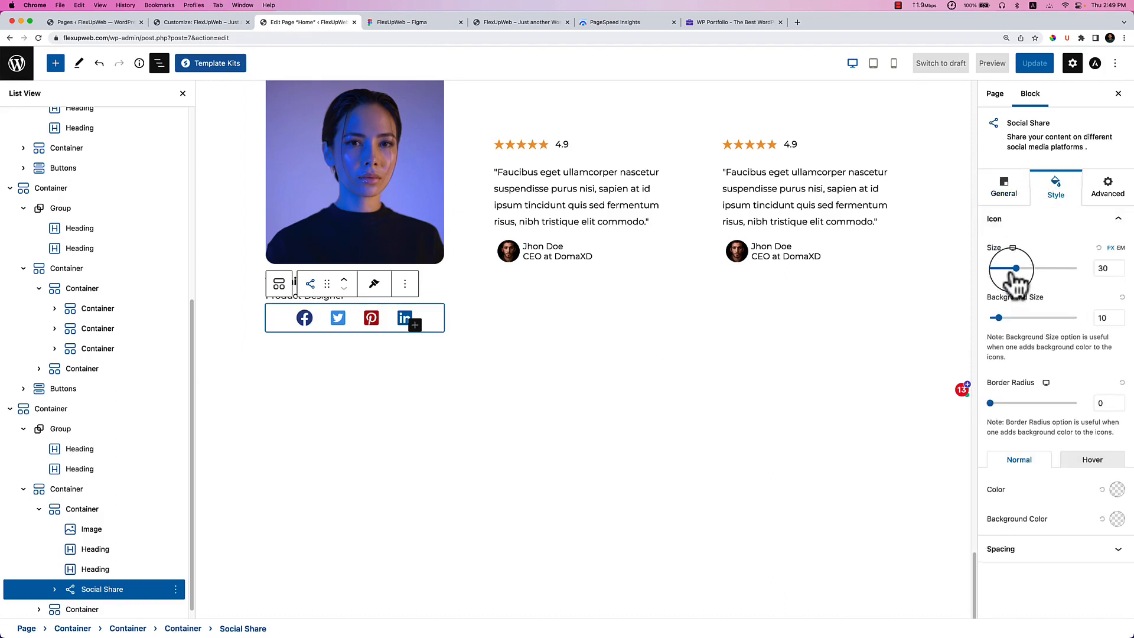
{"action": "left_click", "coordinate": [1117, 490]}
{"action": "left_click", "coordinate": [1026, 412]}
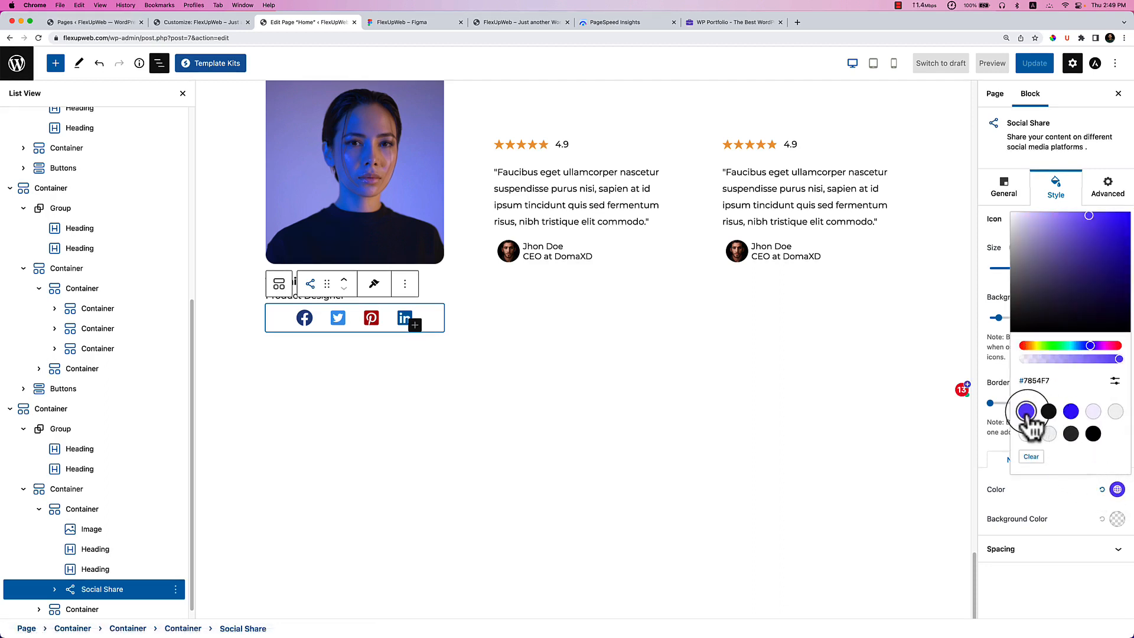
{"action": "left_click", "coordinate": [1061, 499]}
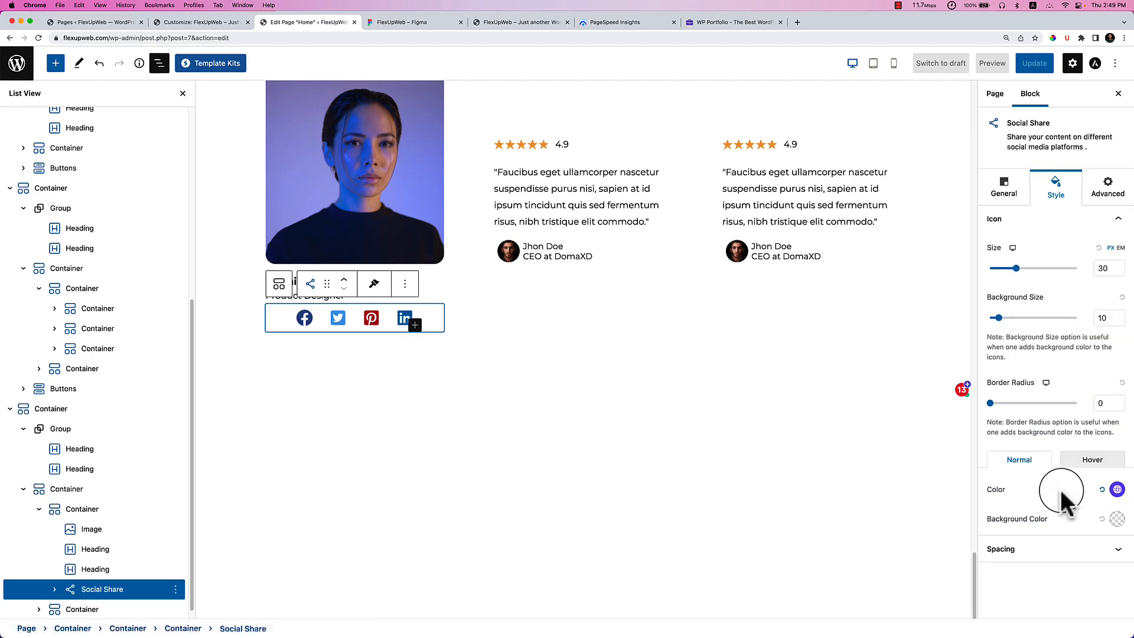
{"action": "left_click", "coordinate": [1116, 520]}
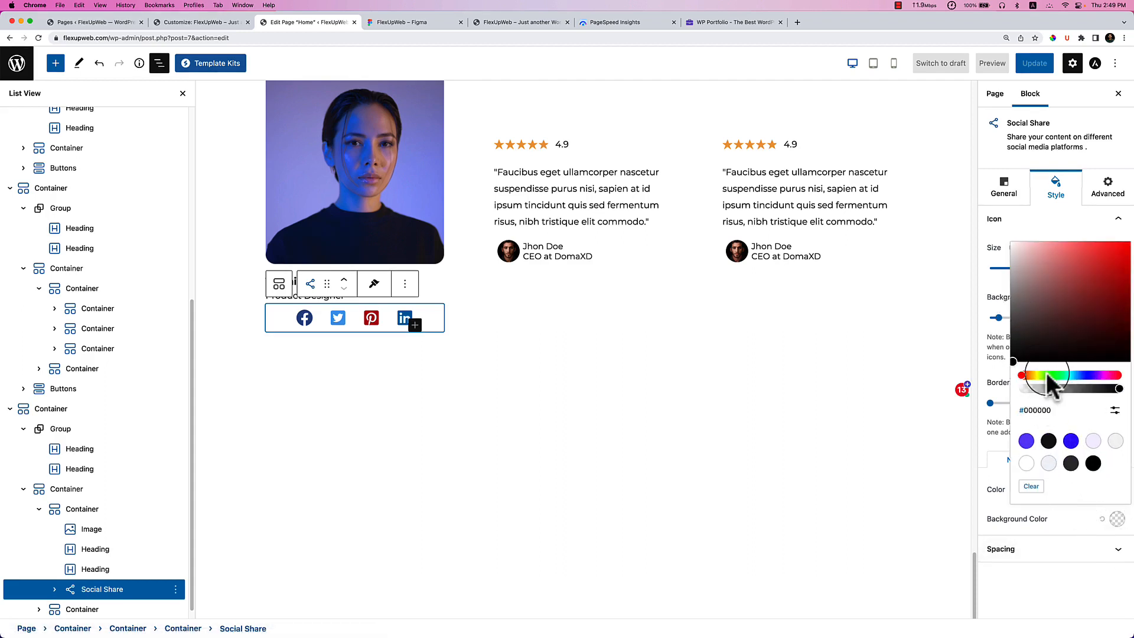
{"action": "left_click_drag", "start_coordinate": [1060, 388], "coordinate": [1020, 390]}
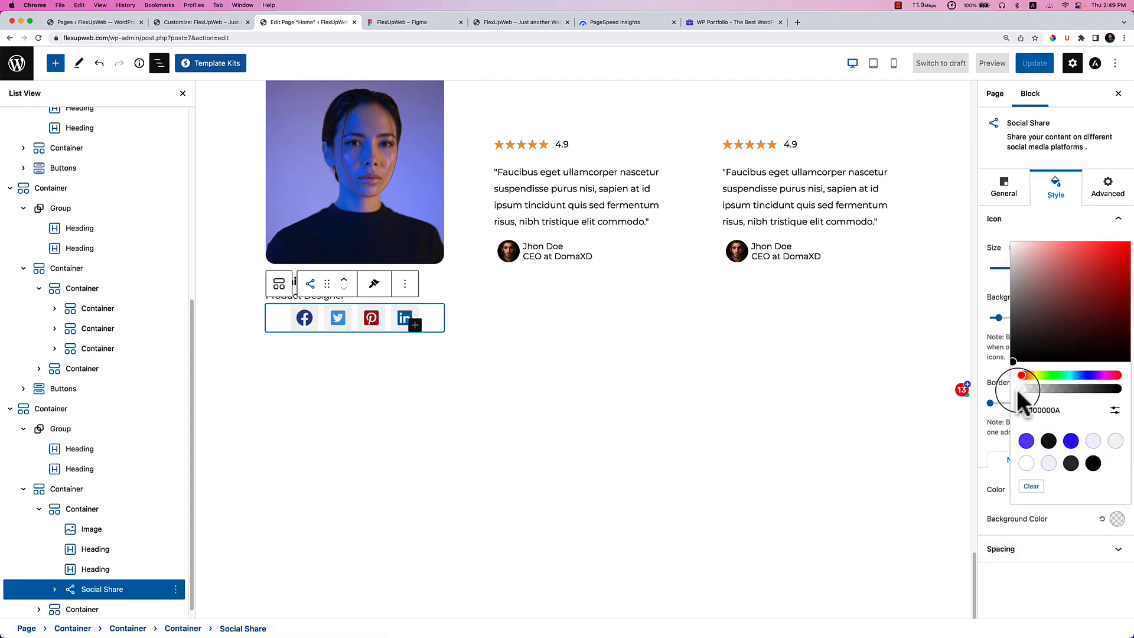
{"action": "left_click", "coordinate": [1044, 519]}
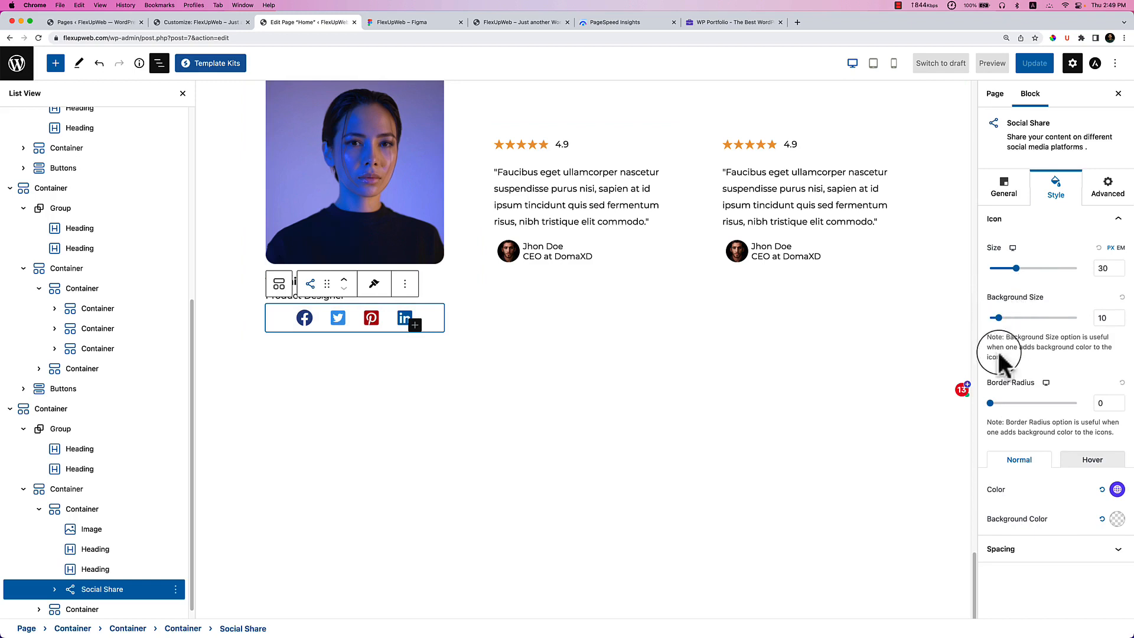
Align the share icons left and set their size to about 22 px.
{"action": "left_click", "coordinate": [1014, 196]}
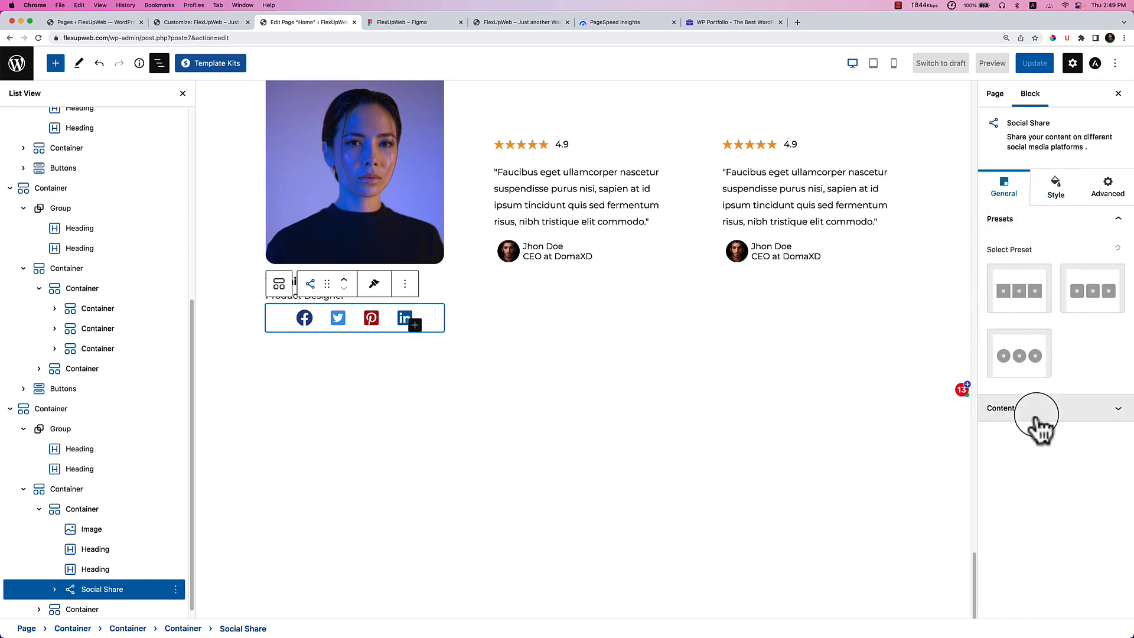
{"action": "left_click", "coordinate": [1033, 418]}
{"action": "left_click", "coordinate": [1010, 340]}
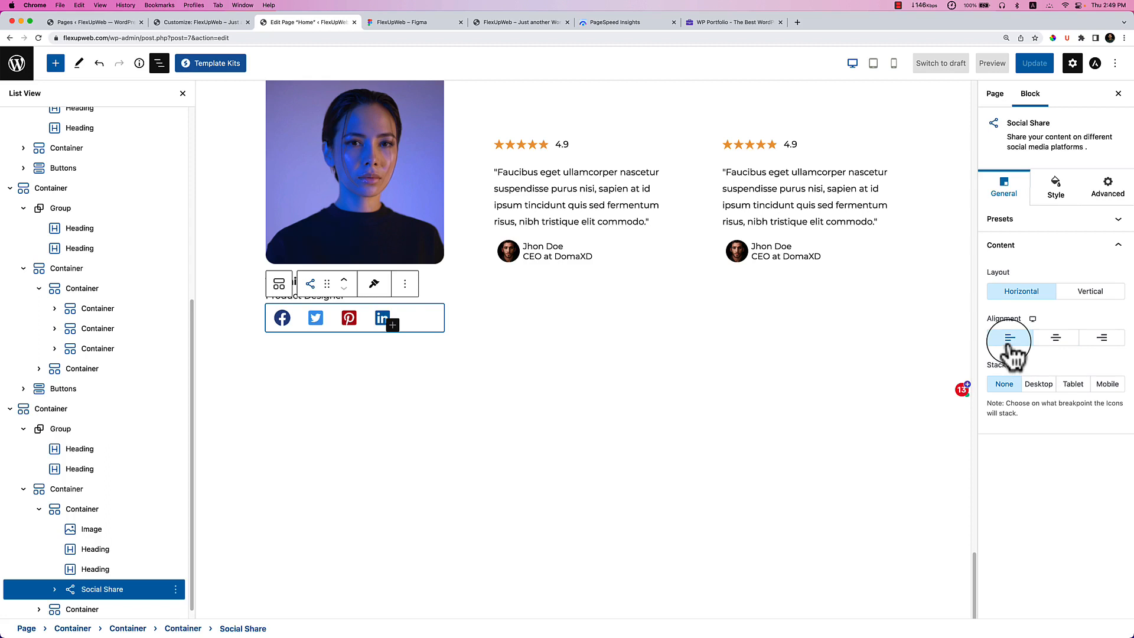
{"action": "left_click", "coordinate": [1054, 201]}
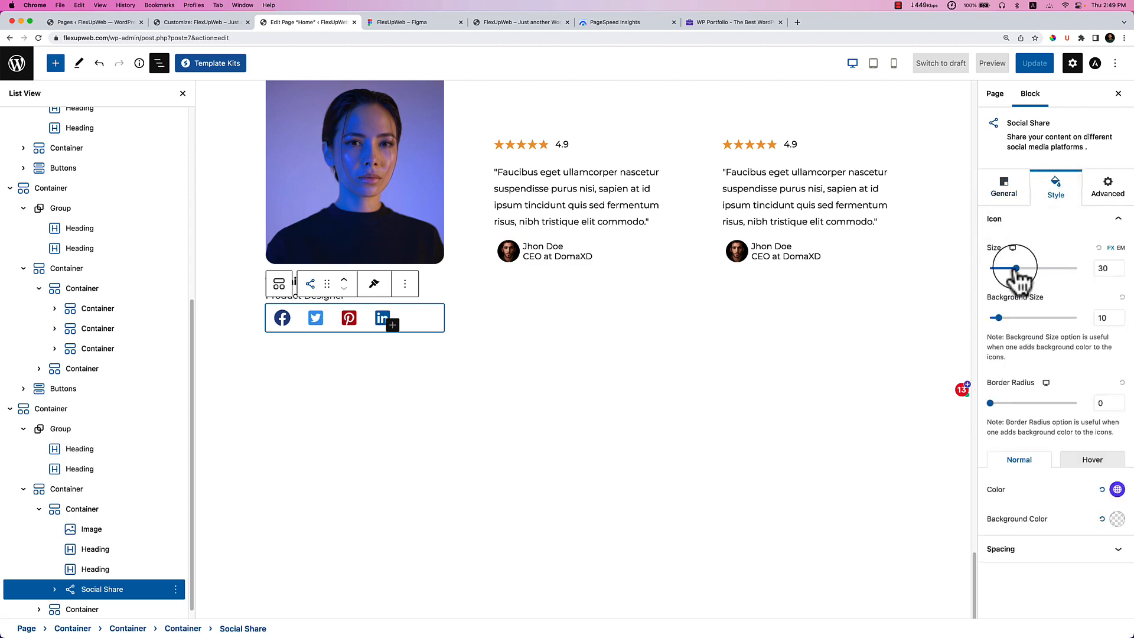
{"action": "left_click_drag", "start_coordinate": [1011, 268], "coordinate": [1008, 269]}
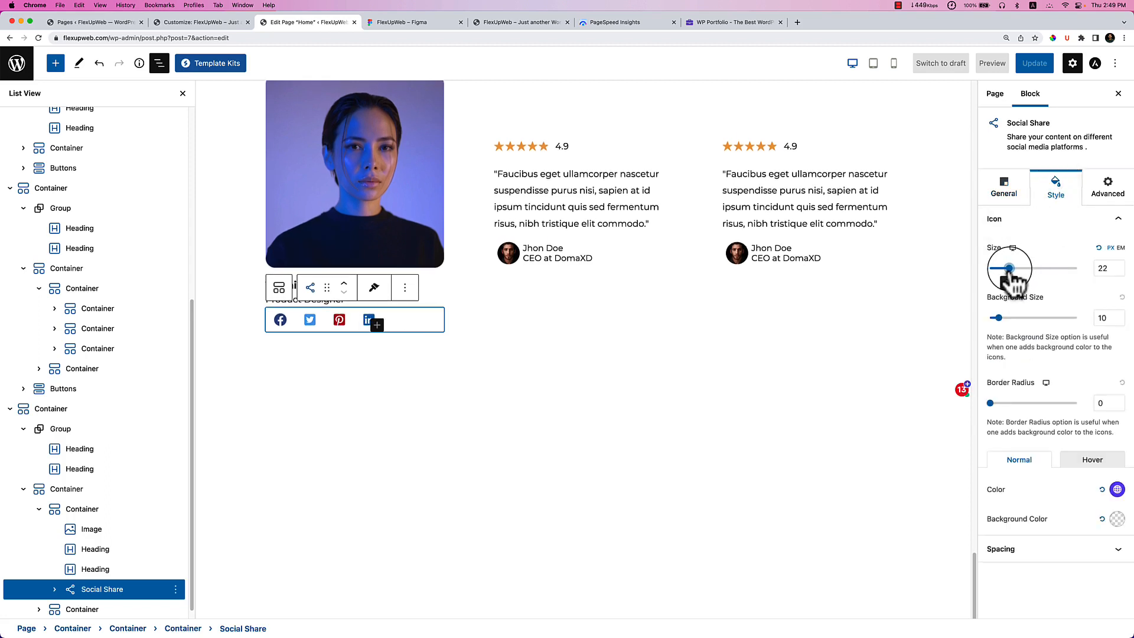
{"action": "left_click", "coordinate": [1120, 273]}
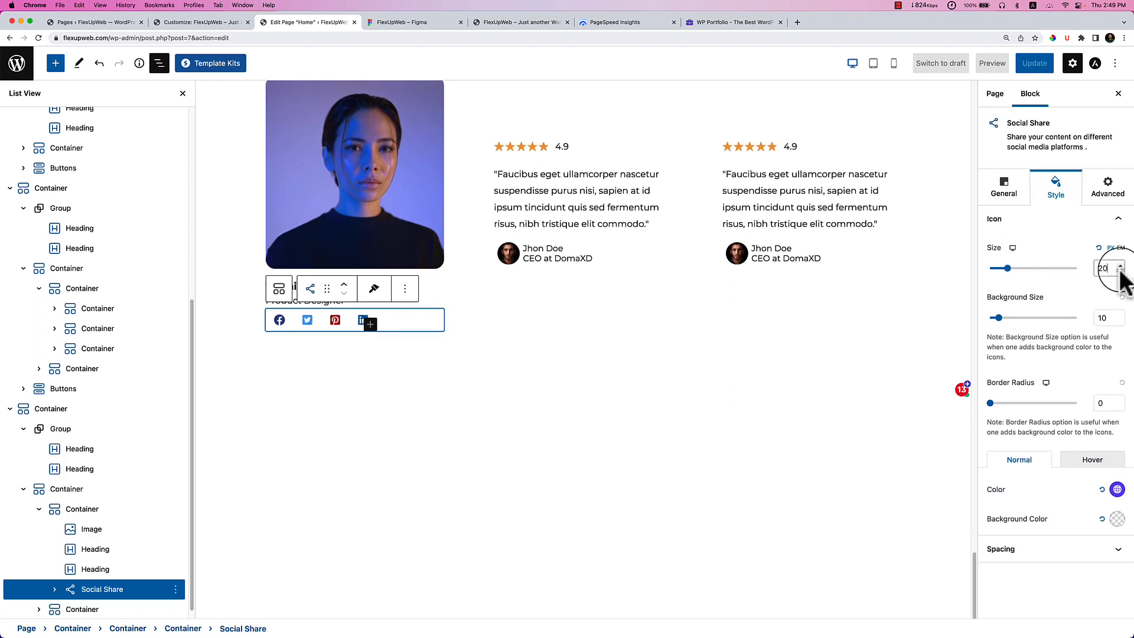
{"action": "left_click", "coordinate": [1068, 547]}
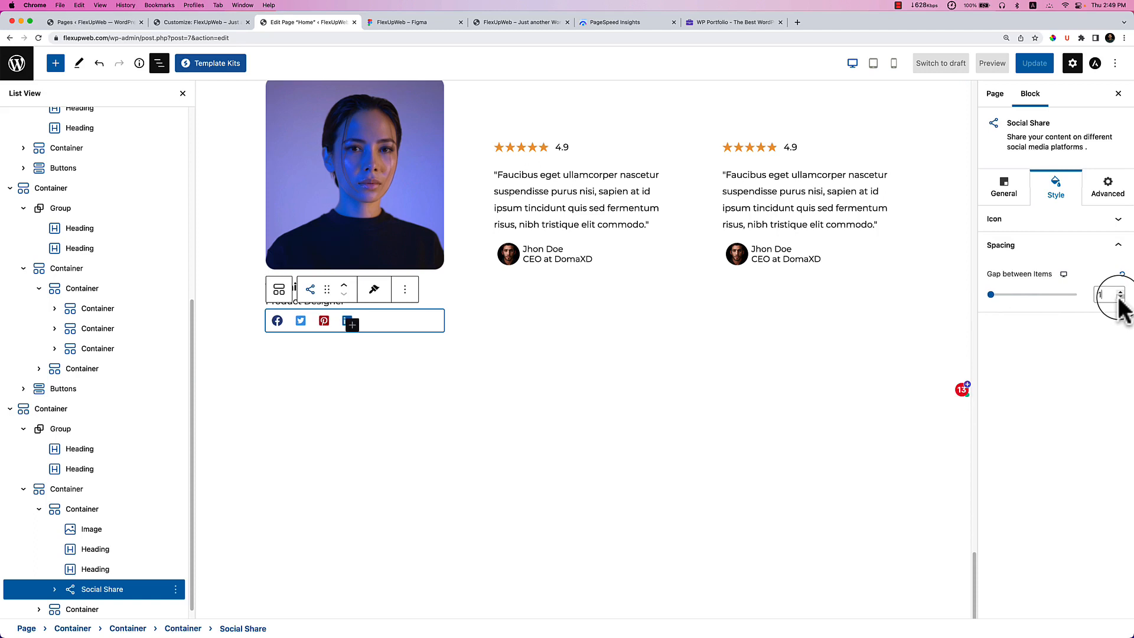
{"action": "left_click", "coordinate": [1048, 227]}
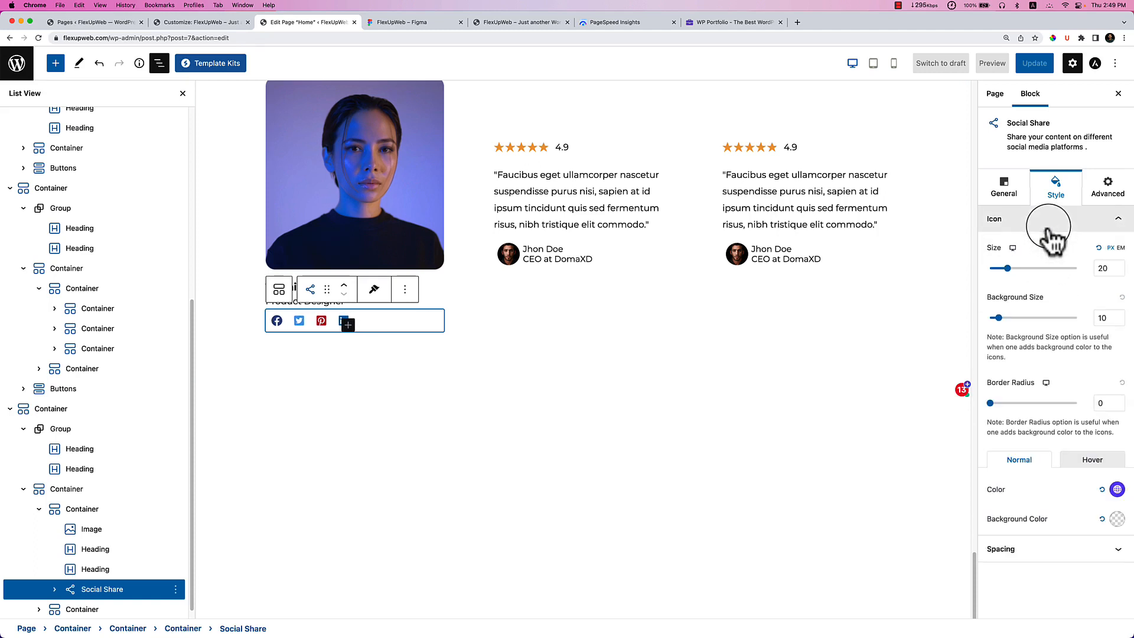
{"action": "left_click", "coordinate": [1121, 265]}
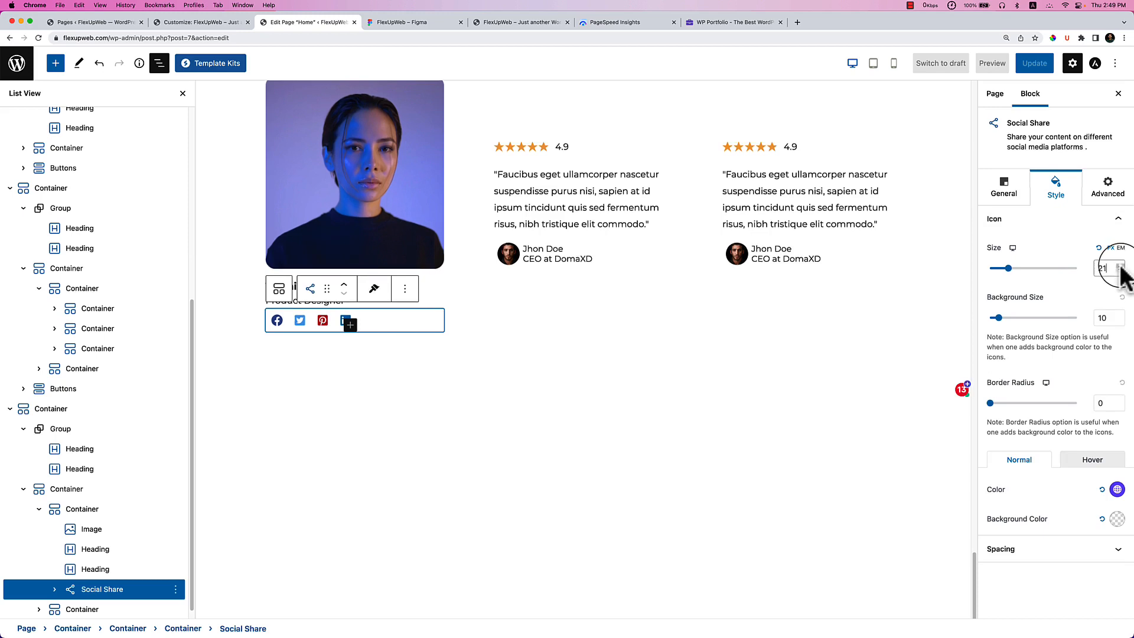
{"action": "left_click", "coordinate": [1121, 265]}
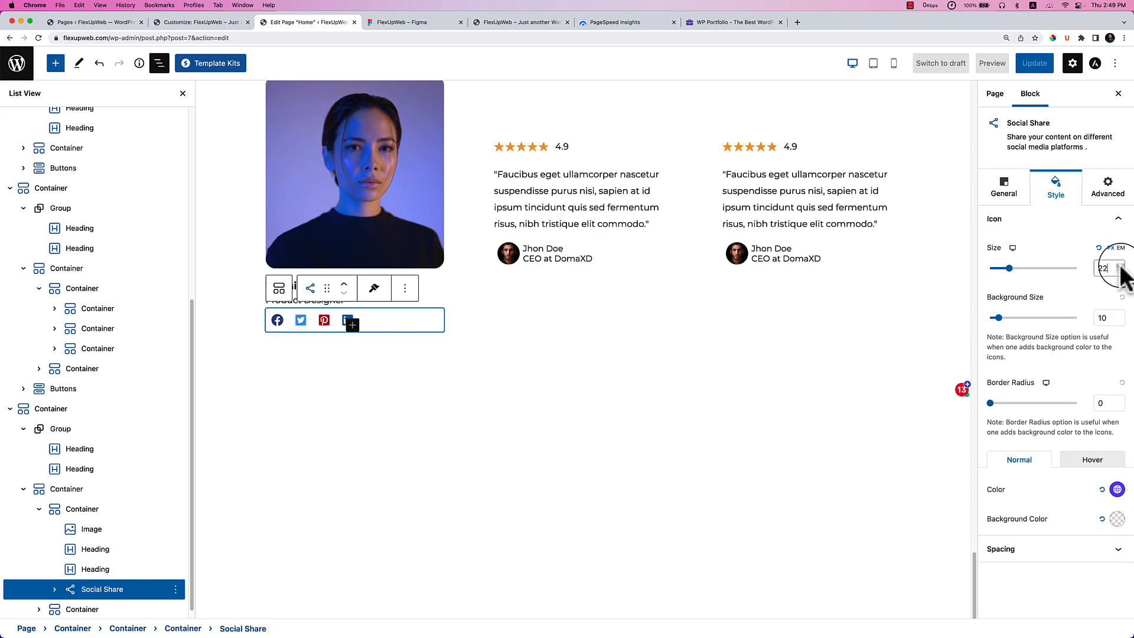
{"action": "left_click", "coordinate": [277, 320]}
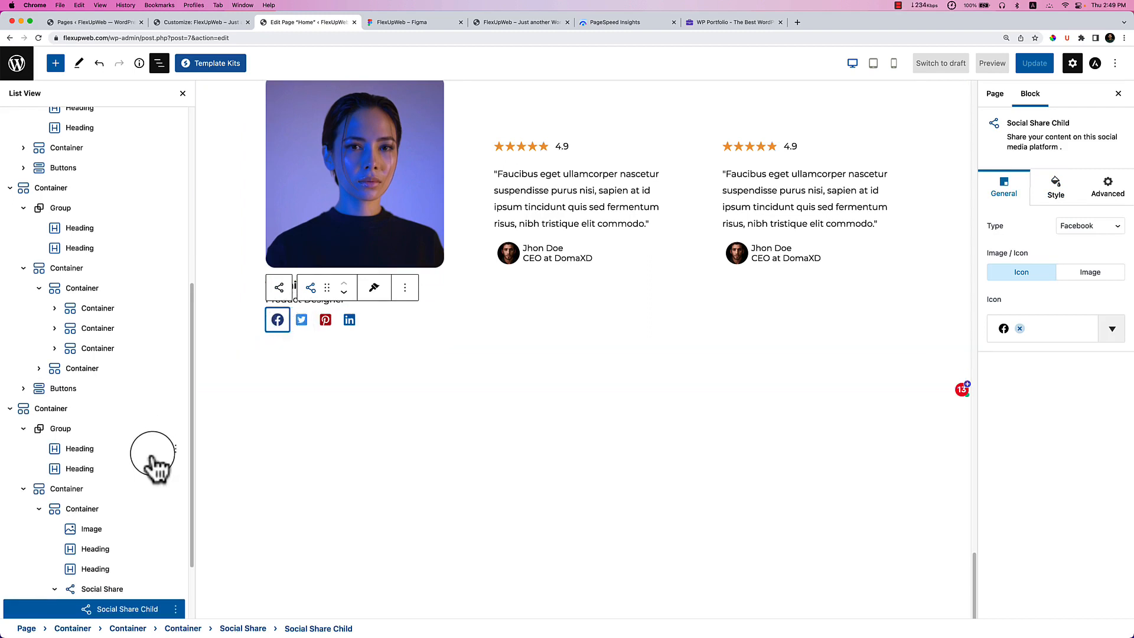
Try the Facebook item's network and image/icon options, then delete the Social Share block.
{"action": "scroll", "coordinate": [154, 461], "scroll_direction": "down", "scroll_amount": 3}
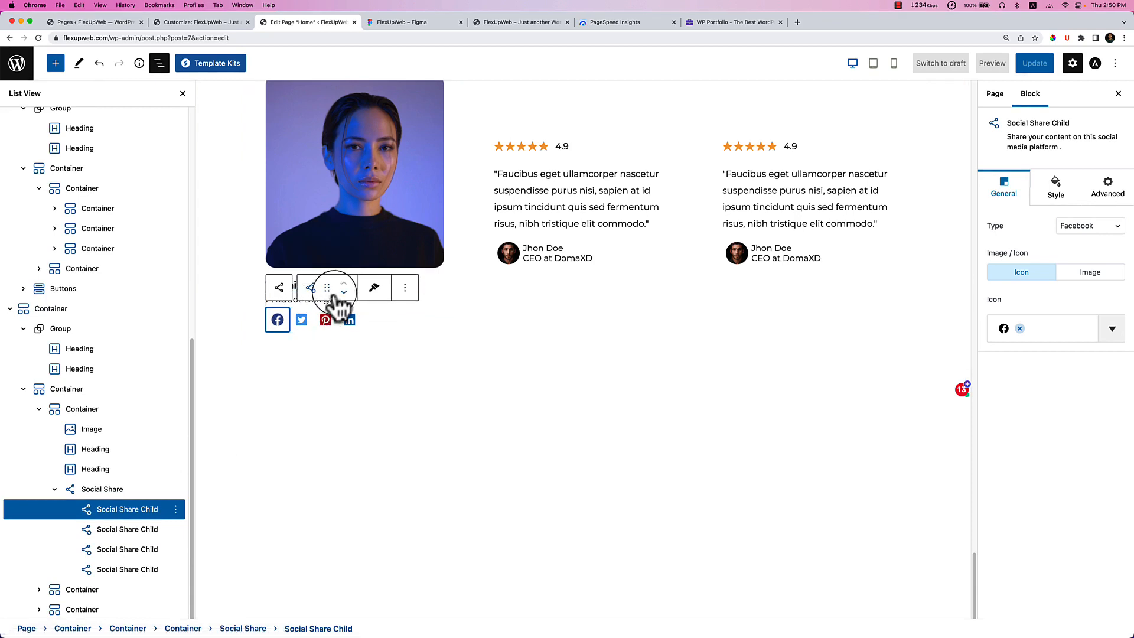
{"action": "left_click", "coordinate": [405, 290]}
{"action": "left_click", "coordinate": [405, 289]}
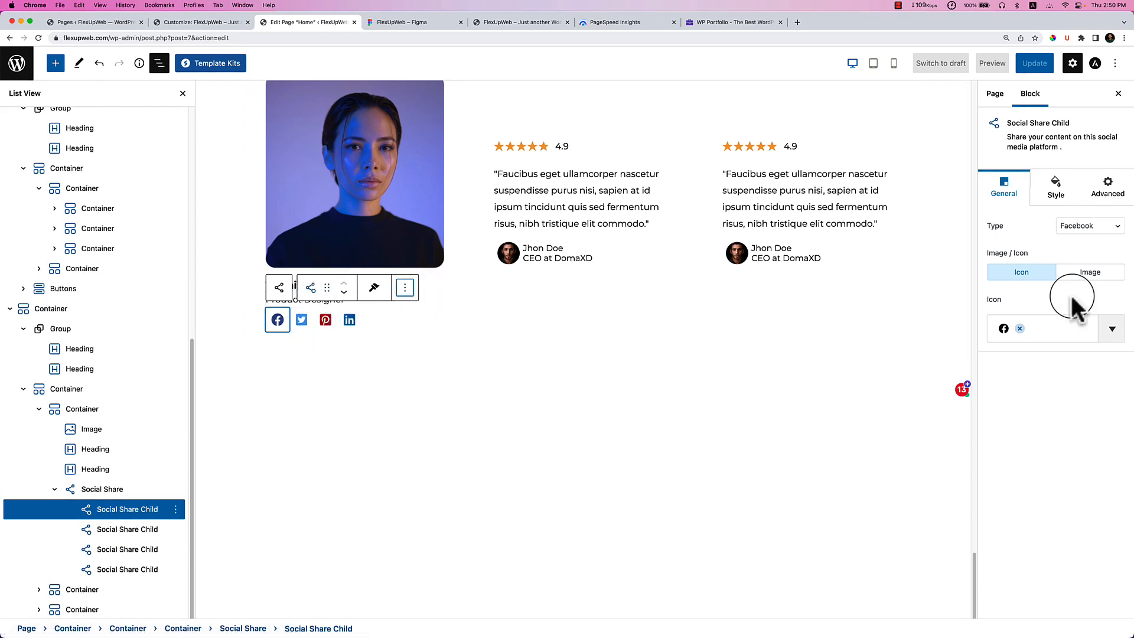
{"action": "left_click", "coordinate": [1092, 226]}
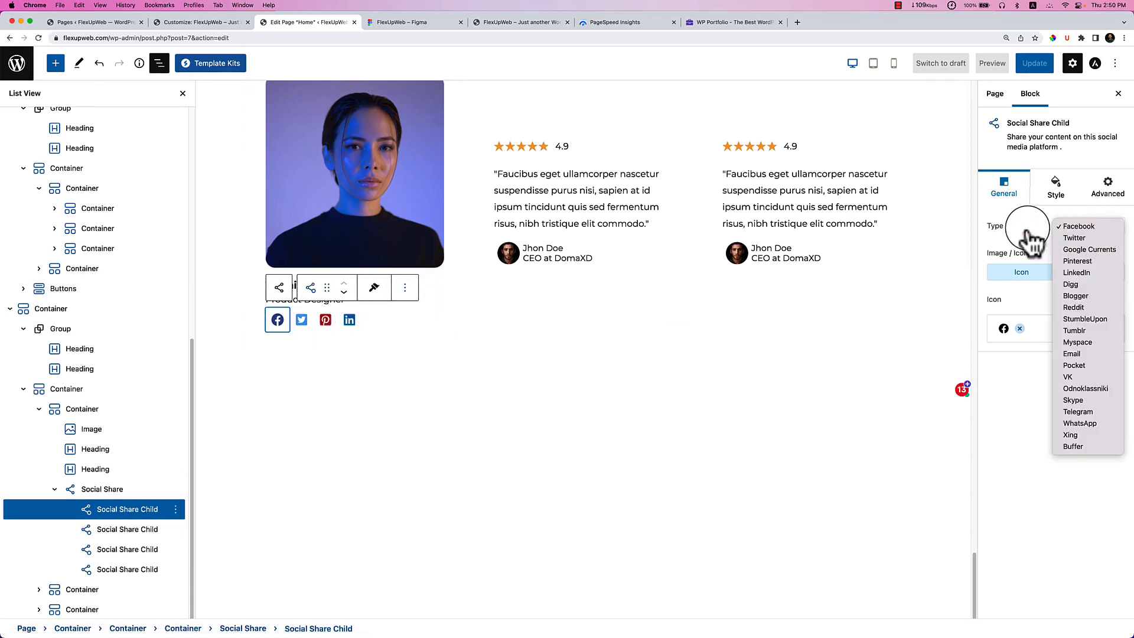
{"action": "left_click", "coordinate": [1047, 244]}
{"action": "left_click", "coordinate": [1091, 276]}
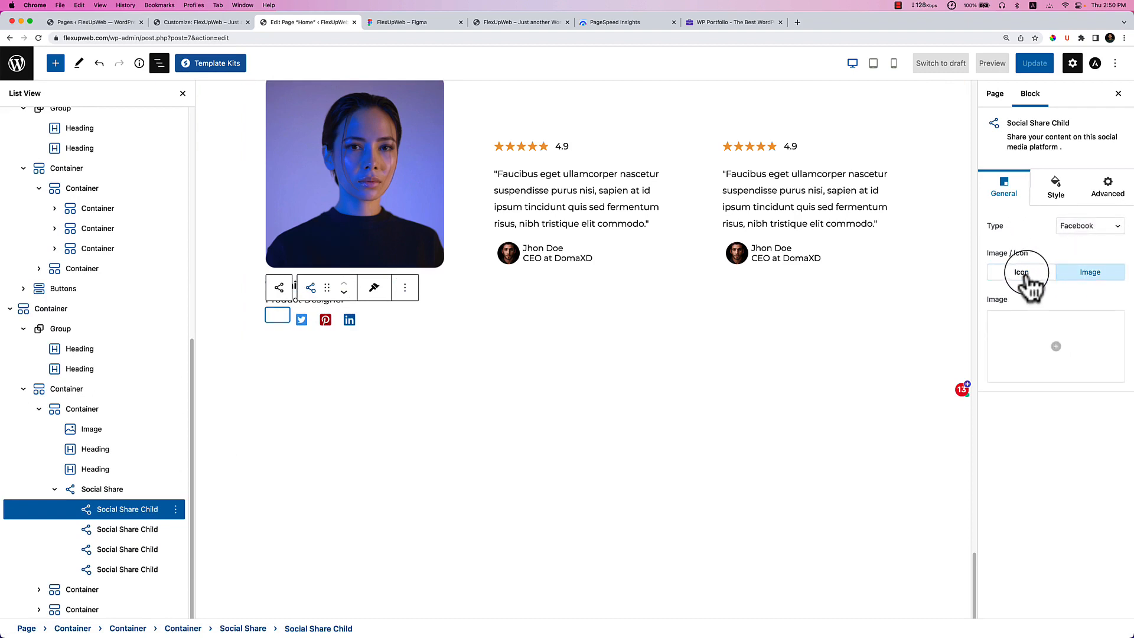
{"action": "left_click", "coordinate": [1027, 277]}
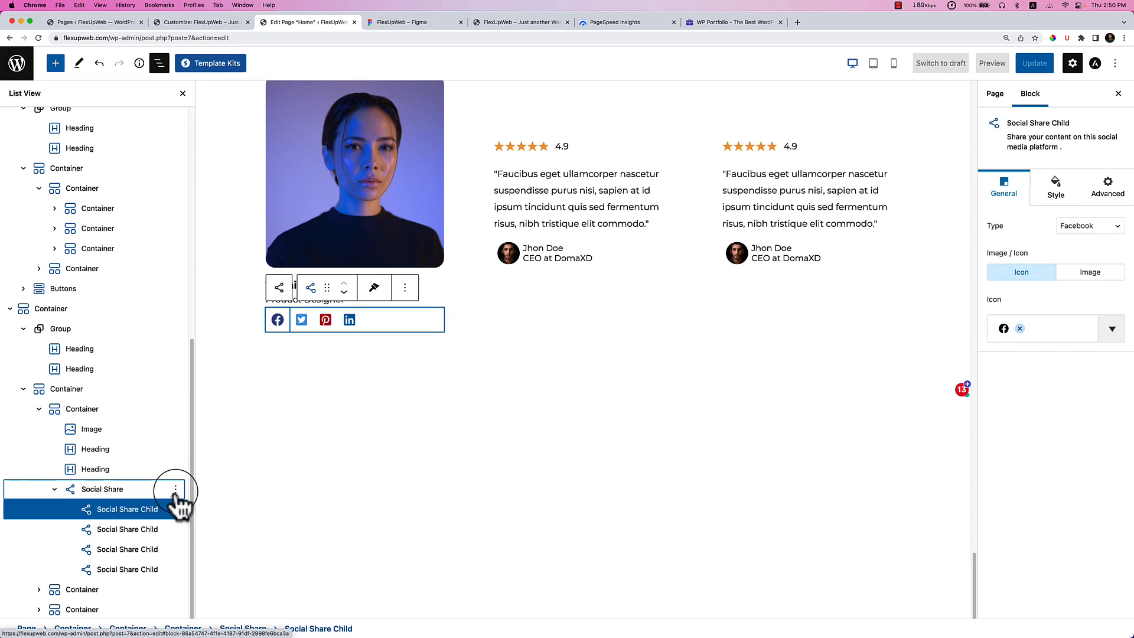
{"action": "left_click", "coordinate": [175, 490]}
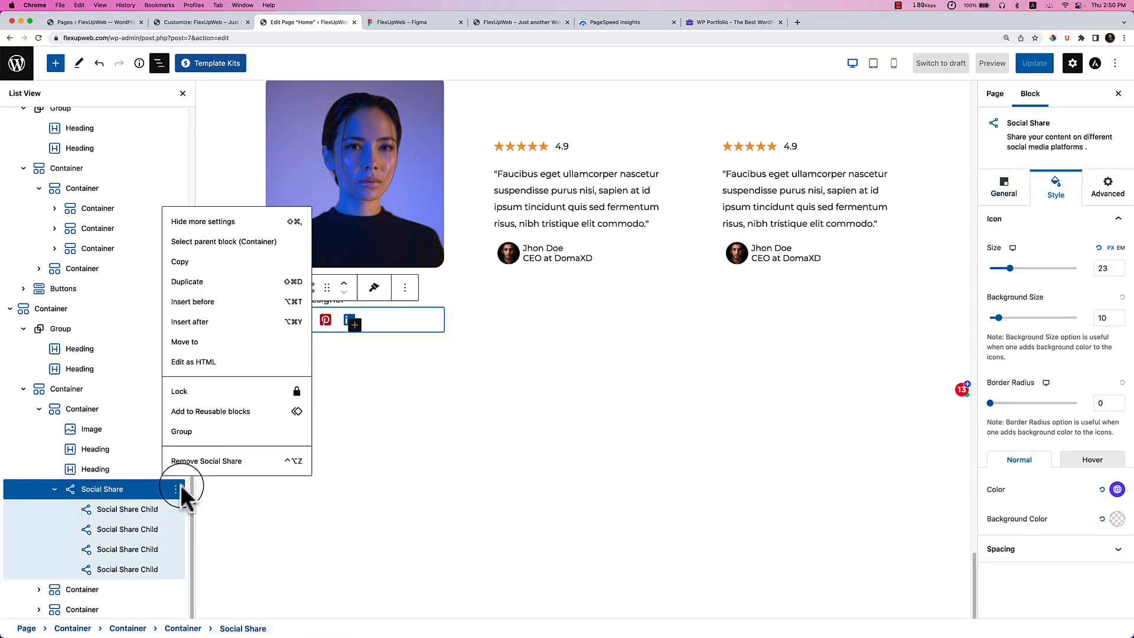
{"action": "left_click", "coordinate": [207, 462]}
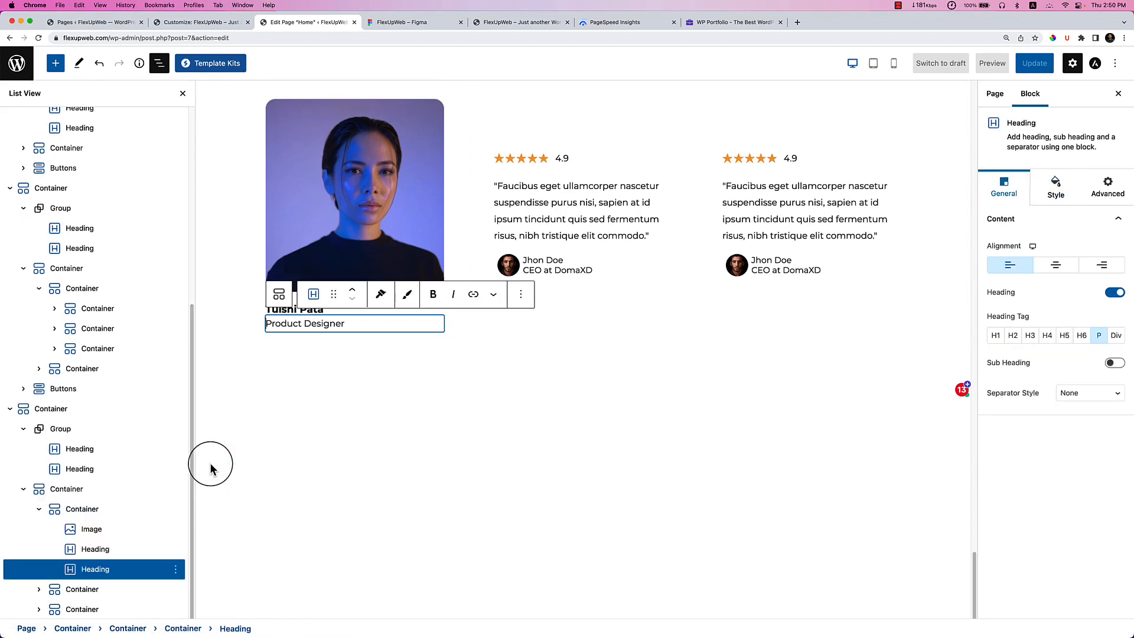
{"action": "left_click", "coordinate": [112, 509]}
Insert a Social Icons block under Product Designer with a Facebook icon.
{"action": "left_click", "coordinate": [437, 326]}
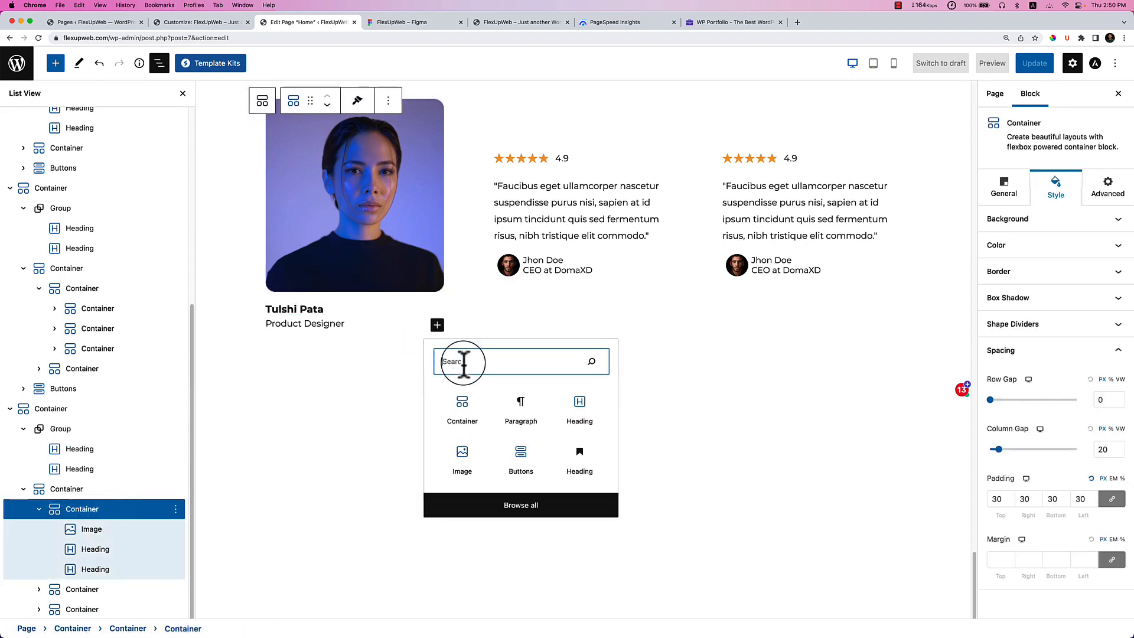
{"action": "type", "text": "icon"}
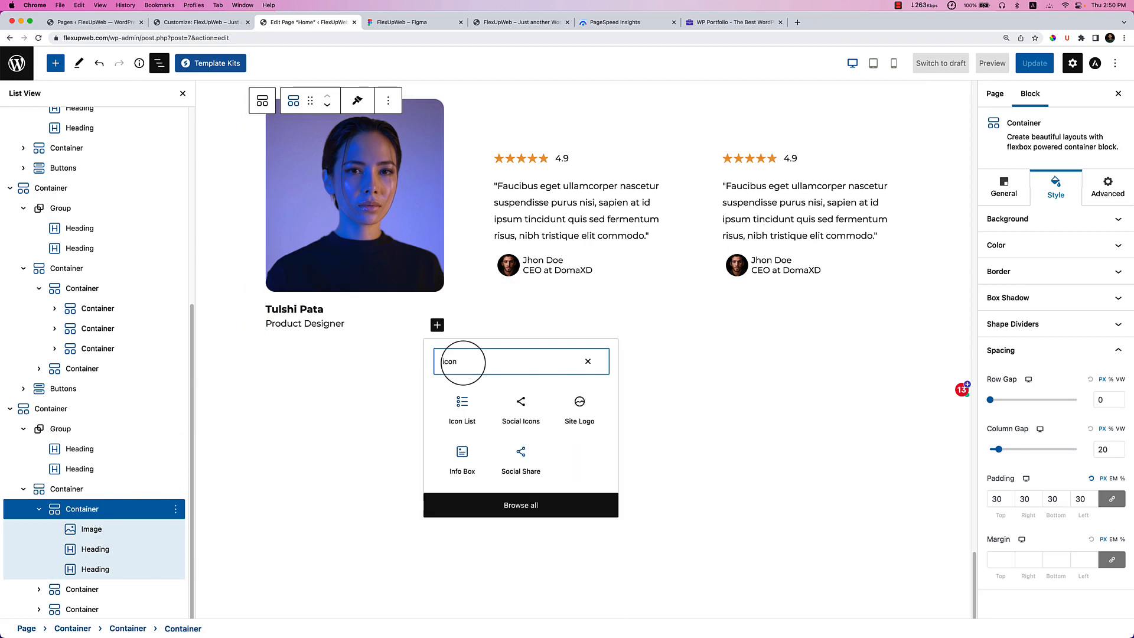
{"action": "left_click", "coordinate": [523, 420]}
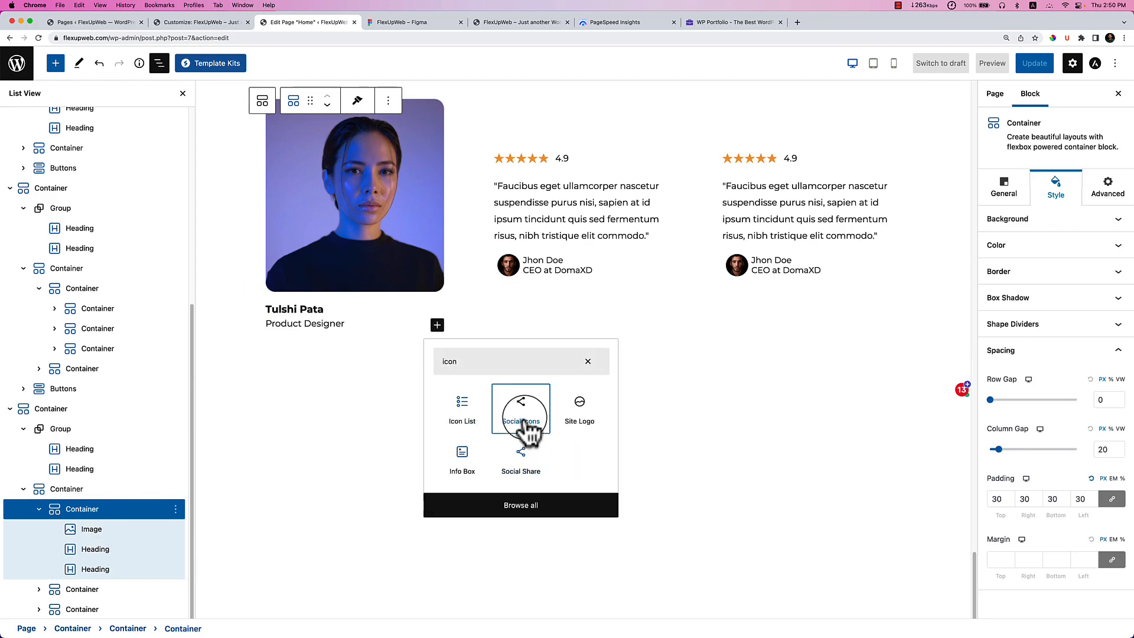
{"action": "left_click", "coordinate": [523, 421]}
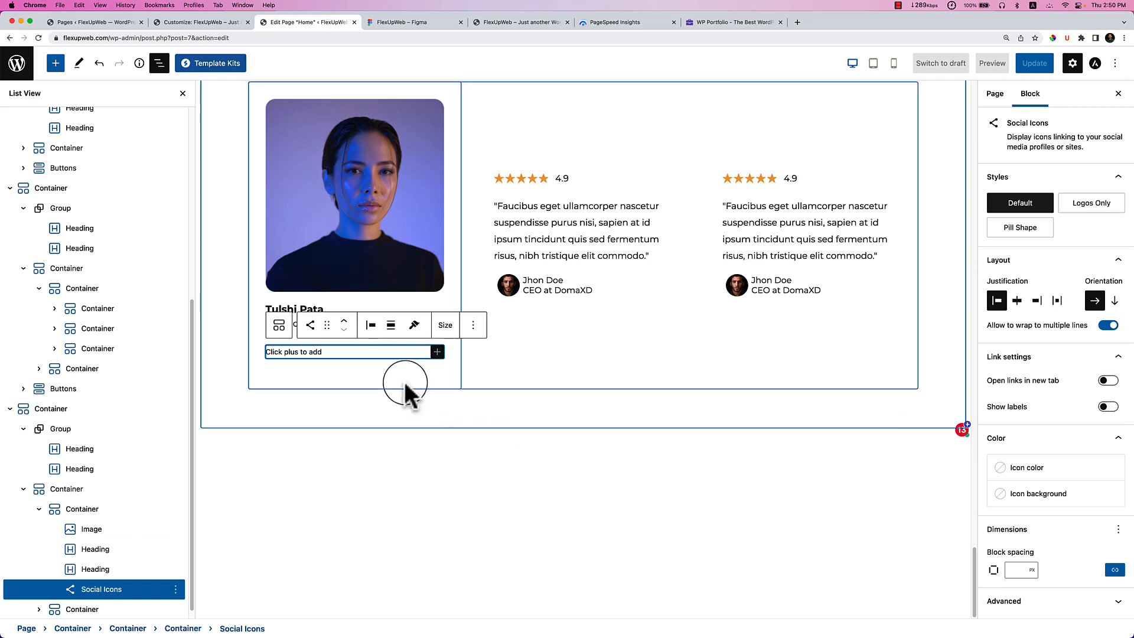
{"action": "left_click", "coordinate": [438, 352]}
{"action": "type", "text": "faceb"}
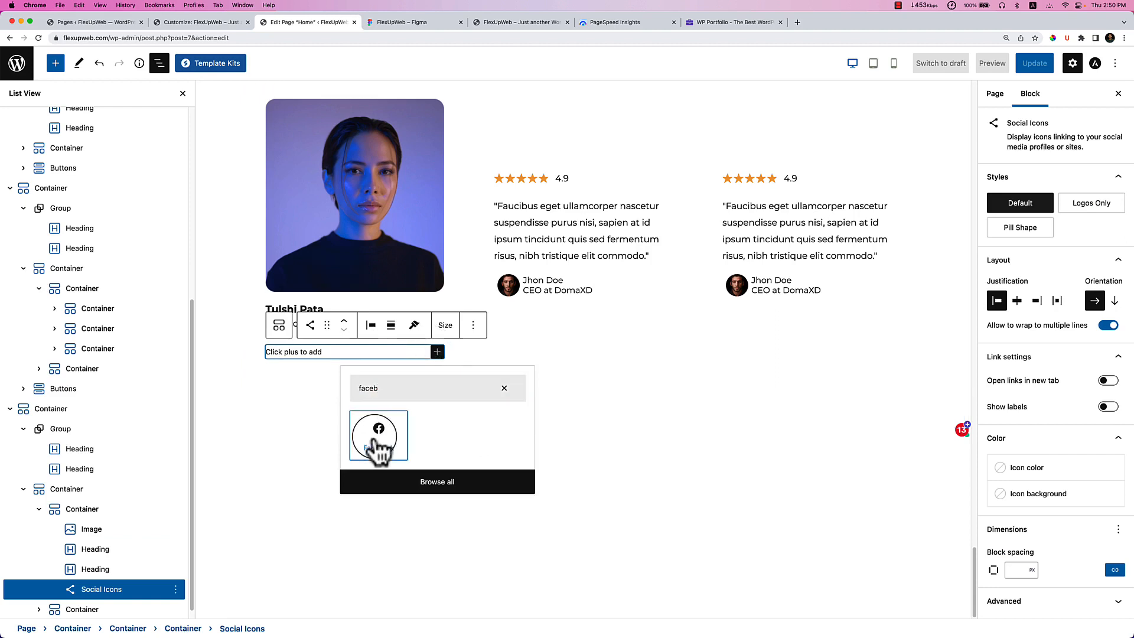
{"action": "left_click", "coordinate": [381, 420]}
Add LinkedIn and Twitter icons to the Social Icons block.
{"action": "left_click", "coordinate": [395, 361]}
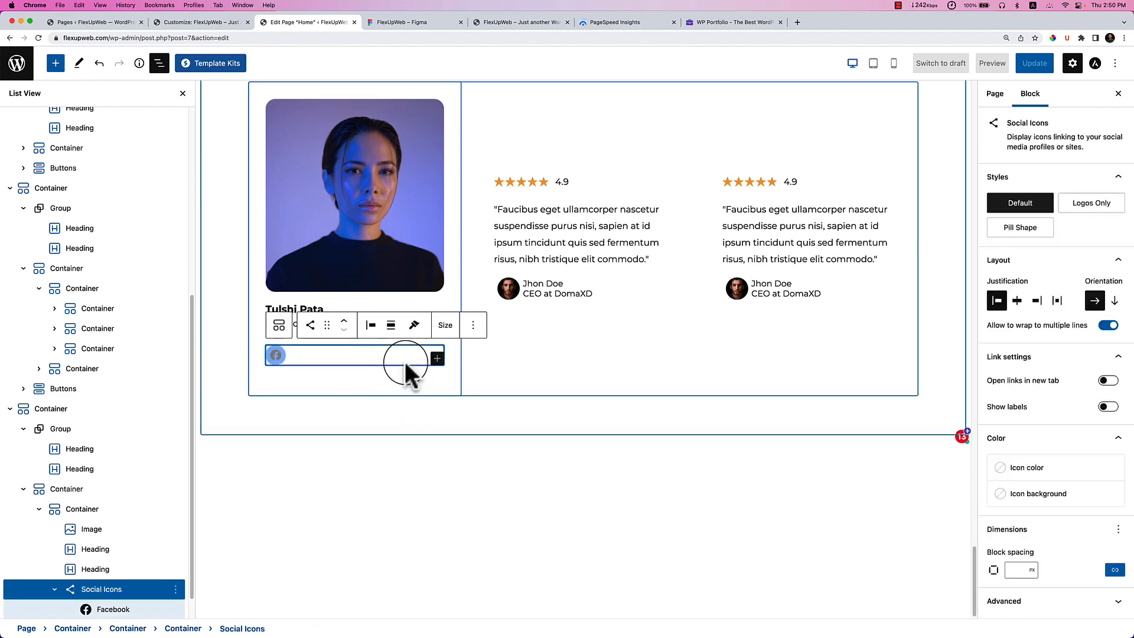
{"action": "left_click", "coordinate": [437, 358]}
{"action": "type", "text": "link"}
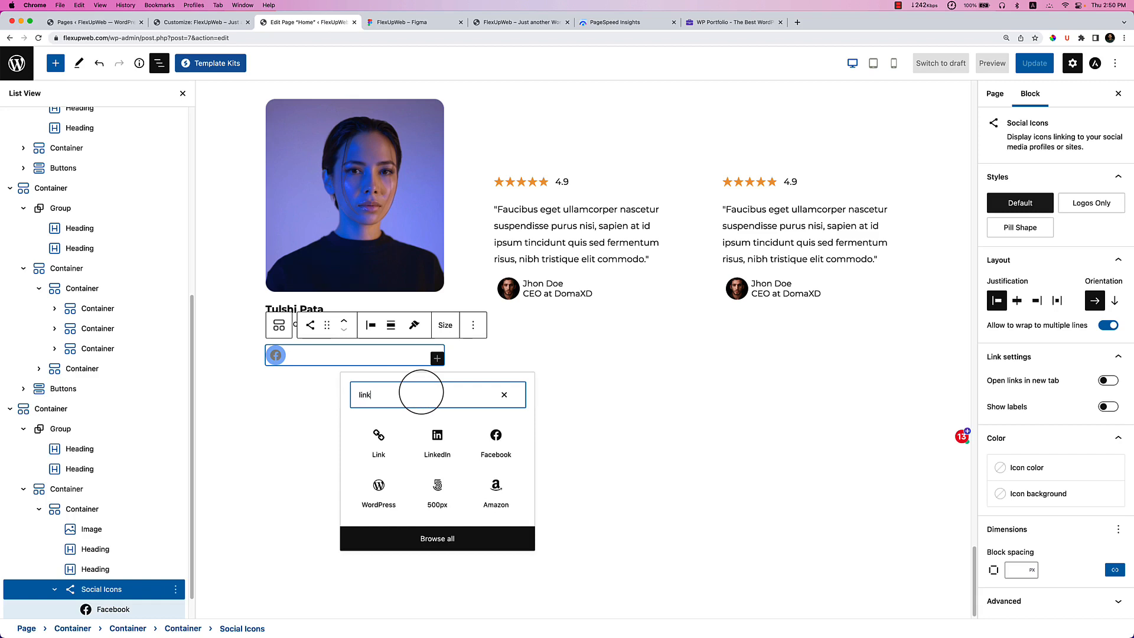
{"action": "left_click", "coordinate": [435, 439]}
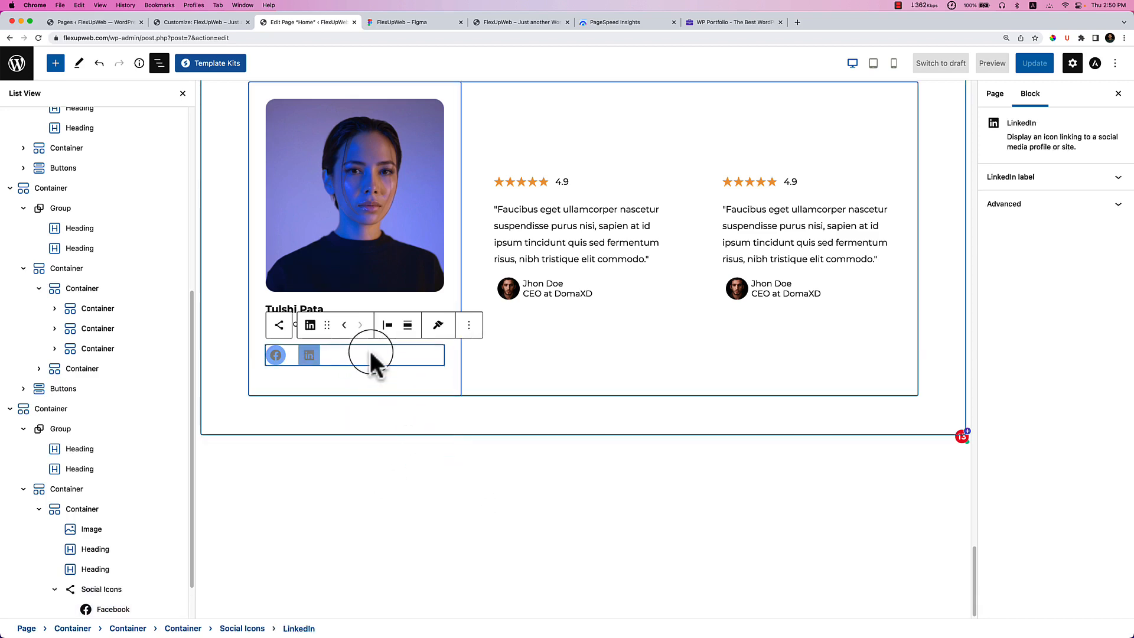
{"action": "left_click", "coordinate": [362, 352]}
{"action": "left_click", "coordinate": [437, 358]}
{"action": "type", "text": "tw"}
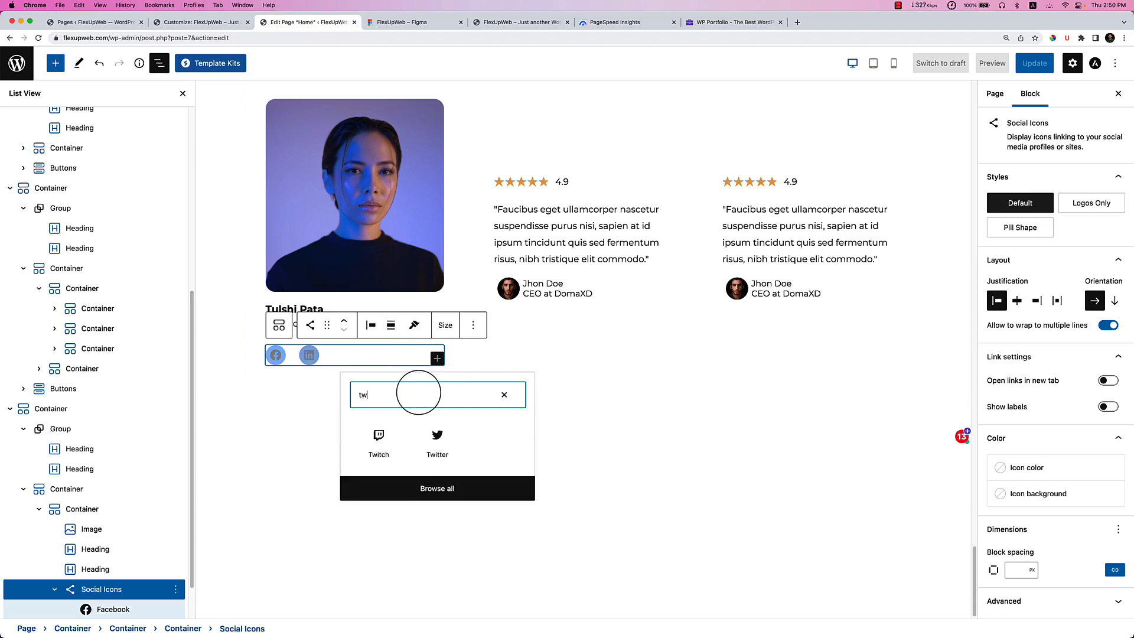
{"action": "left_click", "coordinate": [440, 466]}
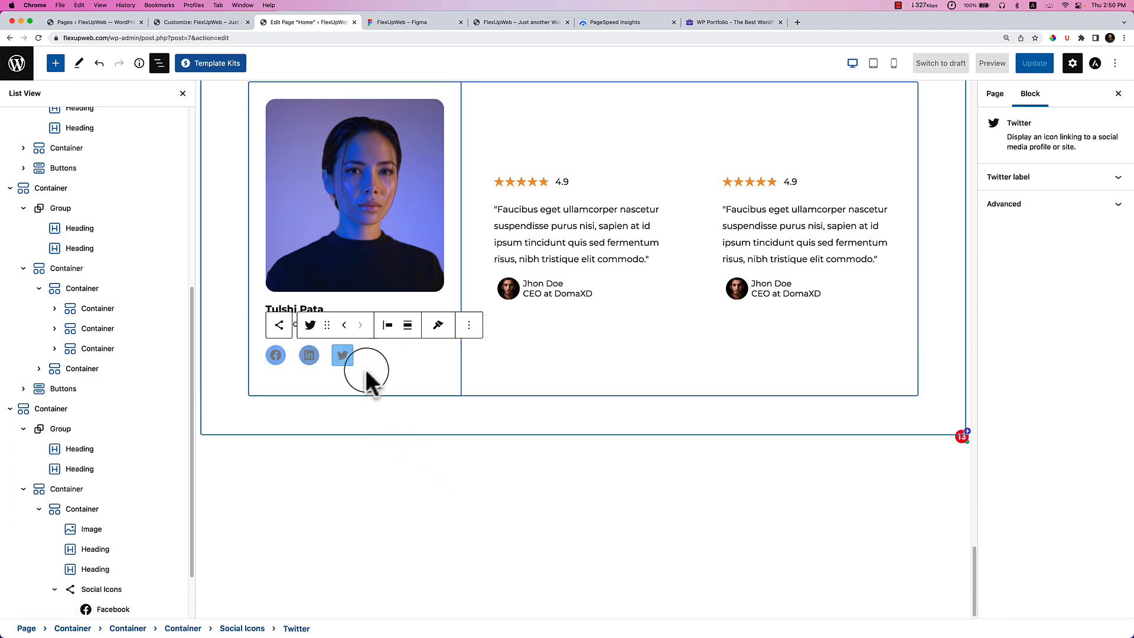
{"action": "left_click", "coordinate": [101, 589]}
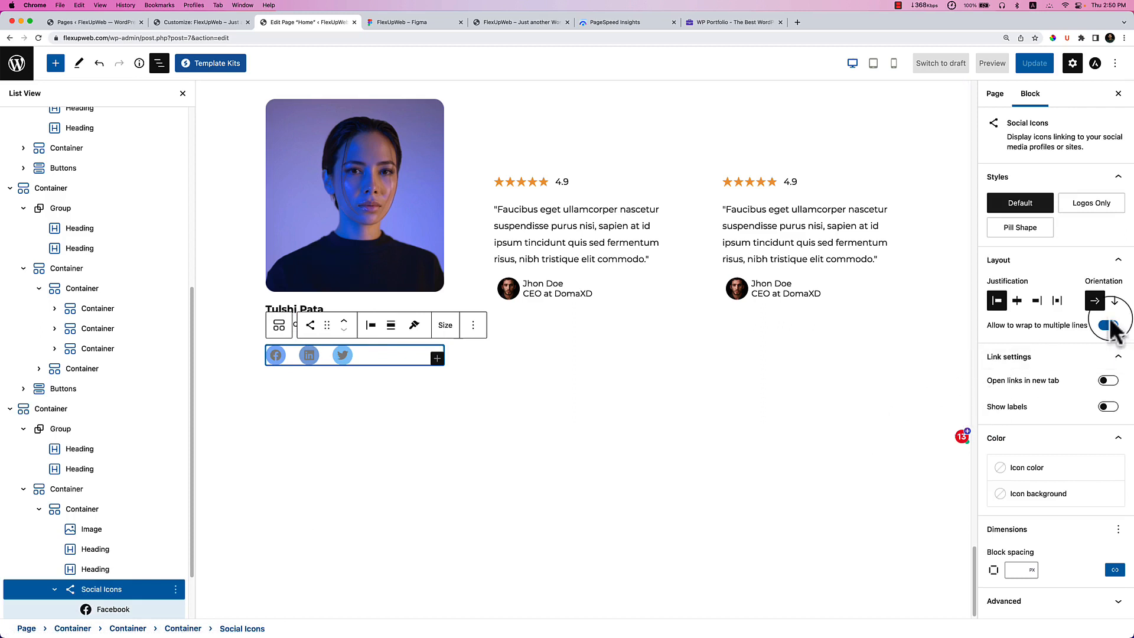
Set the Social Icons background to the purple theme swatch and the icon color to white.
{"action": "left_click", "coordinate": [1038, 467]}
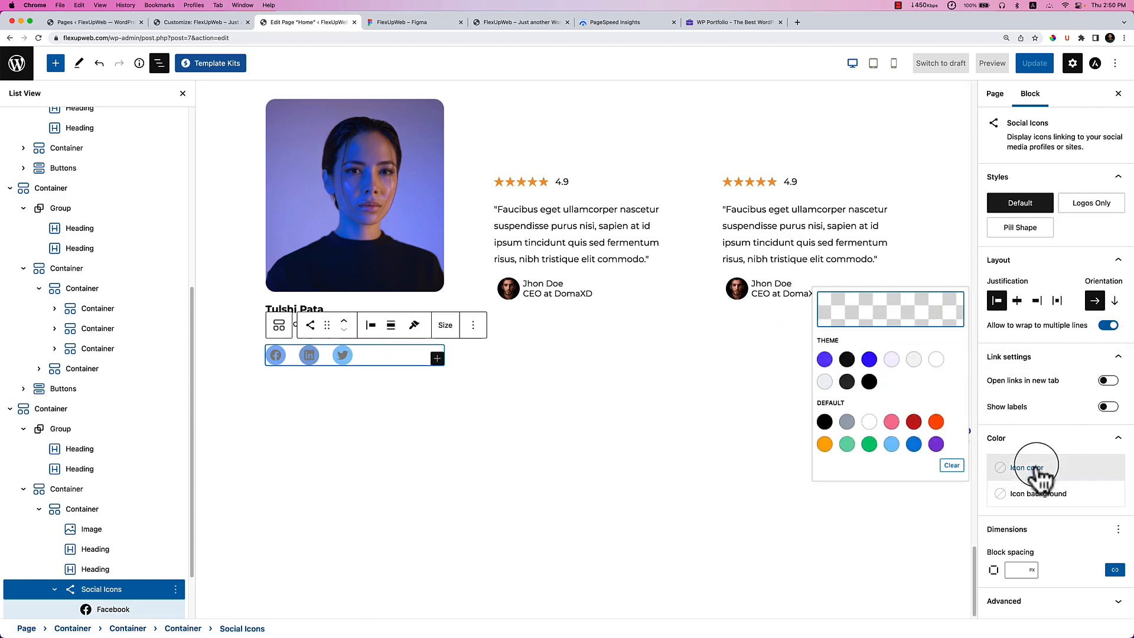
{"action": "left_click", "coordinate": [825, 359]}
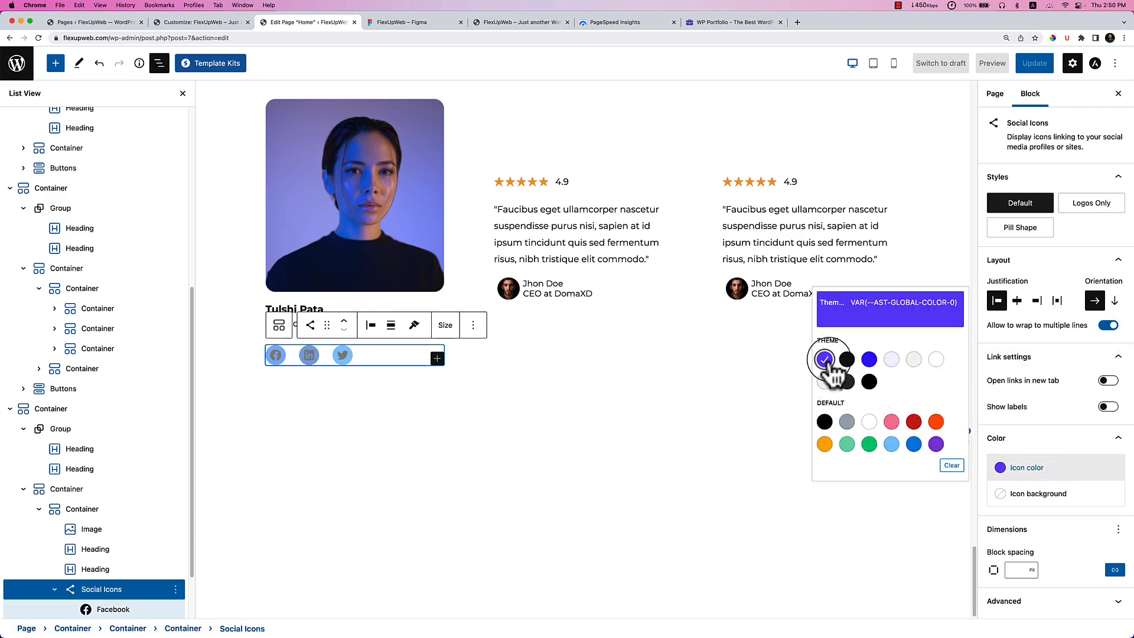
{"action": "left_click", "coordinate": [826, 360]}
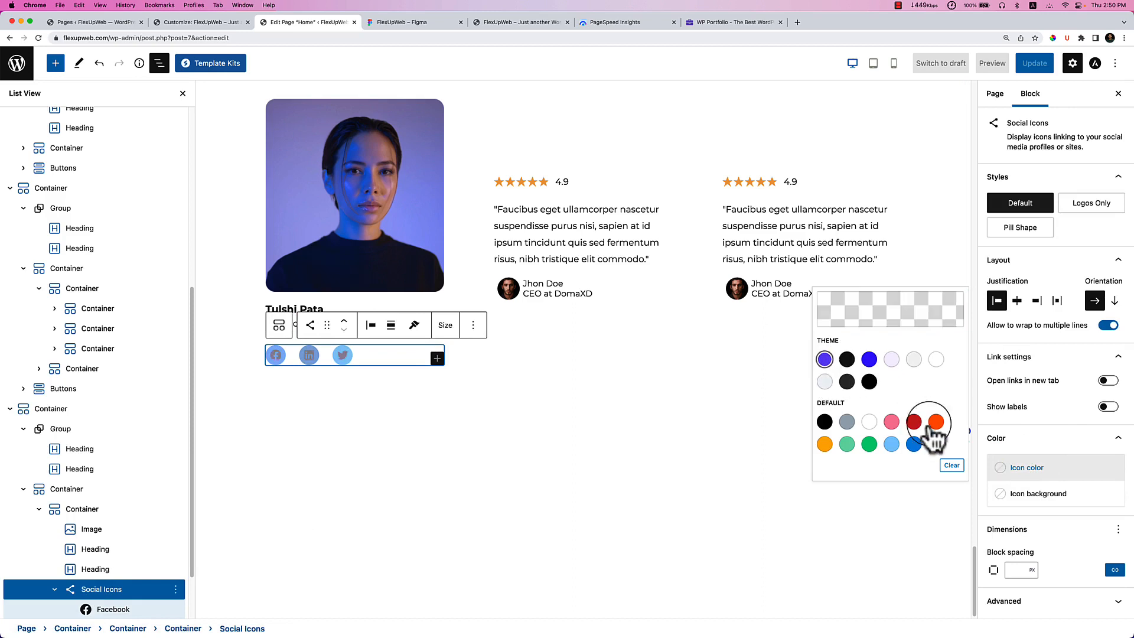
{"action": "left_click", "coordinate": [1038, 494]}
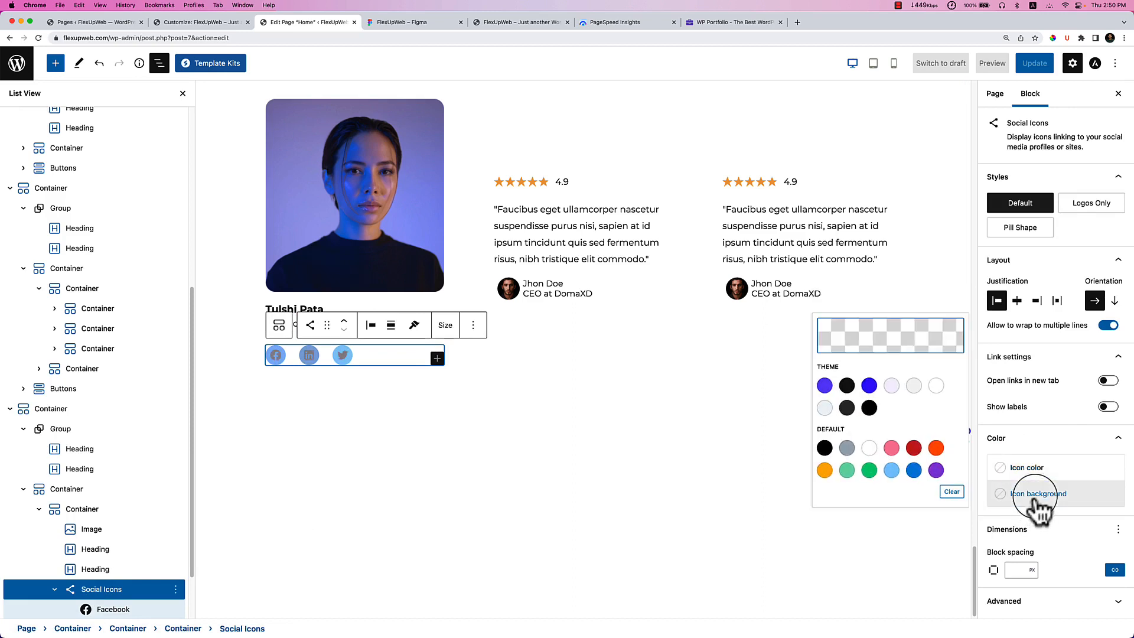
{"action": "left_click", "coordinate": [869, 385]}
{"action": "left_click", "coordinate": [825, 386]}
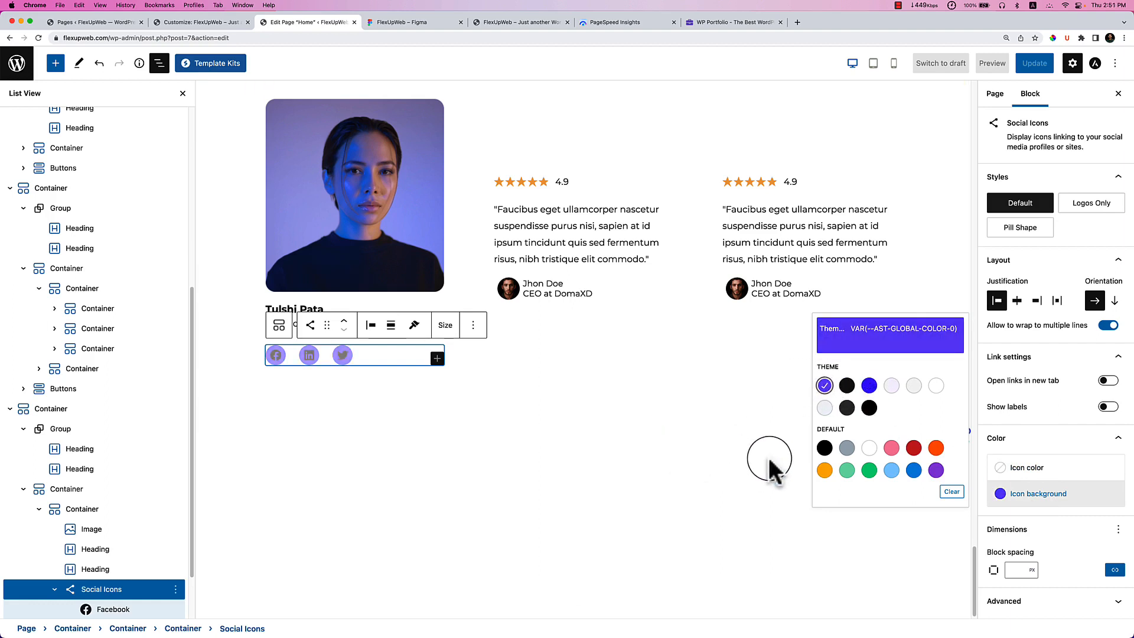
{"action": "left_click", "coordinate": [1011, 468]}
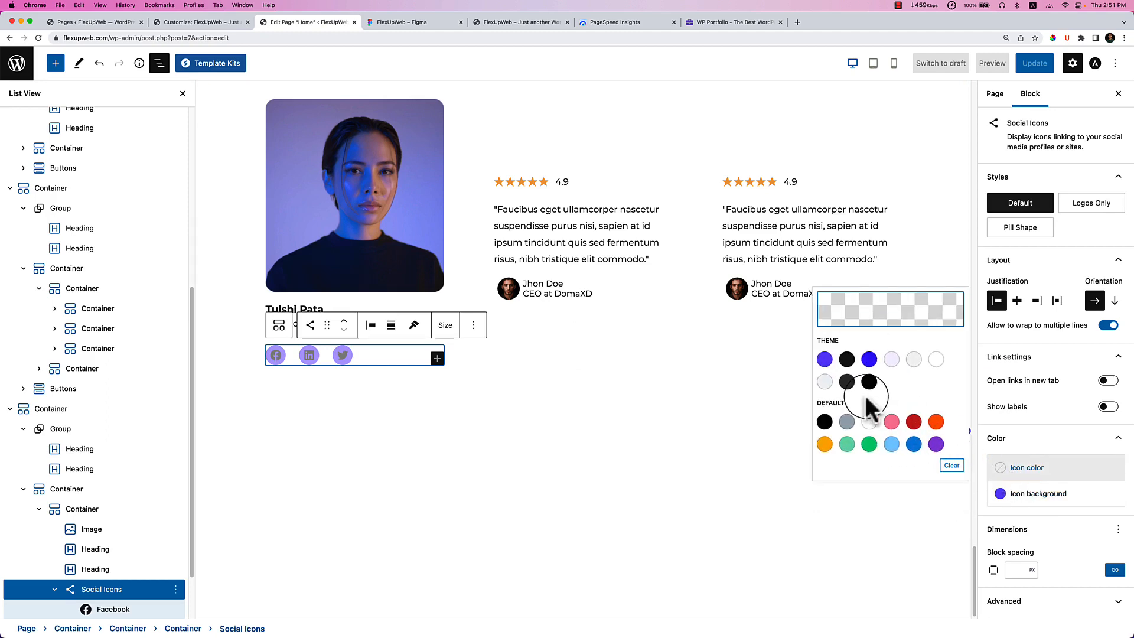
{"action": "left_click", "coordinate": [825, 359]}
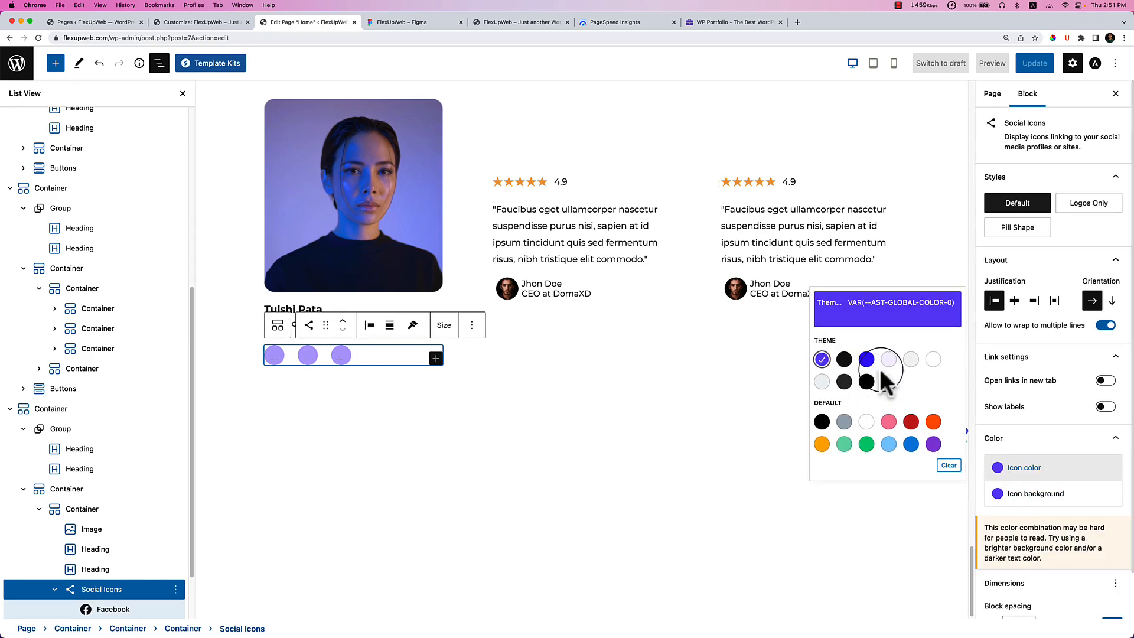
{"action": "left_click", "coordinate": [933, 360]}
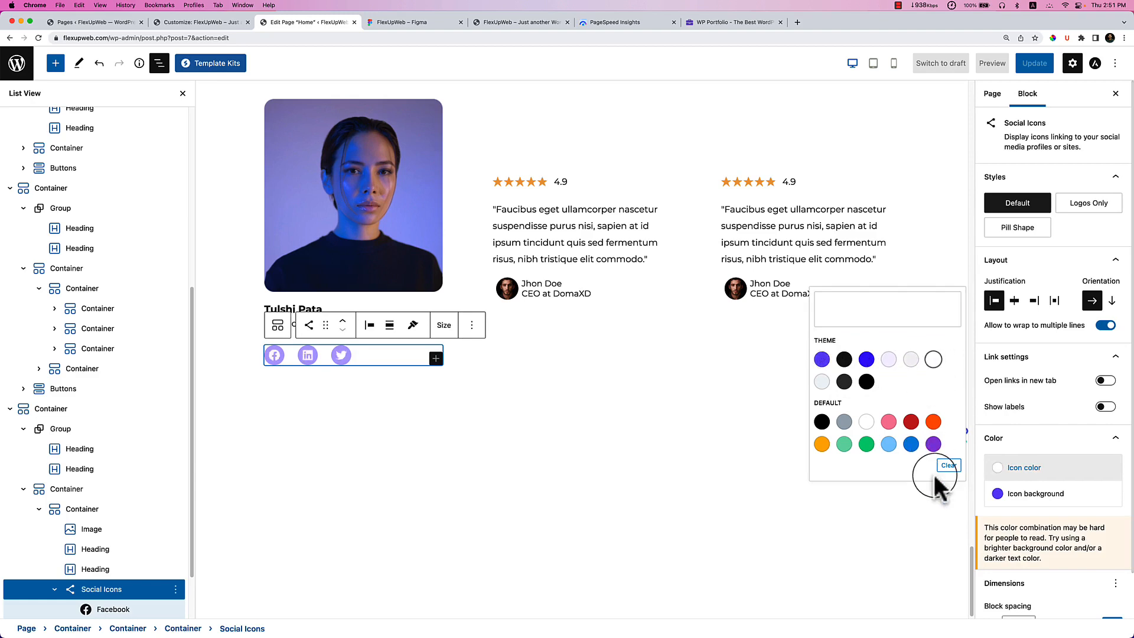
{"action": "left_click", "coordinate": [893, 508]}
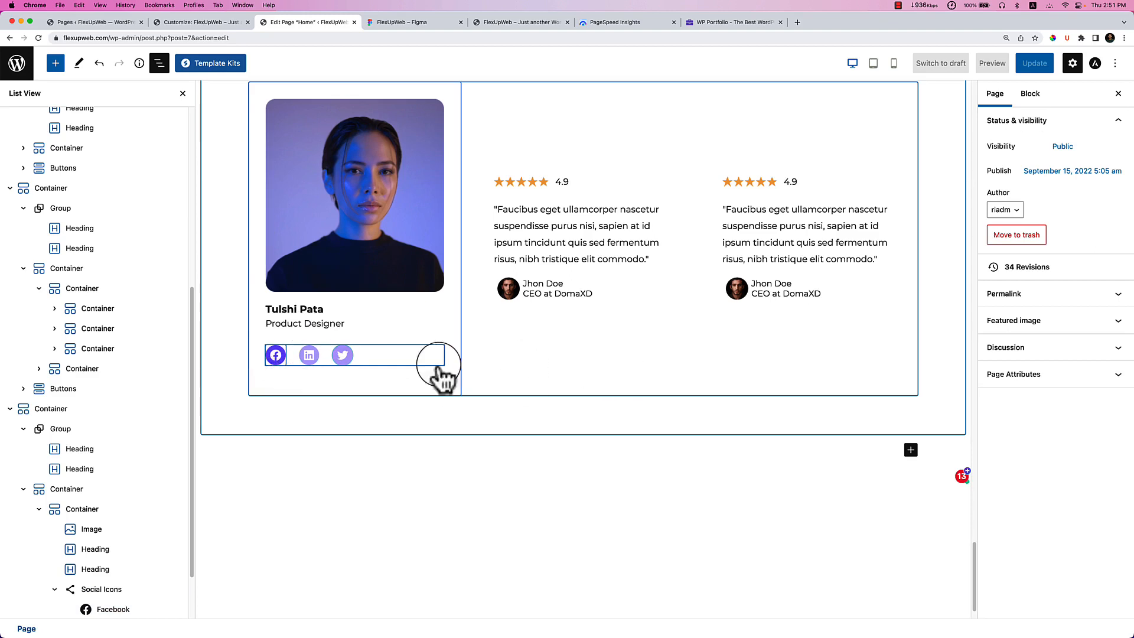
Give the Facebook and LinkedIn icons '#' placeholder links.
{"action": "left_click", "coordinate": [281, 362]}
{"action": "left_click", "coordinate": [290, 379]}
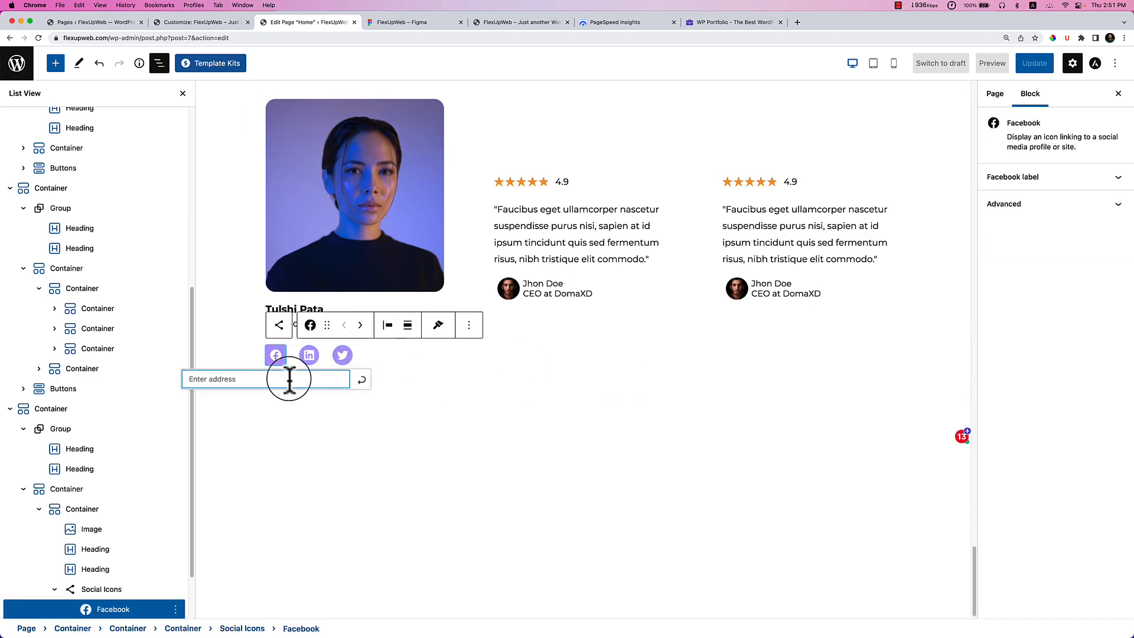
{"action": "left_click", "coordinate": [361, 378]}
{"action": "left_click", "coordinate": [309, 355]}
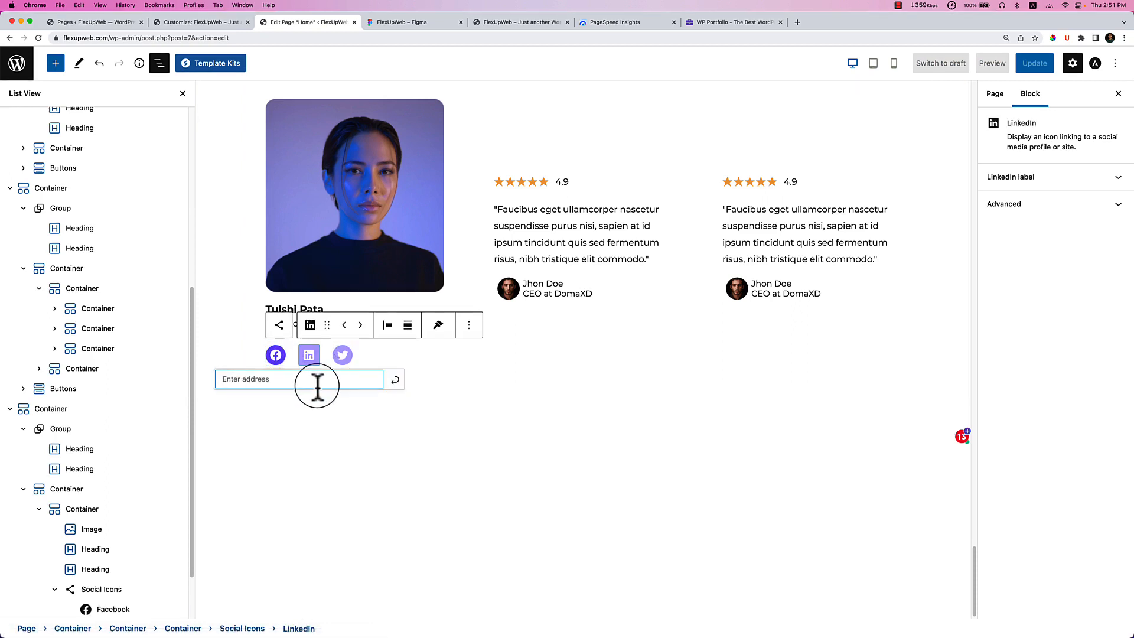
{"action": "left_click", "coordinate": [395, 379]}
{"action": "left_click", "coordinate": [343, 355]}
Give the Twitter icon a '#' link and reduce the block spacing between the social icons.
{"action": "type", "text": "#"}
{"action": "left_click", "coordinate": [428, 380]}
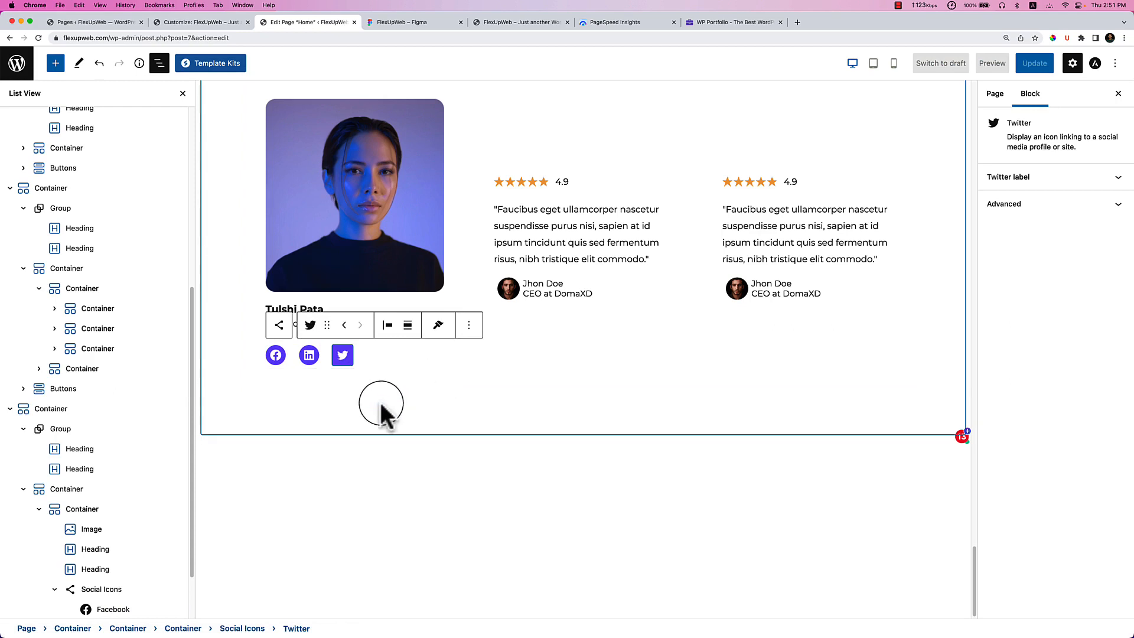
{"action": "left_click", "coordinate": [417, 485]}
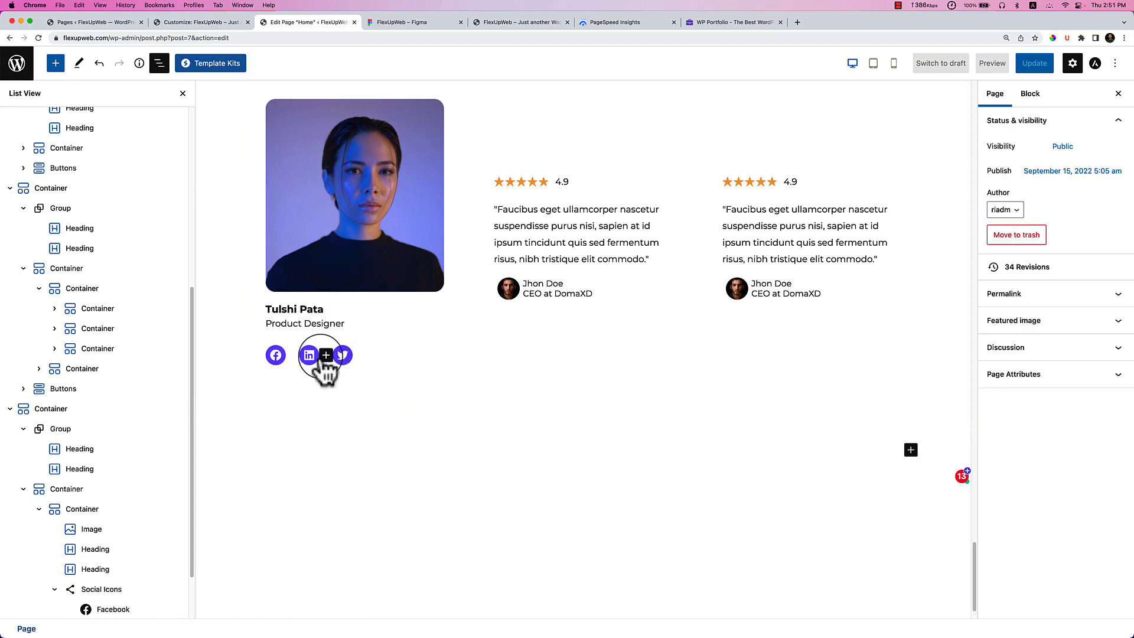
{"action": "left_click", "coordinate": [98, 590]}
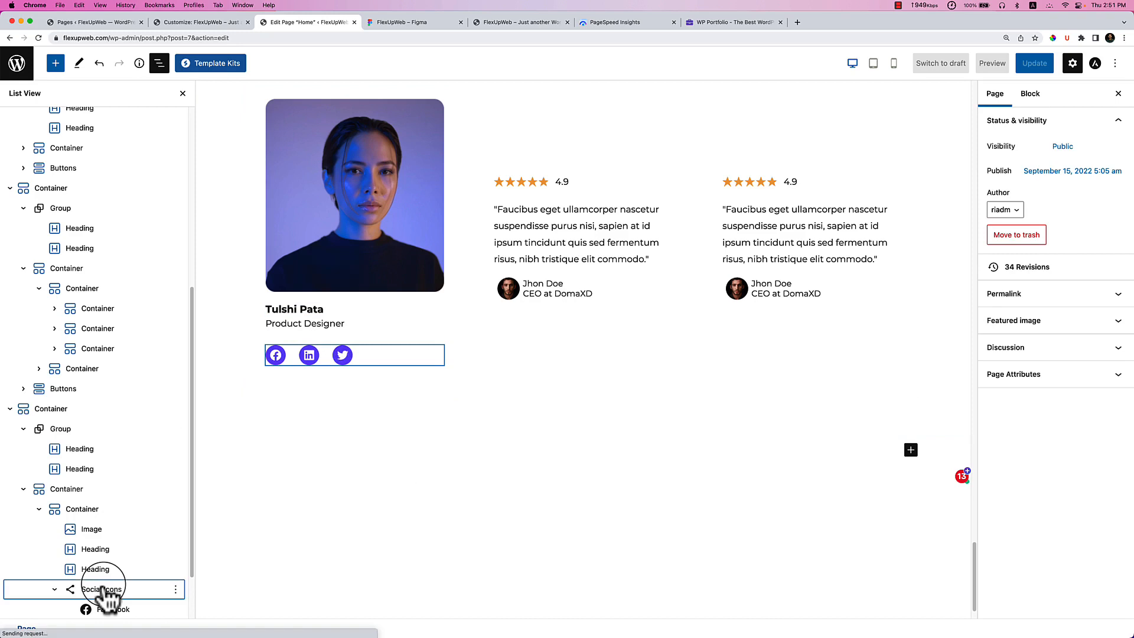
{"action": "scroll", "coordinate": [1070, 443], "scroll_direction": "down", "scroll_amount": 2}
{"action": "left_click", "coordinate": [1017, 574]}
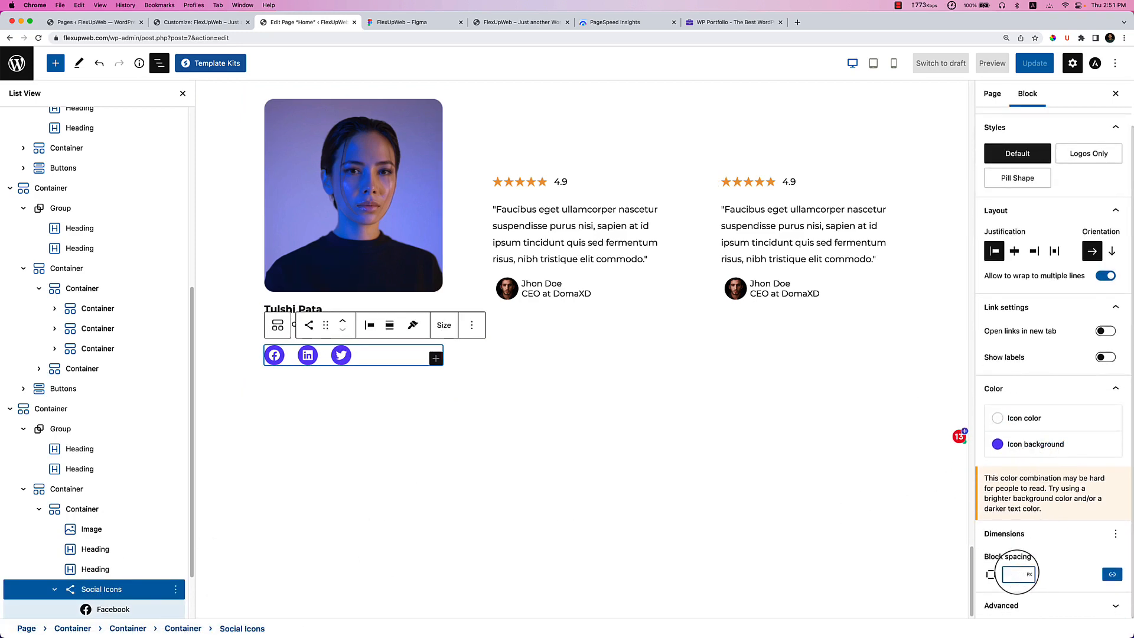
{"action": "type", "text": "0"}
{"action": "left_click", "coordinate": [1054, 567]}
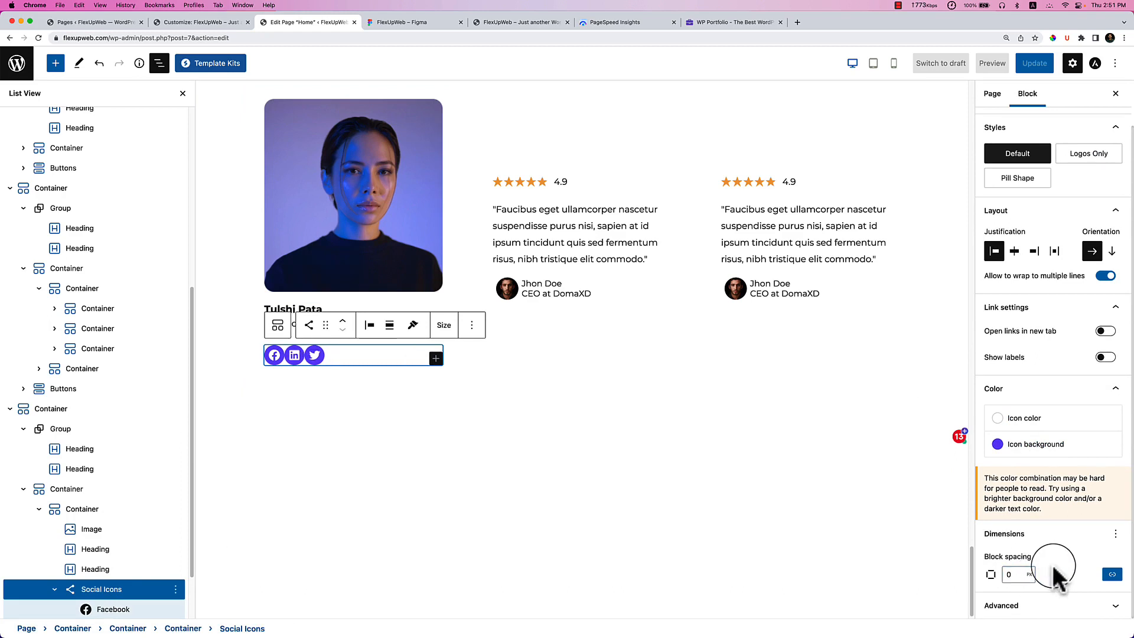
{"action": "left_click", "coordinate": [1034, 577]}
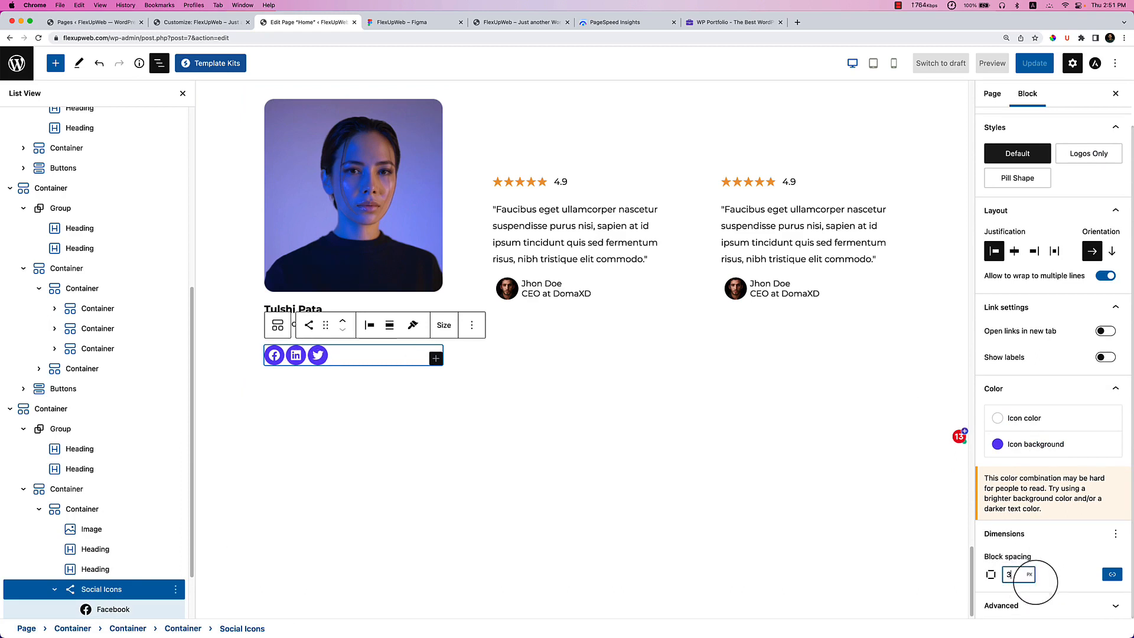
Add an unlinked margin to the Social Icons block with a 3 px top value.
{"action": "left_click", "coordinate": [392, 434]}
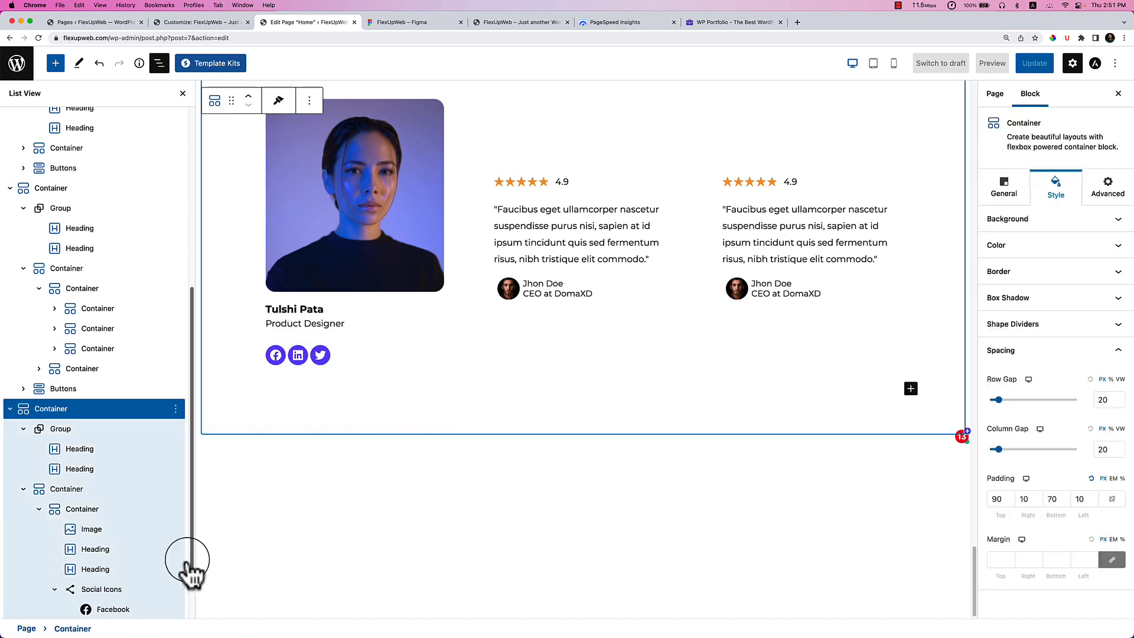
{"action": "left_click", "coordinate": [113, 589]}
{"action": "left_click", "coordinate": [97, 569]}
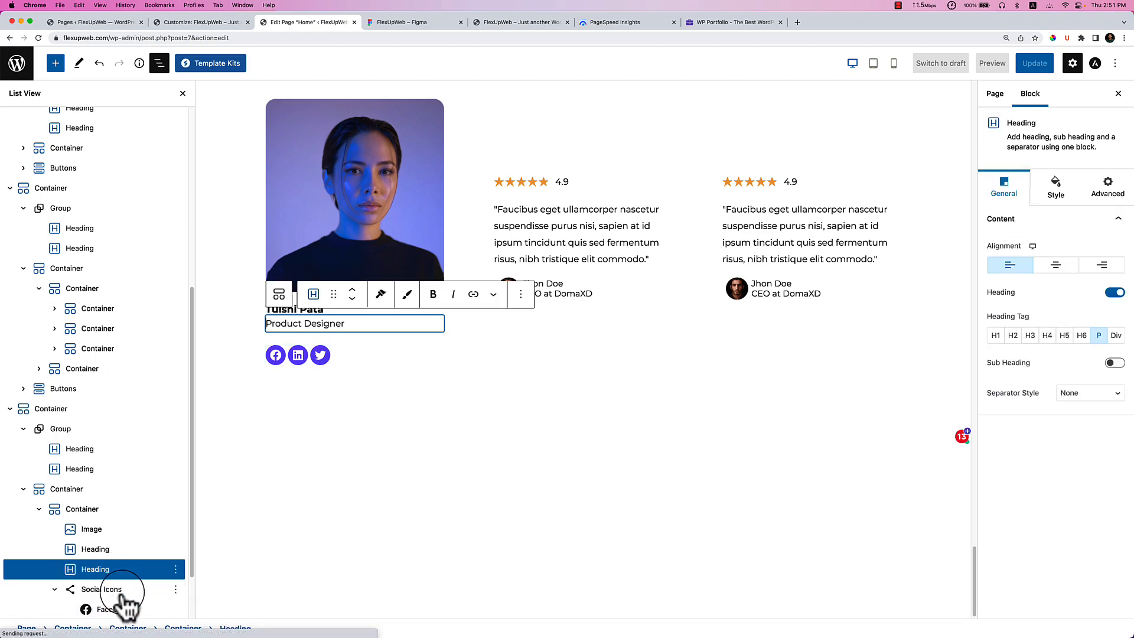
{"action": "left_click", "coordinate": [122, 590]}
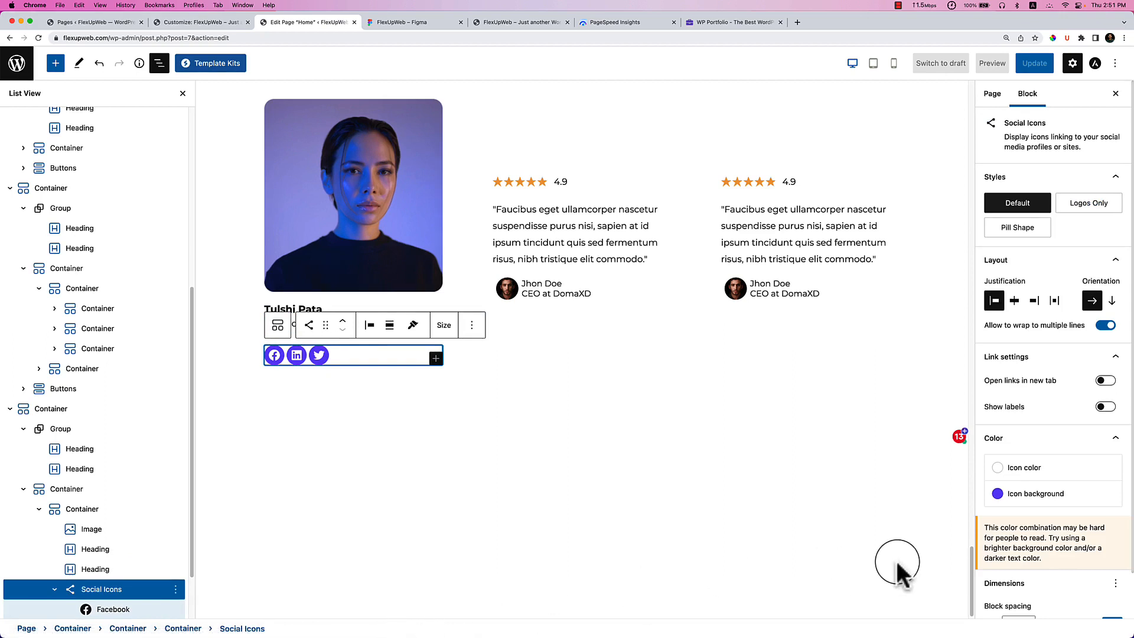
{"action": "scroll", "coordinate": [1038, 531], "scroll_direction": "down", "scroll_amount": 2}
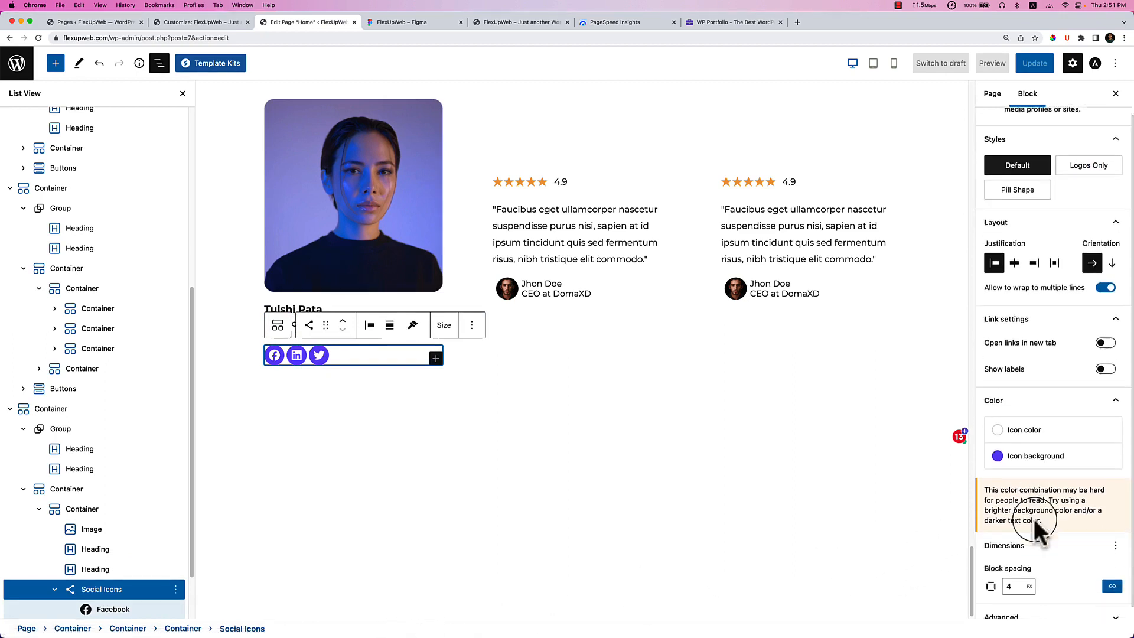
{"action": "left_click", "coordinate": [1113, 534]}
{"action": "left_click", "coordinate": [1013, 589]}
{"action": "scroll", "coordinate": [1045, 561], "scroll_direction": "down", "scroll_amount": 2}
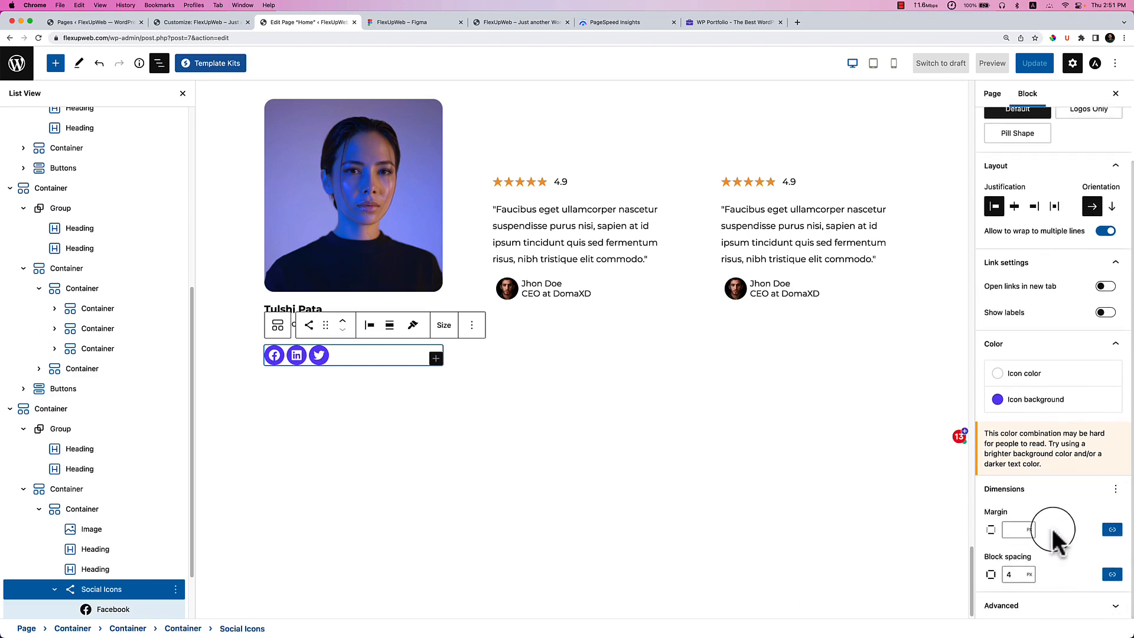
{"action": "left_click", "coordinate": [1112, 530]}
{"action": "left_click", "coordinate": [993, 550]}
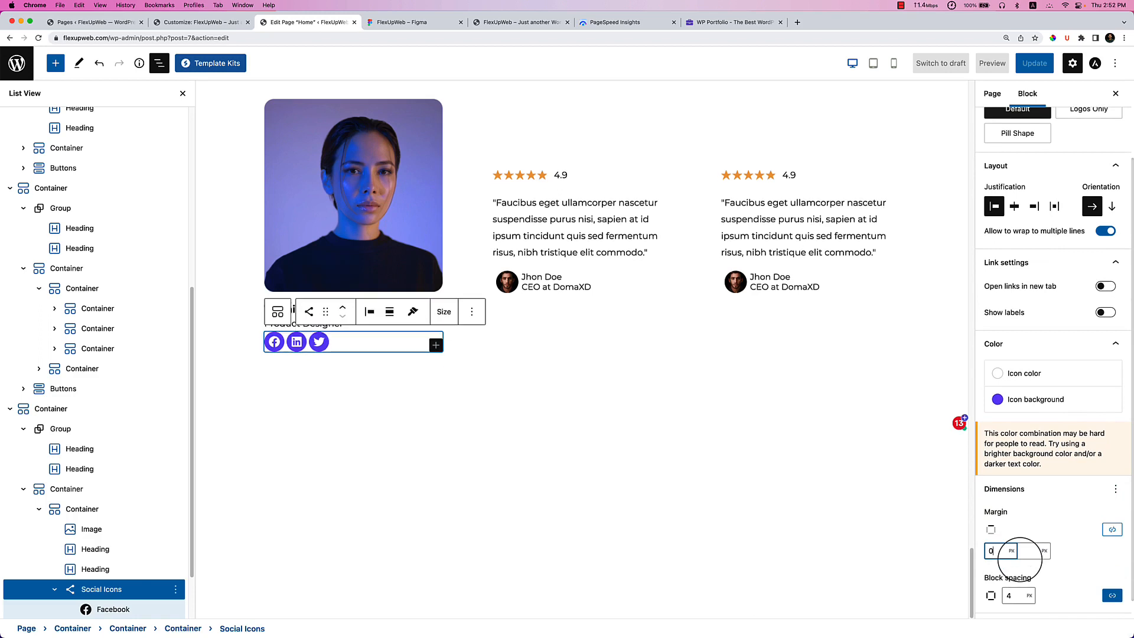
{"action": "key", "text": "Up"}
{"action": "key", "text": "Up"}
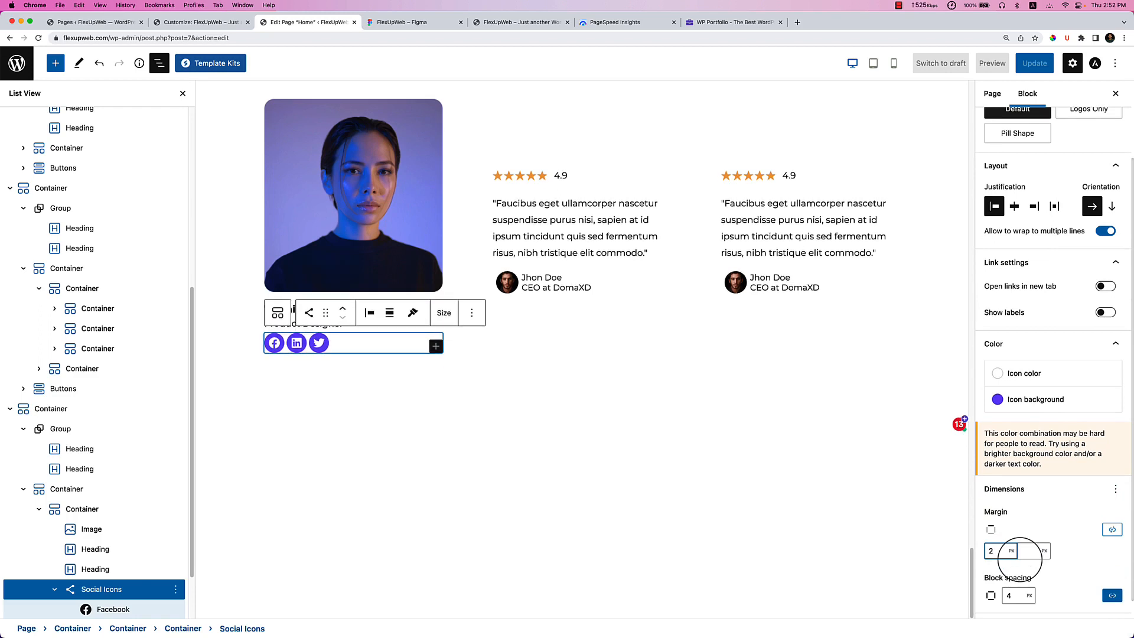
{"action": "left_click", "coordinate": [478, 511]}
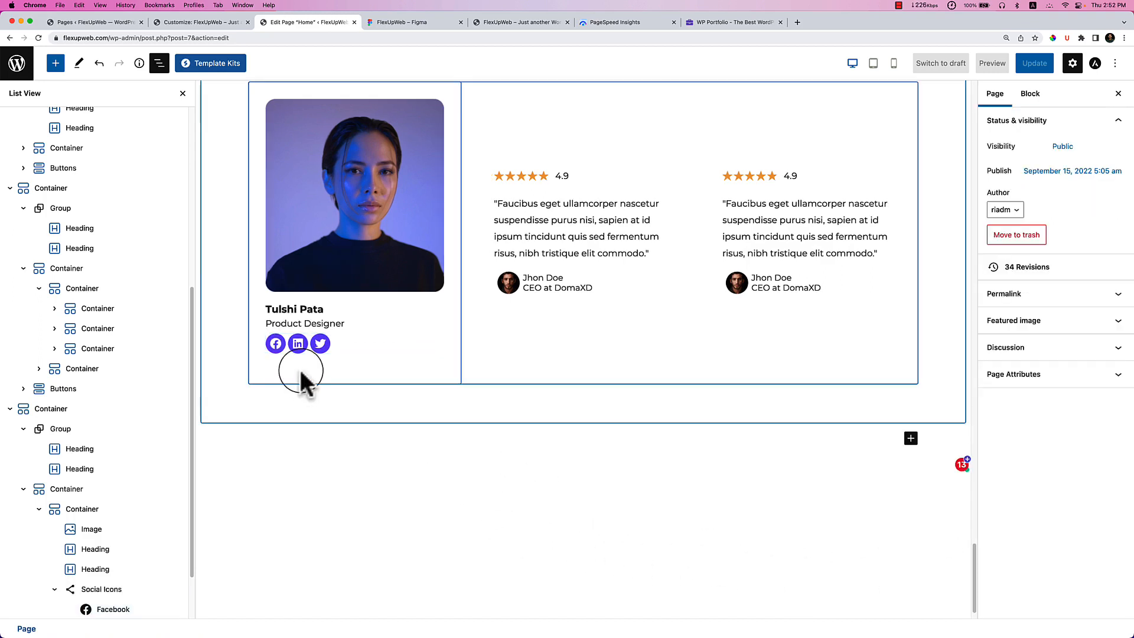
{"action": "left_click", "coordinate": [104, 591]}
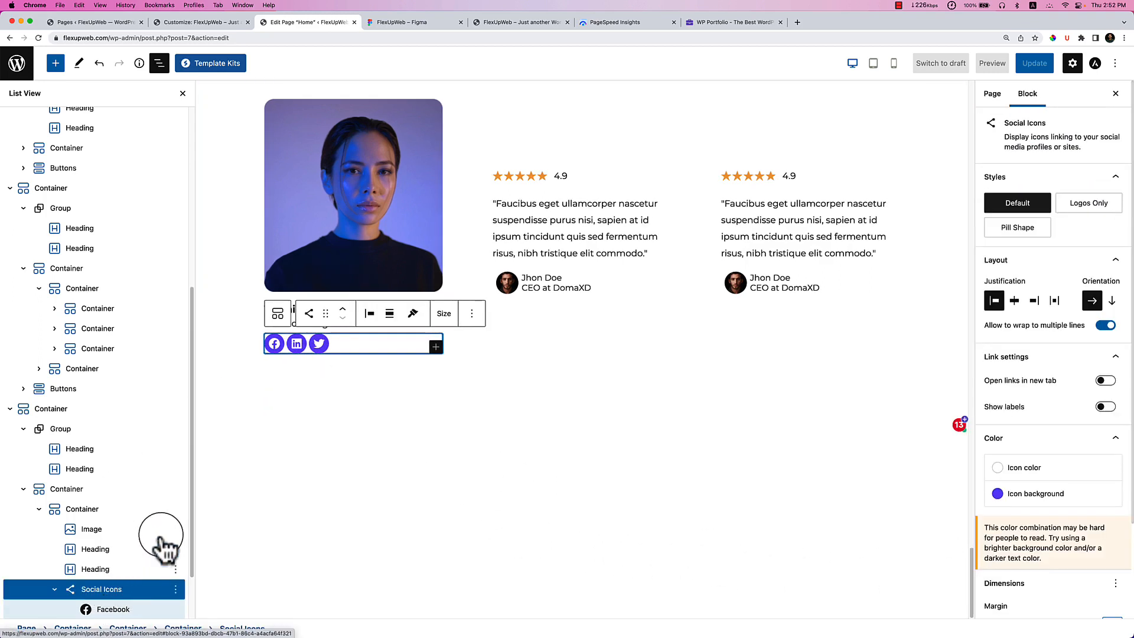
{"action": "left_click", "coordinate": [389, 473]}
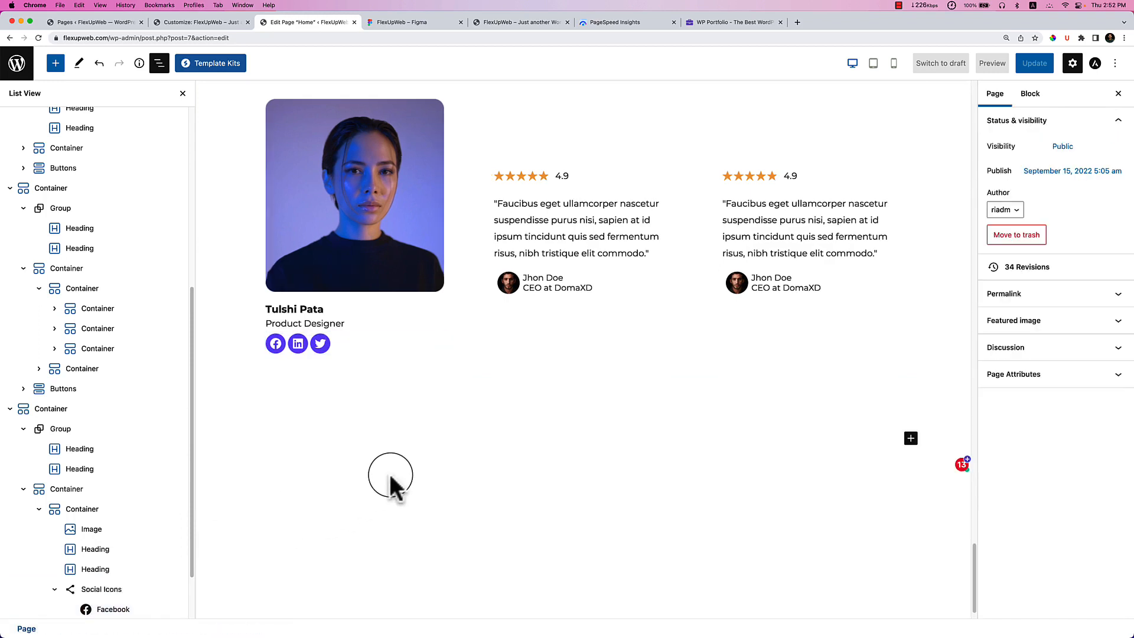
Set the team card's padding to 0 on top and sides, with 20 px at the bottom.
{"action": "left_click", "coordinate": [83, 509]}
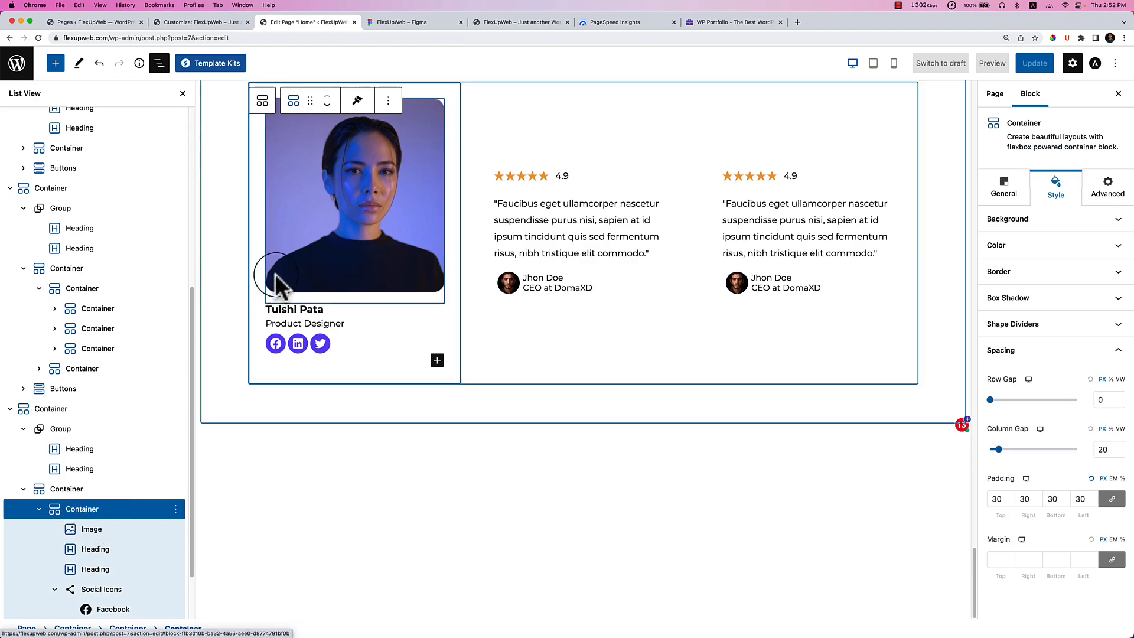
{"action": "left_click", "coordinate": [414, 24]}
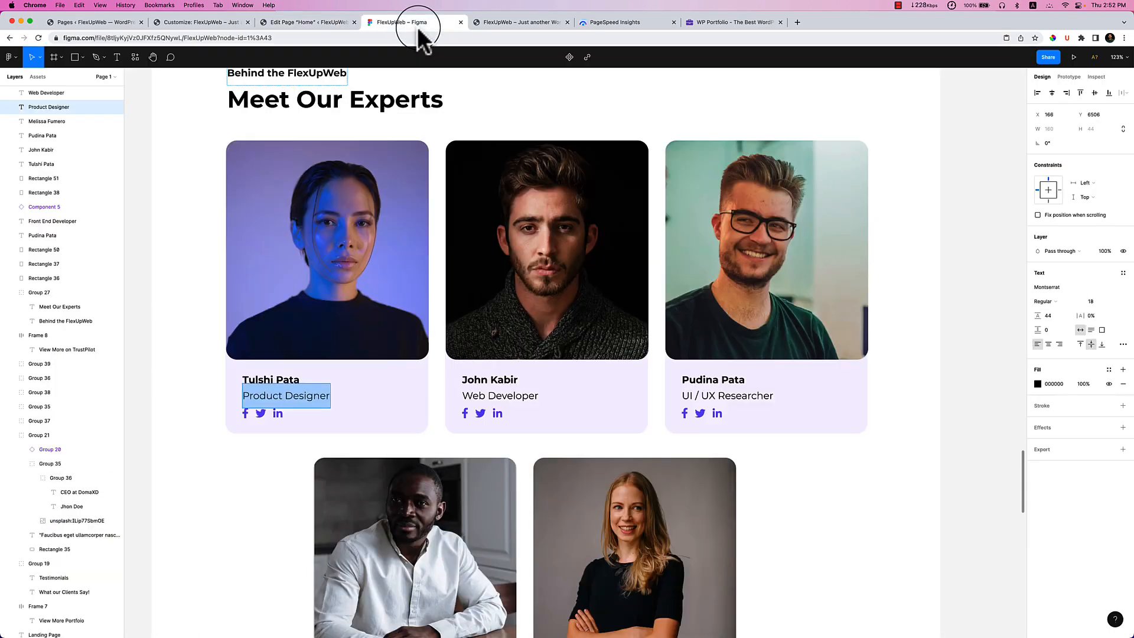
{"action": "left_click", "coordinate": [319, 22]}
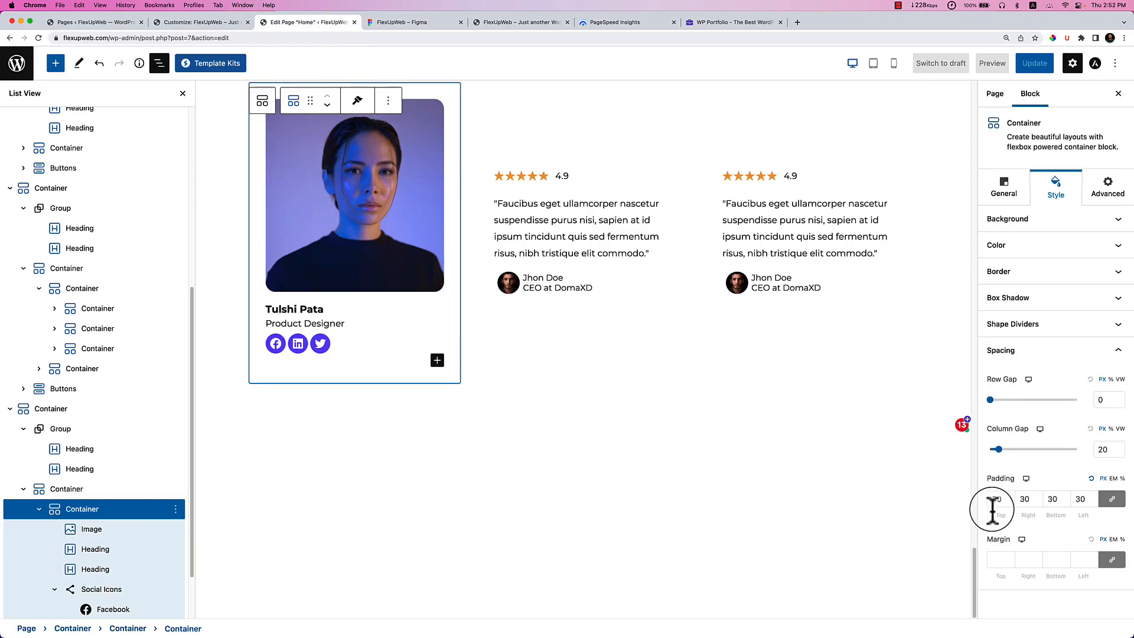
{"action": "type", "text": "0"}
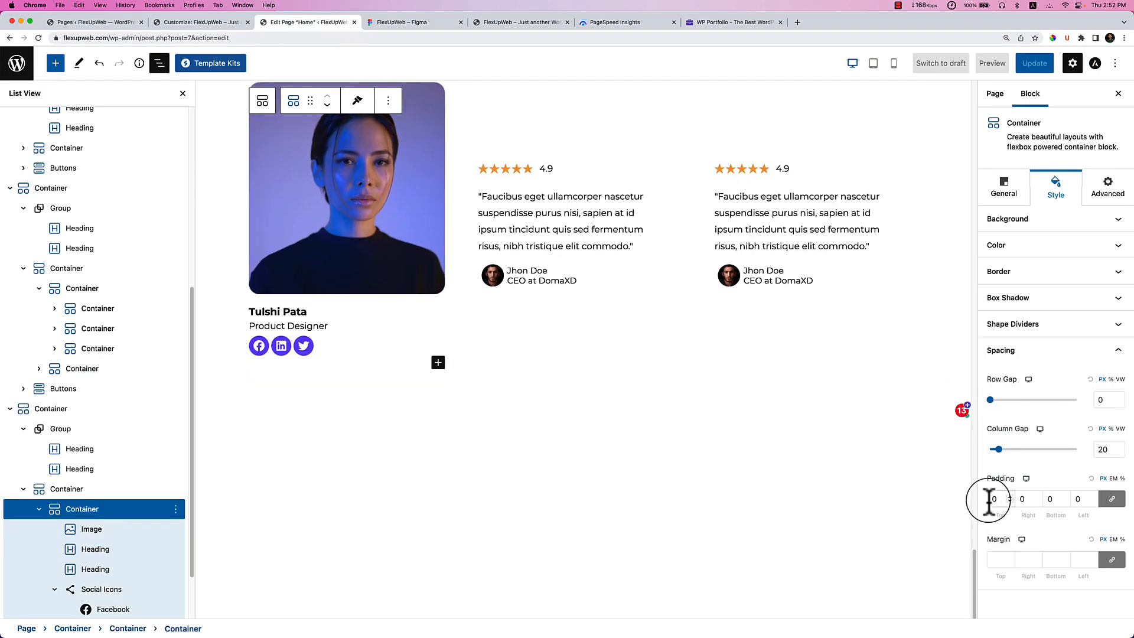
{"action": "left_click", "coordinate": [1113, 499]}
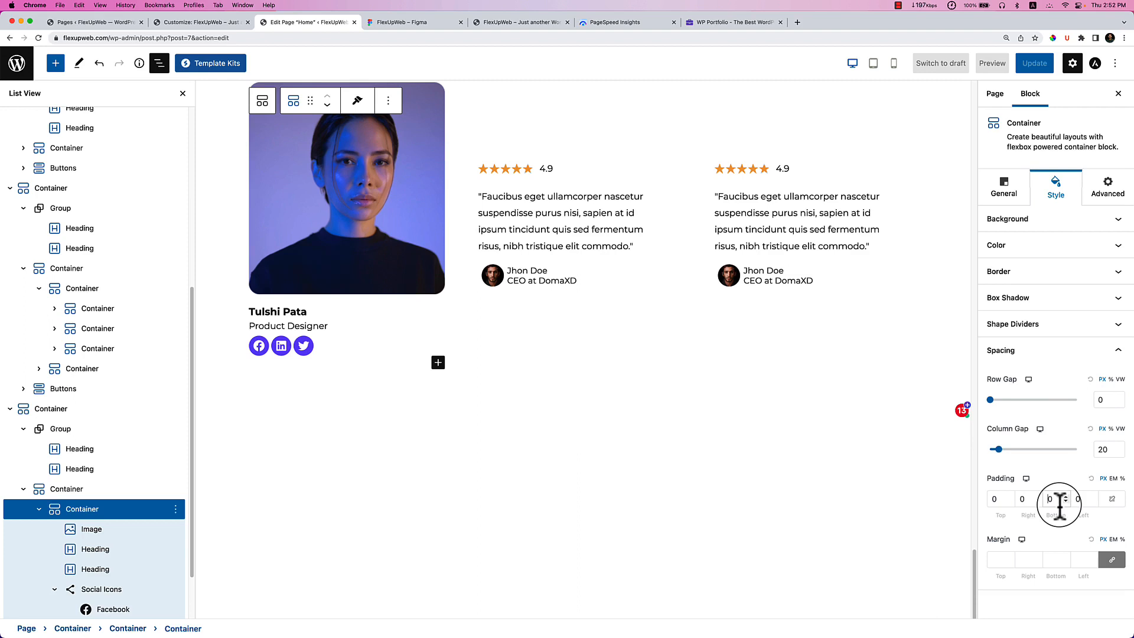
{"action": "left_click", "coordinate": [1058, 505]}
{"action": "type", "text": "30"}
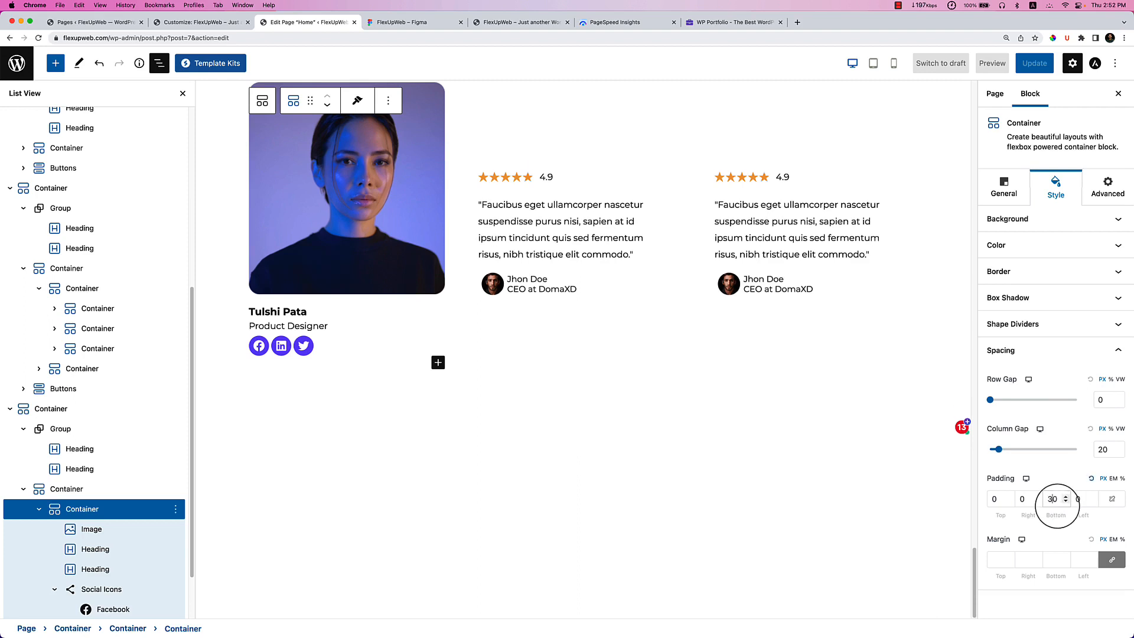
{"action": "key", "text": "BackSpace"}
{"action": "key", "text": "BackSpace"}
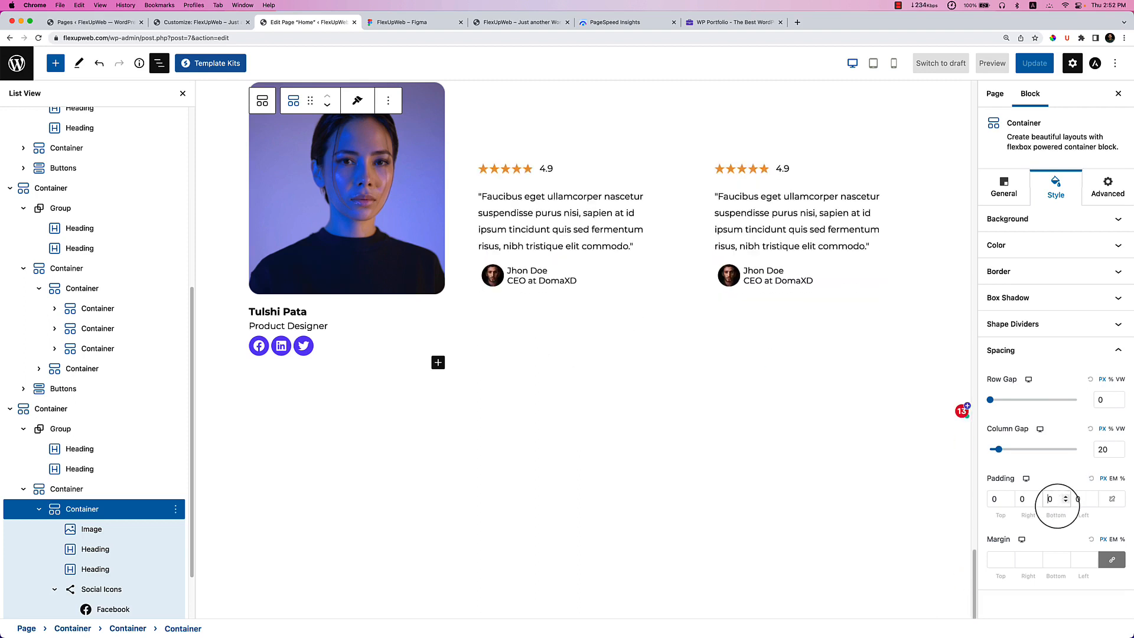
Give the card a light lavender #F6F3FF background, then review its name, role and icon blocks.
{"action": "left_click", "coordinate": [1064, 224]}
{"action": "left_click", "coordinate": [1117, 279]}
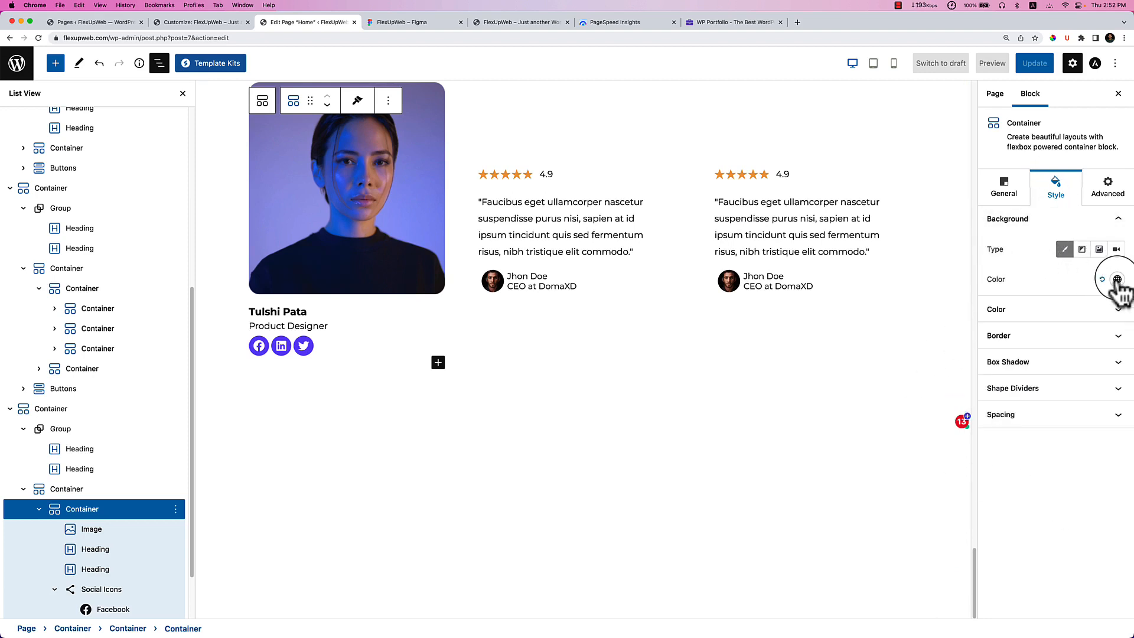
{"action": "left_click", "coordinate": [1093, 494]}
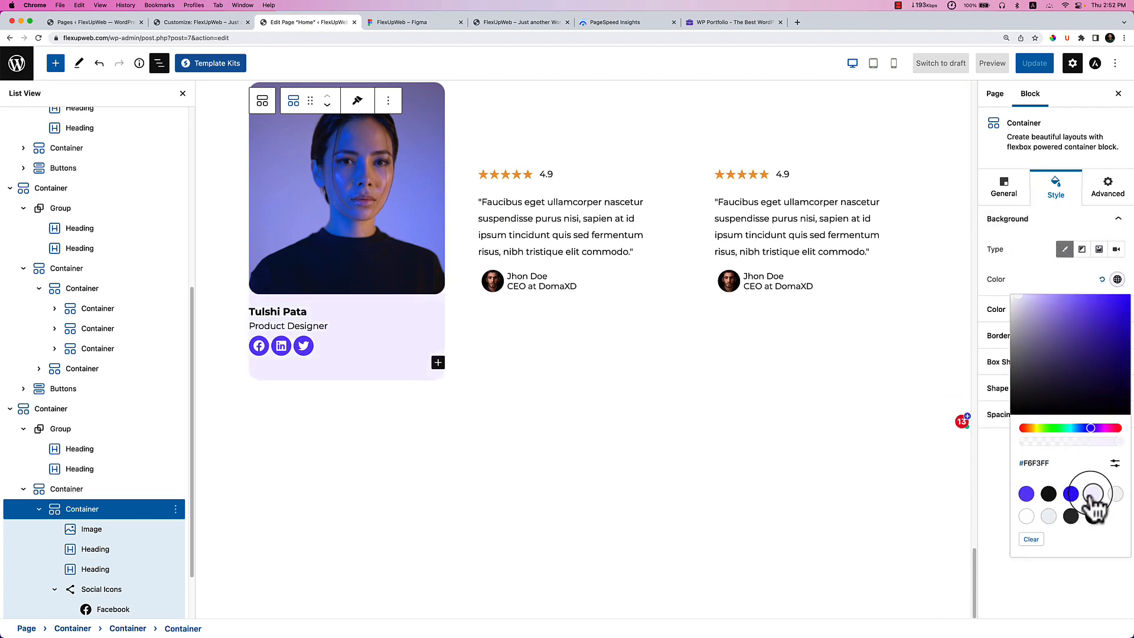
{"action": "left_click", "coordinate": [763, 449]}
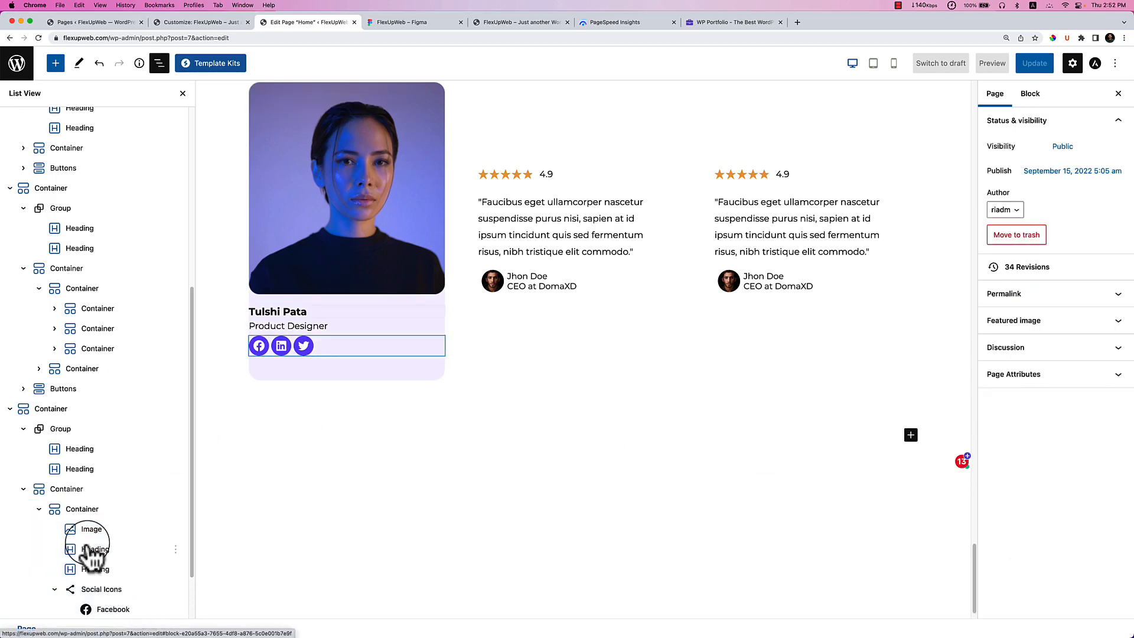
{"action": "left_click", "coordinate": [88, 512]}
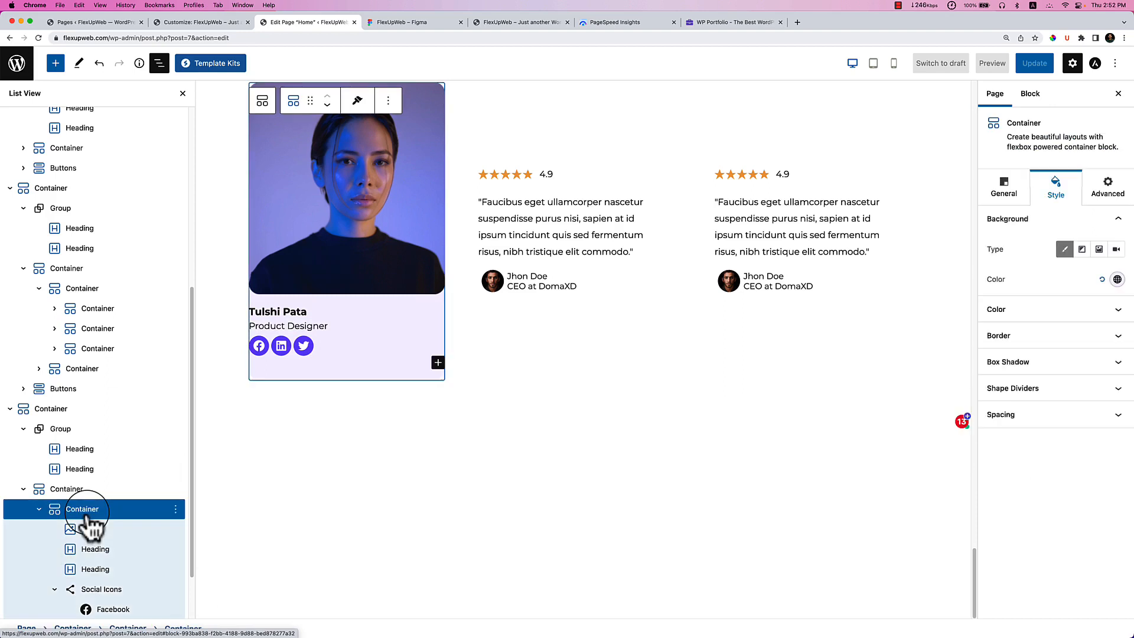
{"action": "left_click", "coordinate": [101, 576]}
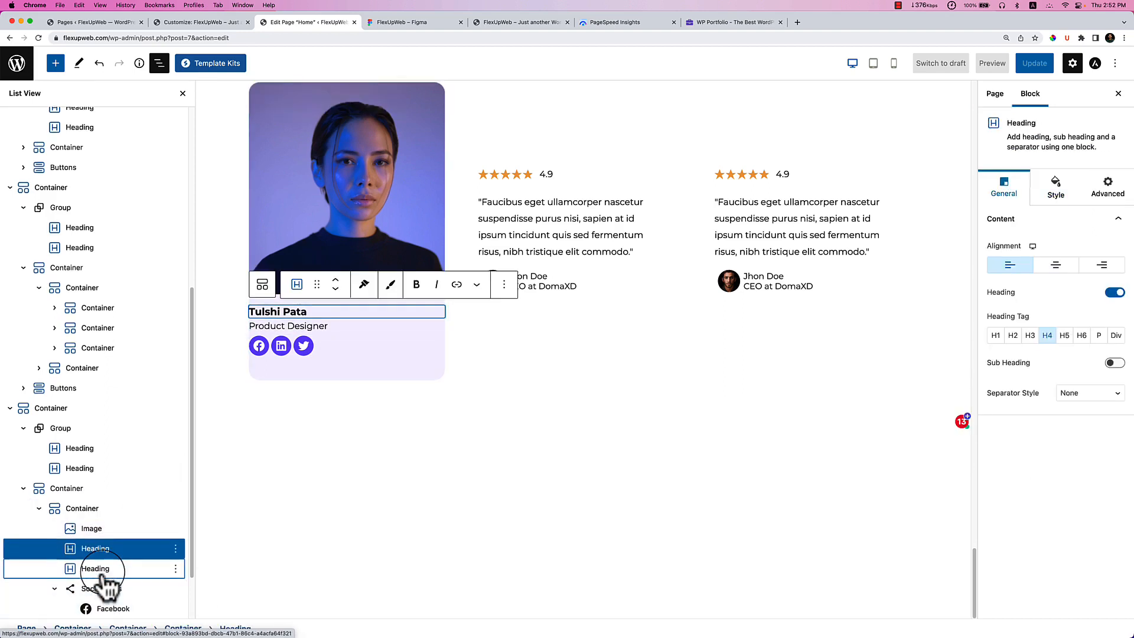
{"action": "left_click", "coordinate": [102, 570]}
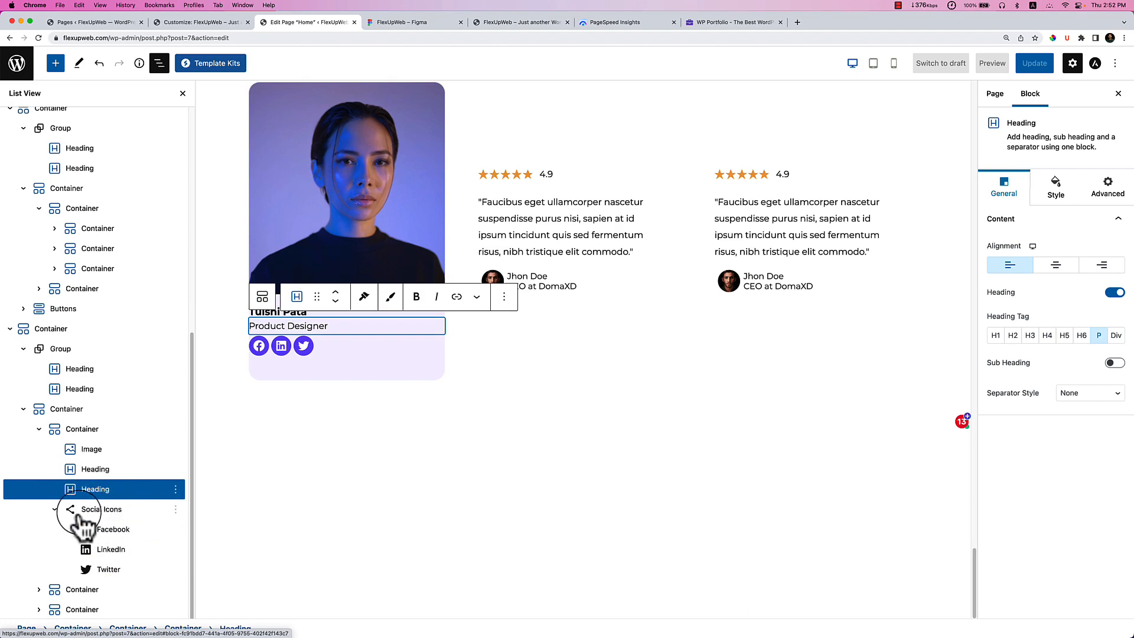
{"action": "left_click", "coordinate": [54, 509]}
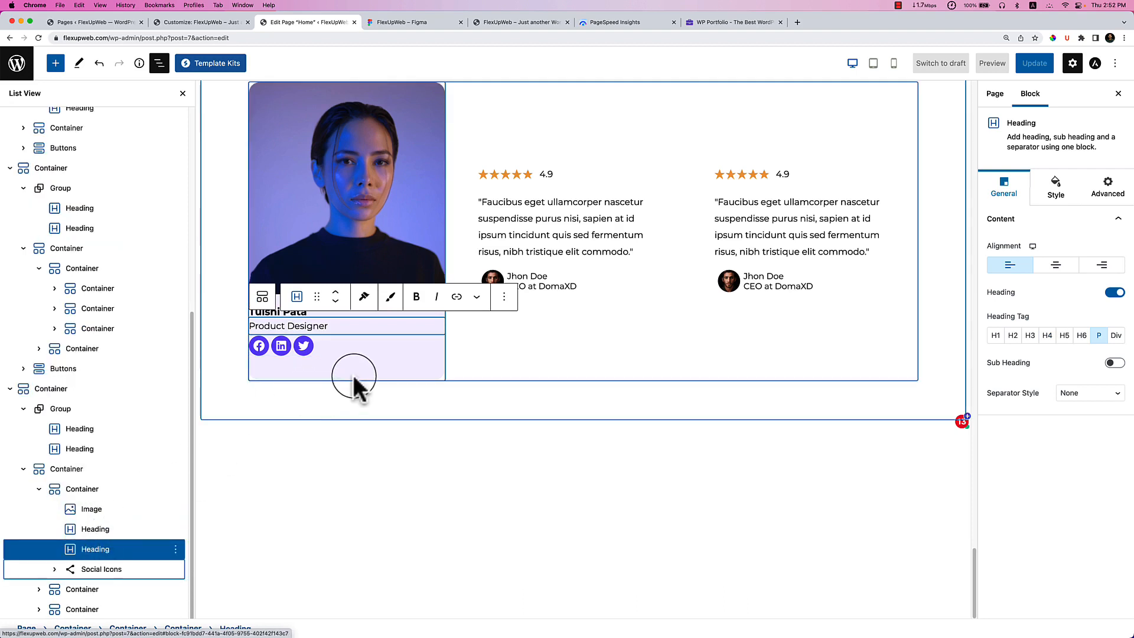
Add an empty Container inside the card and move it above both headings.
{"action": "left_click", "coordinate": [427, 375]}
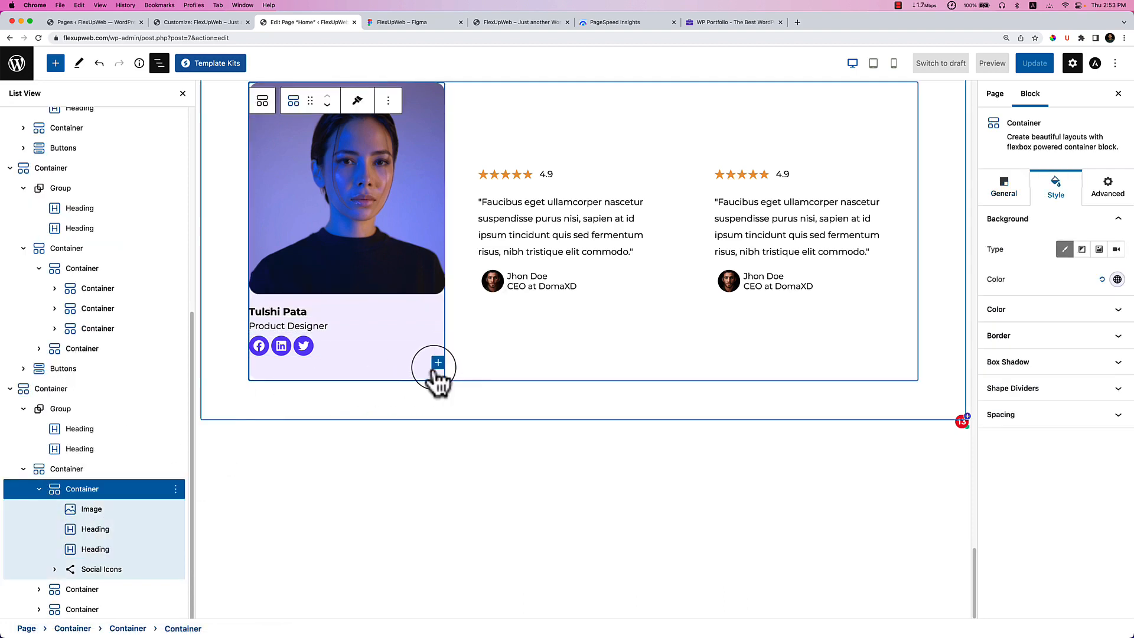
{"action": "left_click", "coordinate": [438, 364]}
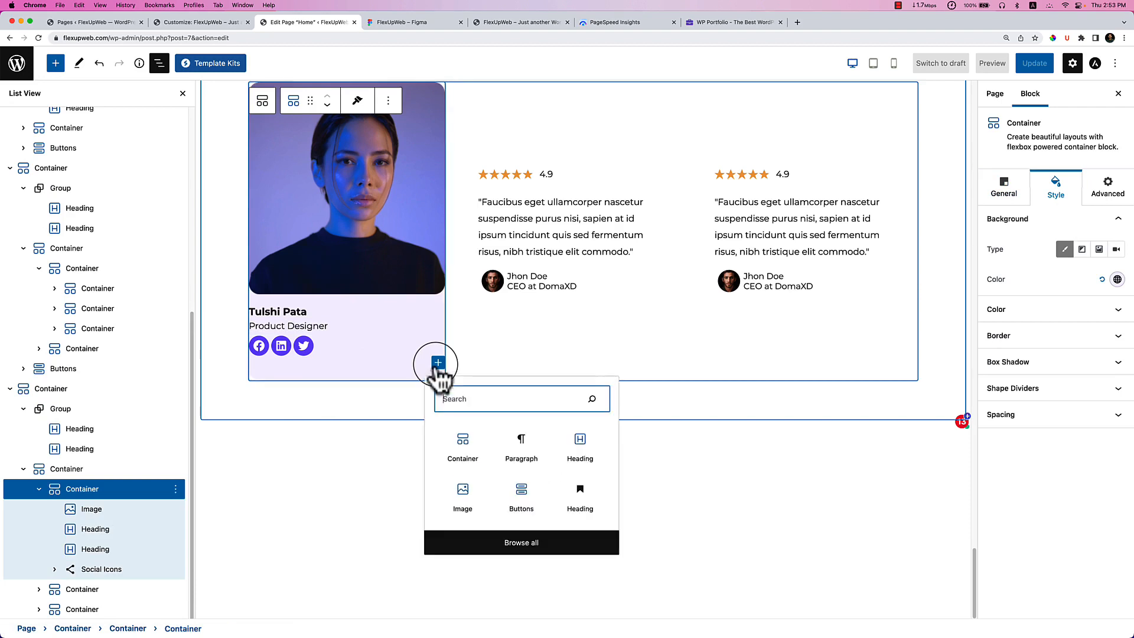
{"action": "left_click", "coordinate": [469, 452]}
{"action": "scroll", "coordinate": [378, 414], "scroll_direction": "down", "scroll_amount": 2}
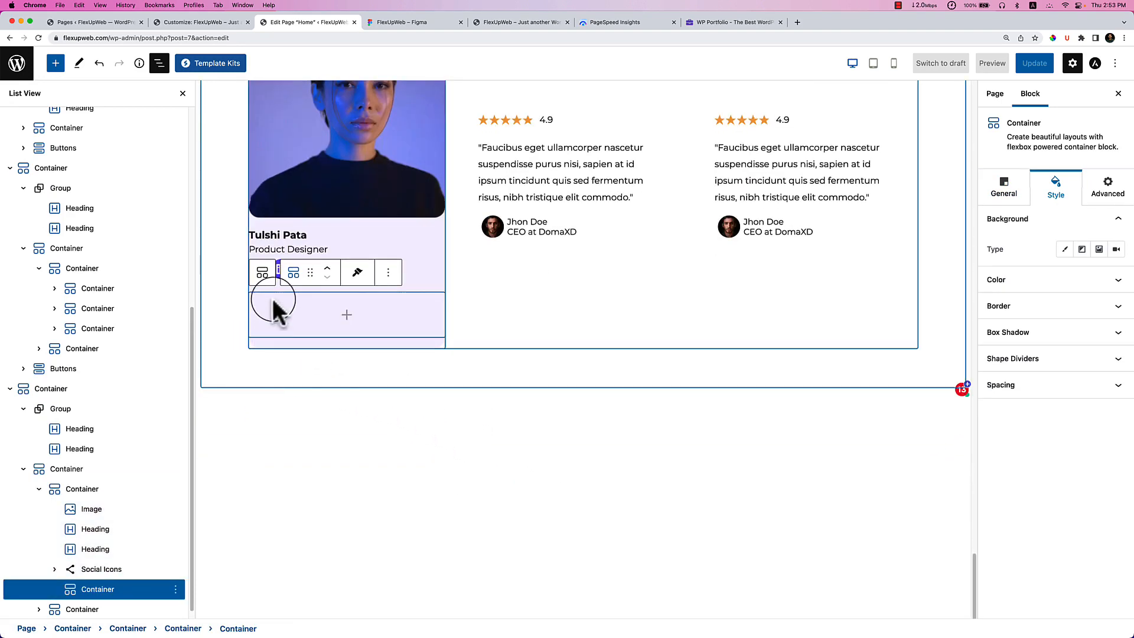
{"action": "left_click", "coordinate": [327, 271]}
{"action": "left_click", "coordinate": [328, 270]}
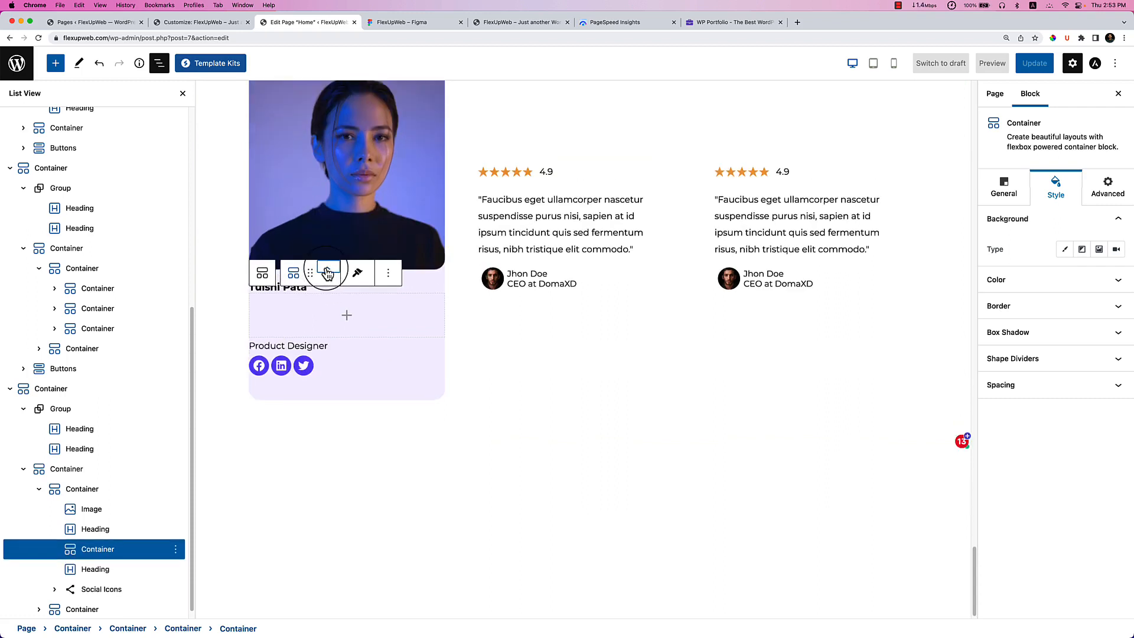
{"action": "left_click", "coordinate": [328, 270]}
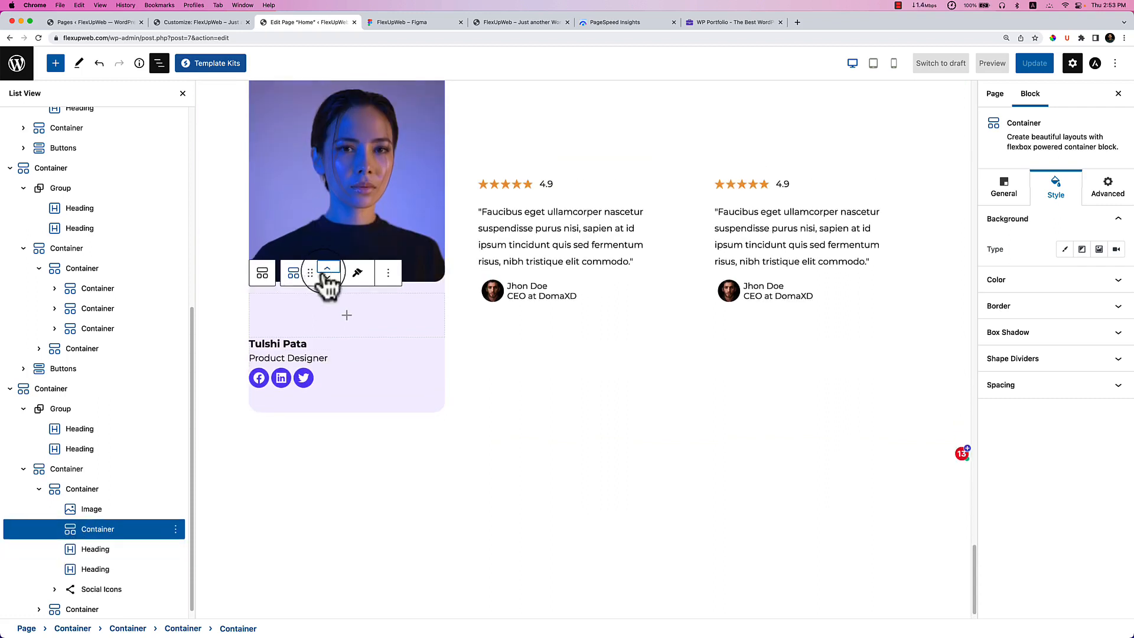
{"action": "left_click", "coordinate": [272, 345]}
{"action": "left_click_drag", "start_coordinate": [312, 316], "coordinate": [322, 317]}
{"action": "scroll", "coordinate": [322, 316], "scroll_direction": "up", "scroll_amount": 5}
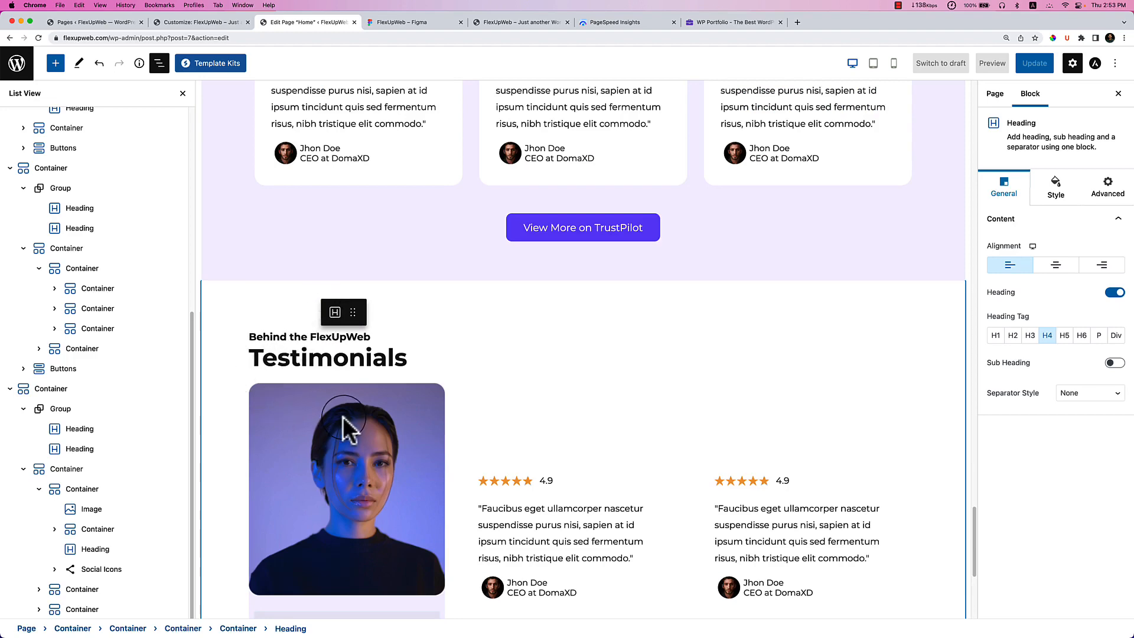
{"action": "scroll", "coordinate": [345, 428], "scroll_direction": "down", "scroll_amount": 5}
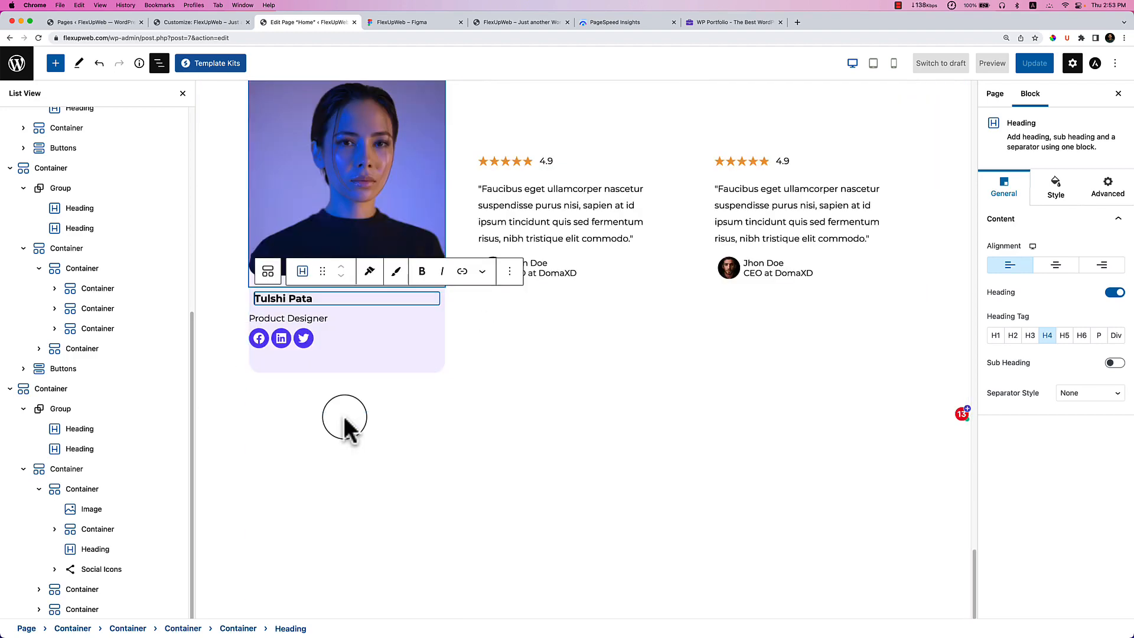
{"action": "left_click", "coordinate": [100, 530]}
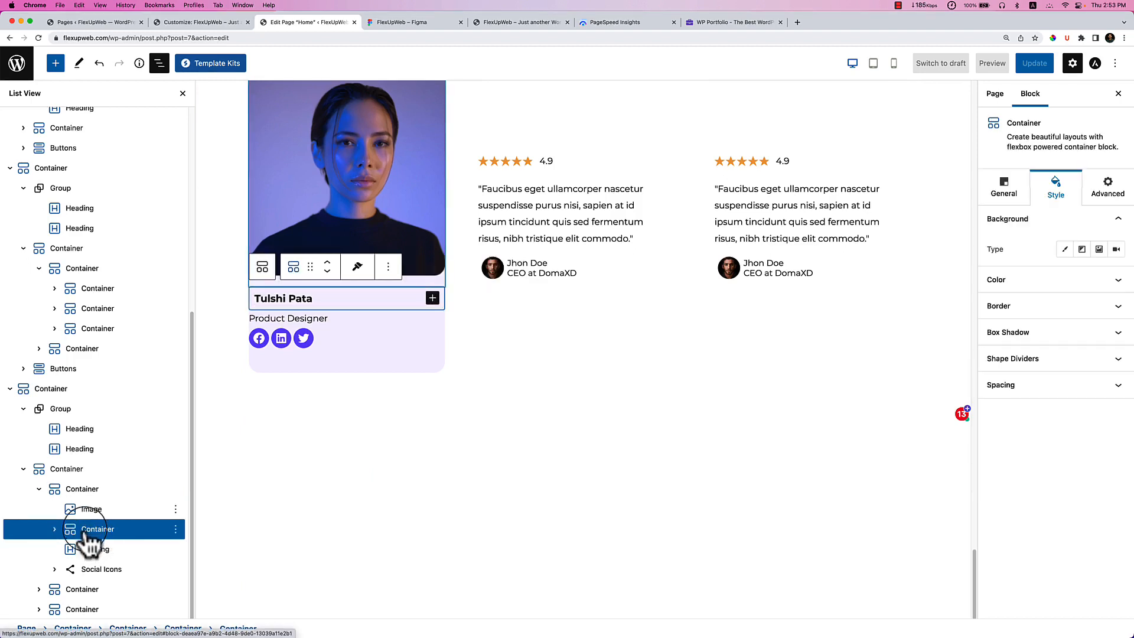
{"action": "left_click_drag", "start_coordinate": [112, 547], "coordinate": [106, 555]}
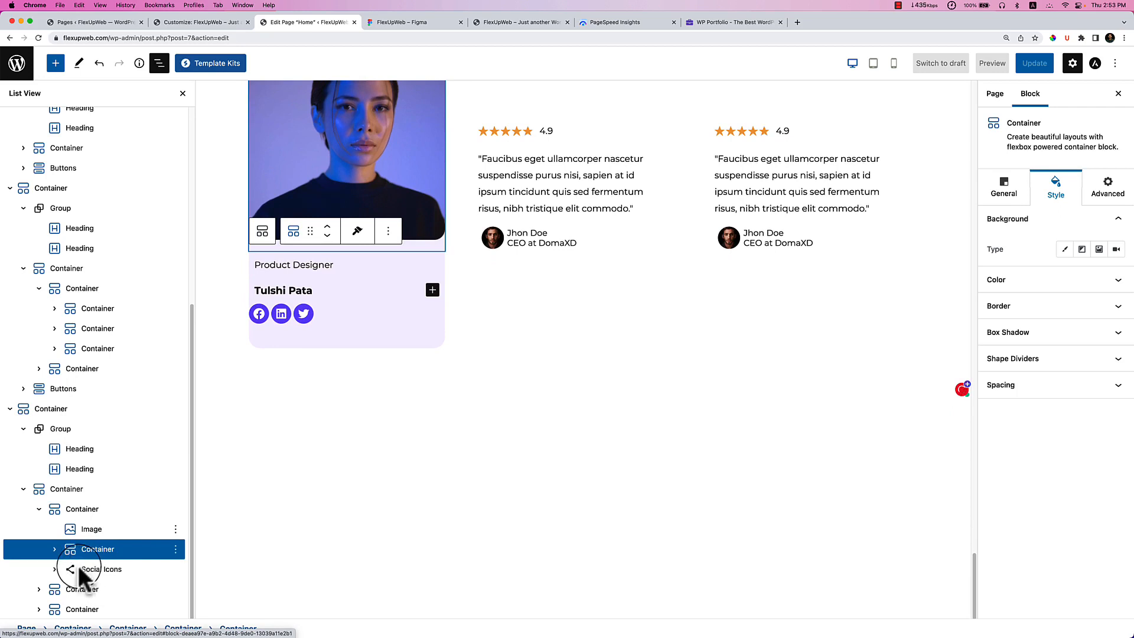
{"action": "left_click", "coordinate": [101, 564]}
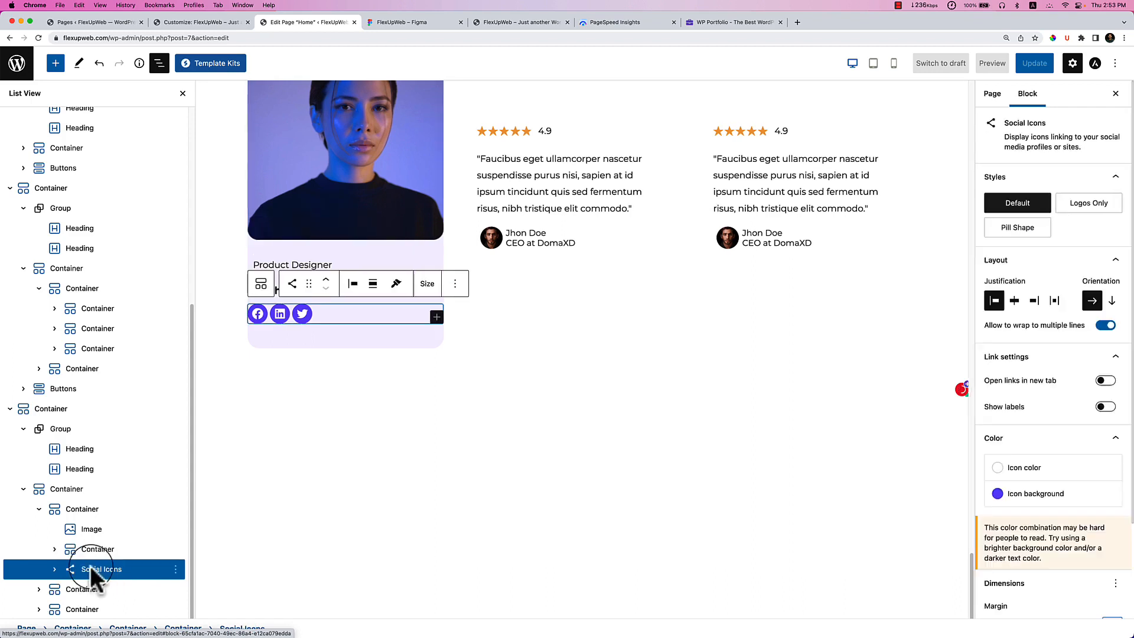
{"action": "mouse_move", "coordinate": [79, 574]}
{"action": "left_mouse_down"}
{"action": "mouse_move", "coordinate": [105, 551]}
{"action": "mouse_move", "coordinate": [106, 575]}
{"action": "mouse_move", "coordinate": [73, 574]}
{"action": "left_mouse_up"}
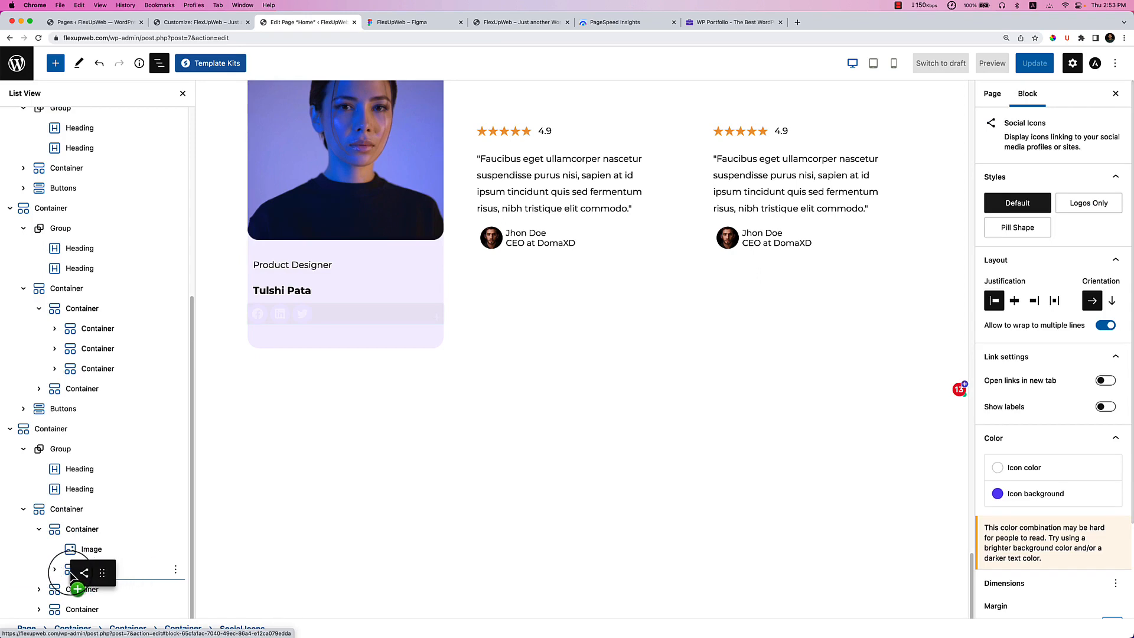
{"action": "left_click_drag", "start_coordinate": [74, 574], "coordinate": [94, 584]}
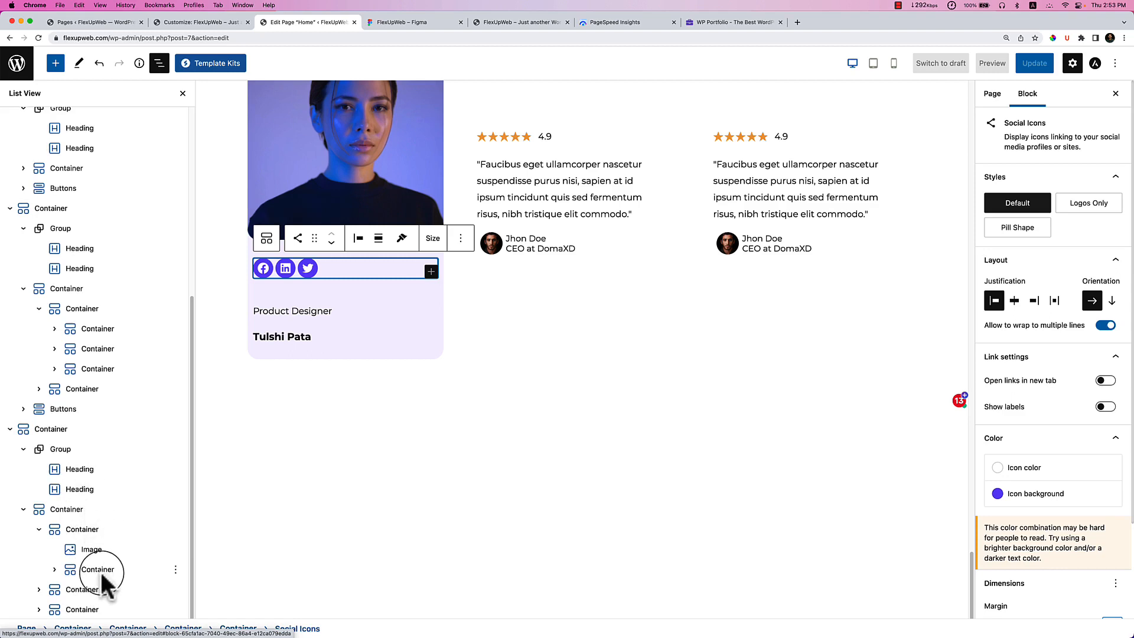
{"action": "left_click", "coordinate": [99, 571]}
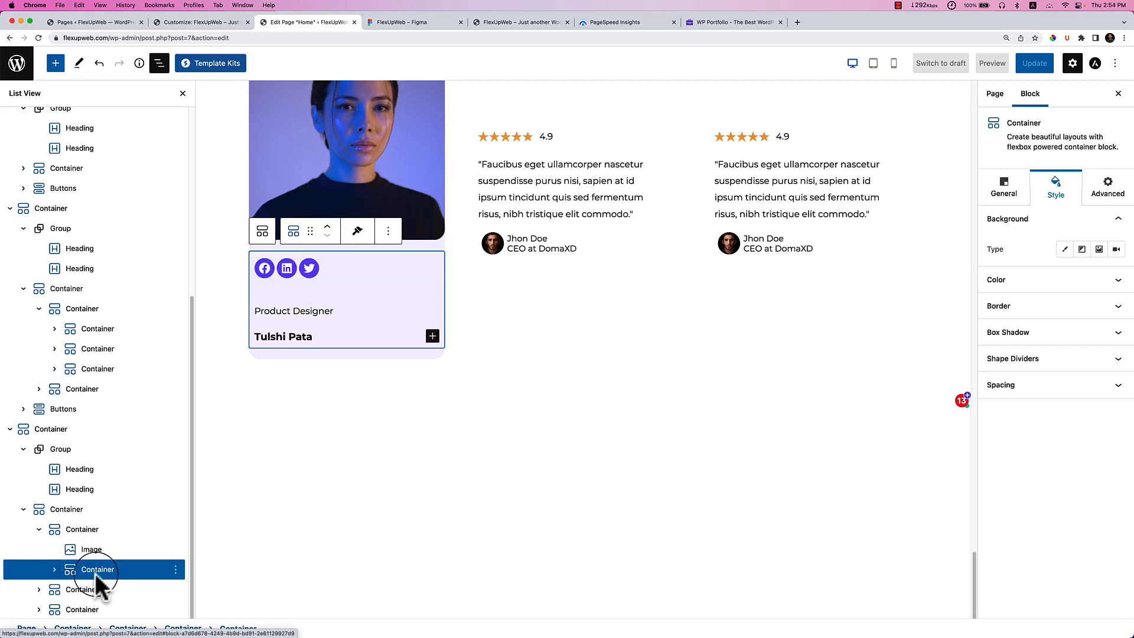
{"action": "left_click", "coordinate": [54, 570]}
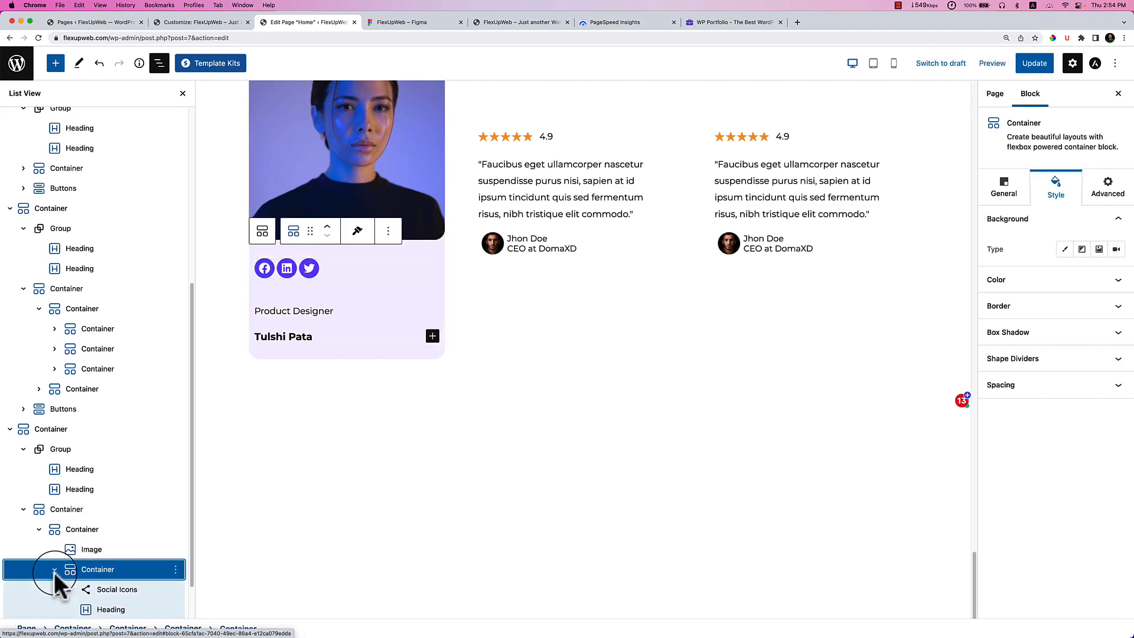
{"action": "scroll", "coordinate": [145, 588], "scroll_direction": "down", "scroll_amount": 1}
{"action": "scroll", "coordinate": [144, 587], "scroll_direction": "down", "scroll_amount": 1}
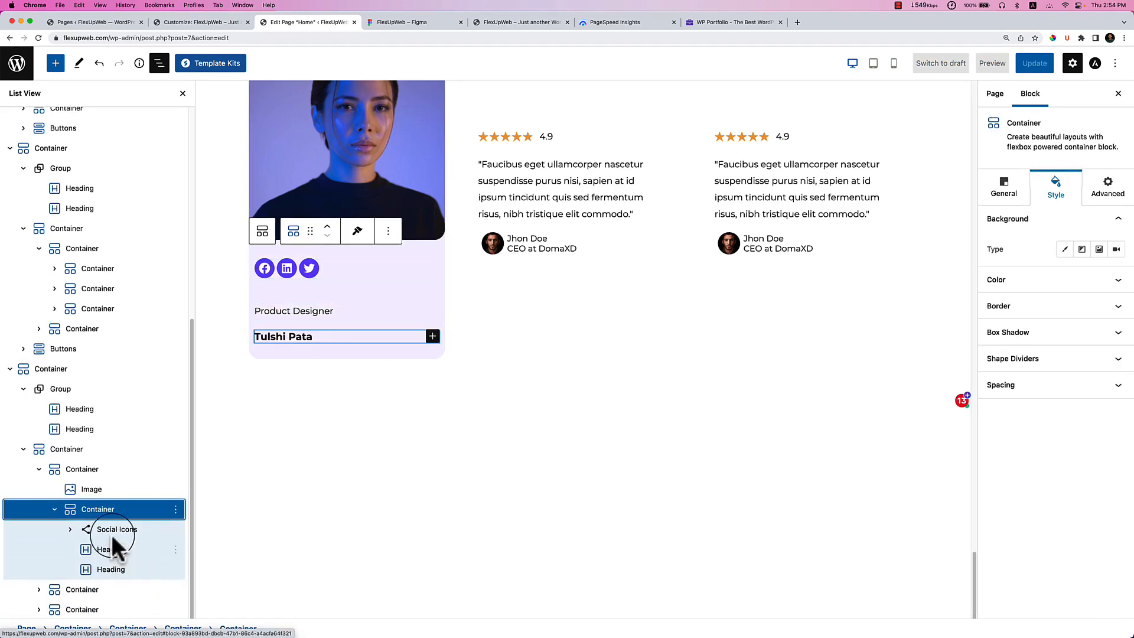
{"action": "left_click", "coordinate": [116, 530]}
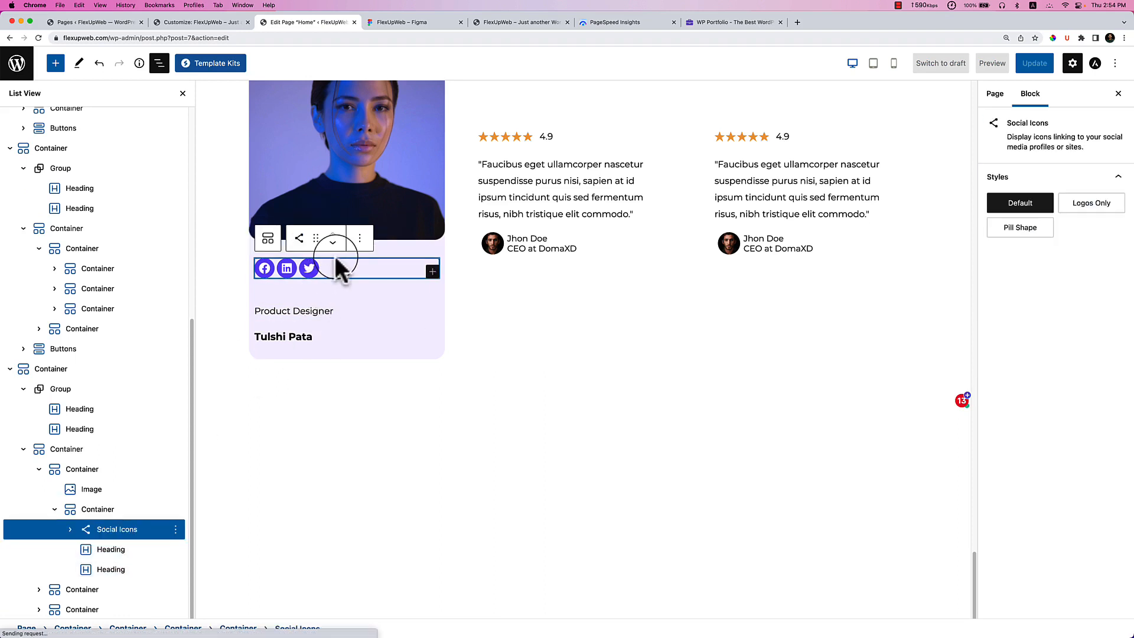
{"action": "left_click", "coordinate": [334, 249]}
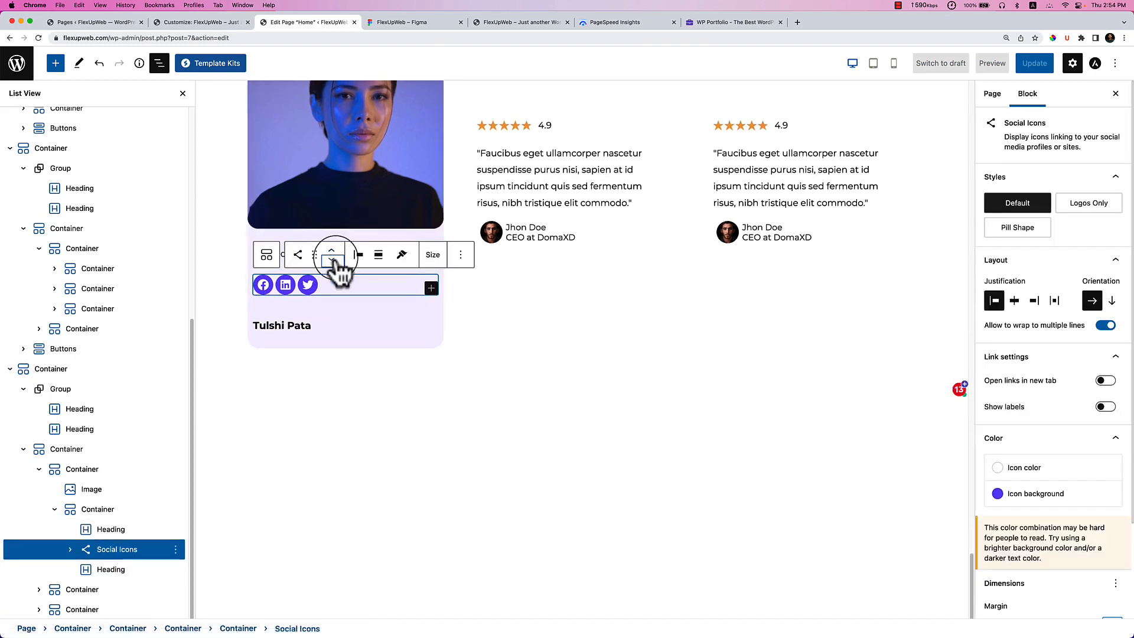
{"action": "left_click", "coordinate": [332, 260]}
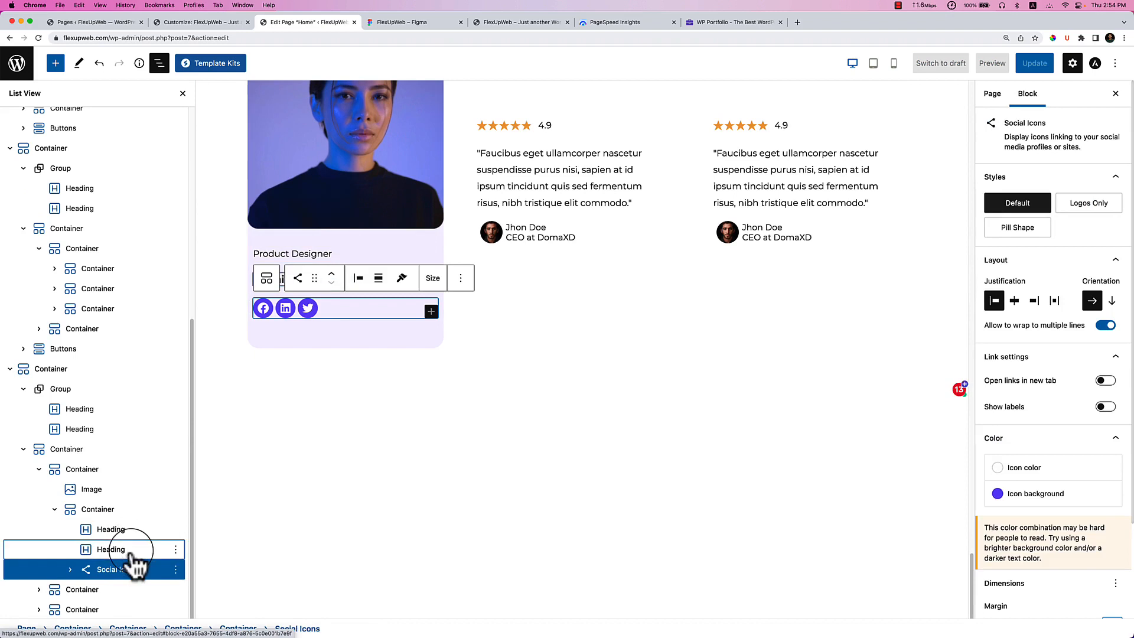
{"action": "left_click", "coordinate": [329, 296]}
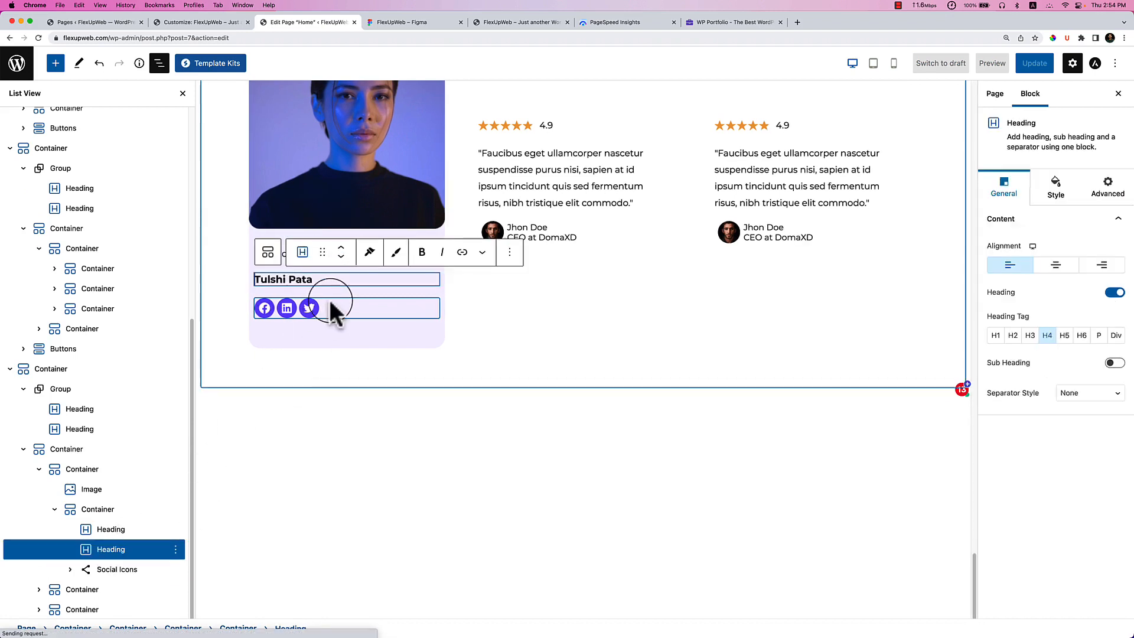
{"action": "left_click", "coordinate": [341, 248]}
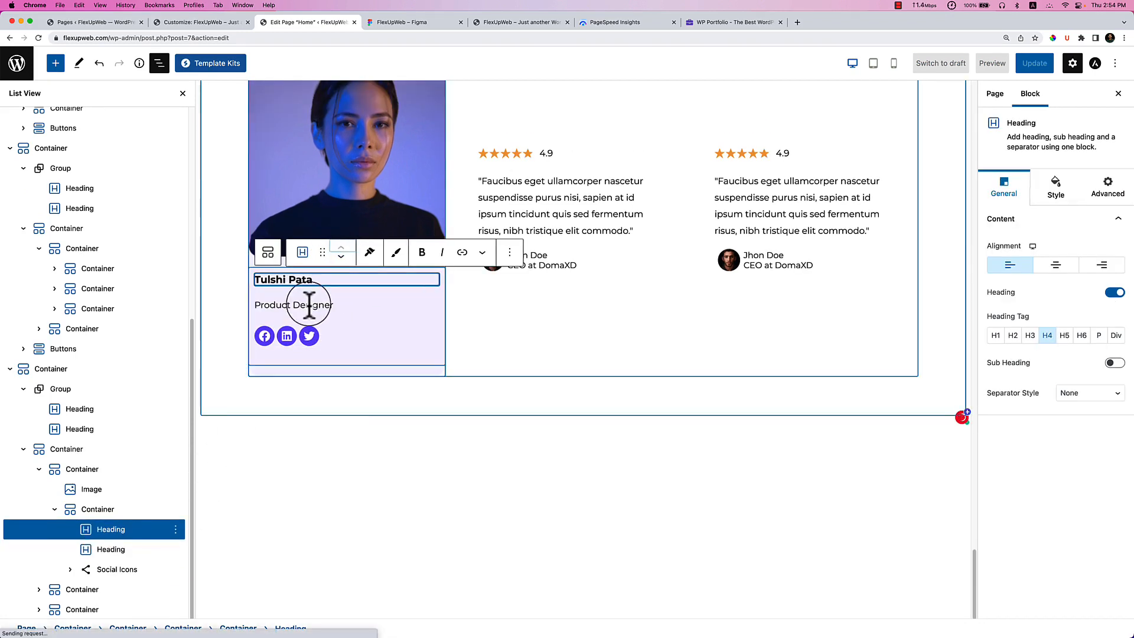
Set the text container's row gap to 0 and its left padding to 30 px.
{"action": "left_click", "coordinate": [137, 514]}
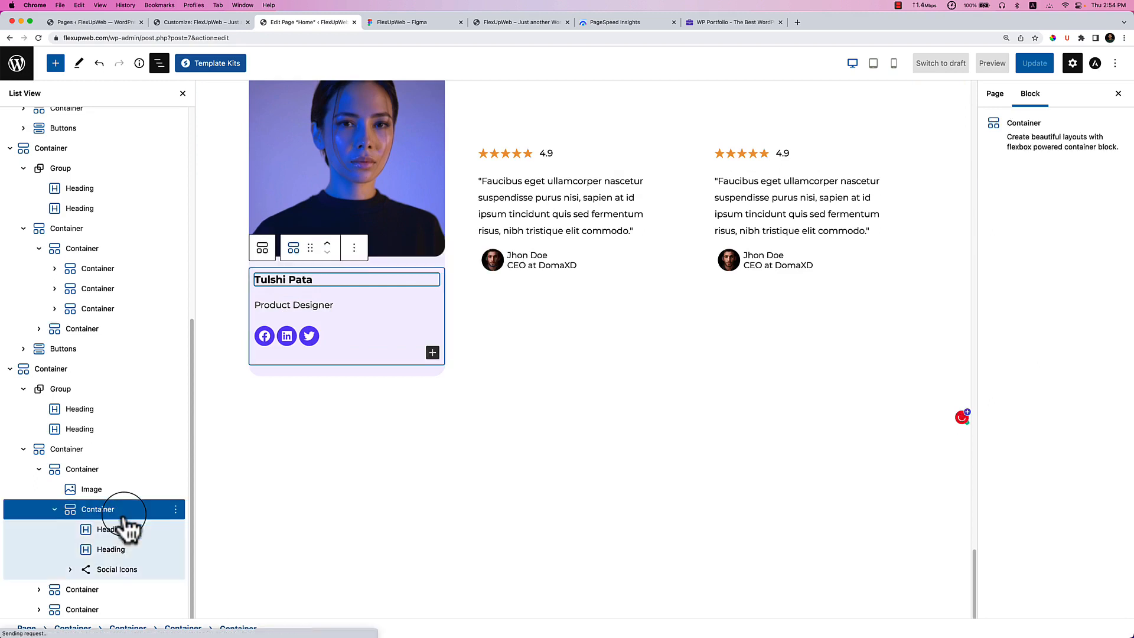
{"action": "left_click", "coordinate": [1047, 387]}
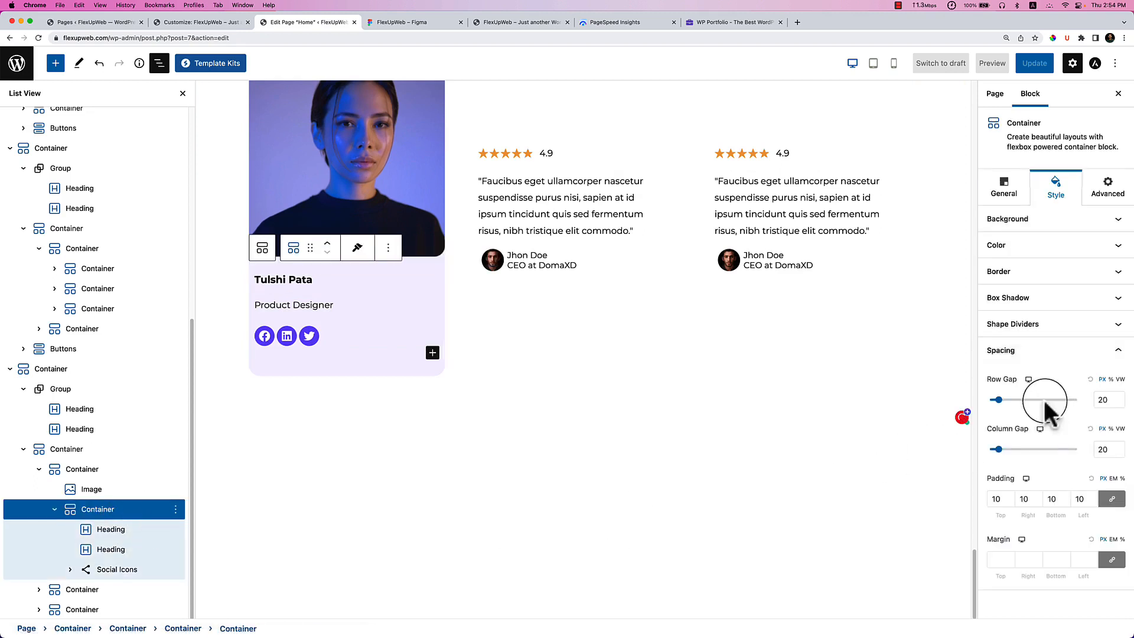
{"action": "left_click_drag", "start_coordinate": [999, 402], "coordinate": [978, 408]}
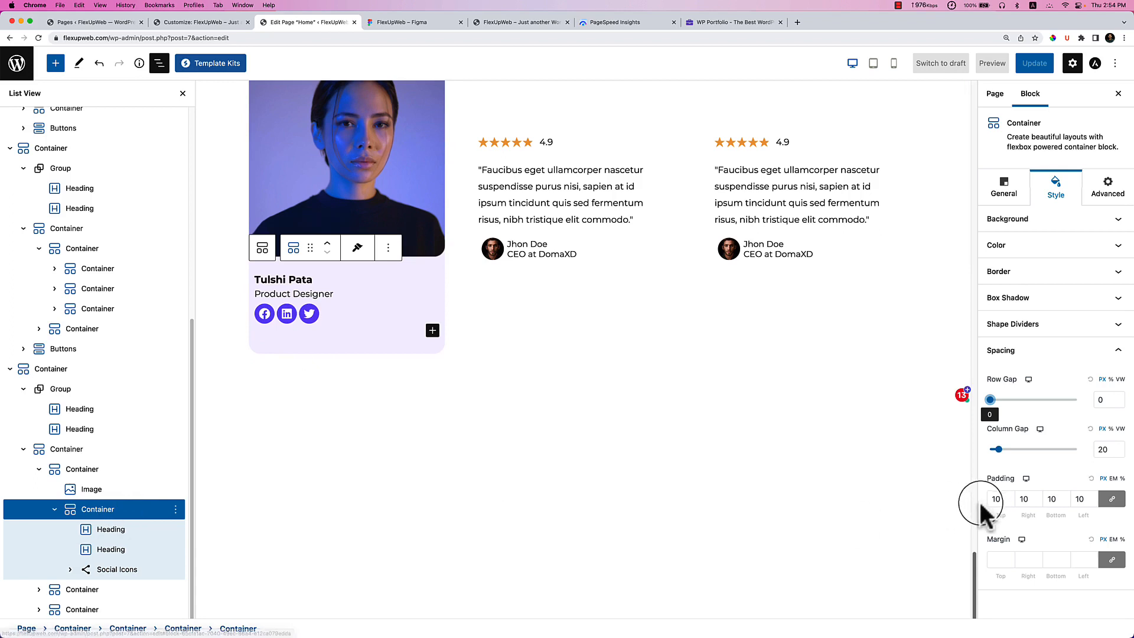
{"action": "left_click", "coordinate": [1111, 499]}
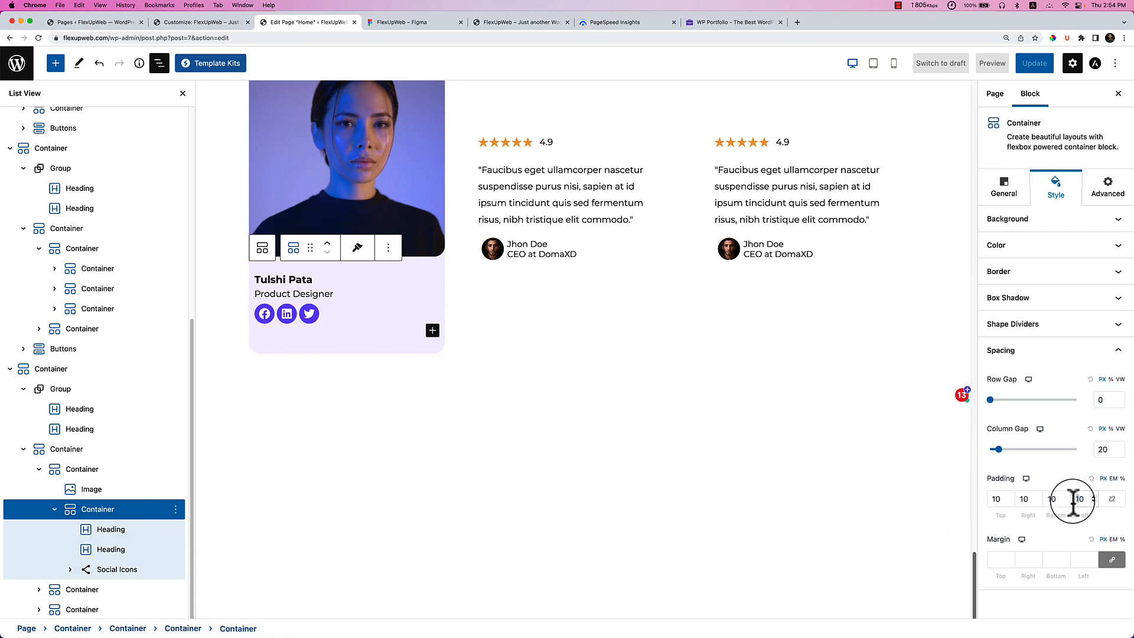
{"action": "type", "text": "30"}
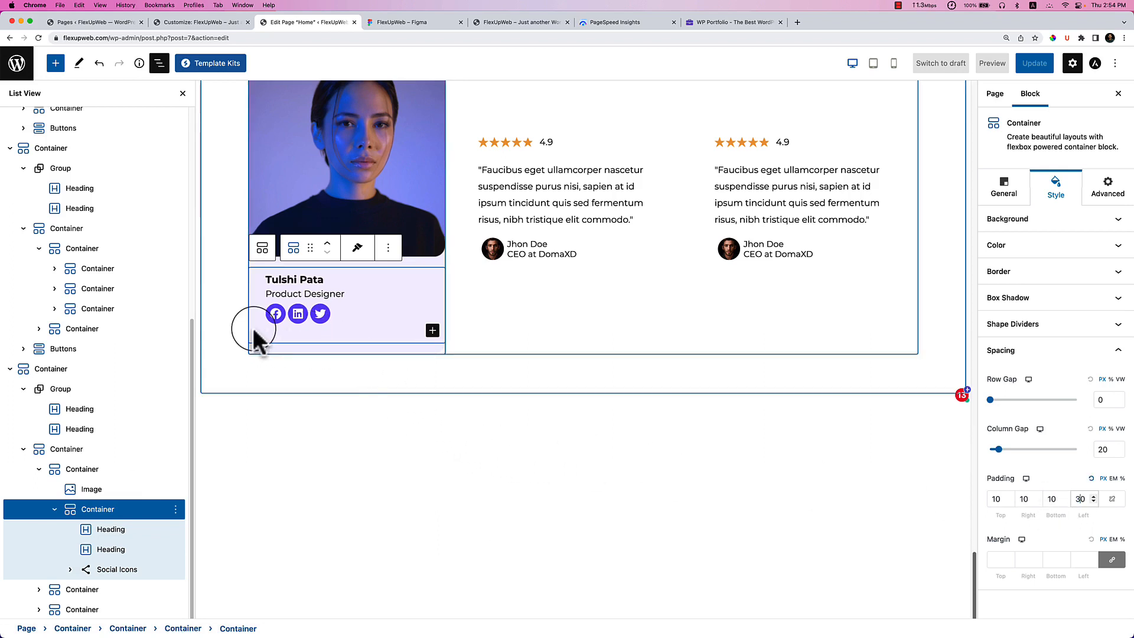
Set the whole team card container's bottom padding to 0.
{"action": "left_click", "coordinate": [103, 472]}
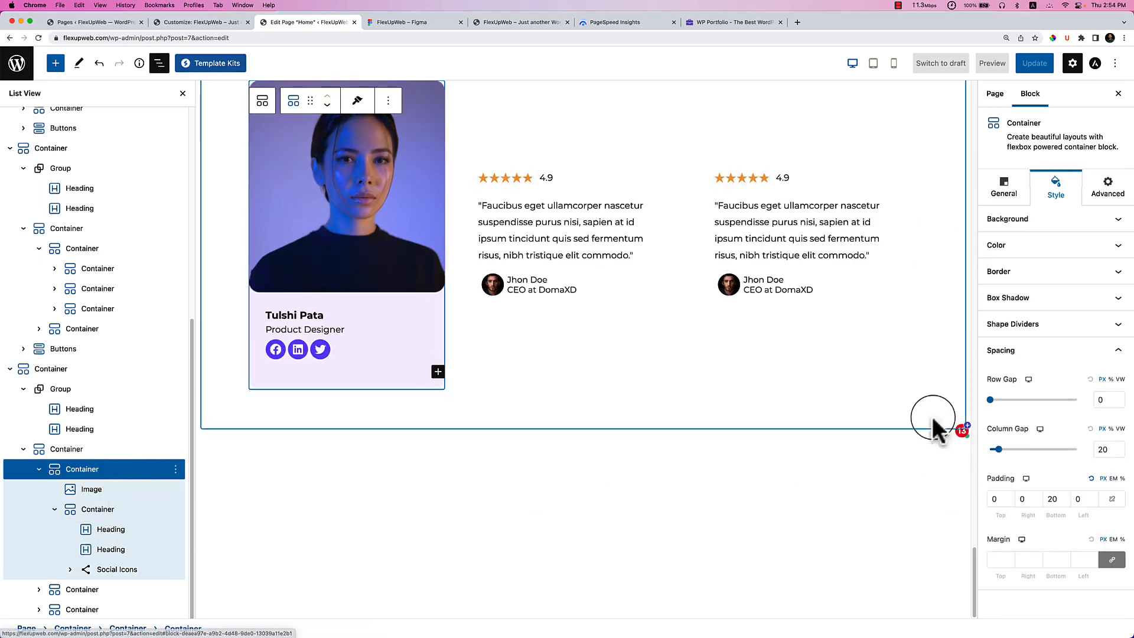
{"action": "left_click_drag", "start_coordinate": [1045, 500], "coordinate": [1058, 508]}
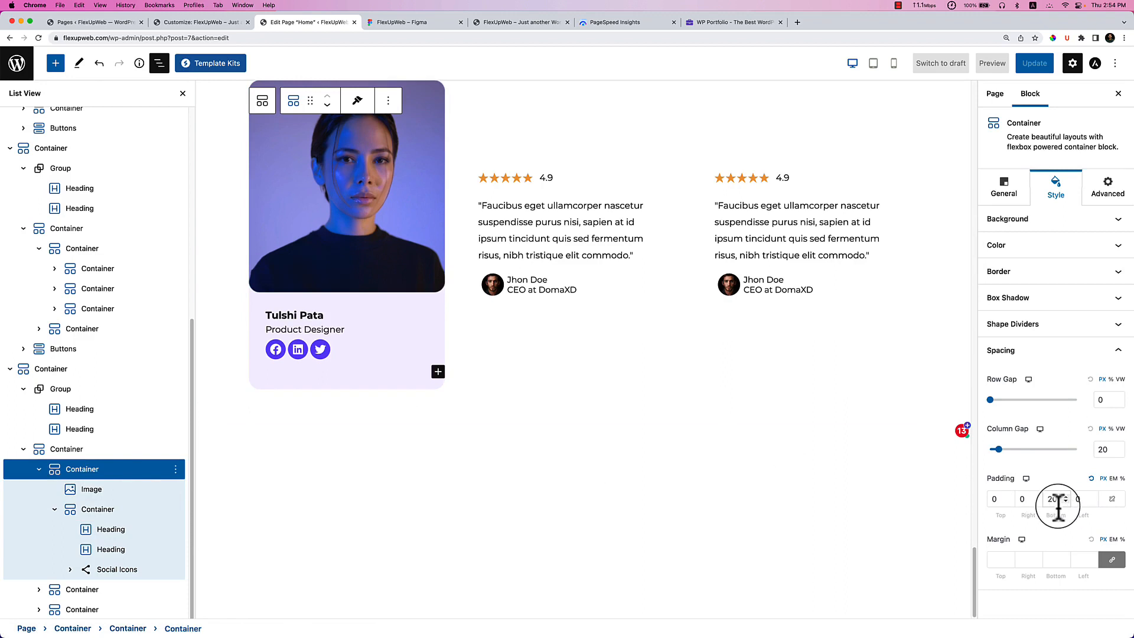
{"action": "type", "text": "0"}
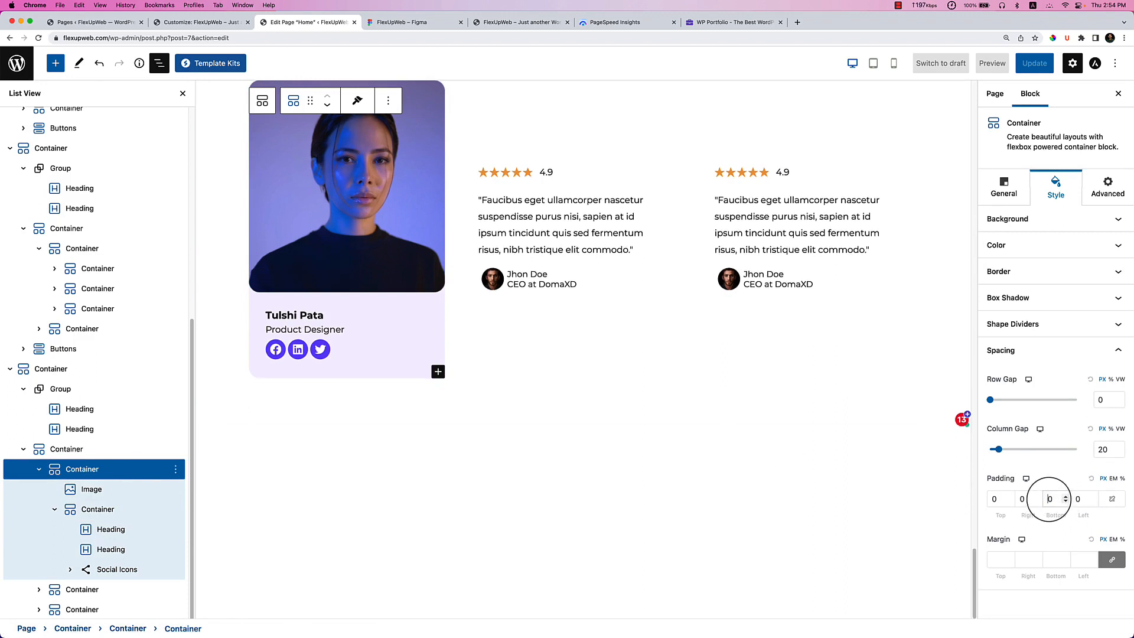
Delete both testimonial quote card containers, leaving only the team member card.
{"action": "scroll", "coordinate": [564, 479], "scroll_direction": "up", "scroll_amount": 3}
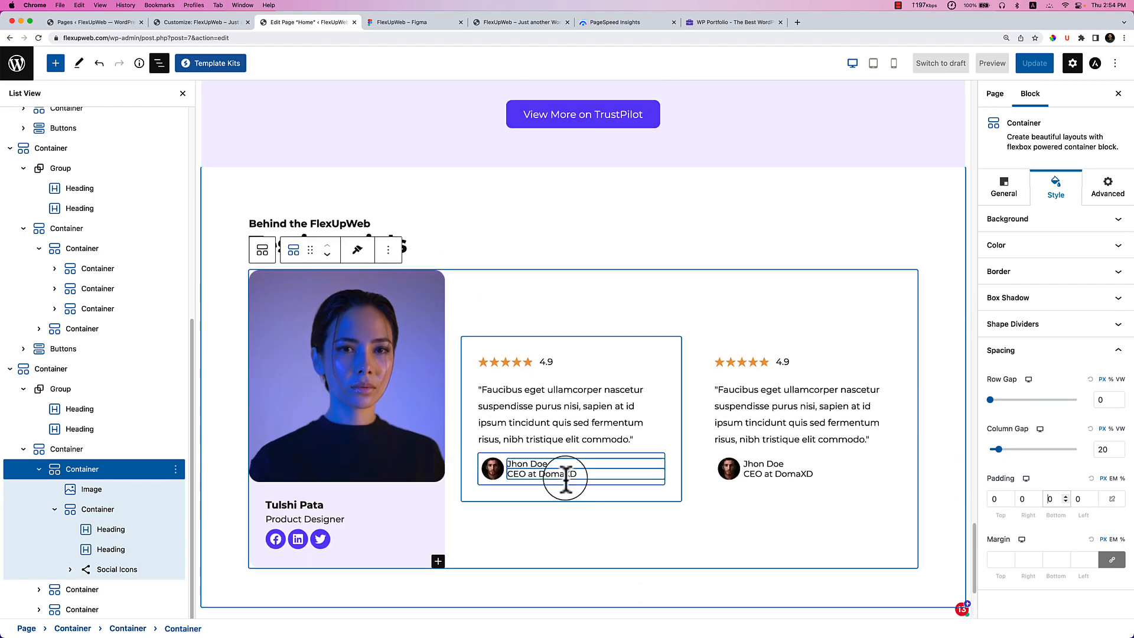
{"action": "left_click", "coordinate": [559, 345]}
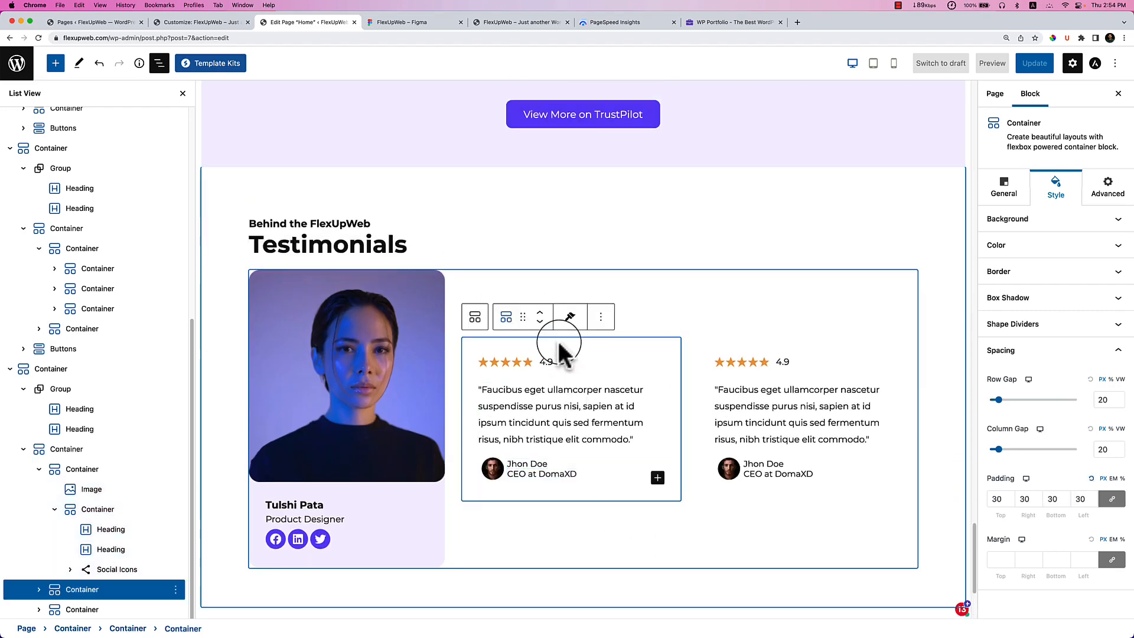
{"action": "left_click", "coordinate": [600, 317]}
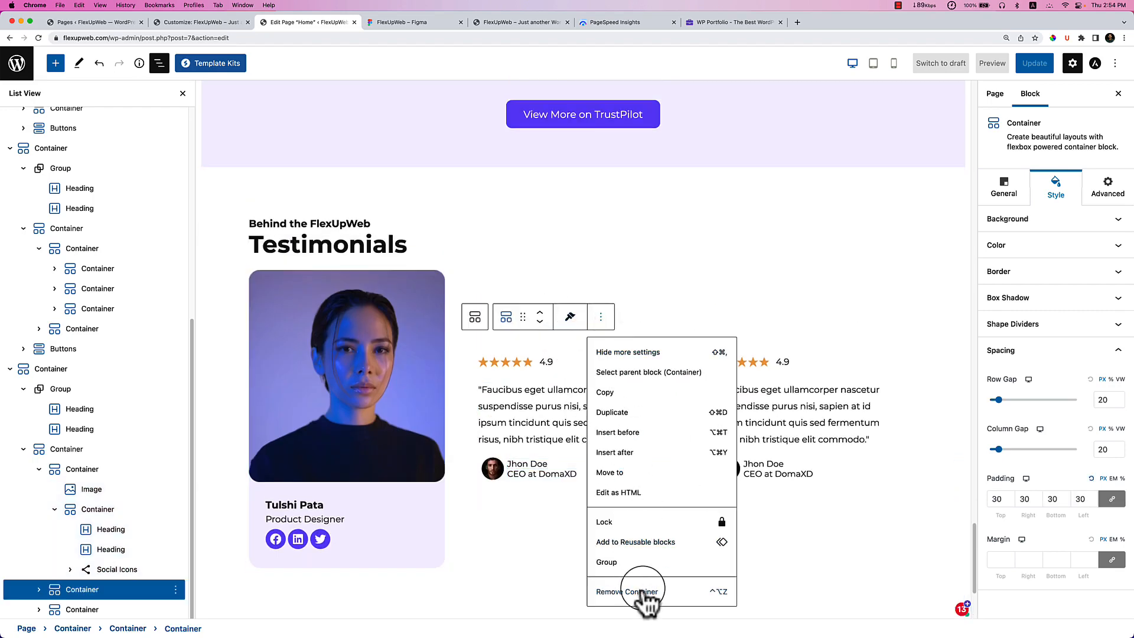
{"action": "left_click", "coordinate": [643, 591]}
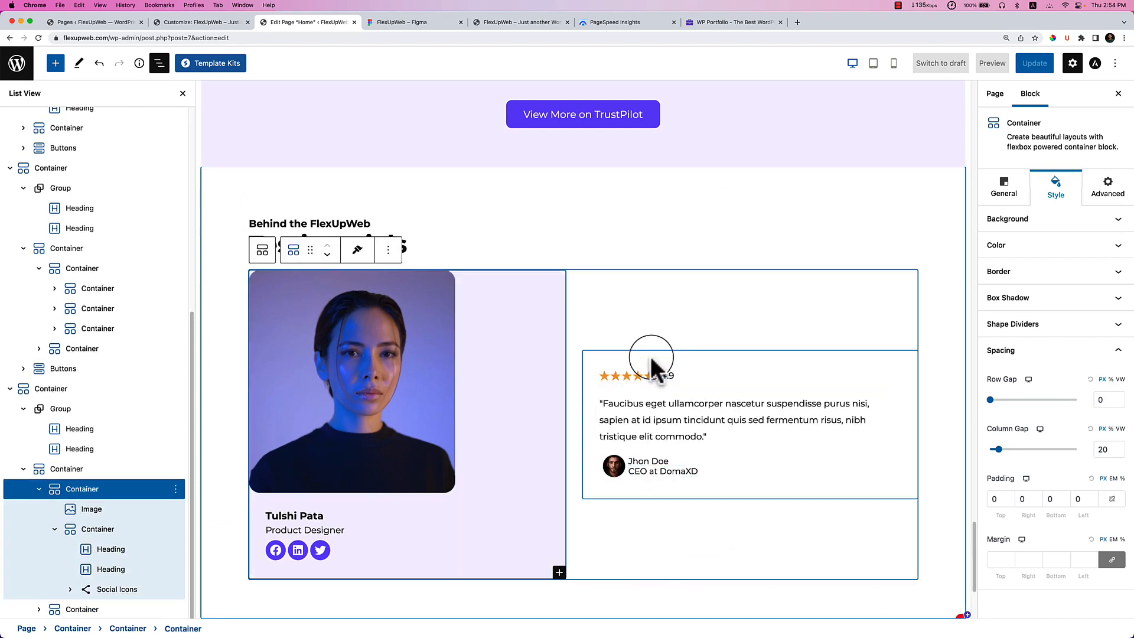
{"action": "left_click", "coordinate": [603, 358]}
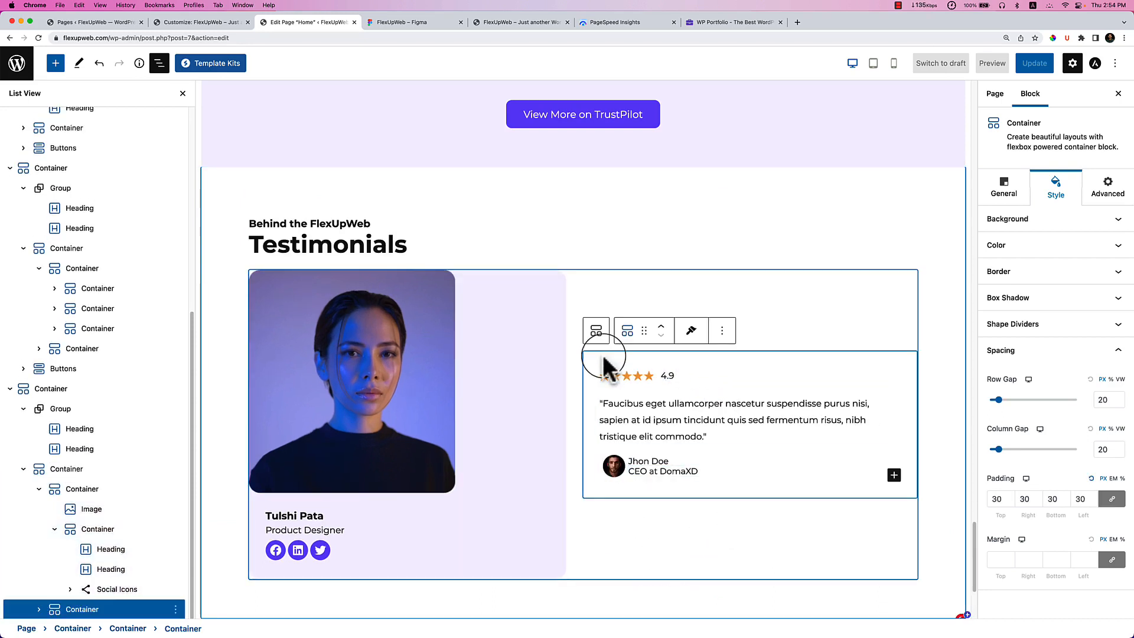
{"action": "left_click", "coordinate": [722, 330]}
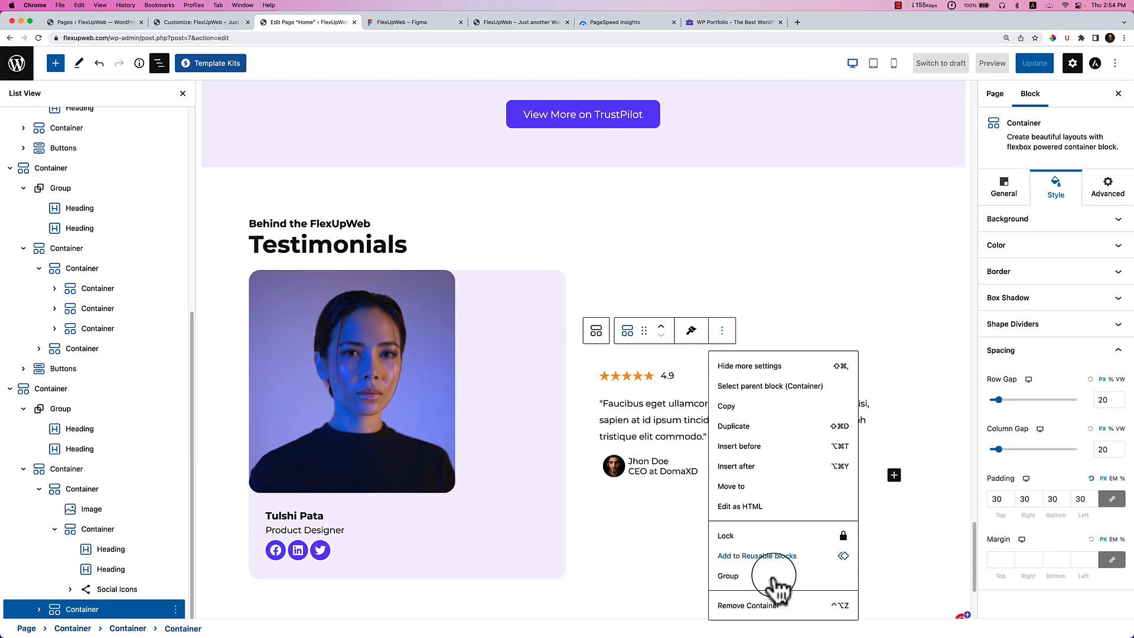
{"action": "left_click", "coordinate": [764, 607]}
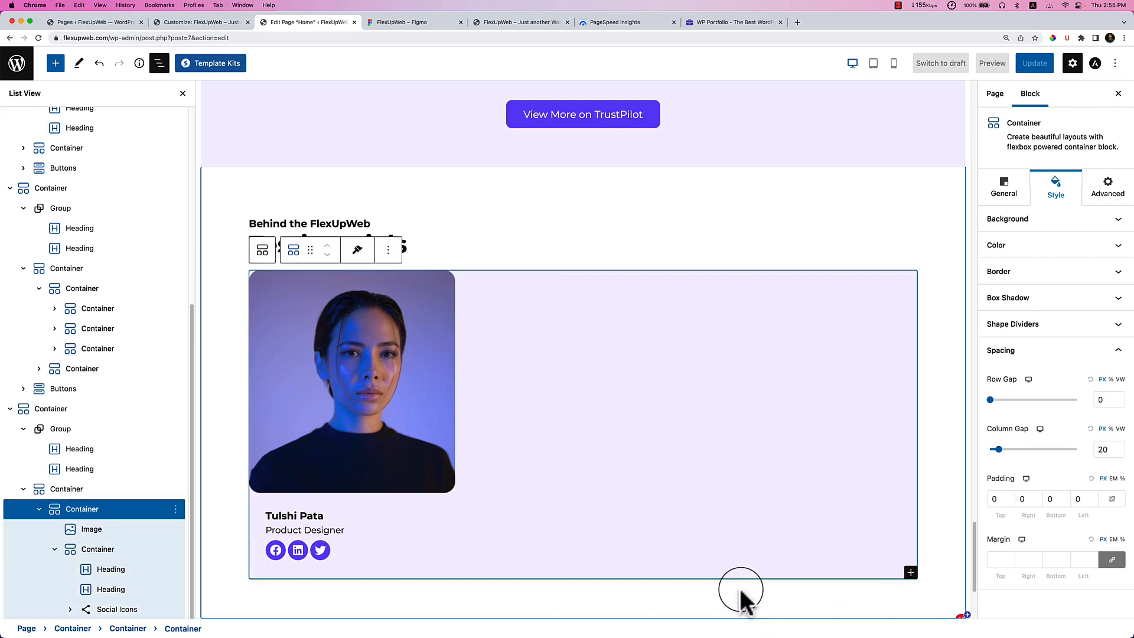
{"action": "left_click", "coordinate": [388, 250]}
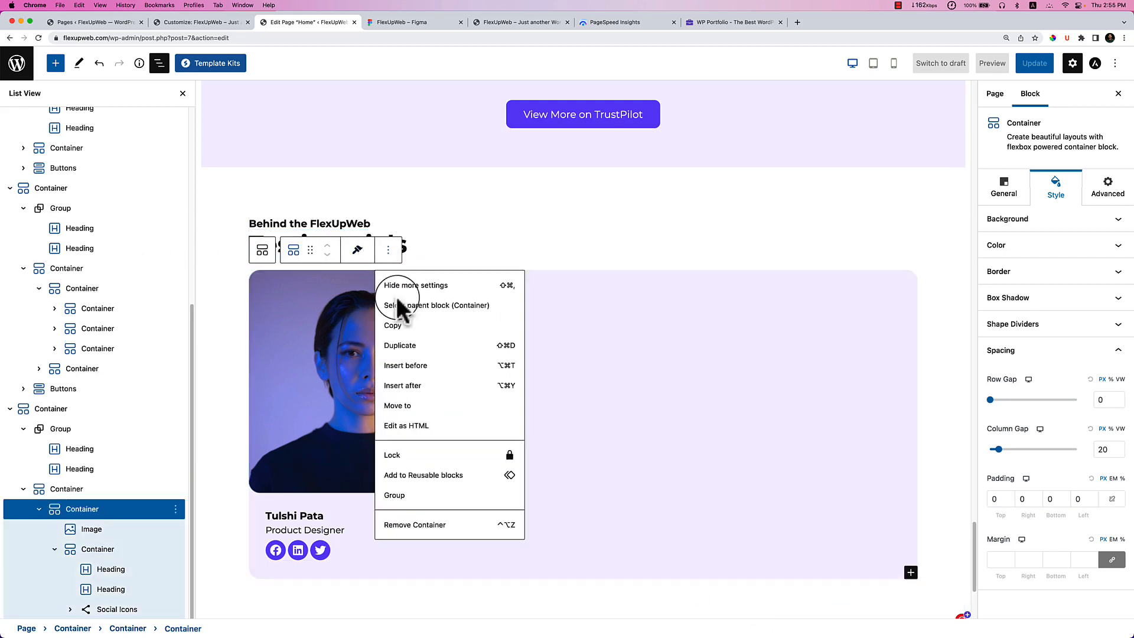
{"action": "left_click", "coordinate": [407, 347]}
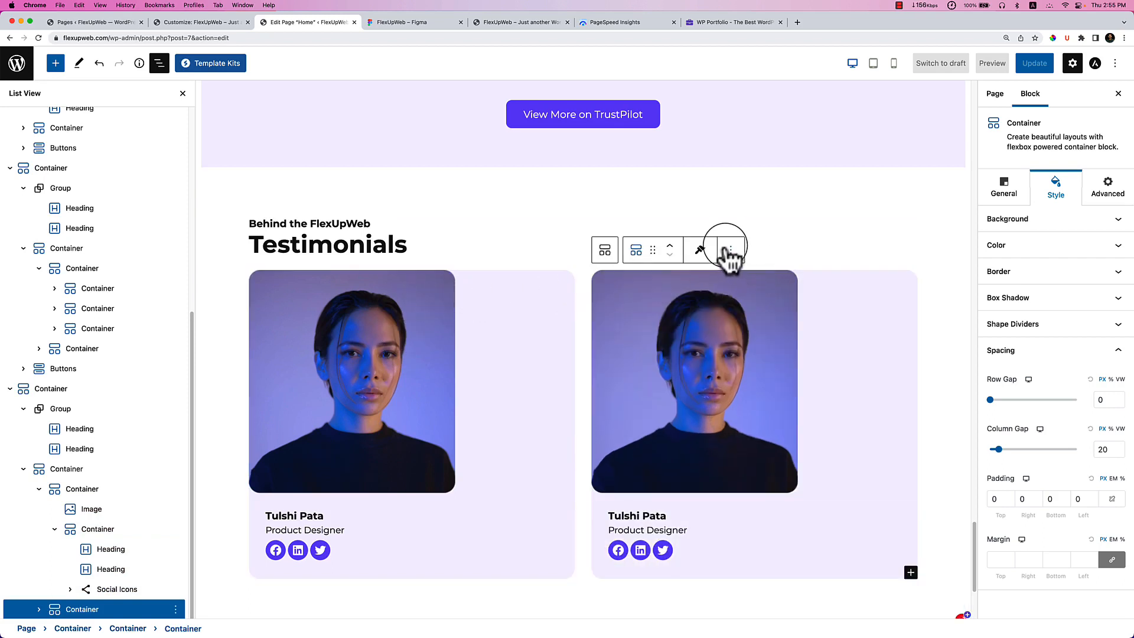
{"action": "left_click", "coordinate": [732, 251]}
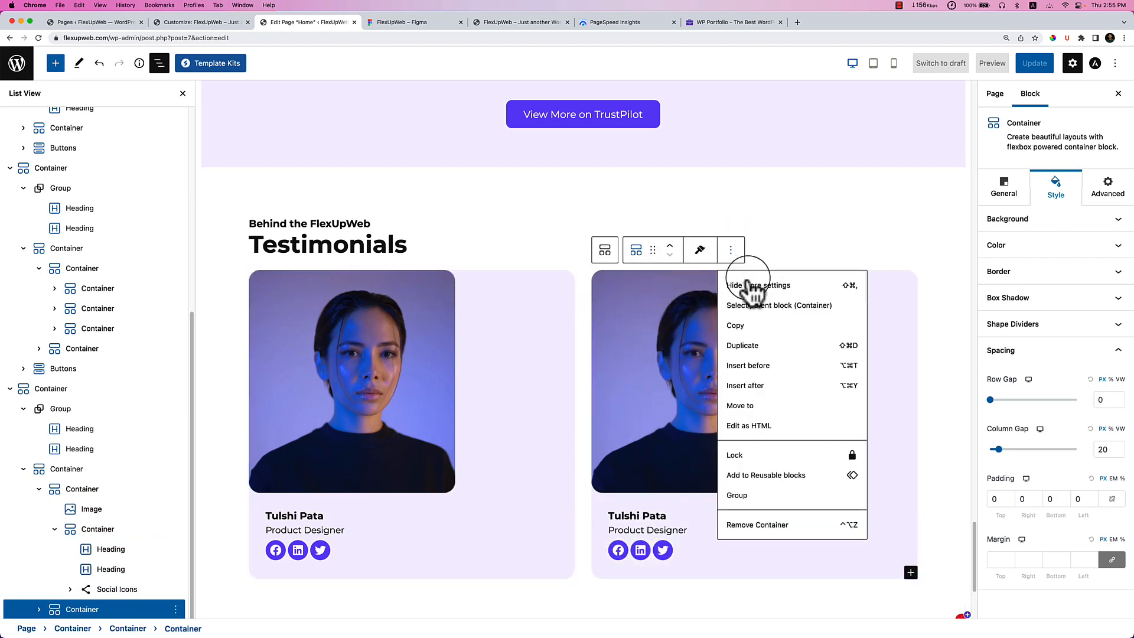
{"action": "left_click", "coordinate": [762, 346]}
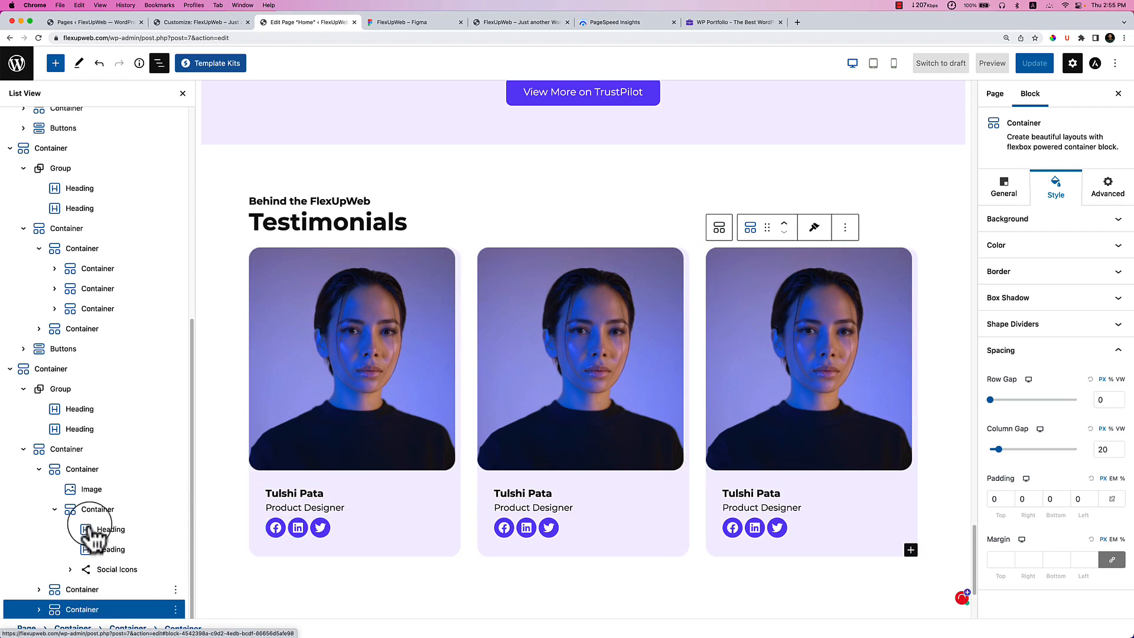
{"action": "left_click", "coordinate": [99, 450]}
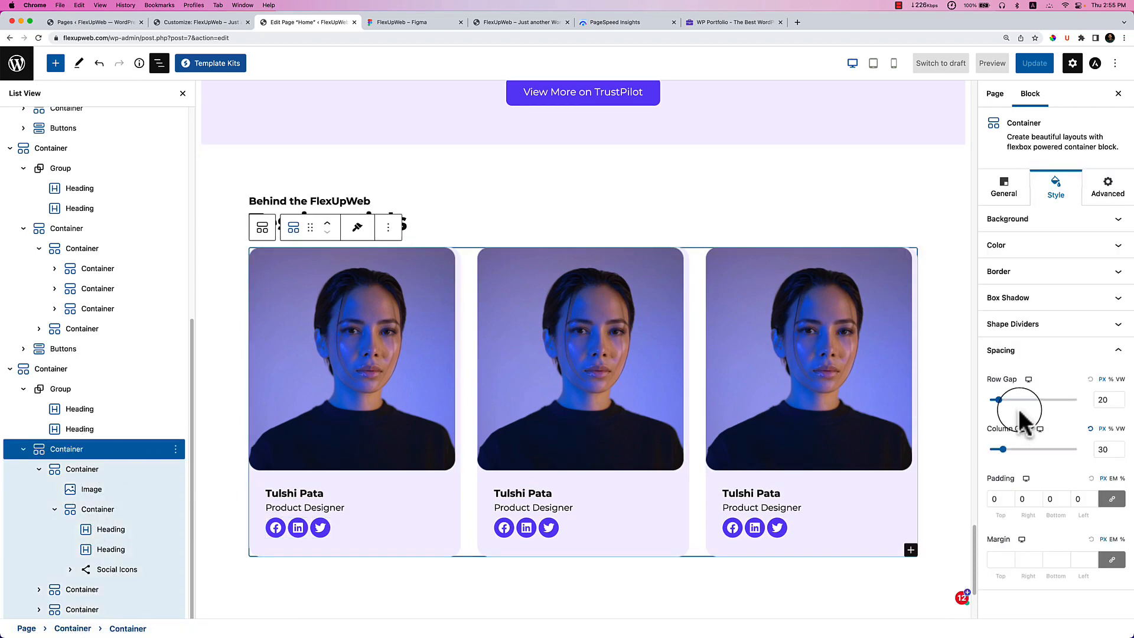
Set the card container's row gap to 31 and column gap to 60 px.
{"action": "left_click_drag", "start_coordinate": [1000, 401], "coordinate": [1005, 401]}
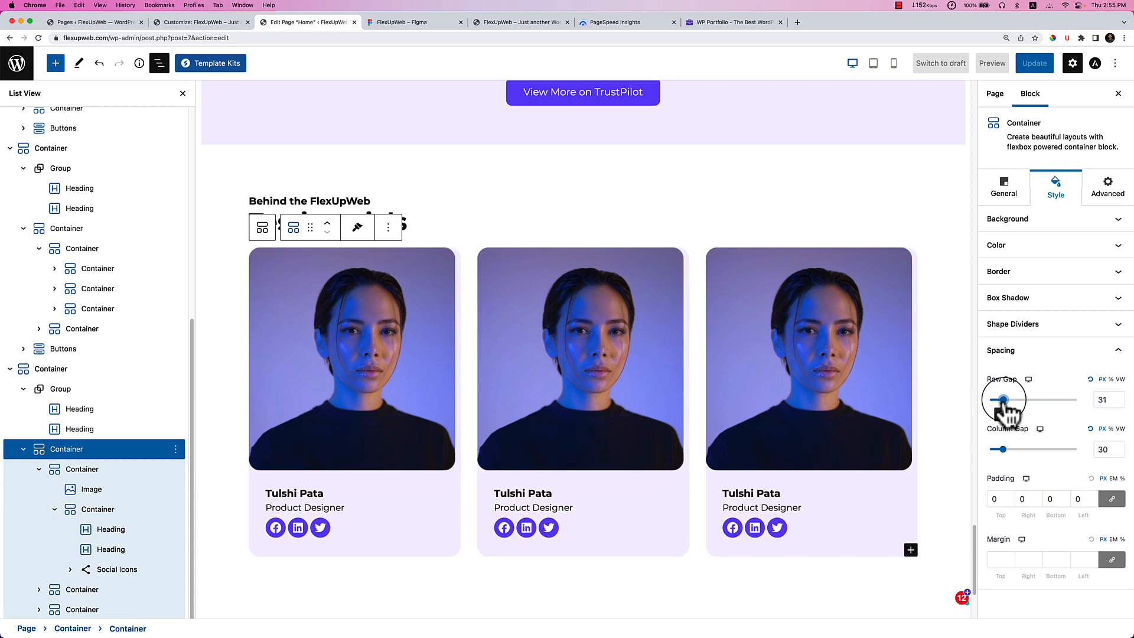
{"action": "left_click_drag", "start_coordinate": [1003, 449], "coordinate": [1016, 450]}
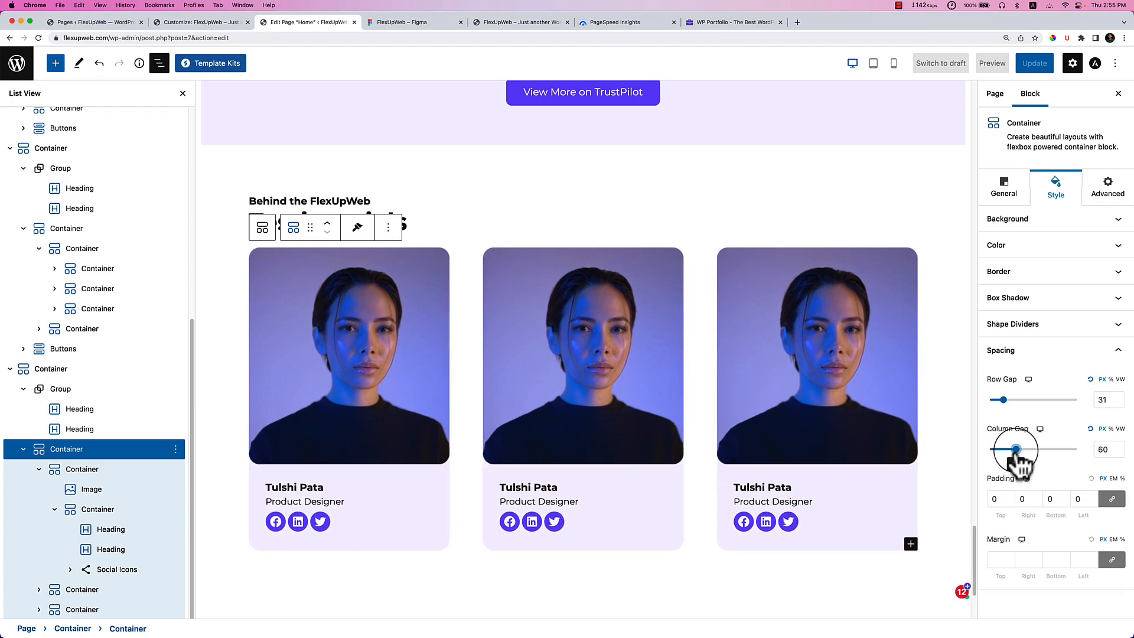
{"action": "scroll", "coordinate": [780, 436], "scroll_direction": "down", "scroll_amount": 3}
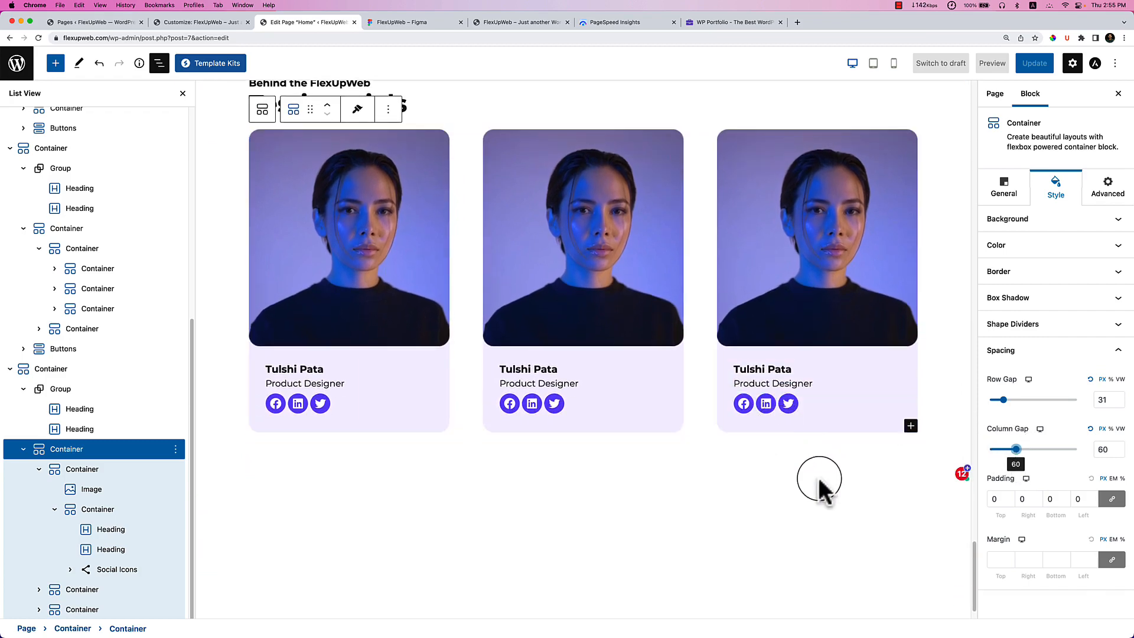
{"action": "left_click", "coordinate": [722, 490]}
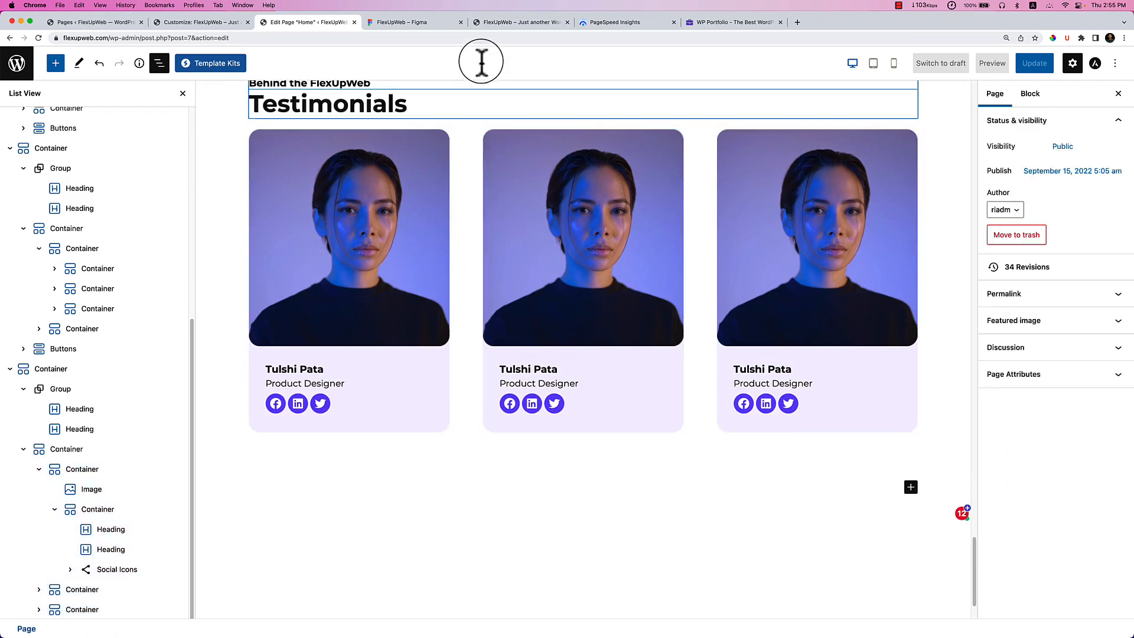
{"action": "left_click", "coordinate": [405, 21]}
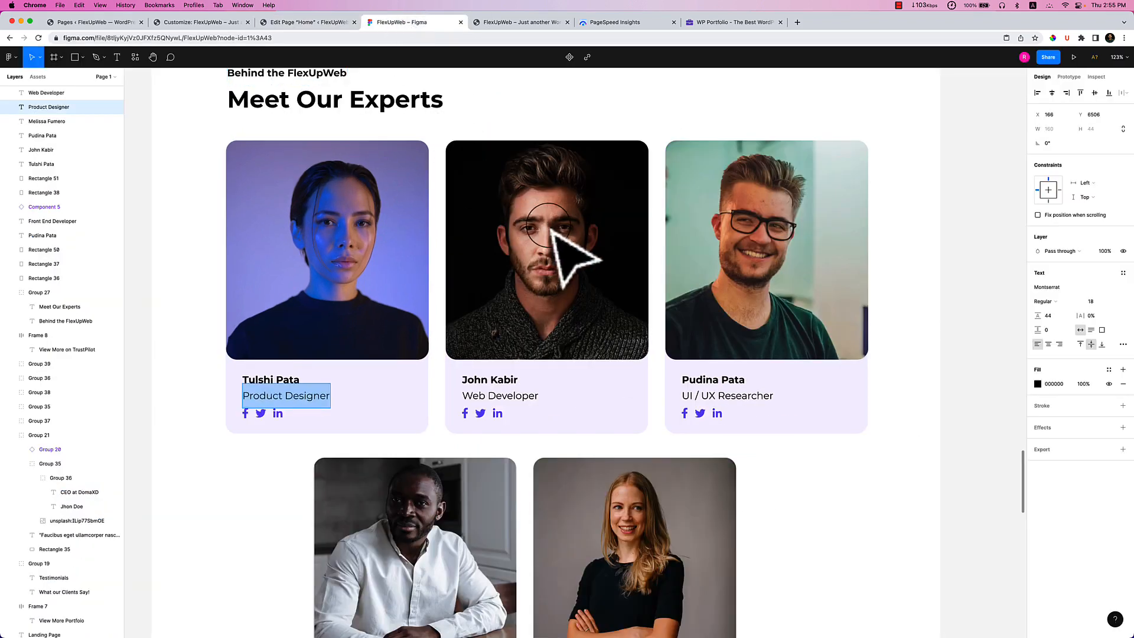
{"action": "left_click", "coordinate": [294, 23]}
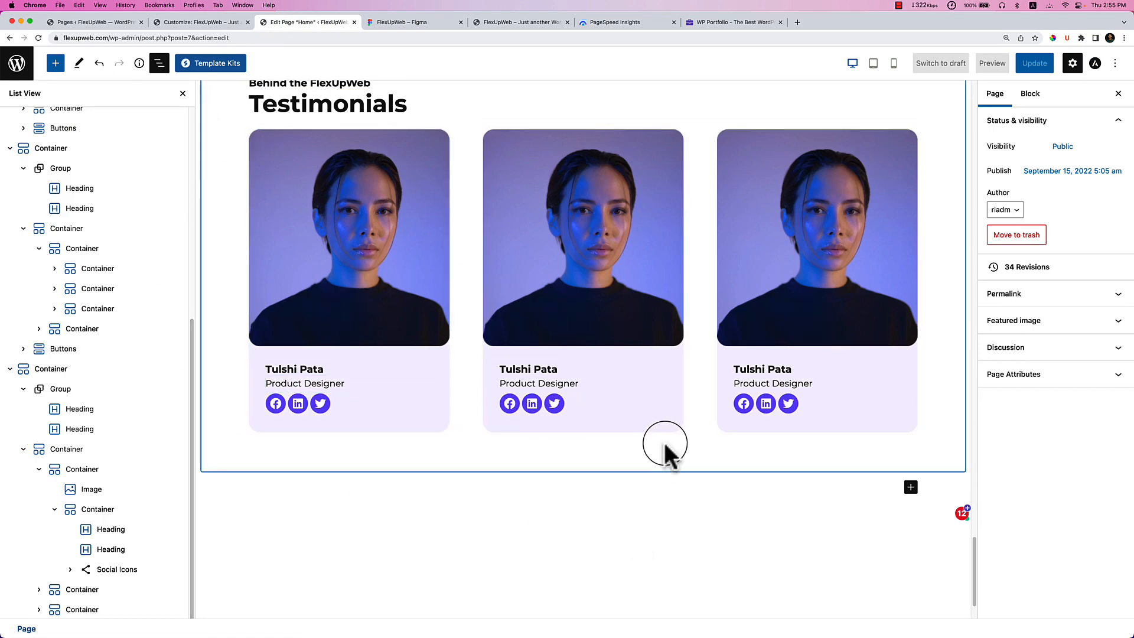
Scroll through the three team cards in the editor, then switch to the FlexUpWeb Figma design.
{"action": "scroll", "coordinate": [665, 448], "scroll_direction": "down", "scroll_amount": 3}
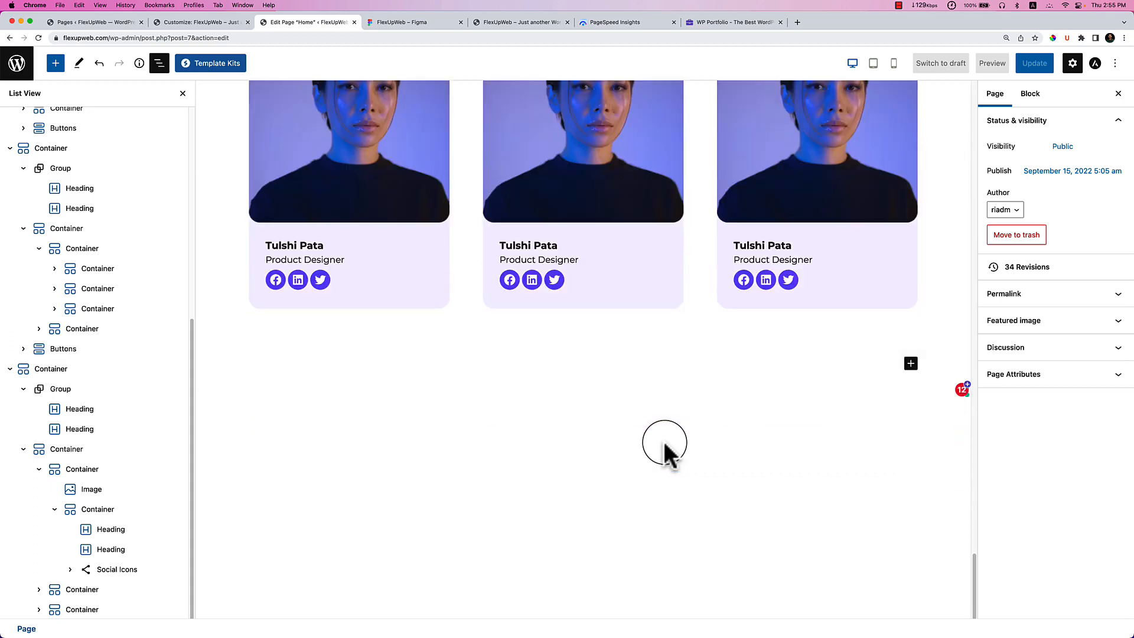
{"action": "scroll", "coordinate": [680, 437], "scroll_direction": "up", "scroll_amount": 6}
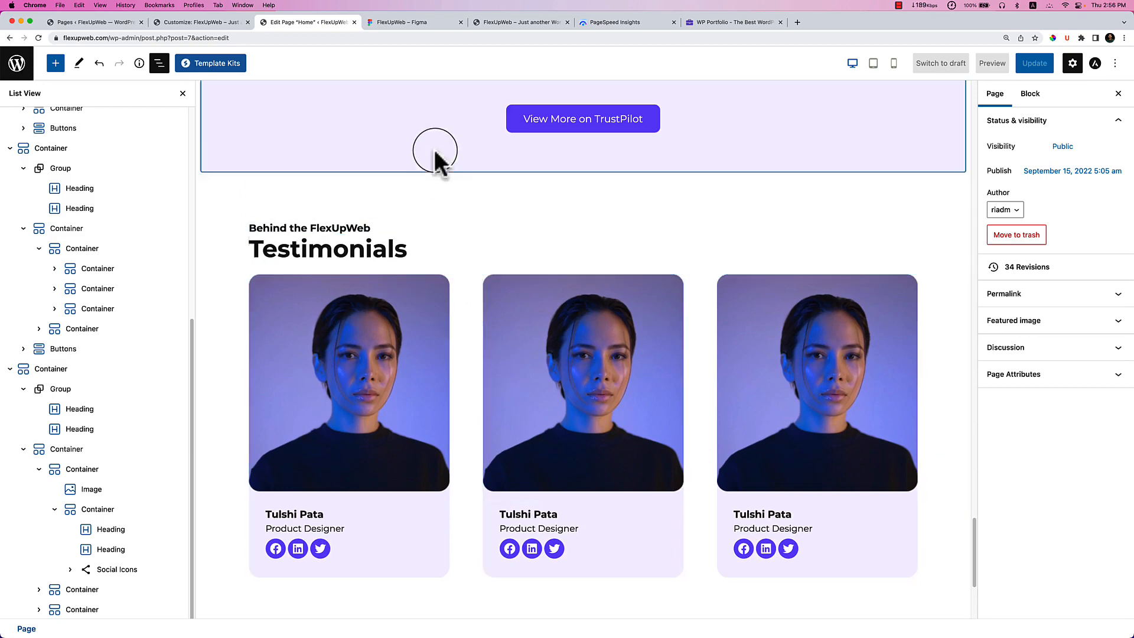
{"action": "left_click", "coordinate": [415, 22]}
{"action": "scroll", "coordinate": [532, 458], "scroll_direction": "down", "scroll_amount": 2}
Highlight the 'How to make money while you are sleeping?' heading text, then go to the WordPress Dashboard.
{"action": "scroll", "coordinate": [623, 524], "scroll_direction": "down", "scroll_amount": 4}
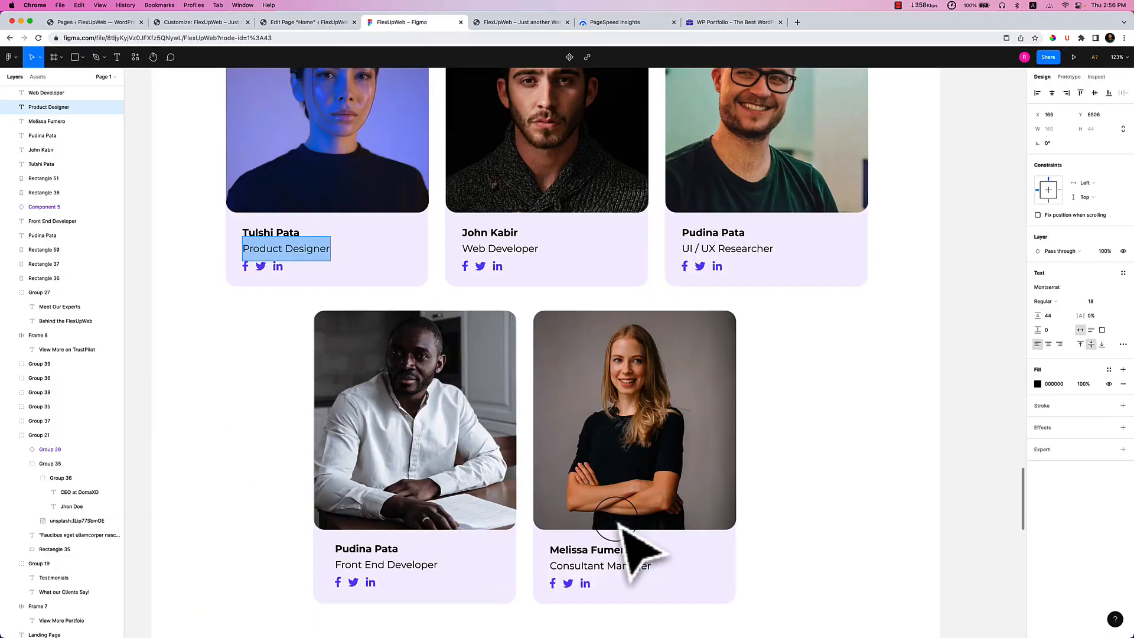
{"action": "scroll", "coordinate": [583, 489], "scroll_direction": "down", "scroll_amount": 10}
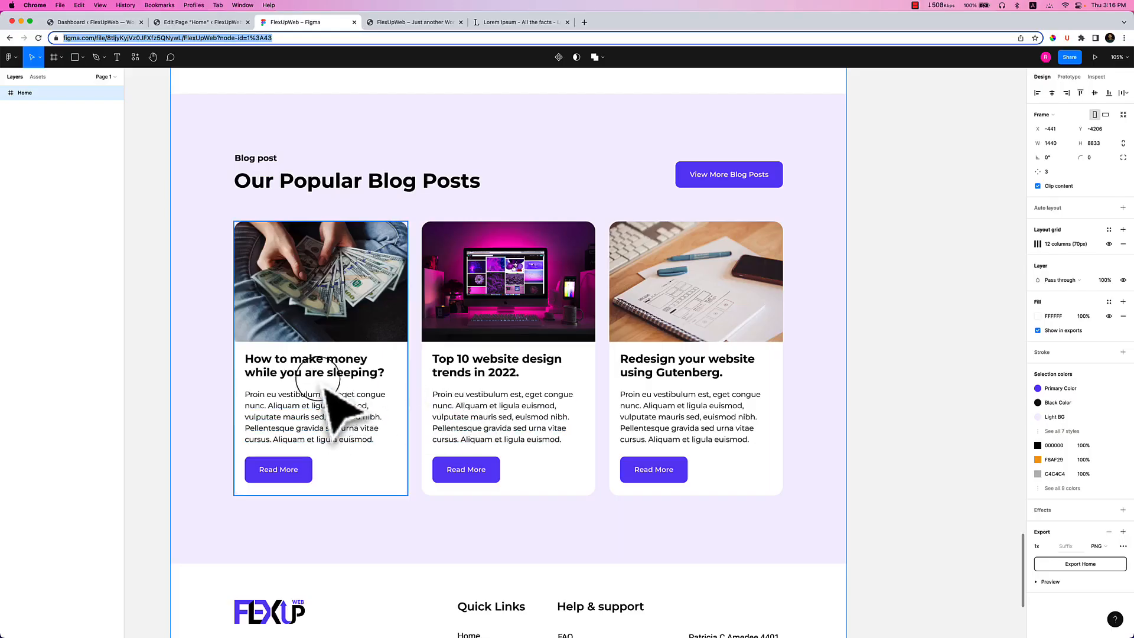
{"action": "double_click", "coordinate": [356, 381]}
{"action": "double_click", "coordinate": [347, 373]}
{"action": "key", "text": "super+c"}
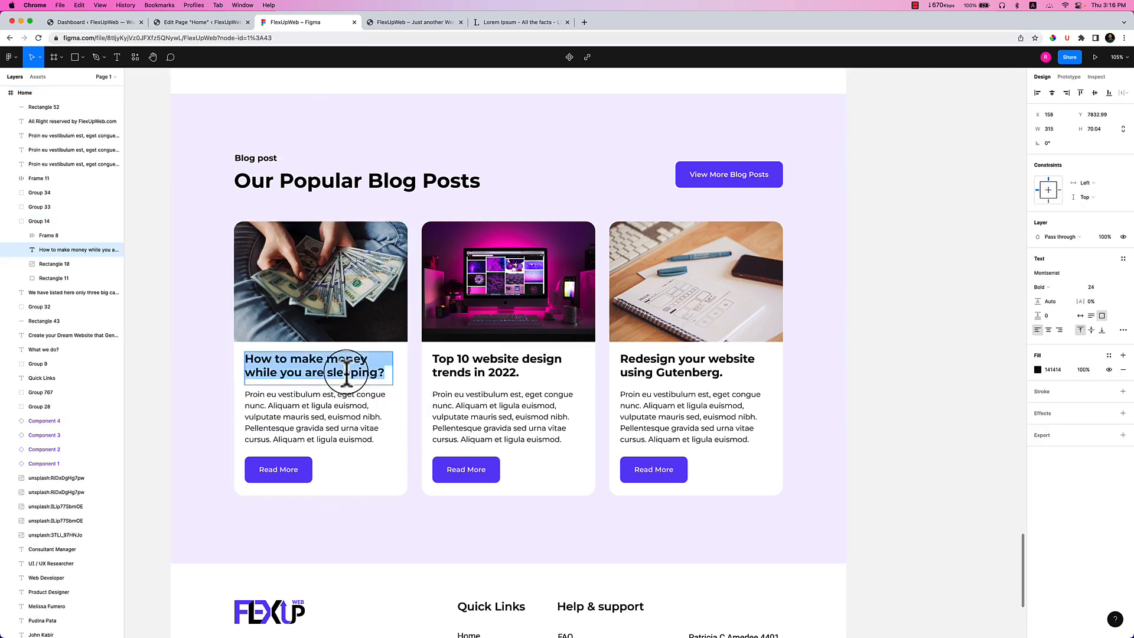
{"action": "left_click", "coordinate": [118, 23]}
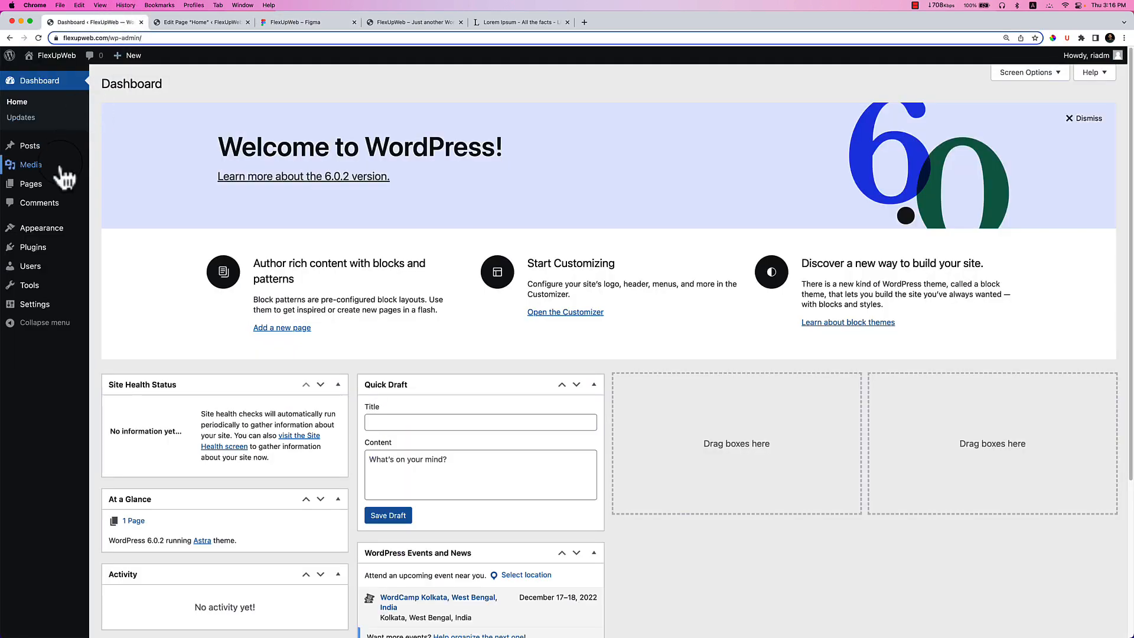
Open Posts > Add New in a separate browser tab, check it, then return to Figma.
{"action": "mouse_move", "coordinate": [70, 160]}
{"action": "right_click", "coordinate": [112, 165]}
{"action": "left_click", "coordinate": [123, 164]}
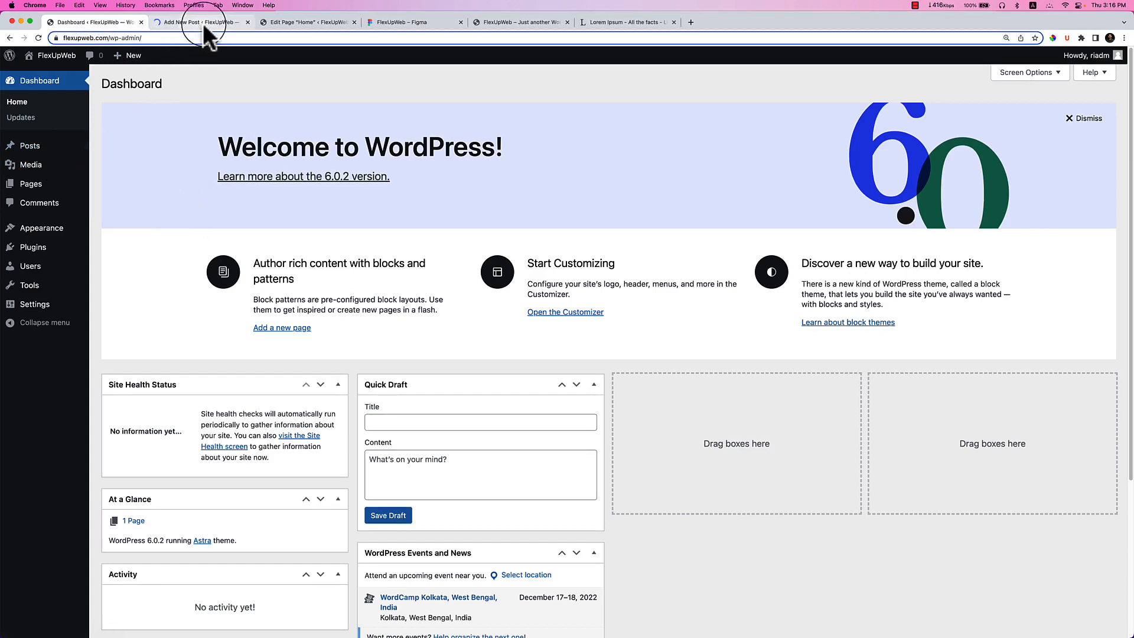
{"action": "left_click", "coordinate": [203, 23]}
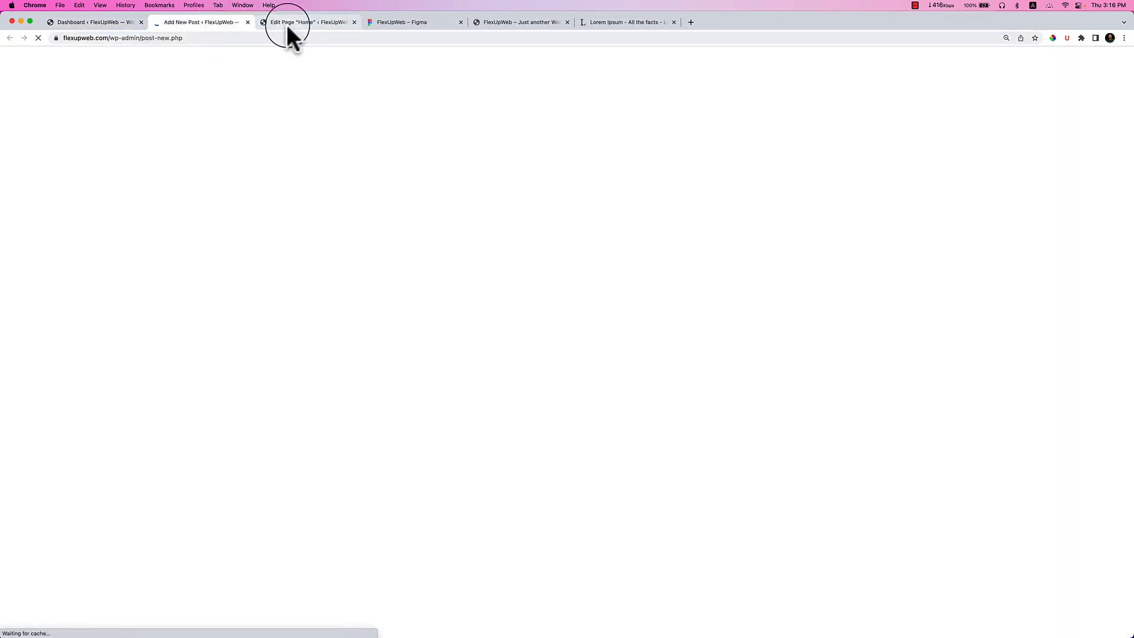
{"action": "left_click", "coordinate": [385, 23]}
Exit heading editing, pan across the blog cards, and load pexels in a new browser tab.
{"action": "scroll", "coordinate": [580, 431], "scroll_direction": "down", "scroll_amount": 2}
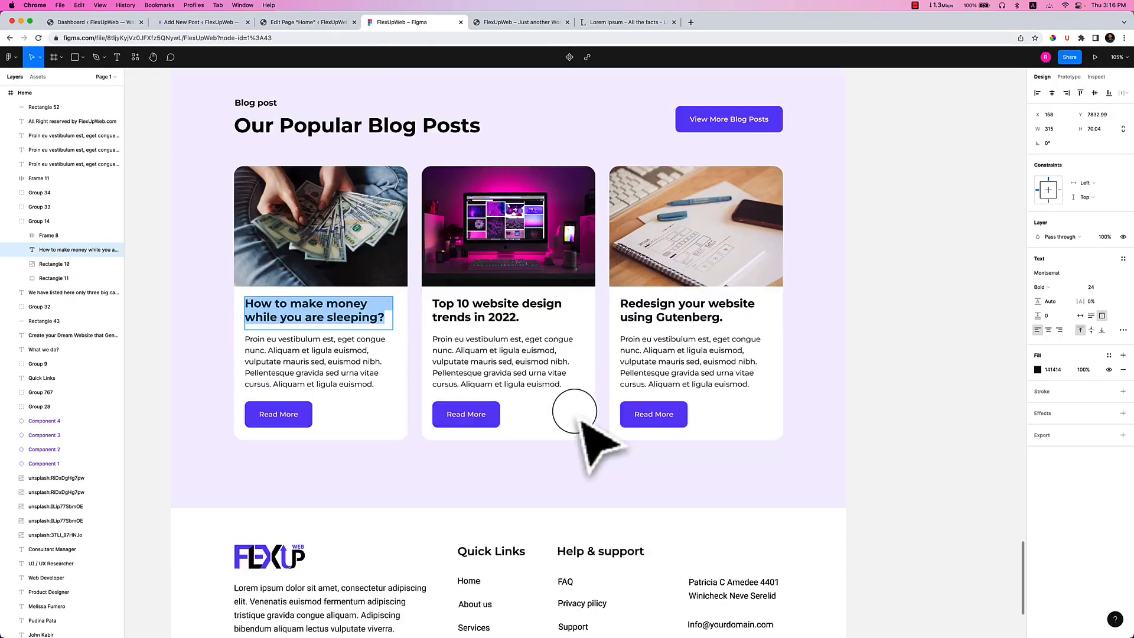
{"action": "key", "text": "Escape"}
{"action": "left_click_drag", "start_coordinate": [549, 476], "coordinate": [590, 458]}
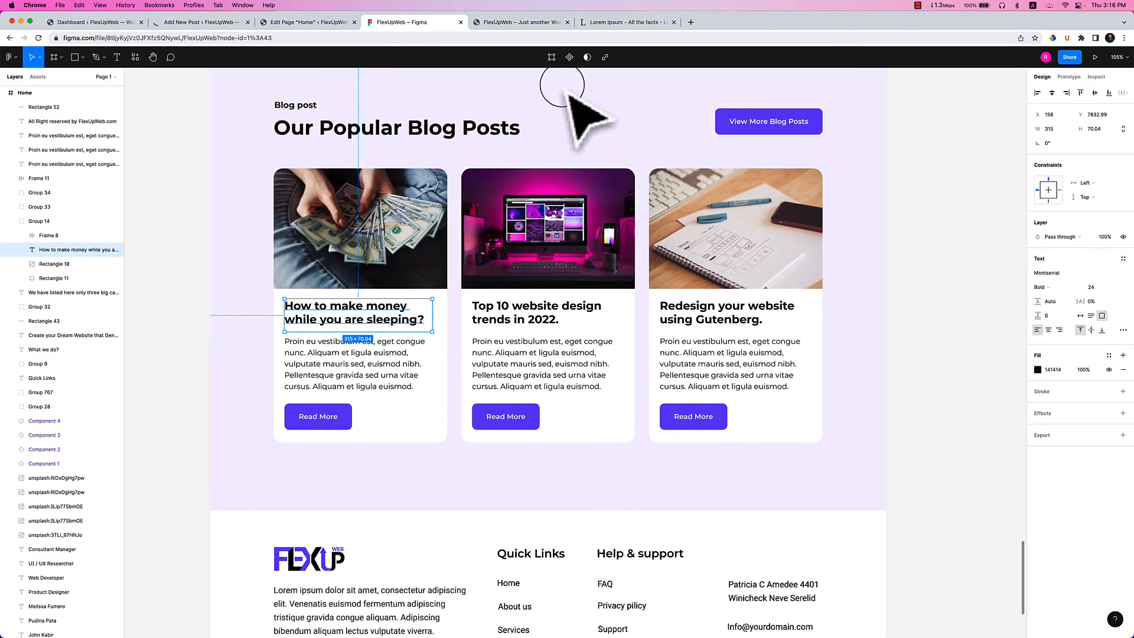
{"action": "left_click", "coordinate": [691, 22]}
{"action": "type", "text": "pexels"}
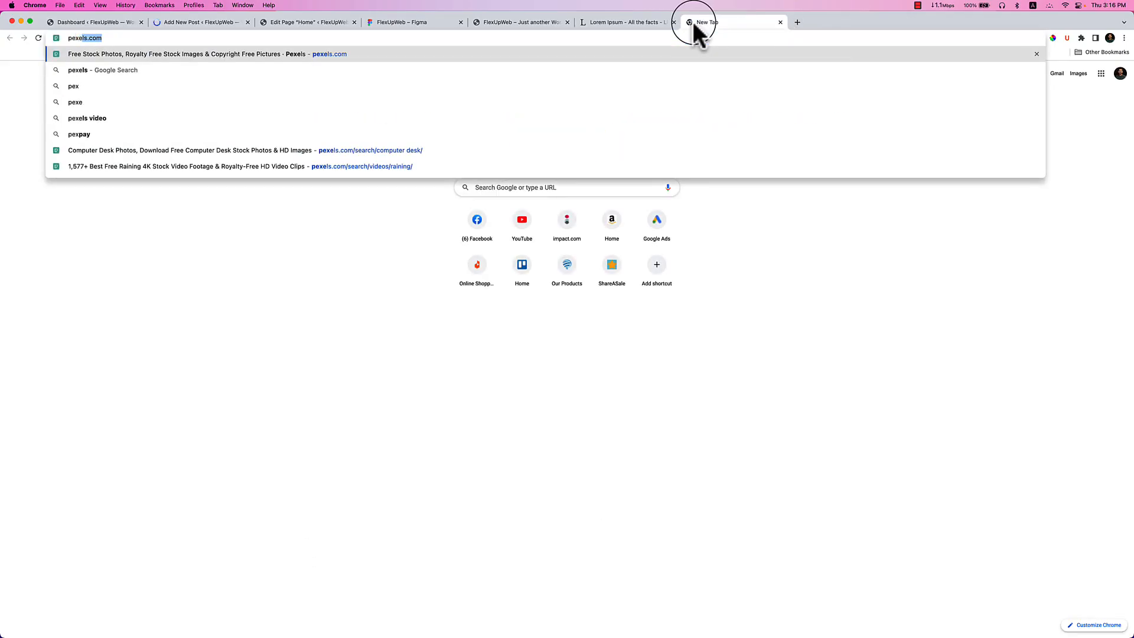
{"action": "key", "text": "Return"}
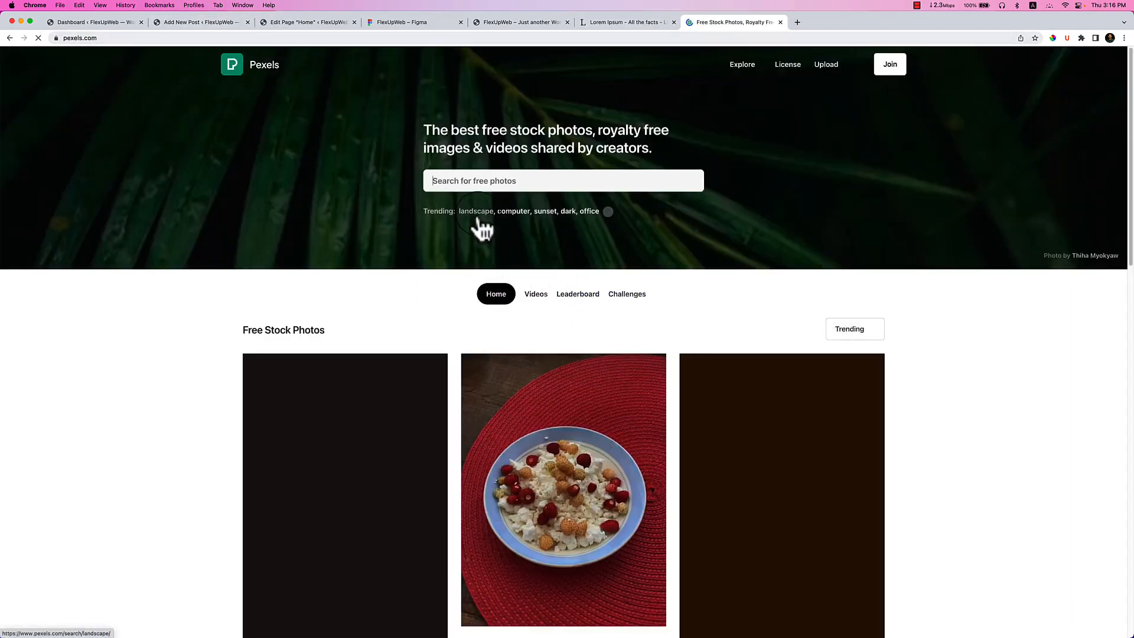
Paste the copied heading as the post title and paste two freshly generated Lorem Ipsum paragraphs into the body.
{"action": "left_click", "coordinate": [209, 24]}
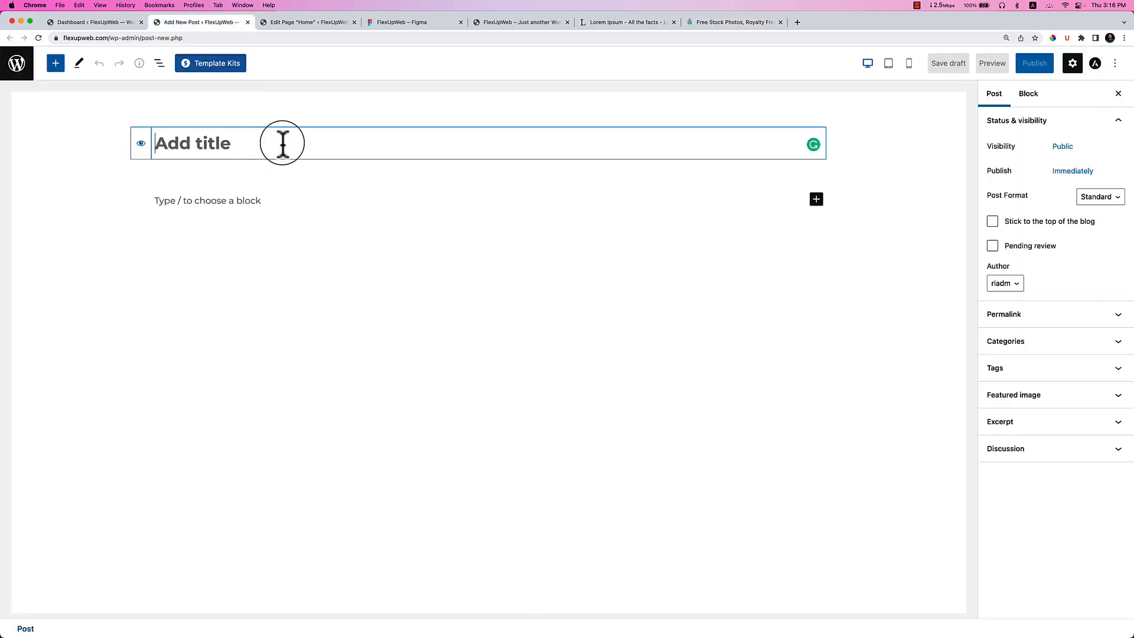
{"action": "key", "text": "super+v"}
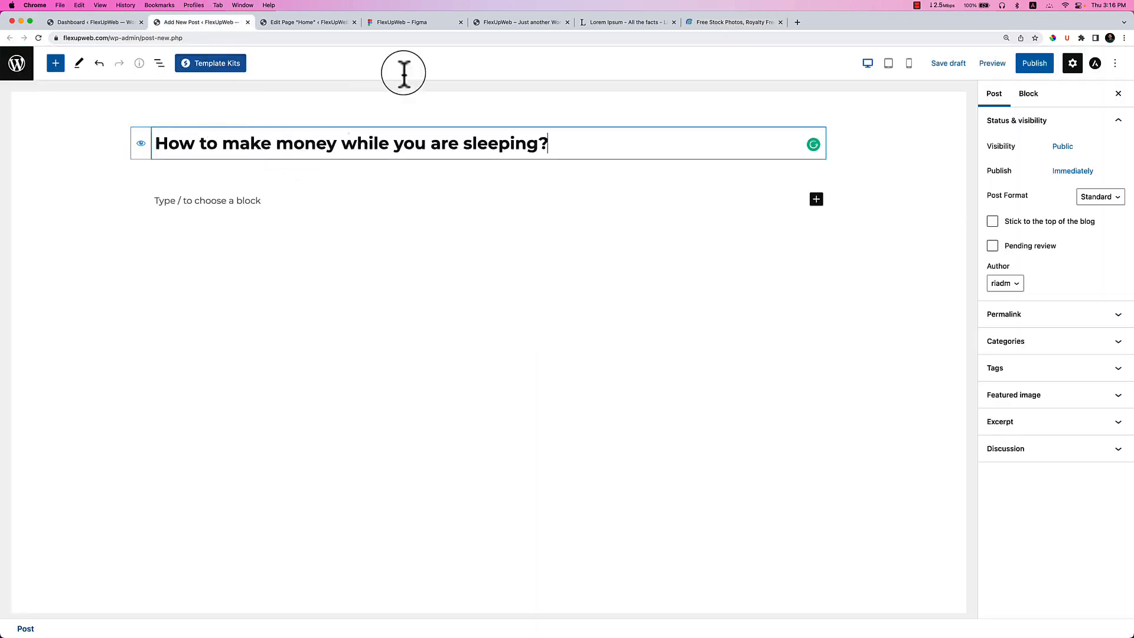
{"action": "left_click", "coordinate": [597, 24]}
{"action": "triple_click", "coordinate": [444, 283]}
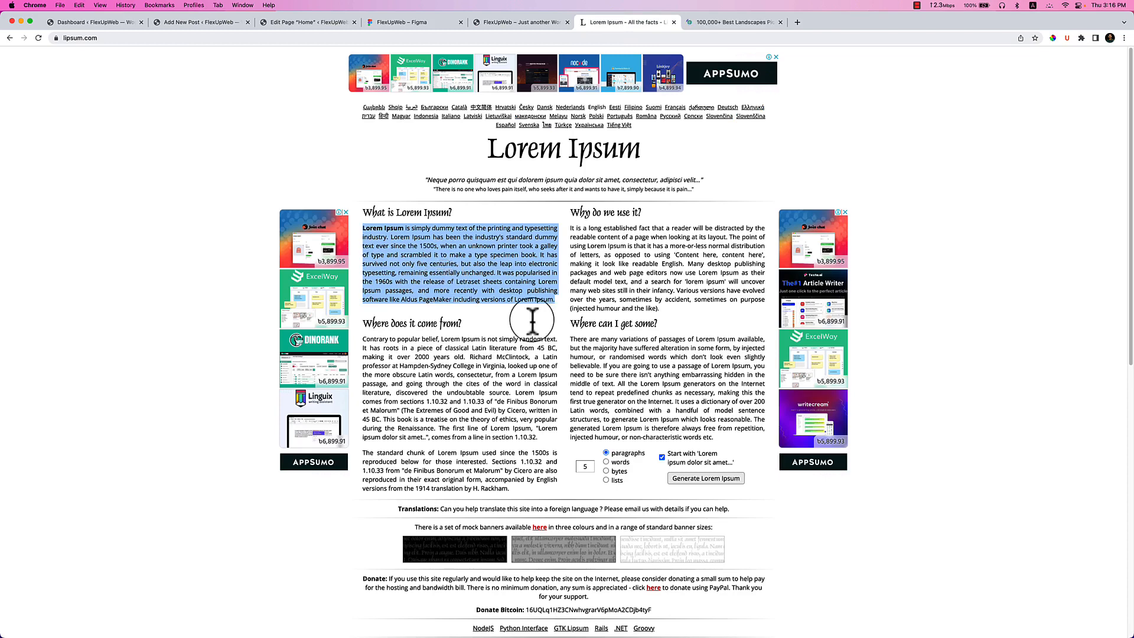
{"action": "left_click", "coordinate": [707, 478]}
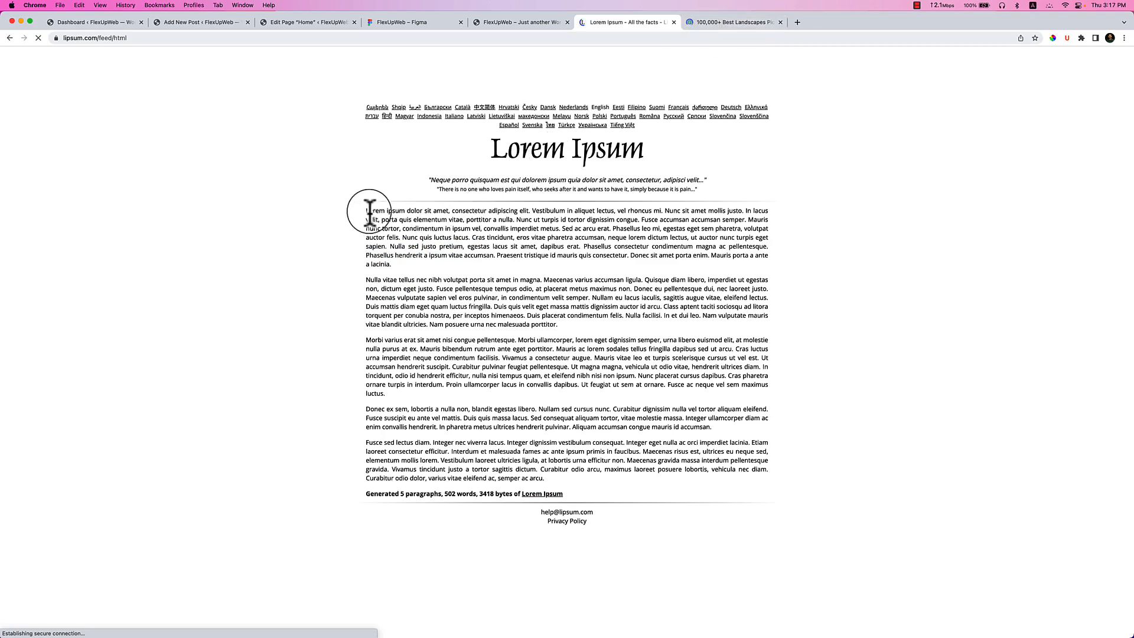
{"action": "left_click_drag", "start_coordinate": [366, 211], "coordinate": [541, 335]}
{"action": "key", "text": "super+c"}
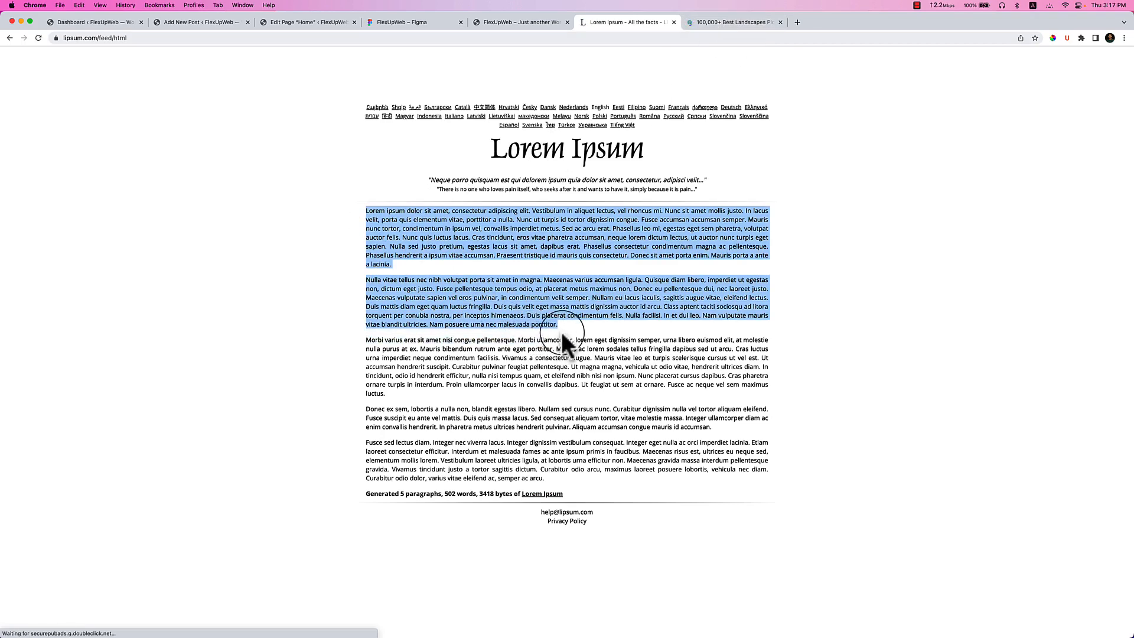
{"action": "left_click", "coordinate": [211, 21]}
{"action": "left_click", "coordinate": [262, 204]}
{"action": "key", "text": "super+v"}
{"action": "type", "text": "Lorem ipsum dolor sit amet, consectetur adipiscing elit. Vestibulum in aliquet lectus, vel rhoncus mi. Nunc sit amet mollis justo. In lacus velit, porta quis elementum vitae, porttitor a nulla. Nunc ut turpis id tortor dignissim congue. Fusce accumsan accumsan semper. Mauris nunc tortor, condimentum in ipsum vel, convallis imperdiet metus. Sed ac arcu erat. Phasellus leo mi, egestas eget sem pharetra, volutpat auctor felis. Nunc quis luctus lacus. Cras tincidunt, eros vitae pharetra accumsan, neque lorem dictum lectus, ut auctor nunc turpis eget sapien. Nulla sed justo pretium, egestas lacus sit amet, dapibus erat. Phasellus consectetur condimentum magna ac pellentesque. Phasellus hendrerit a ipsum vitae accumsan. Praesent tristique id mauris quis consectetur. Donec sit amet porta enim. Mauris porta a ante a lacinia.\\nNulla vitae tellus nec nibh volutpat porta sit amet in magna. Maecenas varius accumsan ligula. Quisque diam libero, imperdiet ut egestas non, dictum eget justo. Fusce pellentesque tempus odio, at placerat metus maximus non. Donec eu pellentesque dui, nec laoreet justo. Maecenas vulputate sapien vel eros pulvinar, in condimentum velit semper. Nullam eu lacus iaculis, sagittis augue vitae, eleifend lectus. Duis mattis diam eget quam luctus fringilla. Duis quis velit eget massa mattis dignissim auctor id arcu. Class aptent taciti sociosqu ad litora torquent per conubia nostra, per inceptos himenaeos. Duis placerat condimentum felis. Nulla facilisi. In et dui leo. Nam vulputate mauris vitae blandit ultricies. Nam posuere urna nec malesuada porttitor."}
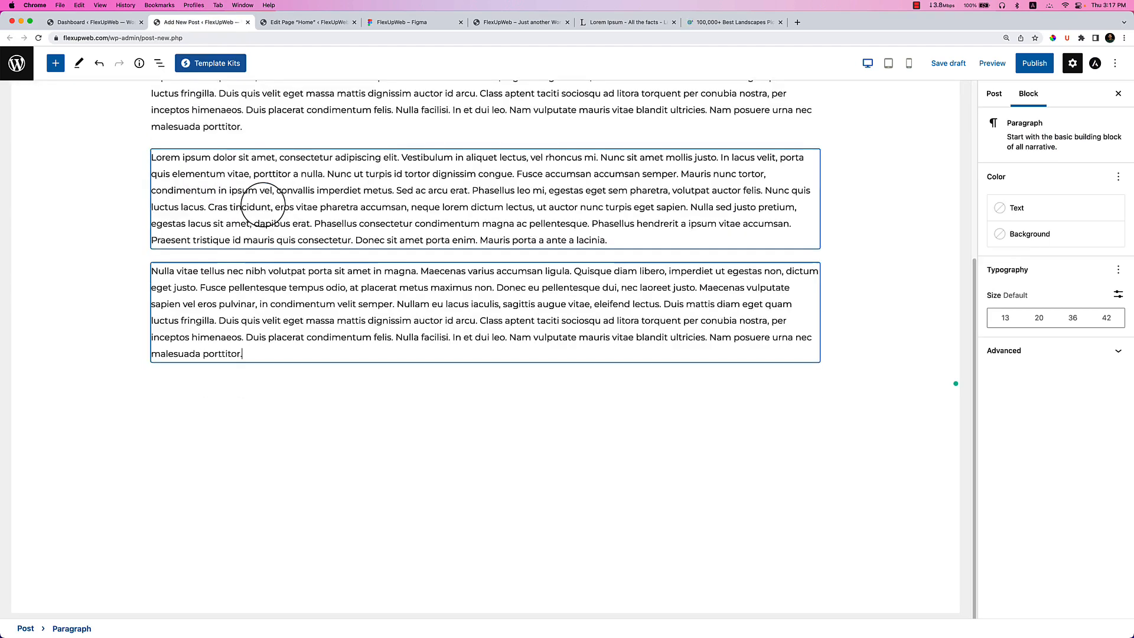
Expand the post's Featured image settings and bring up the Pexels landscape photos.
{"action": "left_click", "coordinate": [727, 23]}
{"action": "mouse_move", "coordinate": [443, 270]}
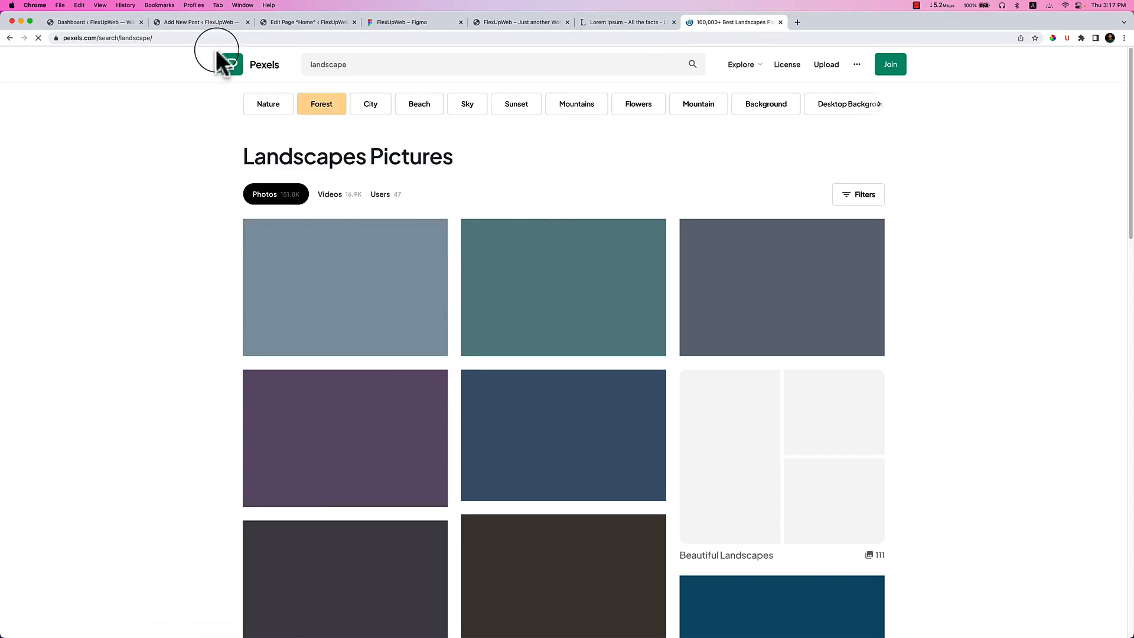
{"action": "left_click", "coordinate": [301, 25]}
{"action": "left_click", "coordinate": [223, 24]}
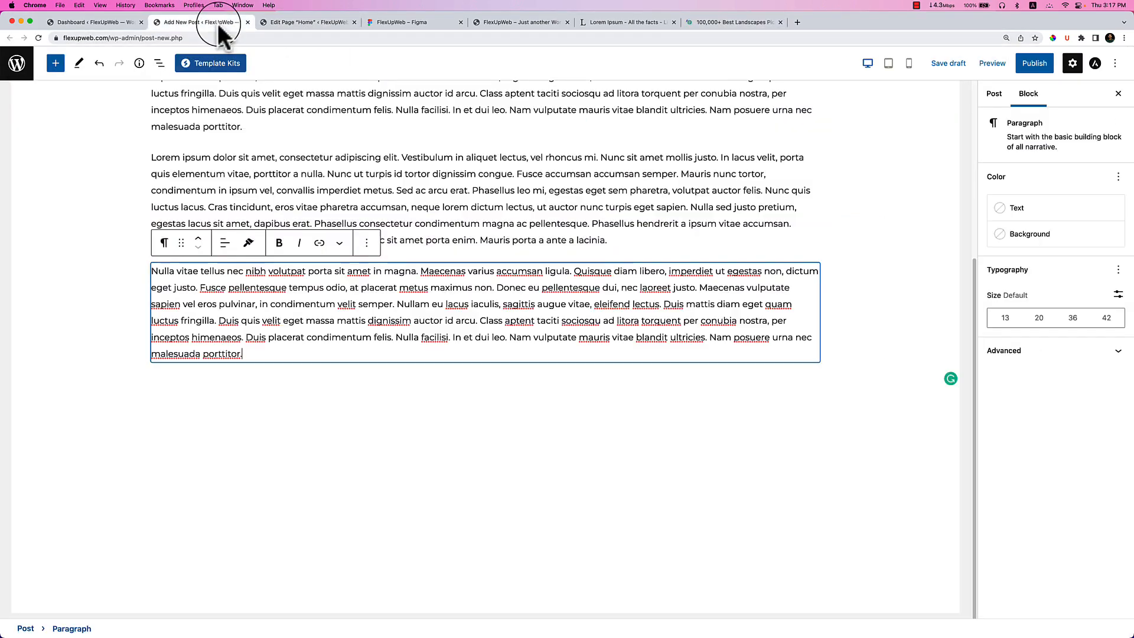
{"action": "left_click", "coordinate": [994, 93]}
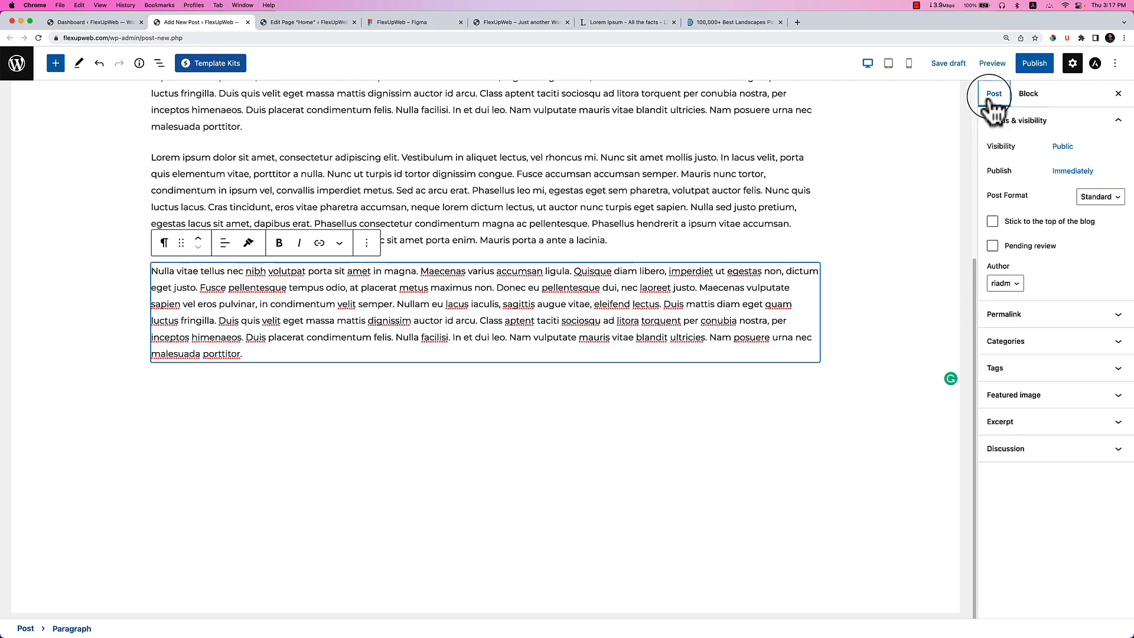
{"action": "left_click", "coordinate": [1031, 396]}
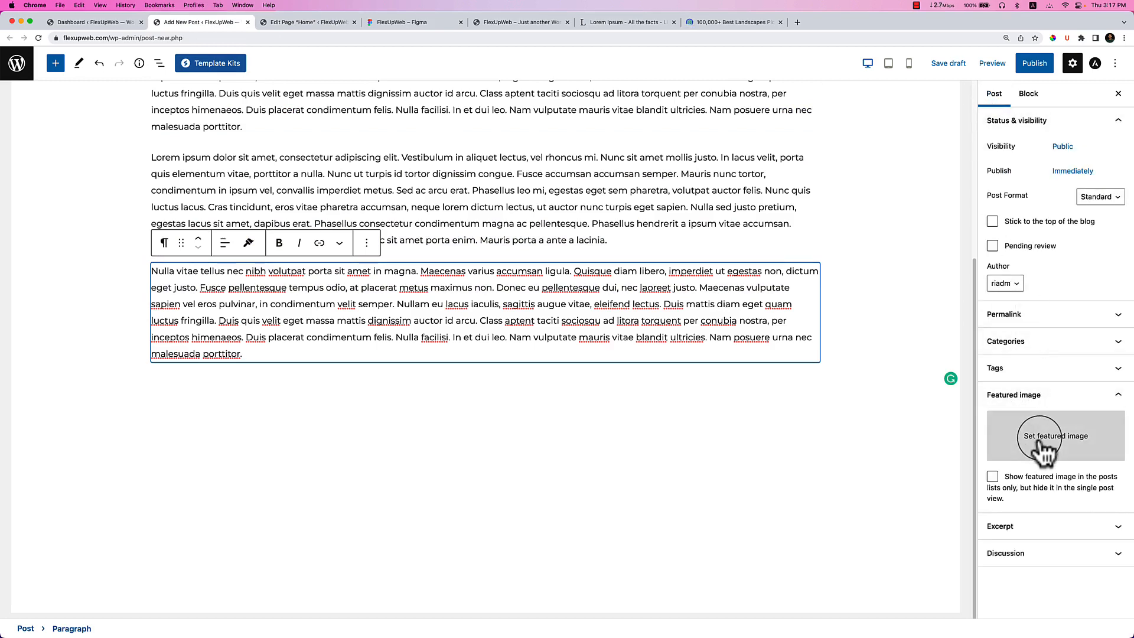
{"action": "left_click", "coordinate": [736, 23]}
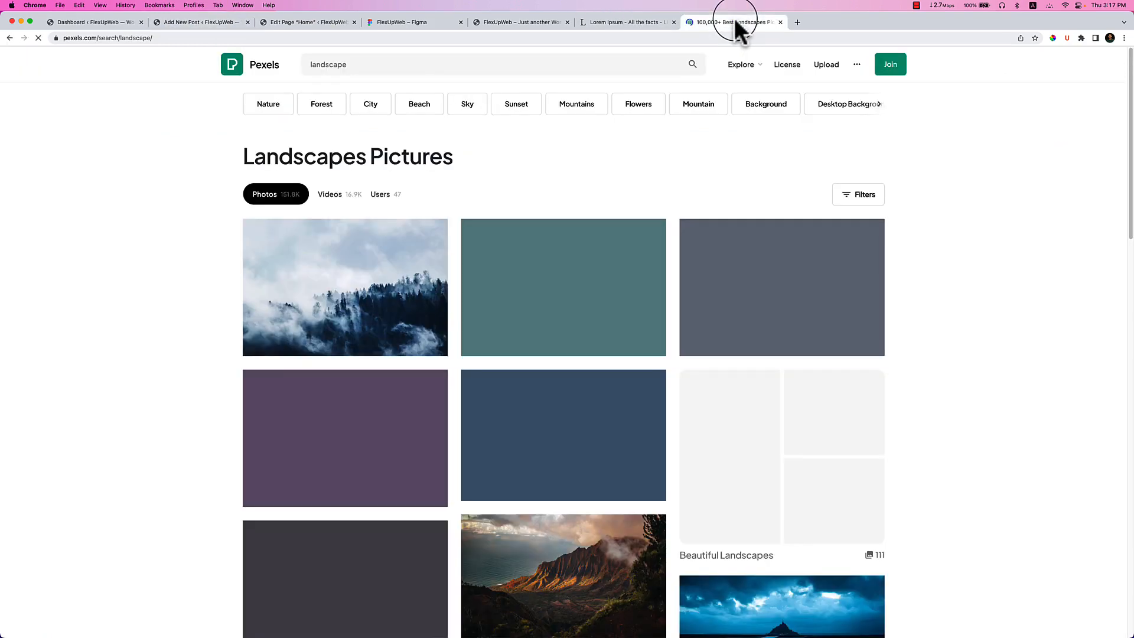
Download the foggy pine forest photo at Medium size.
{"action": "left_click", "coordinate": [336, 269]}
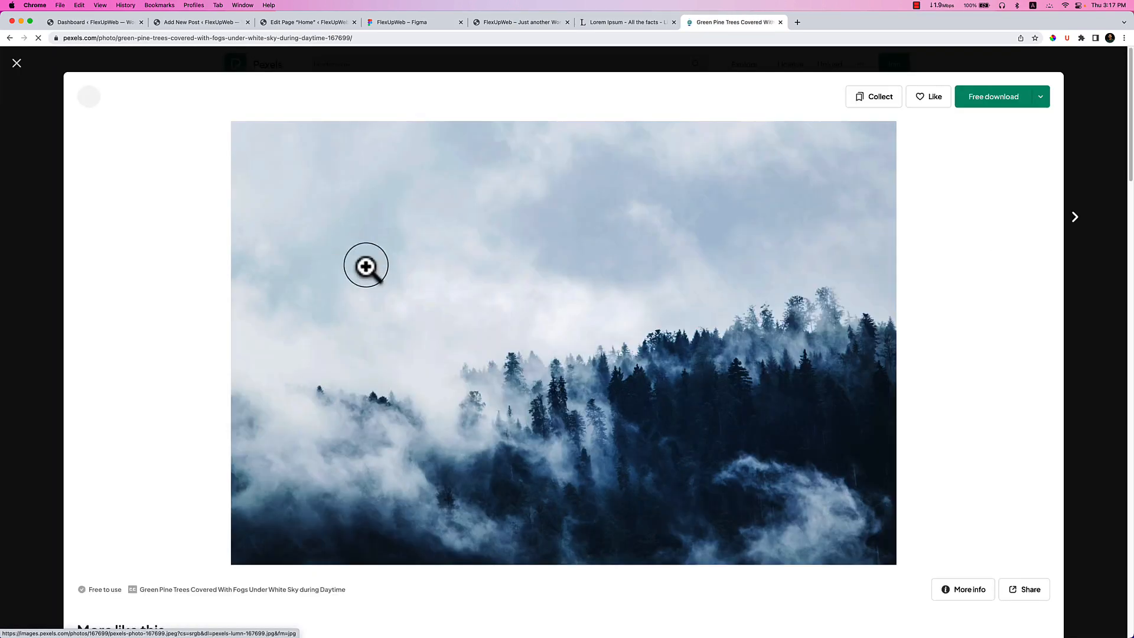
{"action": "left_click", "coordinate": [1040, 98]}
{"action": "left_click", "coordinate": [950, 197]}
{"action": "left_click", "coordinate": [999, 302]}
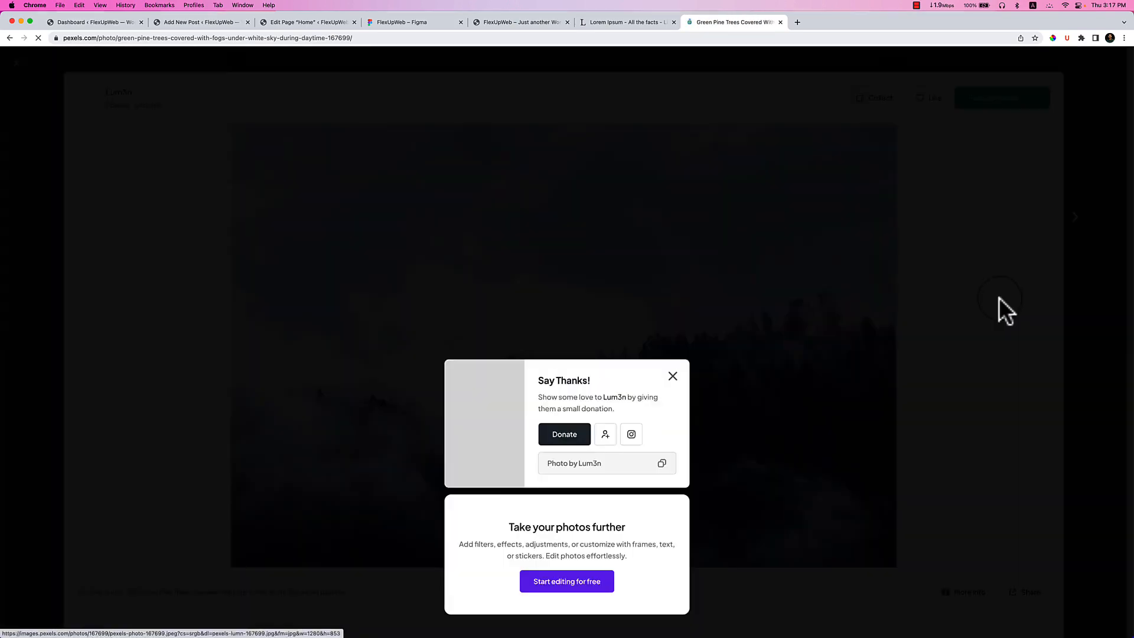
{"action": "left_click", "coordinate": [801, 80]}
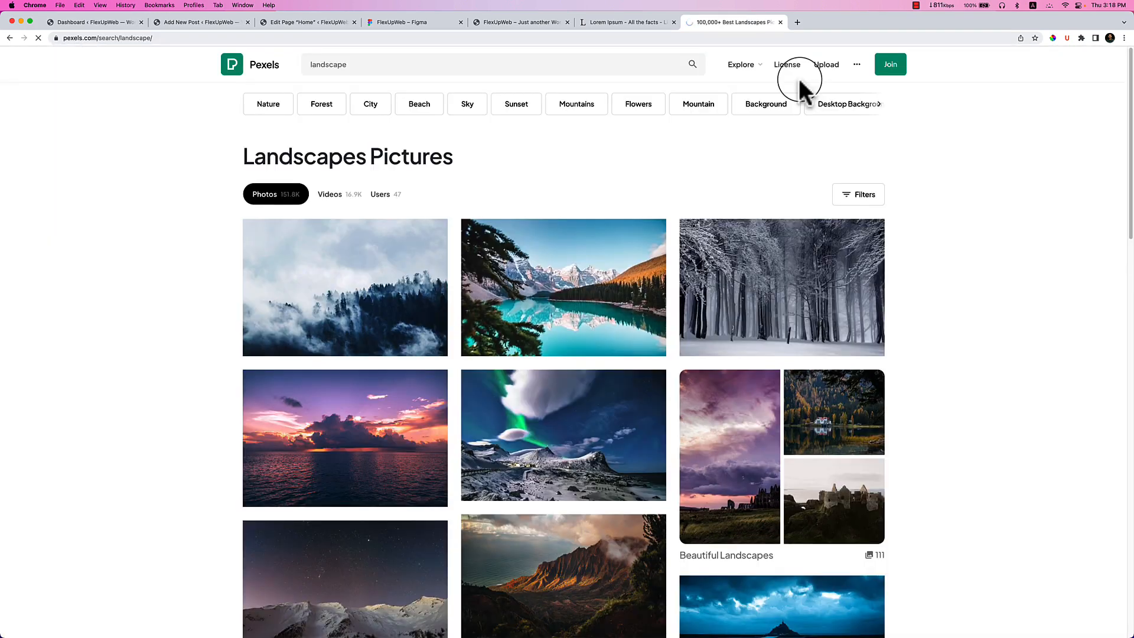
Open the Moraine Lake and snow-capped mountains photos in new tabs.
{"action": "right_click", "coordinate": [566, 303]}
{"action": "left_click", "coordinate": [585, 307]}
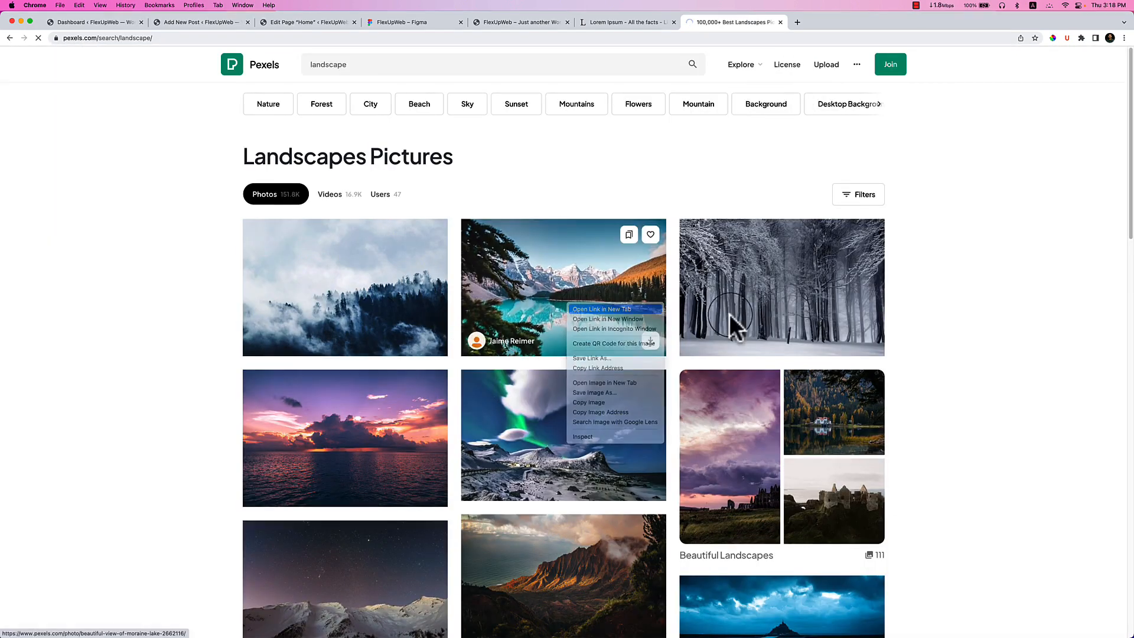
{"action": "right_click", "coordinate": [577, 419]}
{"action": "left_click", "coordinate": [597, 420]}
{"action": "scroll", "coordinate": [674, 407], "scroll_direction": "down", "scroll_amount": 4}
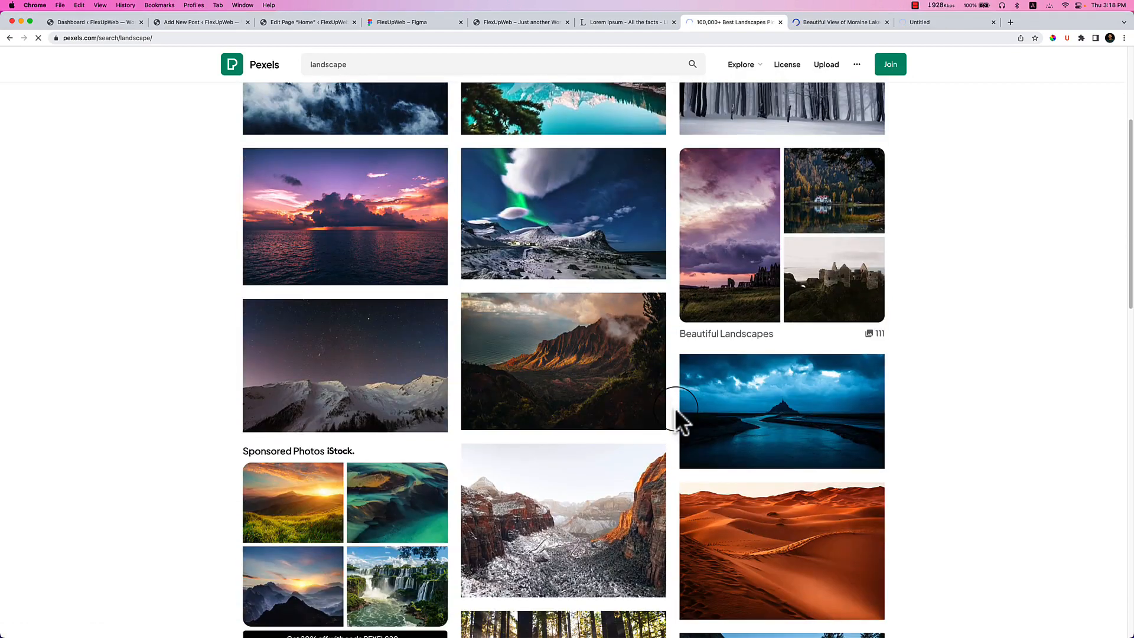
{"action": "scroll", "coordinate": [677, 430], "scroll_direction": "down", "scroll_amount": 4}
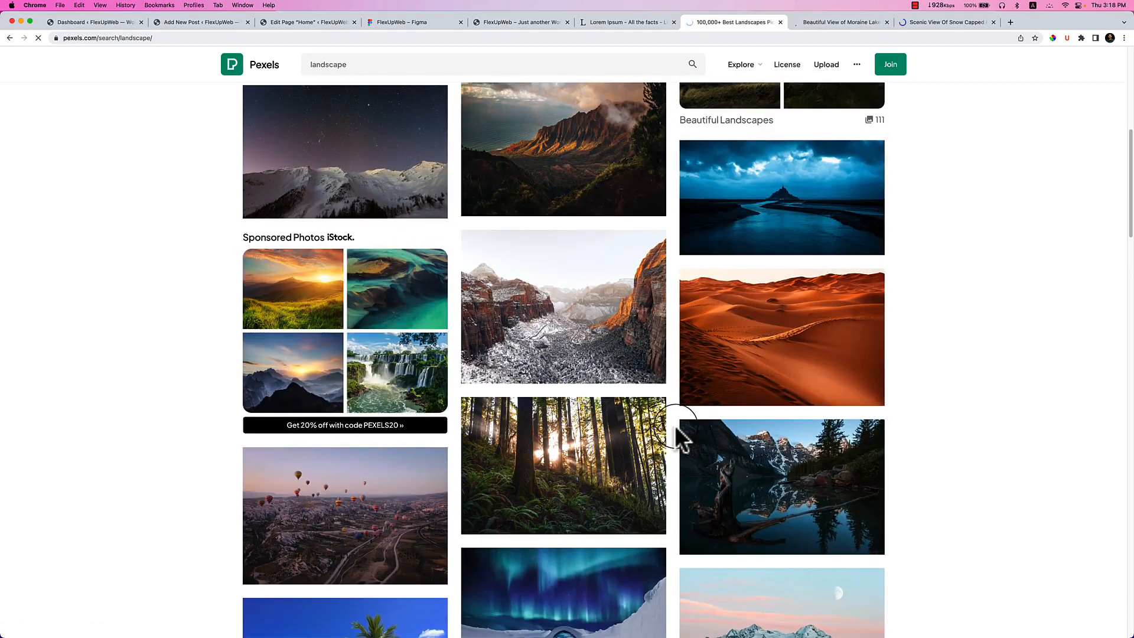
Download the Moraine Lake photo at Medium size, then the snow-capped mountains photo.
{"action": "left_click", "coordinate": [857, 23]}
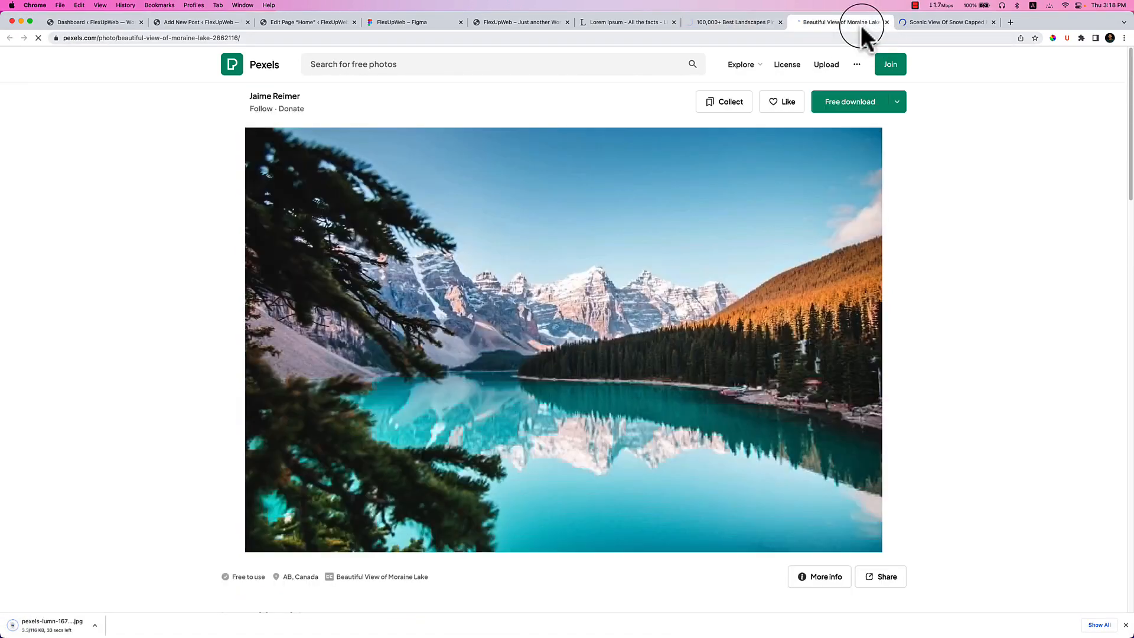
{"action": "left_click", "coordinate": [898, 103]}
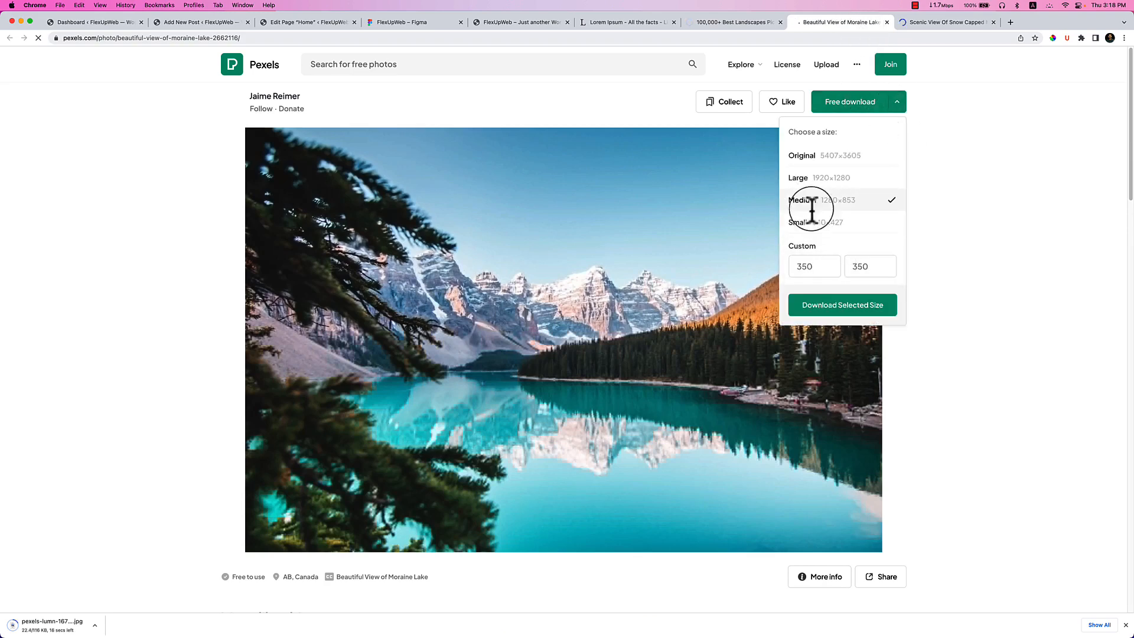
{"action": "left_click", "coordinate": [841, 306]}
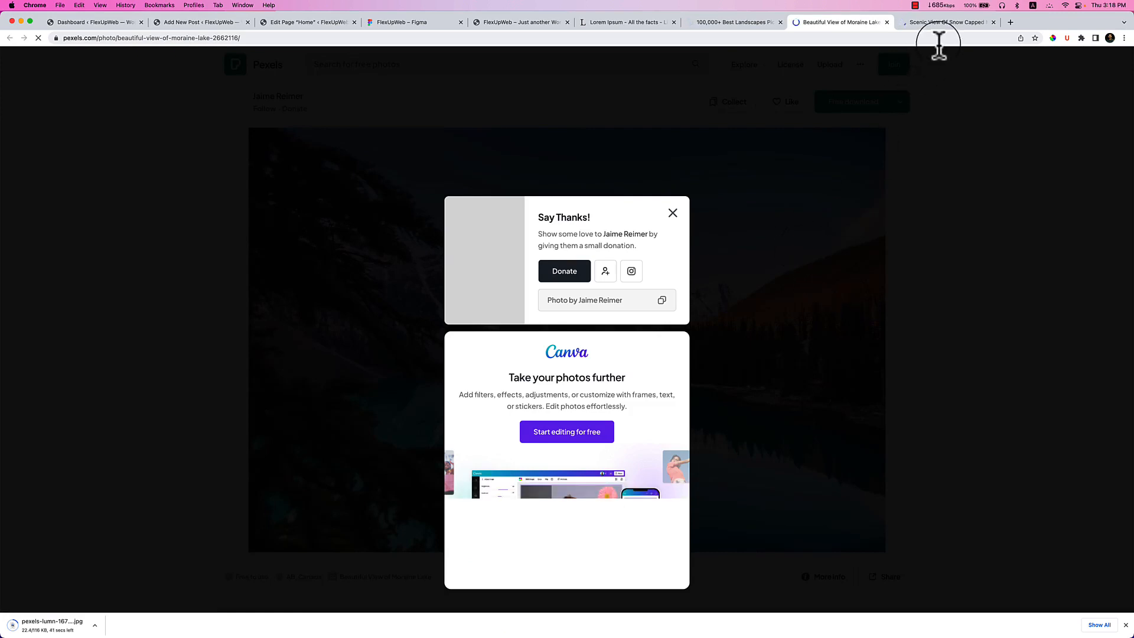
{"action": "left_click", "coordinate": [943, 23]}
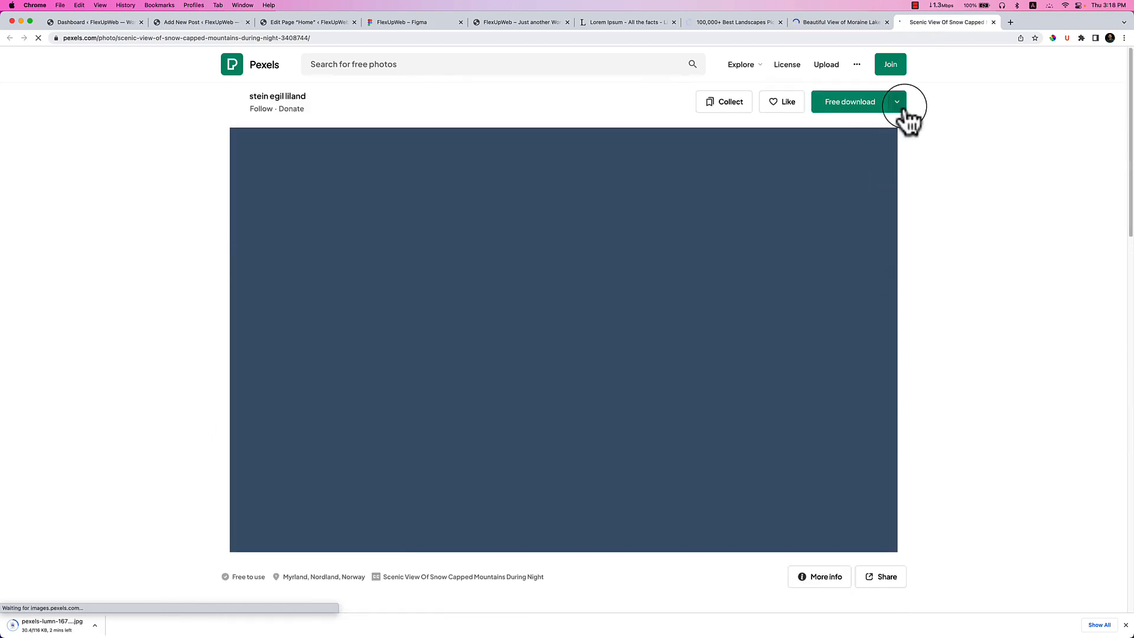
{"action": "left_click", "coordinate": [889, 103]}
Upload the downloaded foggy forest photo and set it as the post's featured image.
{"action": "left_click", "coordinate": [205, 24]}
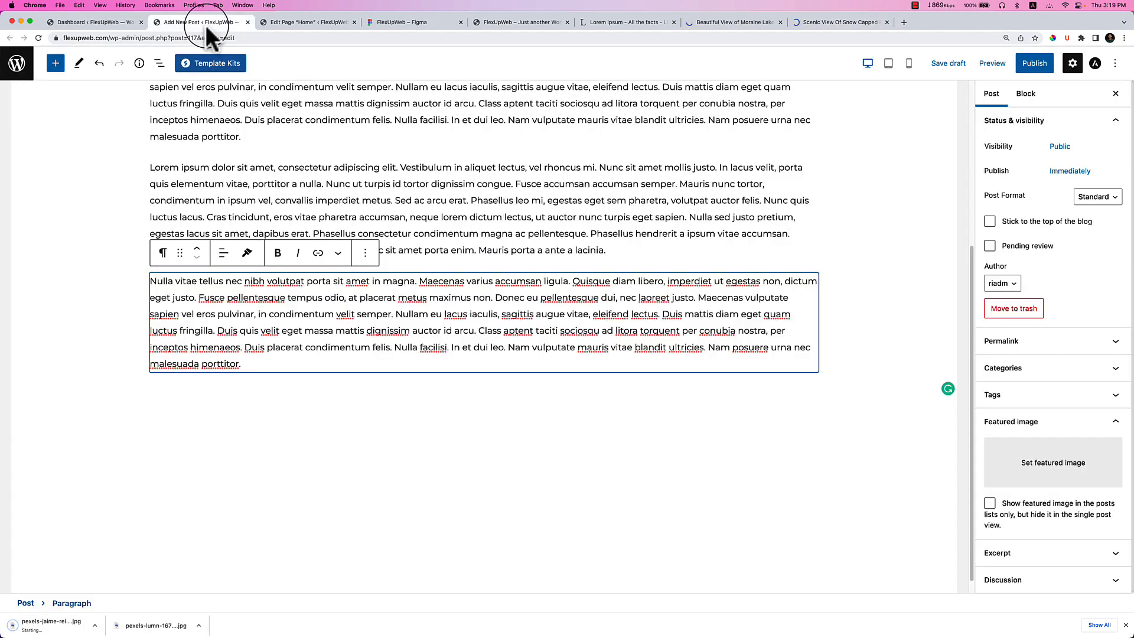
{"action": "left_click", "coordinate": [1020, 464]}
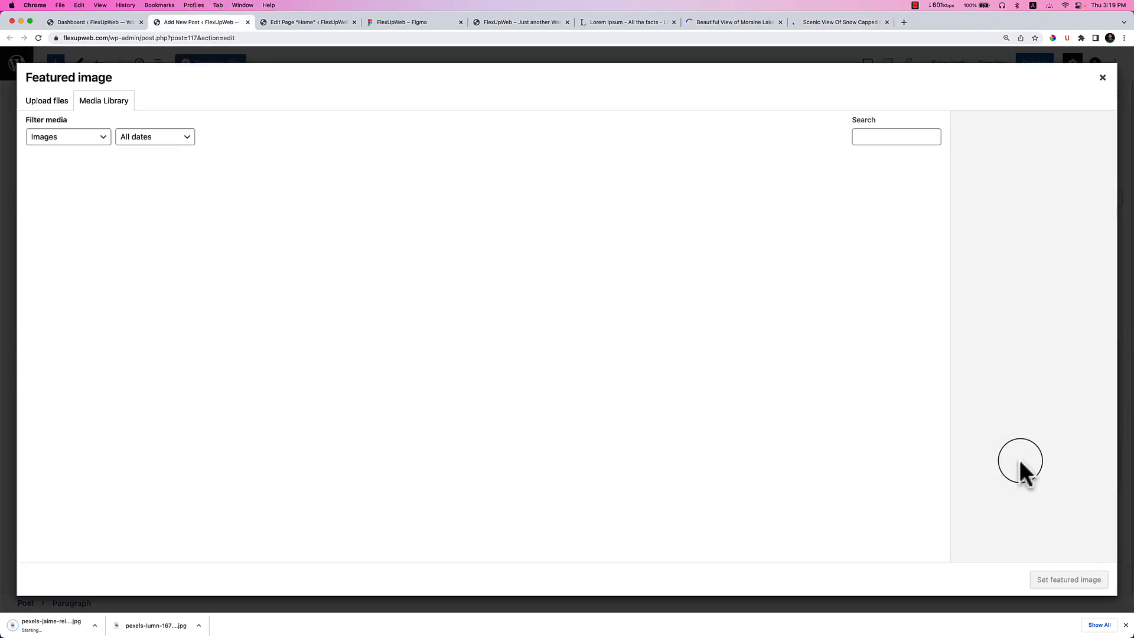
{"action": "left_click_drag", "start_coordinate": [128, 623], "coordinate": [397, 426]}
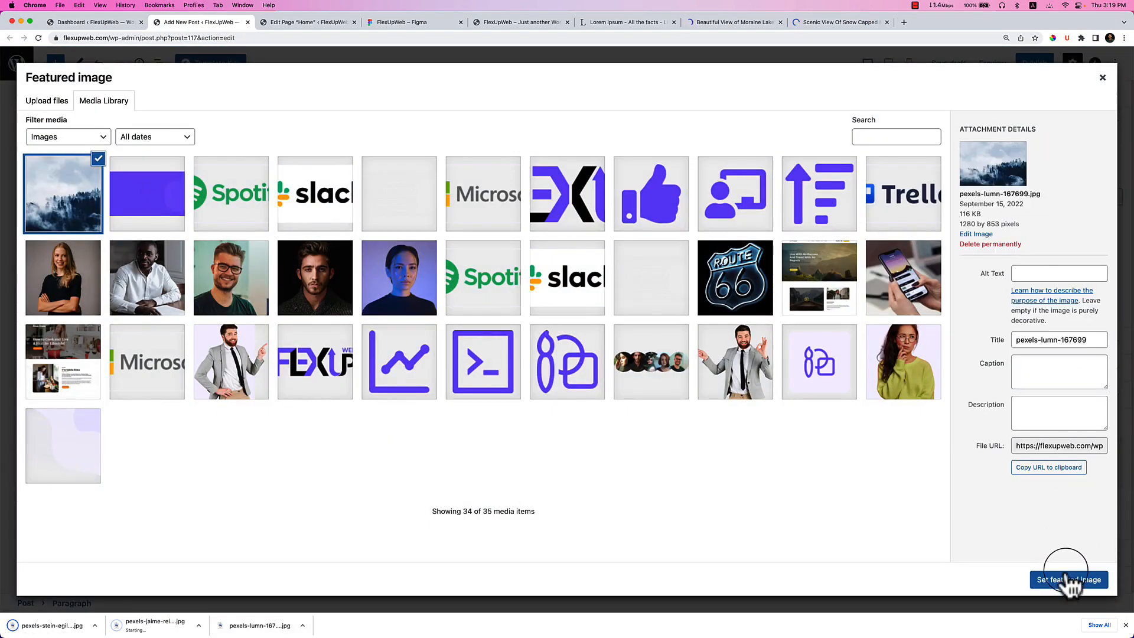
{"action": "left_click", "coordinate": [1067, 574]}
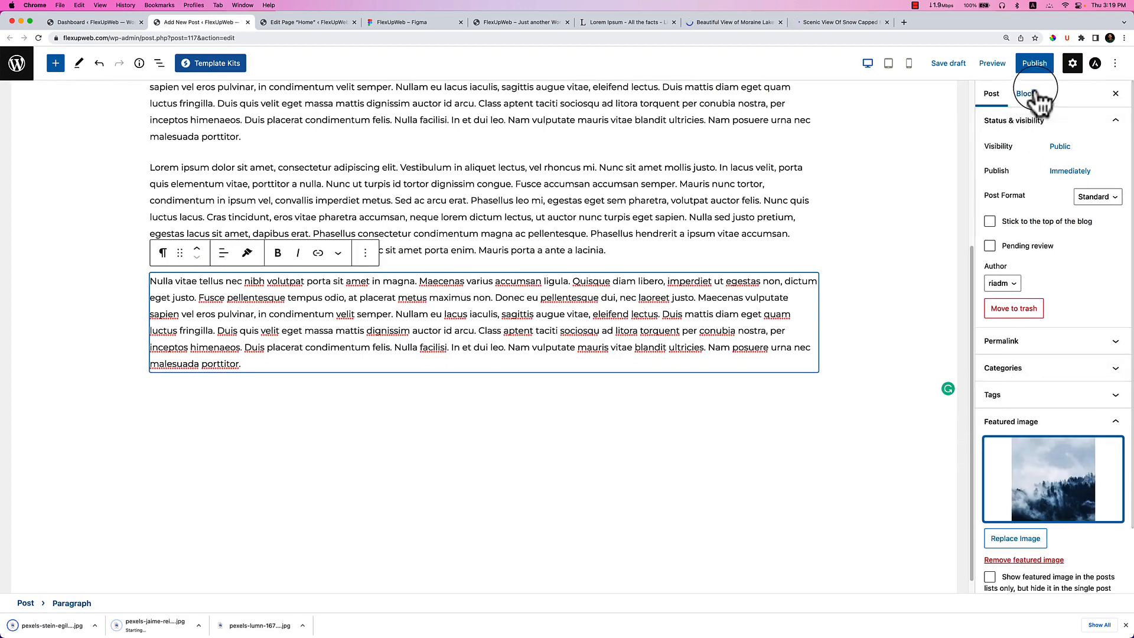
Publish the post and start another new blog post.
{"action": "left_click", "coordinate": [1033, 66]}
{"action": "left_click", "coordinate": [1033, 68]}
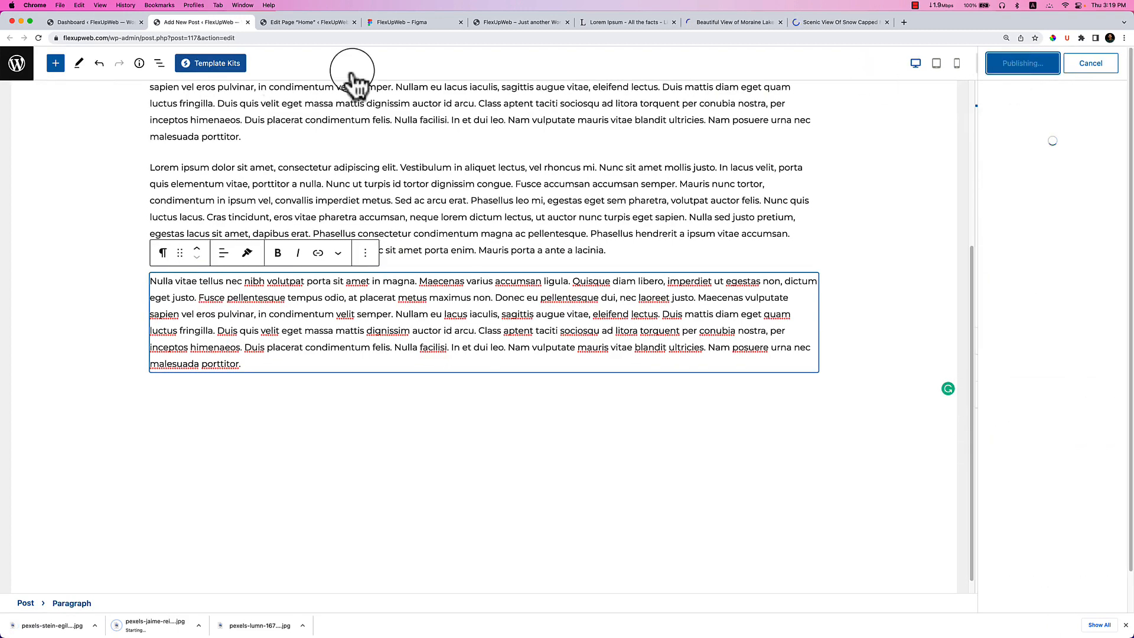
{"action": "left_click", "coordinate": [1092, 204]}
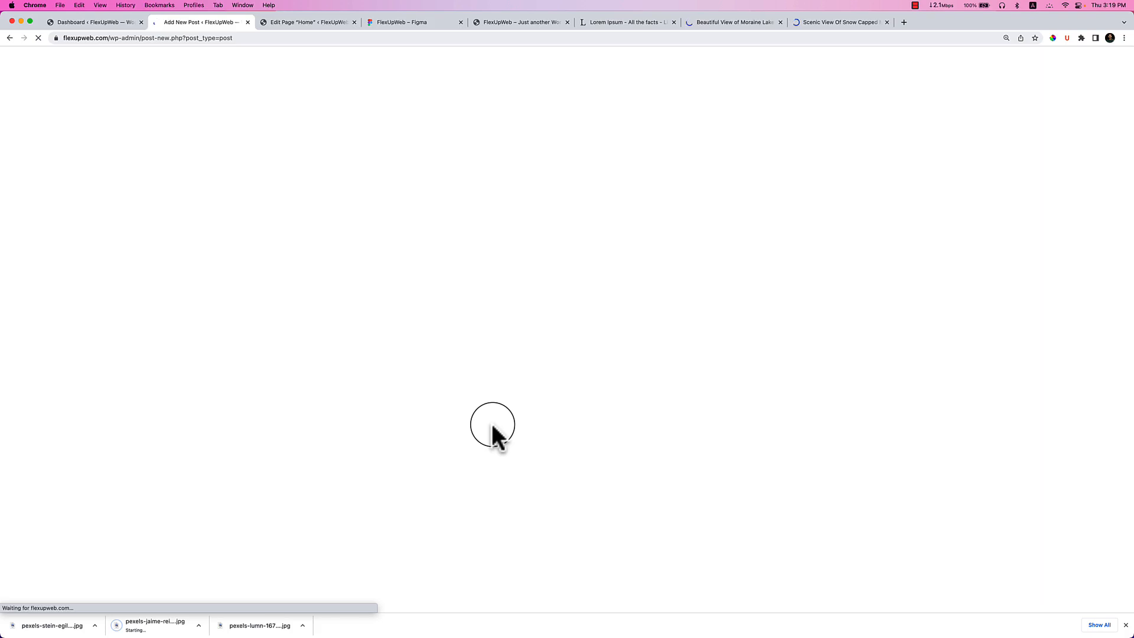
Copy 'Top 10 website design trends in 2022.' from Figma and paste it as the post title.
{"action": "left_click", "coordinate": [390, 23]}
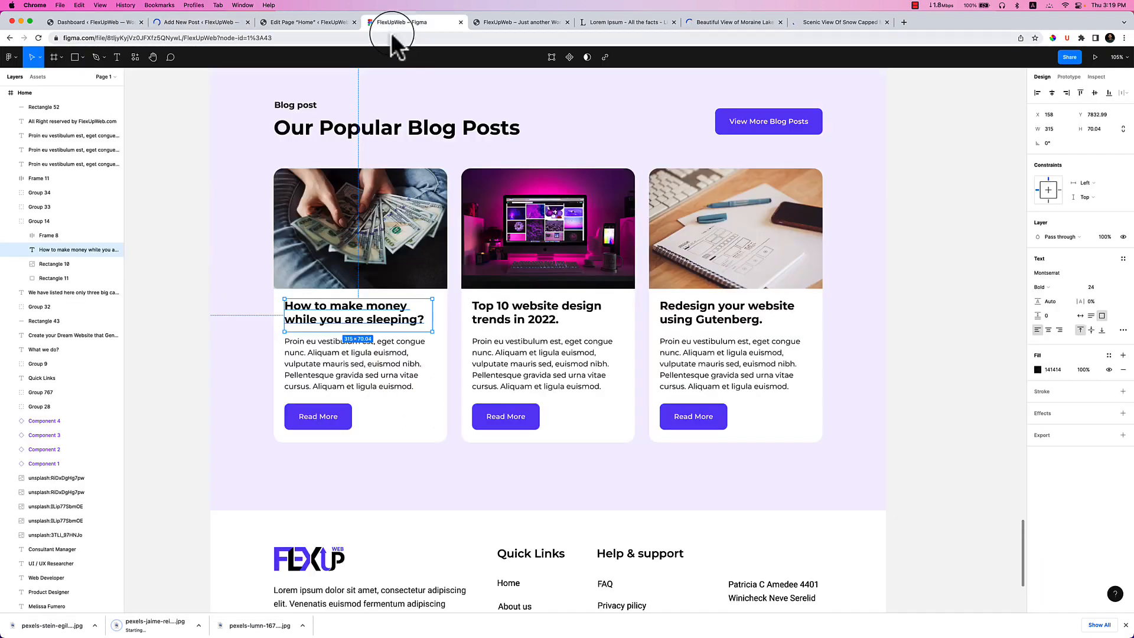
{"action": "left_click", "coordinate": [539, 312]}
{"action": "double_click", "coordinate": [538, 309]}
{"action": "key", "text": "super+c"}
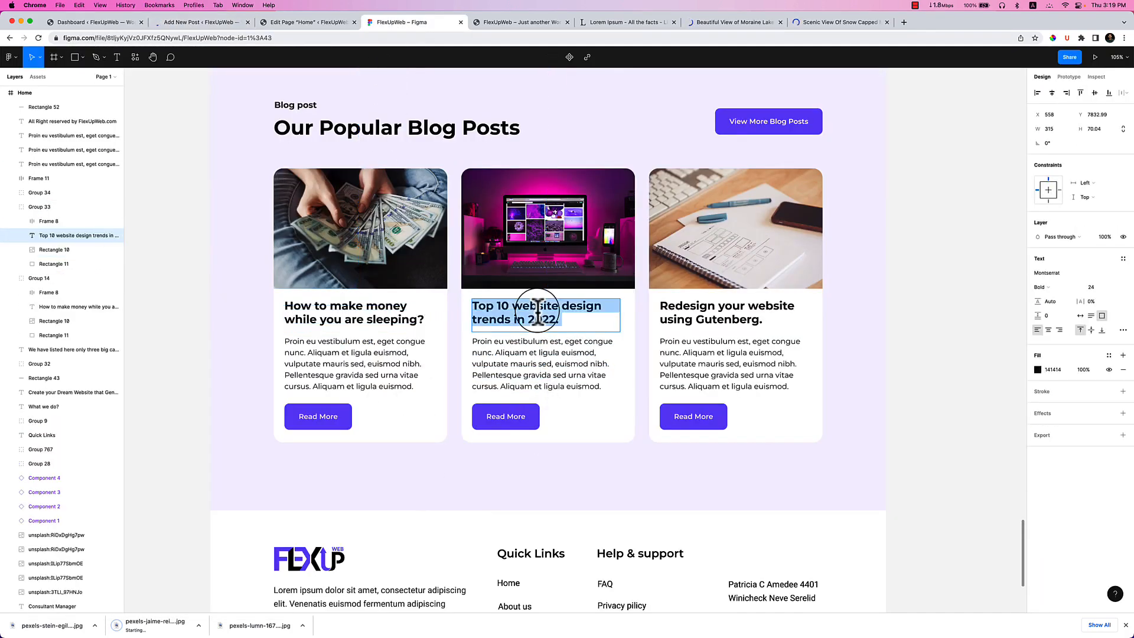
{"action": "left_click", "coordinate": [207, 20]}
{"action": "key", "text": "super+v"}
Copy the Lorem Ipsum text and paste it twice into the post body.
{"action": "left_click", "coordinate": [228, 199]}
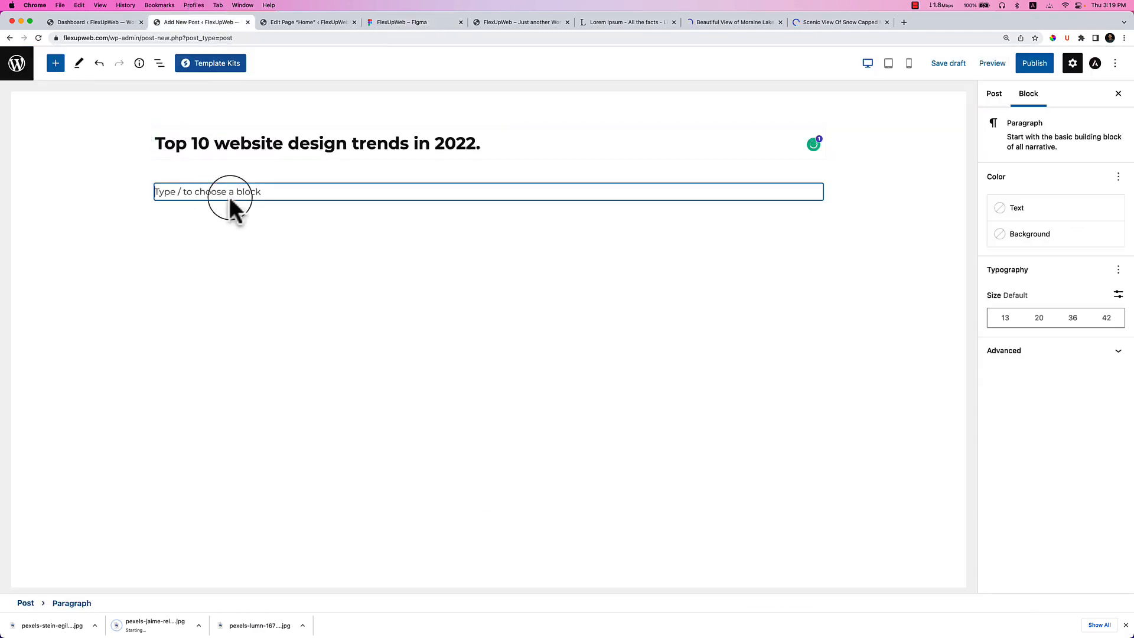
{"action": "left_click", "coordinate": [579, 21]}
{"action": "right_click", "coordinate": [502, 228]}
{"action": "left_click", "coordinate": [519, 252]}
{"action": "left_click", "coordinate": [178, 22]}
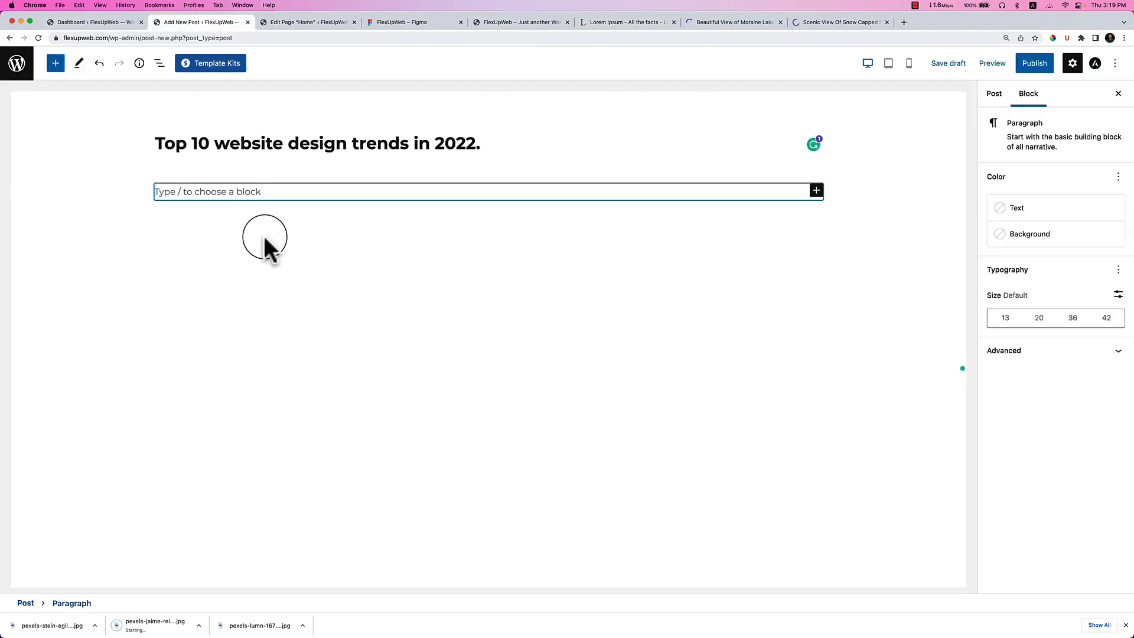
{"action": "left_click", "coordinate": [255, 192]}
{"action": "key", "text": "super+v"}
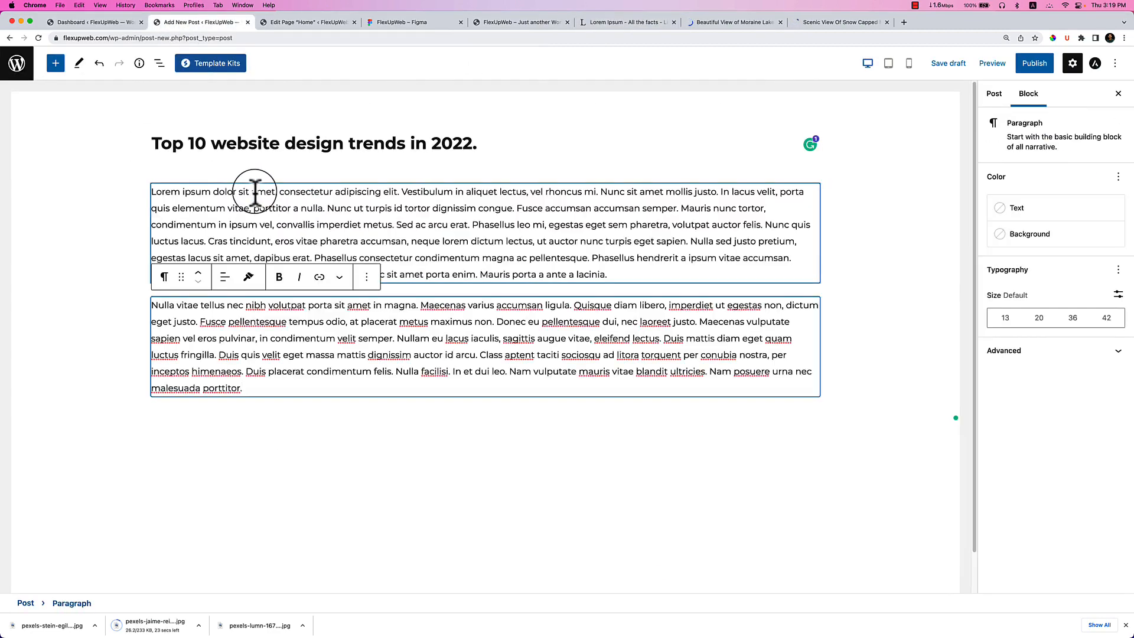
{"action": "key", "text": "super+v"}
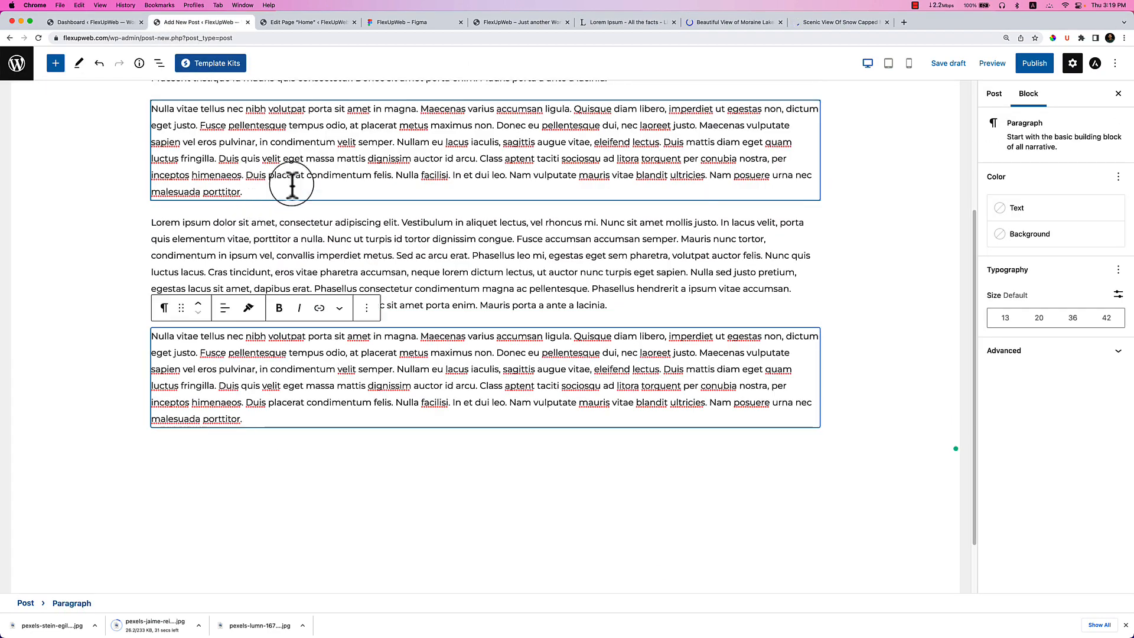
Upload the snowy mountain photo as the featured image and publish the post.
{"action": "left_click", "coordinate": [995, 94]}
{"action": "left_click", "coordinate": [1041, 432]}
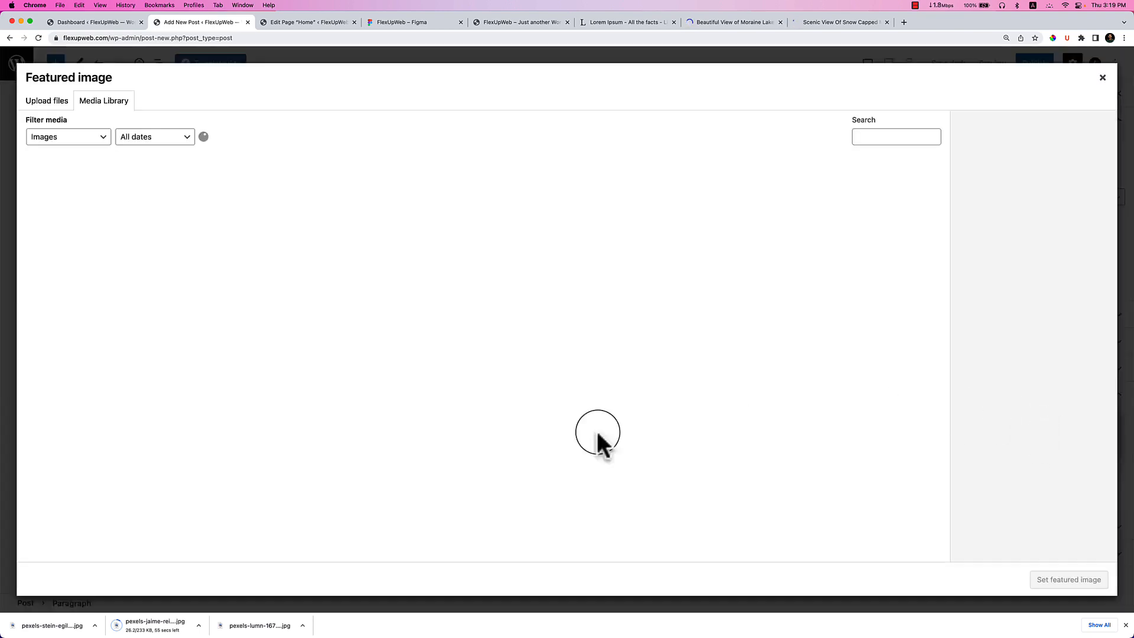
{"action": "left_click_drag", "start_coordinate": [46, 630], "coordinate": [389, 477]}
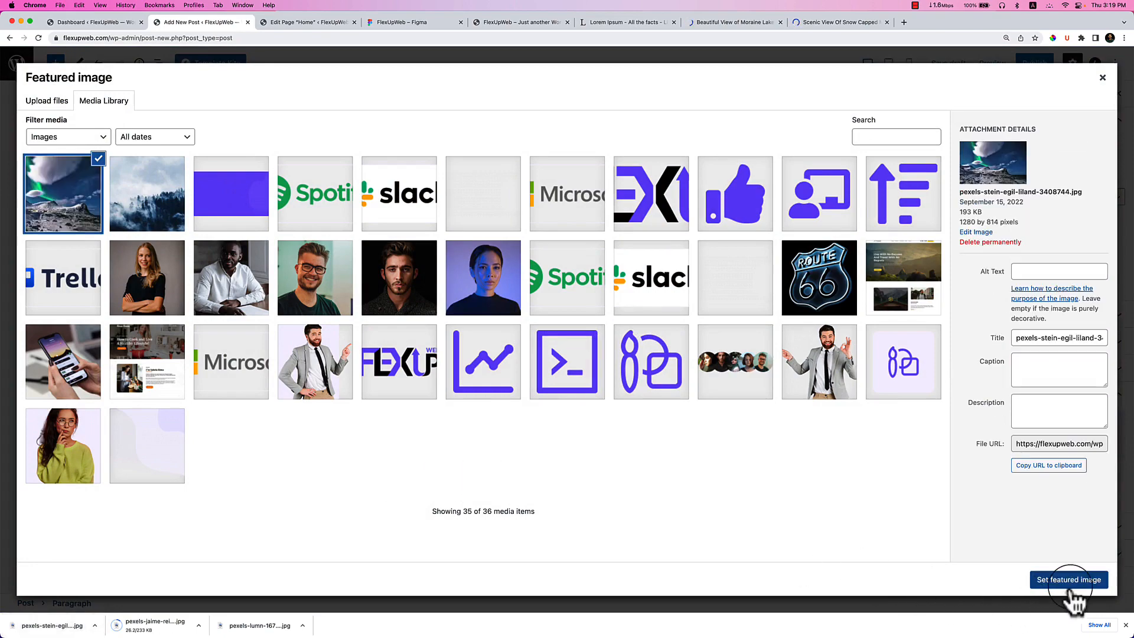
{"action": "left_click", "coordinate": [1070, 581]}
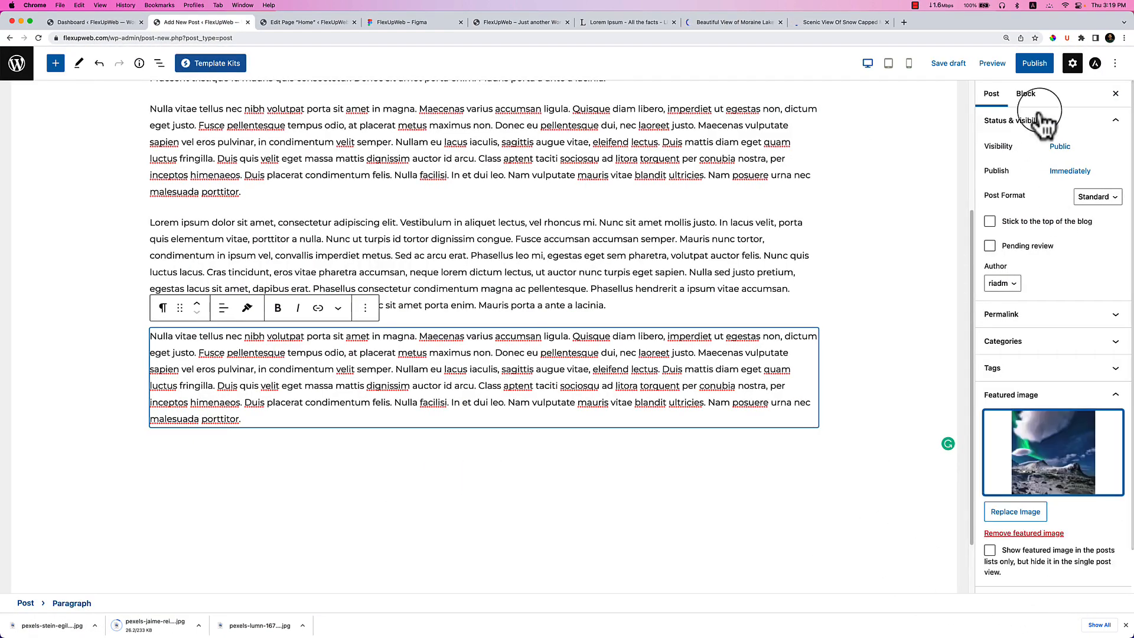
{"action": "left_click", "coordinate": [1035, 65]}
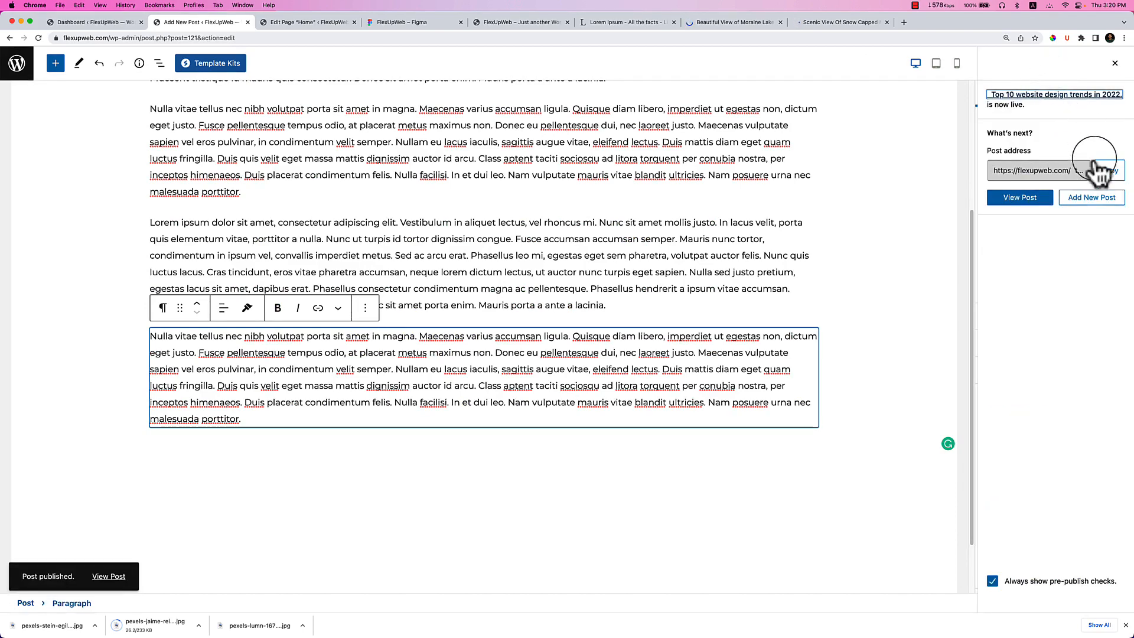
Start a new post and paste the copied lorem paragraphs into its body.
{"action": "left_click", "coordinate": [1096, 203]}
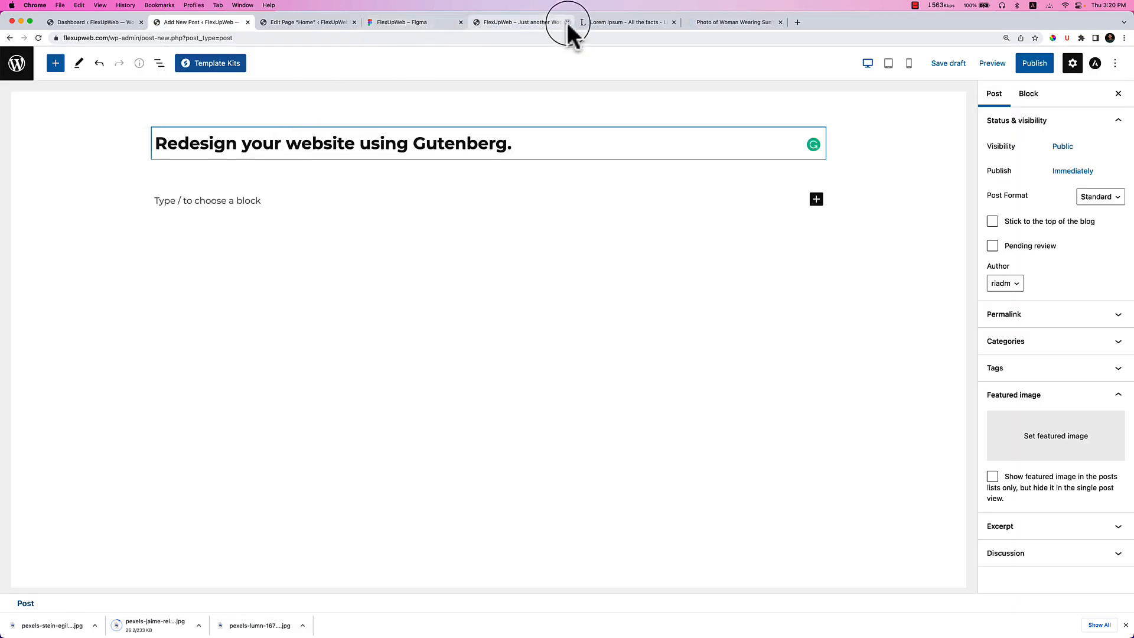
{"action": "left_click", "coordinate": [591, 23]}
{"action": "right_click", "coordinate": [465, 254]}
{"action": "left_click", "coordinate": [477, 264]}
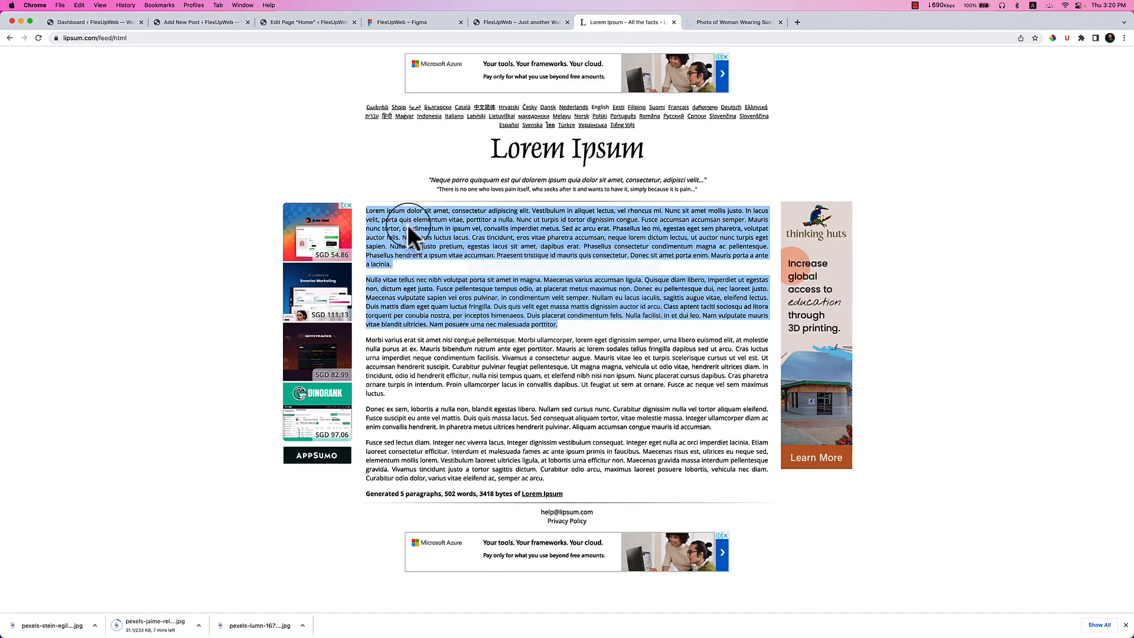
{"action": "left_click", "coordinate": [201, 22]}
{"action": "left_click", "coordinate": [278, 202]}
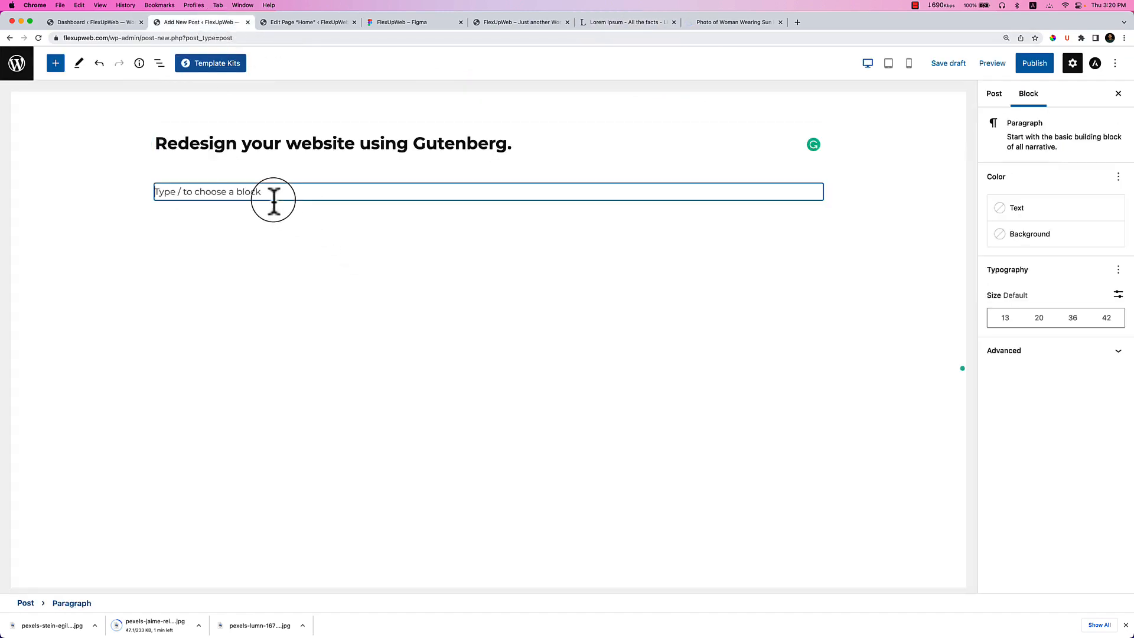
{"action": "key", "text": "super+v"}
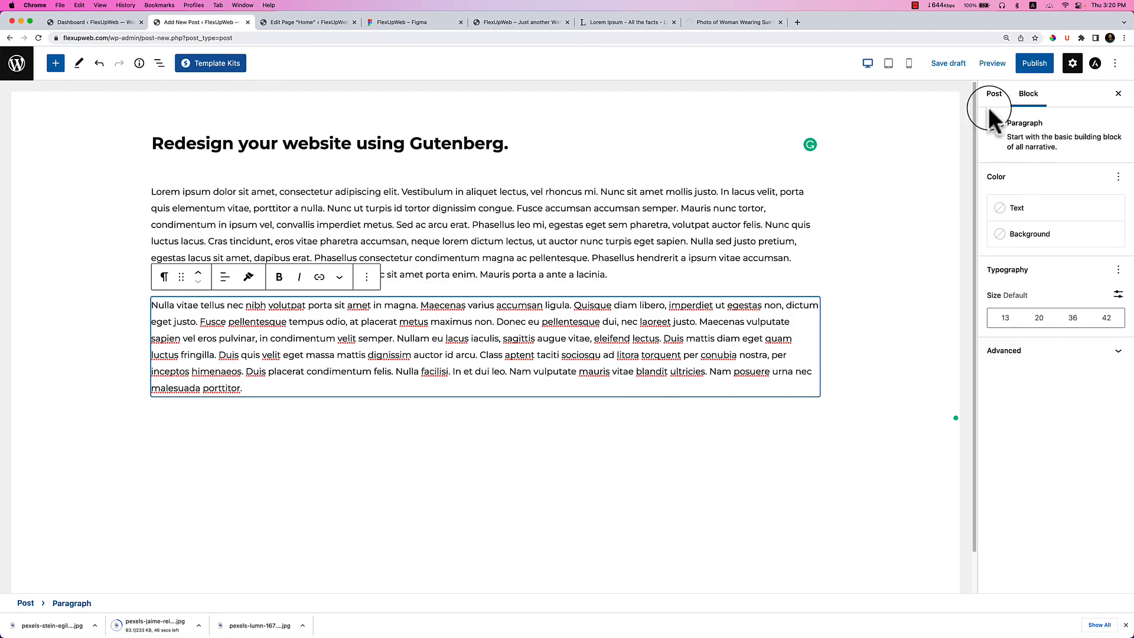
Set the misty forest photo from the Media Library as featured image and publish.
{"action": "left_click", "coordinate": [994, 94]}
{"action": "left_click", "coordinate": [1049, 442]}
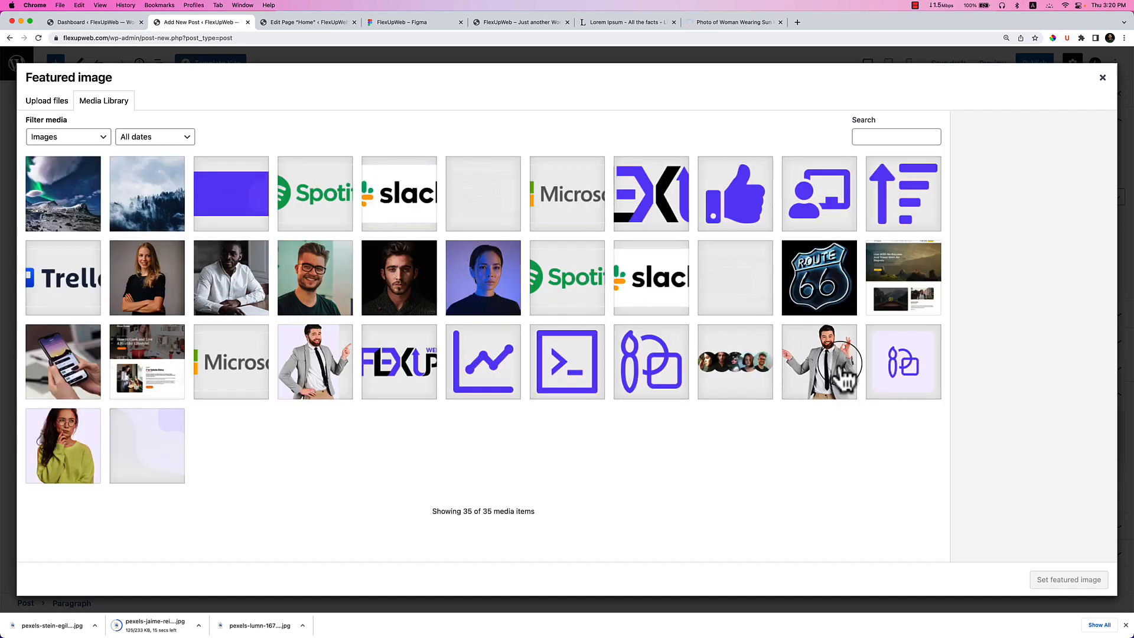
{"action": "left_click", "coordinate": [157, 220]}
{"action": "left_click", "coordinate": [1065, 581]}
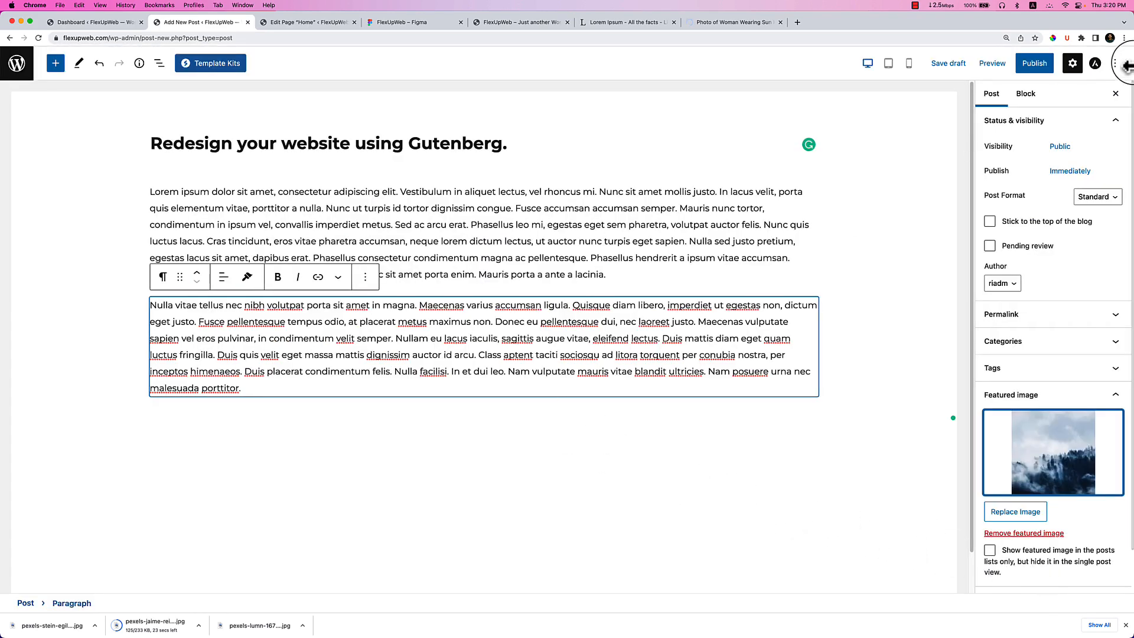
{"action": "left_click", "coordinate": [1034, 63]}
{"action": "left_click", "coordinate": [1026, 63]}
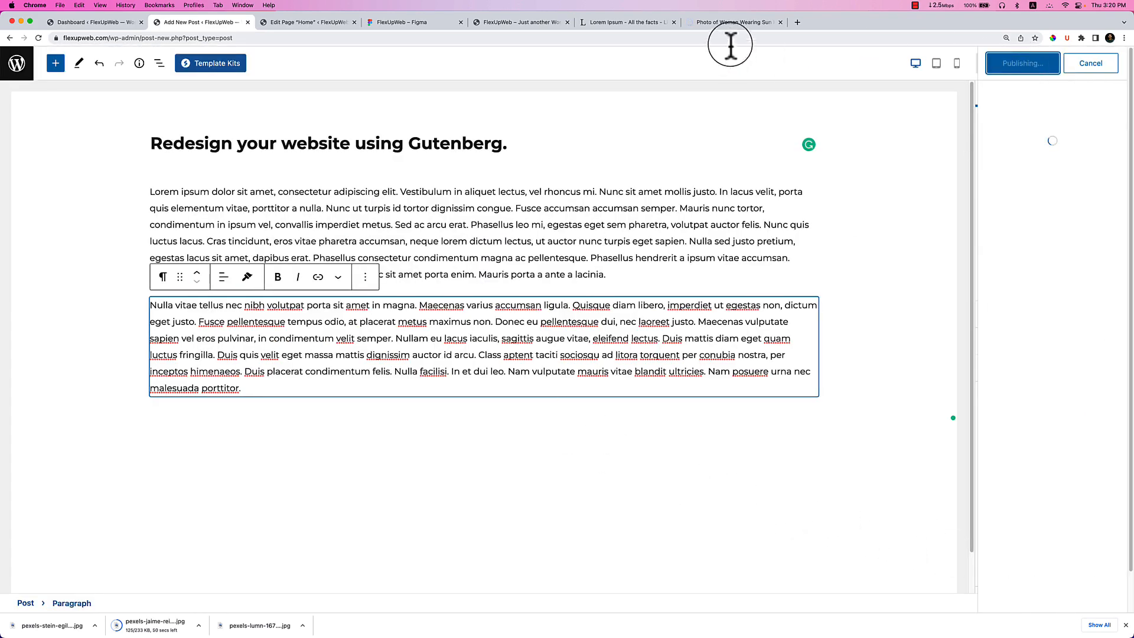
Close the Pexels photo page, reload the Home page editor, and go to the Dashboard.
{"action": "left_click", "coordinate": [773, 23]}
{"action": "left_click", "coordinate": [780, 22]}
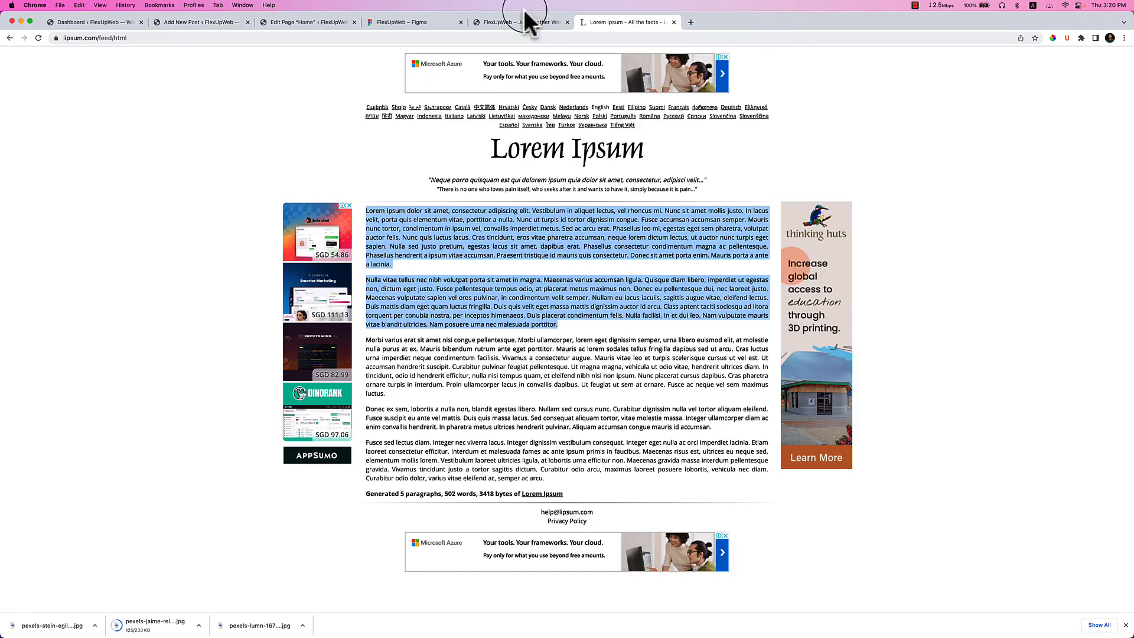
{"action": "left_click", "coordinate": [311, 23]}
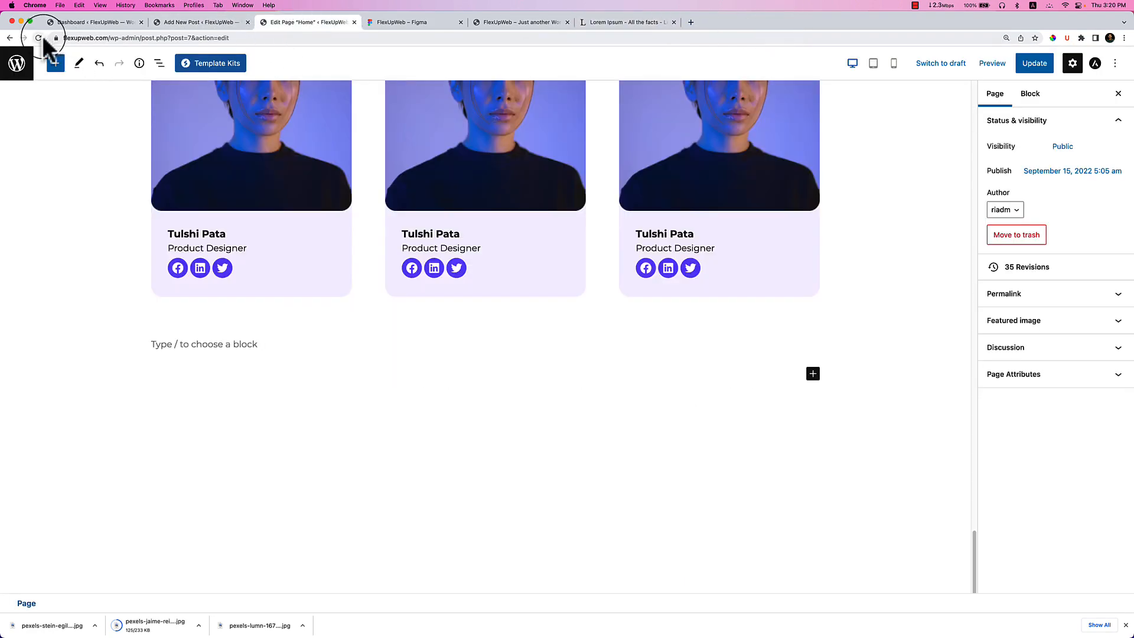
{"action": "left_click", "coordinate": [39, 39]}
{"action": "left_click", "coordinate": [216, 23]}
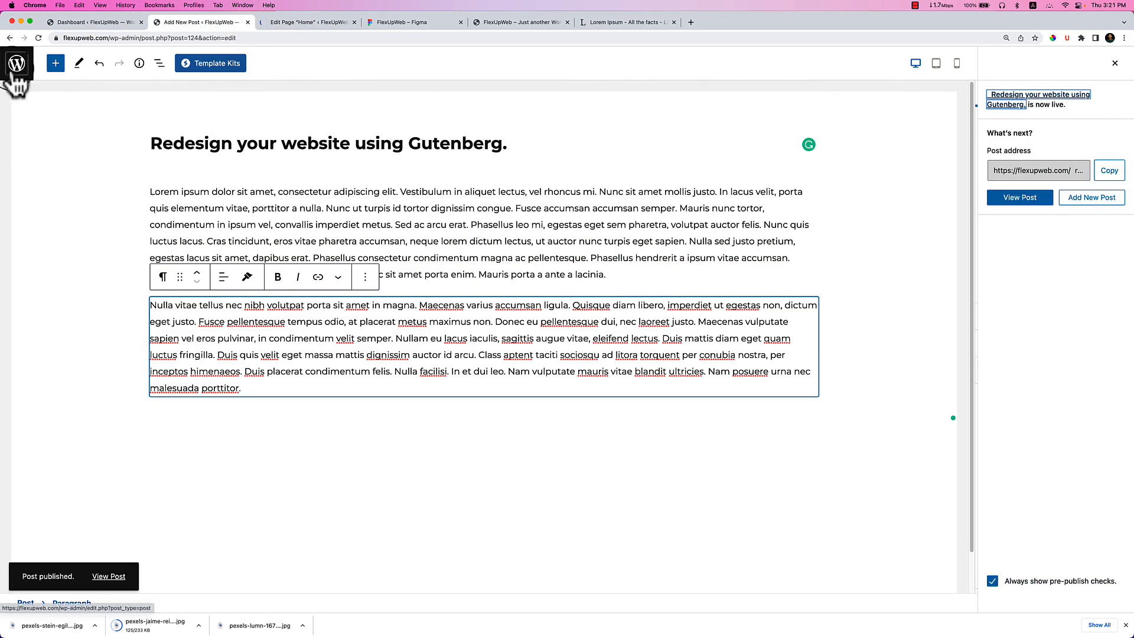
{"action": "left_click", "coordinate": [104, 23]}
Open the All Posts list in a new tab and close the finished post's editor.
{"action": "mouse_move", "coordinate": [67, 155]}
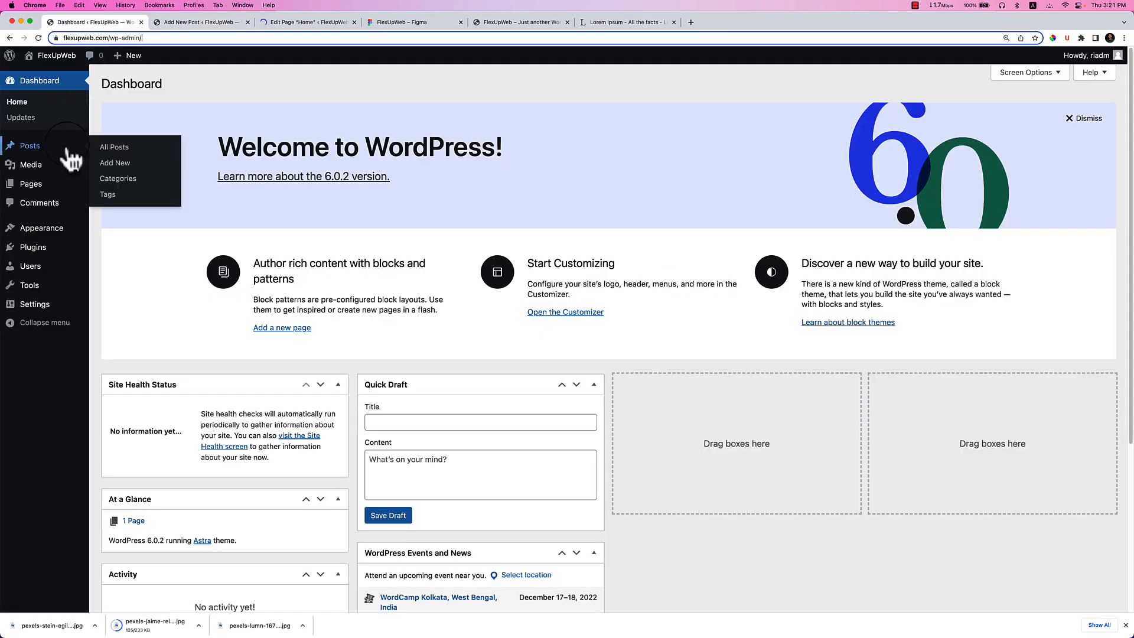
{"action": "right_click", "coordinate": [99, 145]}
{"action": "left_click", "coordinate": [121, 152]}
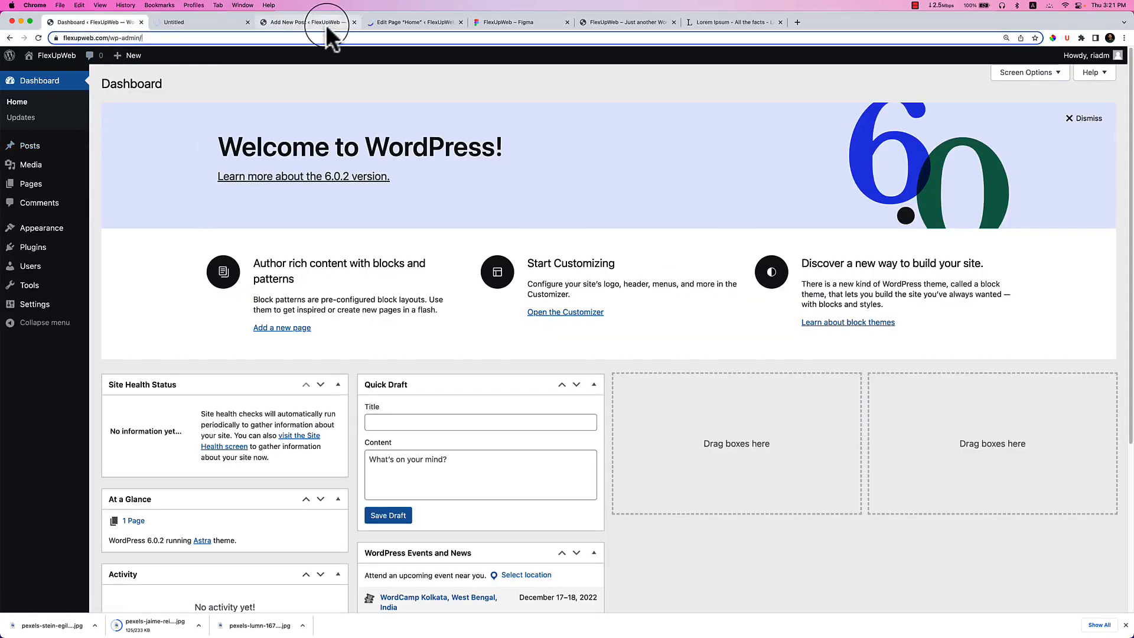
{"action": "left_click", "coordinate": [327, 25]}
{"action": "left_click", "coordinate": [353, 22]}
{"action": "left_click", "coordinate": [213, 23]}
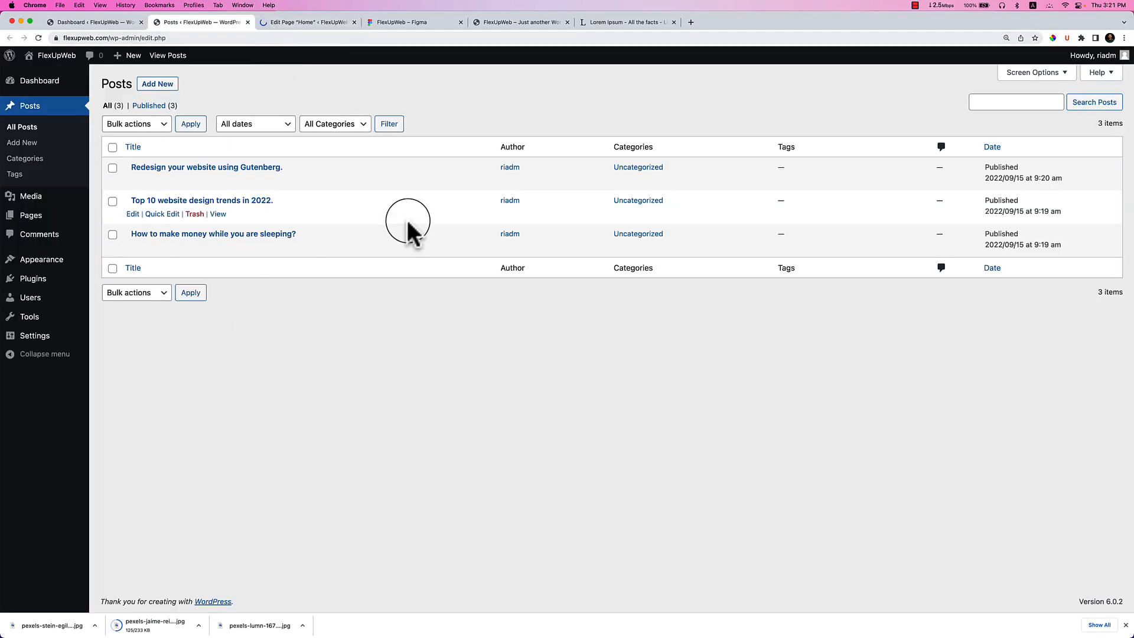
On the Home page, turn the trailing empty paragraph into a single-column Container via /conta.
{"action": "left_click", "coordinate": [318, 29]}
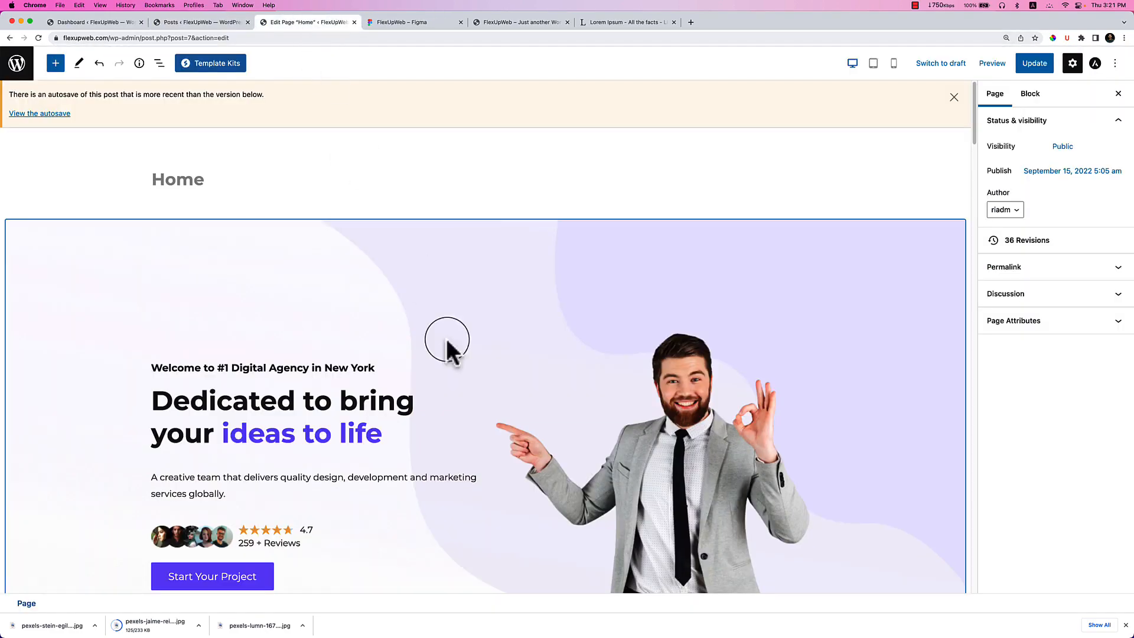
{"action": "scroll", "coordinate": [504, 396], "scroll_direction": "down", "scroll_amount": 5}
{"action": "scroll", "coordinate": [503, 396], "scroll_direction": "up", "scroll_amount": 5}
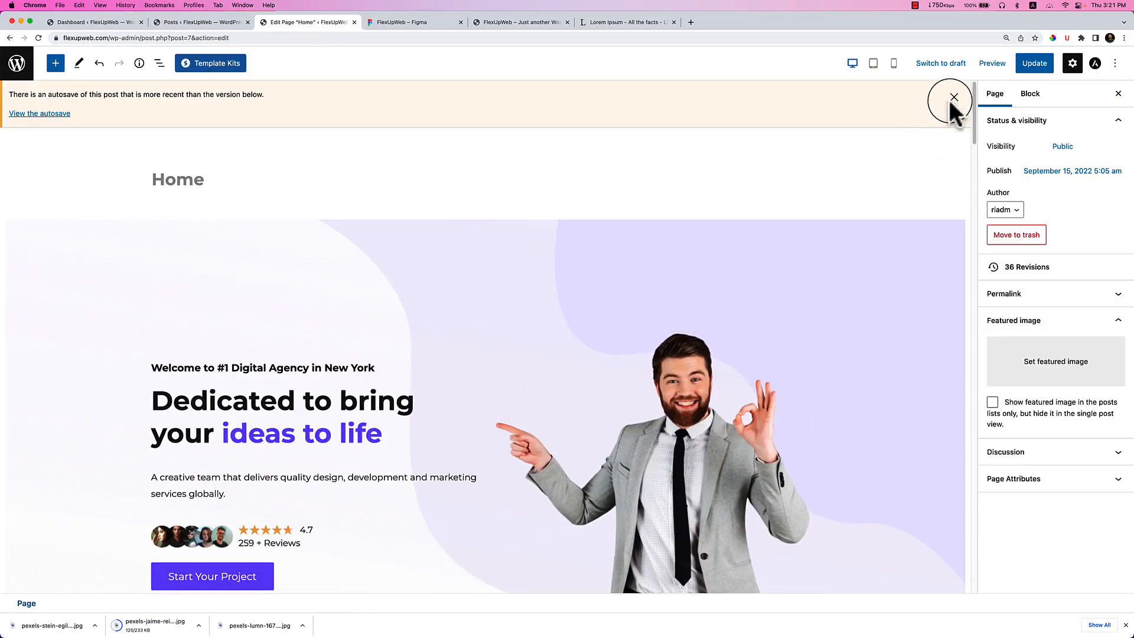
{"action": "left_click", "coordinate": [954, 97]}
{"action": "scroll", "coordinate": [736, 307], "scroll_direction": "down", "scroll_amount": 15}
{"action": "scroll", "coordinate": [736, 307], "scroll_direction": "down", "scroll_amount": 20}
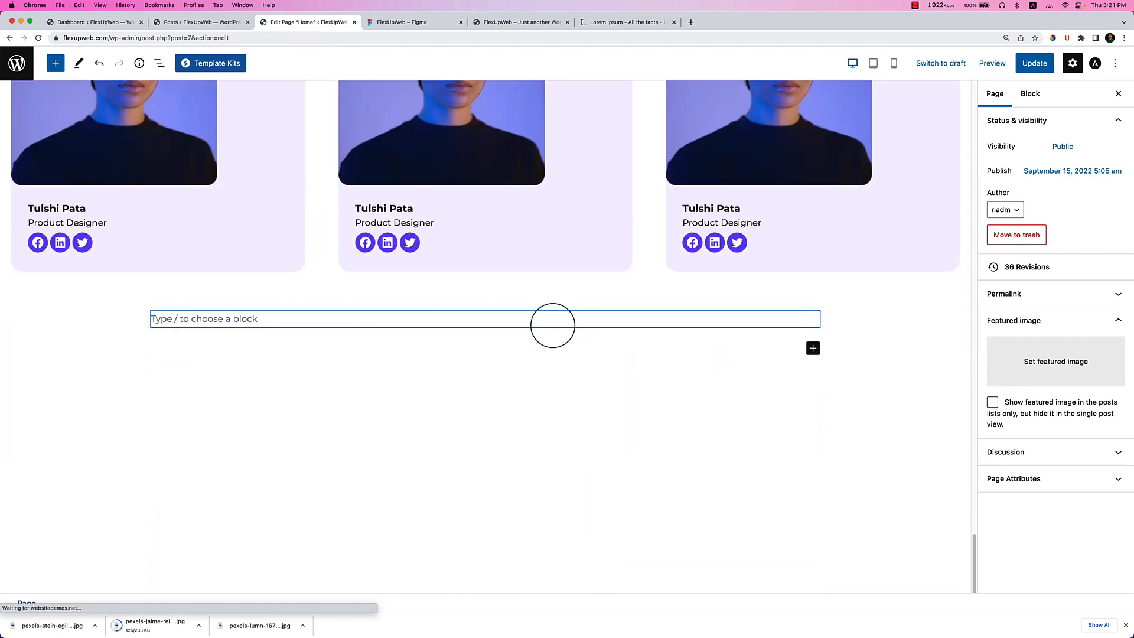
{"action": "left_click", "coordinate": [553, 322]}
{"action": "scroll", "coordinate": [571, 435], "scroll_direction": "up", "scroll_amount": 5}
{"action": "scroll", "coordinate": [572, 434], "scroll_direction": "down", "scroll_amount": 5}
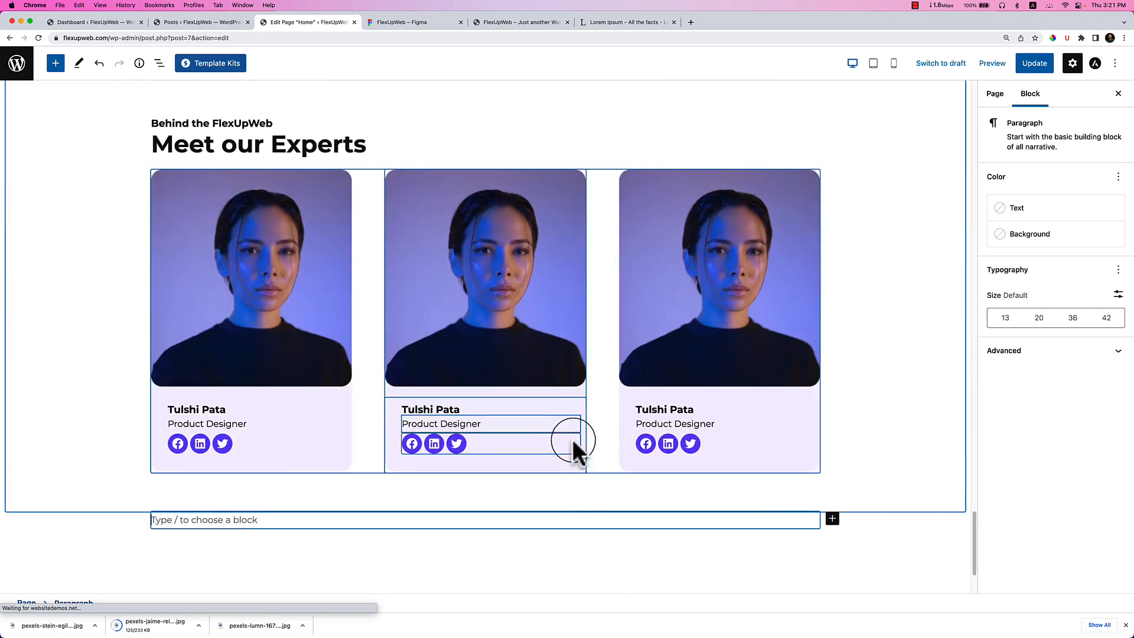
{"action": "type", "text": "/conta"}
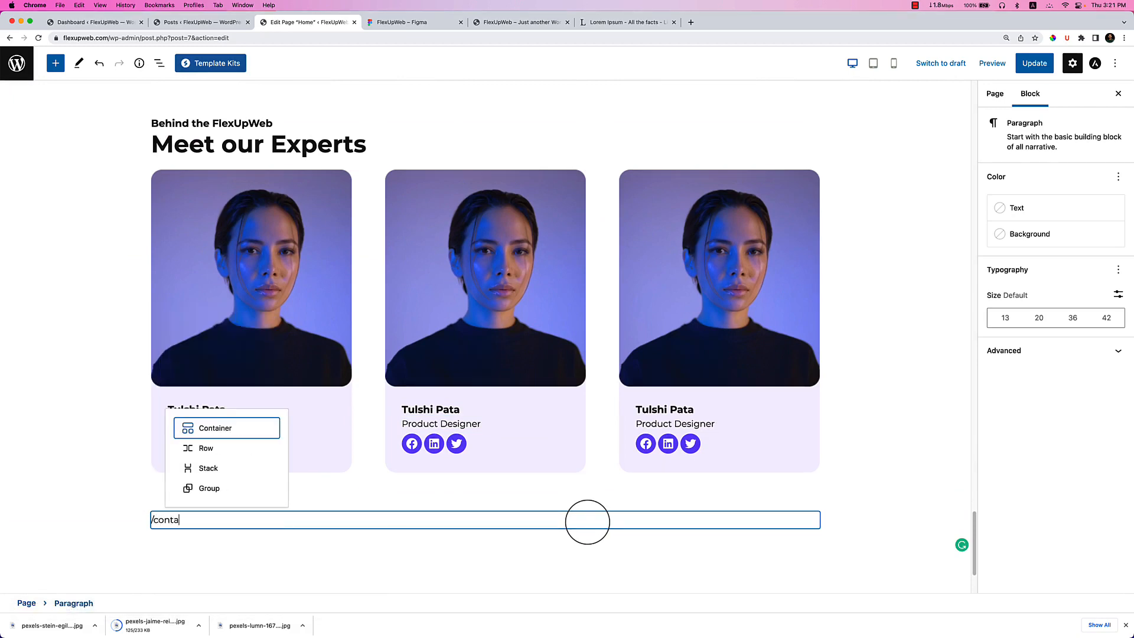
{"action": "key", "text": "Return"}
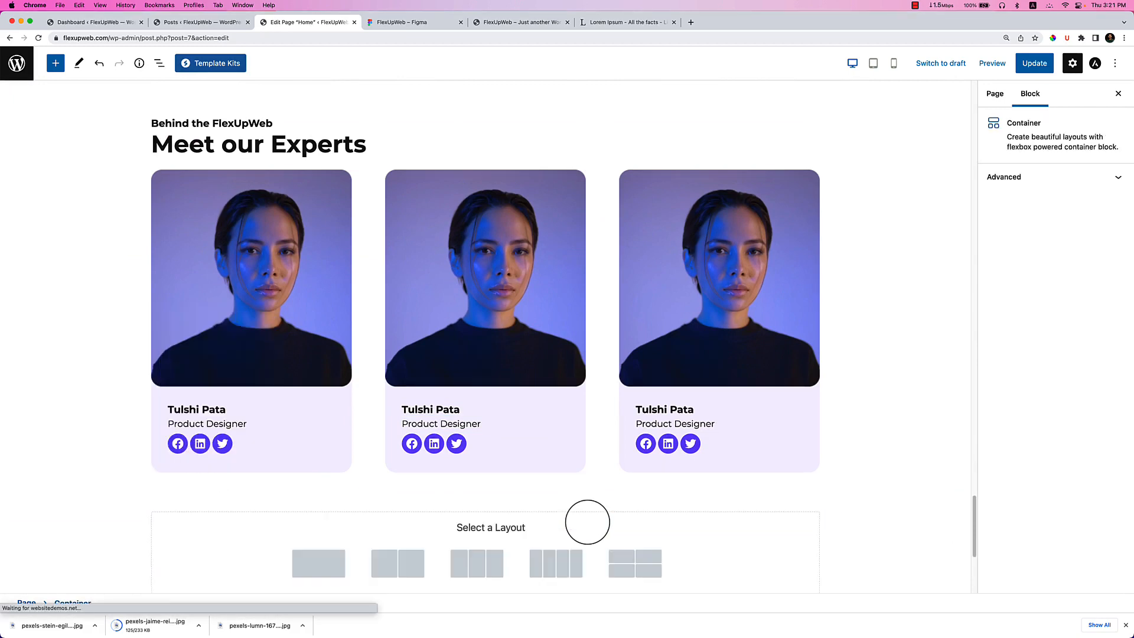
{"action": "scroll", "coordinate": [367, 337], "scroll_direction": "down", "scroll_amount": 5}
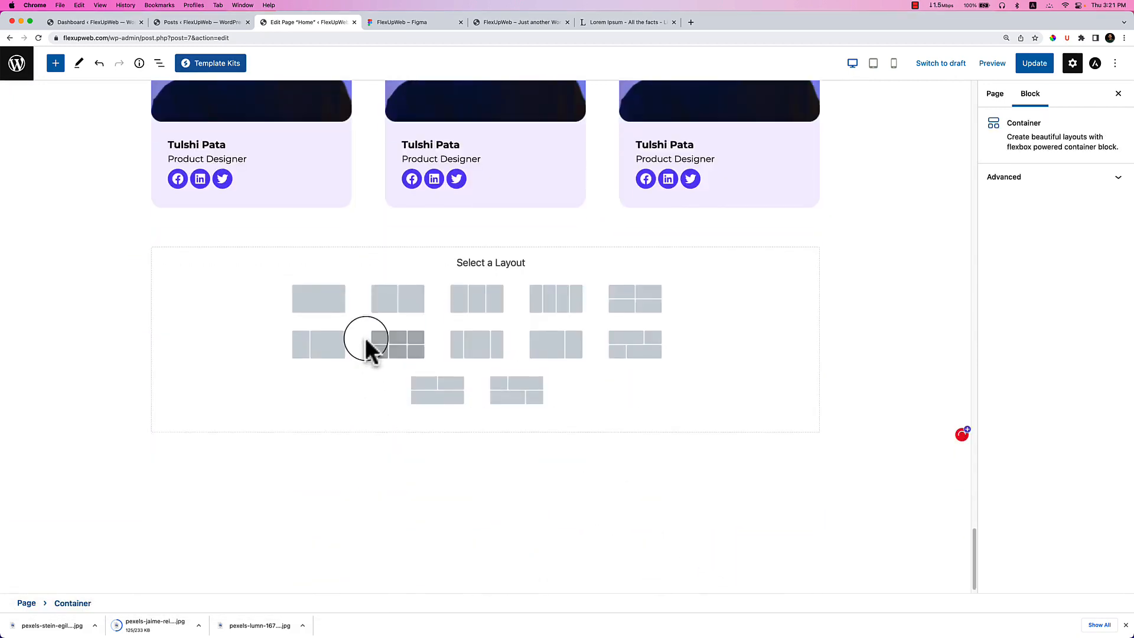
{"action": "left_click", "coordinate": [334, 300]}
{"action": "scroll", "coordinate": [405, 341], "scroll_direction": "up", "scroll_amount": 3}
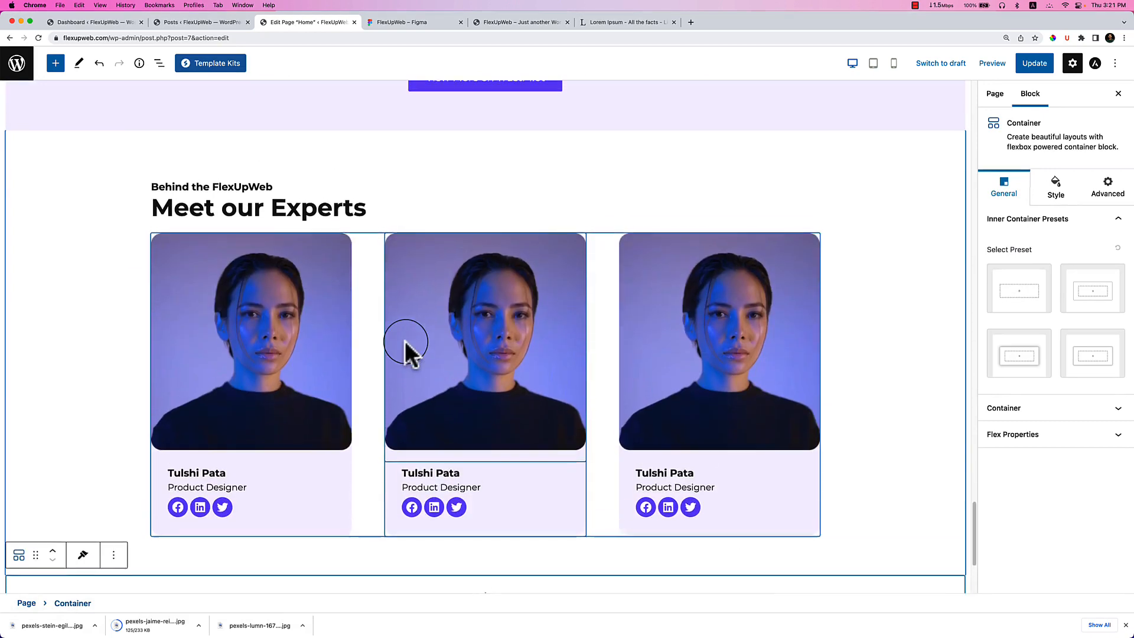
Copy the 'Behind the FlexUpWeb / Meet our Experts' heading group from the outline.
{"action": "left_click", "coordinate": [355, 204]}
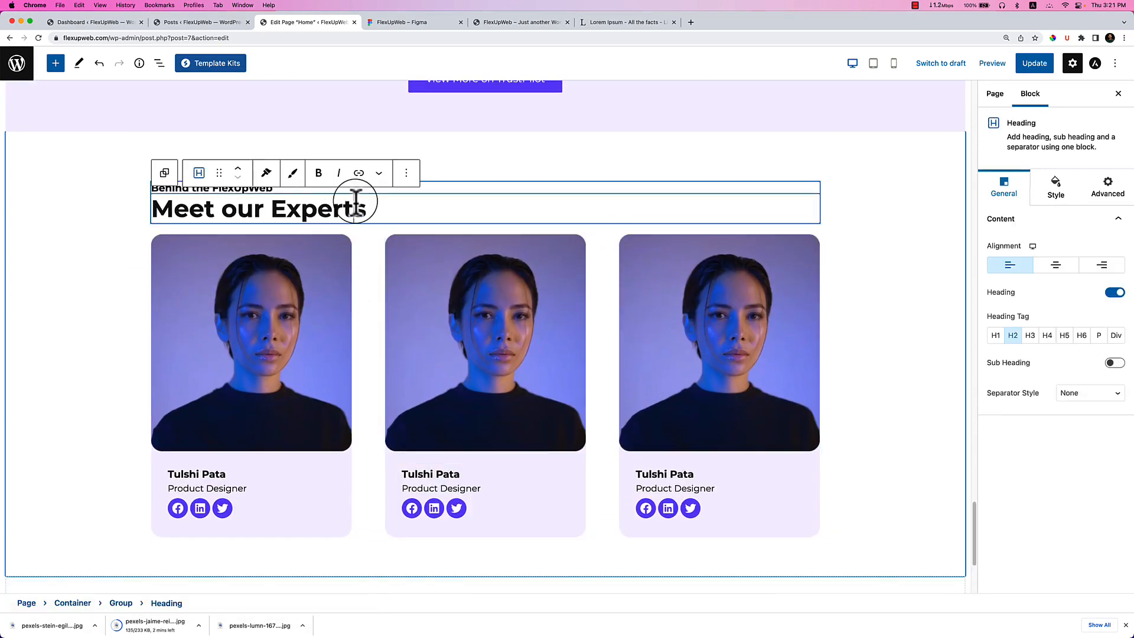
{"action": "left_click", "coordinate": [159, 62]}
{"action": "left_click", "coordinate": [107, 322]}
{"action": "left_click", "coordinate": [182, 322]}
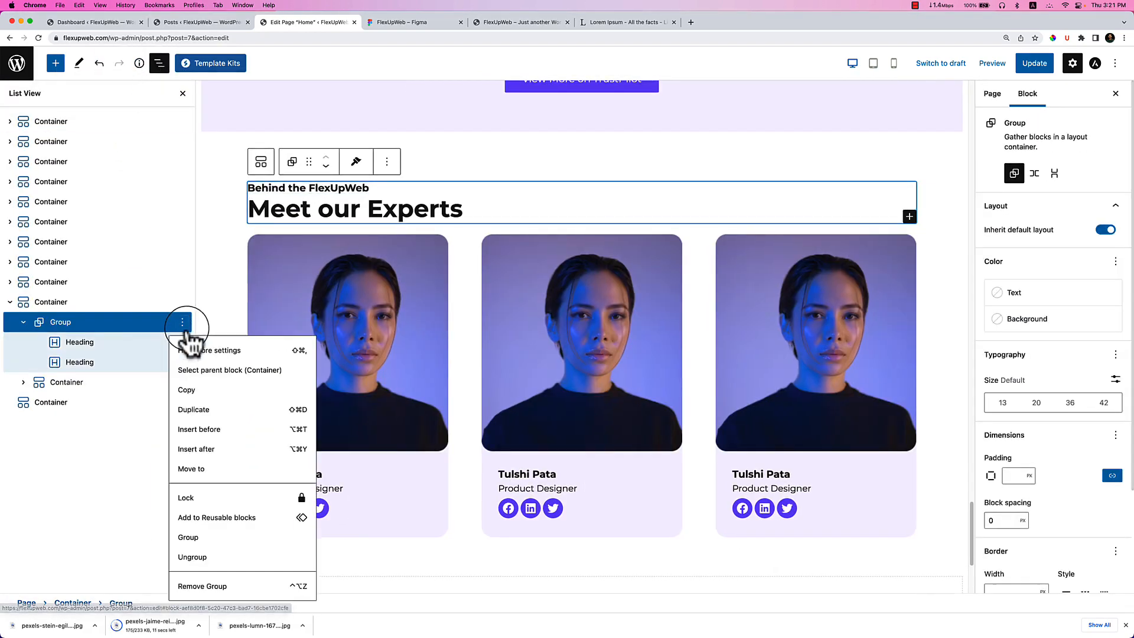
{"action": "left_click", "coordinate": [219, 392]}
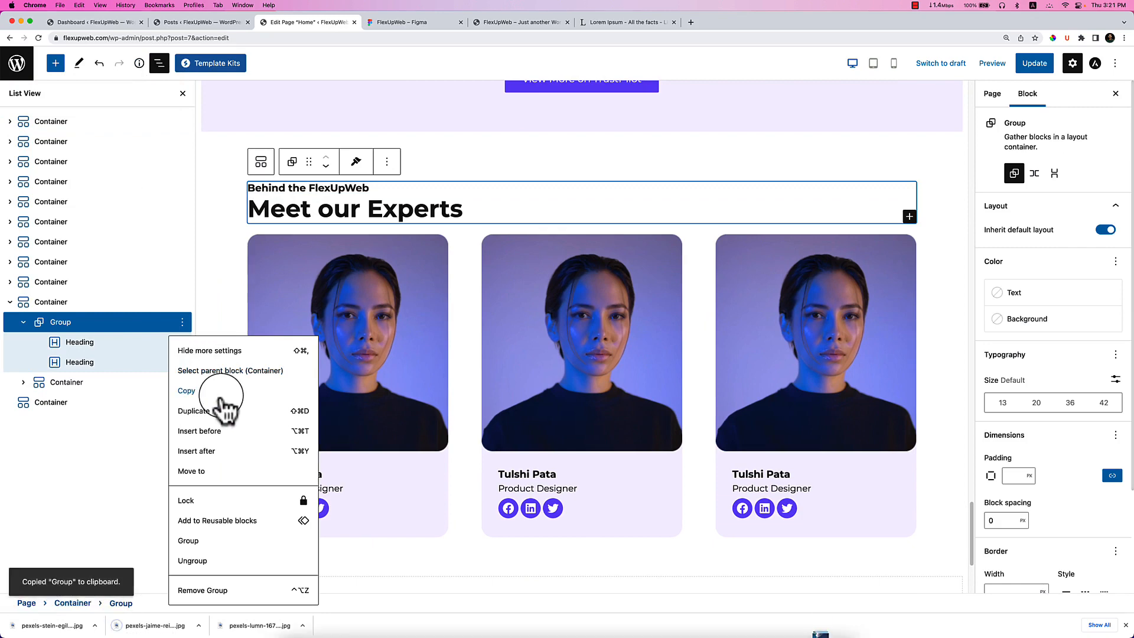
{"action": "left_click", "coordinate": [114, 455]}
Insert an empty container below the expert cards and paste the heading group into it.
{"action": "scroll", "coordinate": [378, 490], "scroll_direction": "down", "scroll_amount": 3}
{"action": "left_click", "coordinate": [366, 463]}
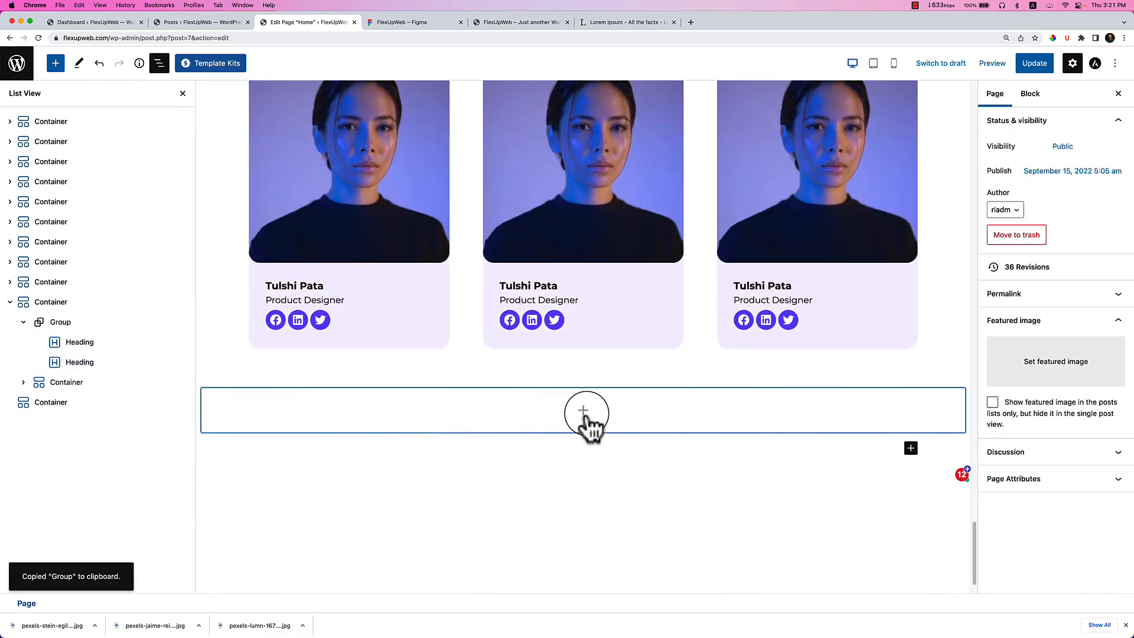
{"action": "left_click", "coordinate": [582, 410]}
{"action": "left_click", "coordinate": [529, 505]}
{"action": "scroll", "coordinate": [358, 411], "scroll_direction": "down", "scroll_amount": 1}
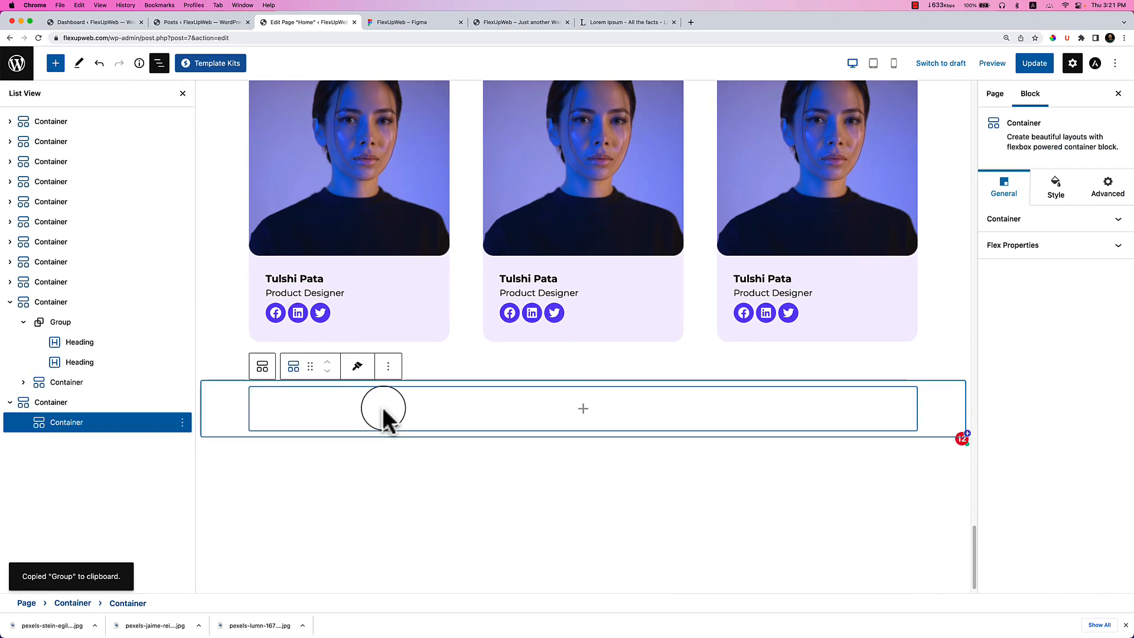
{"action": "key", "text": "super+v"}
{"action": "scroll", "coordinate": [295, 413], "scroll_direction": "down", "scroll_amount": 3}
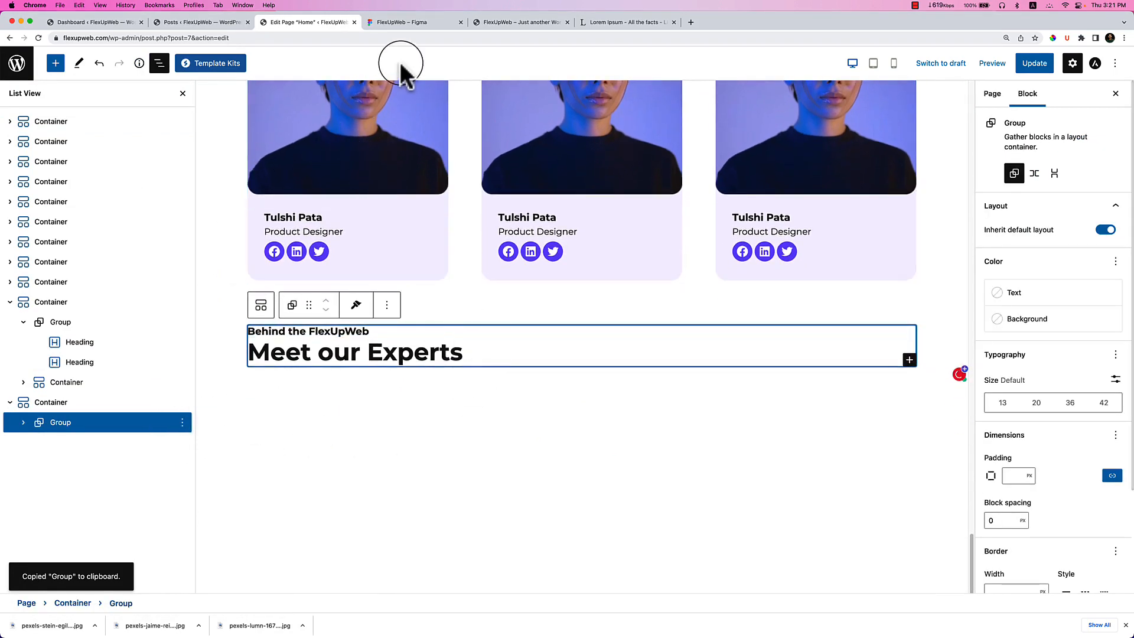
{"action": "left_click", "coordinate": [413, 24]}
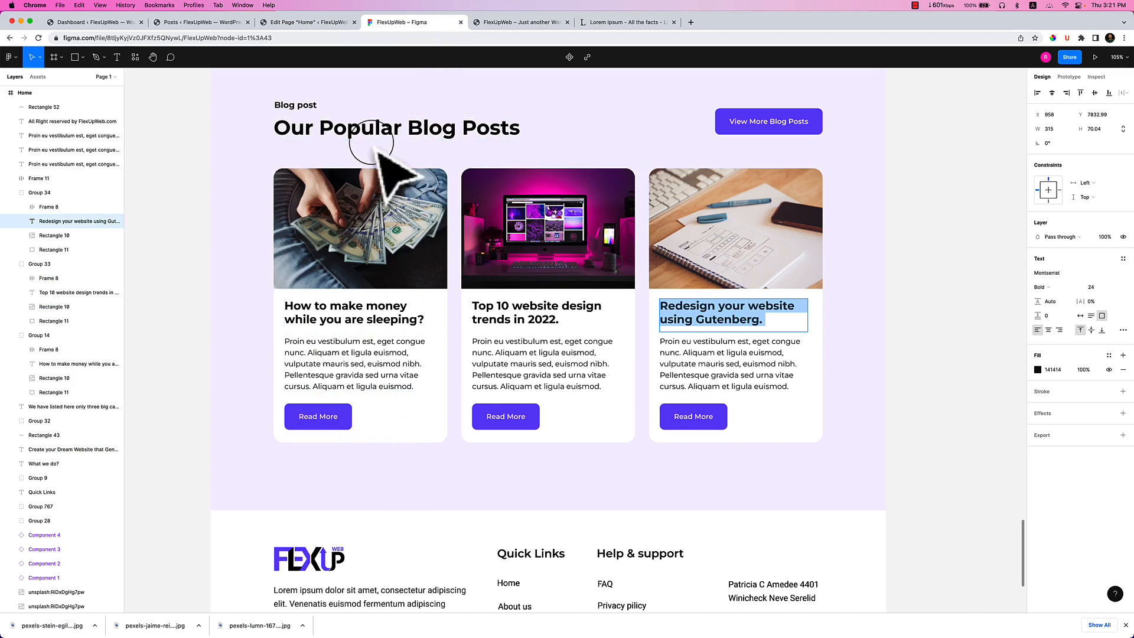
Replace the 'Behind the FlexUpWeb' heading with 'Blog post' copied from Figma.
{"action": "double_click", "coordinate": [299, 105]}
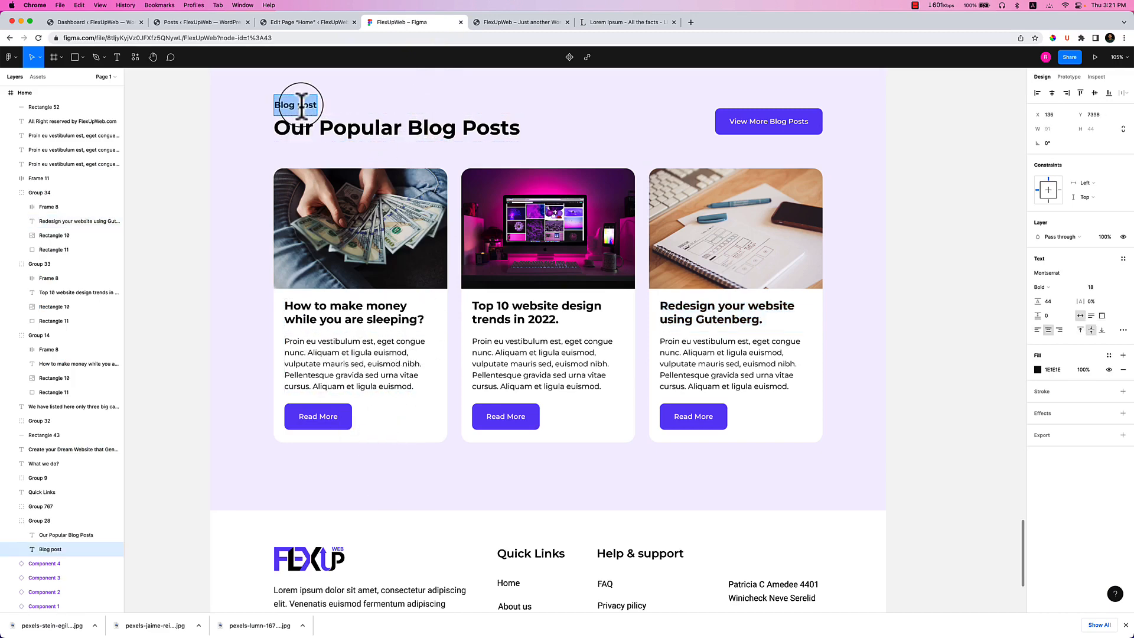
{"action": "left_click", "coordinate": [299, 22]}
{"action": "left_click", "coordinate": [276, 331]}
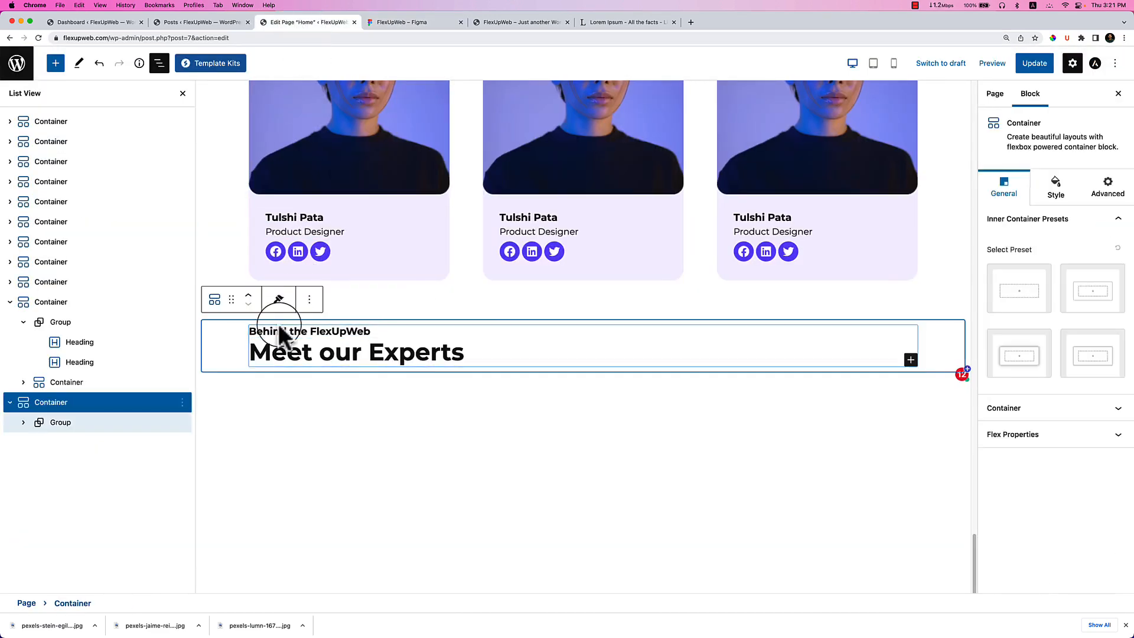
{"action": "left_click", "coordinate": [279, 330]}
{"action": "key", "text": "super+a"}
{"action": "key", "text": "super+v"}
Replace 'Meet our Experts' with 'Our Popular Blog Posts' copied from Figma.
{"action": "left_click", "coordinate": [443, 26]}
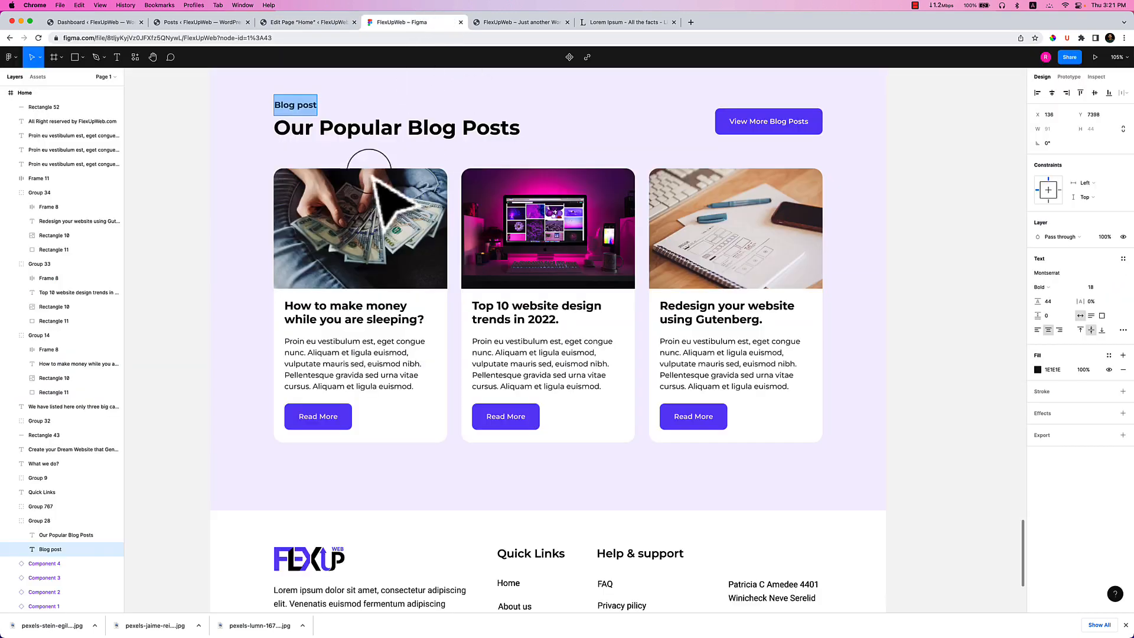
{"action": "double_click", "coordinate": [355, 124]}
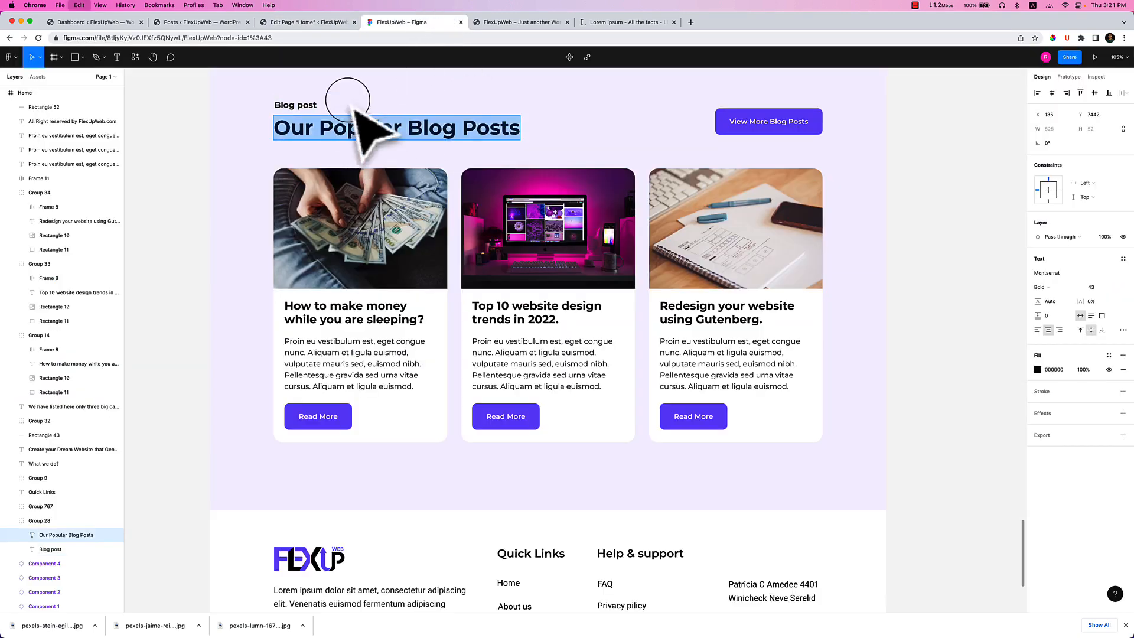
{"action": "left_click", "coordinate": [313, 23]}
{"action": "key", "text": "super+v"}
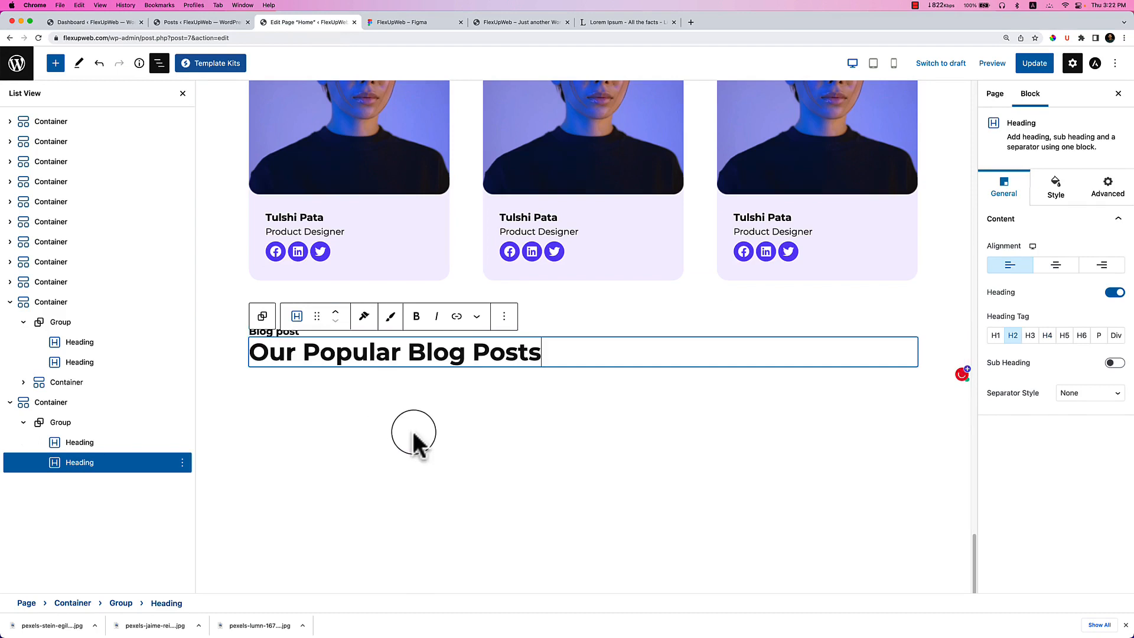
{"action": "left_click", "coordinate": [405, 431]}
Add a Buttons block with two Click Here buttons inside the blog heading group.
{"action": "left_click", "coordinate": [83, 423]}
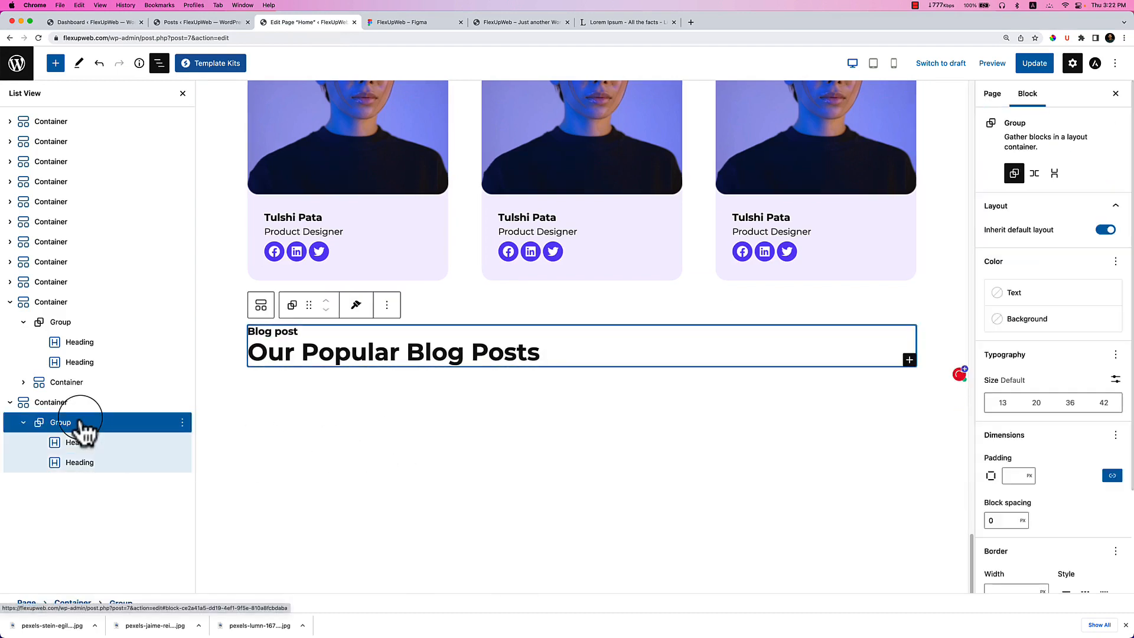
{"action": "left_click", "coordinate": [910, 359]}
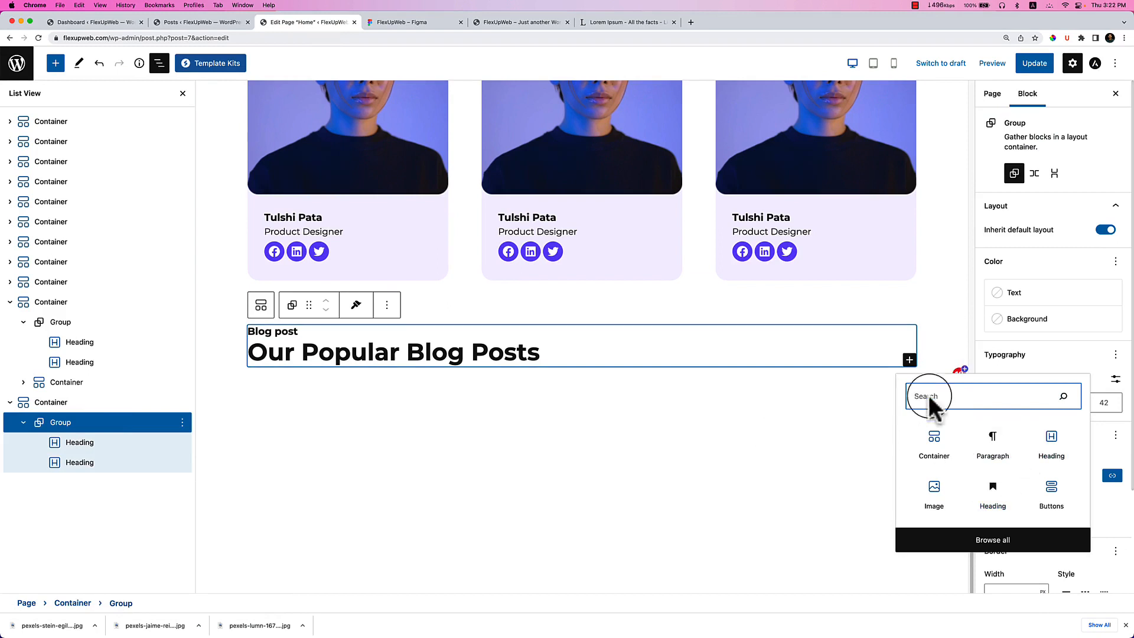
{"action": "left_click", "coordinate": [1048, 499]}
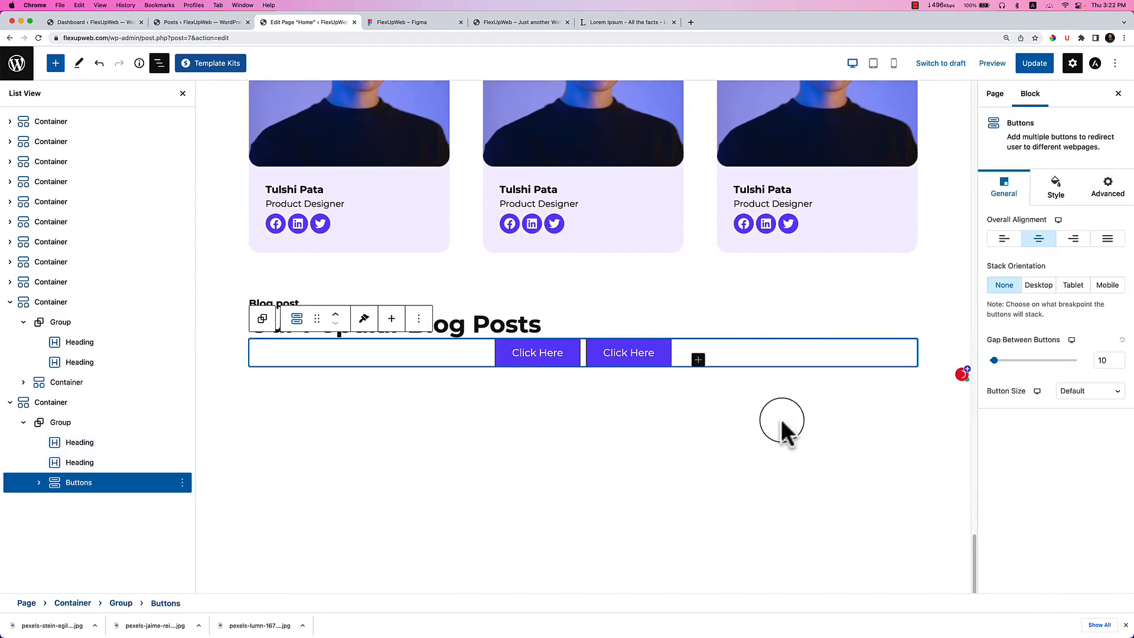
{"action": "left_click", "coordinate": [133, 444]}
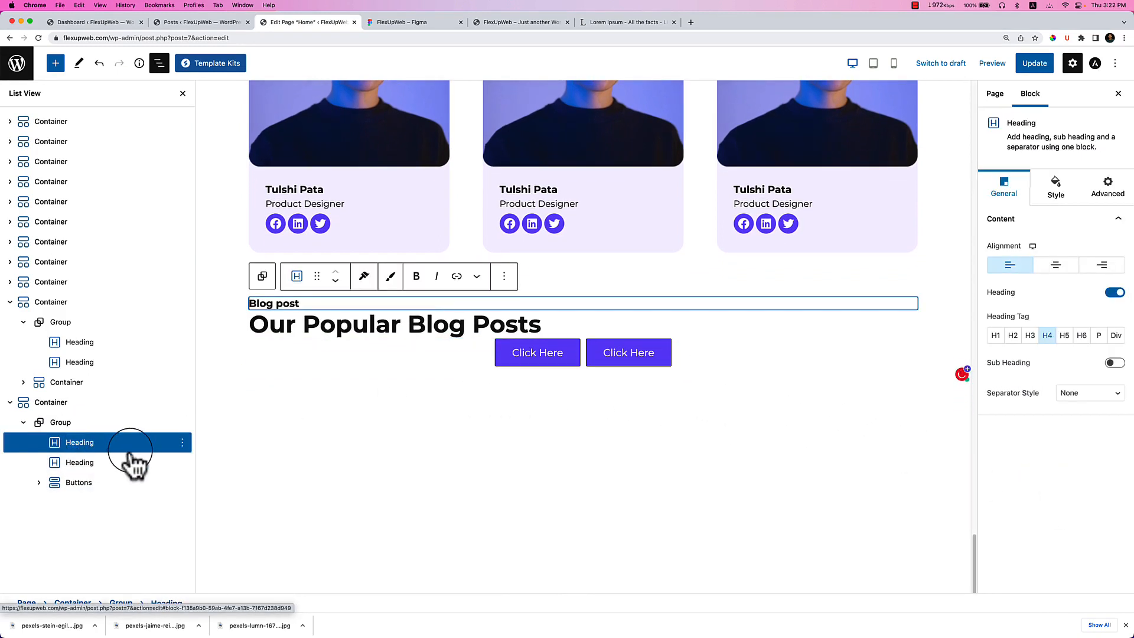
{"action": "left_click", "coordinate": [30, 425]}
{"action": "left_click", "coordinate": [23, 423]}
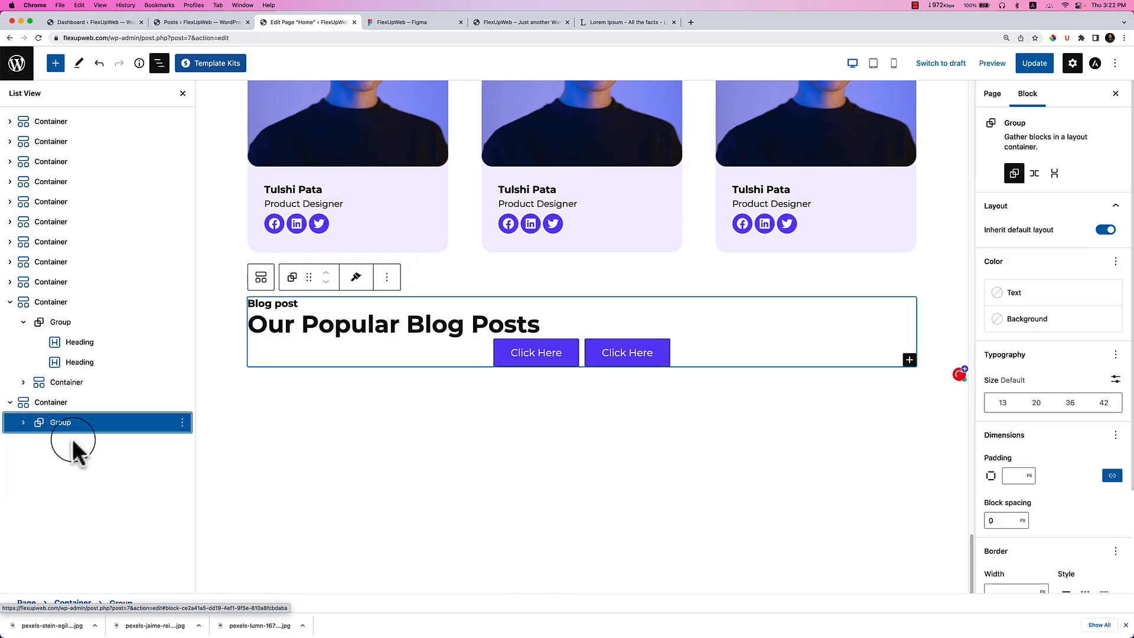
{"action": "left_click", "coordinate": [23, 423]}
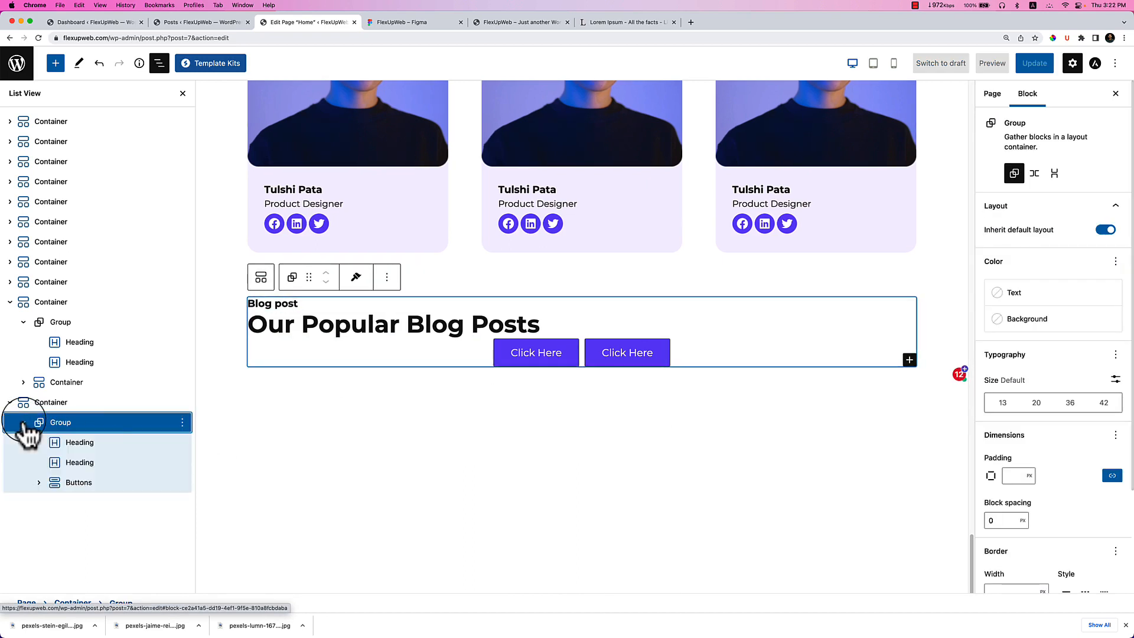
{"action": "left_click", "coordinate": [114, 446]}
{"action": "left_click", "coordinate": [83, 484]}
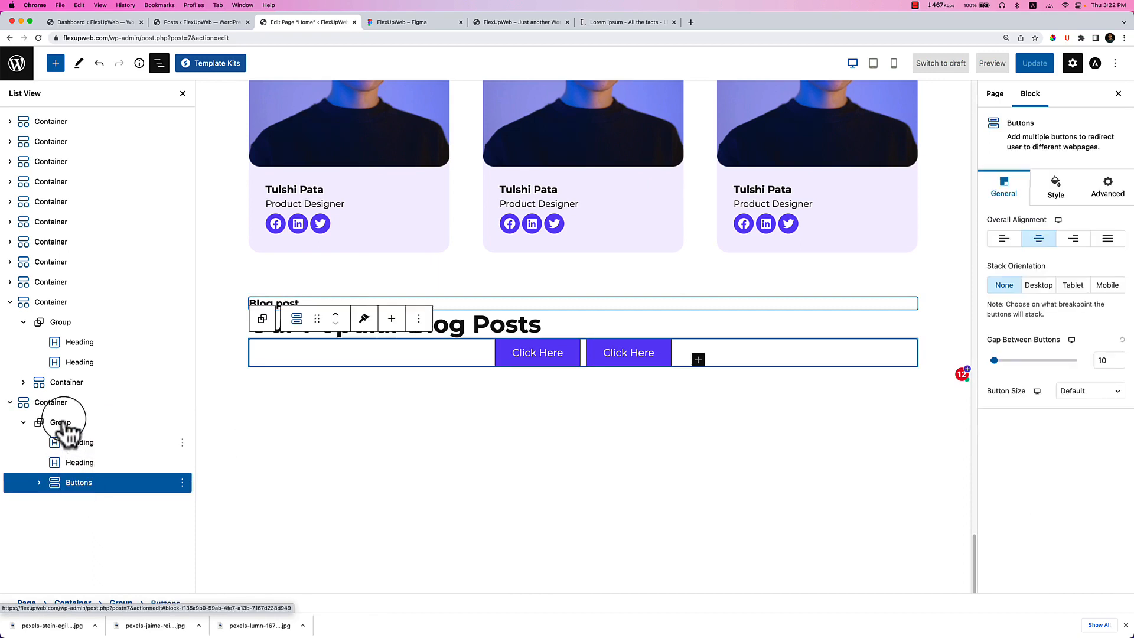
{"action": "left_click", "coordinate": [70, 421]}
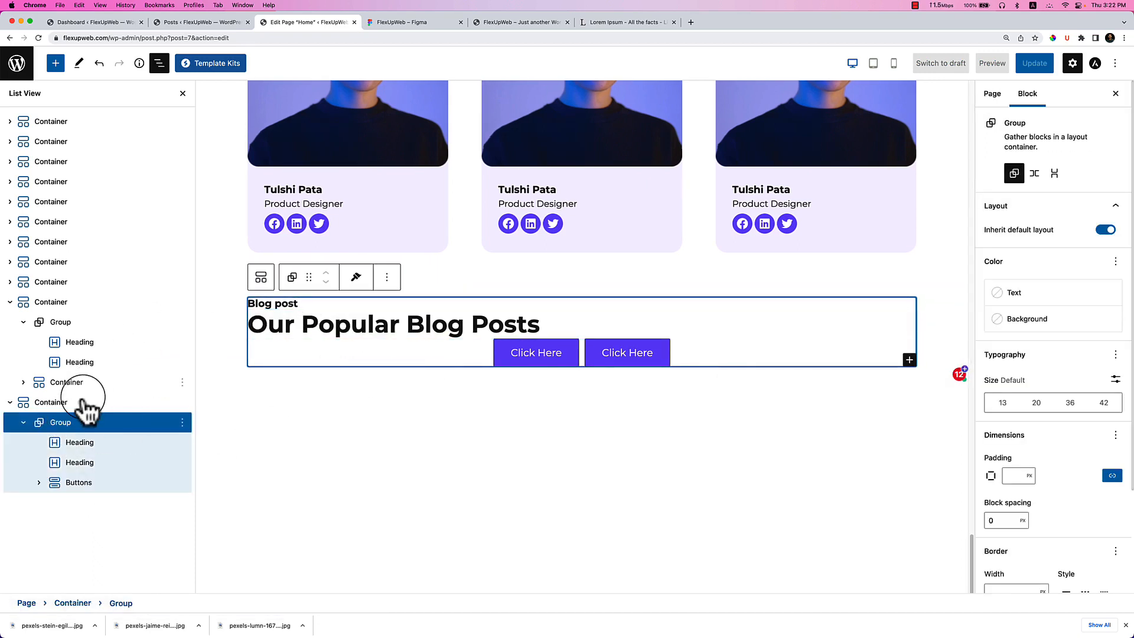
Insert an empty container in the section and move it above the headings.
{"action": "left_click", "coordinate": [112, 404]}
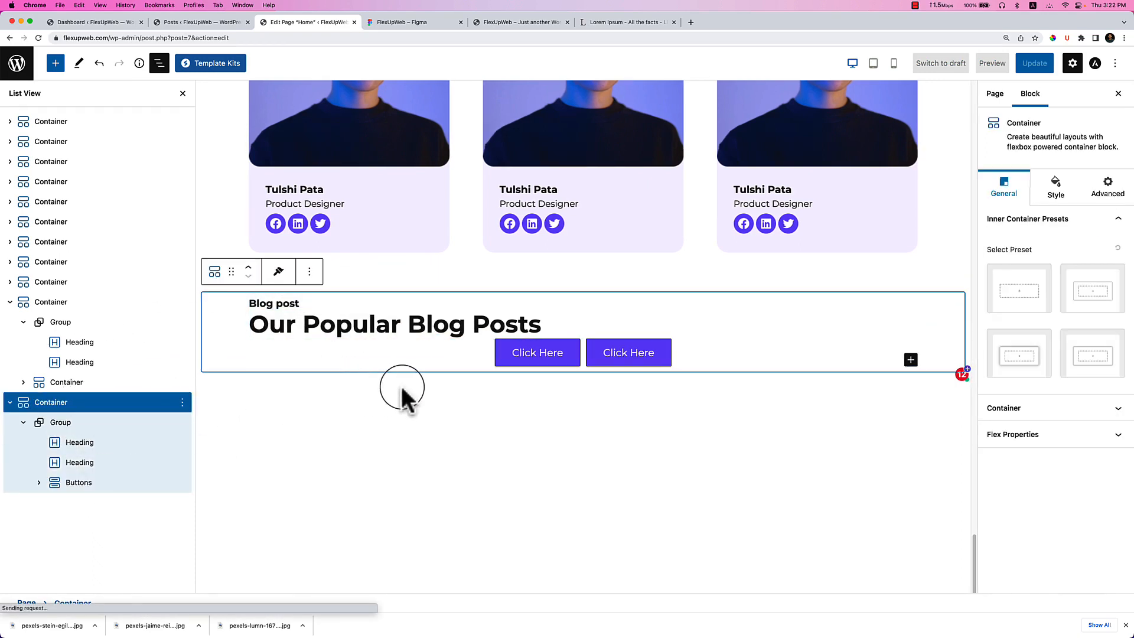
{"action": "left_click", "coordinate": [910, 360]}
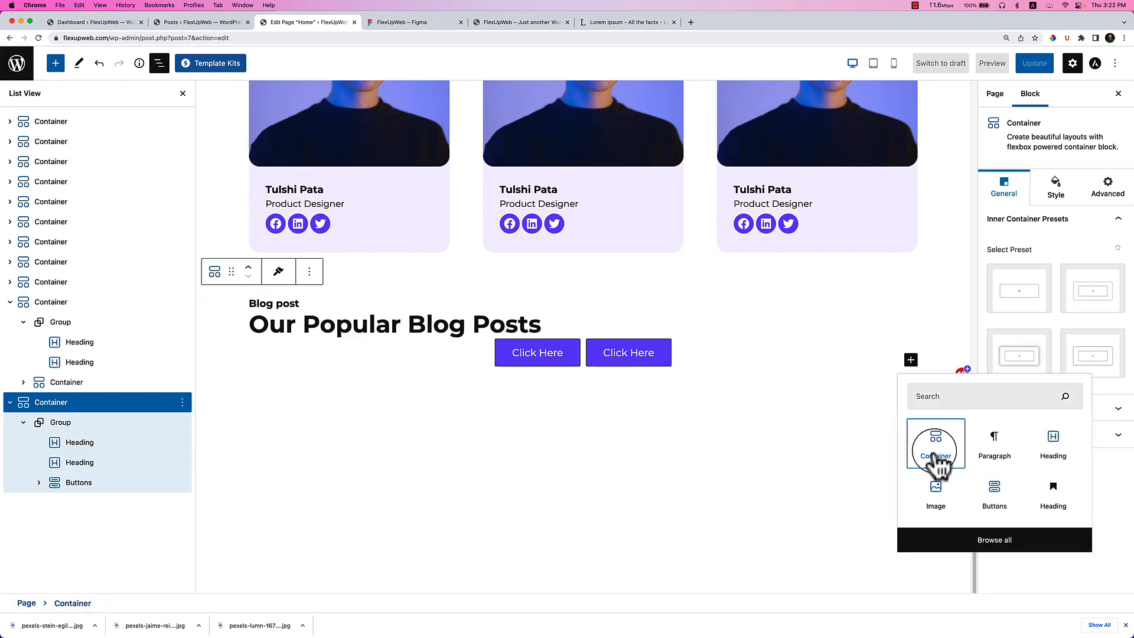
{"action": "left_click", "coordinate": [937, 458]}
{"action": "left_click_drag", "start_coordinate": [84, 503], "coordinate": [82, 419]}
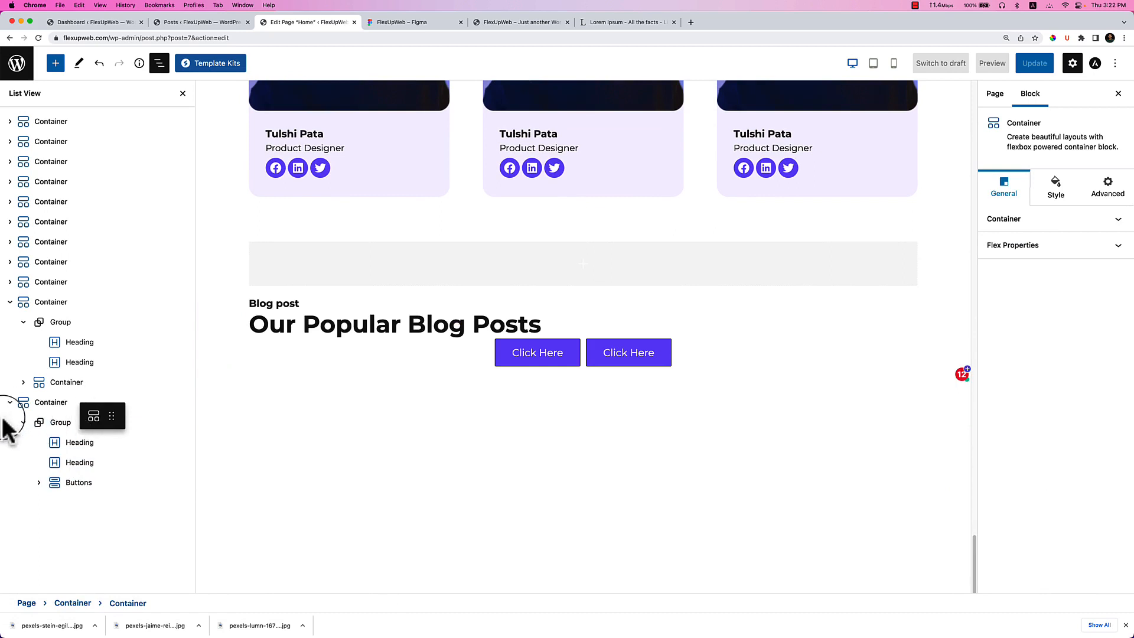
In List View, nest the blog heading group inside the new inner container.
{"action": "left_click", "coordinate": [401, 325]}
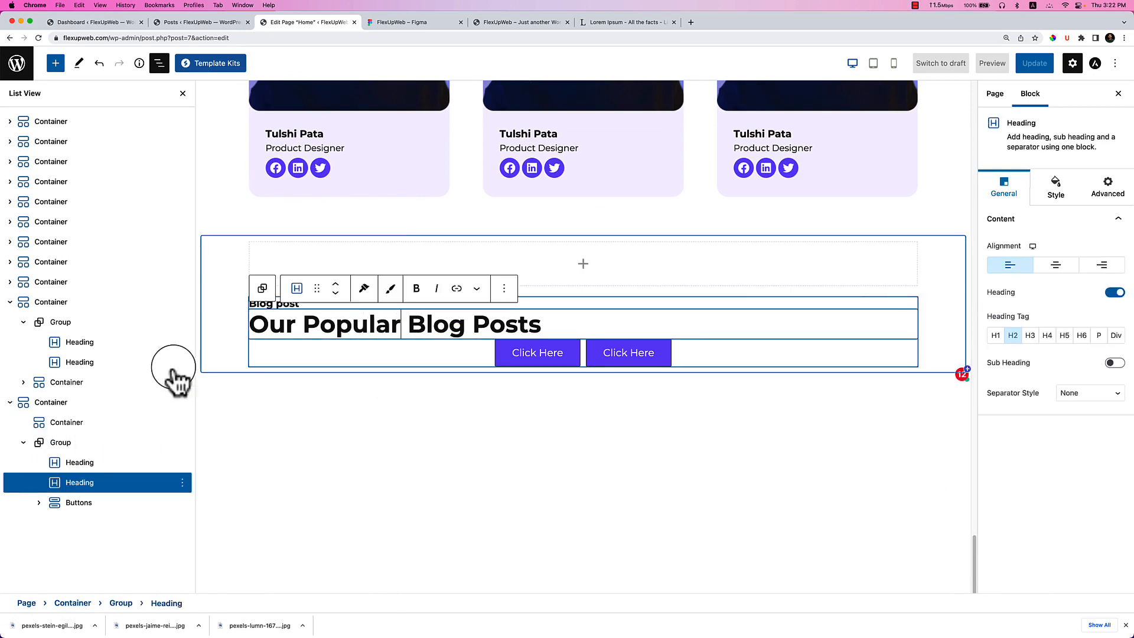
{"action": "left_click", "coordinate": [53, 452]}
{"action": "left_click_drag", "start_coordinate": [46, 450], "coordinate": [56, 428]}
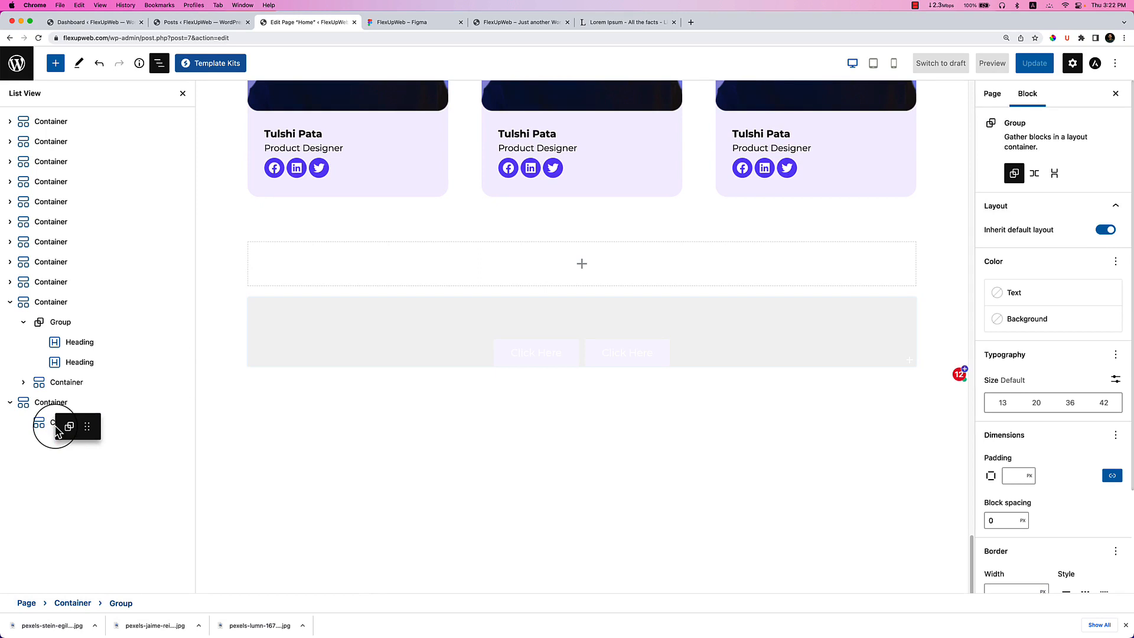
{"action": "left_click_drag", "start_coordinate": [58, 431], "coordinate": [58, 430]}
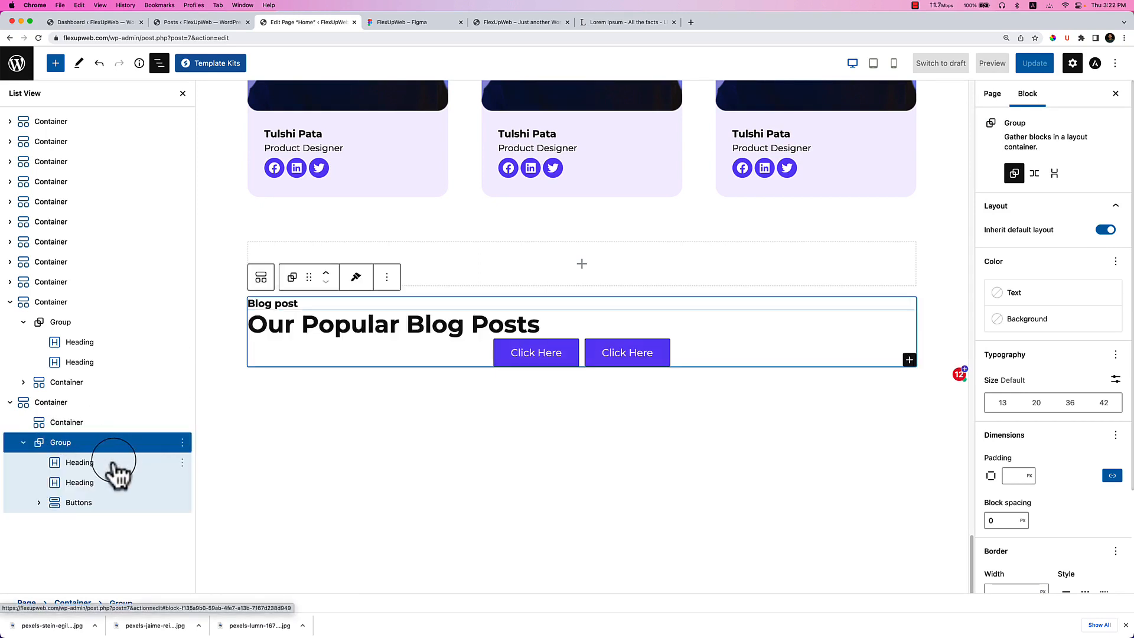
{"action": "left_click_drag", "start_coordinate": [62, 452], "coordinate": [105, 432]}
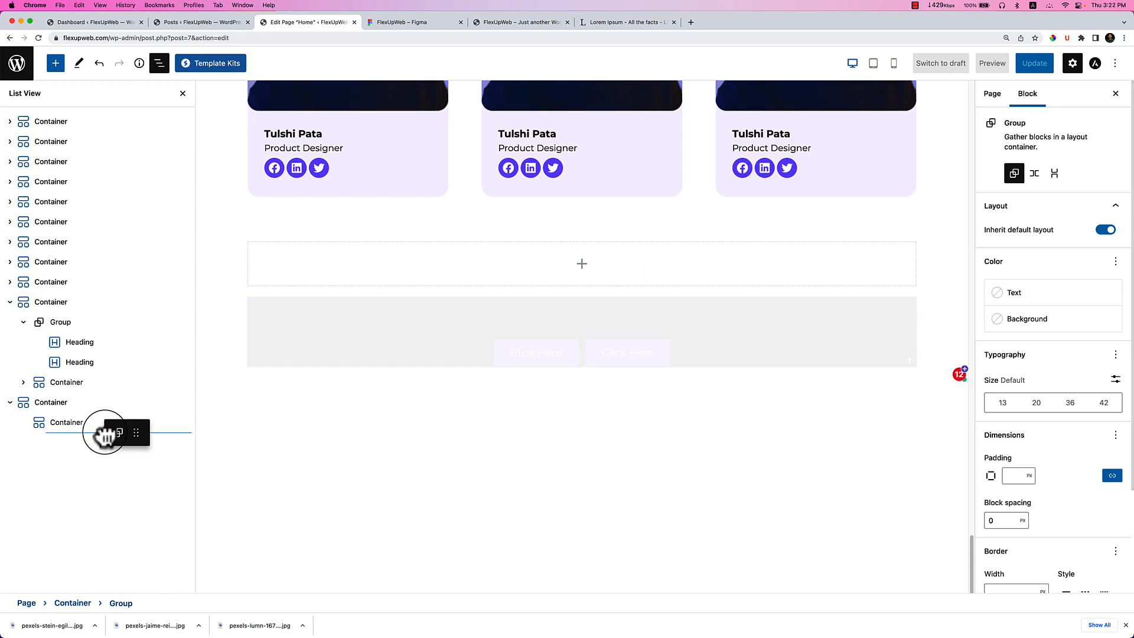
{"action": "left_click_drag", "start_coordinate": [105, 437], "coordinate": [106, 444]}
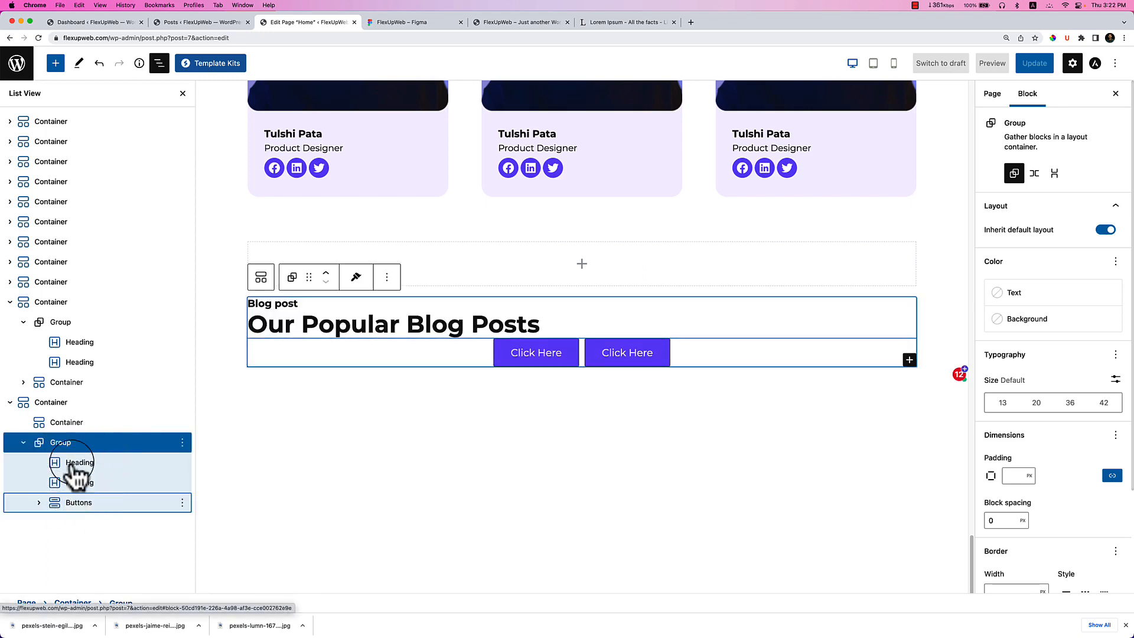
{"action": "left_click", "coordinate": [69, 424]}
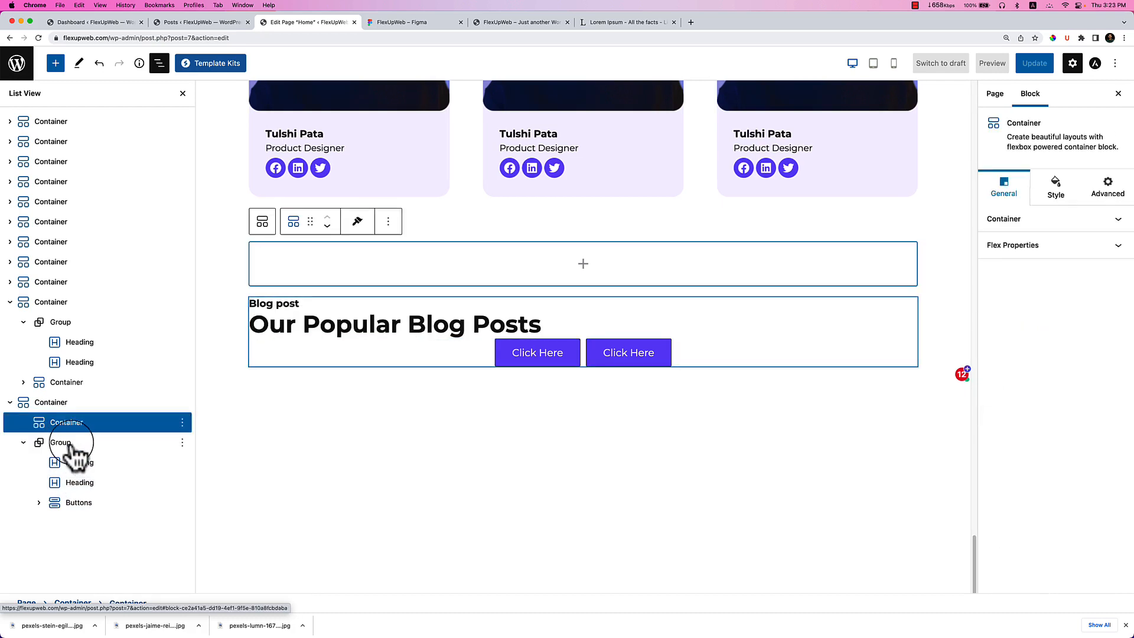
{"action": "left_click", "coordinate": [69, 443]}
{"action": "left_click", "coordinate": [23, 442]}
{"action": "left_click_drag", "start_coordinate": [37, 444], "coordinate": [101, 431]}
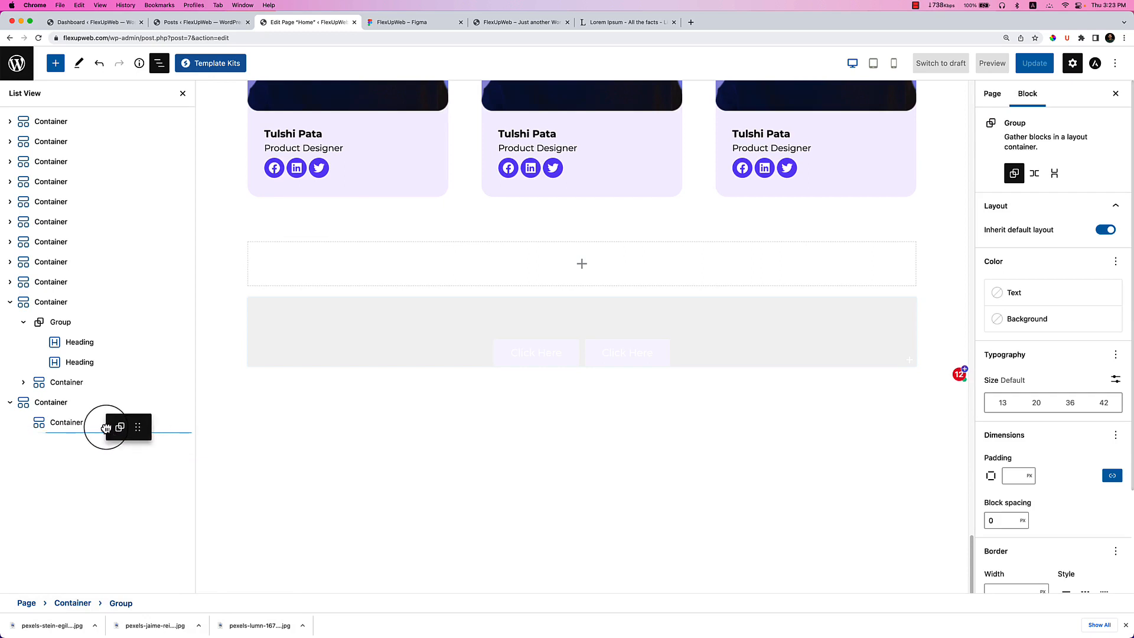
{"action": "left_click_drag", "start_coordinate": [106, 427], "coordinate": [108, 433]}
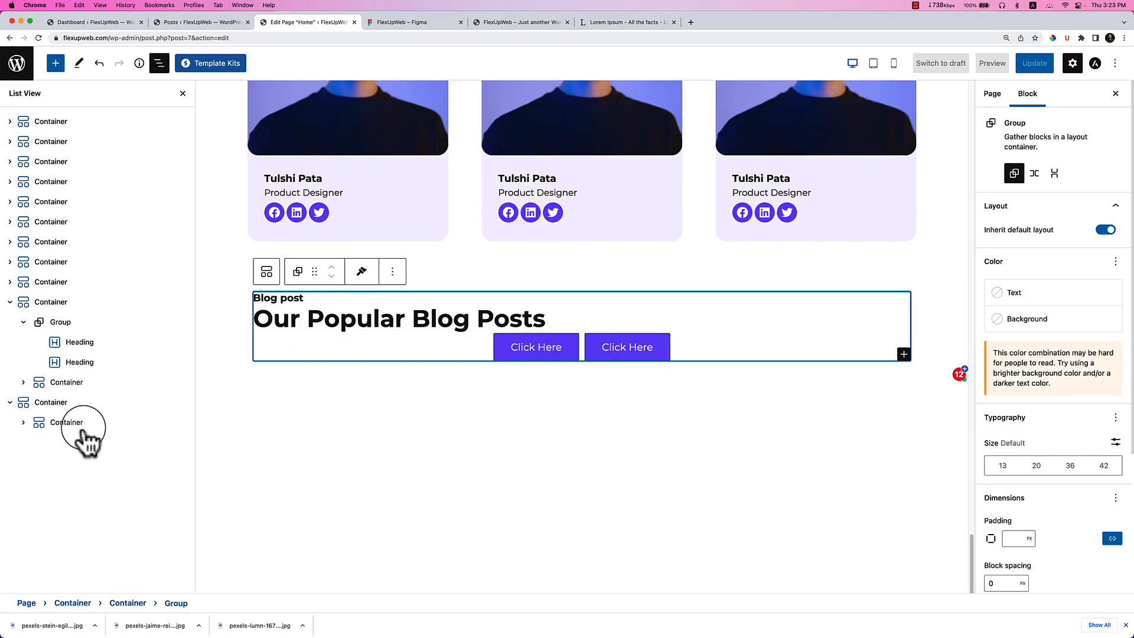
Drag the Buttons block out of the heading group into the inner container.
{"action": "left_click", "coordinate": [40, 430]}
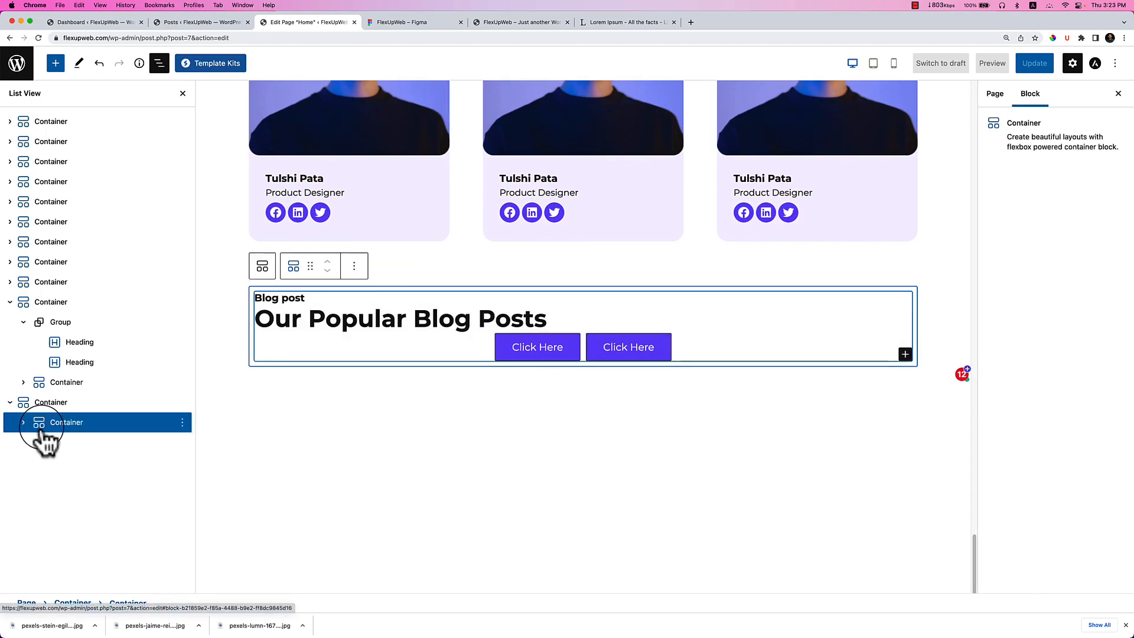
{"action": "left_click", "coordinate": [23, 423]}
{"action": "left_click", "coordinate": [68, 444]}
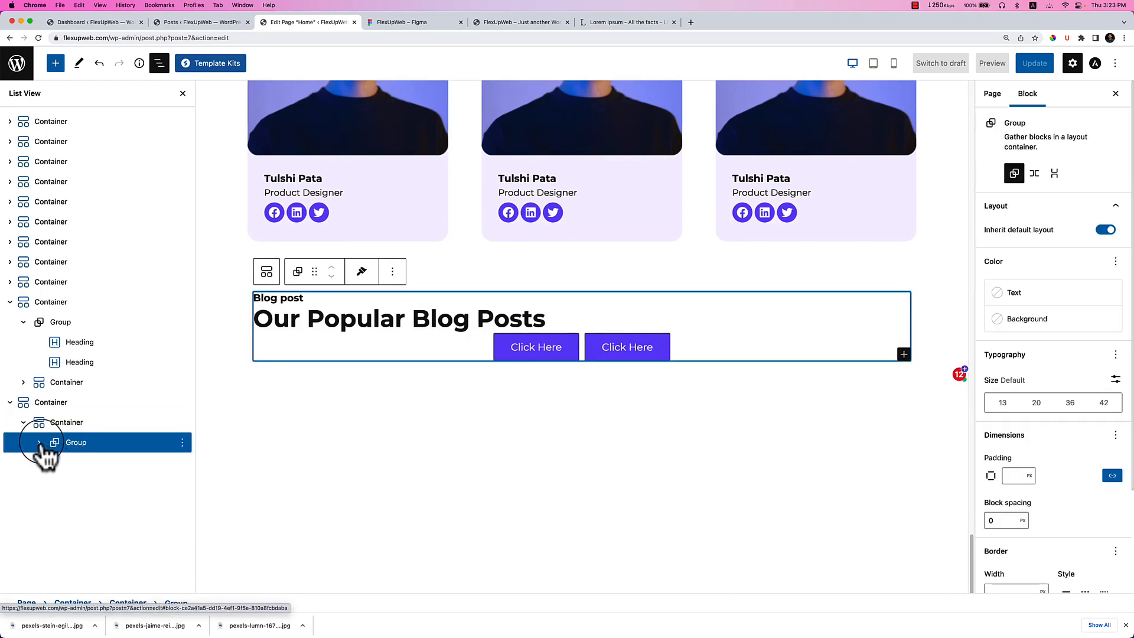
{"action": "left_click", "coordinate": [39, 443]}
{"action": "left_click", "coordinate": [99, 505]}
{"action": "left_click_drag", "start_coordinate": [102, 511], "coordinate": [54, 433]}
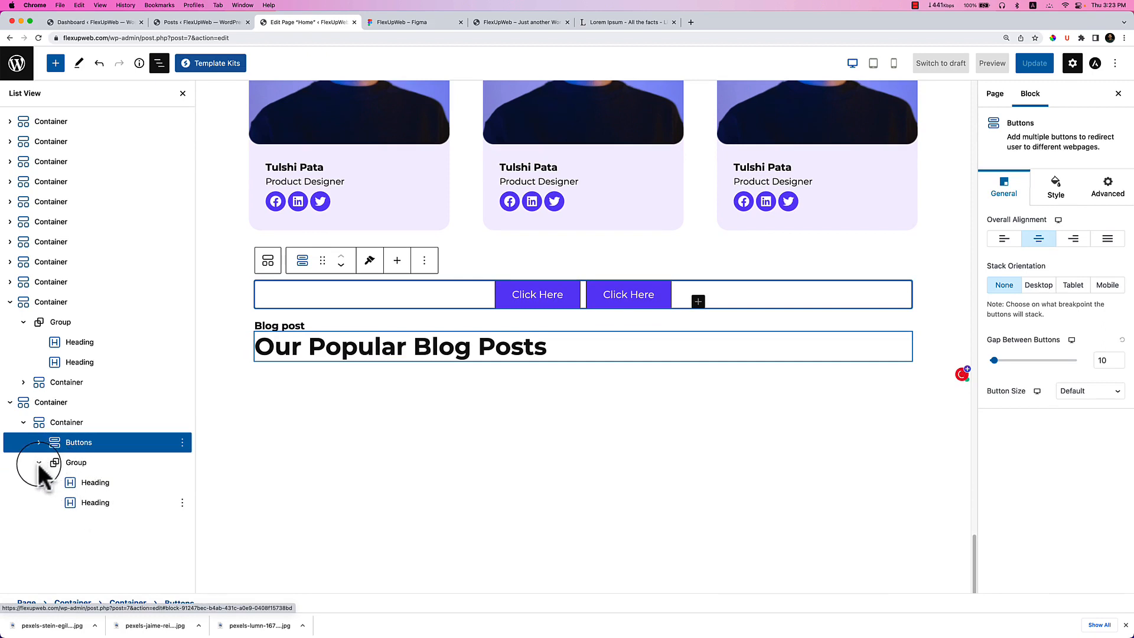
Move the Click Here buttons below the blog heading and remove the second button.
{"action": "left_click", "coordinate": [38, 464]}
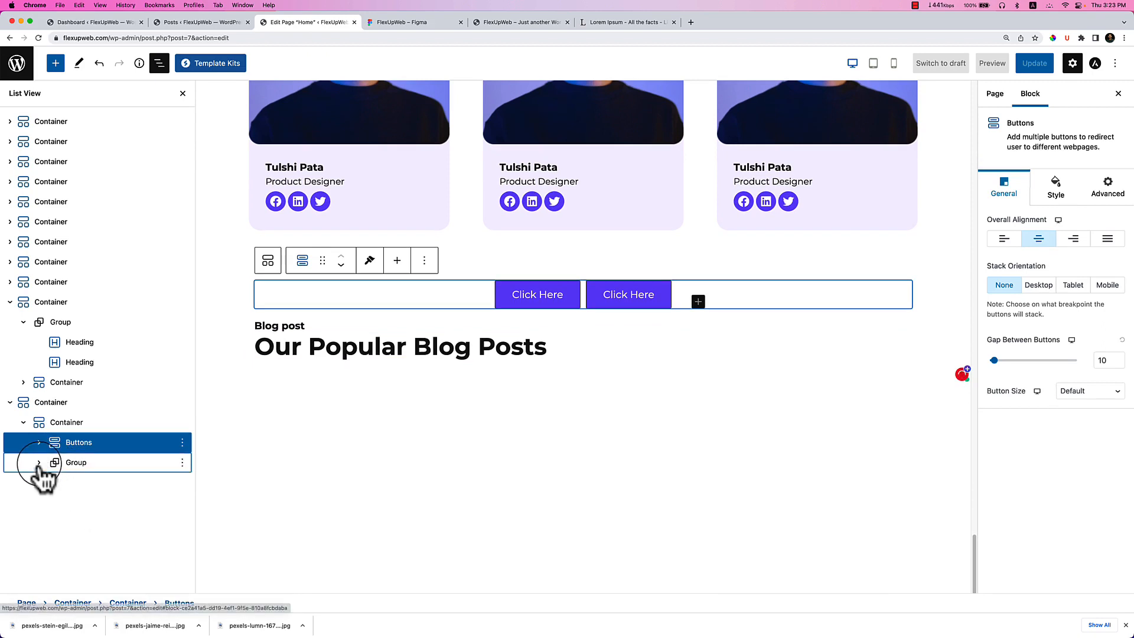
{"action": "left_click", "coordinate": [341, 265]}
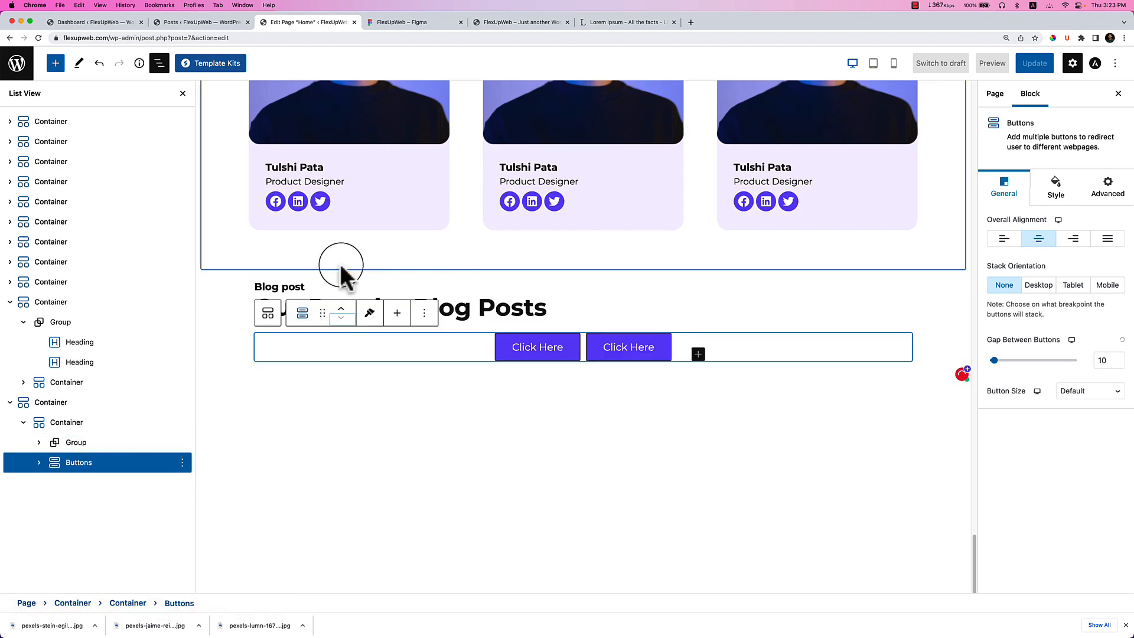
{"action": "left_click", "coordinate": [608, 352]}
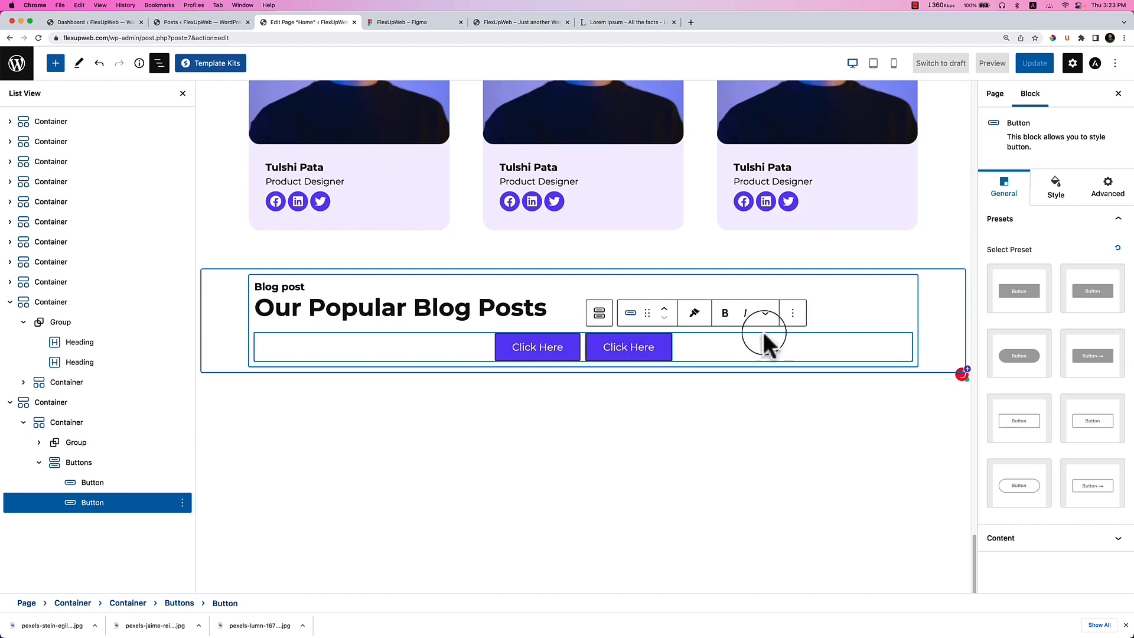
{"action": "left_click", "coordinate": [792, 313]}
{"action": "left_click", "coordinate": [798, 528]}
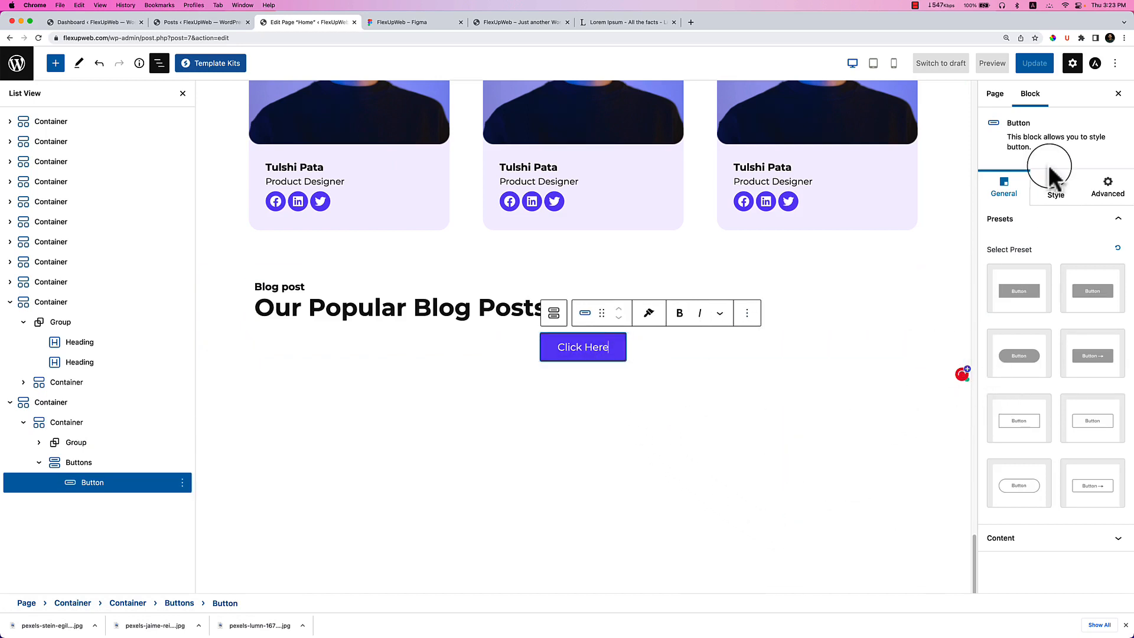
{"action": "left_click", "coordinate": [1055, 188]}
{"action": "left_click", "coordinate": [1014, 190]}
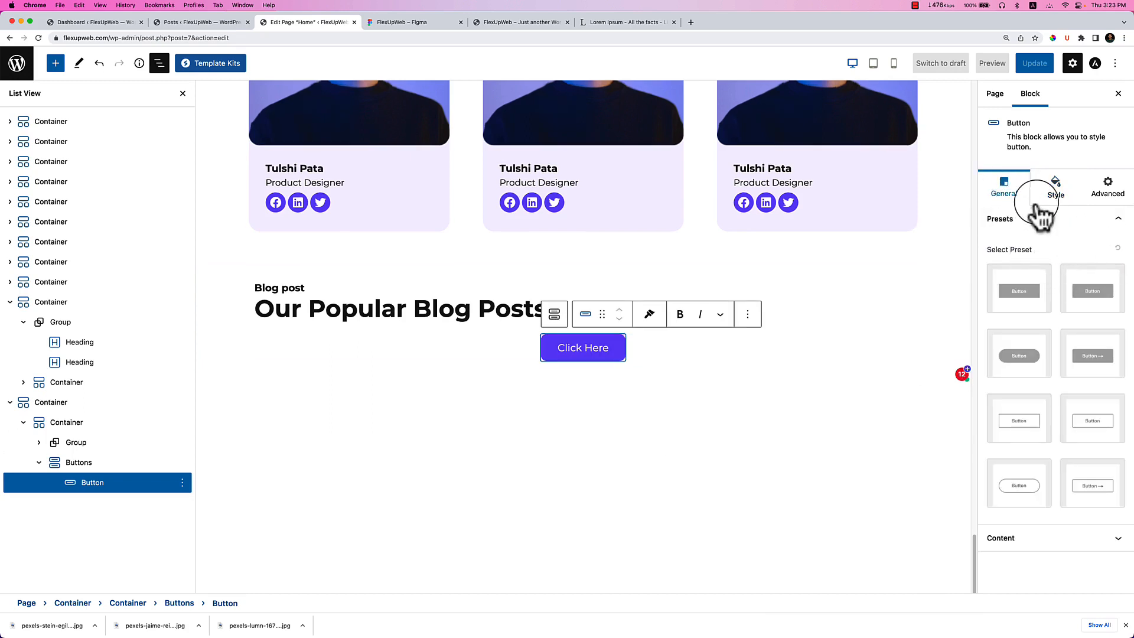
{"action": "left_click", "coordinate": [728, 379]}
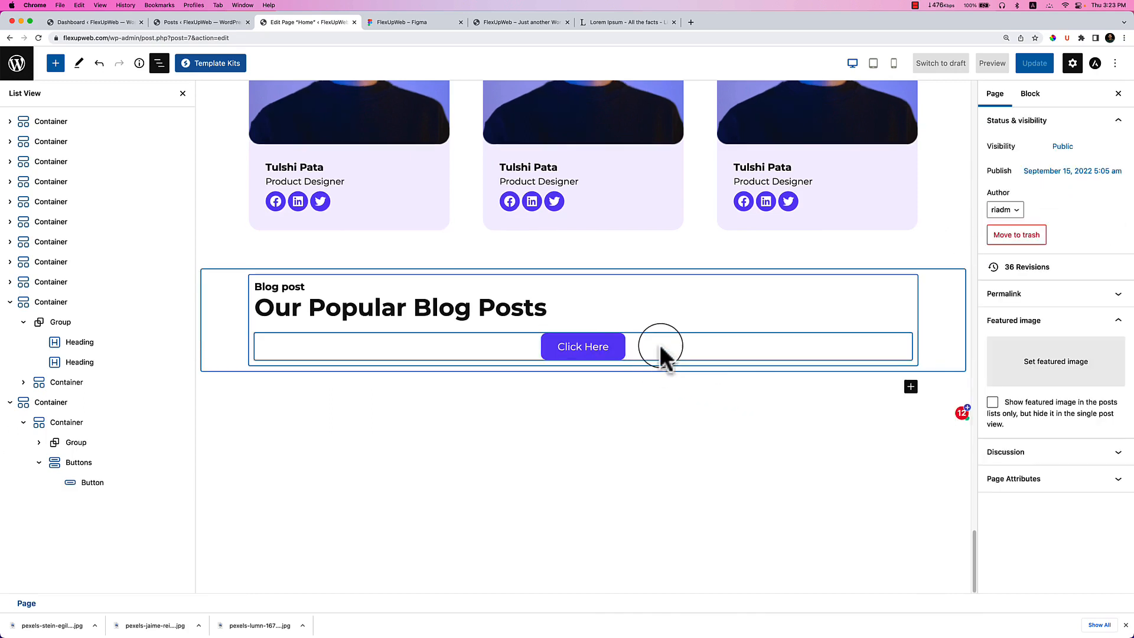
Set the inner container's flex direction to row and change its justify content.
{"action": "left_click", "coordinate": [88, 431]}
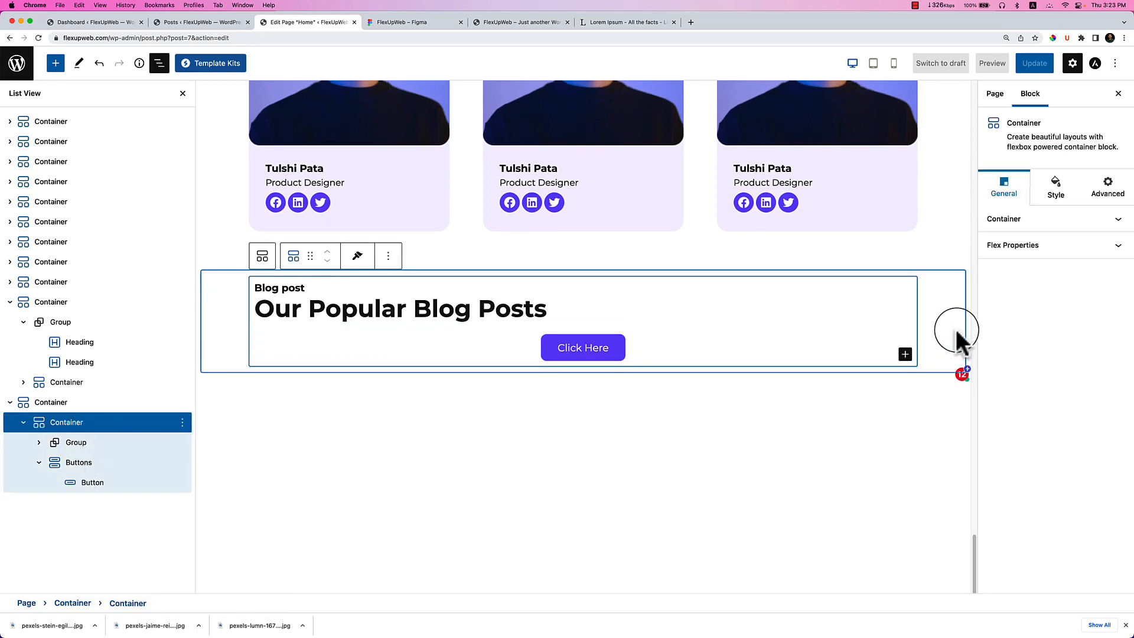
{"action": "left_click", "coordinate": [1043, 246]}
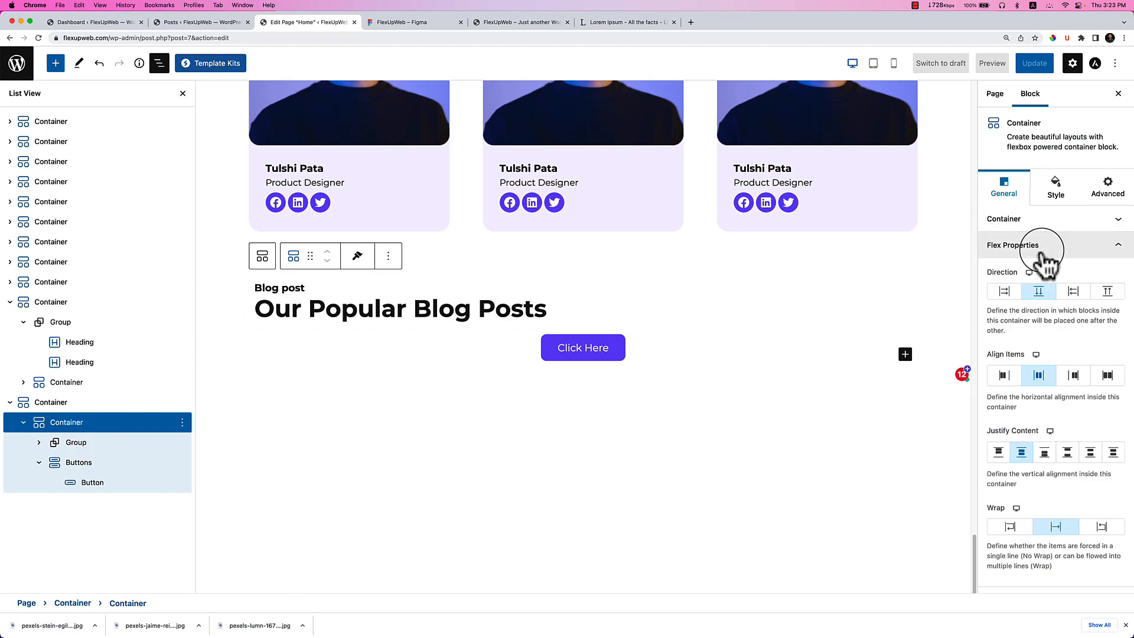
{"action": "left_click", "coordinate": [1005, 291]}
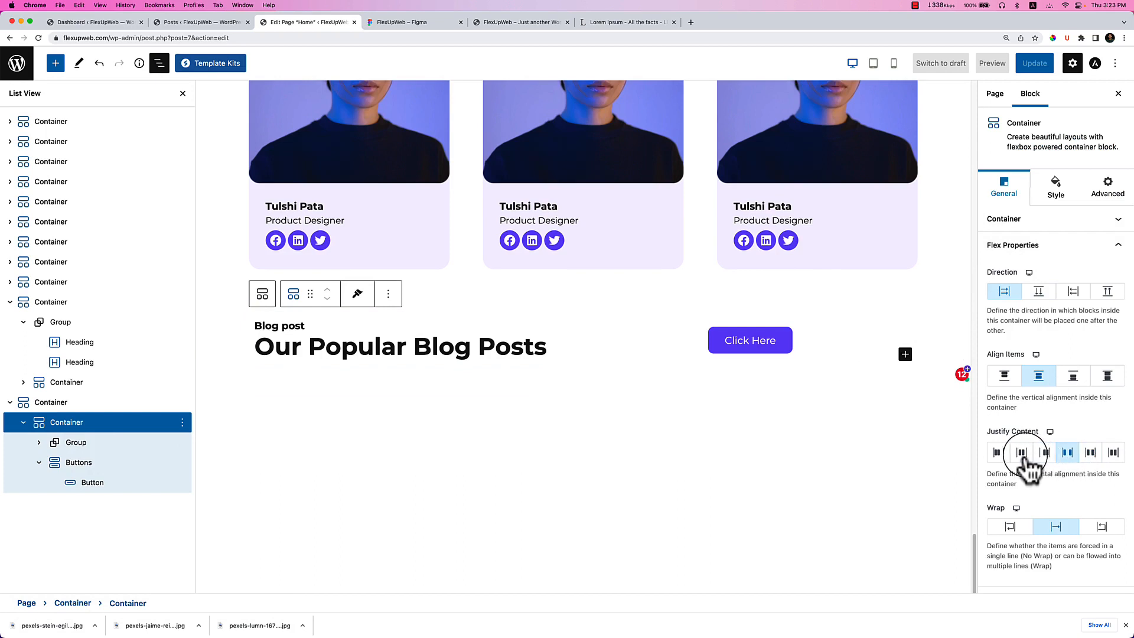
{"action": "left_click", "coordinate": [1040, 456]}
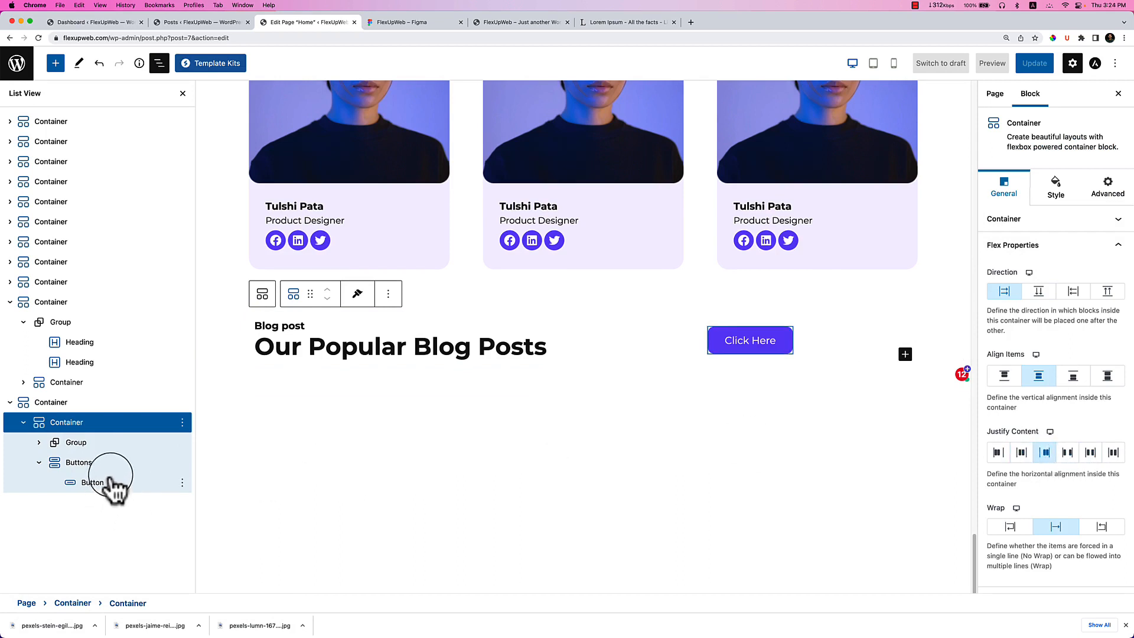
Right-align the Click Here button so it sits at the row's right end.
{"action": "left_click", "coordinate": [112, 469]}
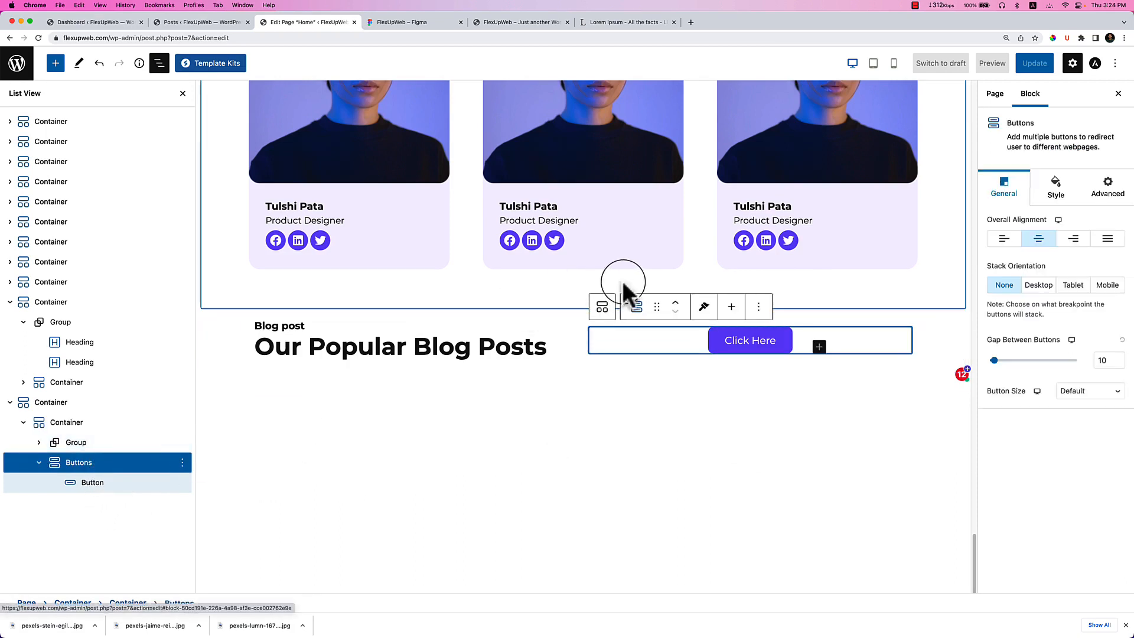
{"action": "left_click", "coordinate": [1074, 239]}
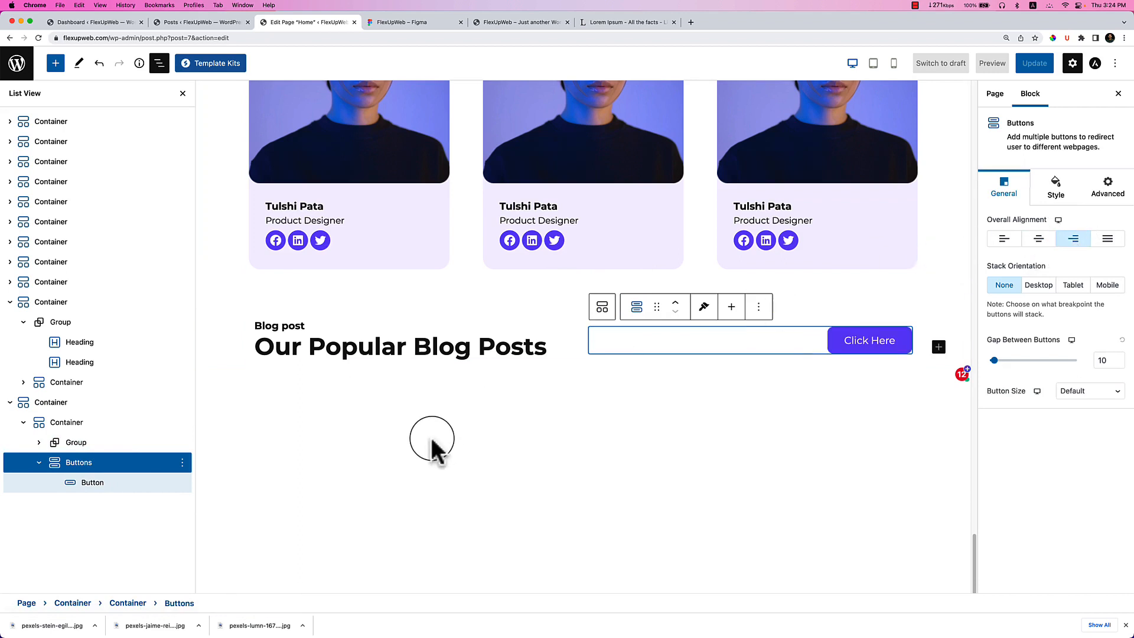
{"action": "left_click", "coordinate": [415, 367]}
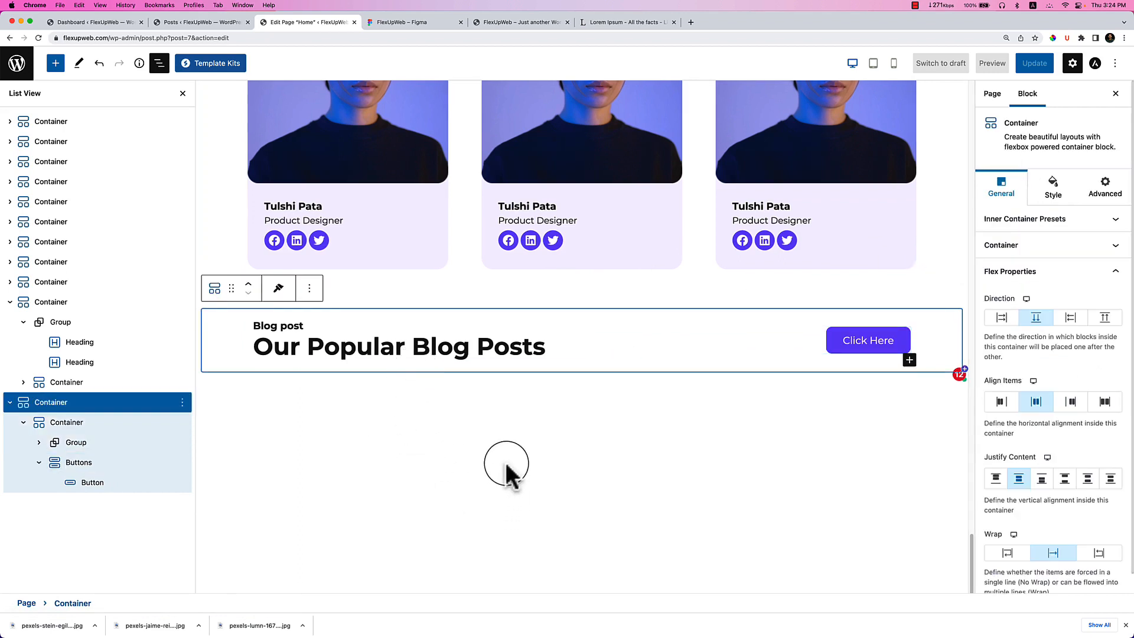
{"action": "left_click", "coordinate": [506, 466]}
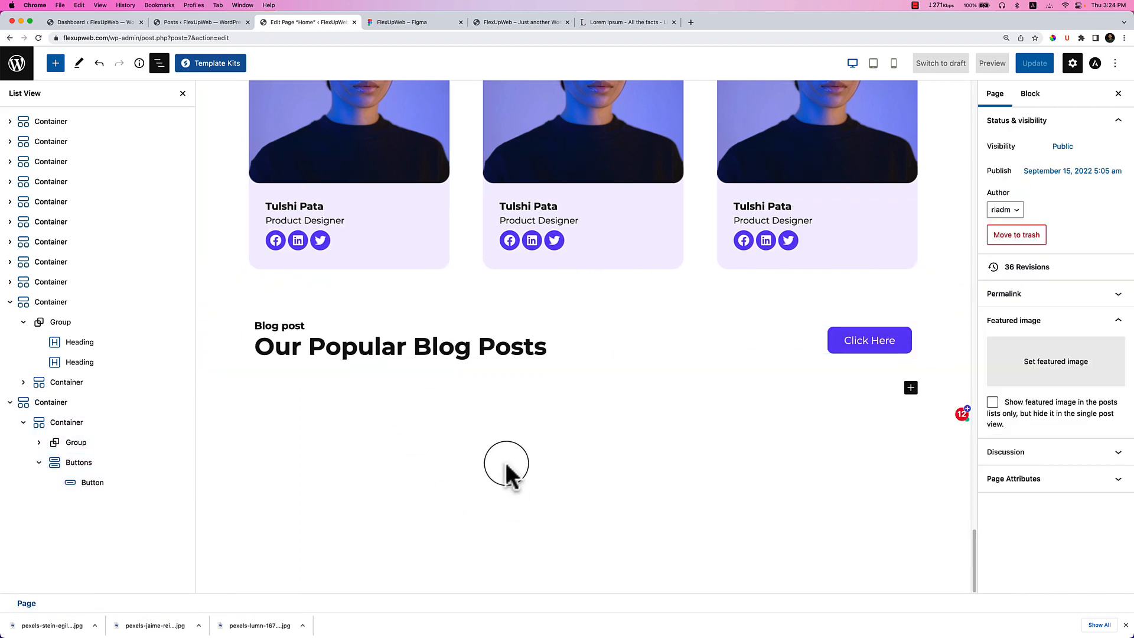
Select the blog section and search 'post' in its block inserter.
{"action": "left_click", "coordinate": [544, 389]}
{"action": "type", "text": "/"}
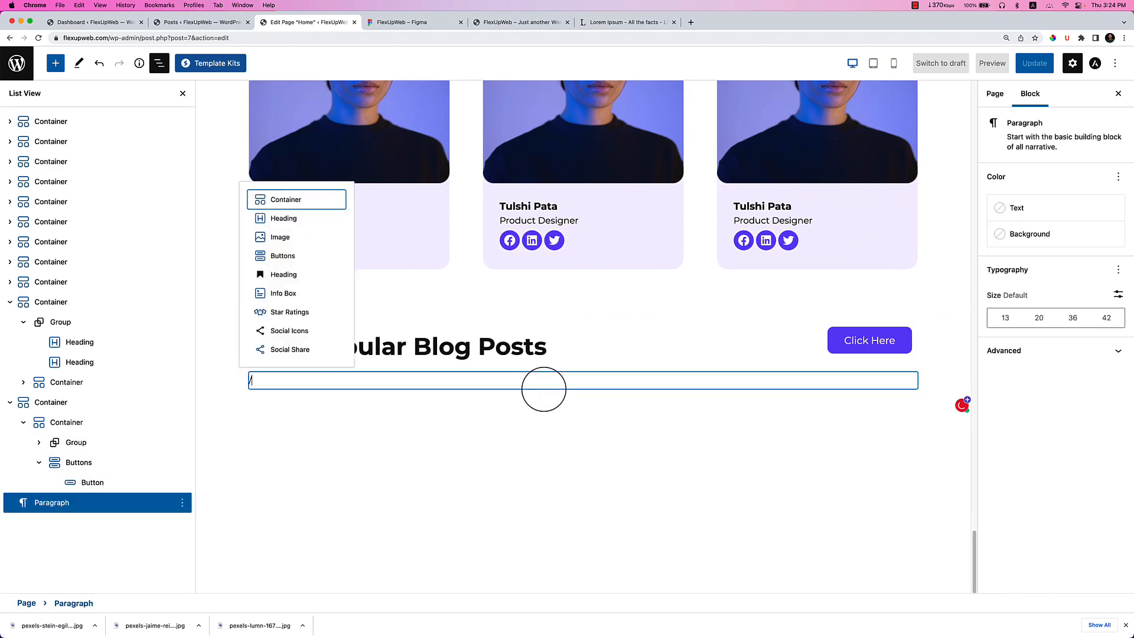
{"action": "key", "text": "BackSpace"}
{"action": "key", "text": "BackSpace"}
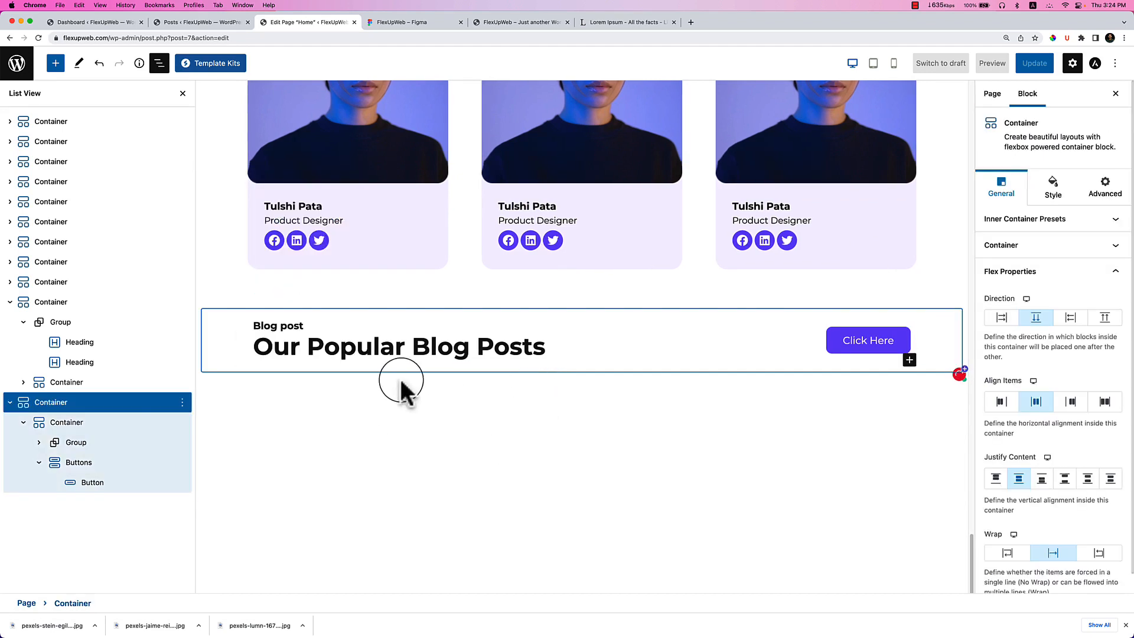
{"action": "left_click", "coordinate": [112, 402]}
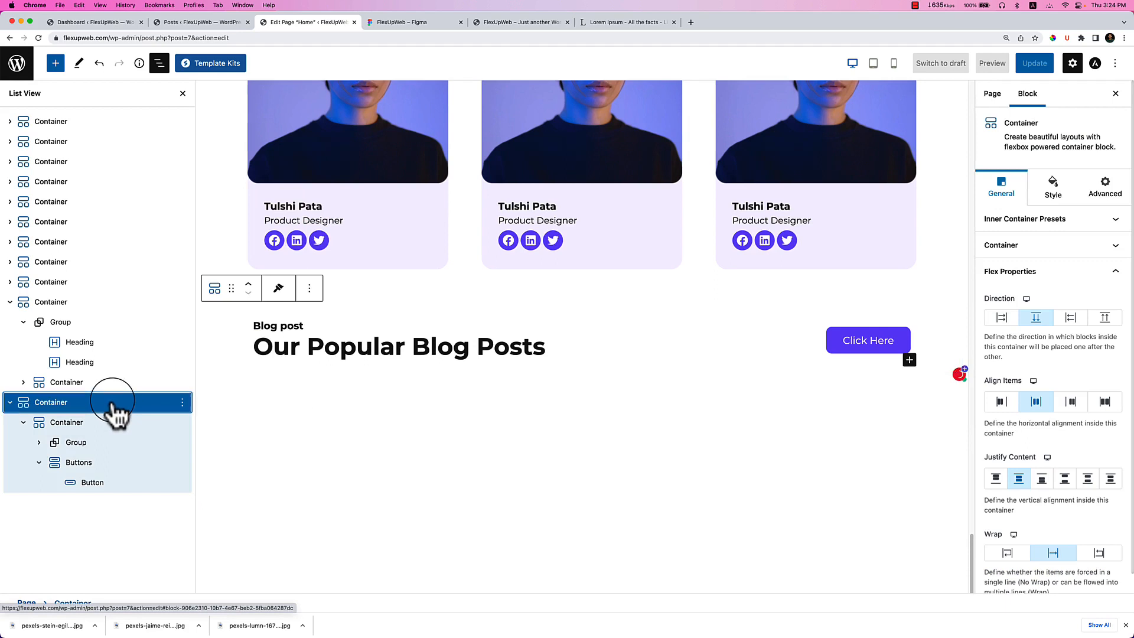
{"action": "left_click", "coordinate": [910, 360]}
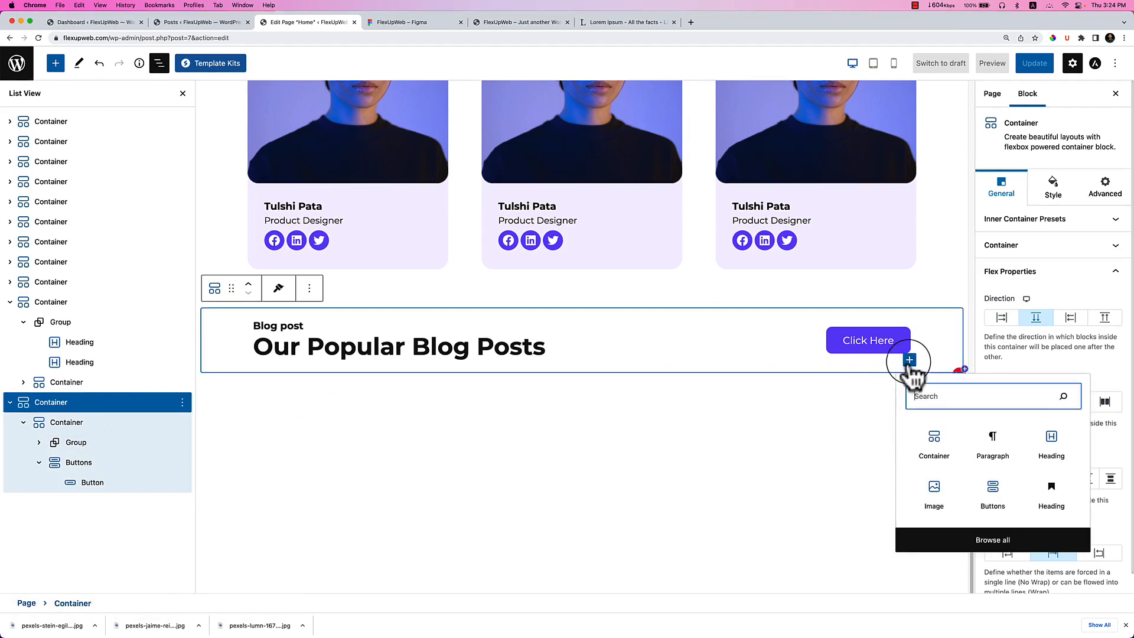
{"action": "type", "text": "post"}
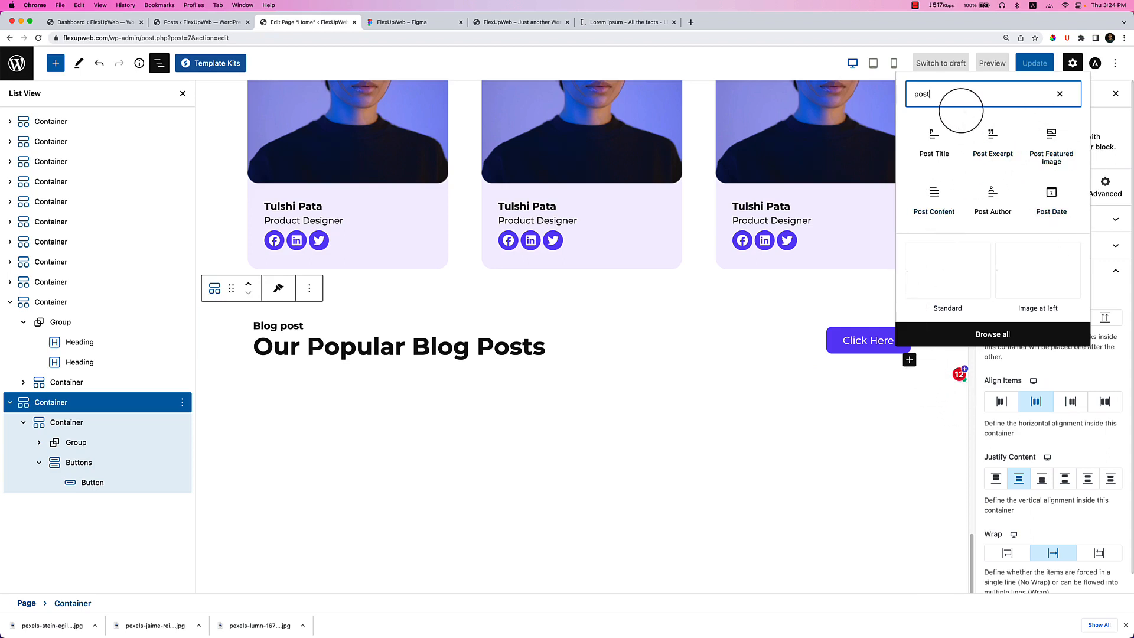
{"action": "key", "text": "BackSpace"}
{"action": "key", "text": "BackSpace"}
{"action": "key", "text": "BackSpace"}
{"action": "key", "text": "BackSpace"}
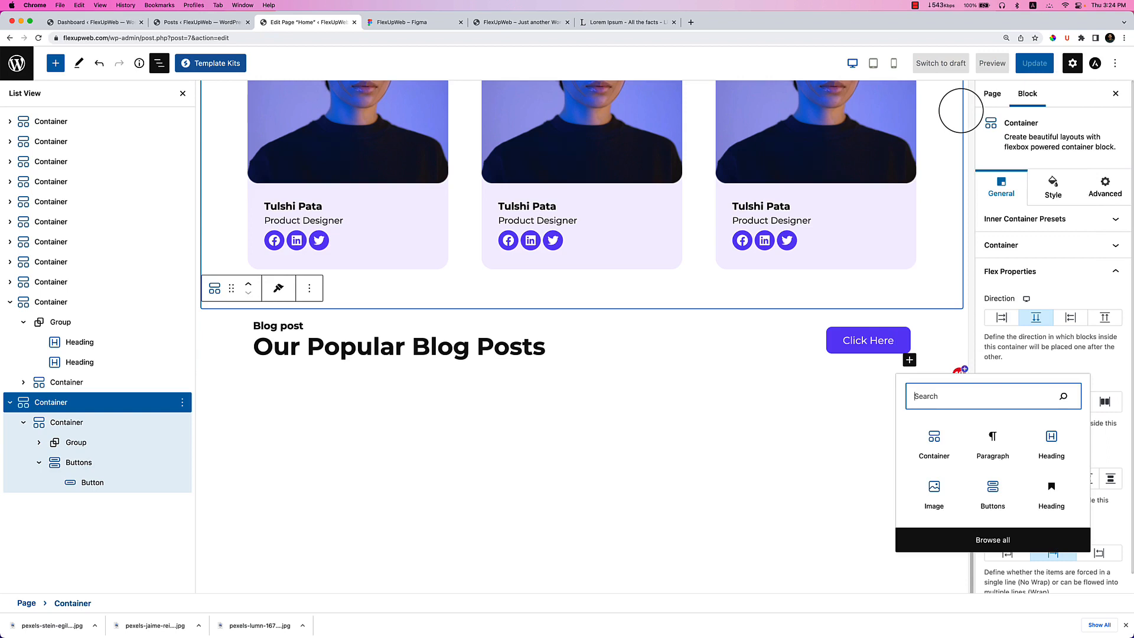
Search 'grid' in the section's quick inserter and insert the Post Grid block.
{"action": "left_click", "coordinate": [909, 361]}
{"action": "left_click", "coordinate": [910, 361]}
{"action": "left_click", "coordinate": [1006, 540]}
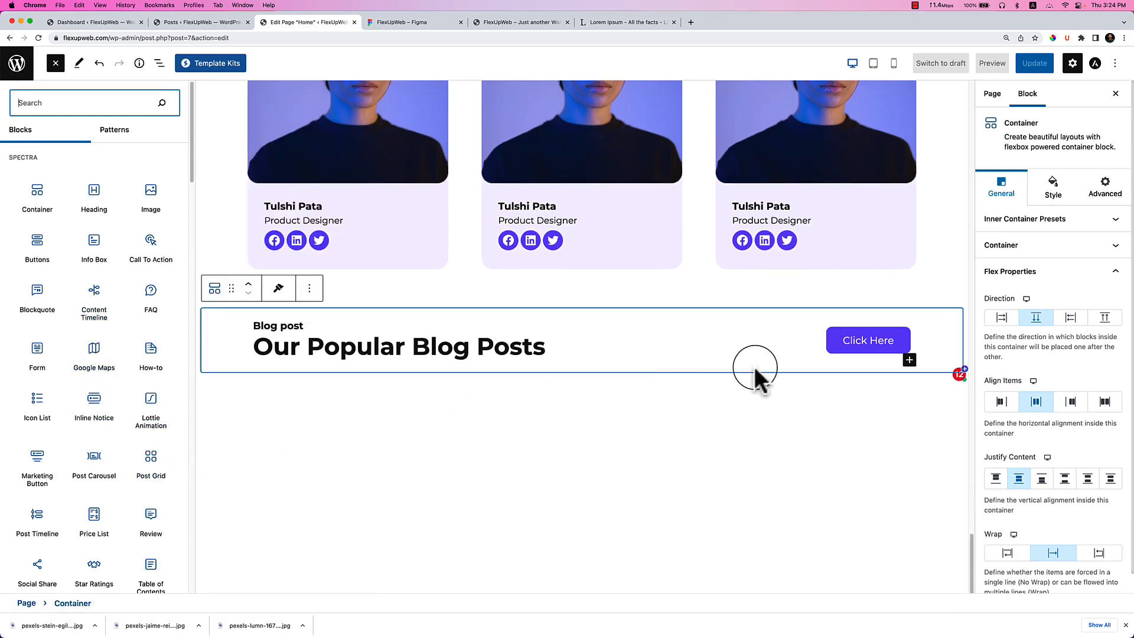
{"action": "left_click", "coordinate": [826, 362]}
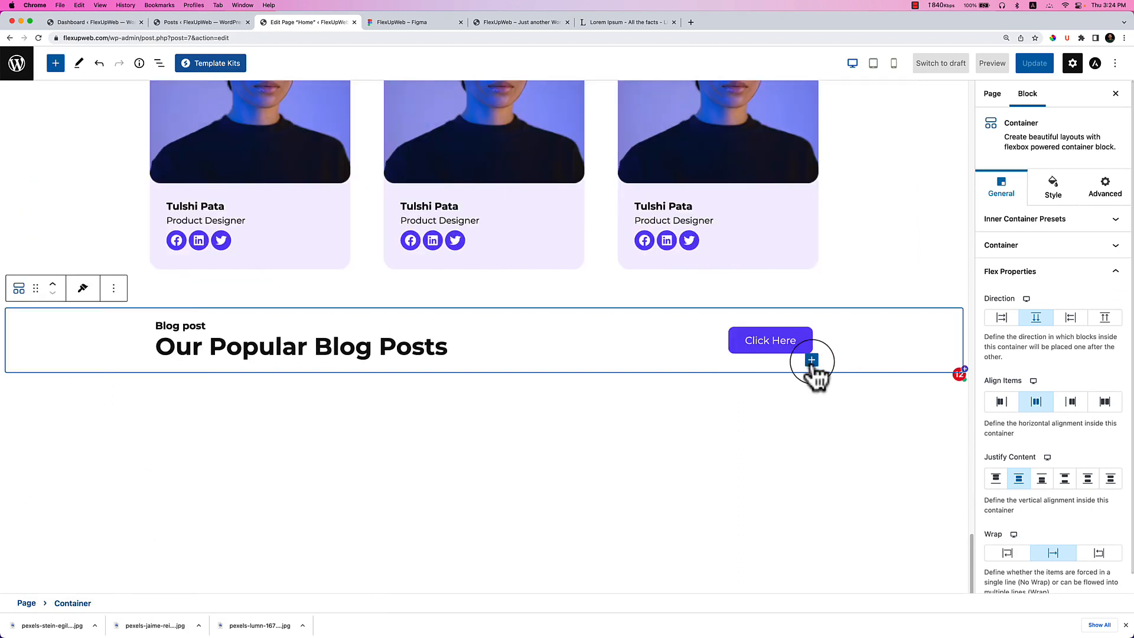
{"action": "left_click", "coordinate": [811, 359]}
{"action": "type", "text": "post"}
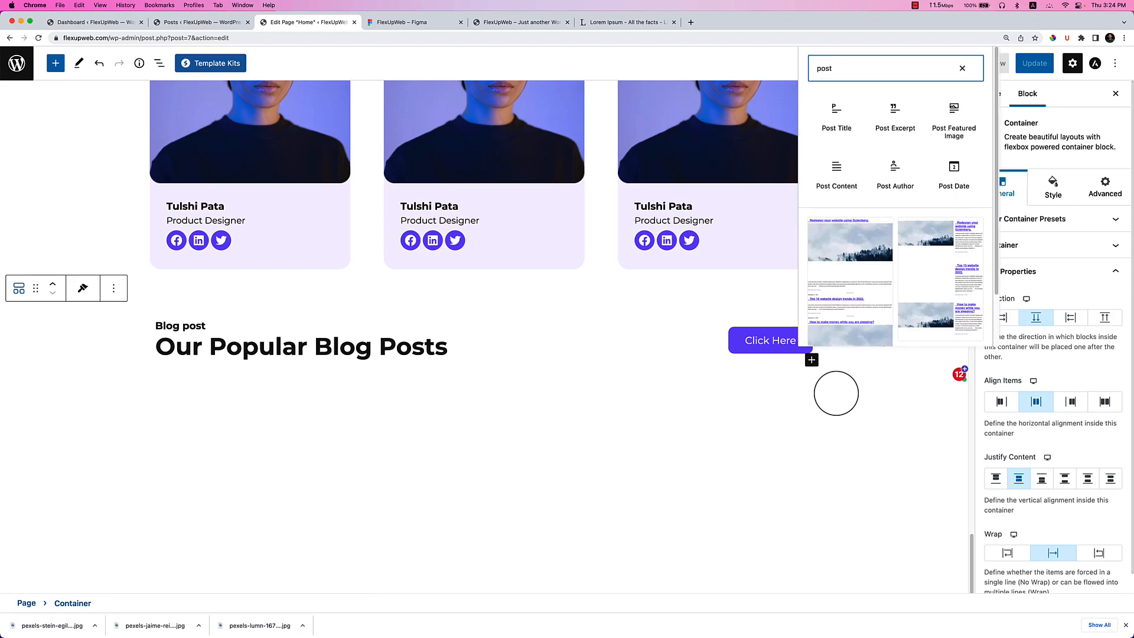
{"action": "key", "text": "BackSpace"}
{"action": "key", "text": "BackSpace"}
{"action": "key", "text": "BackSpace"}
{"action": "key", "text": "BackSpace"}
{"action": "type", "text": "grid"}
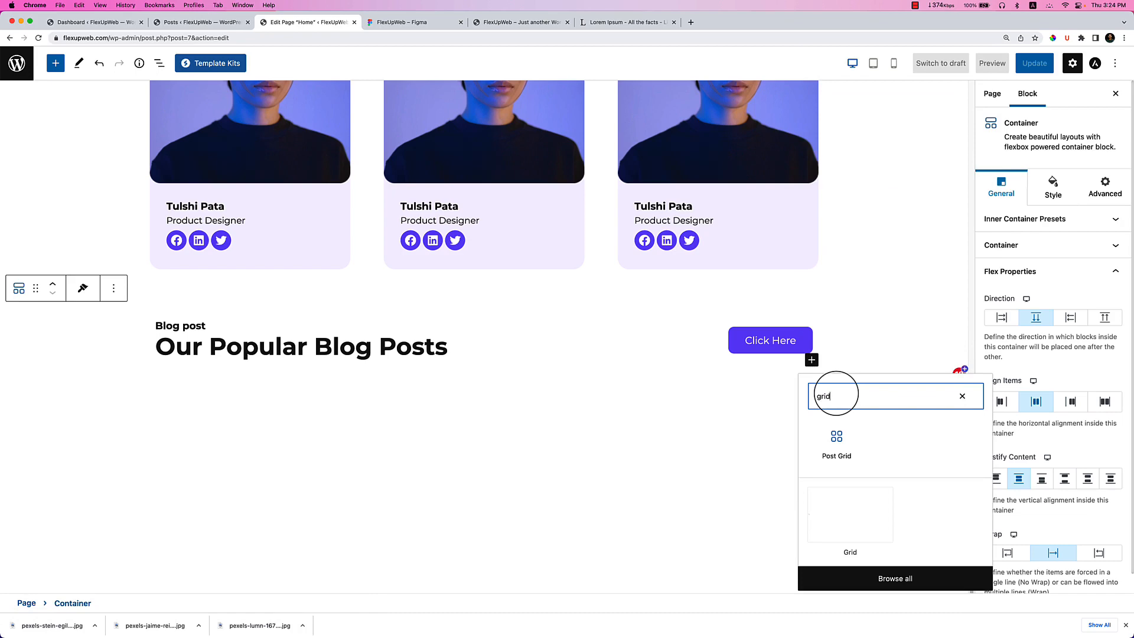
{"action": "left_click", "coordinate": [833, 442]}
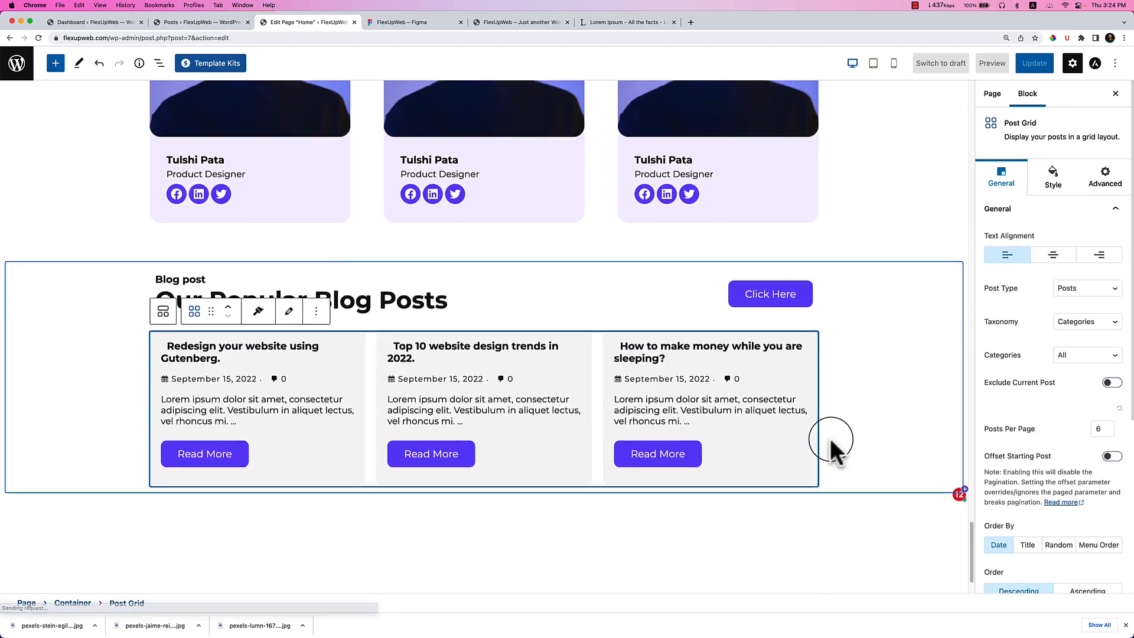
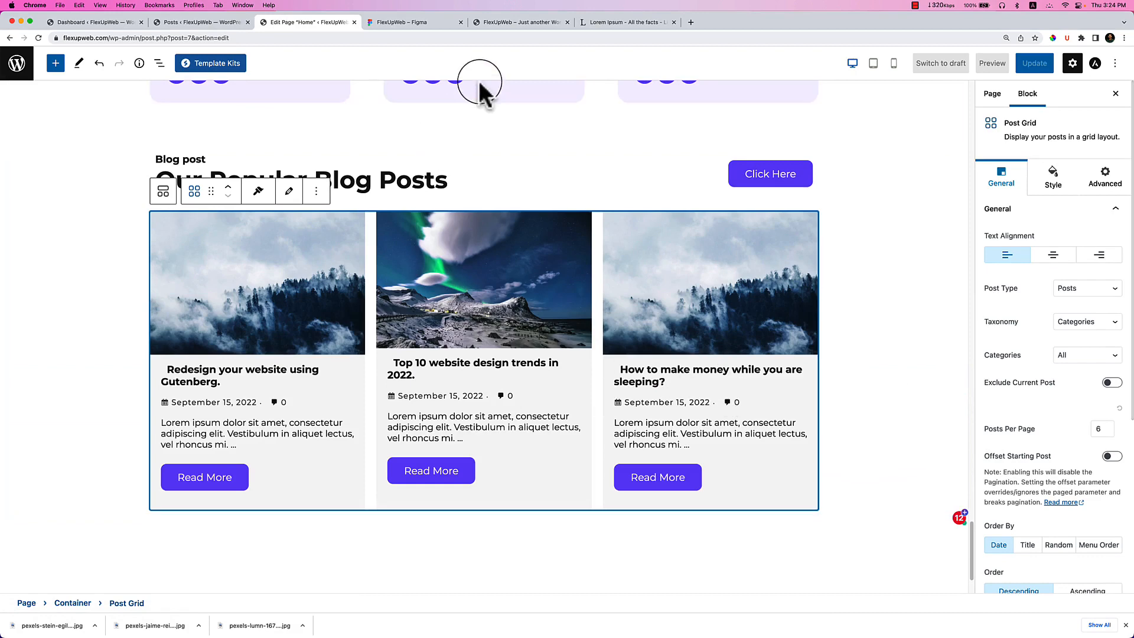
Compare the blog section against the reference design, then return to the home page editor.
{"action": "left_click", "coordinate": [435, 25]}
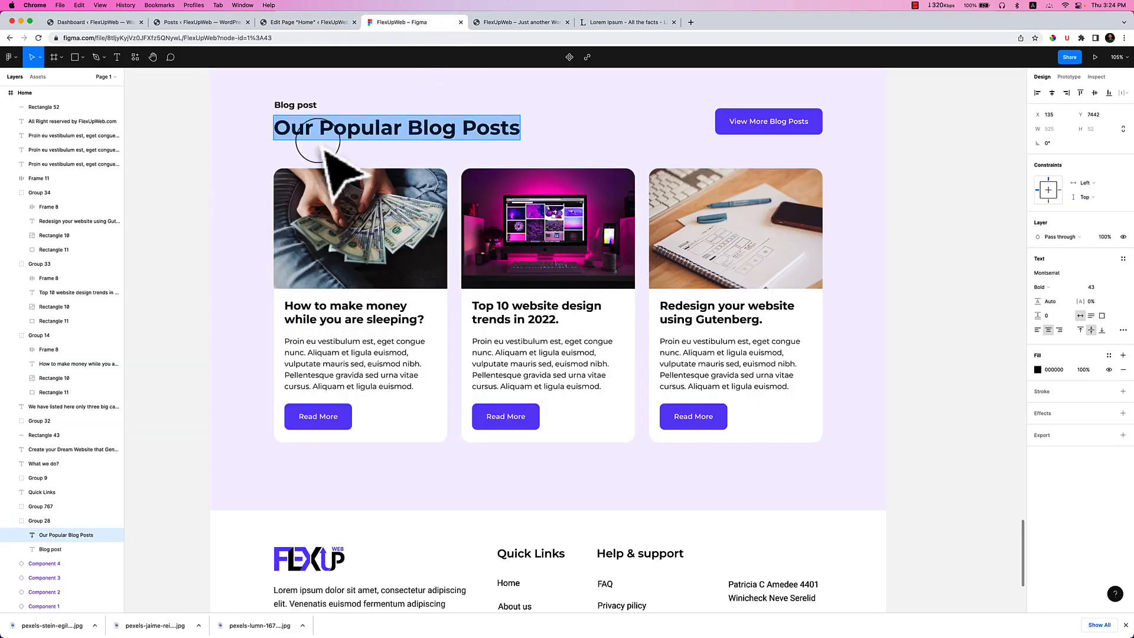
{"action": "left_click", "coordinate": [317, 25]}
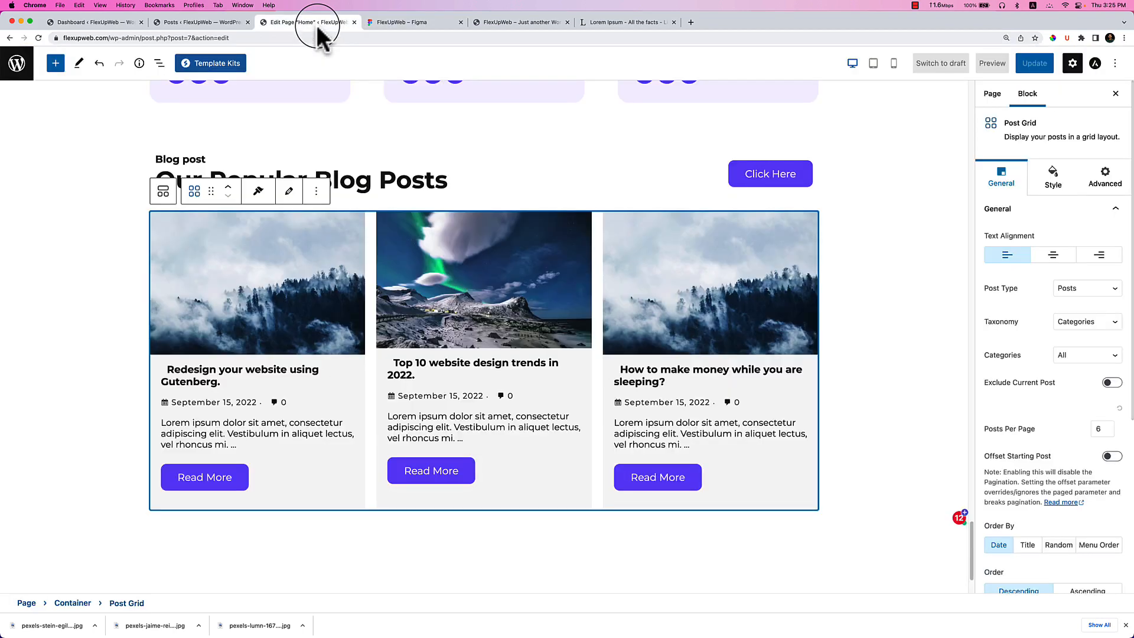
{"action": "left_click", "coordinate": [422, 24]}
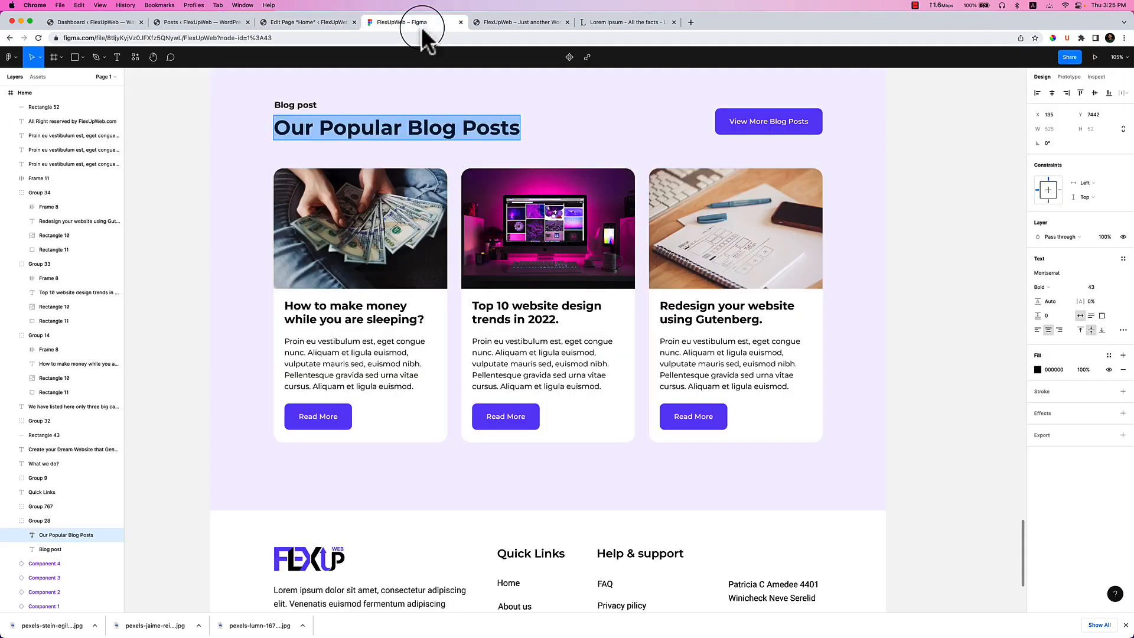
{"action": "left_click", "coordinate": [222, 391]}
{"action": "left_click", "coordinate": [278, 22]}
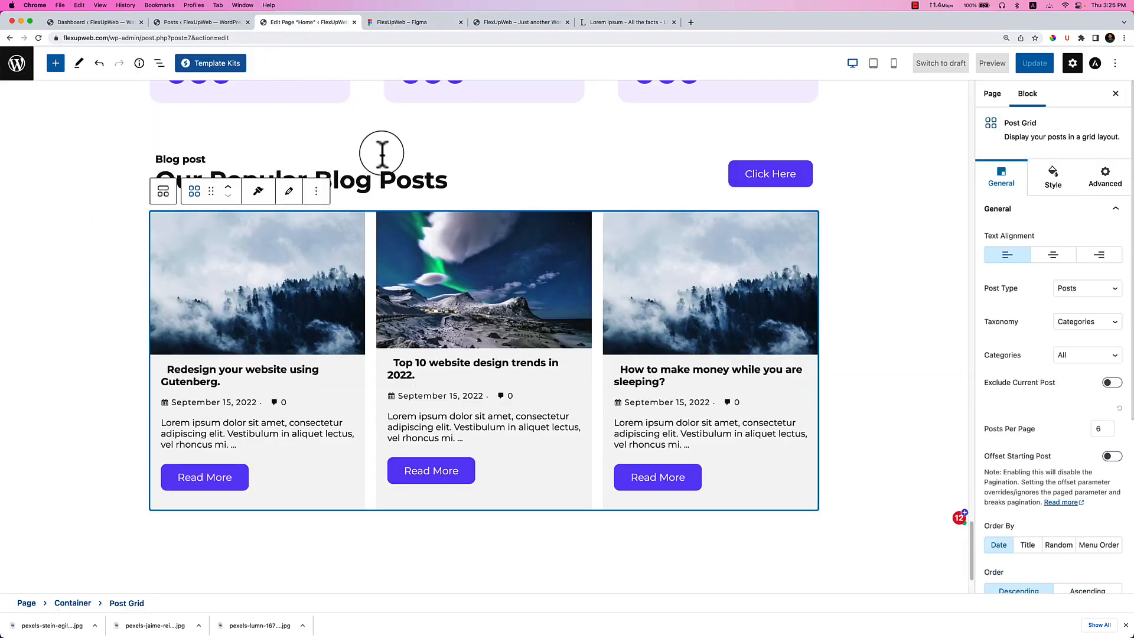
Give the section container a classic light lavender background colour.
{"action": "left_click", "coordinate": [112, 167]}
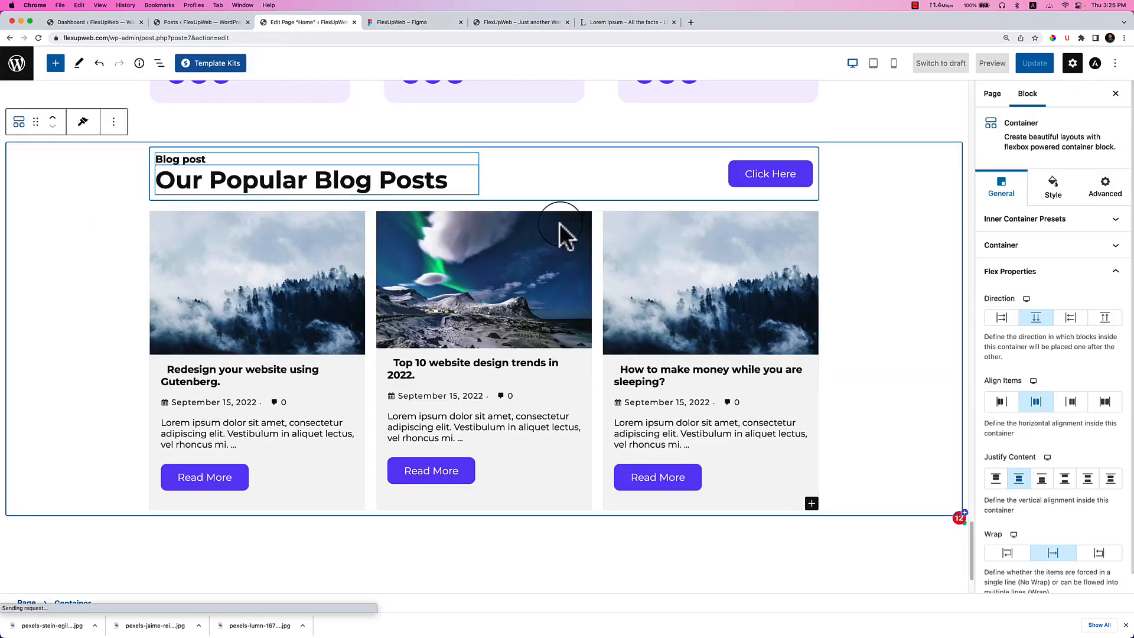
{"action": "left_click", "coordinate": [1055, 192]}
{"action": "left_click", "coordinate": [1045, 280]}
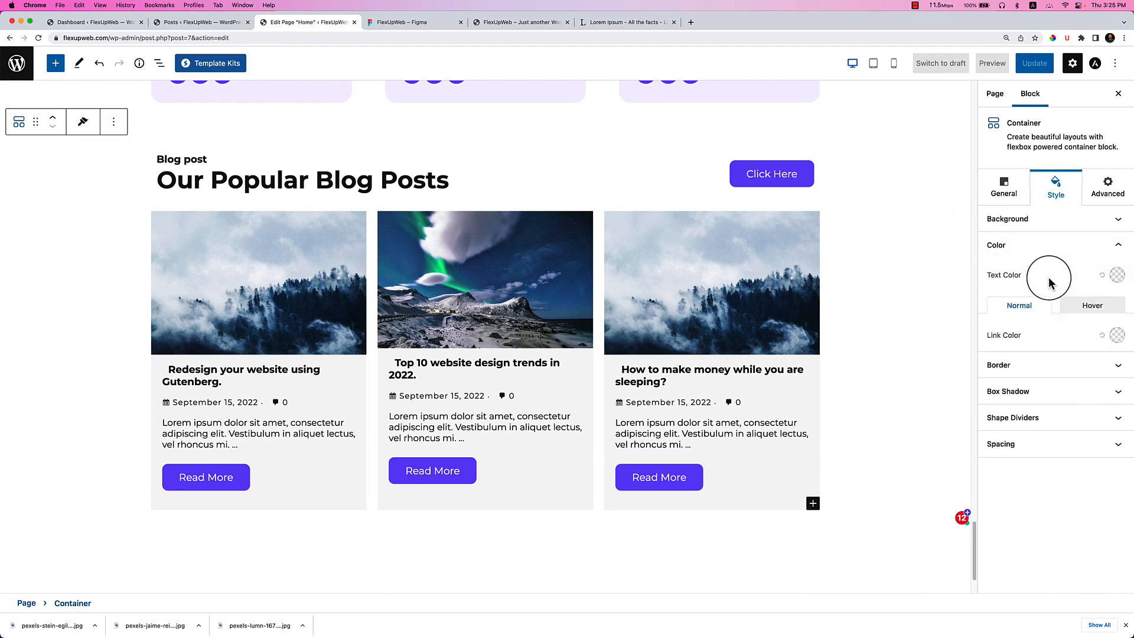
{"action": "left_click", "coordinate": [1054, 227]}
{"action": "left_click", "coordinate": [1066, 249]}
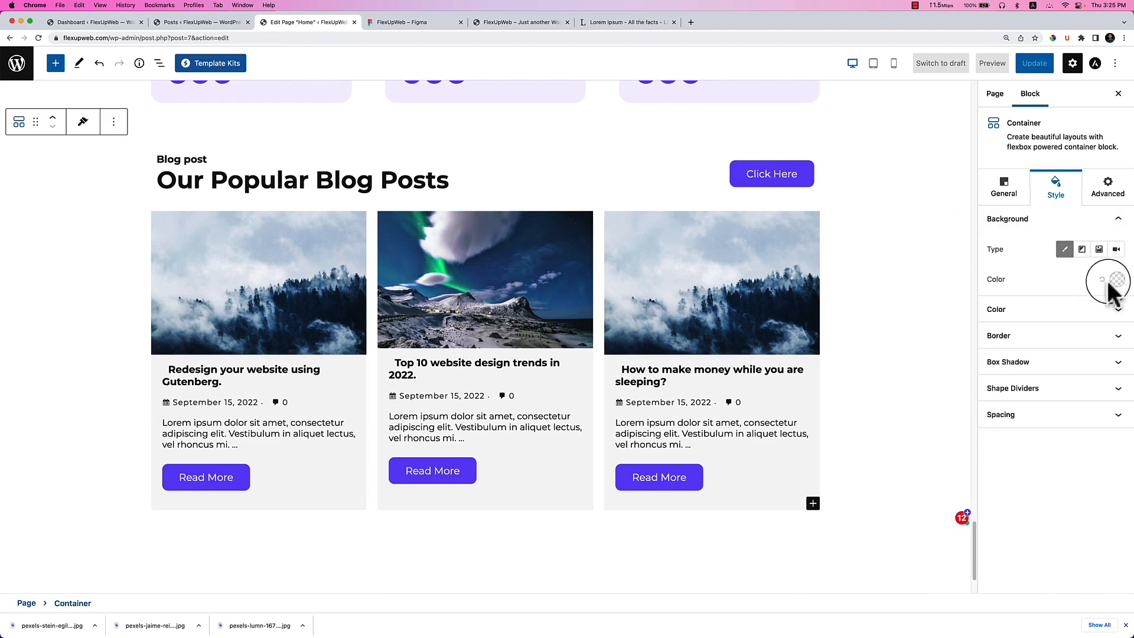
{"action": "left_click", "coordinate": [1117, 280]}
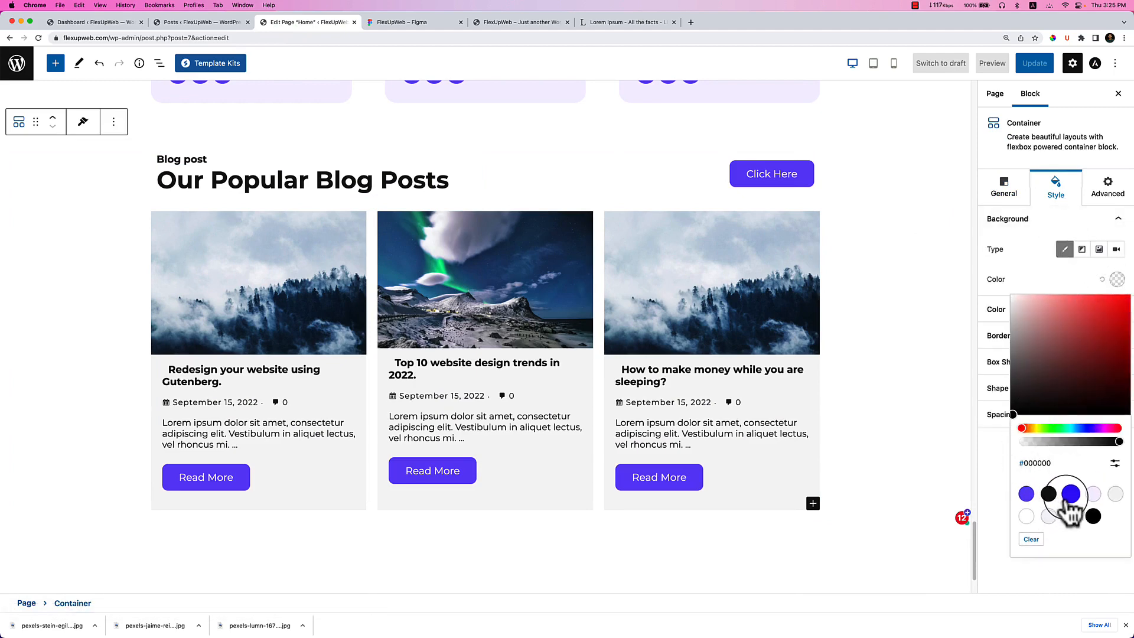
{"action": "left_click", "coordinate": [1093, 493]}
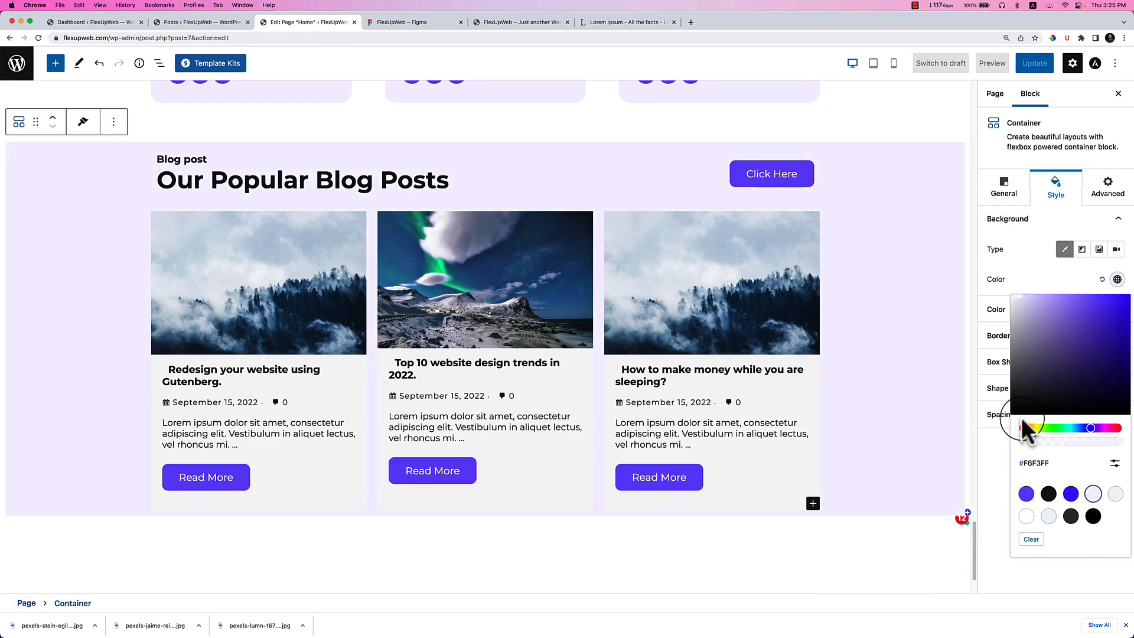
{"action": "left_click", "coordinate": [1002, 204]}
Unlink the container padding and set it to 90 top, 0 right, 90 bottom, 0 left.
{"action": "left_click", "coordinate": [1047, 184]}
{"action": "left_click", "coordinate": [1086, 417]}
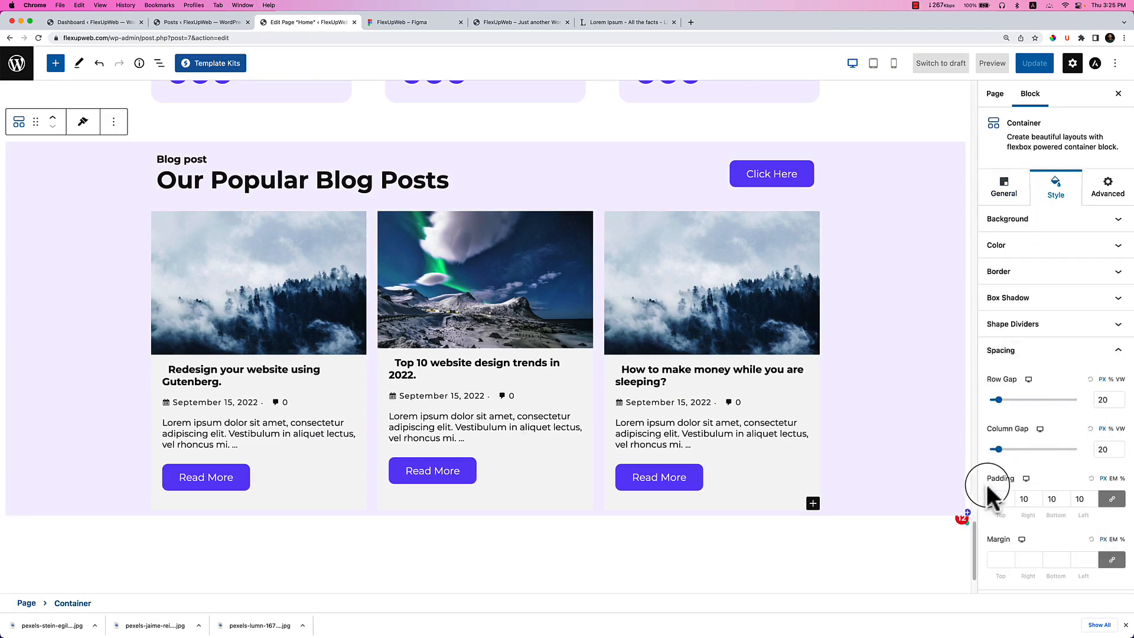
{"action": "left_click_drag", "start_coordinate": [996, 500], "coordinate": [990, 502]}
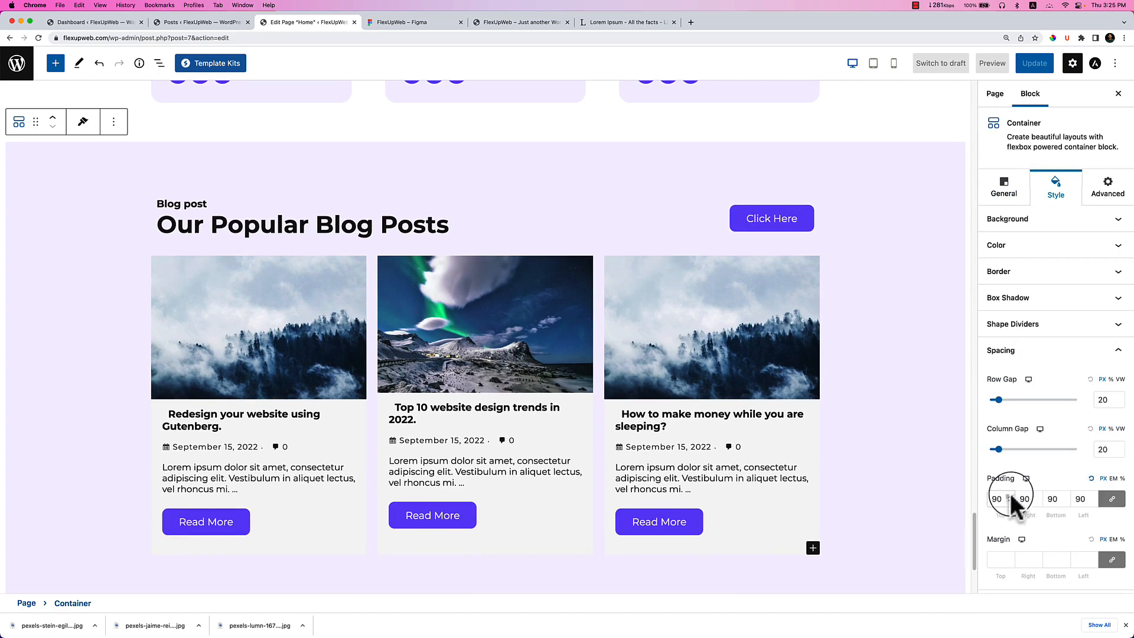
{"action": "key", "text": "BackSpace"}
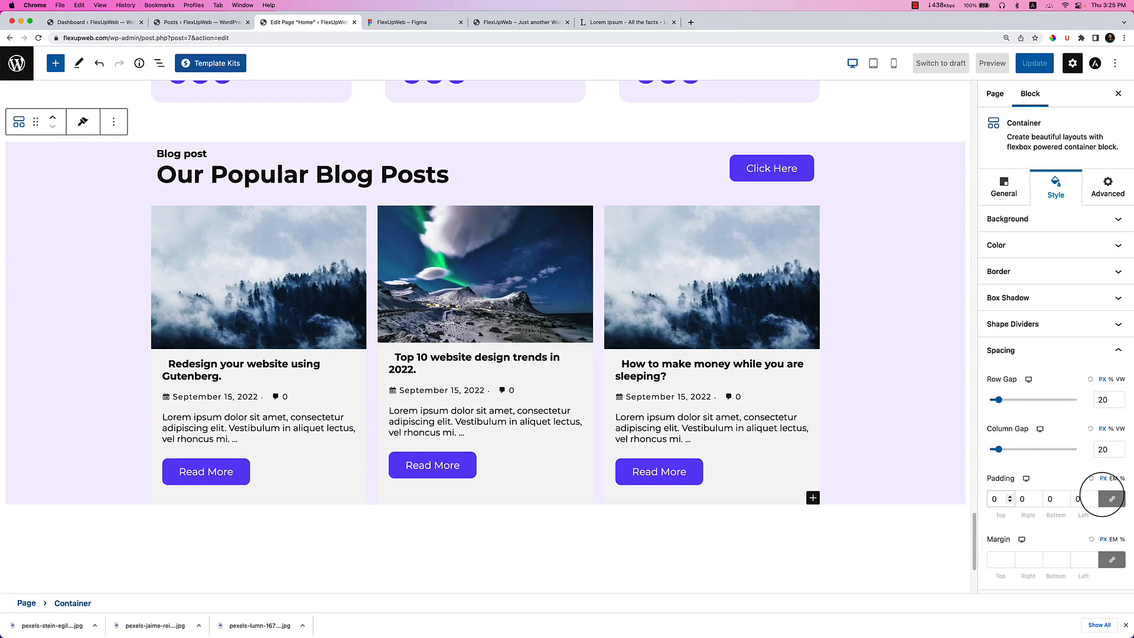
{"action": "left_click", "coordinate": [1114, 501]}
{"action": "left_click", "coordinate": [994, 507]}
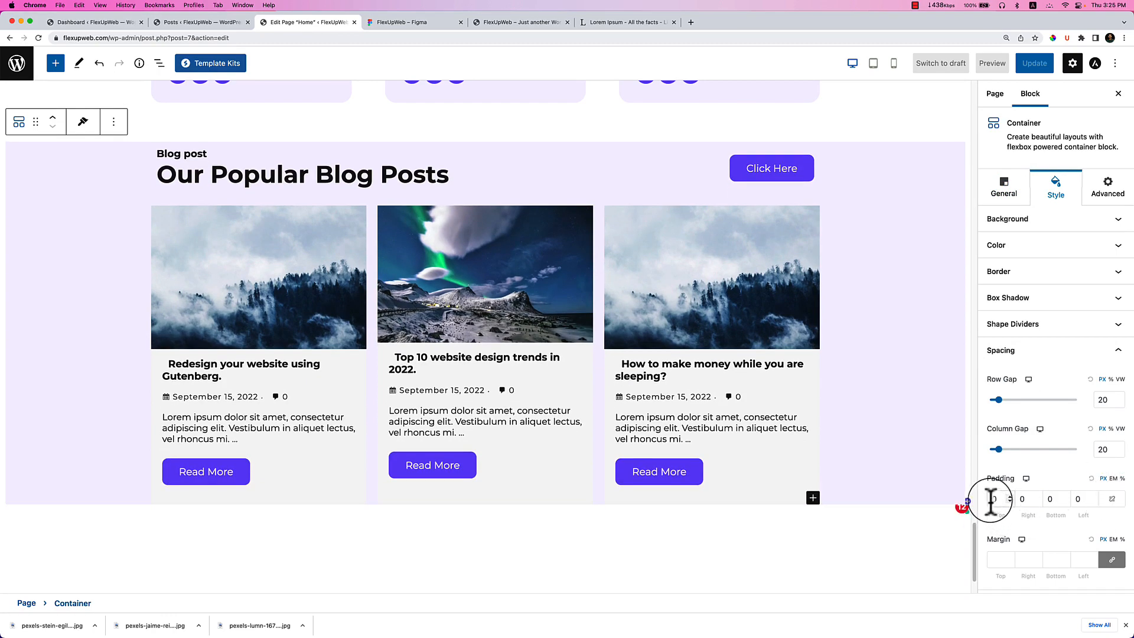
{"action": "type", "text": "90"}
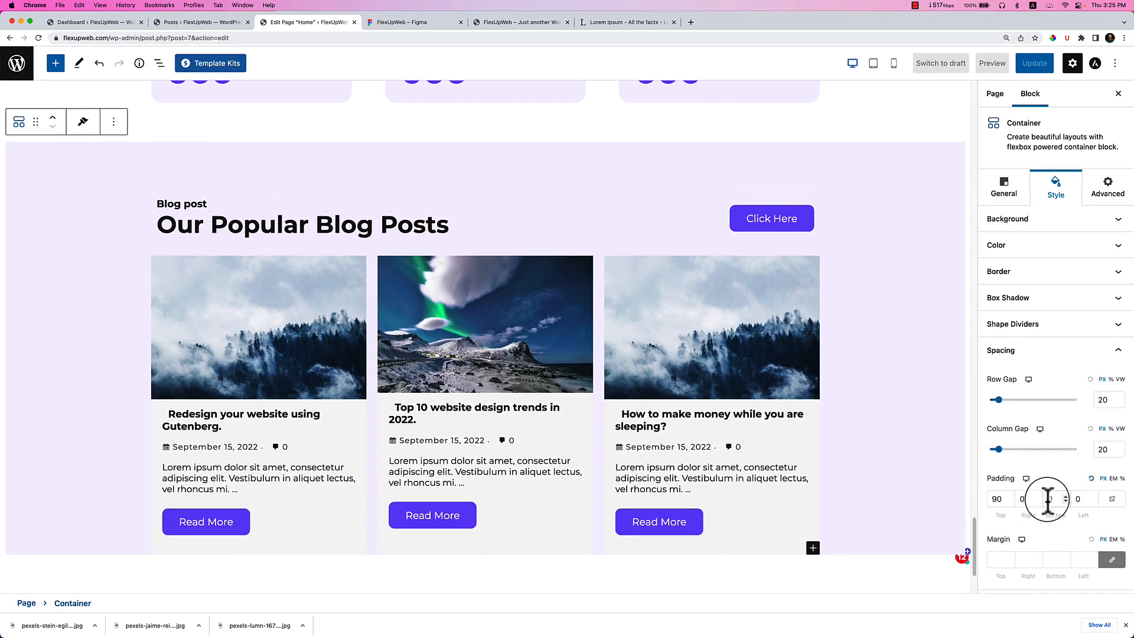
{"action": "type", "text": "7"}
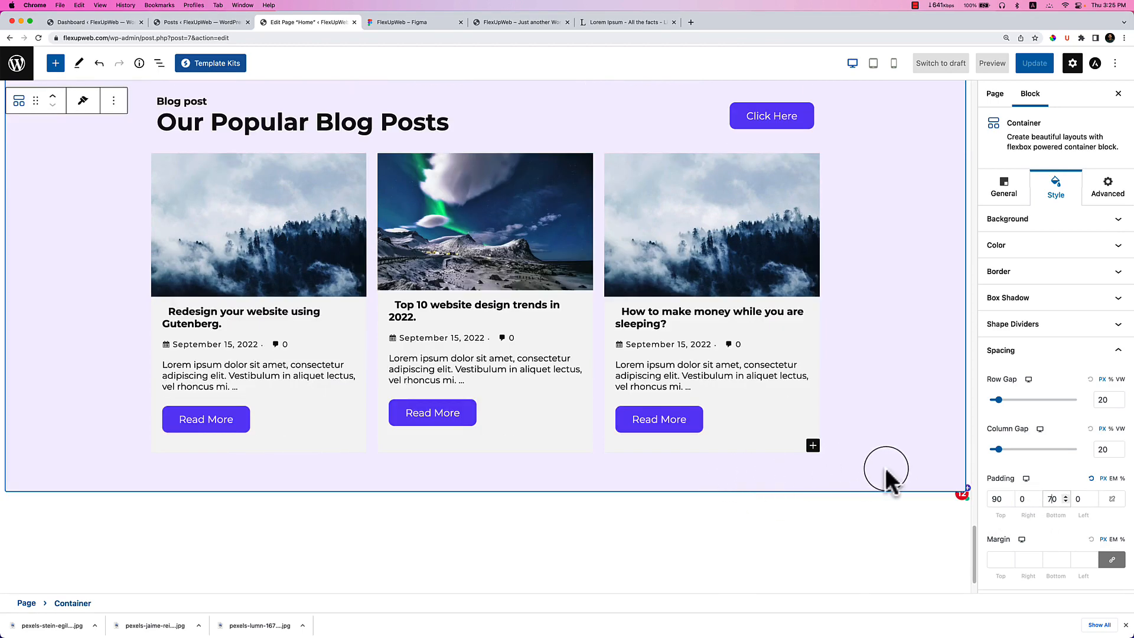
{"action": "key", "text": "BackSpace"}
{"action": "type", "text": "8"}
{"action": "key", "text": "BackSpace"}
{"action": "type", "text": "9"}
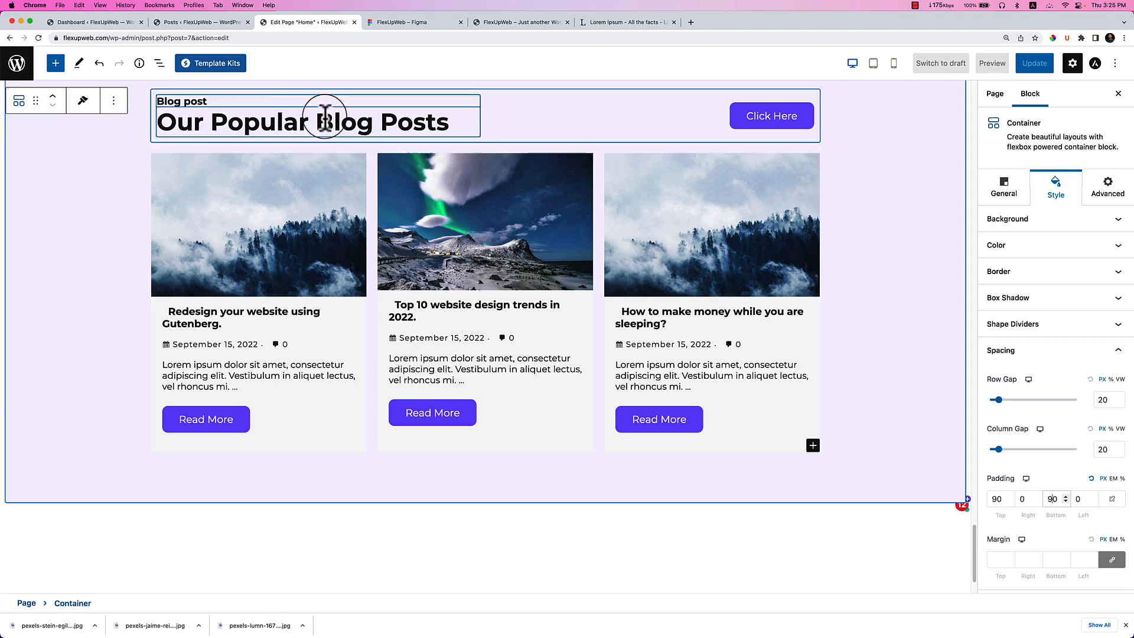
Quick Edit the first post and 'Top 10 website design trends in 2022.' to strip leading title spaces.
{"action": "left_click", "coordinate": [213, 24]}
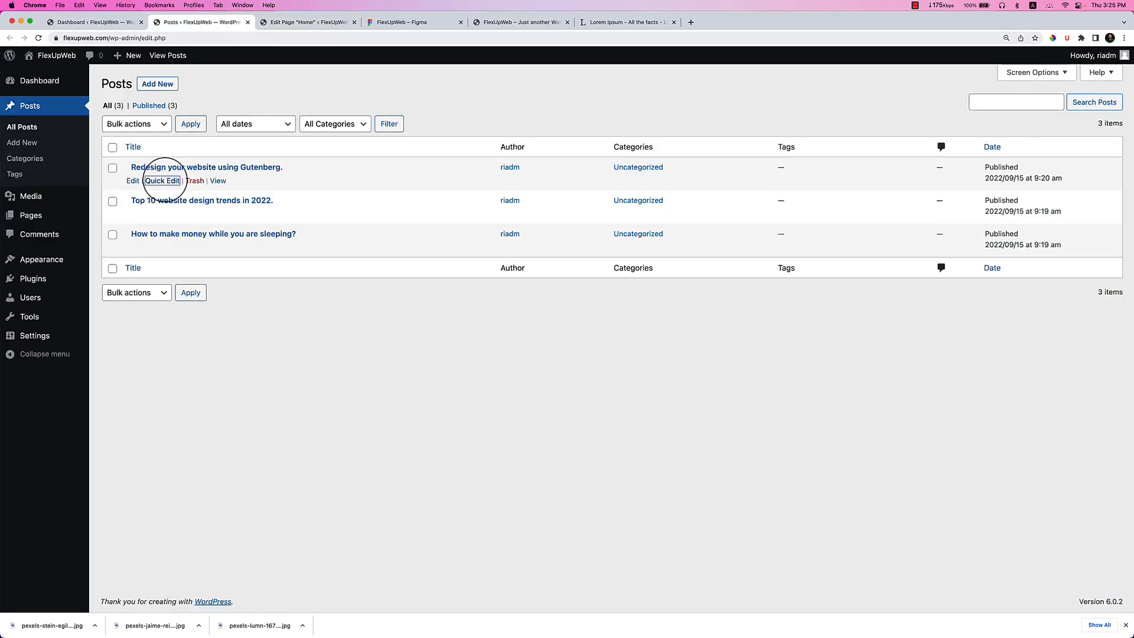
{"action": "left_click", "coordinate": [158, 180]}
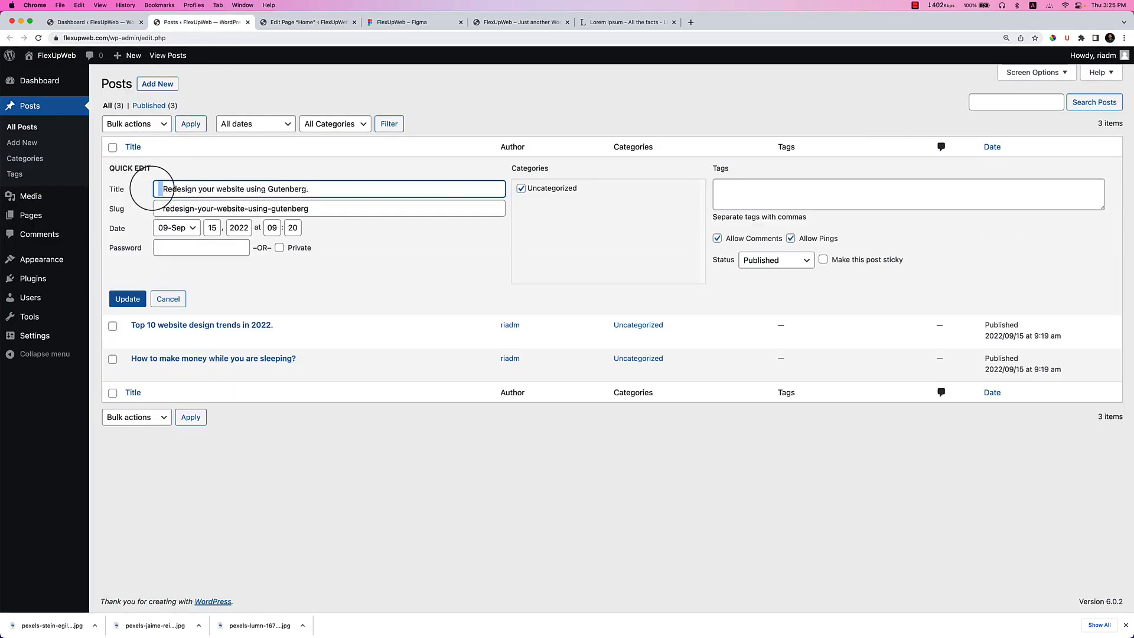
{"action": "left_click", "coordinate": [126, 298]}
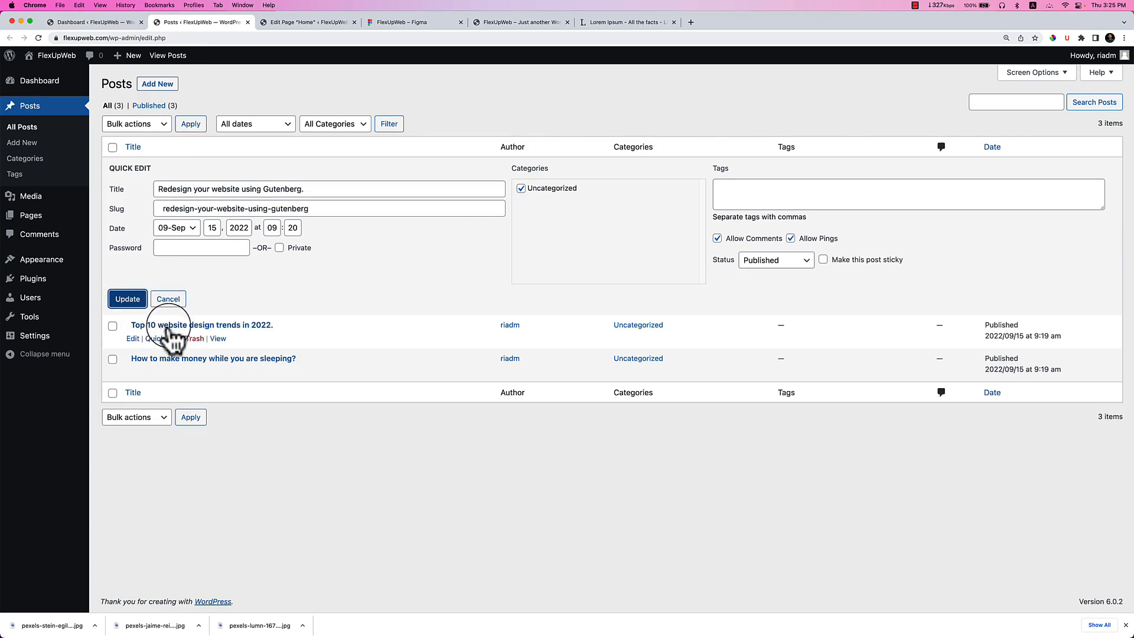
{"action": "left_click", "coordinate": [172, 338]}
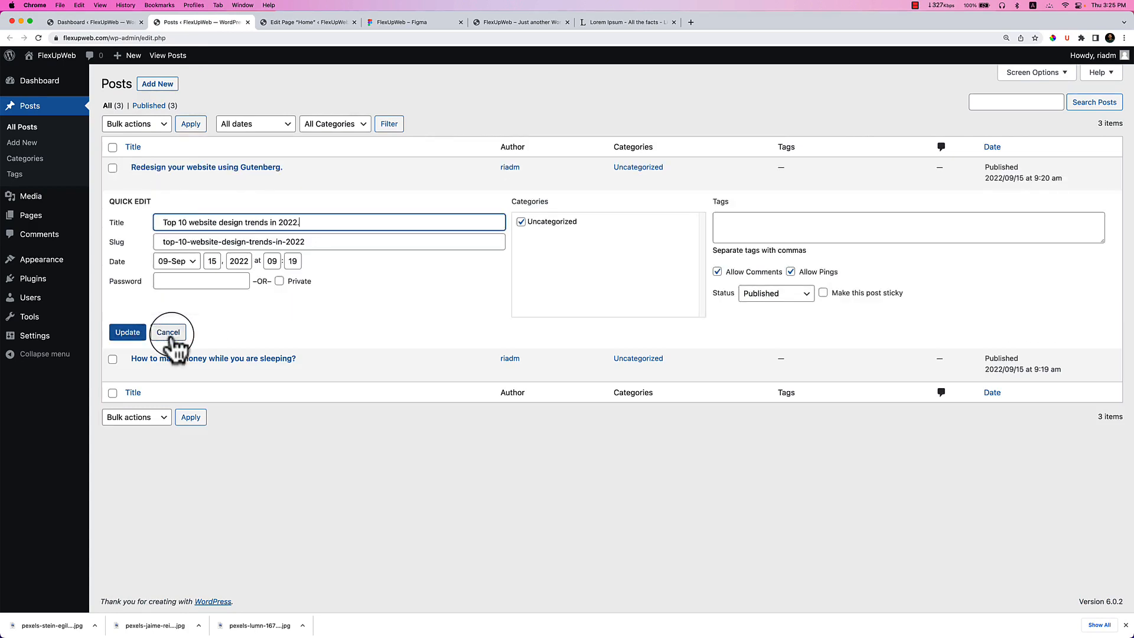
{"action": "key", "text": "Delete"}
{"action": "left_click", "coordinate": [127, 332]}
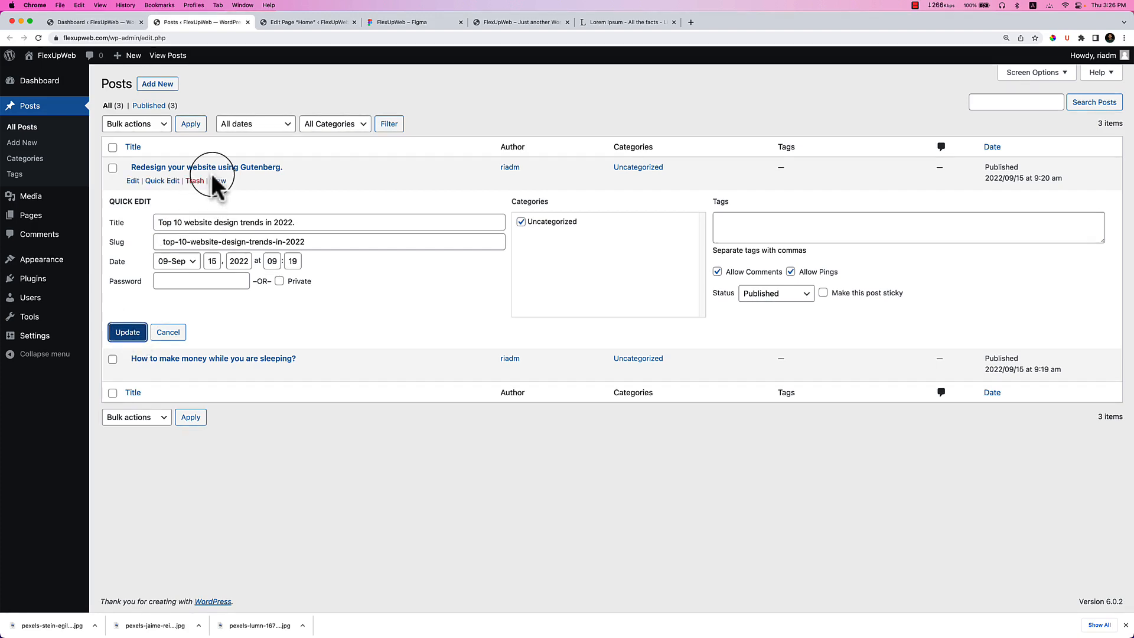
{"action": "left_click", "coordinate": [22, 130]}
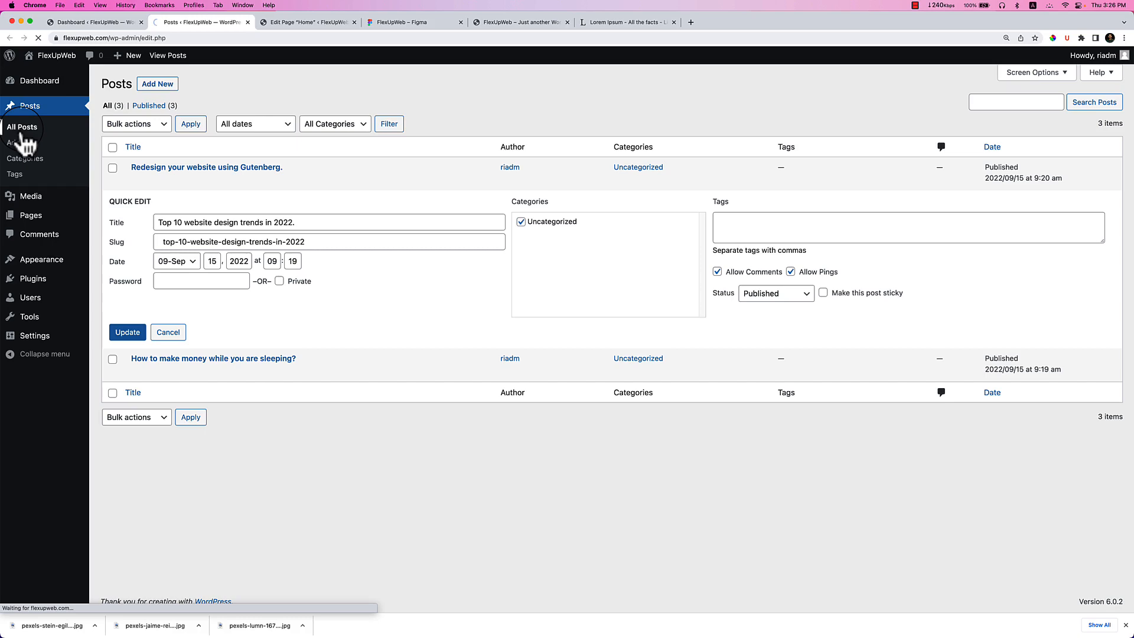
{"action": "left_click", "coordinate": [283, 22]}
Hide post dates and comment counts on the Post Grid cards and lengthen excerpts to 32 words.
{"action": "left_click", "coordinate": [387, 22]}
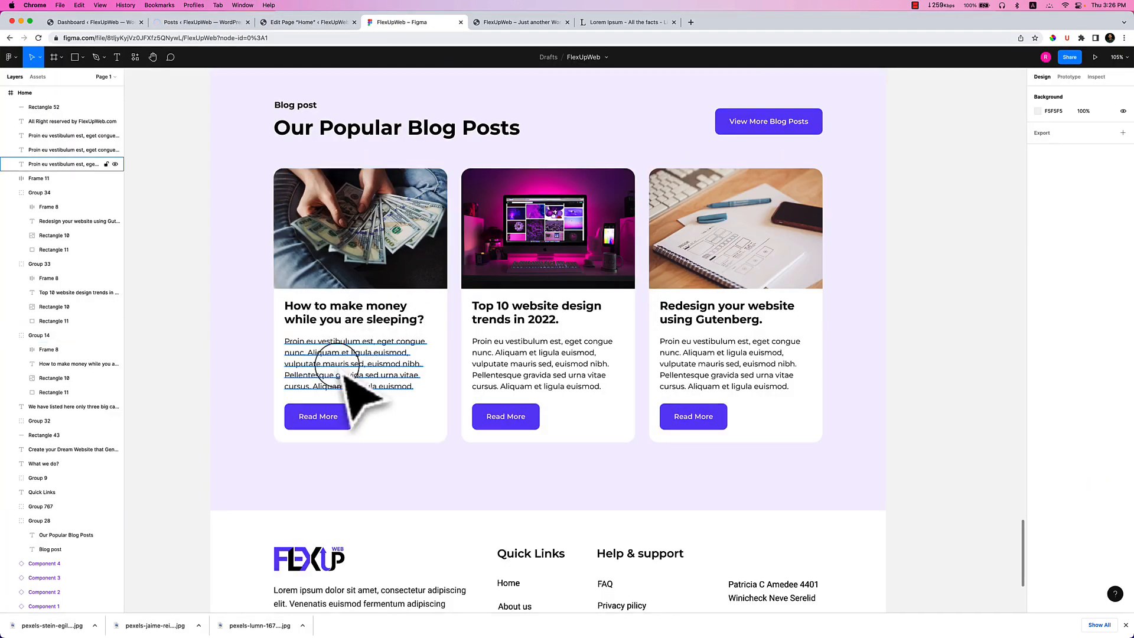
{"action": "left_click", "coordinate": [304, 22]}
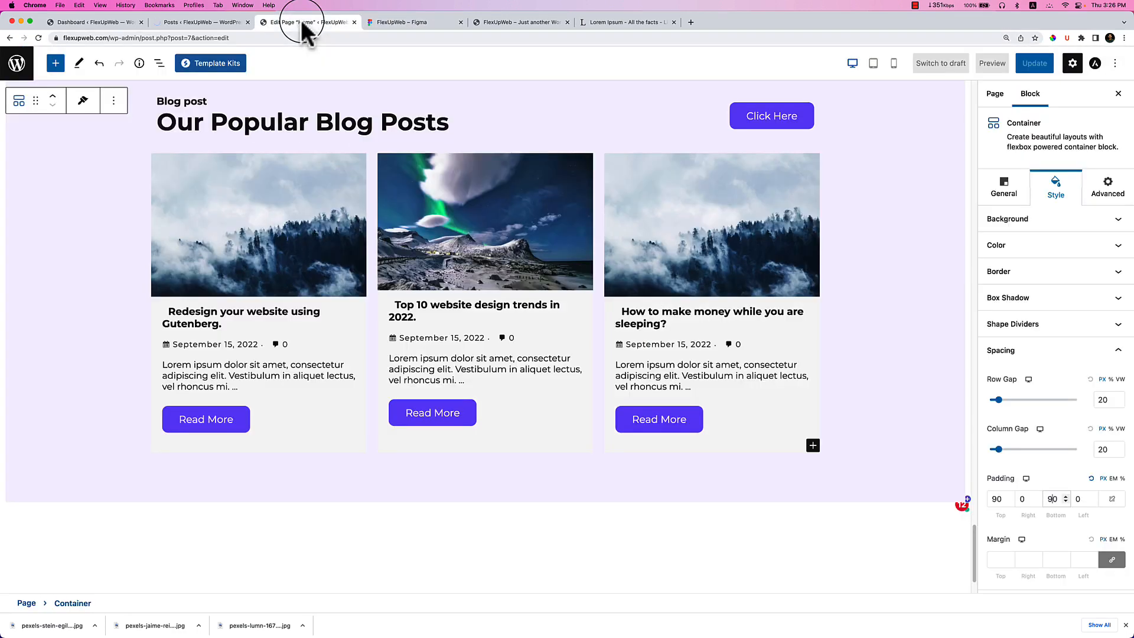
{"action": "left_click", "coordinate": [220, 322]}
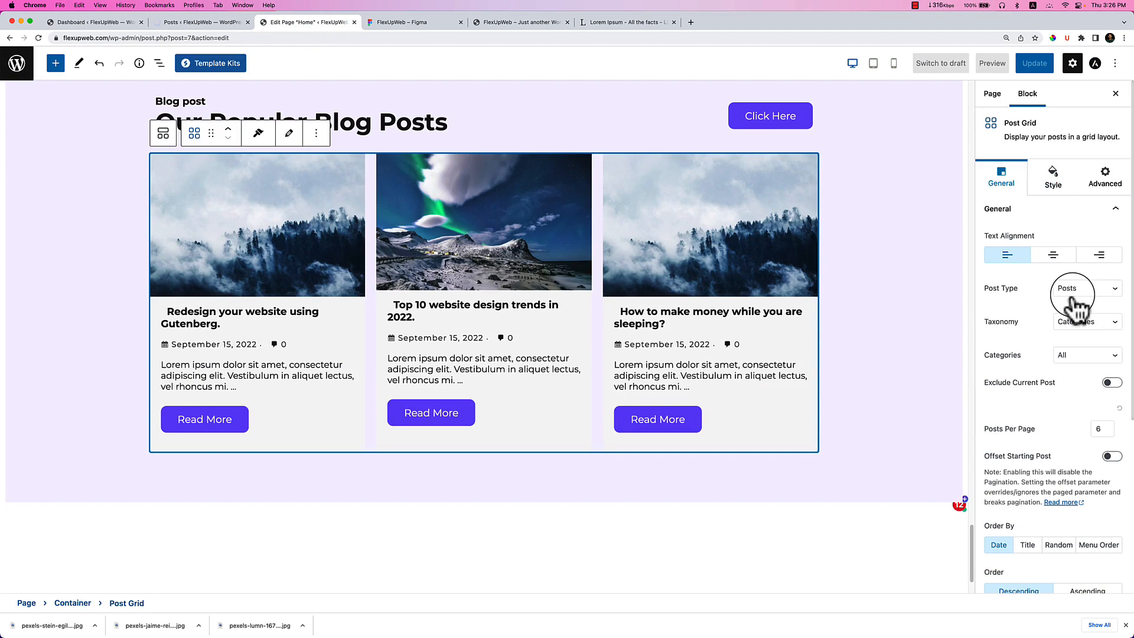
{"action": "scroll", "coordinate": [1055, 381], "scroll_direction": "down", "scroll_amount": 1}
{"action": "scroll", "coordinate": [1054, 381], "scroll_direction": "down", "scroll_amount": 5}
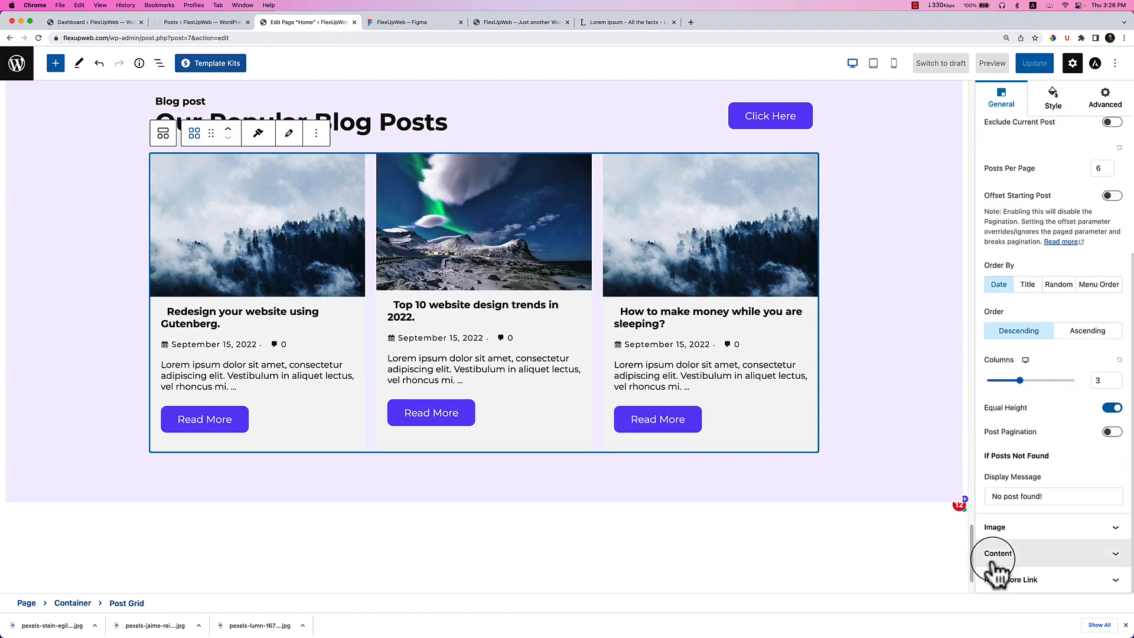
{"action": "left_click", "coordinate": [1011, 554]}
{"action": "left_click", "coordinate": [1113, 360]}
{"action": "left_click", "coordinate": [1113, 384]}
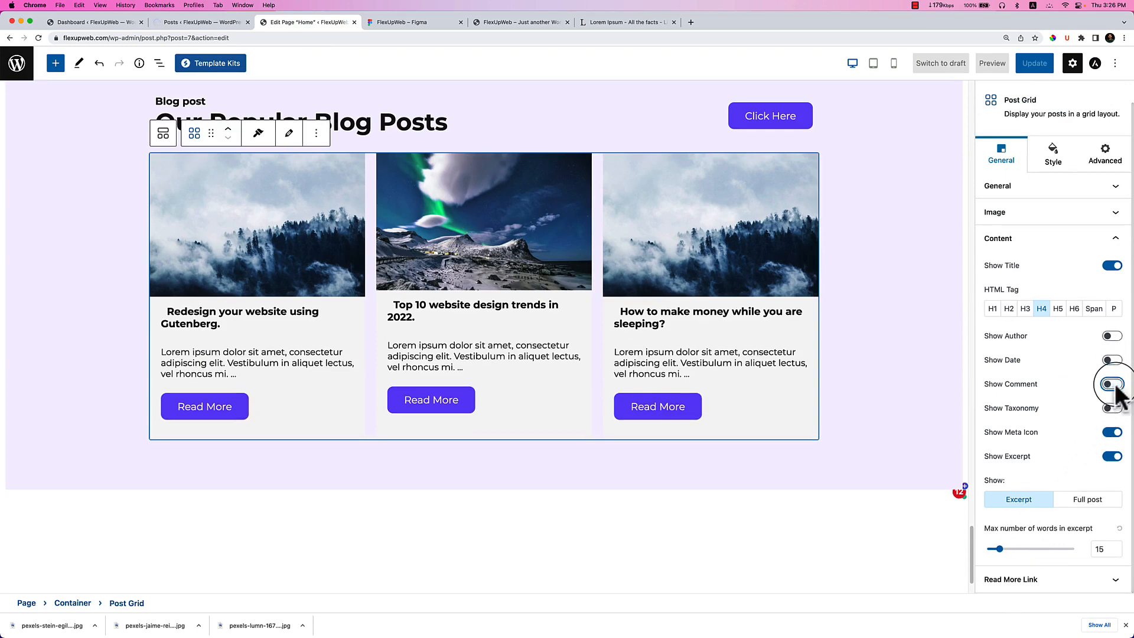
{"action": "left_click_drag", "start_coordinate": [1006, 553], "coordinate": [1017, 556]}
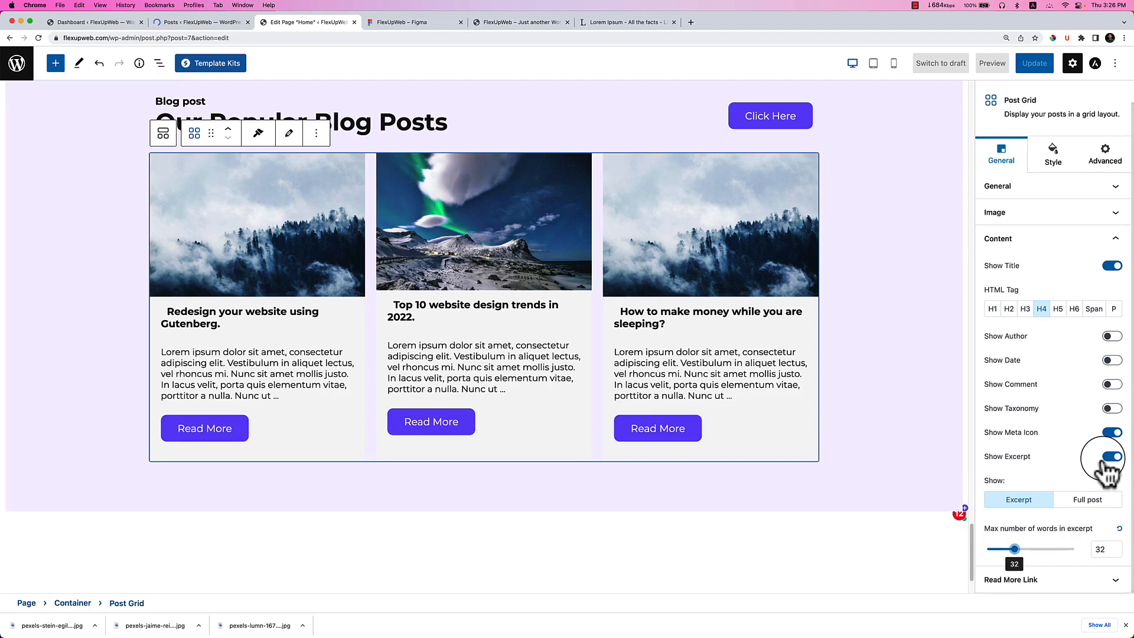
{"action": "left_click", "coordinate": [1052, 156]}
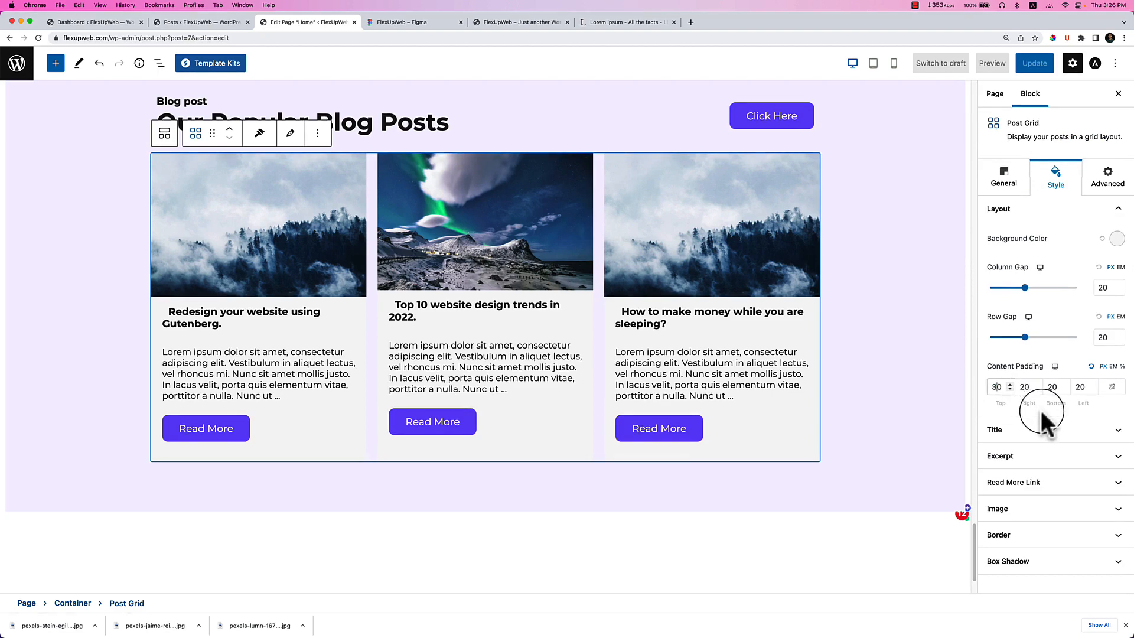
Set the post cards' background colour to white.
{"action": "left_click", "coordinate": [1063, 535]}
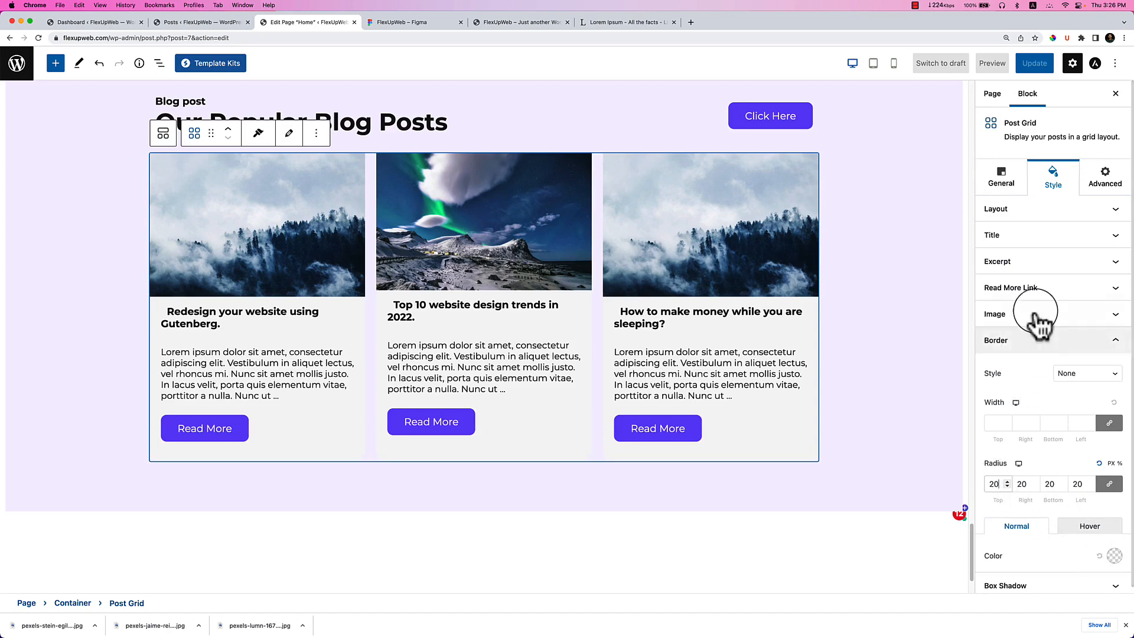
{"action": "left_click", "coordinate": [1055, 224]}
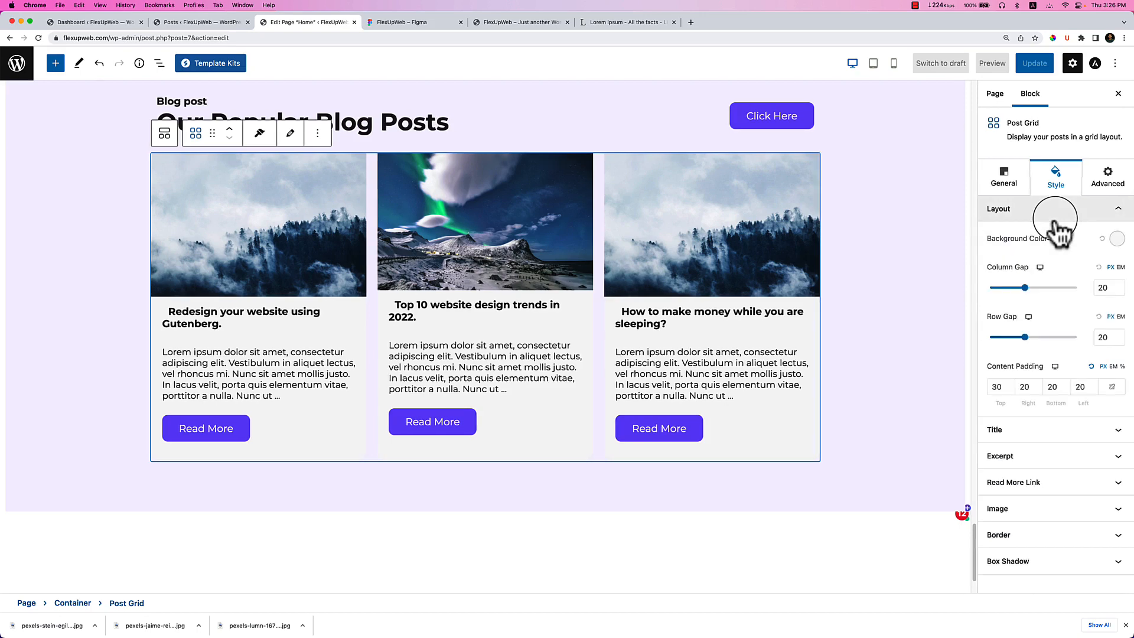
{"action": "left_click", "coordinate": [1116, 240]}
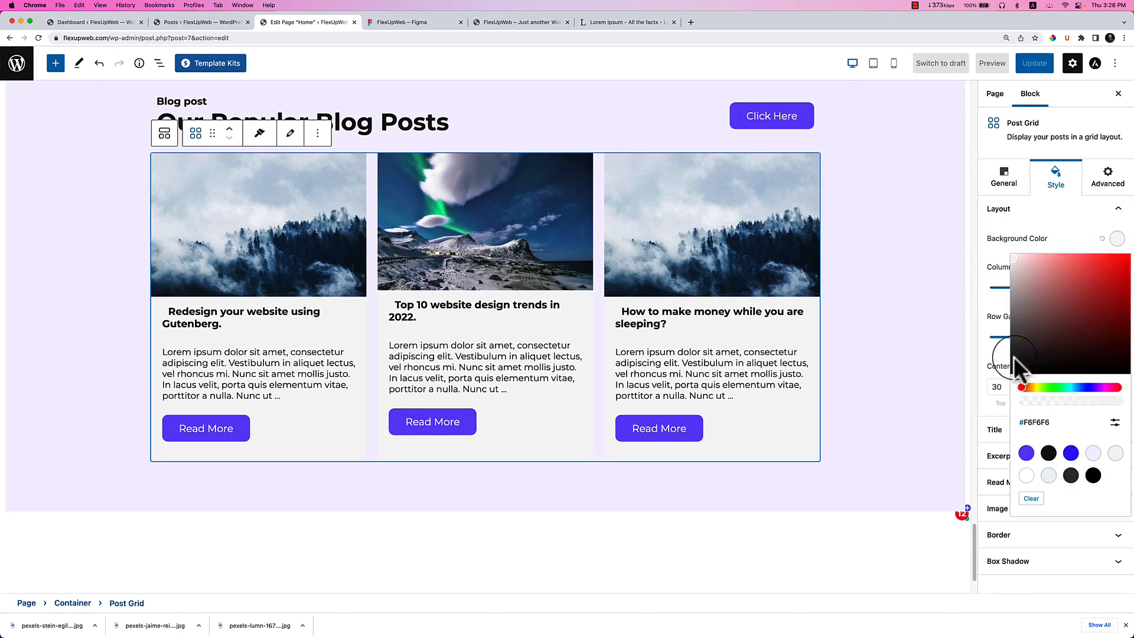
{"action": "left_click", "coordinate": [1027, 475]}
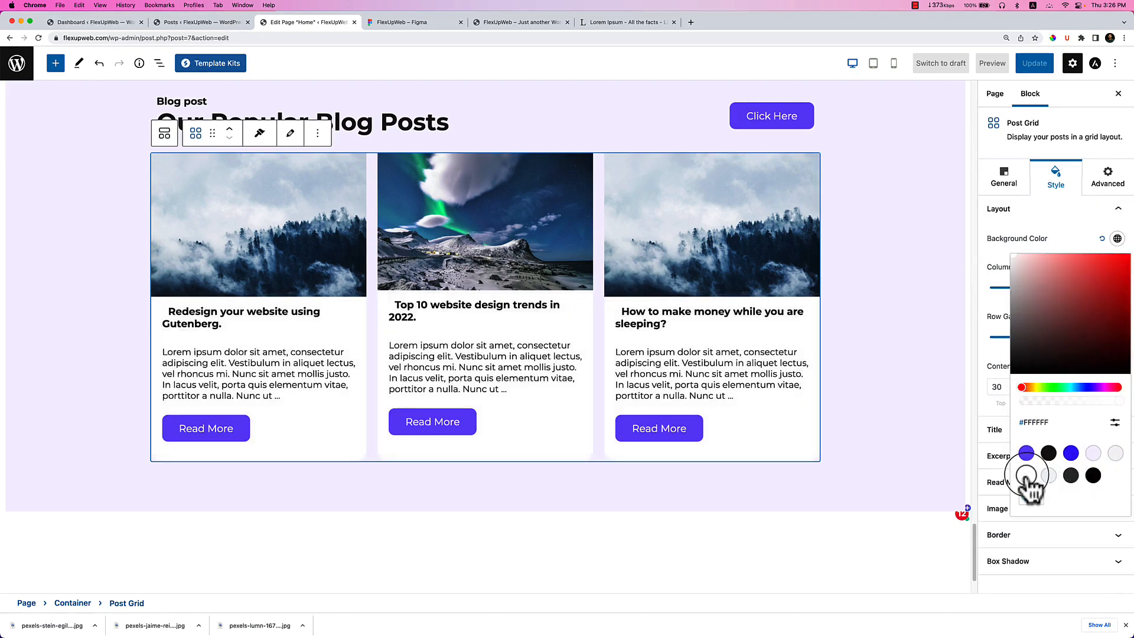
Select the outer section container and compare it against the Figma design.
{"action": "left_click", "coordinate": [773, 509]}
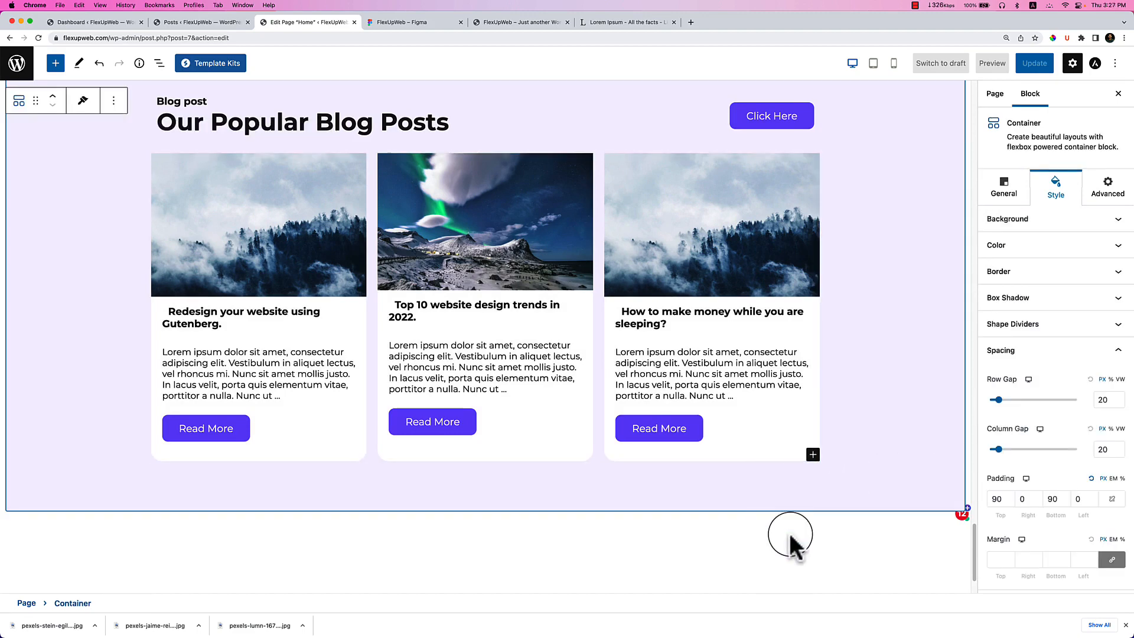
{"action": "left_click", "coordinate": [424, 25]}
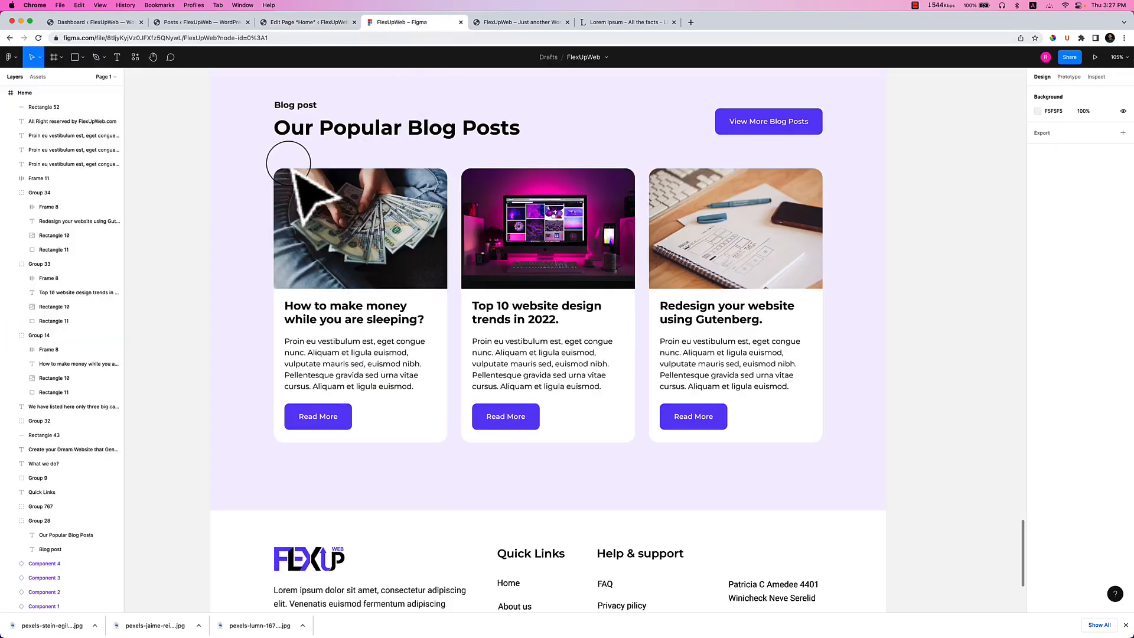
{"action": "left_click", "coordinate": [316, 27]}
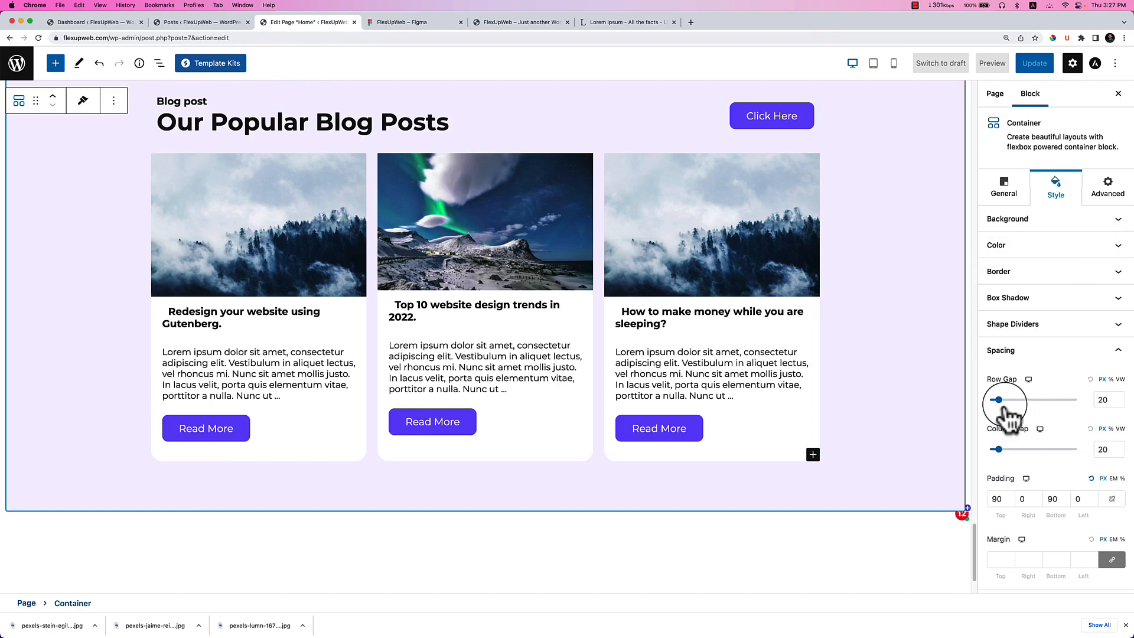
Set the section container's column gap to 30, resetting its row gap to 20.
{"action": "left_click_drag", "start_coordinate": [999, 400], "coordinate": [1006, 401]}
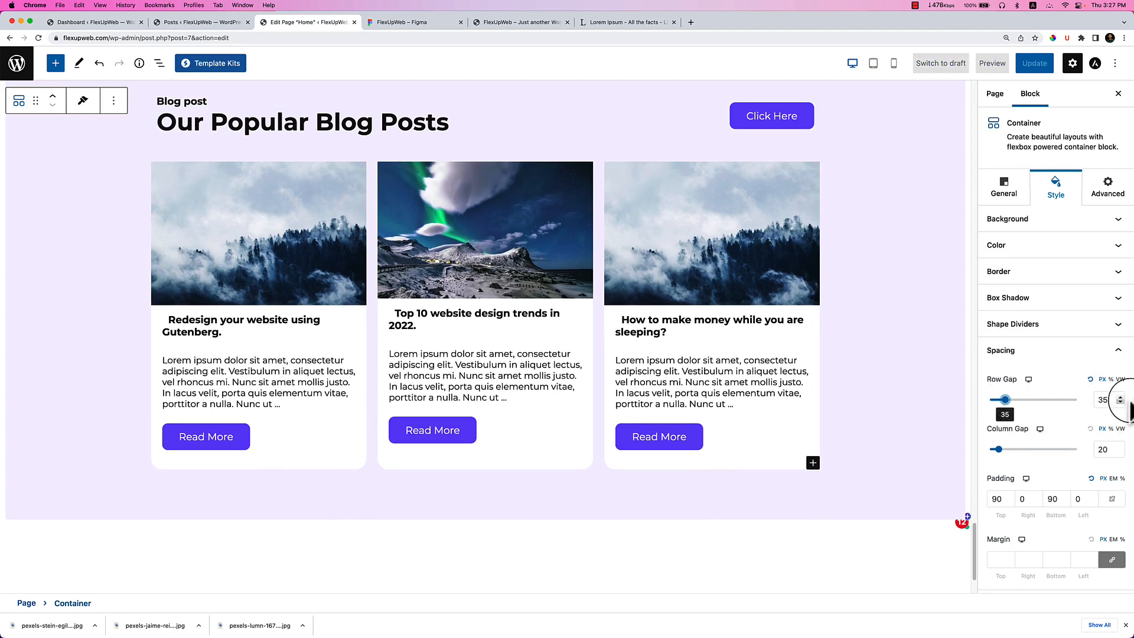
{"action": "left_click", "coordinate": [1090, 379]}
{"action": "left_click_drag", "start_coordinate": [998, 450], "coordinate": [1004, 450]}
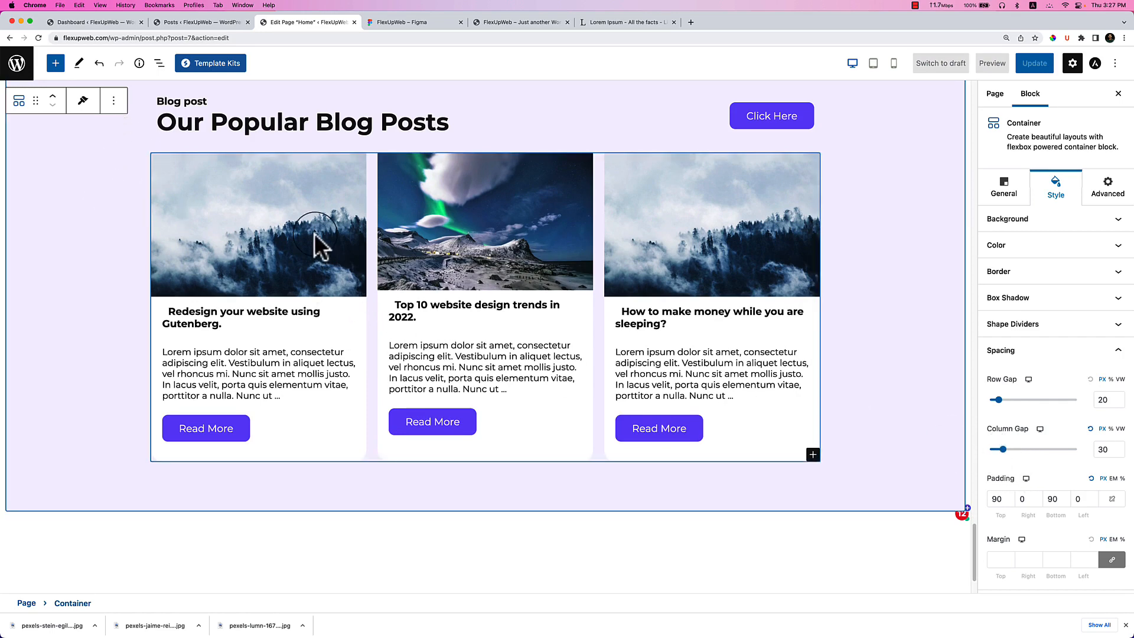
{"action": "left_click", "coordinate": [364, 235]}
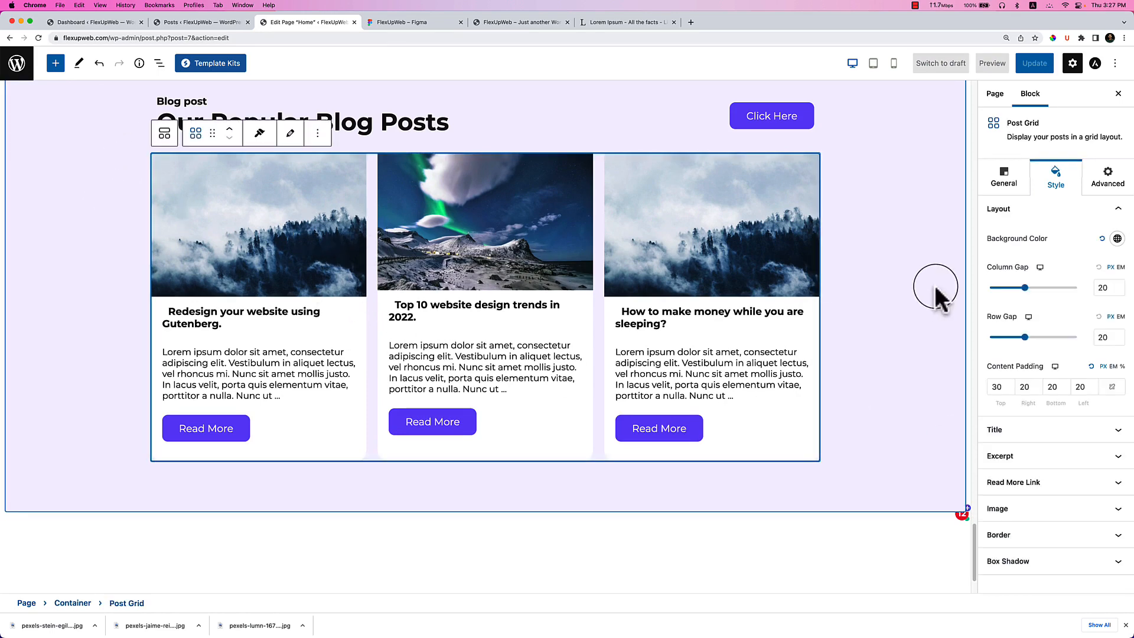
Quick Edit the third post to delete the space before 'How to make money while you are sleeping?'.
{"action": "left_click", "coordinate": [158, 64]}
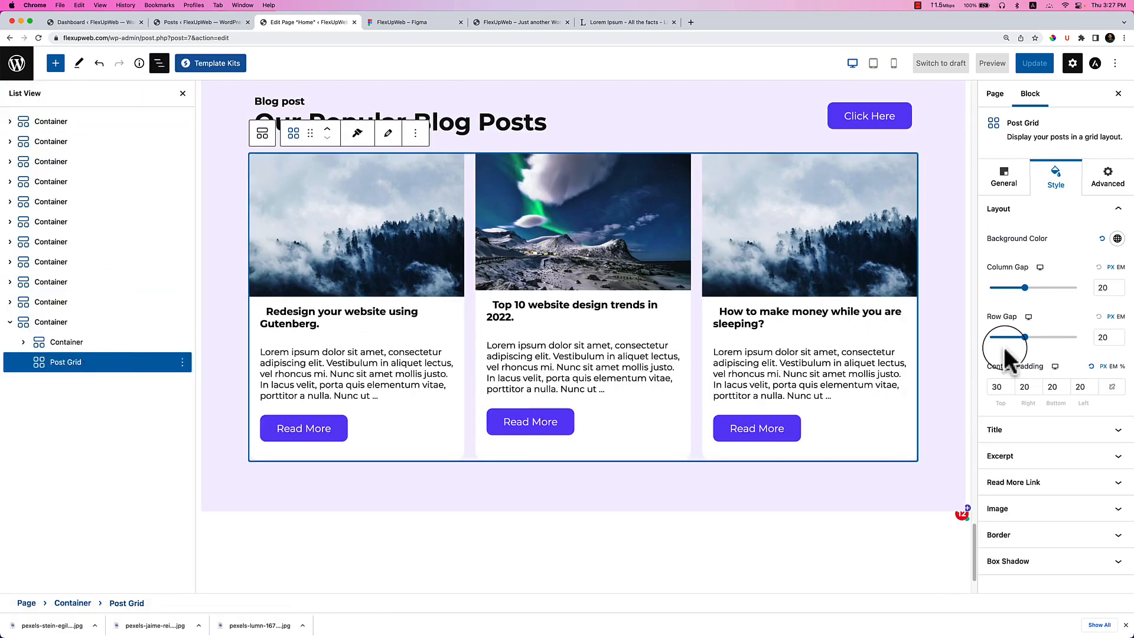
{"action": "left_click", "coordinate": [1011, 178]}
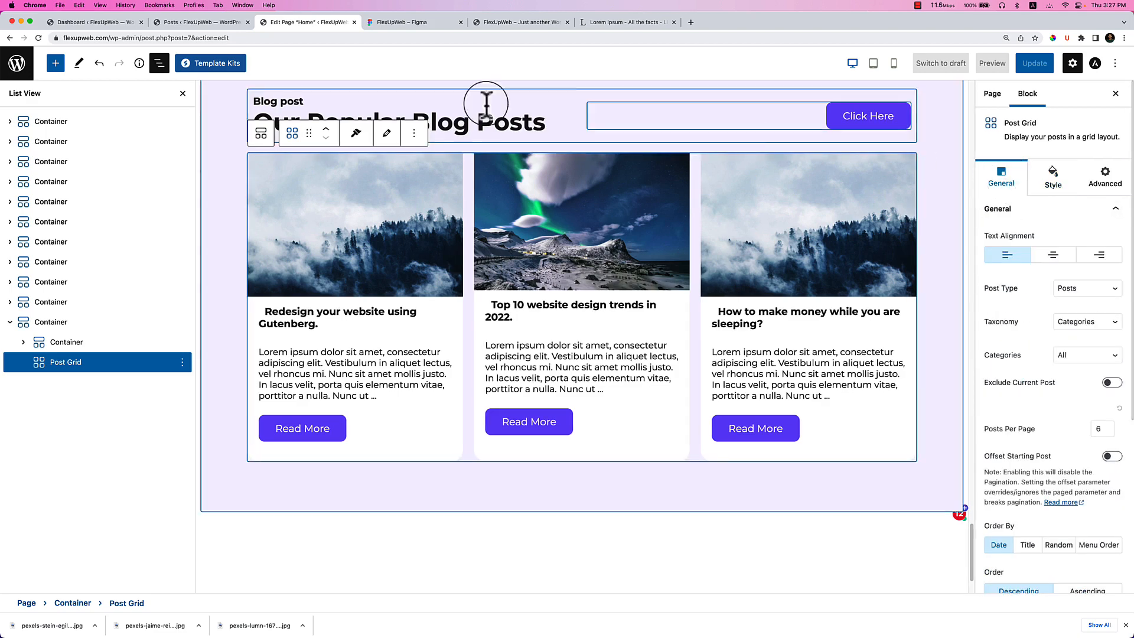
{"action": "left_click", "coordinate": [183, 23]}
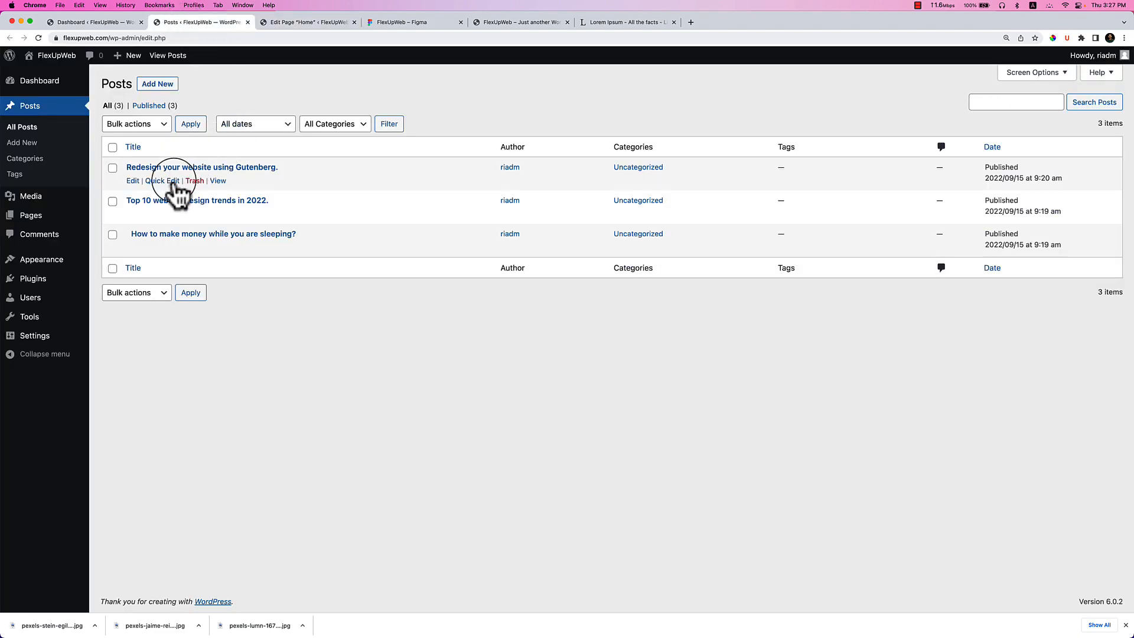
{"action": "left_click", "coordinate": [171, 183]}
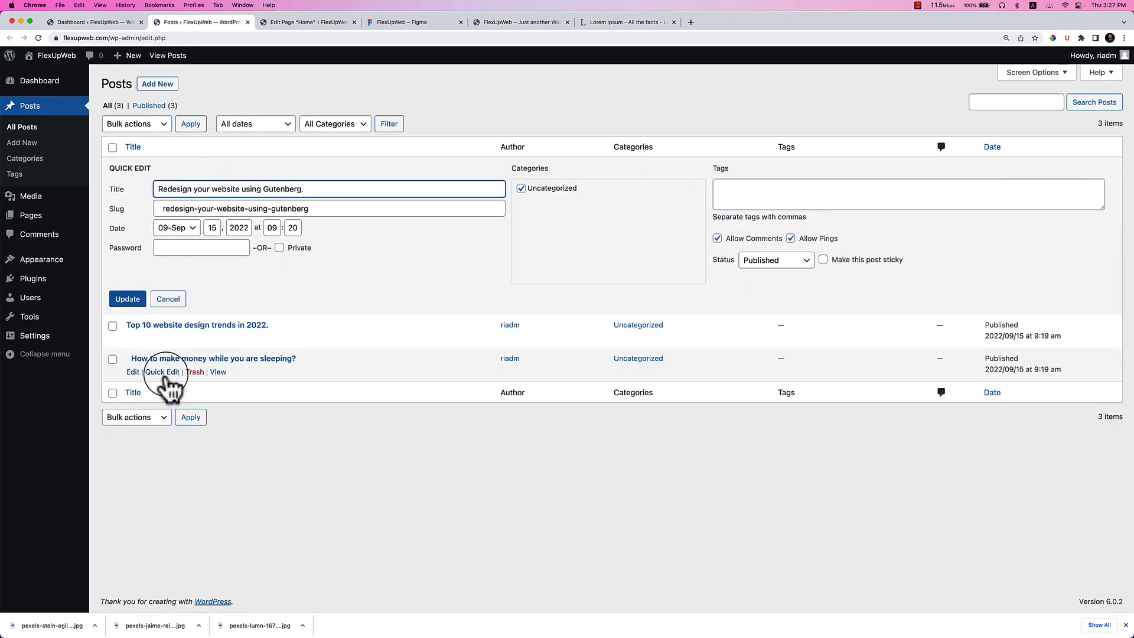
{"action": "left_click", "coordinate": [165, 374]}
{"action": "left_click_drag", "start_coordinate": [163, 255], "coordinate": [146, 255]}
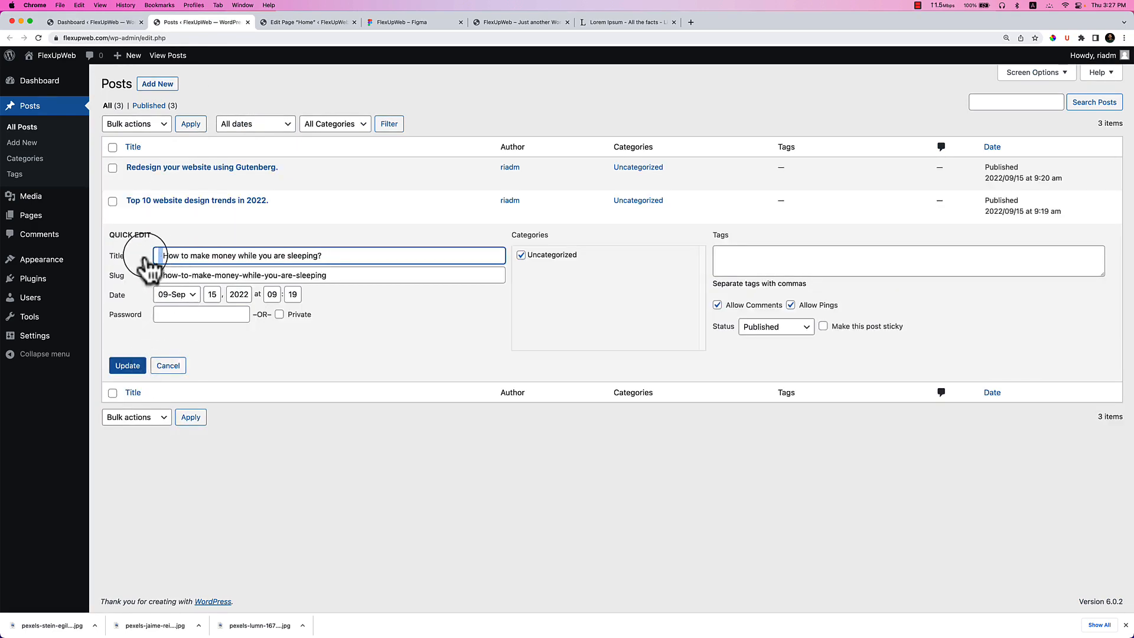
{"action": "key", "text": "BackSpace"}
{"action": "left_click", "coordinate": [137, 366]}
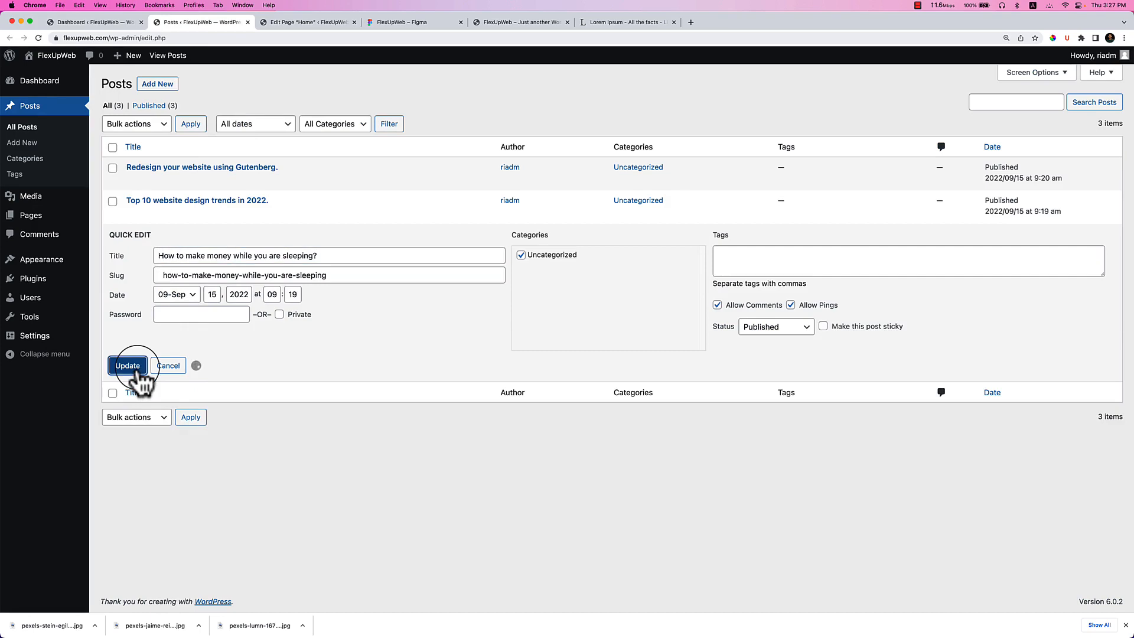
{"action": "left_click", "coordinate": [336, 22]}
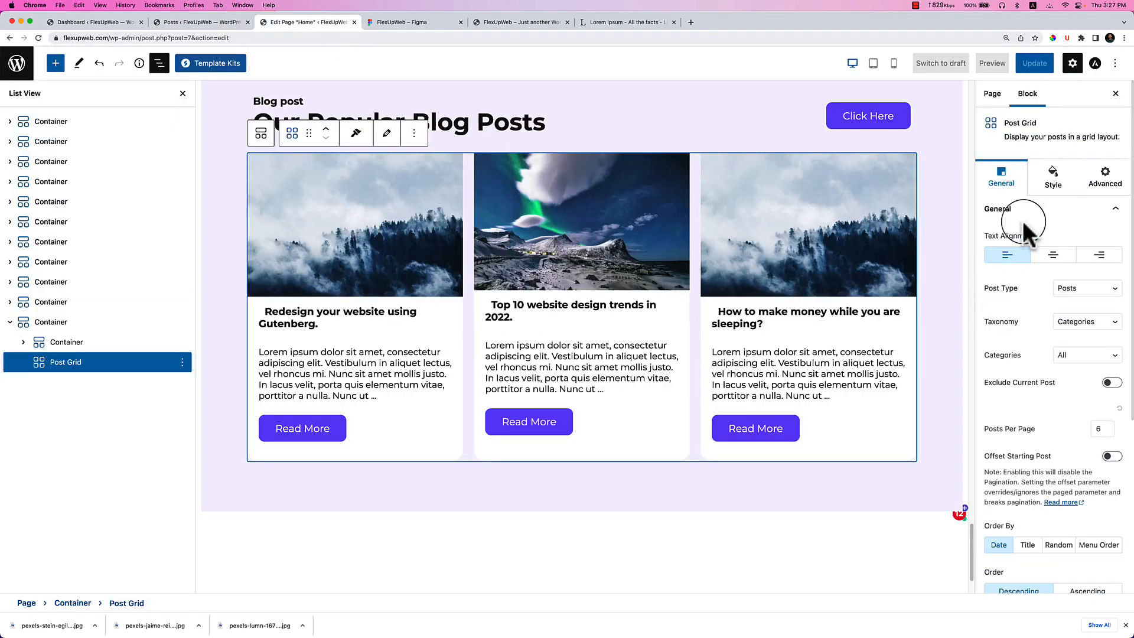
Try Medium Large, Medium and Full featured image sizes, settling on Large.
{"action": "scroll", "coordinate": [1085, 422], "scroll_direction": "down", "scroll_amount": 3}
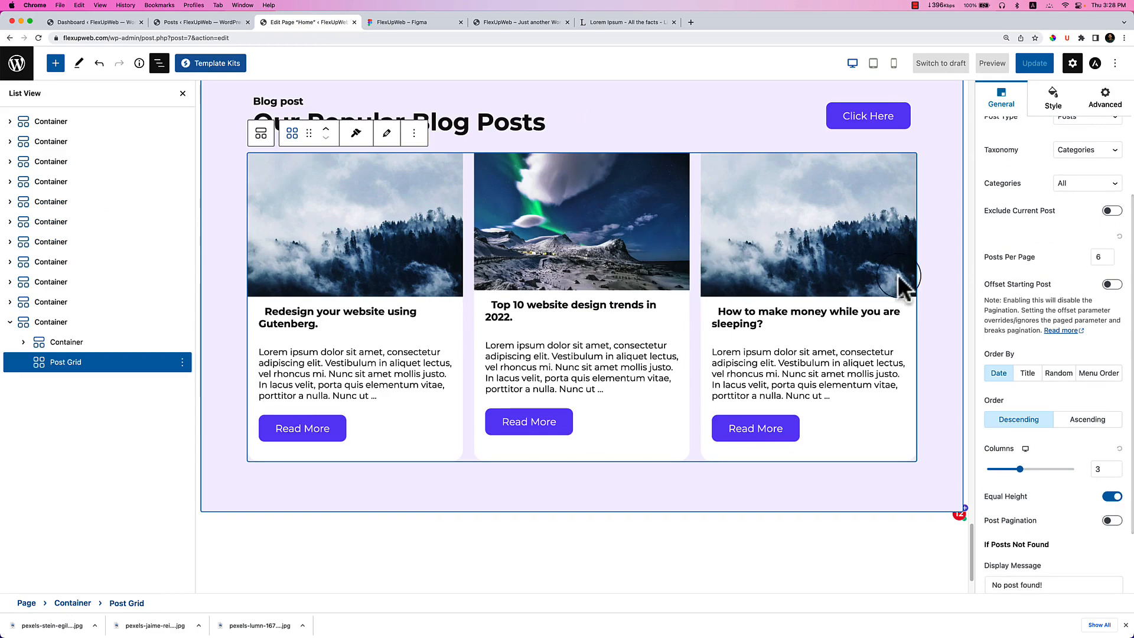
{"action": "scroll", "coordinate": [1087, 330], "scroll_direction": "down", "scroll_amount": 1}
{"action": "scroll", "coordinate": [1098, 502], "scroll_direction": "down", "scroll_amount": 2}
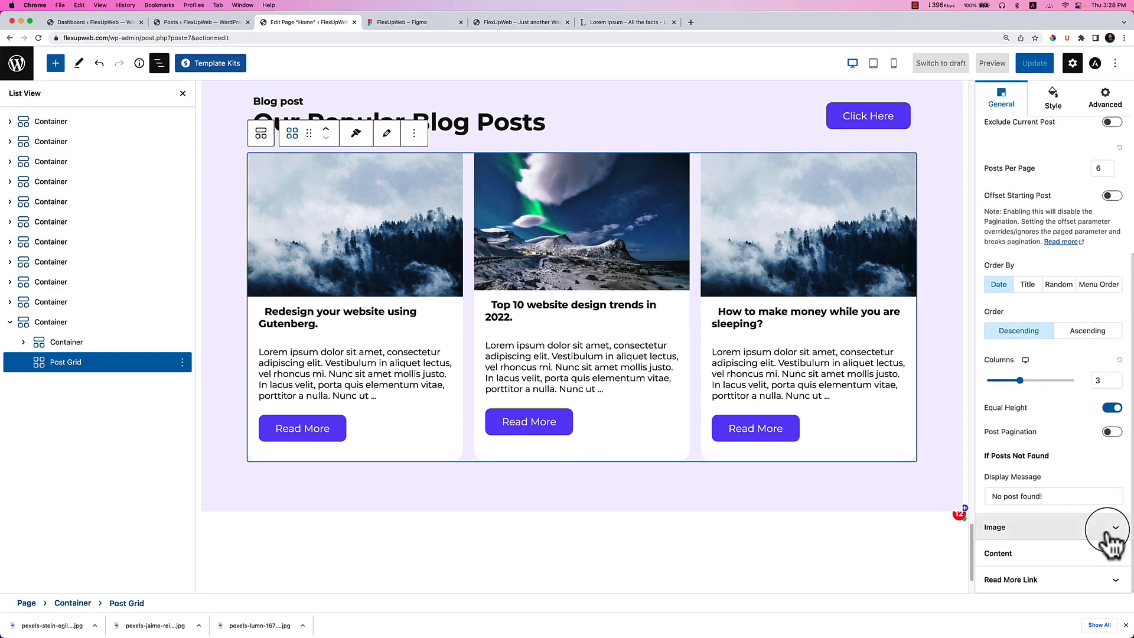
{"action": "left_click", "coordinate": [1101, 528]}
{"action": "left_click", "coordinate": [1087, 295]}
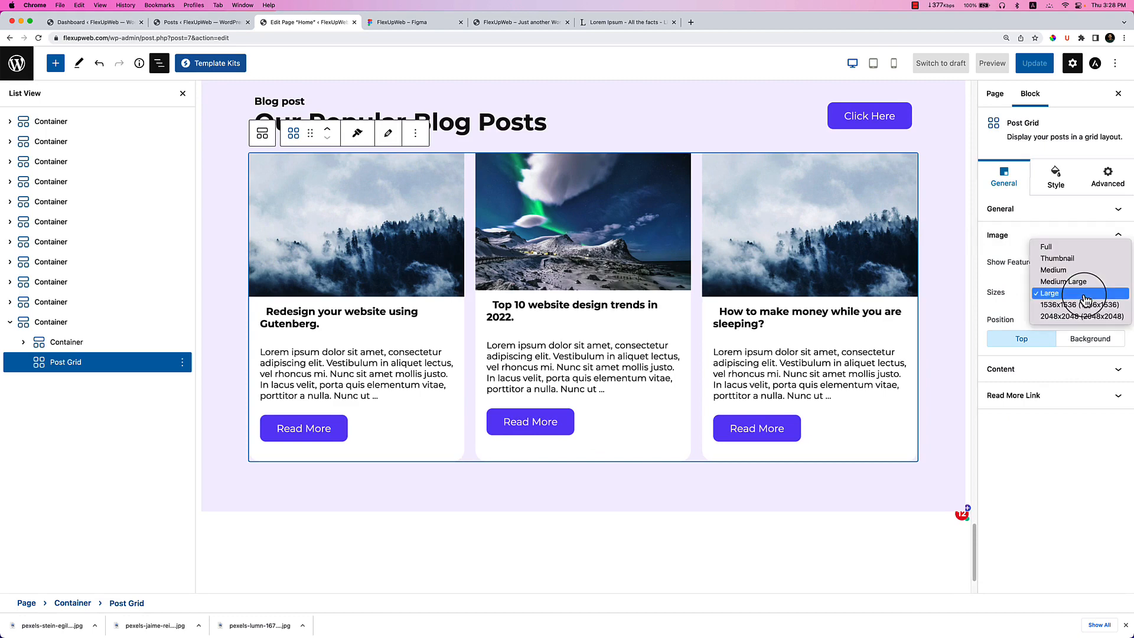
{"action": "left_click", "coordinate": [1085, 282]}
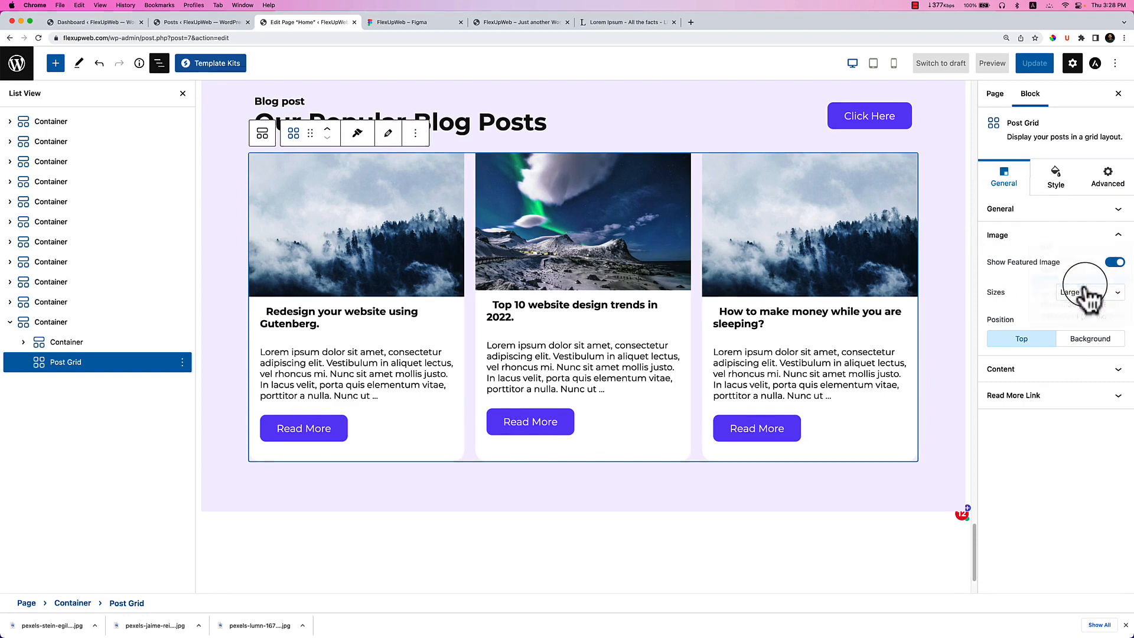
{"action": "left_click", "coordinate": [1087, 296]}
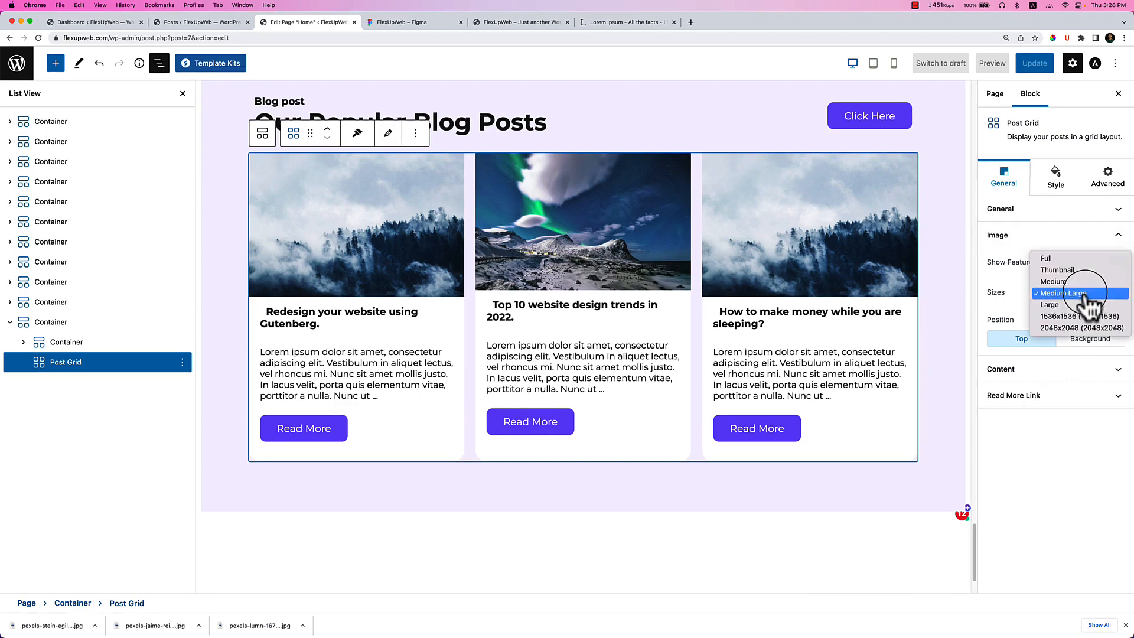
{"action": "left_click", "coordinate": [1086, 283]}
{"action": "left_click", "coordinate": [1088, 291]}
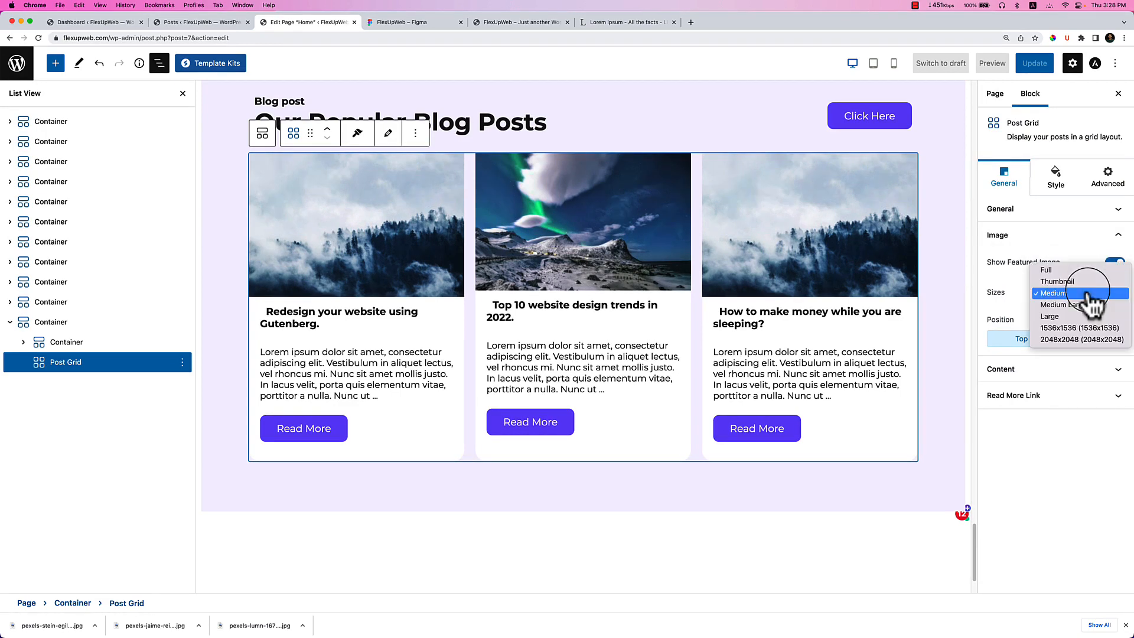
{"action": "left_click", "coordinate": [1090, 269]}
{"action": "left_click", "coordinate": [1090, 292]}
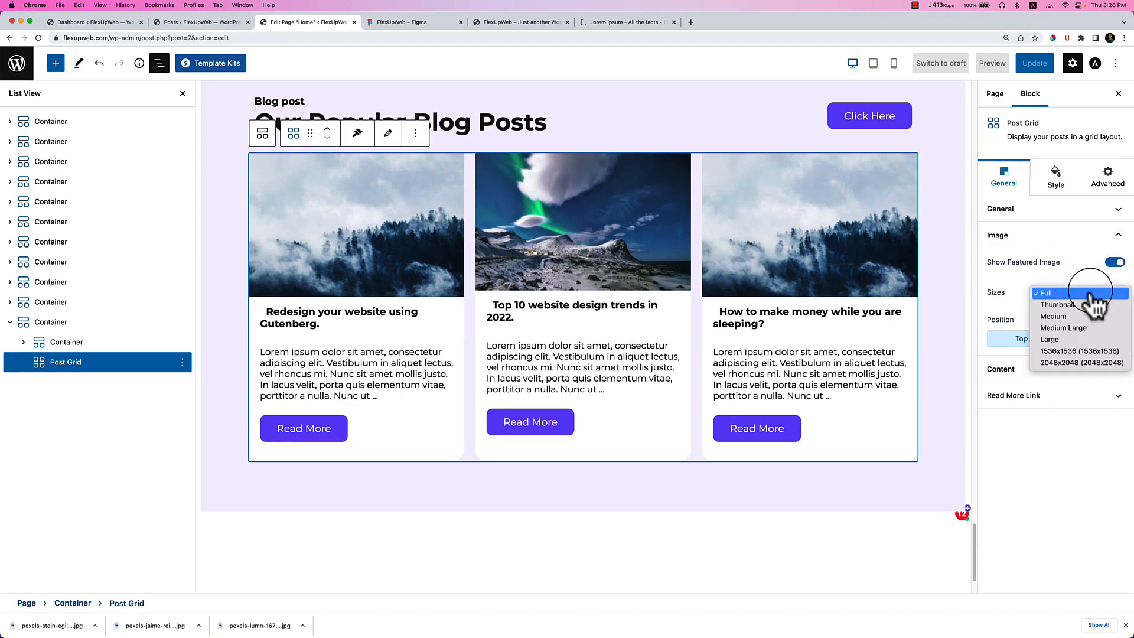
{"action": "left_click", "coordinate": [1105, 349]}
Make the post card titles H3 headings after briefly trying H2.
{"action": "left_click", "coordinate": [1076, 368]}
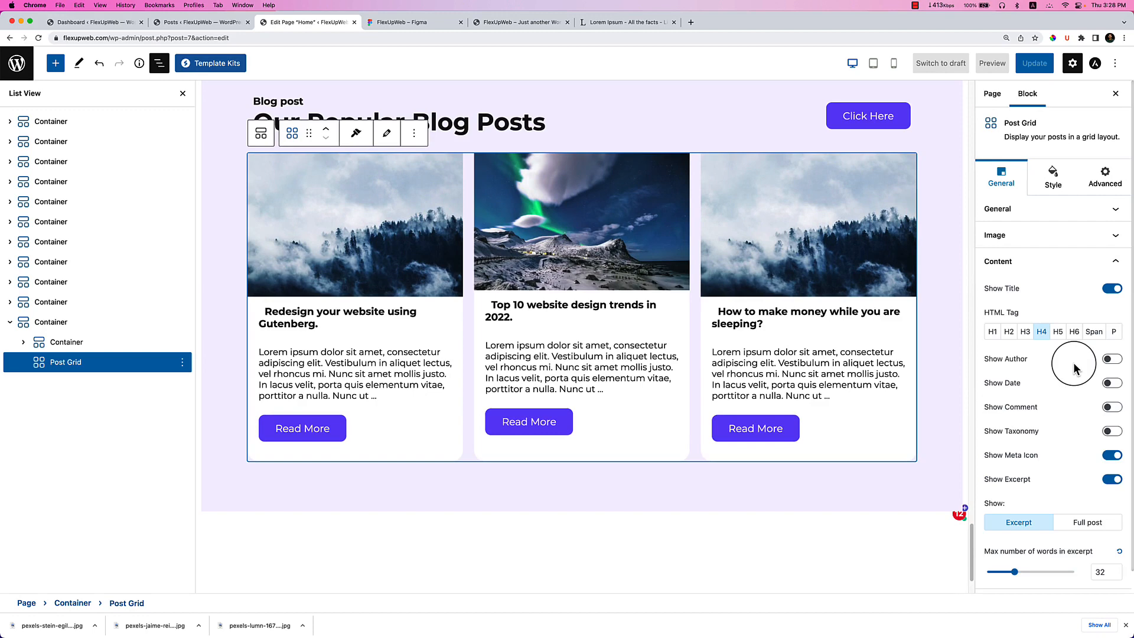
{"action": "left_click", "coordinate": [1024, 332]}
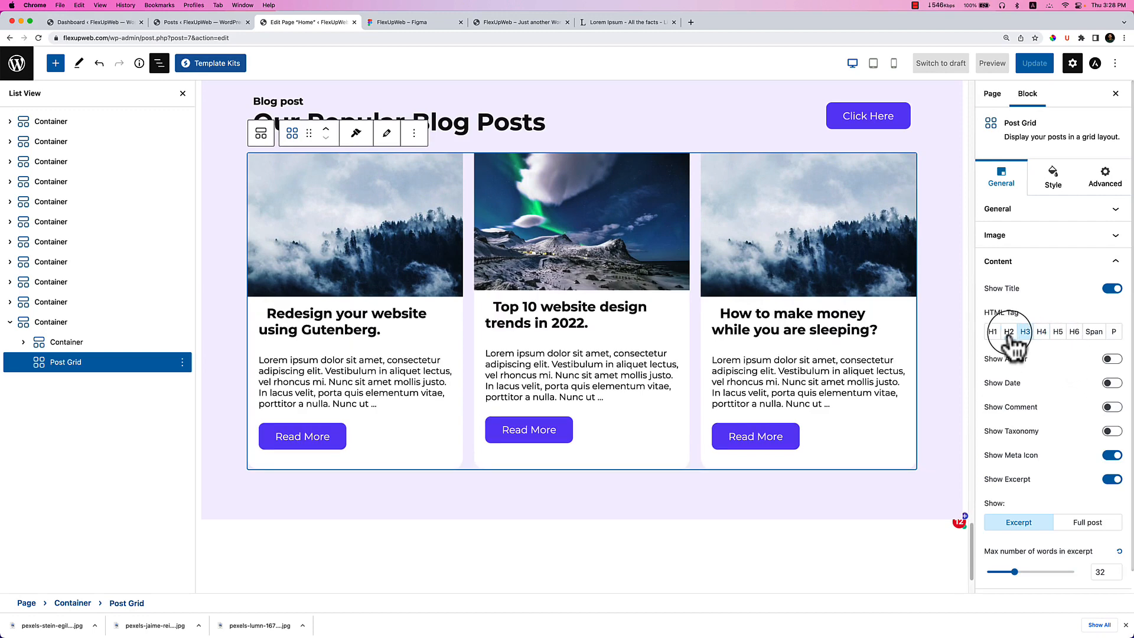
{"action": "left_click", "coordinate": [1009, 332]}
{"action": "left_click", "coordinate": [1025, 332]}
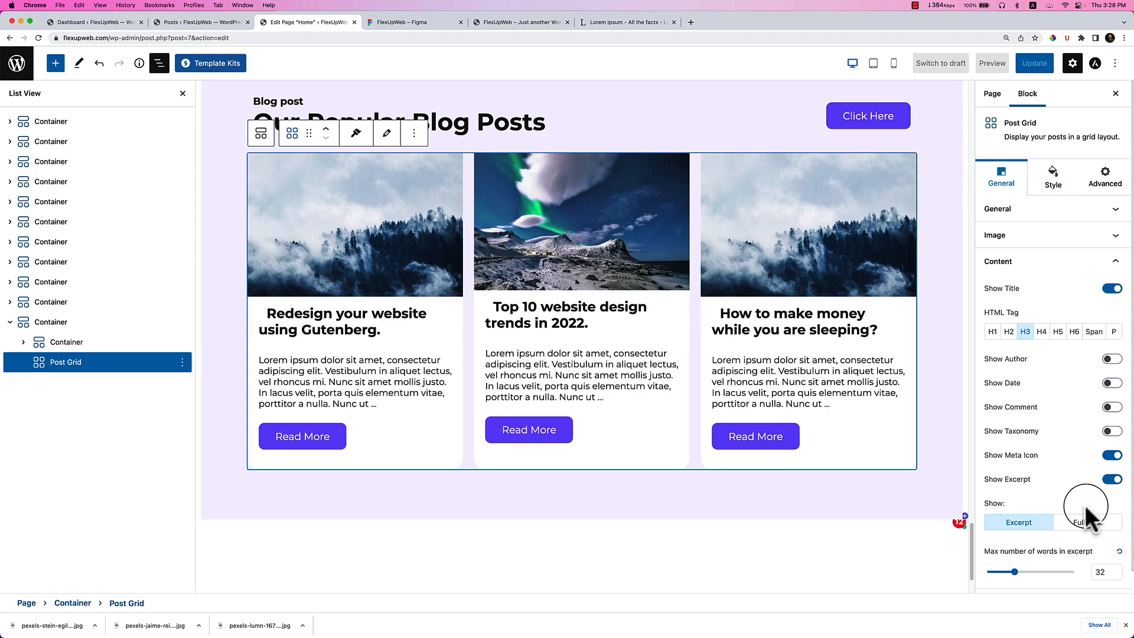
Try the featured images as card backgrounds, then keep them positioned on Top.
{"action": "scroll", "coordinate": [1085, 511], "scroll_direction": "down", "scroll_amount": 1}
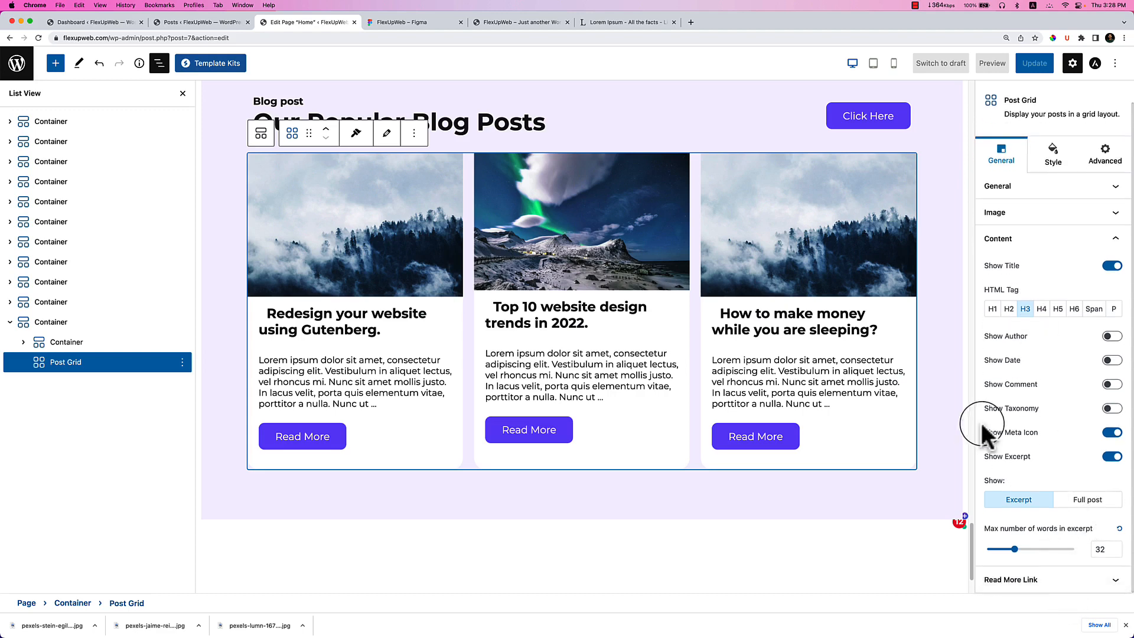
{"action": "left_click", "coordinate": [1025, 212]}
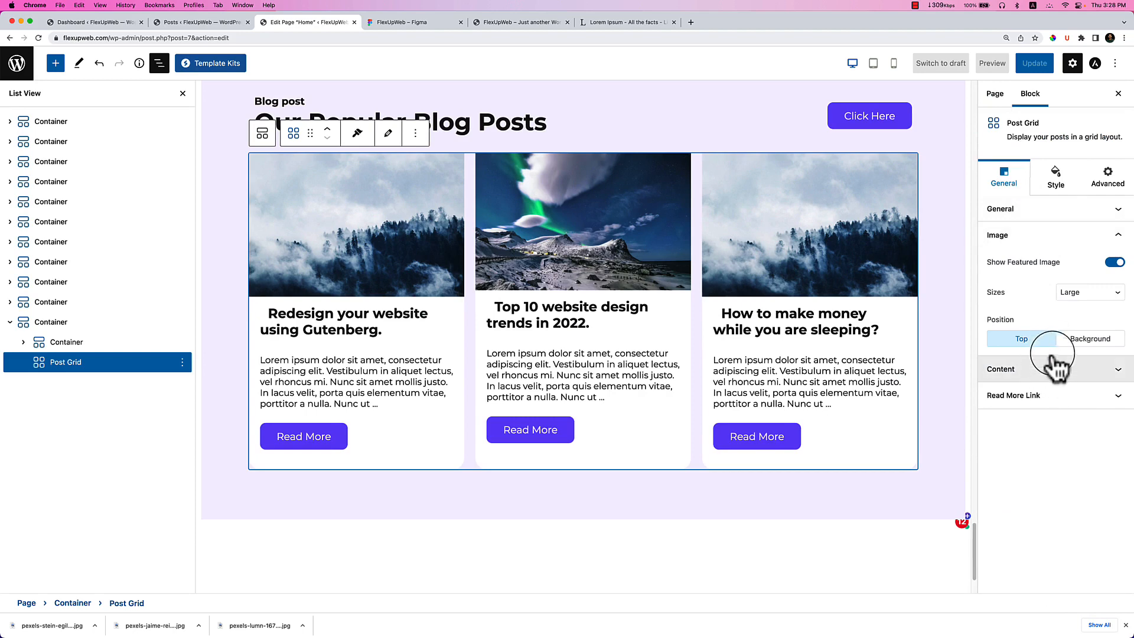
{"action": "left_click", "coordinate": [1090, 340]}
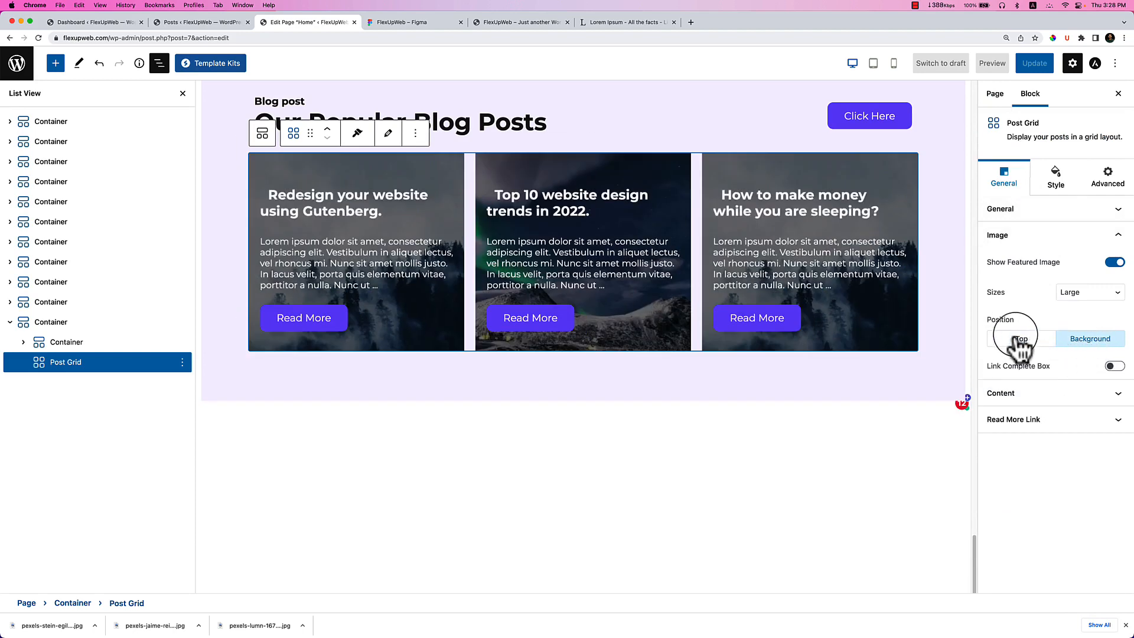
{"action": "left_click", "coordinate": [1020, 339]}
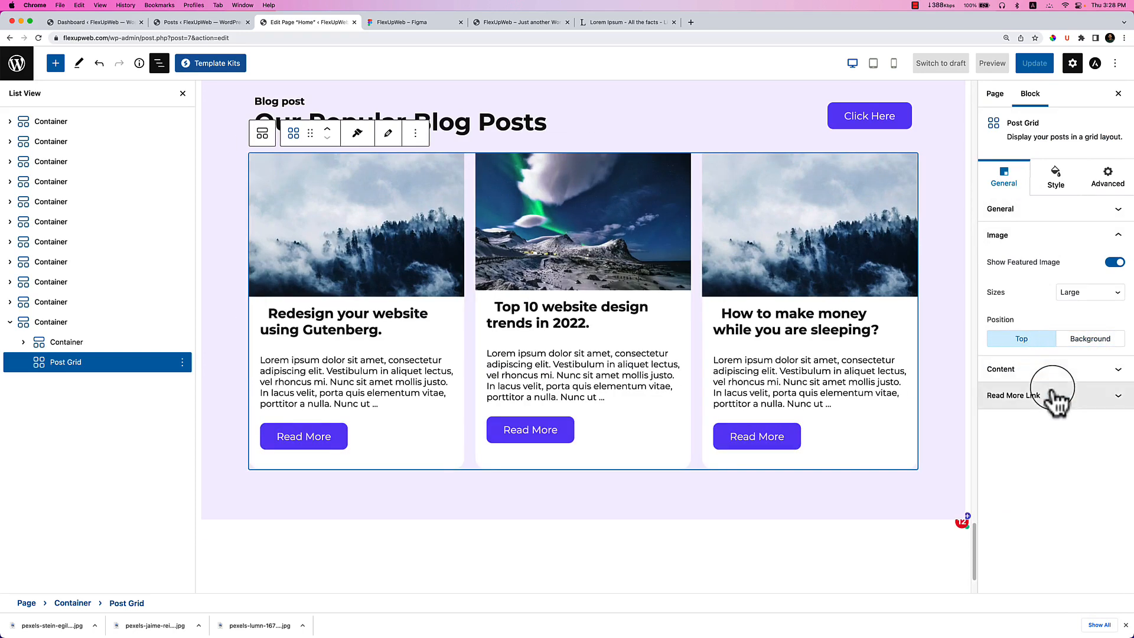
{"action": "left_click", "coordinate": [1026, 210]}
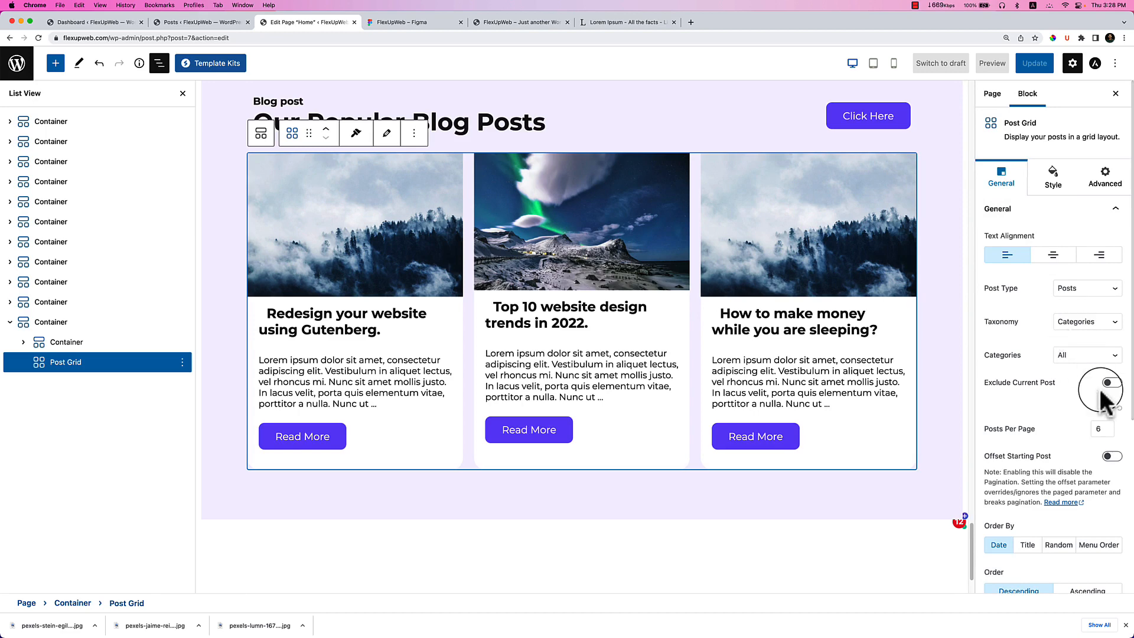
{"action": "scroll", "coordinate": [1063, 517], "scroll_direction": "down", "scroll_amount": 4}
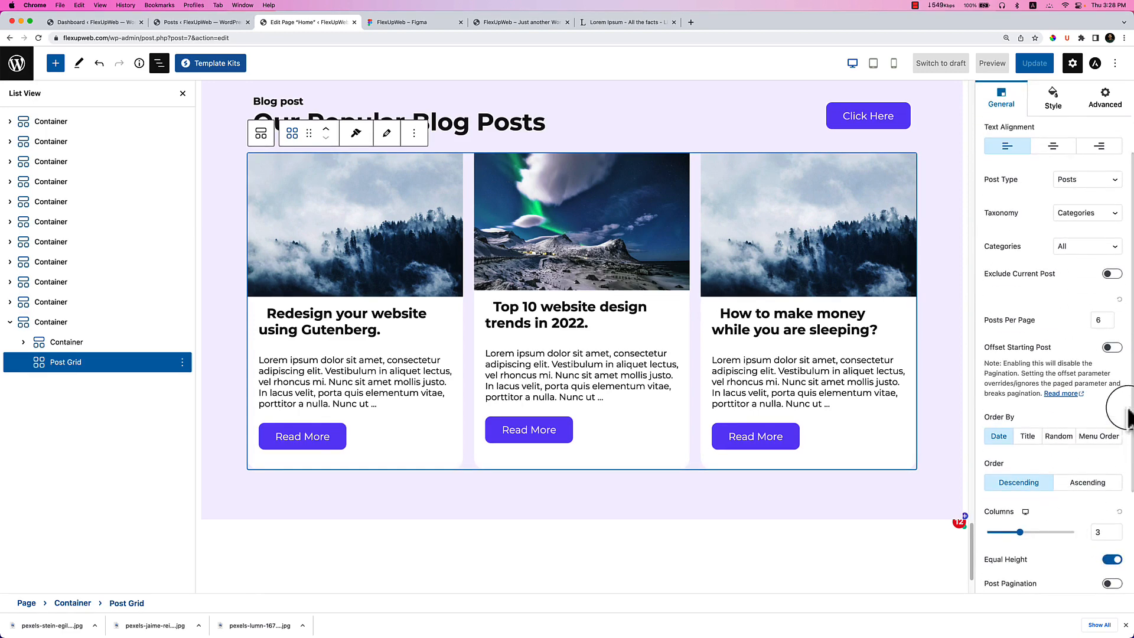
{"action": "scroll", "coordinate": [1093, 488], "scroll_direction": "down", "scroll_amount": 2}
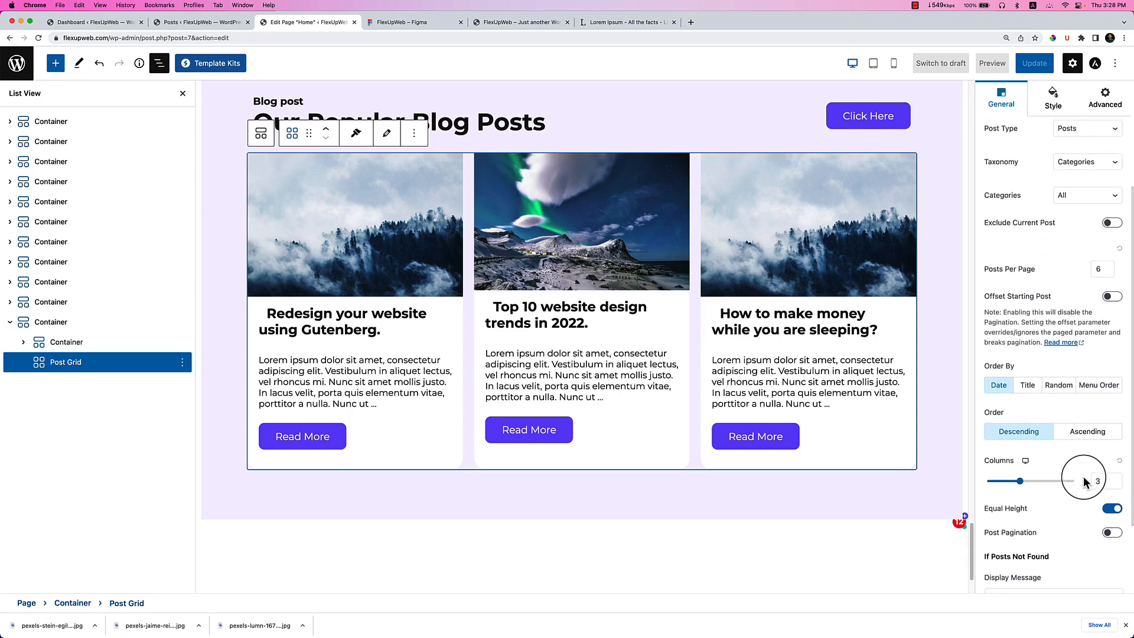
{"action": "scroll", "coordinate": [1084, 481], "scroll_direction": "down", "scroll_amount": 4}
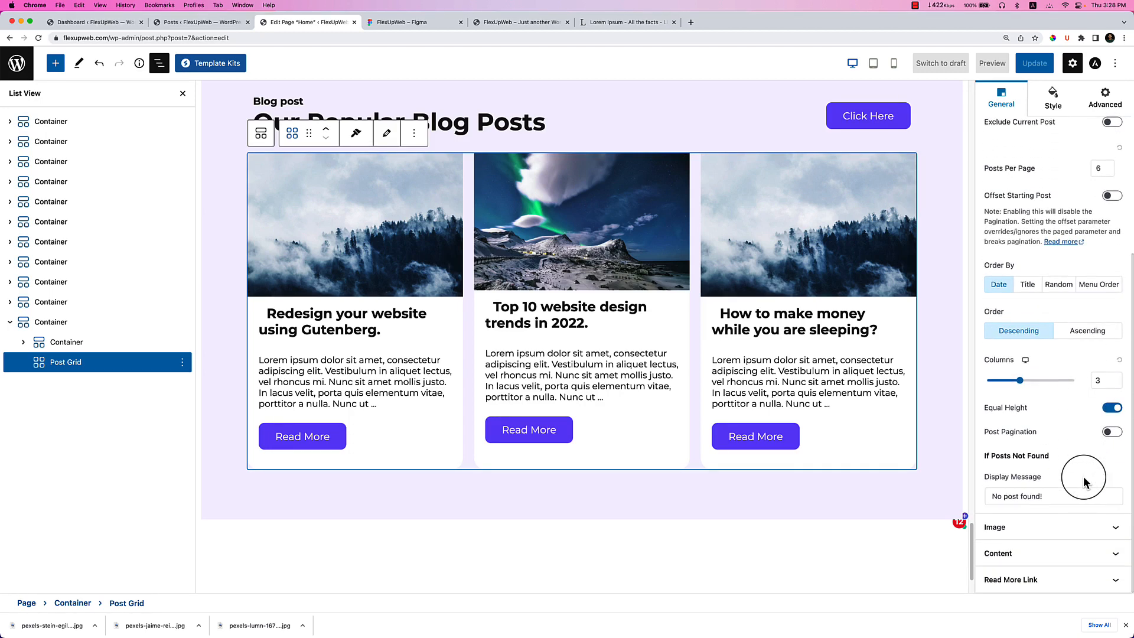
{"action": "left_click", "coordinate": [1051, 96]}
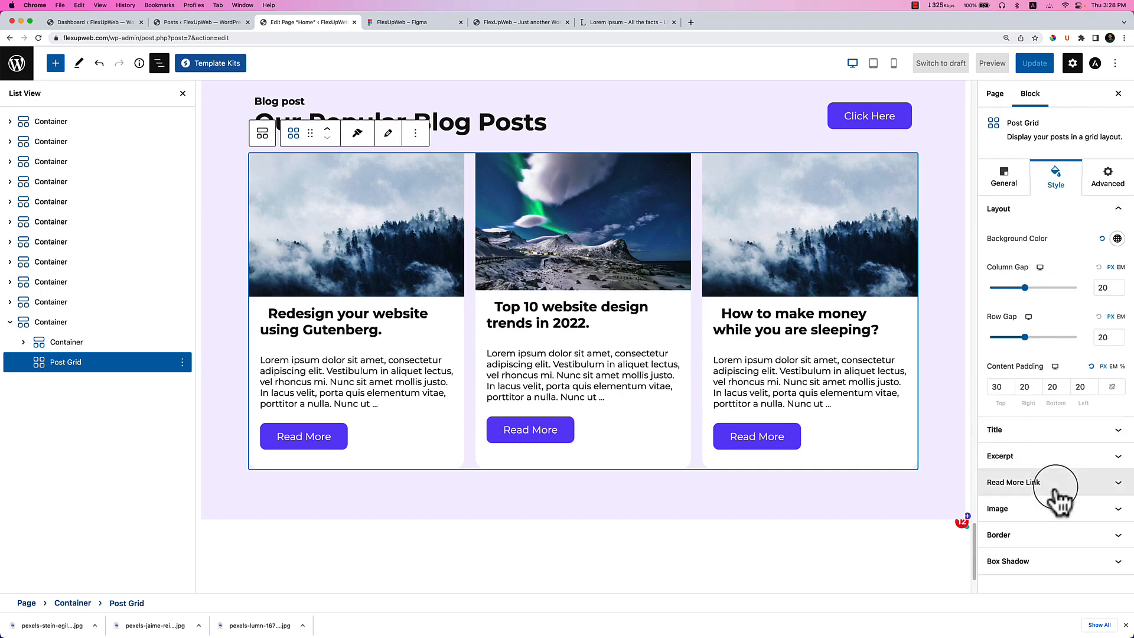
Look through the post cards' border and image spacing style settings.
{"action": "left_click", "coordinate": [1078, 537]}
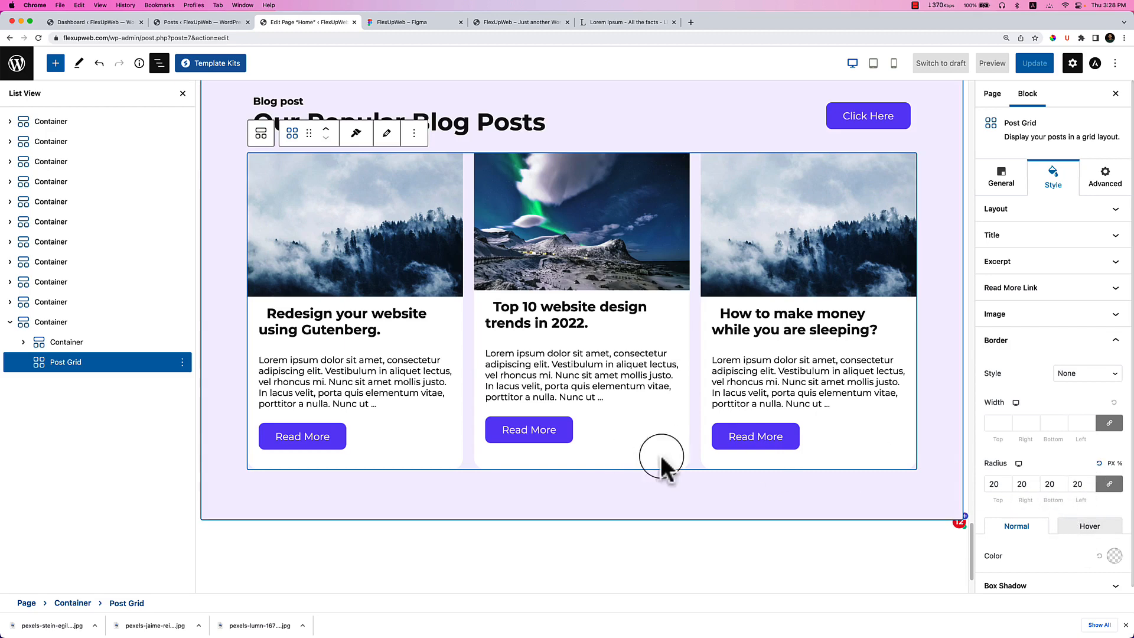
{"action": "scroll", "coordinate": [1040, 539], "scroll_direction": "down", "scroll_amount": 1}
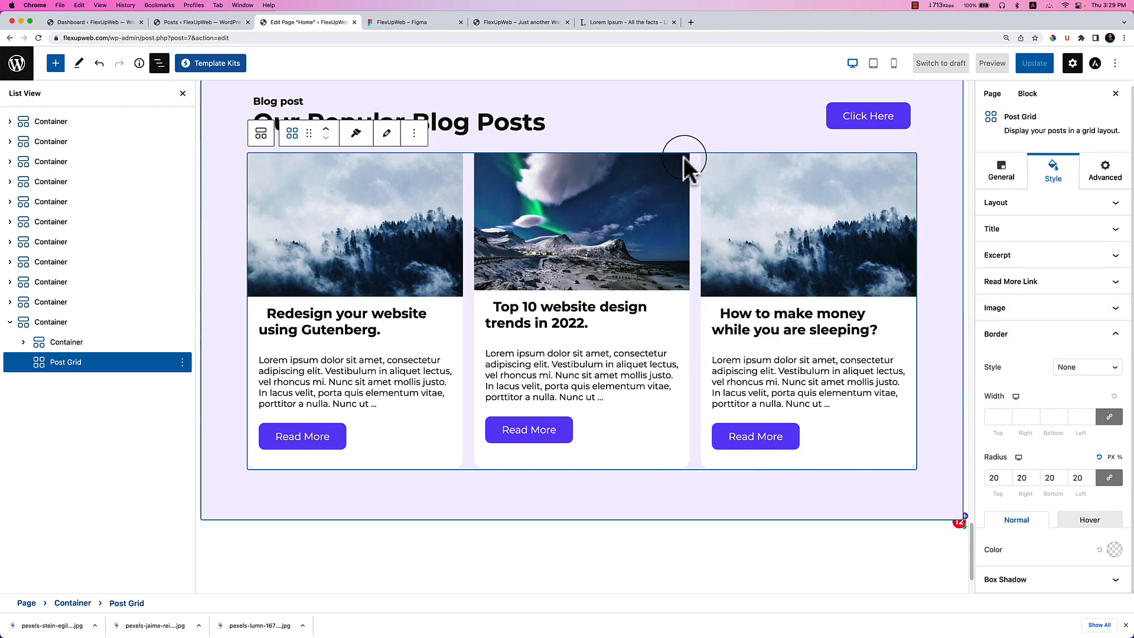
{"action": "left_click", "coordinate": [1073, 313]}
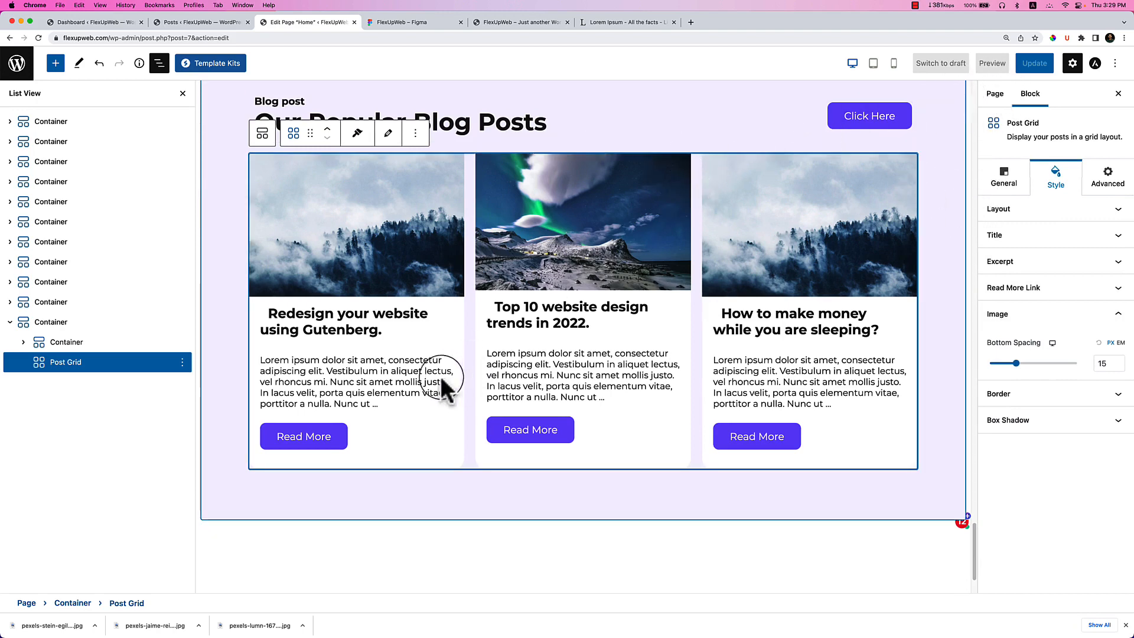
{"action": "scroll", "coordinate": [577, 435], "scroll_direction": "down", "scroll_amount": 3}
{"action": "scroll", "coordinate": [577, 430], "scroll_direction": "up", "scroll_amount": 5}
{"action": "scroll", "coordinate": [573, 426], "scroll_direction": "down", "scroll_amount": 4}
{"action": "scroll", "coordinate": [575, 431], "scroll_direction": "up", "scroll_amount": 15}
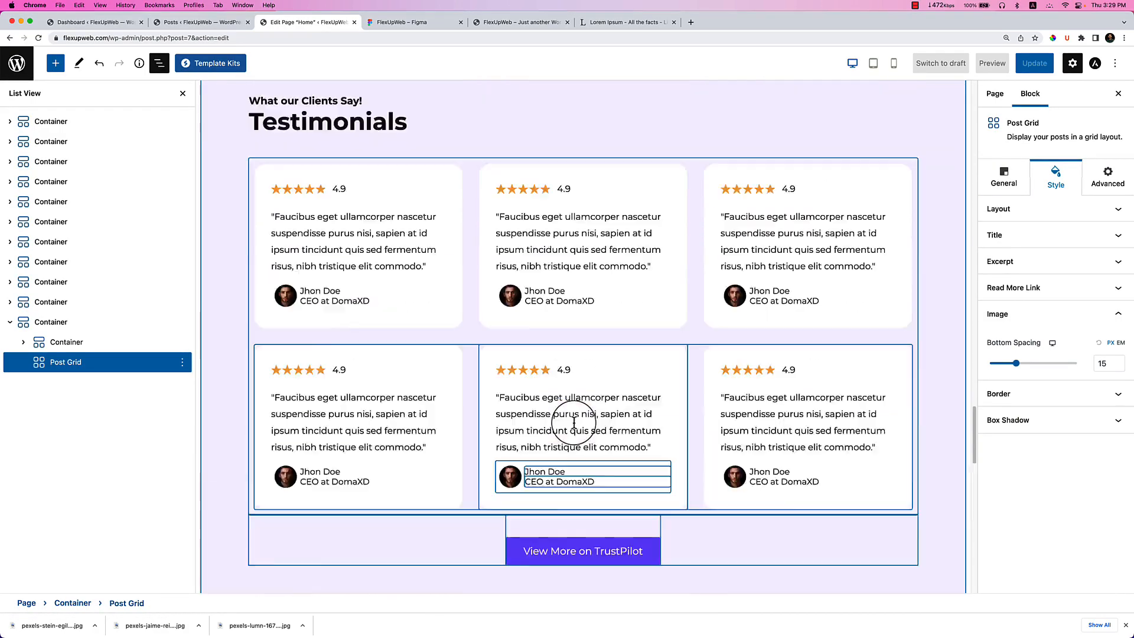
{"action": "scroll", "coordinate": [576, 423], "scroll_direction": "down", "scroll_amount": 10}
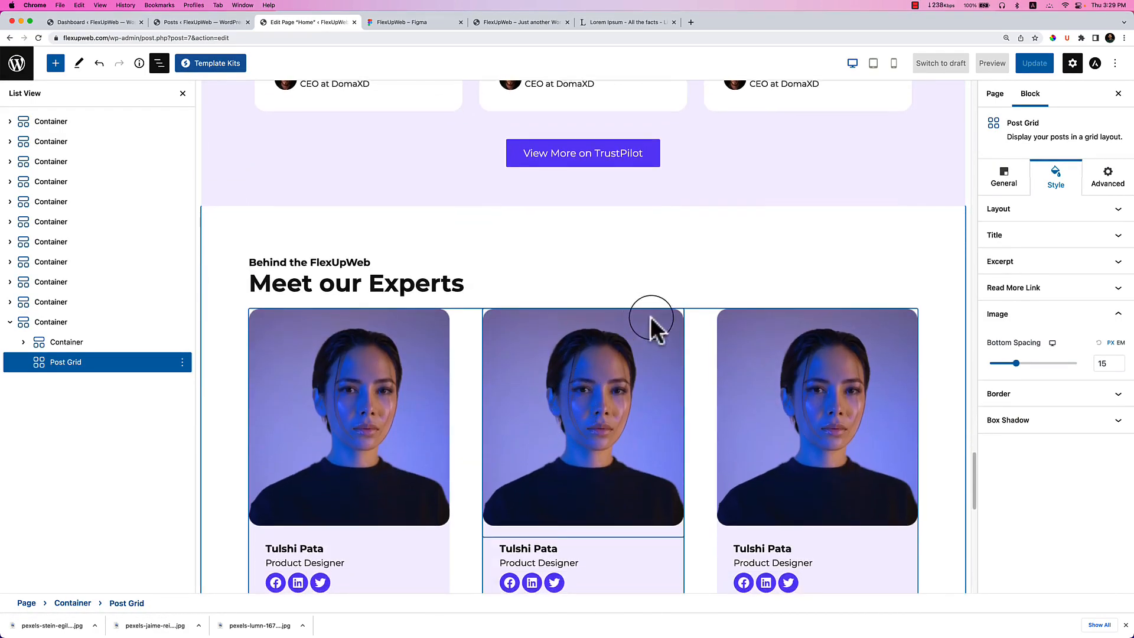
{"action": "scroll", "coordinate": [699, 354], "scroll_direction": "down", "scroll_amount": 7}
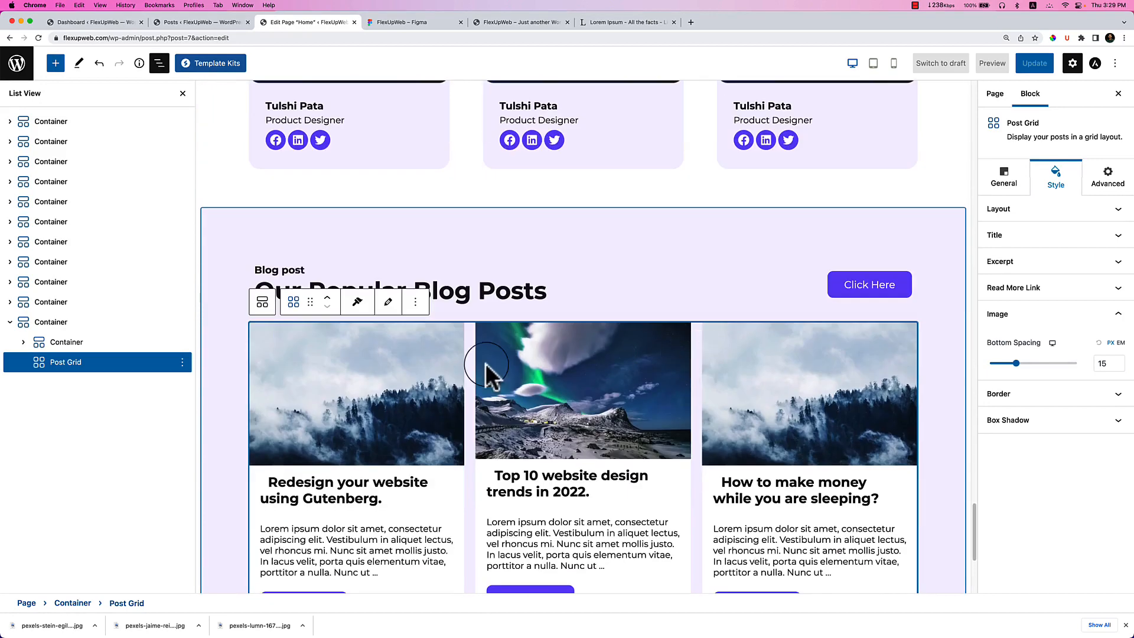
Widen the Post Grid's column gap to 30.
{"action": "left_click", "coordinate": [104, 362]}
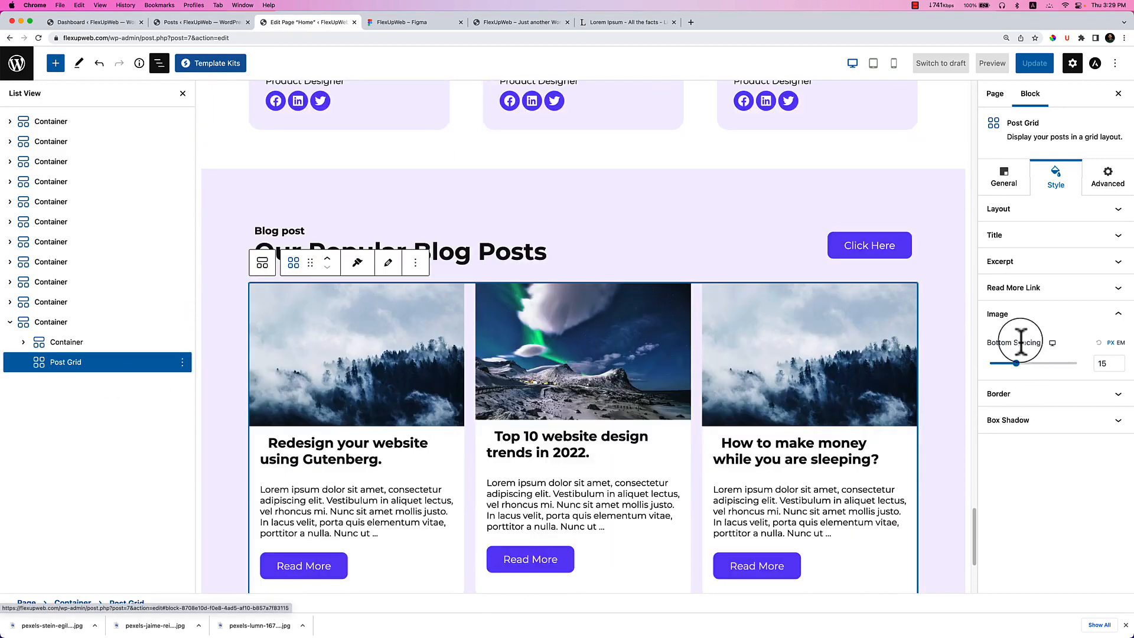
{"action": "scroll", "coordinate": [785, 405], "scroll_direction": "down", "scroll_amount": 2}
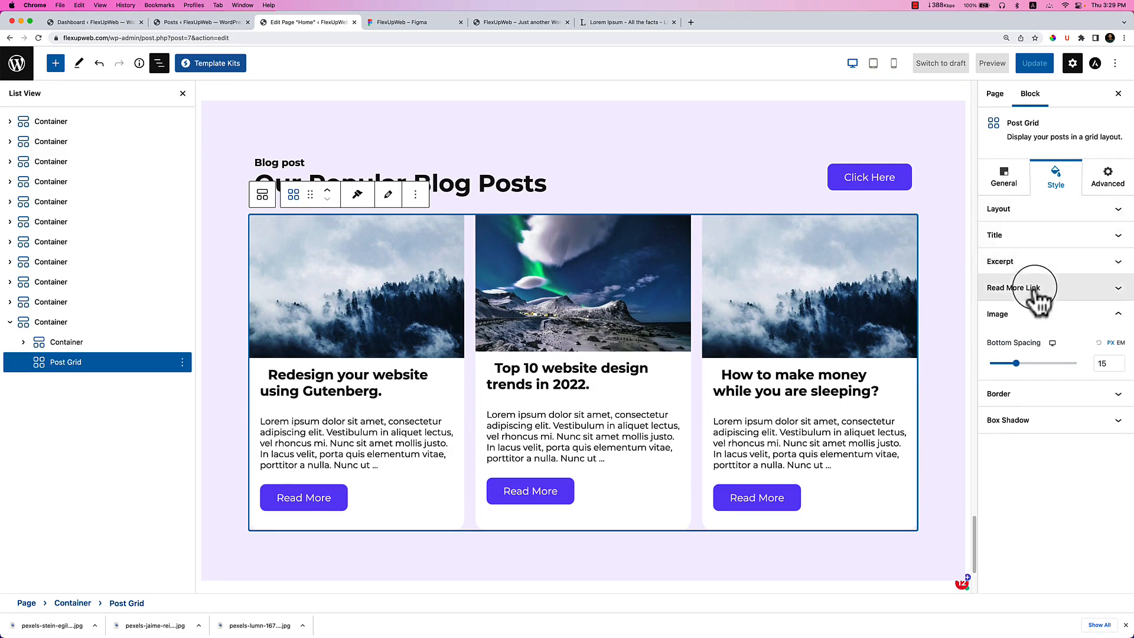
{"action": "left_click", "coordinate": [1014, 185]}
{"action": "scroll", "coordinate": [1081, 430], "scroll_direction": "down", "scroll_amount": 5}
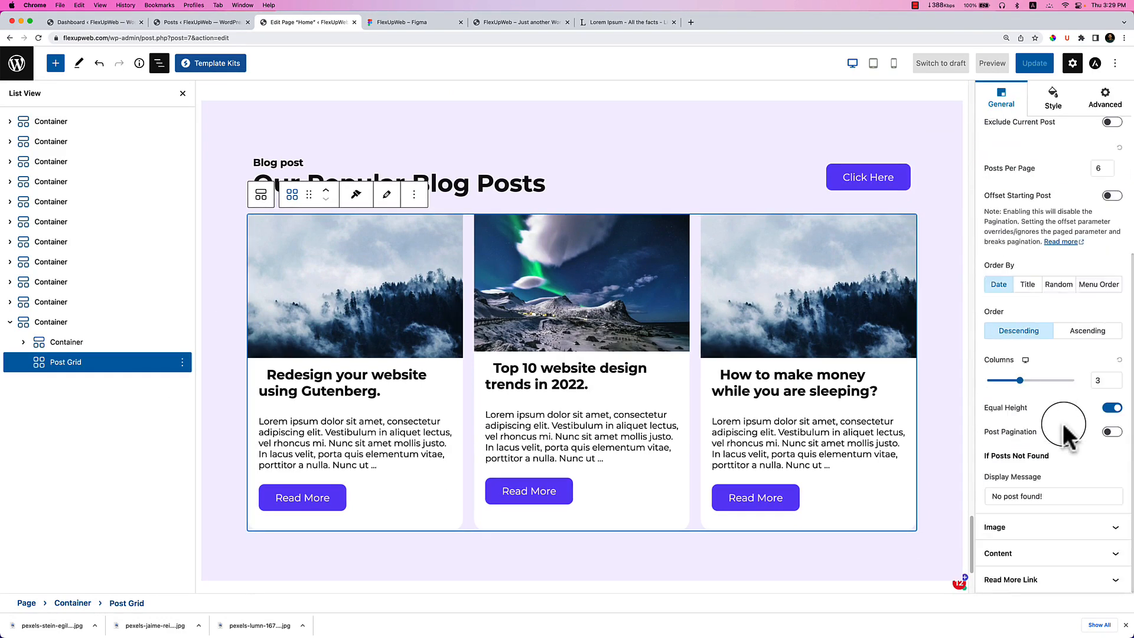
{"action": "left_click", "coordinate": [1026, 553]}
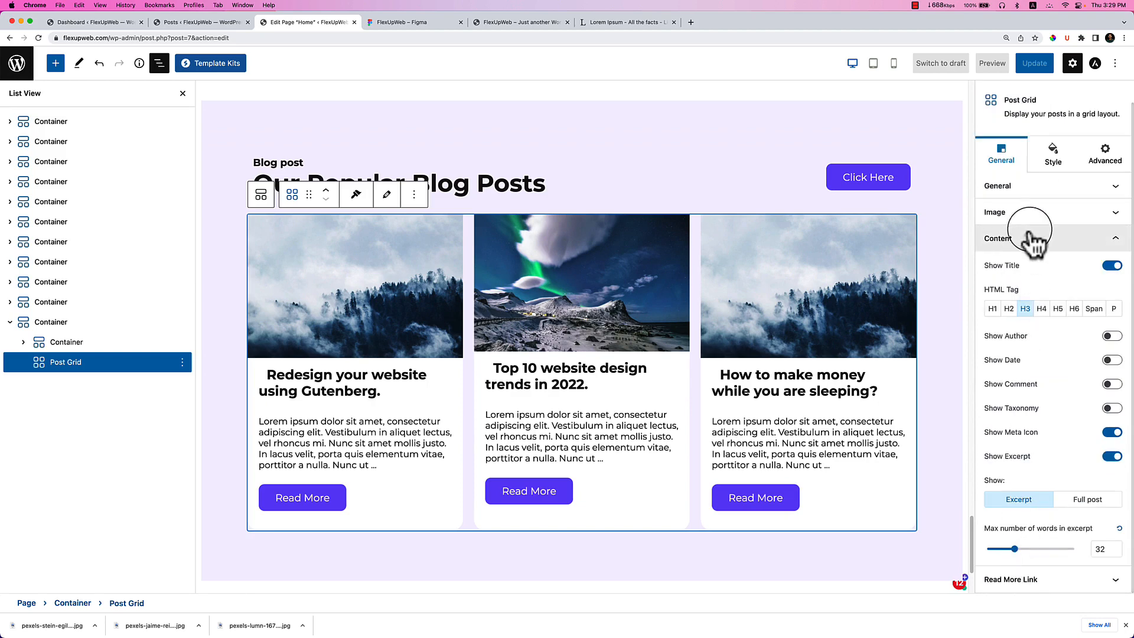
{"action": "left_click", "coordinate": [1049, 156]}
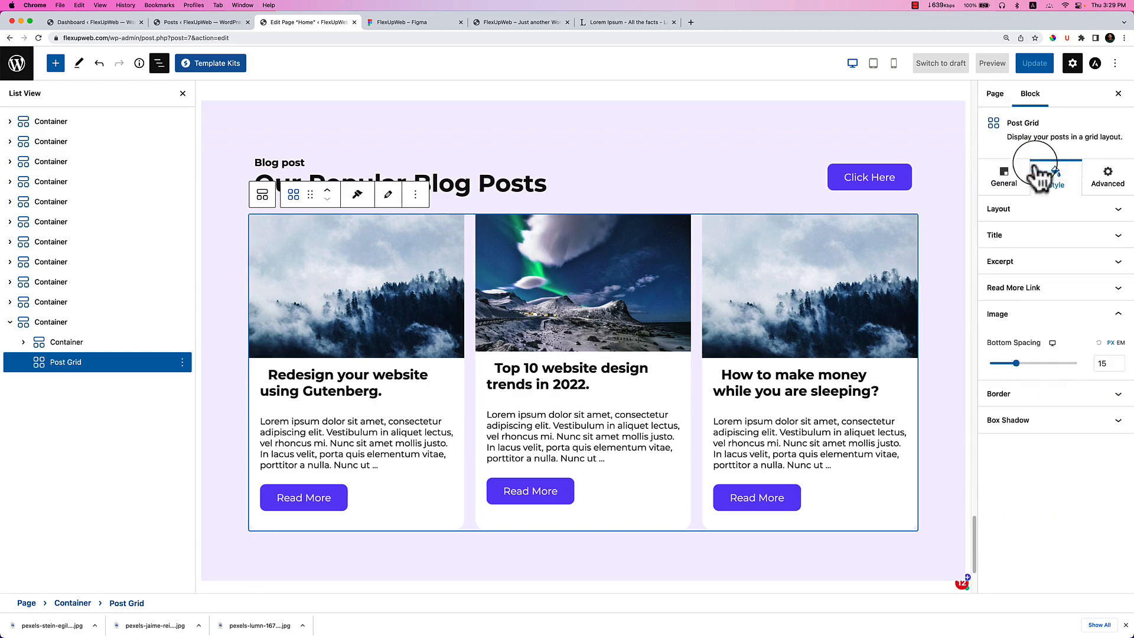
{"action": "left_click", "coordinate": [1035, 399]}
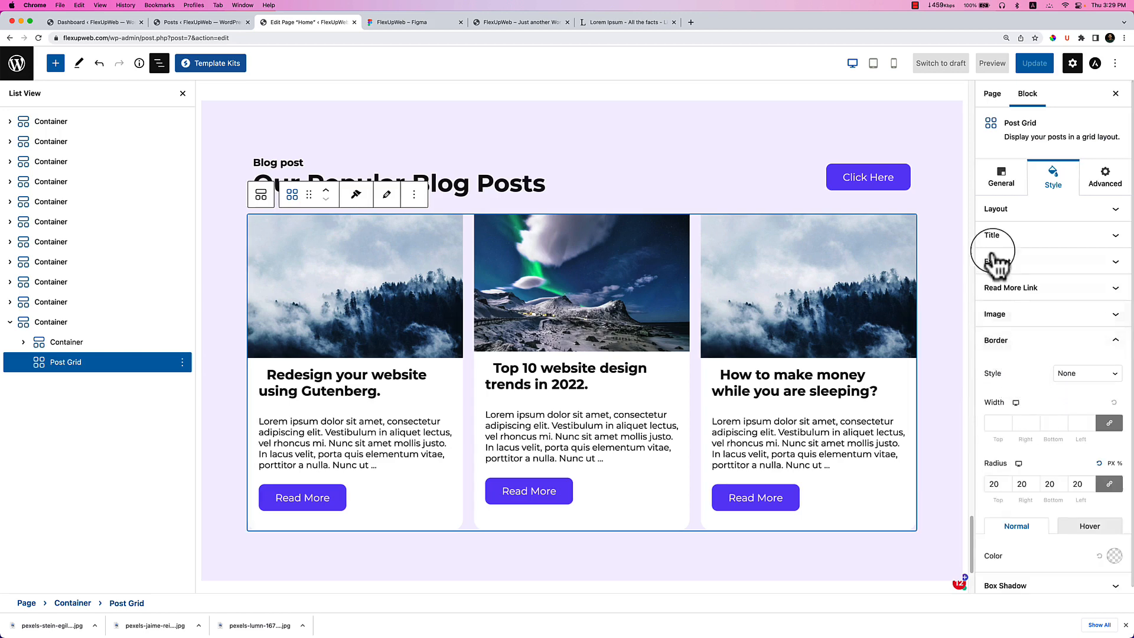
{"action": "left_click", "coordinate": [1004, 211]}
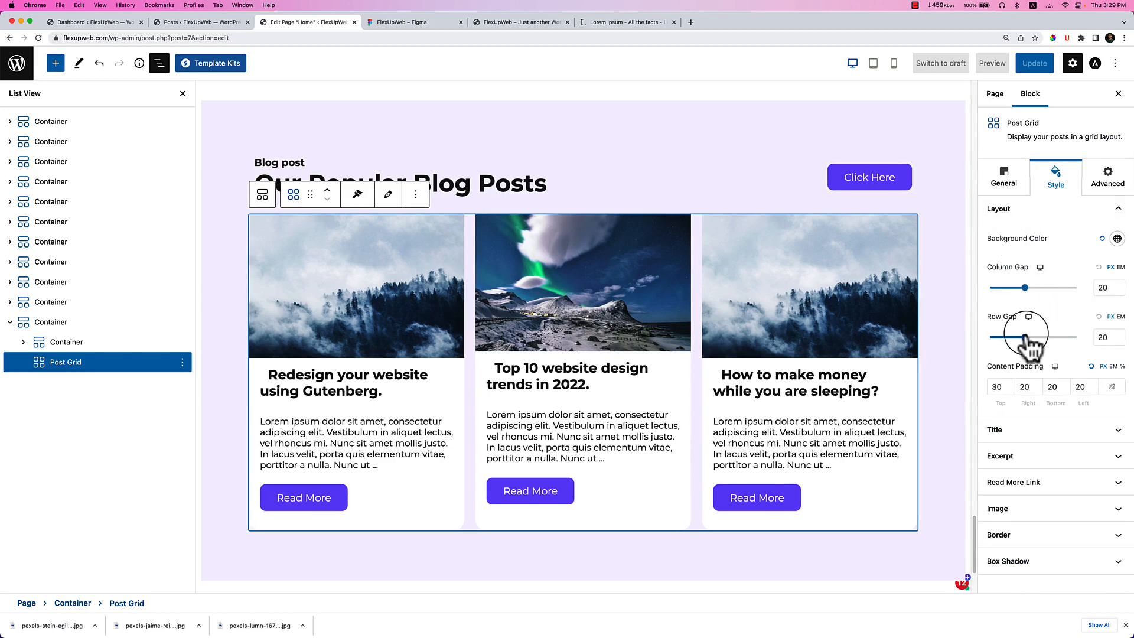
{"action": "left_click_drag", "start_coordinate": [1025, 288], "coordinate": [1042, 287]}
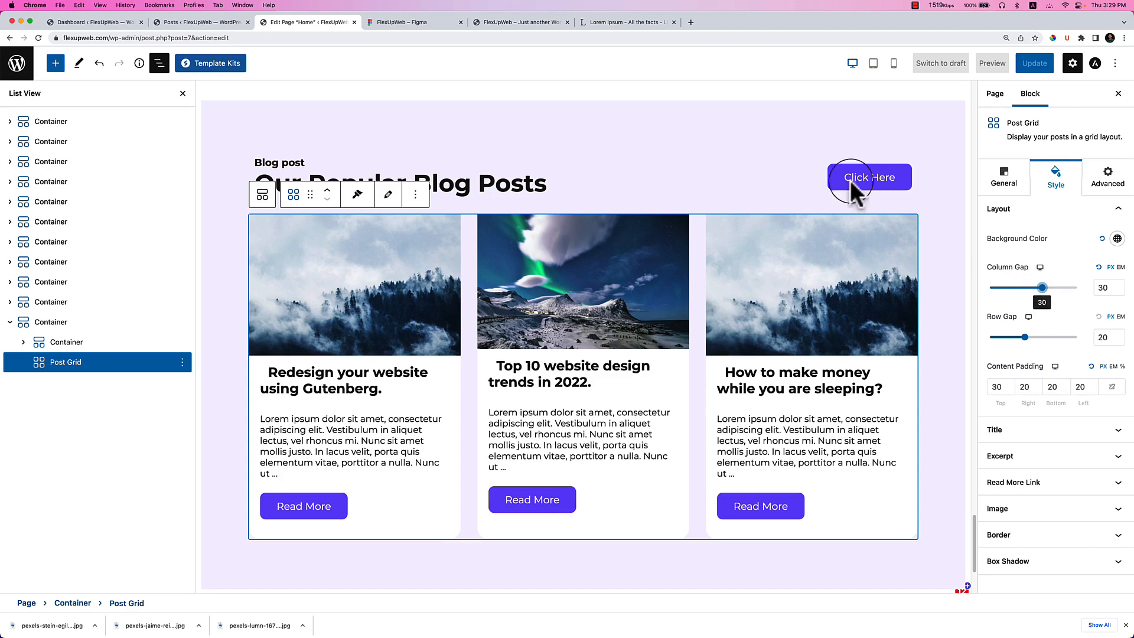
Check the Figma design and select the 'View More Blog Posts' button text there.
{"action": "left_click", "coordinate": [407, 24]}
{"action": "left_click", "coordinate": [314, 24]}
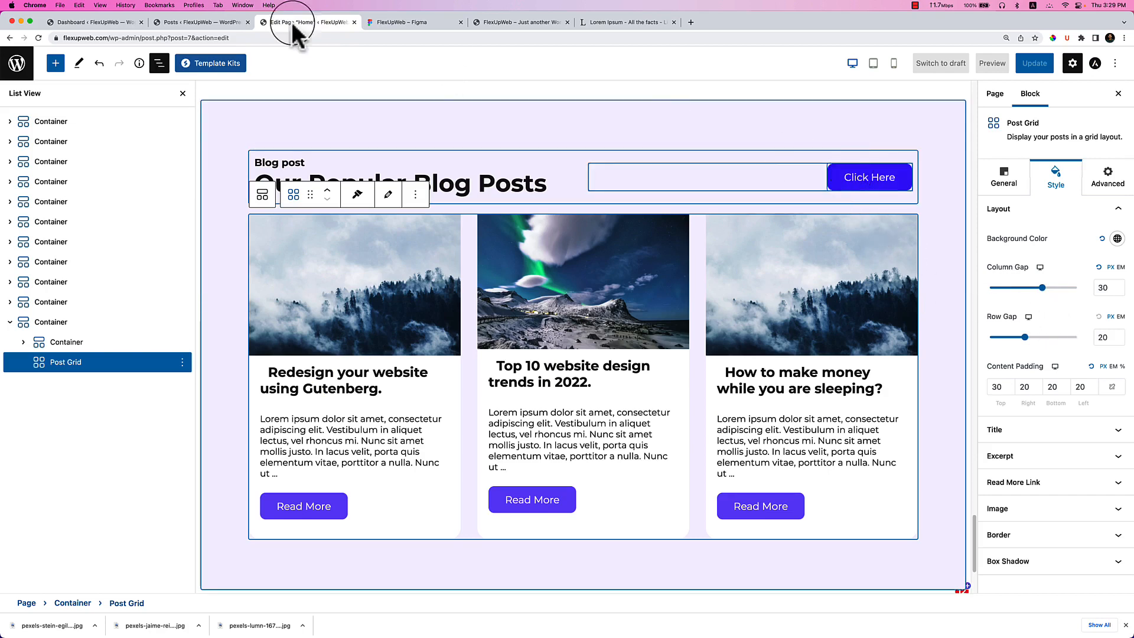
{"action": "left_click", "coordinate": [402, 23]}
{"action": "double_click", "coordinate": [759, 123]}
{"action": "double_click", "coordinate": [756, 123]}
{"action": "key", "text": "super+c"}
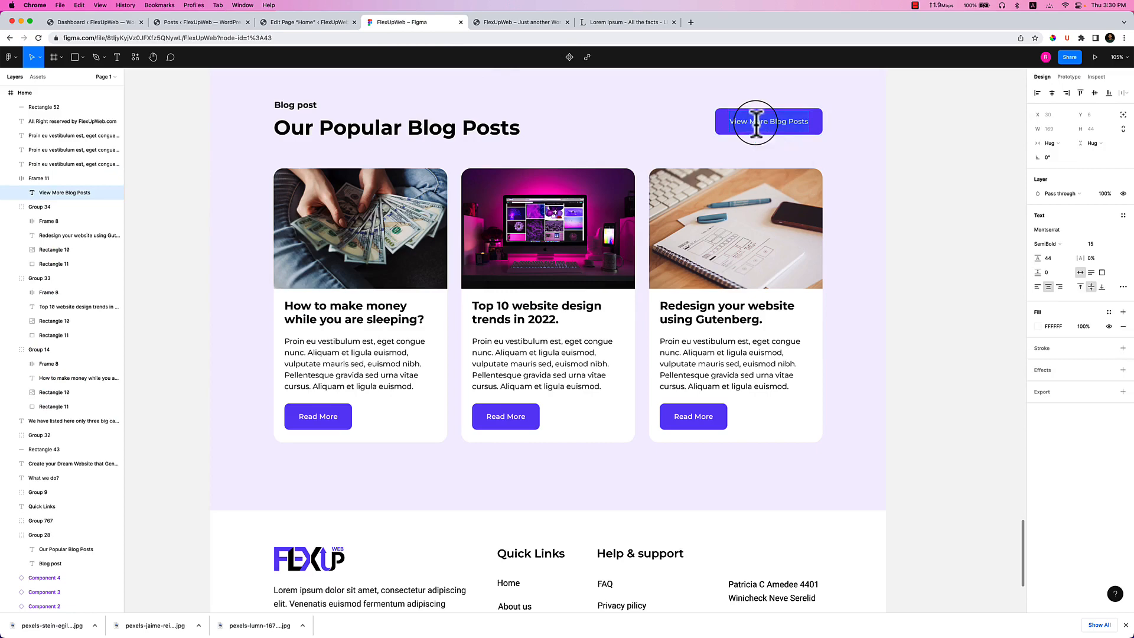
Paste 'View More Blog Posts' over the blog section's Click Here button label.
{"action": "left_click", "coordinate": [319, 22]}
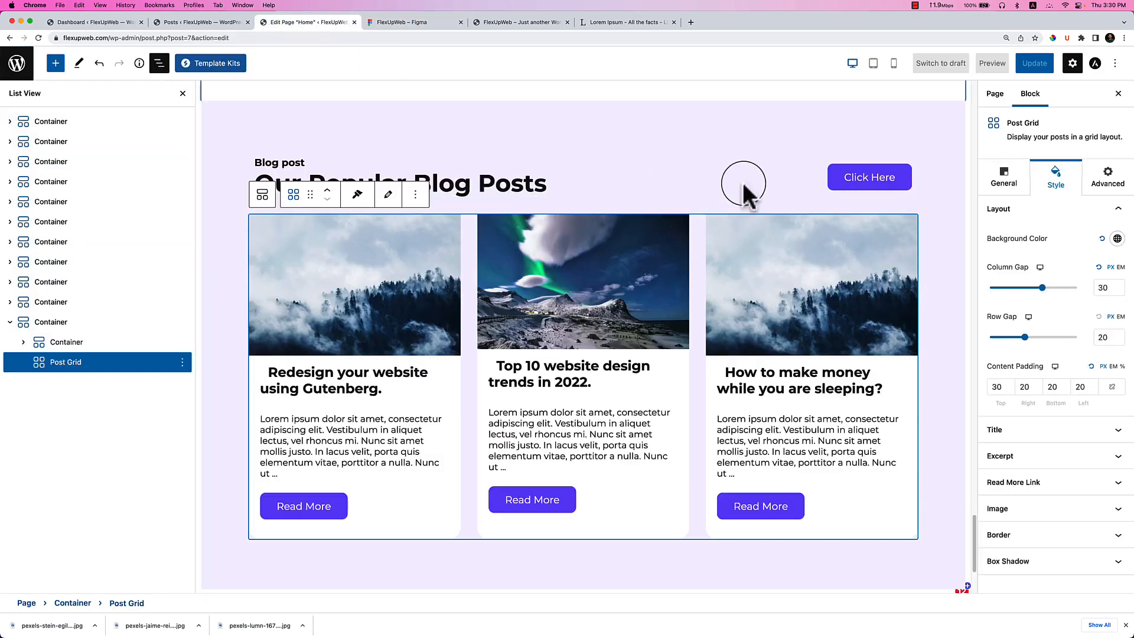
{"action": "left_click", "coordinate": [868, 193]}
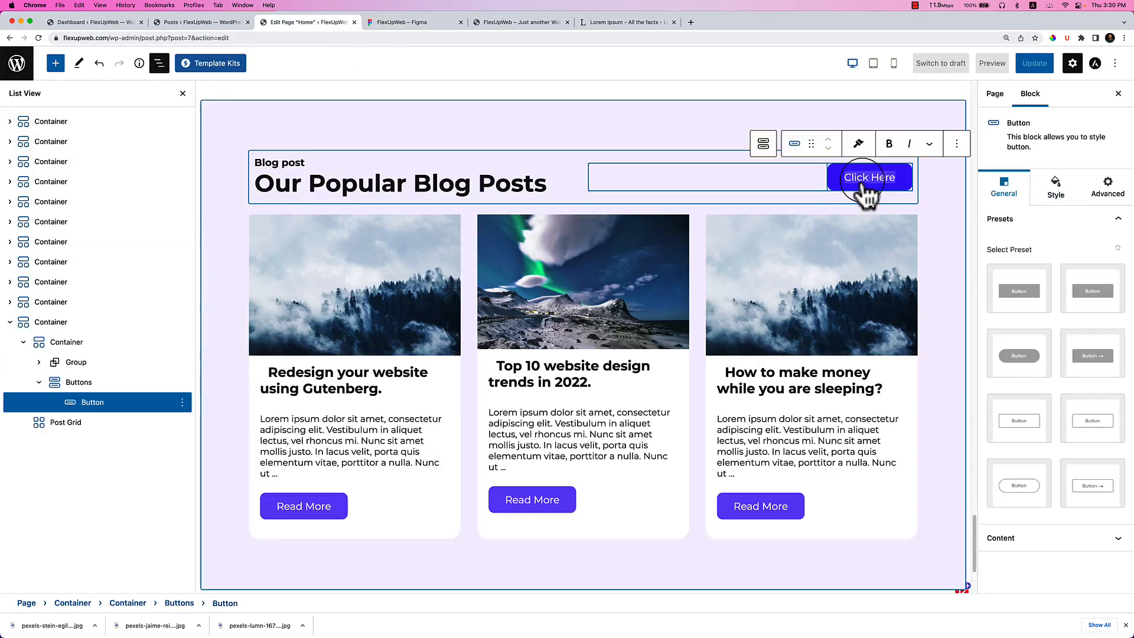
{"action": "key", "text": "super+v"}
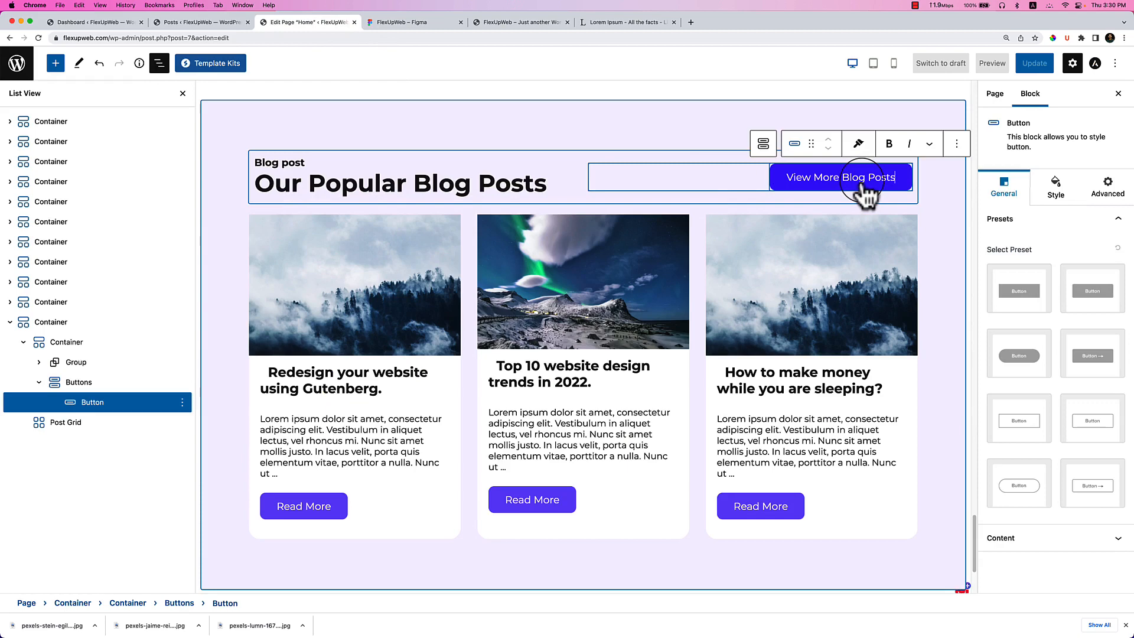
{"action": "left_click", "coordinate": [931, 218]}
Check the published posts list, then return to the Home page editor and deselect.
{"action": "scroll", "coordinate": [856, 390], "scroll_direction": "down", "scroll_amount": 3}
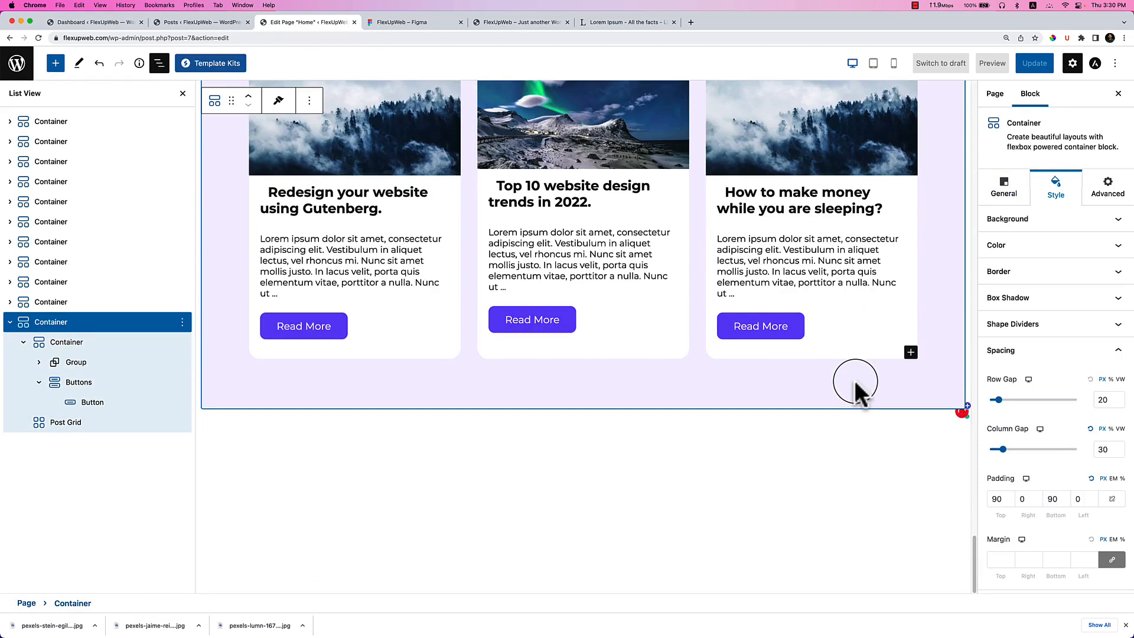
{"action": "scroll", "coordinate": [856, 381], "scroll_direction": "up", "scroll_amount": 1}
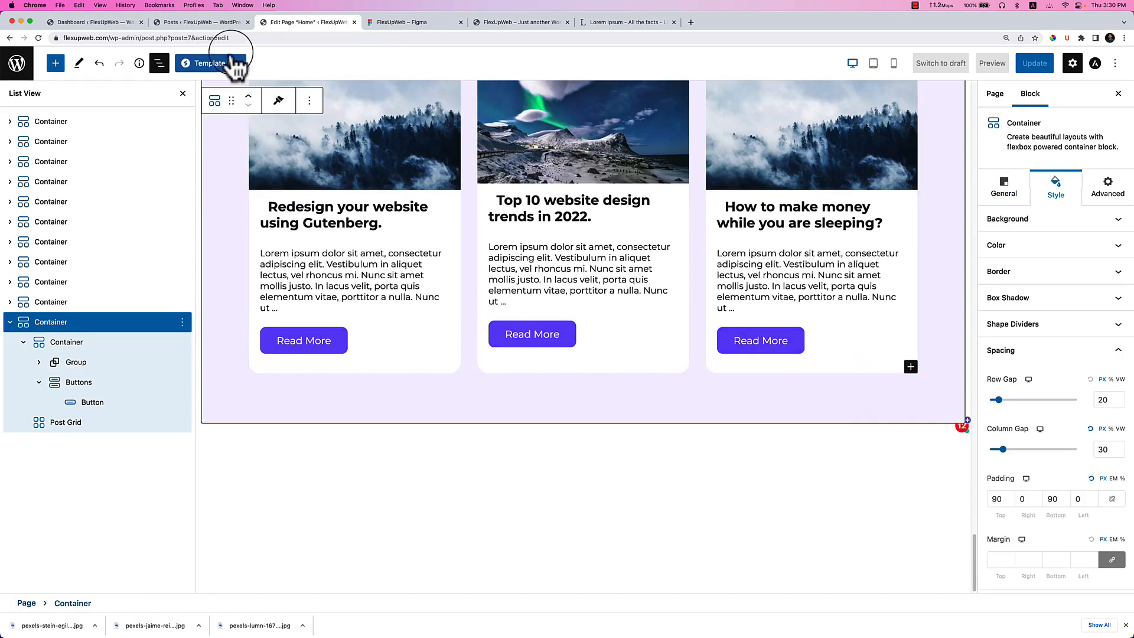
{"action": "left_click", "coordinate": [225, 24]}
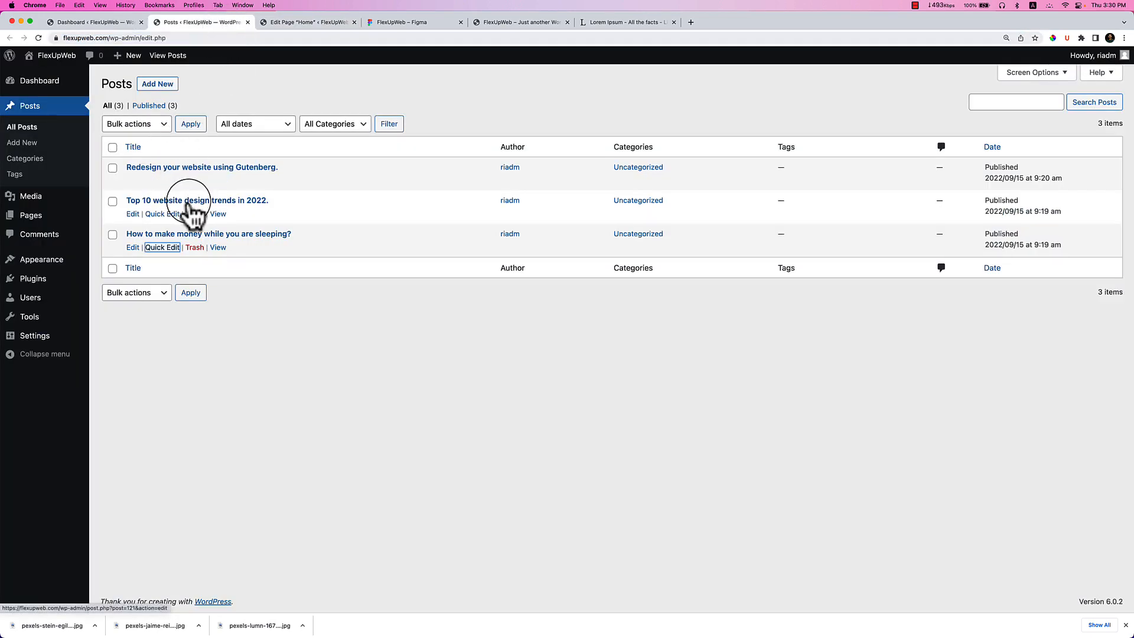
{"action": "left_click", "coordinate": [1125, 625]}
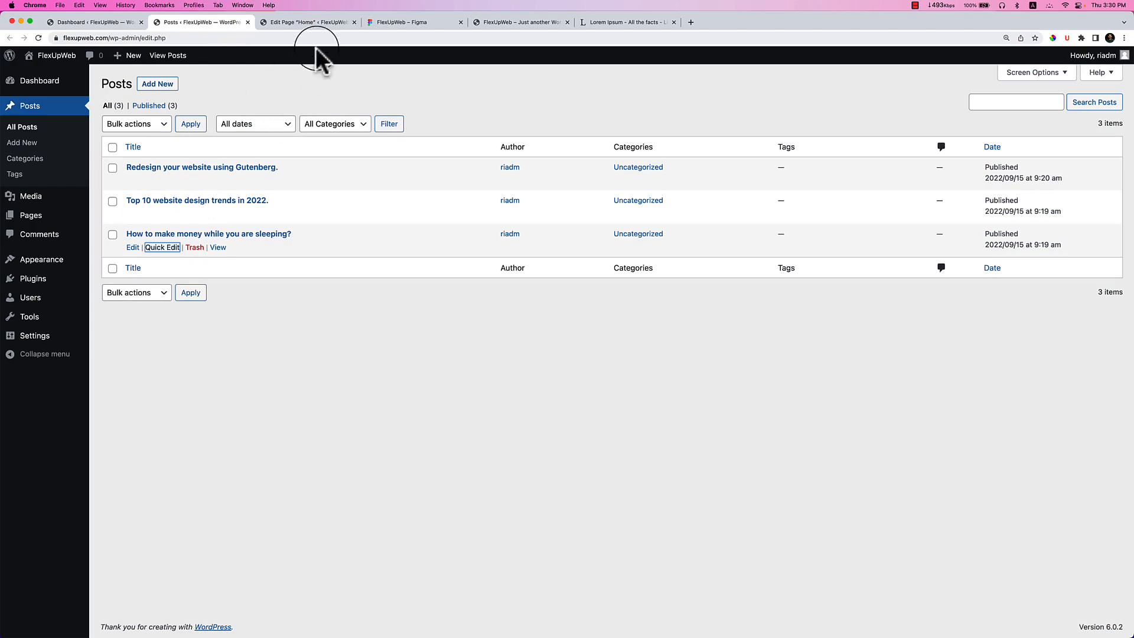
{"action": "left_click", "coordinate": [319, 22]}
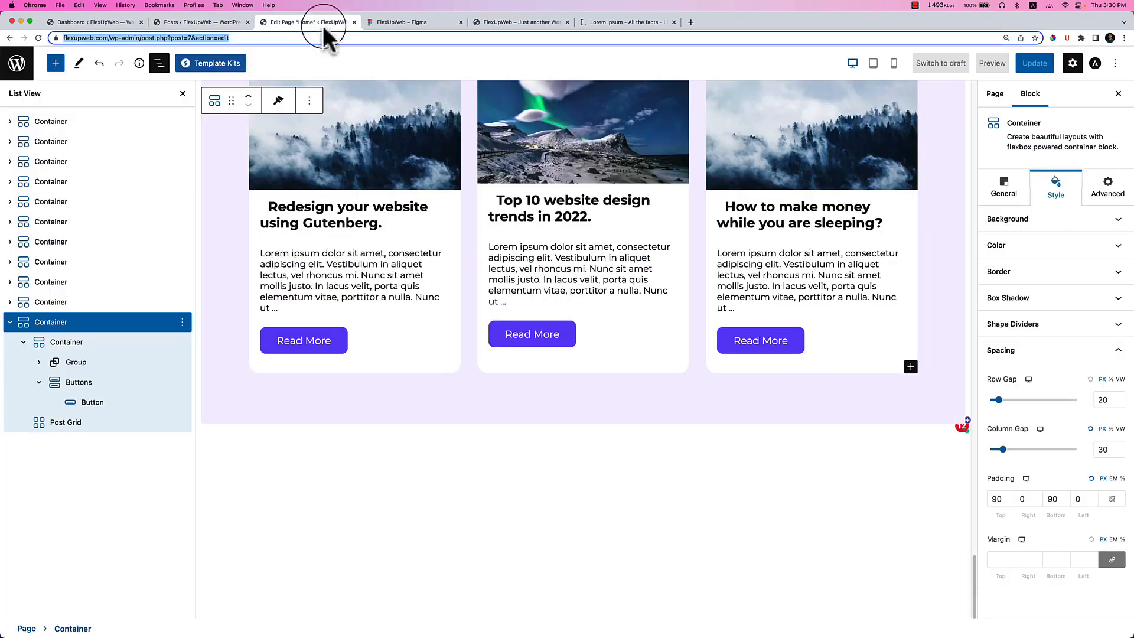
{"action": "left_click", "coordinate": [769, 461]}
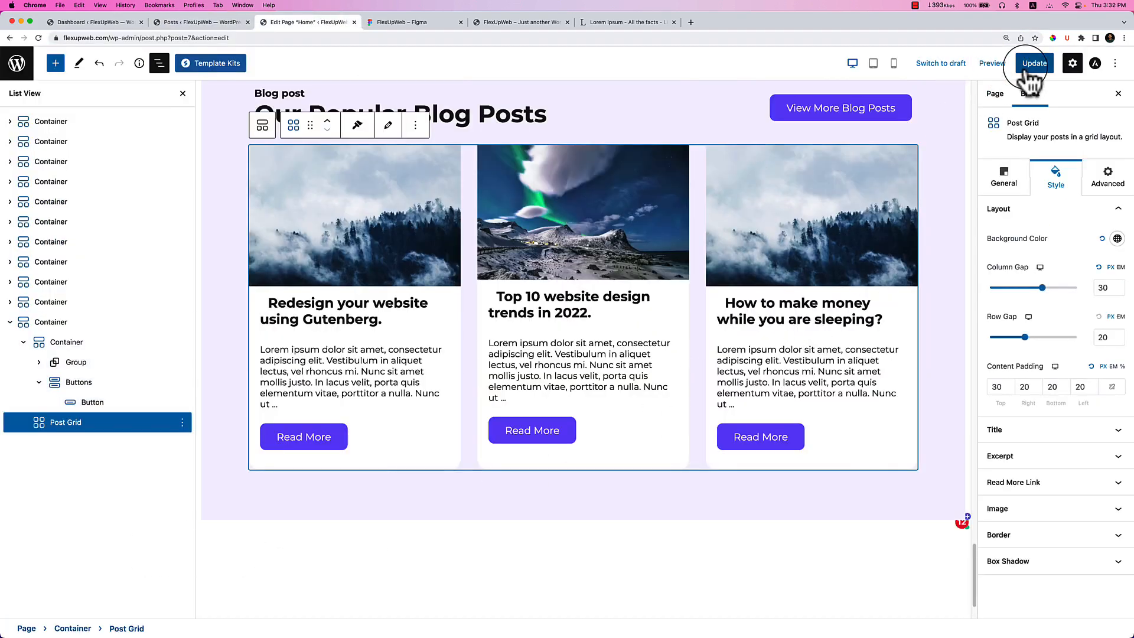
Update the Home page and reload the live home page to view the changes.
{"action": "left_click", "coordinate": [1027, 66]}
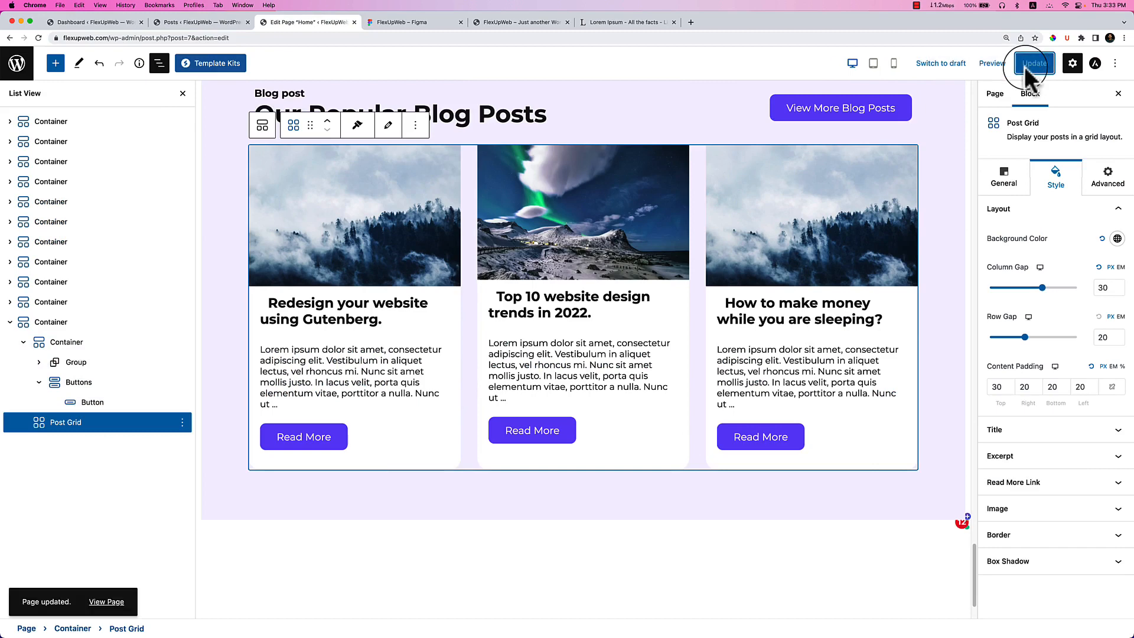
{"action": "left_click", "coordinate": [528, 26]}
{"action": "key", "text": "super+r"}
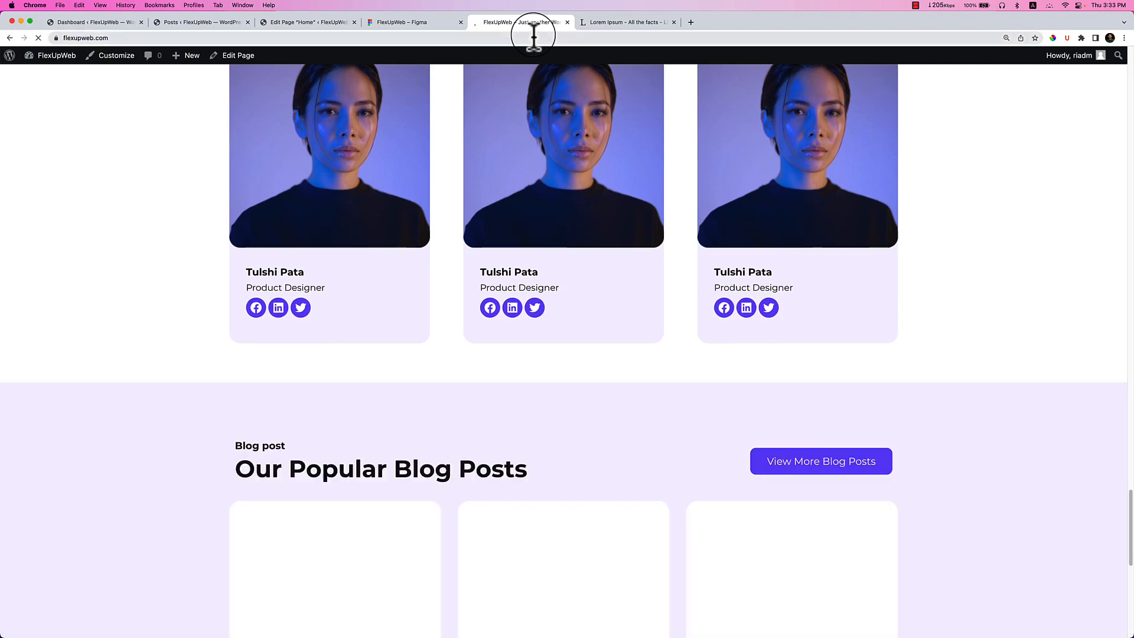
{"action": "scroll", "coordinate": [677, 265], "scroll_direction": "down", "scroll_amount": 5}
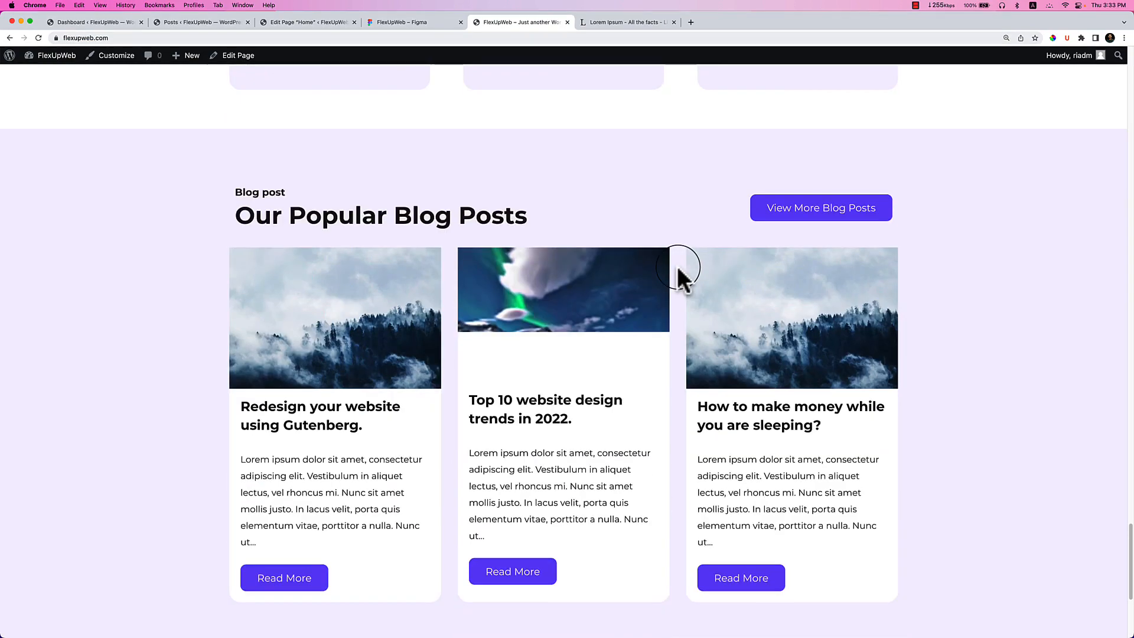
{"action": "scroll", "coordinate": [677, 265], "scroll_direction": "down", "scroll_amount": 2}
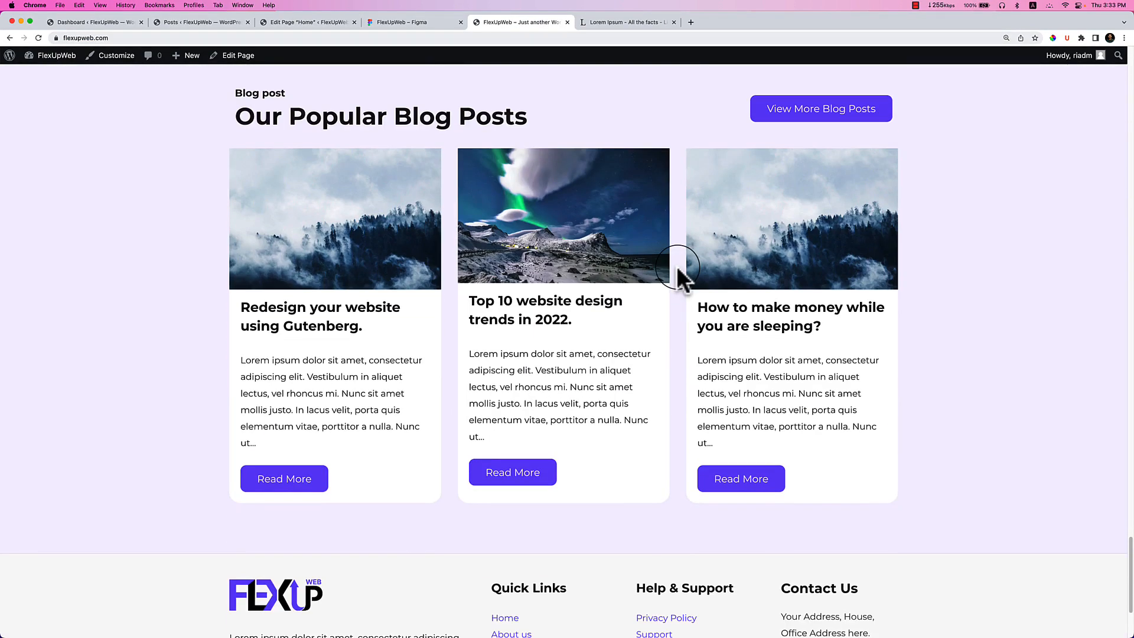
{"action": "scroll", "coordinate": [677, 268], "scroll_direction": "up", "scroll_amount": 1}
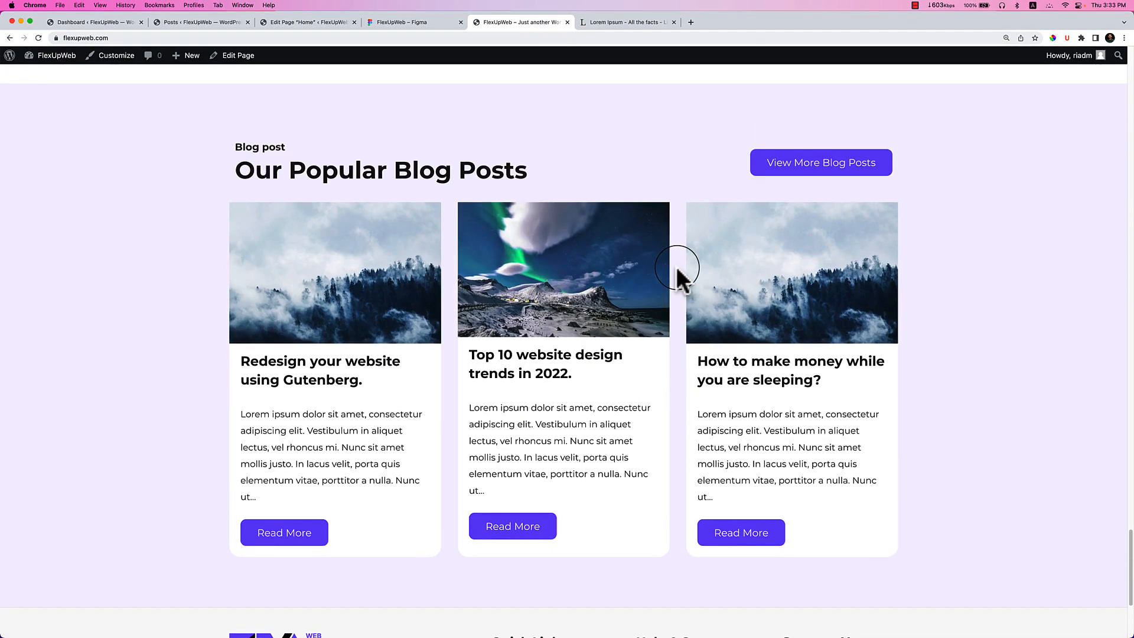
{"action": "scroll", "coordinate": [754, 248], "scroll_direction": "down", "scroll_amount": 4}
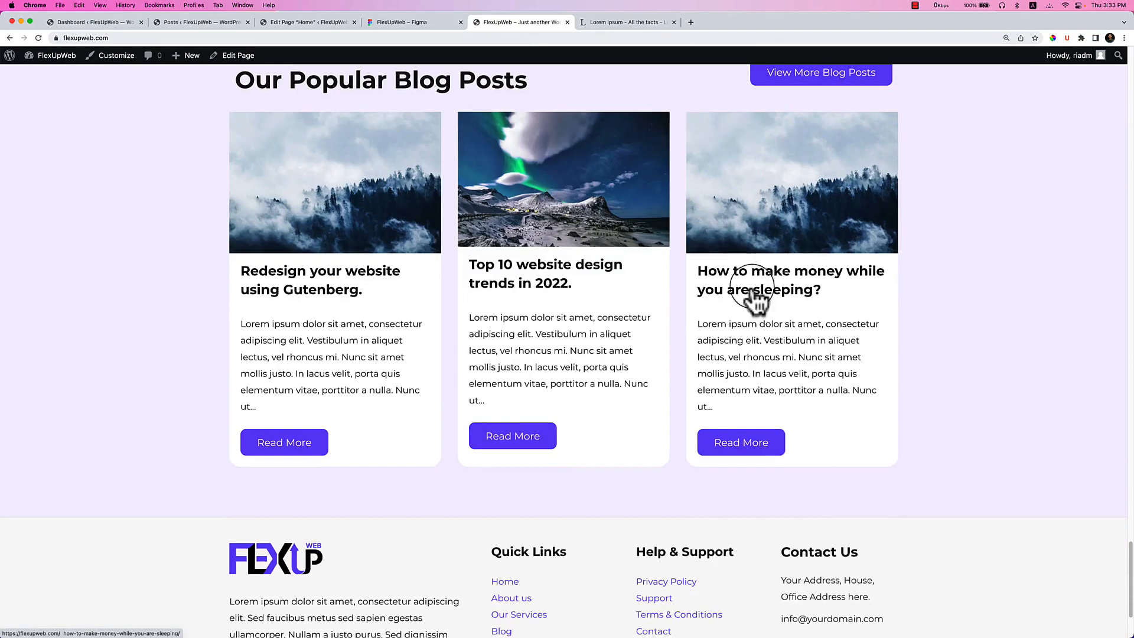
{"action": "scroll", "coordinate": [843, 353], "scroll_direction": "up", "scroll_amount": 19}
{"action": "scroll", "coordinate": [843, 354], "scroll_direction": "up", "scroll_amount": 20}
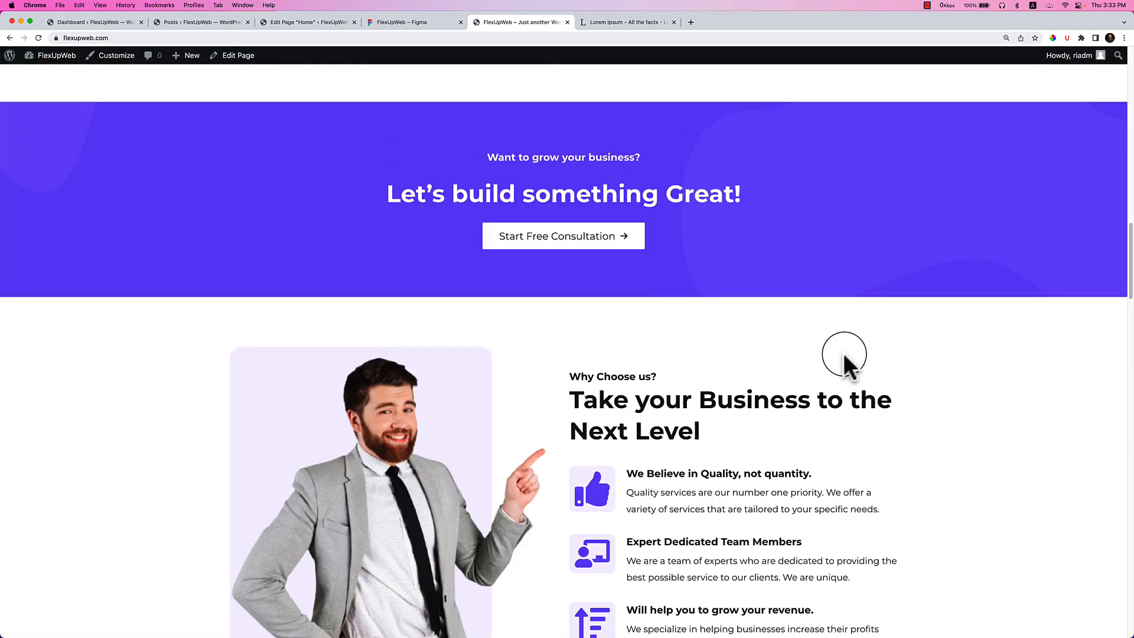
{"action": "scroll", "coordinate": [843, 353], "scroll_direction": "up", "scroll_amount": 20}
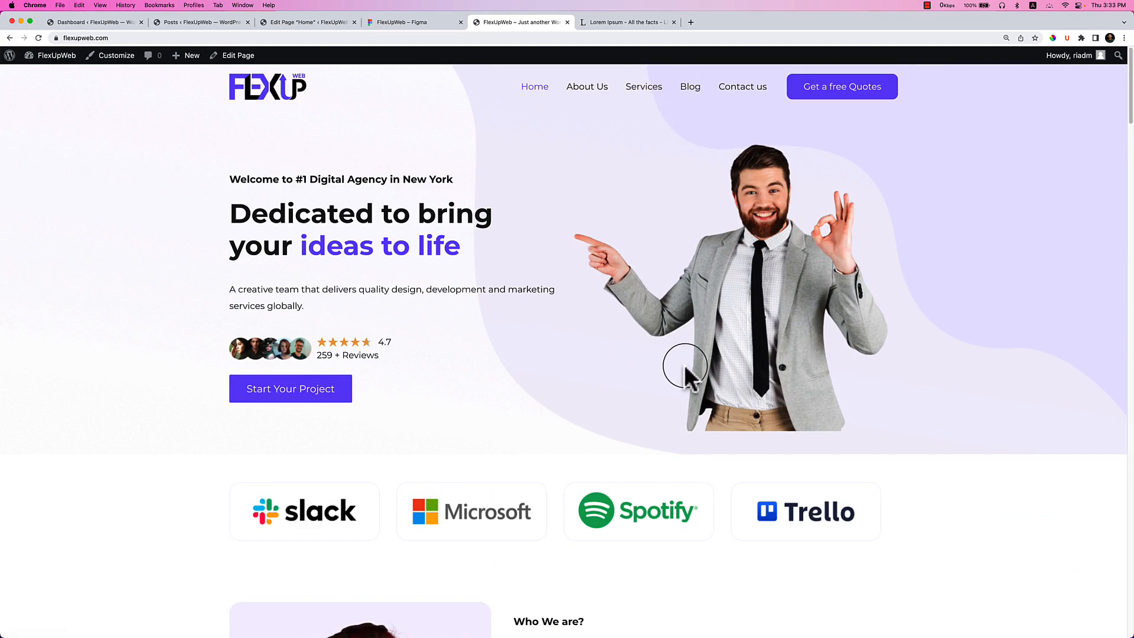
{"action": "scroll", "coordinate": [685, 371], "scroll_direction": "down", "scroll_amount": 8}
{"action": "scroll", "coordinate": [684, 366], "scroll_direction": "down", "scroll_amount": 2}
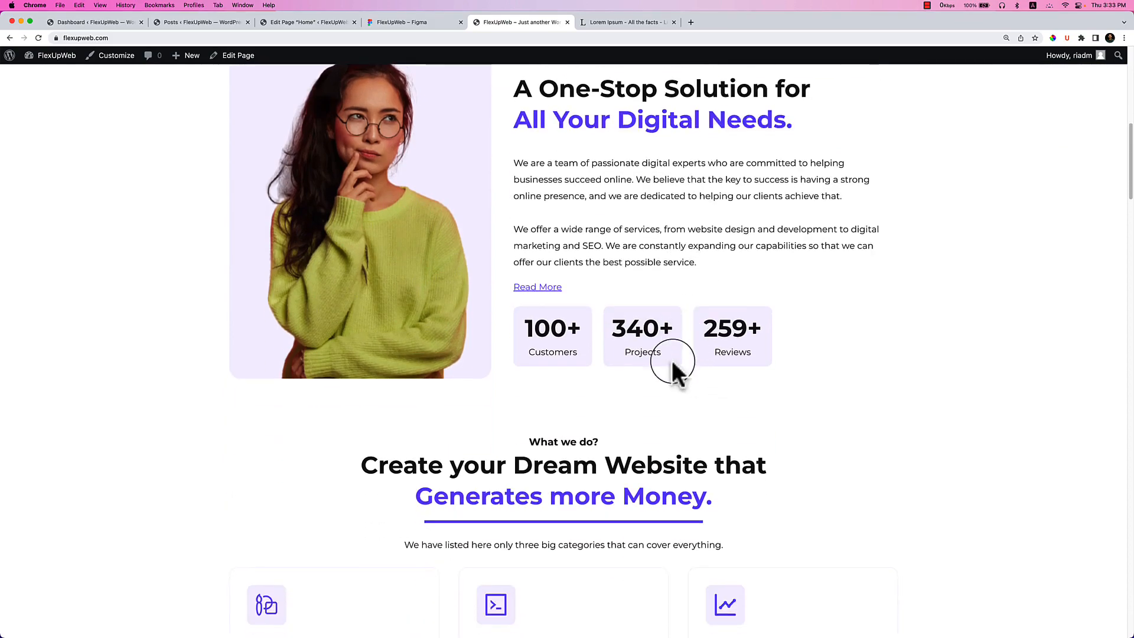
{"action": "scroll", "coordinate": [670, 442], "scroll_direction": "down", "scroll_amount": 6}
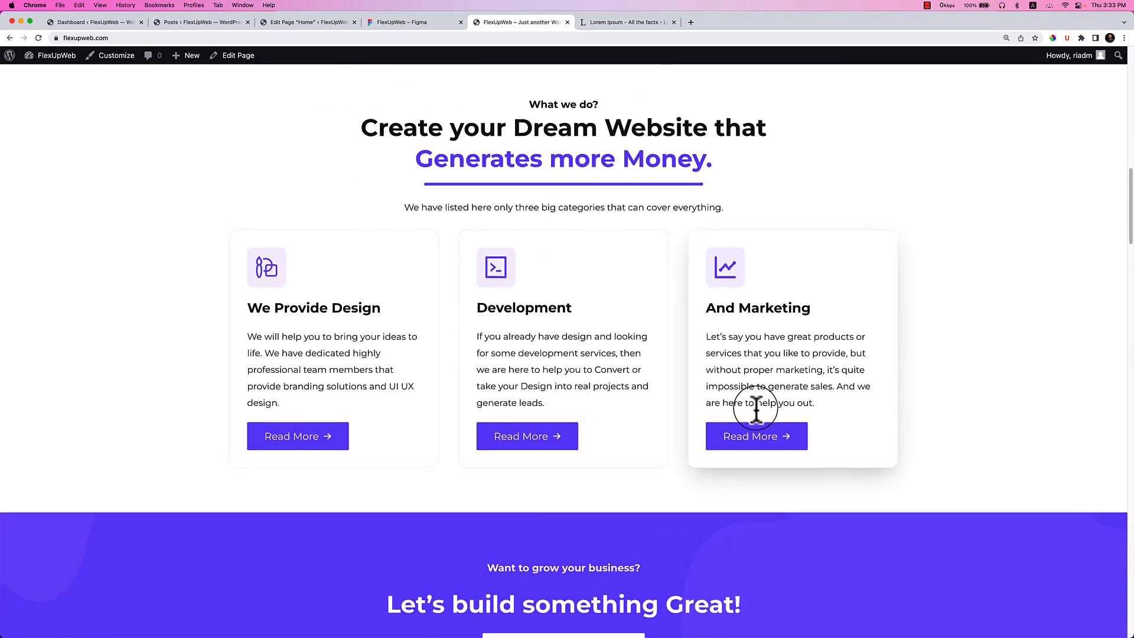
{"action": "scroll", "coordinate": [752, 408], "scroll_direction": "down", "scroll_amount": 4}
{"action": "scroll", "coordinate": [580, 328], "scroll_direction": "down", "scroll_amount": 6}
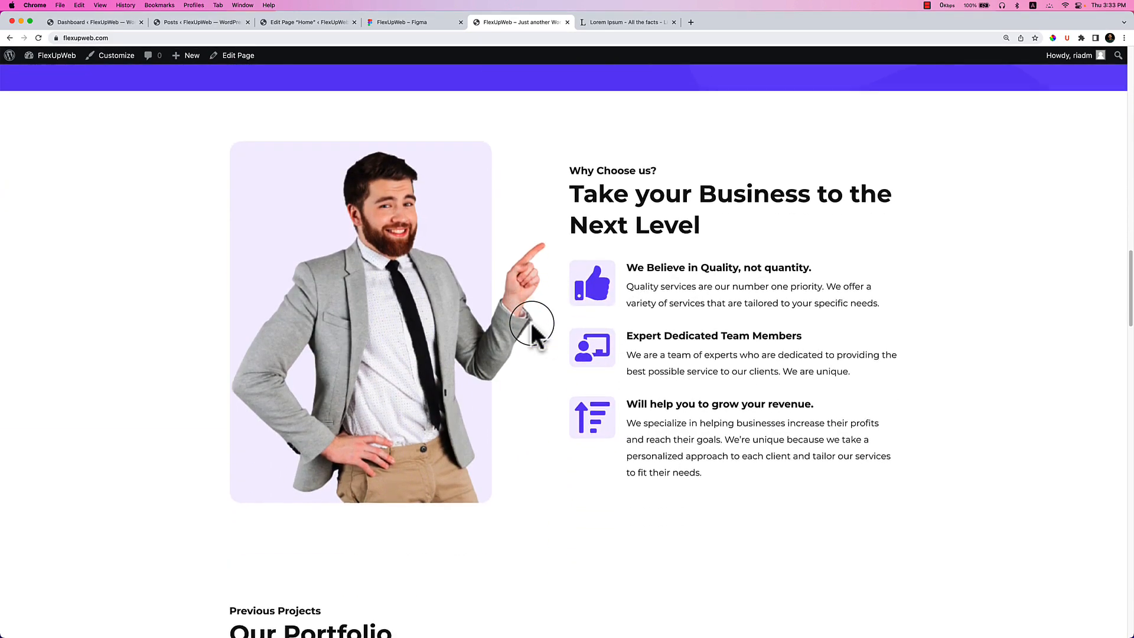
{"action": "scroll", "coordinate": [531, 324], "scroll_direction": "down", "scroll_amount": 3}
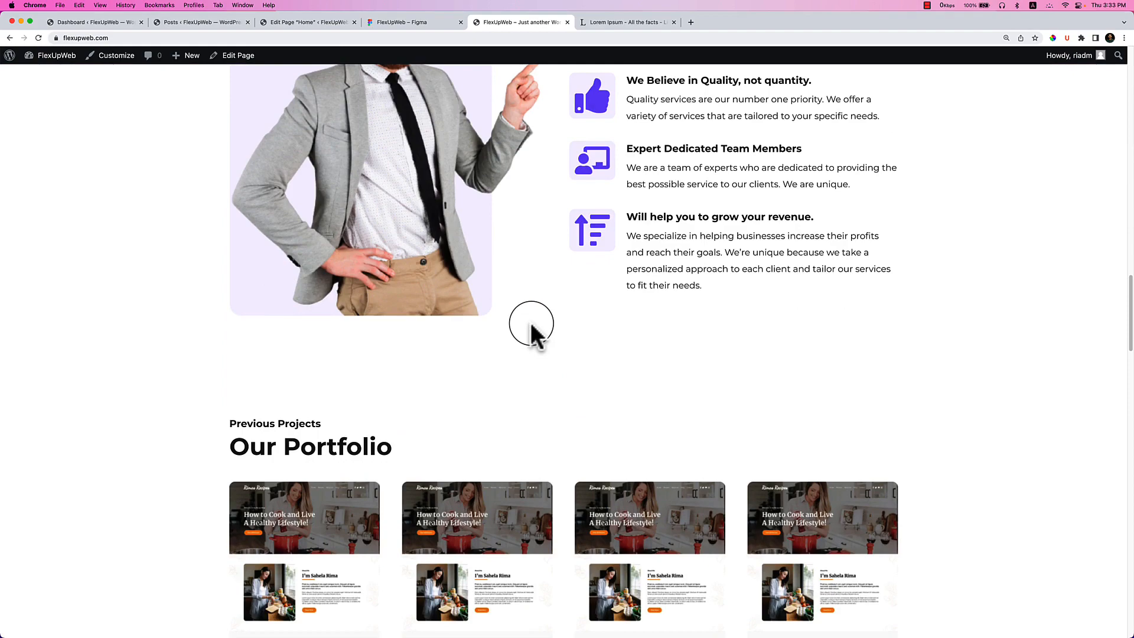
{"action": "scroll", "coordinate": [531, 322], "scroll_direction": "down", "scroll_amount": 1}
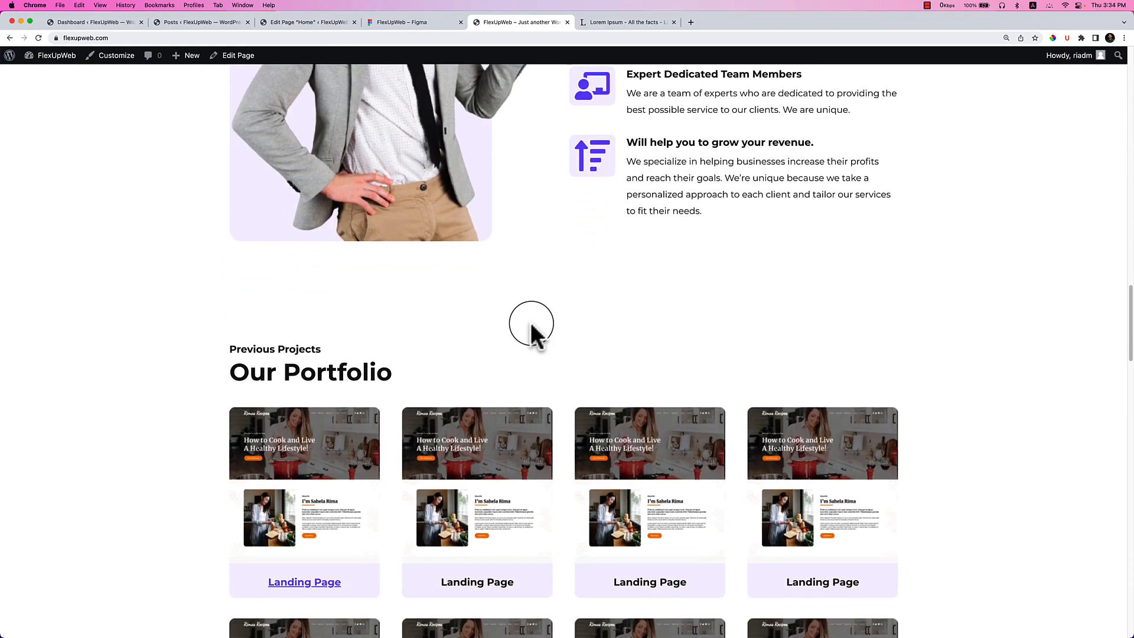
{"action": "scroll", "coordinate": [530, 322], "scroll_direction": "down", "scroll_amount": 9}
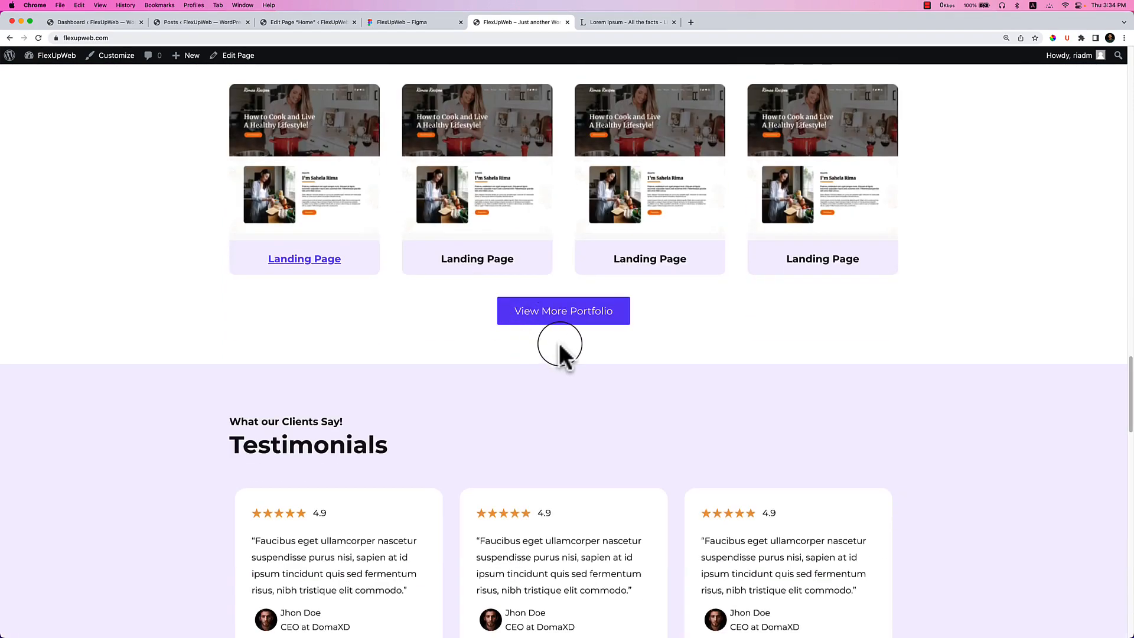
{"action": "scroll", "coordinate": [560, 346], "scroll_direction": "down", "scroll_amount": 10}
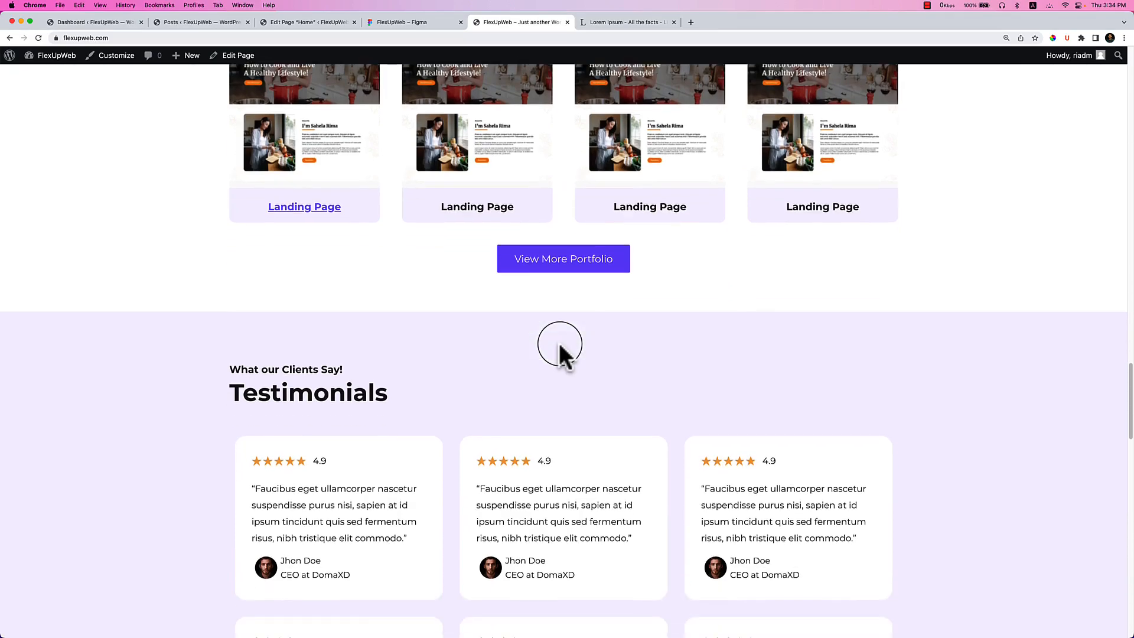